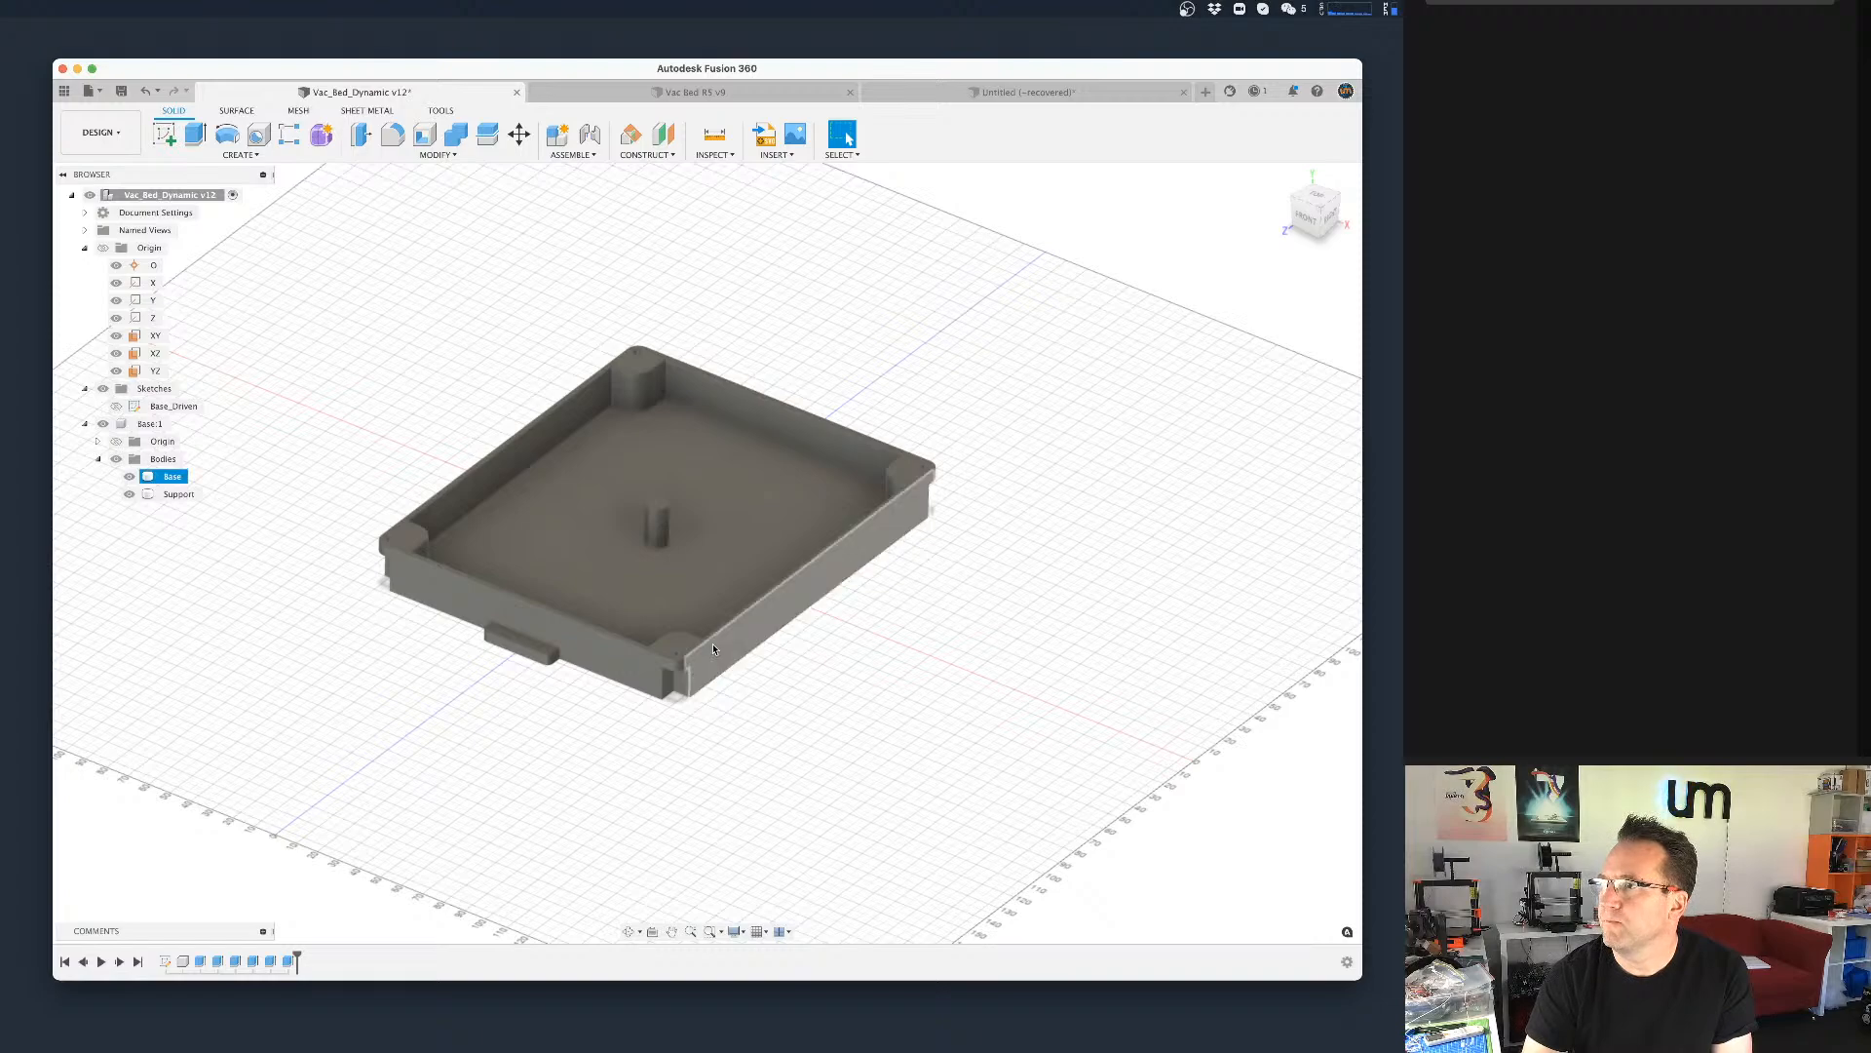
Step: Inspect the tray with six supports in the Vac Bed RS v9 document and return to the Vac_Bed_Dynamic design
left_click(700, 91)
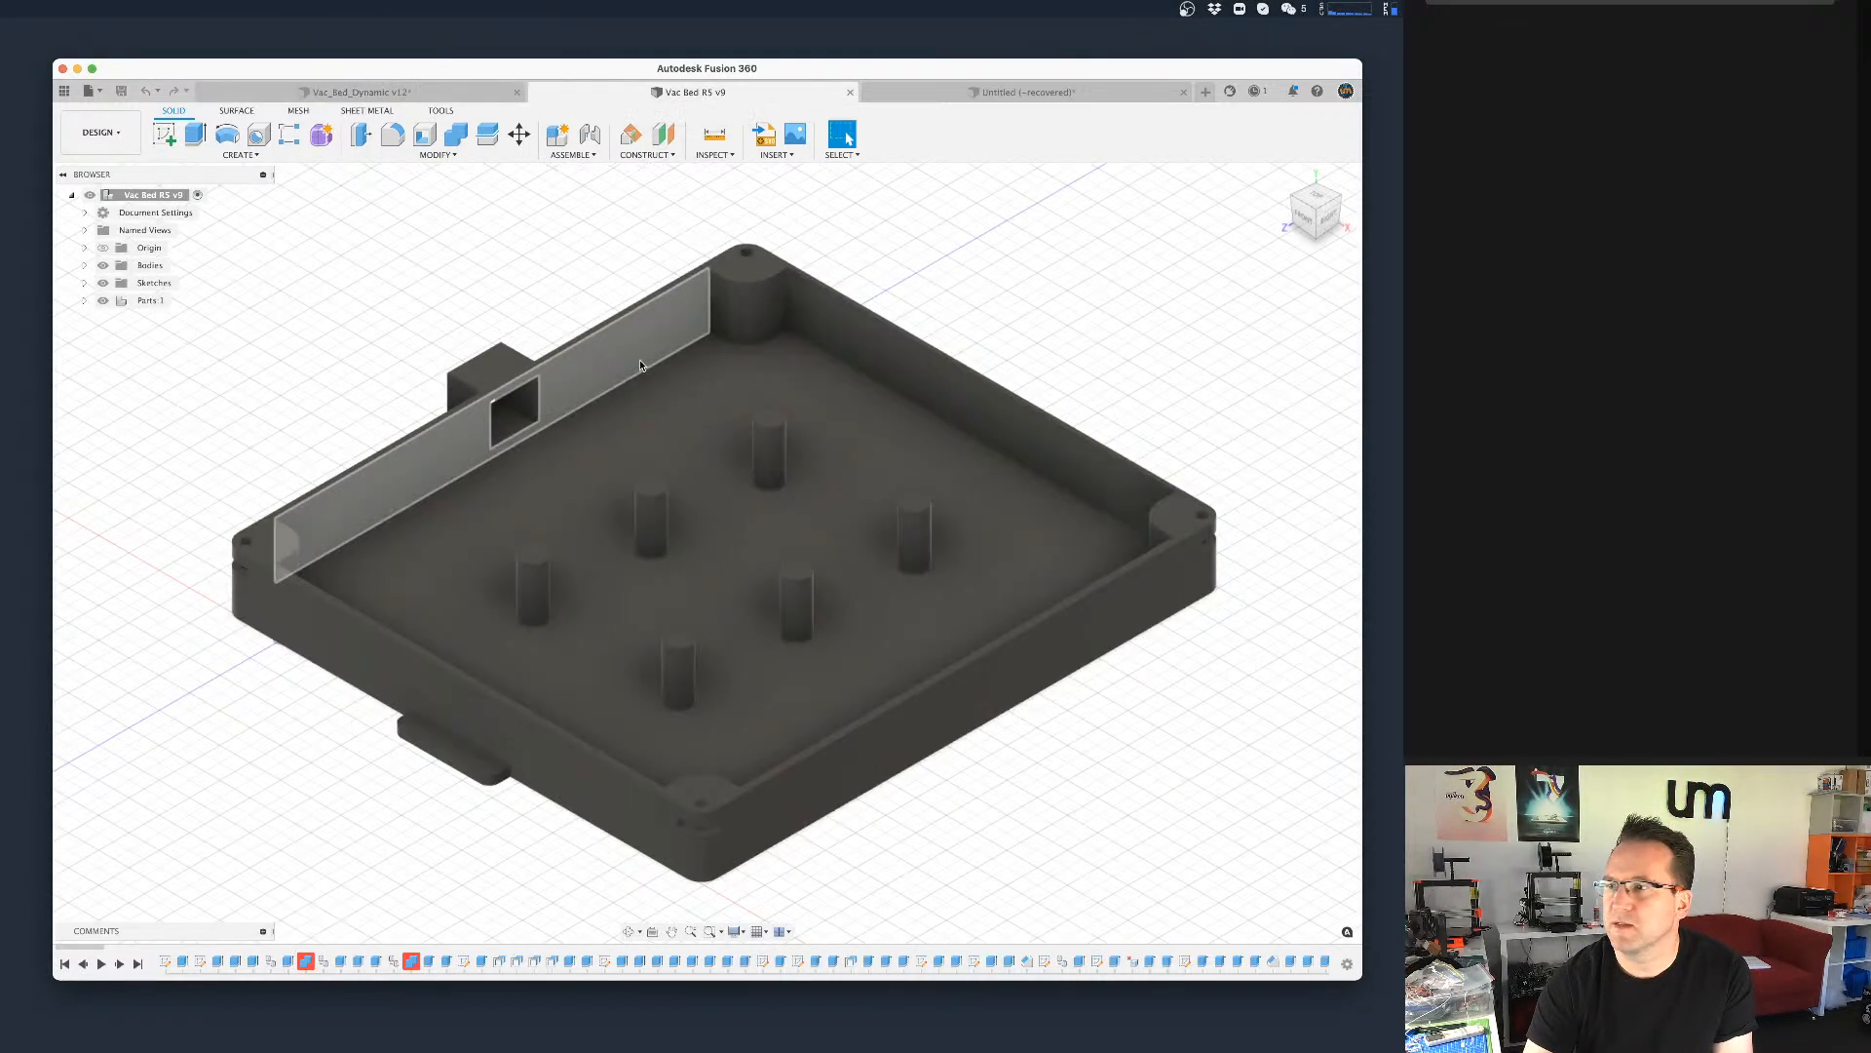
scroll(952, 507, "up", 3)
scroll(947, 512, "down", 5)
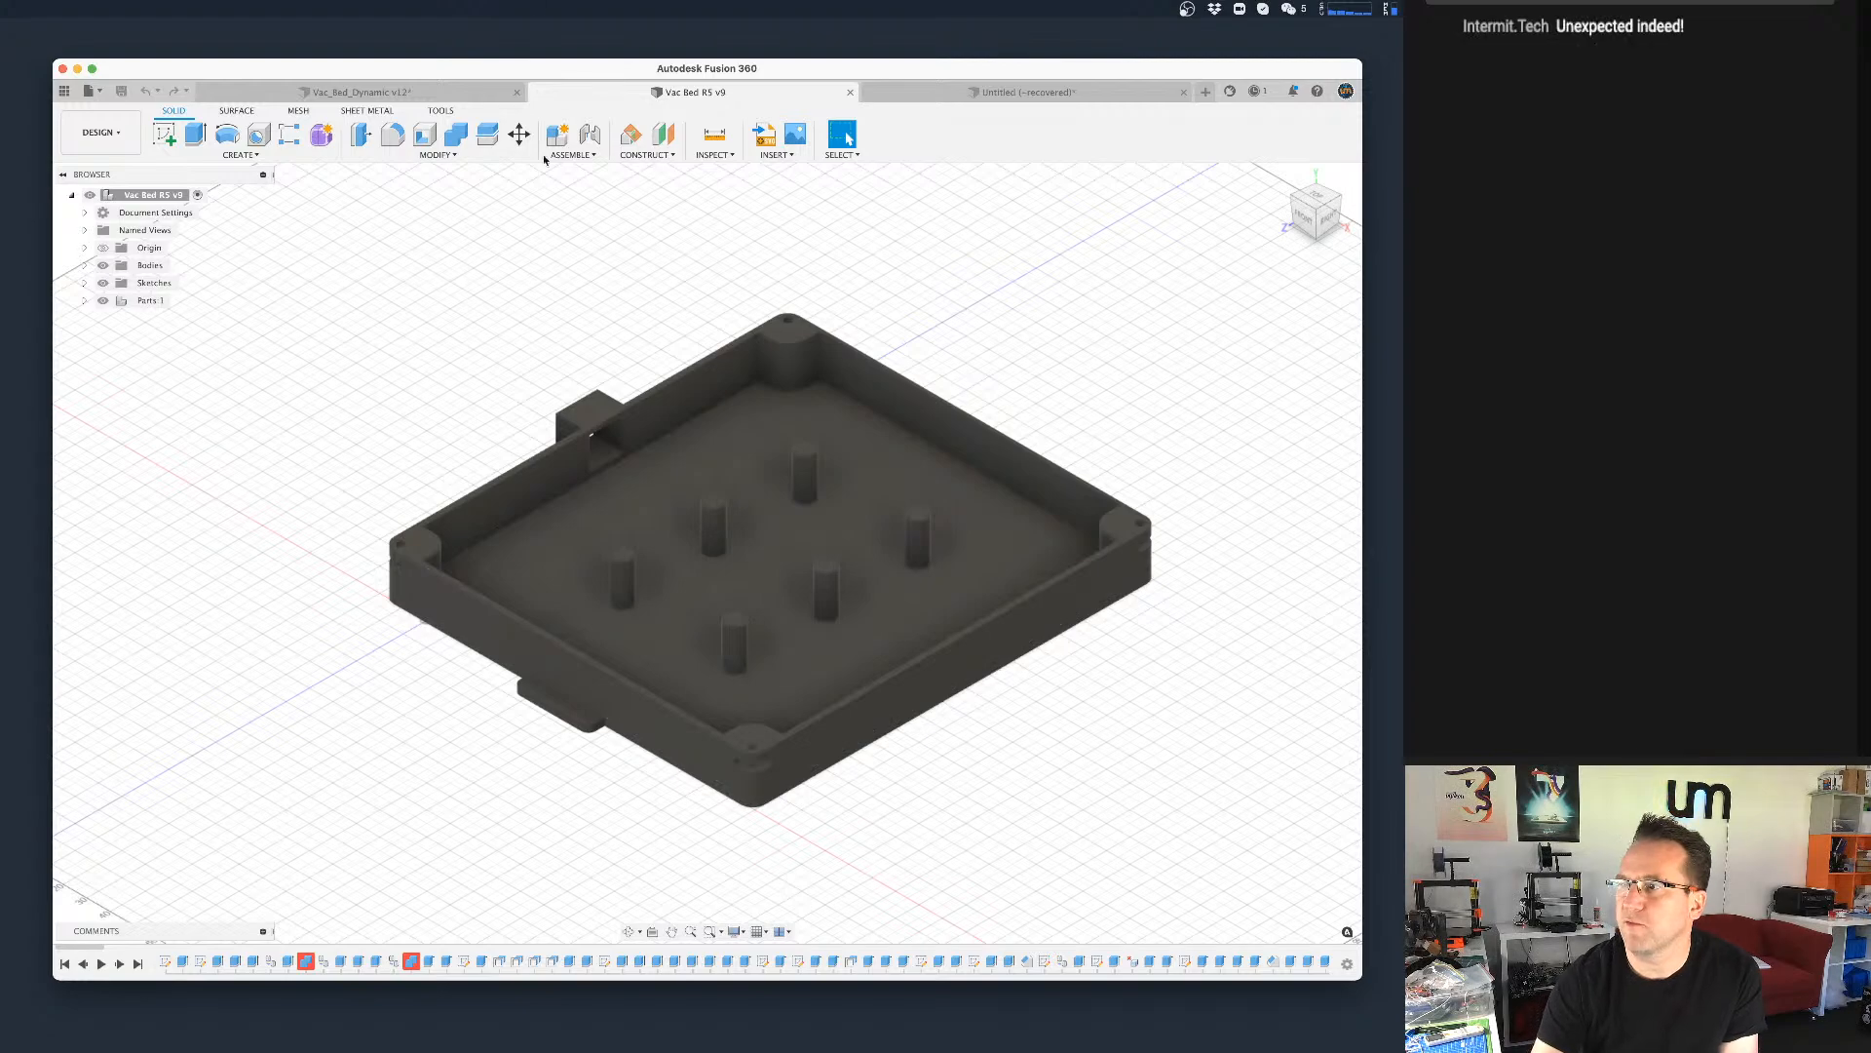
left_click(442, 96)
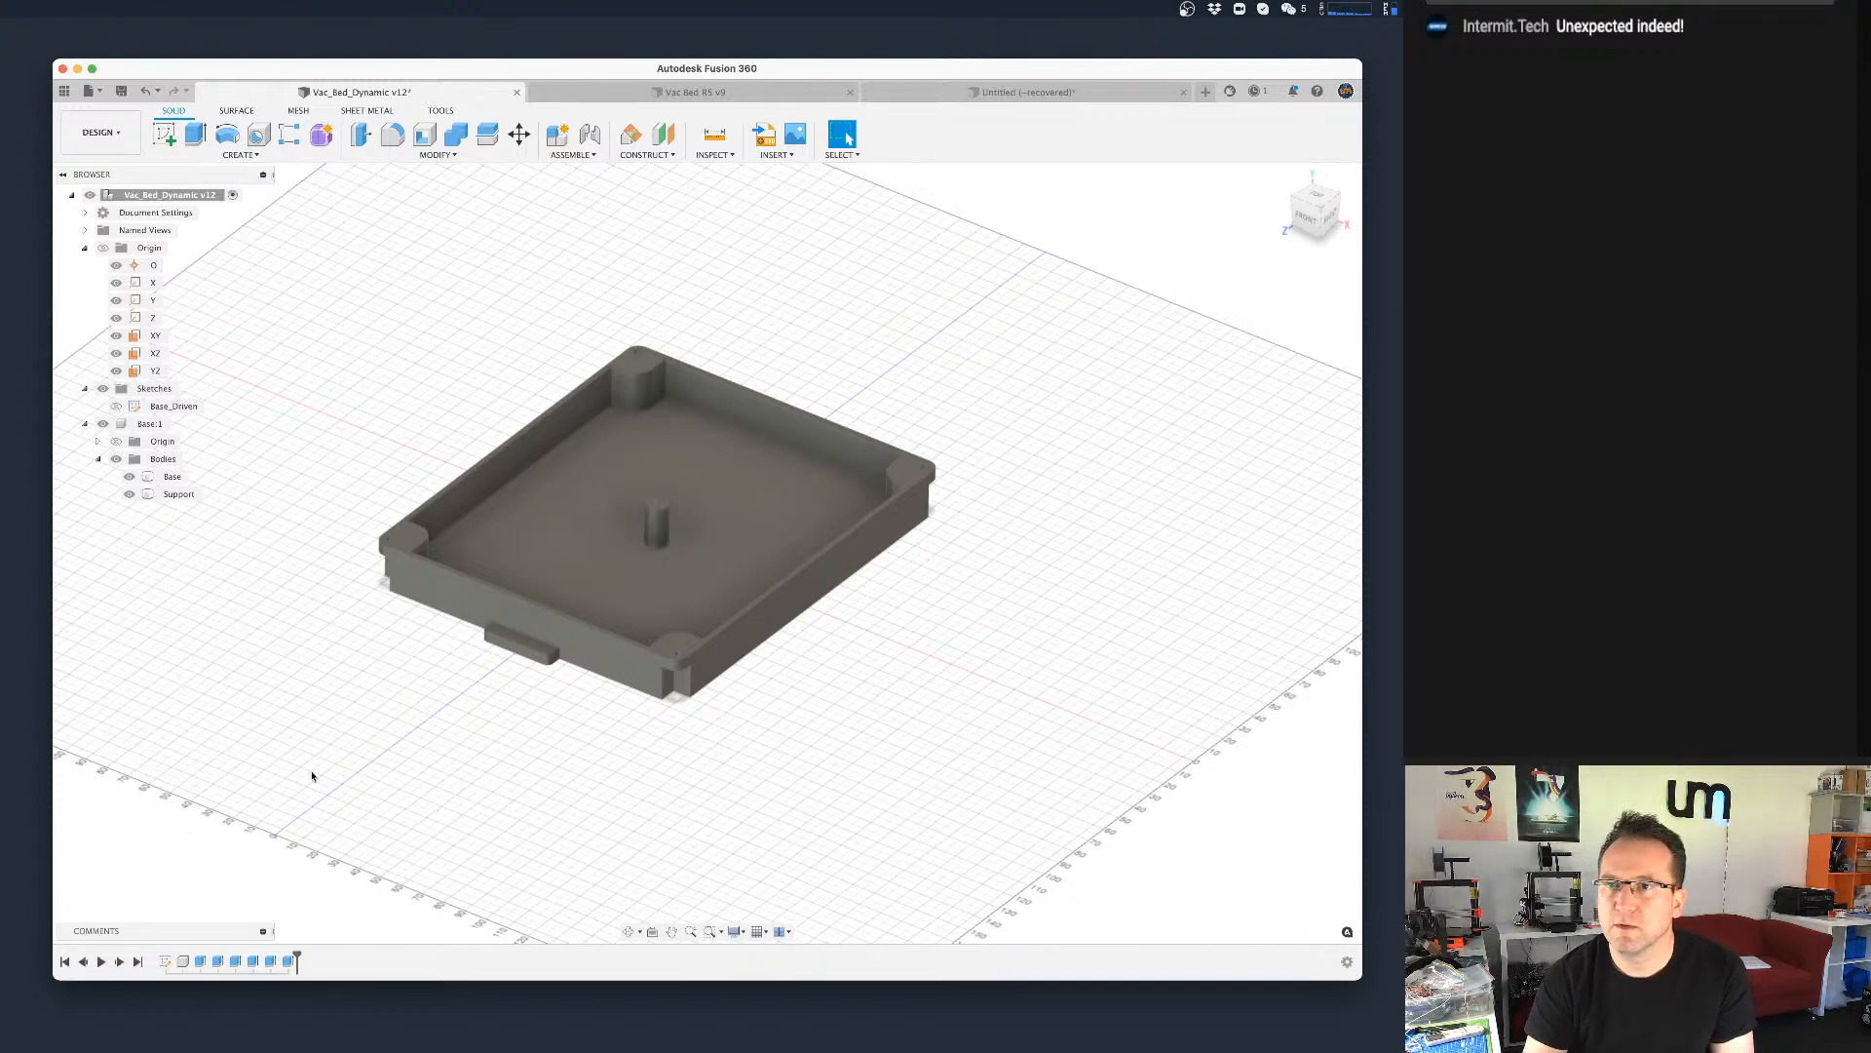
key("super+Tab")
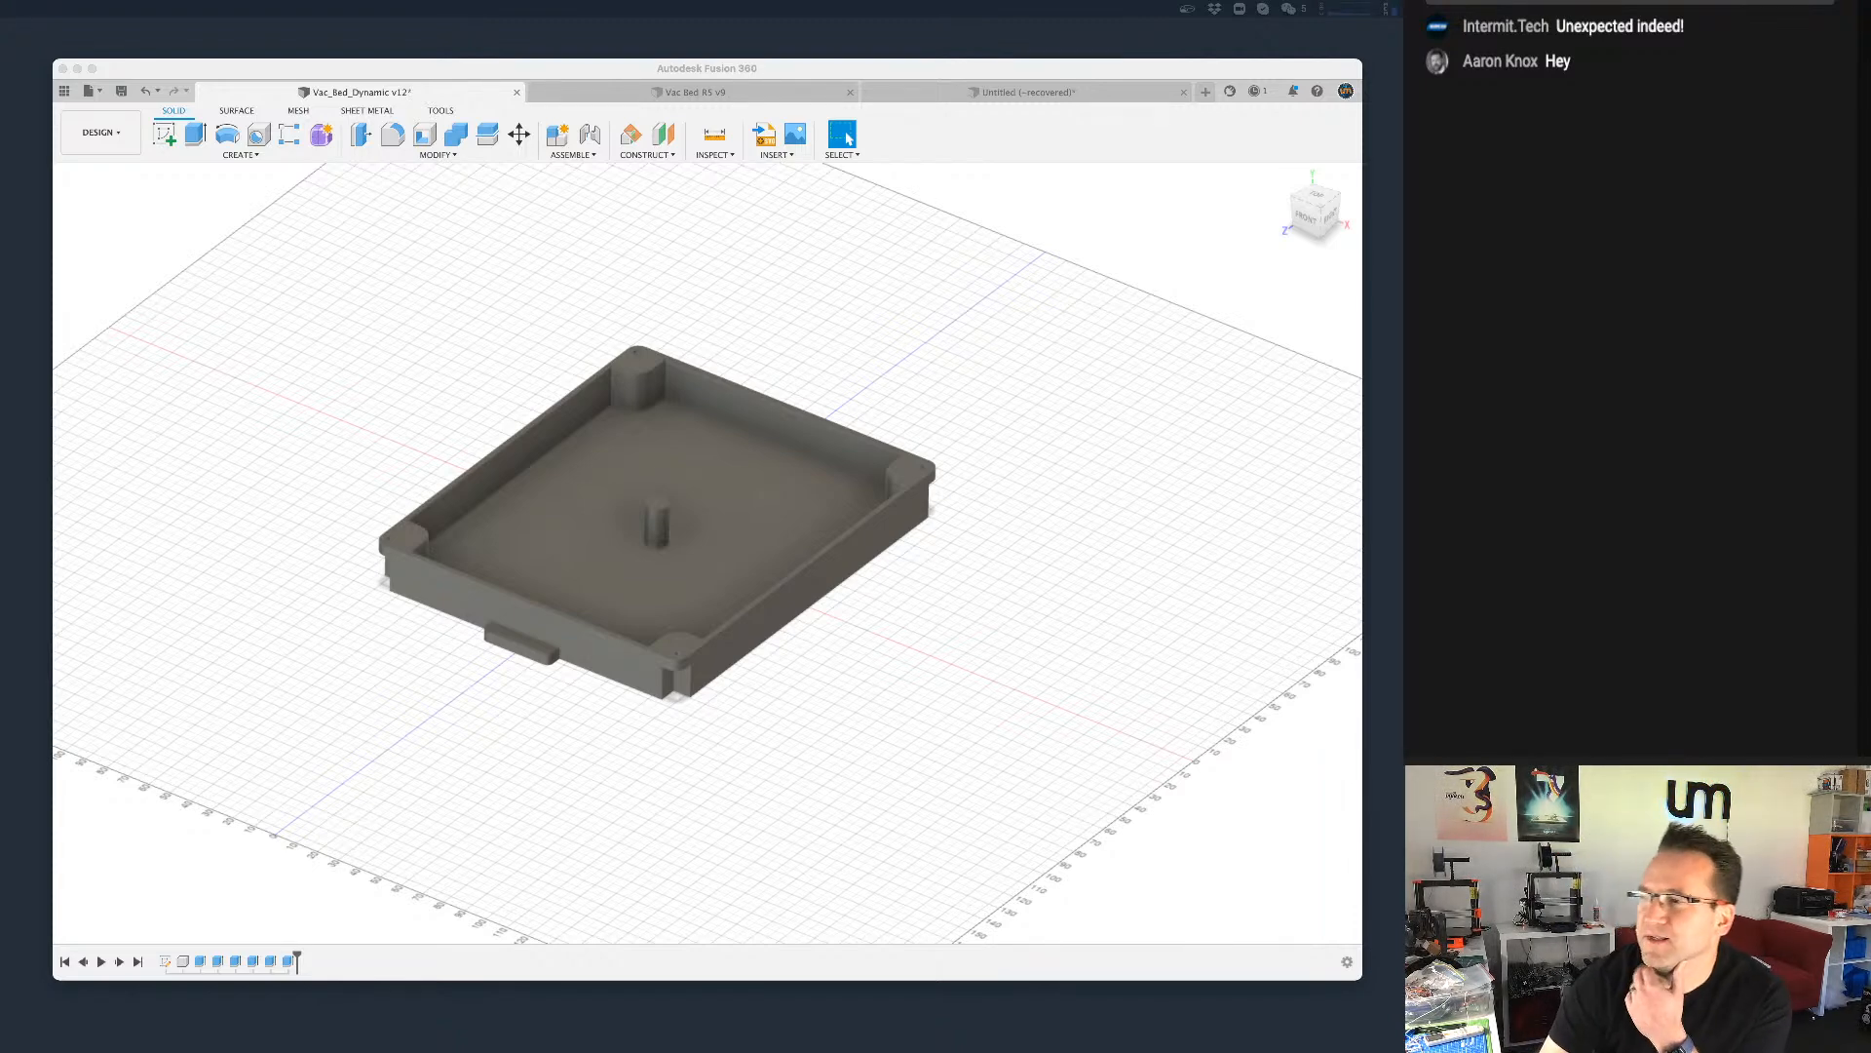
left_click(744, 726)
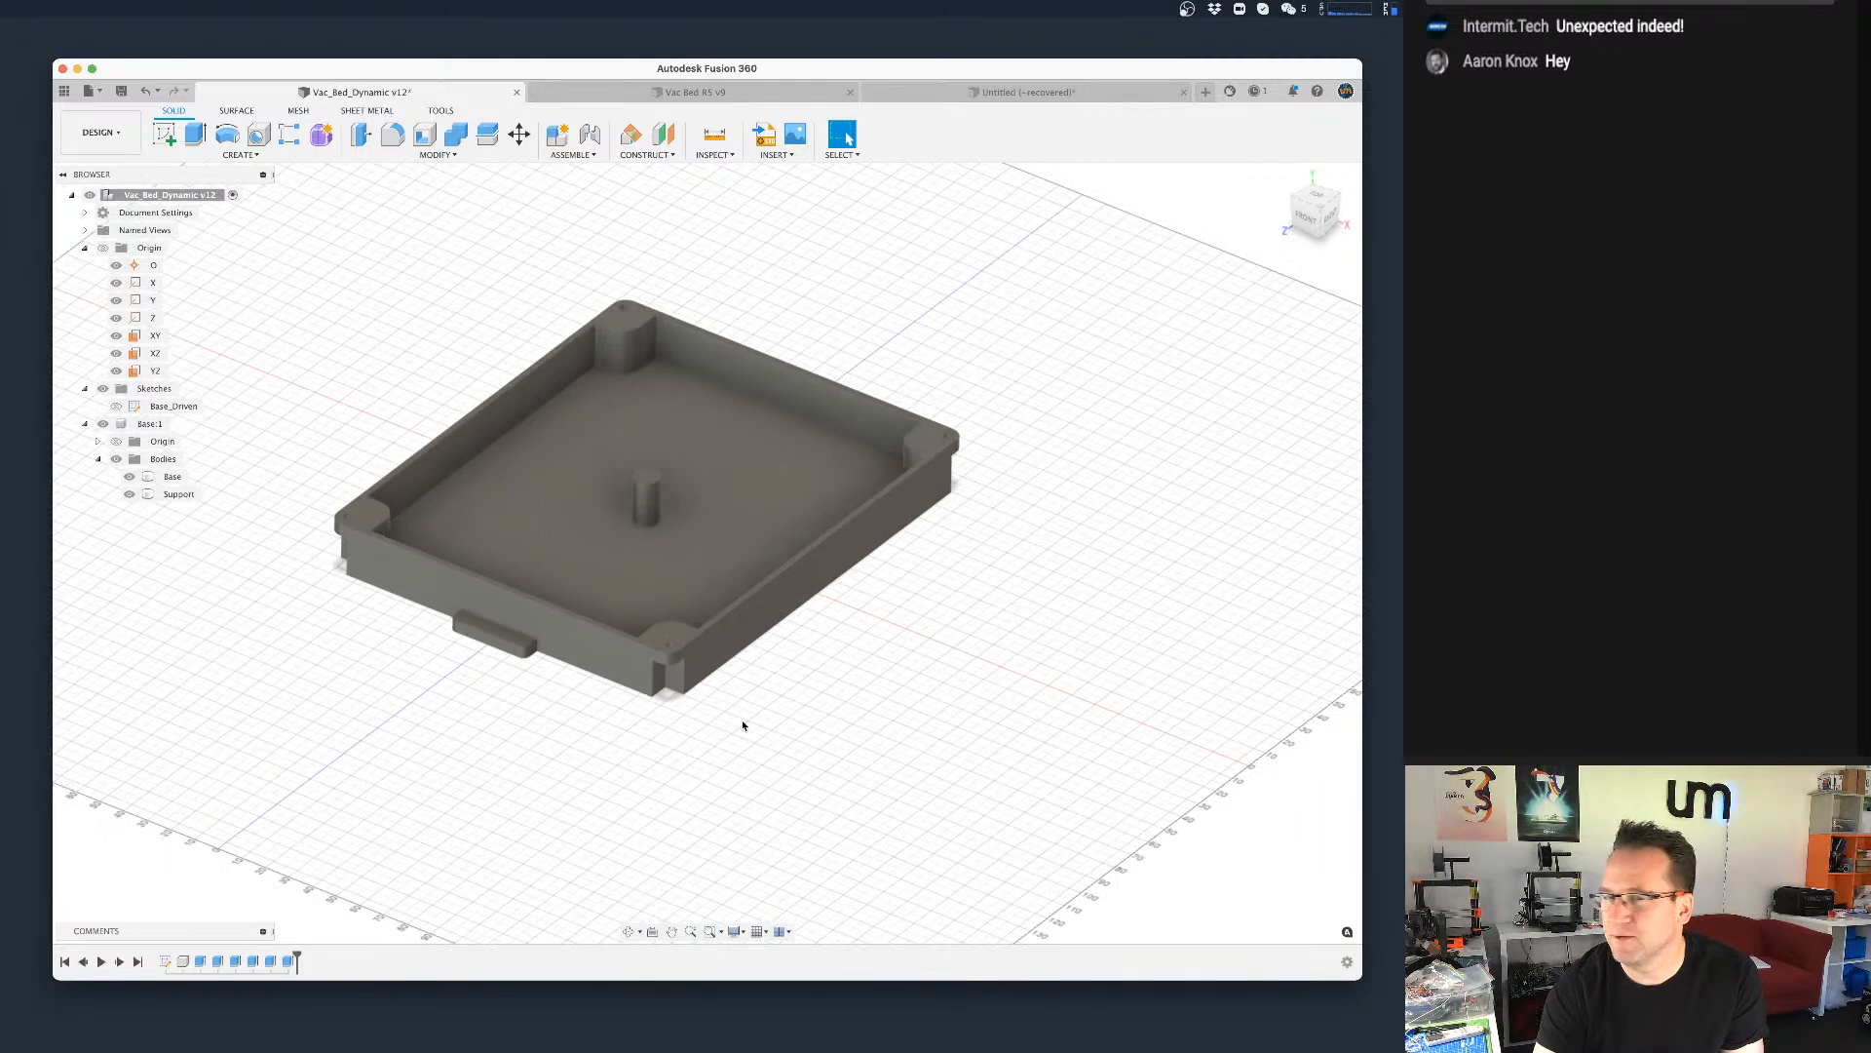
middle_click_drag(816, 663, 885, 695)
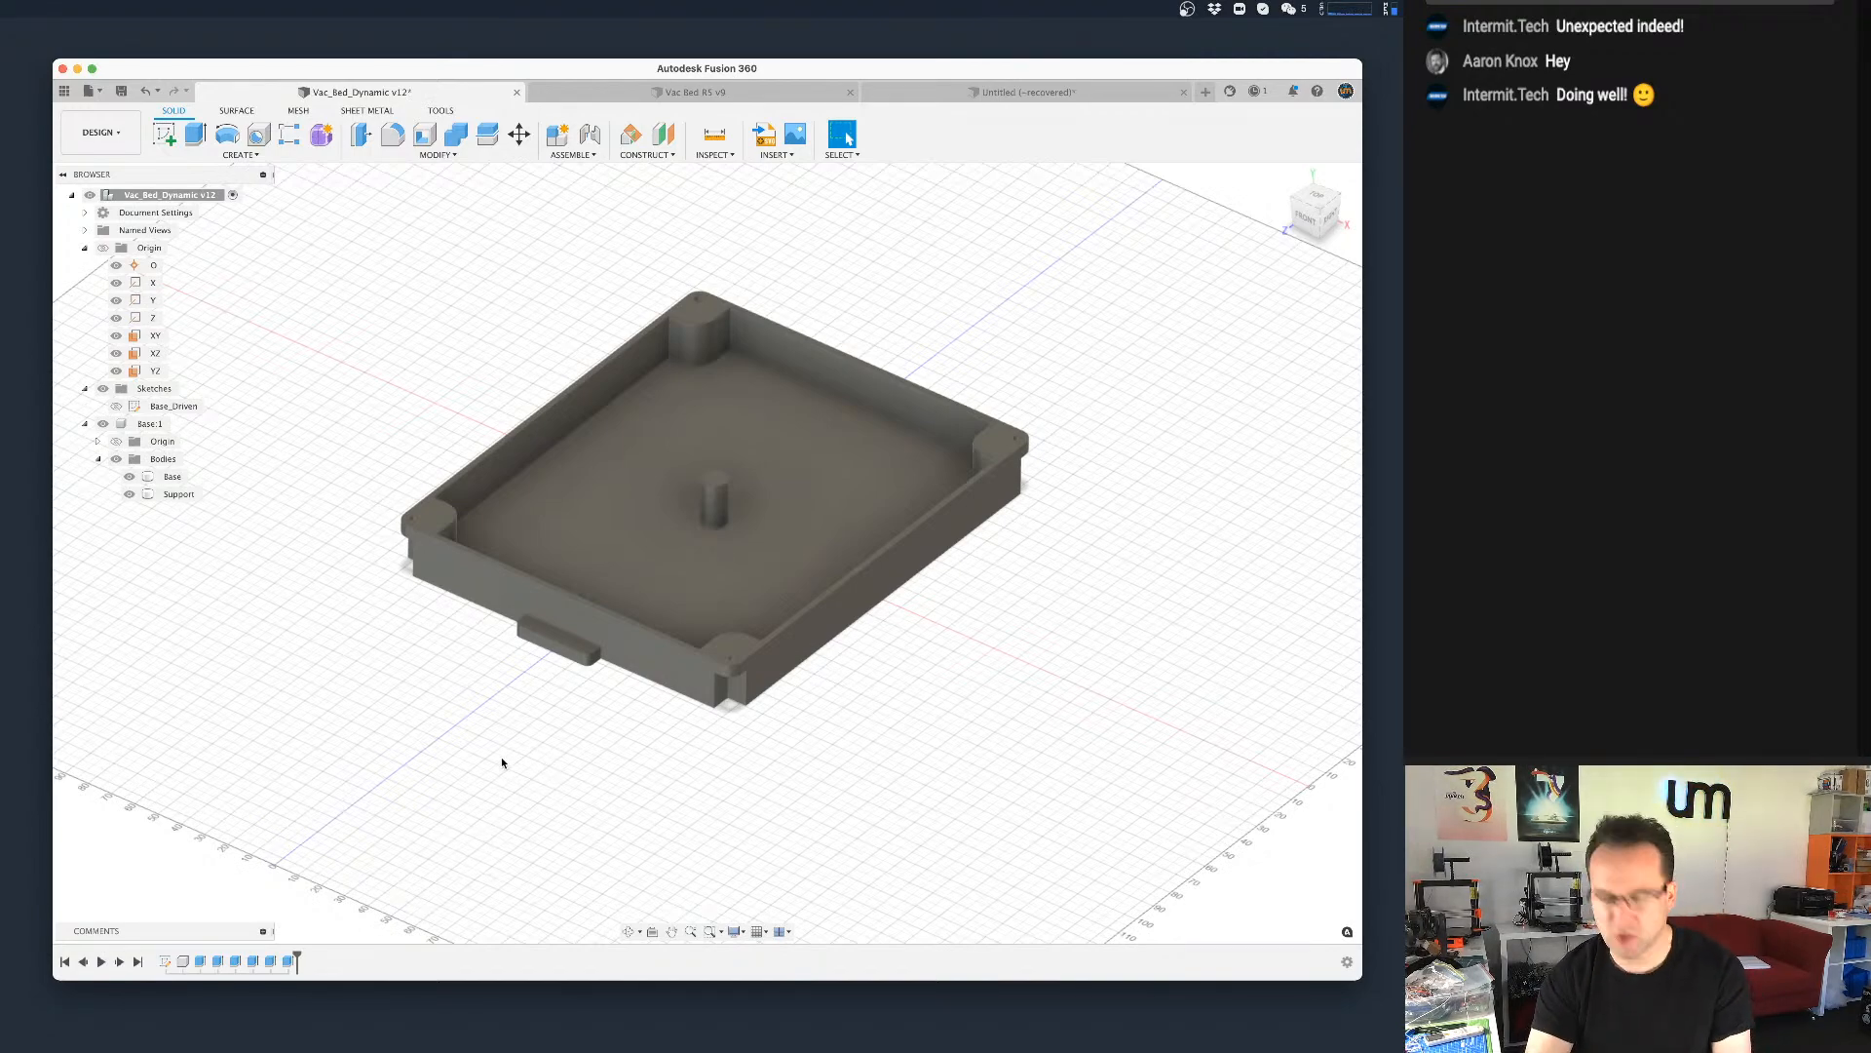
left_click(606, 581)
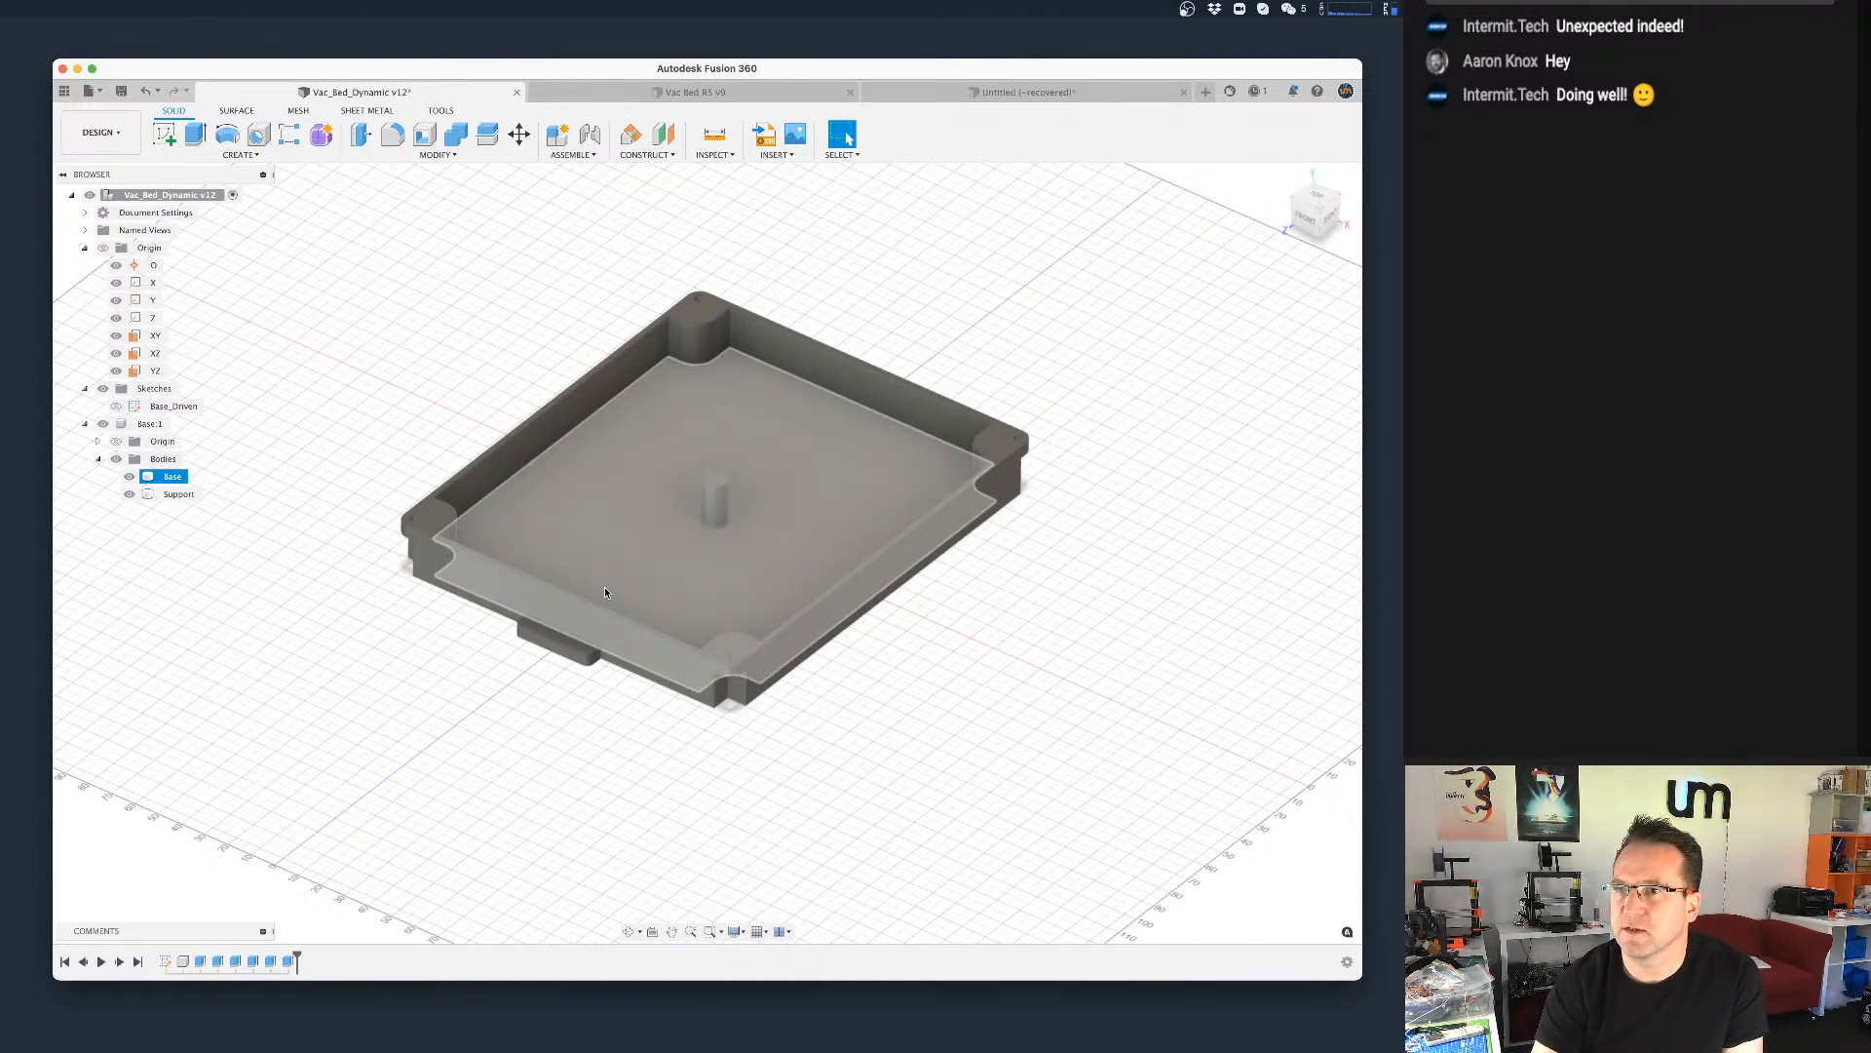
left_click(1015, 631)
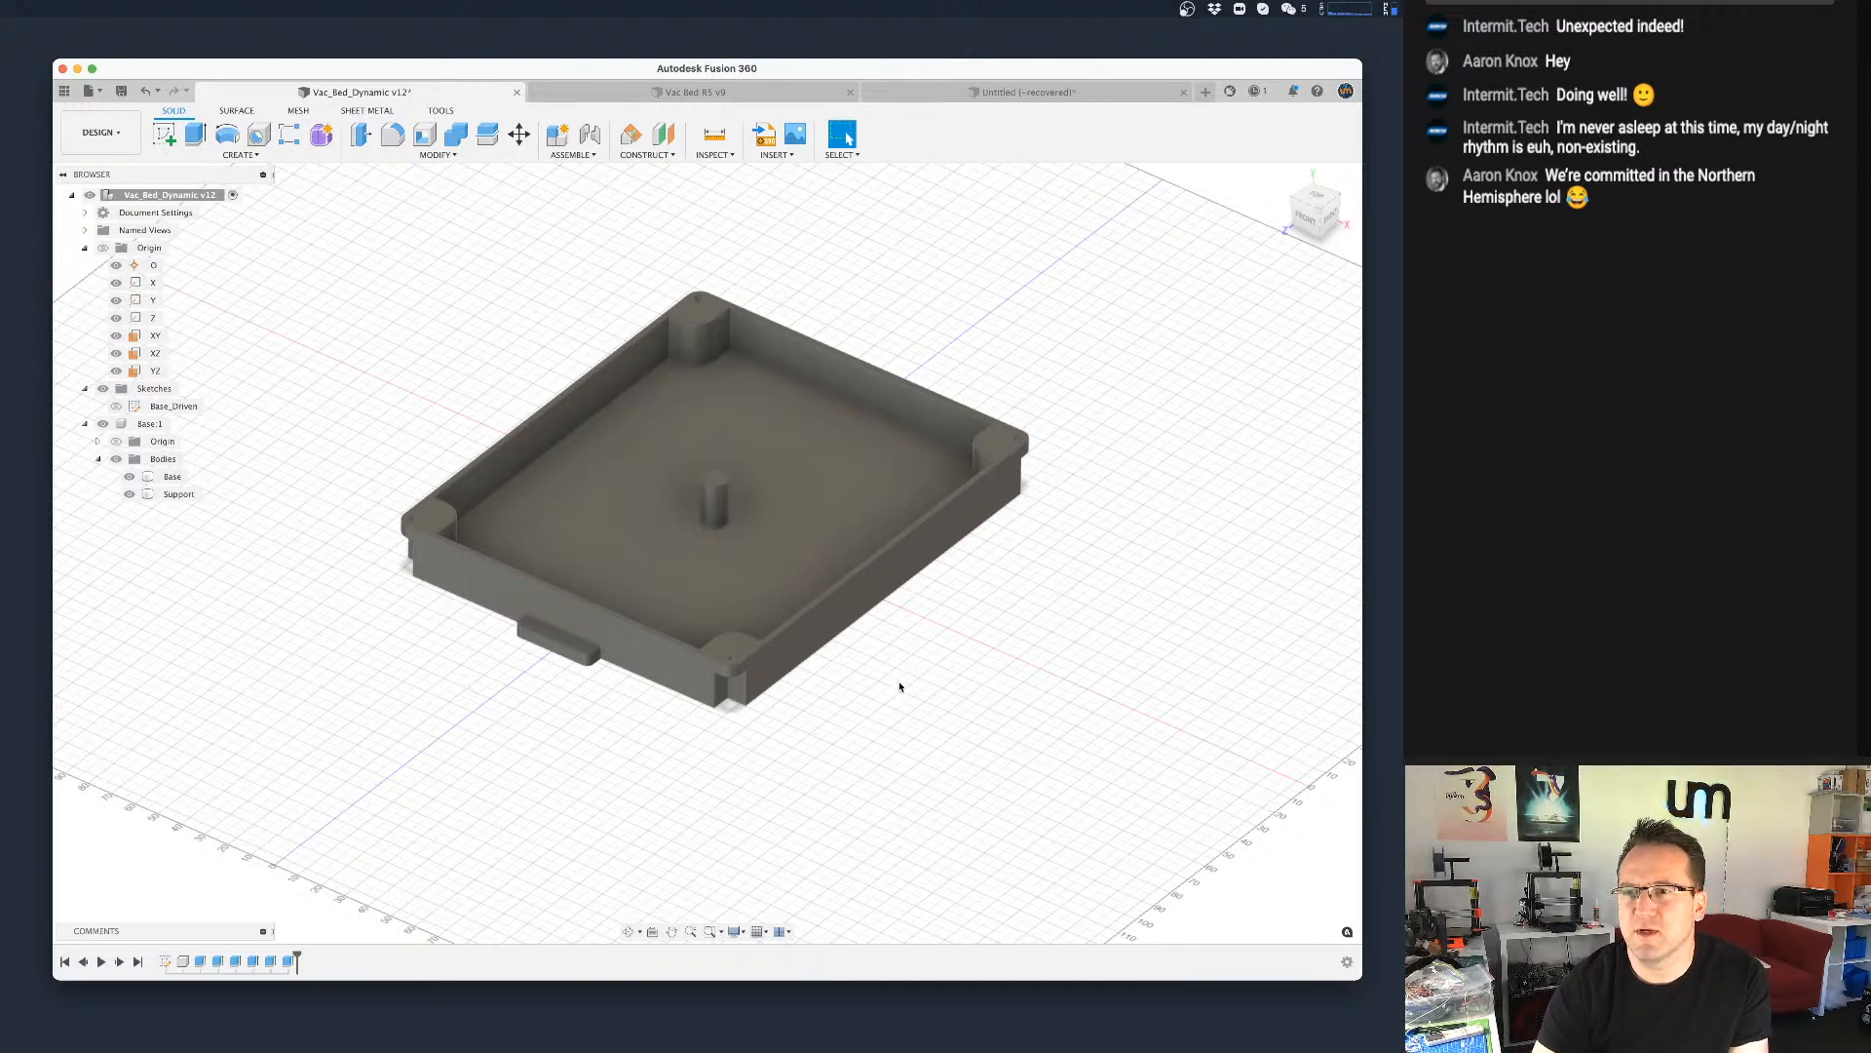
middle_click_drag(899, 671, 902, 689, "shift")
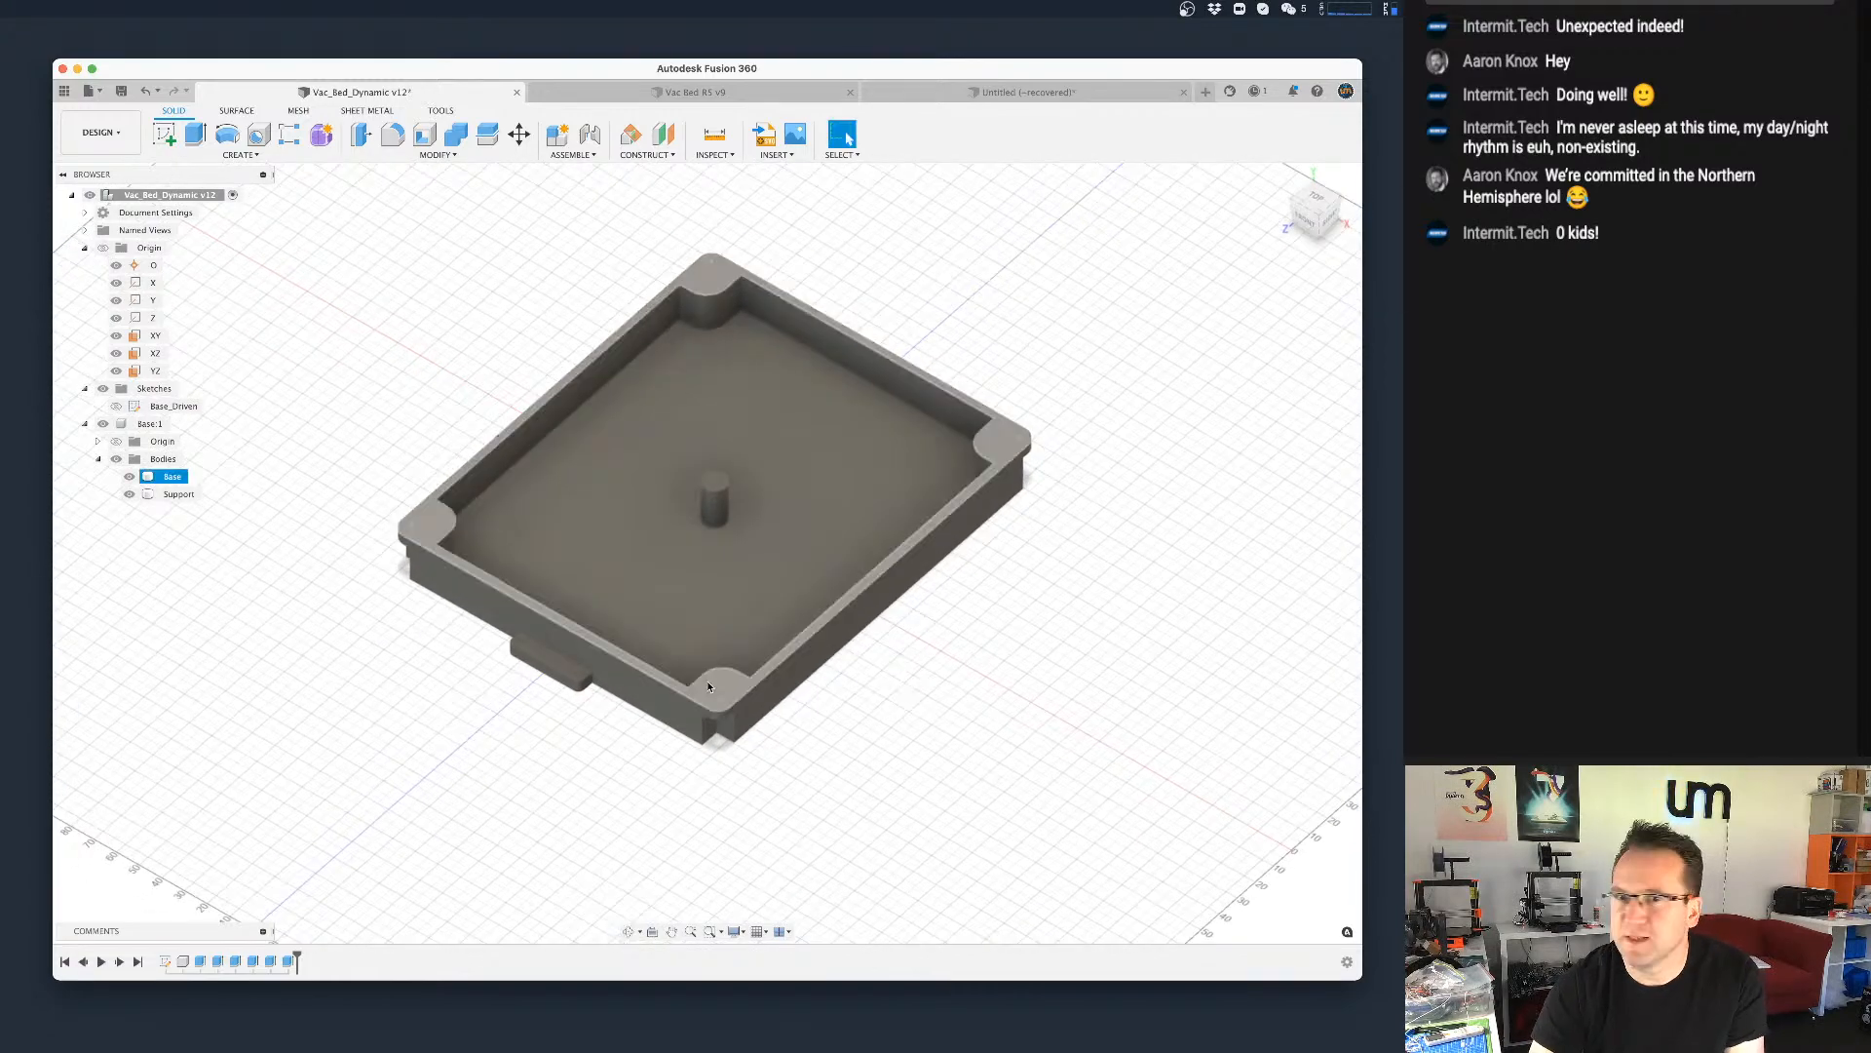
left_click(575, 462)
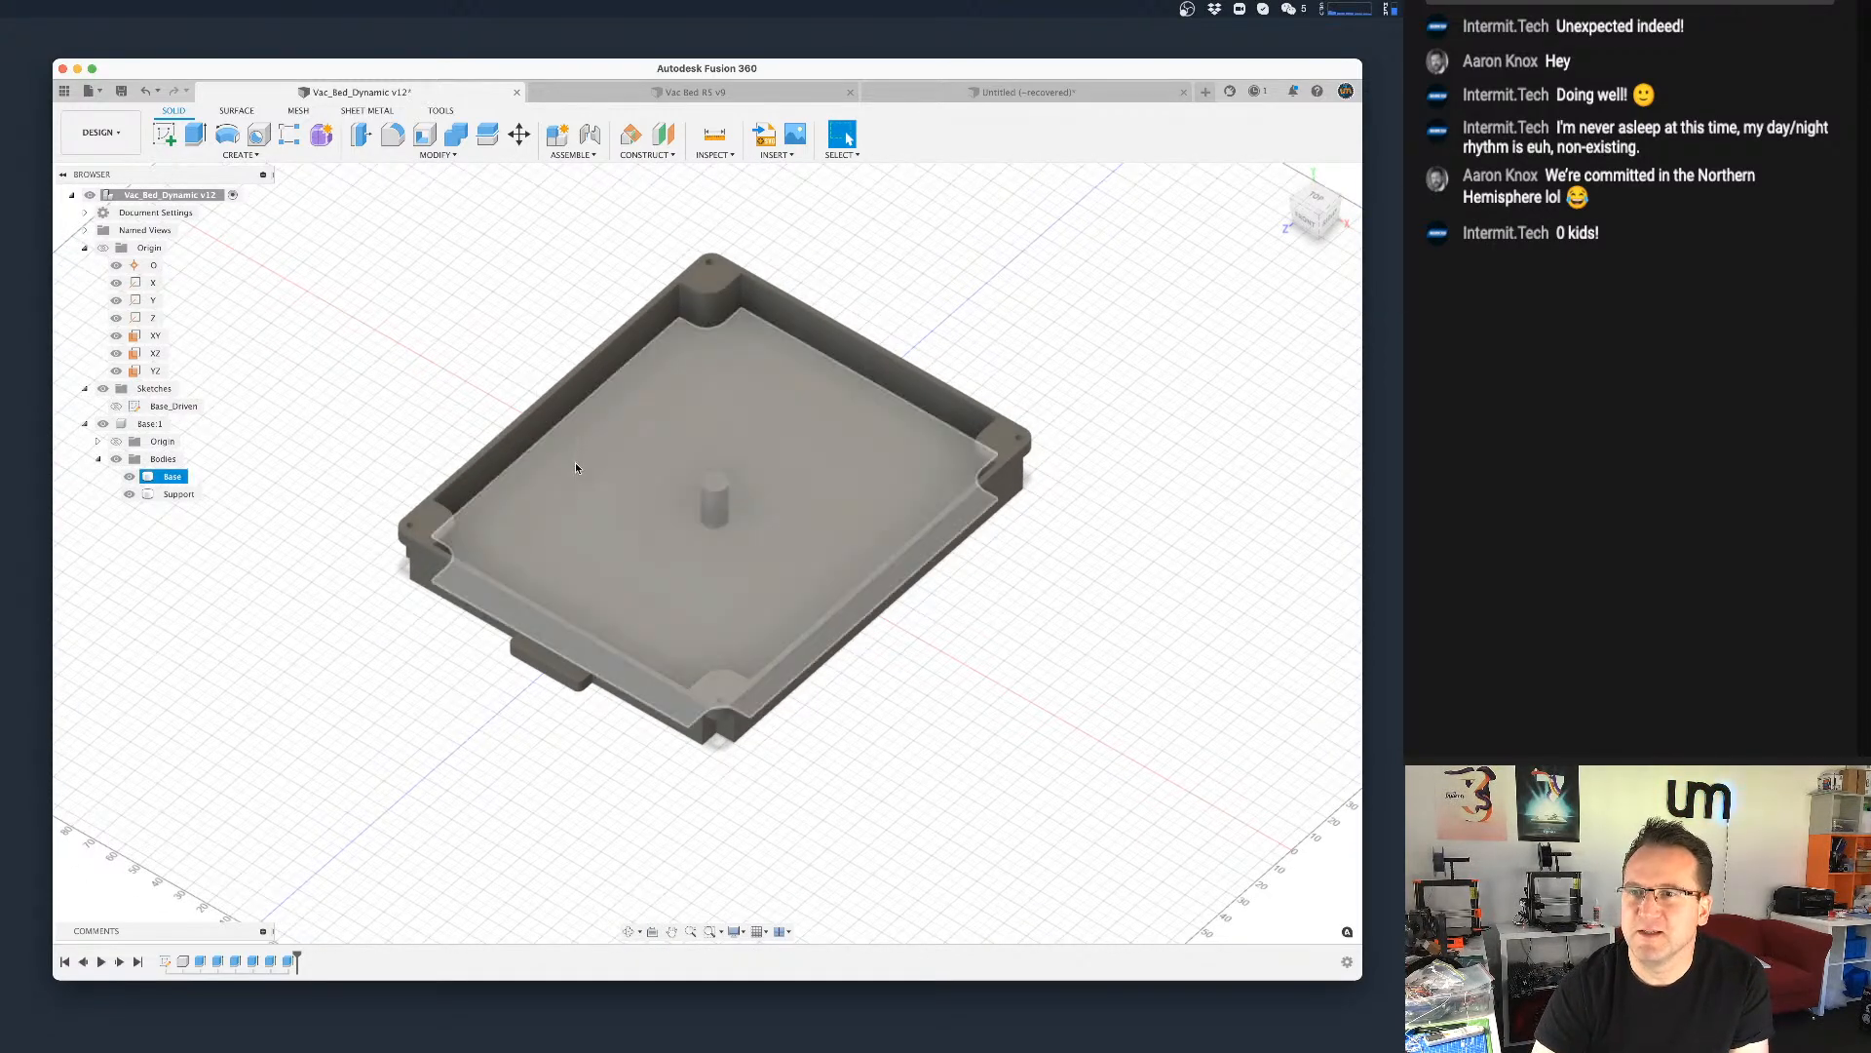
scroll(600, 464, "up", 3)
middle_click_drag(753, 582, 752, 563, "shift")
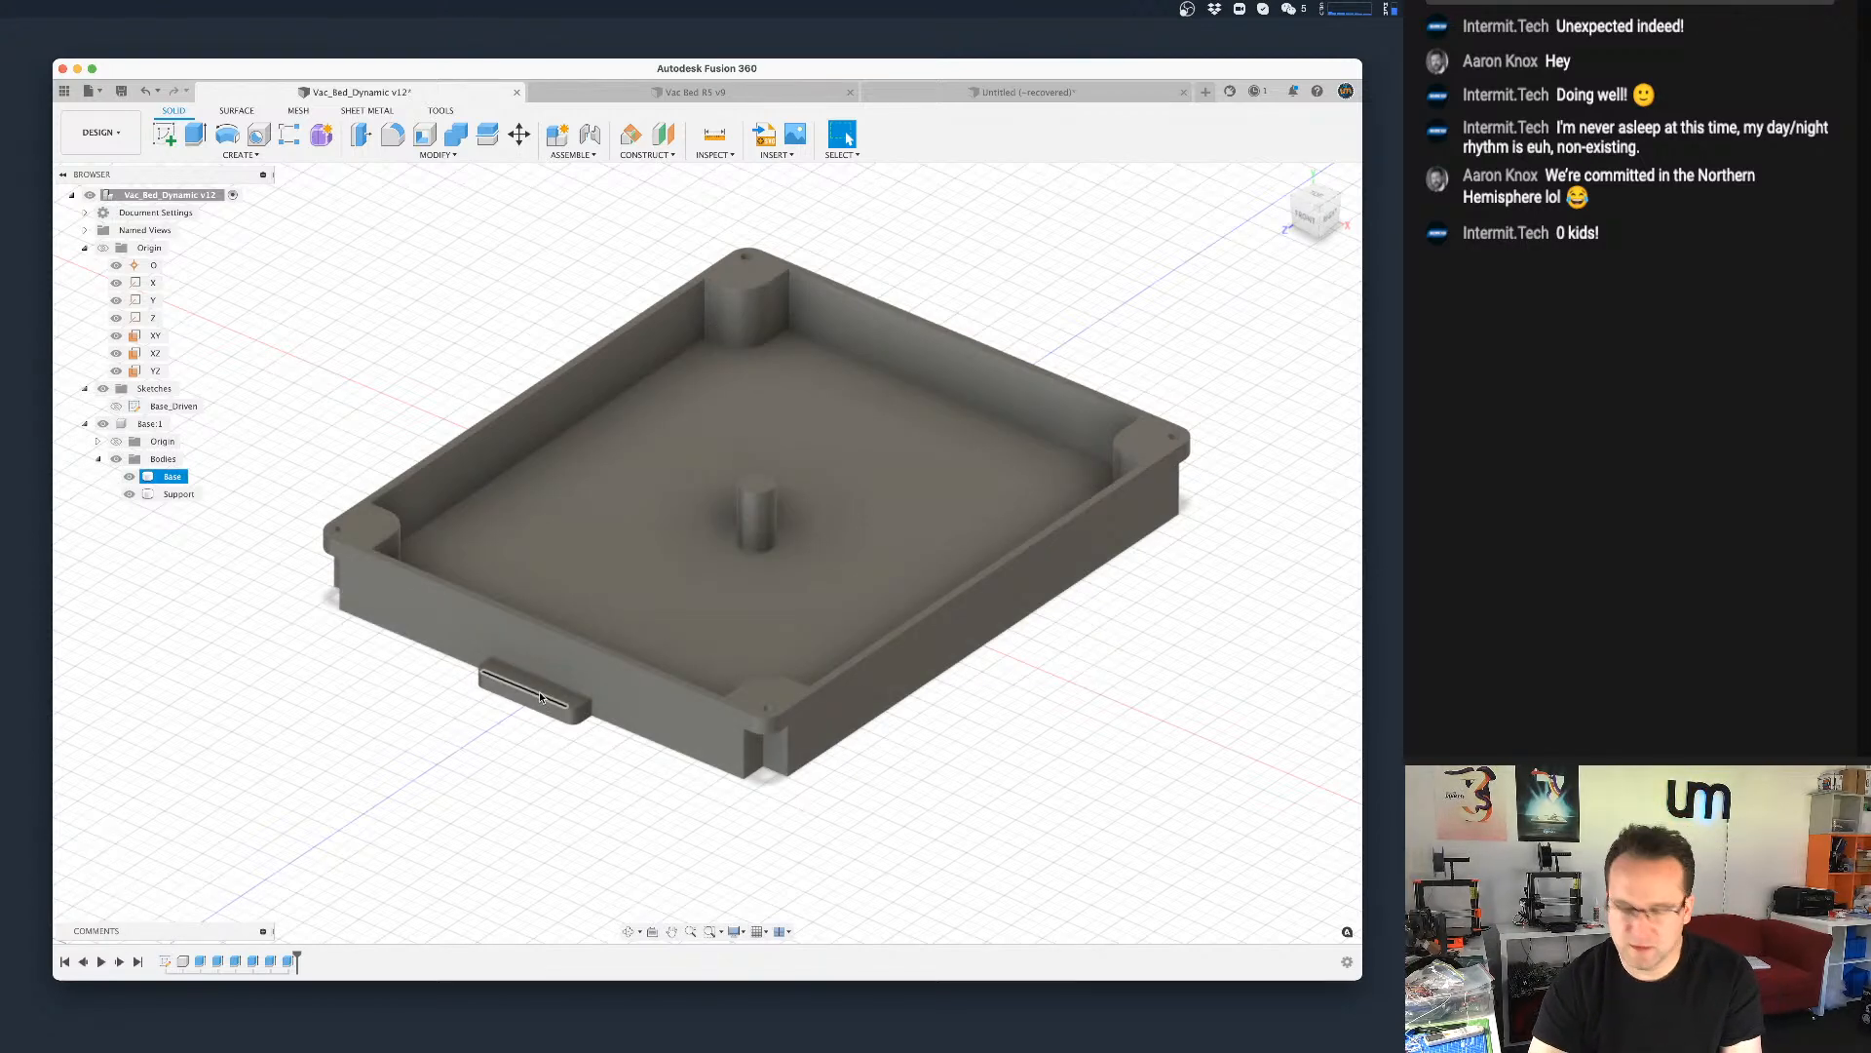
Step: Save the Vac_Bed_Dynamic design as a new version
key("super+s")
left_click(718, 517)
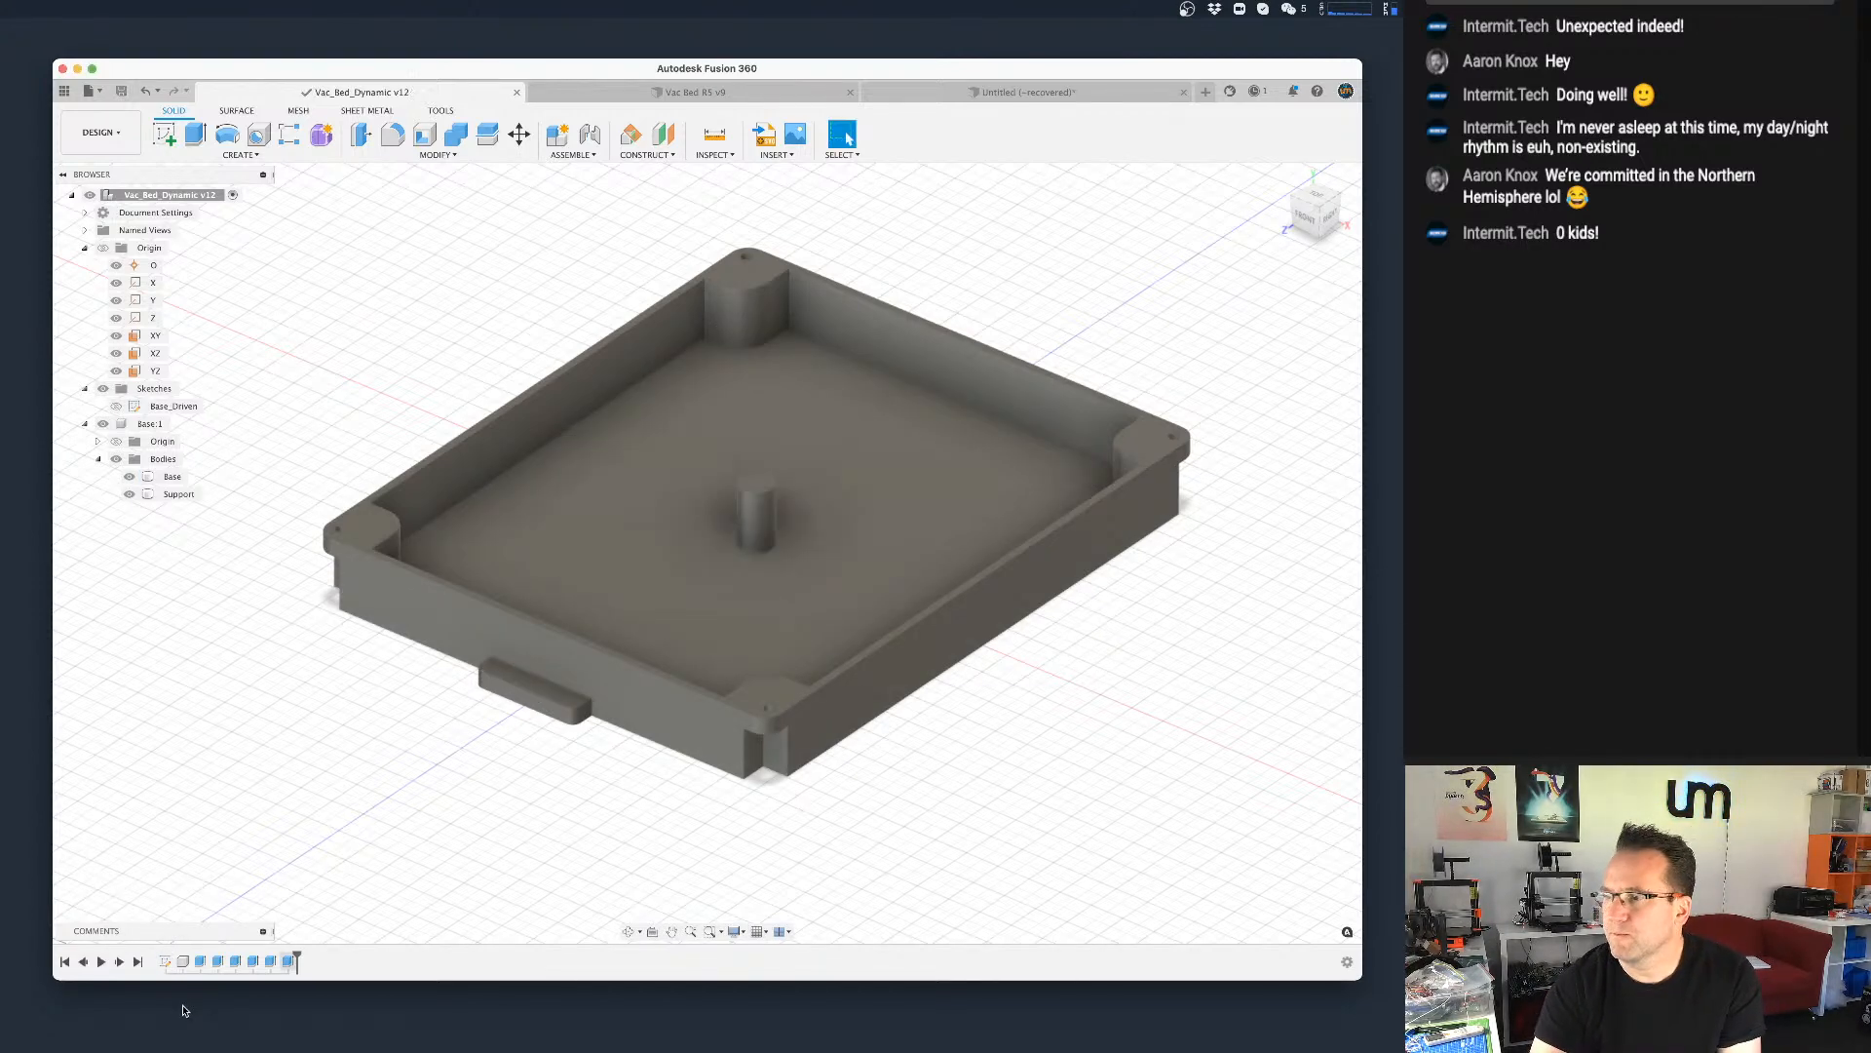
Step: Open the Base_Driven sketch and examine its outline, corner posts, tabs and driving dimensions
double_click(164, 963)
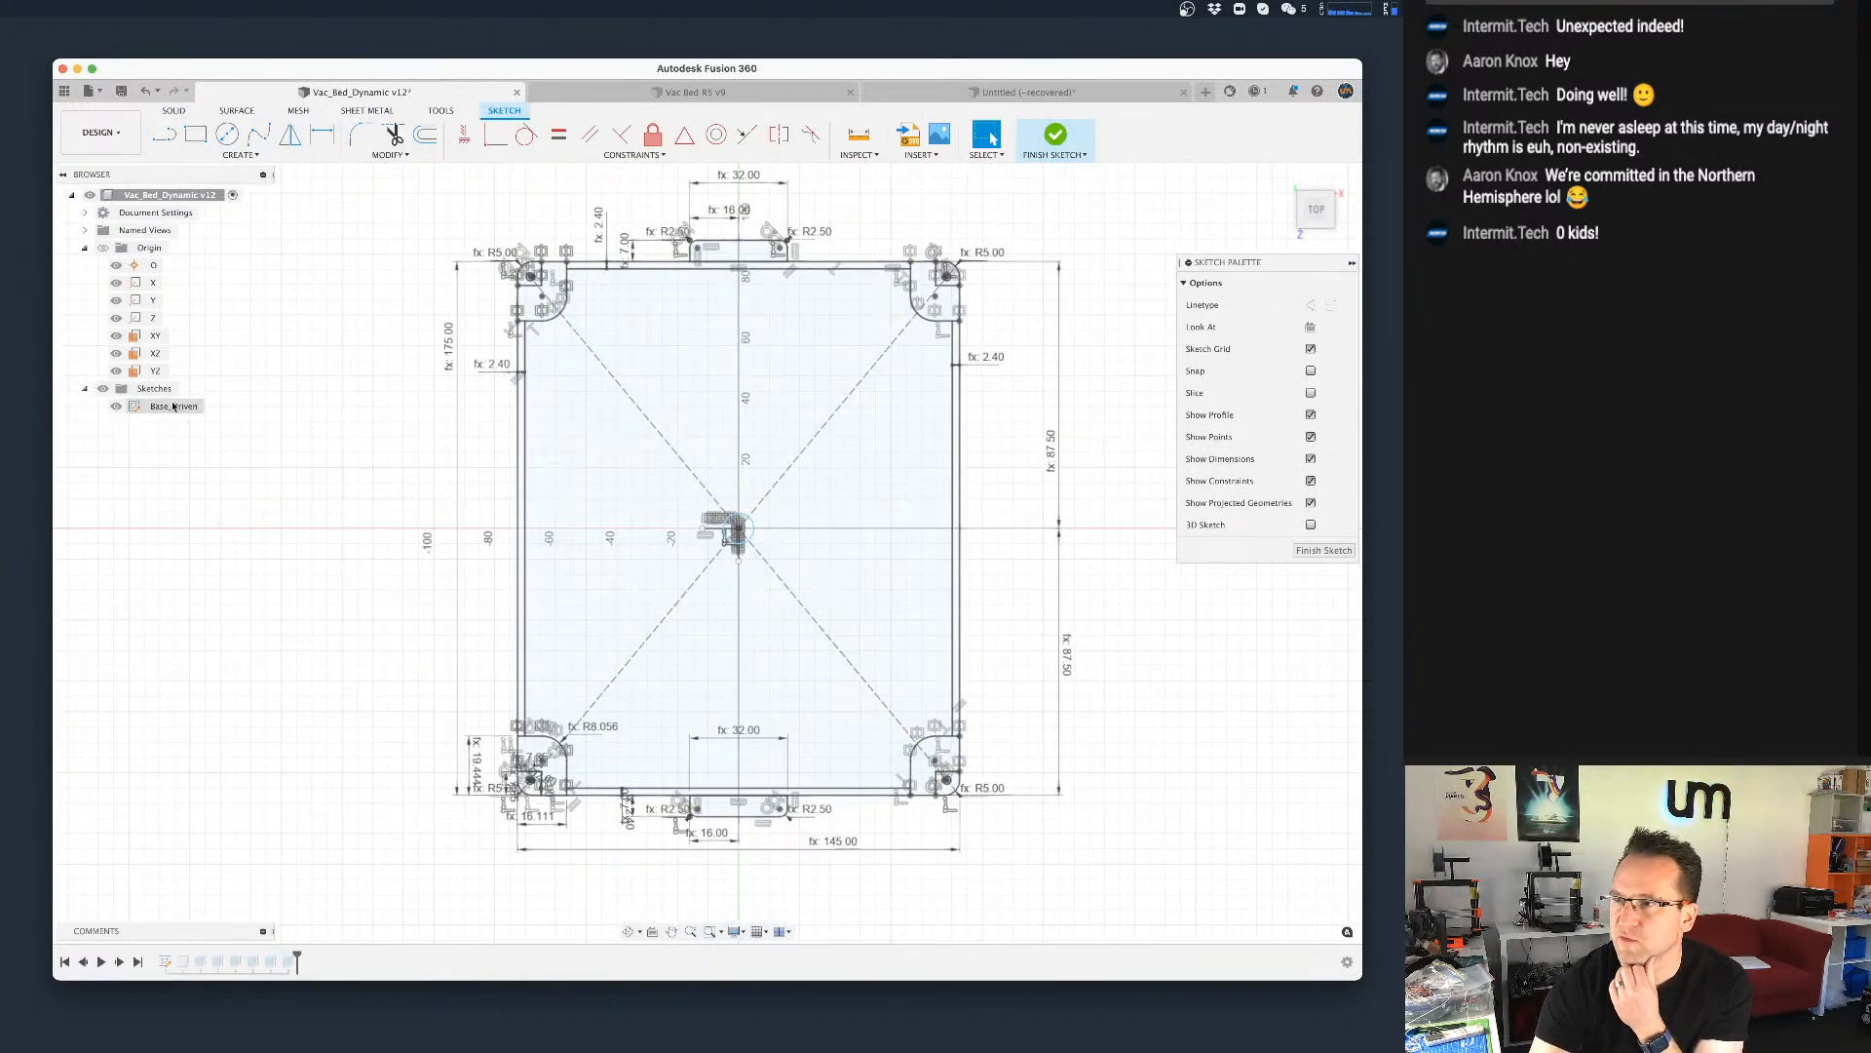
scroll(747, 462, "down", 2)
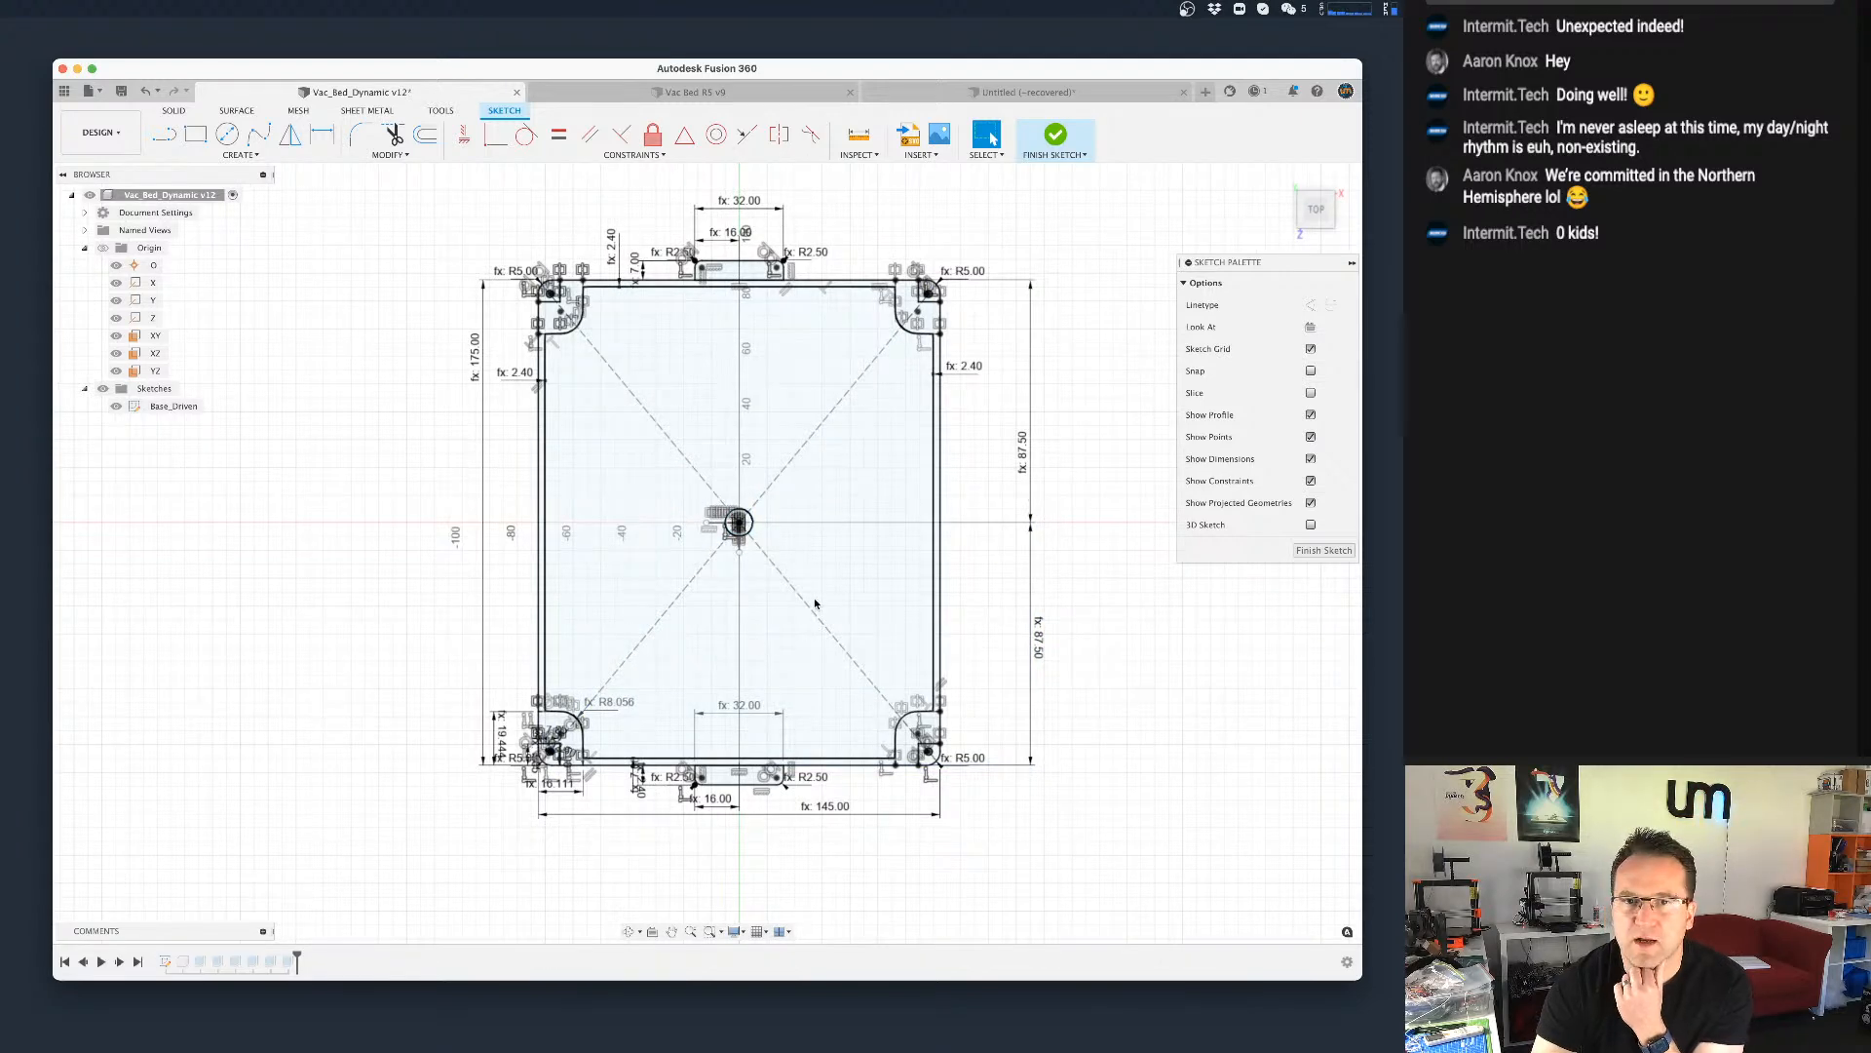
scroll(923, 577, "up", 2)
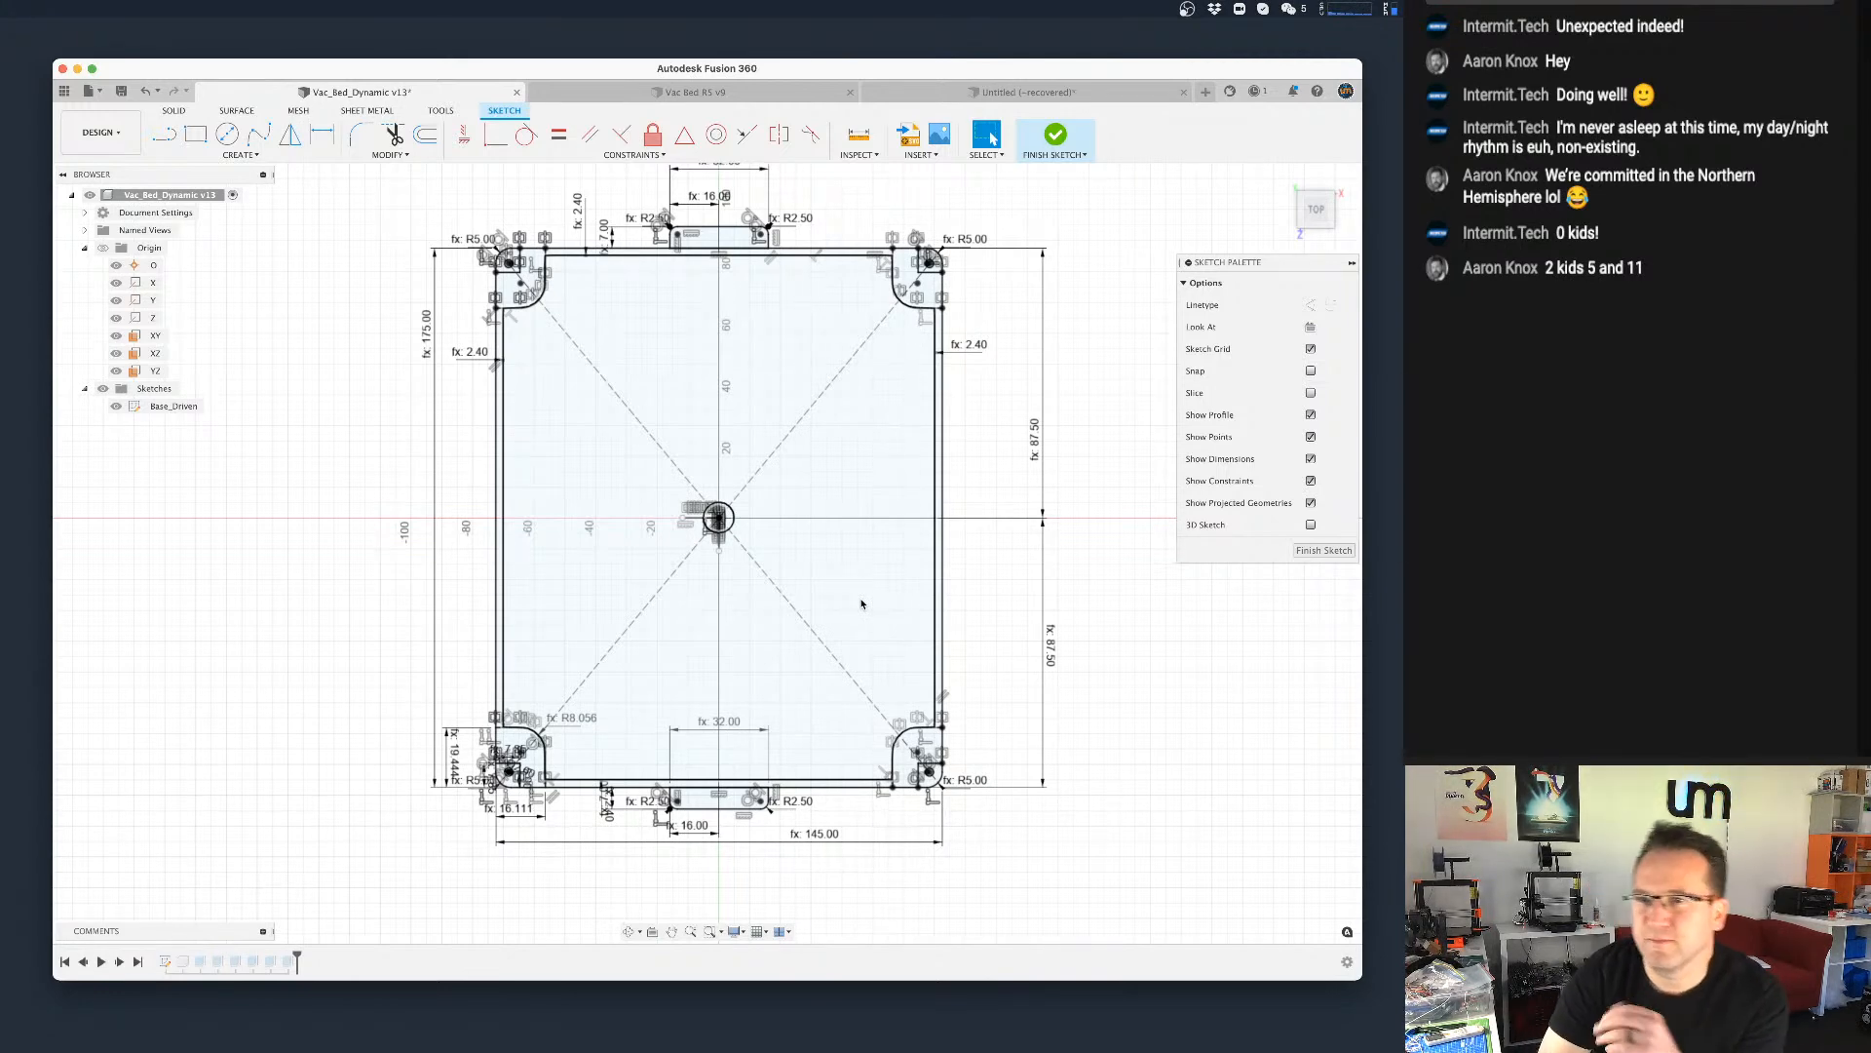
scroll(851, 609, "up", 3)
scroll(830, 611, "down", 3)
middle_click_drag(819, 616, 808, 645)
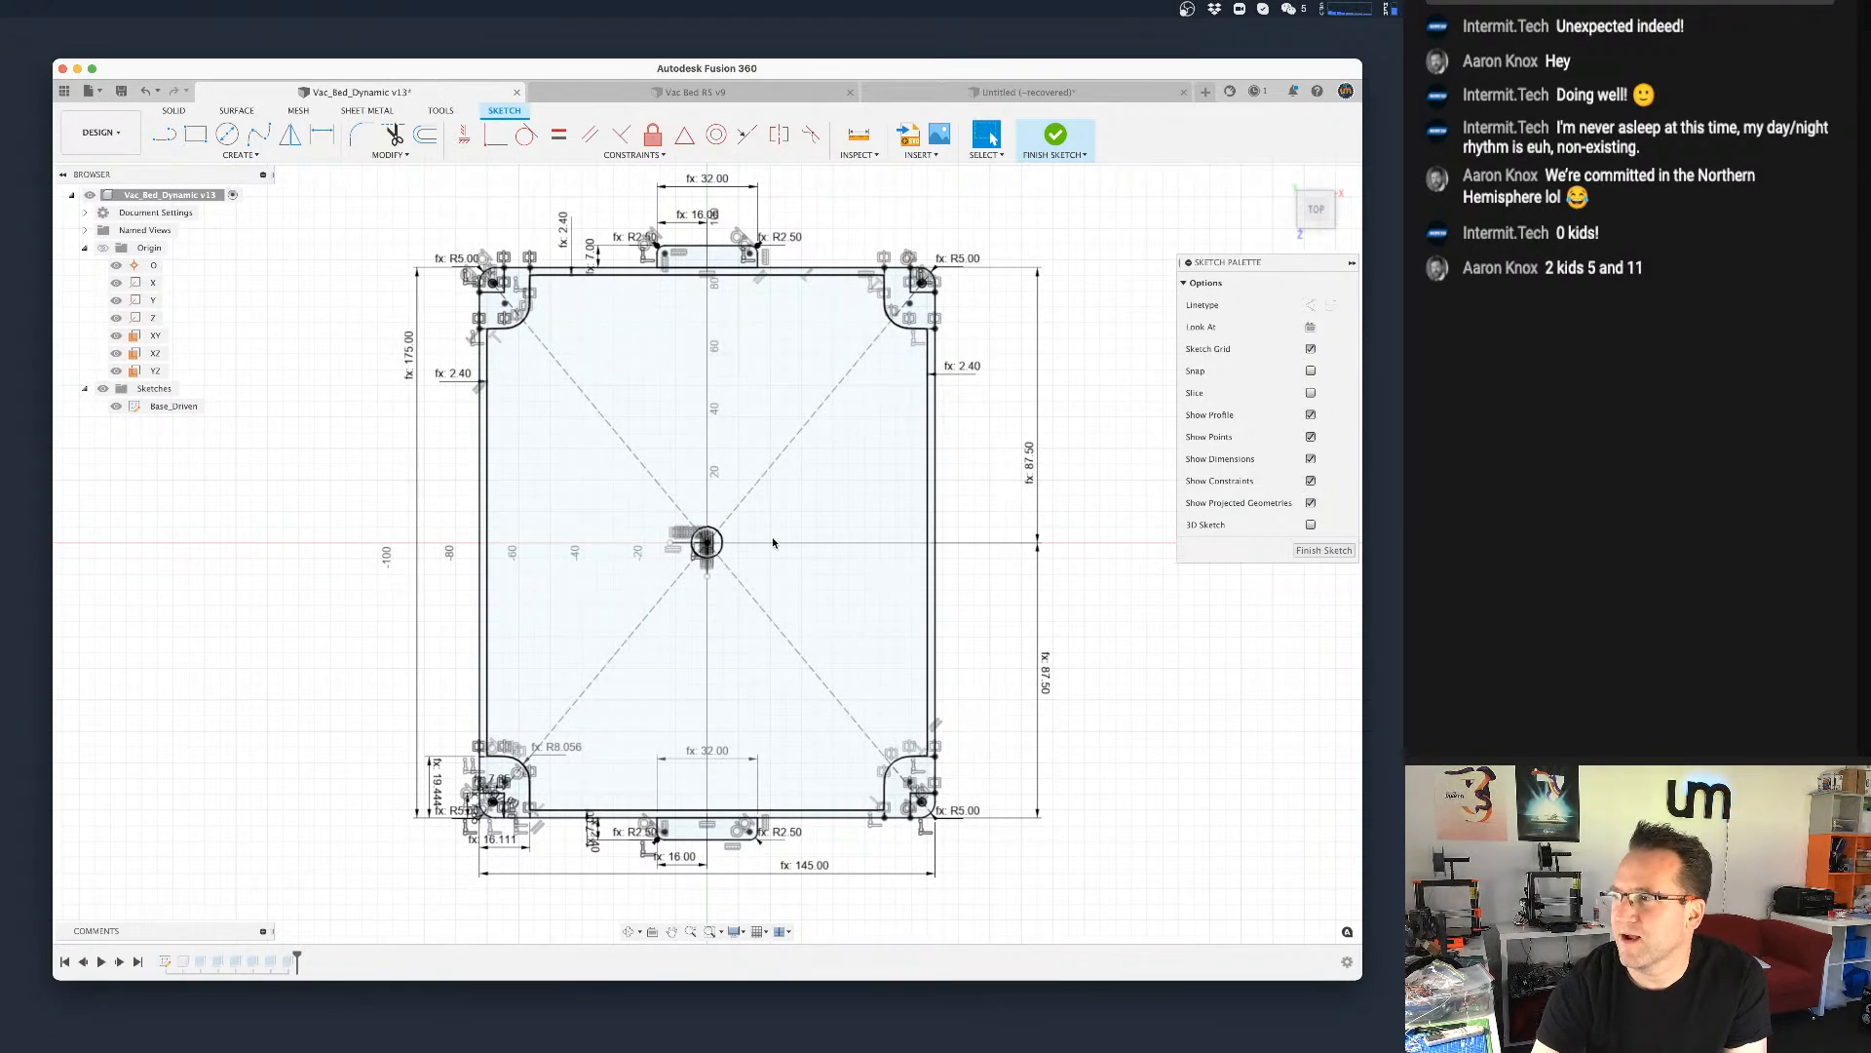
scroll(780, 545, "up", 2)
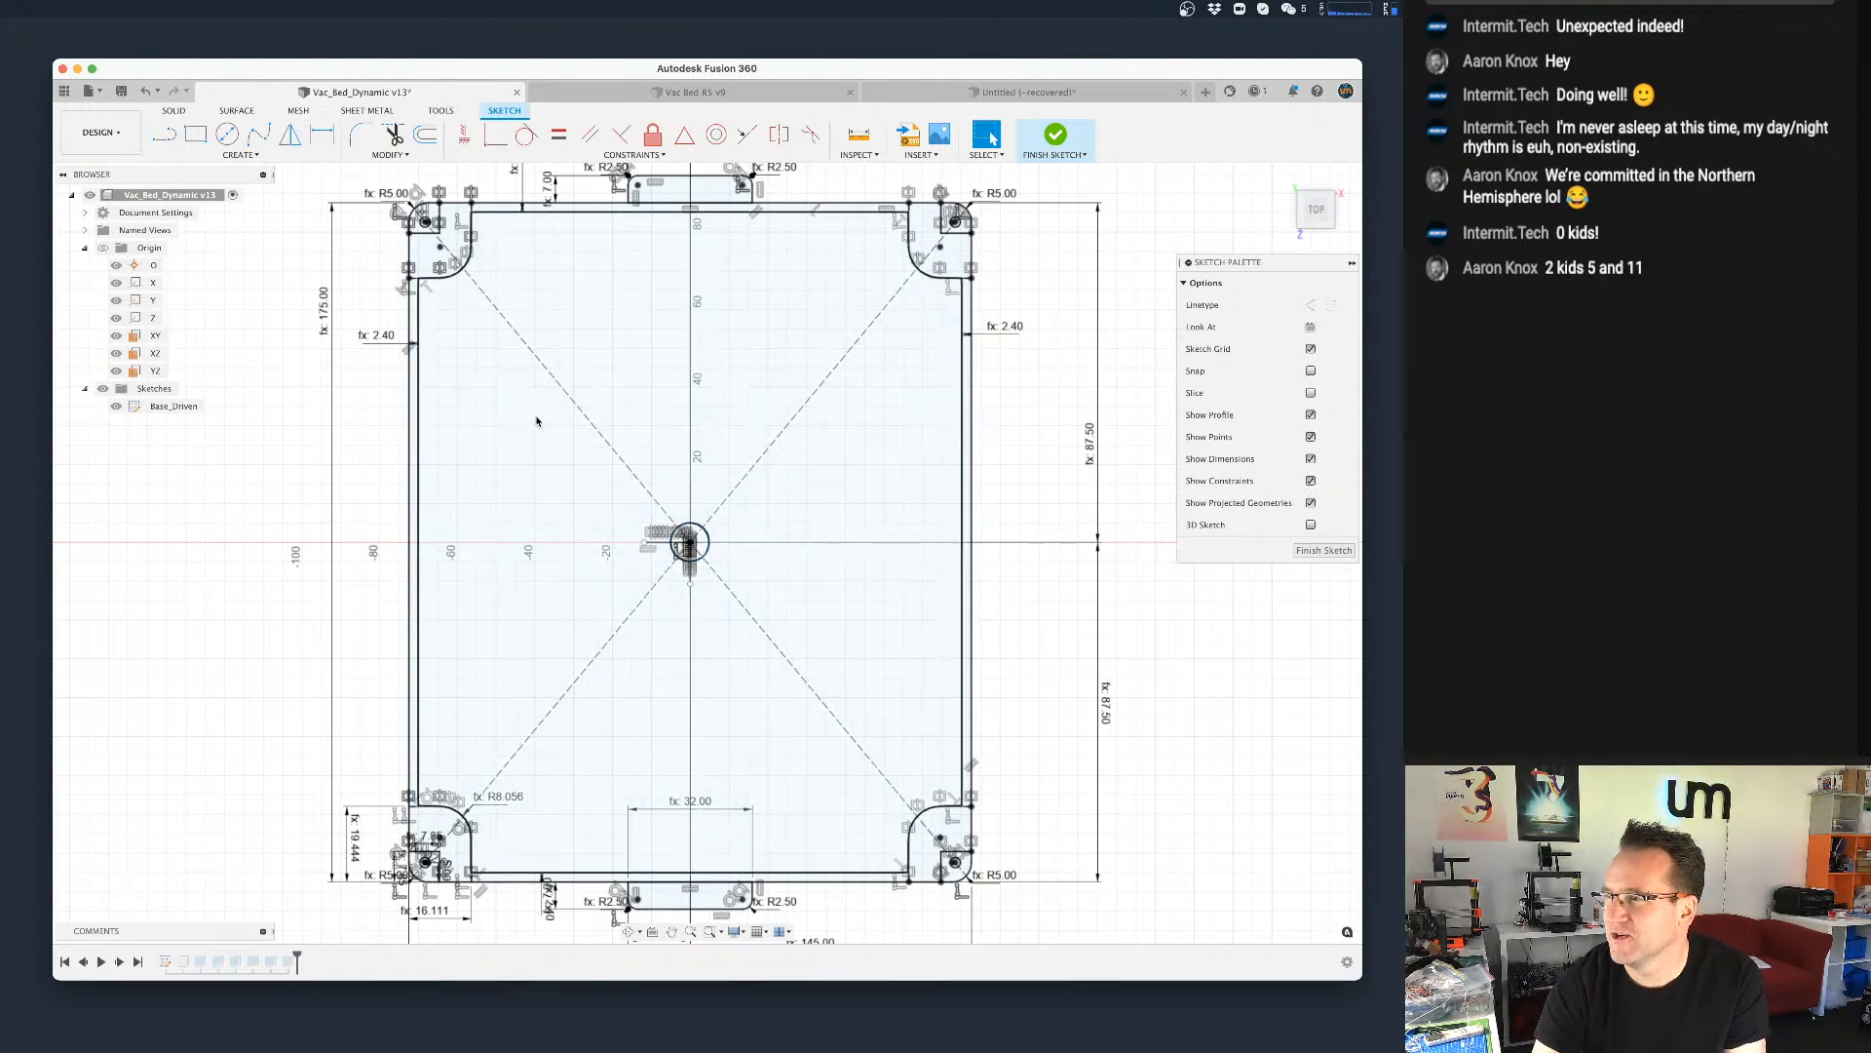
scroll(622, 424, "down", 1)
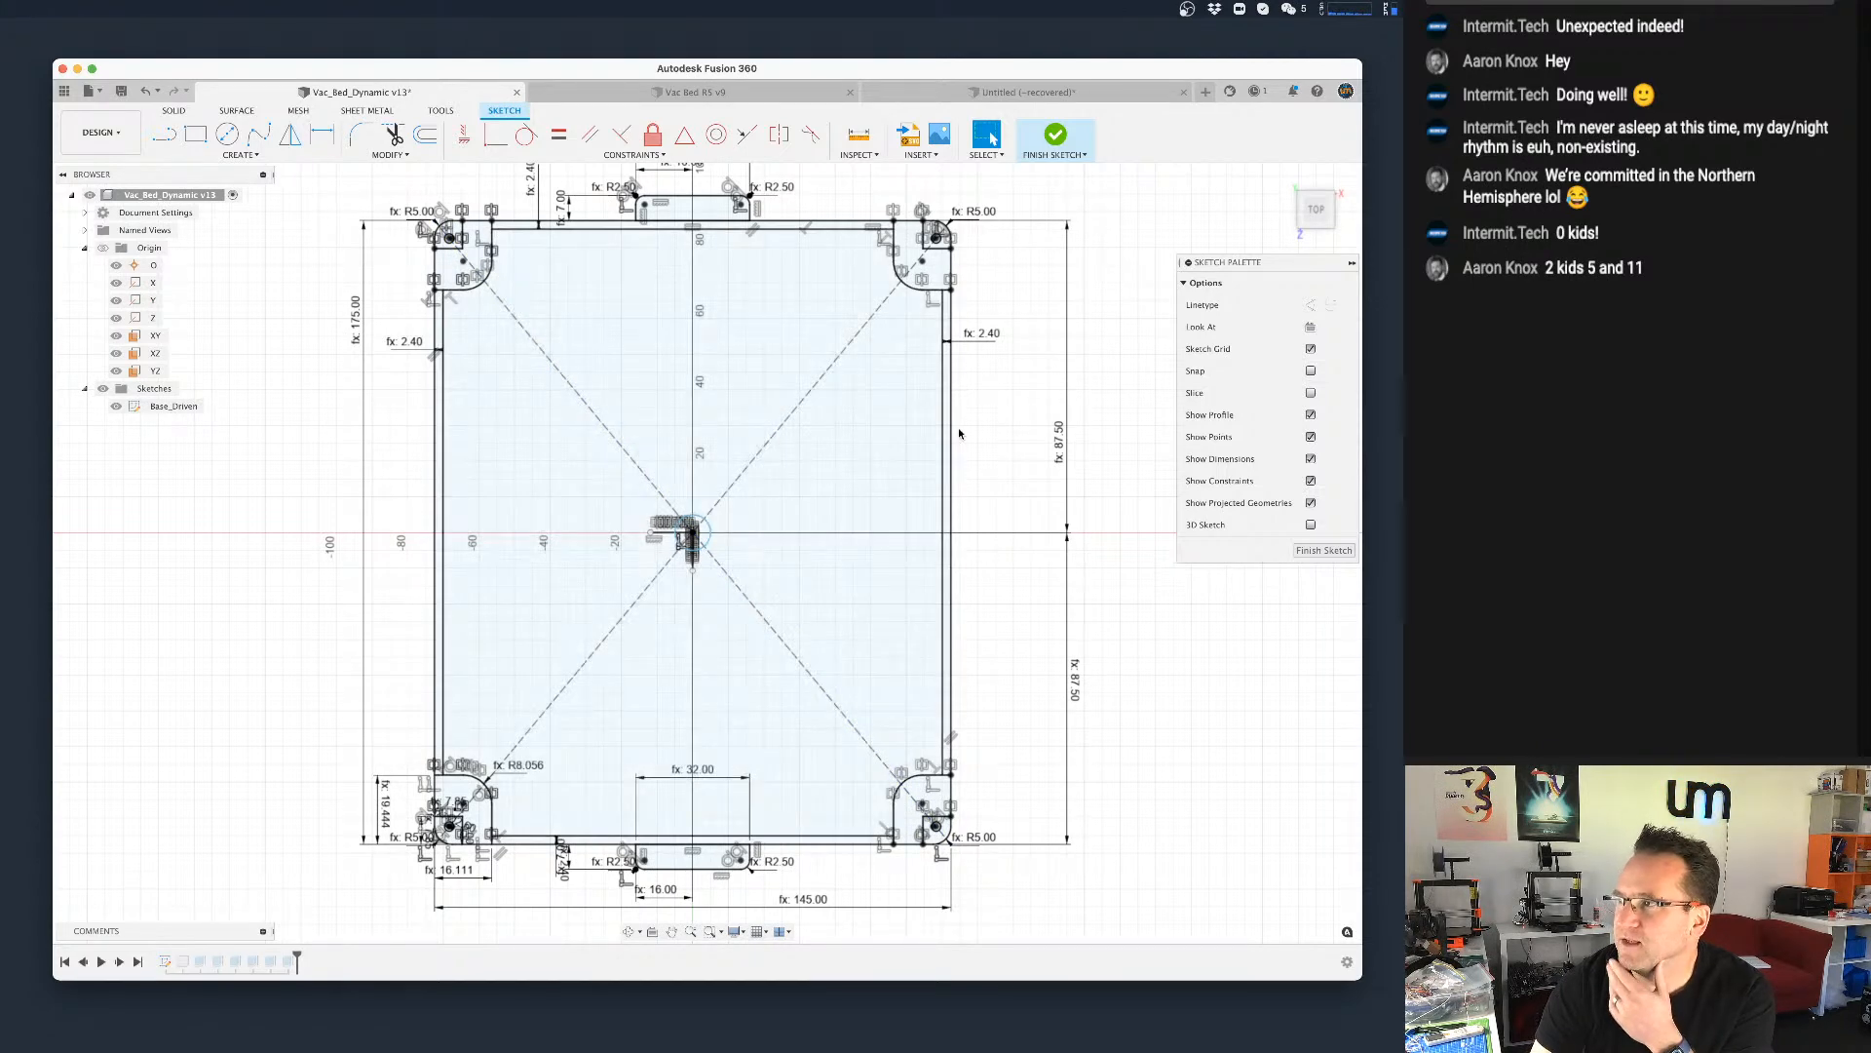
Step: Review the user parameters in an enlarged parameter table beside the Base_Driven sketch, and finish the sketch
left_click(390, 154)
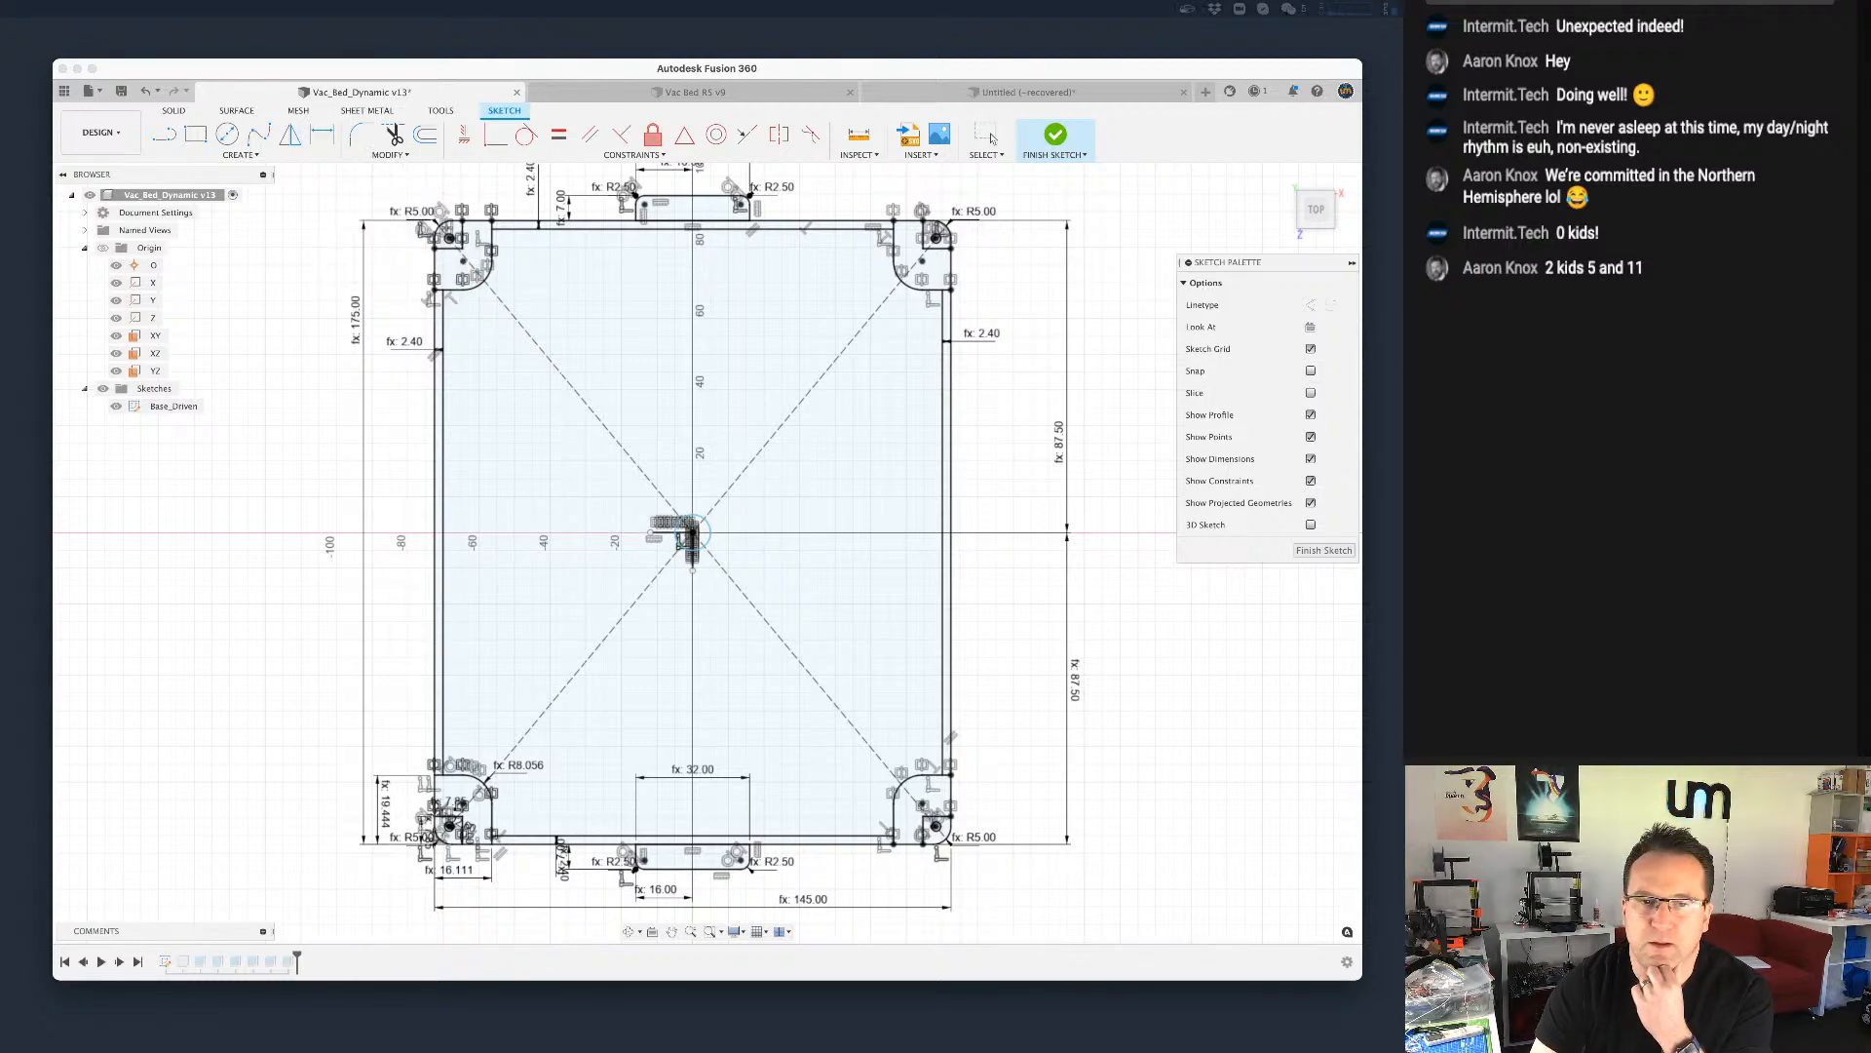
left_click_drag(592, 300, 763, 232)
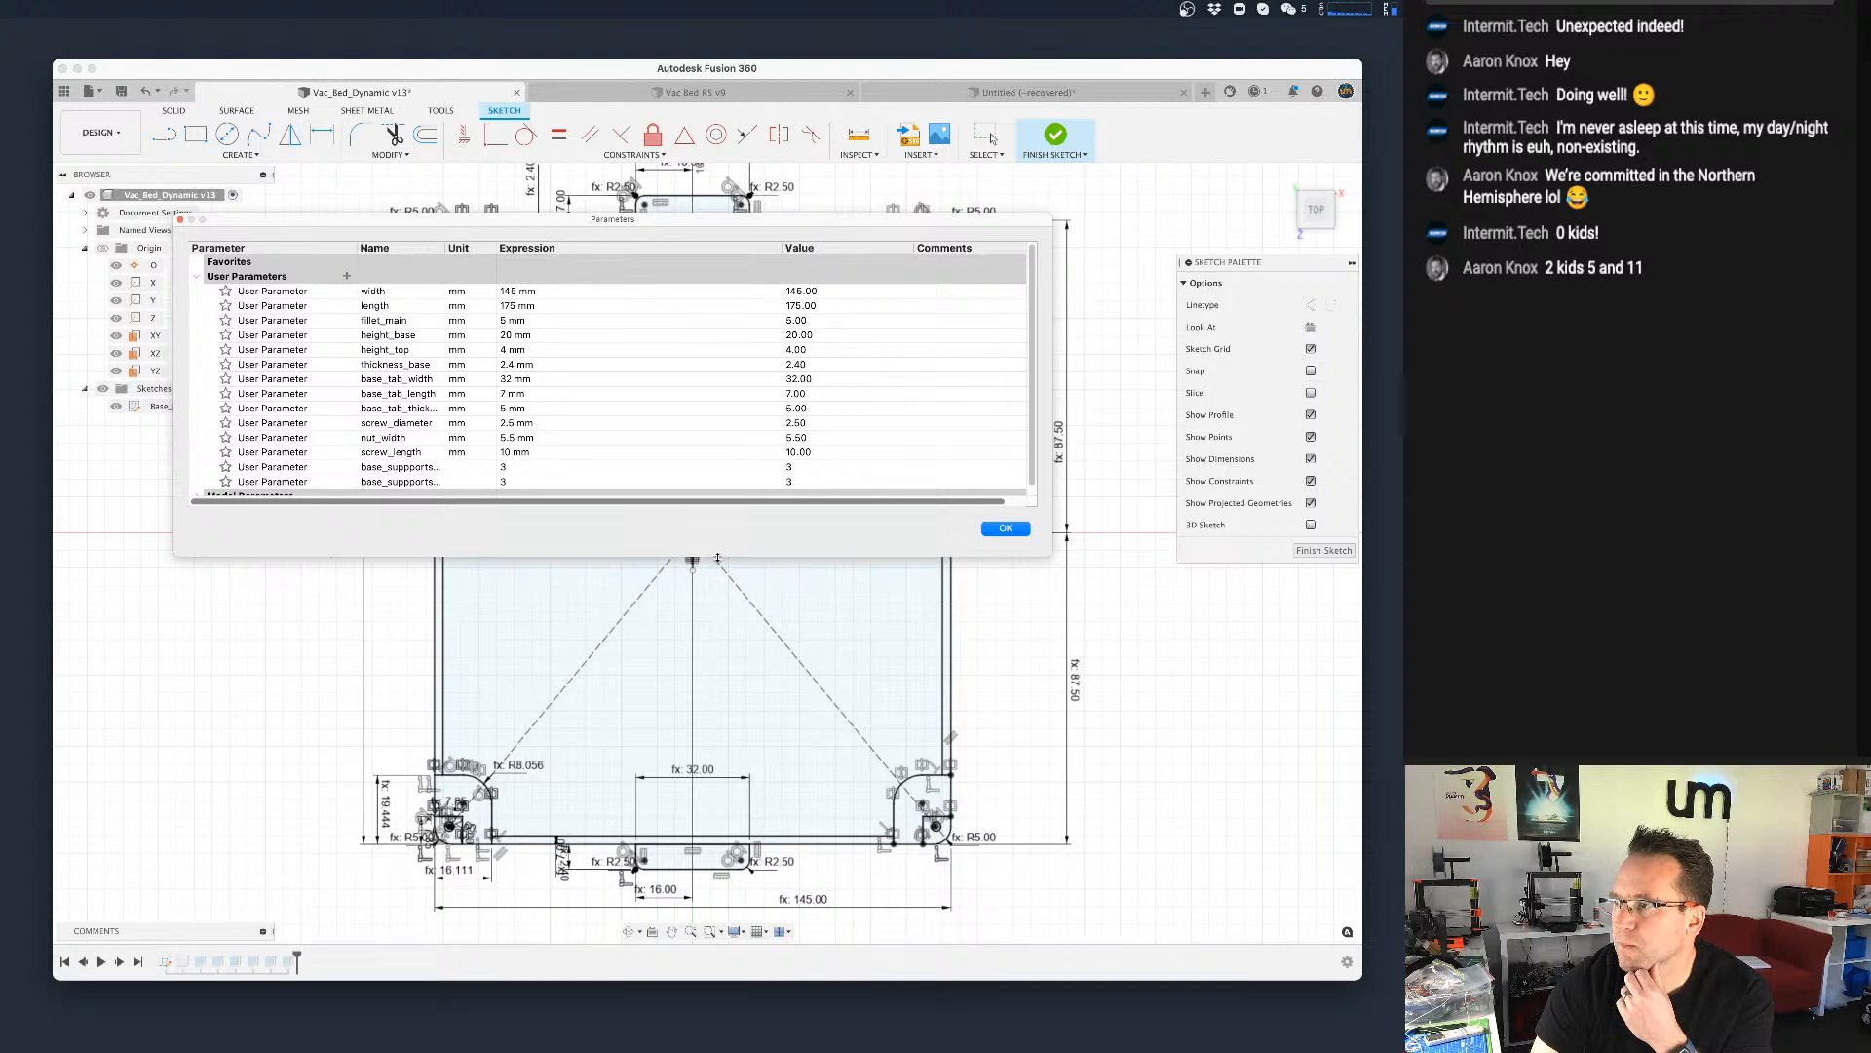
left_click_drag(716, 555, 716, 679)
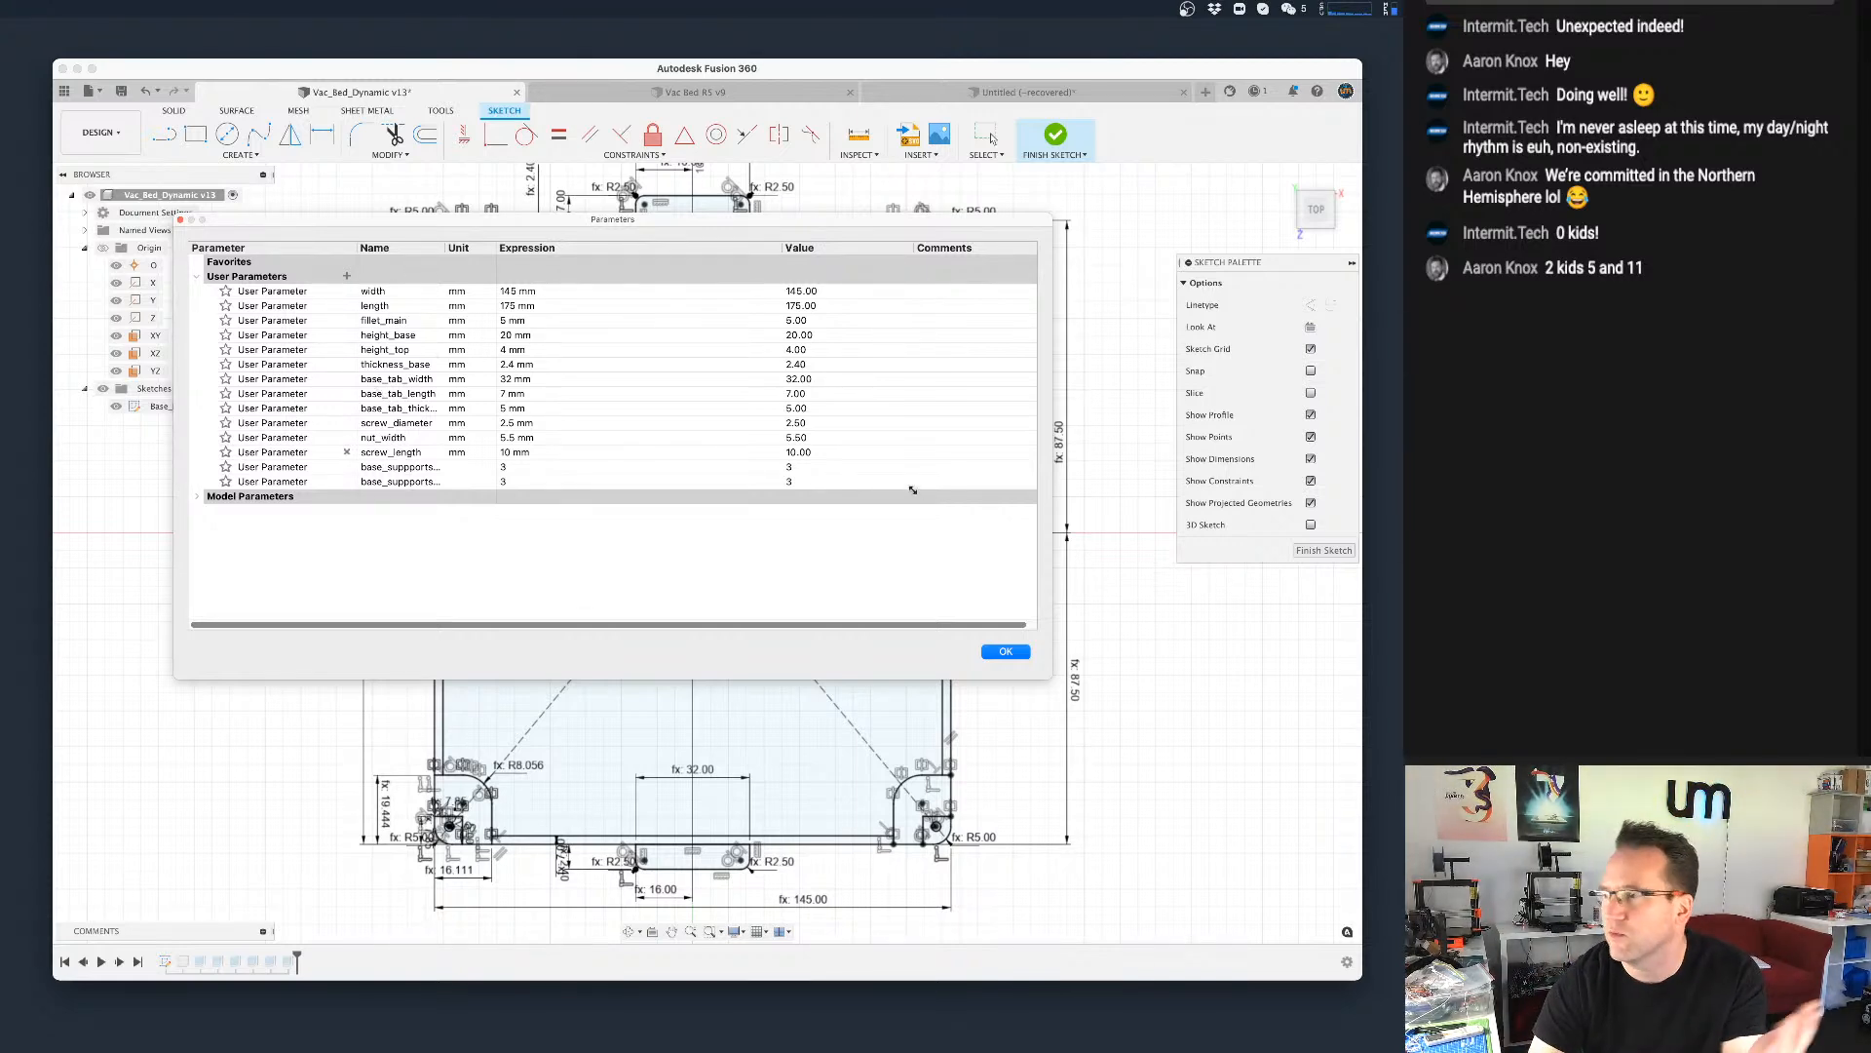
mouse_move(895, 225)
left_mouse_down()
mouse_move(1064, 338)
mouse_move(1390, 474)
mouse_move(1468, 474)
left_mouse_up()
scroll(516, 452, "up", 3)
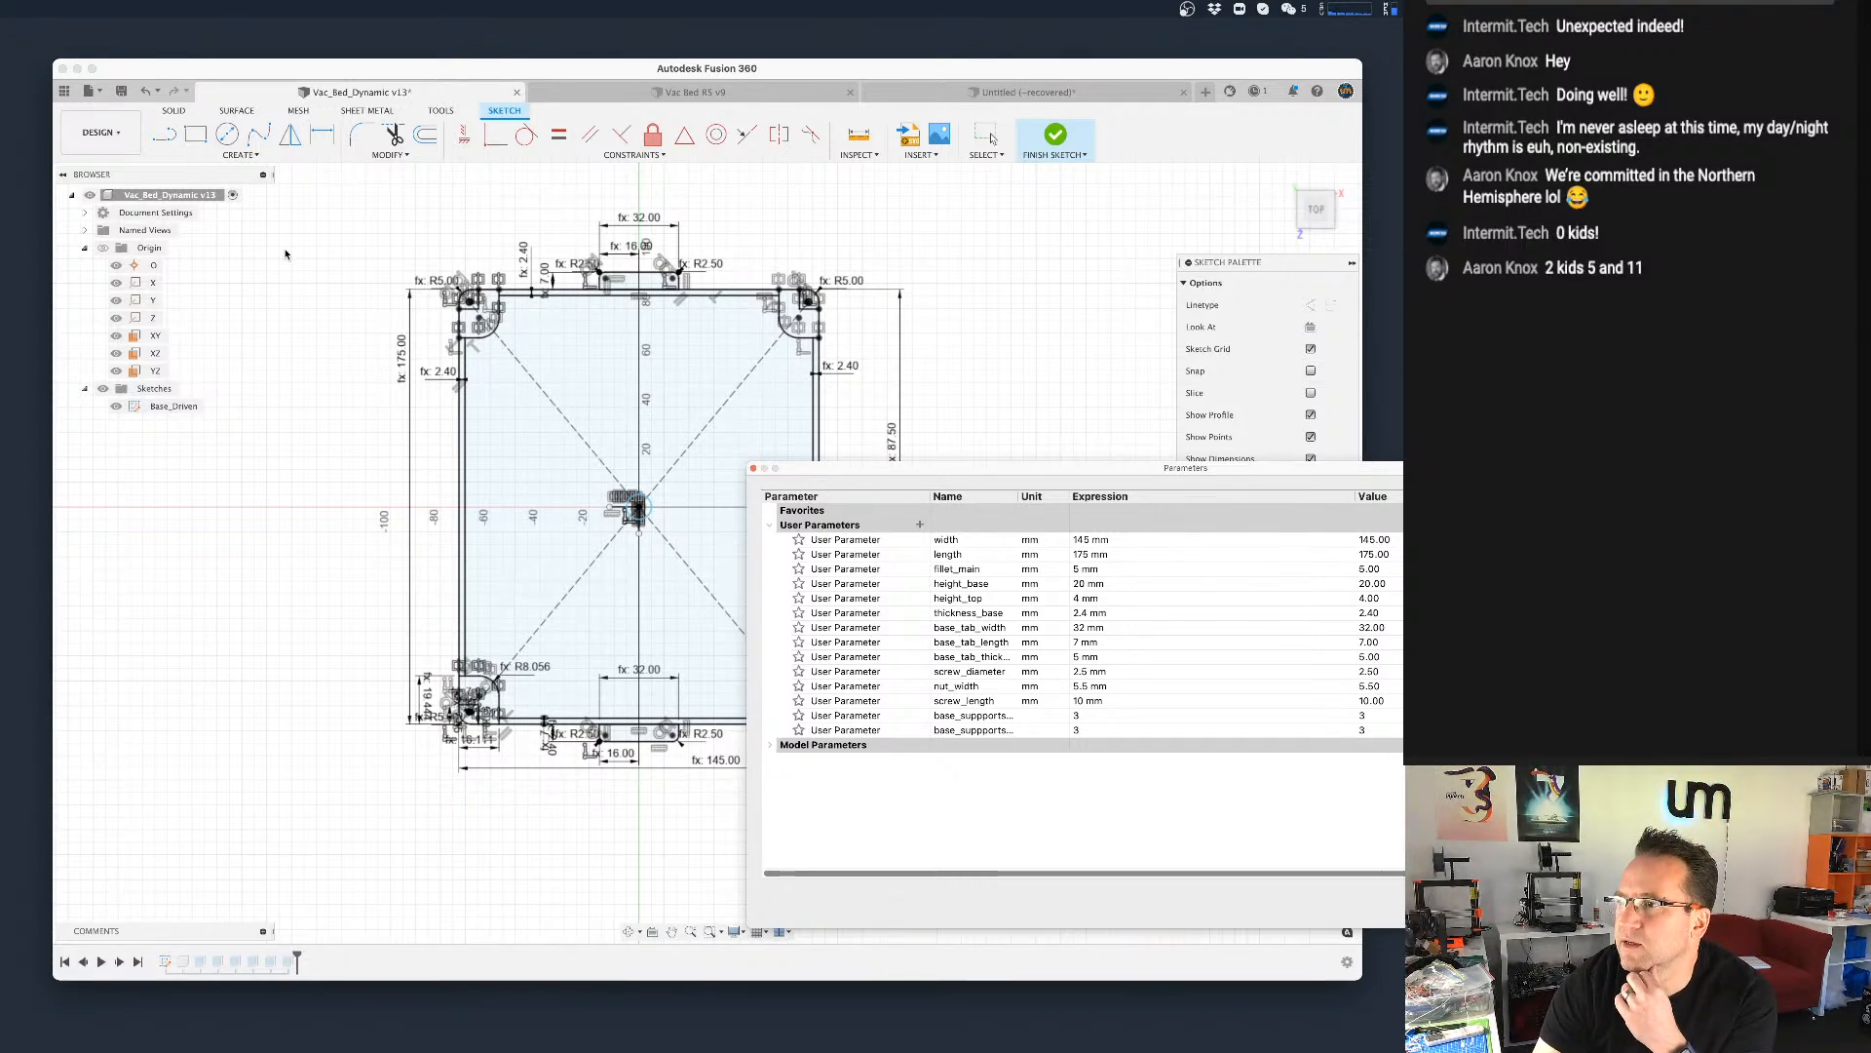
left_click(1055, 136)
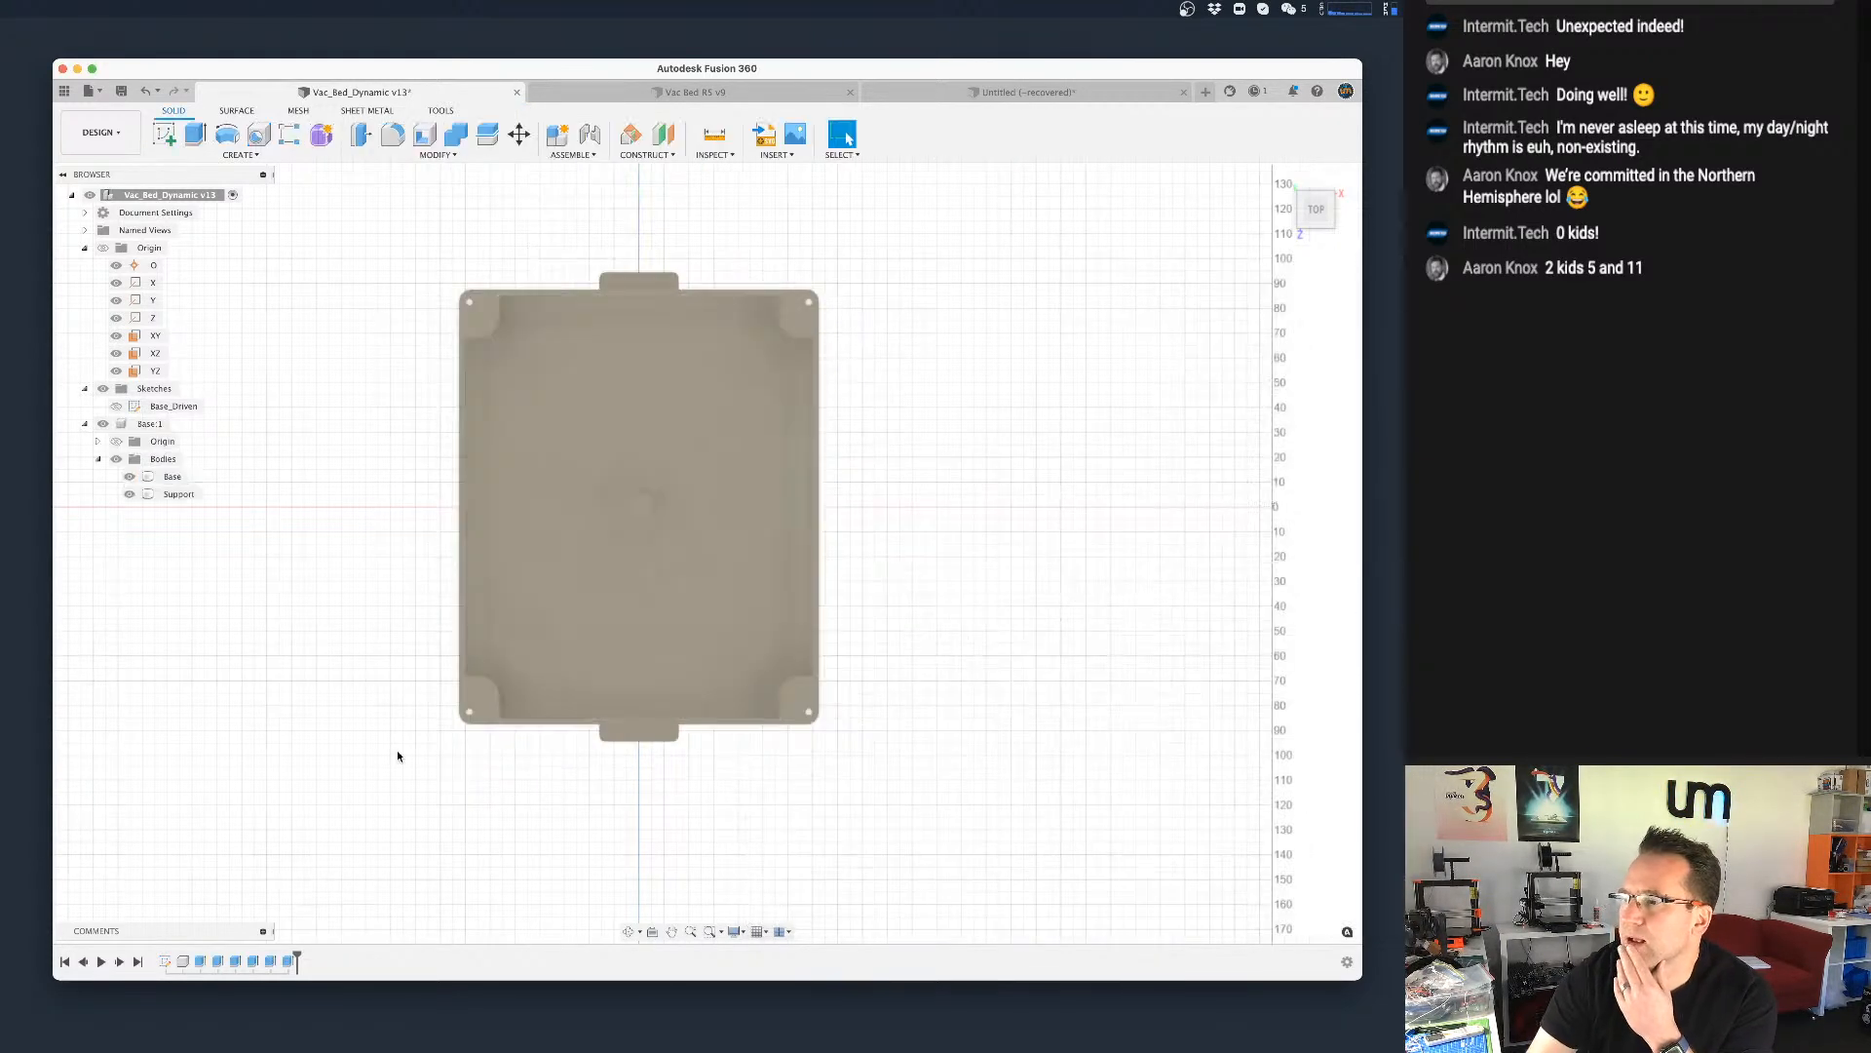
Step: Reopen the user parameters with the tray in an angled view and set the width parameter to 192 mm
scroll(927, 663, "up", 3)
middle_click_drag(867, 714, 864, 614, "shift")
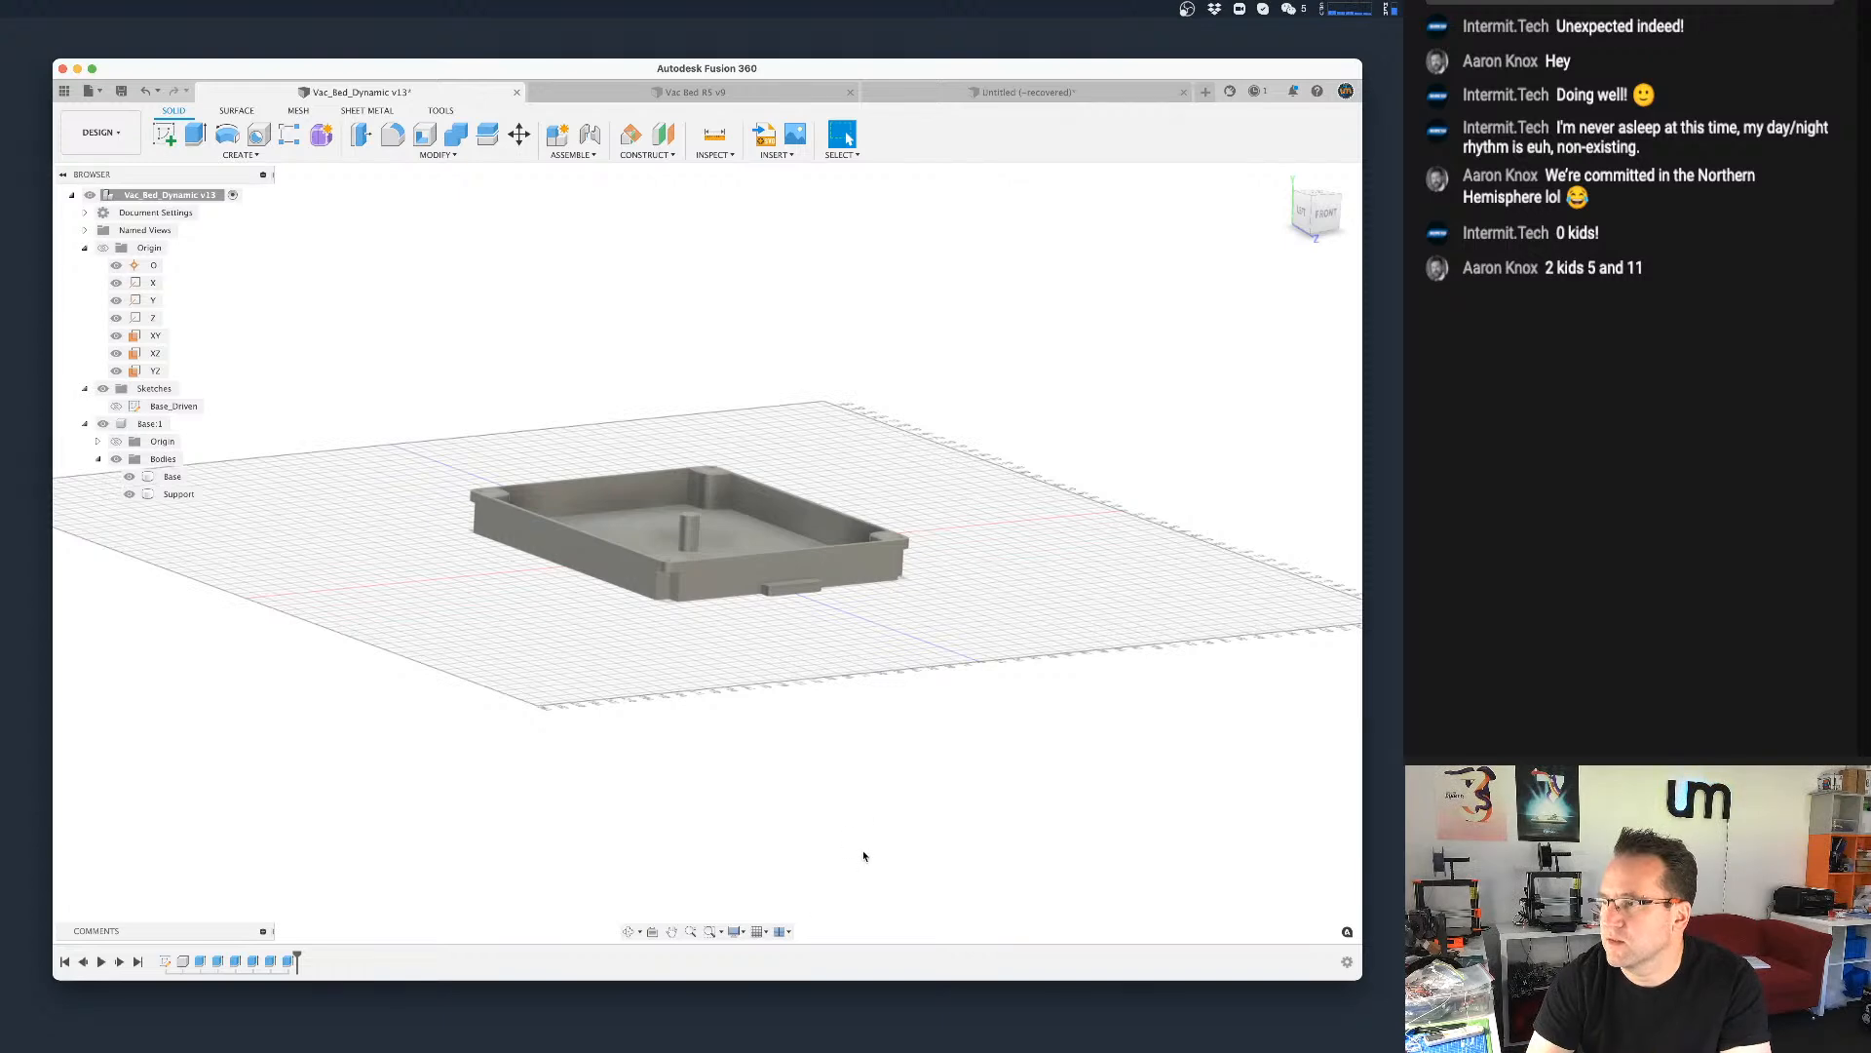
middle_click_drag(630, 628, 624, 646, "shift")
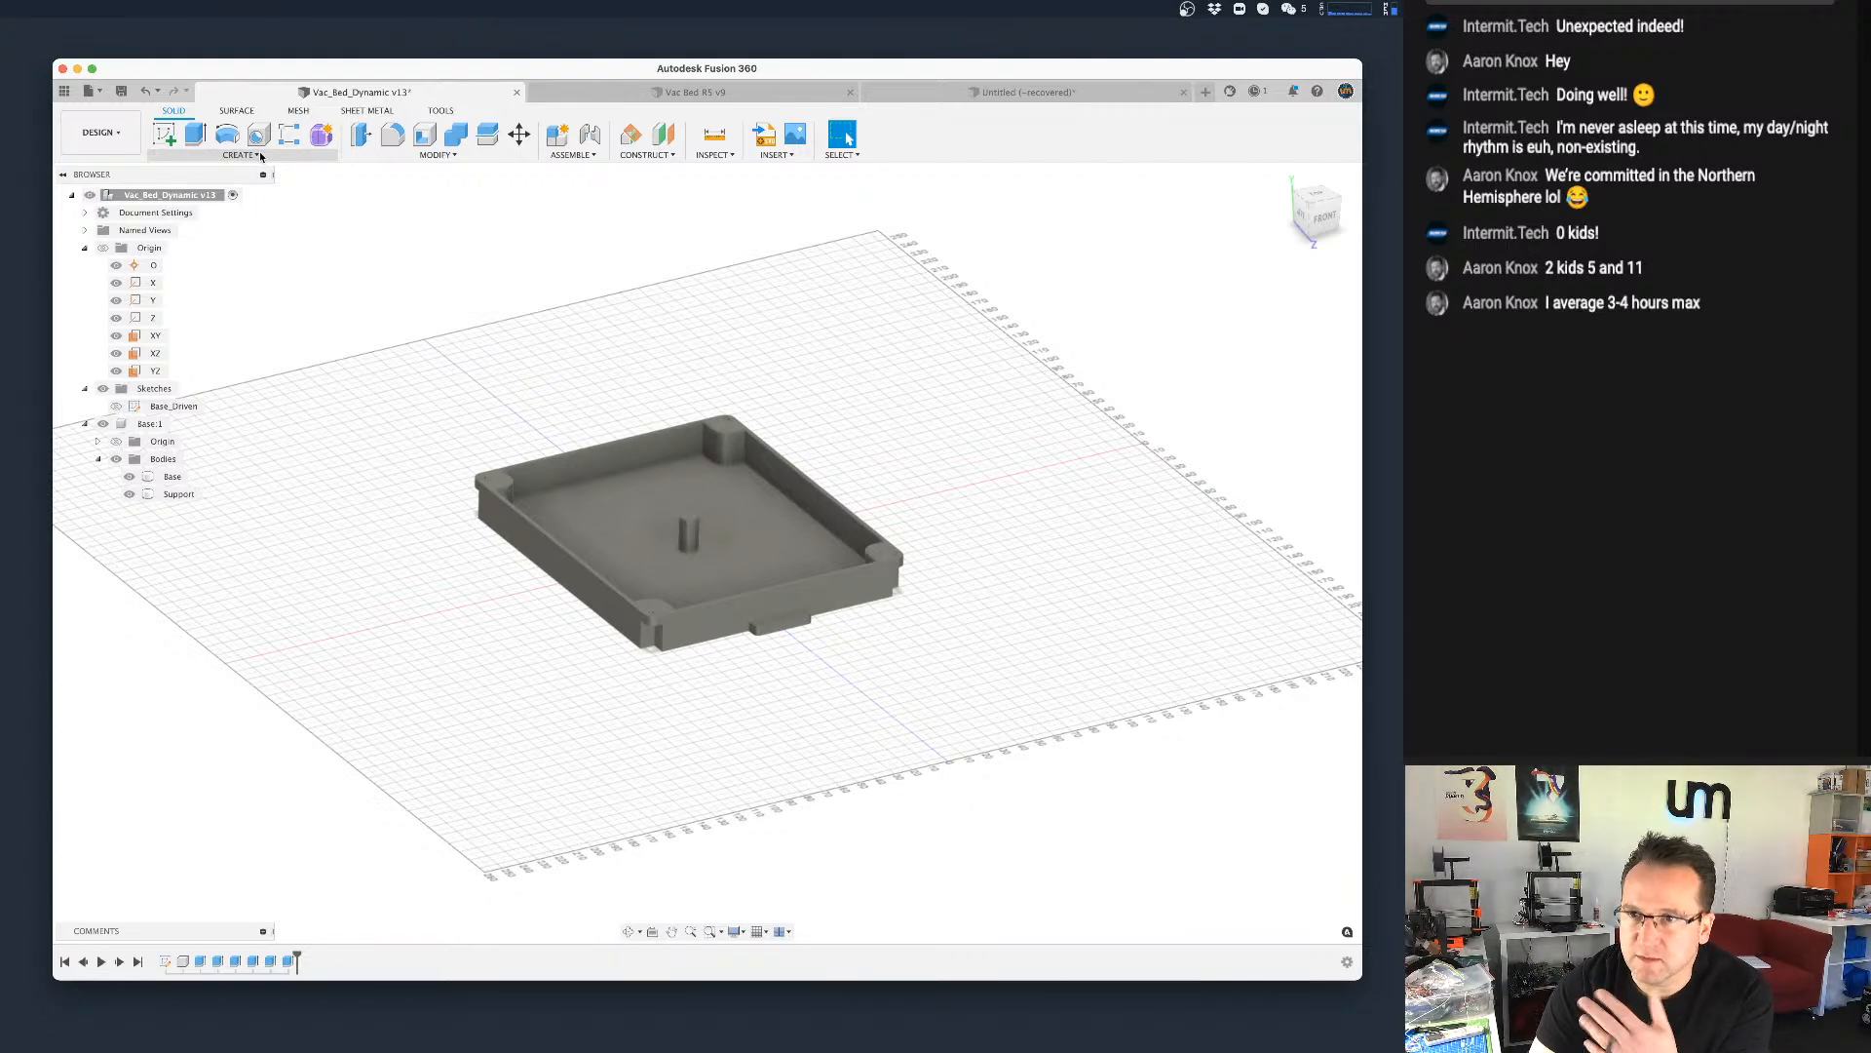
left_click(436, 155)
left_click(423, 454)
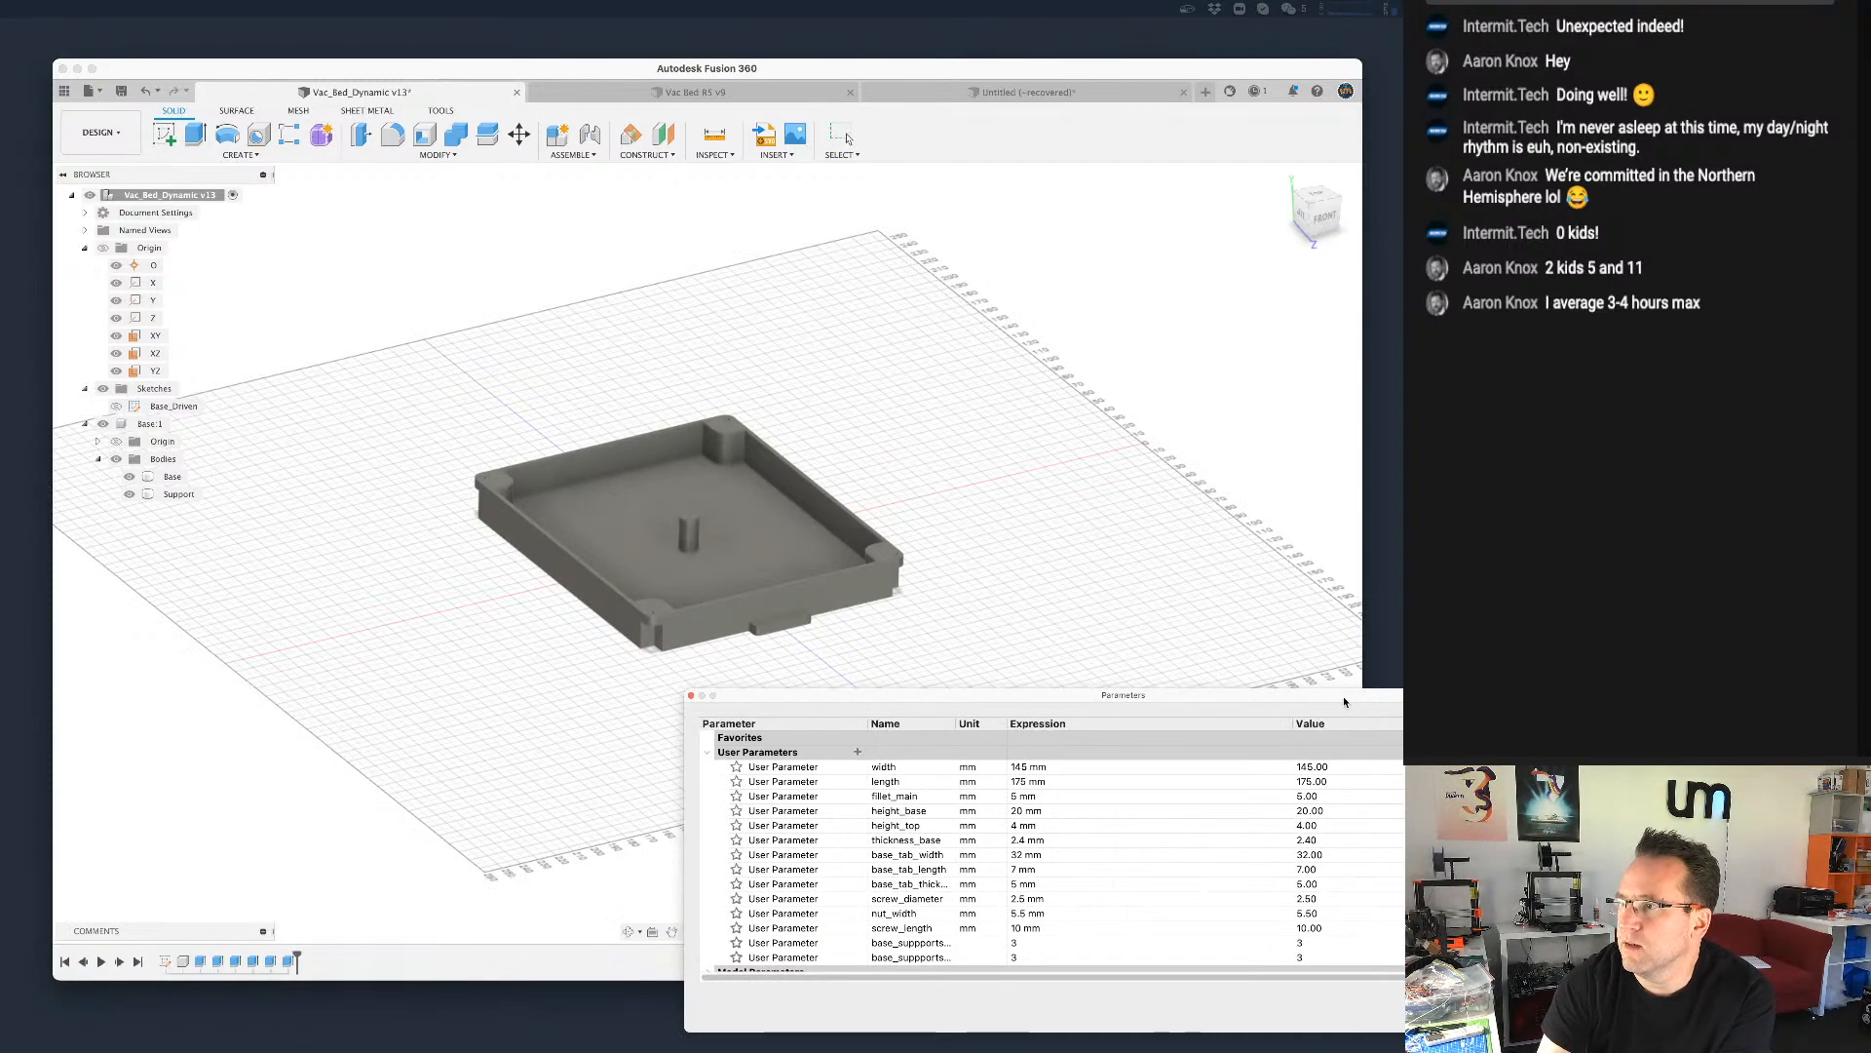
double_click(1039, 718)
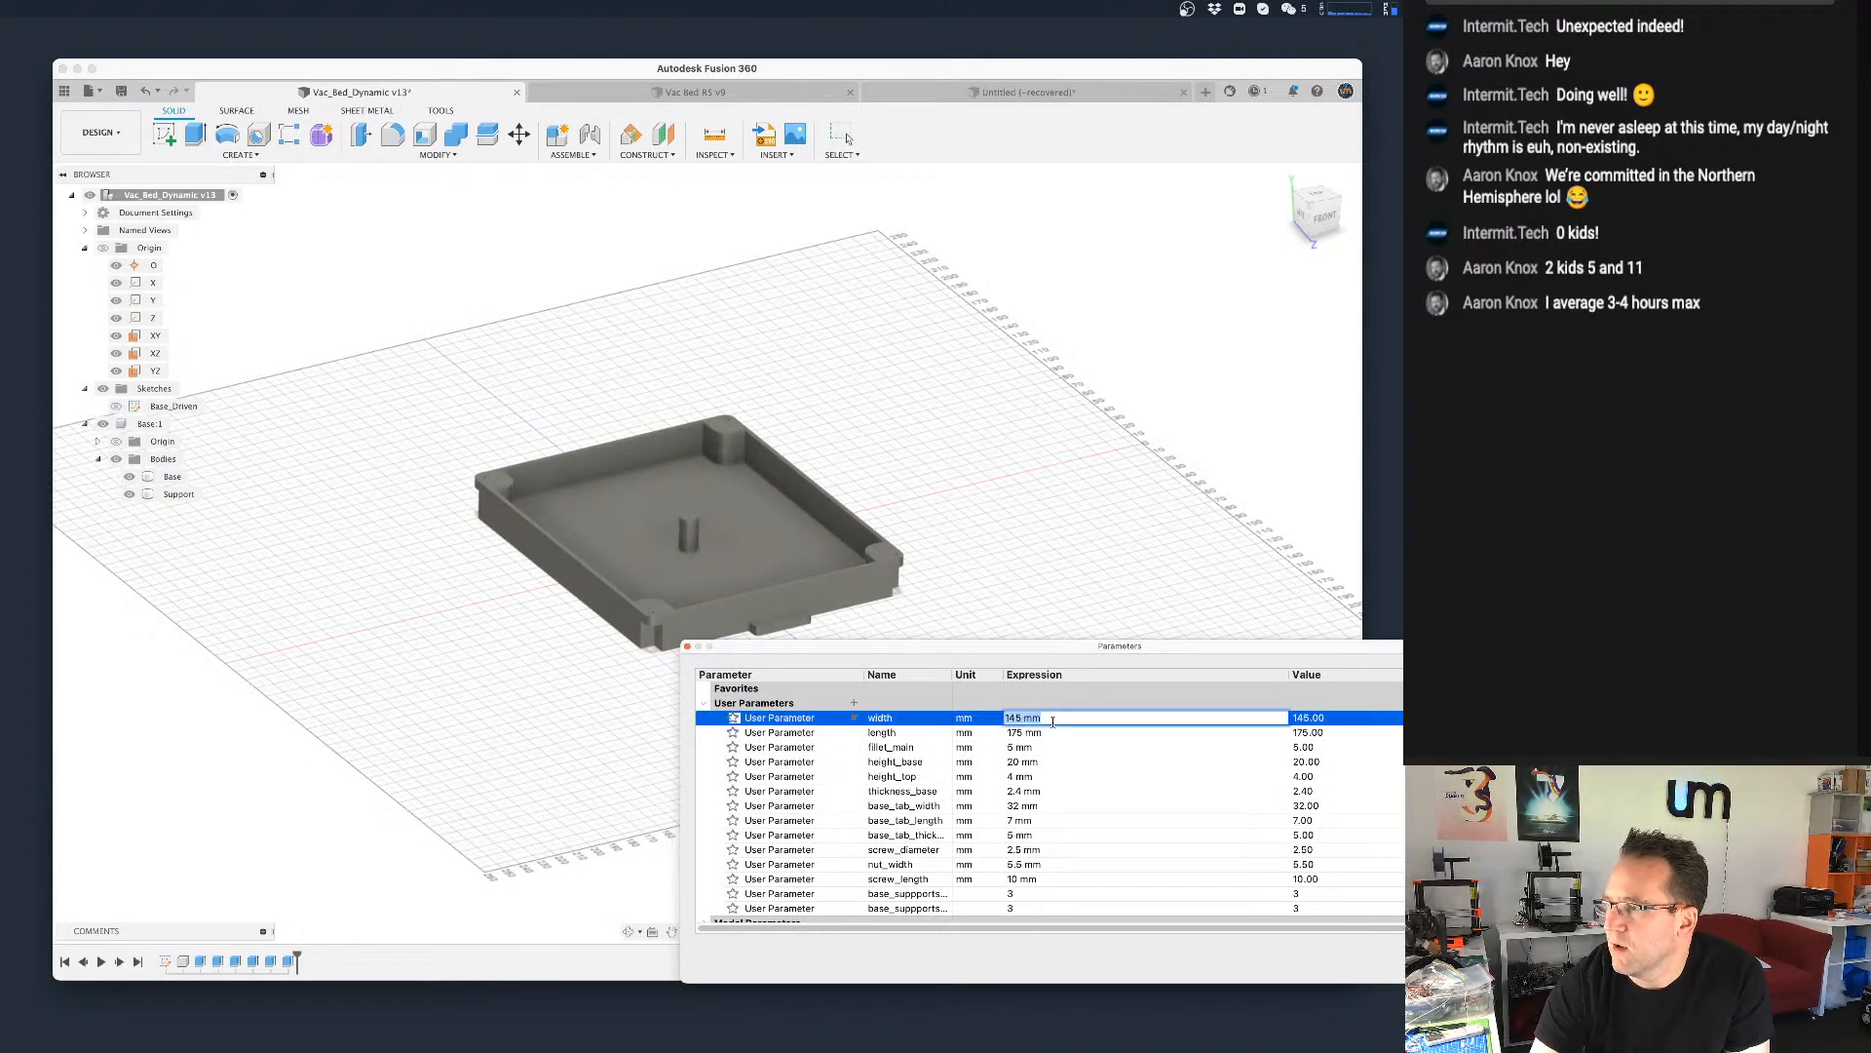
left_click(1023, 717)
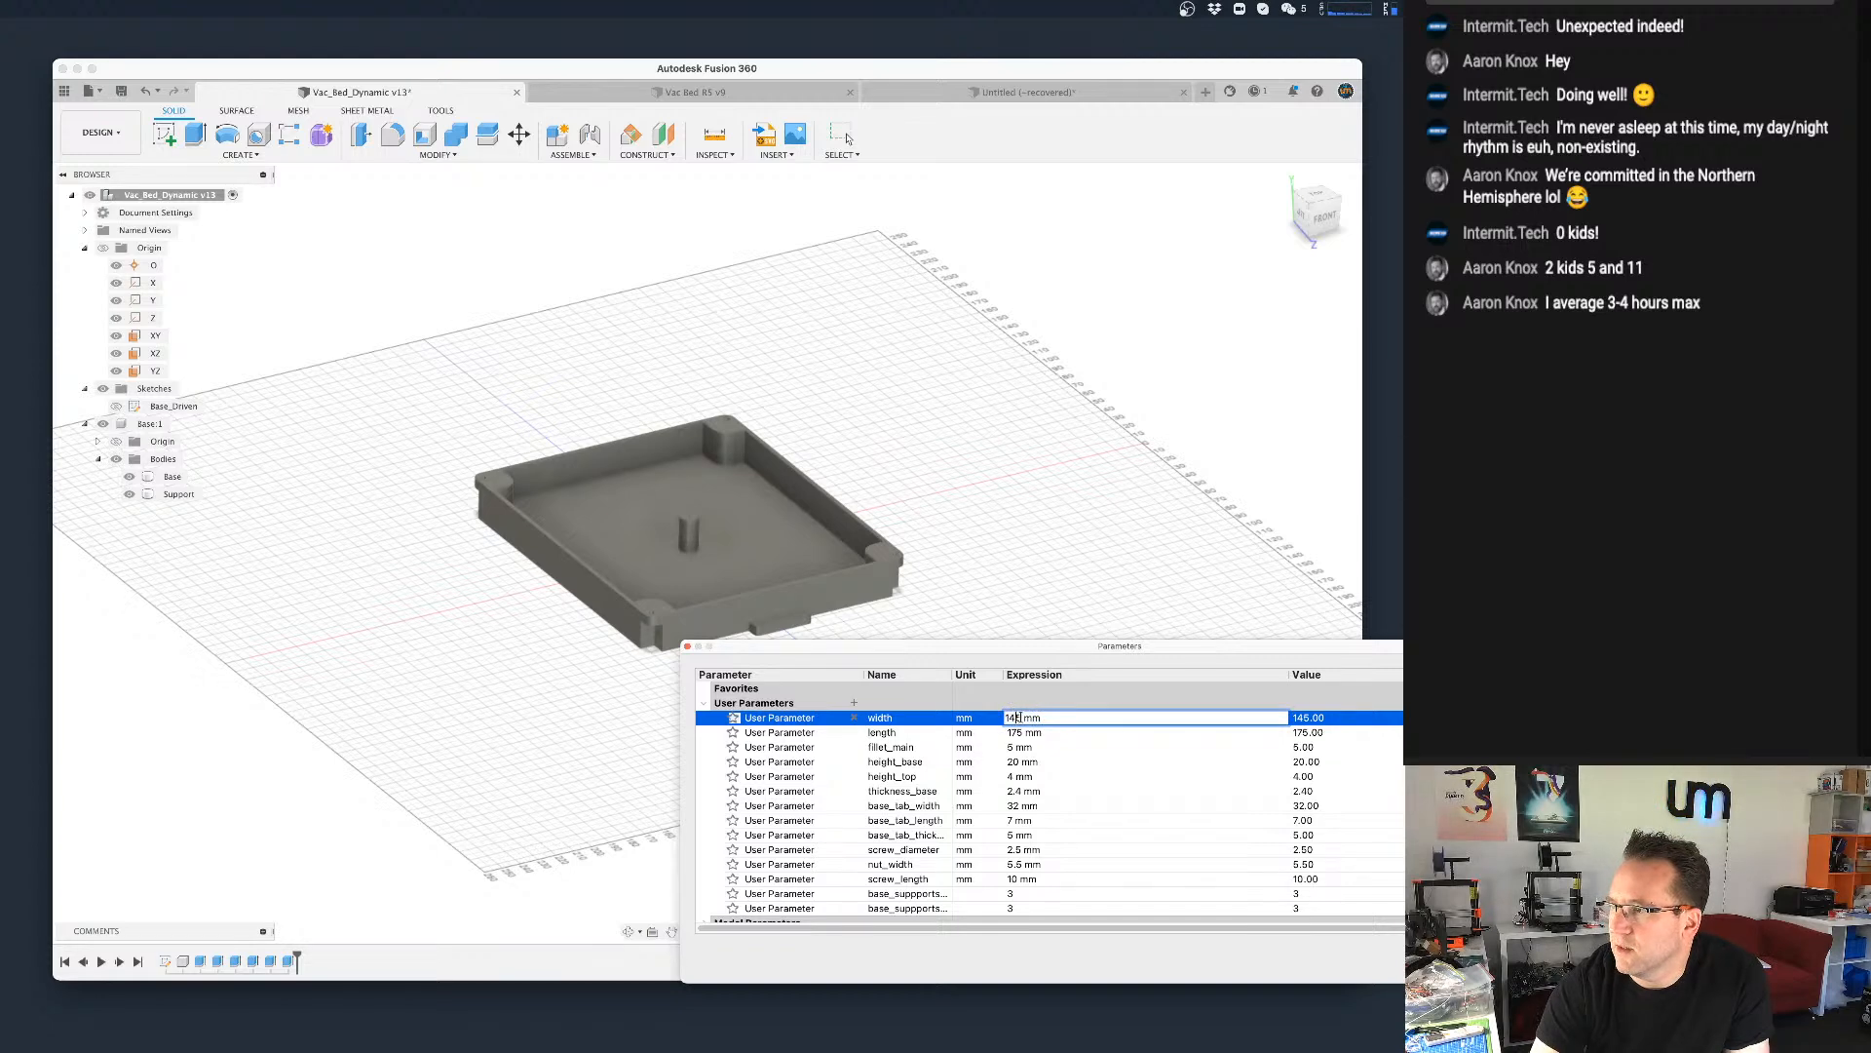
key("BackSpace")
key("BackSpace")
type("92")
key("Return")
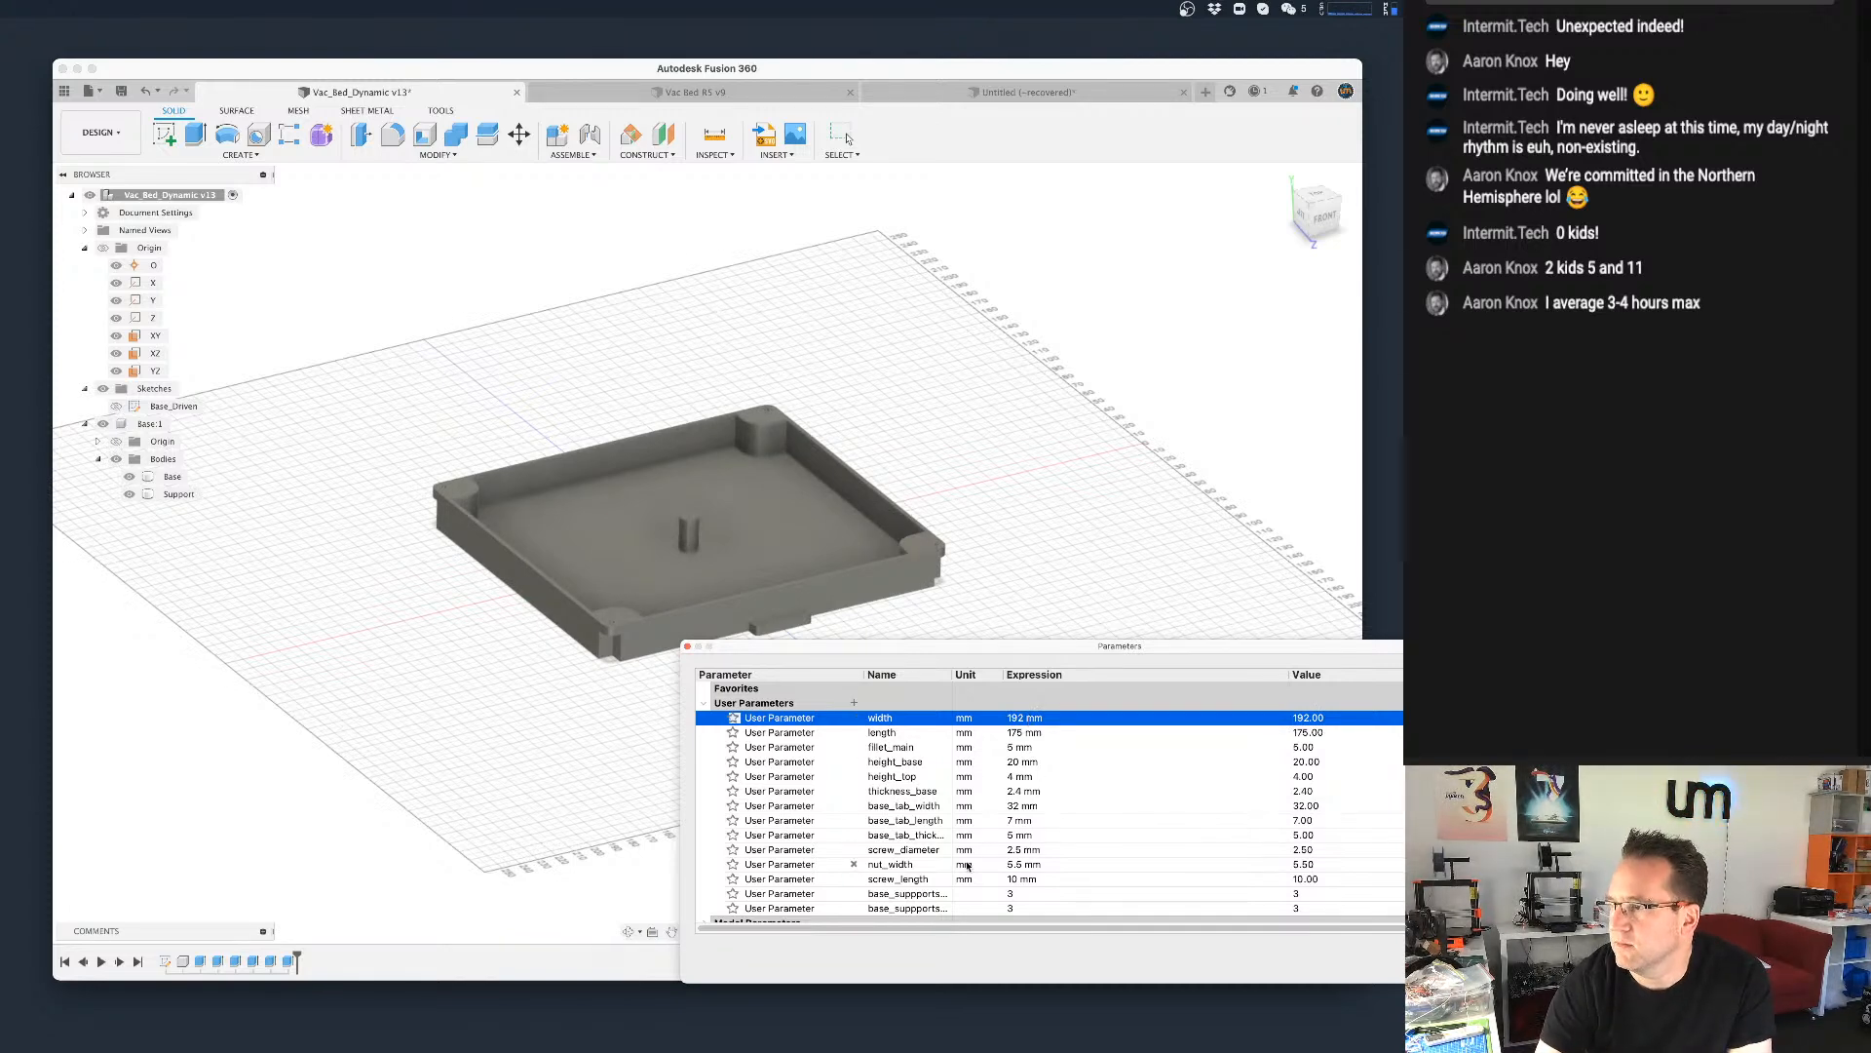
Step: Set the height_base user parameter to 27 mm
scroll(960, 865, "down", 1)
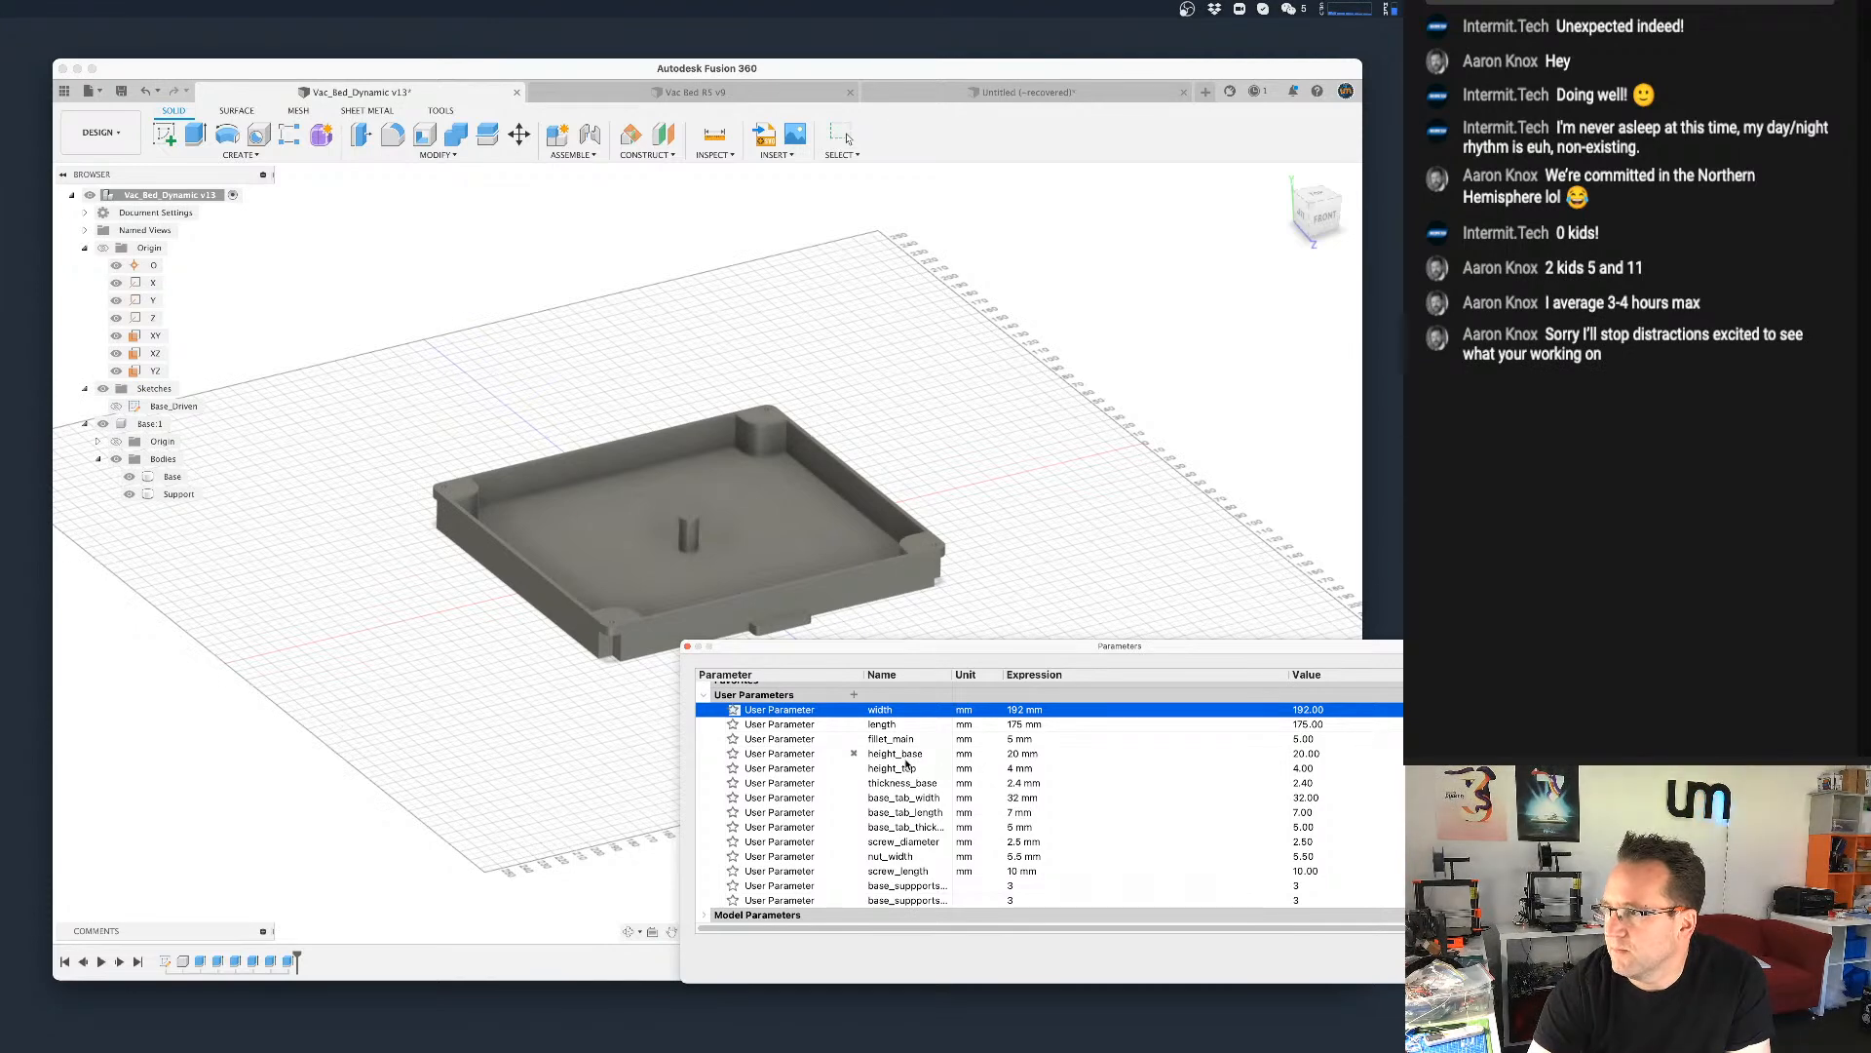
left_click(1015, 753)
key("BackSpace")
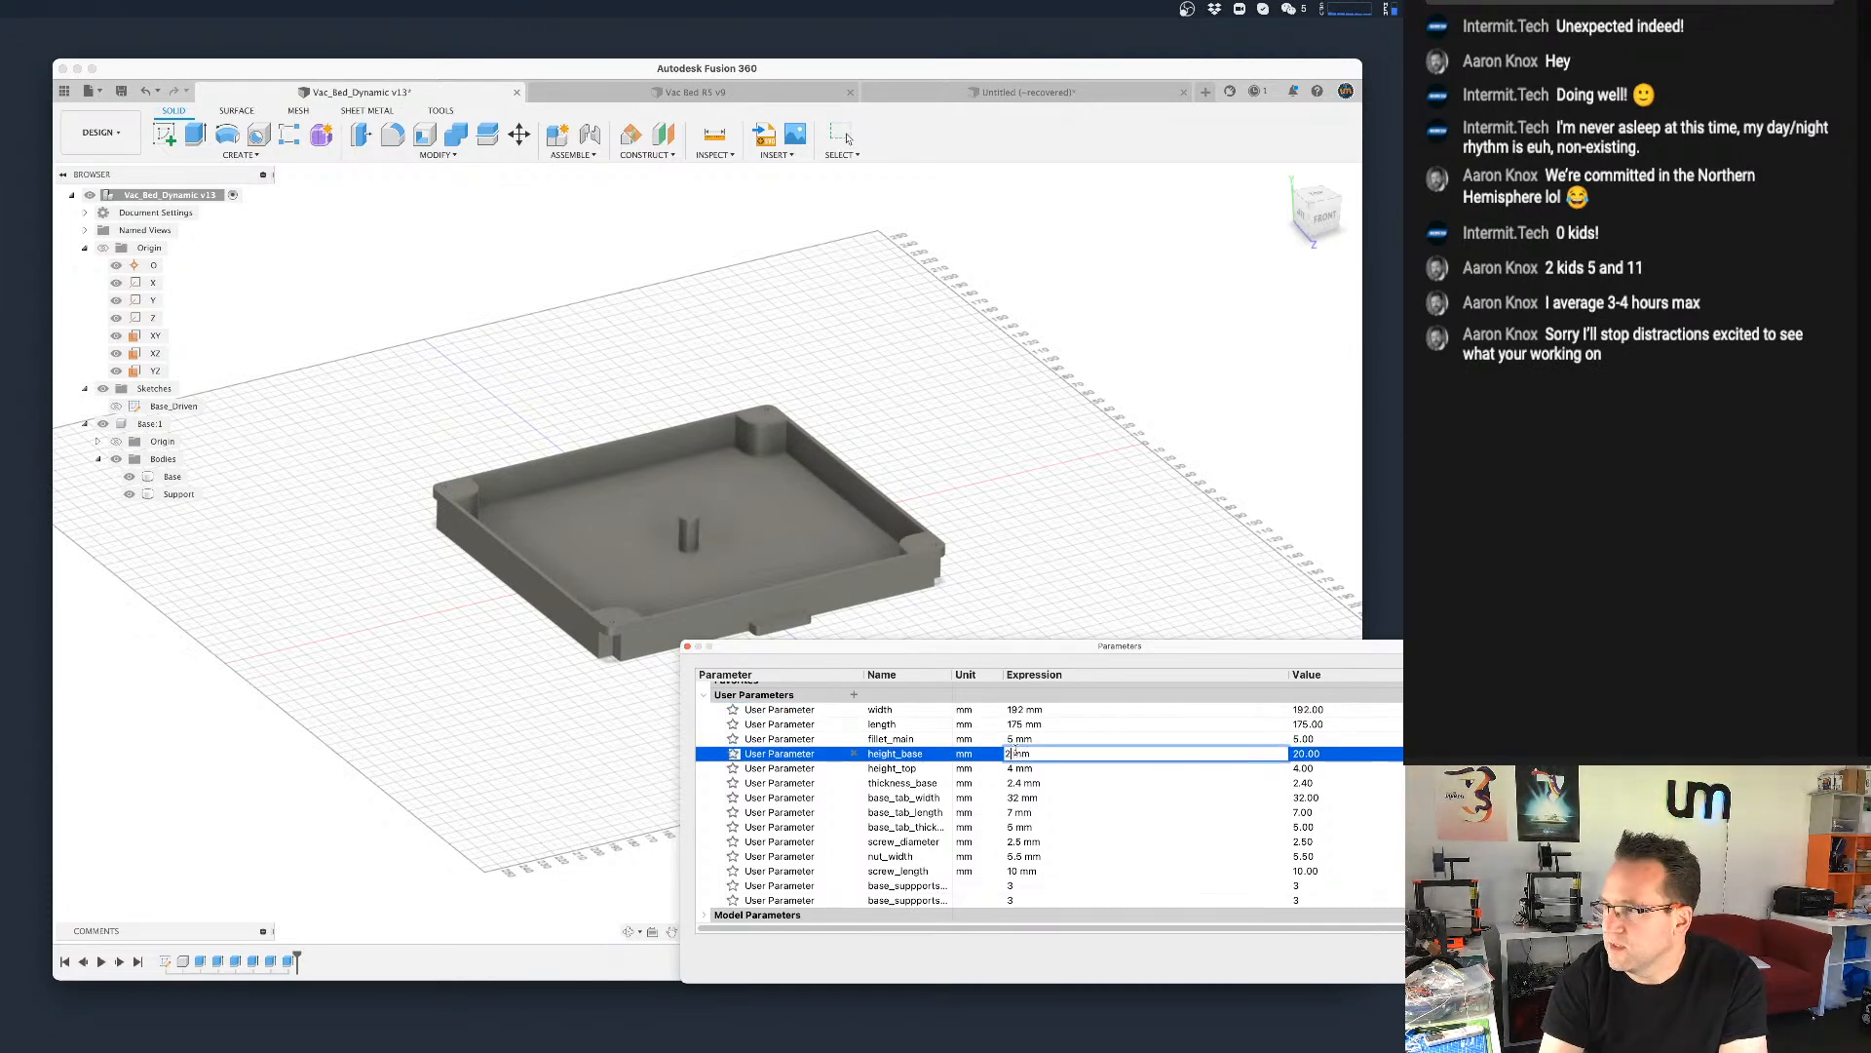
type("7")
key("Return")
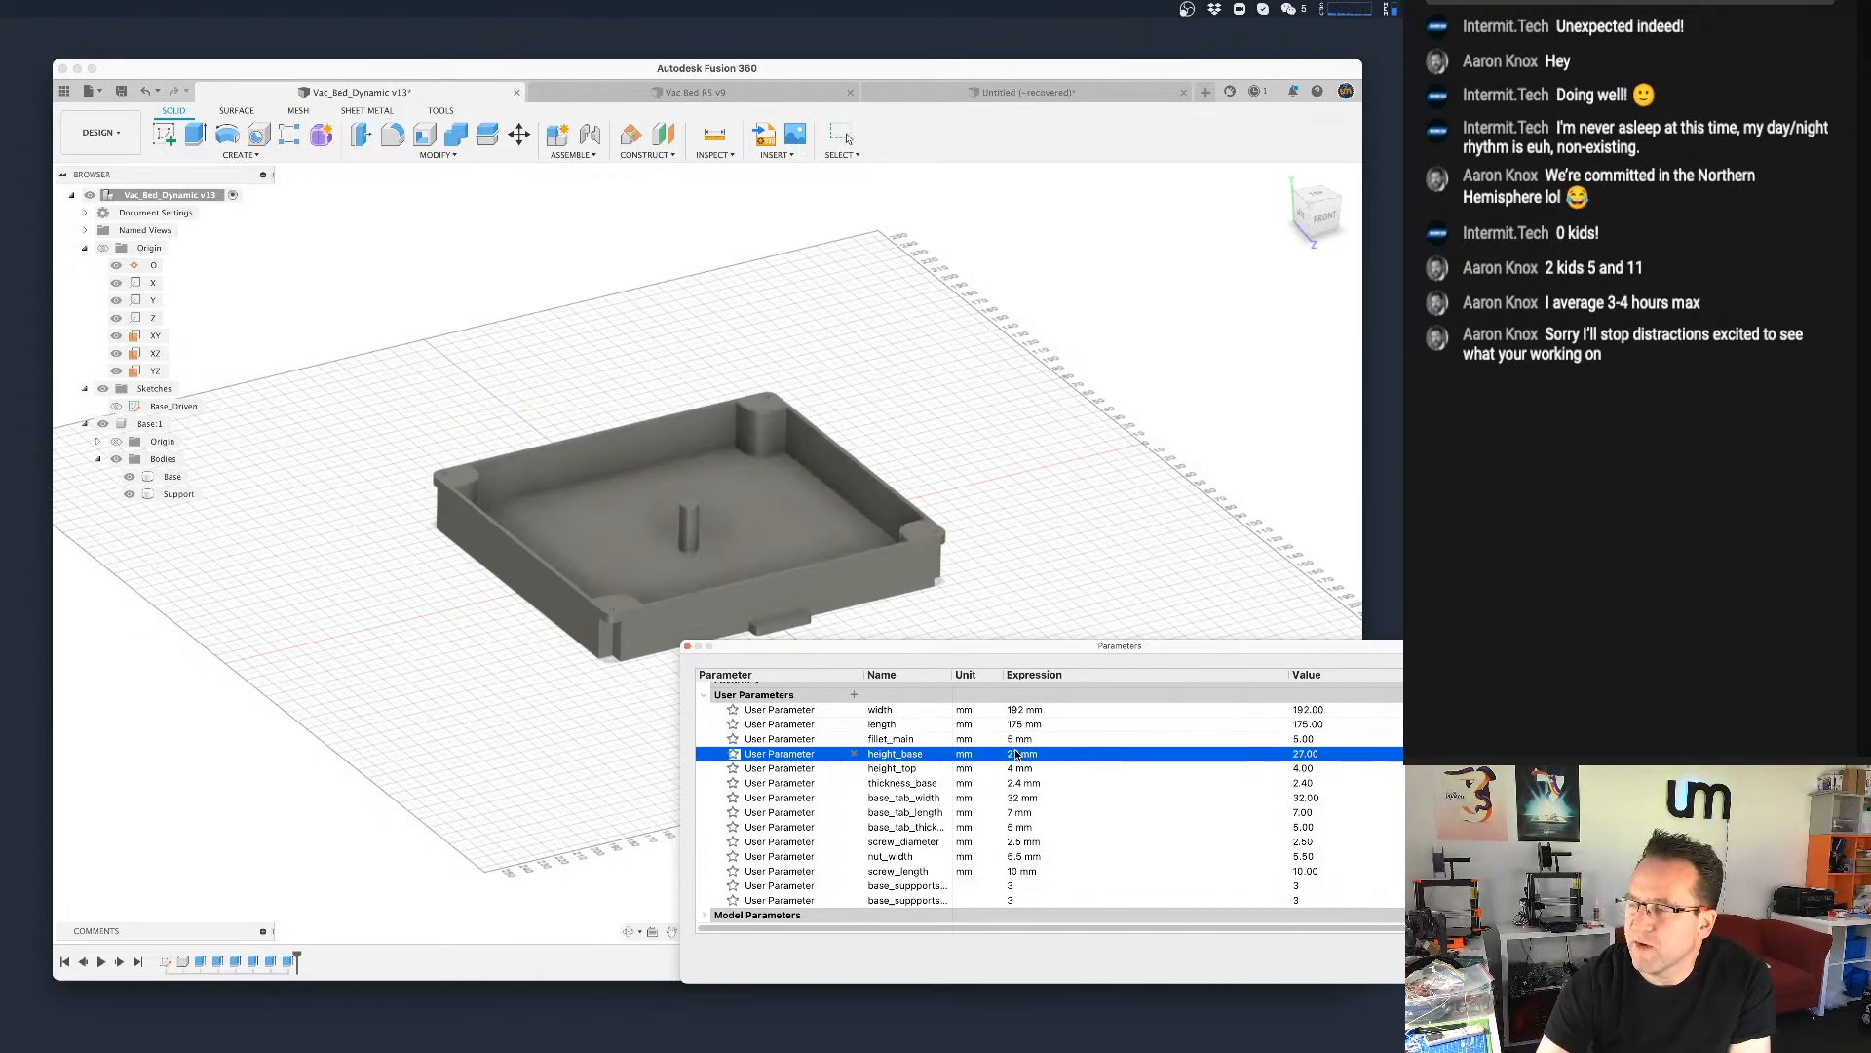
Step: Examine the screw hole and the notch below it at the tray's front corner up close
scroll(645, 637, "up", 5)
middle_click_drag(598, 669, 557, 560, "shift")
scroll(558, 559, "up", 5)
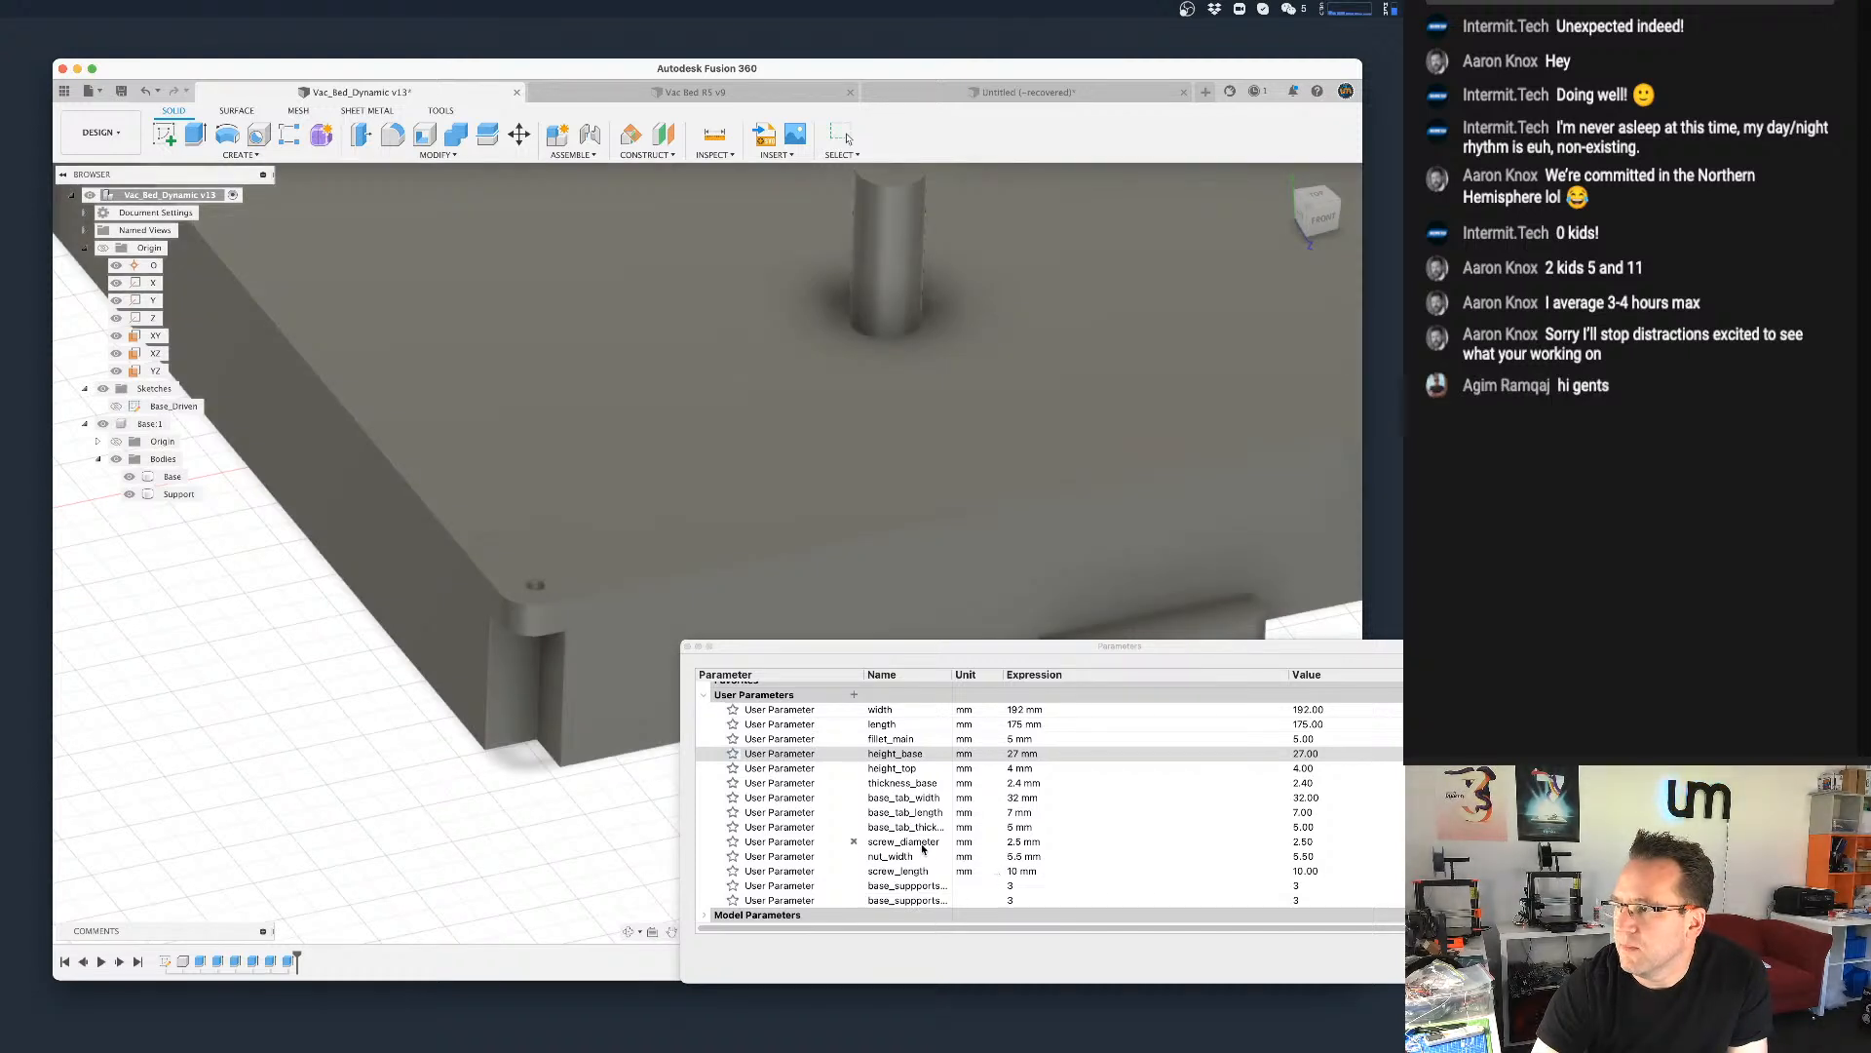
left_click(549, 539)
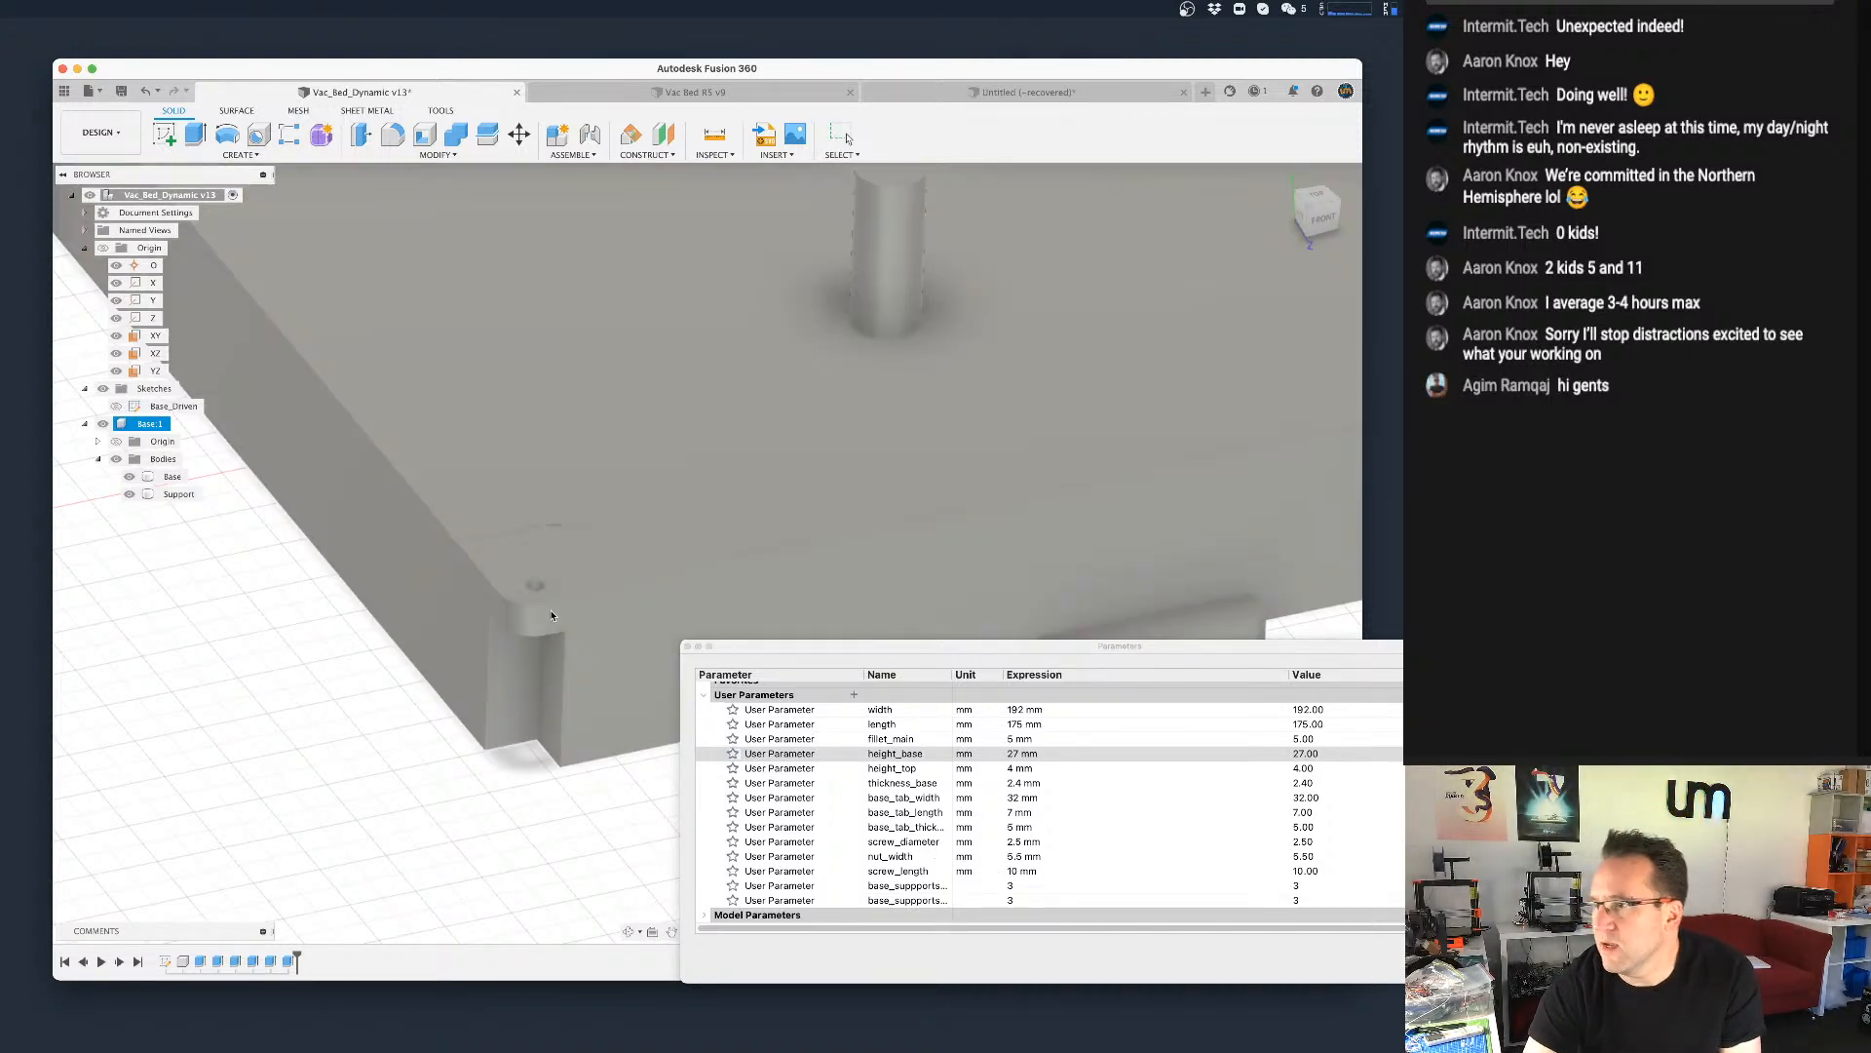
left_click(612, 774)
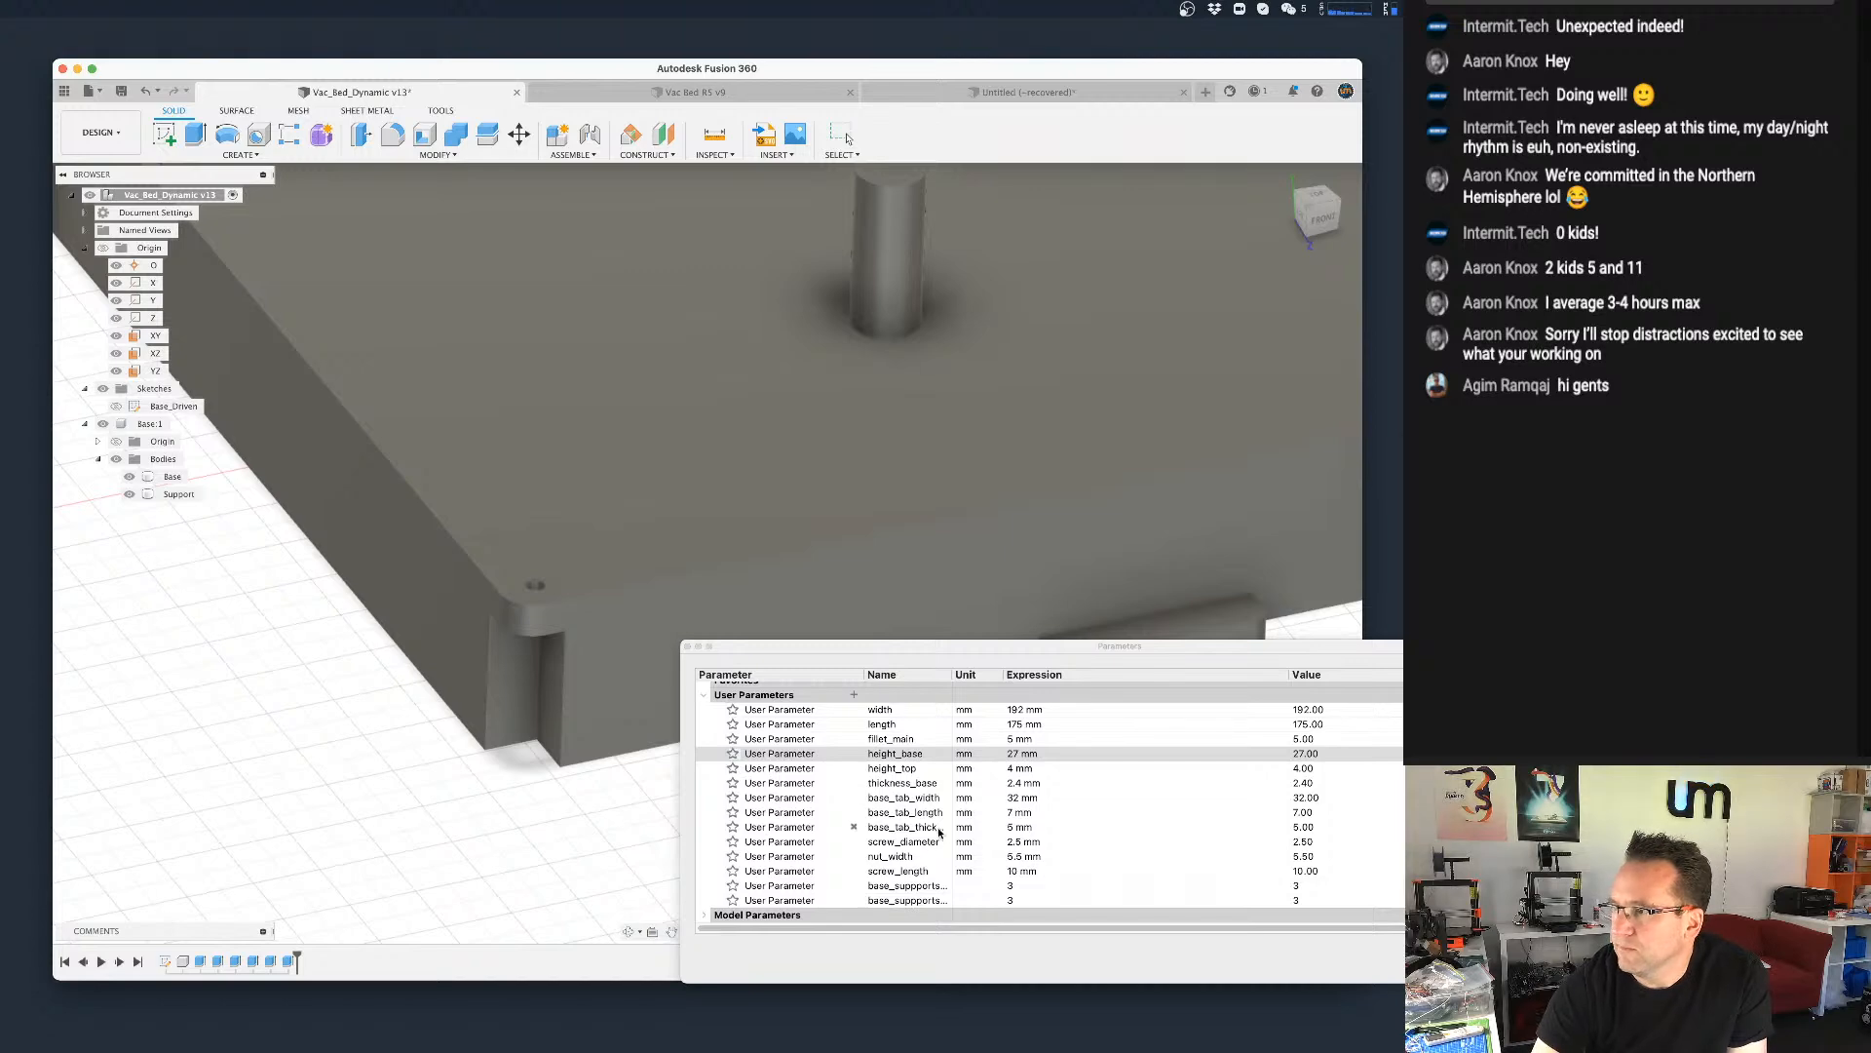
Step: Examine the front corner's screw hole and notch from below and from a low side angle
left_click(630, 733)
middle_click_drag(629, 733, 597, 633, "shift")
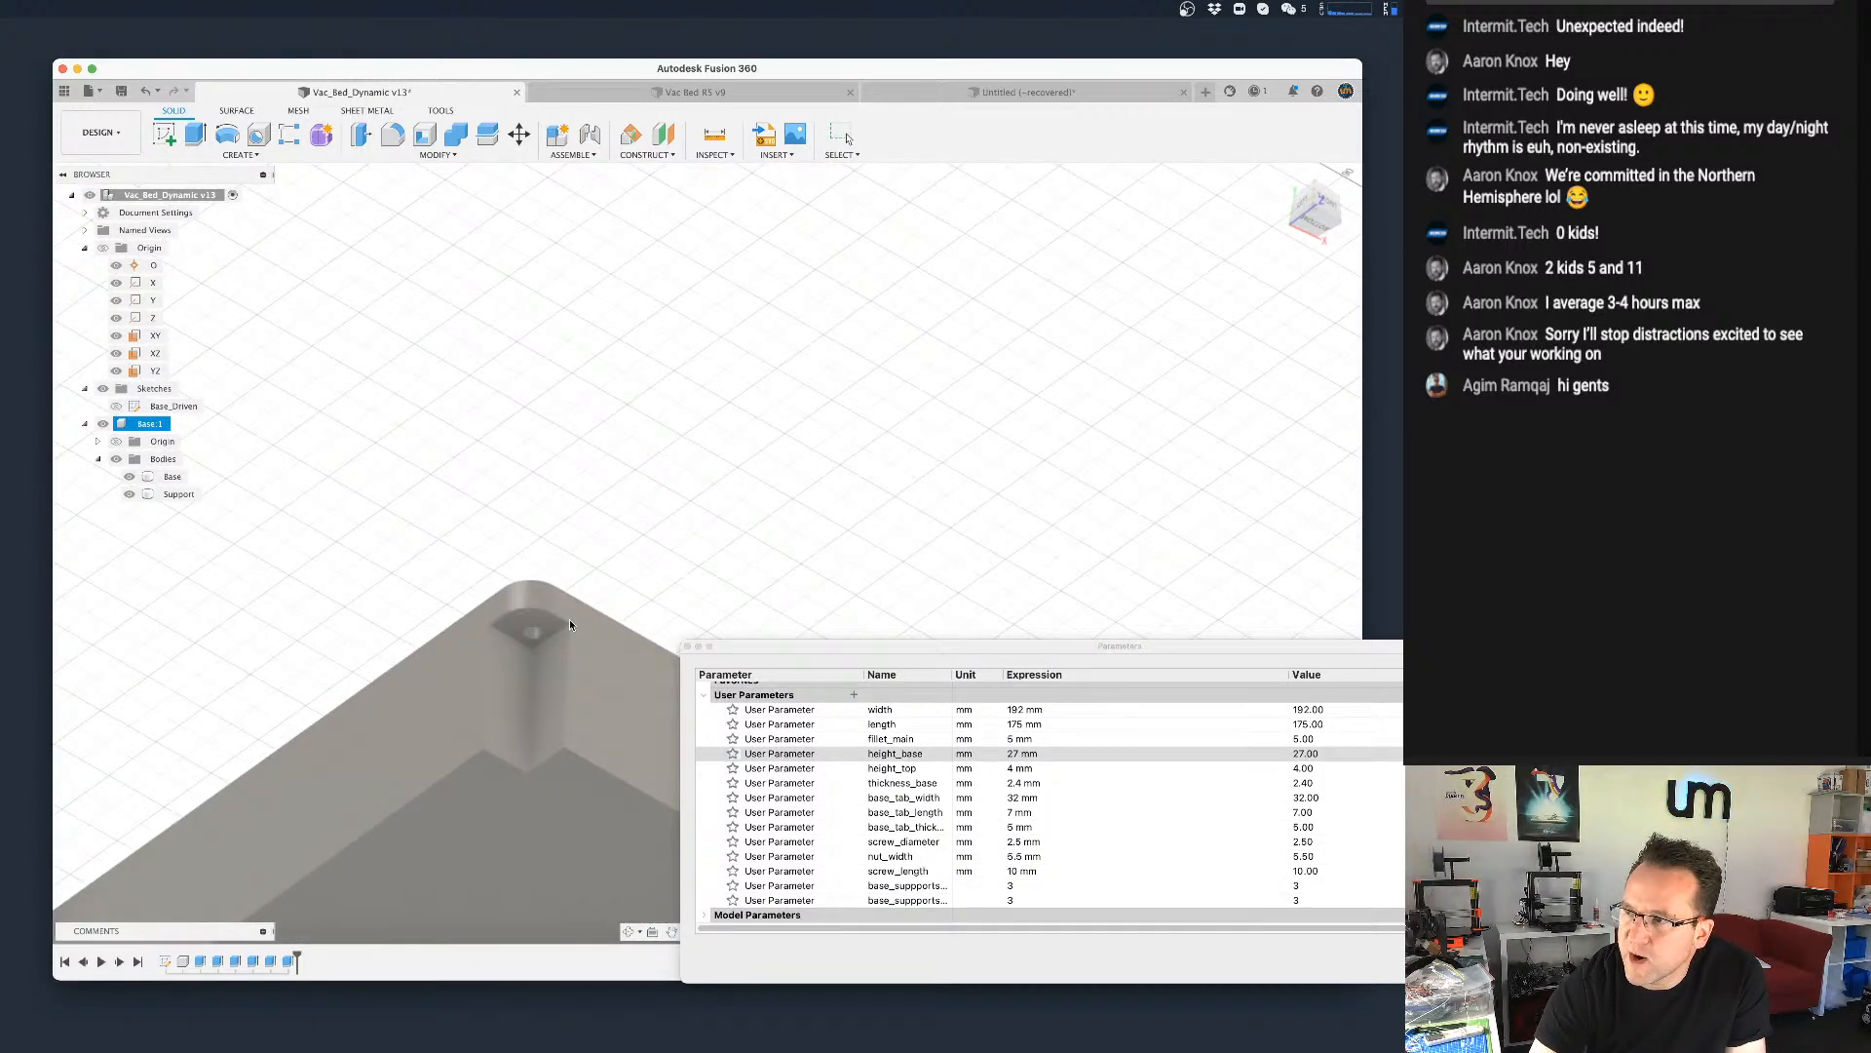
middle_click_drag(557, 688, 531, 804, "shift")
left_click(591, 263)
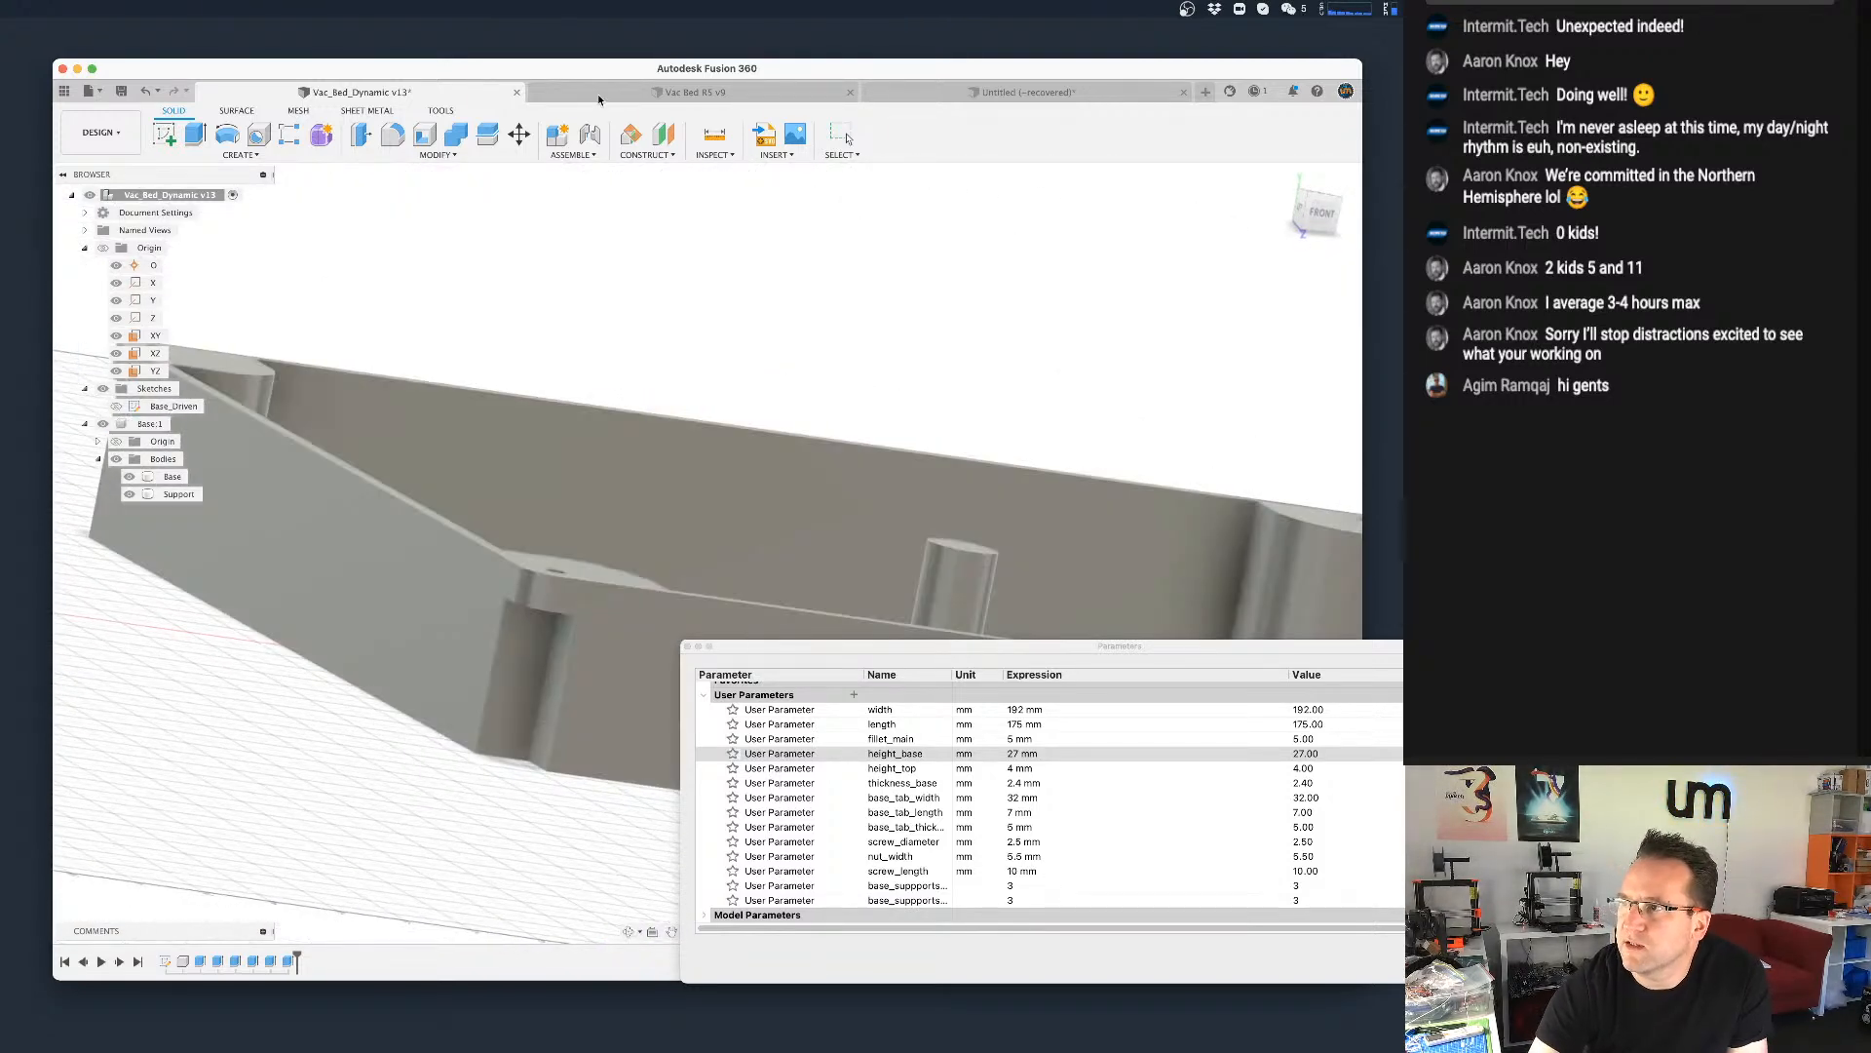
Step: Switch to the Vac Bed R5 v9 document and examine the screw hole and nut slot at the tray's near corner
left_click(694, 92)
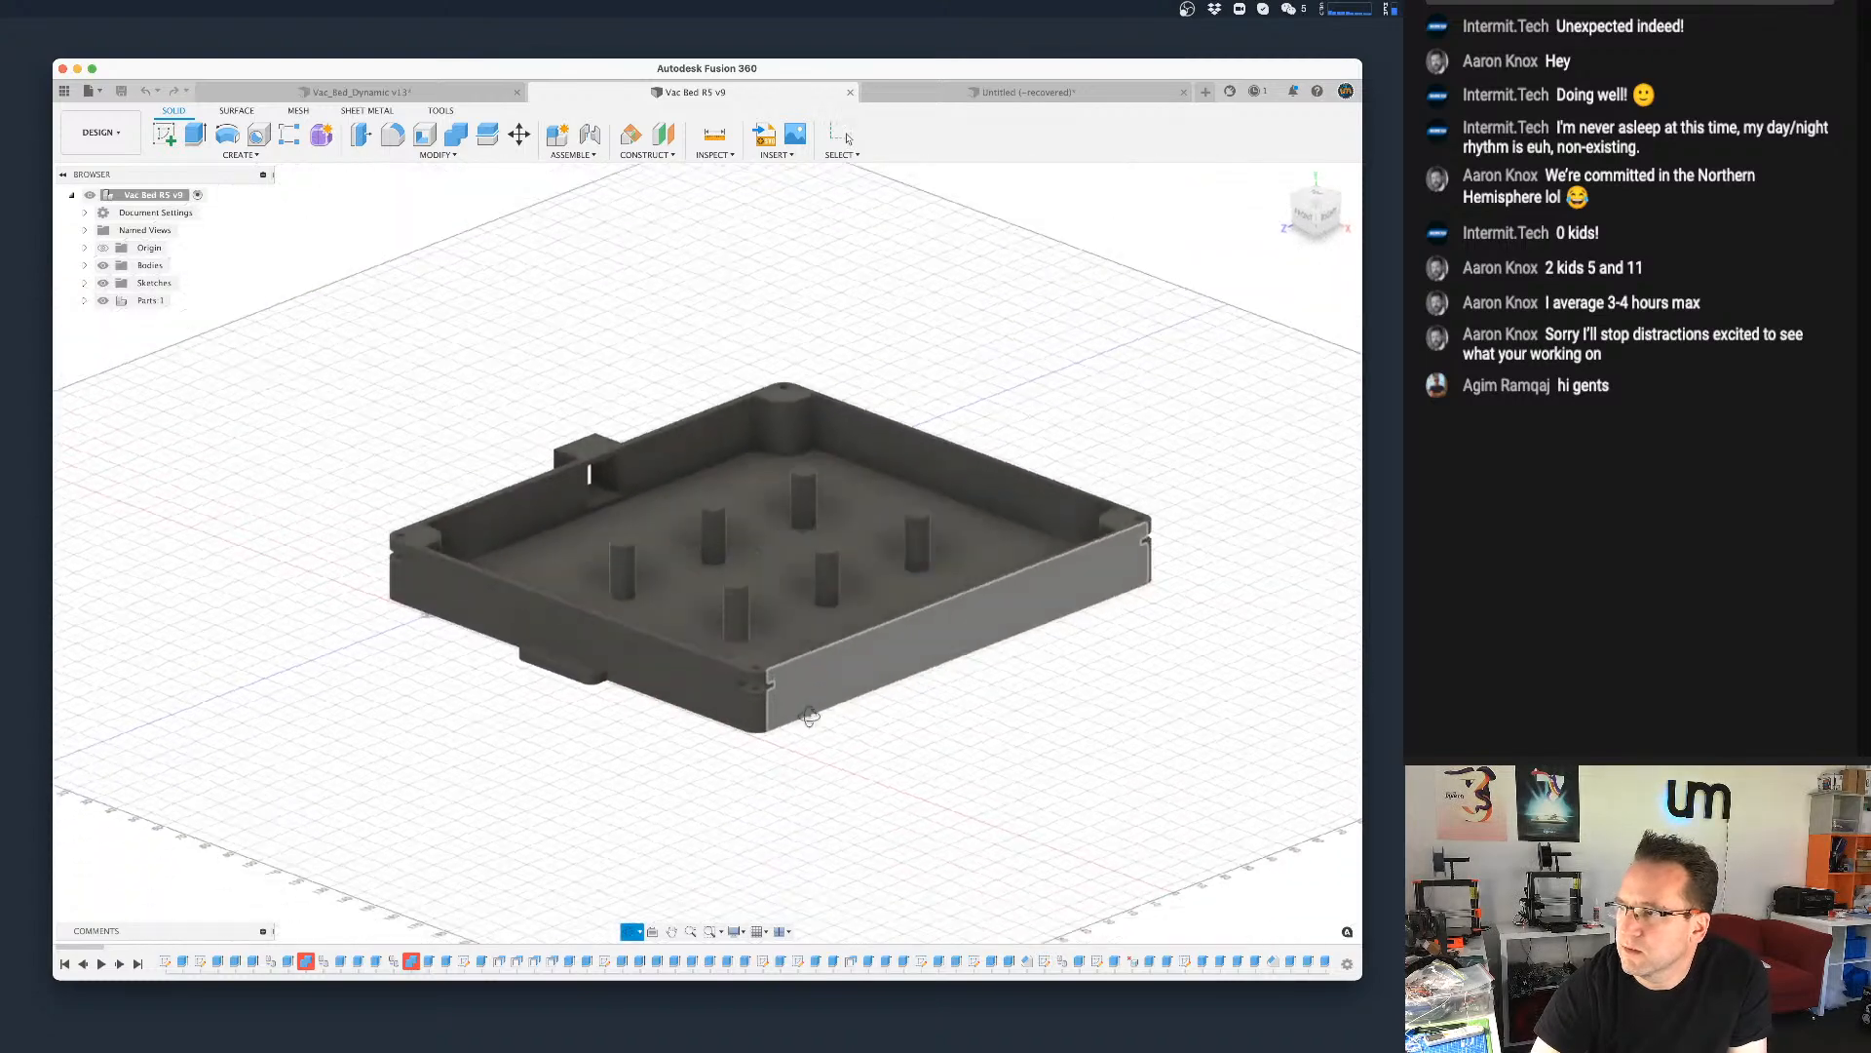
middle_click_drag(809, 720, 787, 601, "shift")
scroll(760, 546, "up", 10)
middle_click_drag(787, 517, 701, 453, "shift")
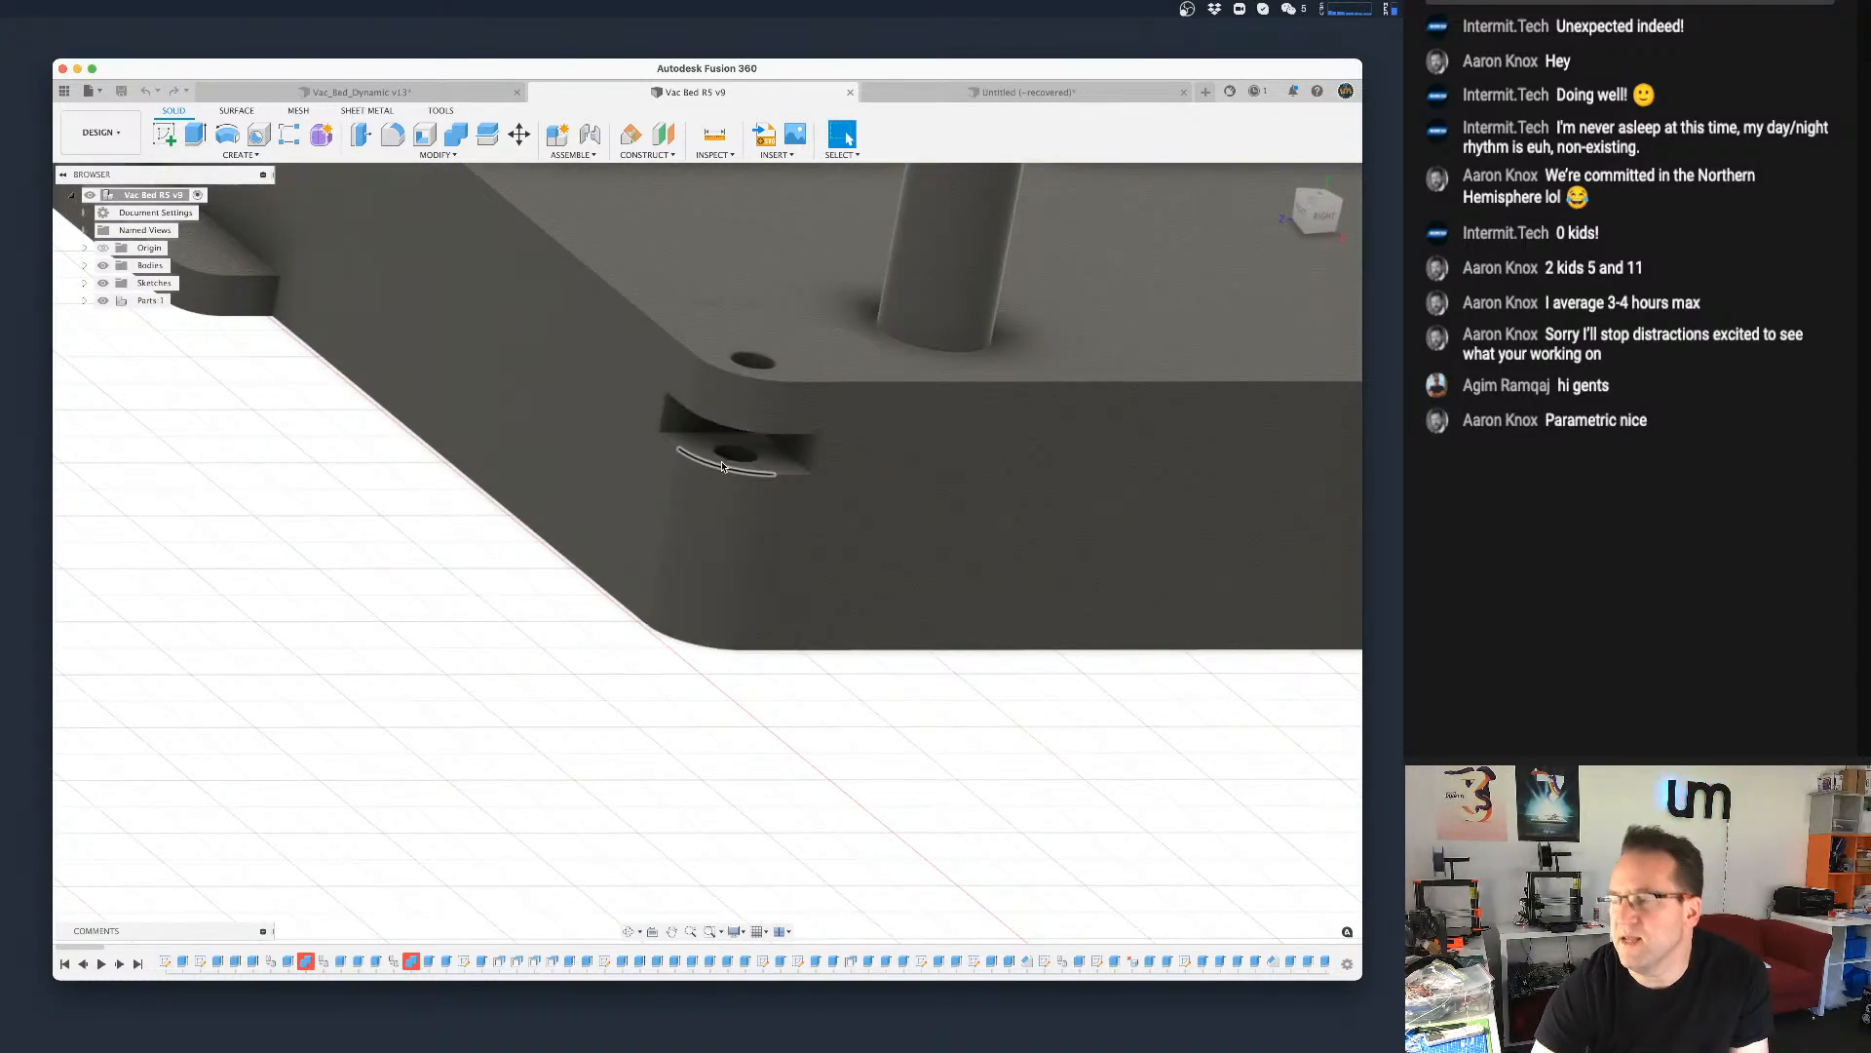
scroll(786, 599, "down", 2)
scroll(830, 547, "down", 3)
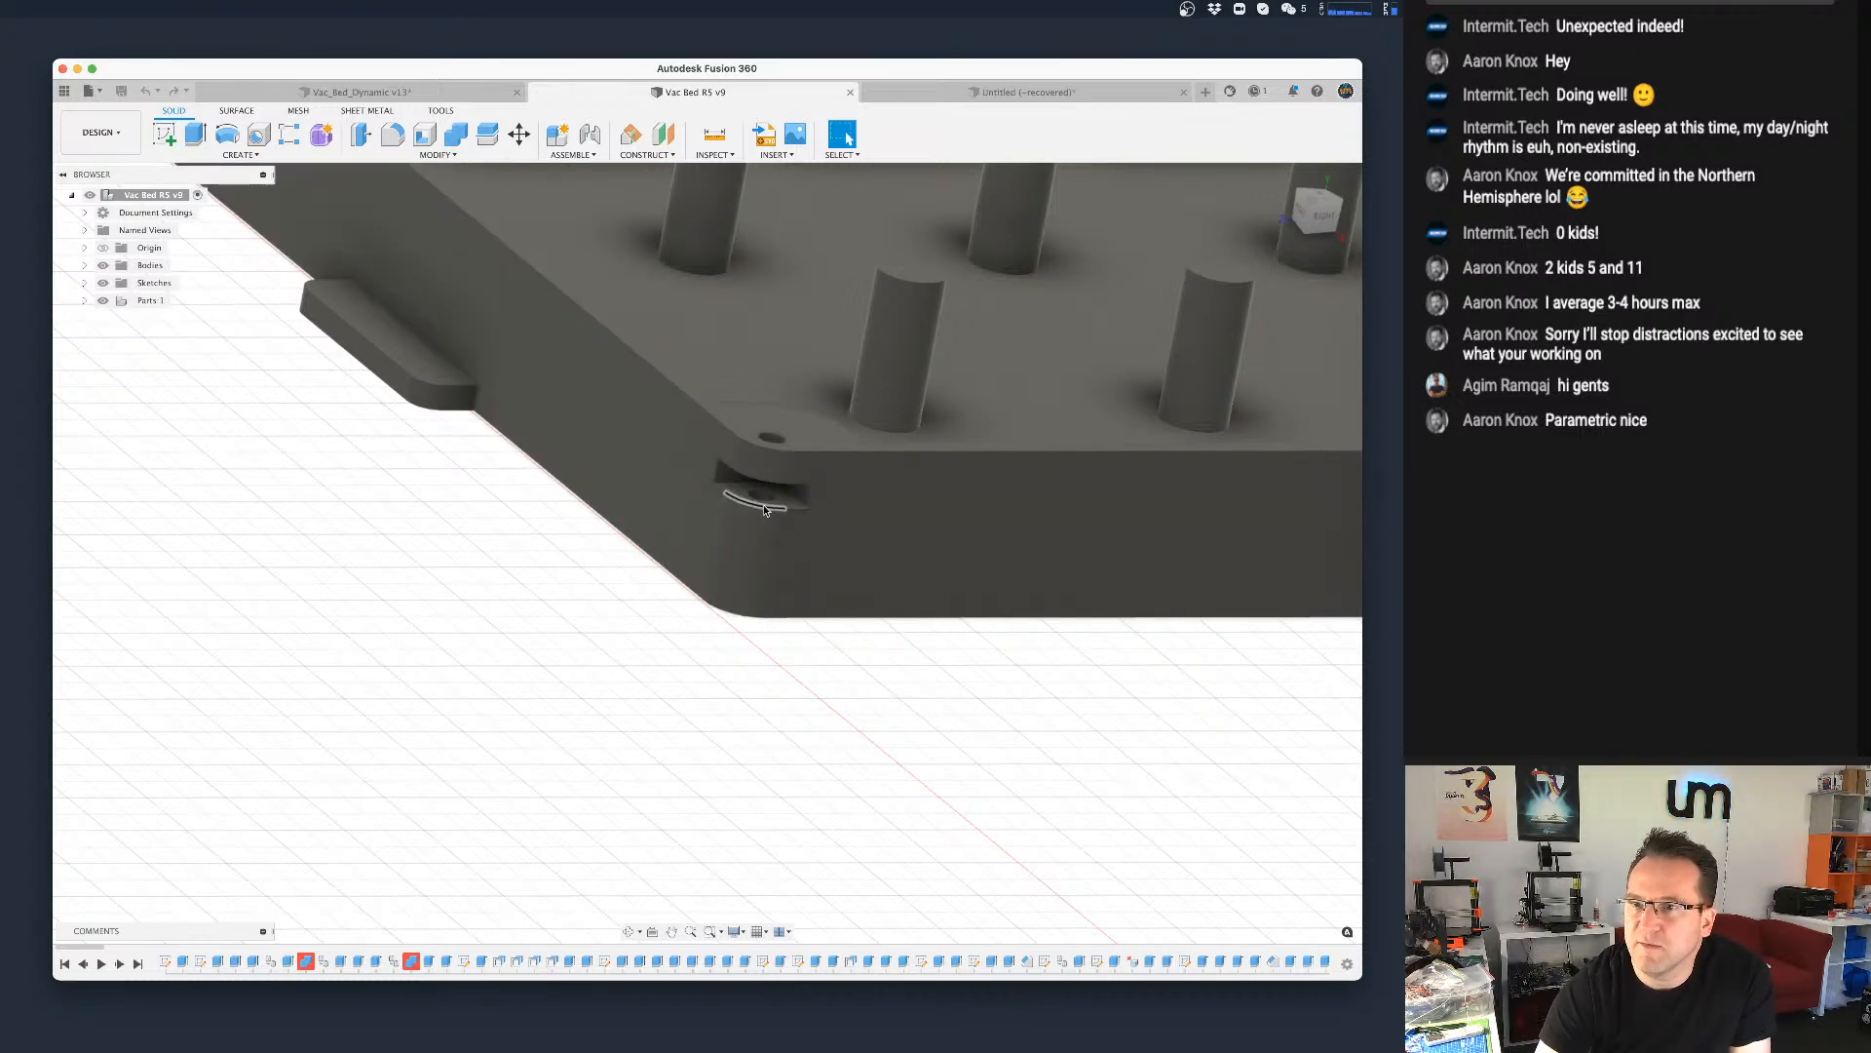
scroll(760, 497, "down", 3)
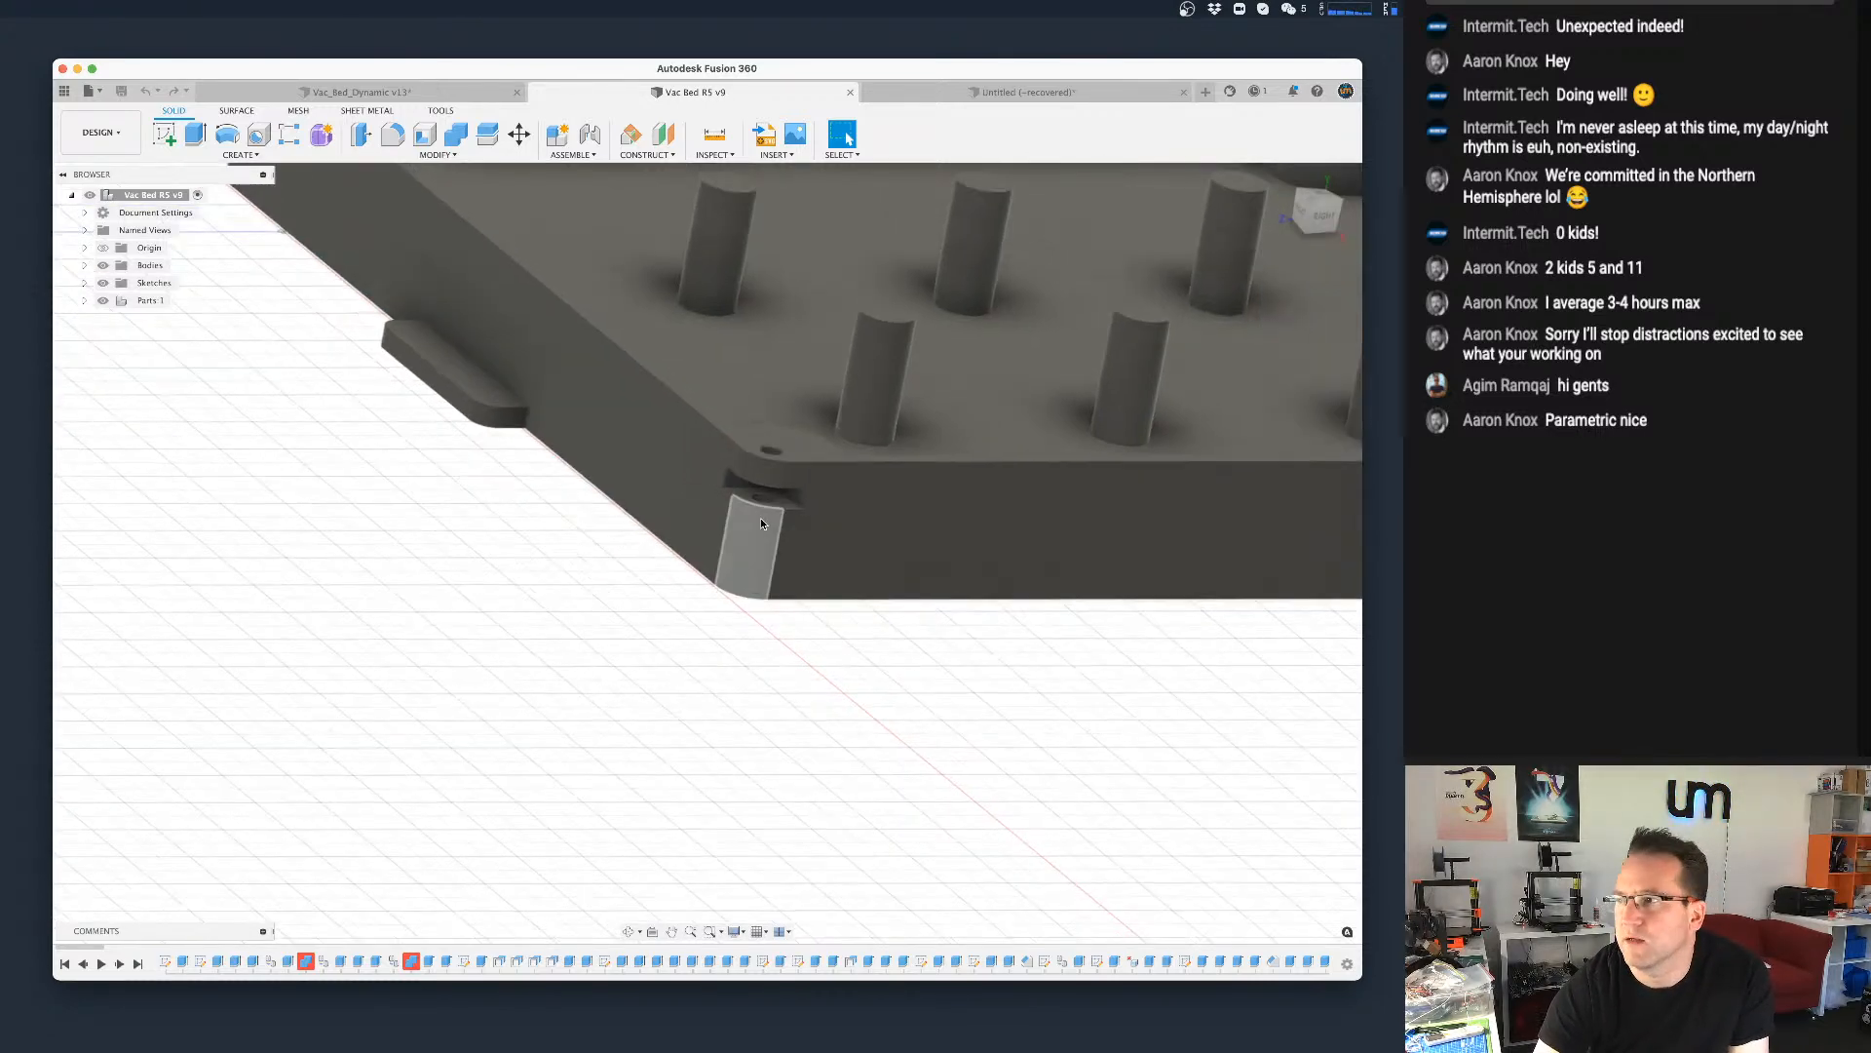
Step: Return to the Vac_Bed_Dynamic document and examine its corner notch from below, then the whole tray from above
left_click(351, 92)
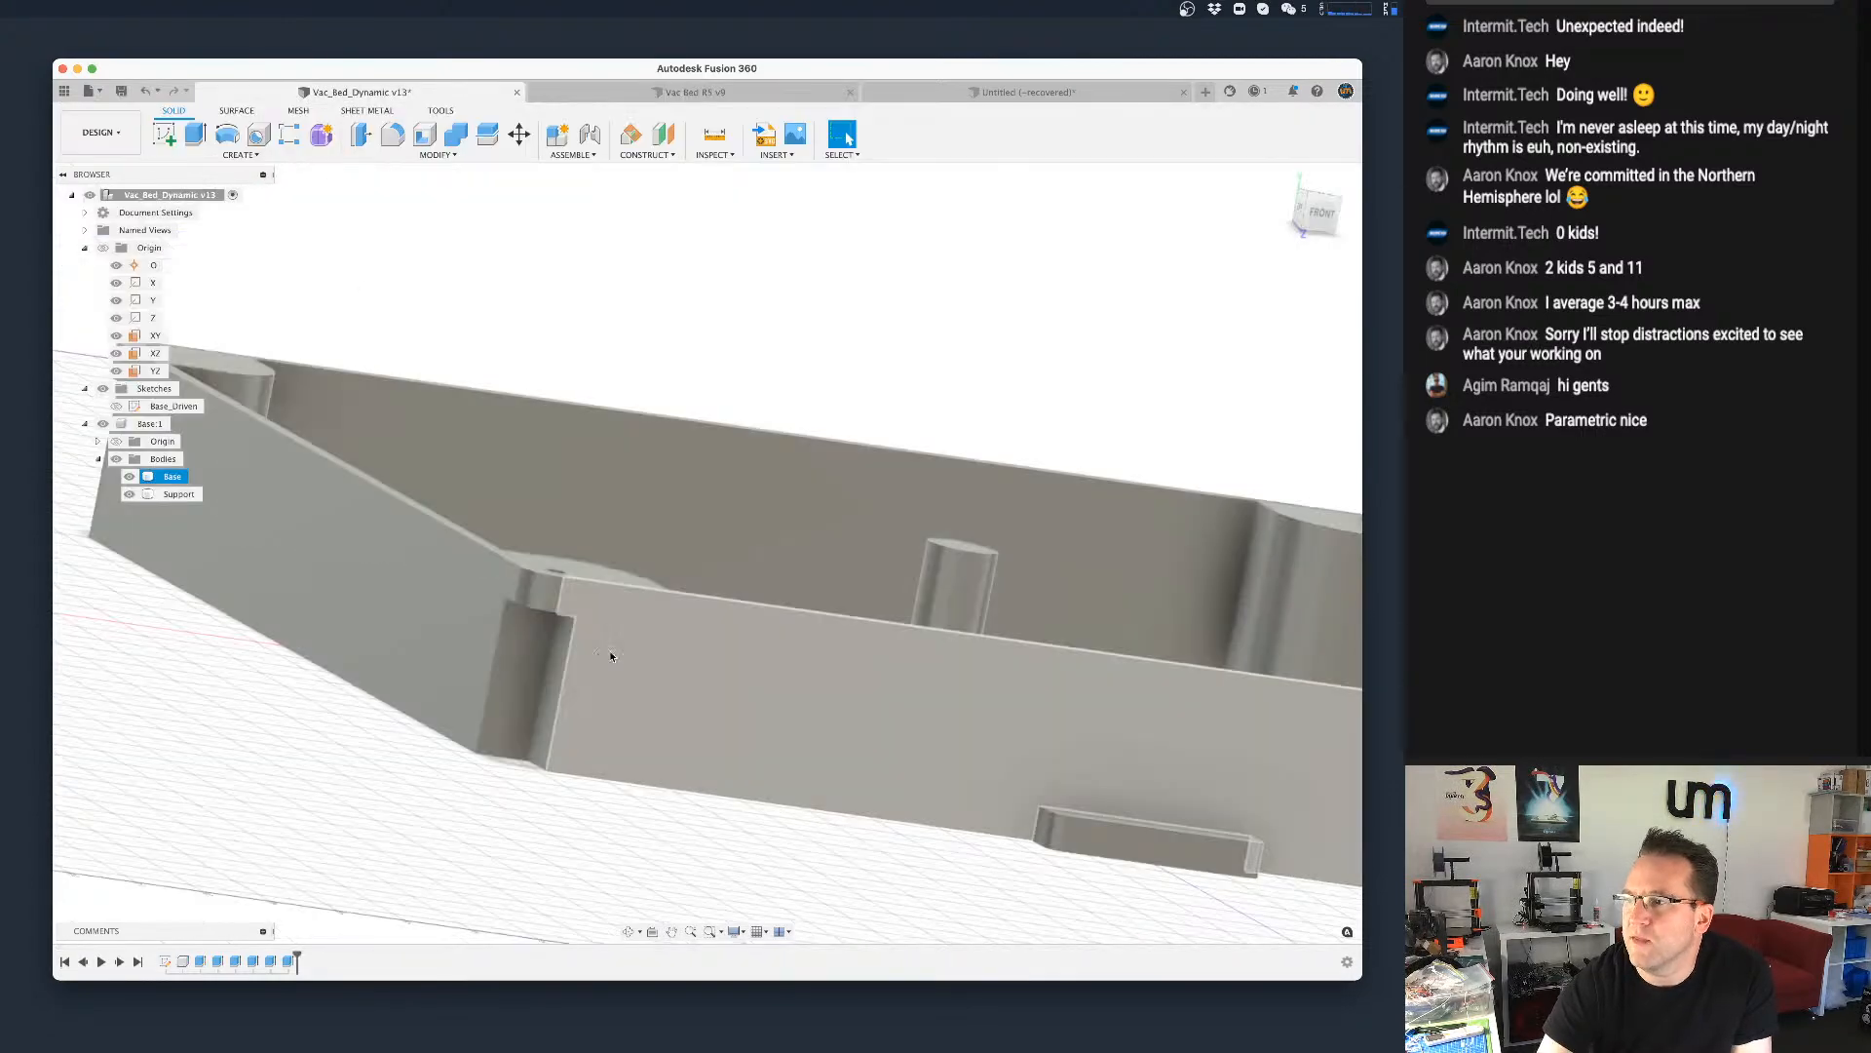
middle_click_drag(582, 675, 560, 612, "shift")
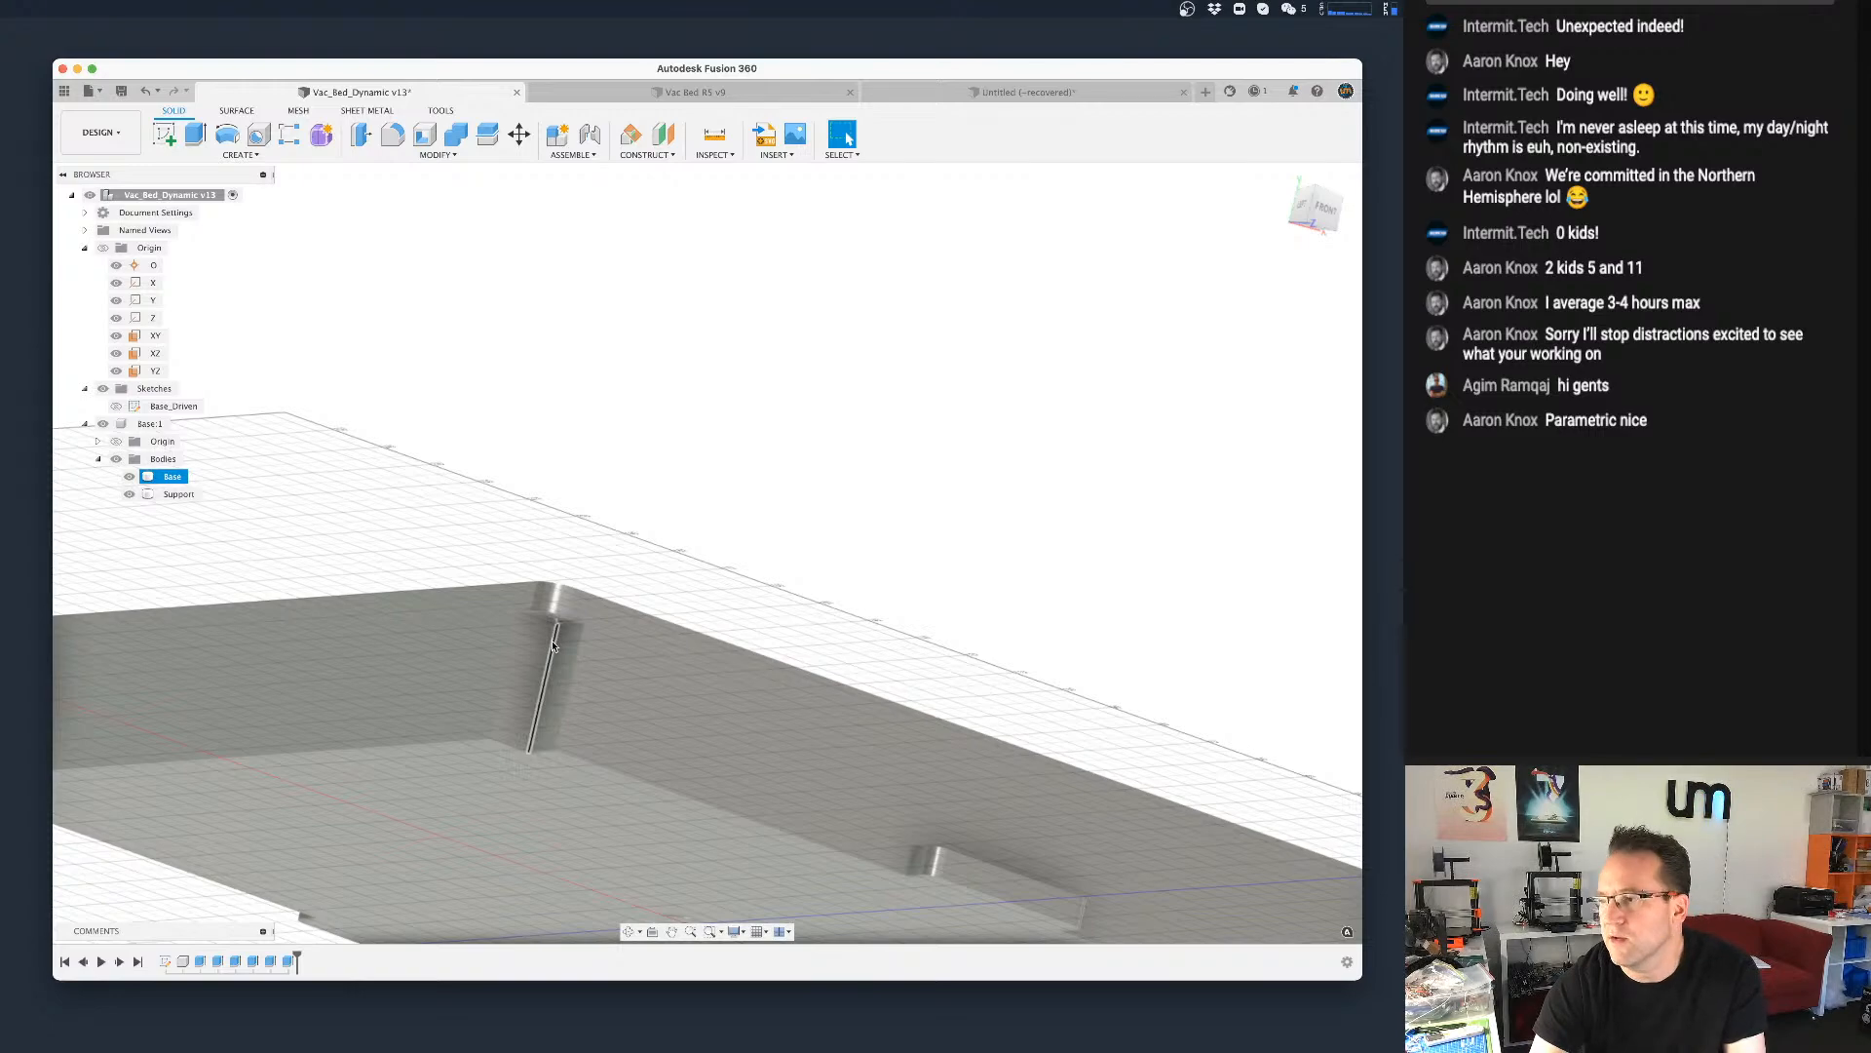
scroll(549, 659, "up", 3)
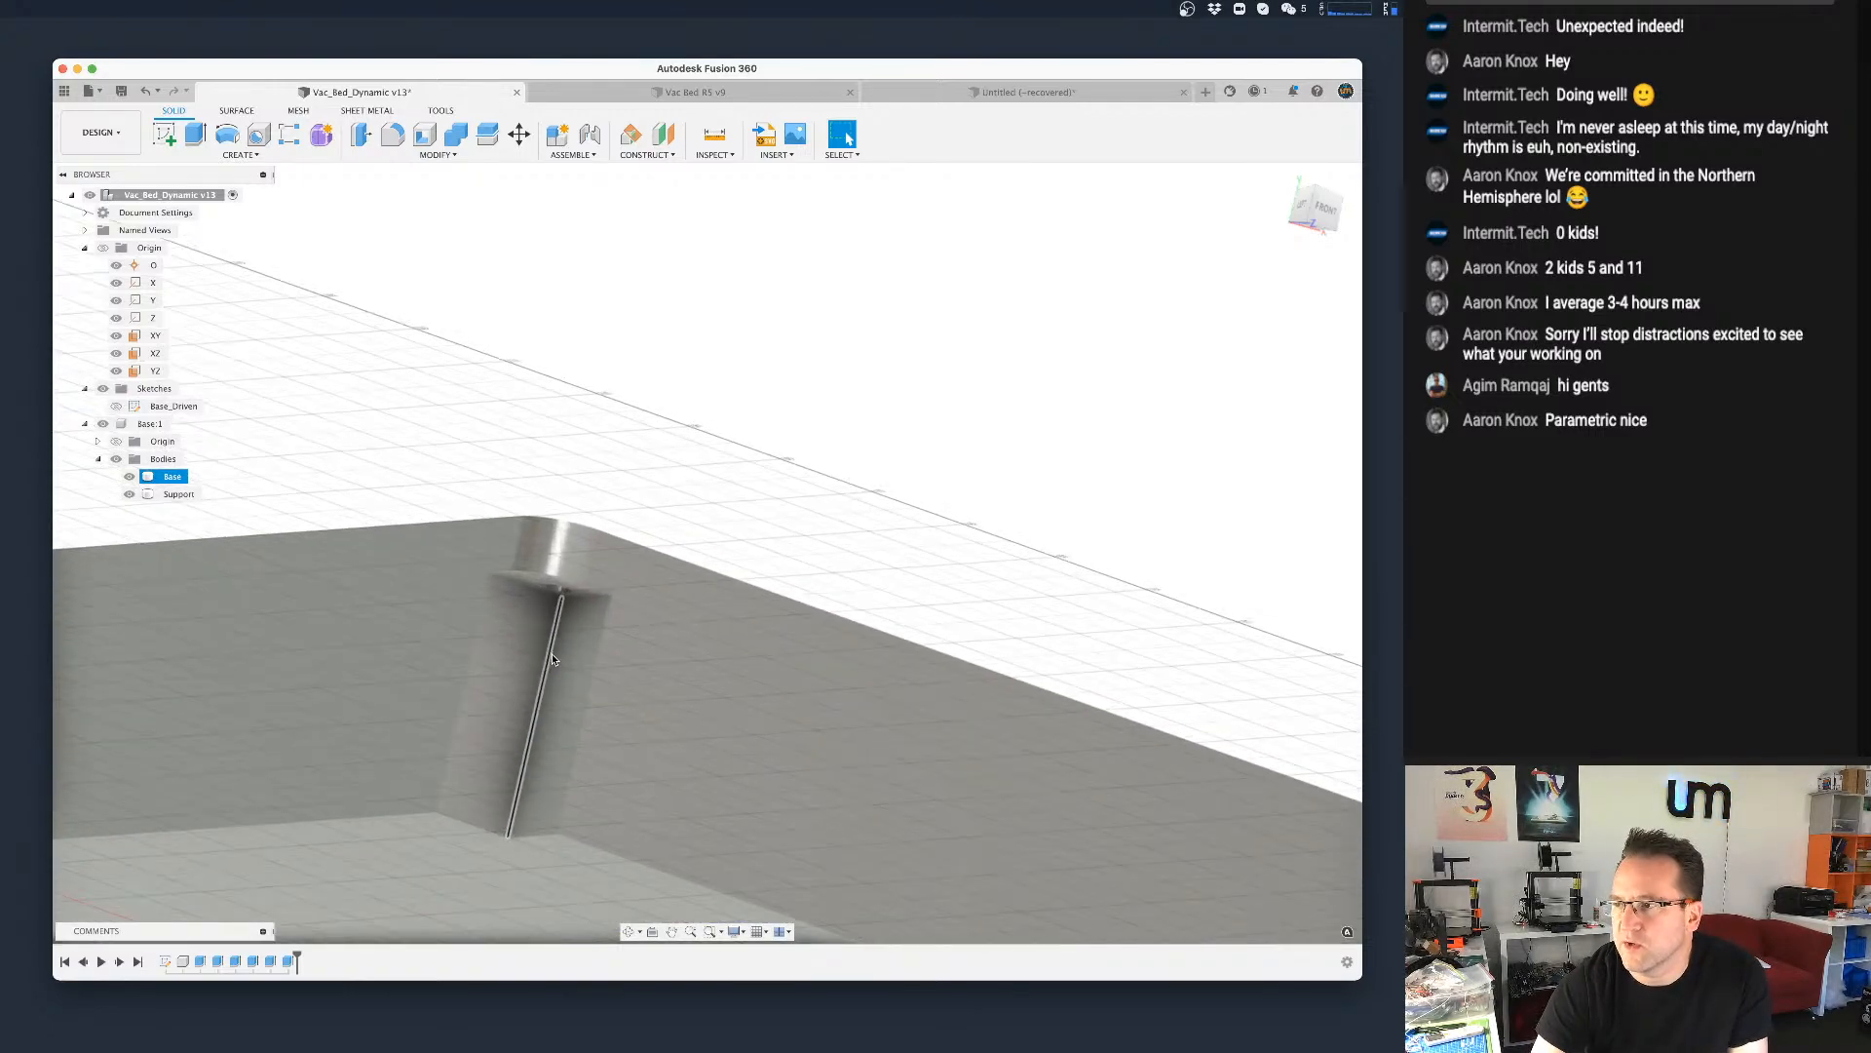
scroll(657, 659, "down", 10)
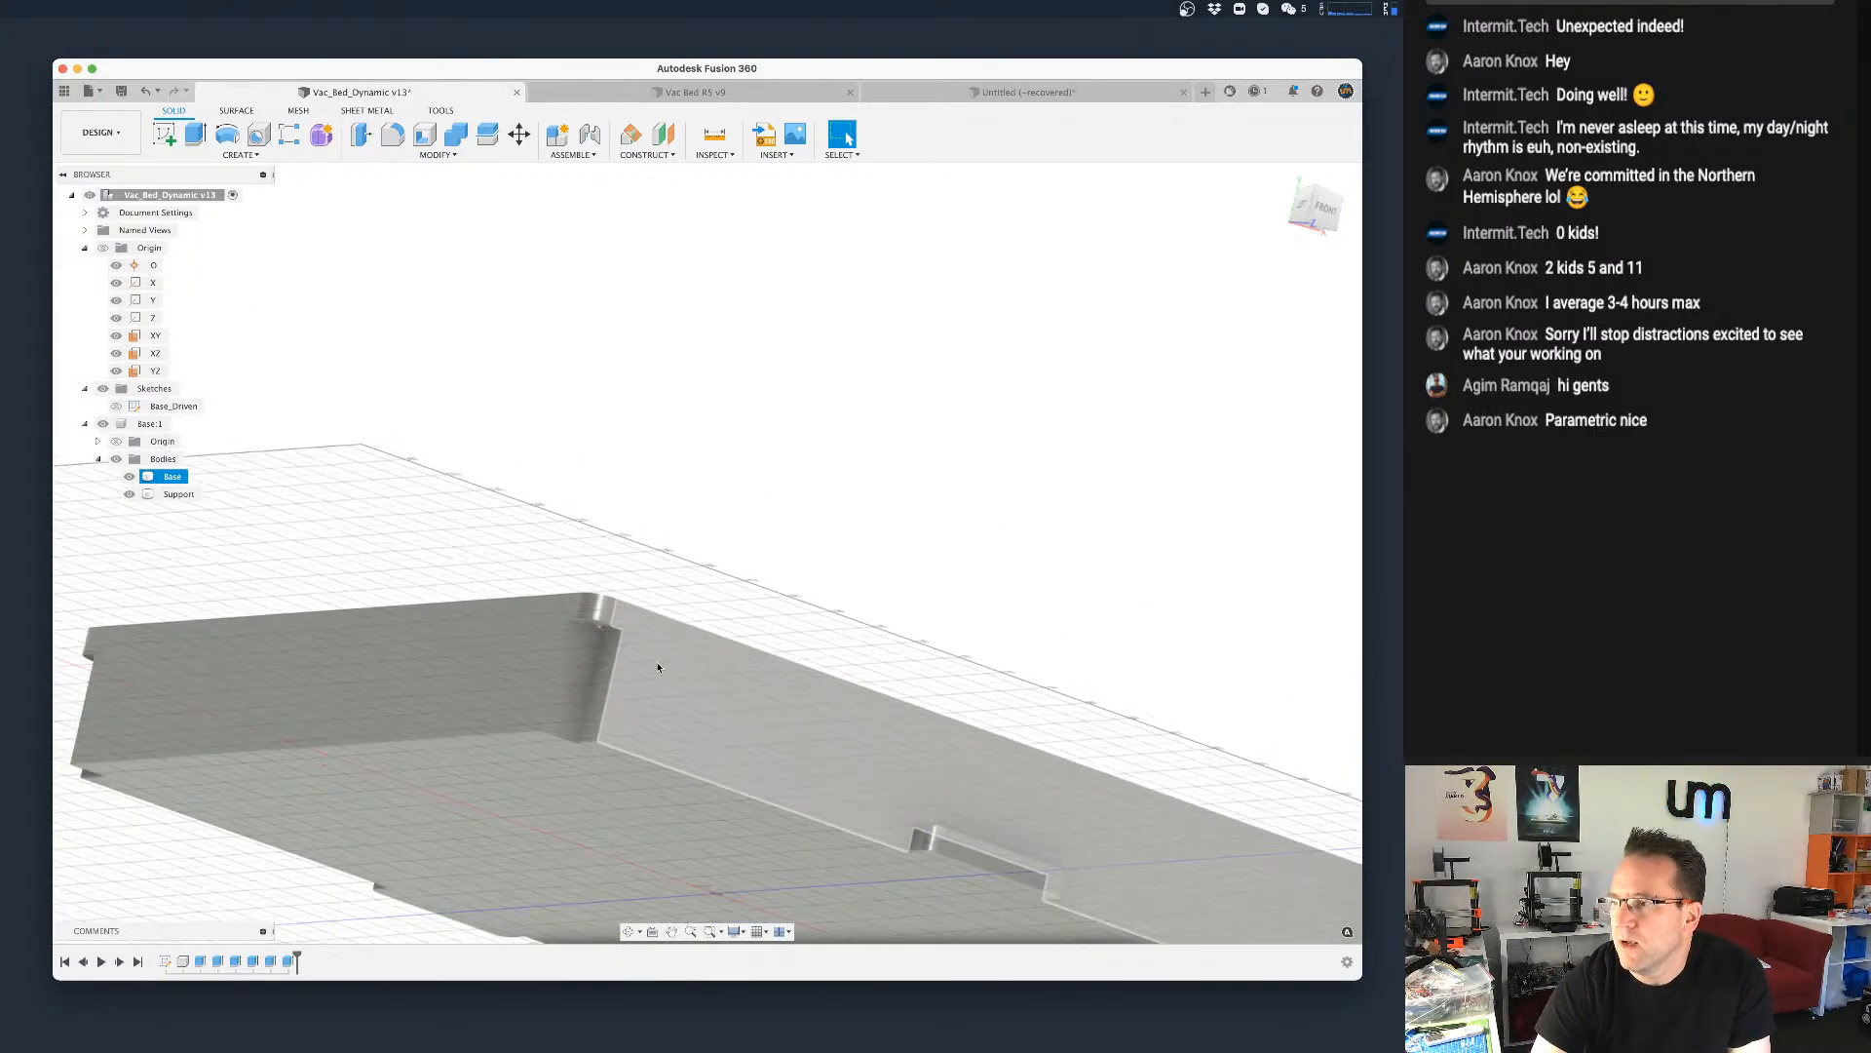
middle_click_drag(660, 663, 629, 746, "shift")
scroll(729, 646, "down", 5)
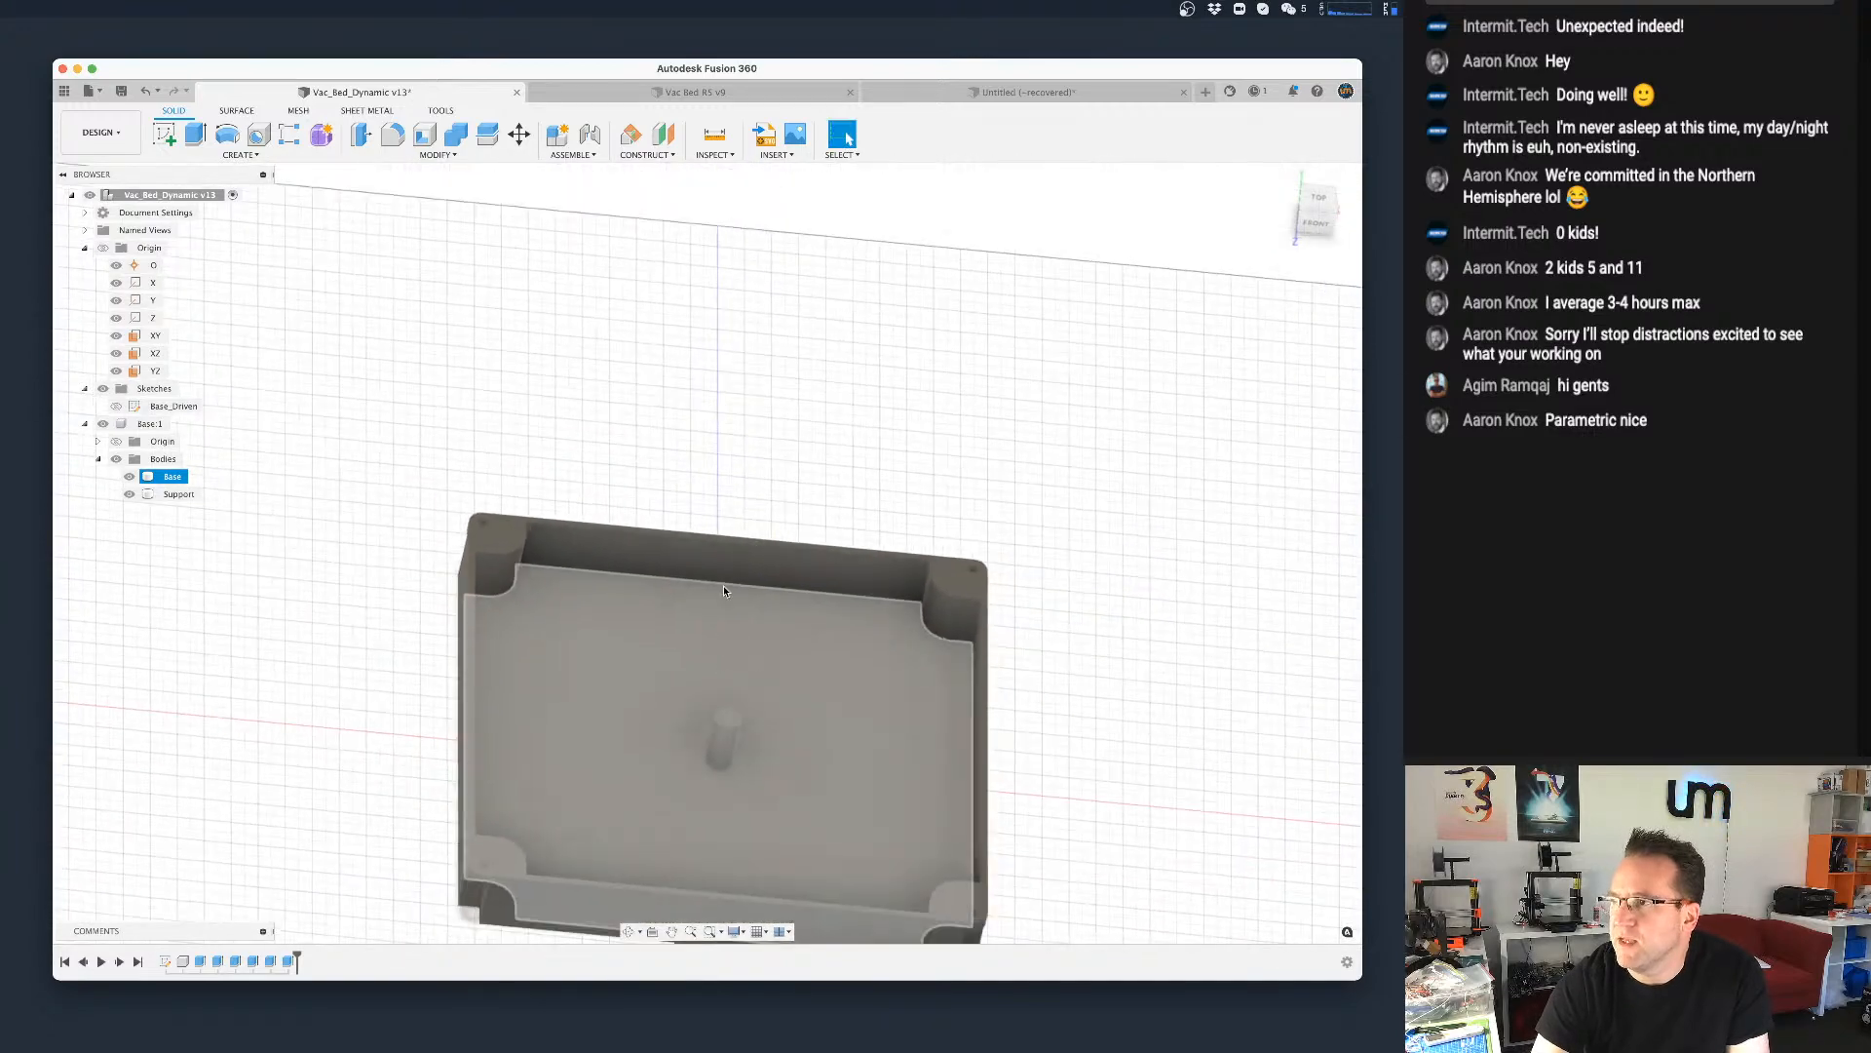
middle_click_drag(785, 581, 798, 522, "shift")
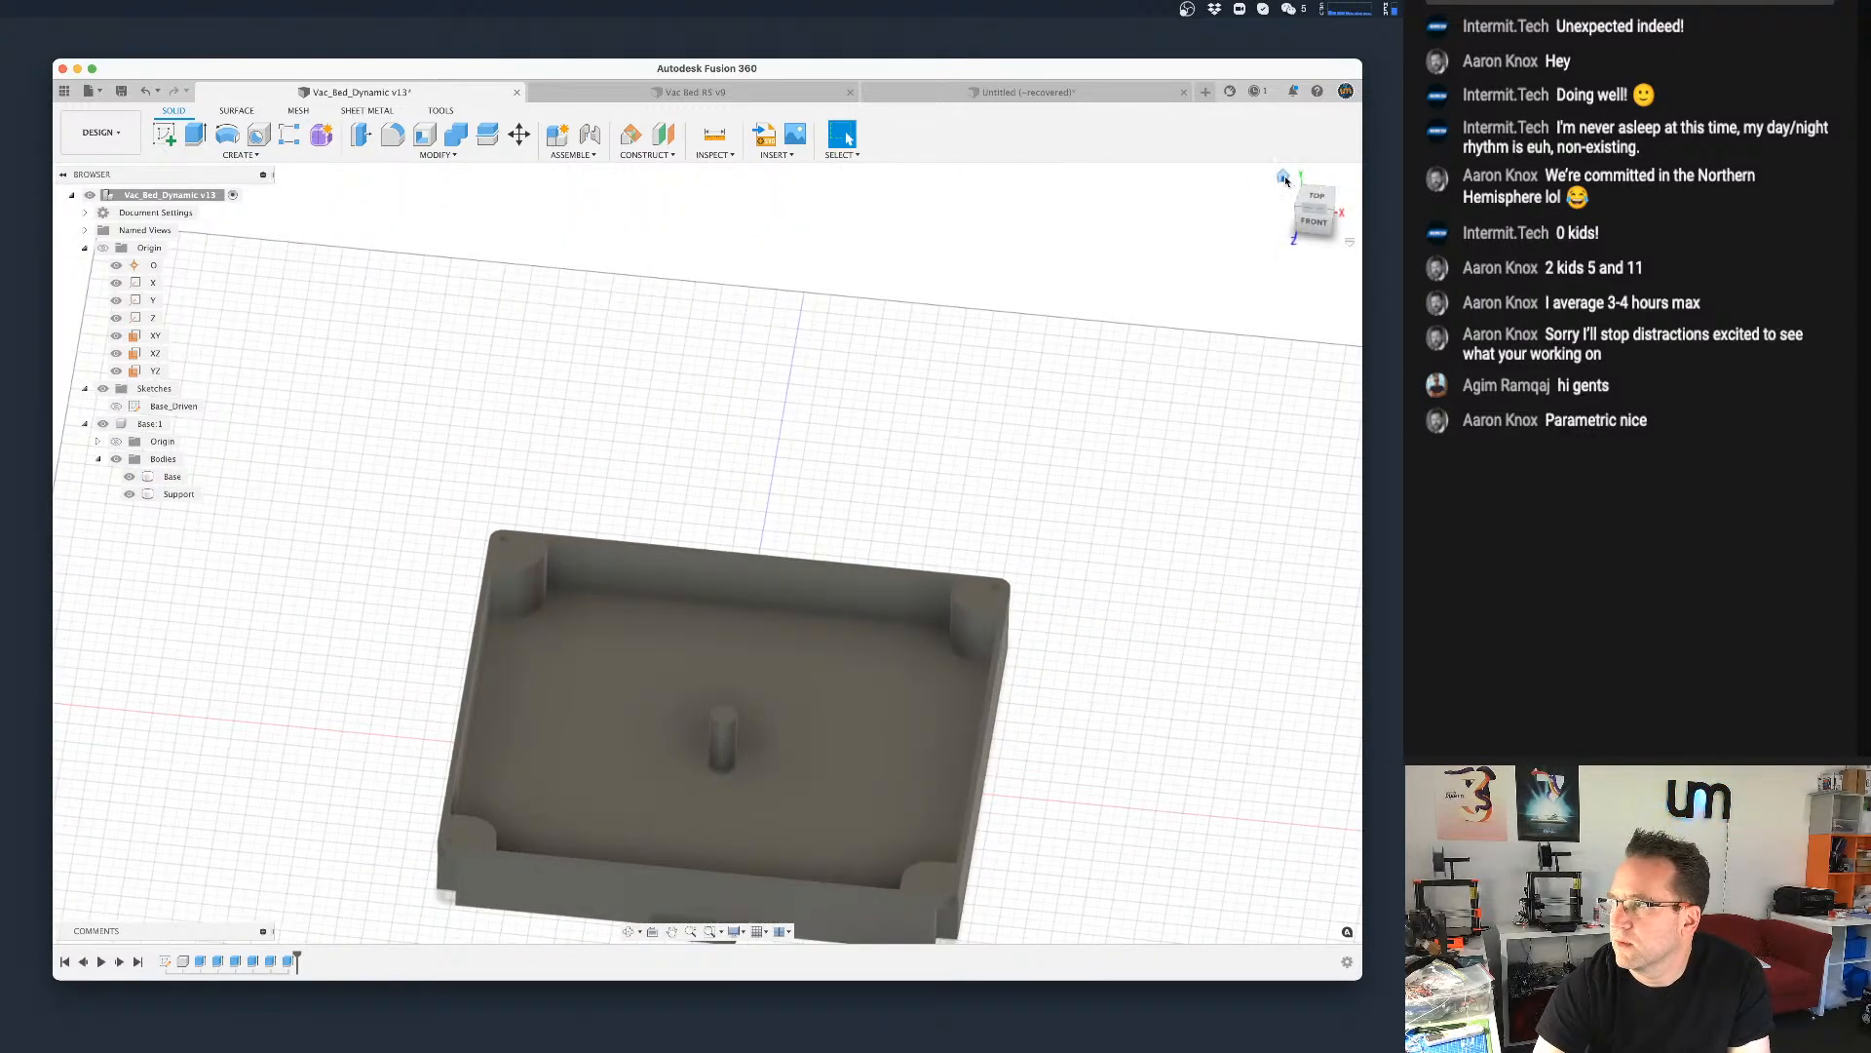
Step: Reopen the user parameters with the tray in its home view and set the width parameter to 145 mm
left_click(1285, 179)
left_click(438, 156)
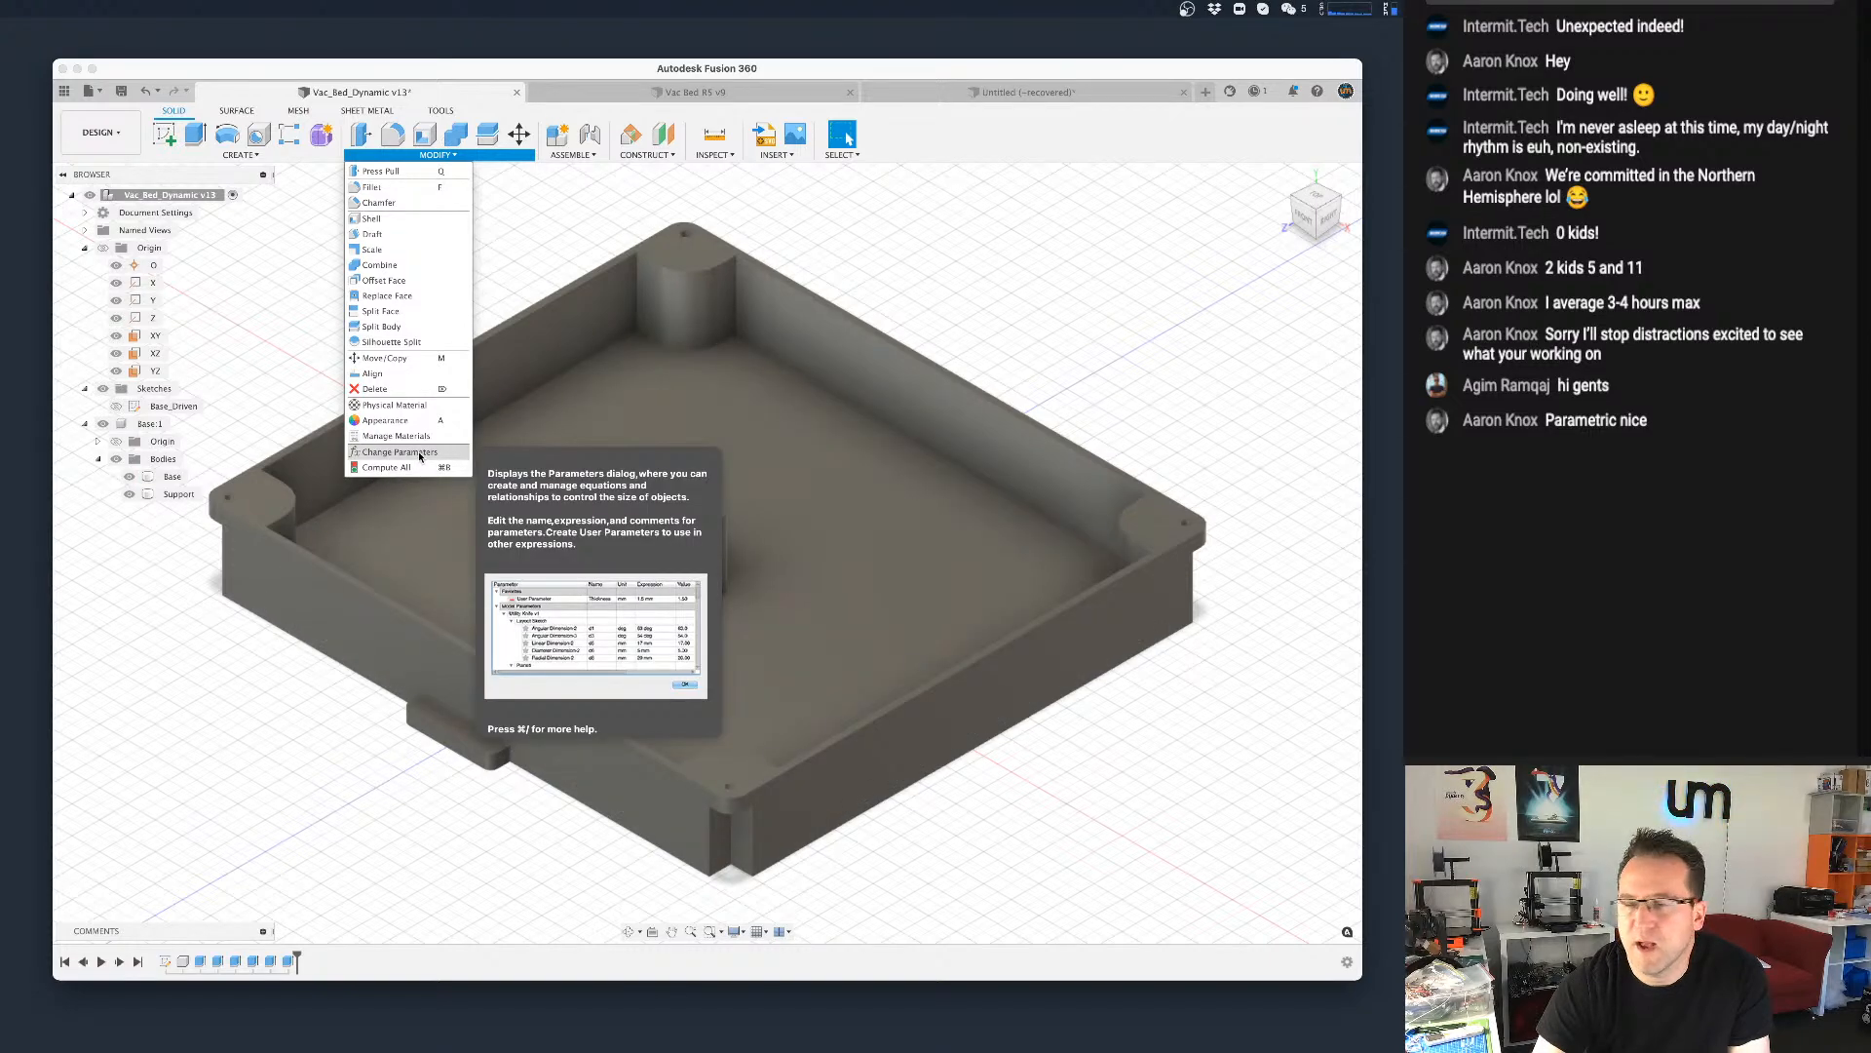
left_click(395, 467)
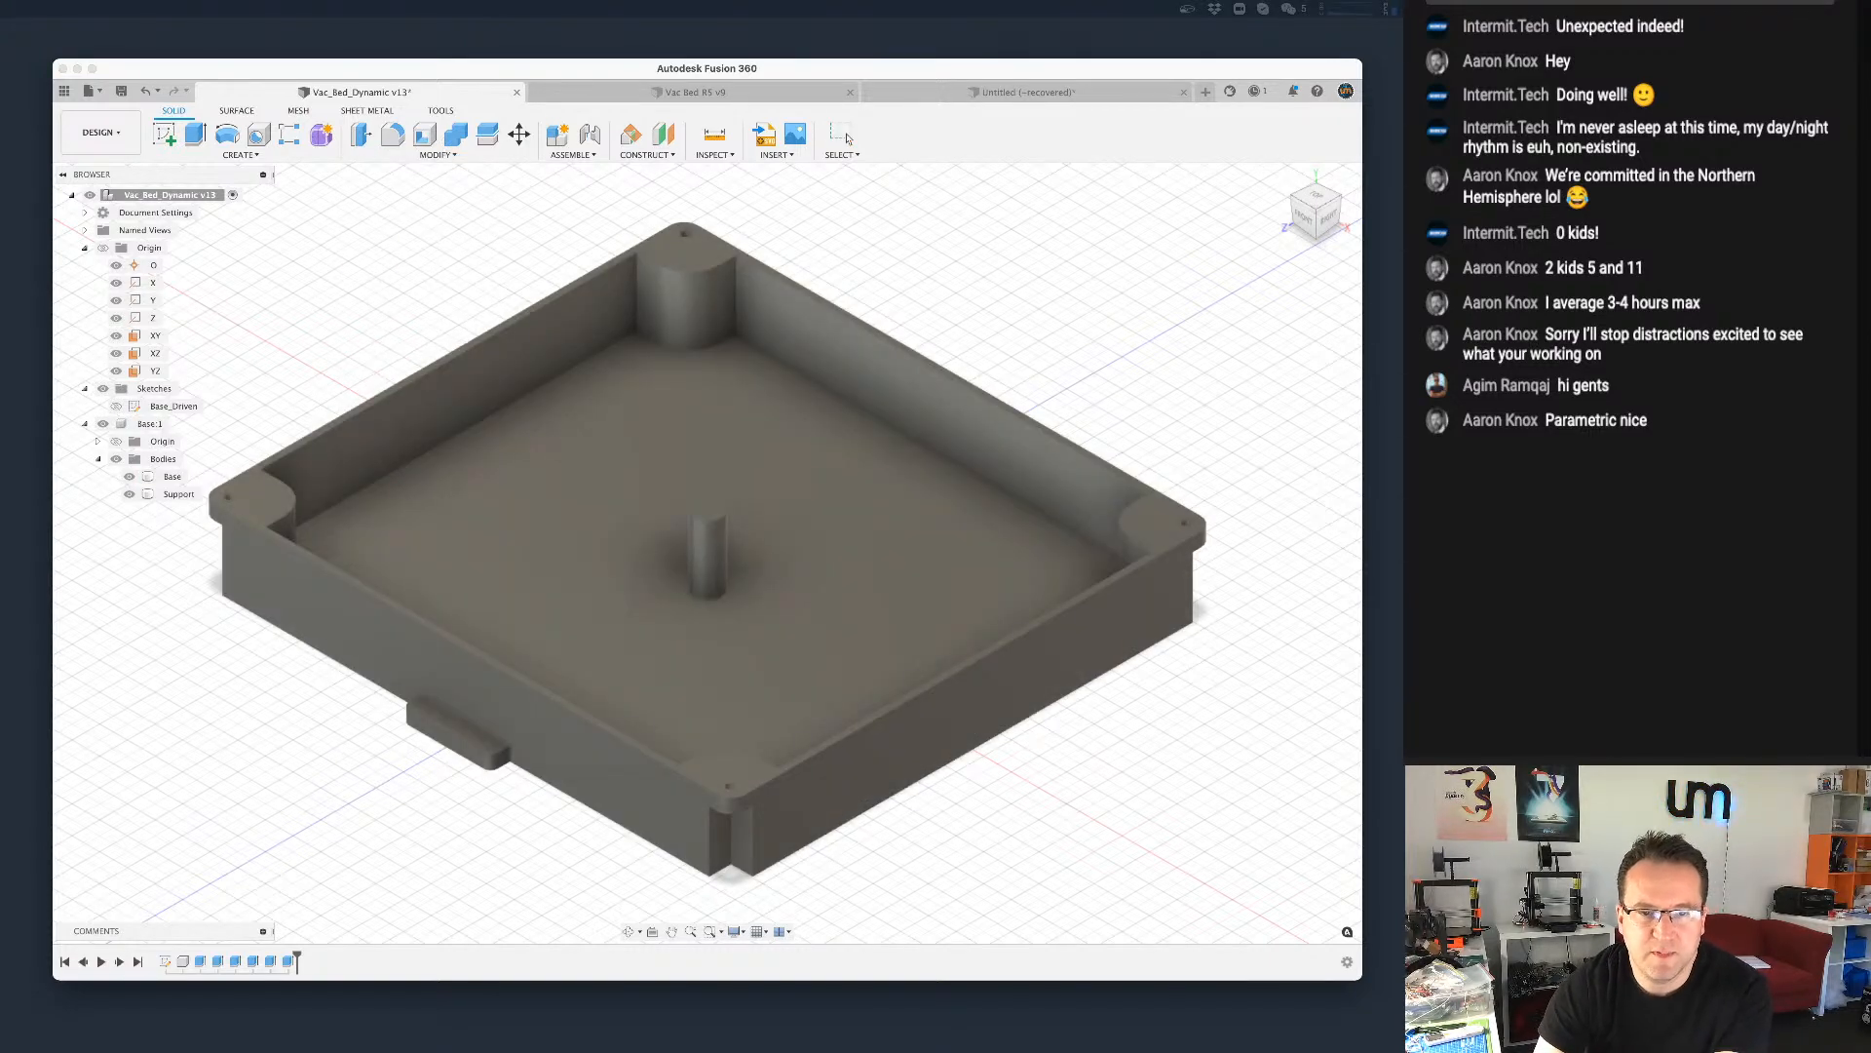
left_click_drag(565, 589, 1320, 737)
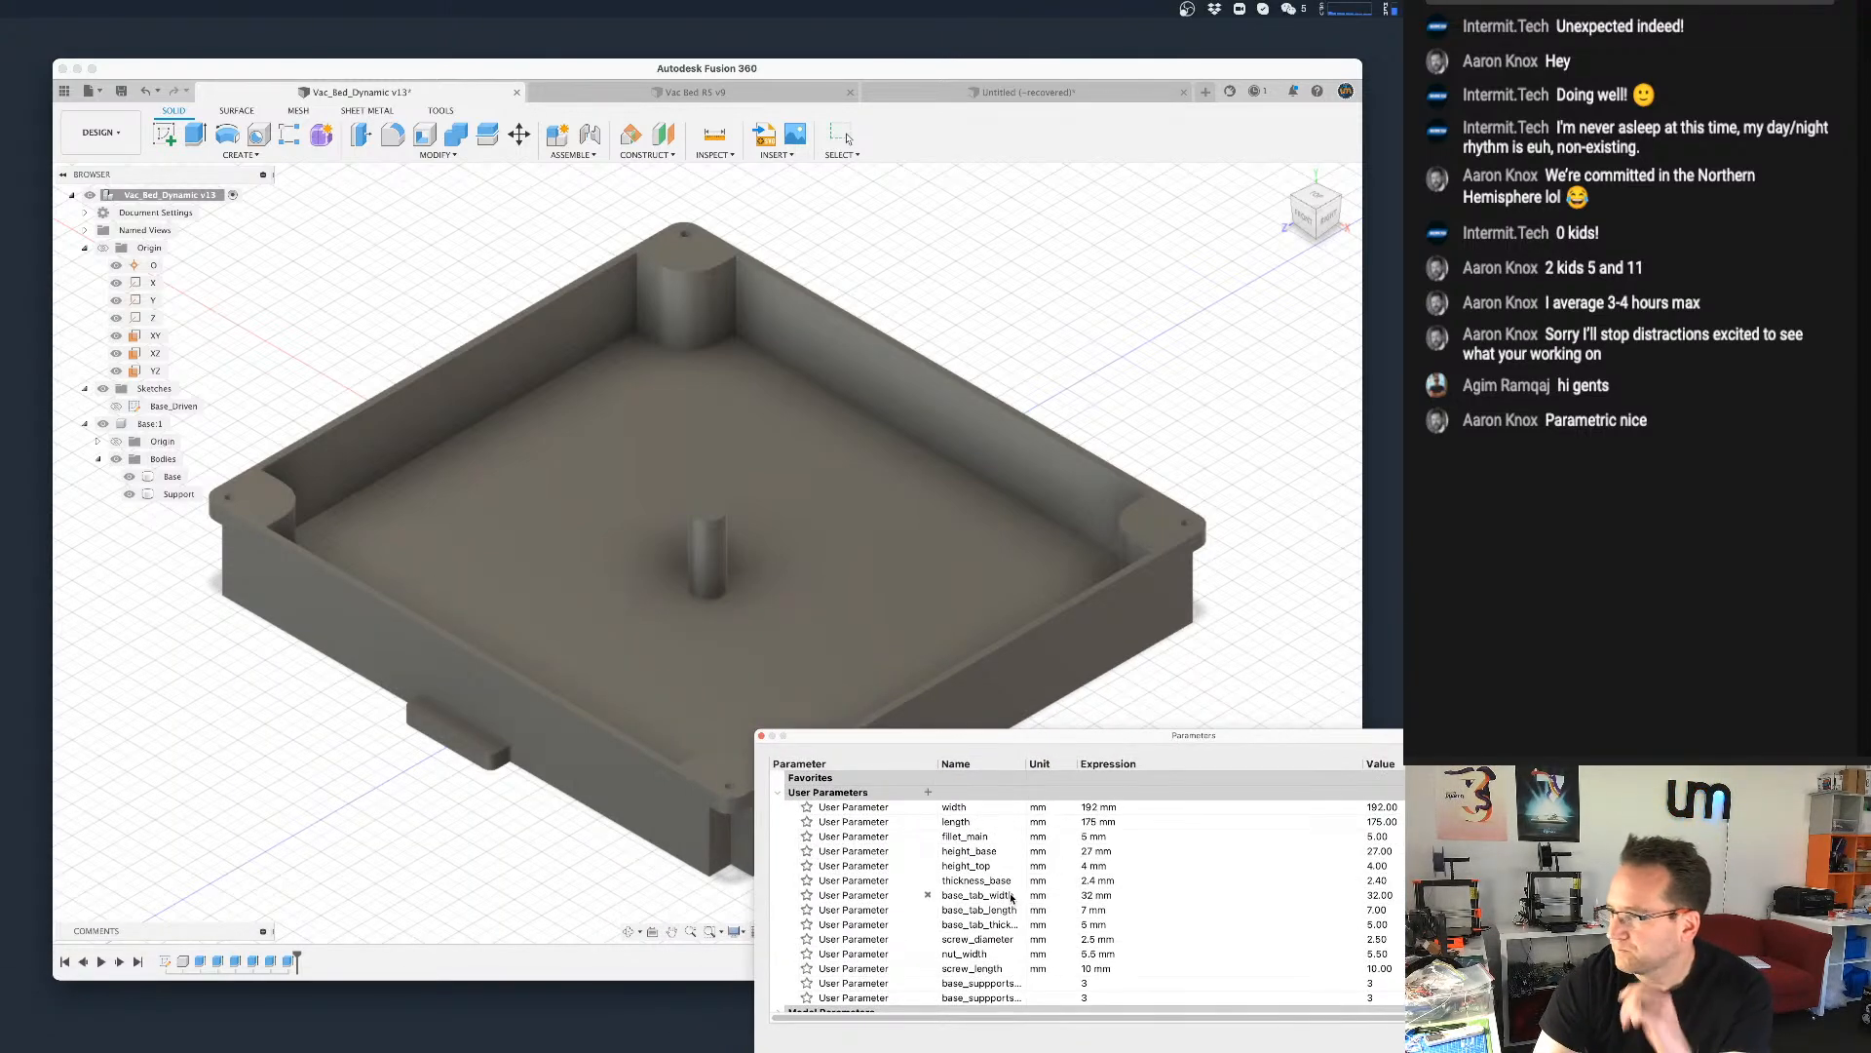
left_click(1106, 808)
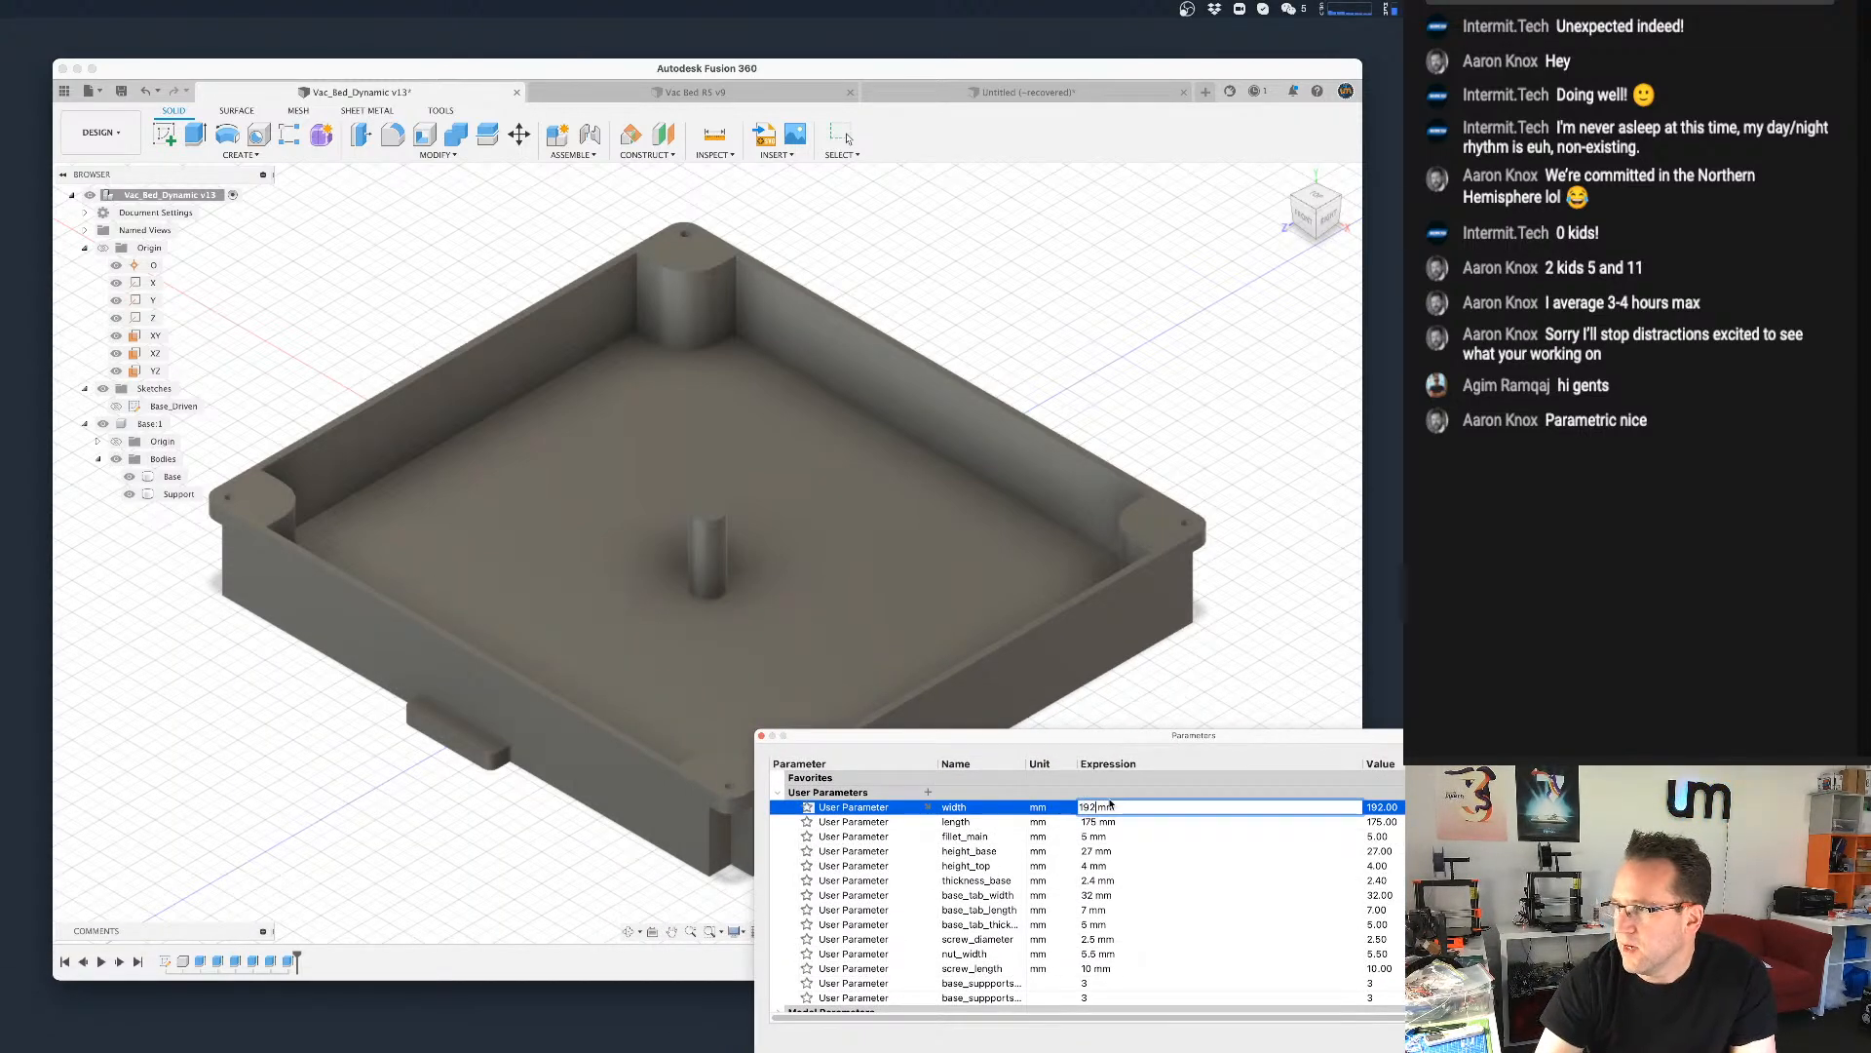
key("BackSpace")
key("BackSpace")
key("BackSpace")
type("14")
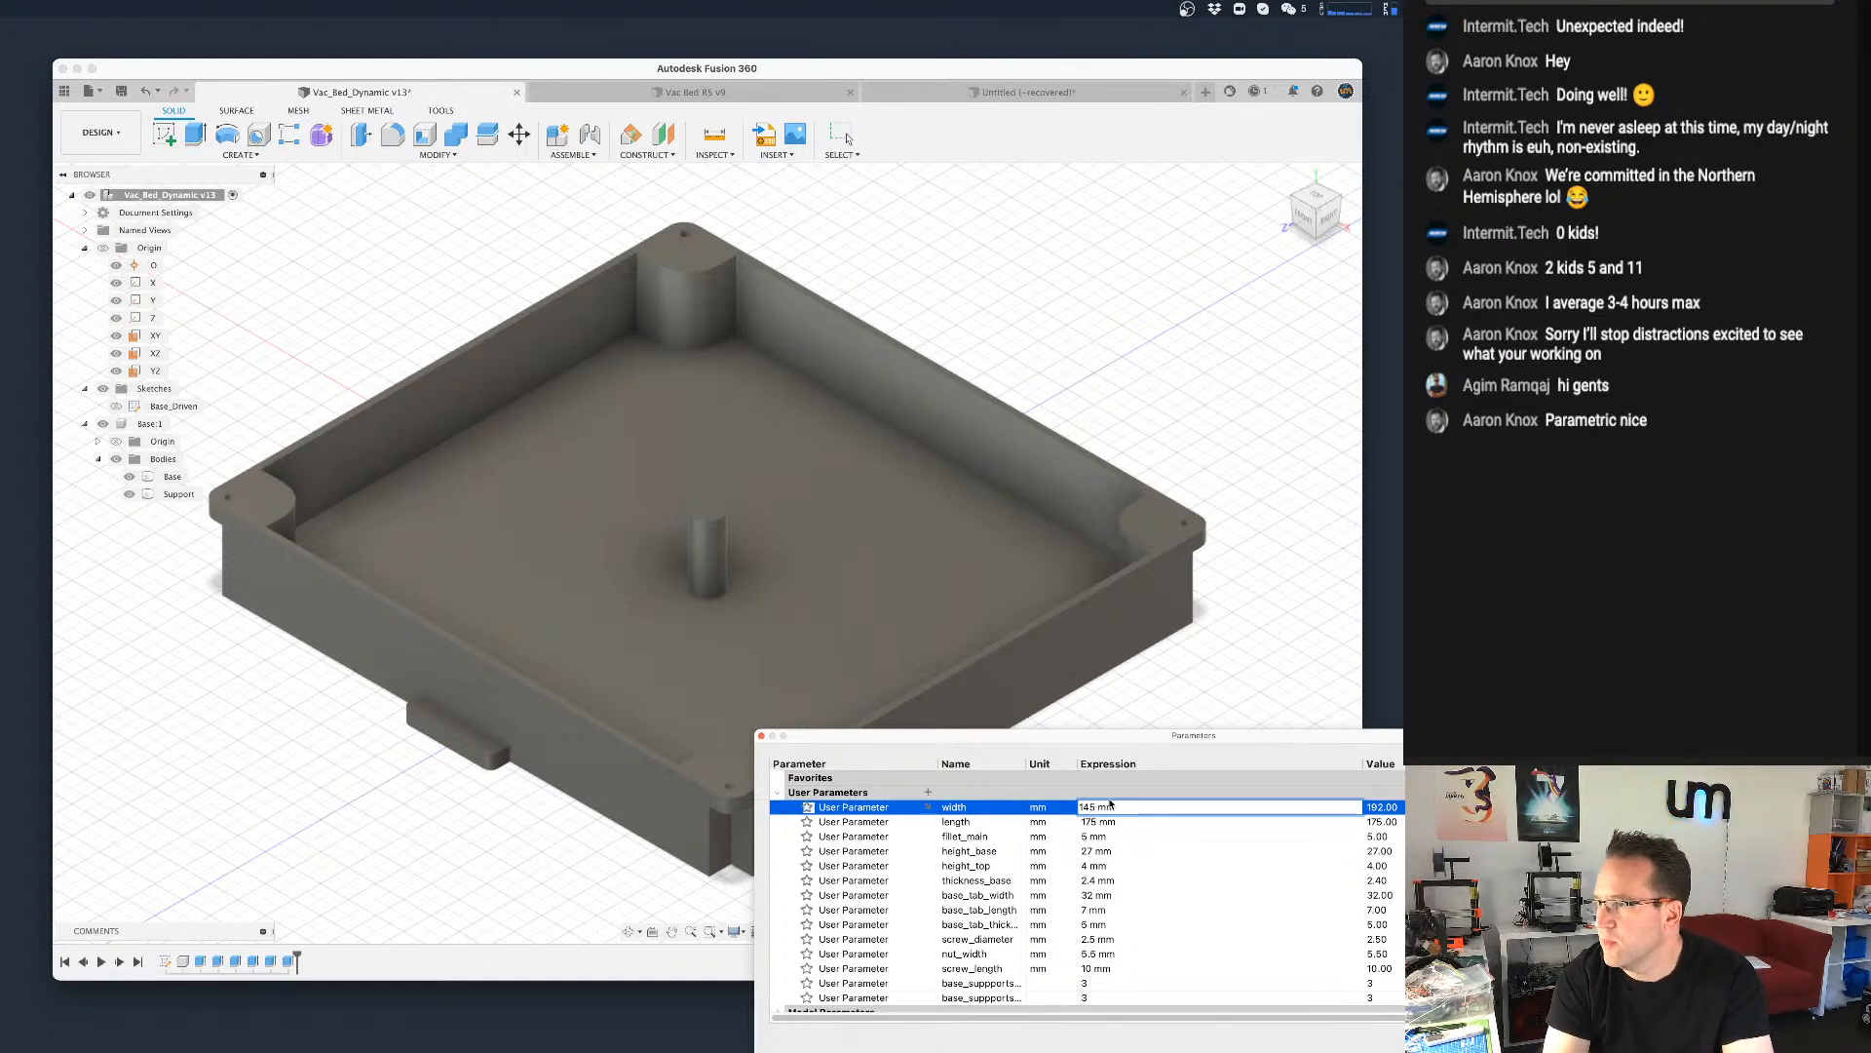
type("5")
key("Return")
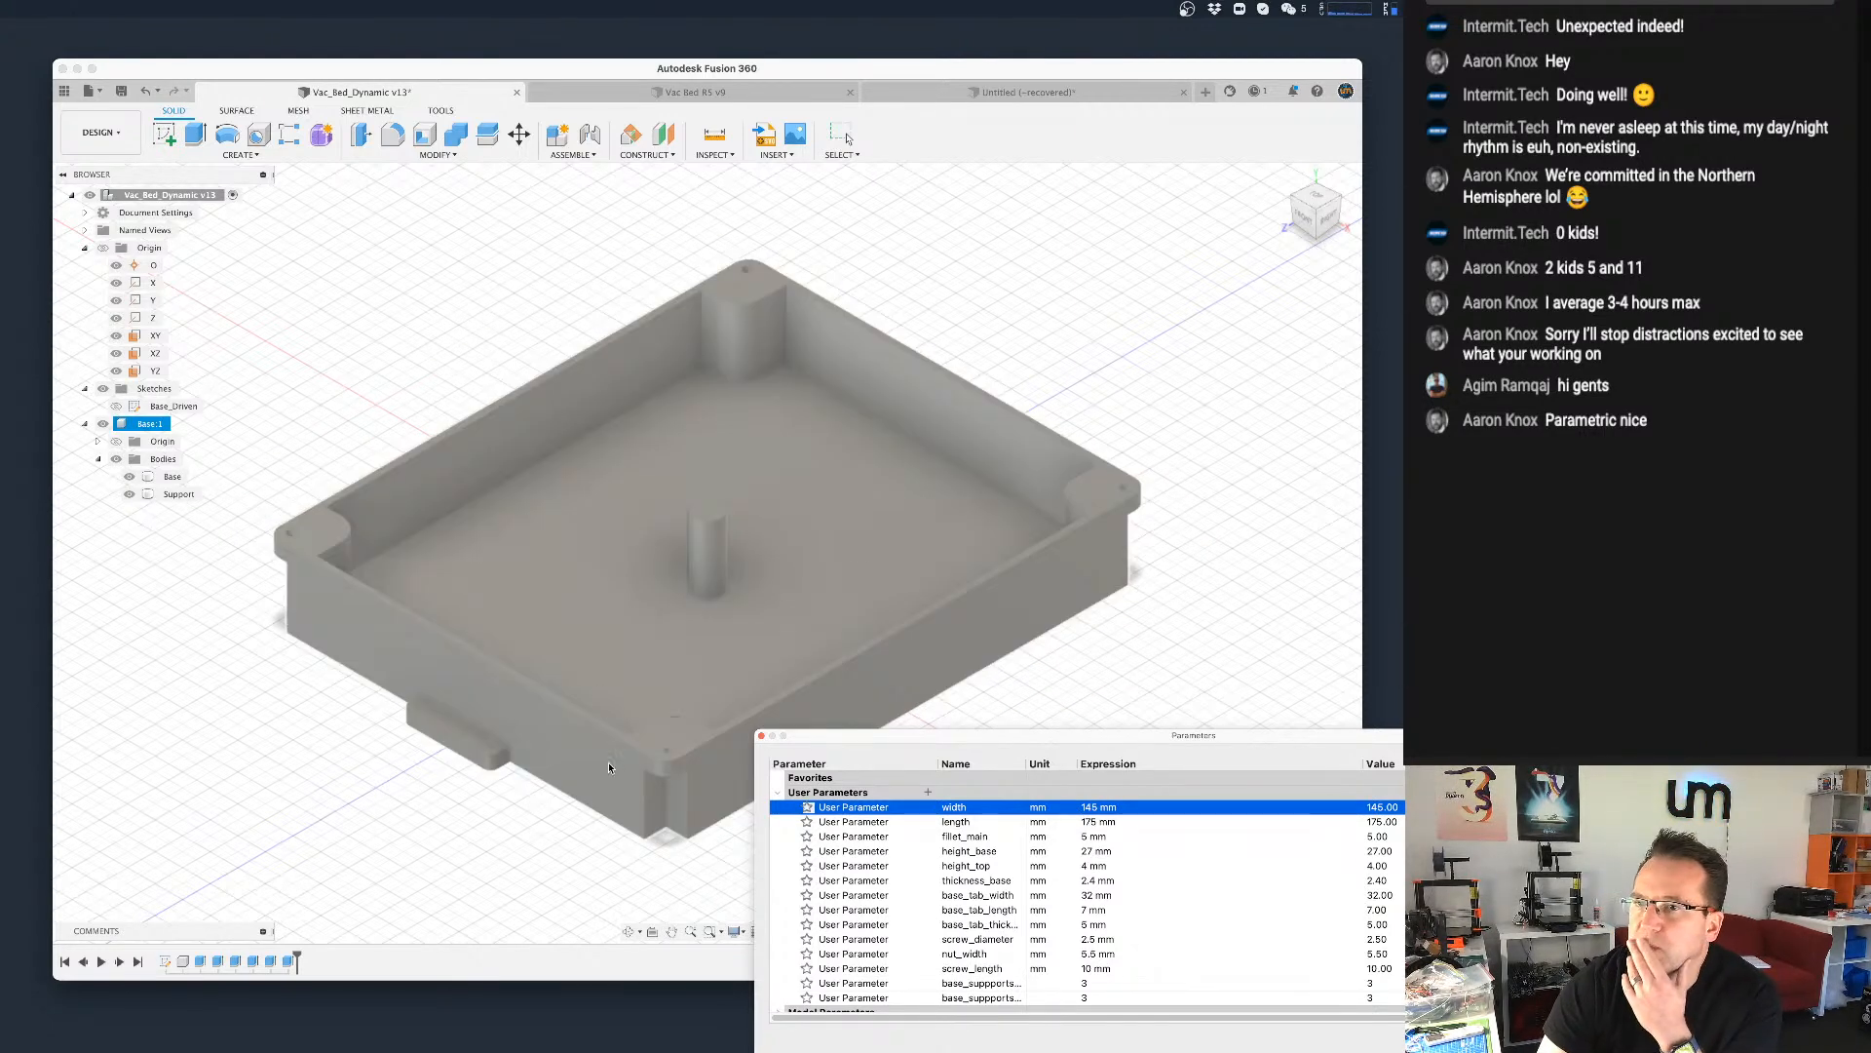
scroll(716, 552, "up", 2)
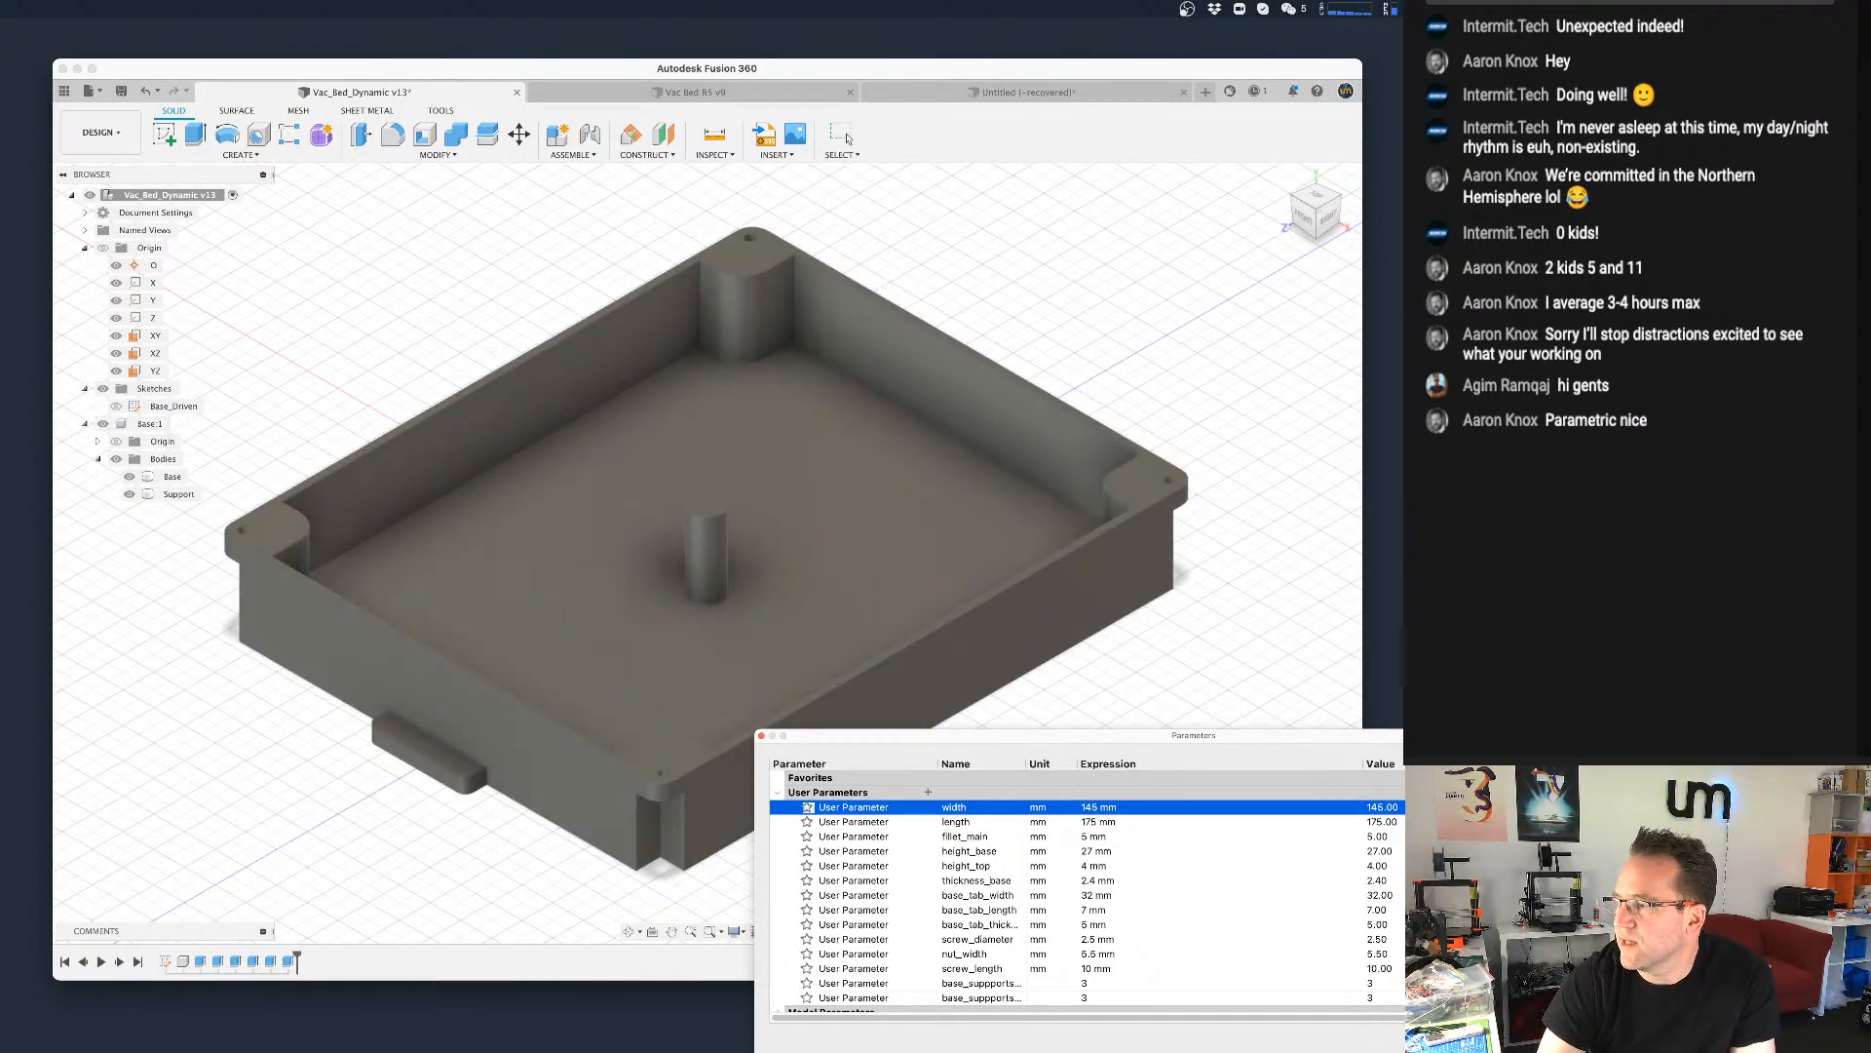
left_click(844, 136)
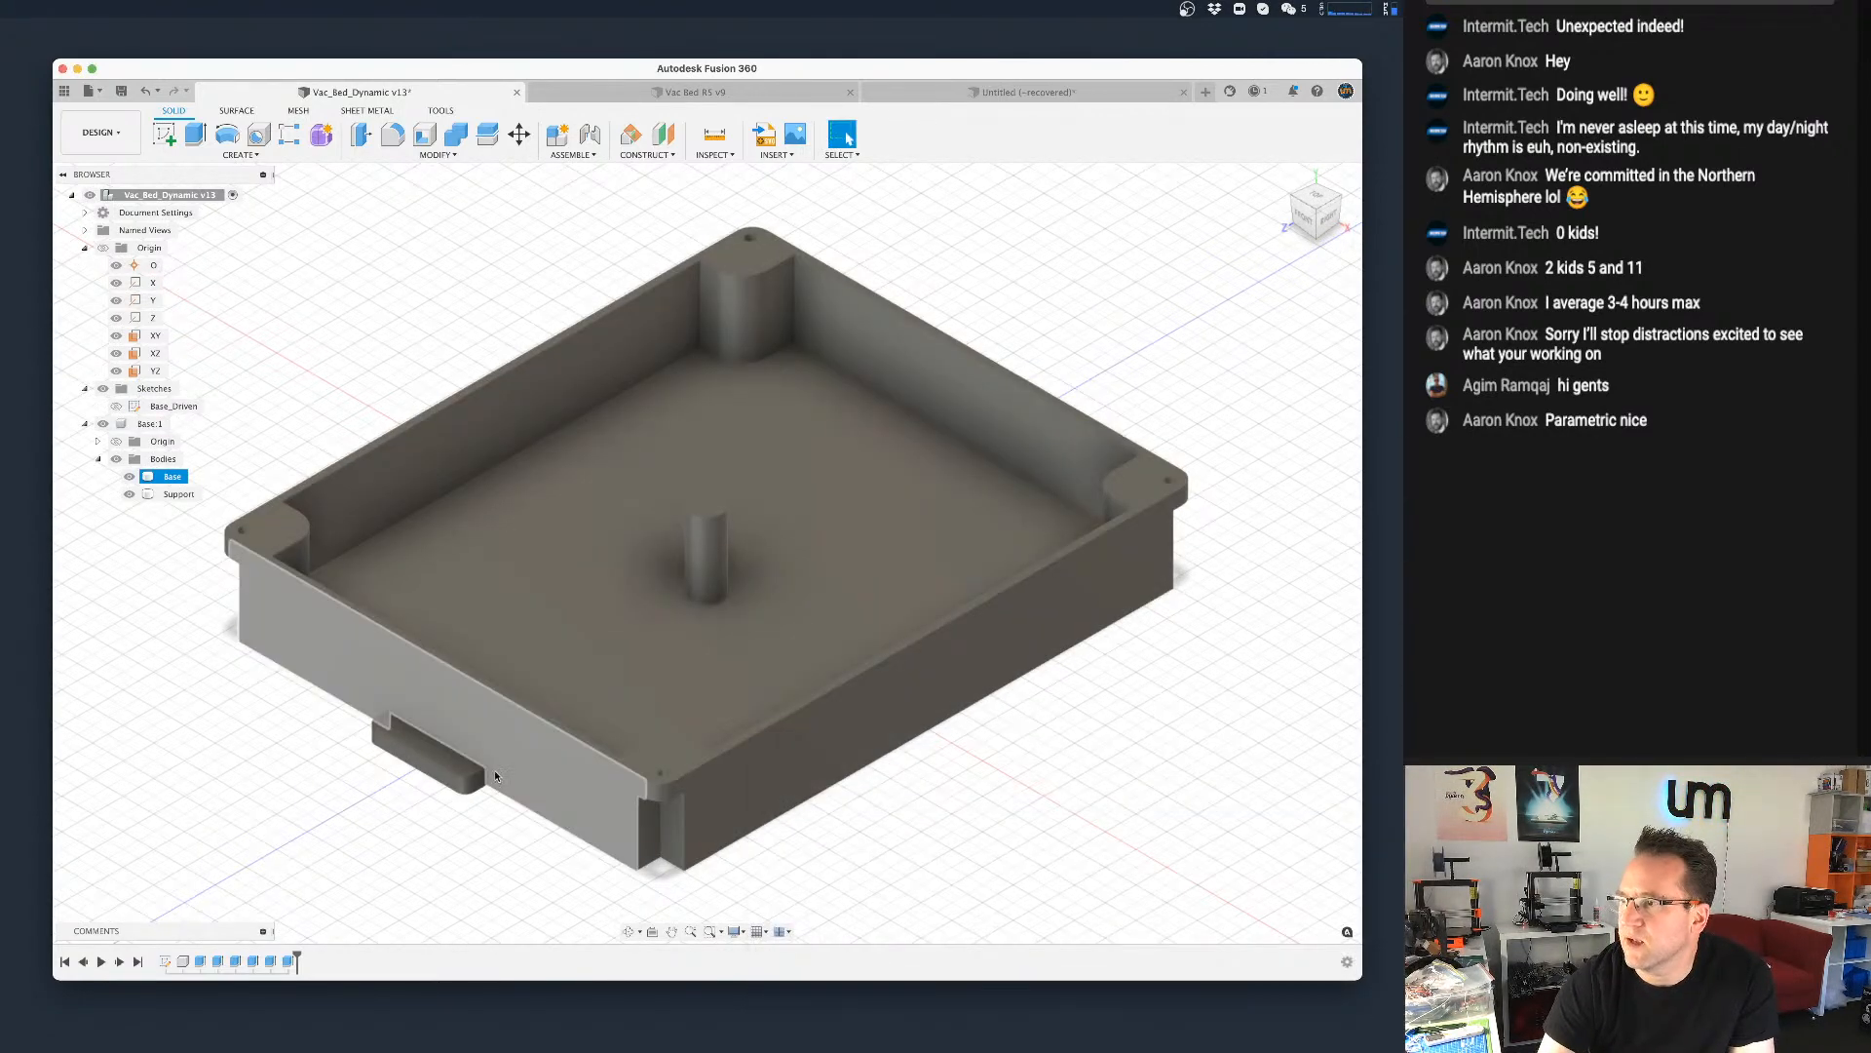
Step: Open the Base_Driven sketch to review its dimensions and centre circle, and return to the solid tray in its home view
double_click(165, 961)
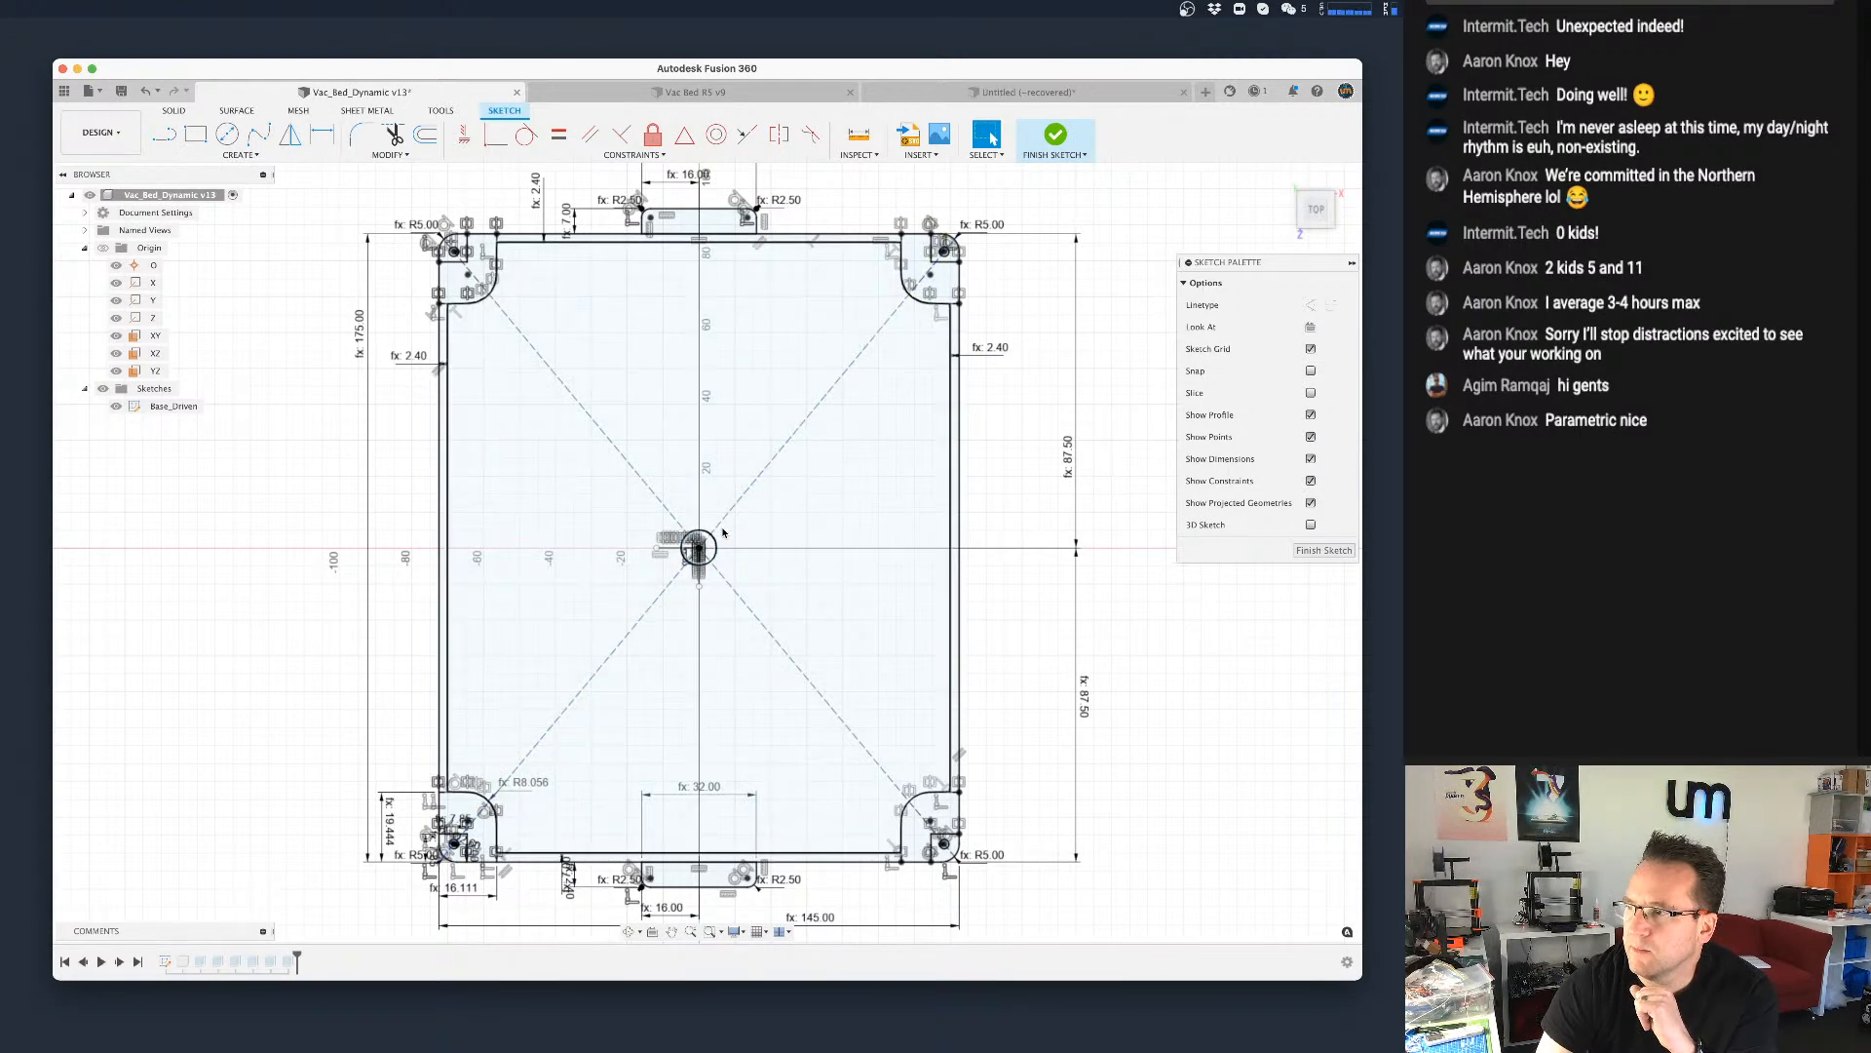
scroll(698, 550, "up", 5)
scroll(709, 557, "down", 3)
scroll(709, 557, "down", 3)
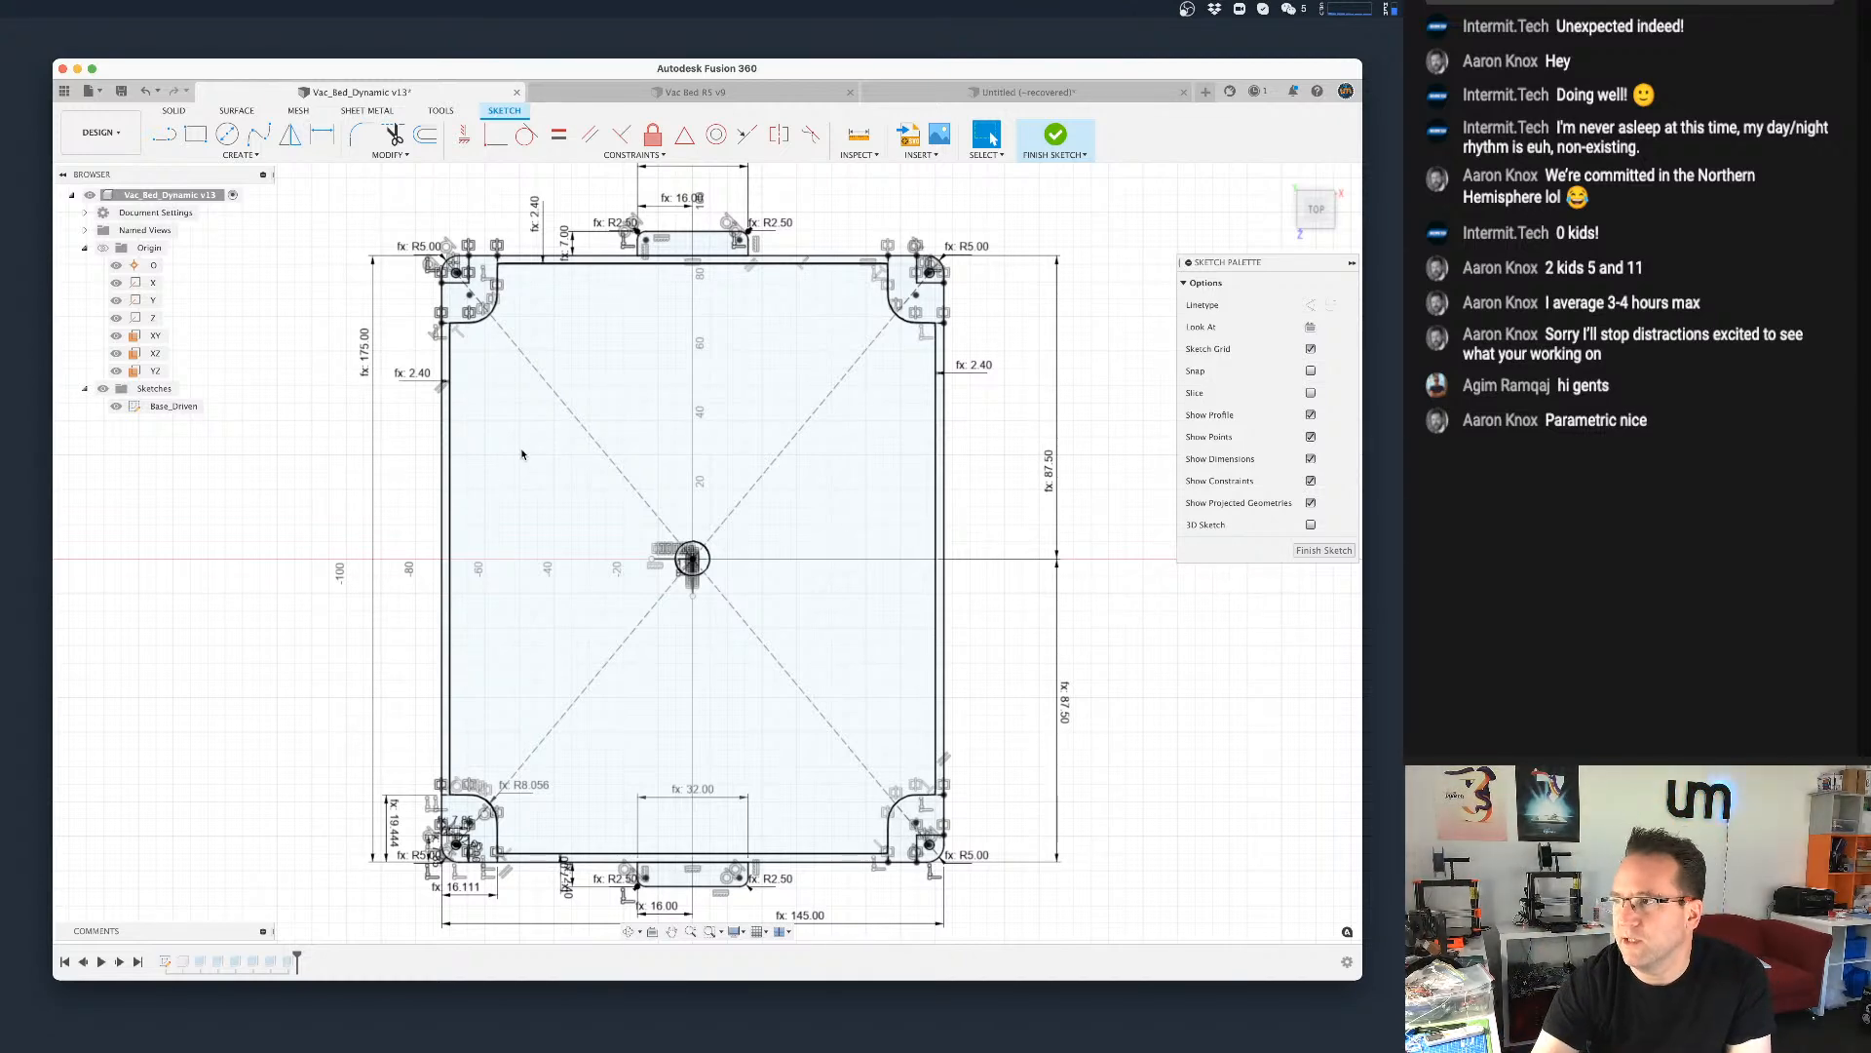
key("Escape")
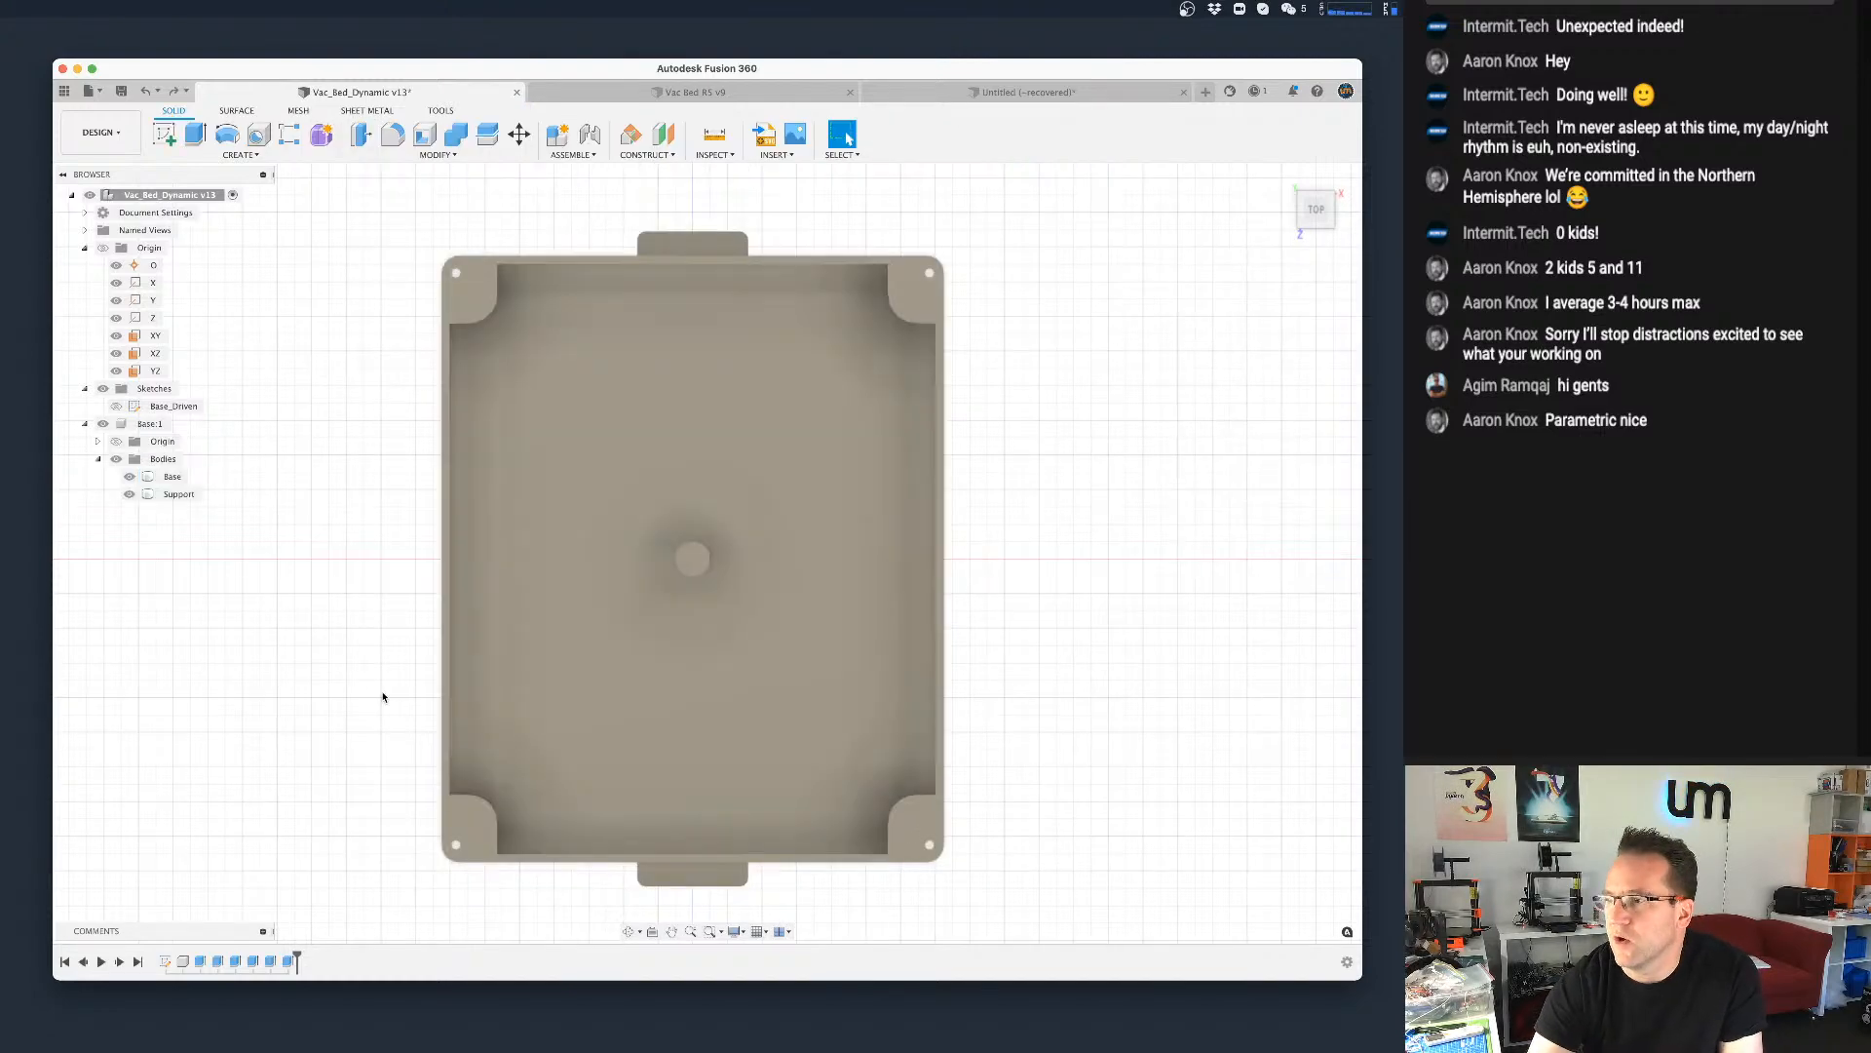
scroll(653, 653, "down", 3)
middle_click_drag(657, 661, 669, 575, "shift")
left_click(1283, 181)
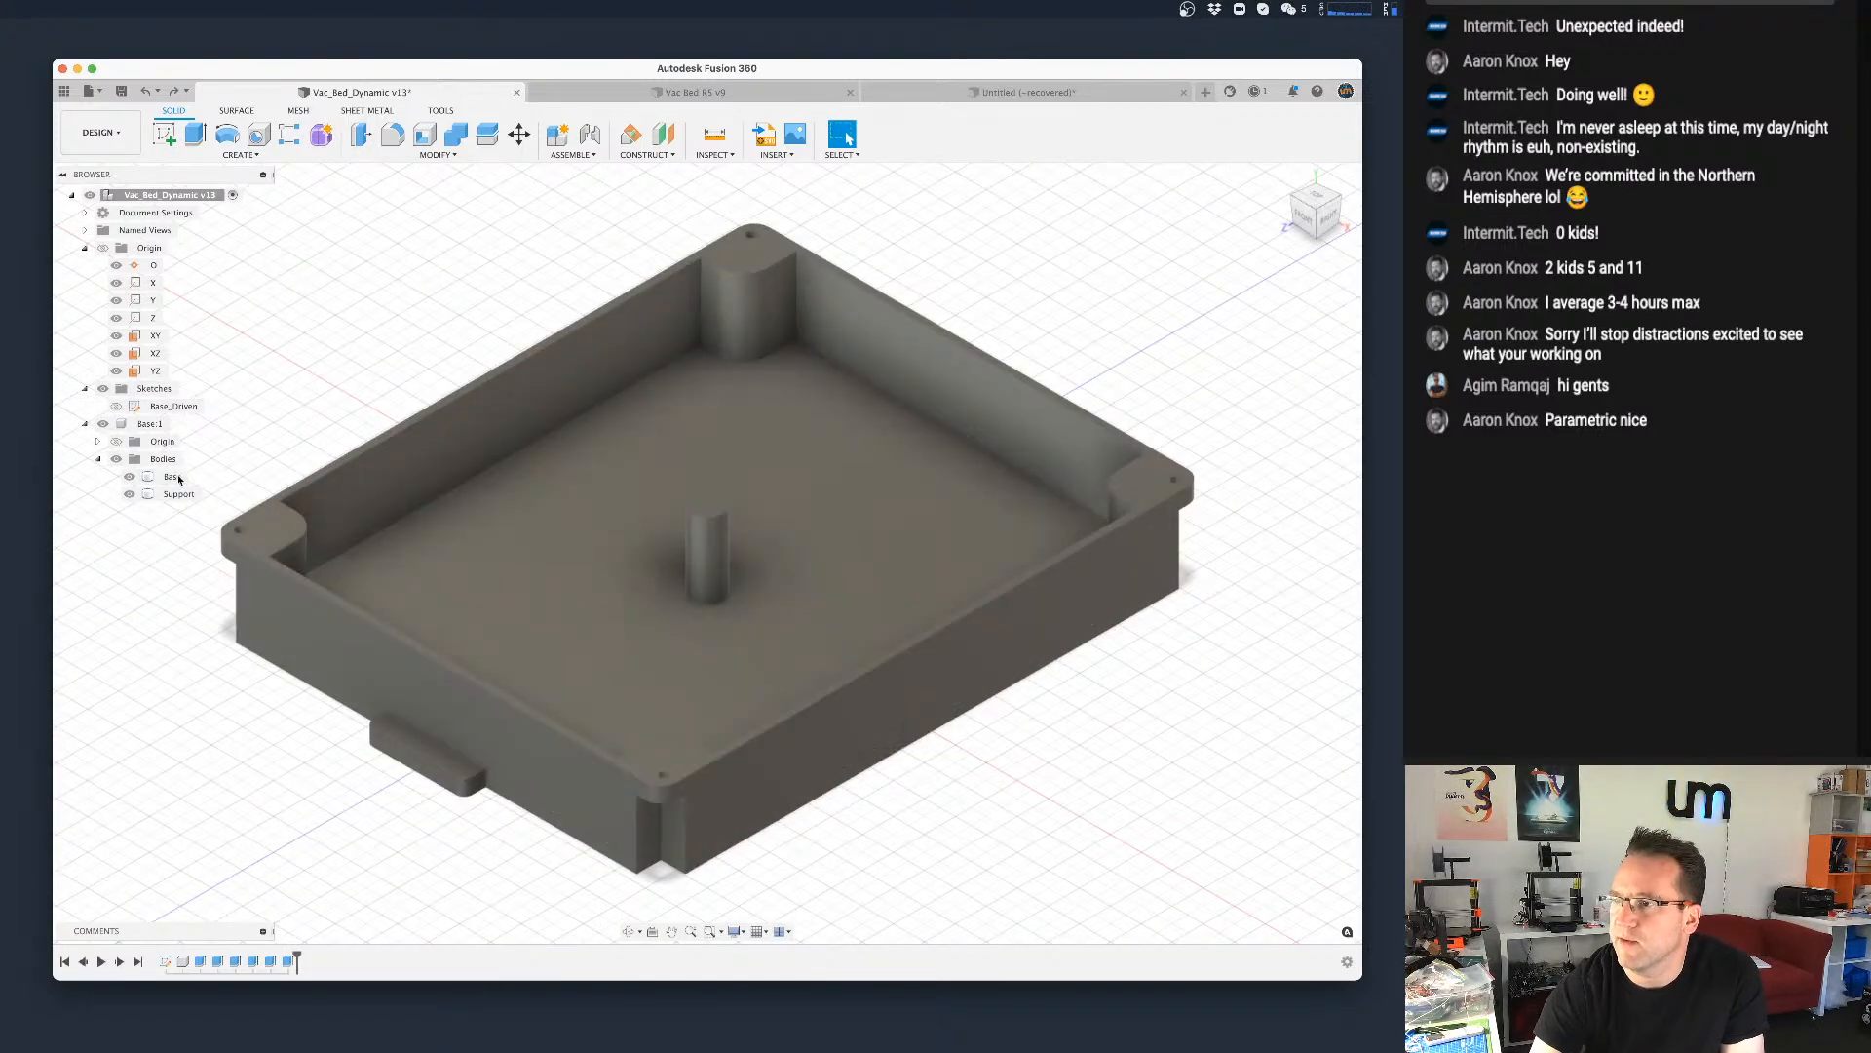
left_click(166, 476)
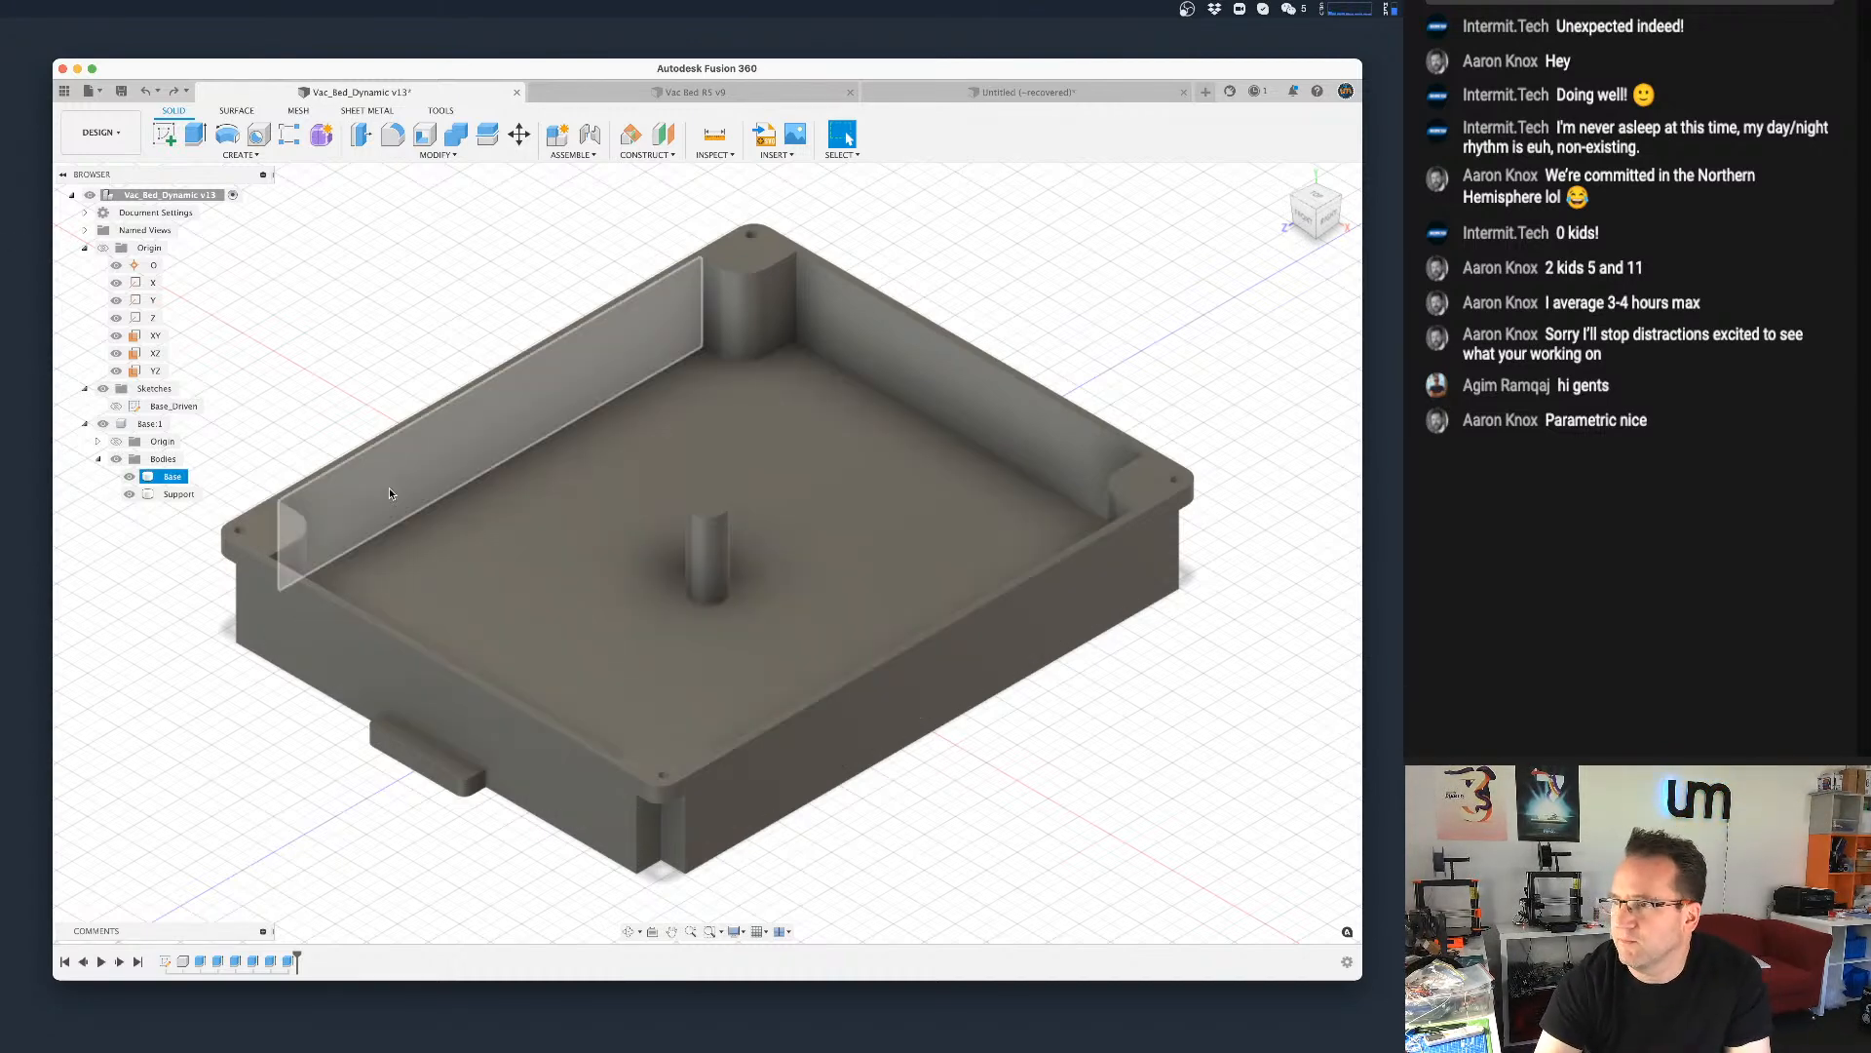
left_click(168, 476)
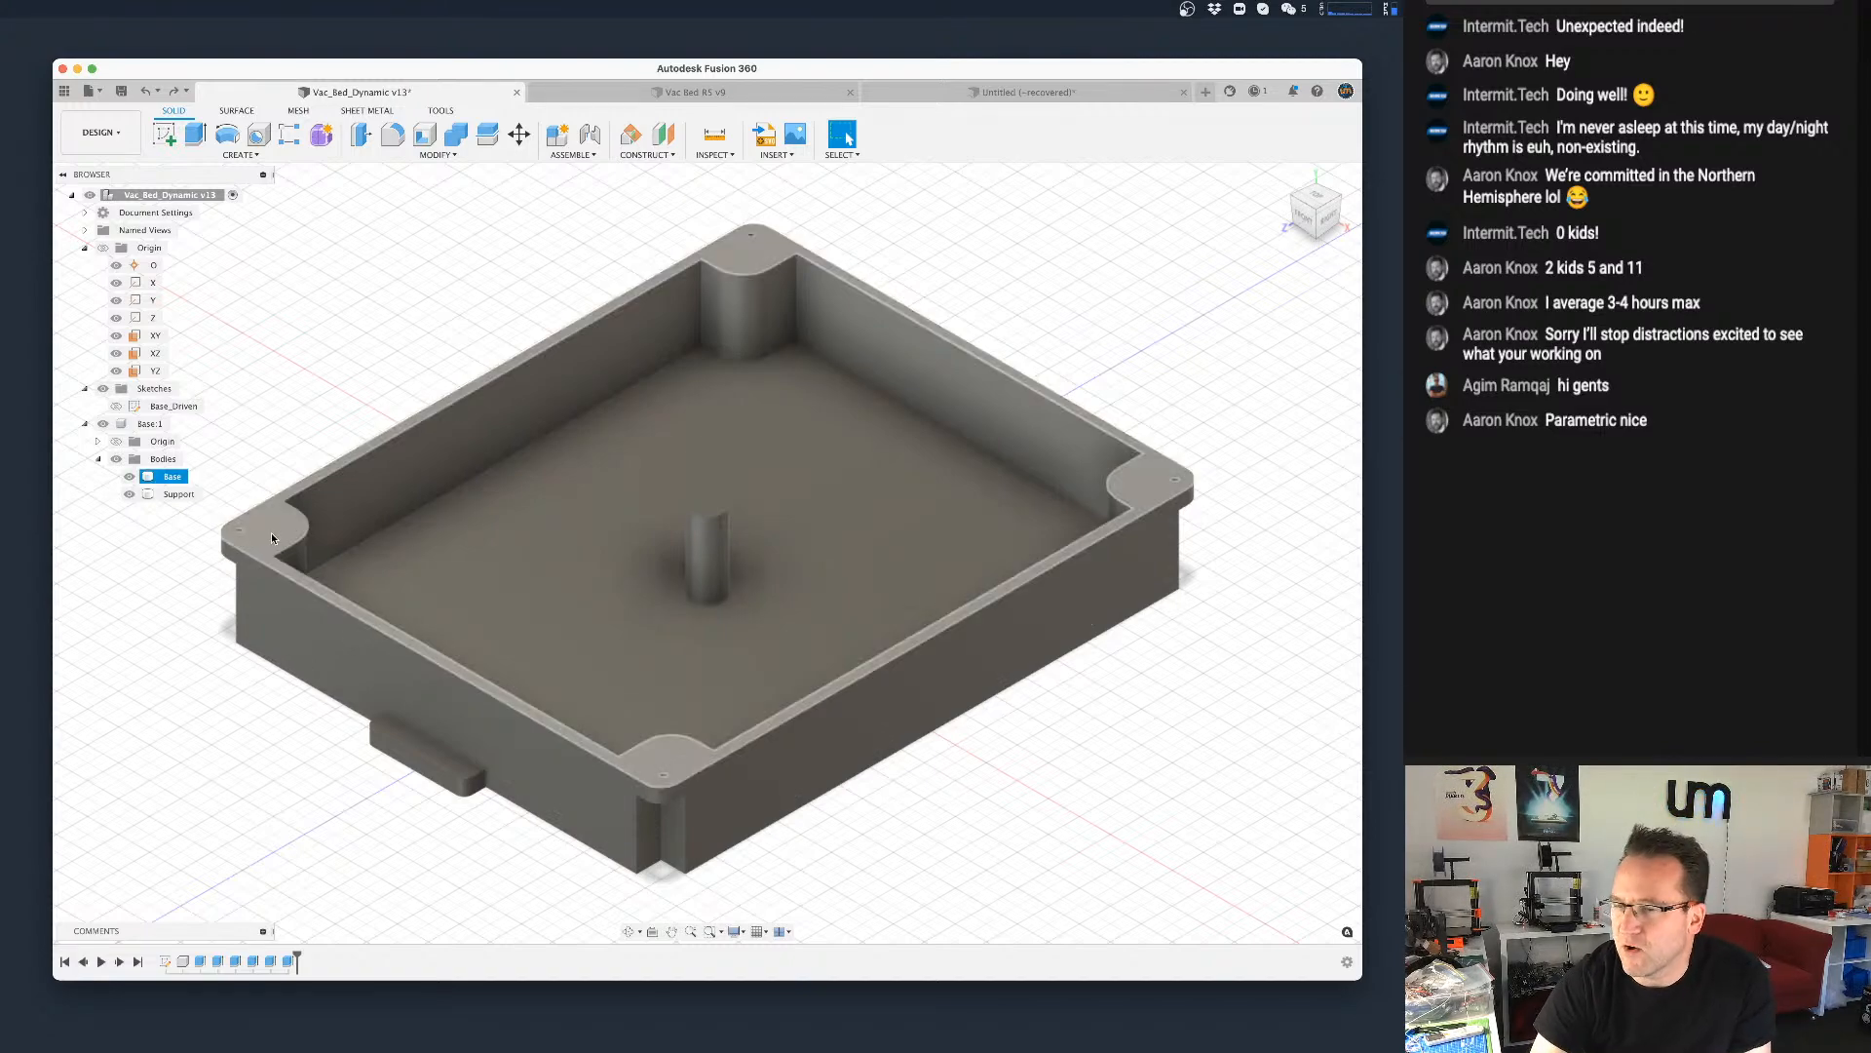
scroll(395, 557, "down", 2)
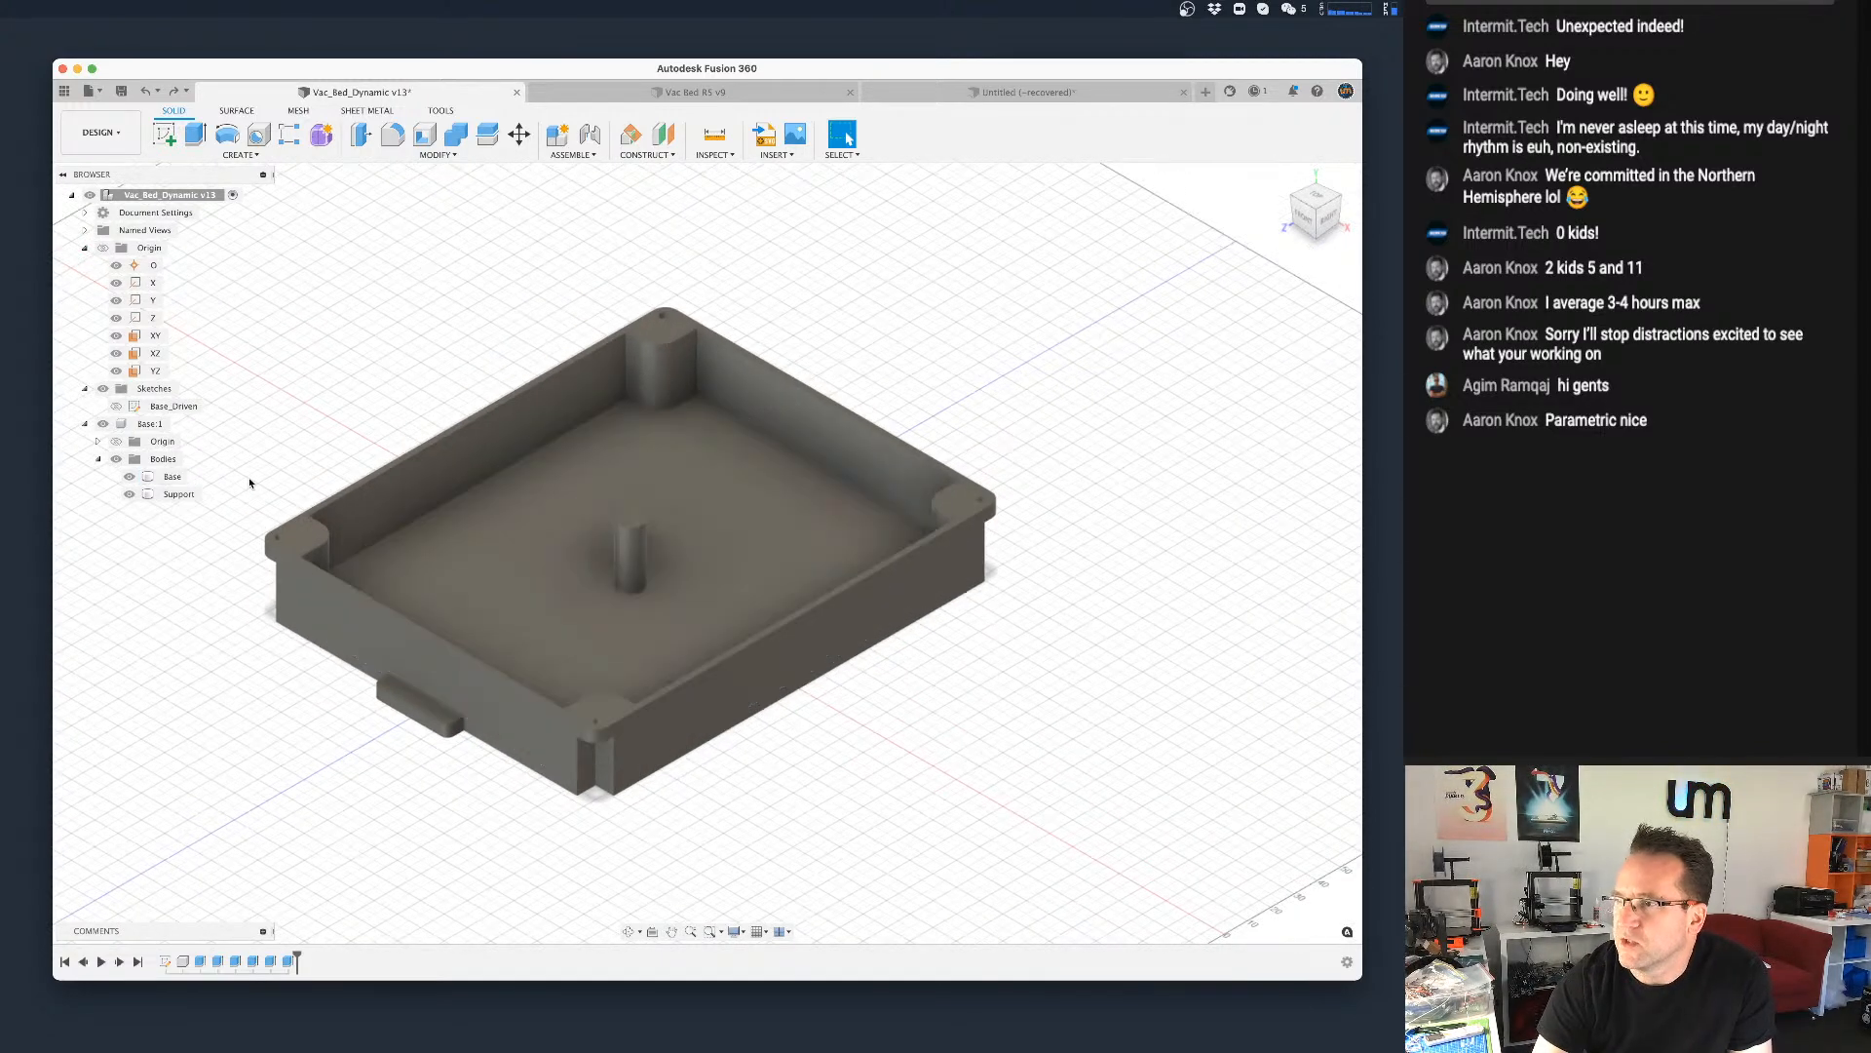
Step: Start a rectangular pattern of the Support body at the tray's centre
left_click(630, 553)
left_click(614, 585)
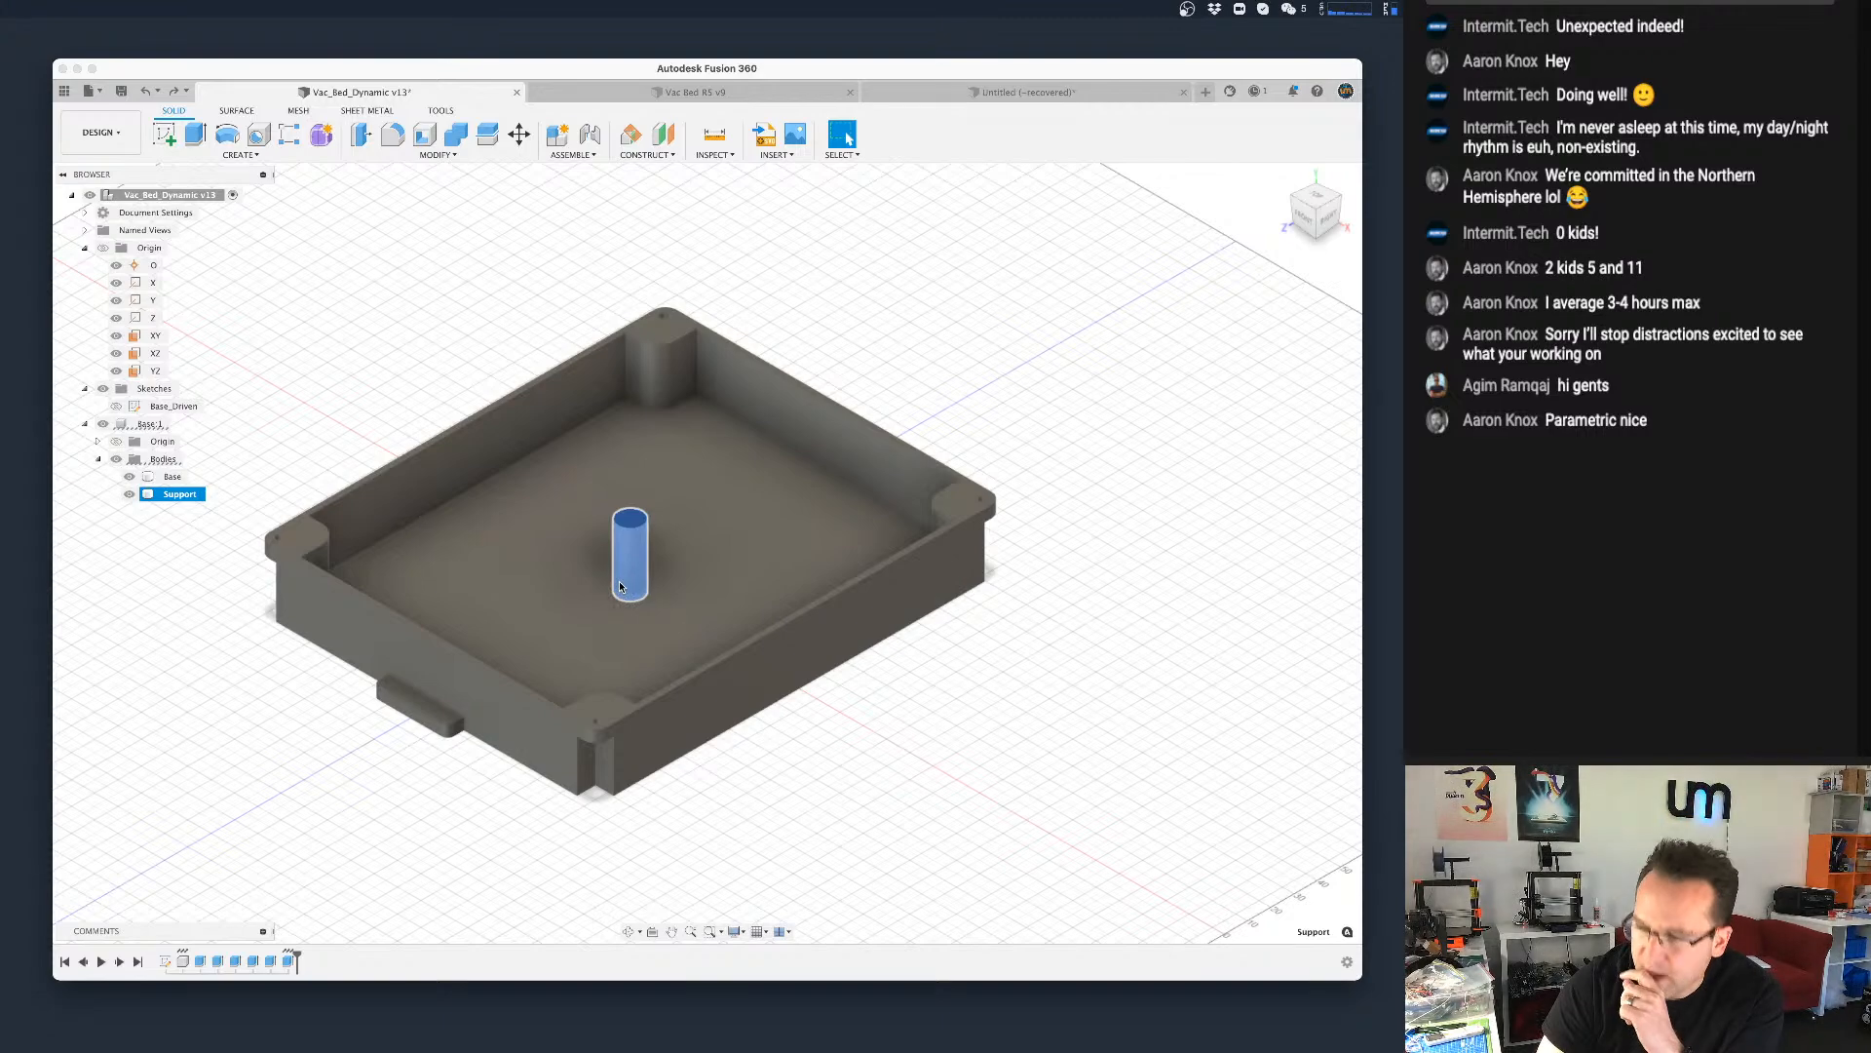
left_click(256, 157)
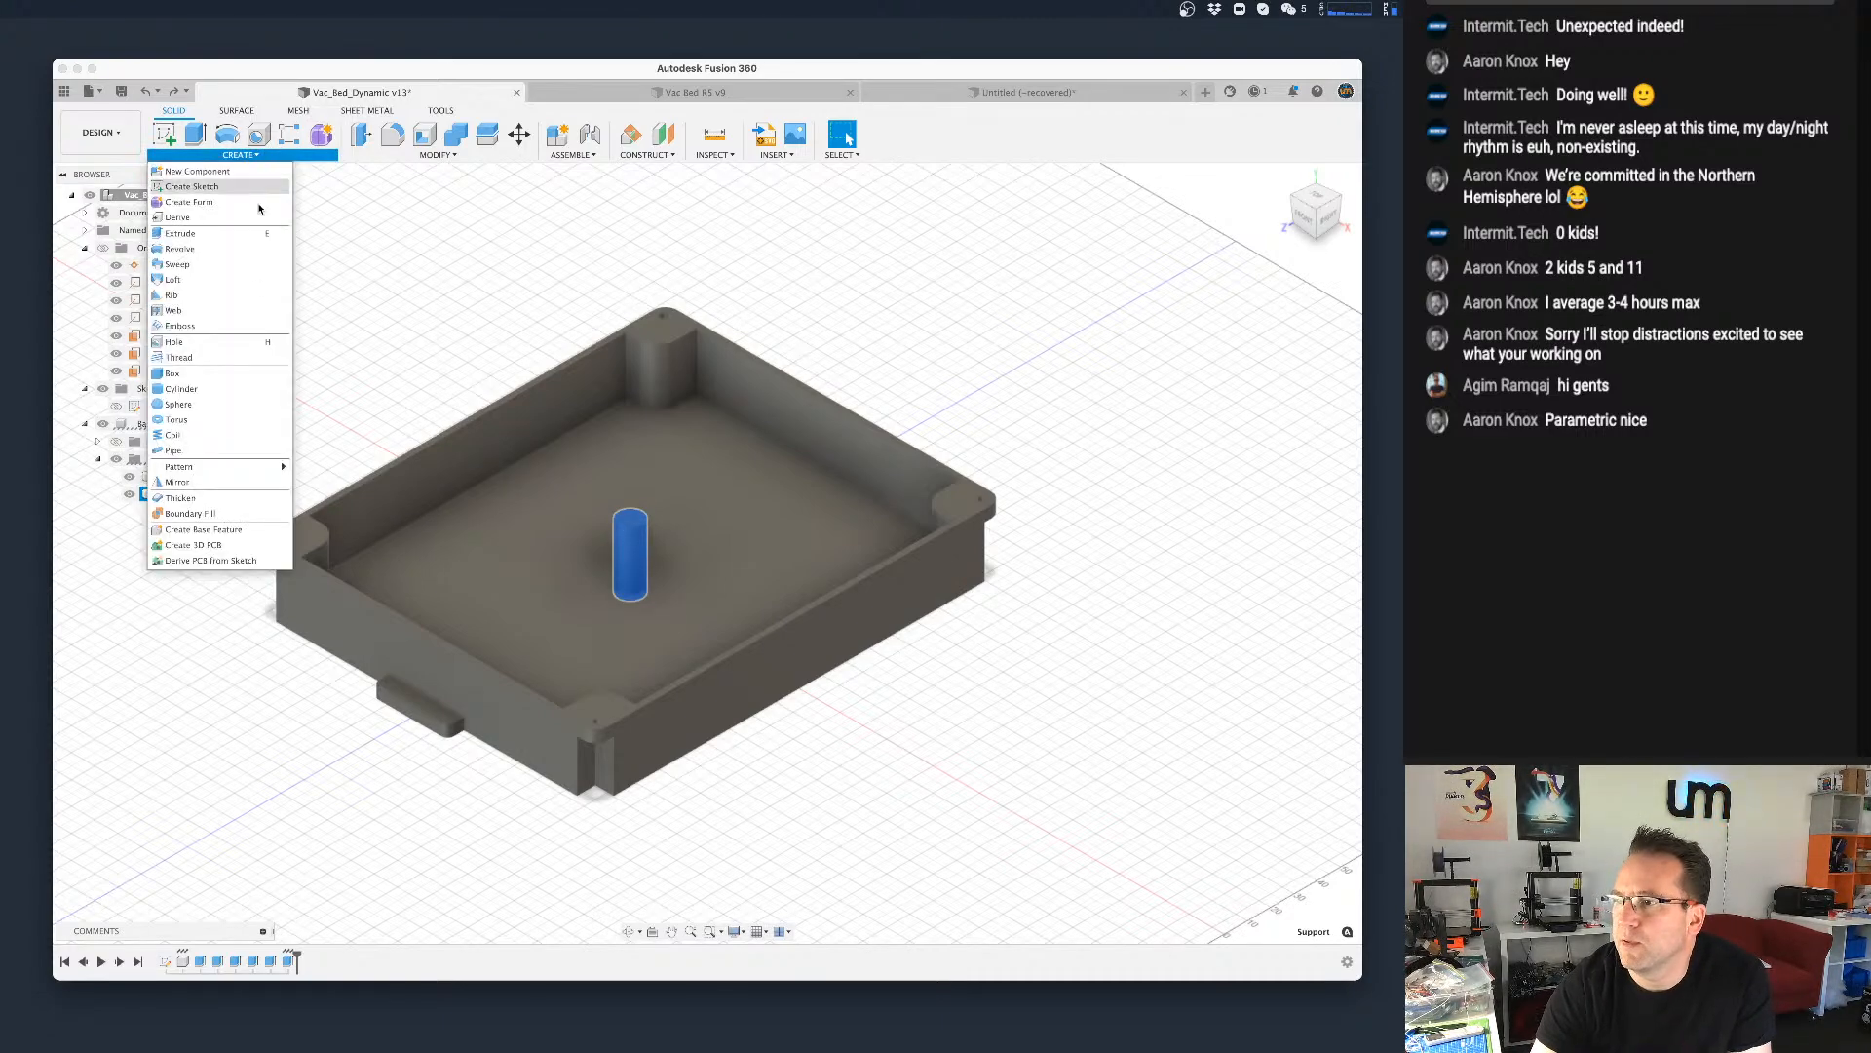
mouse_move(241, 469)
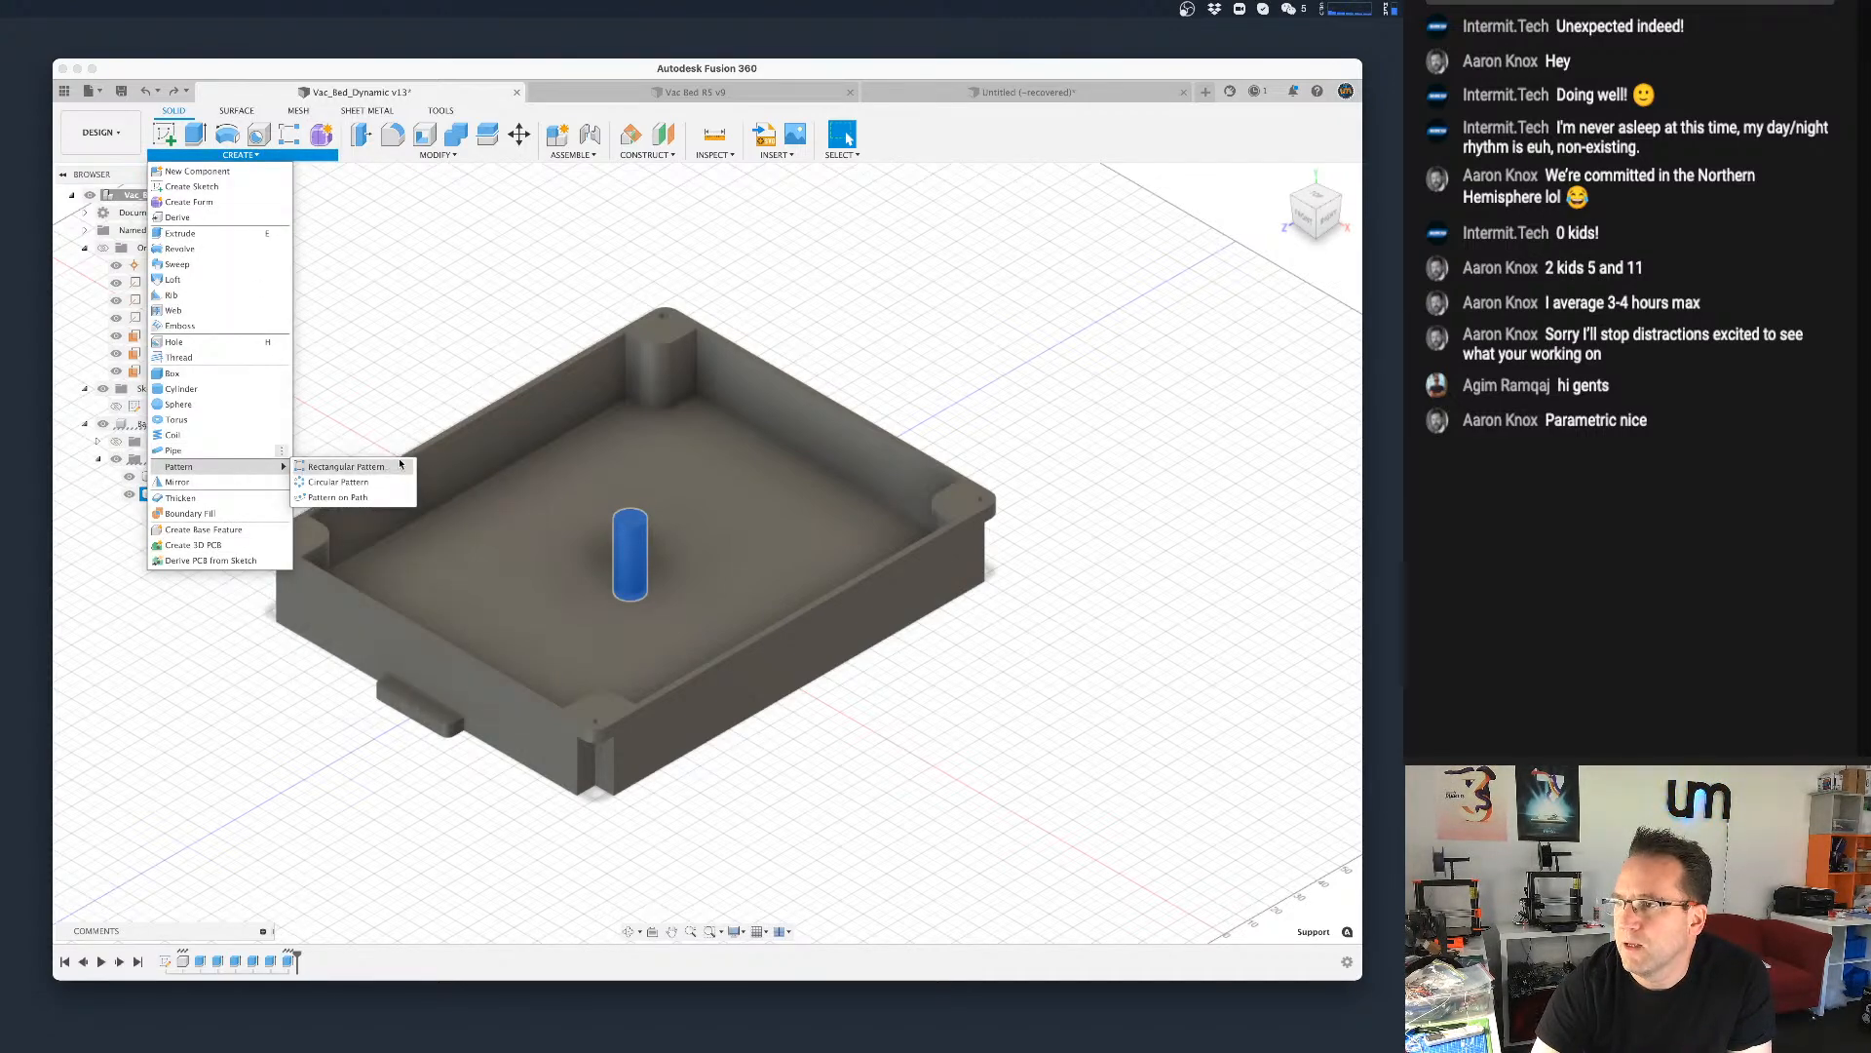
left_click(341, 467)
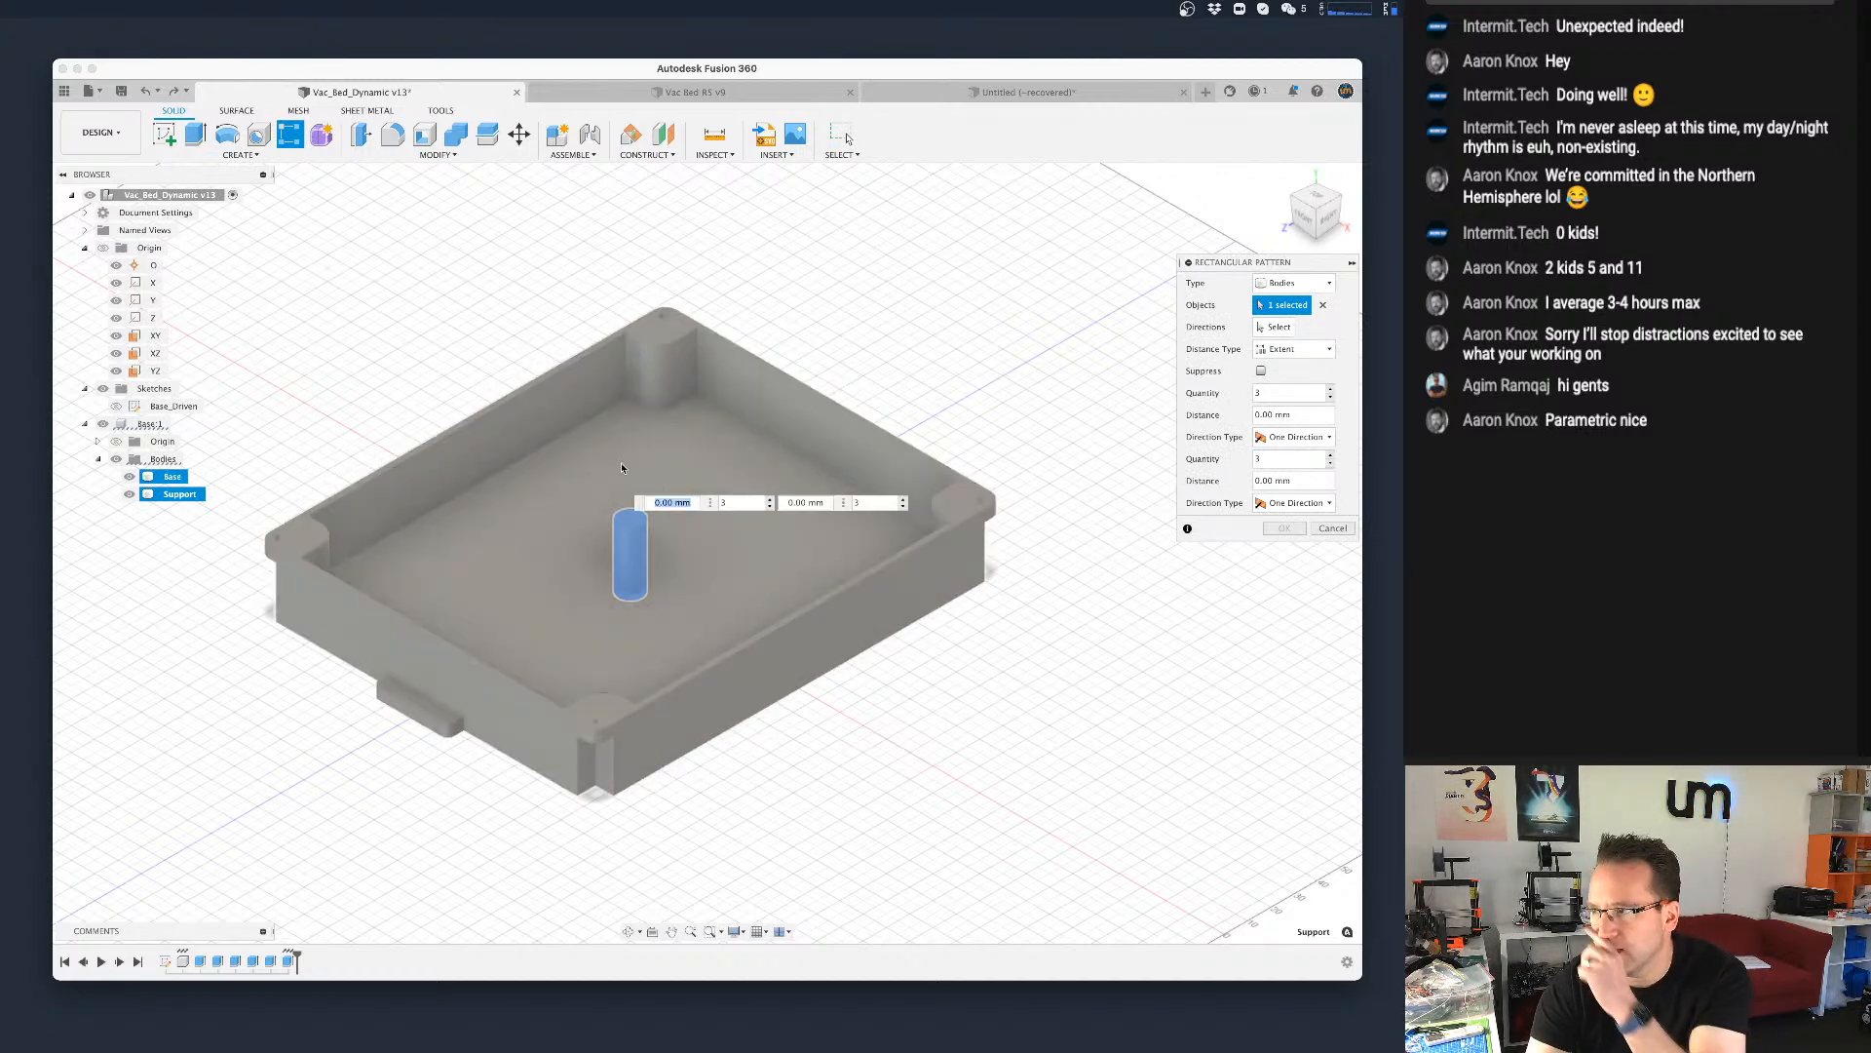
left_click_drag(1294, 268, 1216, 266)
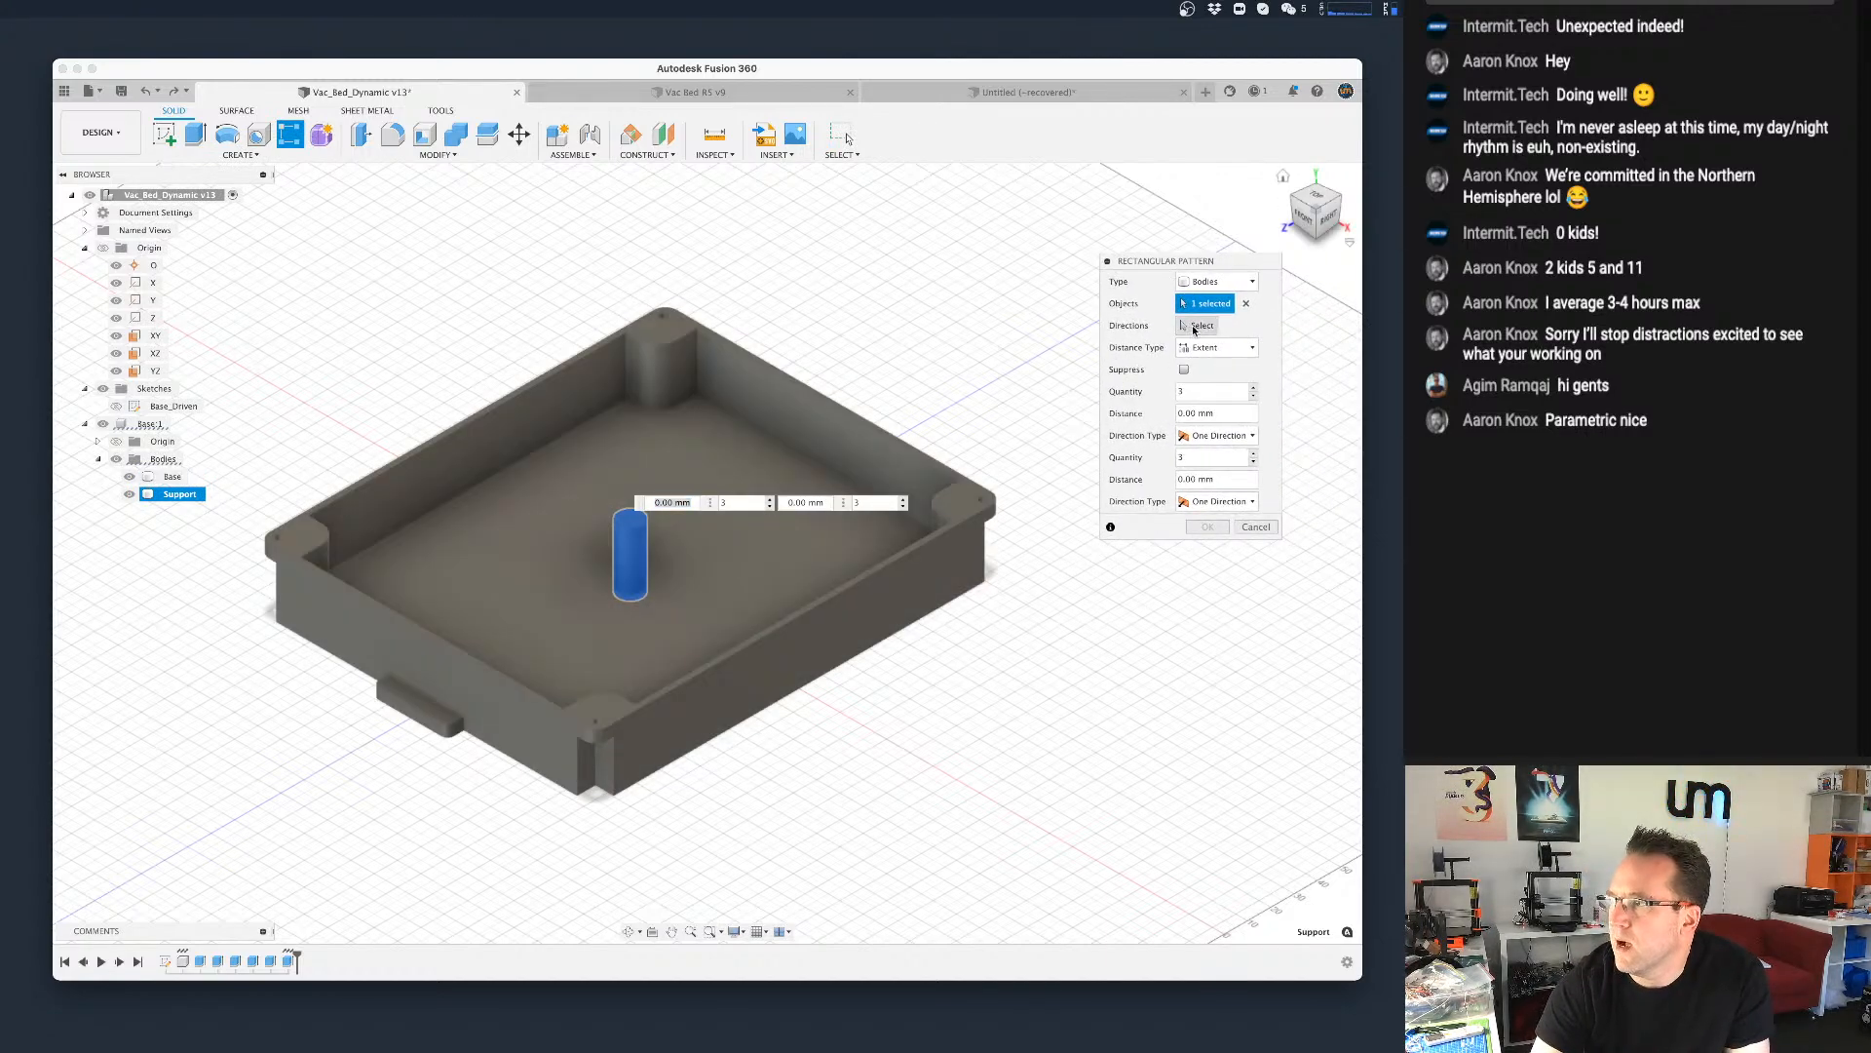
Step: Set the pattern's direction along the origin X axis and its first quantity to the parameter base_suppports_x
left_click(1193, 326)
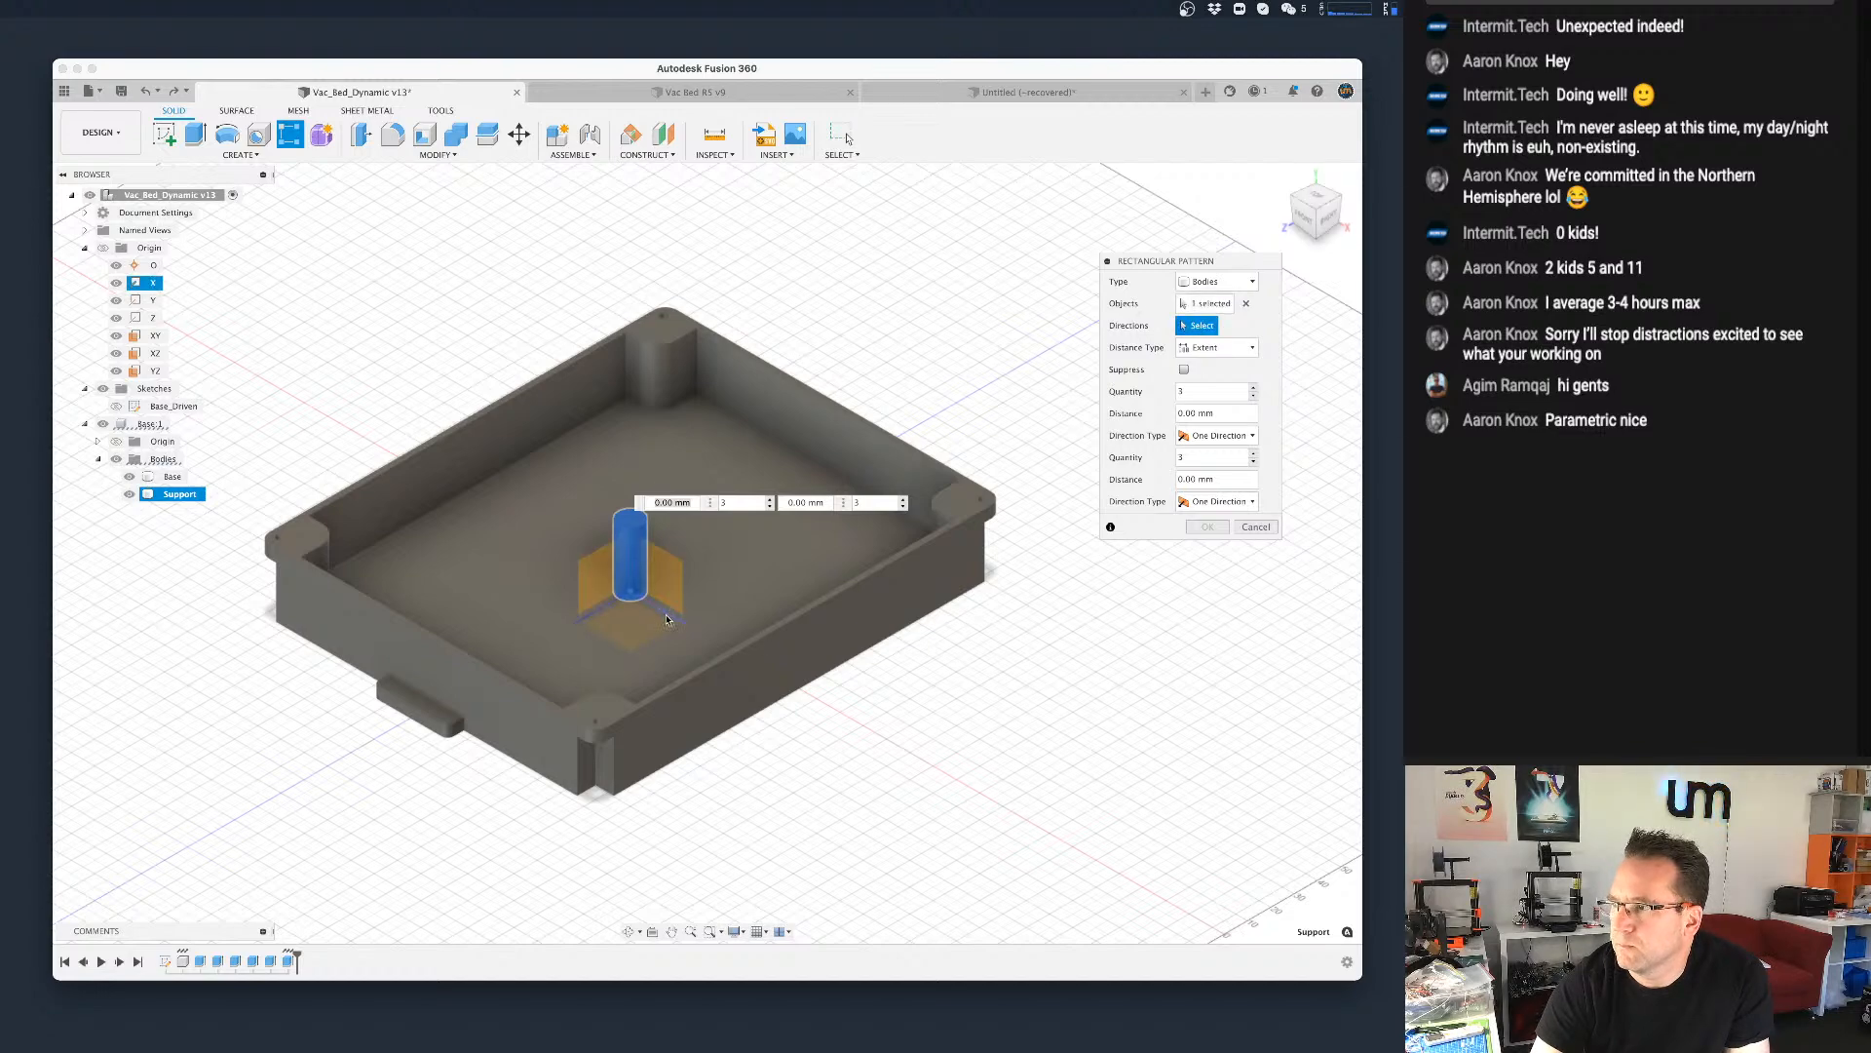
left_click(667, 611)
left_click(1181, 391)
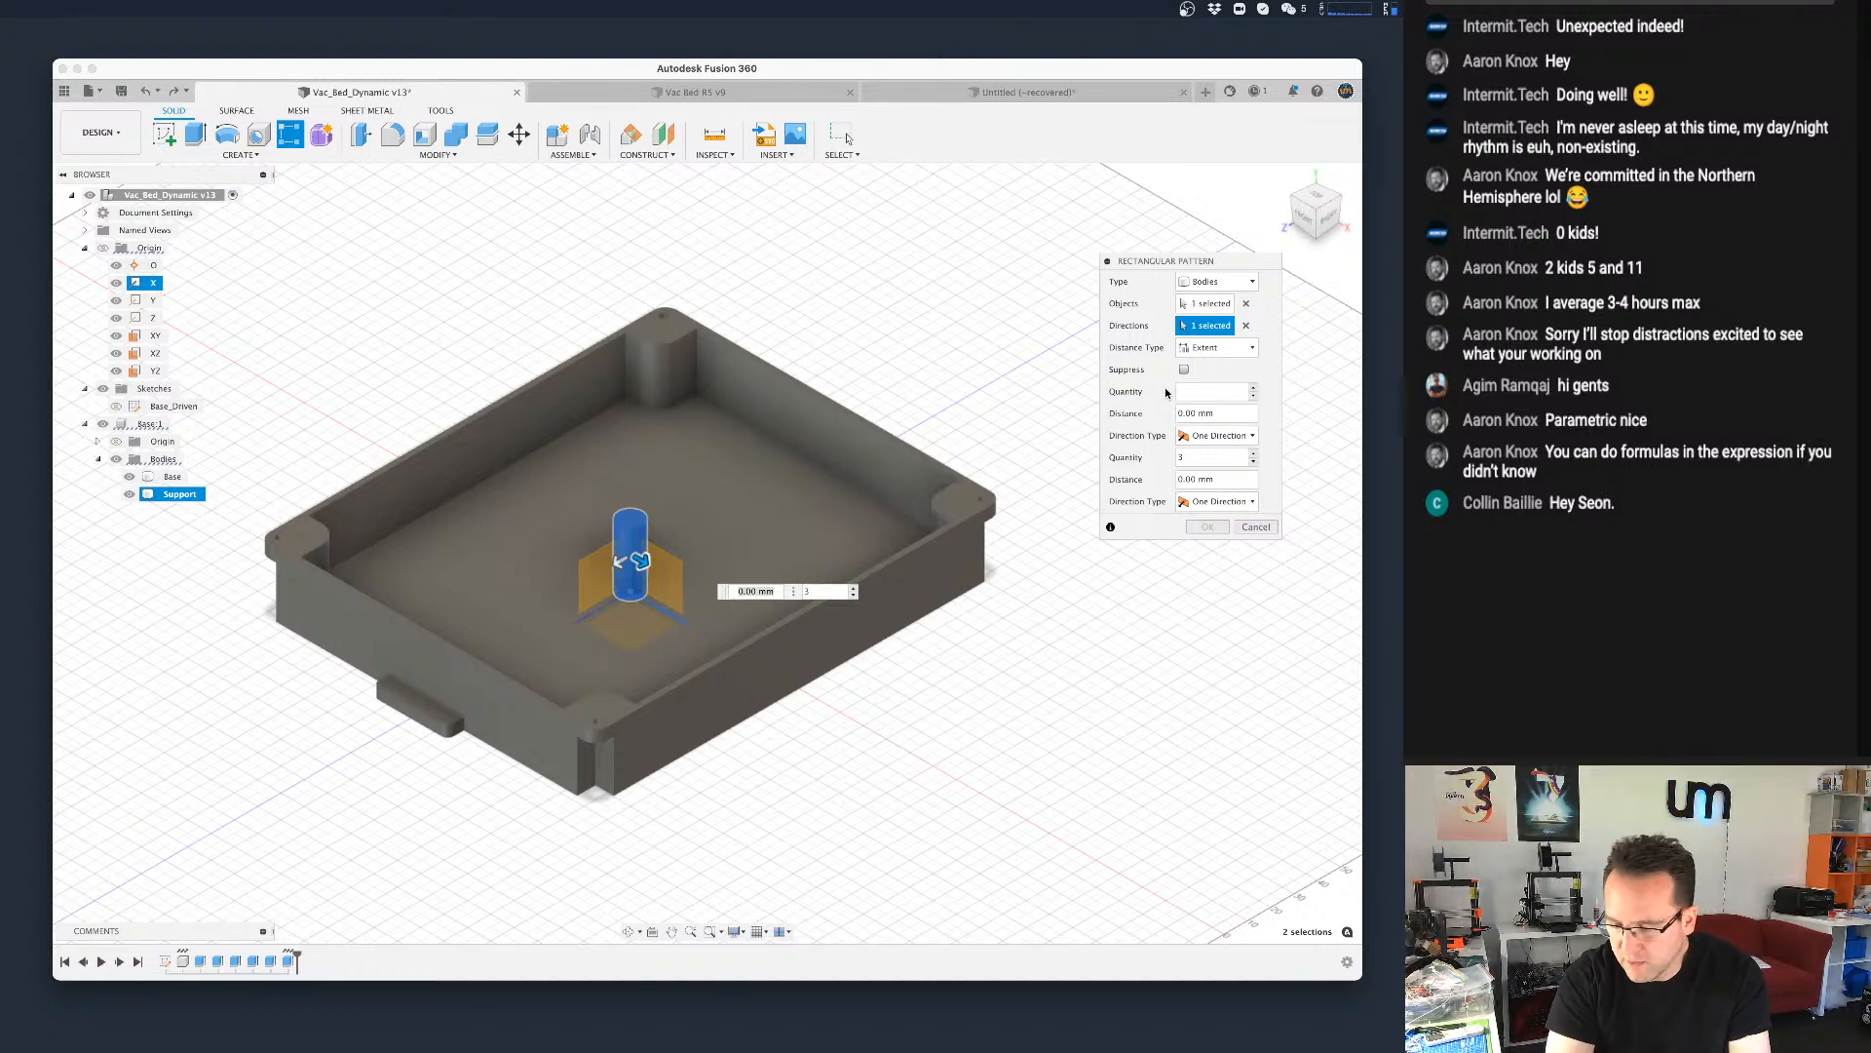
type("sup")
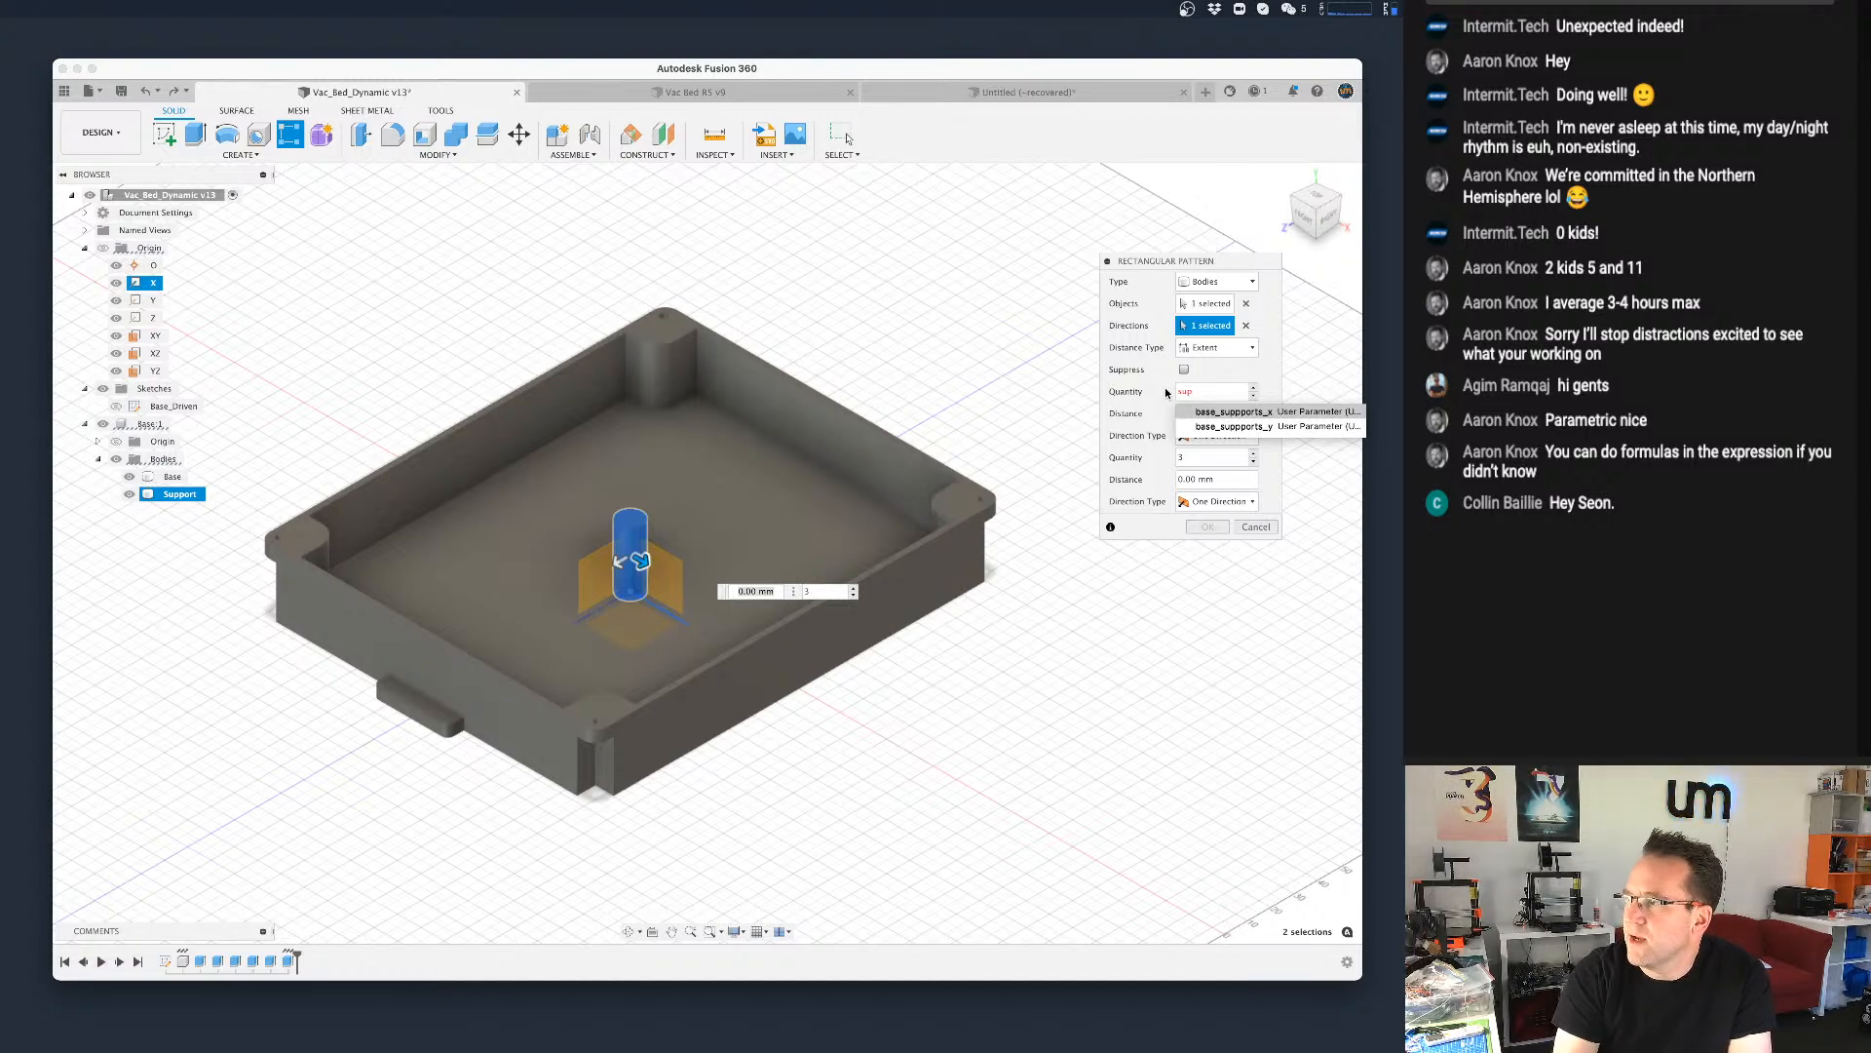
left_click(1236, 411)
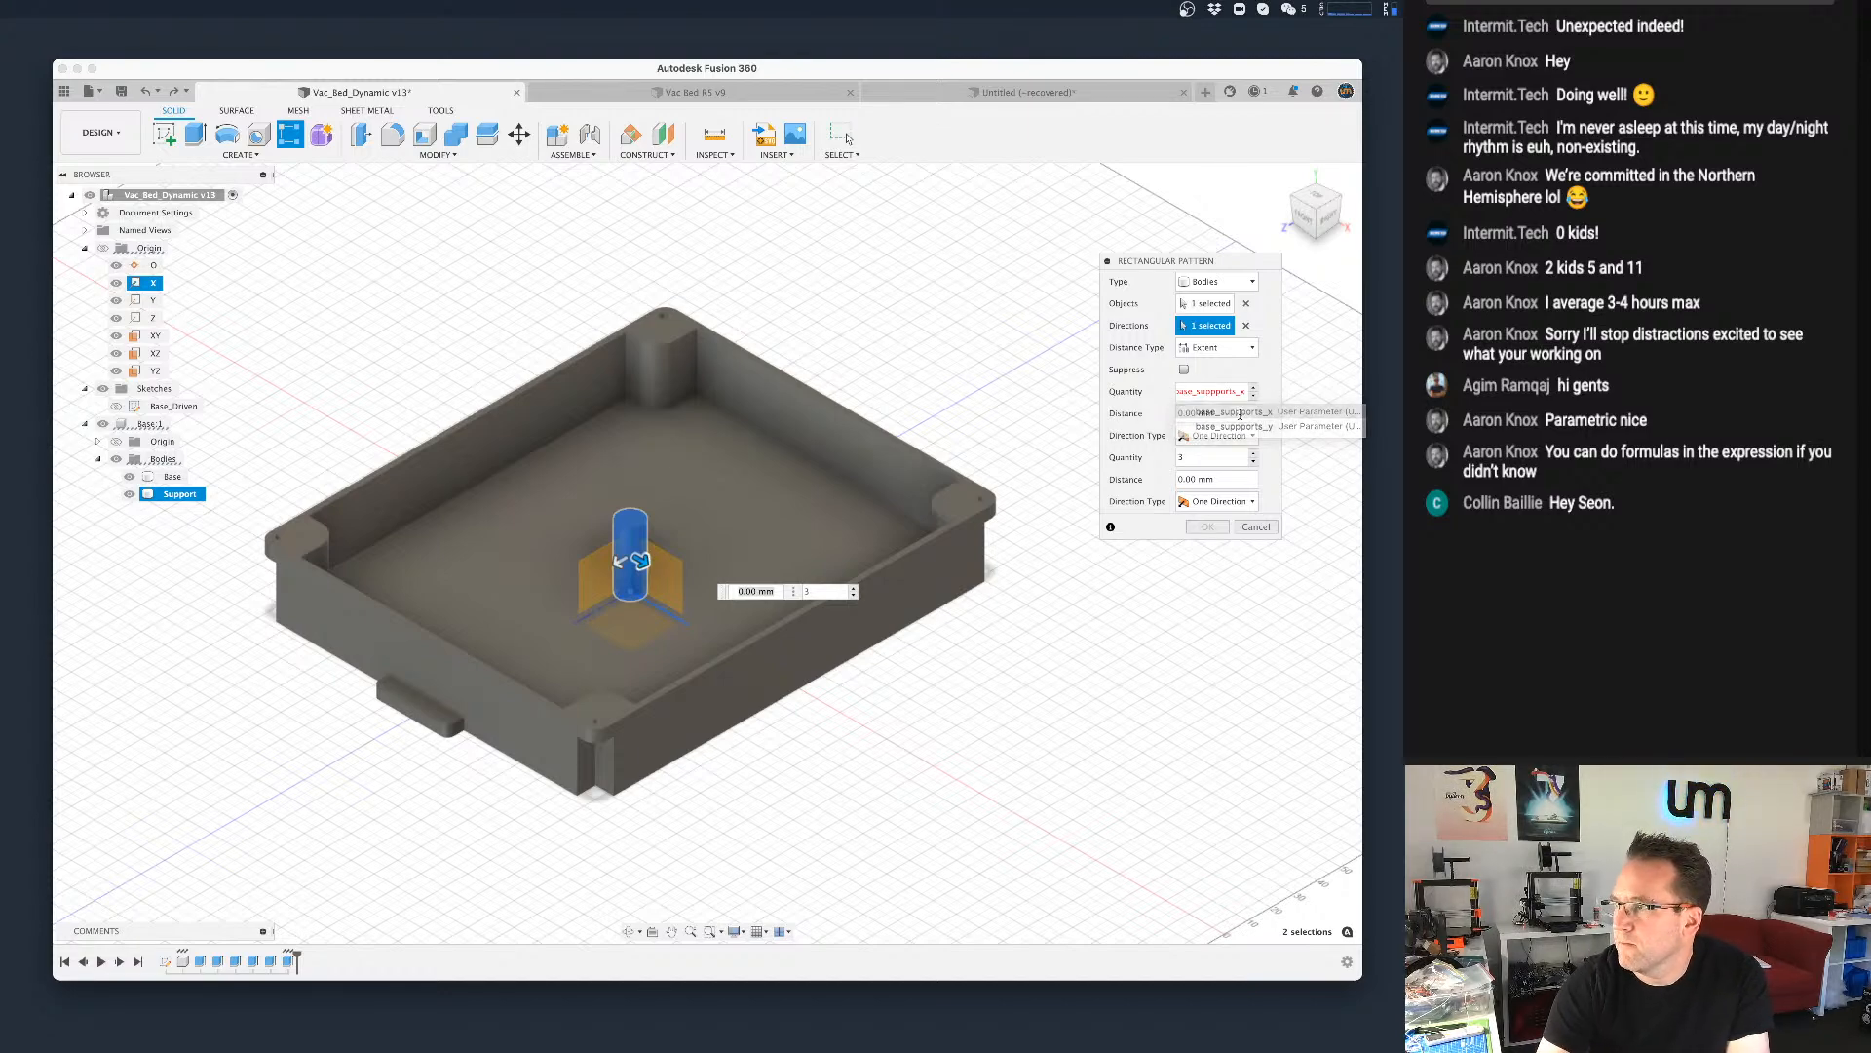
key("Tab")
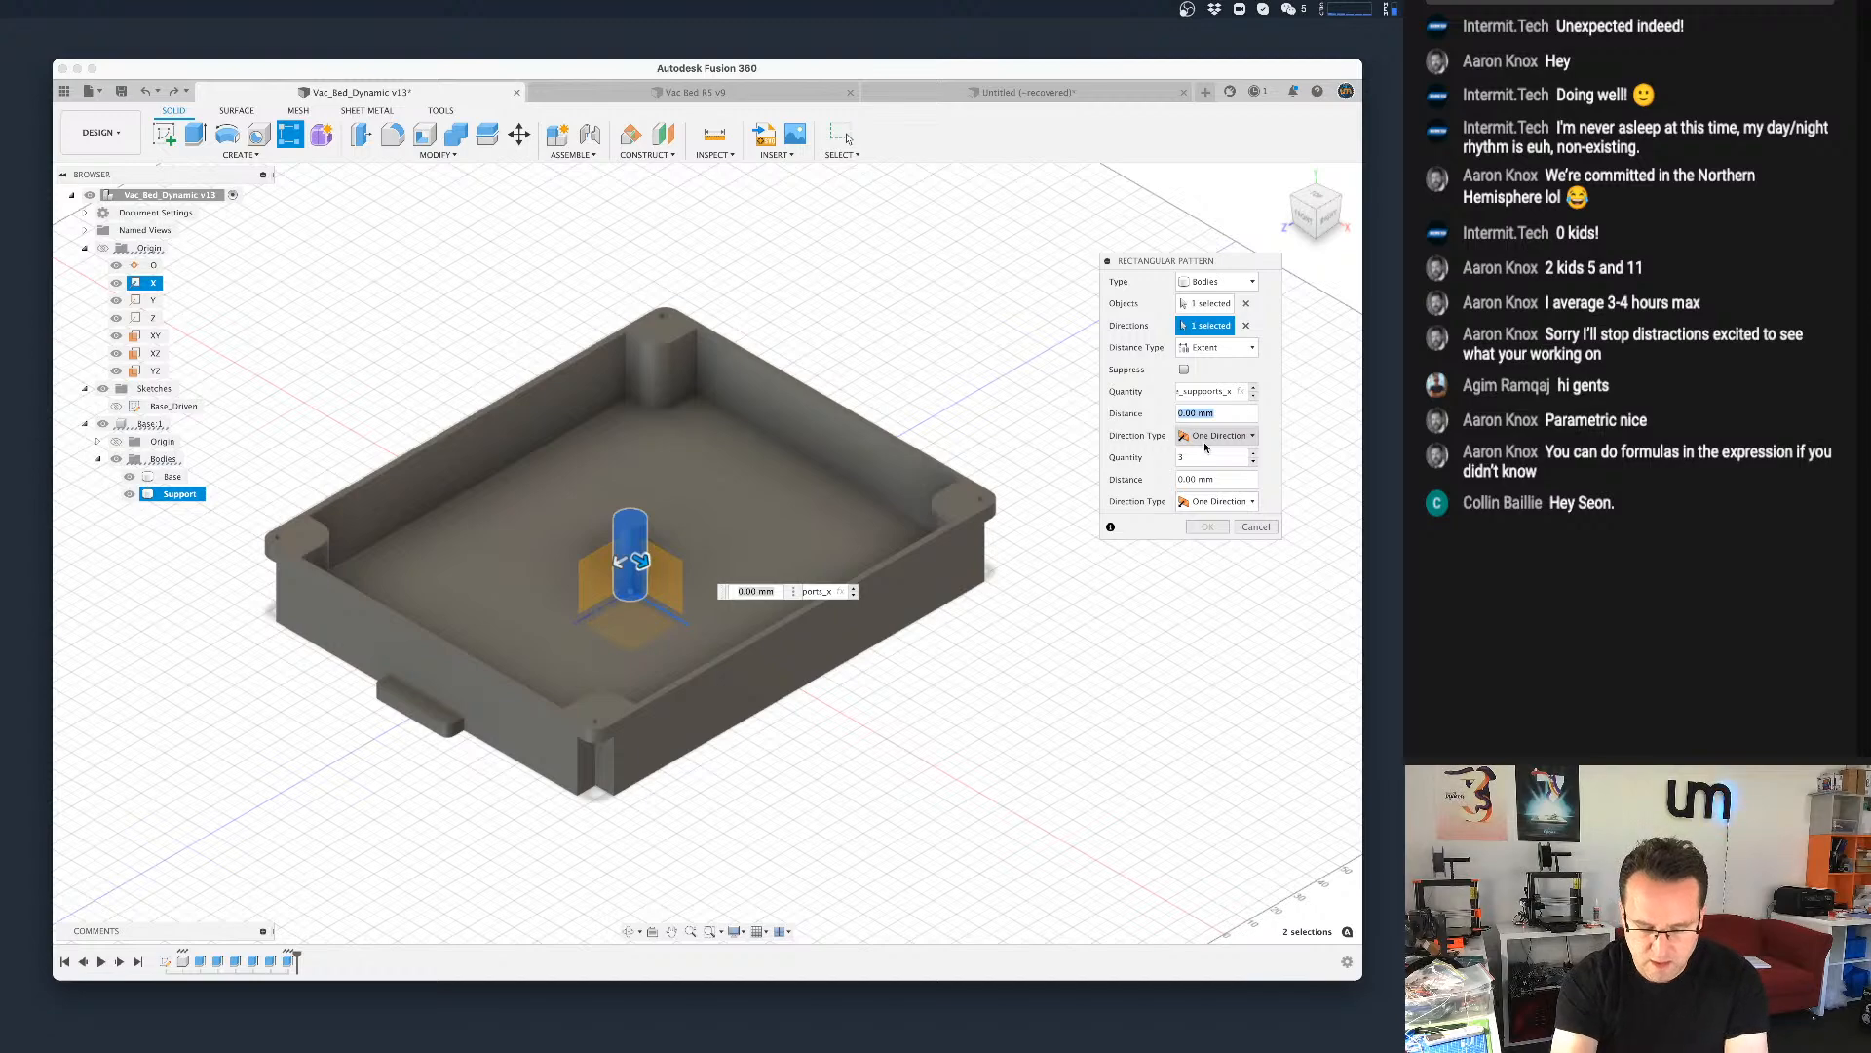
Step: Set the pattern's first distance to the expression -width/base_suppports_x
type("wi")
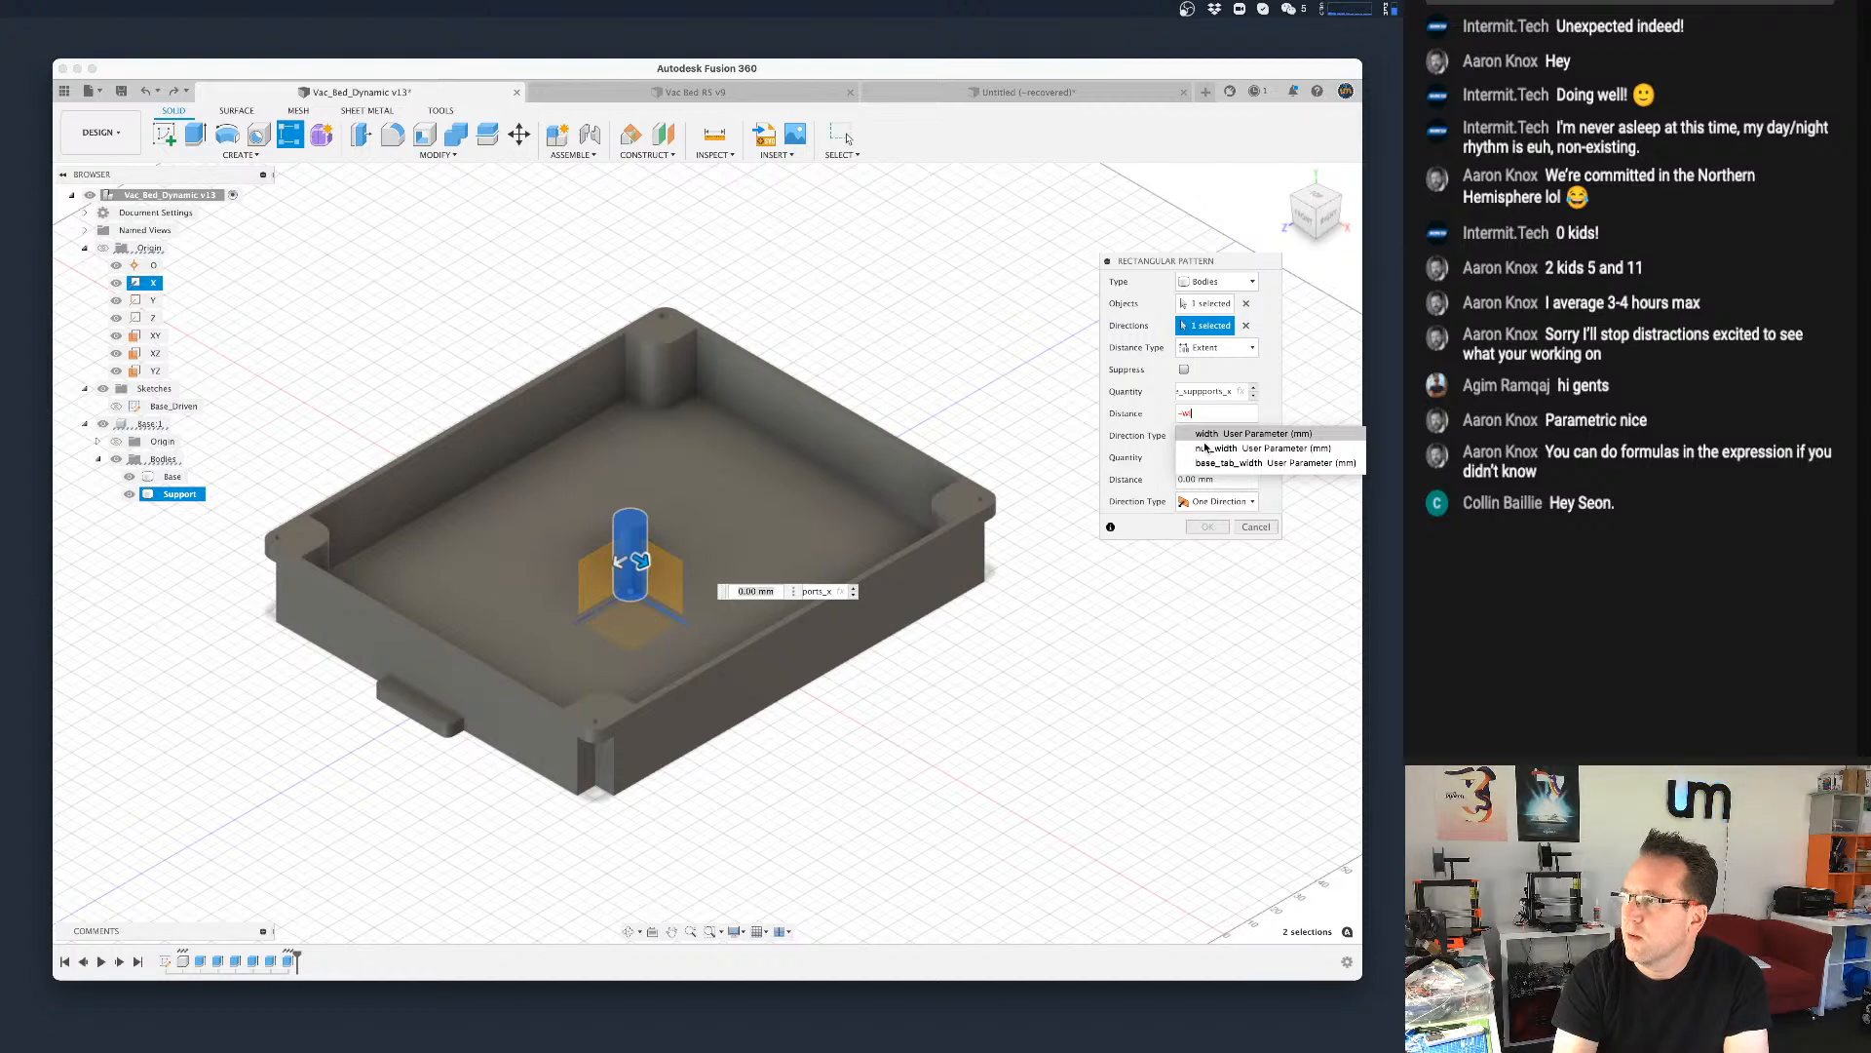
key("Return")
type("/base_suppports_x")
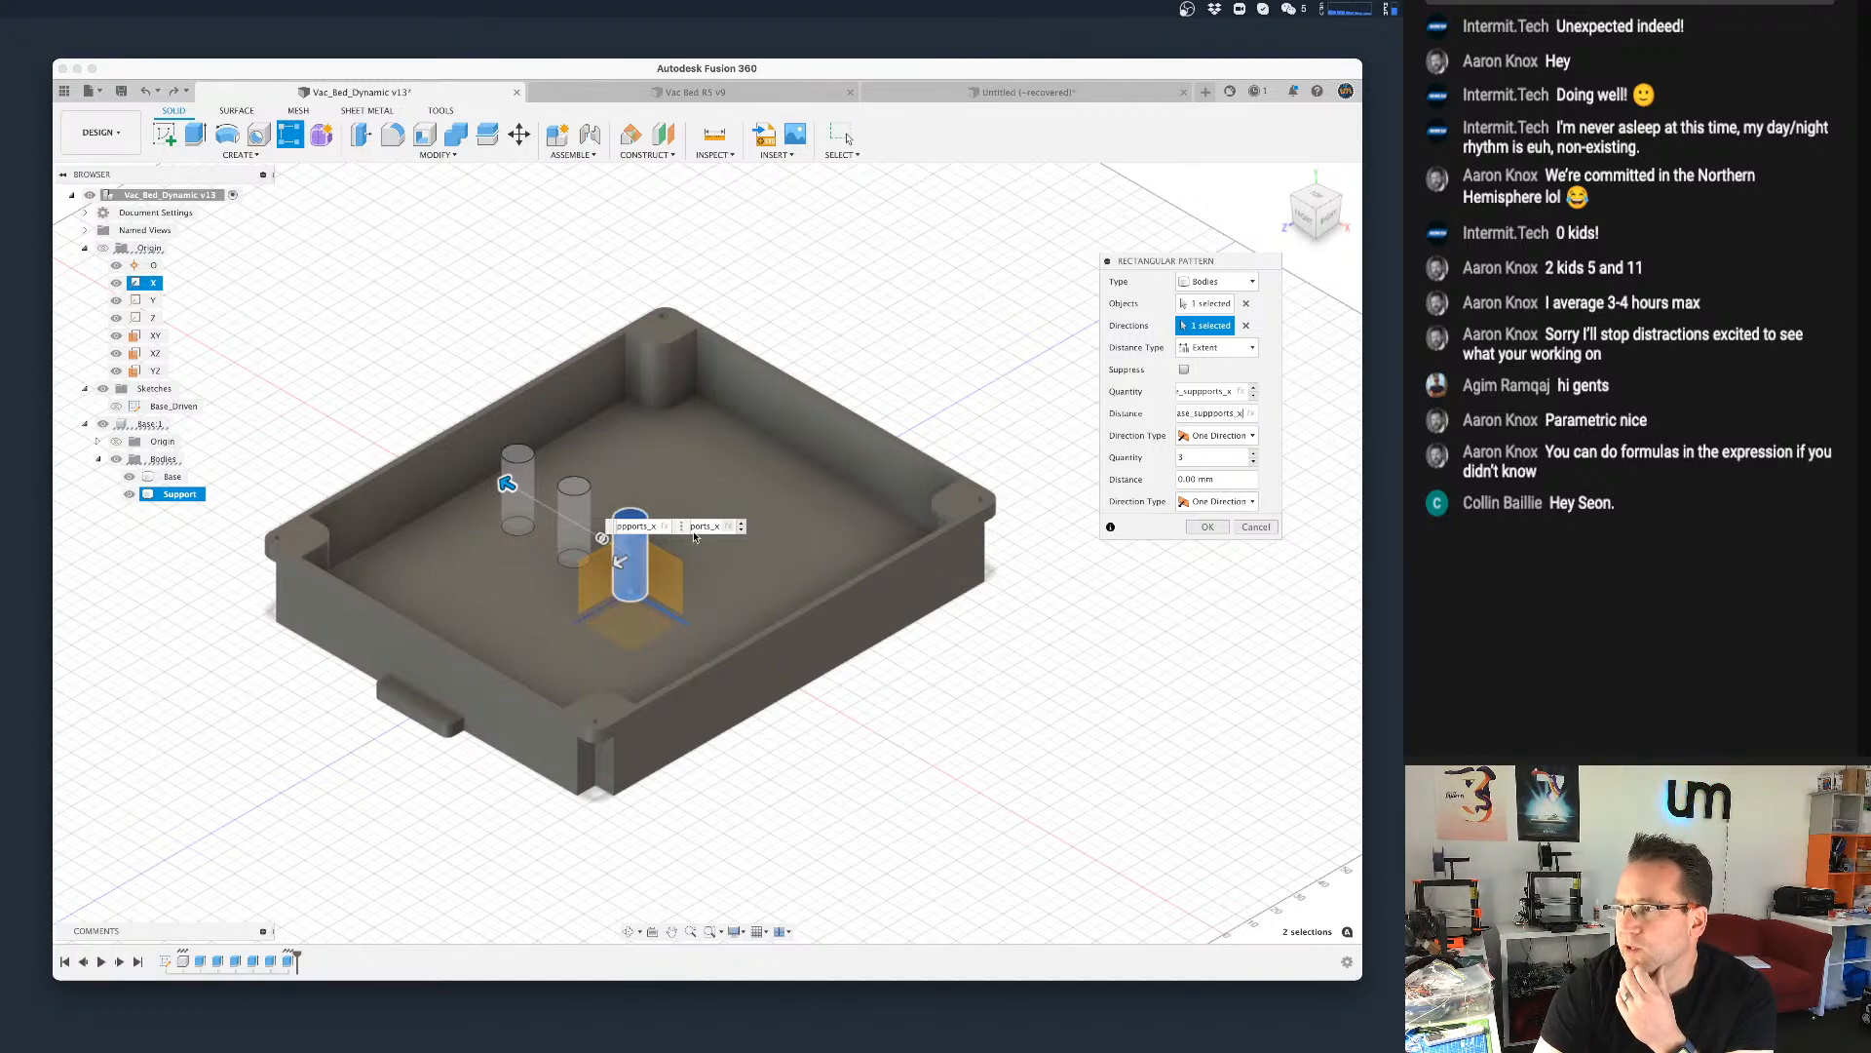
scroll(662, 587, "up", 2)
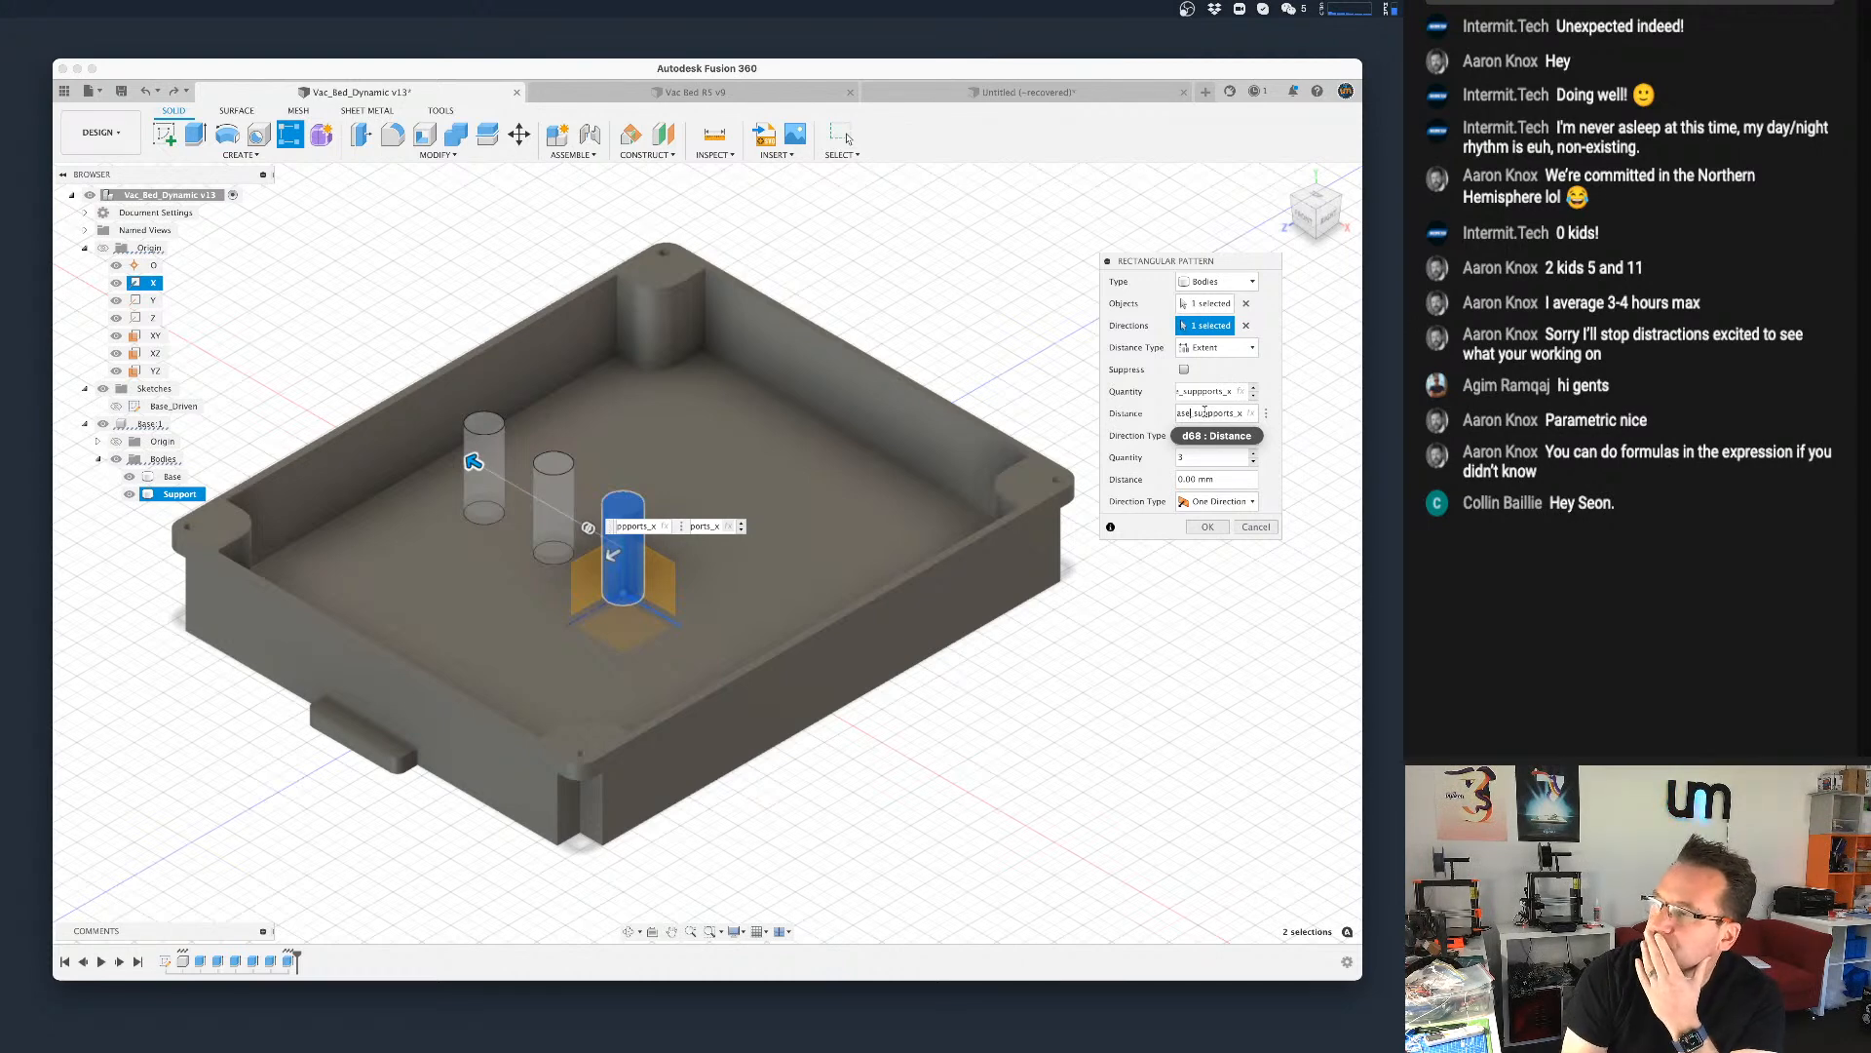
Step: Examine the first distance expression term by term, along with the recent values offered for it
left_click(1205, 413)
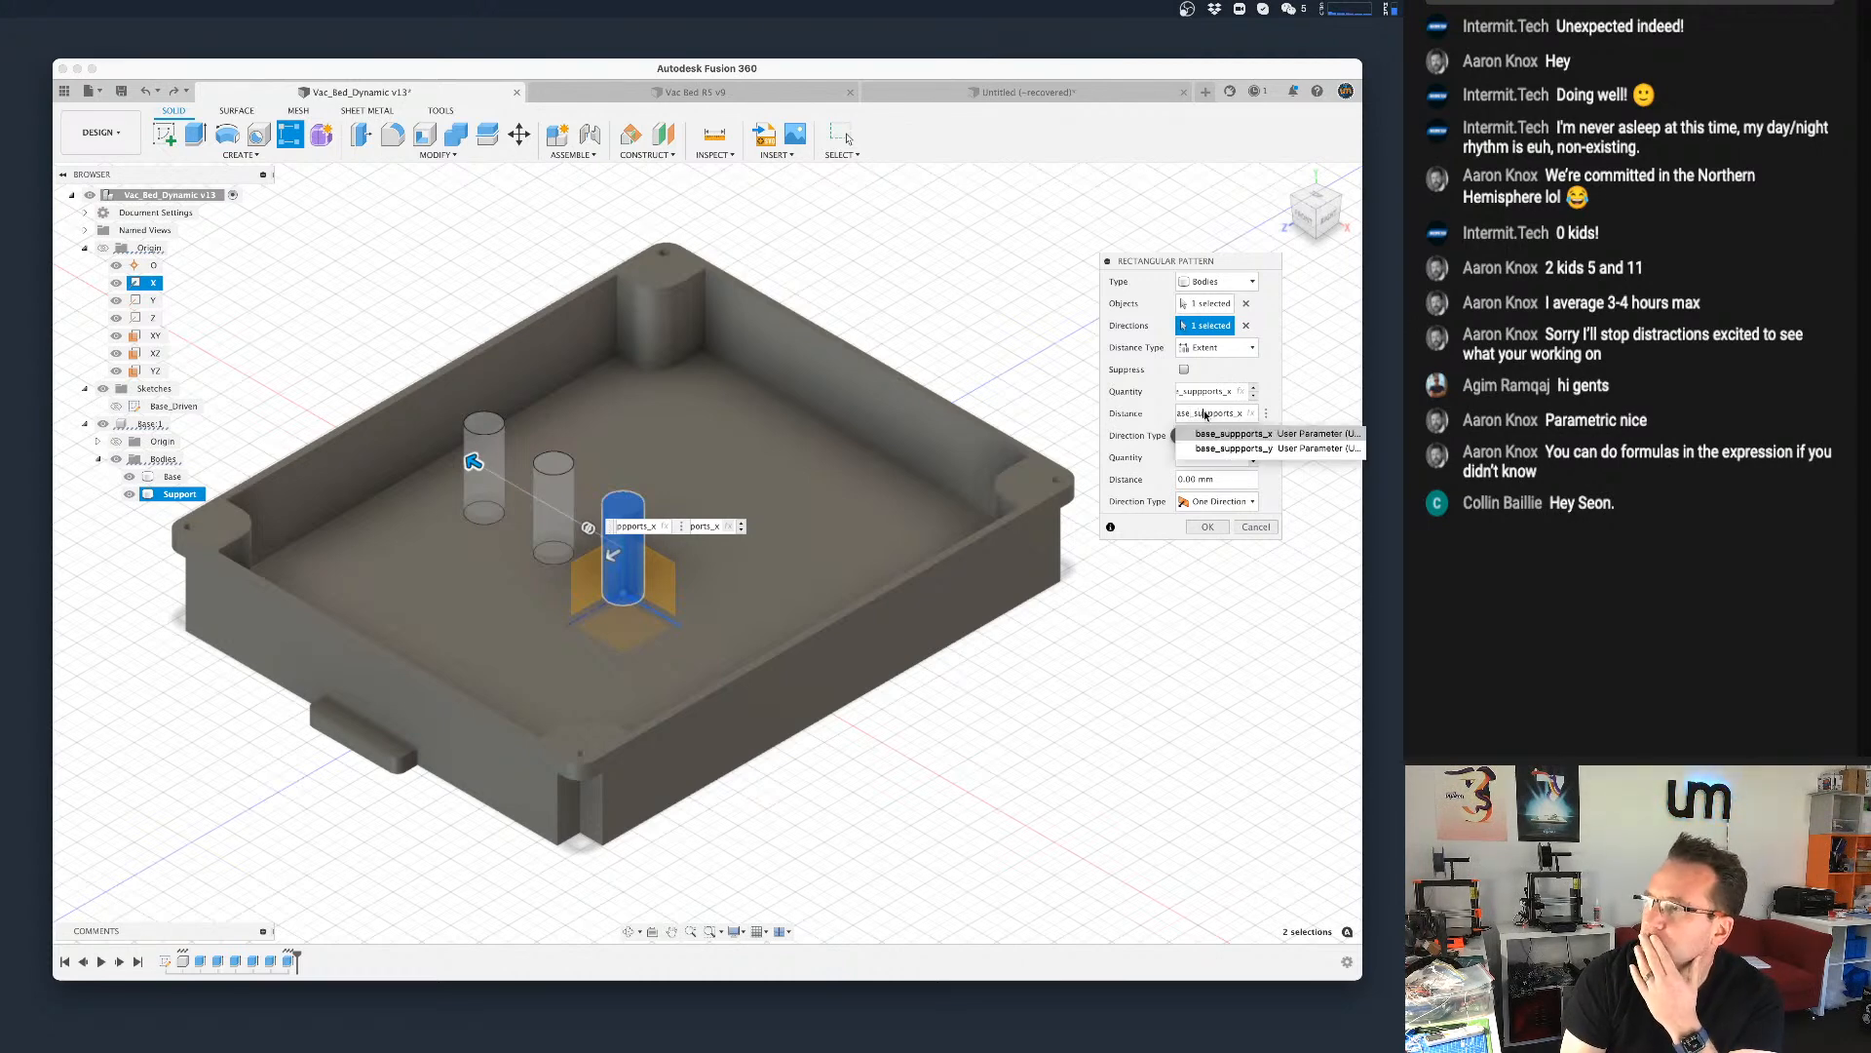
key("Left")
key("Left")
key("Left")
key("Left")
key("Left")
key("Left")
key("Left")
key("Left")
key("Left")
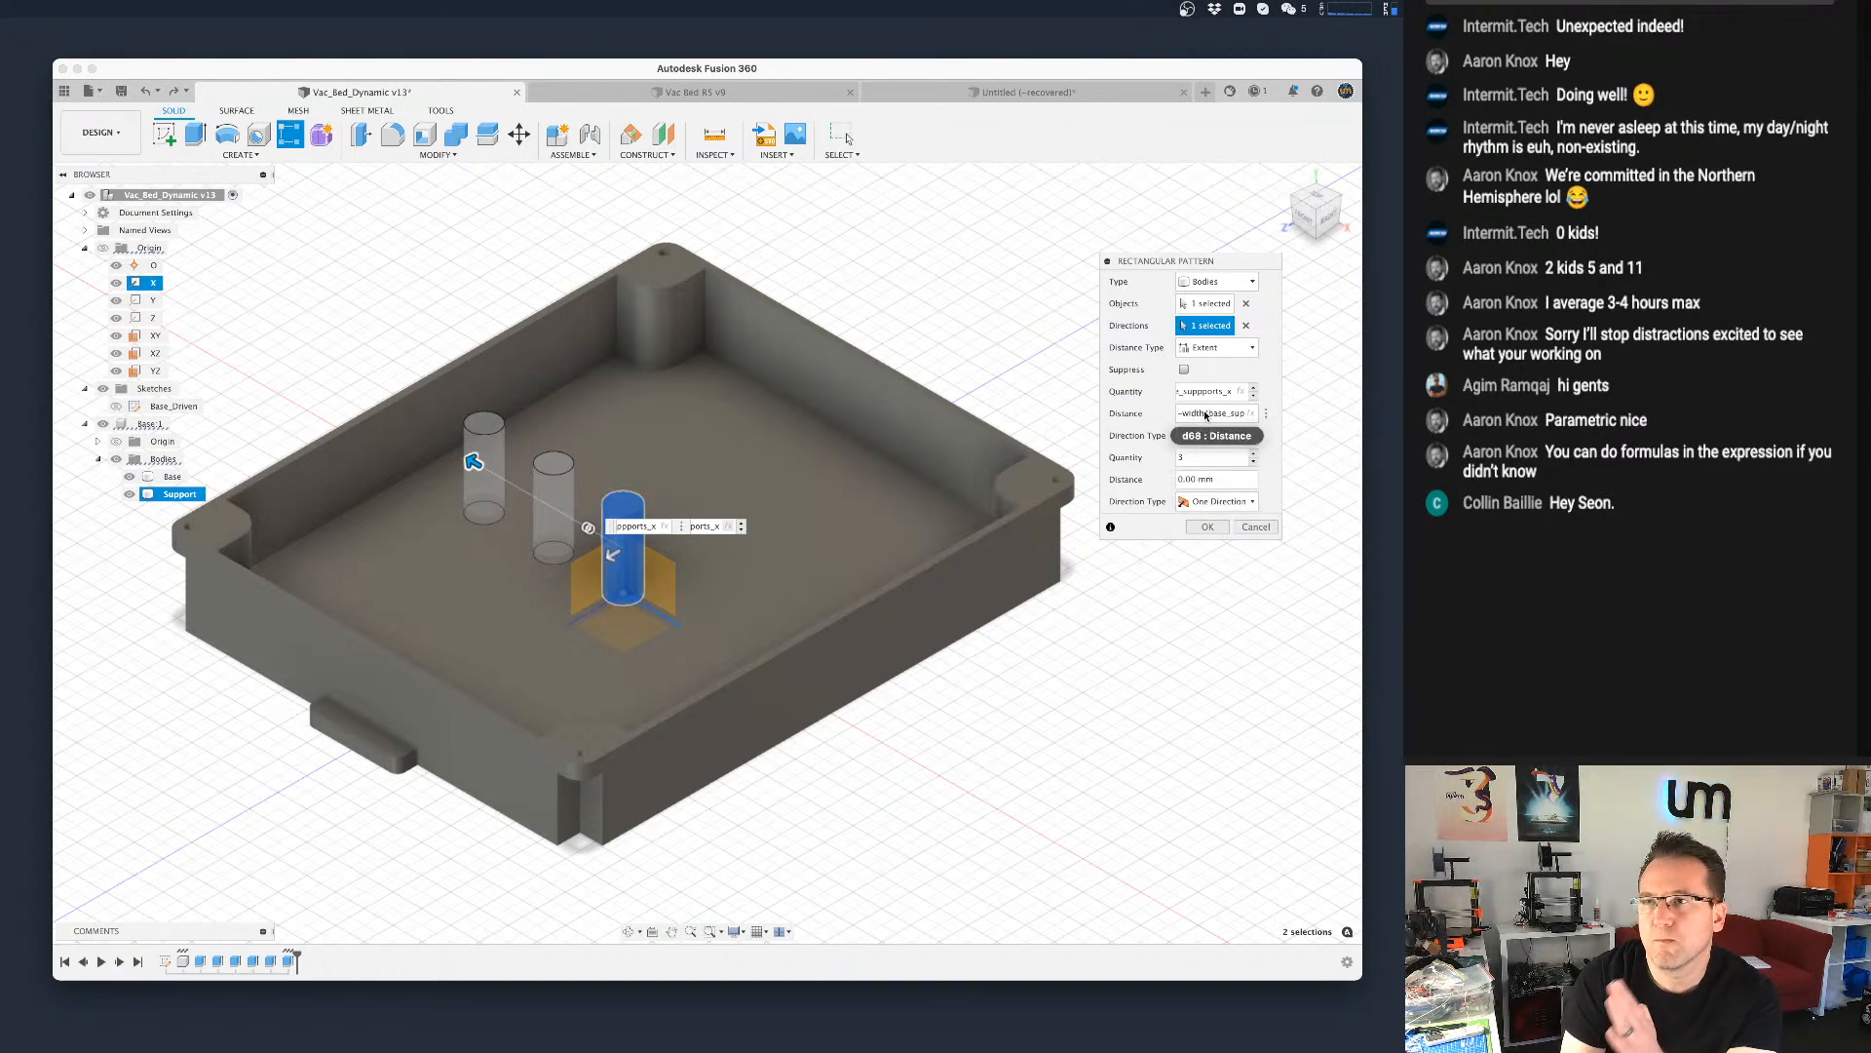
key("Right")
key("Right")
key("Right")
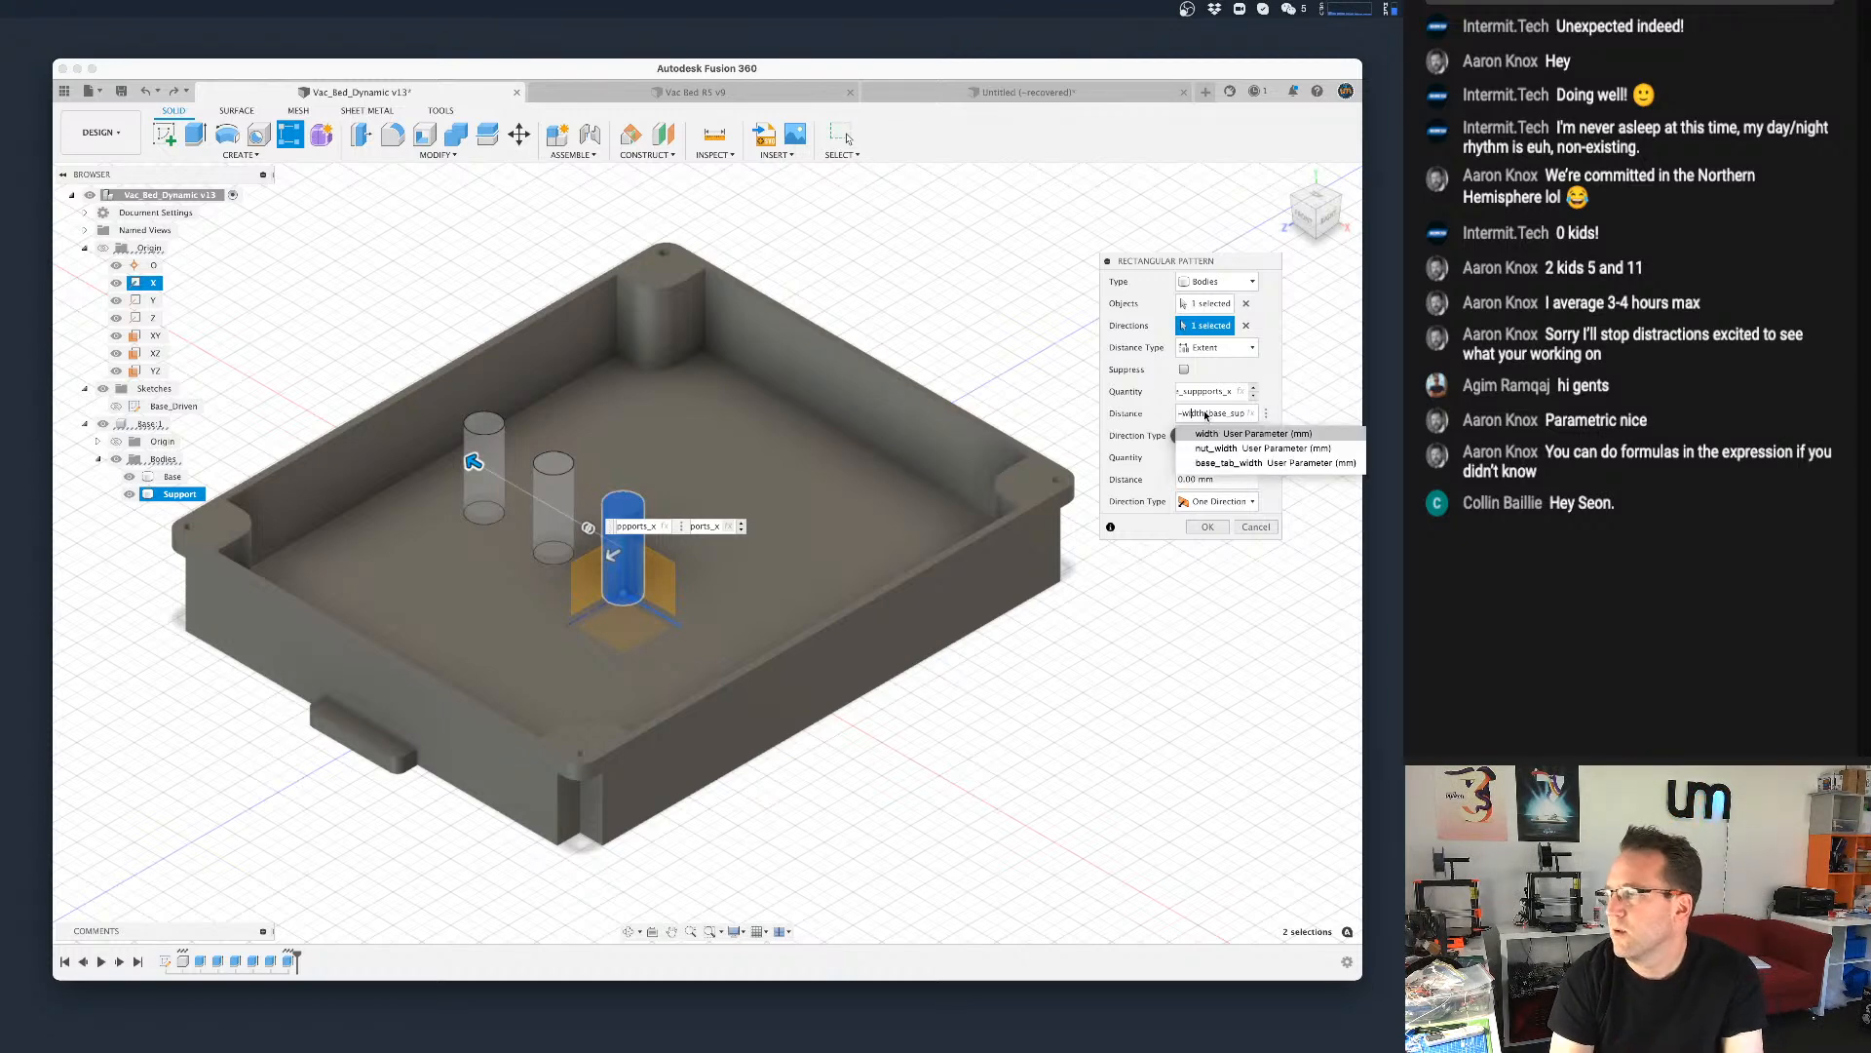
key("Right")
key("Right")
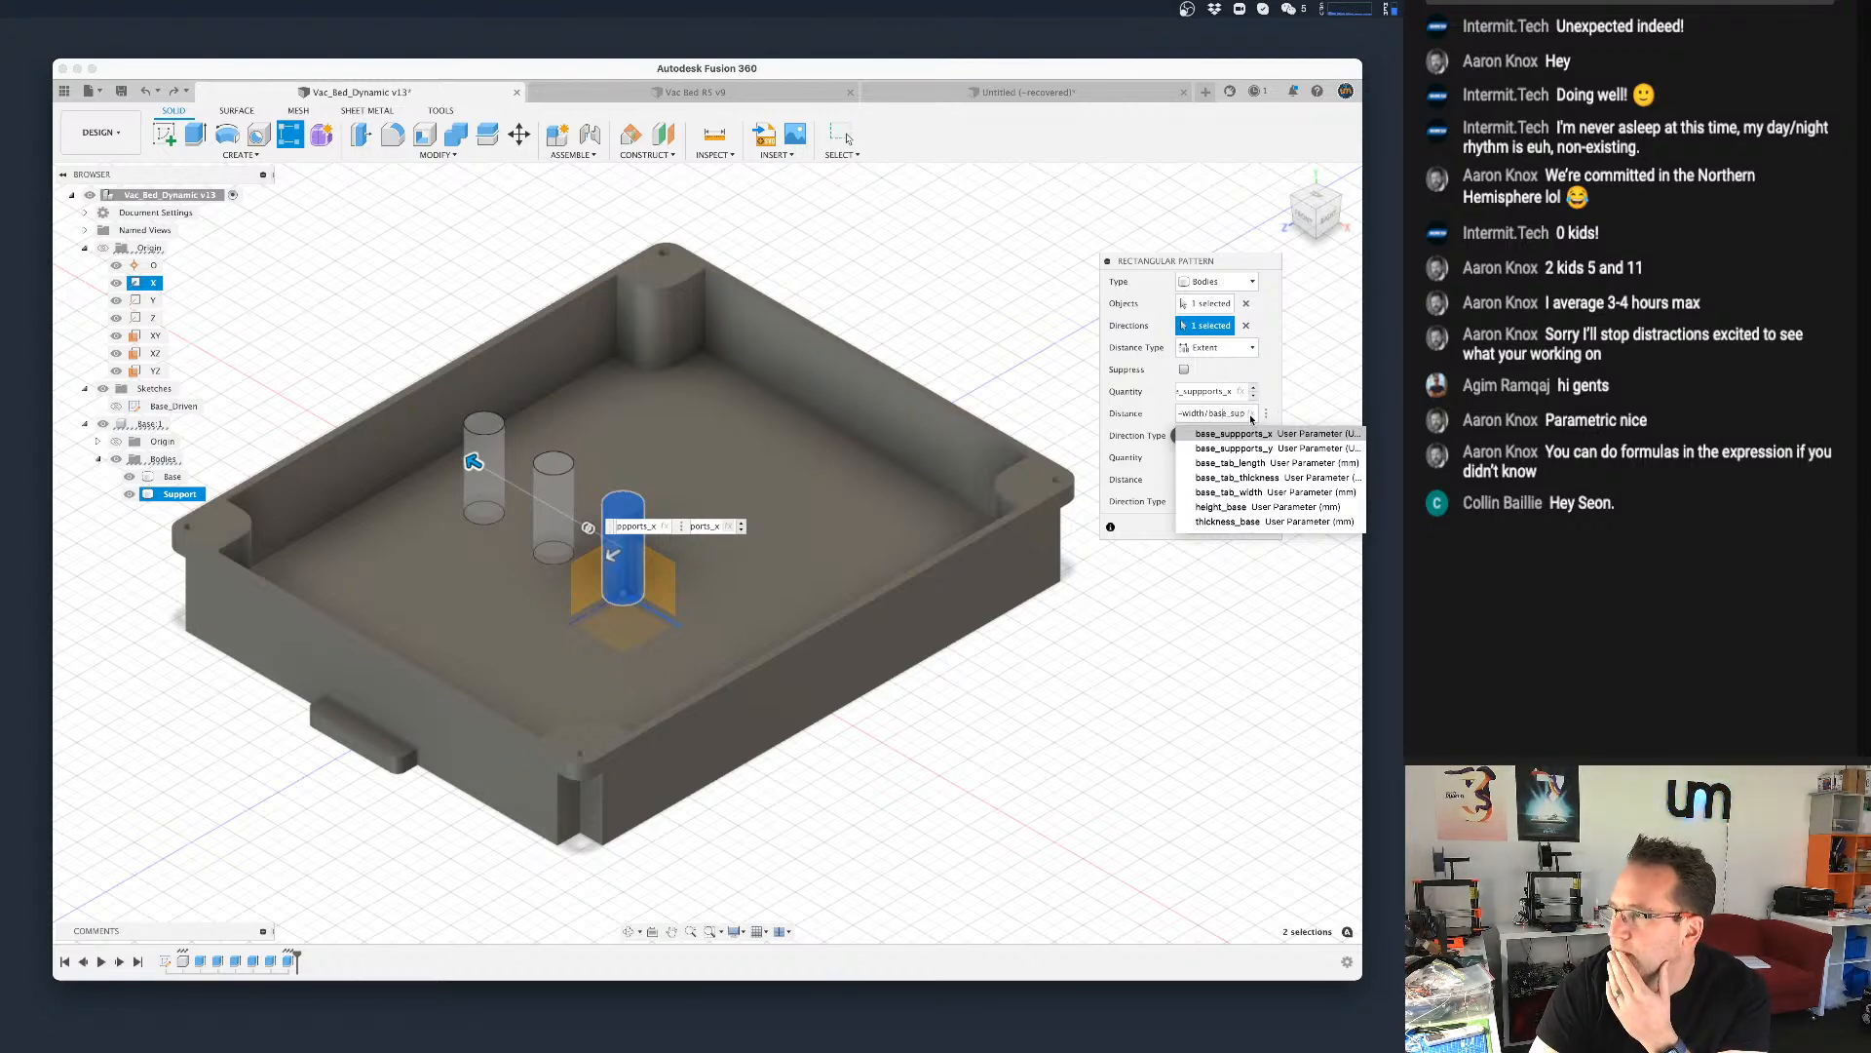
left_click(1267, 417)
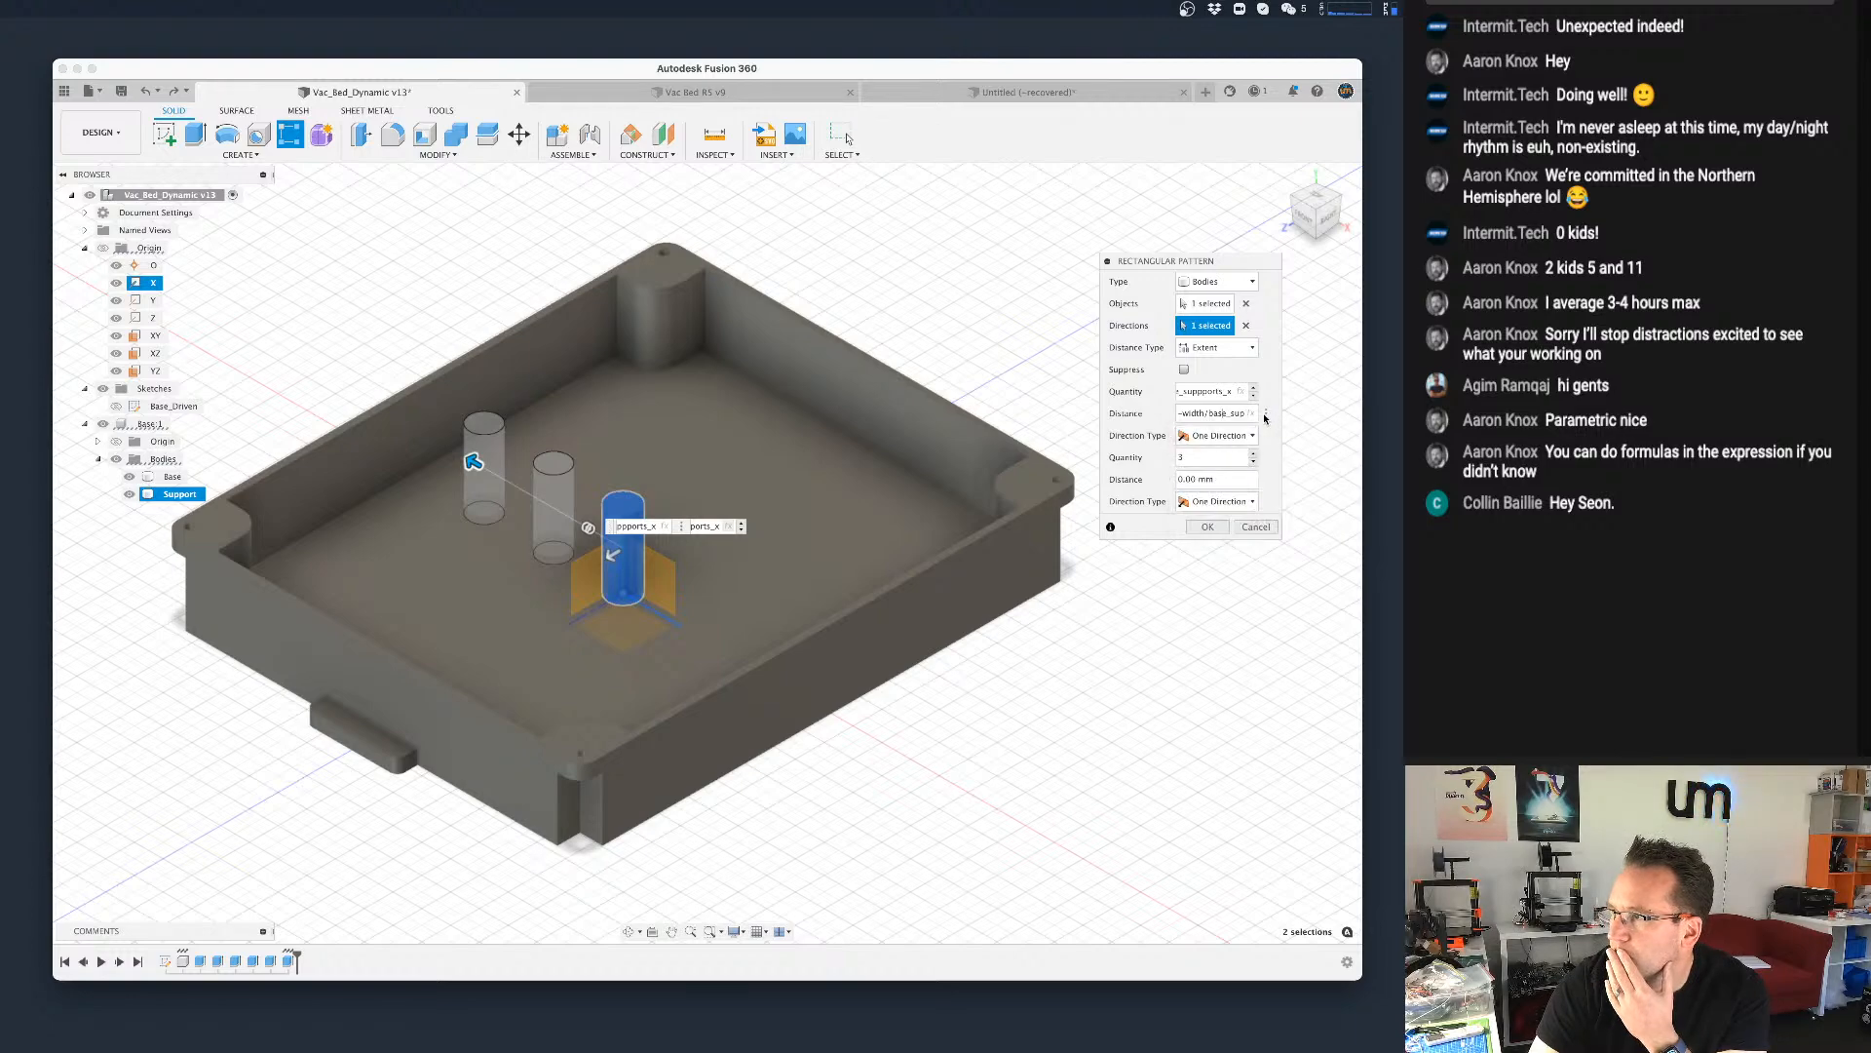
left_click(1269, 413)
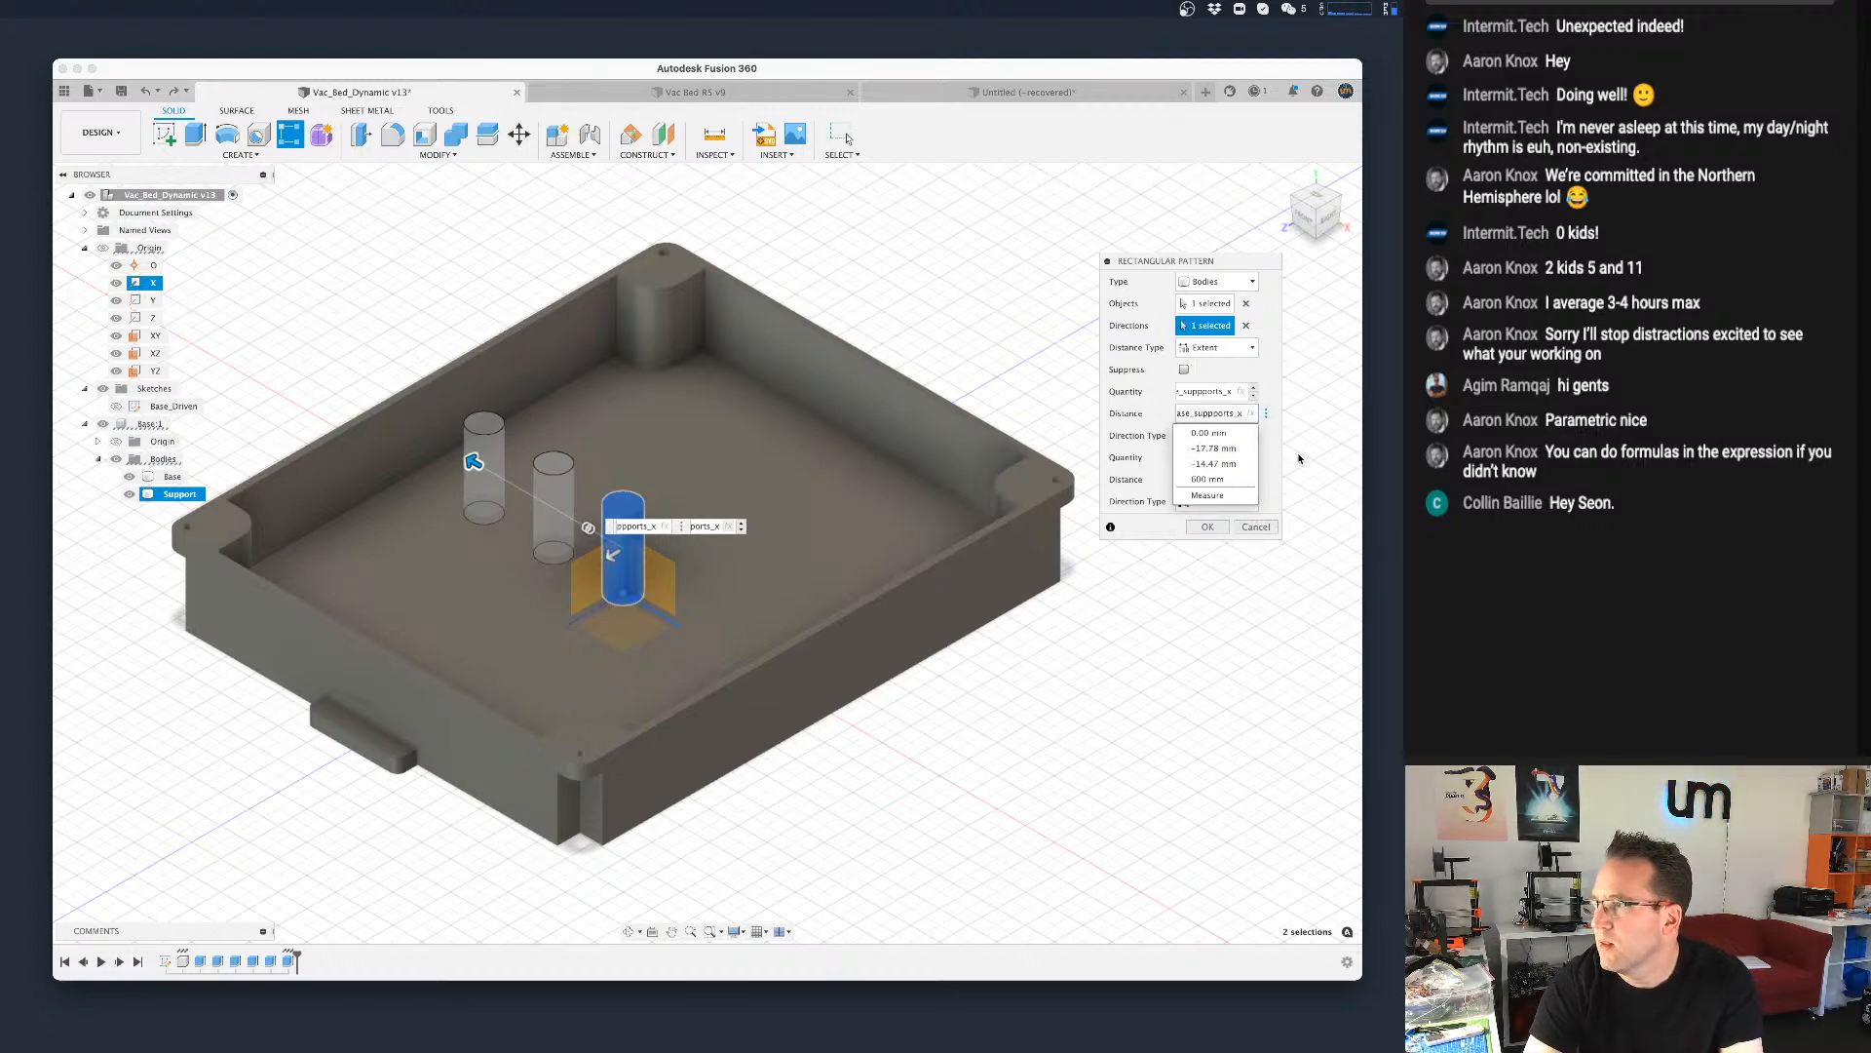
left_click(1221, 413)
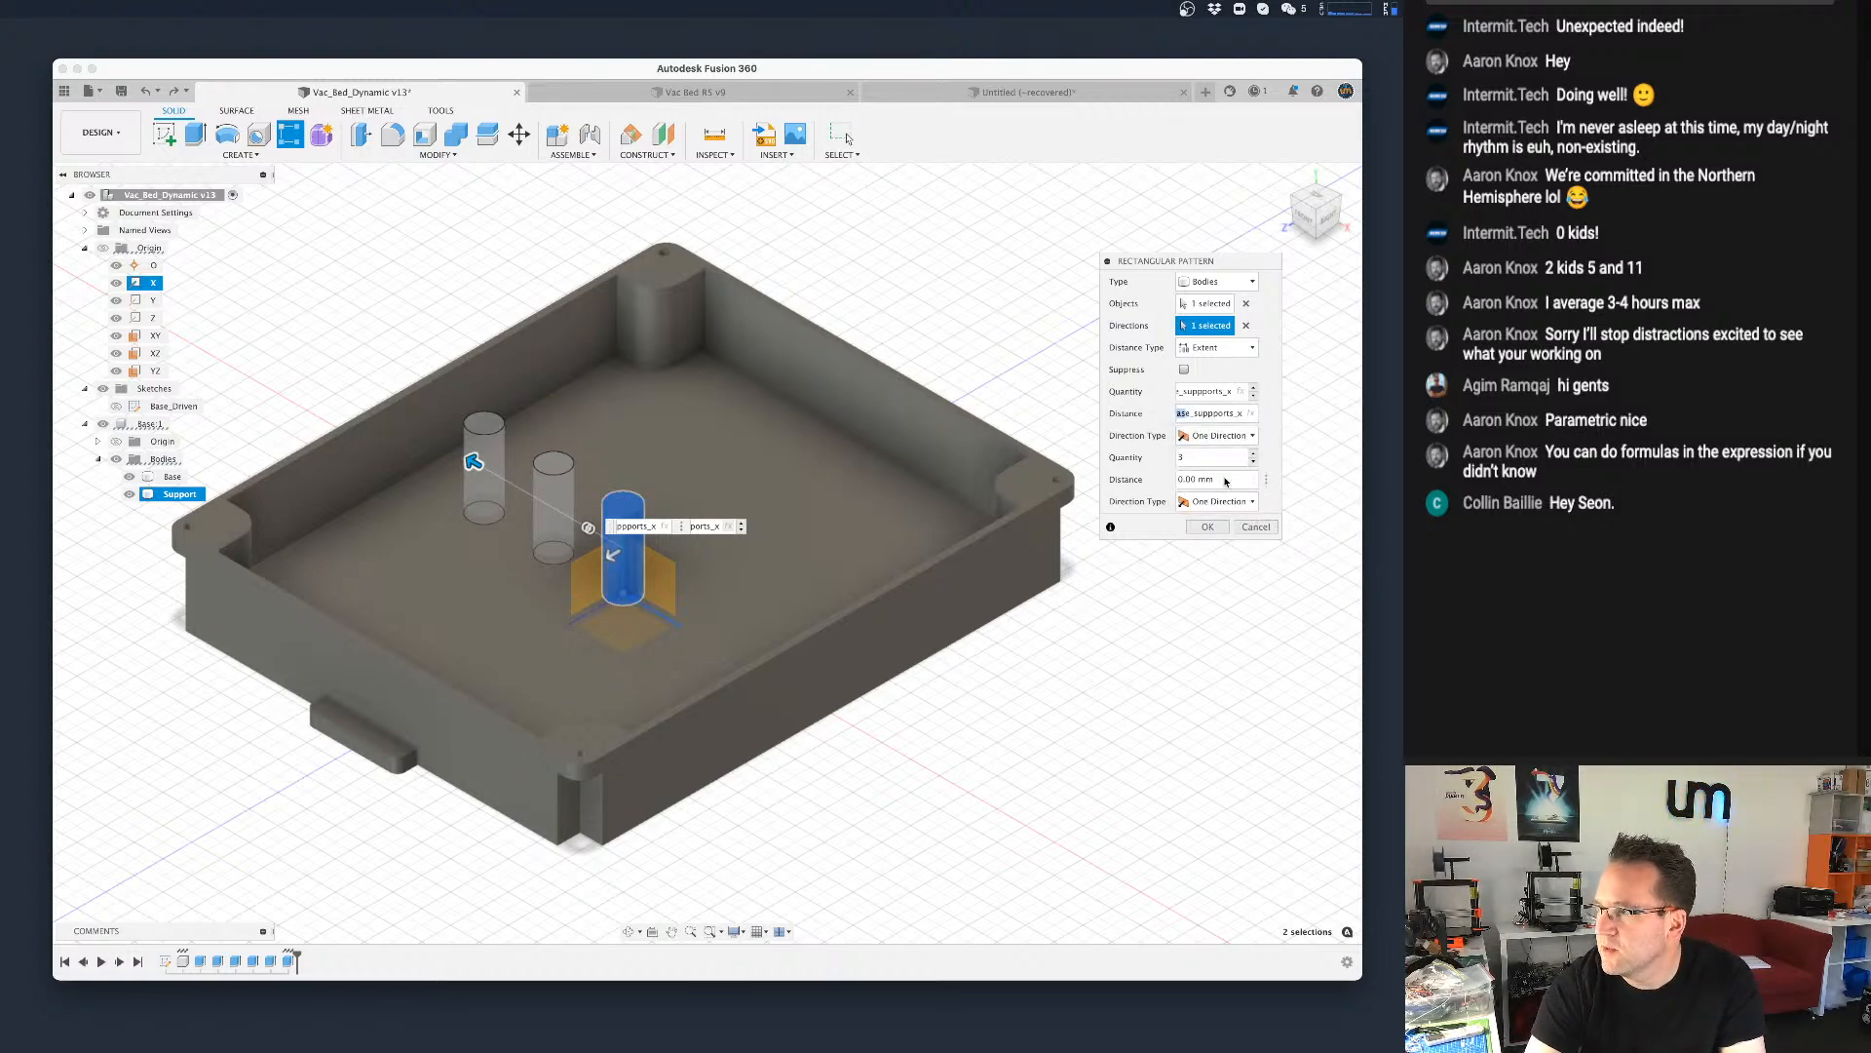
left_click(1211, 415)
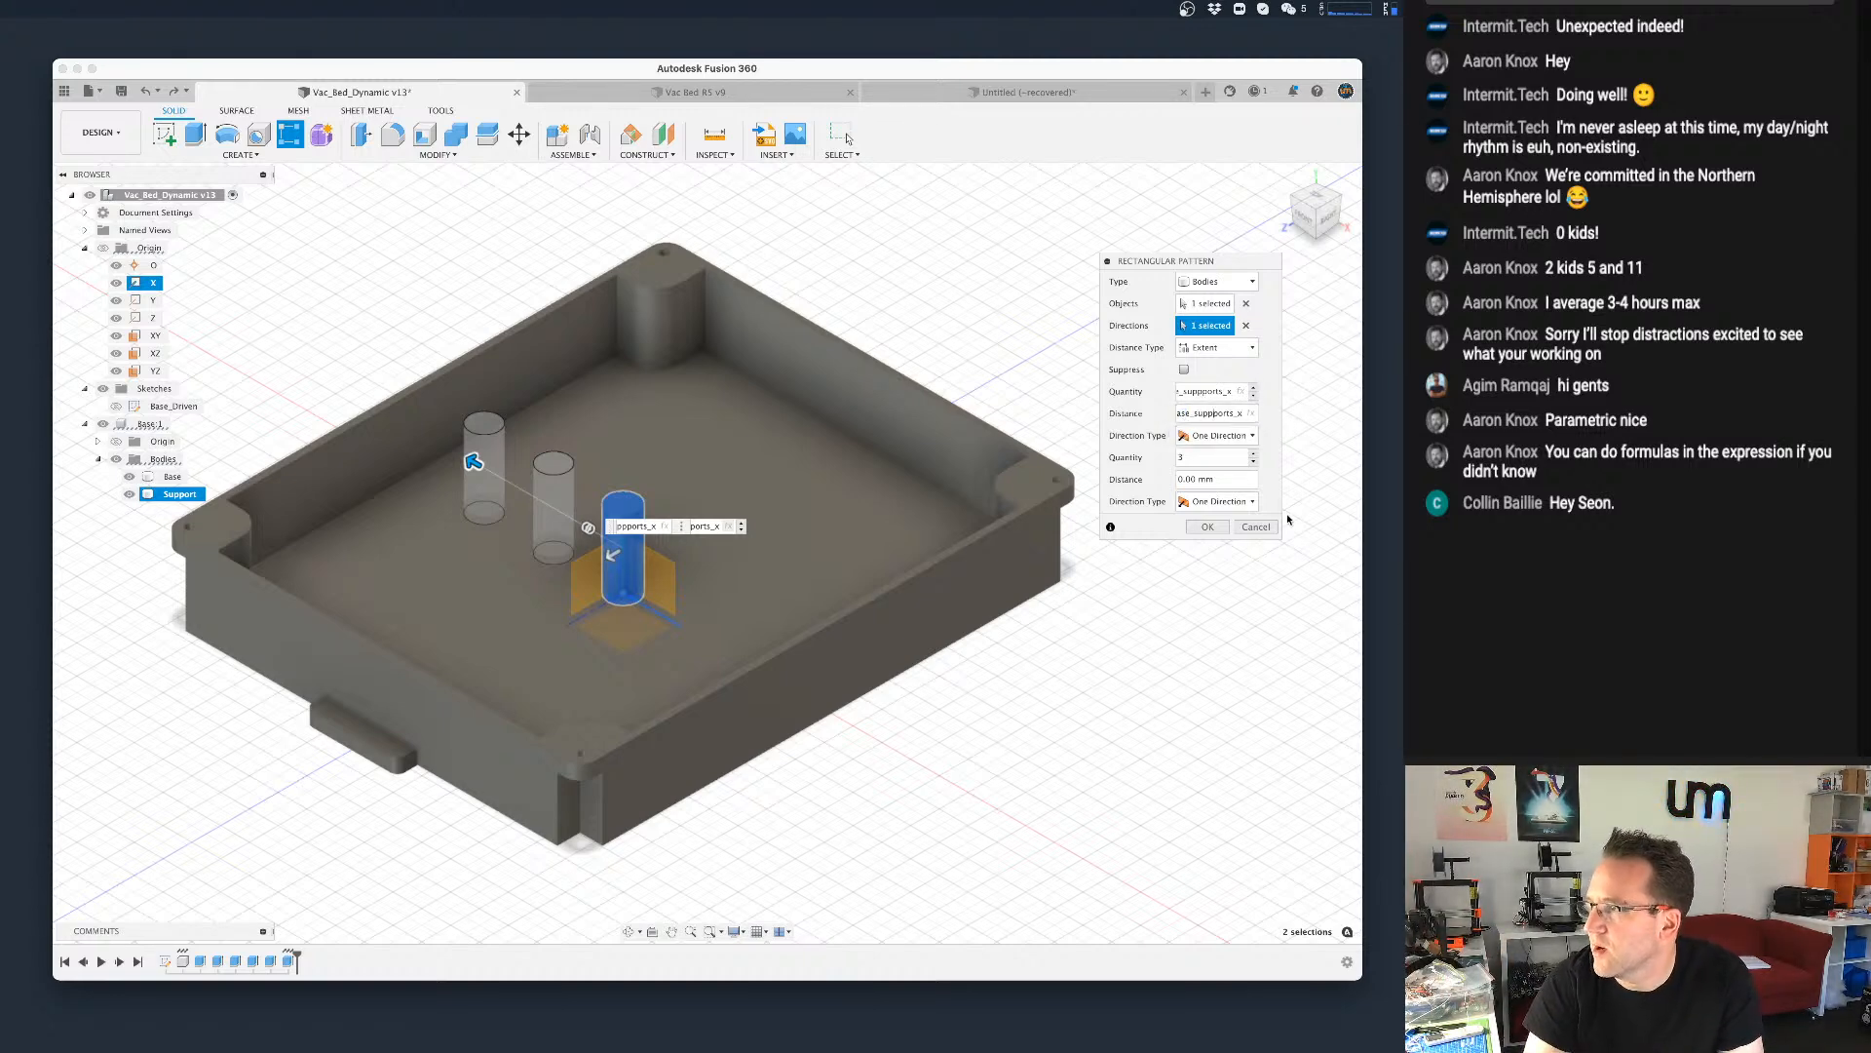
Step: Try extending the first distance expression to -width / base_suppports_x + width/2
key("Right")
key("Left")
key("Left")
key("Left")
key("Left")
key("Left")
key("Left")
type("width /")
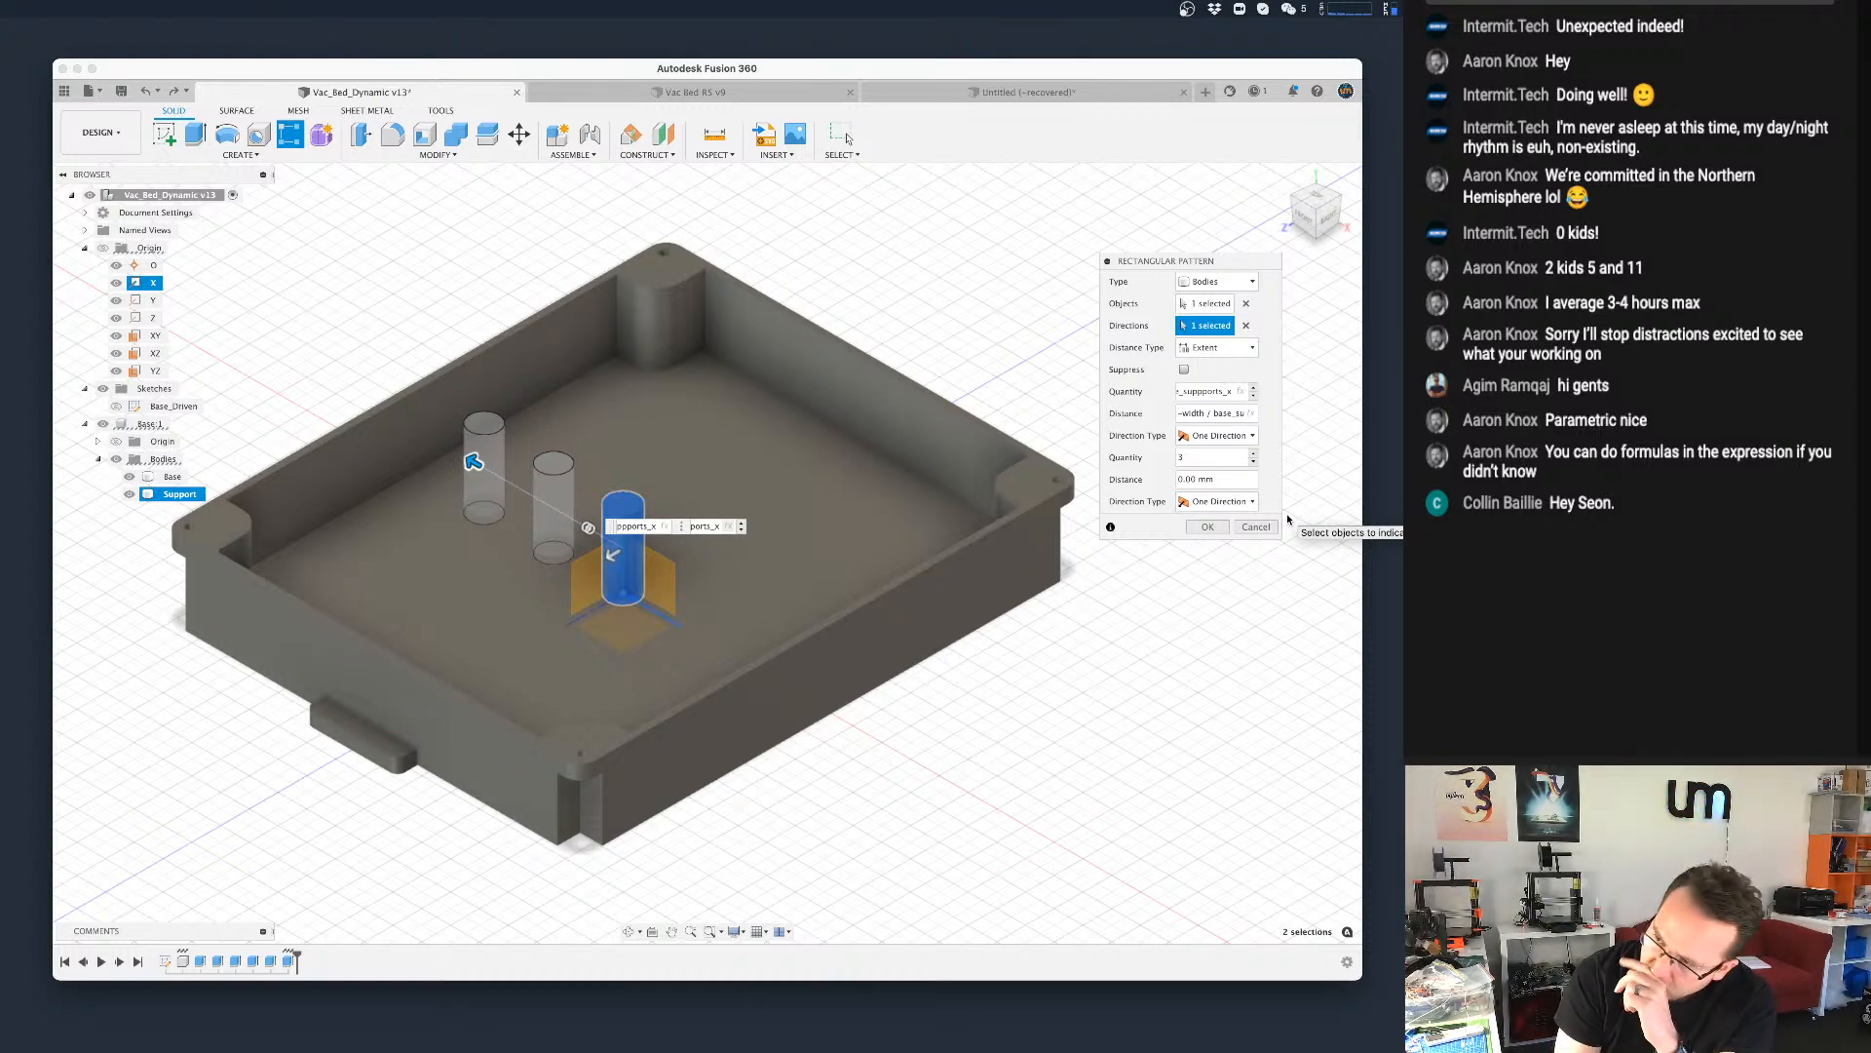
type("pp")
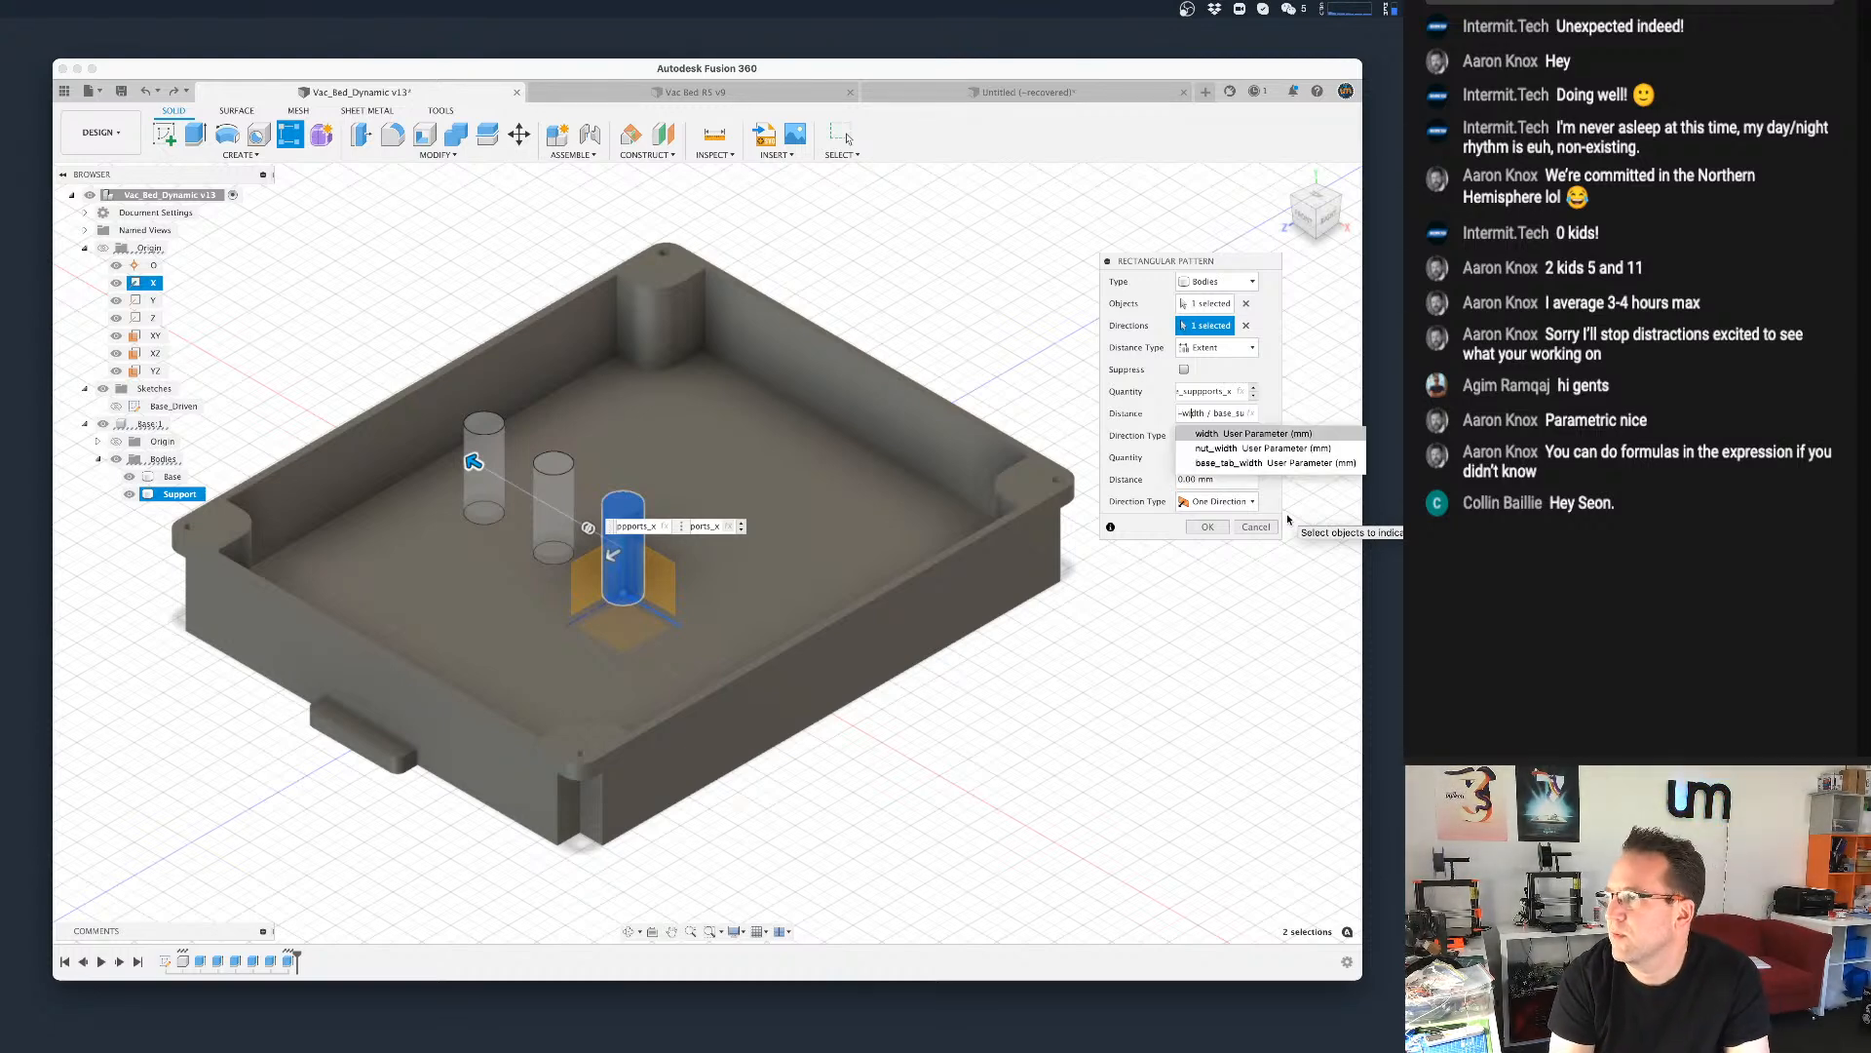
type("ports_")
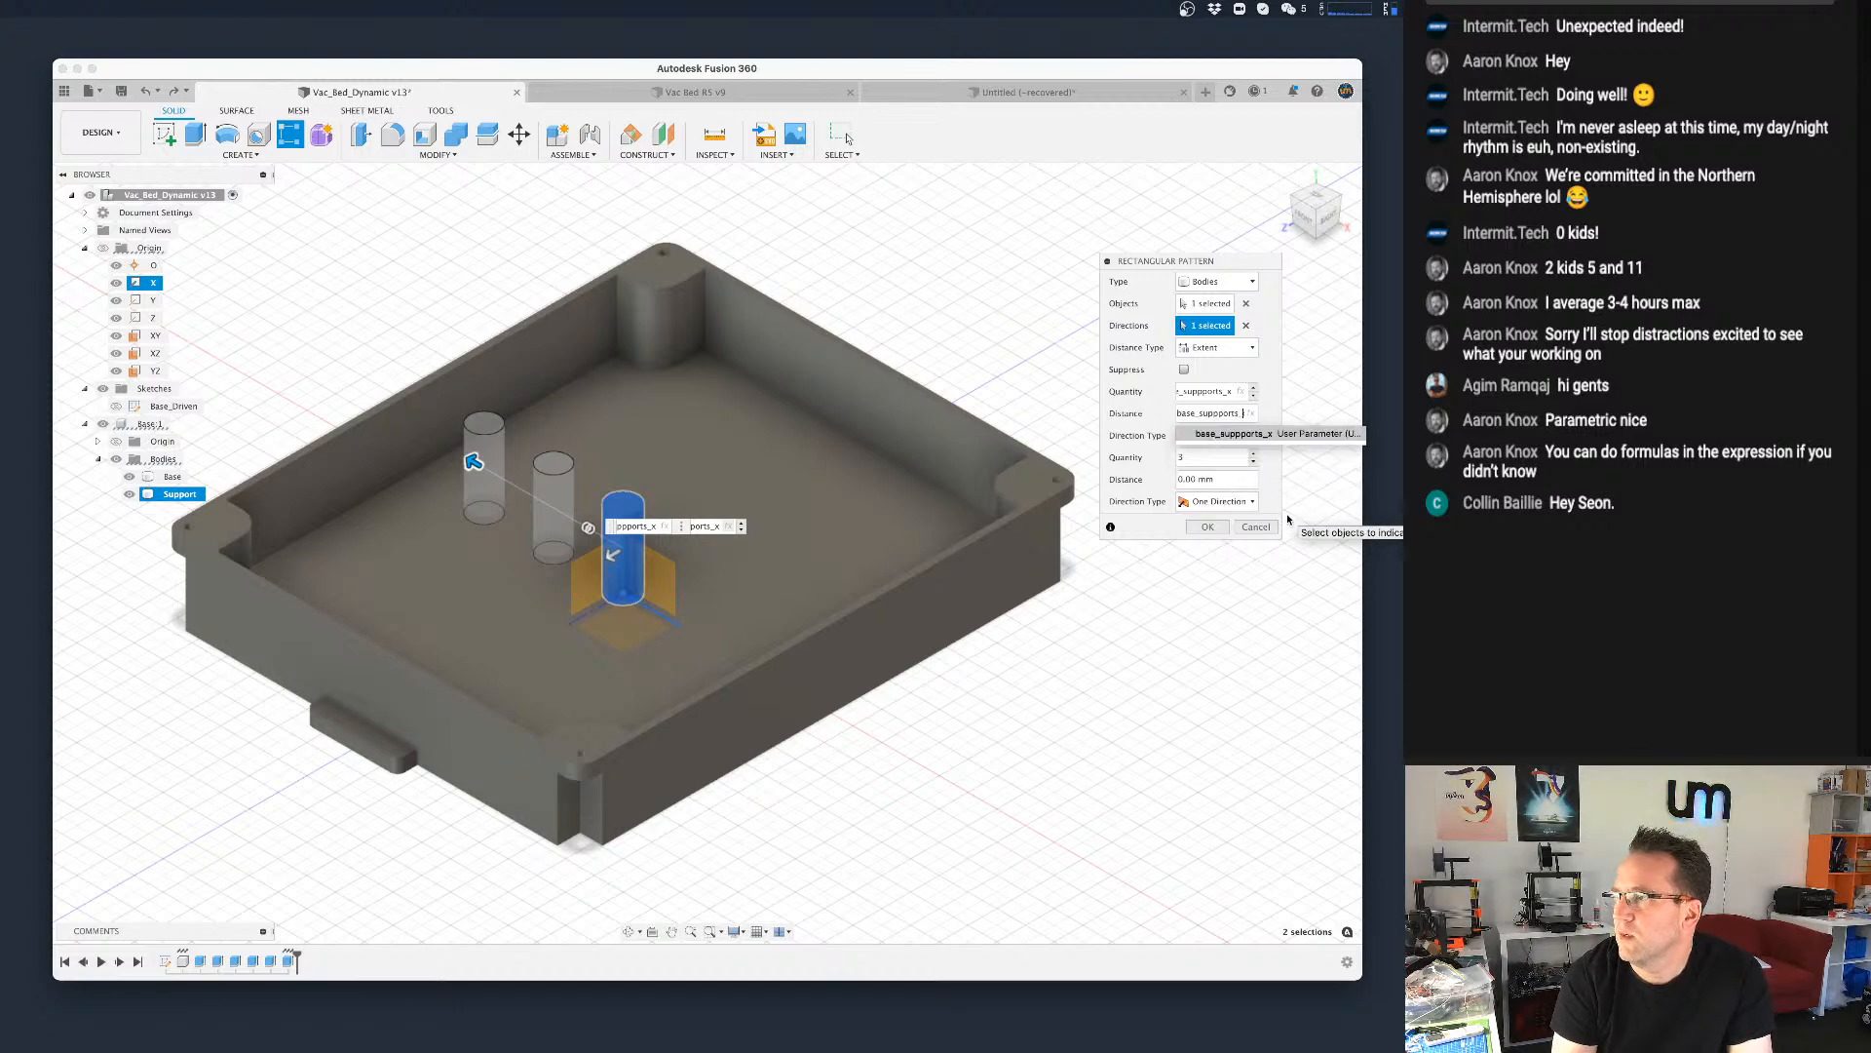
type("x + ")
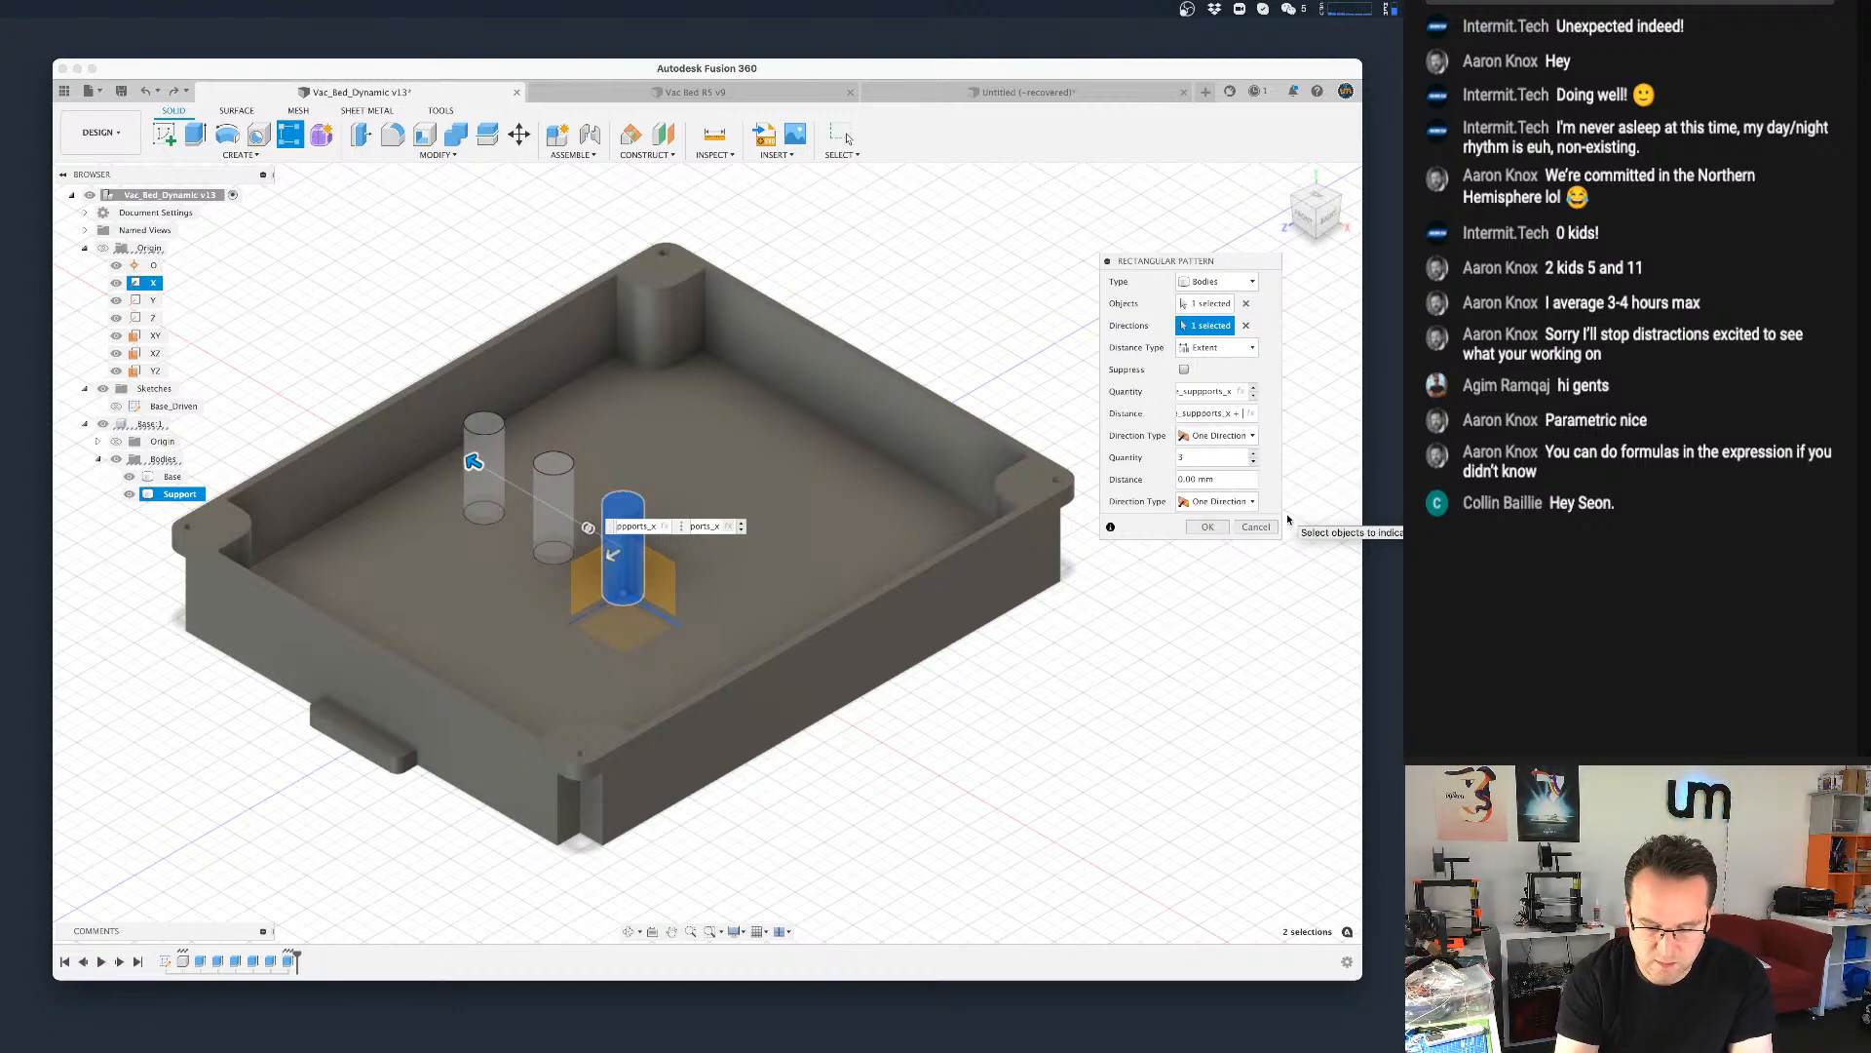
type("width/2")
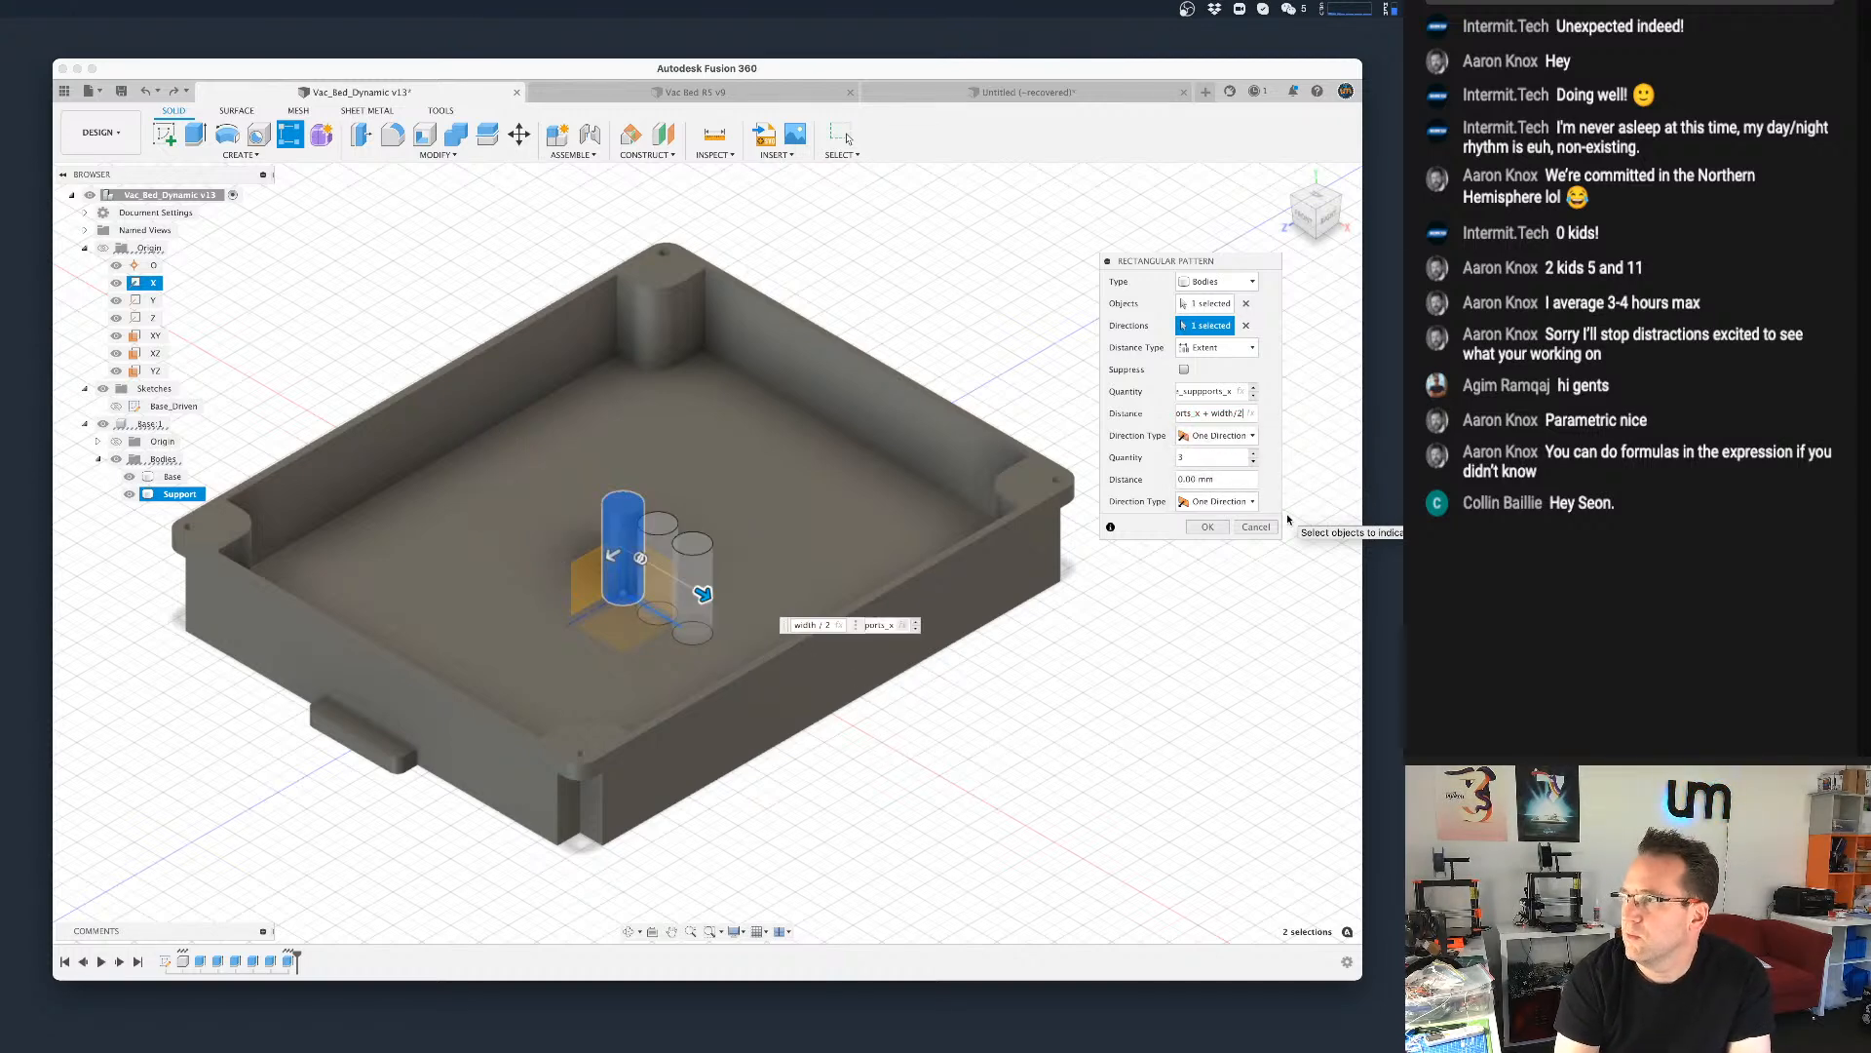
Step: Review the terms of the extended distance expression against the previewed support positions
key("Left")
key("Left")
key("Left")
key("Left")
key("Left")
key("Left")
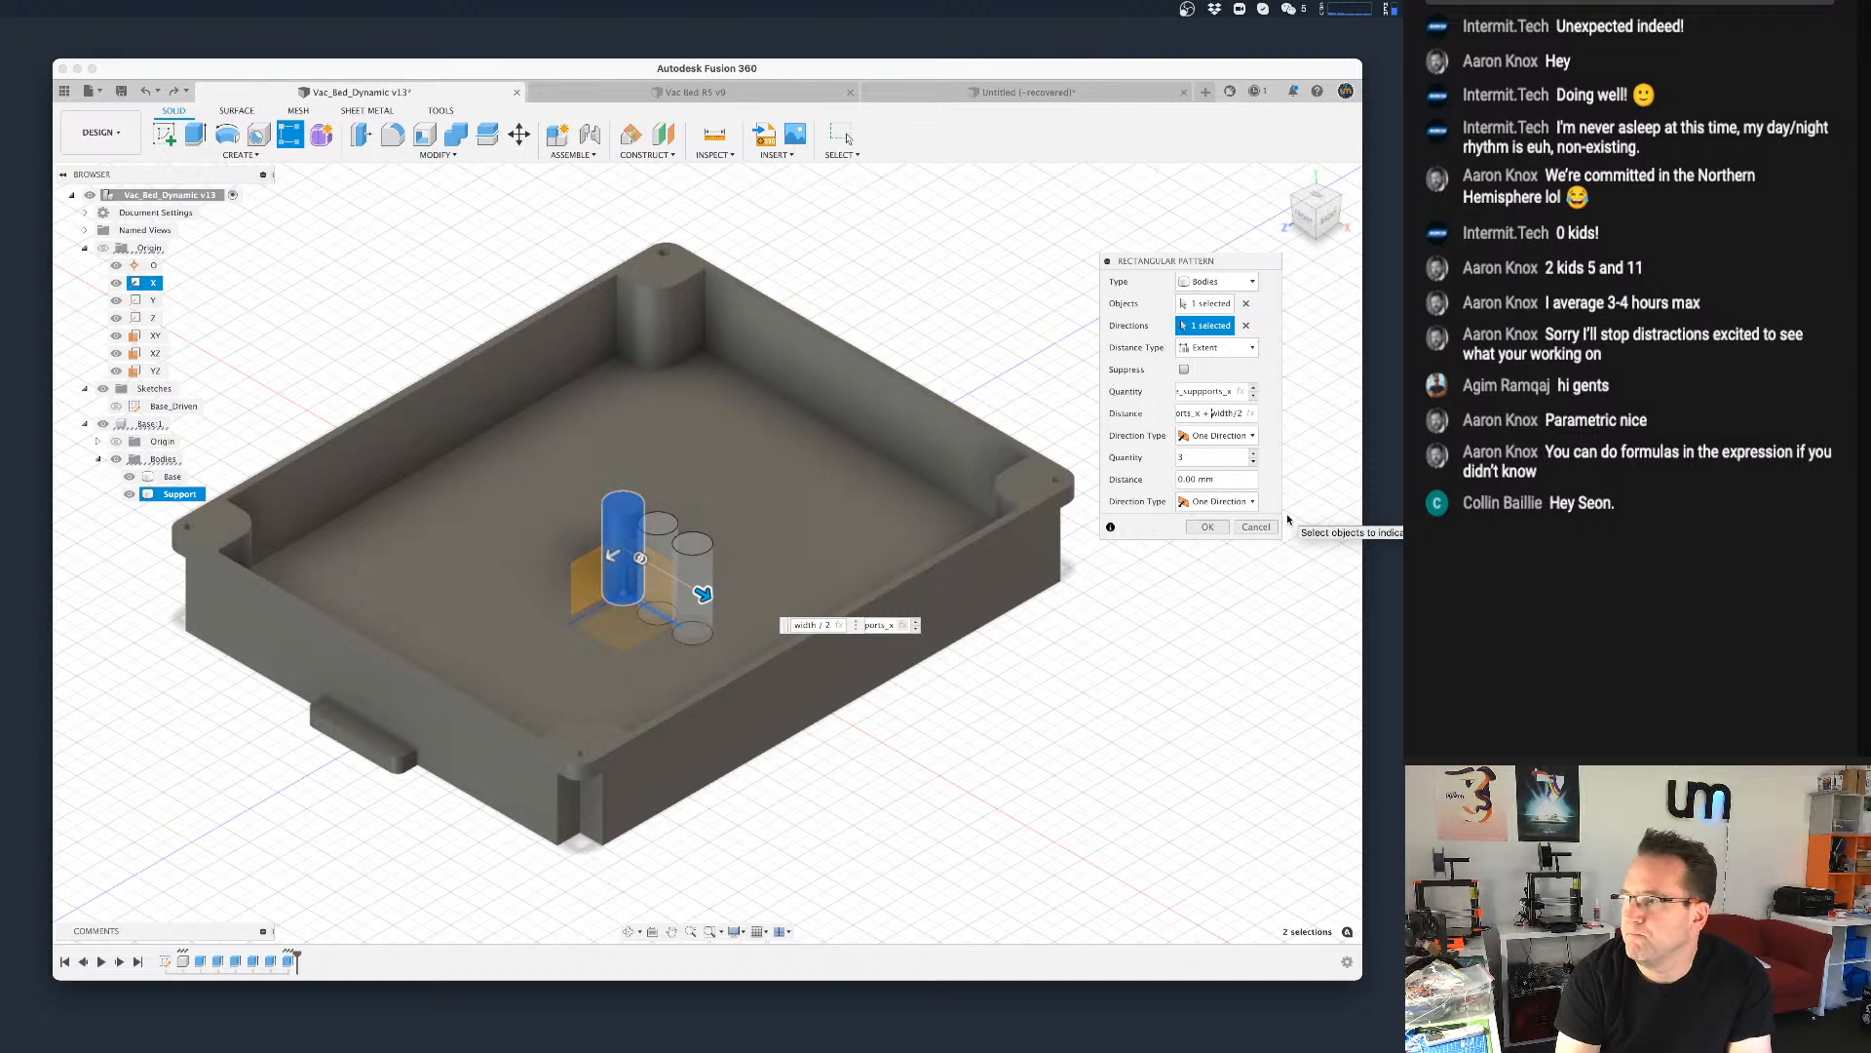
key("Left")
key("Left")
key("Left")
key("Left")
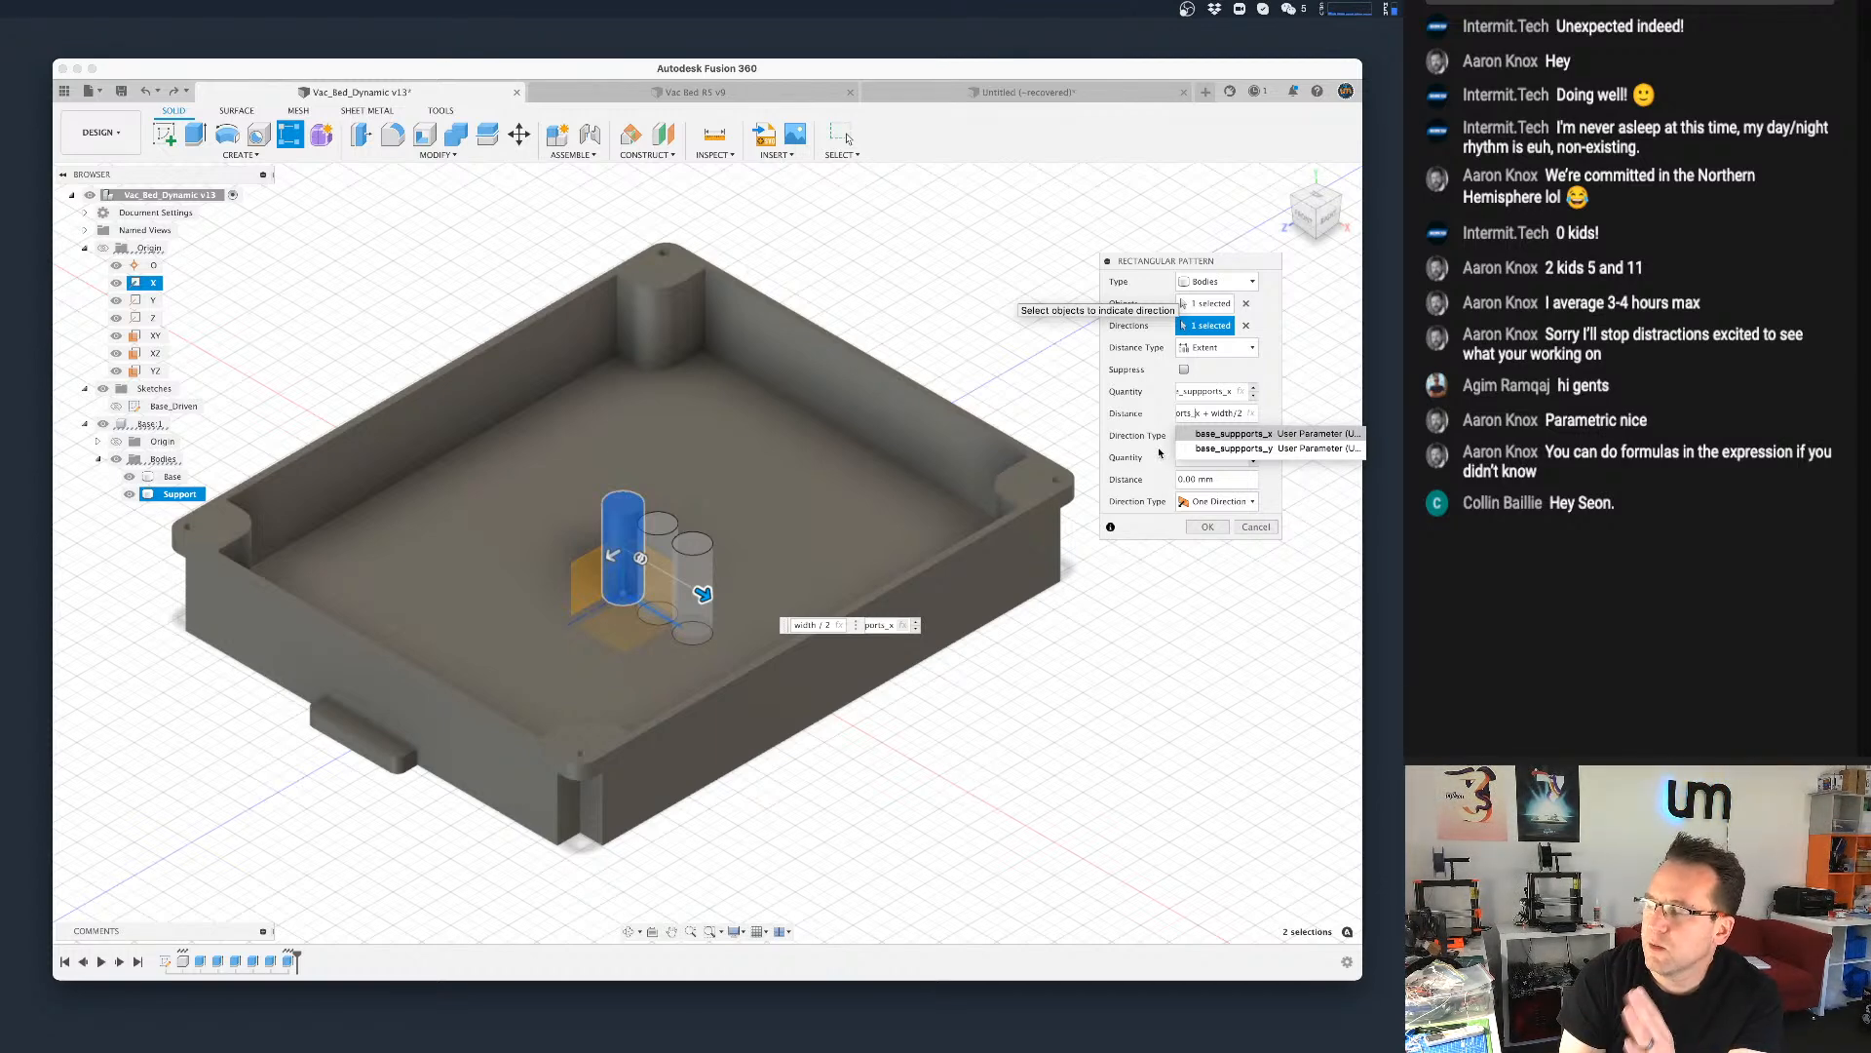
key("Right")
key("Right")
key("Right")
key("Right")
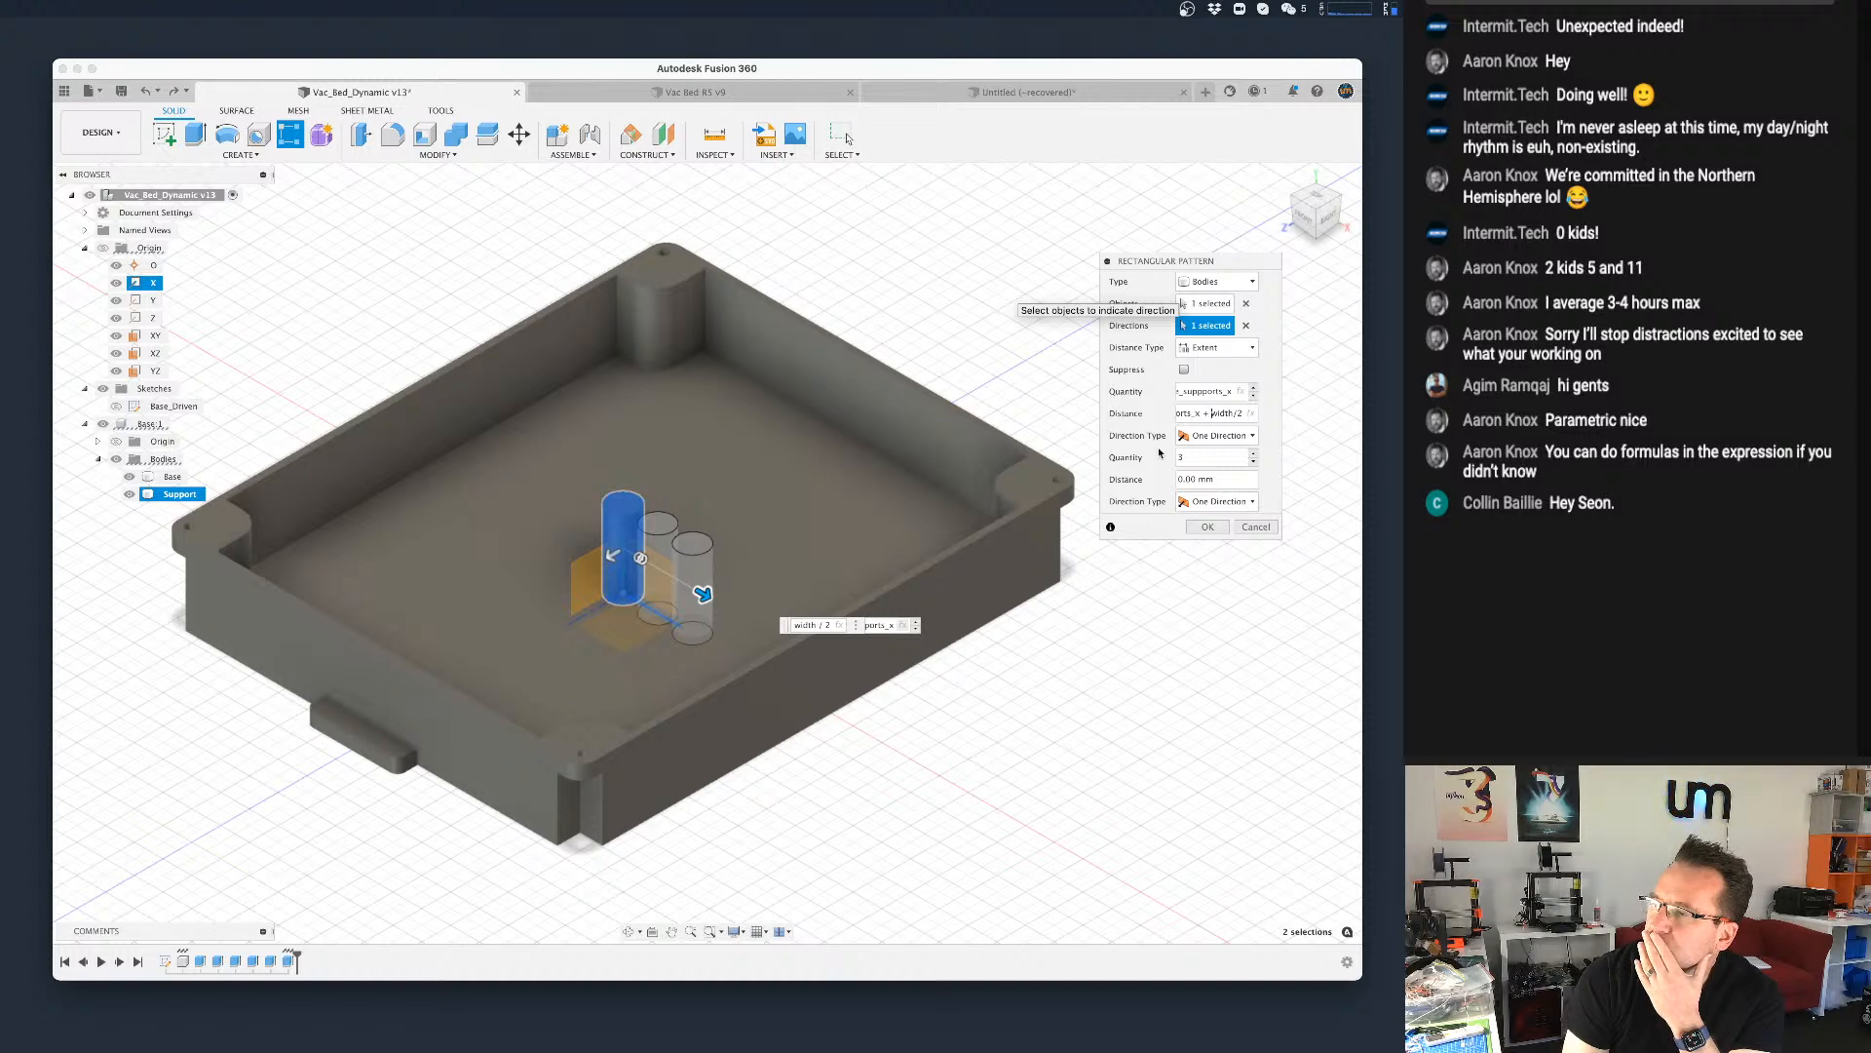
key("Right")
key("Right")
key("Right")
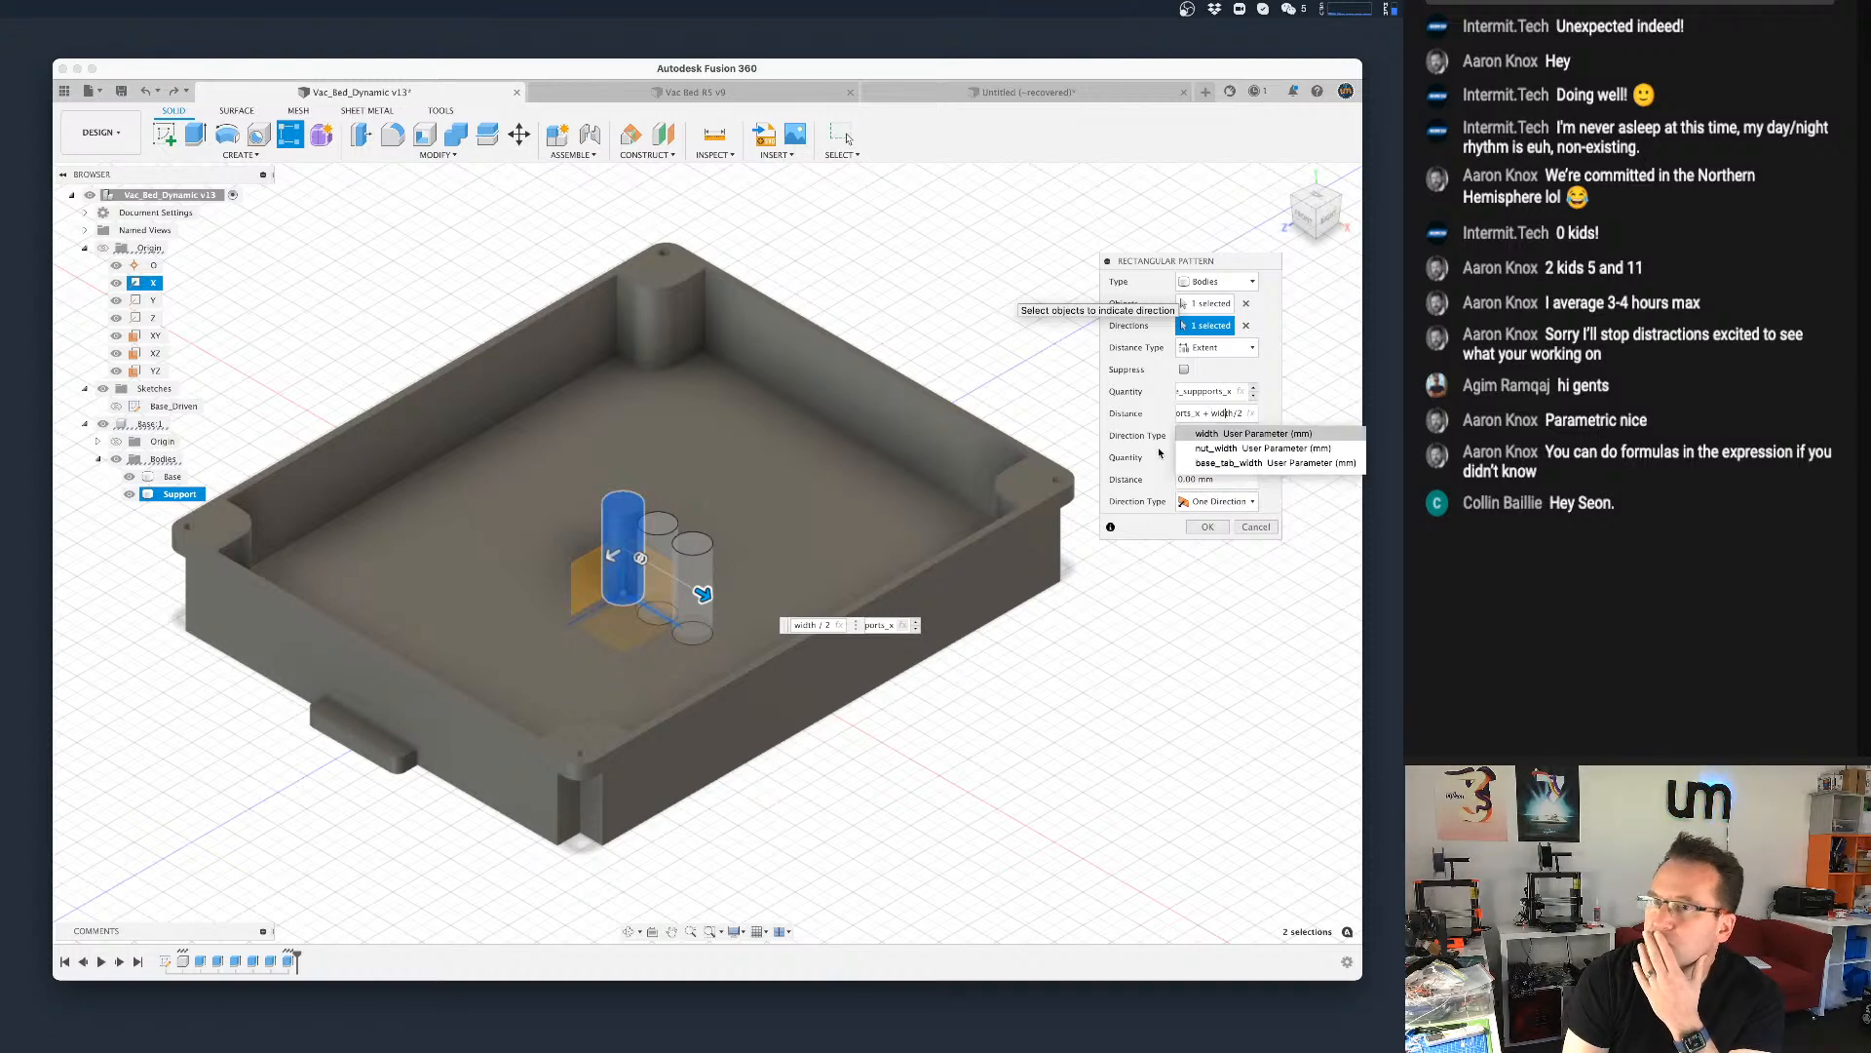
key("Right")
key("Right")
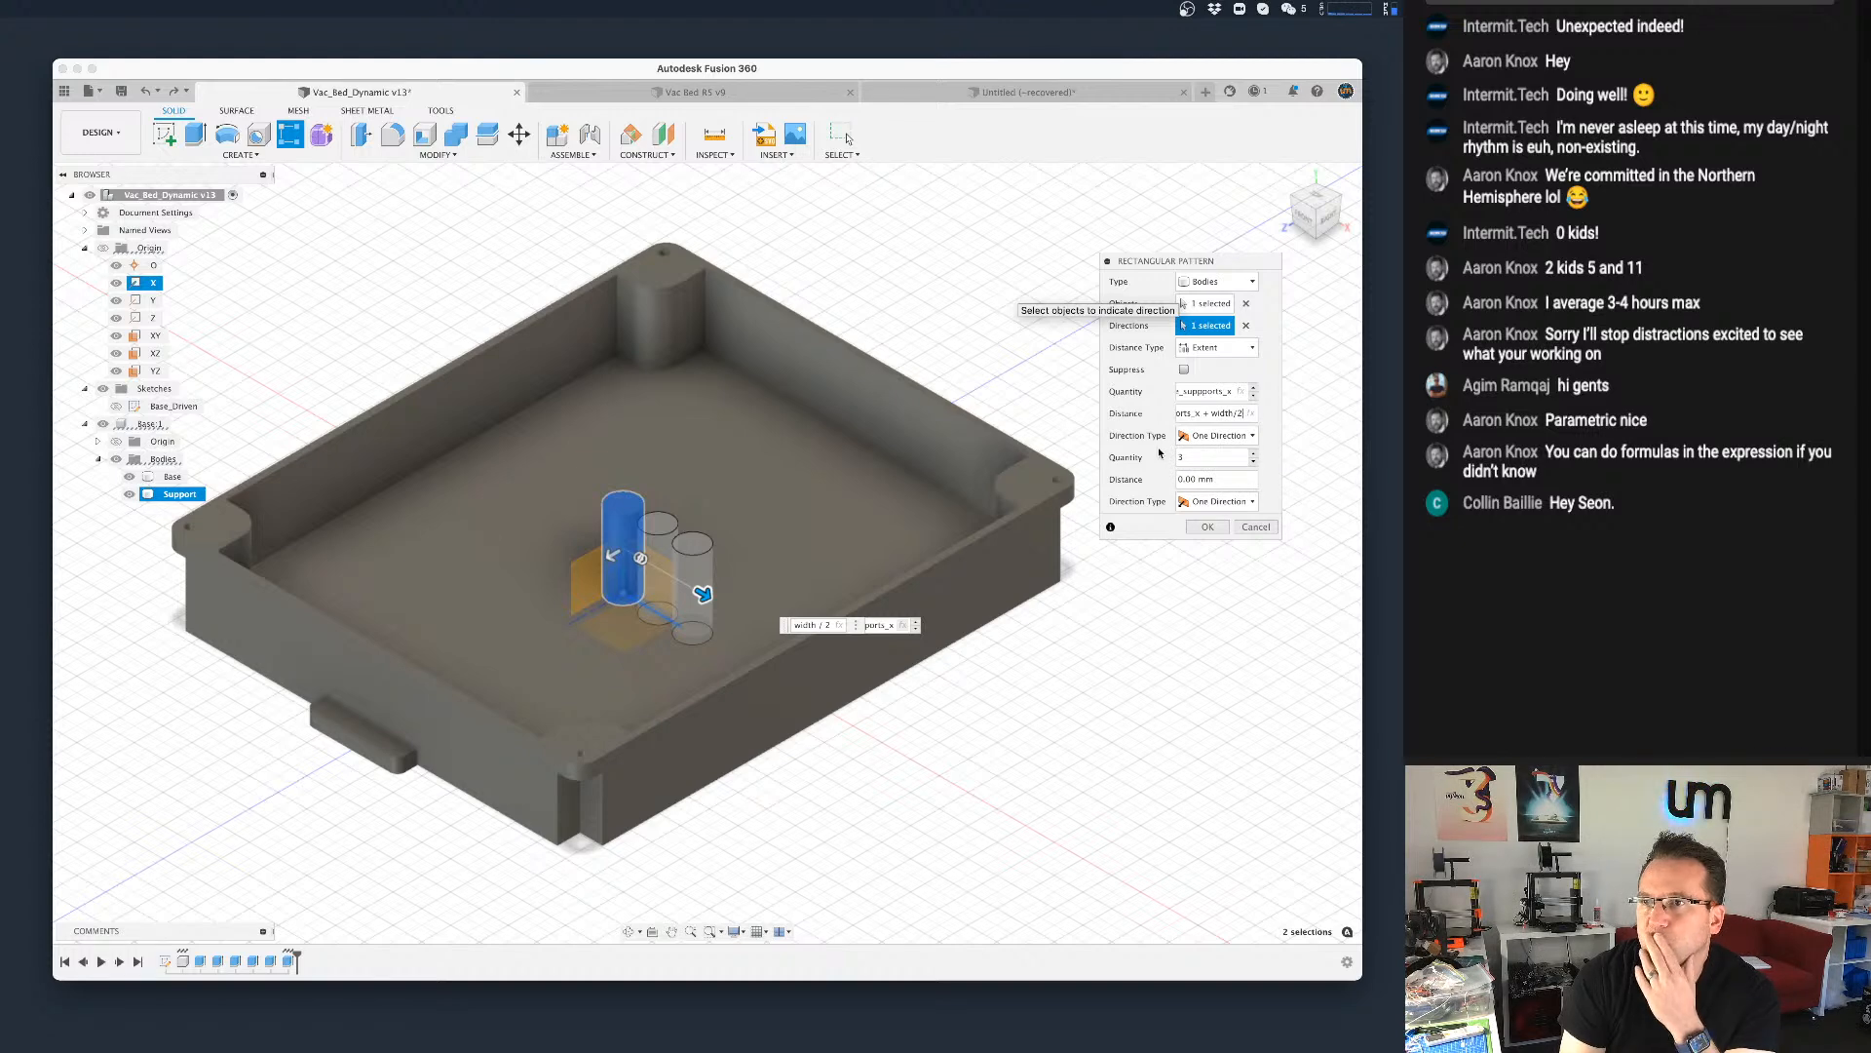
Step: Remove the + width/2 term from the first distance expression
key("BackSpace")
key("BackSpace")
key("BackSpace")
key("BackSpace")
key("BackSpace")
key("BackSpace")
key("BackSpace")
key("BackSpace")
key("BackSpace")
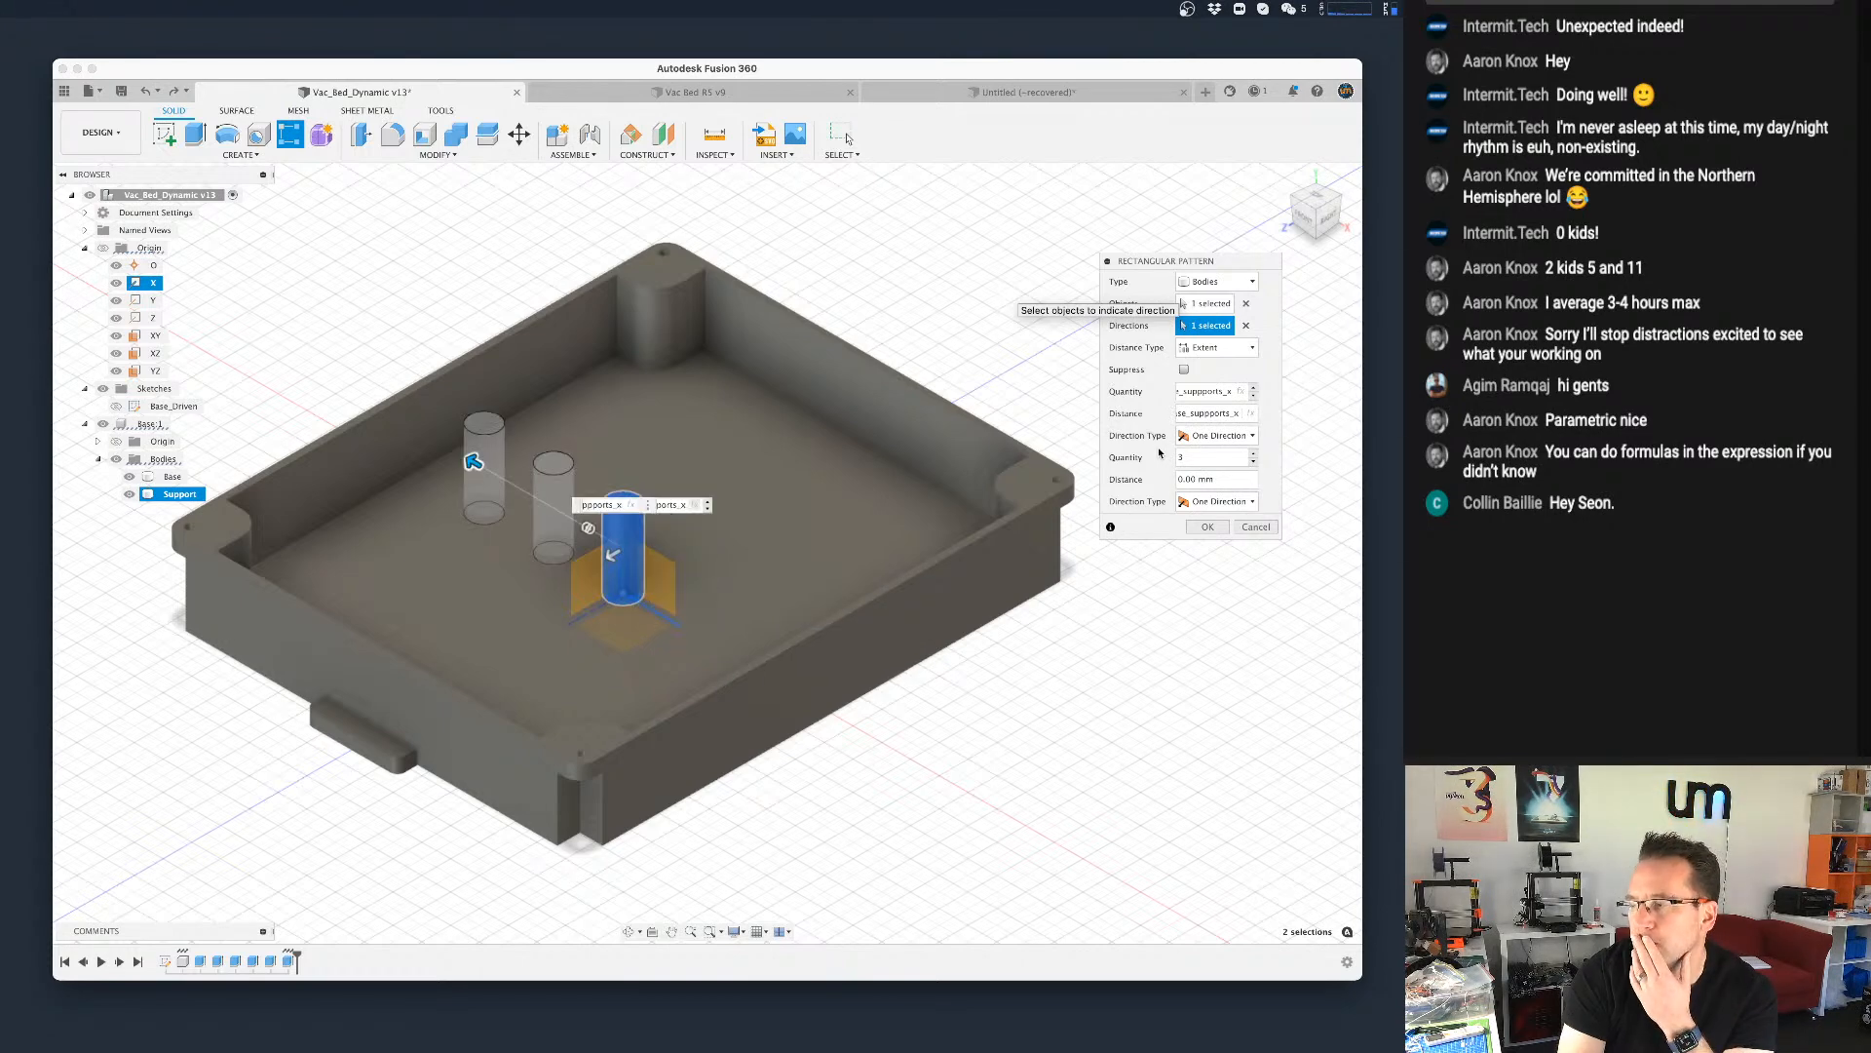
key("BackSpace")
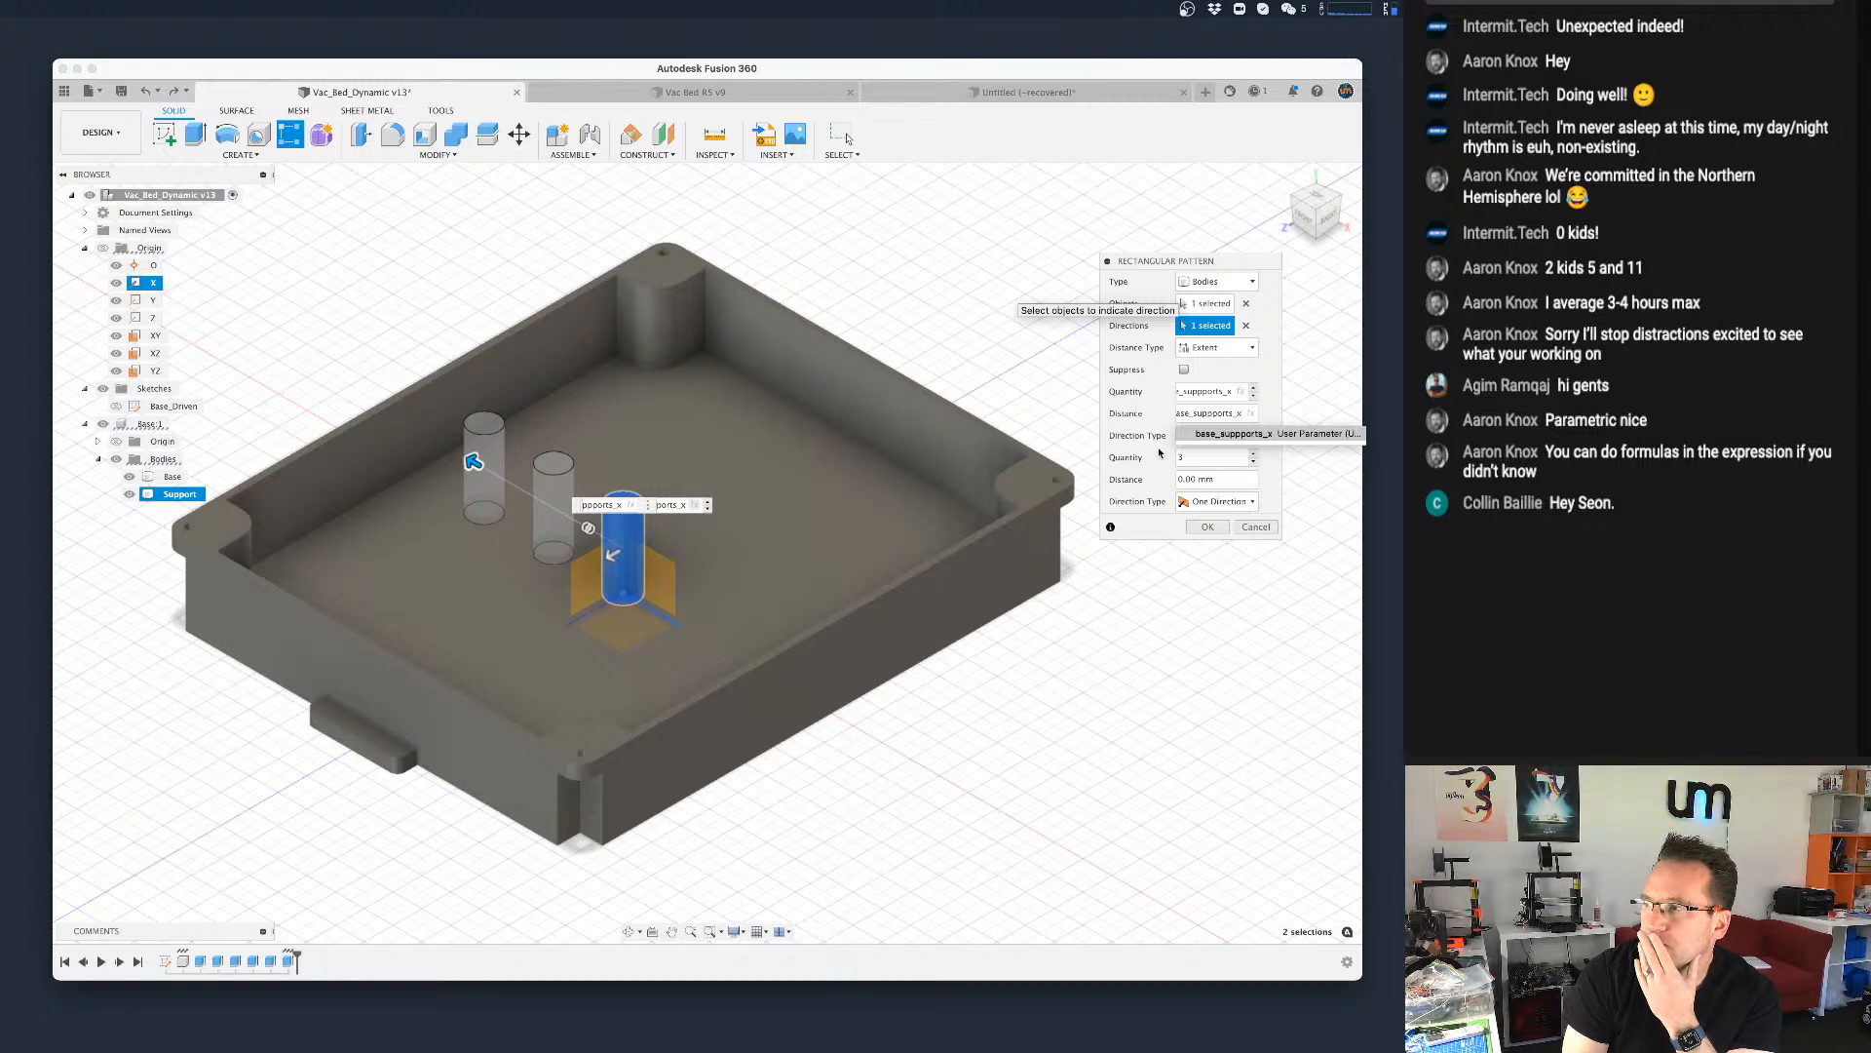
Step: Change the first distance expression to -width / (base_suppports_x / 2), halving the support count in the divisor
key("Left")
key("Left")
key("Right")
key("Right")
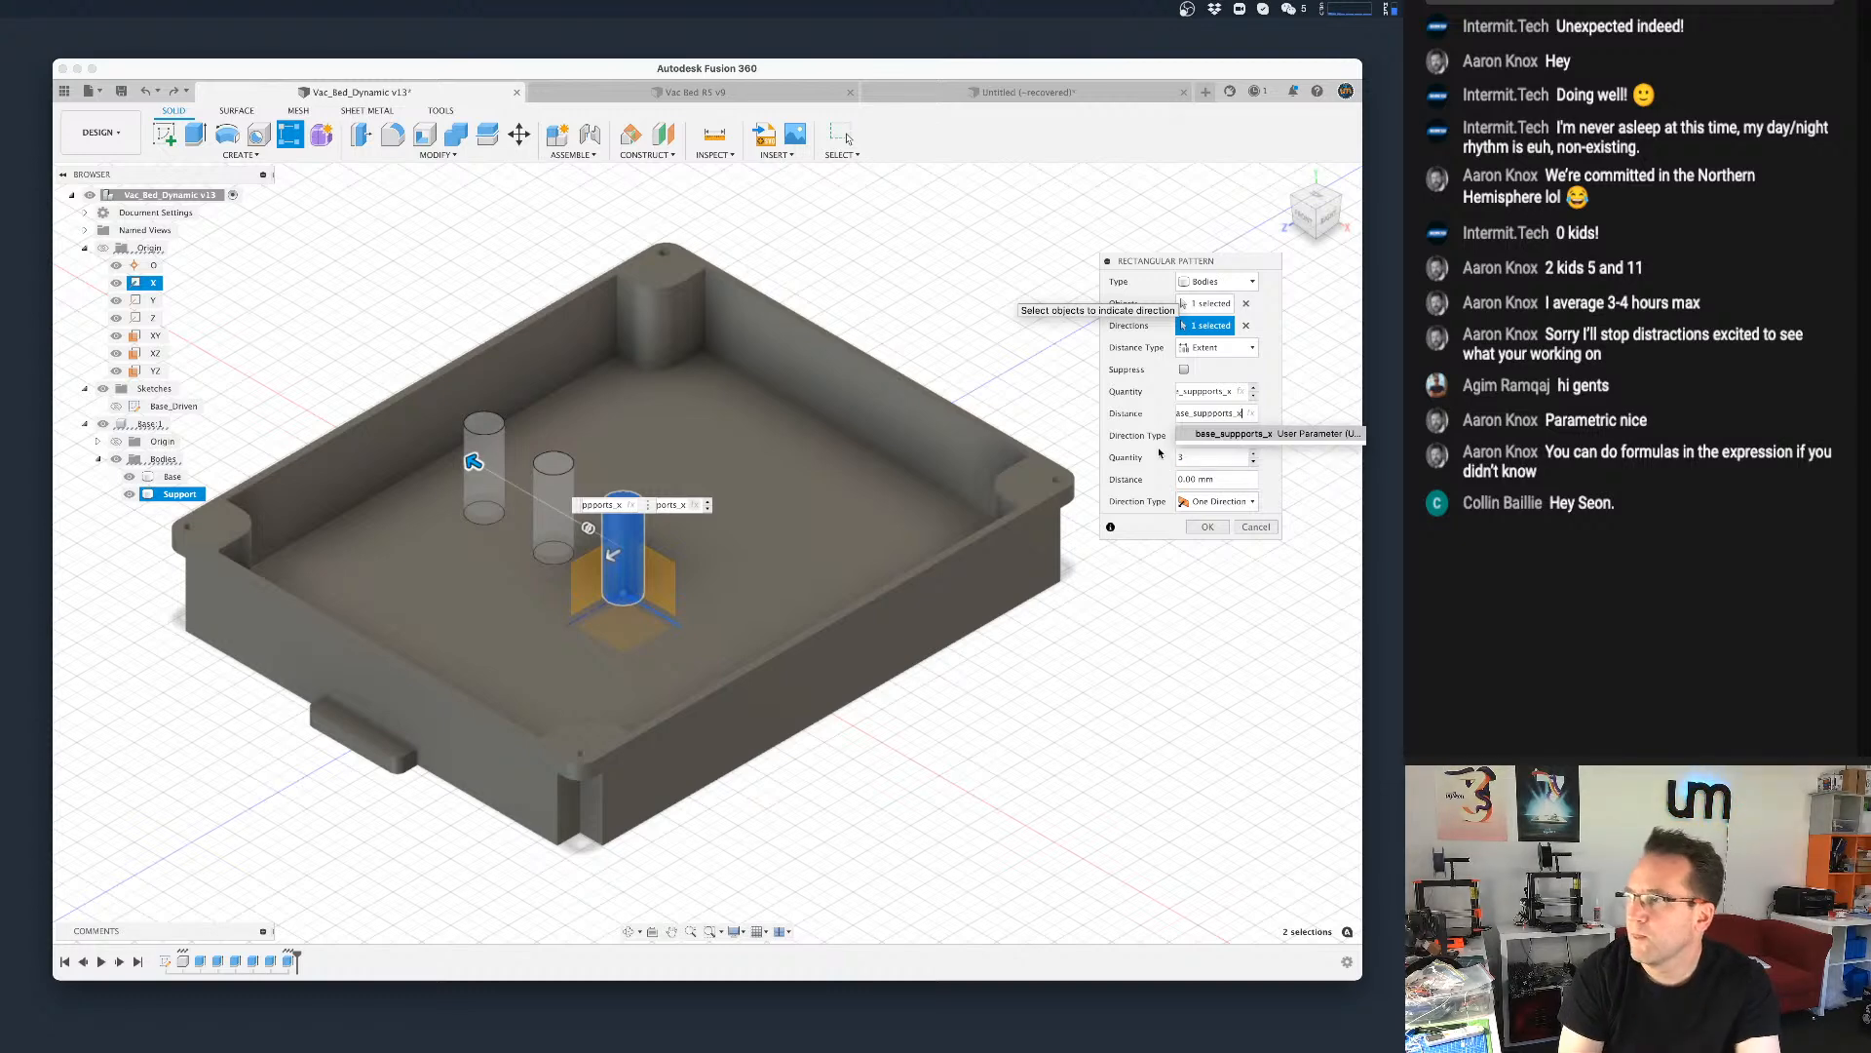
type("/ 2)")
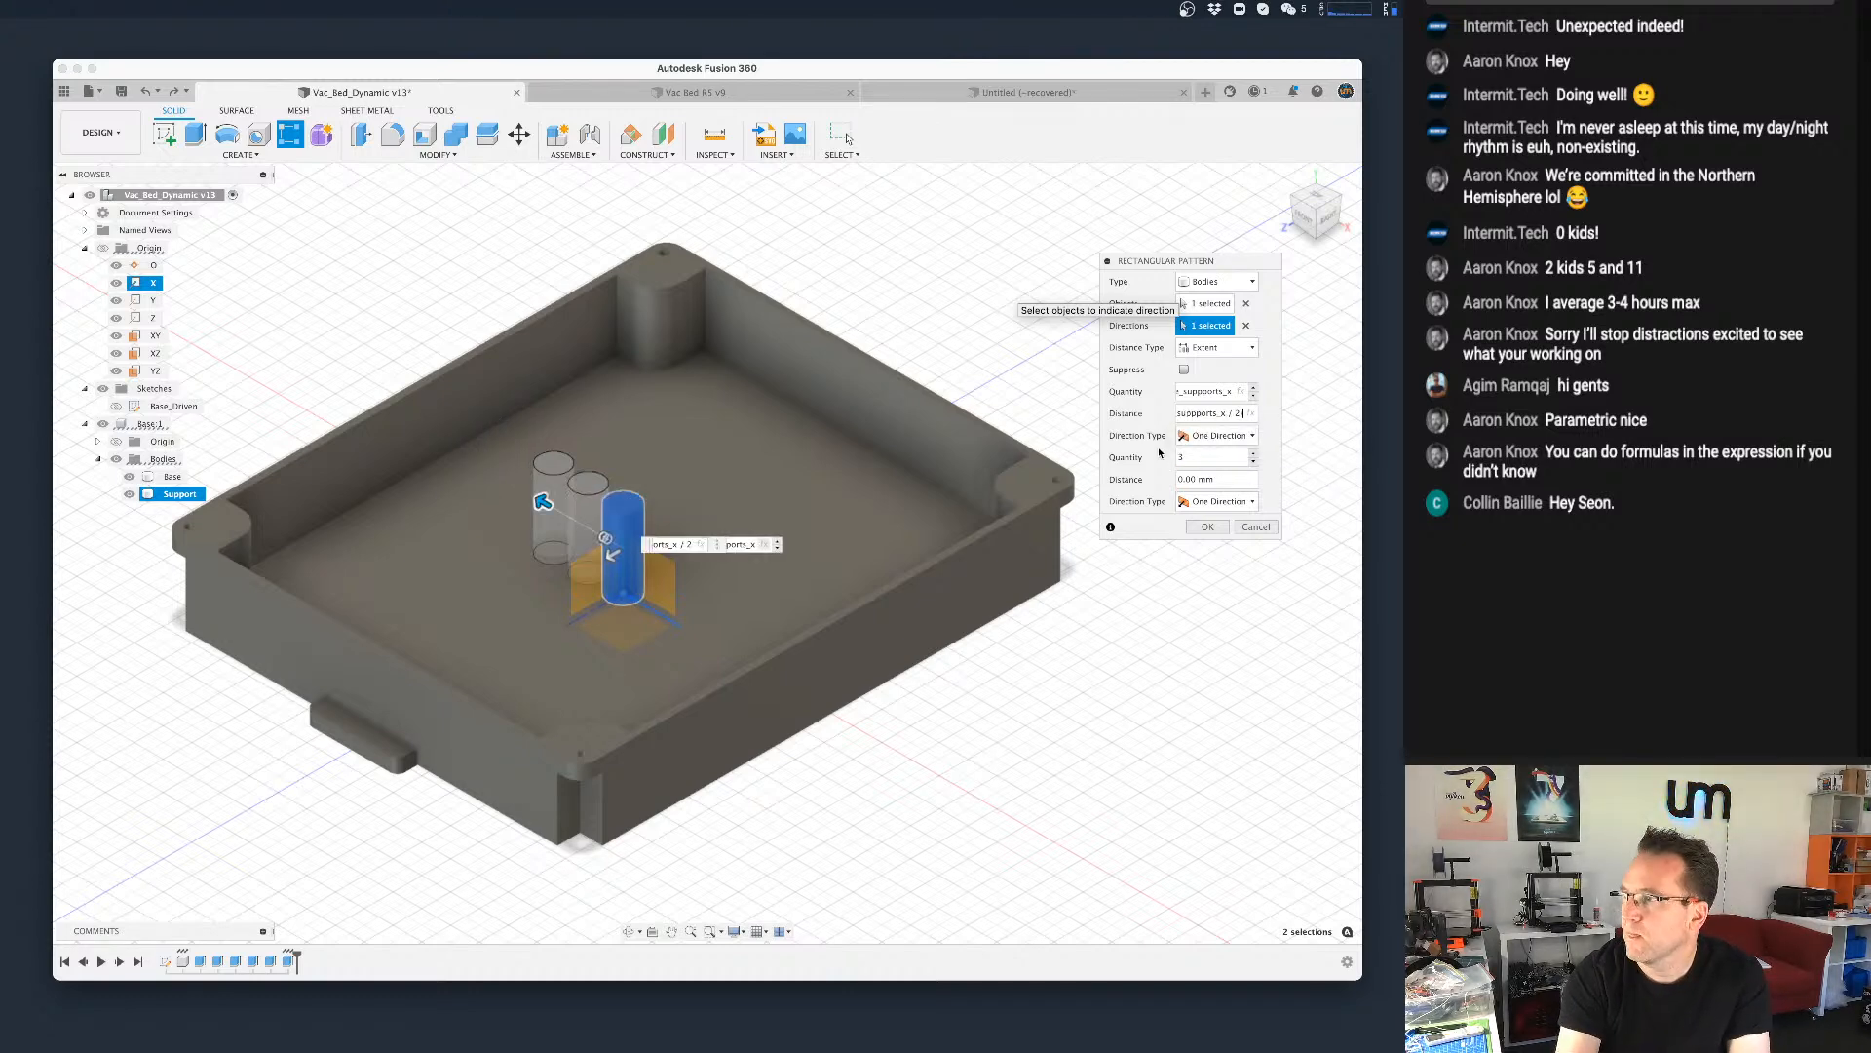
key("Left")
key("Left")
key("Left")
key("Left")
key("Left")
key("Left")
key("Left")
key("Left")
key("Left")
key("Left")
key("Left")
key("Left")
key("Left")
key("Left")
key("Left")
key("Left")
key("Left")
key("Left")
key("Left")
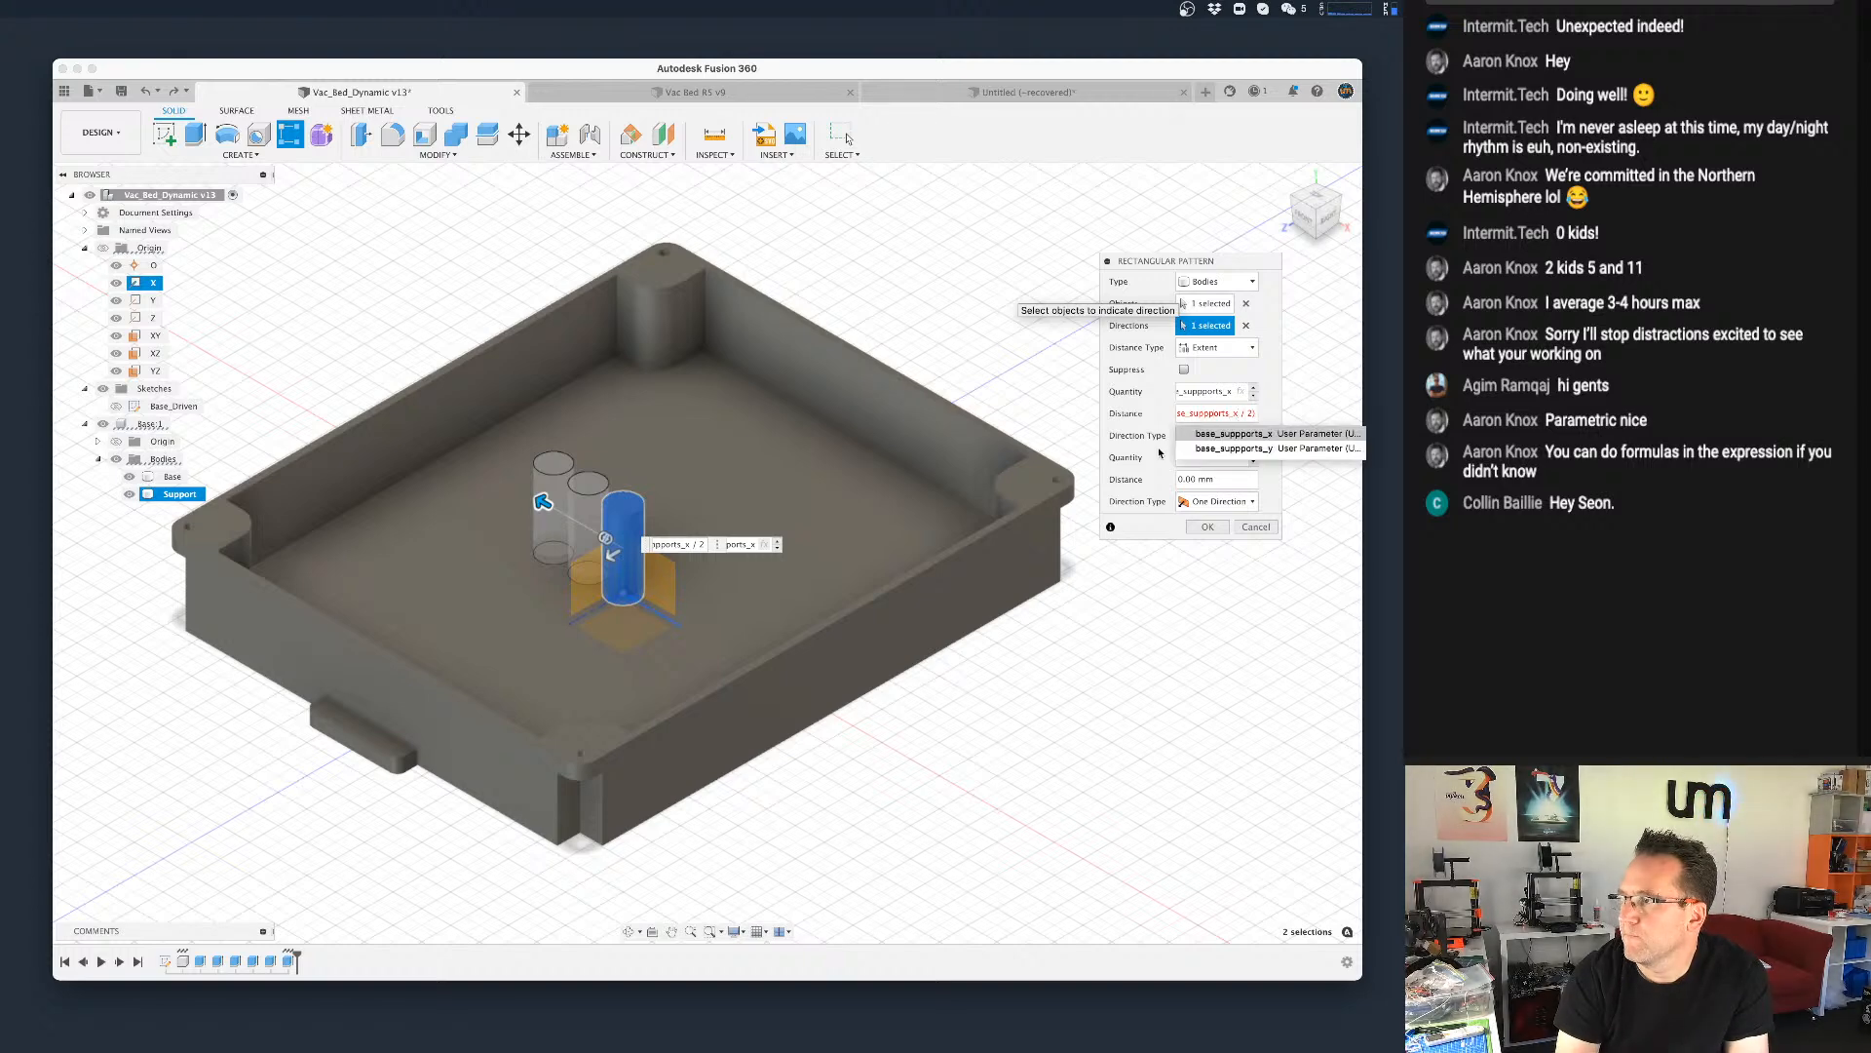
key("Left")
key("Left")
key("Left")
key("Left")
key("Left")
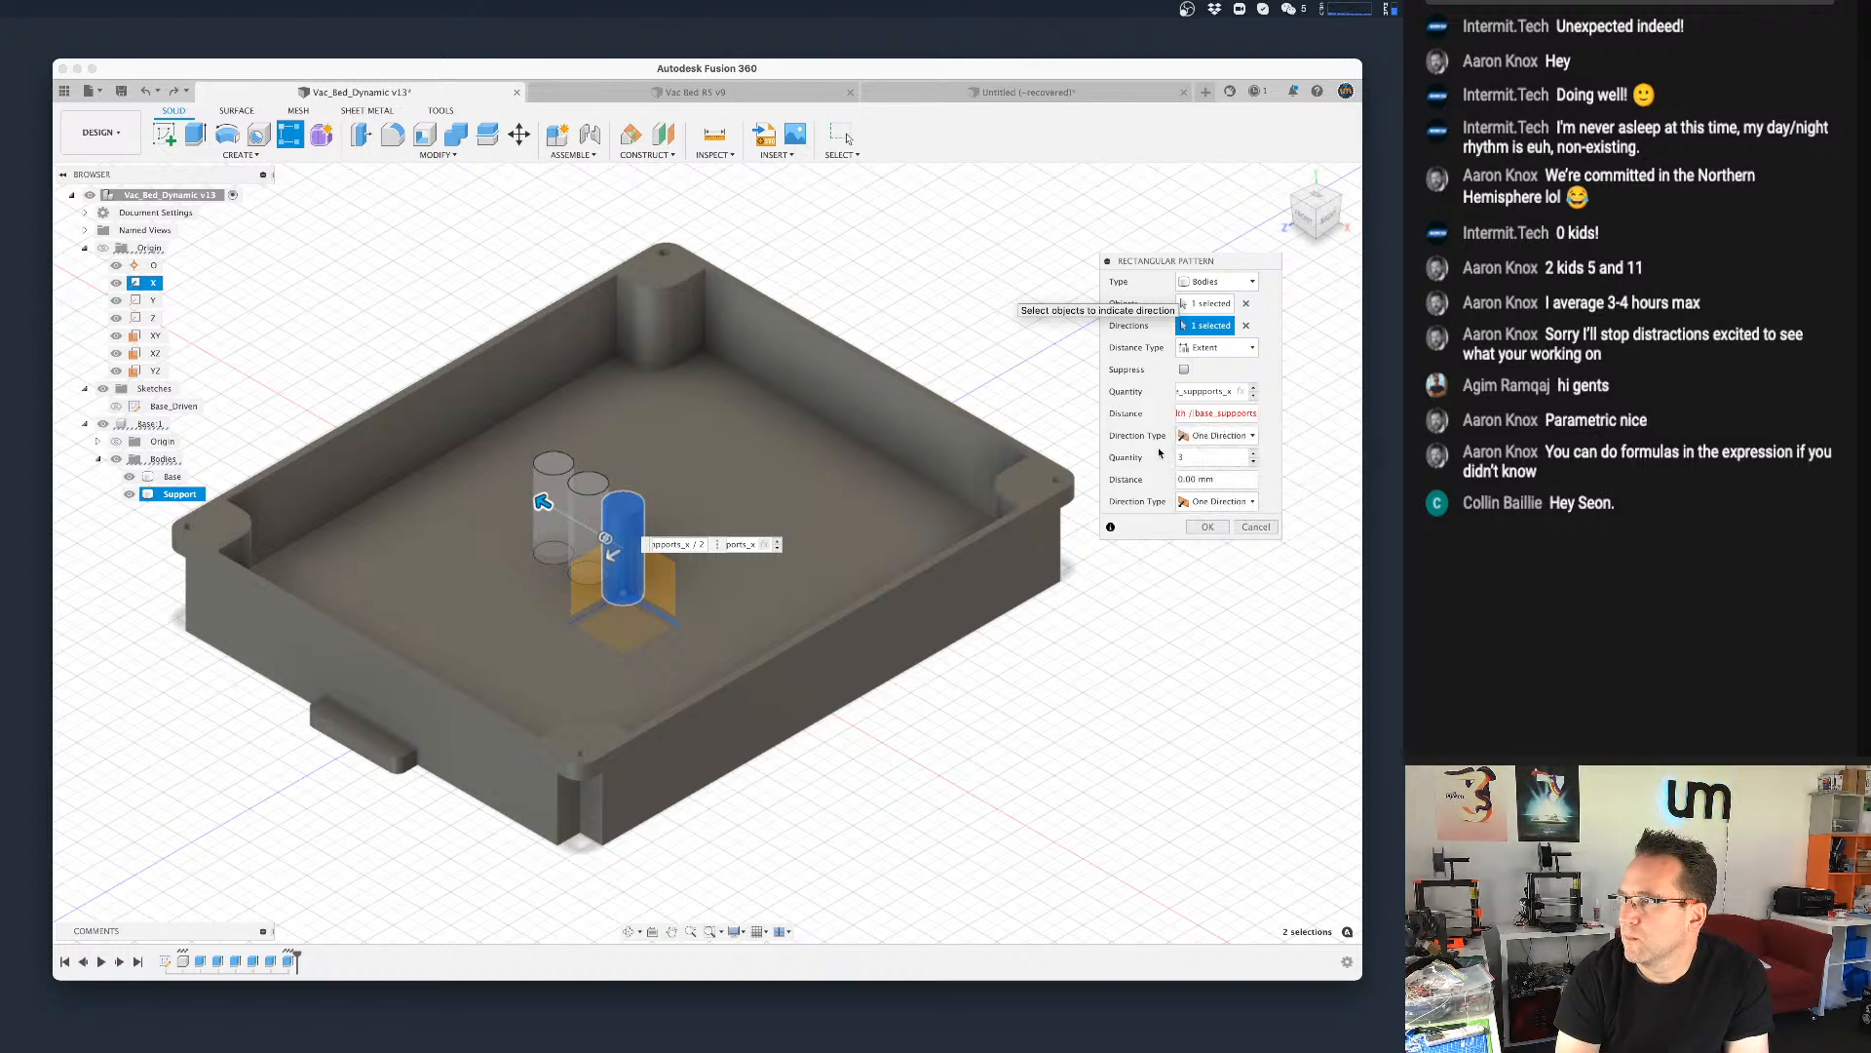
type("(")
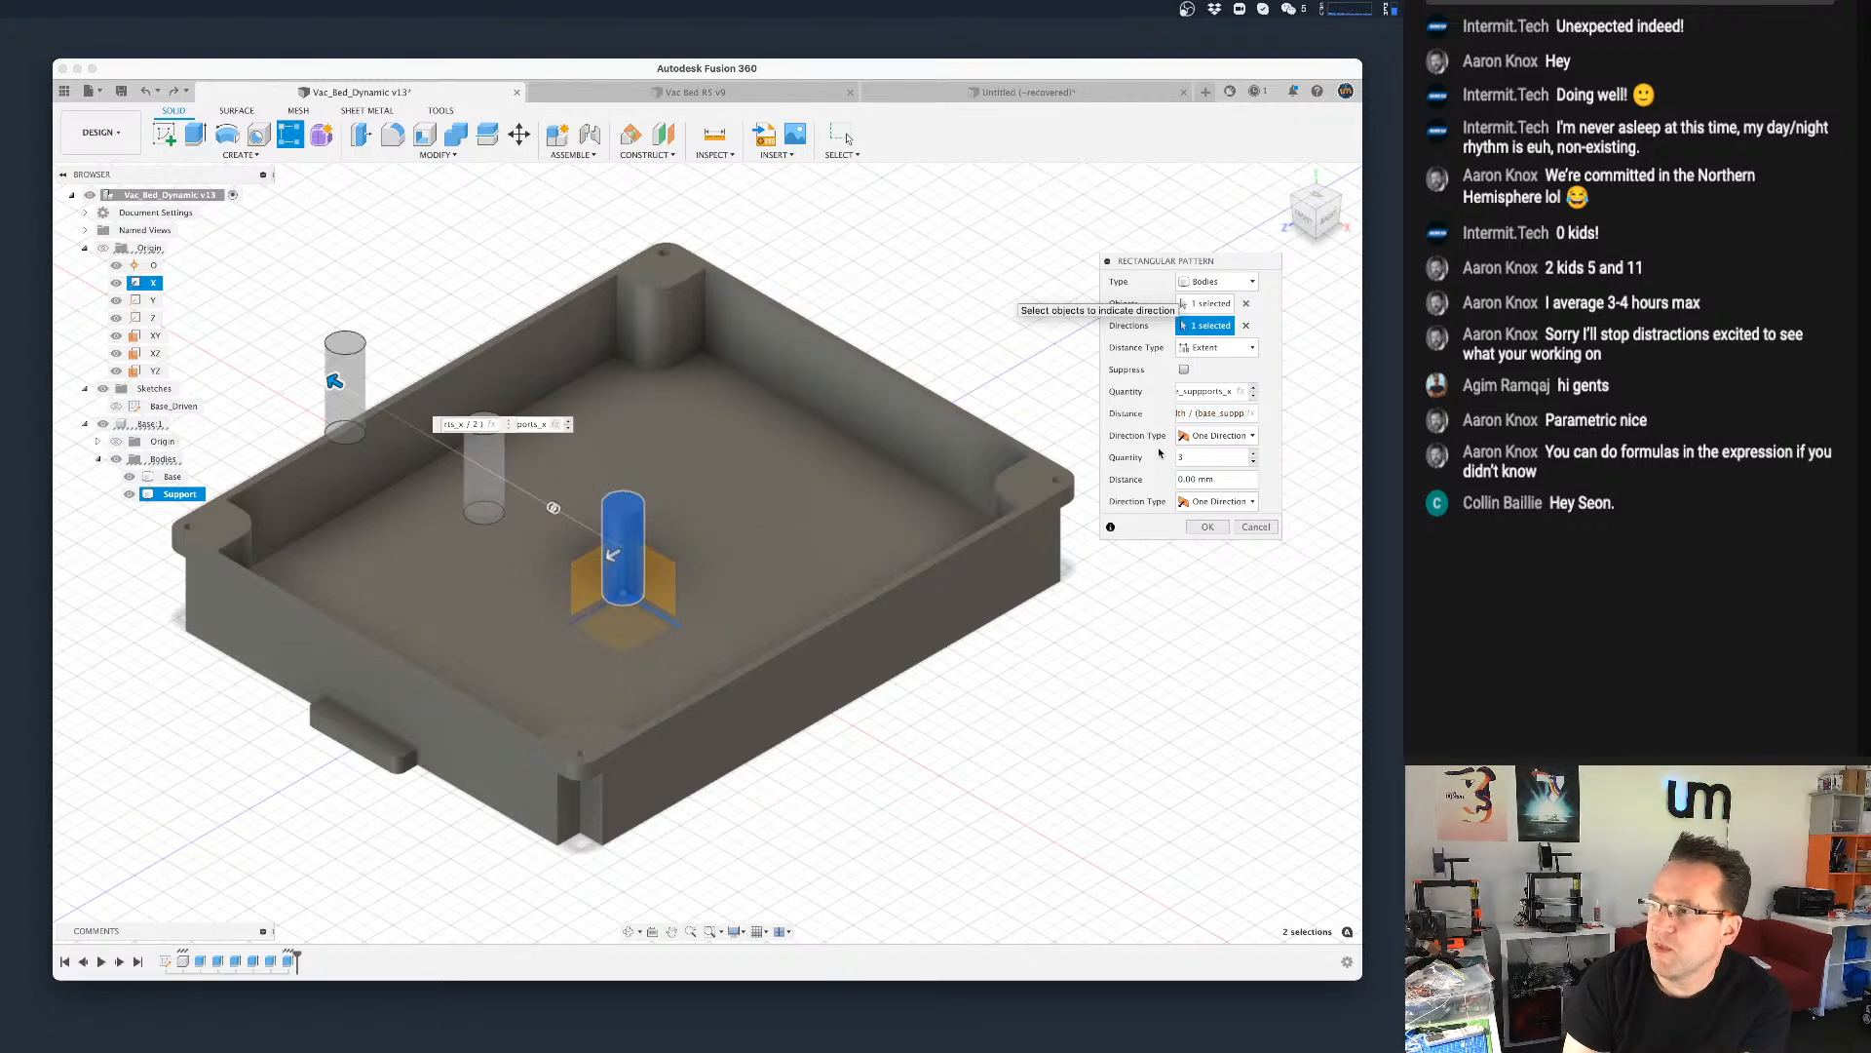
Step: Cancel the rectangular pattern of the support pillar
key("Right")
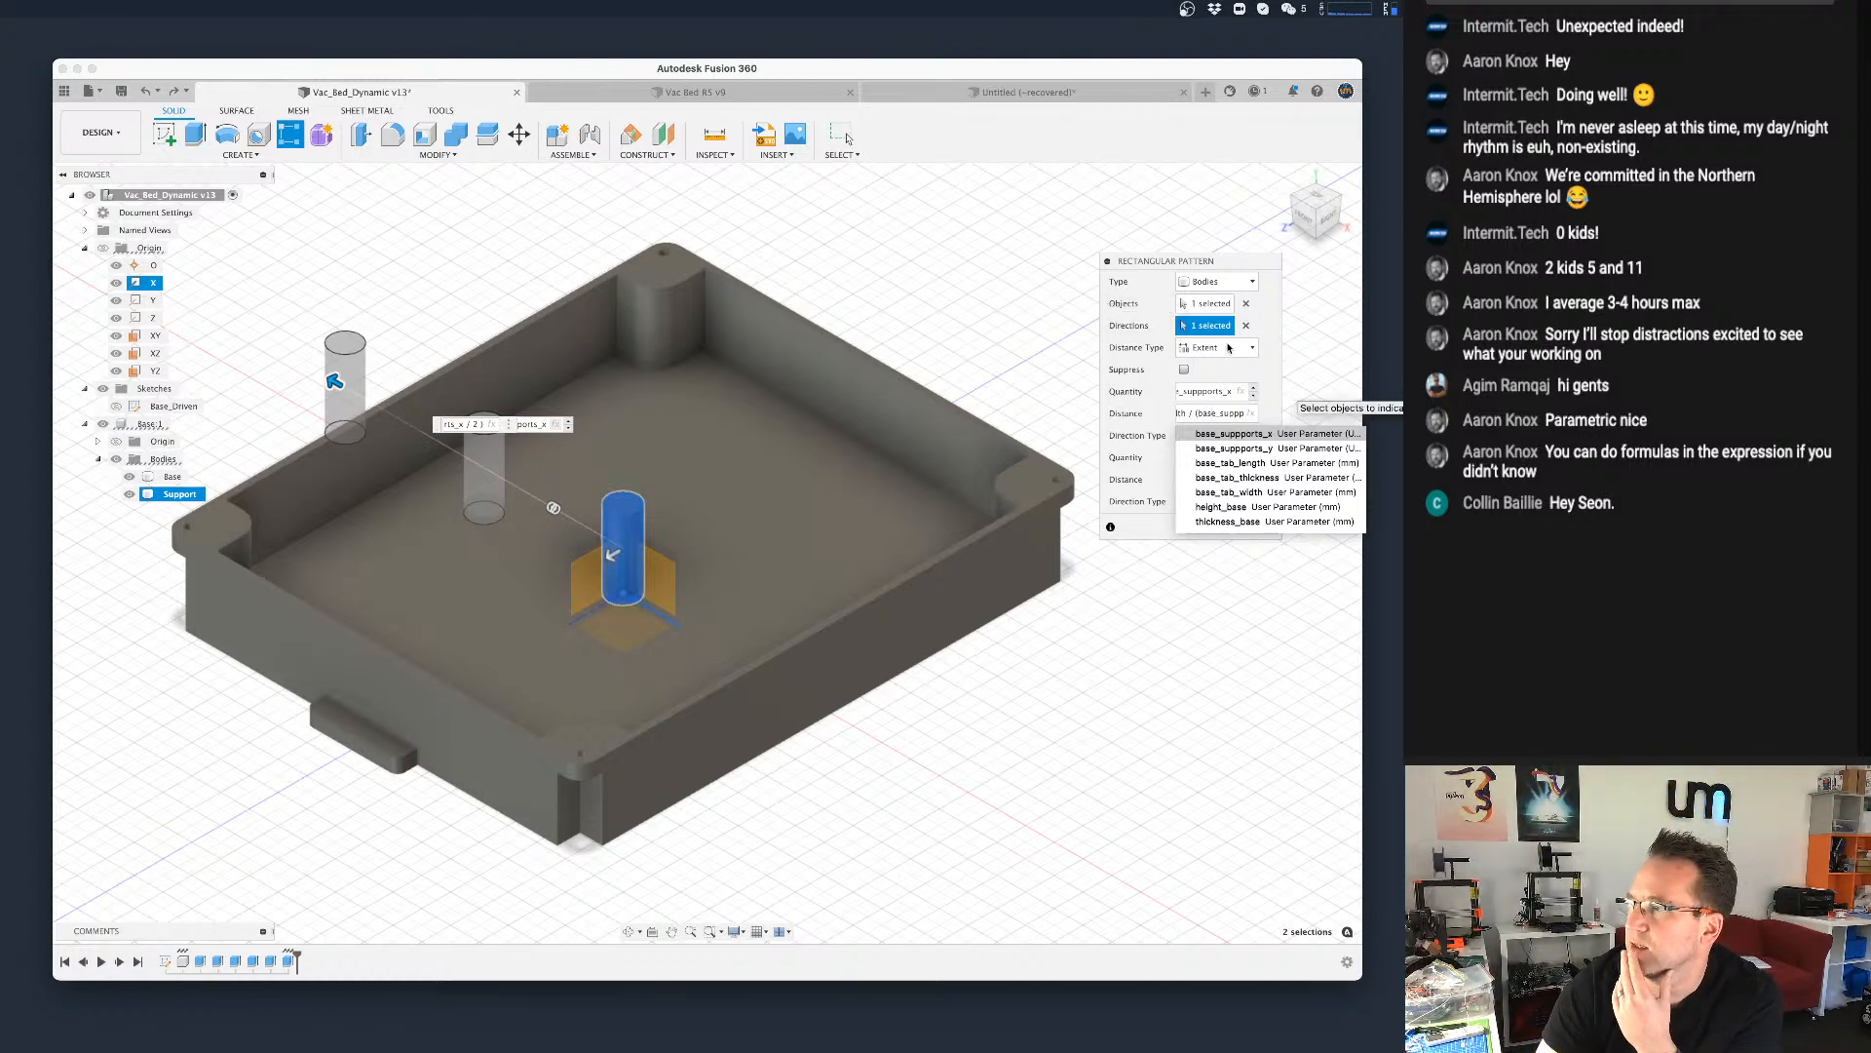
left_click(1226, 352)
left_click(1226, 349)
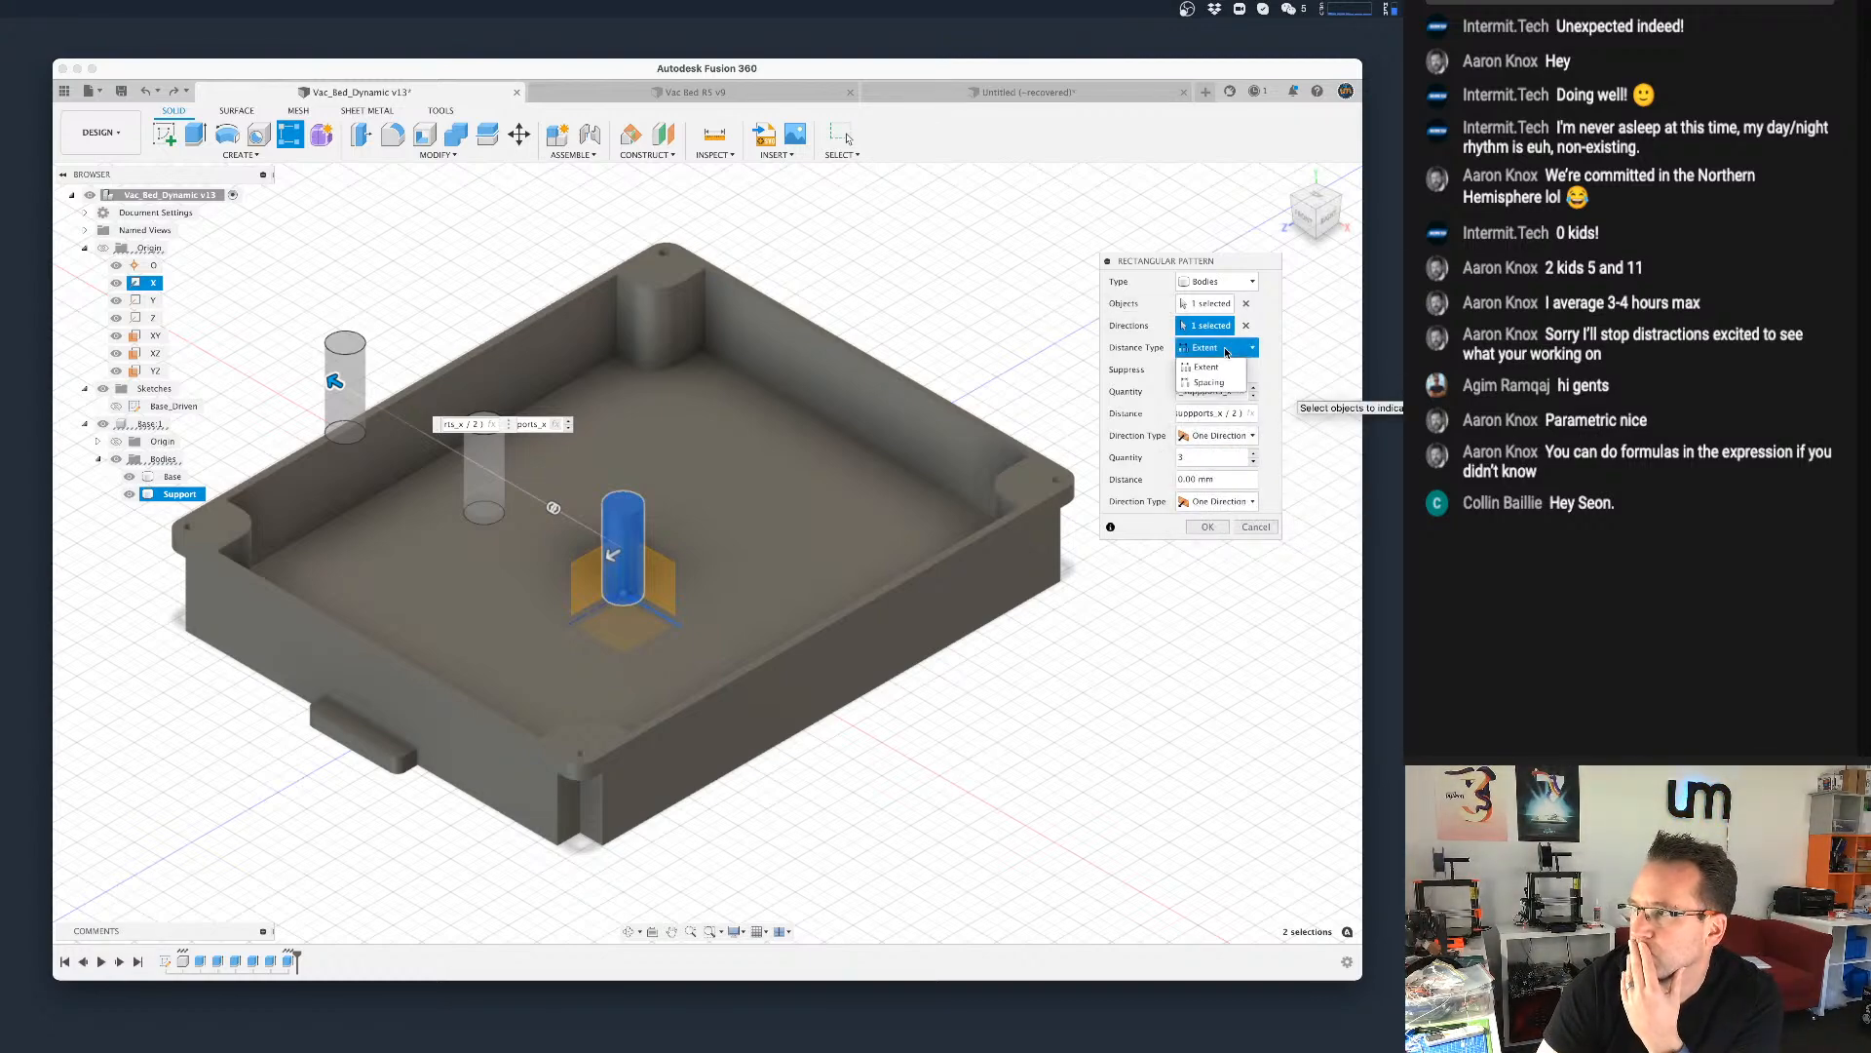
left_click(1270, 374)
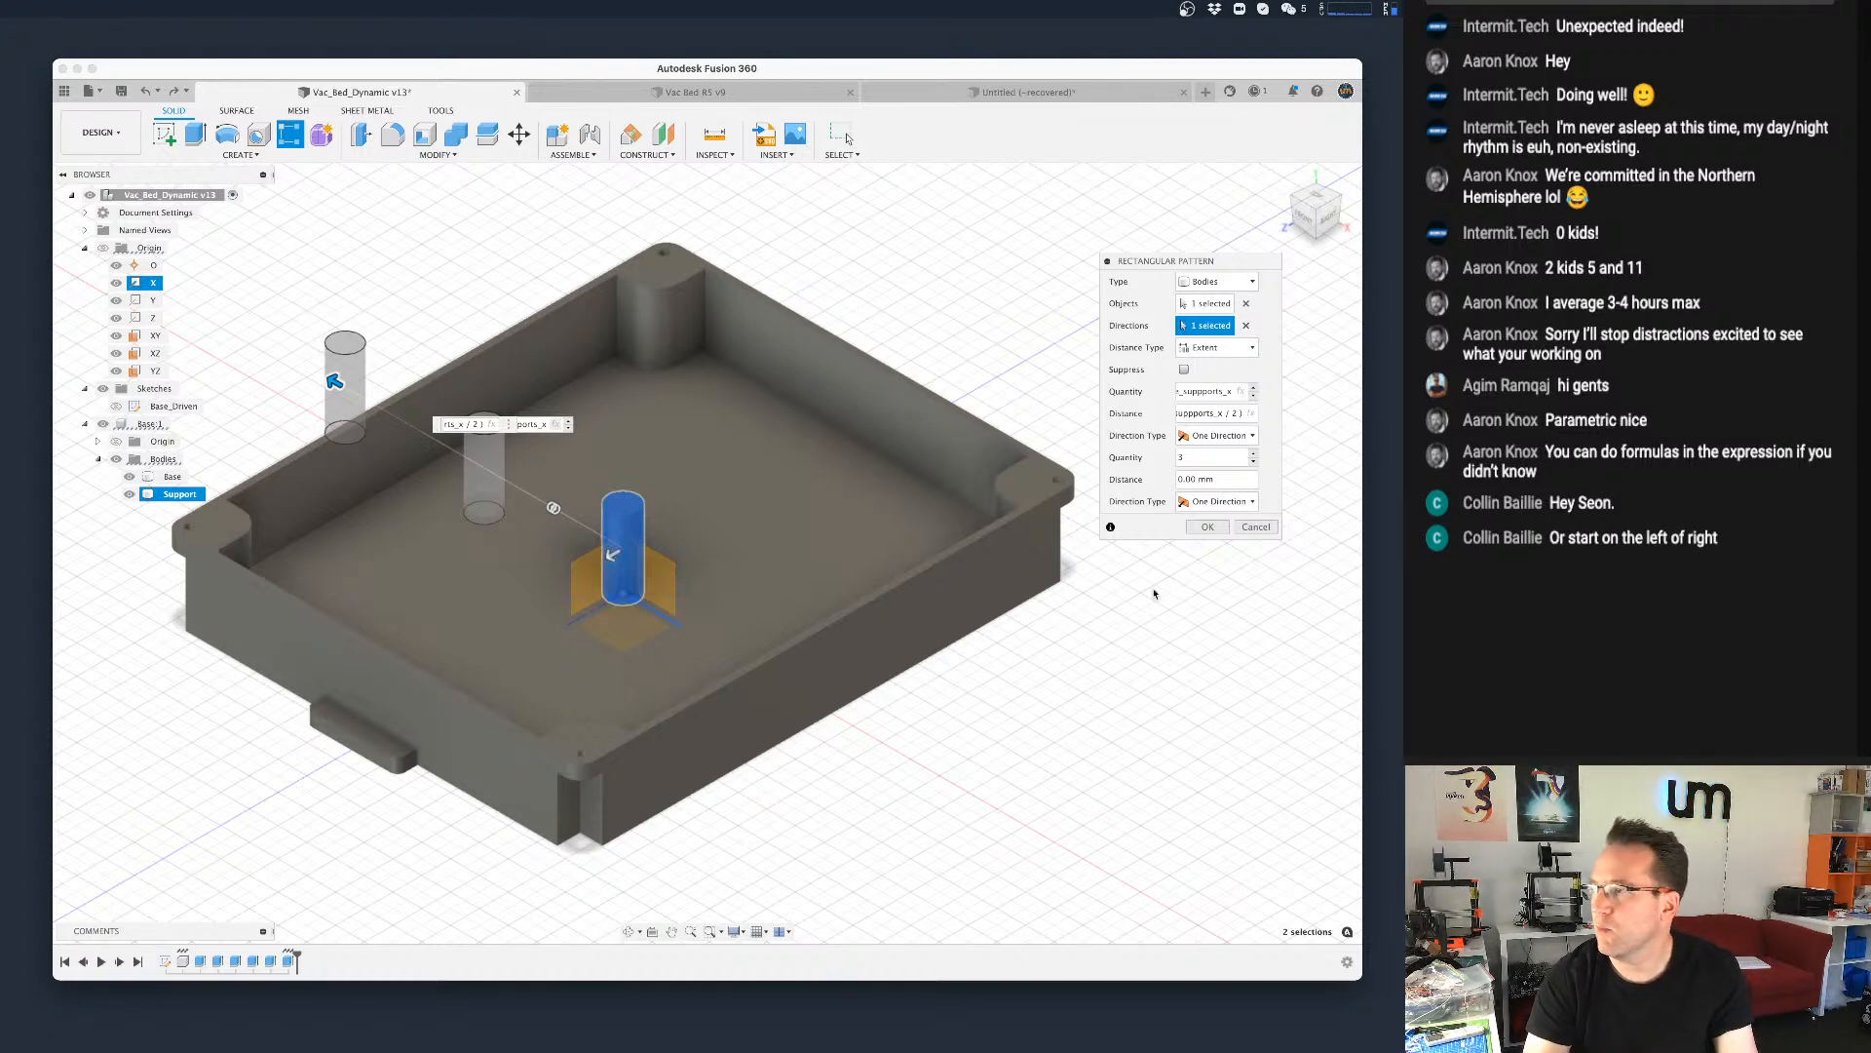
left_click(1255, 526)
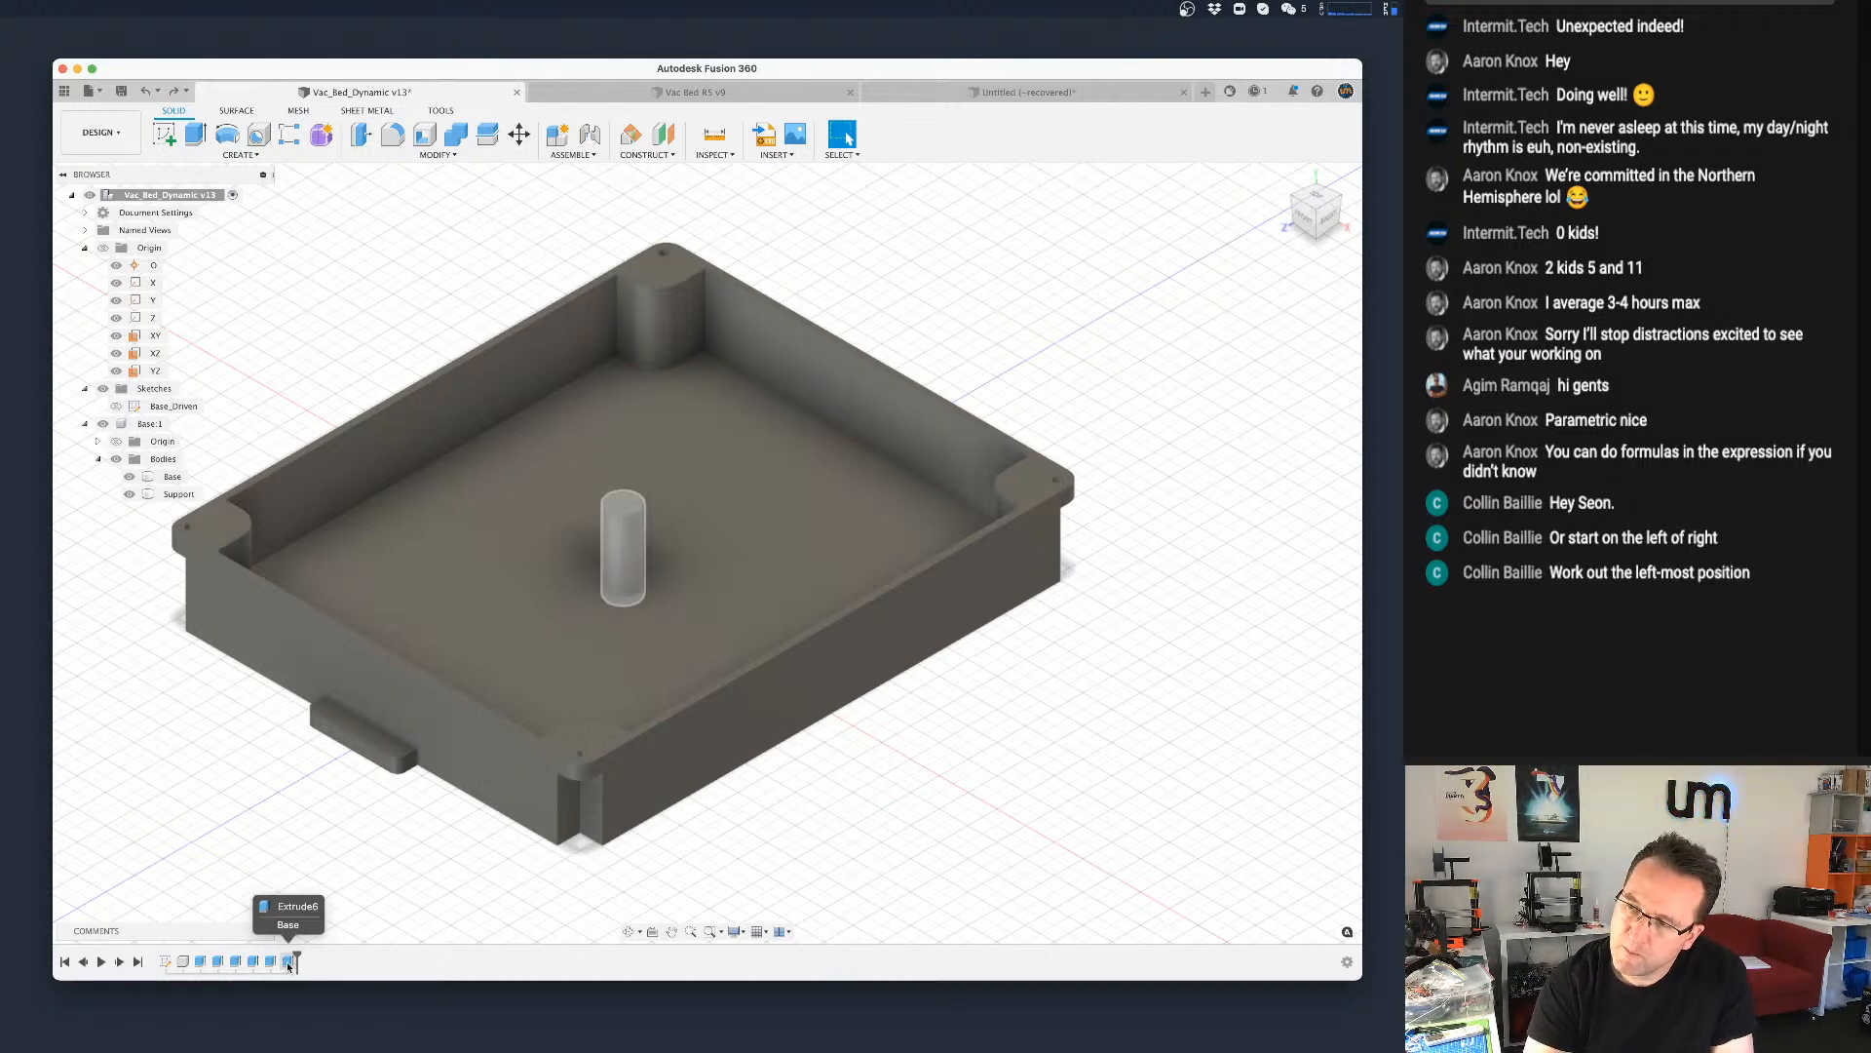
Step: Start Move/Copy with the object type set to Bodies and select the central support pillar body
left_click(288, 962)
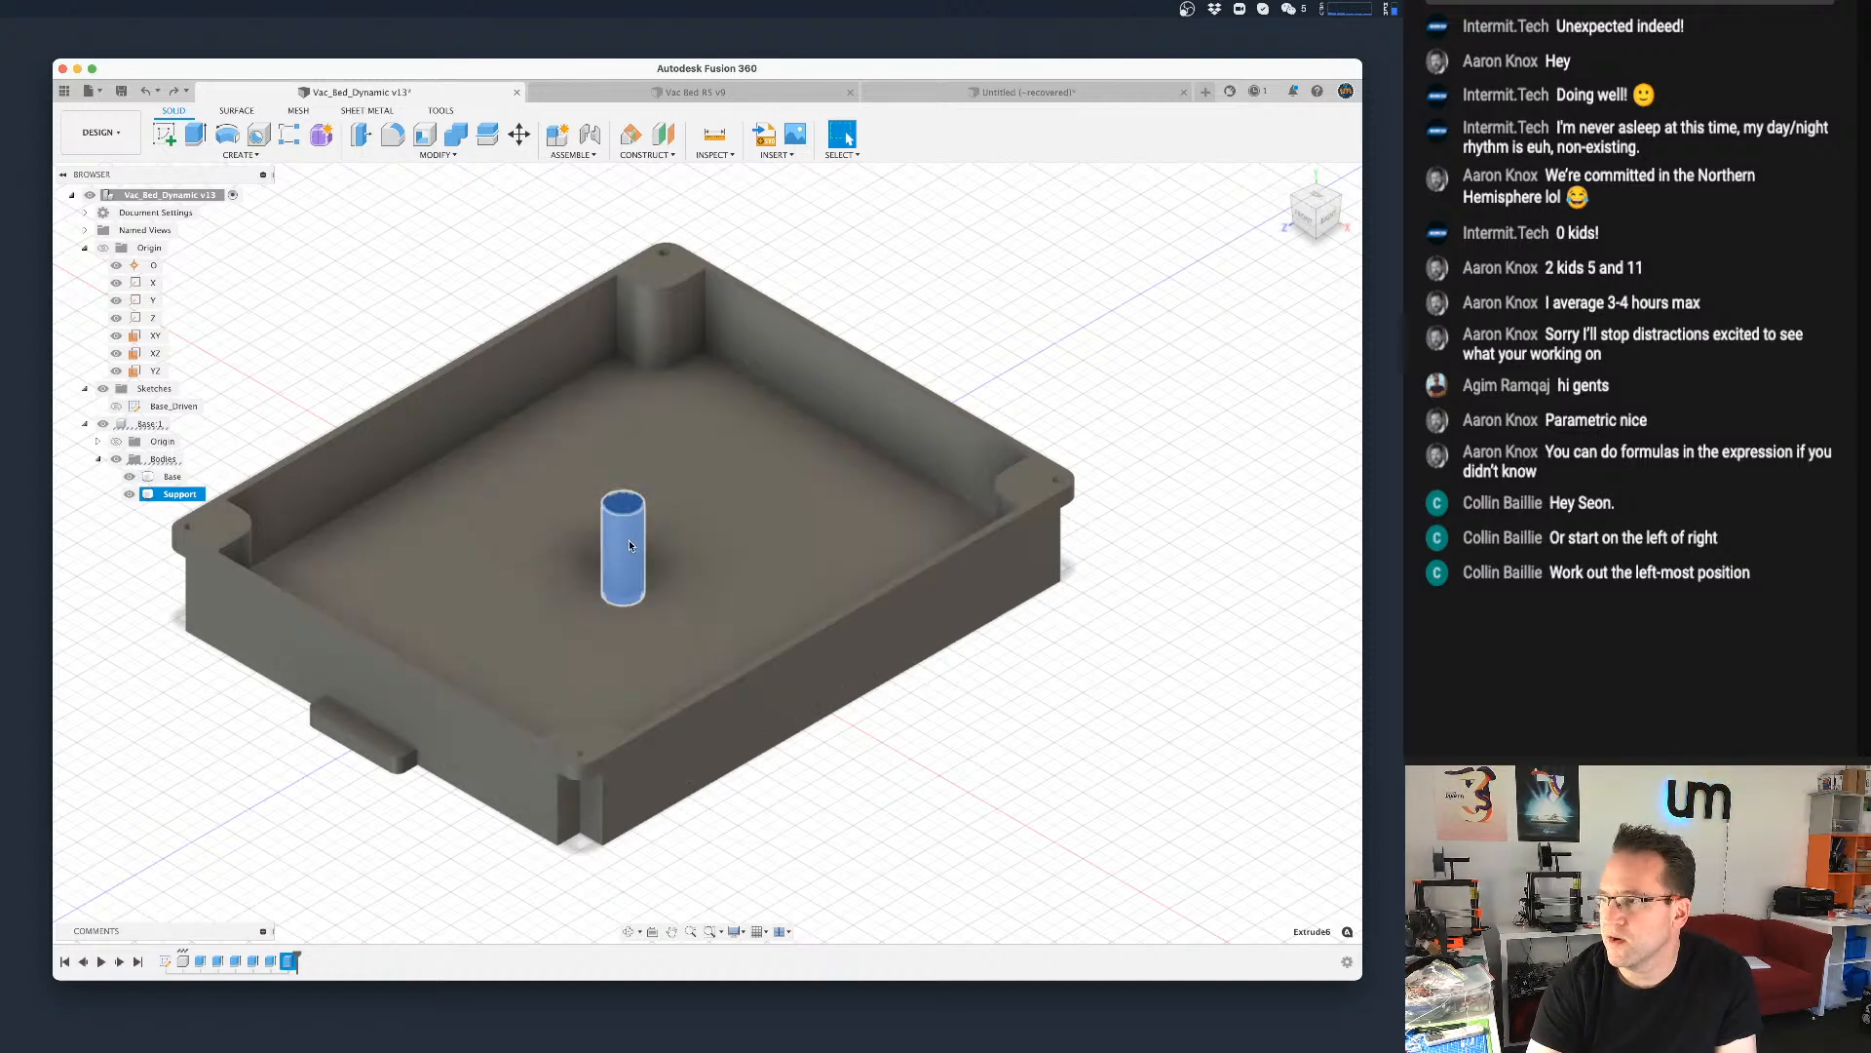
left_click(632, 551)
key("m")
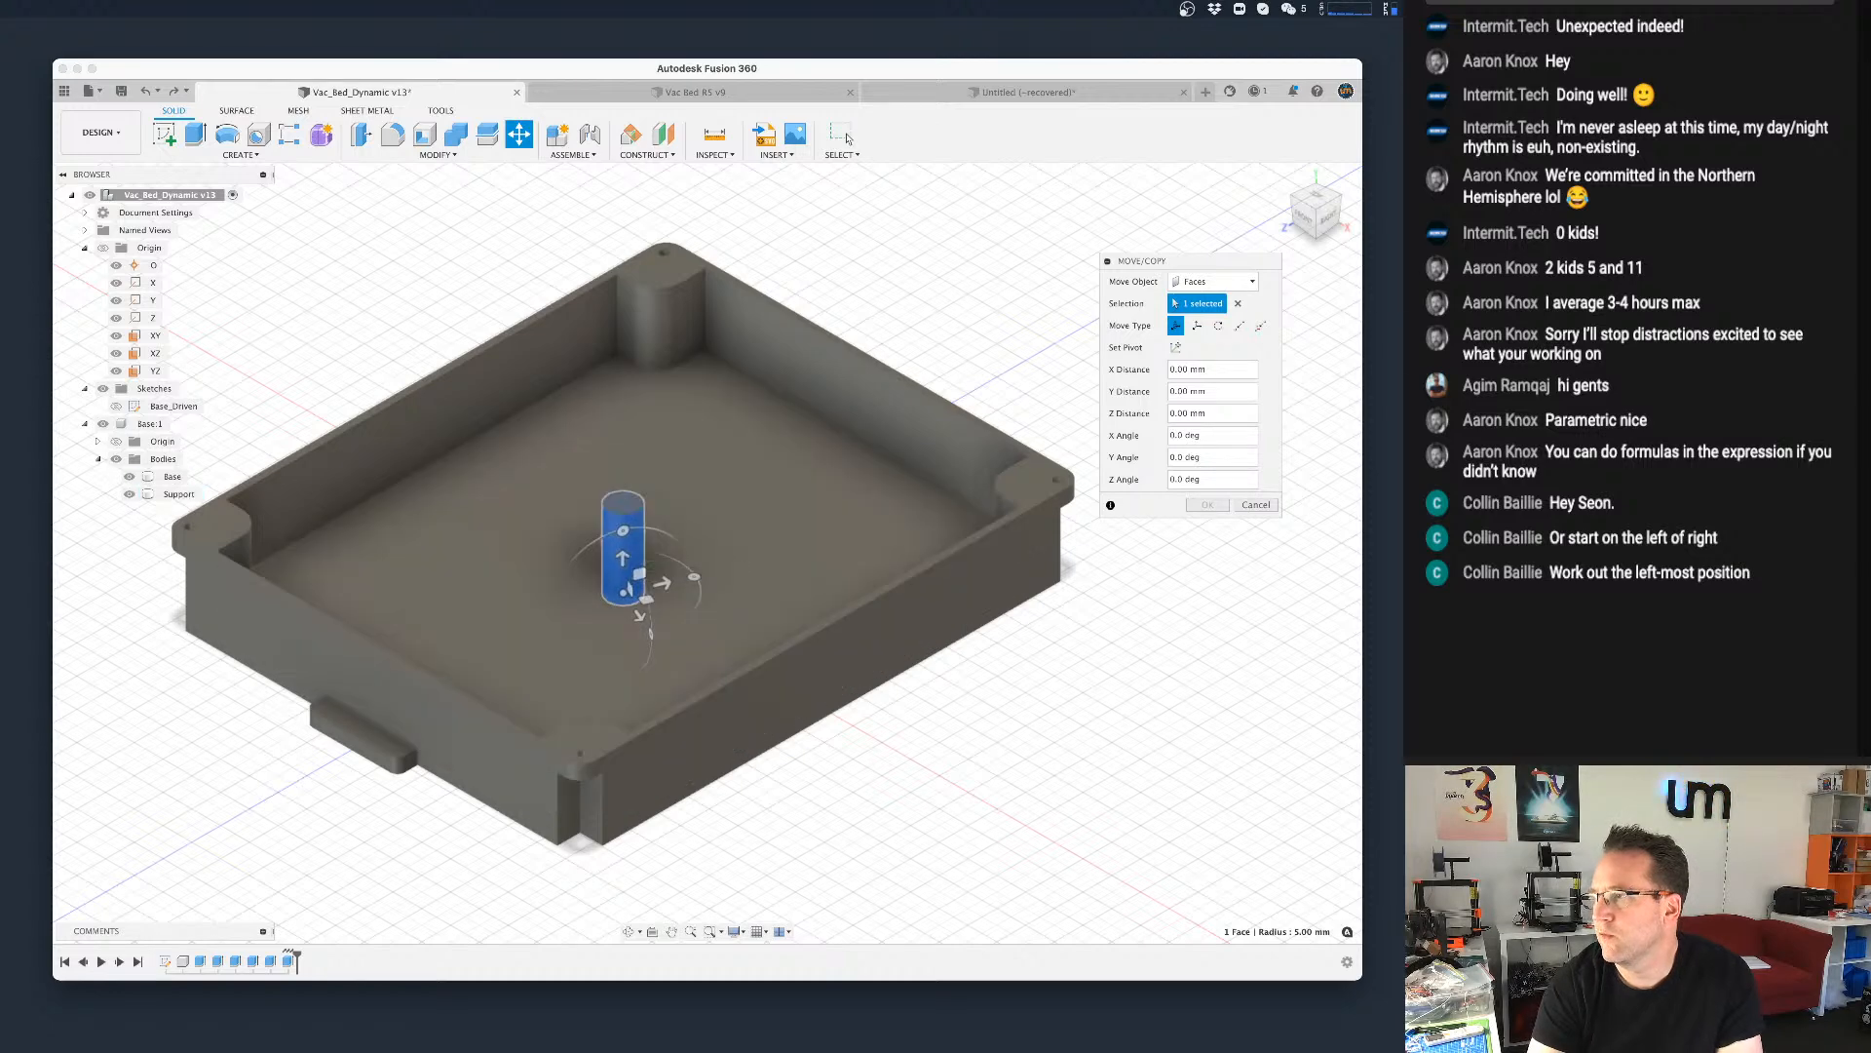
left_click(1219, 282)
left_click(1199, 316)
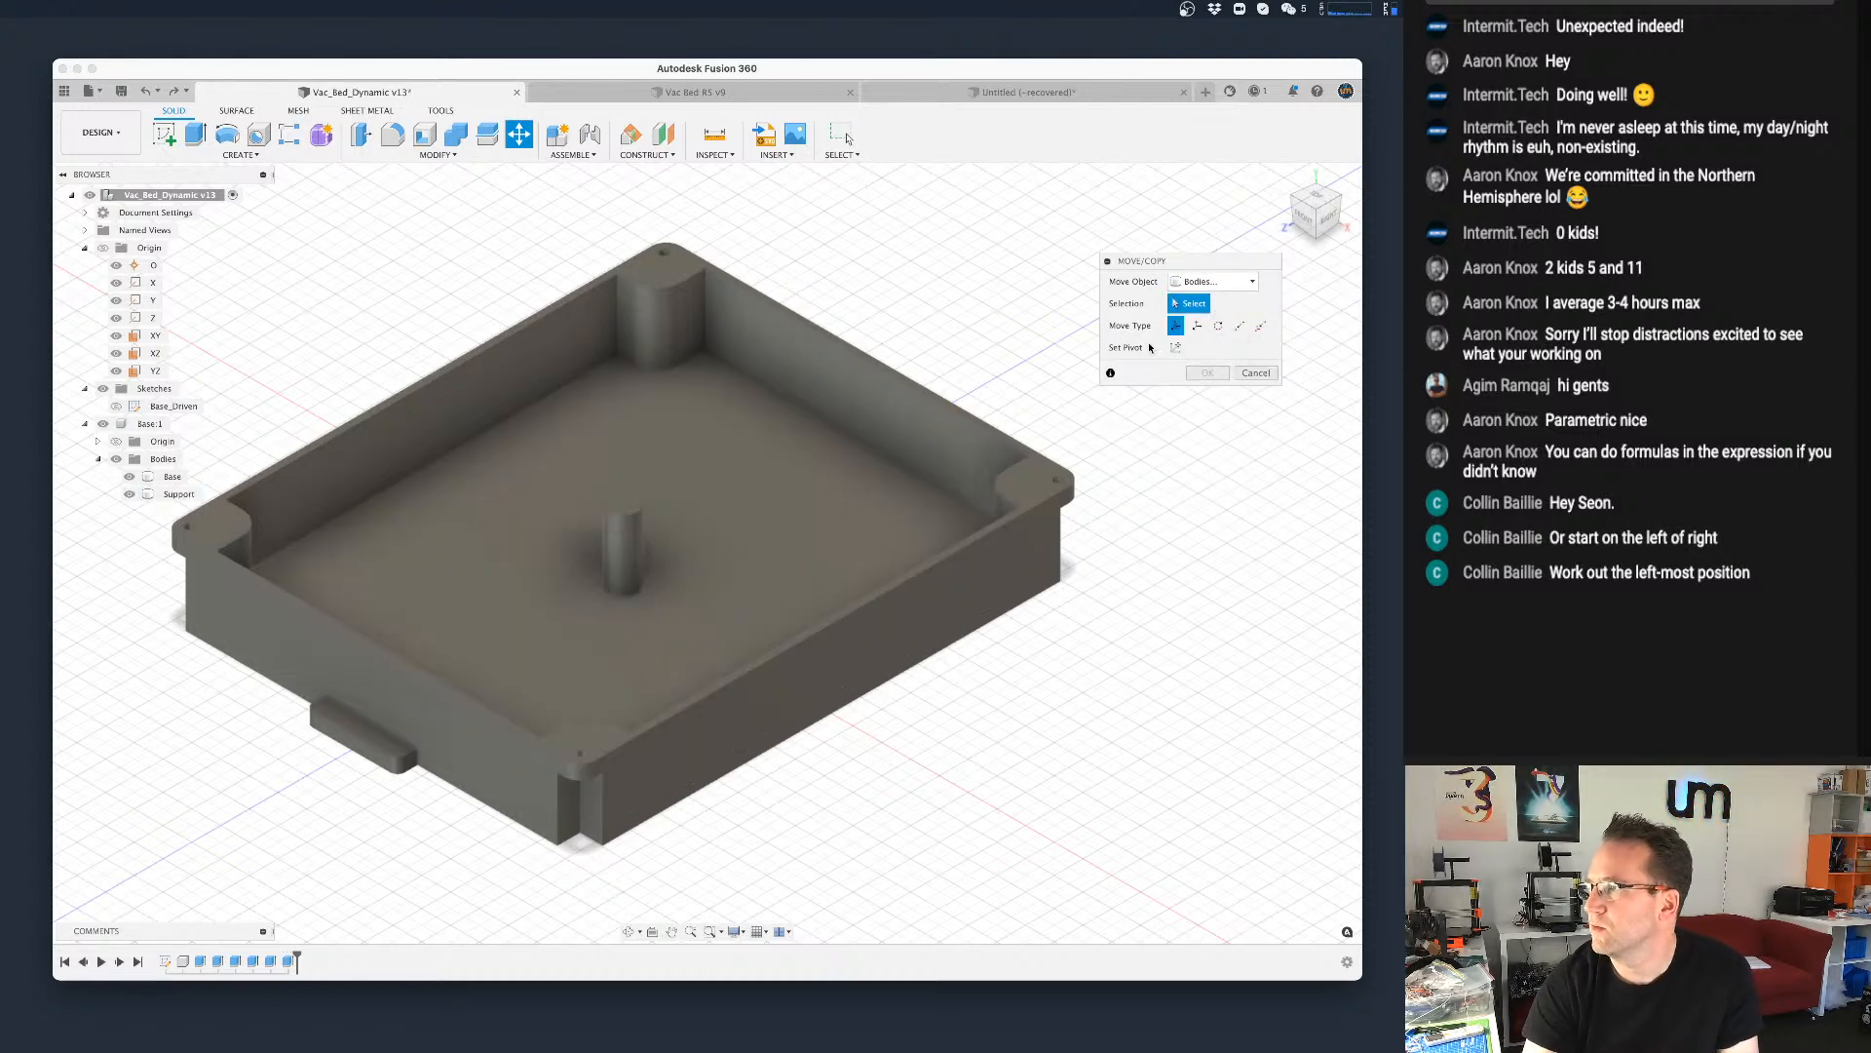
left_click(575, 575)
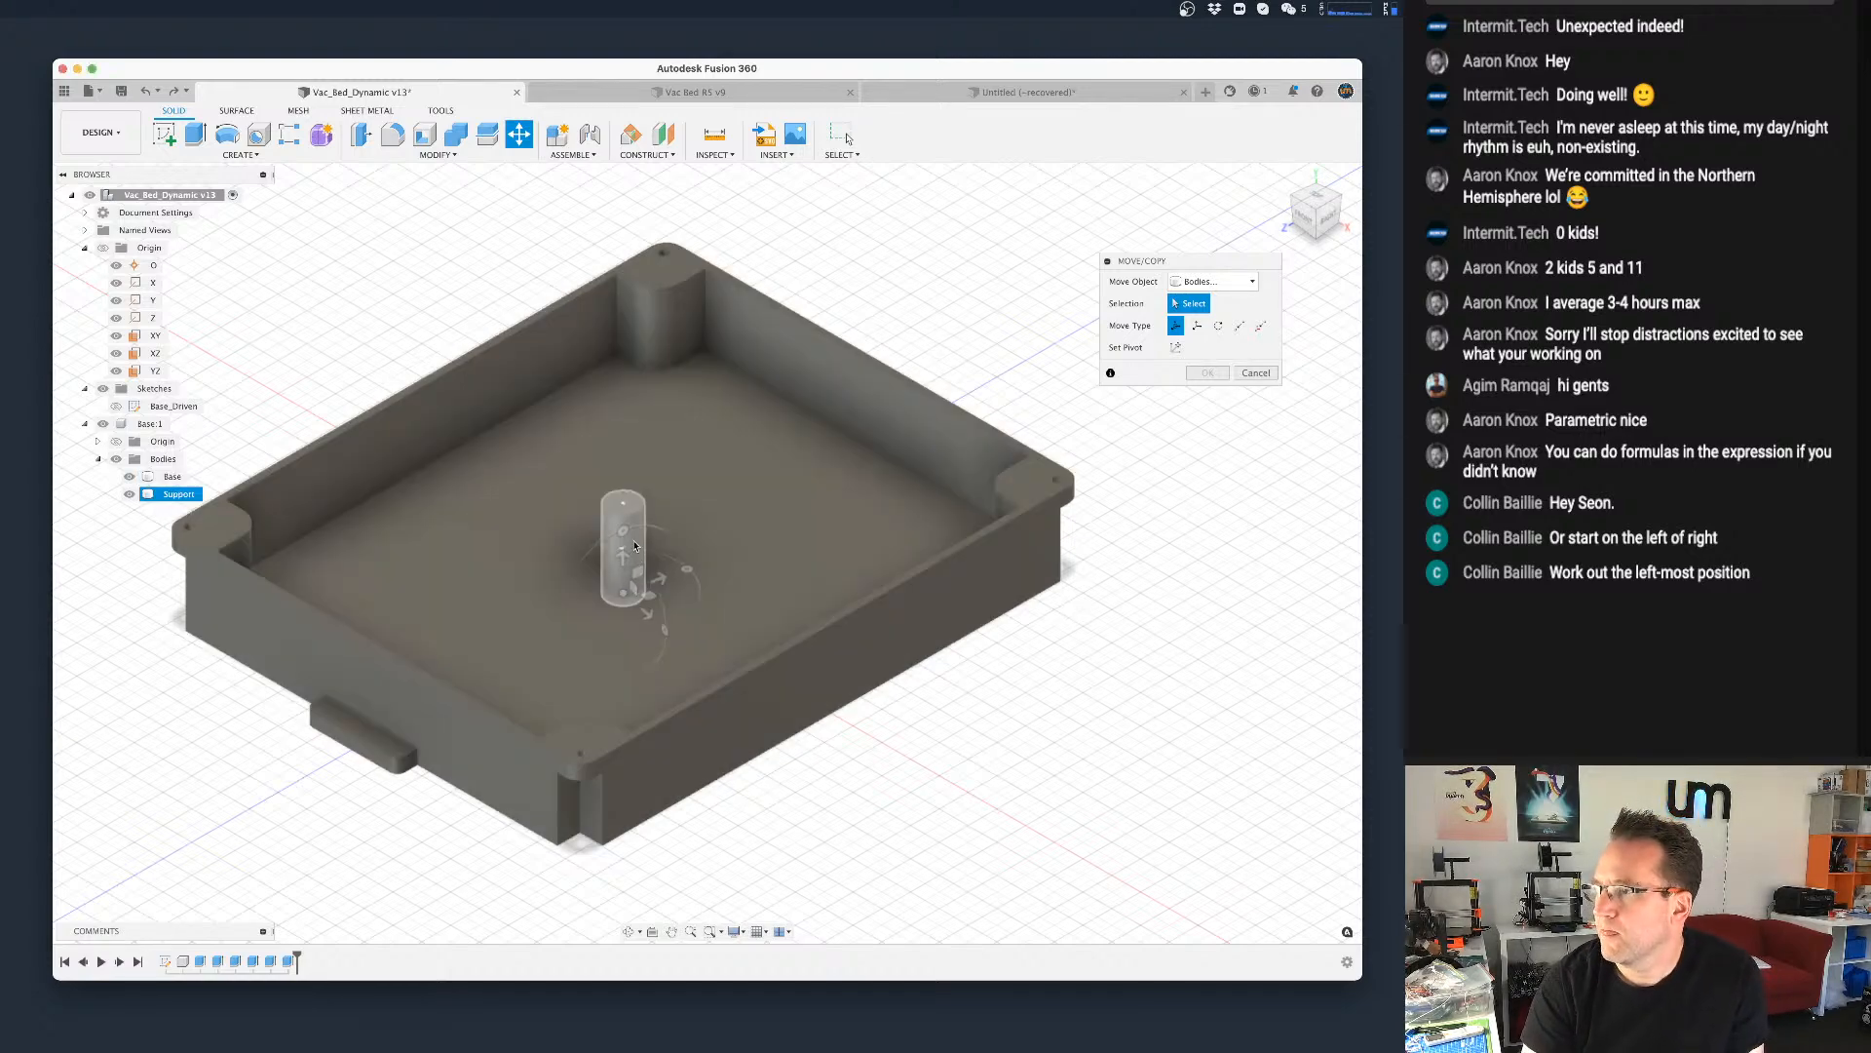
left_click(624, 551)
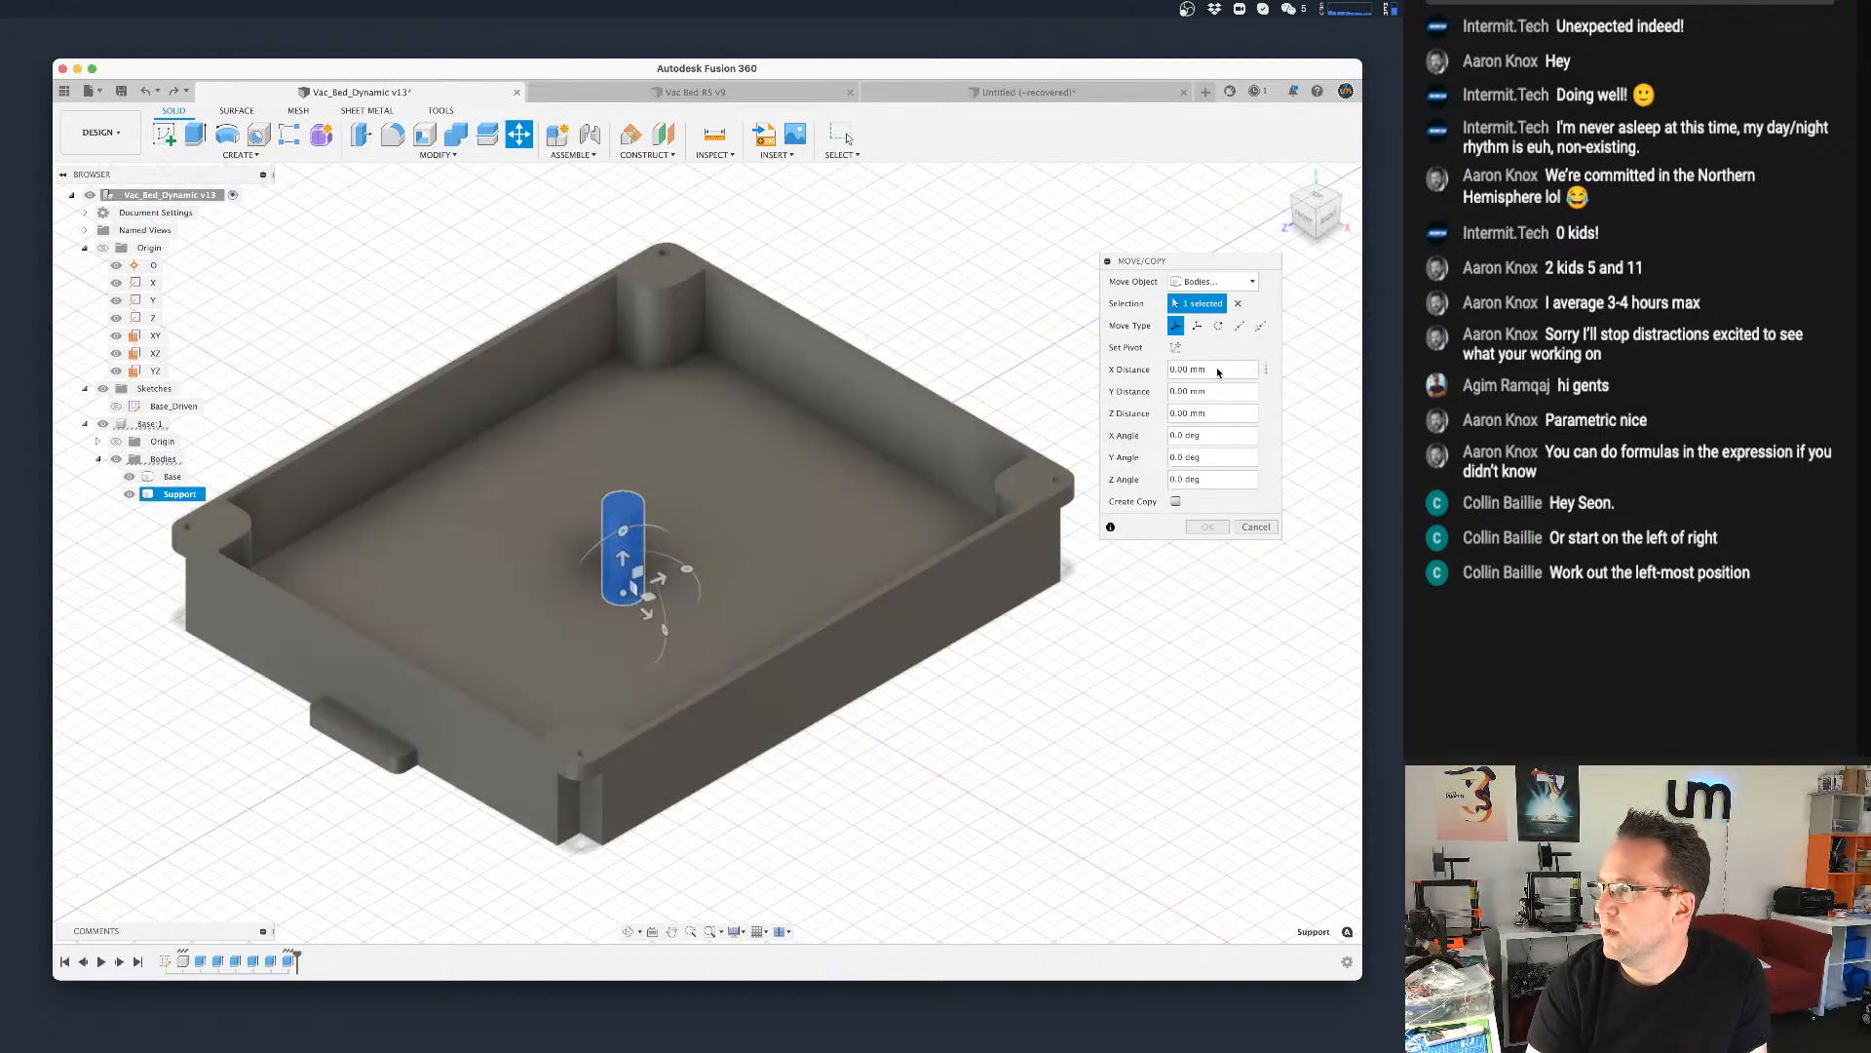
Step: Set the X distance of the support's move to -width/base_suppports_x
key("BackSpace")
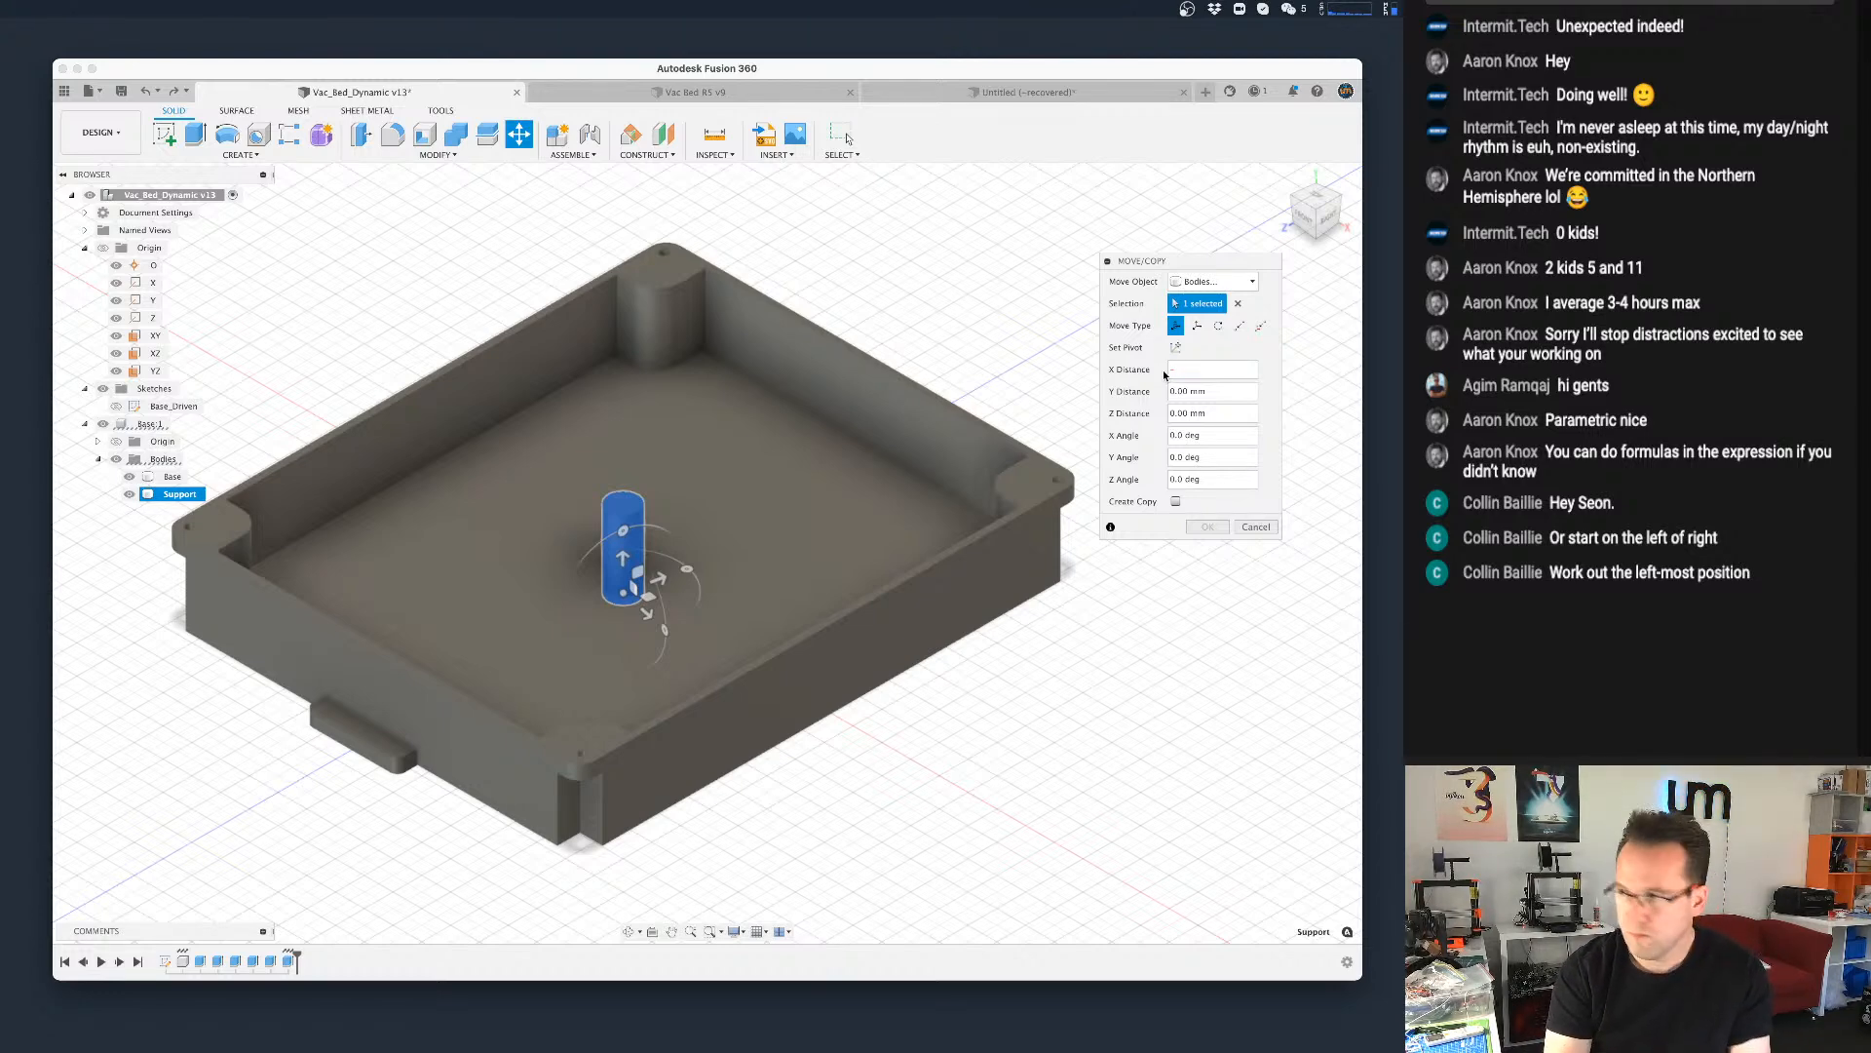
type("widt")
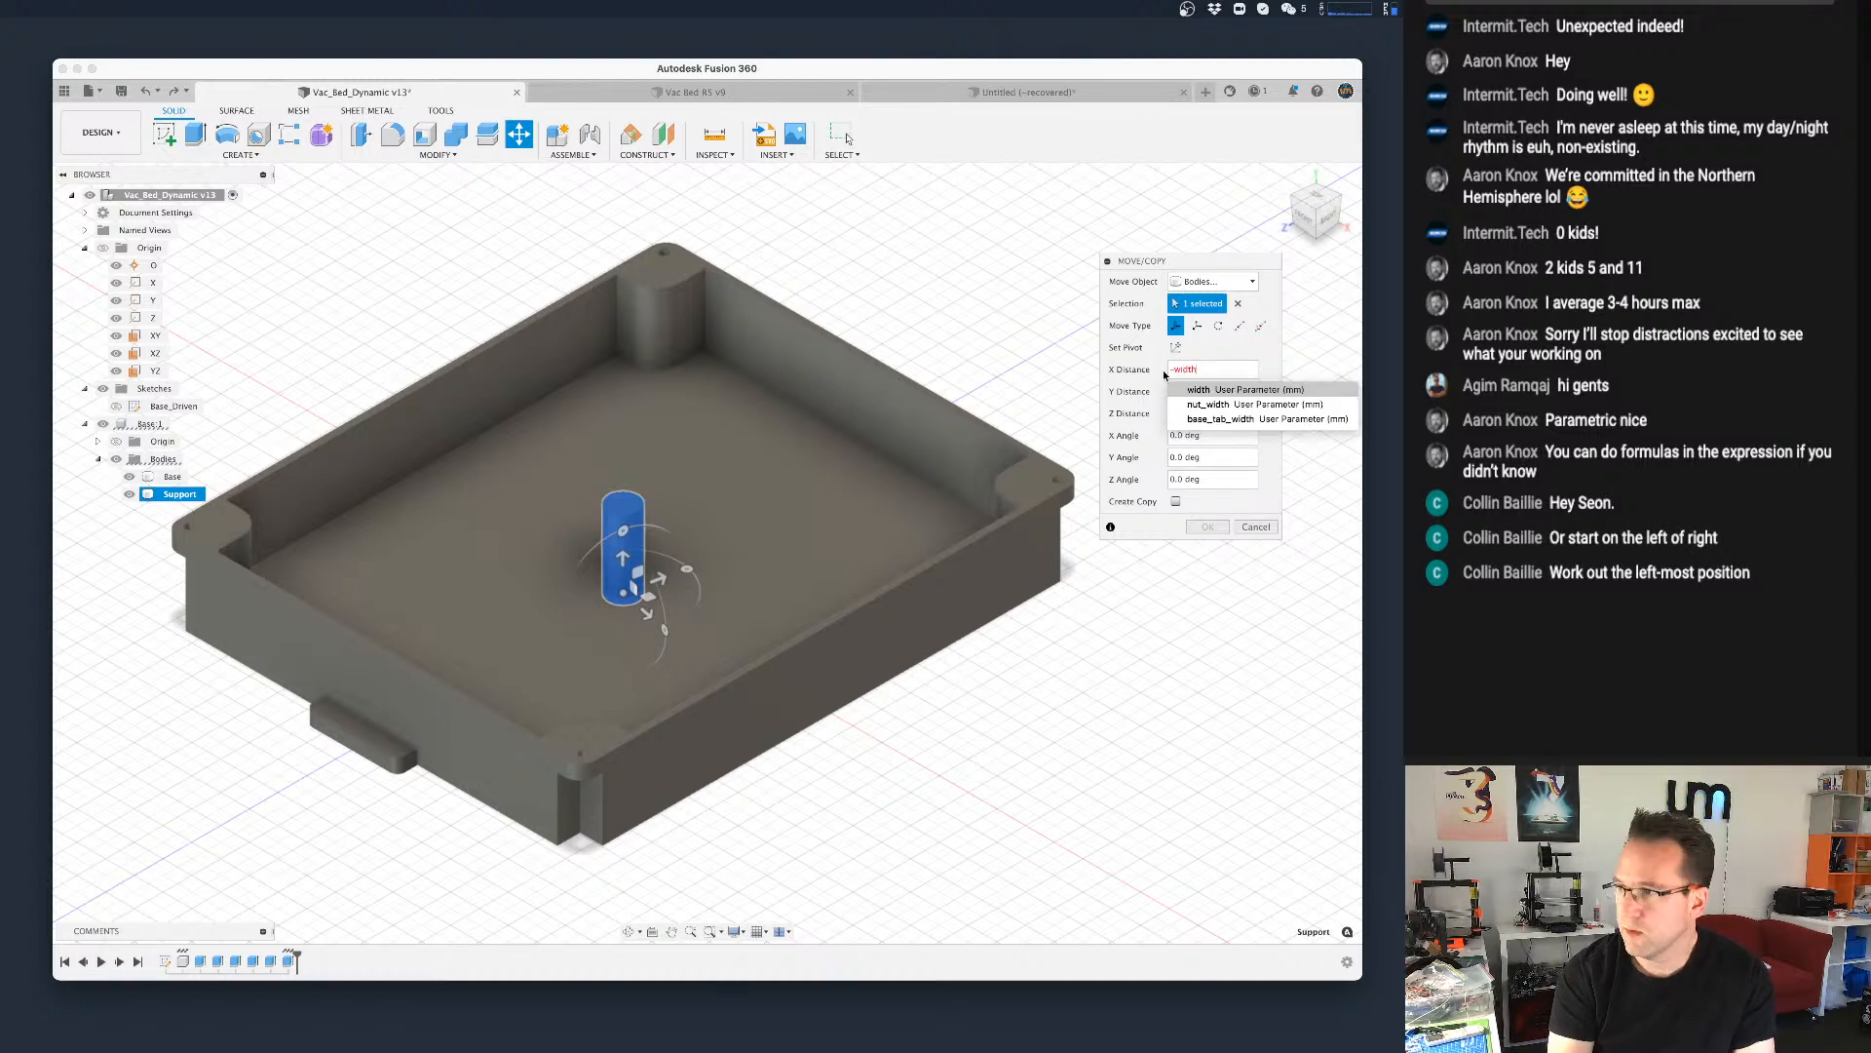
type("h/")
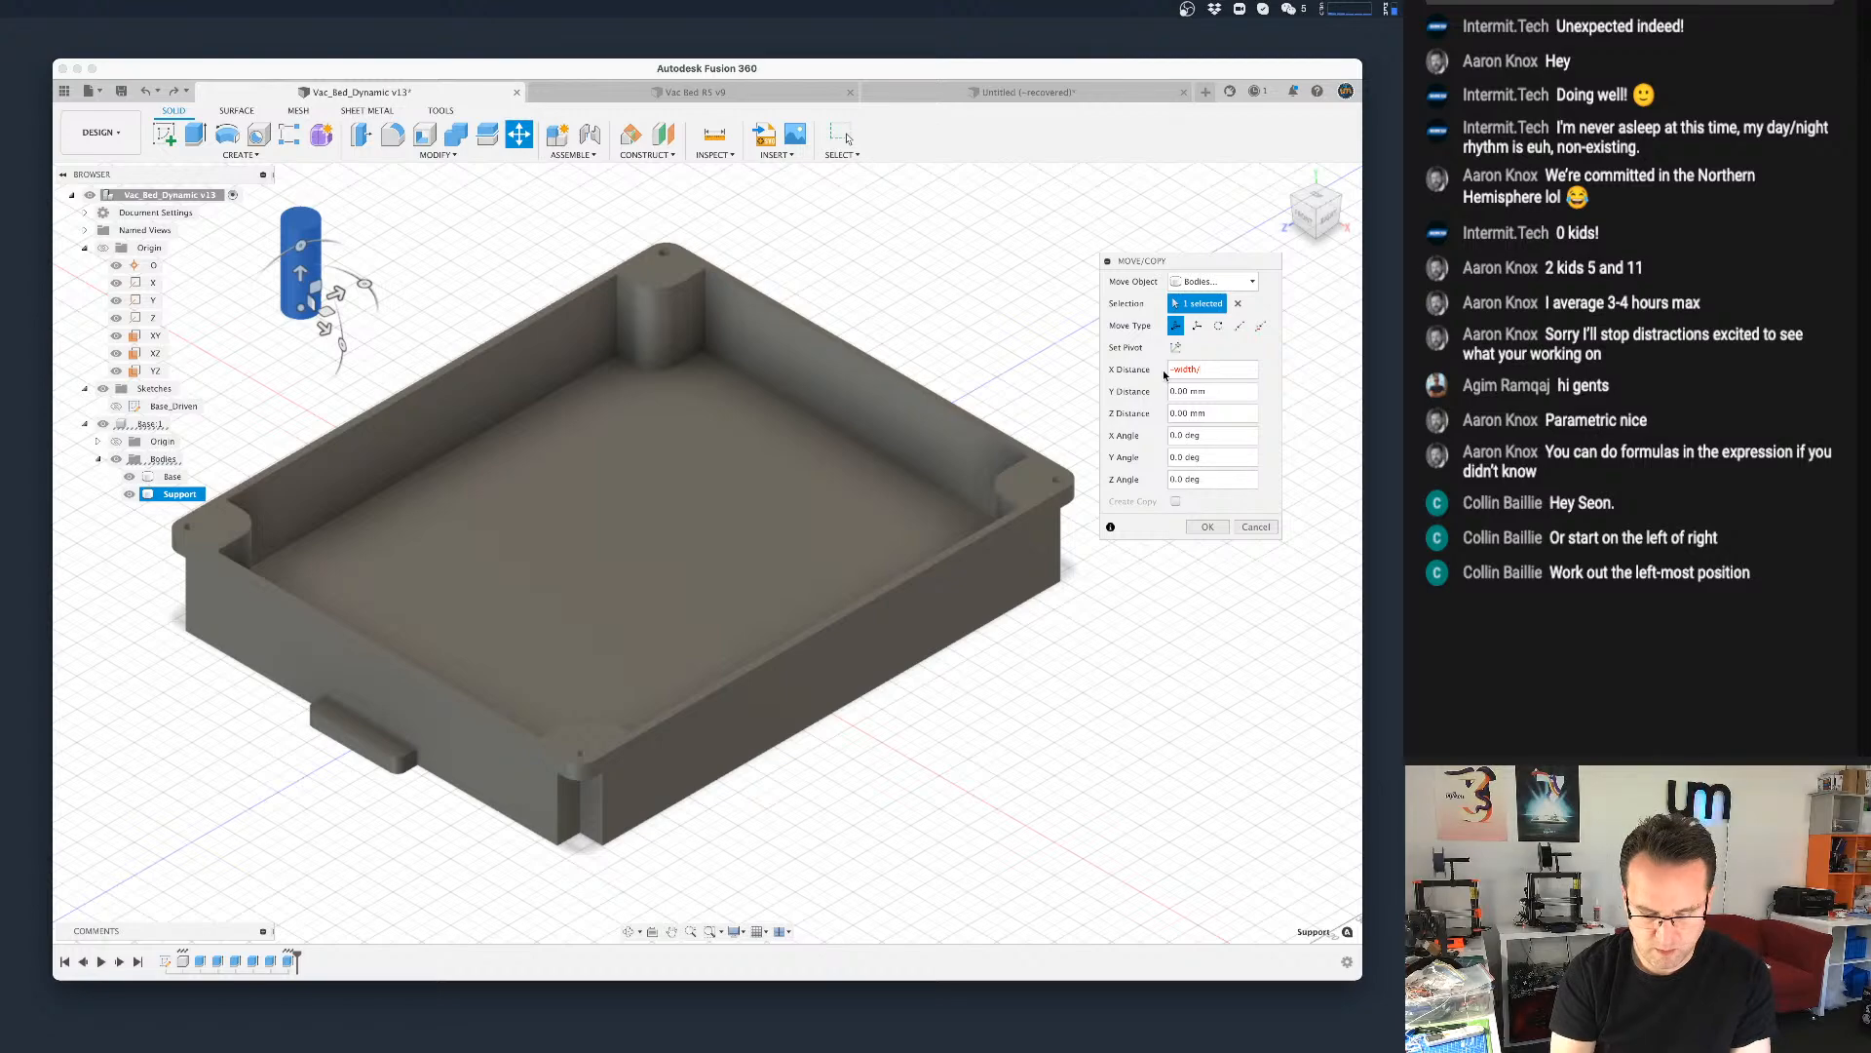
type("base_suppports_x")
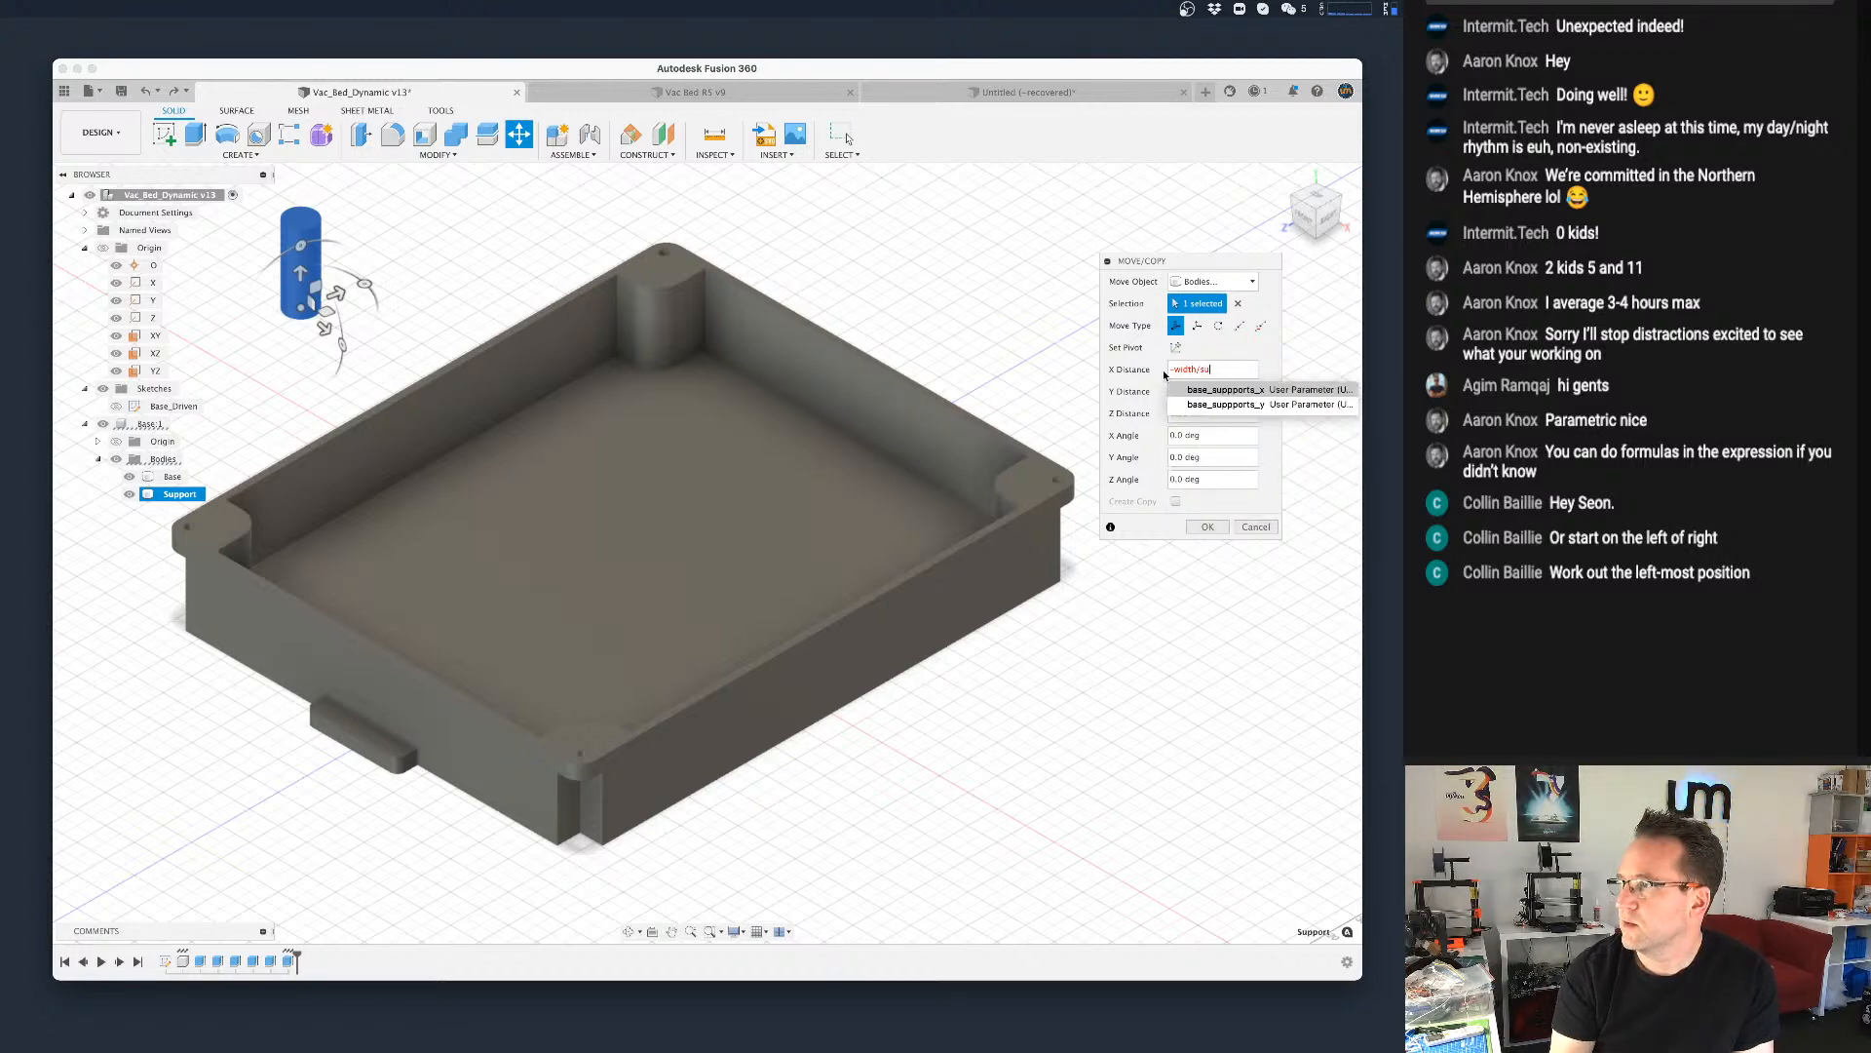
key("Tab")
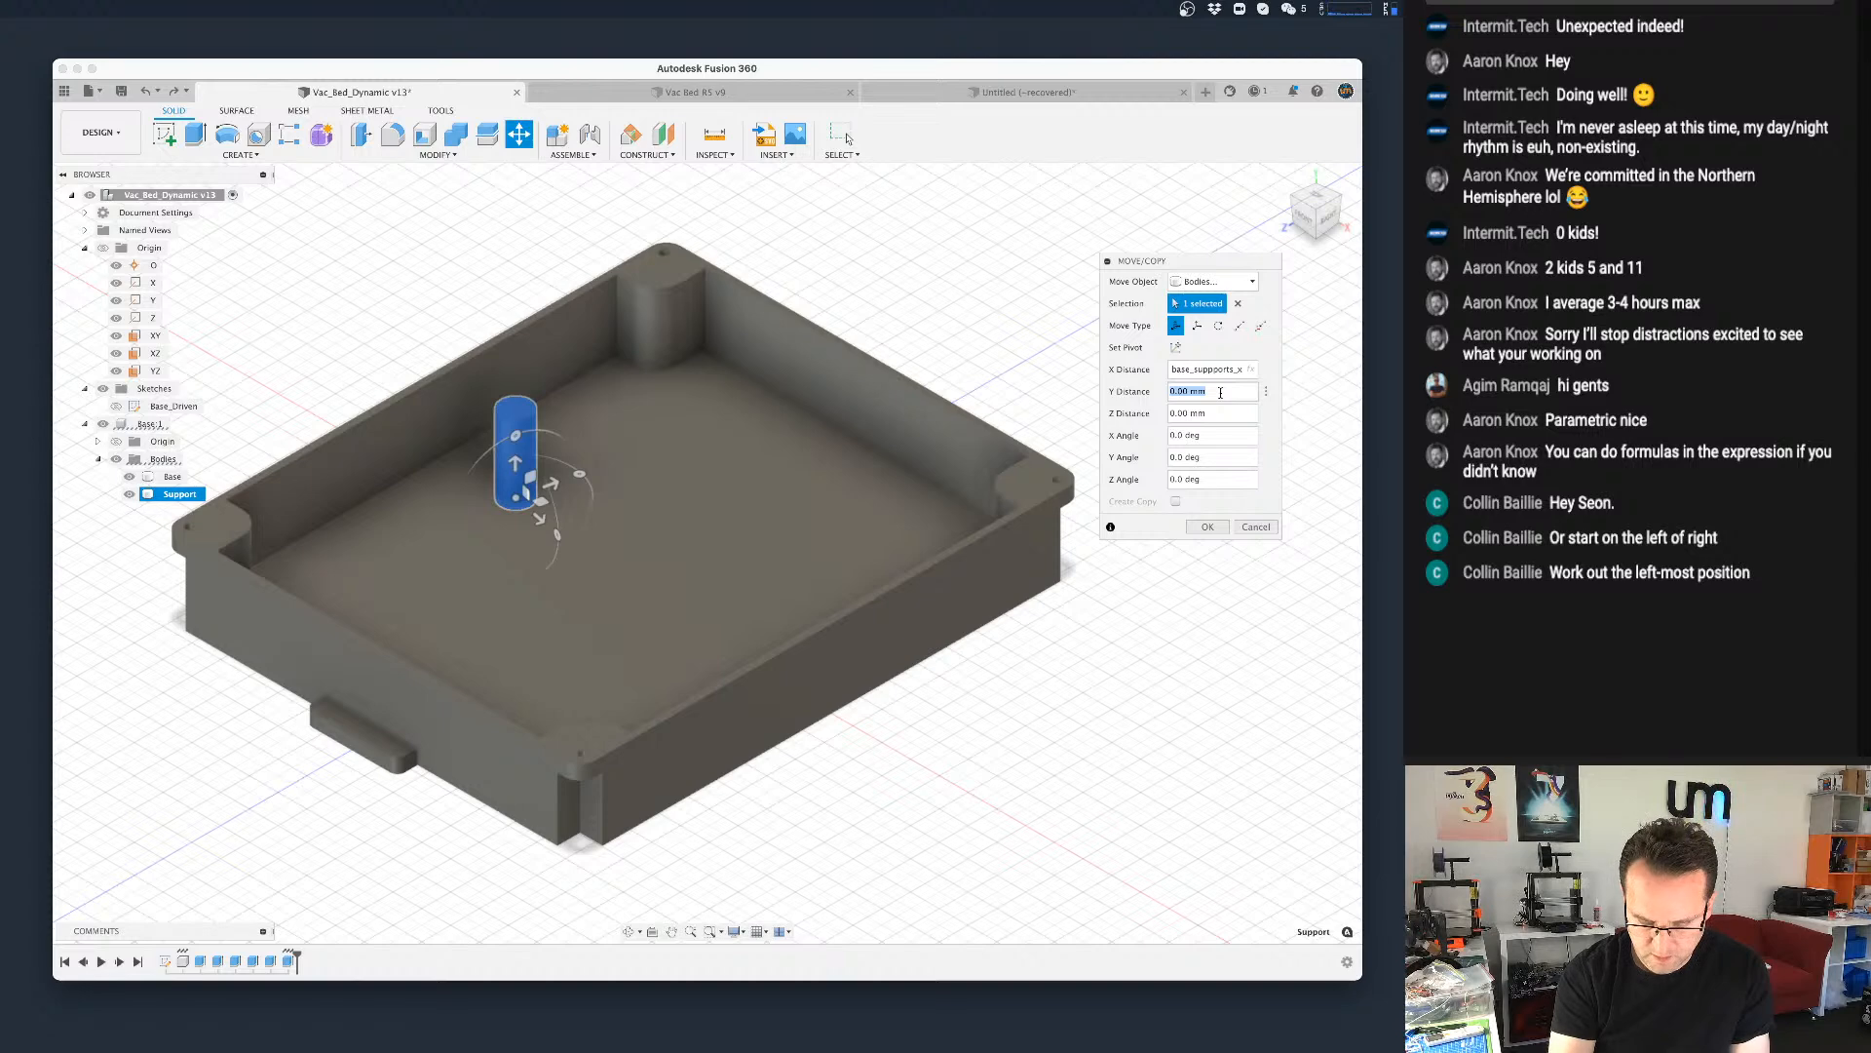
Step: Set the Y distance of the support's move to -length/base_suppports_y
type("-length")
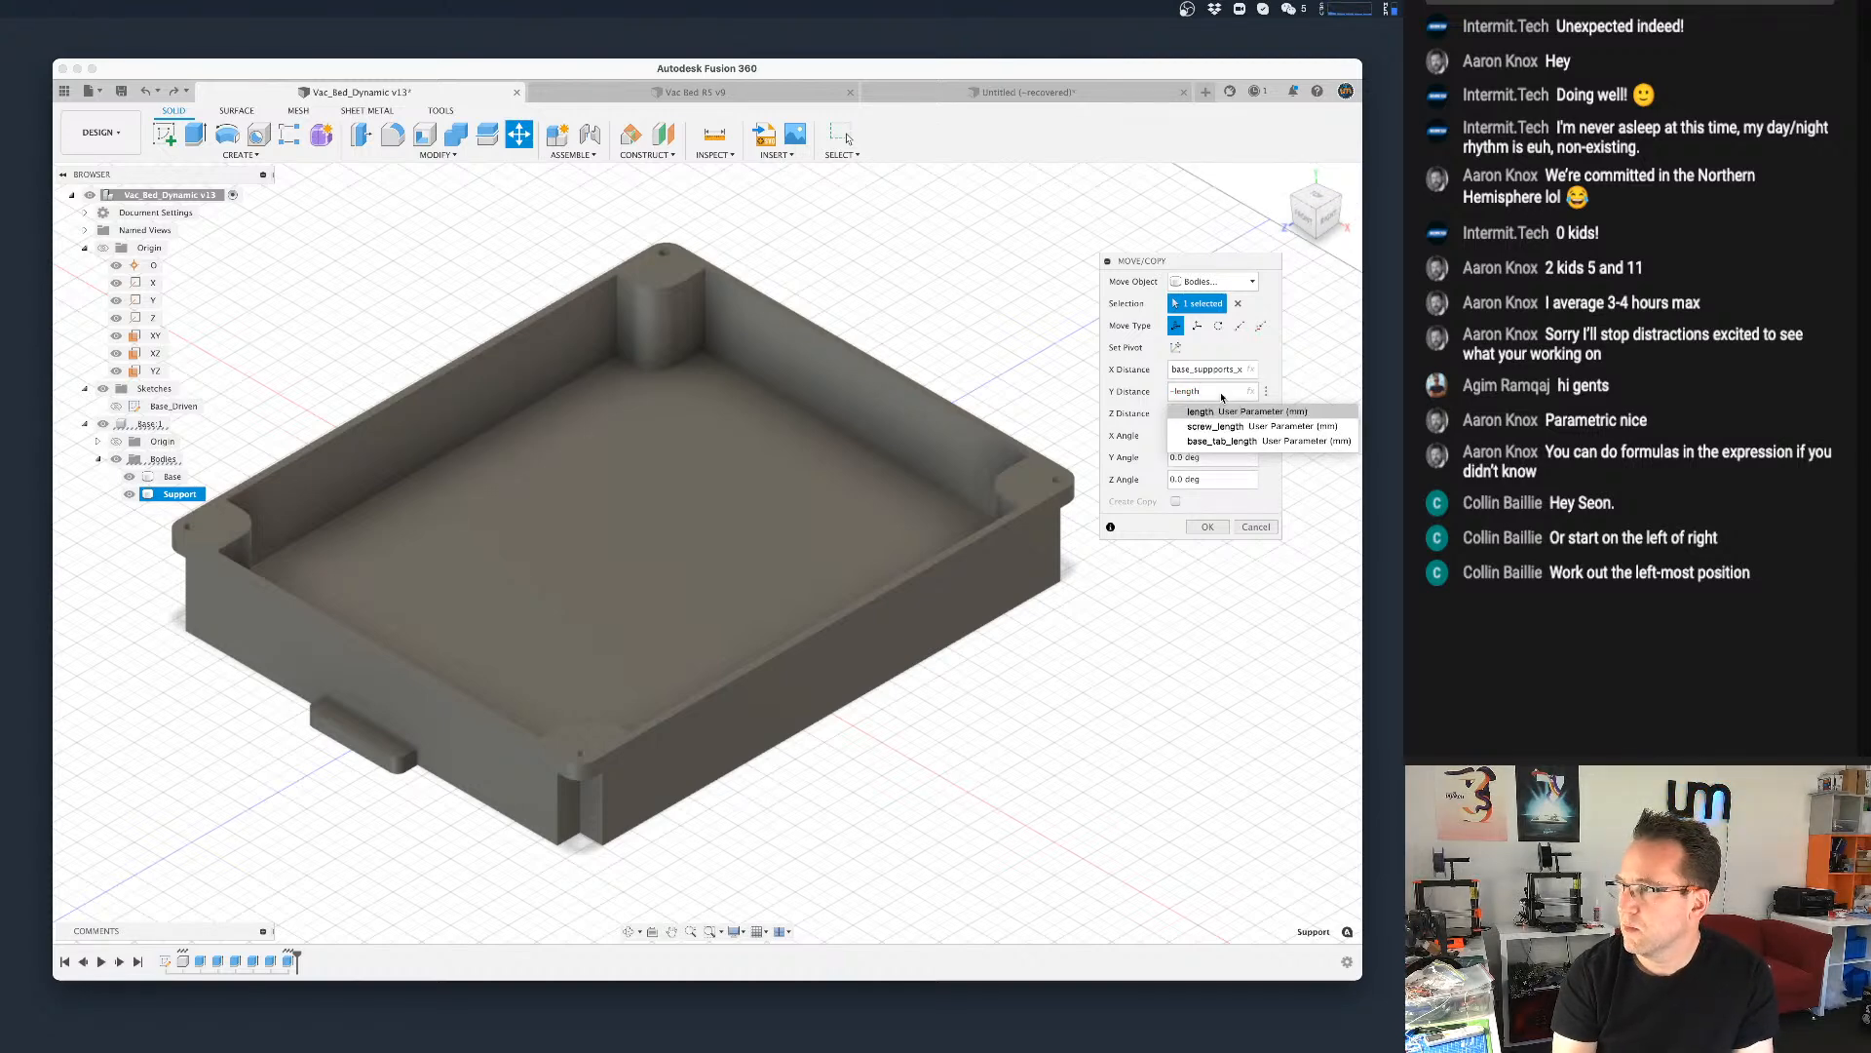
type("/")
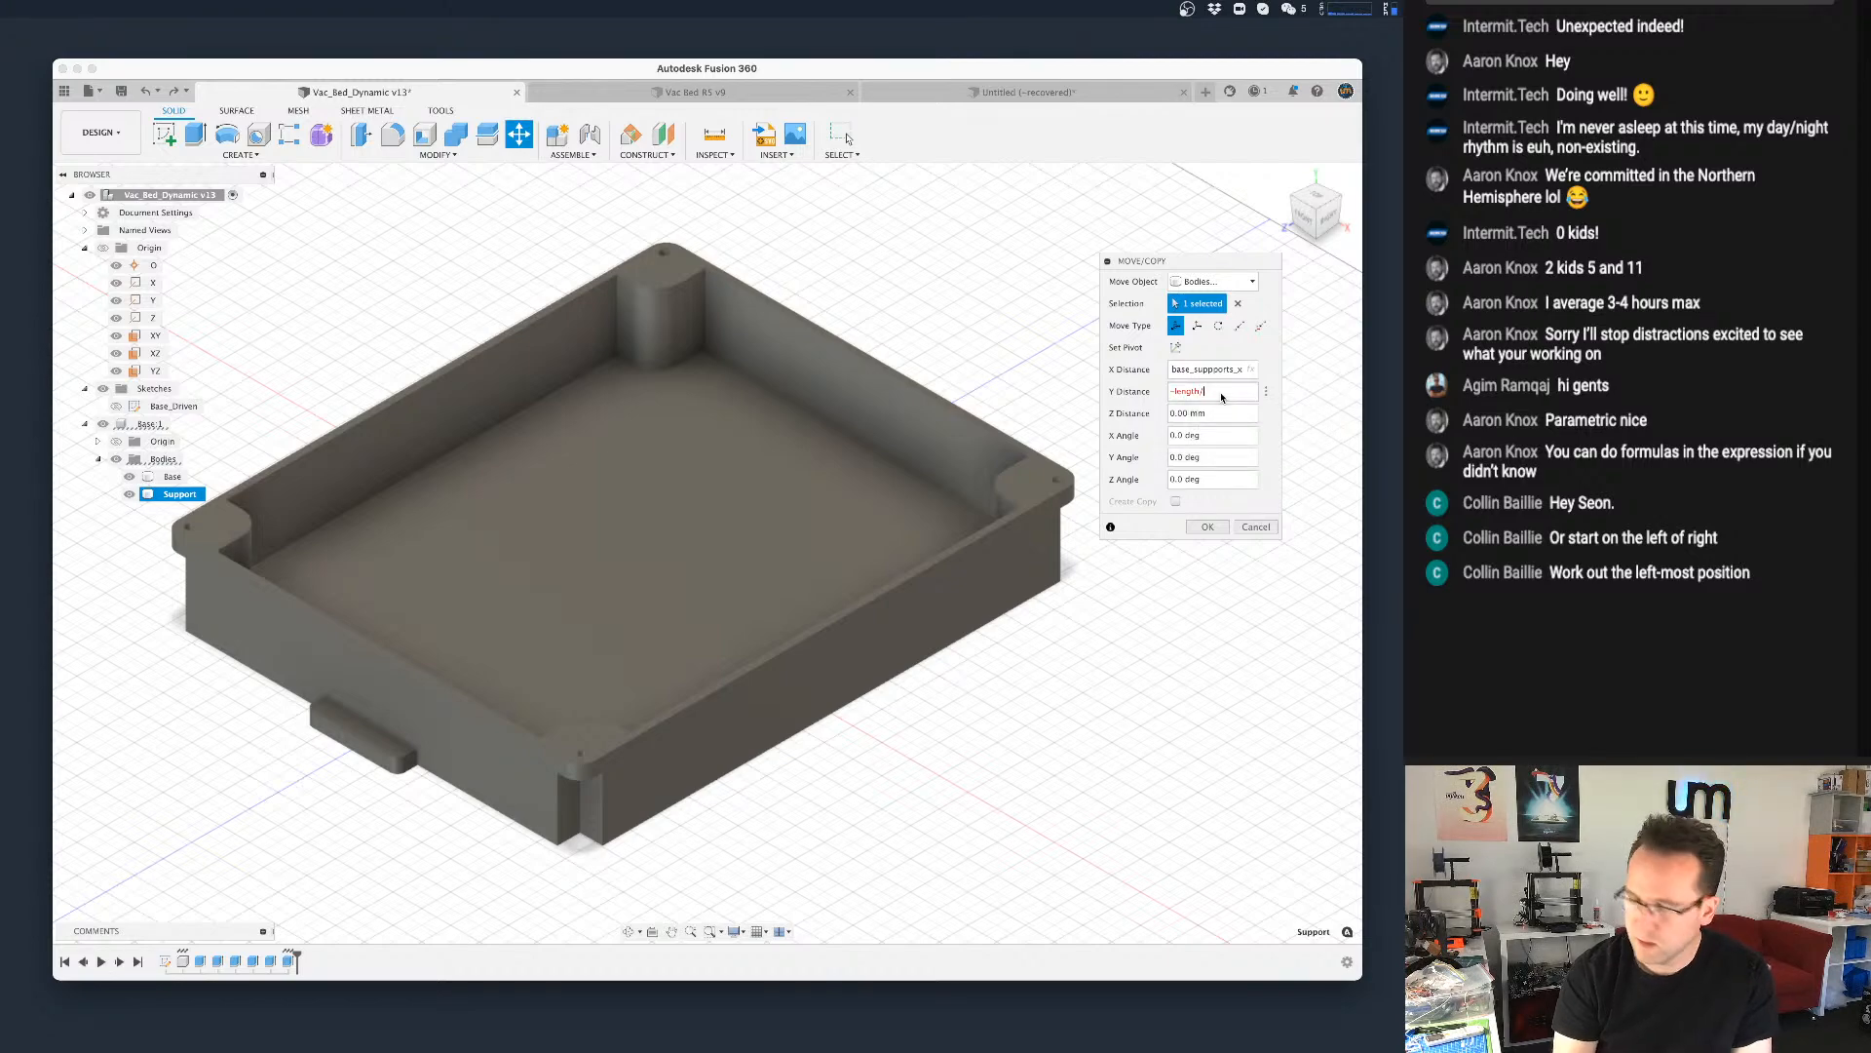
type("base_supports_y")
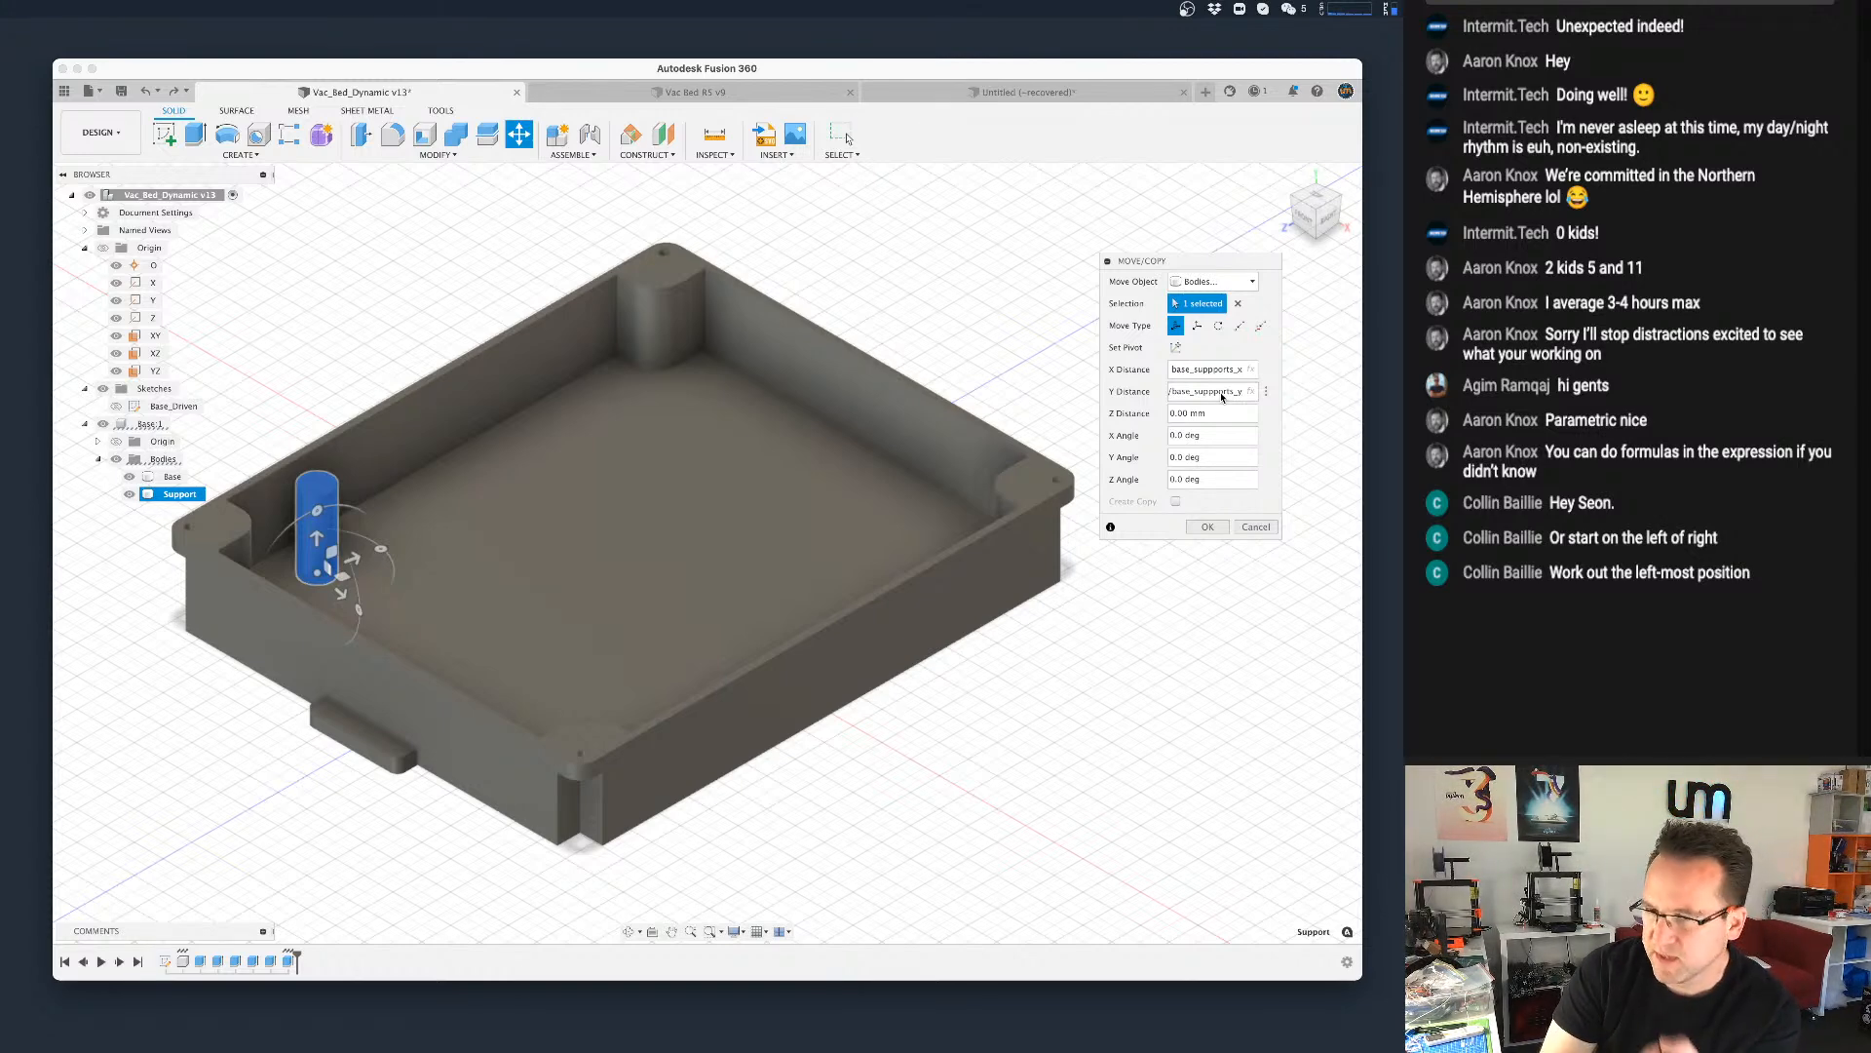
Step: Remove the minus sign from the Y distance, making it length/base_suppports_y, and apply the support's move
left_click_drag(1193, 391, 1167, 390)
key("Left")
key("Left")
key("Left")
key("Left")
key("Left")
key("Left")
key("Left")
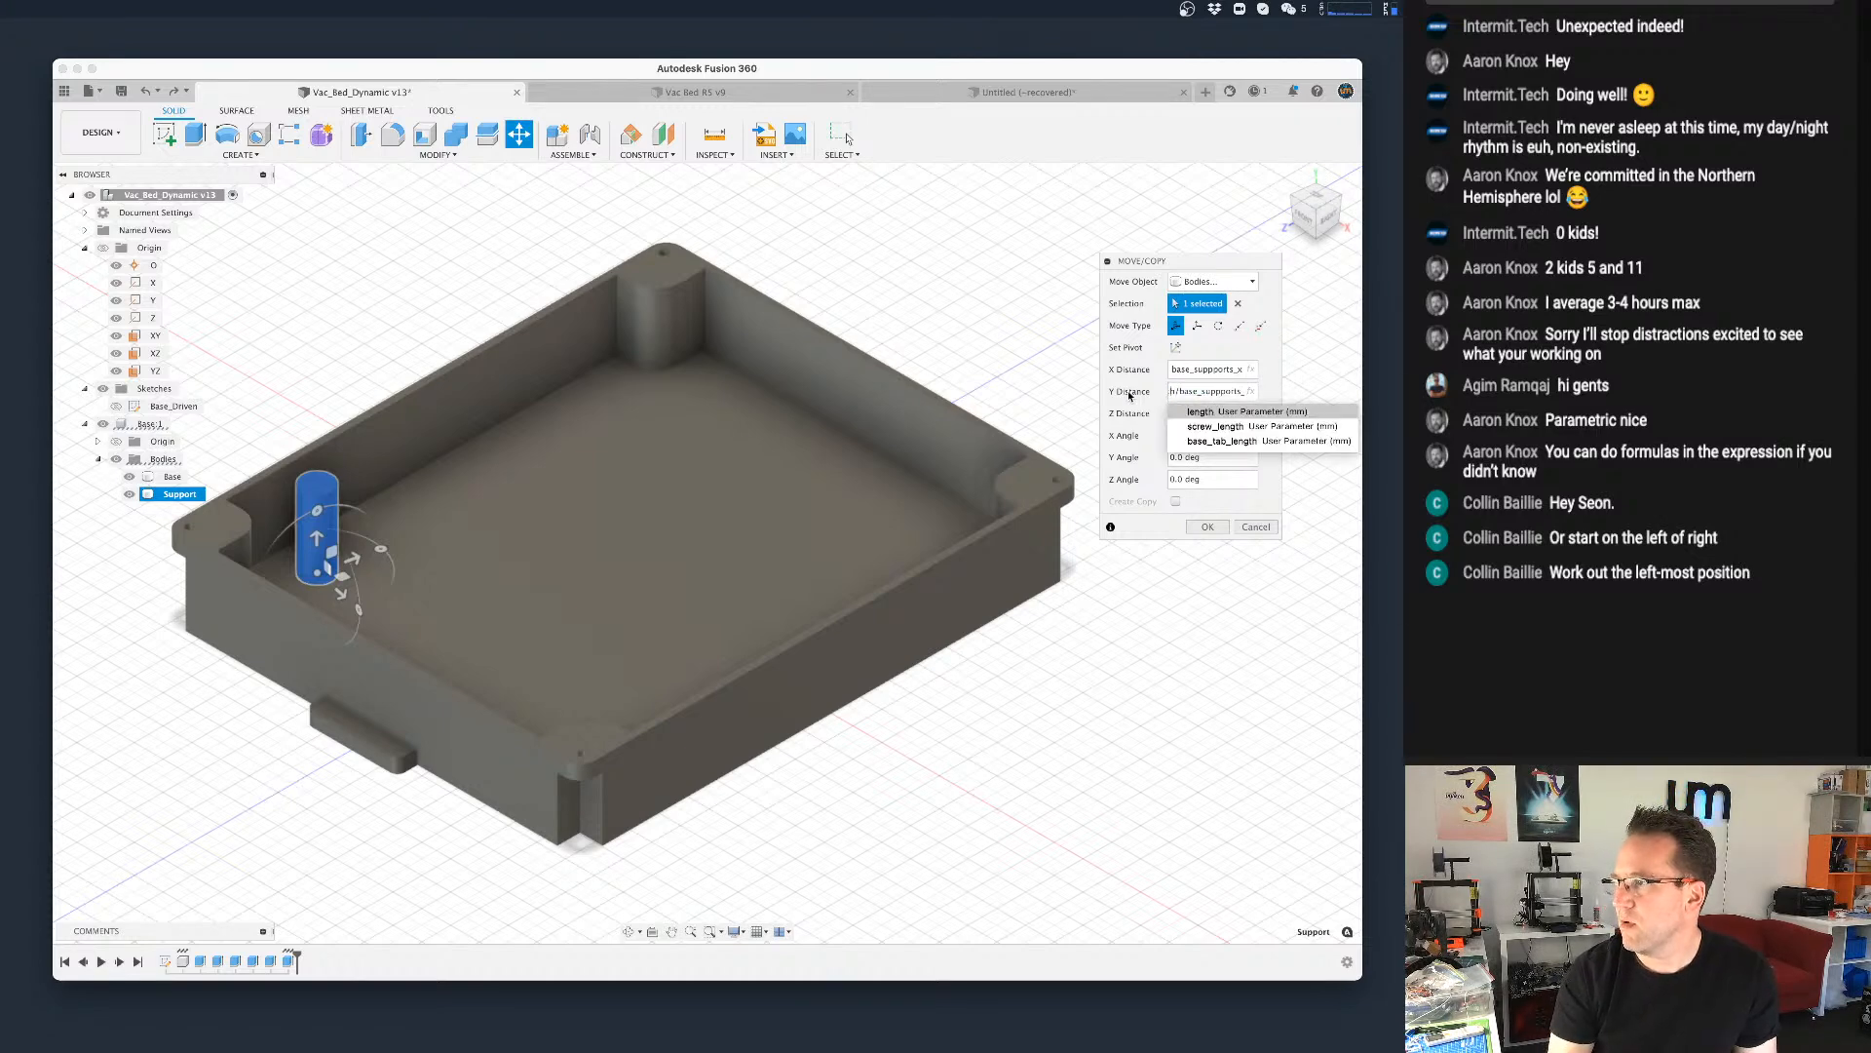
key("Left")
key("Return")
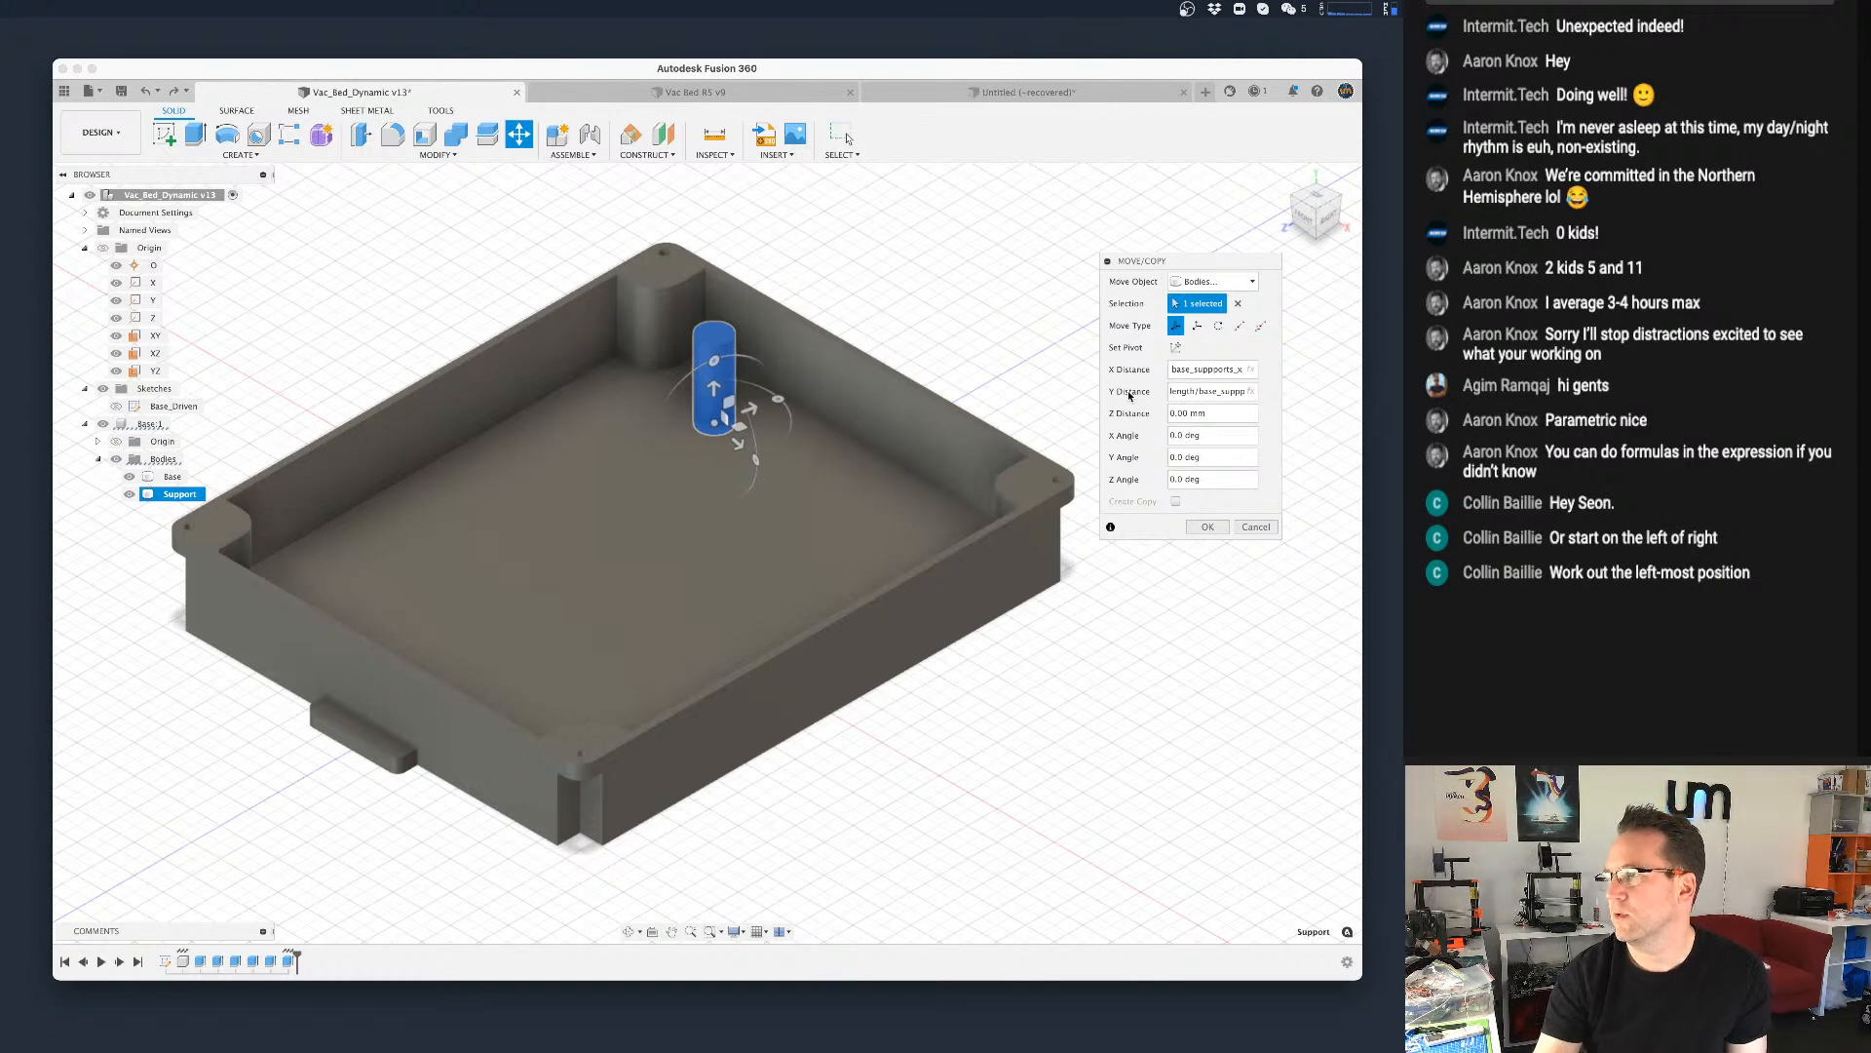
key("Tab")
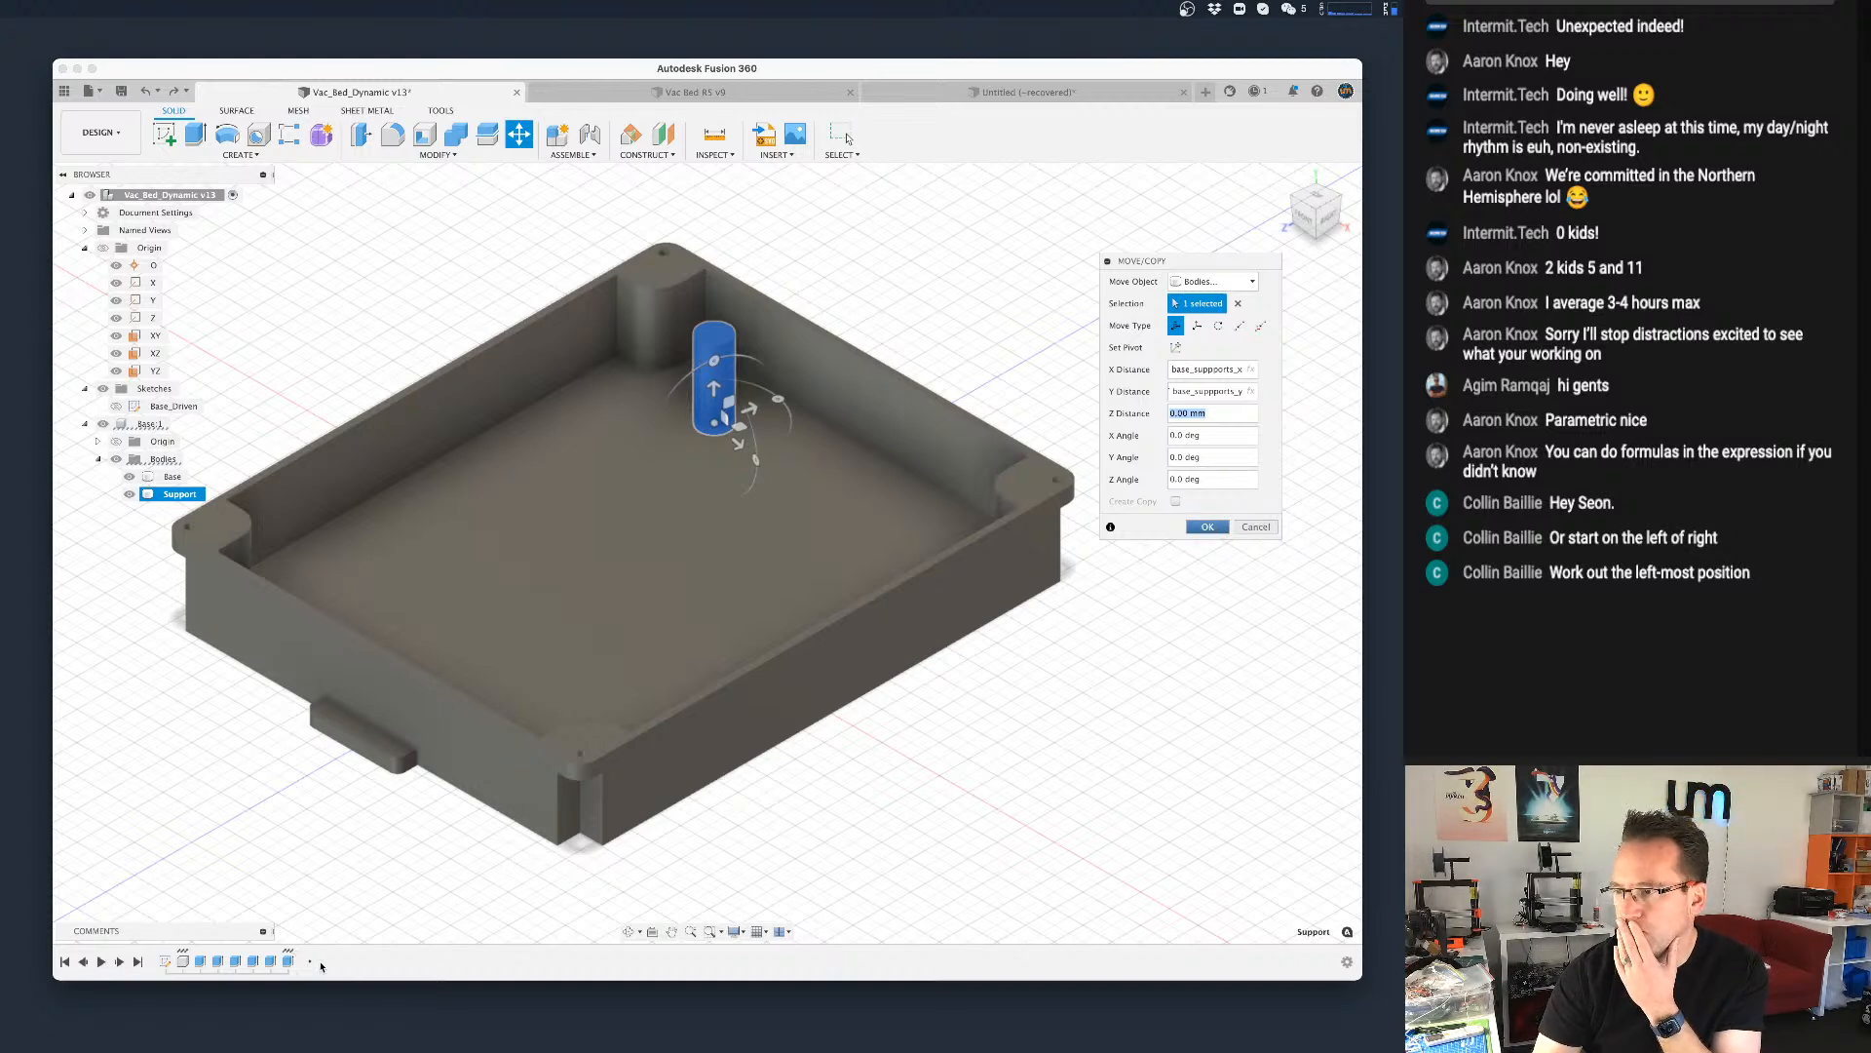
key("Return")
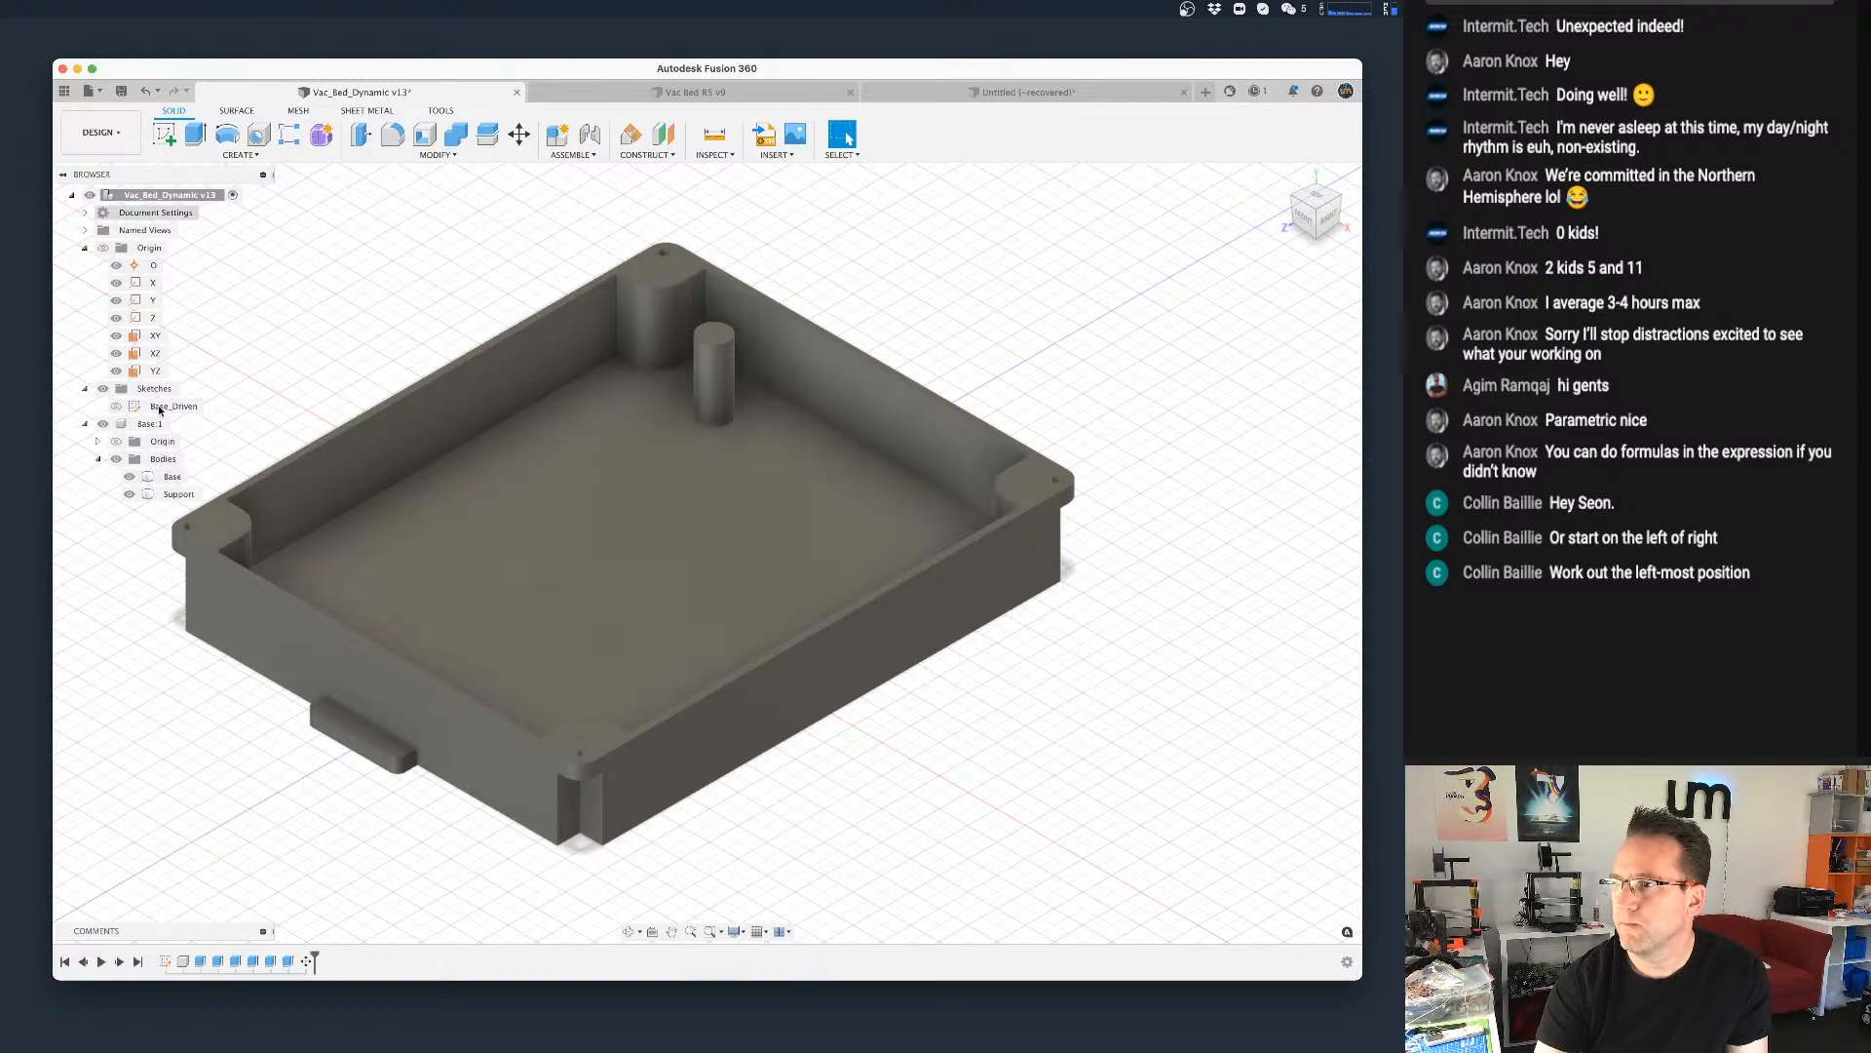
Step: Start a rectangular pattern of the moved Support body with the origin X axis as its direction
left_click(178, 494)
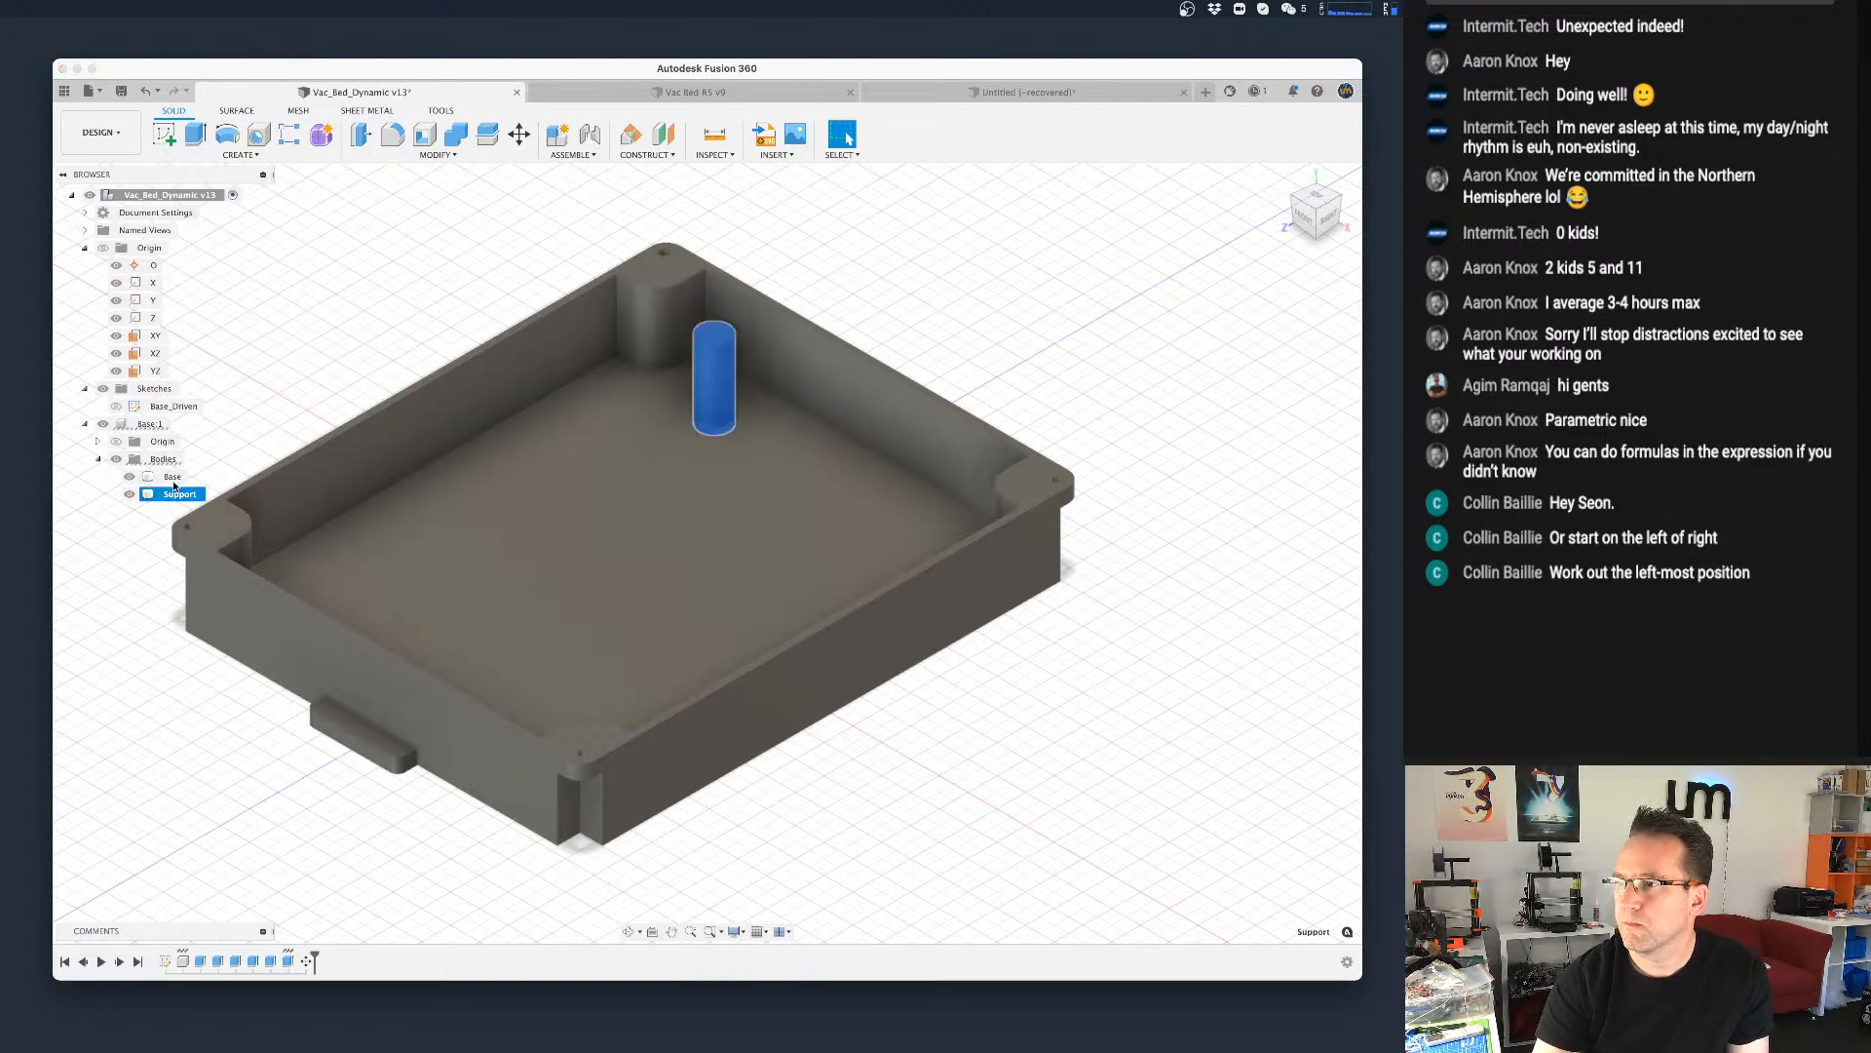
left_click(241, 156)
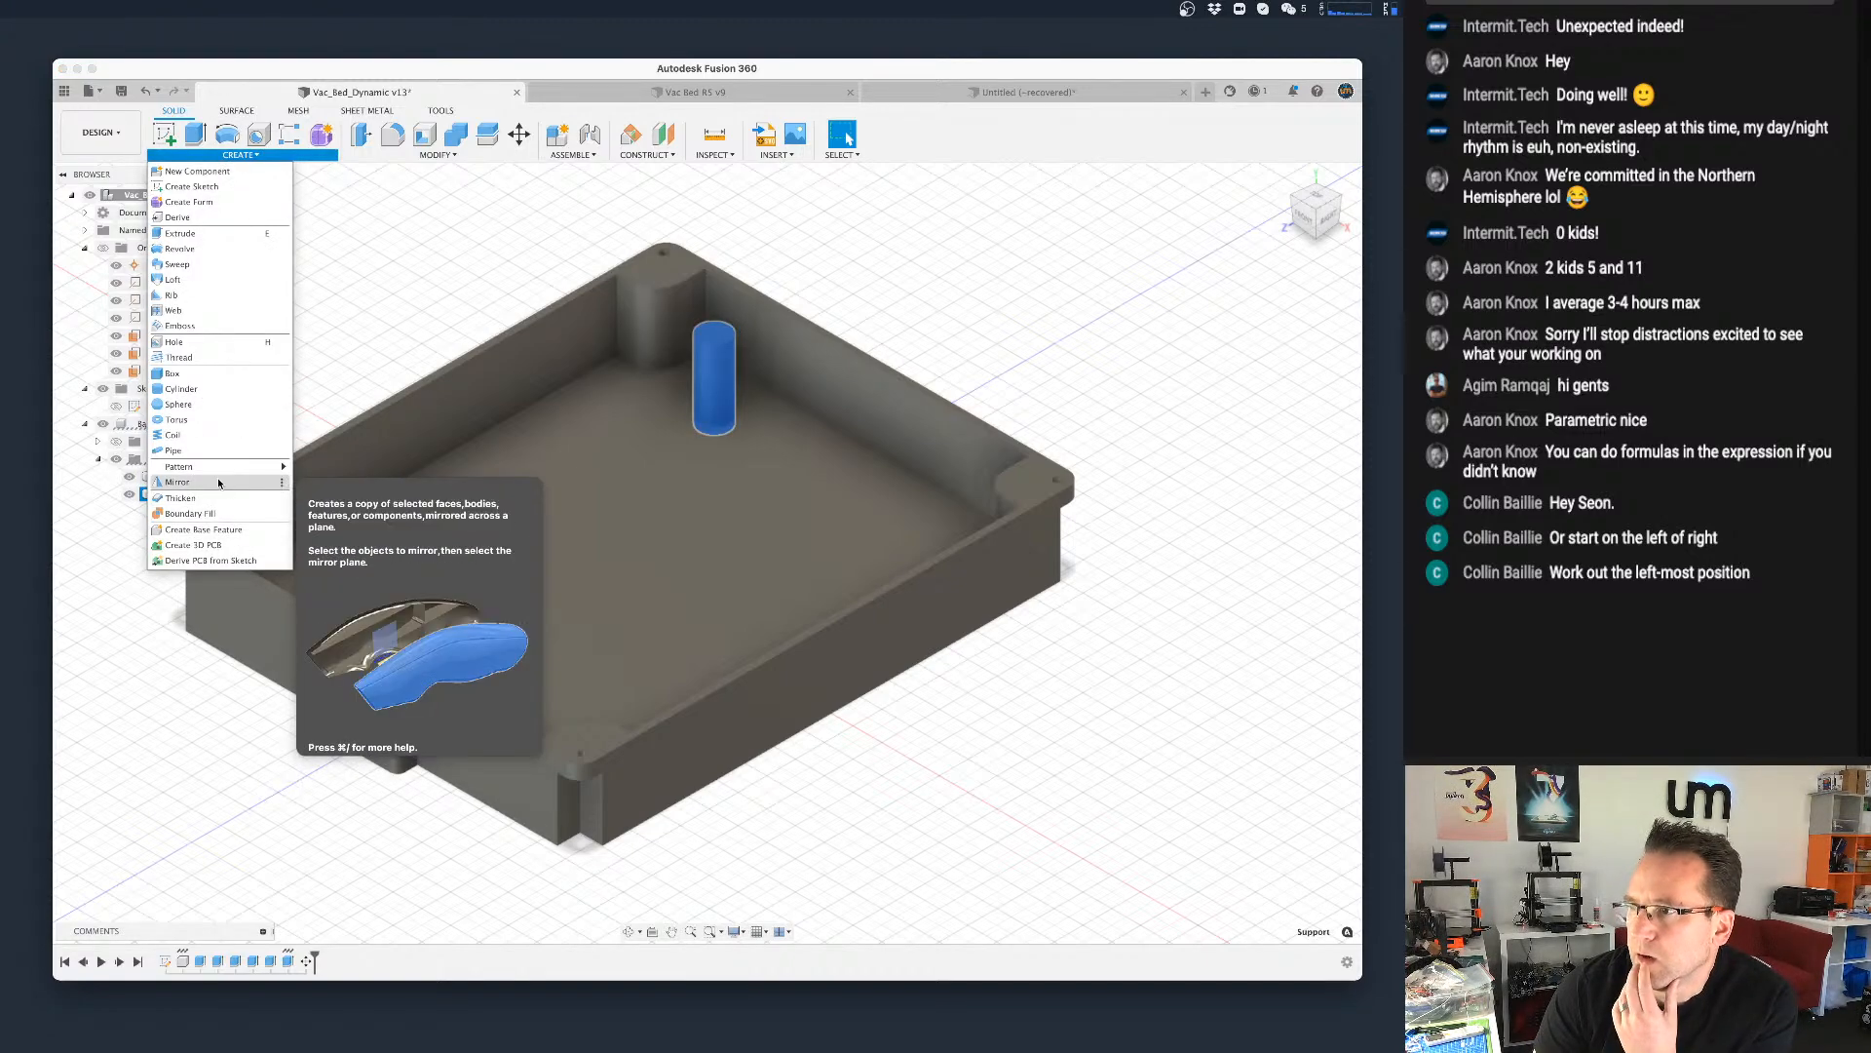
mouse_move(248, 467)
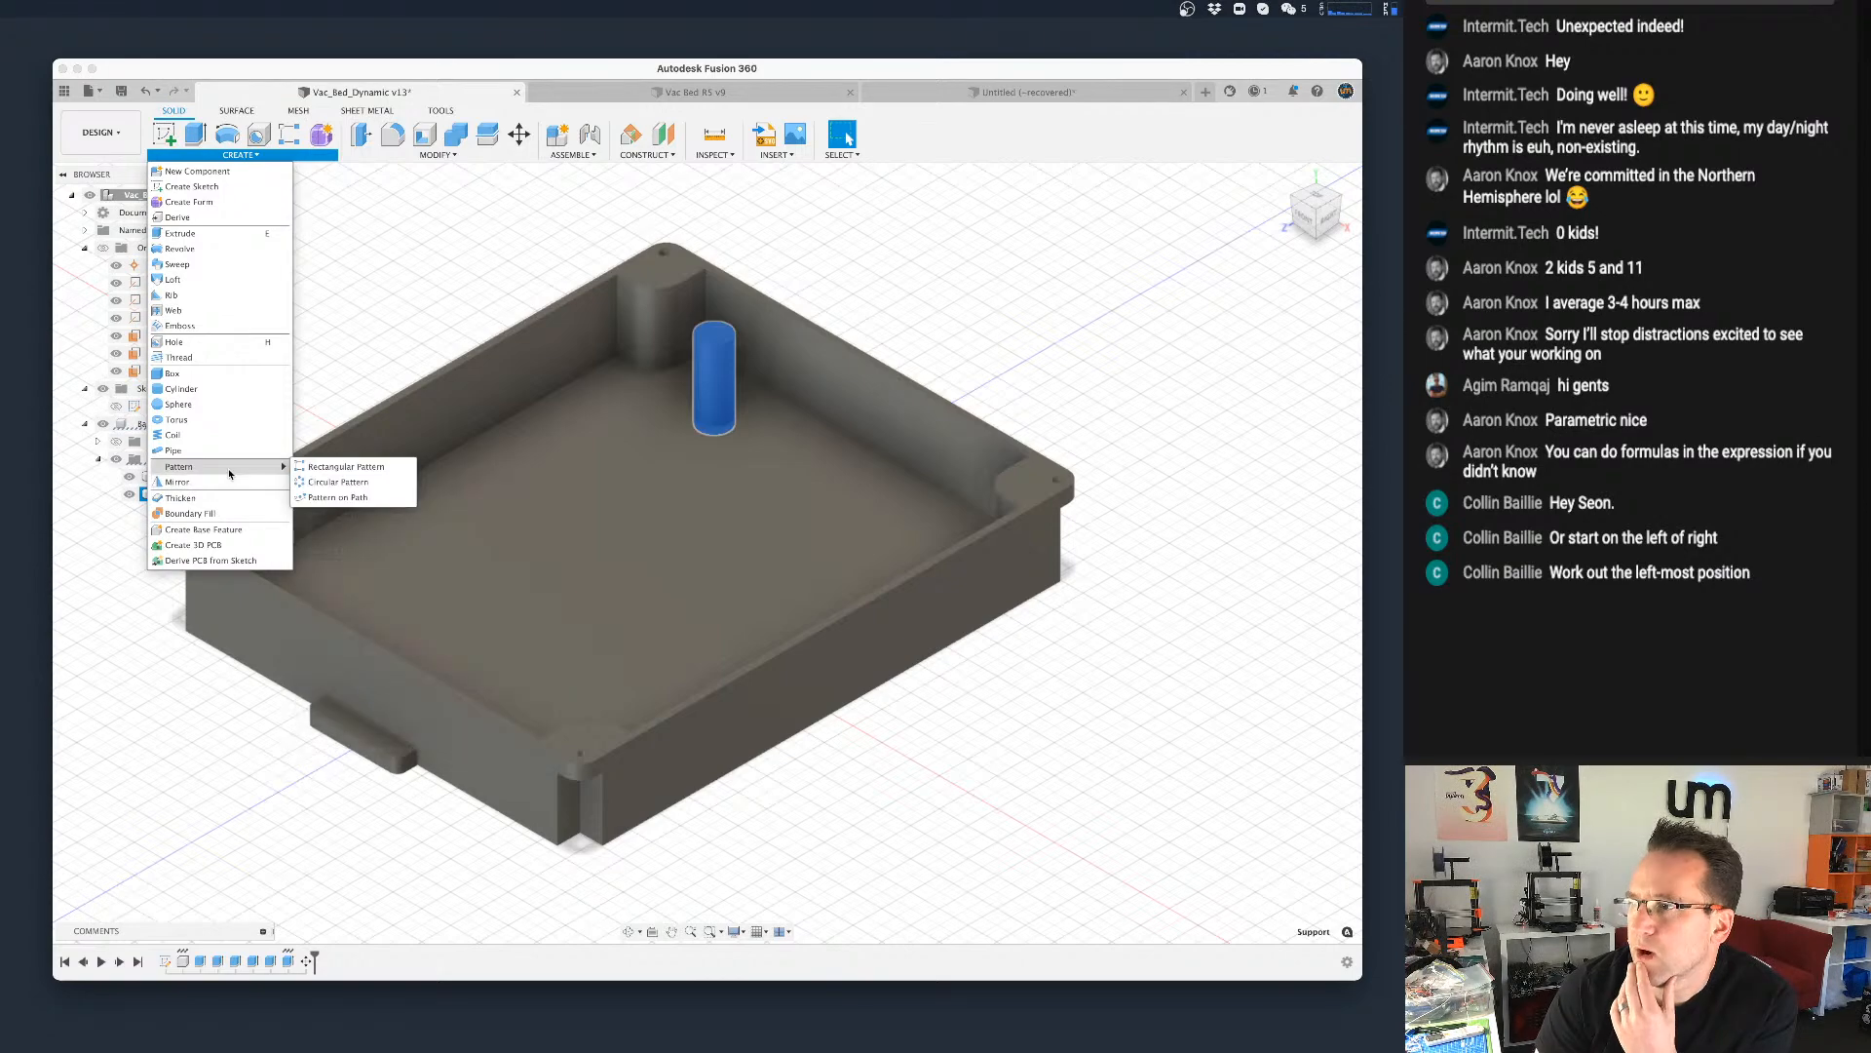
left_click(371, 467)
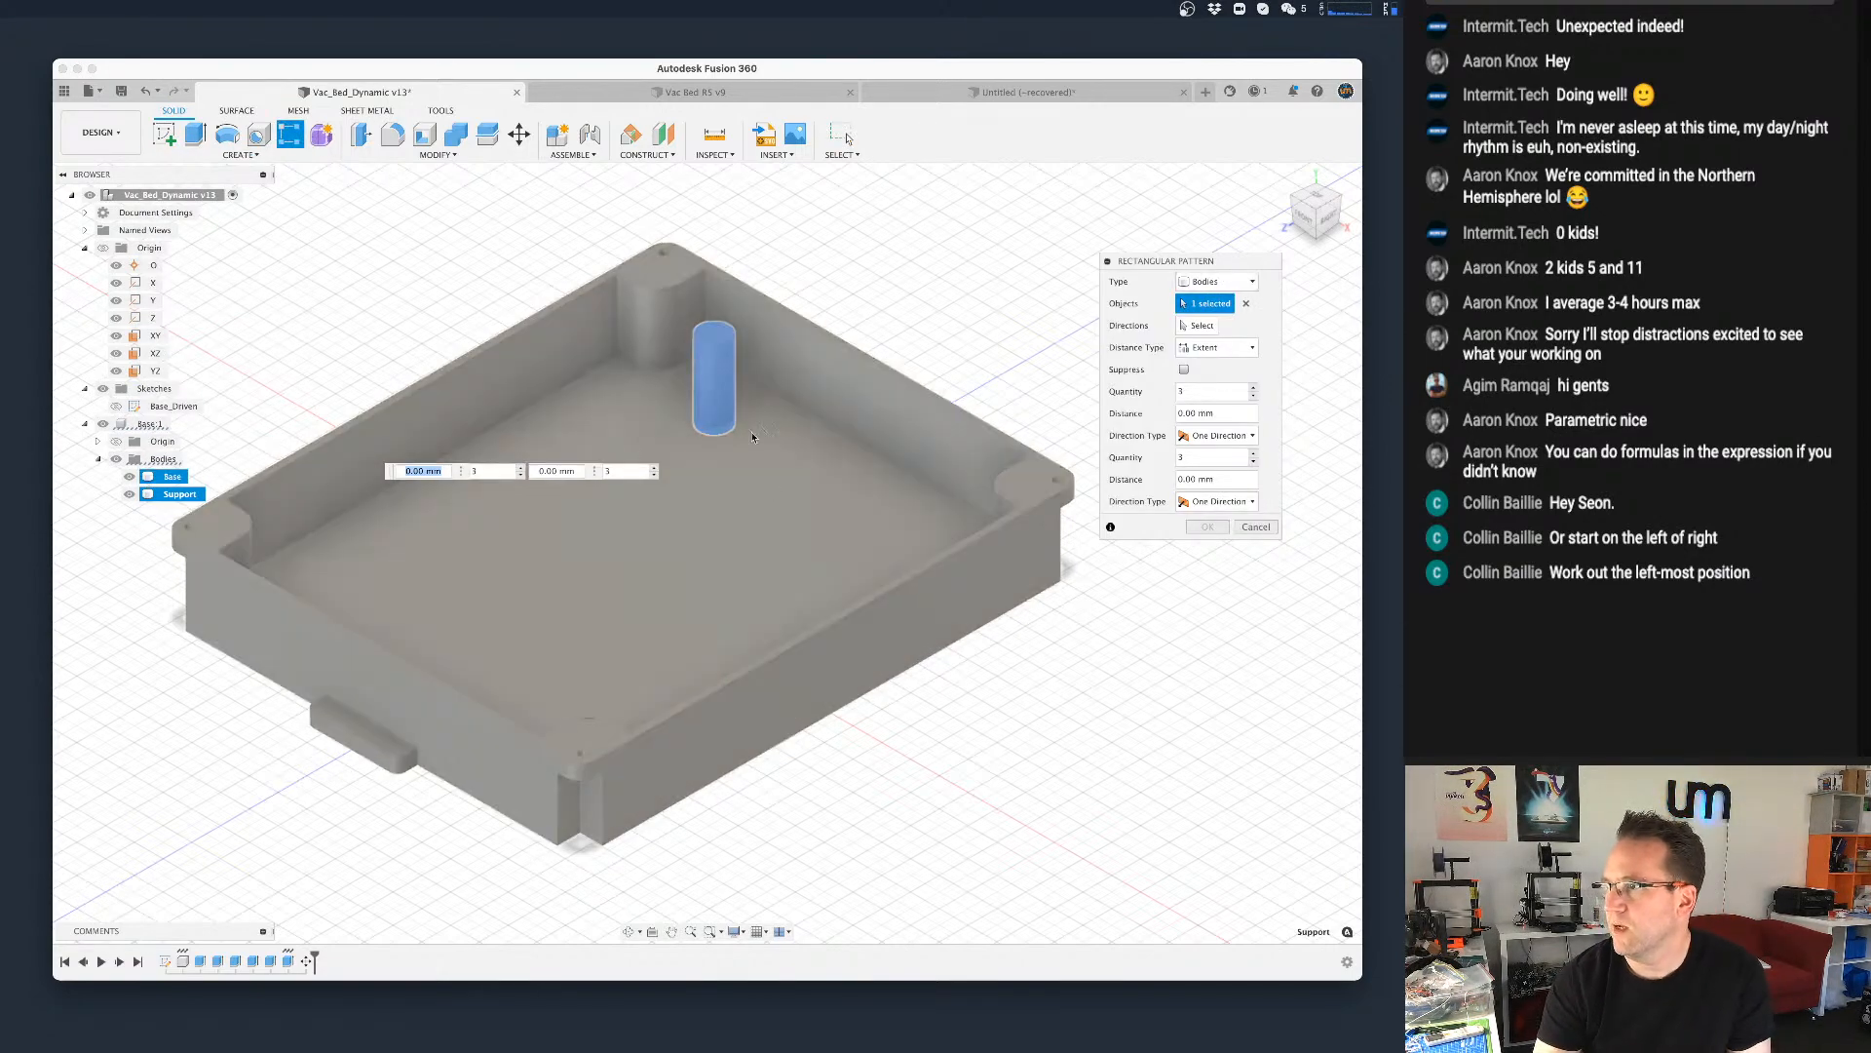
left_click(1197, 328)
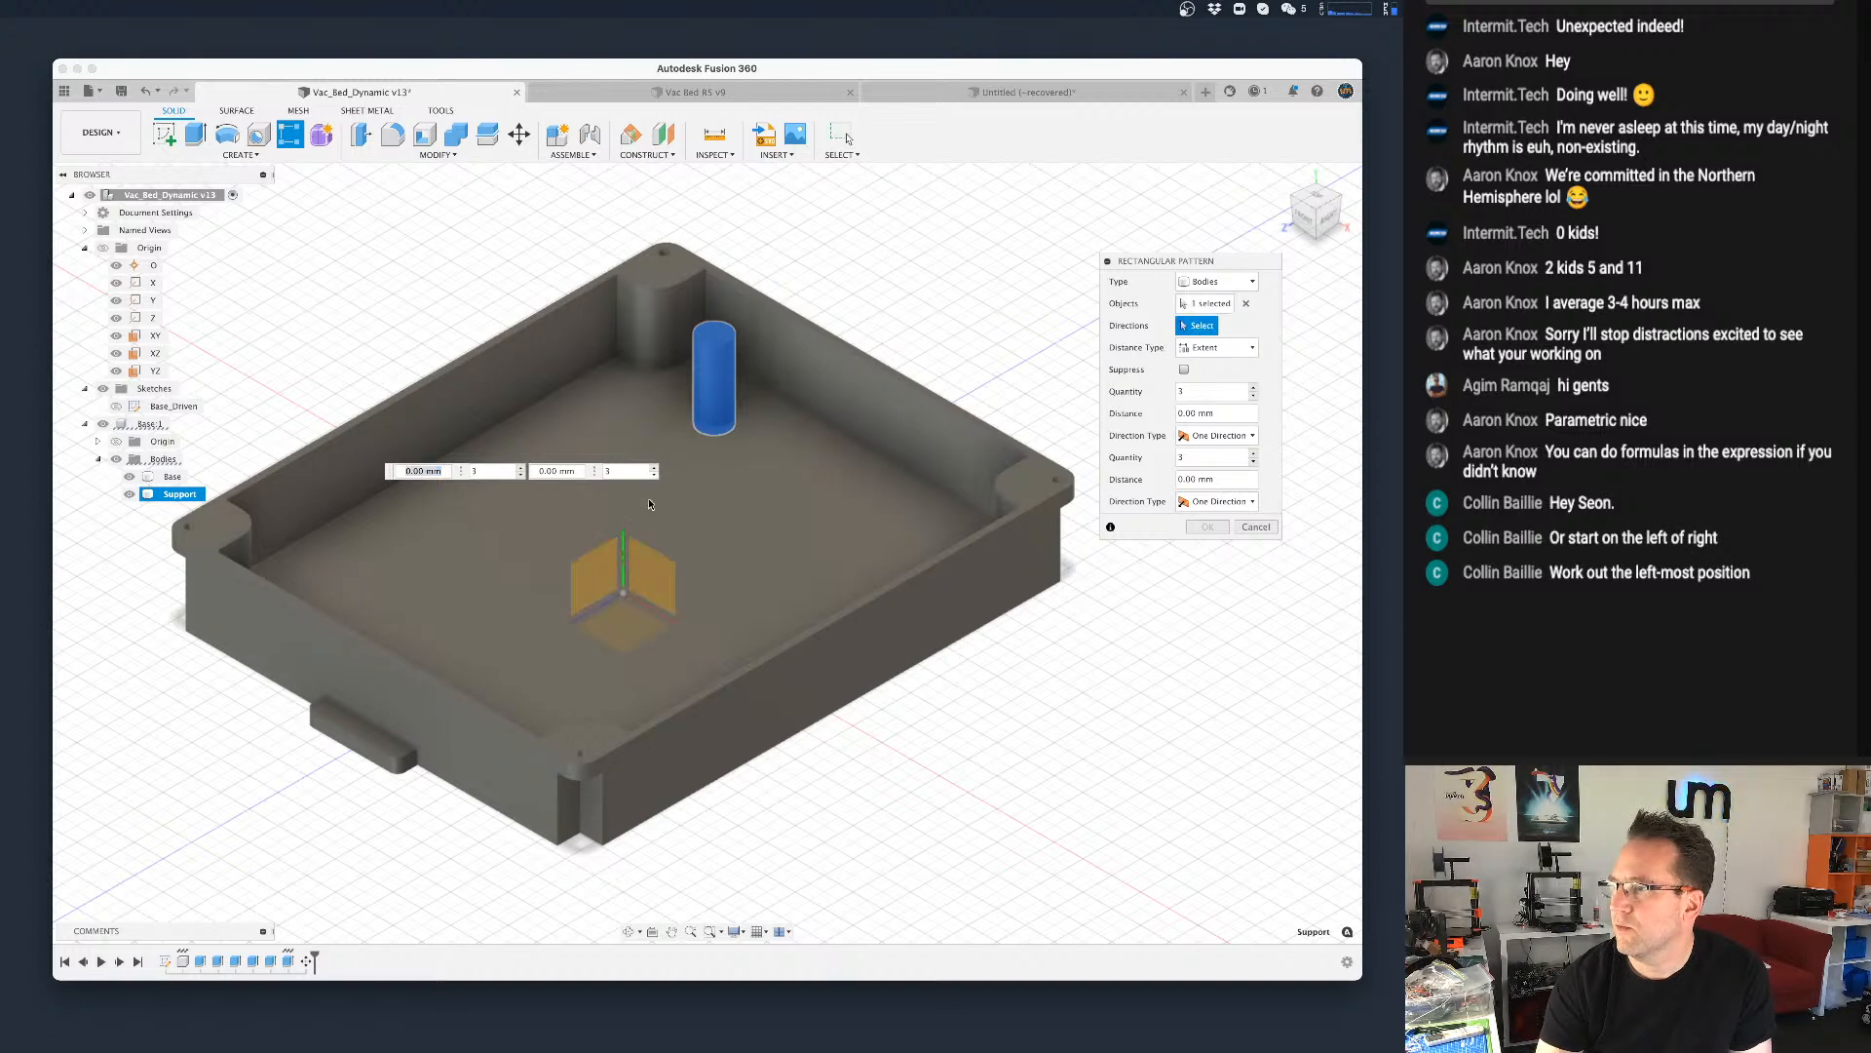
left_click(148, 283)
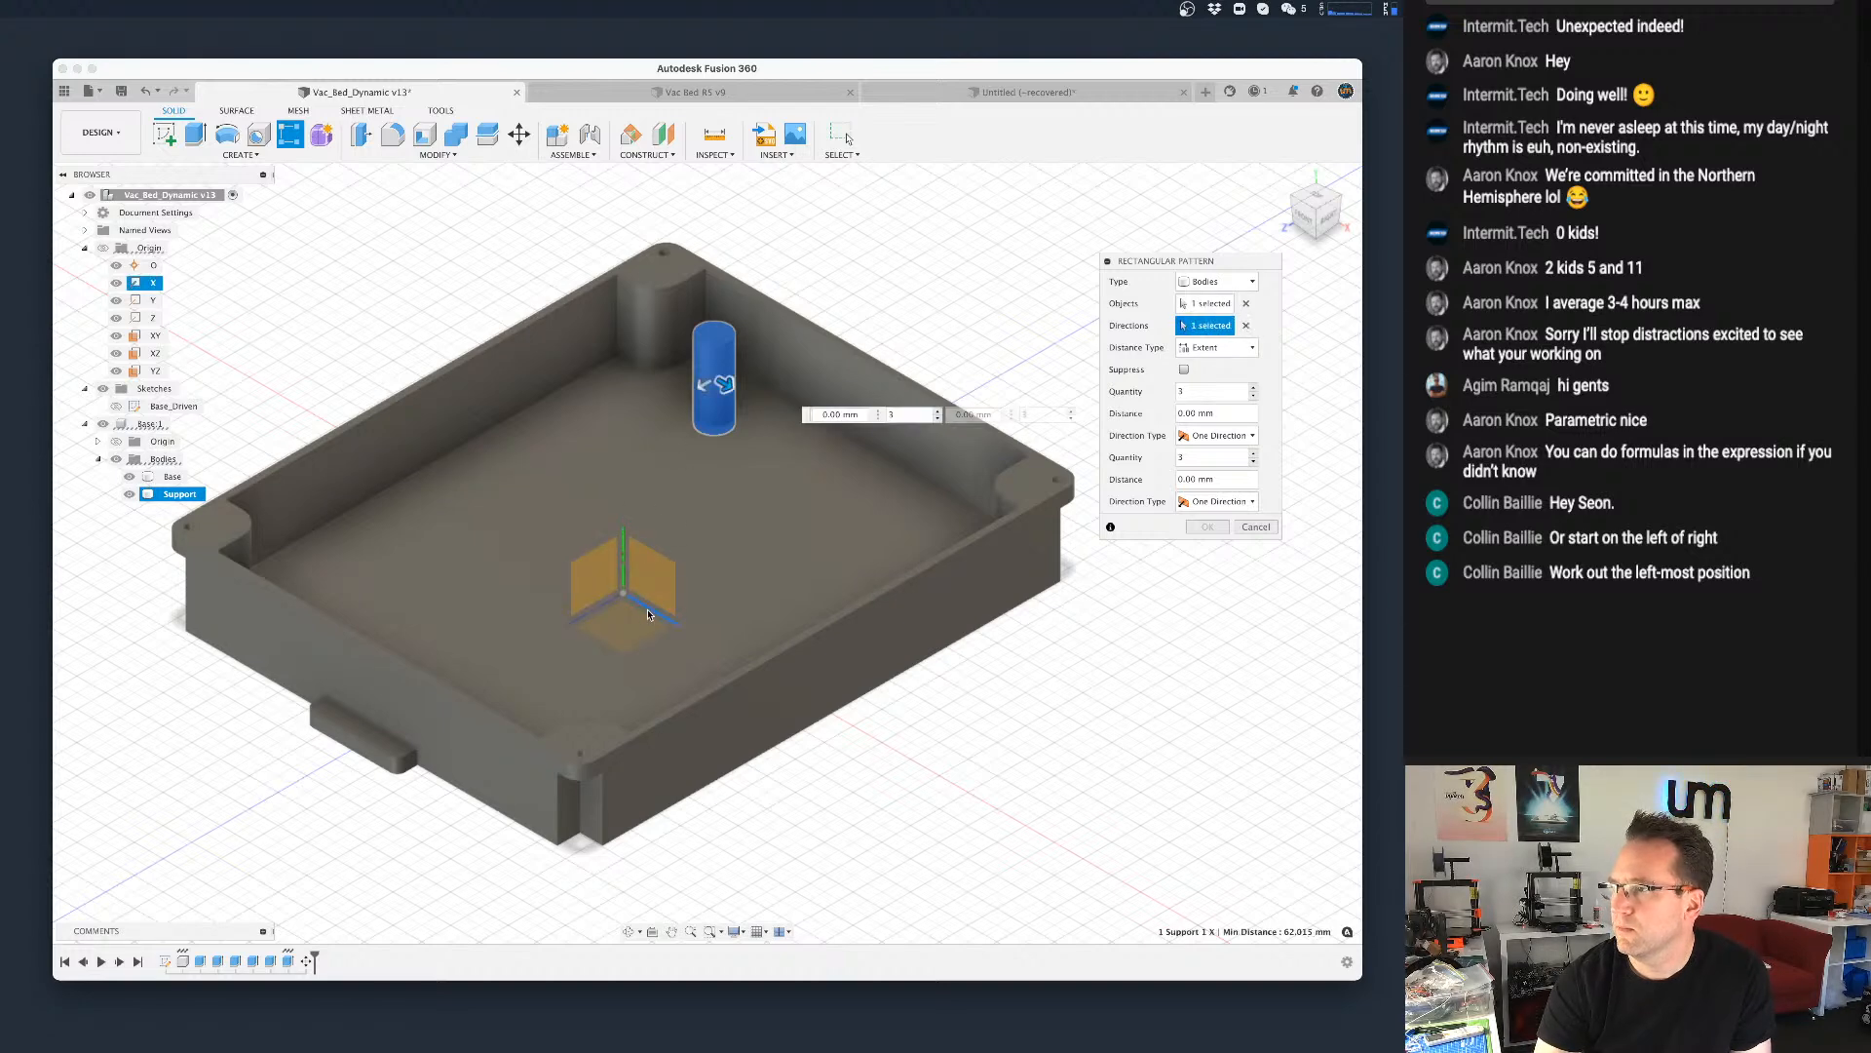
Step: Set the pattern's first quantity to the base_suppports_x parameter
left_click(1196, 391)
left_click_drag(1196, 391, 1165, 389)
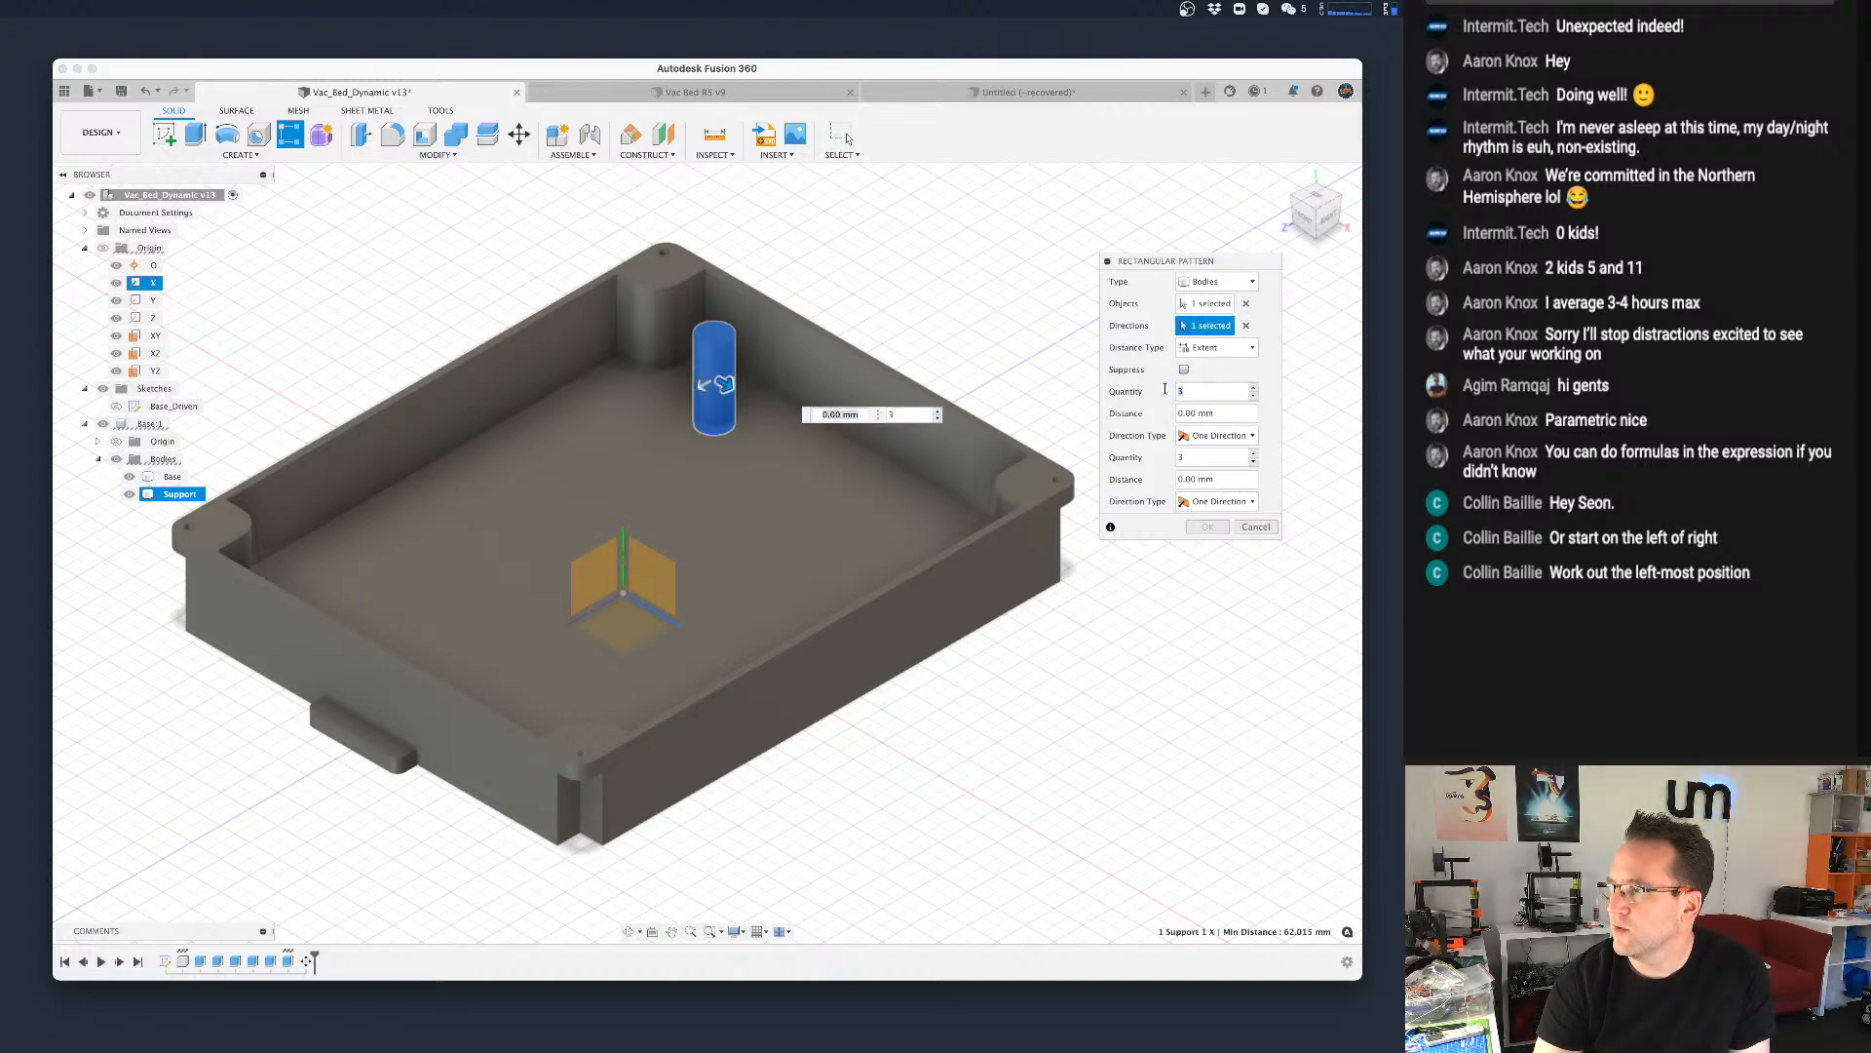
type("su")
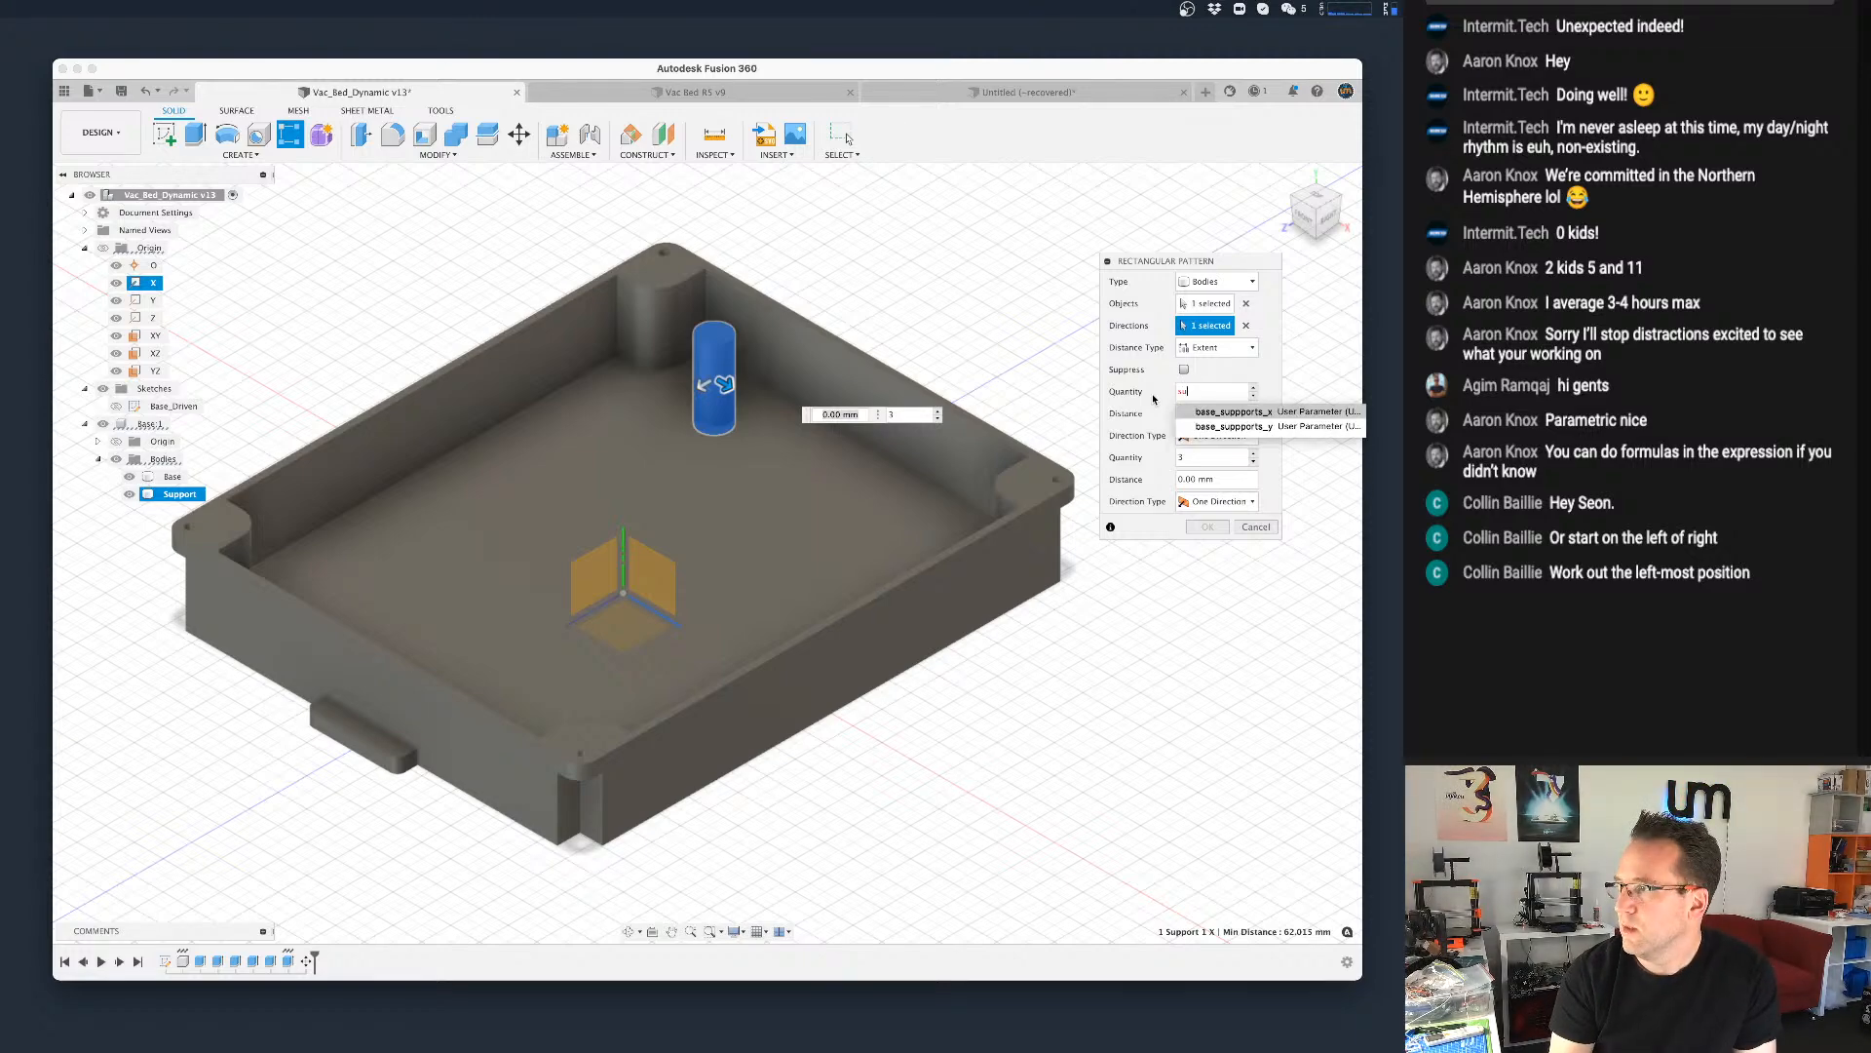
key("Return")
key("Tab")
Step: Set the pattern's first distance to the positive expression width/base_suppports_x
type("-wid")
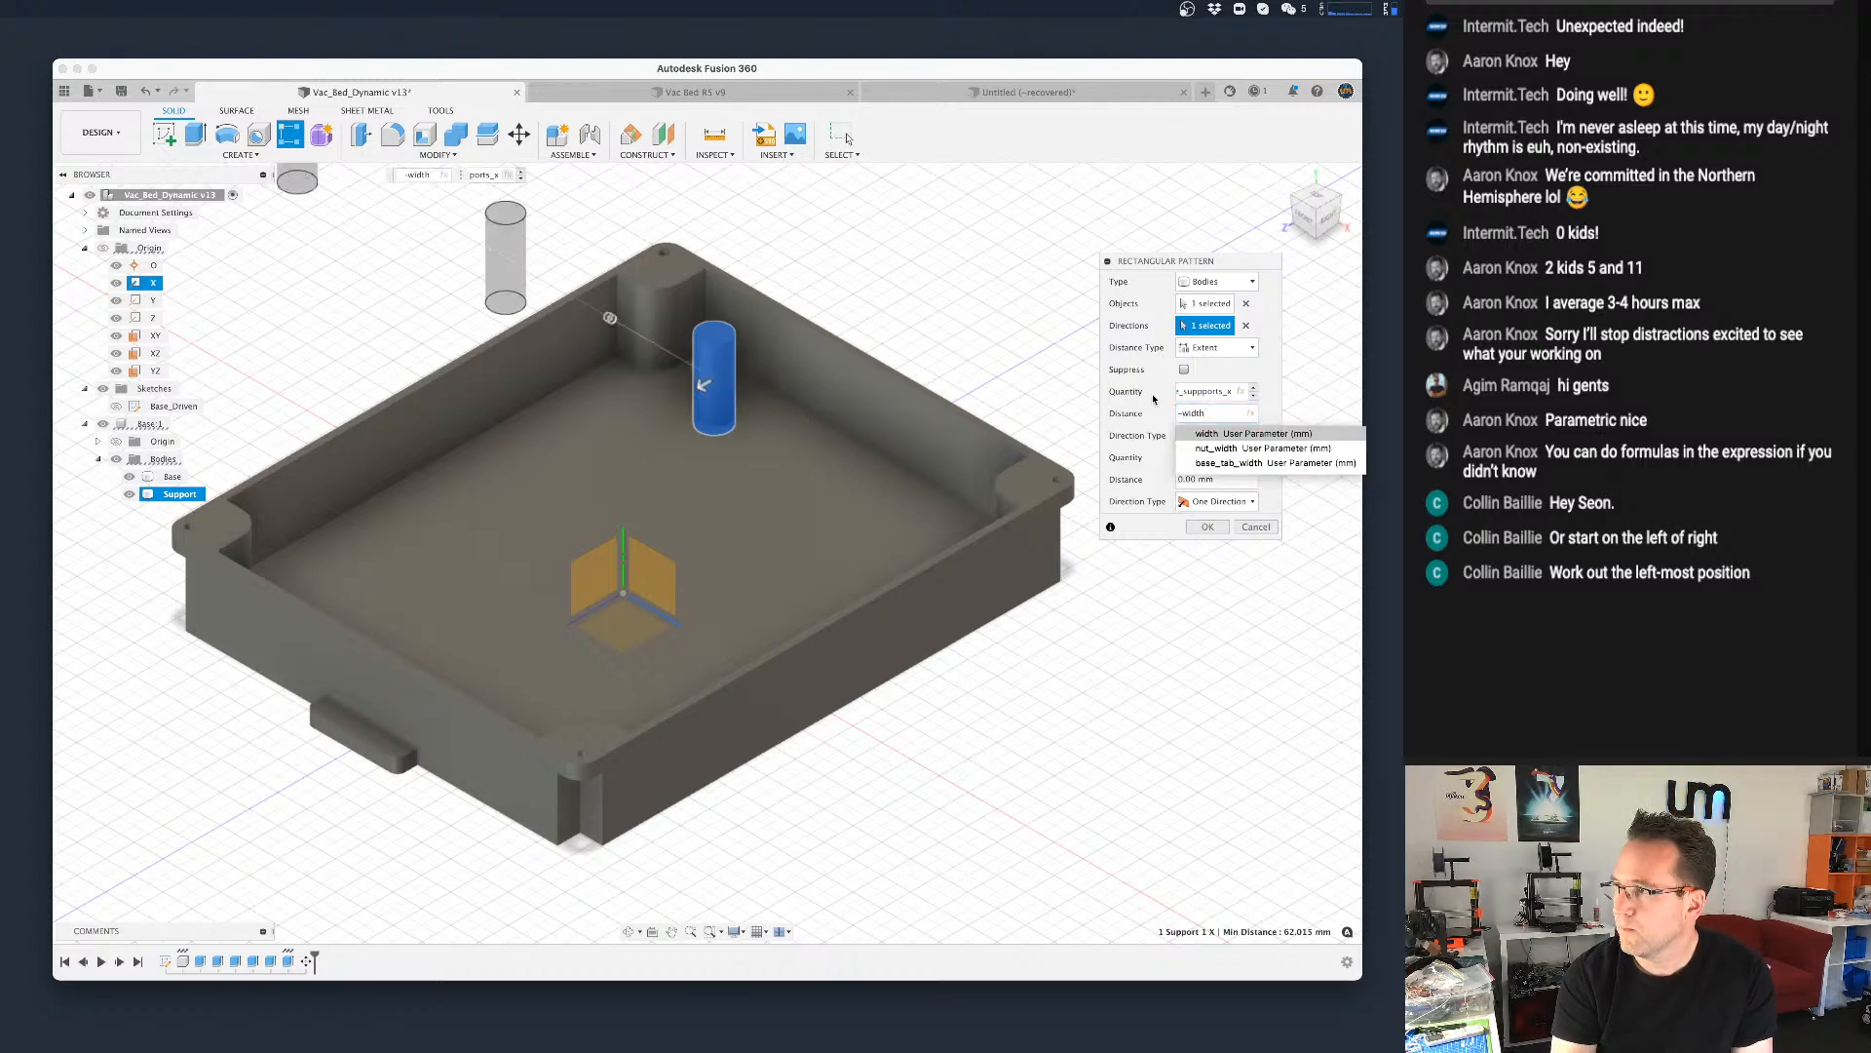
key("BackSpace")
key("BackSpace")
key("BackSpace")
key("BackSpace")
key("BackSpace")
type("width/b")
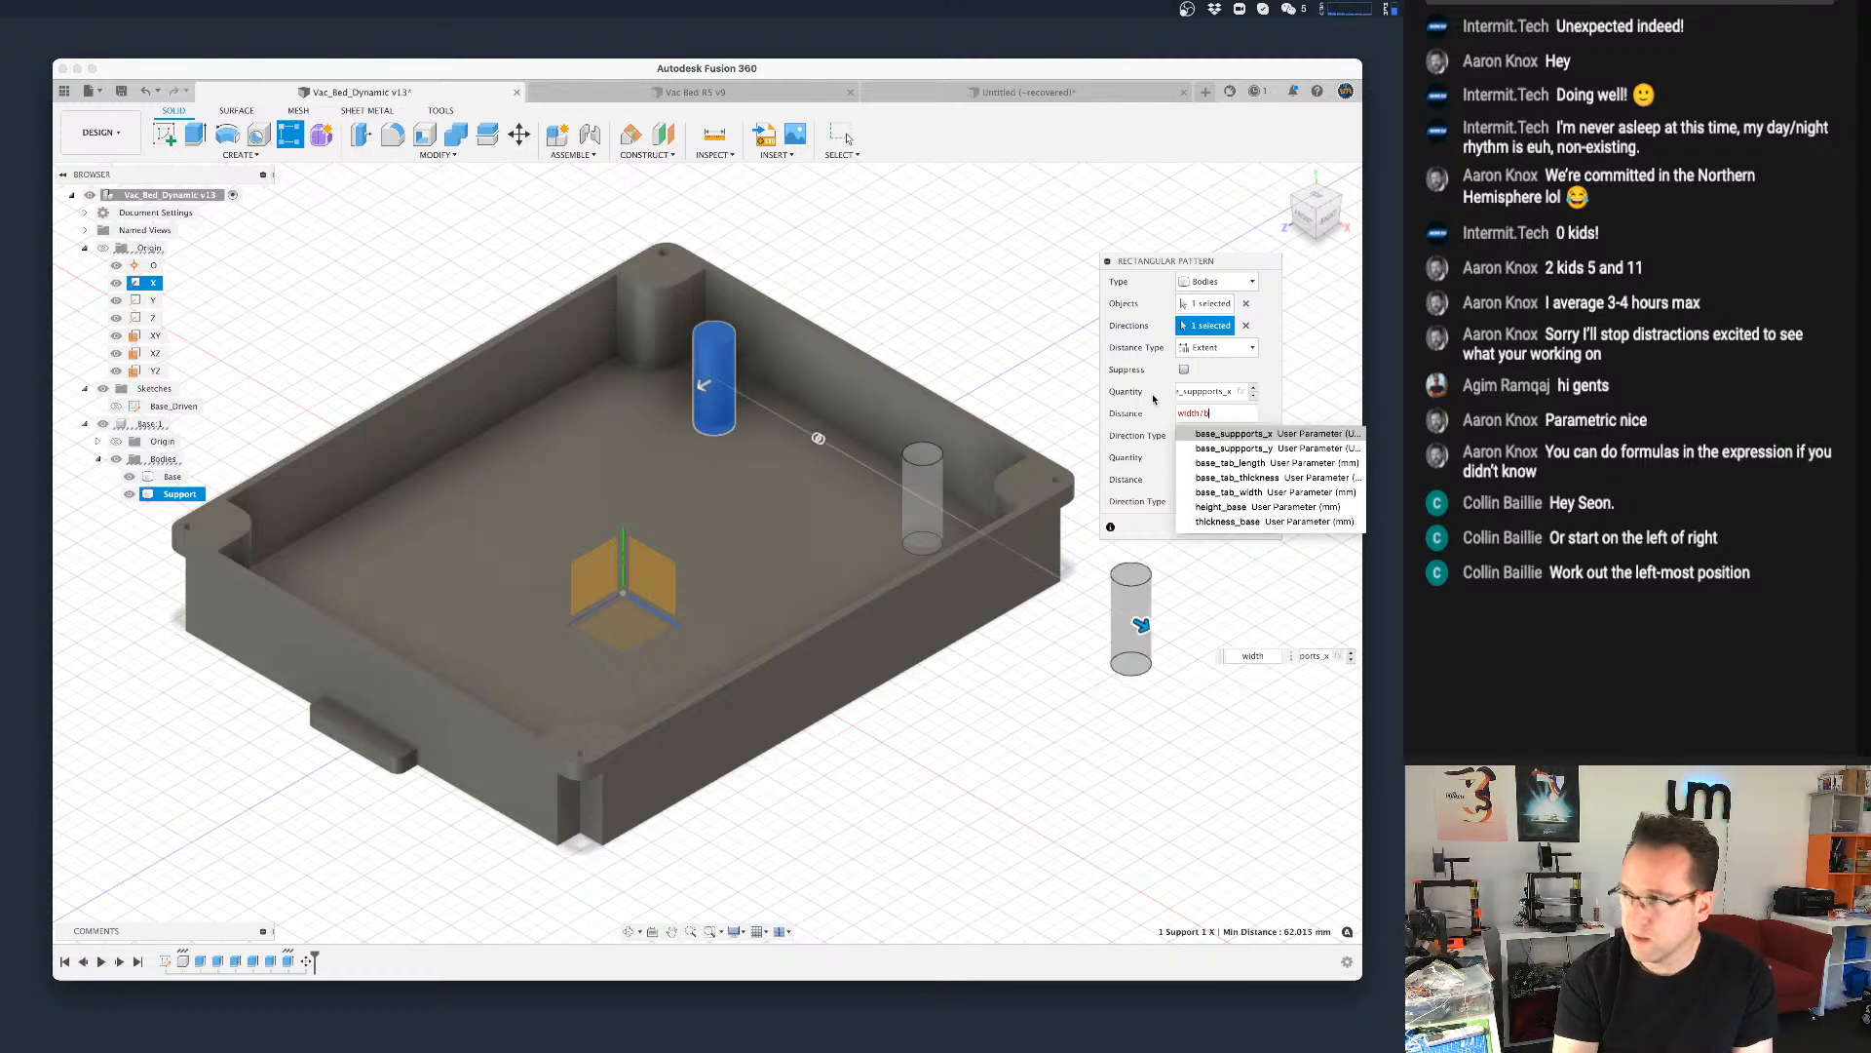
type("a")
key("Return")
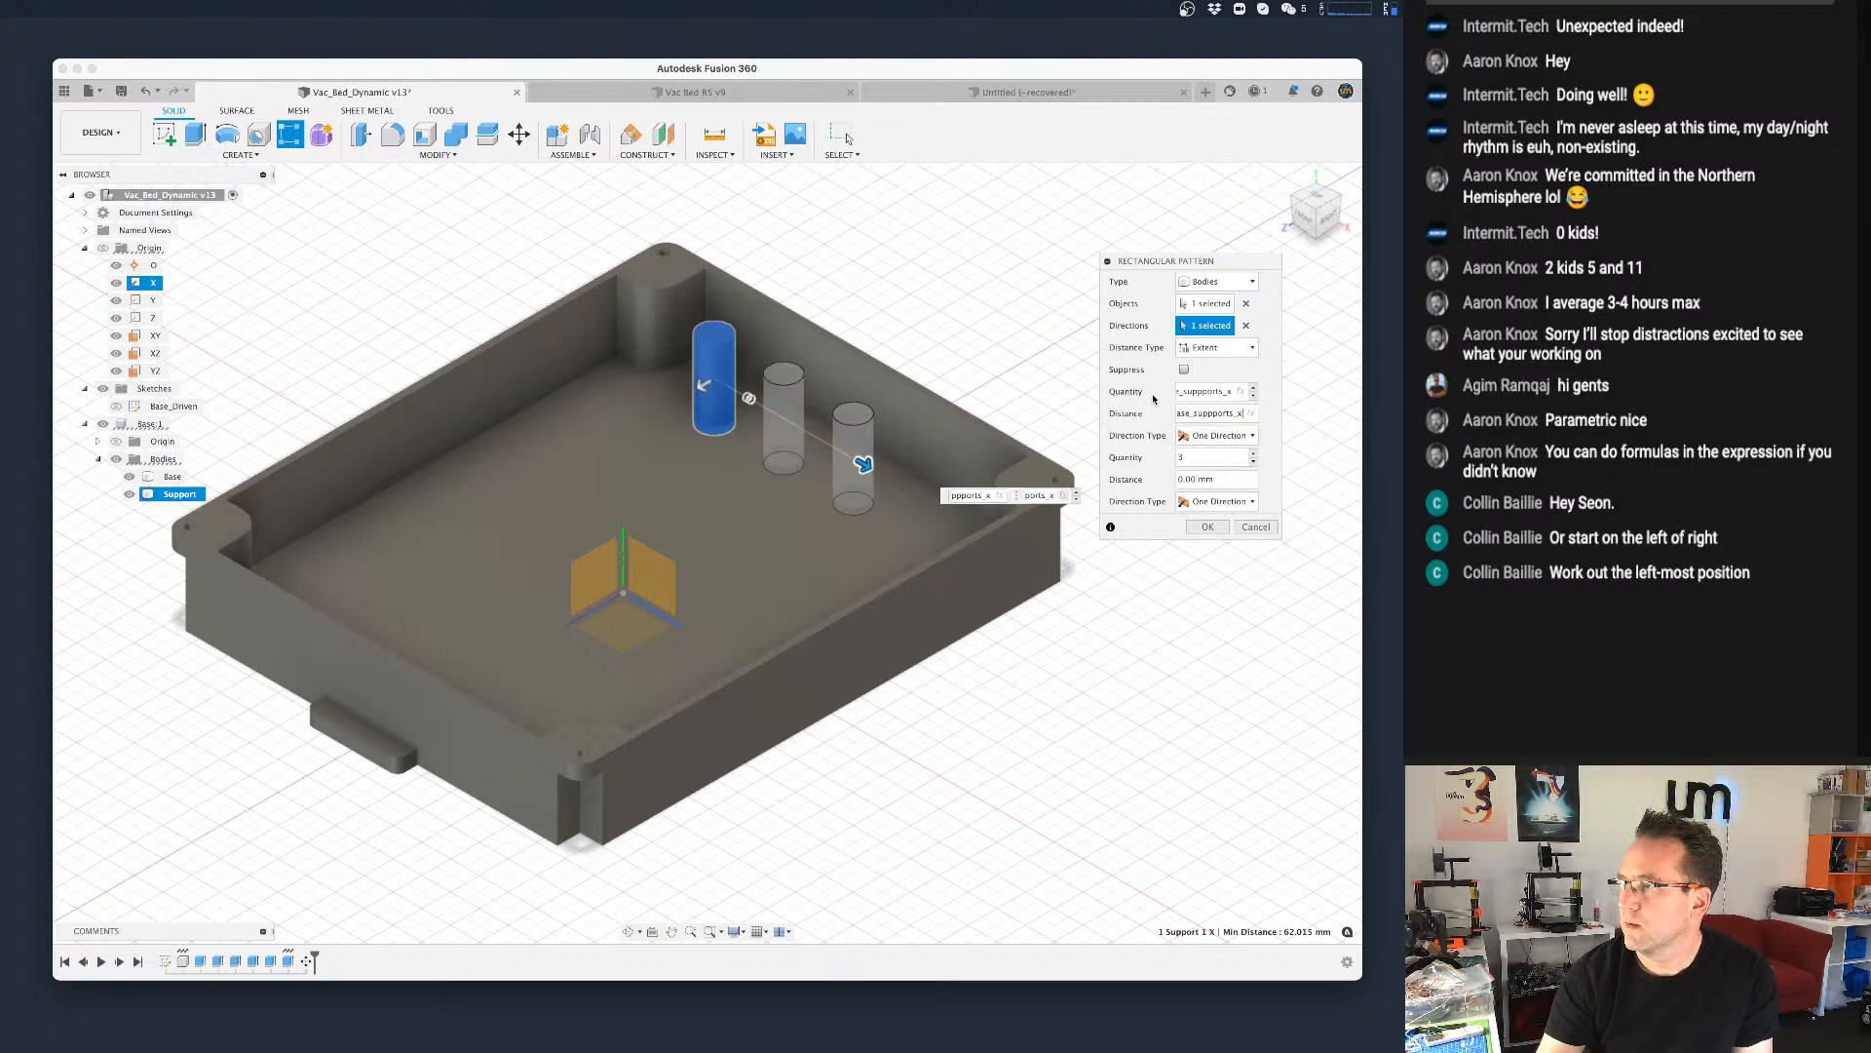
Step: Examine the previewed supports and read through the pattern's first distance expression from end to end
middle_click_drag(857, 719, 897, 743, "shift")
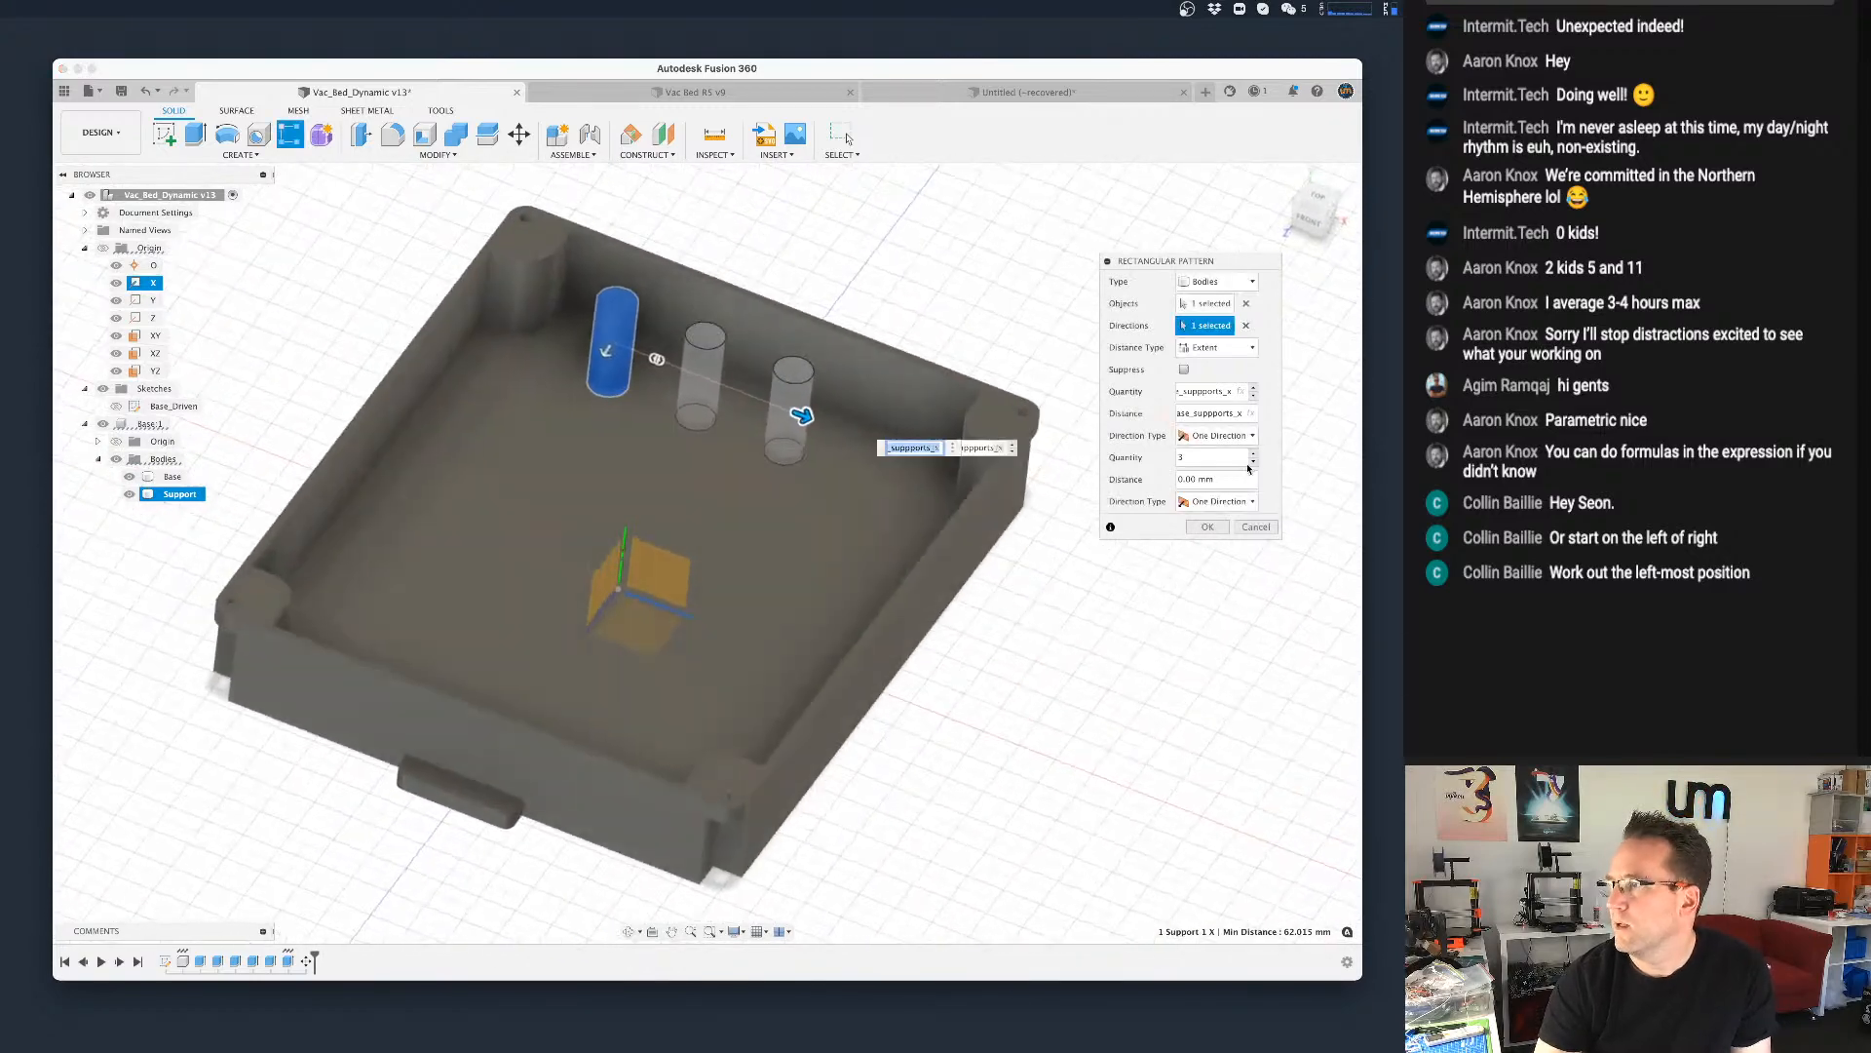
left_click(1240, 412)
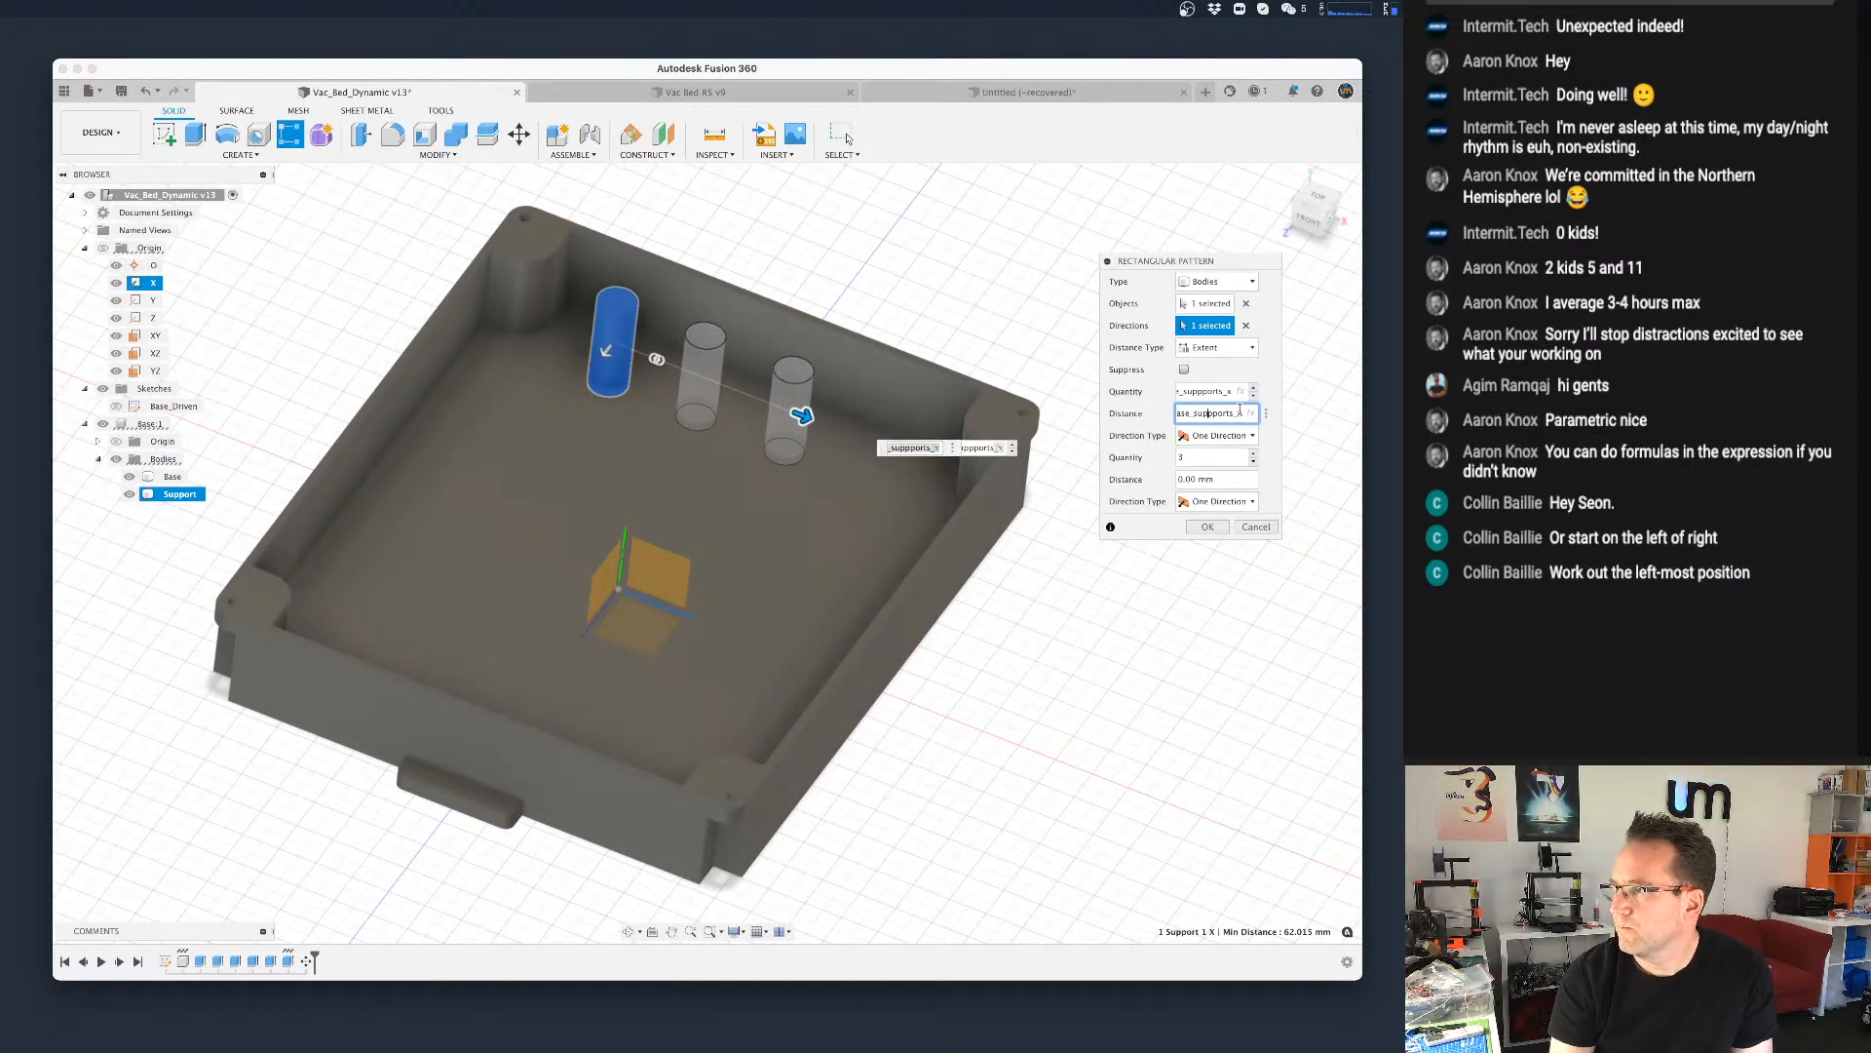
key("Left")
key("Left")
key("Left")
key("Left")
key("Left")
key("Left")
key("Left")
key("Left")
key("Left")
key("Left")
key("Left")
key("Left")
key("Left")
key("Left")
key("Left")
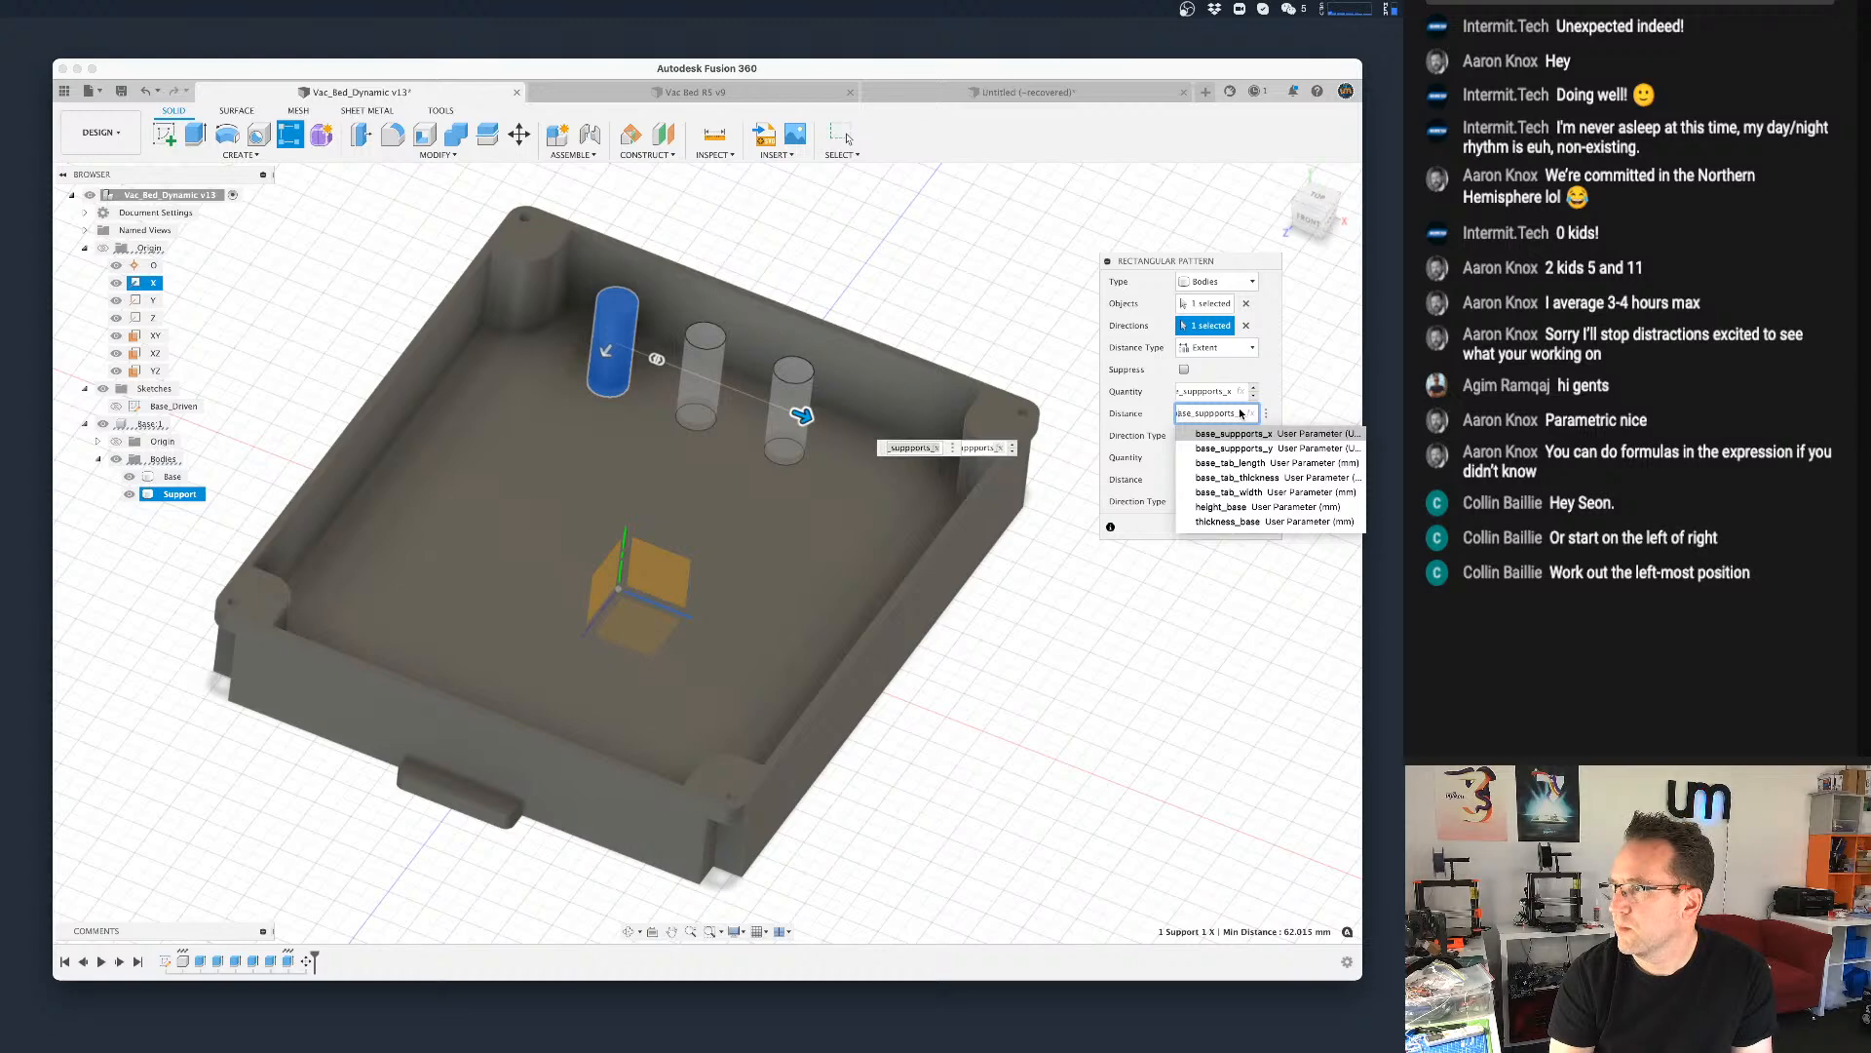
key("Left")
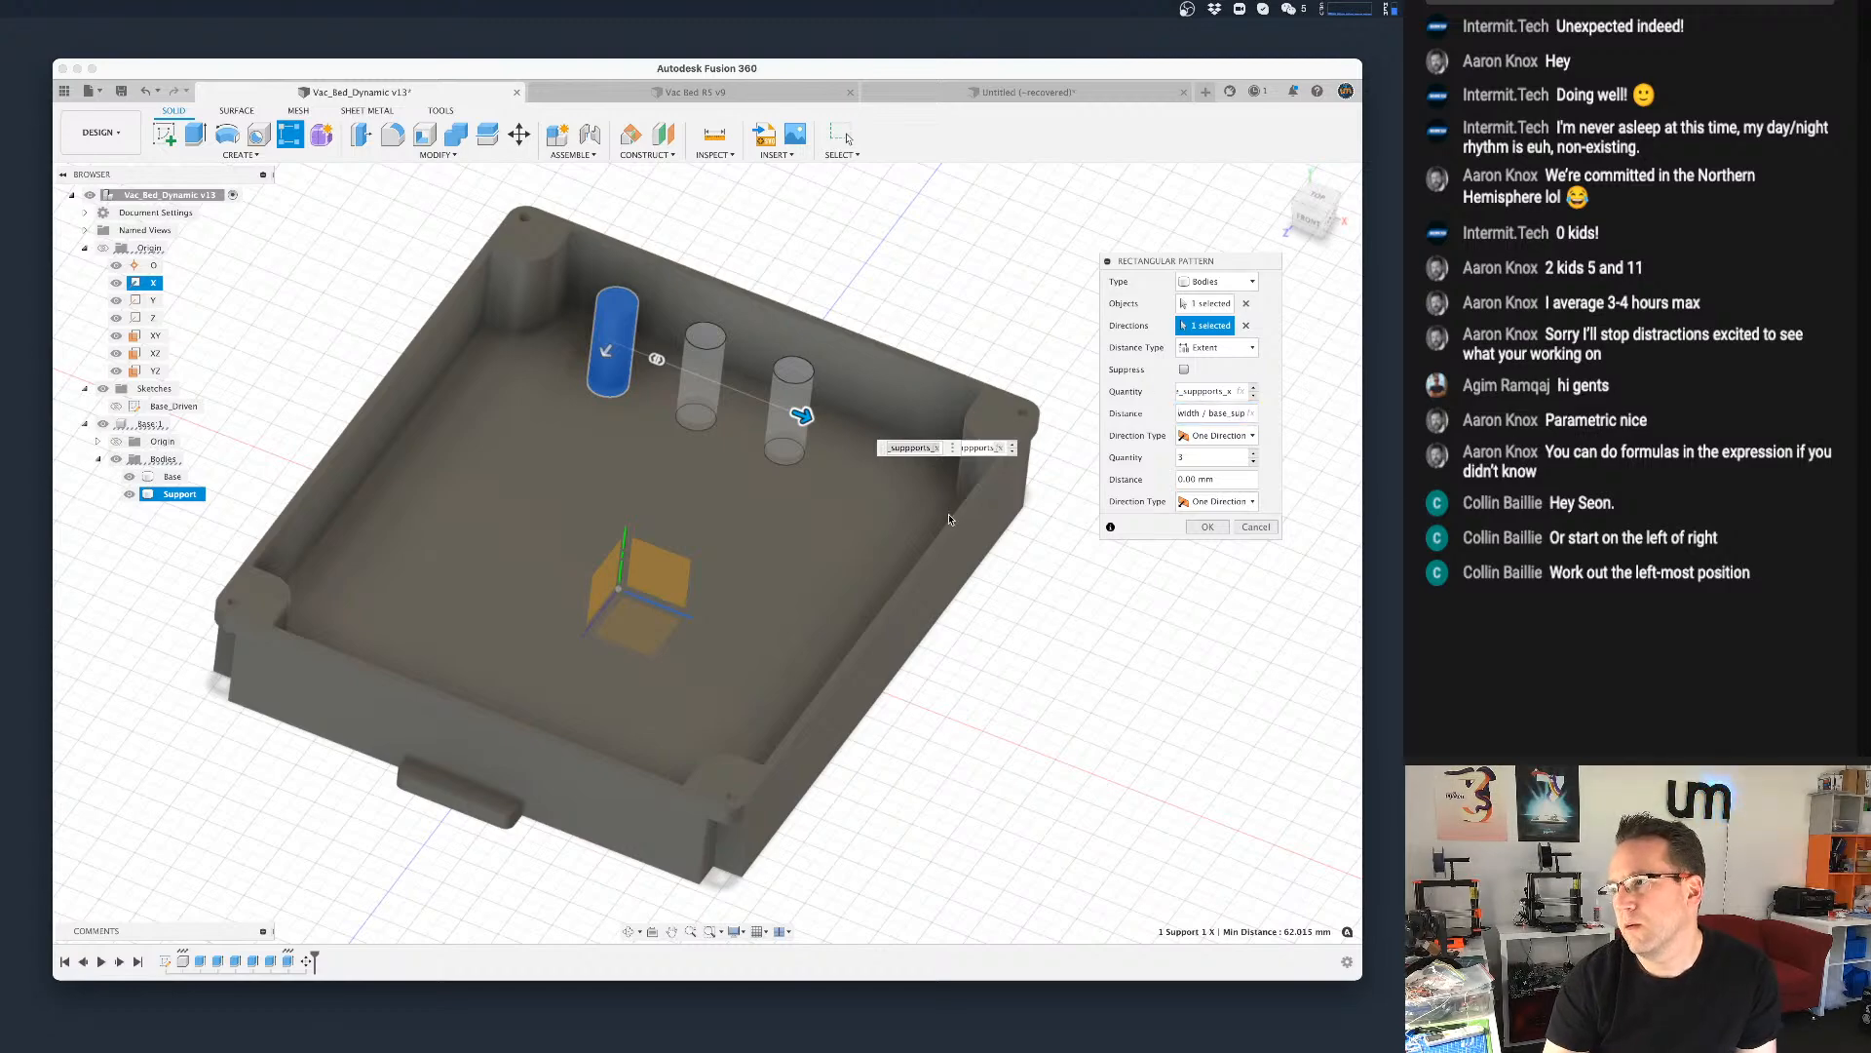
middle_click_drag(793, 592, 850, 574, "shift")
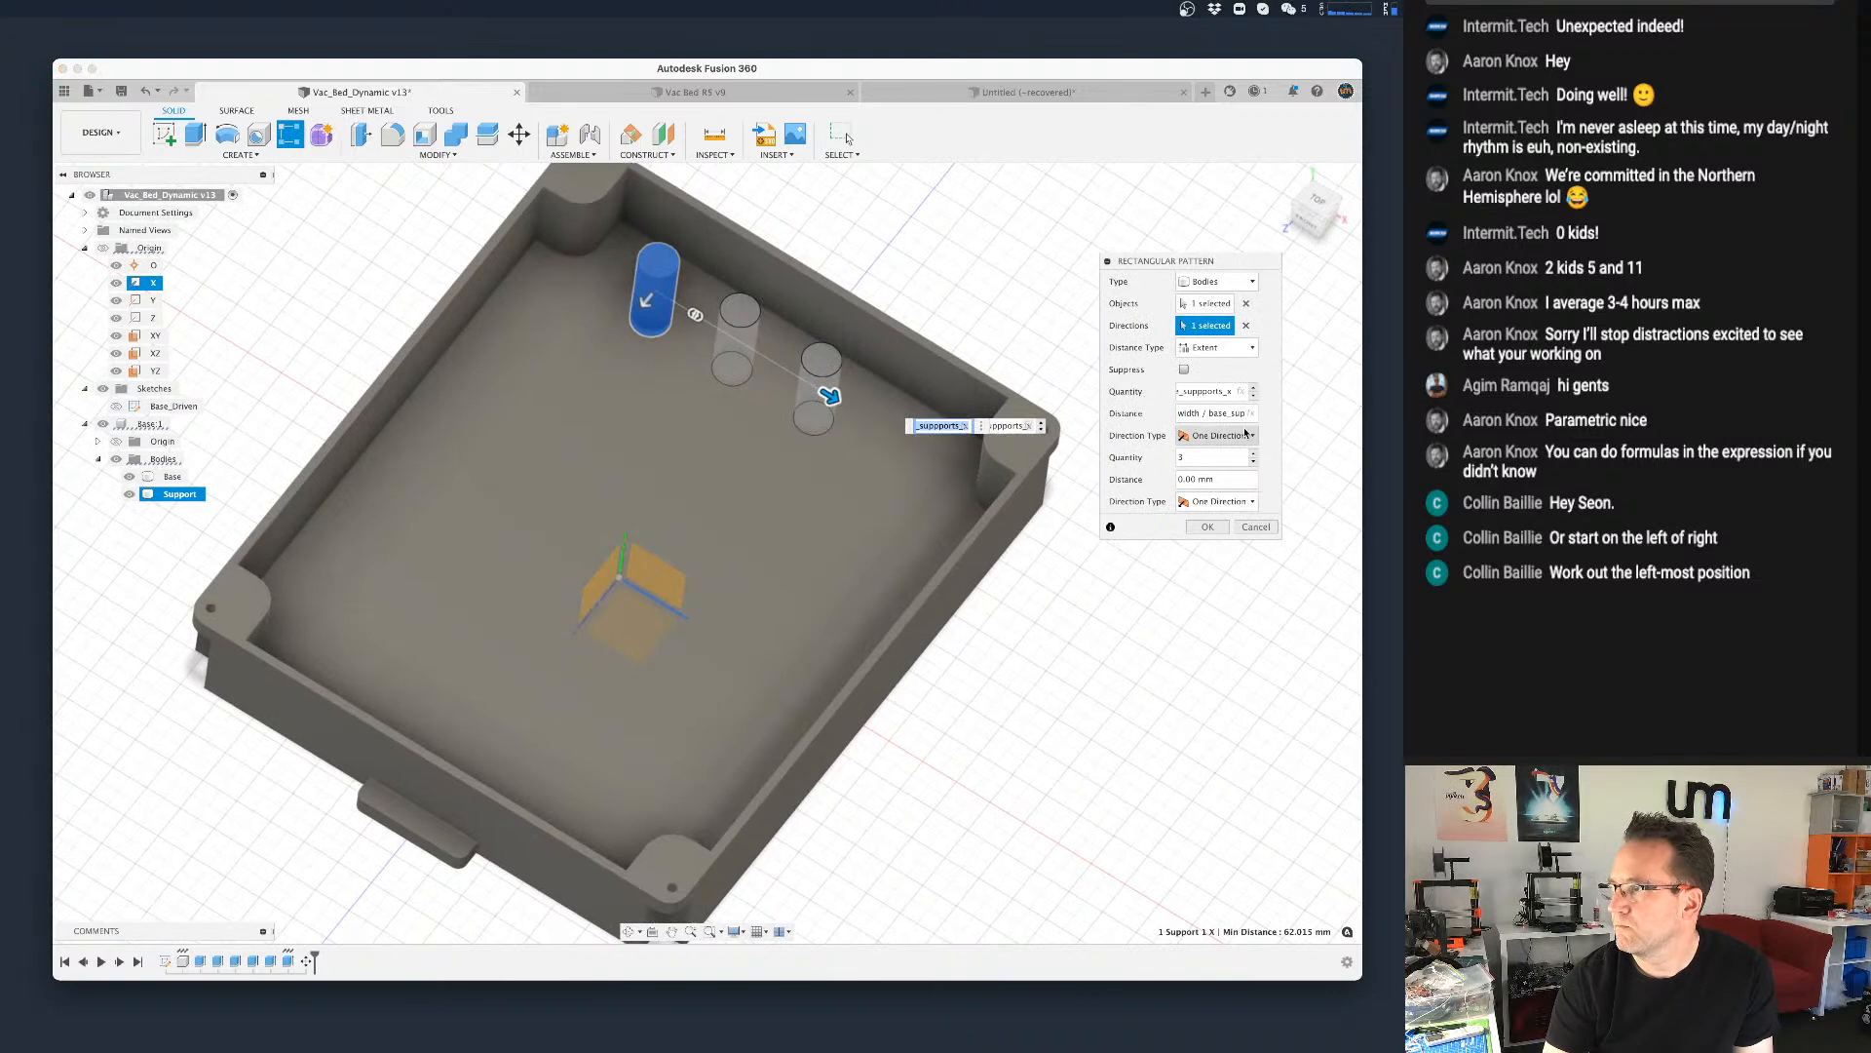
left_click_drag(1202, 415, 1150, 416)
left_click(1191, 411)
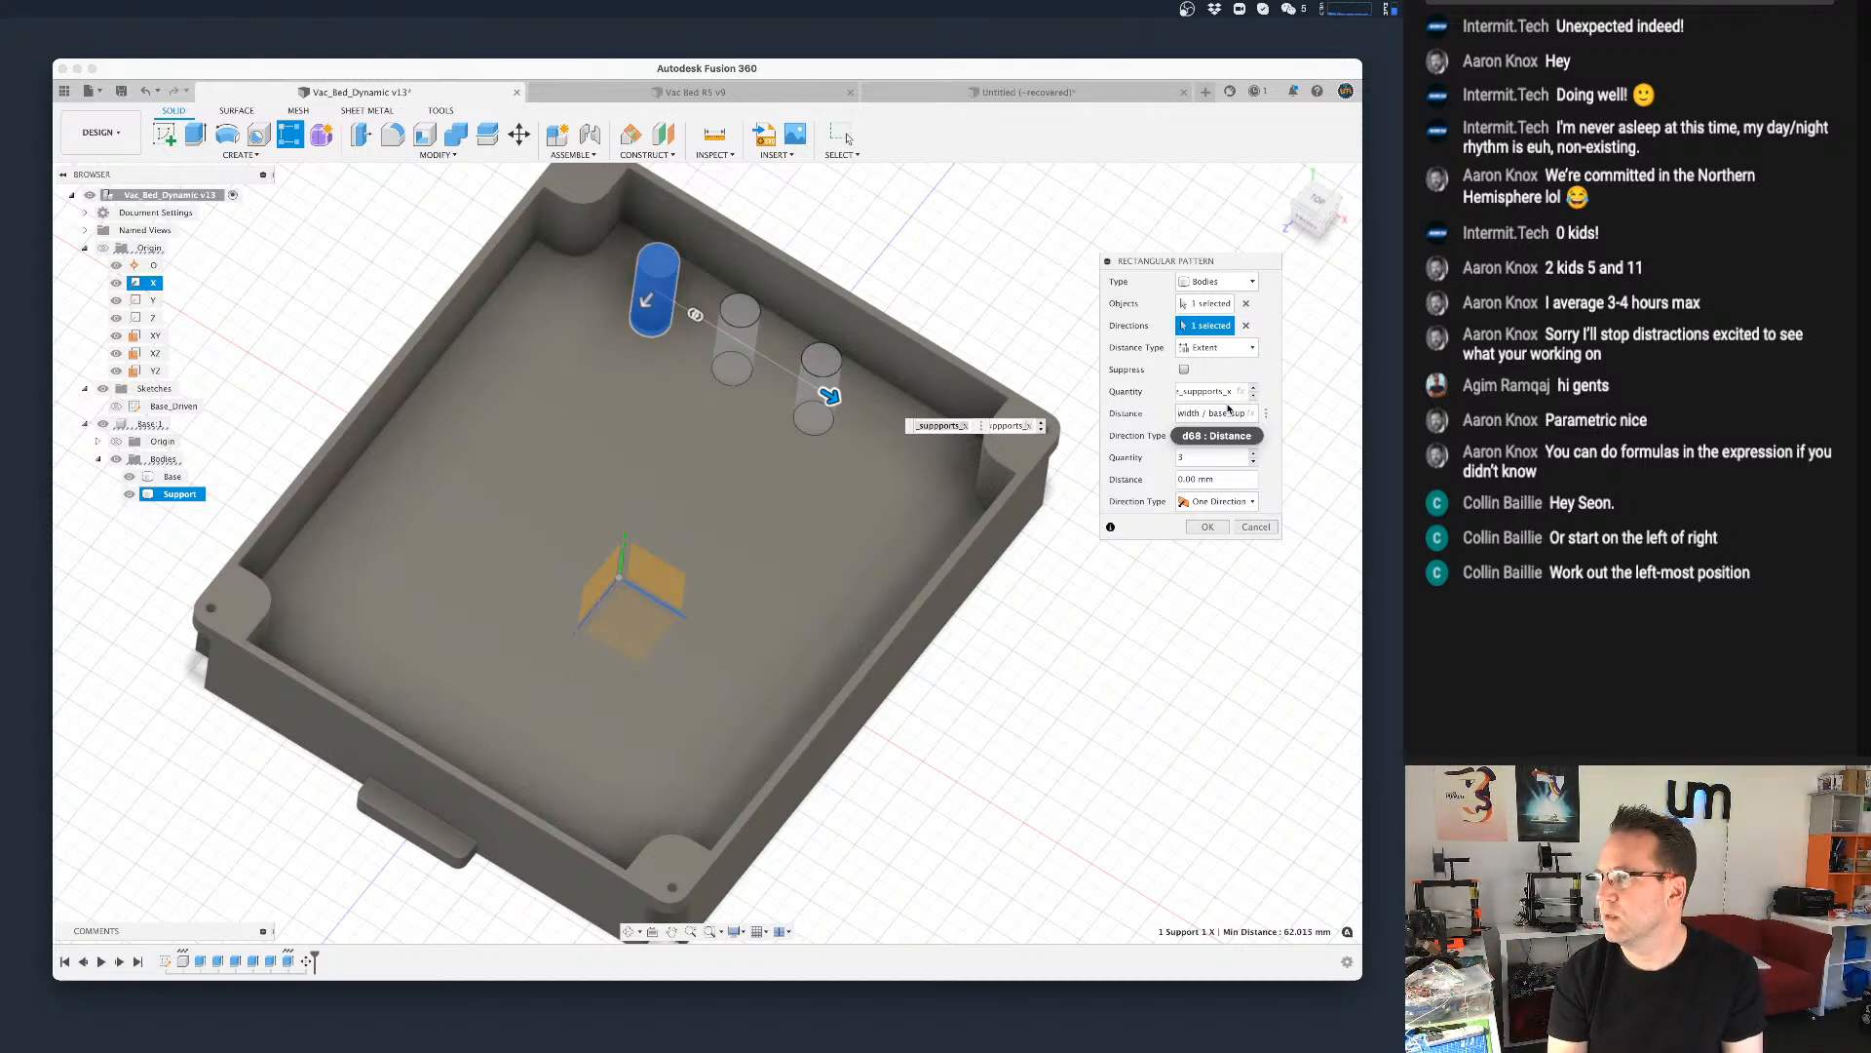
left_click(1228, 412)
key("Right")
key("Right")
key("Right")
key("Right")
key("Right")
key("Right")
key("Right")
key("Right")
key("Right")
key("Right")
key("Right")
key("Right")
key("Right")
key("Right")
key("Right")
key("Right")
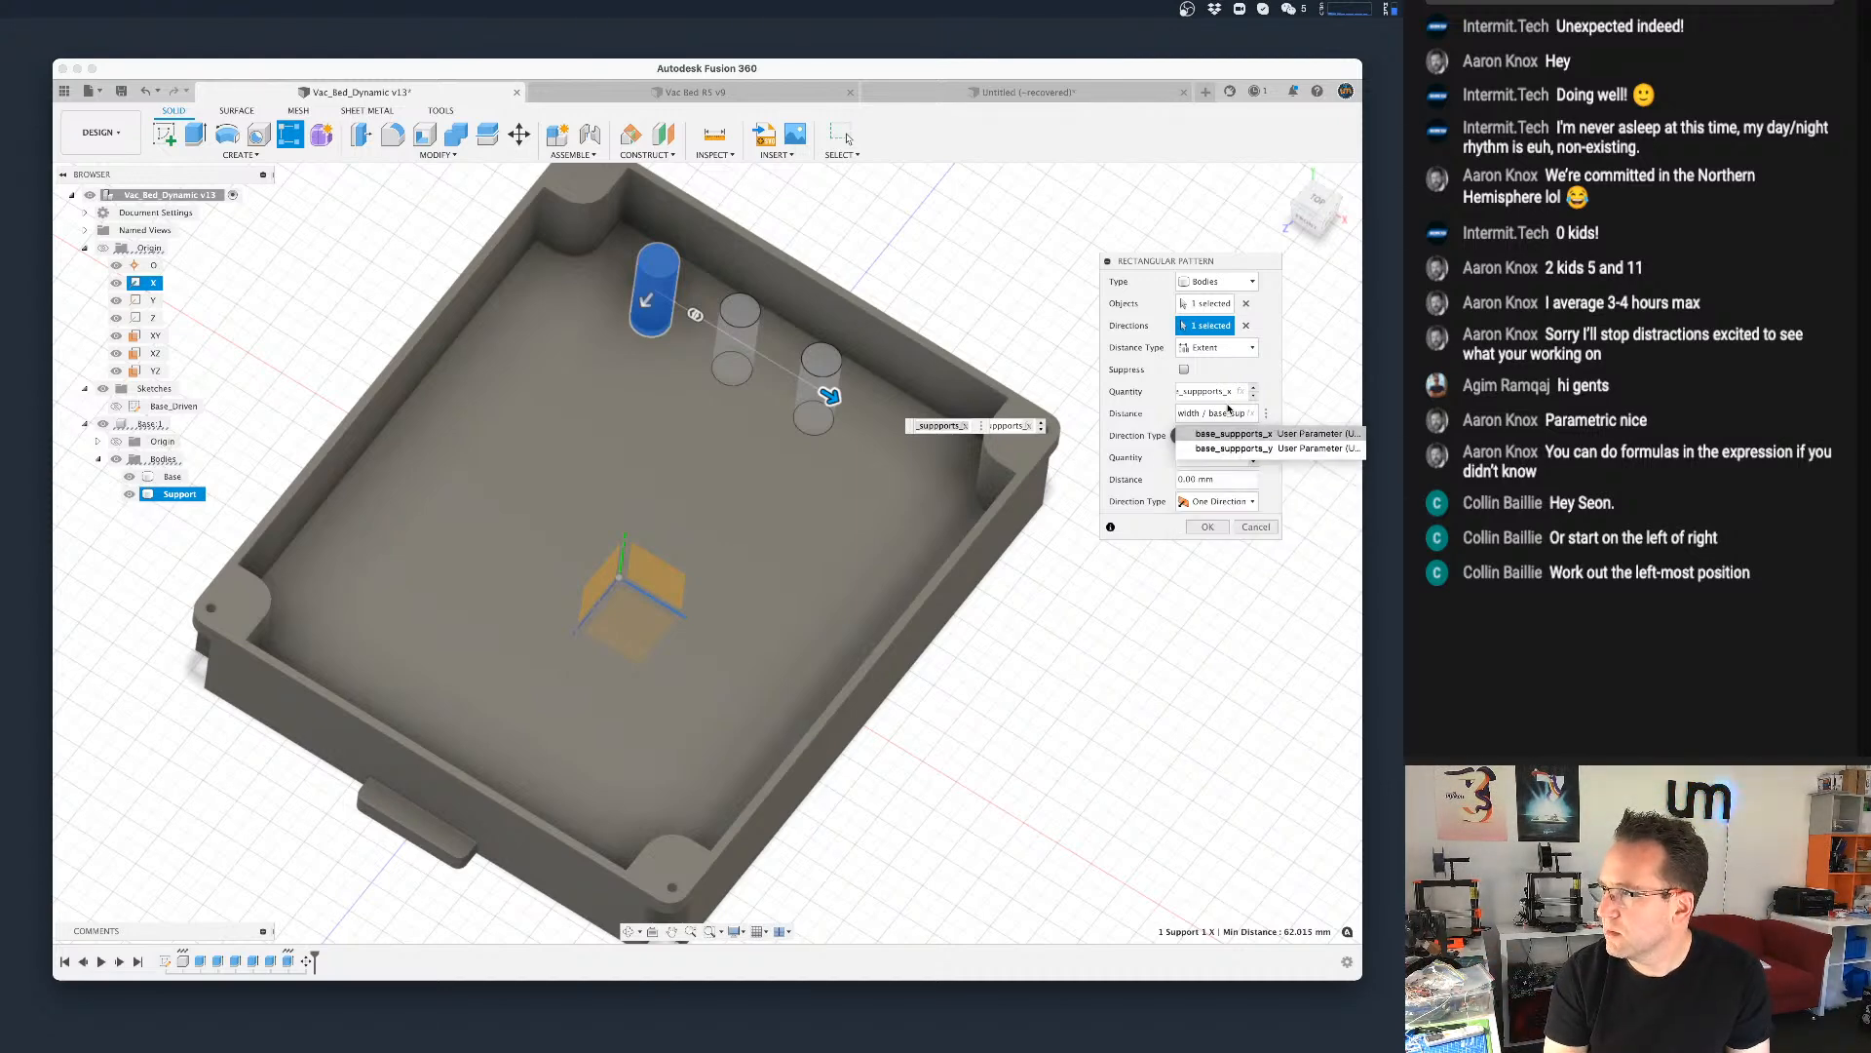
key("Right")
key("Right")
key("Right")
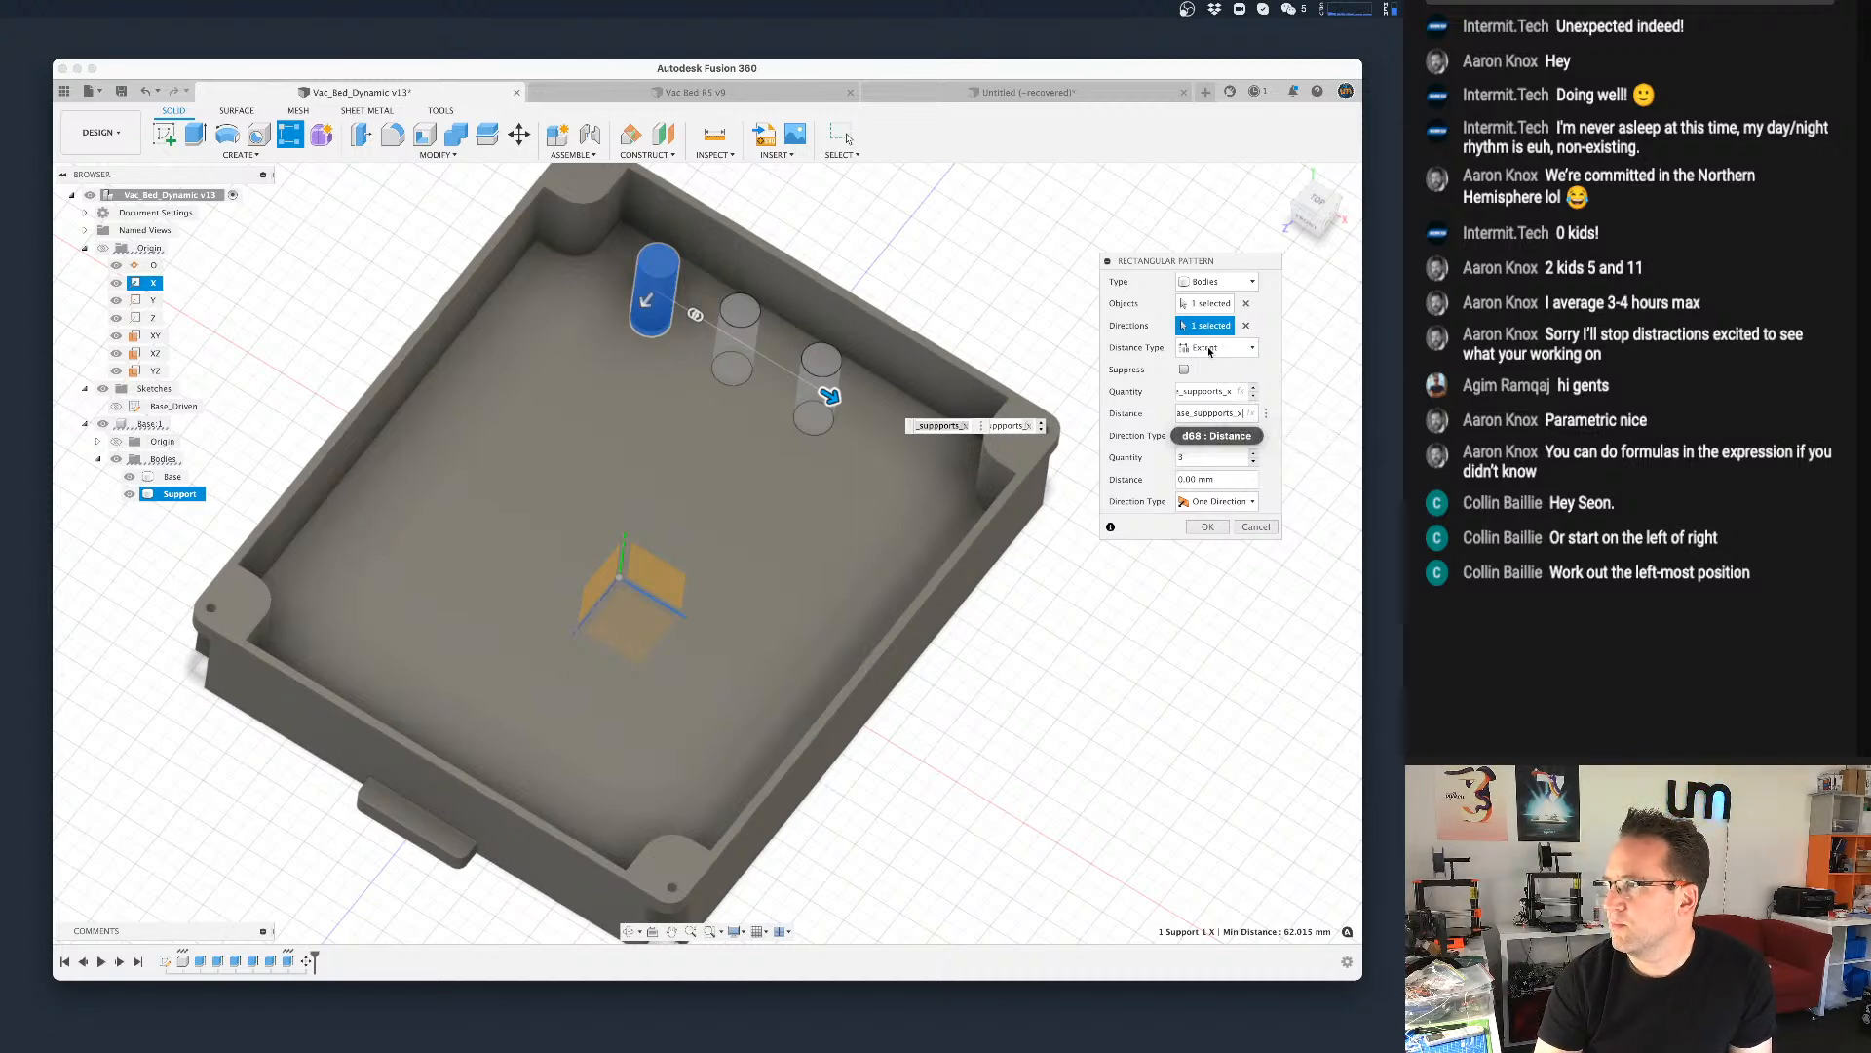
Step: Switch the pattern's distance type to Spacing and set the first distance to width/base_suppports_x
left_click(1209, 348)
left_click(1206, 383)
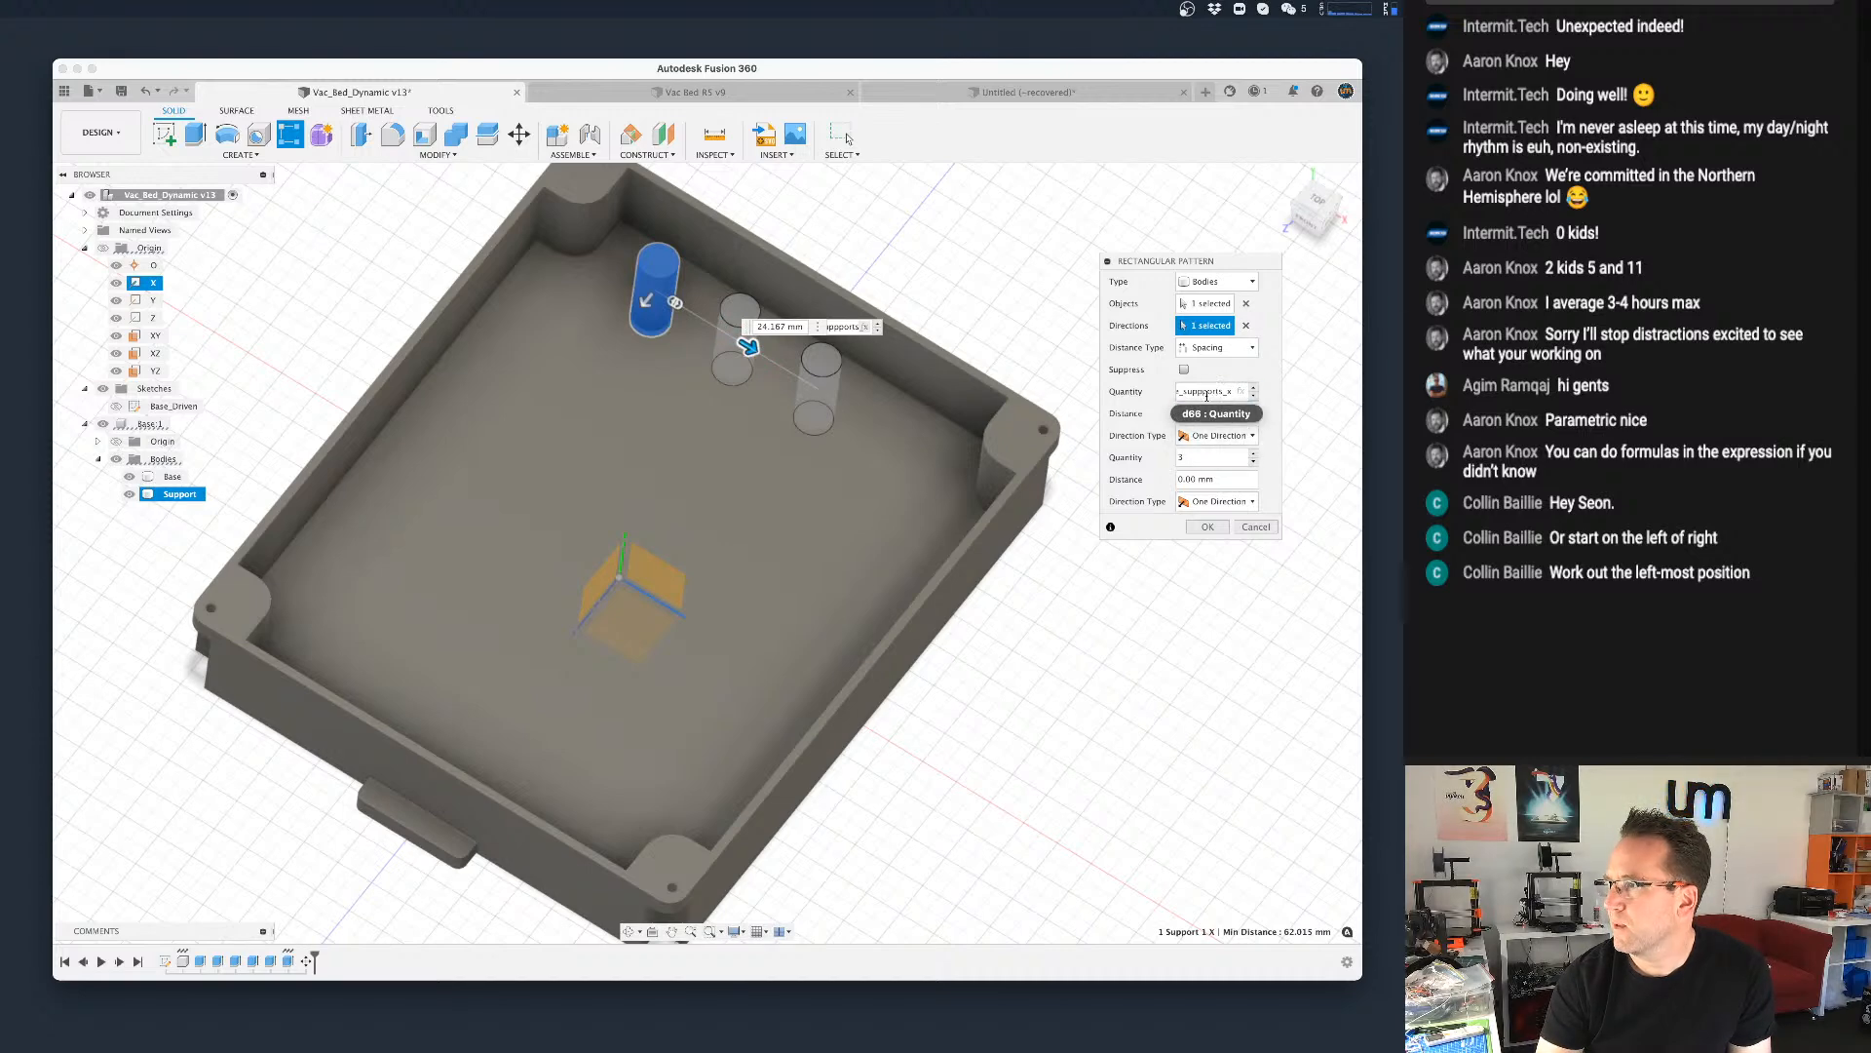
left_click(1207, 393)
left_click(1209, 412)
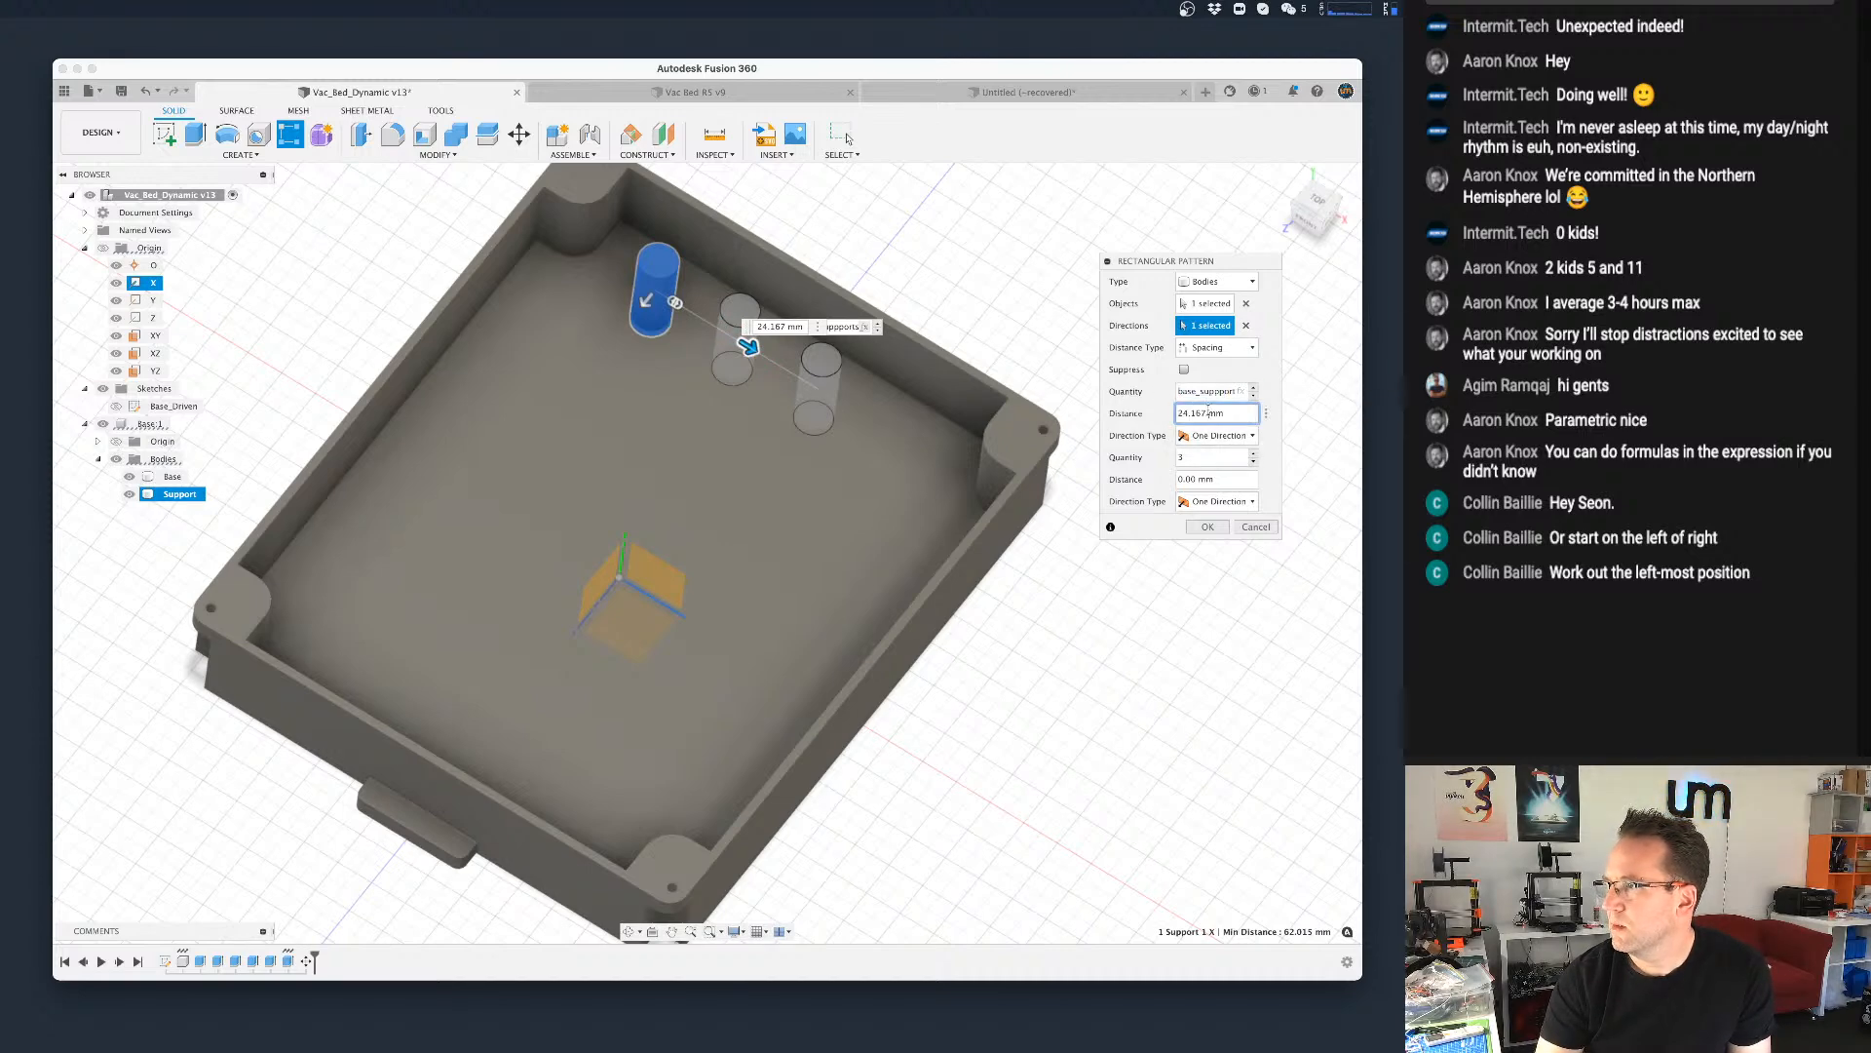
left_click_drag(1236, 411, 1160, 419)
key("BackSpace")
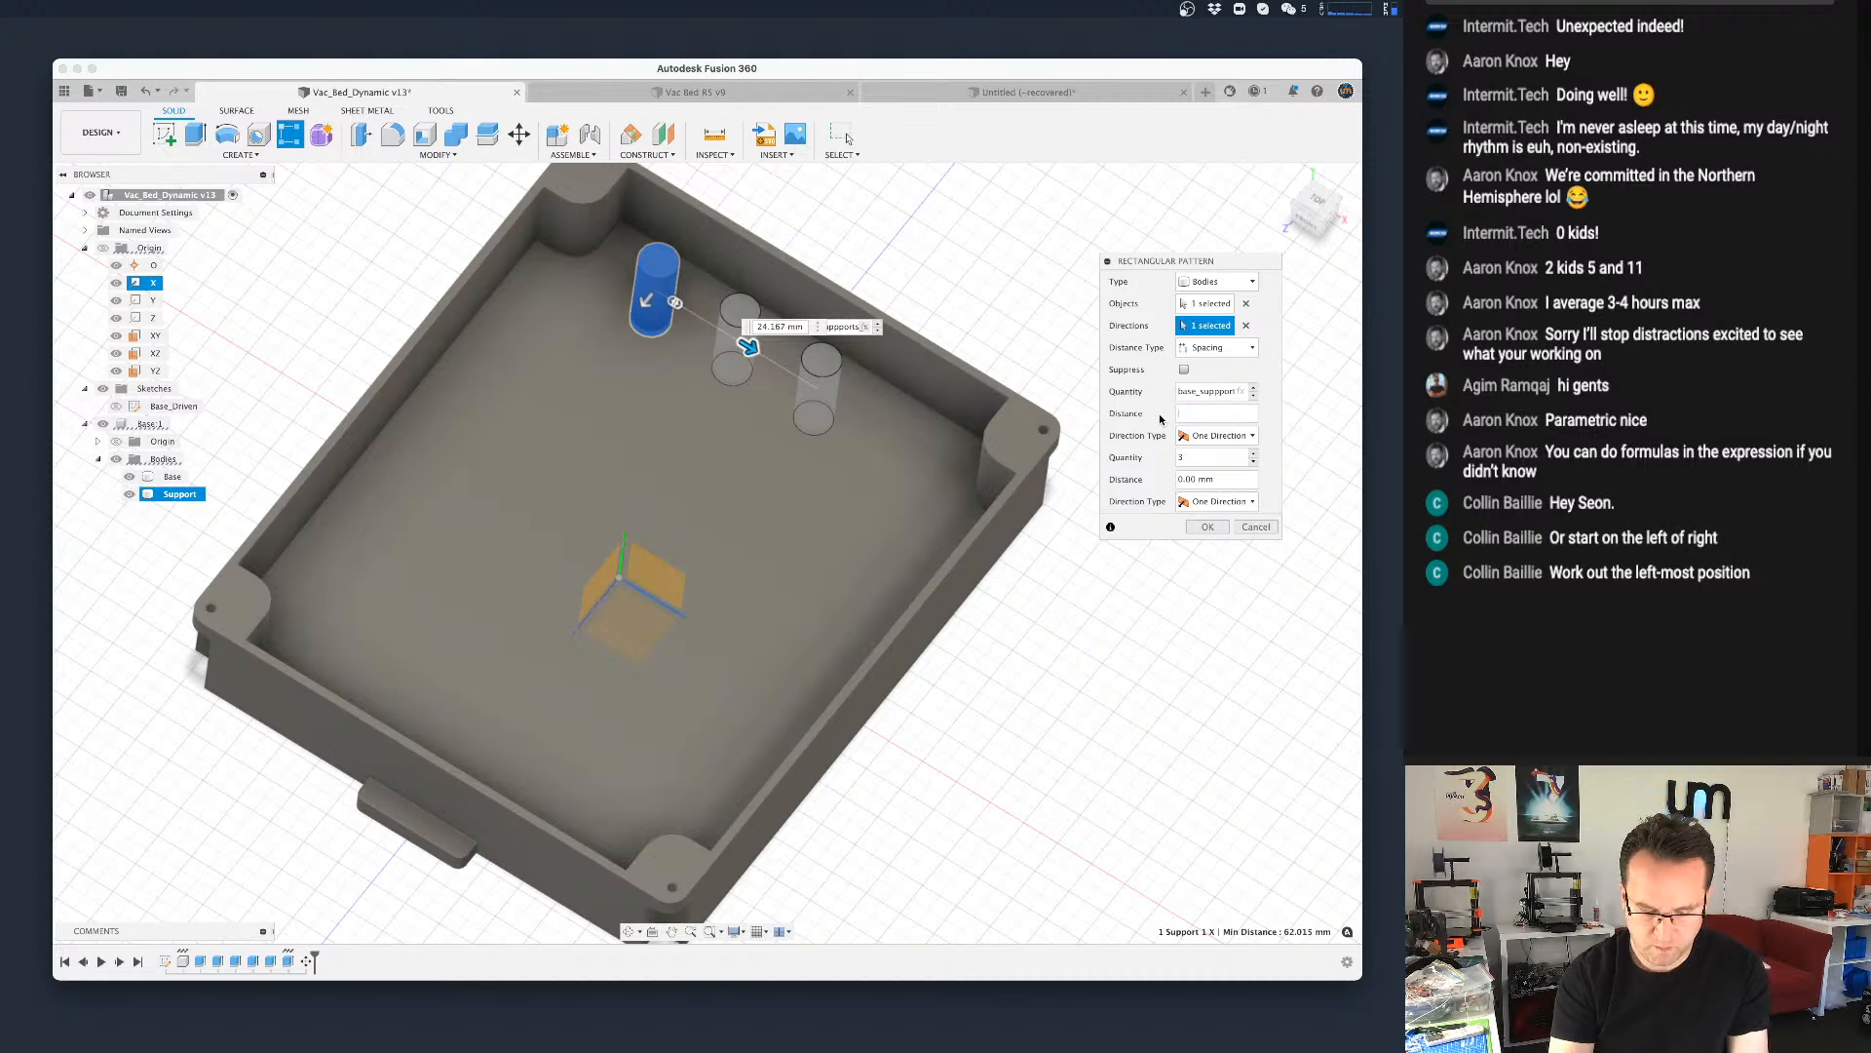
type("width/su")
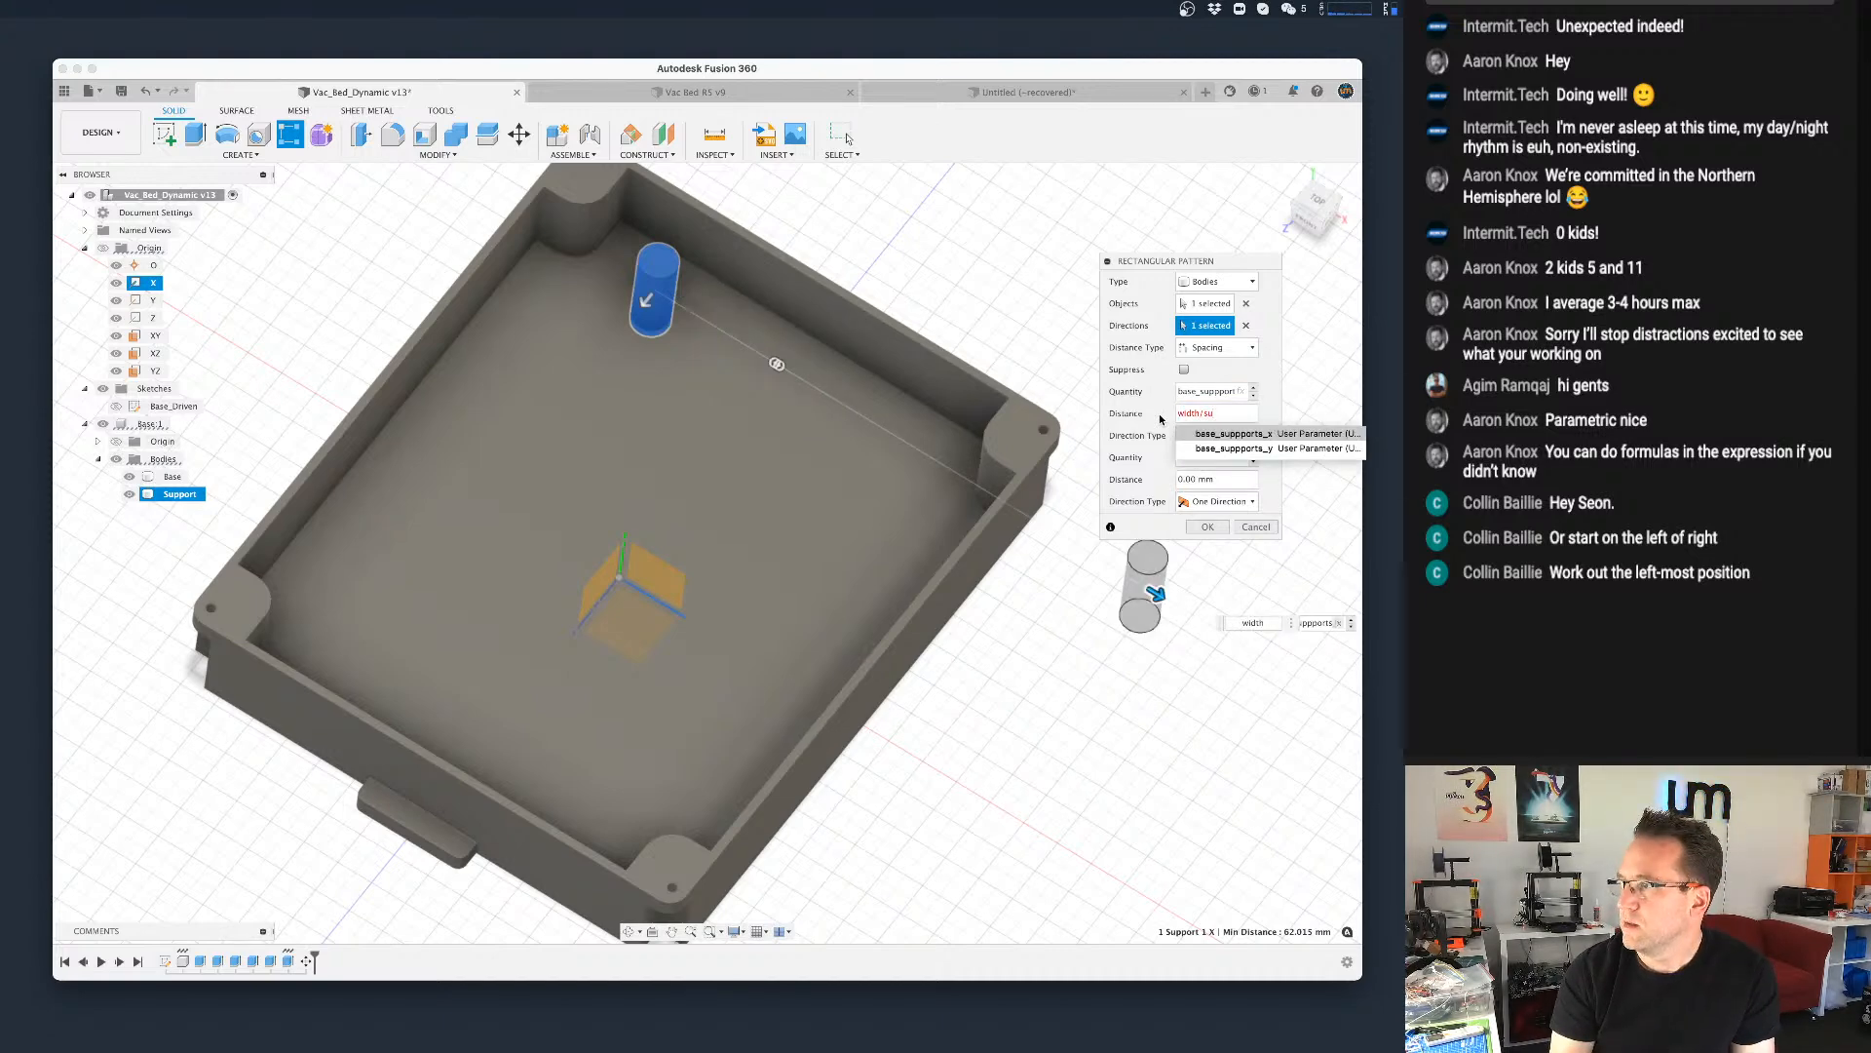
key("Return")
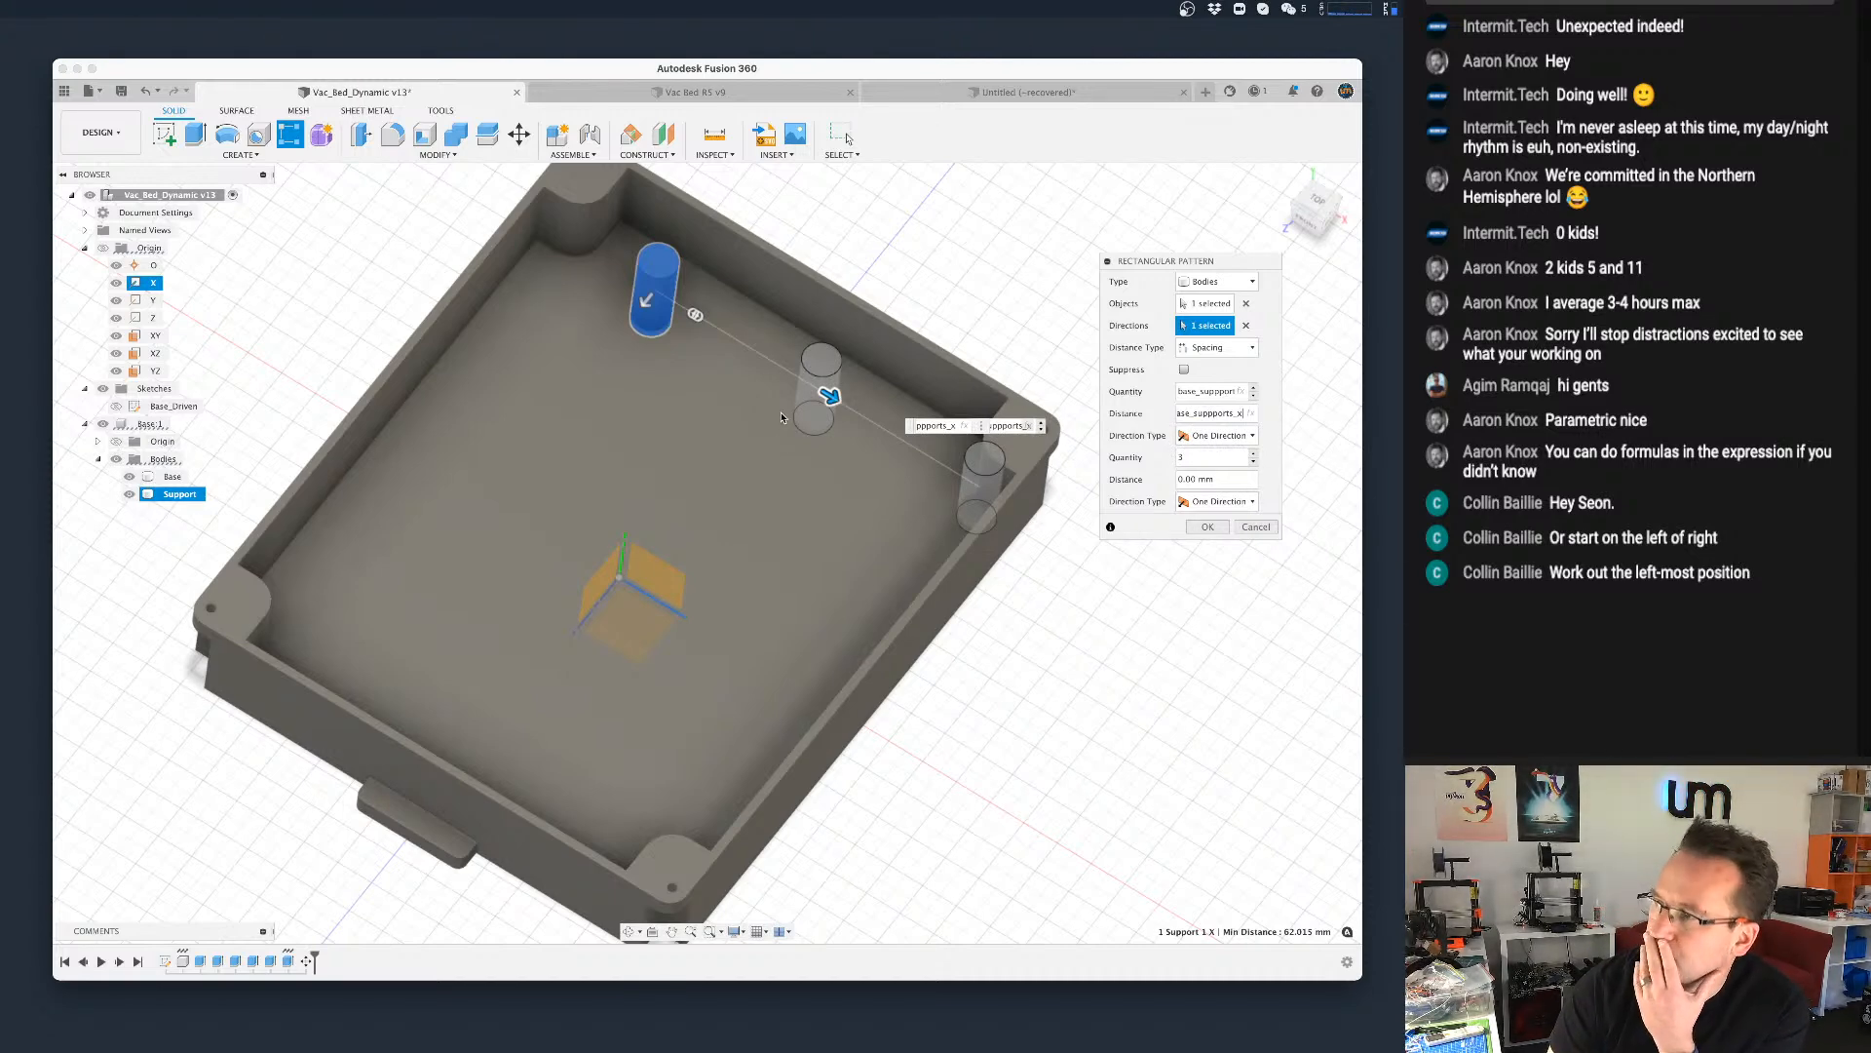
Step: Review the re-entered first distance expression against the spacing of the previewed row of supports
left_click(974, 569)
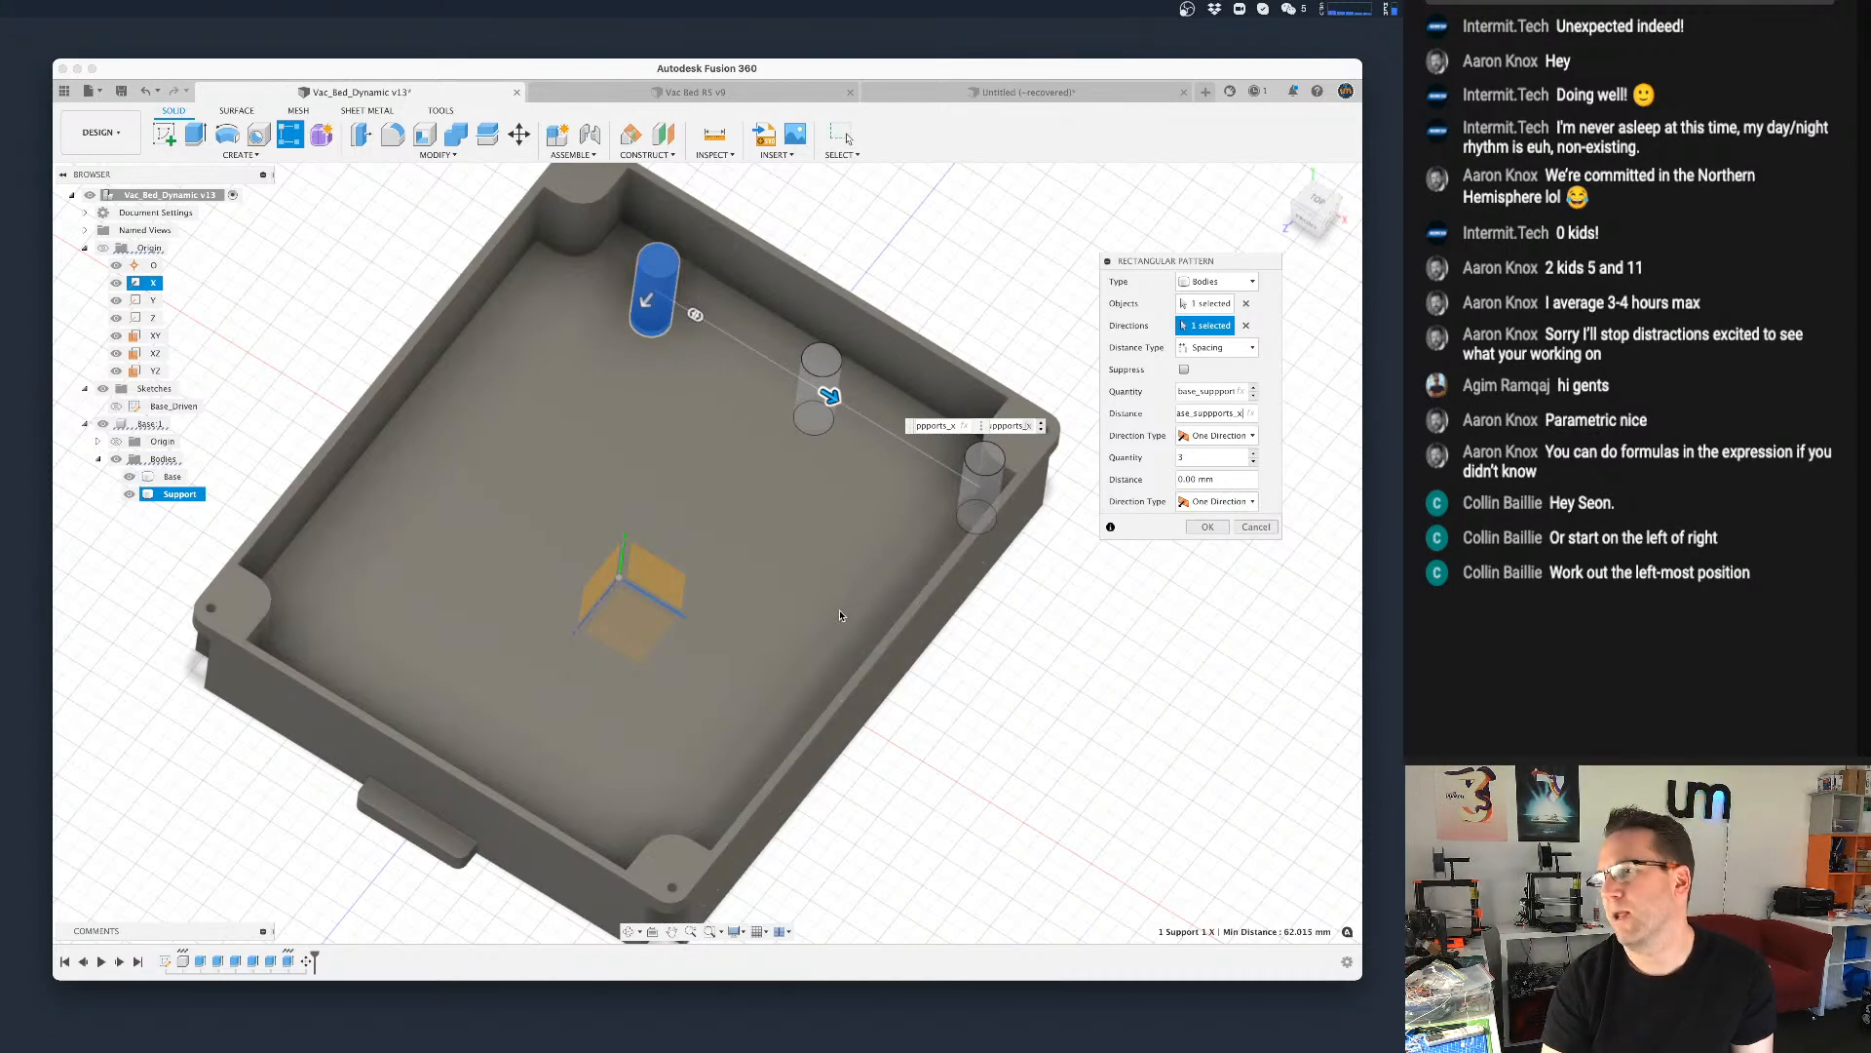
left_click(789, 604)
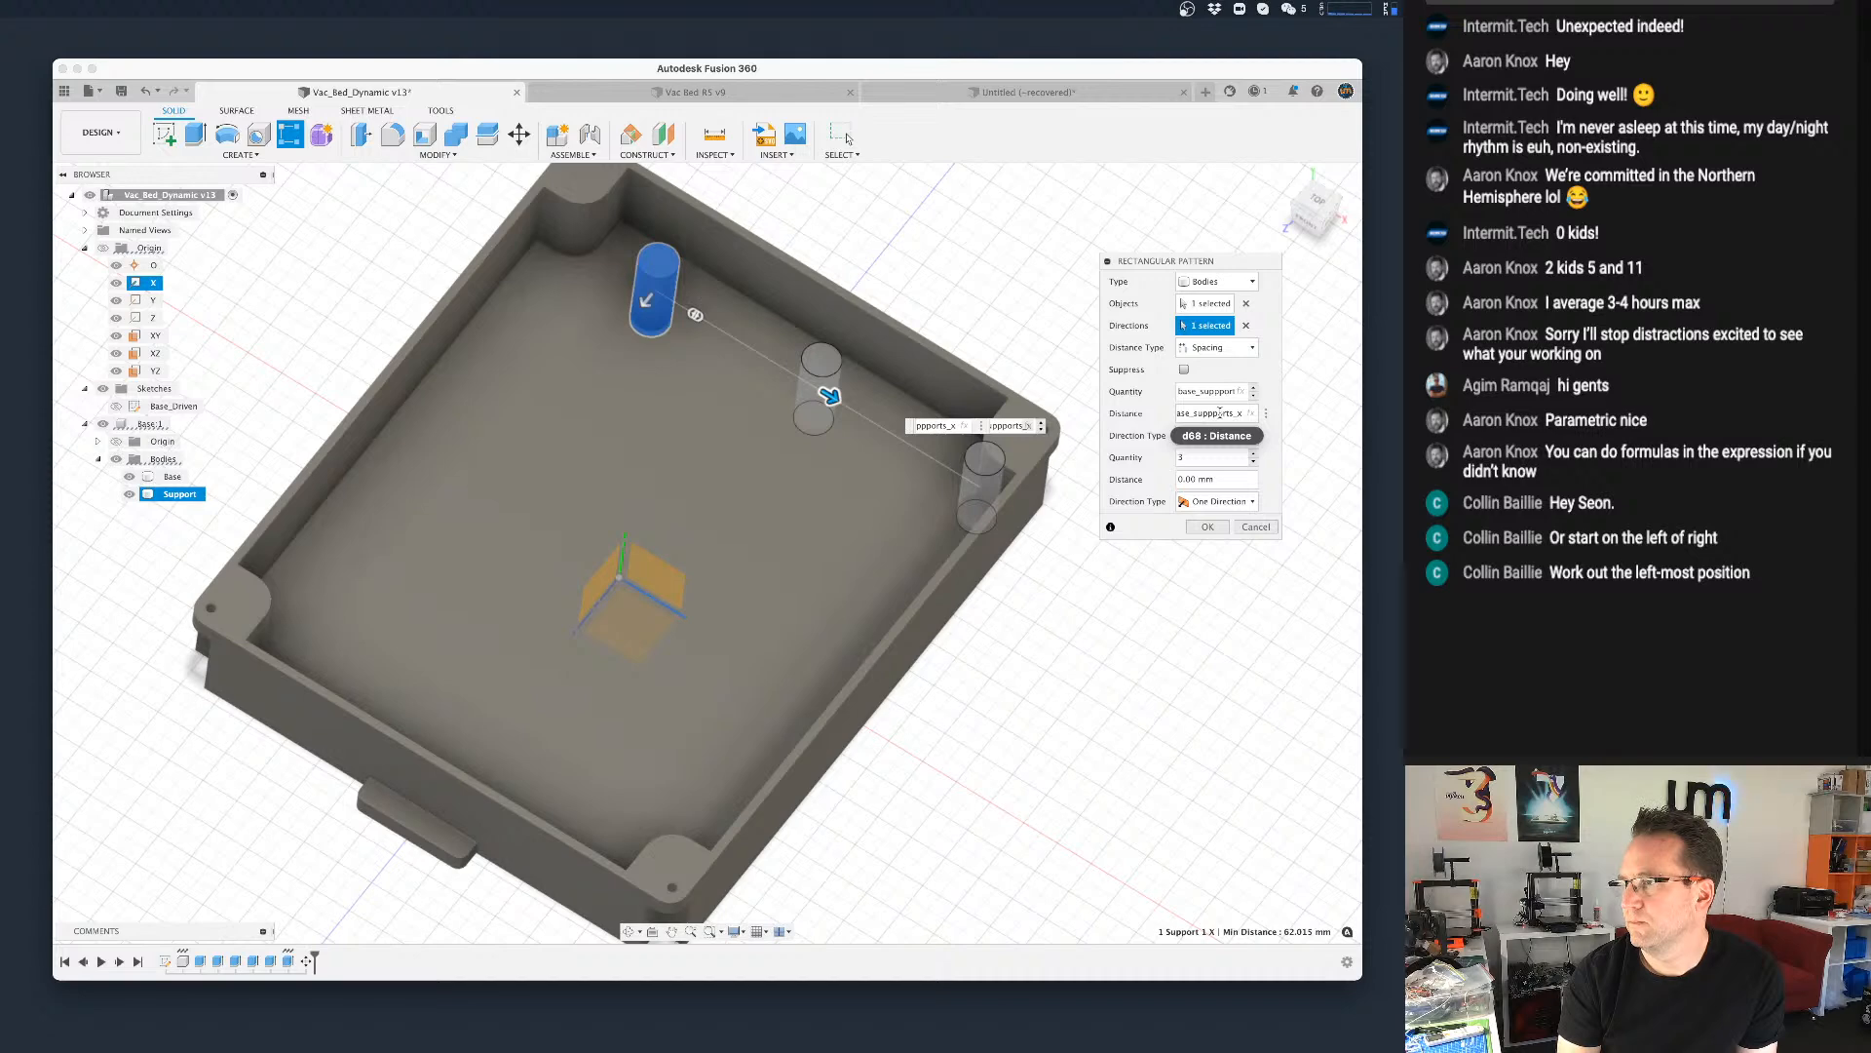
key("Left")
key("Left")
key("Left")
key("Left")
key("Left")
key("Left")
key("Left")
key("Left")
key("Left")
key("Left")
key("Left")
key("Left")
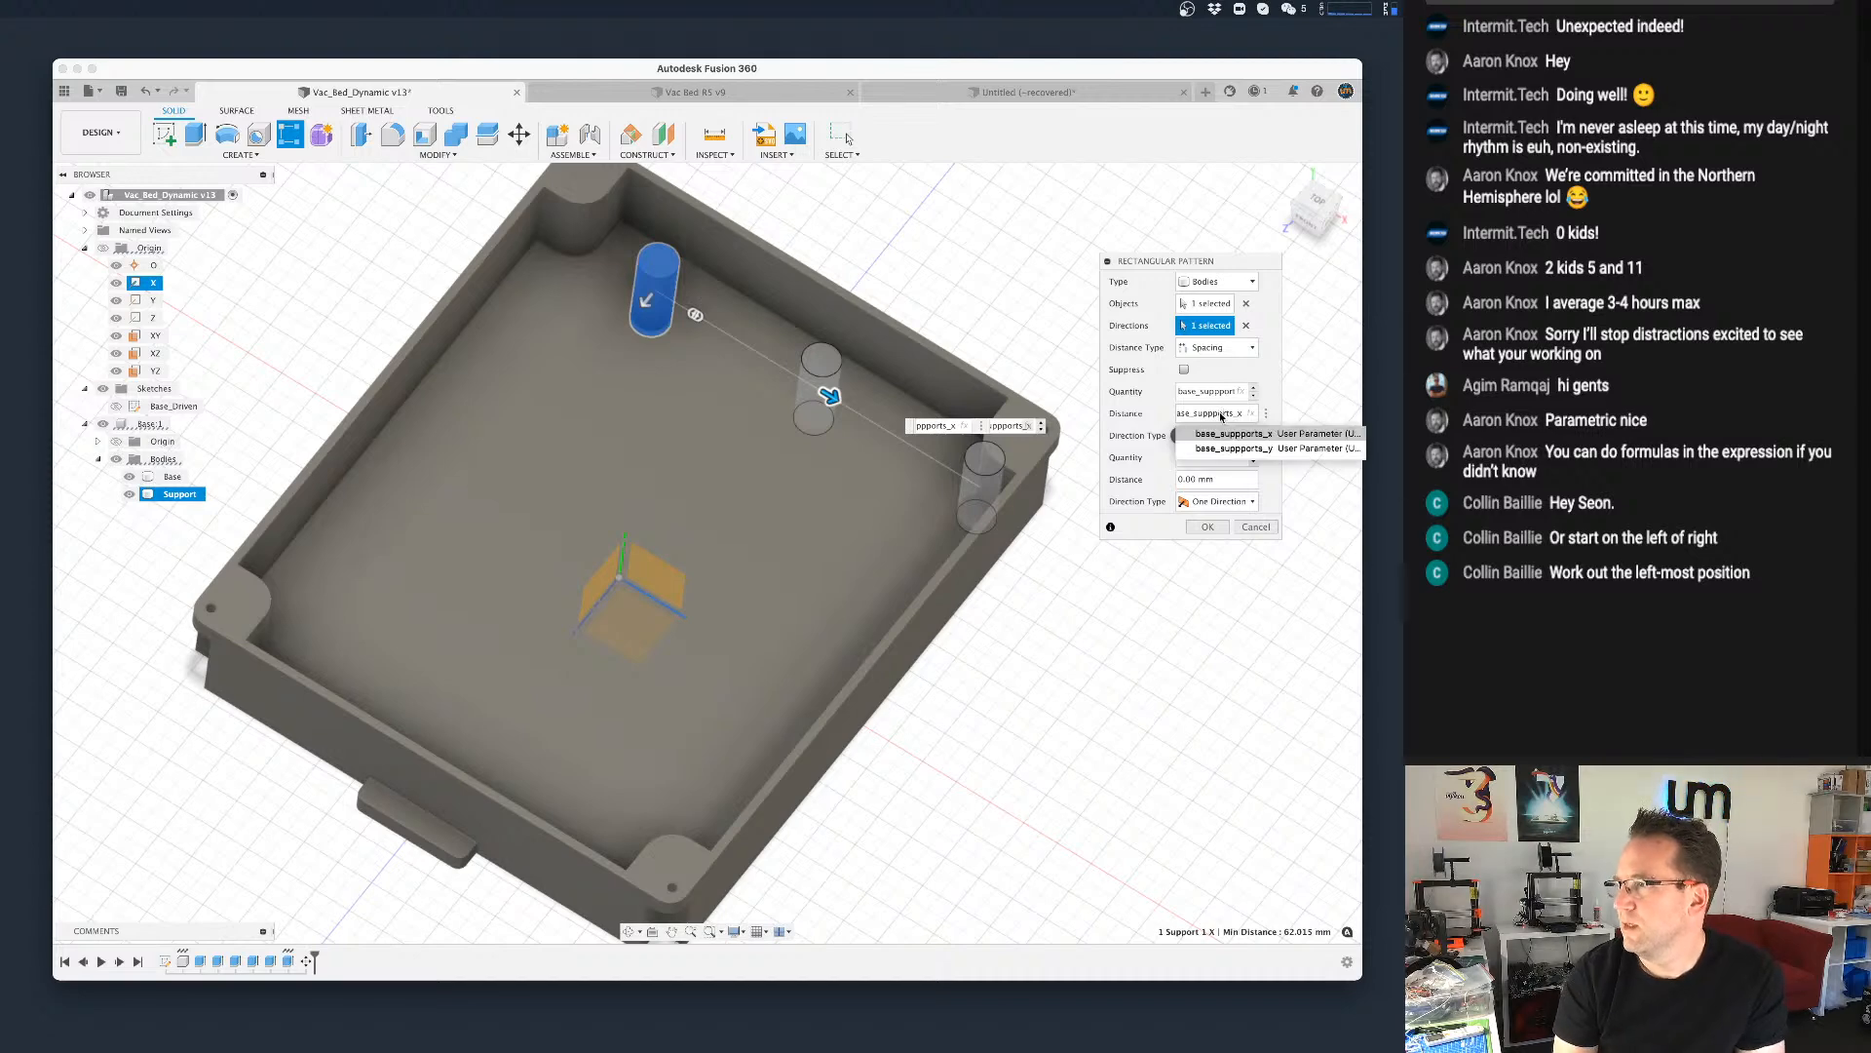
key("Left")
key("Left")
key("Left")
key("Left")
key("Left")
key("Left")
key("Left")
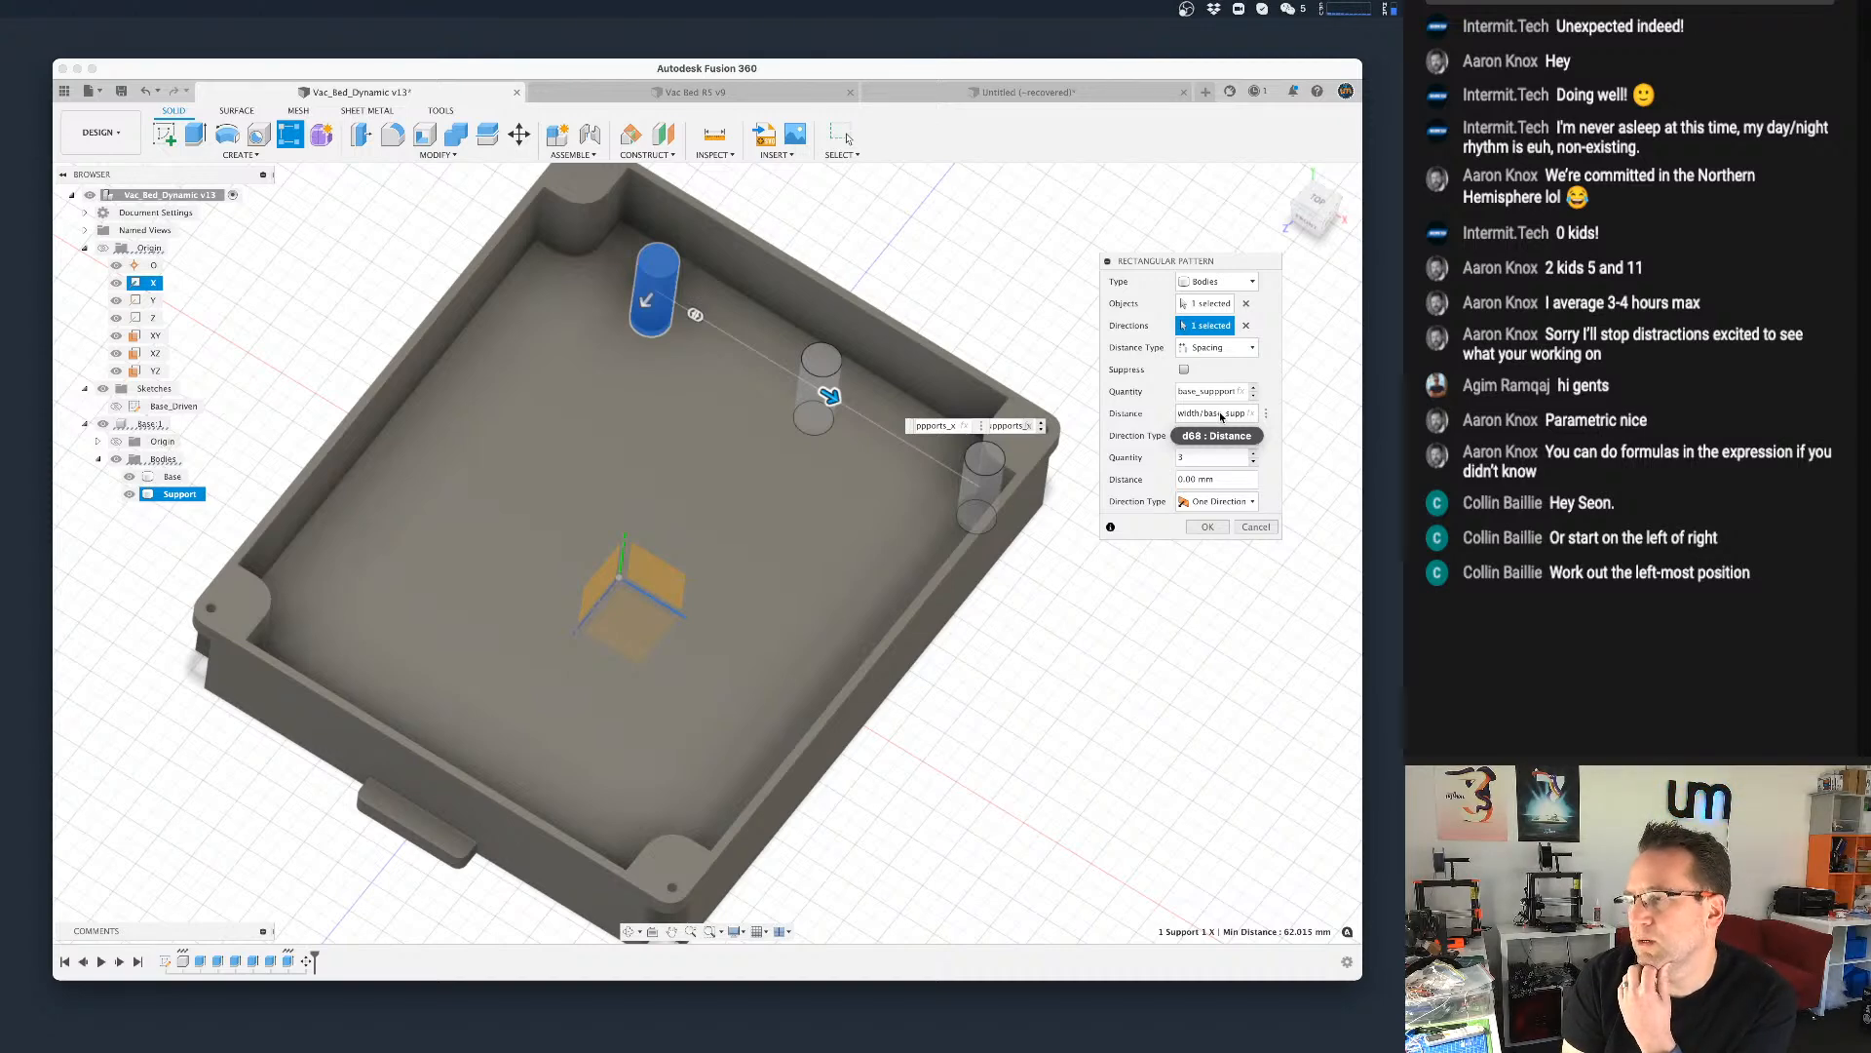
key("Right")
key("Right")
key("Right")
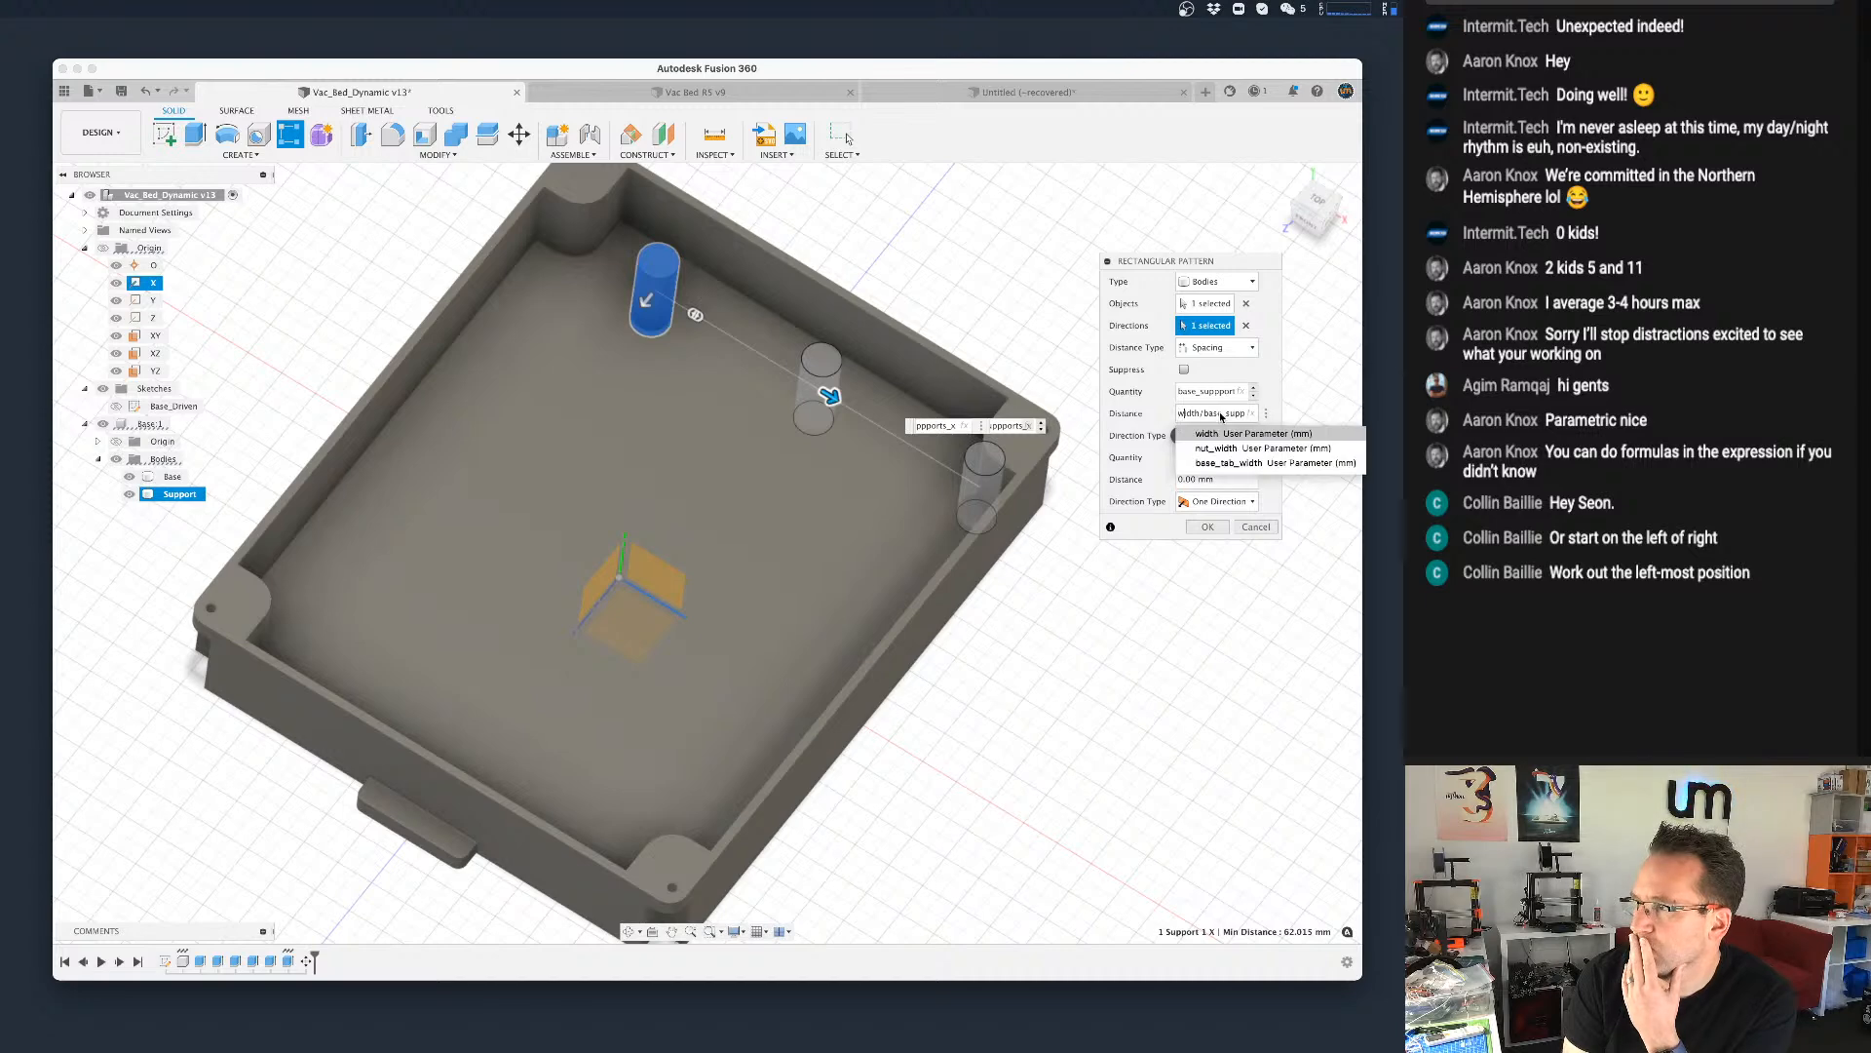
key("Right")
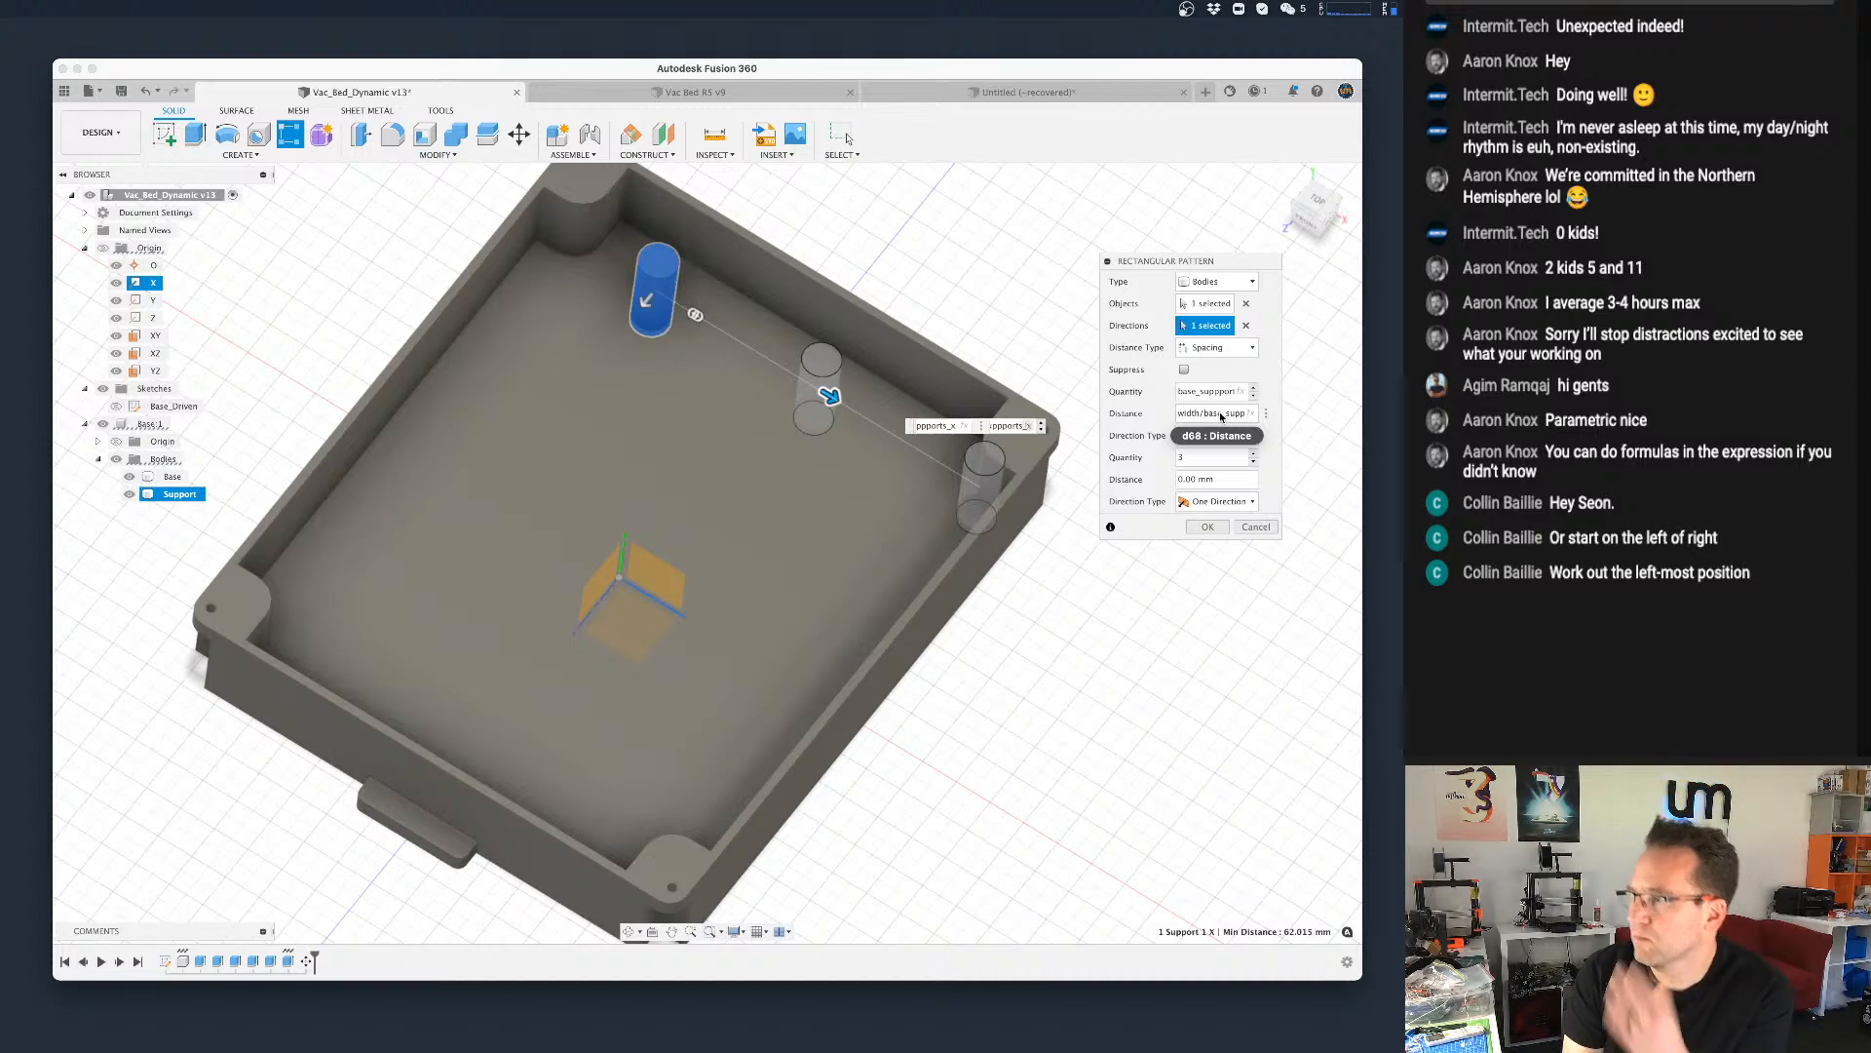
Step: Set the pattern's second quantity to the base_suppports_y parameter
left_click(1190, 454)
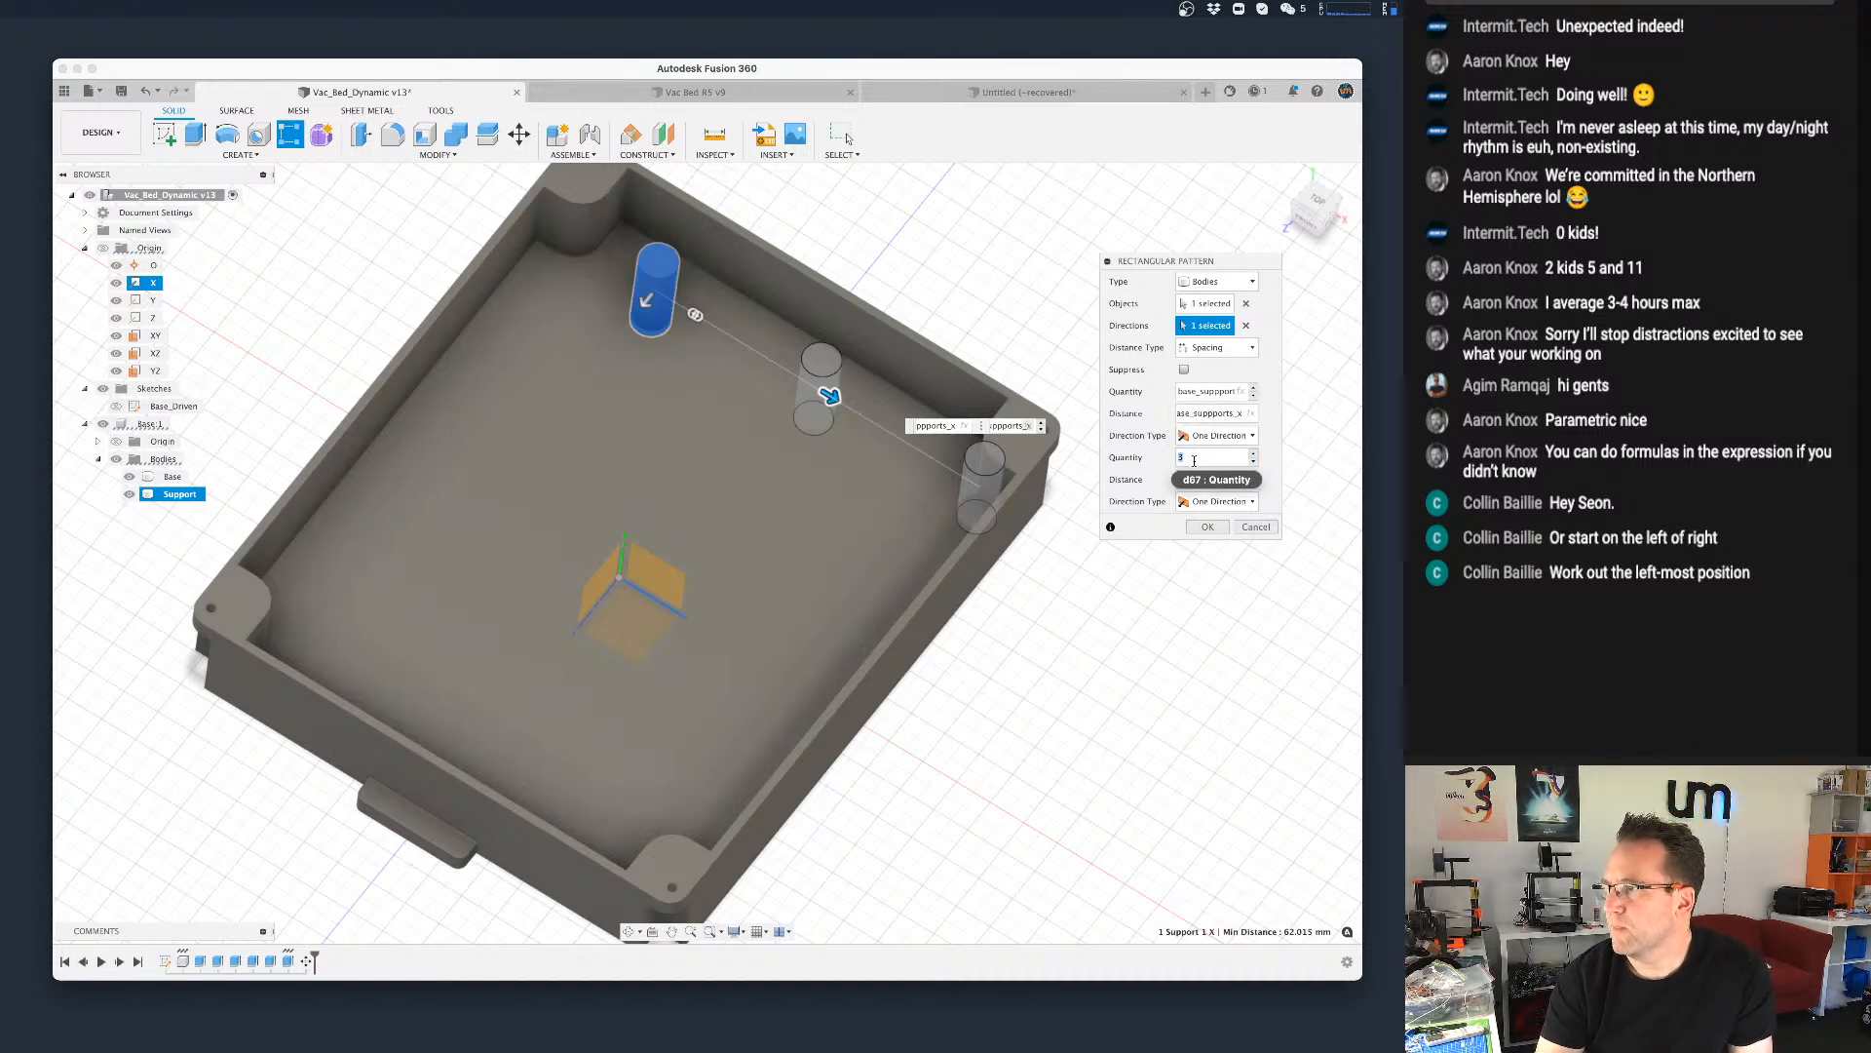
type("su")
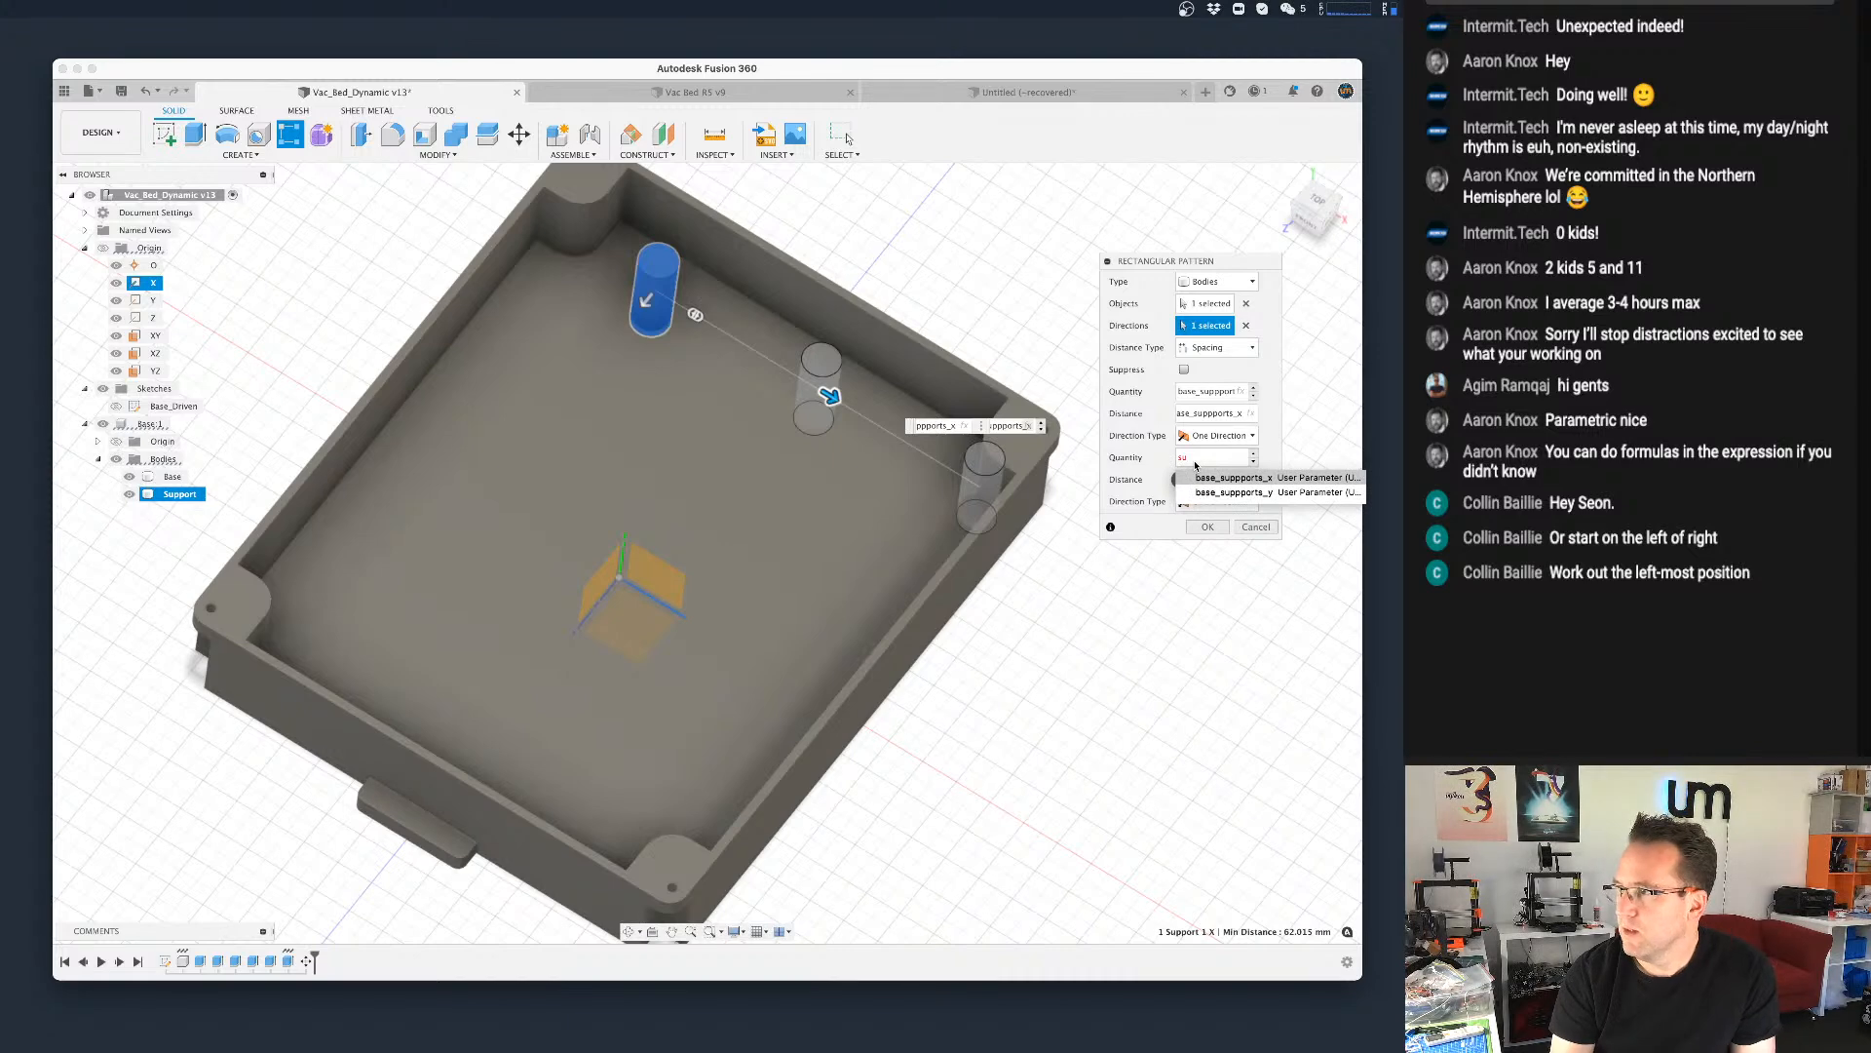
key("Down")
key("Tab")
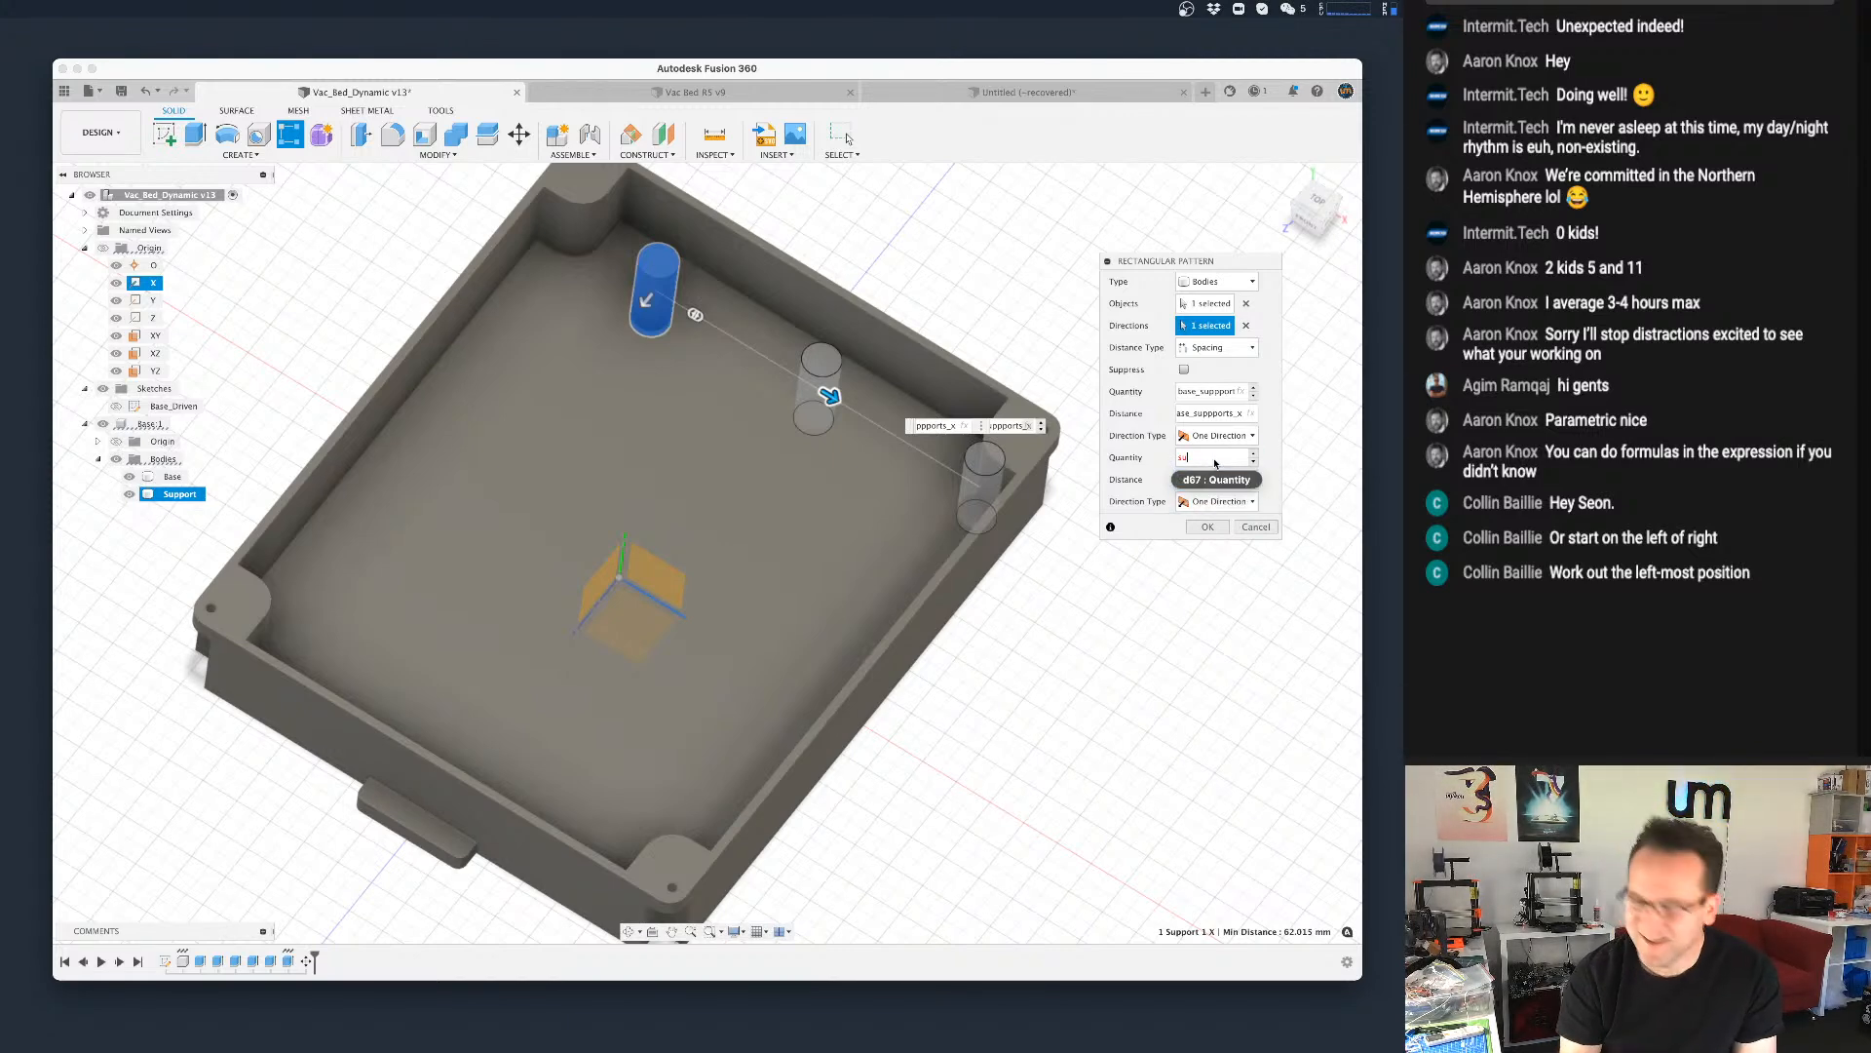
type("p")
key("Down")
key("Return")
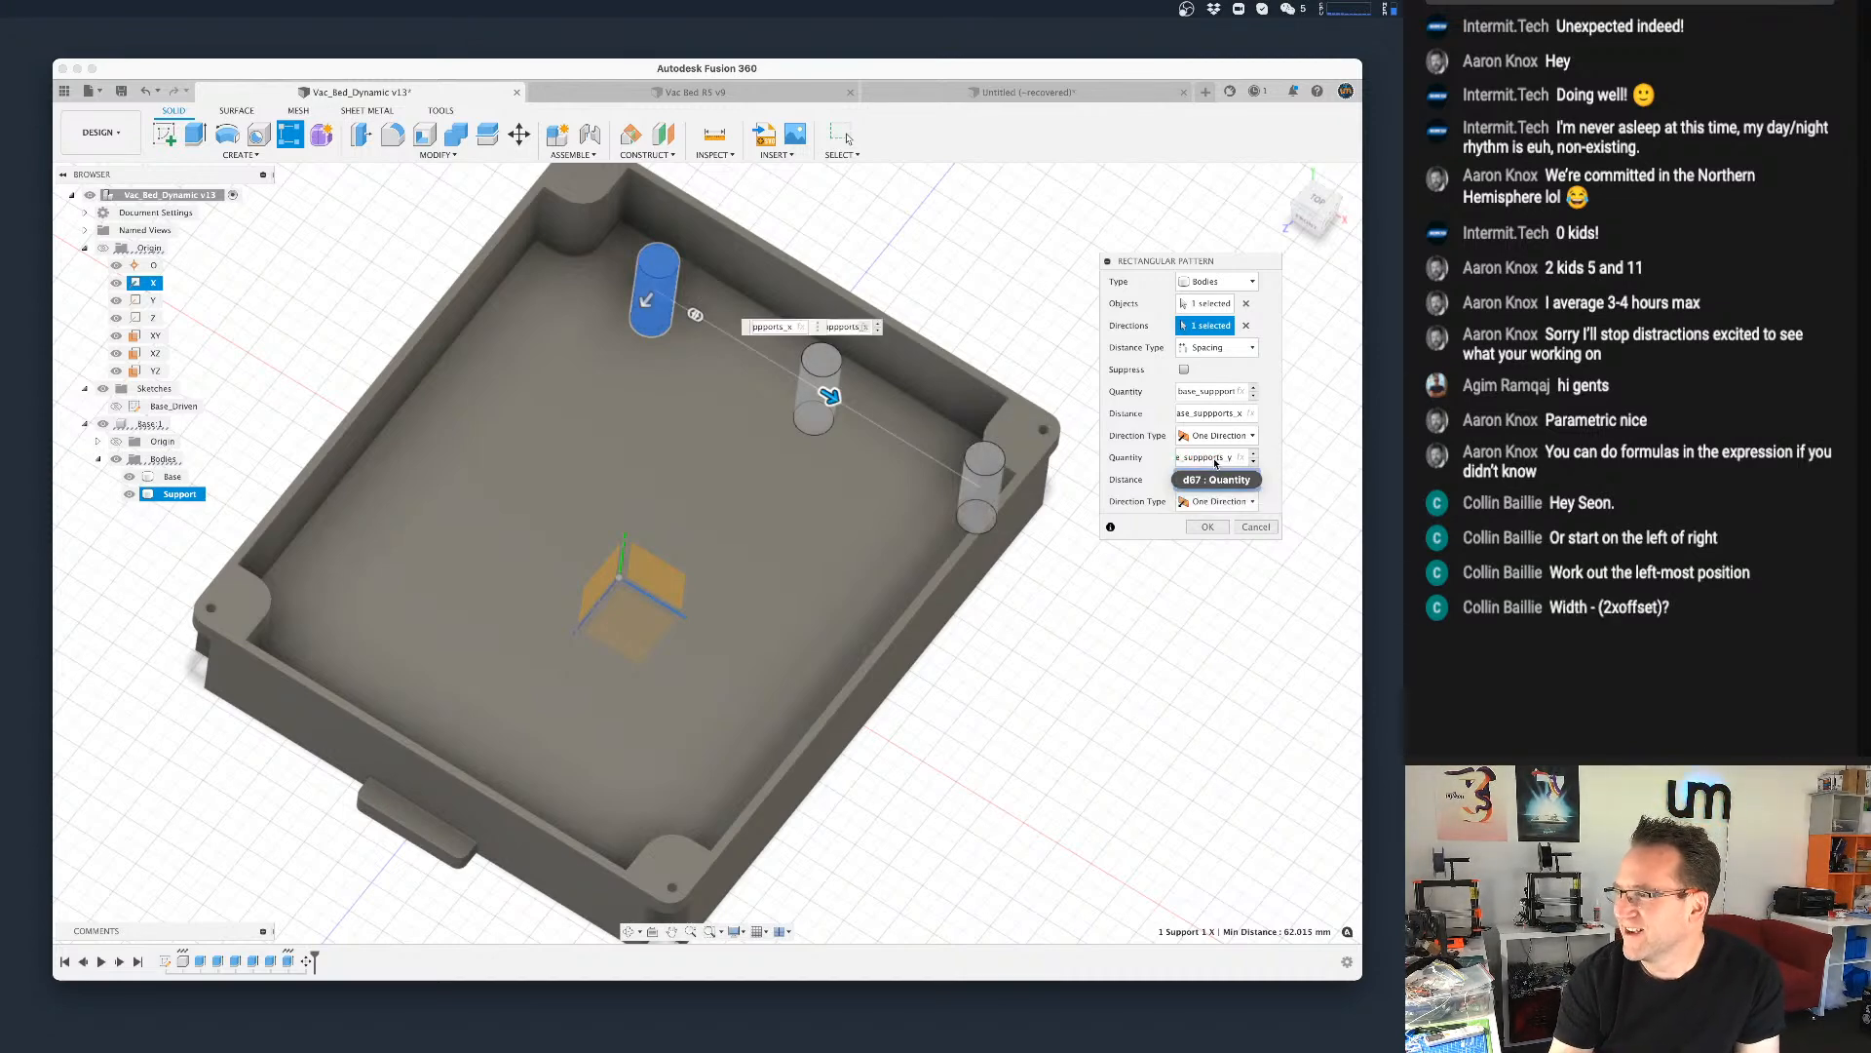
Step: Set the pattern's second distance to the expression -length/base_suppports_y
key("Tab")
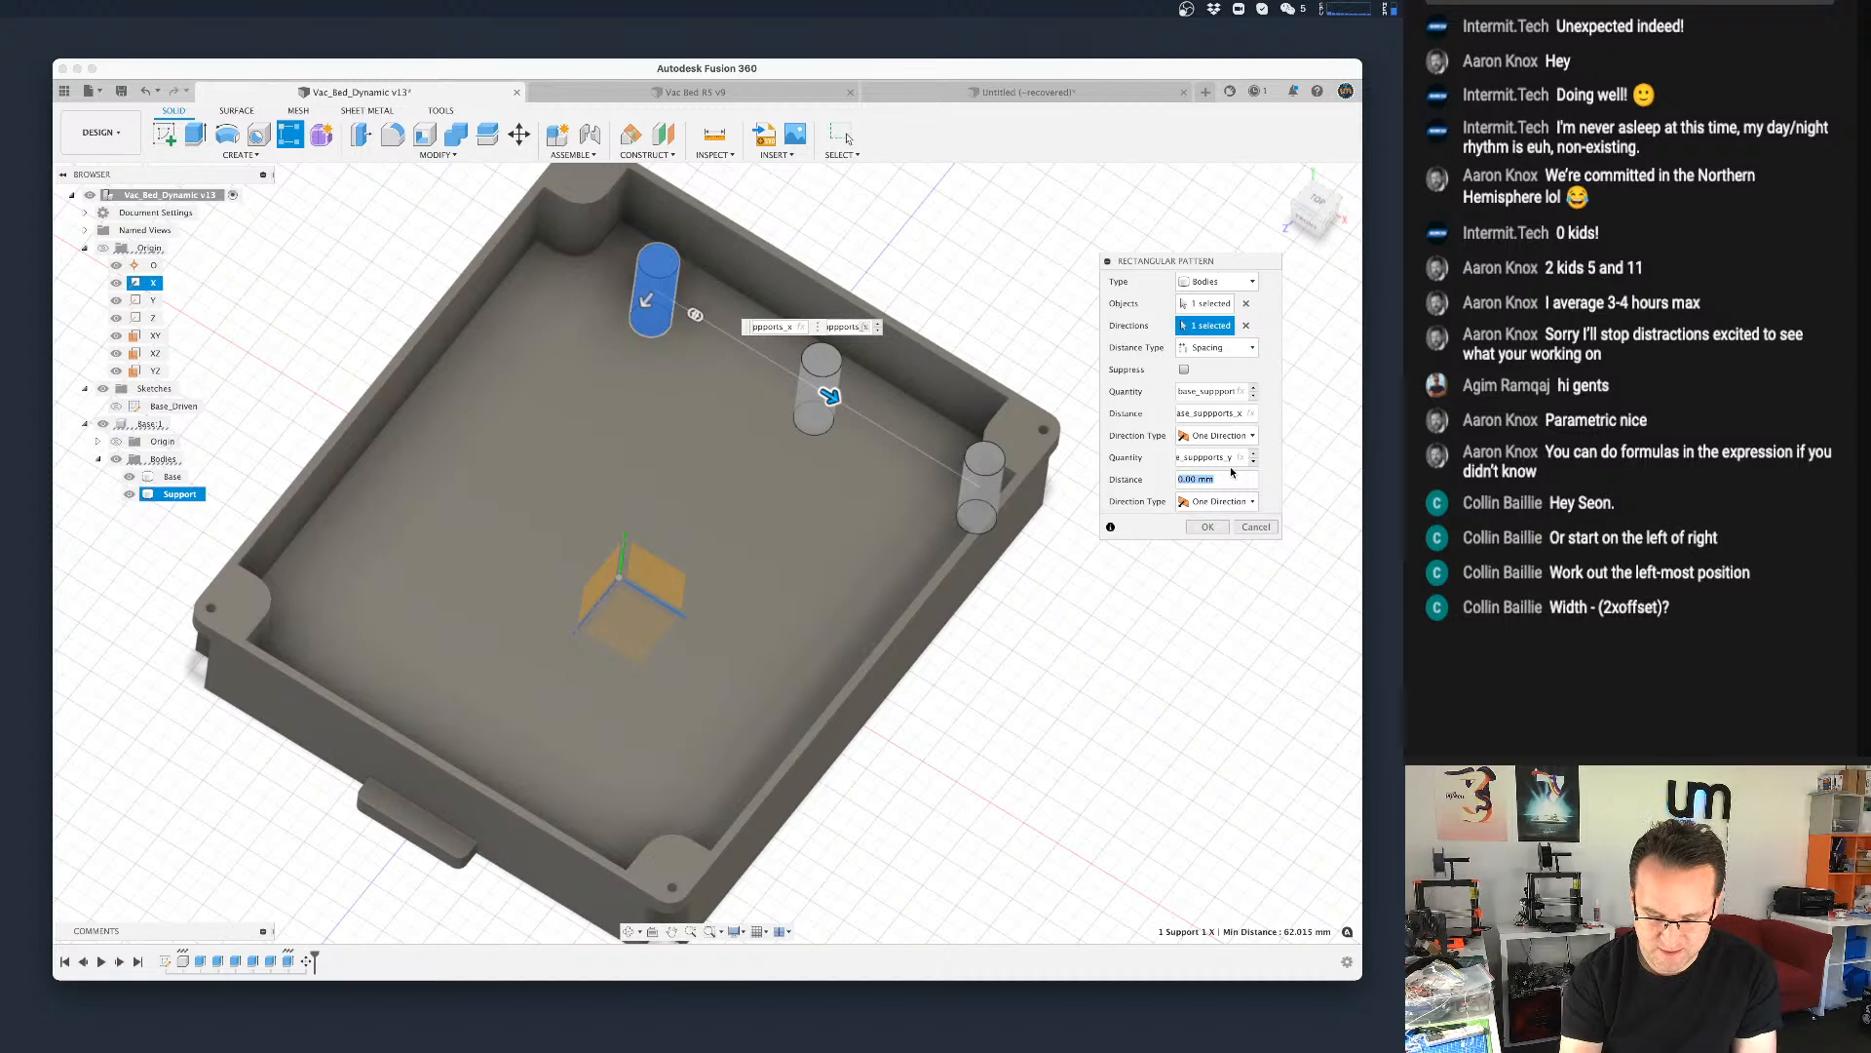
type("-length")
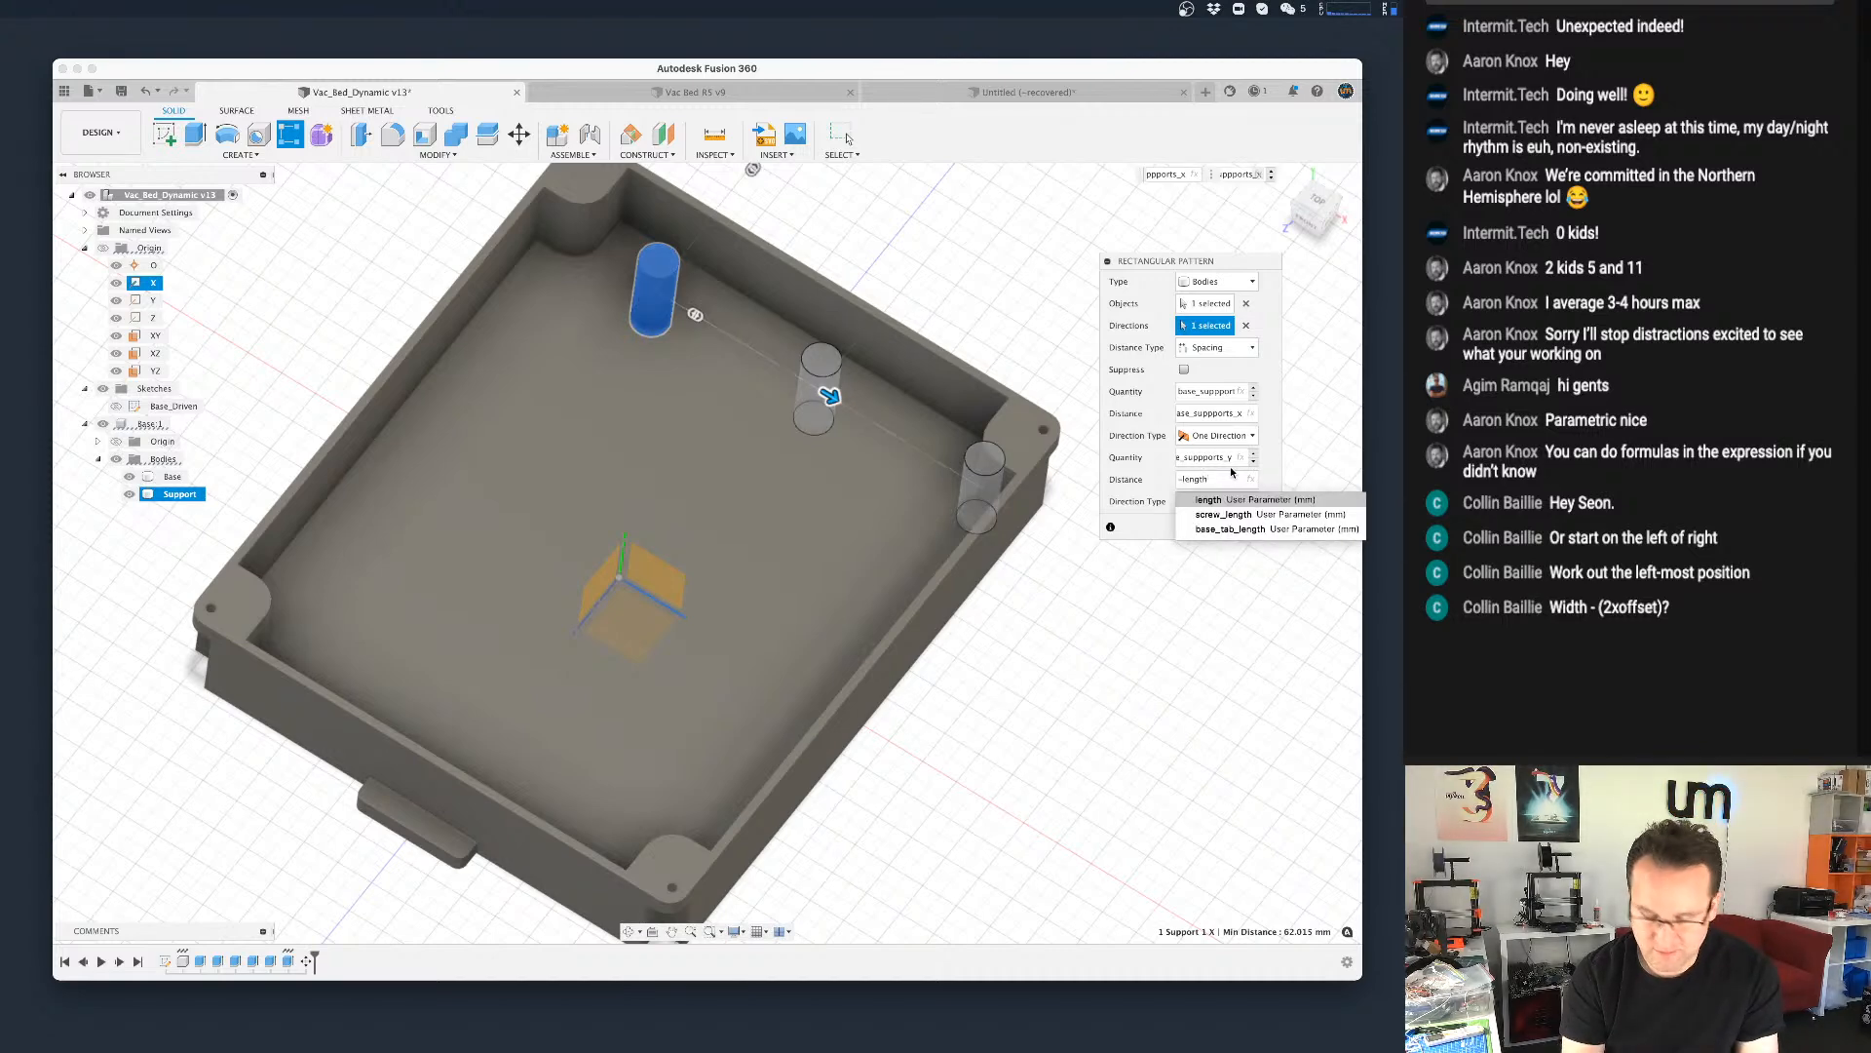
type("/")
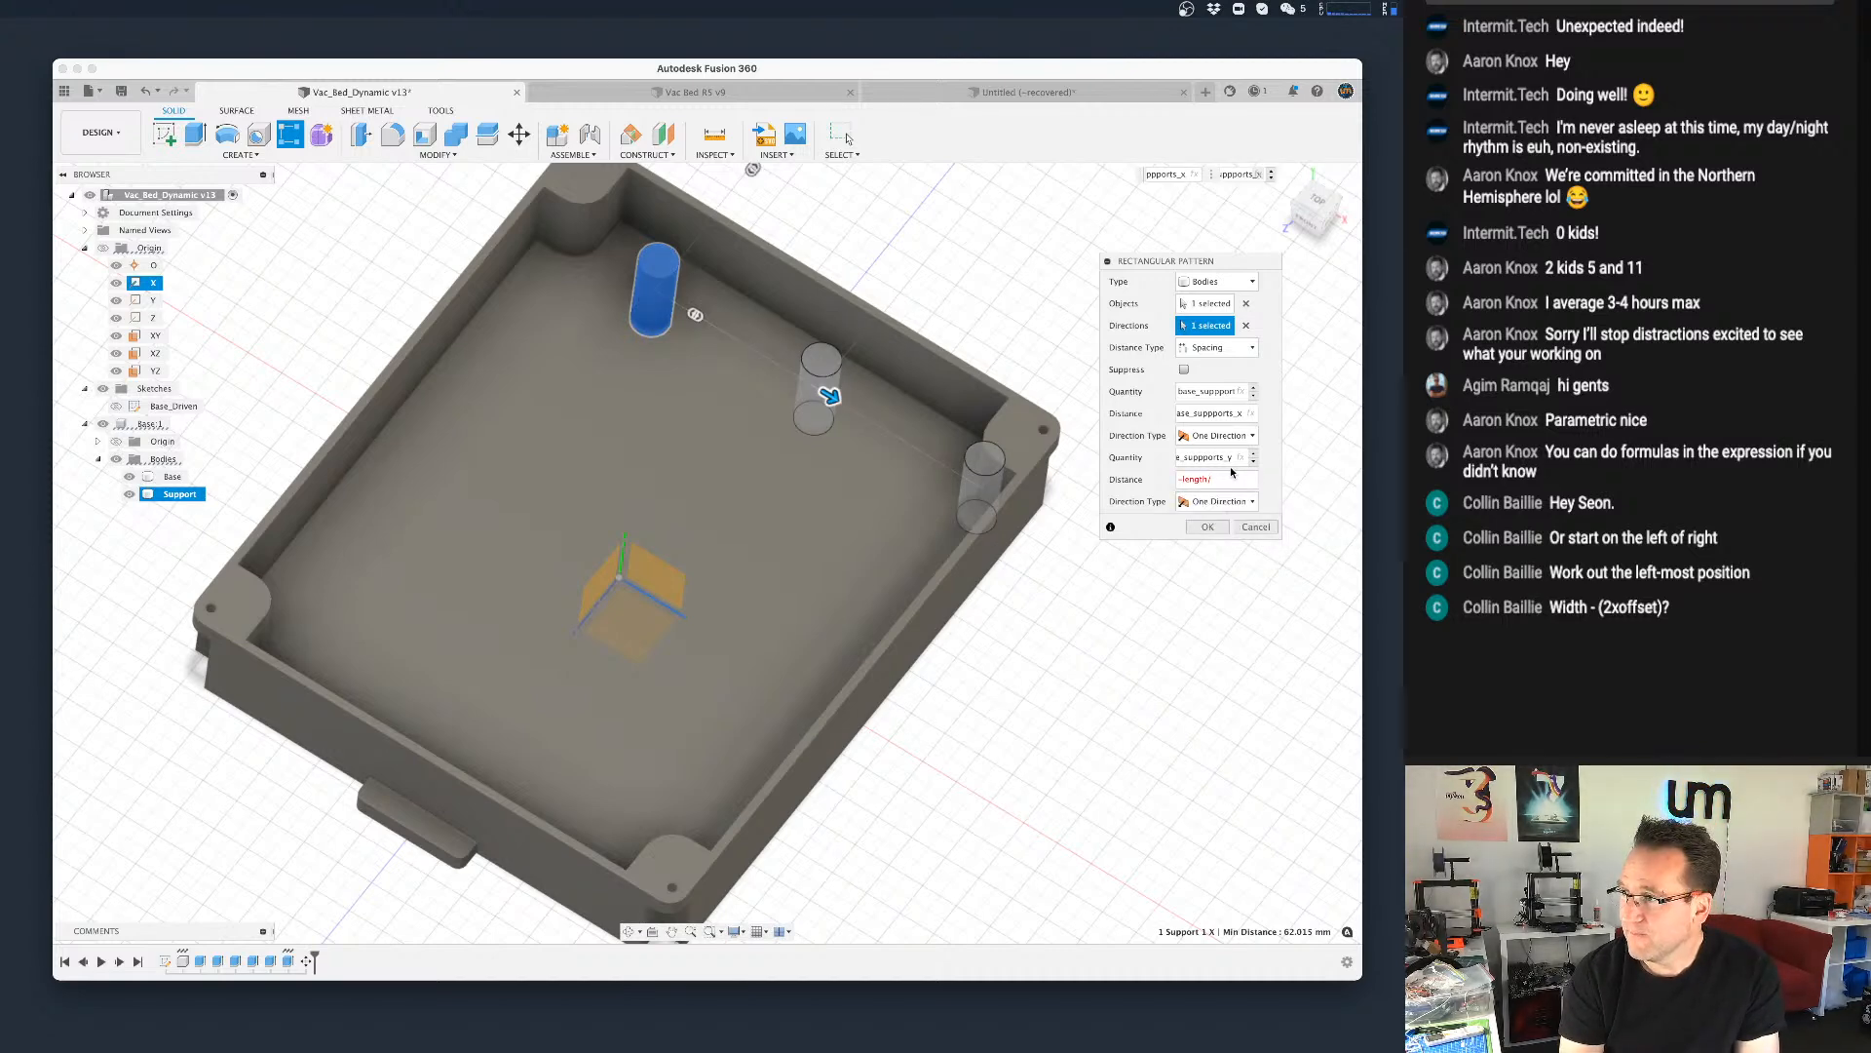
type("base_suppports_y")
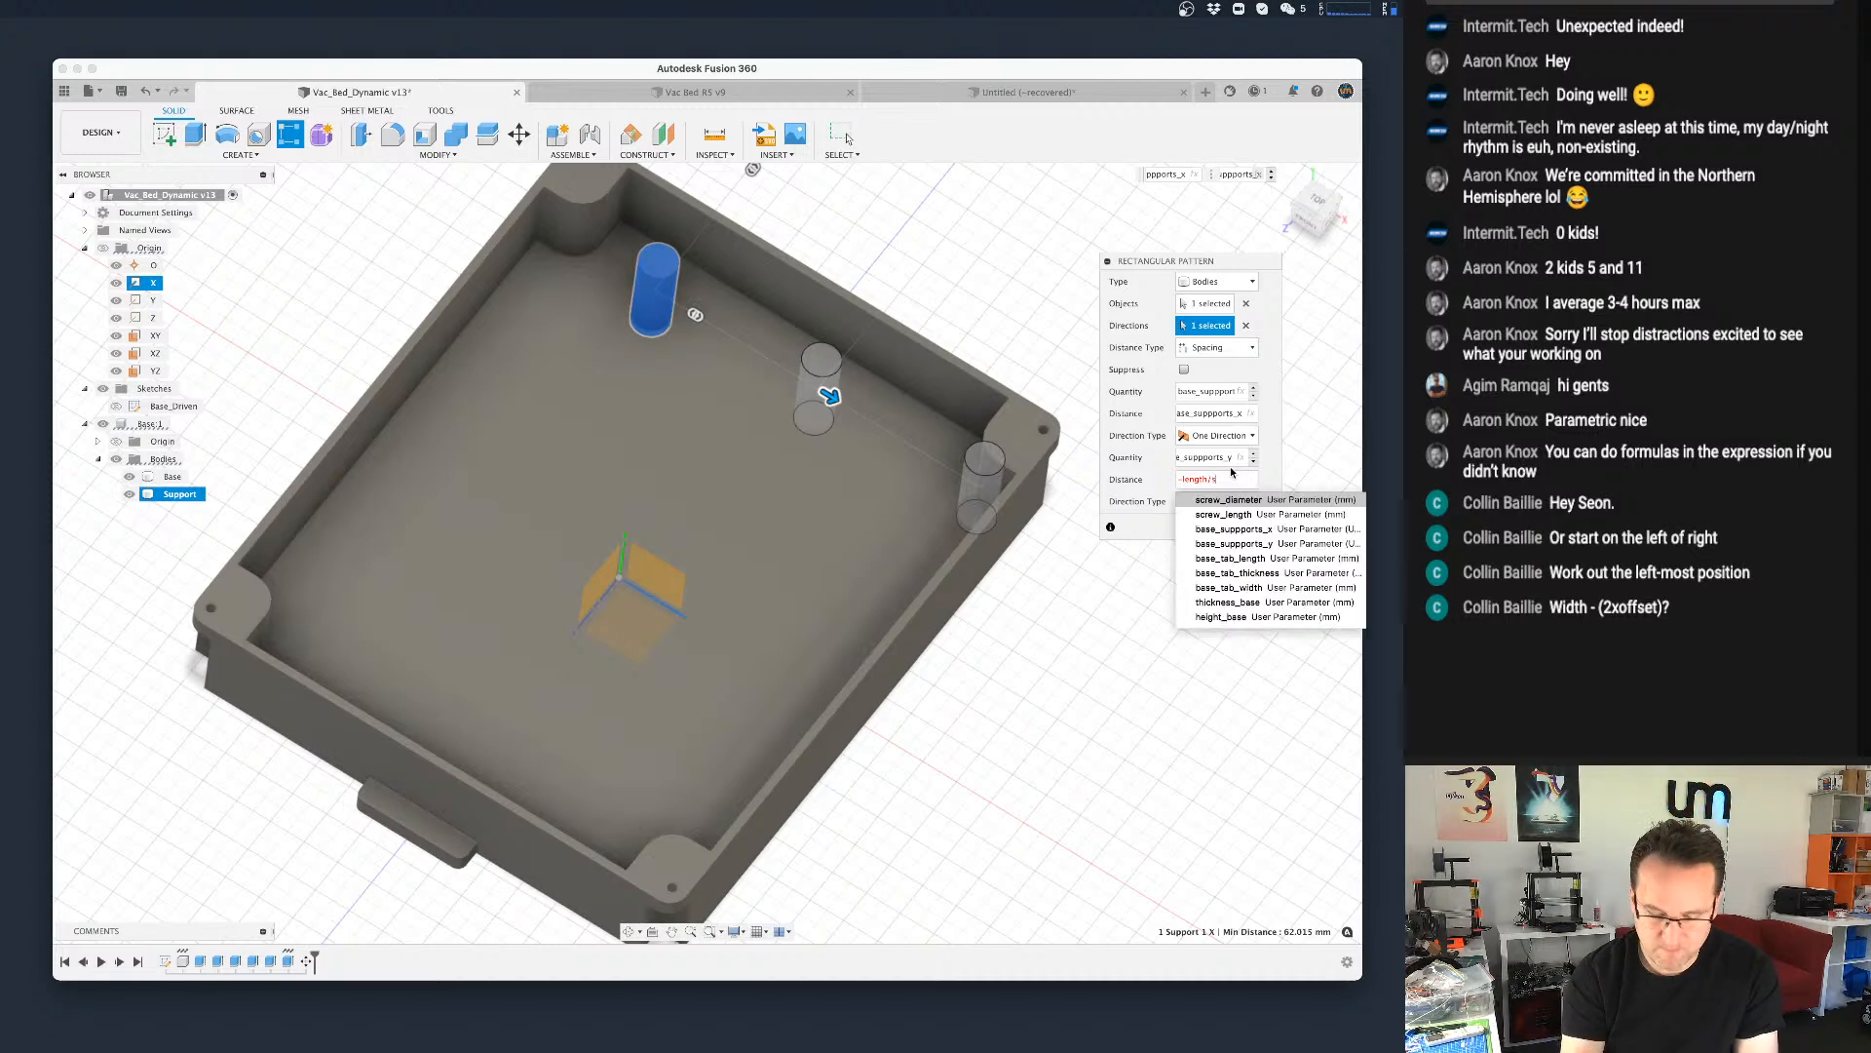
key("Down")
key("Return")
key("Tab")
Step: Remove the minus sign from the pattern's second distance, making it length/base_suppports_y
left_click_drag(1178, 479, 1148, 484)
key("Left")
key("Left")
key("Left")
key("Left")
key("Left")
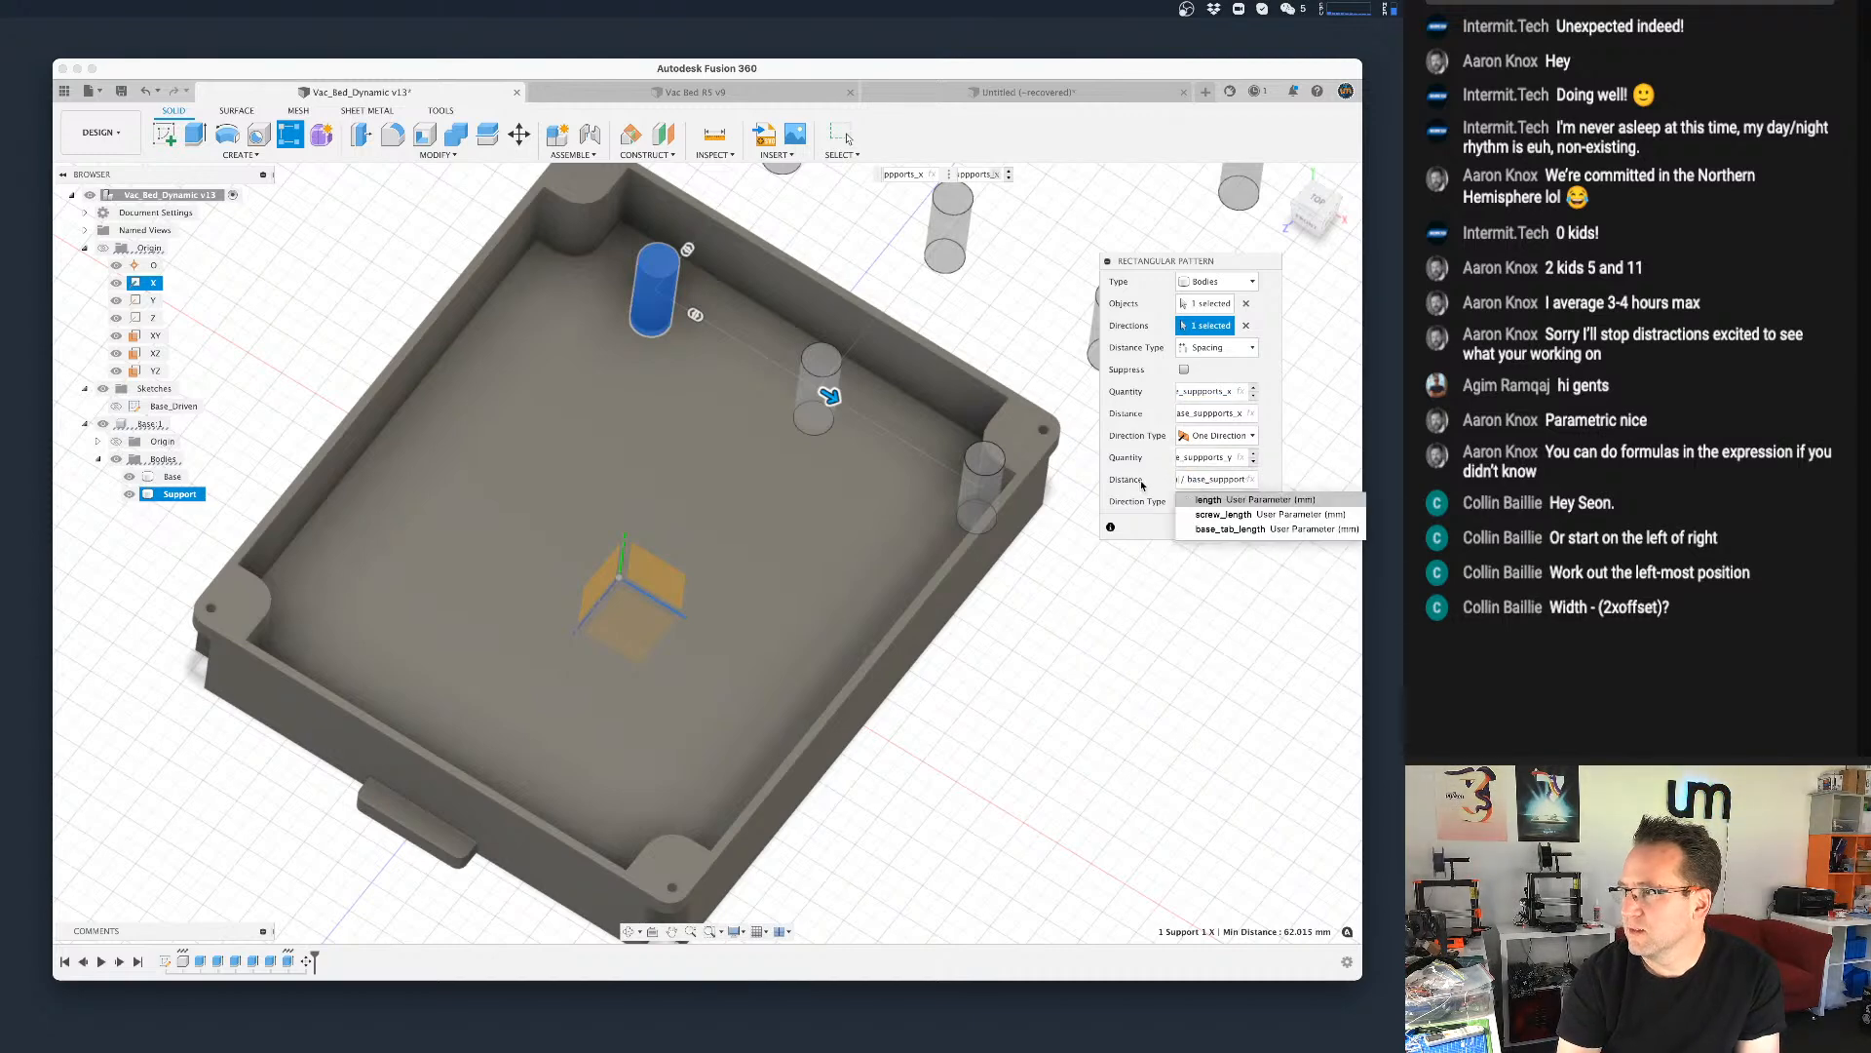
key("Left")
key("Left")
key("Left")
key("Left")
key("Delete")
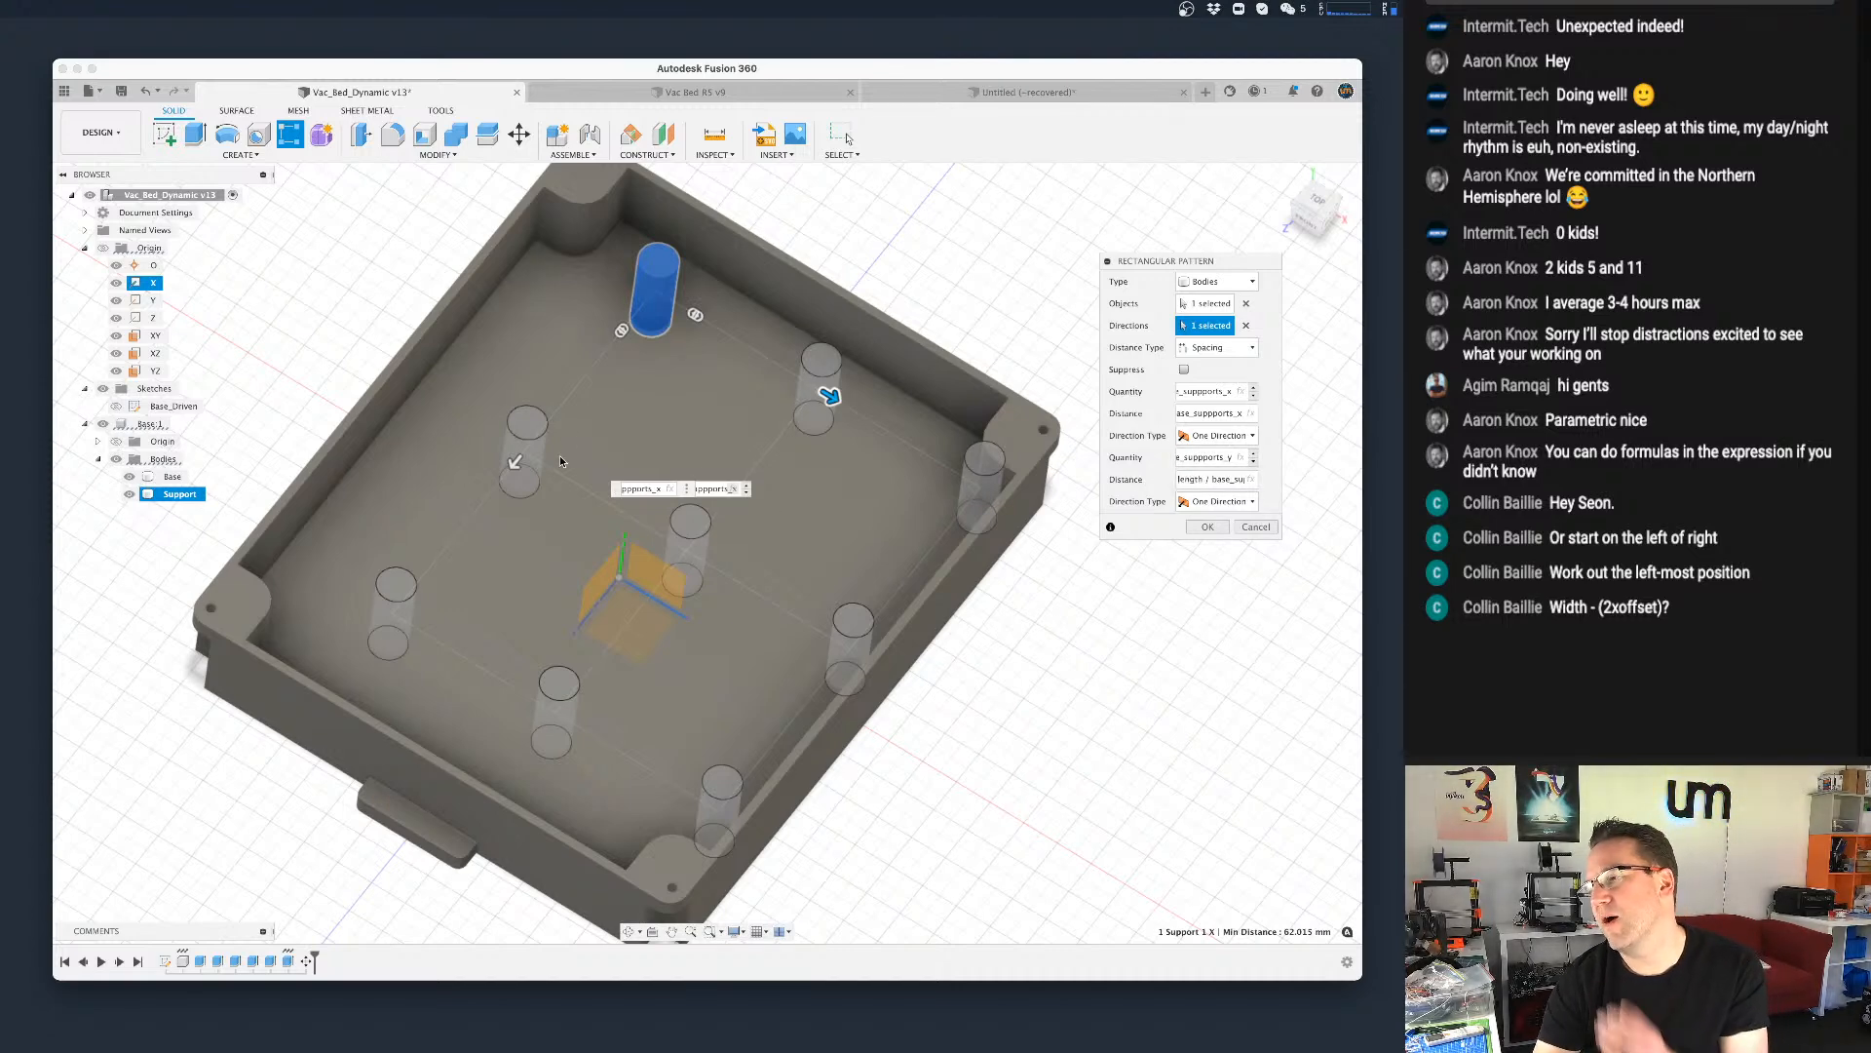
Step: Check the previewed support grid from the top view and apply the rectangular pattern
mouse_move(731, 633)
middle_mouse_down("shift")
mouse_move(763, 608)
mouse_move(743, 624)
middle_mouse_up("shift")
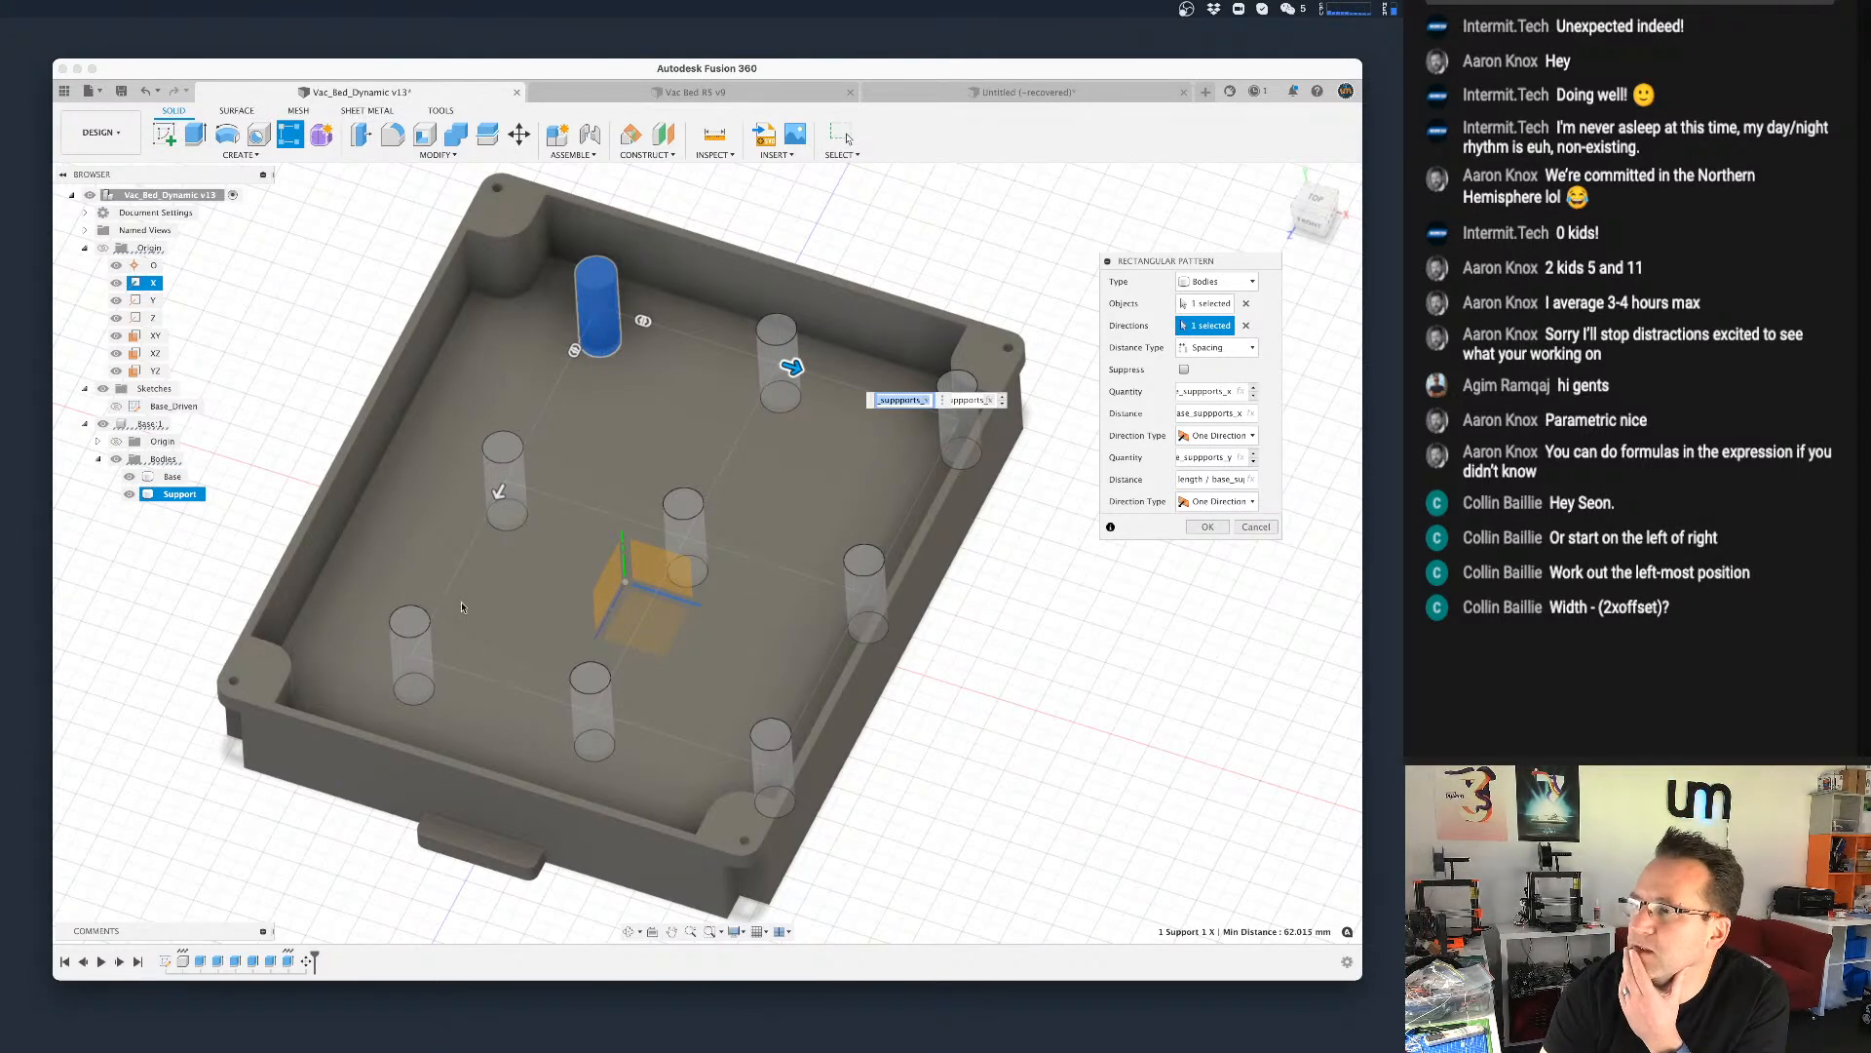
left_click(1227, 459)
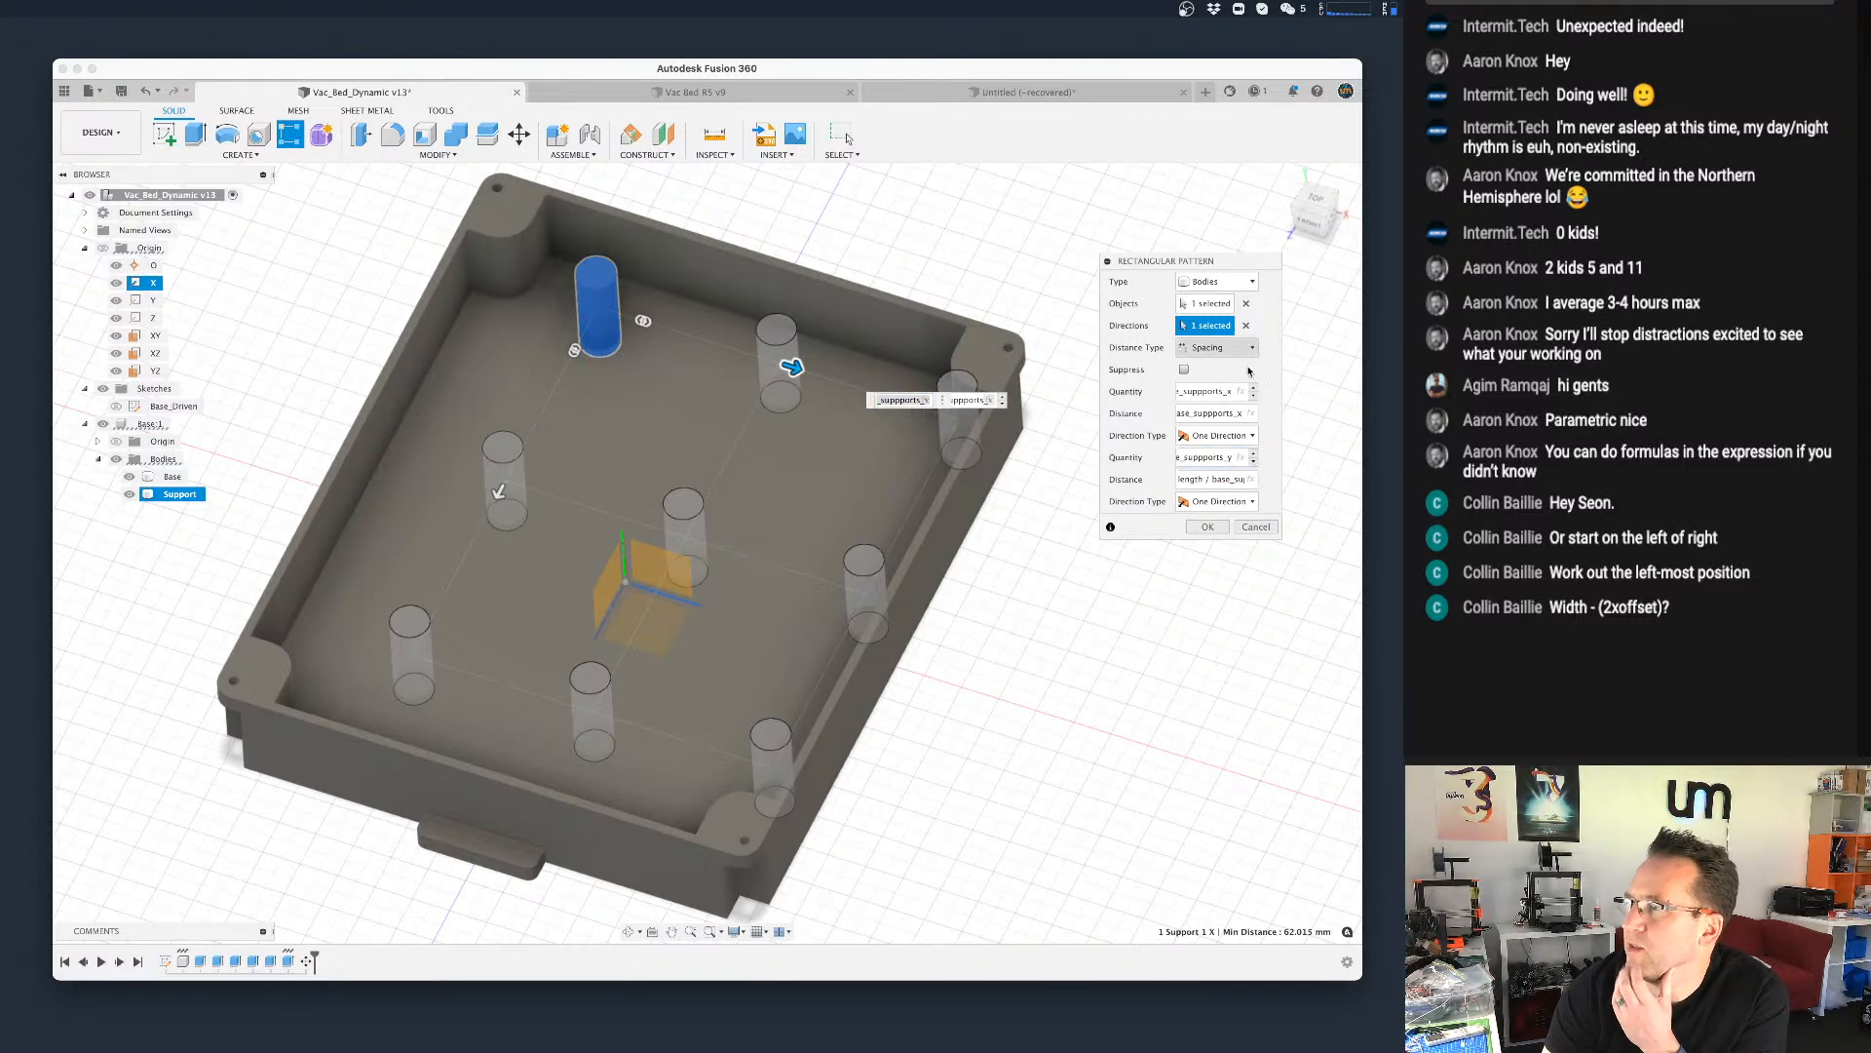
middle_click_drag(633, 449, 653, 490, "shift")
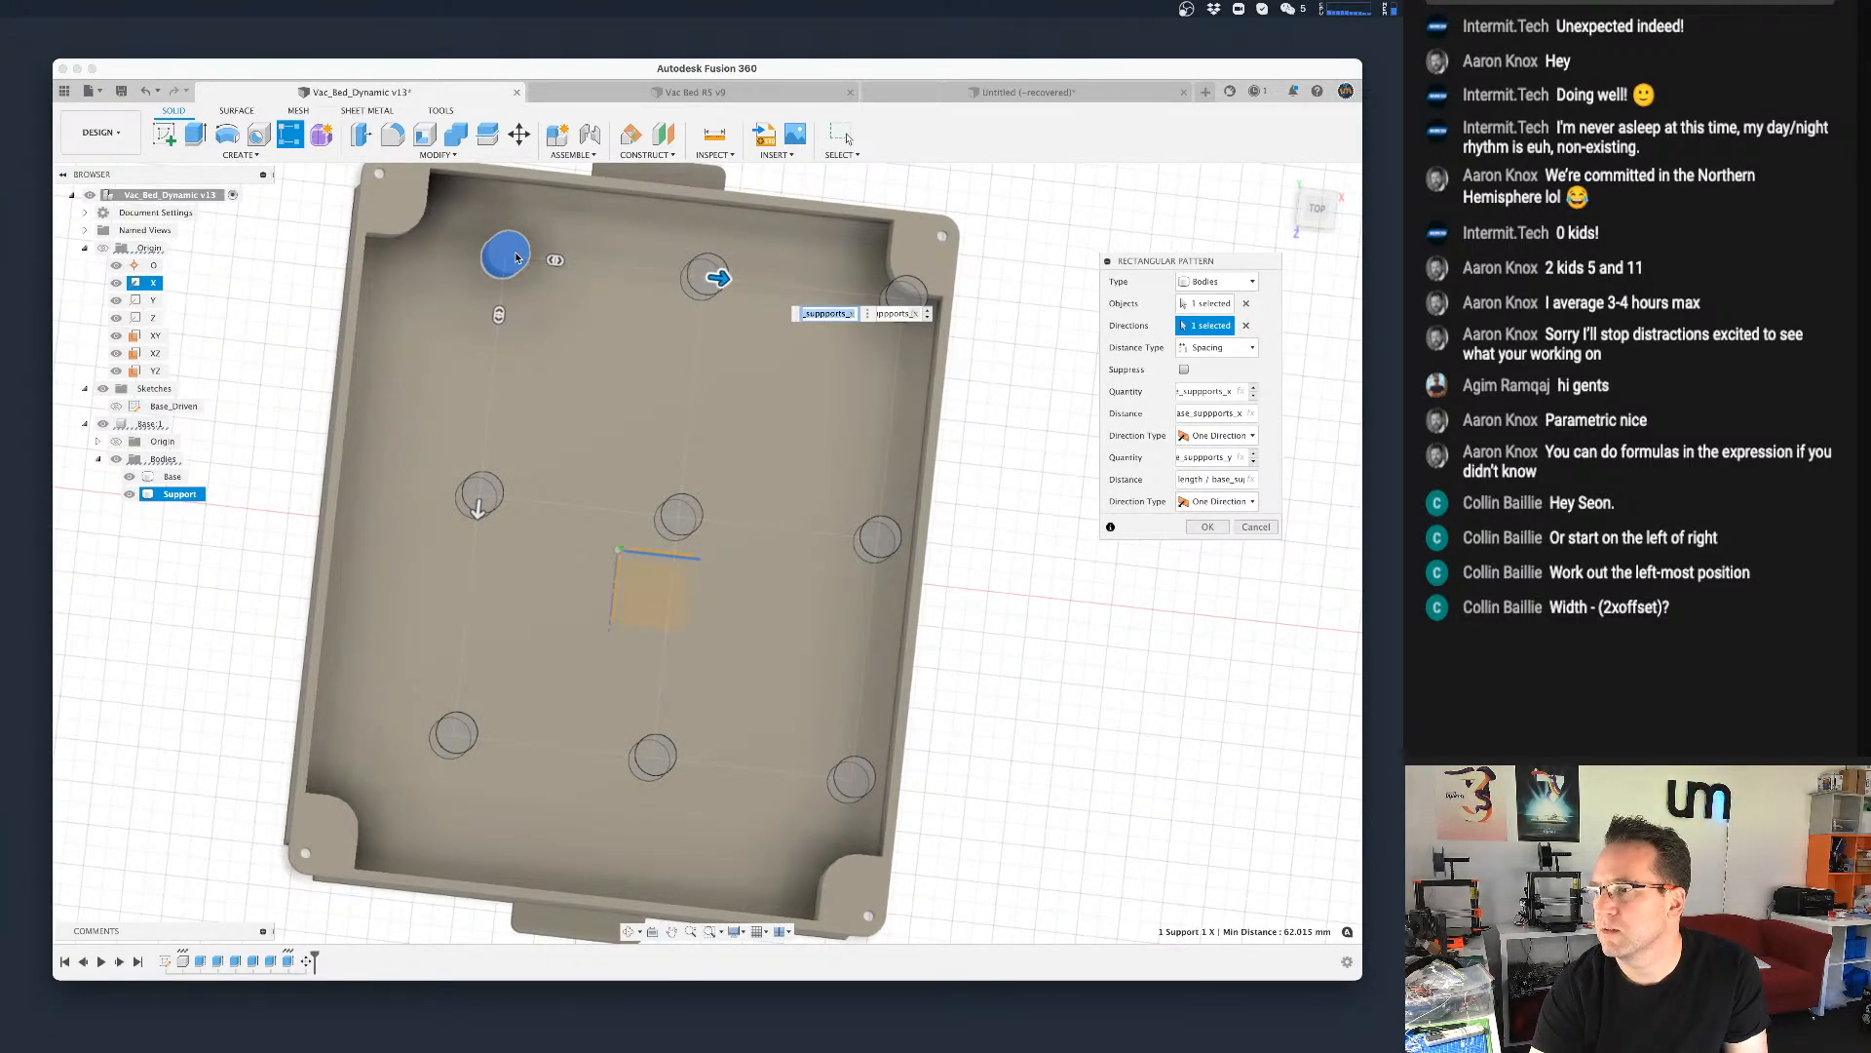
middle_click_drag(605, 427, 608, 409, "shift")
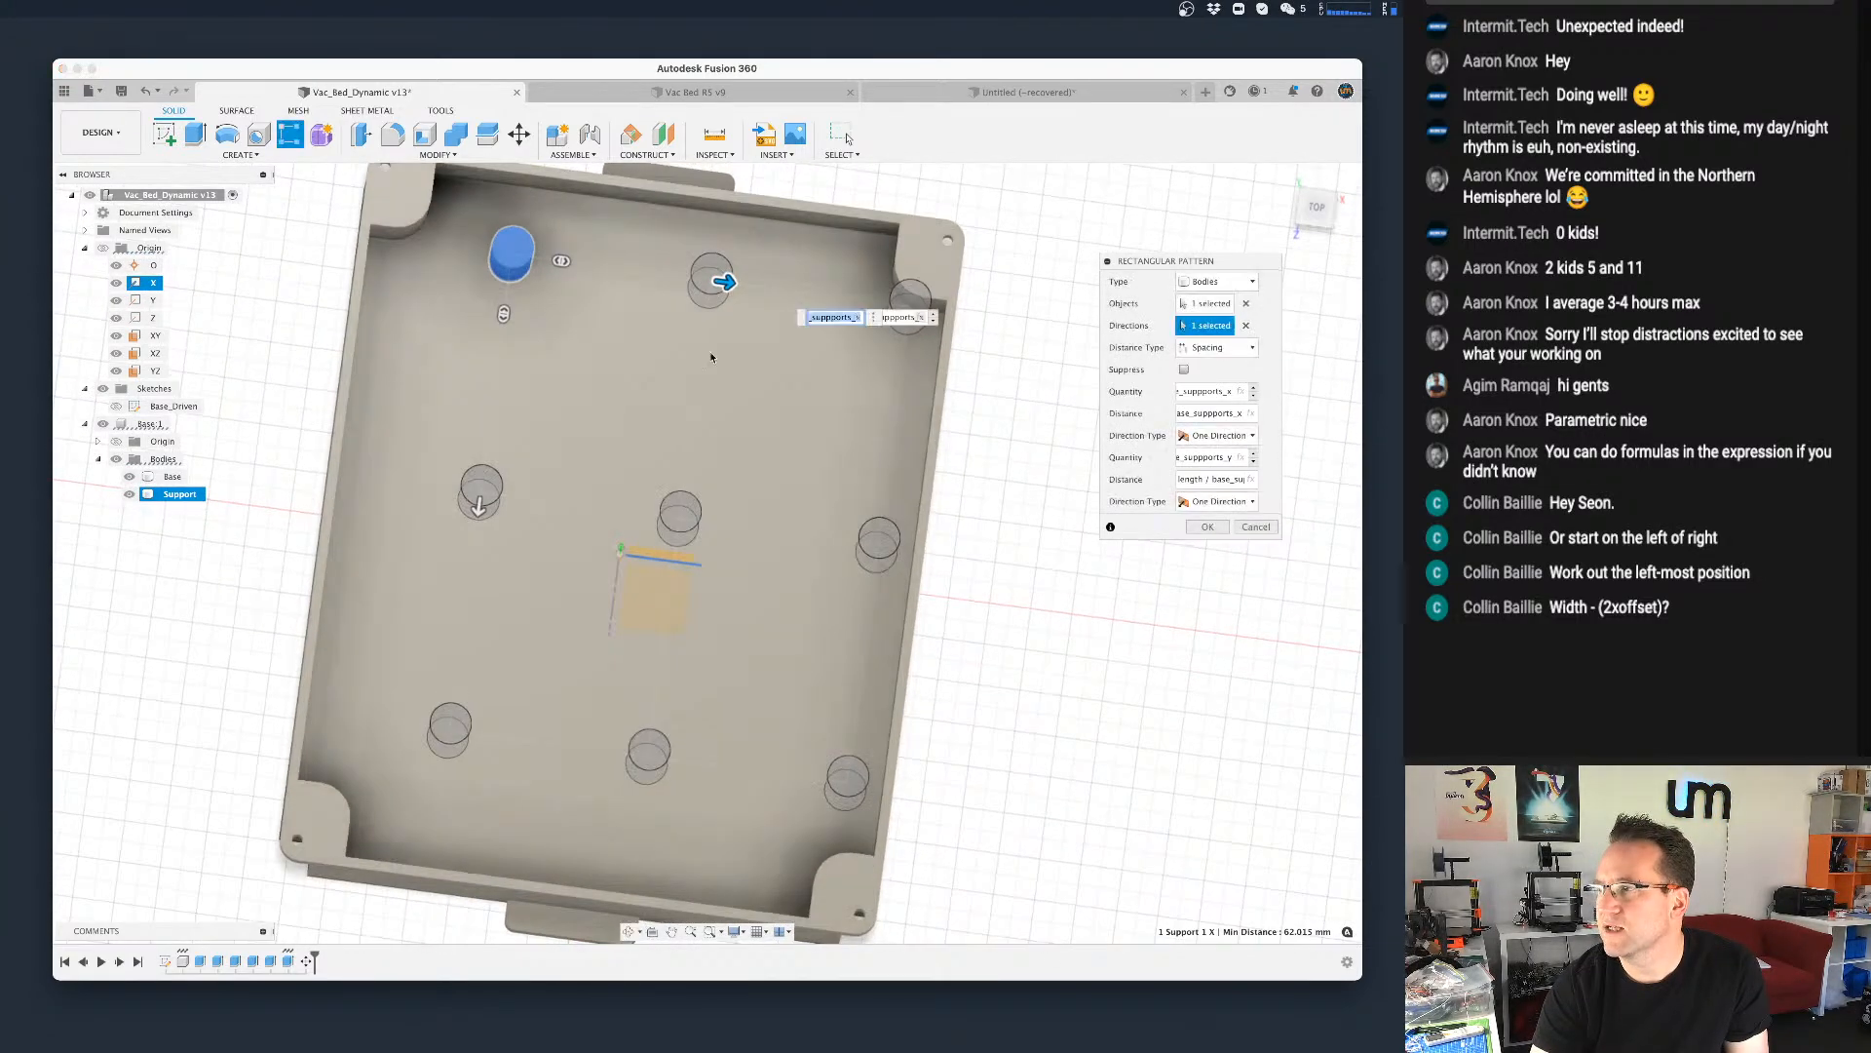
left_click(1318, 209)
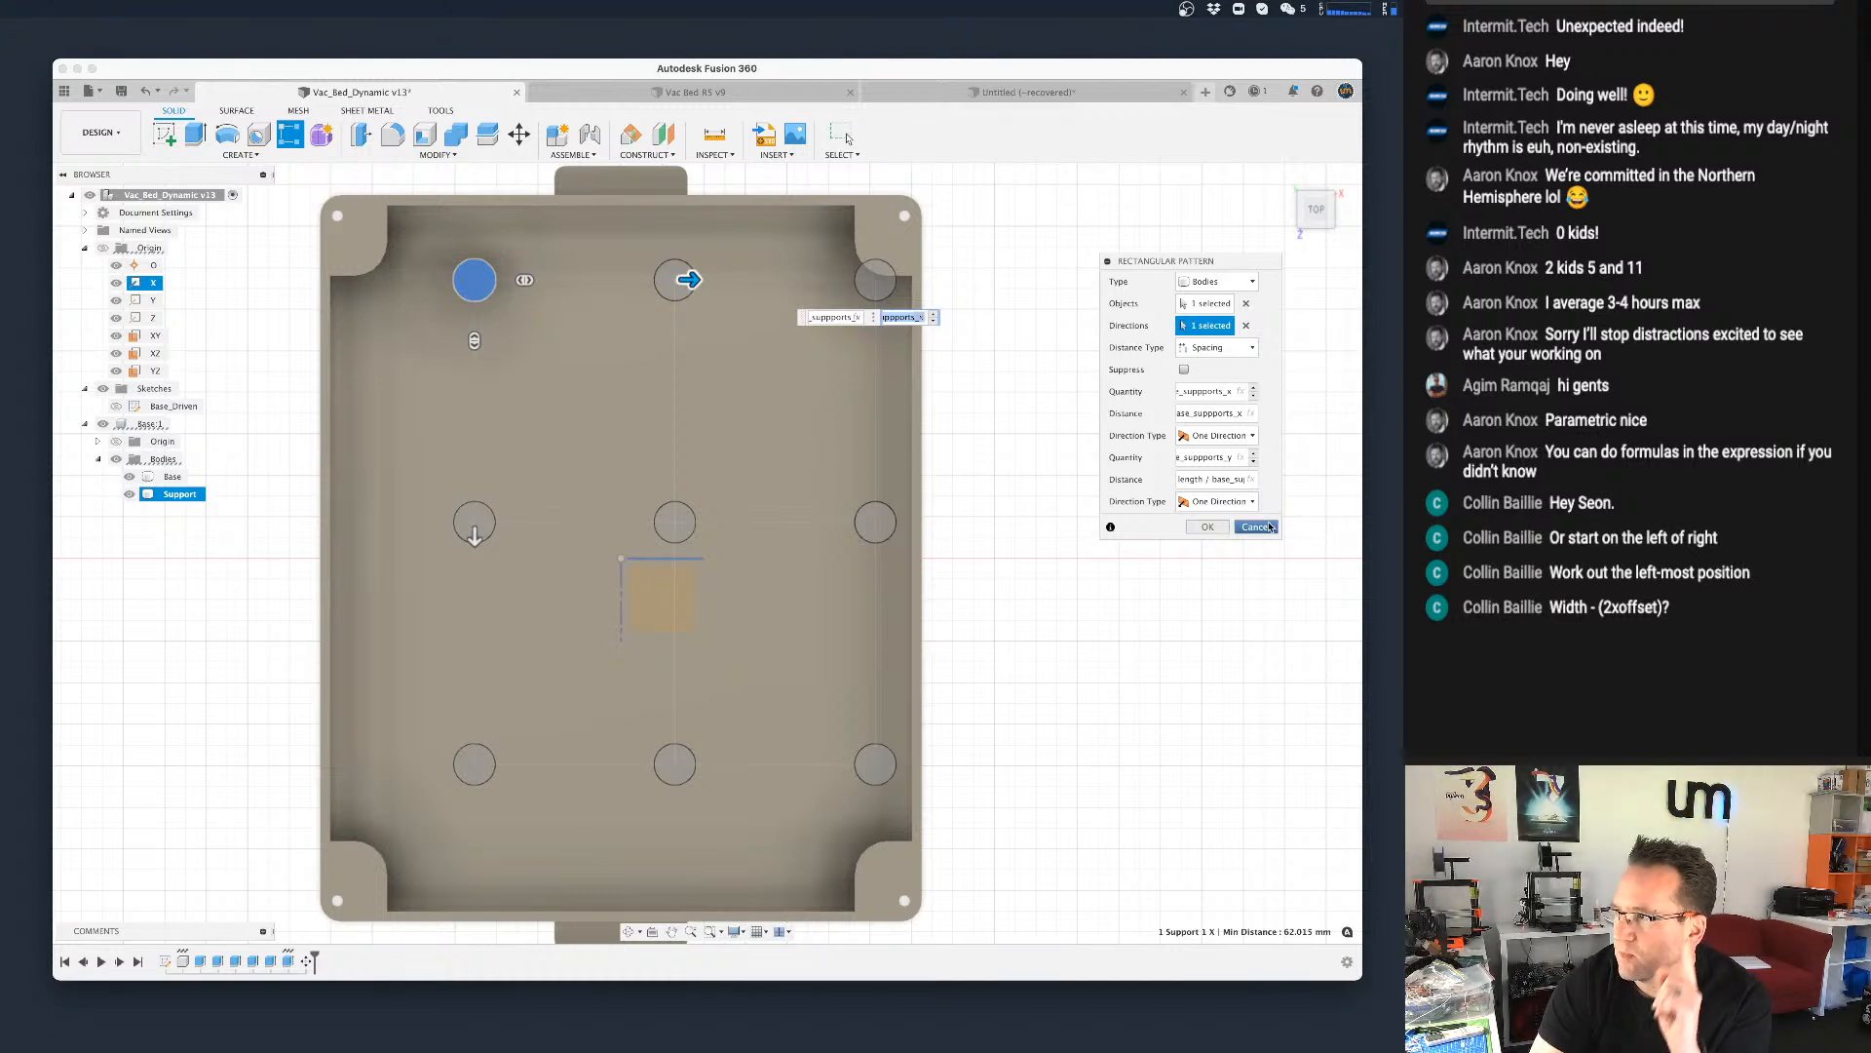
left_click(1217, 527)
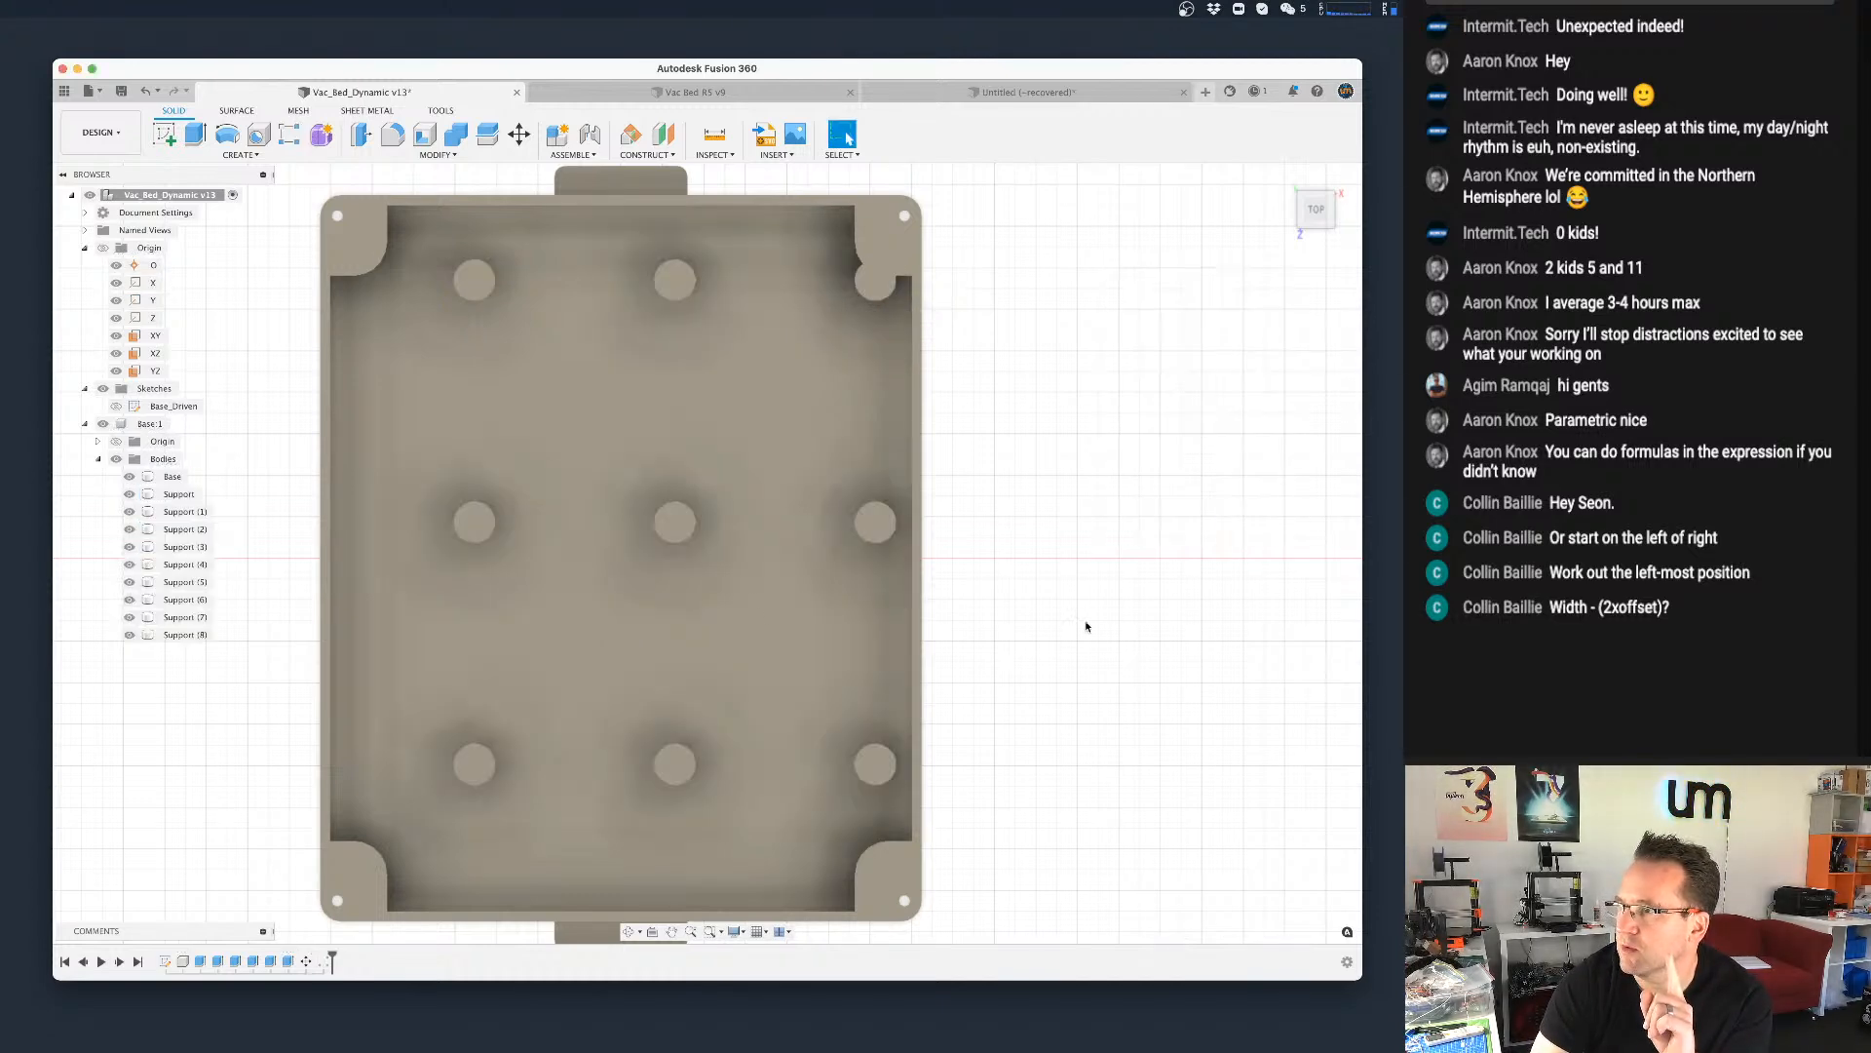
right_click(307, 965)
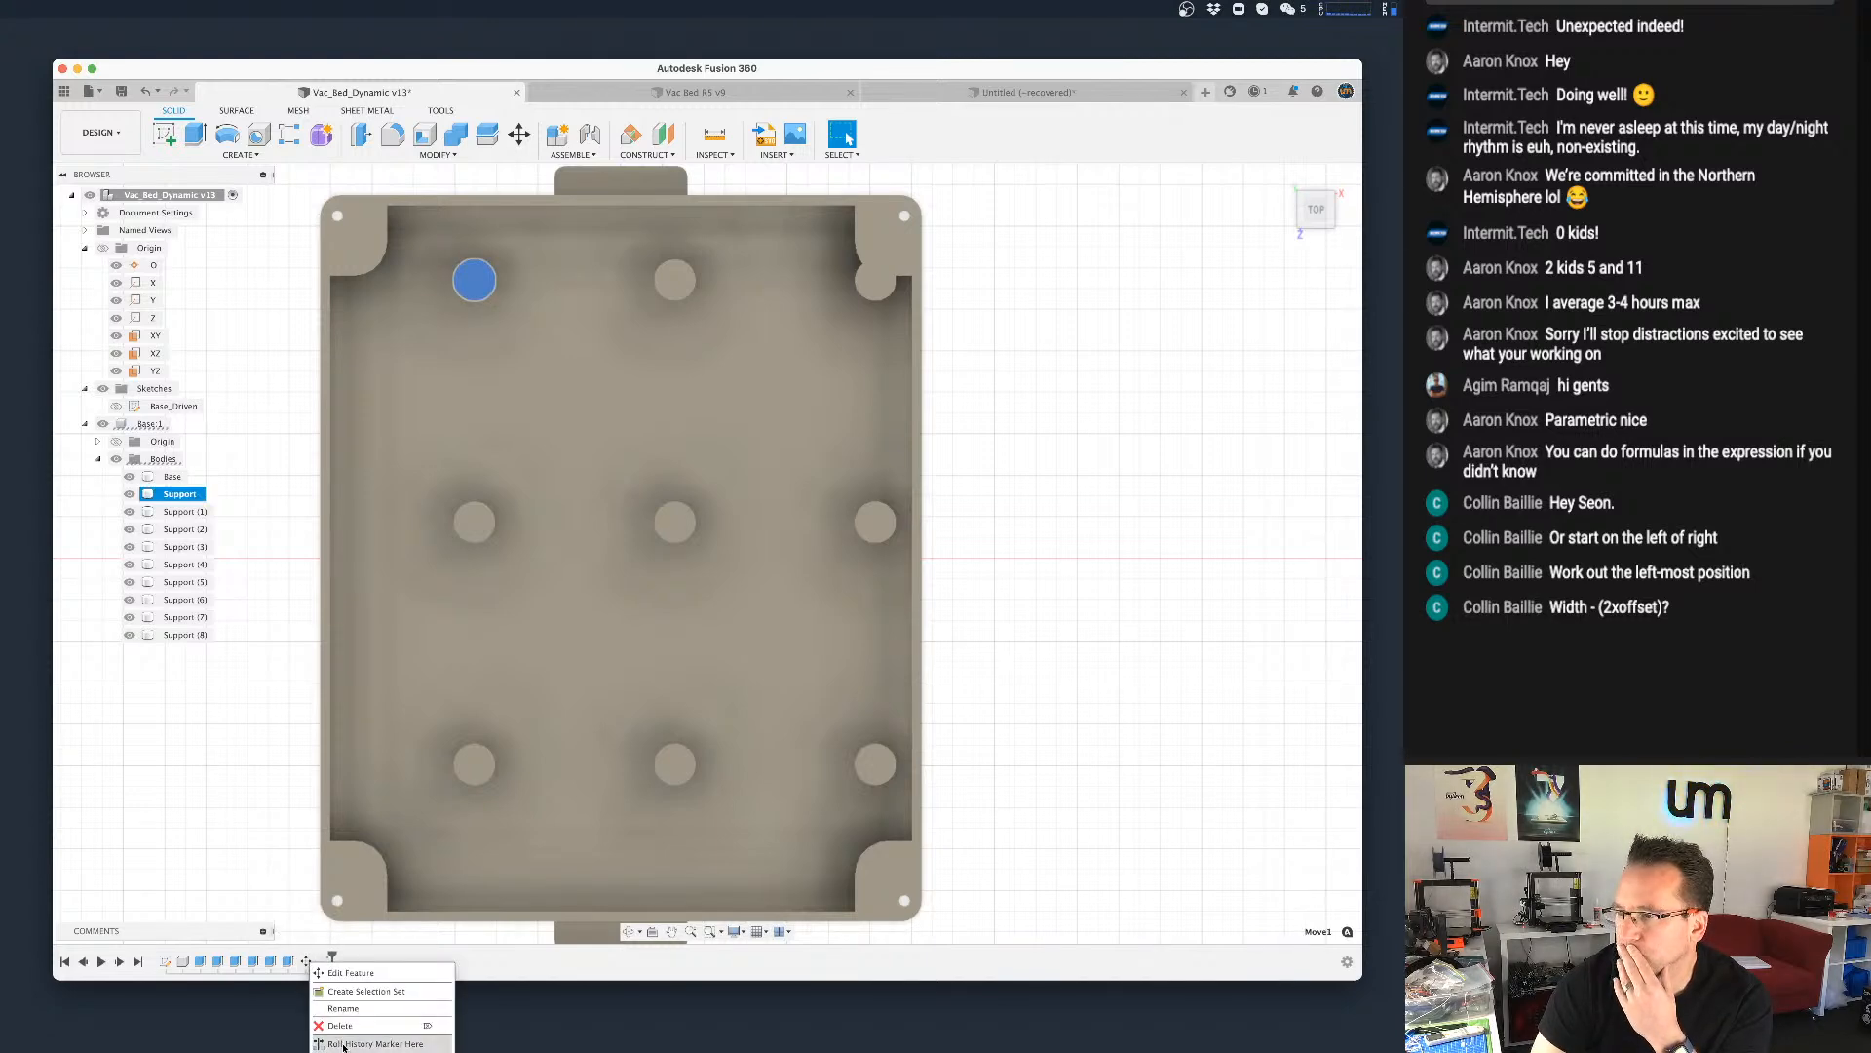
left_click(349, 973)
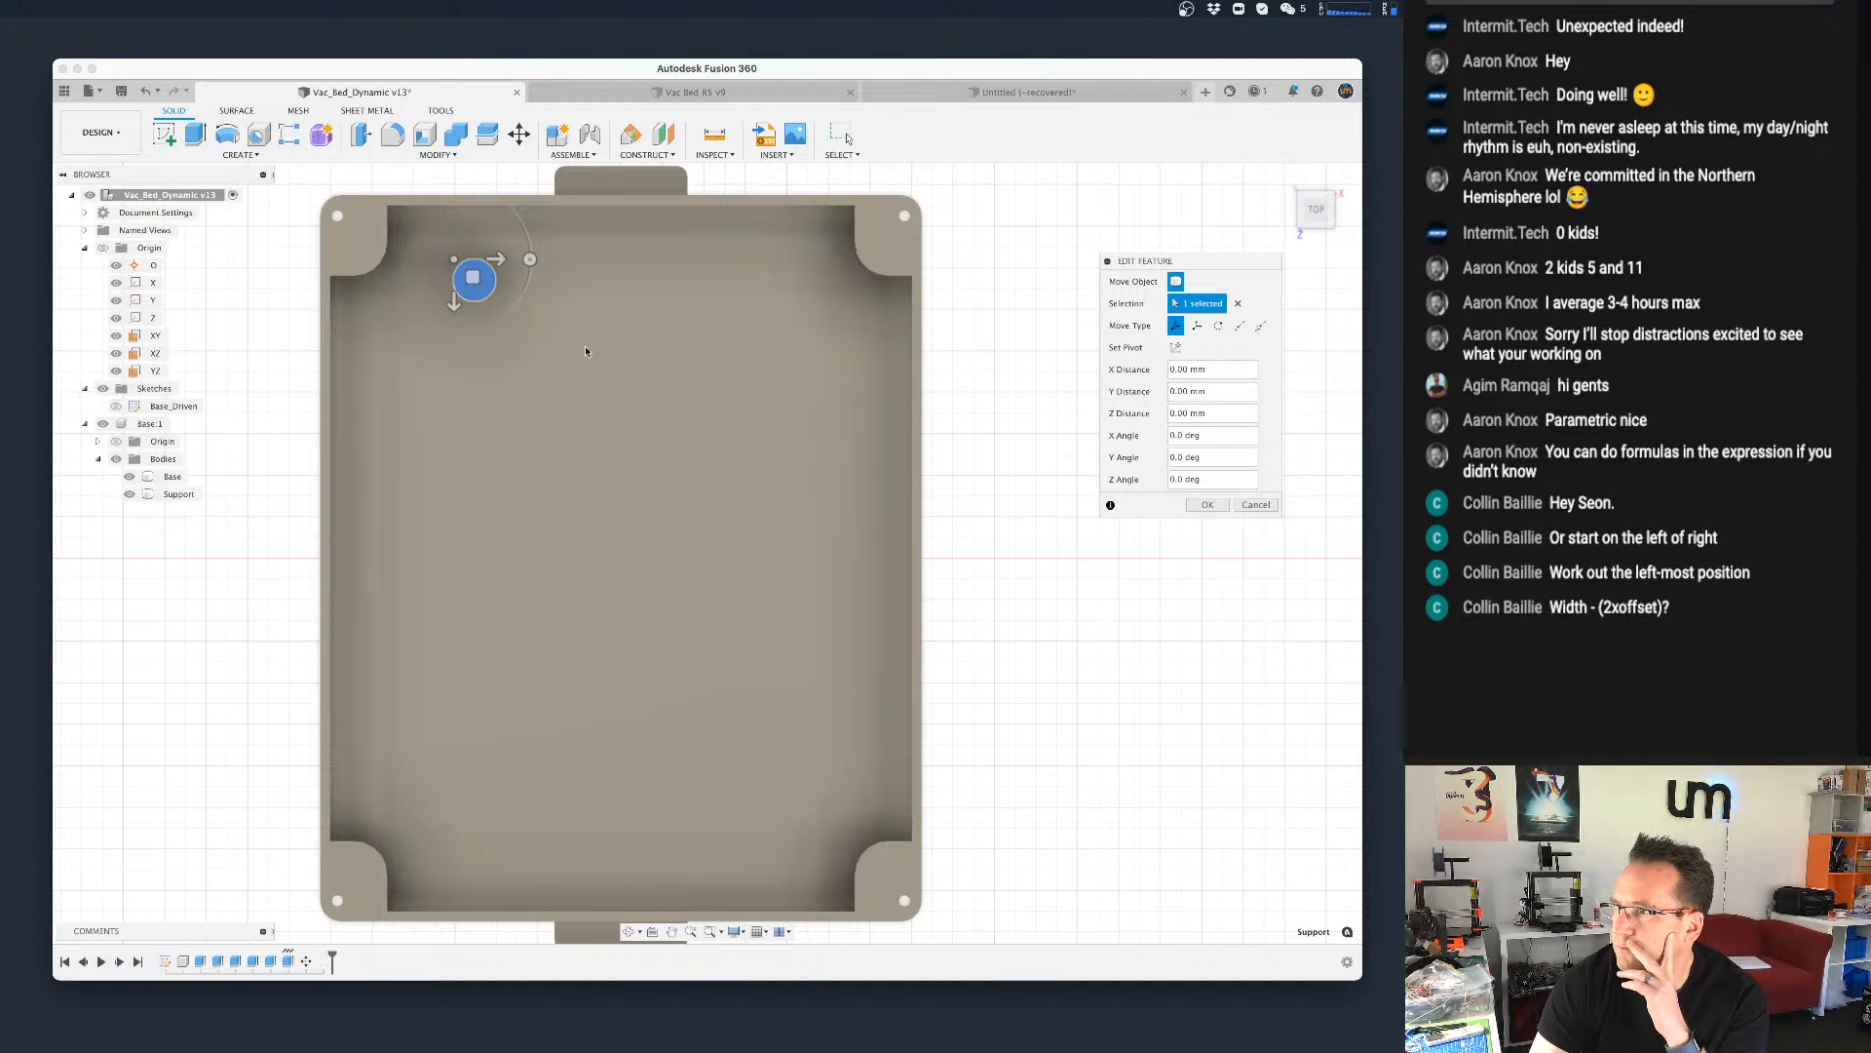
left_click(1241, 369)
left_click_drag(1243, 371, 1172, 367)
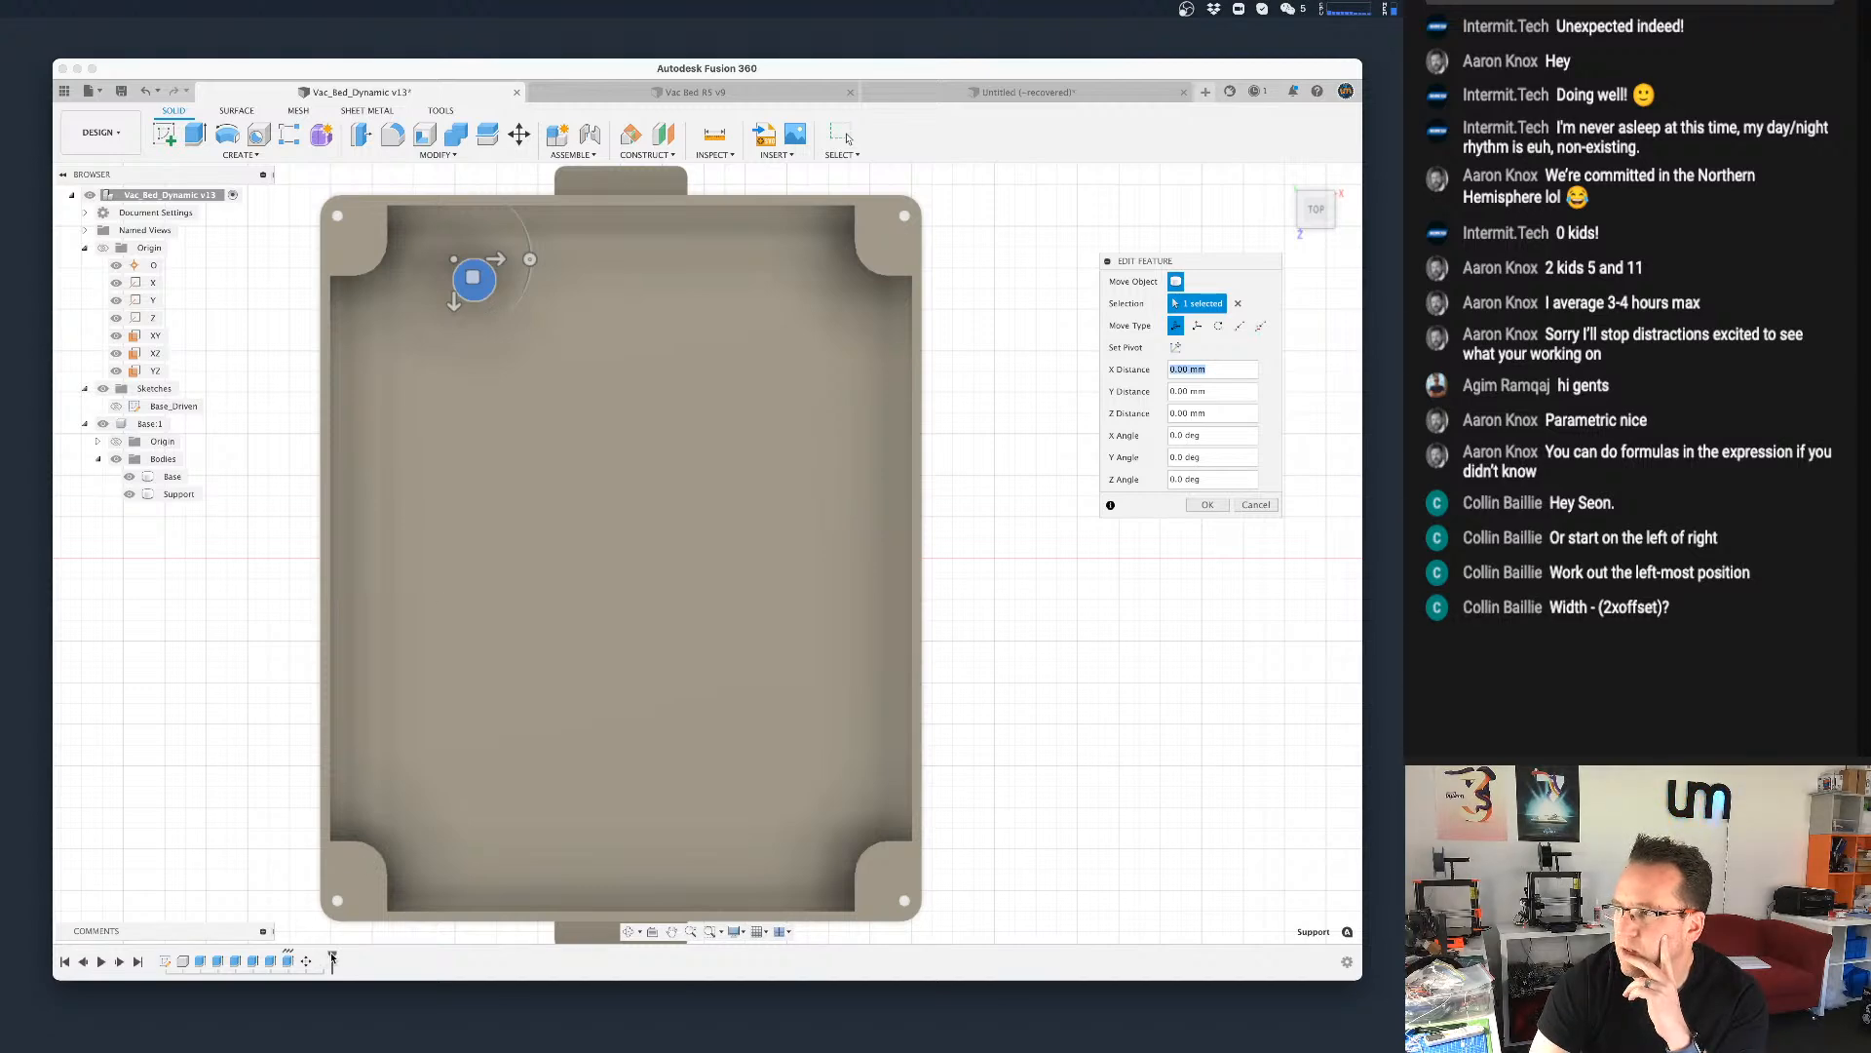
key("Return")
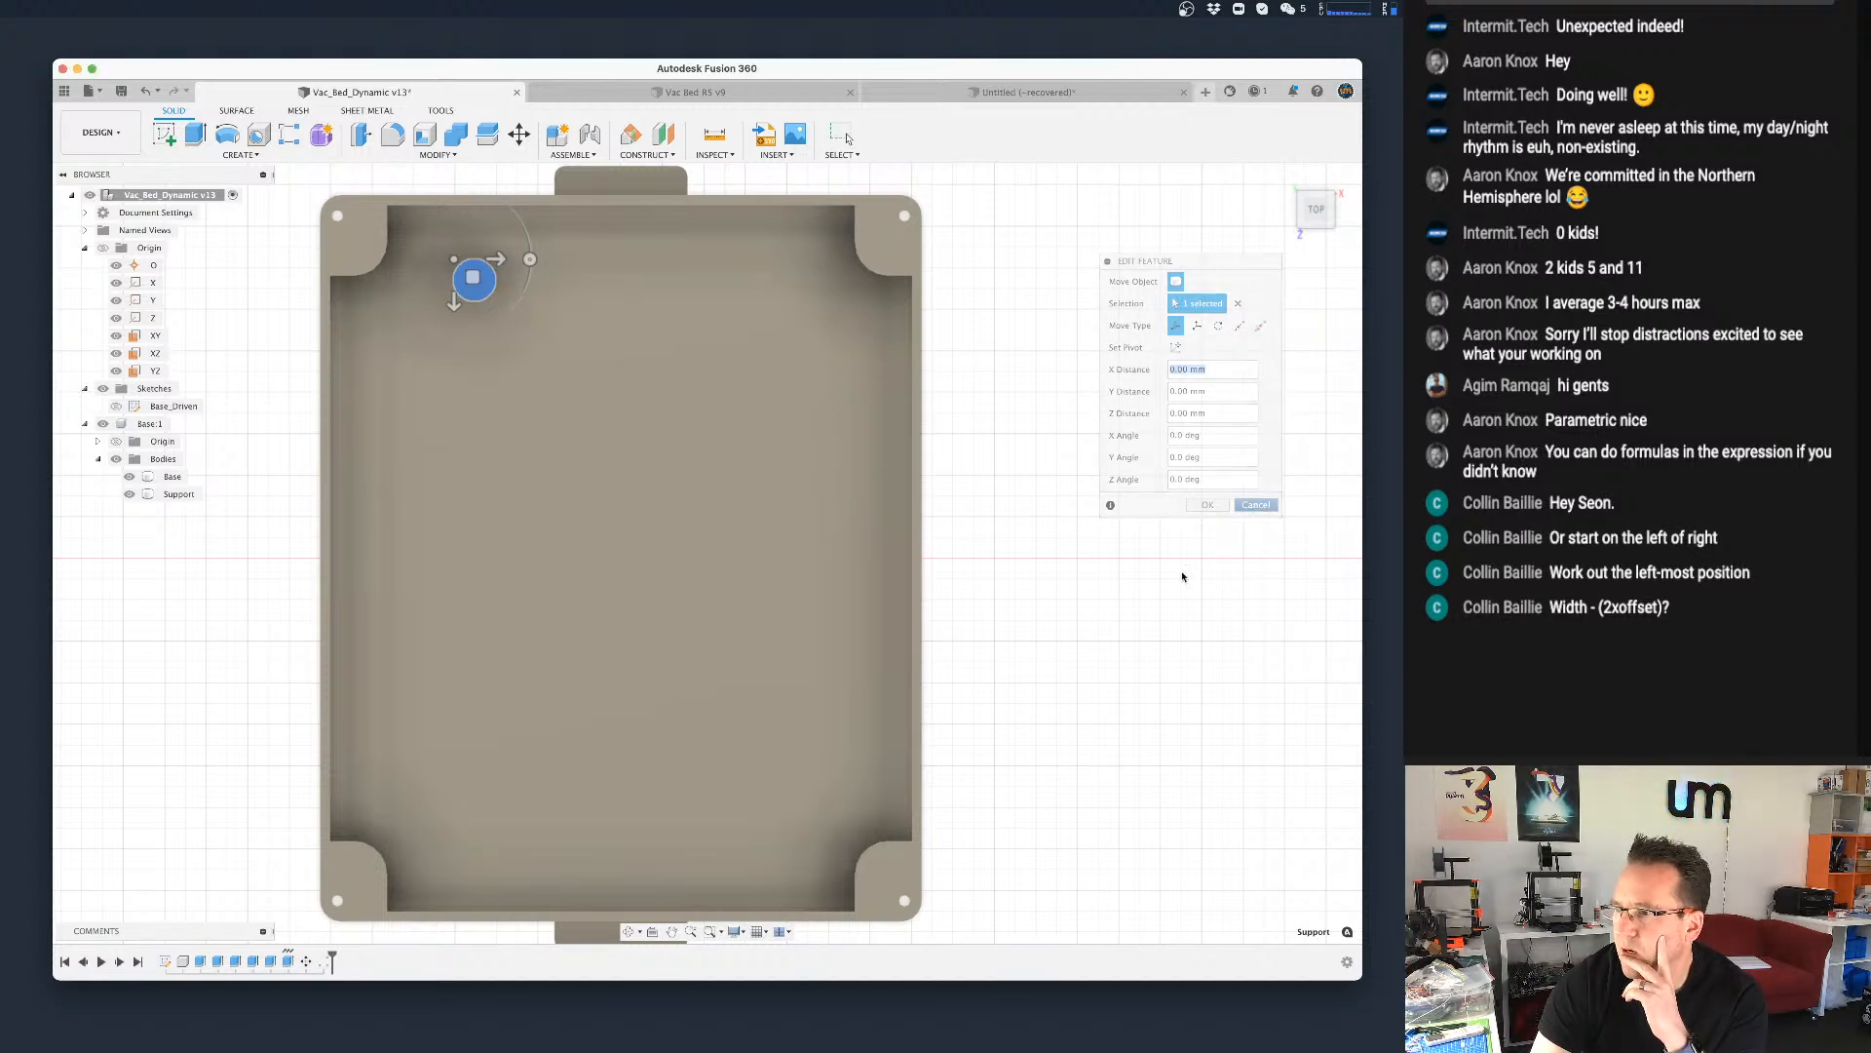
Step: Roll the design history back to just after the support's Move feature, ahead of the rectangular pattern
left_click_drag(332, 959, 290, 955)
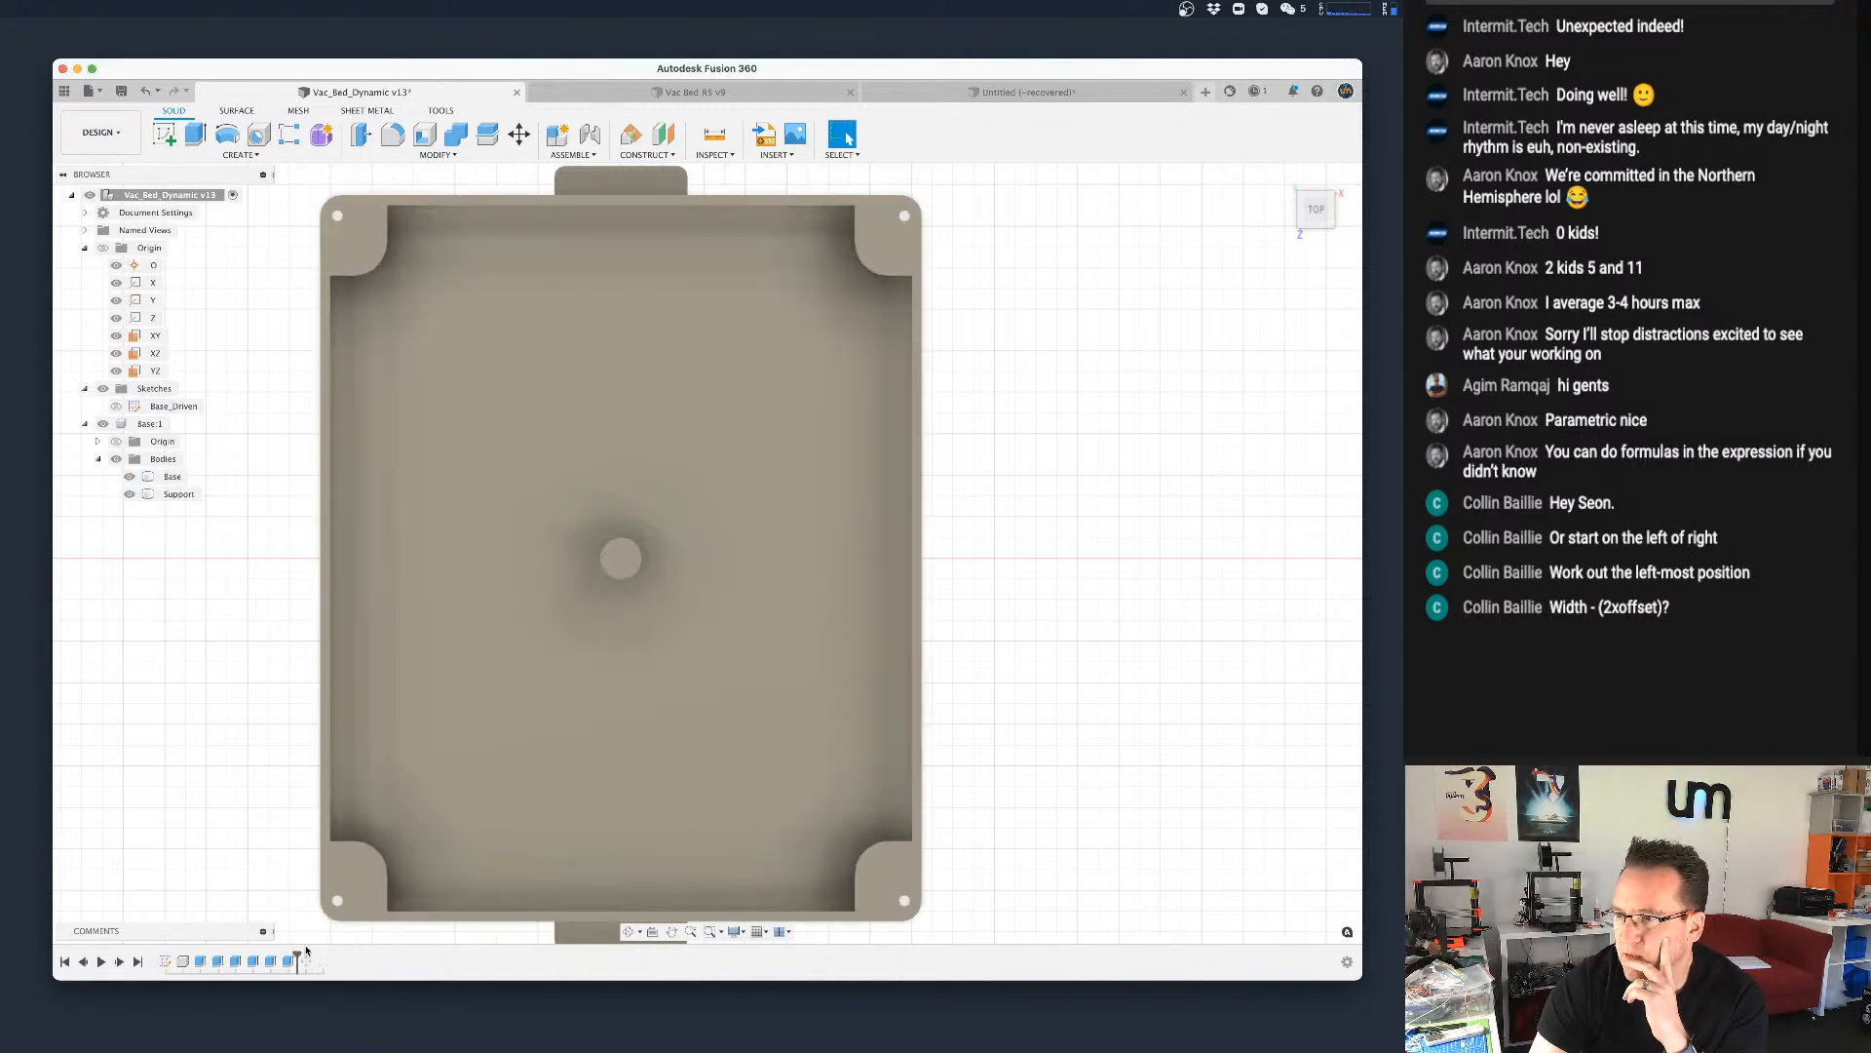
left_click_drag(298, 955, 313, 954)
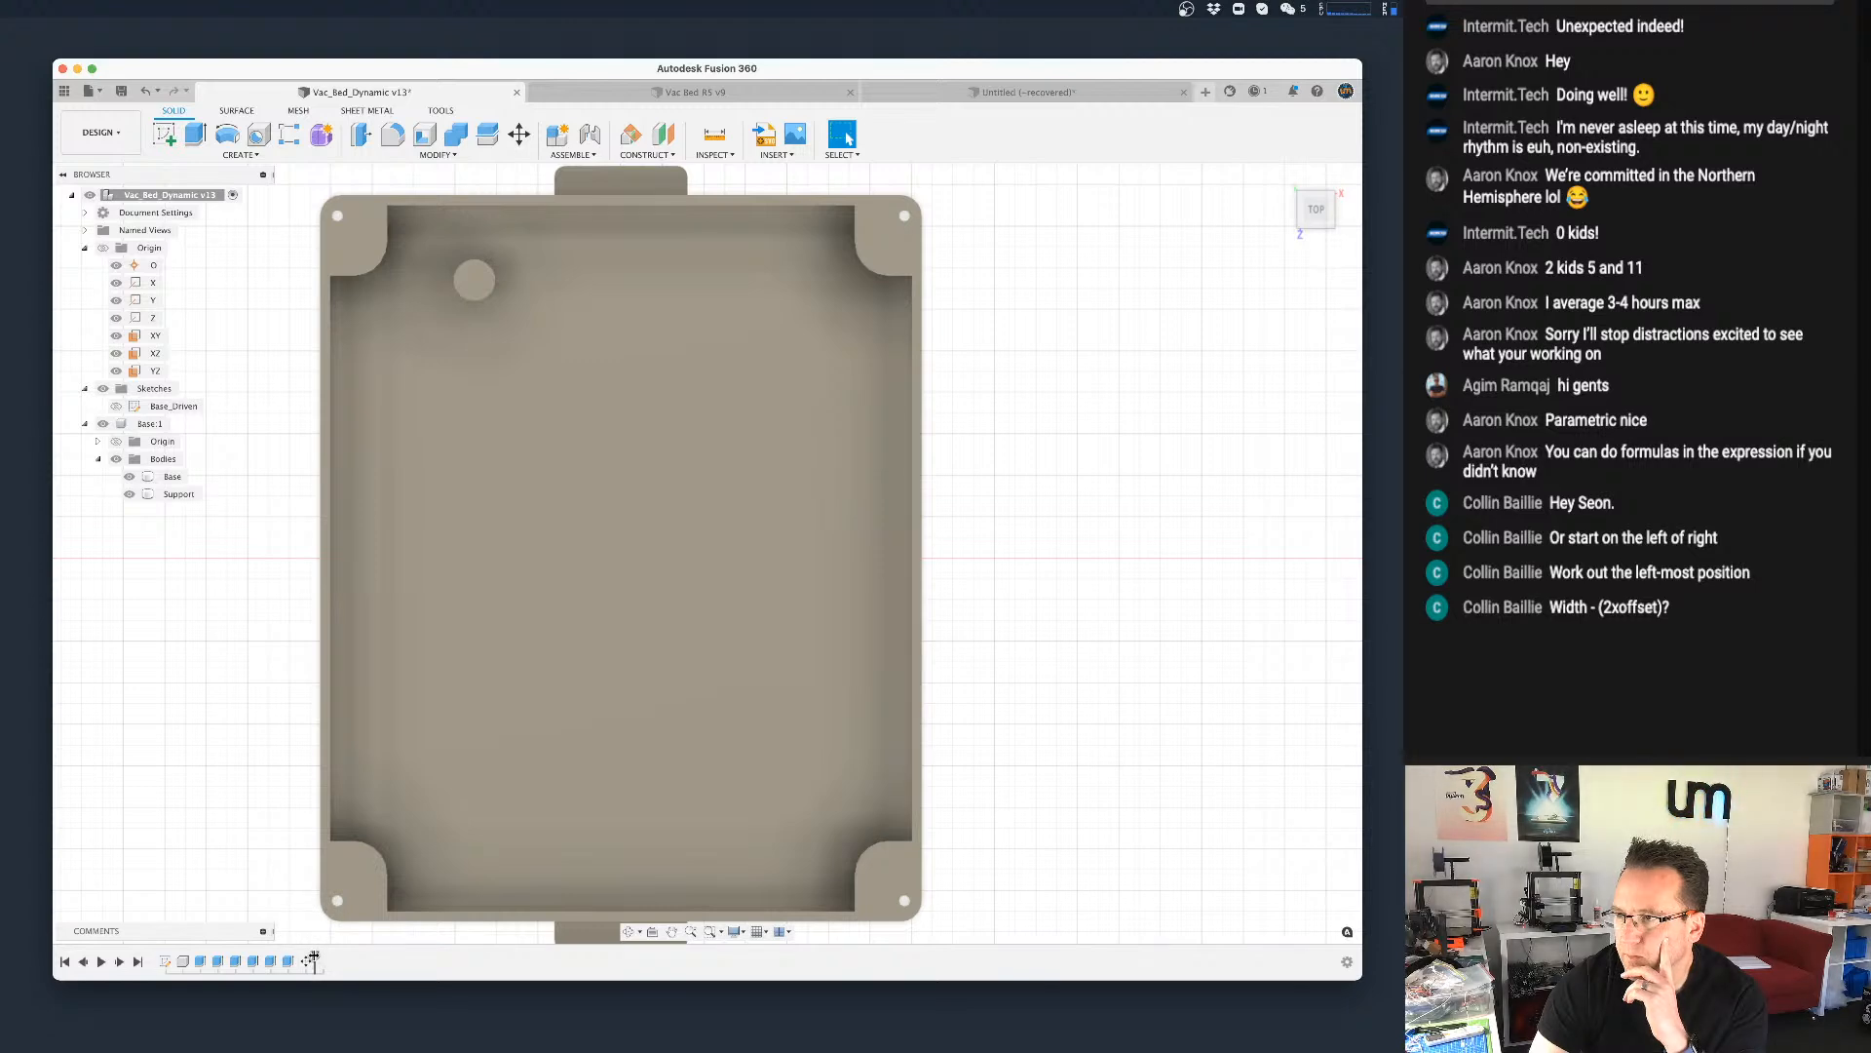
Step: Edit the support's Move feature and try an X distance of width/3
right_click(307, 960)
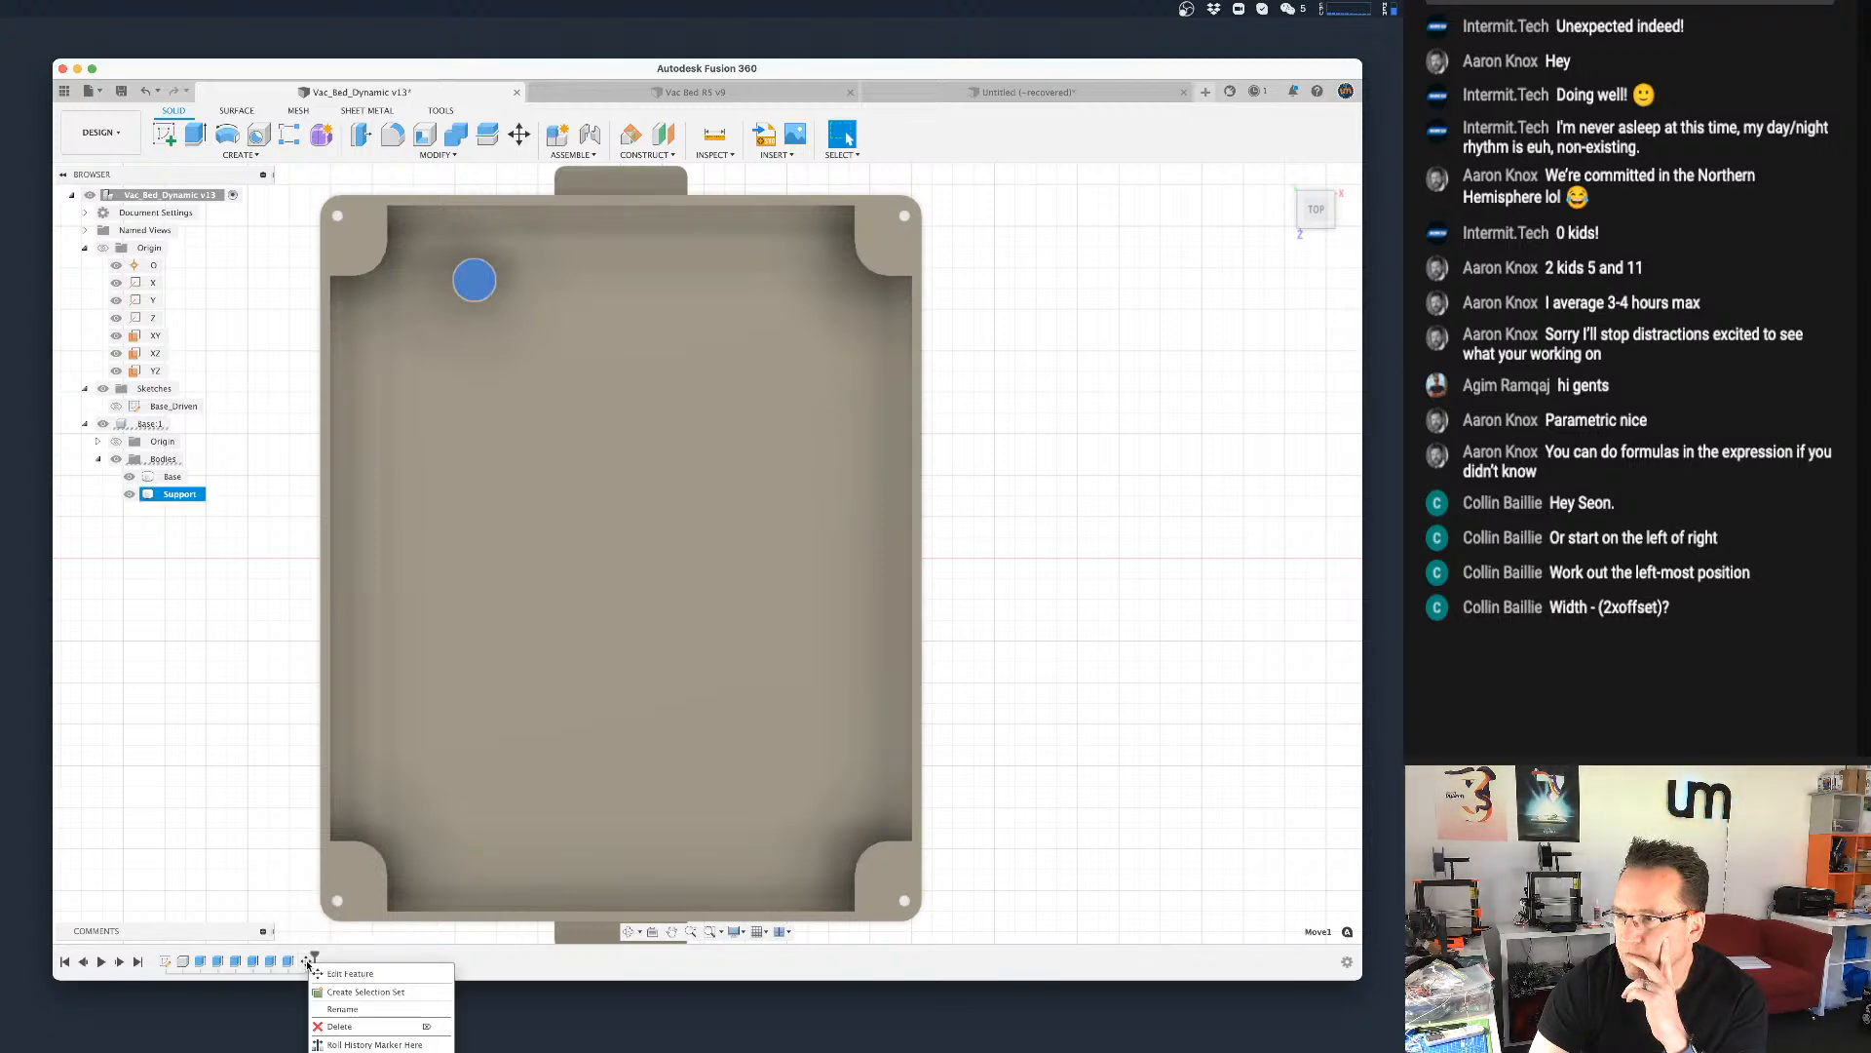
left_click(359, 974)
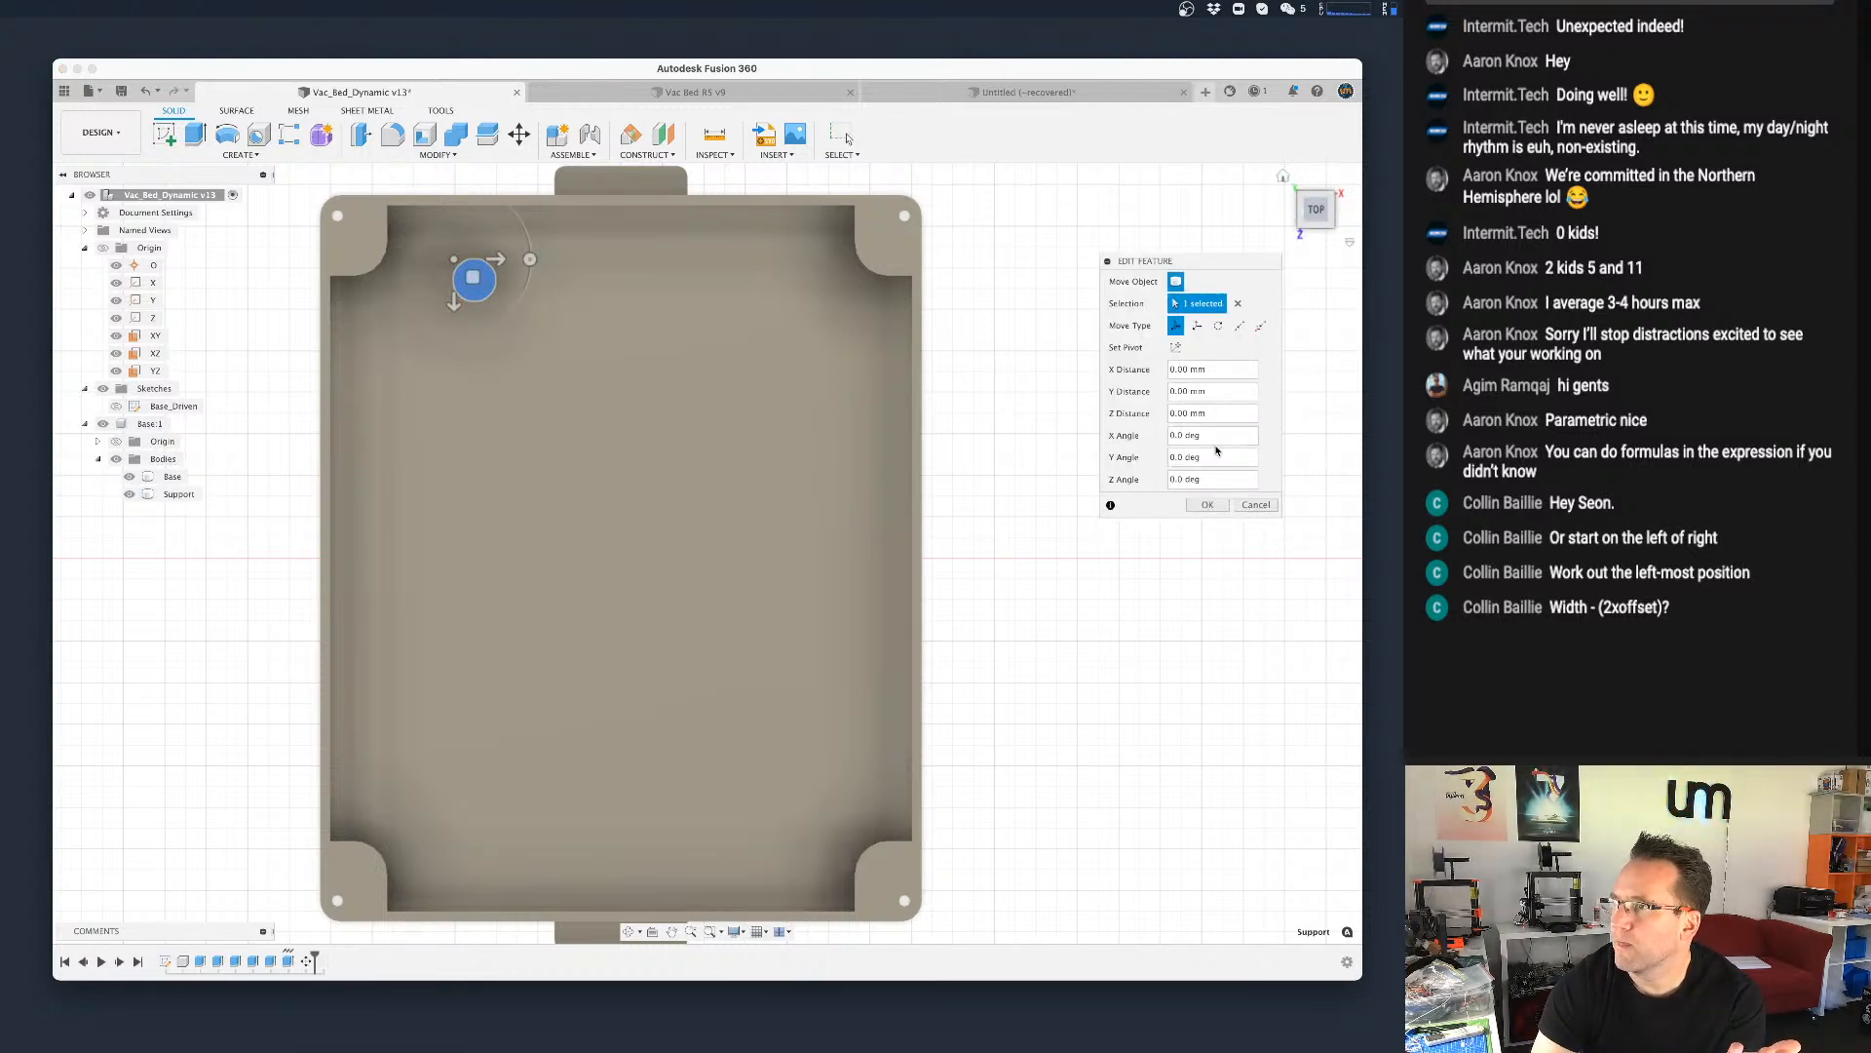
left_click(1201, 369)
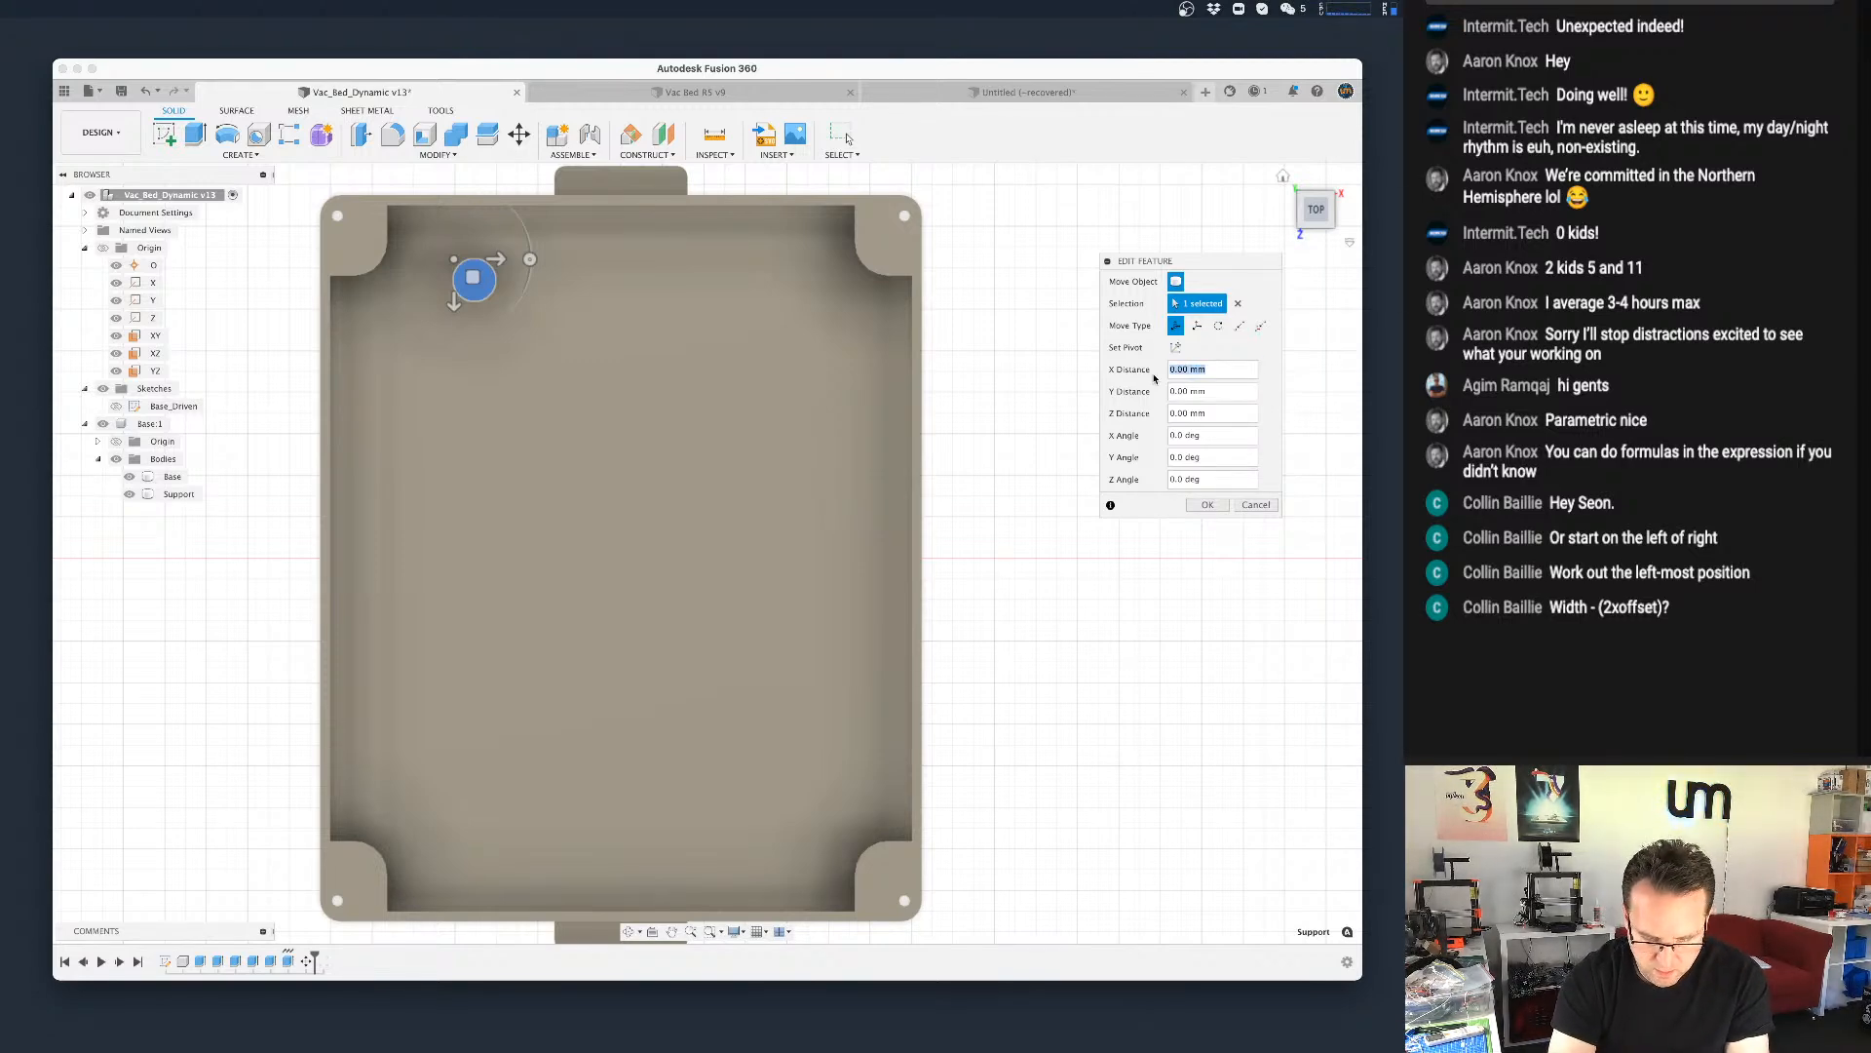
type("wid")
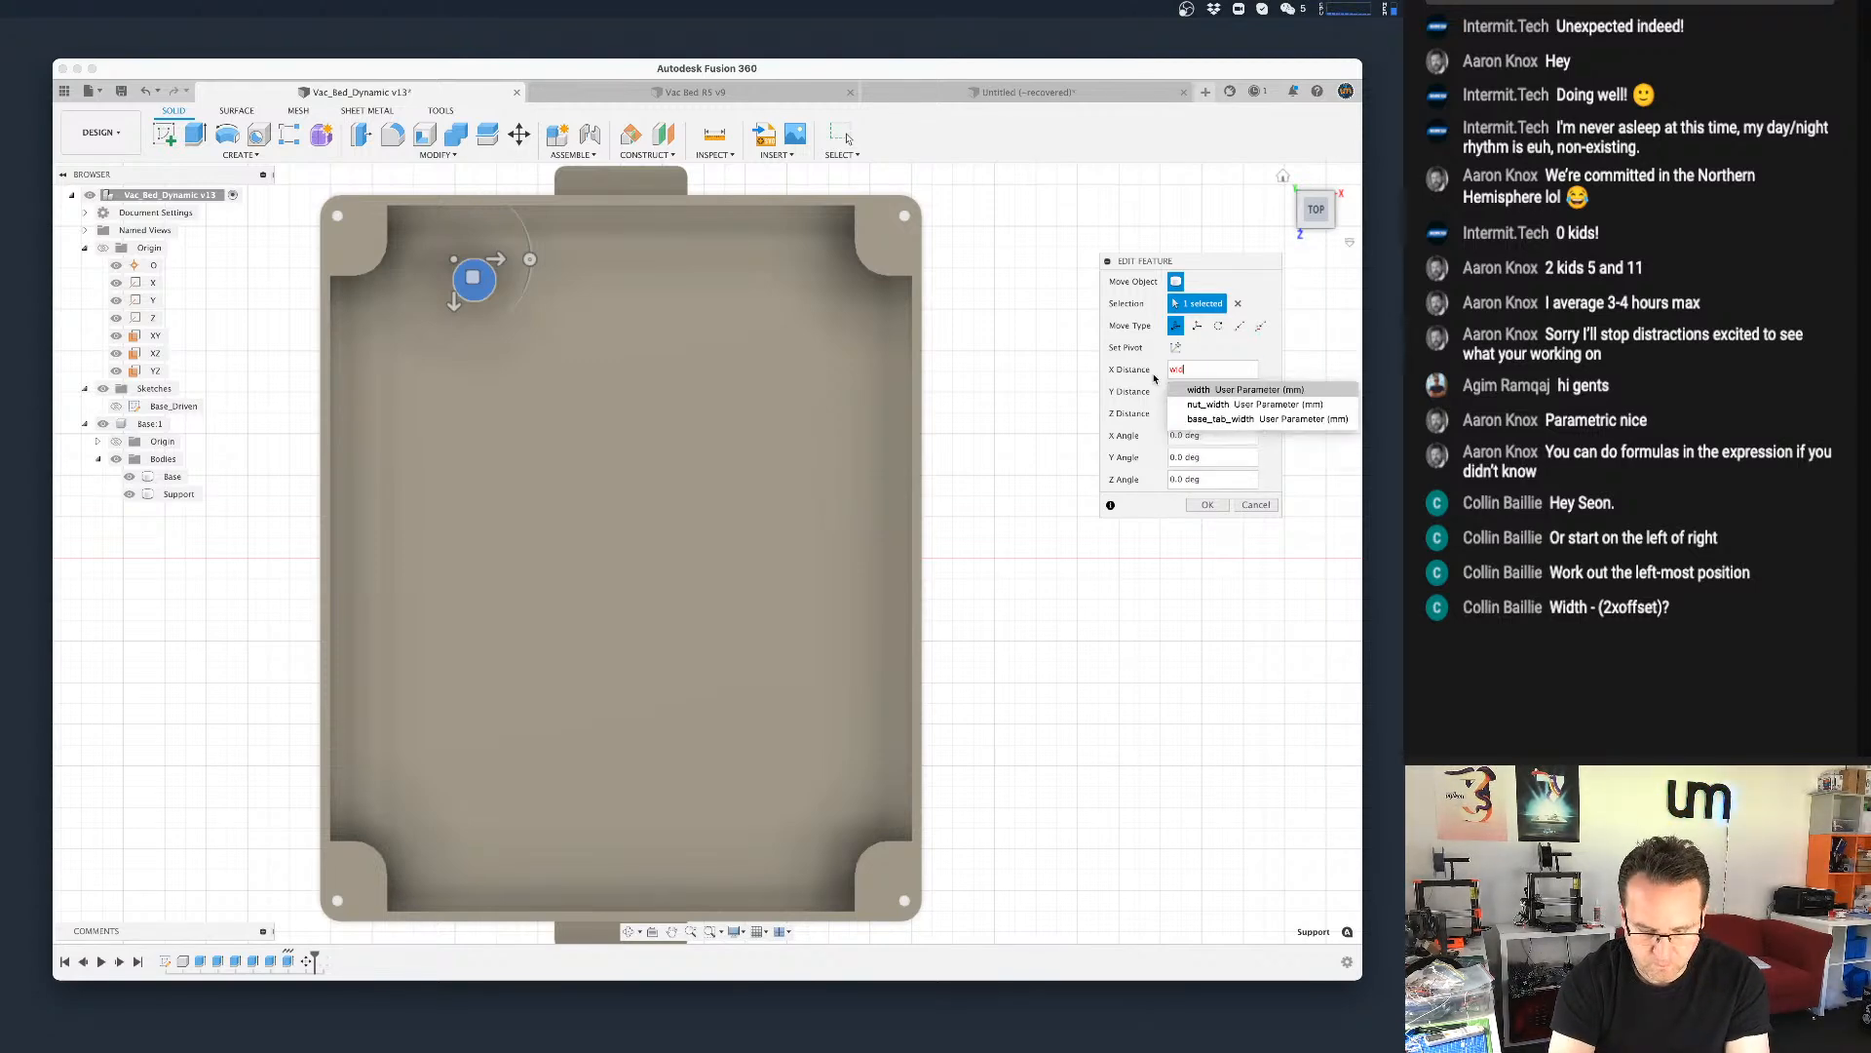
type("th")
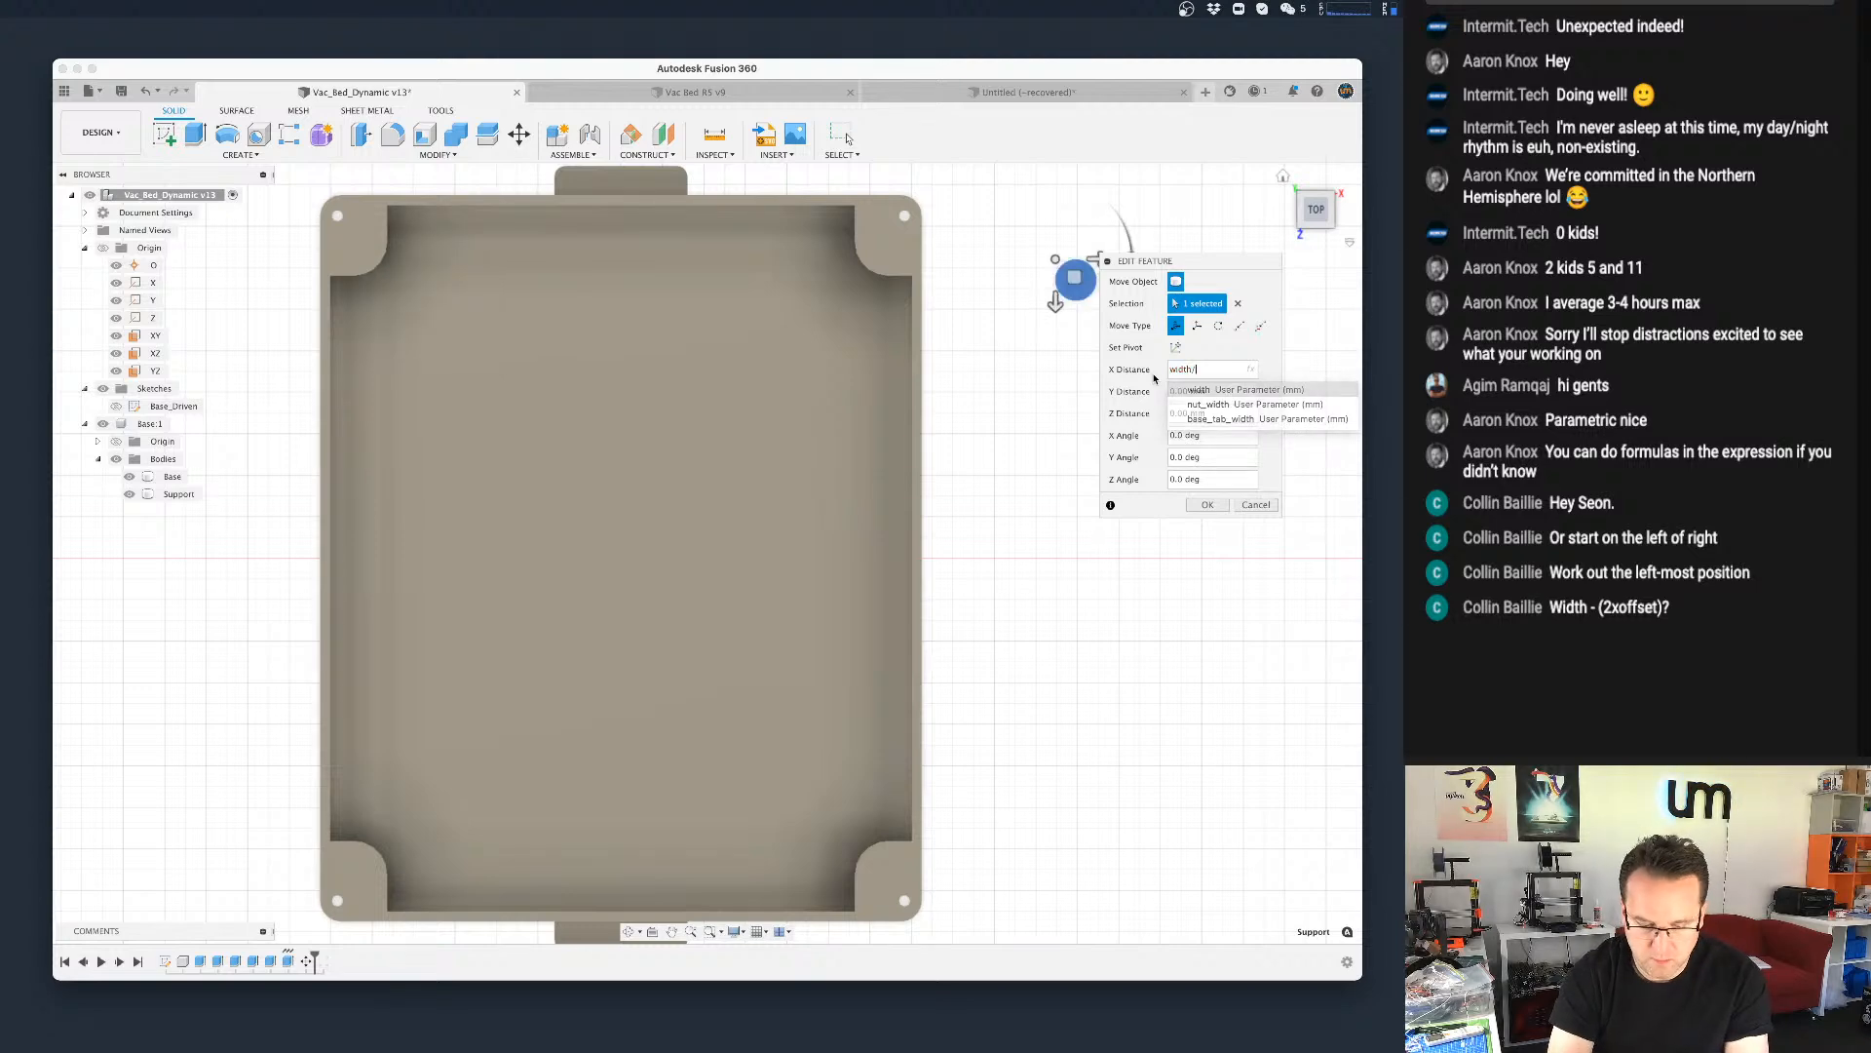
type("/3")
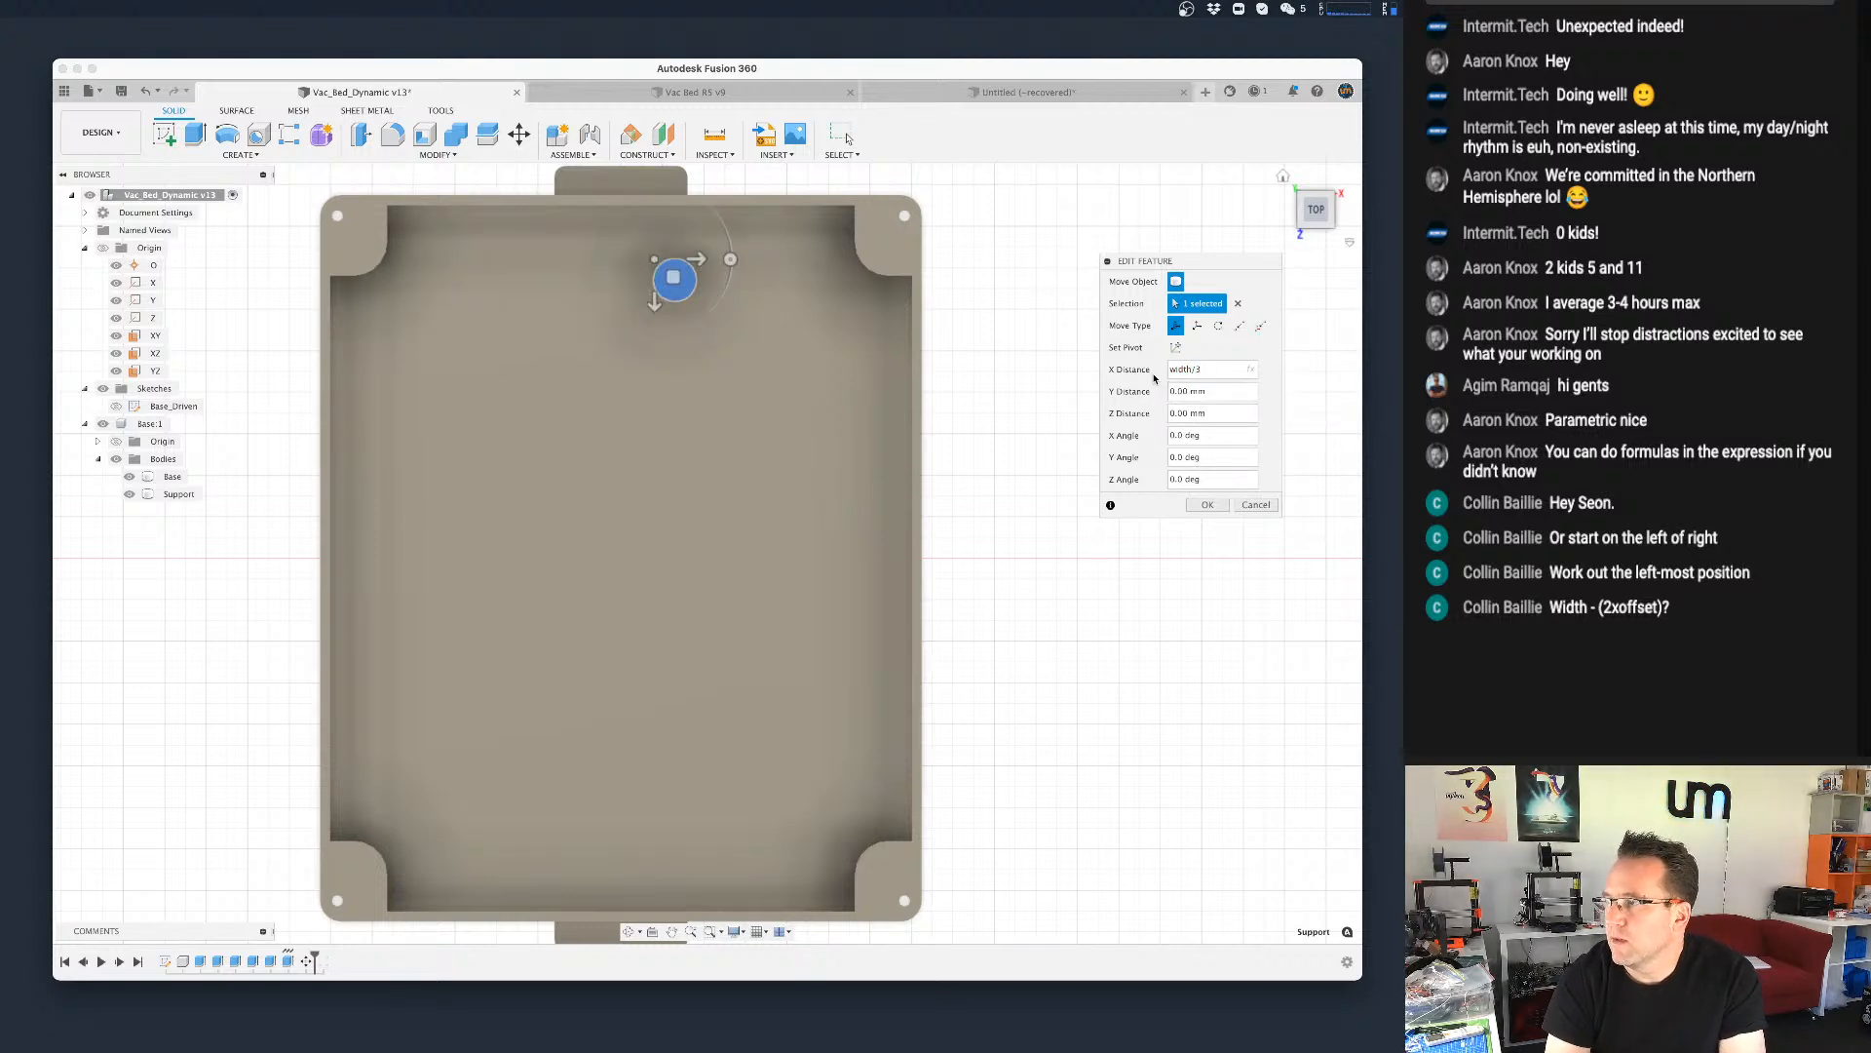
Step: Try the negated X distance -width/3 for the support's Move feature, and discard the edit
key("Left")
key("Left")
key("Left")
key("Left")
key("Left")
key("Left")
key("Left")
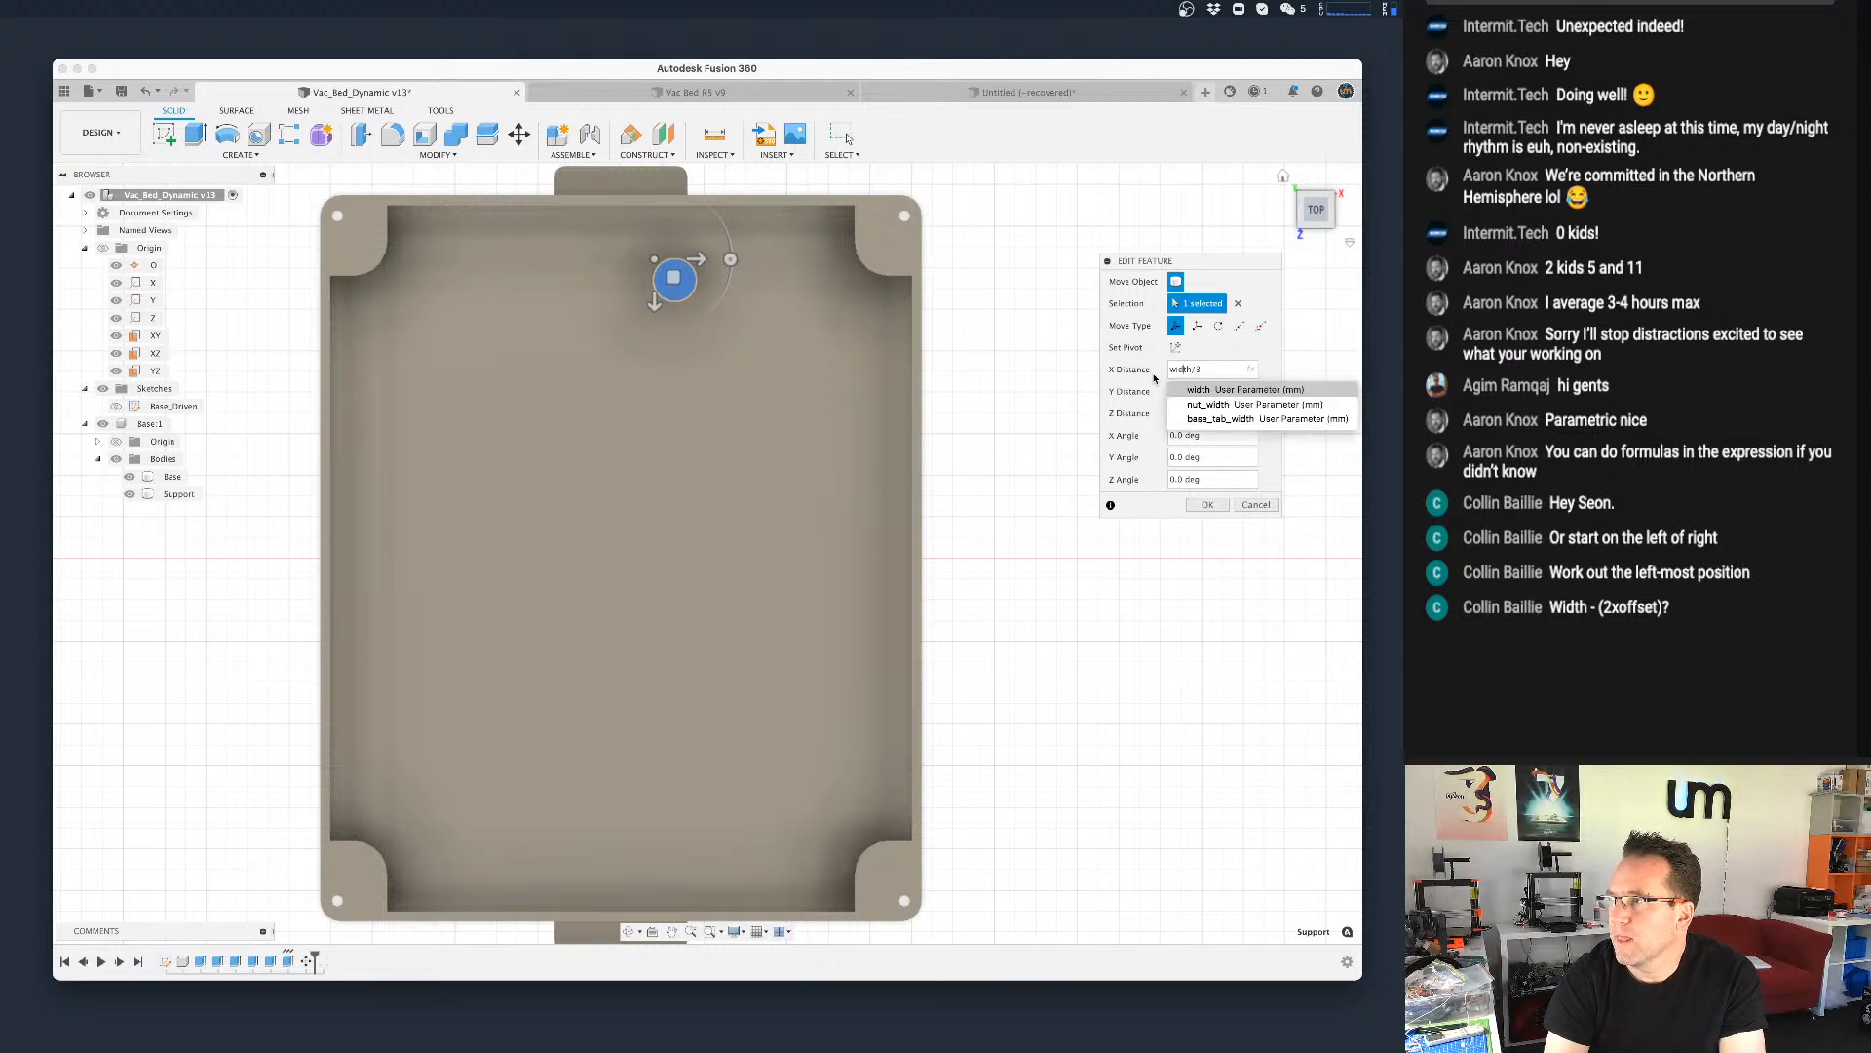
type("-")
key("Tab")
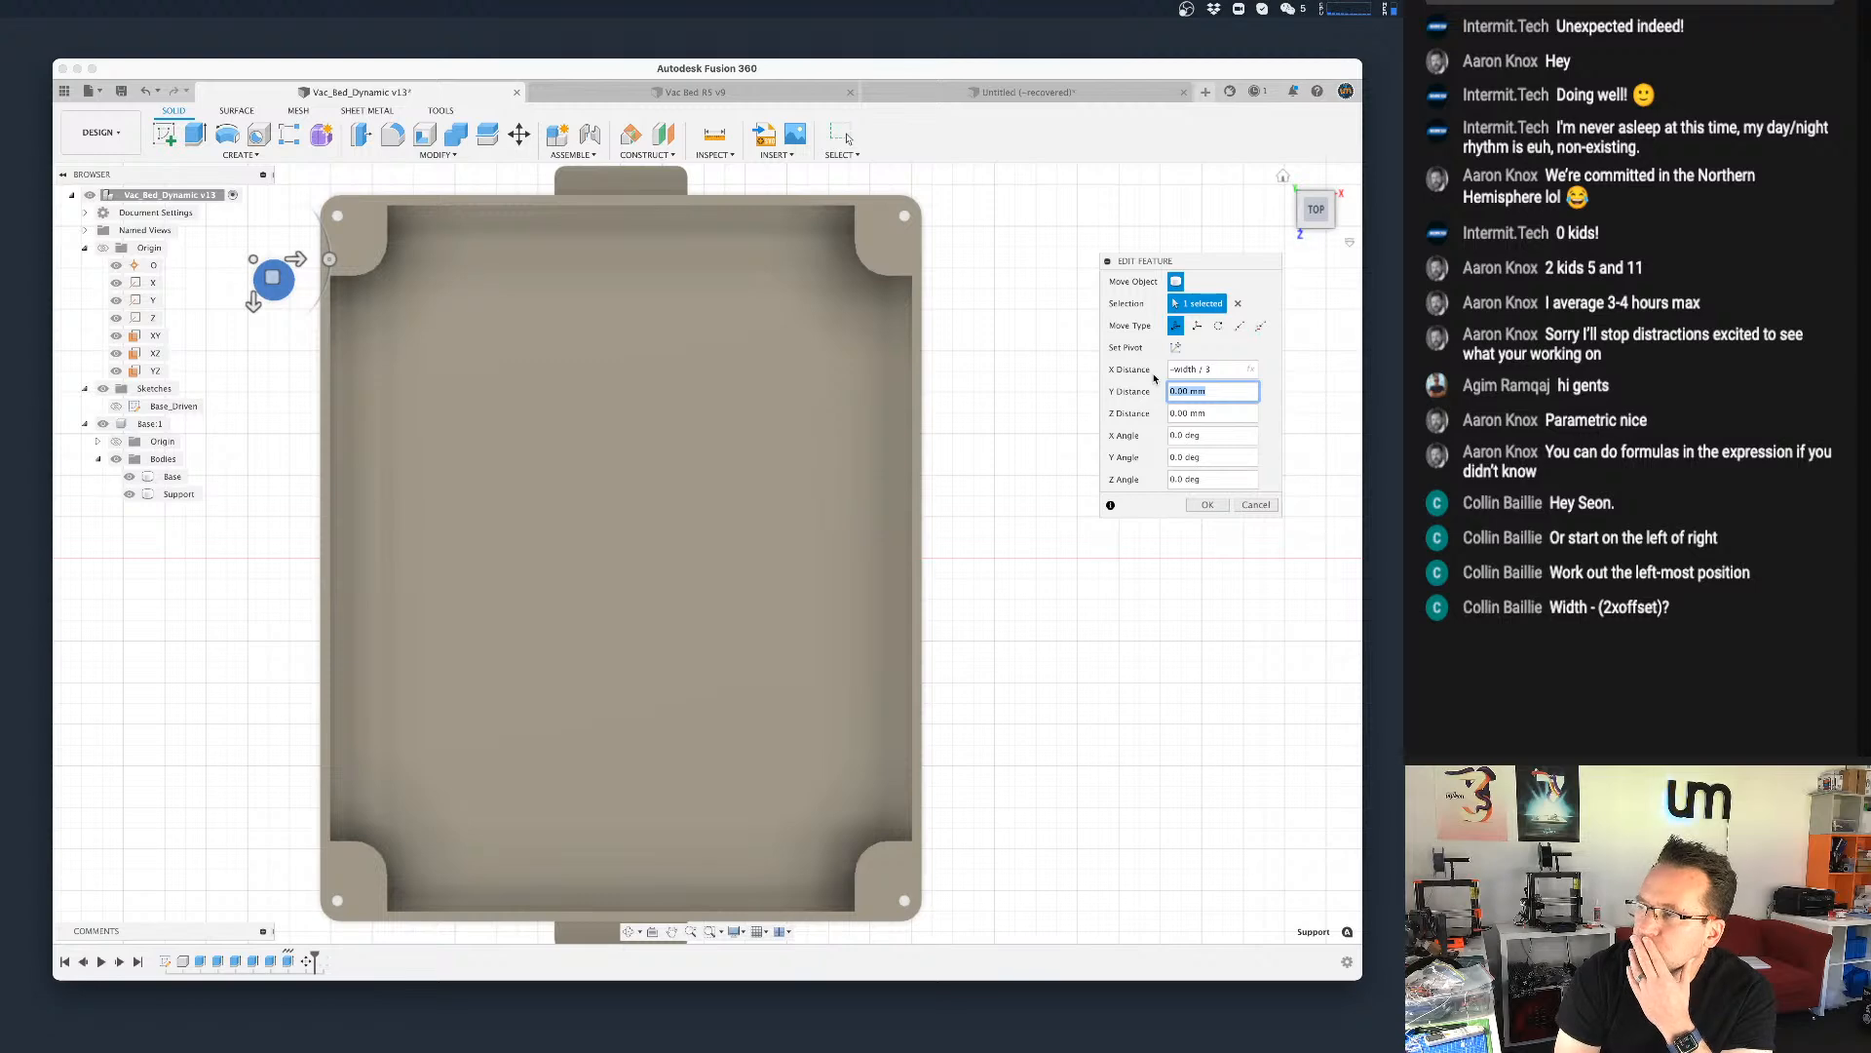
left_click(1257, 504)
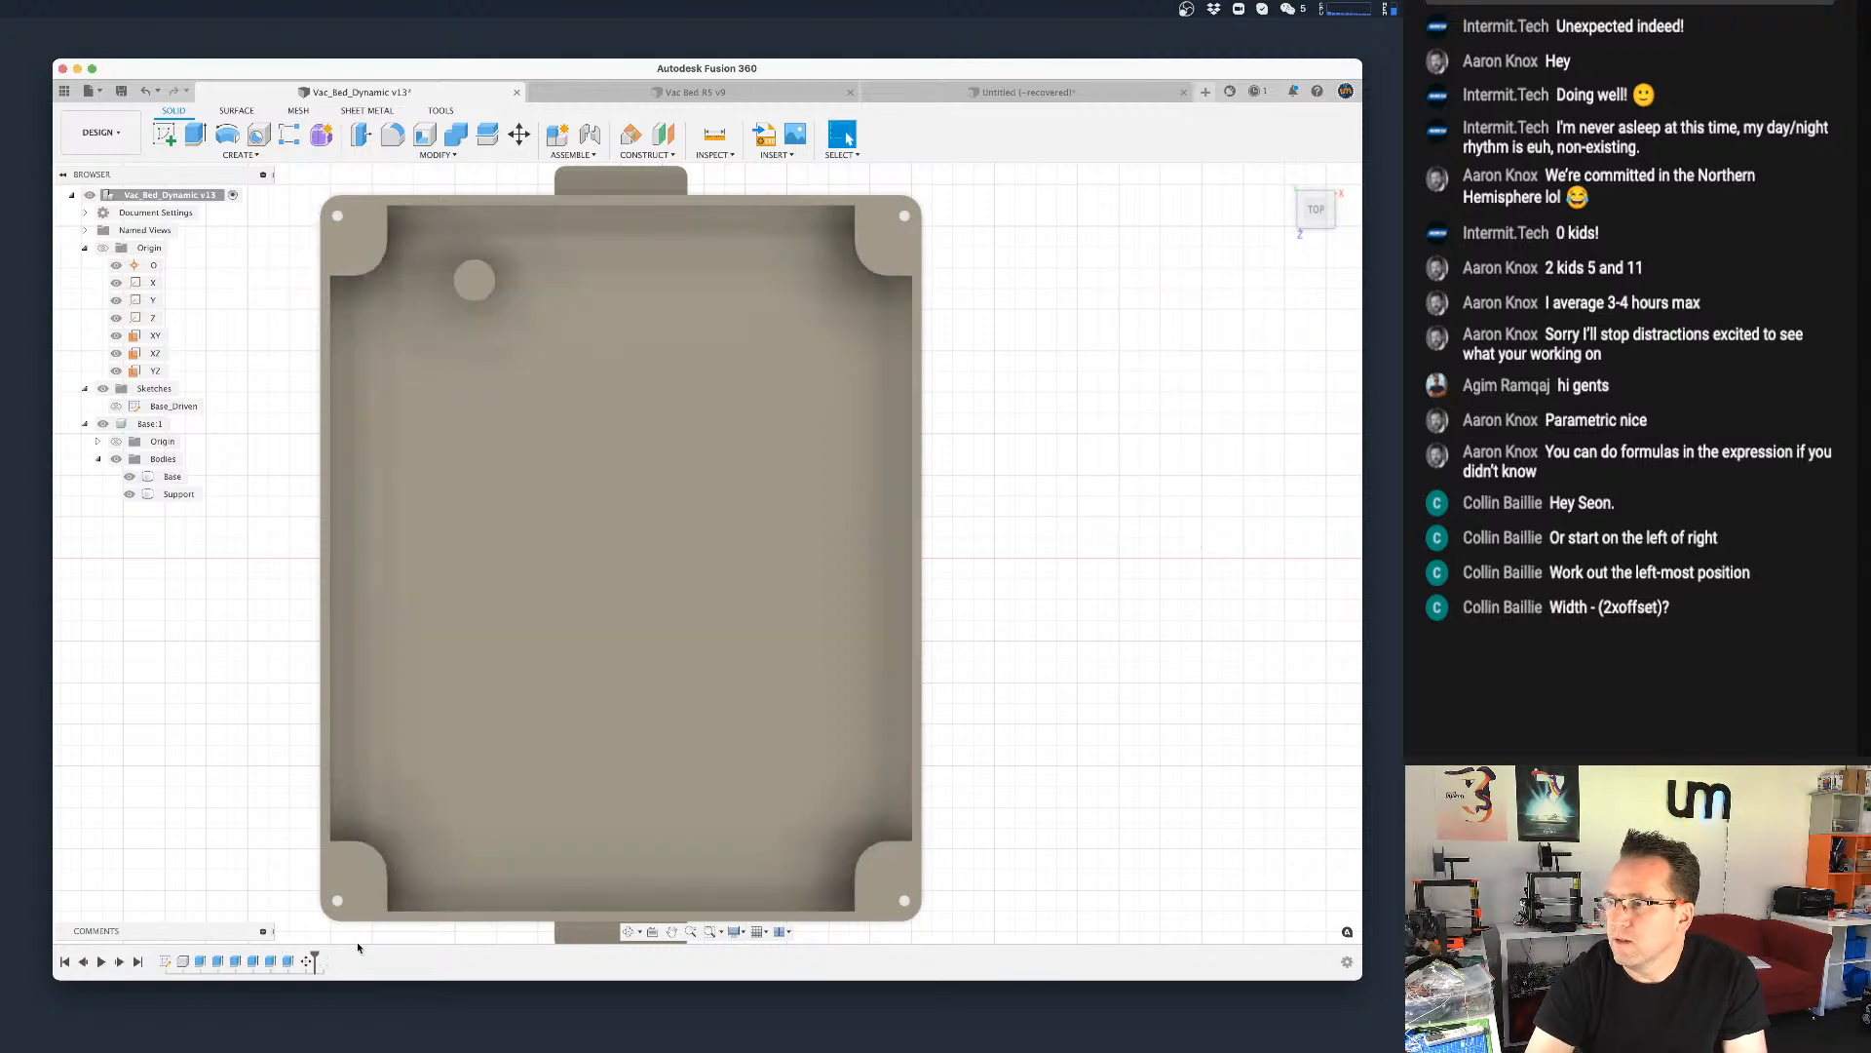
Step: Delete the support's Move feature, check the pattern without it, and roll the history back to before the pattern
right_click(306, 962)
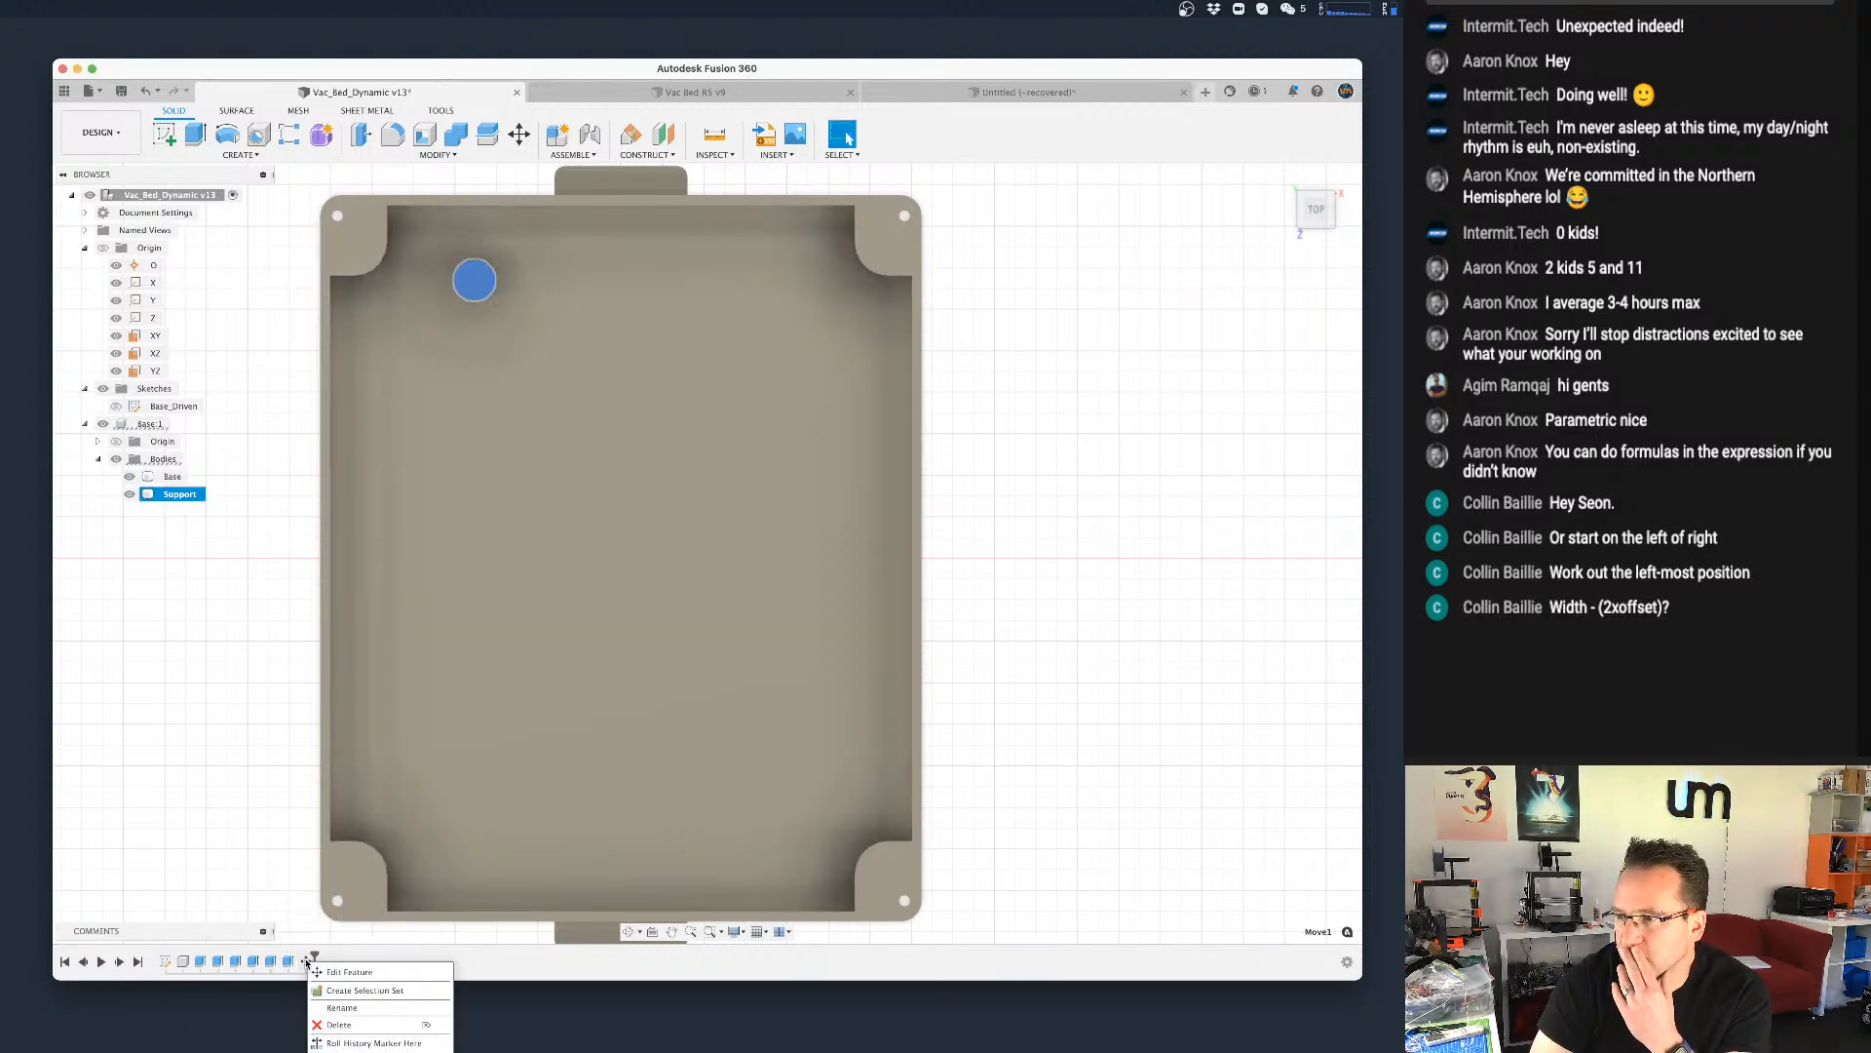
left_click(374, 1025)
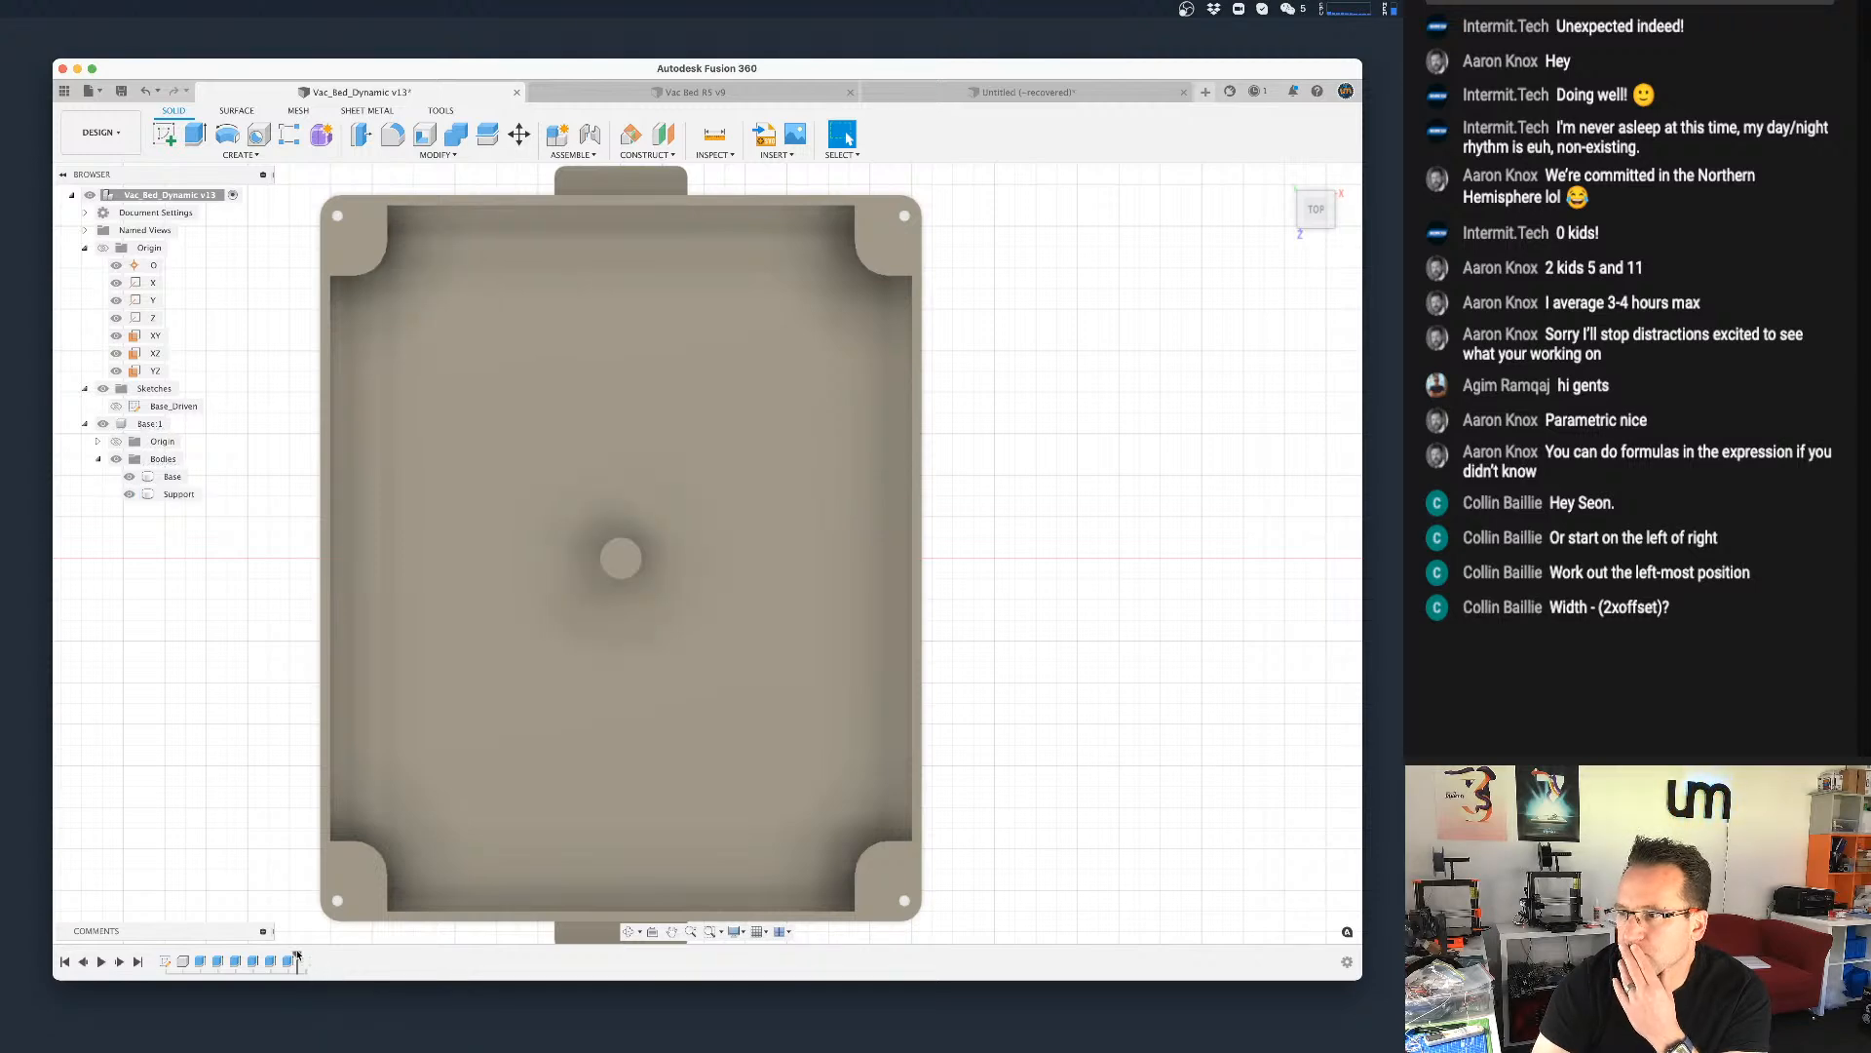
left_click_drag(298, 958, 315, 959)
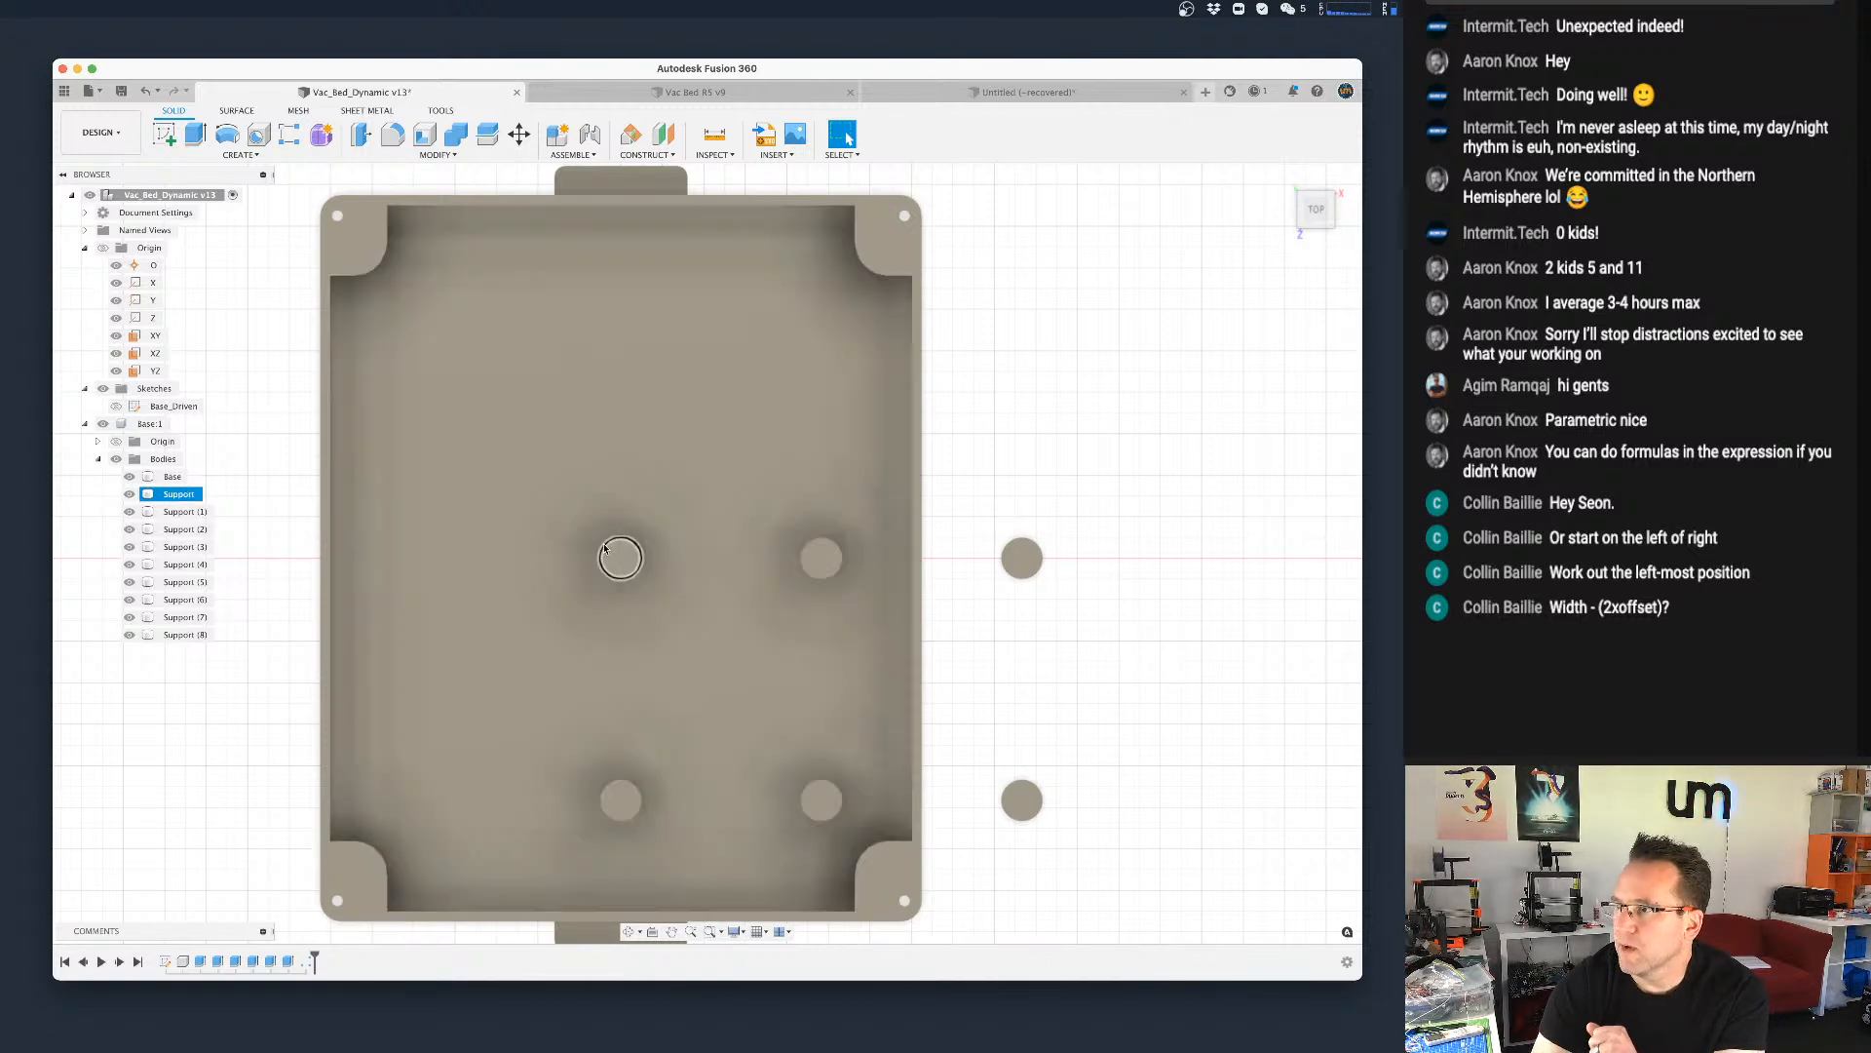
left_click(311, 941)
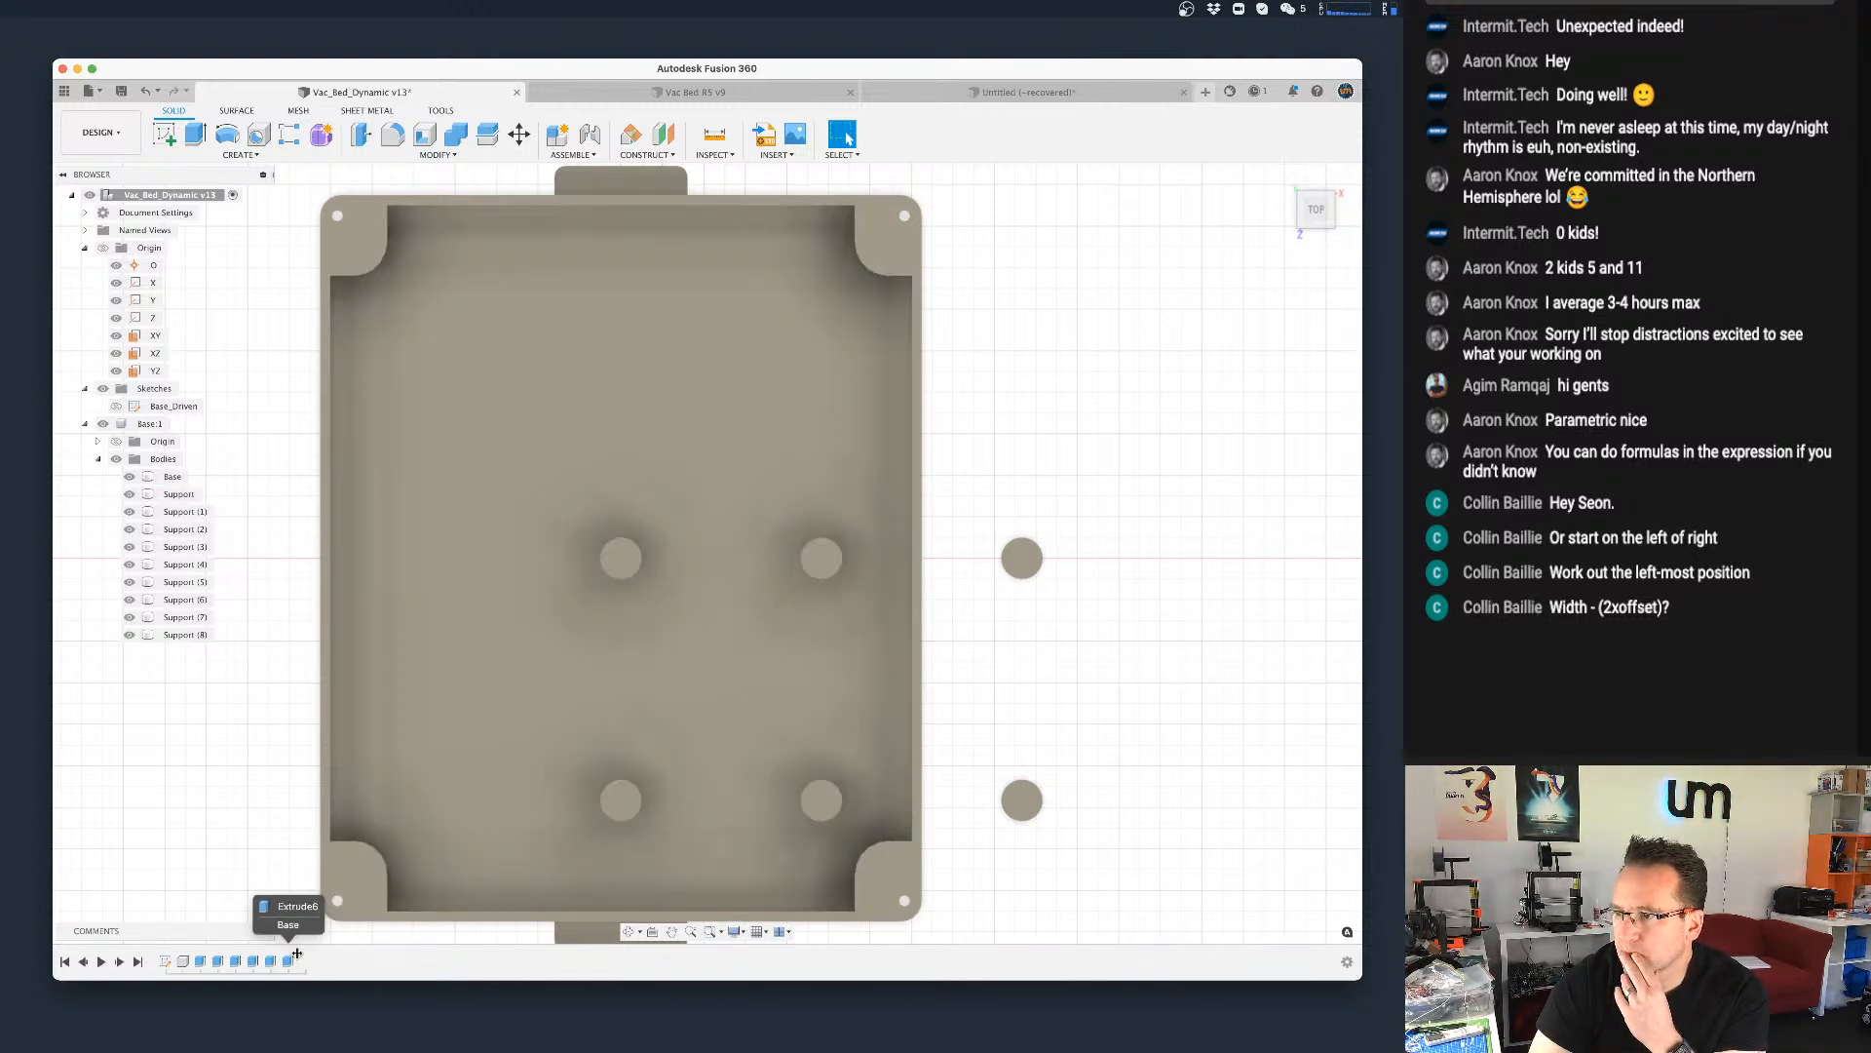
left_click_drag(314, 959, 297, 959)
Step: Start a Move of the central Support body, using the Translate type with the Component XYZ direction
left_click(628, 565)
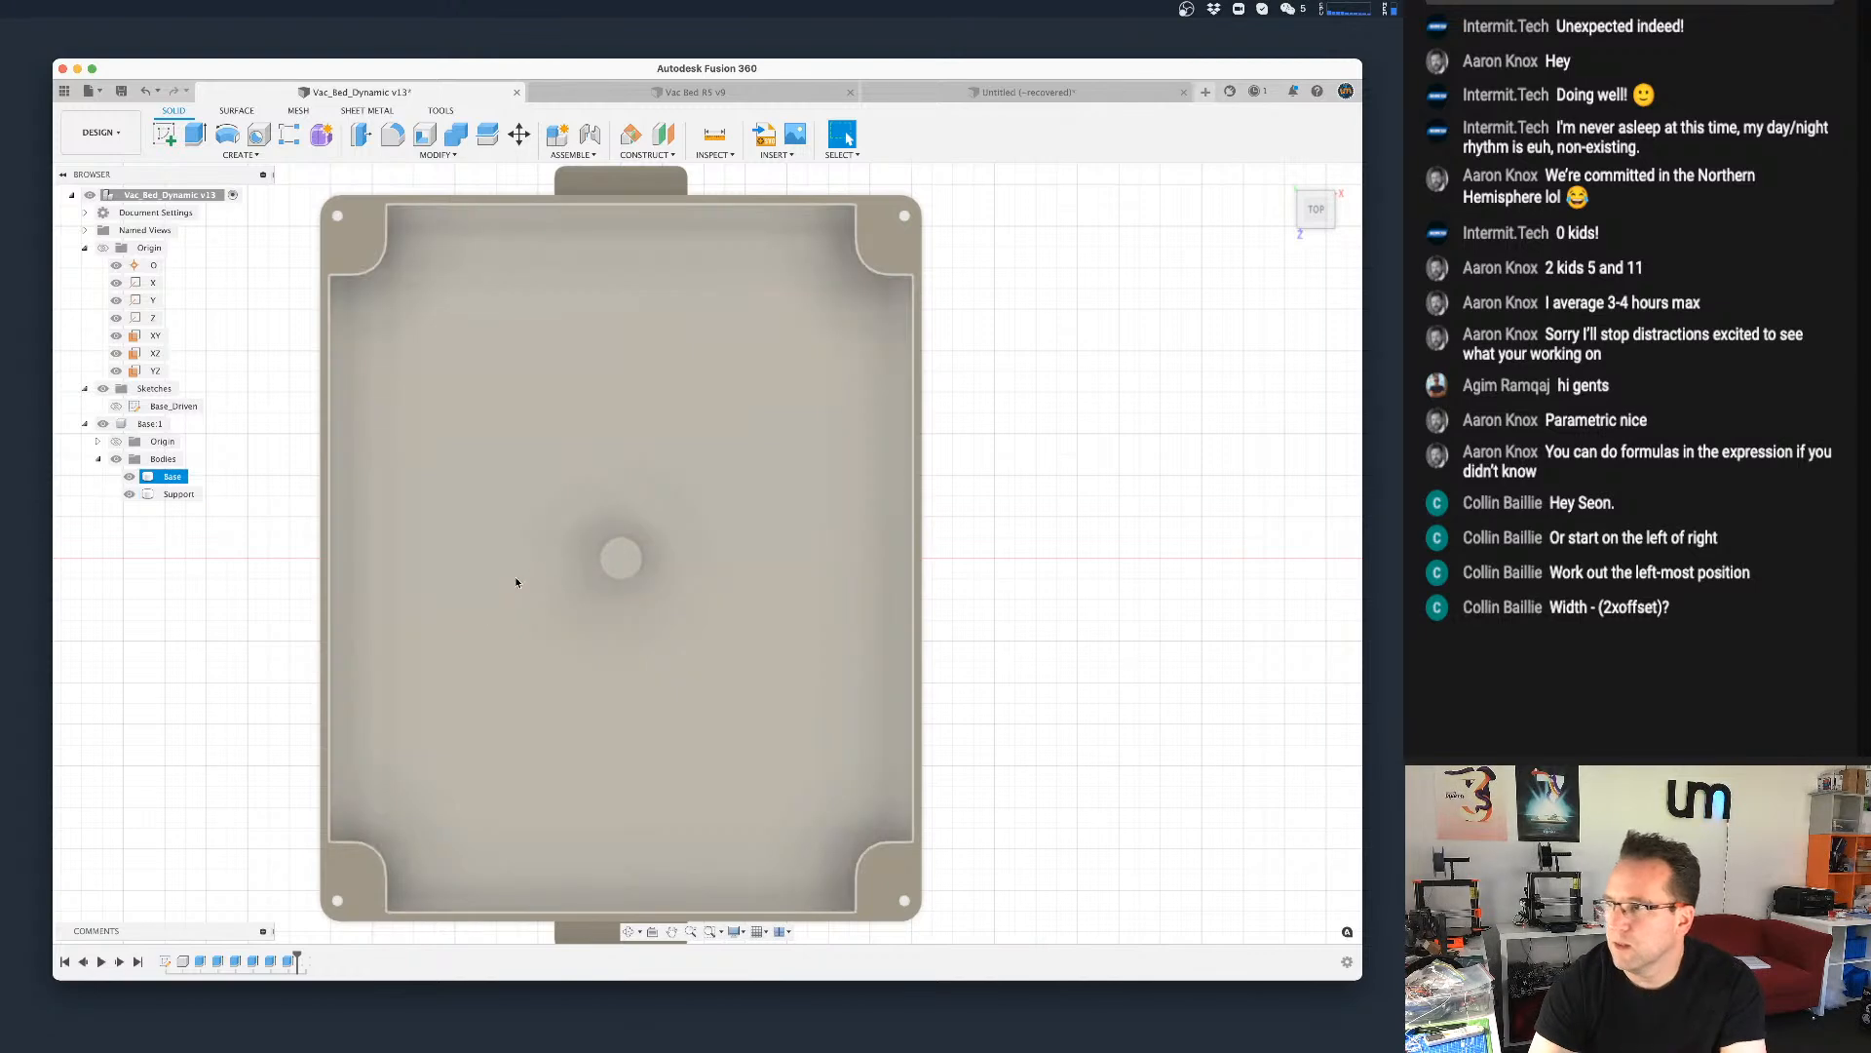
left_click(632, 562)
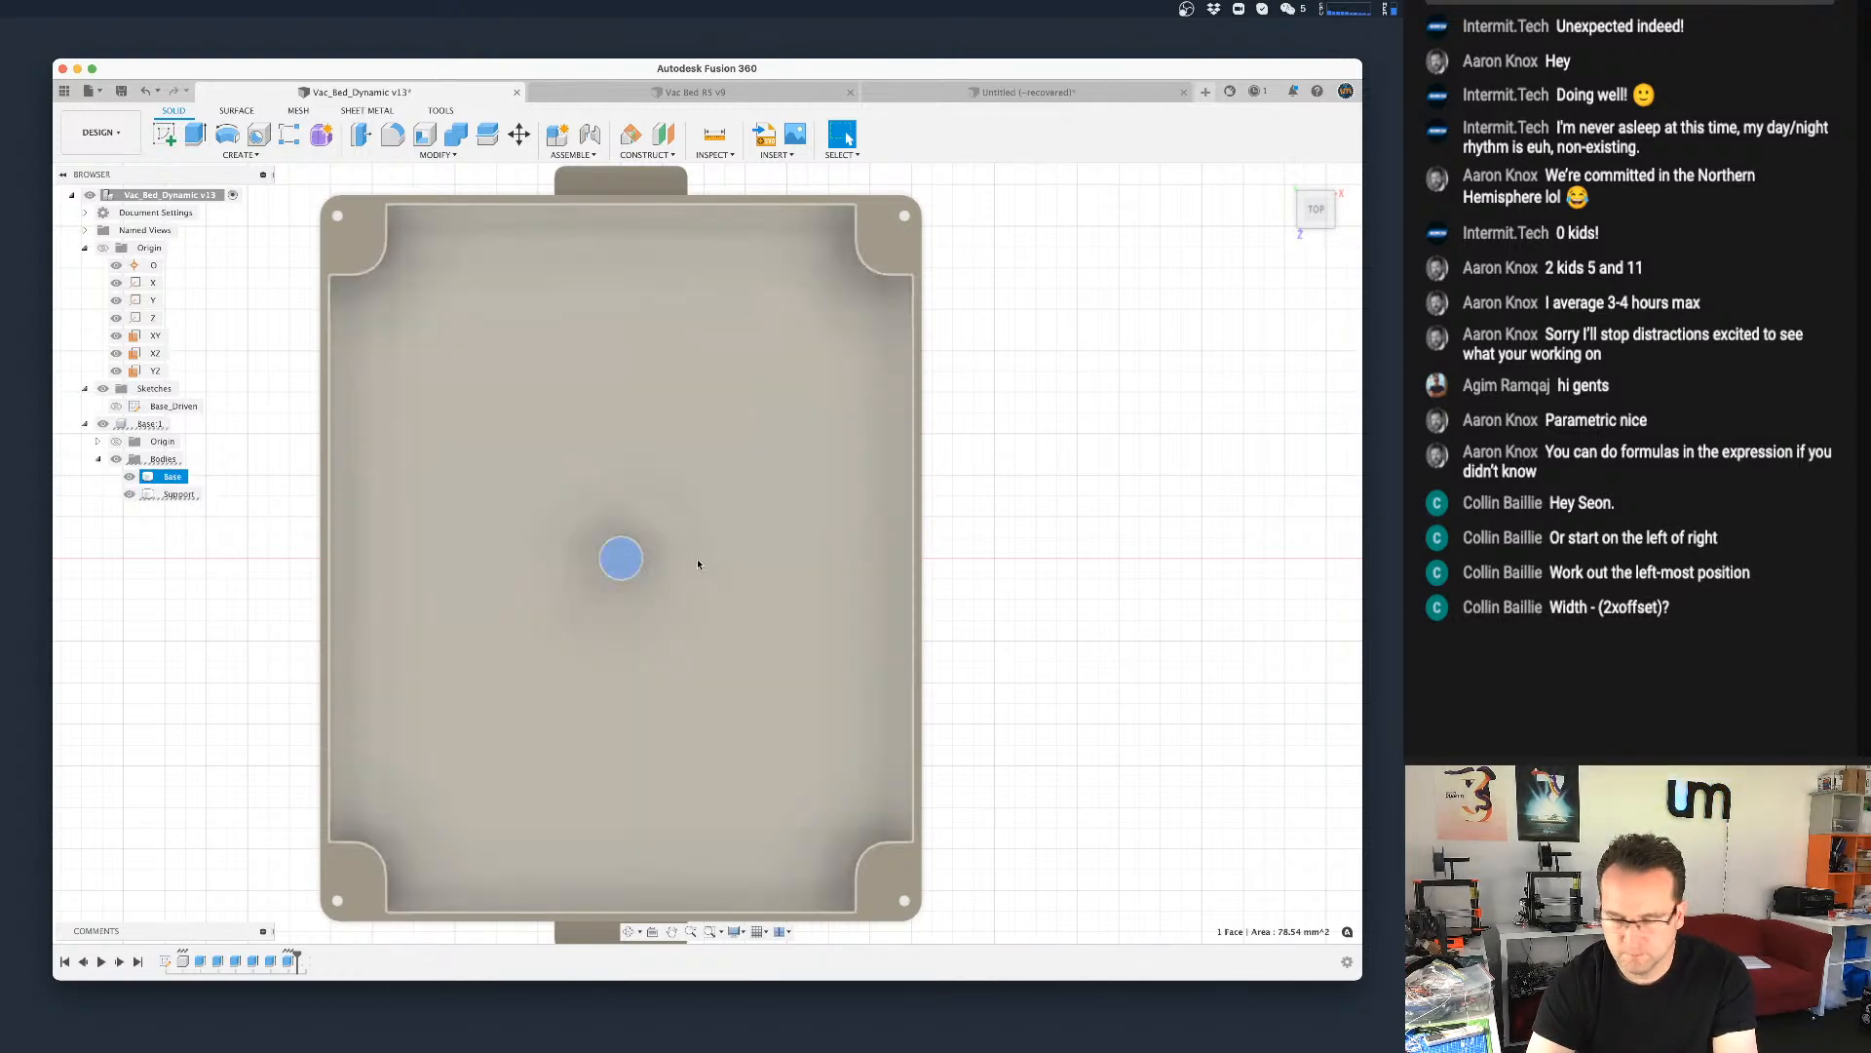
key("m")
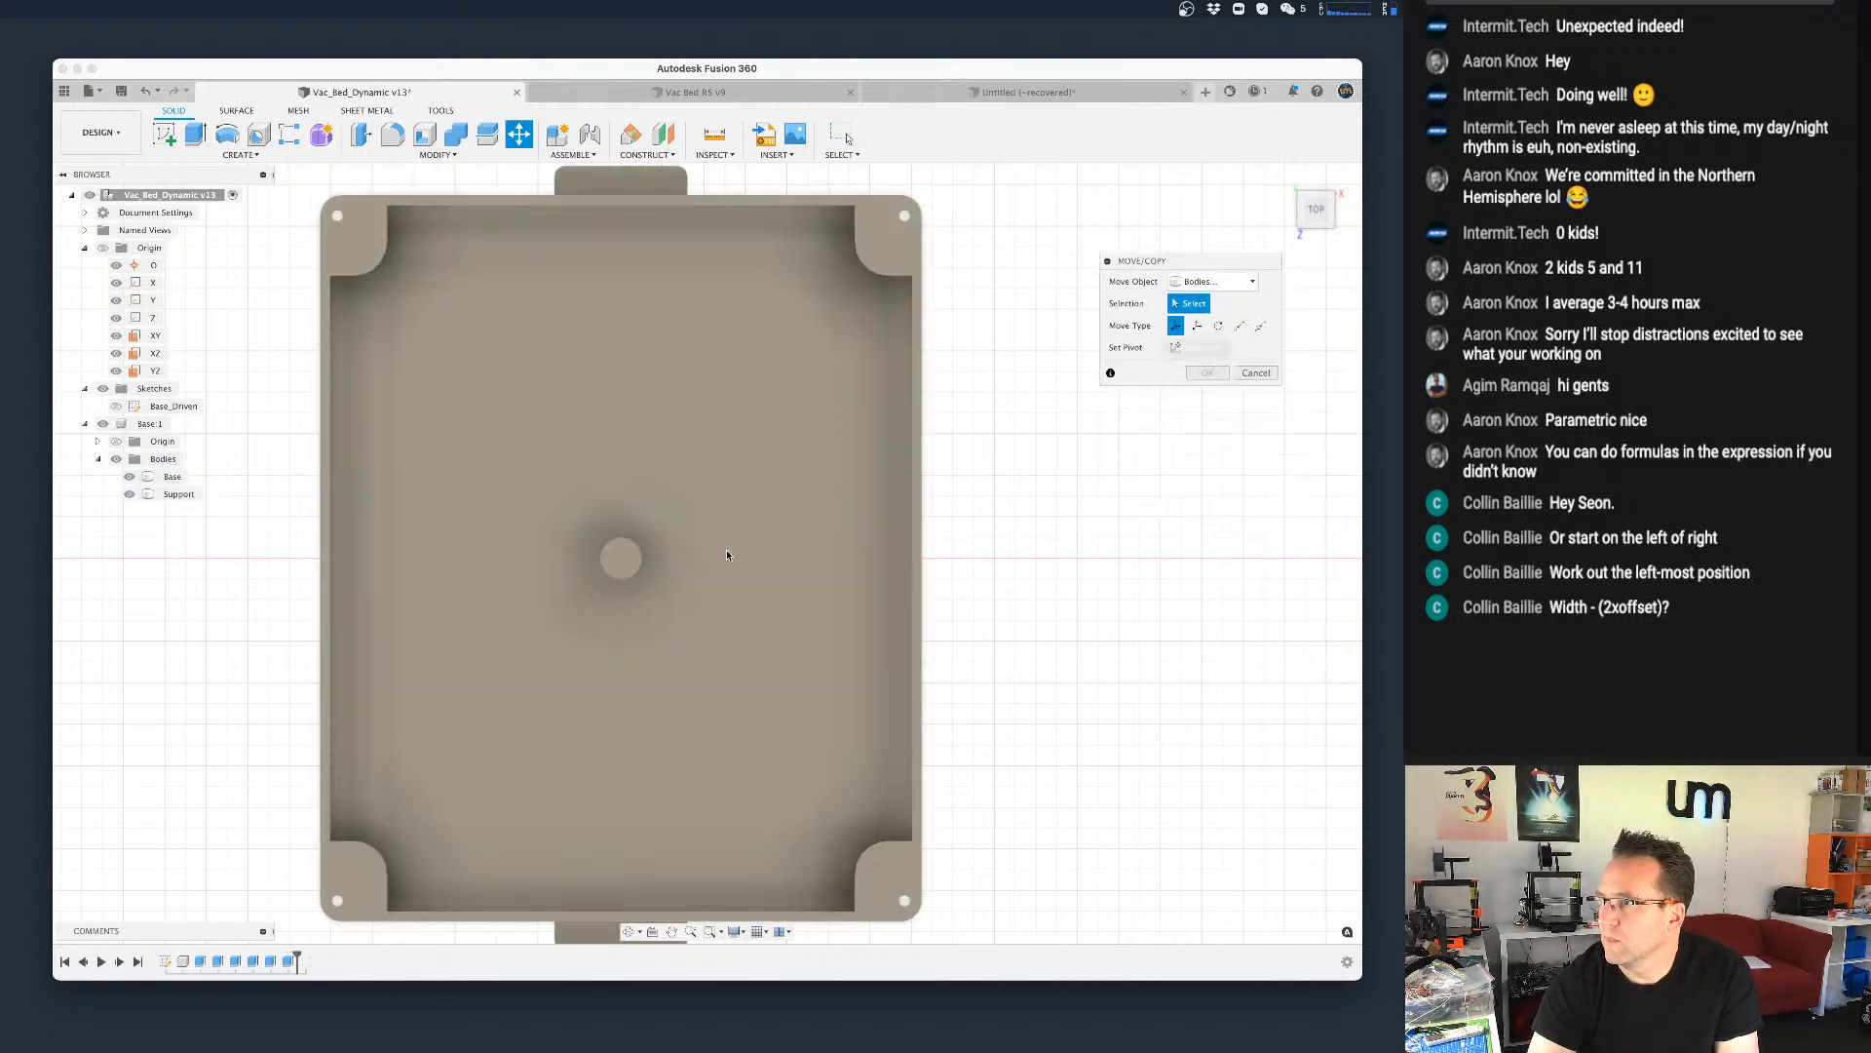
left_click(626, 559)
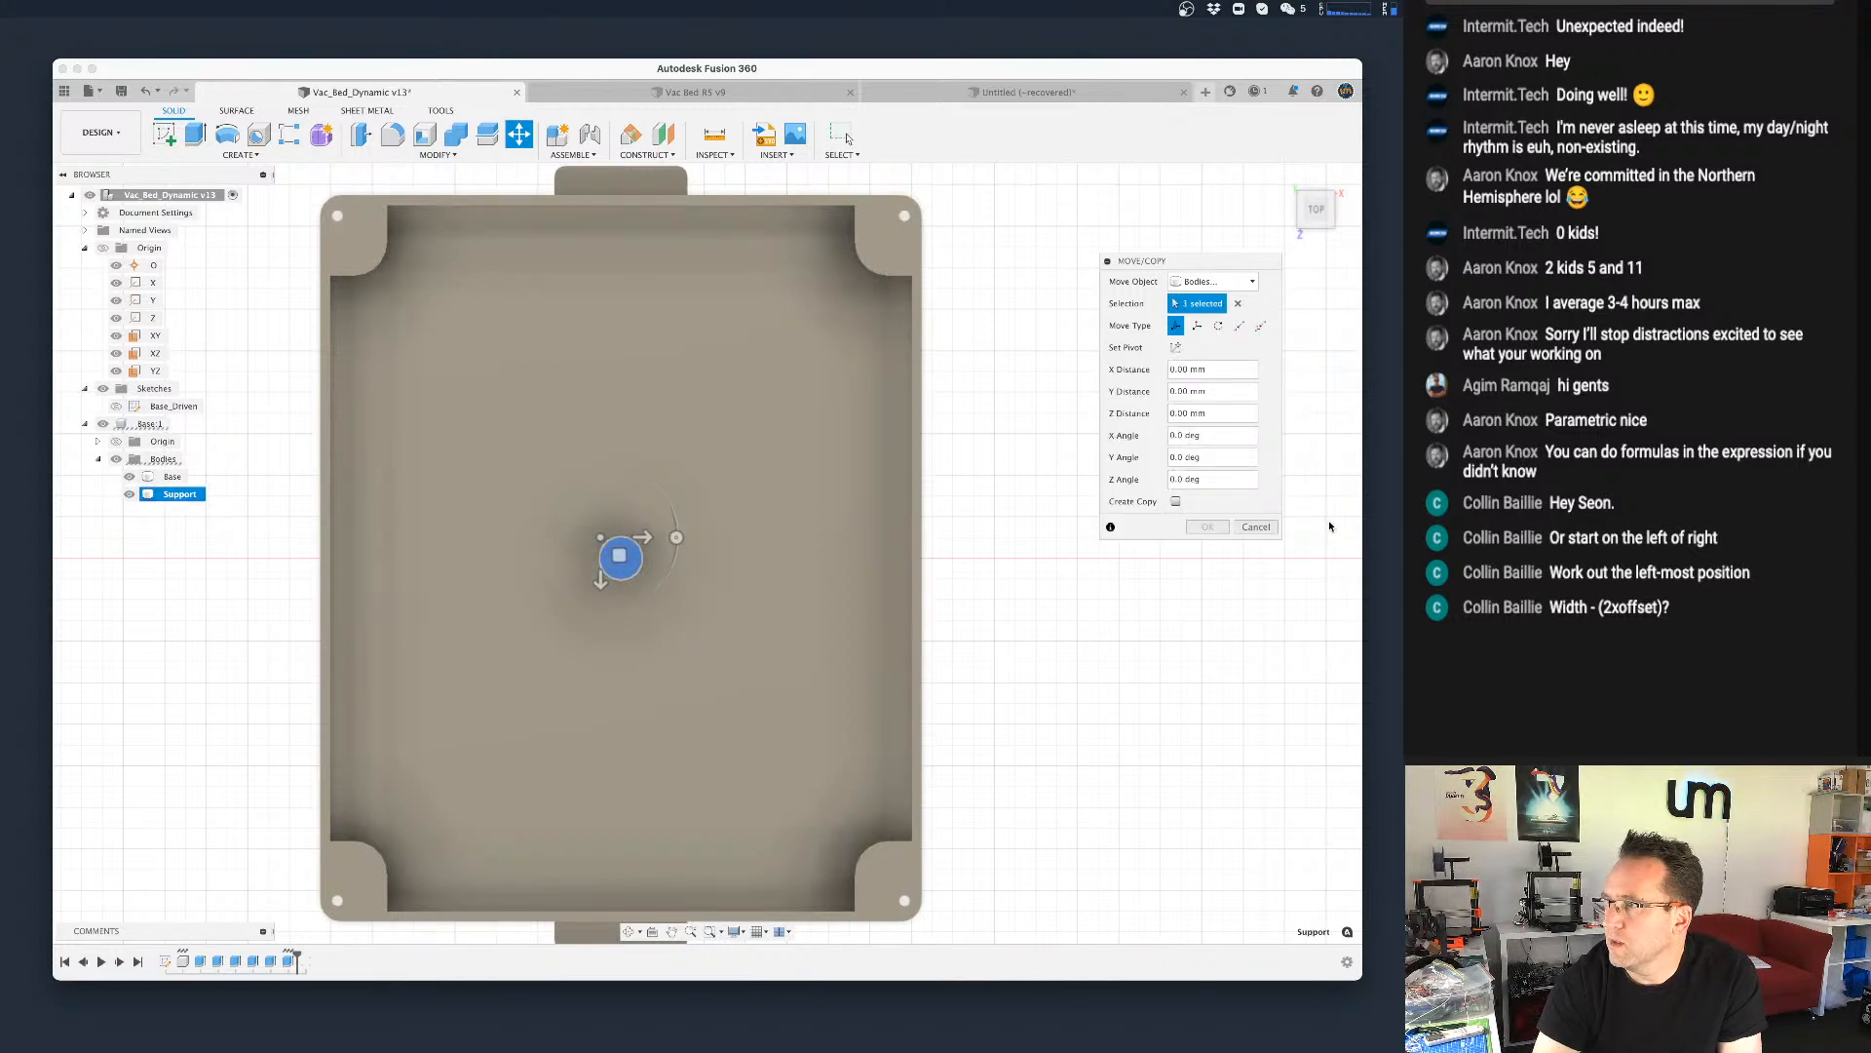
left_click(1199, 328)
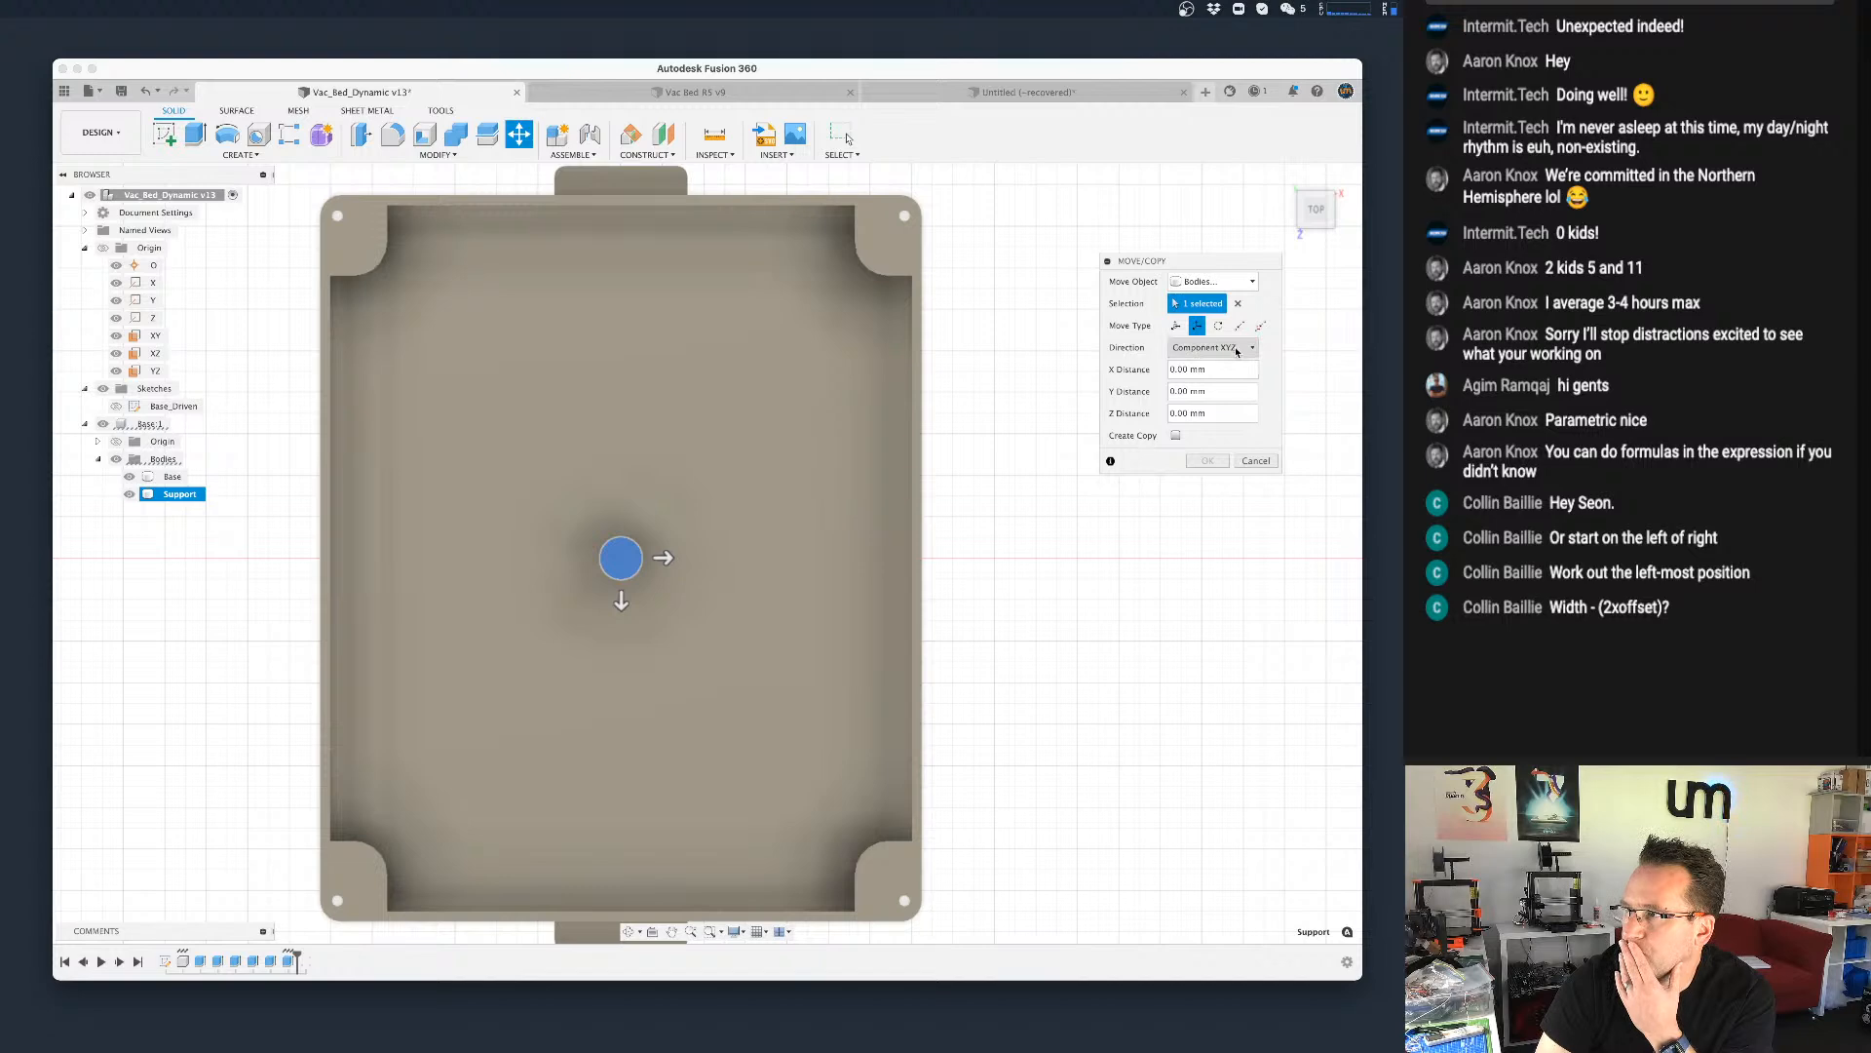
left_click(1240, 349)
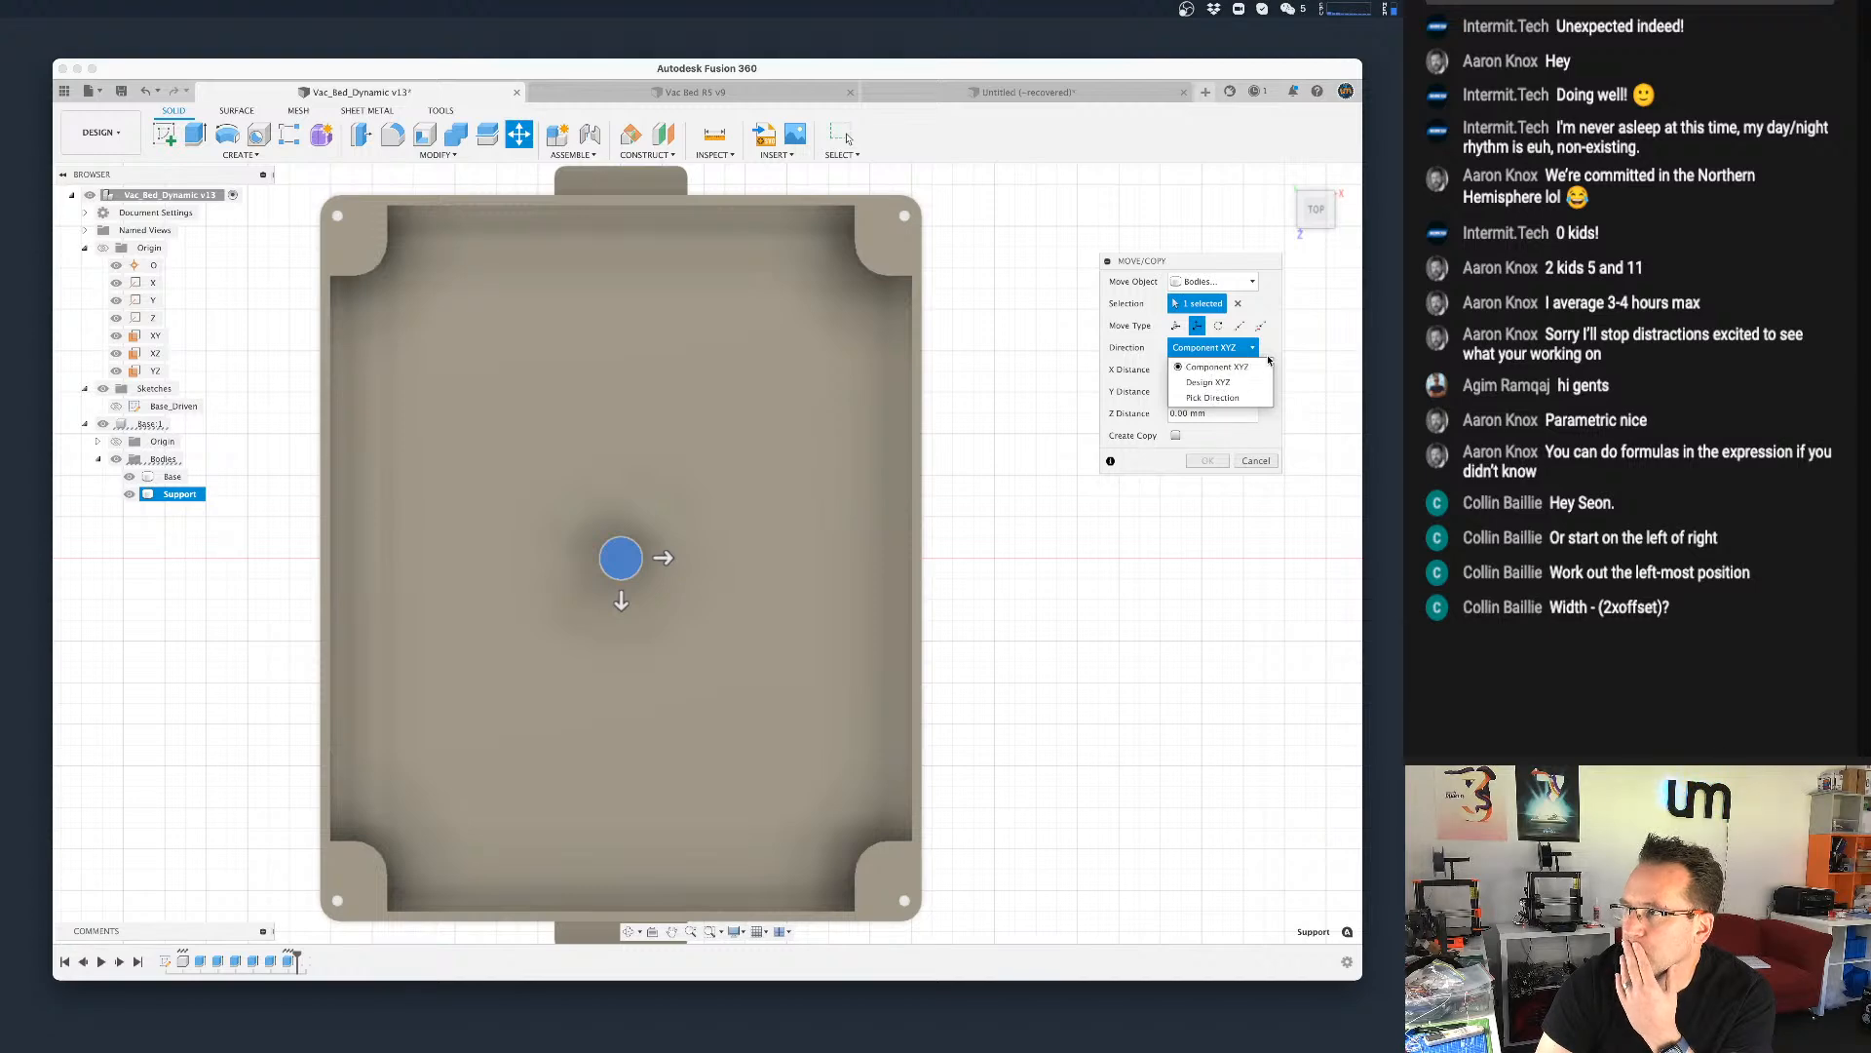
left_click(1217, 367)
Step: Set the support's X distance in the move to the expression -width/base_suppports_x
left_click(1171, 369)
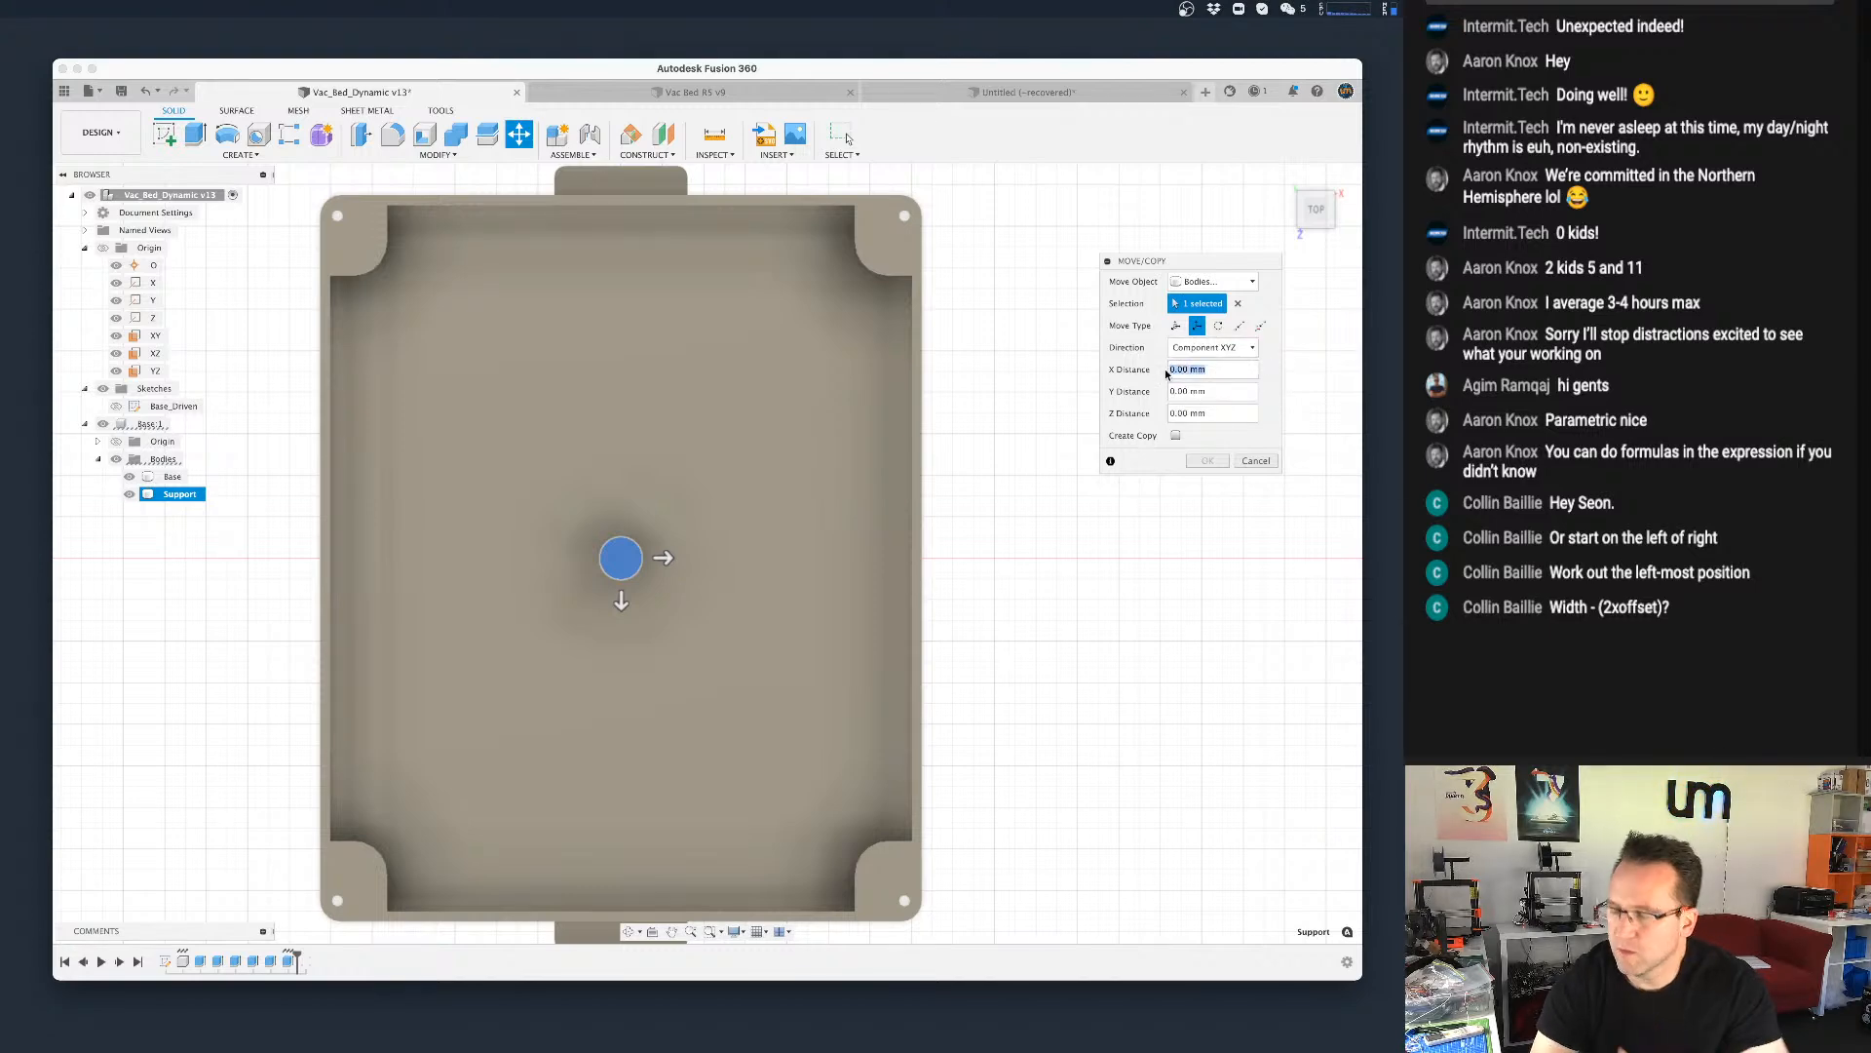
type("-wd")
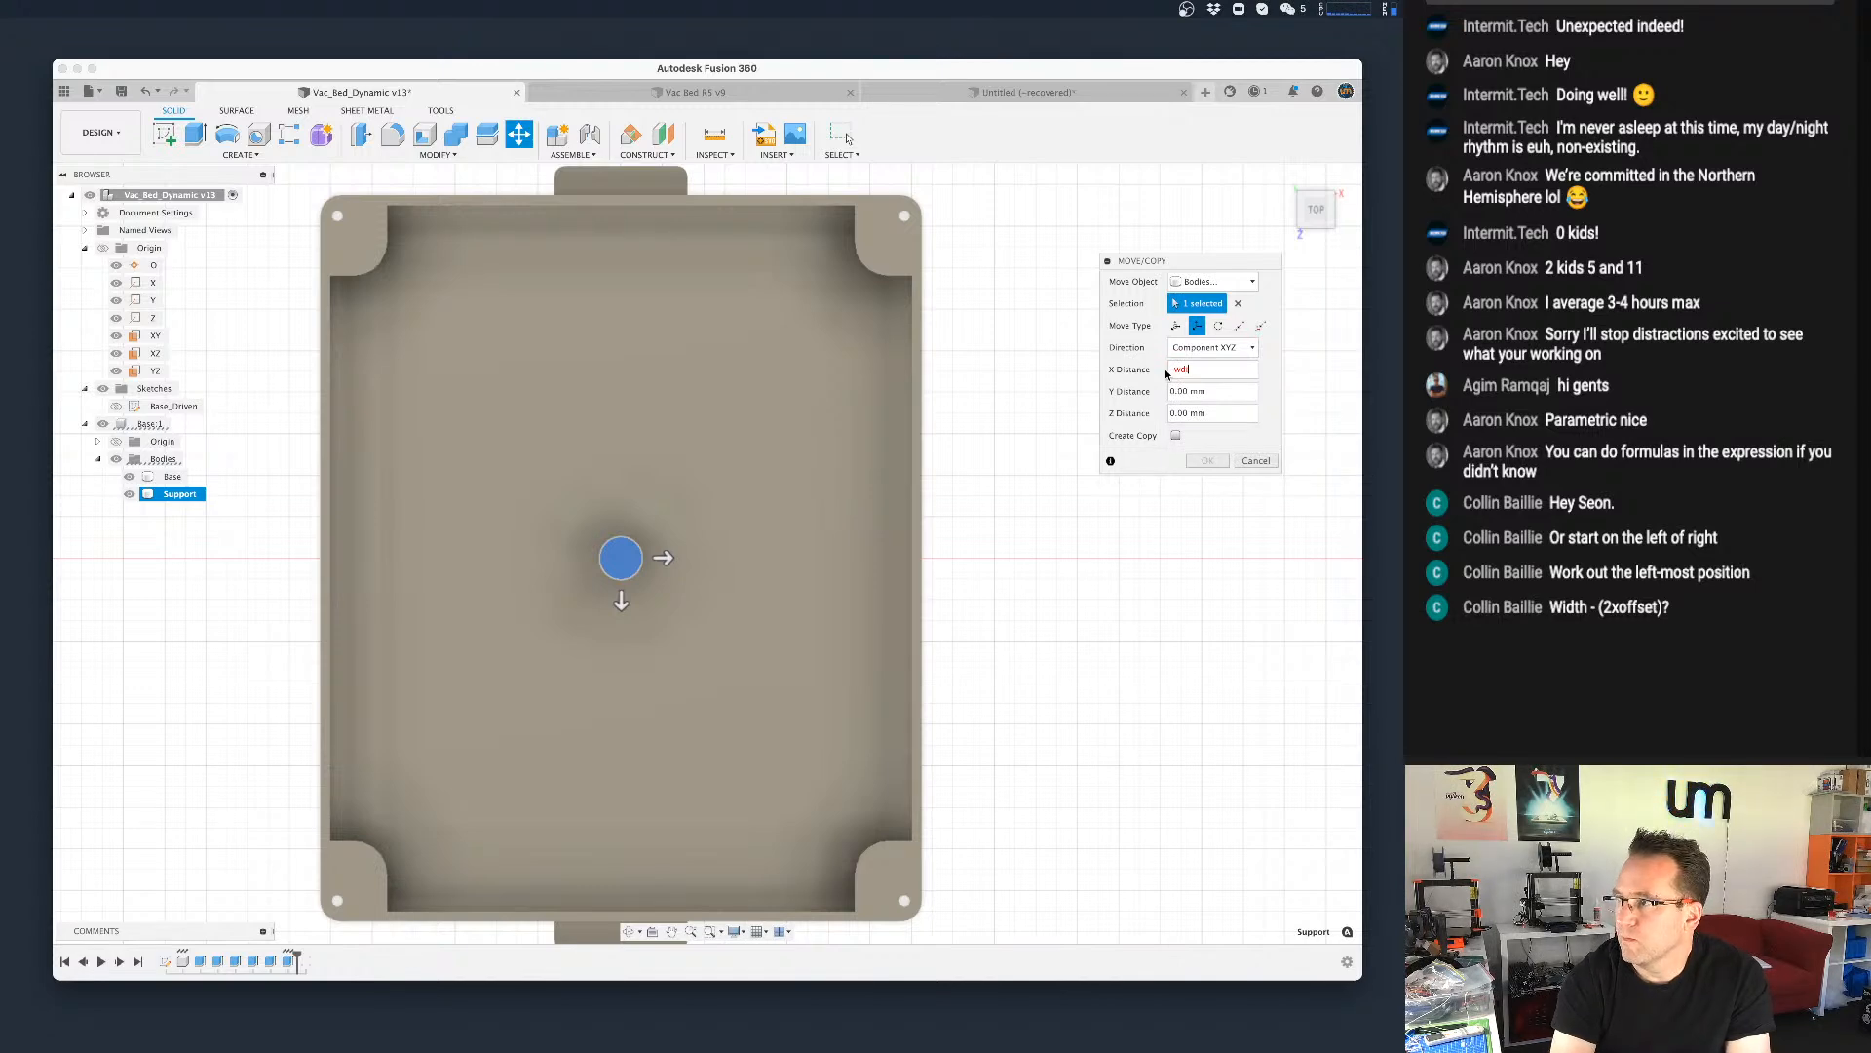
key("BackSpace")
type("idth")
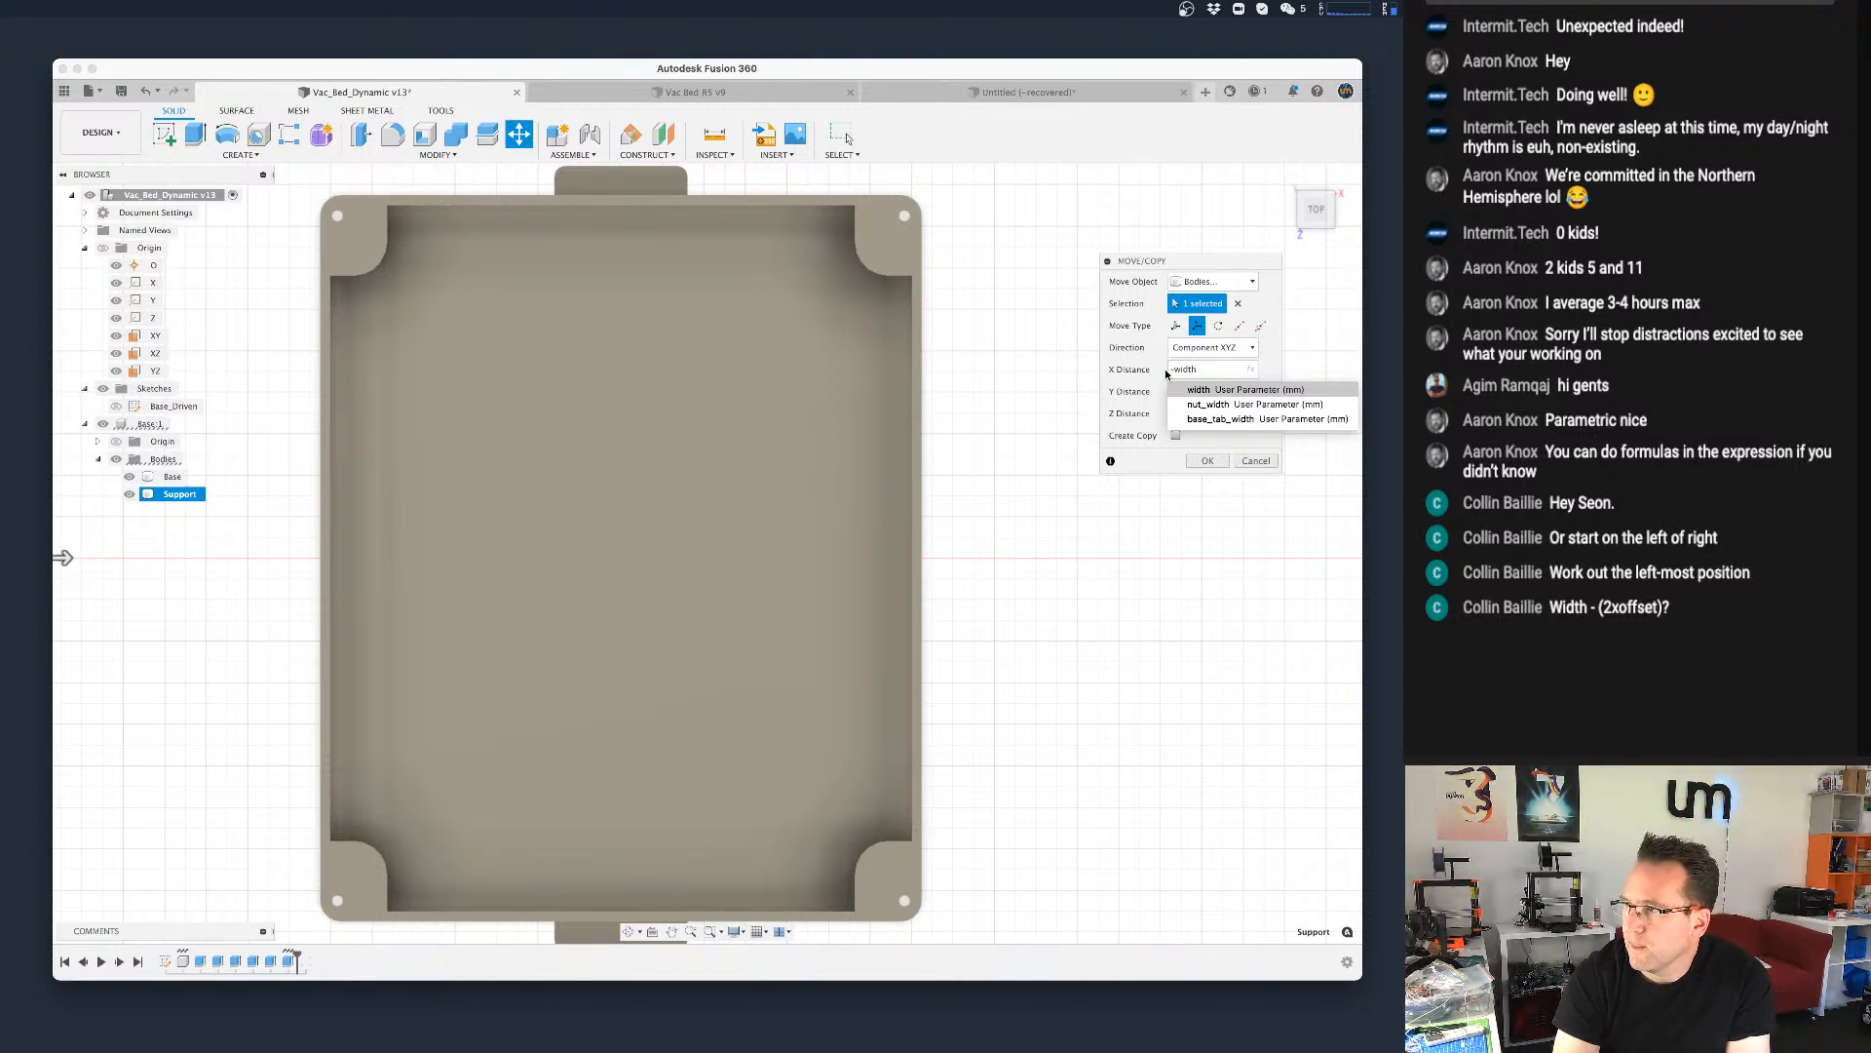
type("/")
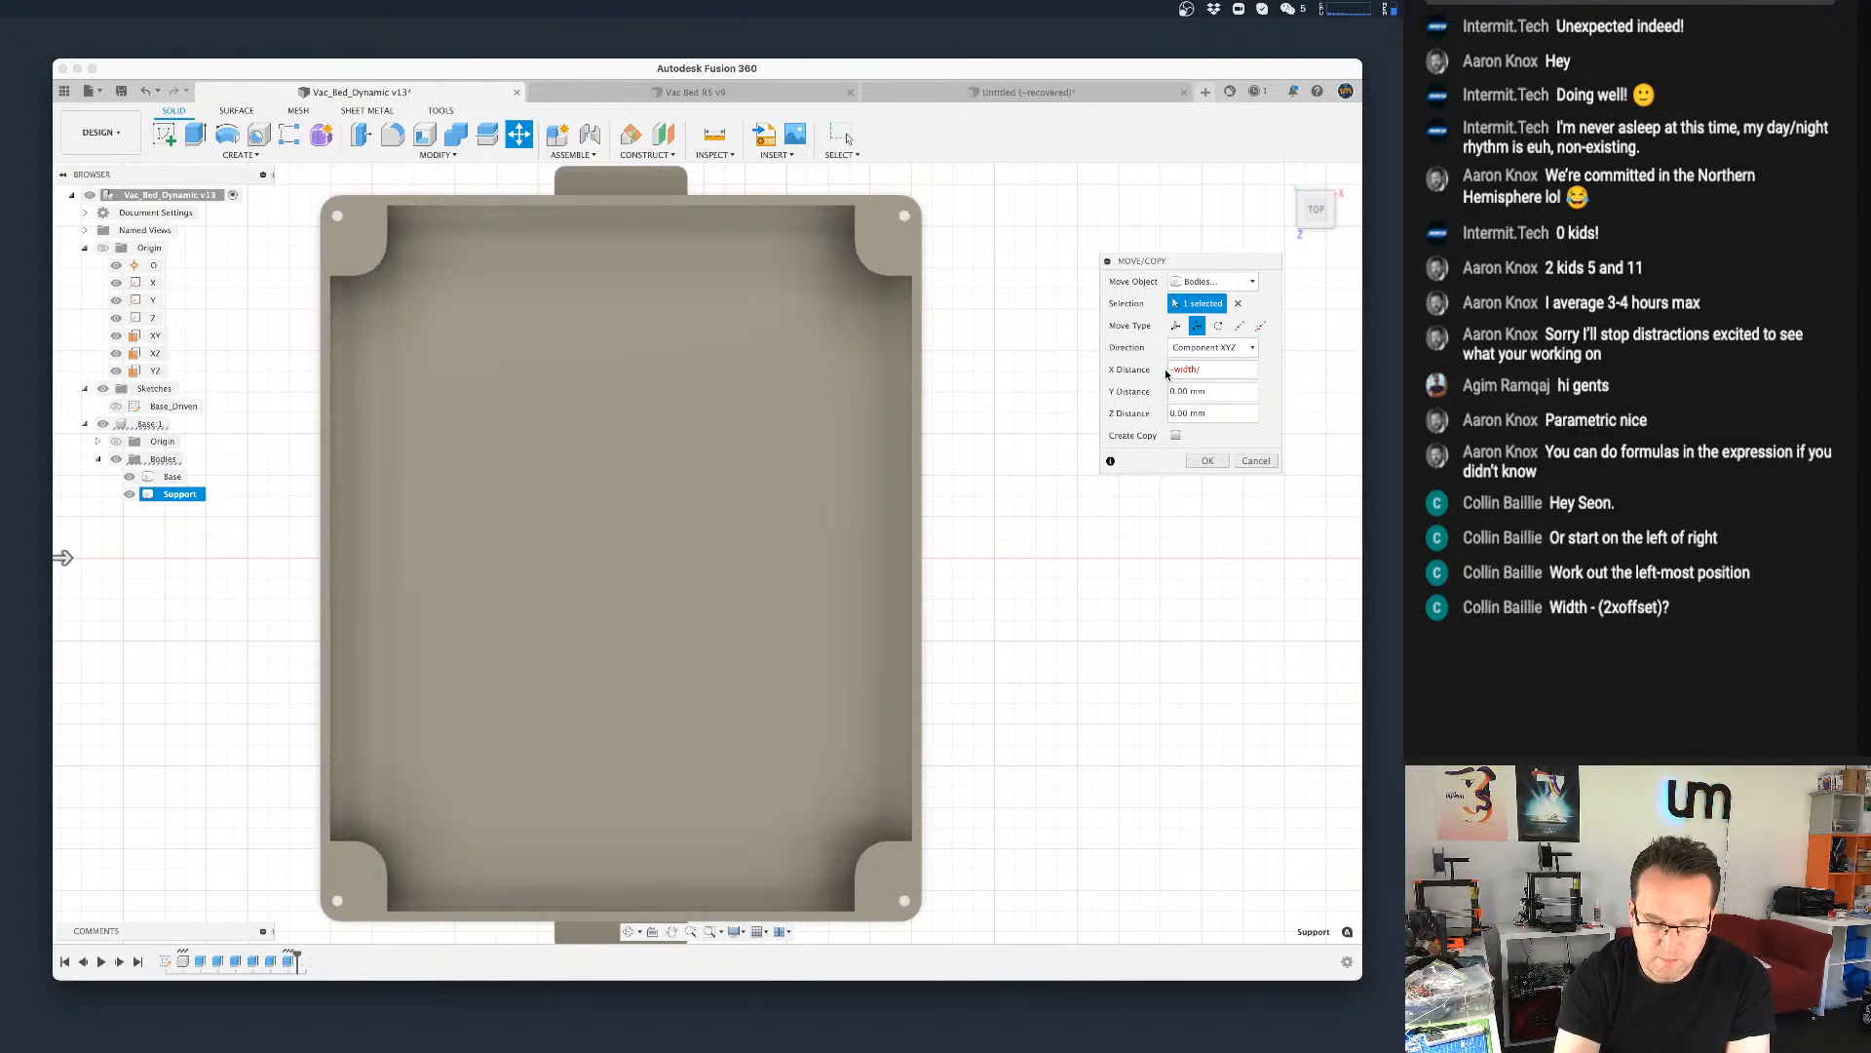
type("su")
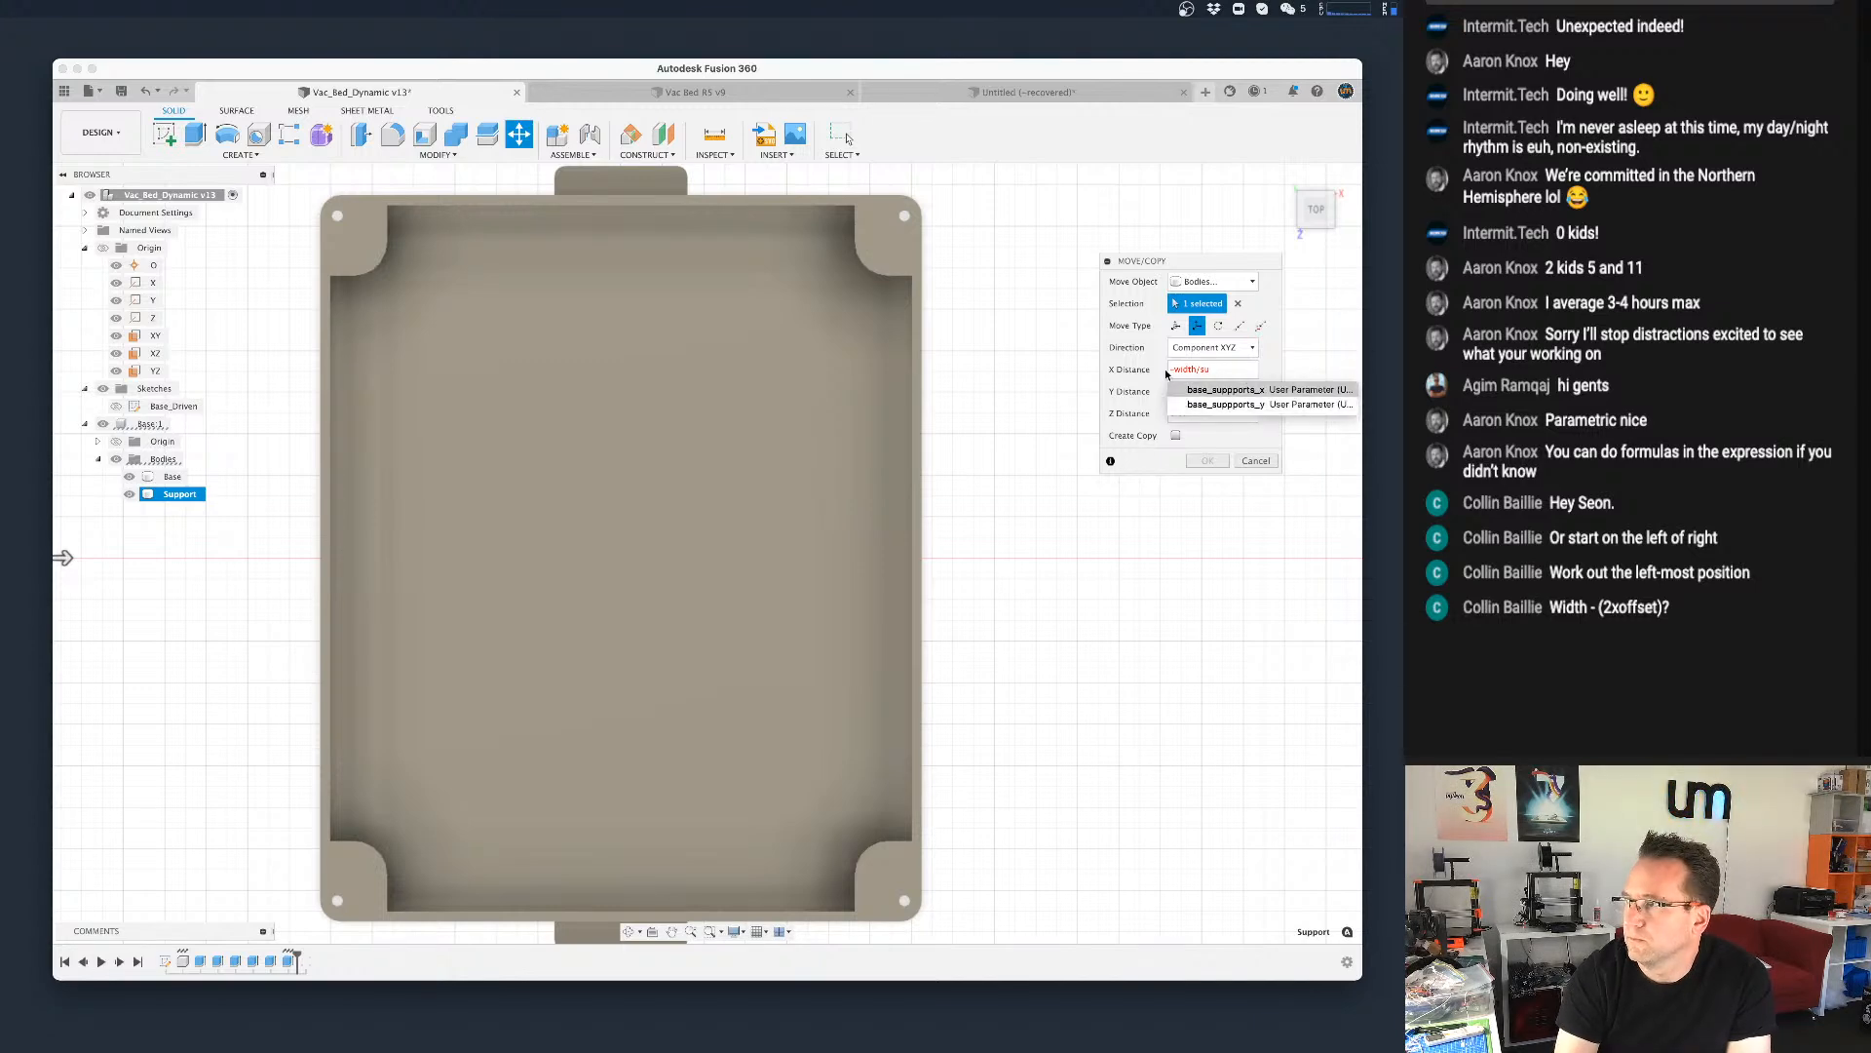
key("Return")
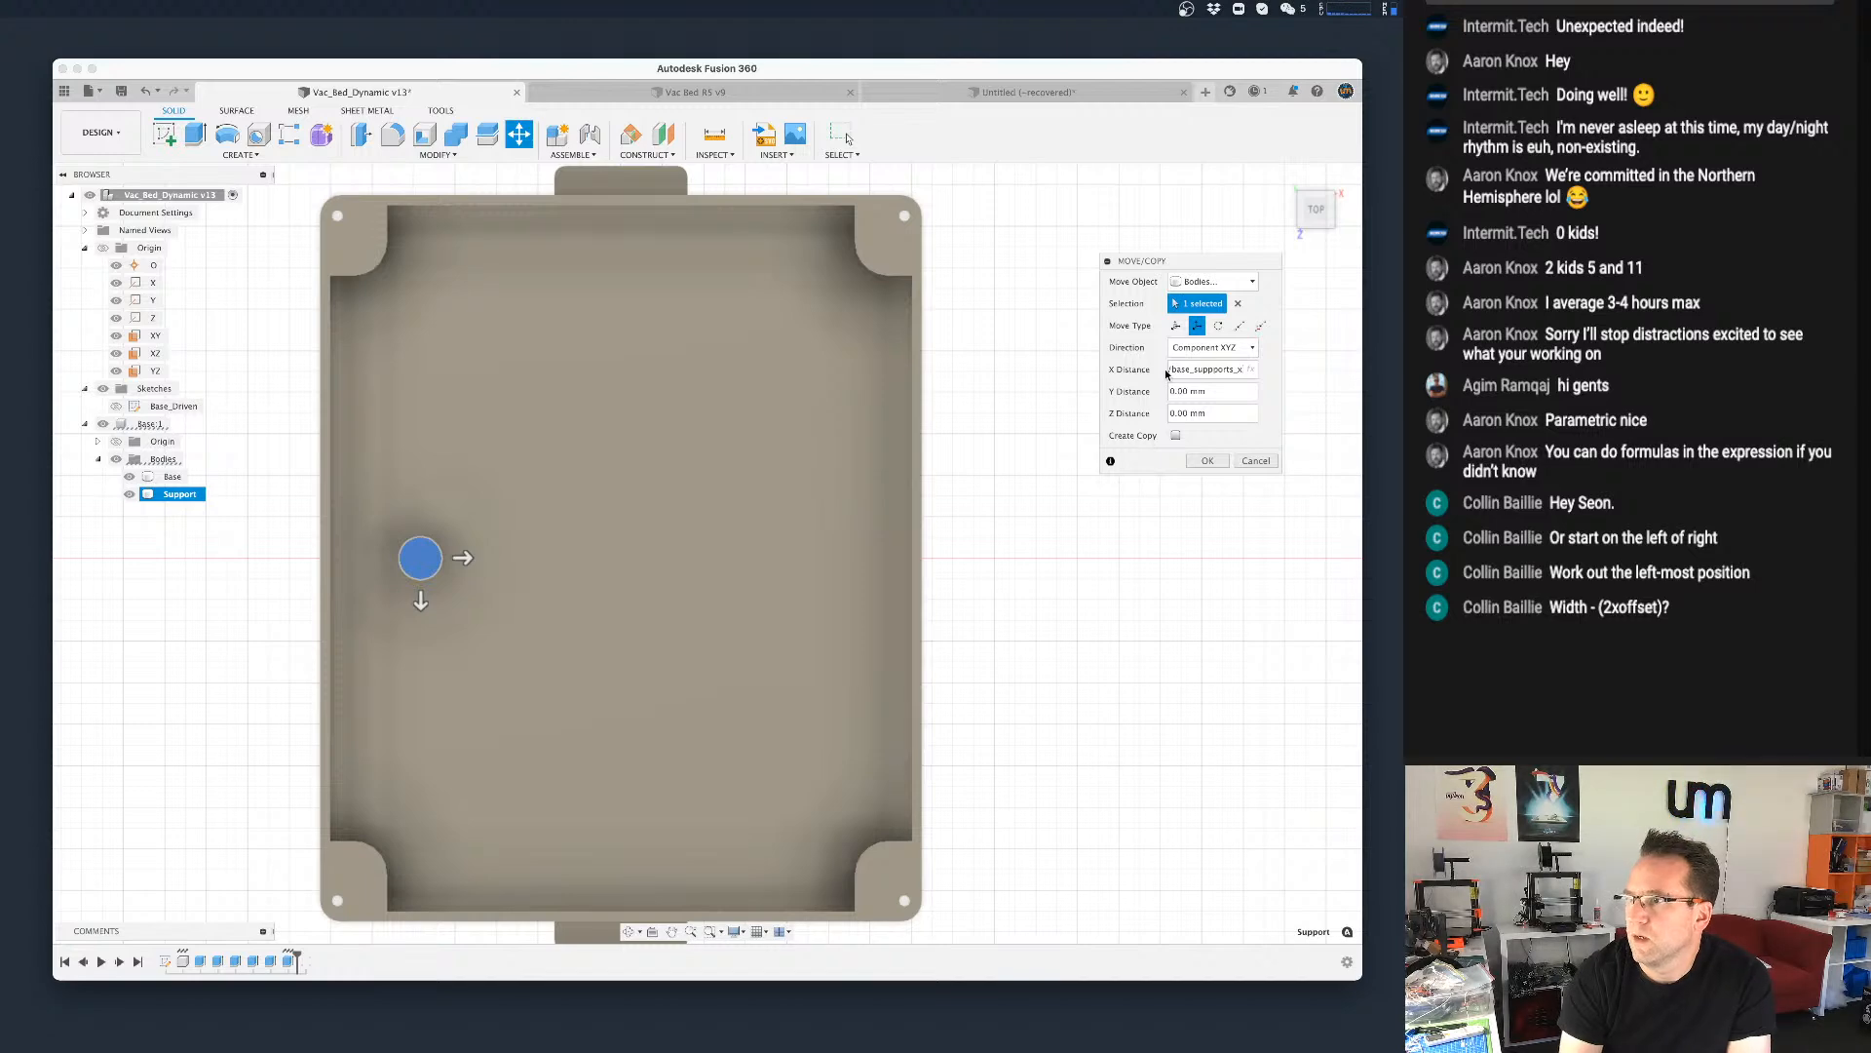
key("Tab")
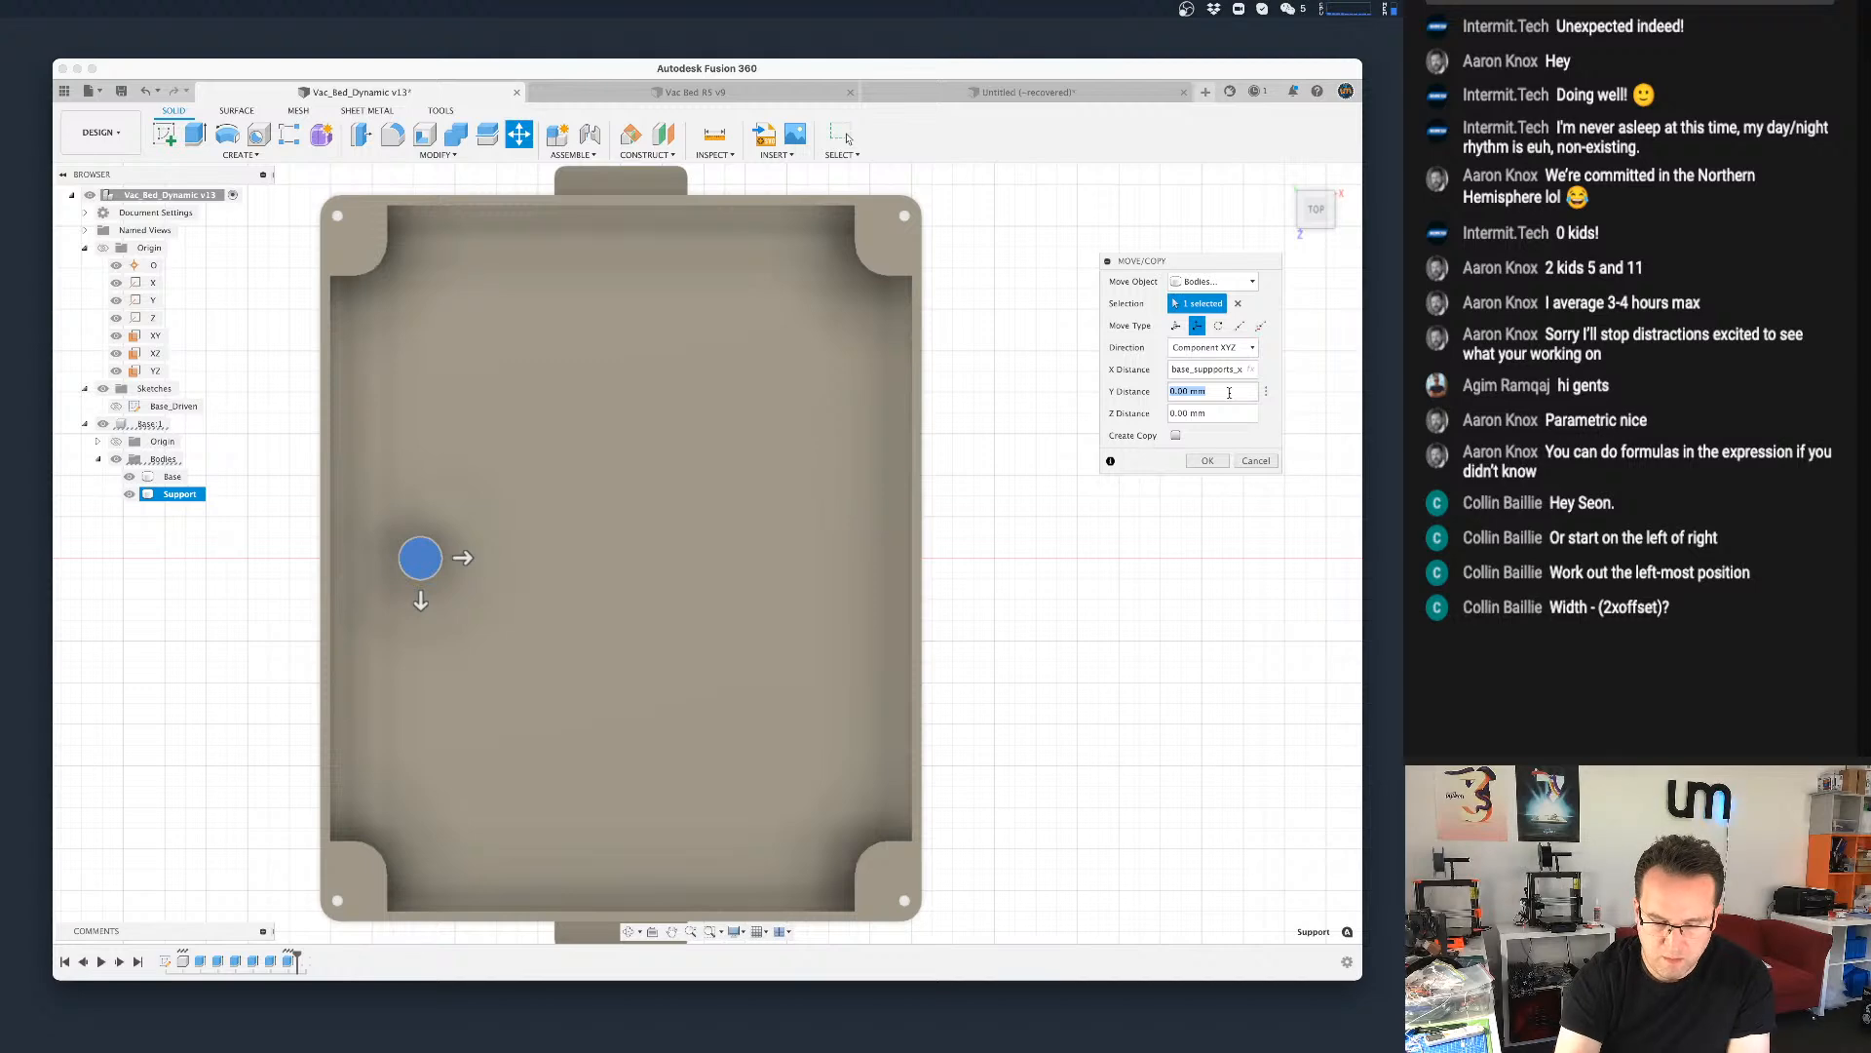
Step: Set the support's Y distance in the move to the expression length/base_suppports_y
type("length/")
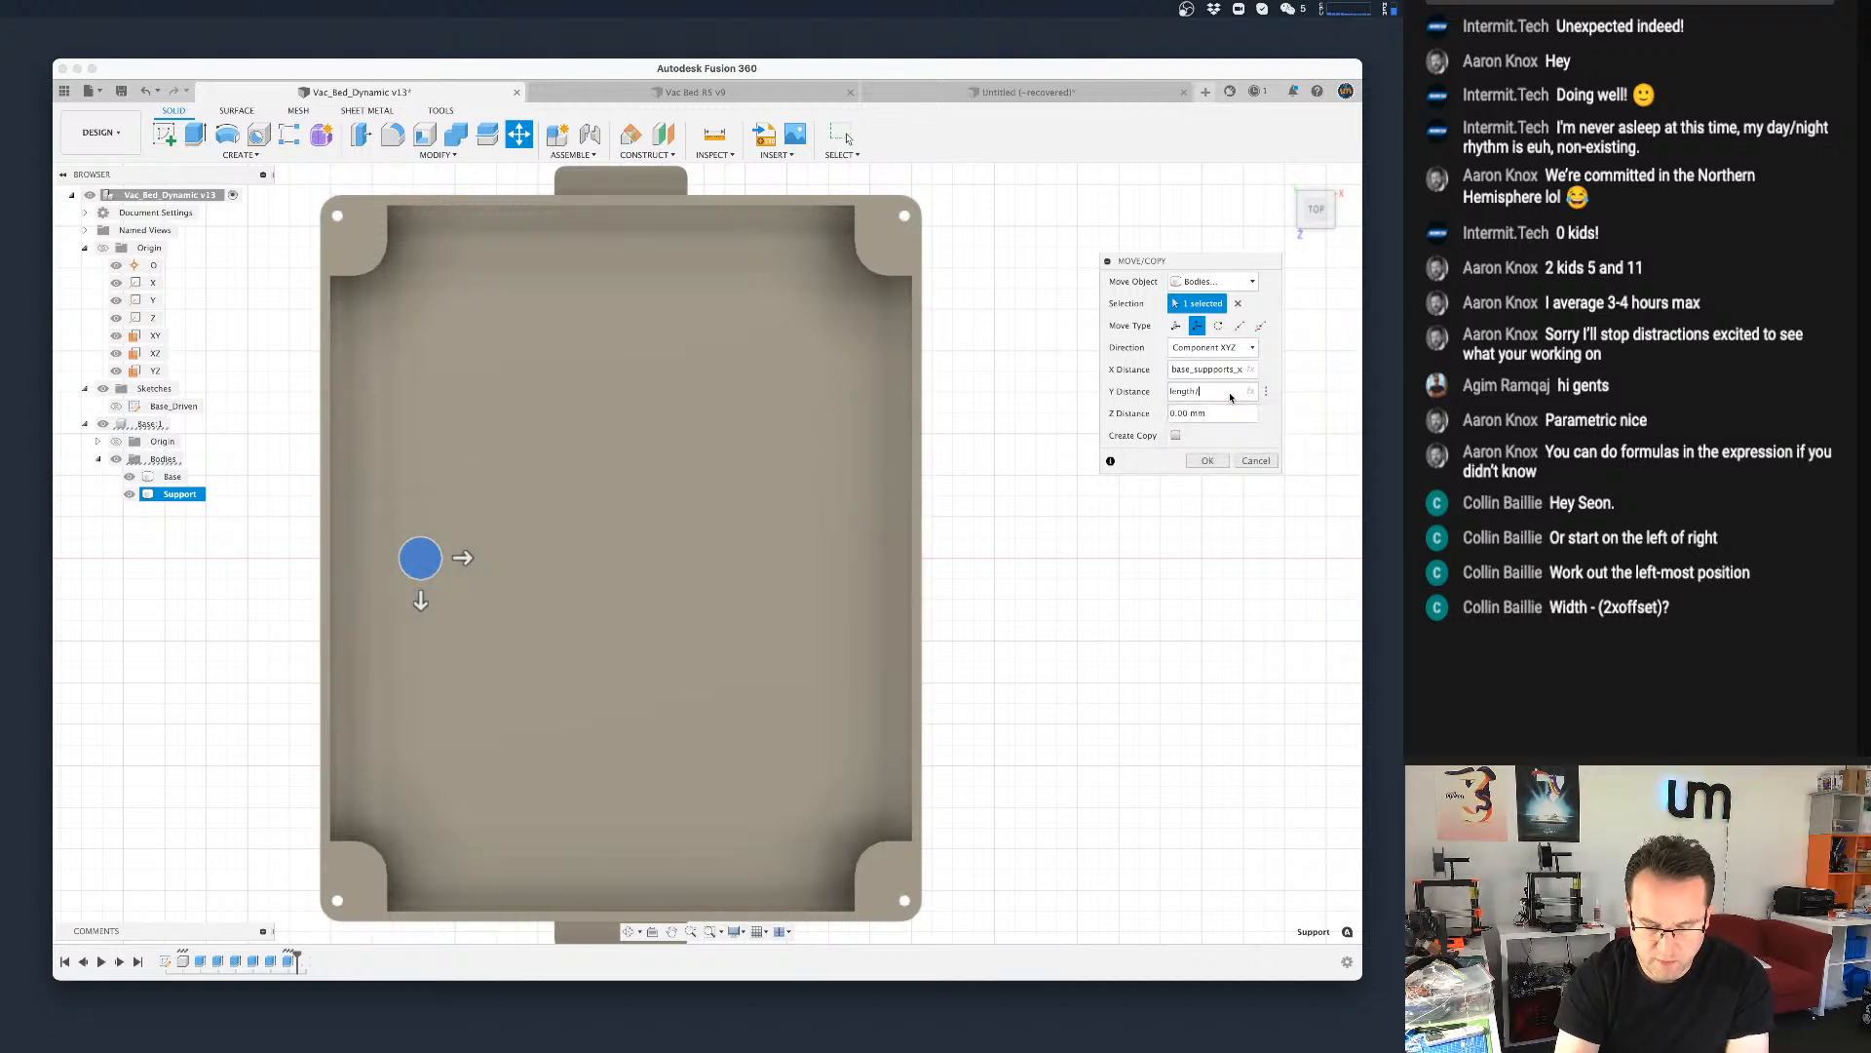
type("ba")
key("Down")
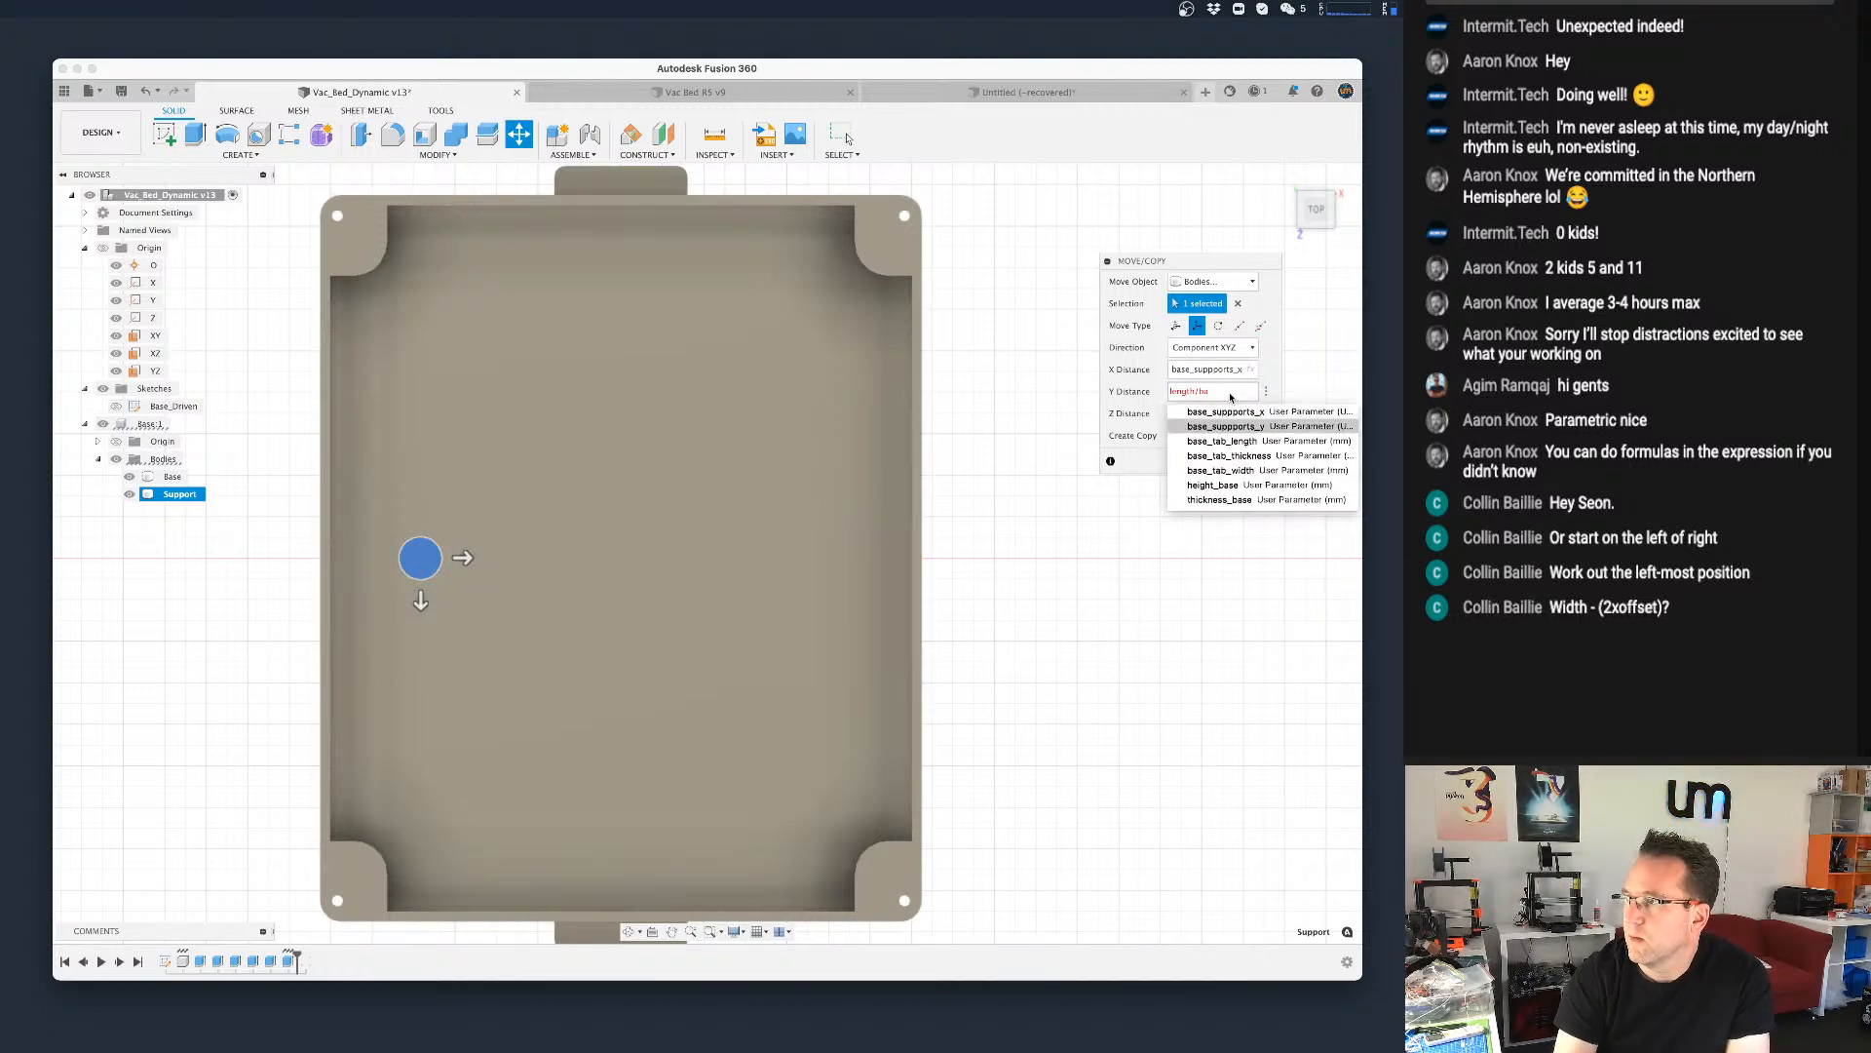
key("Return")
key("Tab")
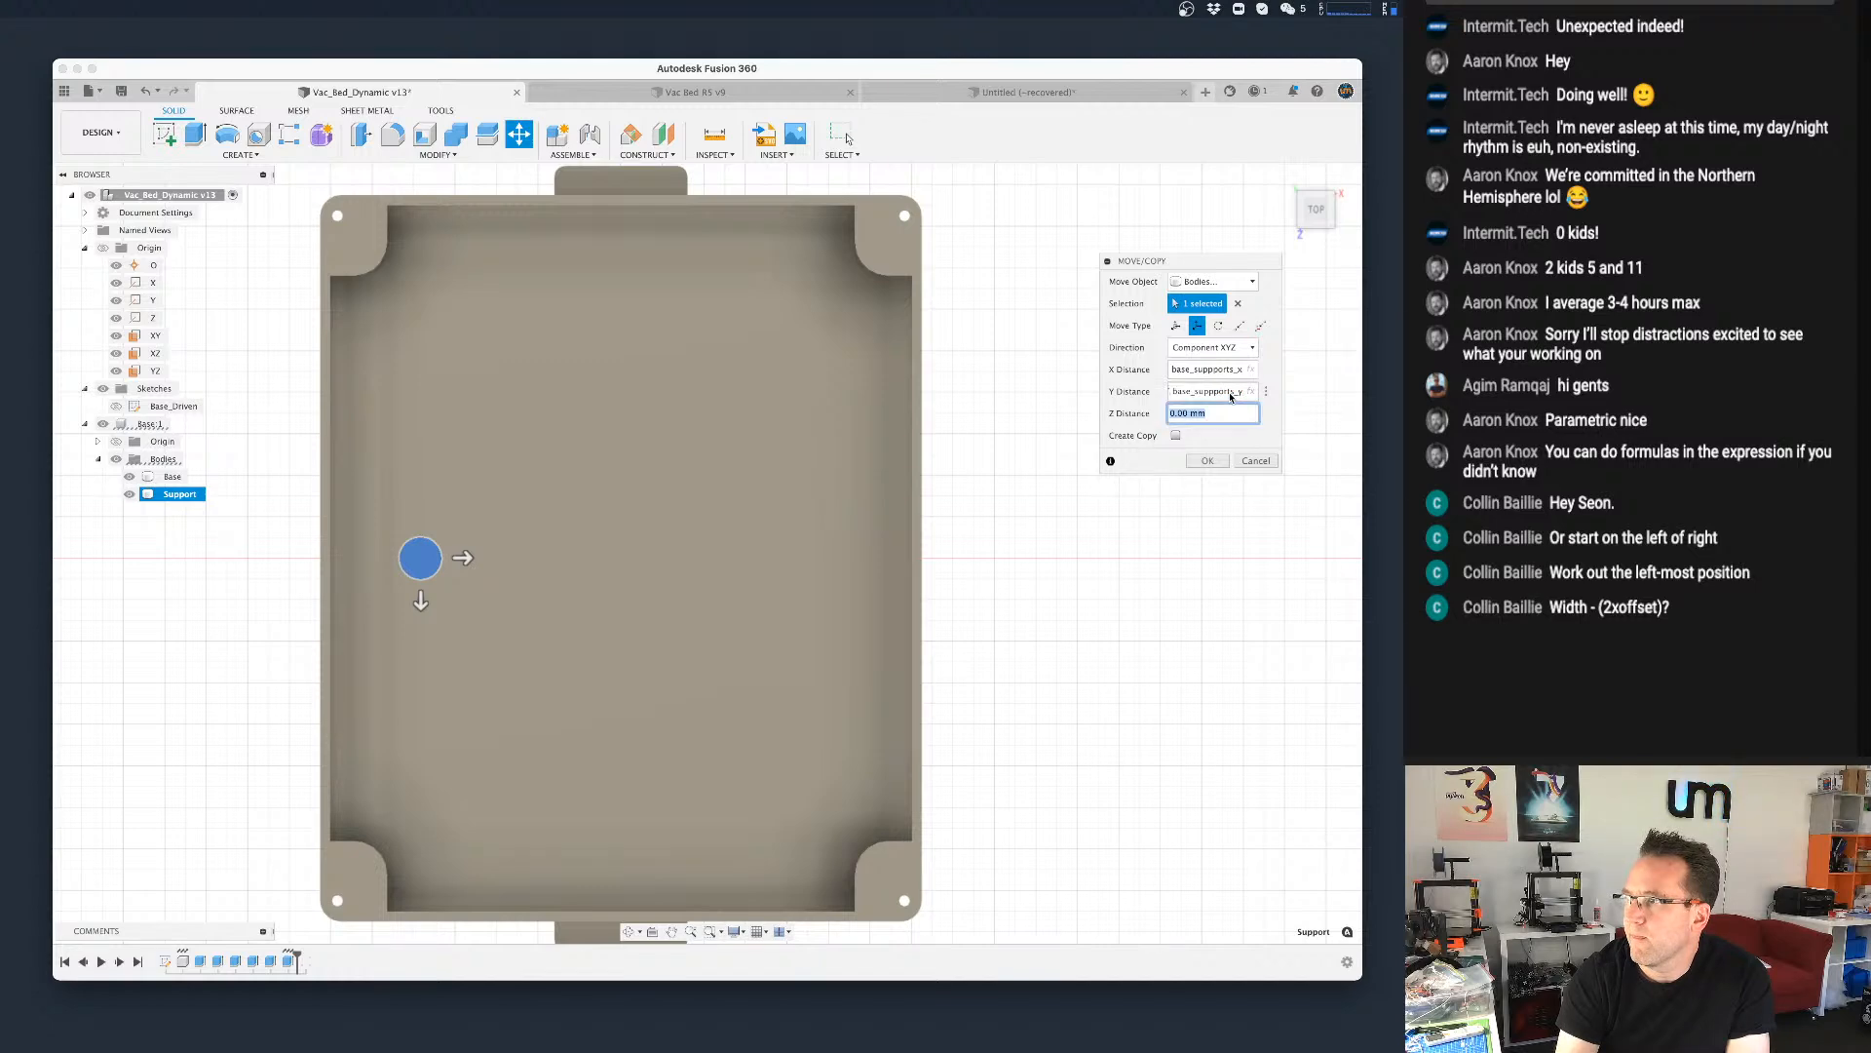
Step: Examine the full expression entered for the support's Y distance and the support's resulting position in the base
left_click(1188, 389)
left_click_drag(1189, 389, 1110, 395)
left_click(1203, 390)
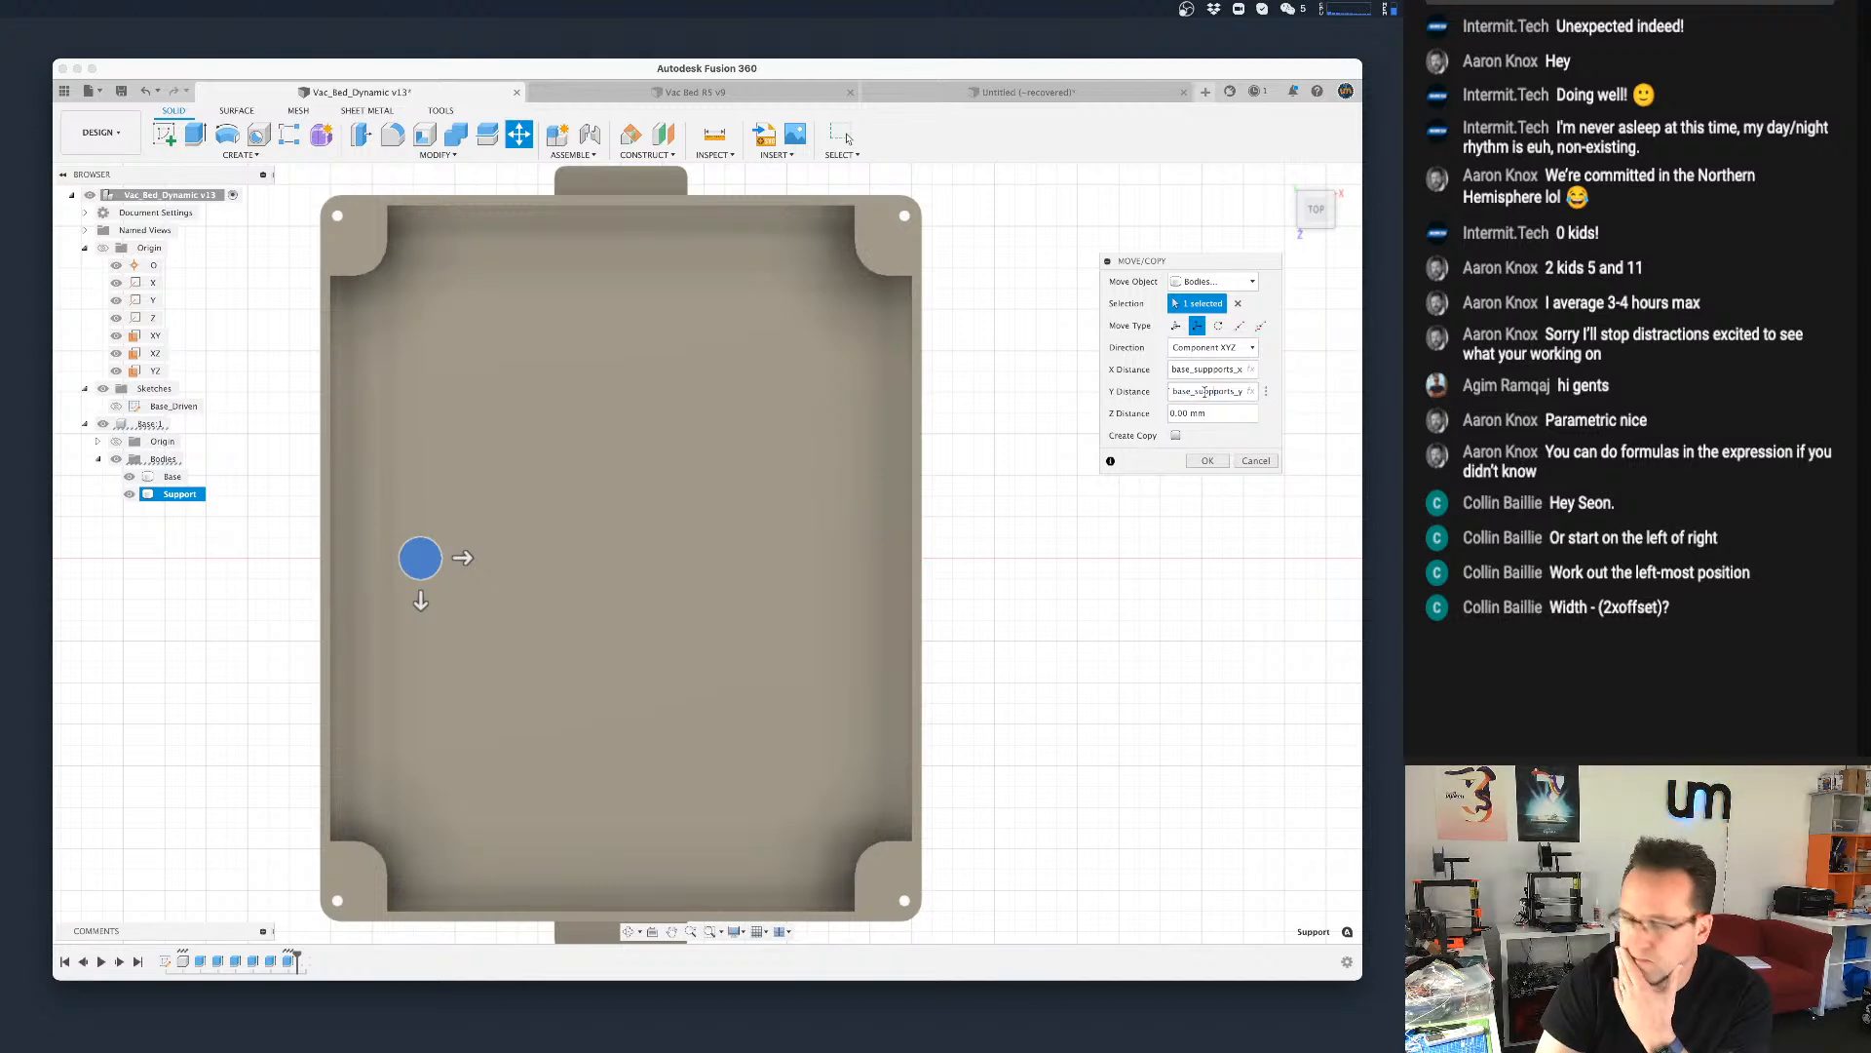
key("Left")
key("Left")
key("Left")
key("Left")
key("Left")
key("Left")
key("Left")
key("Left")
key("Left")
key("Left")
key("Left")
key("Left")
key("Left")
key("Left")
key("Left")
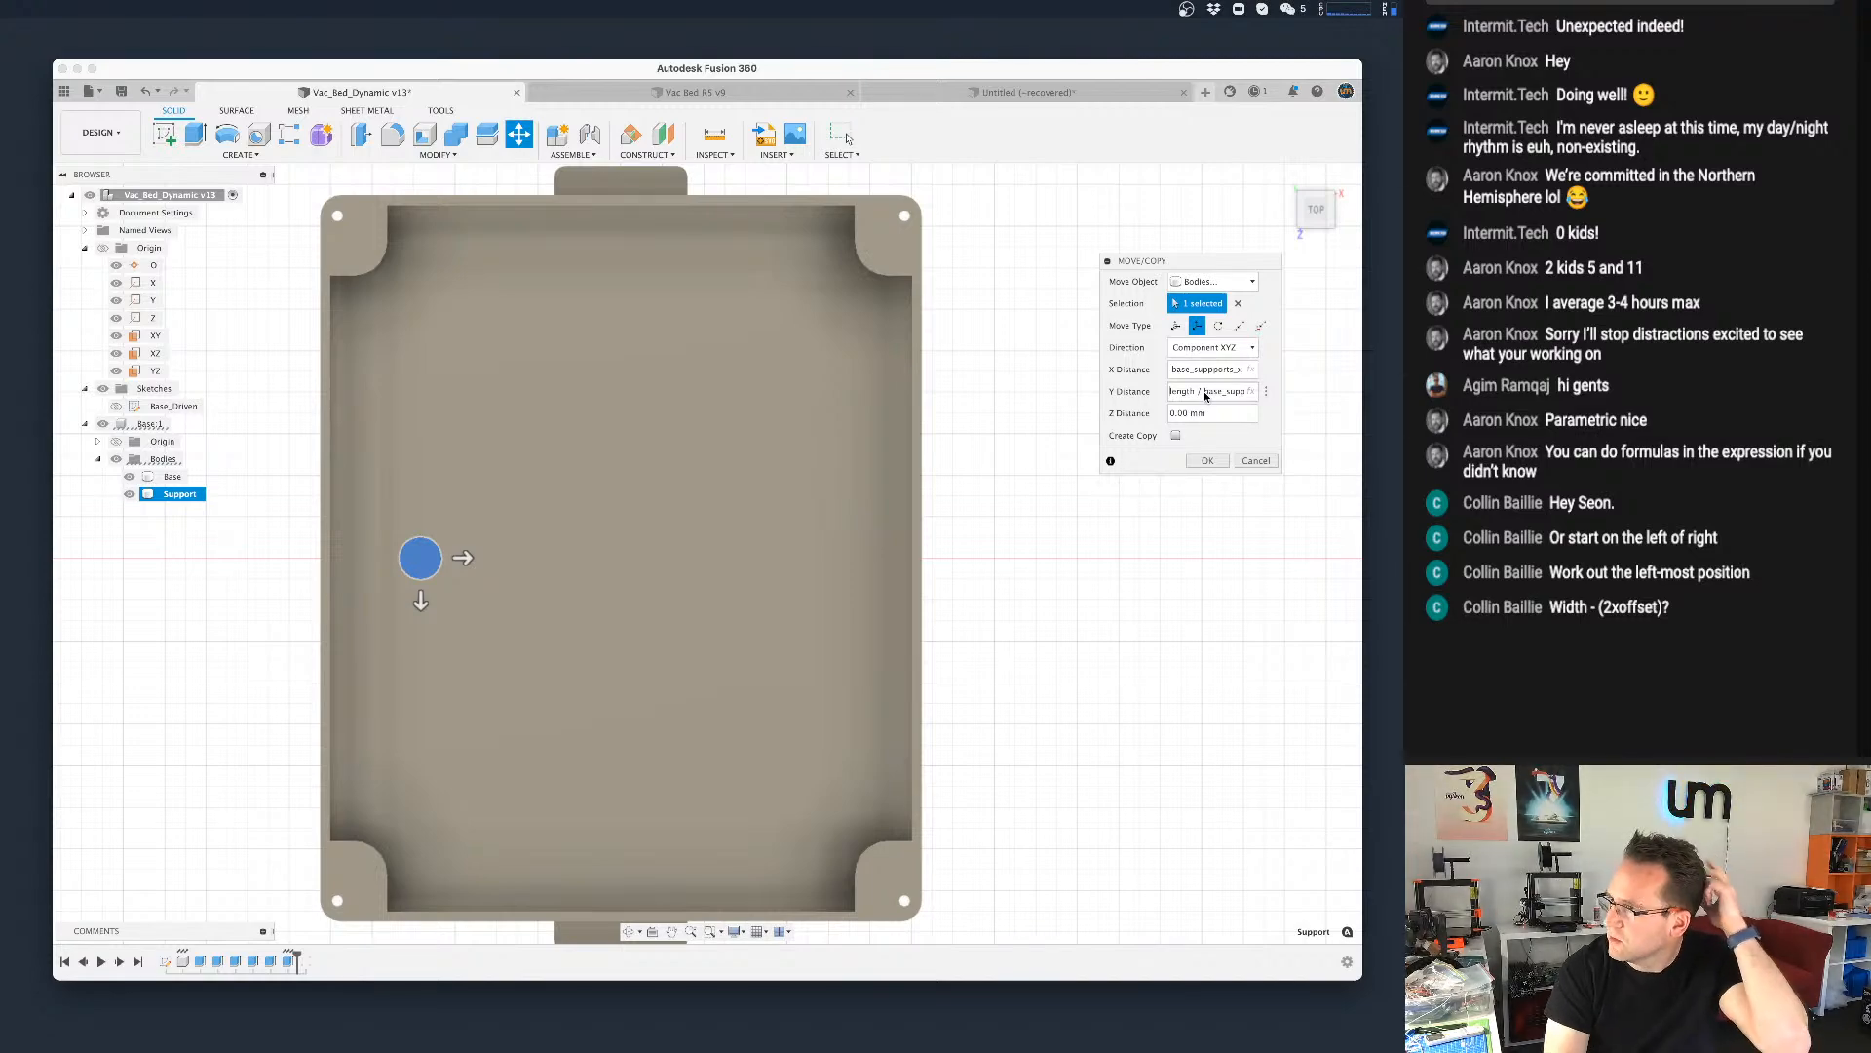
middle_click_drag(843, 525, 897, 458, "shift")
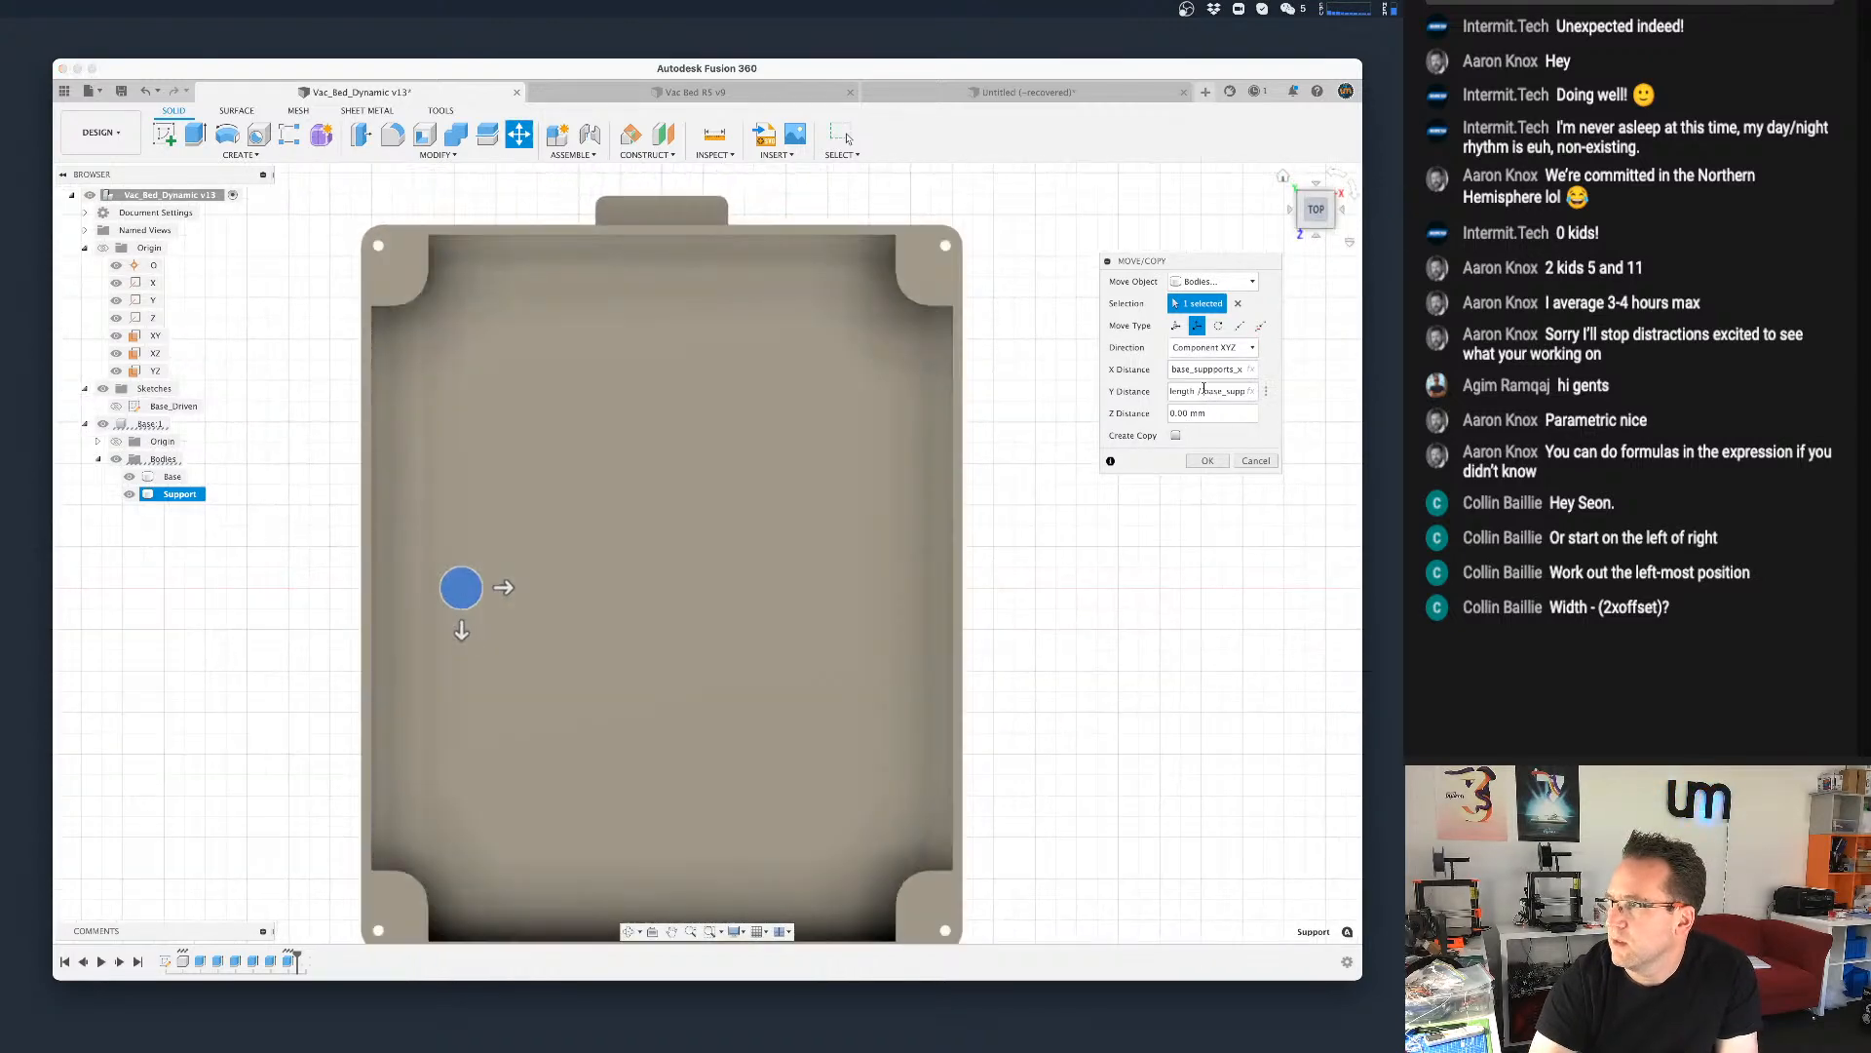
Step: Try the Design XYZ direction for the support's move and return to Component XYZ
left_click(1213, 347)
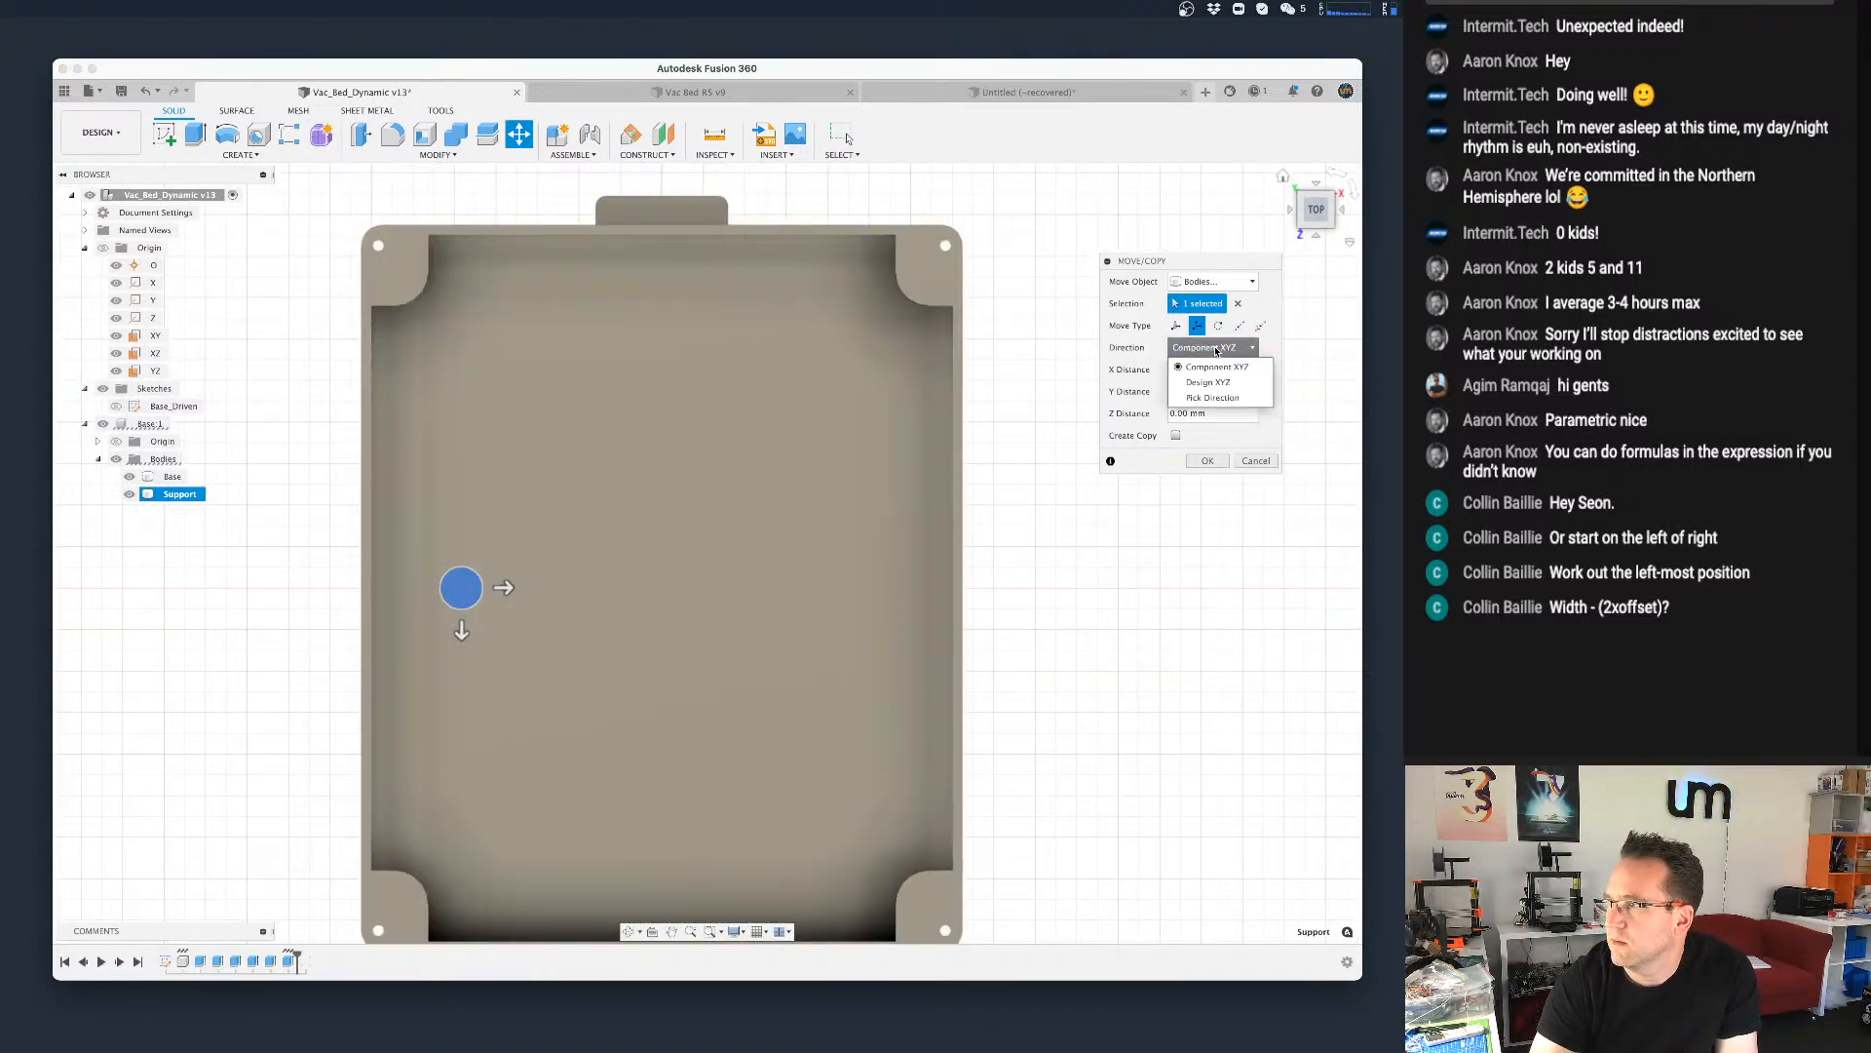
left_click(1209, 383)
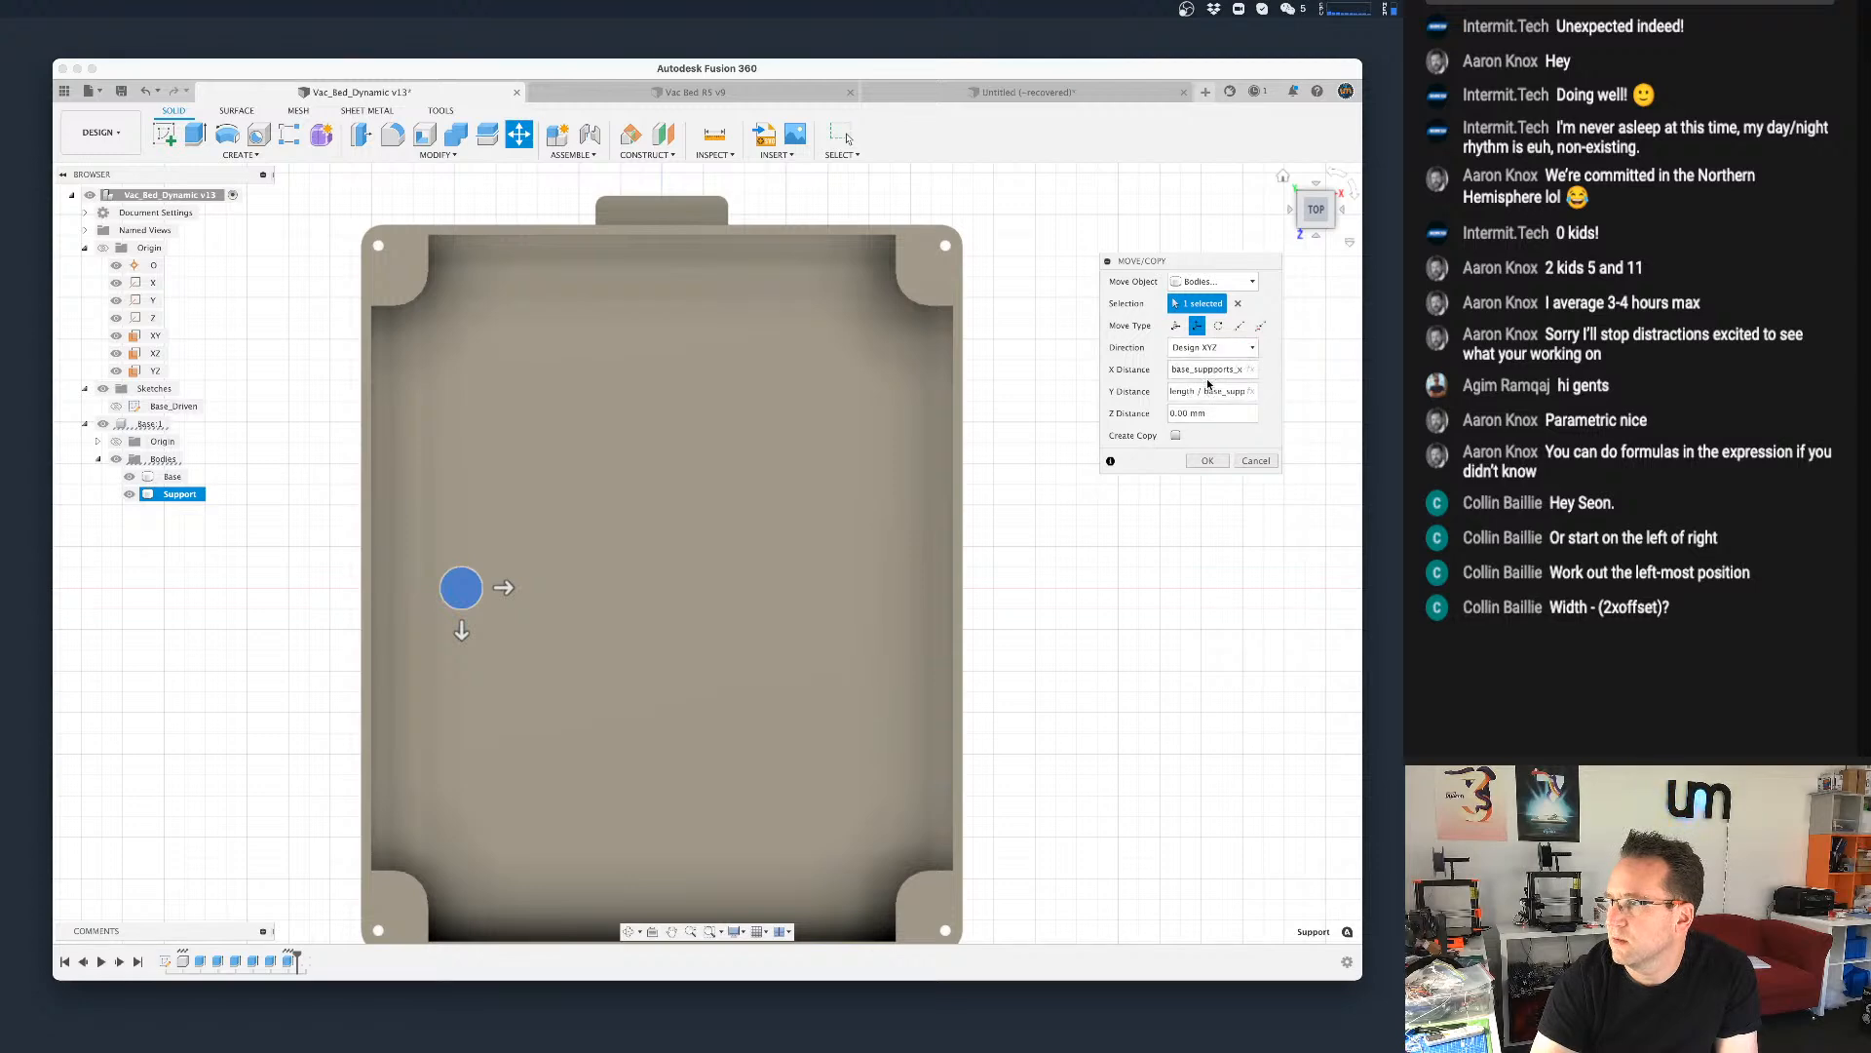
left_click(1206, 349)
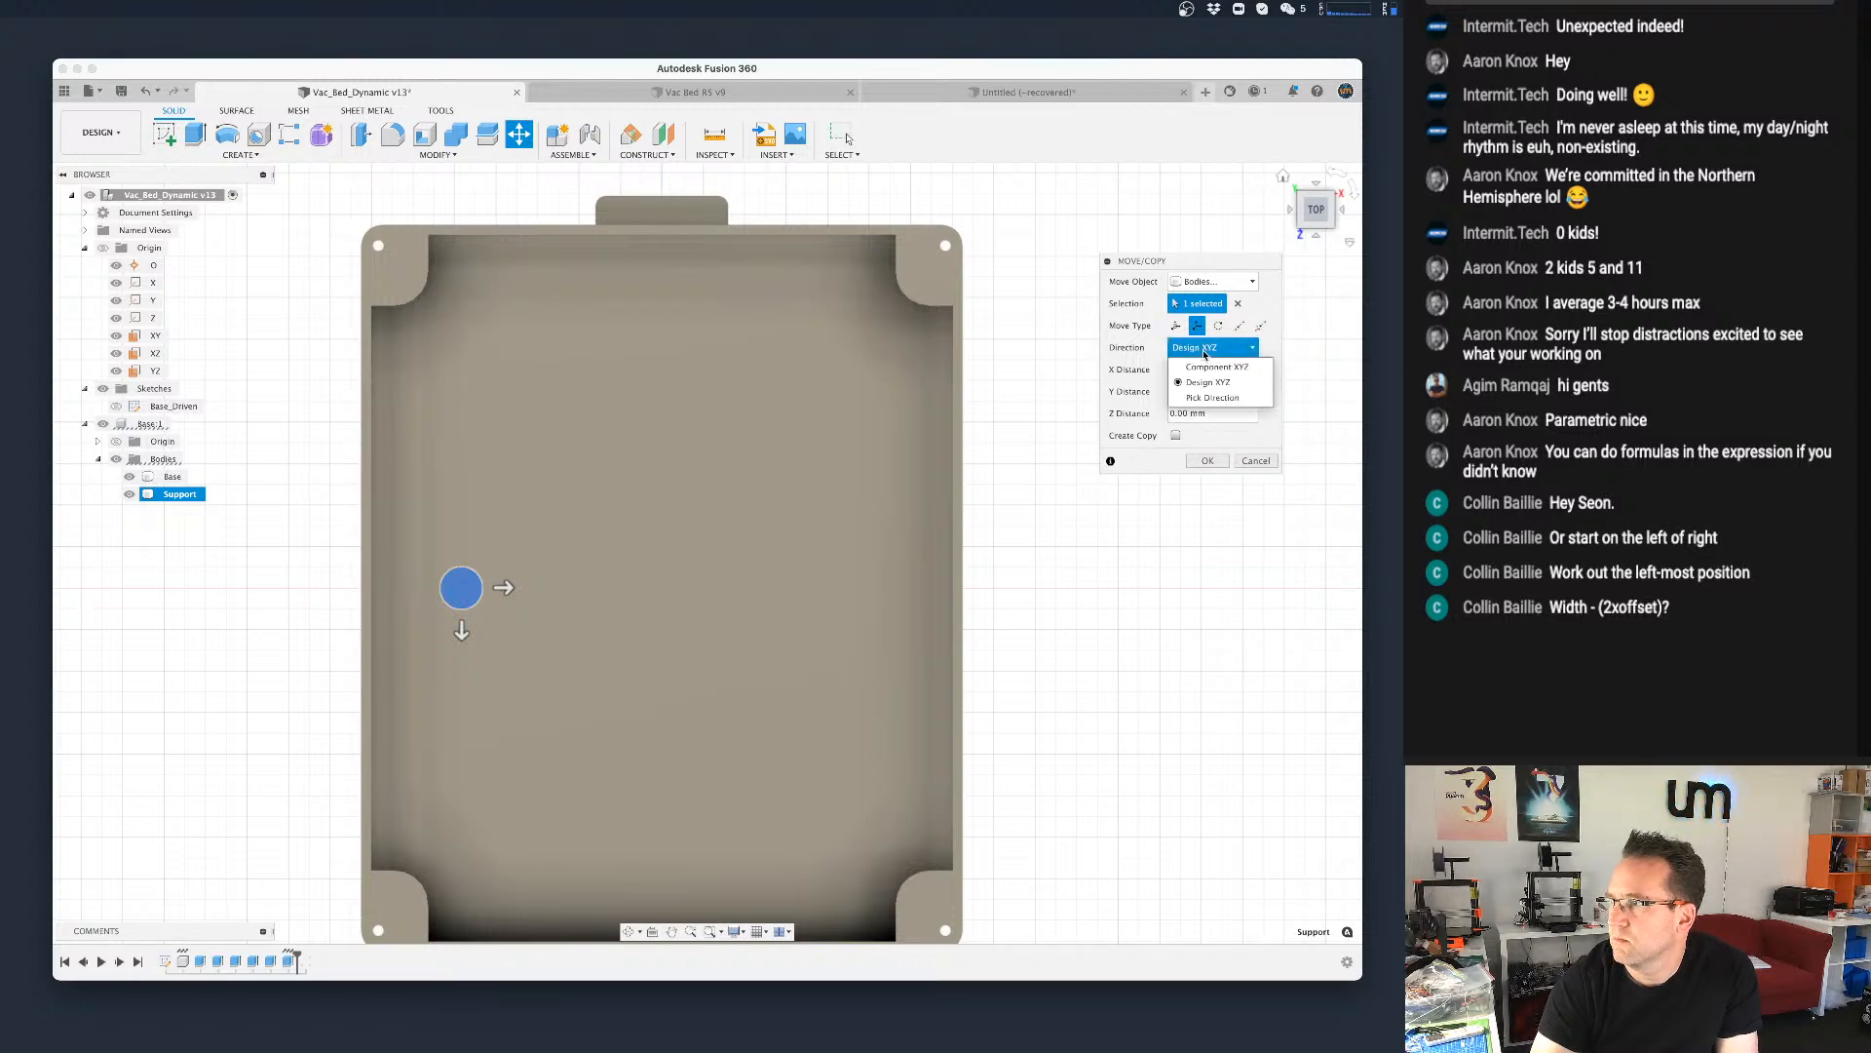
left_click(1215, 367)
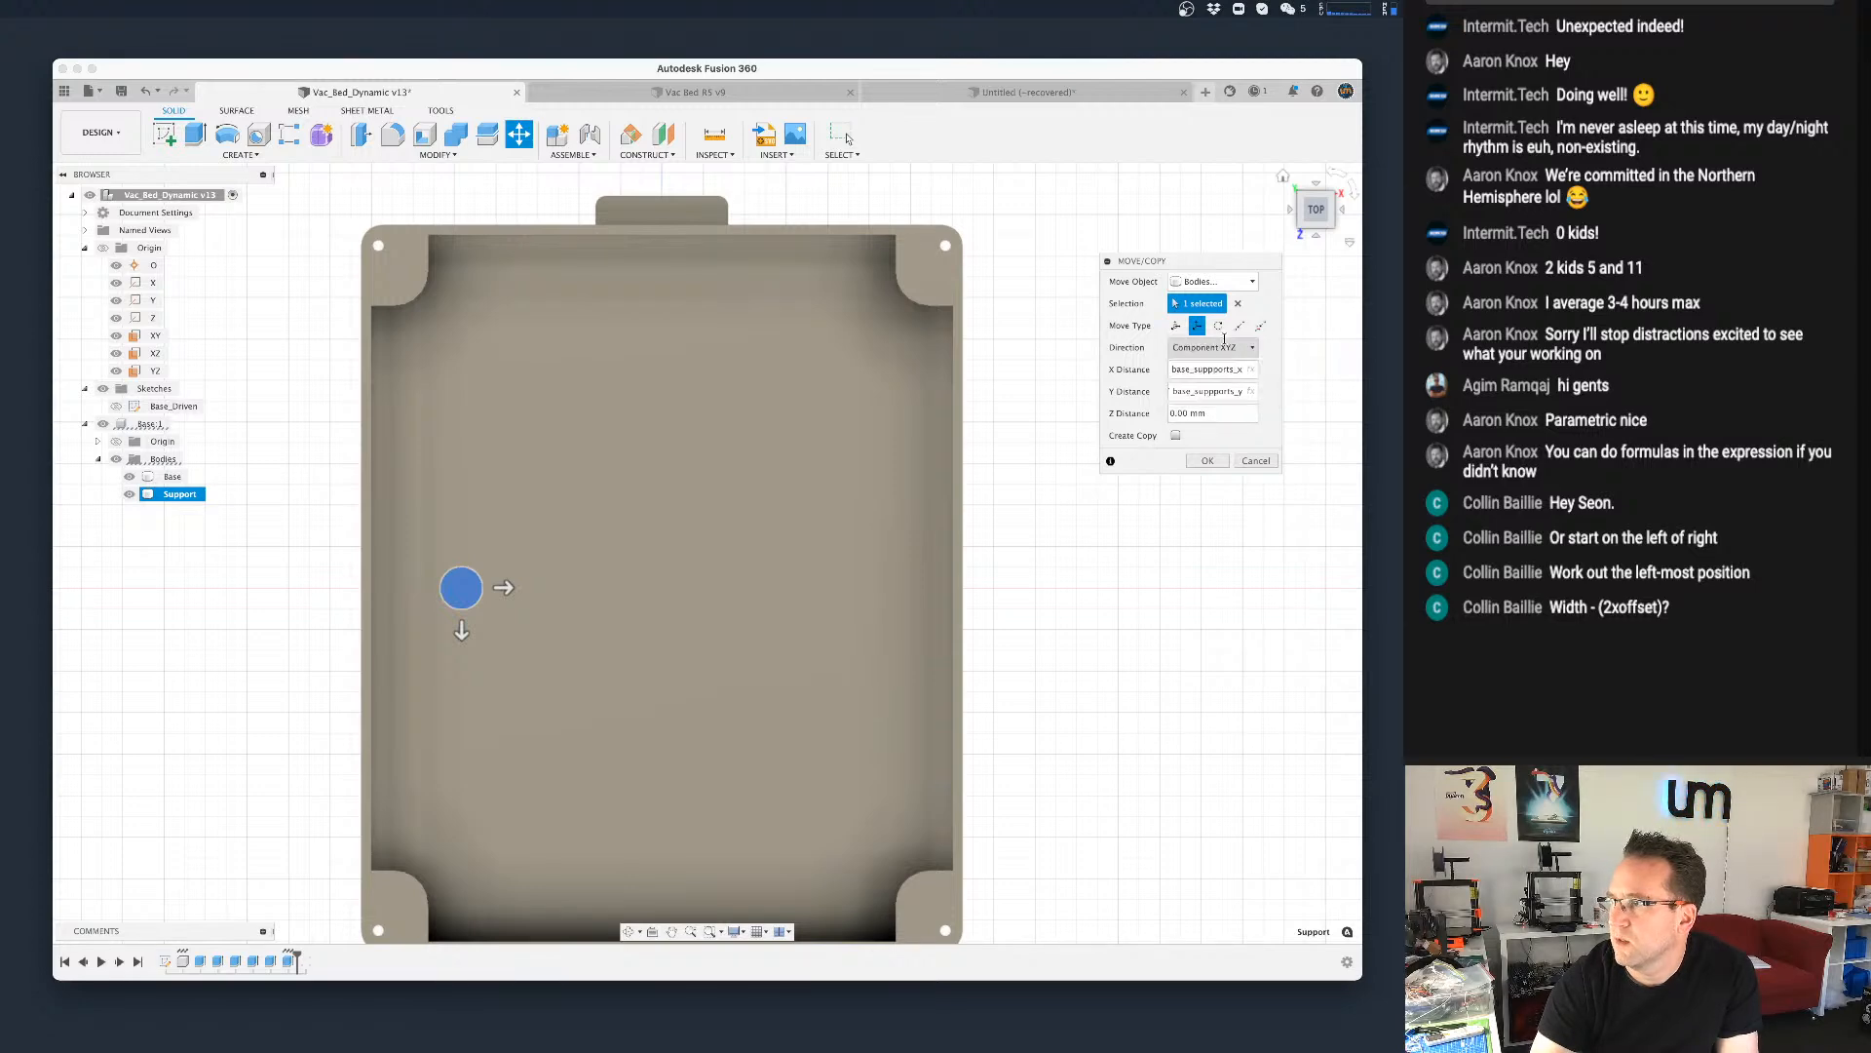
Step: Try transferring the length / base_suppports_y expression from the move's Y distance to its Z distance, with Y distance 0
double_click(1210, 392)
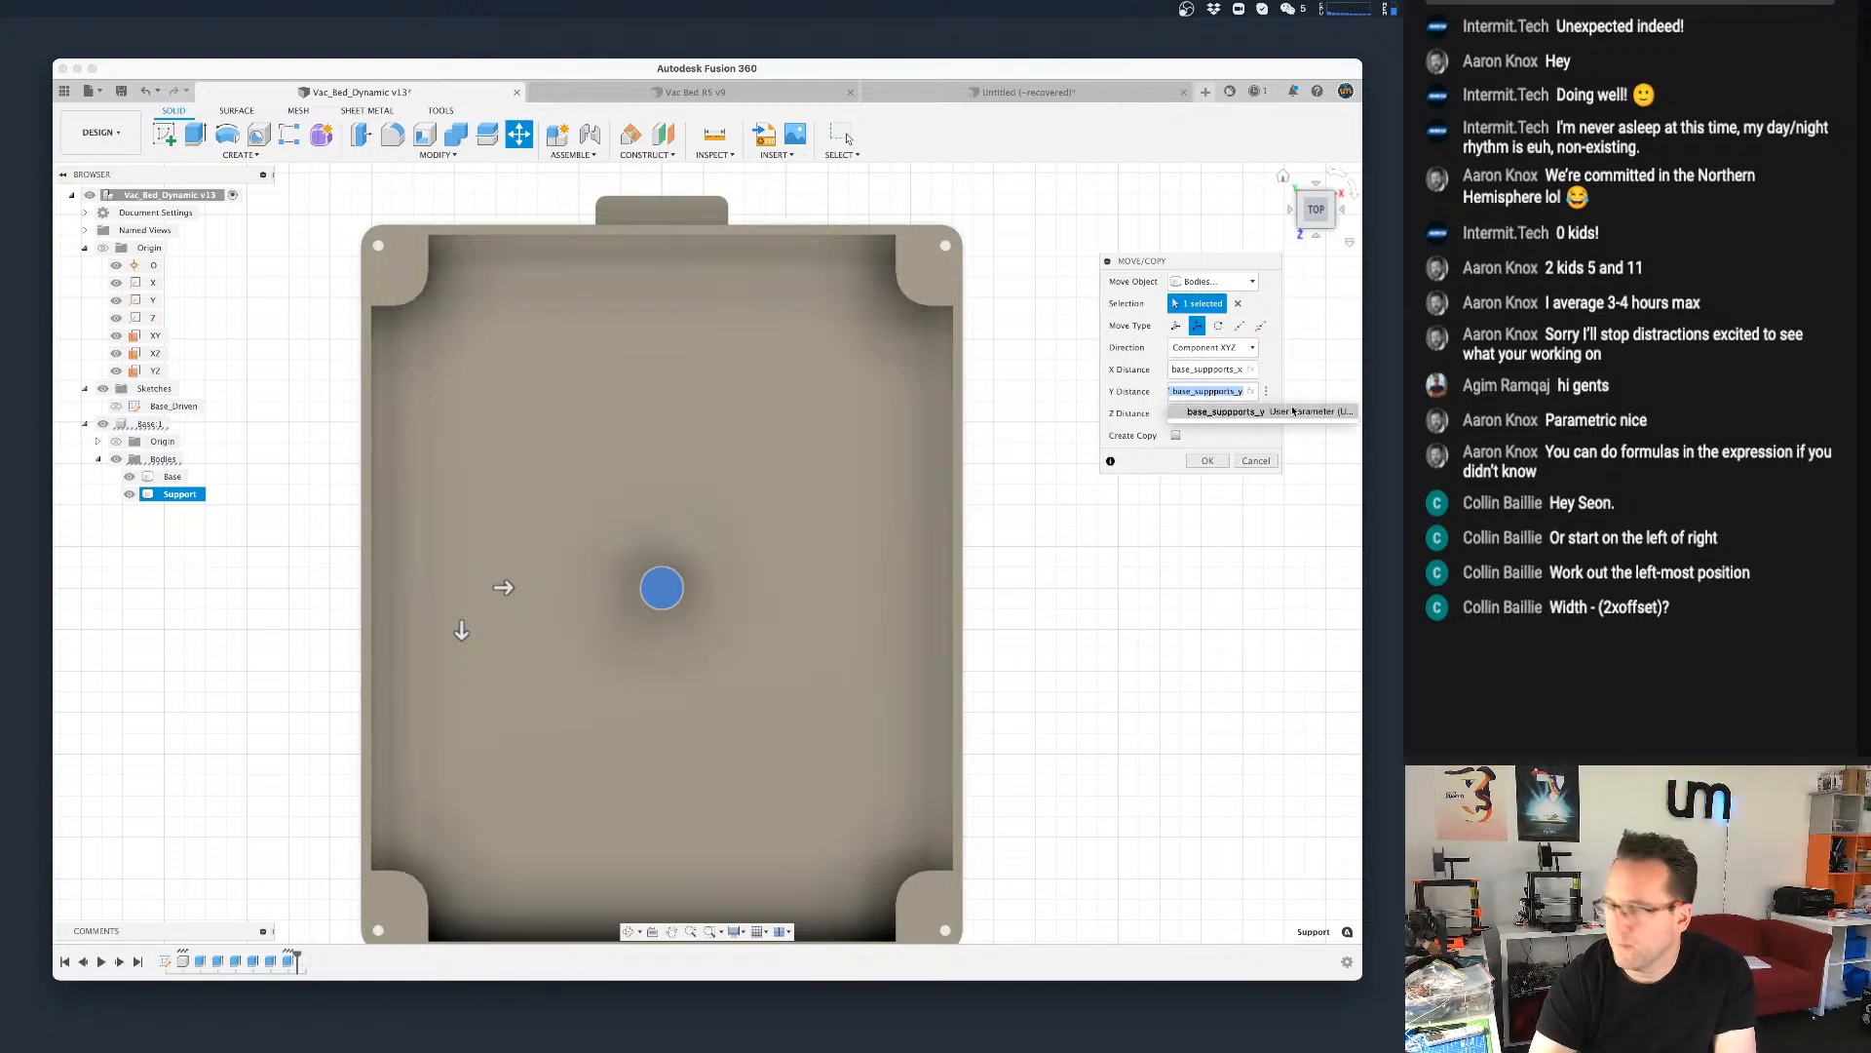
key("BackSpace")
left_click(1226, 413)
left_click_drag(1226, 417, 1058, 413)
key("super+v")
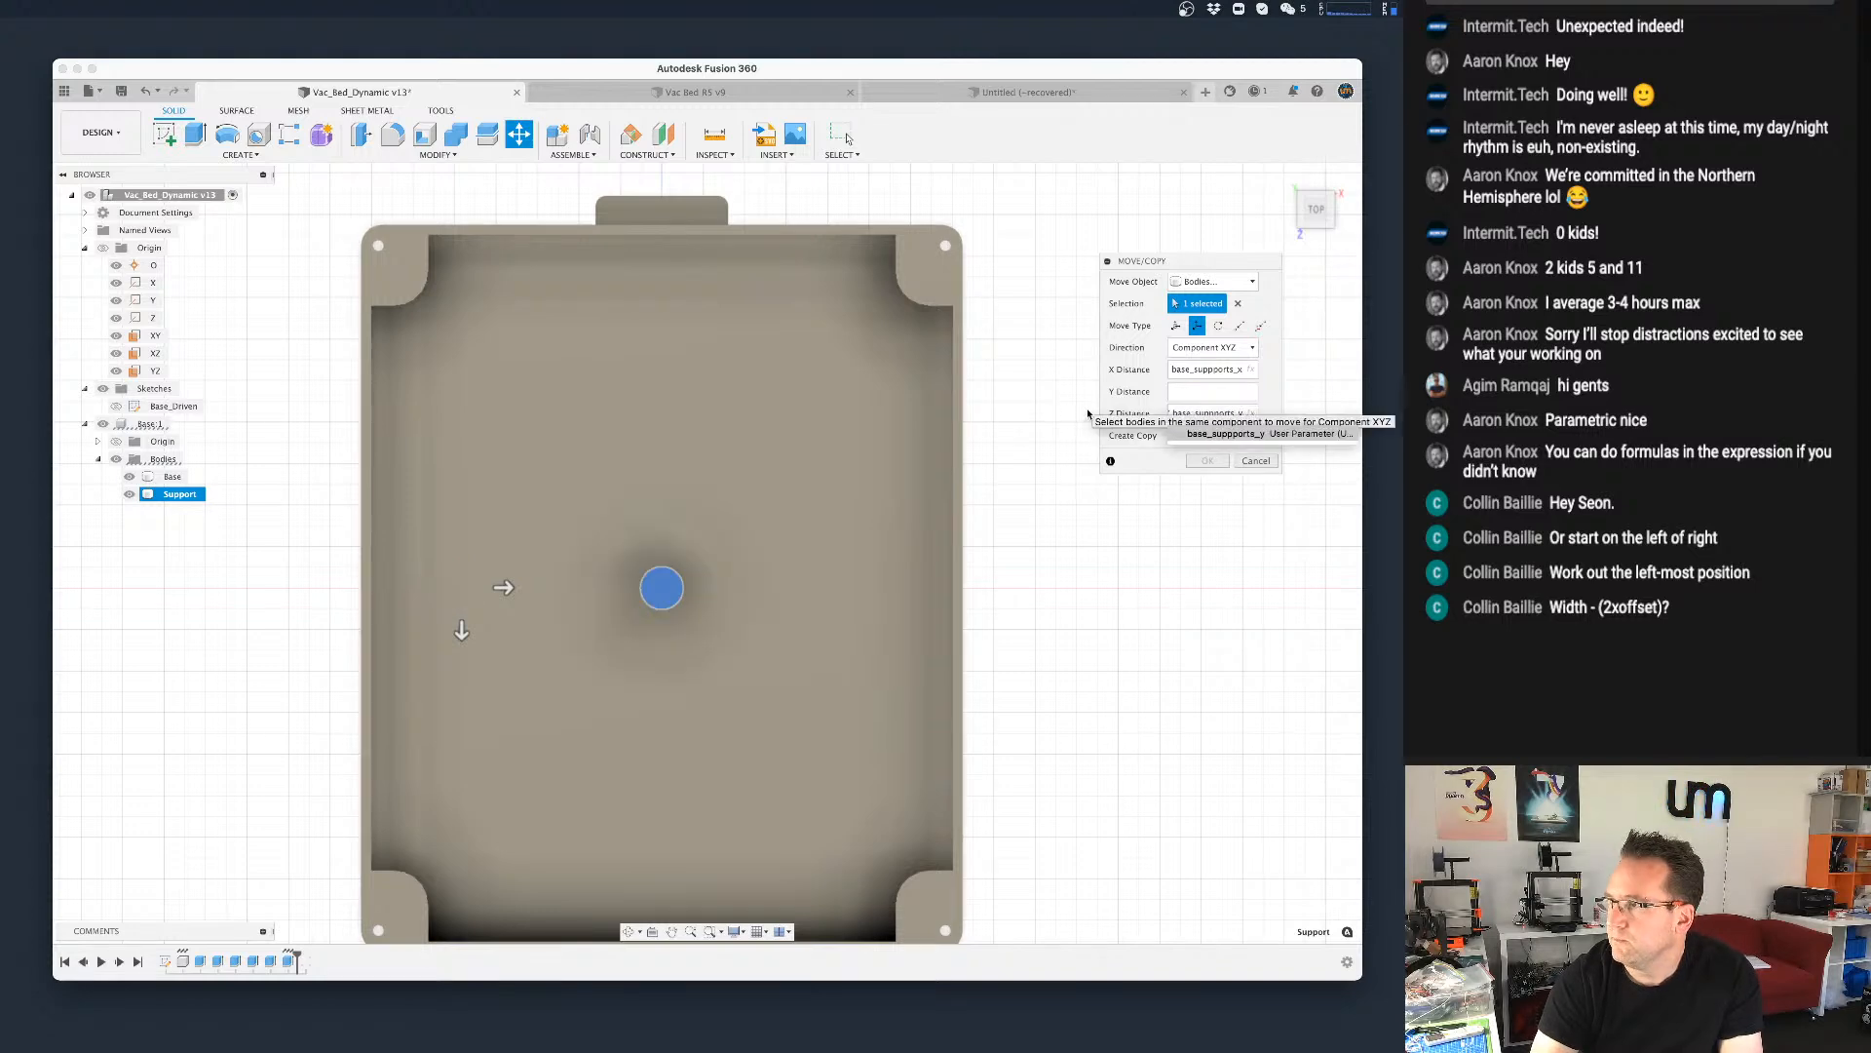
key("Tab")
left_click(1196, 392)
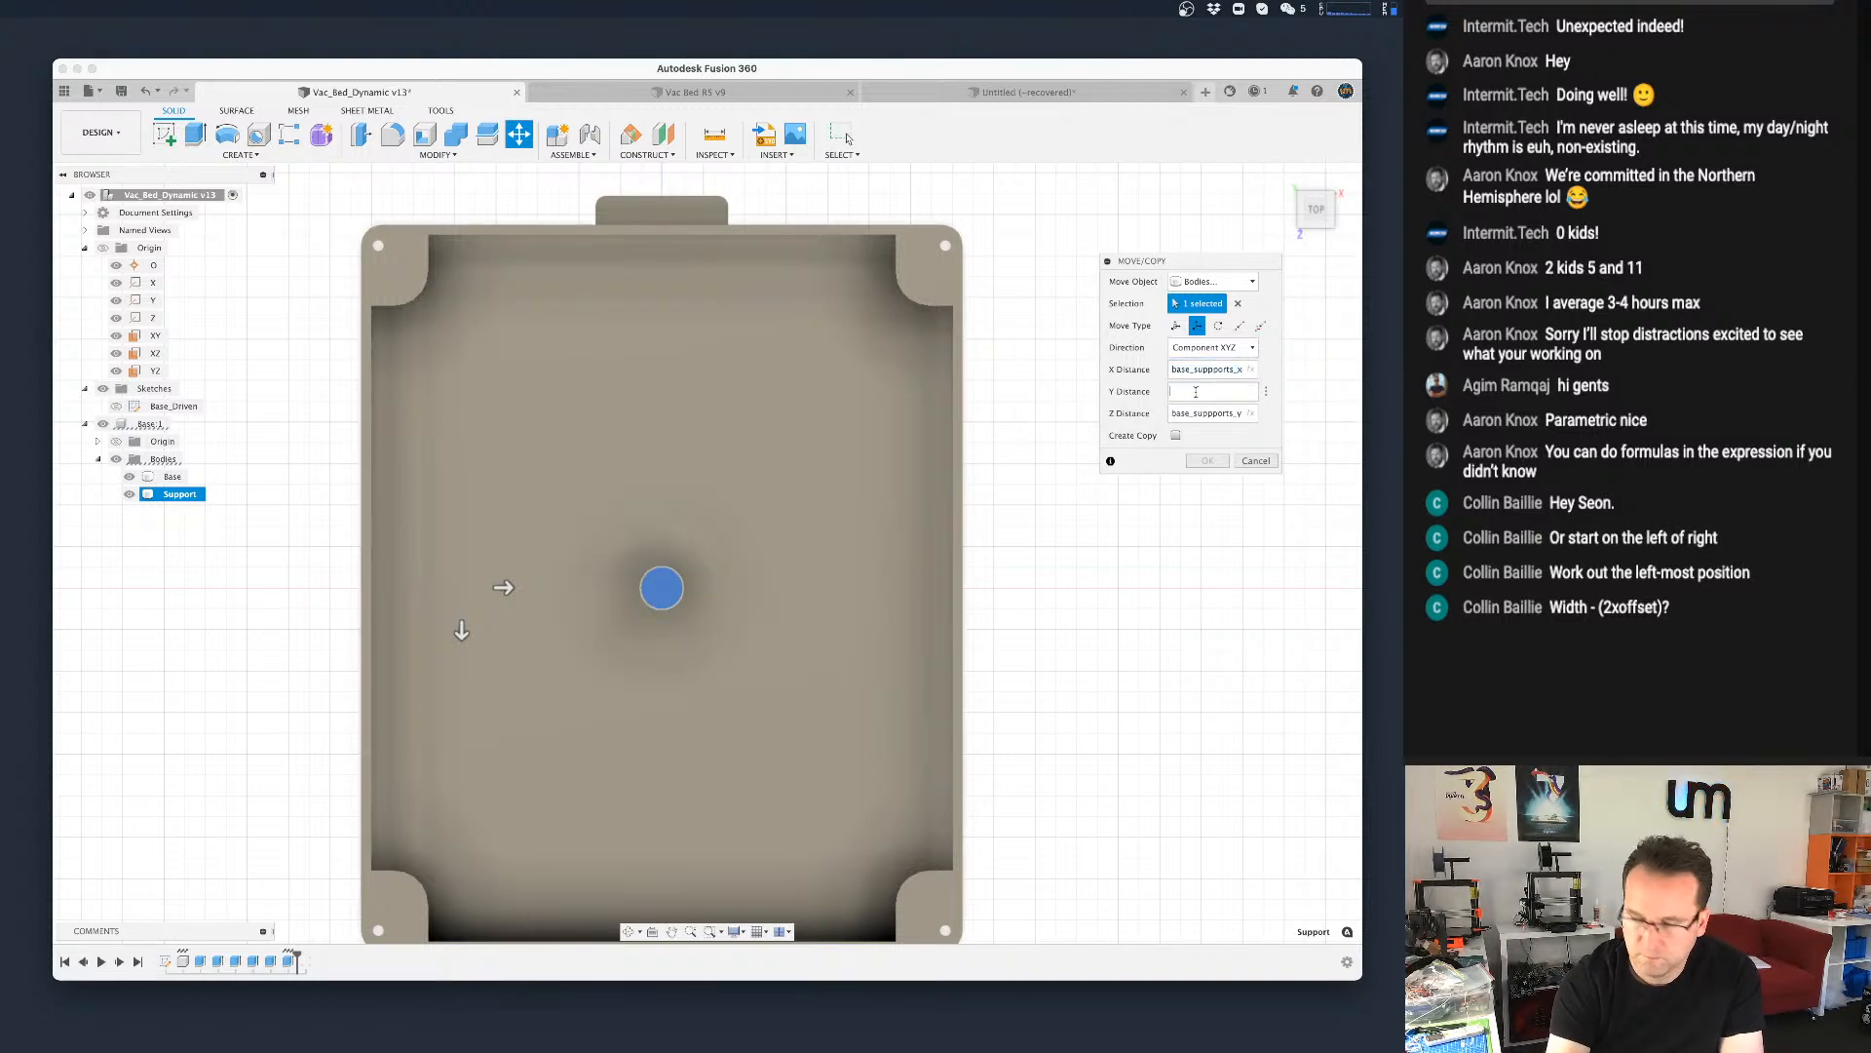
type("0")
key("Tab")
left_click(1213, 398)
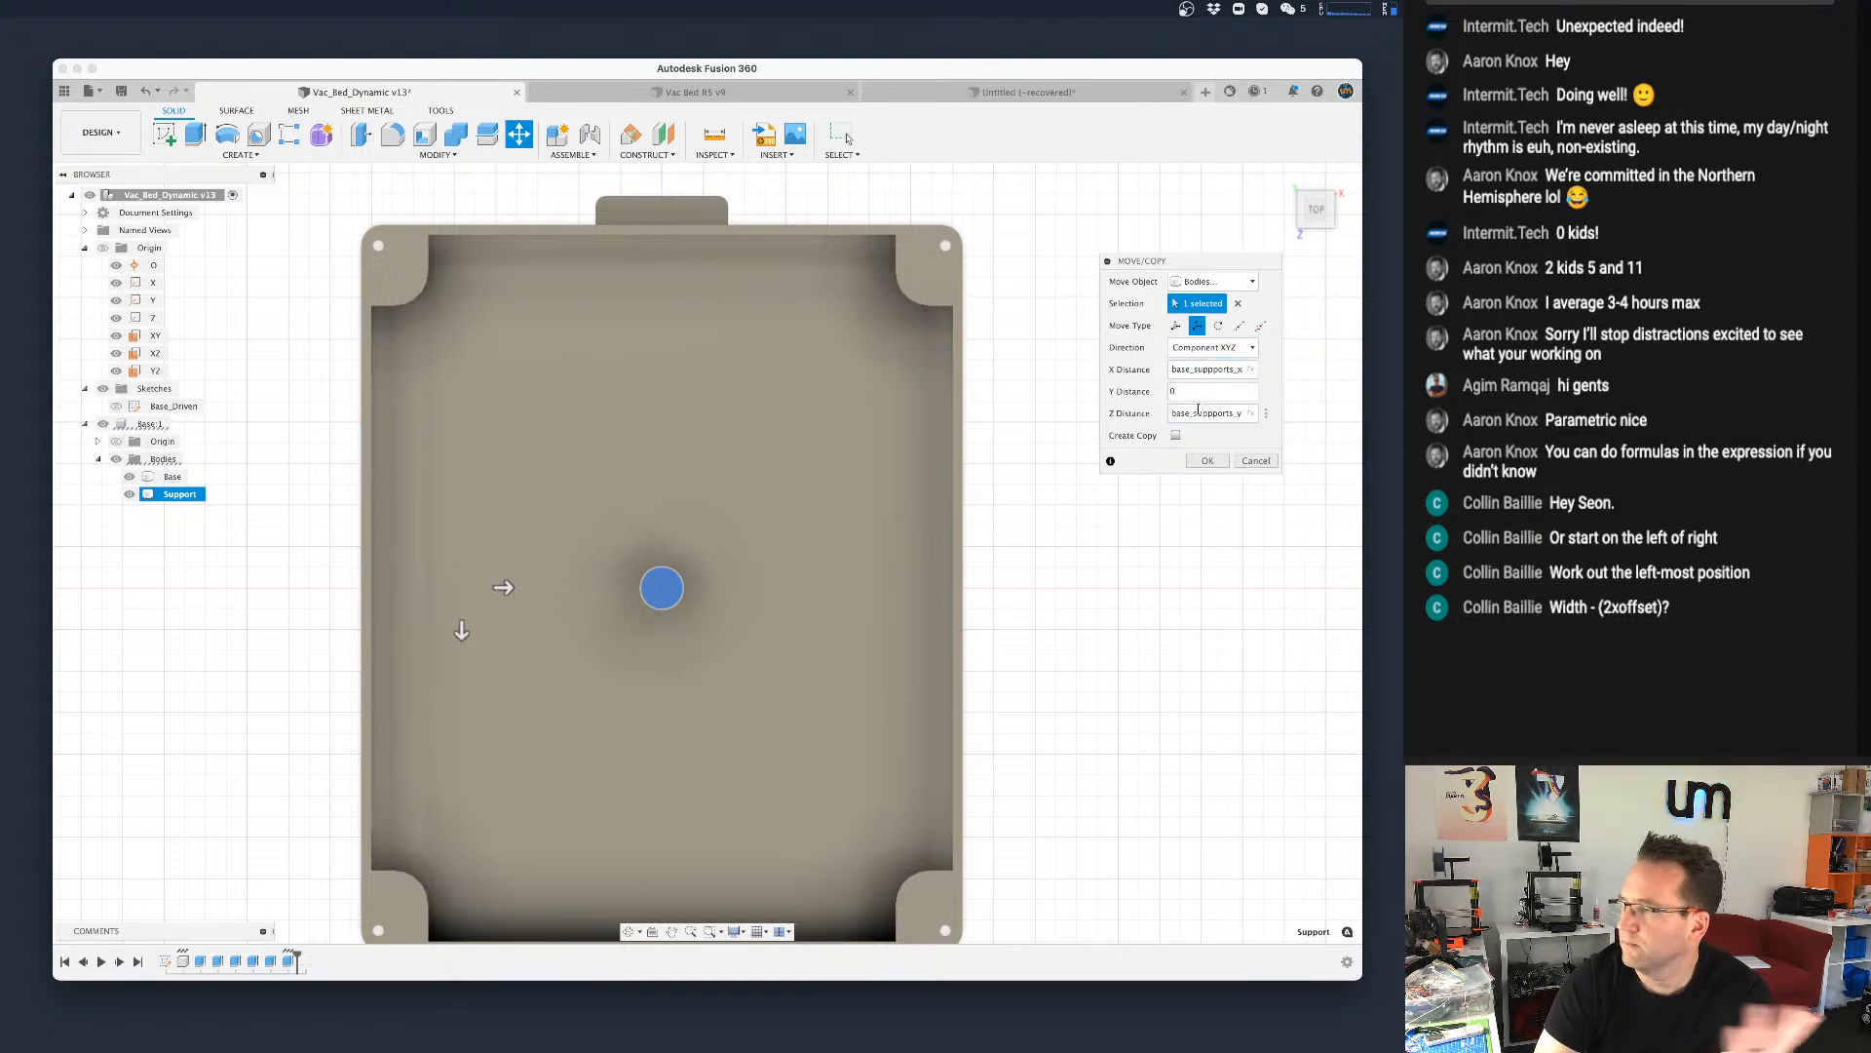
Step: Try the Free Move type with length / base_suppports_y as the support's Y distance, and cancel that move
left_click(1208, 348)
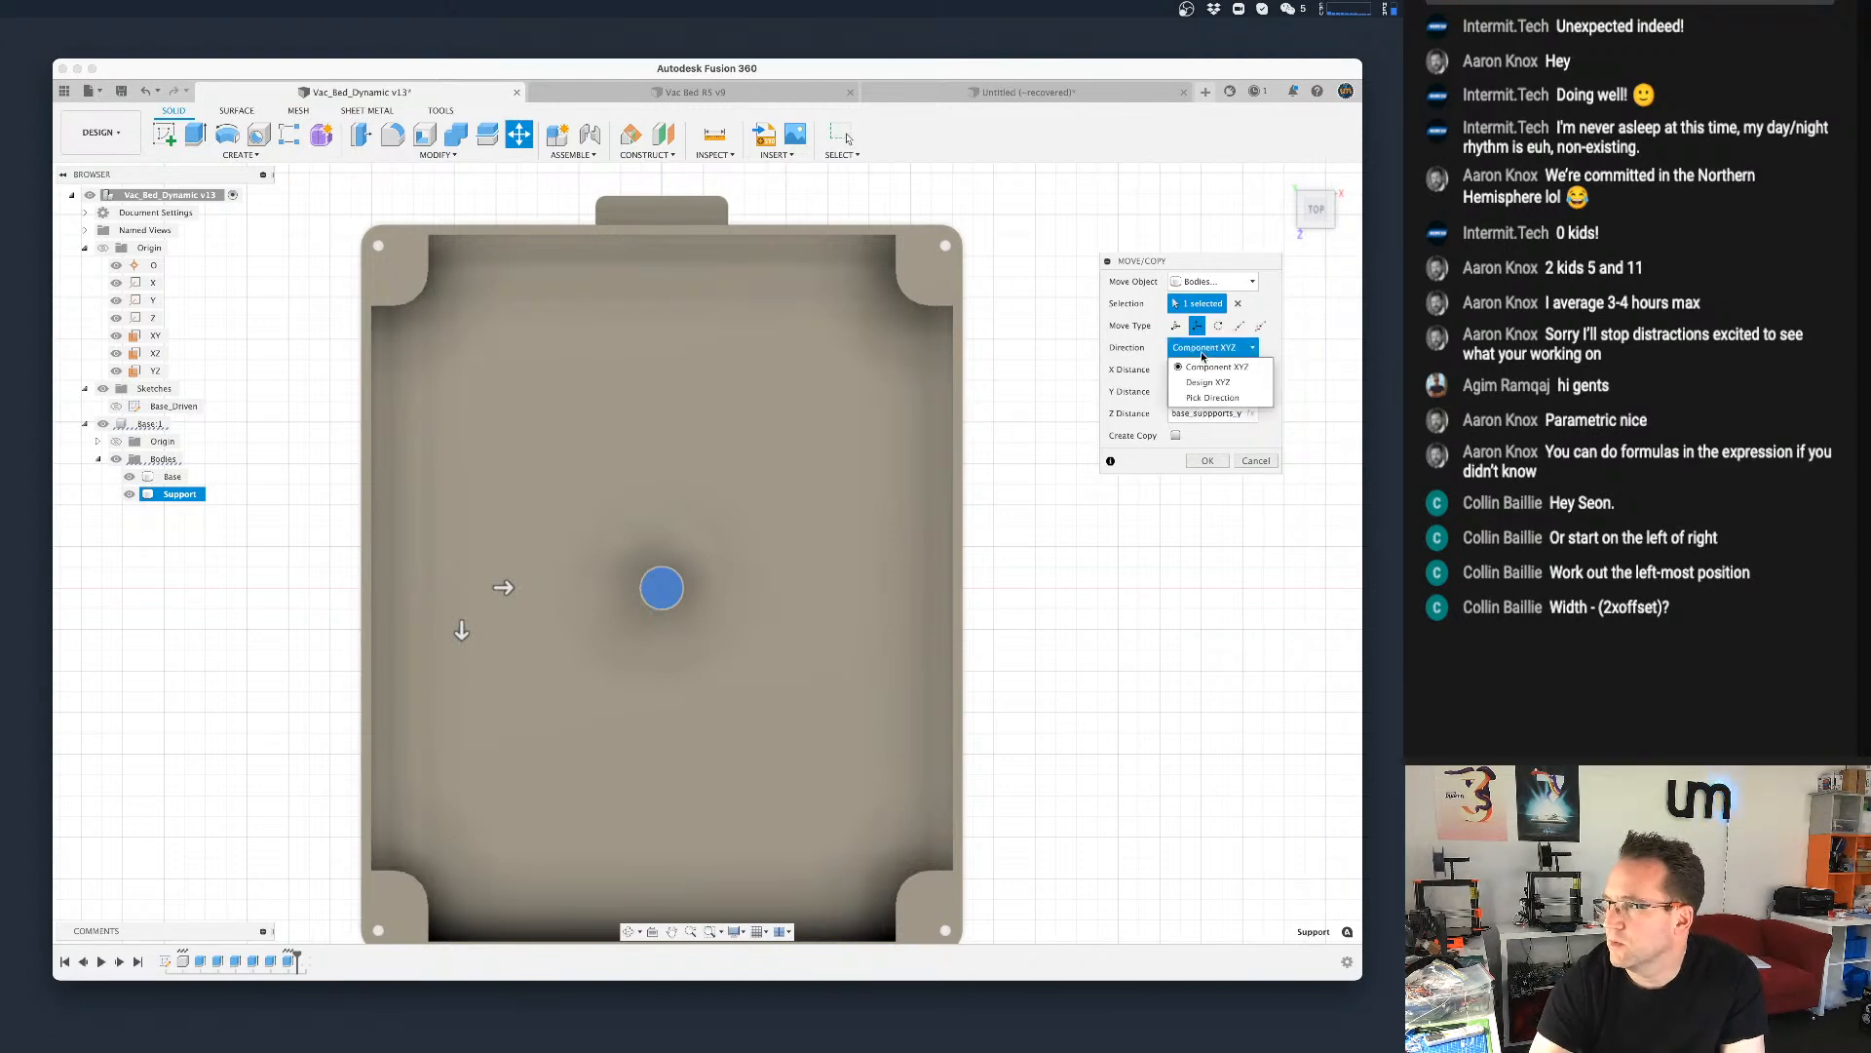
left_click(1206, 354)
left_click(1175, 325)
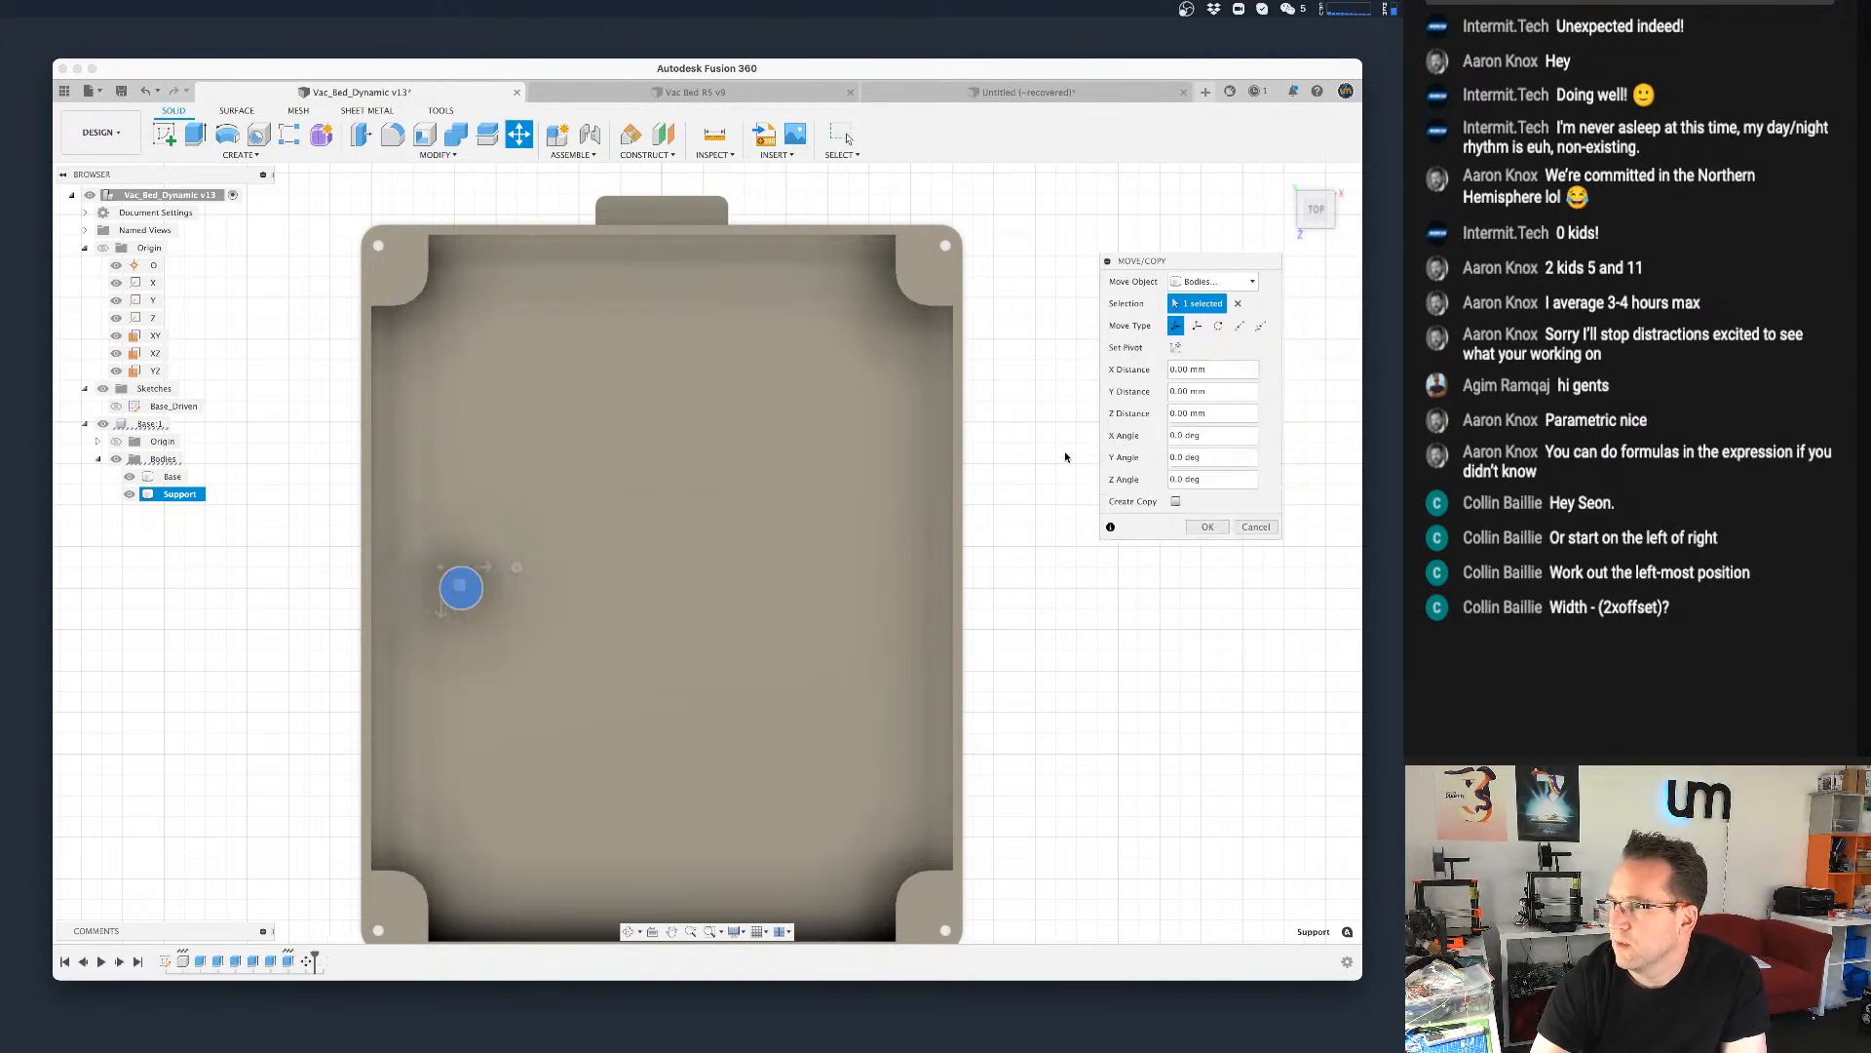
left_click(1170, 366)
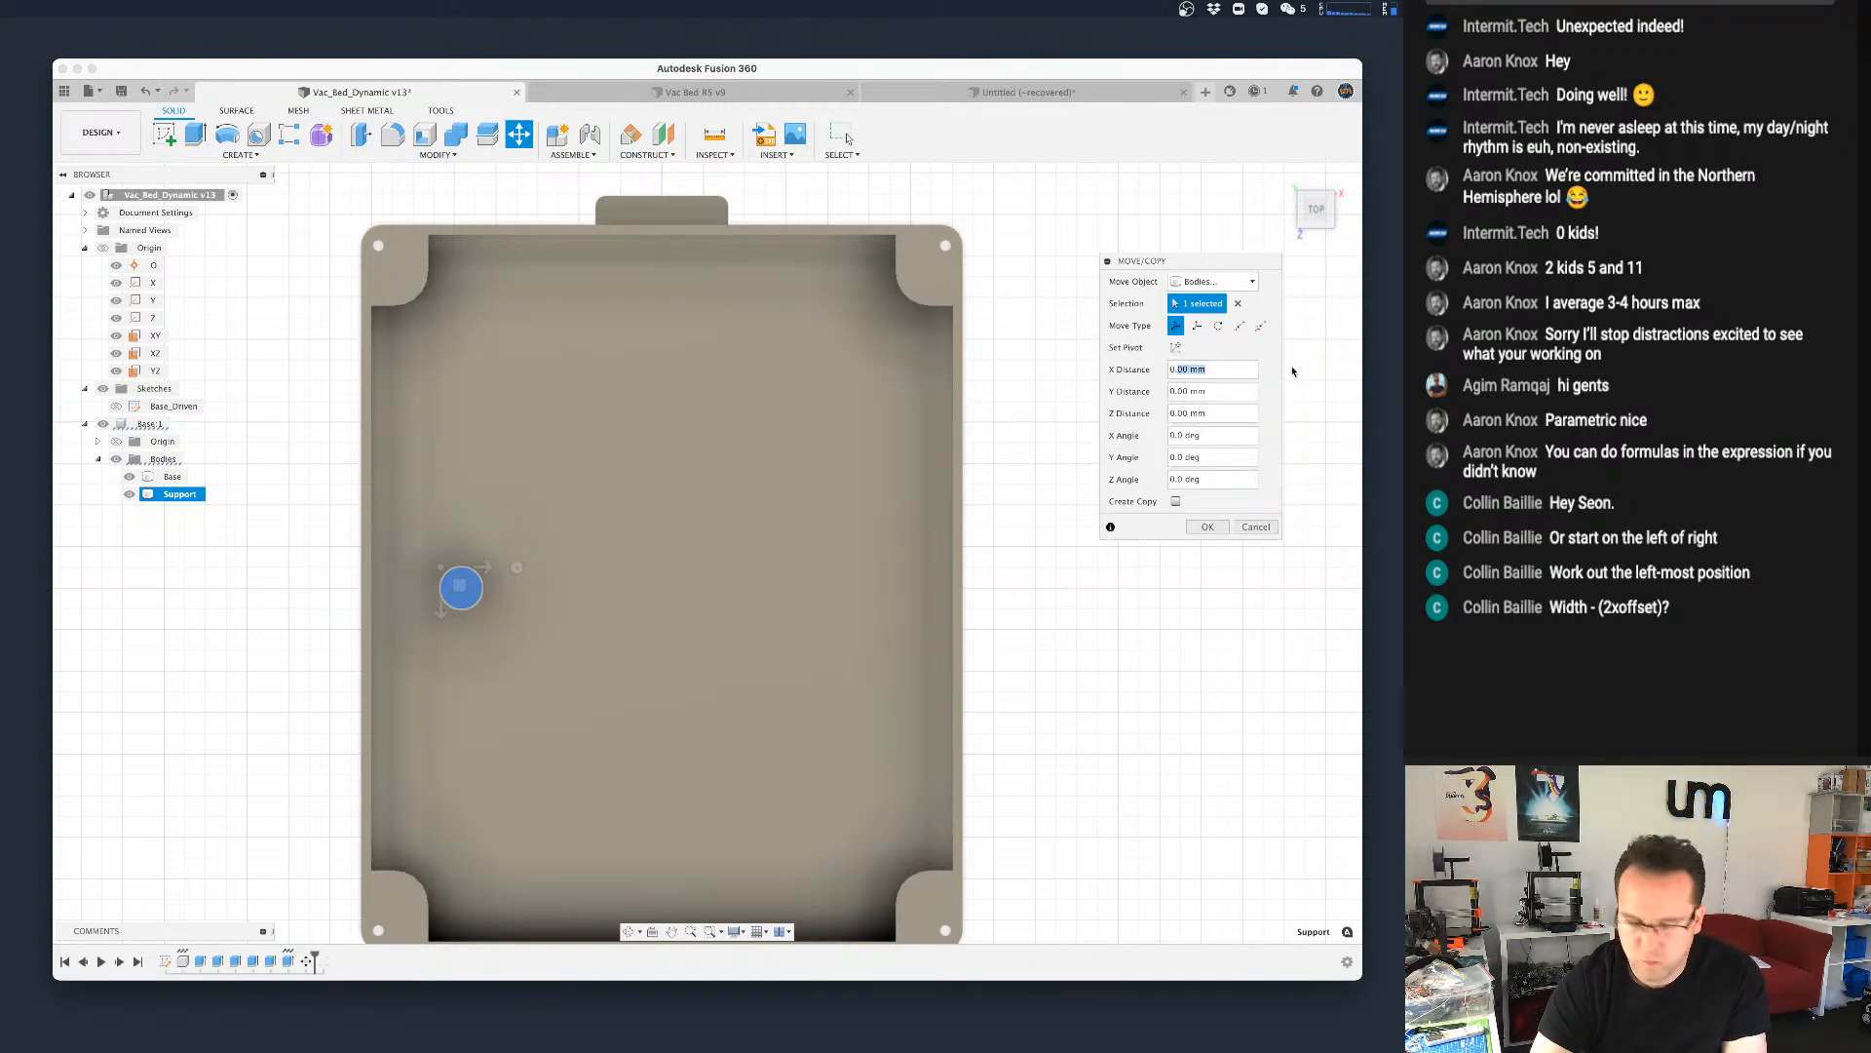
key("Tab")
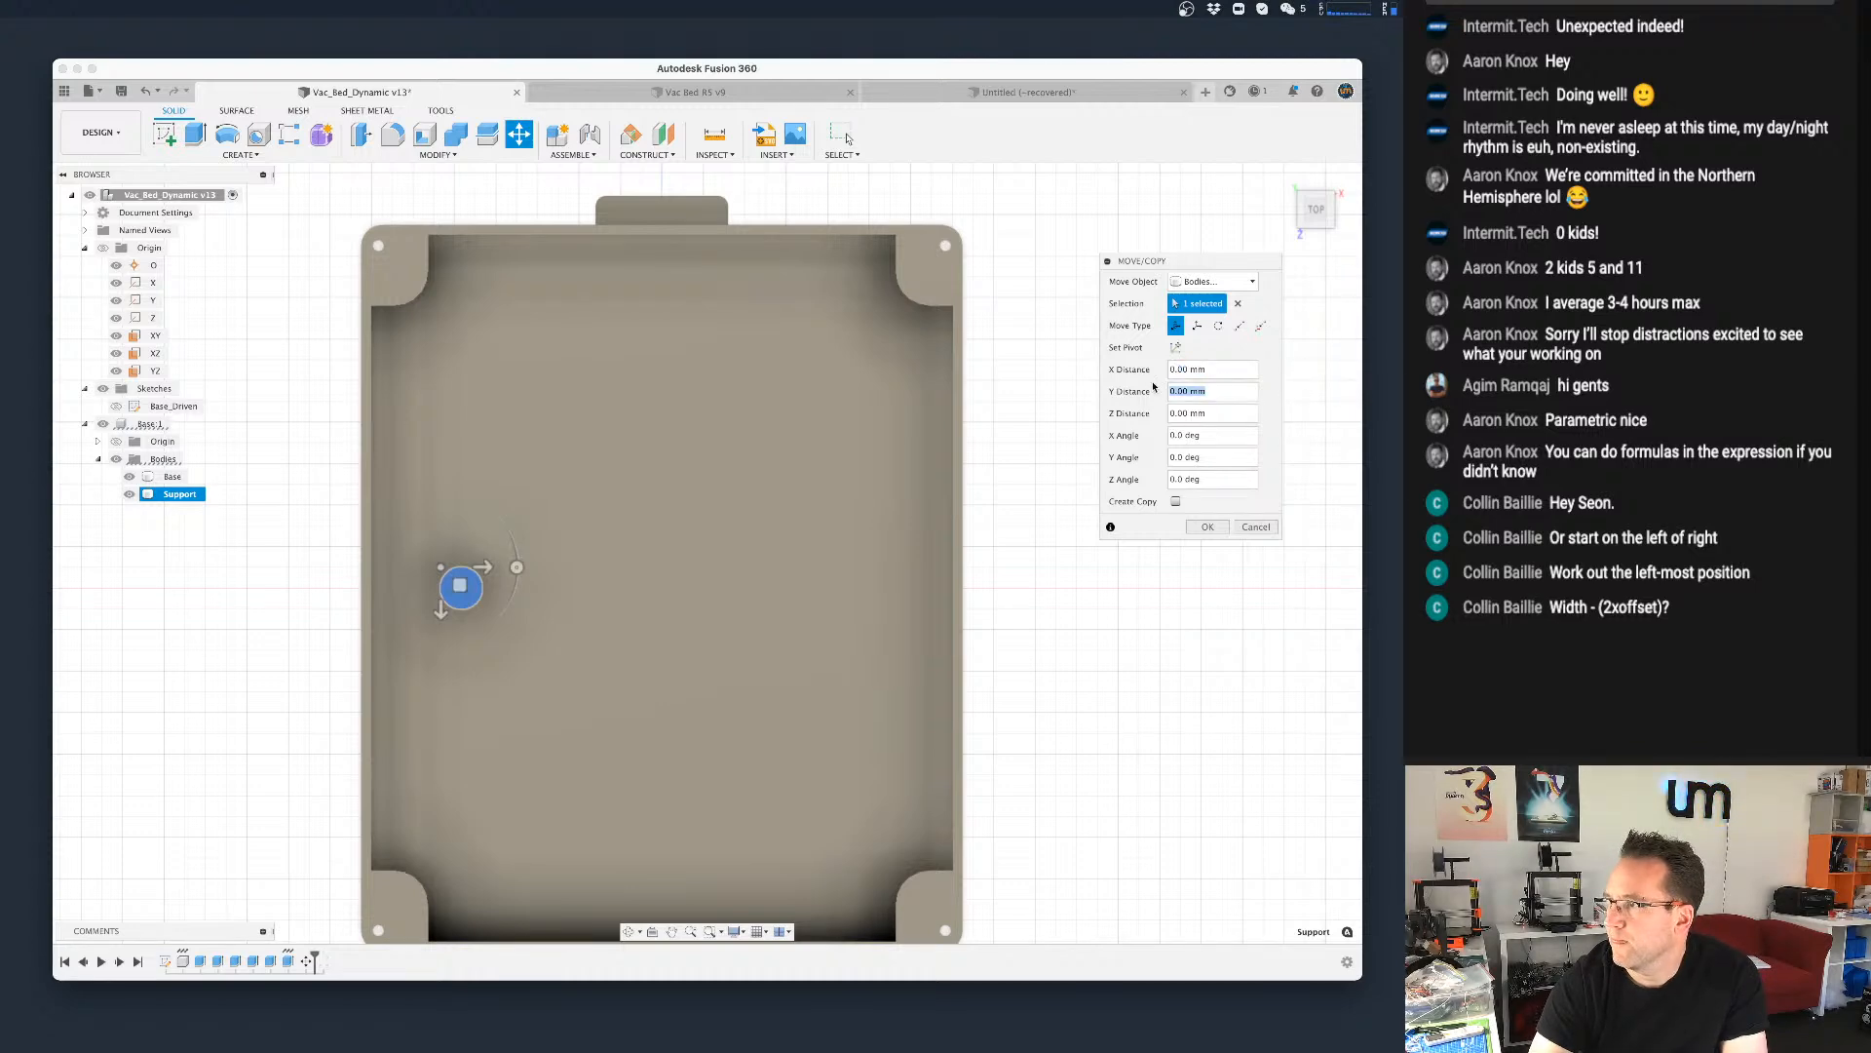
key("super+v")
key("Tab")
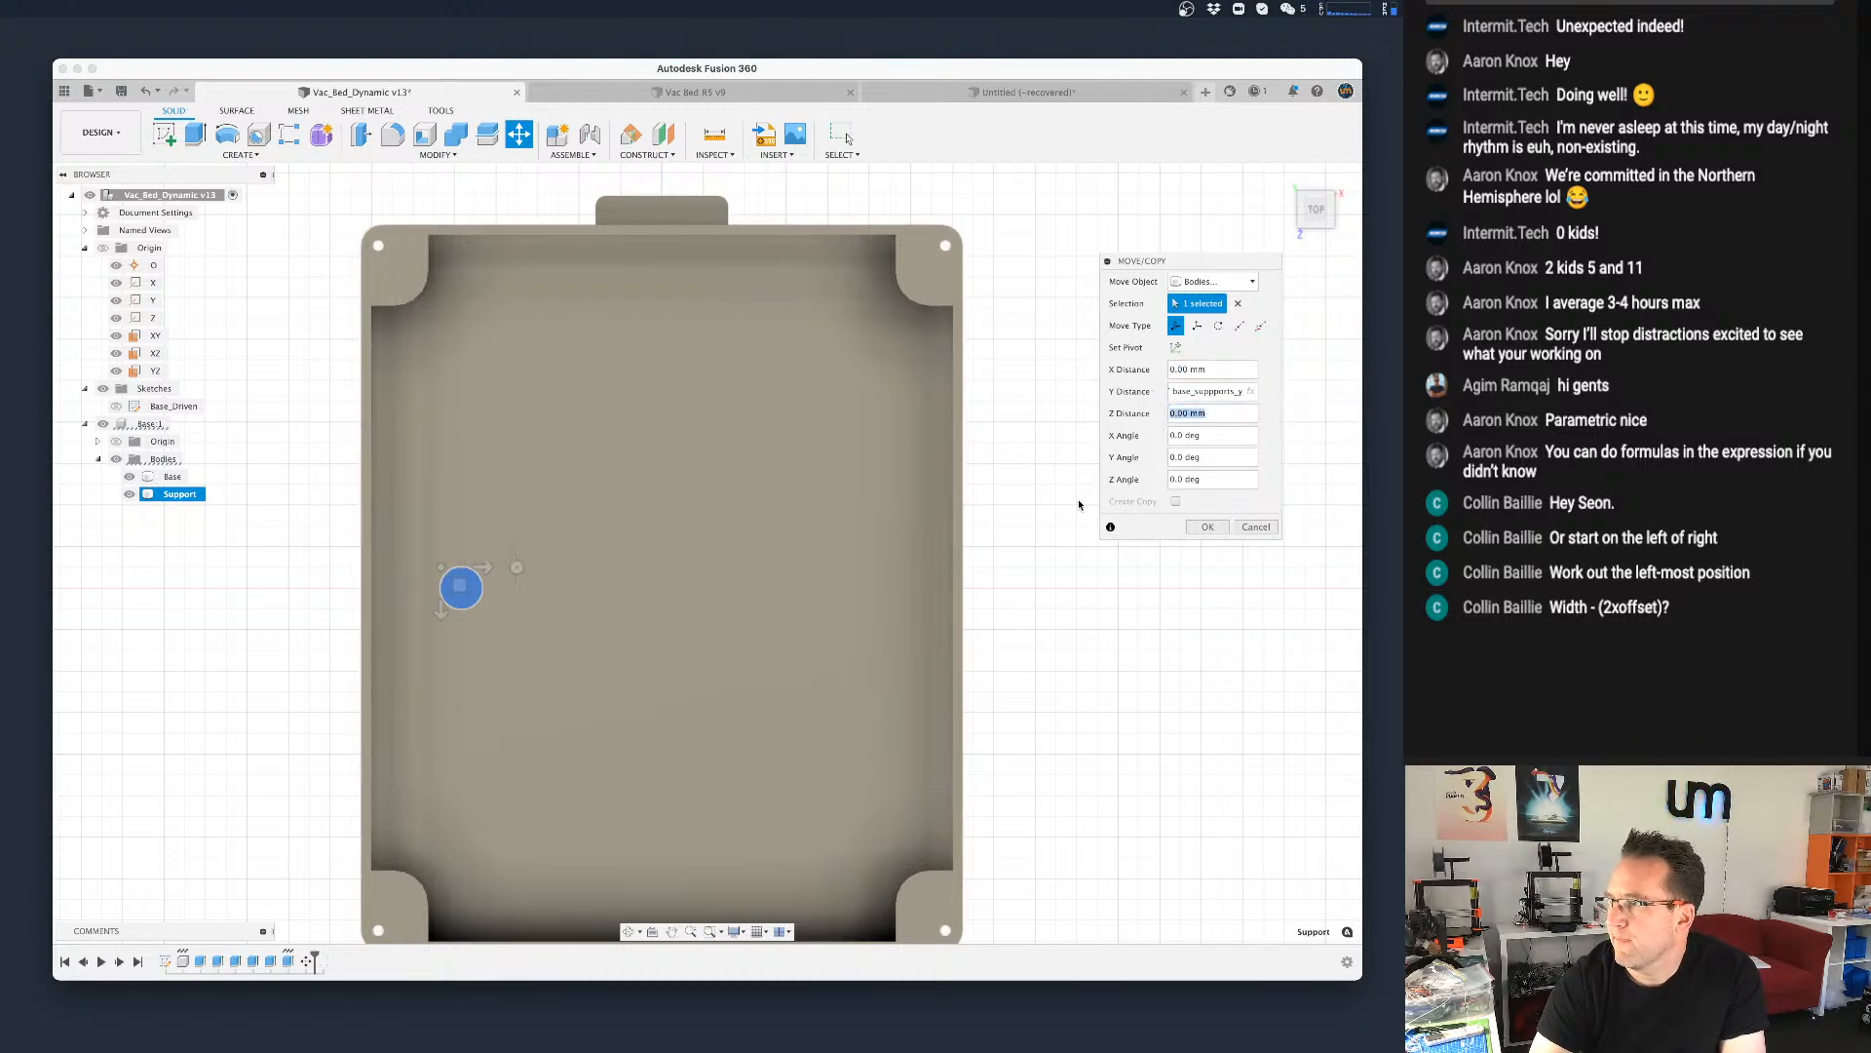
left_click(1170, 369)
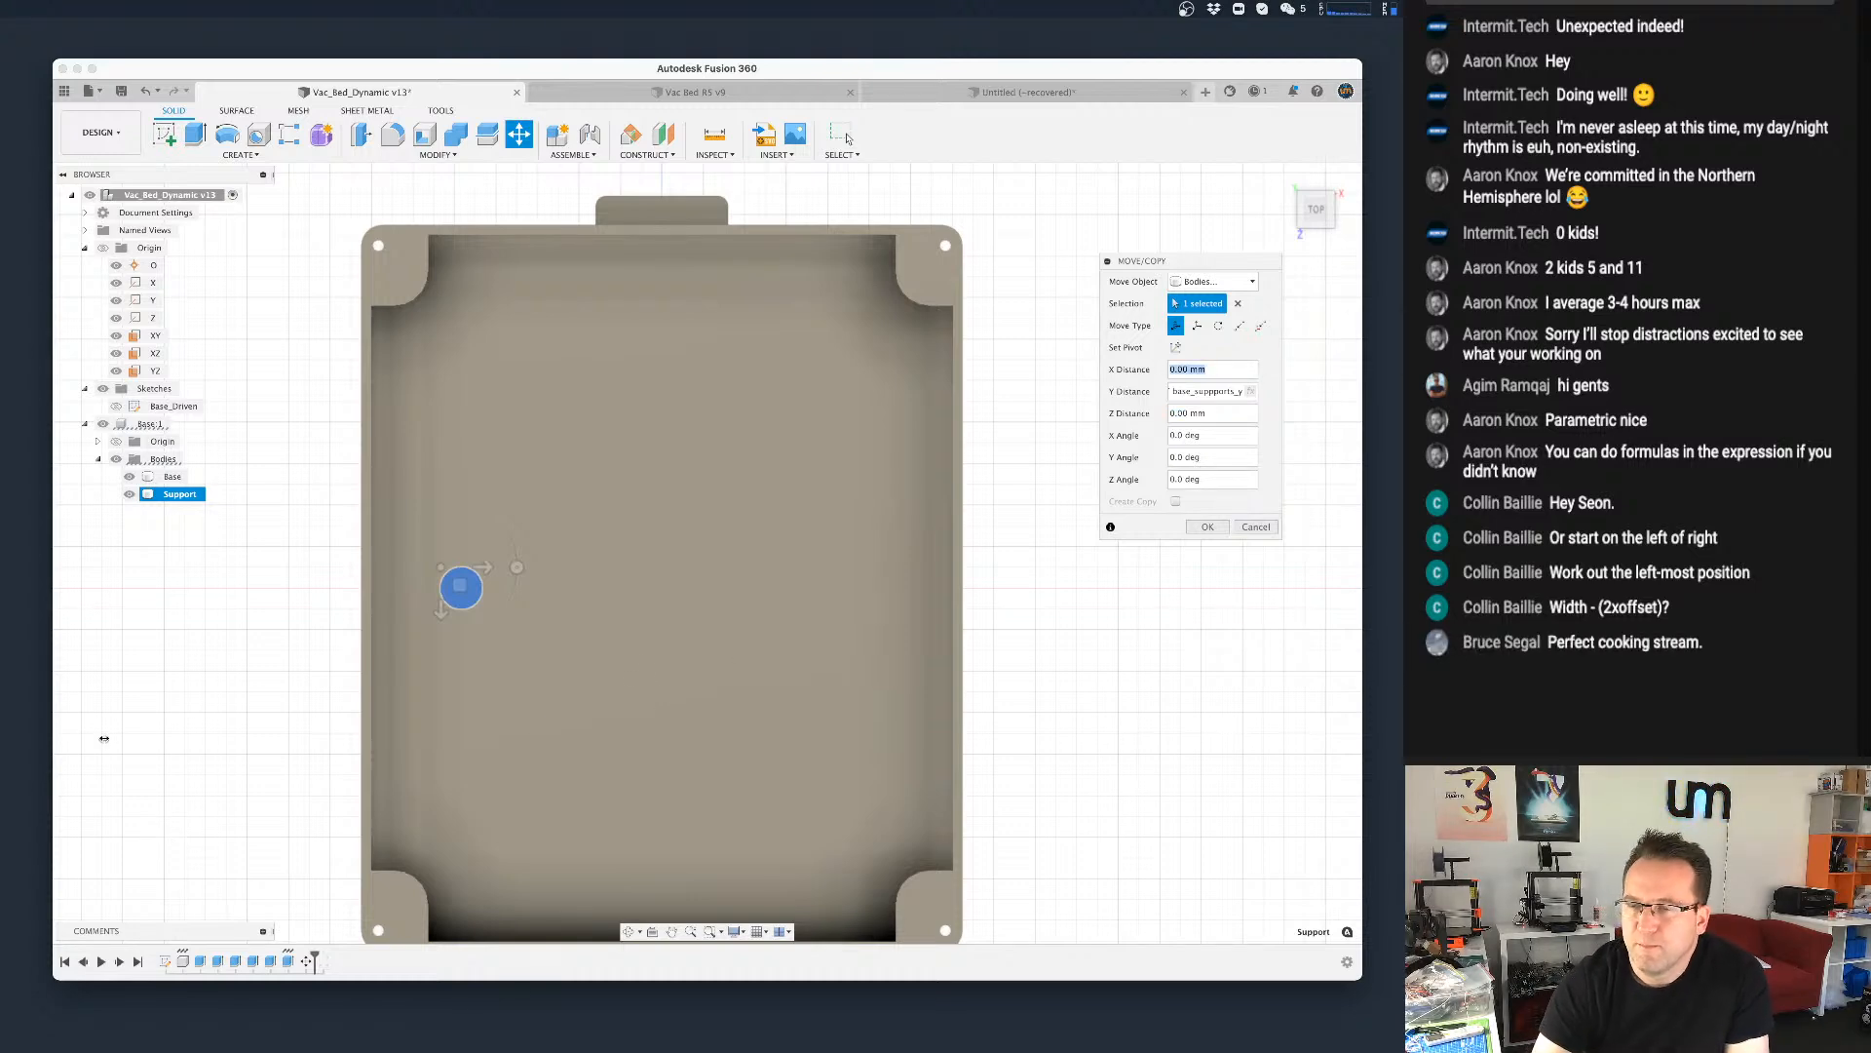
left_click(1253, 525)
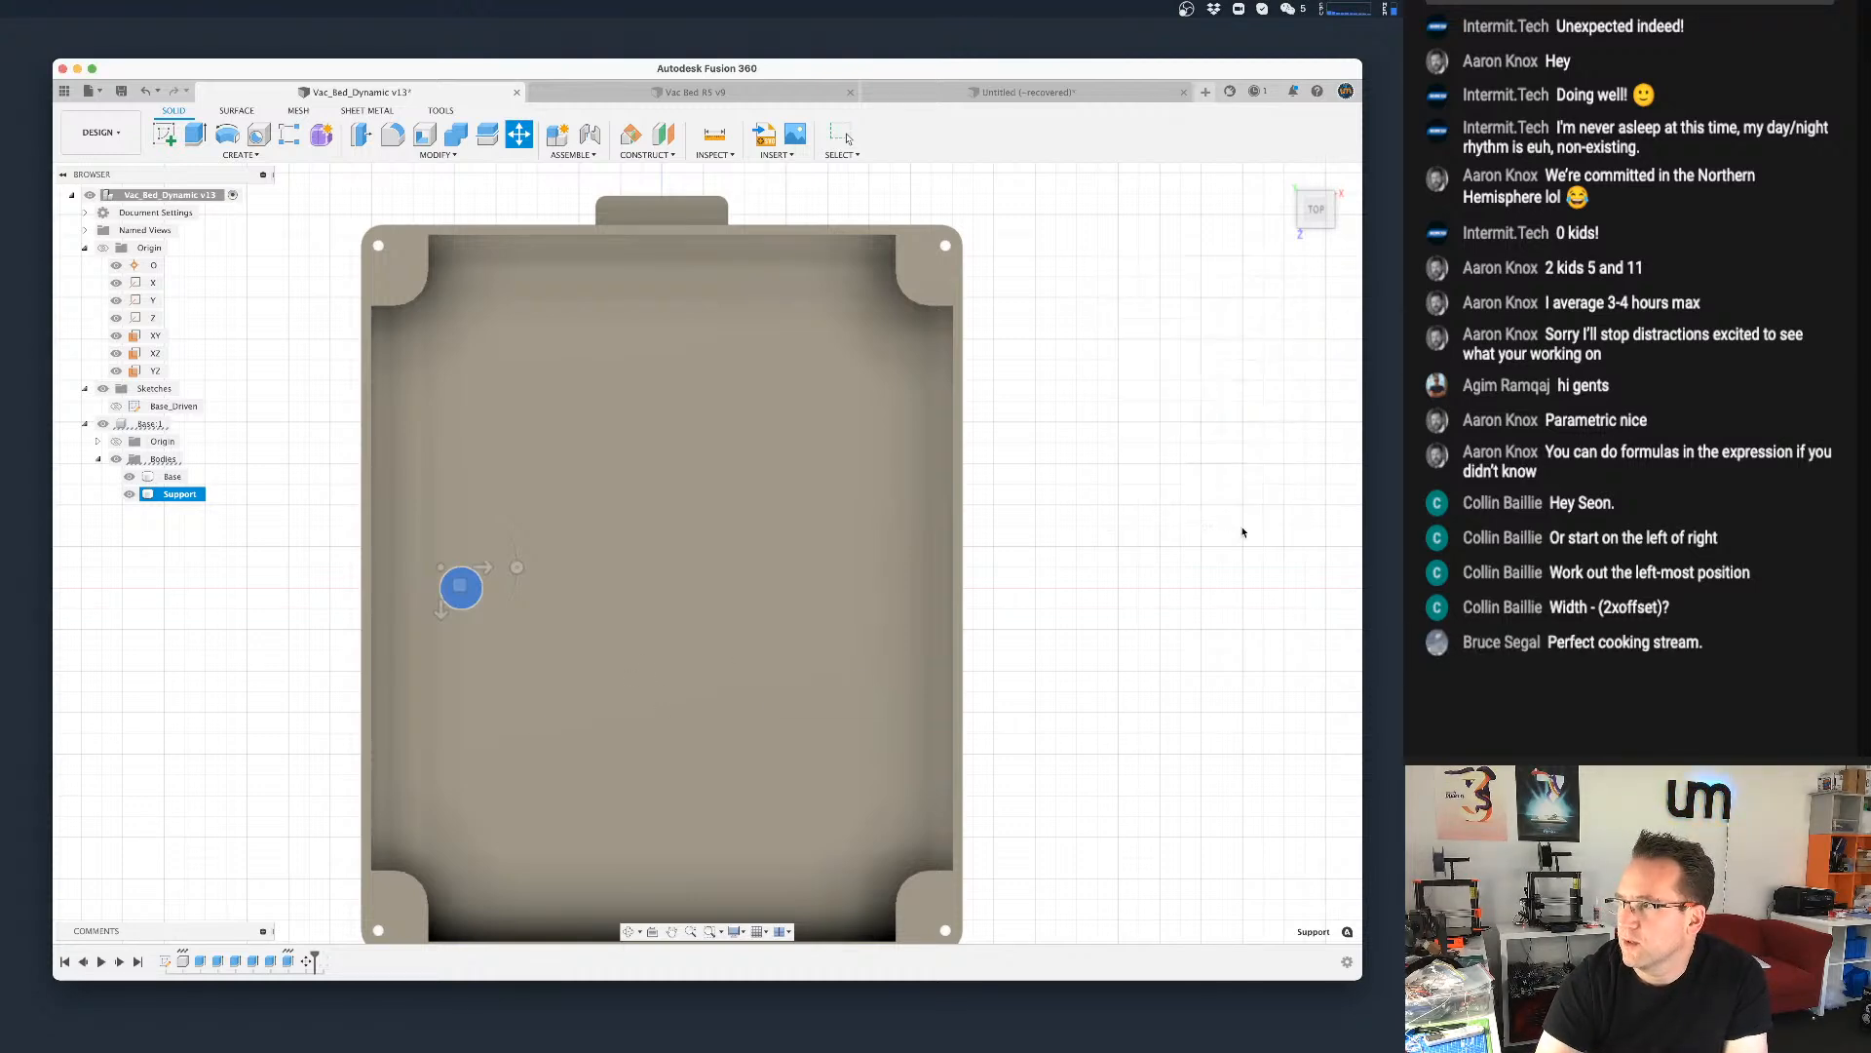
key("Escape")
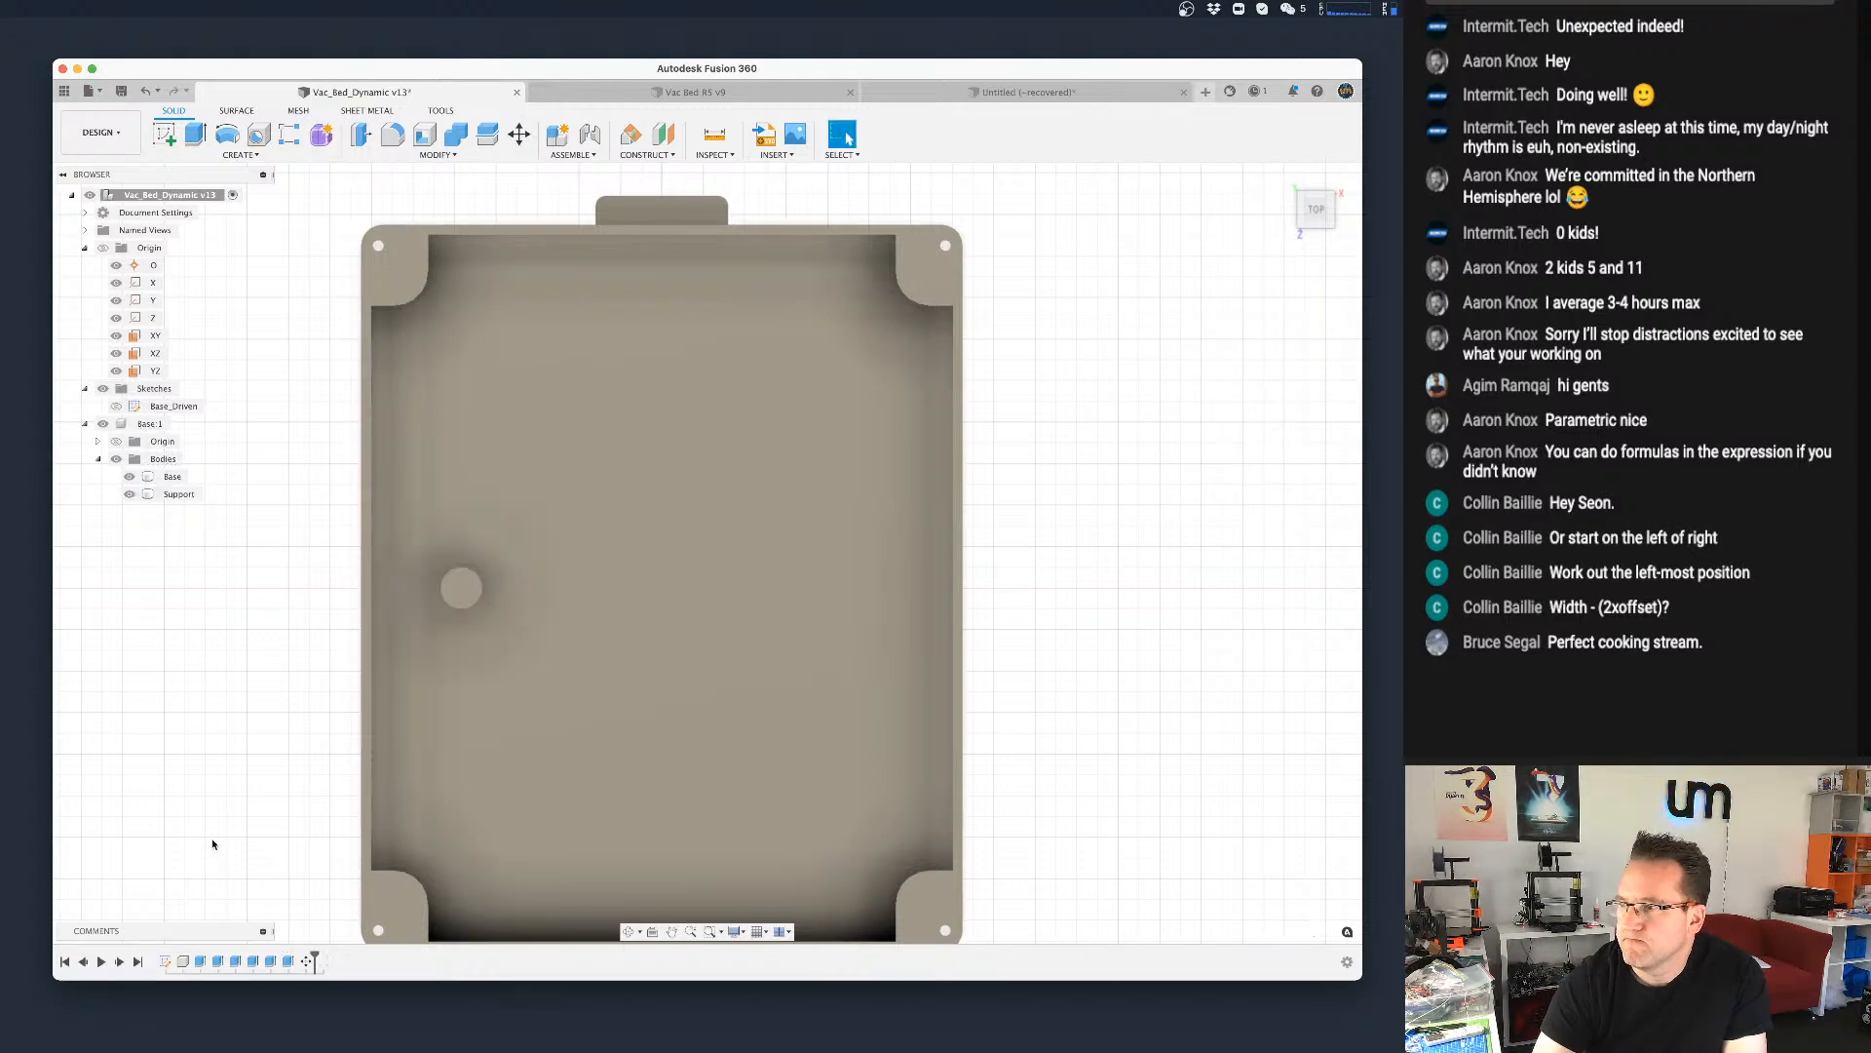
Step: Undo the support's last applied move
key("super+z")
left_click(570, 498)
key("Escape")
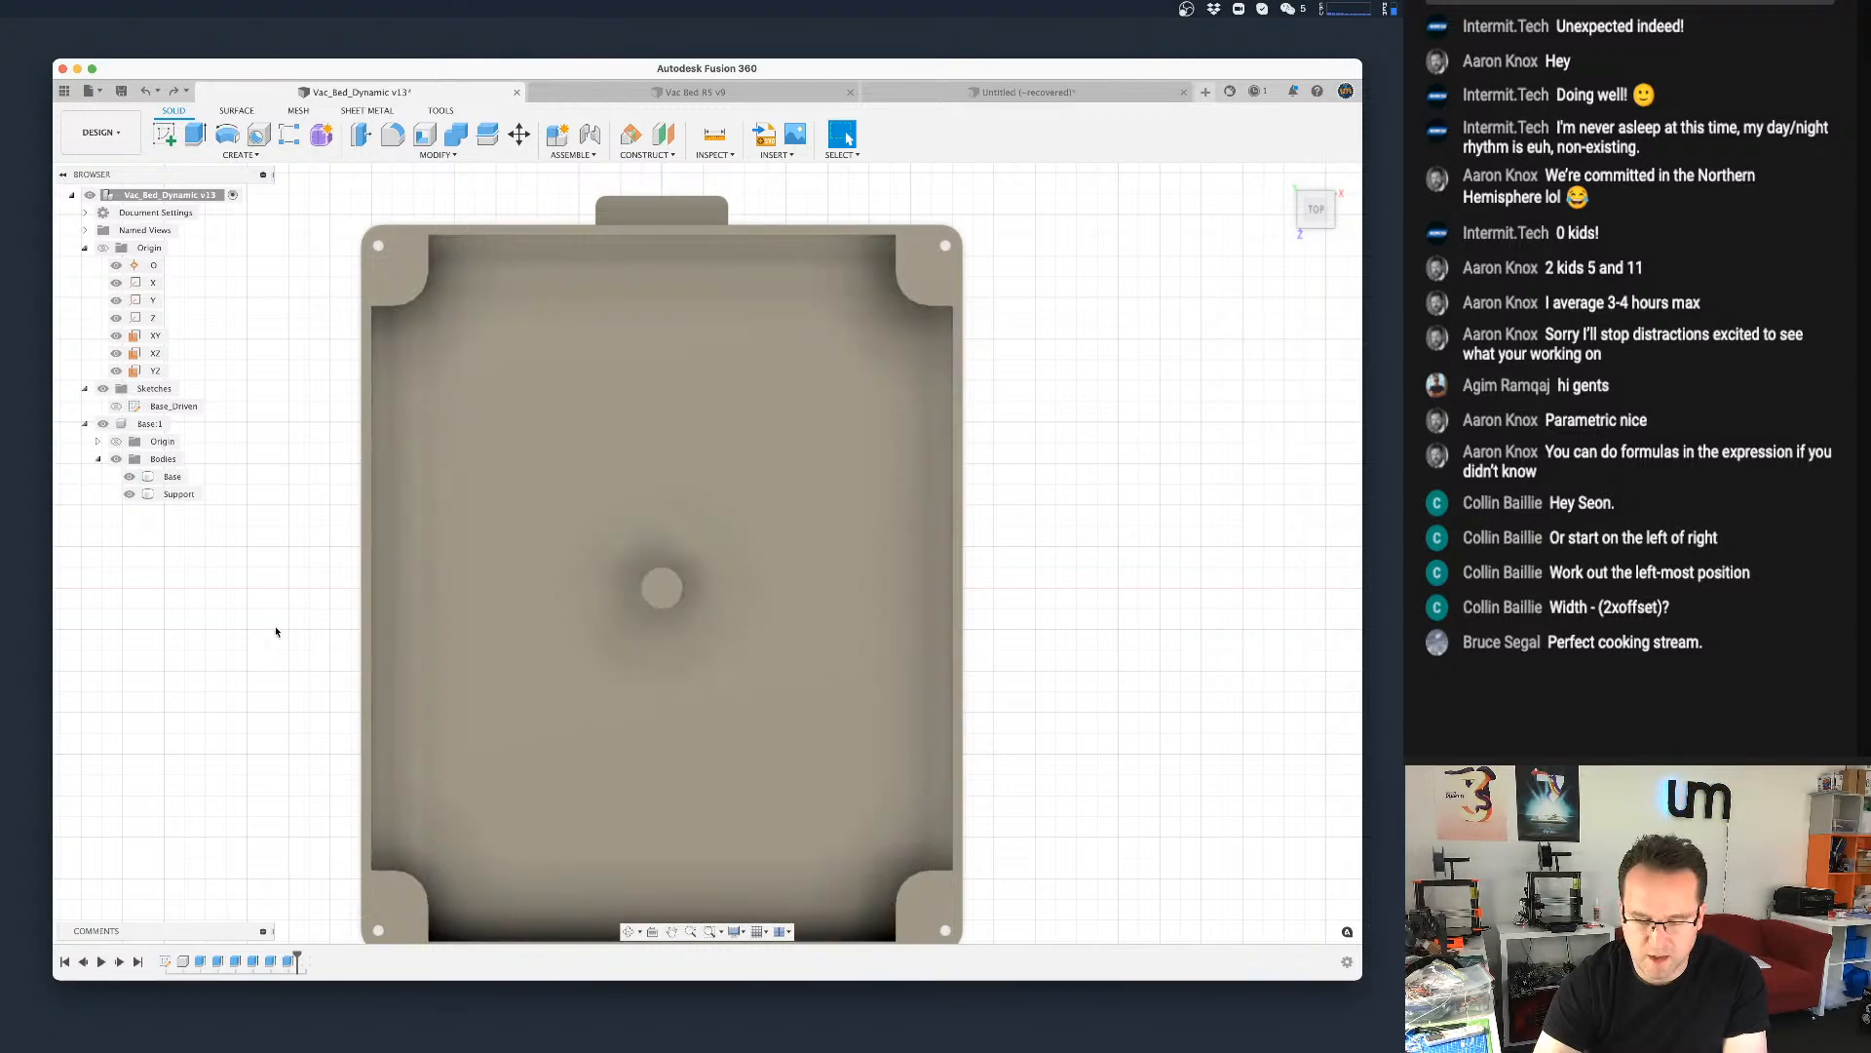
Step: Try a Free Move of the Support body with length / base_suppports_y as the Y distance, viewing the base at an angle
key("m")
left_click(1236, 283)
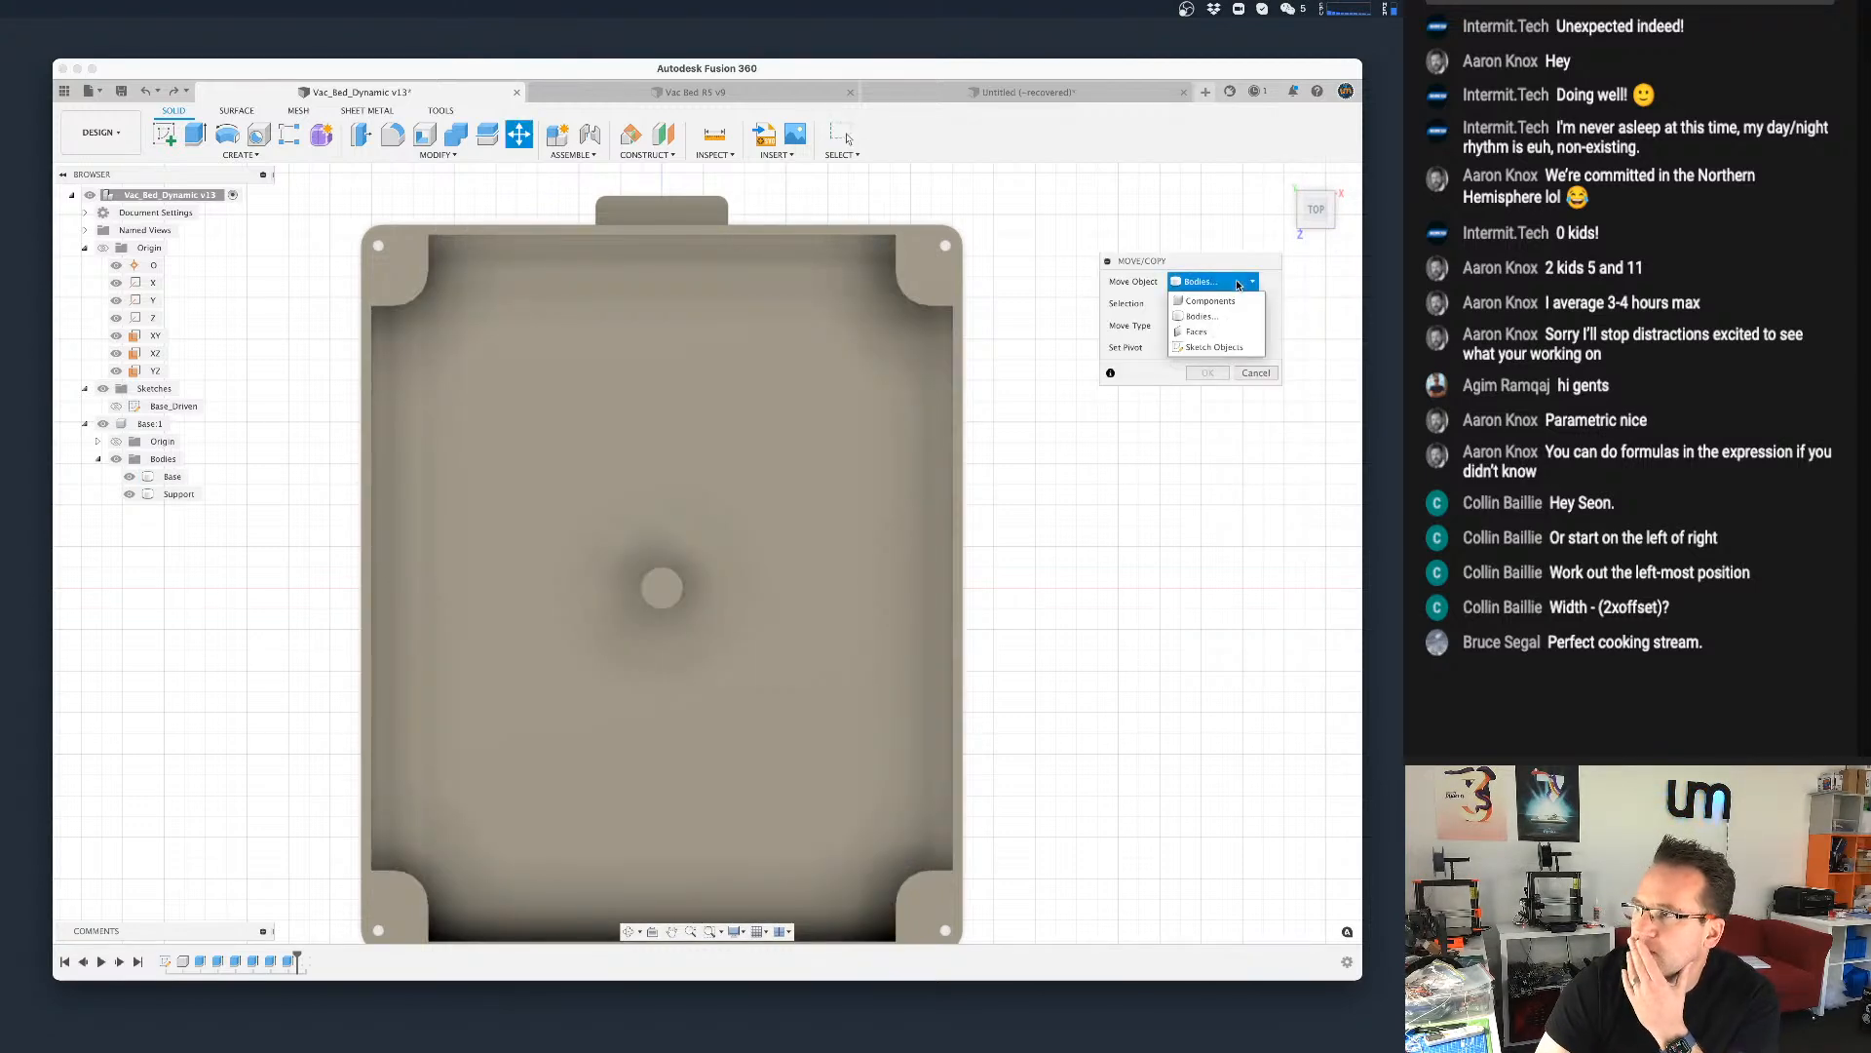
left_click(1037, 399)
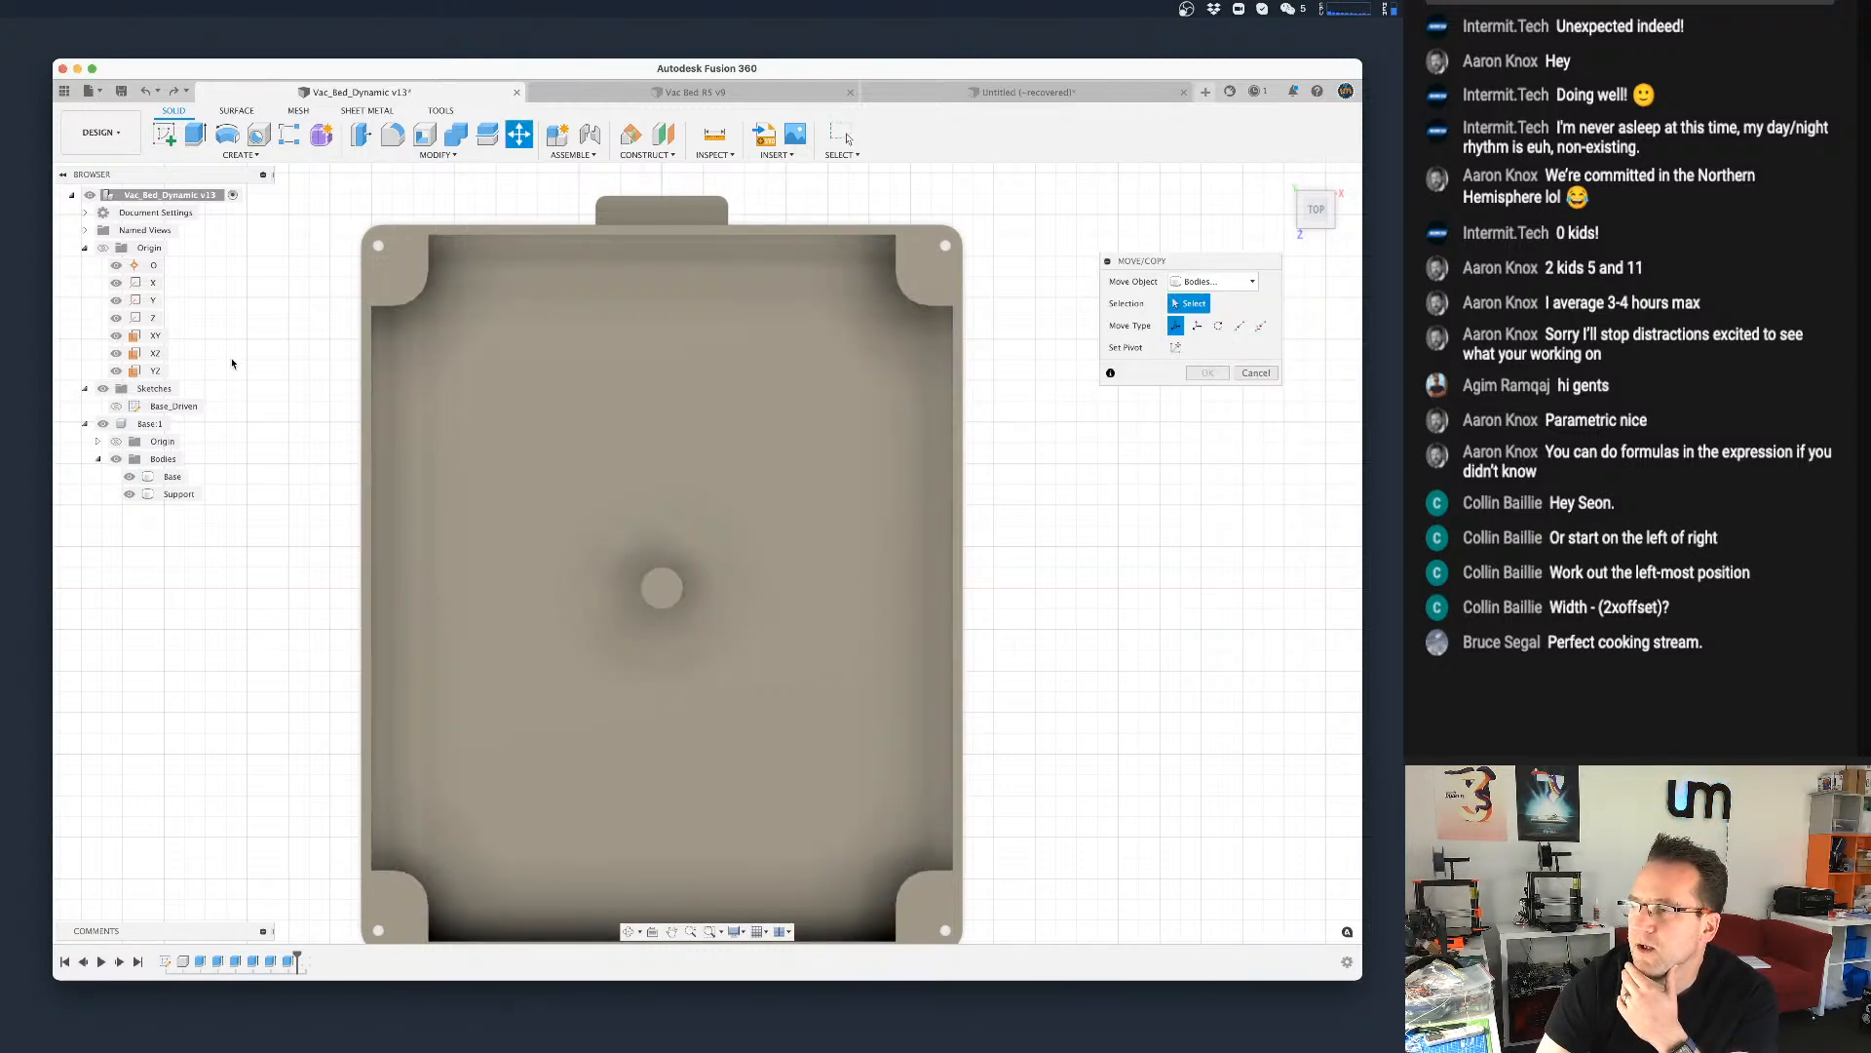
left_click(178, 494)
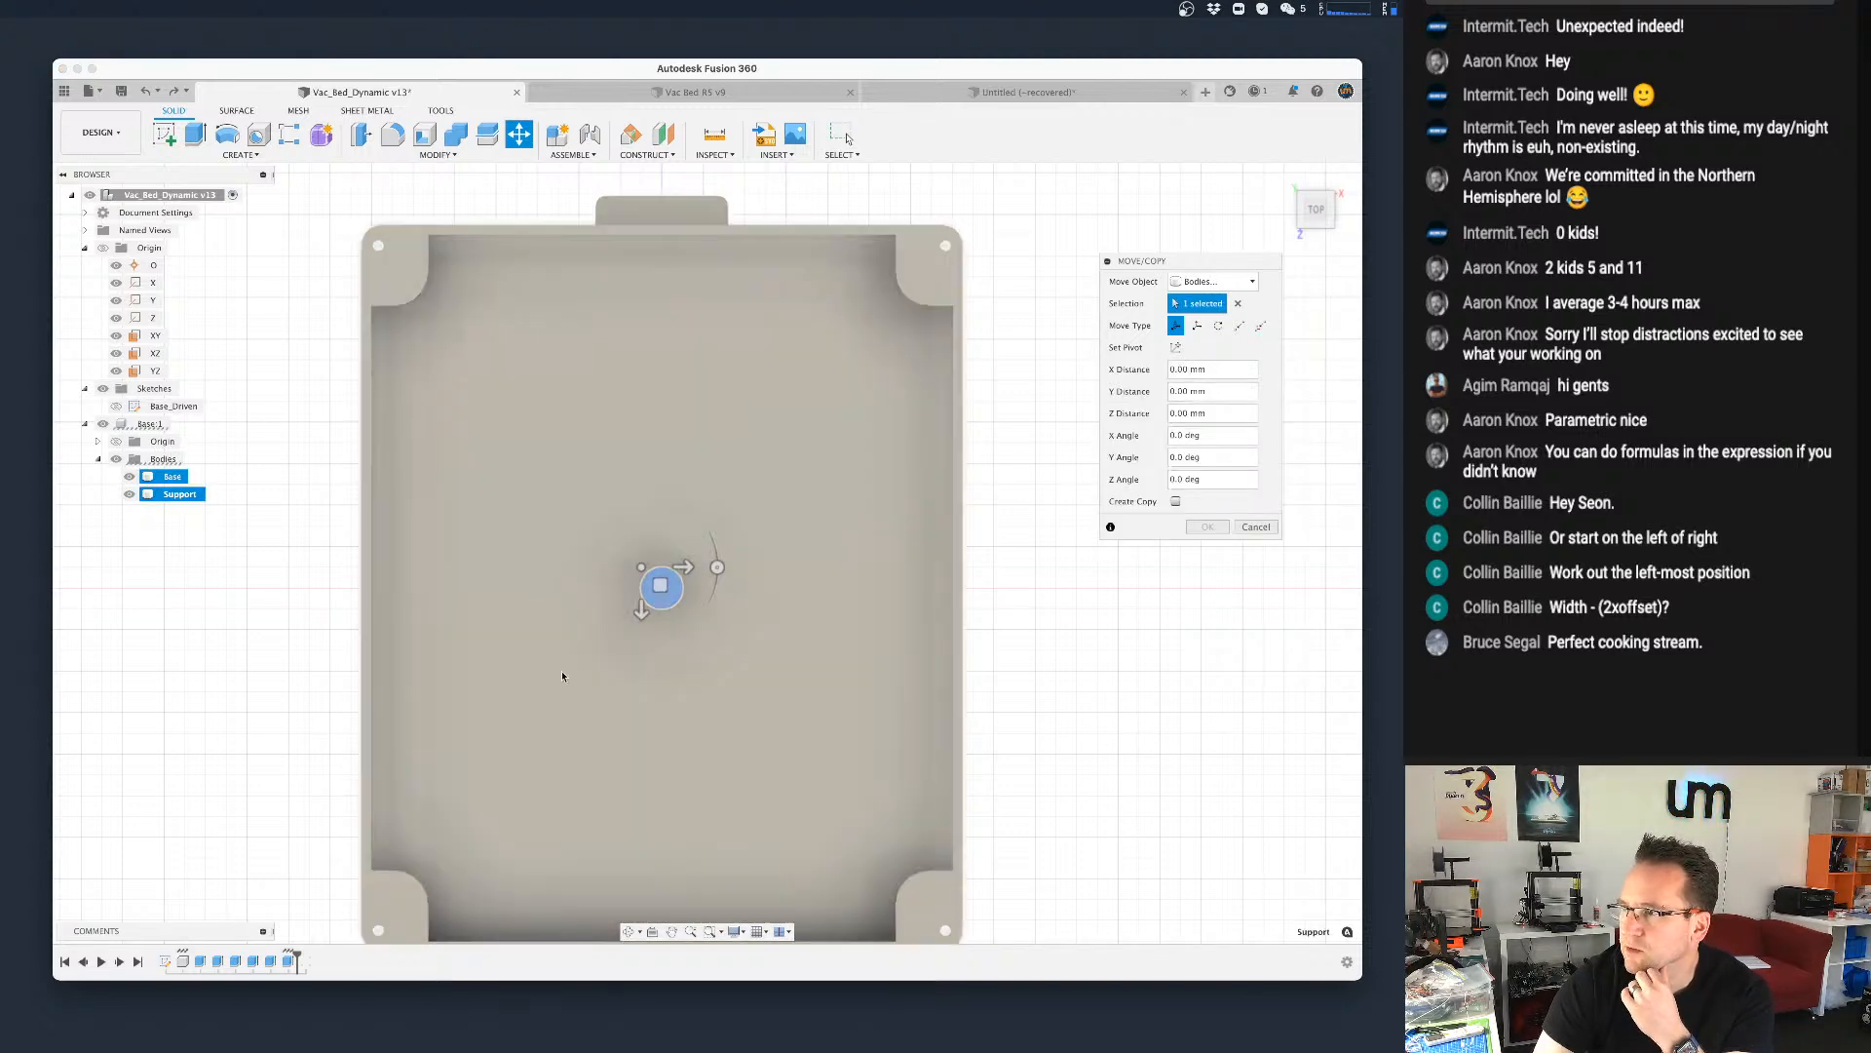
left_click(1168, 412)
left_click(1165, 391)
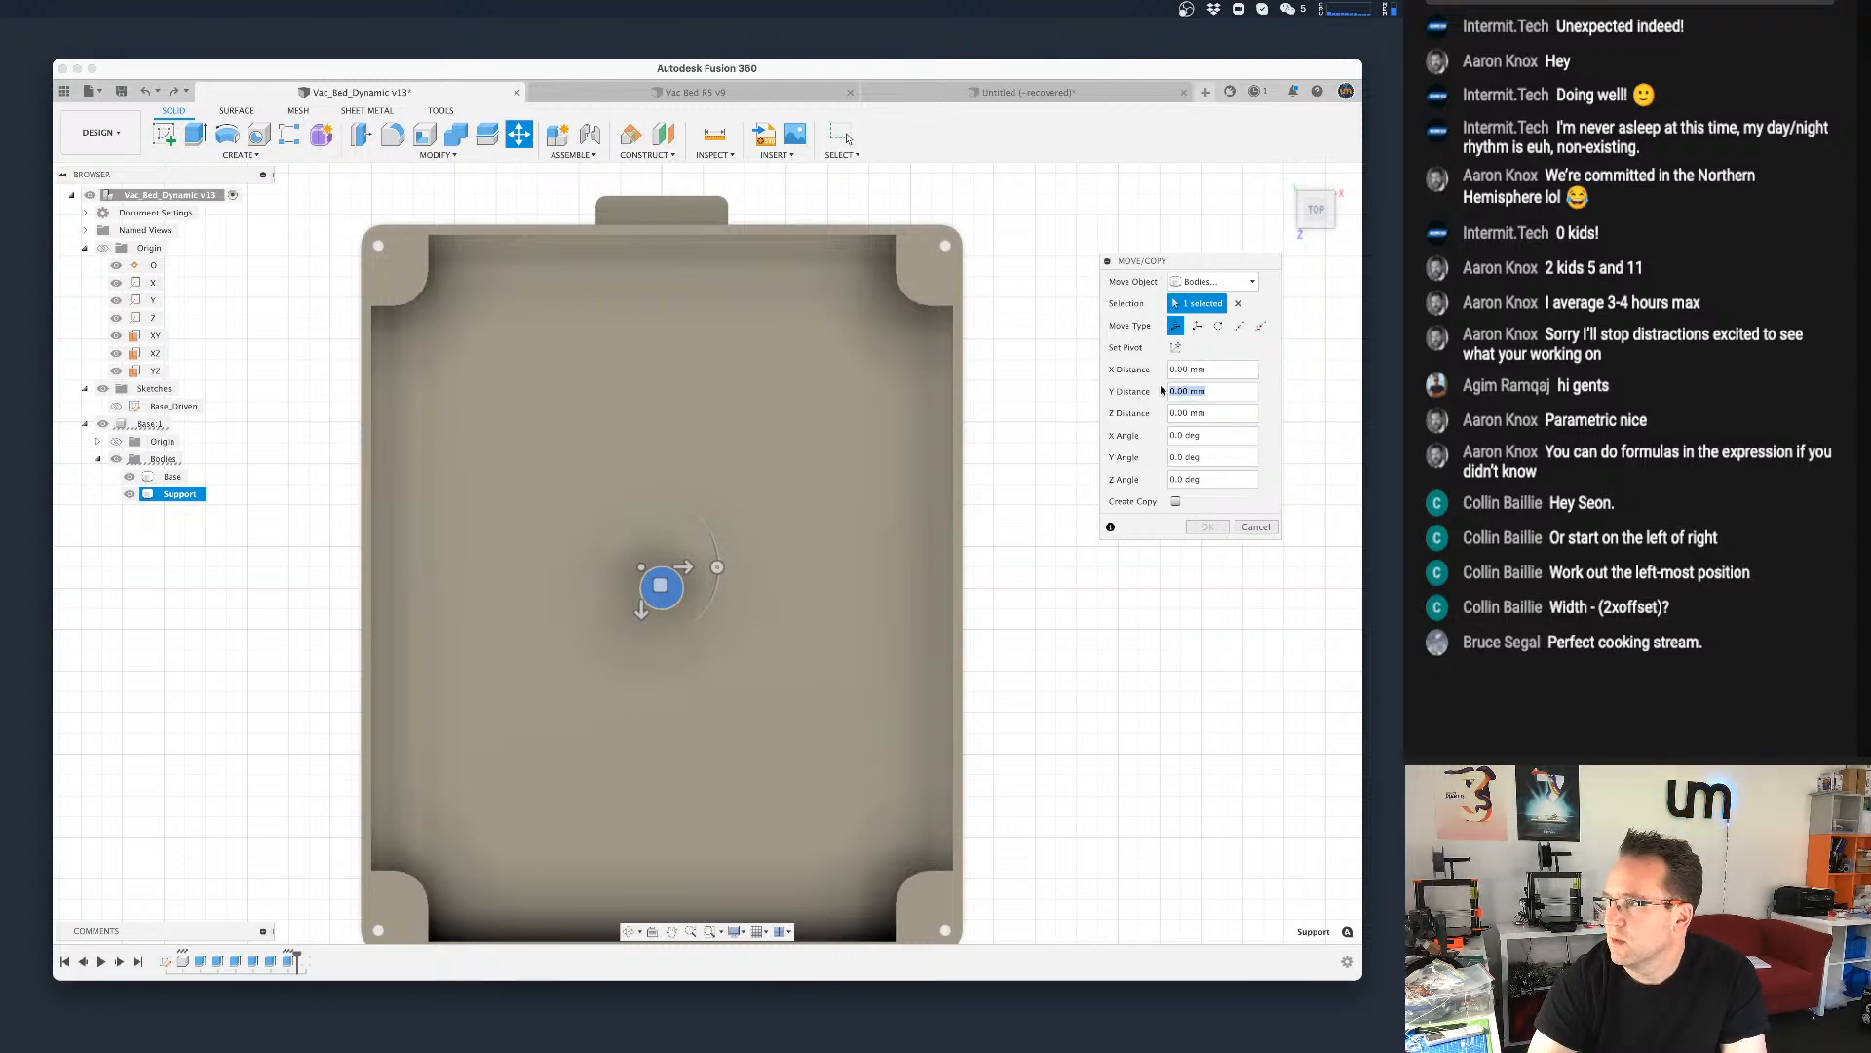
type("base_suppports_y")
key("Tab")
middle_click_drag(877, 564, 1077, 498, "shift")
key("Return")
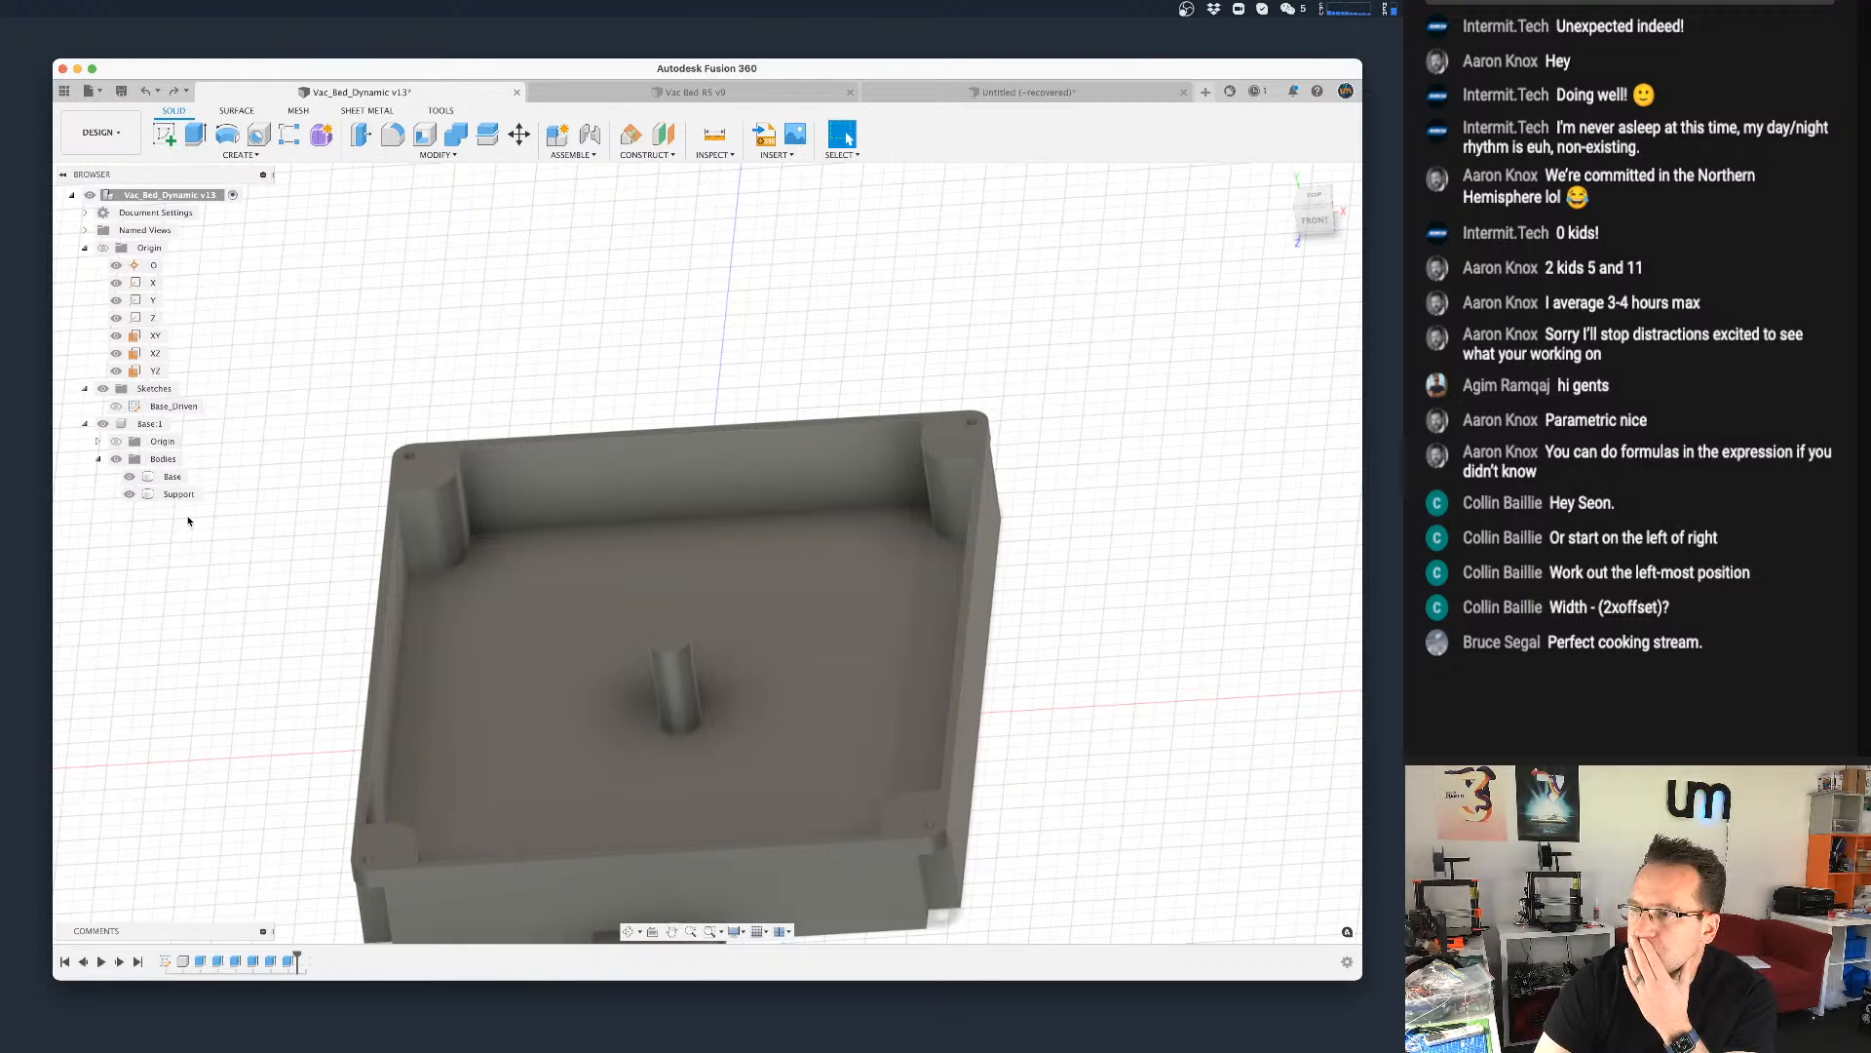
Step: Start a Free Move of the Support body and set its Z distance to length / base_suppports_y
key("m")
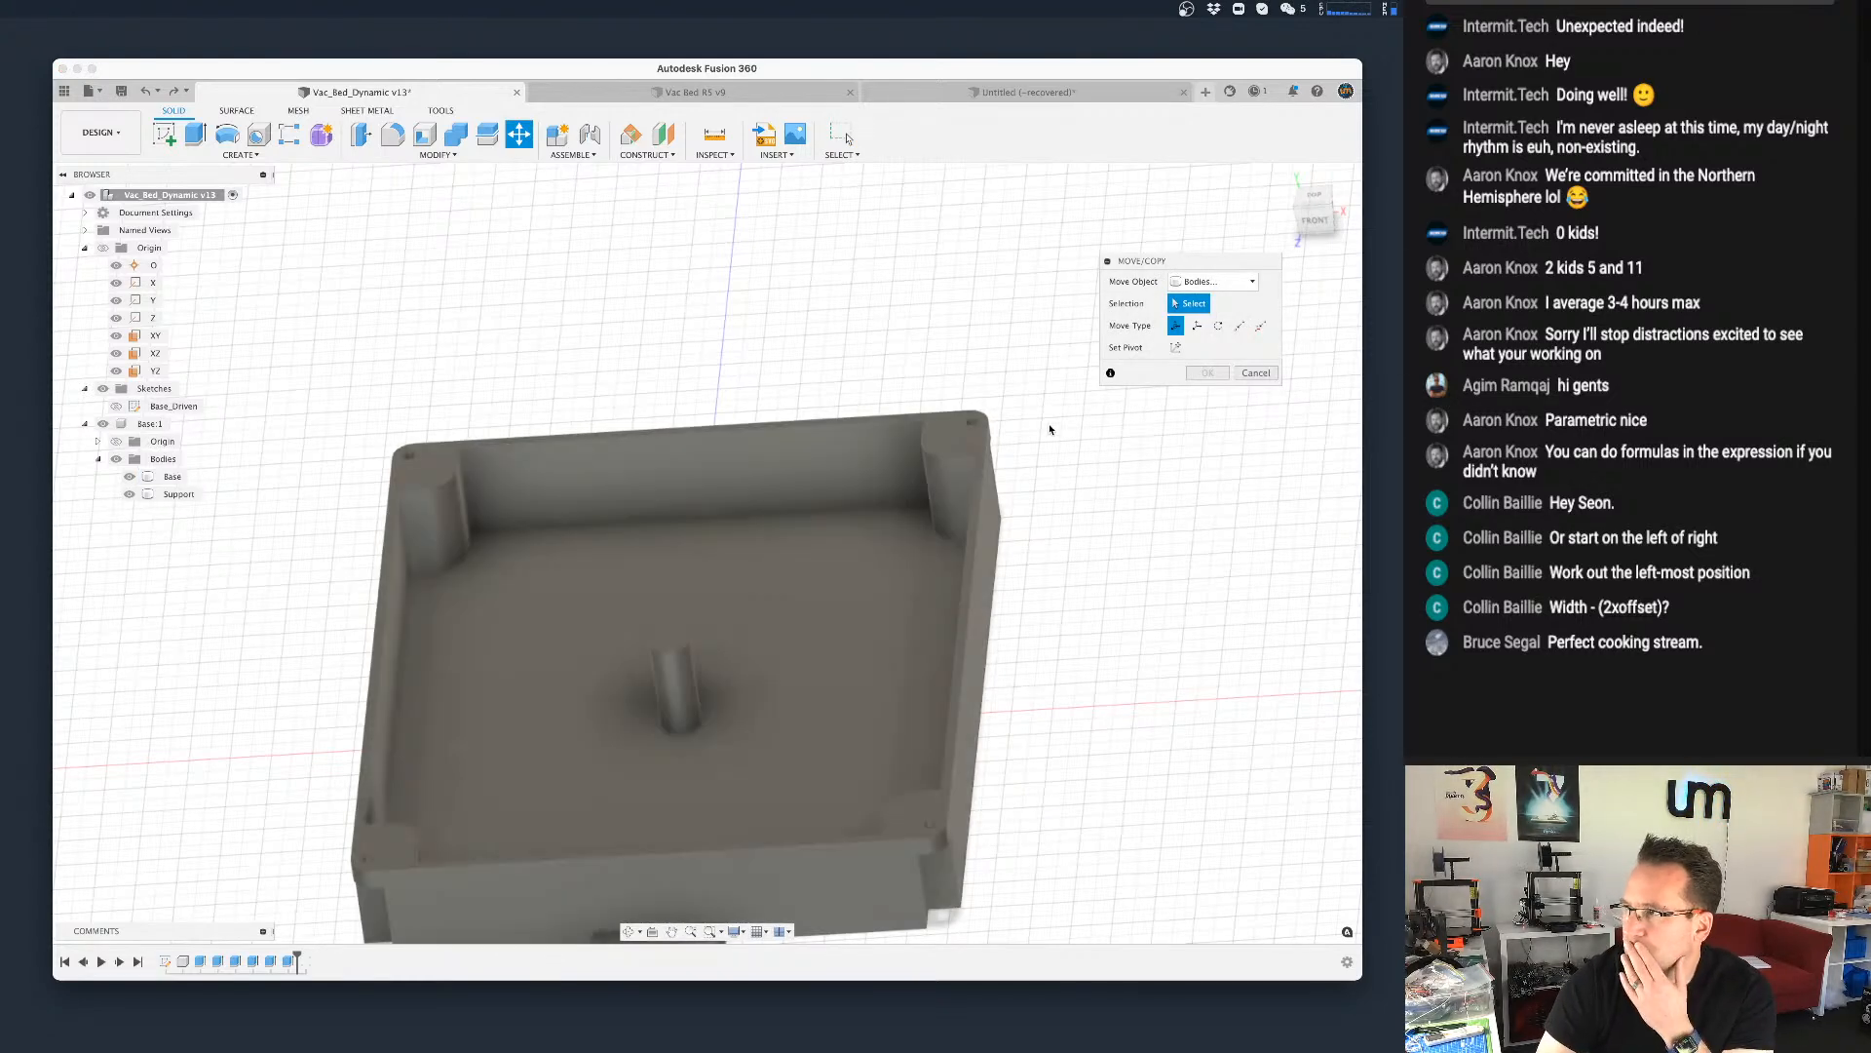
left_click(179, 494)
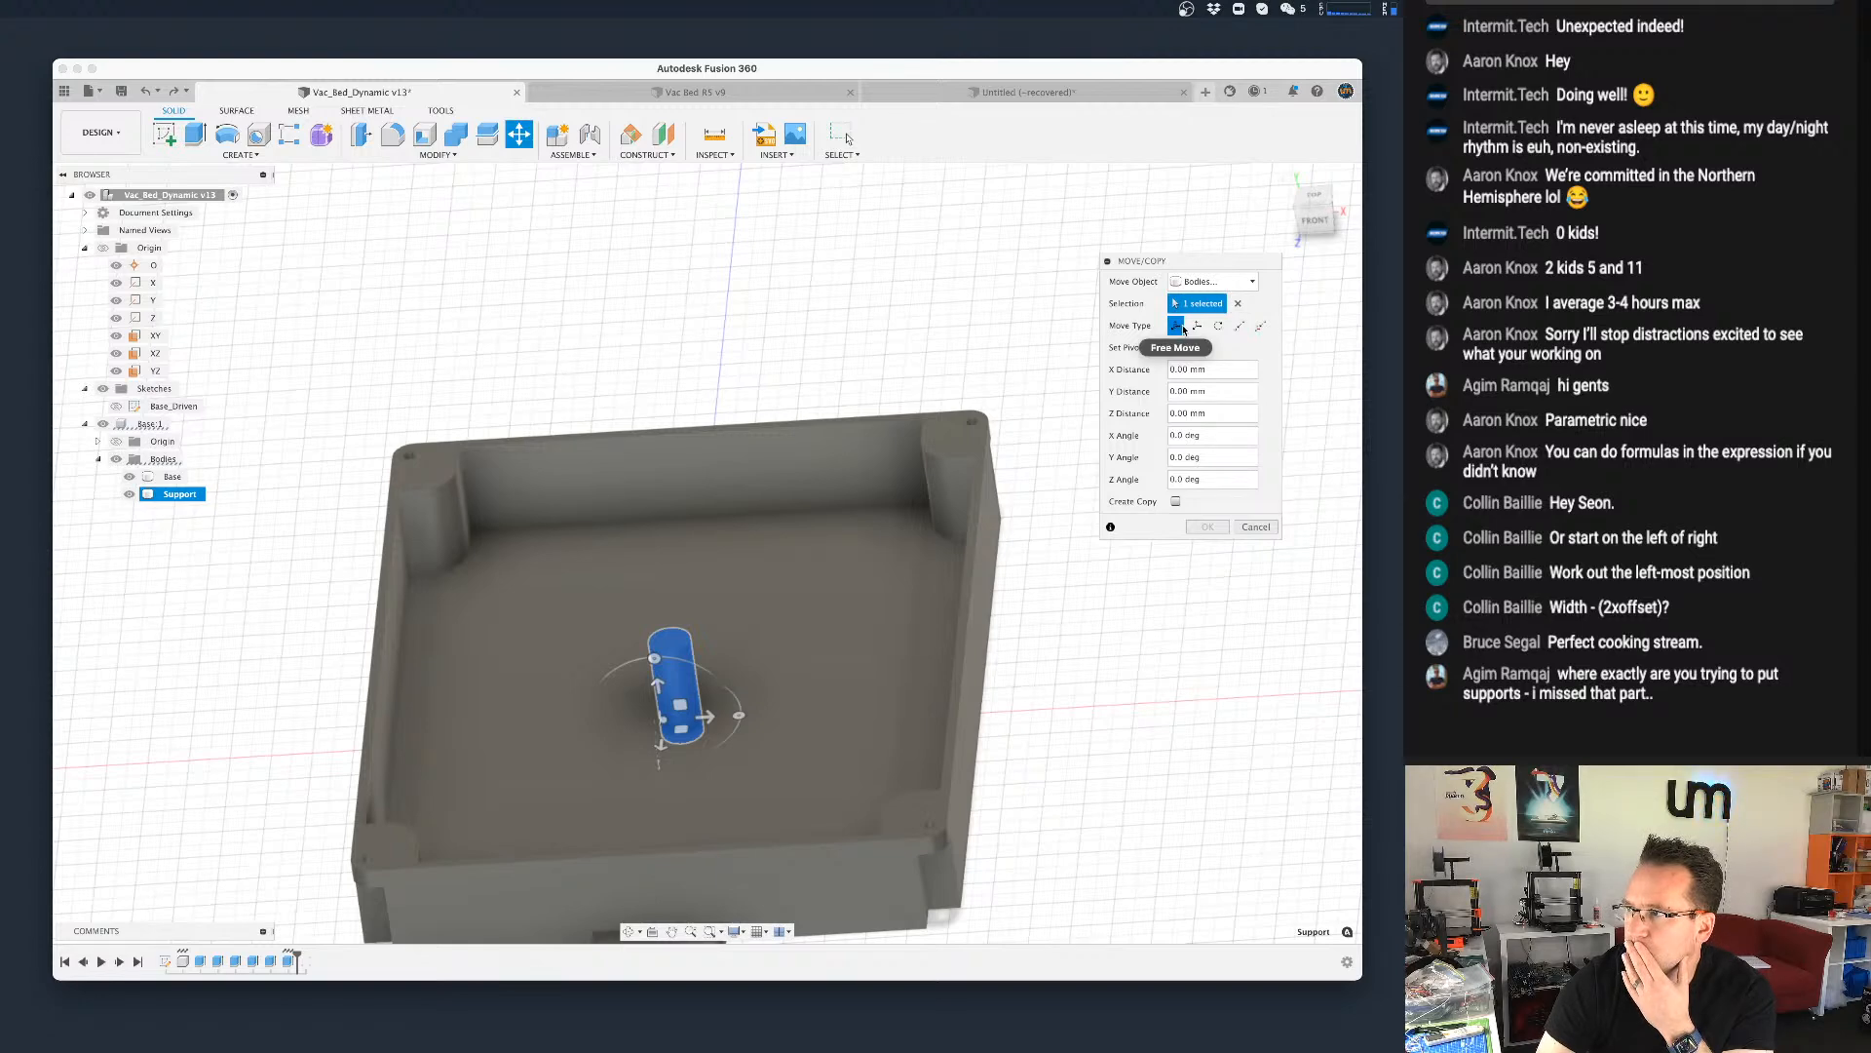
left_click(1172, 407)
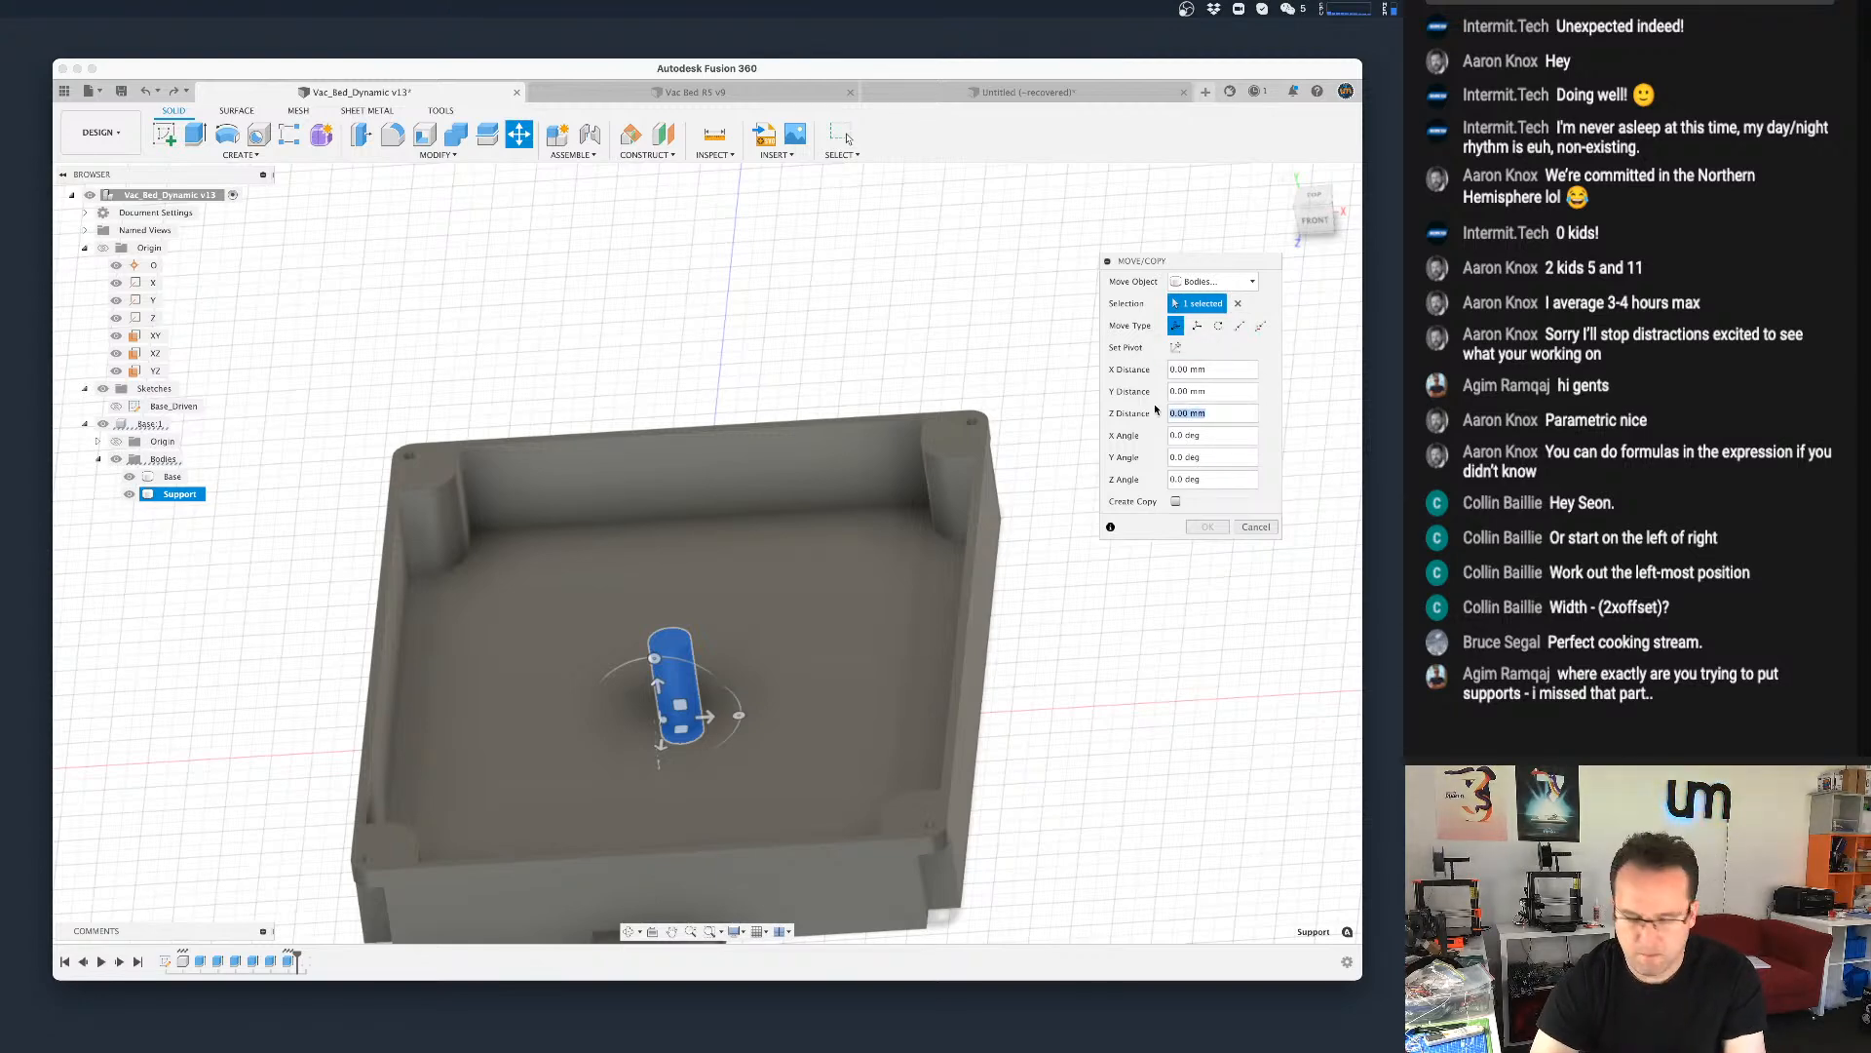
type("base_supports_y")
key("Tab")
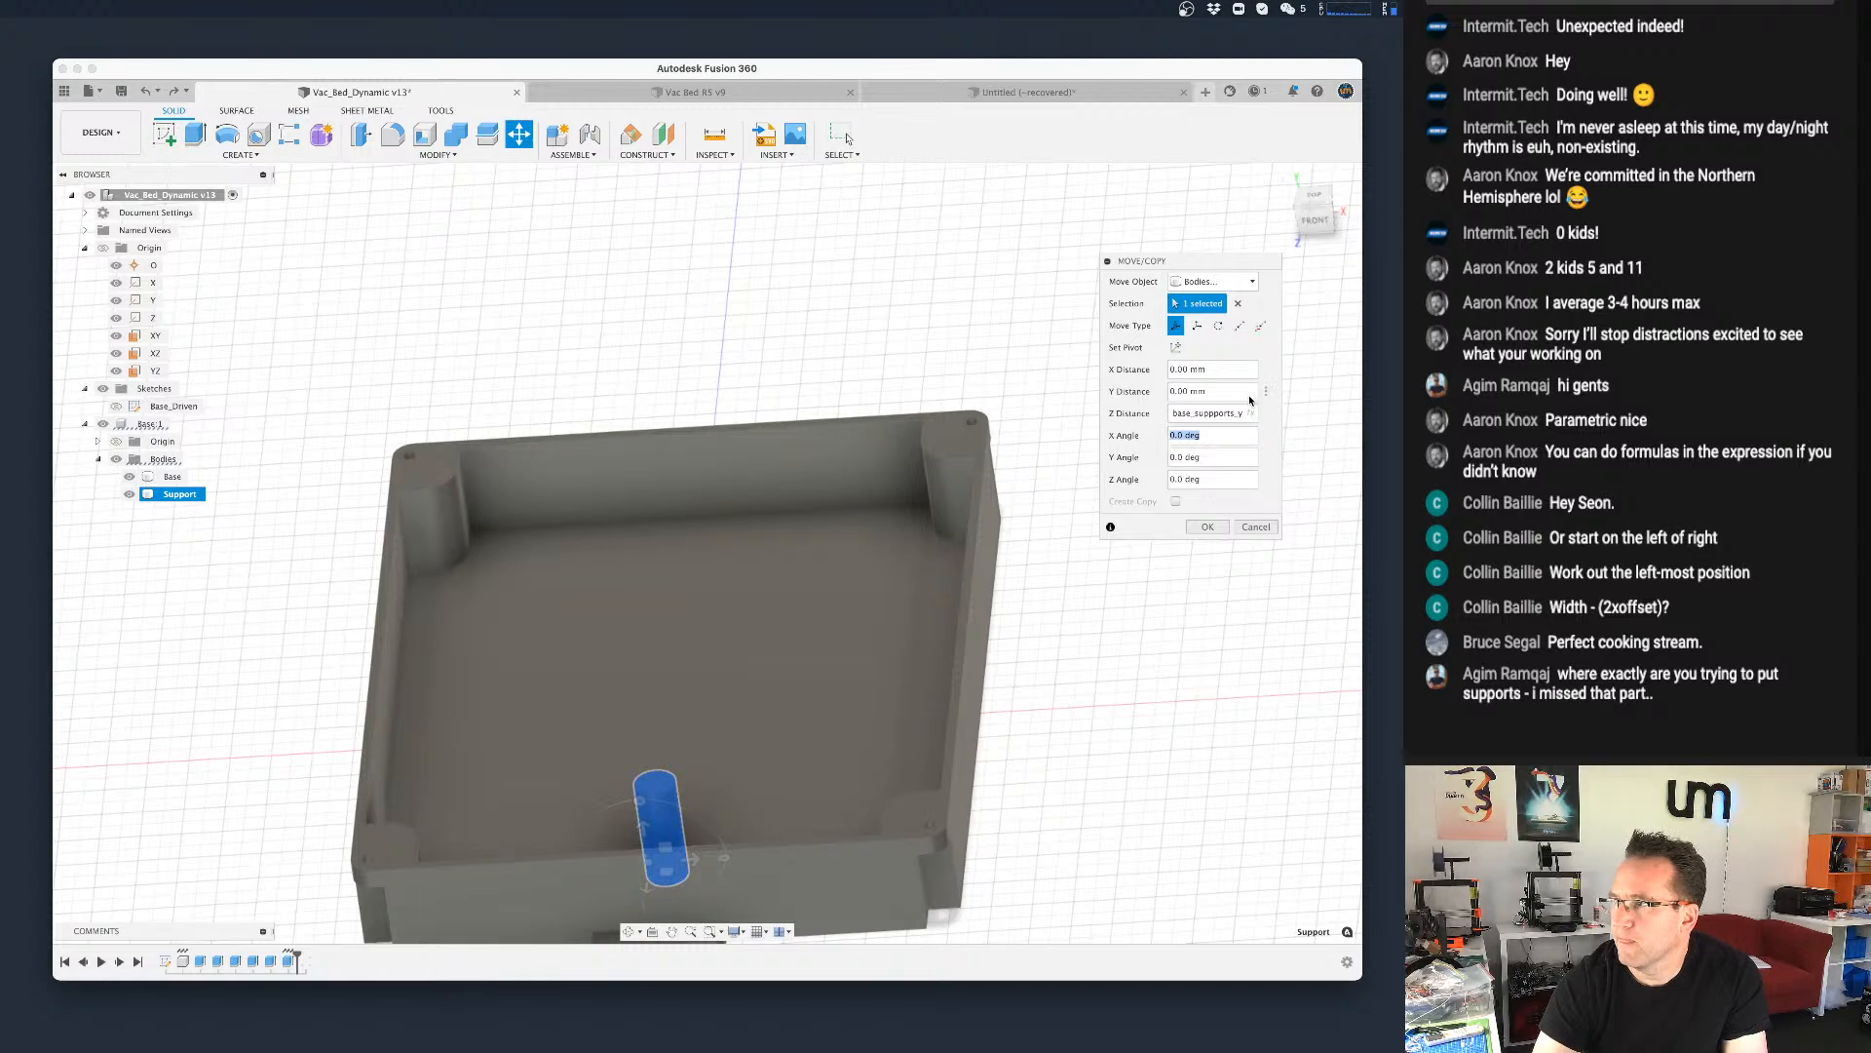
Step: Set the support's X distance in the move to the expression -width/base_suppports_x
left_click(1175, 370)
left_click_drag(1229, 370, 1146, 374)
type("-")
key("BackSpace")
key("BackSpace")
key("BackSpace")
type("-width/su")
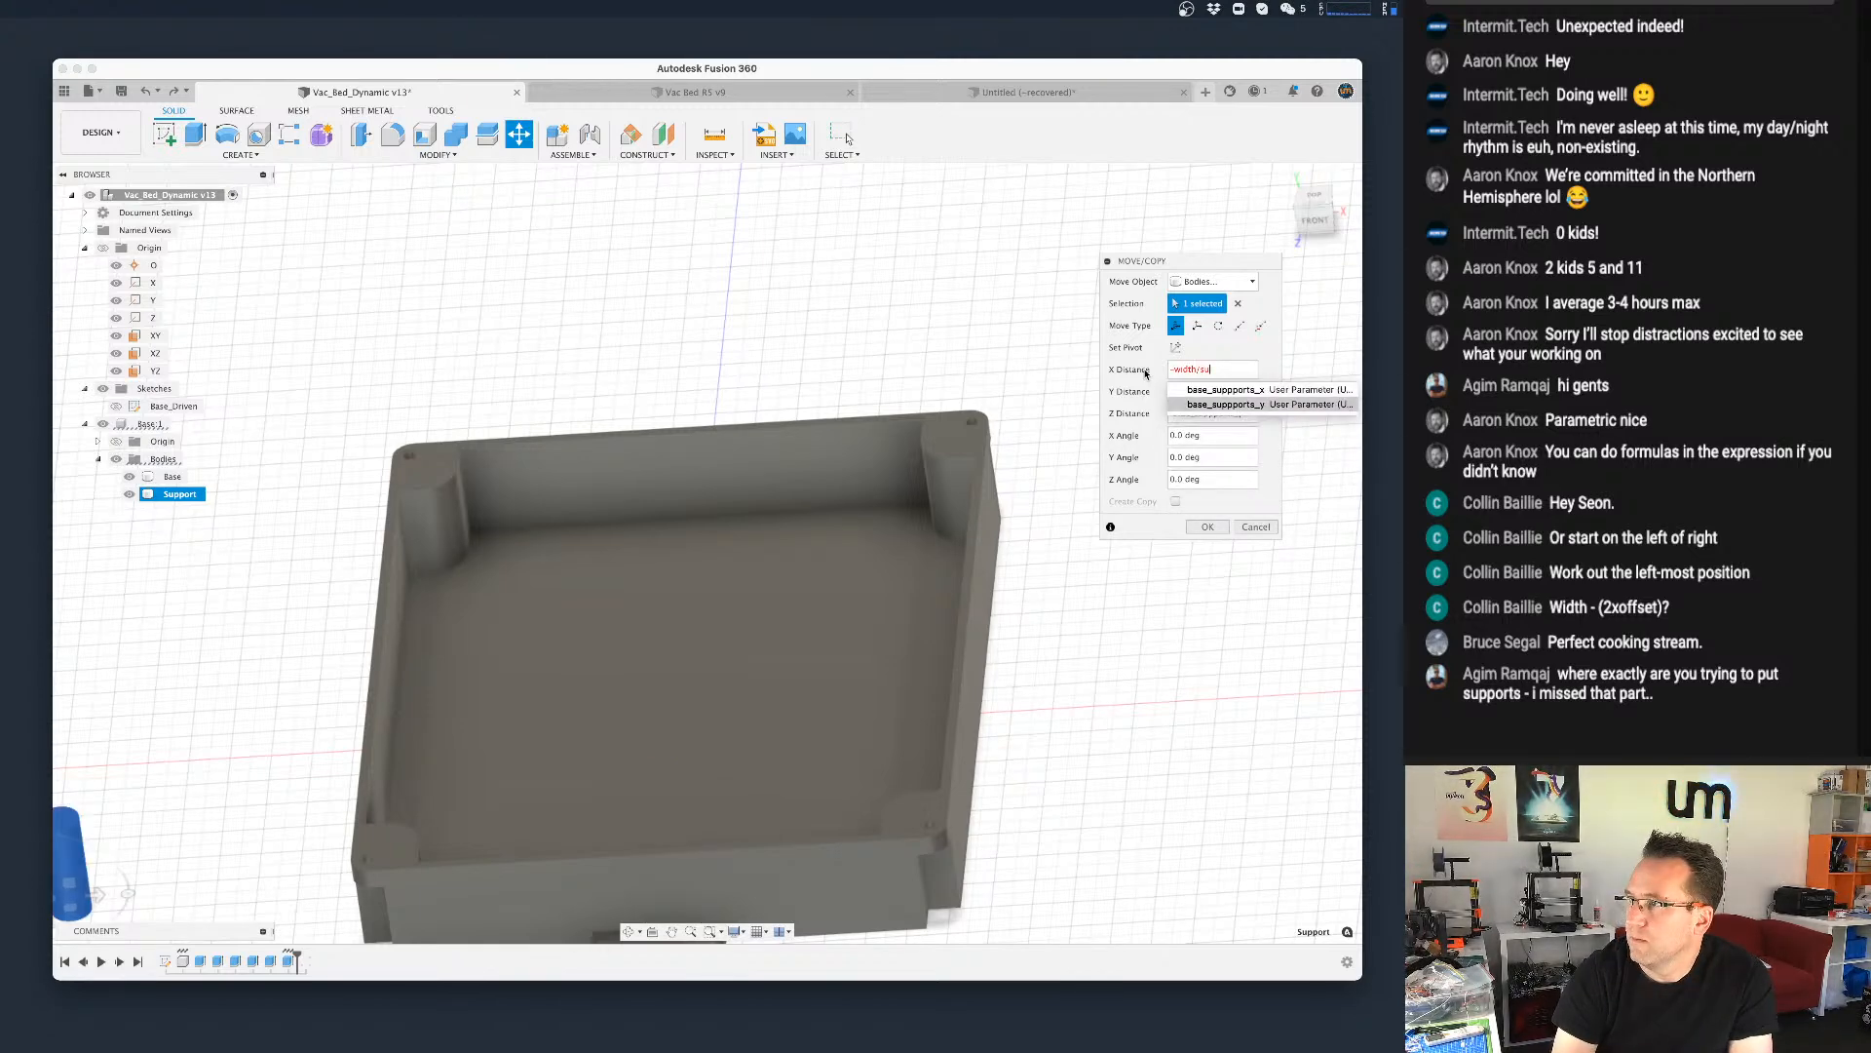
key("Return")
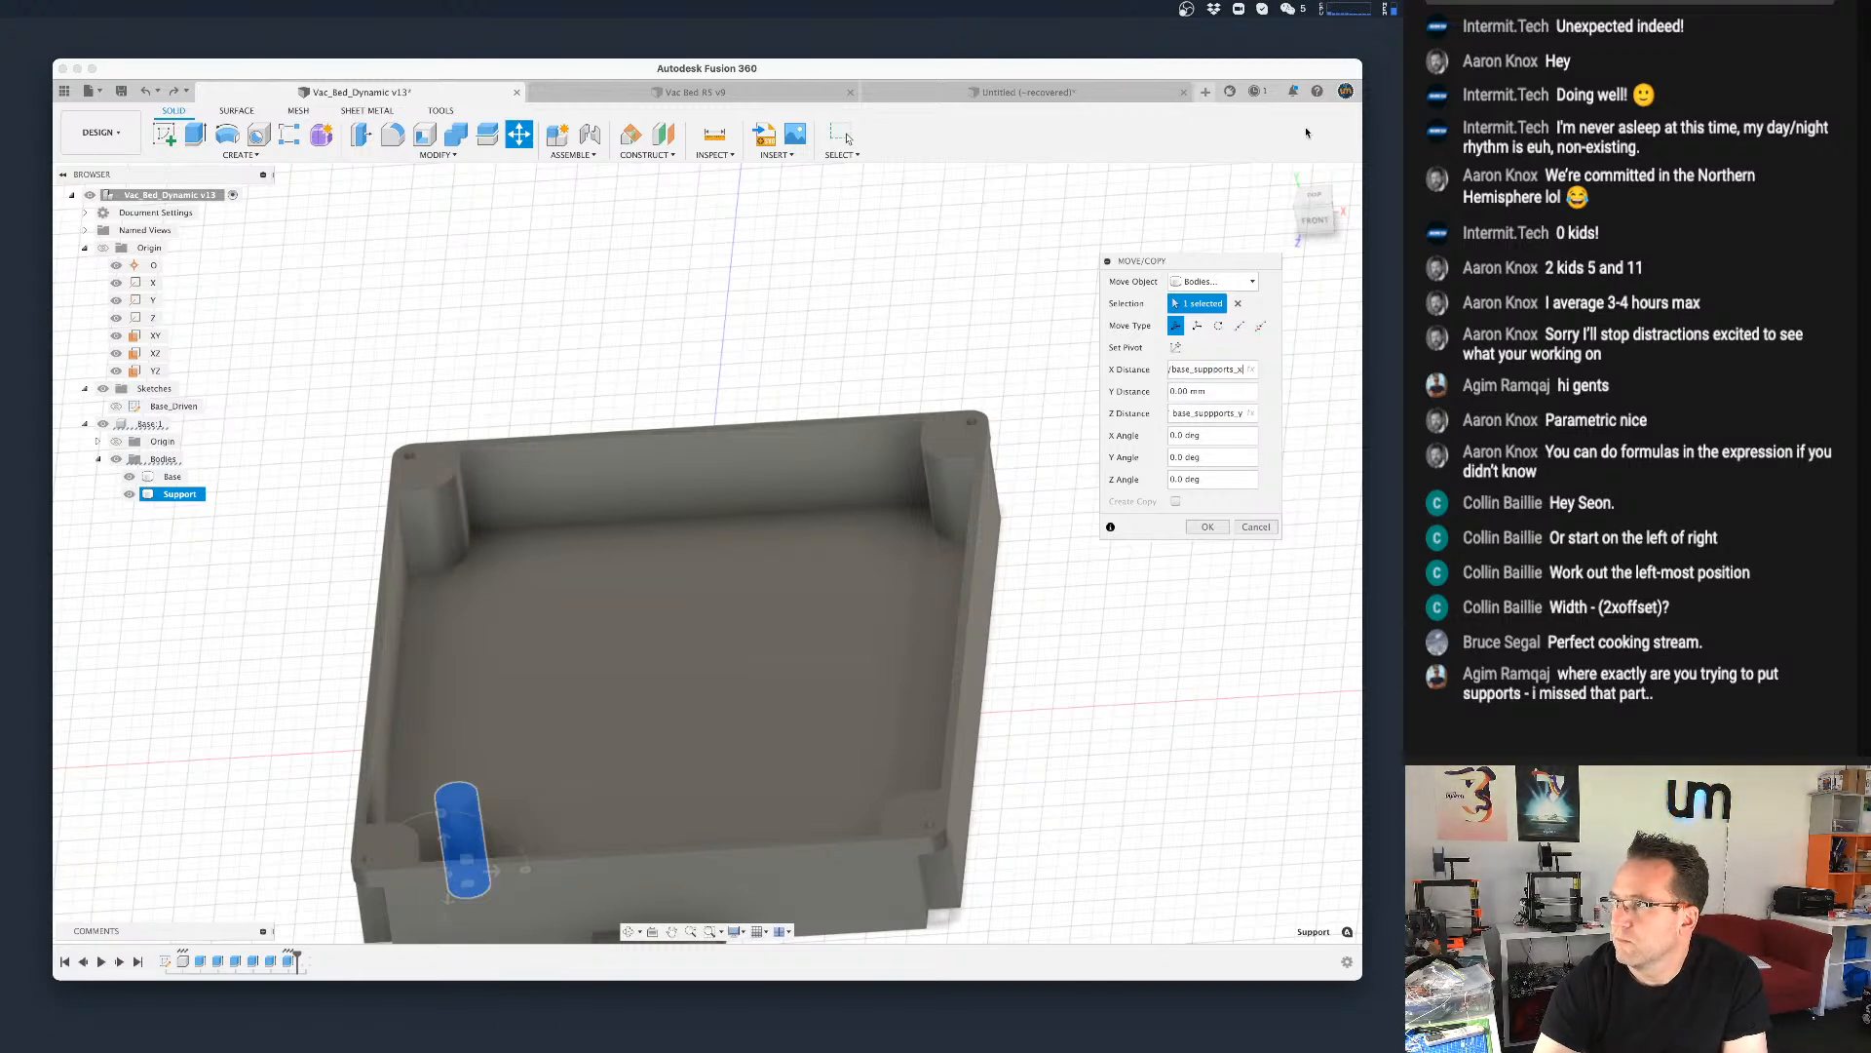
Step: Check the support's position from above, apply the move, and roll the history forward past the pattern
left_click(1315, 195)
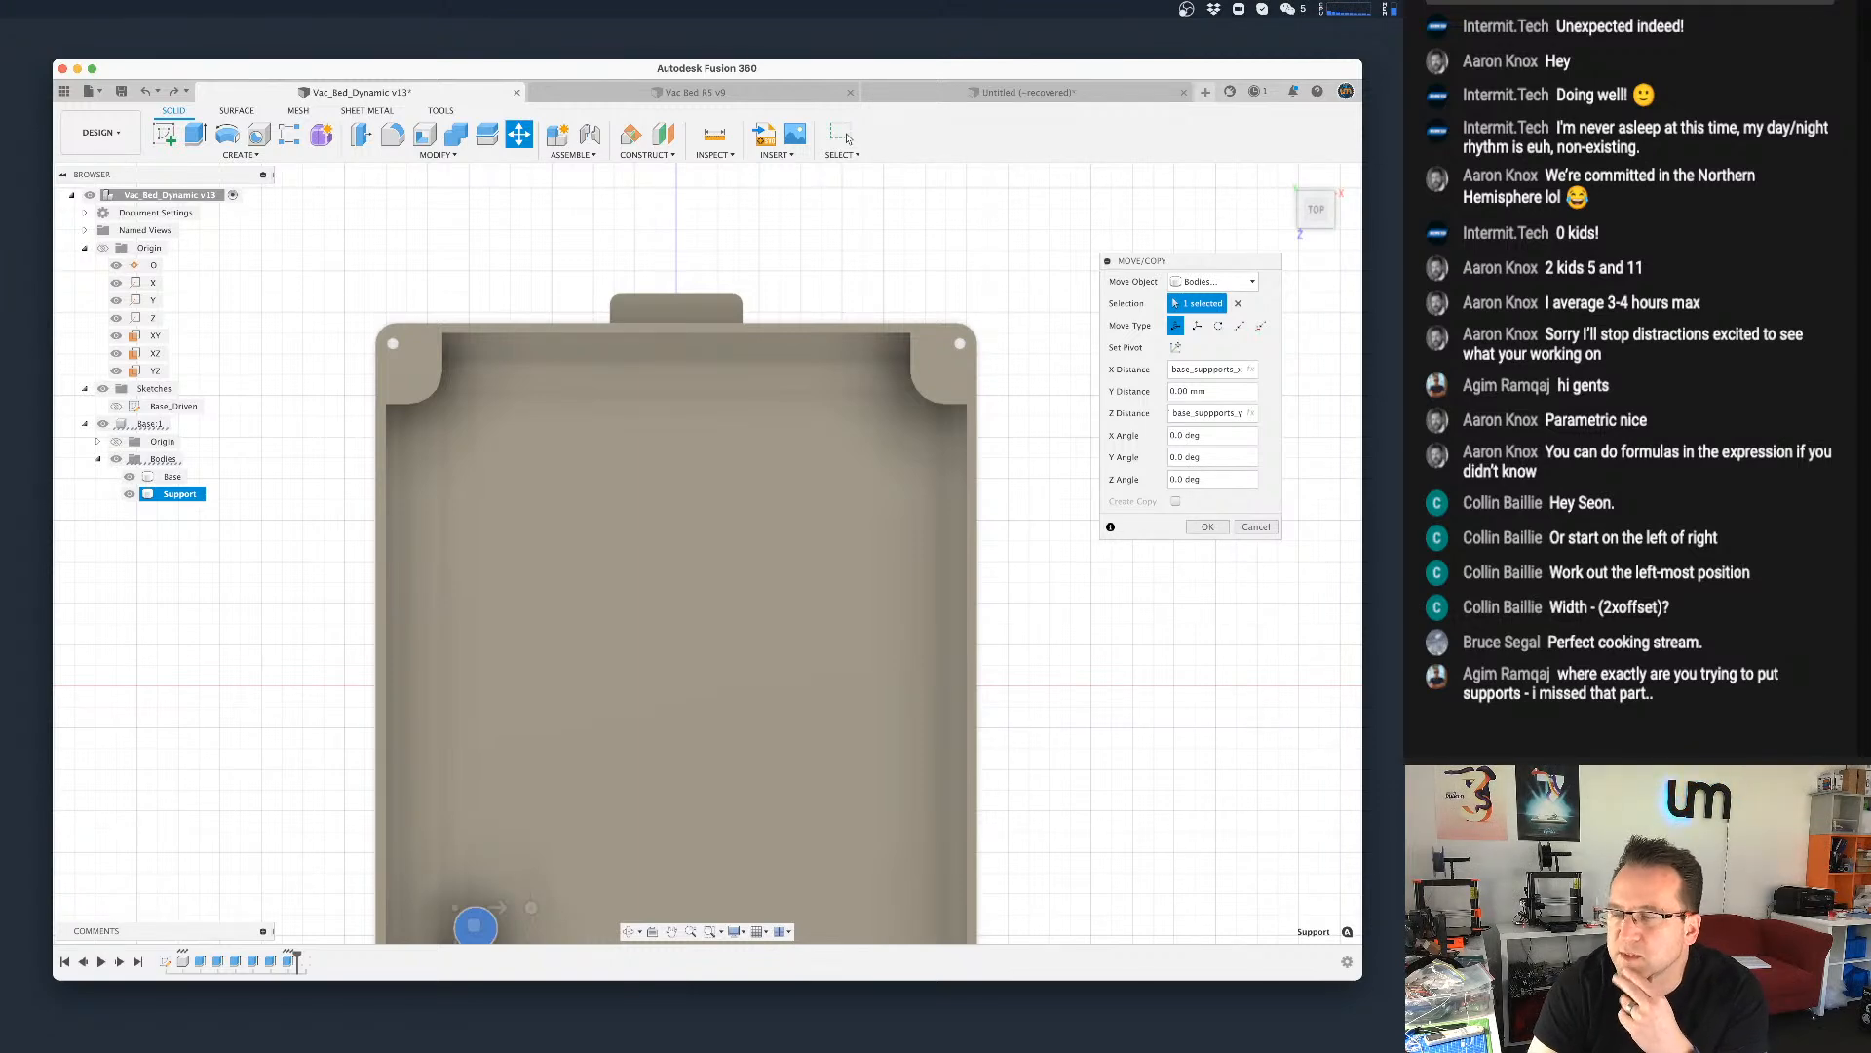
scroll(412, 815, "down", 3)
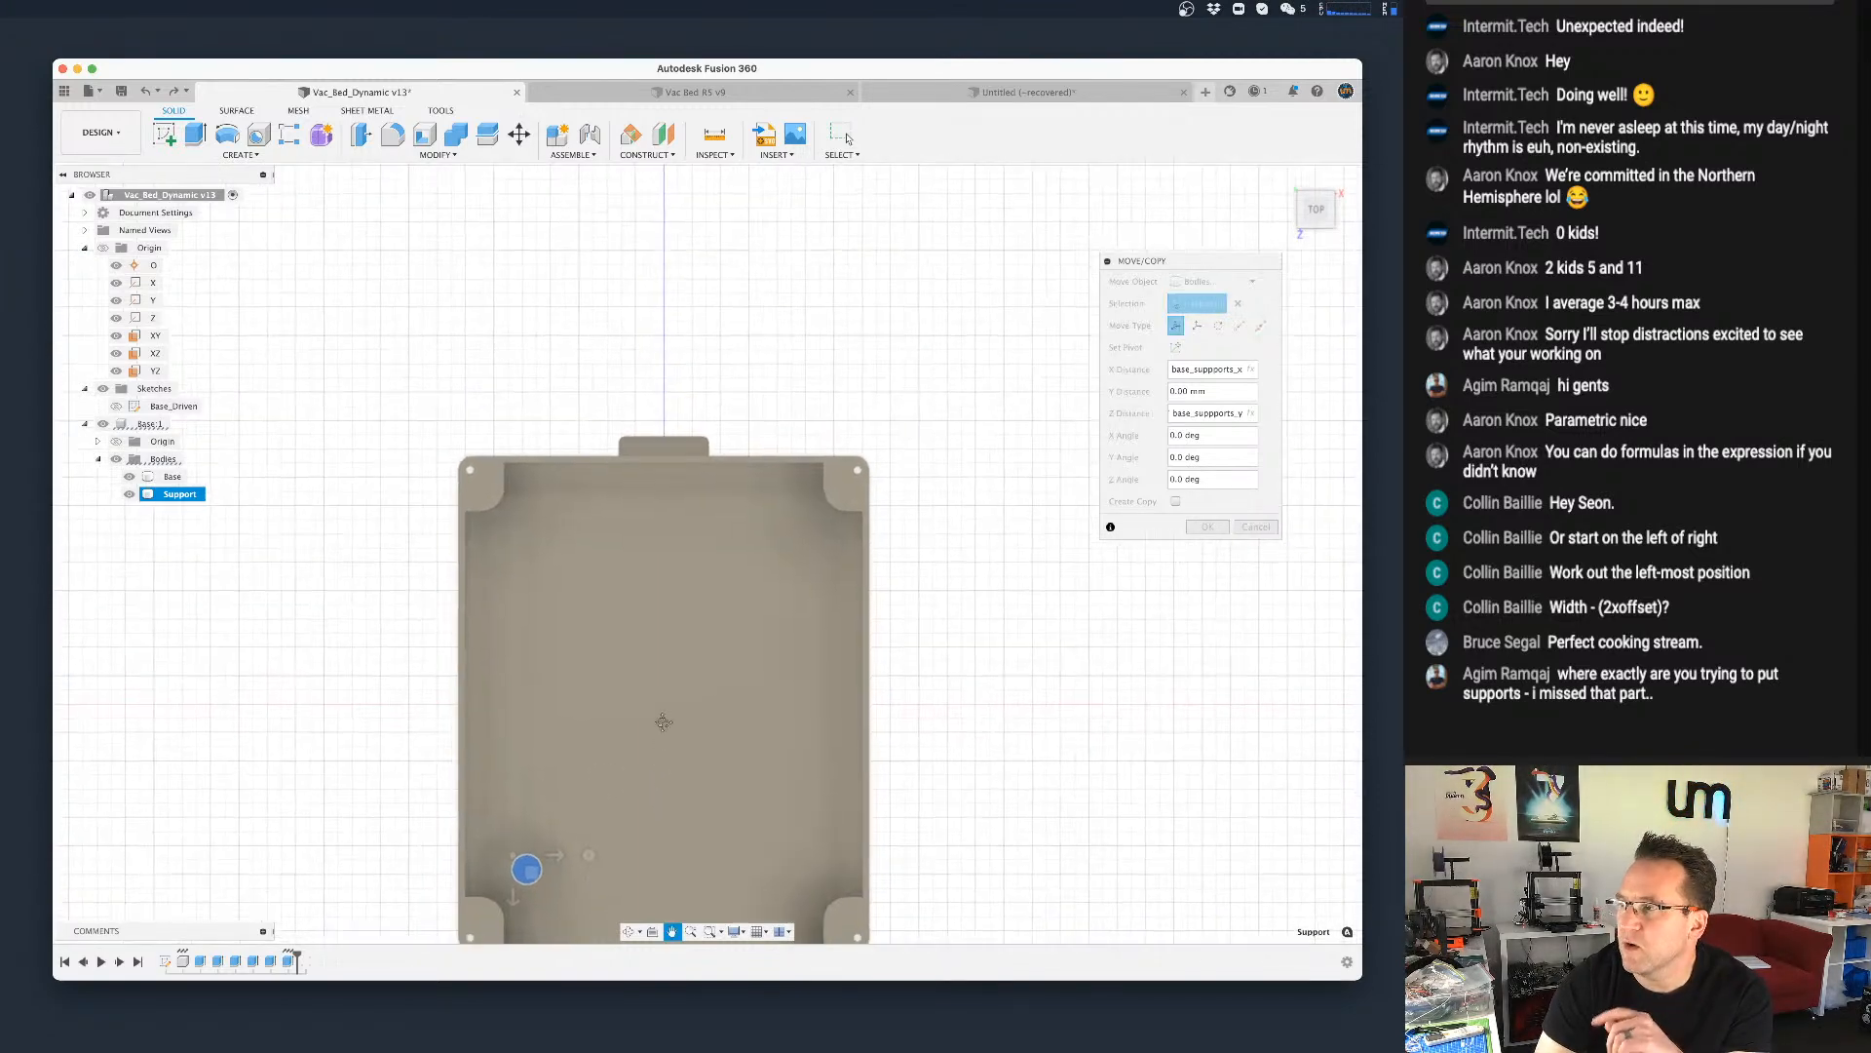
middle_click_drag(651, 721, 621, 573)
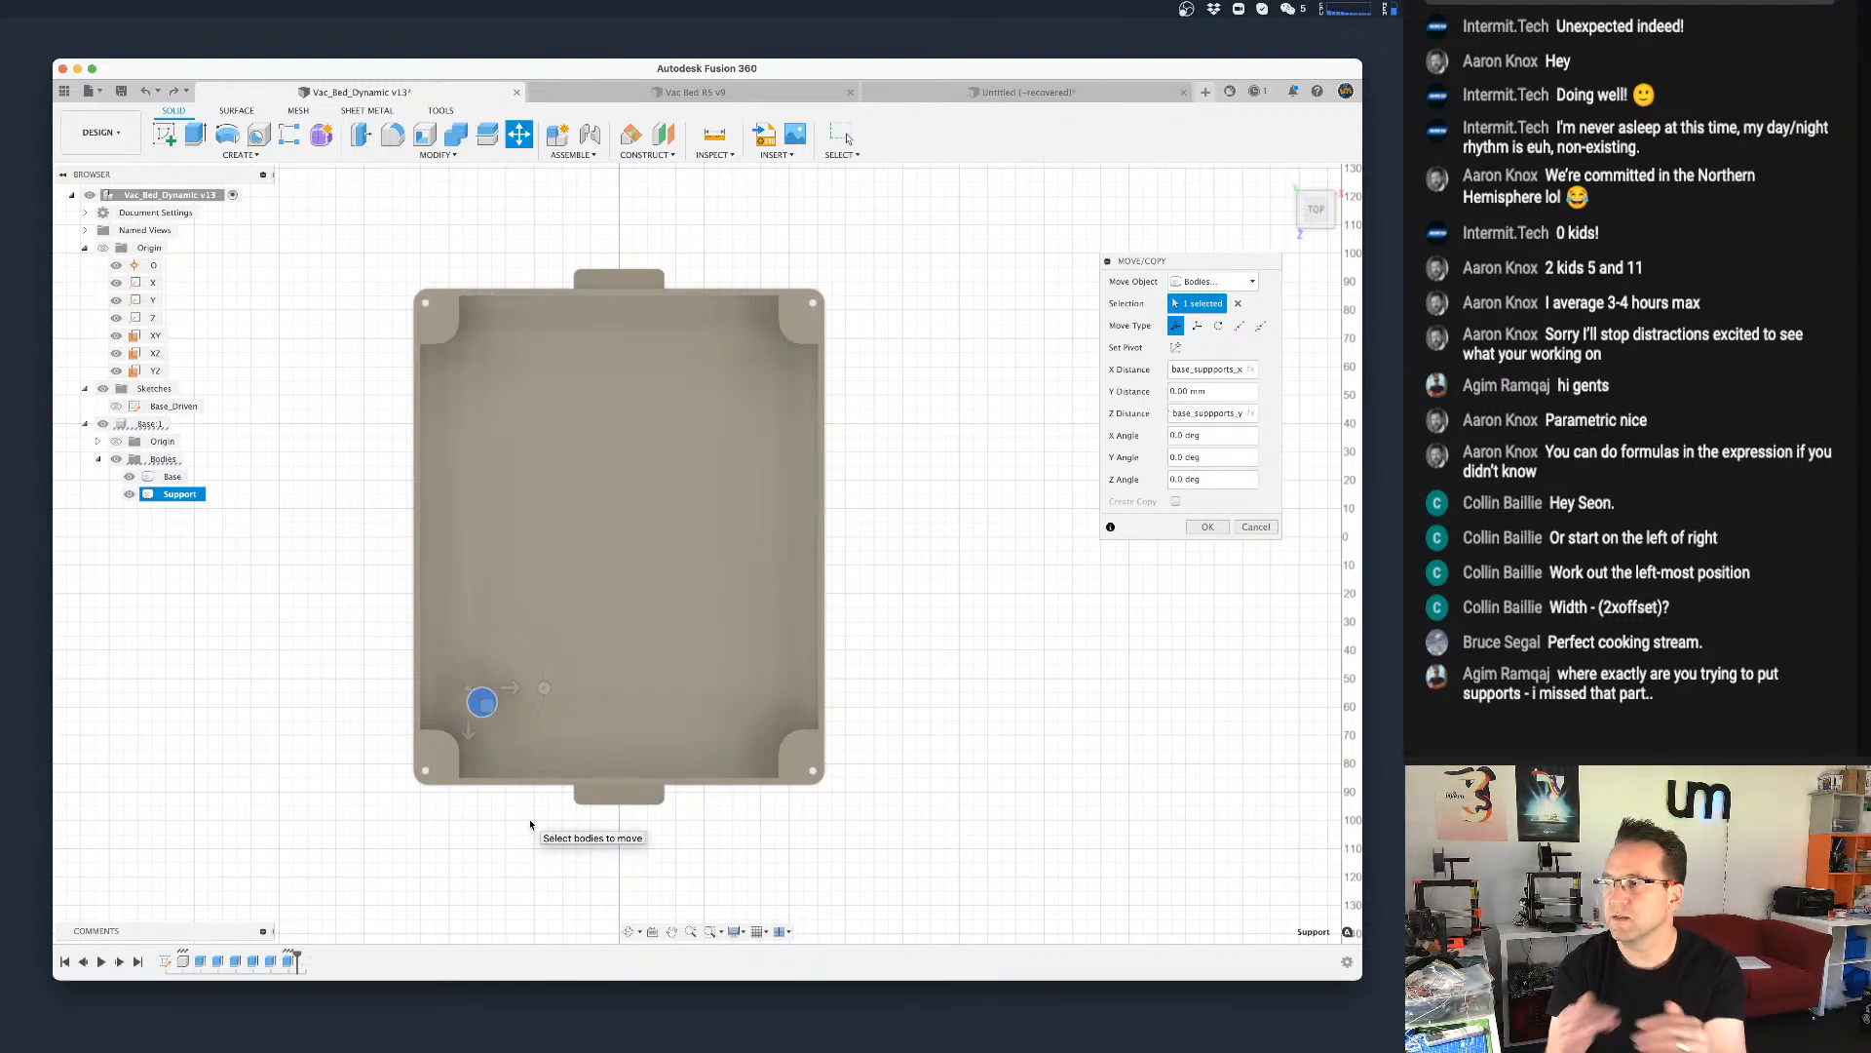
left_click(1207, 526)
left_click(646, 608)
left_click_drag(313, 955, 330, 953)
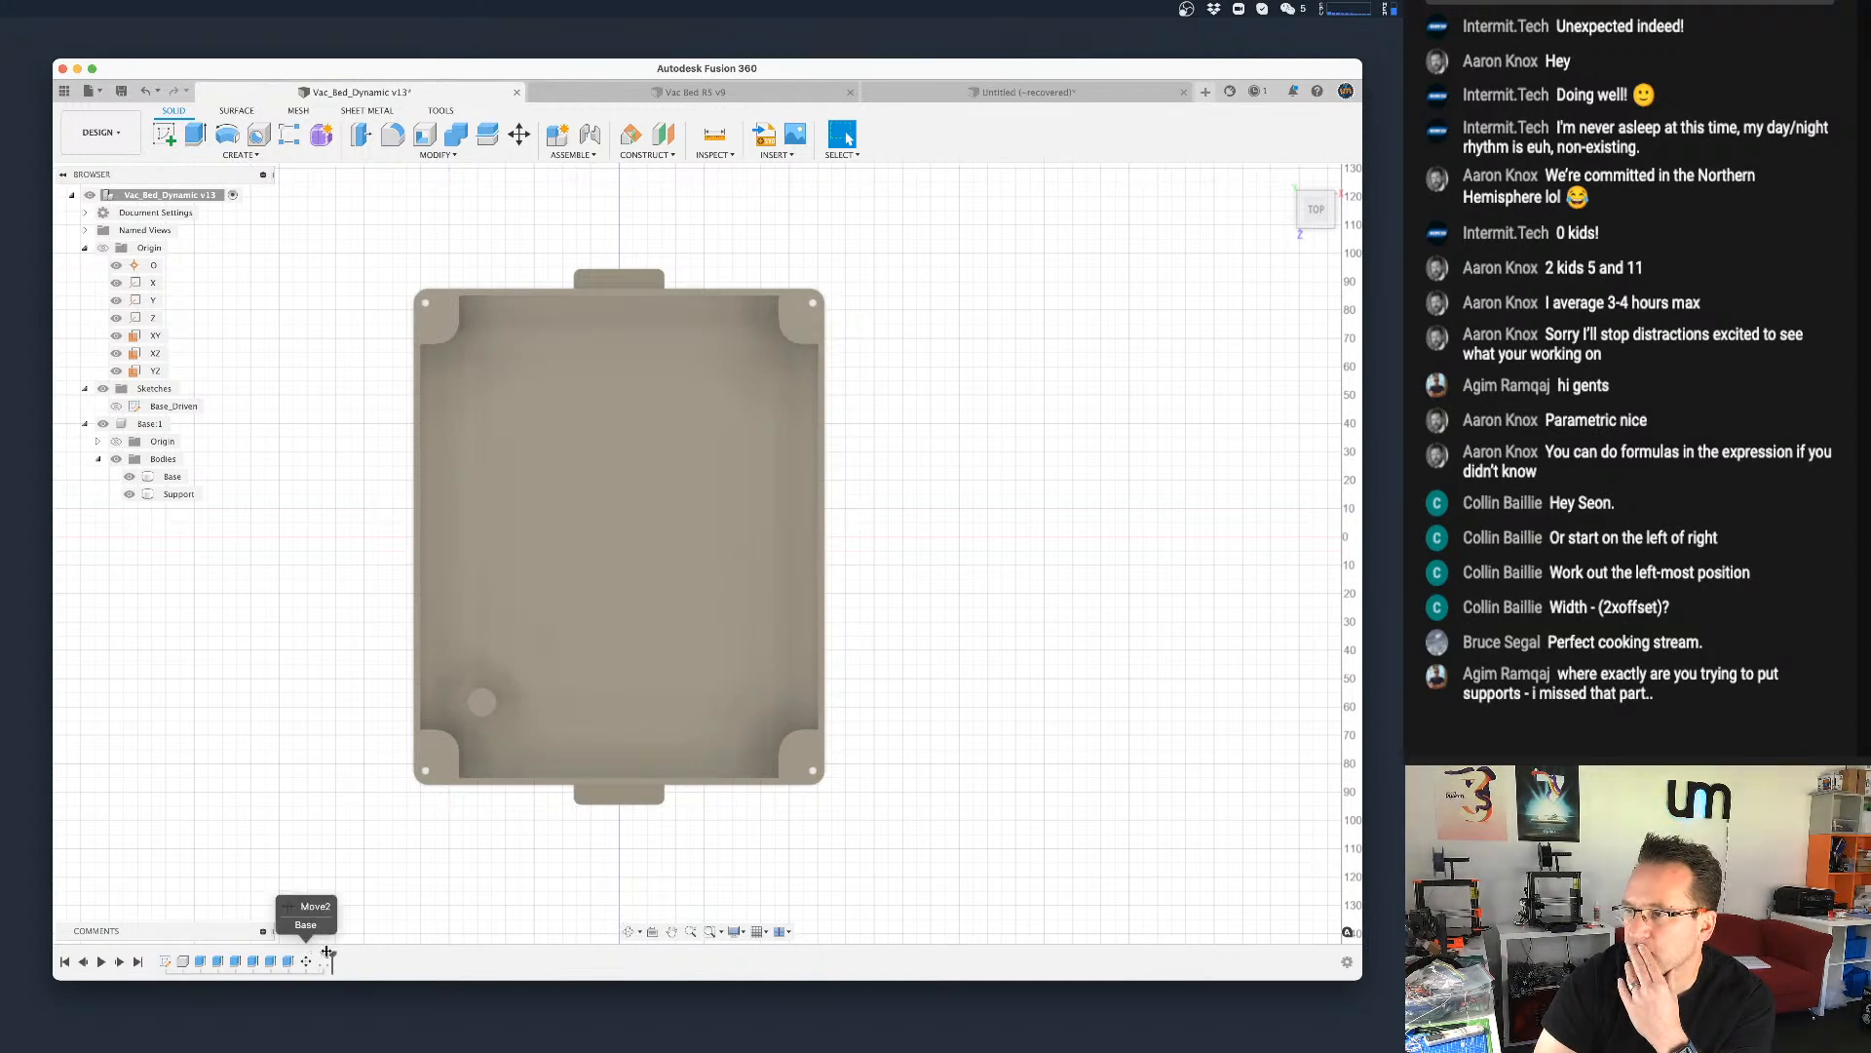
Step: Check the patterned supports from above and look at the settings of the support's Move feature in the history
scroll(921, 651, "down", 5)
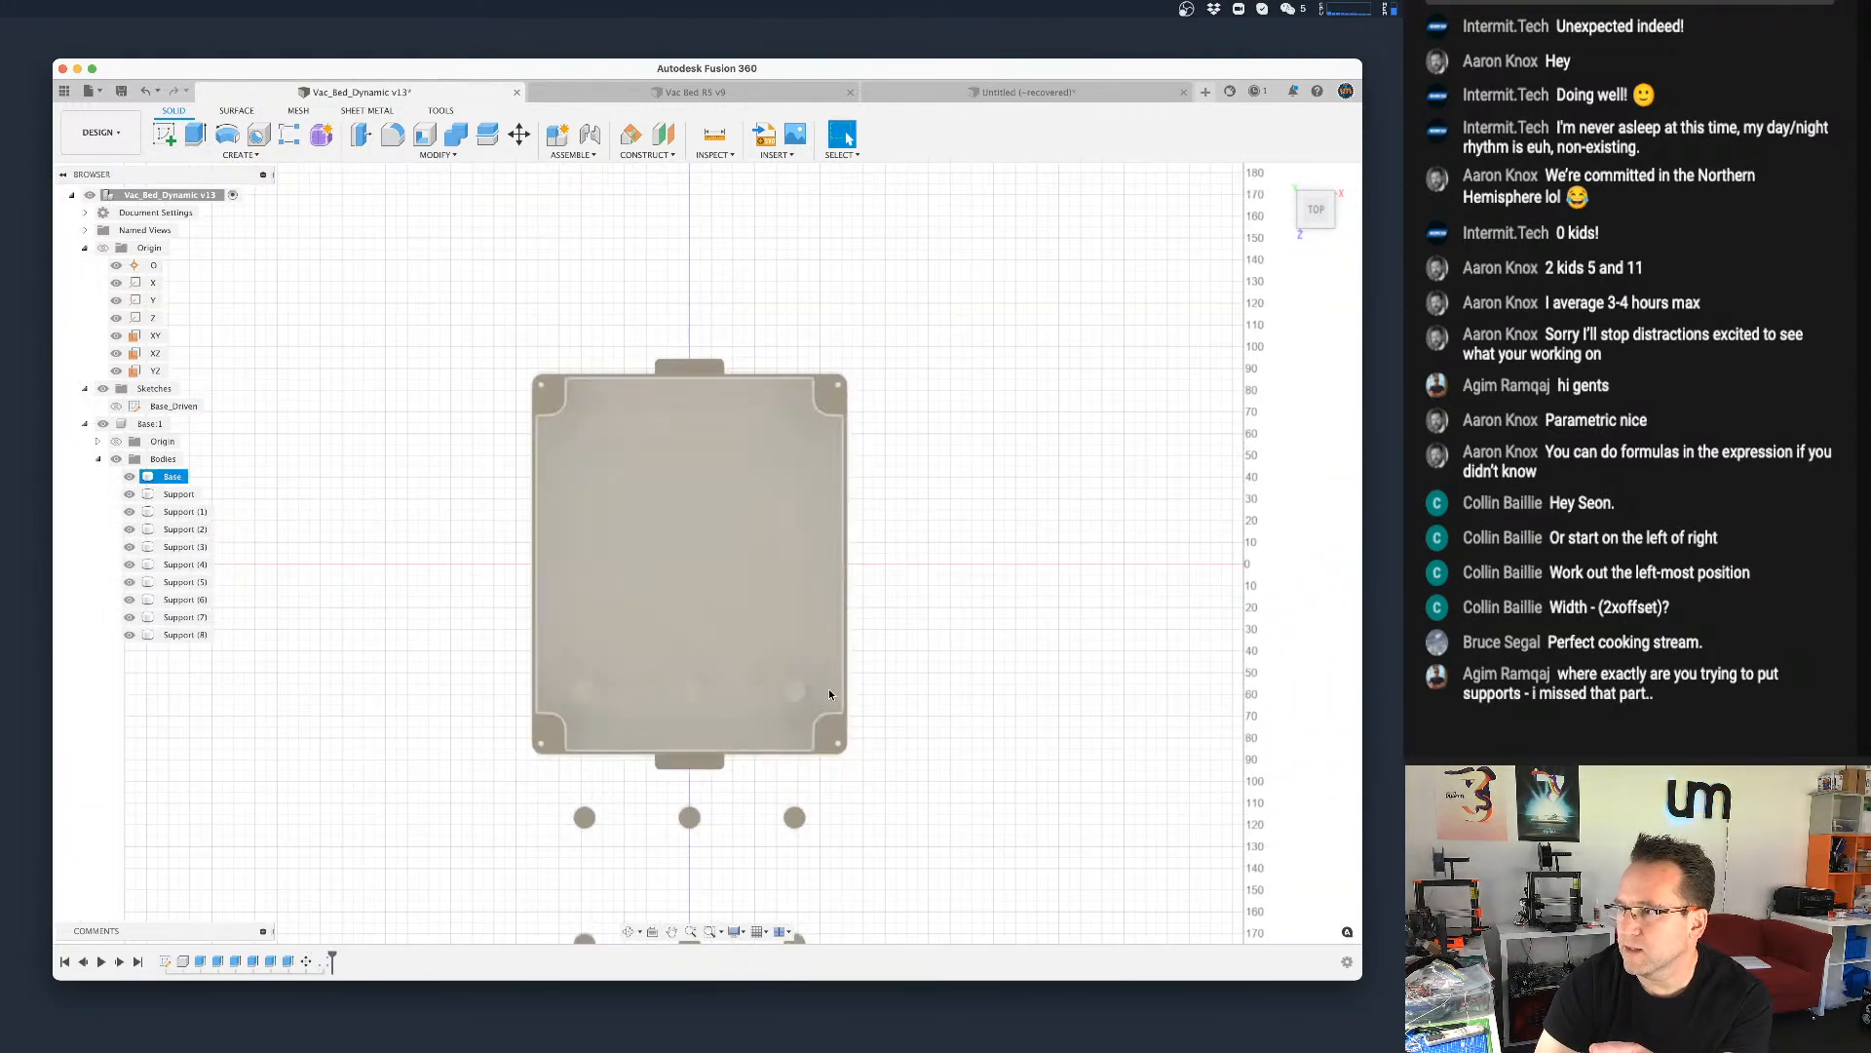
scroll(921, 692, "down", 2)
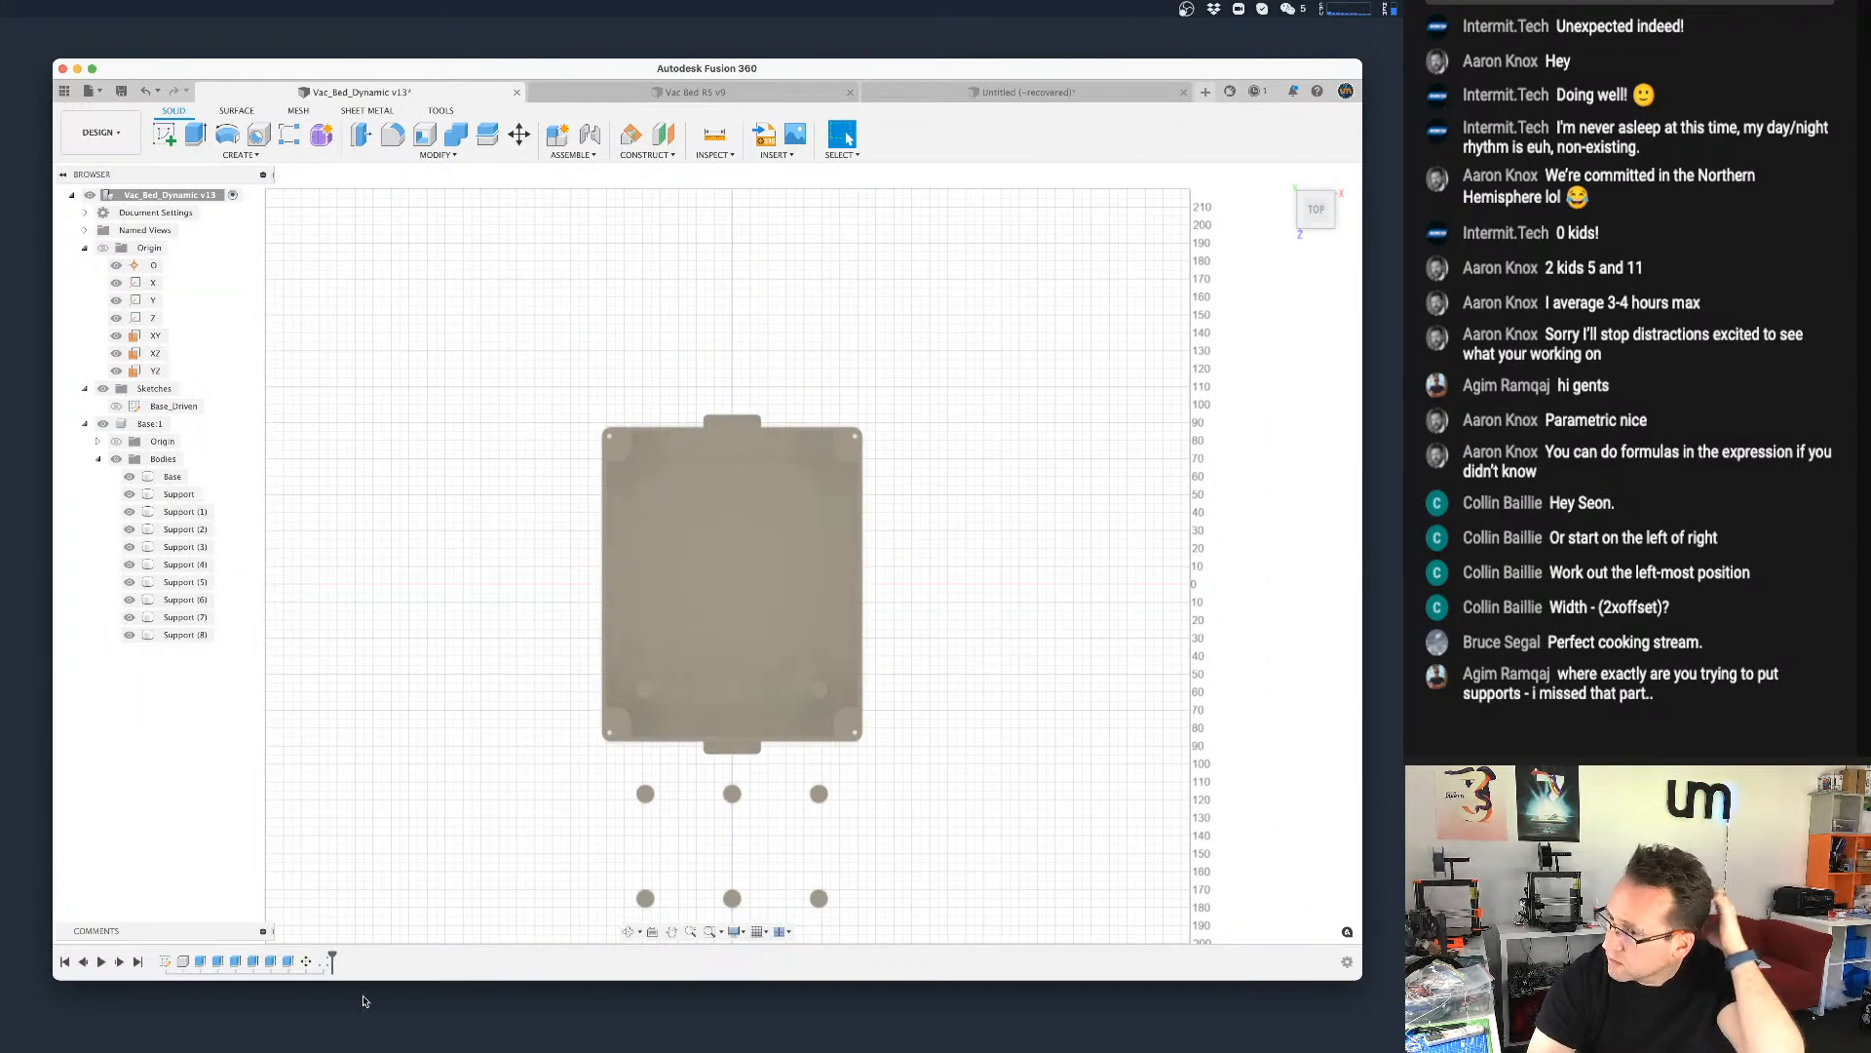
double_click(305, 962)
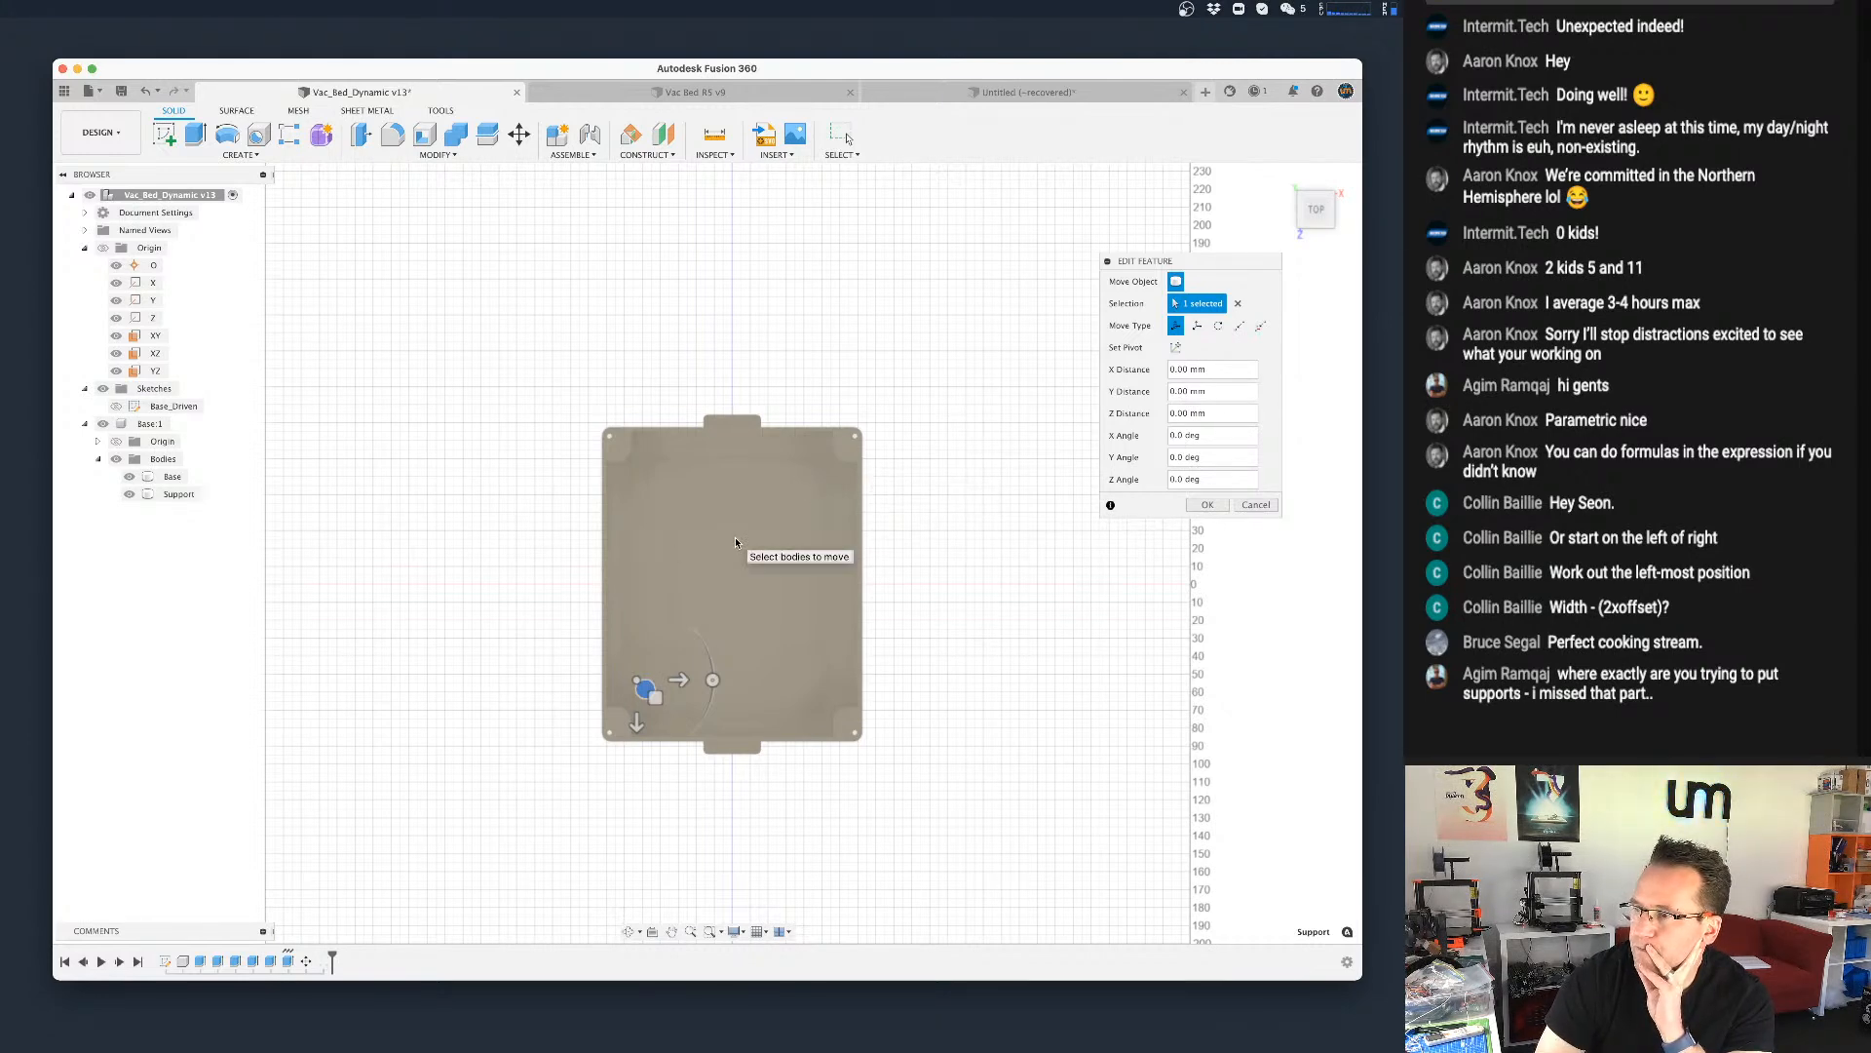
left_click(1261, 505)
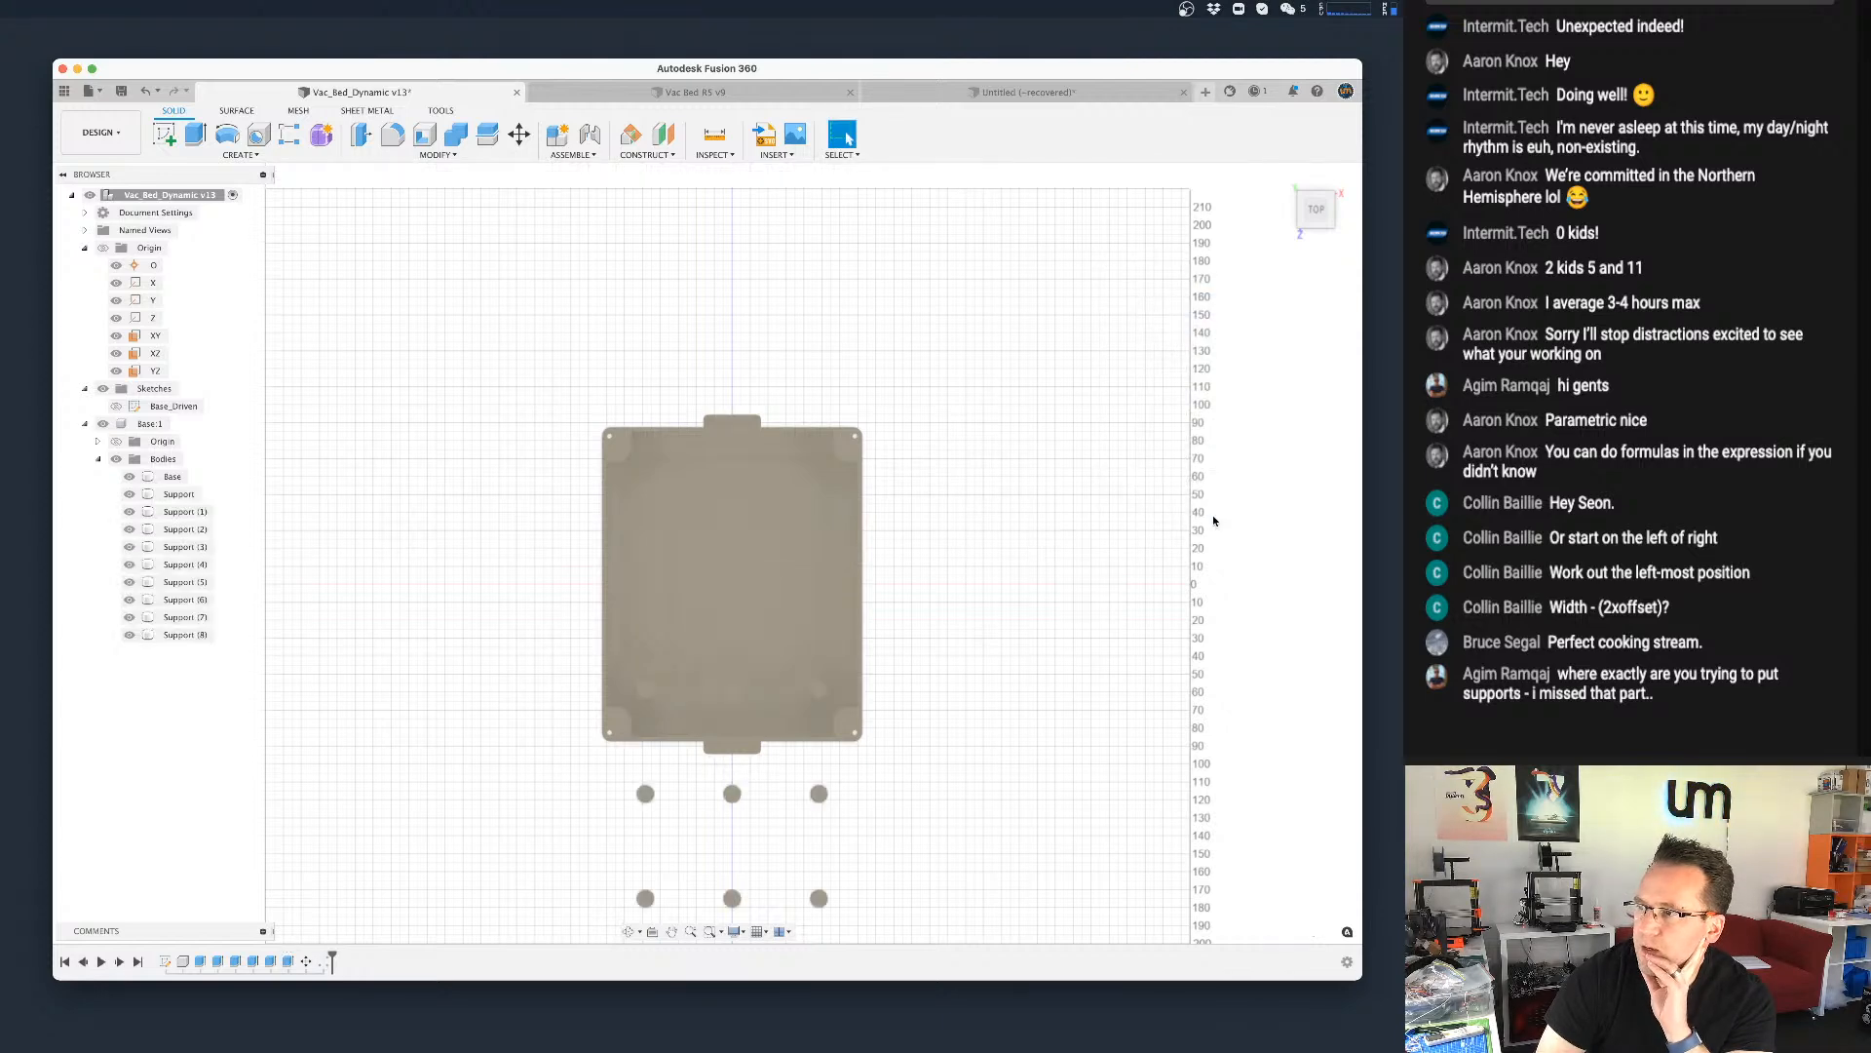
Step: Edit the support pattern and set its second-direction distance to -length / base_suppports_y, viewing the base at an angle
double_click(325, 962)
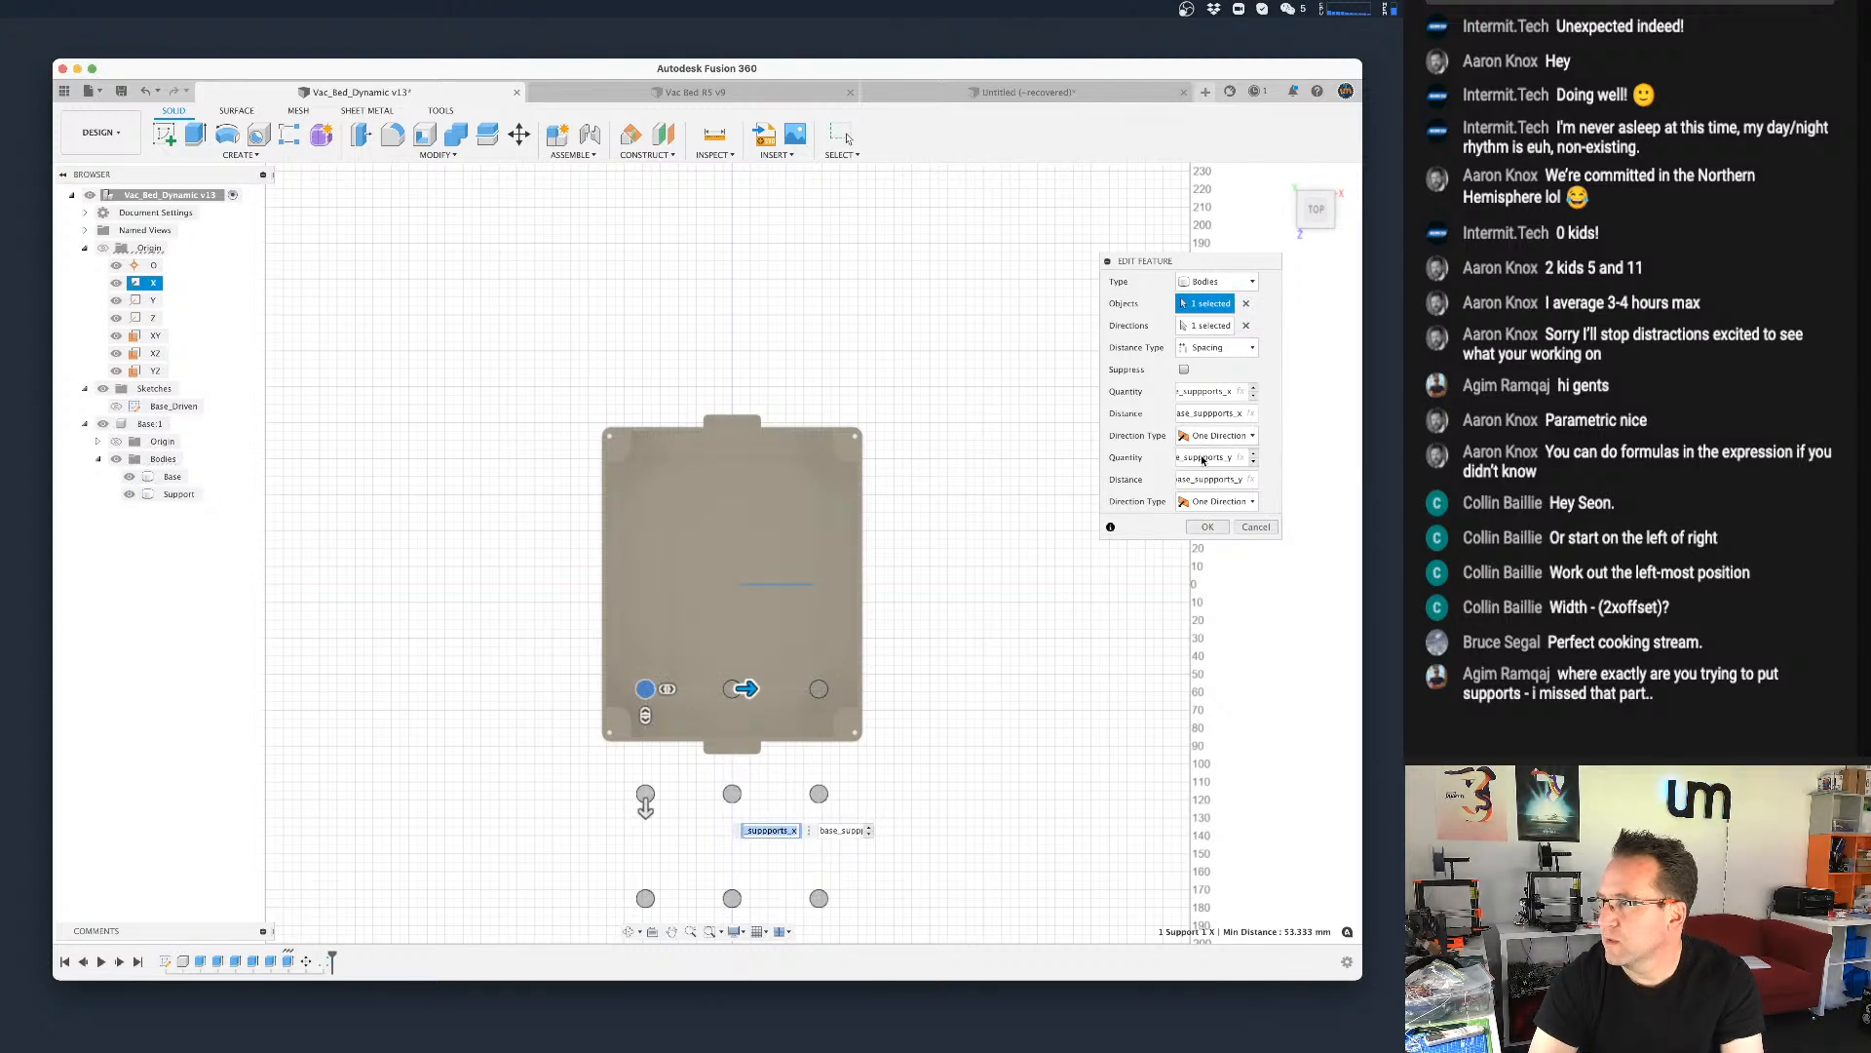
left_click_drag(1203, 479, 1120, 486)
type("base_length / base_")
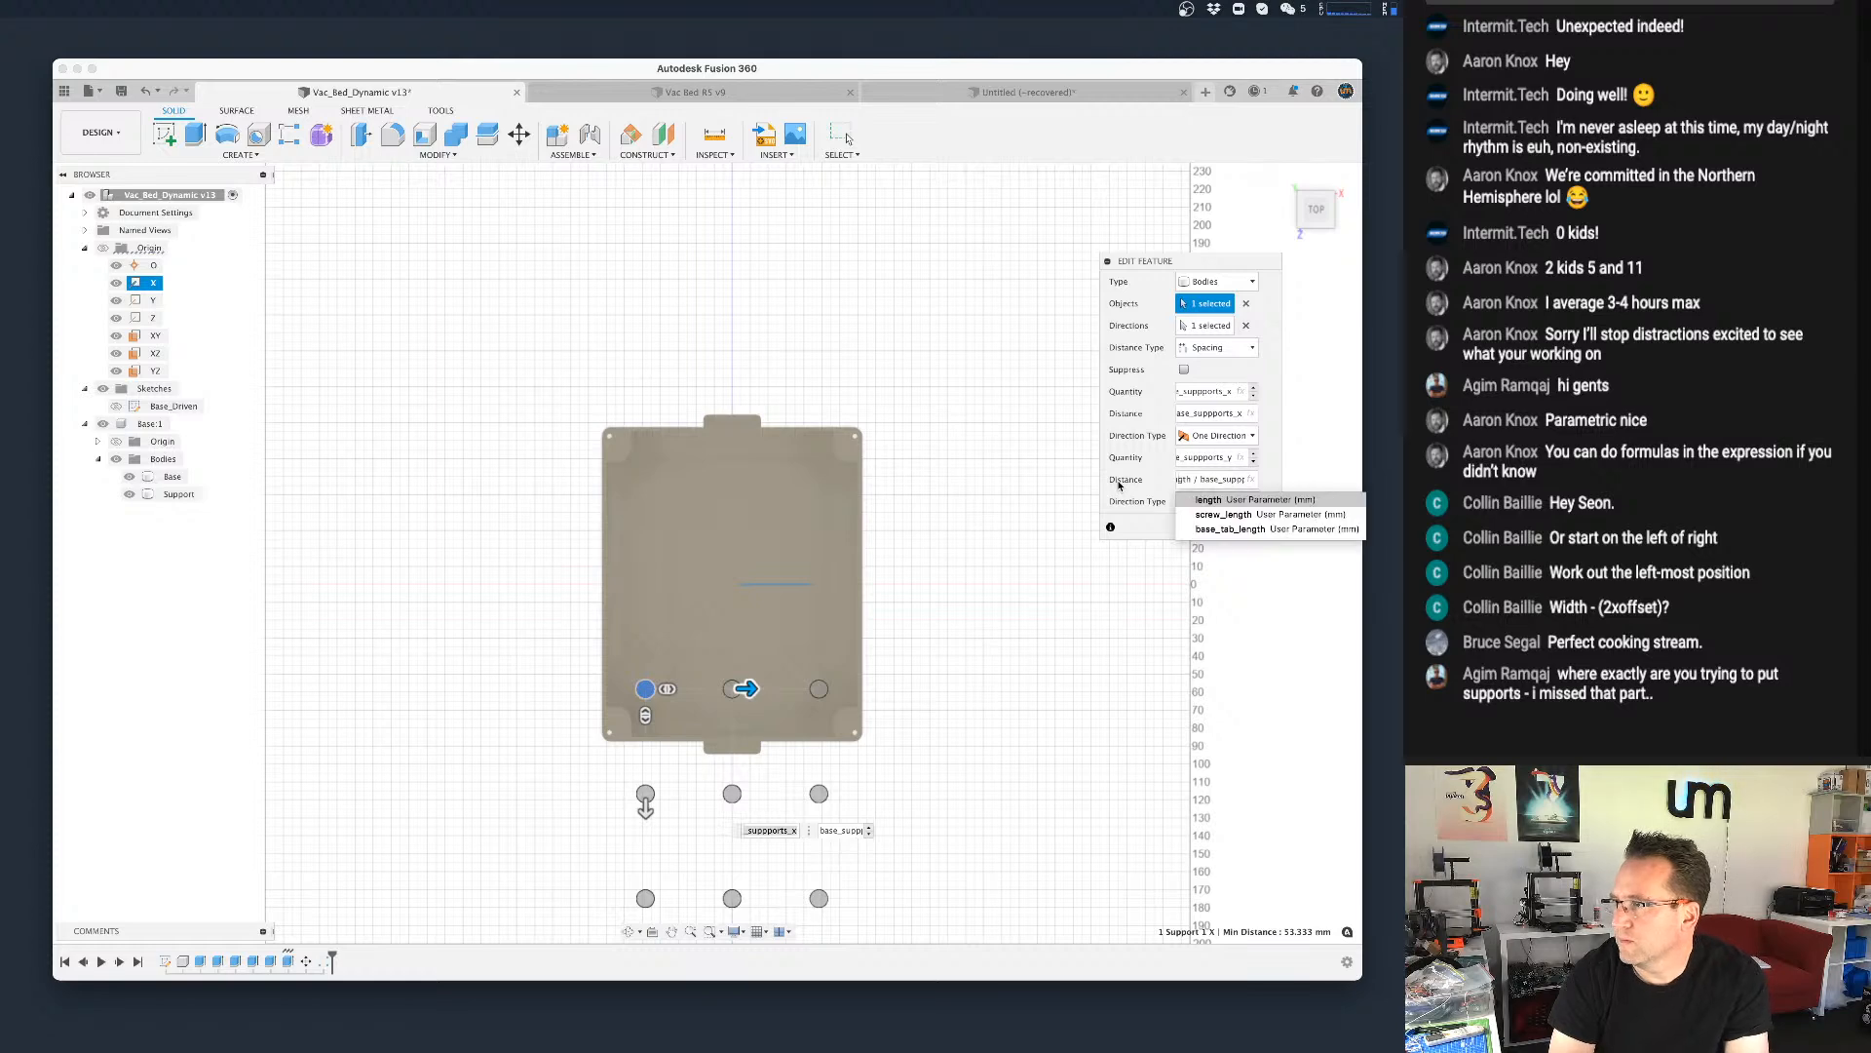
type("-")
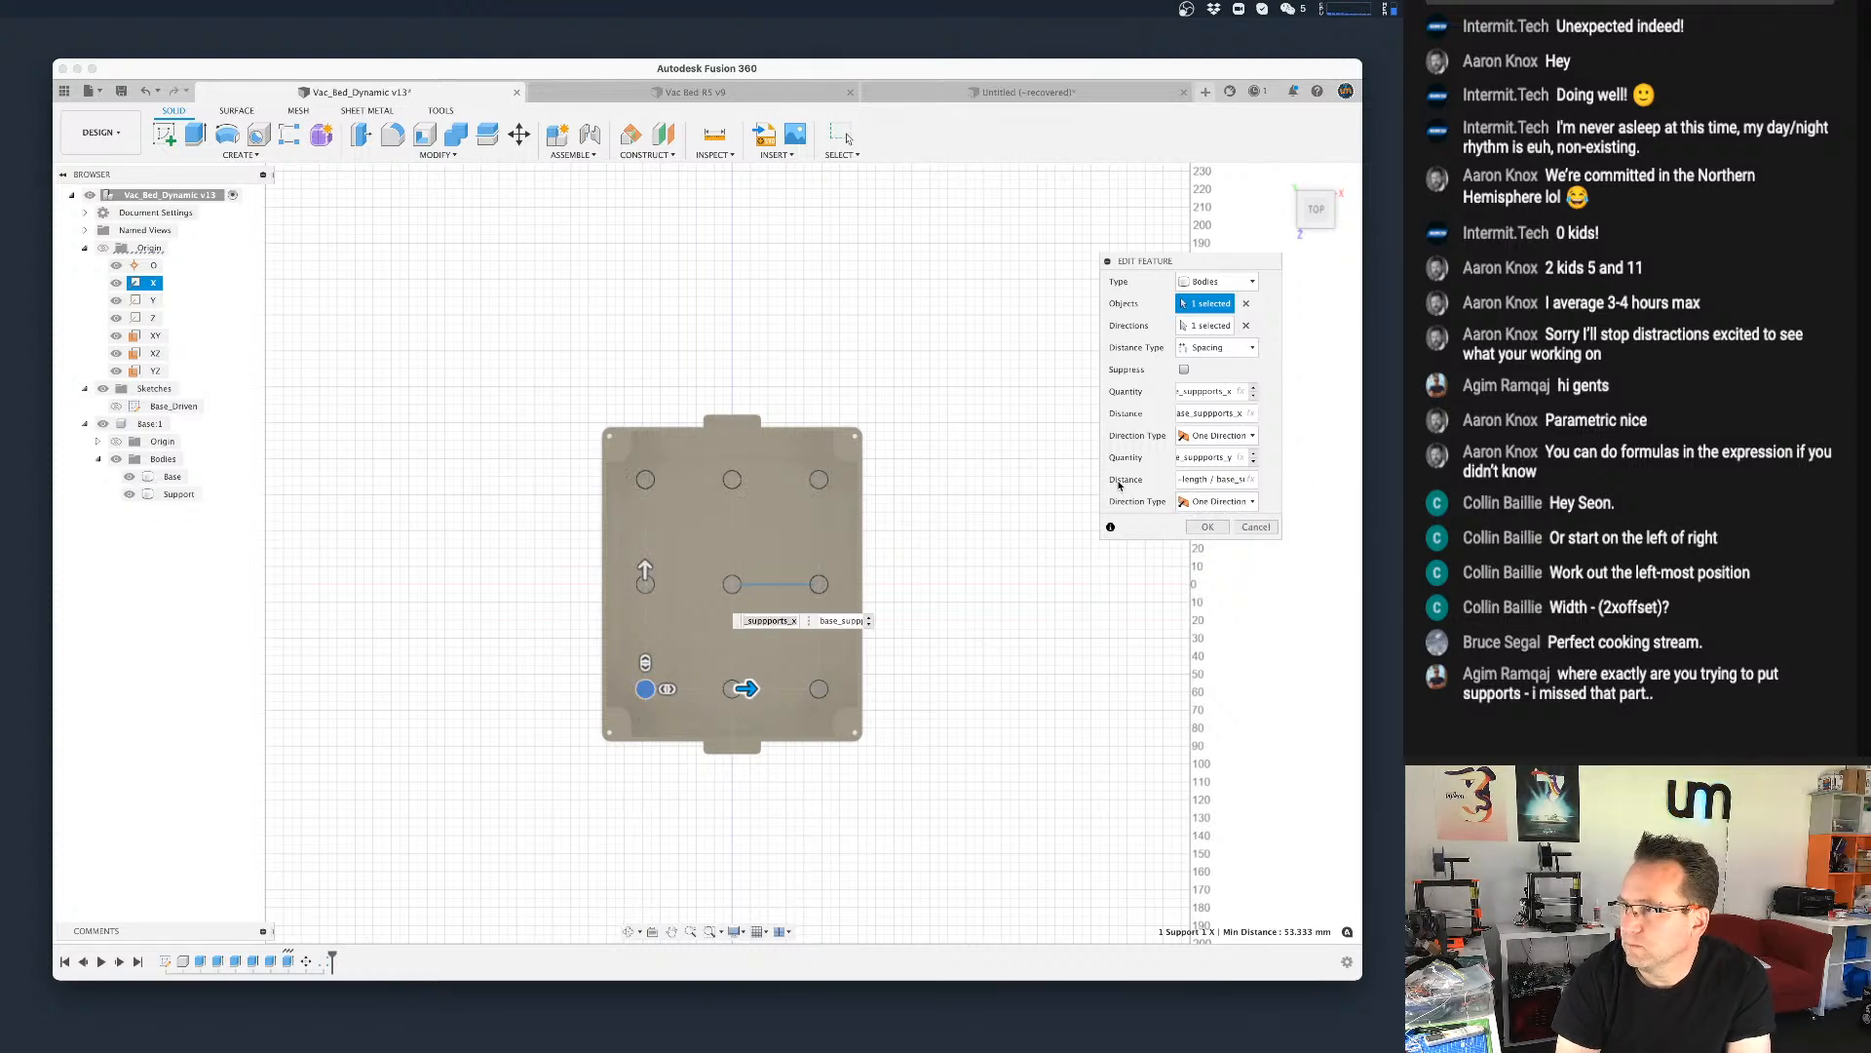
left_click(1207, 526)
scroll(776, 607, "up", 1)
middle_click_drag(787, 610, 1072, 614, "shift")
scroll(1071, 615, "down", 2)
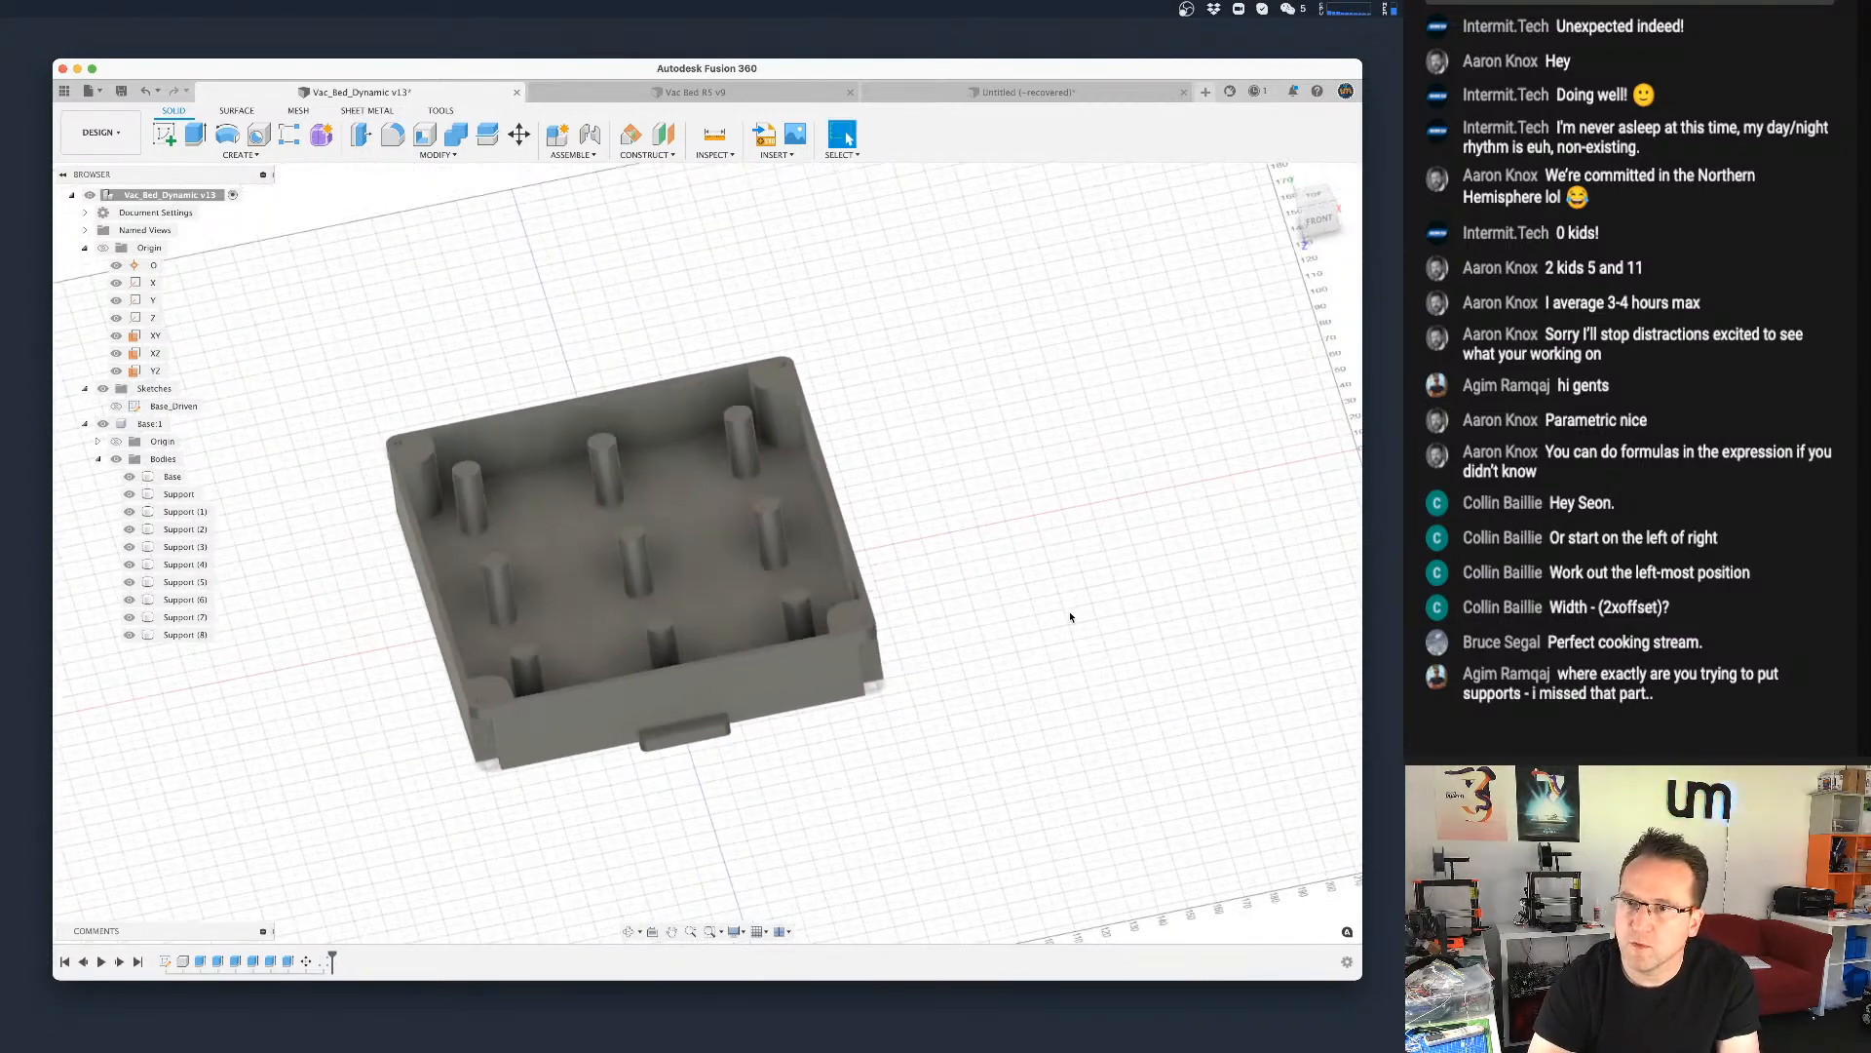
Step: Save the design as a new version with the description User Saved
key("super+s")
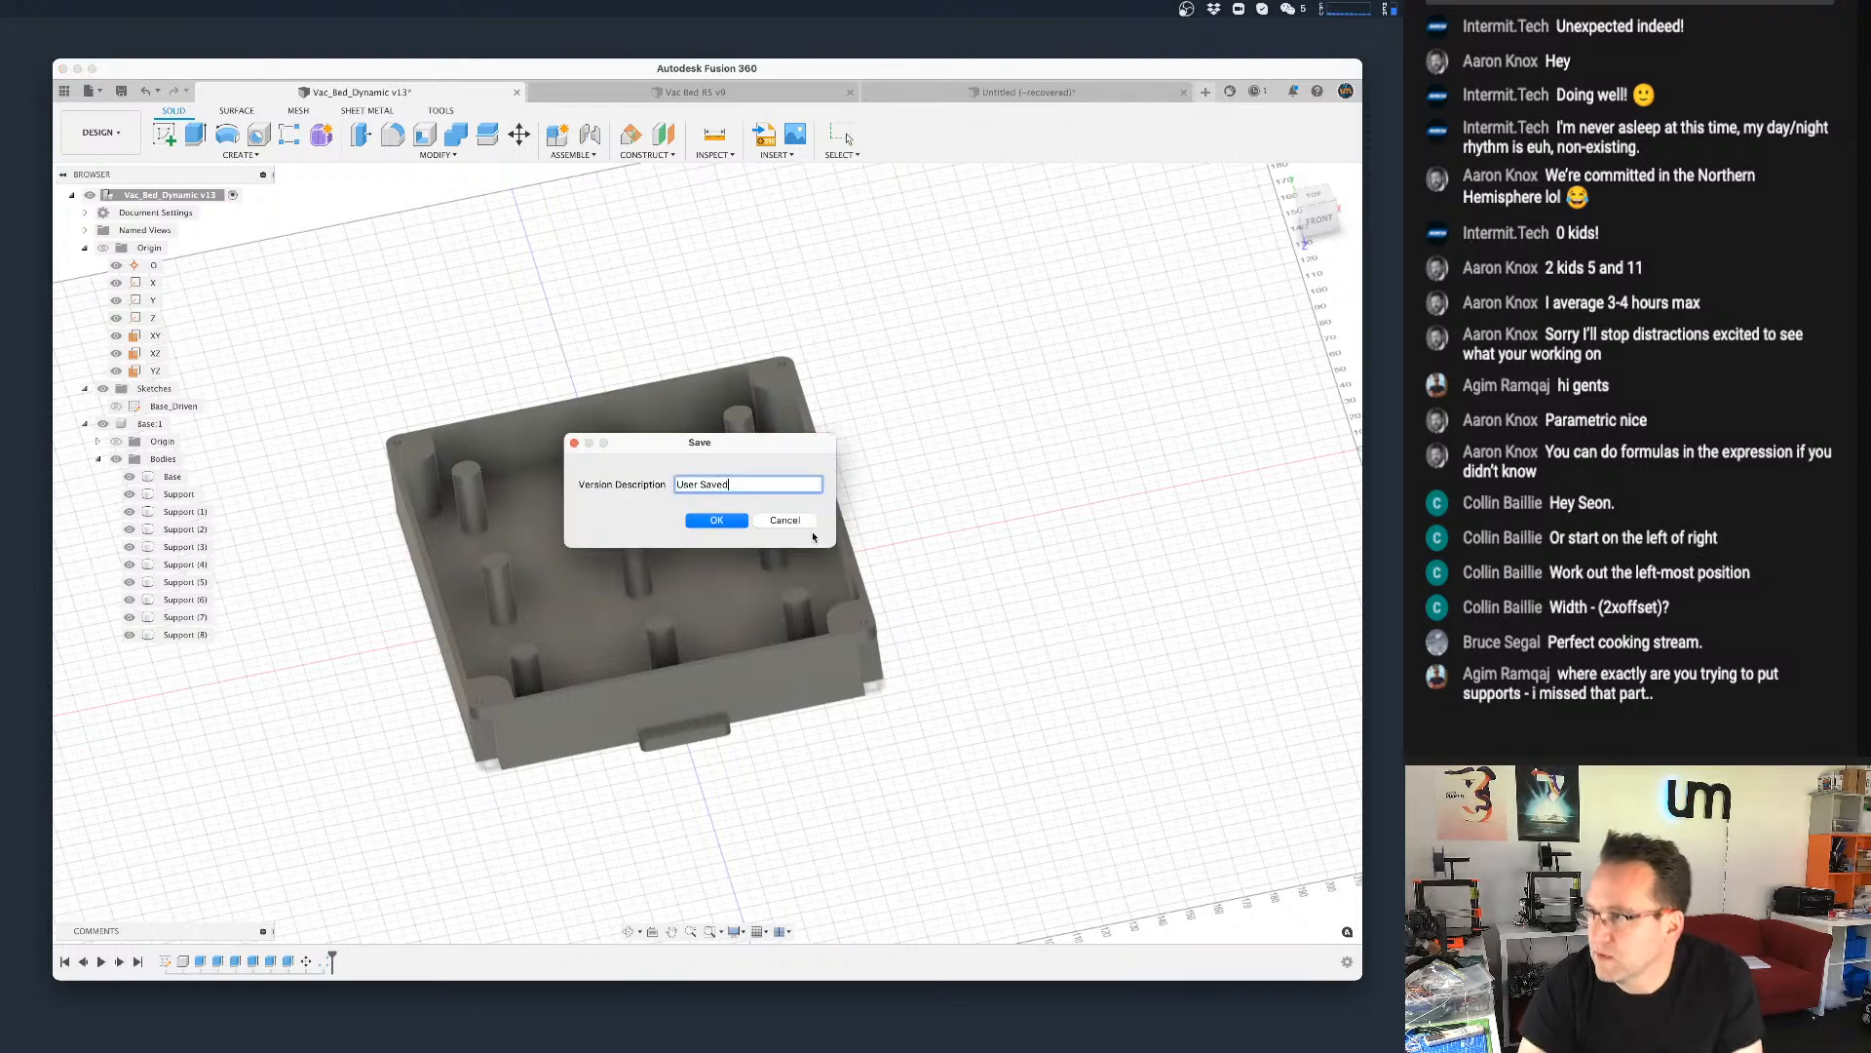
left_click(714, 523)
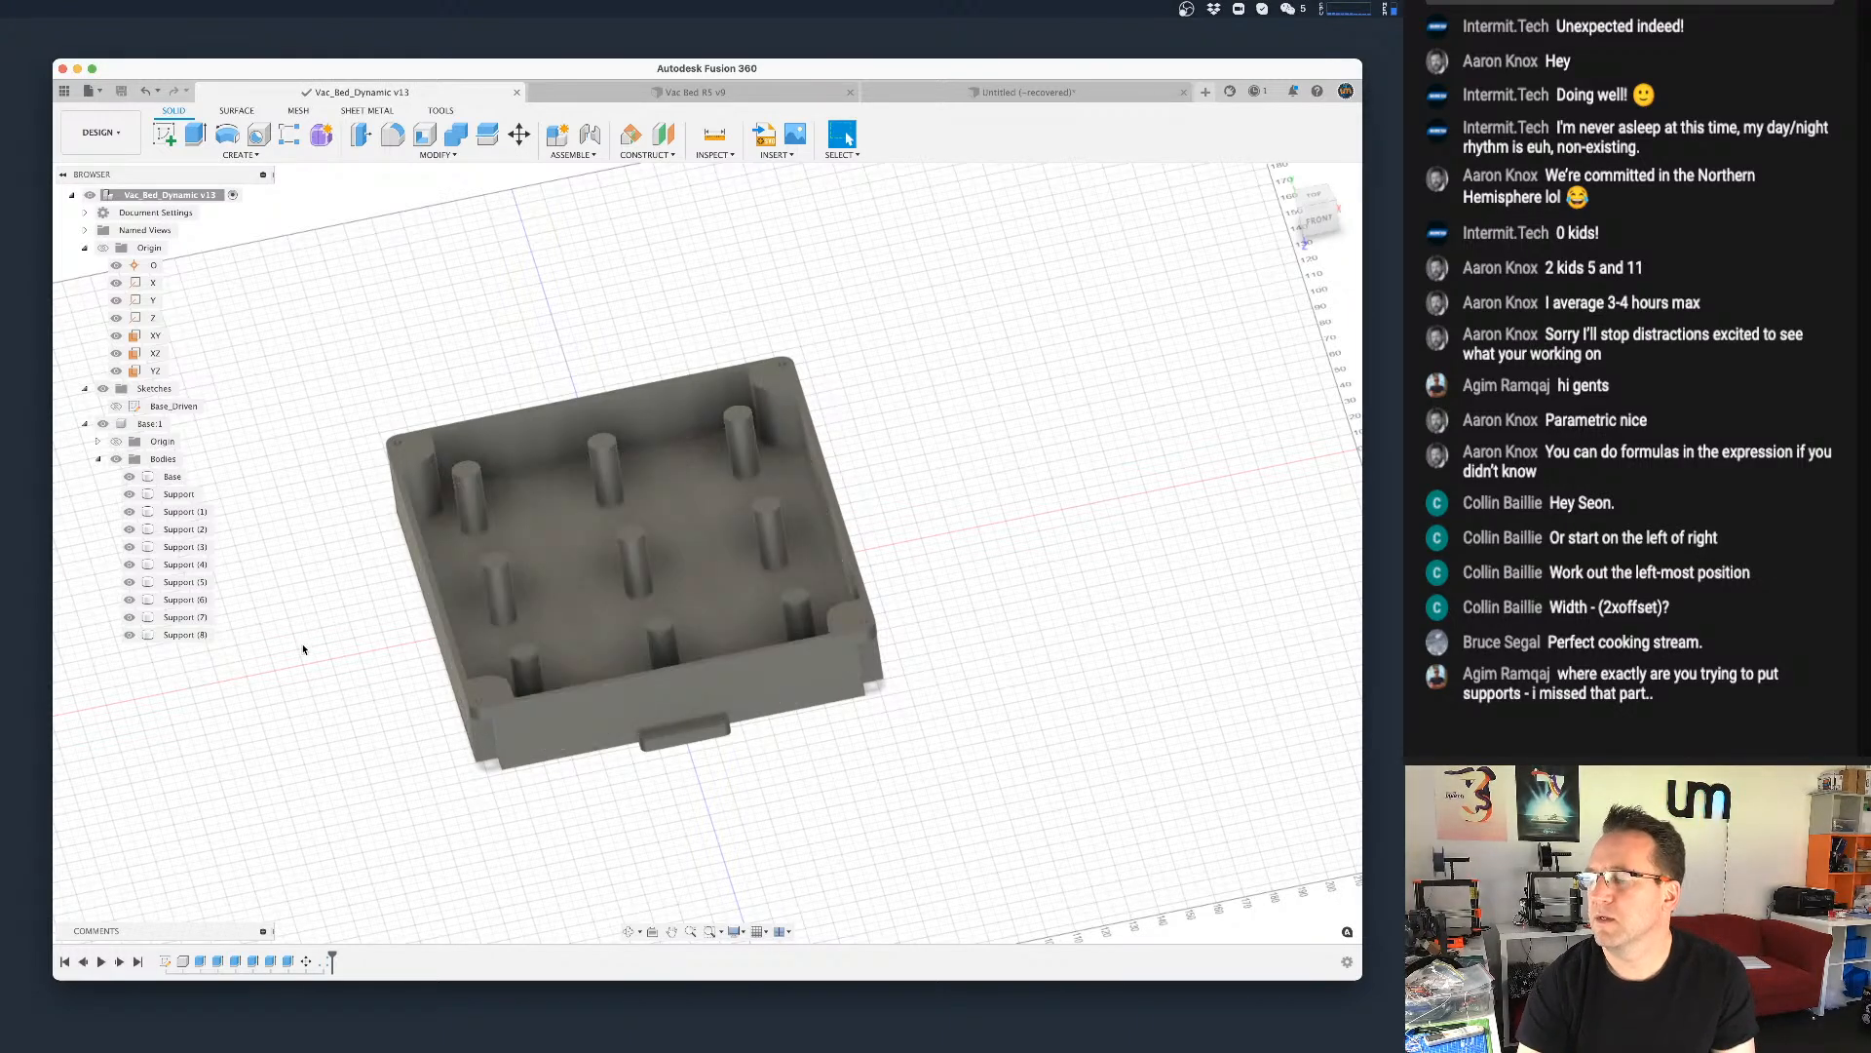
middle_click_drag(313, 689, 361, 661, "shift")
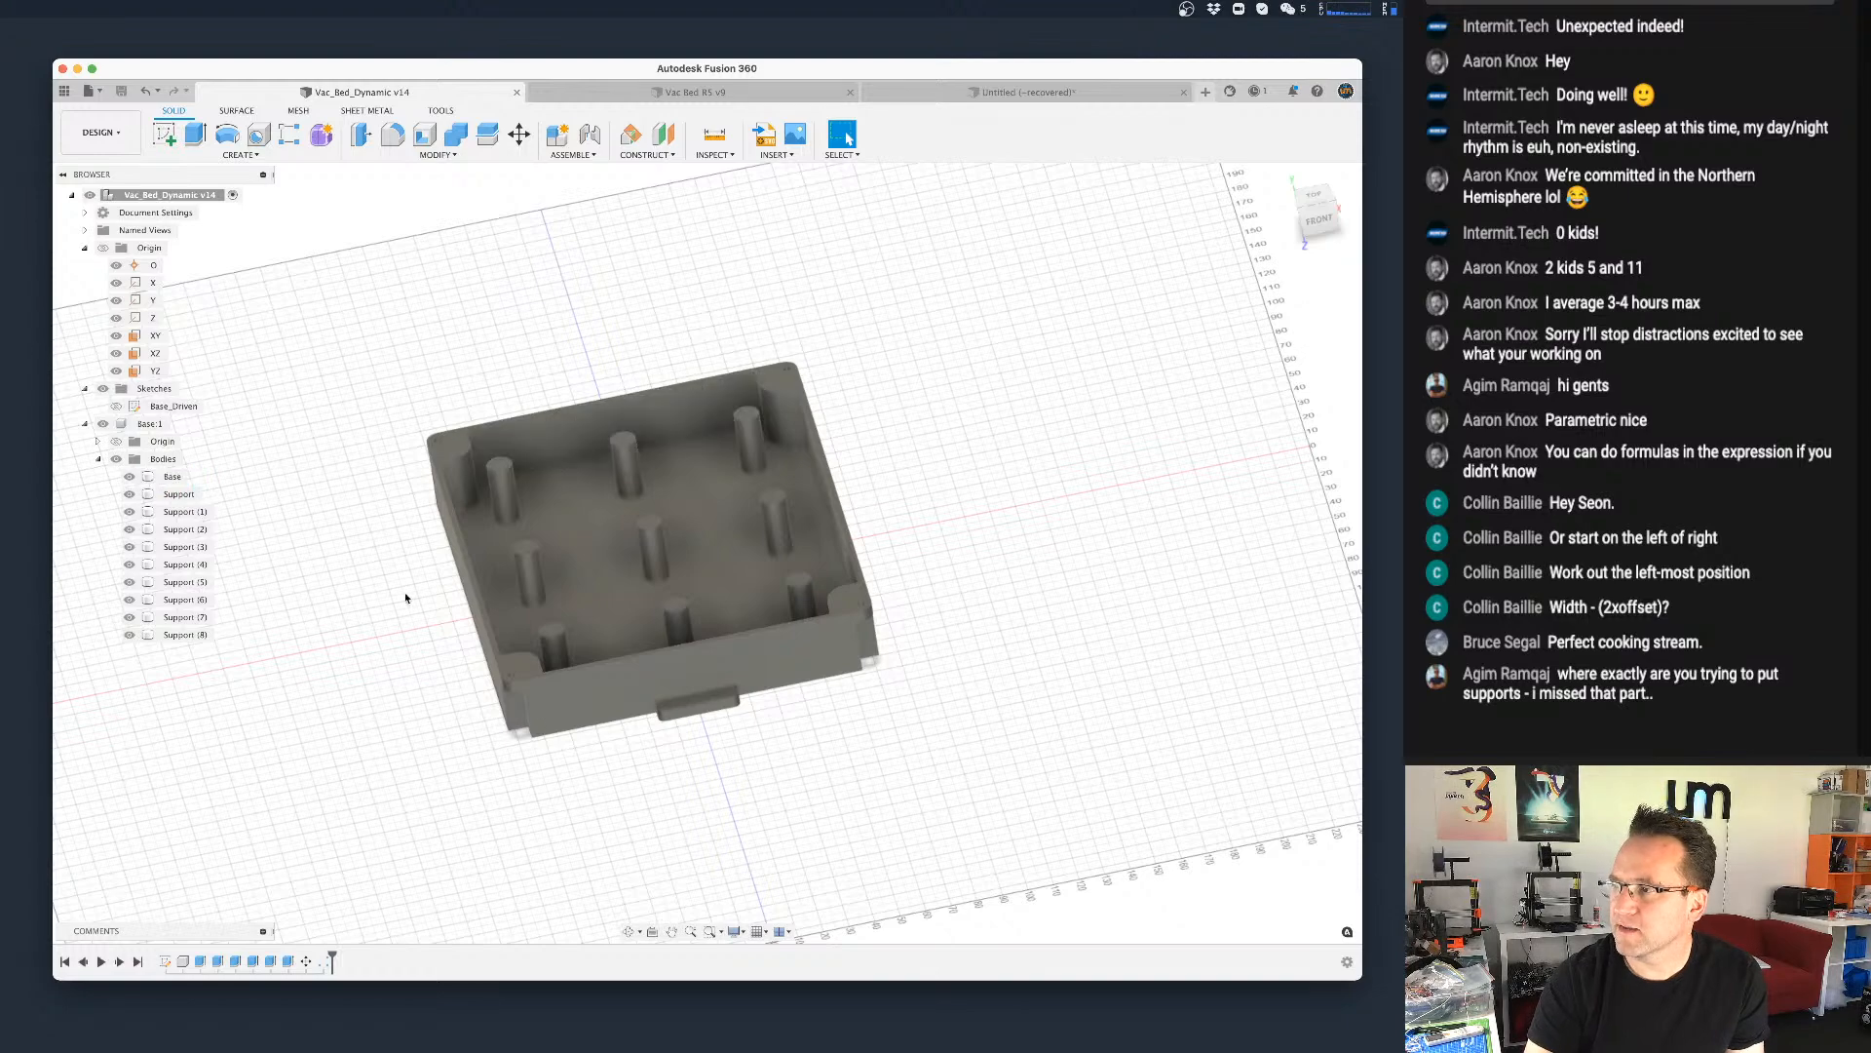
Step: Open the design's user parameters and try base_suppports_x at 2
left_click(437, 154)
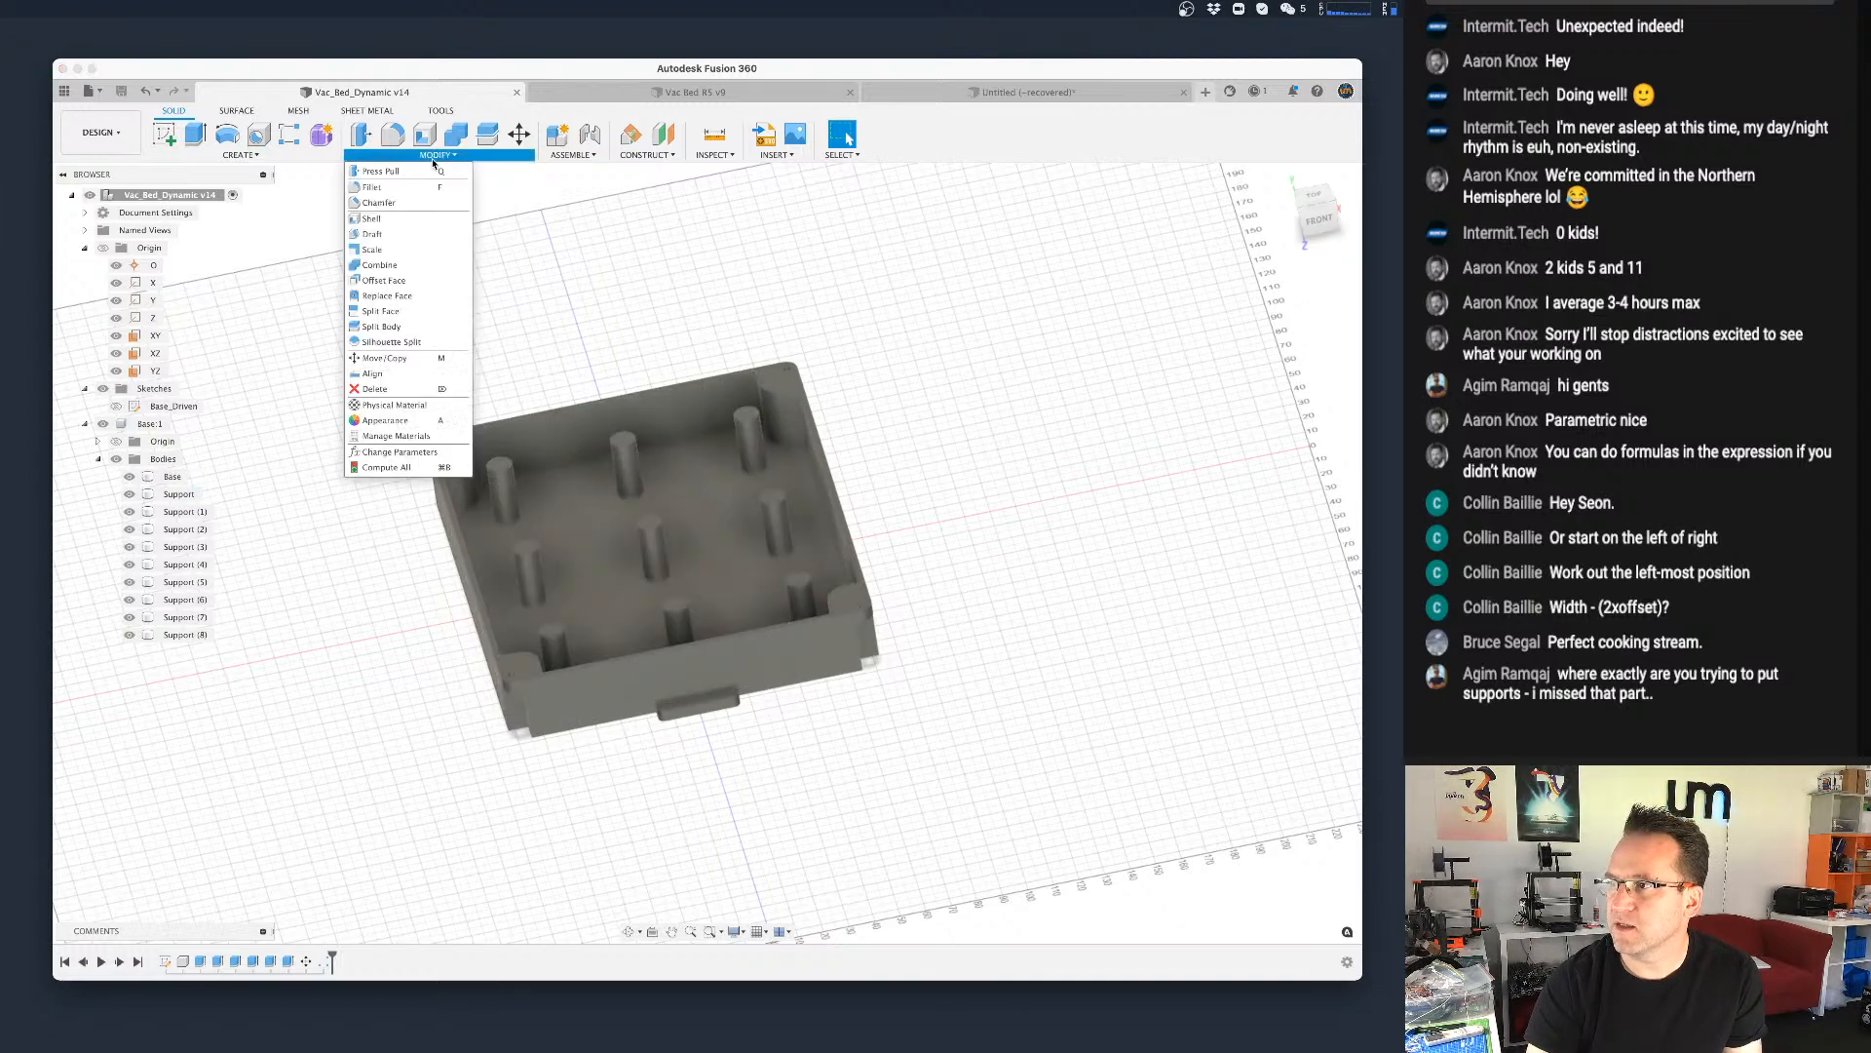
left_click(404, 454)
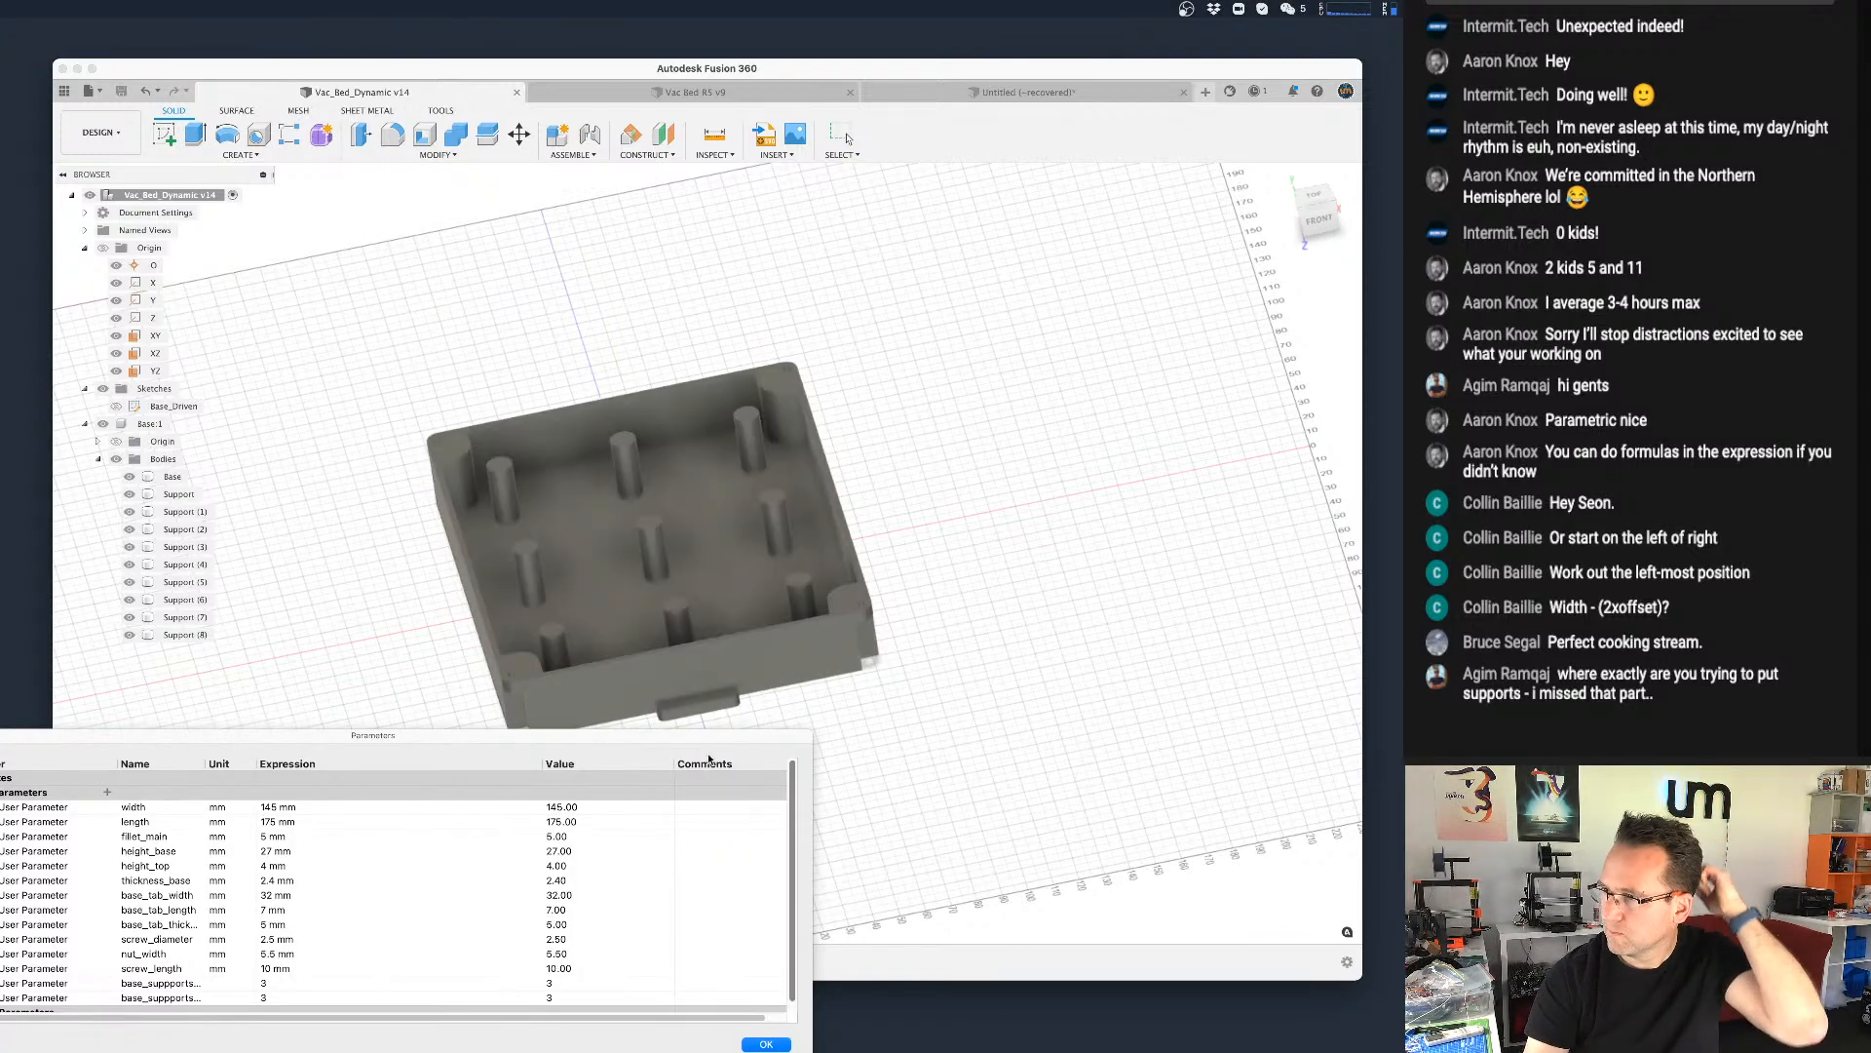
left_click_drag(736, 743, 1265, 700)
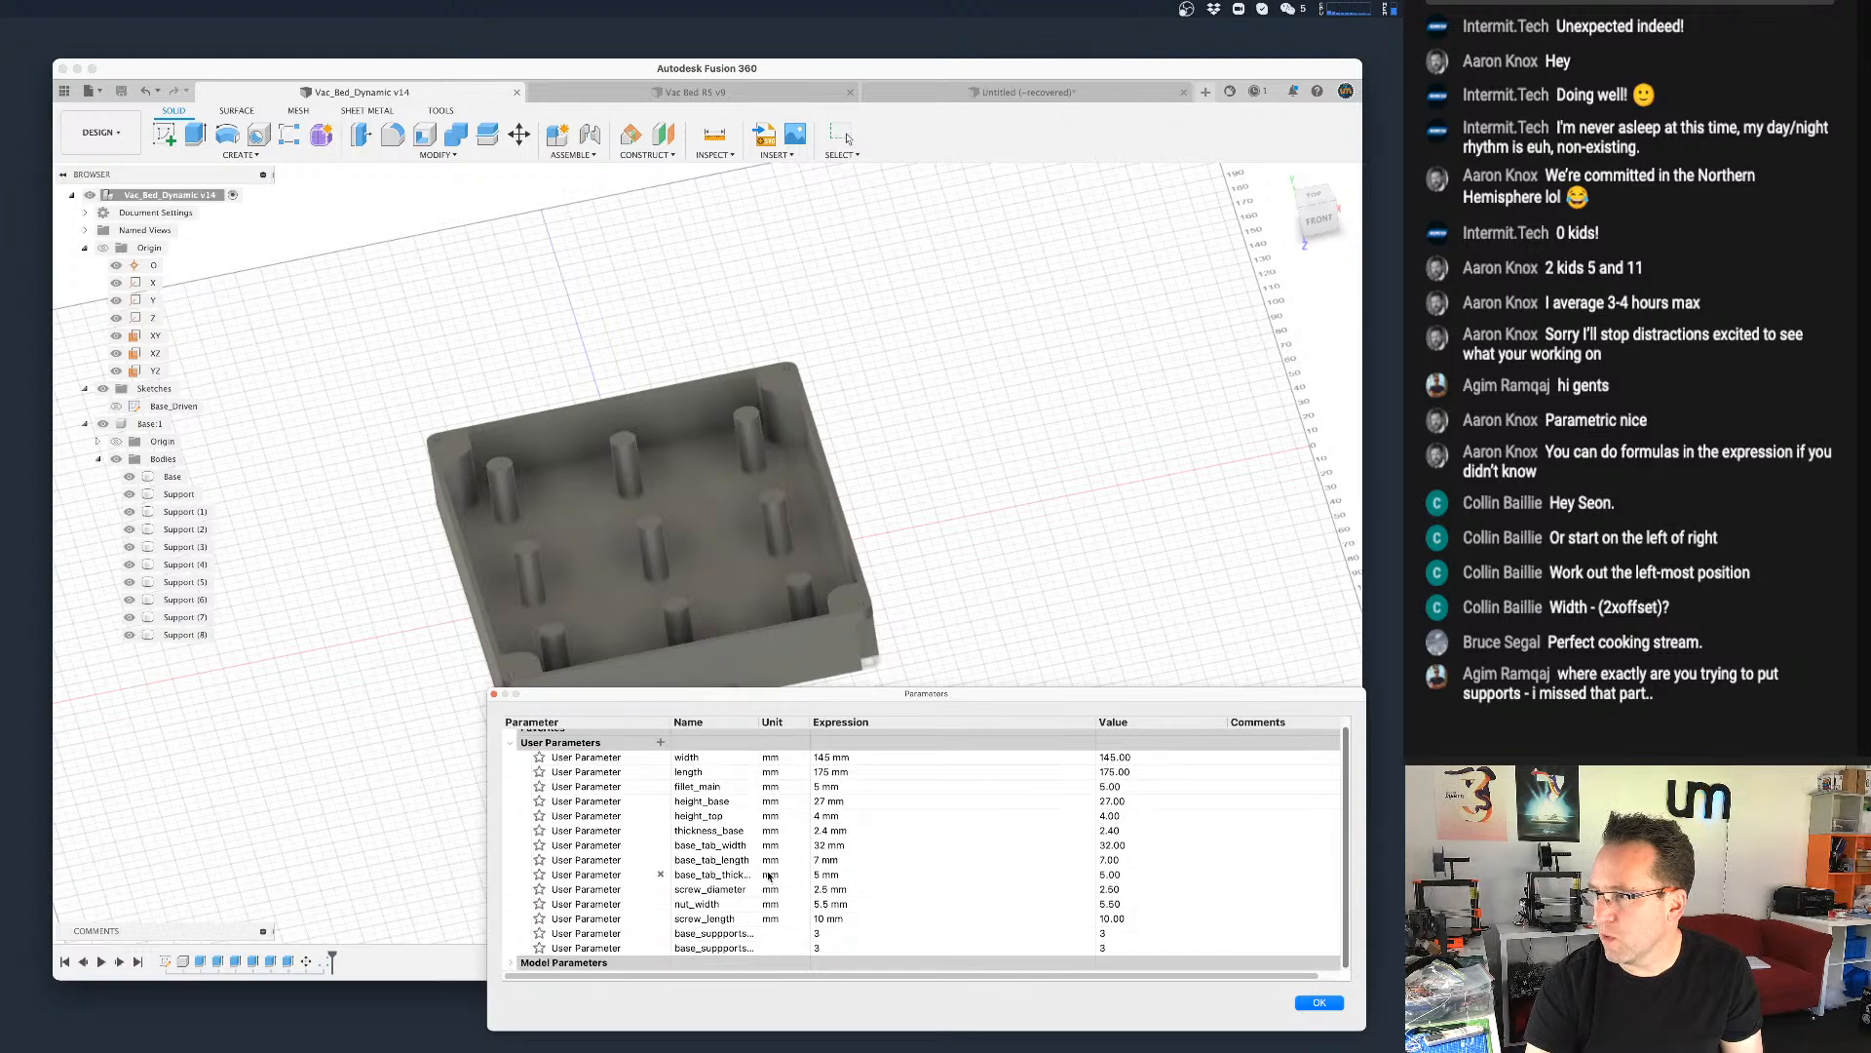
left_click(834, 934)
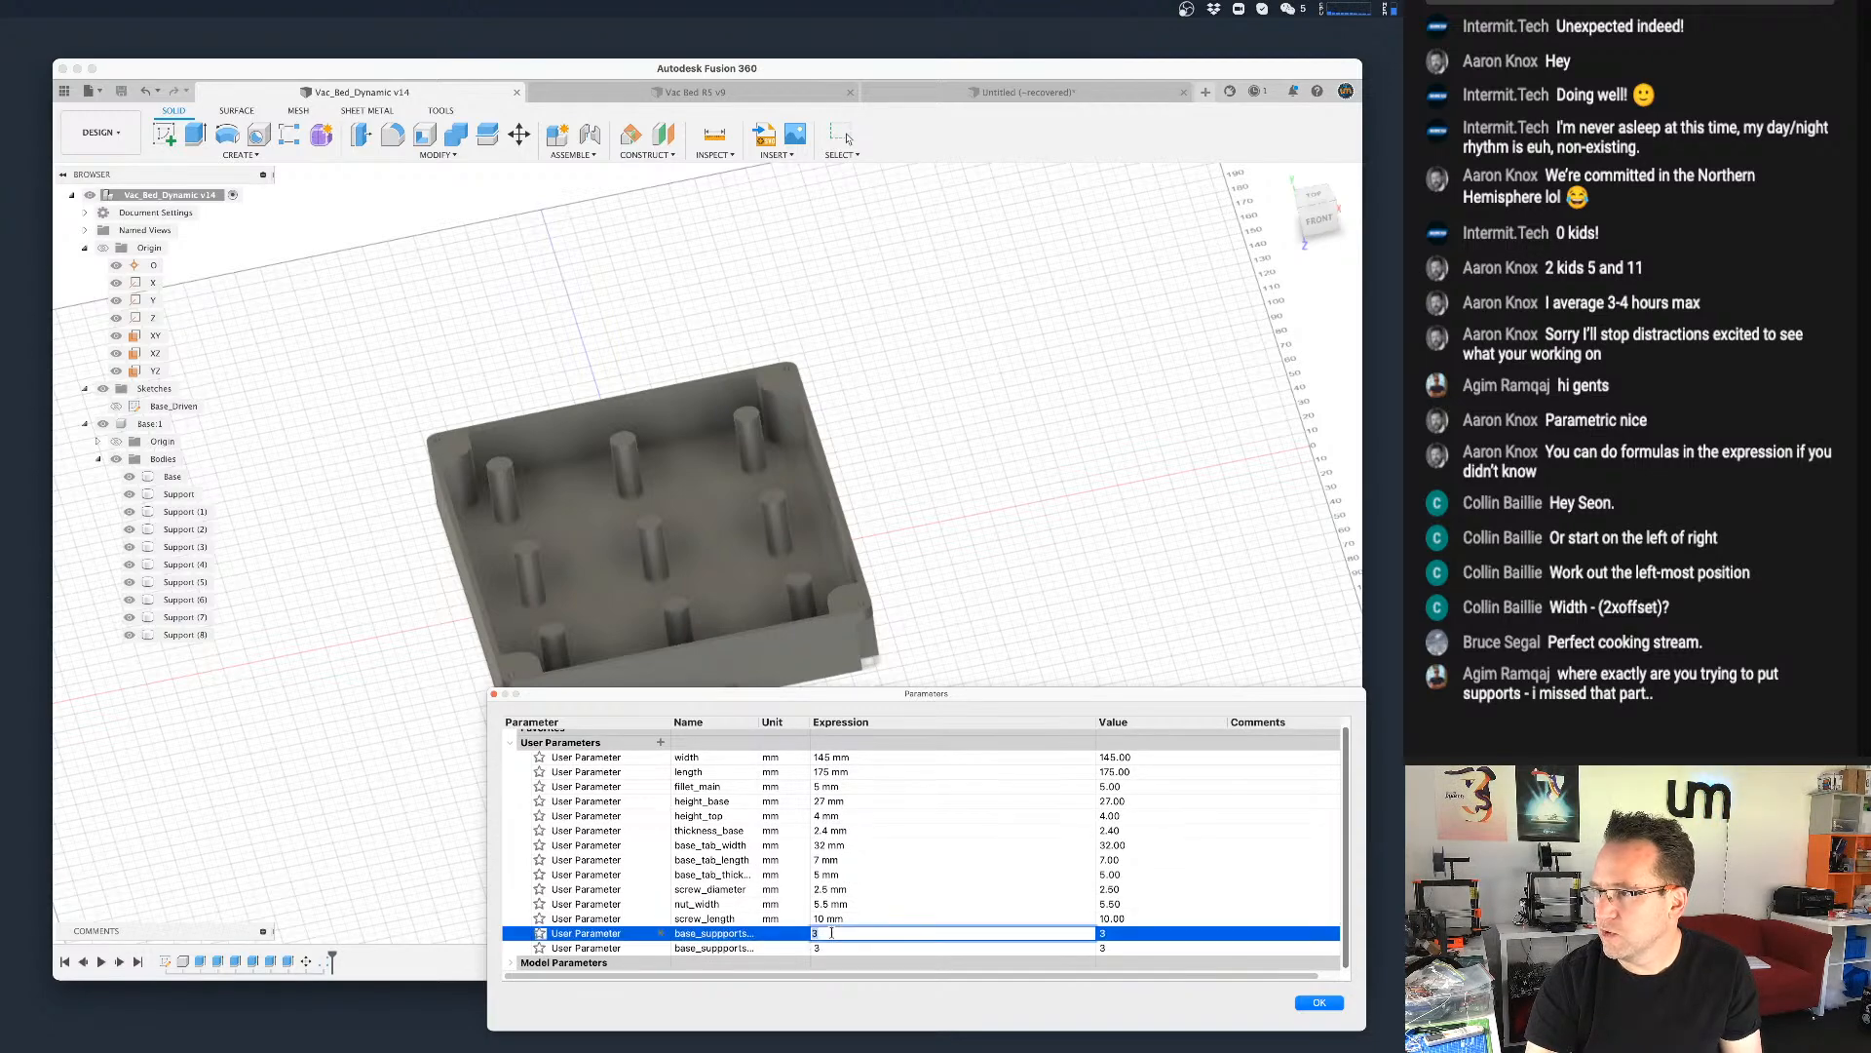
type("2")
key("Return")
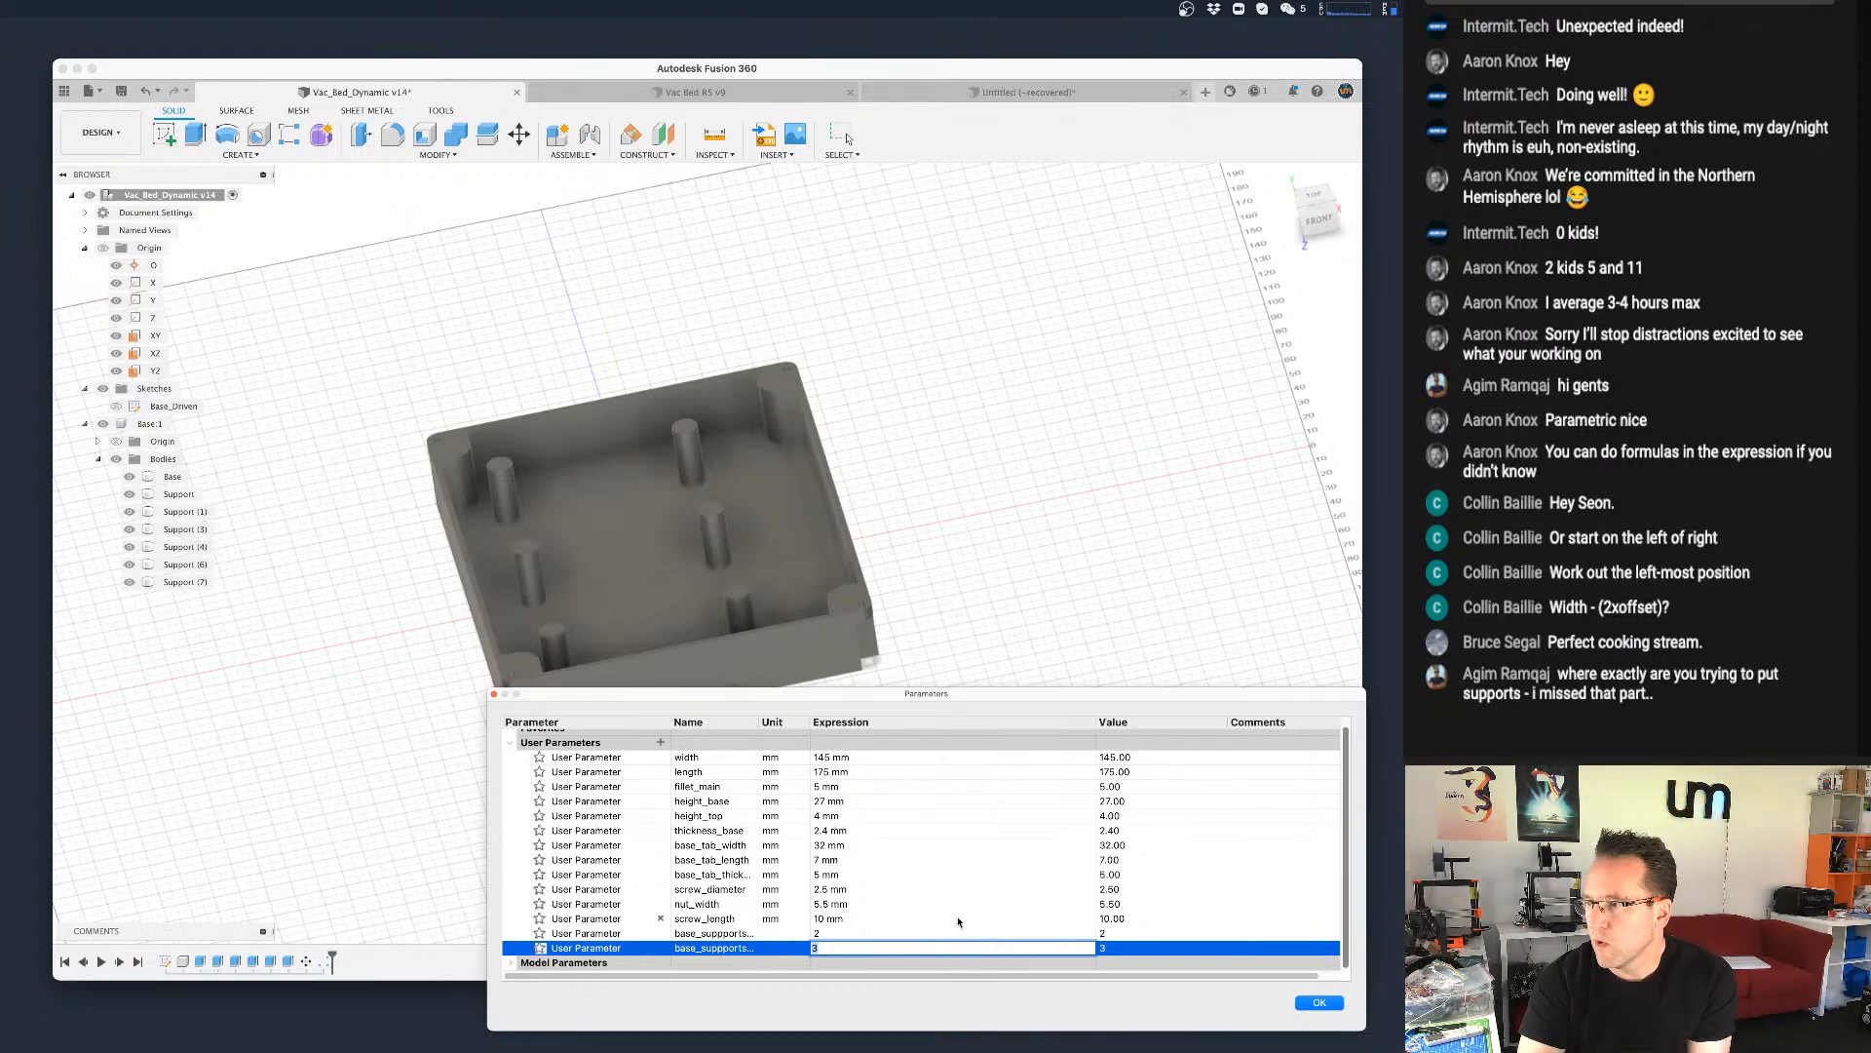
Step: Try base_suppports_x and base_suppports_y at 5 each and inspect the pillar grid against the base walls
left_click(808, 933)
left_click(827, 934)
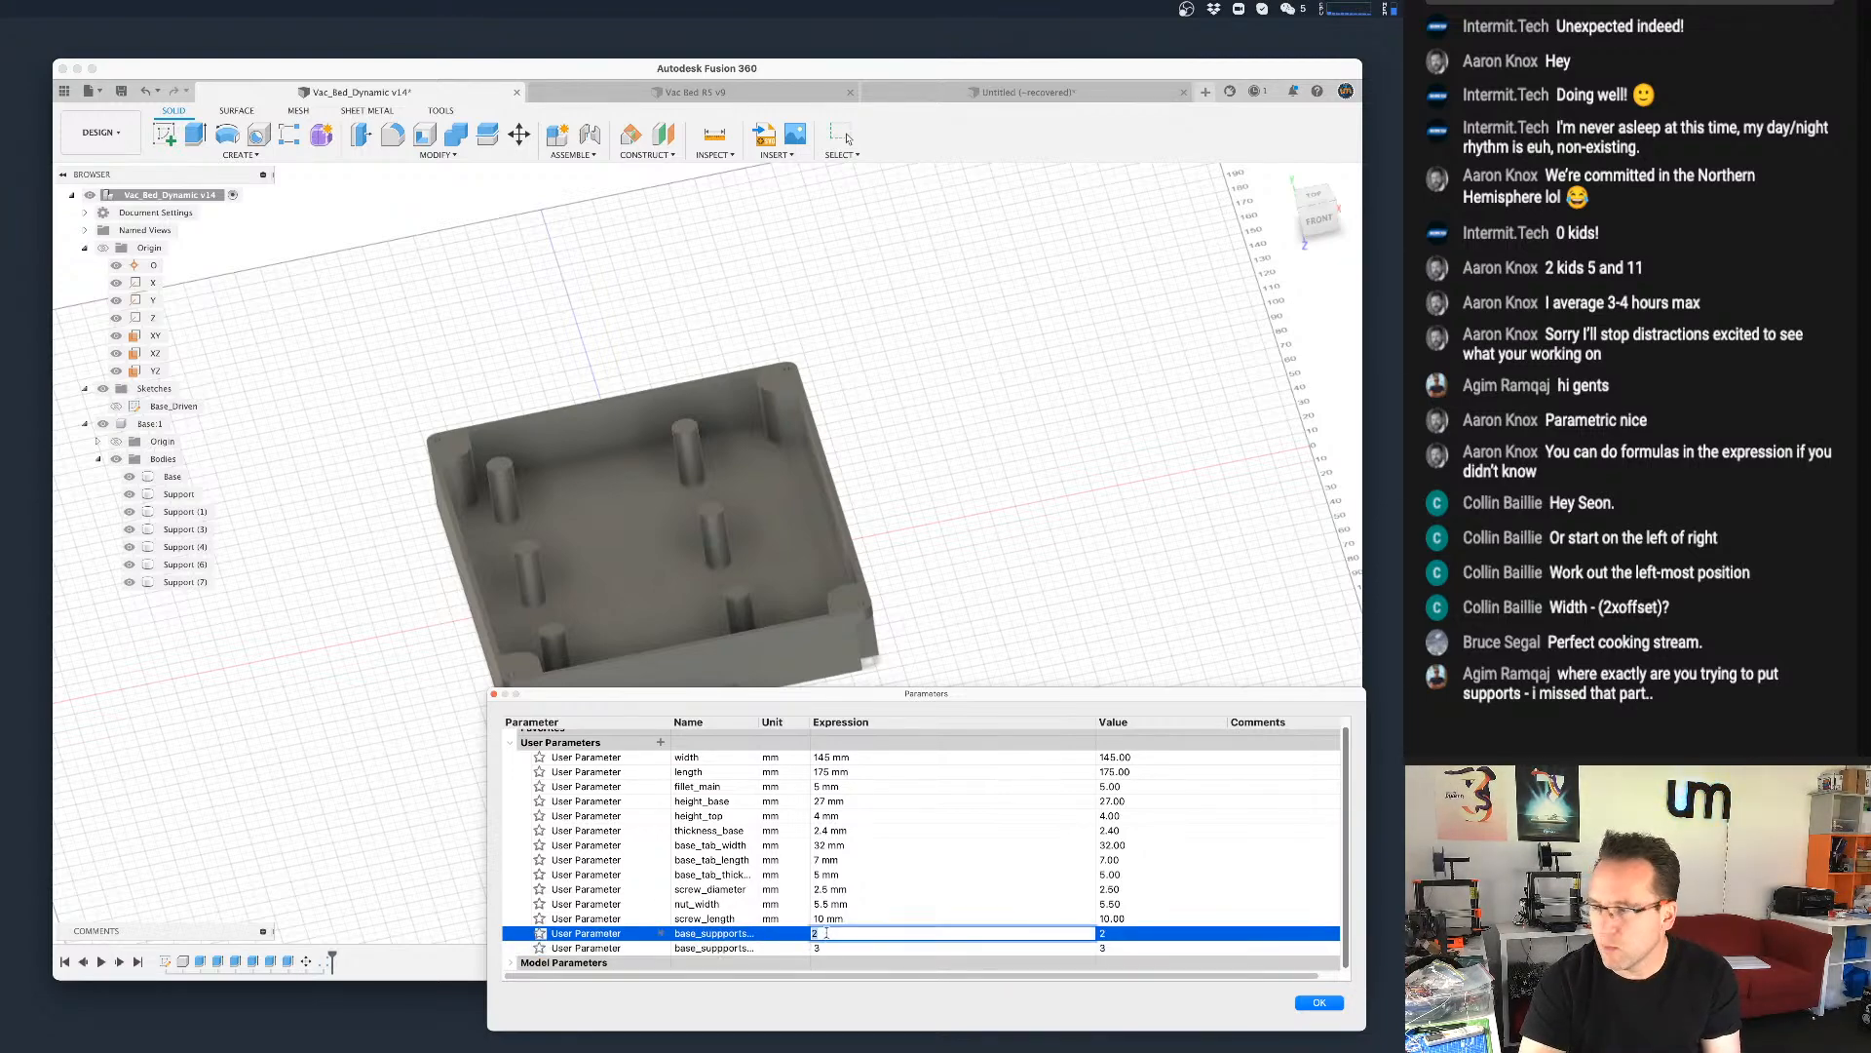
type("5")
key("Return")
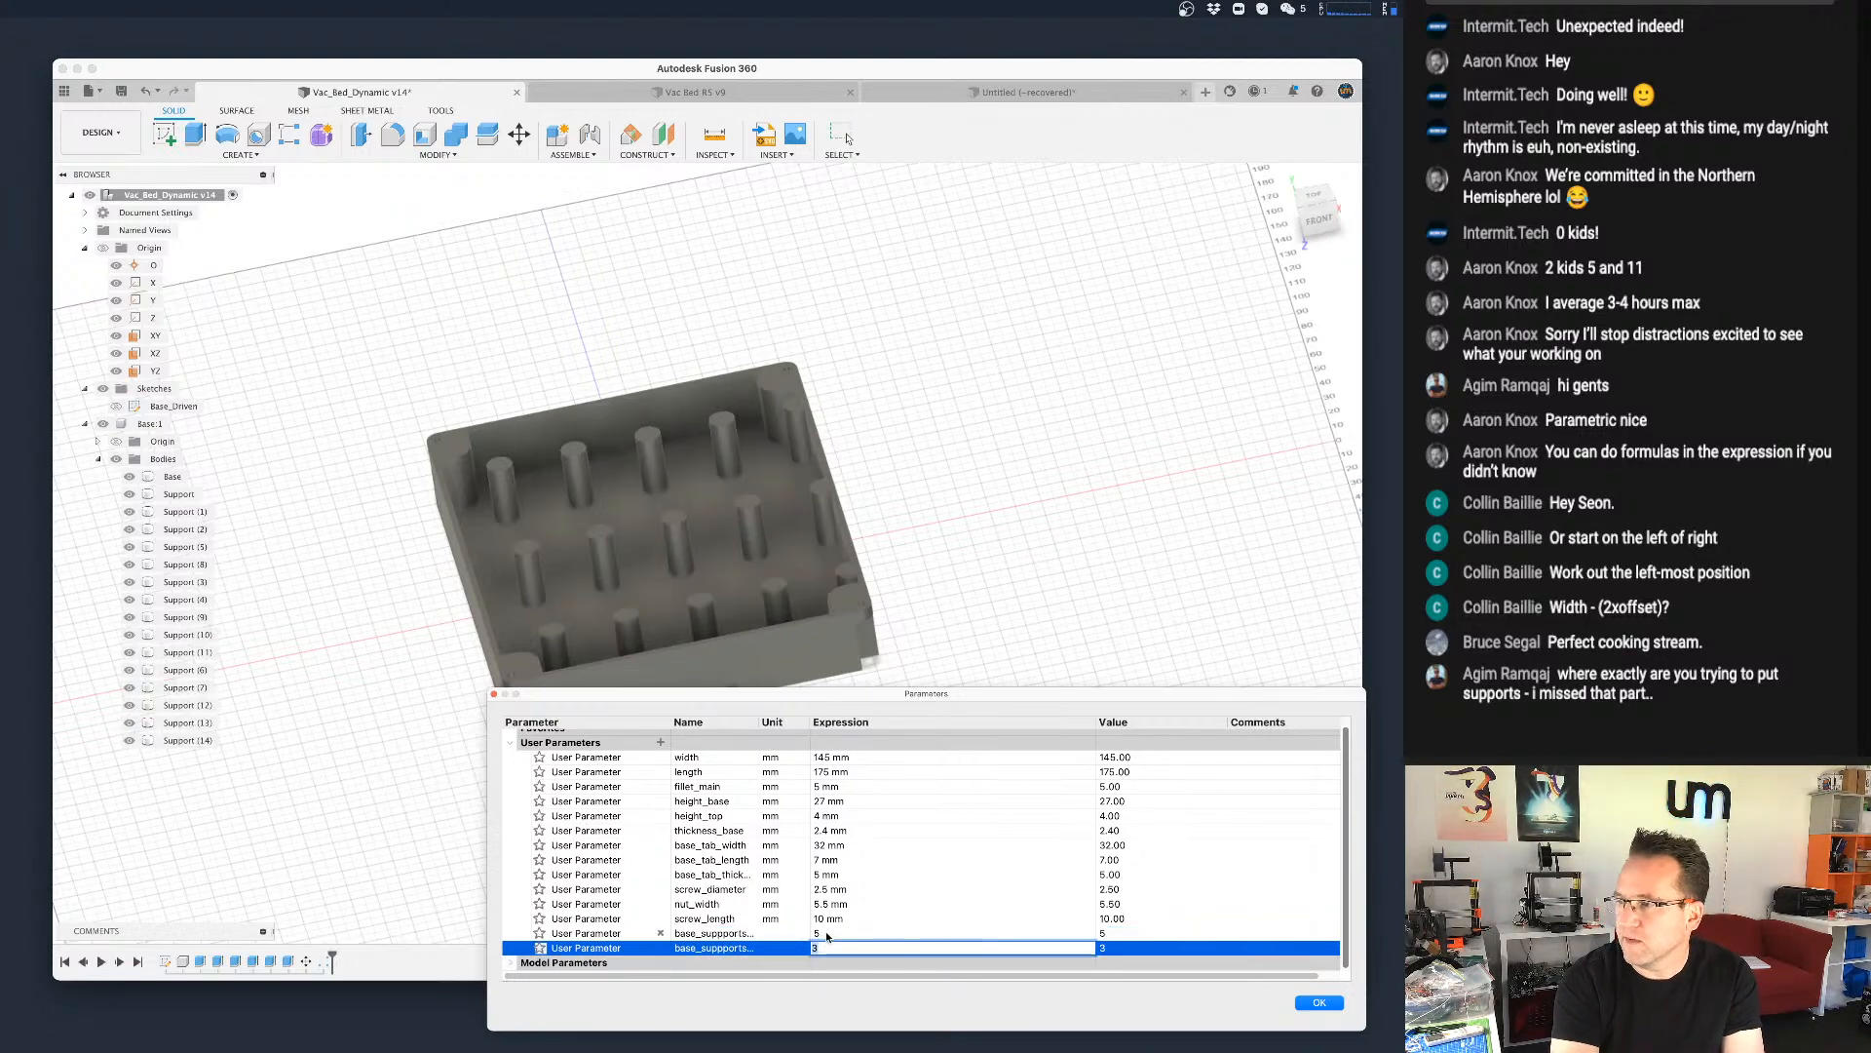
type("5")
key("Return")
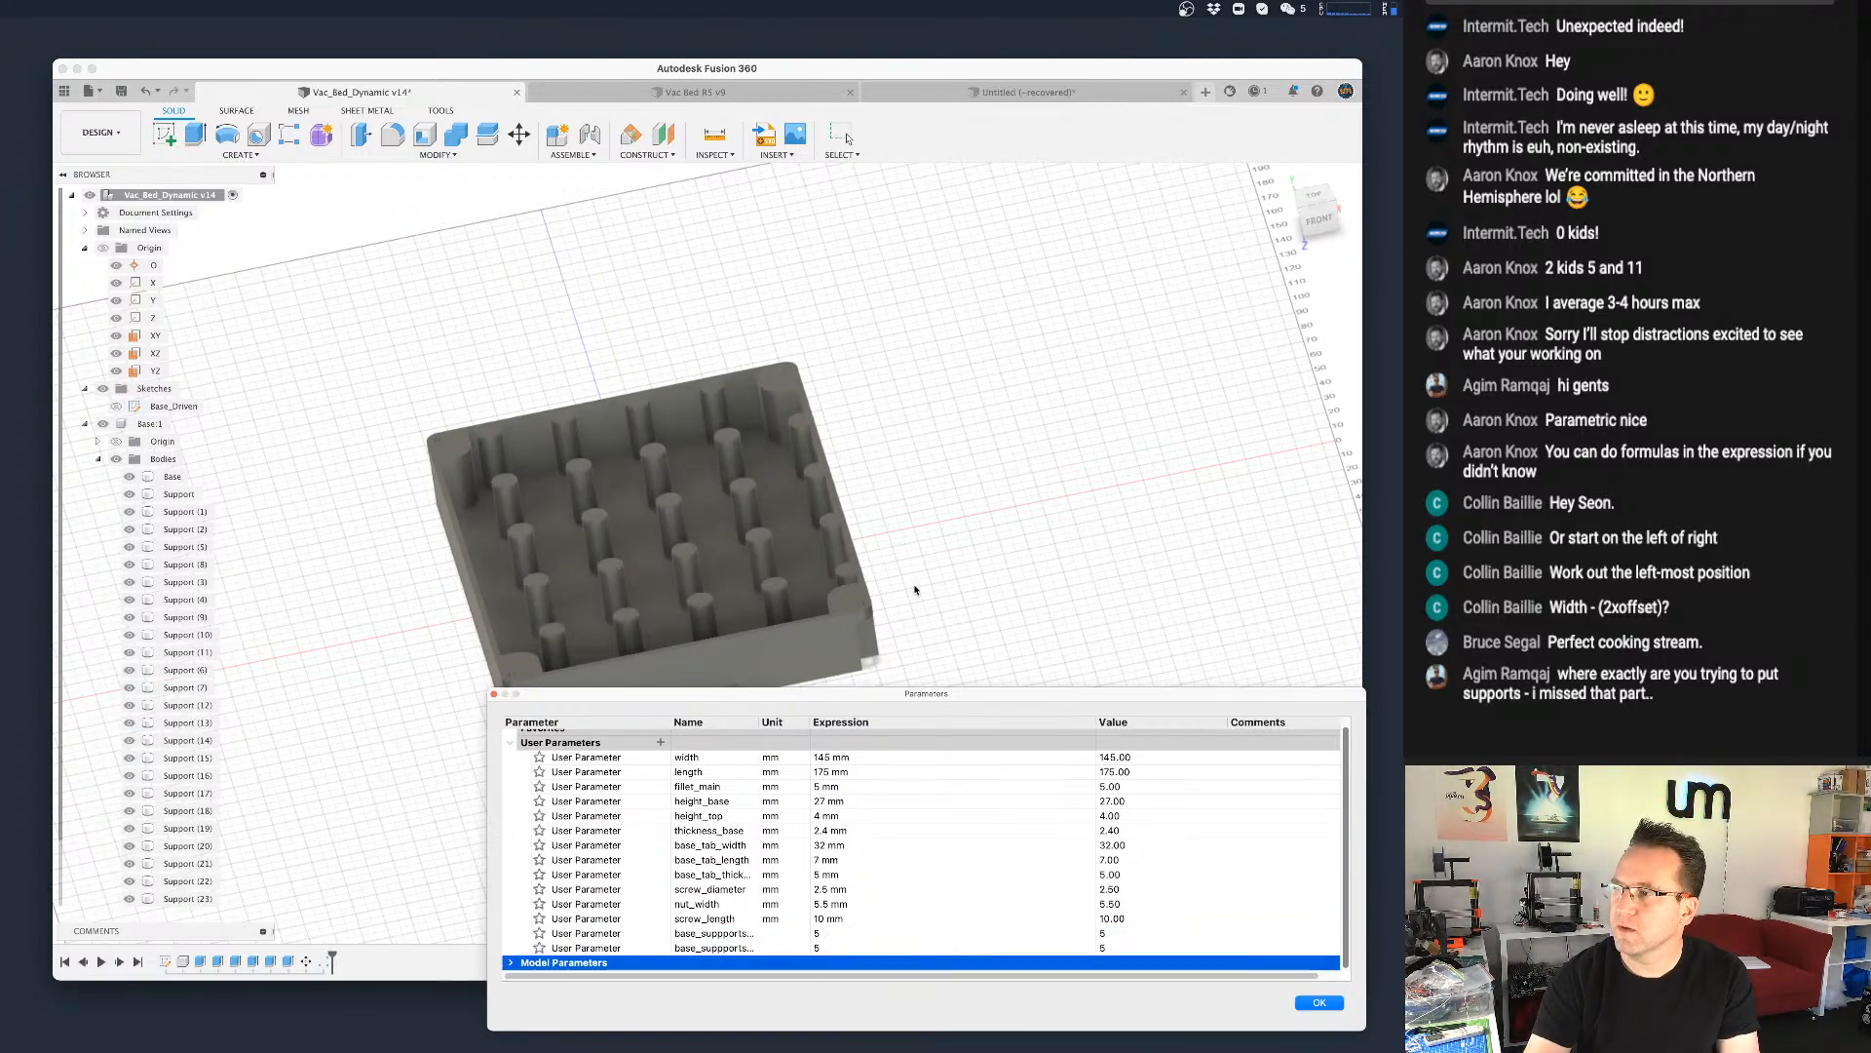
scroll(841, 506, "down", 3)
middle_click_drag(840, 508, 794, 581, "shift")
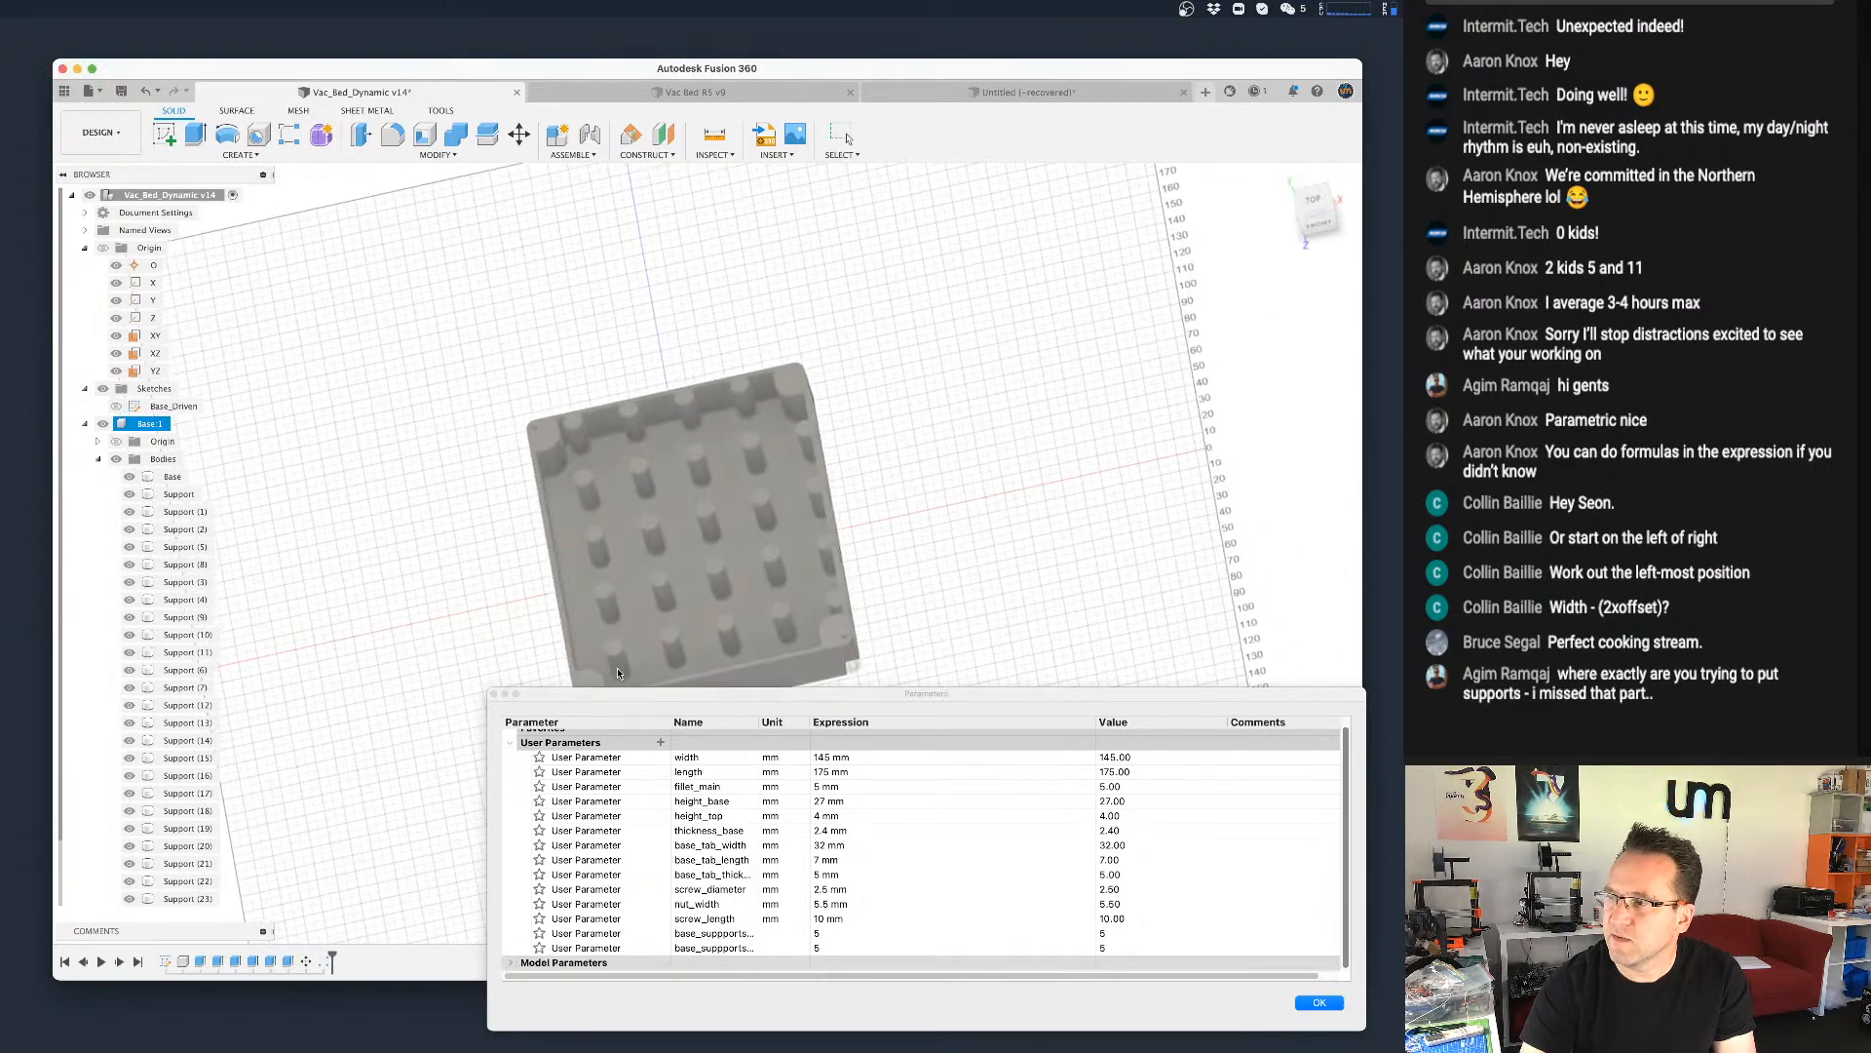
scroll(625, 544, "up", 5)
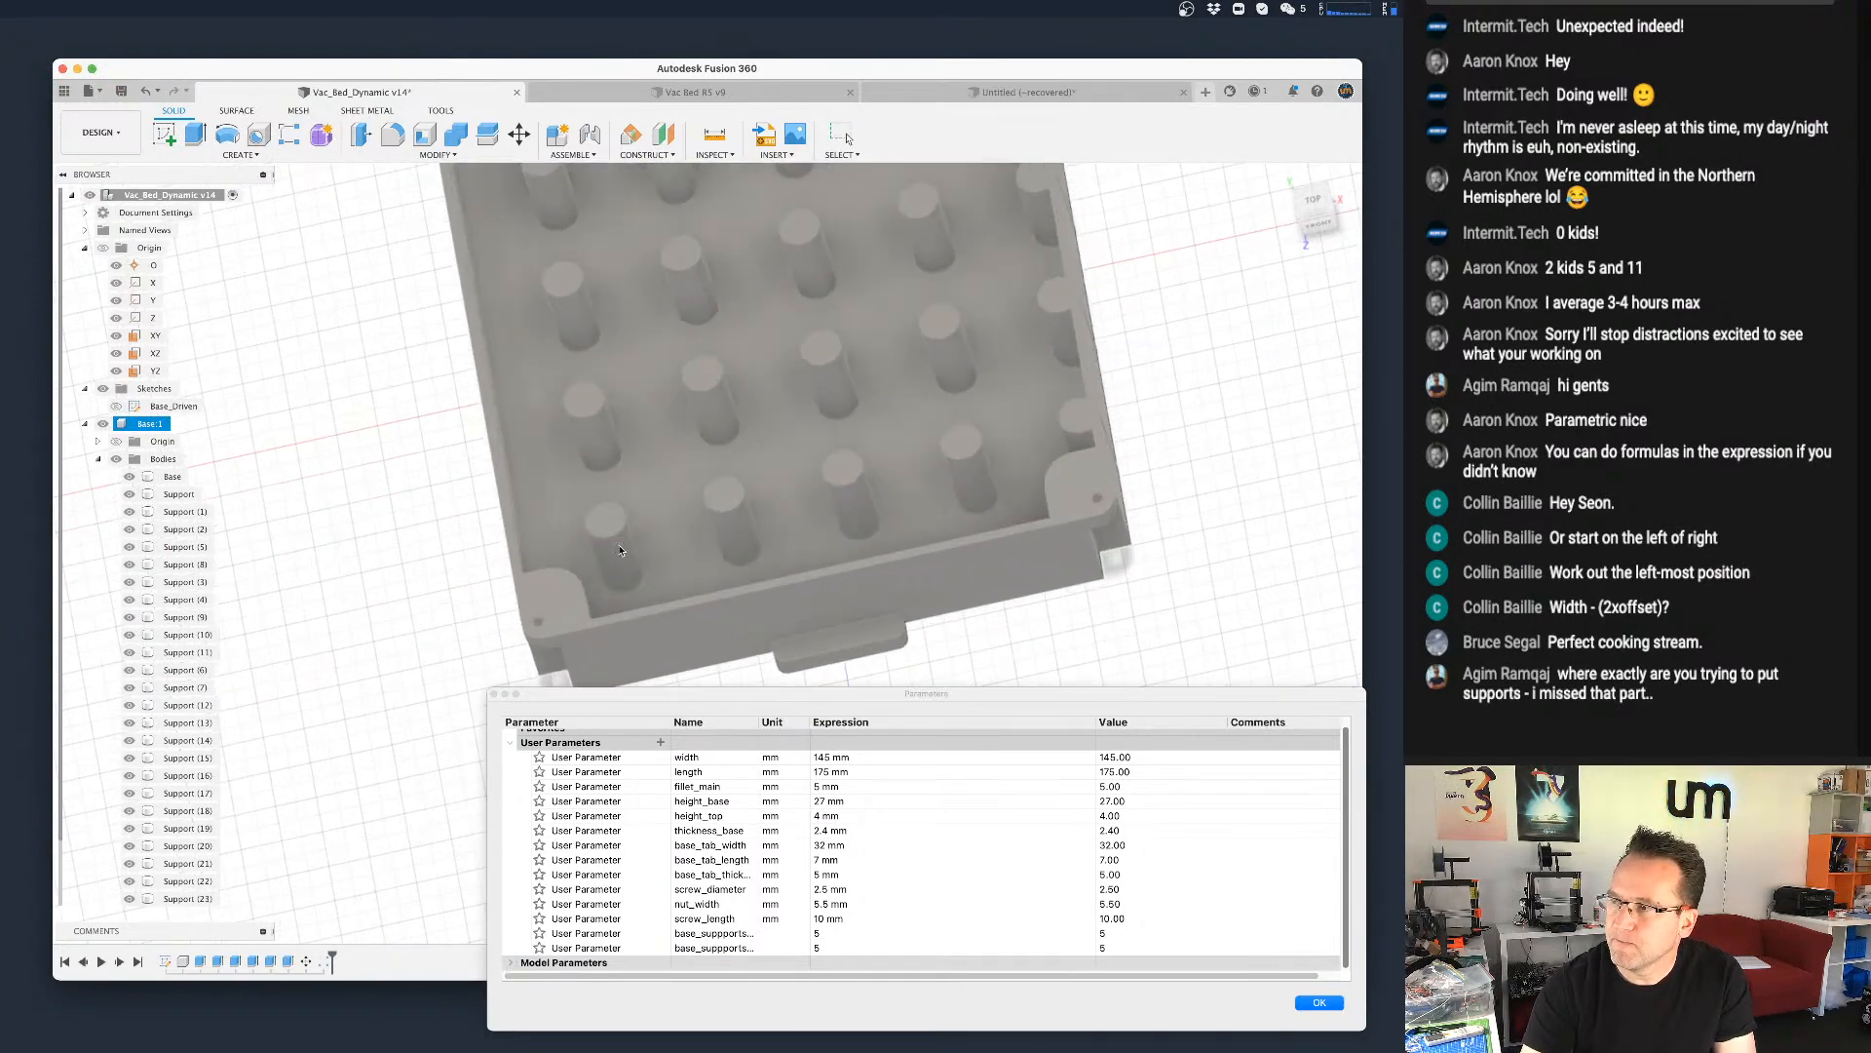
scroll(629, 565, "down", 5)
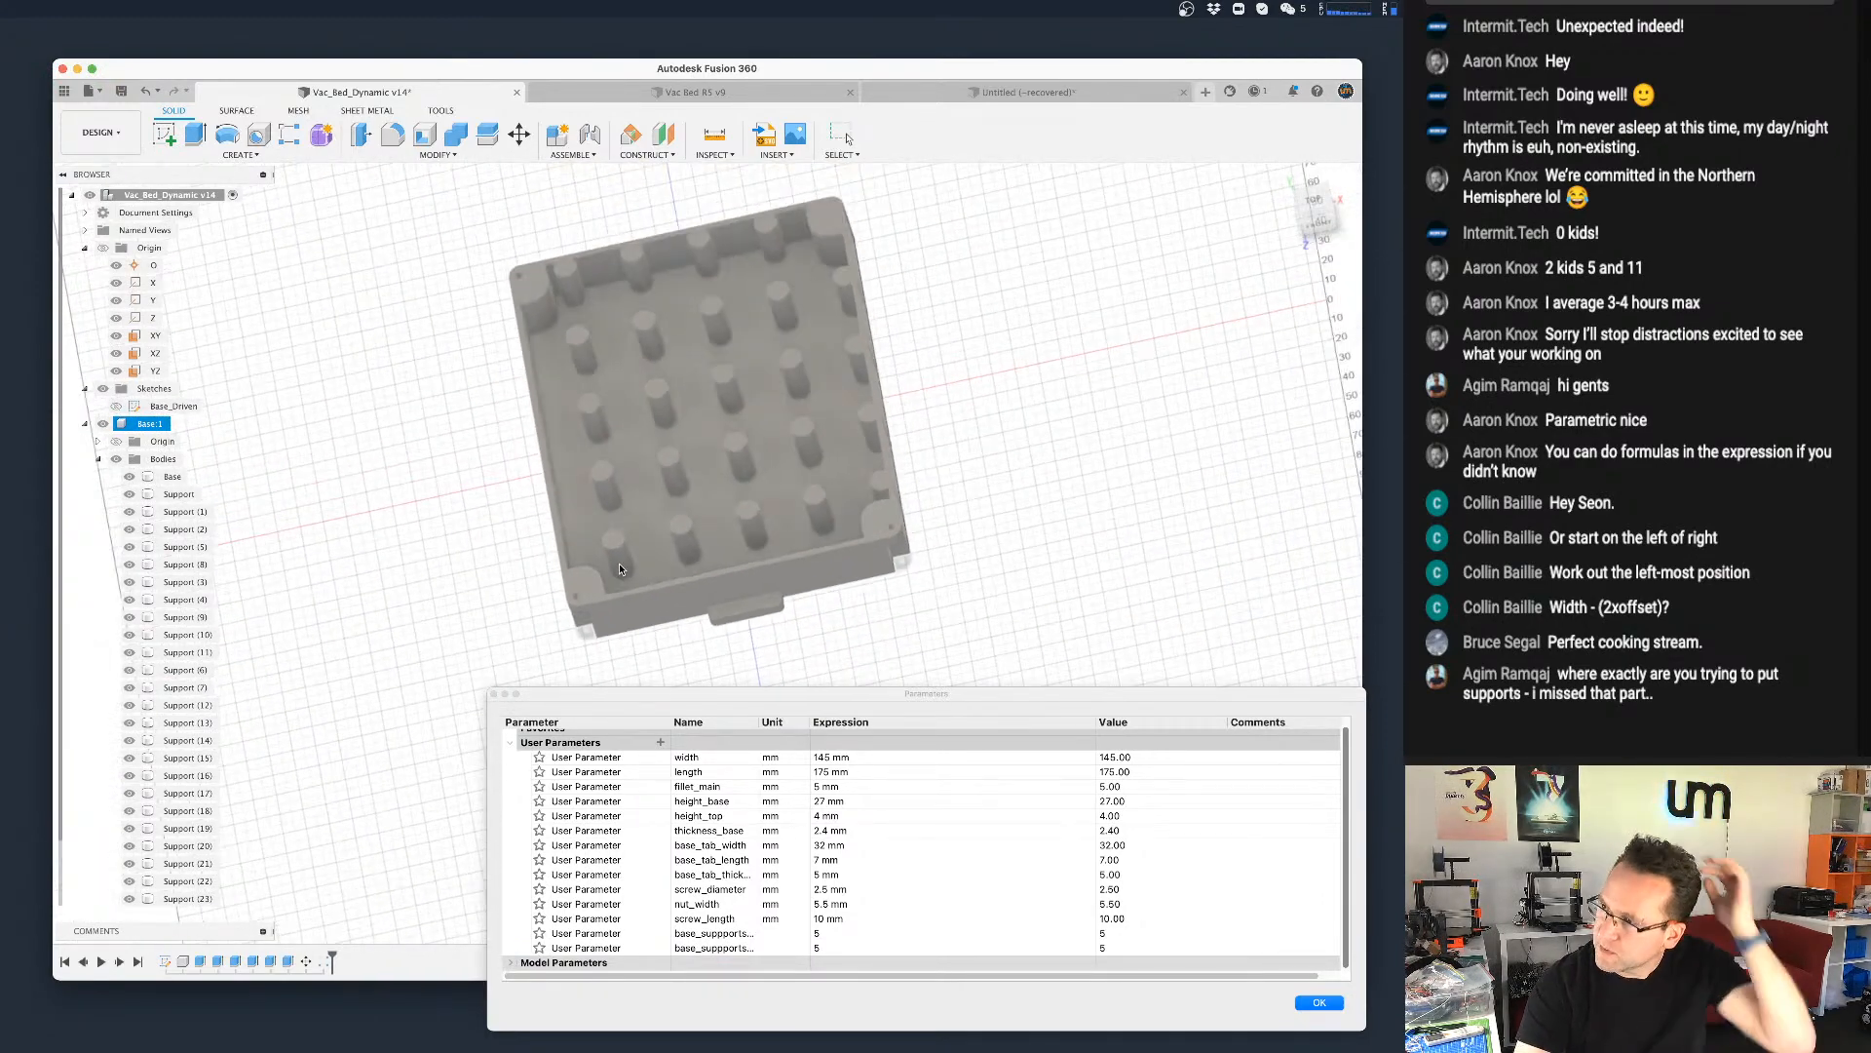
middle_click_drag(959, 503, 770, 487, "shift")
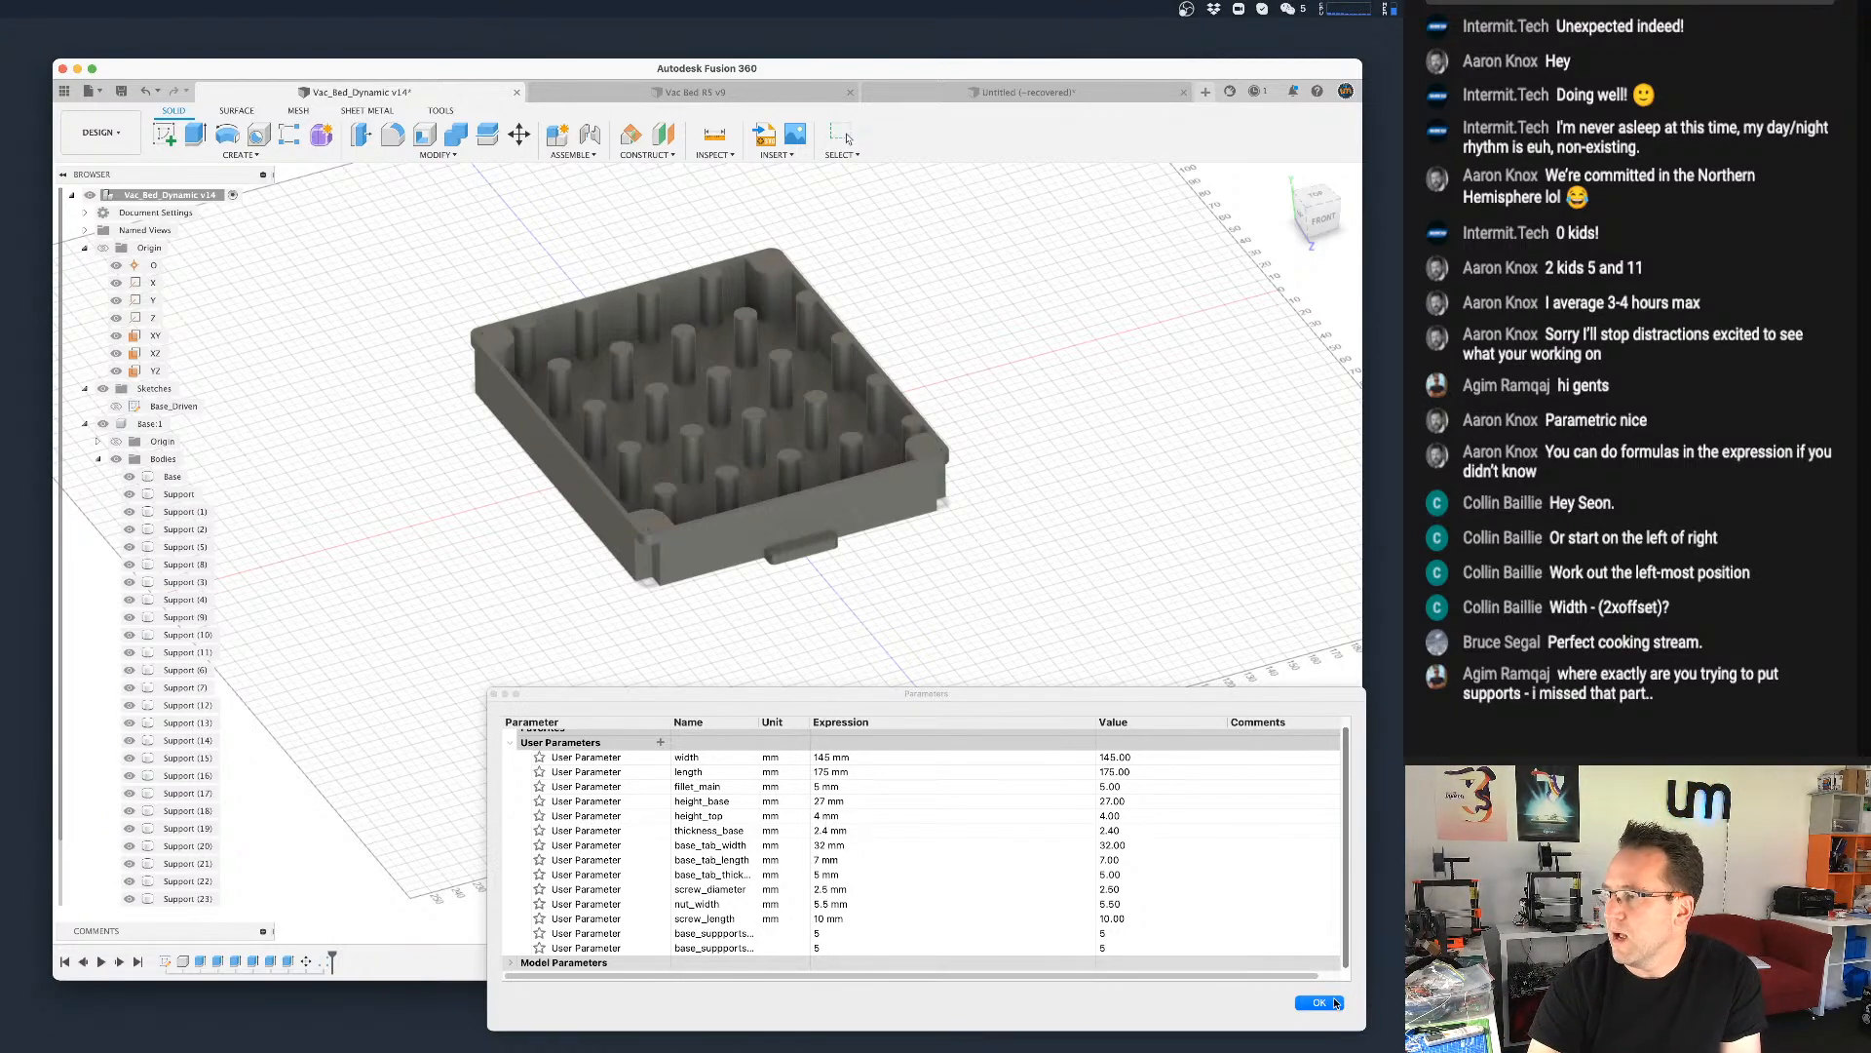
Step: Set base_suppports_x and base_suppports_y back to 3 each and finish editing the parameters
left_click(827, 933)
type("3")
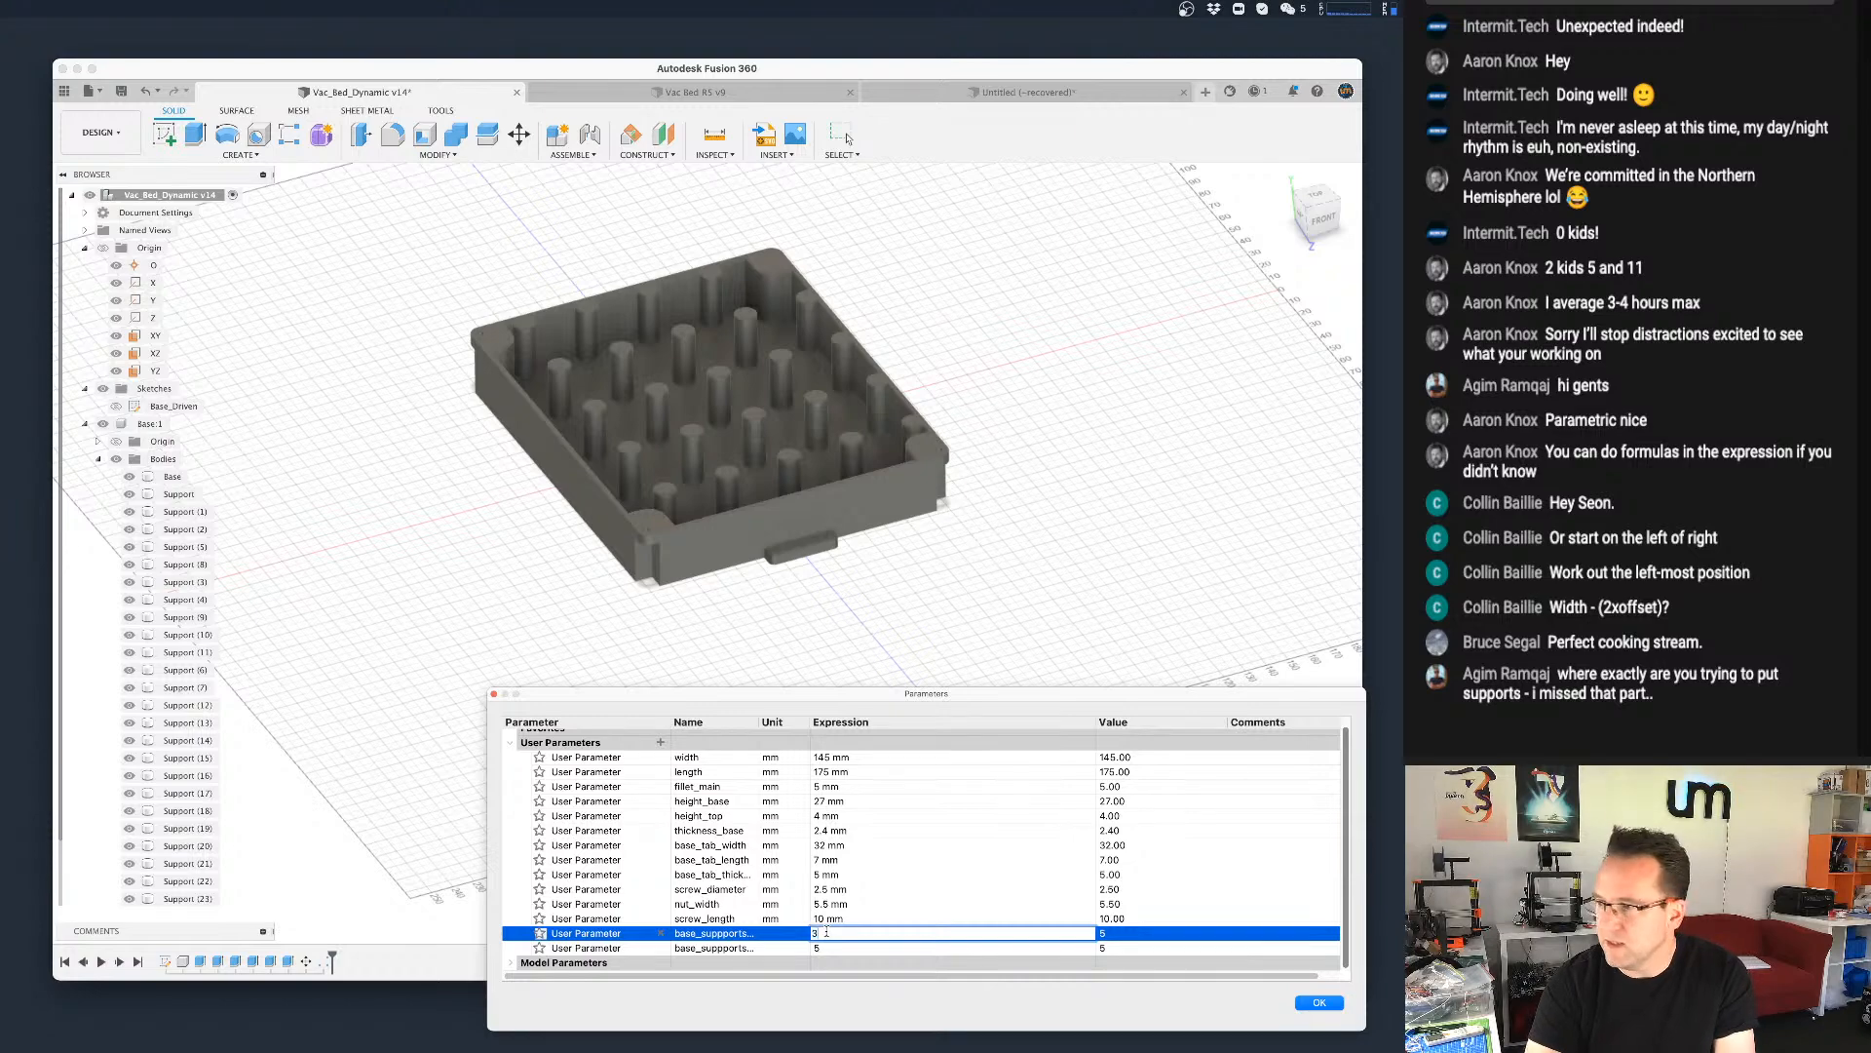
key("Return")
type("3")
key("Return")
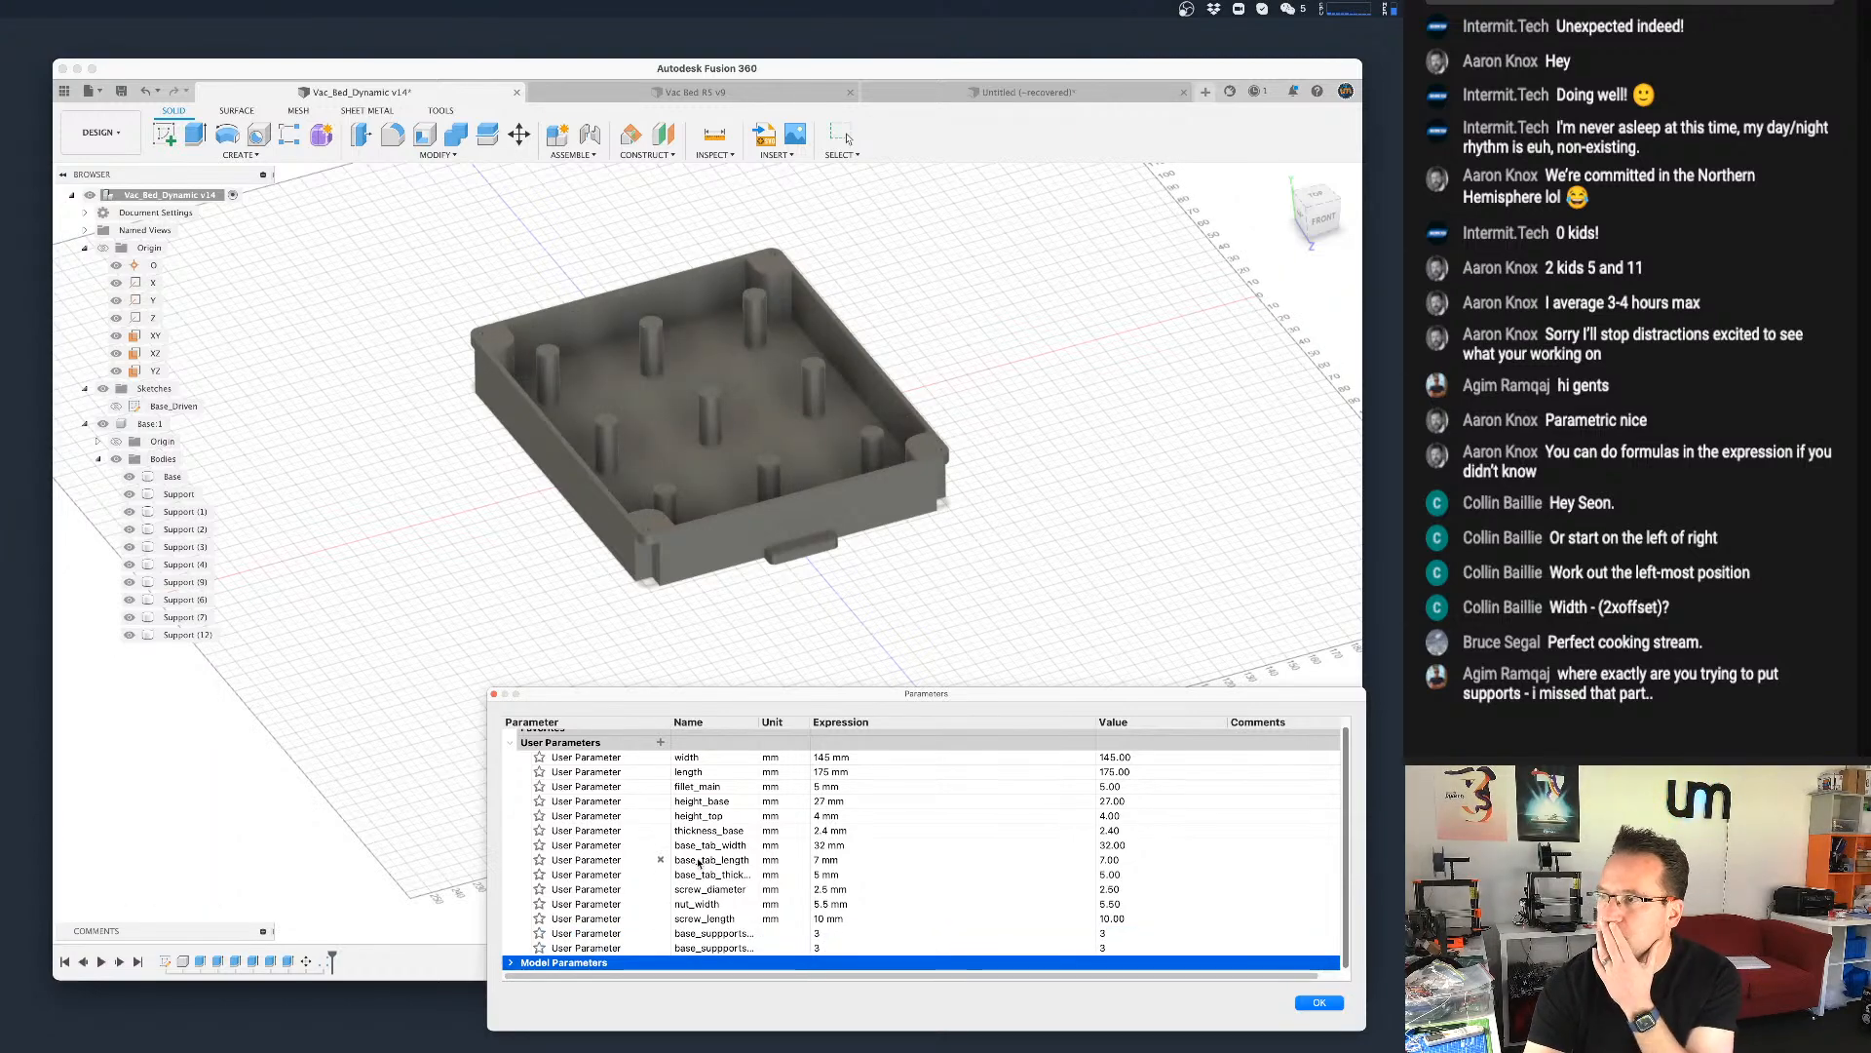
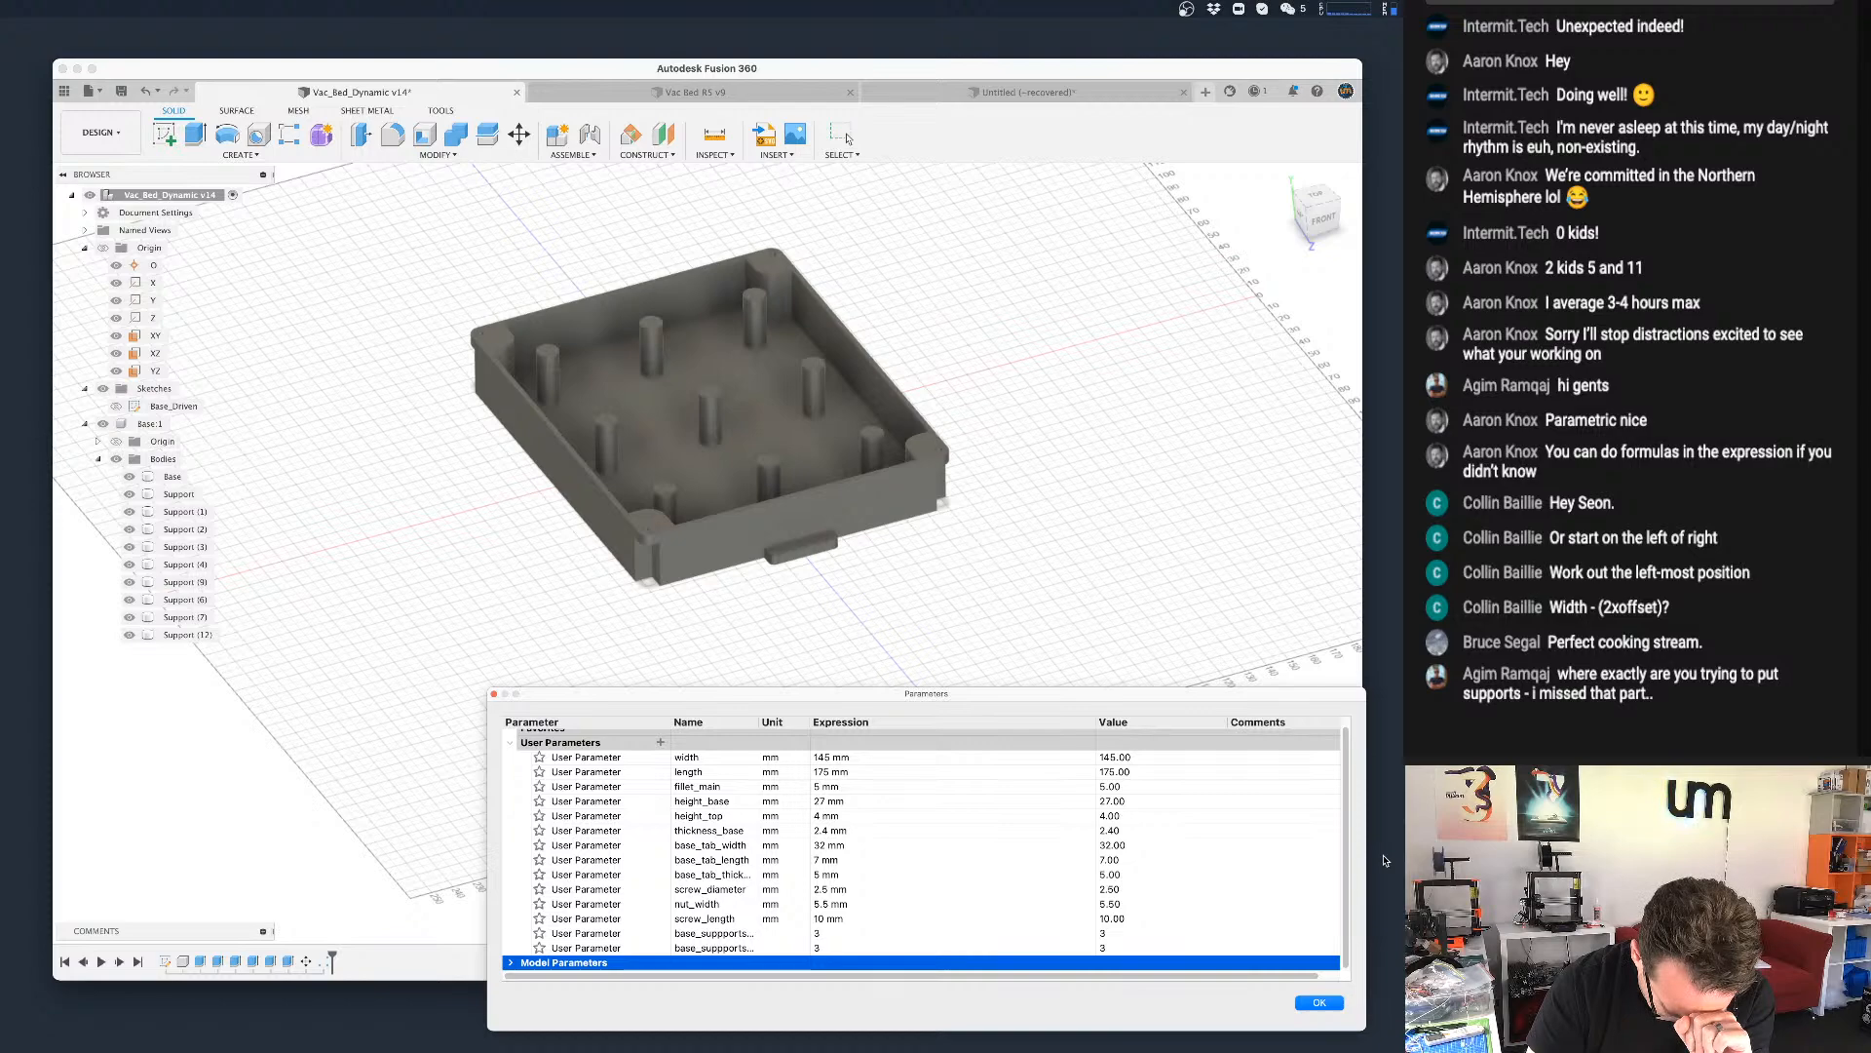
left_click(1318, 1003)
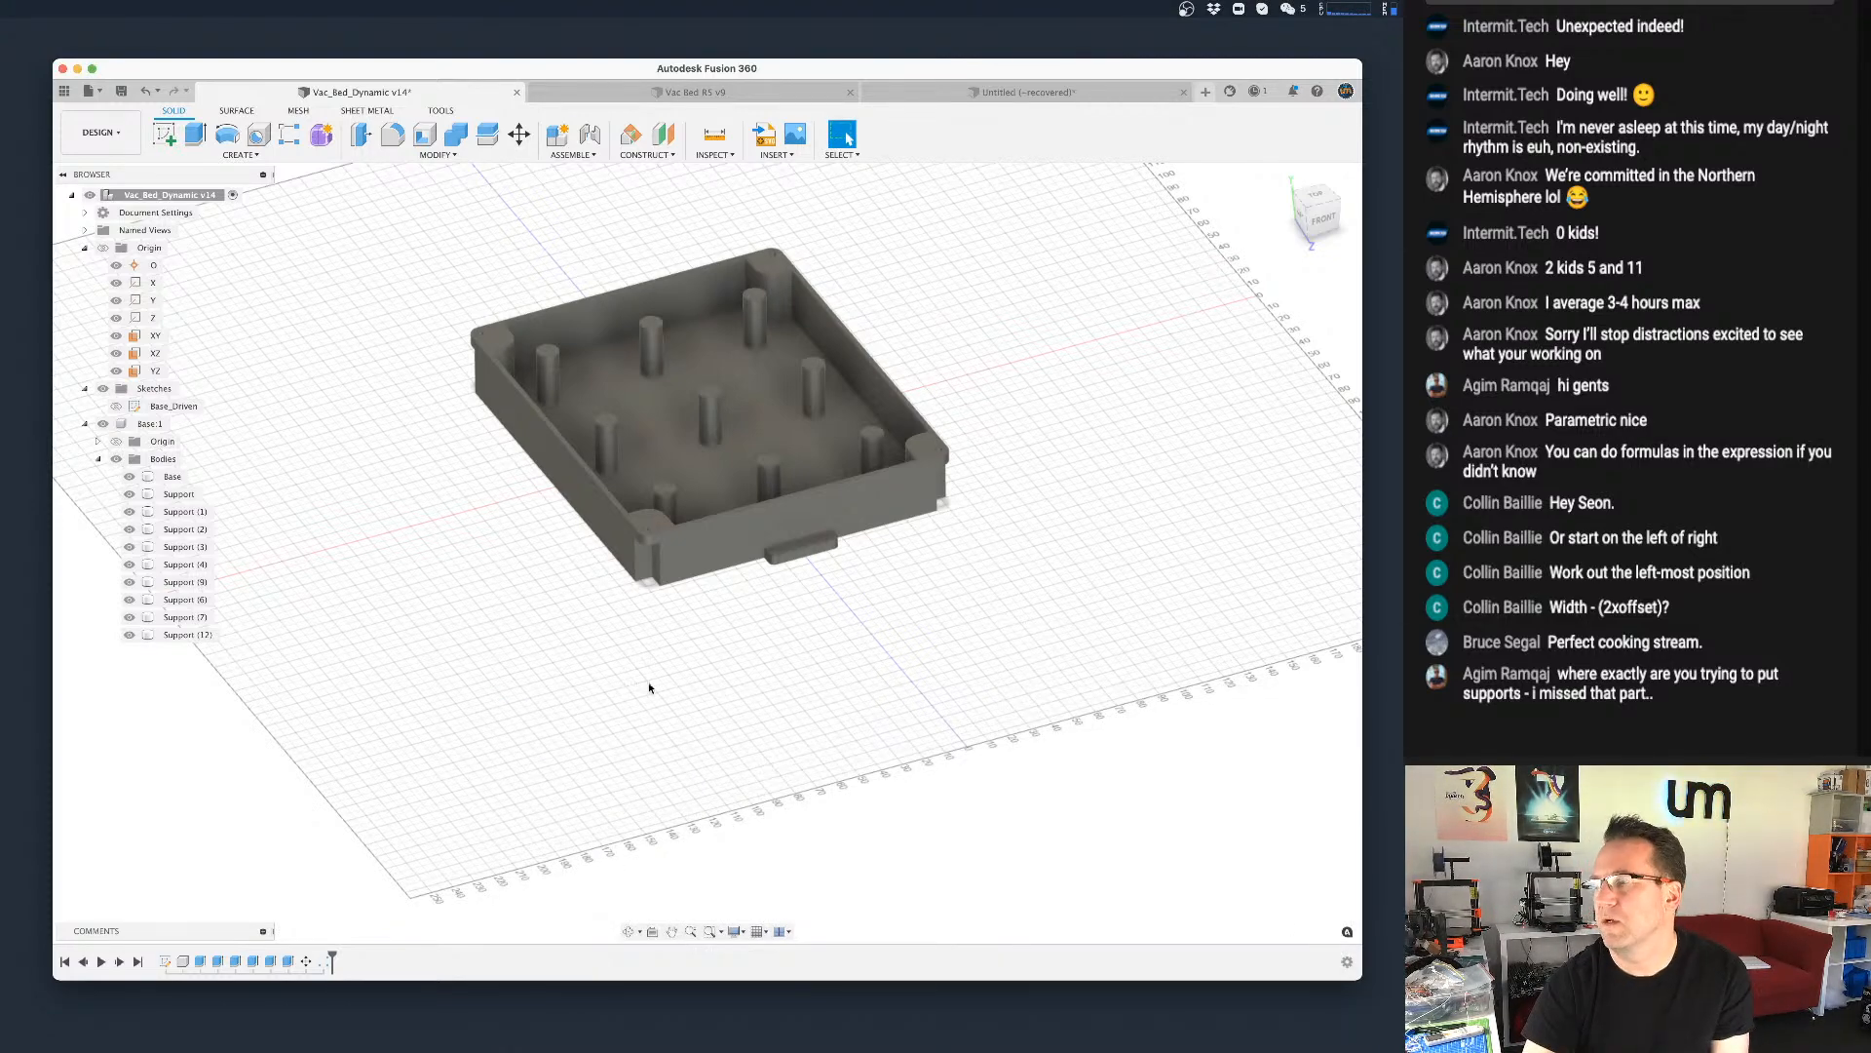
Step: Undo the parameter changes, the support pattern, the move and earlier edits back to the open Base_Driven sketch
scroll(655, 692, "up", 3)
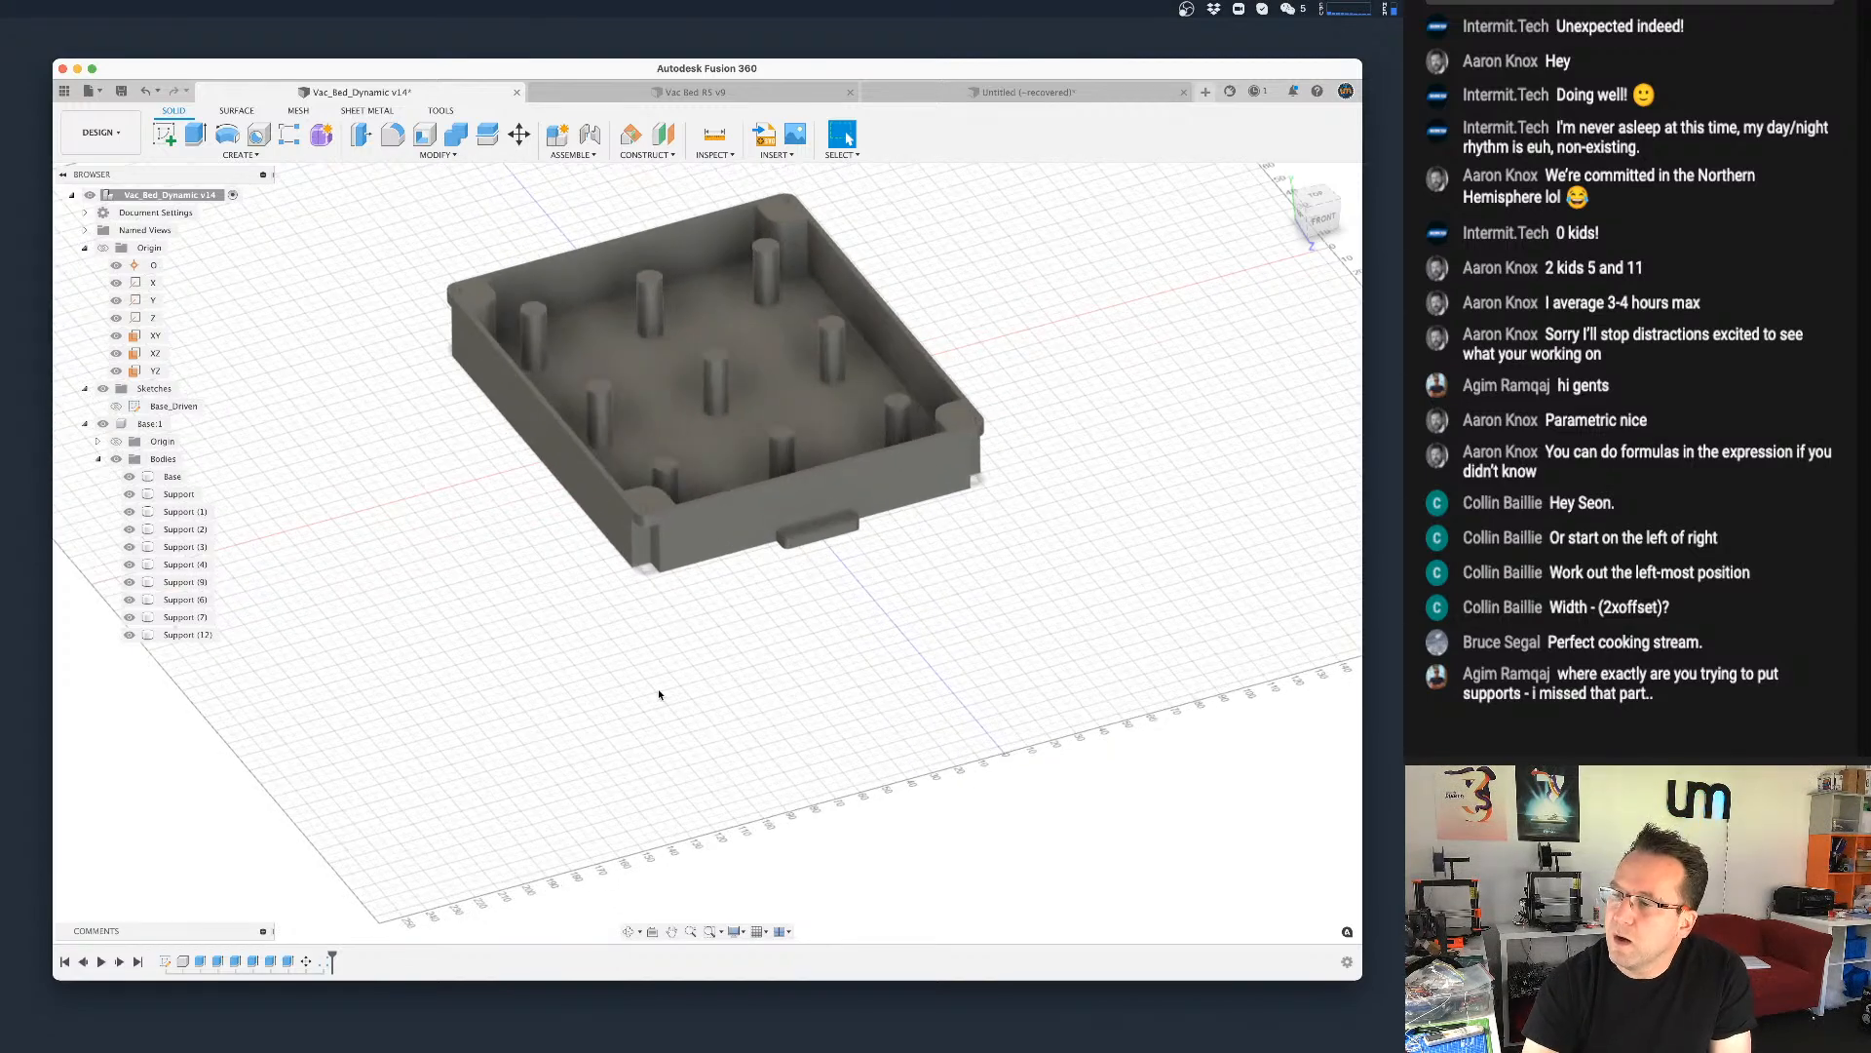
scroll(658, 694, "down", 2)
left_click_drag(334, 953, 314, 960)
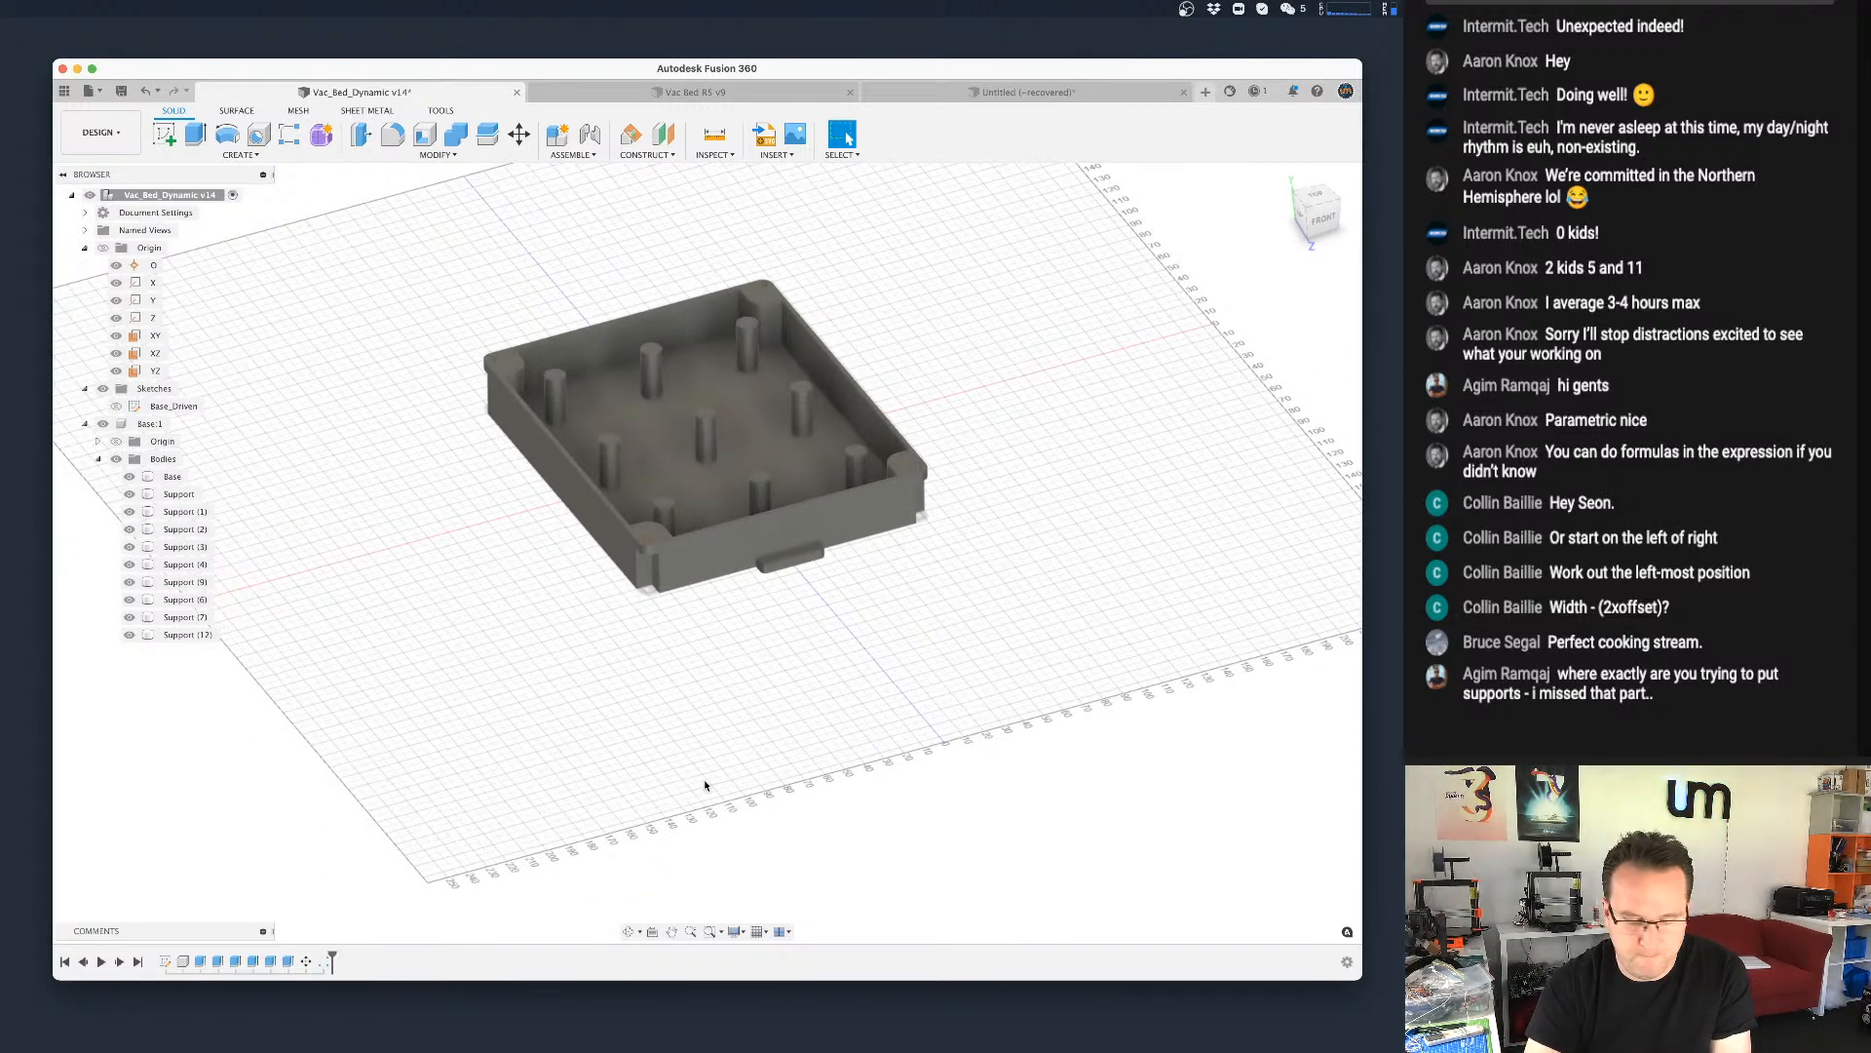
key("super+z")
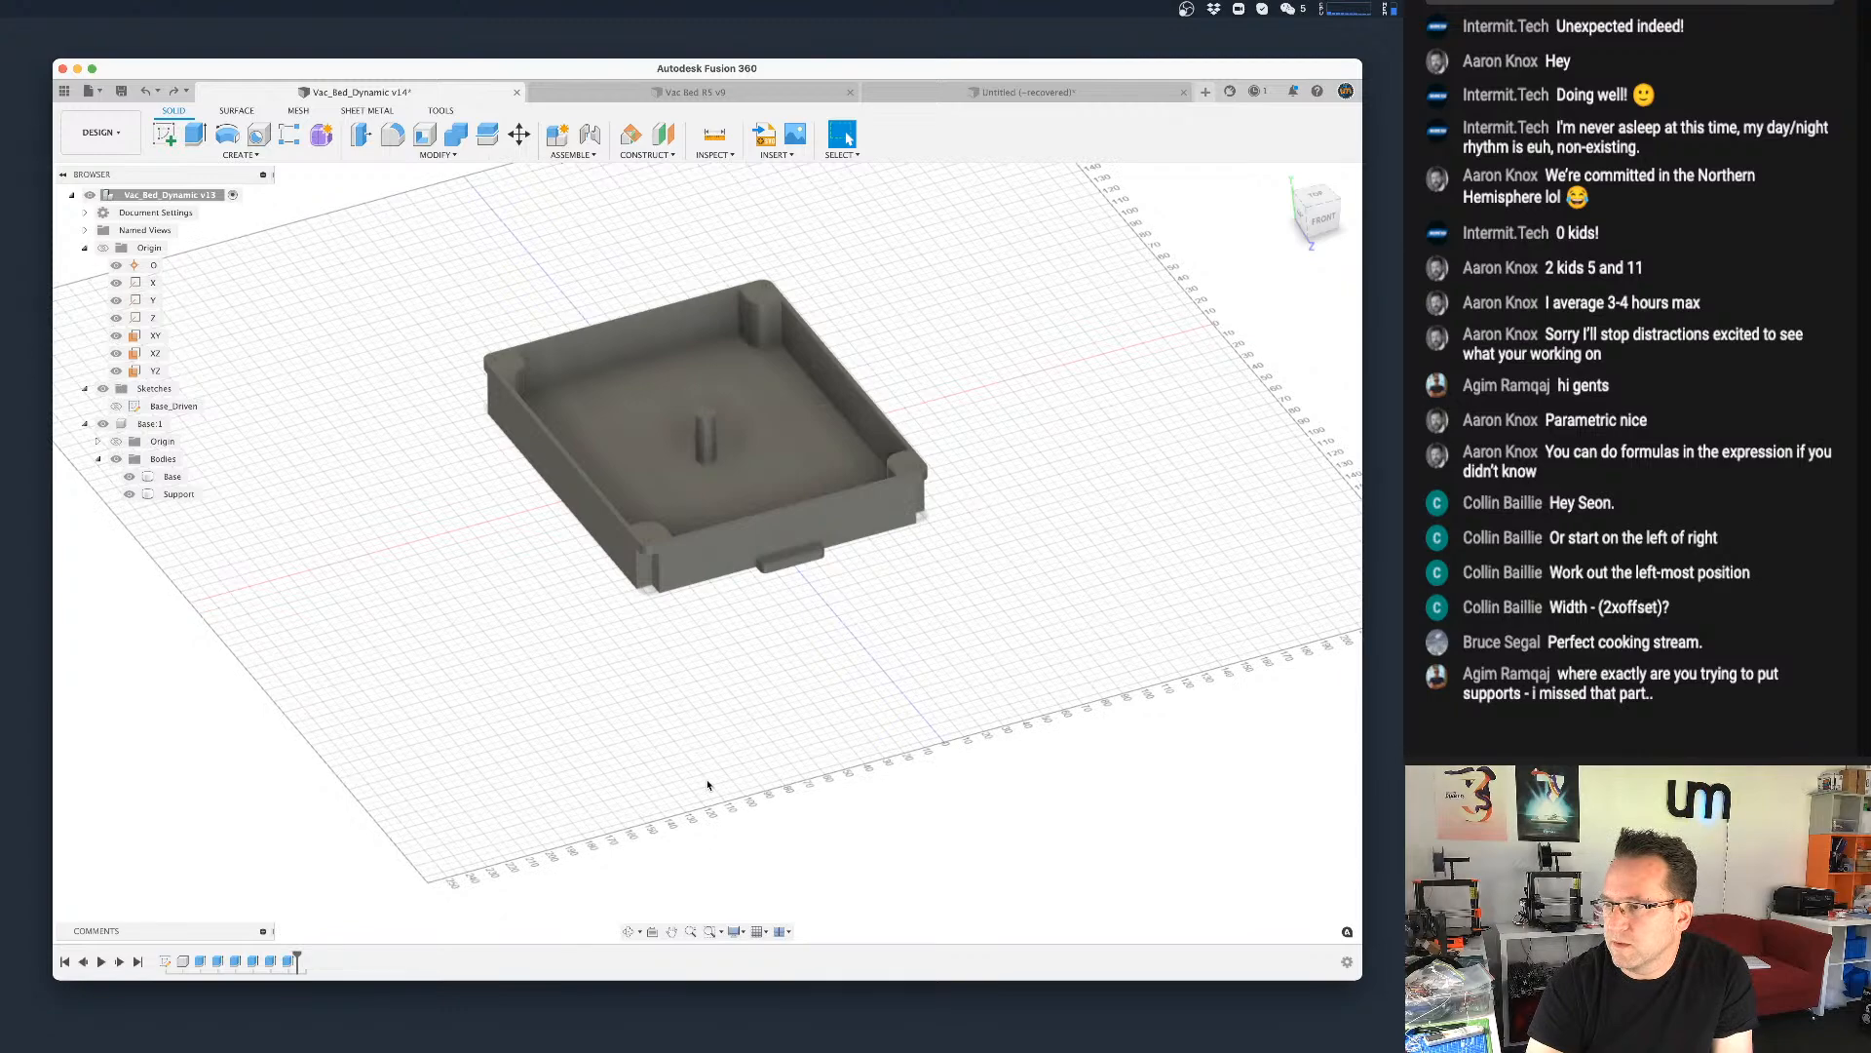
key("super+z")
key("super+z")
key("super+z")
key("super+z")
key("super+z")
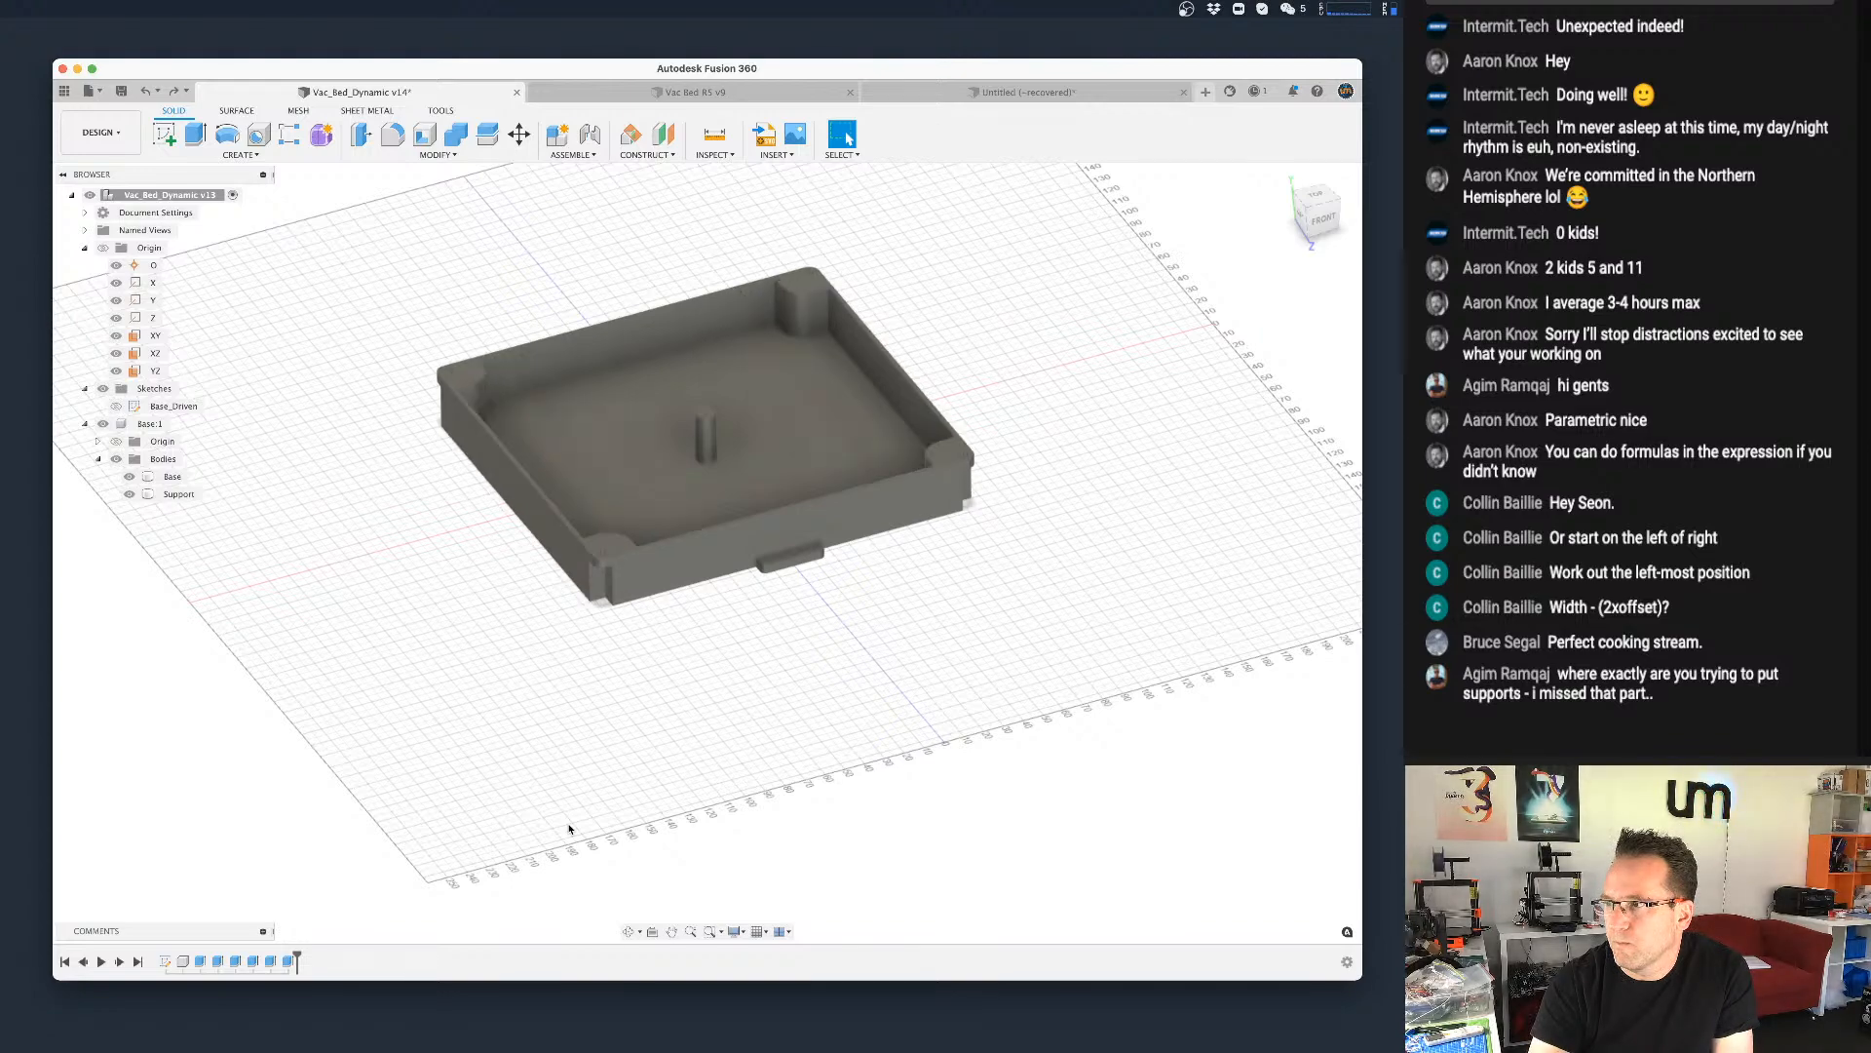
key("super+z")
key("super+z")
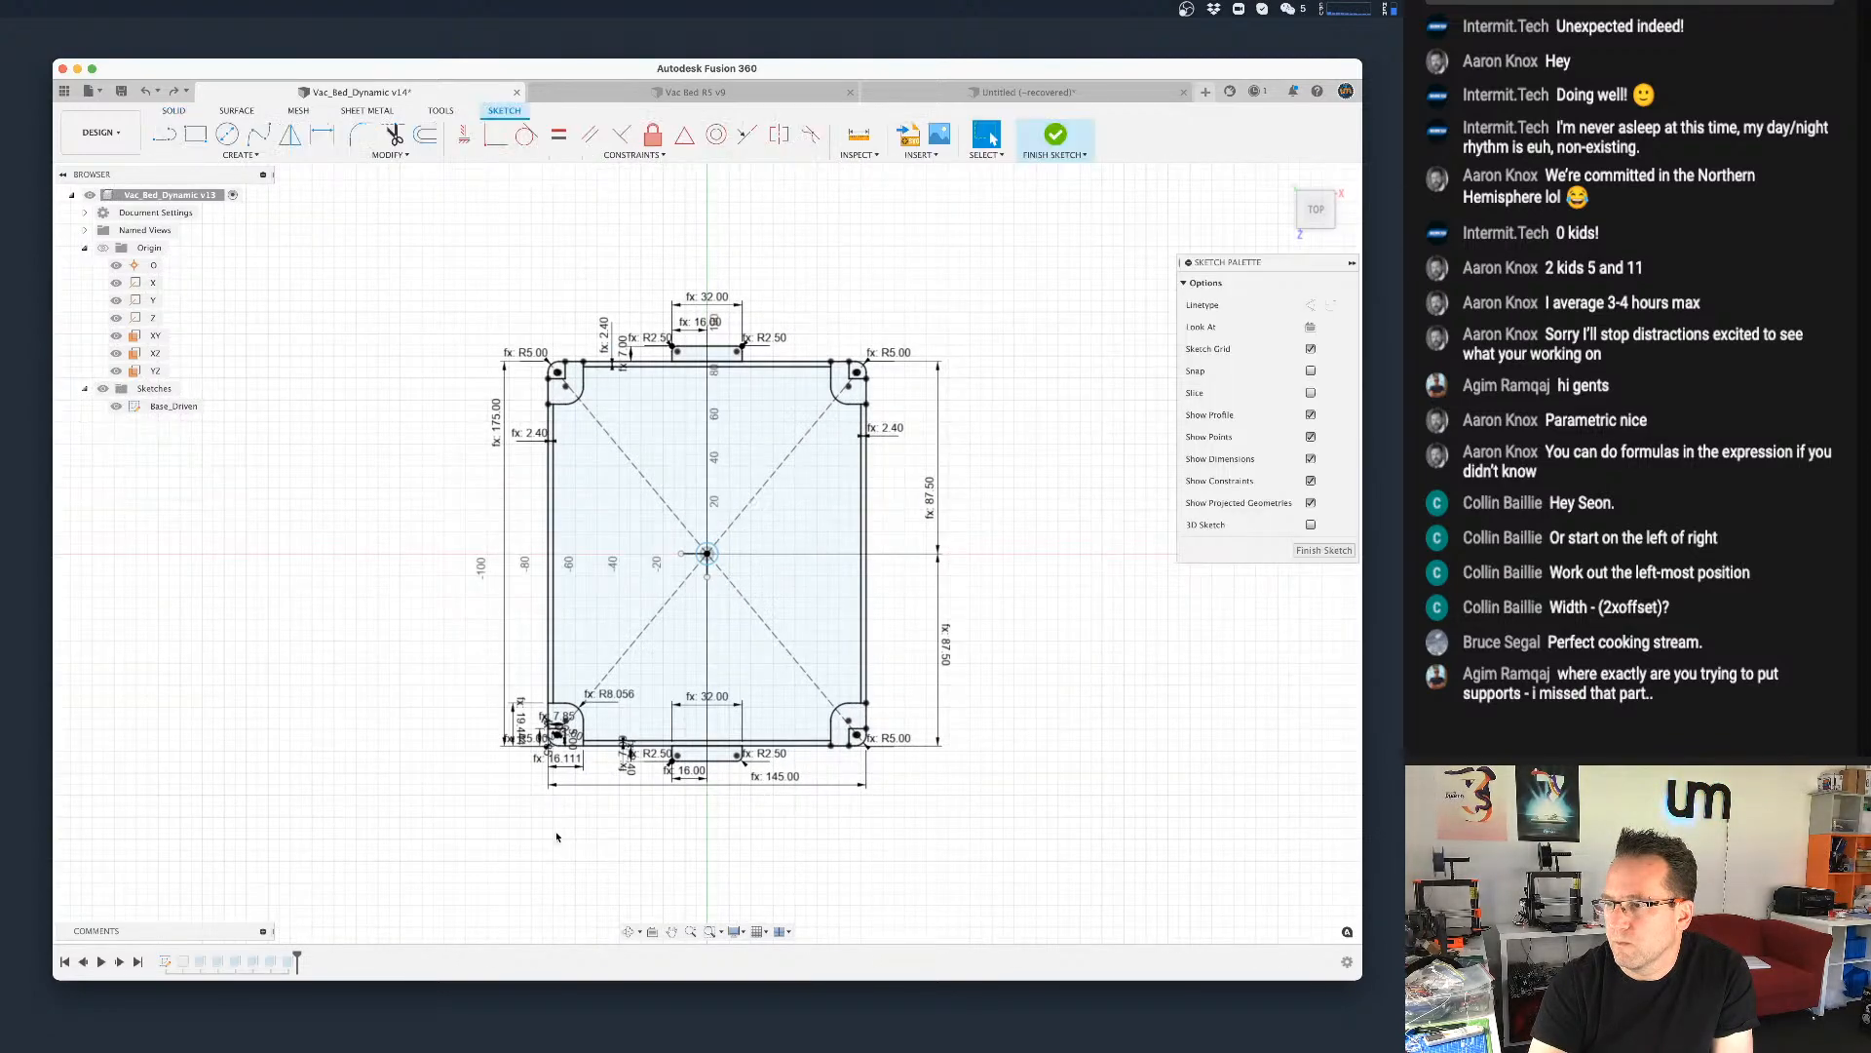
Step: Redo the undone edits up to the base with its single centre pillar and save the design with the description User Saved
key("super+shift+z")
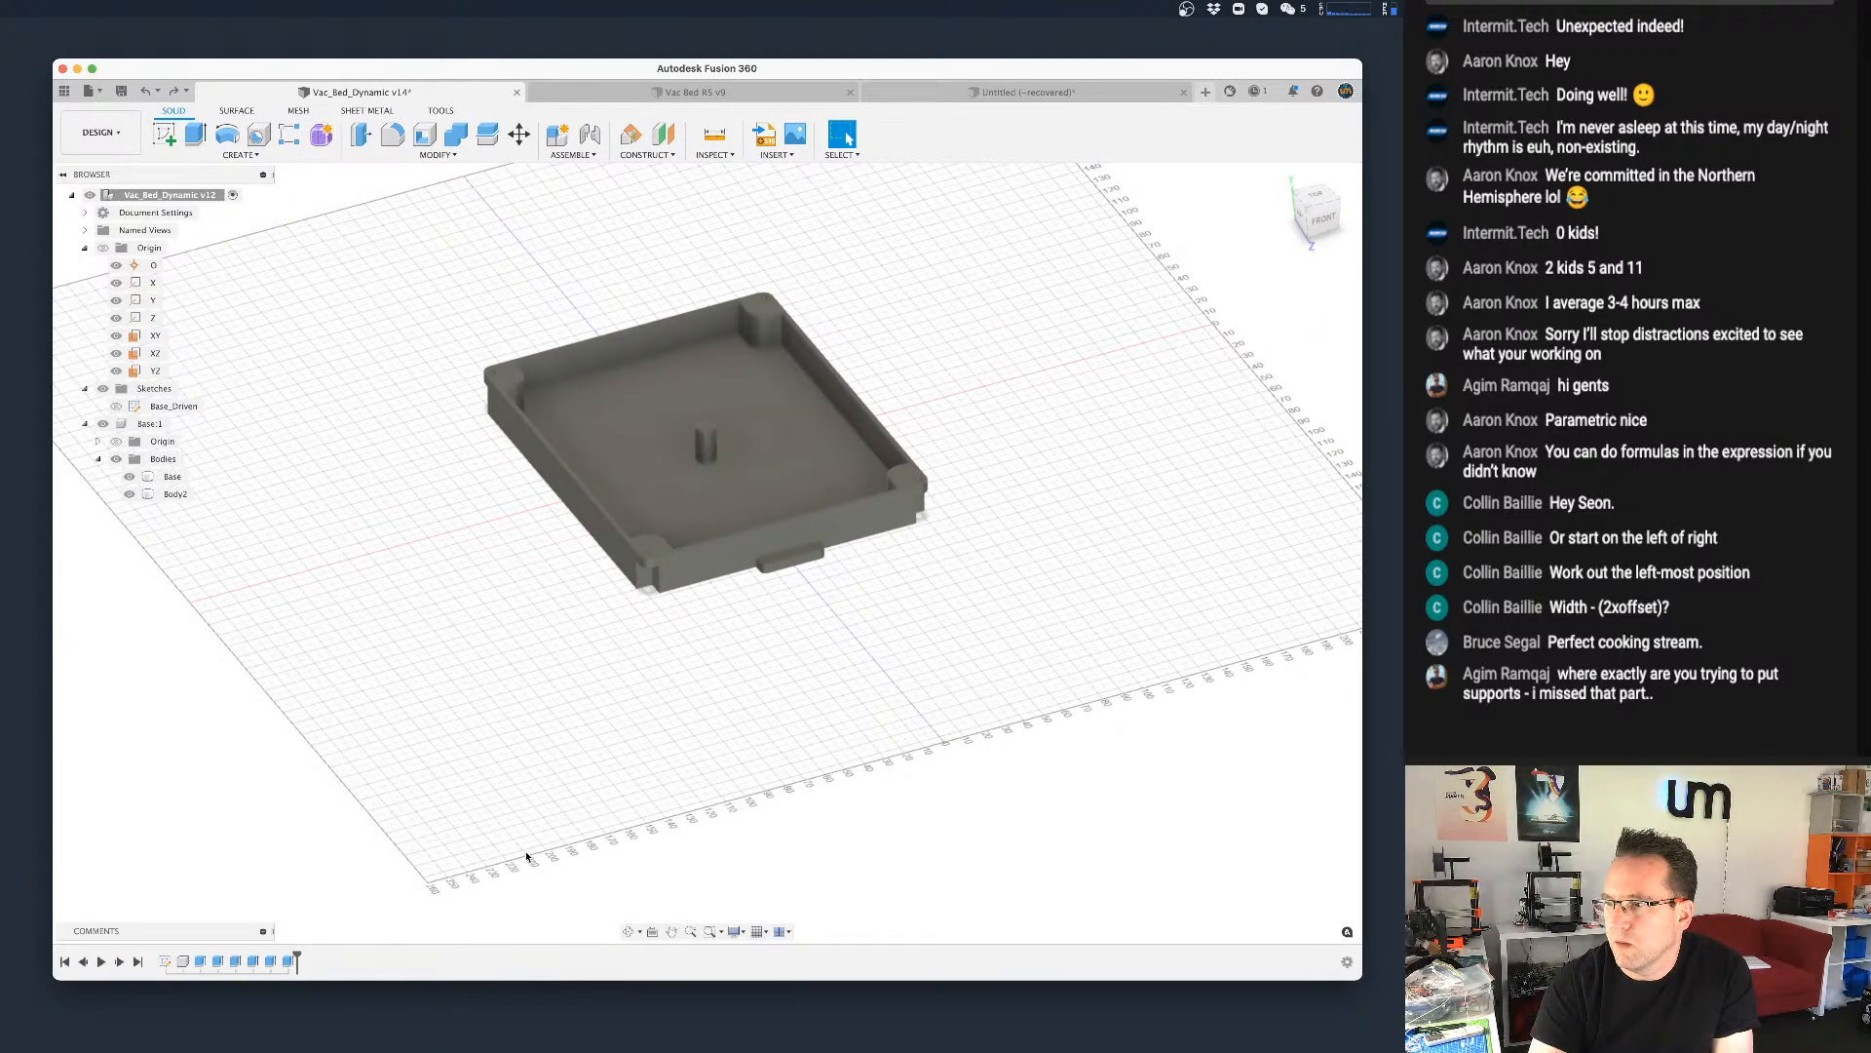
key("super+z")
key("super+shift+z")
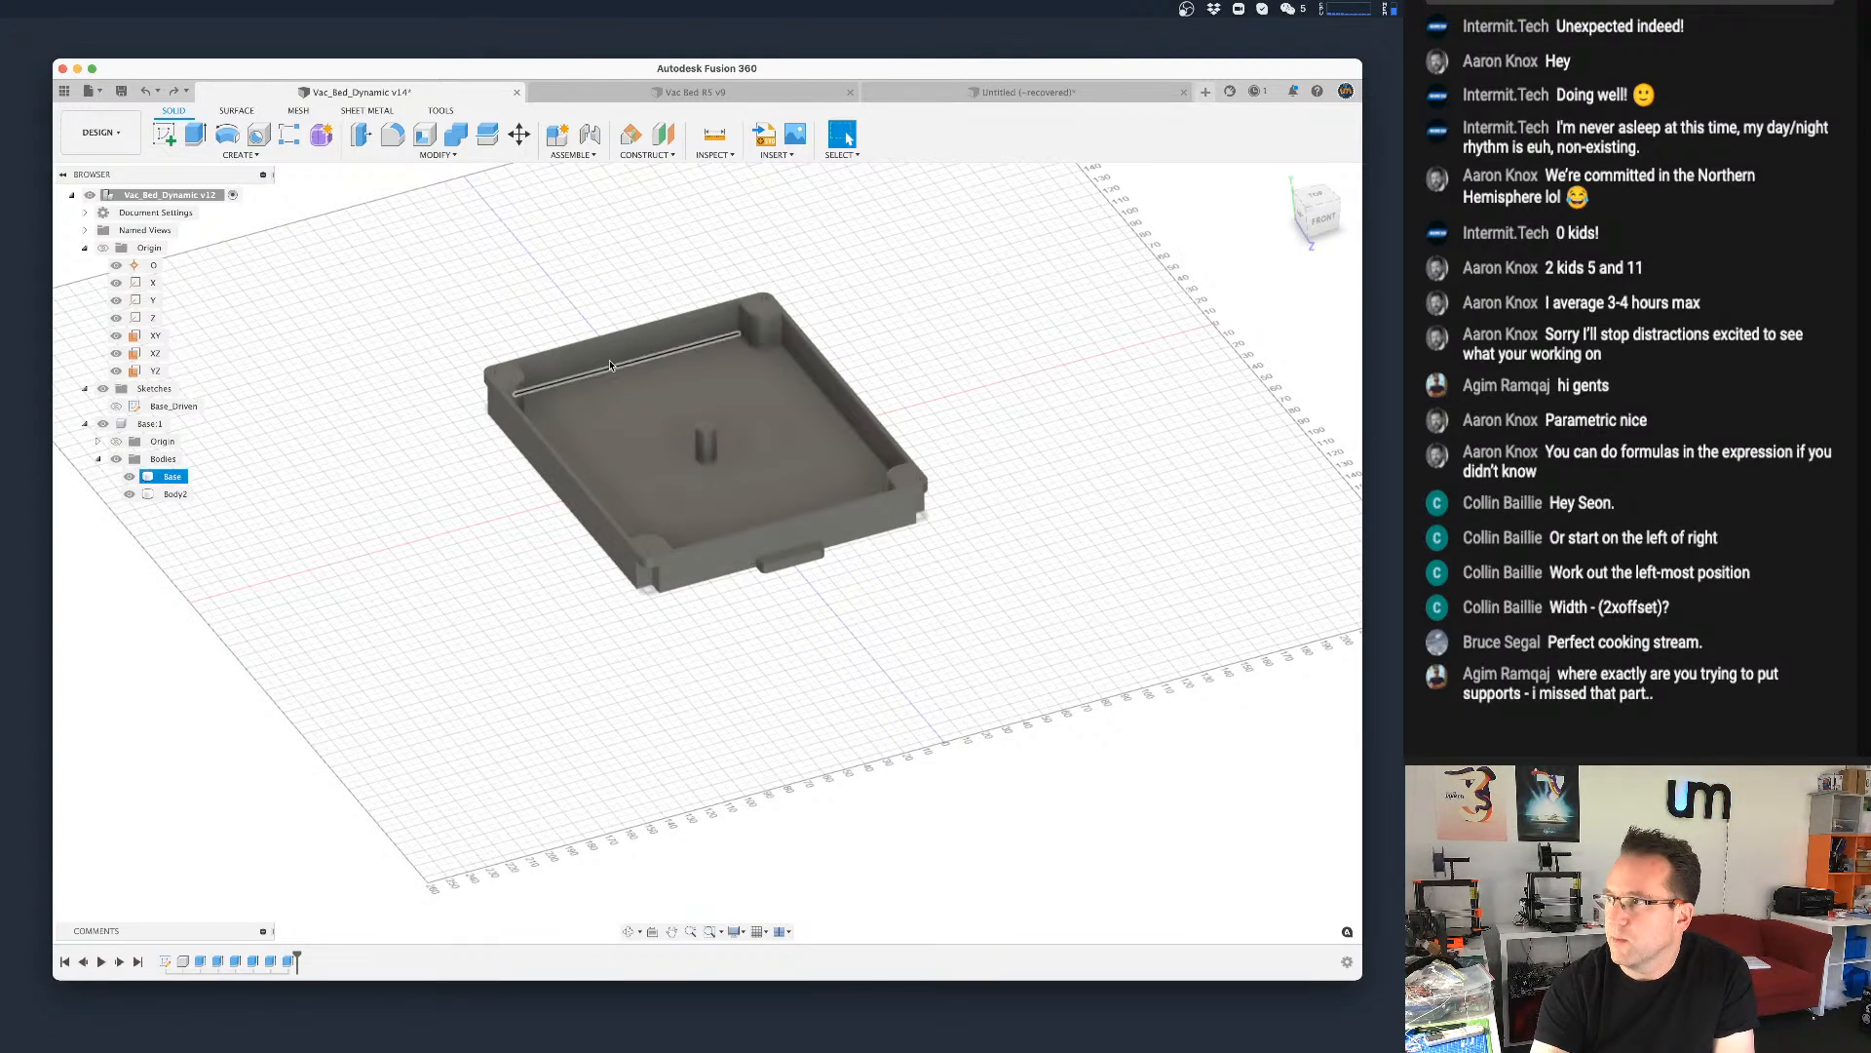
key("super+s")
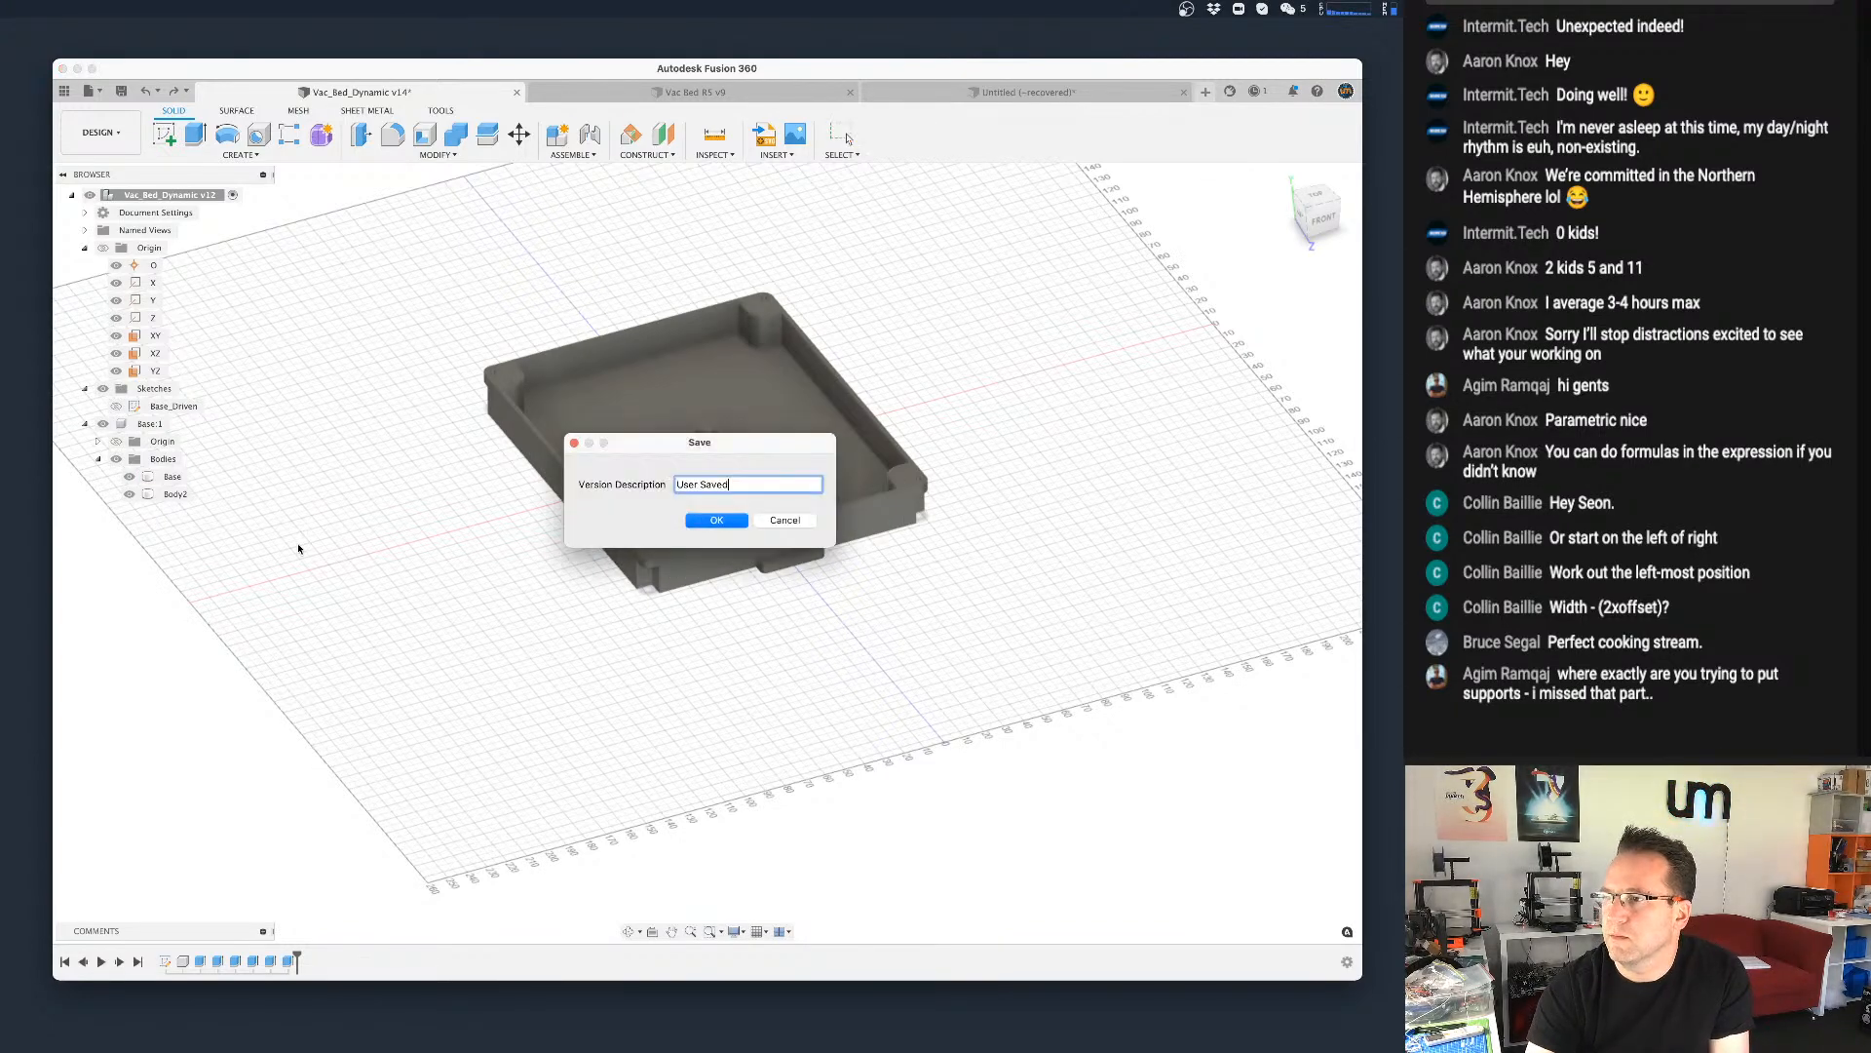
left_click(726, 522)
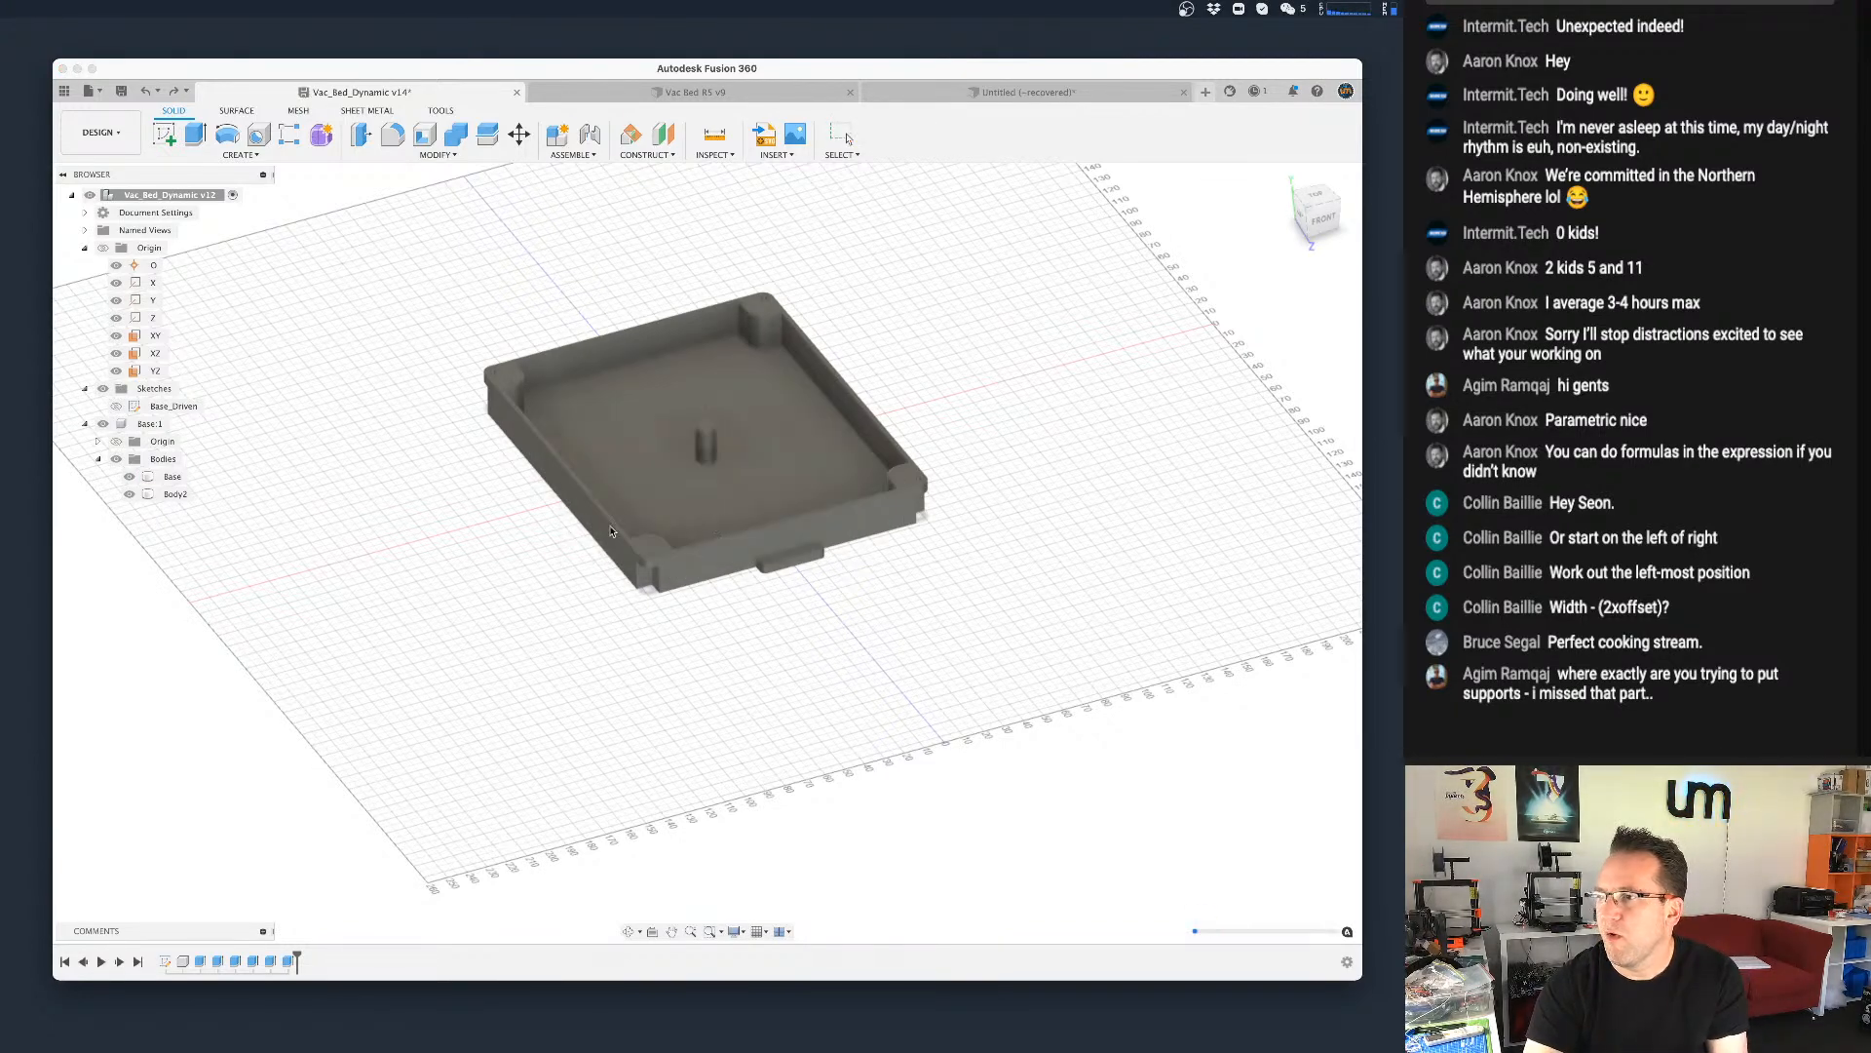
Step: Rename the centre pillar body, Body2, as Support
left_click(177, 493)
right_click(178, 493)
left_click(175, 494)
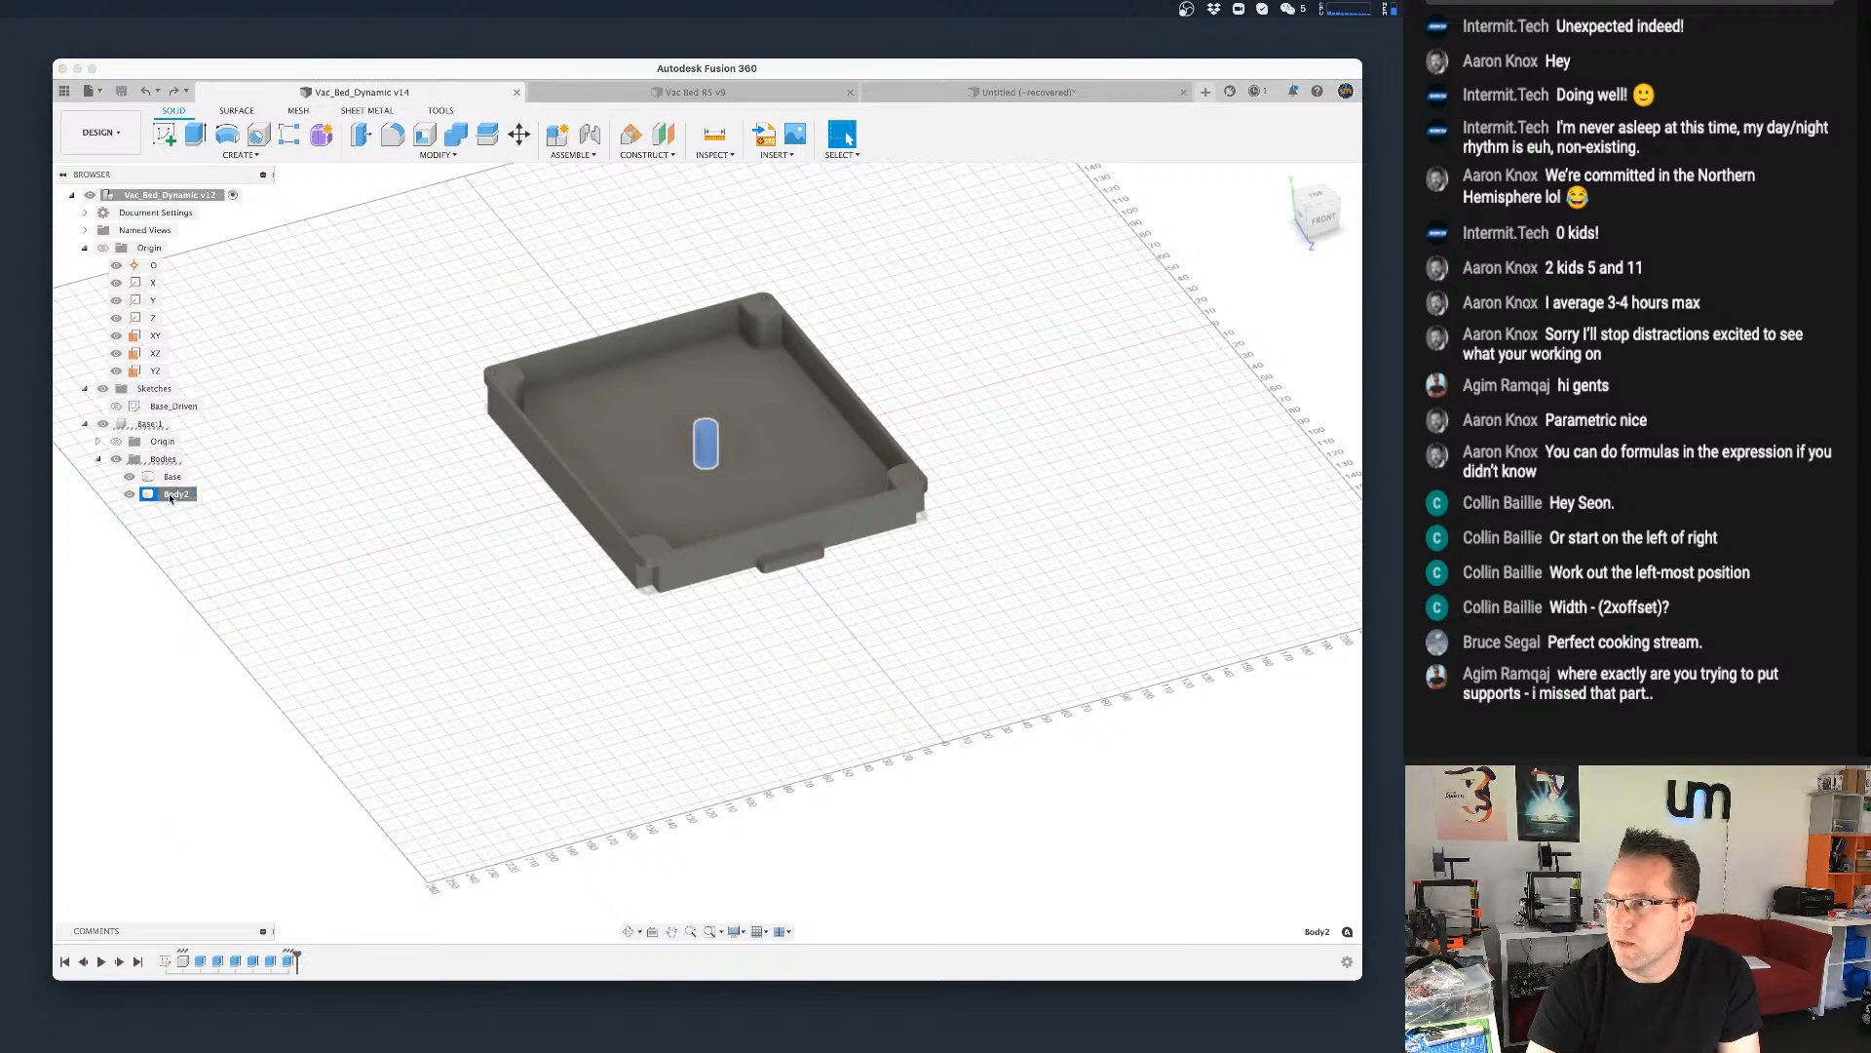
double_click(173, 491)
type("Suppo")
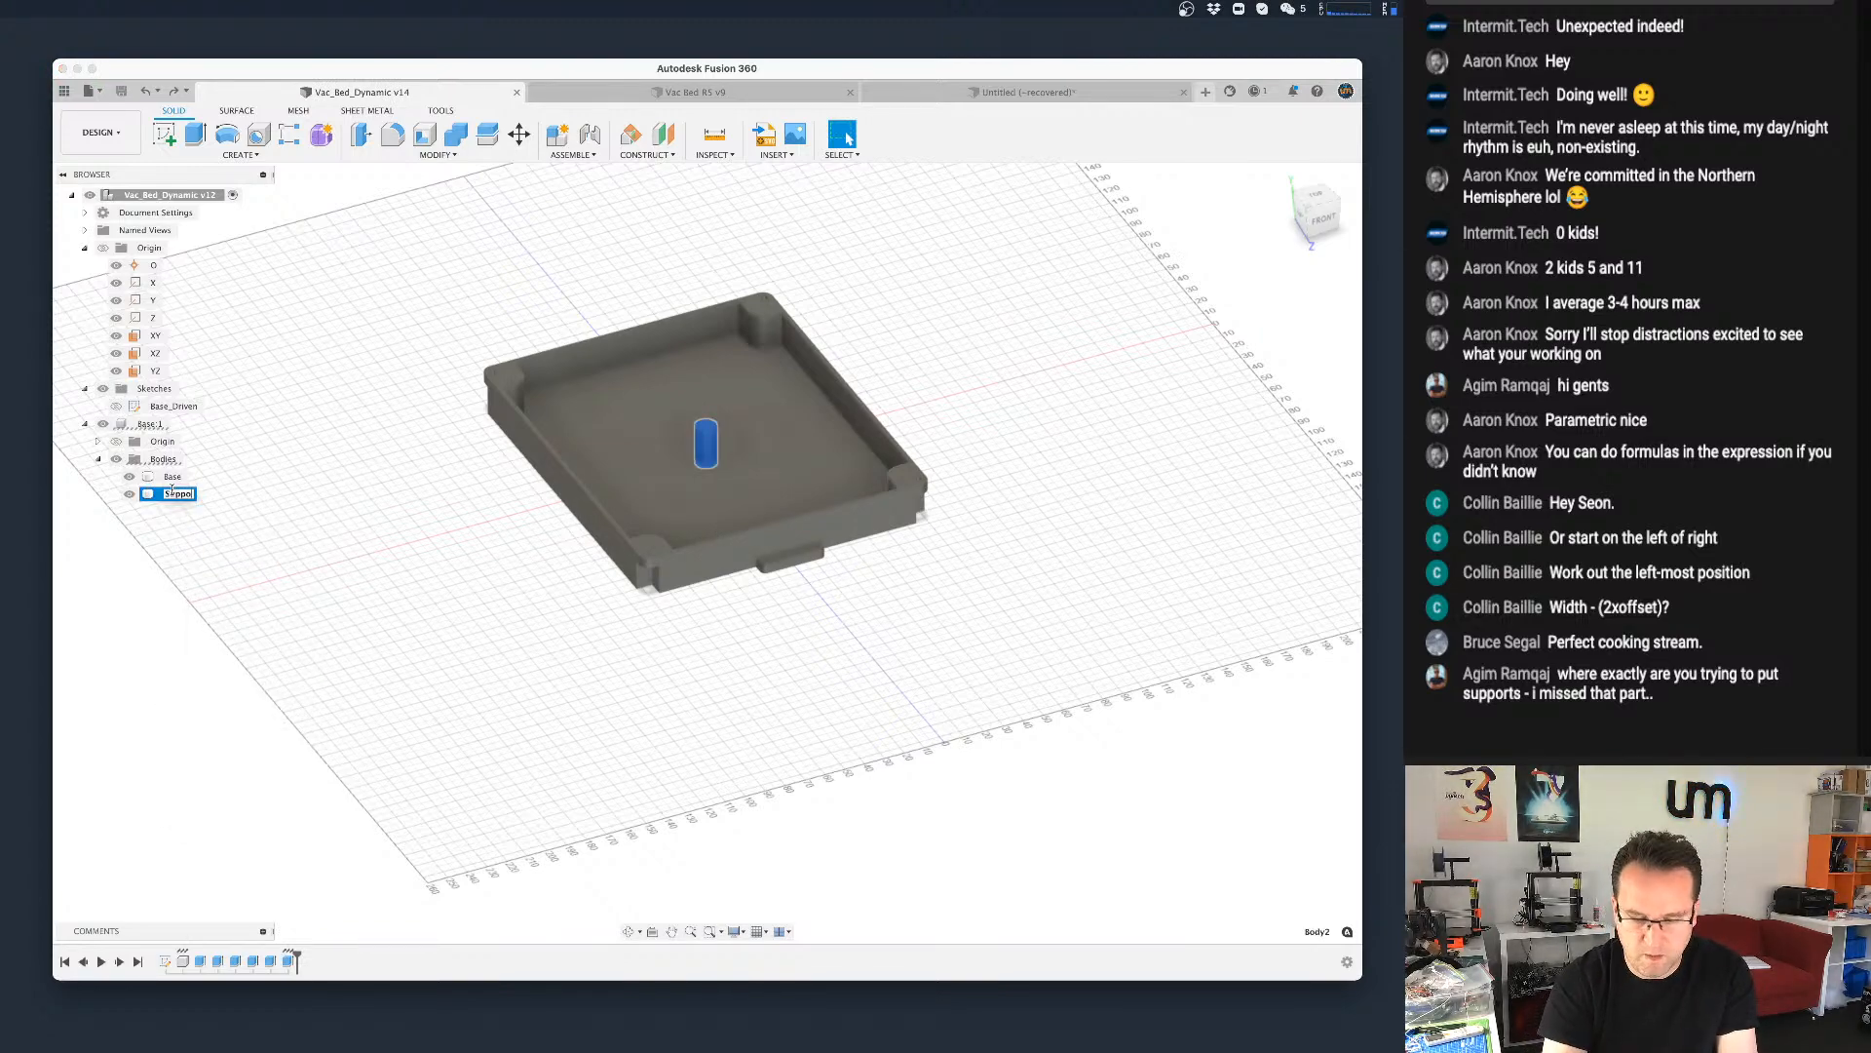
type("rt")
key("Return")
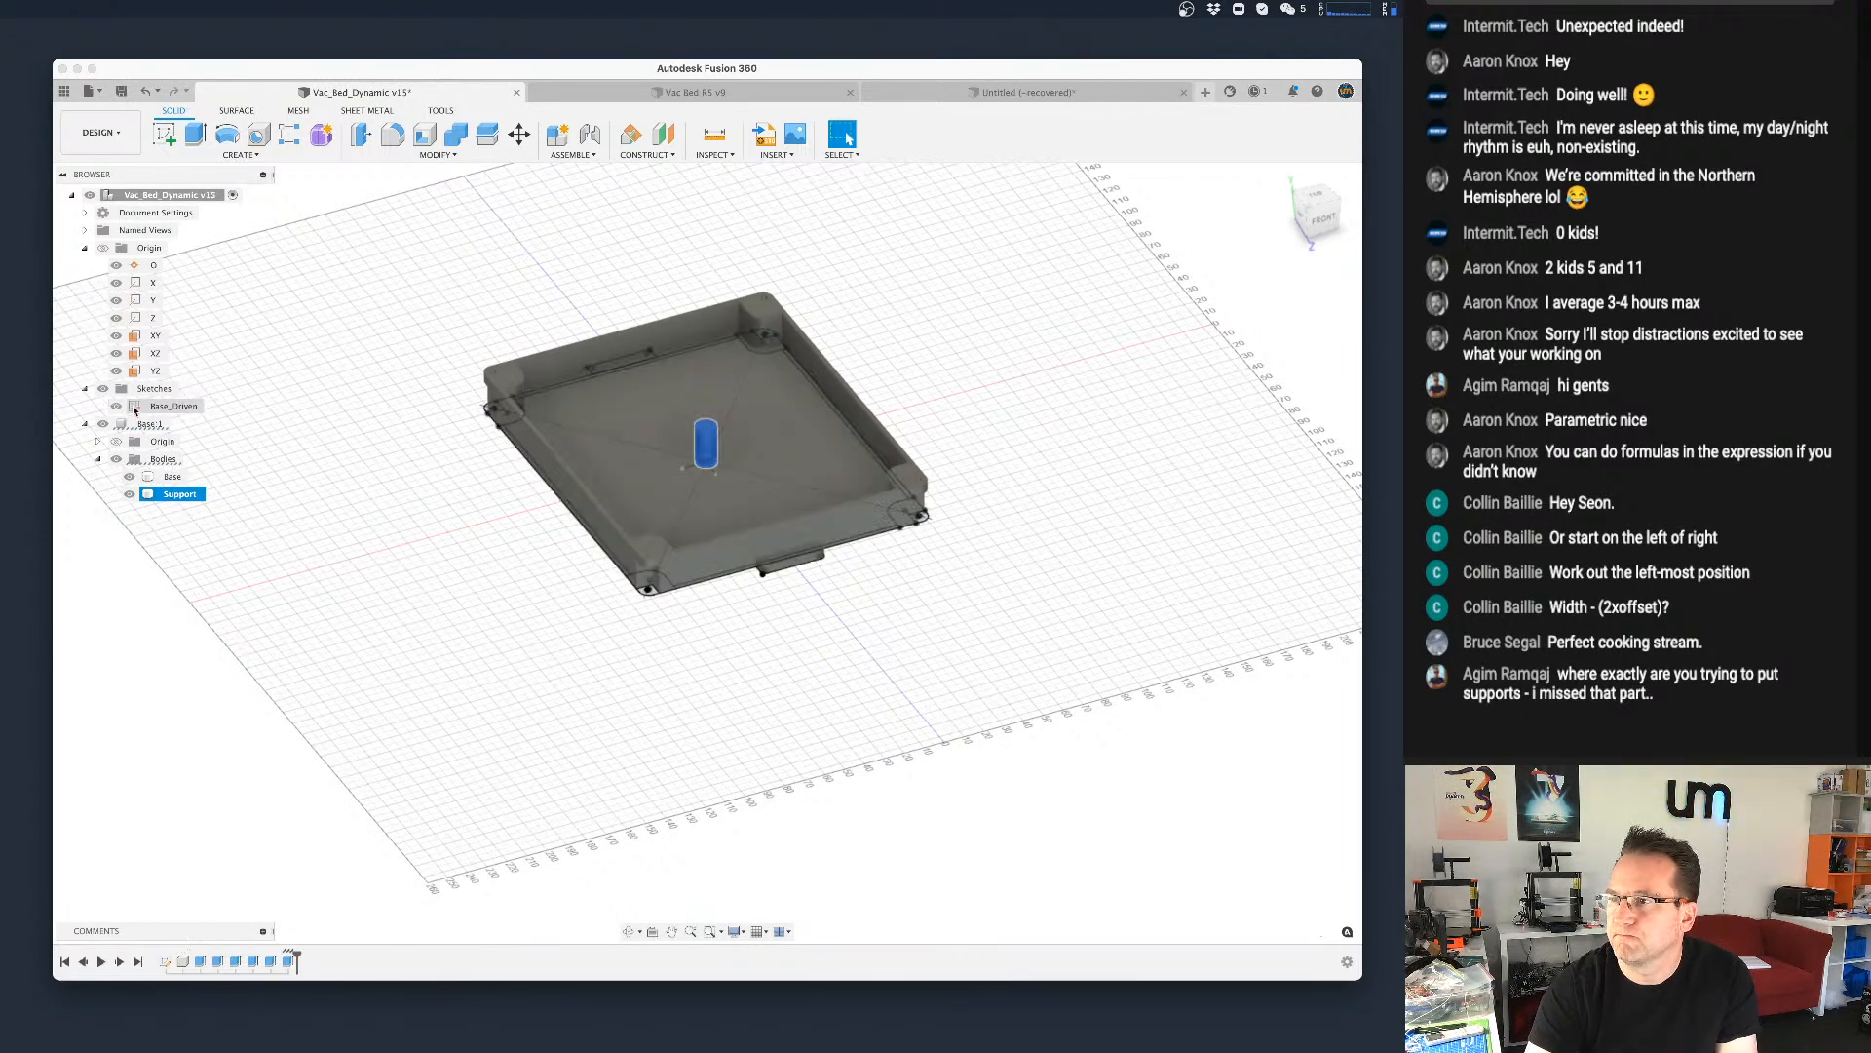
Step: Open the Base_Driven sketch for editing and select the support circle at the base's centre
double_click(128, 411)
scroll(780, 472, "up", 5)
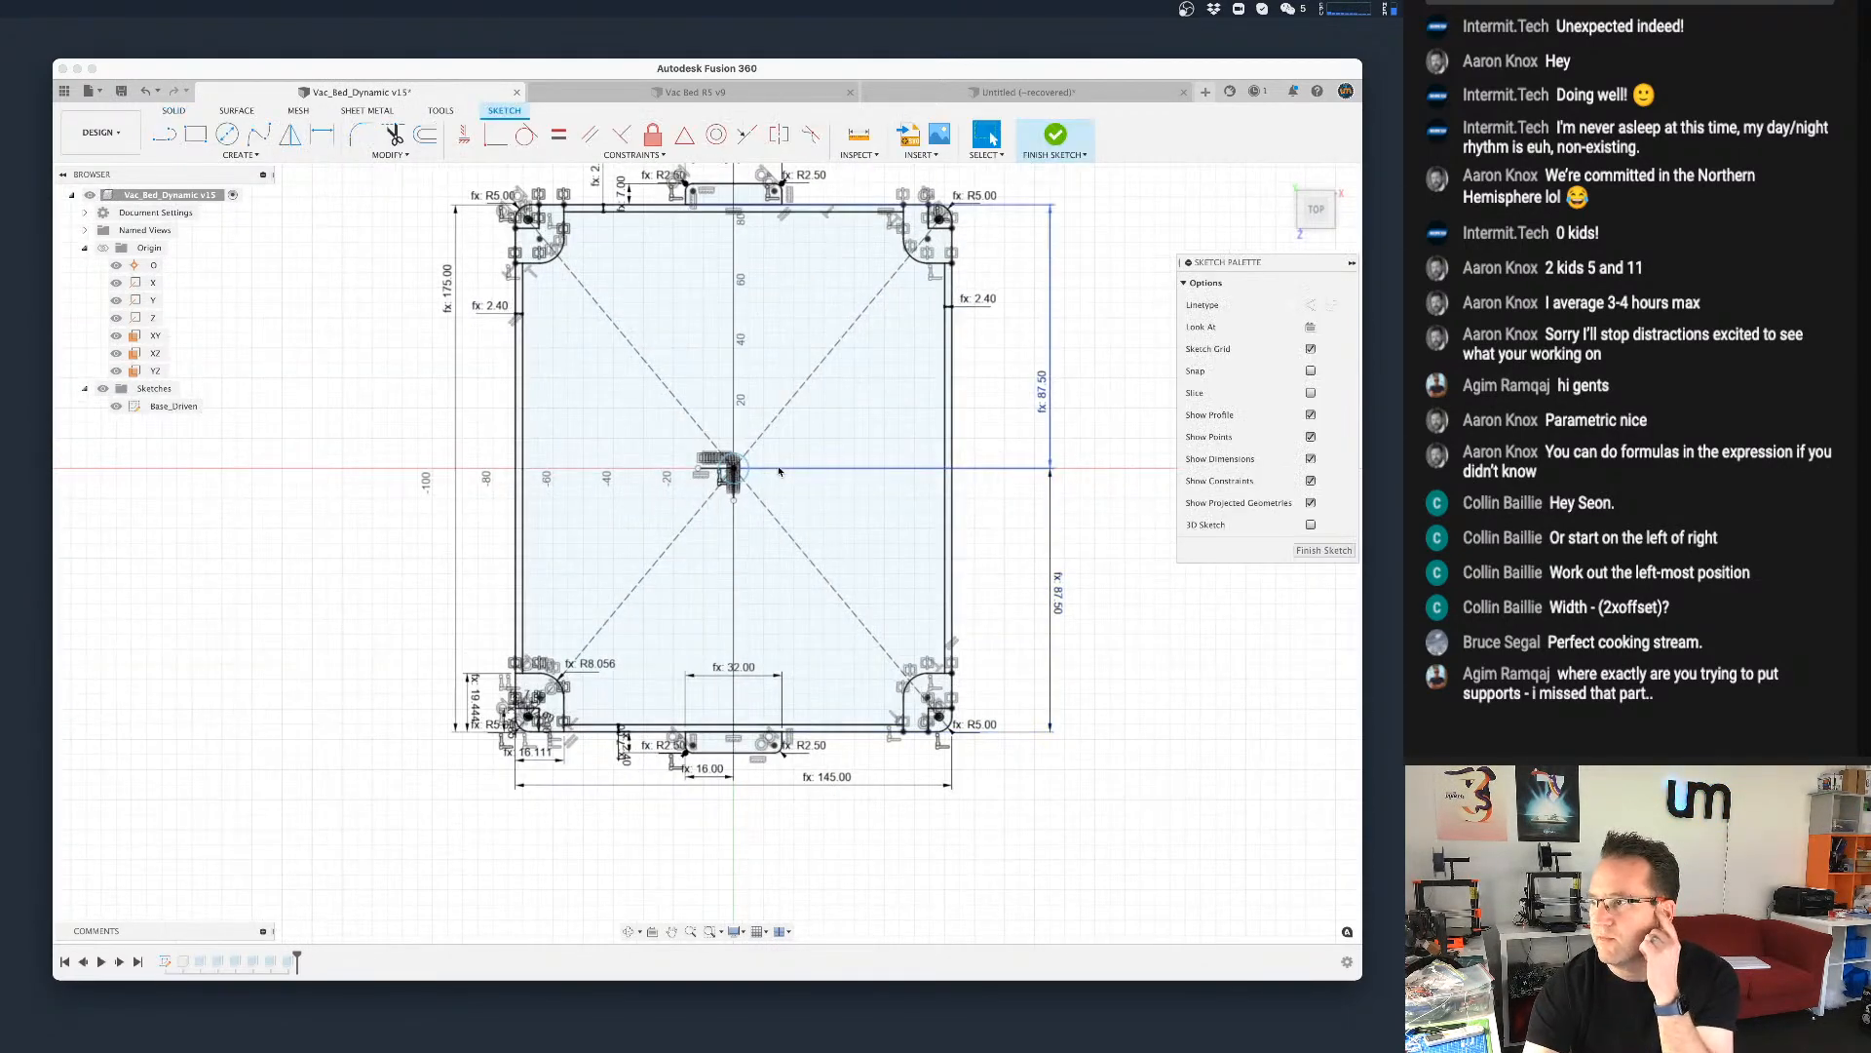
left_click(740, 475)
scroll(746, 480, "down", 3)
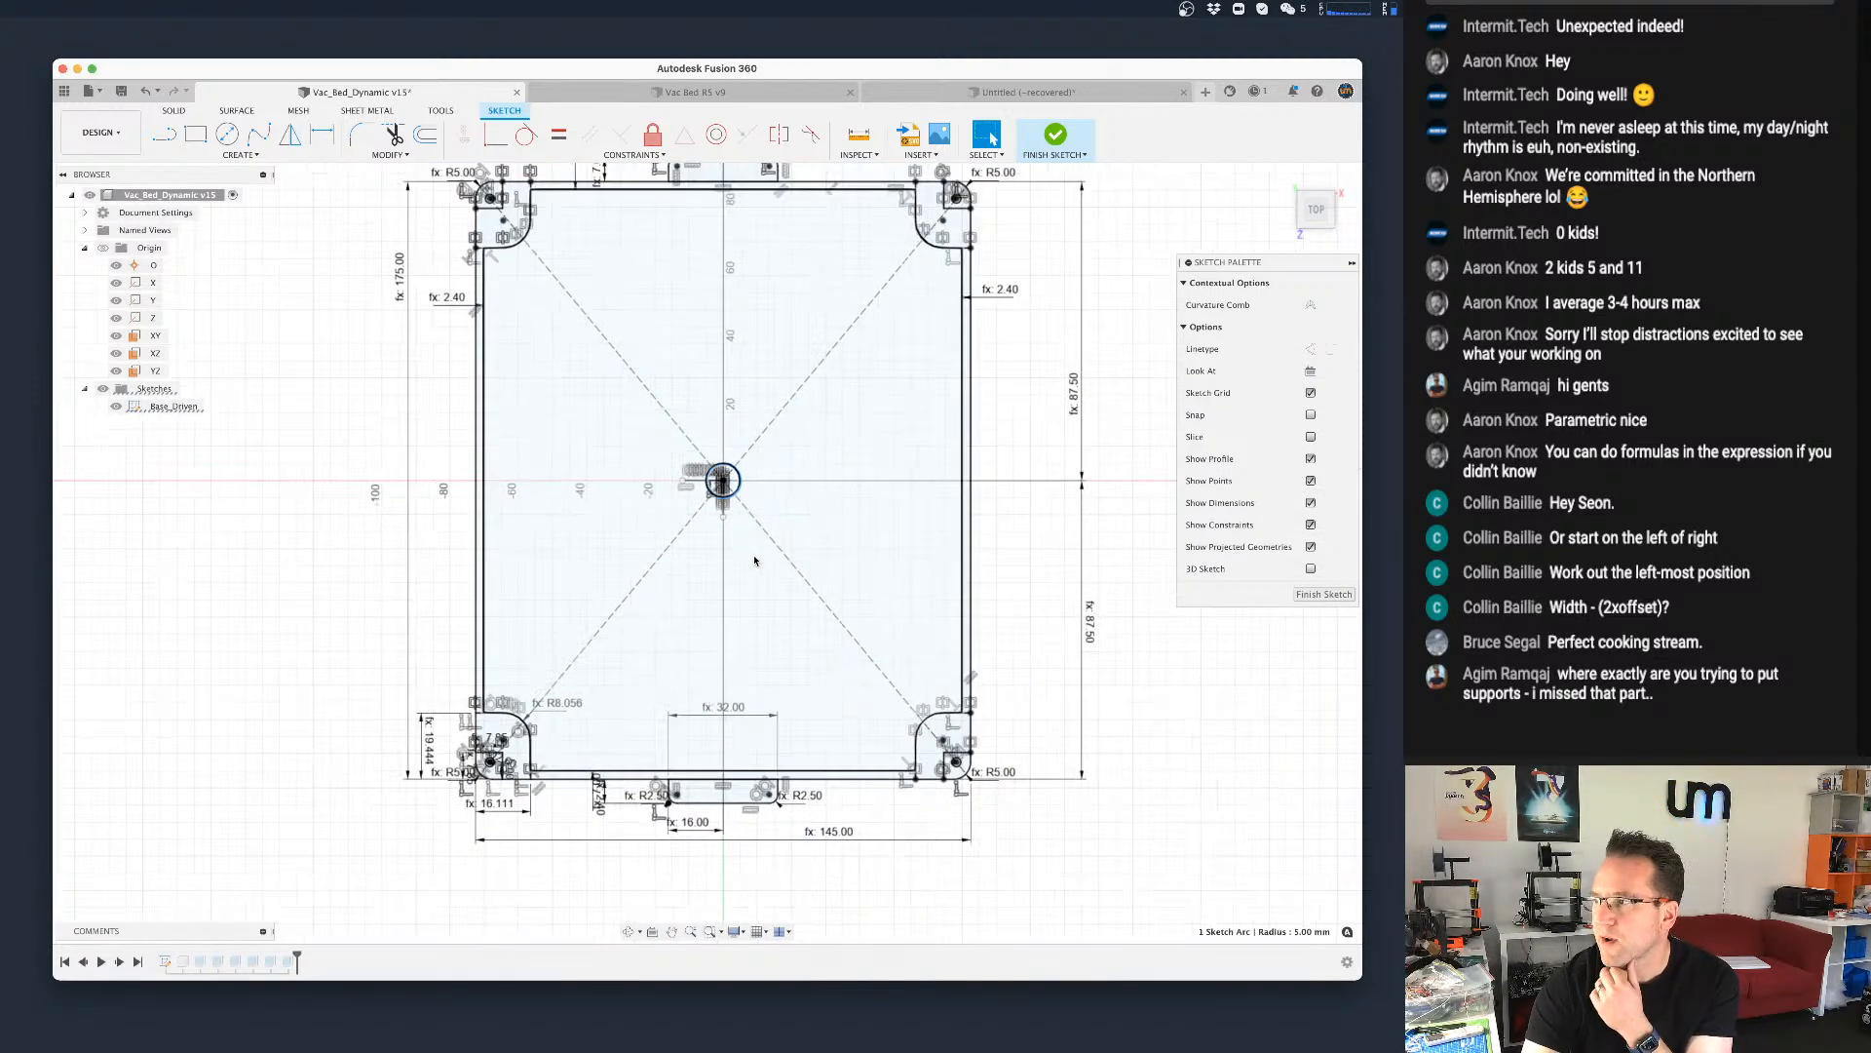
scroll(748, 497, "up", 6)
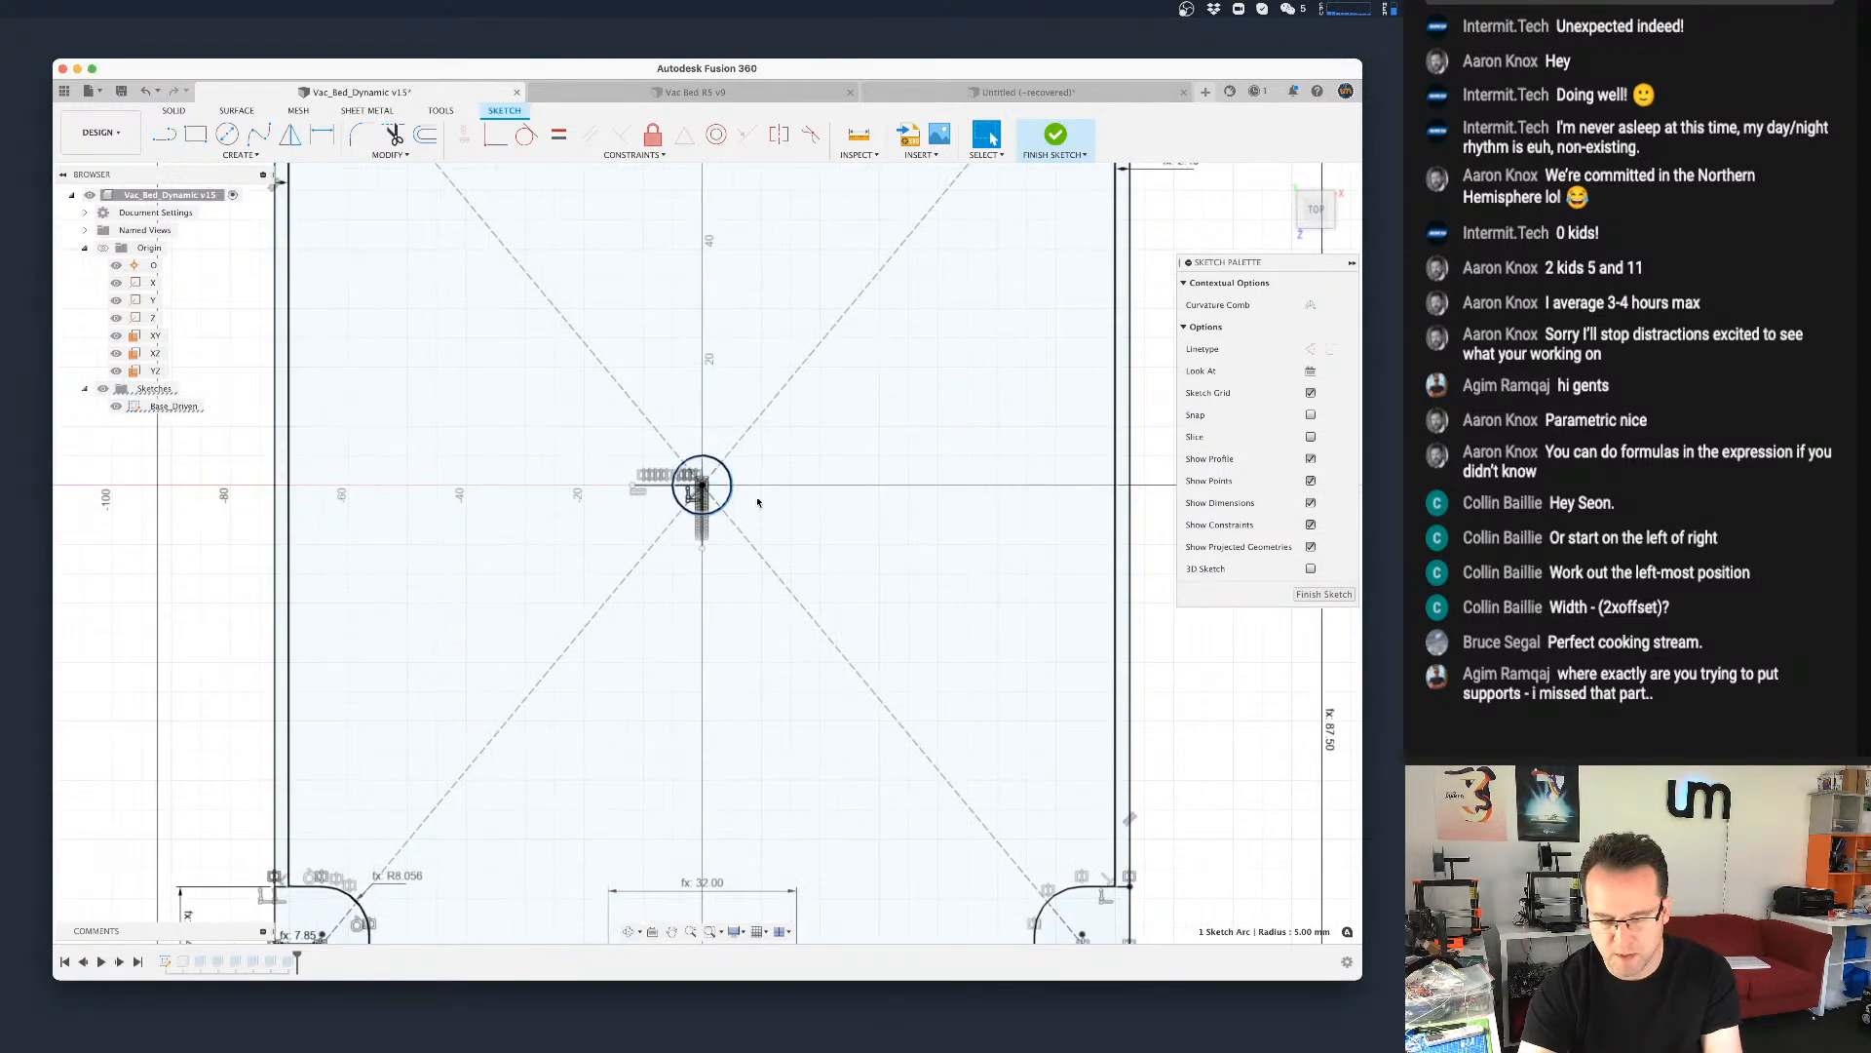
key("d")
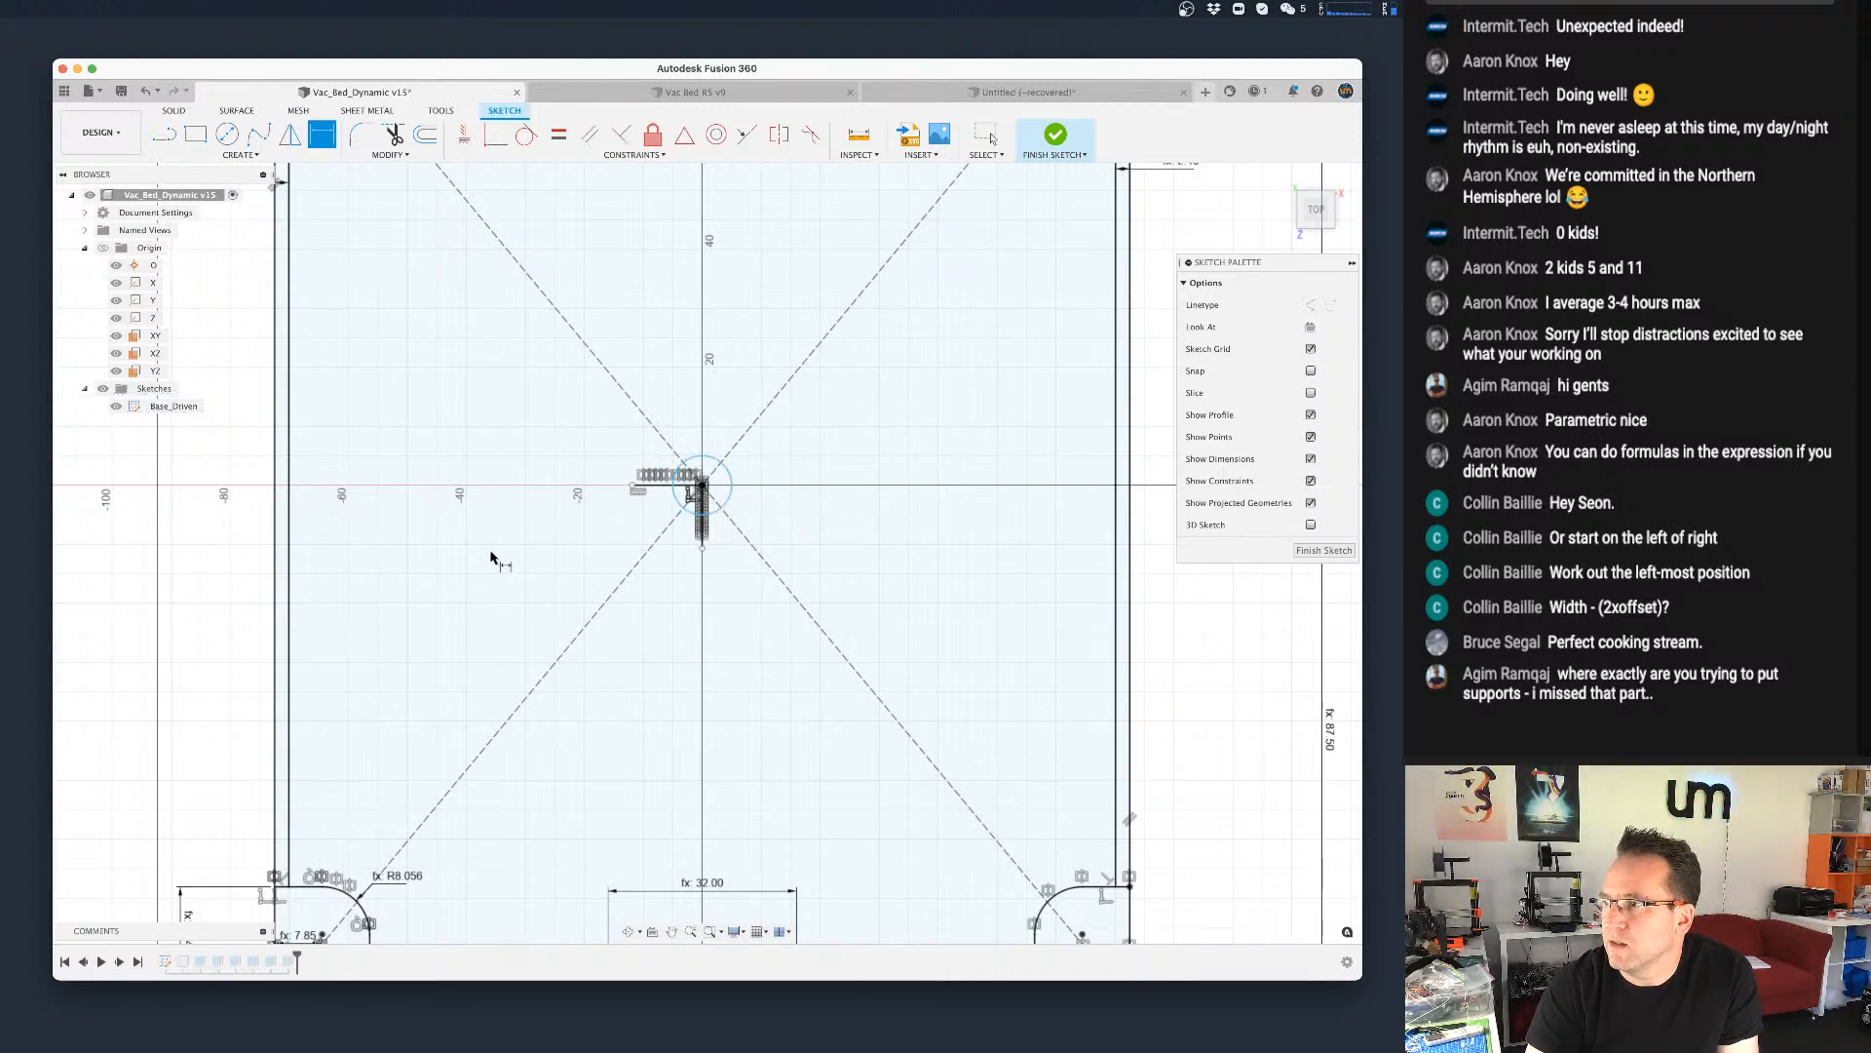
left_click(274, 485)
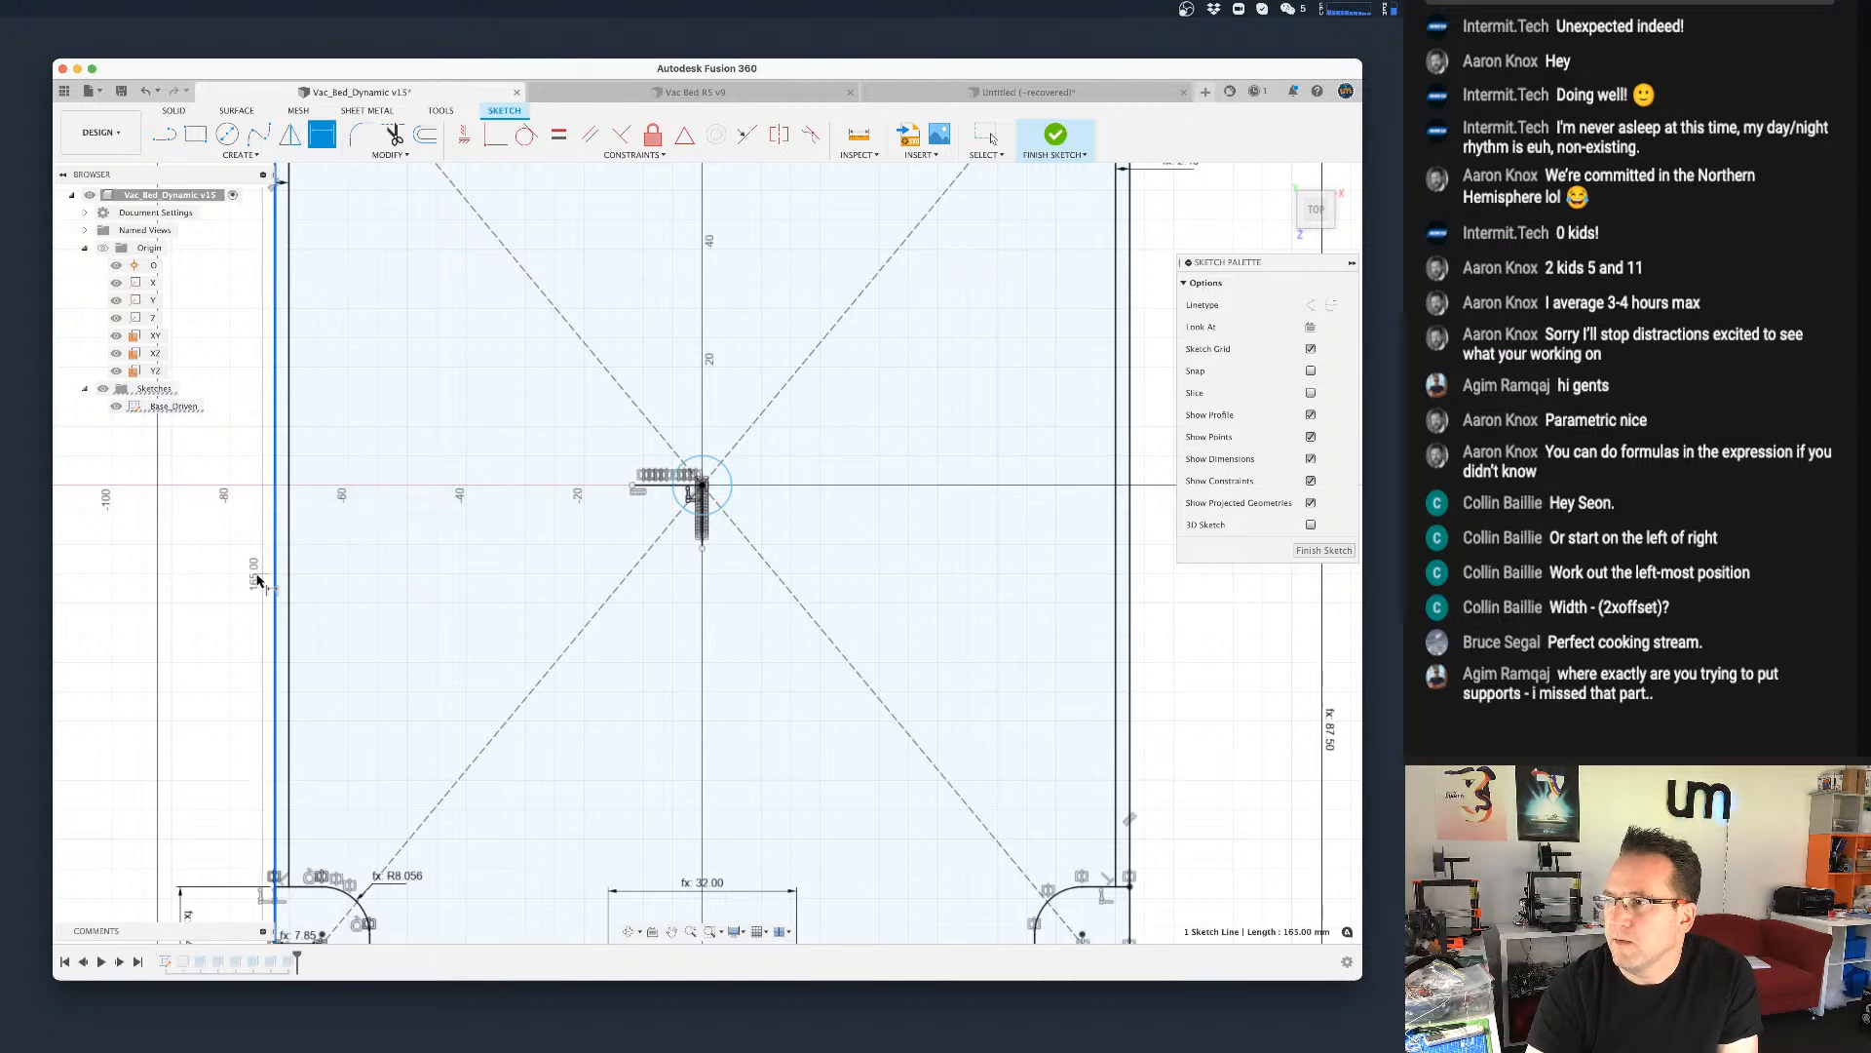
key("Escape")
key("Escape")
key("Escape")
Step: Dimension the support circle's distance from the base's left outer edge, trying the expression width/base_suppports_x
key("d")
left_click(275, 533)
left_click(731, 499)
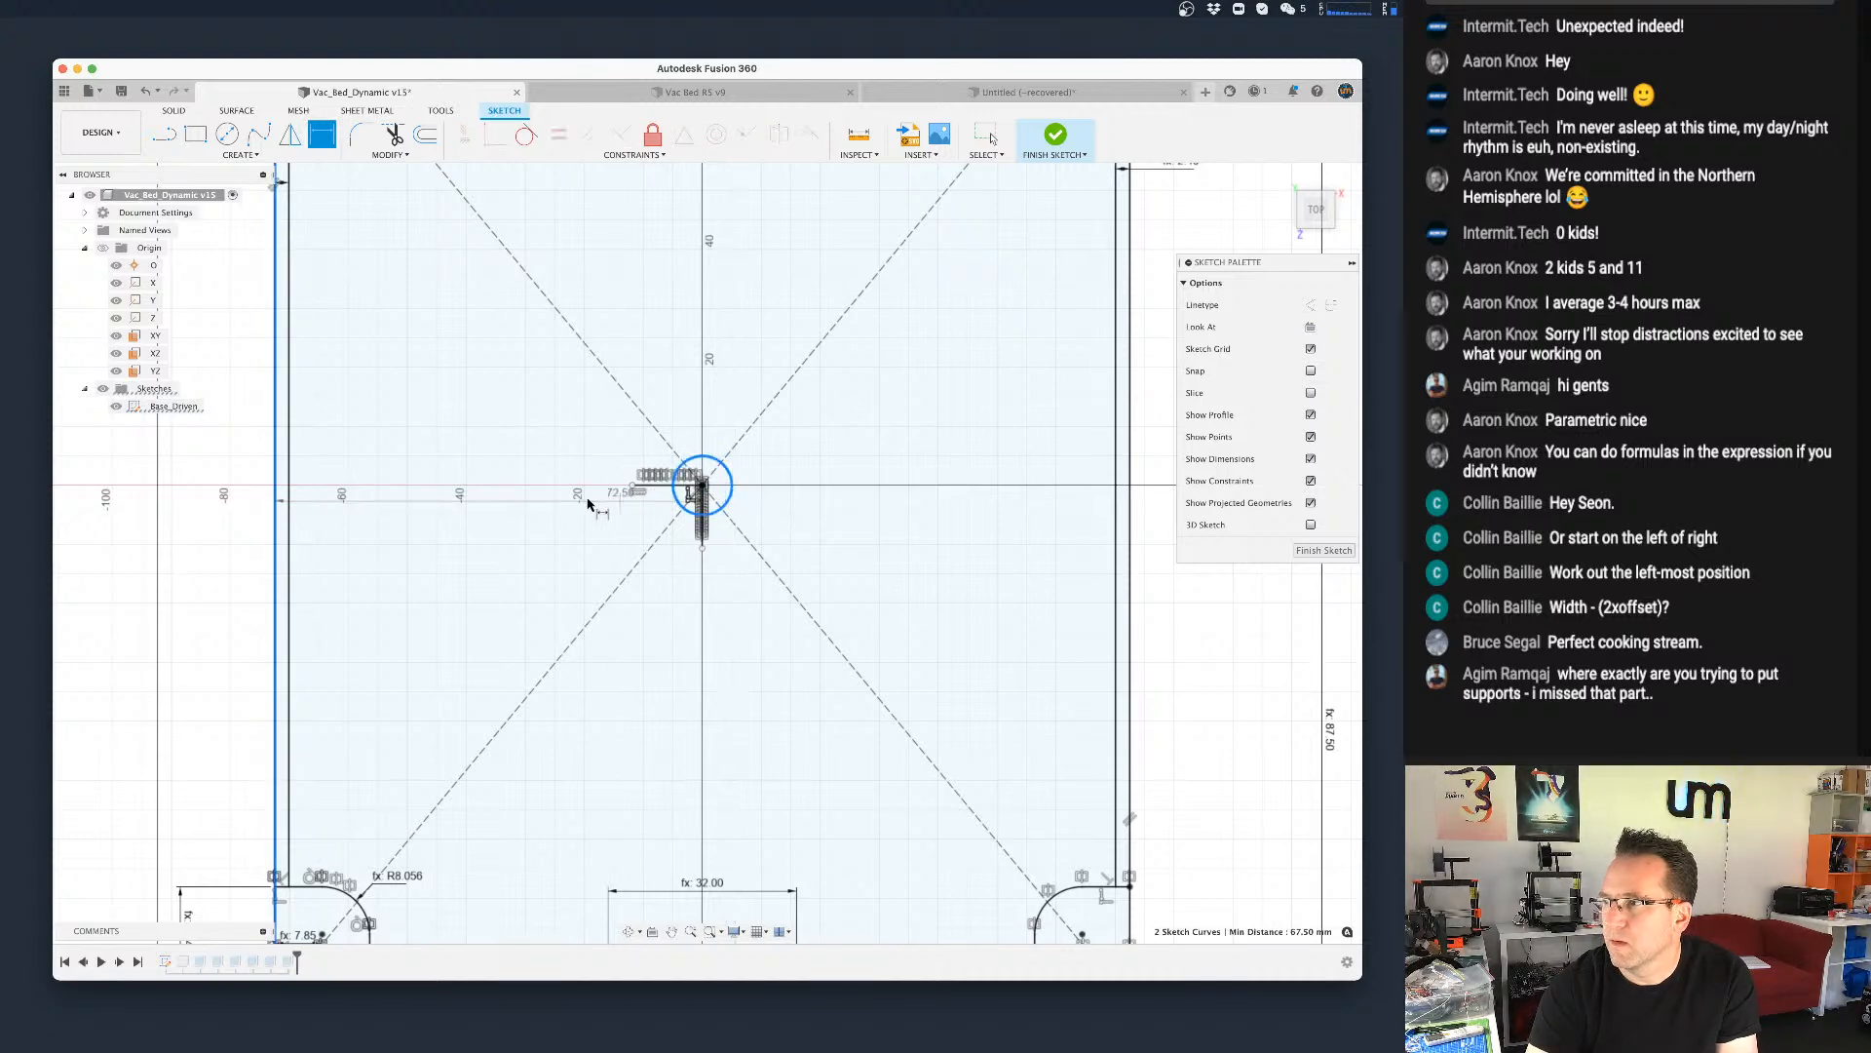
left_click(430, 435)
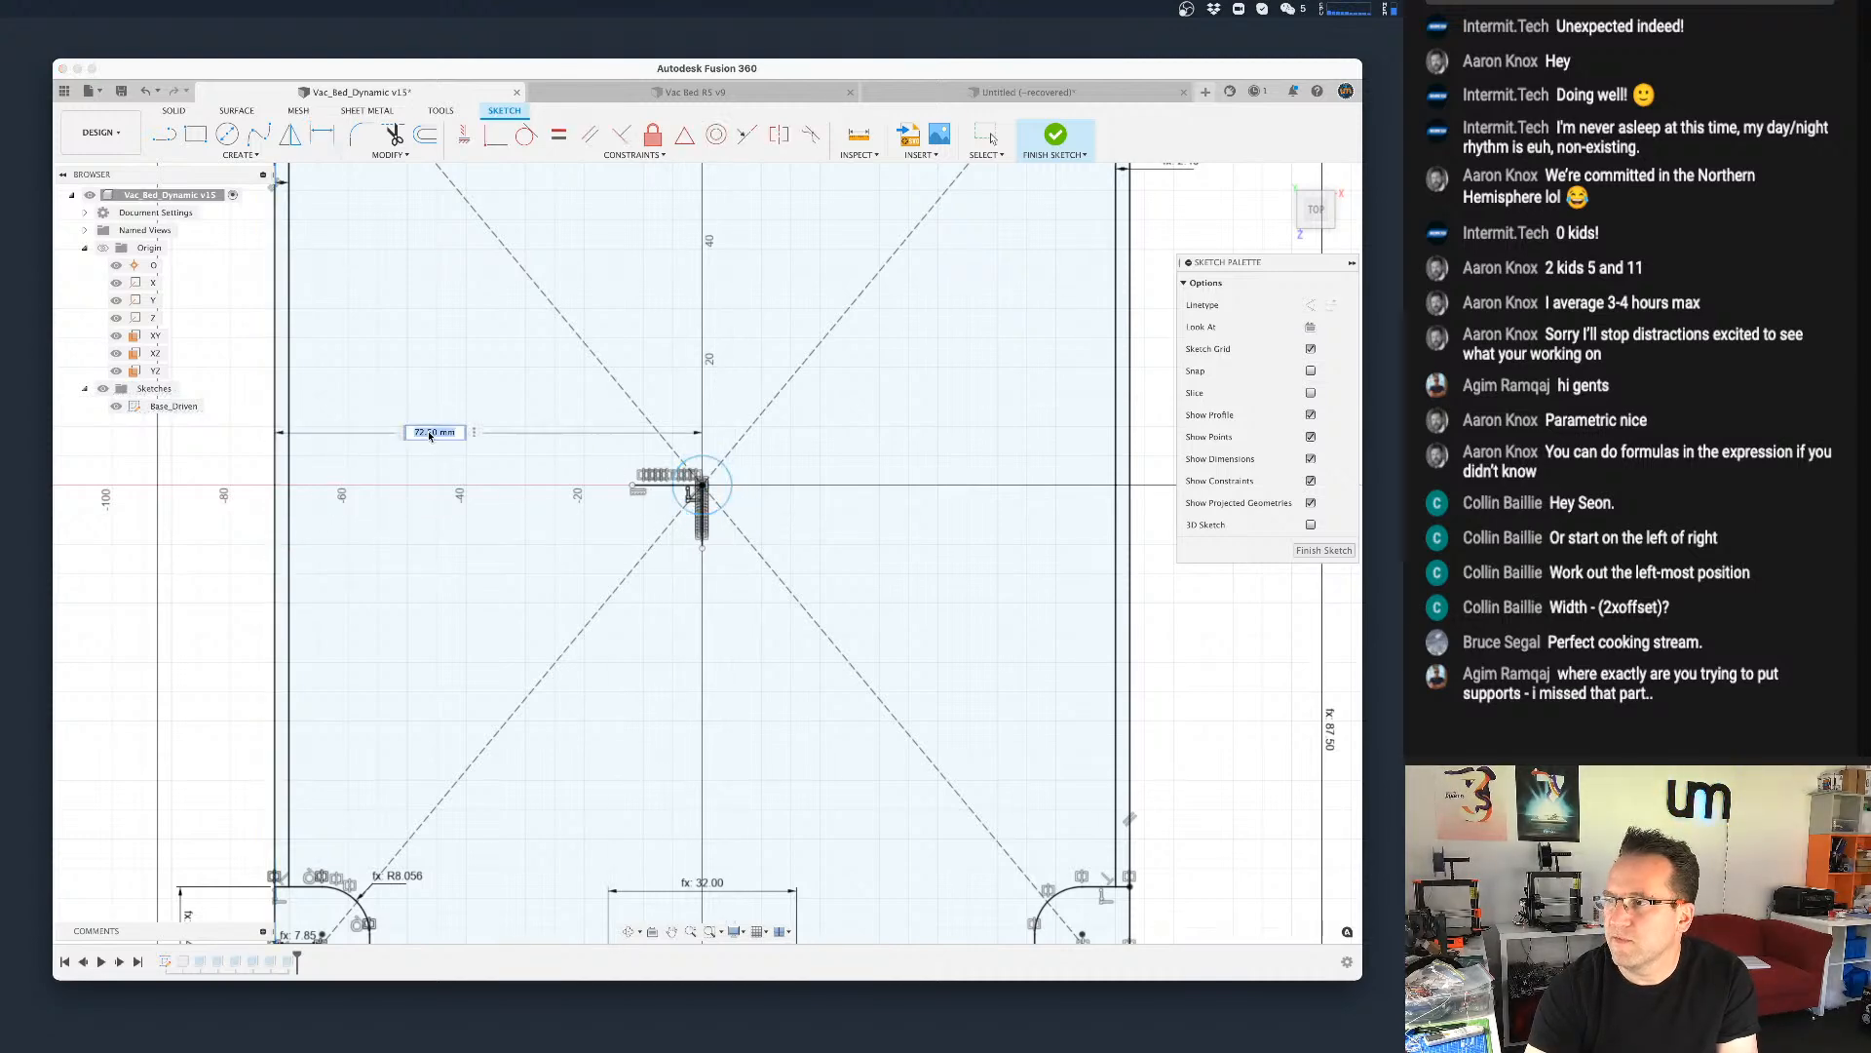
type("w")
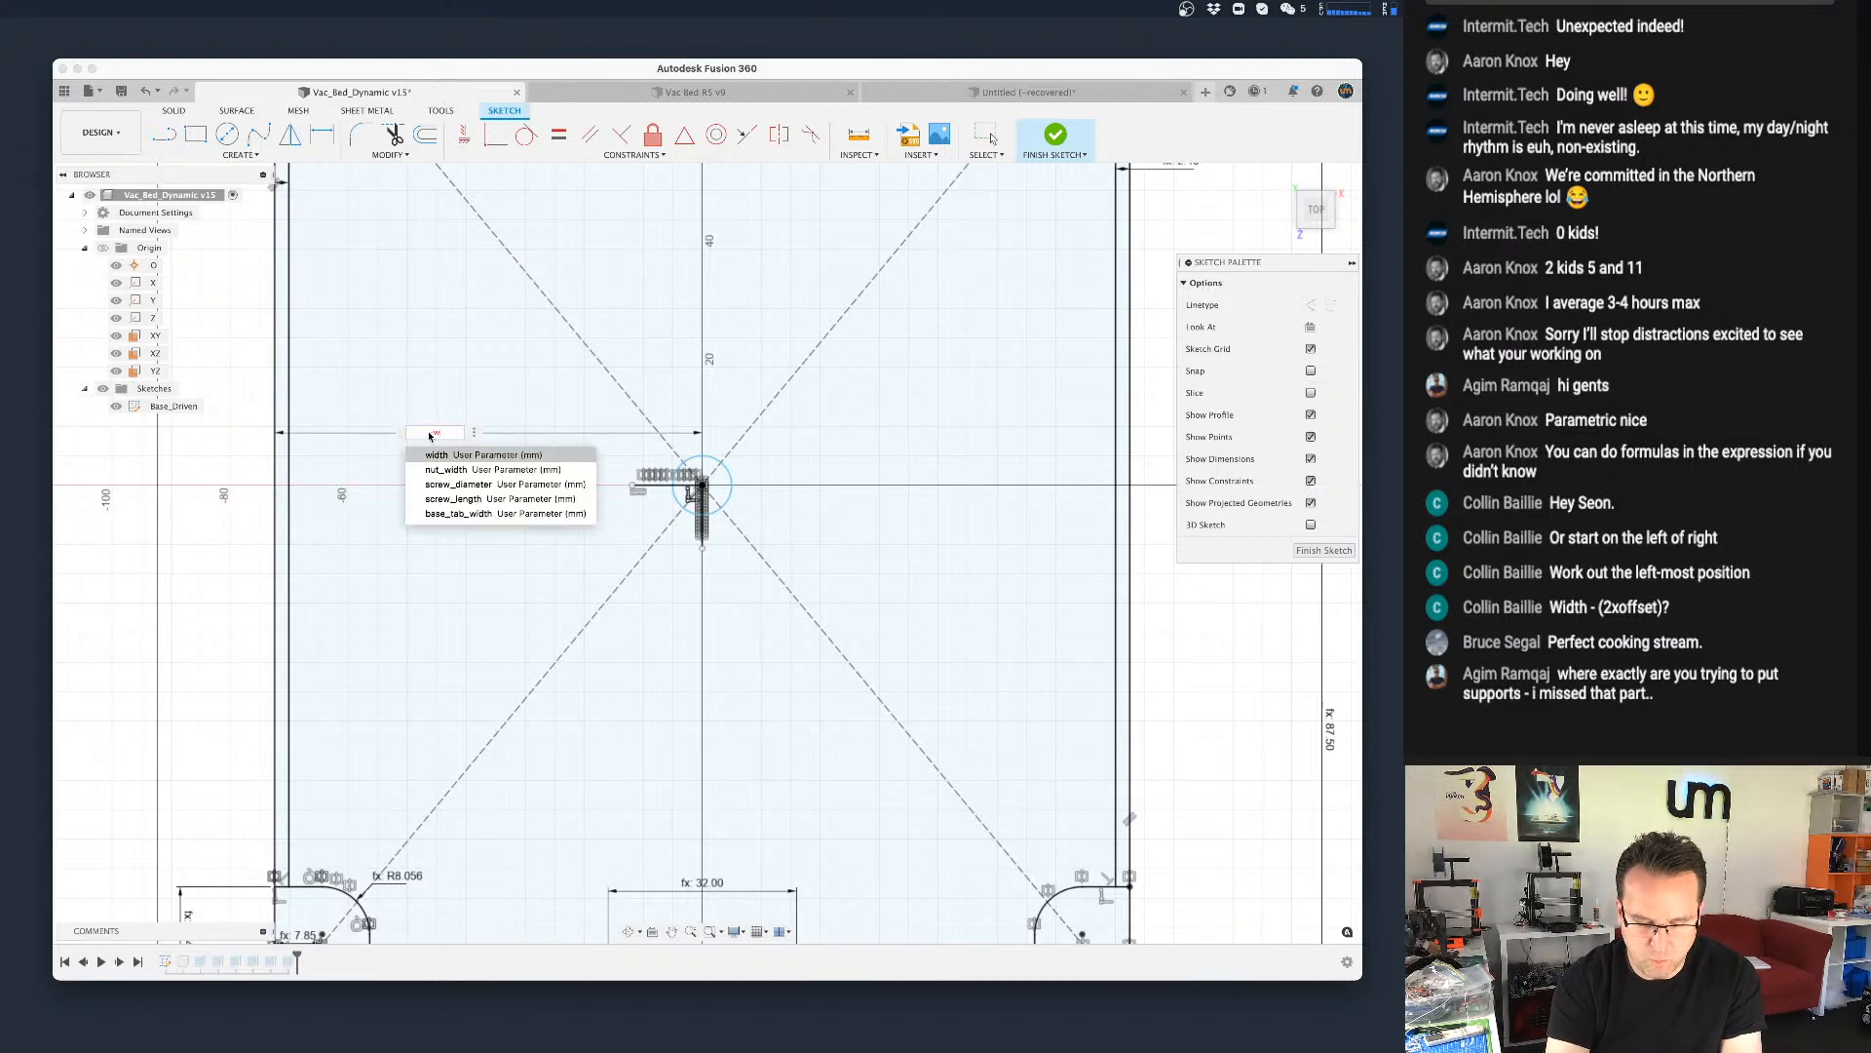
type("idth/su")
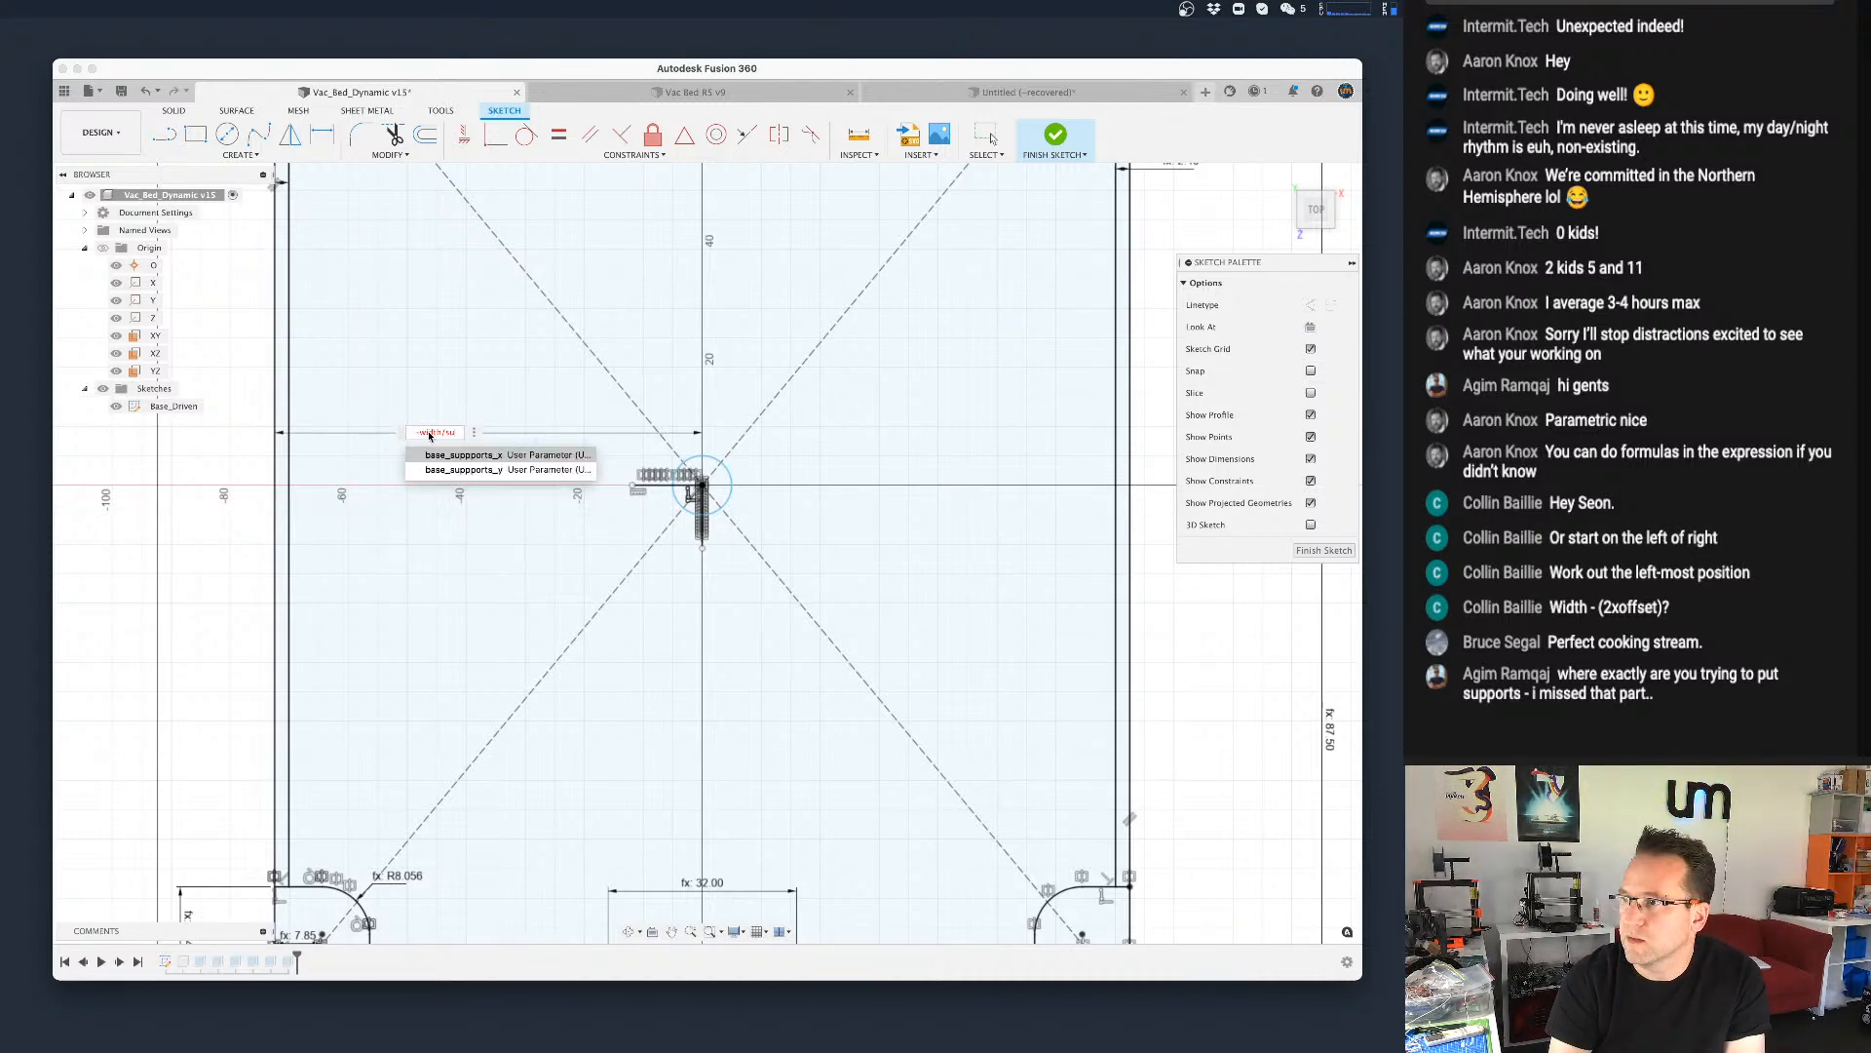
key("Return")
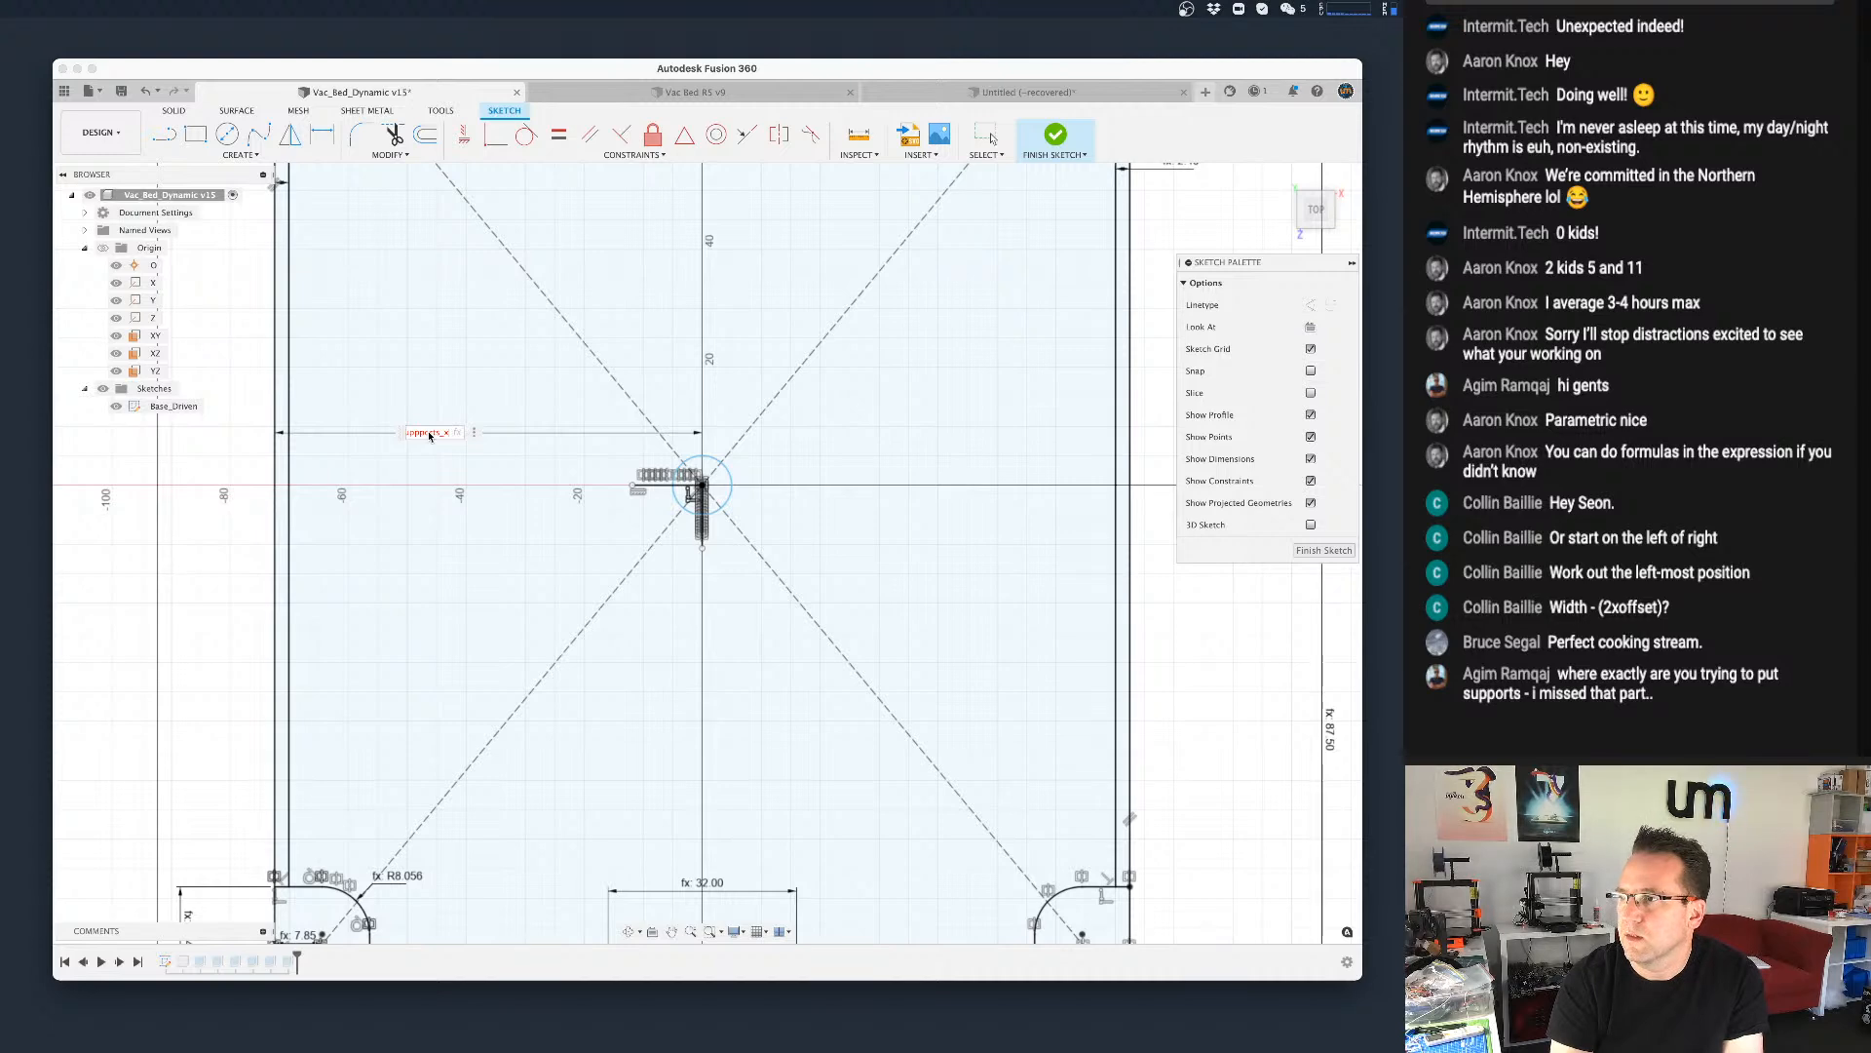
Step: Check the whole expression in the support circle's distance dimension from end to end
key("Left")
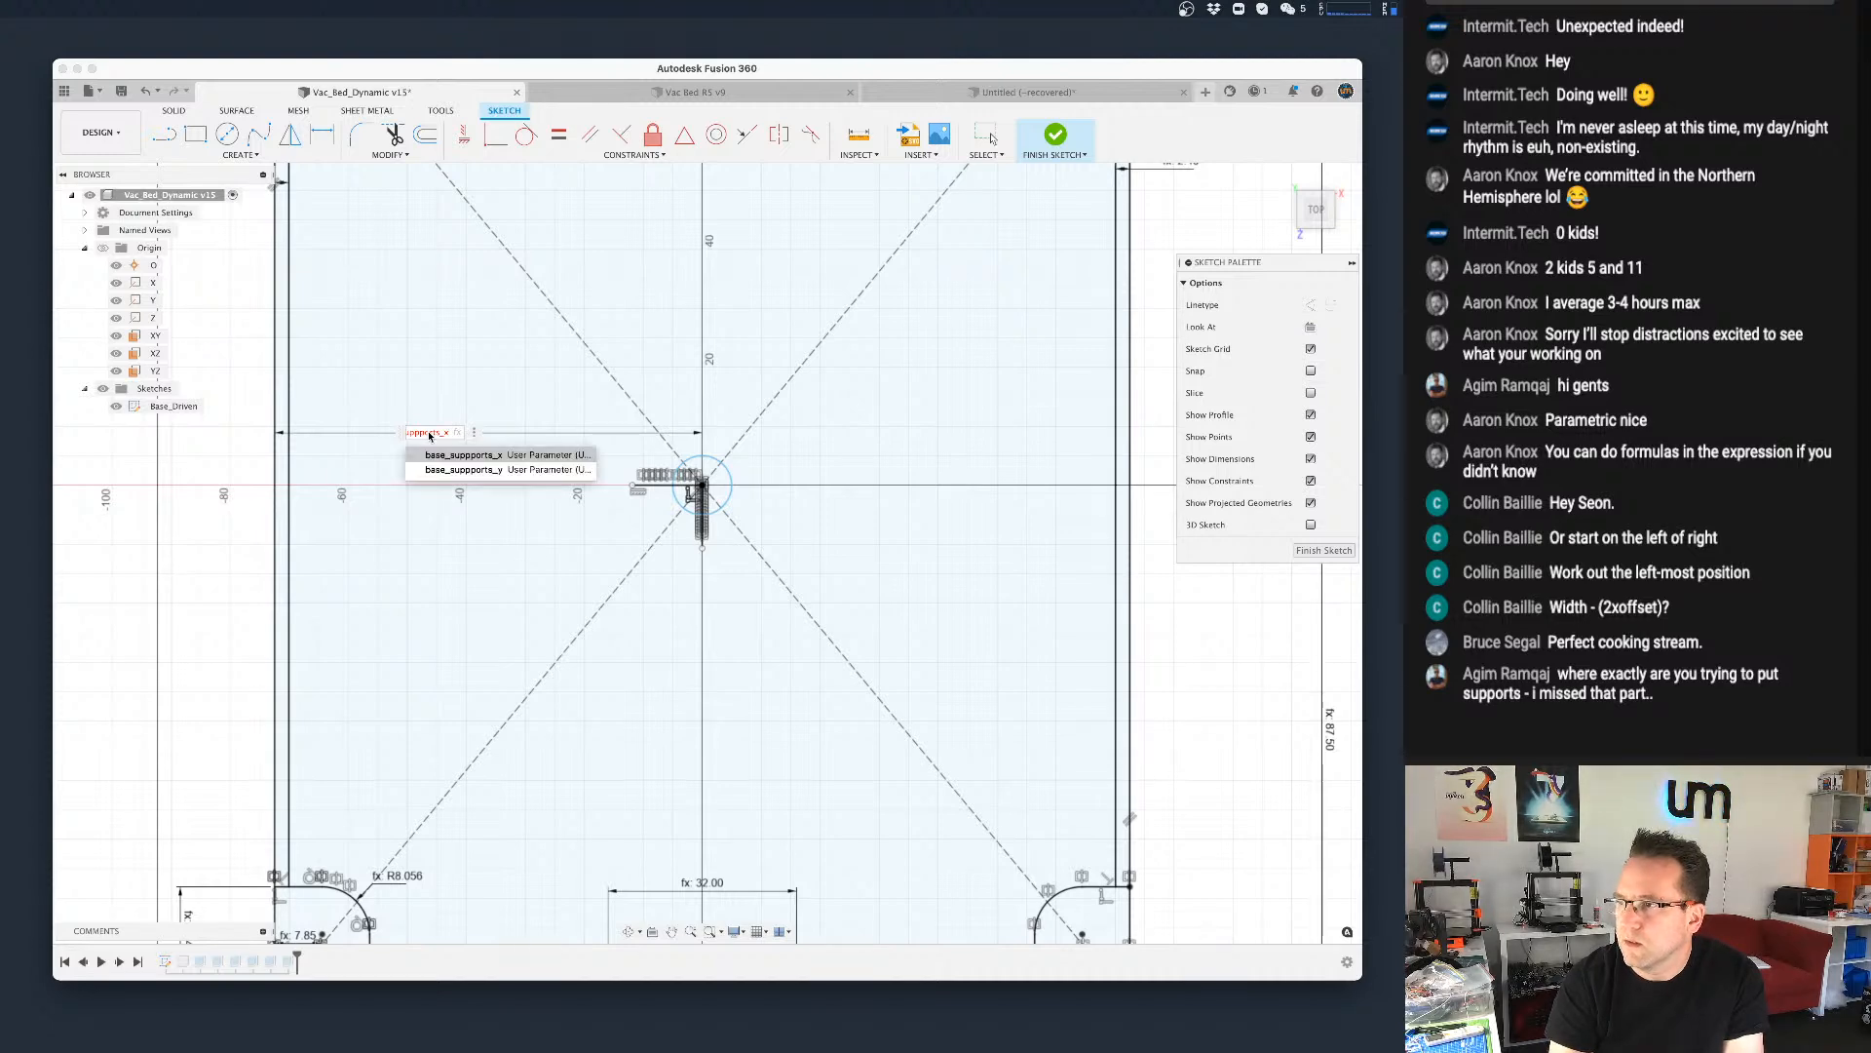
key("Left")
key("Left")
key("Left")
key("Left")
key("Left")
key("Left")
key("Left")
key("Left")
key("Left")
key("Left")
key("Left")
key("Left")
key("Left")
key("Left")
key("Left")
key("Left")
key("Left")
key("Left")
key("Left")
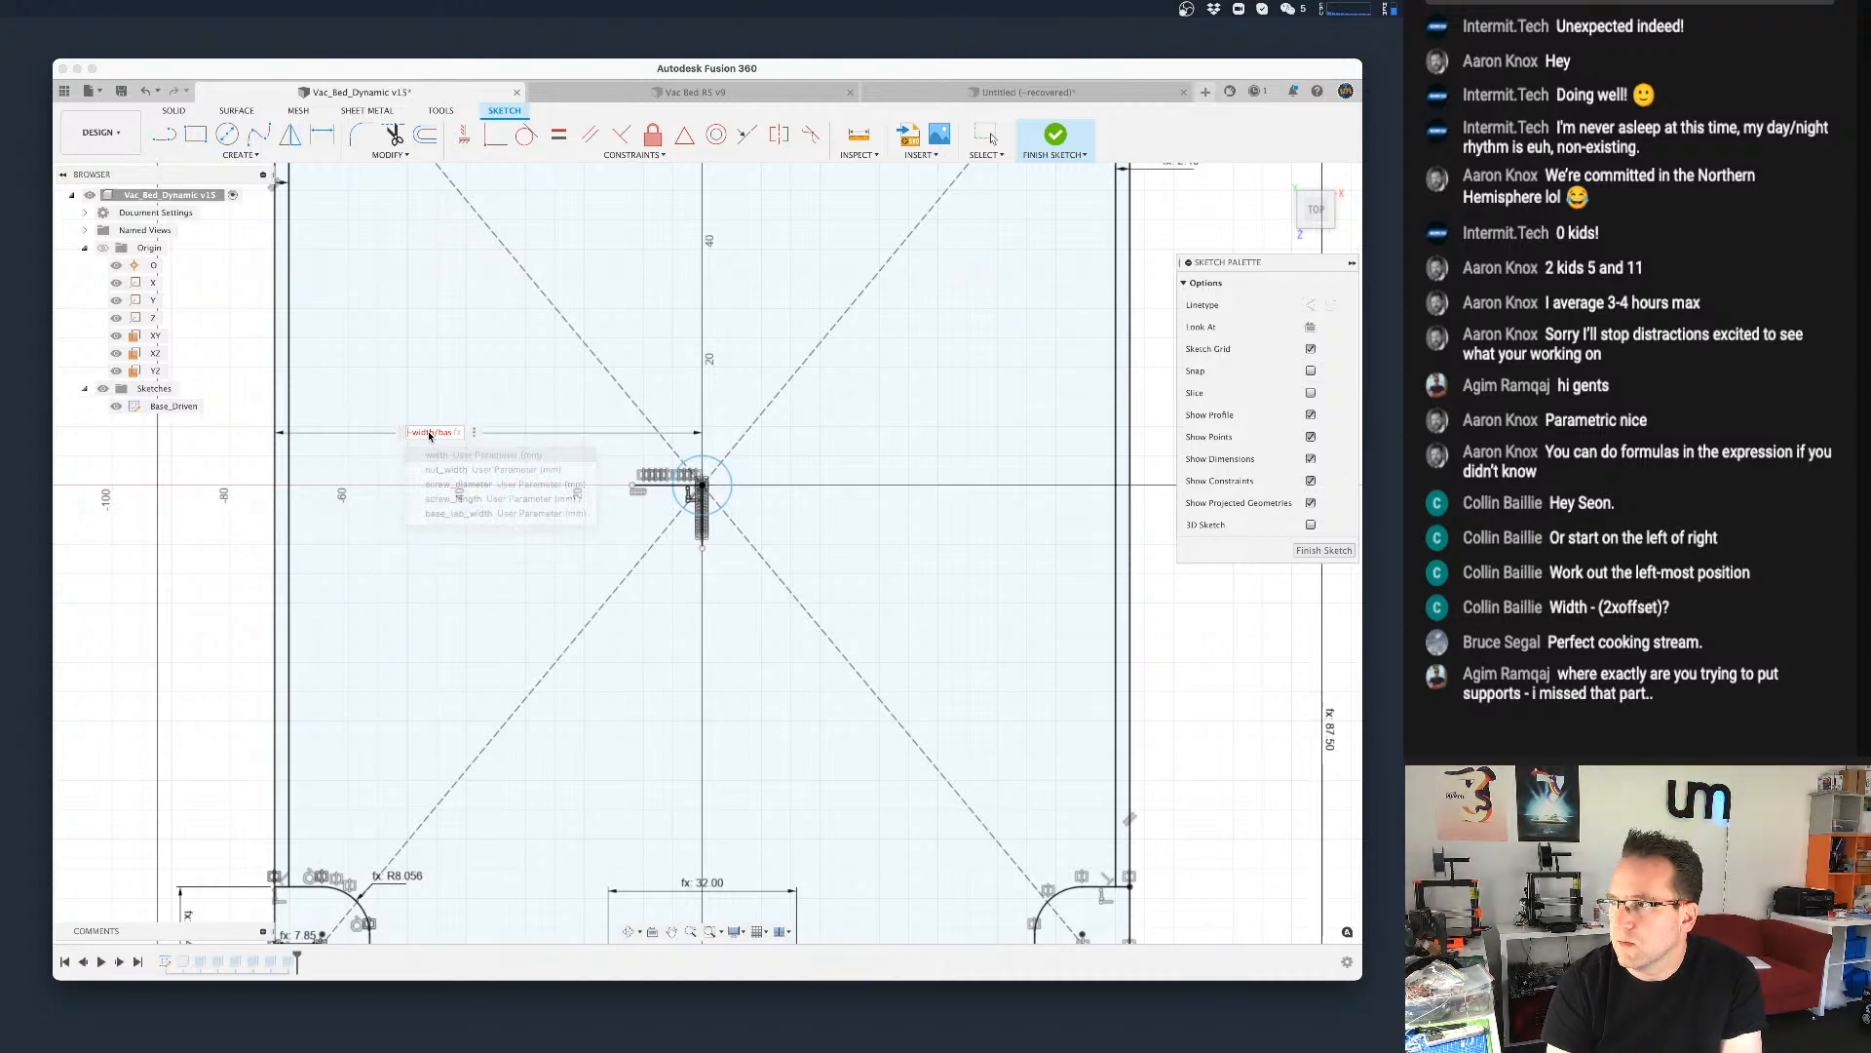
key("Right")
key("Right")
key("Right")
key("Right")
key("Right")
key("Right")
key("Right")
key("Right")
key("Right")
key("Right")
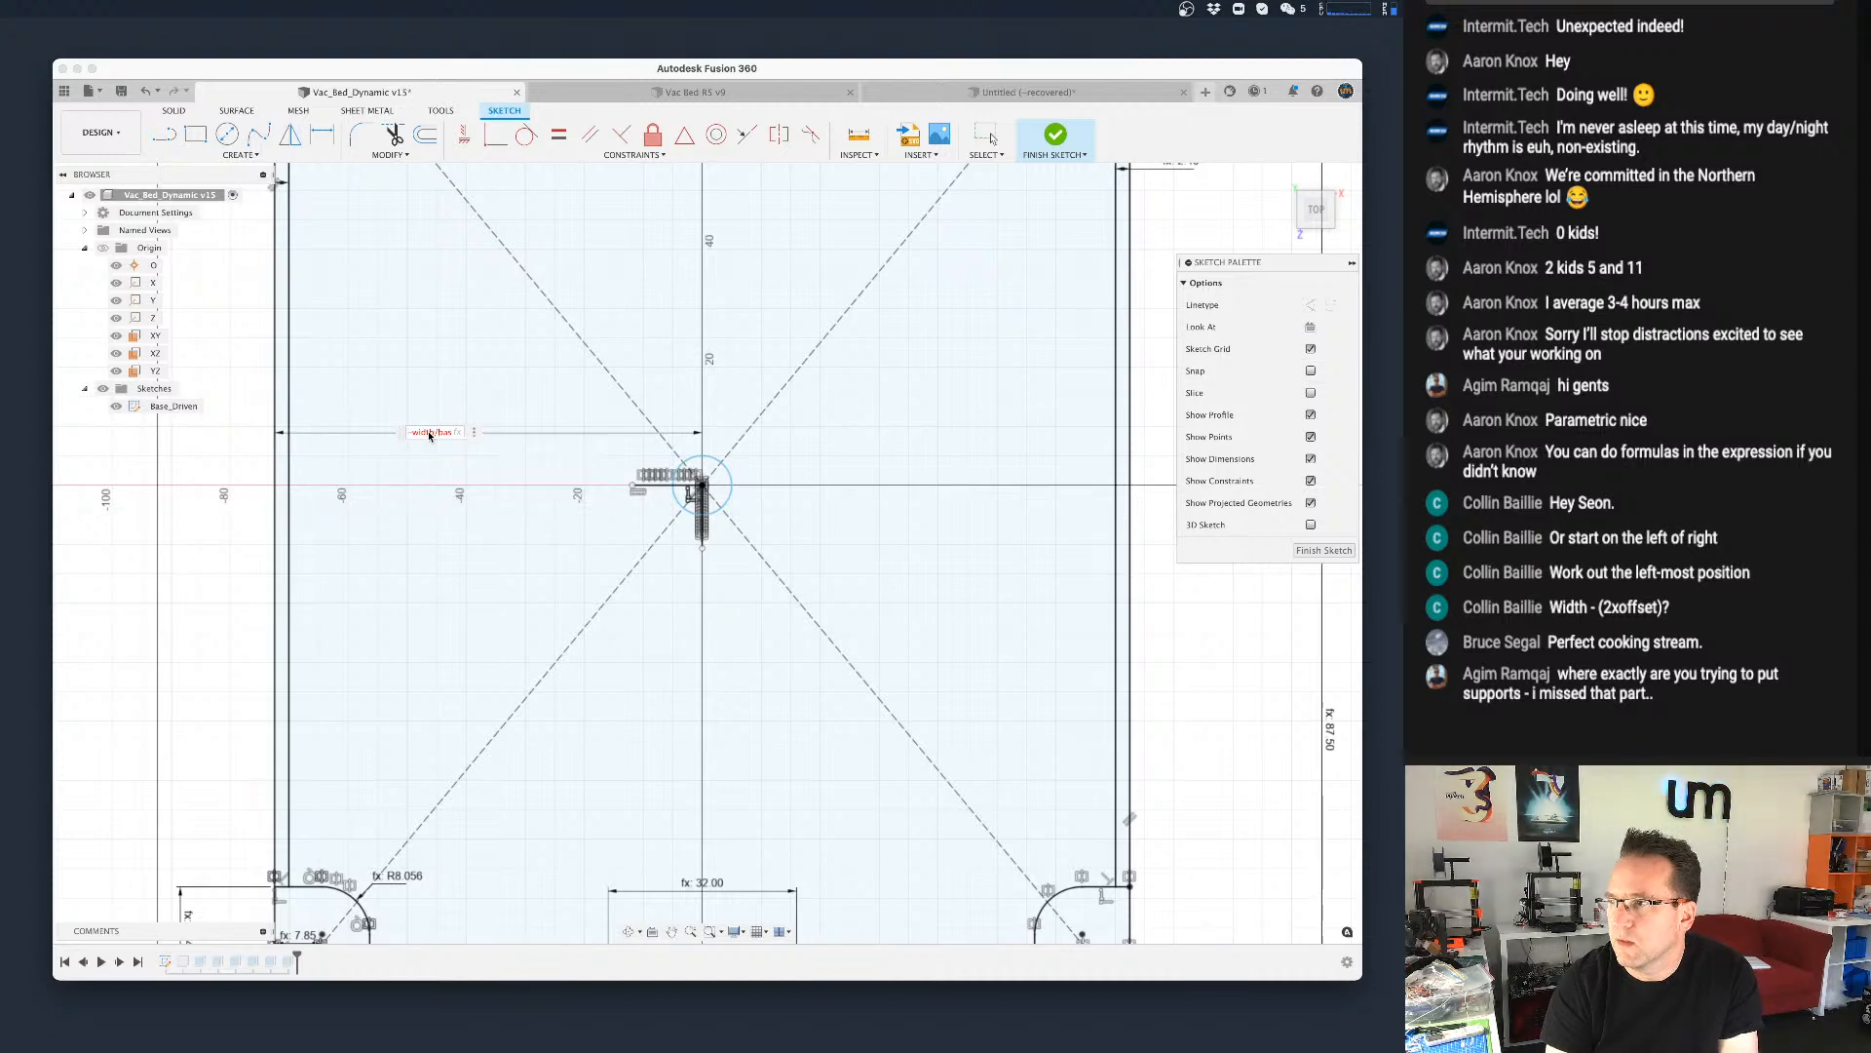
key("Right")
key("Right")
key("Right")
key("Right")
key("Right")
key("Right")
key("Right")
key("Right")
key("Right")
key("Right")
key("Right")
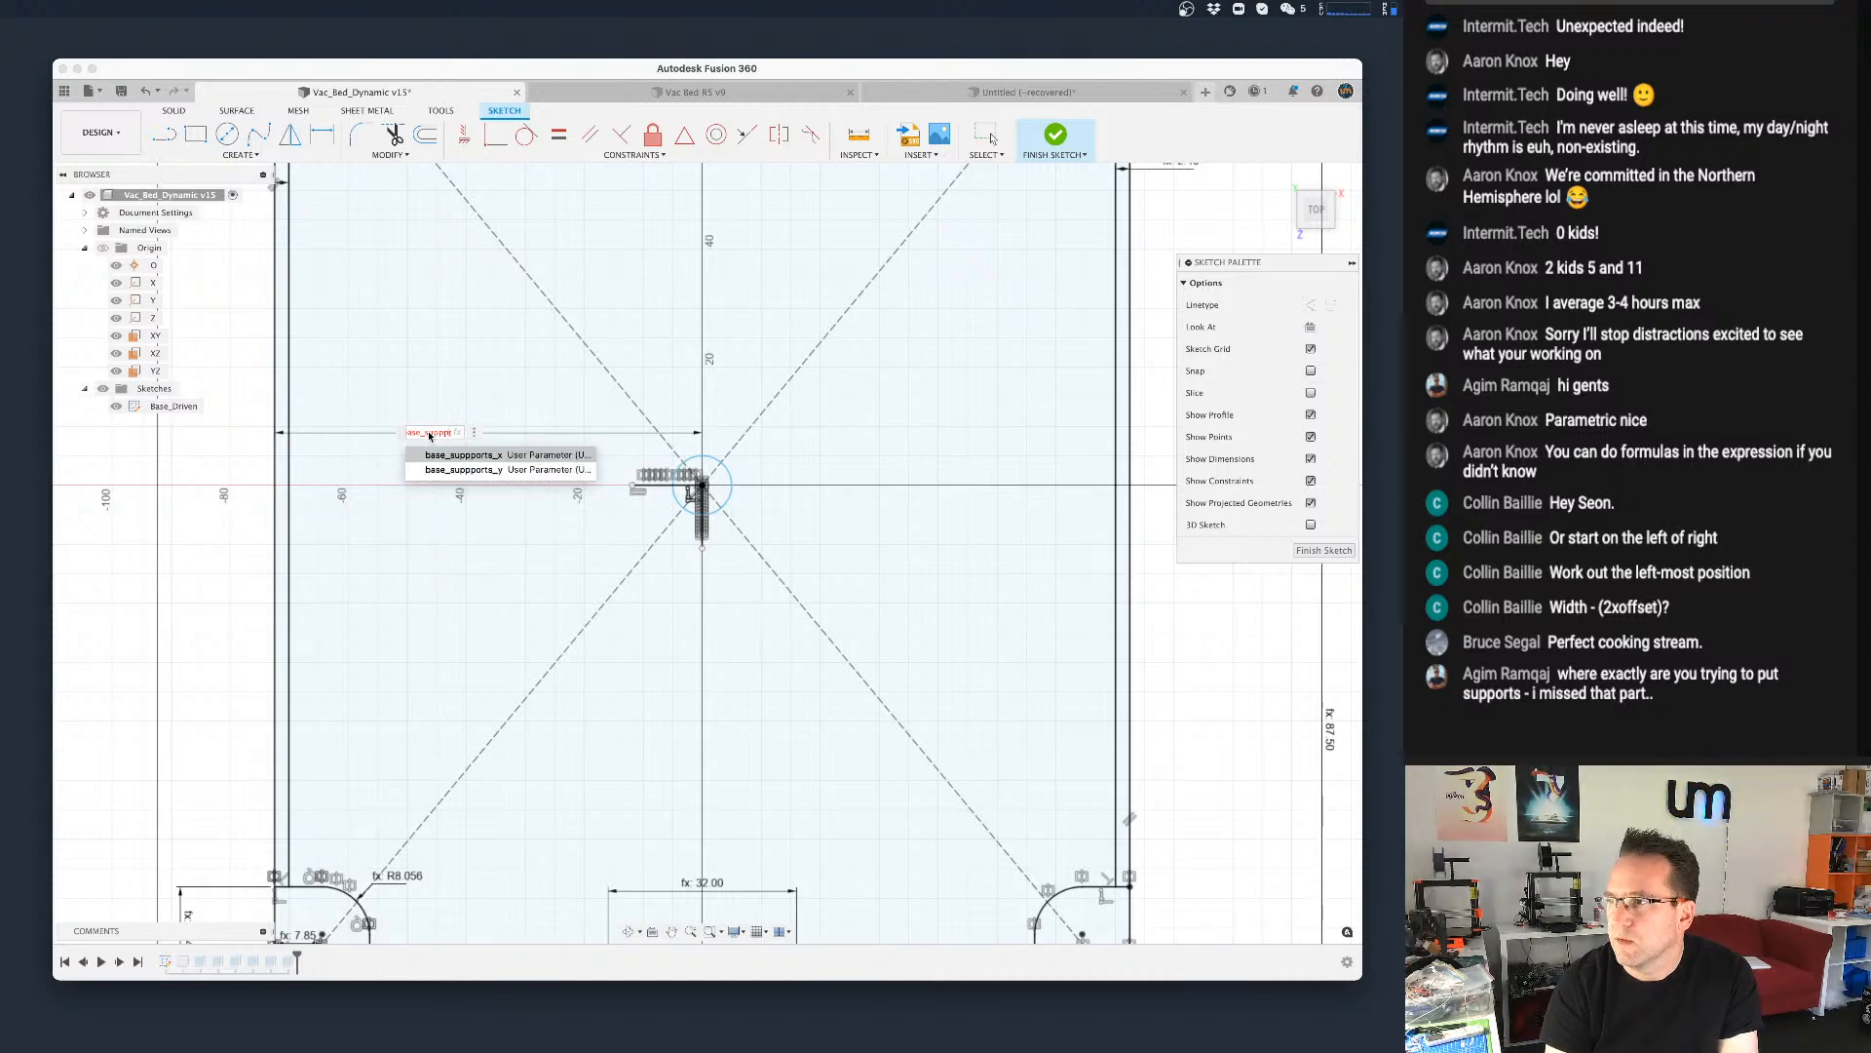
key("Right")
key("Right")
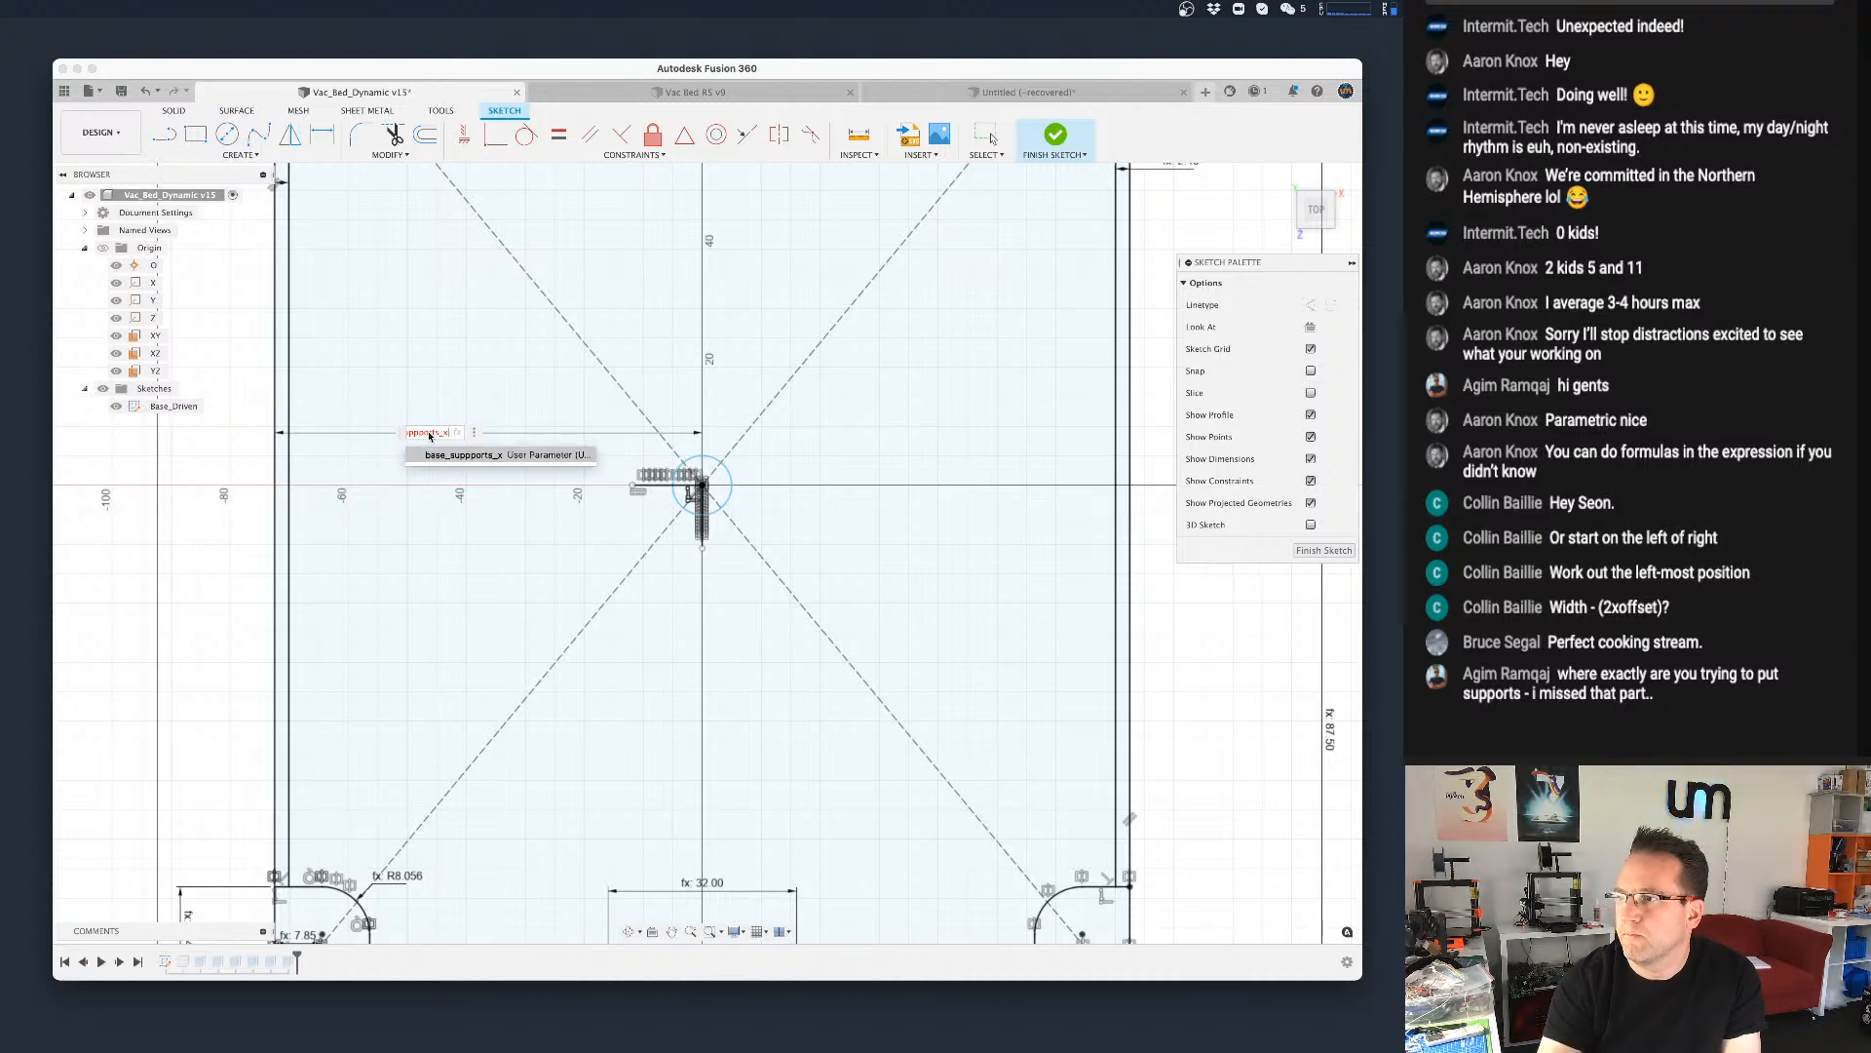
Step: Try to re-enter the circle's distance dimension as width divided by base_suppports_x and leave the value editing
left_click(441, 459)
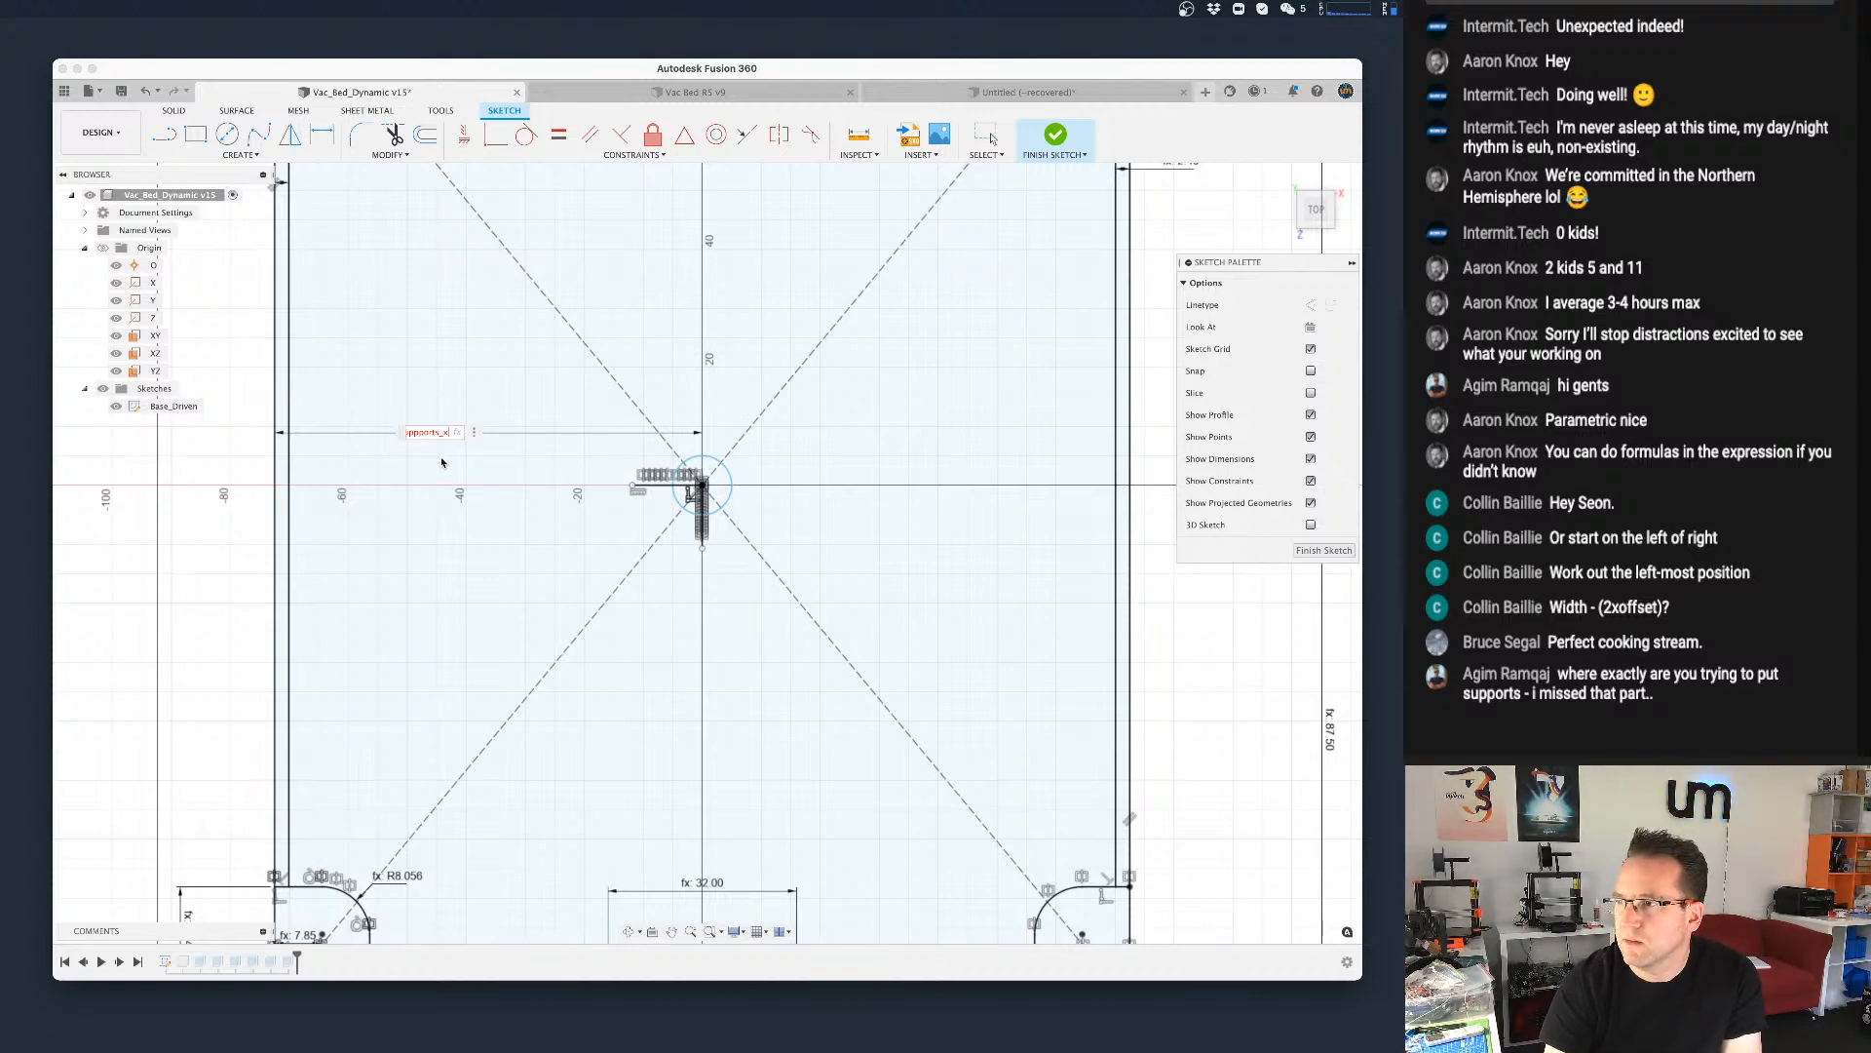
type("-widt")
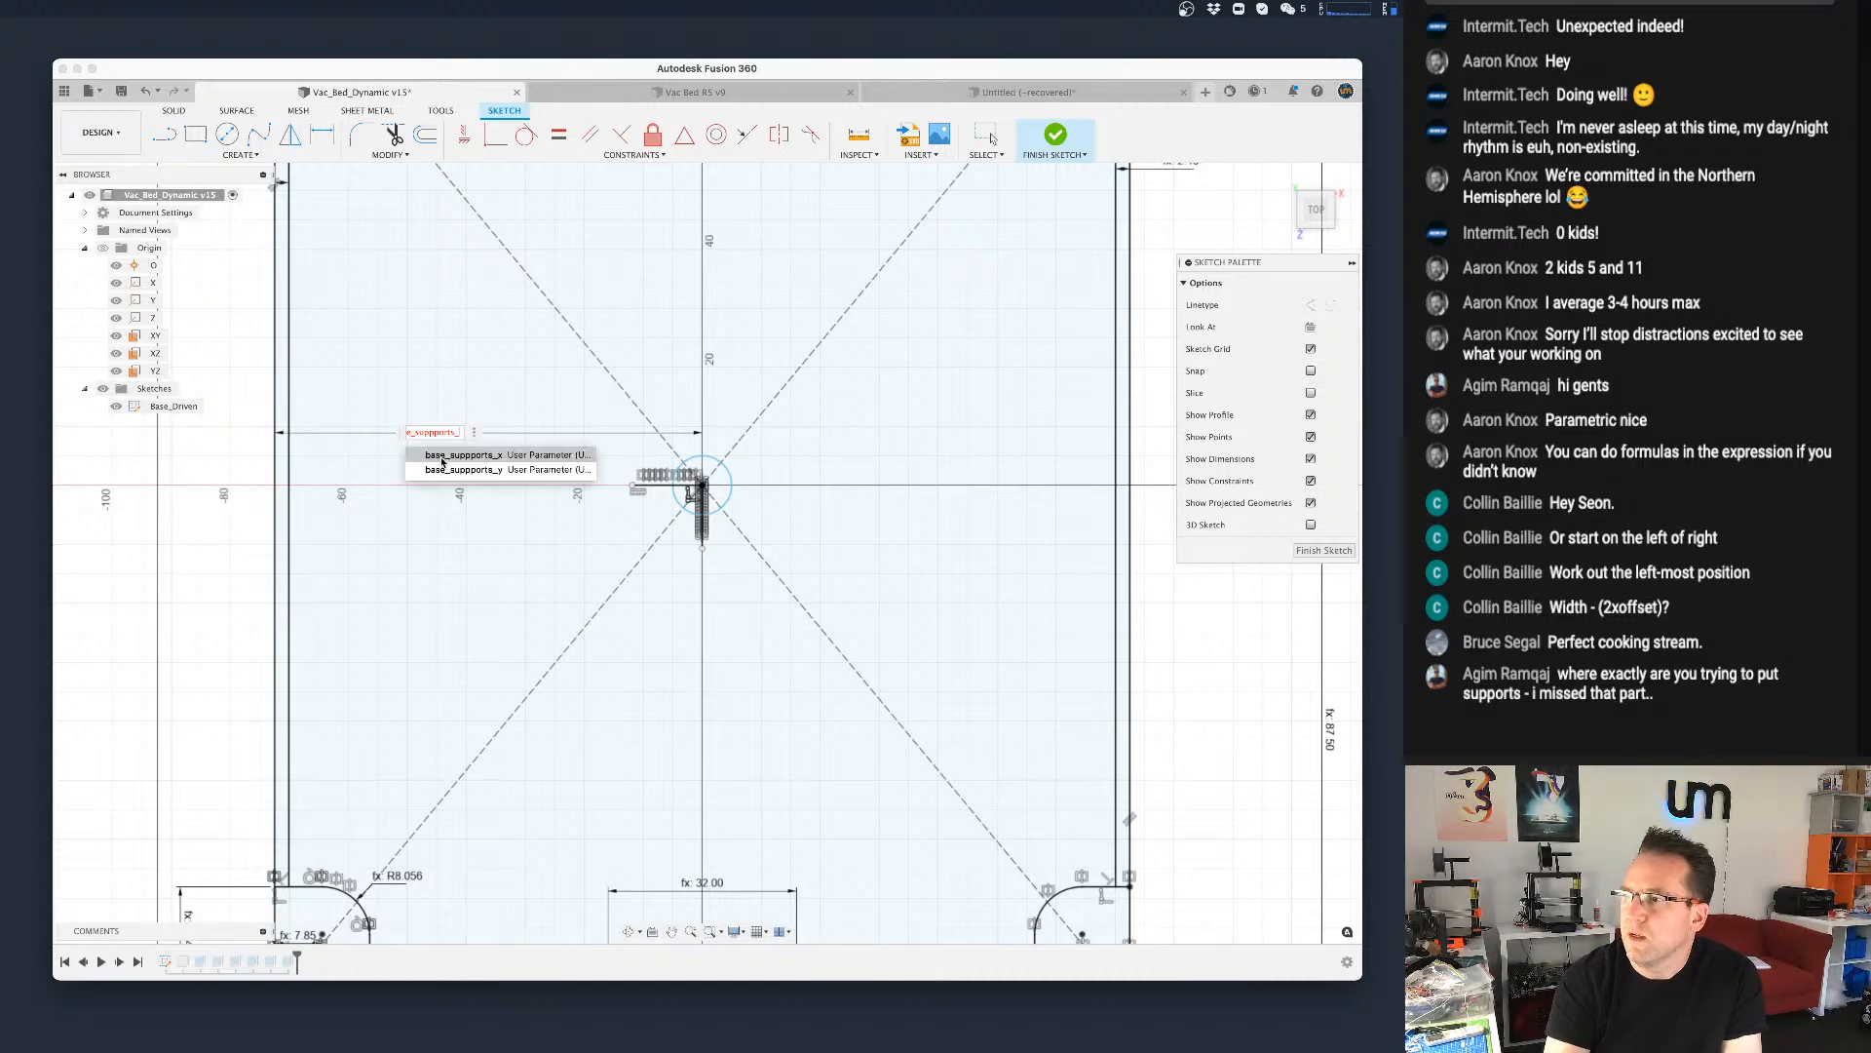
left_click(441, 457)
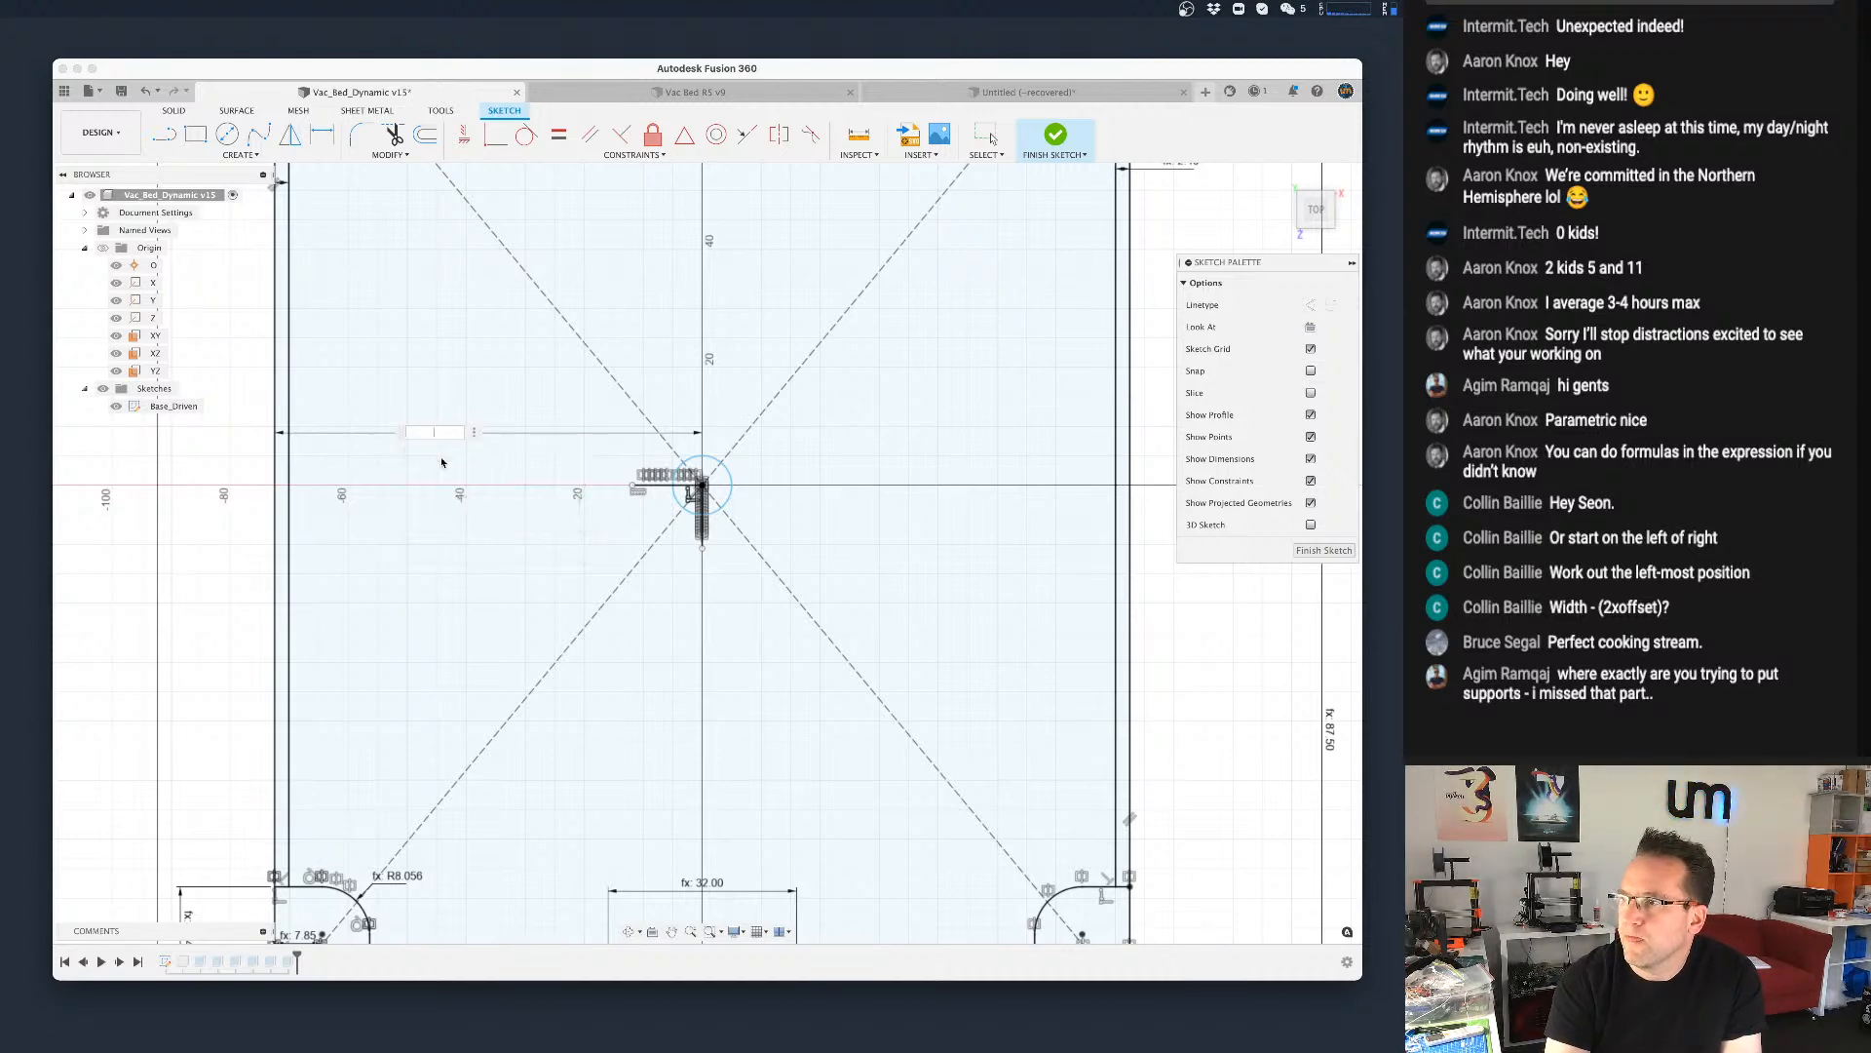
type("-w")
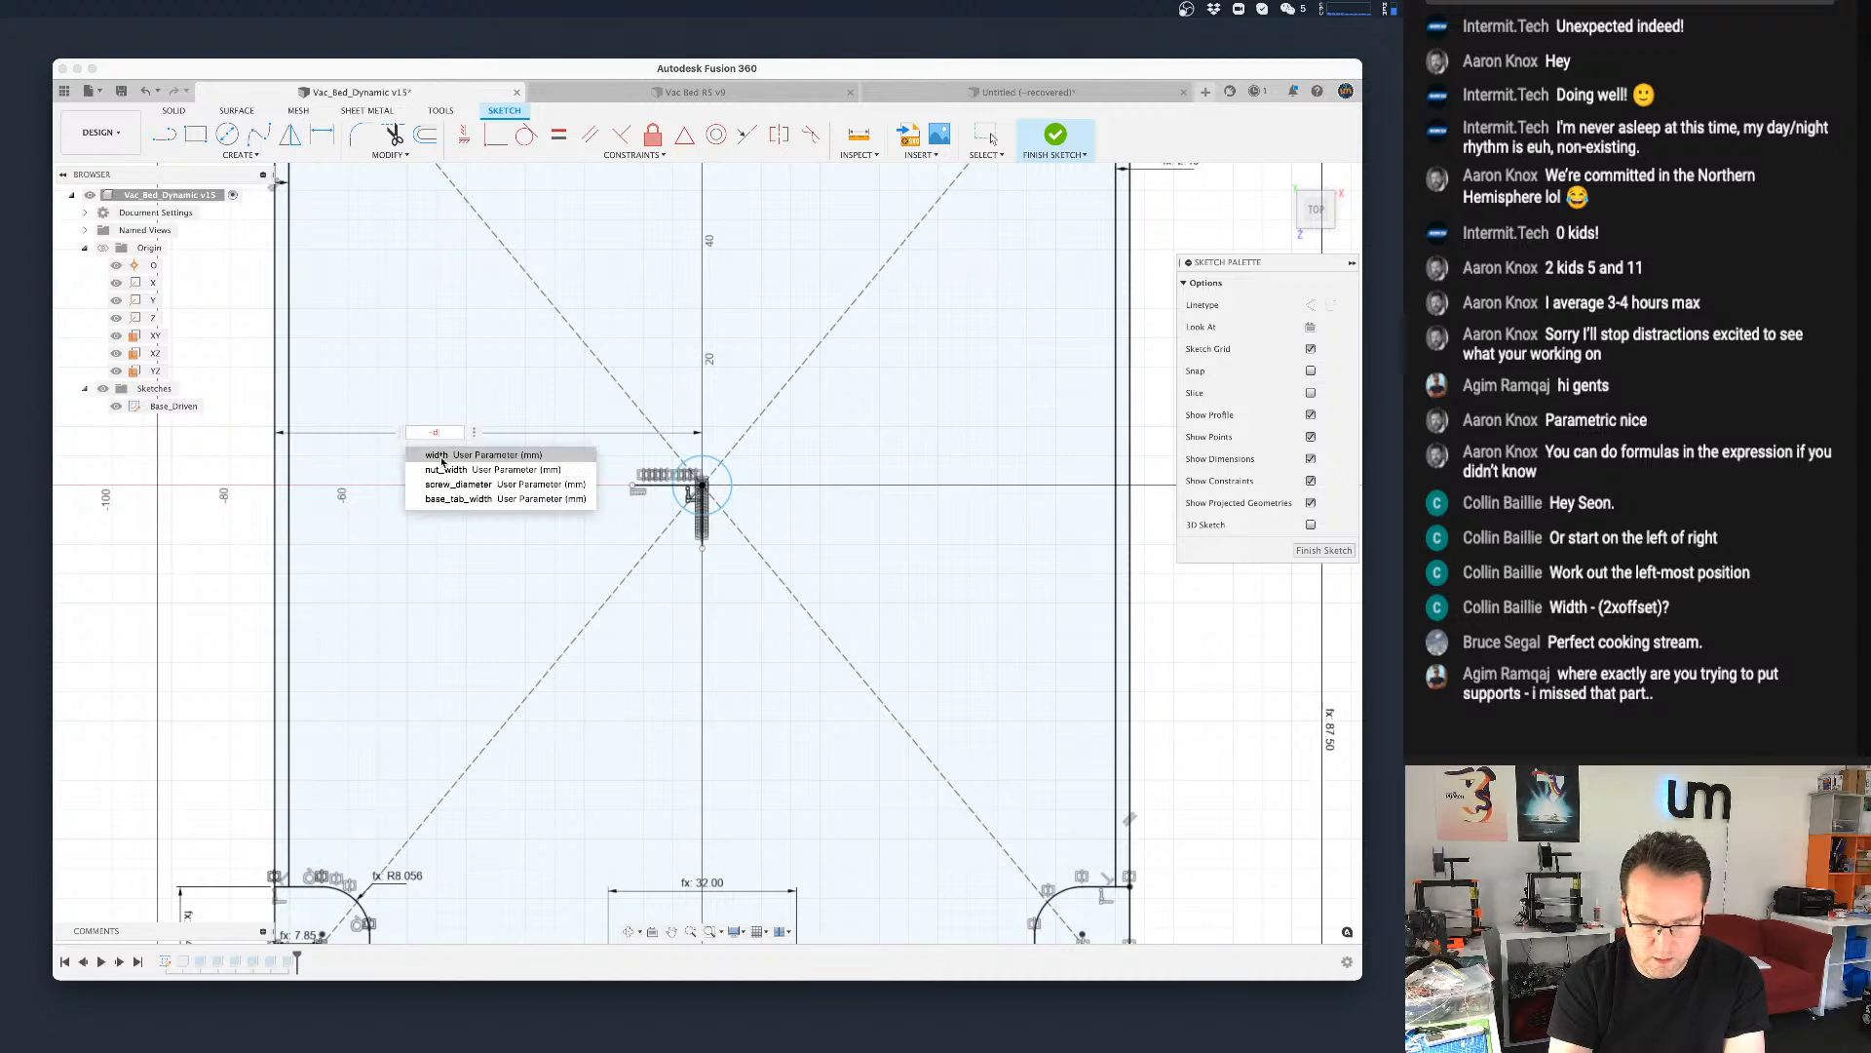
left_click(447, 456)
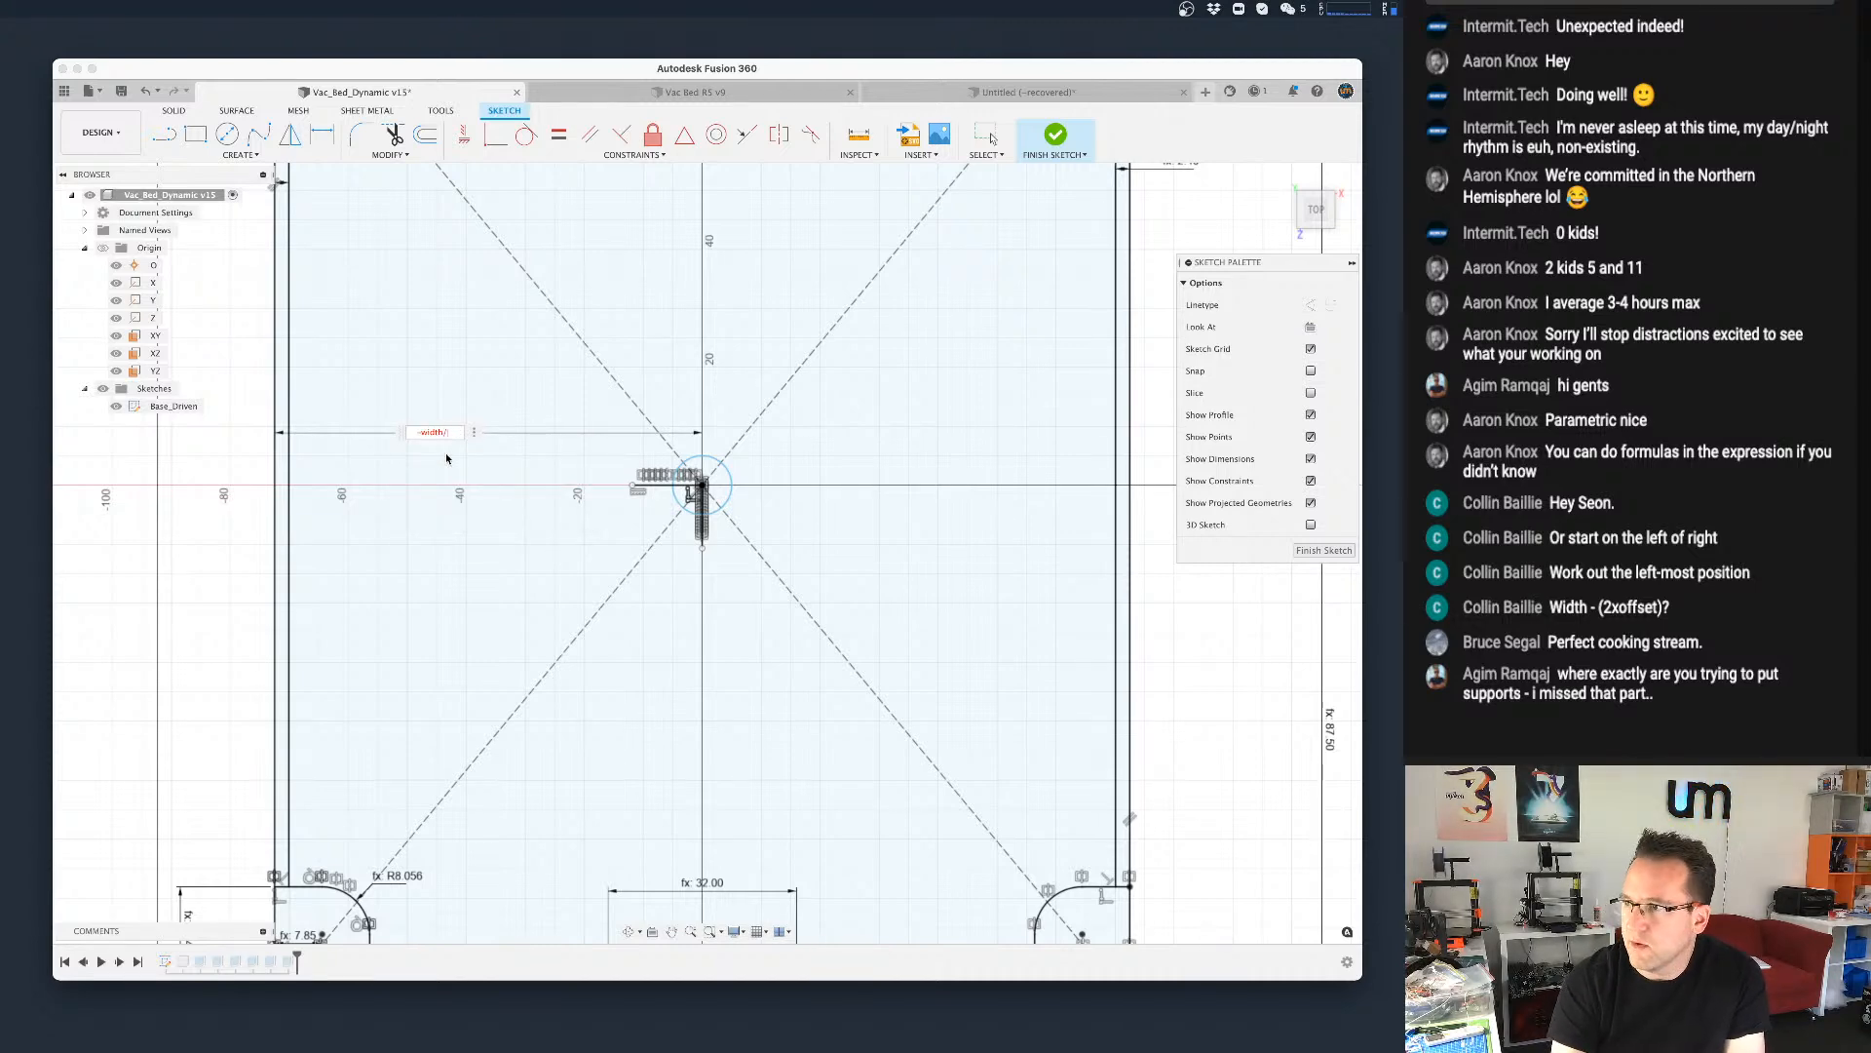
type("/")
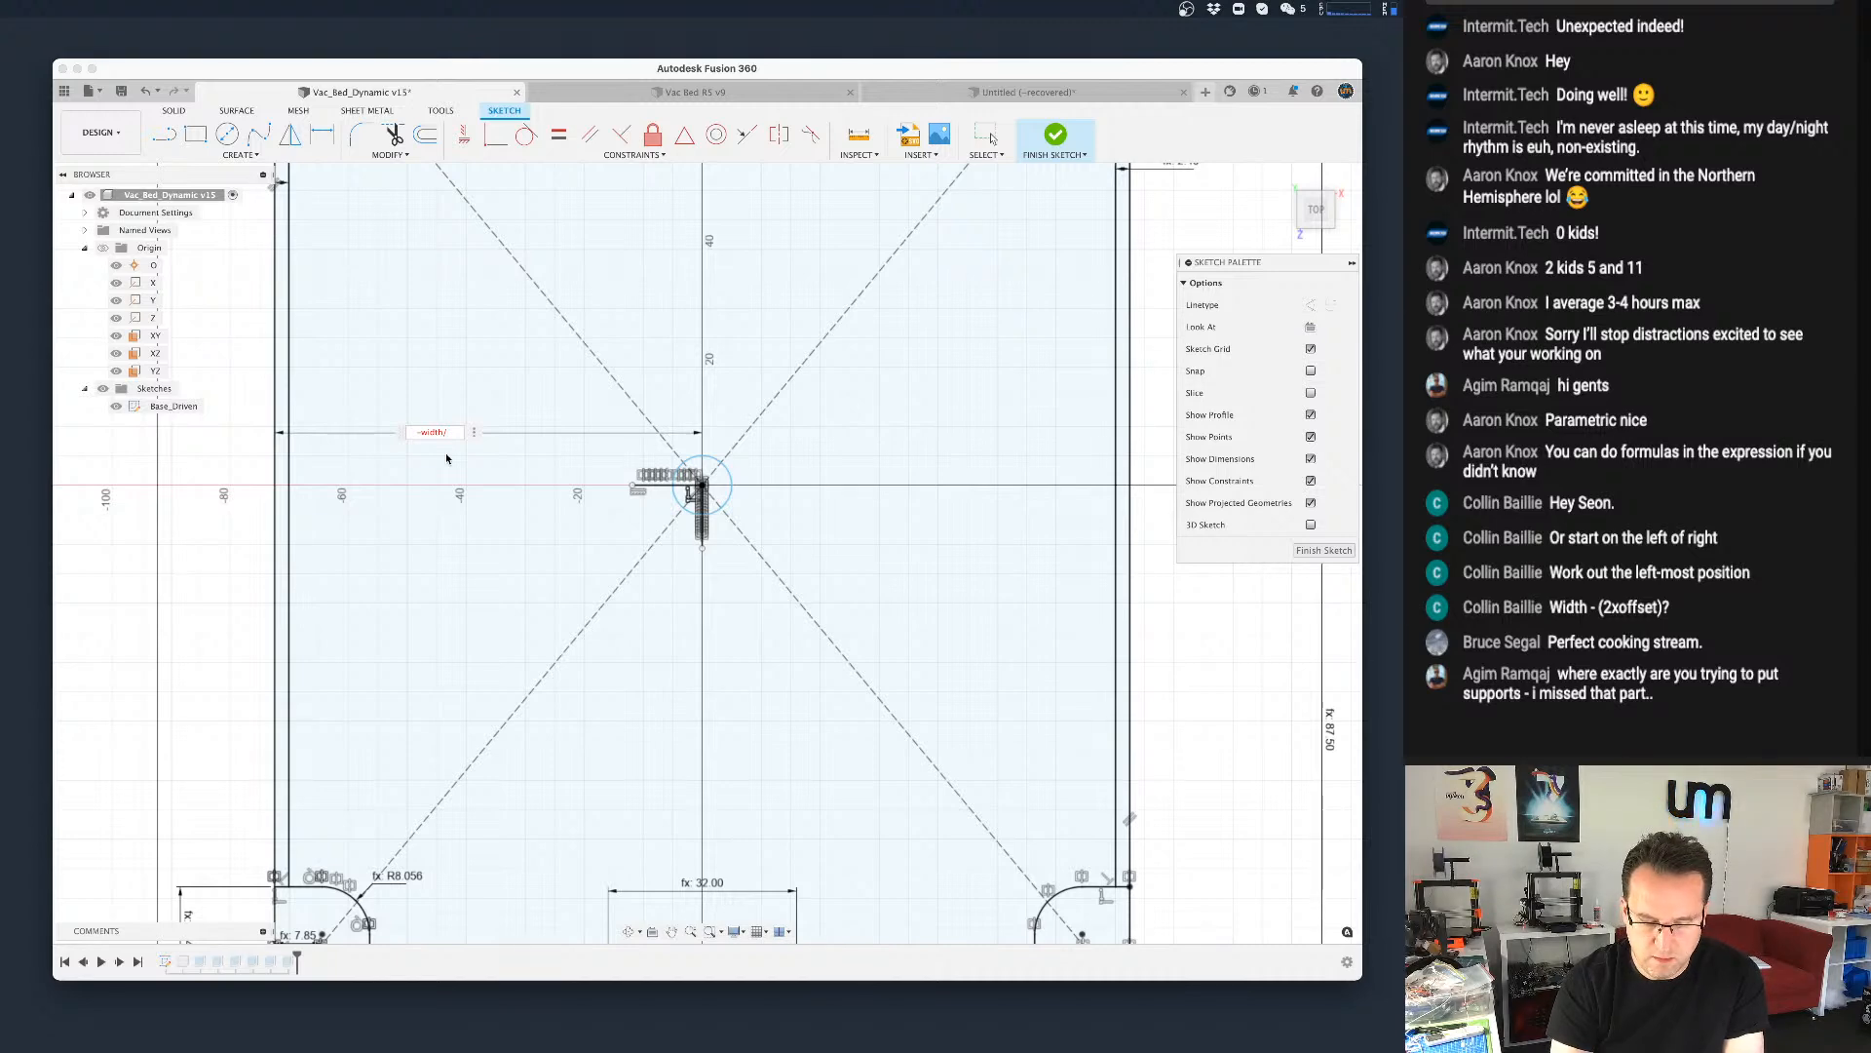
type("su")
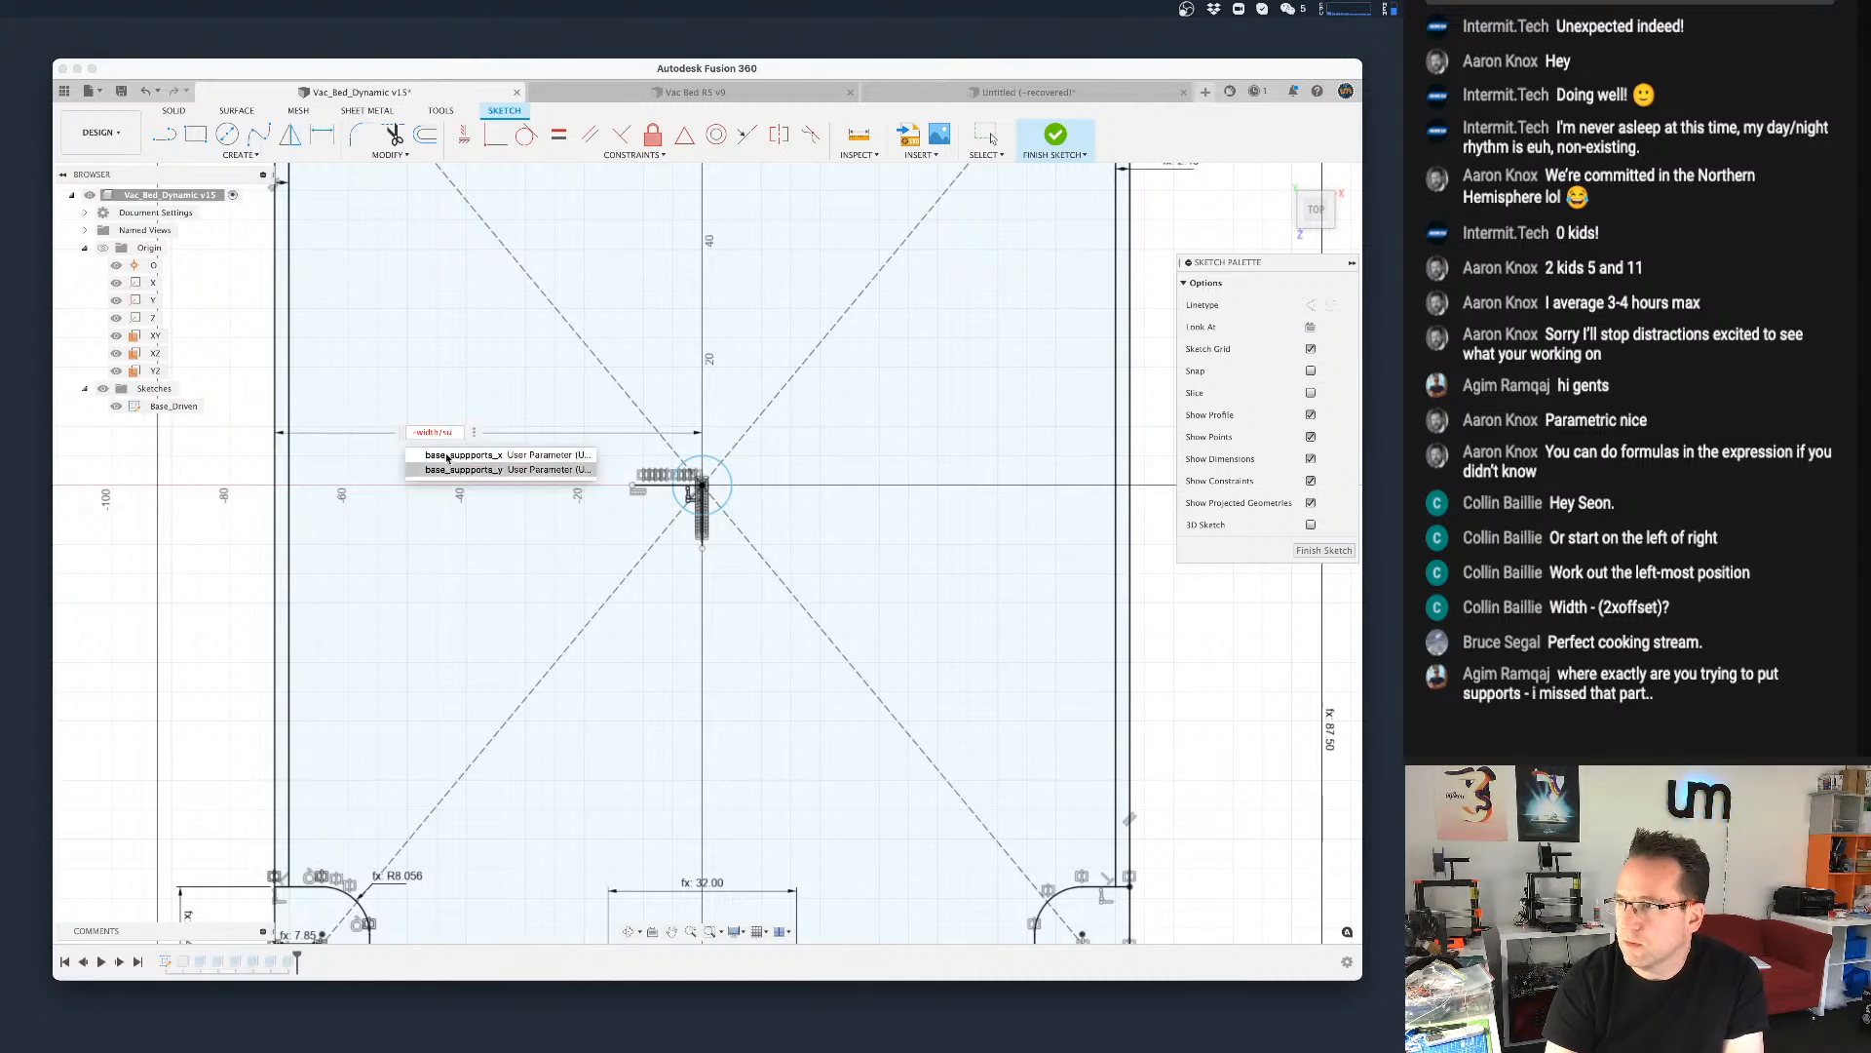
left_click(447, 456)
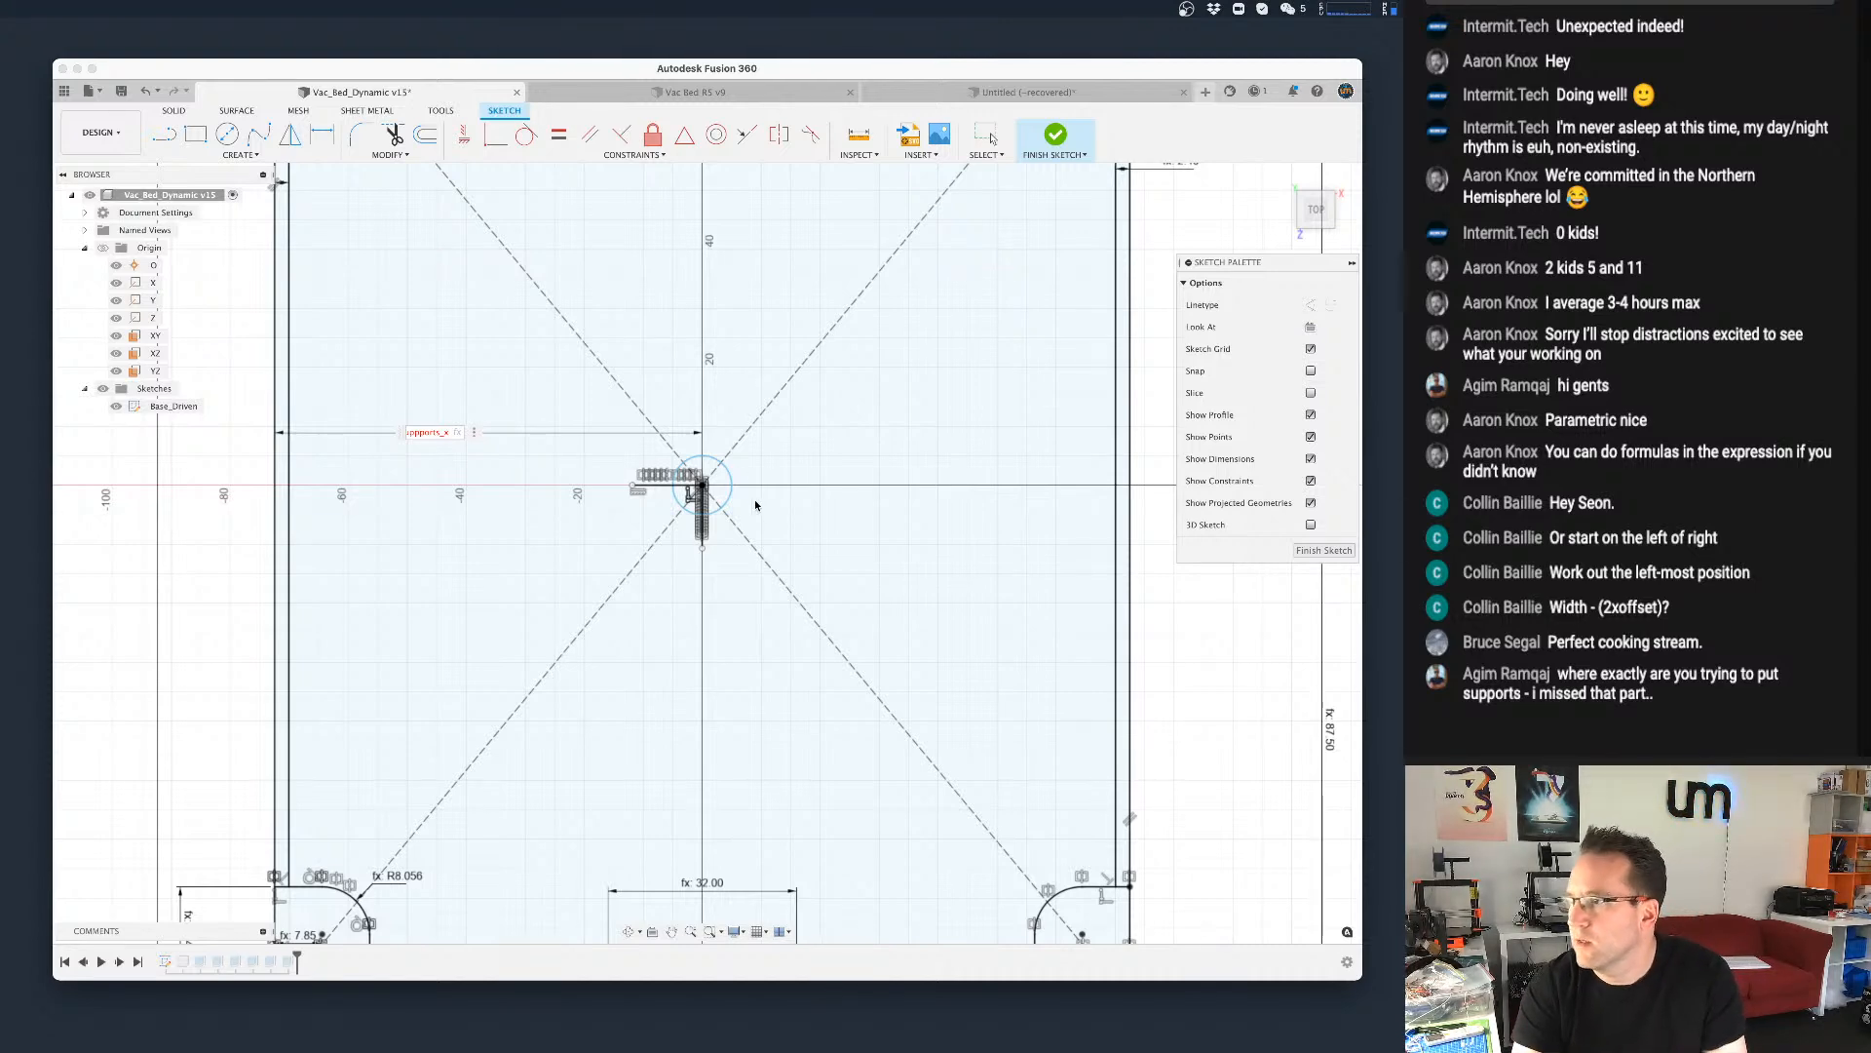
scroll(750, 495, "up", 5)
scroll(624, 492, "down", 4)
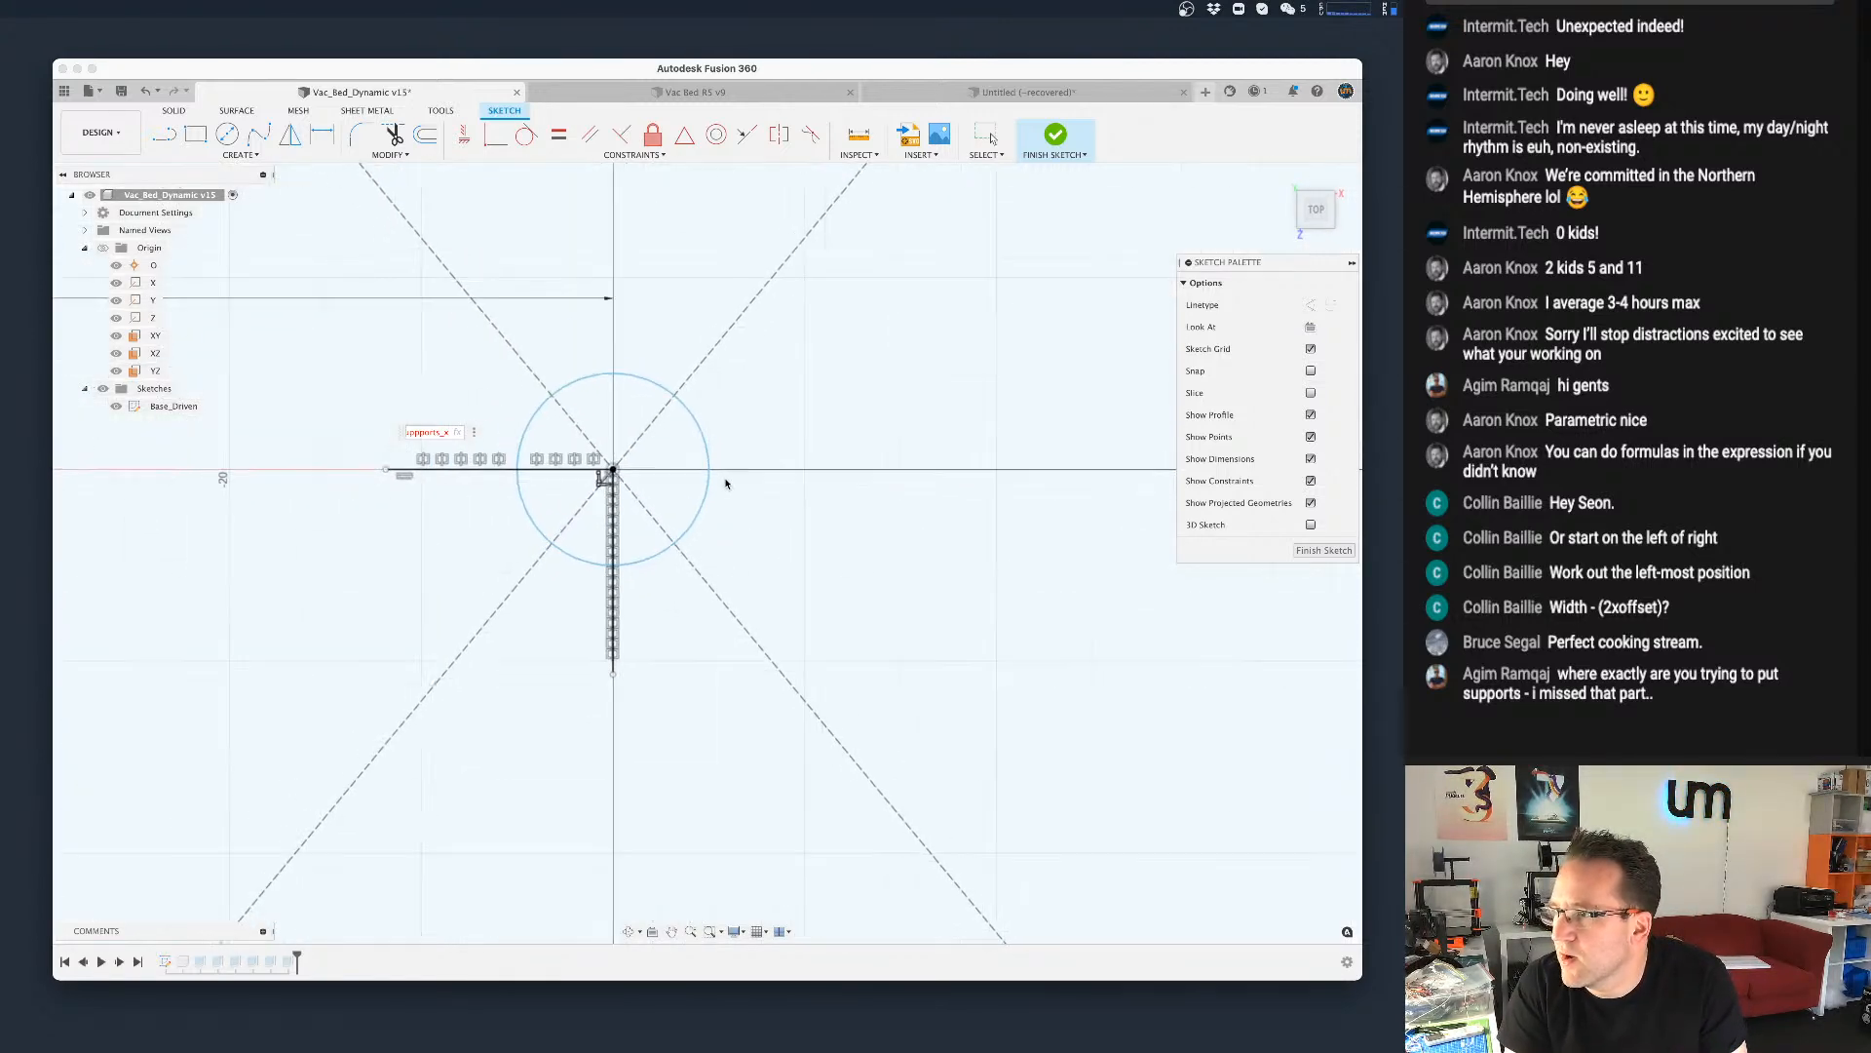
key("Escape")
Step: Examine the lines and constraints at the base's centre around the support circle
key("d")
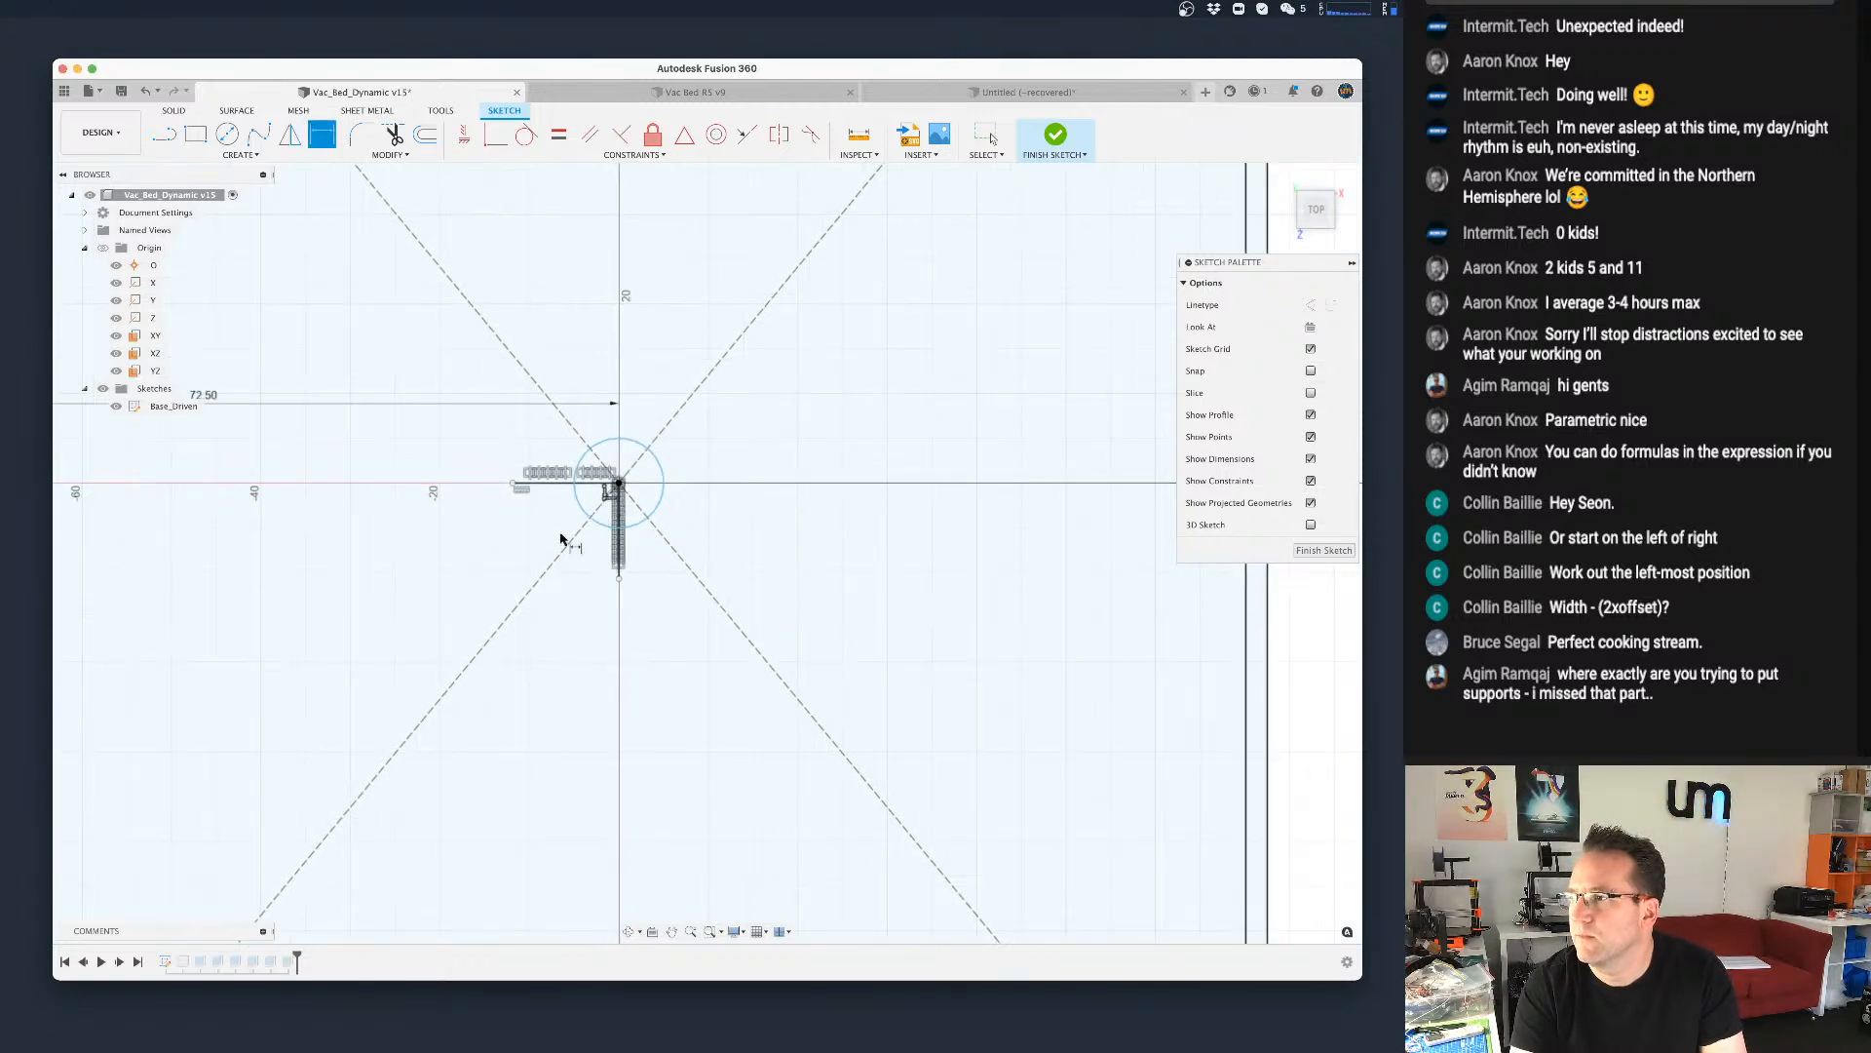
scroll(598, 501, "up", 2)
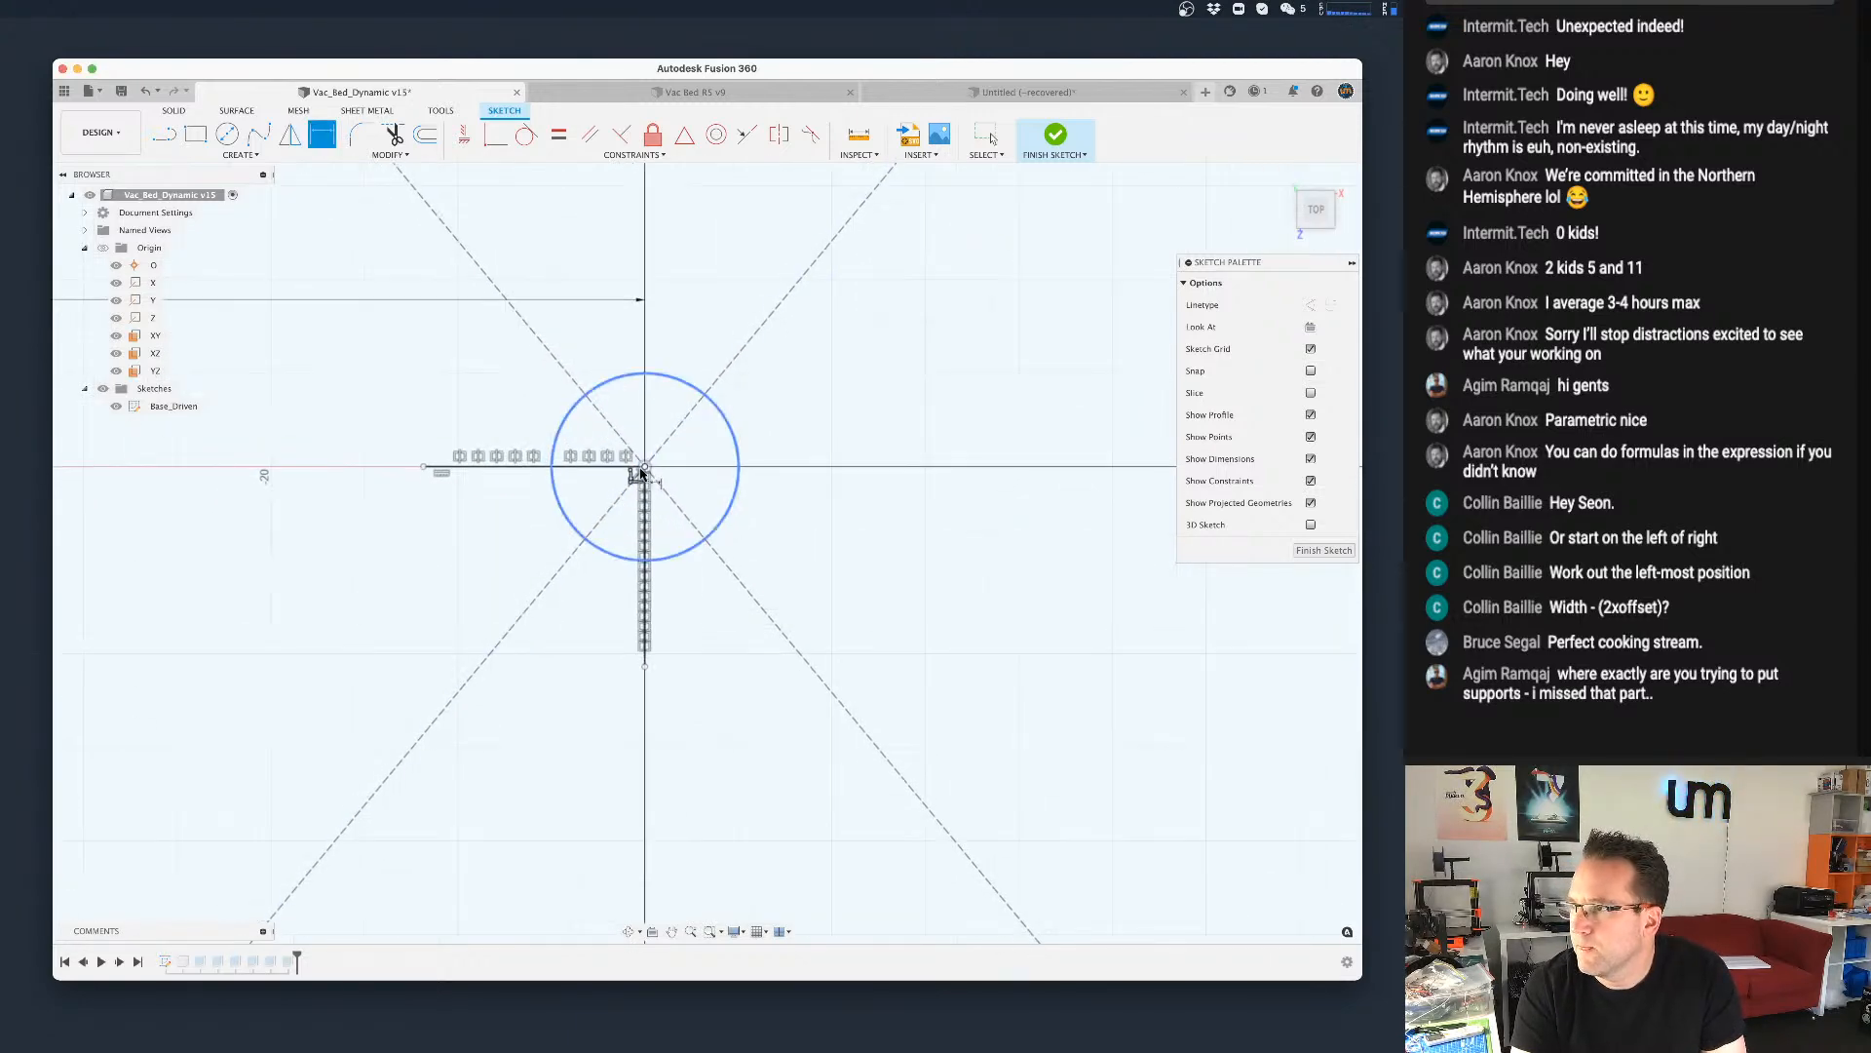
key("Escape")
scroll(634, 481, "up", 4)
scroll(636, 479, "up", 2)
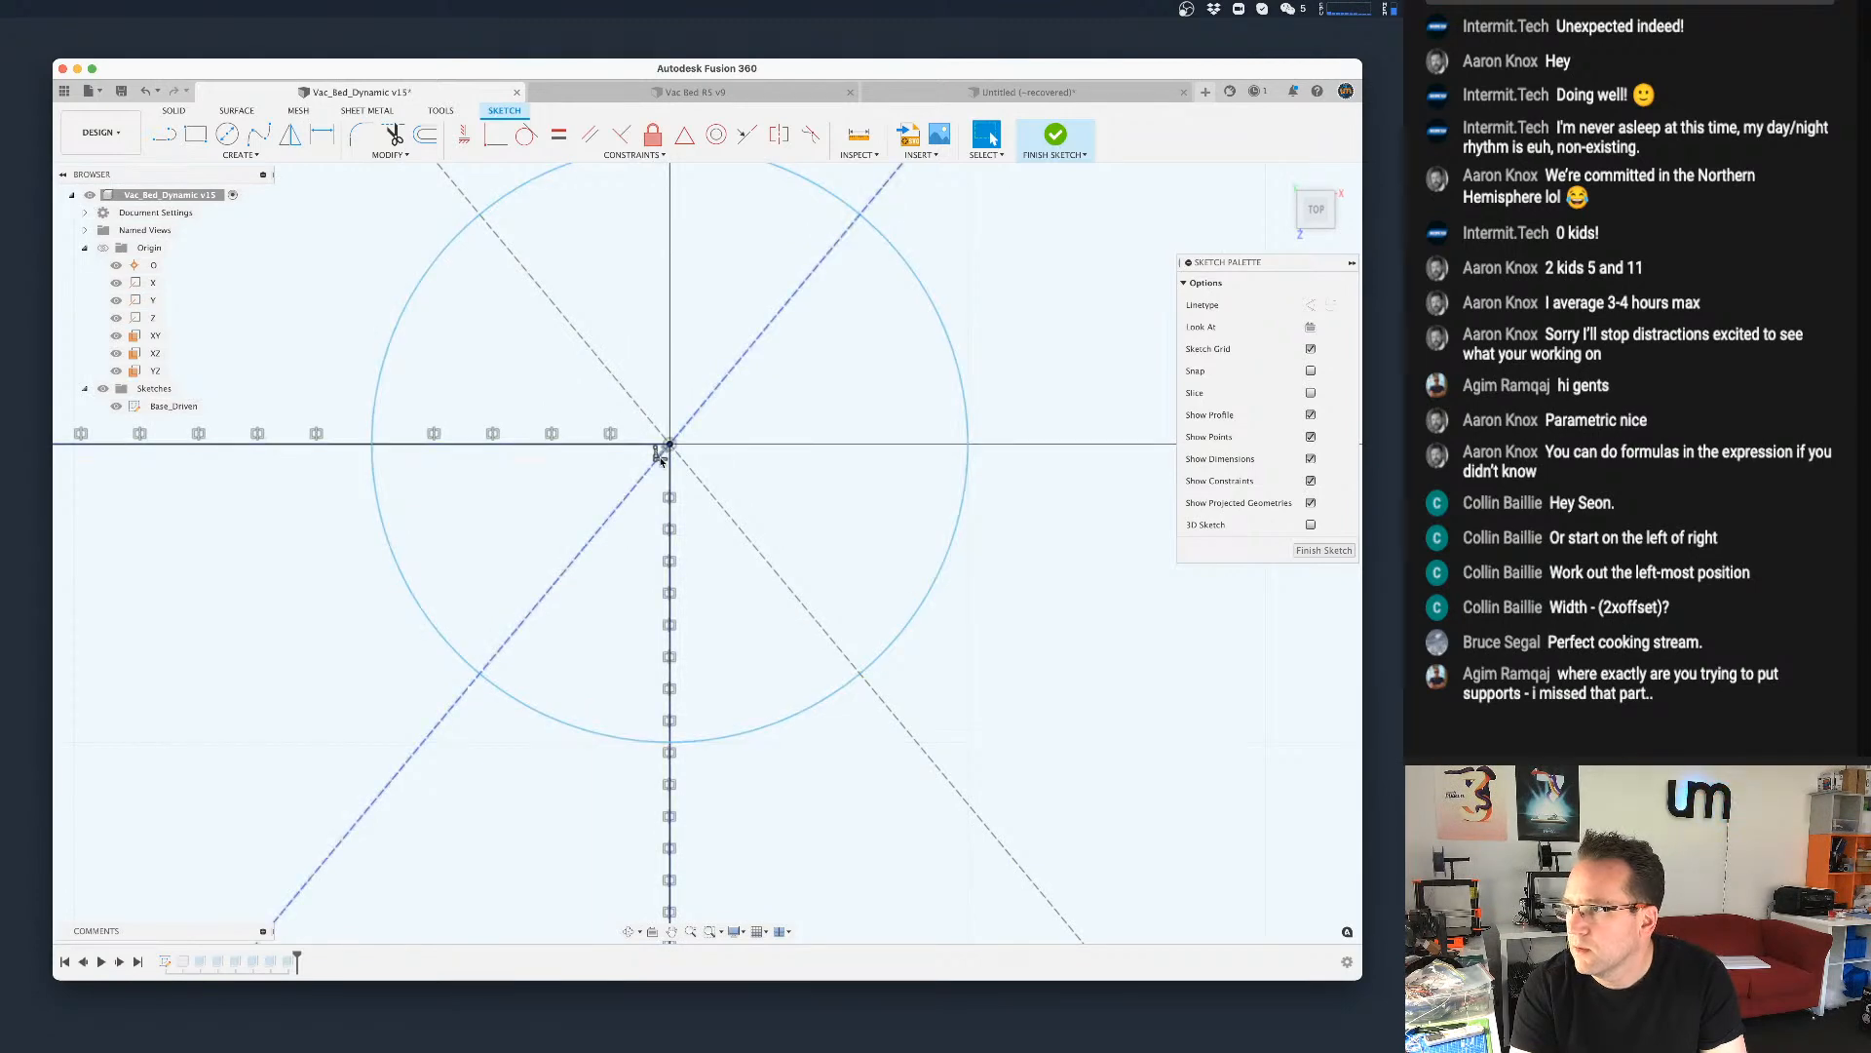
left_click(663, 458)
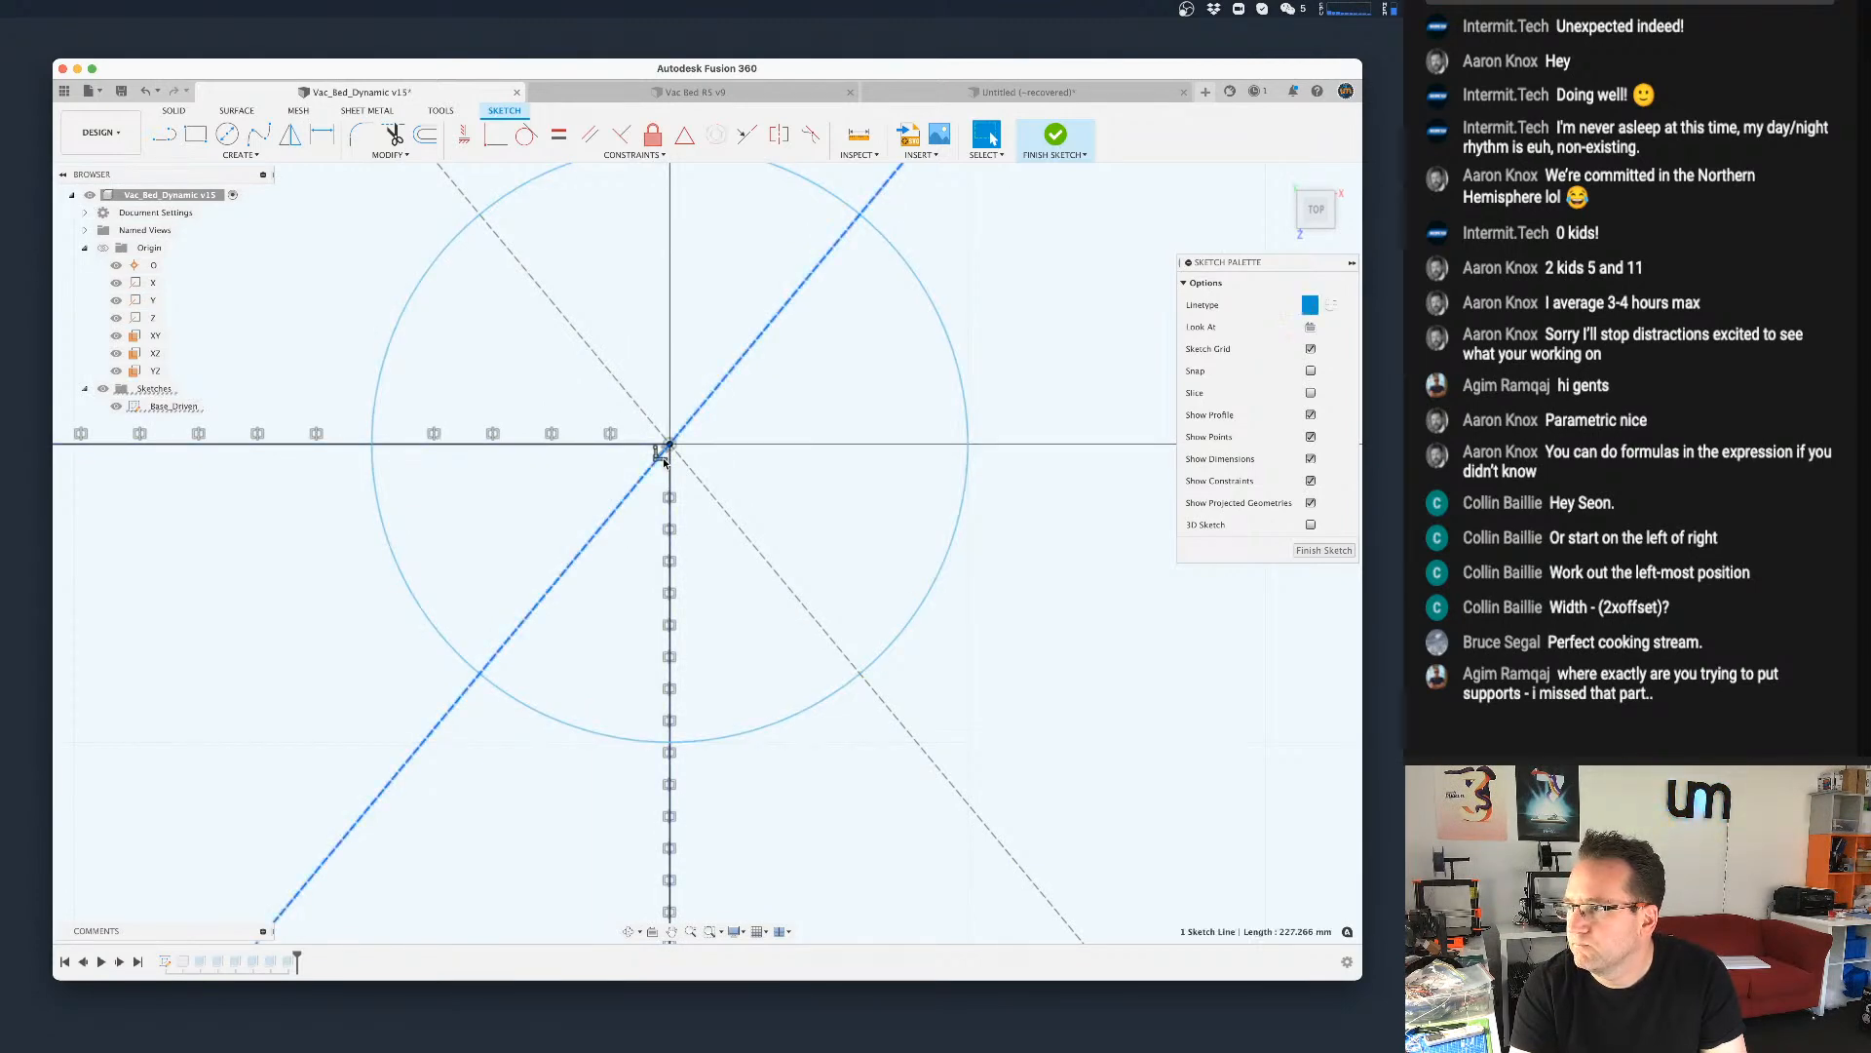
right_click(663, 458)
key("Escape")
scroll(662, 458, "up", 4)
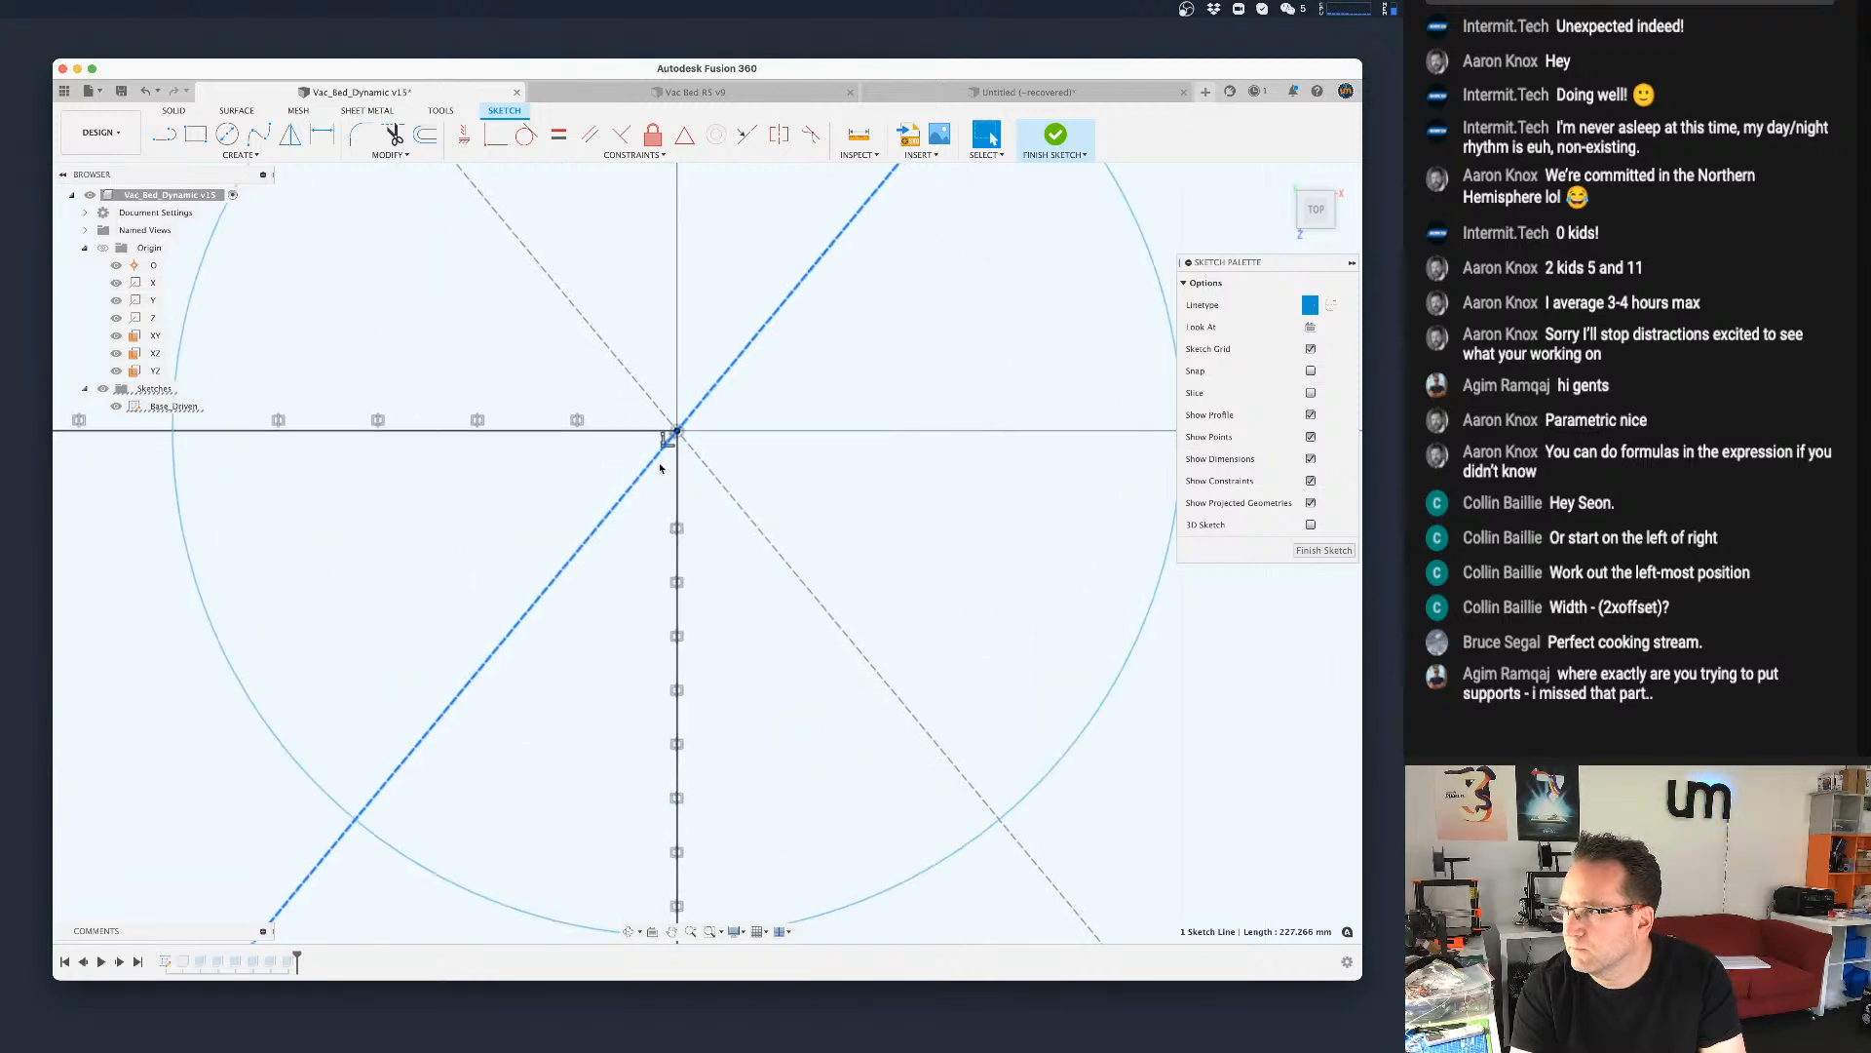
scroll(682, 421, "down", 5)
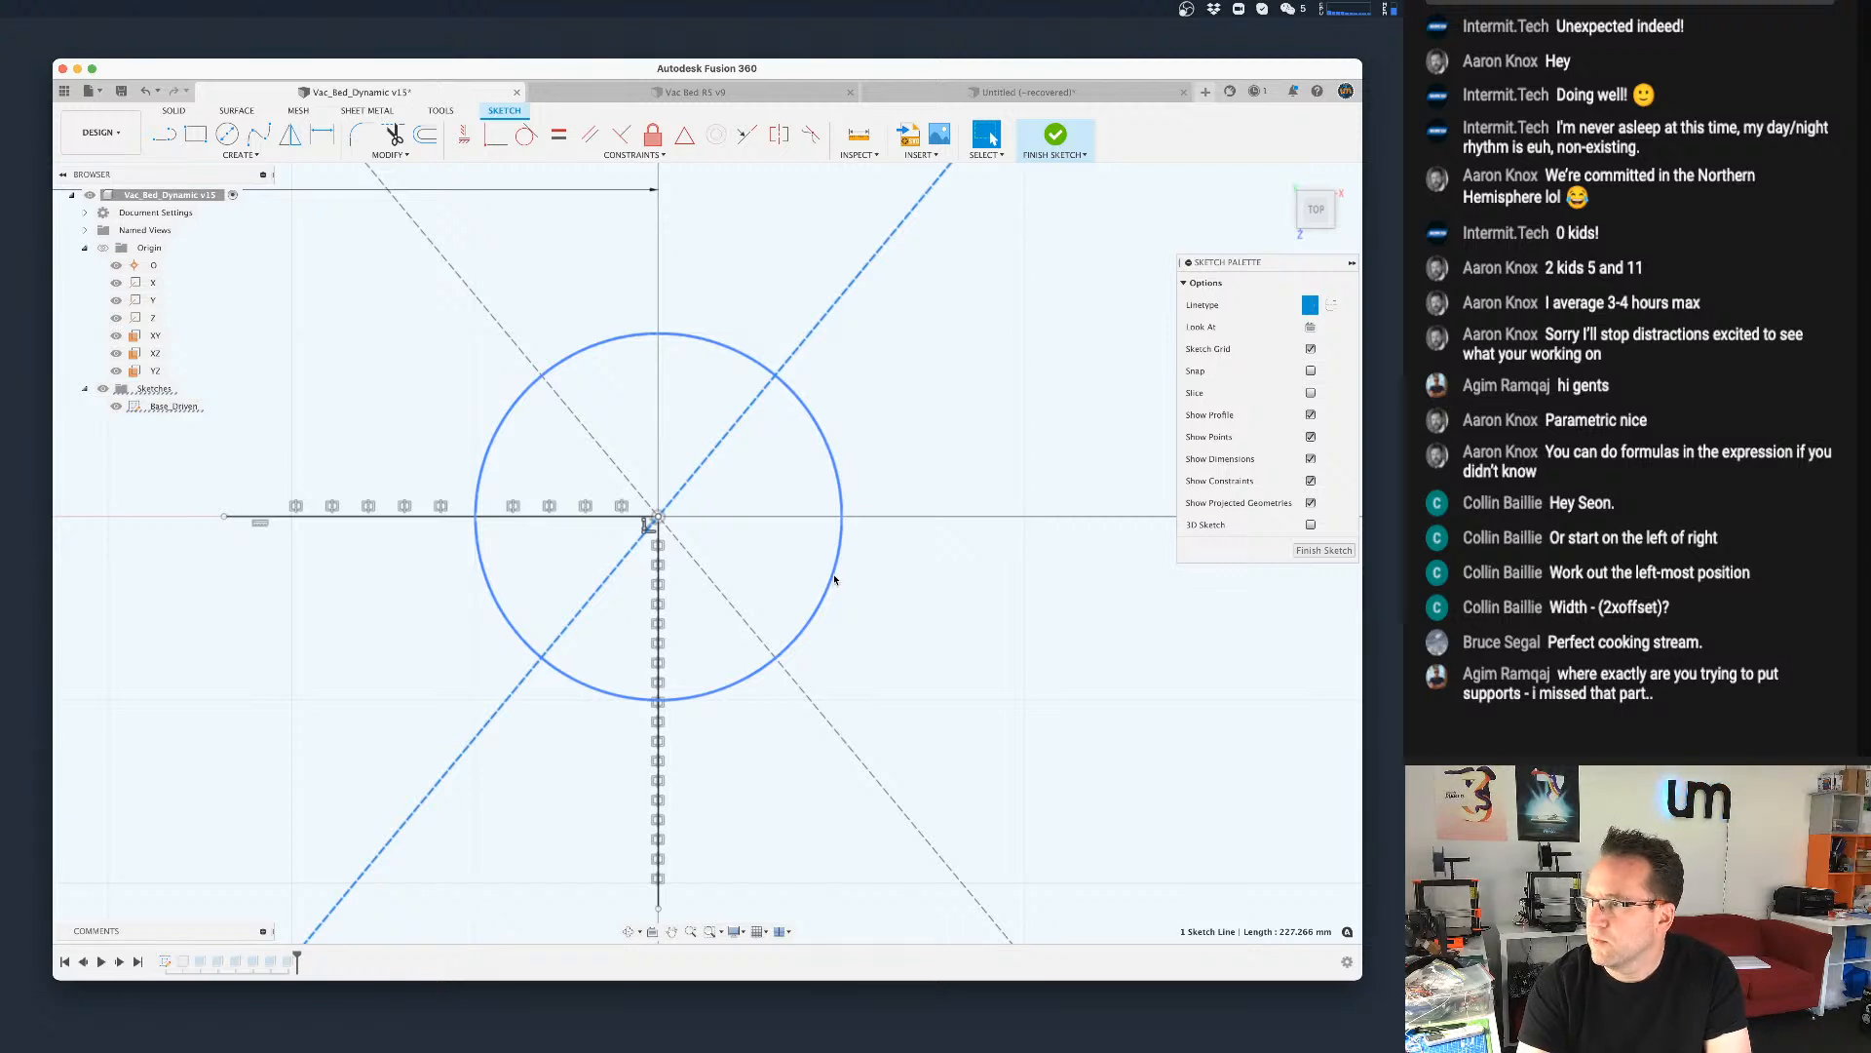
Step: Move one support circle to about 20 mm left of the base's centre and slightly lower, and delete the circle remaining at the centre
left_click(834, 579)
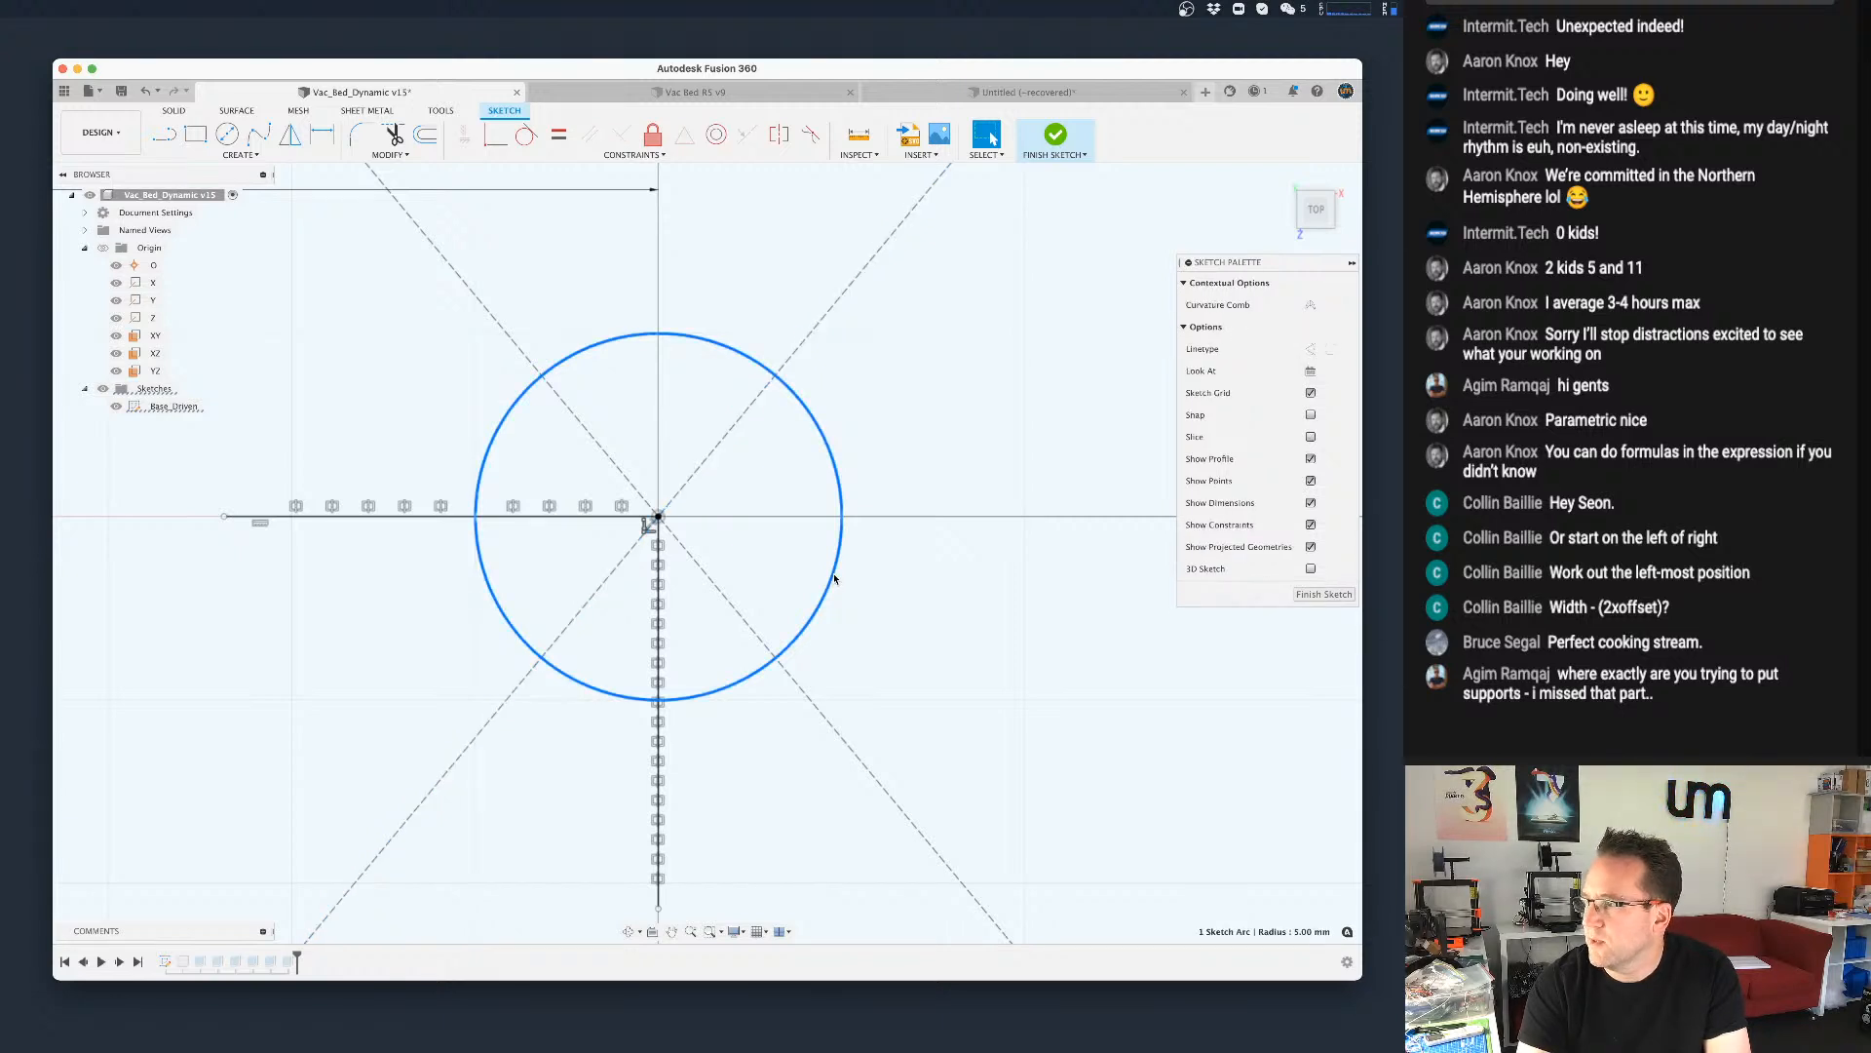
scroll(834, 579, "down", 6)
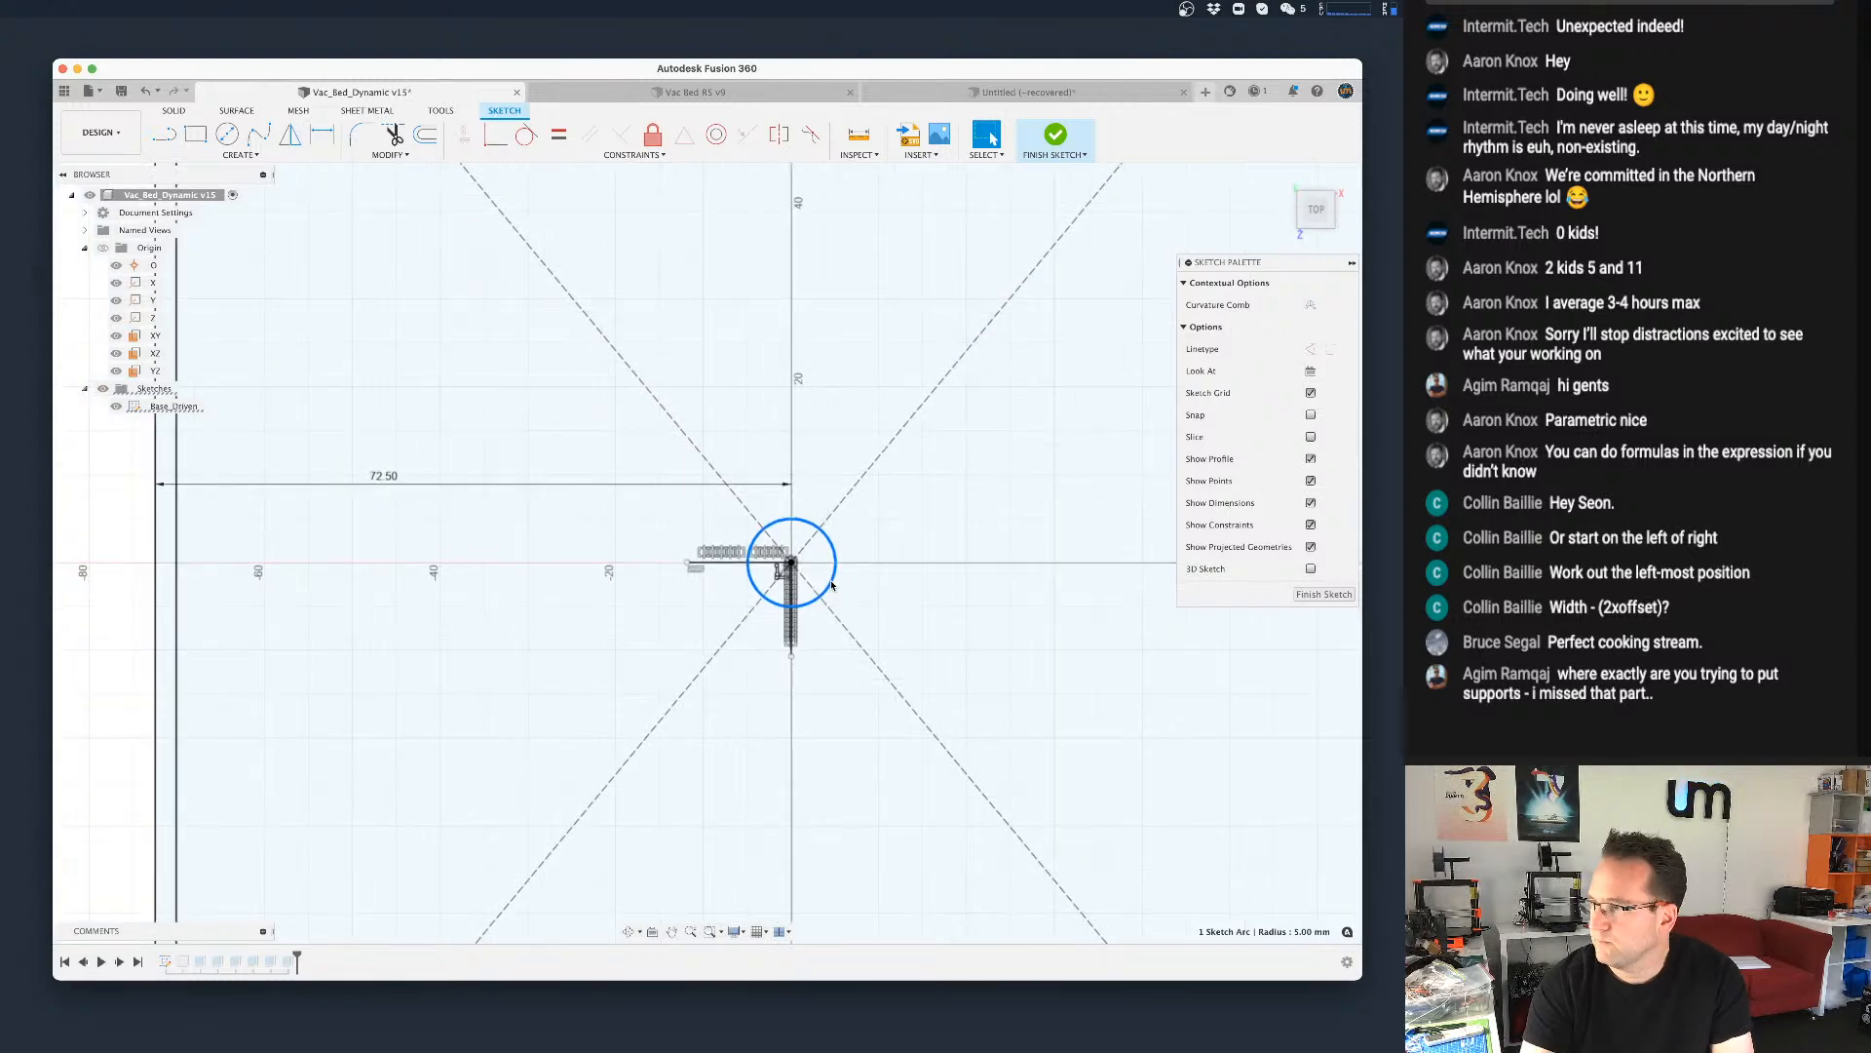
scroll(889, 604, "up", 2)
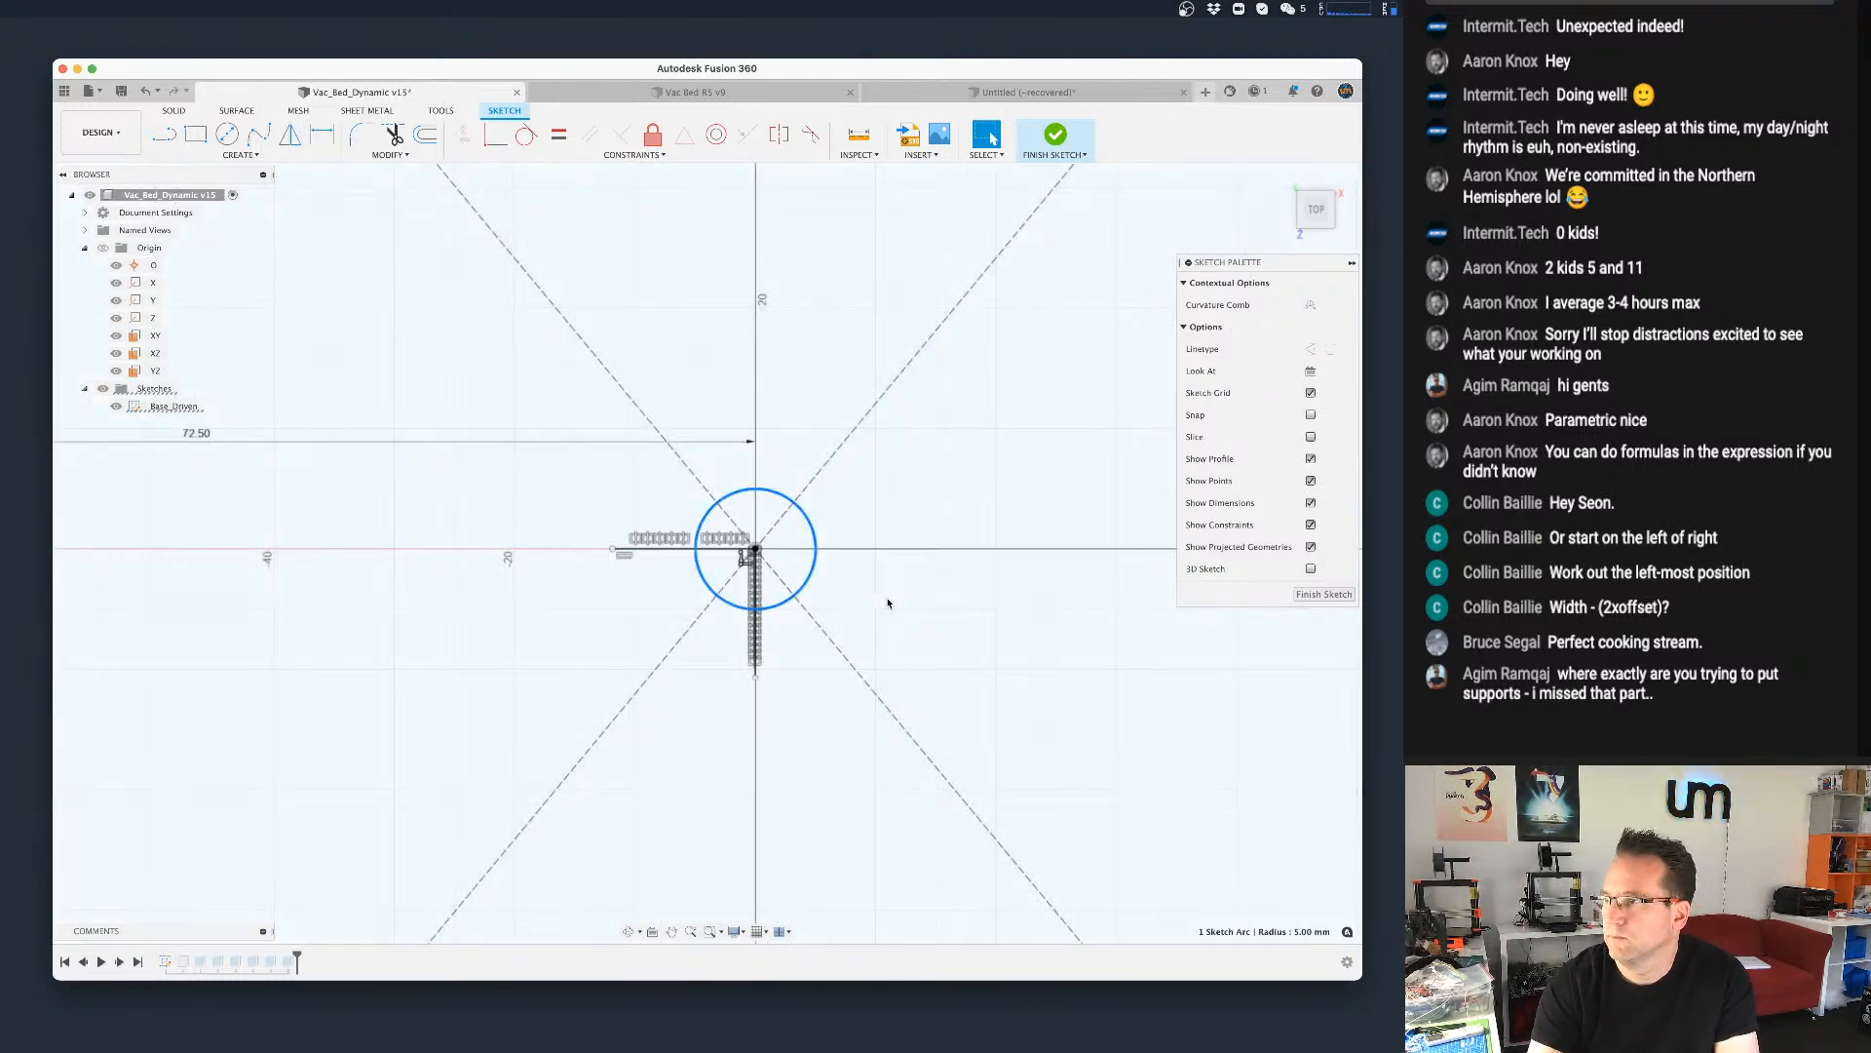
key("m")
left_click_drag(780, 530, 543, 622)
key("Return")
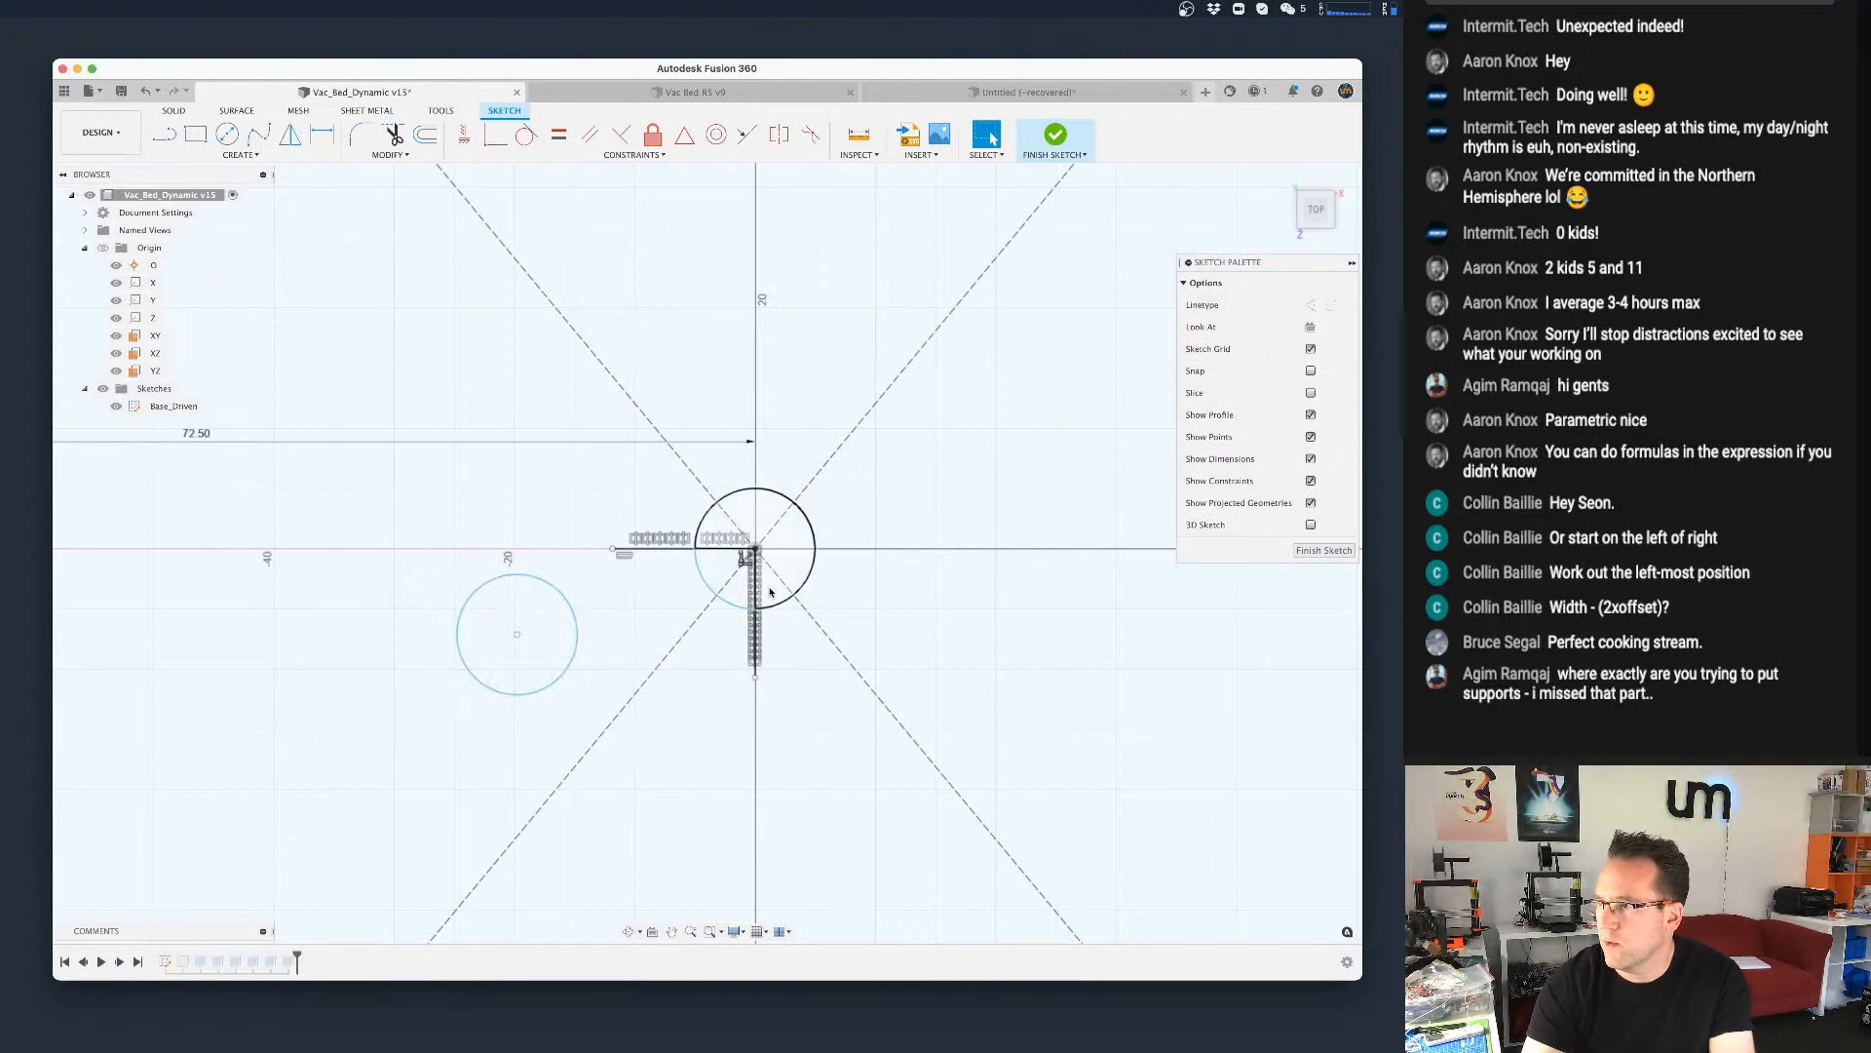
left_click(812, 575)
key("Delete")
Step: Try to dimension the moved circle's distance from the base's left outer edge with the expression width/base_suppports_x
scroll(750, 607, "down", 5)
scroll(604, 653, "up", 2)
scroll(624, 653, "down", 2)
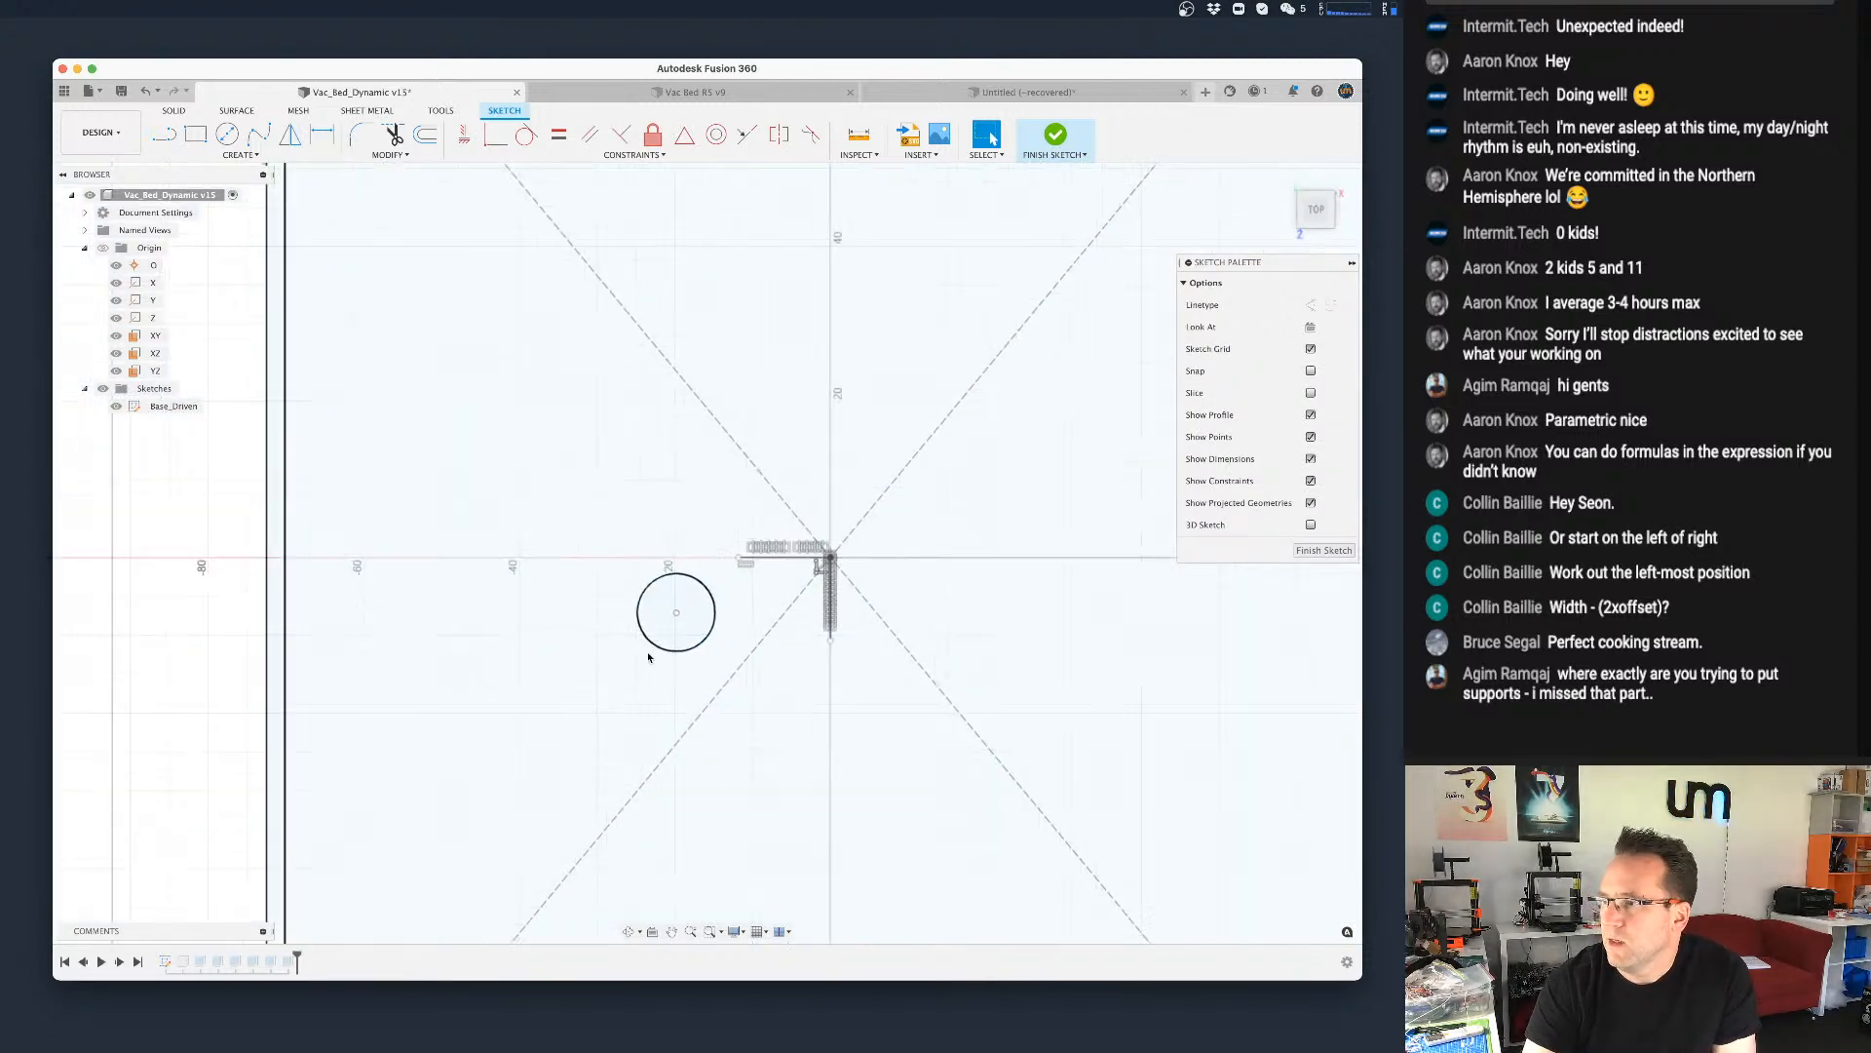
key("d")
left_click(648, 646)
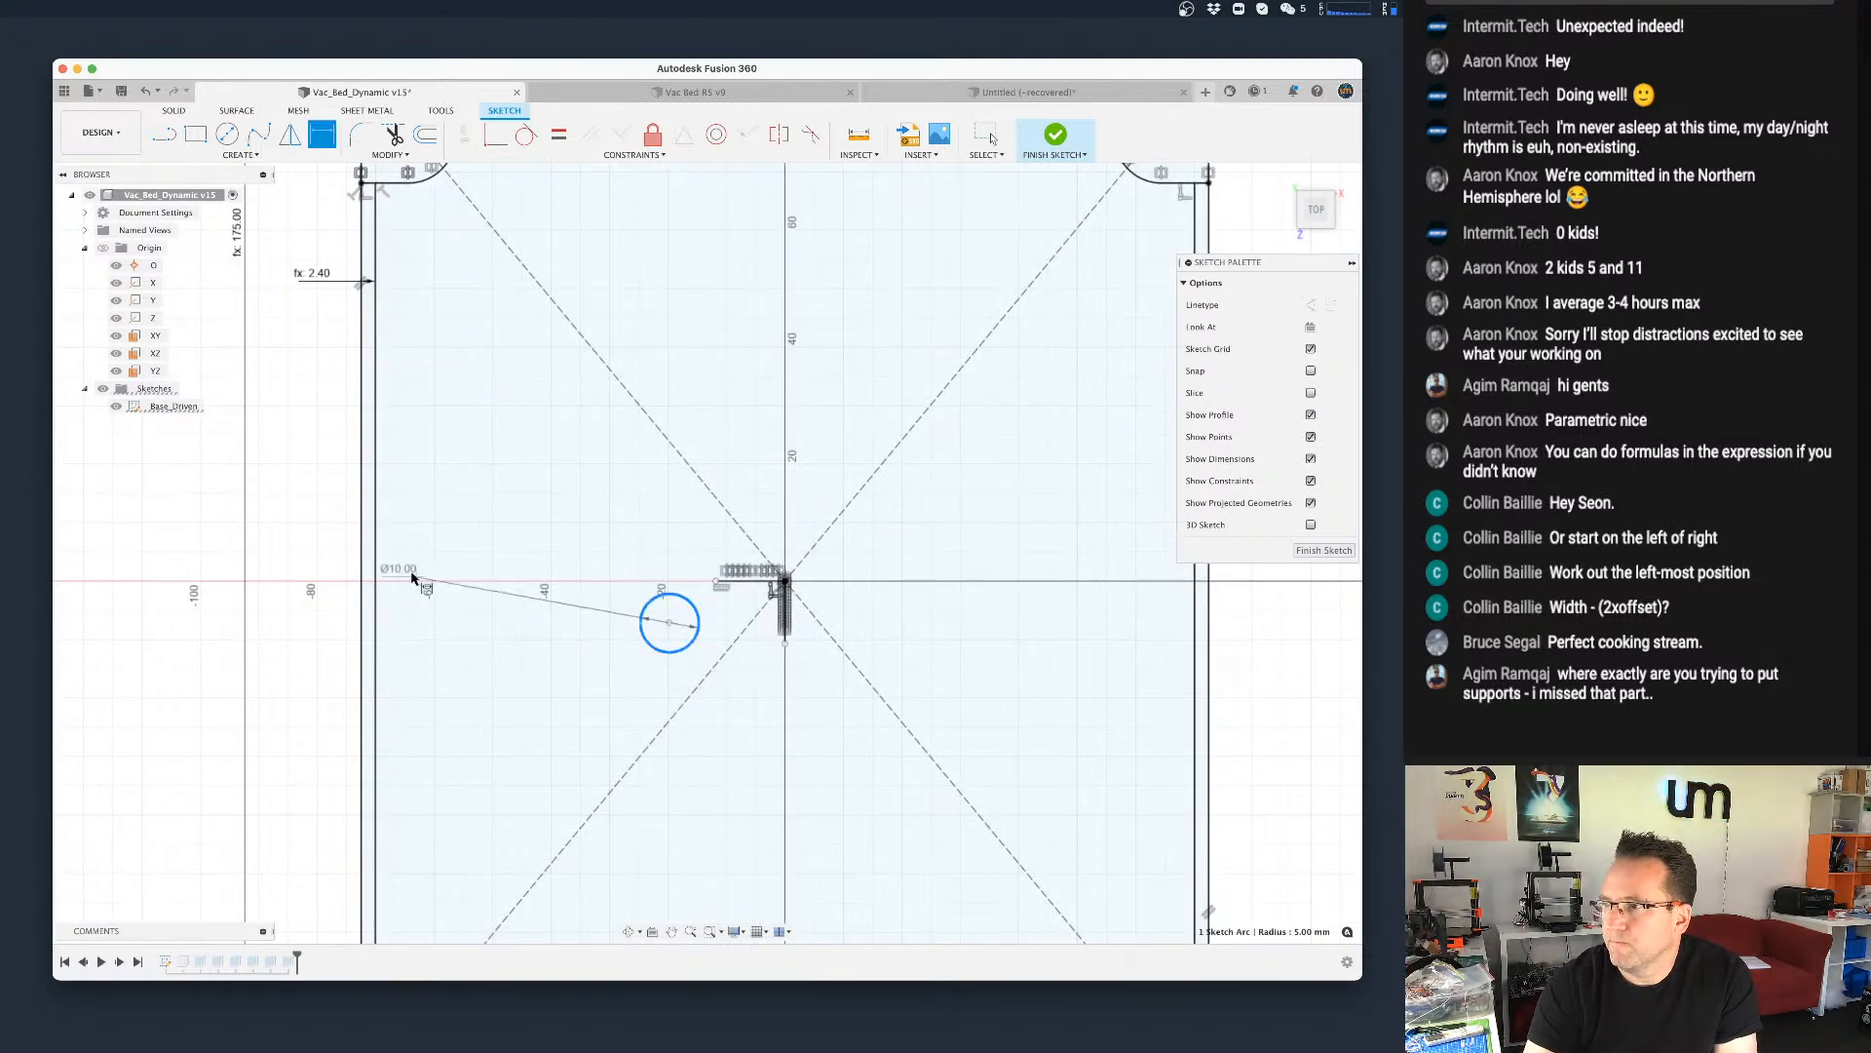
left_click(362, 625)
left_click(506, 505)
type("w")
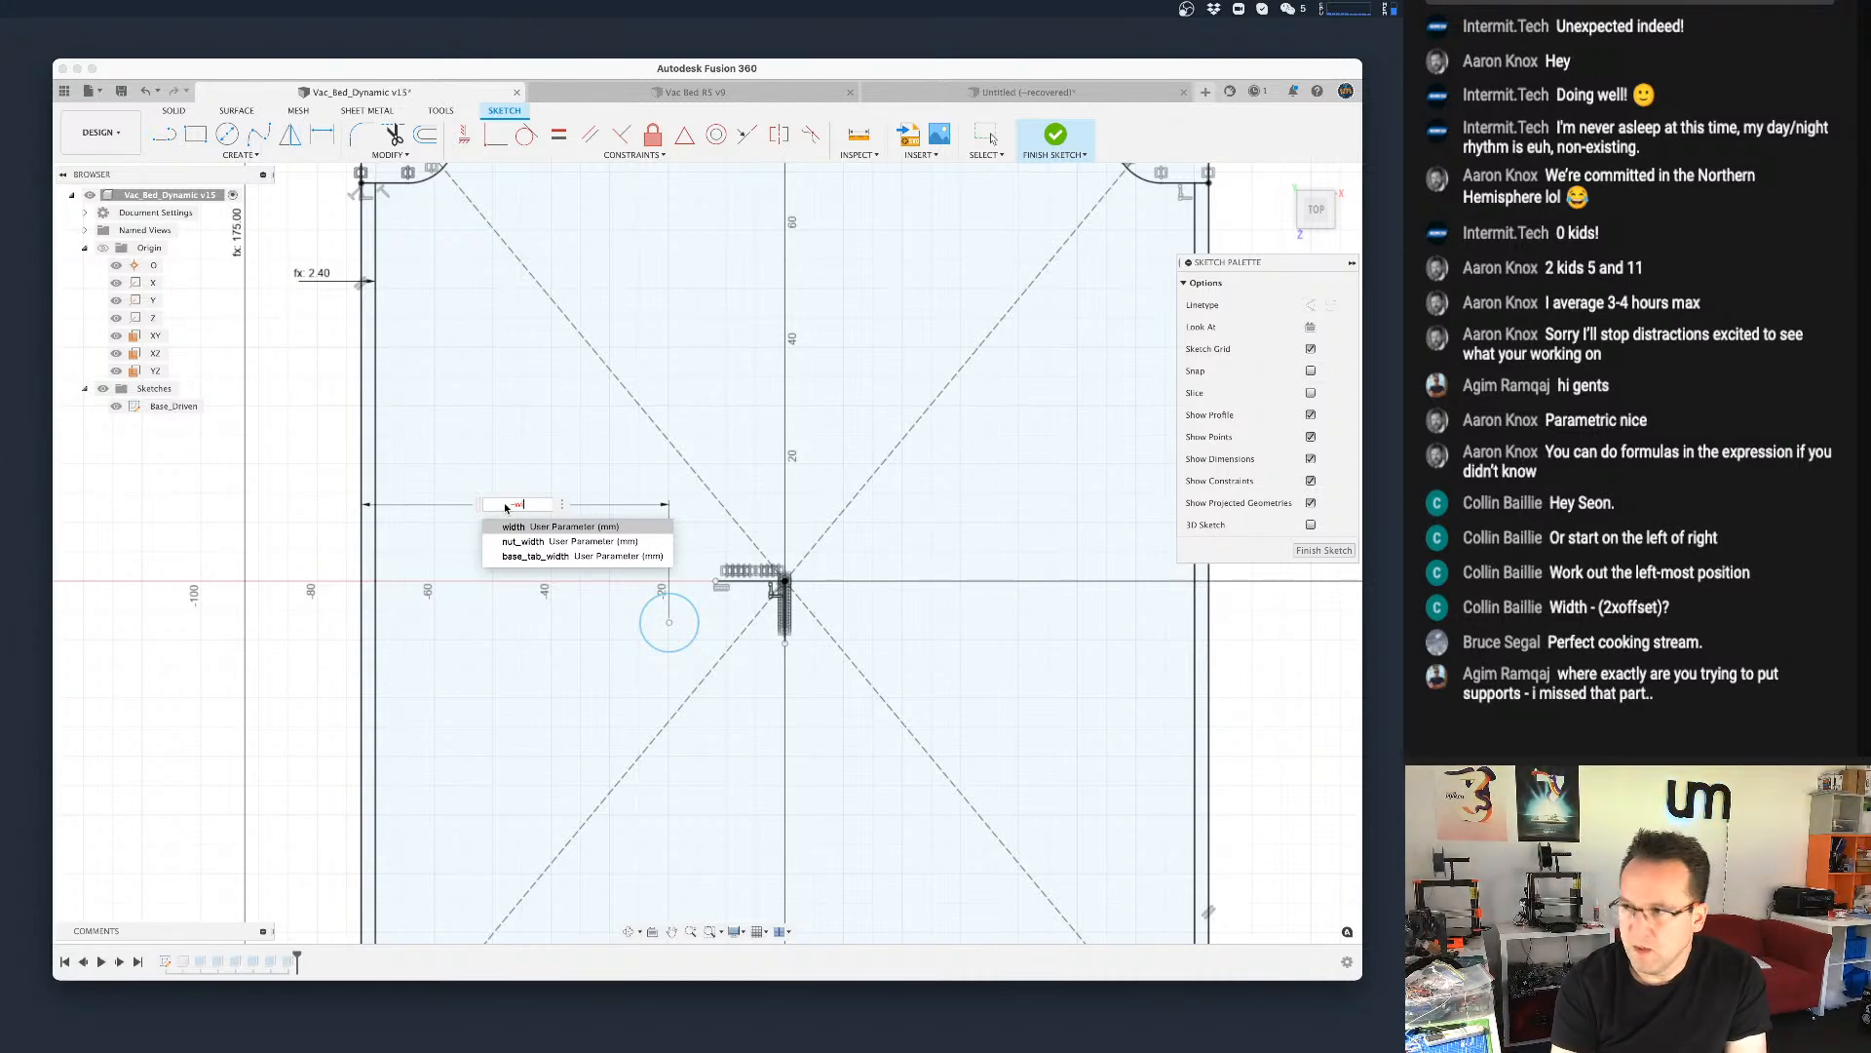
left_click(518, 526)
type("/")
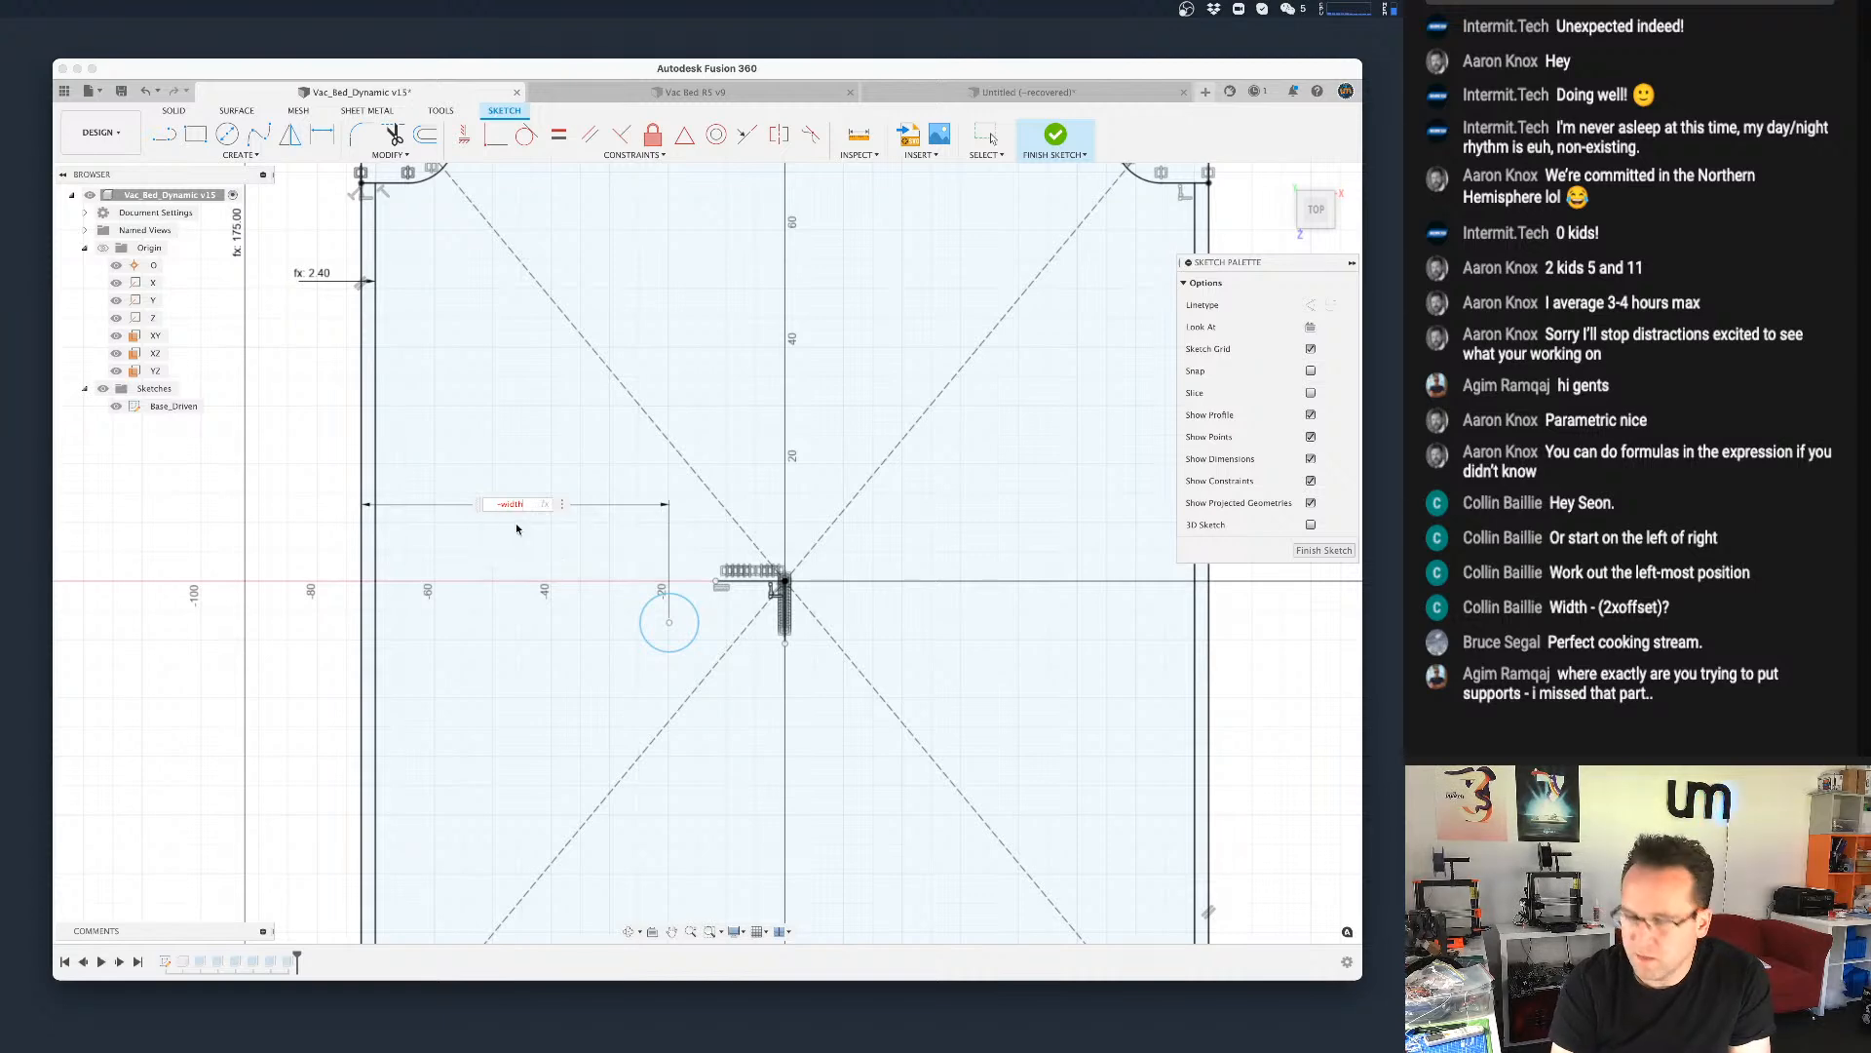
type("(base_suppports_x")
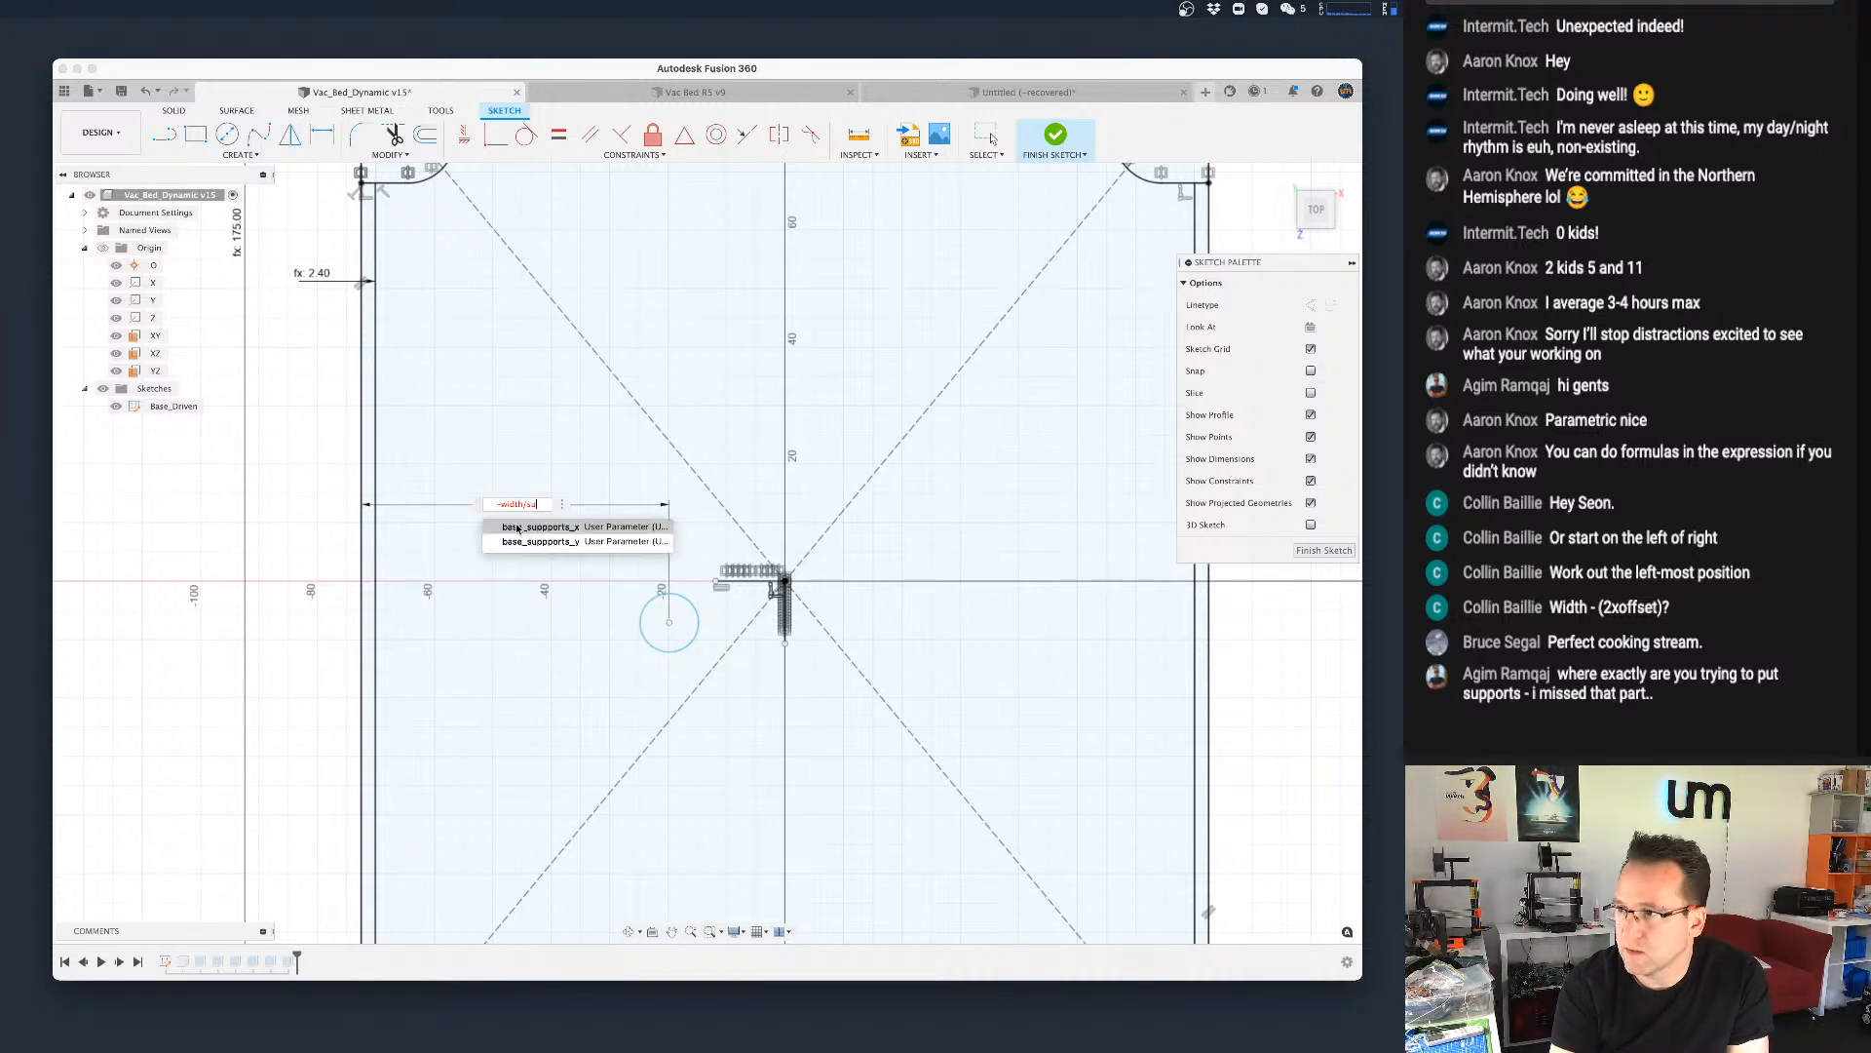
left_click(517, 525)
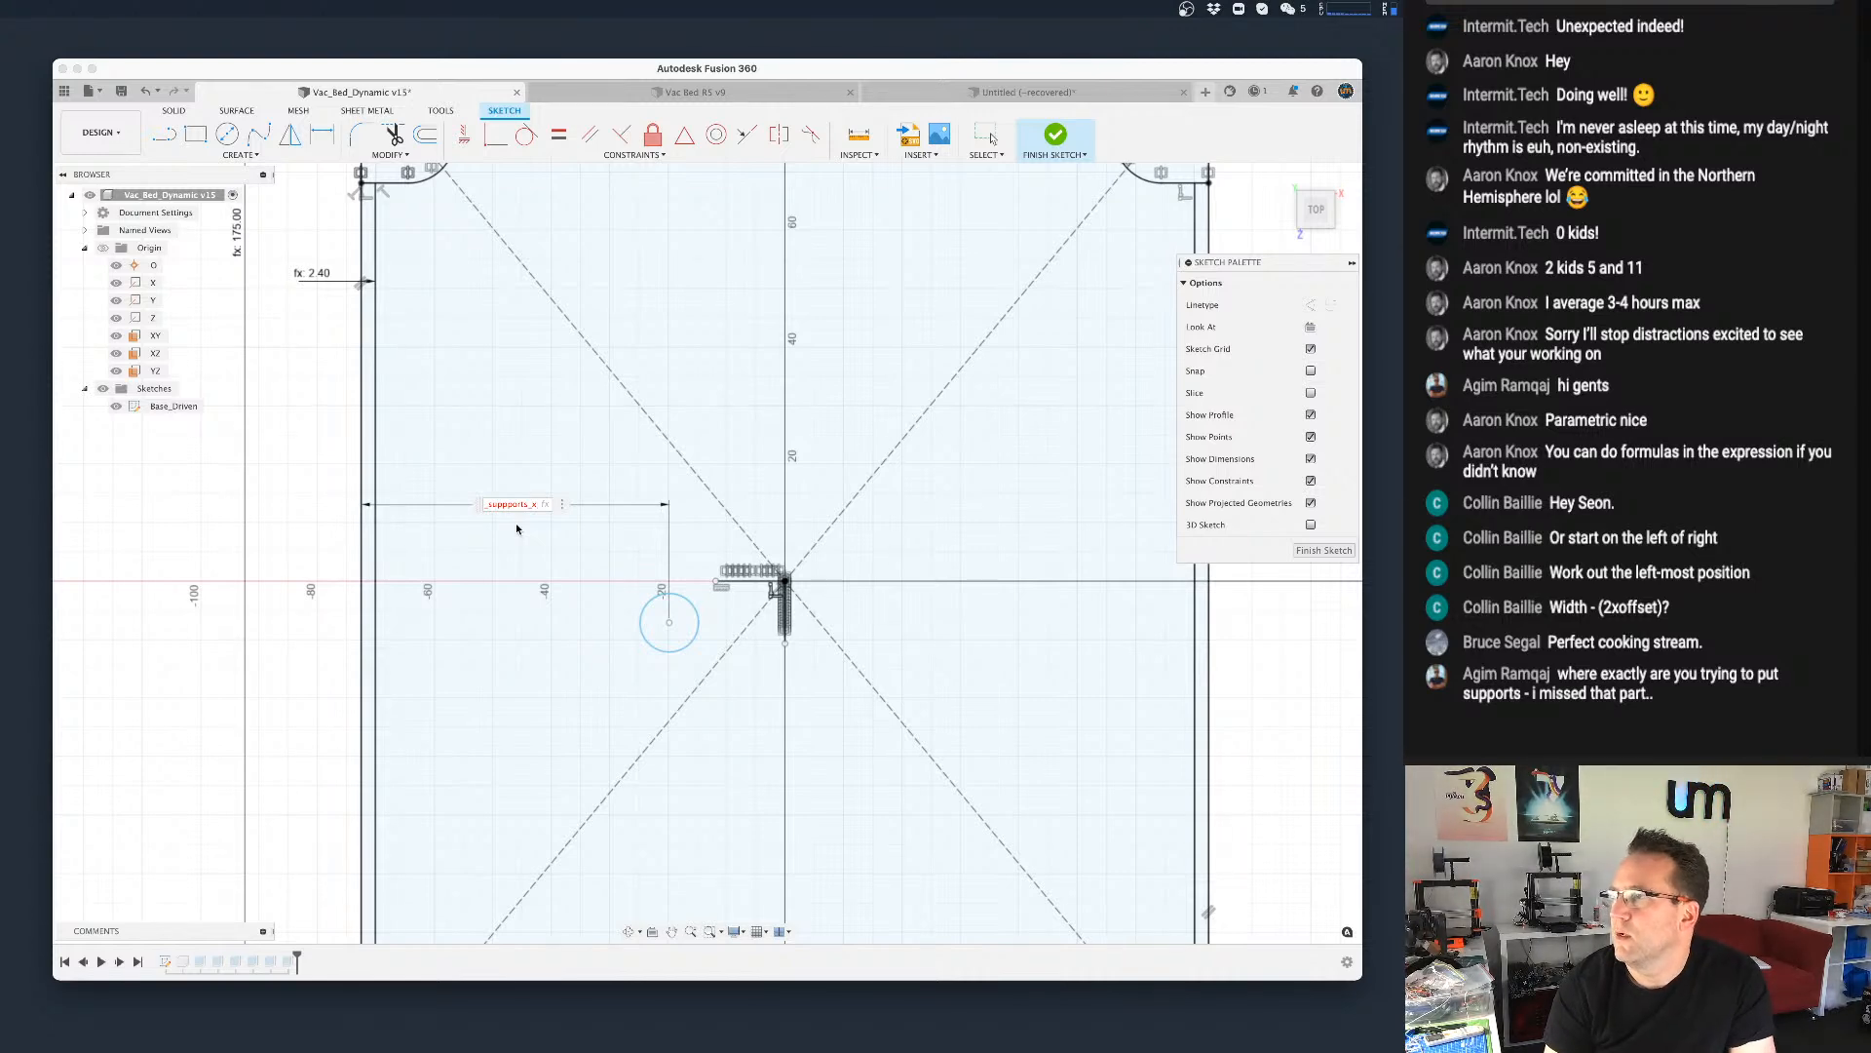
scroll(760, 649, "up", 5)
scroll(638, 627, "down", 5)
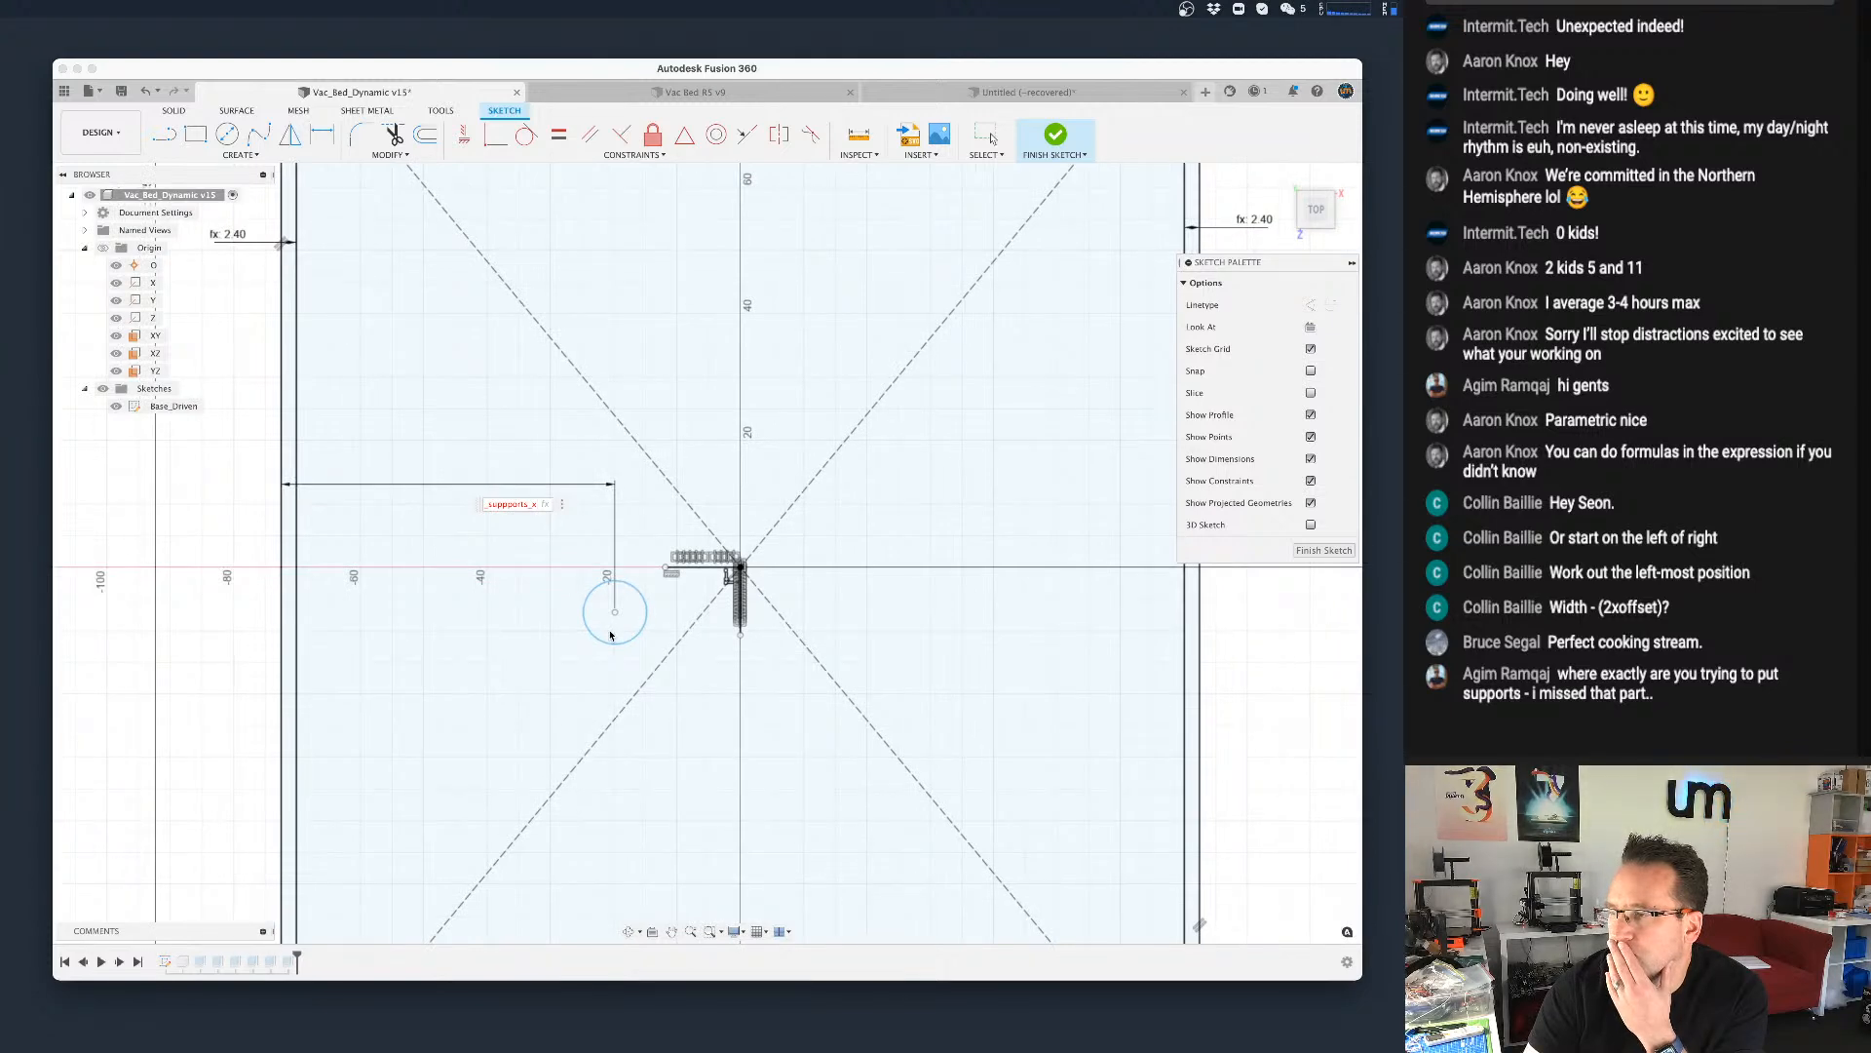
scroll(610, 634, "down", 3)
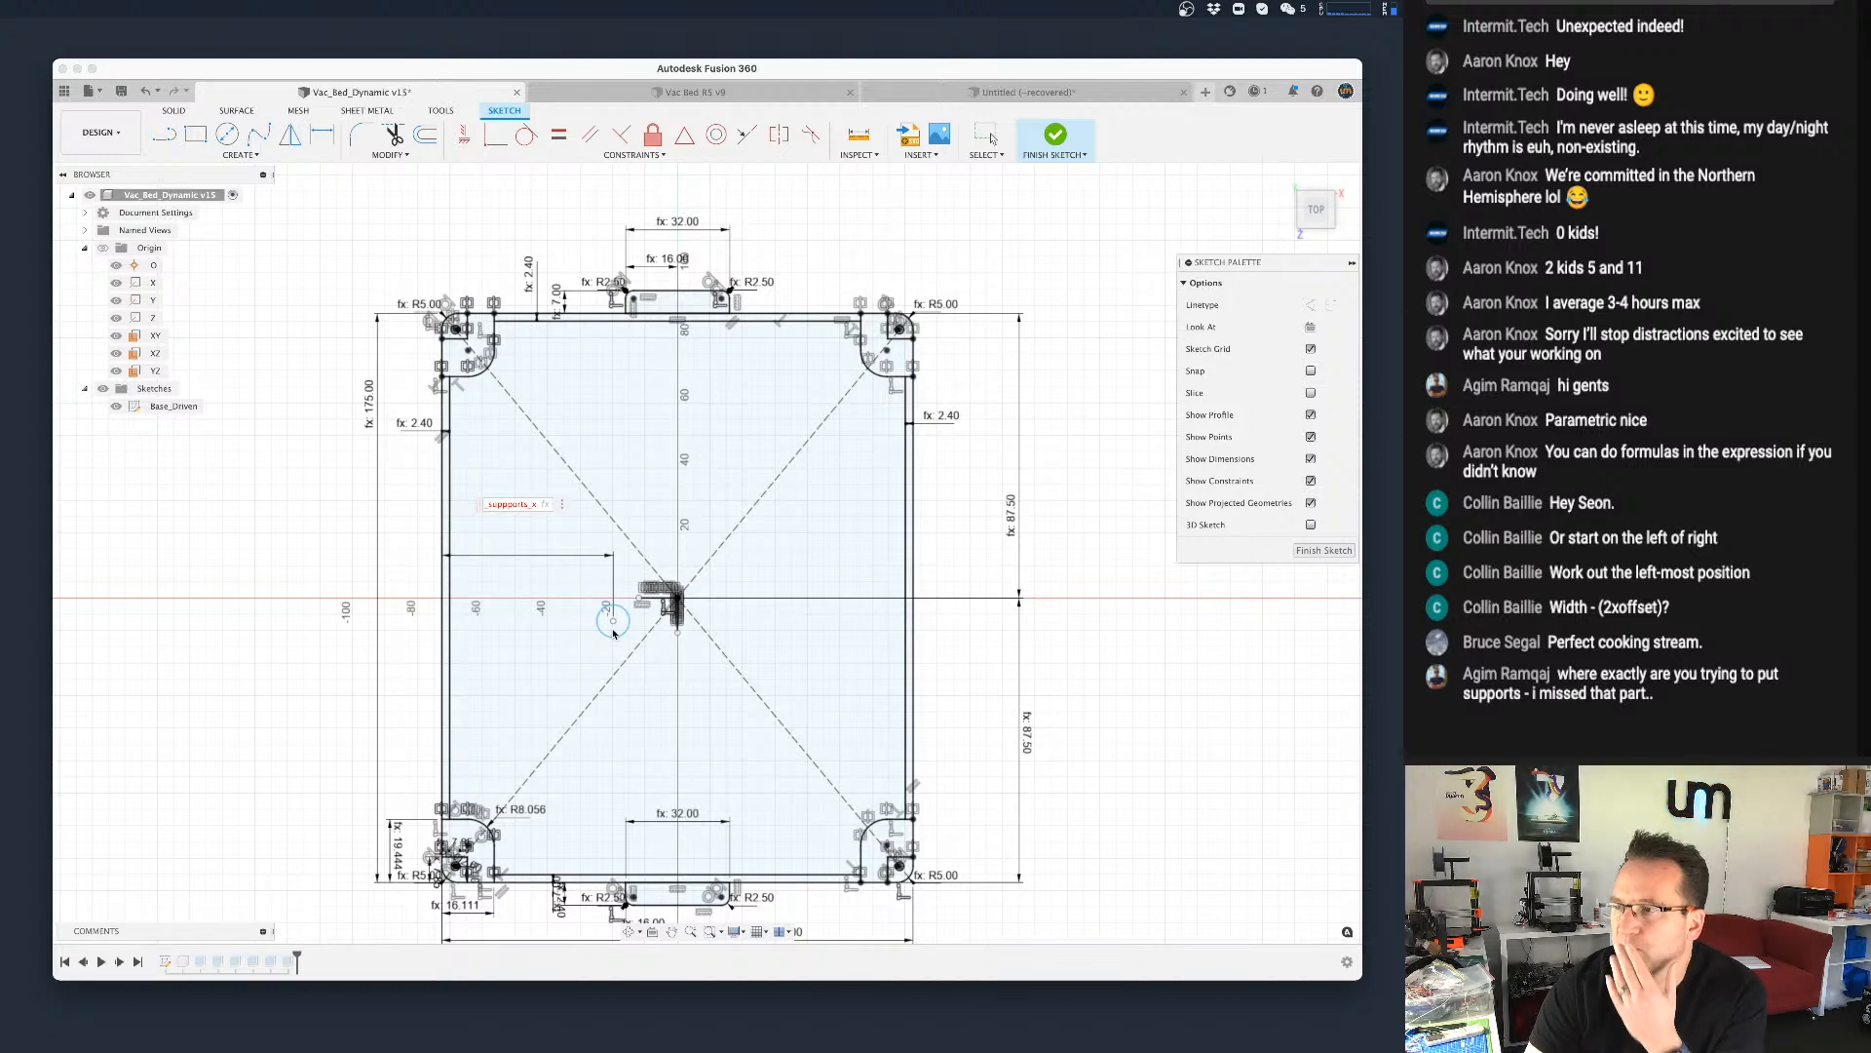
Step: Clear the expression from the circle's edge distance and abandon that dimension
type("-width/base")
key("BackSpace")
key("BackSpace")
key("BackSpace")
key("BackSpace")
key("BackSpace")
key("BackSpace")
key("BackSpace")
key("BackSpace")
key("BackSpace")
key("BackSpace")
key("BackSpace")
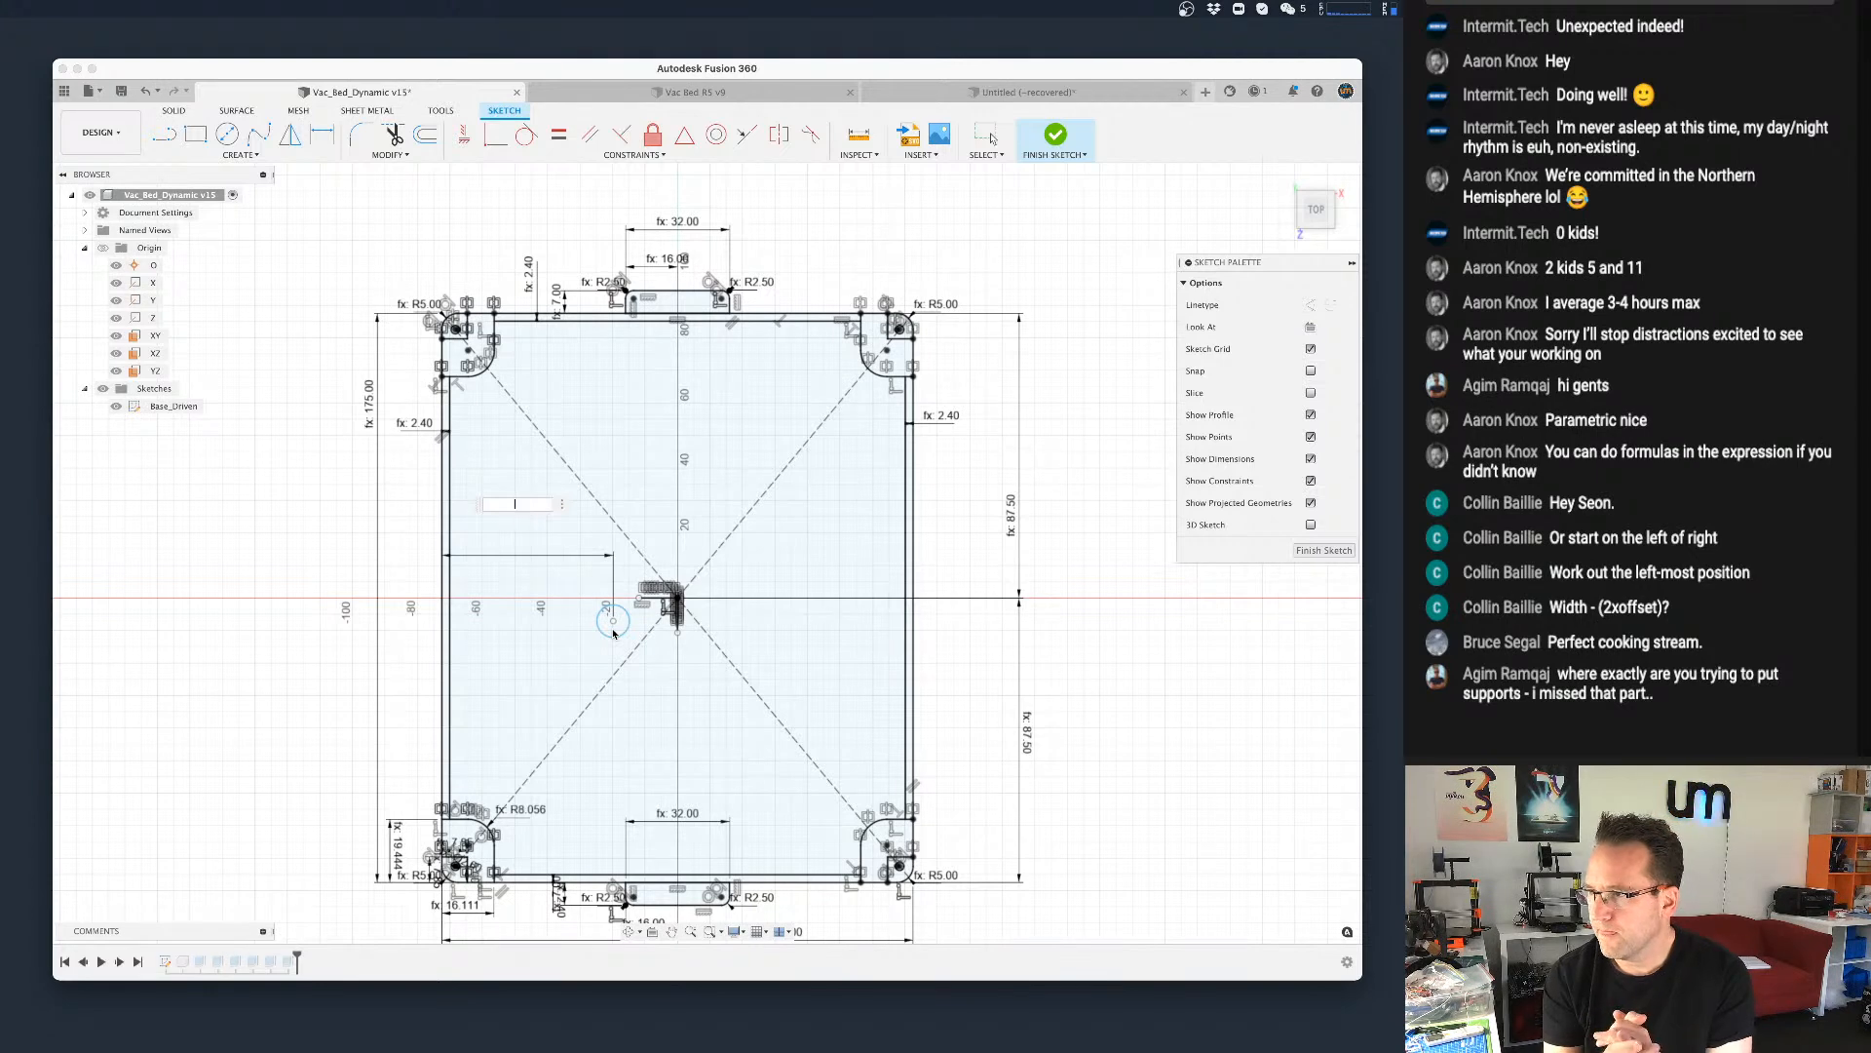
key("Escape")
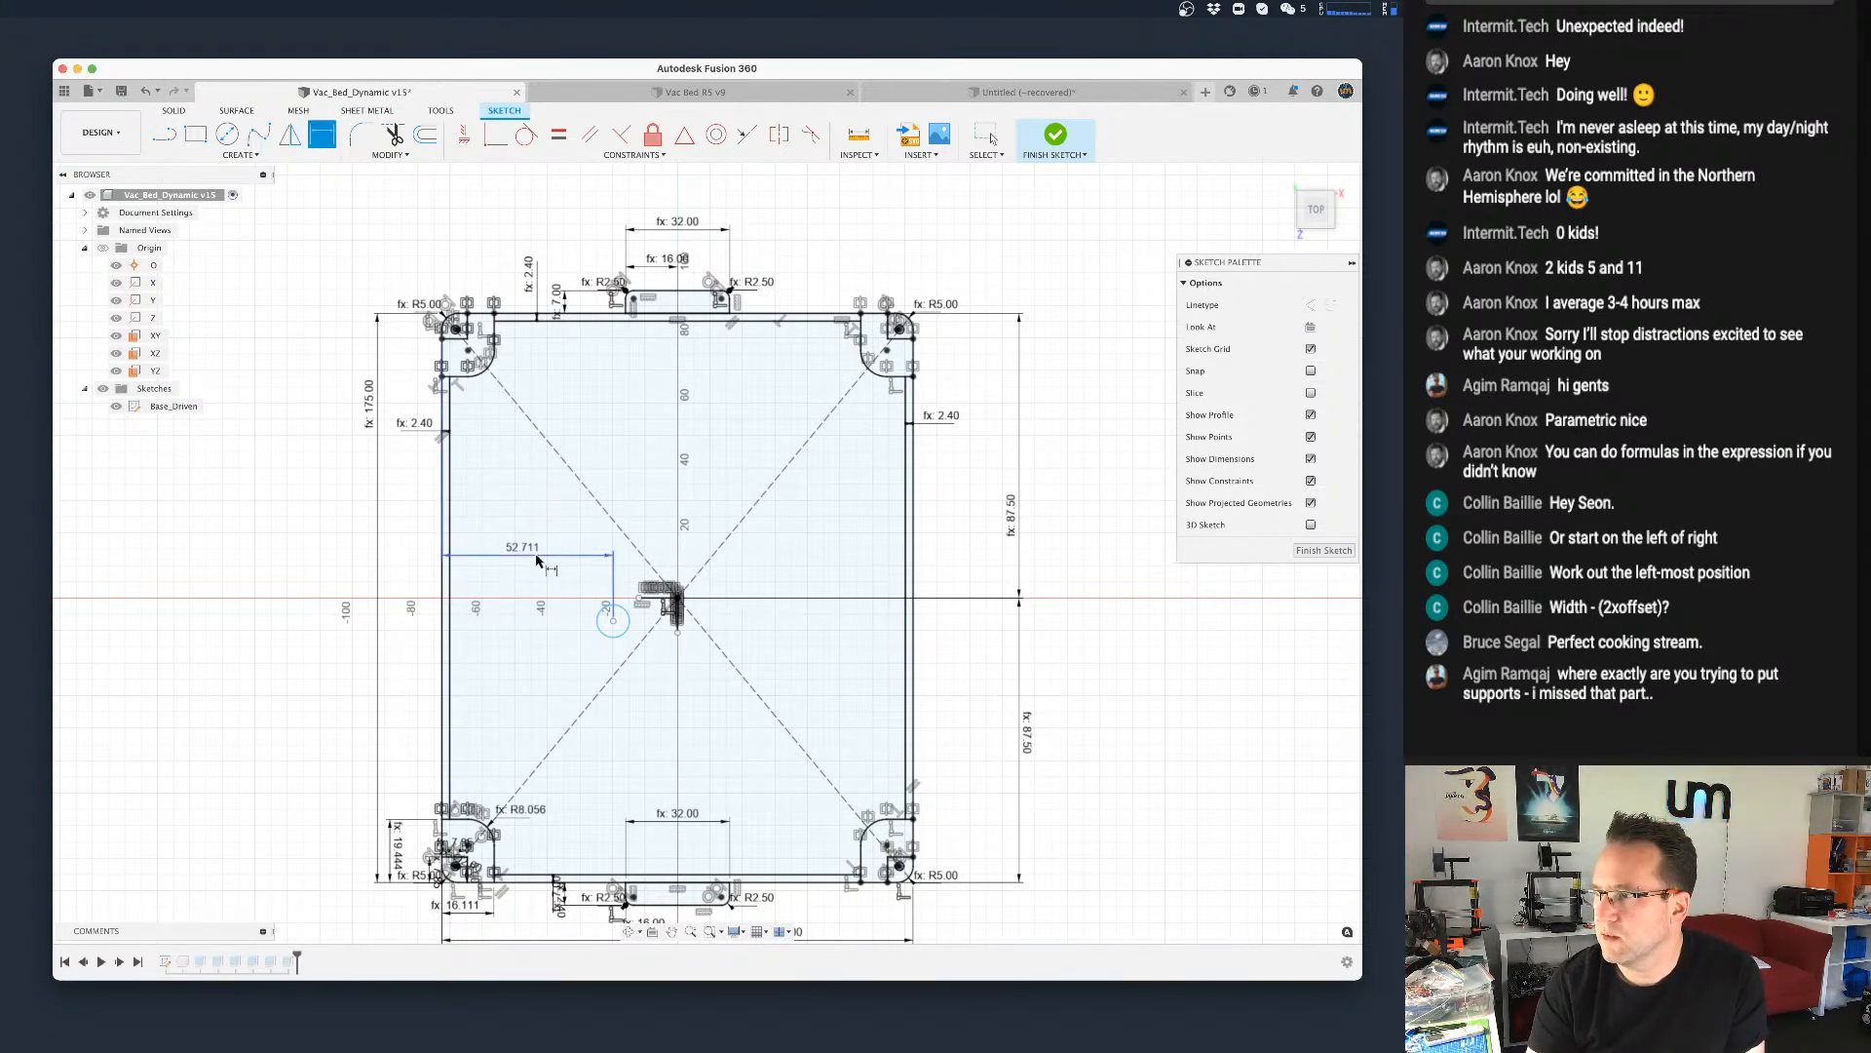
key("Escape")
Step: Try to dimension the circle's horizontal distance from the base's centre point with the expression width/base_suppports_x
scroll(615, 634, "up", 2)
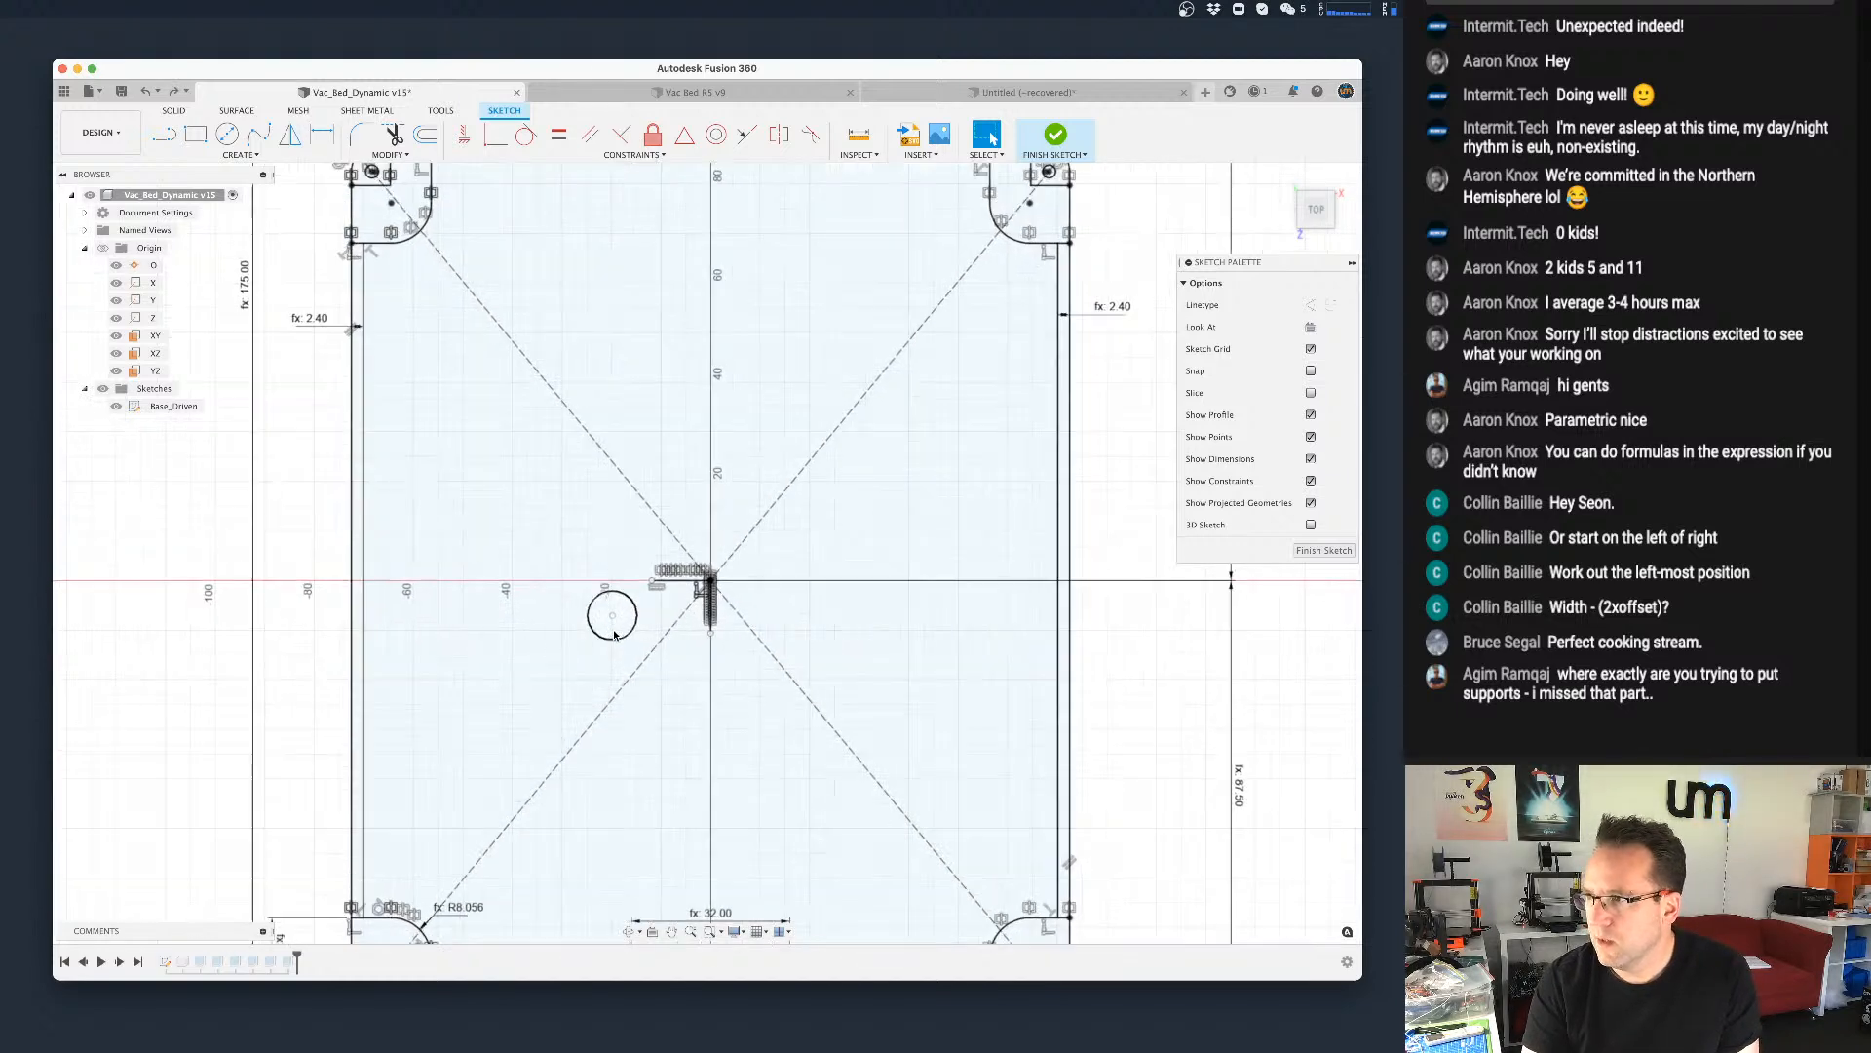
scroll(615, 635, "up", 1)
key("d")
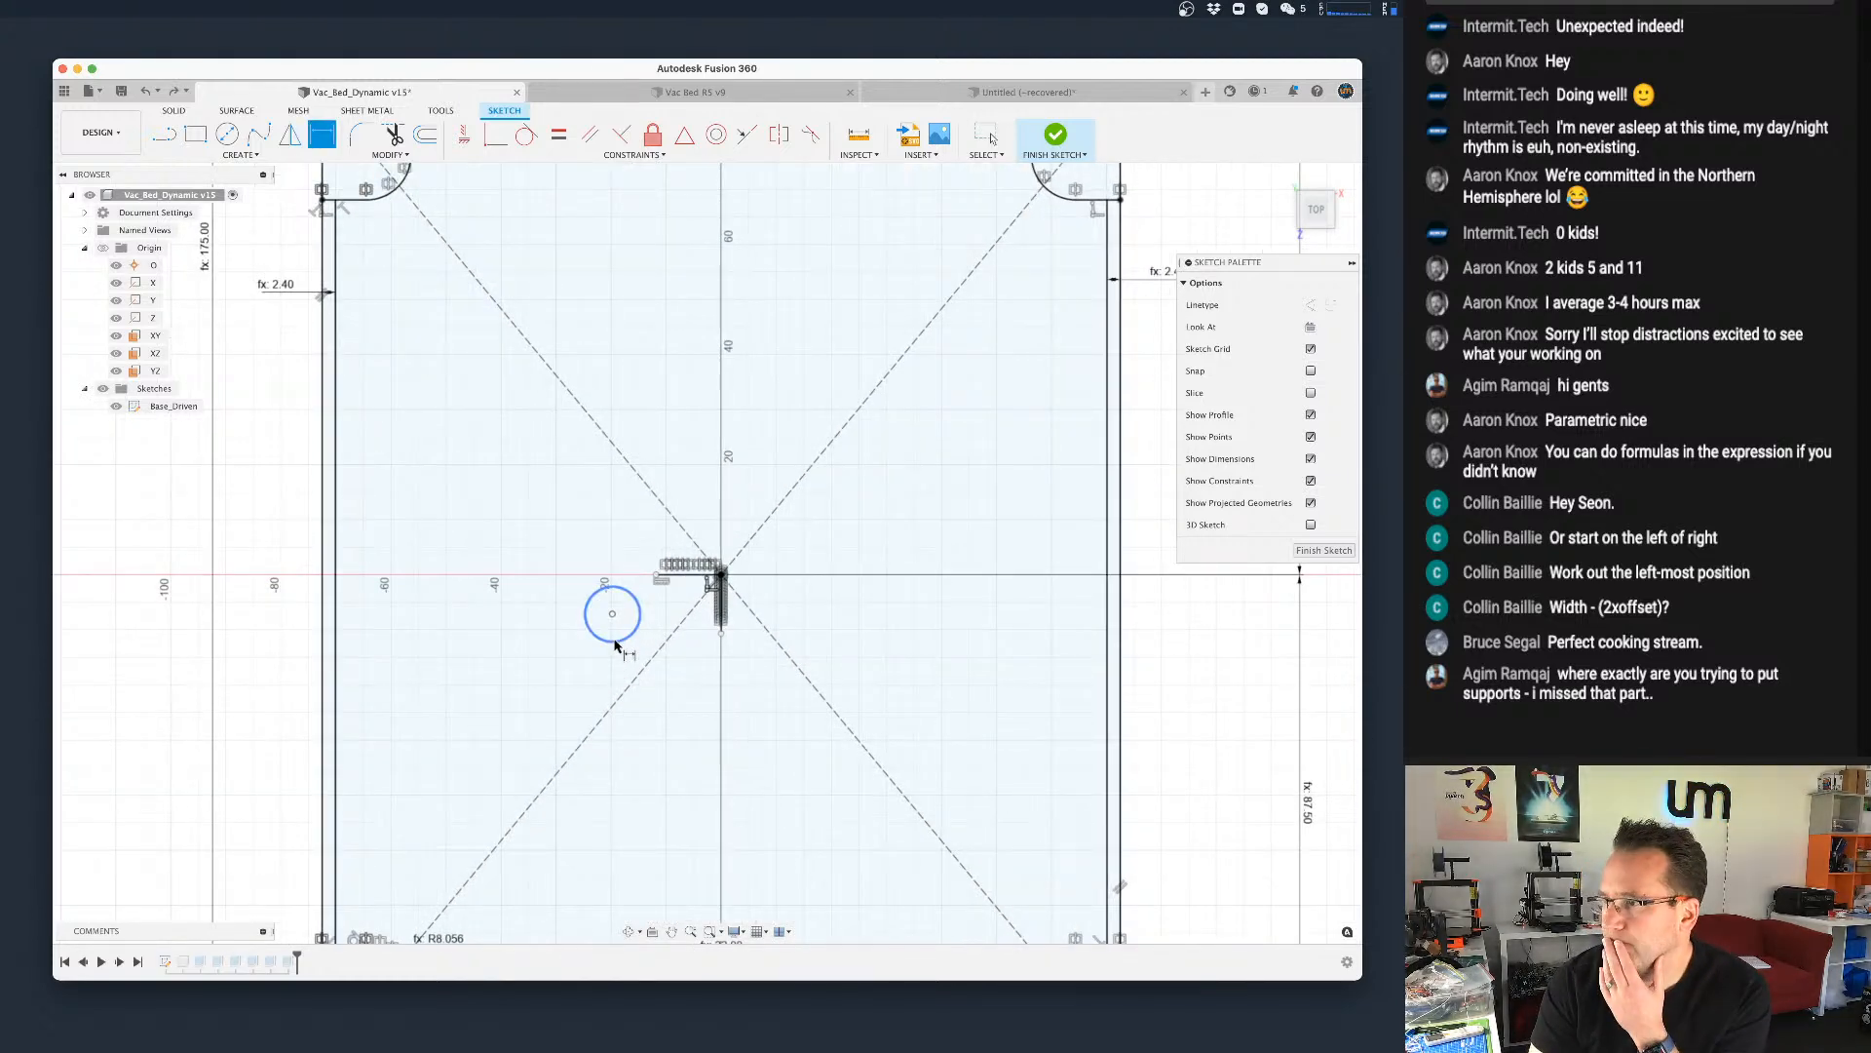
left_click(723, 577)
left_click(655, 741)
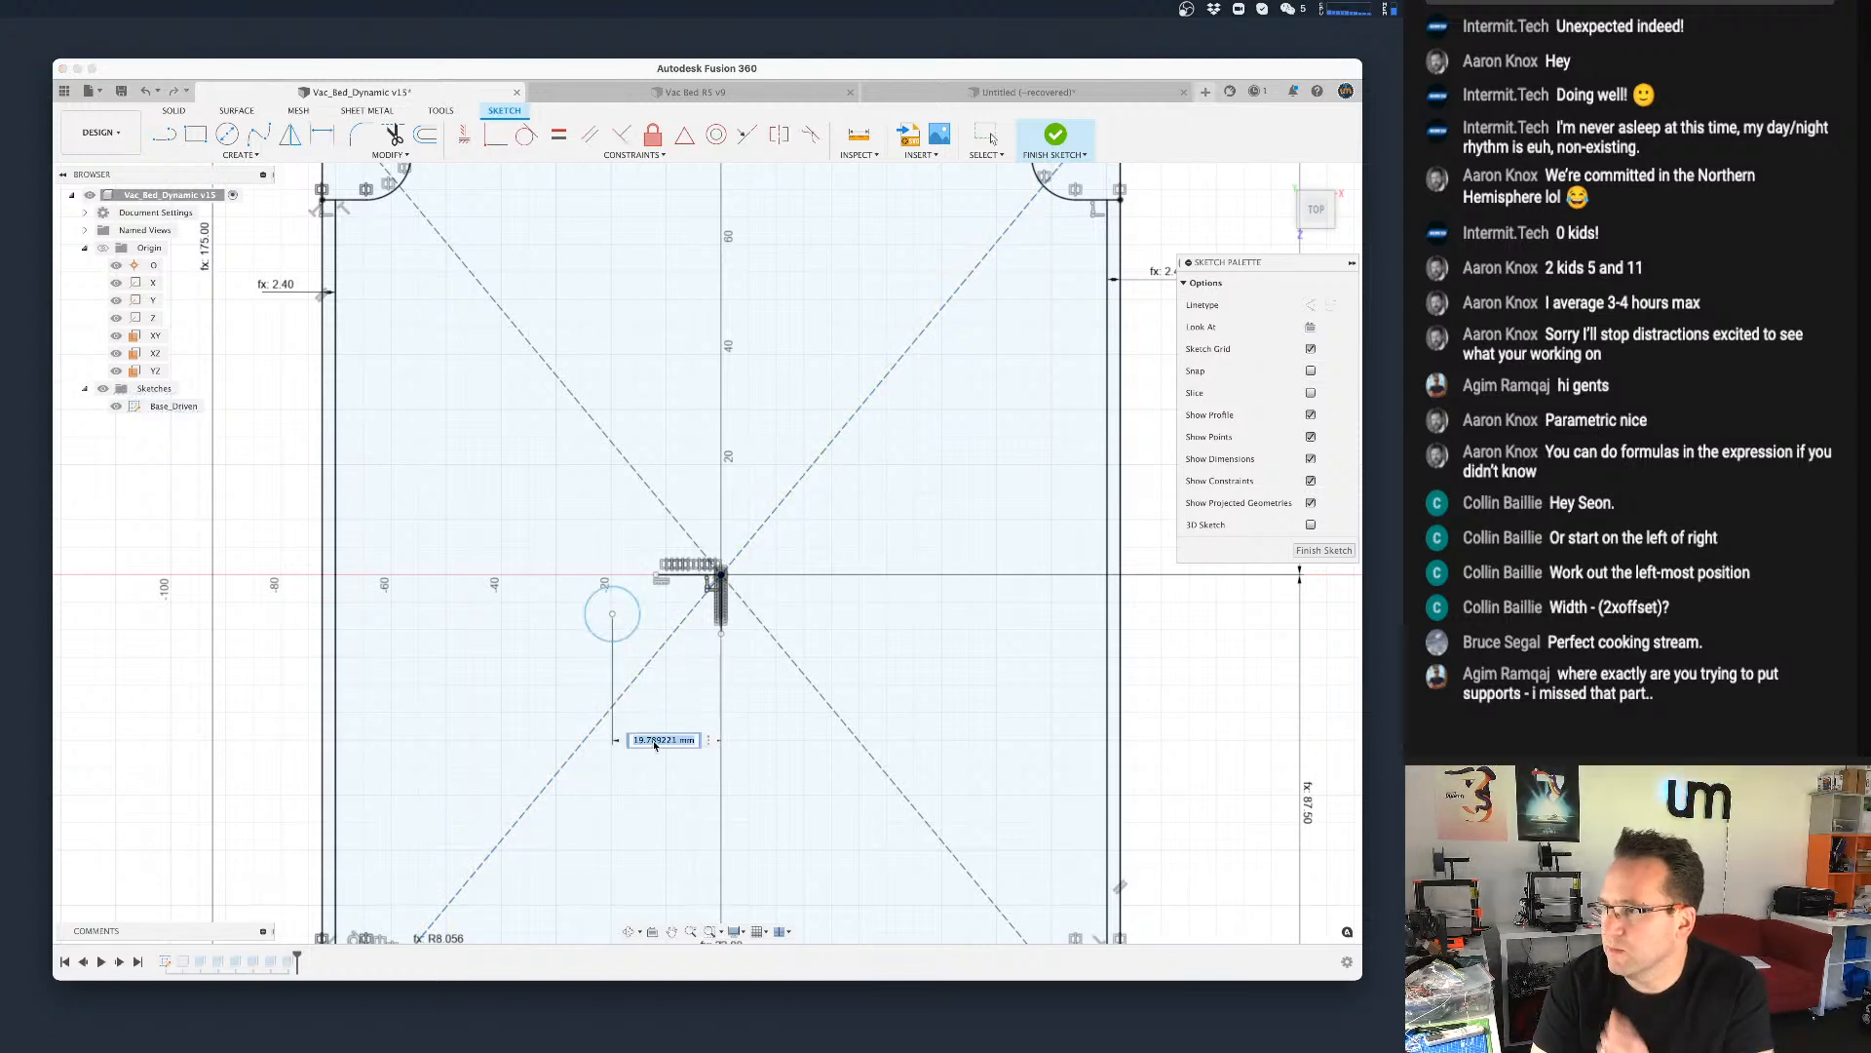
type("width")
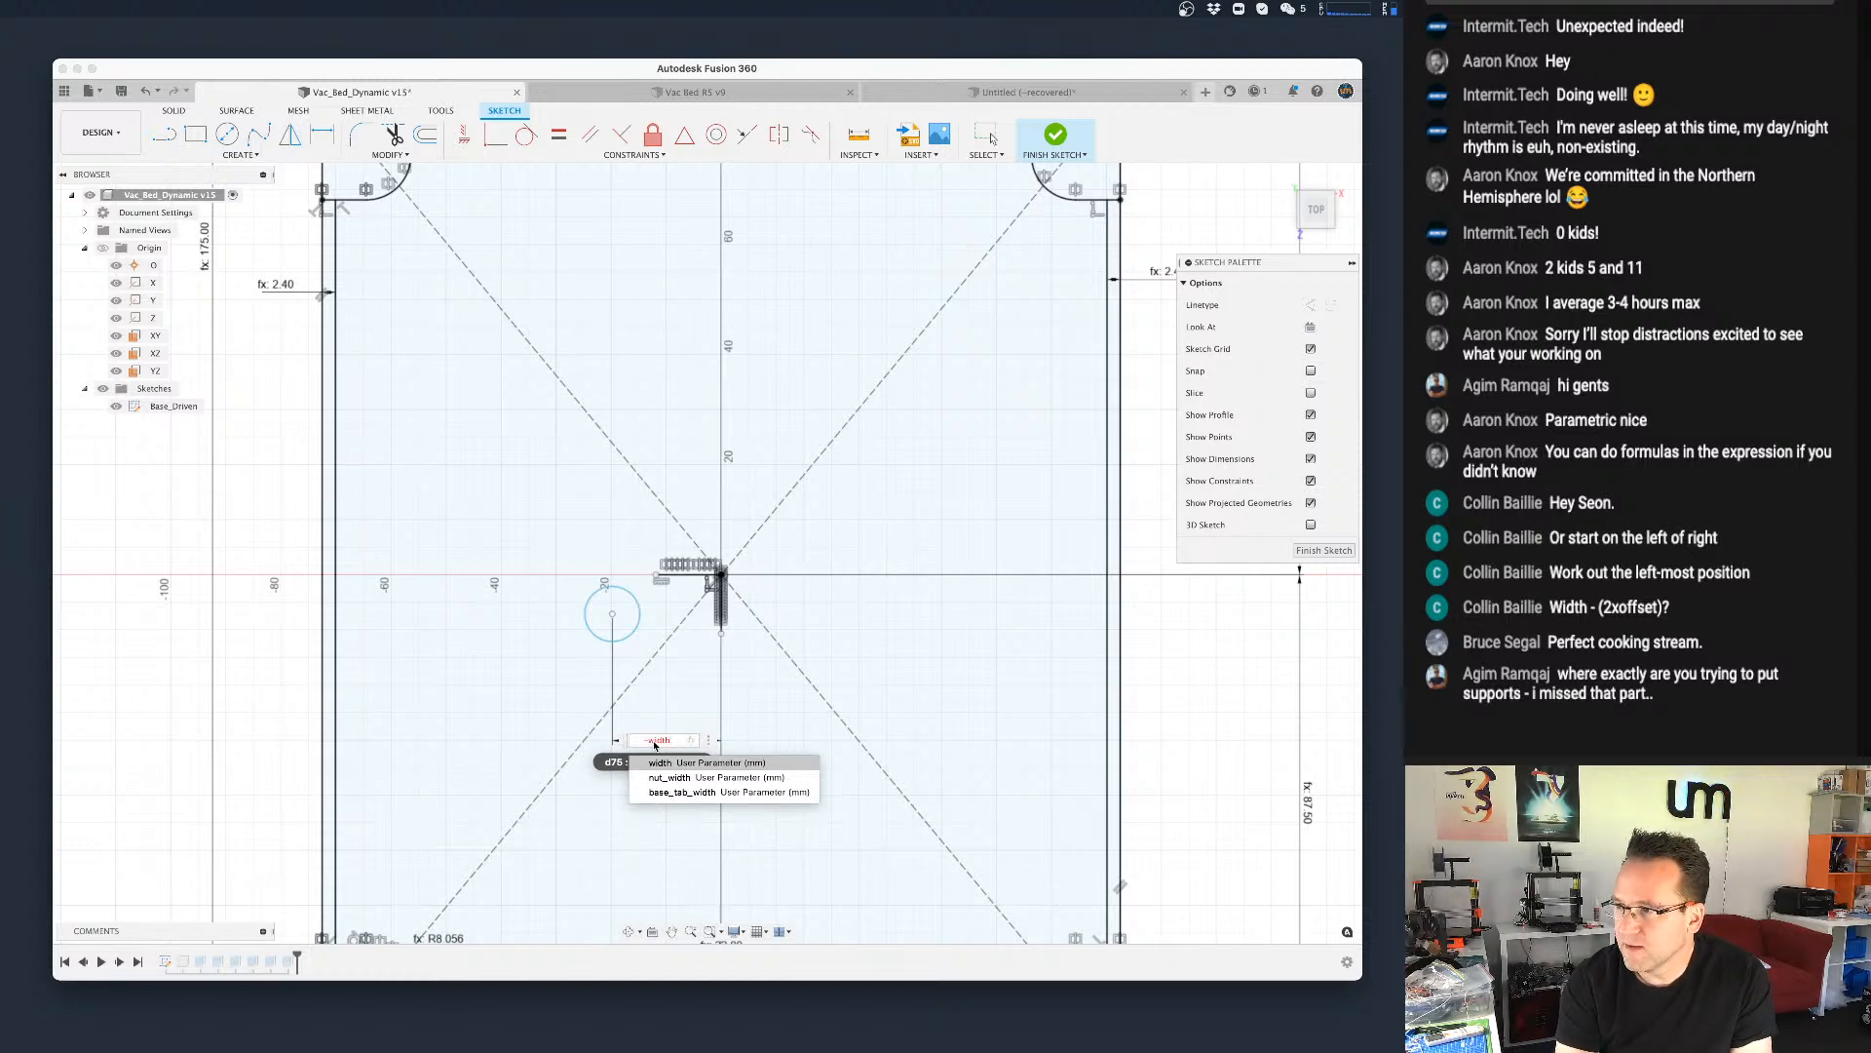
type("/su")
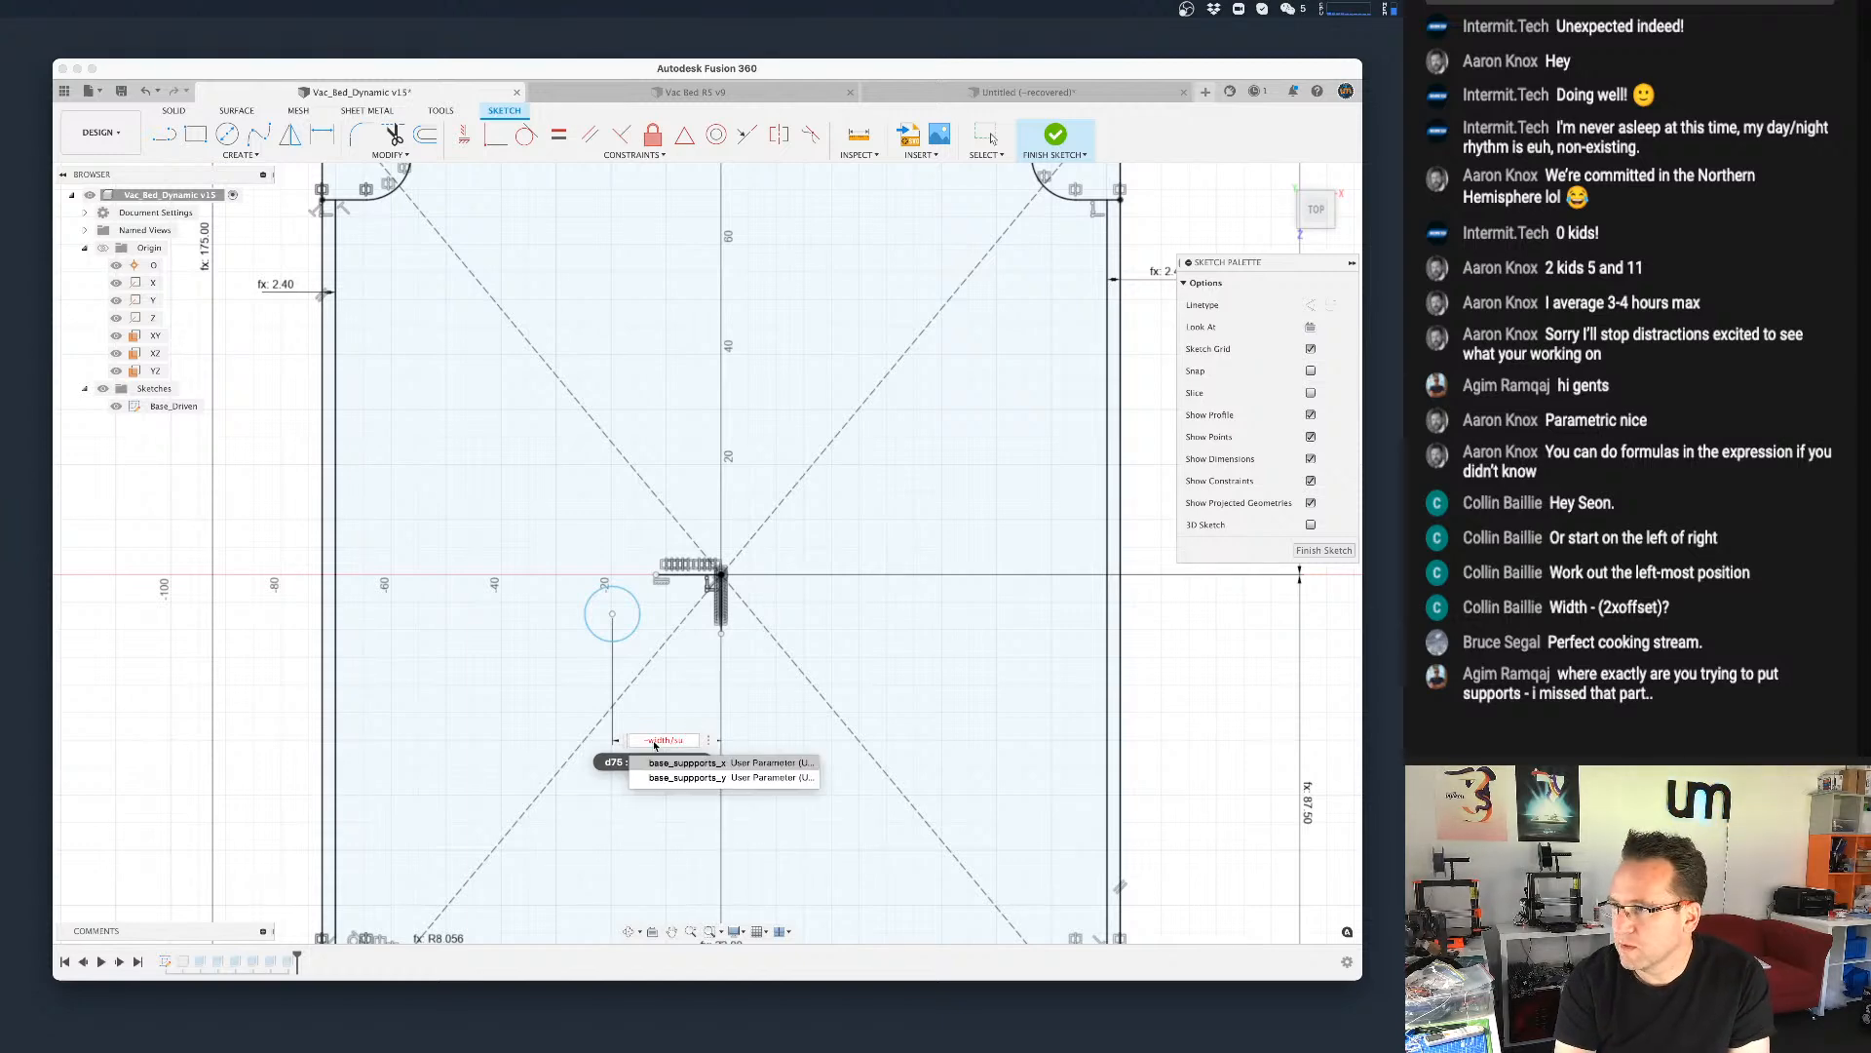
key("Return")
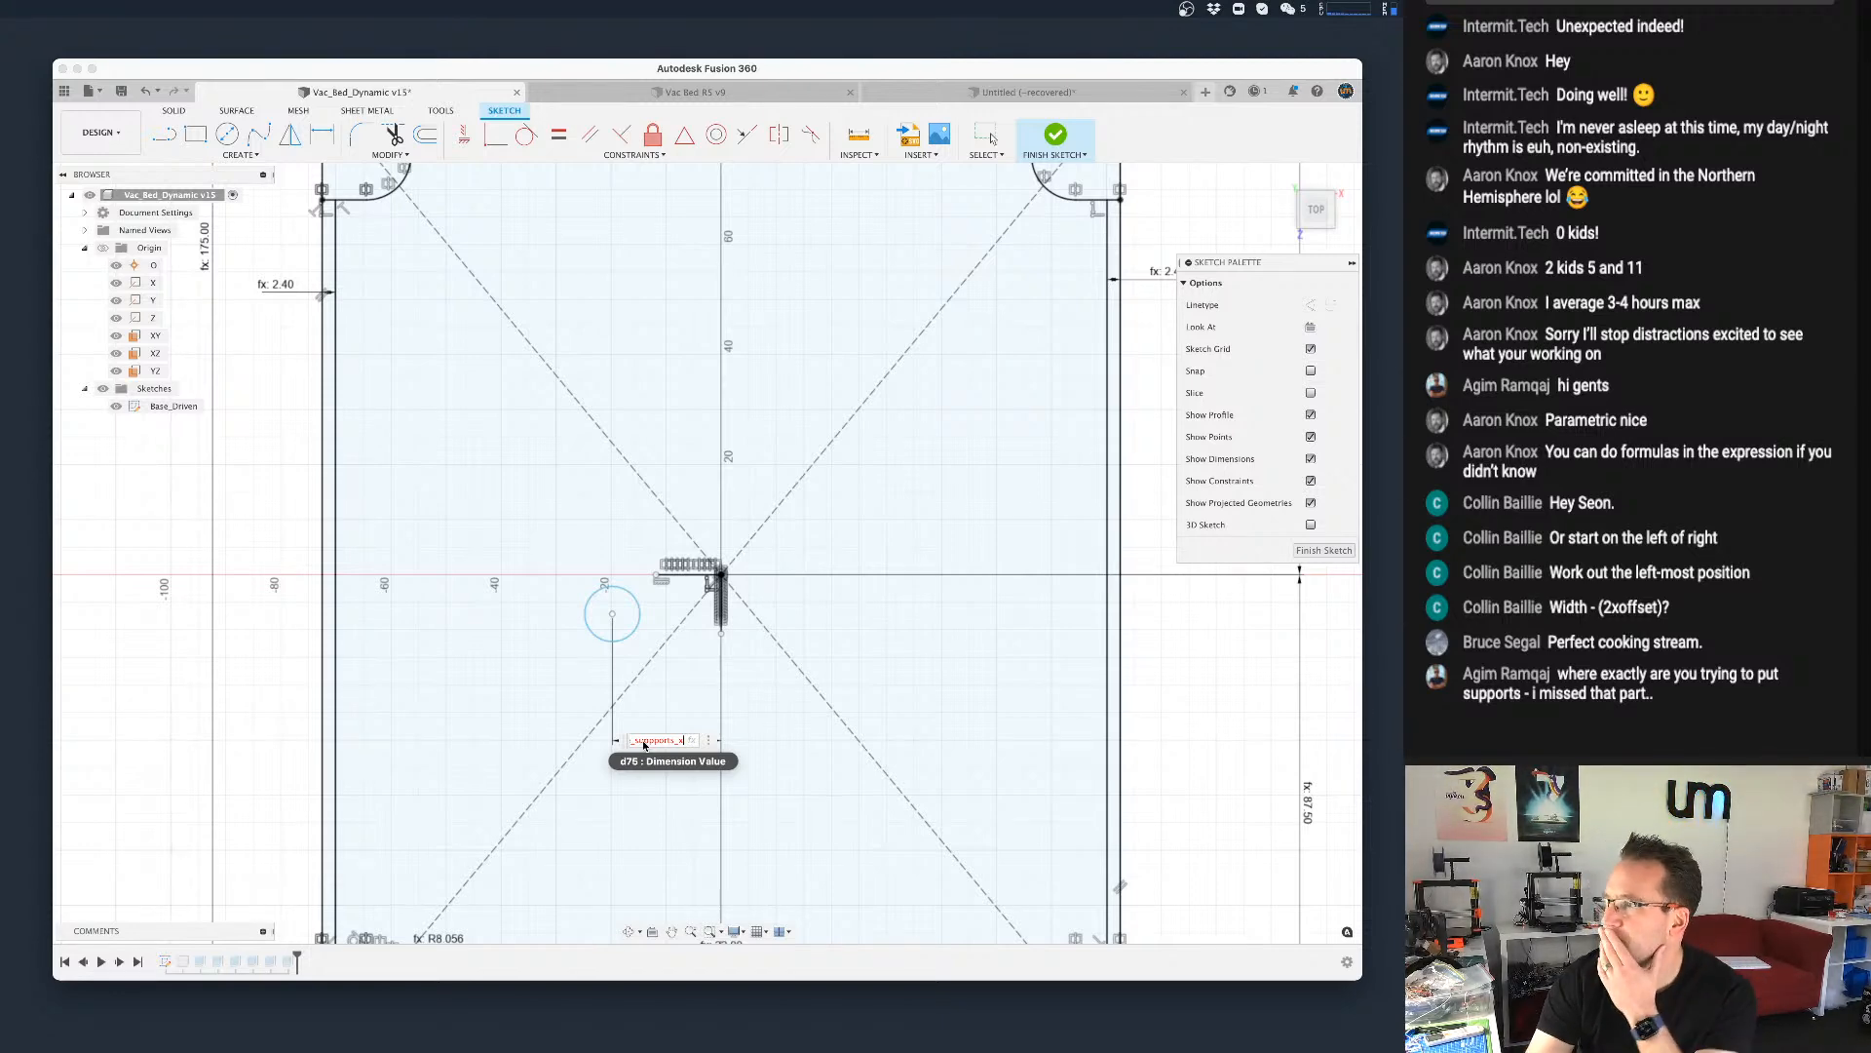
scroll(648, 733, "down", 3)
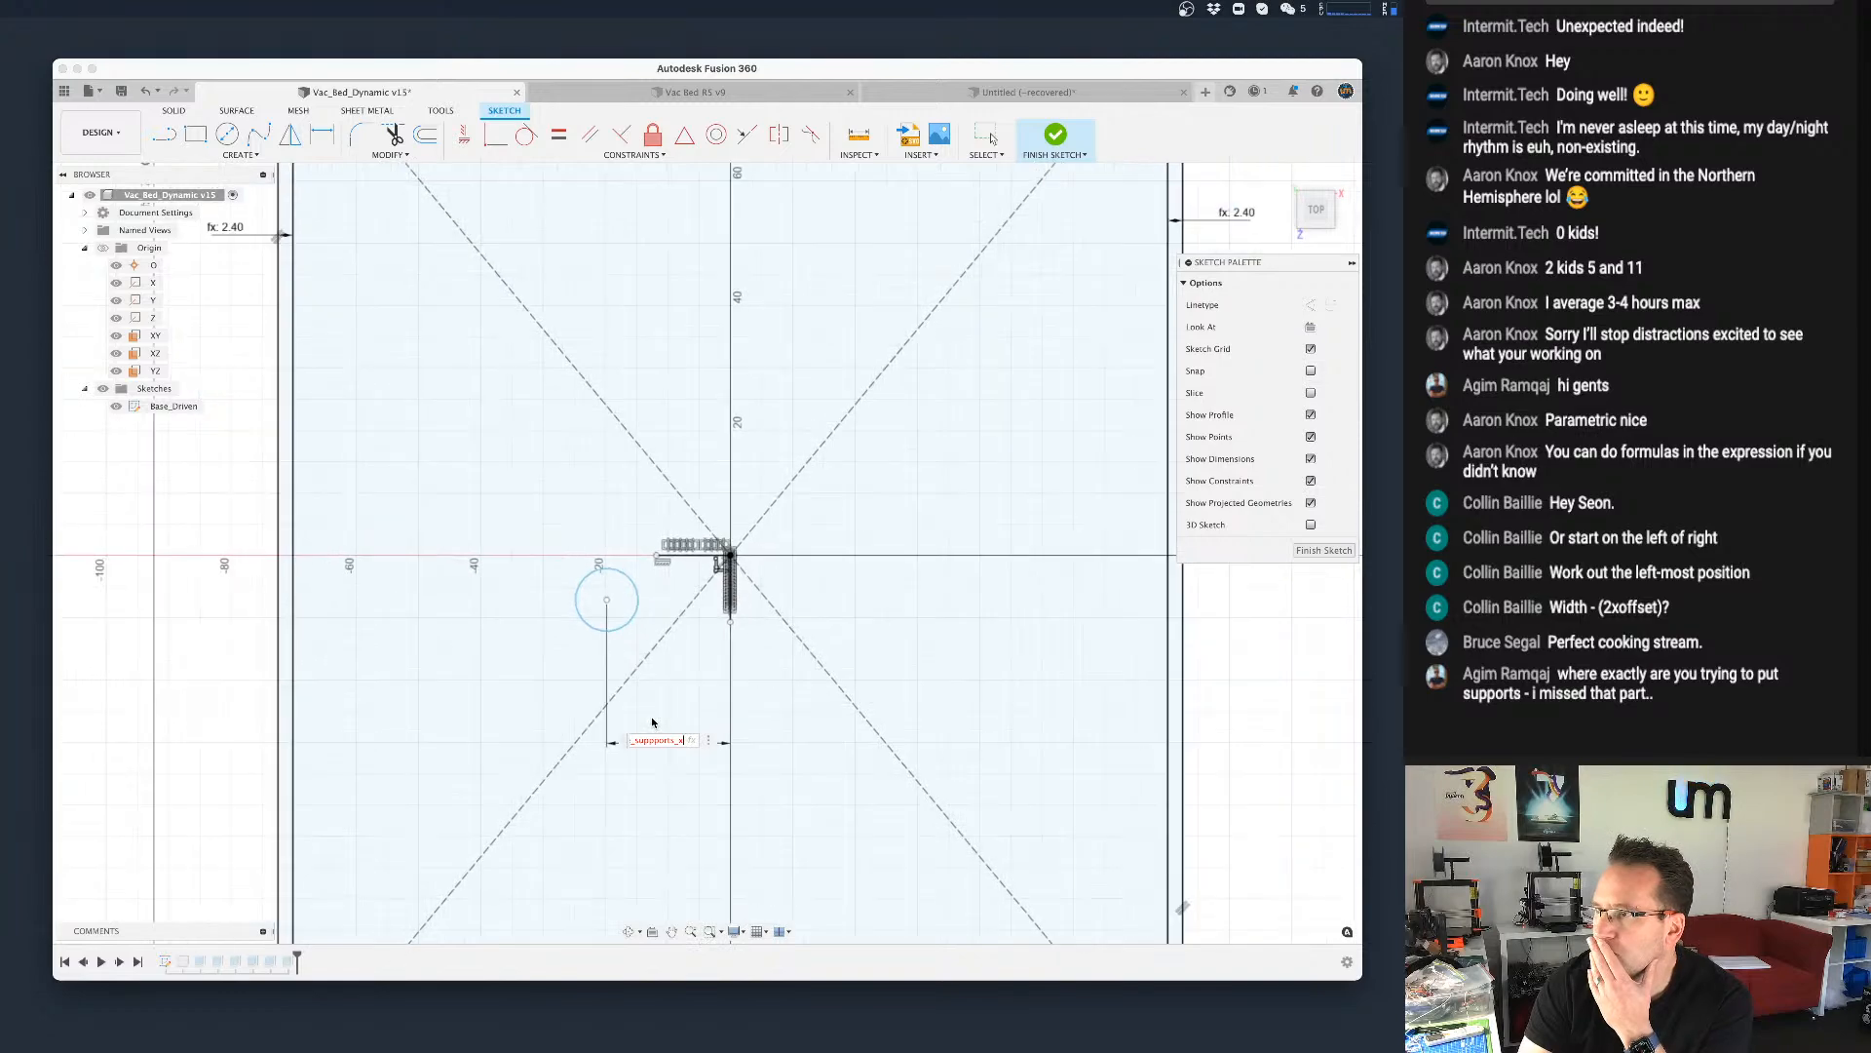
scroll(649, 719, "down", 2)
scroll(651, 672, "down", 3)
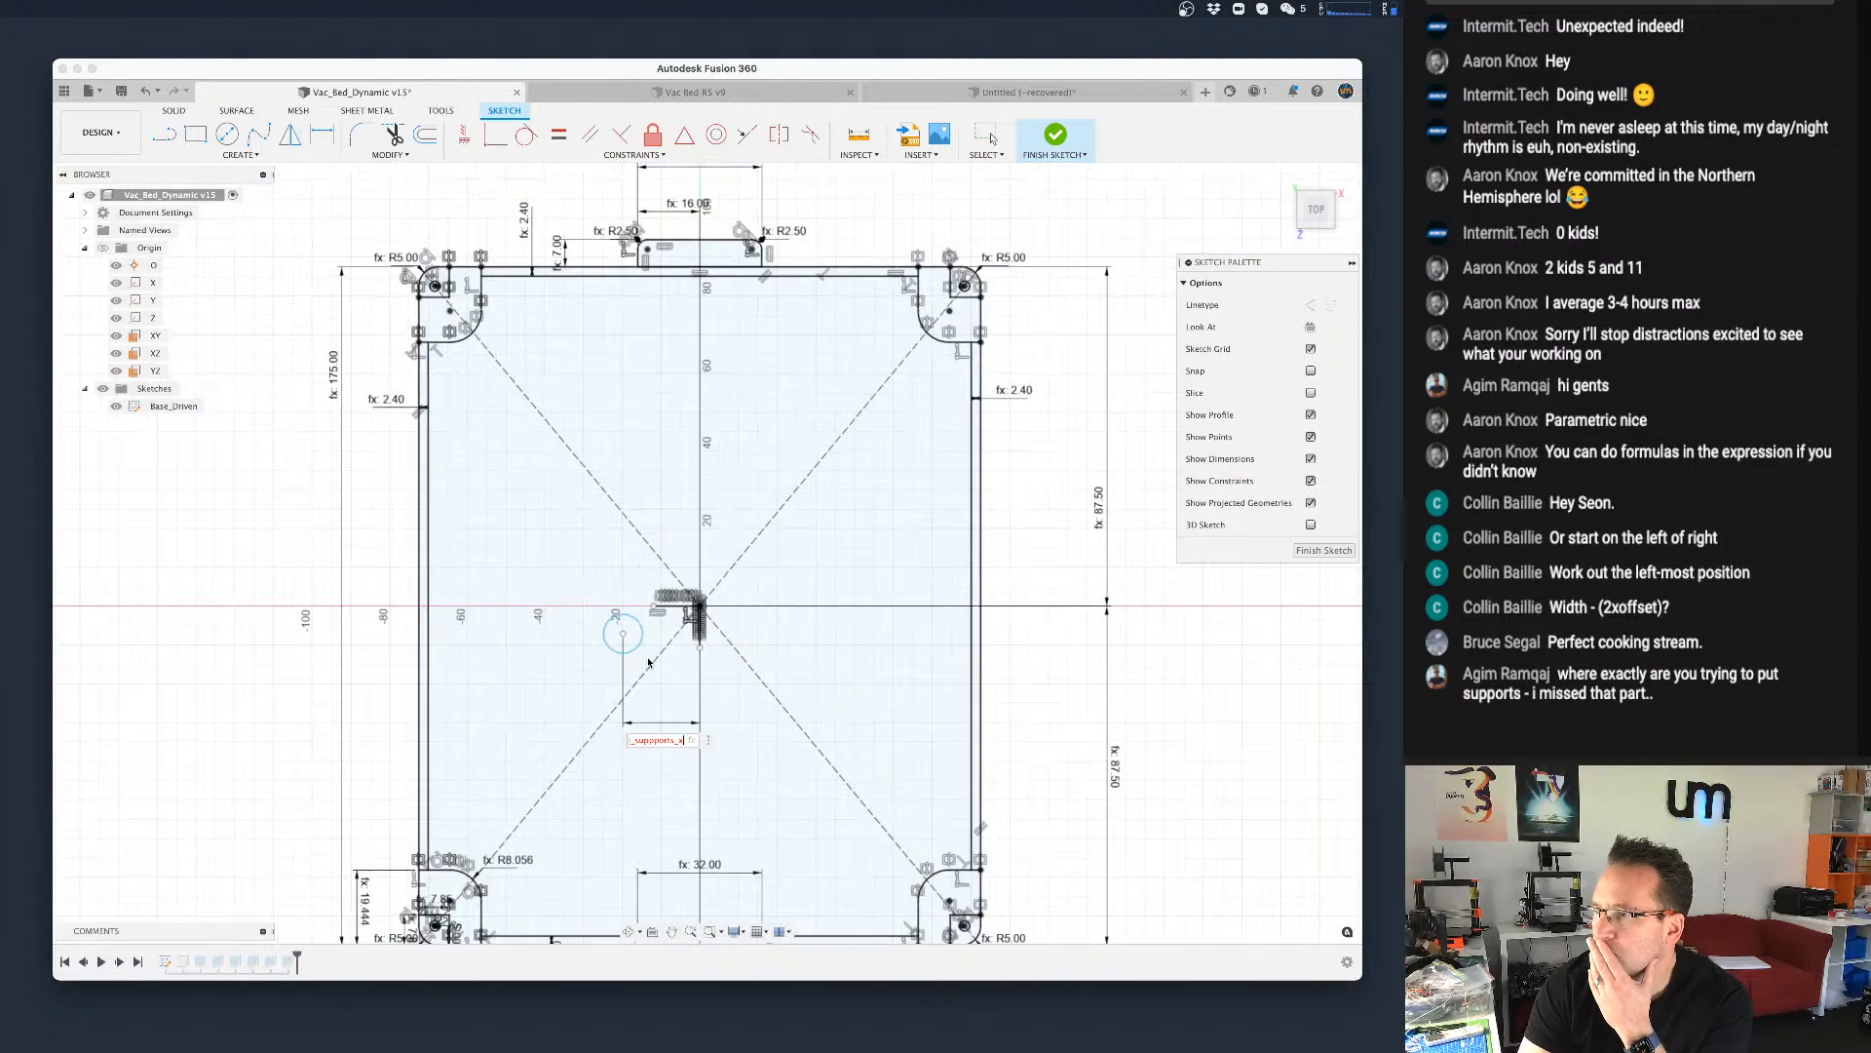
scroll(641, 648, "down", 2)
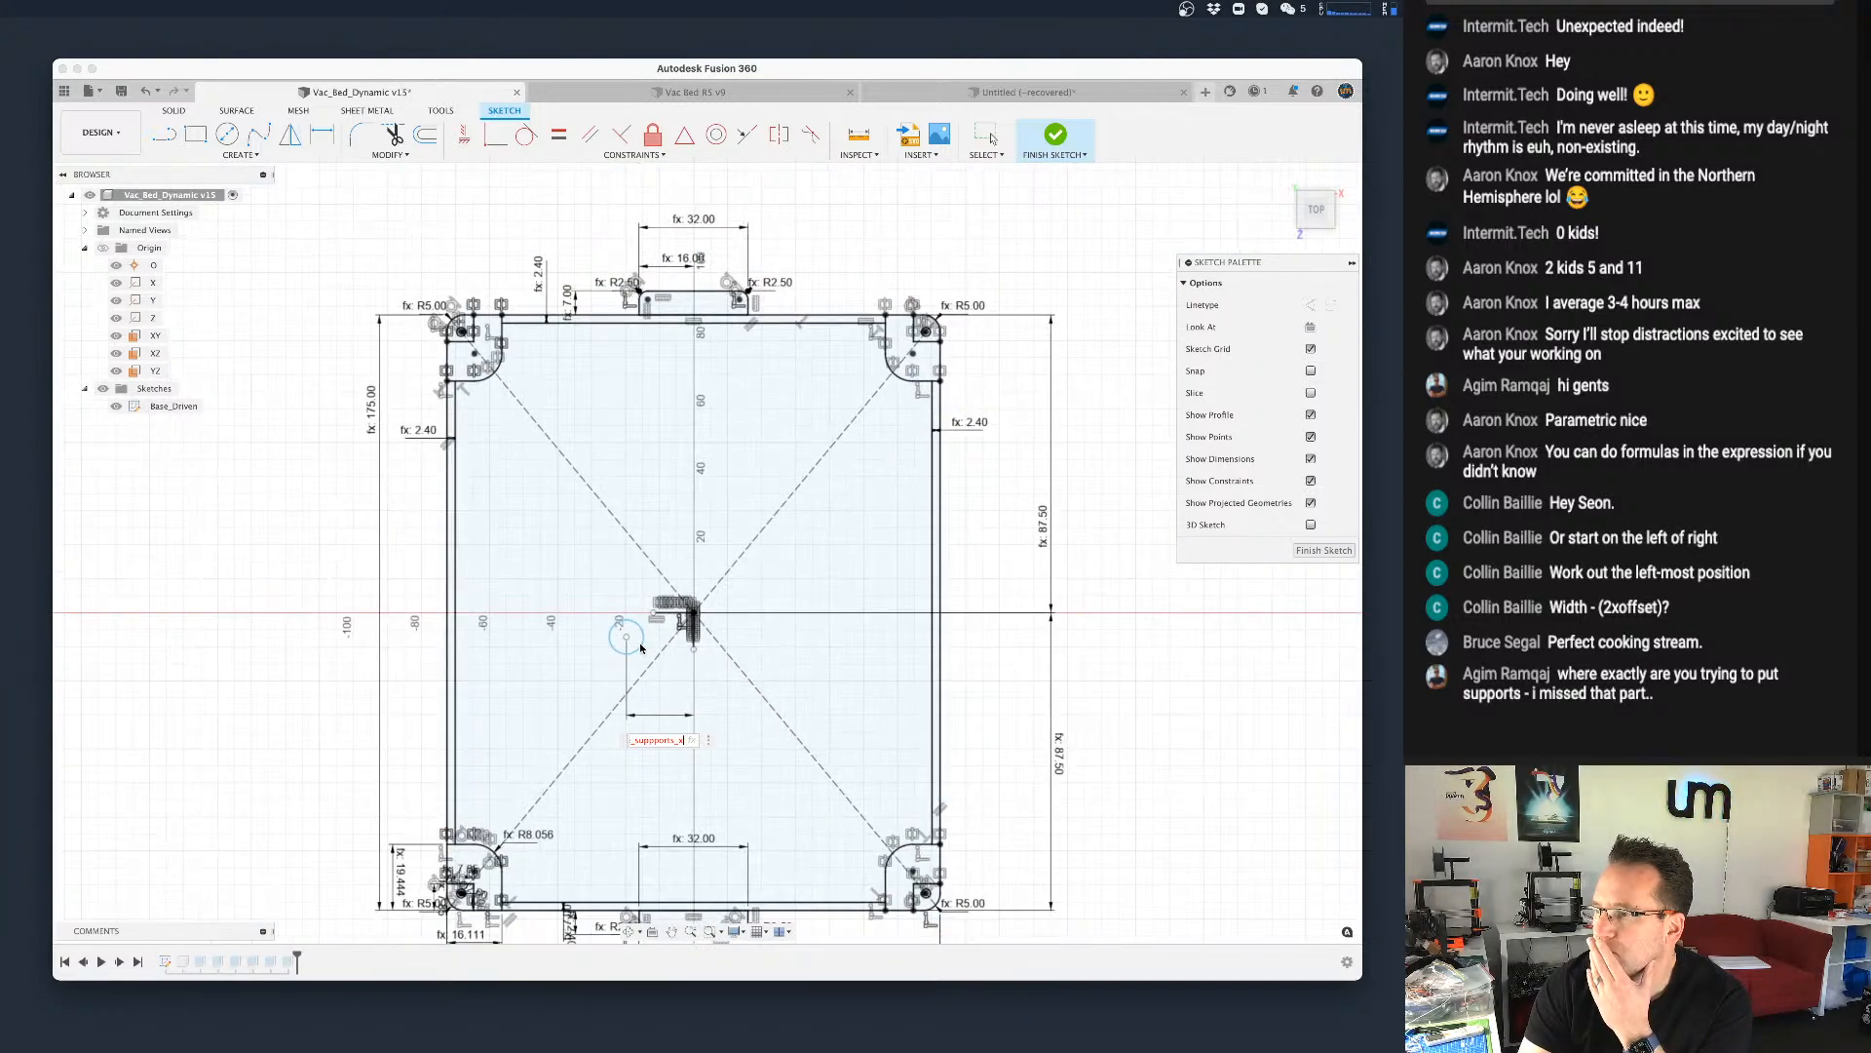
scroll(641, 648, "up", 3)
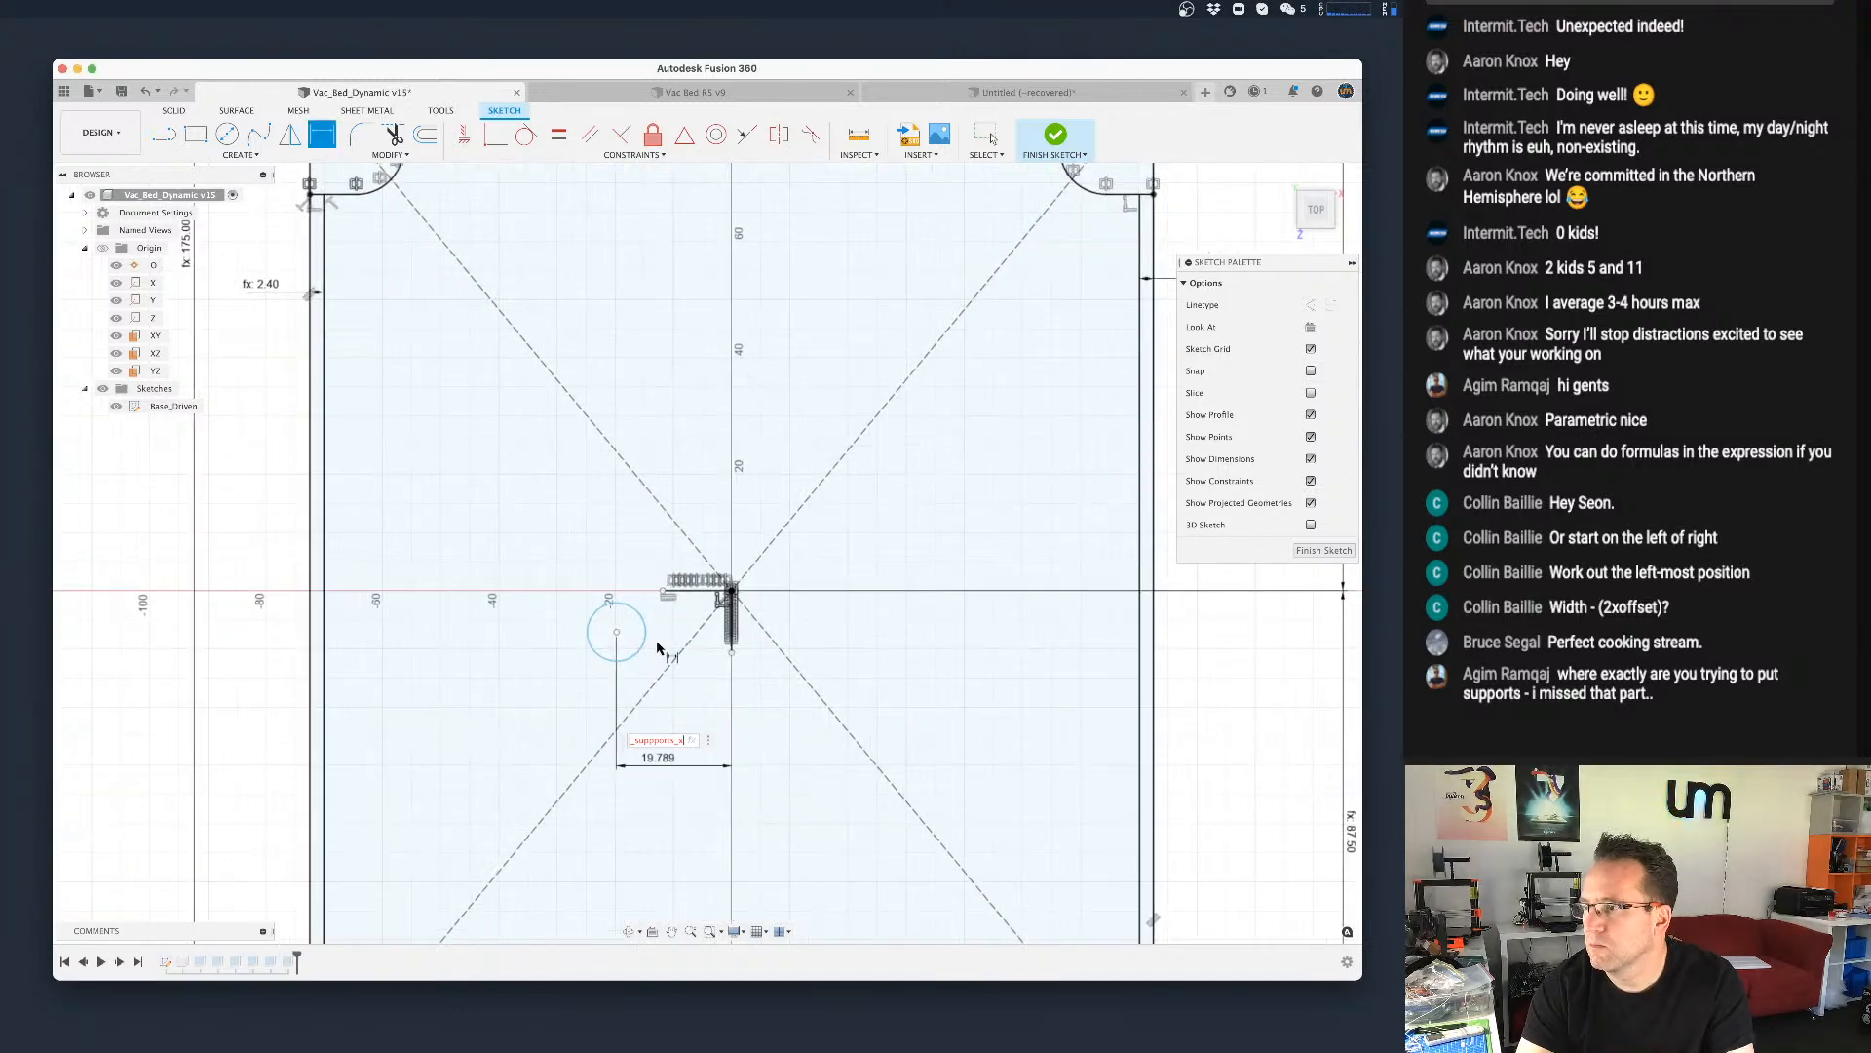
key("Escape")
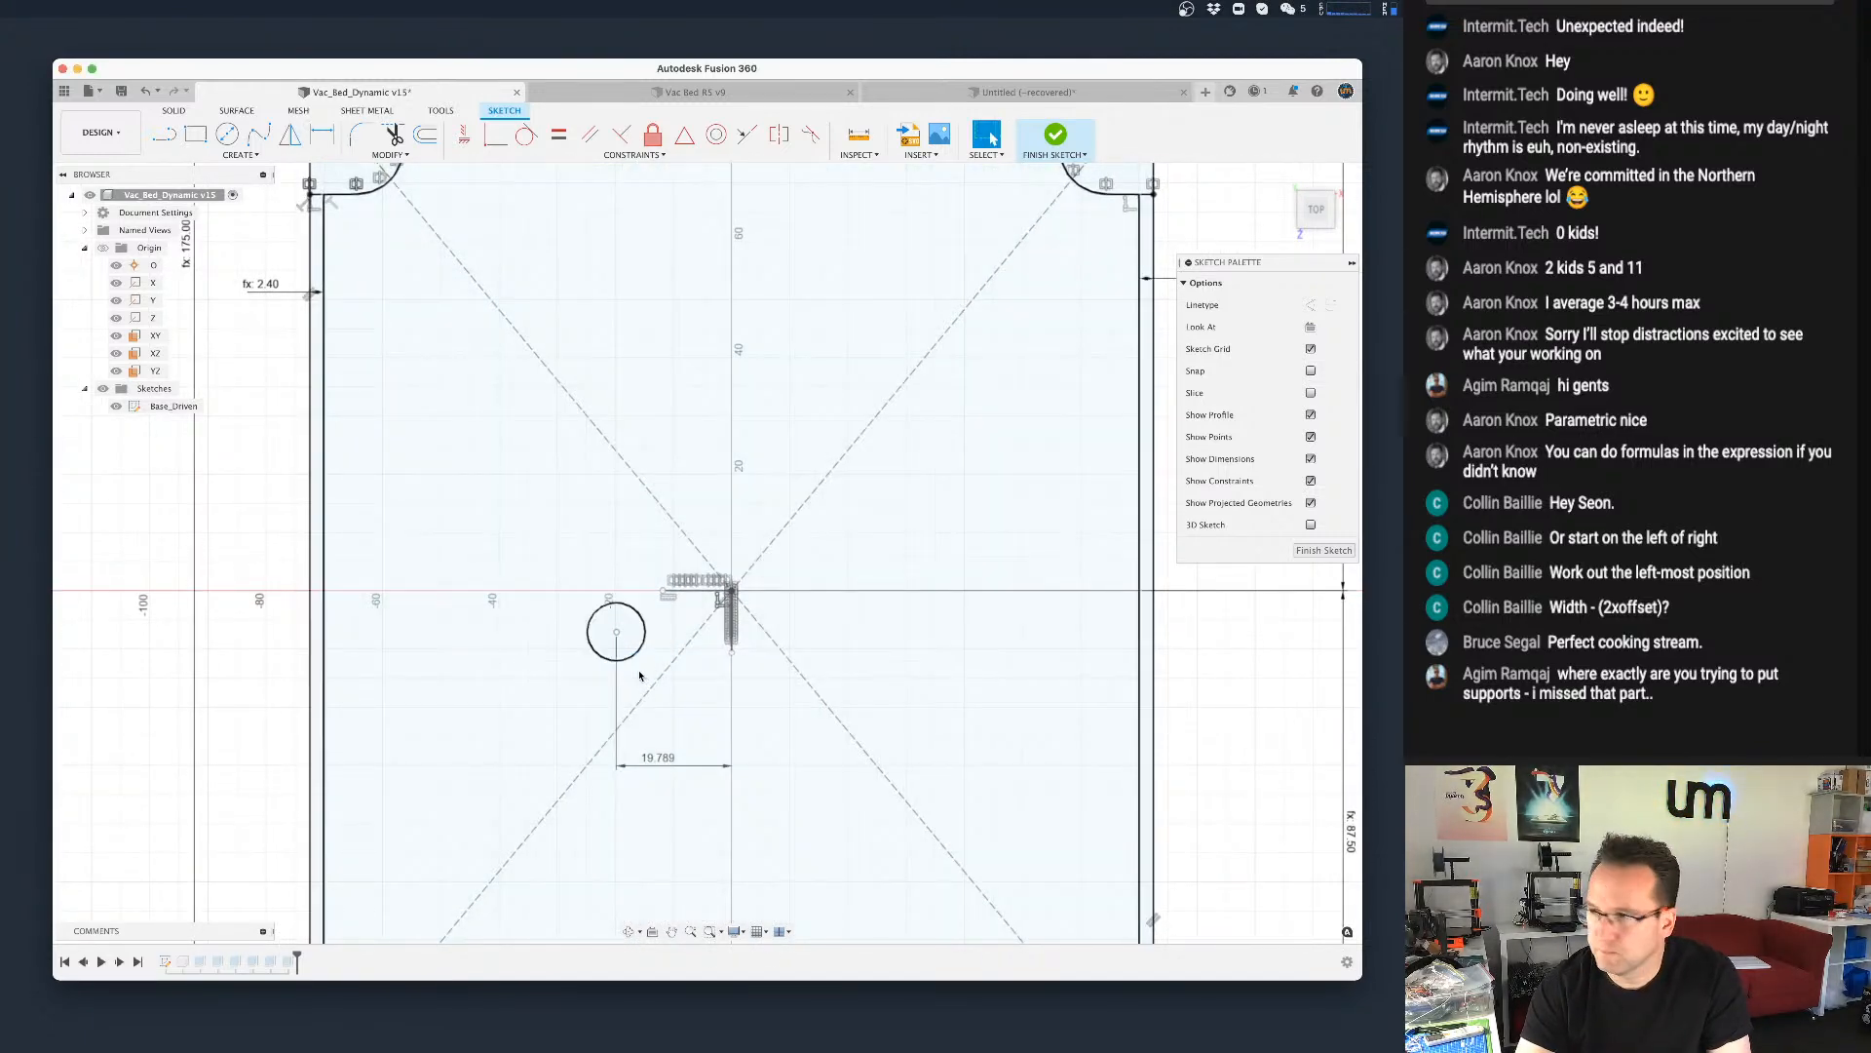
Step: Delete the support circle and draw a new 10 mm diameter circle in the lower-left area of the base
left_click(634, 660)
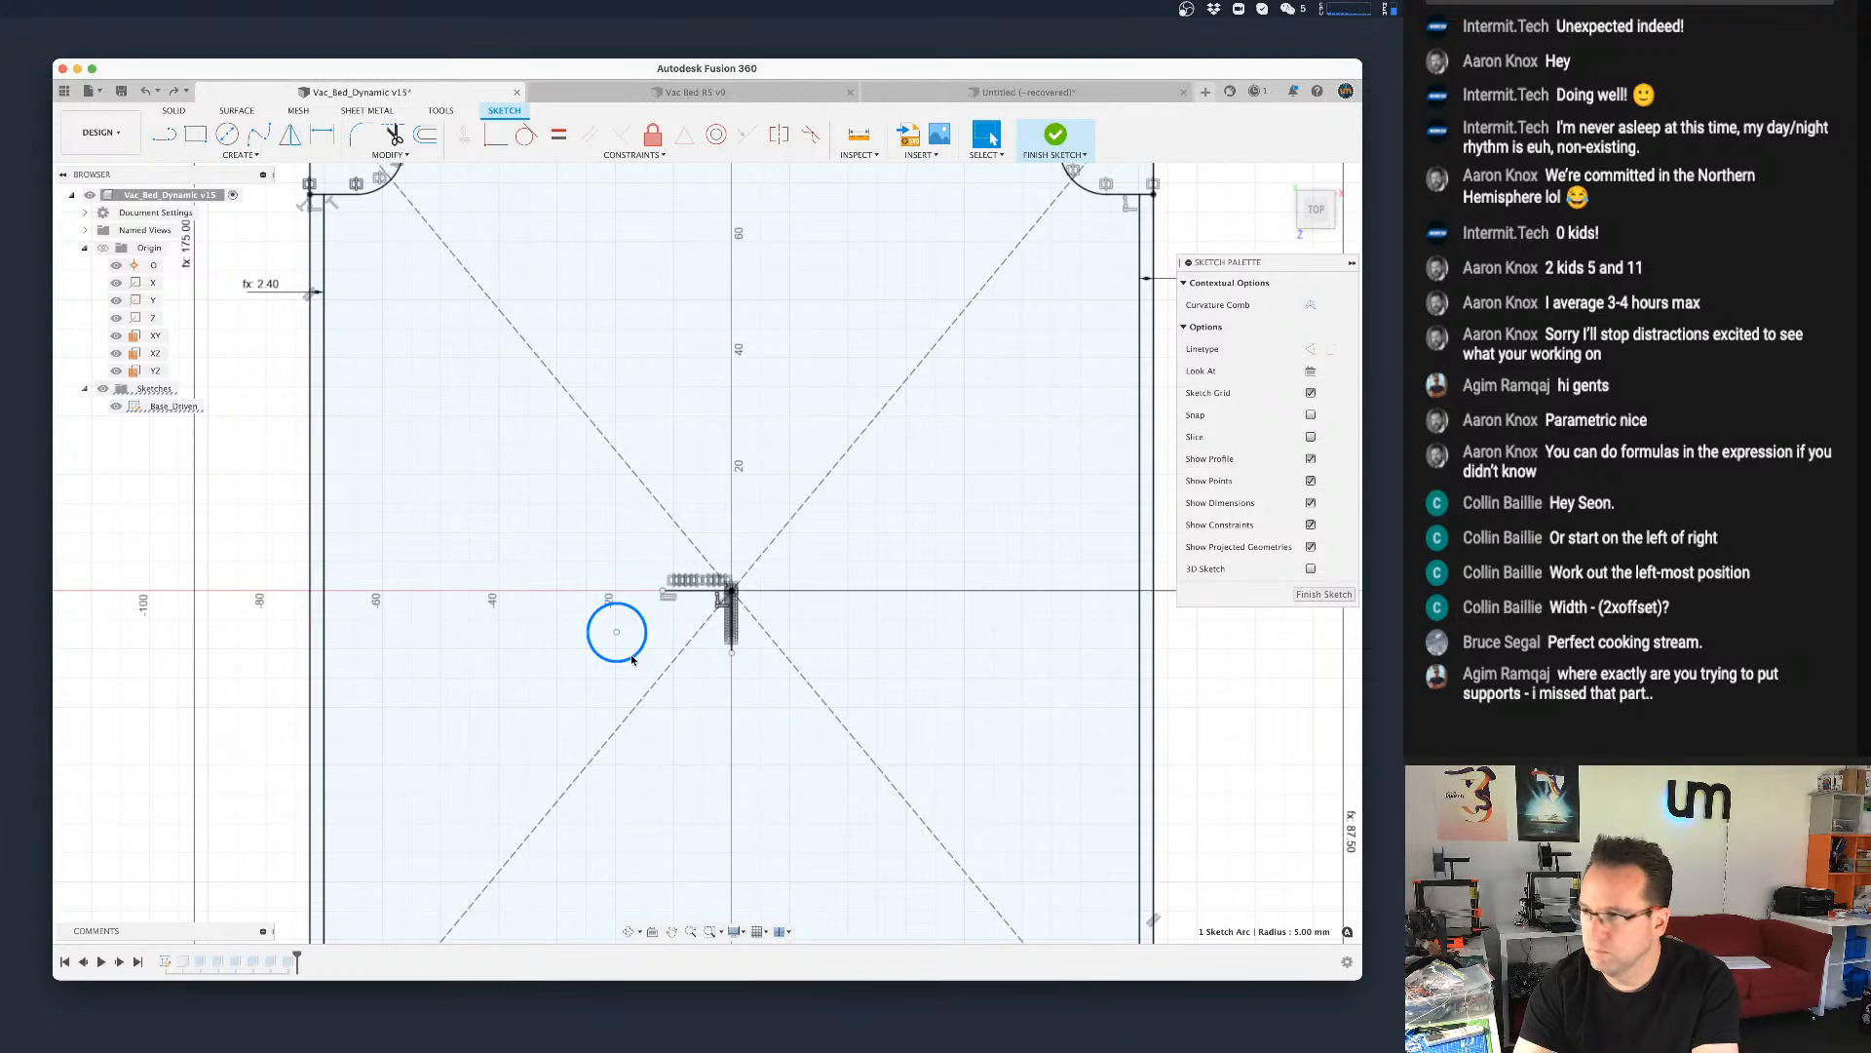
key("Delete")
scroll(549, 687, "down", 5)
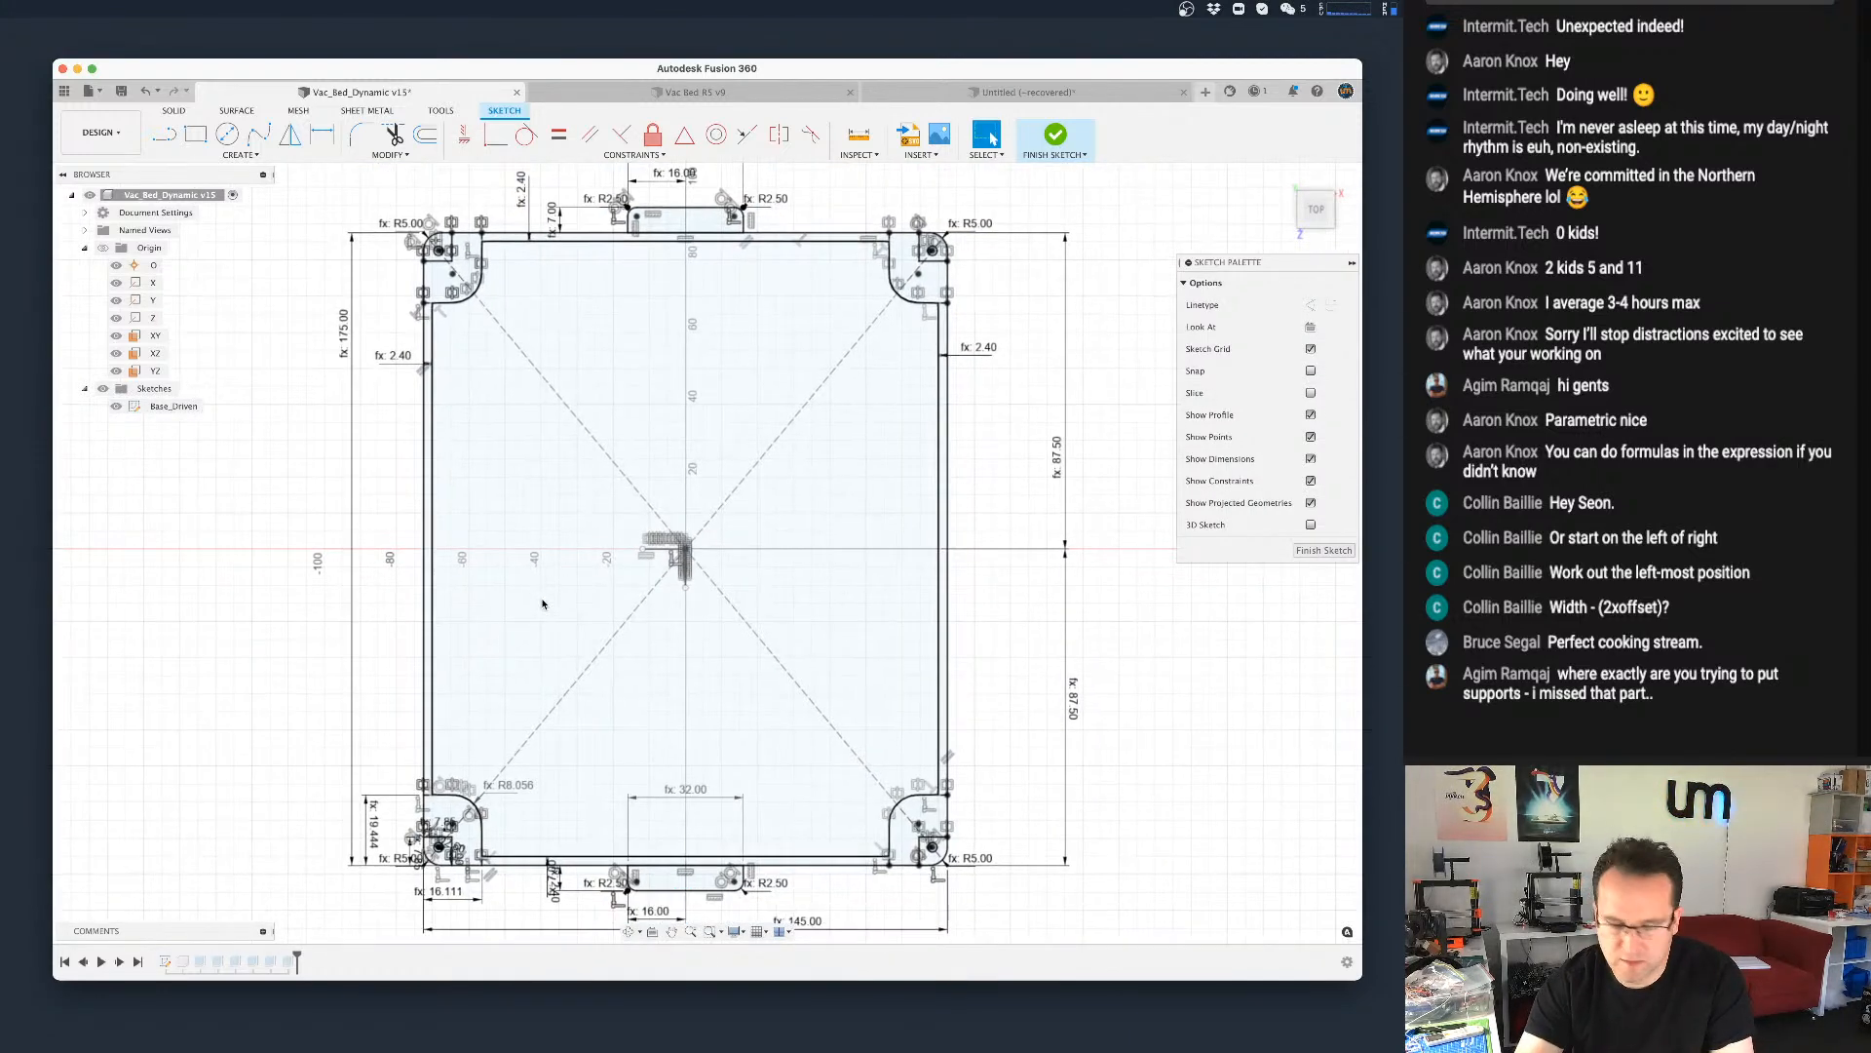
key("c")
left_click(497, 699)
type("5")
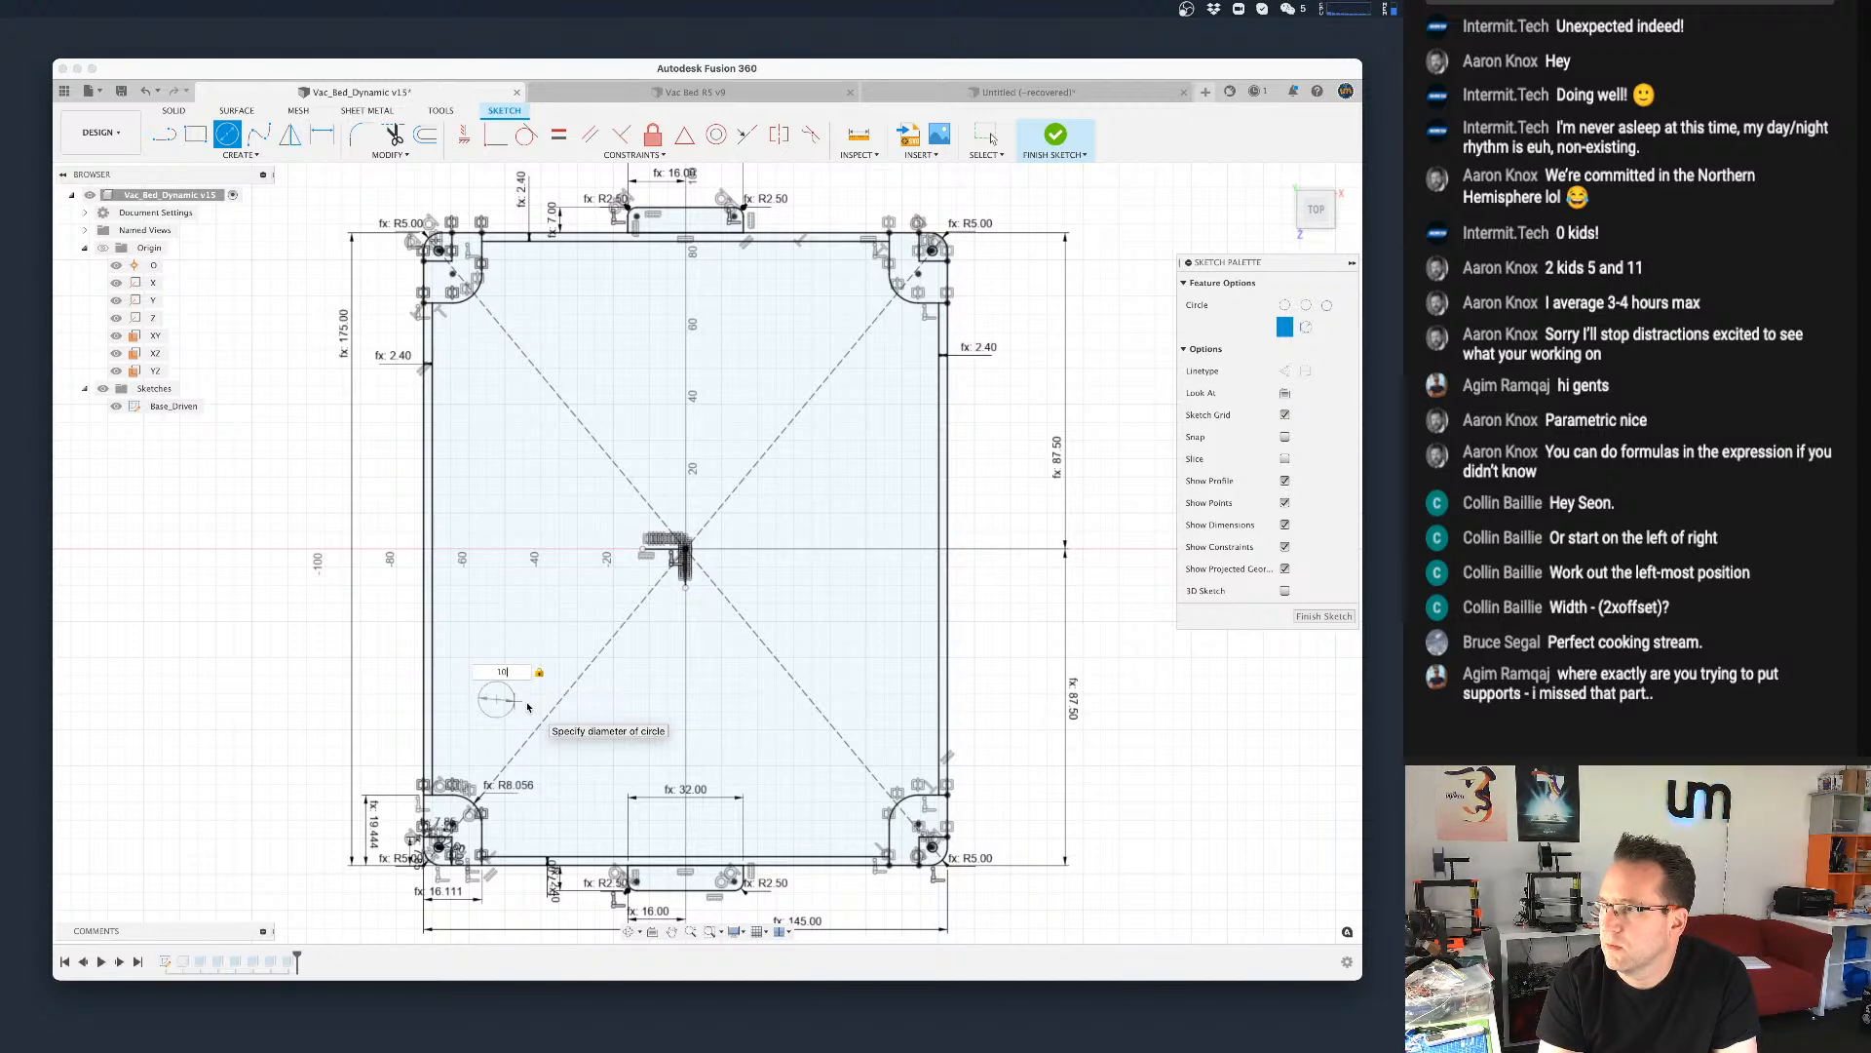
key("Return")
key("Escape")
Step: Start dimensioning the new circle's centre against the geometry at the base's centre
scroll(482, 695, "up", 3)
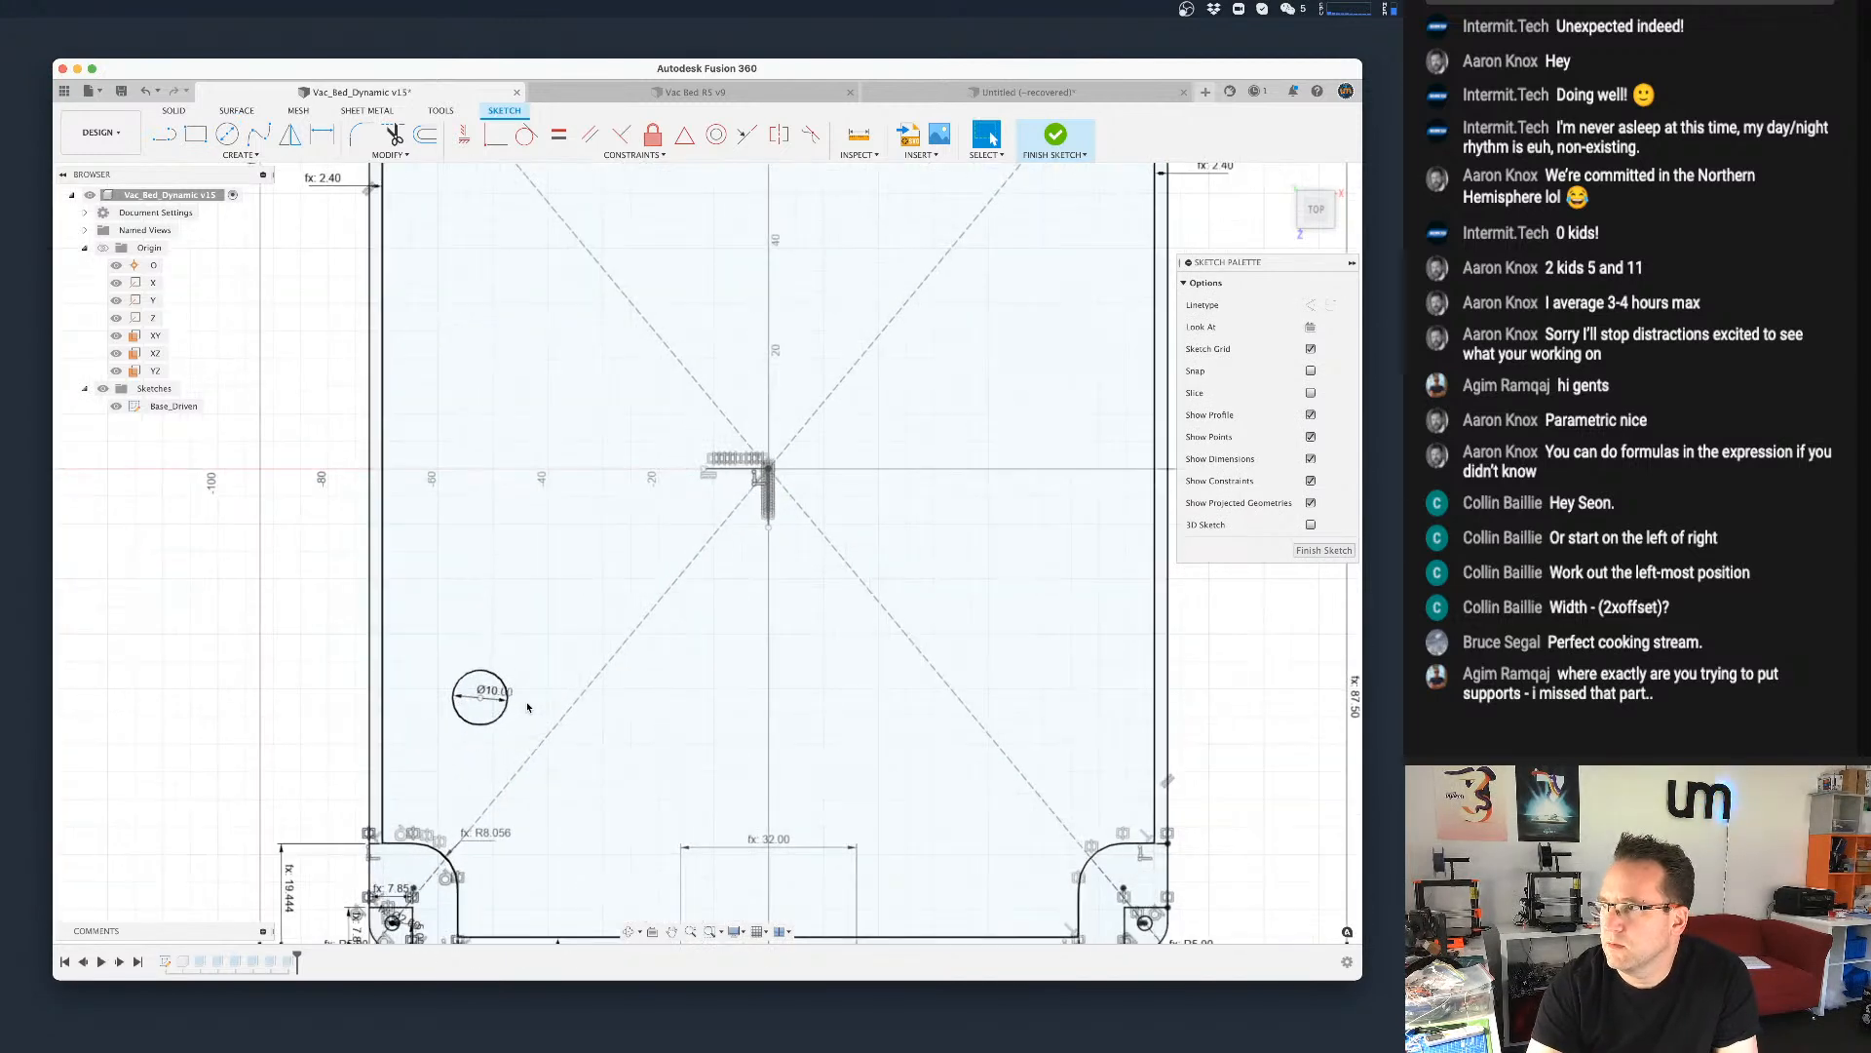
key("d")
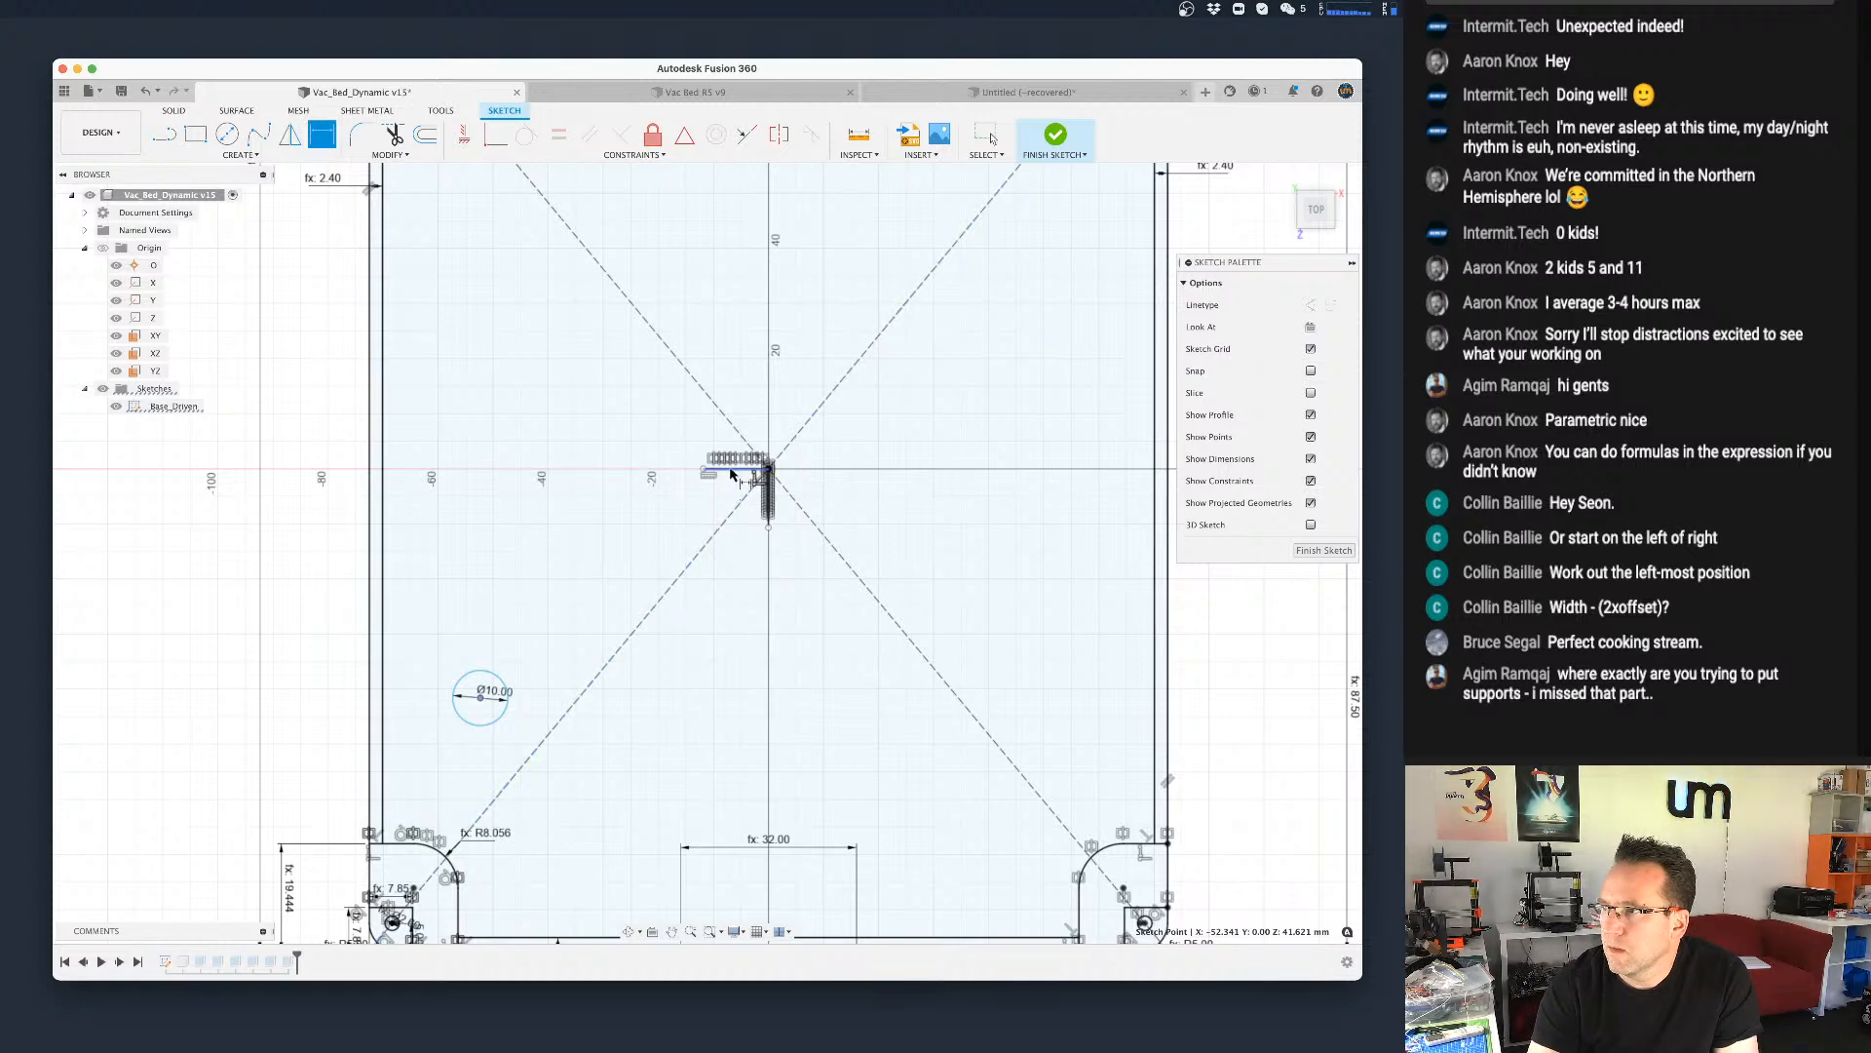
scroll(765, 526, "up", 5)
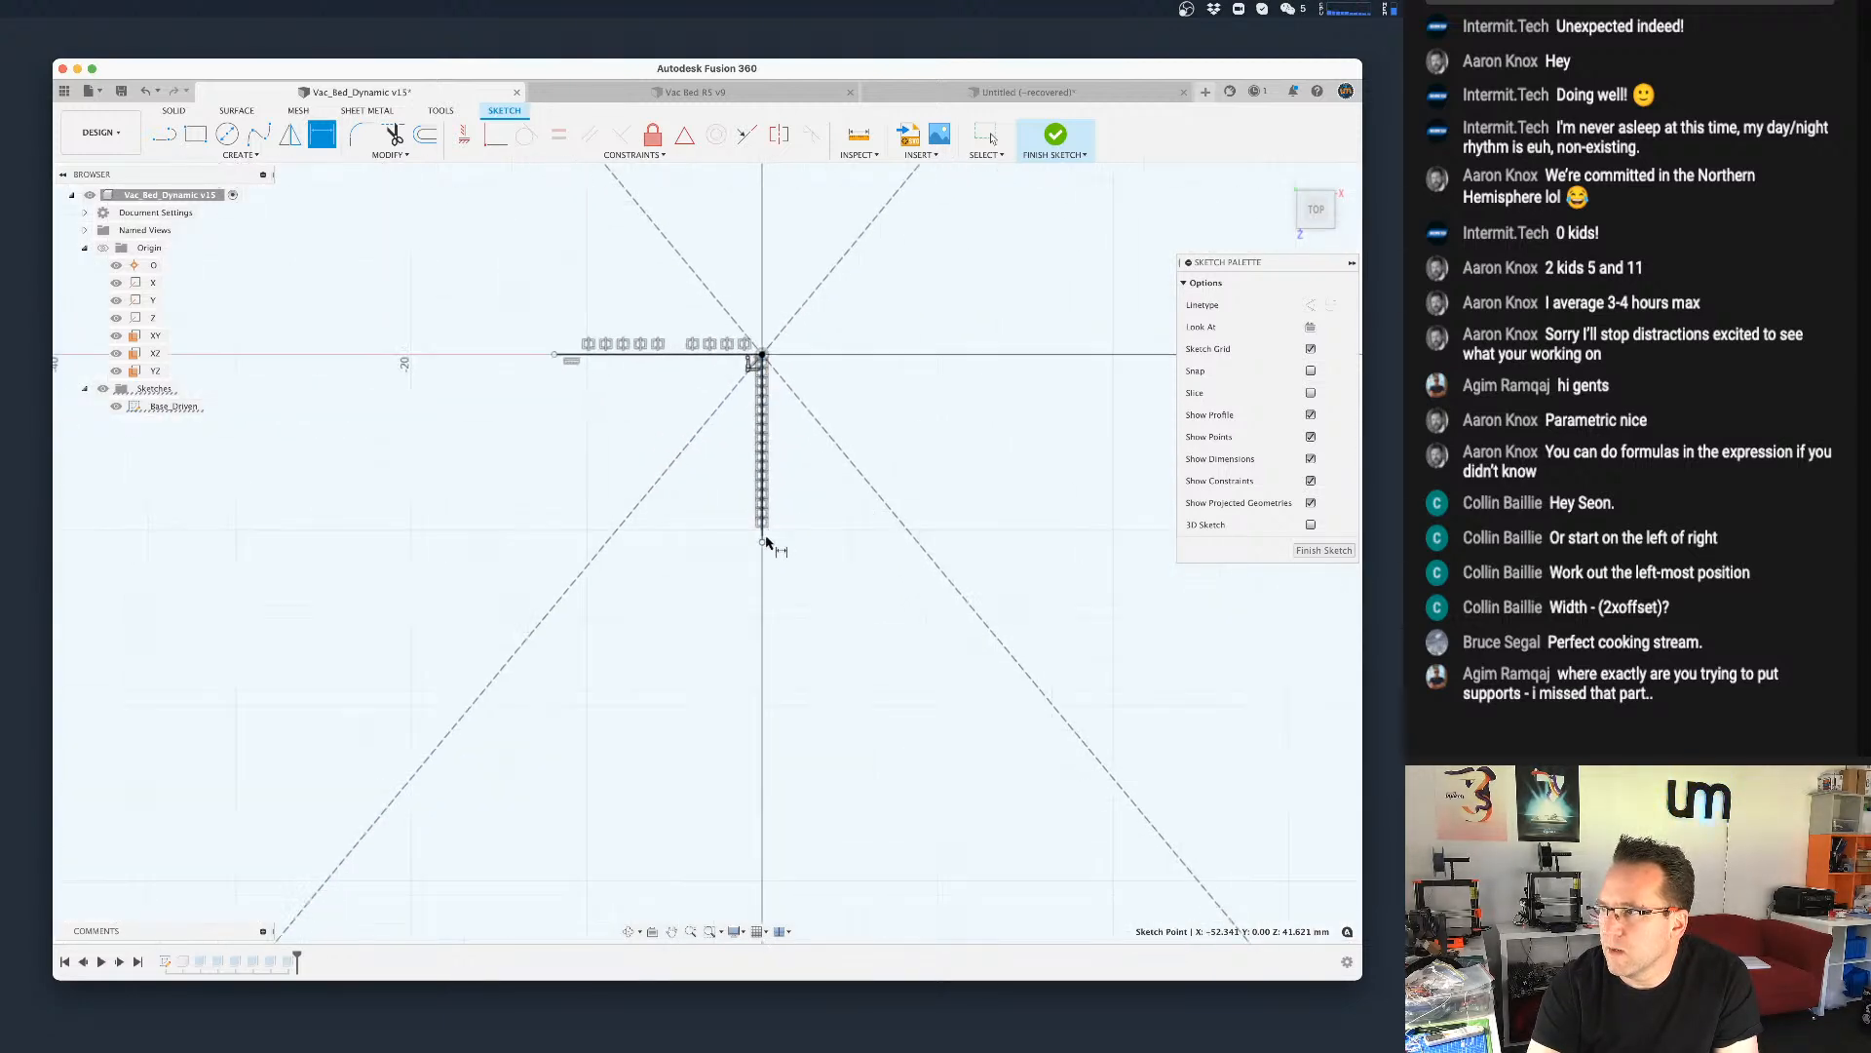
Step: Dimension the horizontal distance from the offset circle's centre to the vertical centre line as width/base_suppports_x
left_click(761, 531)
scroll(647, 681, "down", 5)
left_click(444, 717)
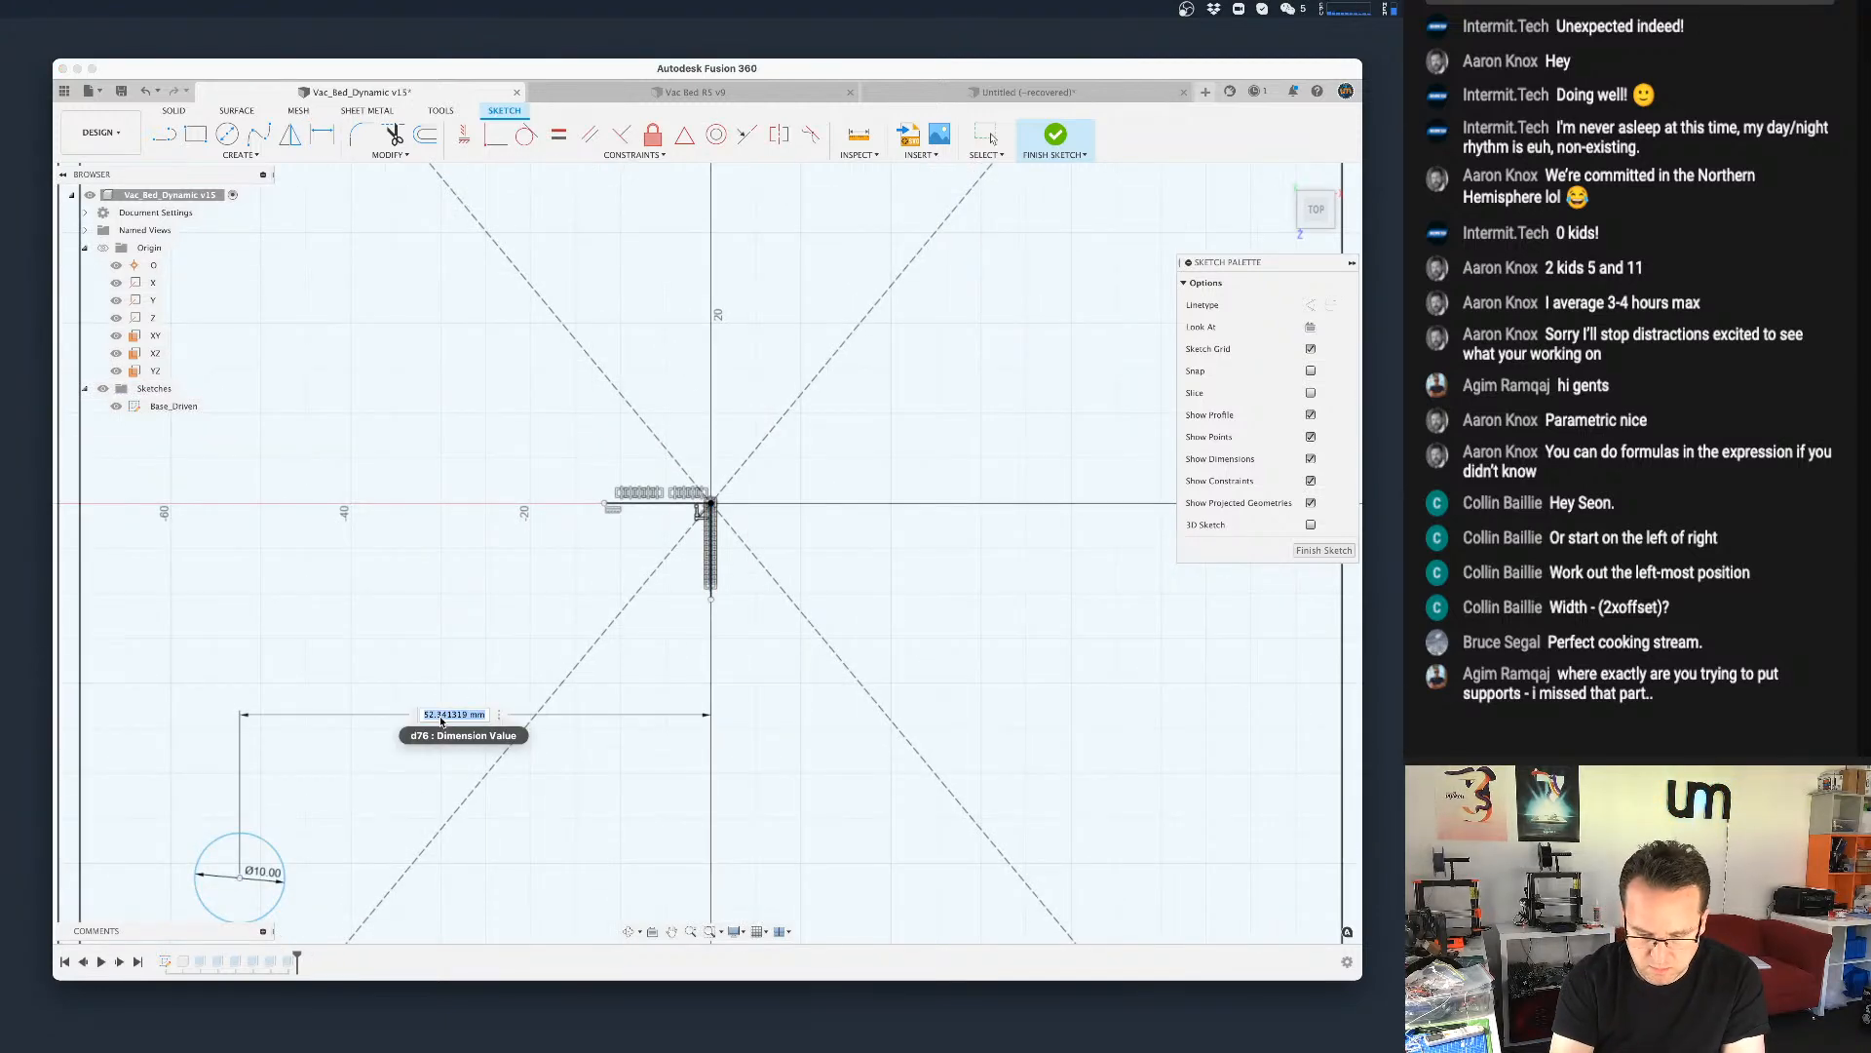
type("wi")
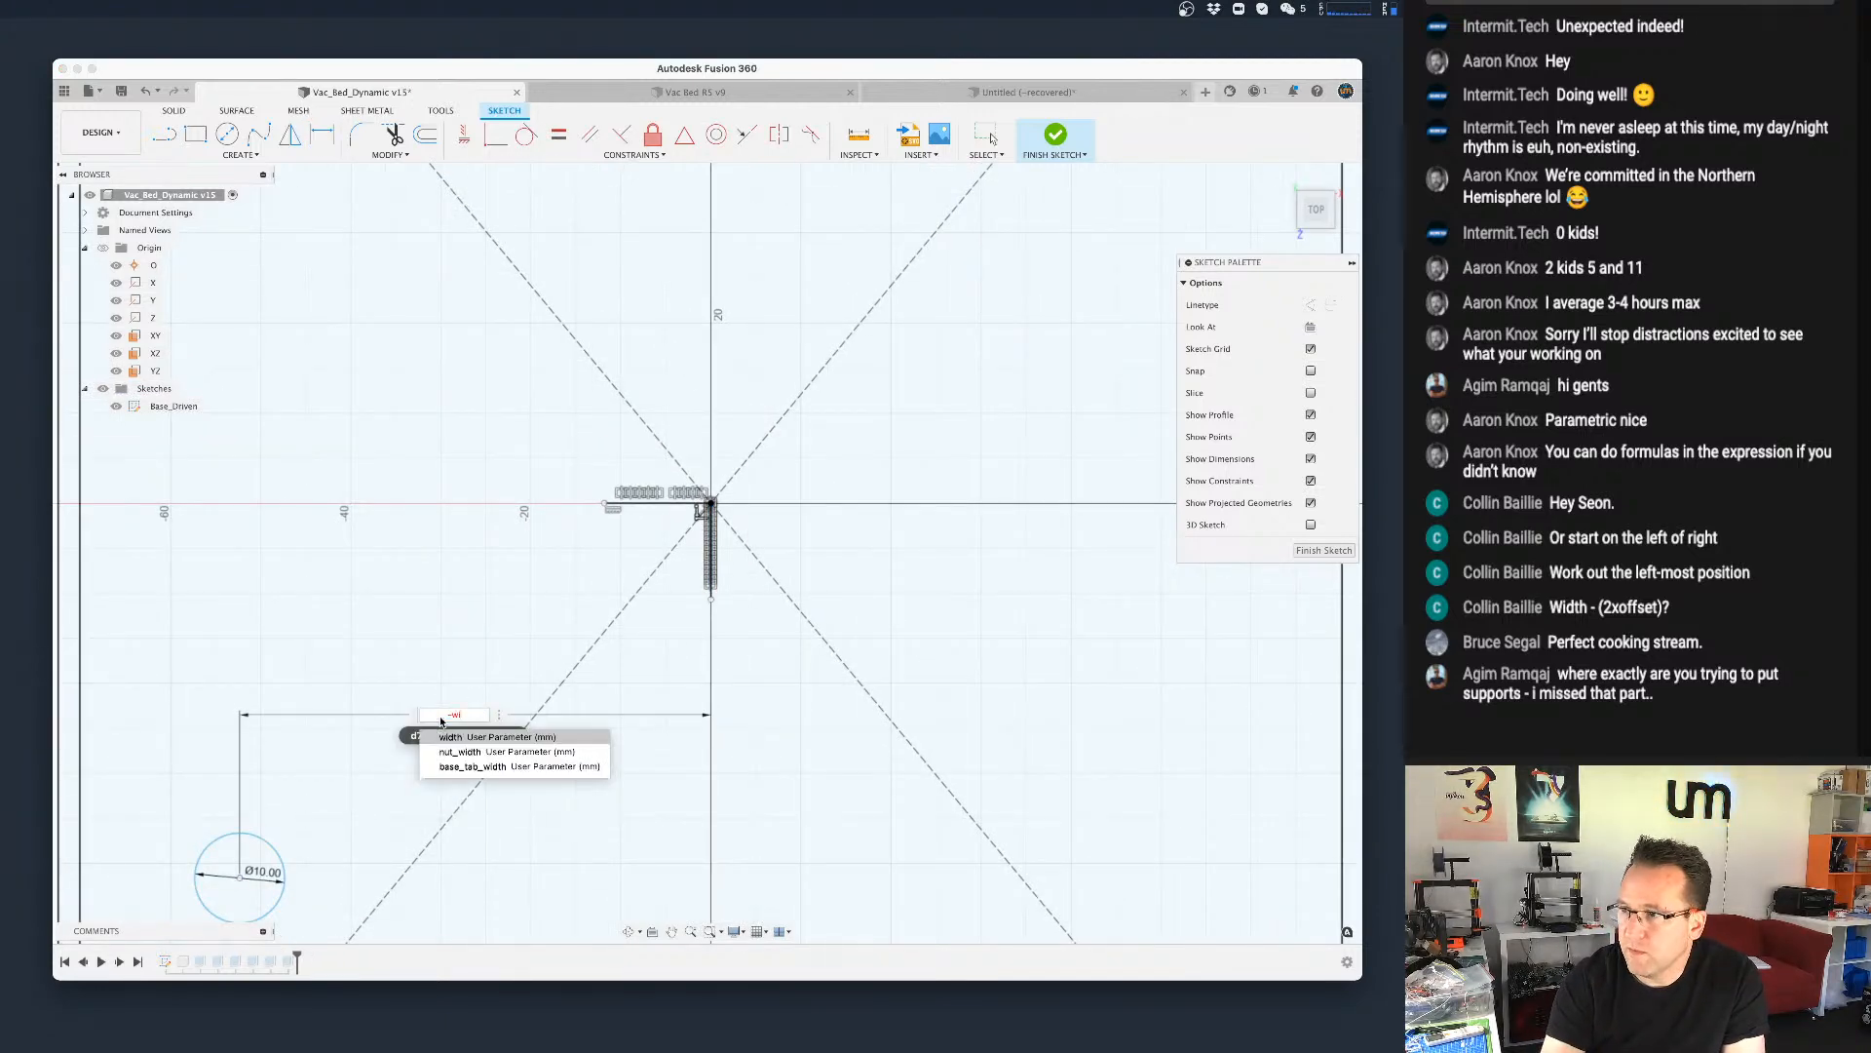
left_click(451, 737)
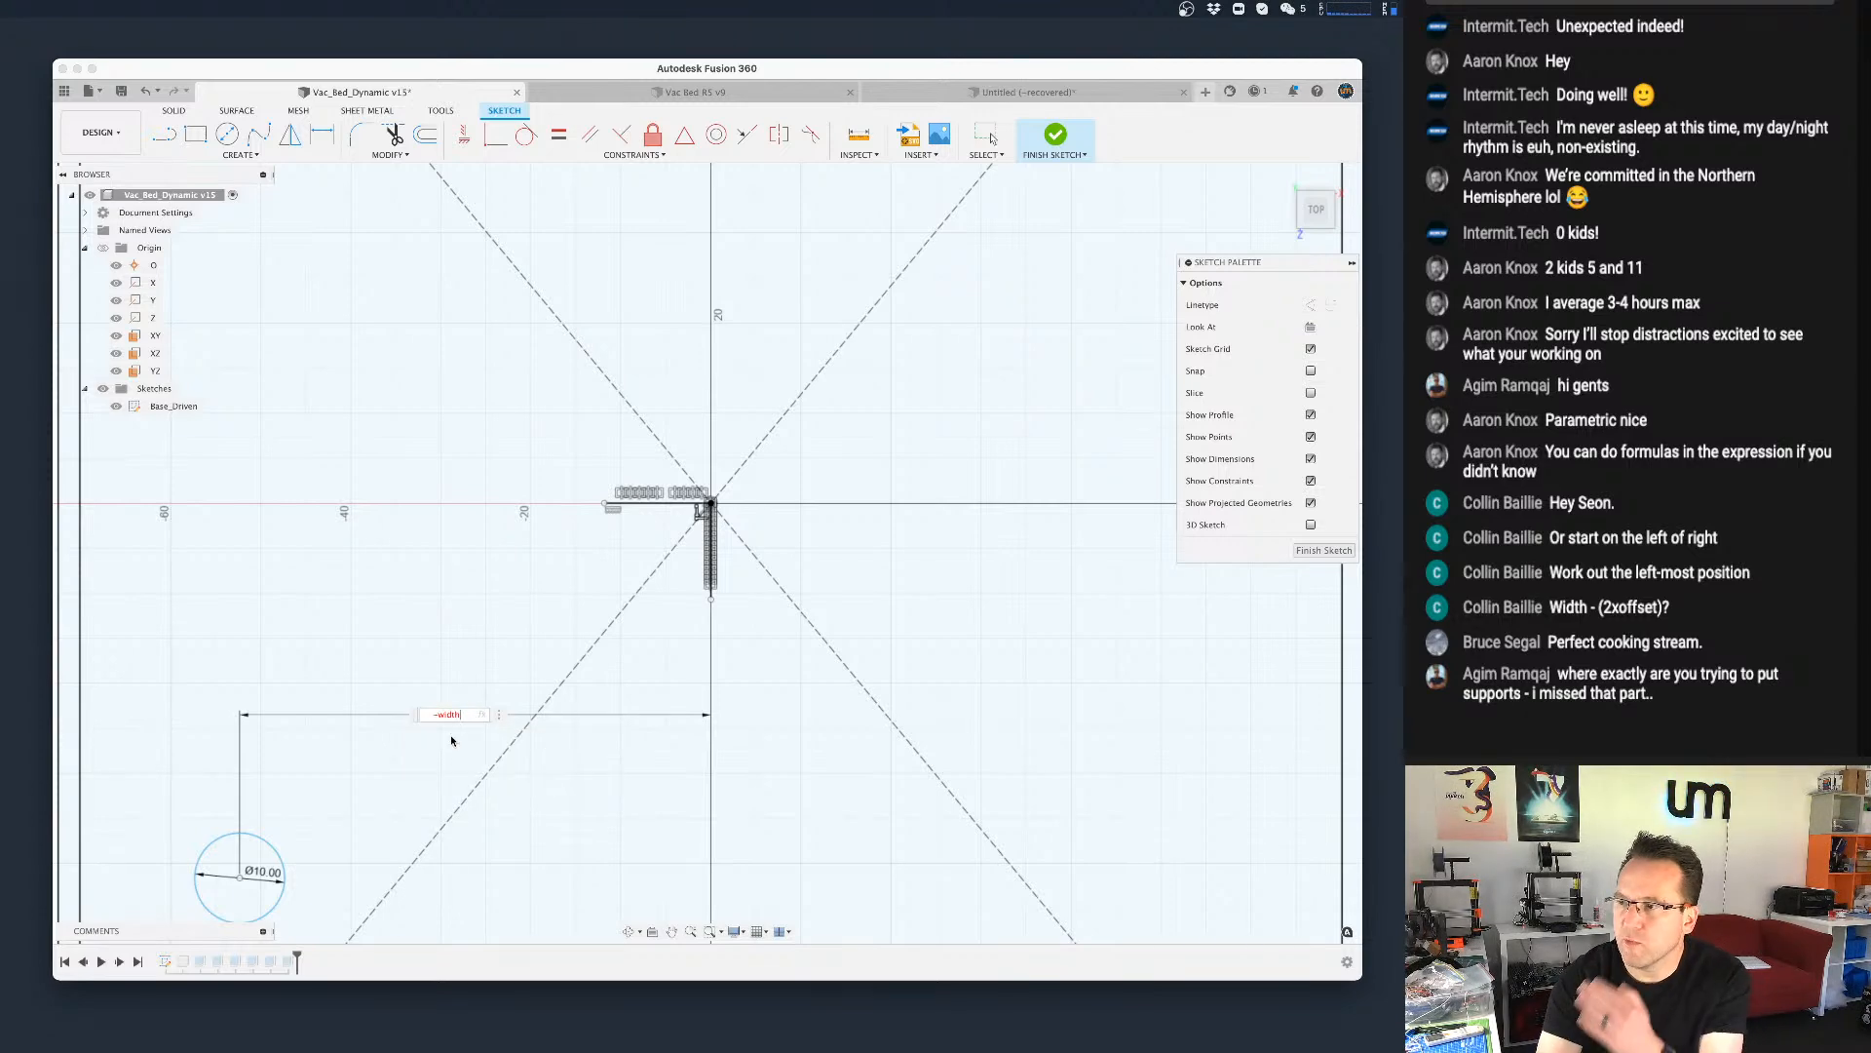
type("/")
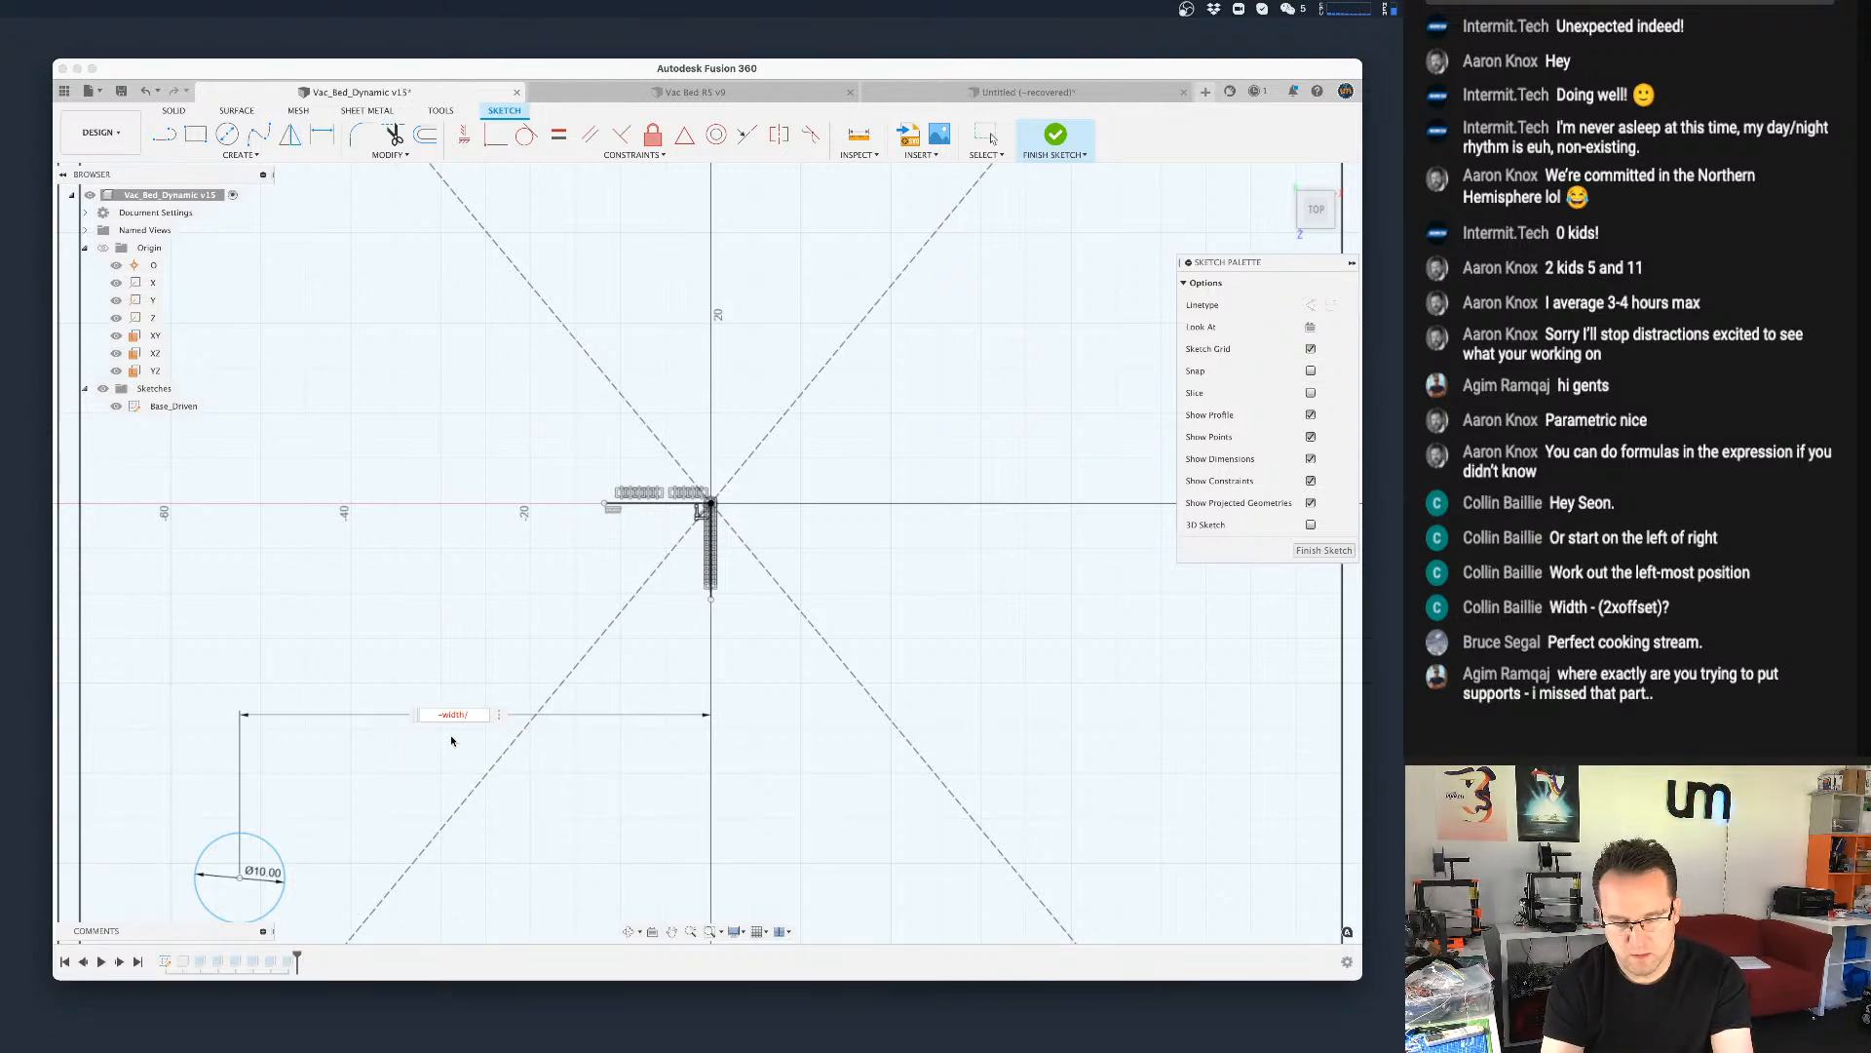
type("su")
left_click(452, 738)
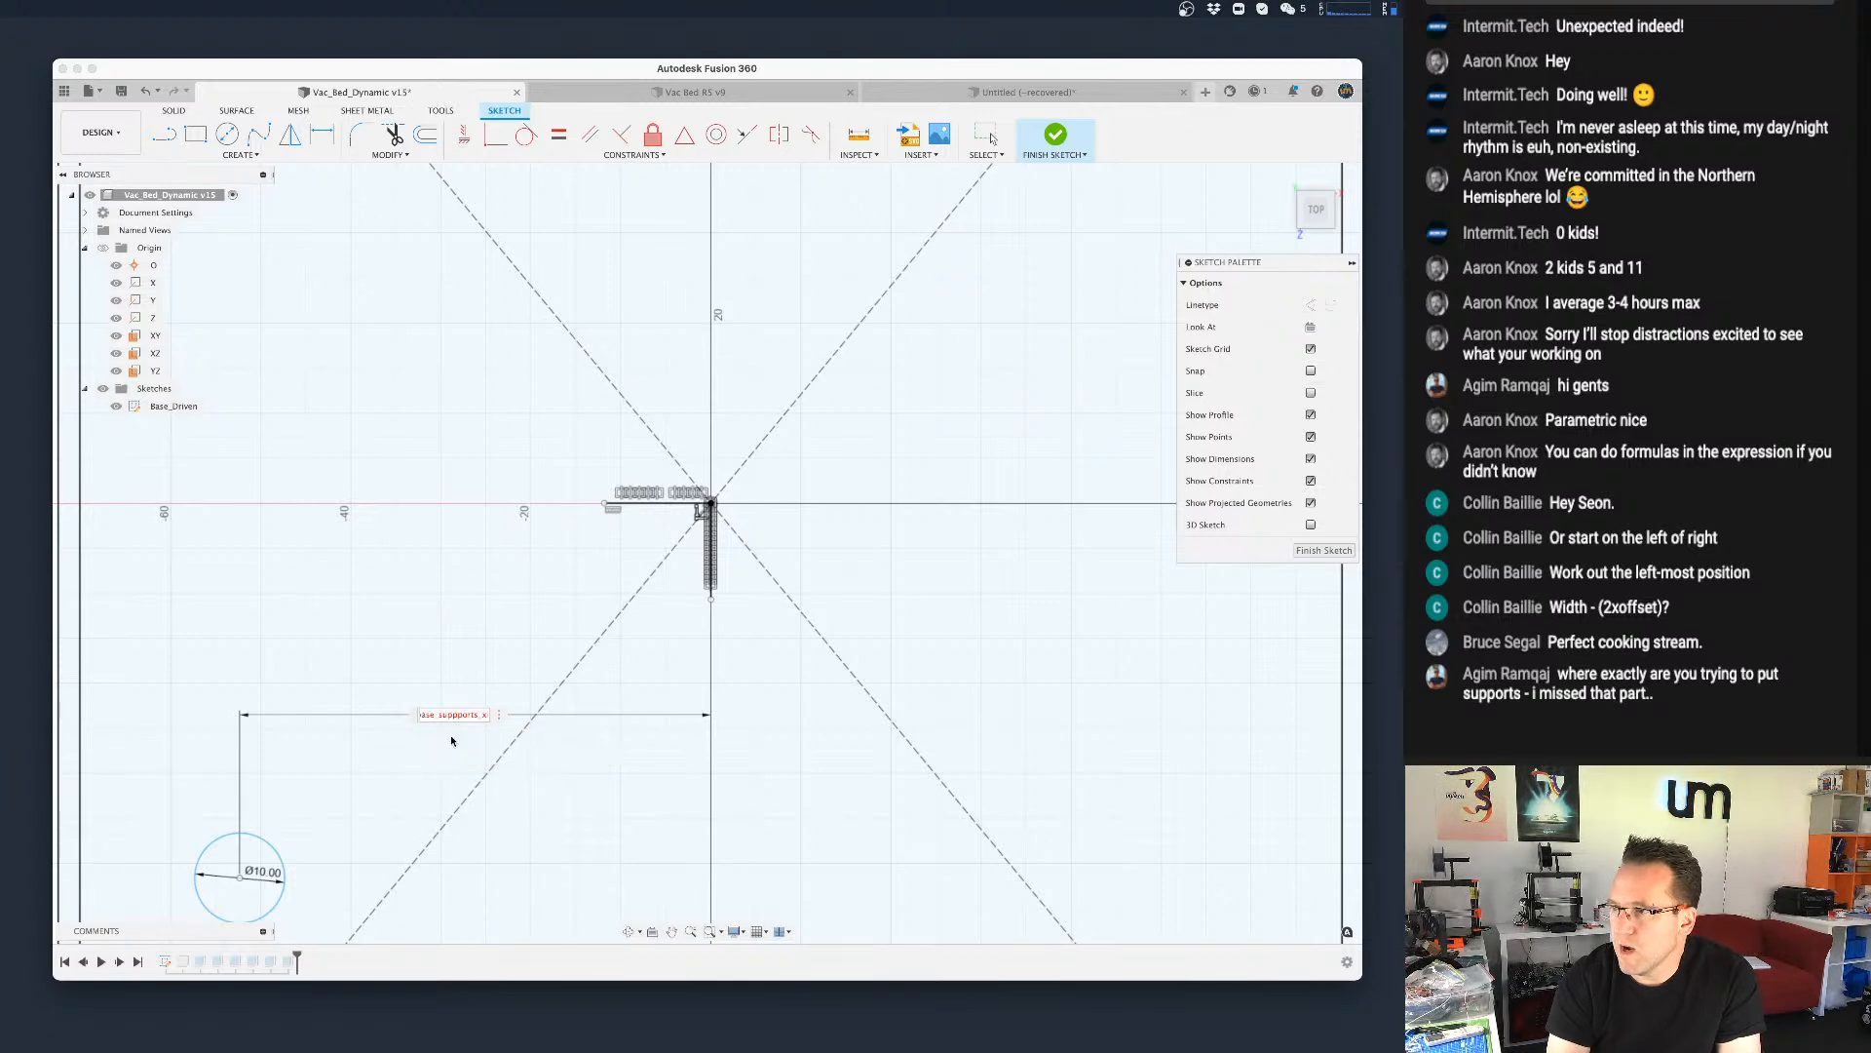
key("Left")
key("Left")
key("Left")
key("Left")
key("Left")
key("Left")
key("Left")
key("Left")
key("Left")
key("Left")
key("Left")
key("Left")
key("Left")
key("Left")
key("Left")
key("Left")
key("Left")
key("Left")
key("Left")
key("Left")
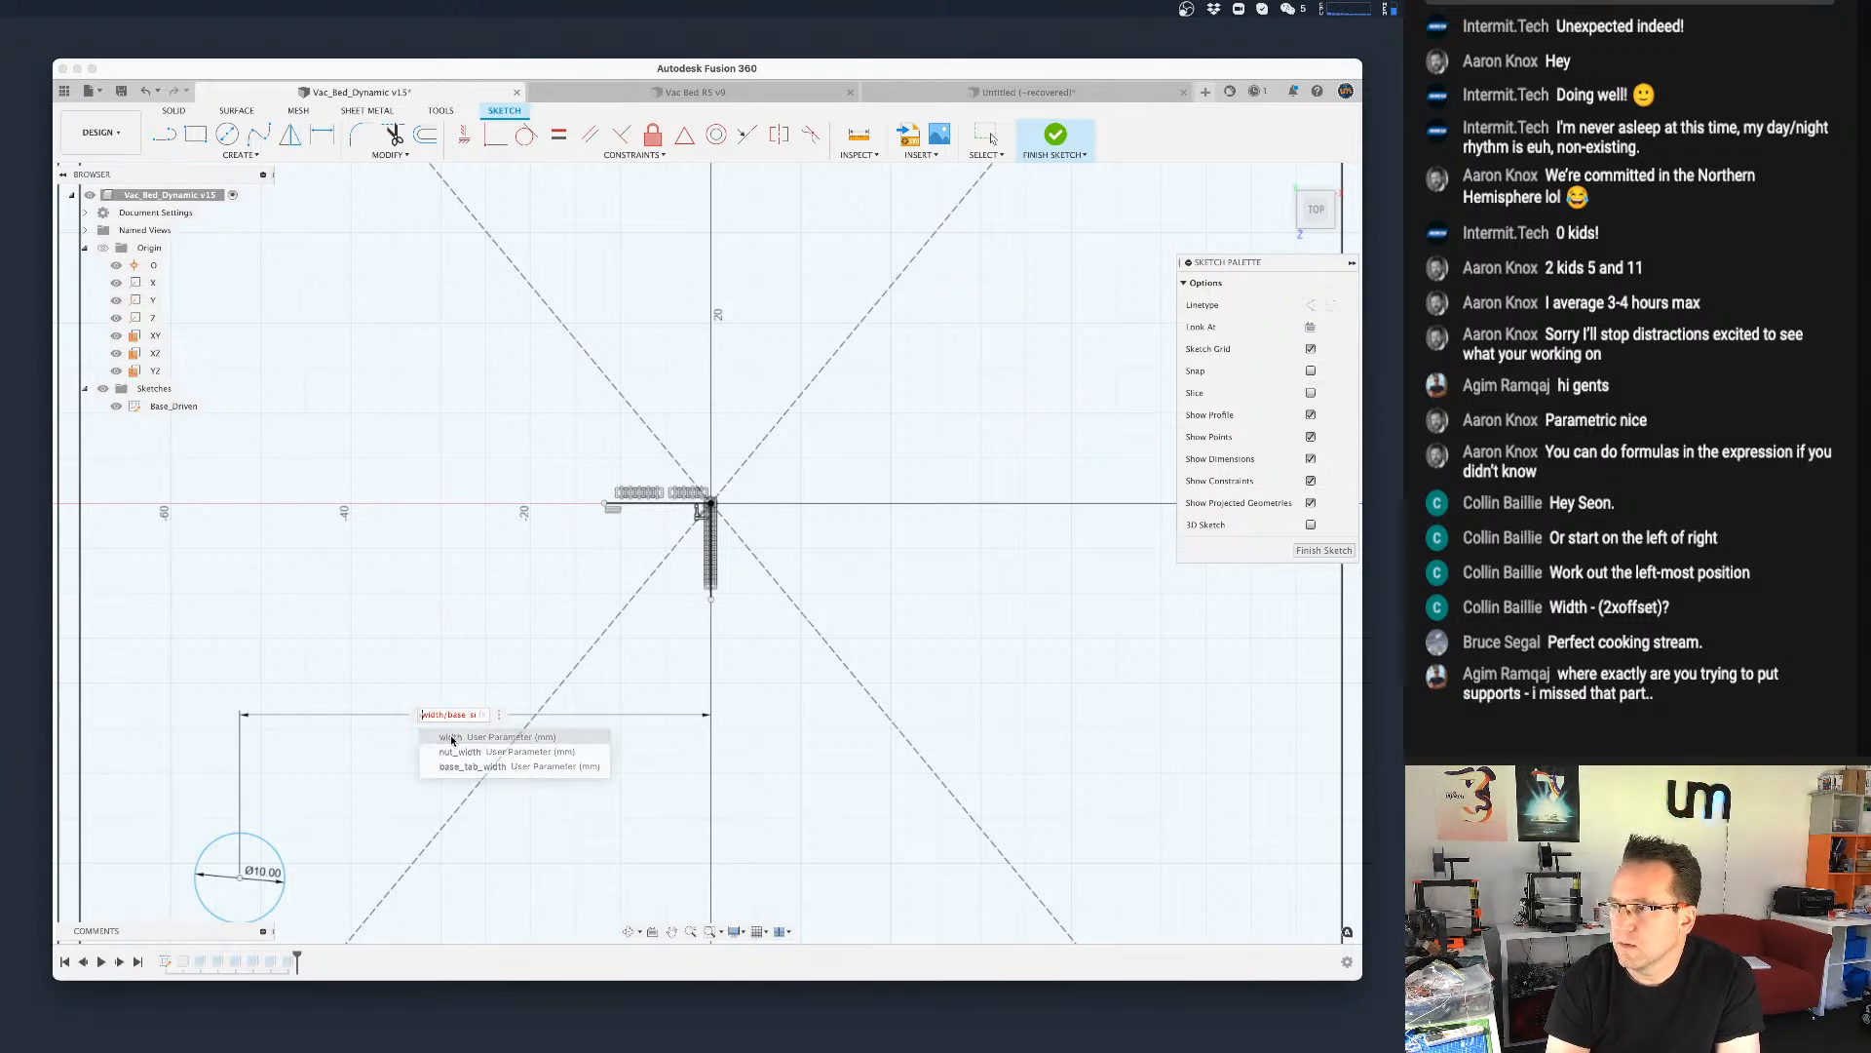
key("Return")
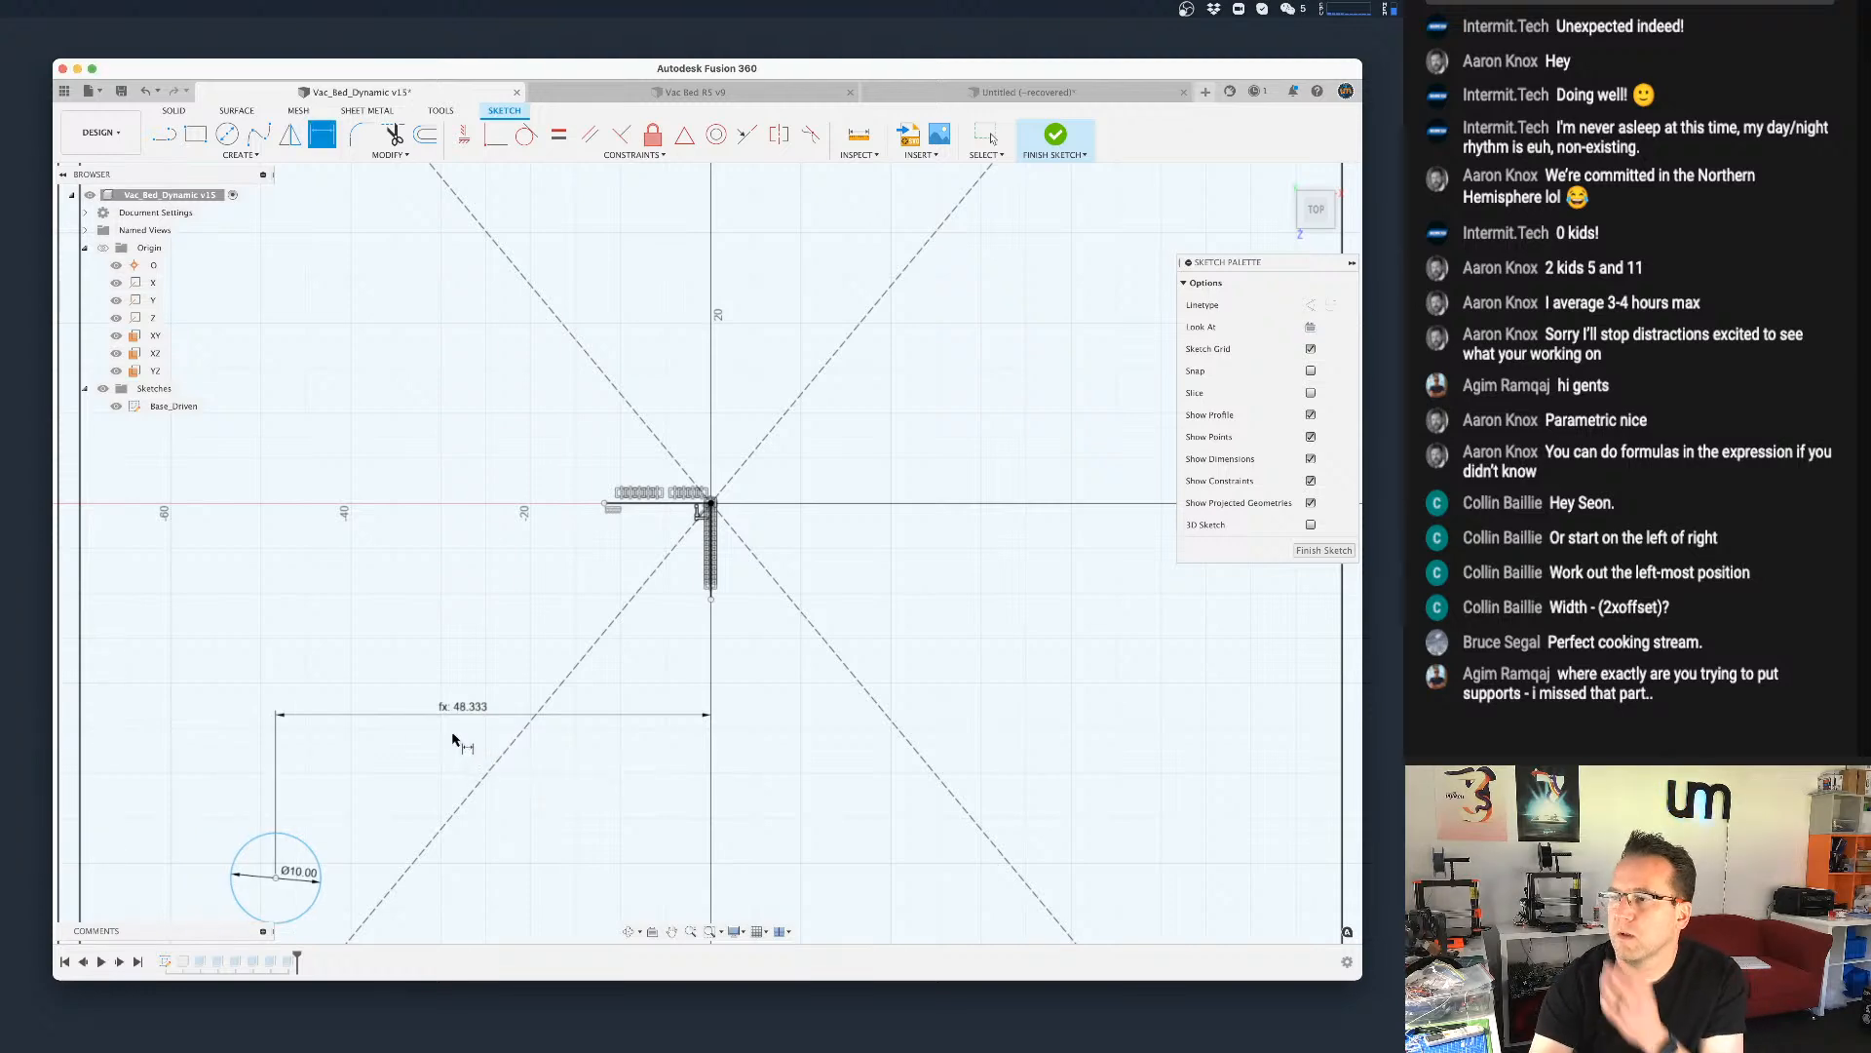
Step: Undo the circle's horizontal dimension, its diameter dimension and its move, back to the circle sitting on the sketch centre
scroll(452, 741, "down", 4)
scroll(445, 761, "up", 2)
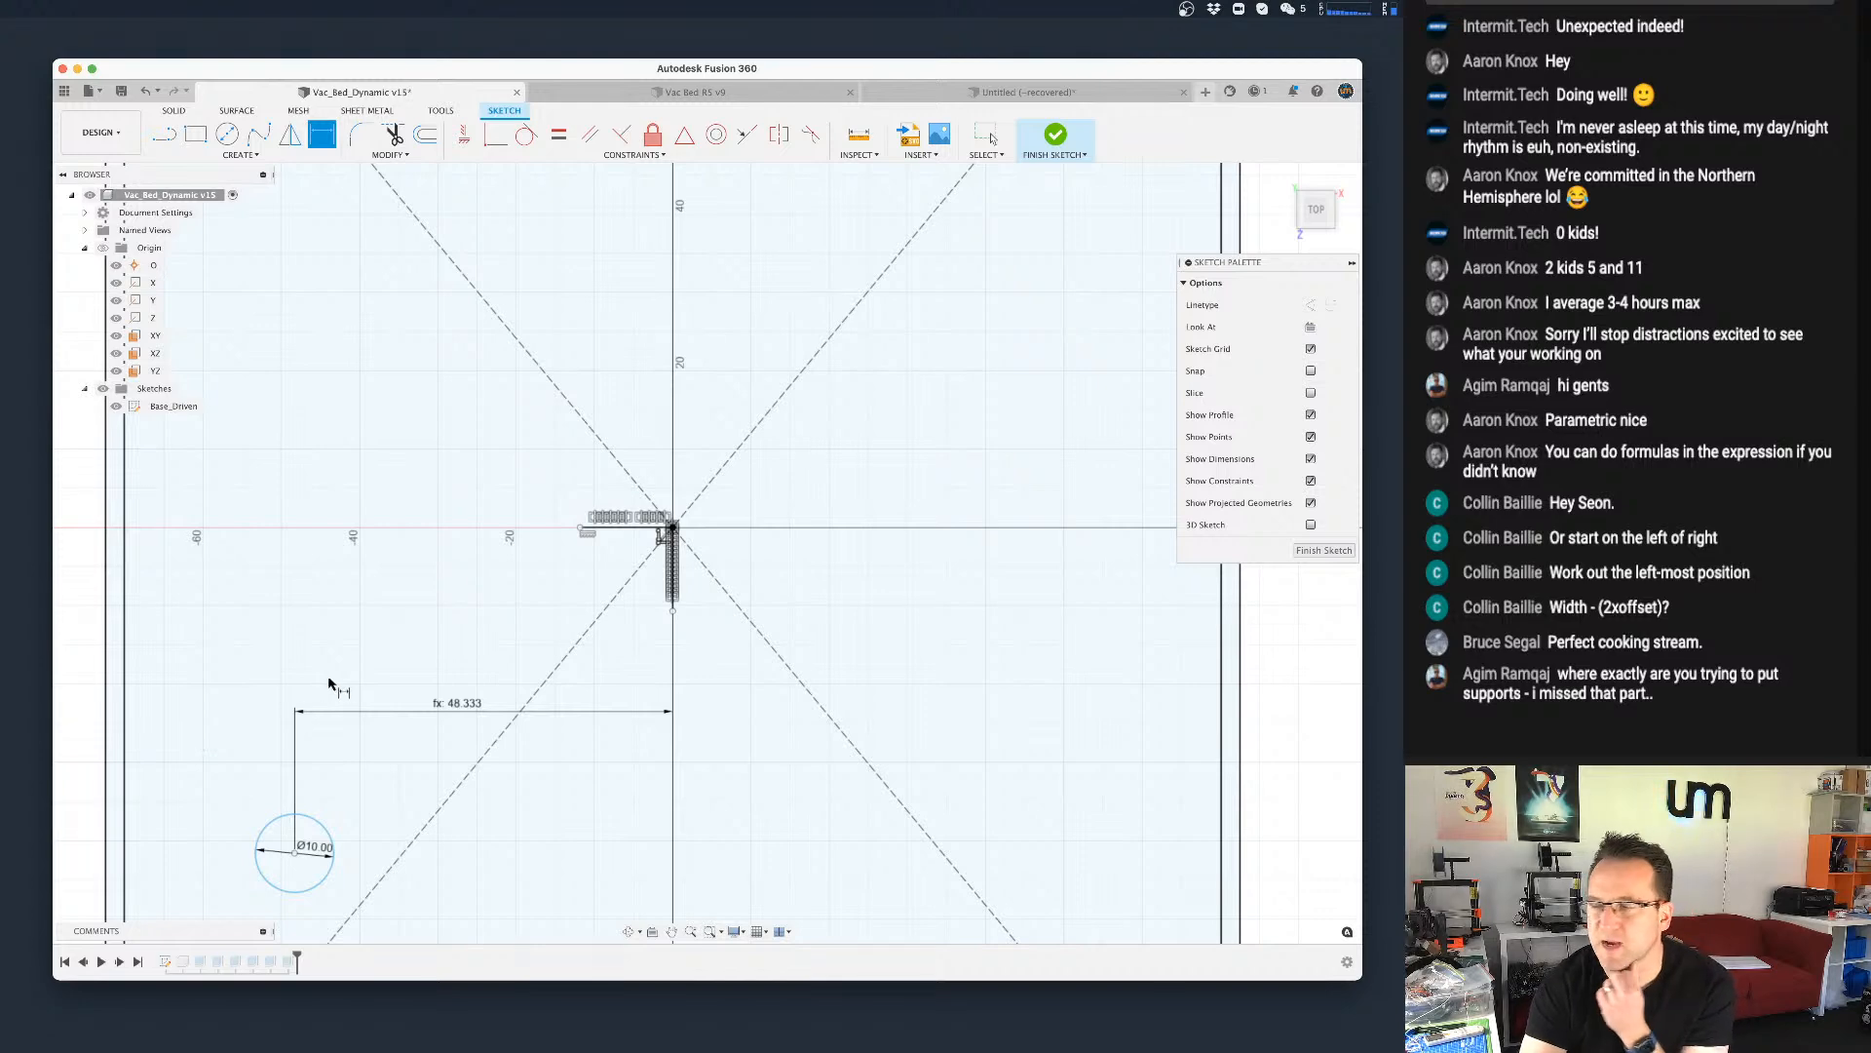
scroll(336, 690, "down", 3)
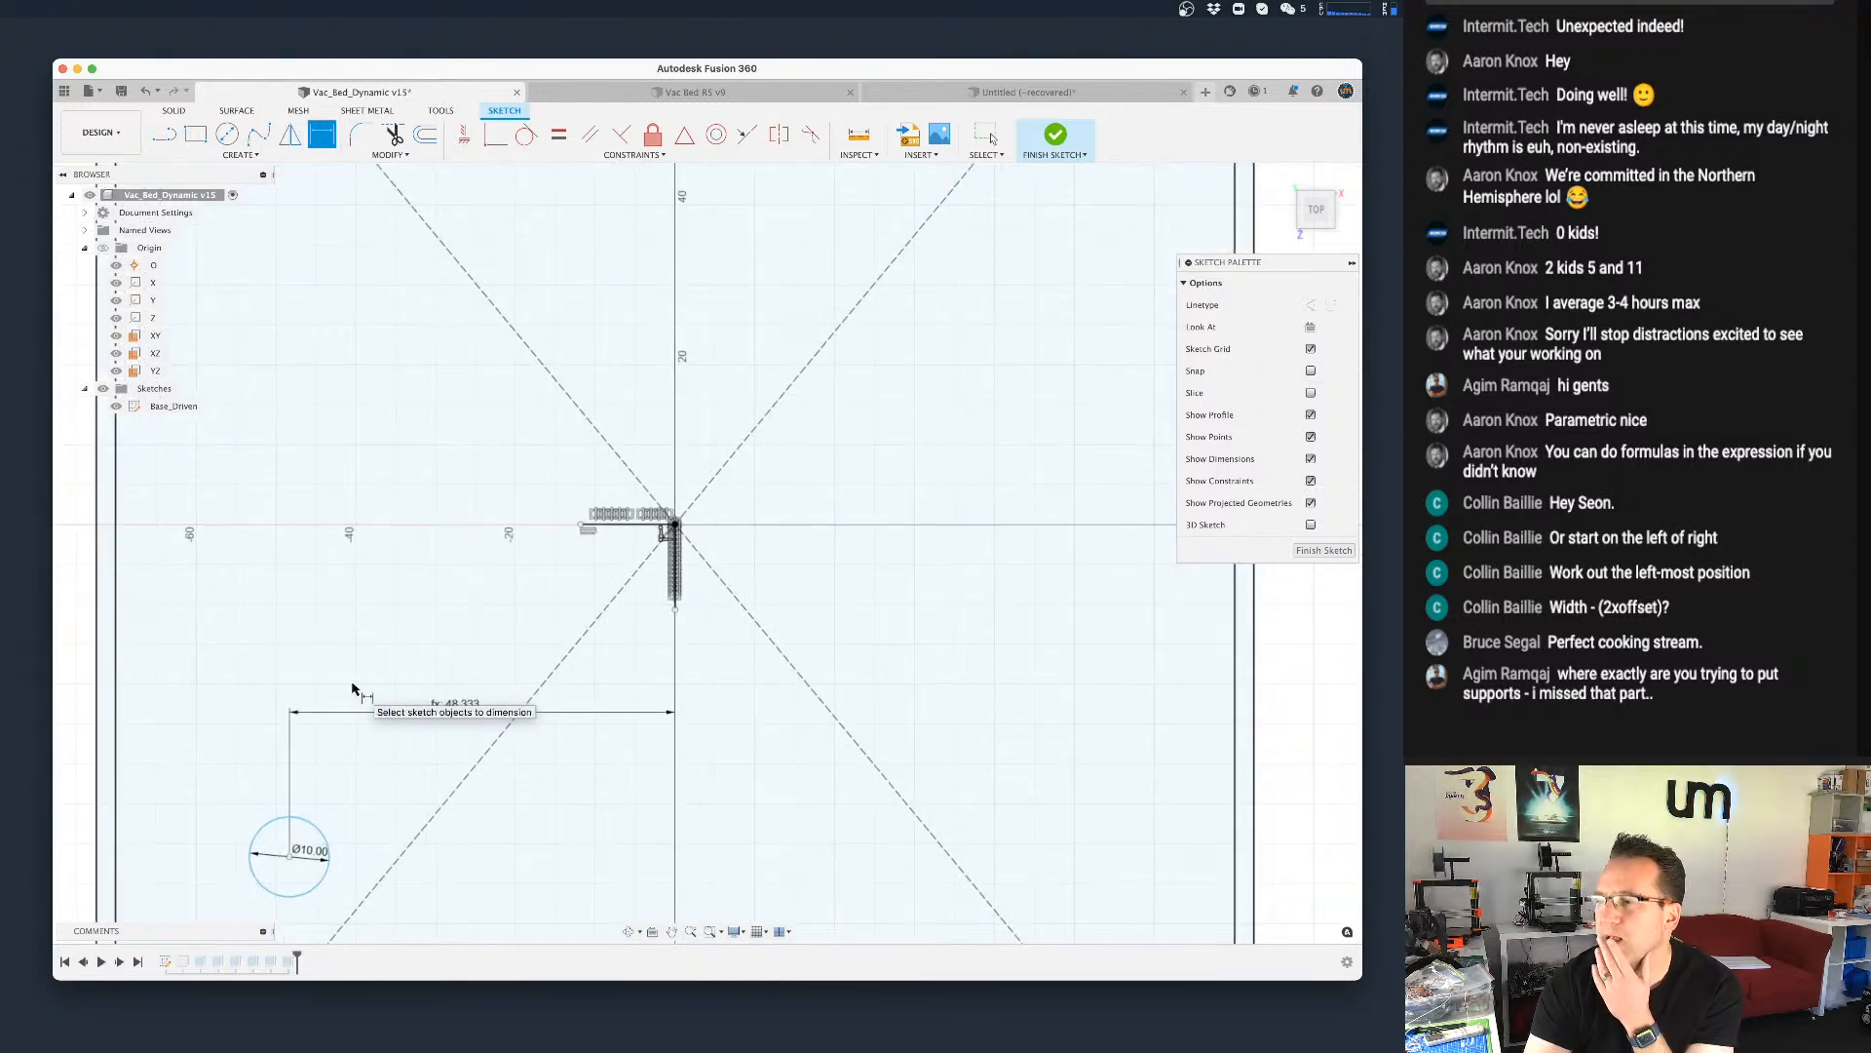
scroll(353, 690, "down", 2)
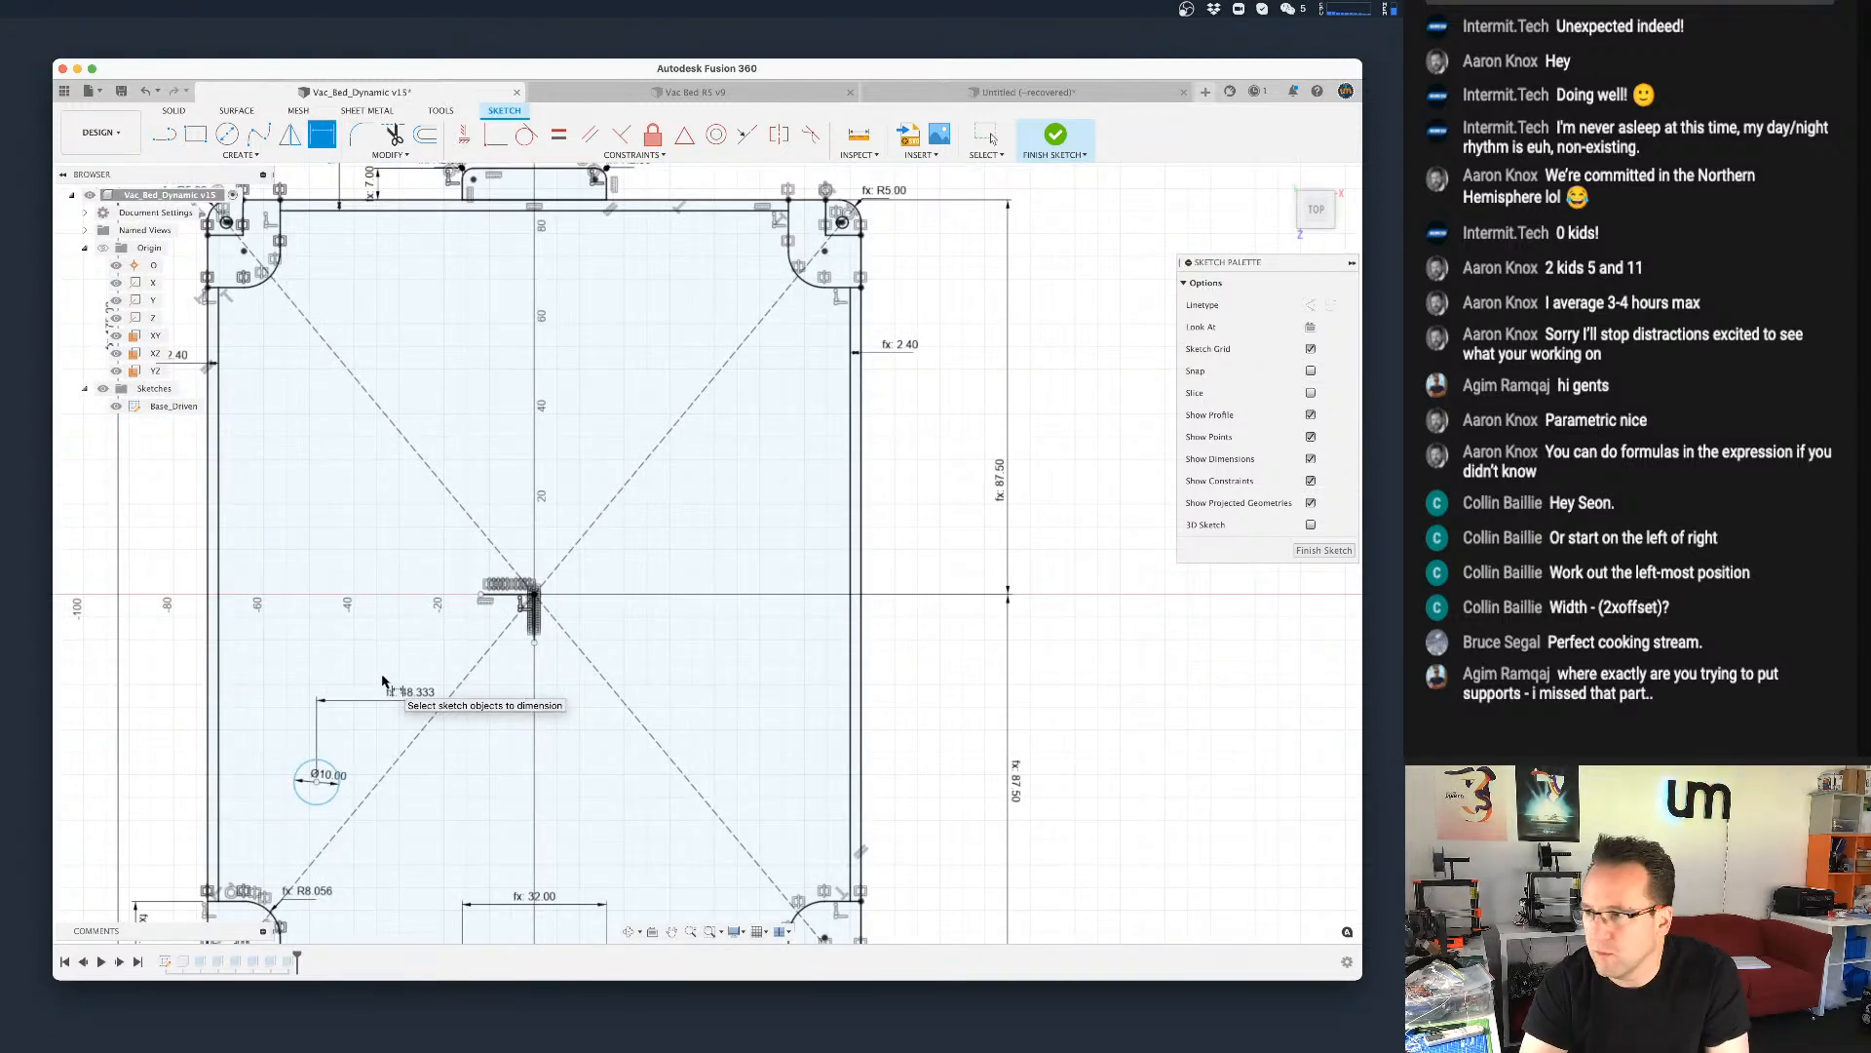
key("super+z")
key("super+z")
key("super+z")
key("super+z")
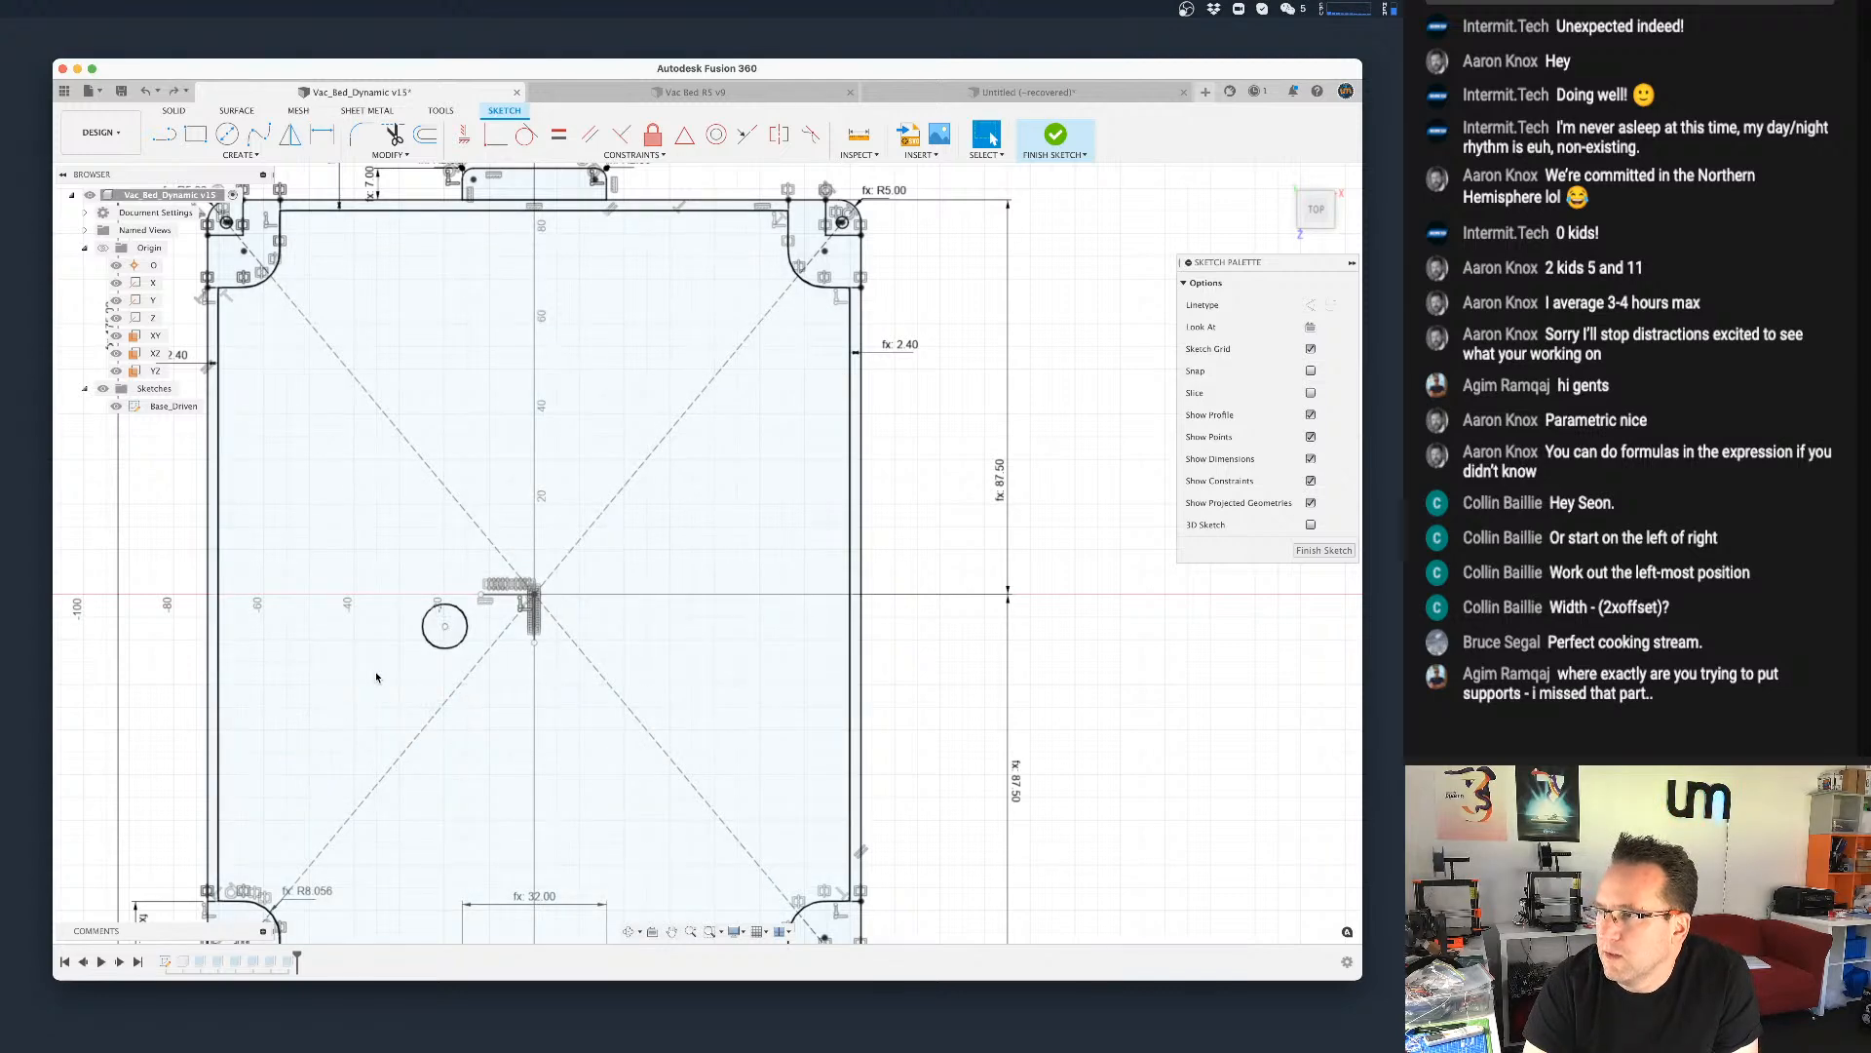
key("super+z")
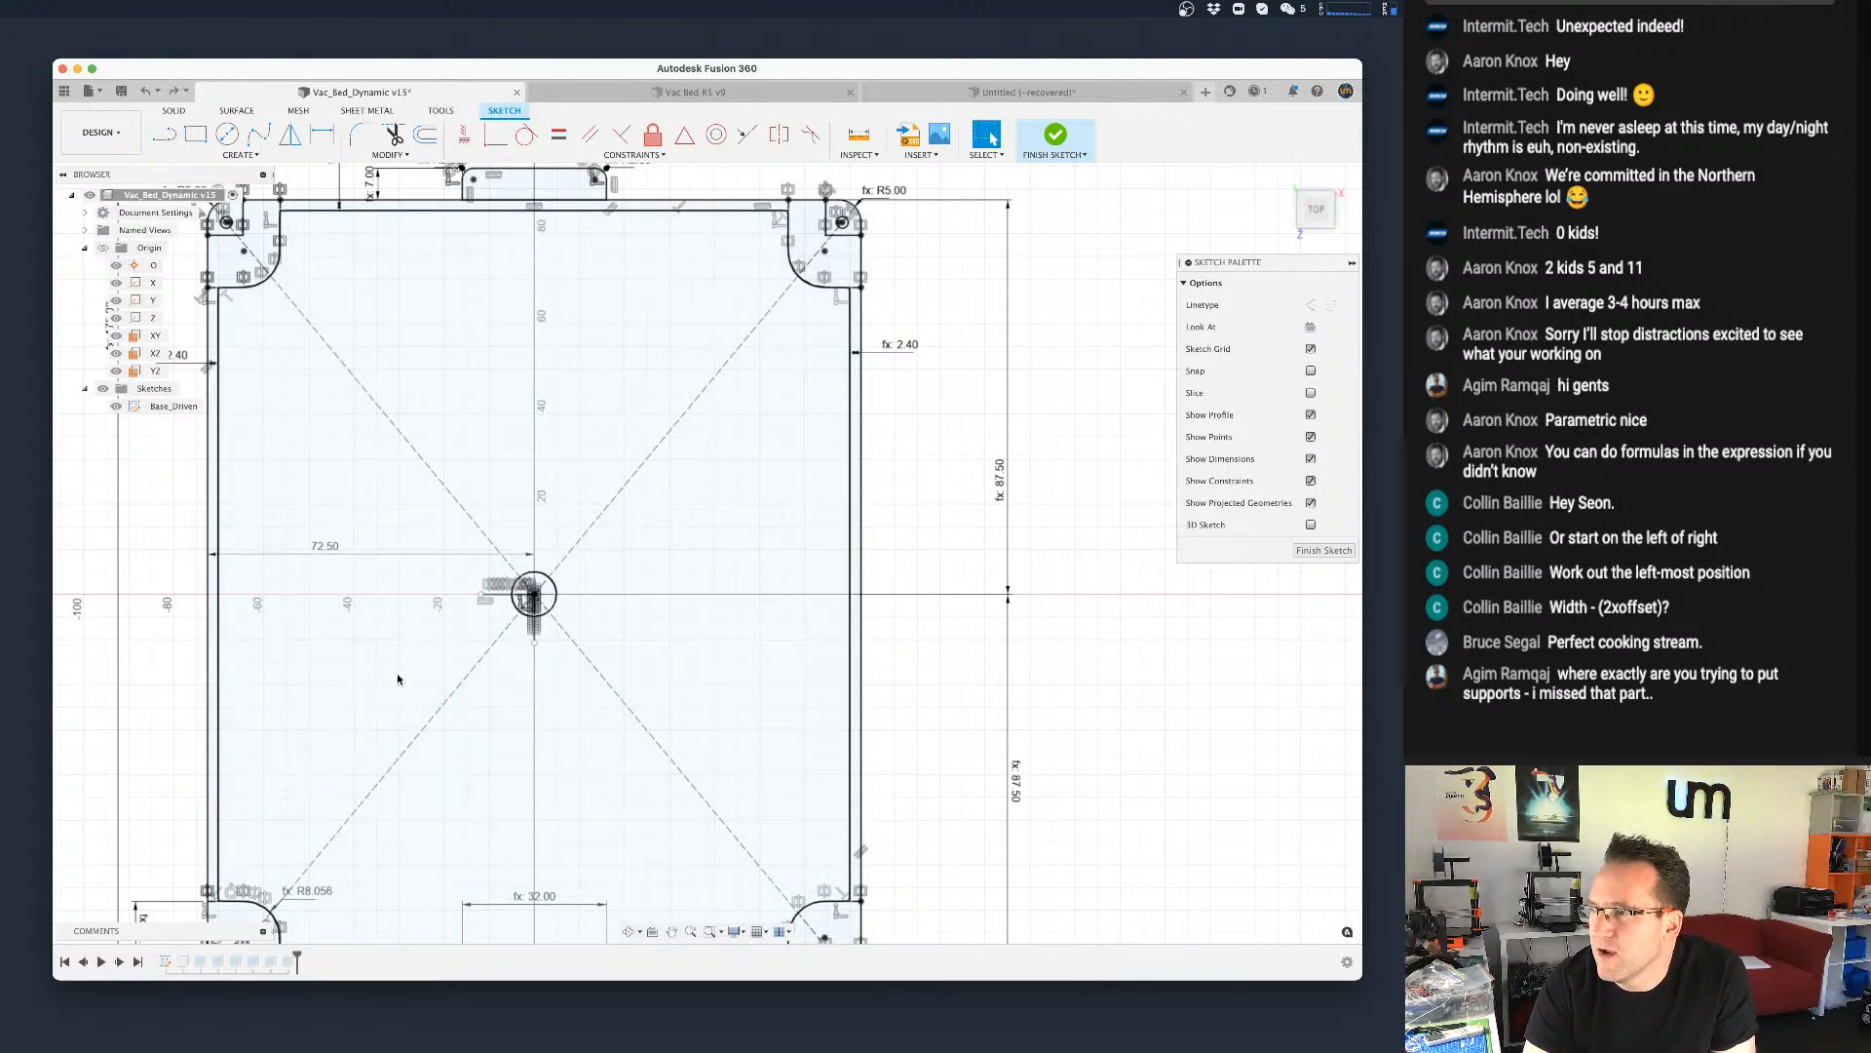
Step: Remove the 72.50 mm horizontal dimension between the base's outer side edge and the centre
double_click(357, 553)
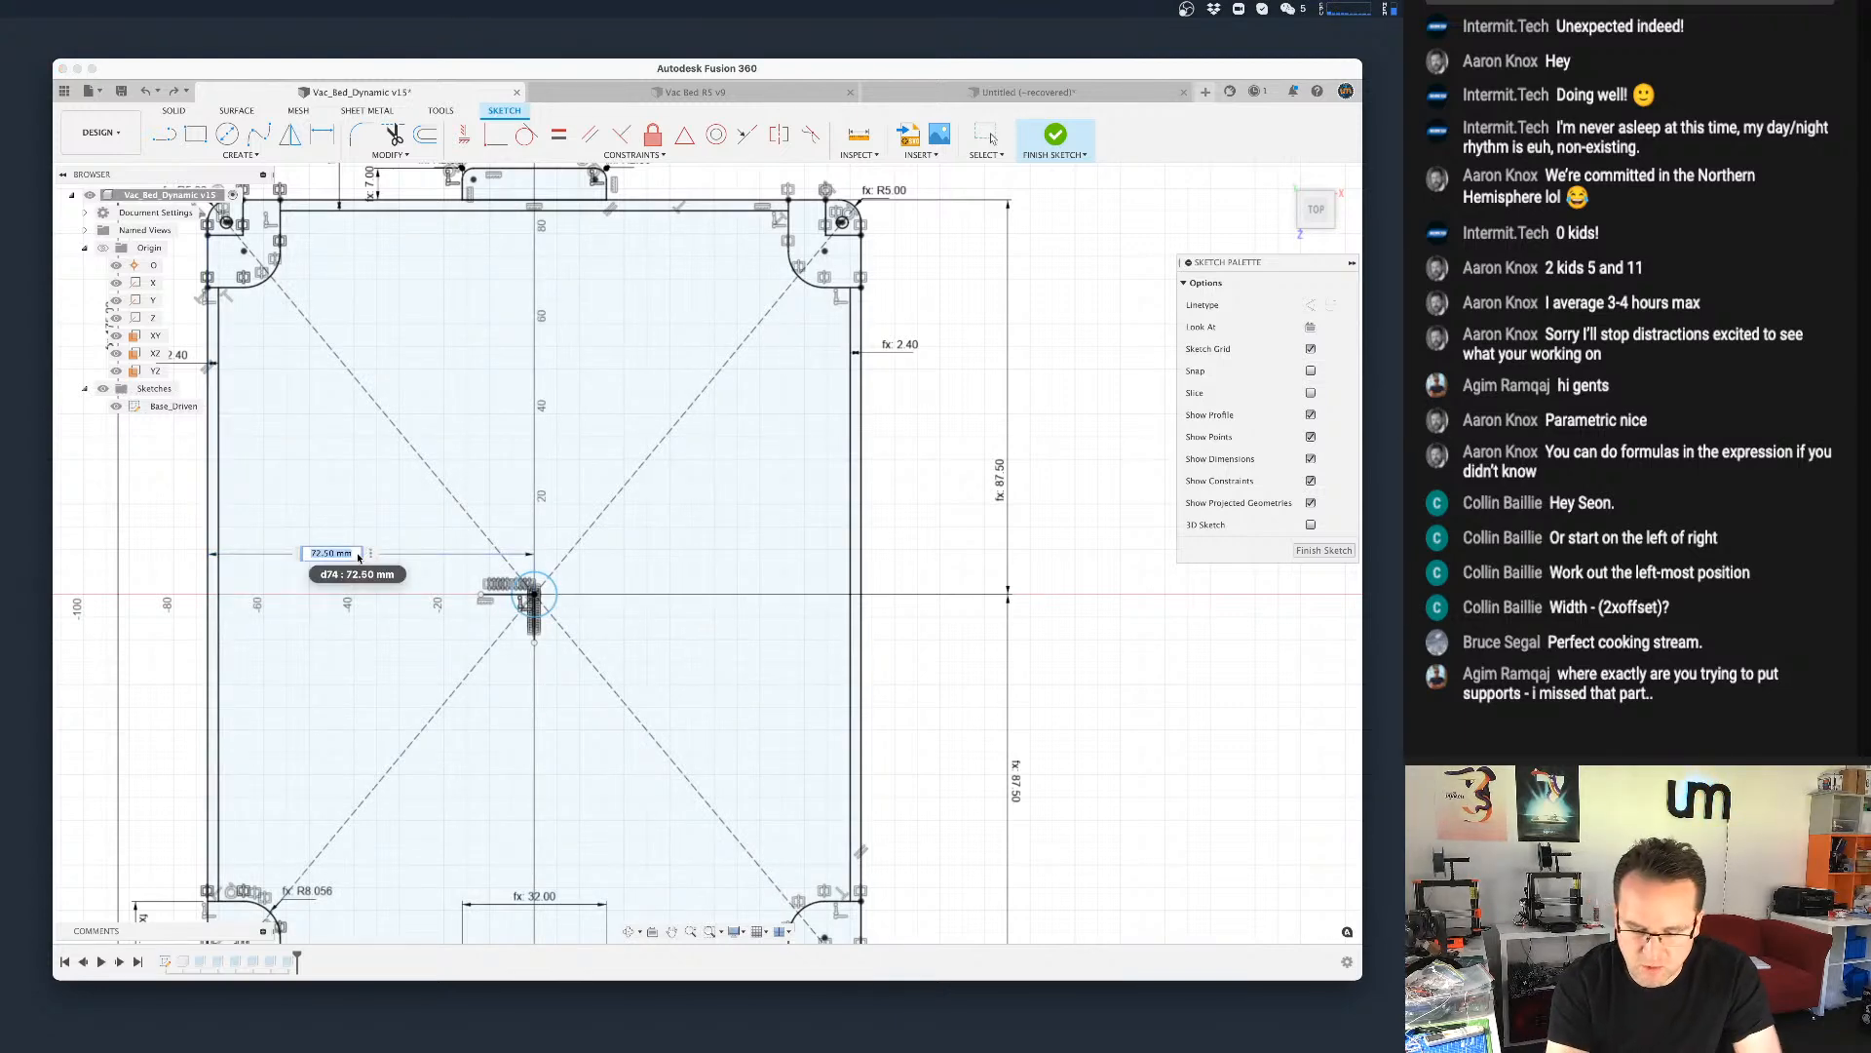
type("width")
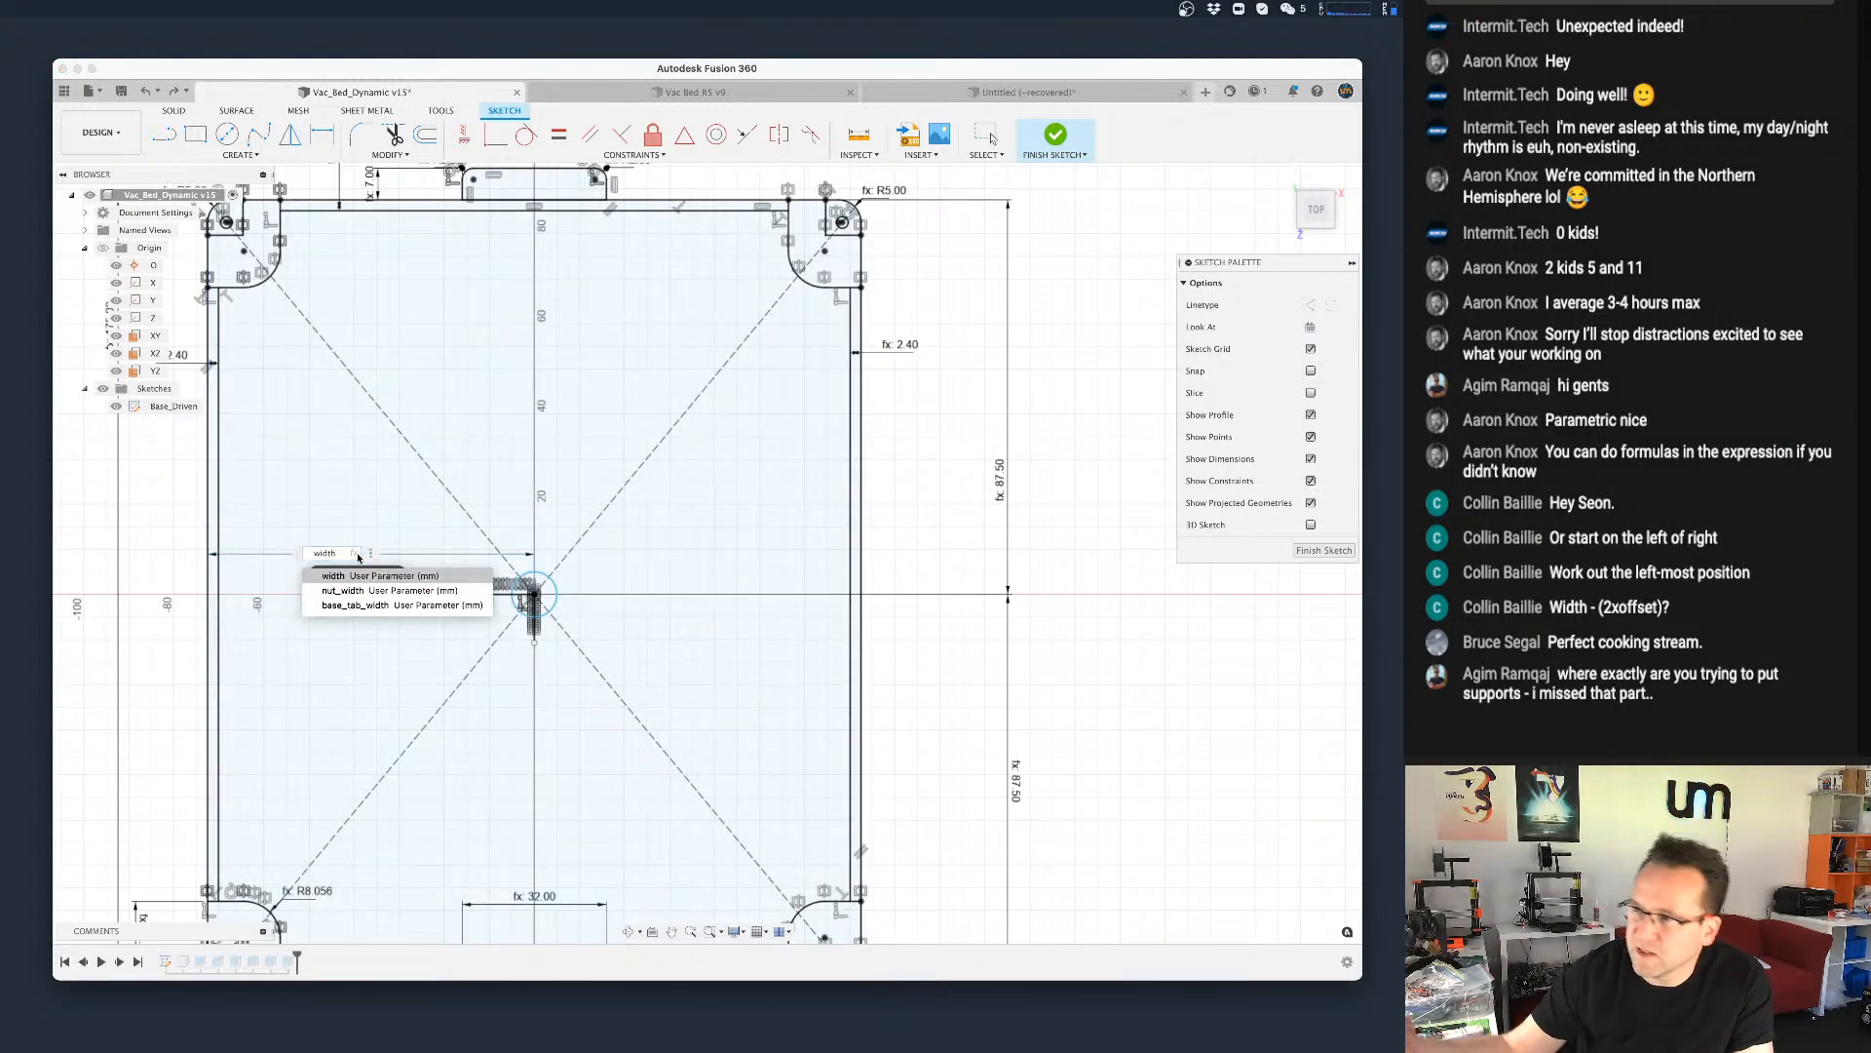
key("Escape")
key("Escape")
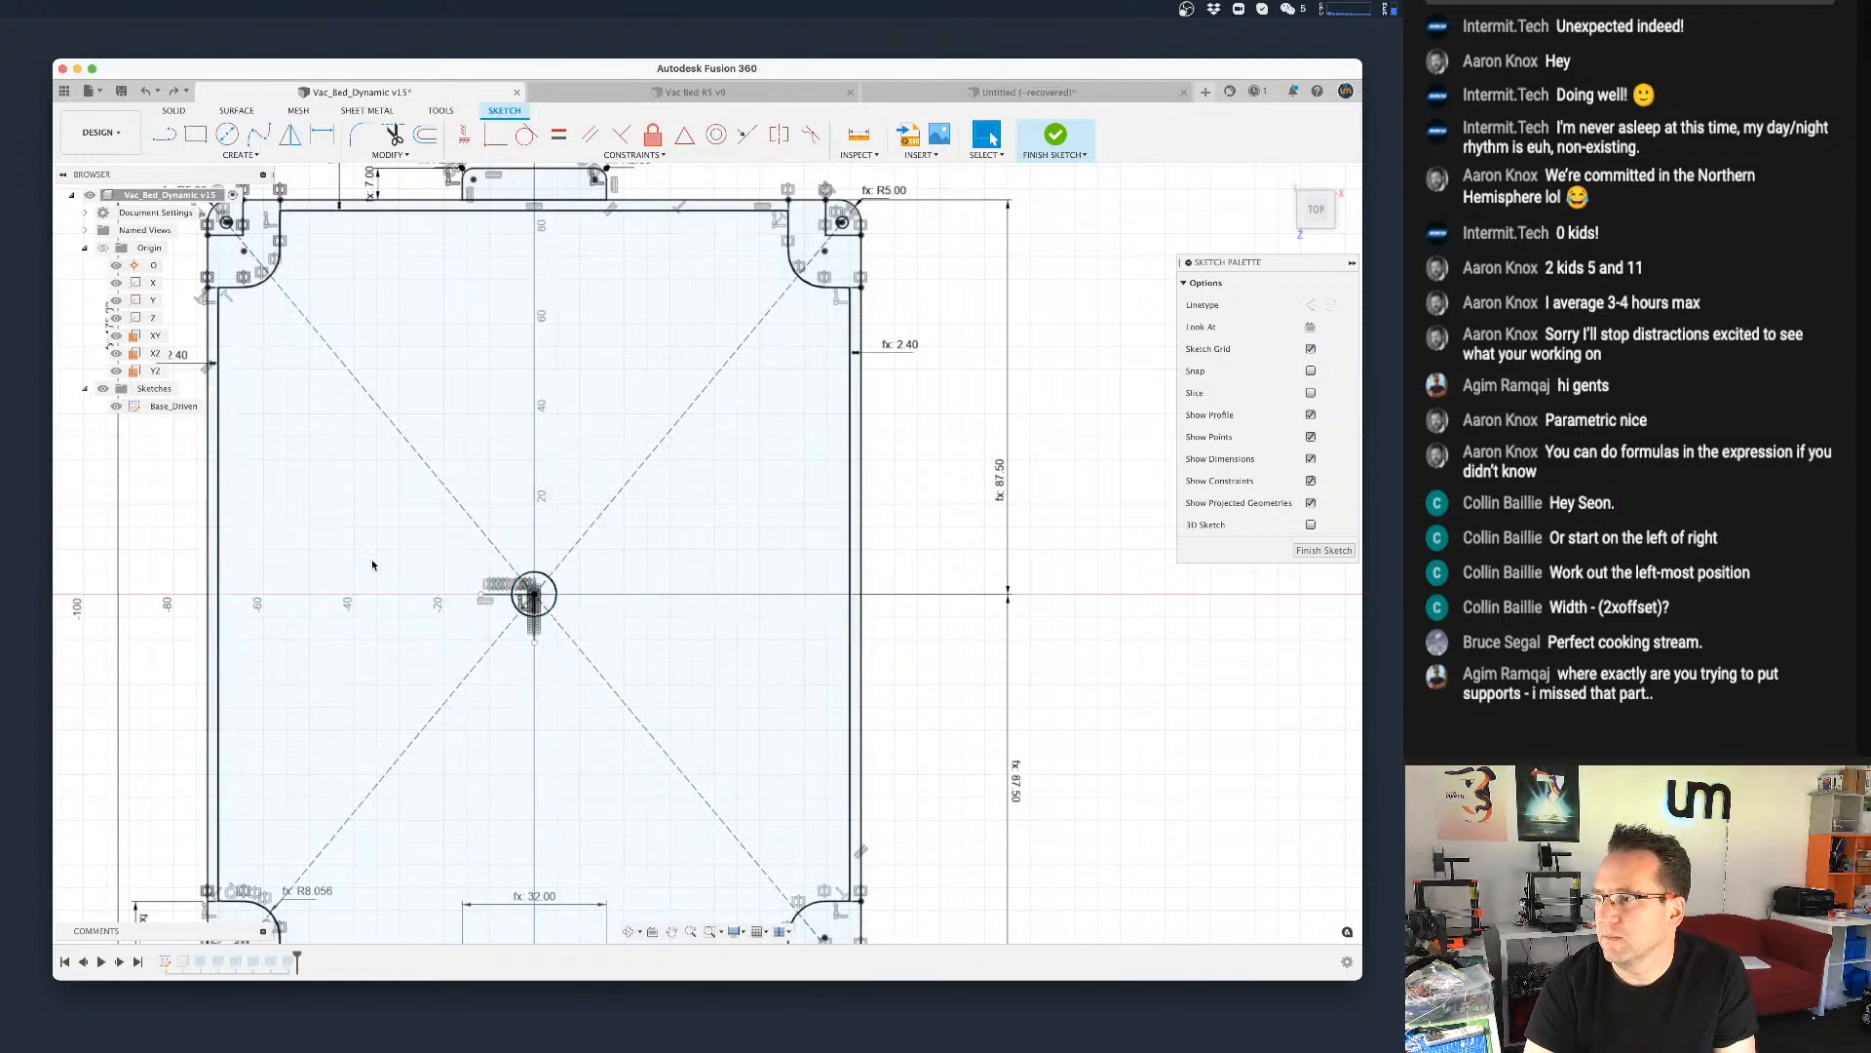
scroll(585, 585, "up", 5)
scroll(621, 579, "up", 2)
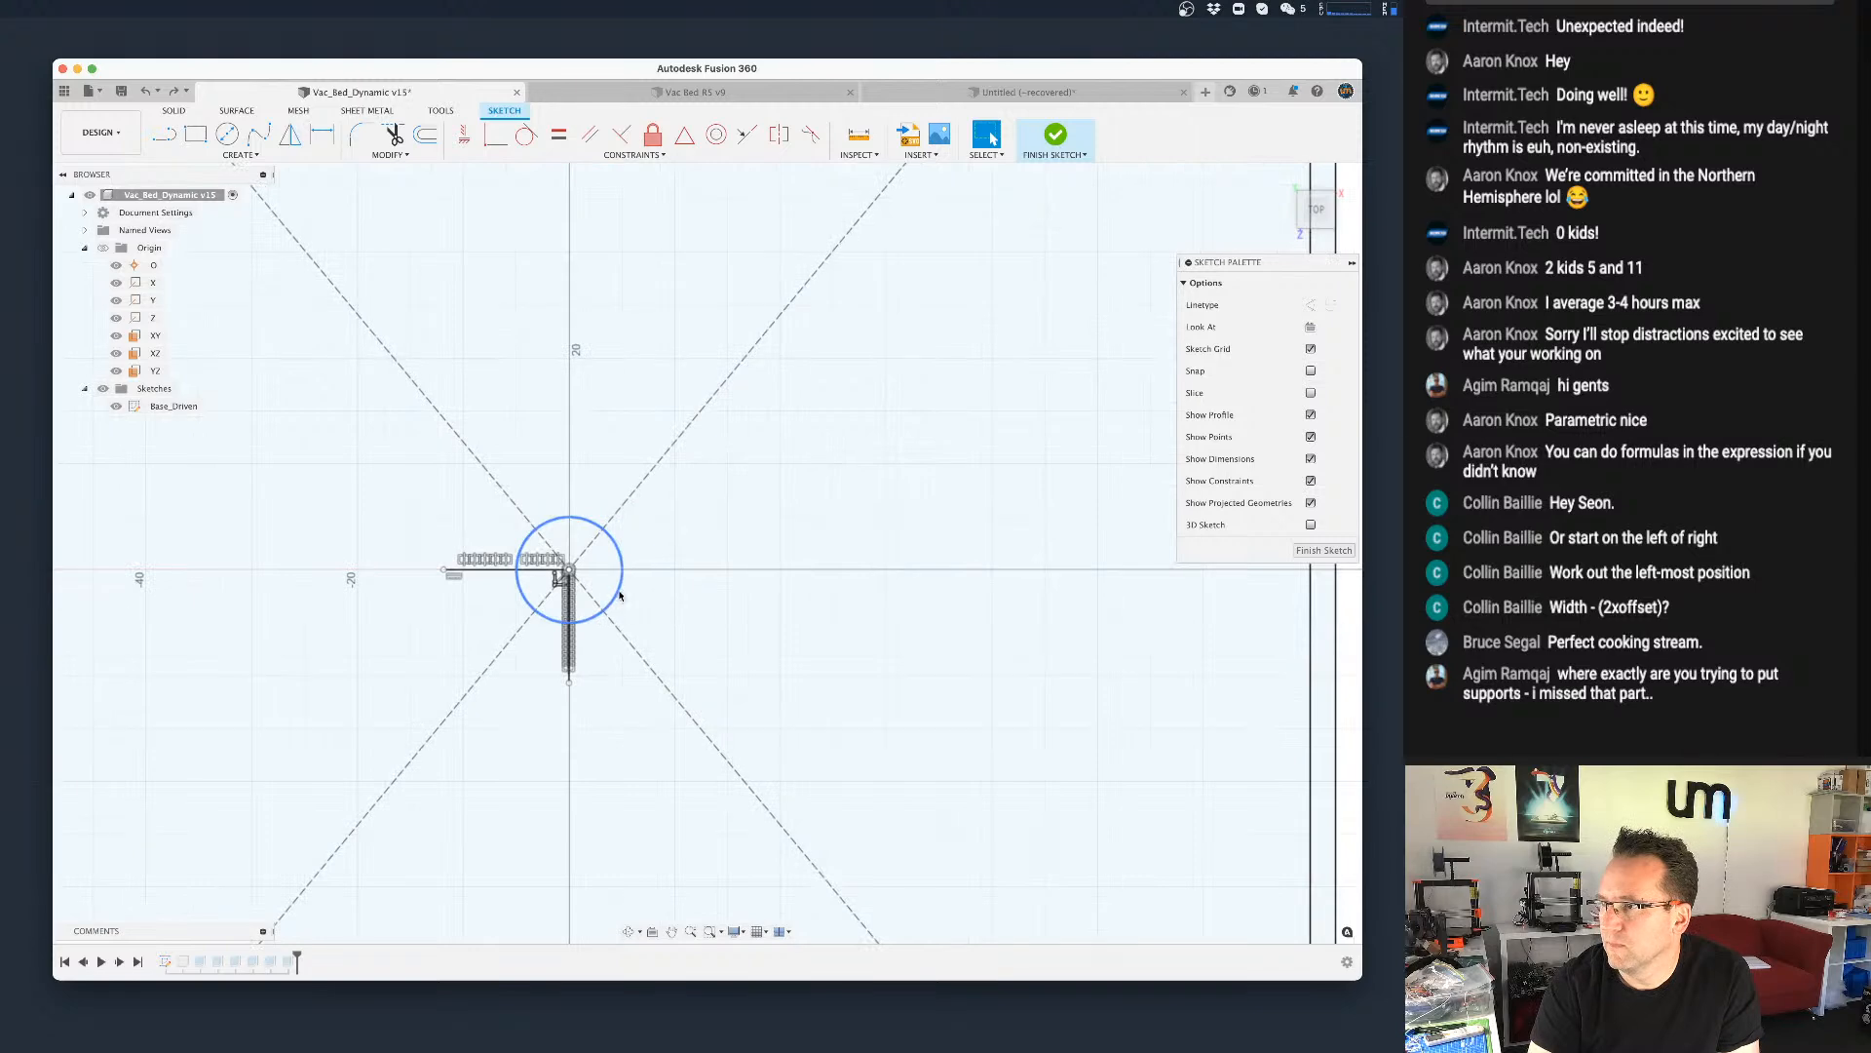
left_click(619, 592)
key("d")
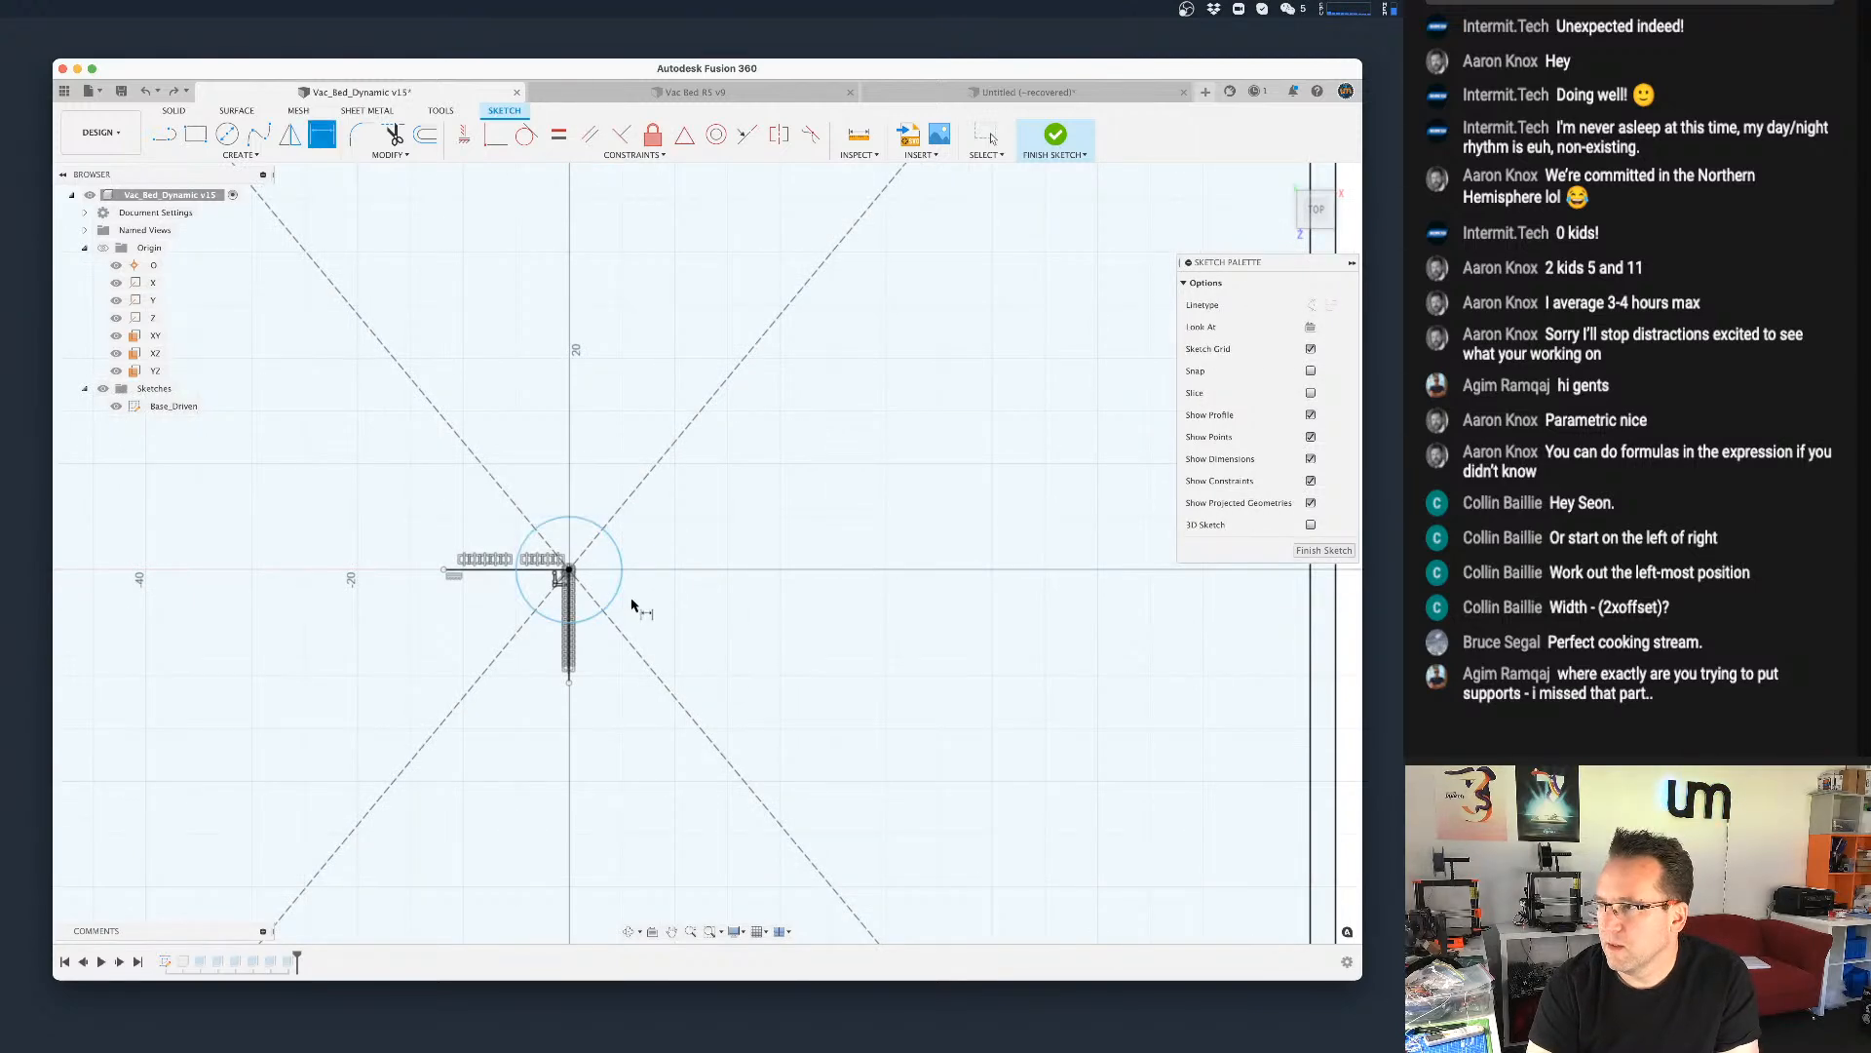
key("Escape")
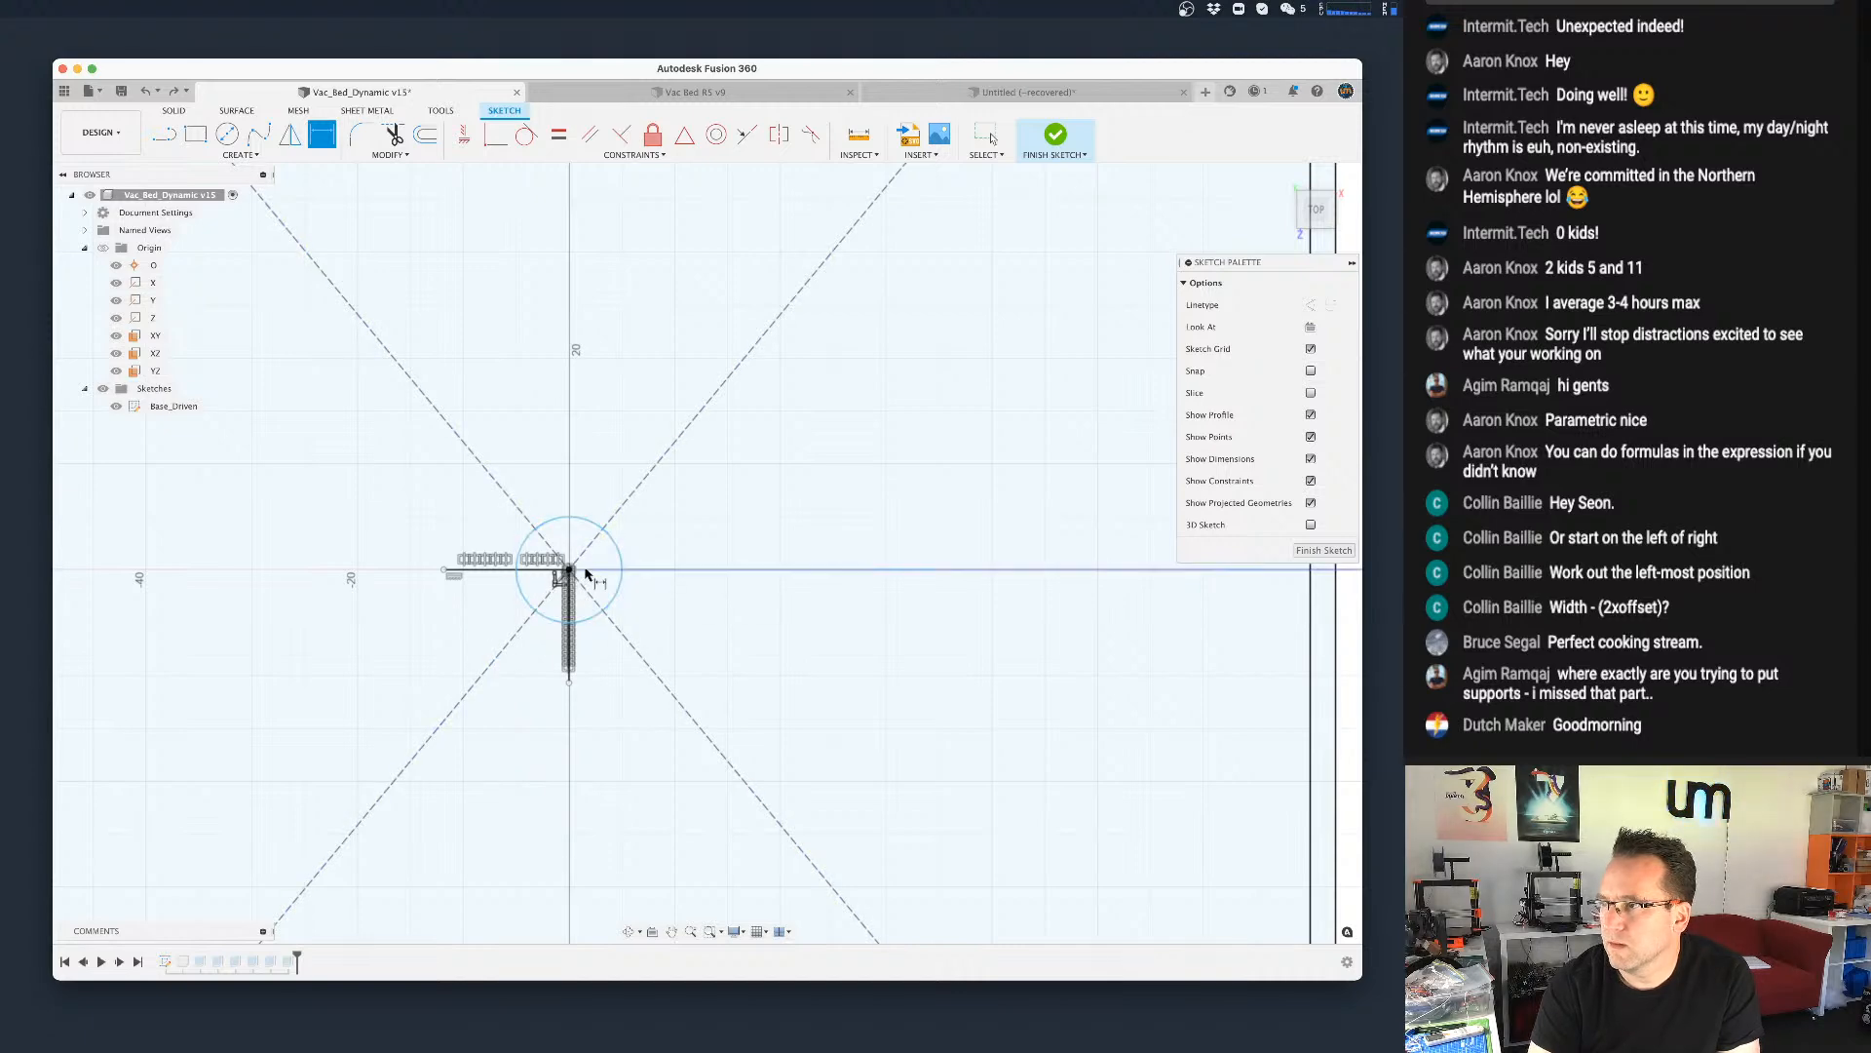
key("Escape")
Step: Try to move the circle off the sketch centre with Move/Copy
scroll(632, 596, "up", 1)
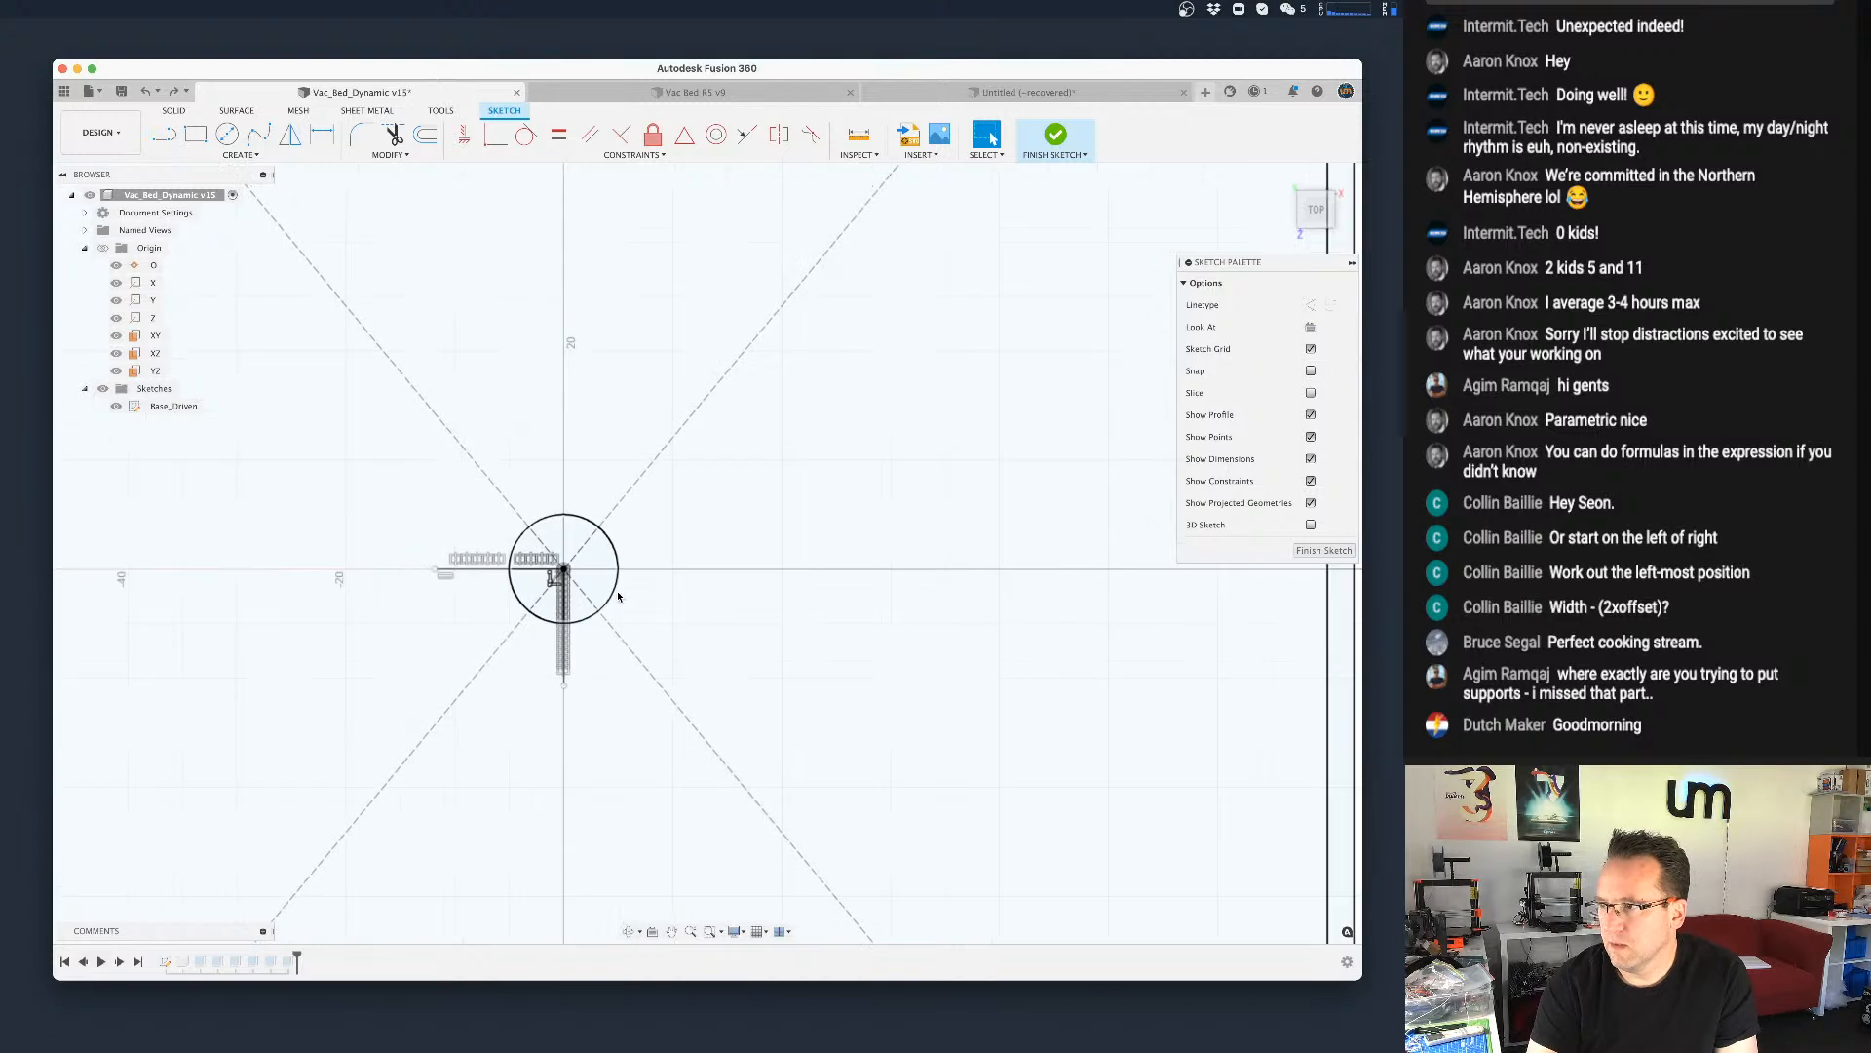
left_click_drag(614, 592, 490, 651)
key("m")
left_click(583, 553)
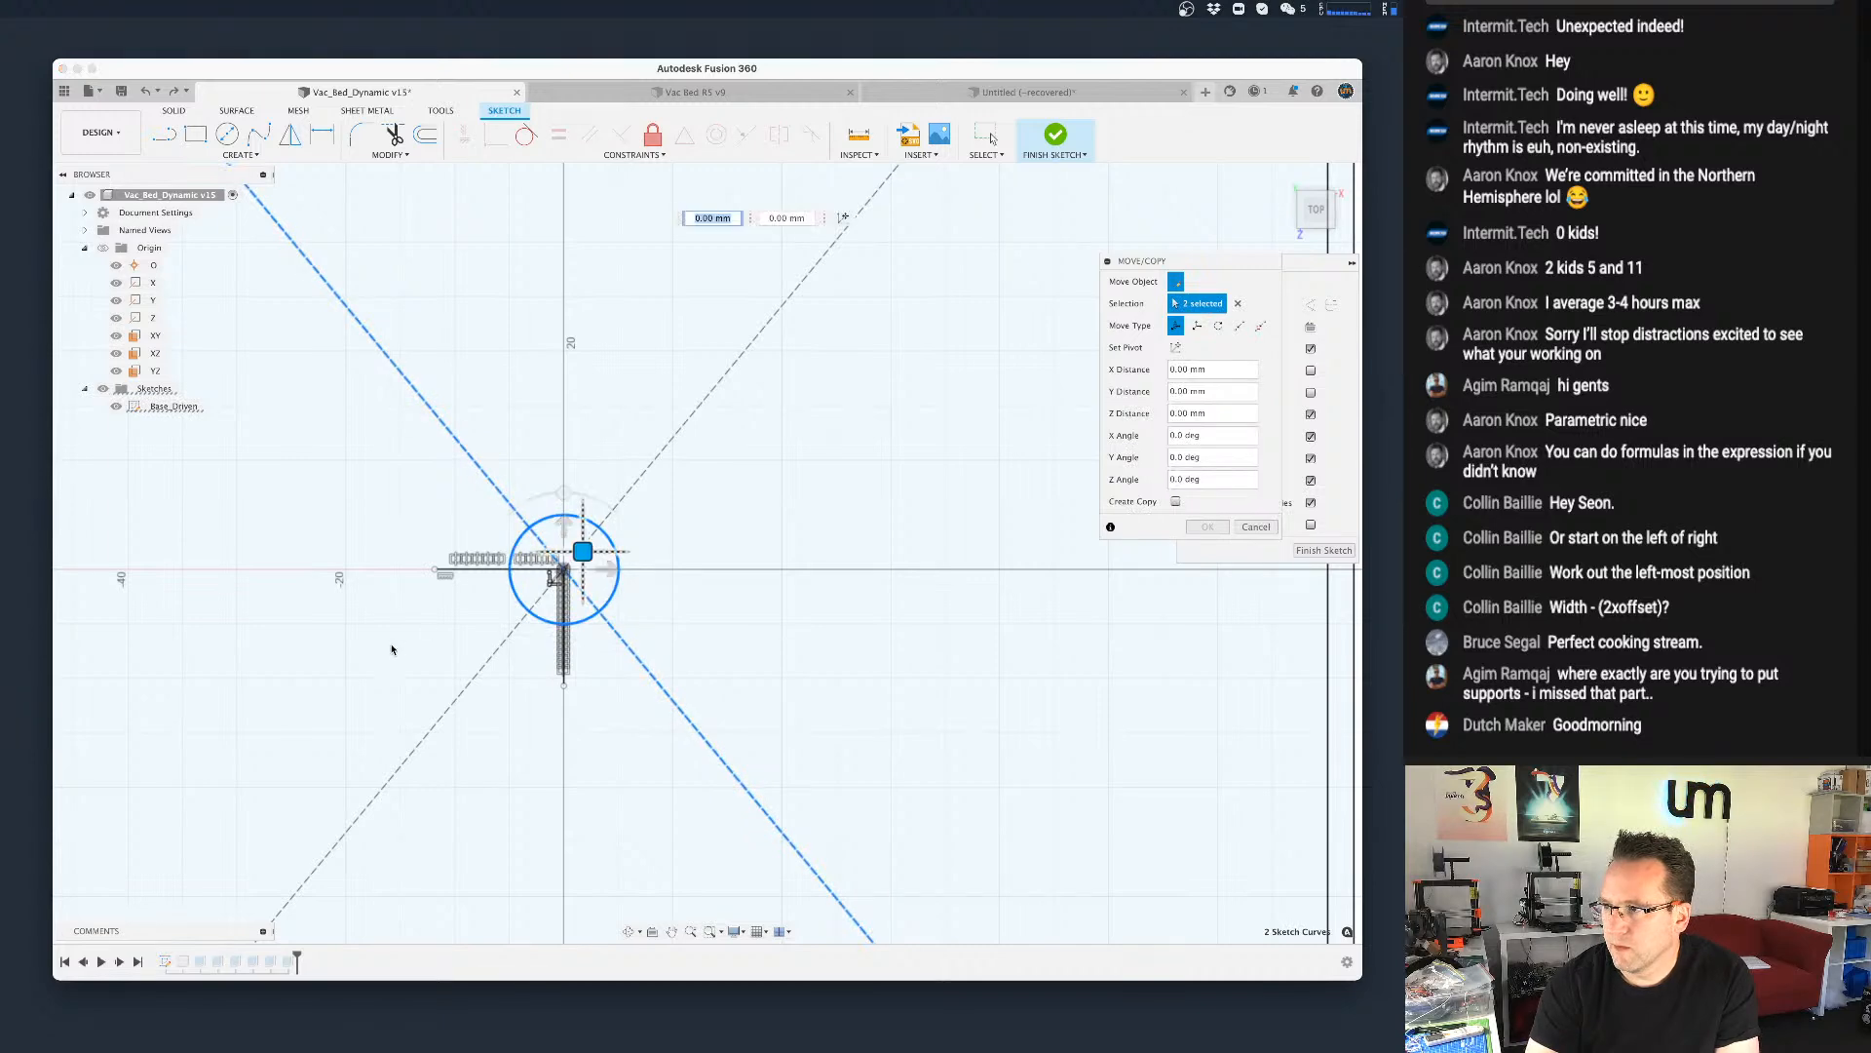
key("Return")
scroll(650, 578, "up", 2)
scroll(651, 578, "down", 5)
scroll(624, 587, "up", 4)
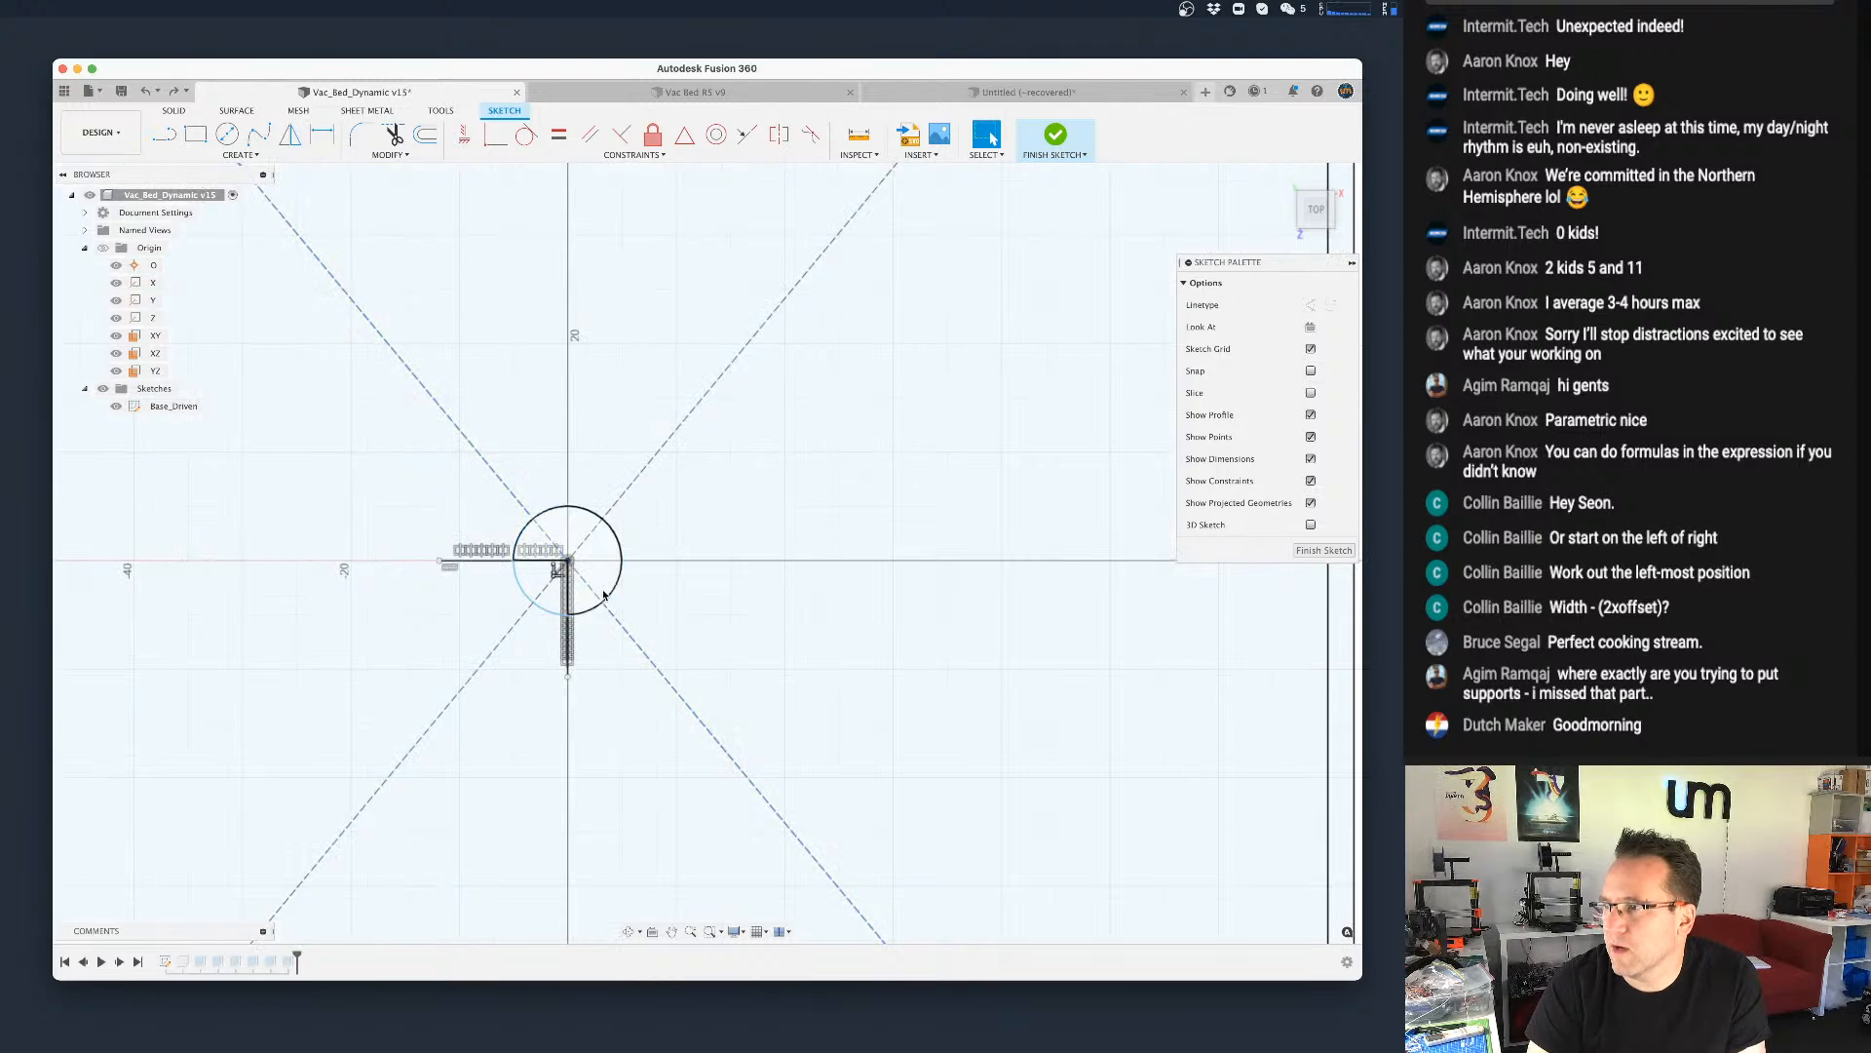
Step: Move the centre circle about -17.9 mm in X and -10.1 mm in Y, and delete the circle left on the centre
left_click(617, 589)
key("m")
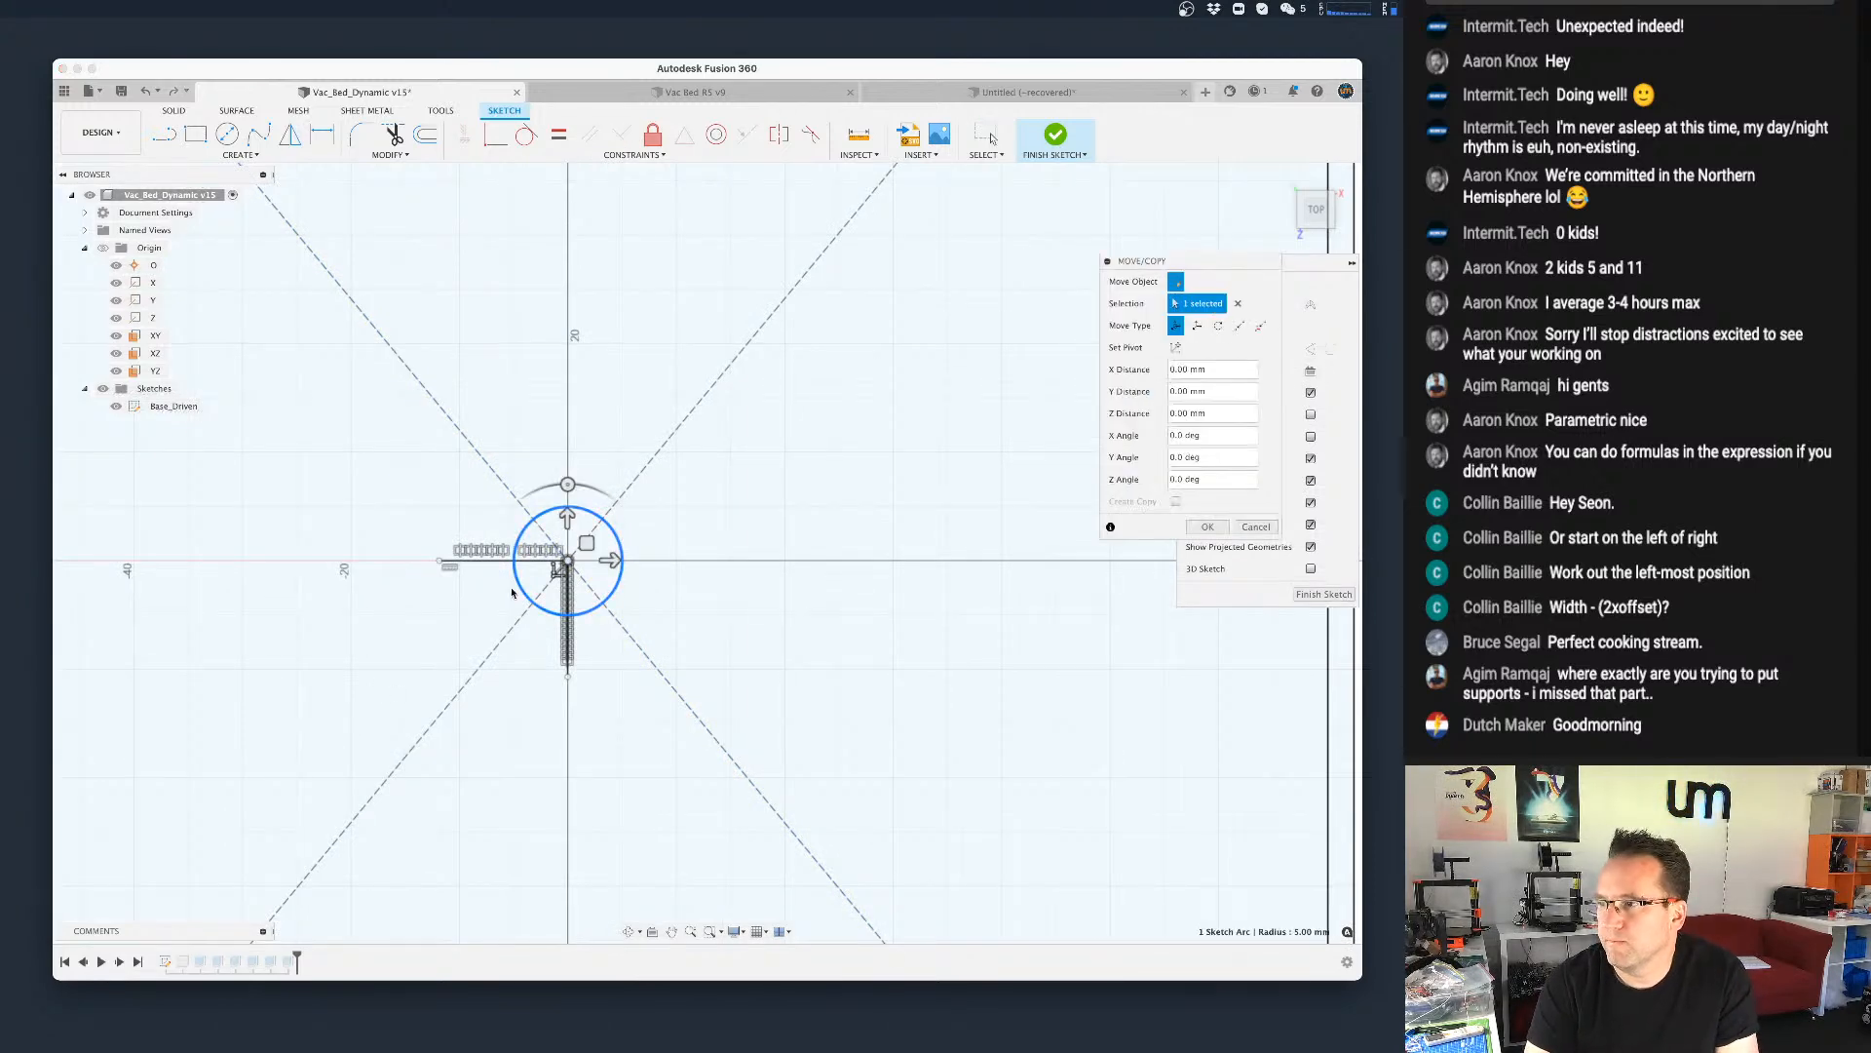
left_click_drag(589, 543, 395, 652)
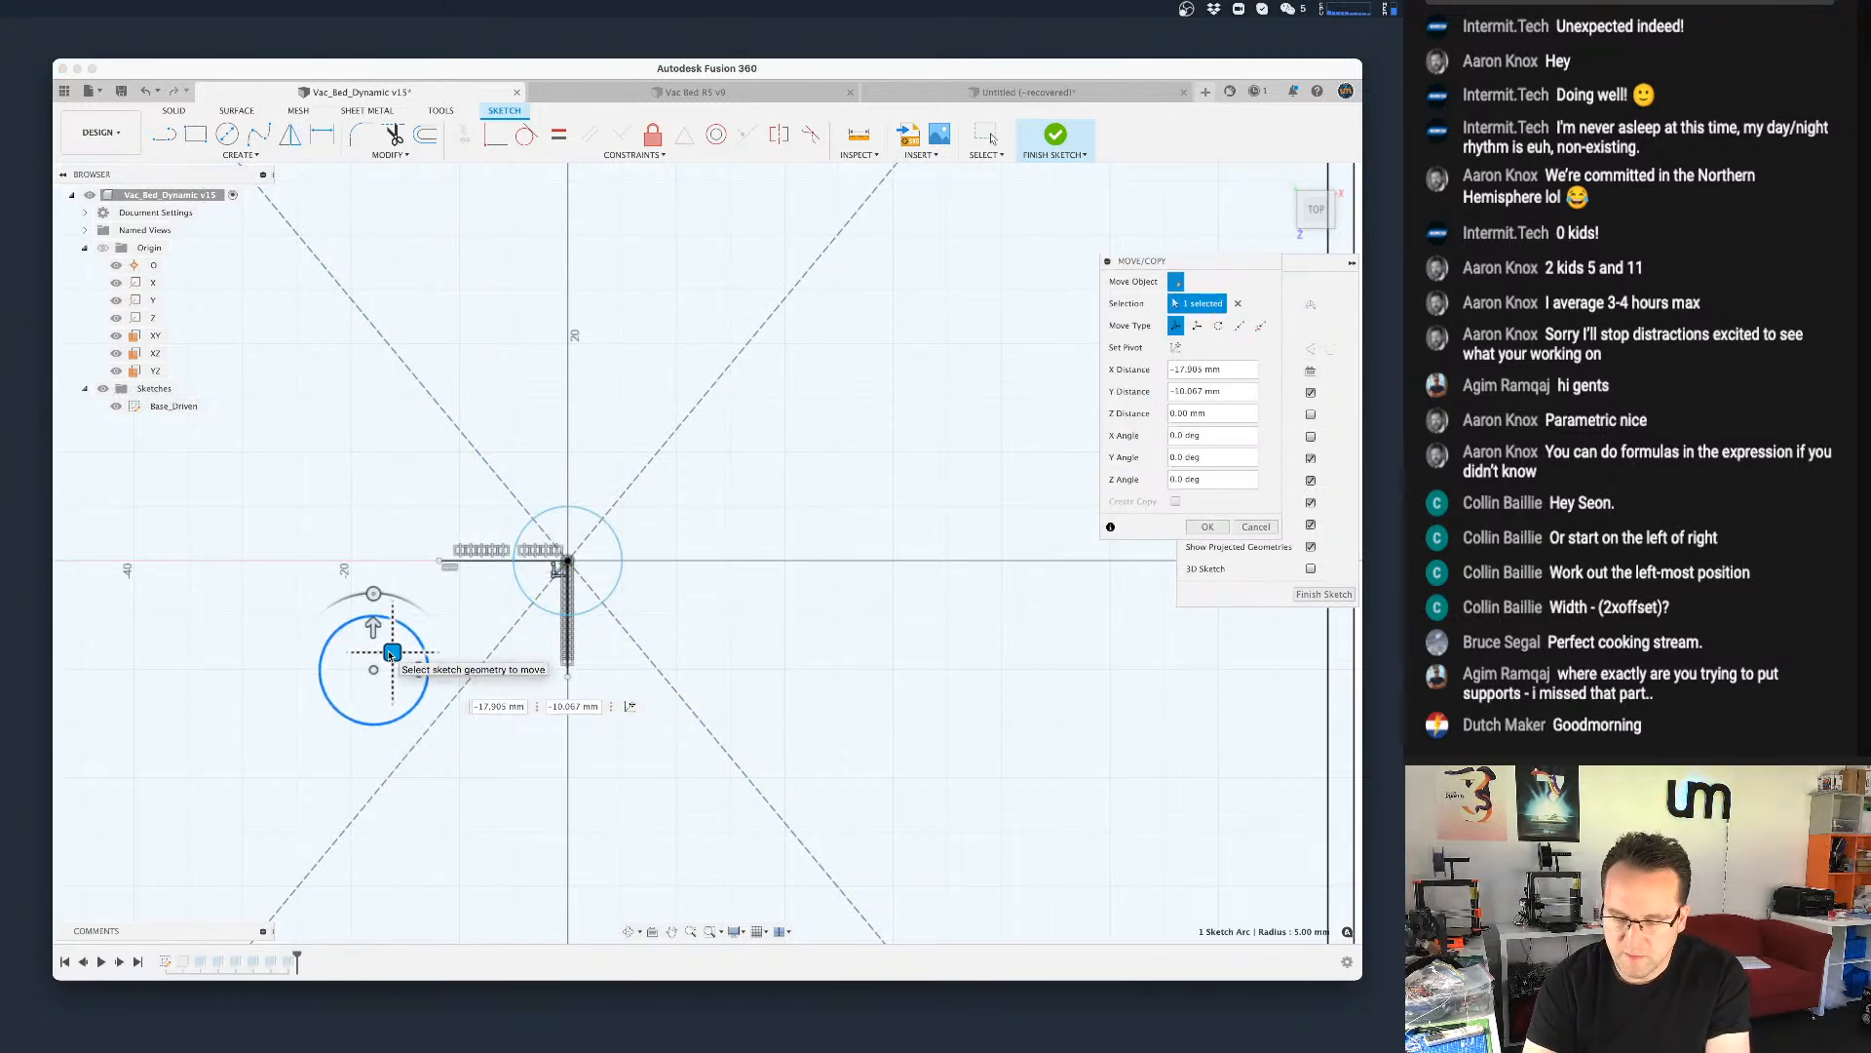
key("Return")
left_click(620, 574)
key("Delete")
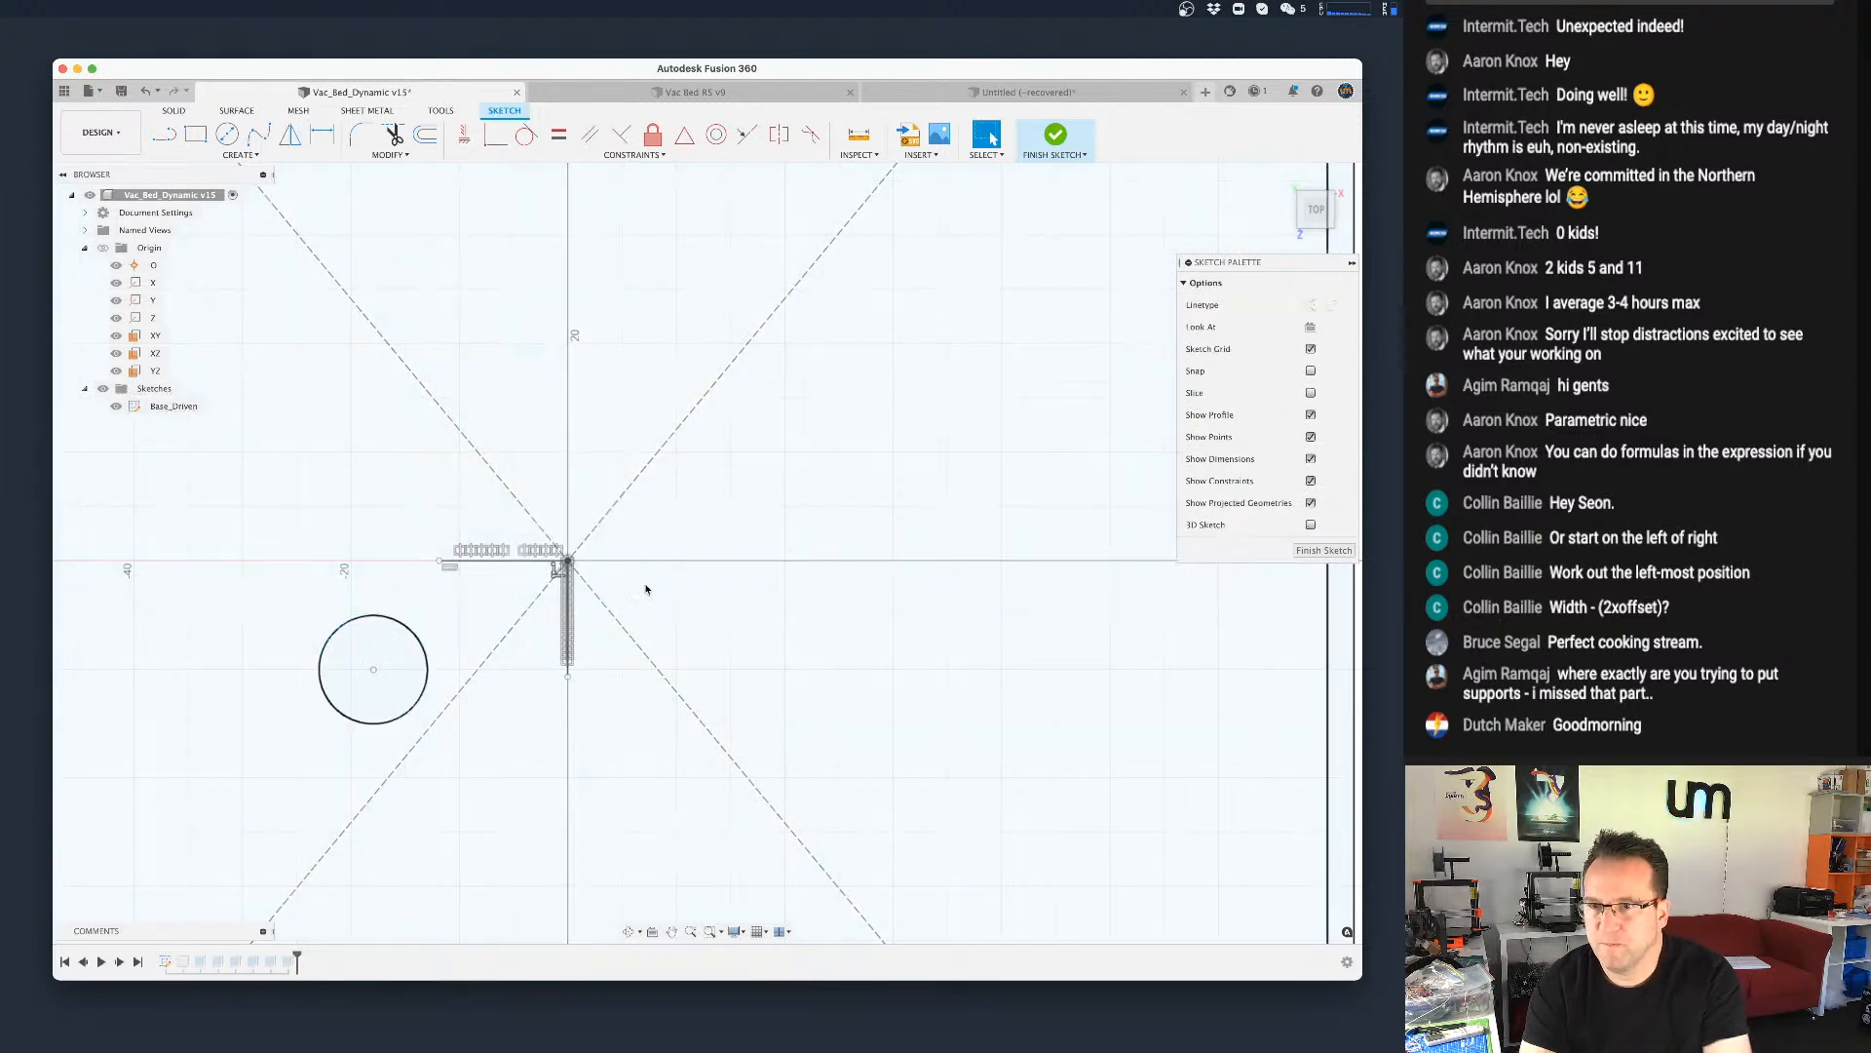
scroll(502, 513, "down", 3)
scroll(457, 637, "up", 2)
middle_click_drag(456, 638, 546, 593)
scroll(521, 618, "up", 3)
scroll(519, 616, "down", 2)
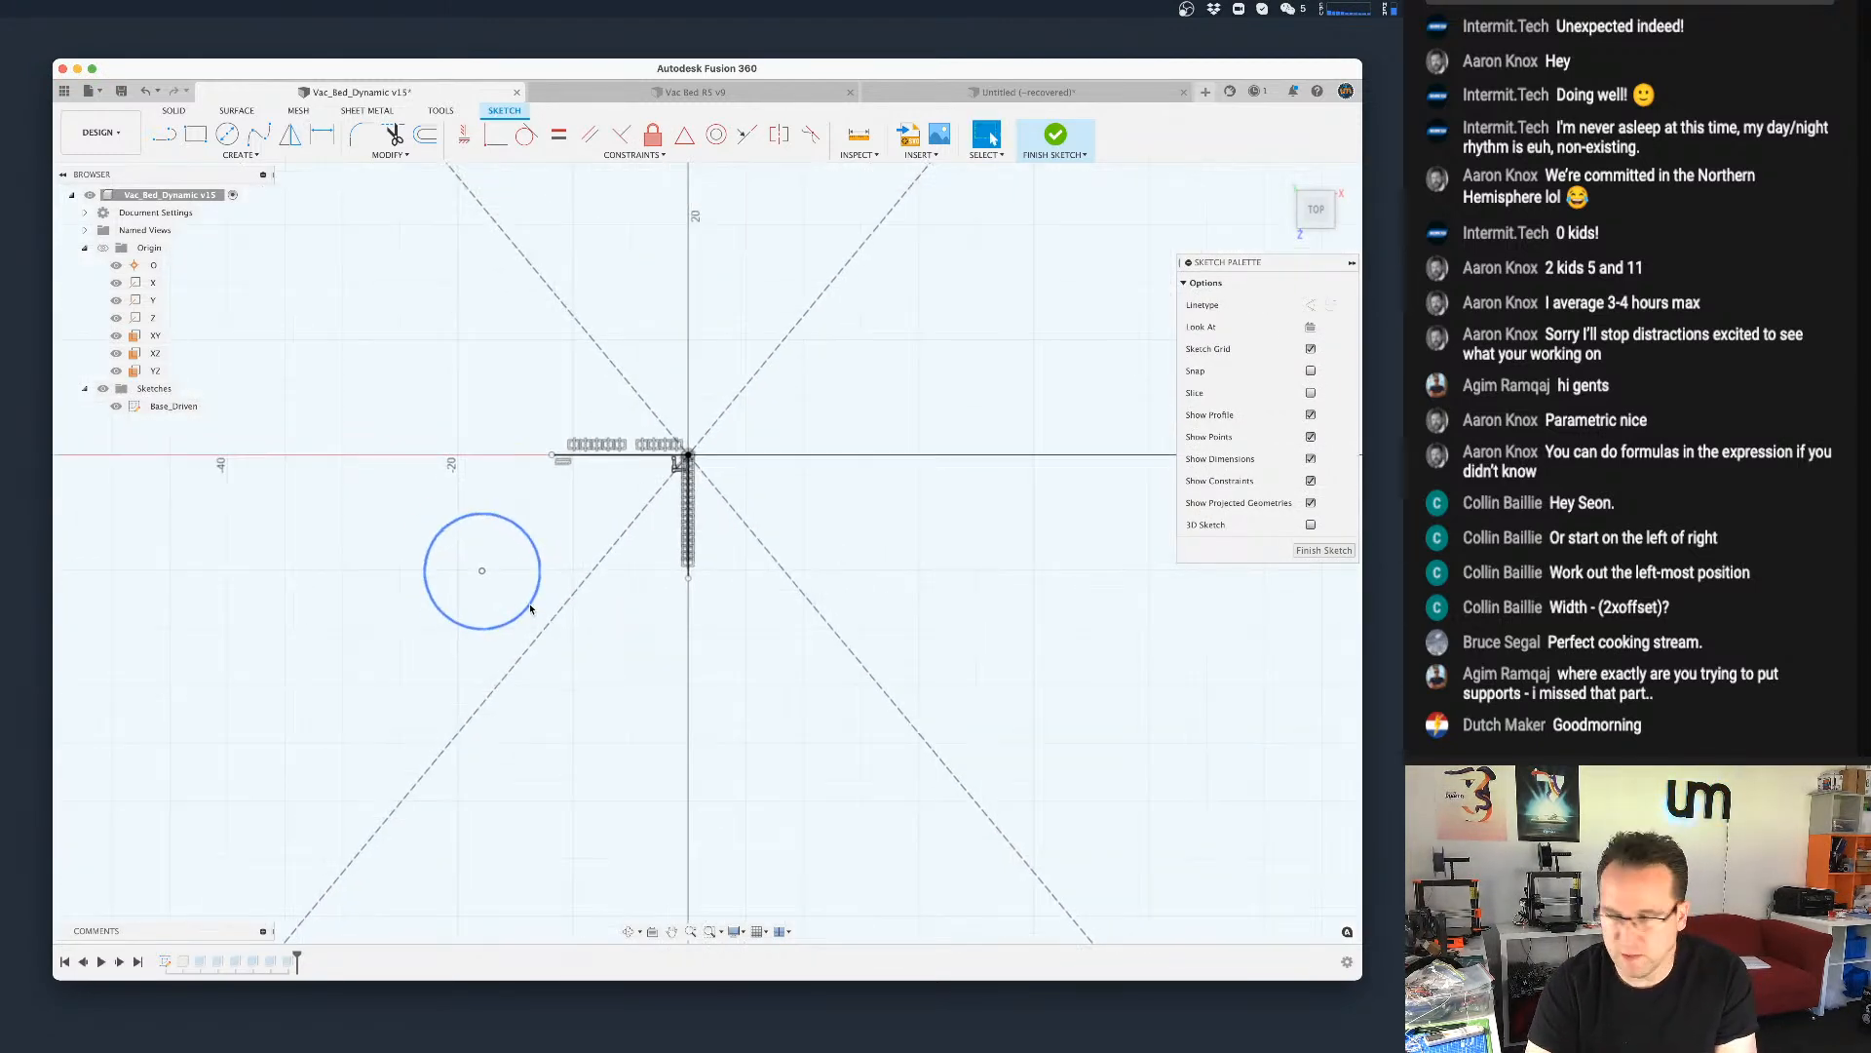
scroll(499, 563, "up", 1)
key("d")
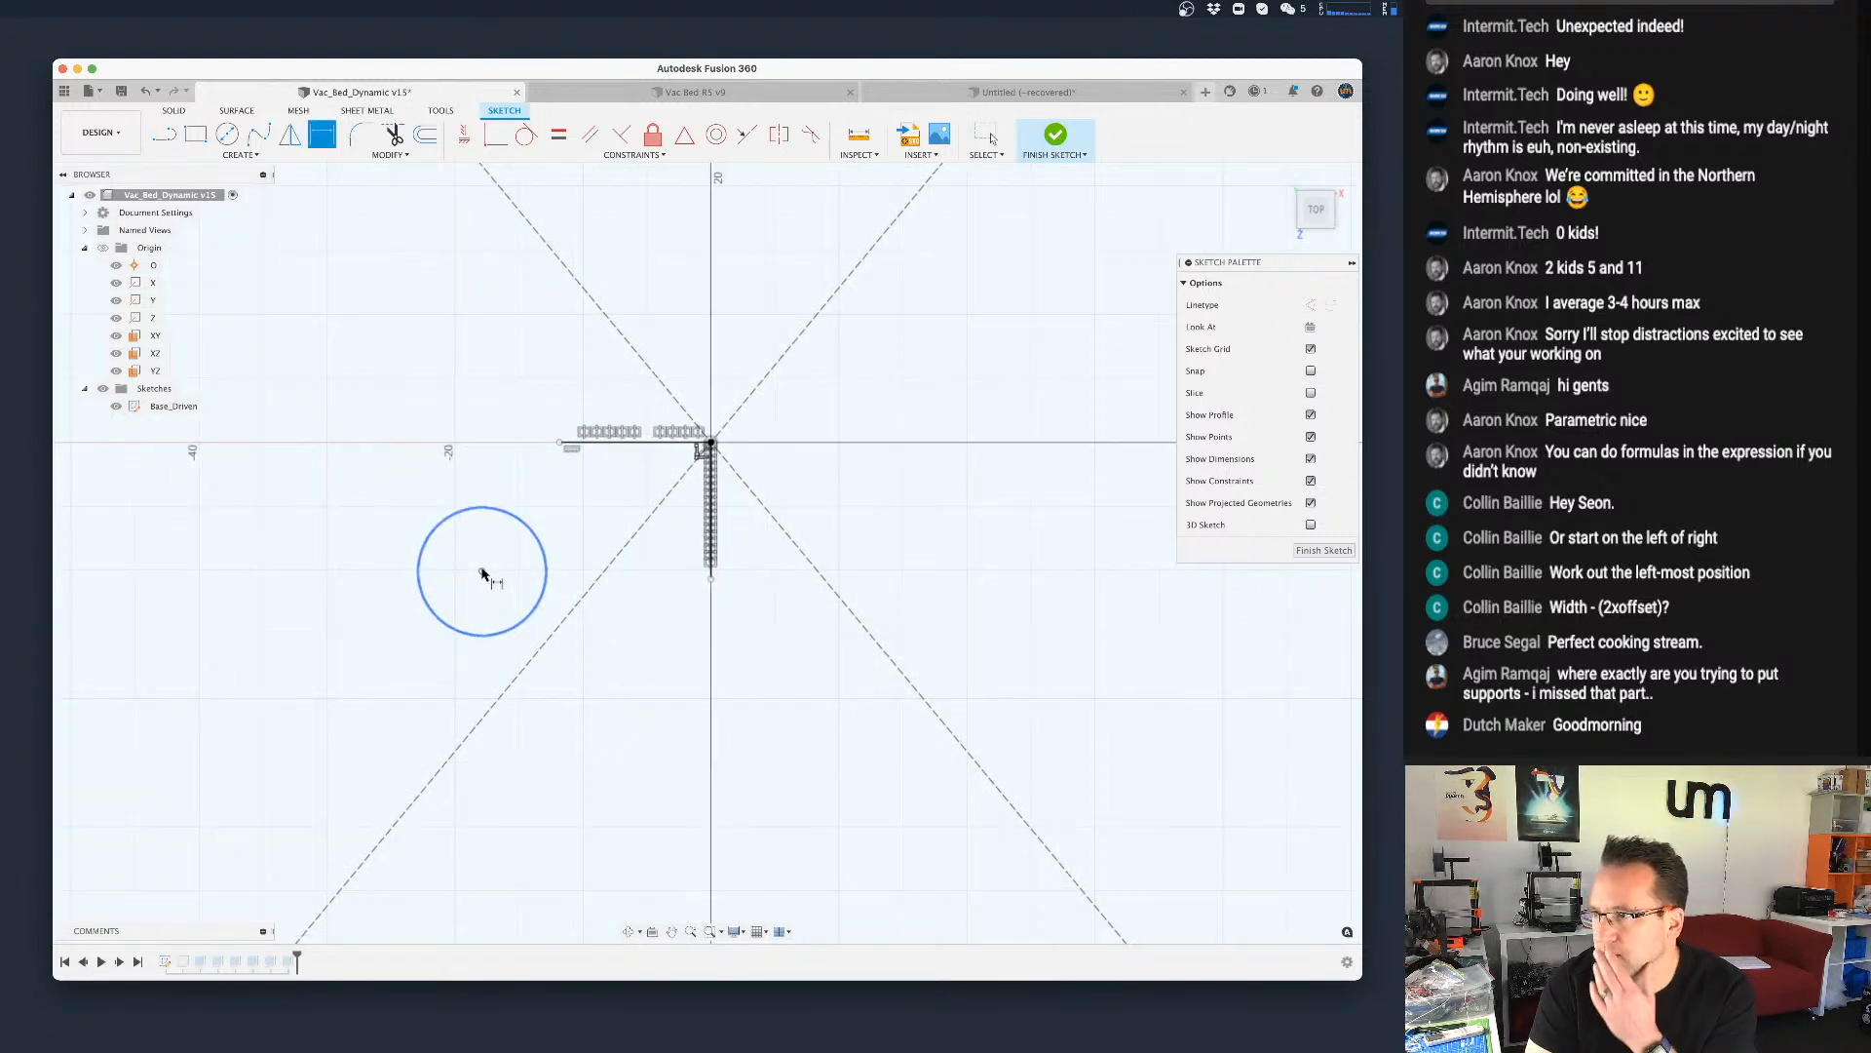
left_click(711, 443)
left_click(482, 570)
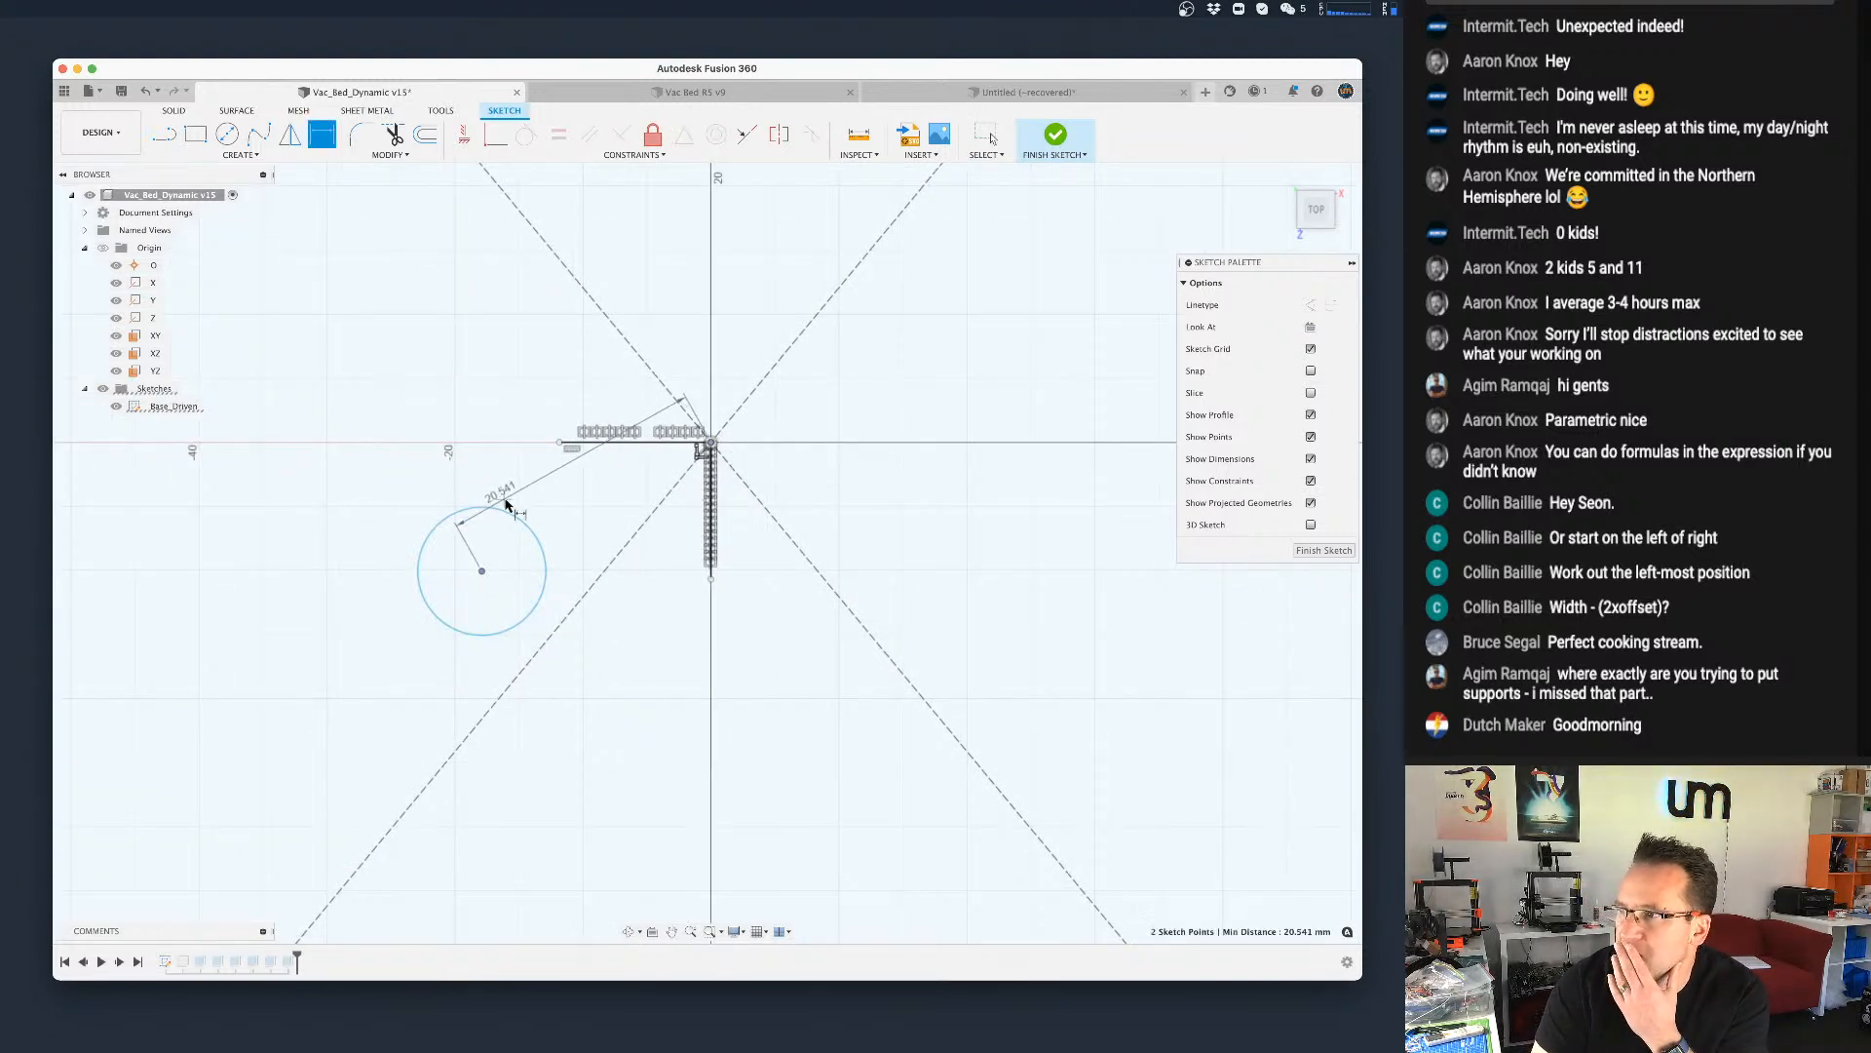
key("Escape")
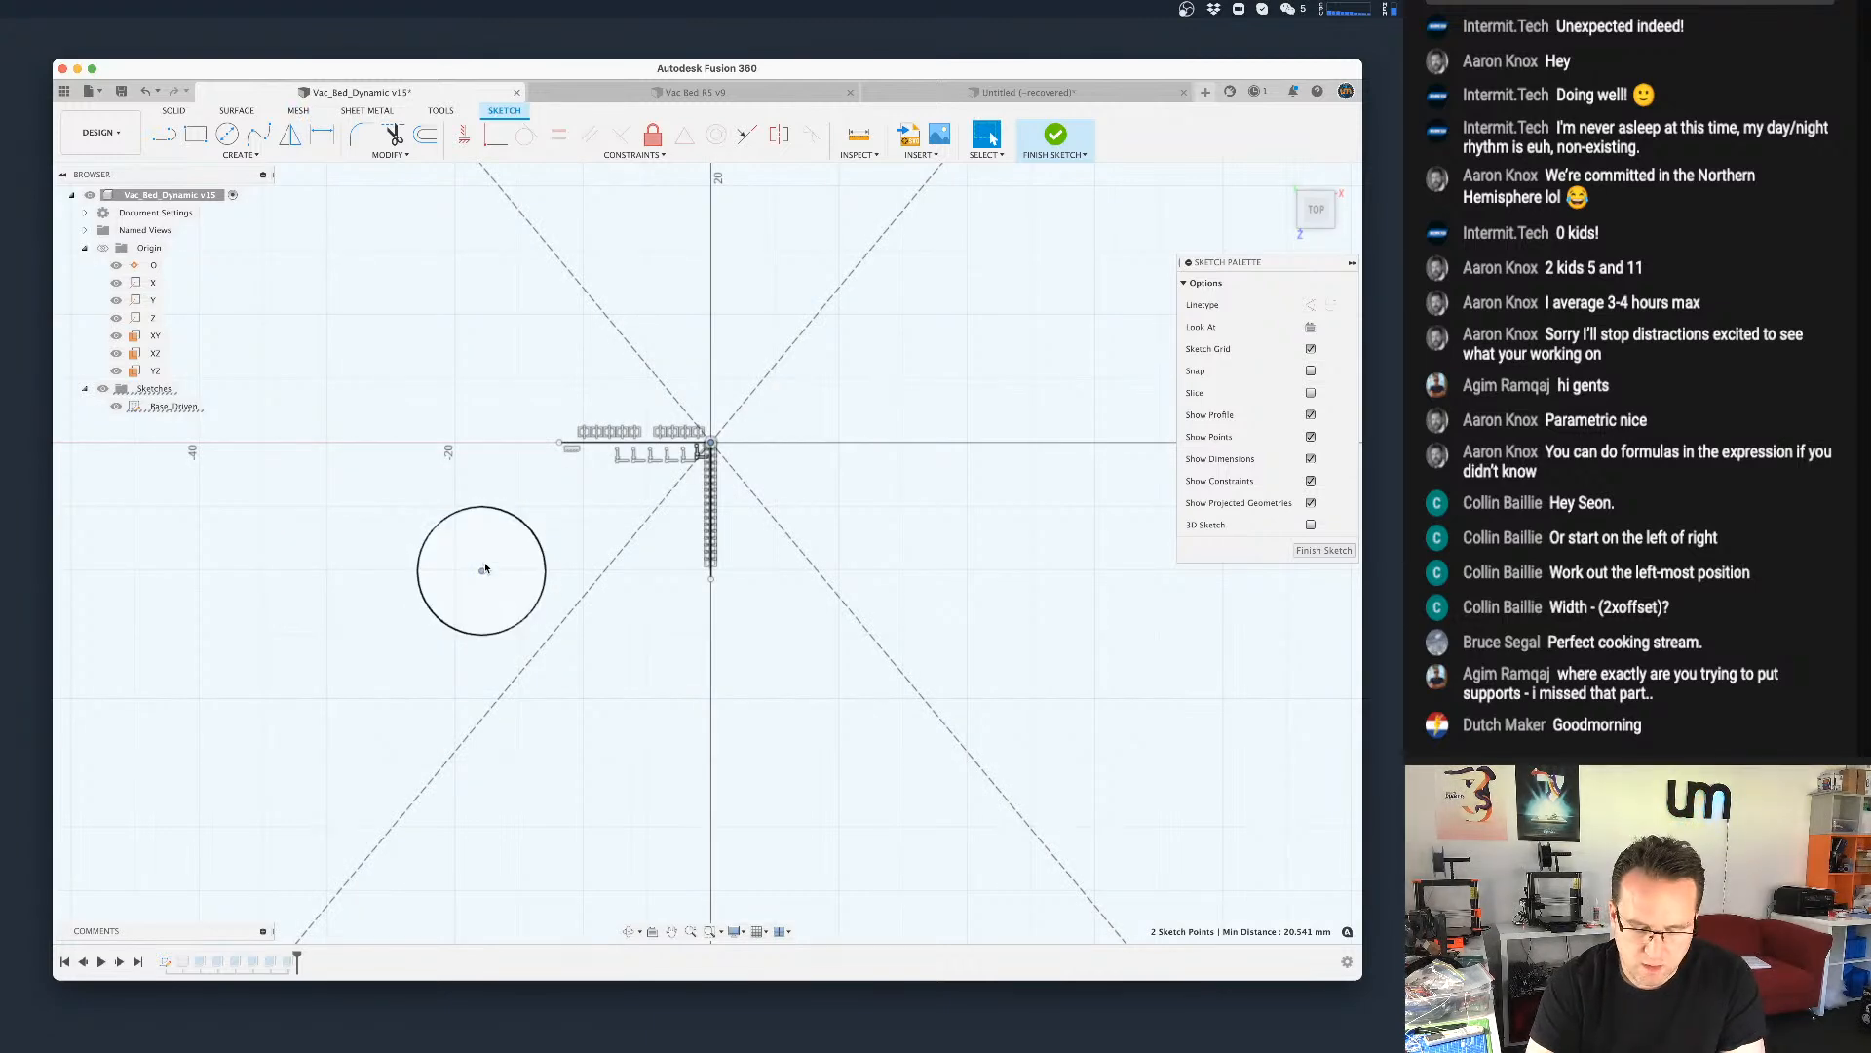
Step: Dimension the horizontal distance between the moved circle's centre and the sketch centre as width/base_suppports_x
key("d")
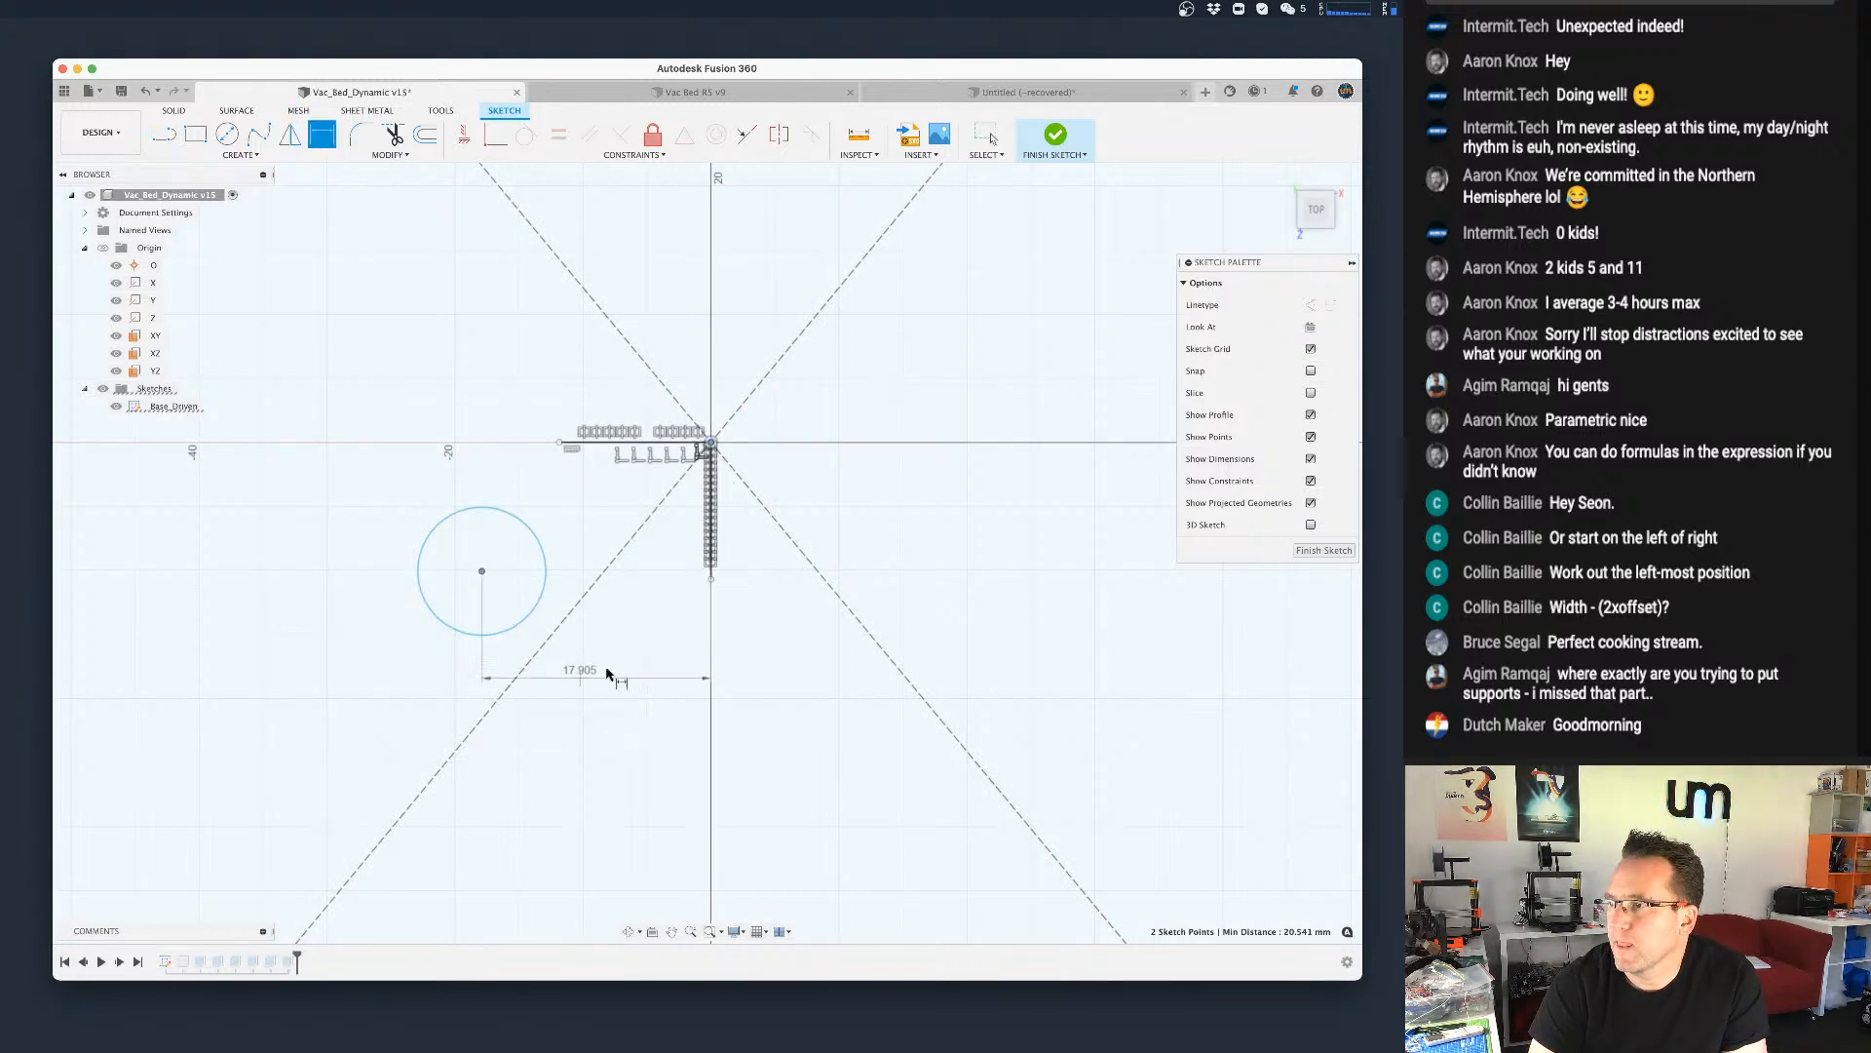
left_click(588, 686)
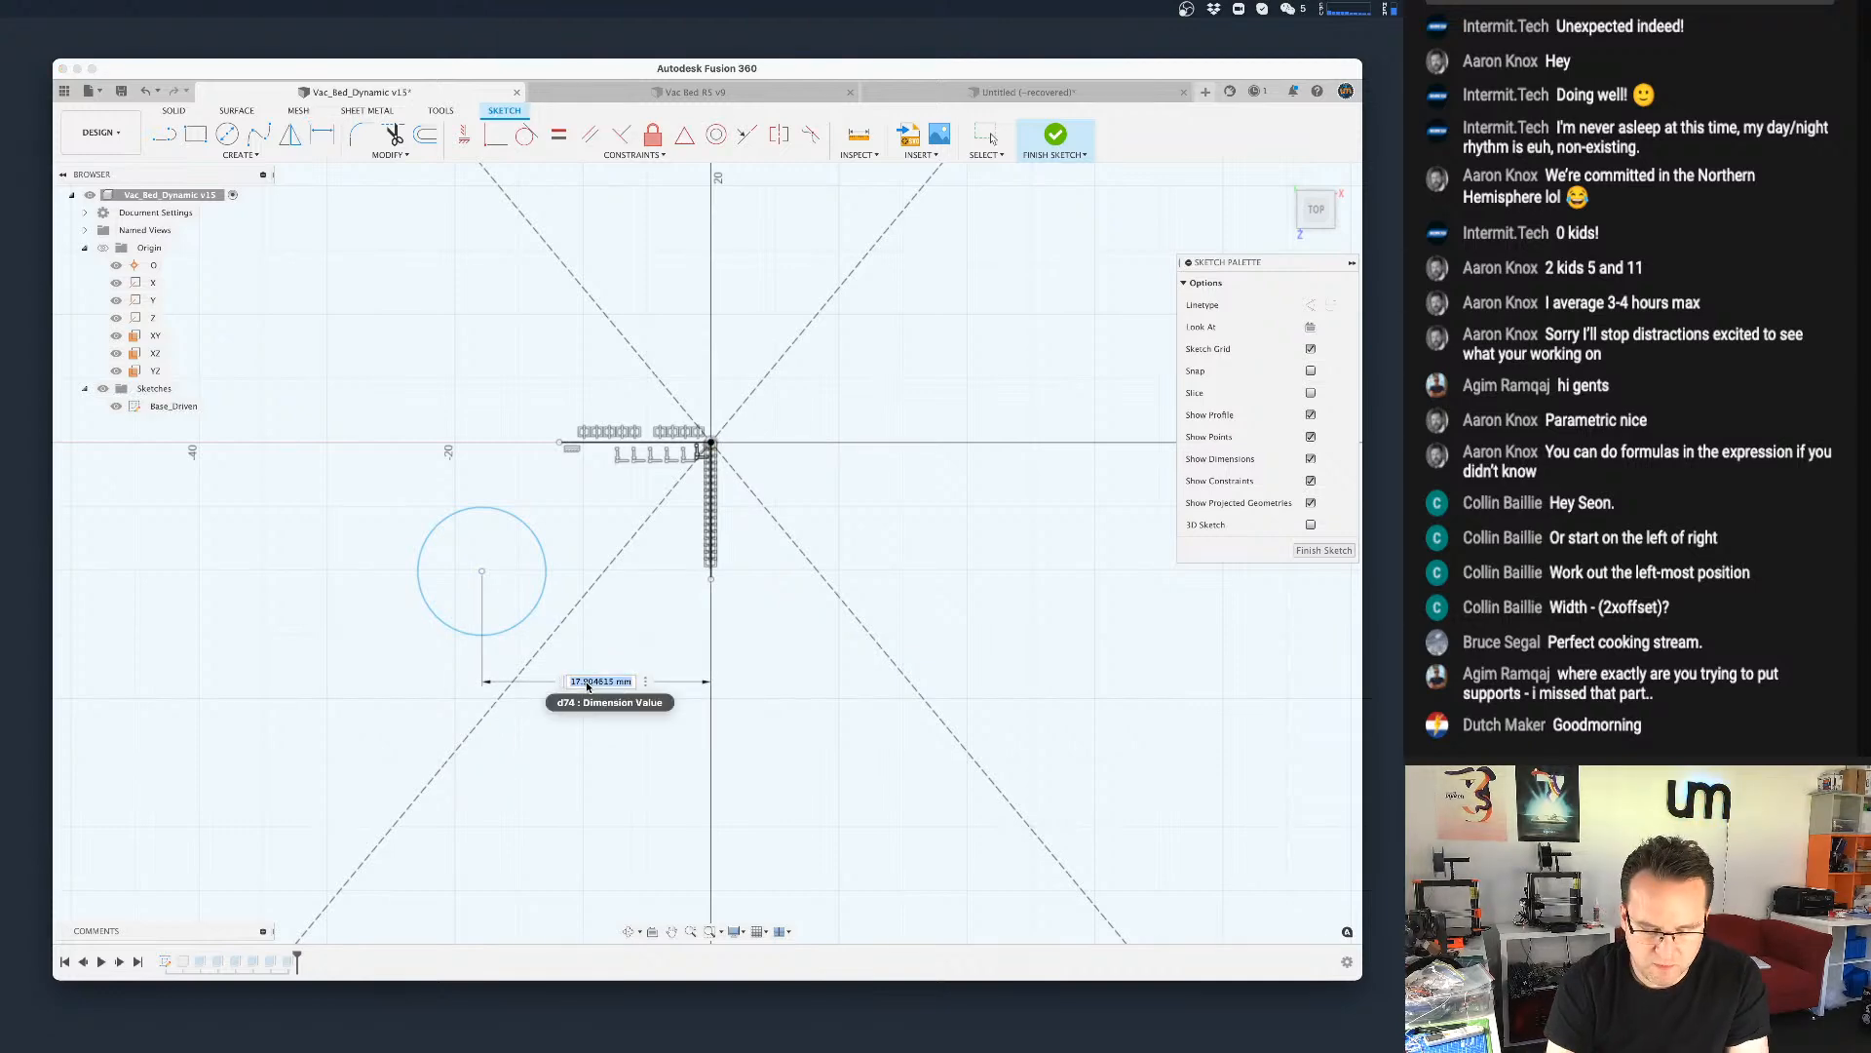
type("width")
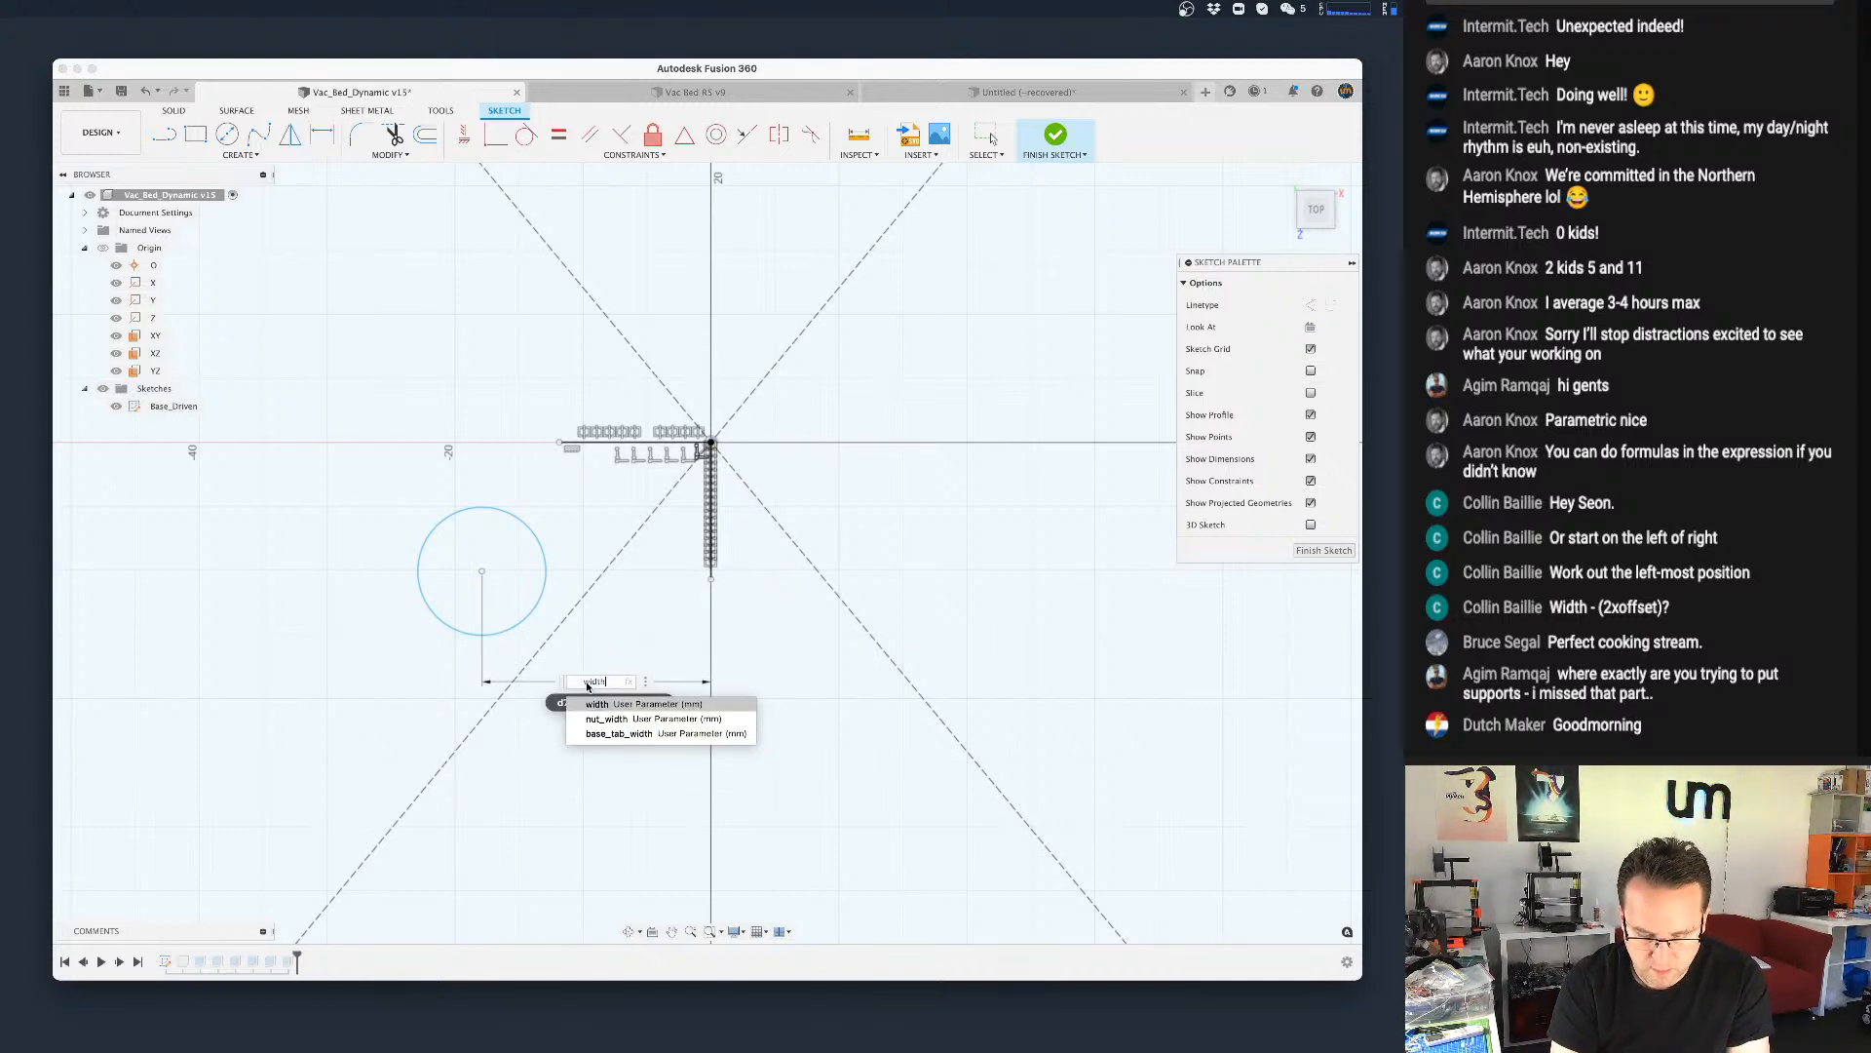
type("/su")
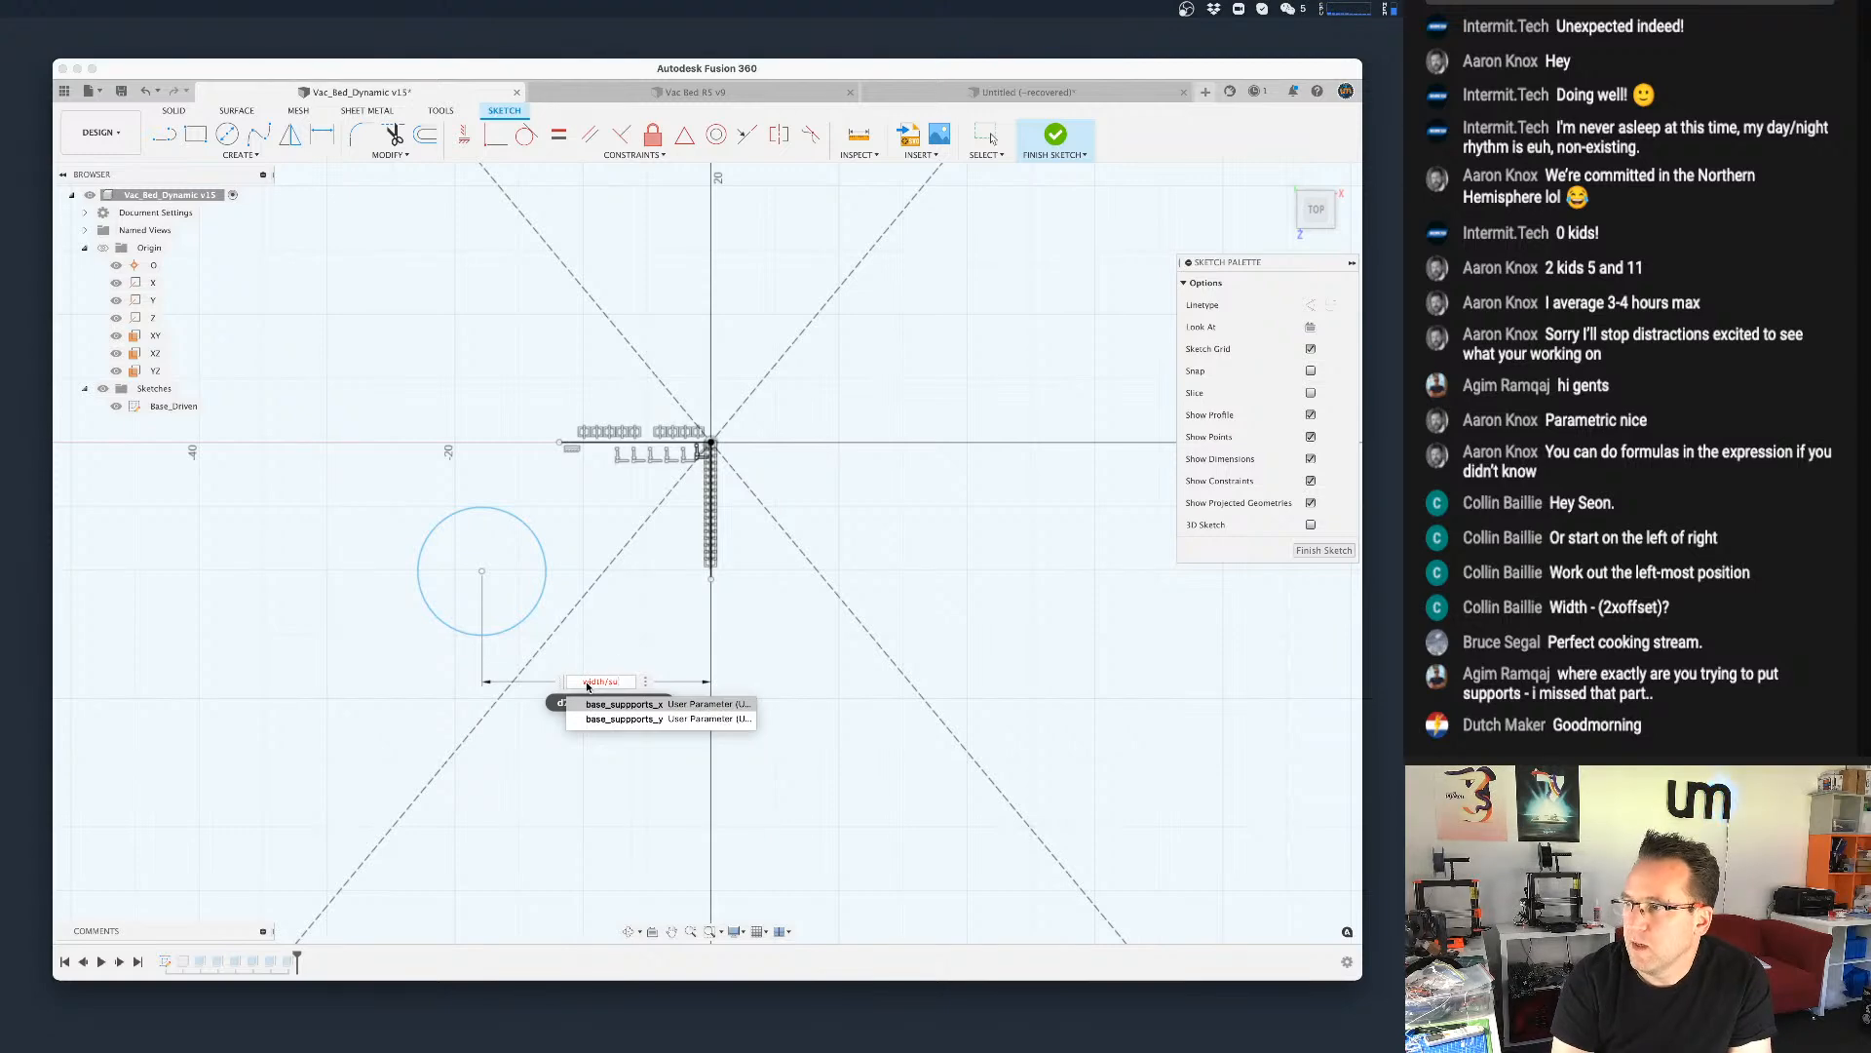
key("Return")
key("Return")
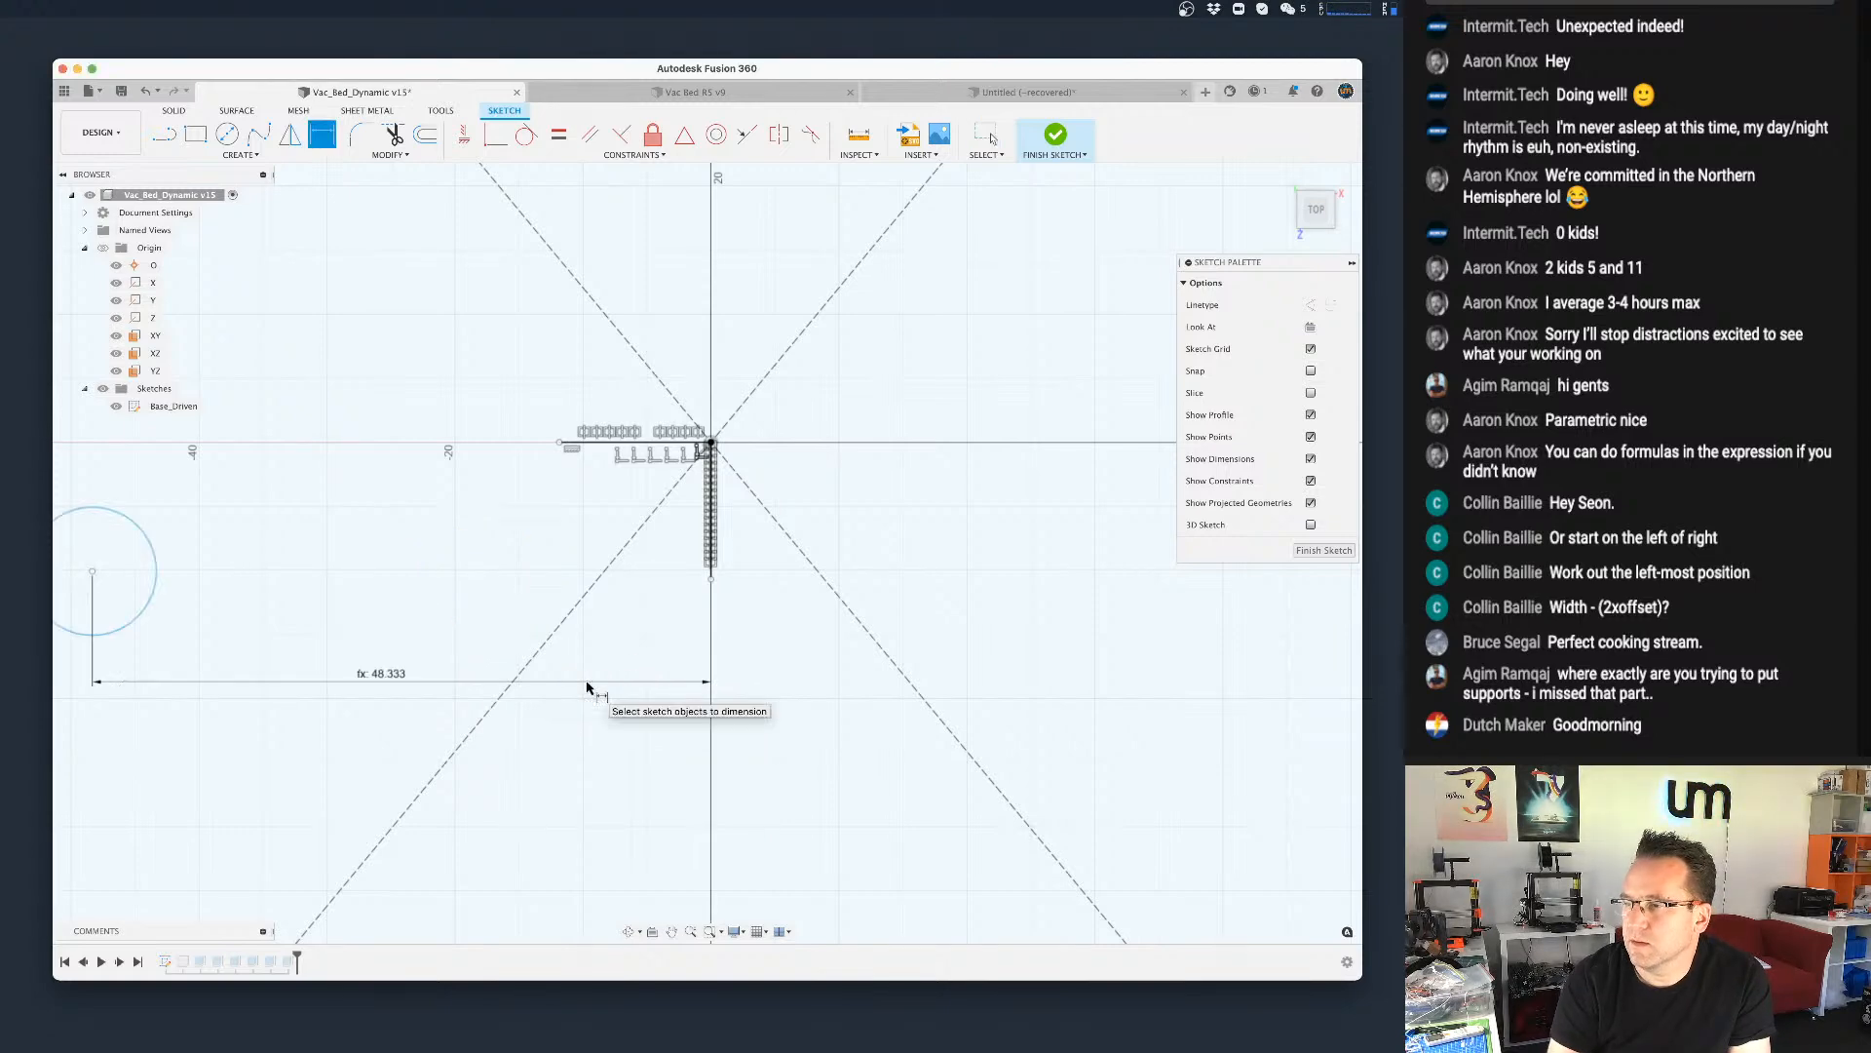
Step: Dimension the vertical distance between the circle's centre and the horizontal centre line as length/base_suppports_y, and finish the sketch
scroll(587, 687, "down", 4)
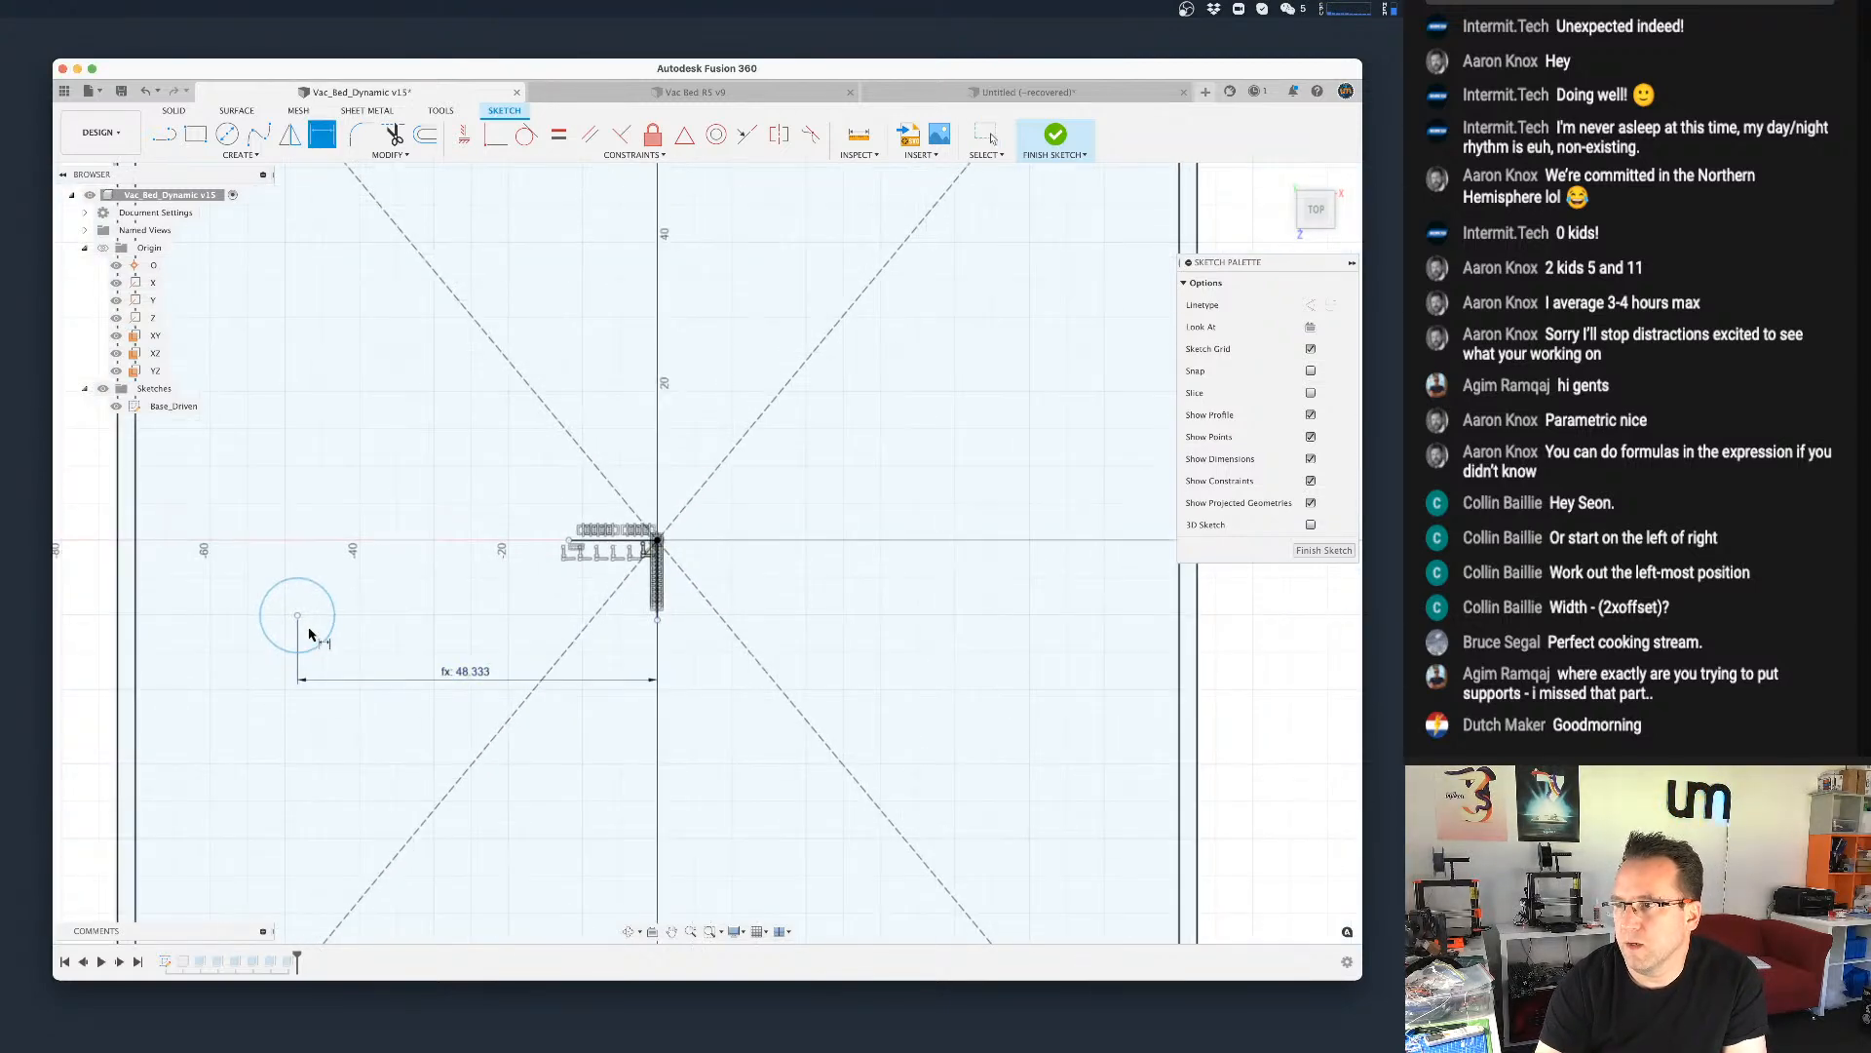
left_click(332, 634)
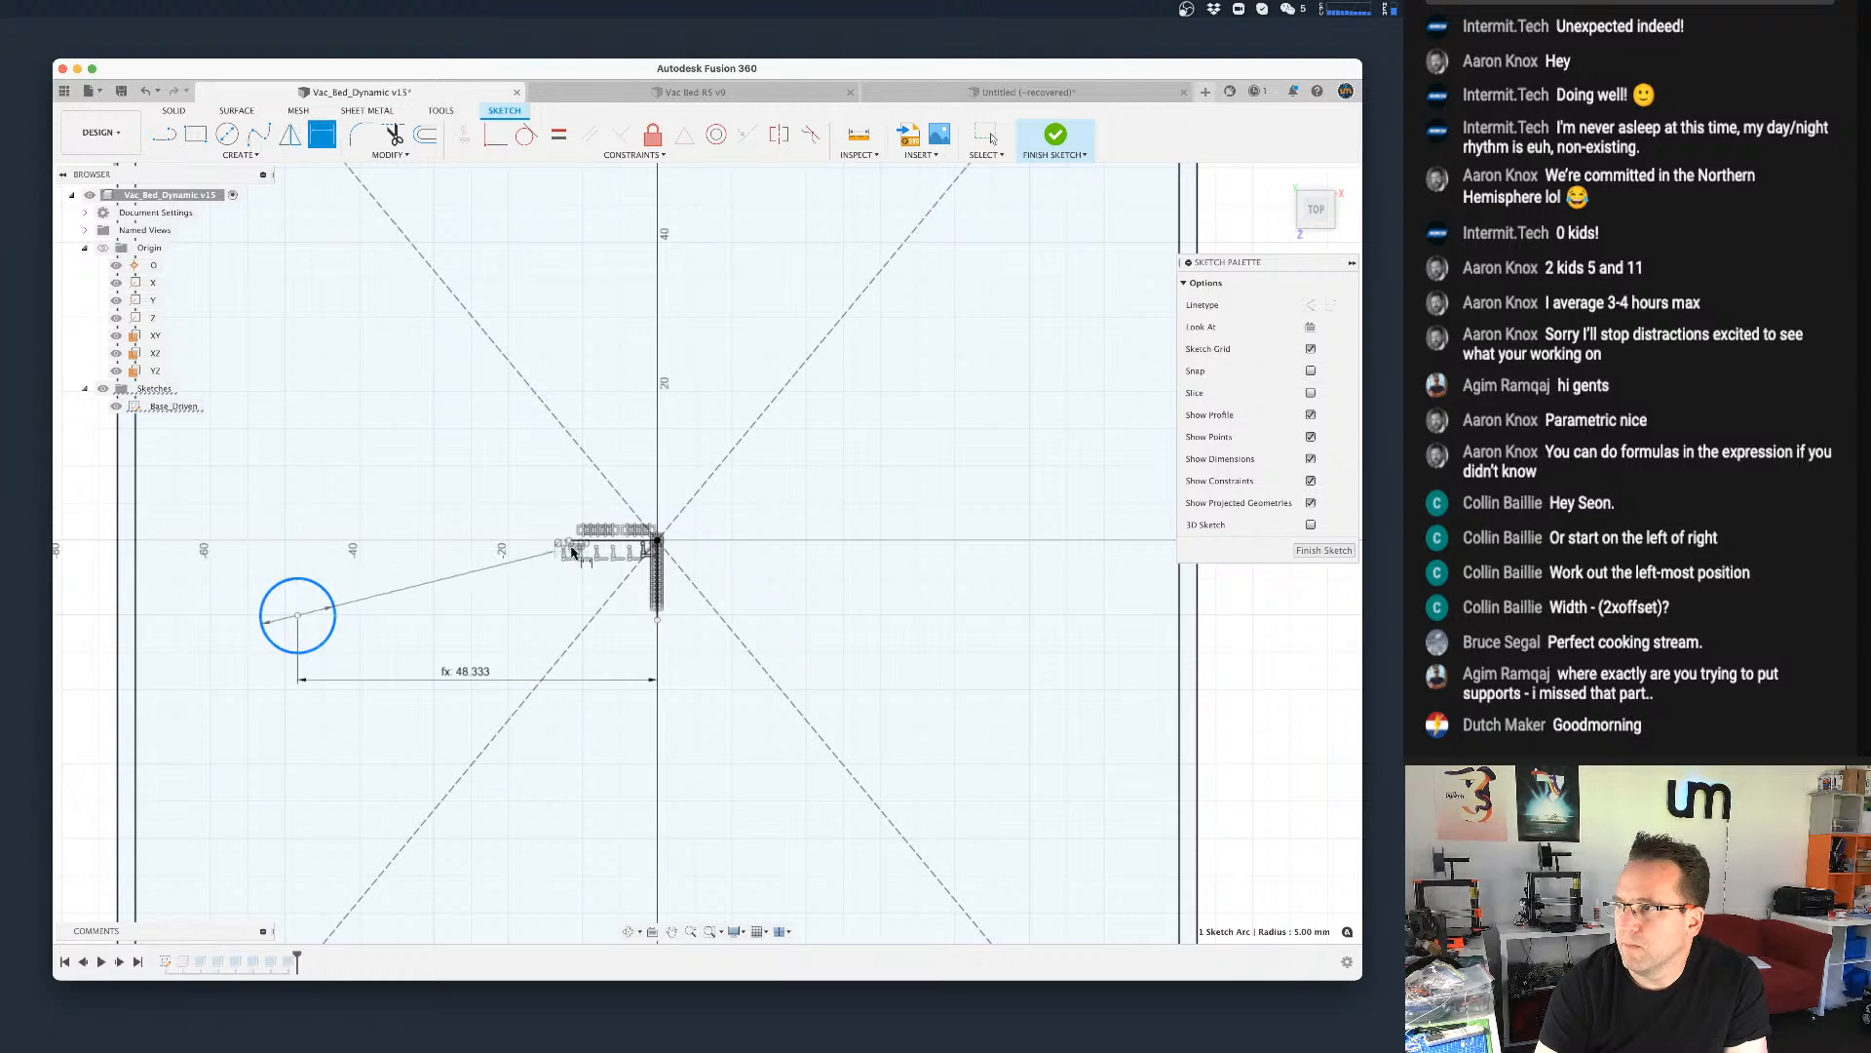
left_click(611, 541)
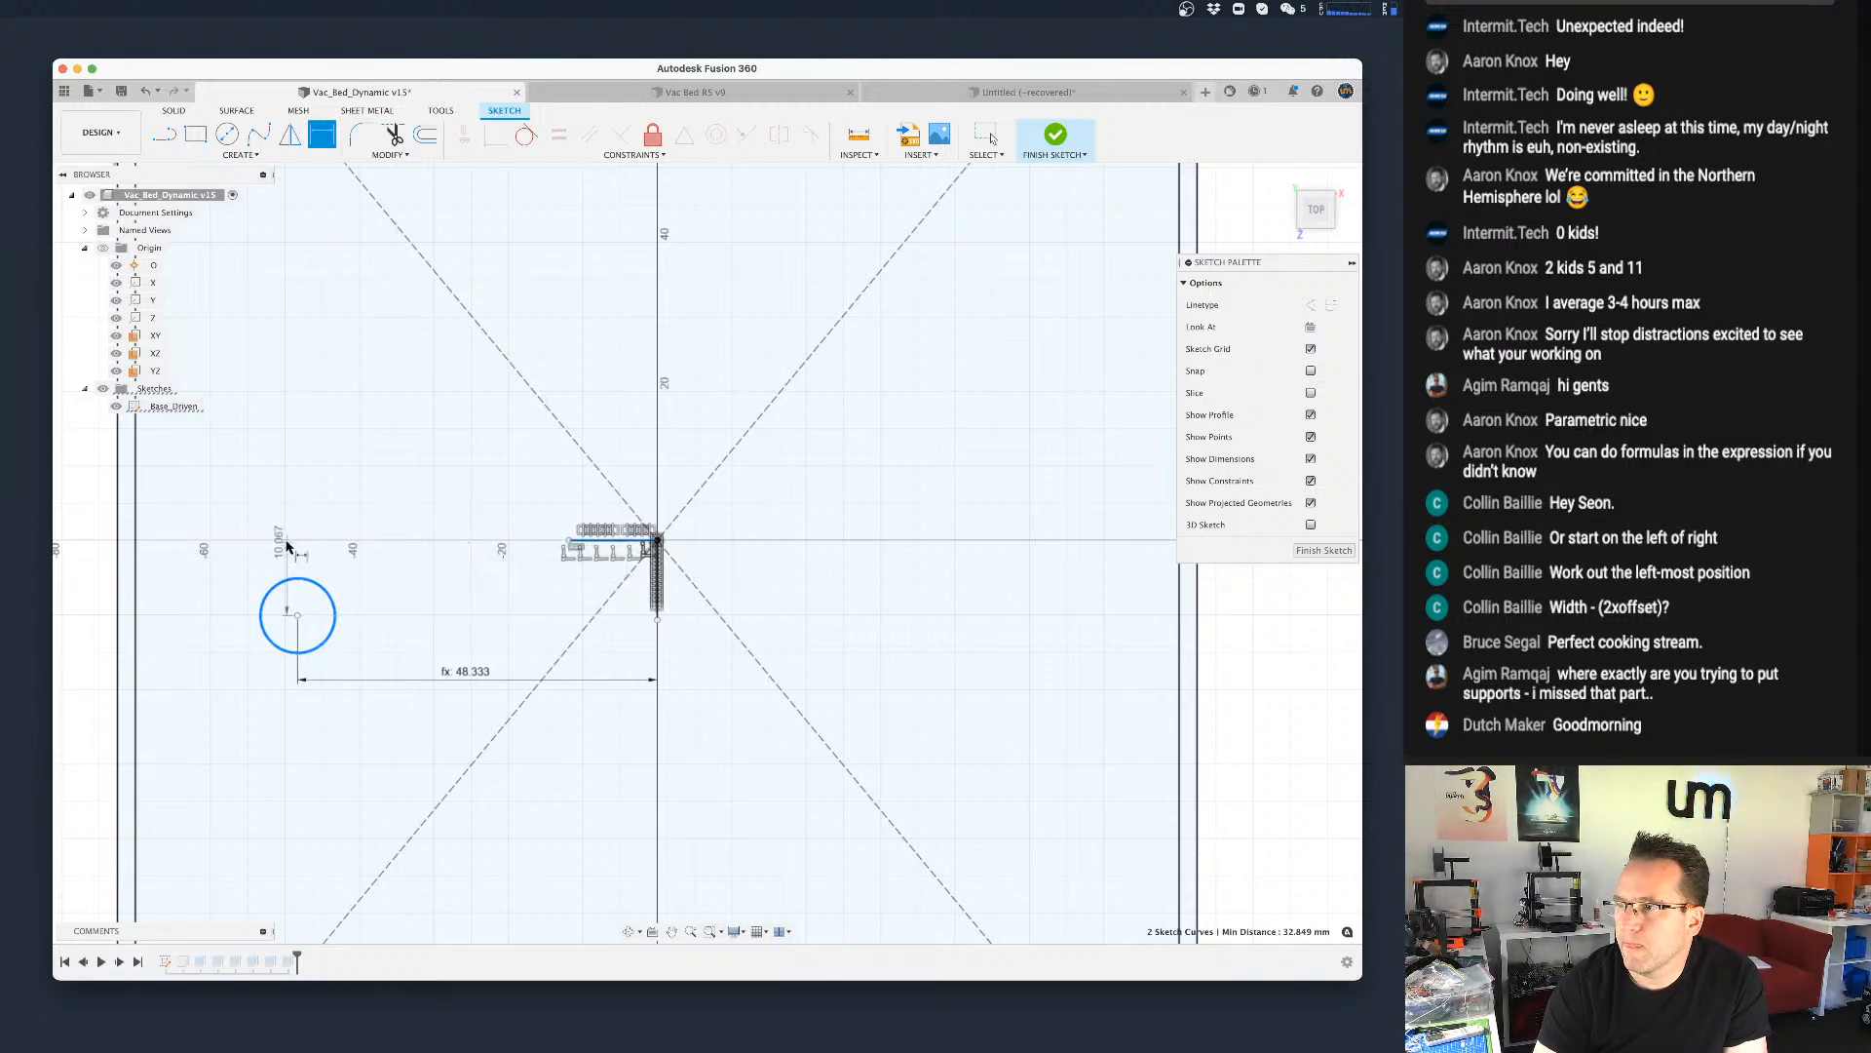
left_click(222, 545)
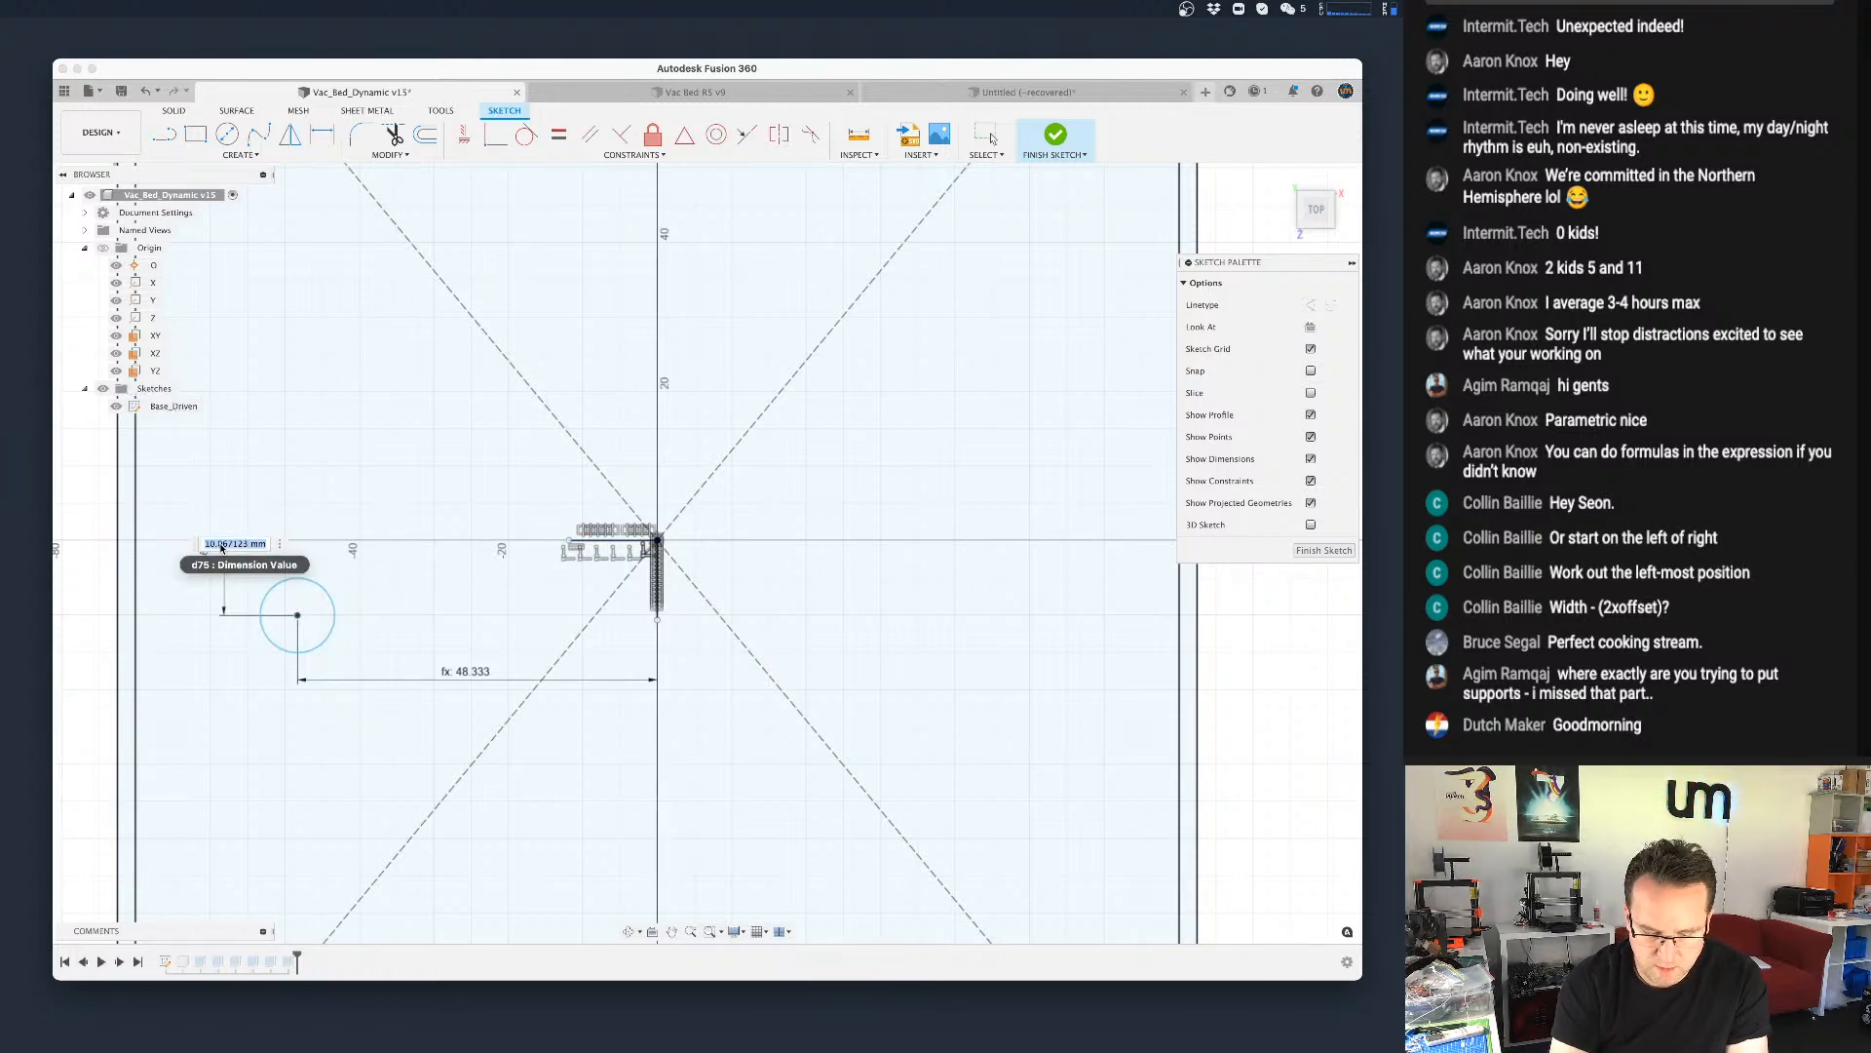
type("length/su")
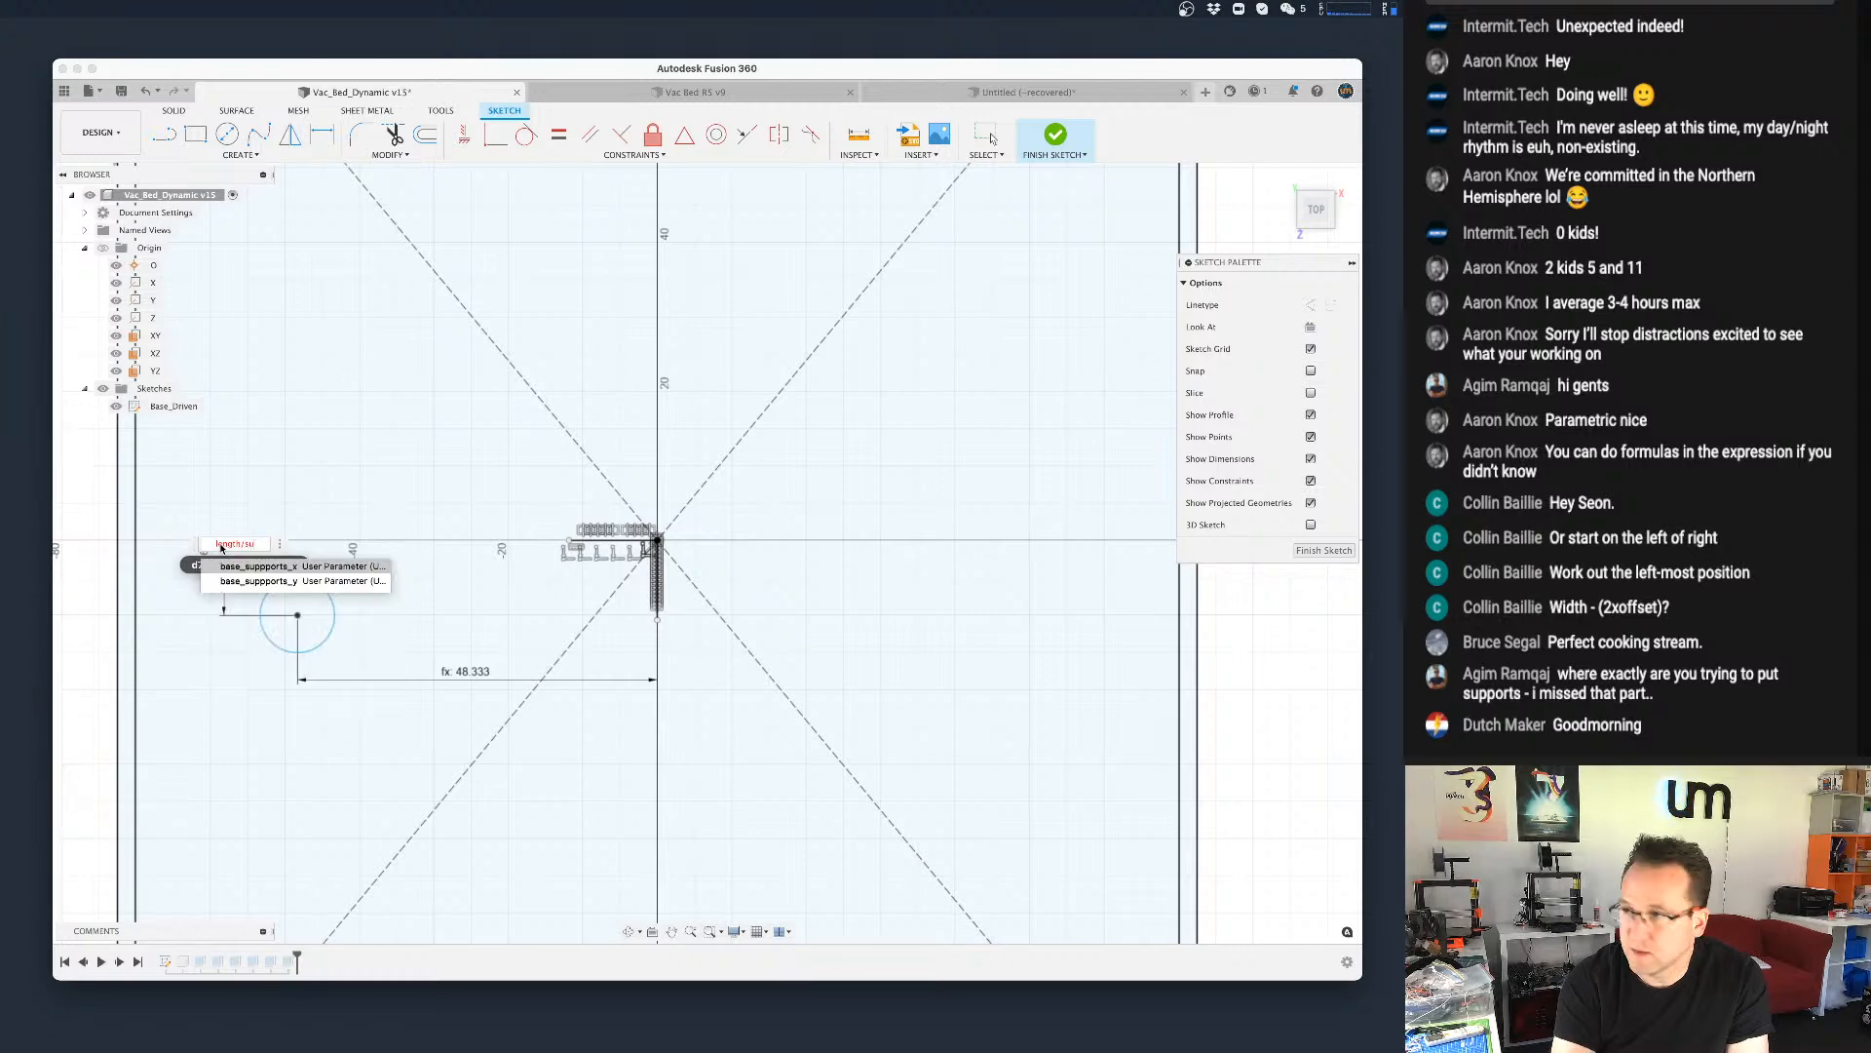
key("Down")
key("Return")
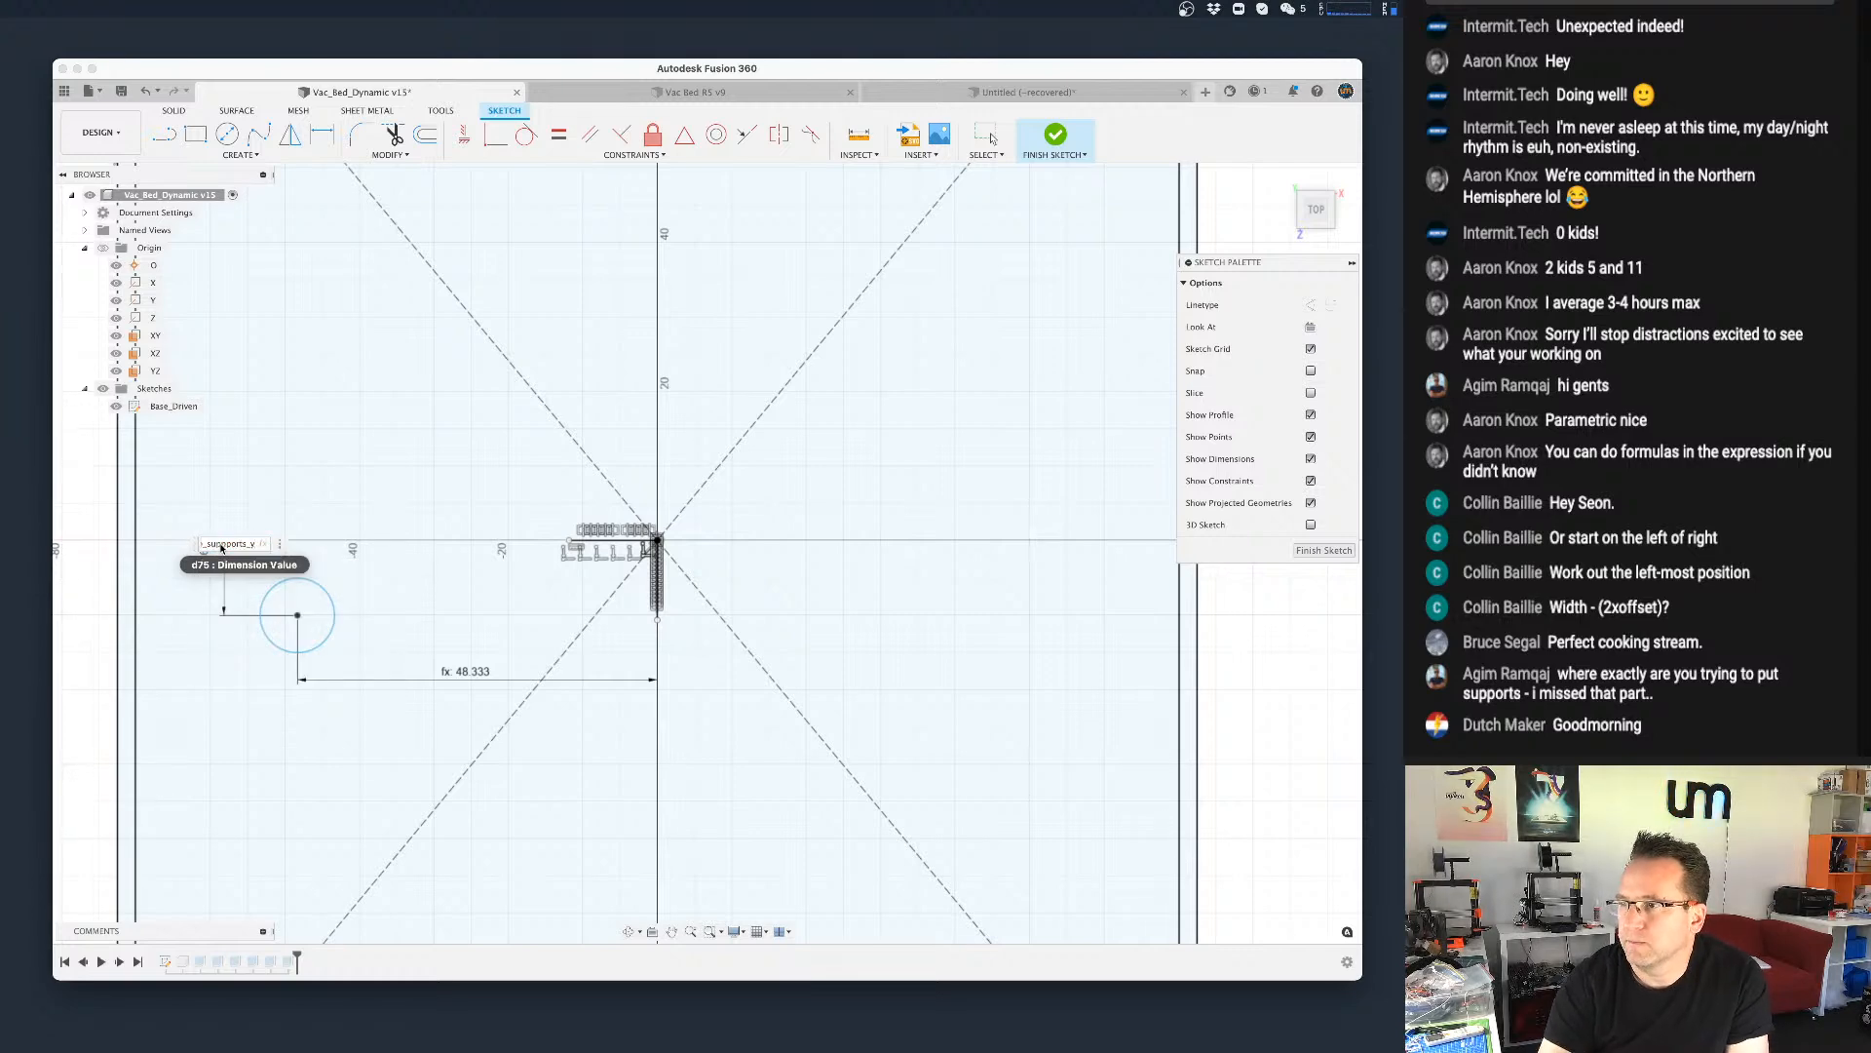
key("Return")
scroll(546, 565, "down", 5)
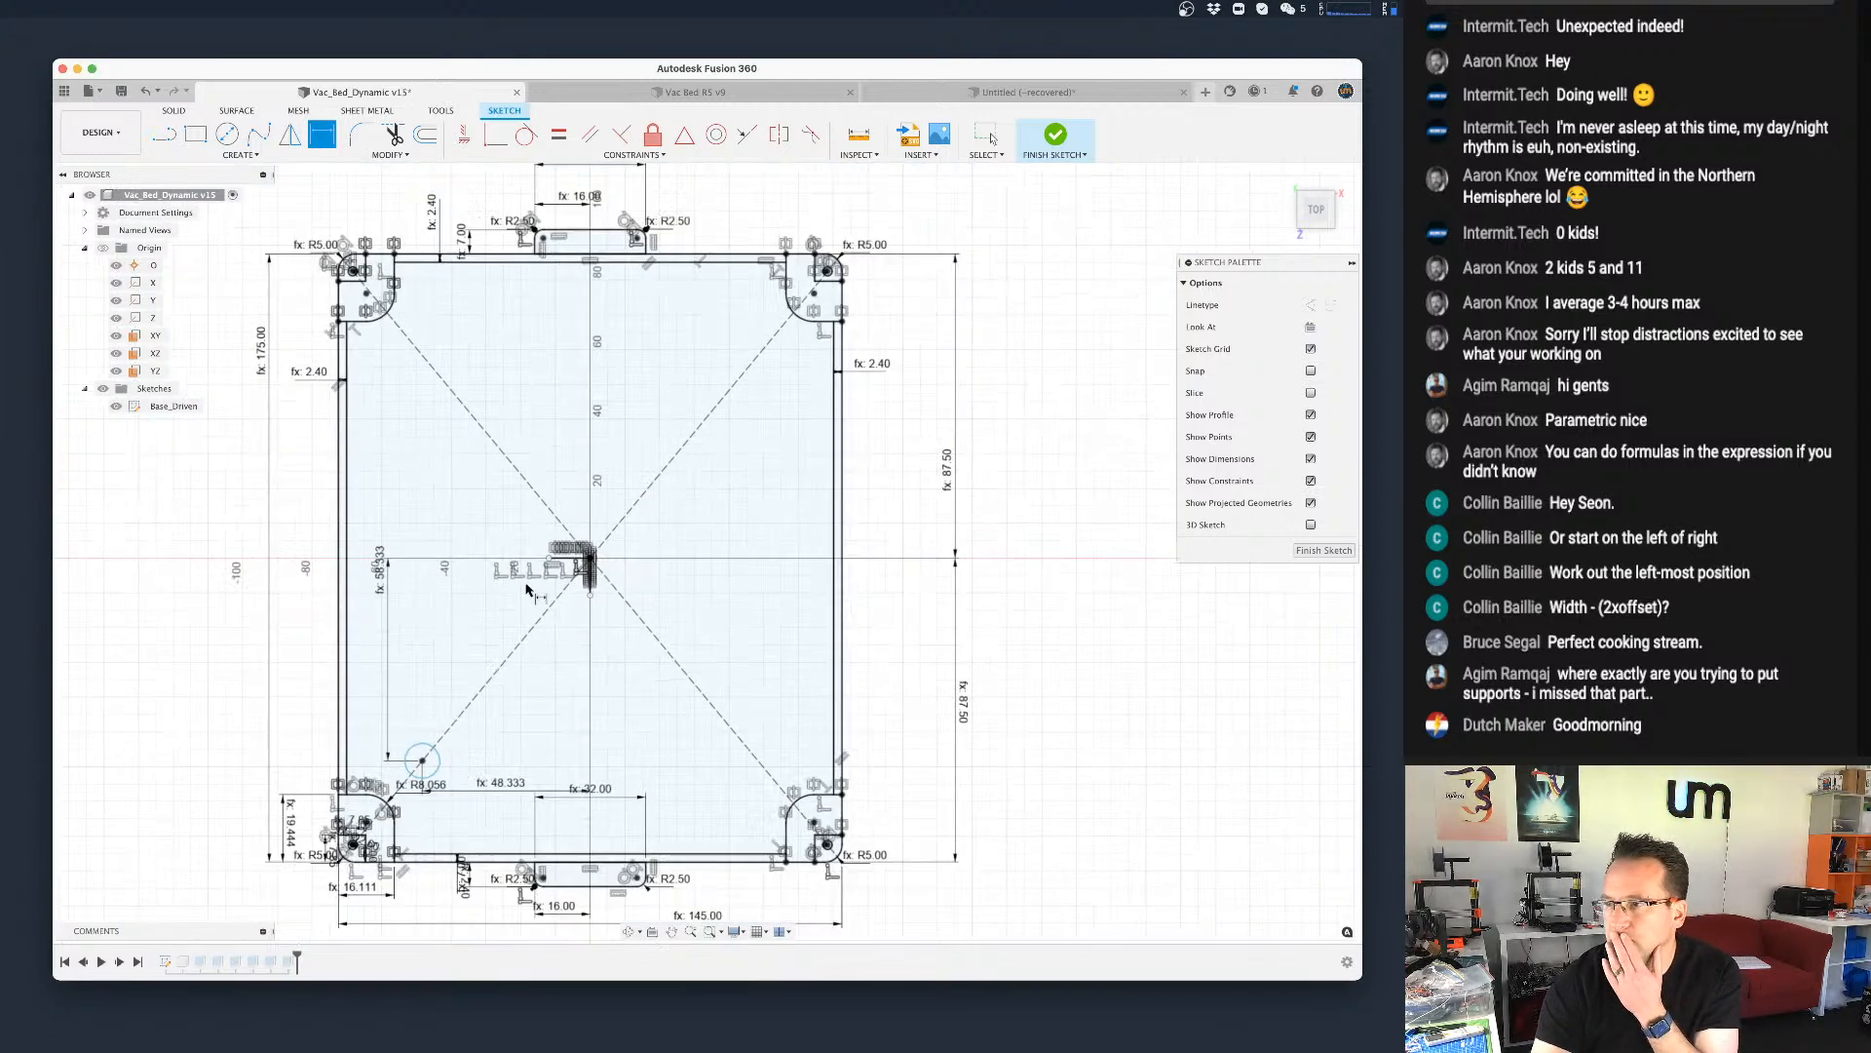
scroll(426, 769, "up", 5)
scroll(426, 769, "down", 4)
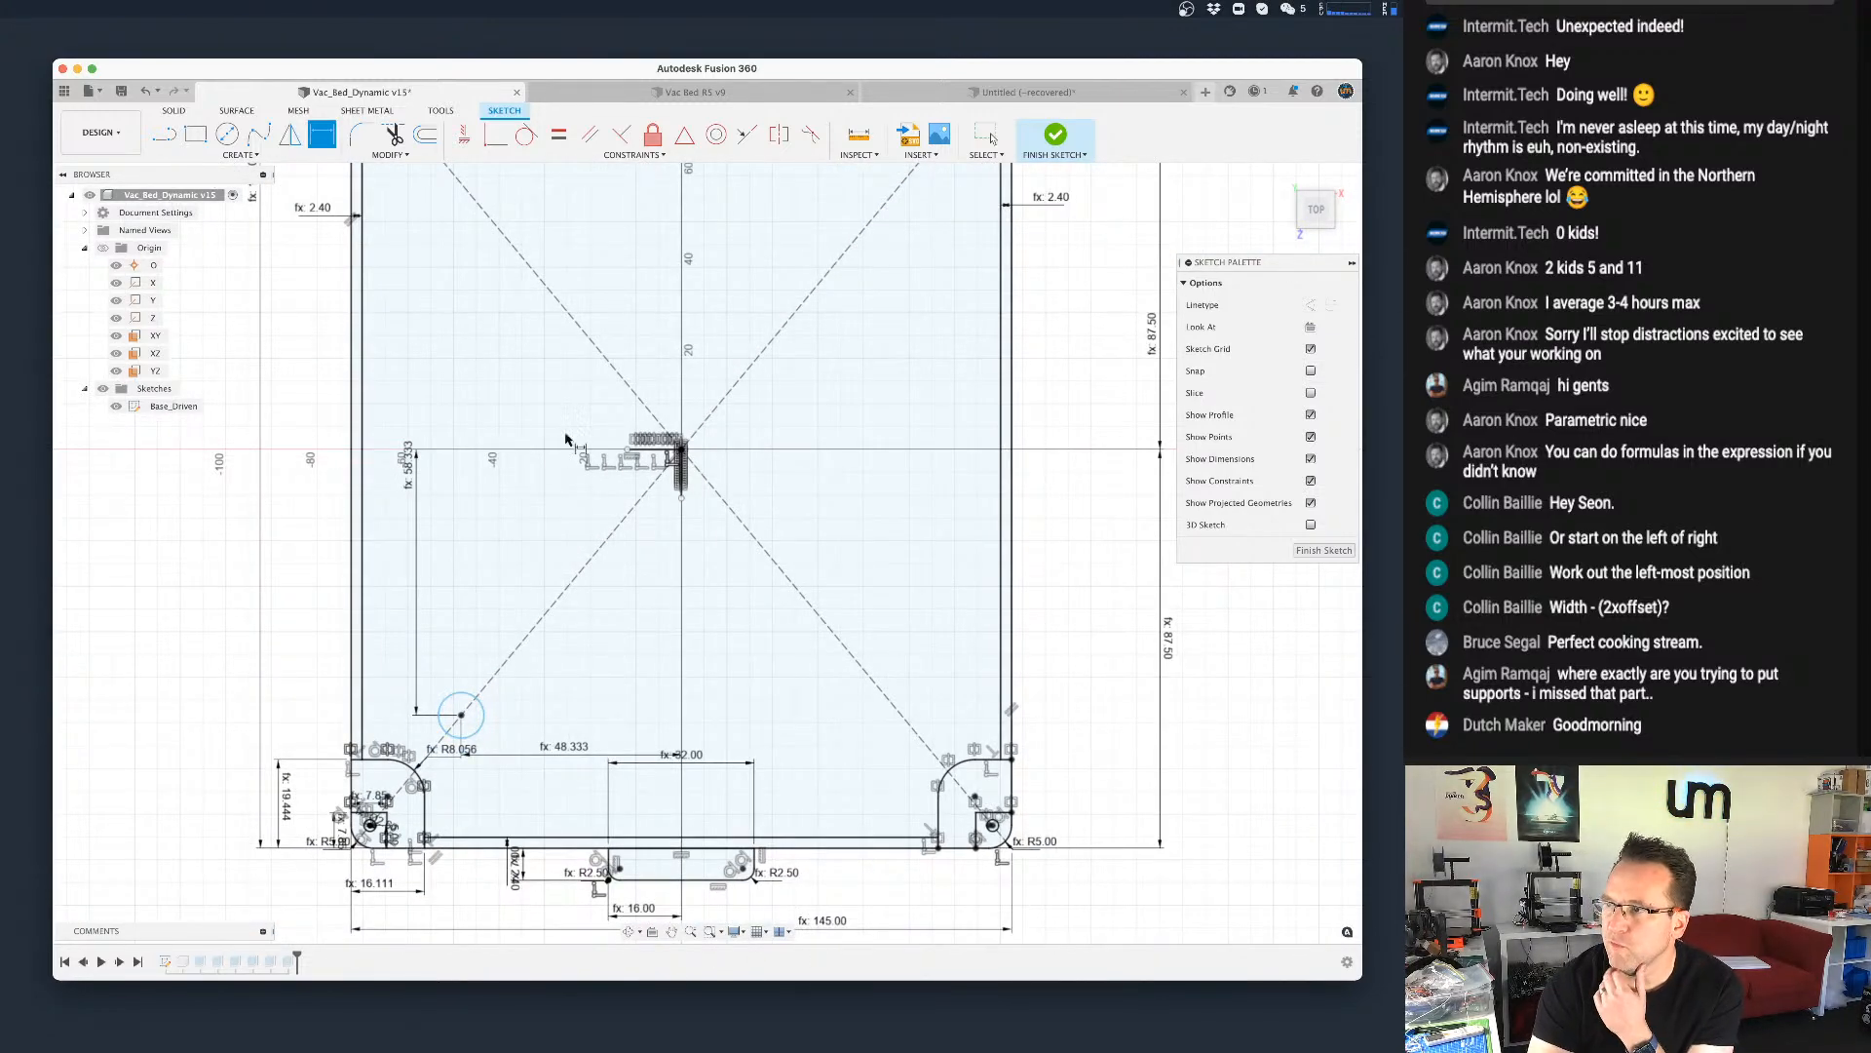
left_click(1057, 135)
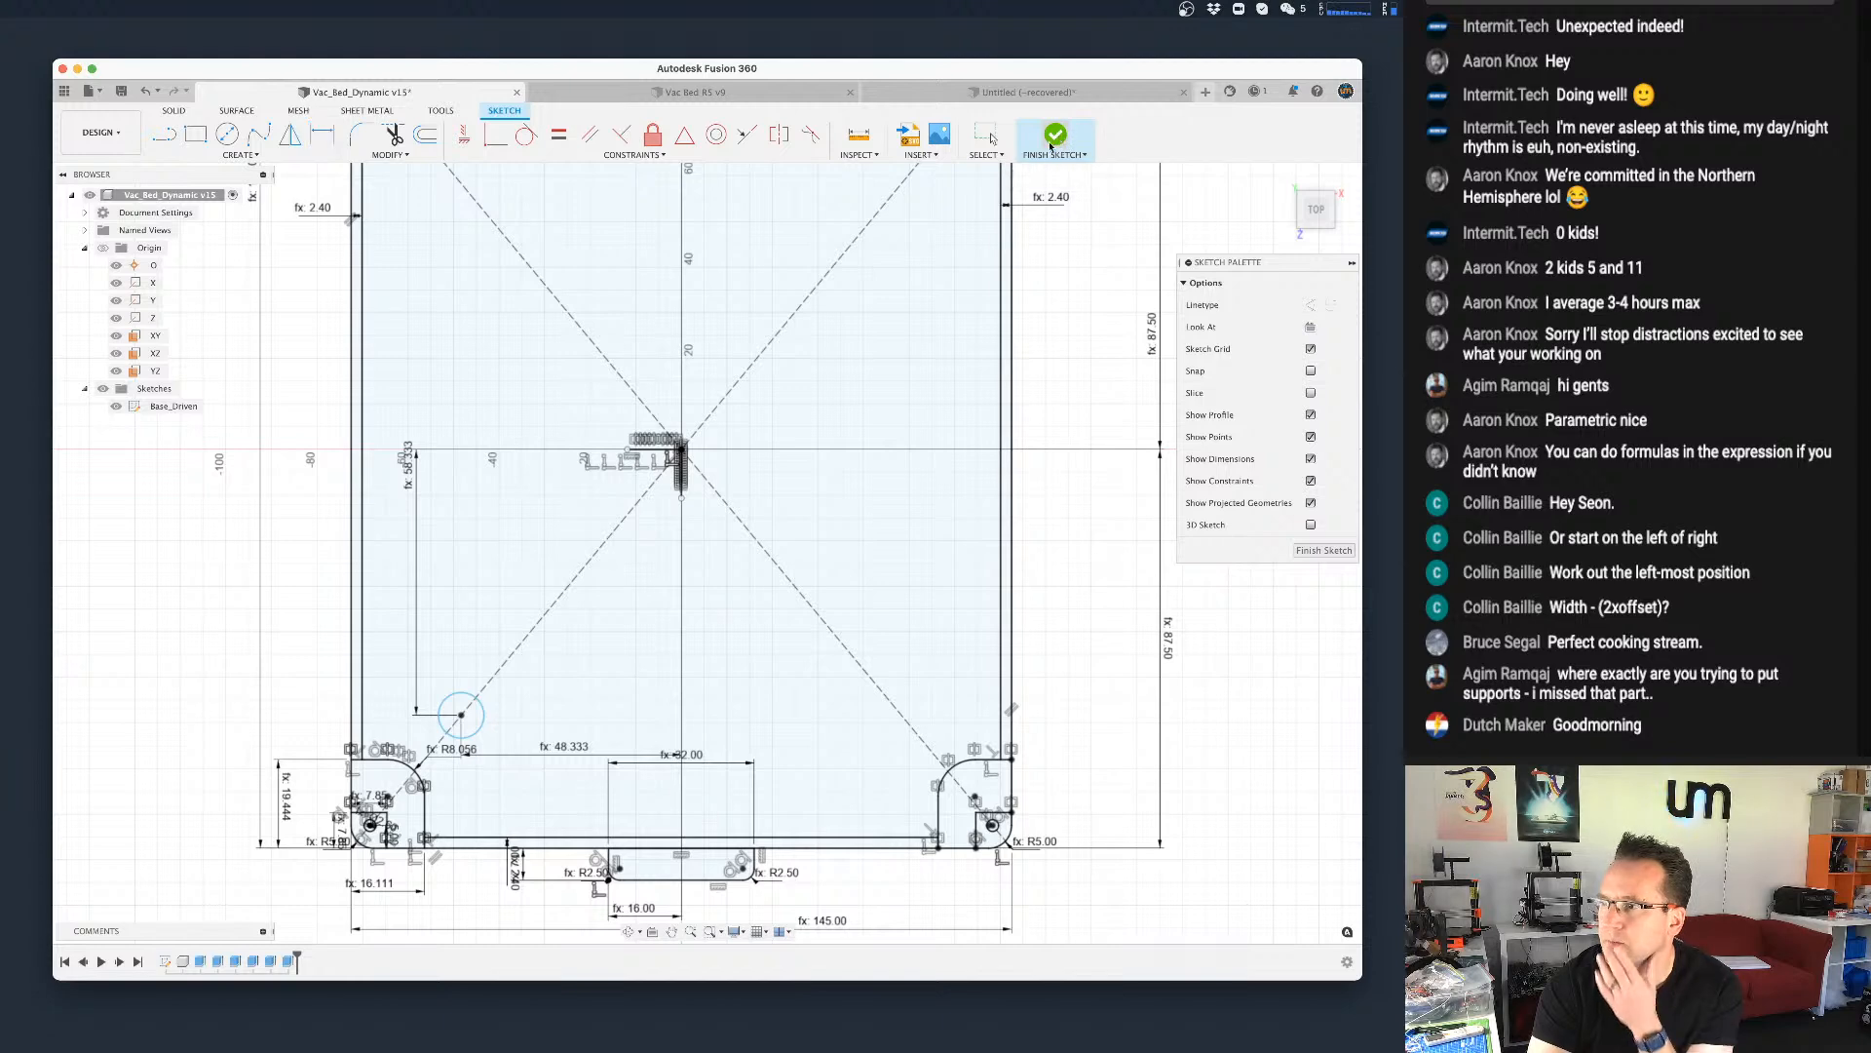
Step: Edit the support extrusion to use the relocated circle as its profile, temporarily hiding the bodies to select it
middle_click_drag(628, 637, 619, 545, "shift")
left_click(360, 896)
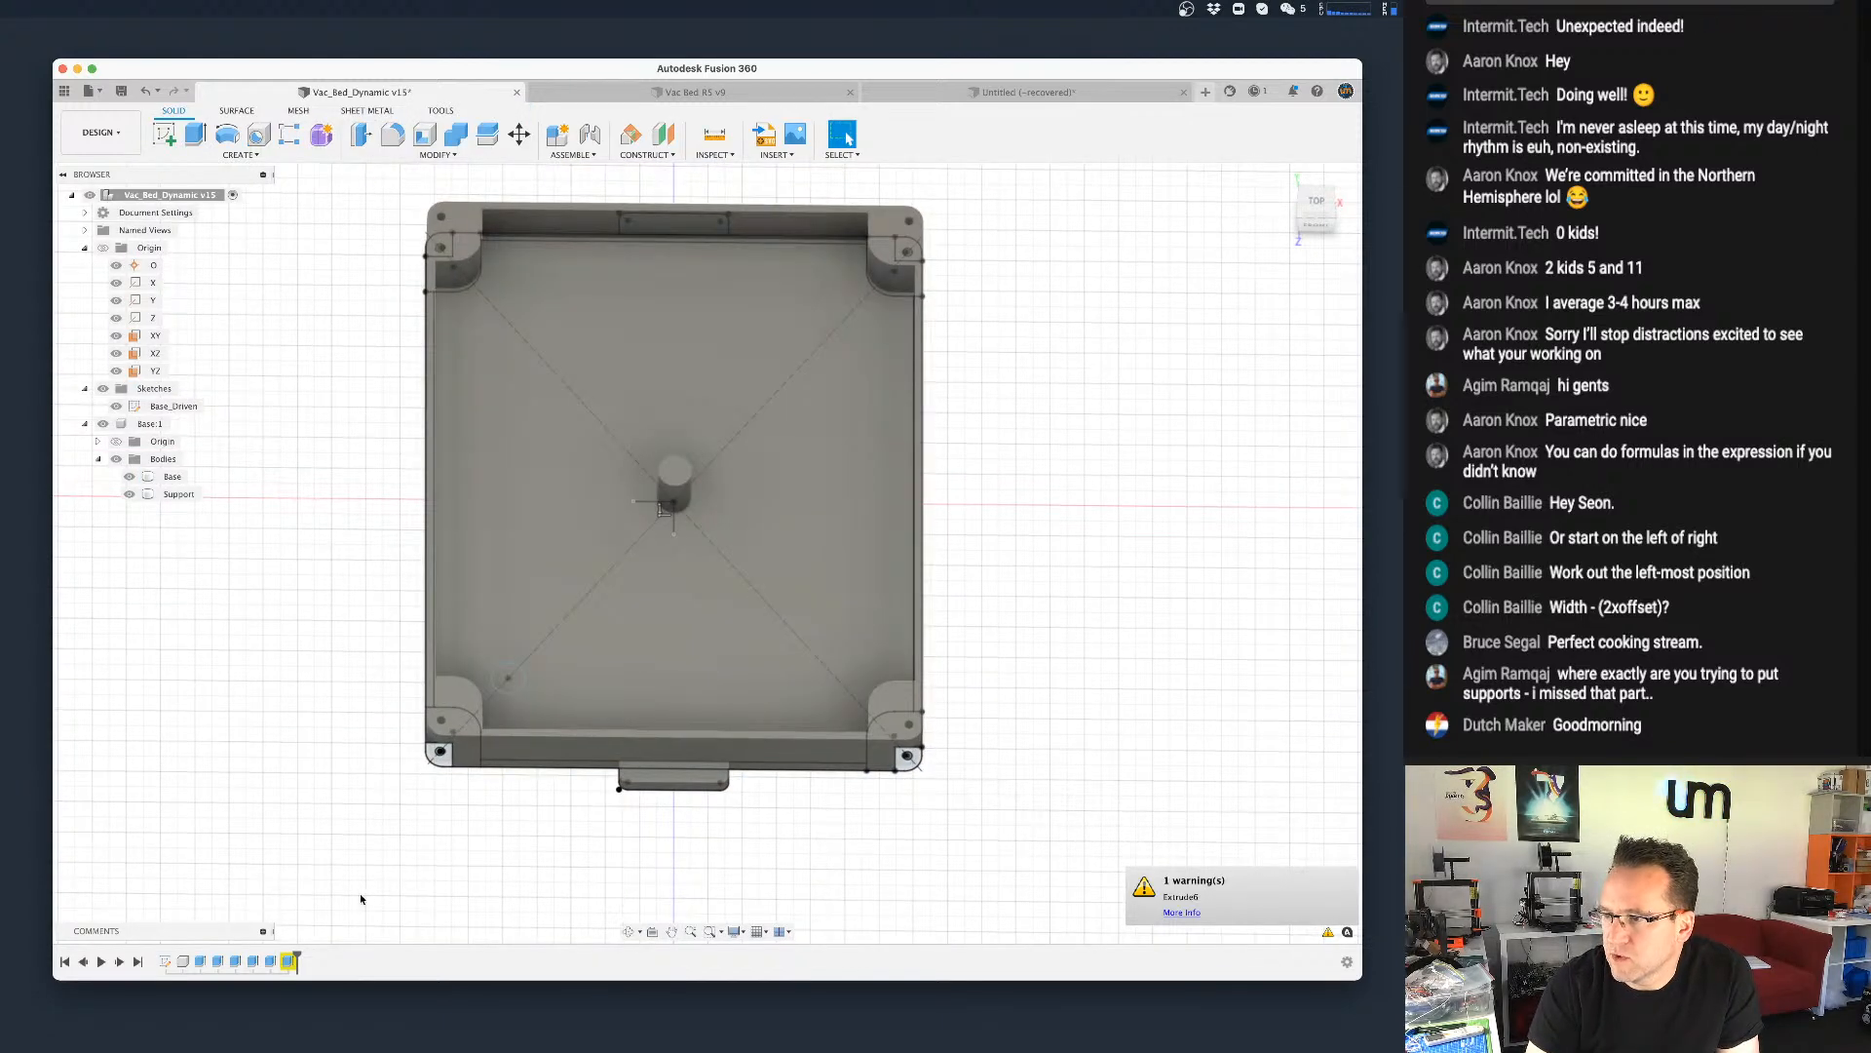
double_click(290, 963)
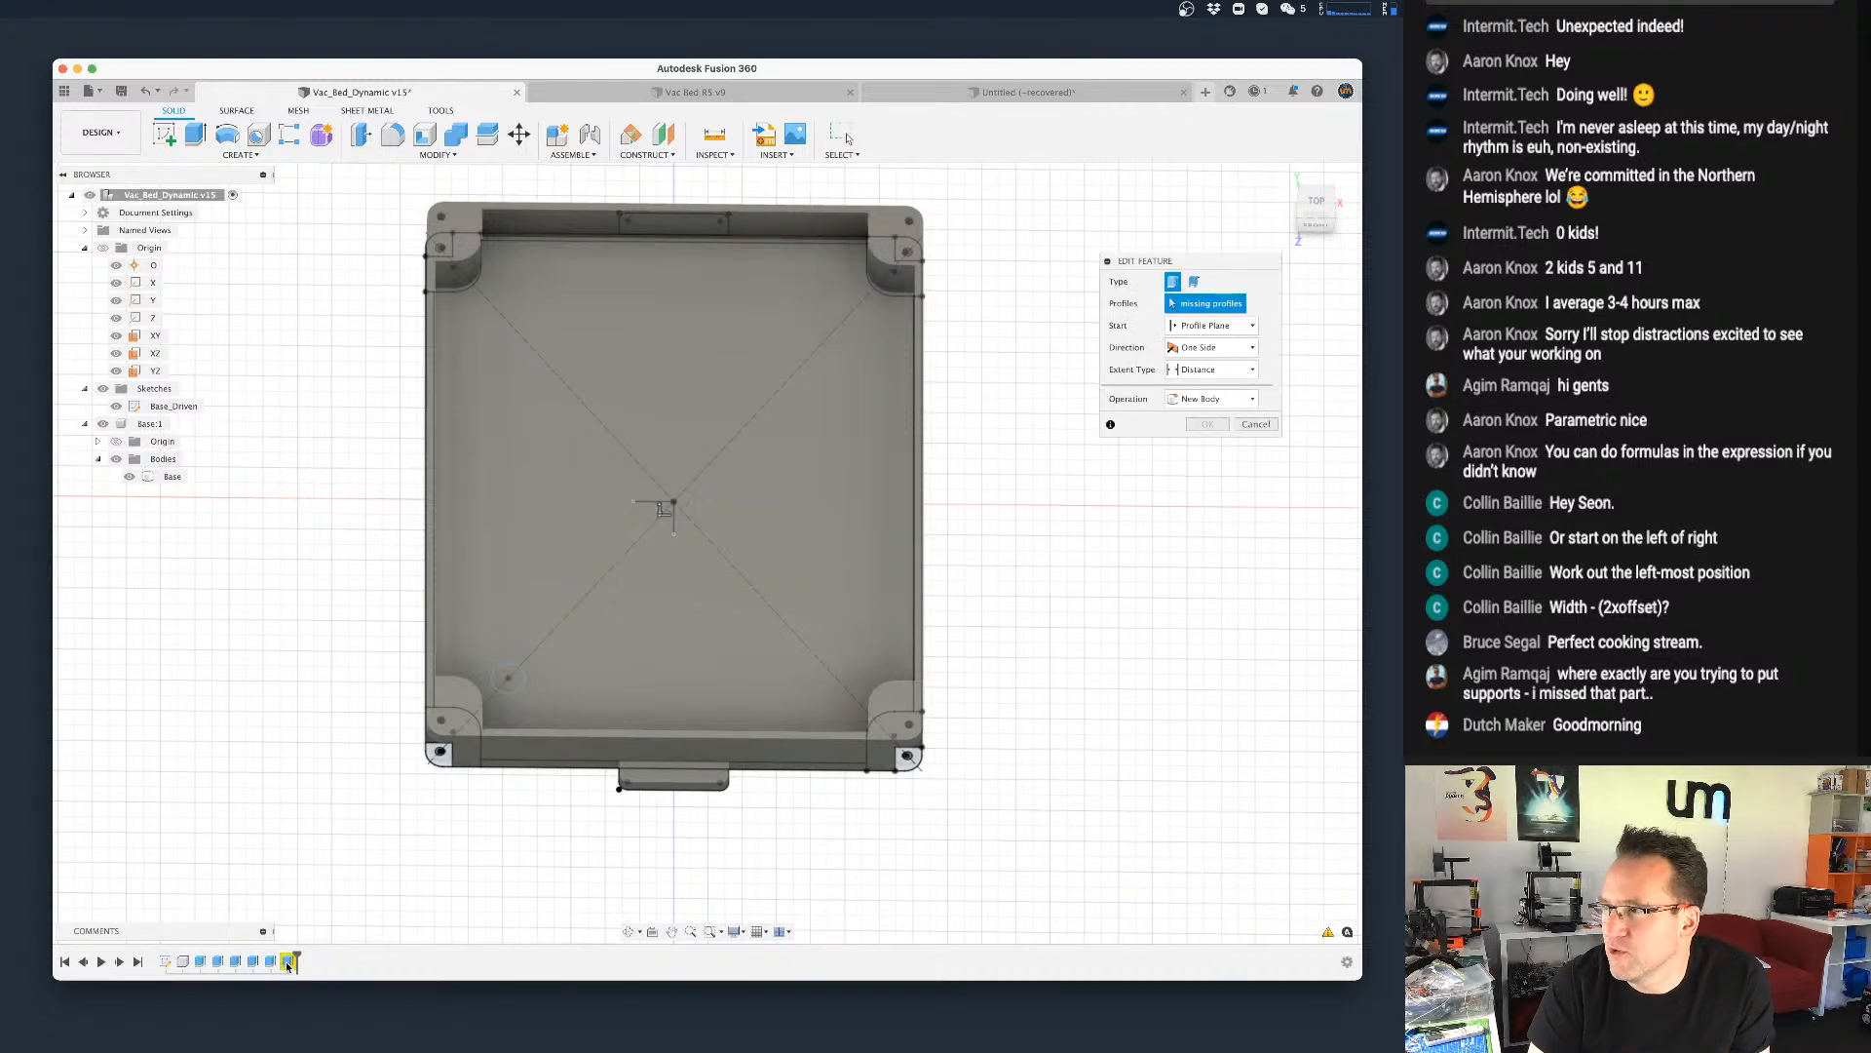
scroll(719, 542, "up", 5)
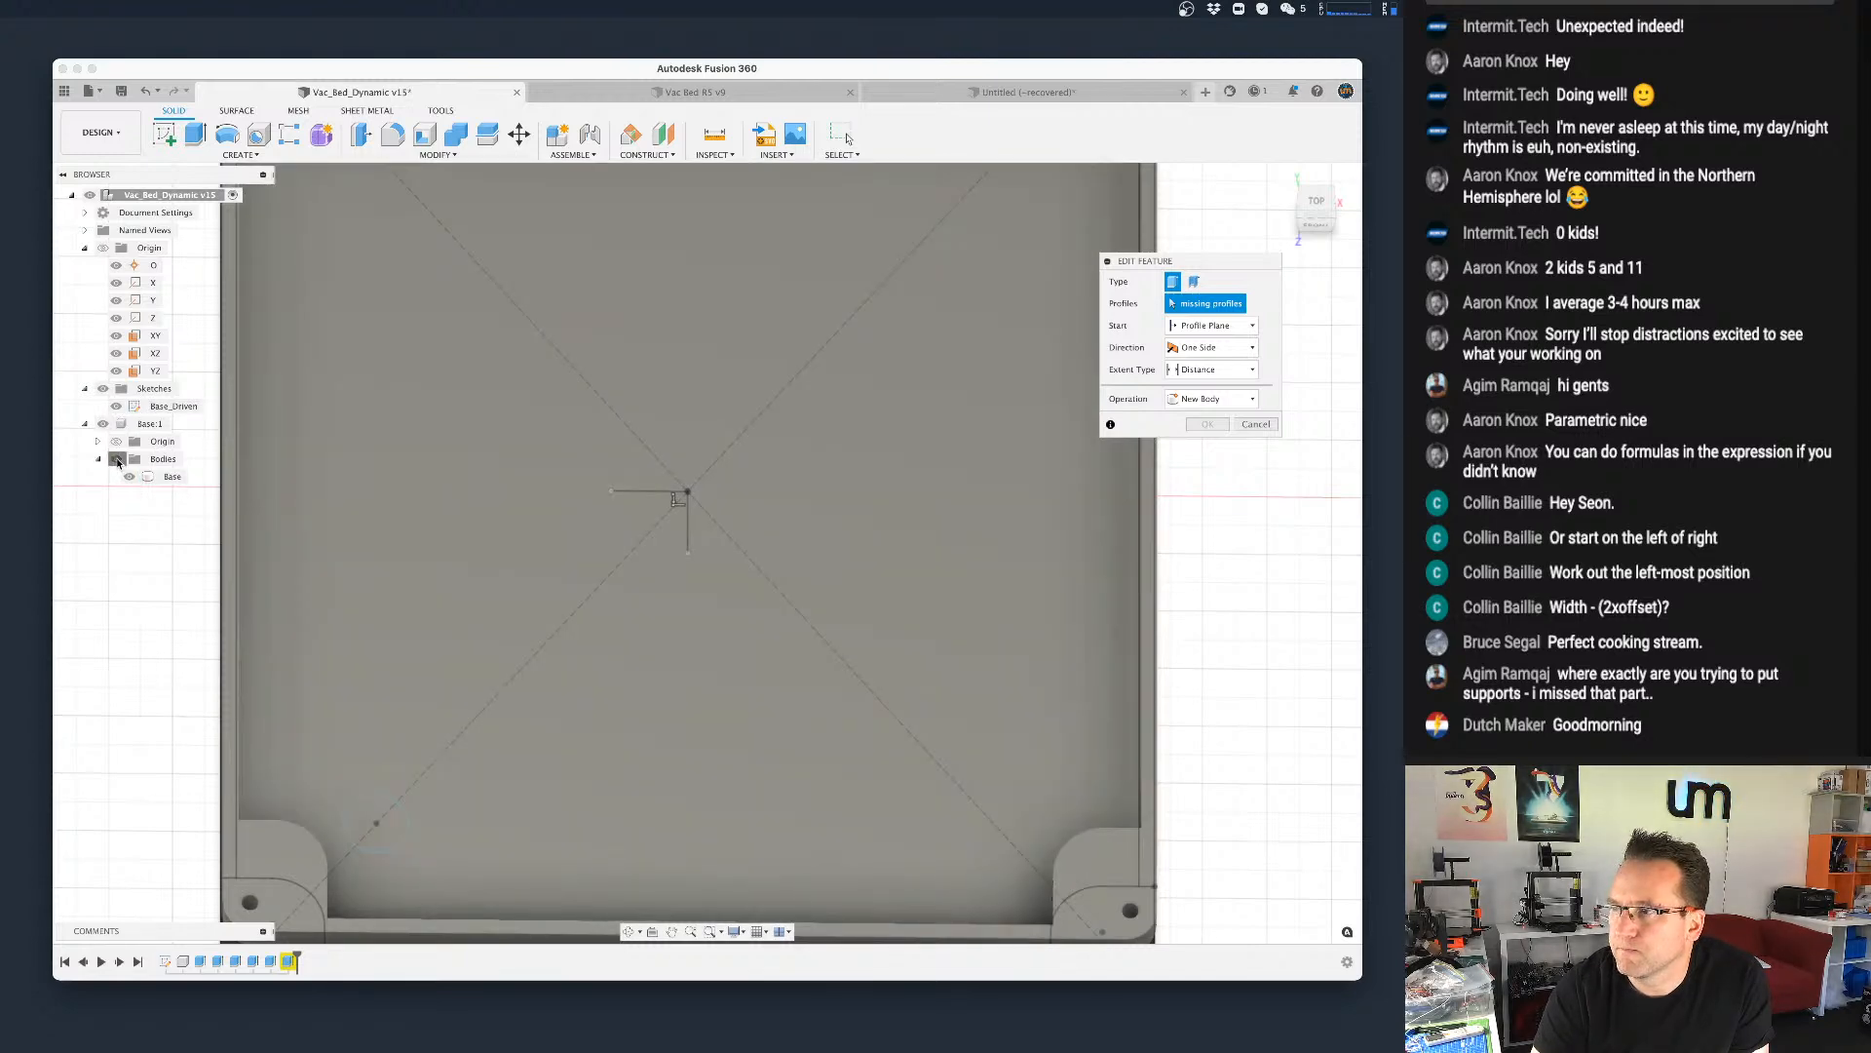
left_click(117, 461)
scroll(487, 810, "down", 1)
scroll(487, 810, "down", 2)
middle_click_drag(487, 810, 480, 797, "shift")
scroll(400, 801, "up", 2)
scroll(400, 801, "up", 1)
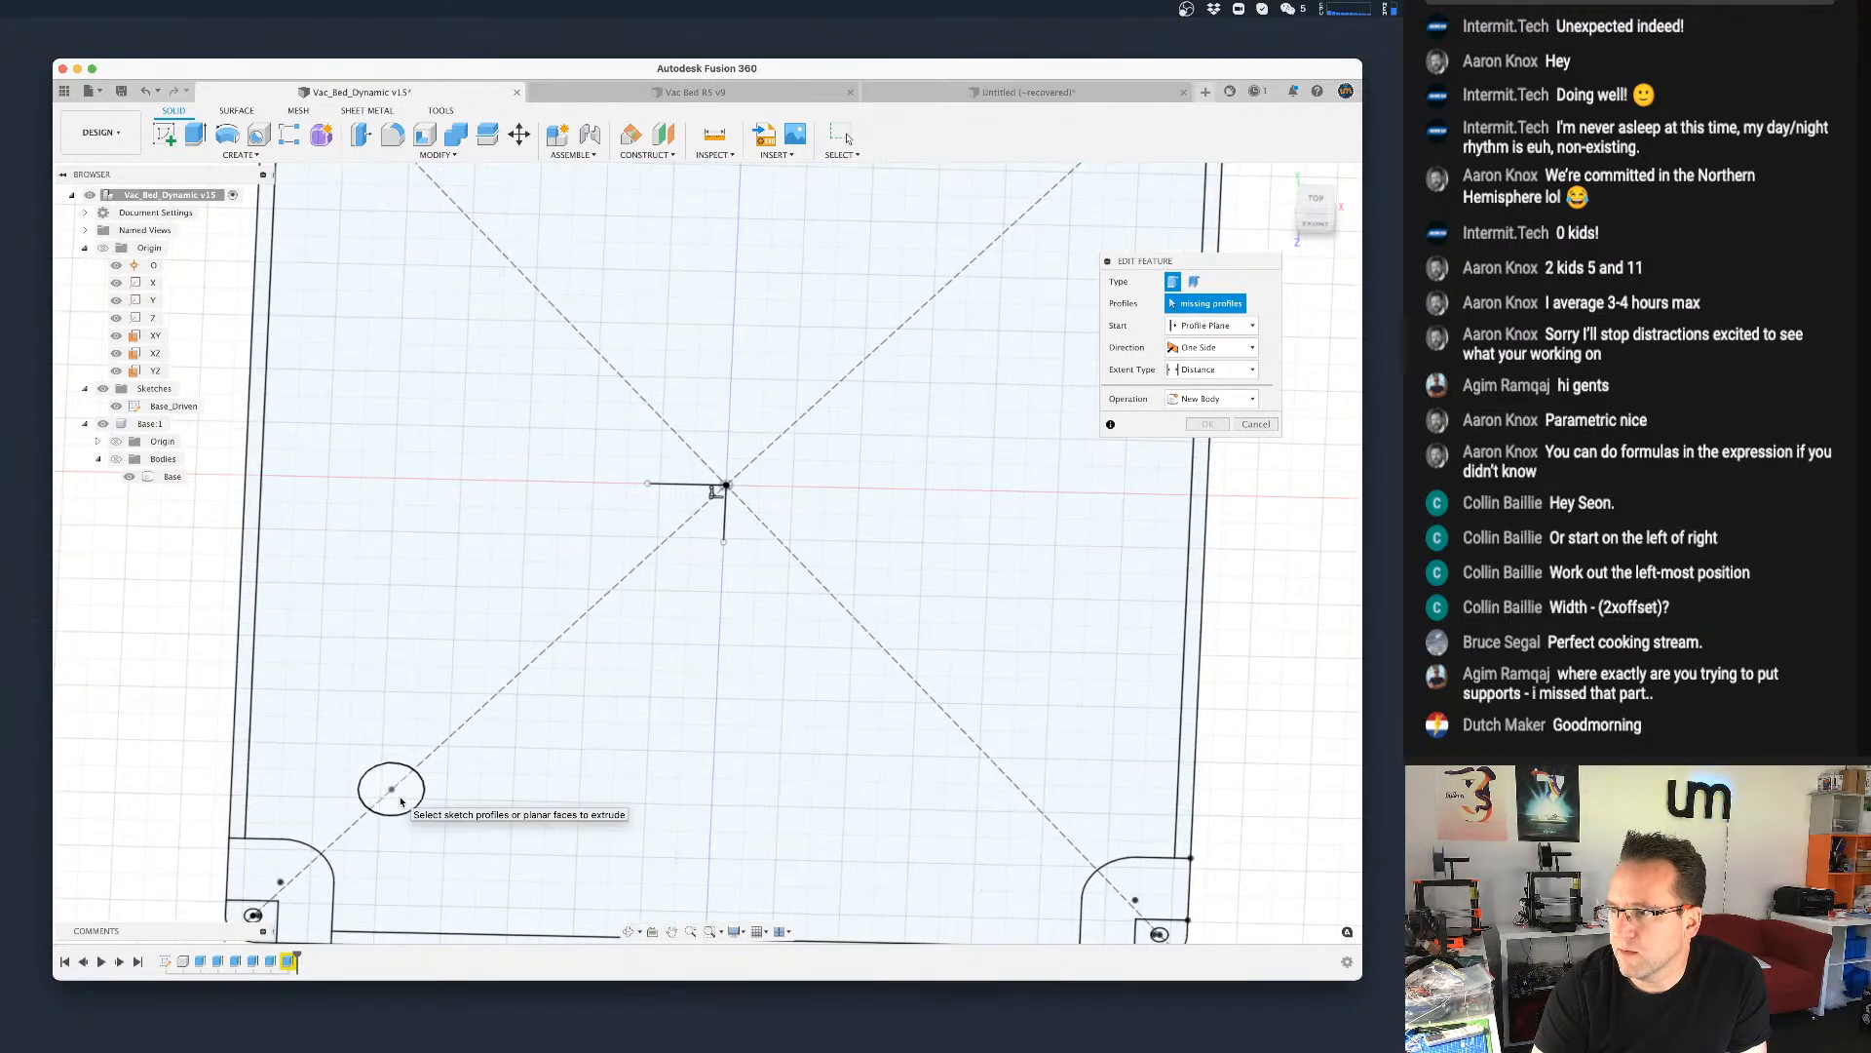
left_click(396, 794)
scroll(394, 792, "down", 2)
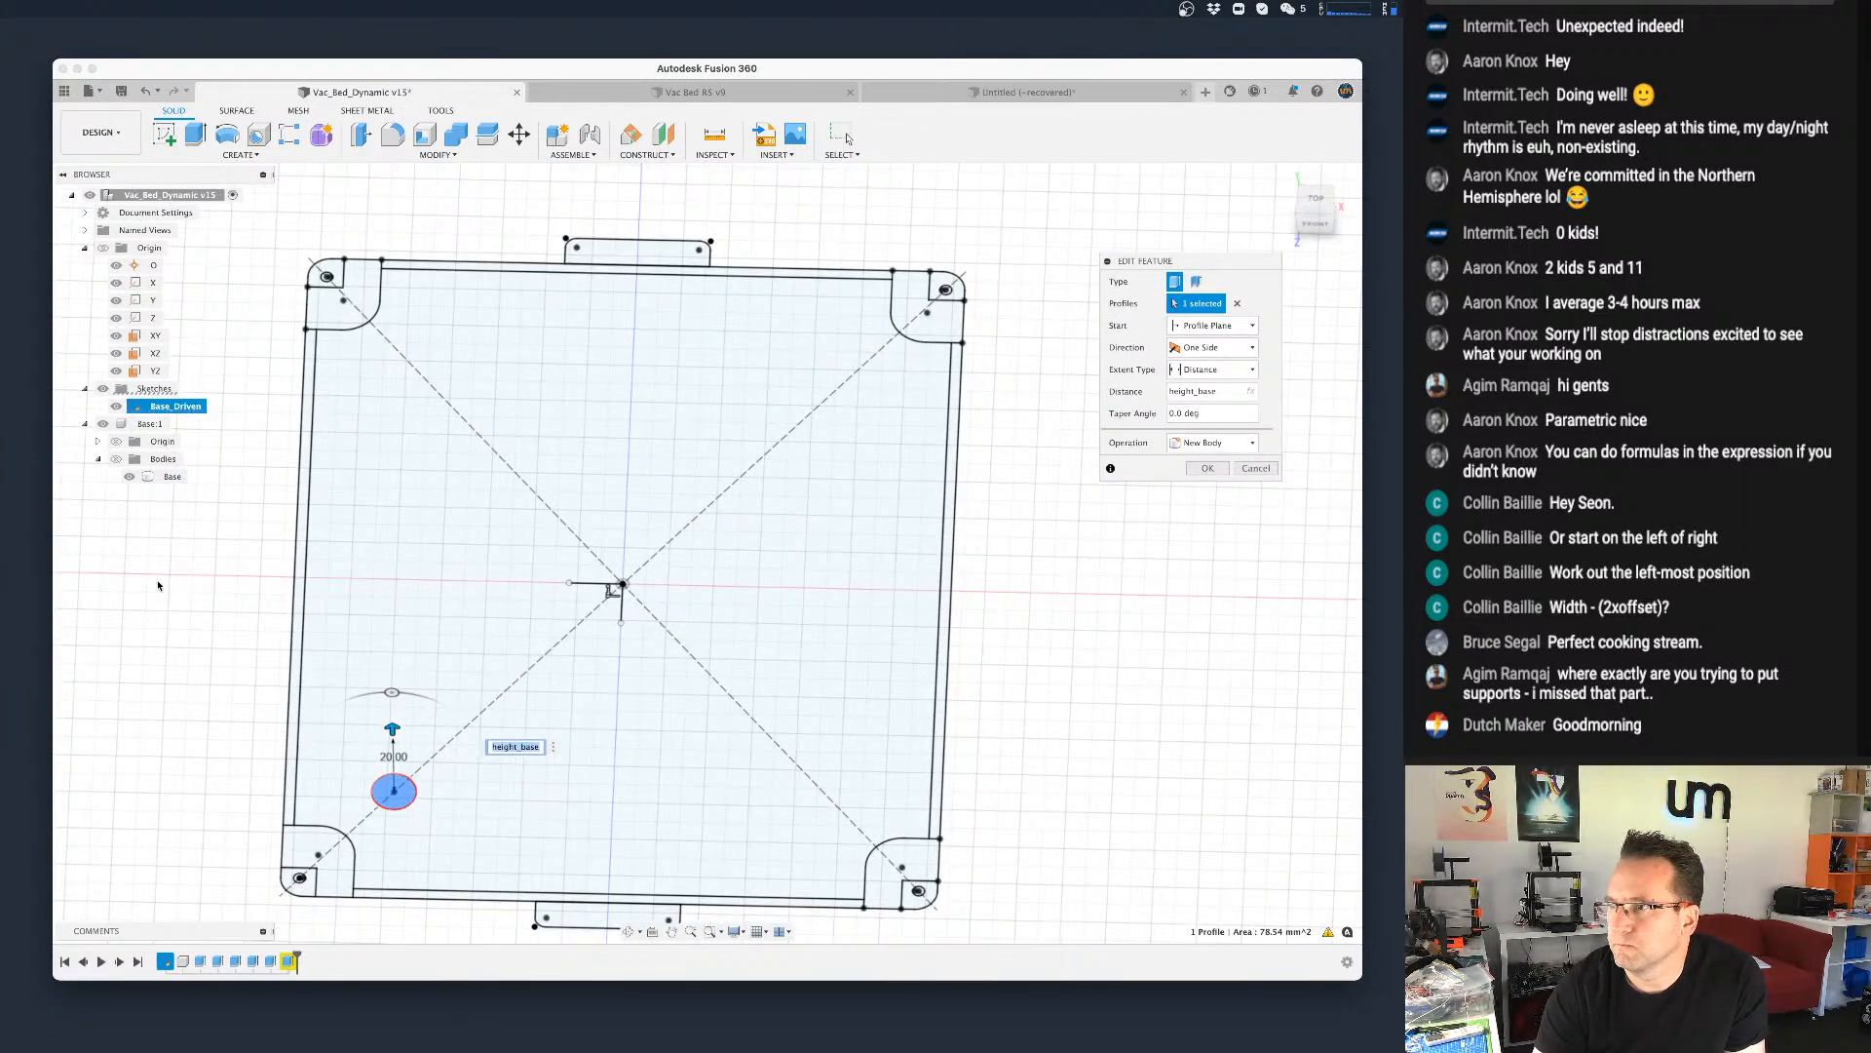
left_click(116, 458)
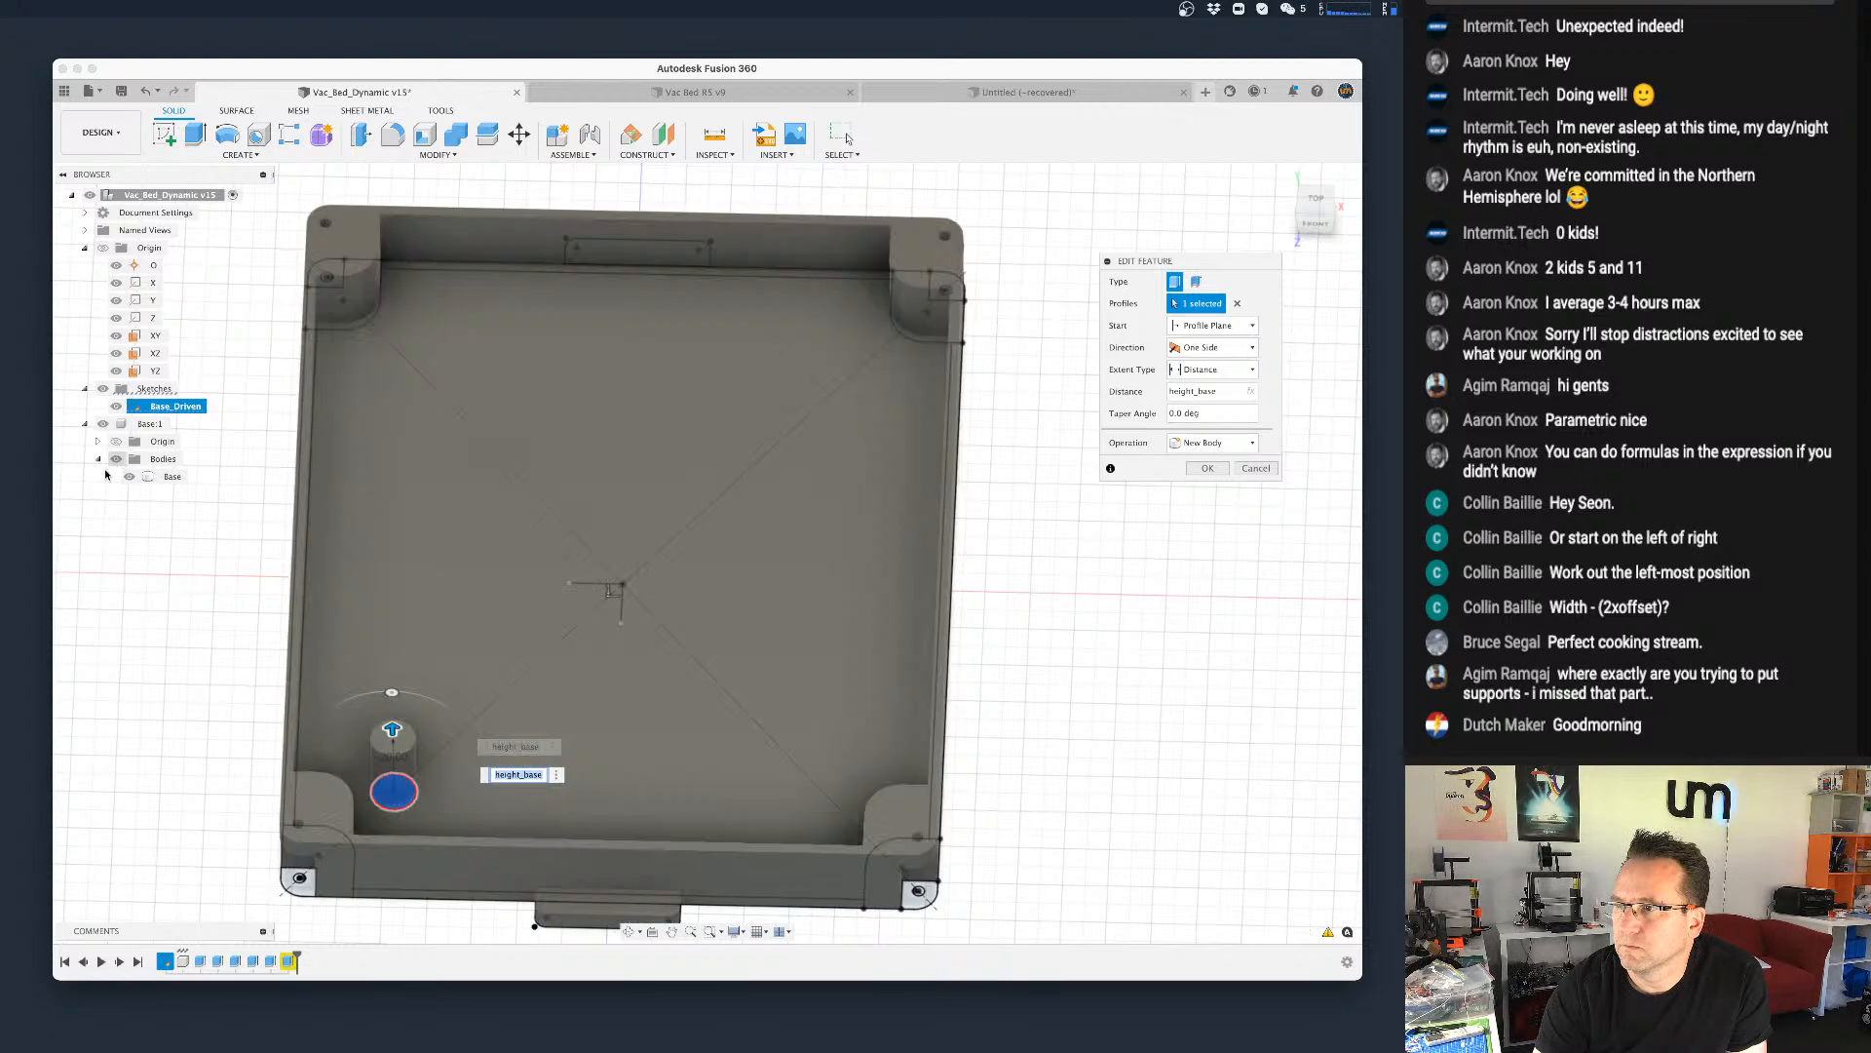
left_click(1208, 468)
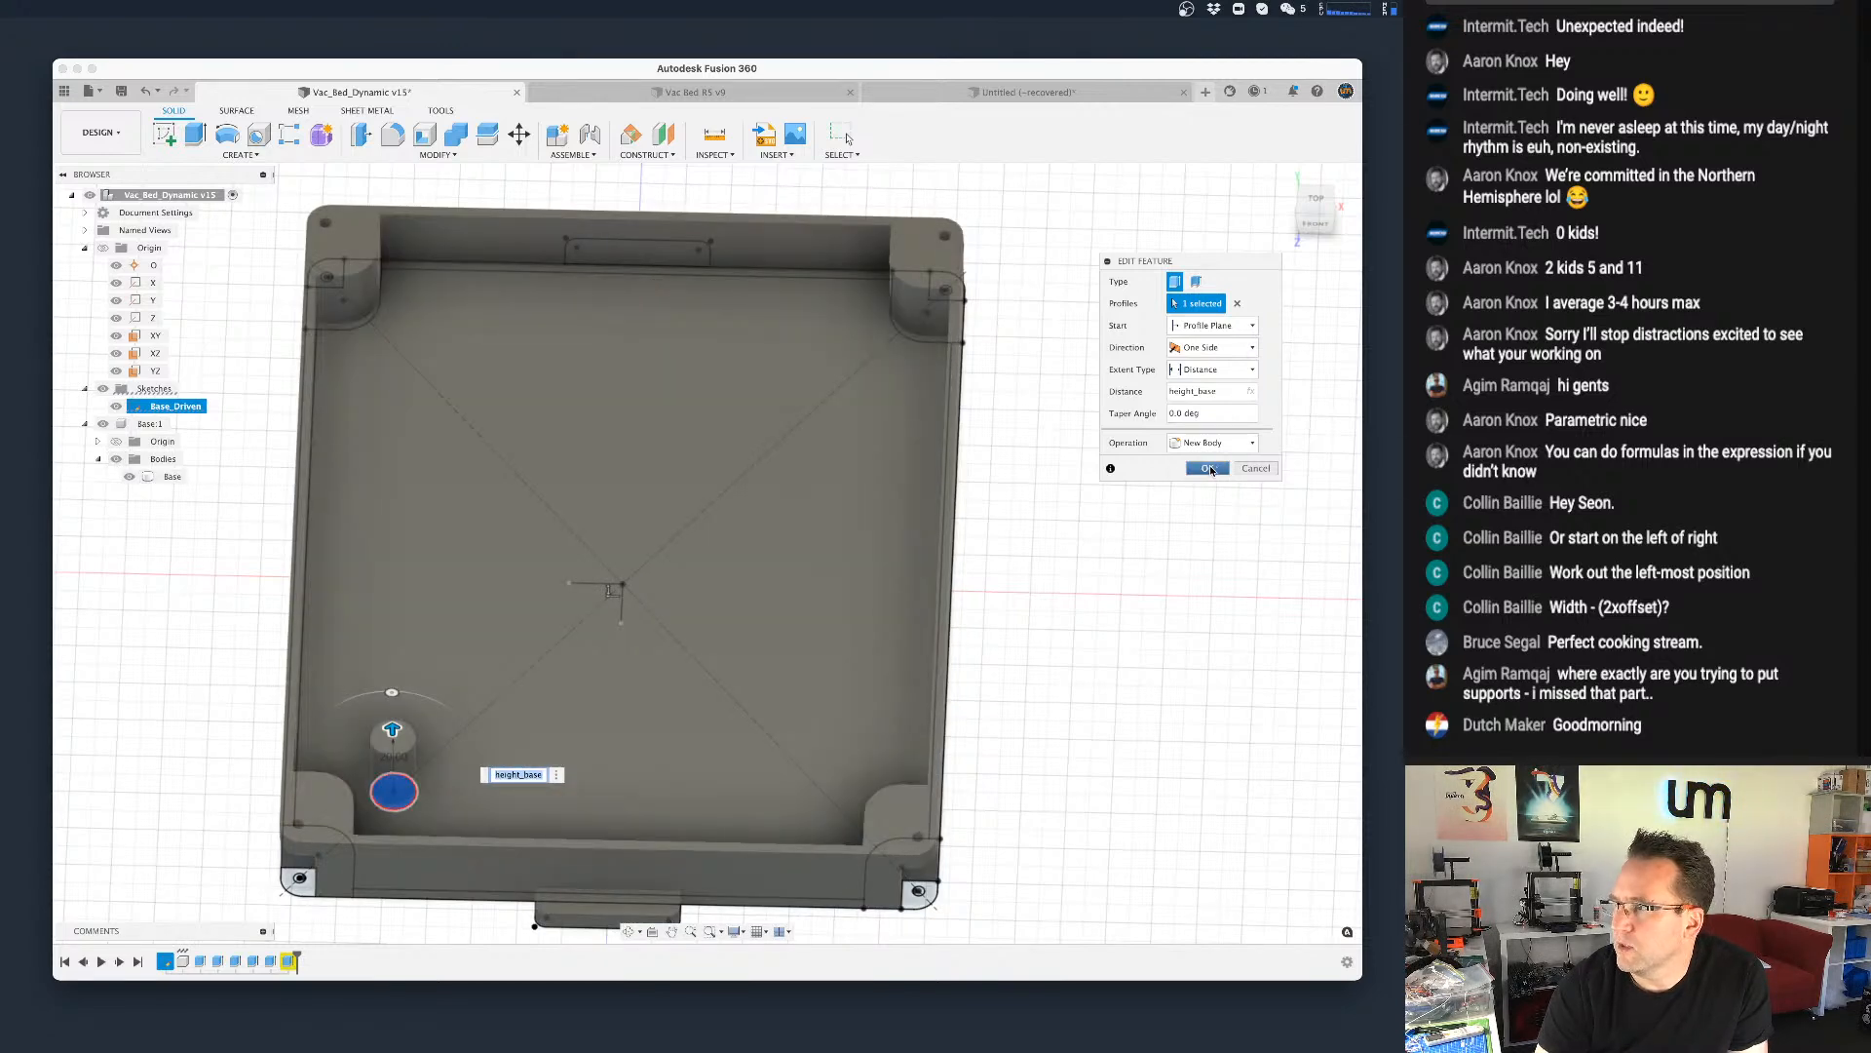
Step: Hide the Base_Driven sketch and save the design with the version description User Saved
scroll(171, 651, "down", 3)
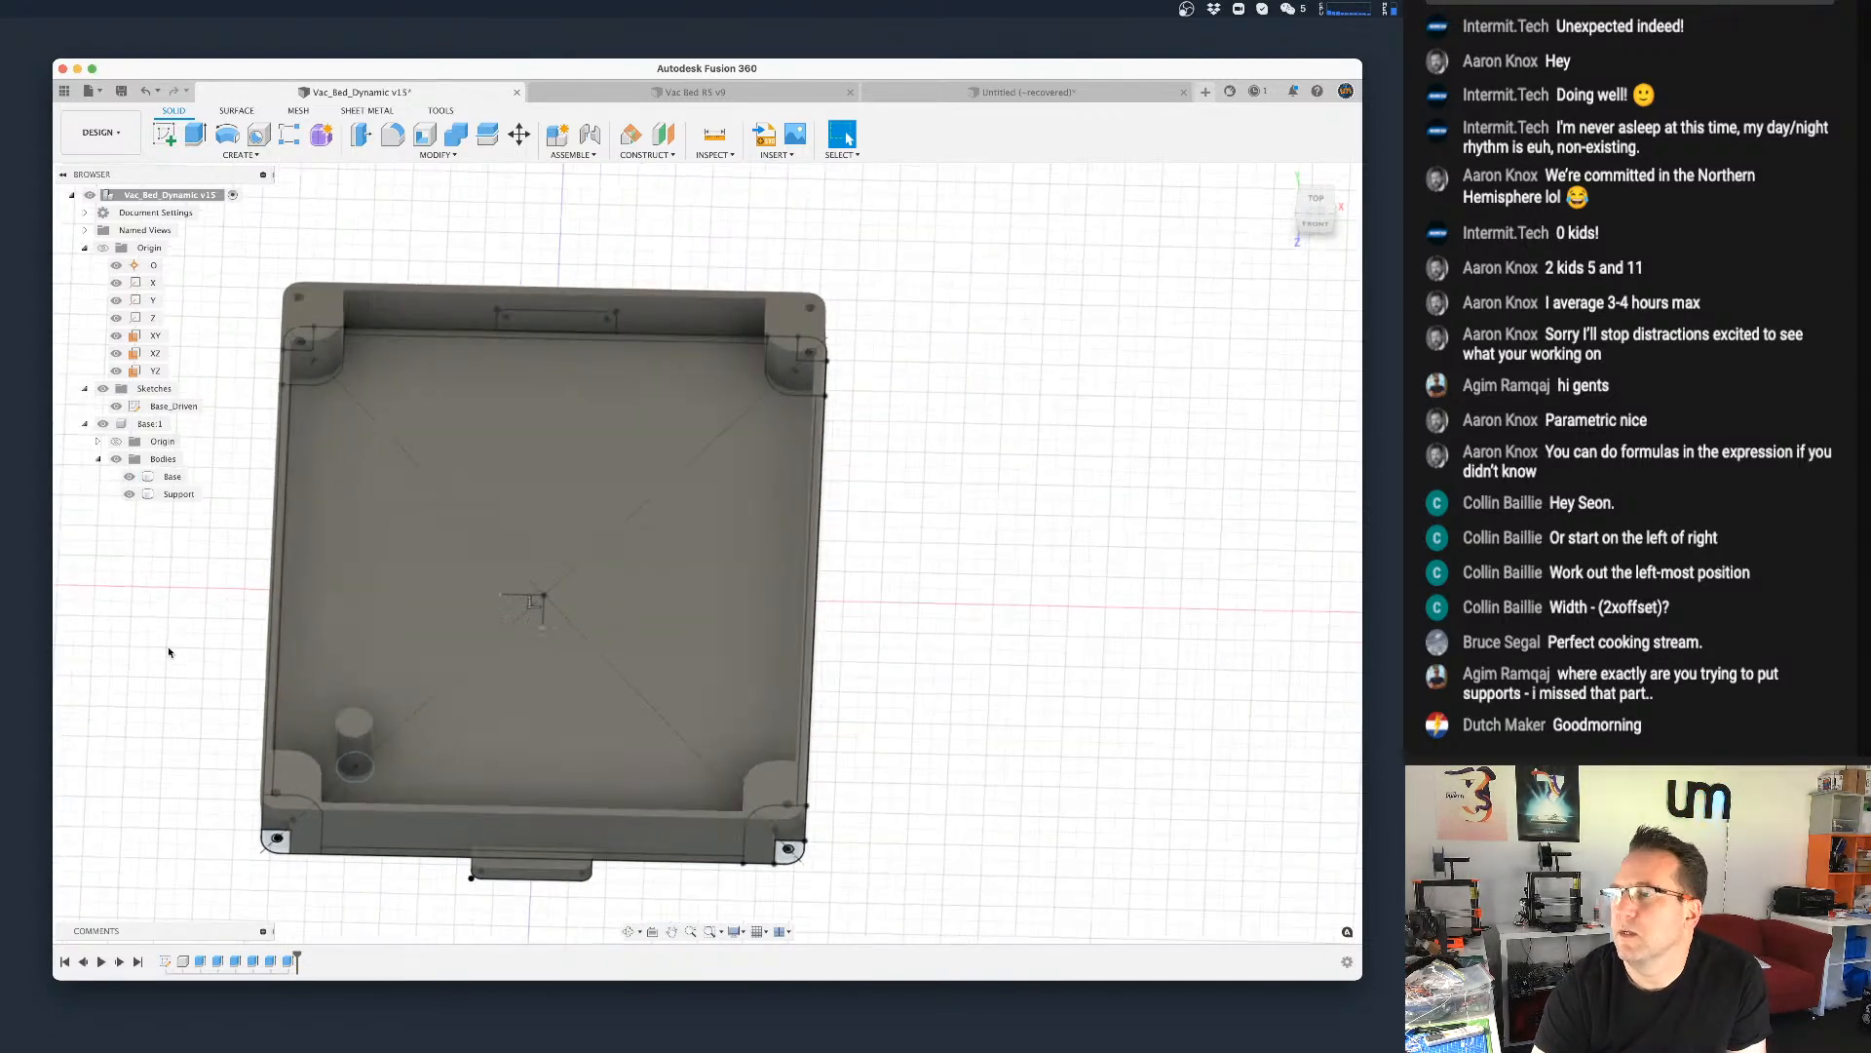
middle_click_drag(936, 649, 1046, 565)
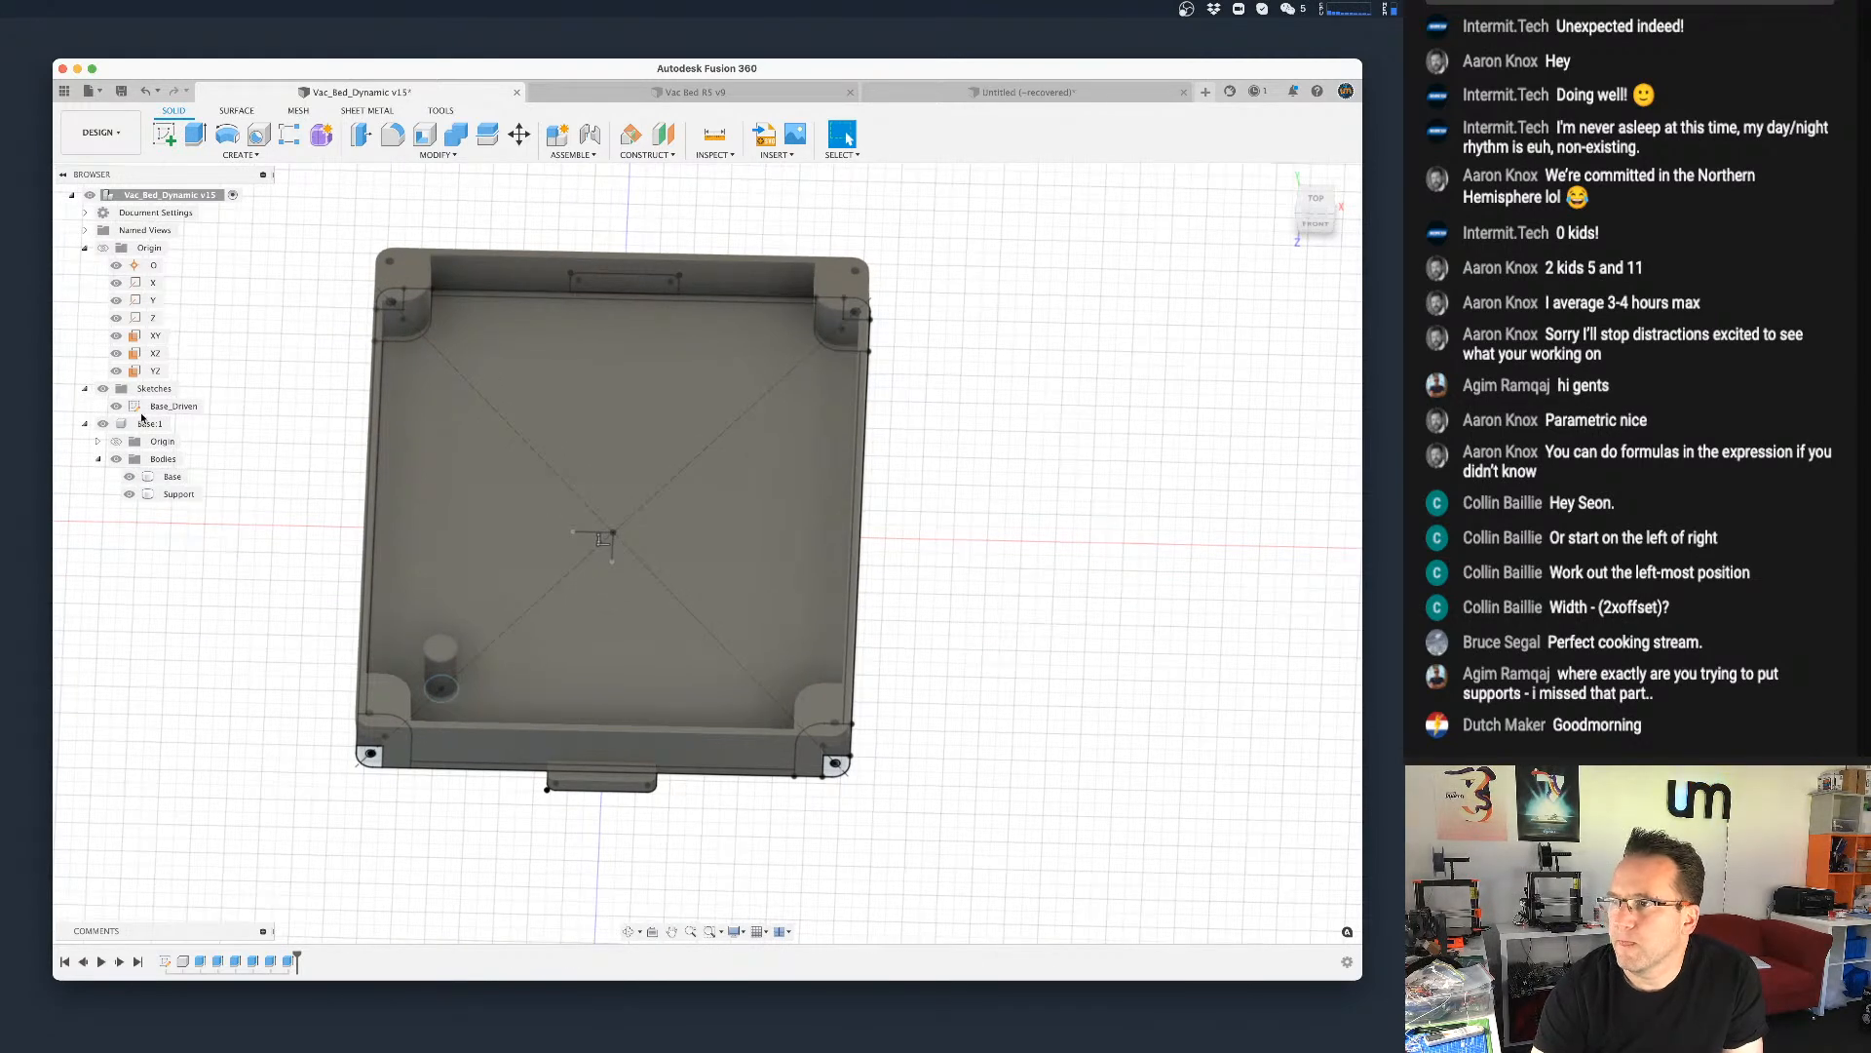
left_click(116, 405)
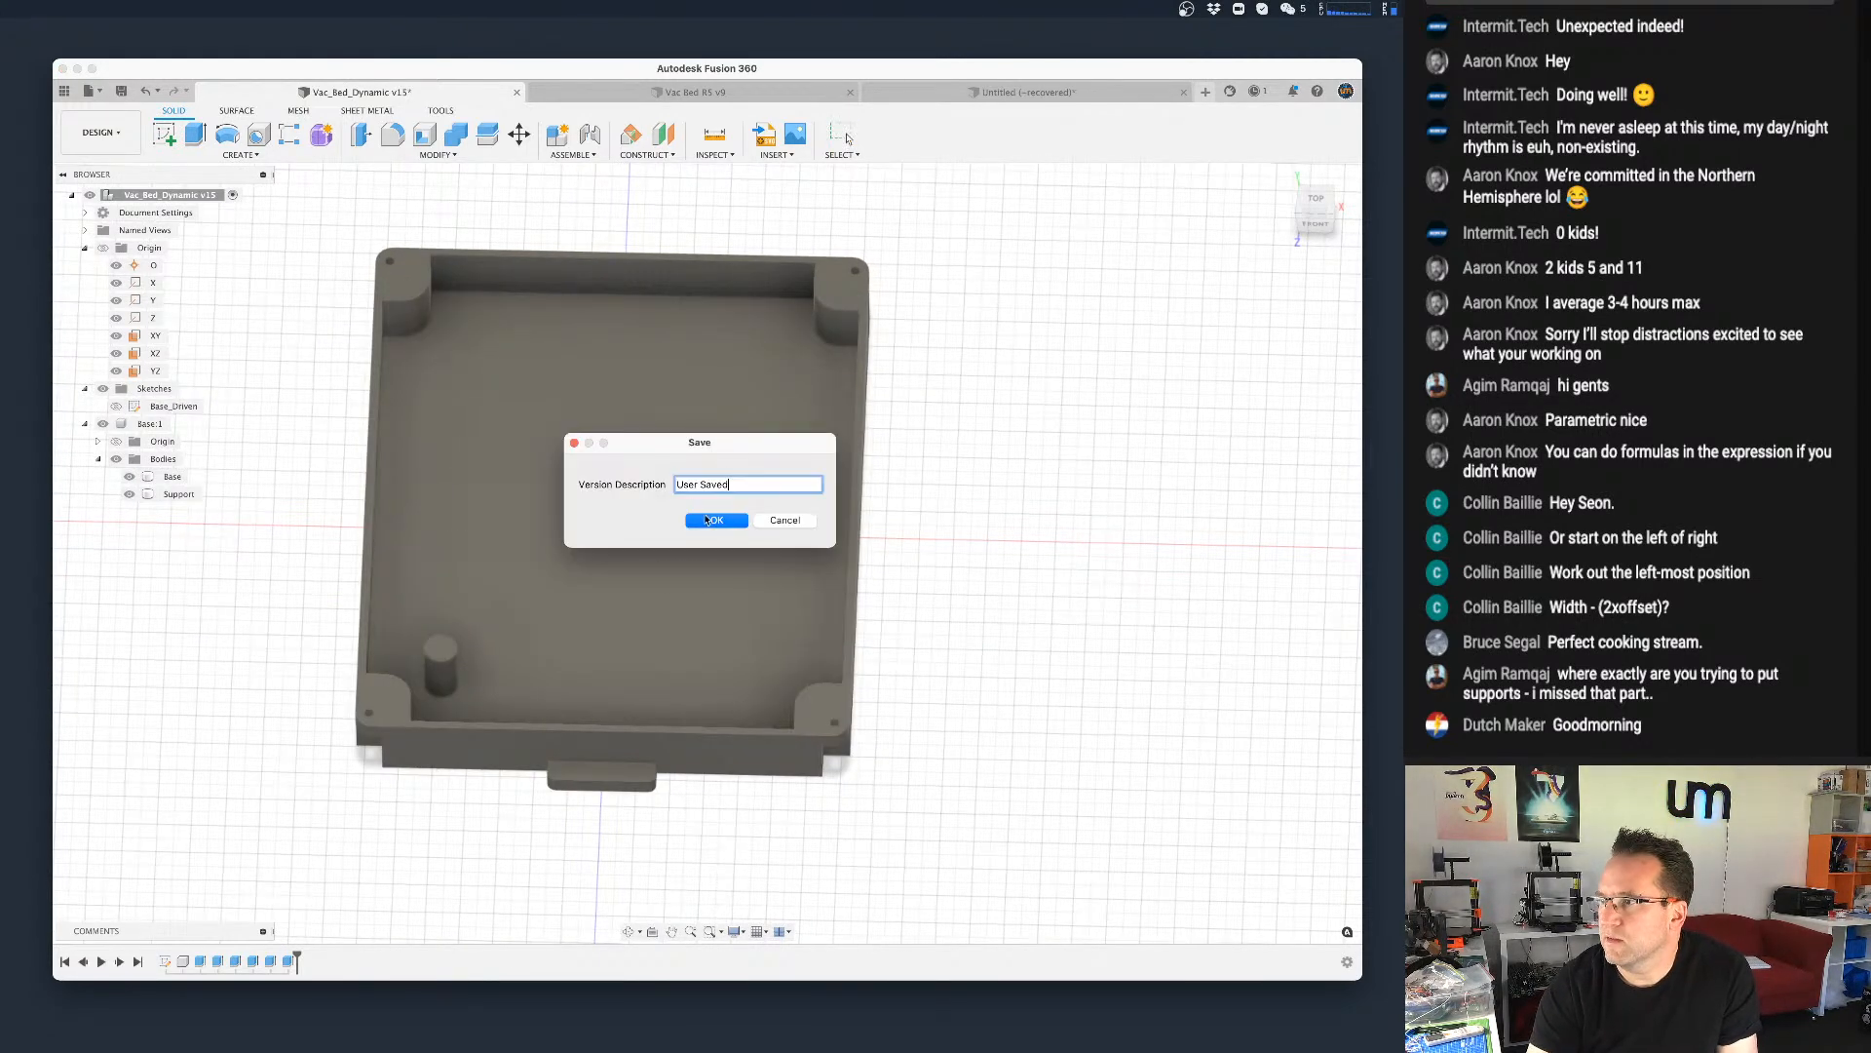
key("Return")
left_click(443, 677)
left_click(424, 702)
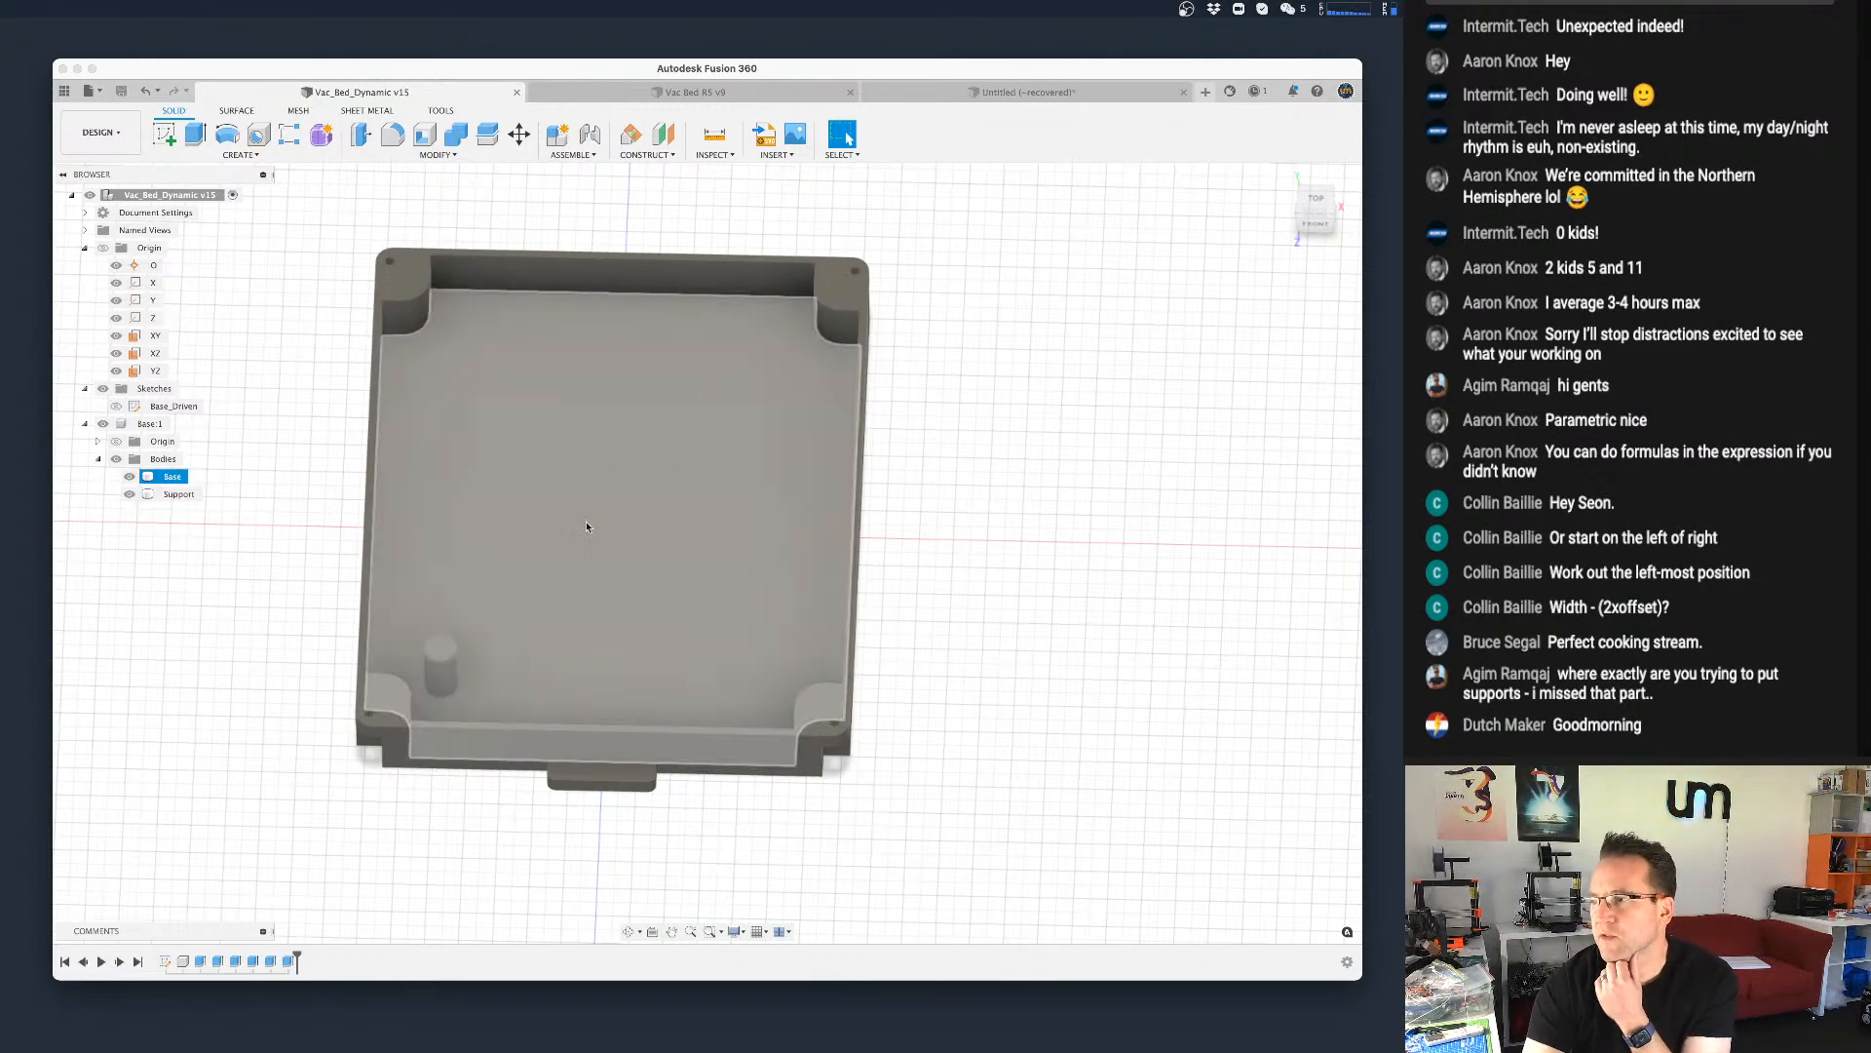
Step: Set both user parameters for the support counts, base_suppports_x and base_suppports_y, to 1
scroll(606, 528, "down", 3)
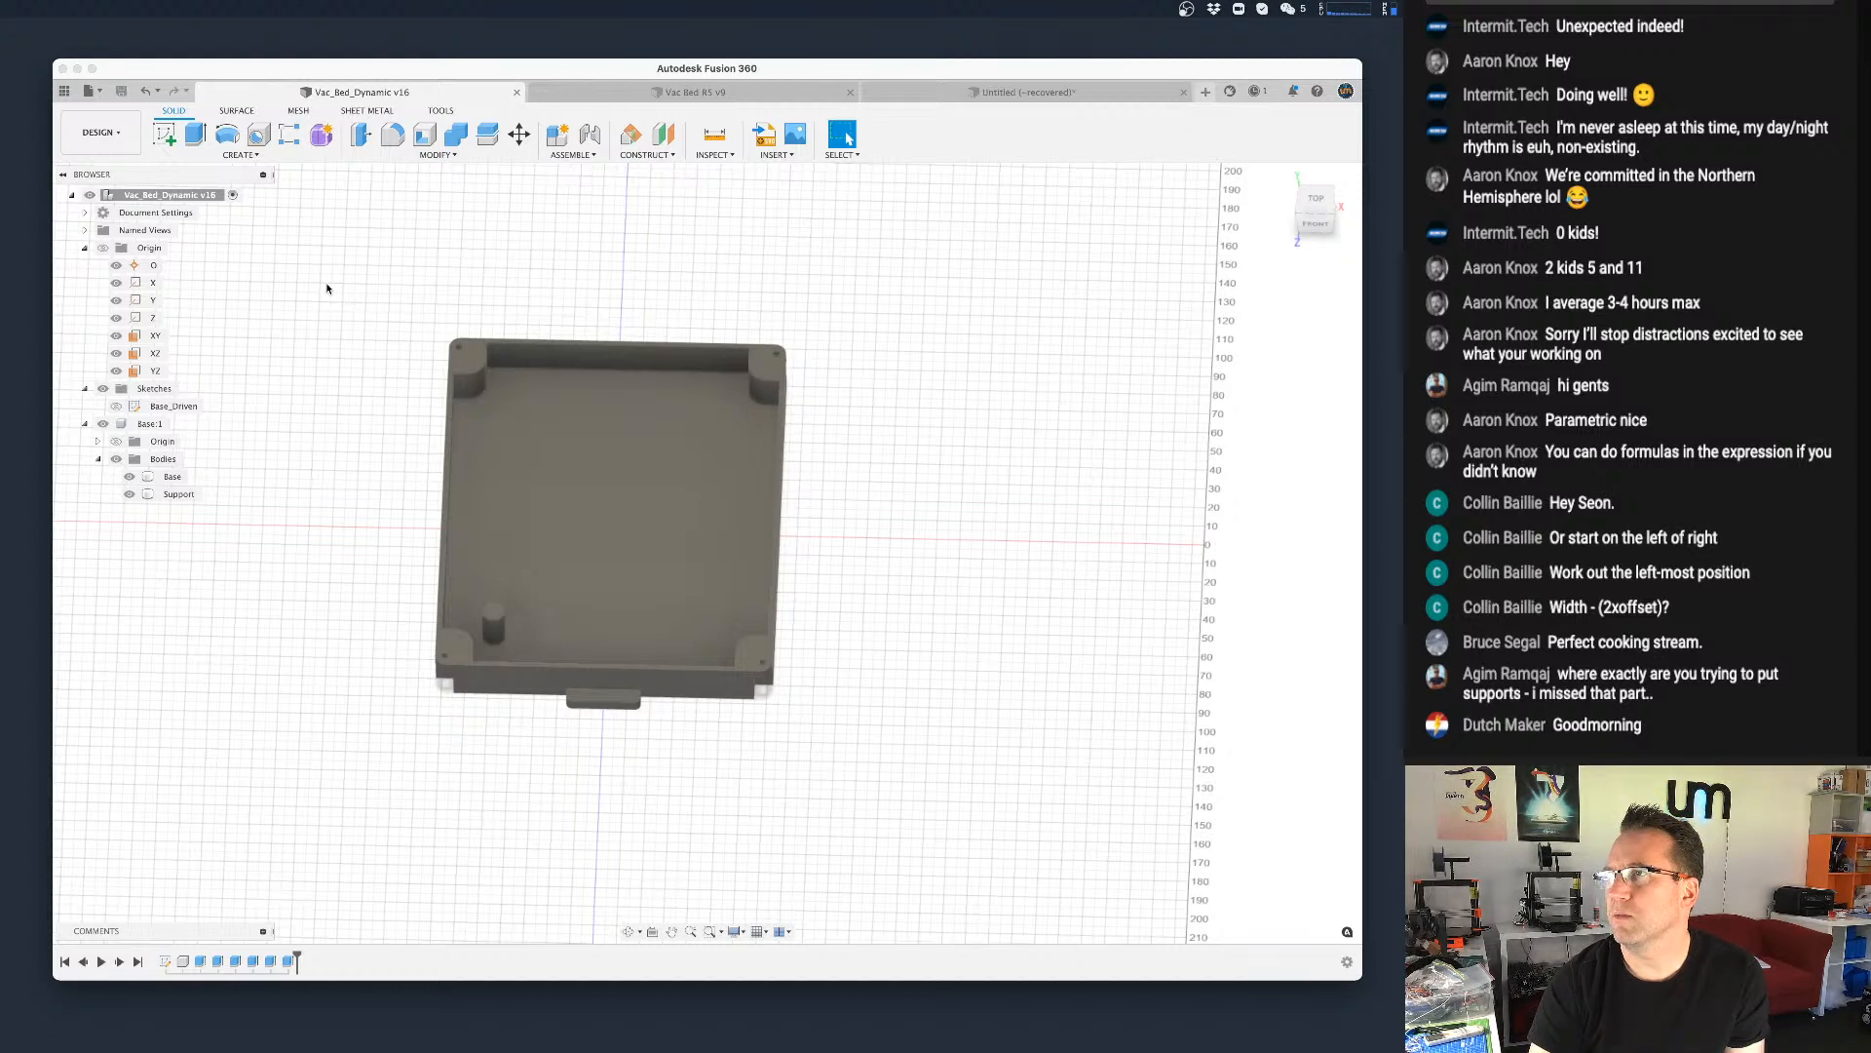
scroll(326, 292, "up", 2)
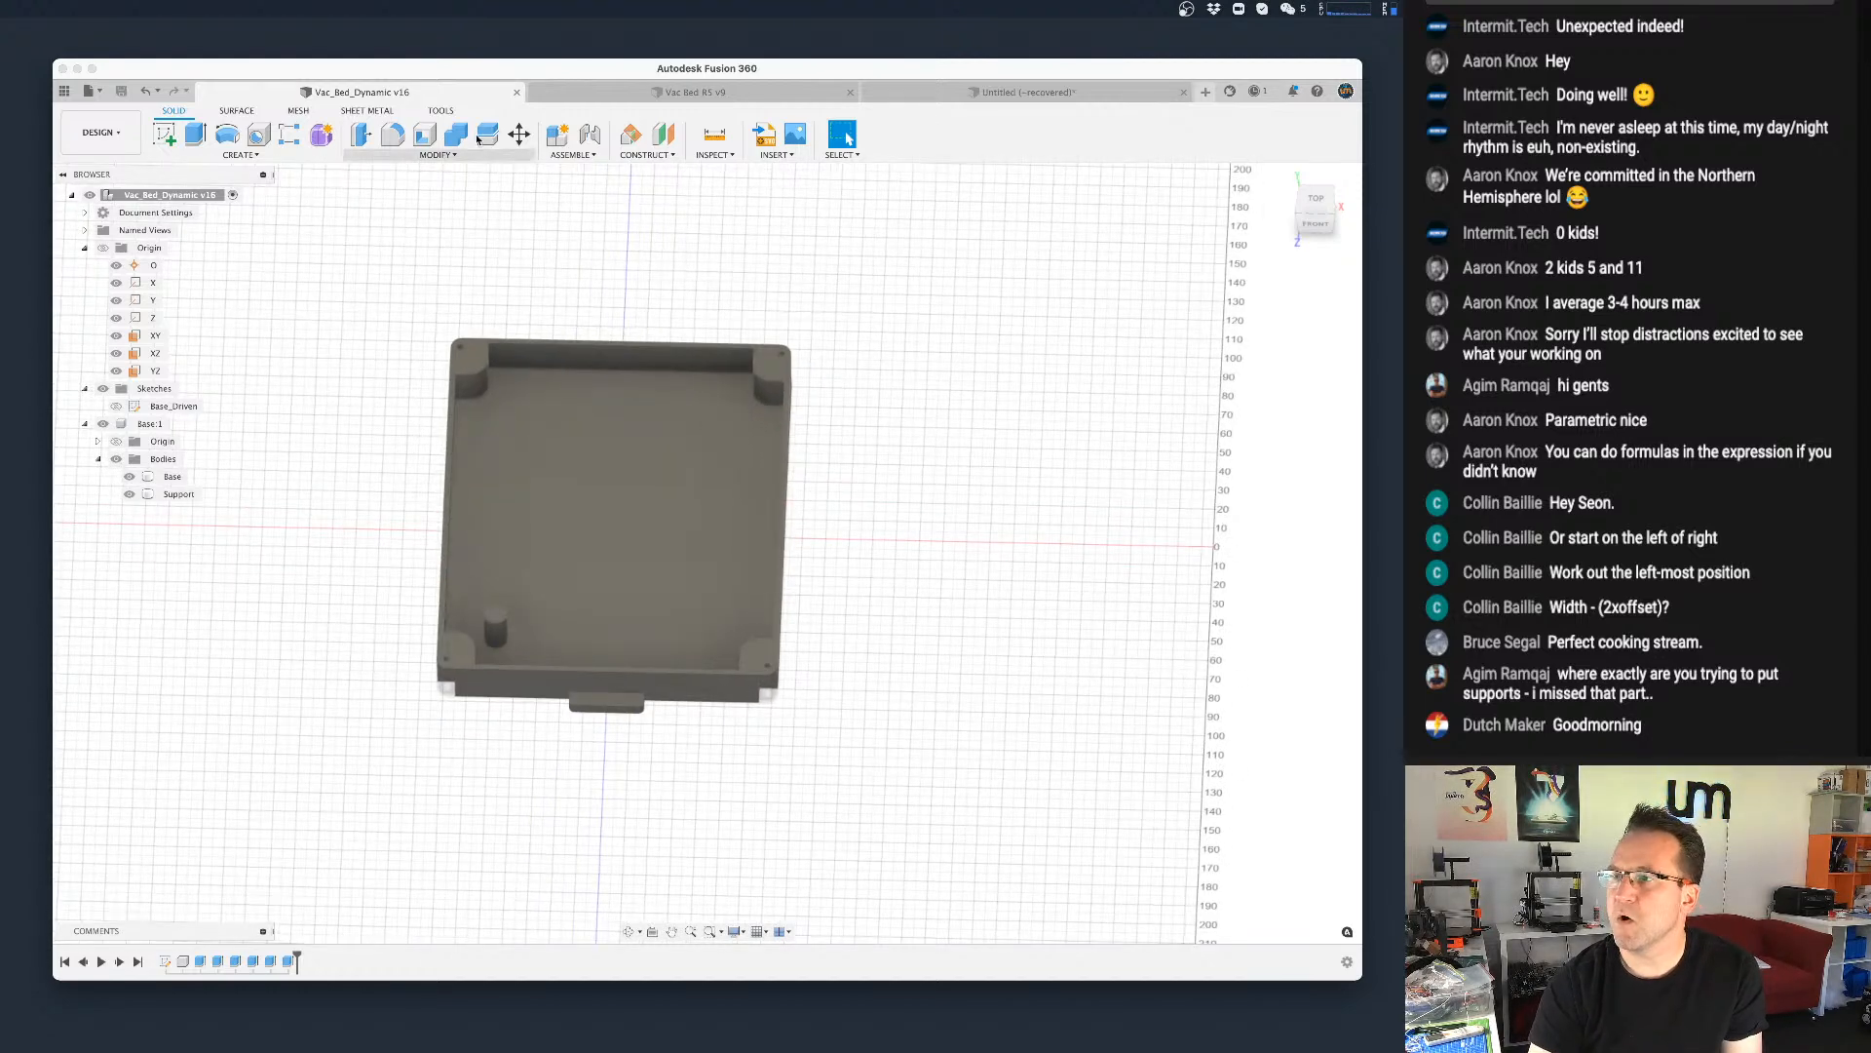
left_click(438, 154)
left_click(405, 453)
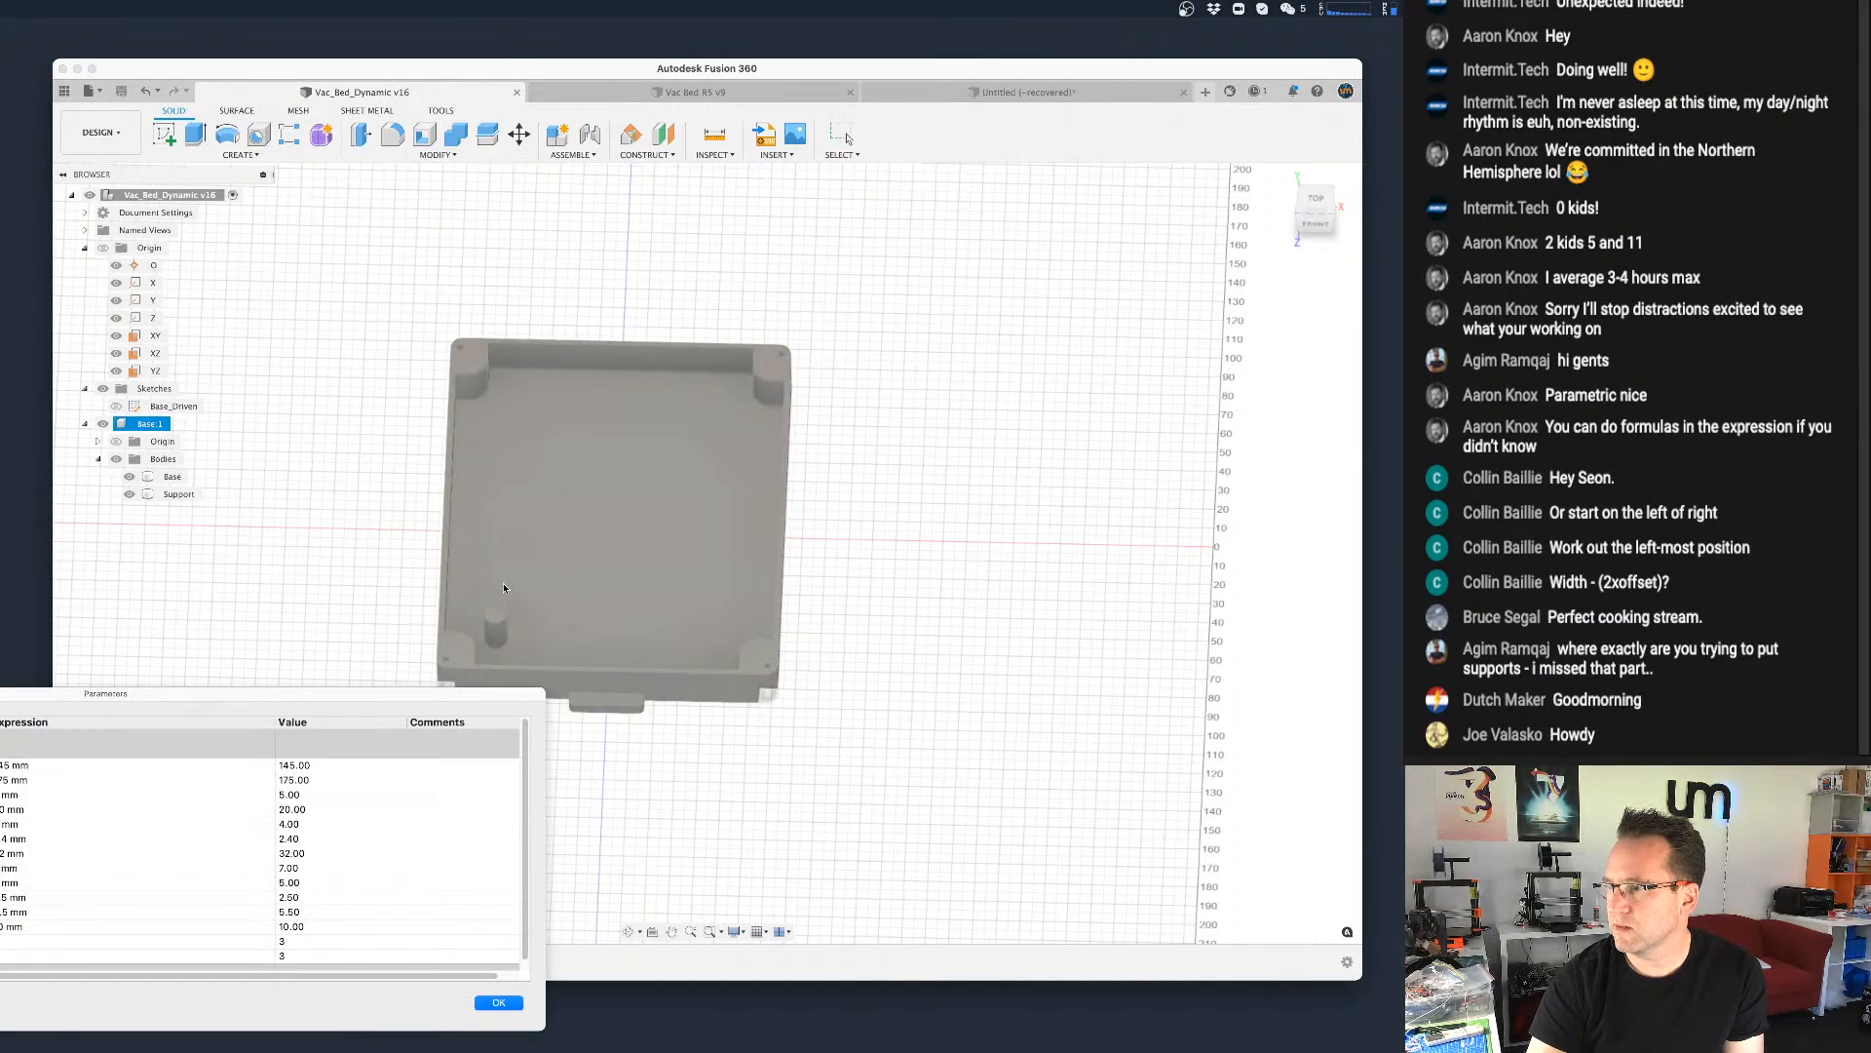
left_click(972, 713)
type("1")
key("Return")
type("1")
key("Return")
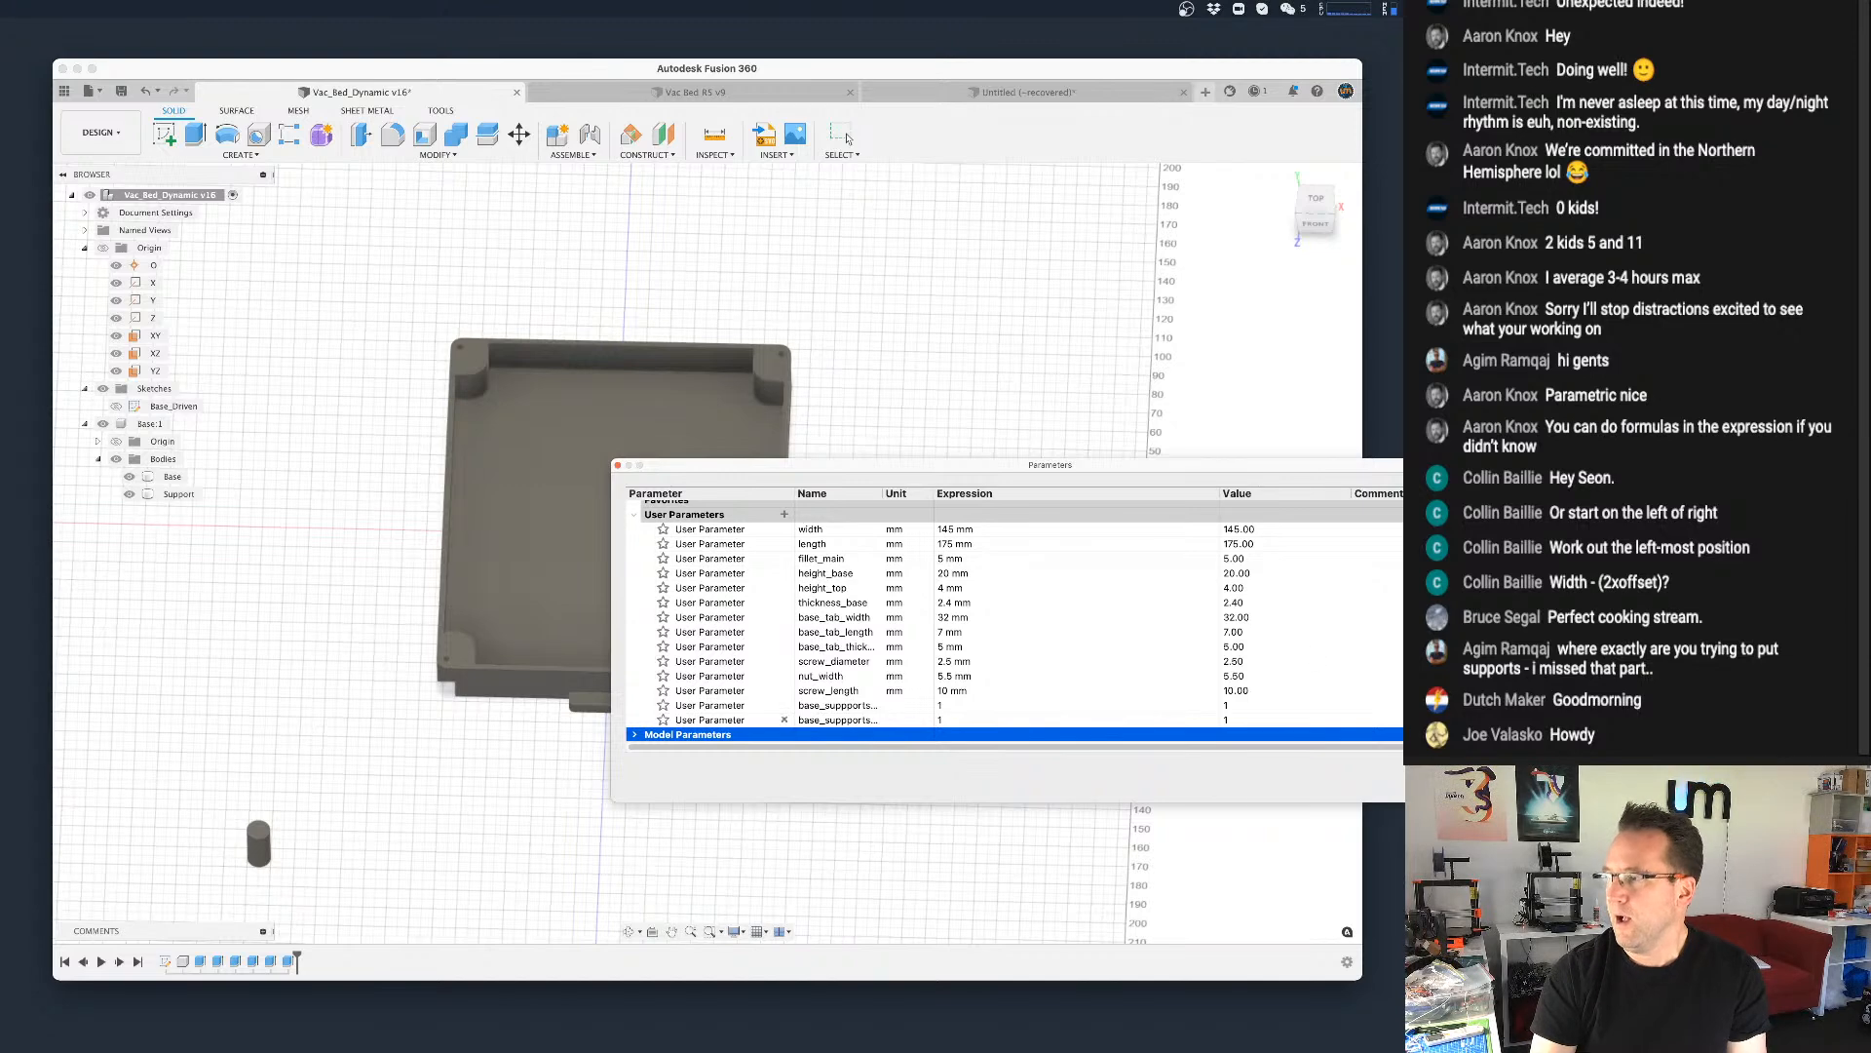
left_click(844, 136)
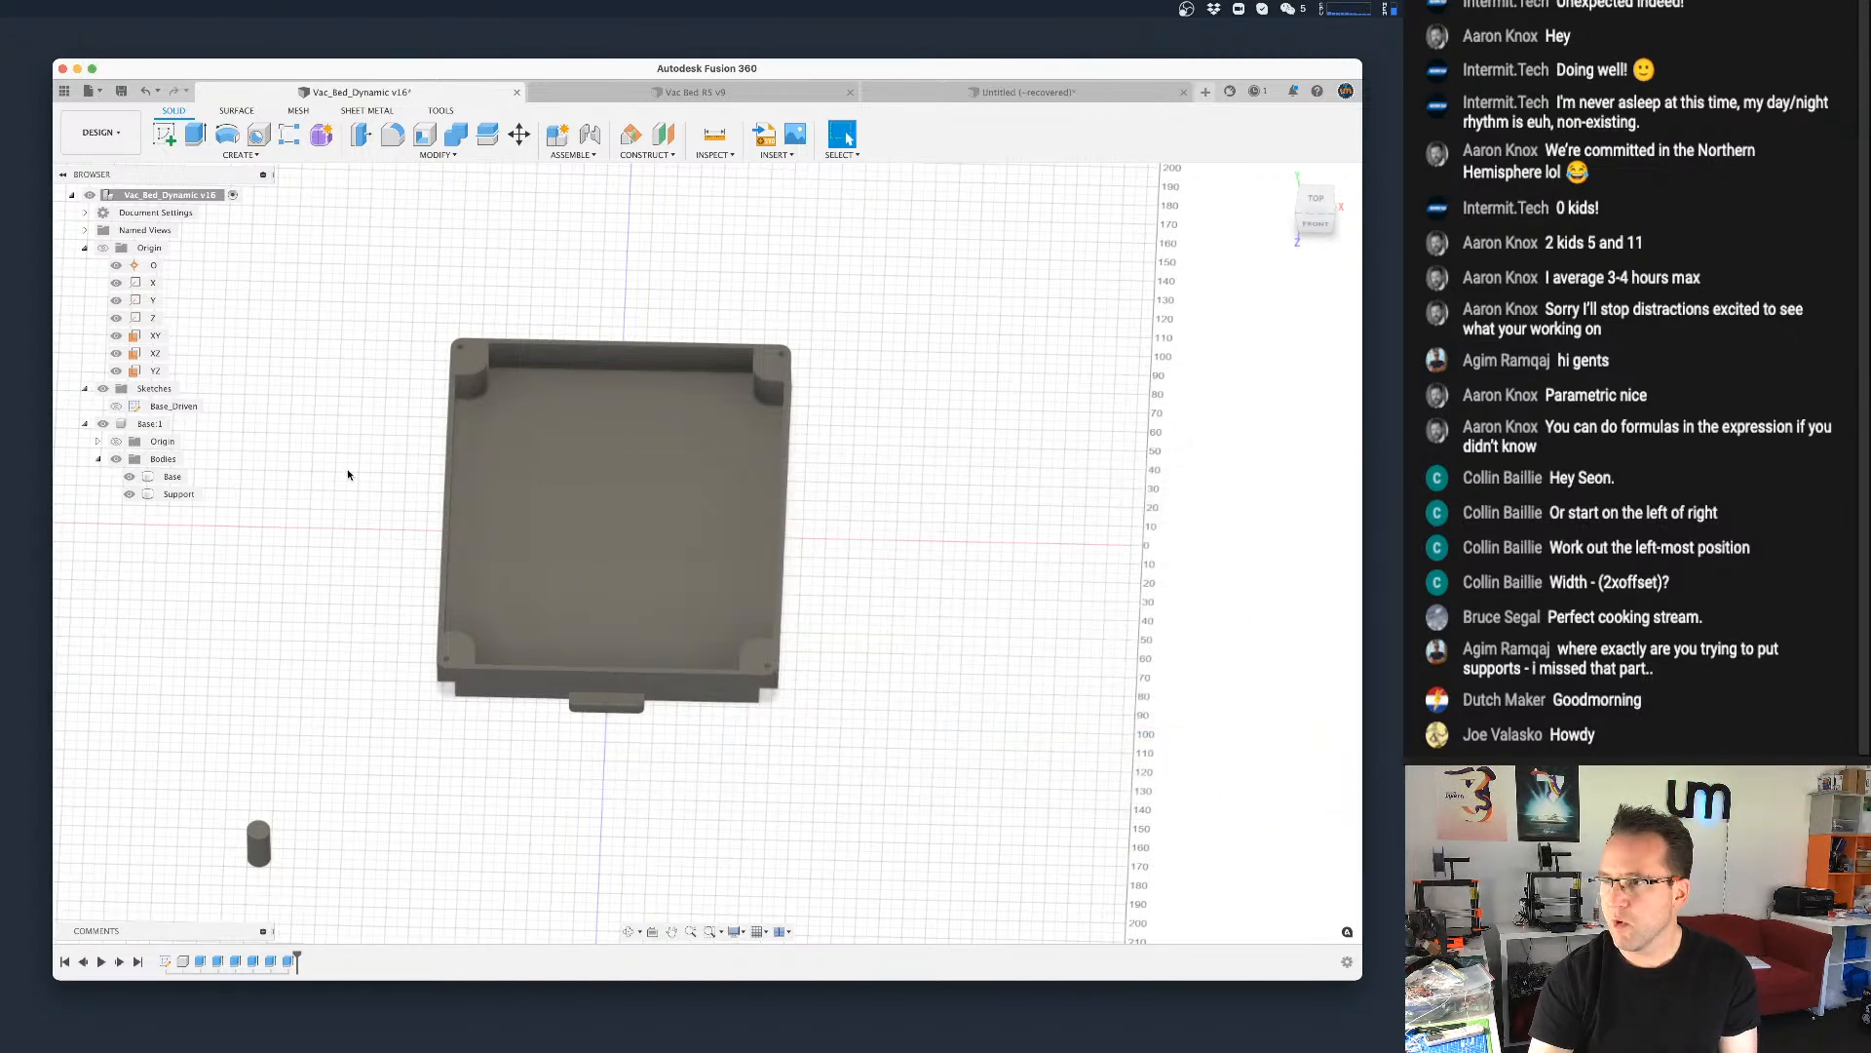
Step: Open the Base_Driven sketch for editing and enter width/2 in the circle's horizontal distance dimension
double_click(136, 406)
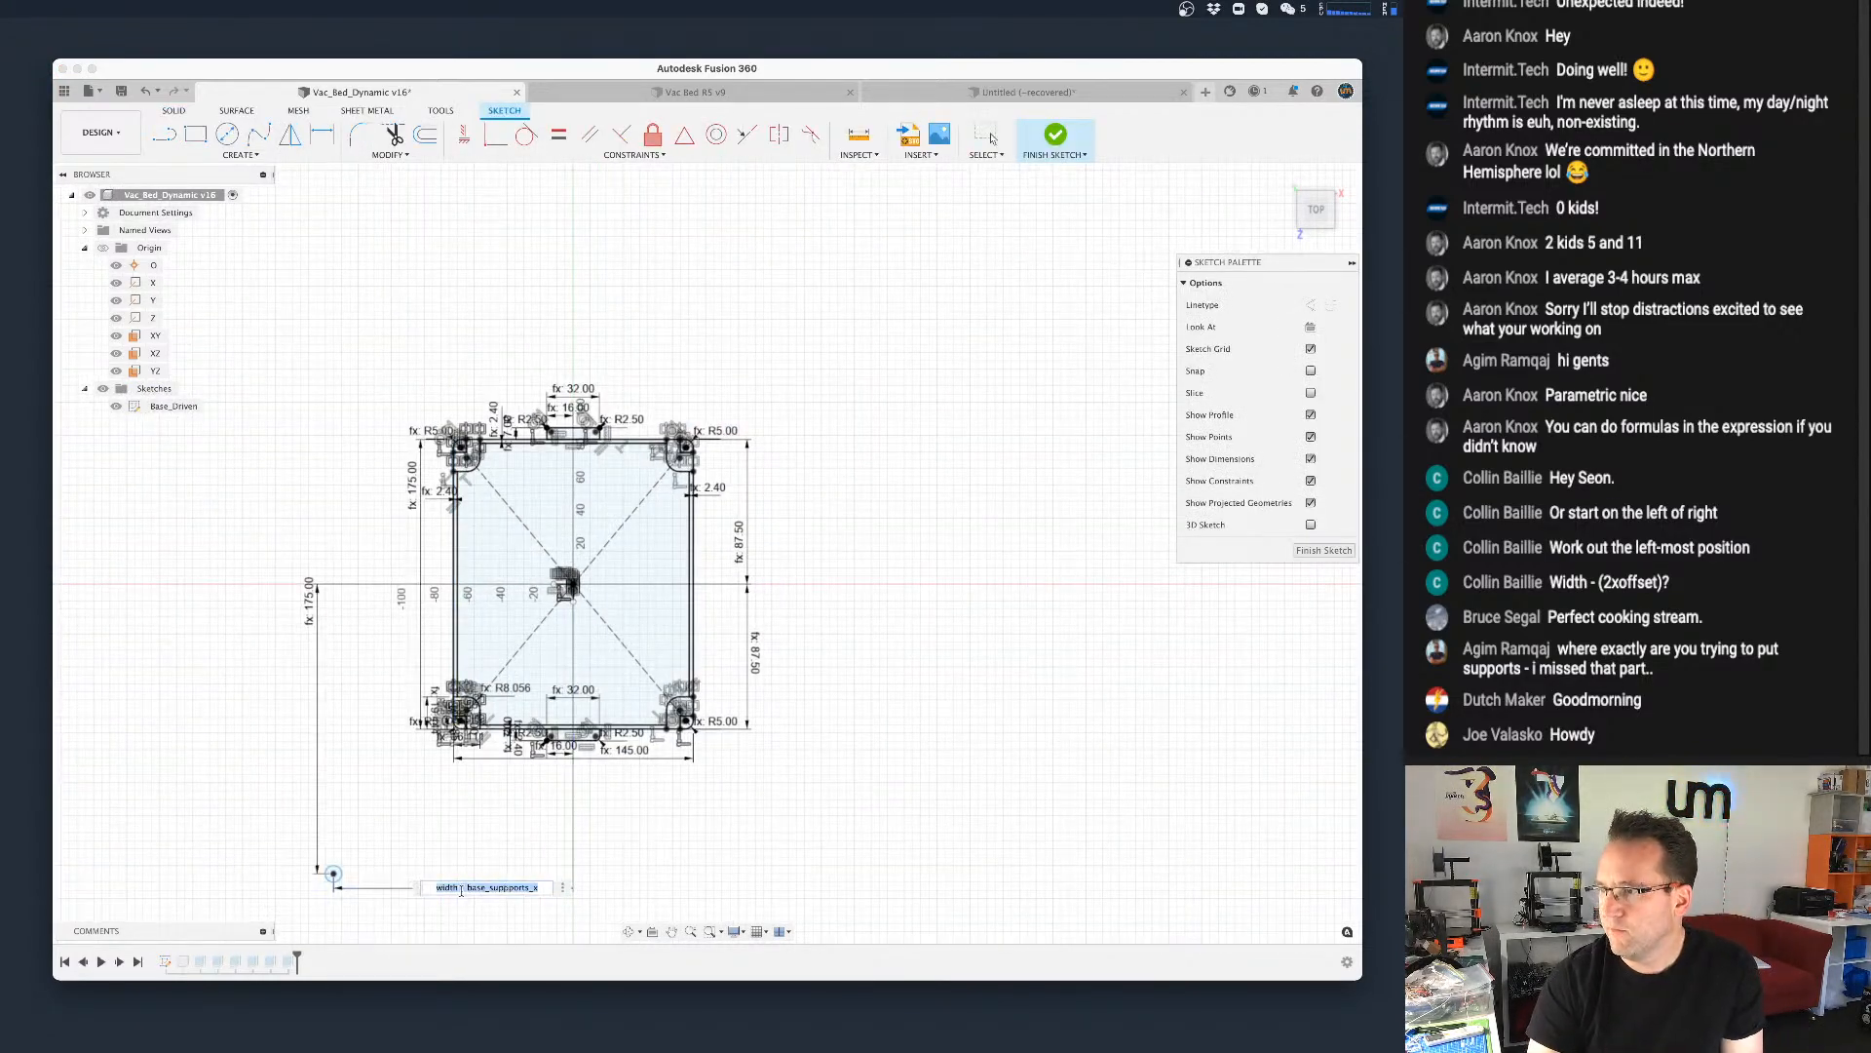
double_click(502, 887)
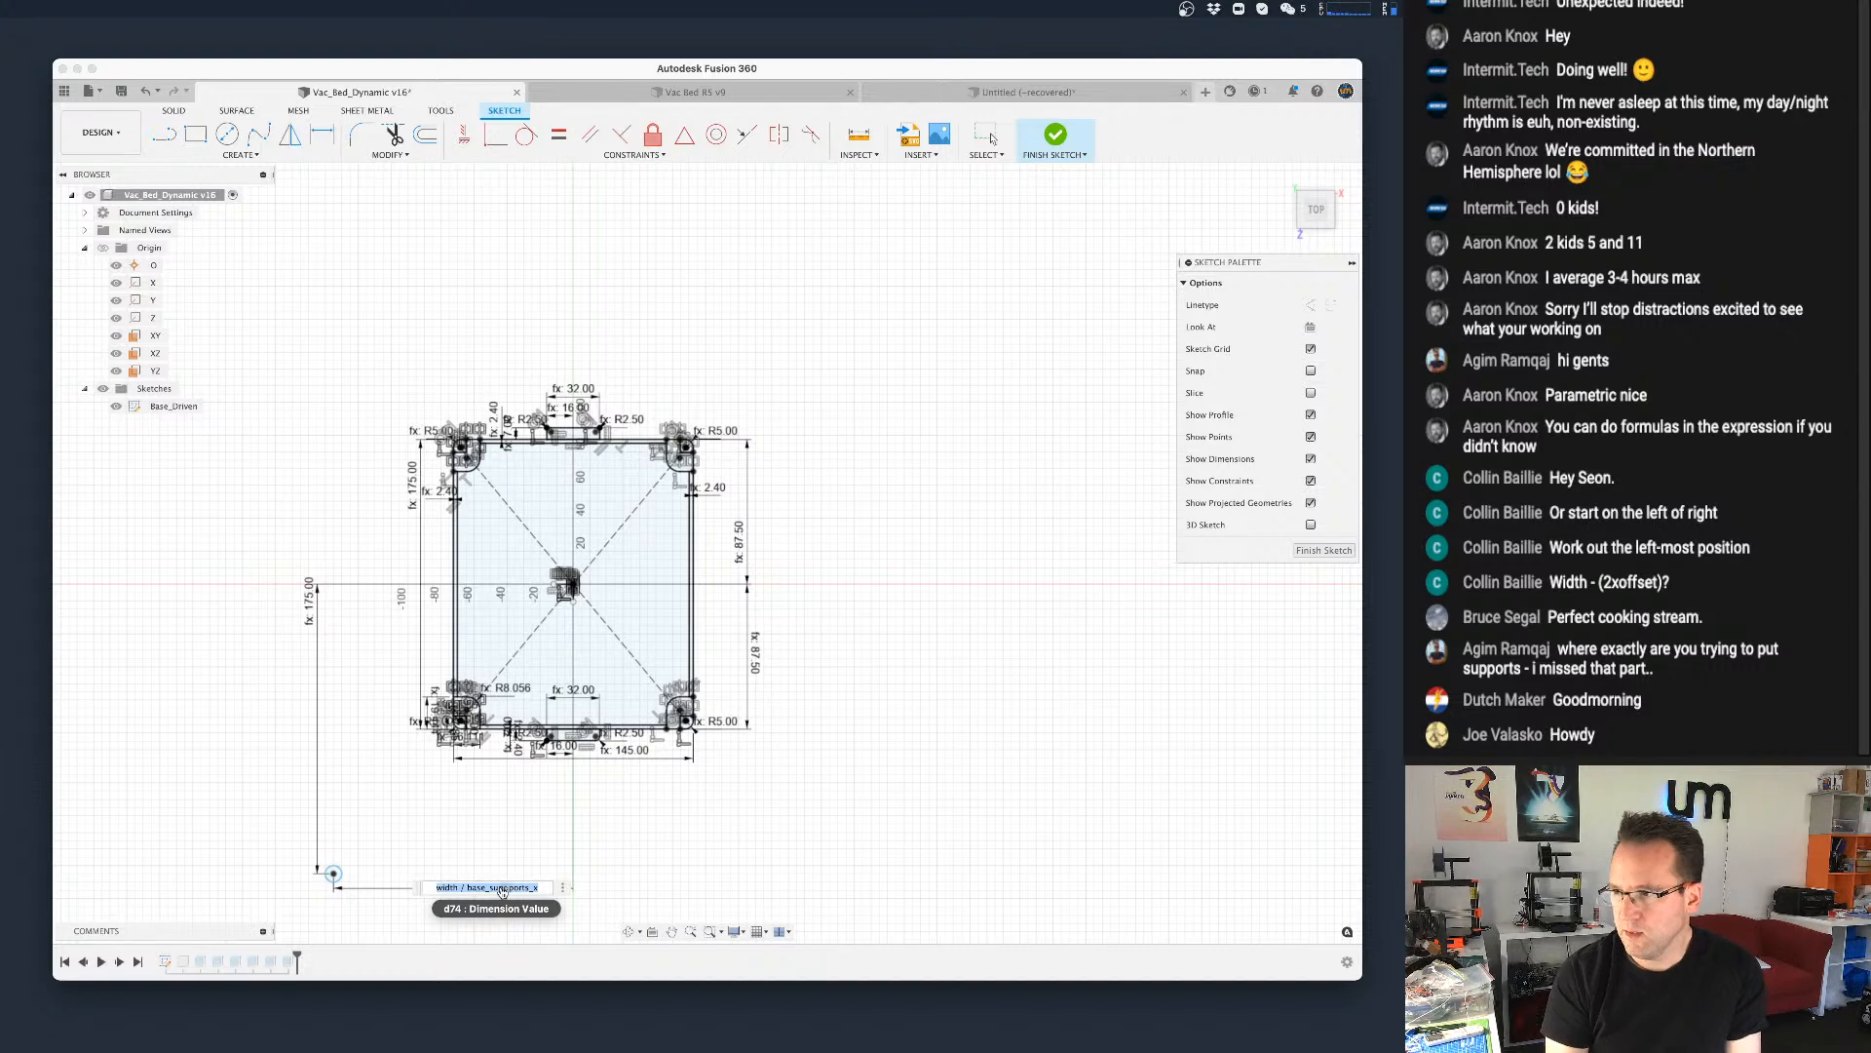
type("widt")
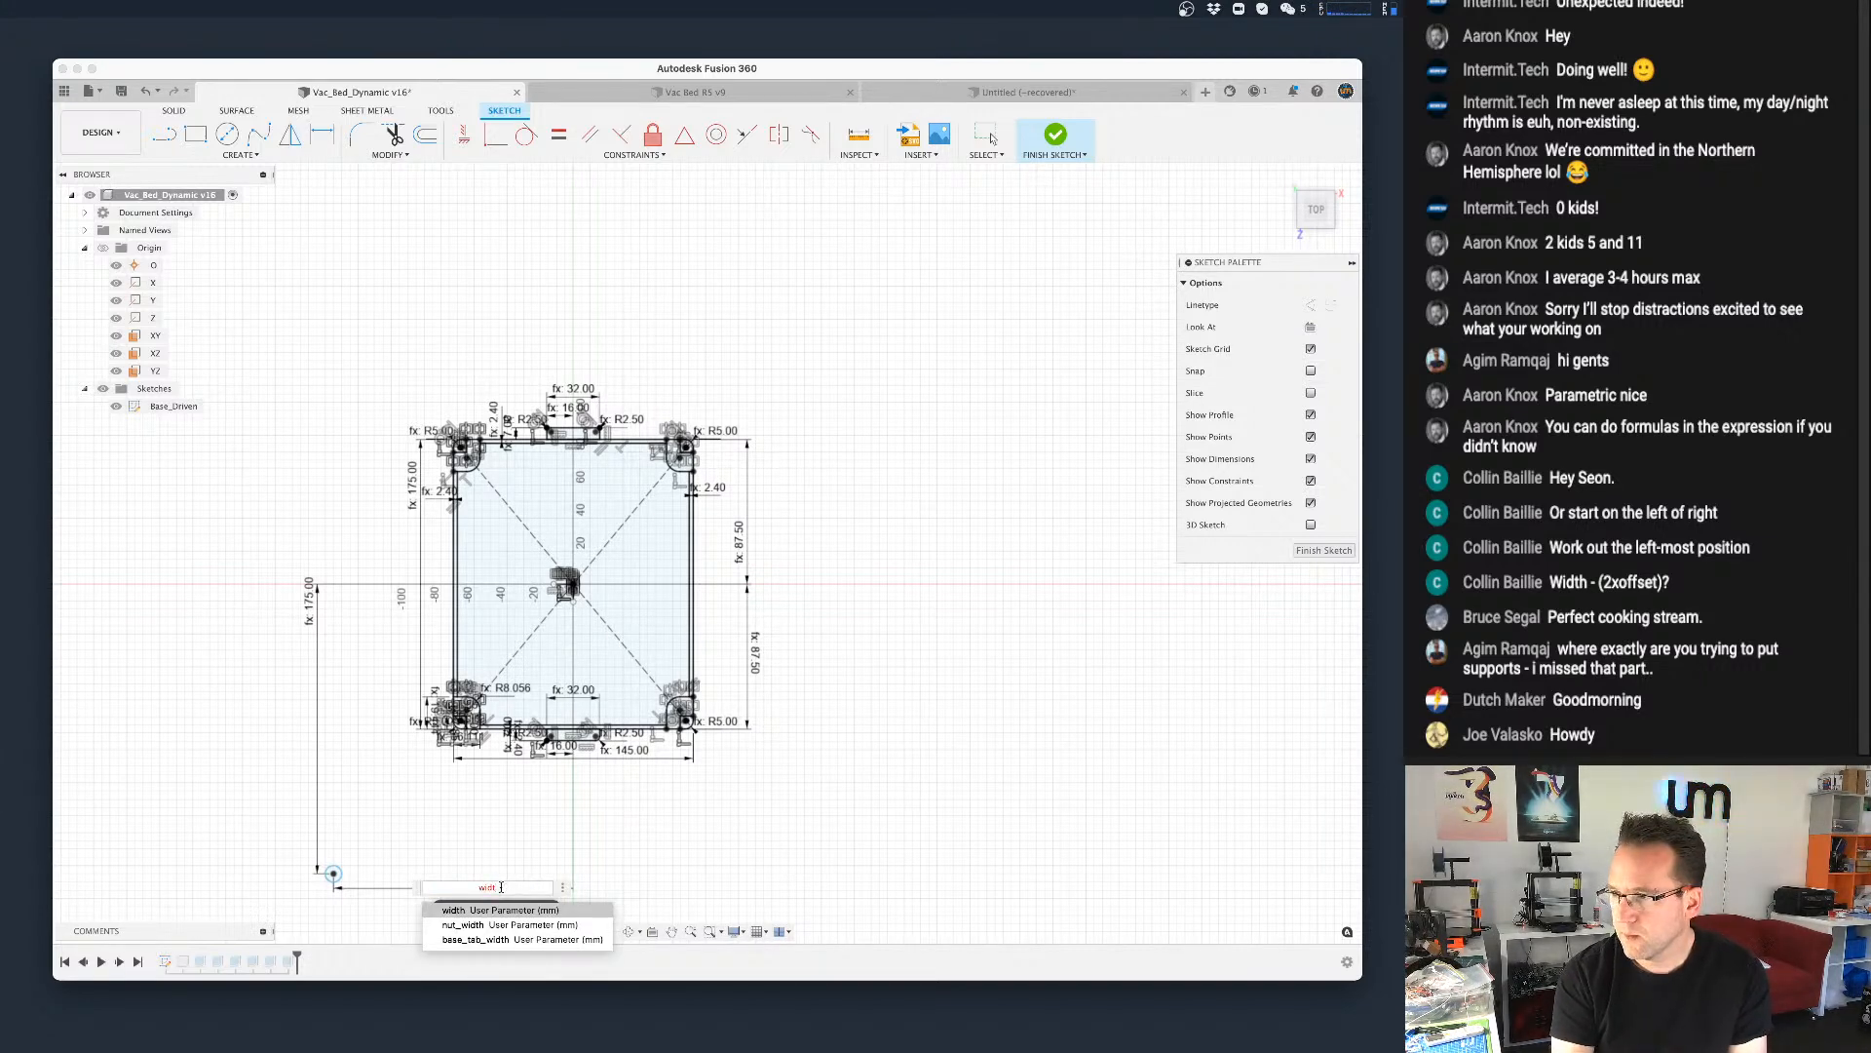
left_click(479, 913)
type("/2")
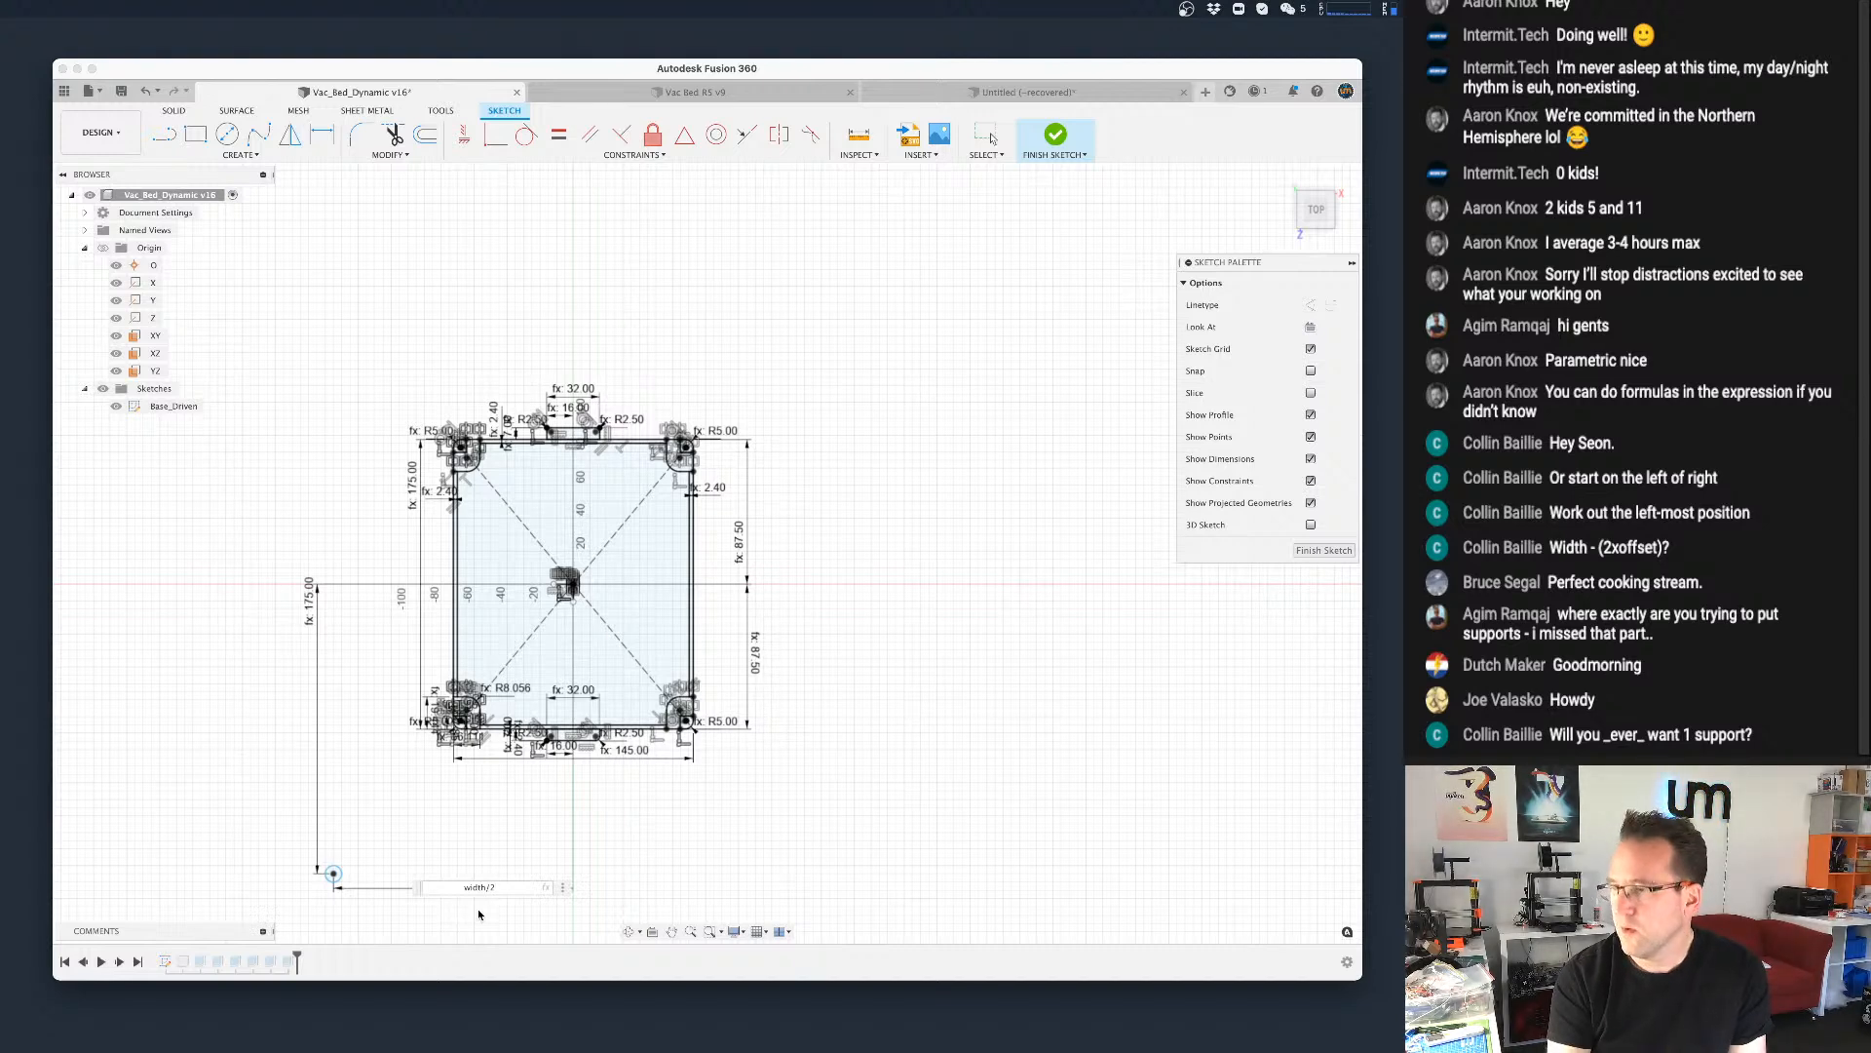
Step: Try replacing the circle's horizontal distance expression with one that starts with base_suppports_x
key("BackSpace")
key("BackSpace")
key("BackSpace")
key("BackSpace")
key("BackSpace")
key("BackSpace")
key("BackSpace")
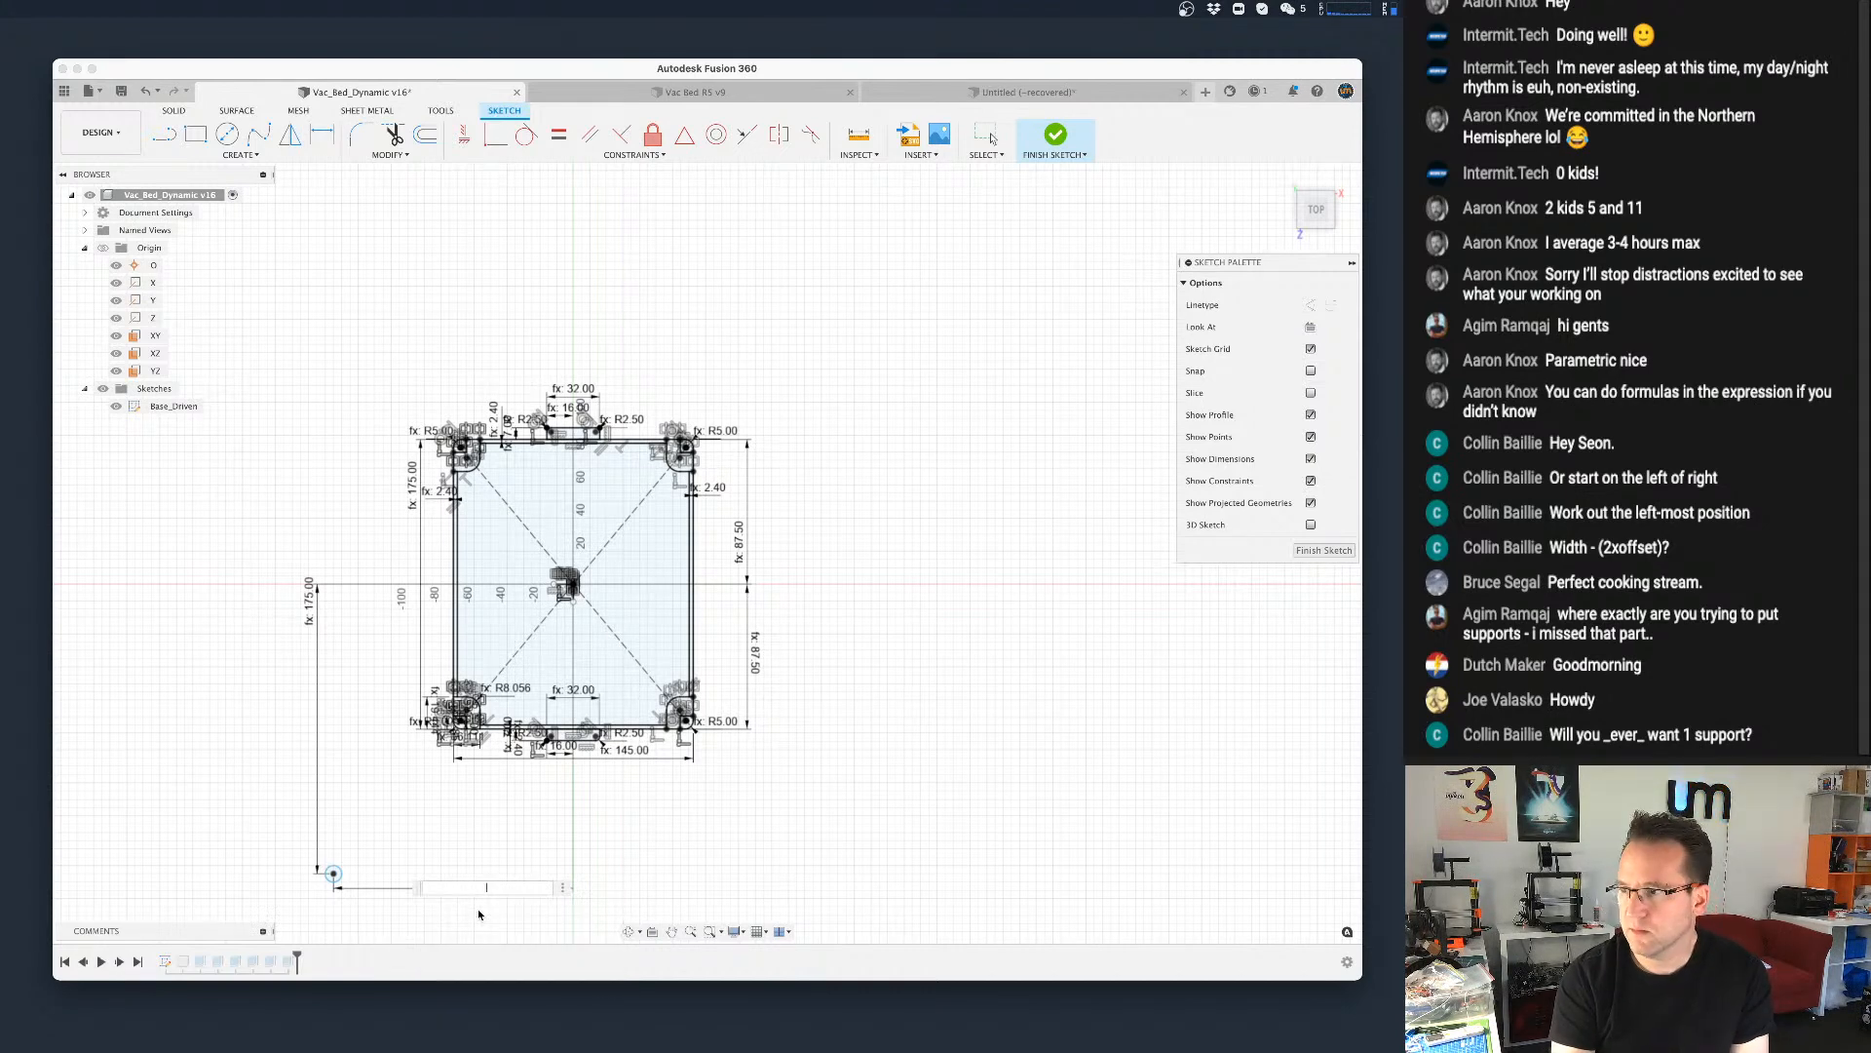
type("su")
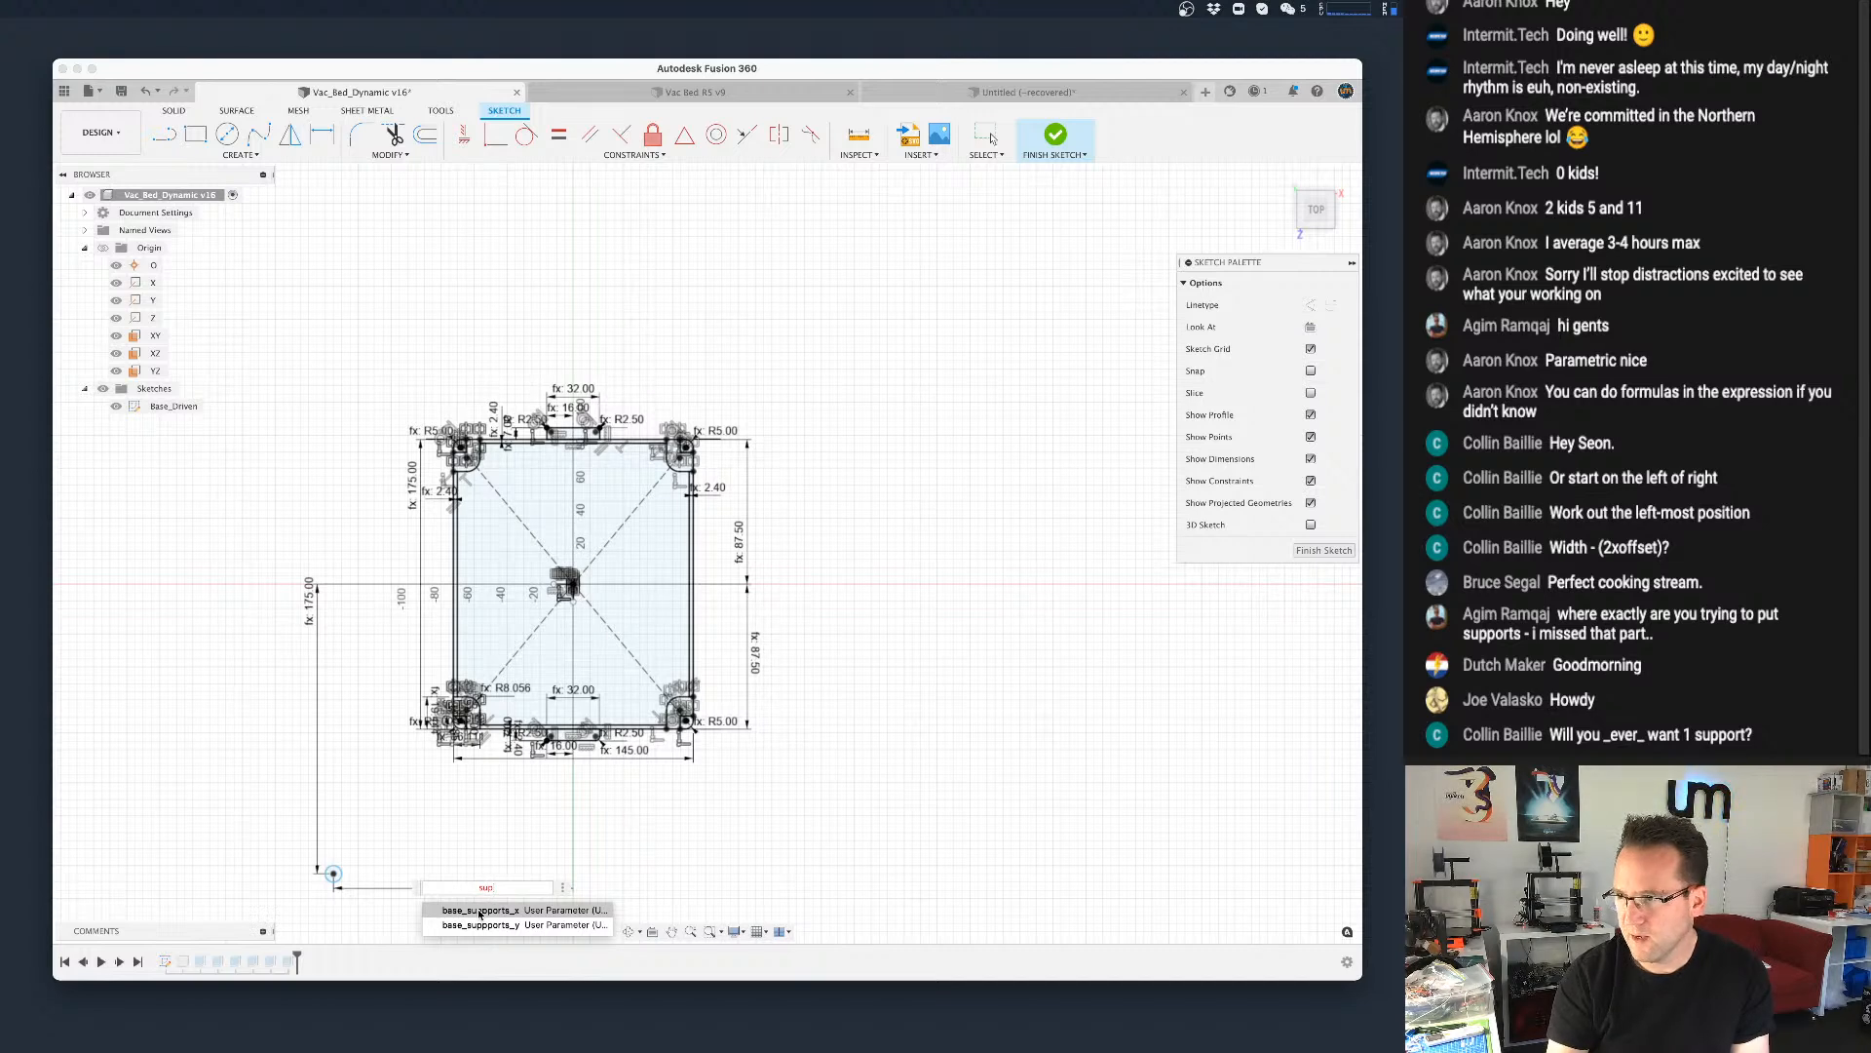
type("p")
left_click(479, 910)
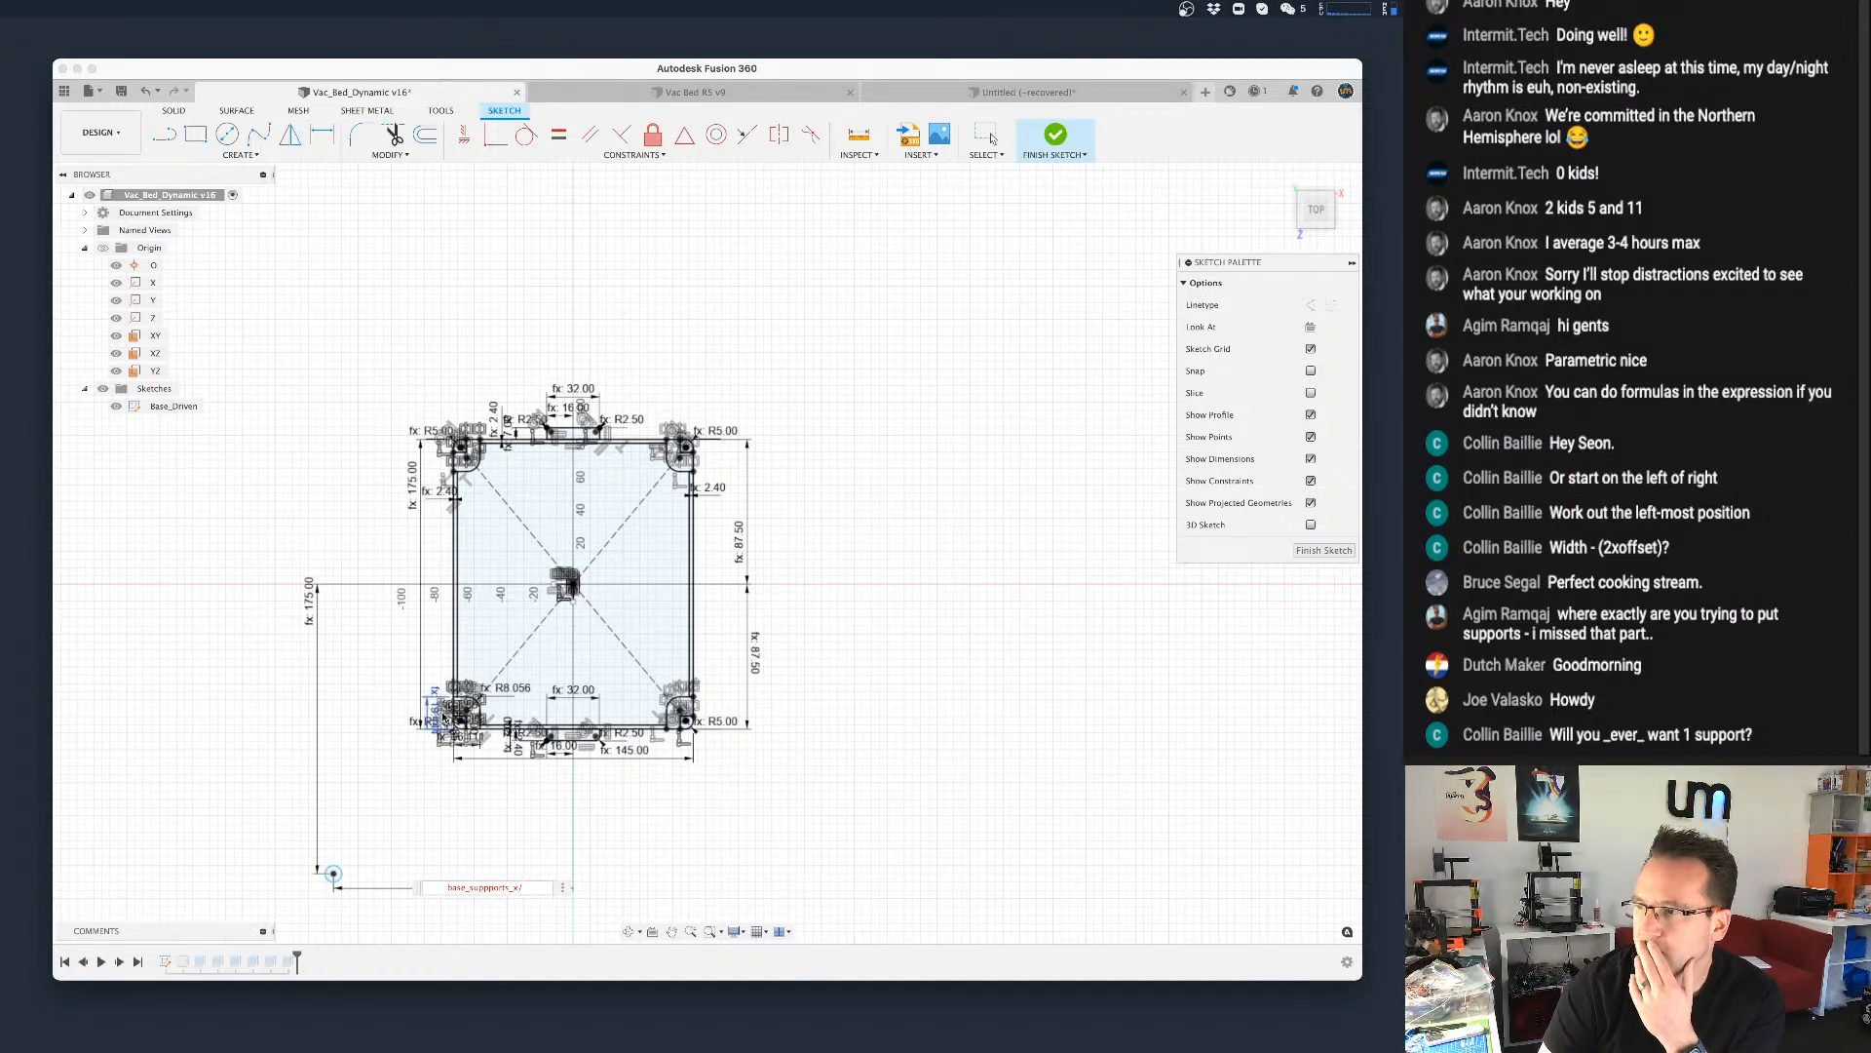
Step: Try the expression width/base_suppports_x * base_suppports_x-1 for the circle's horizontal distance dimension
scroll(436, 719, "up", 5)
scroll(1196, 698, "down", 2)
scroll(994, 687, "down", 6)
middle_click_drag(744, 498, 610, 413)
scroll(617, 525, "down", 3)
scroll(617, 525, "up", 4)
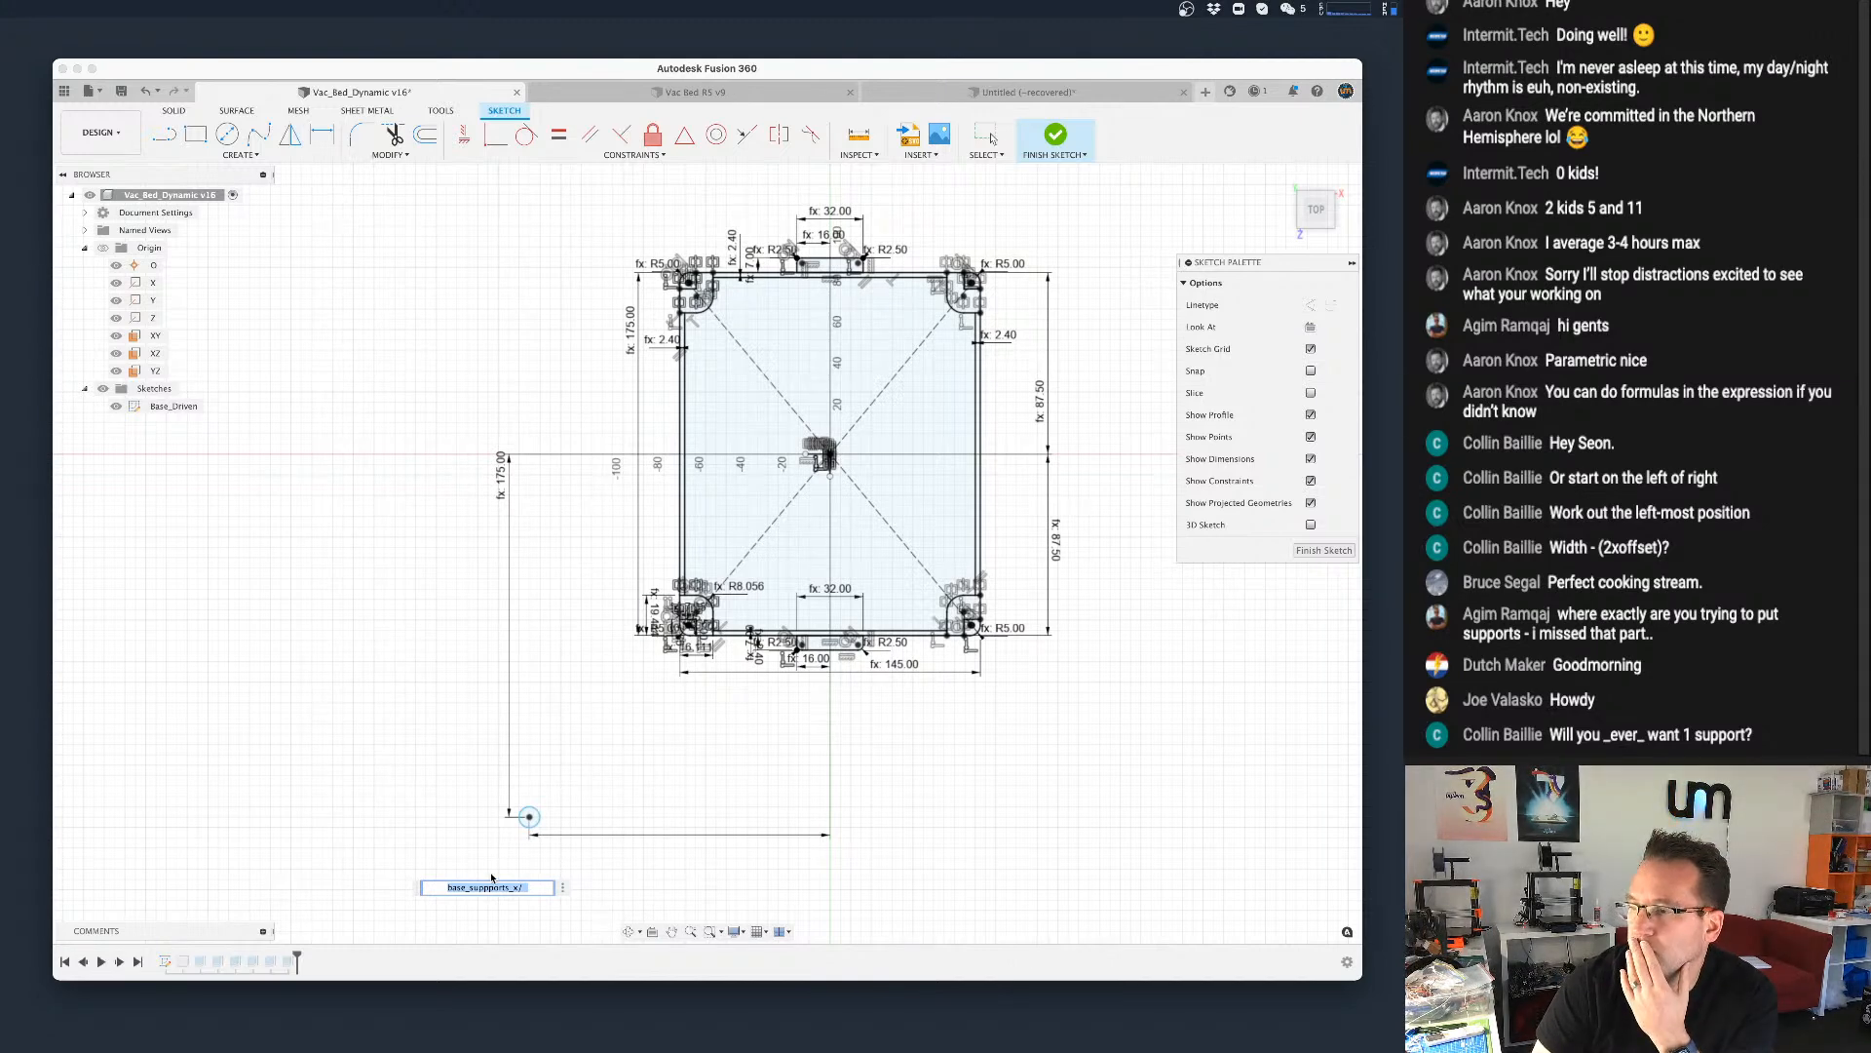
type("width")
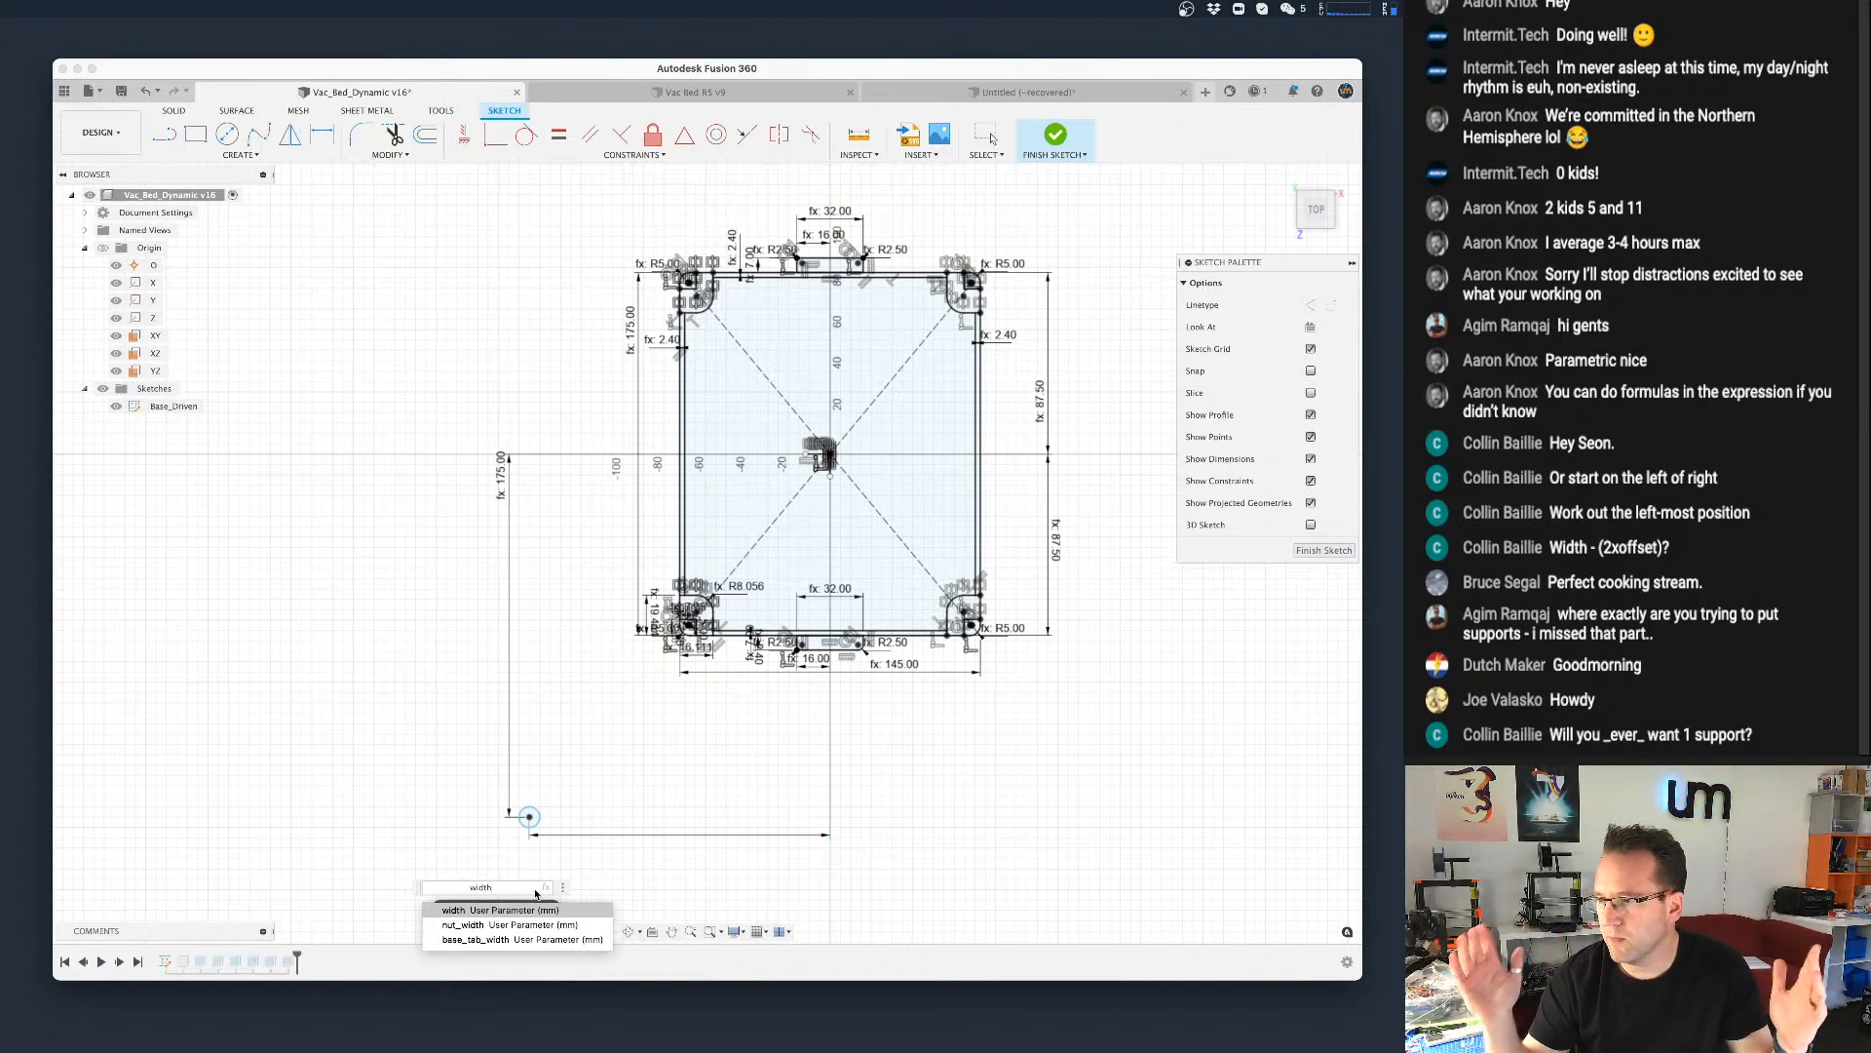
type("/2")
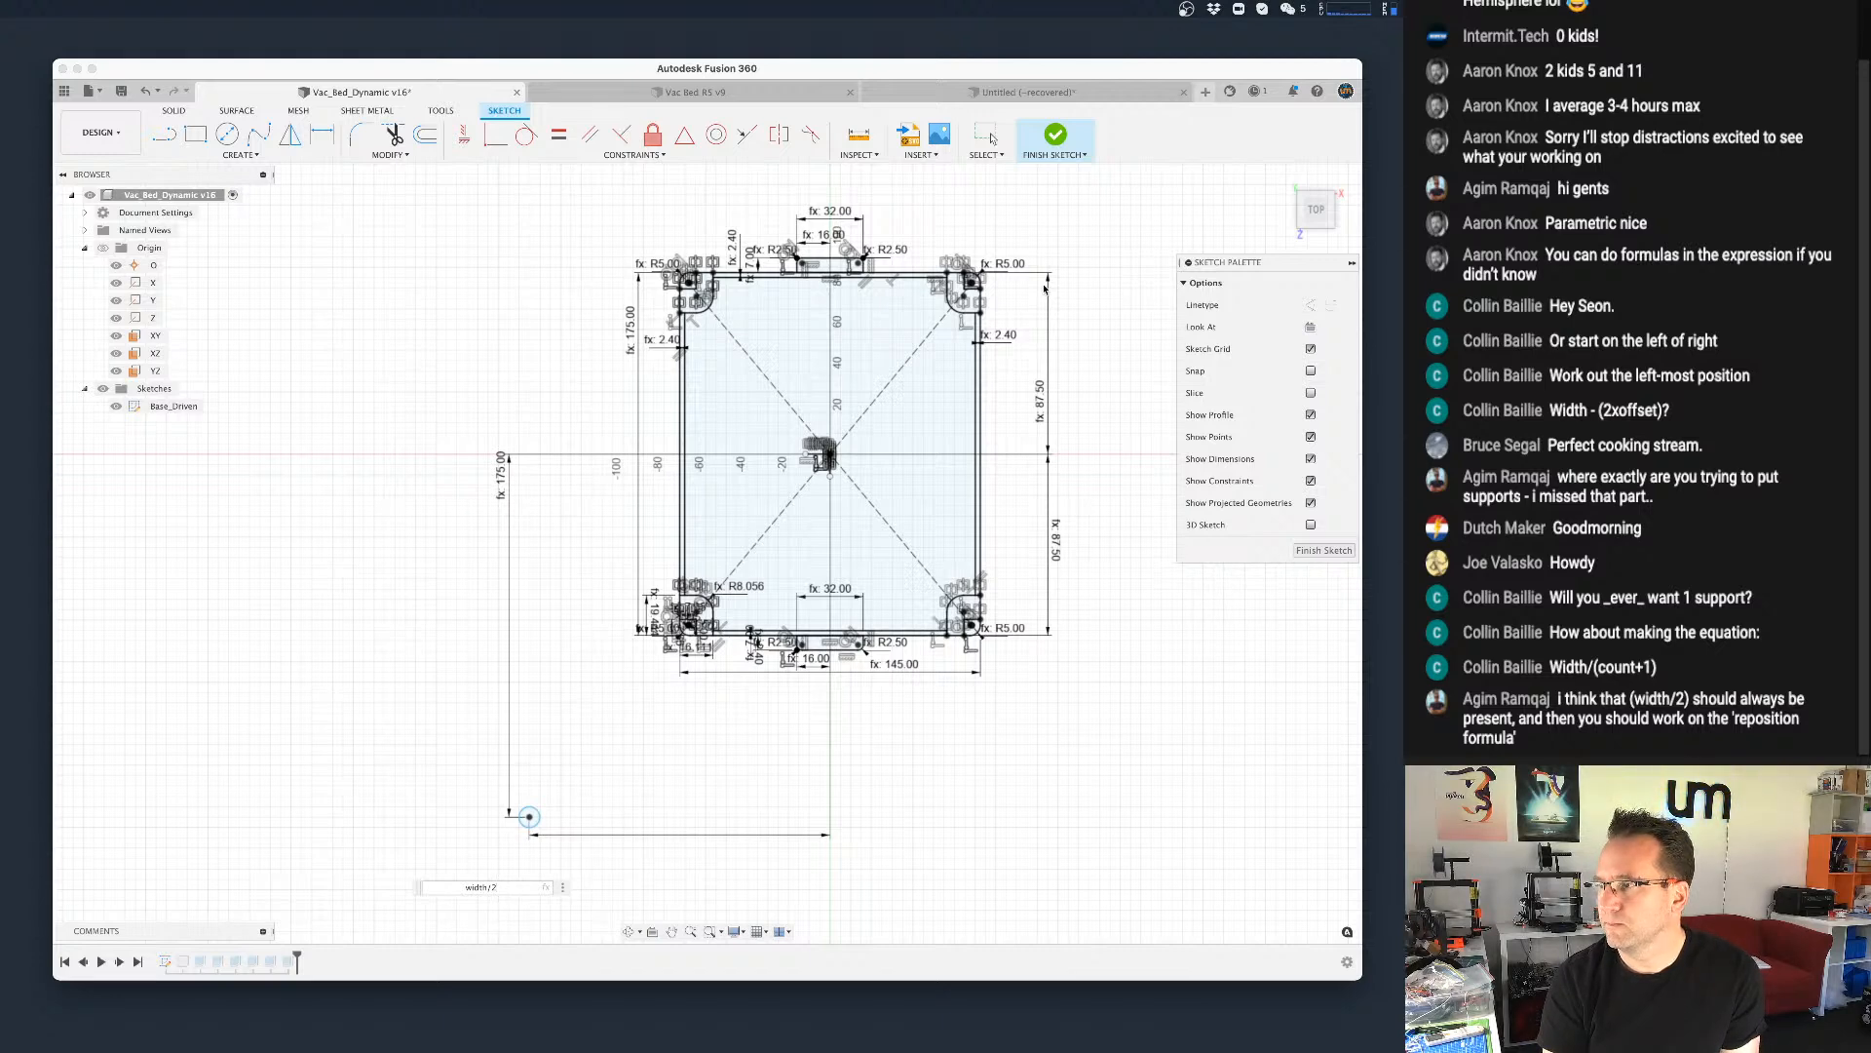
key("BackSpace")
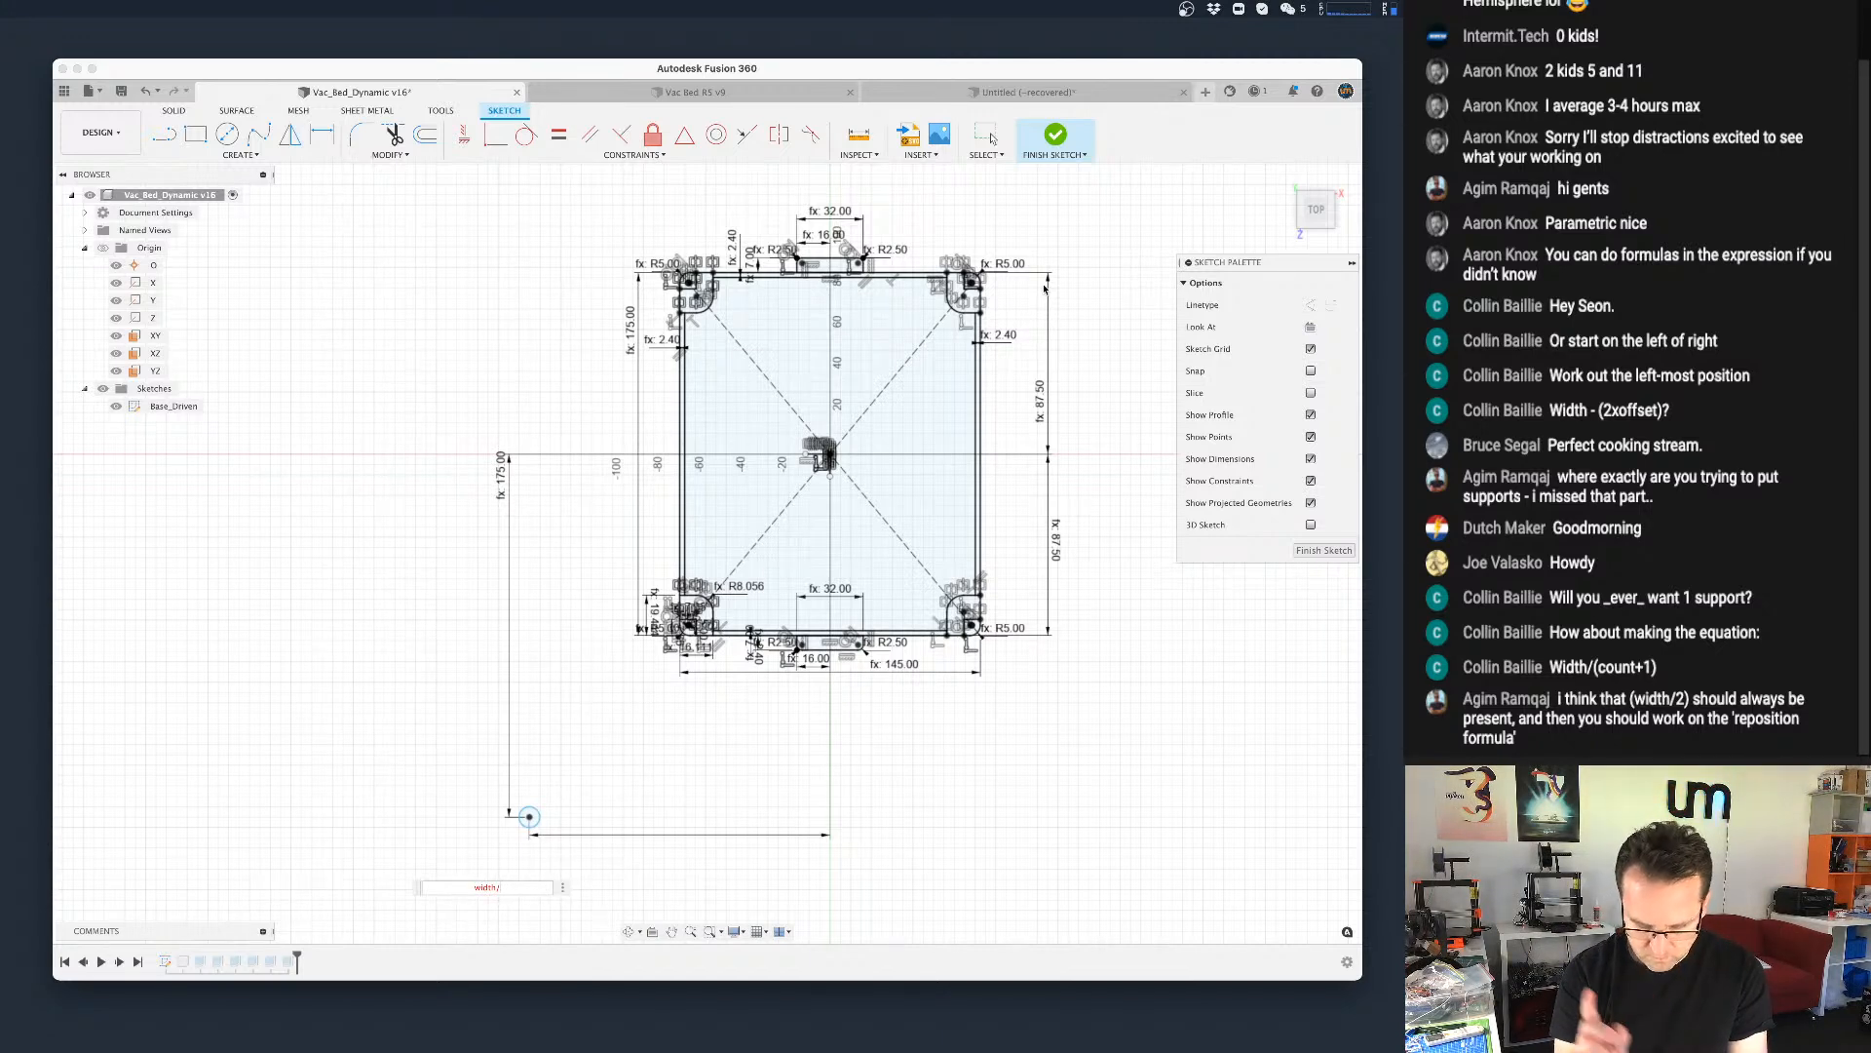
type("su")
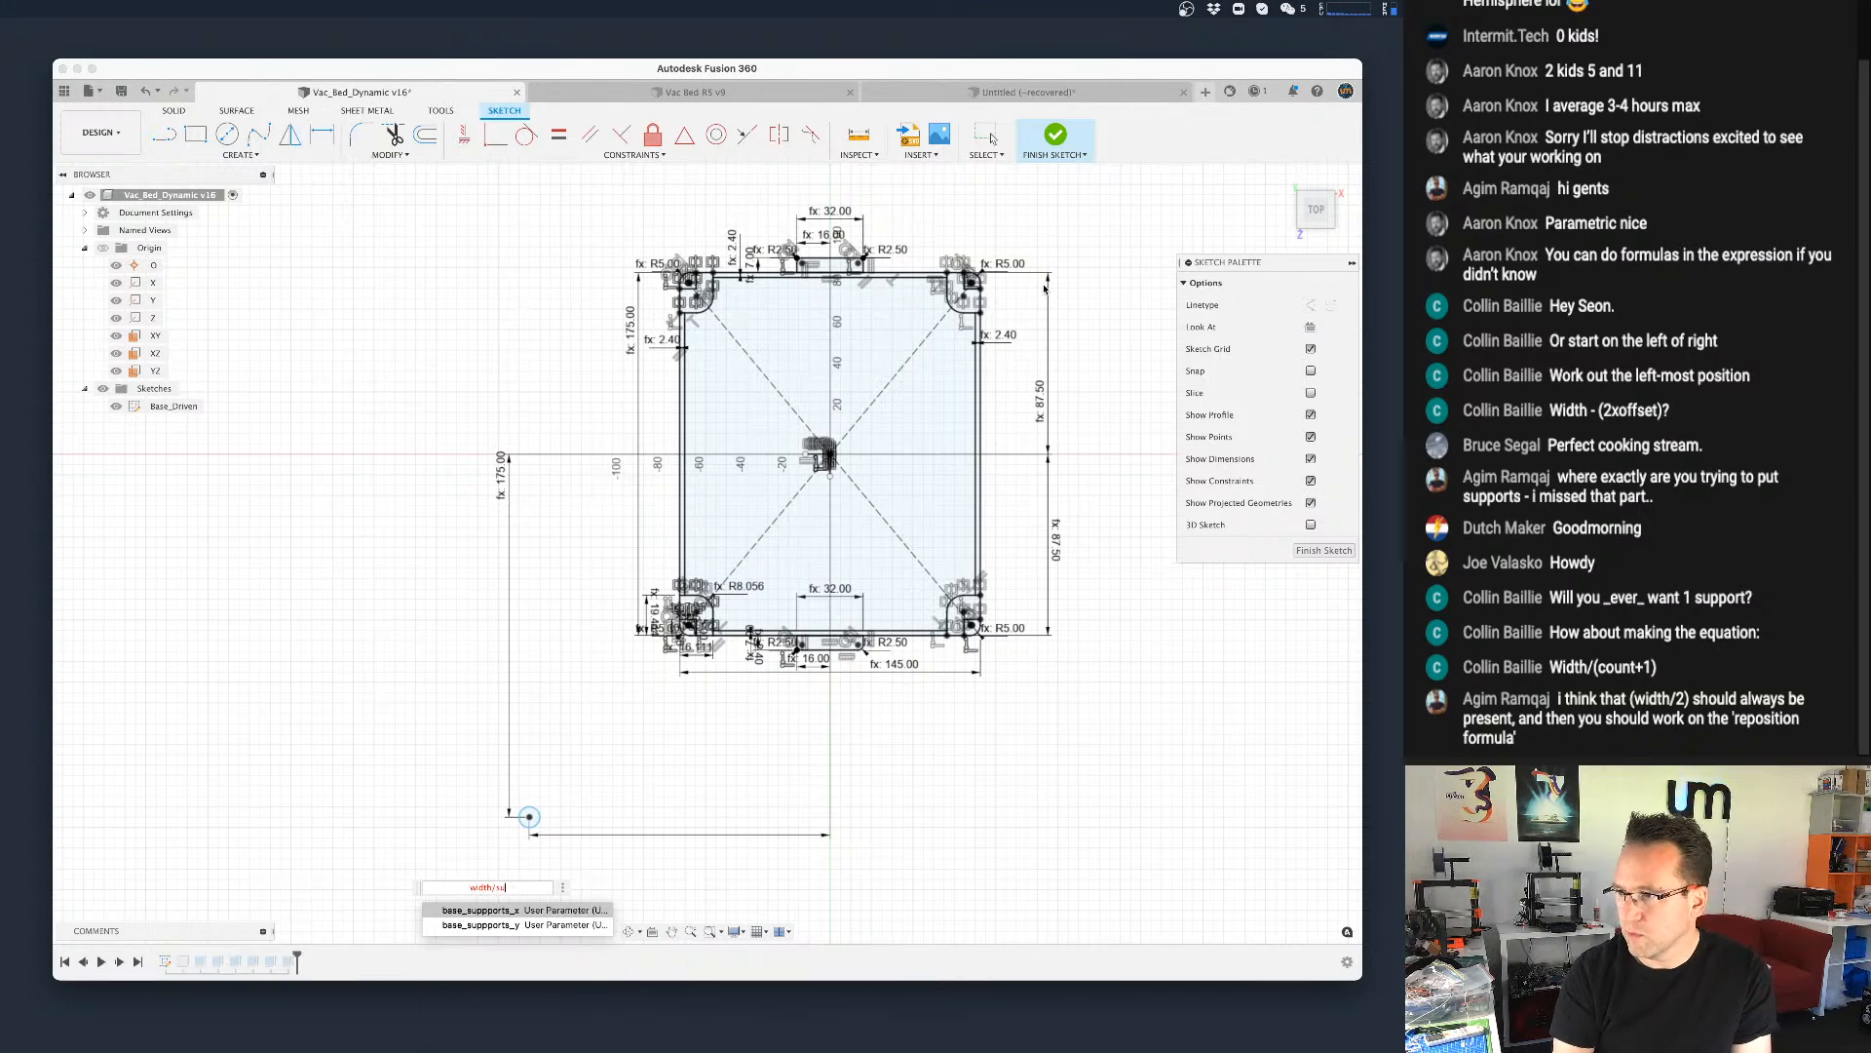
key("Return")
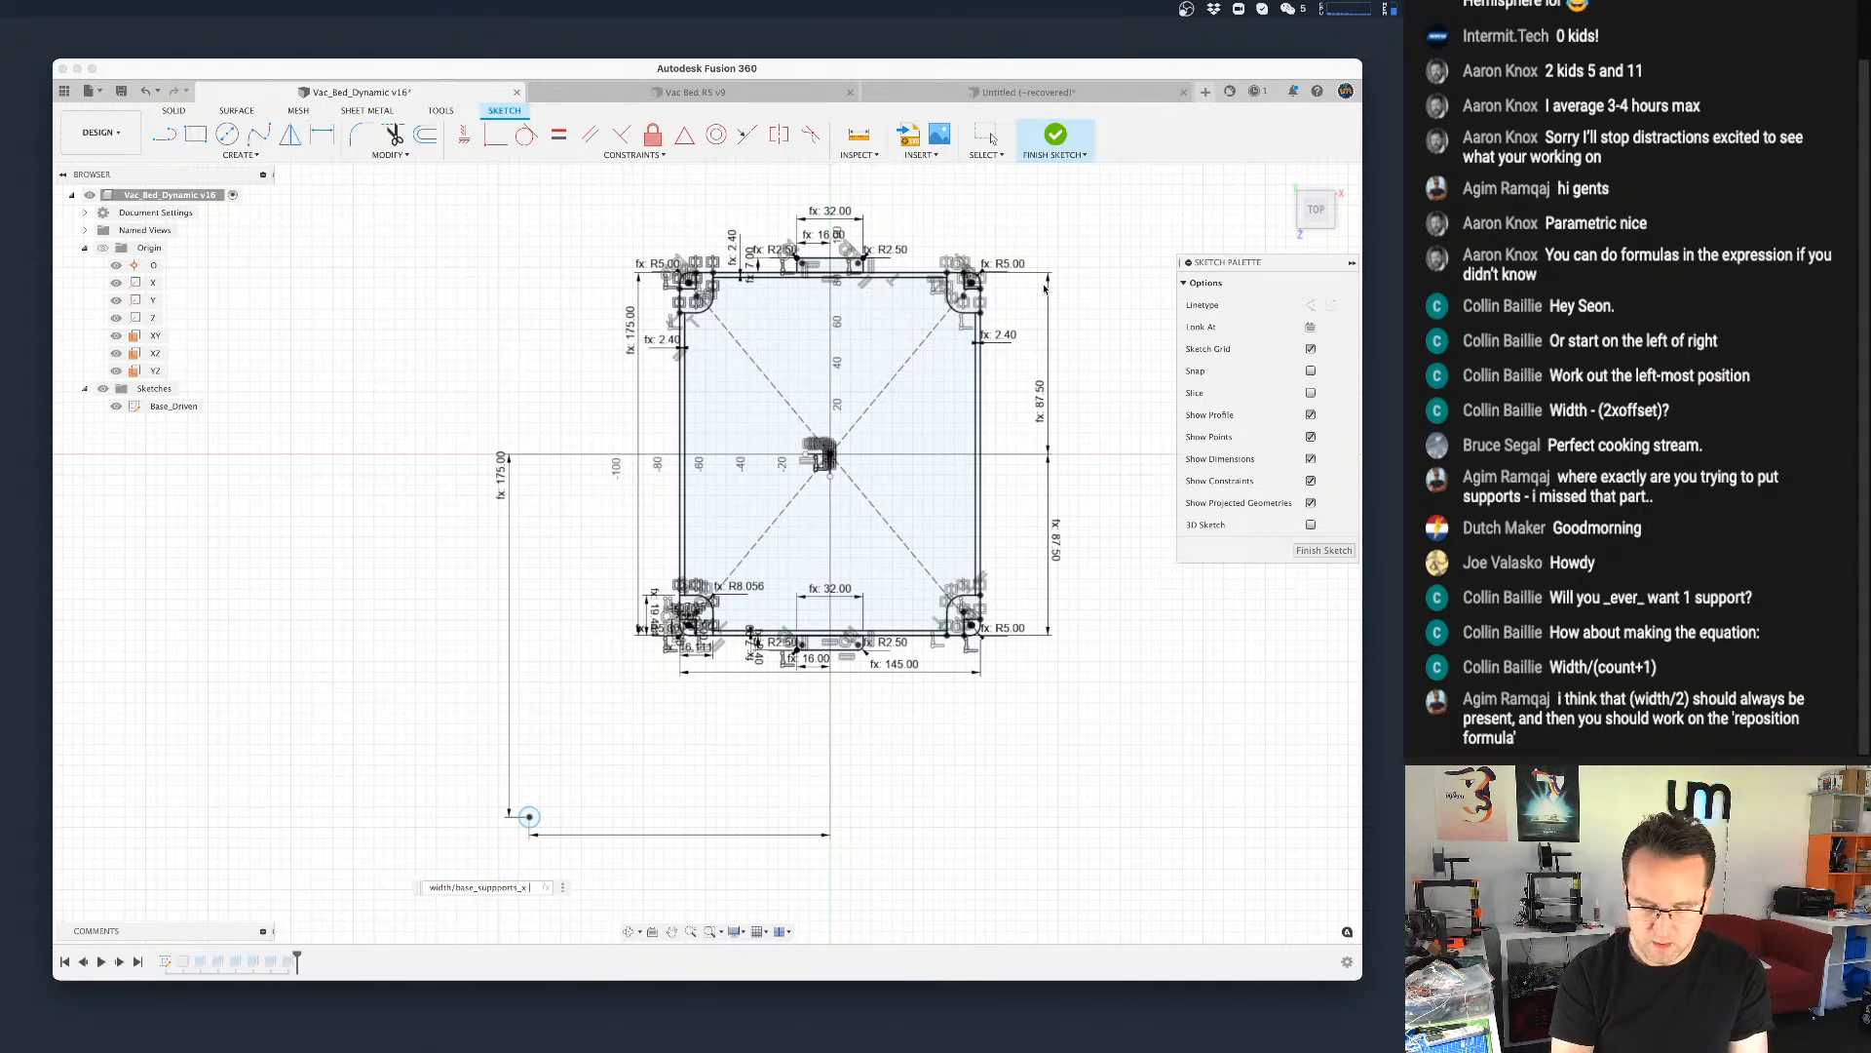
type("*")
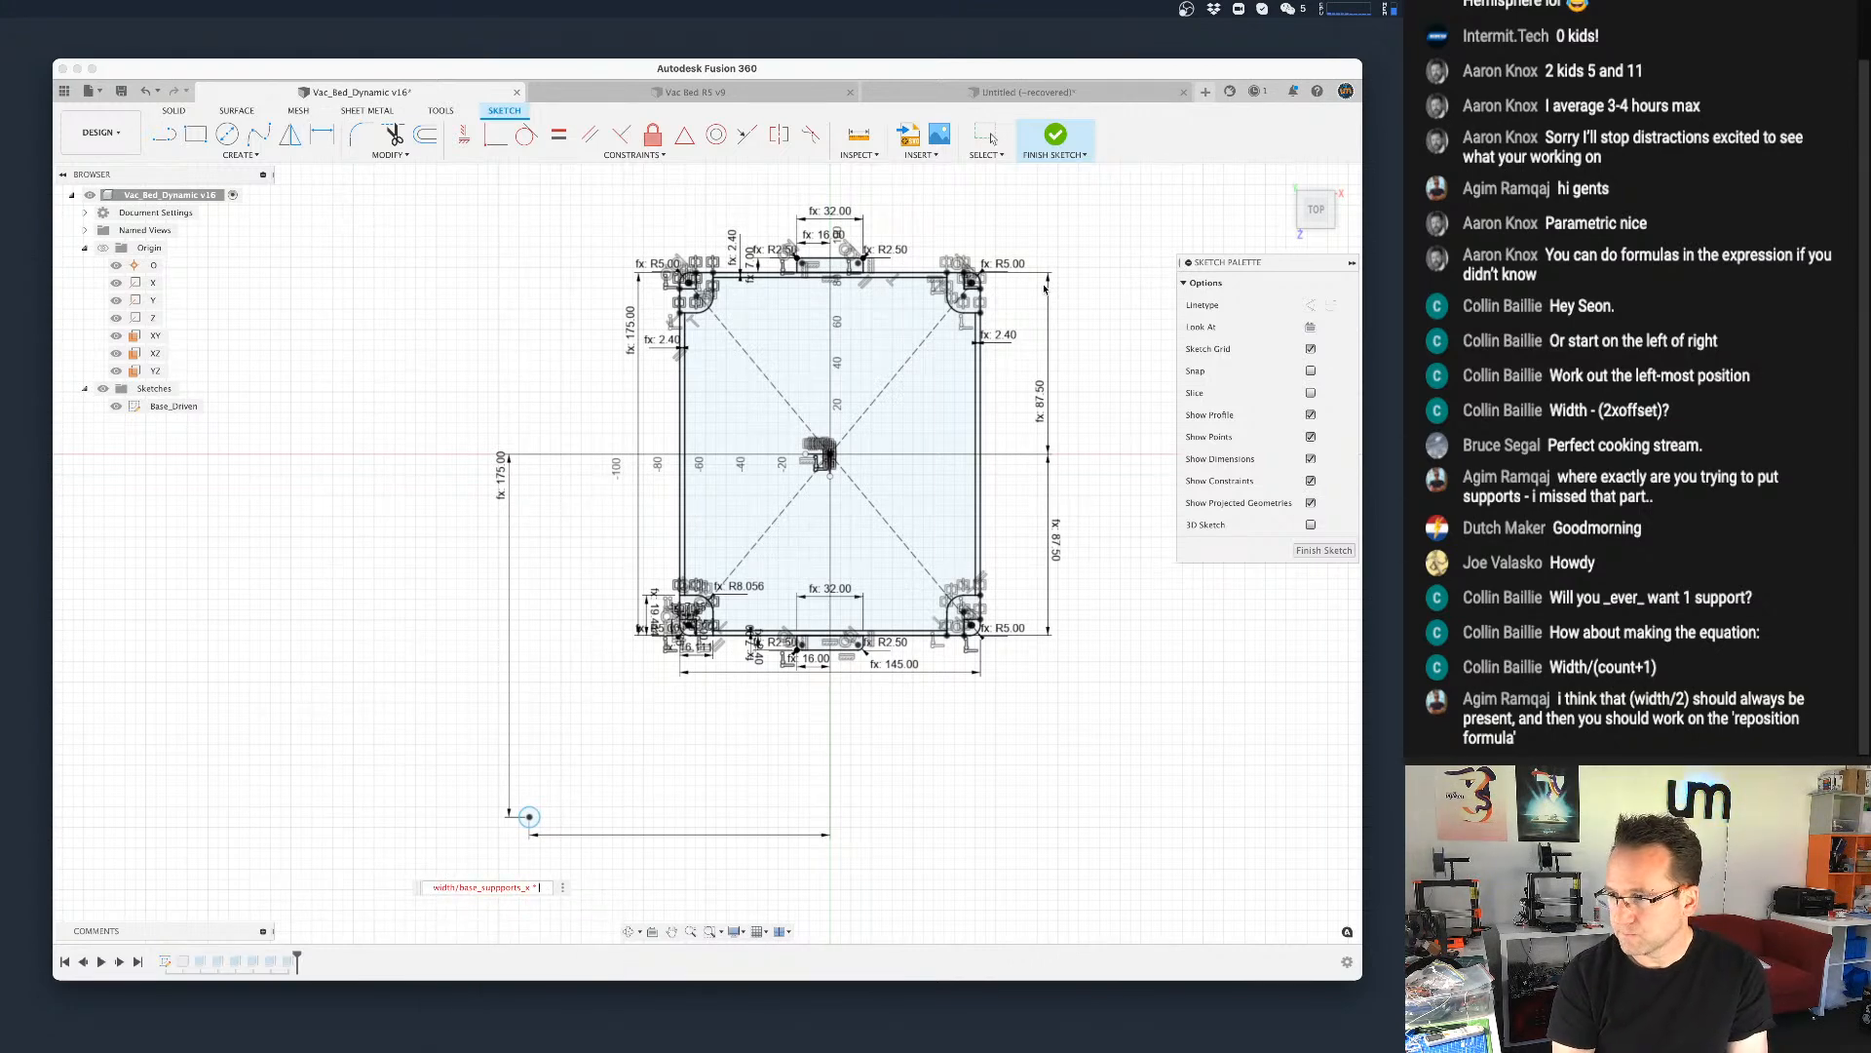
type(" b")
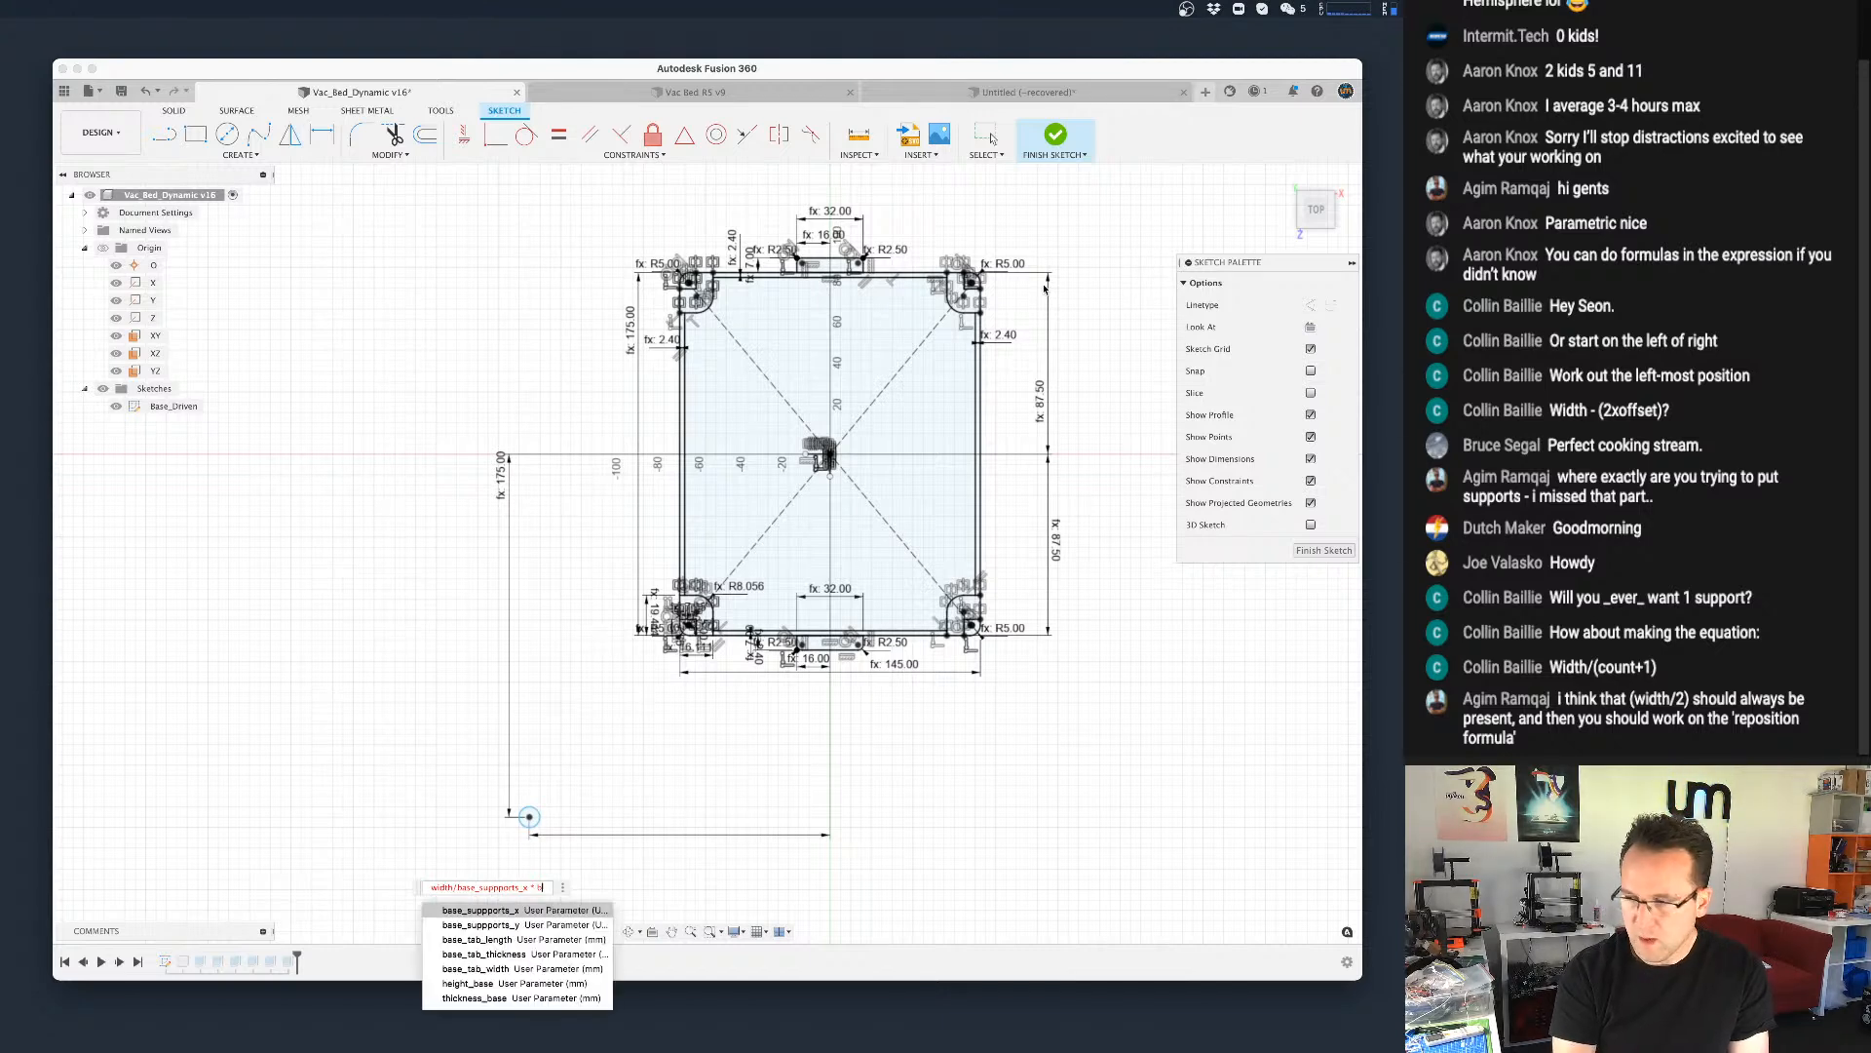
key("Return")
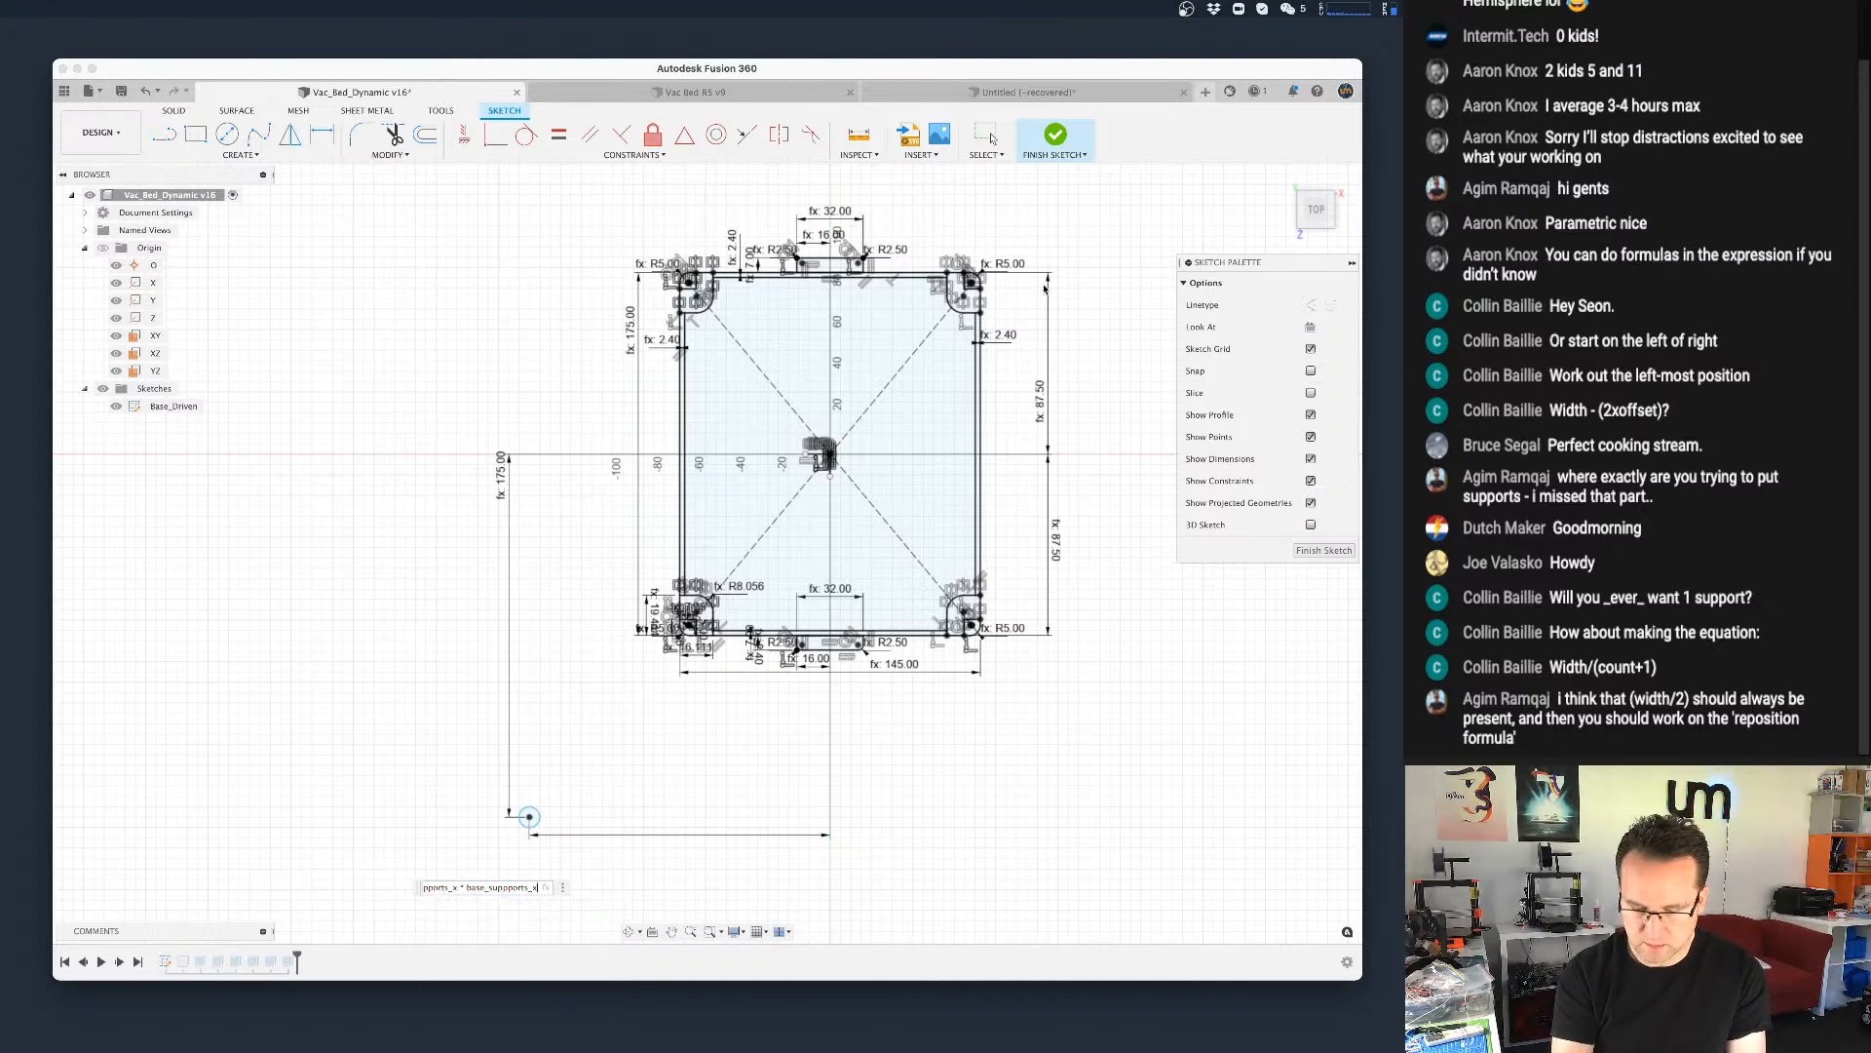
type("-1")
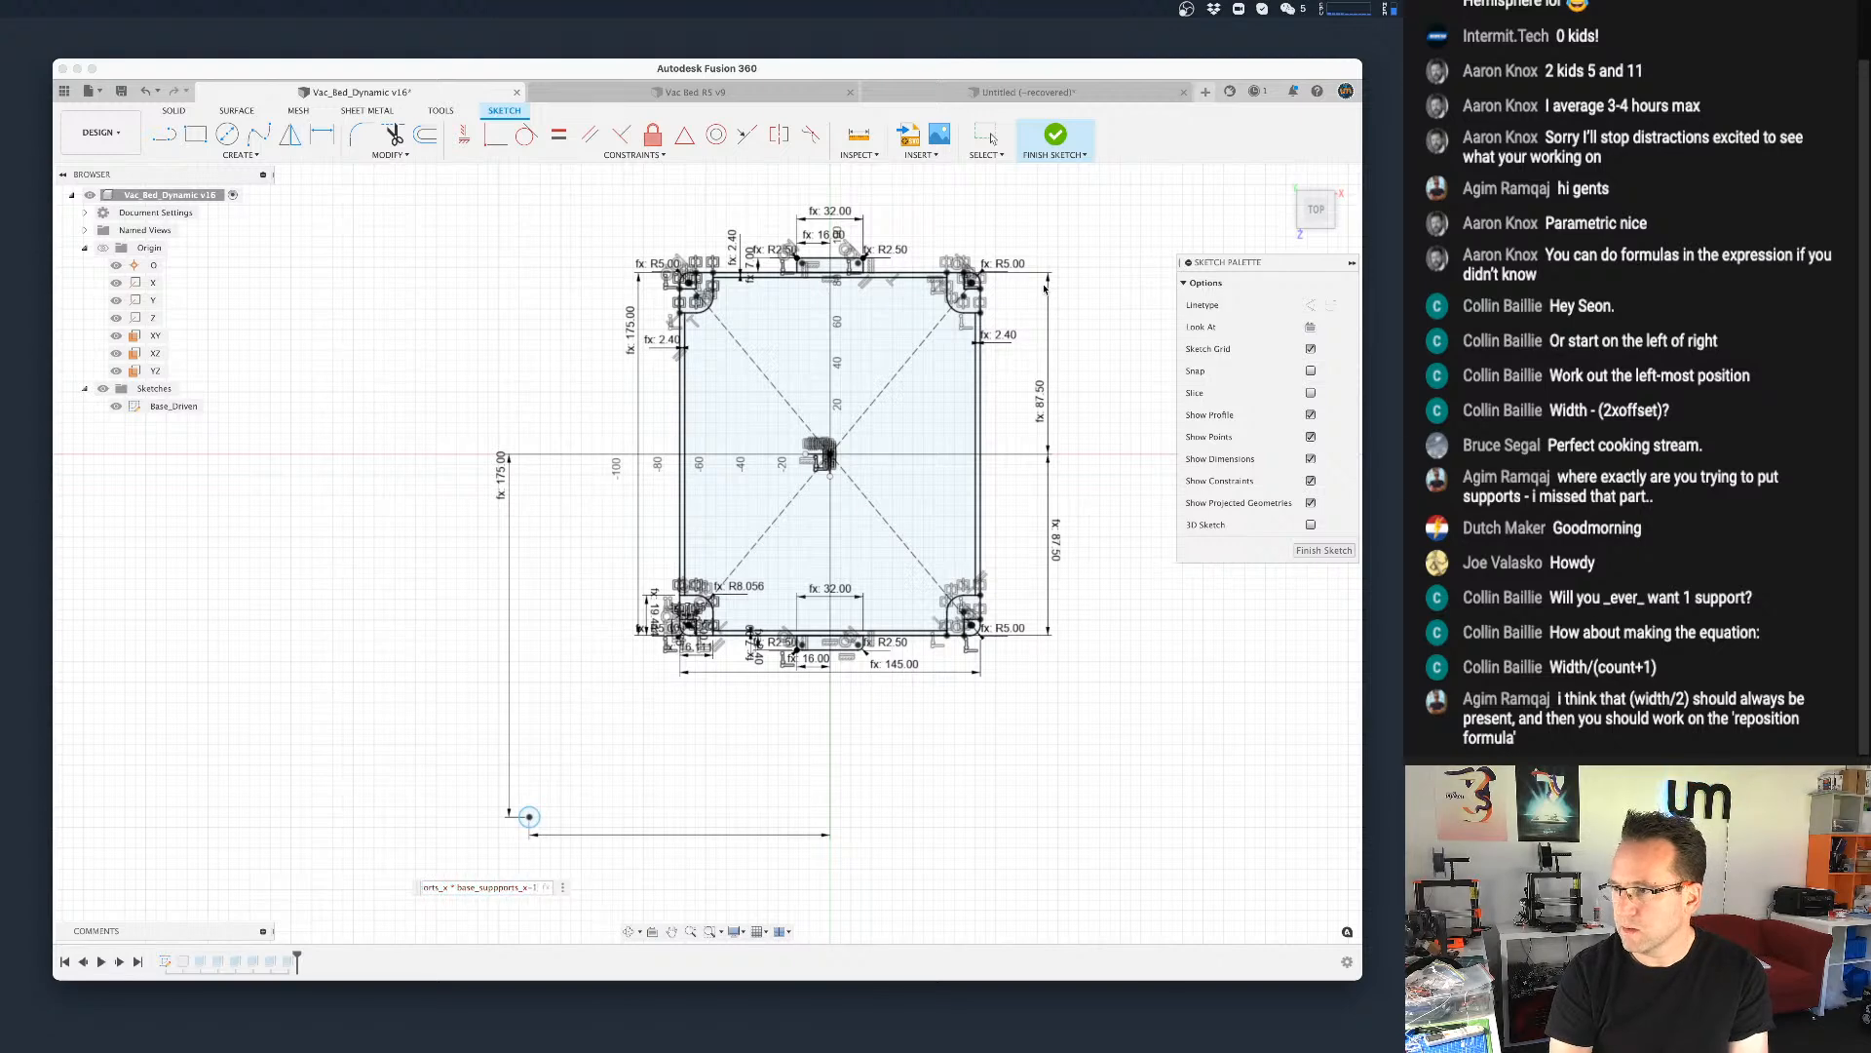
key("Return")
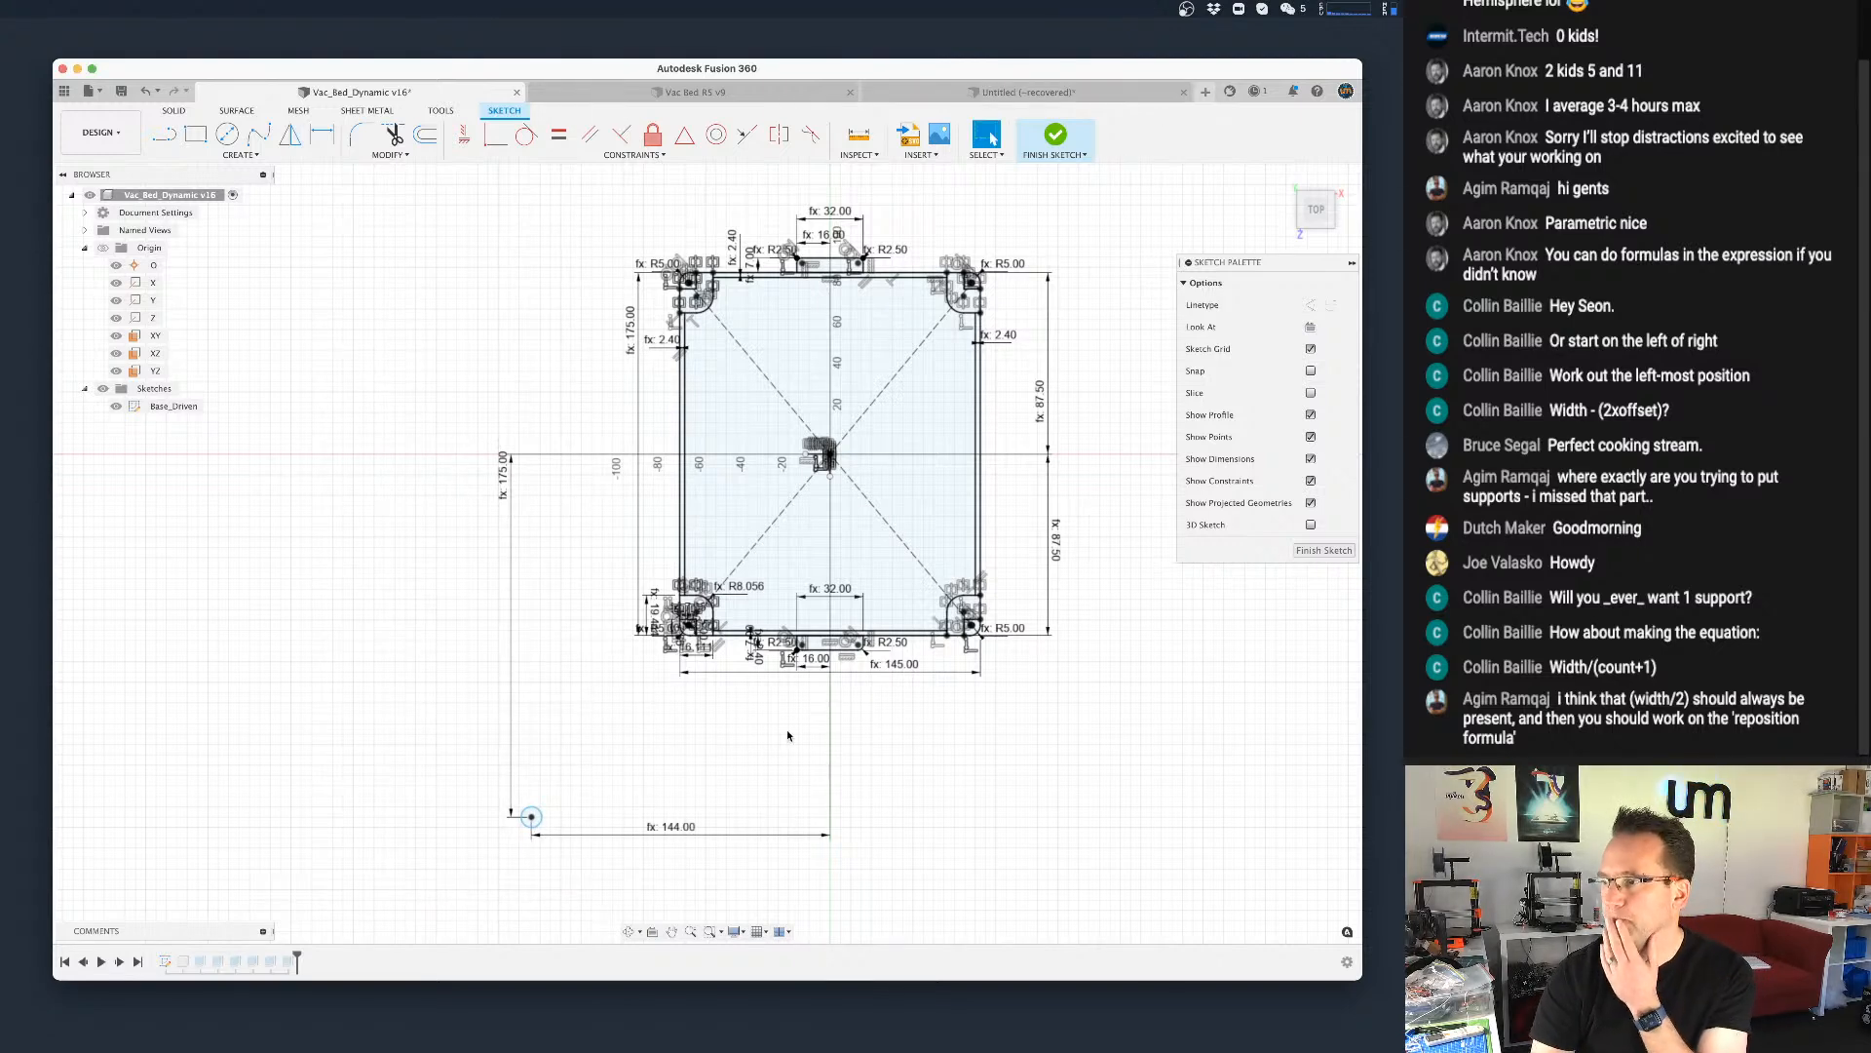
Step: Undo the last expression change on the circle's horizontal distance dimension
mouse_move(684, 838)
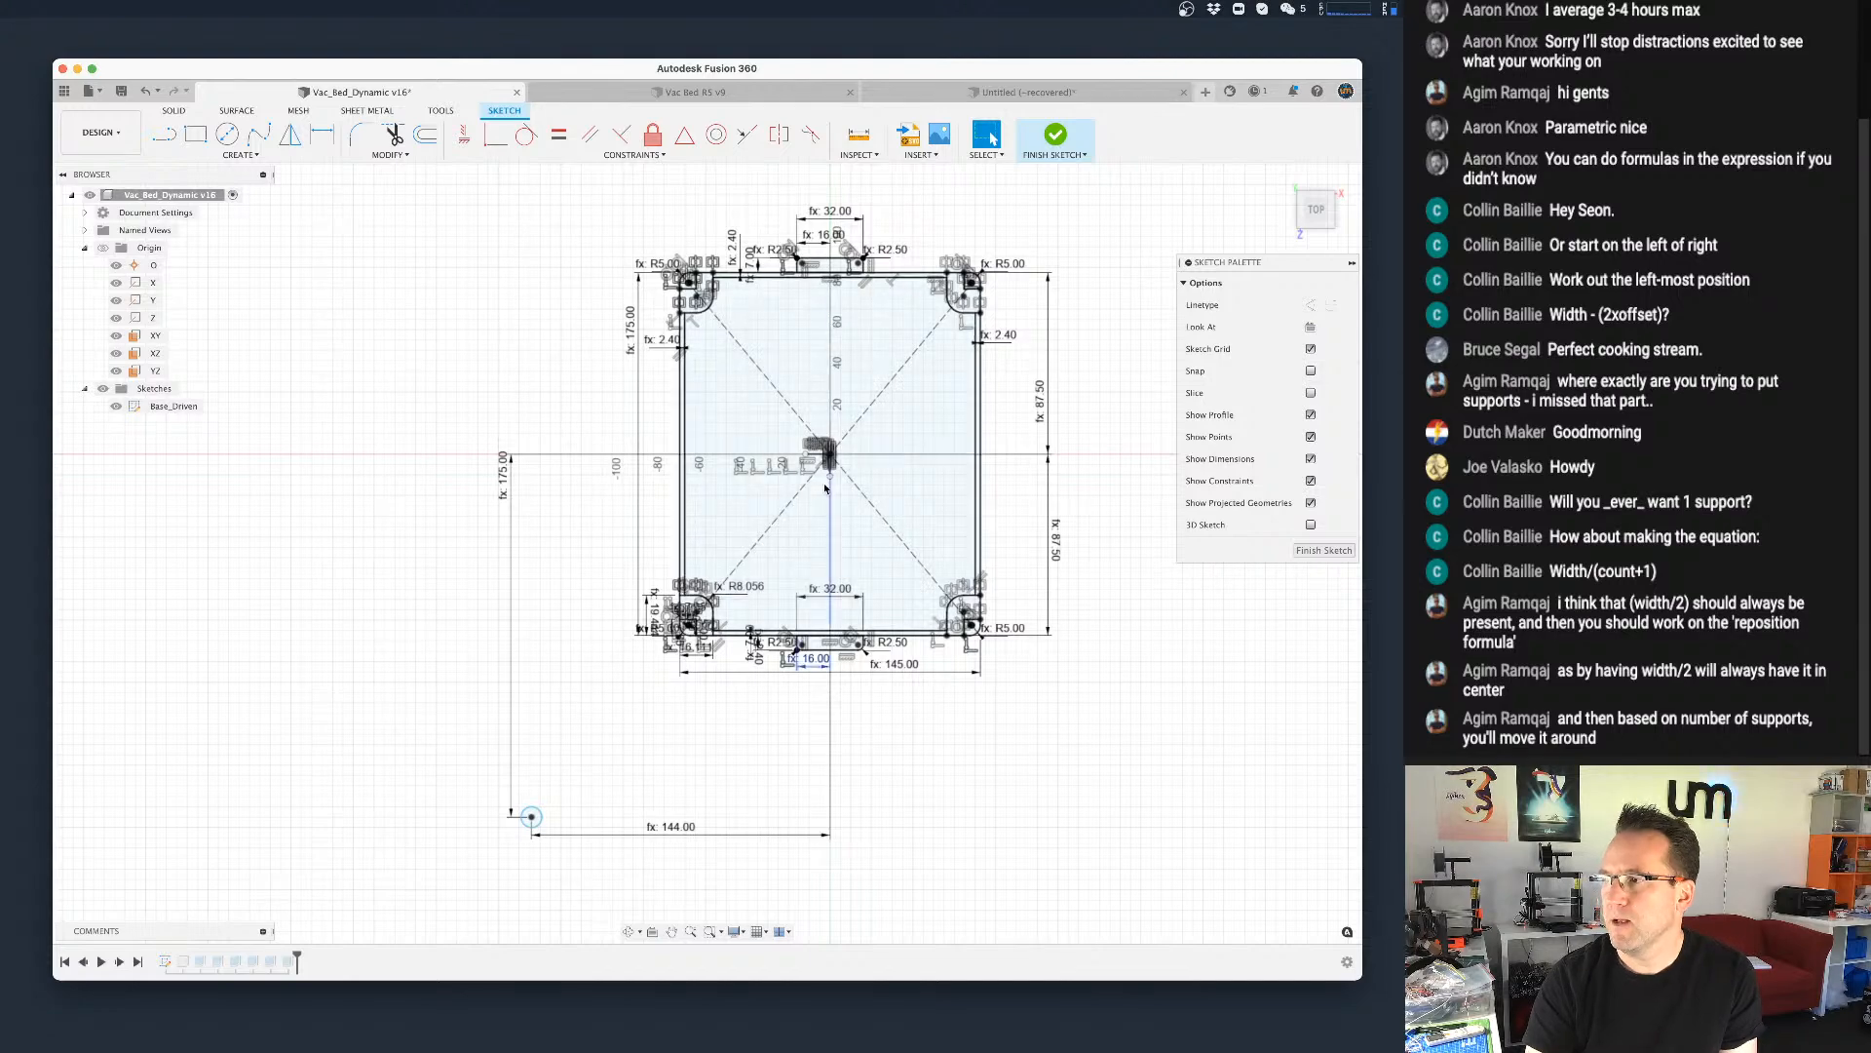
scroll(828, 472, "up", 3)
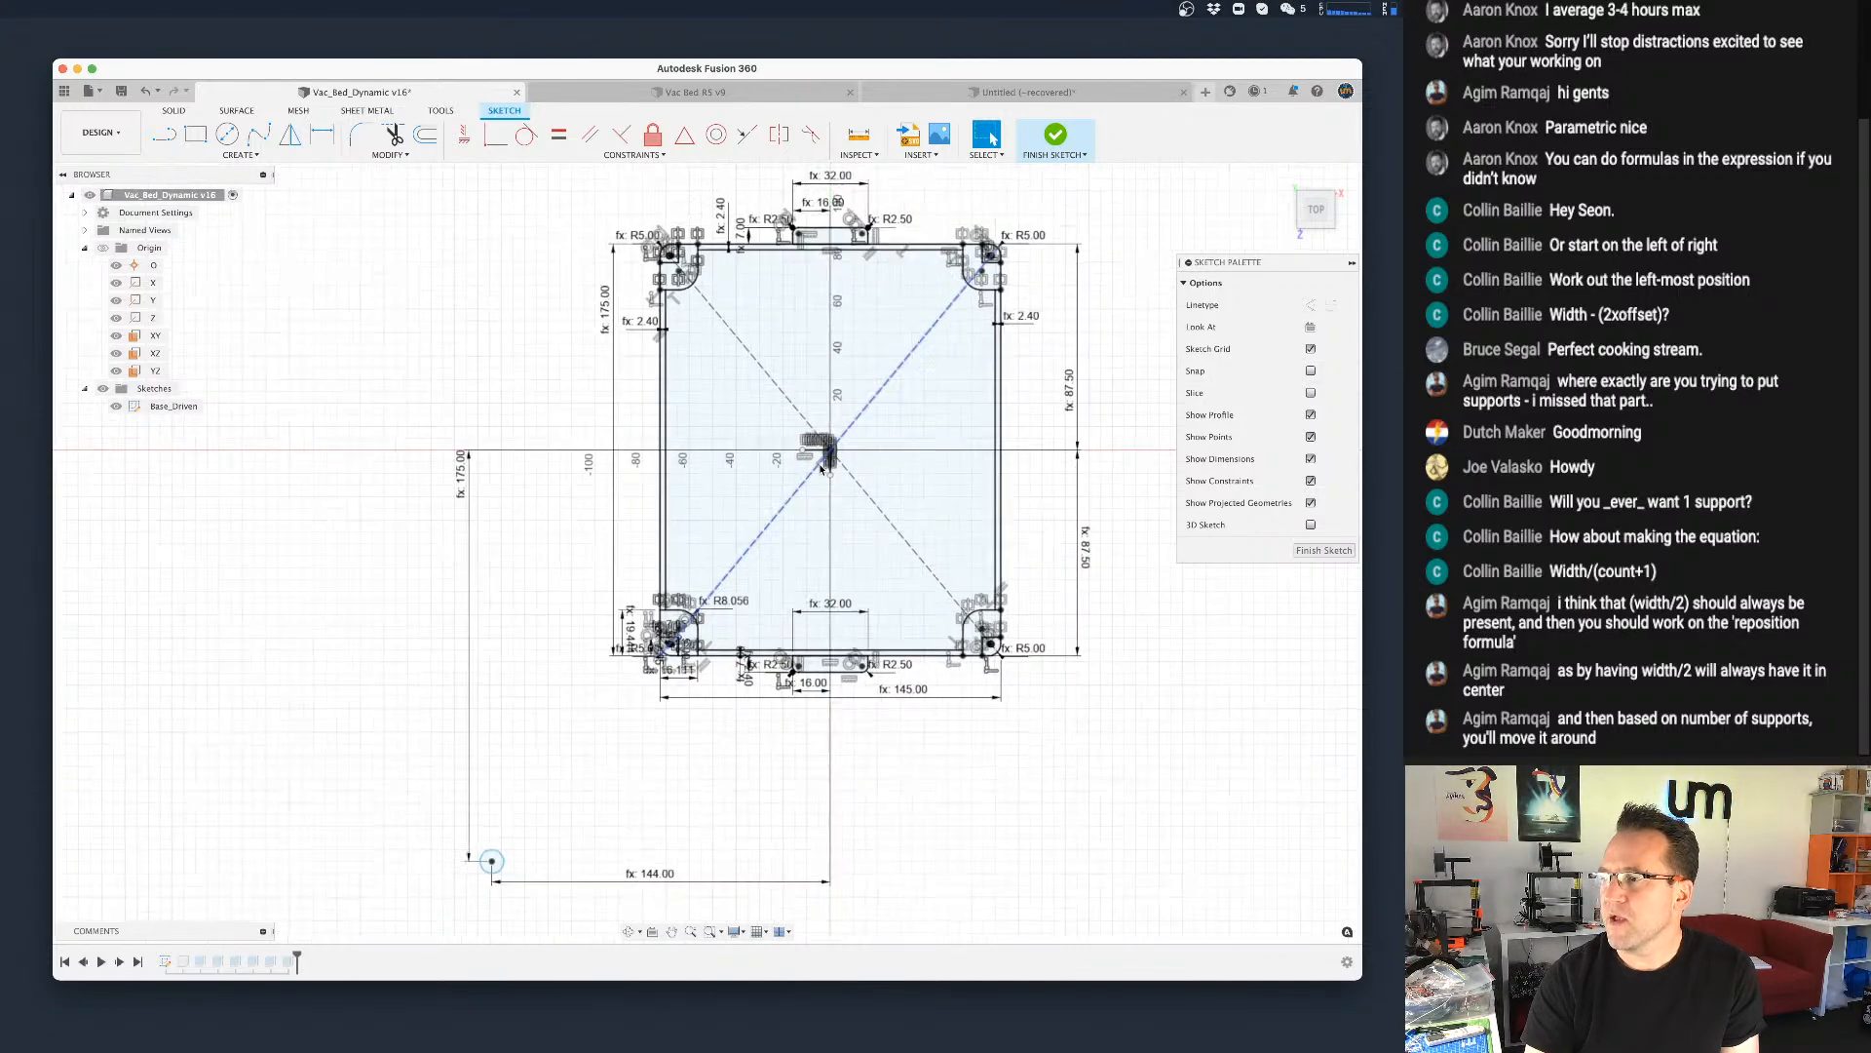
scroll(828, 470, "down", 2)
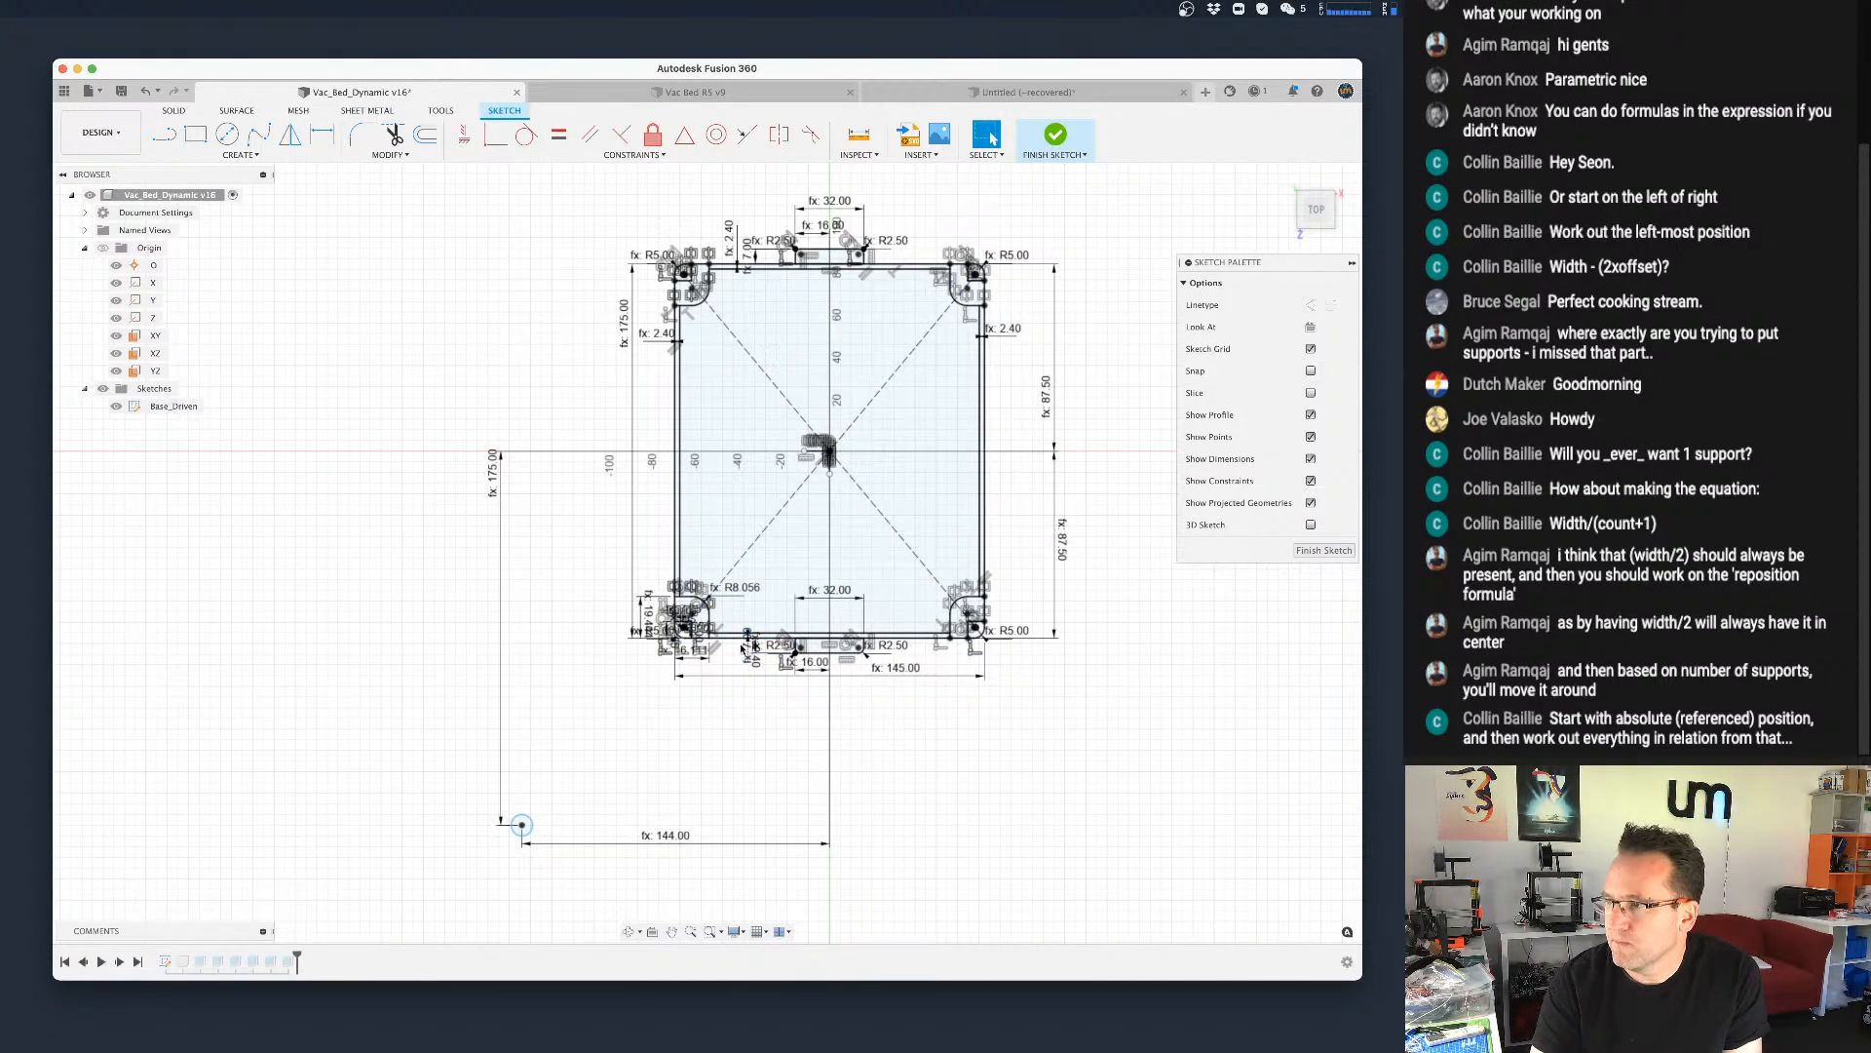
scroll(767, 641, "down", 1)
key("super+z")
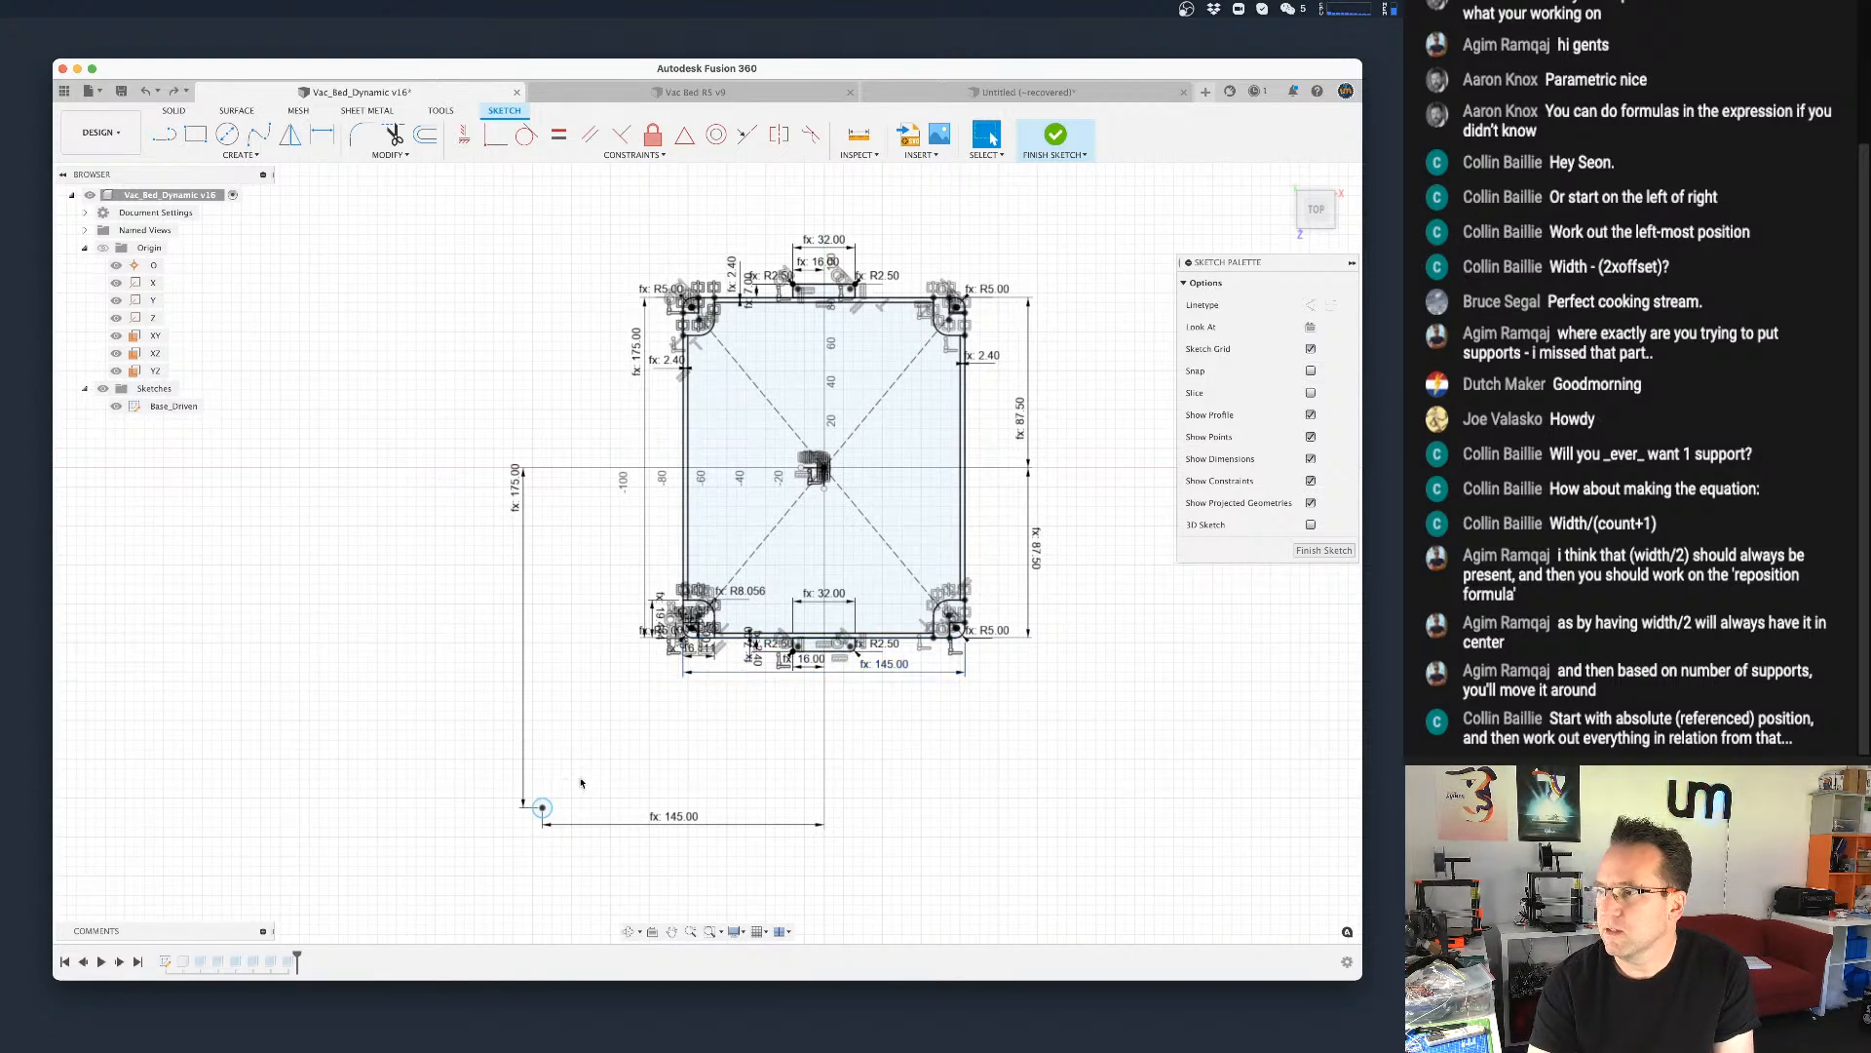
Step: Delete the circle's horizontal and vertical distance dimensions from the origin
left_click(629, 825)
key("Delete")
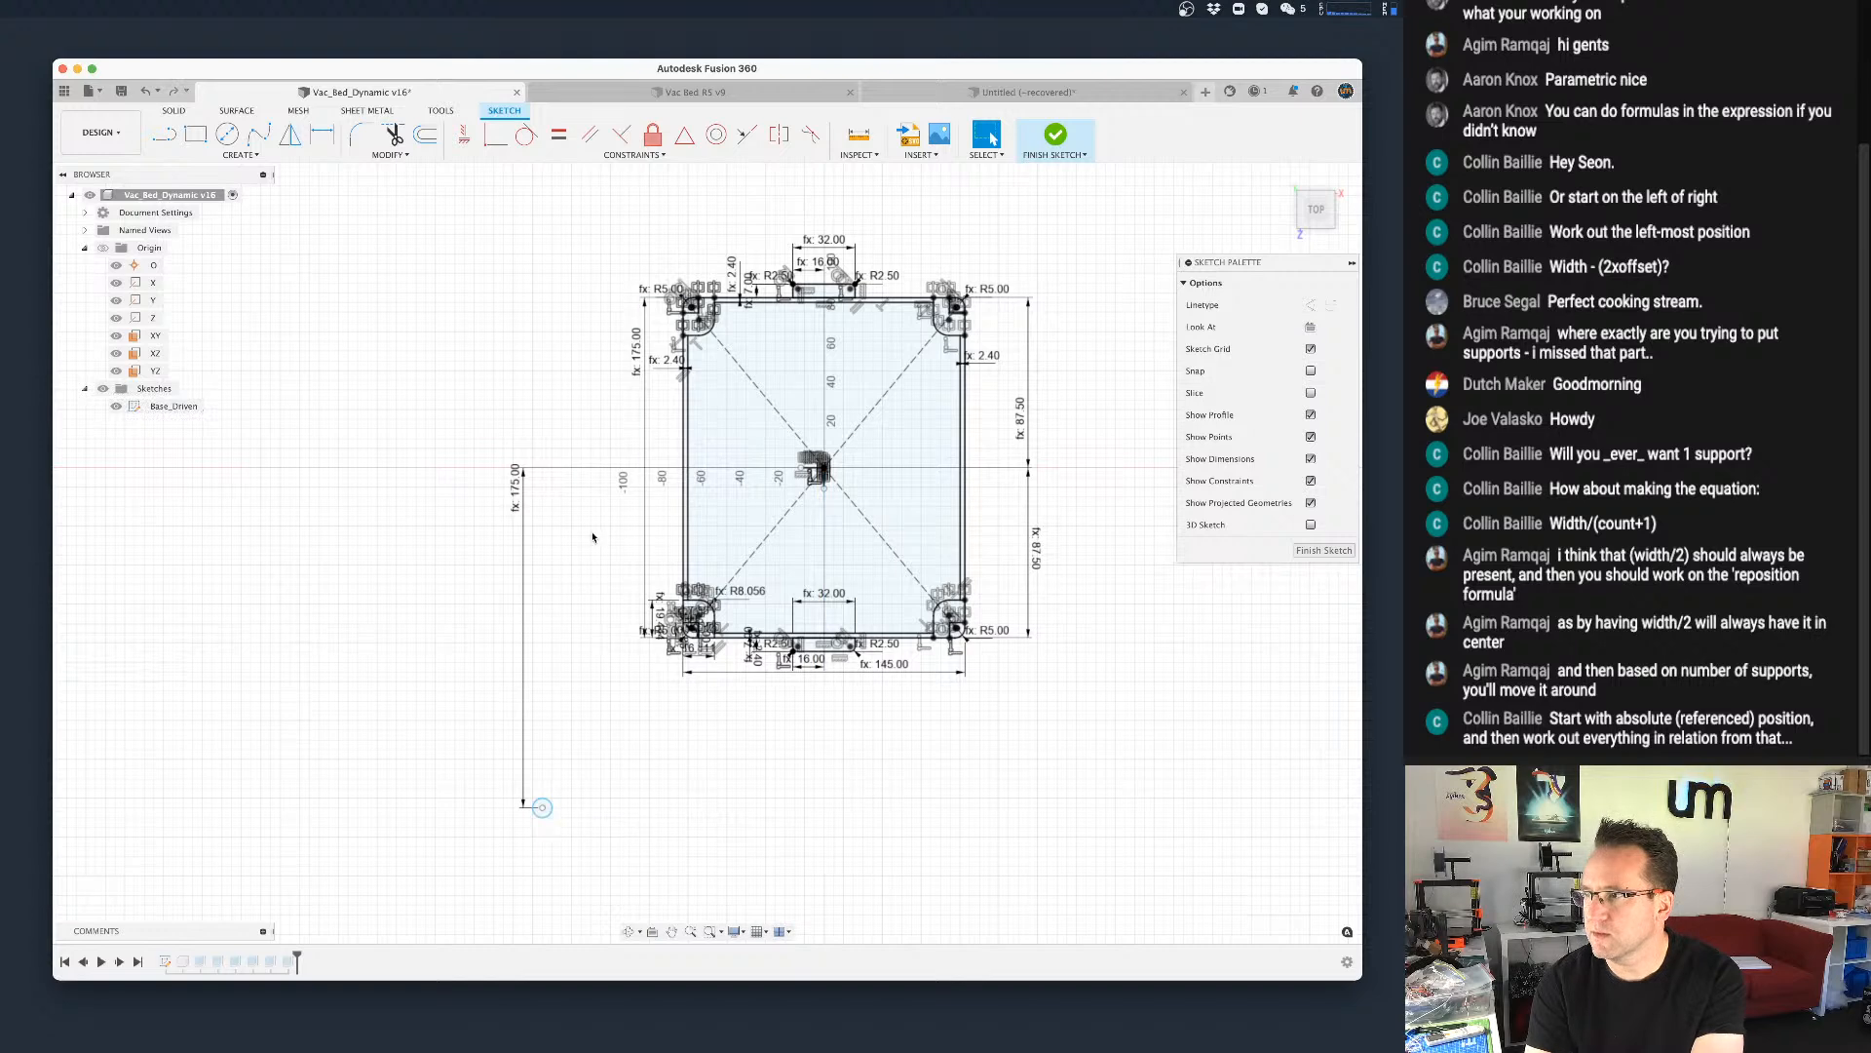
left_click(522, 541)
key("Delete")
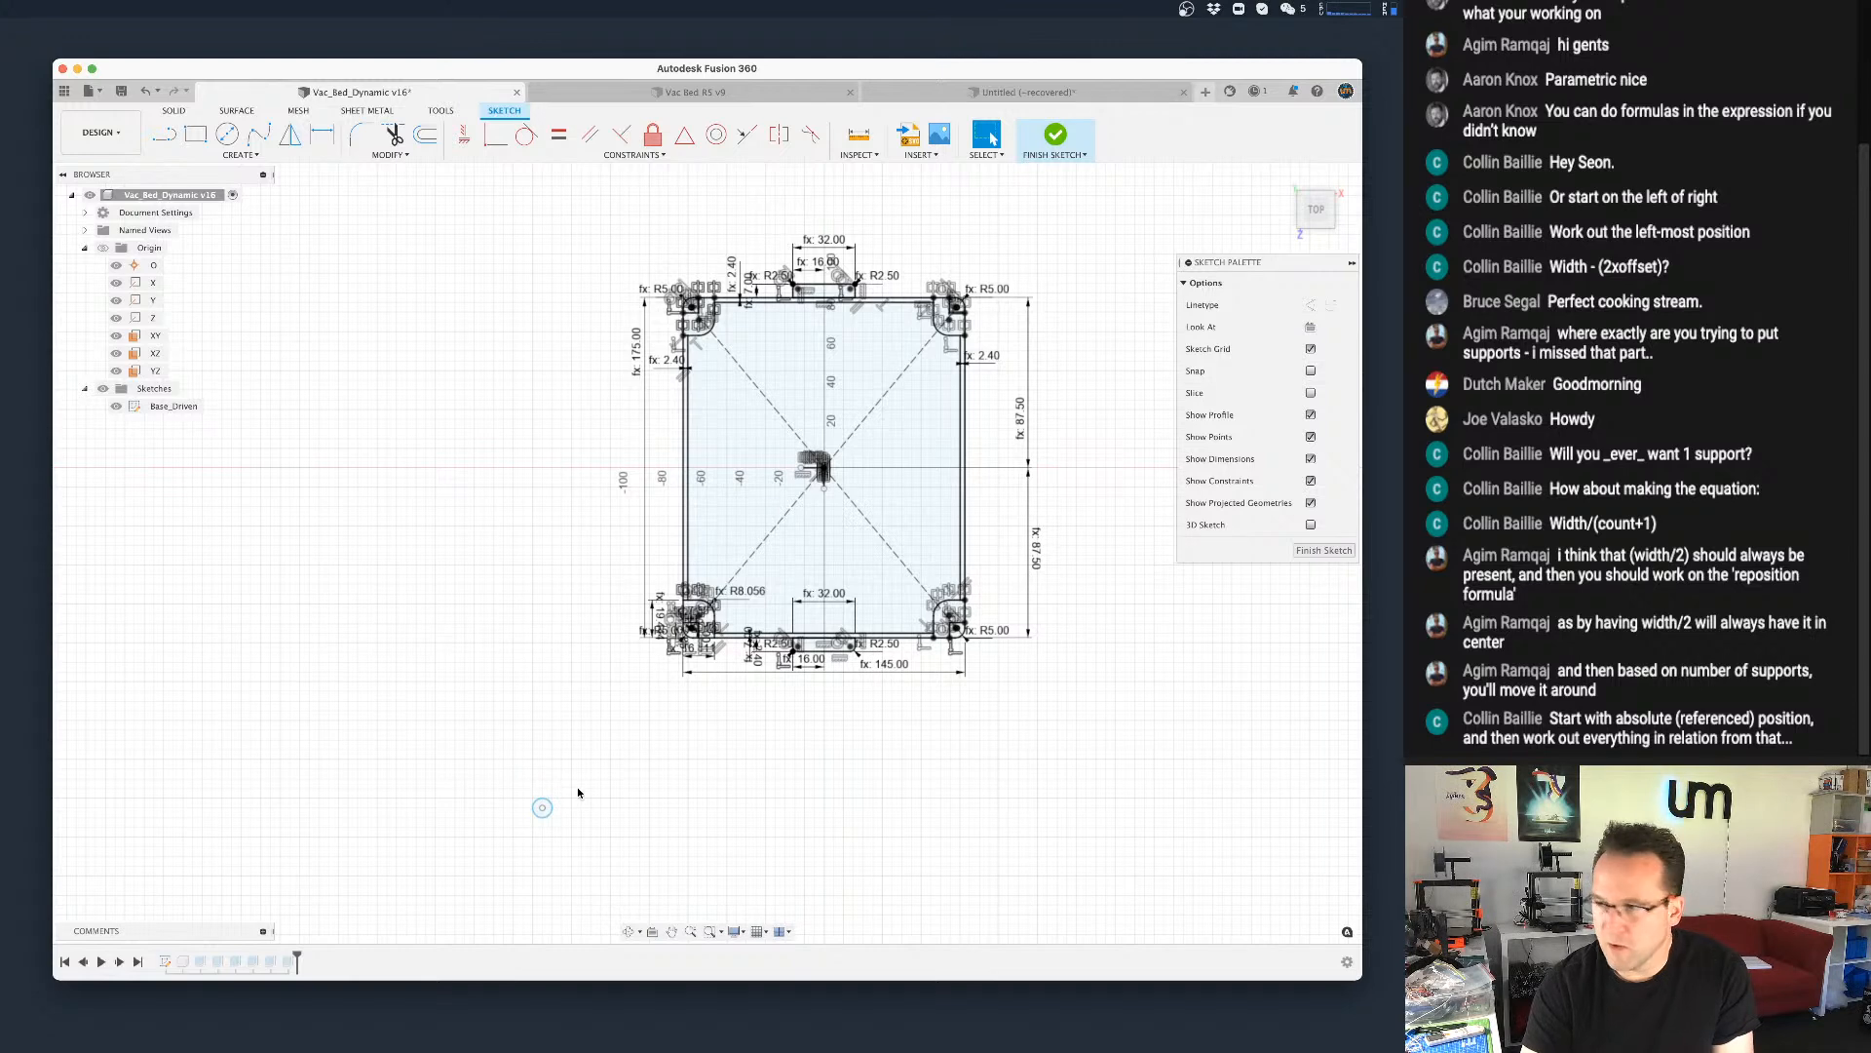
Step: Try dimensioning the circle horizontally from the bed outline's left edge with the expression width/2 - width/base_suppports_x
key("l")
left_click(542, 807)
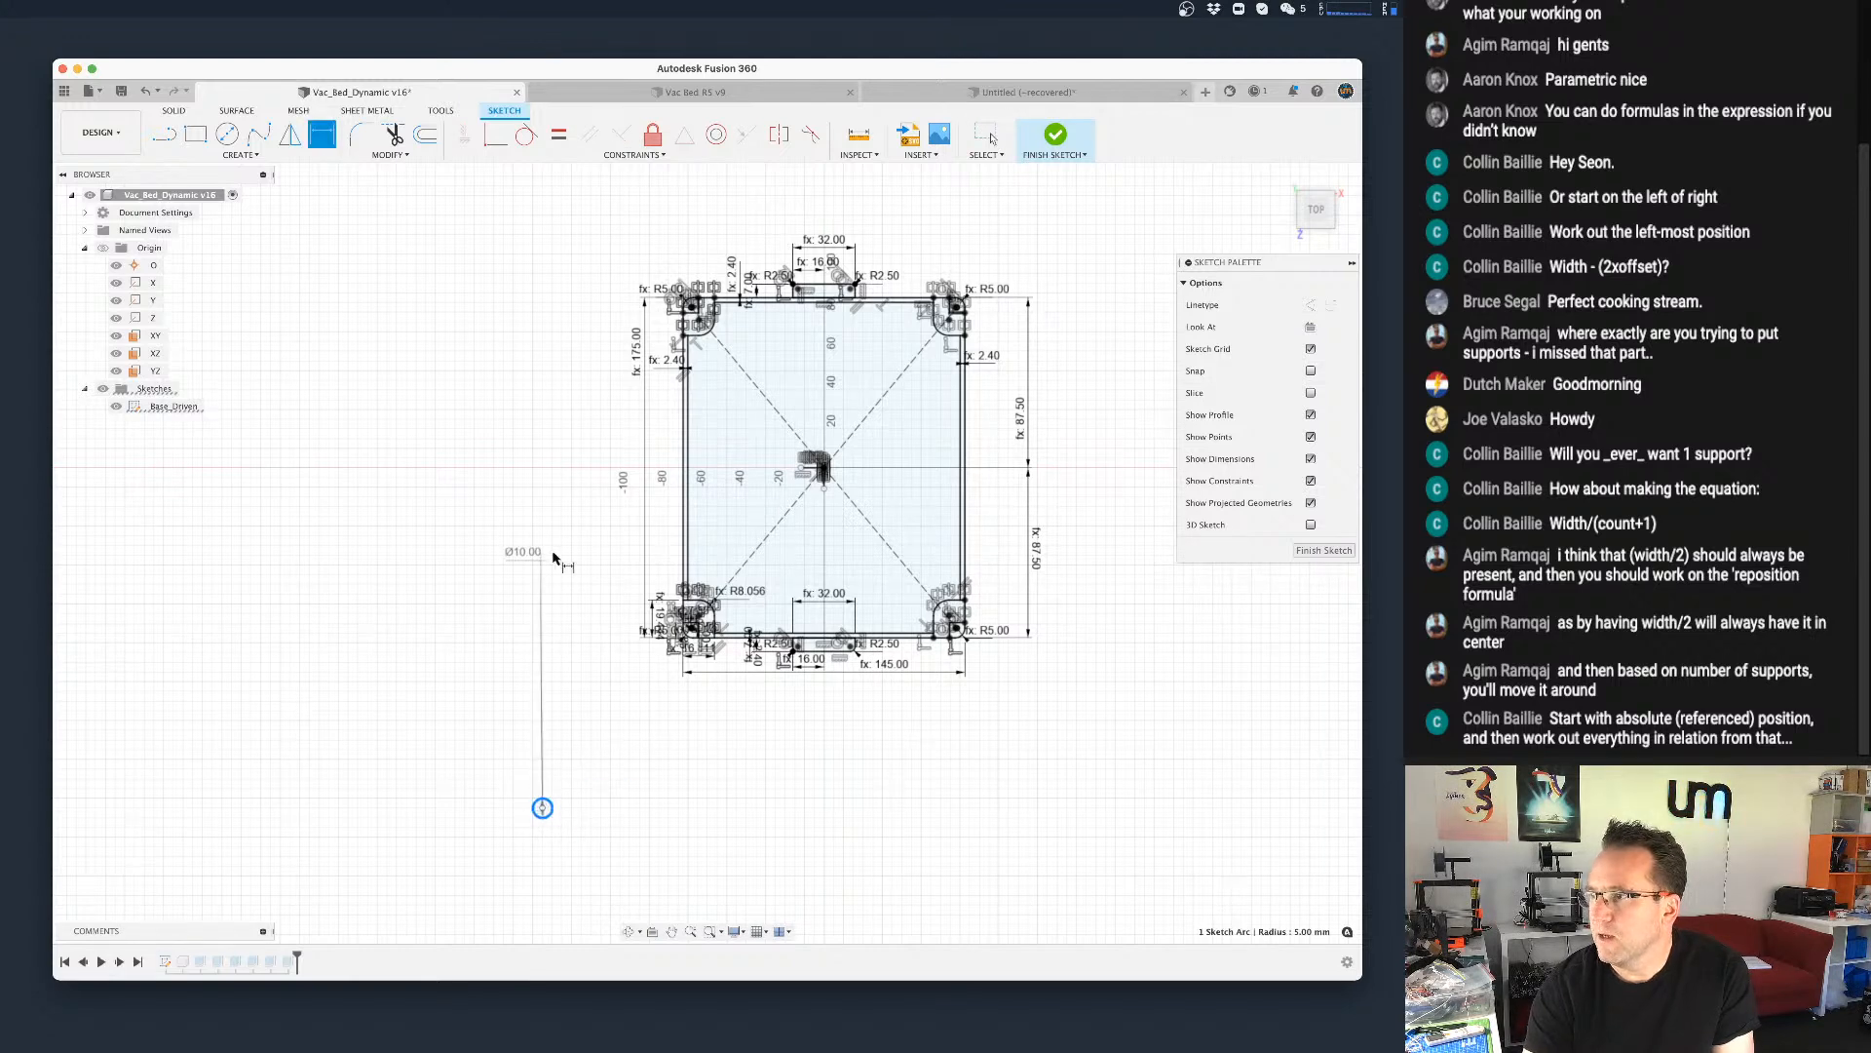
left_click(683, 505)
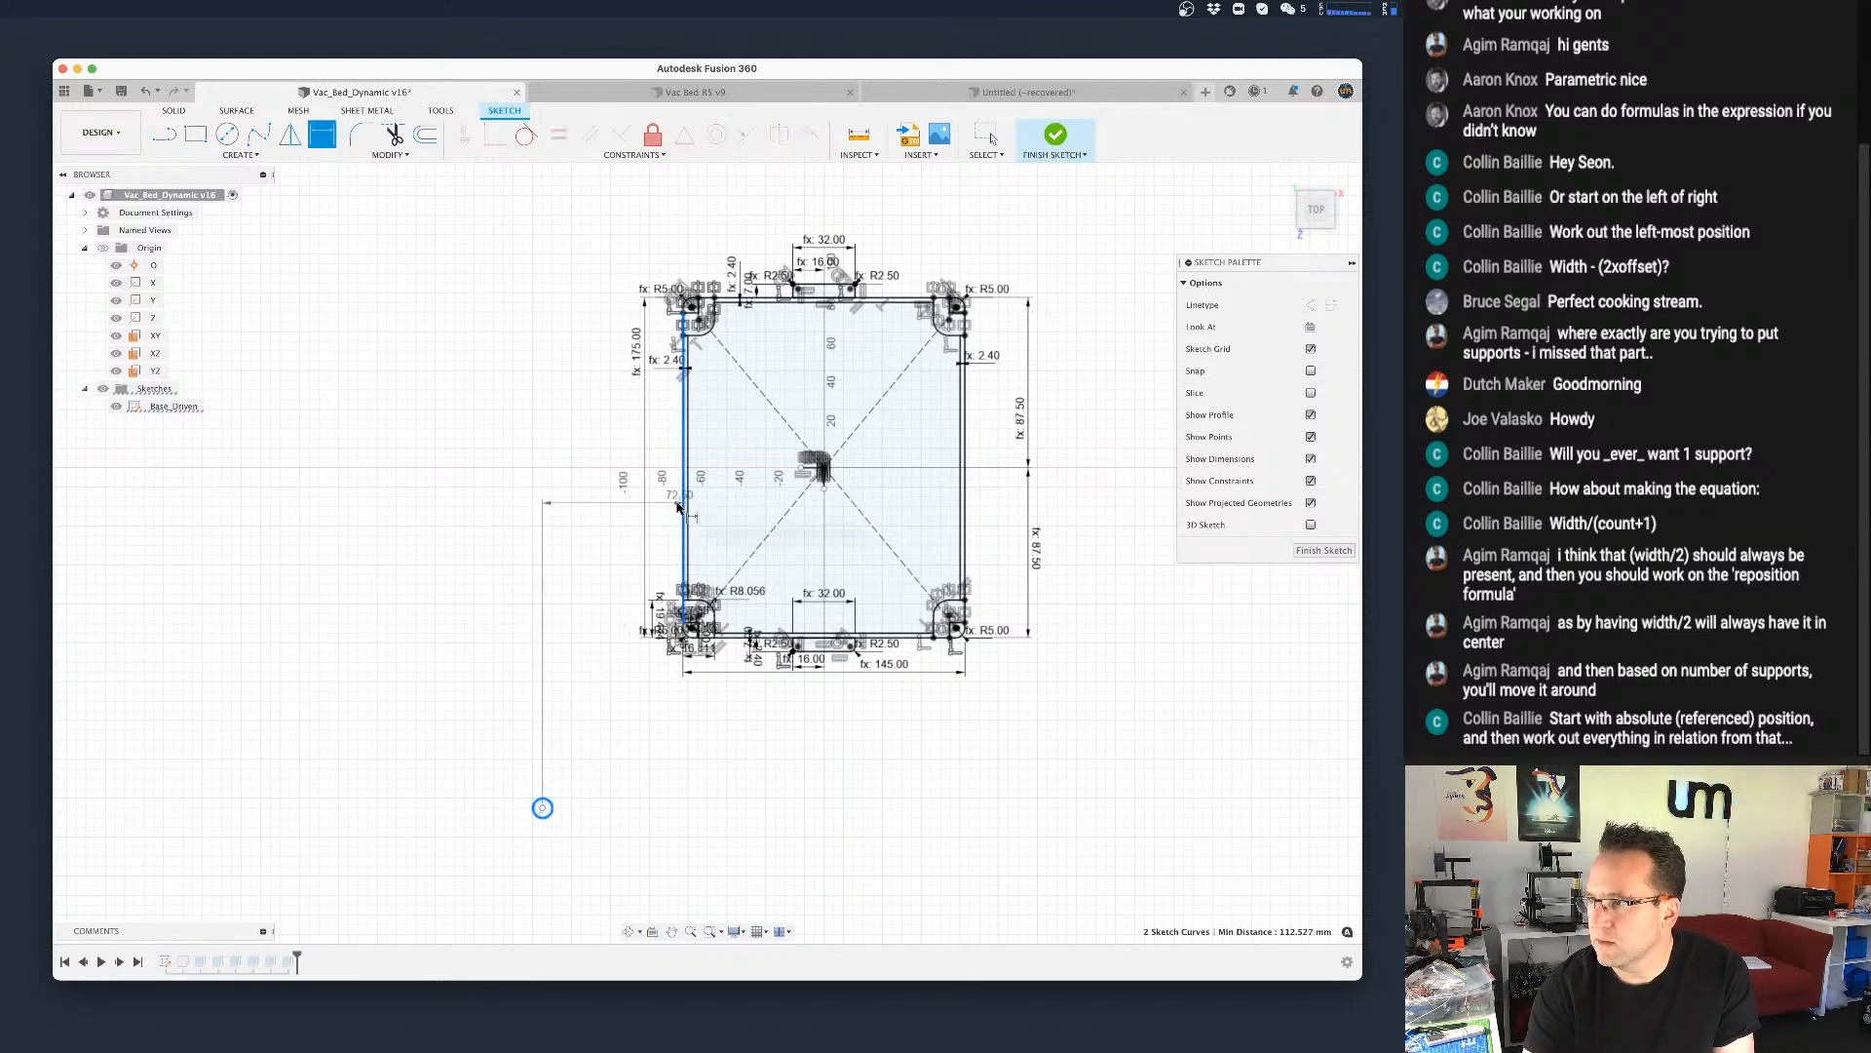
left_click(598, 471)
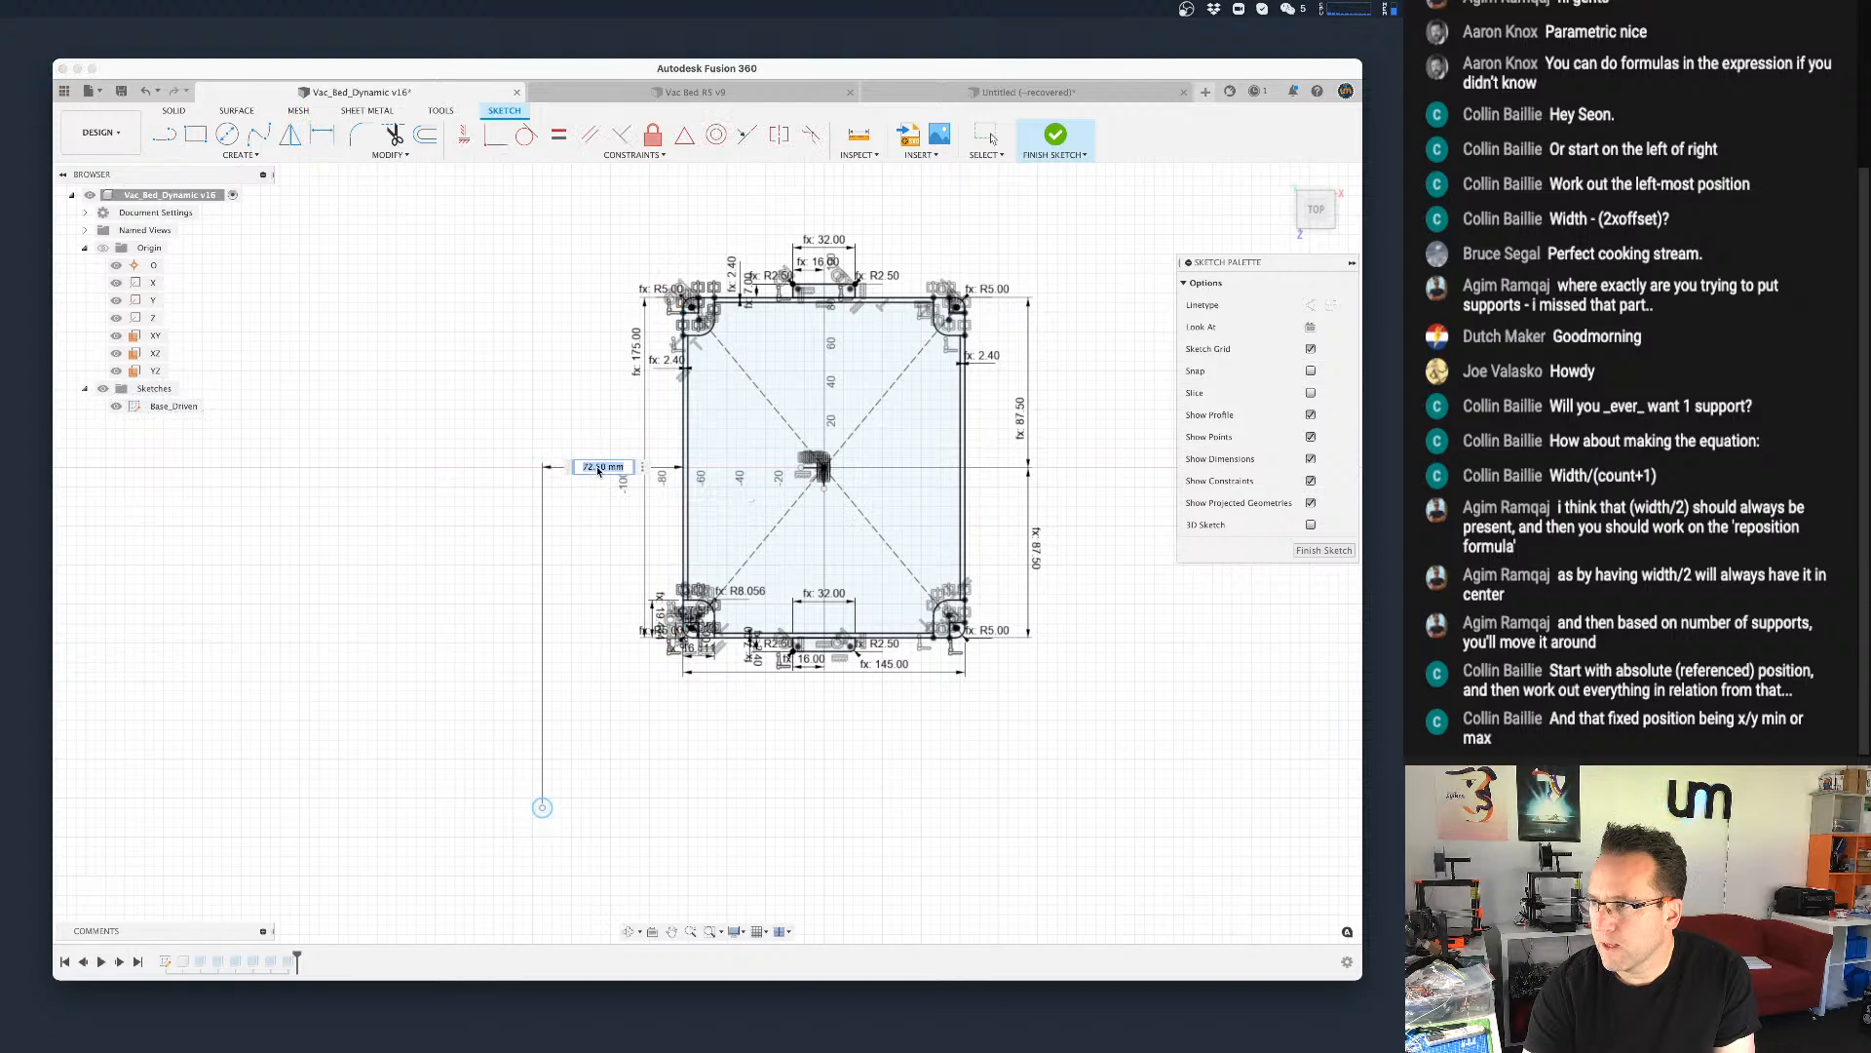
type("width")
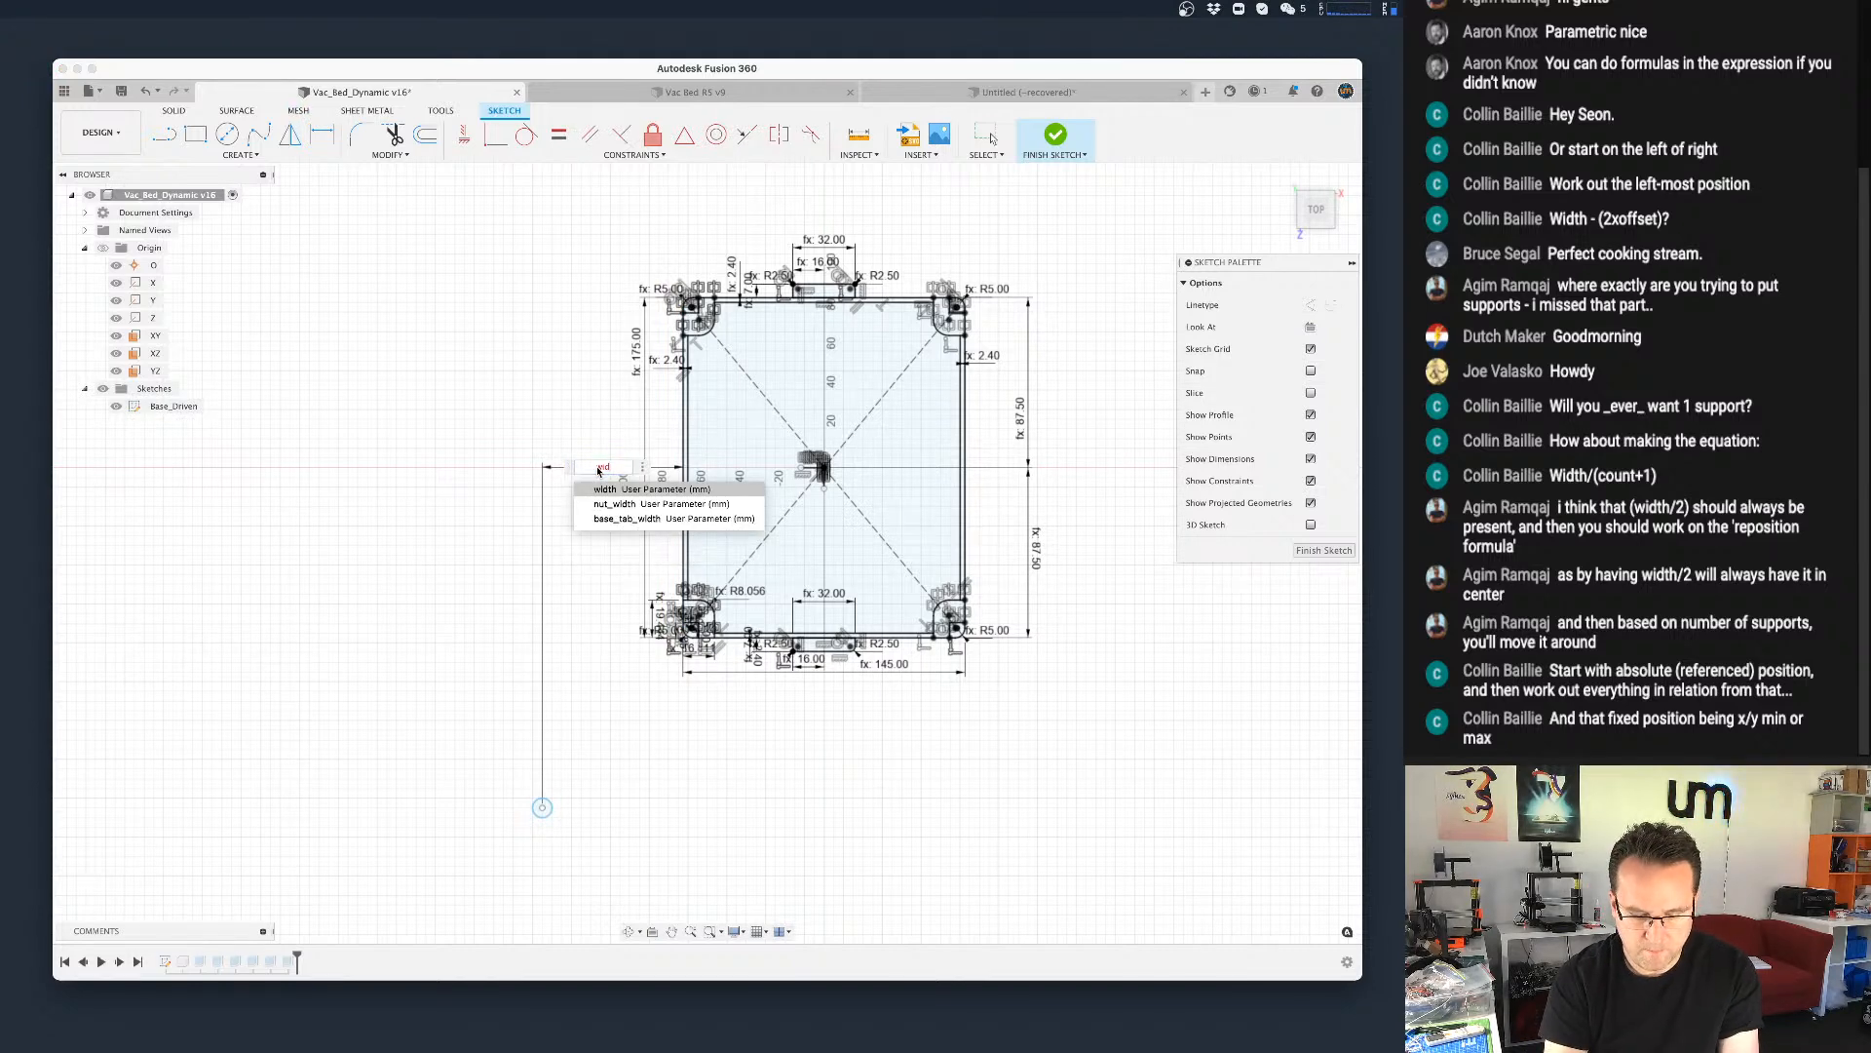
type("/2")
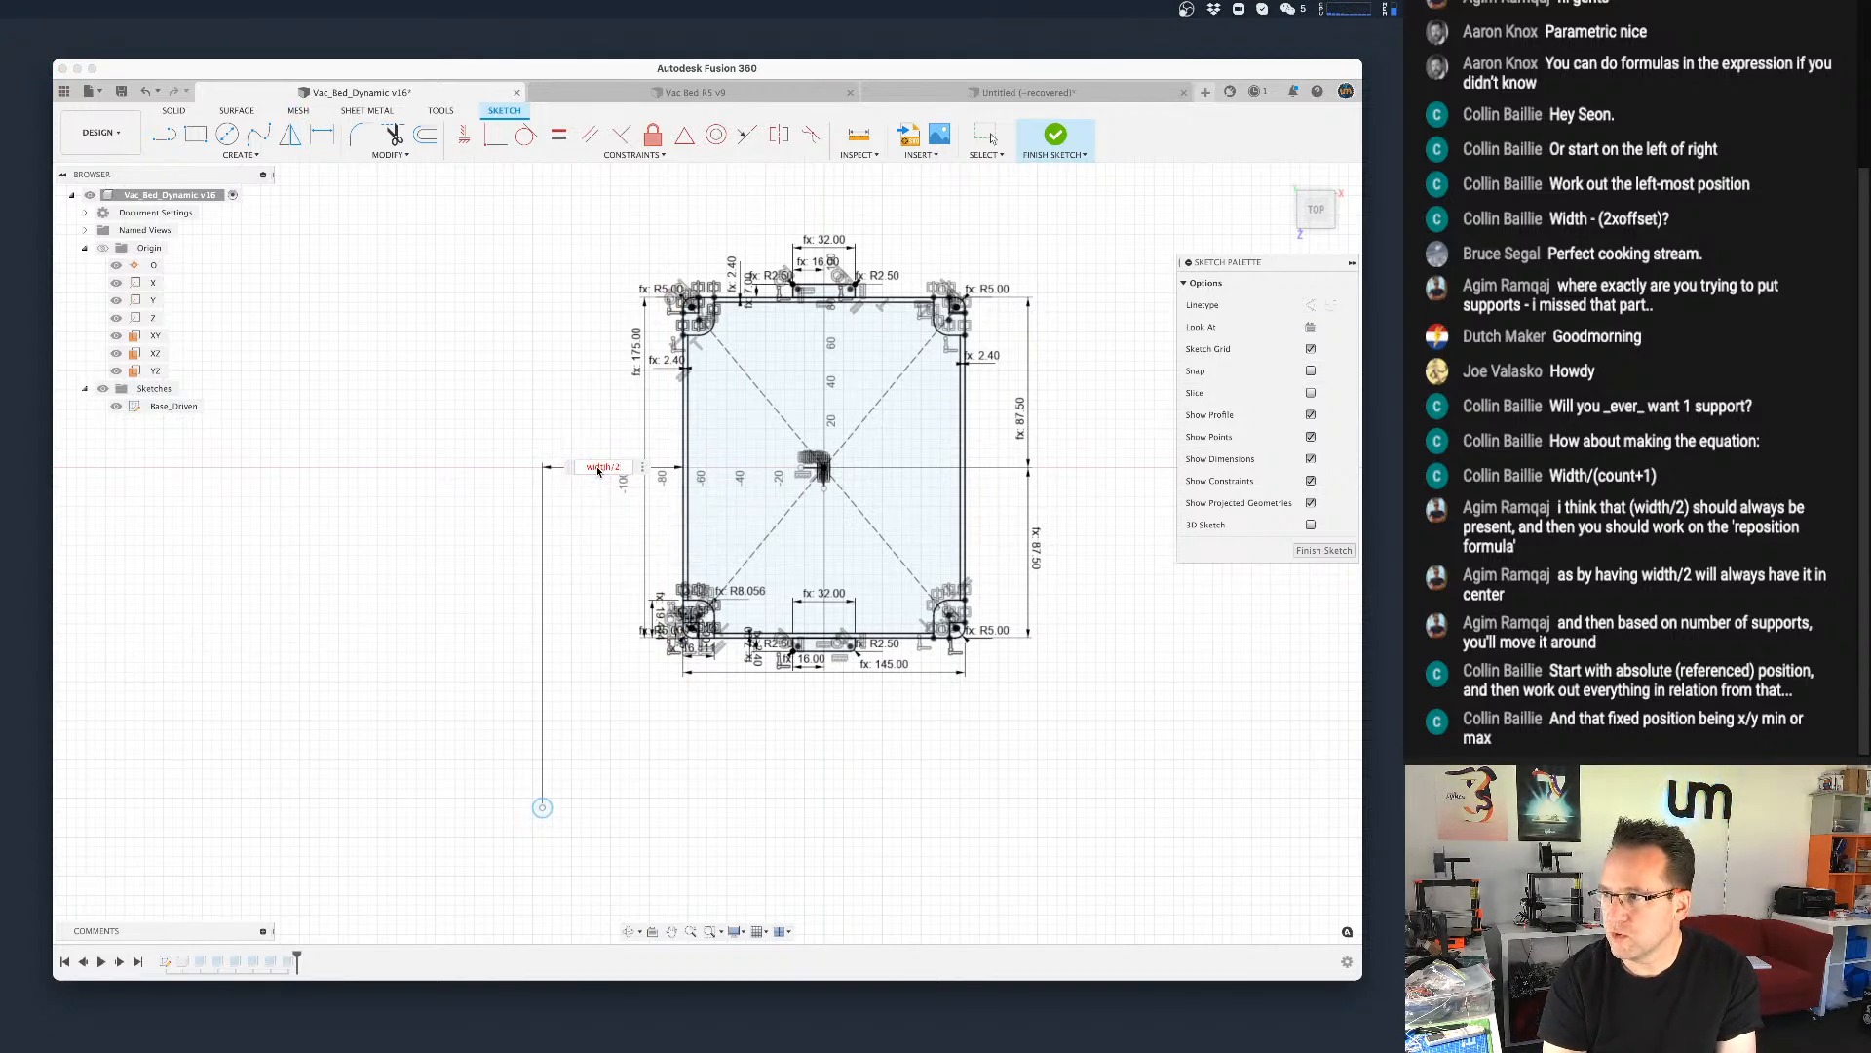
key("BackSpace")
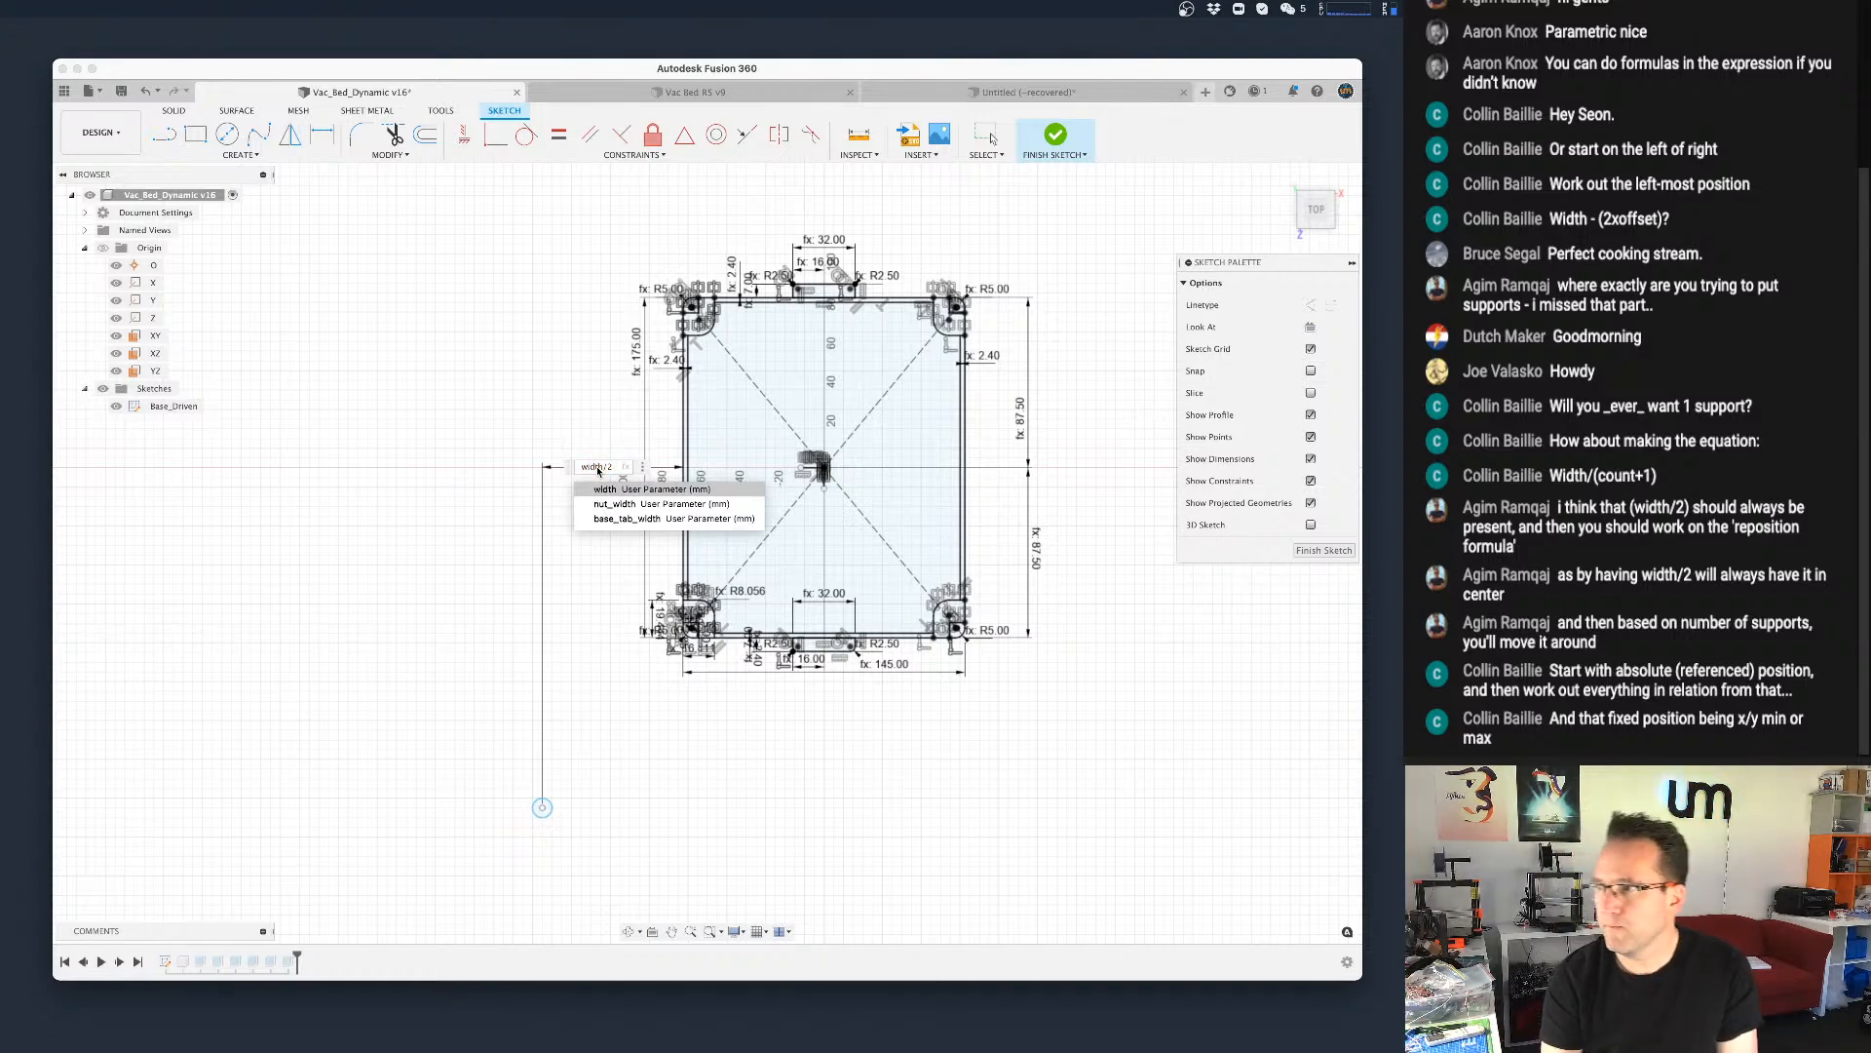
key("Right")
key("Right")
type("- ")
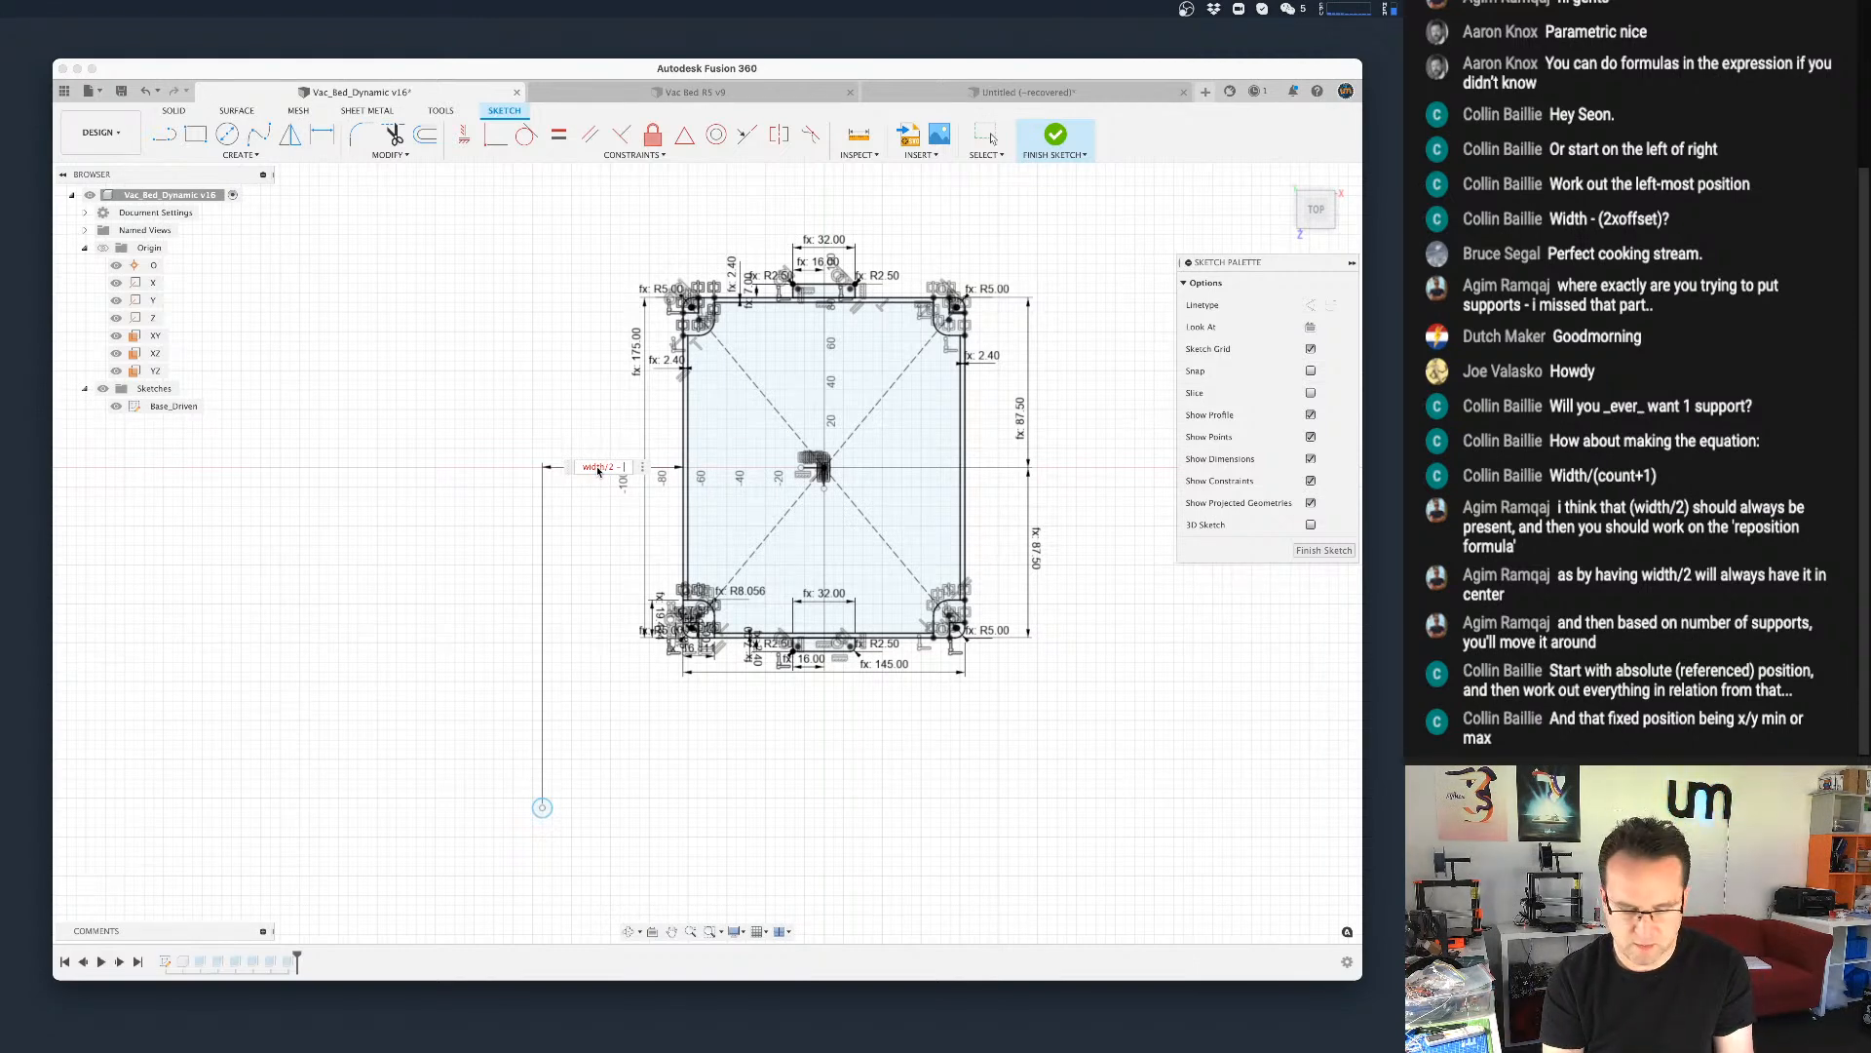
type("width")
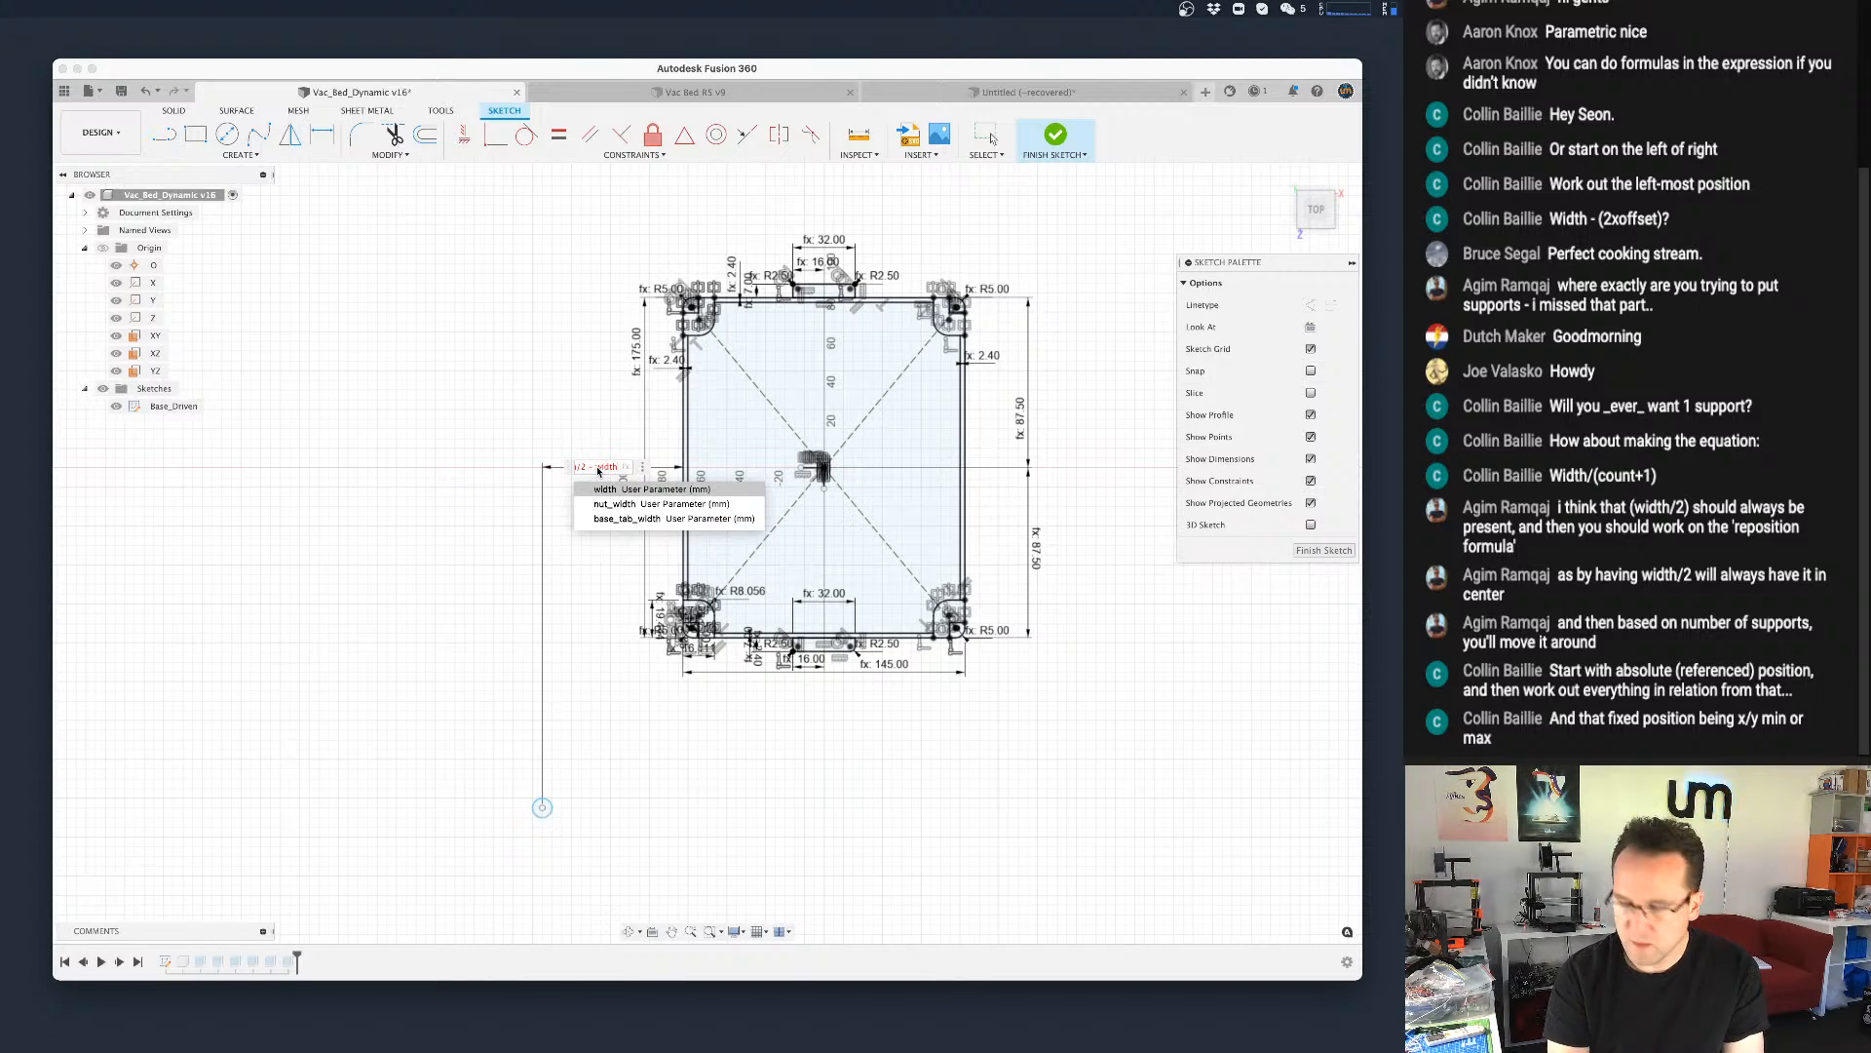
type("/su")
key("Return")
key("Left")
key("Left")
key("Left")
key("Left")
key("Left")
key("Left")
key("Left")
key("Left")
key("Left")
key("Left")
key("Left")
key("Left")
key("Left")
key("Left")
key("Left")
key("Left")
key("Left")
key("Left")
key("Left")
key("Left")
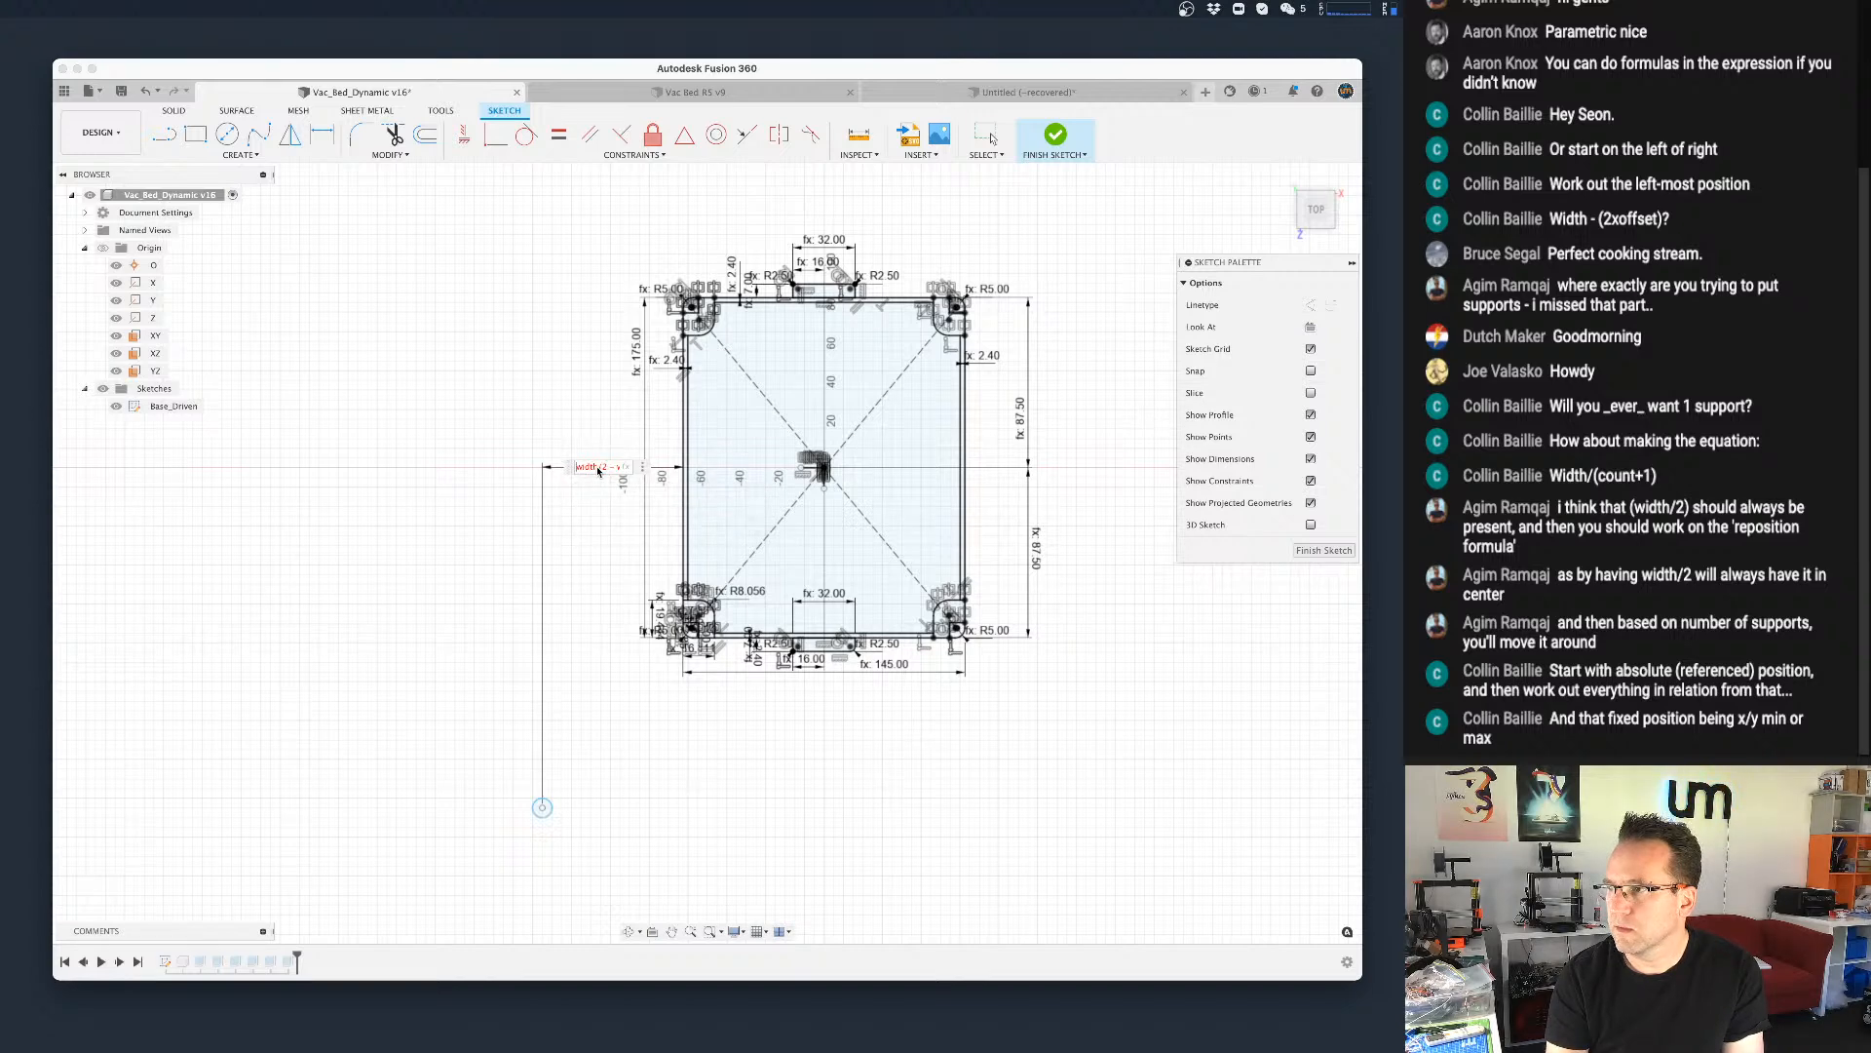
key("Right")
key("Right")
key("Right")
key("Right")
key("Right")
key("Right")
key("Right")
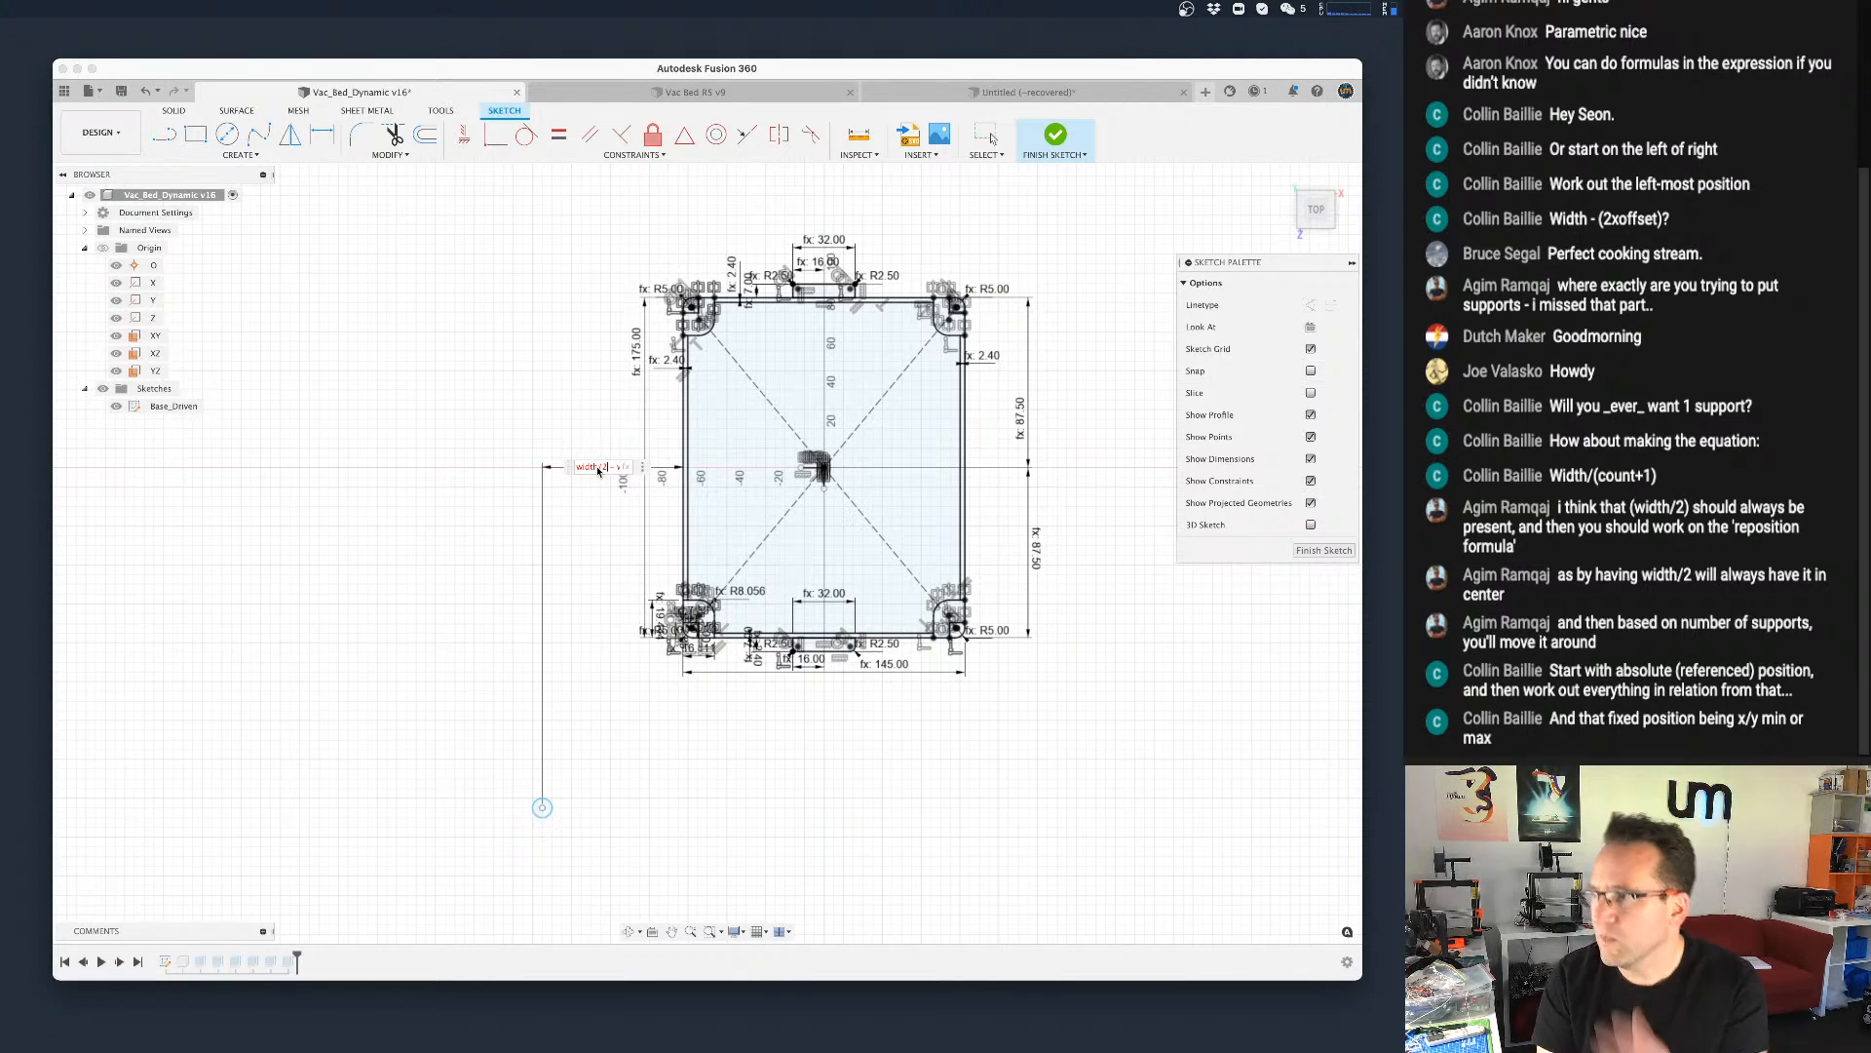
Step: Discard the expression and undo the horizontal dimension between the circle and the bed's left edge
key("Escape")
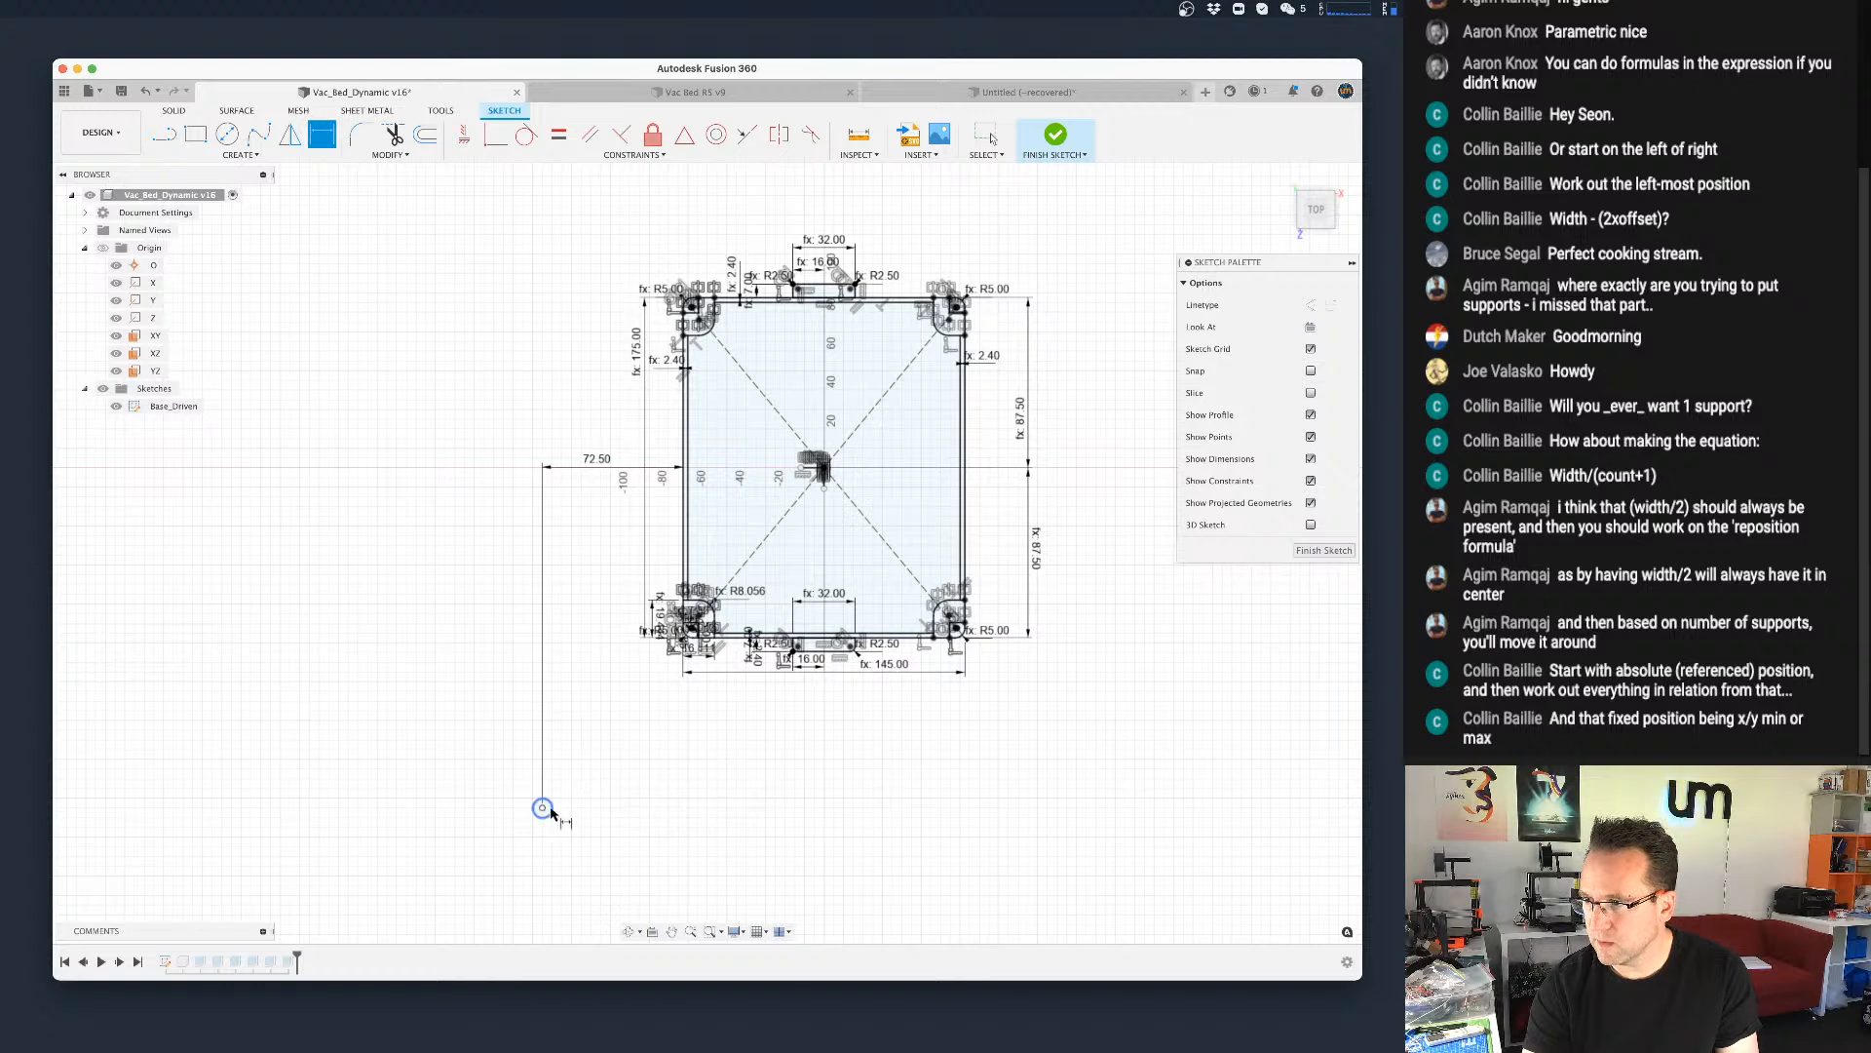
key("Escape")
key("super+z")
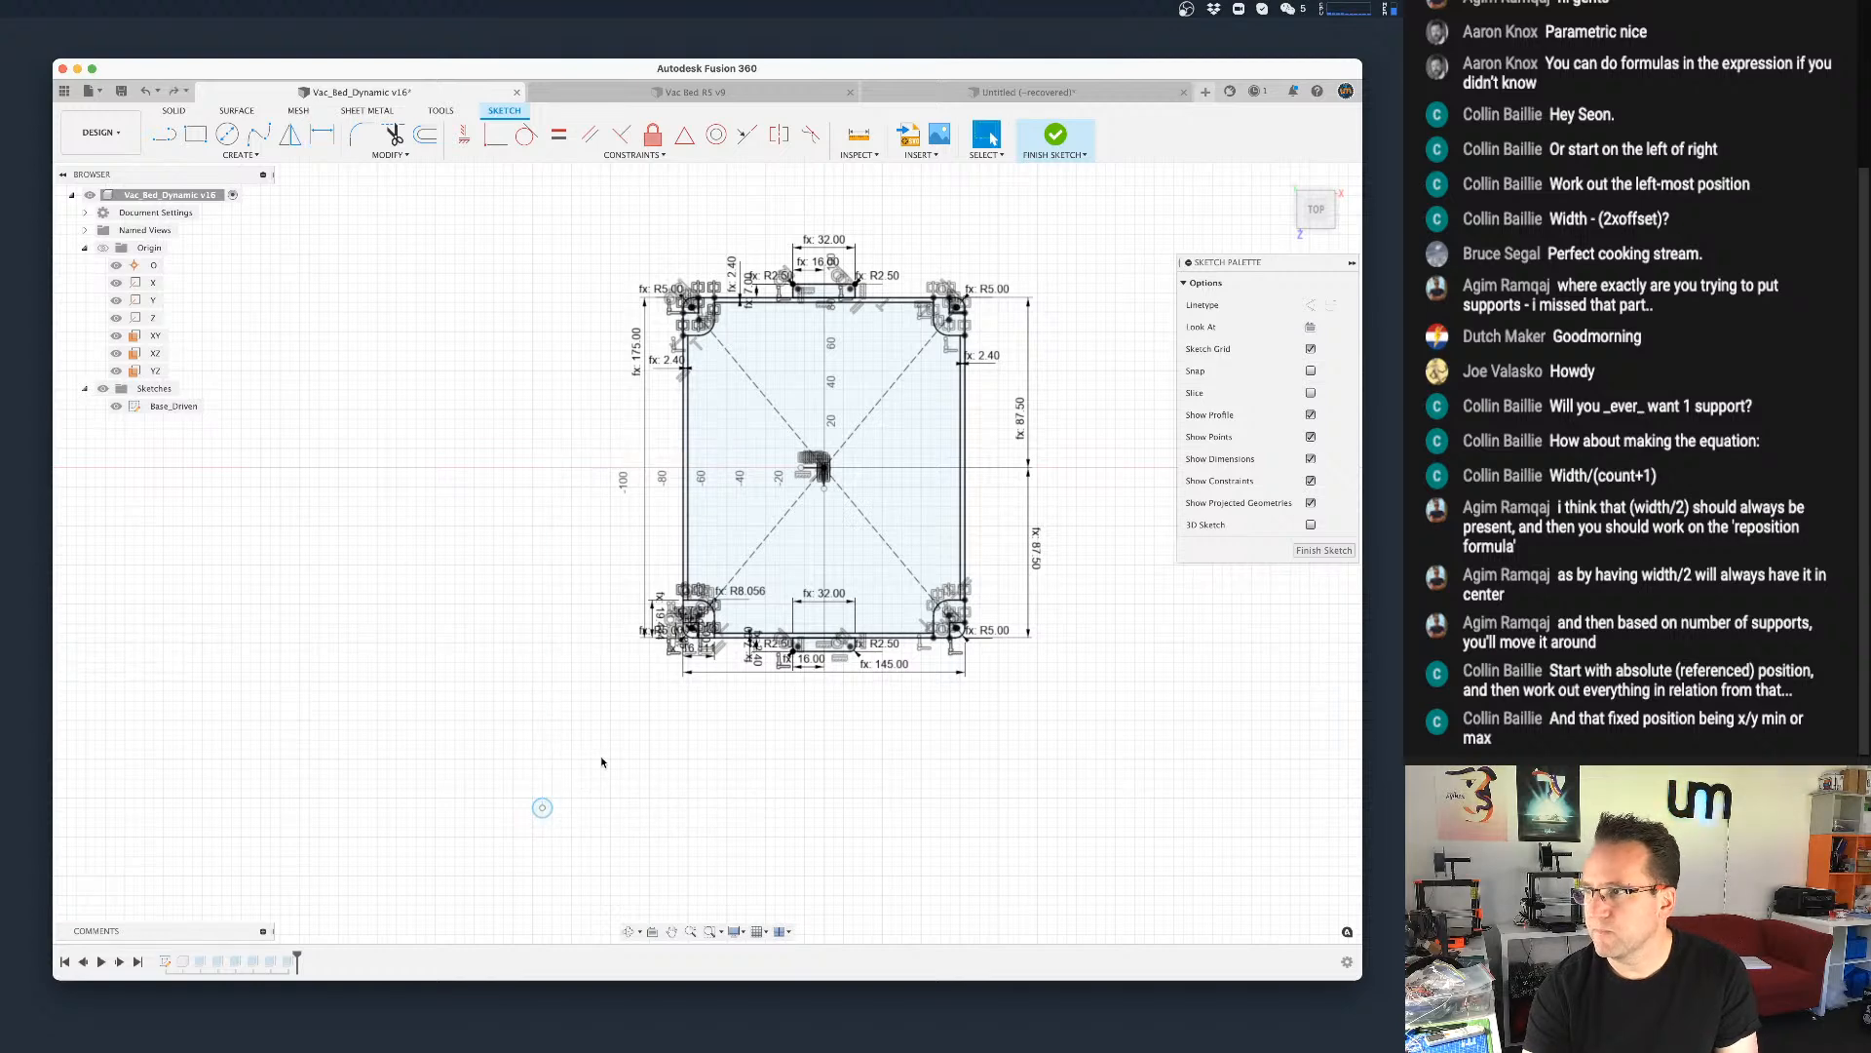
left_click(552, 808)
key("m")
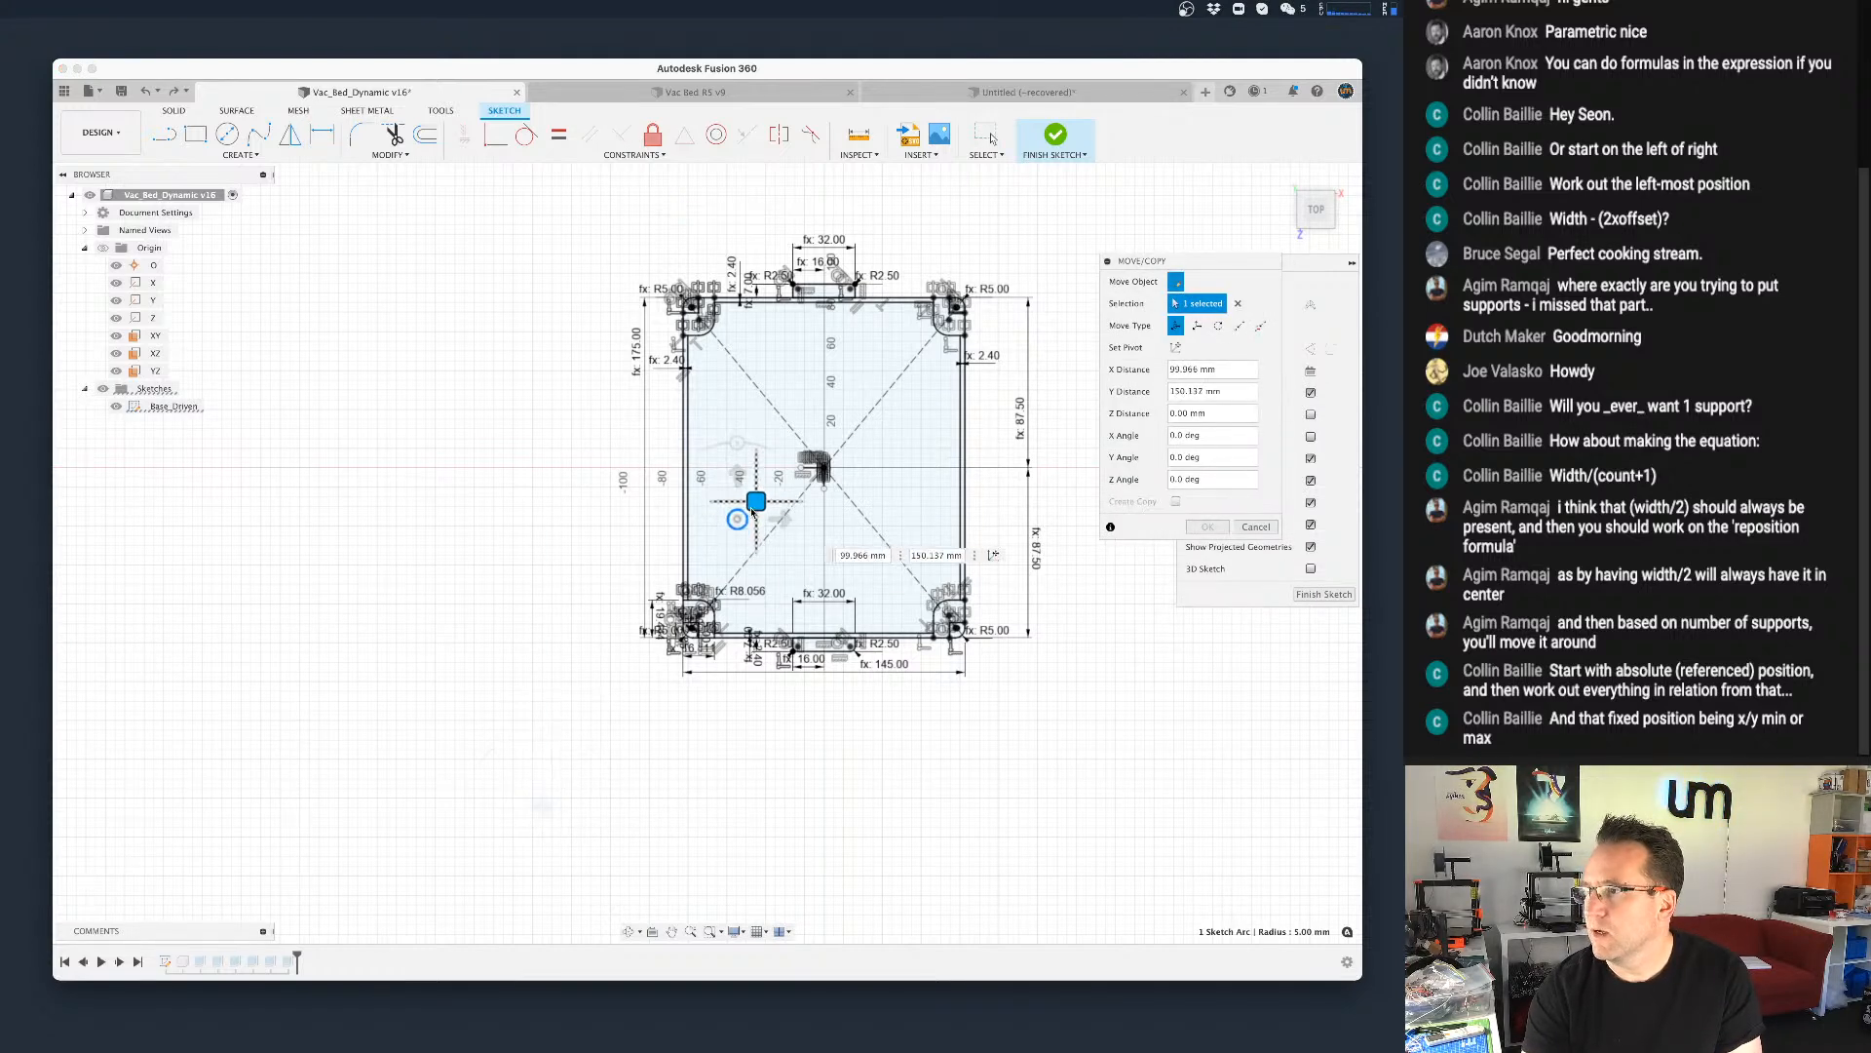
key("Escape")
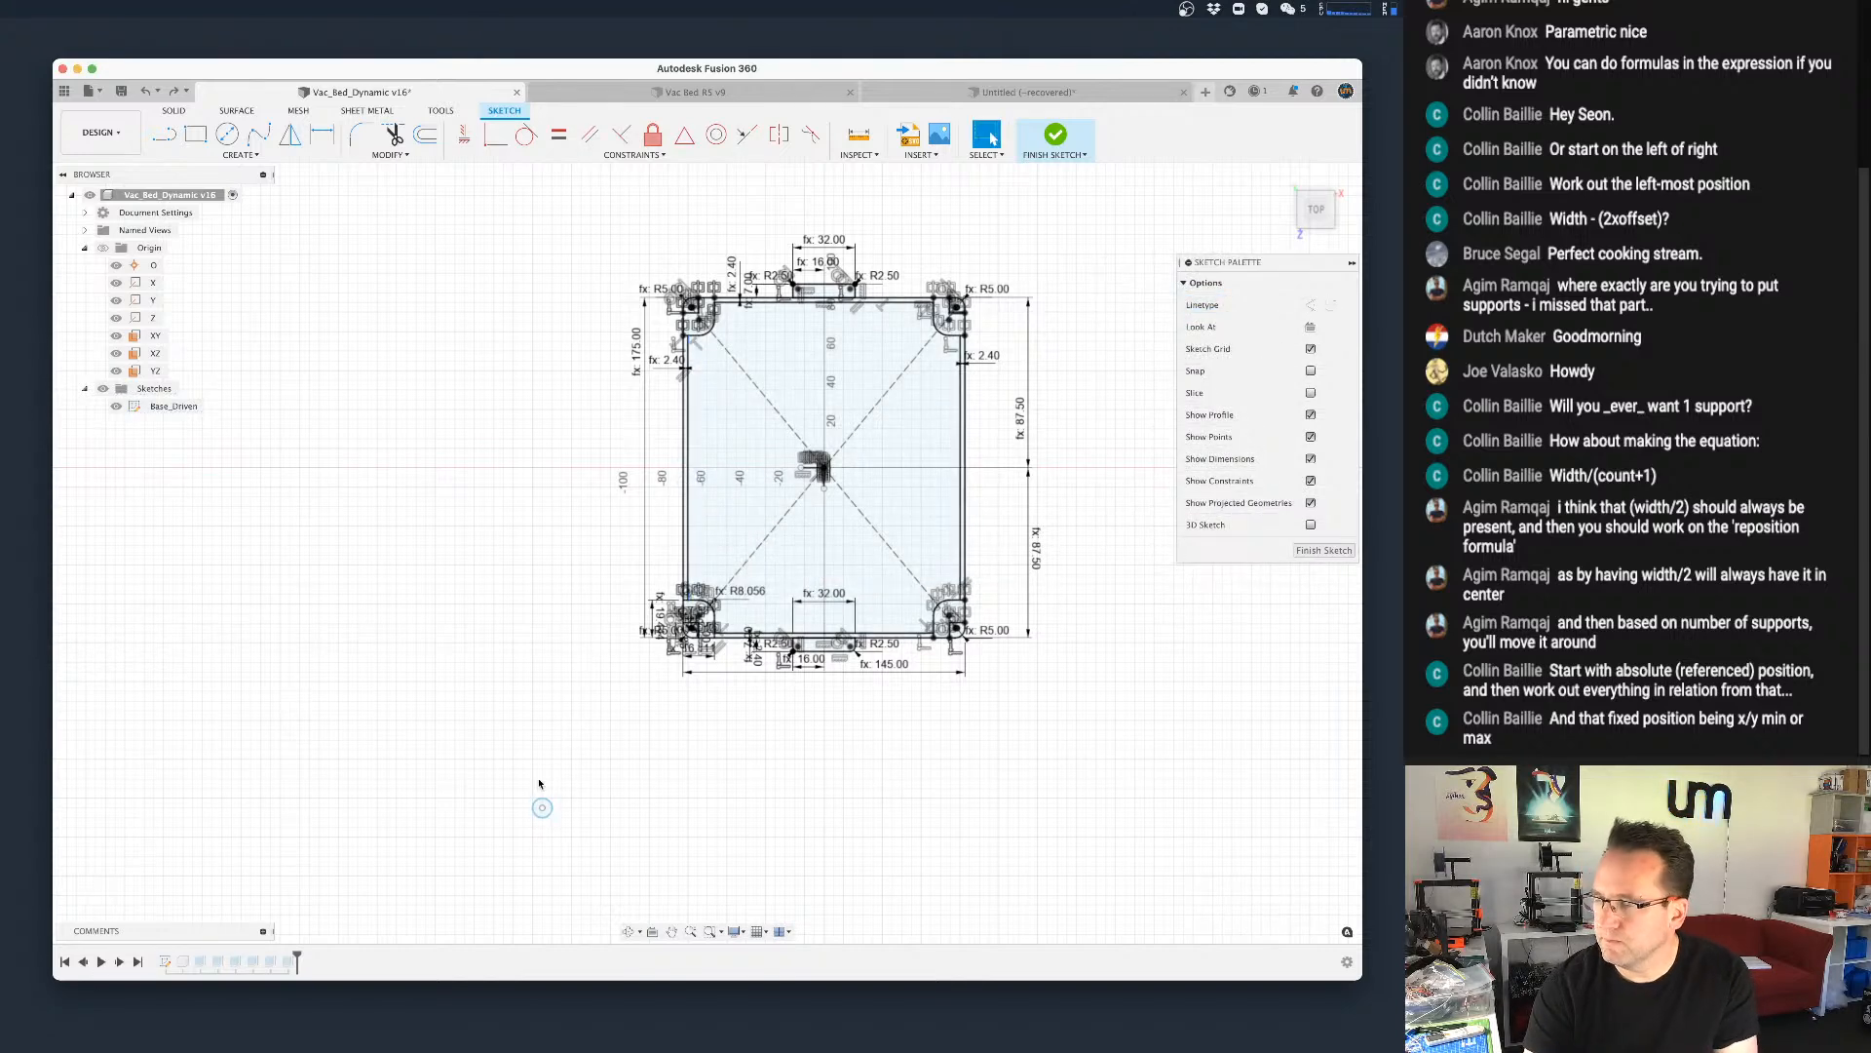
Step: Move the circle by its center point about 89 mm in X and 150 mm in Y, placing it inside the bed outline
left_click(552, 819)
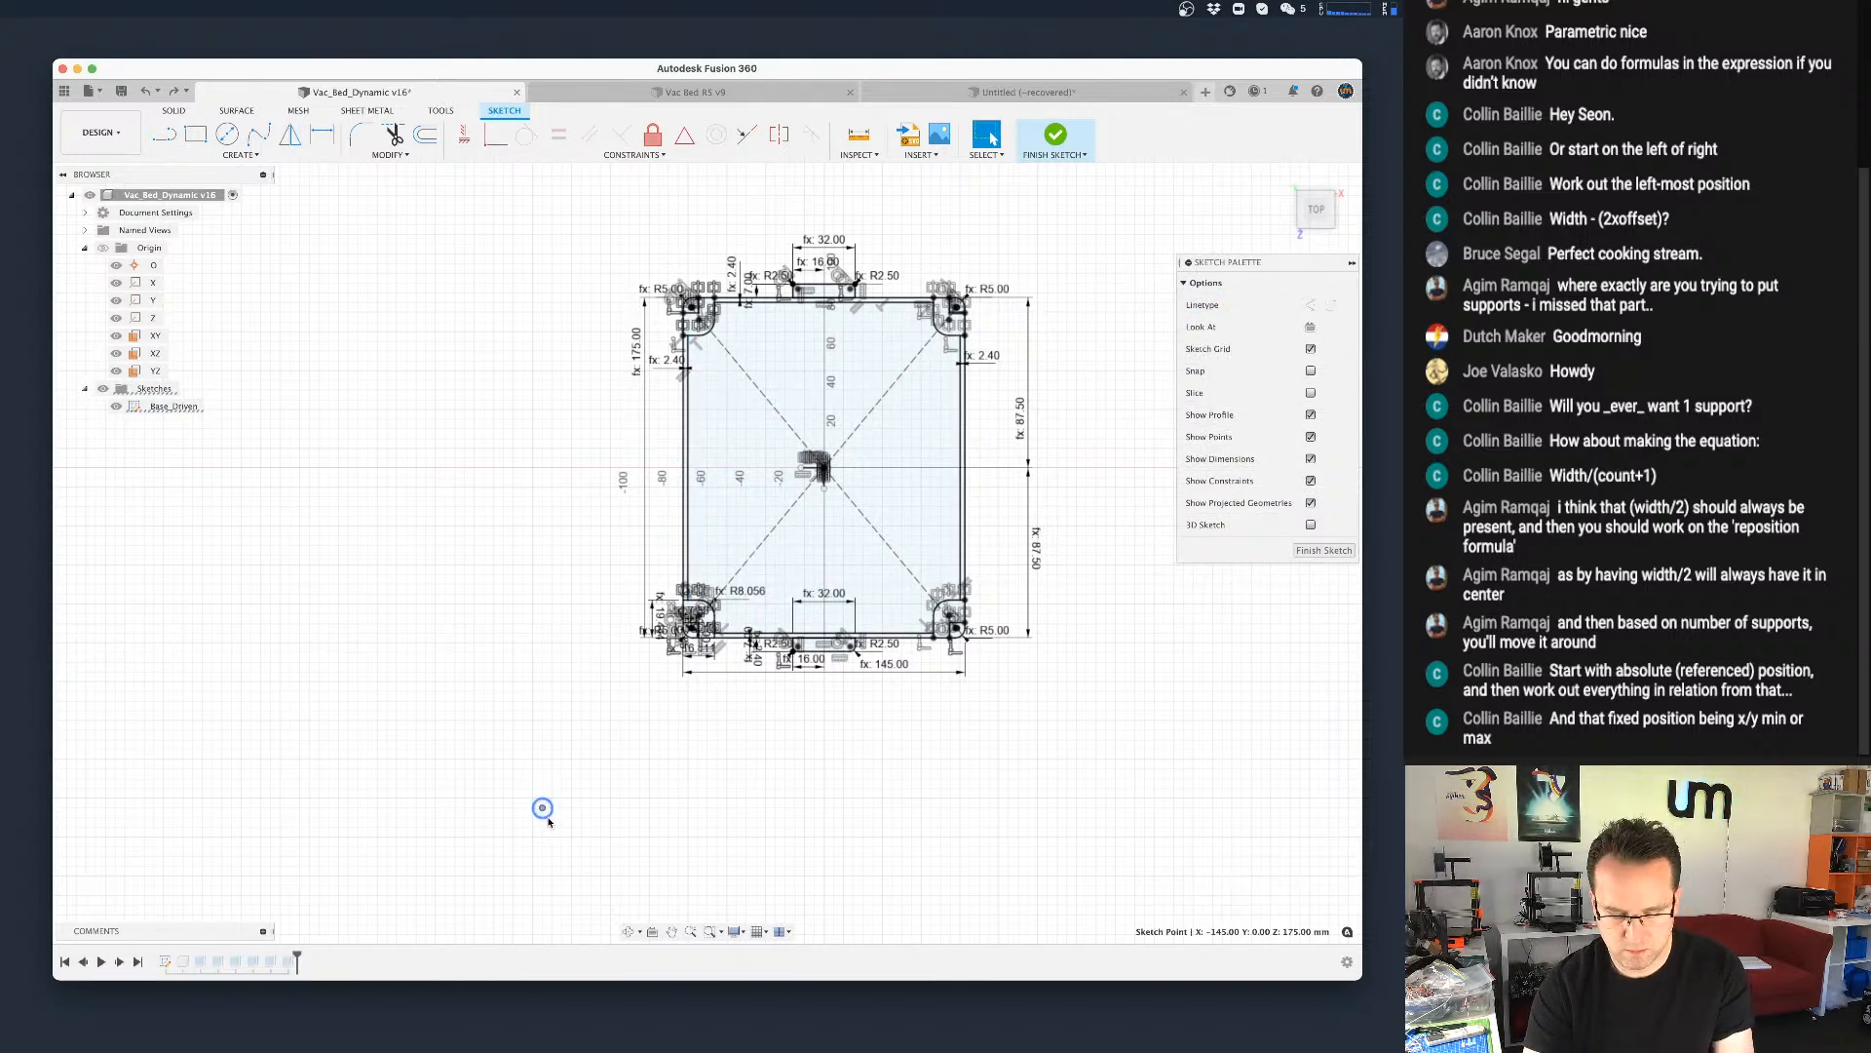
key("m")
left_click_drag(552, 801, 731, 492)
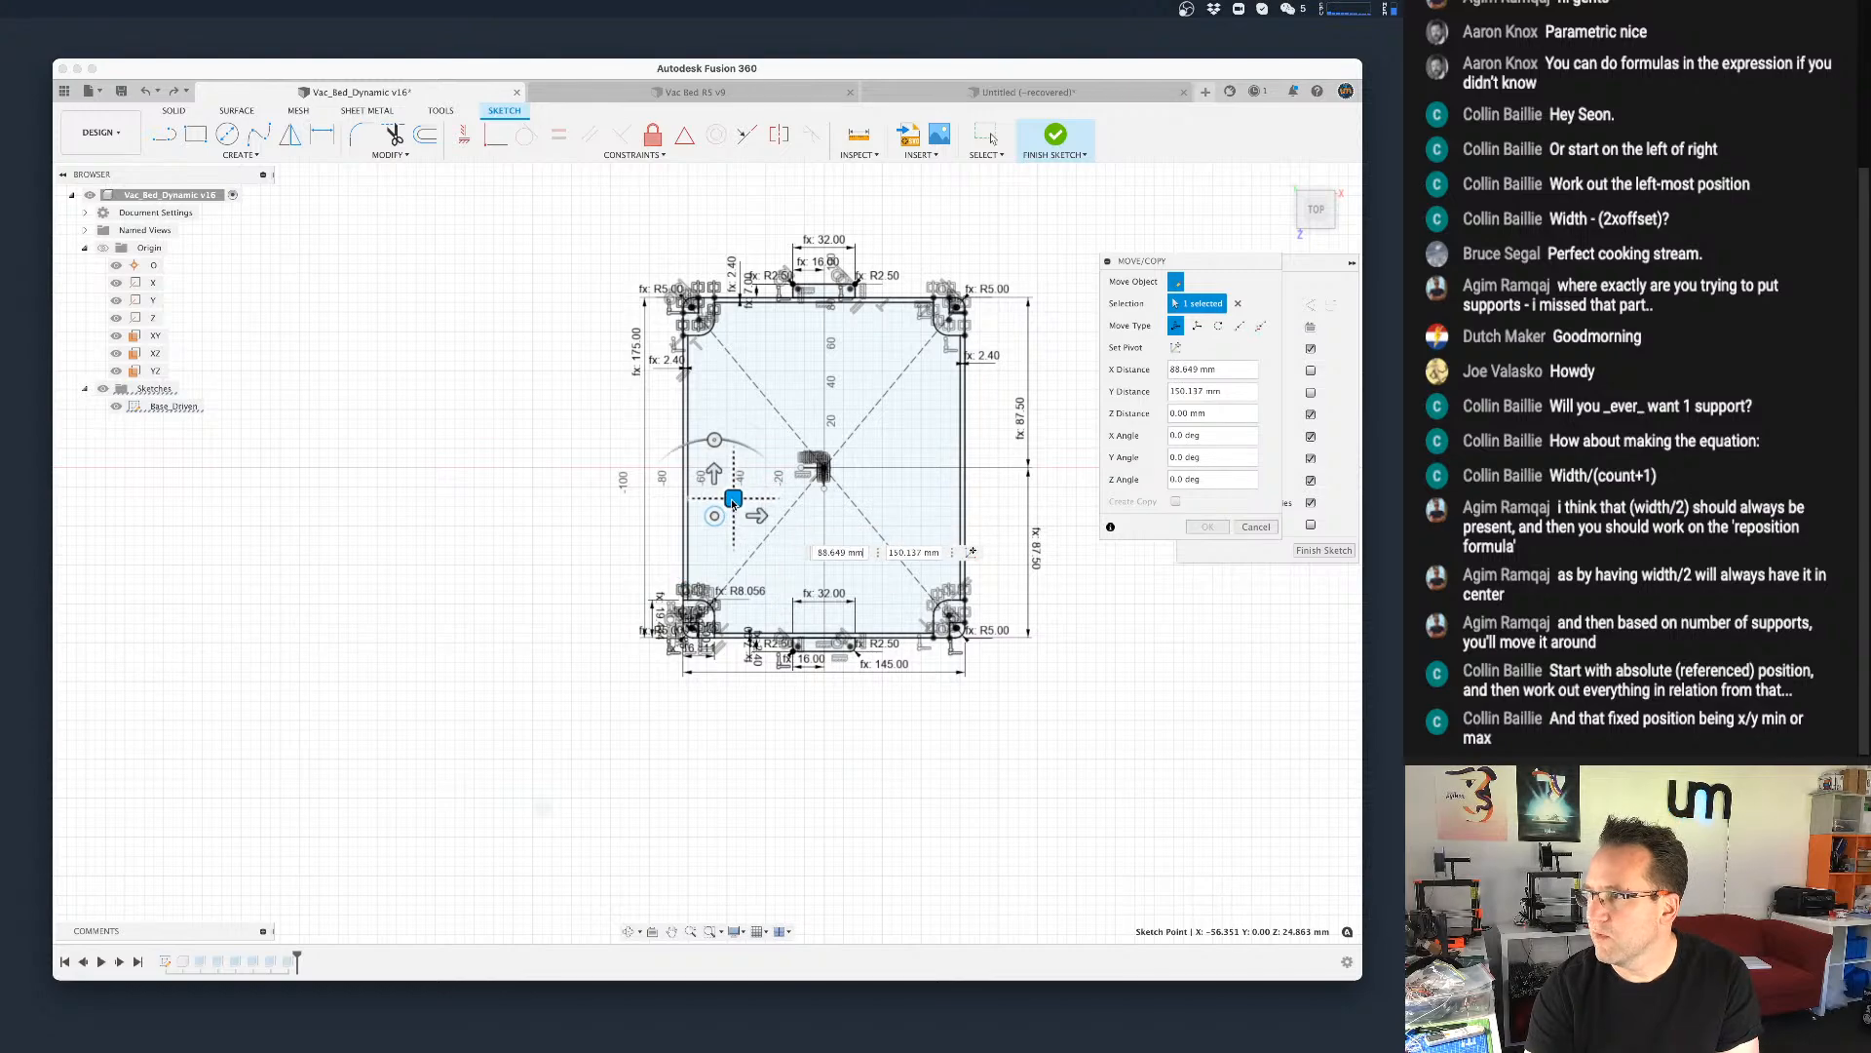
key("Return")
Step: Dimension the circle horizontally from the bed outline's left edge with the expression width/2
scroll(751, 508, "up", 5)
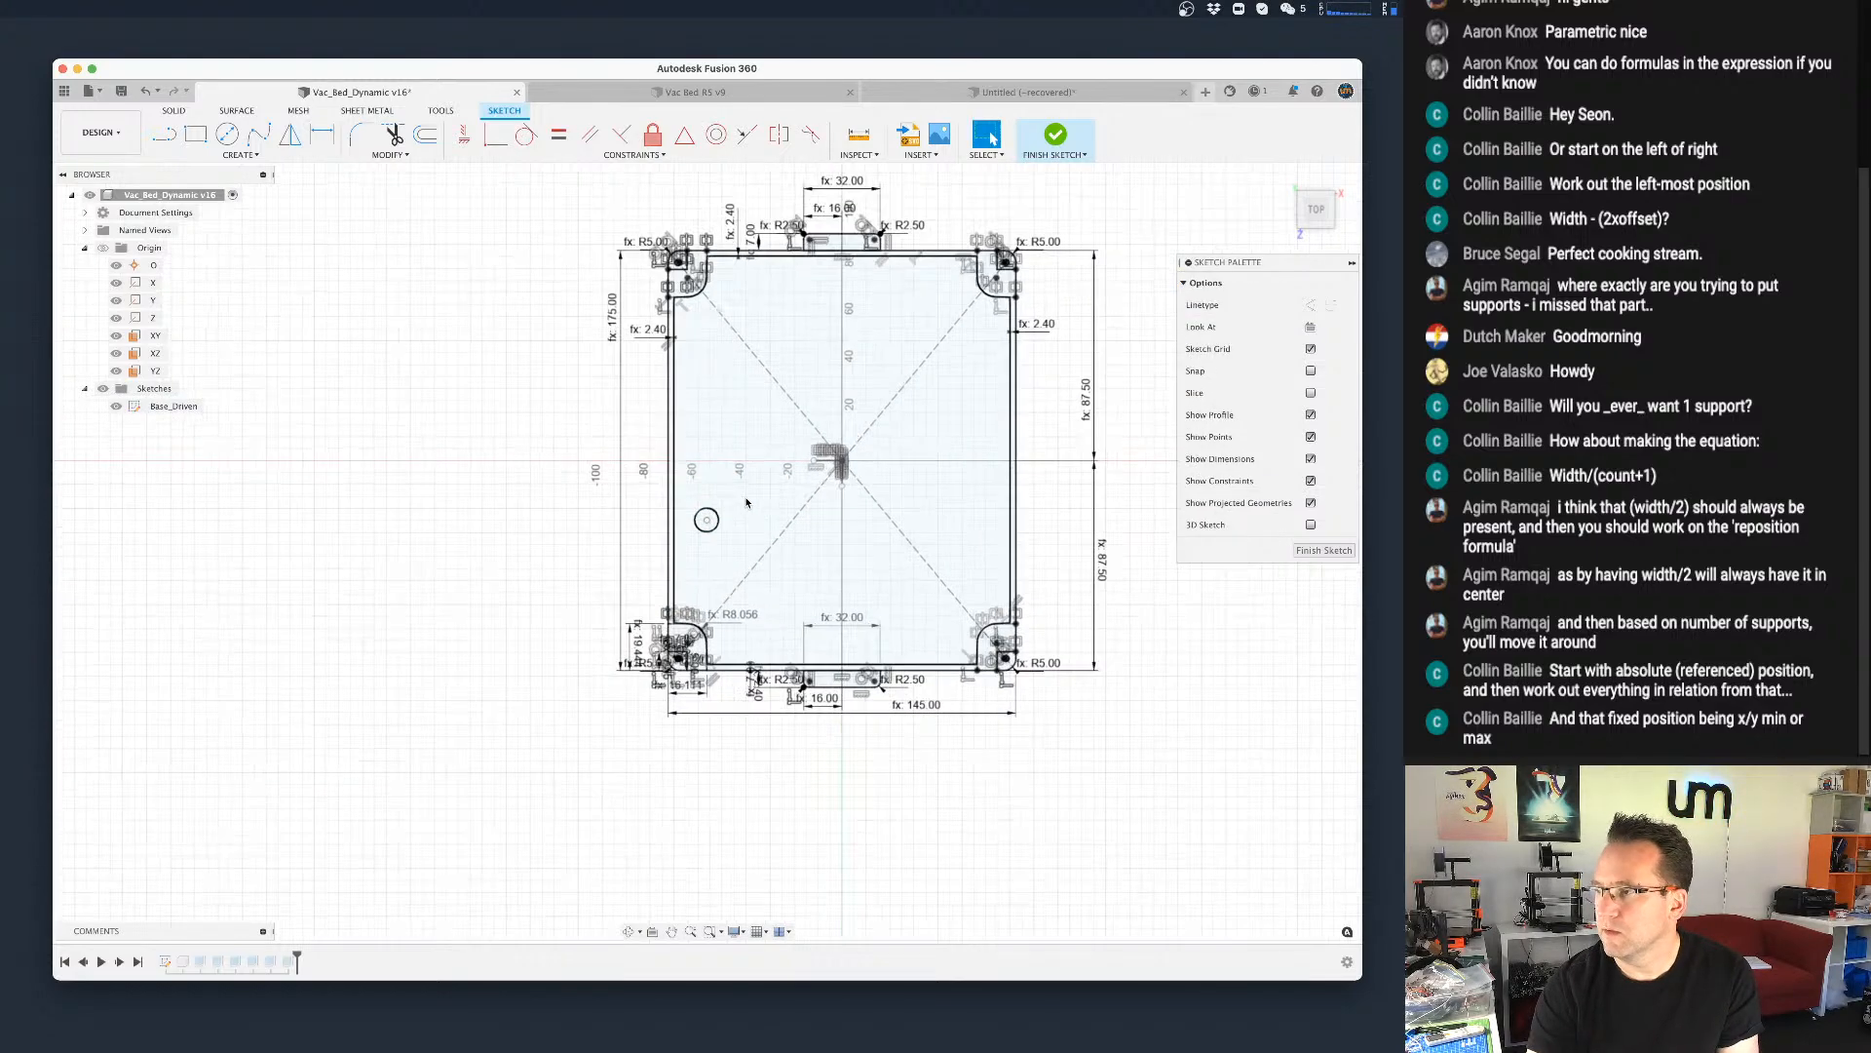
key("d")
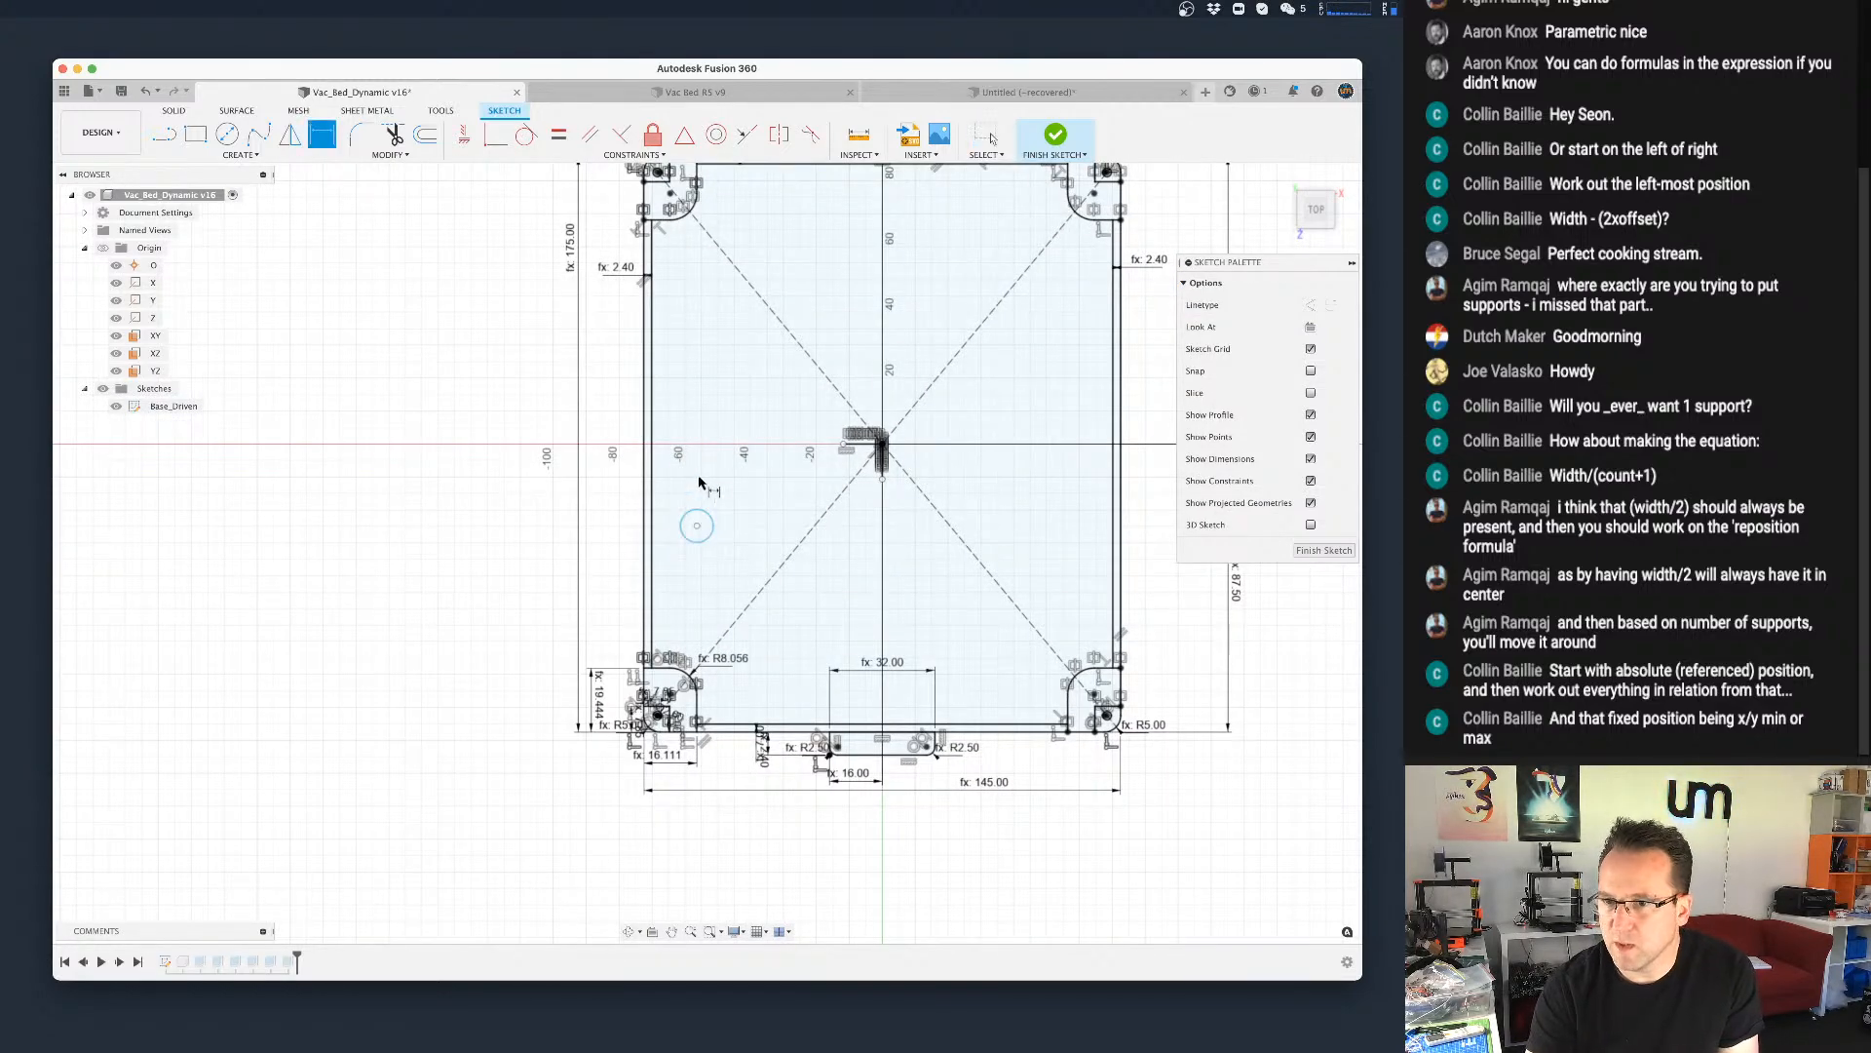
left_click(697, 517)
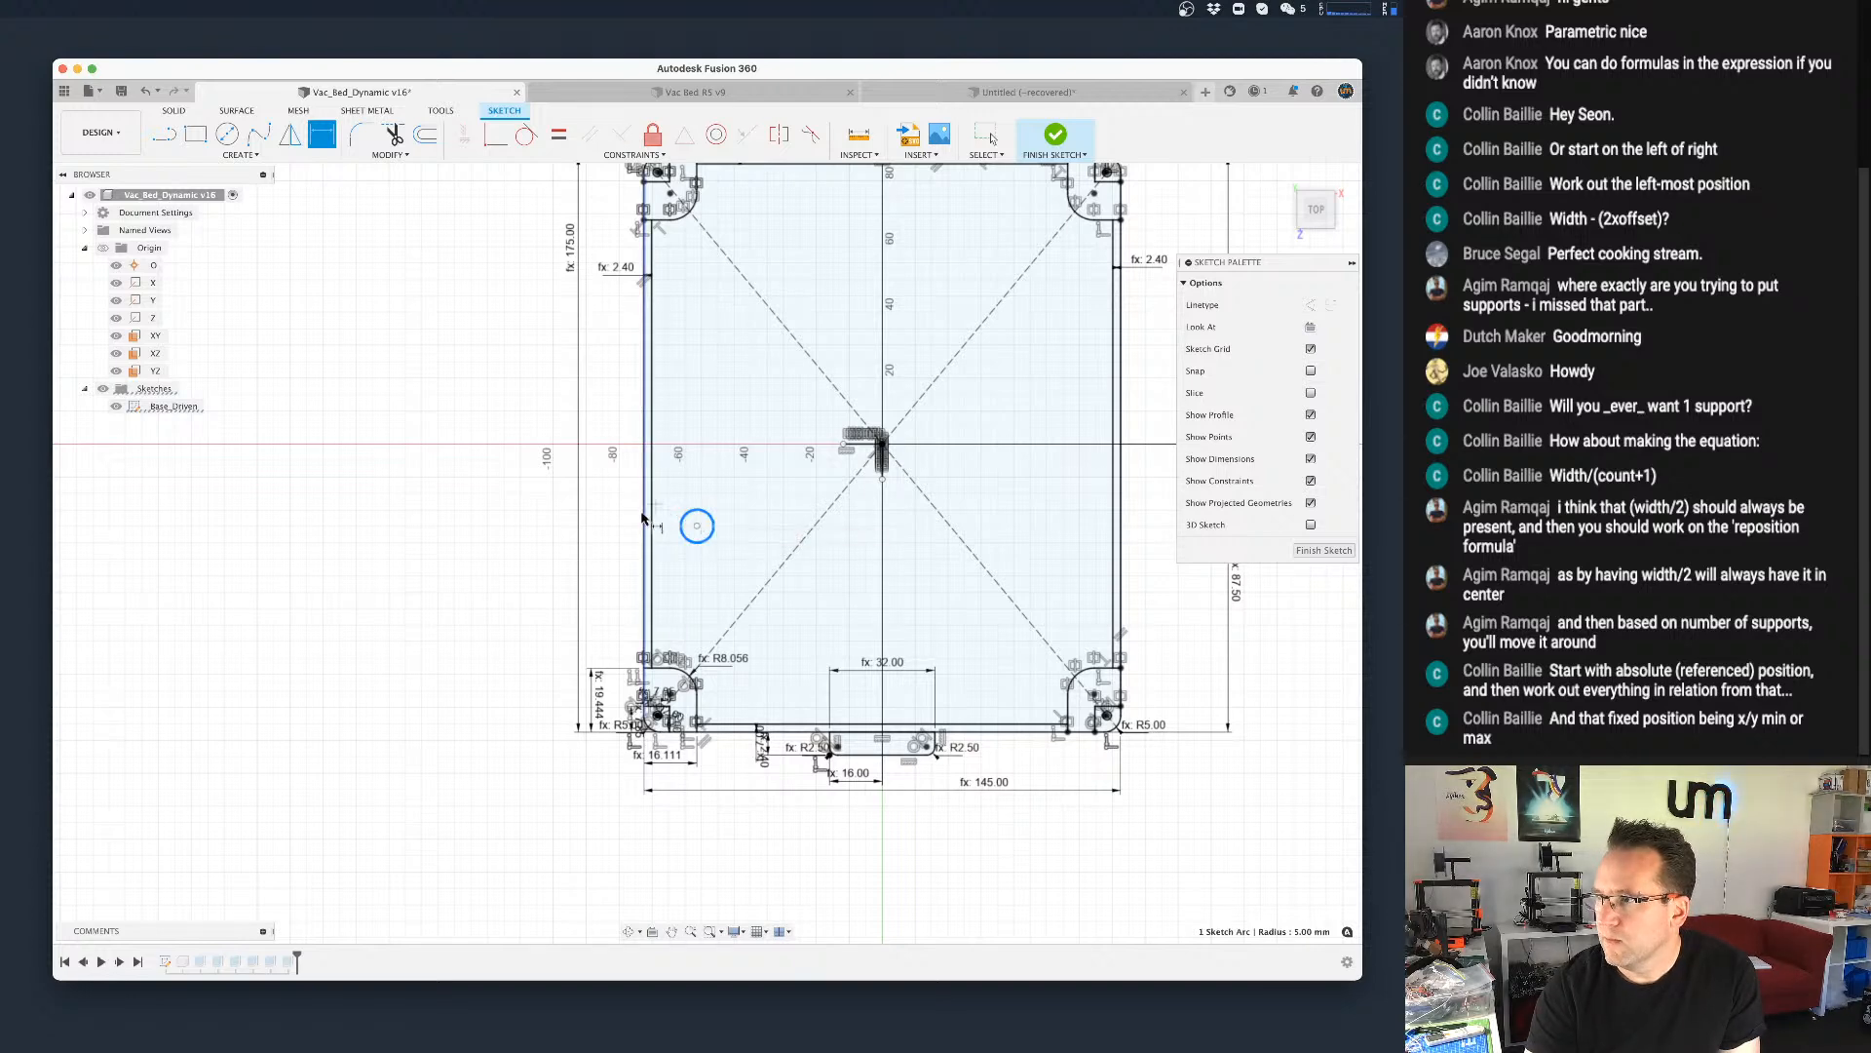
left_click(647, 517)
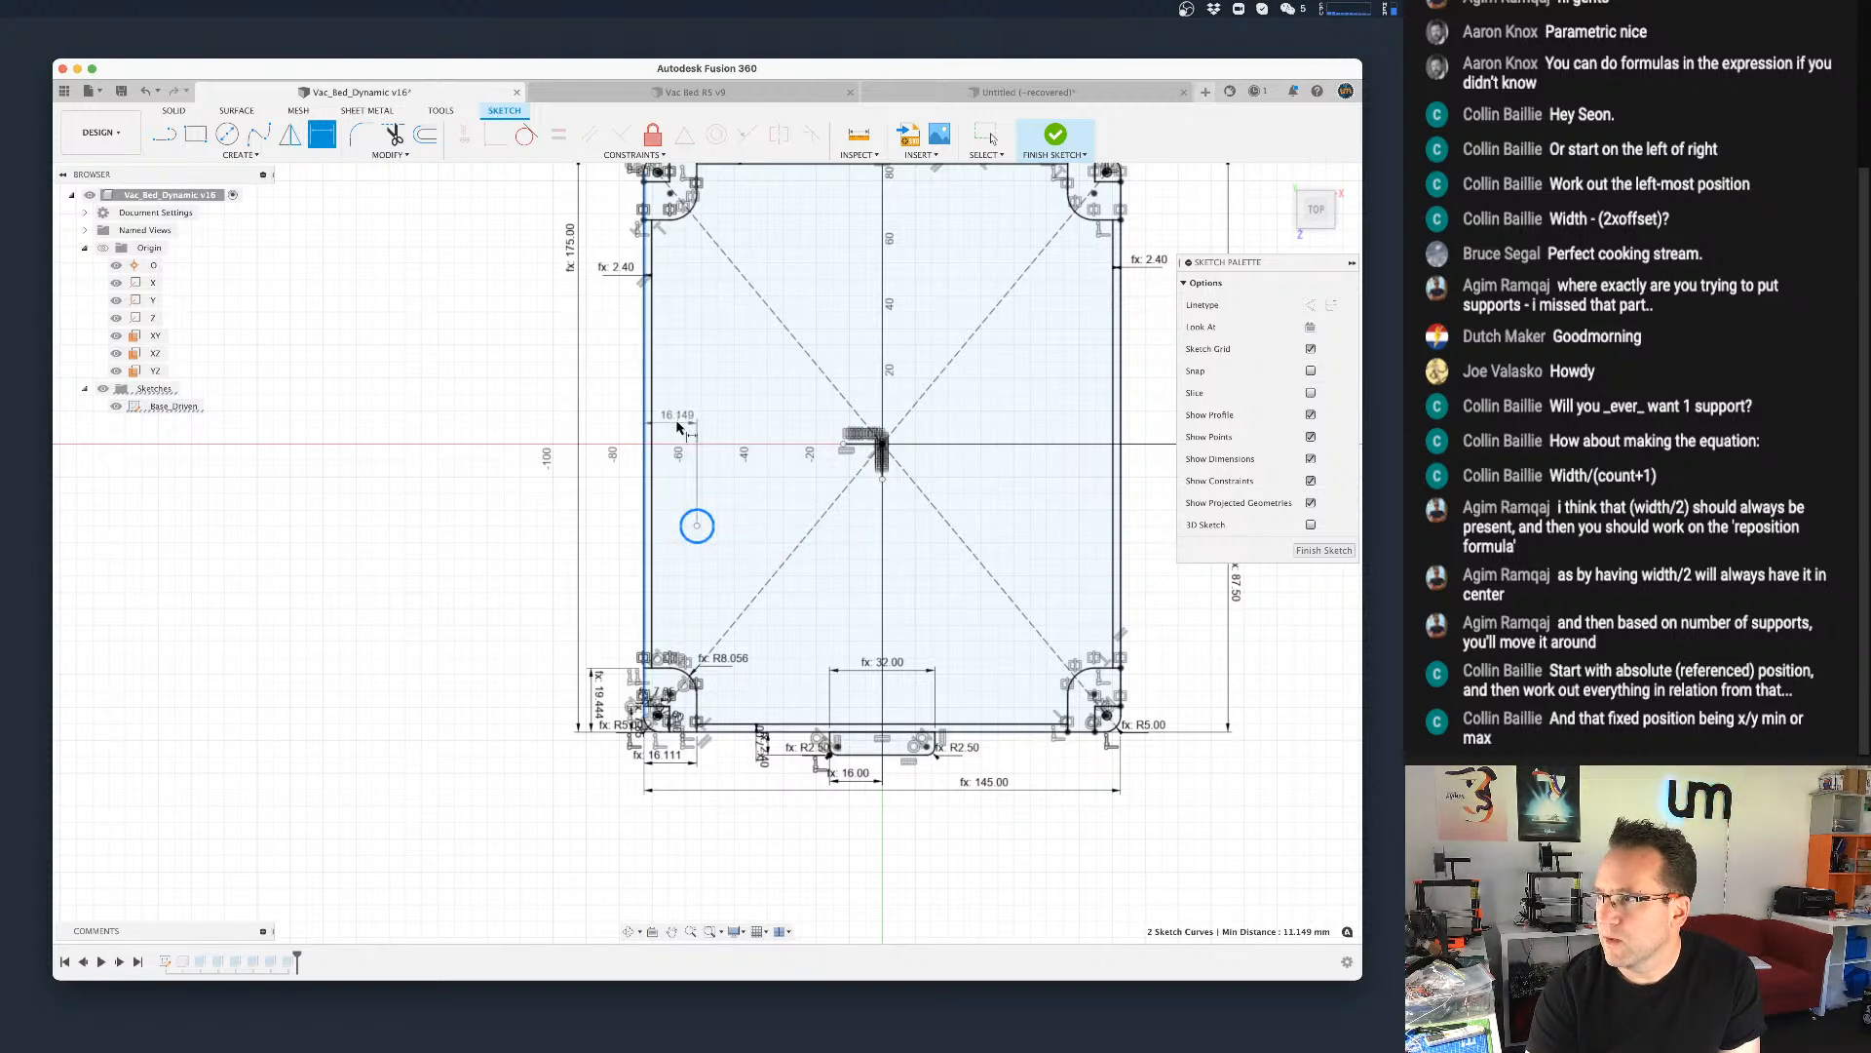
left_click(677, 422)
type("width/2")
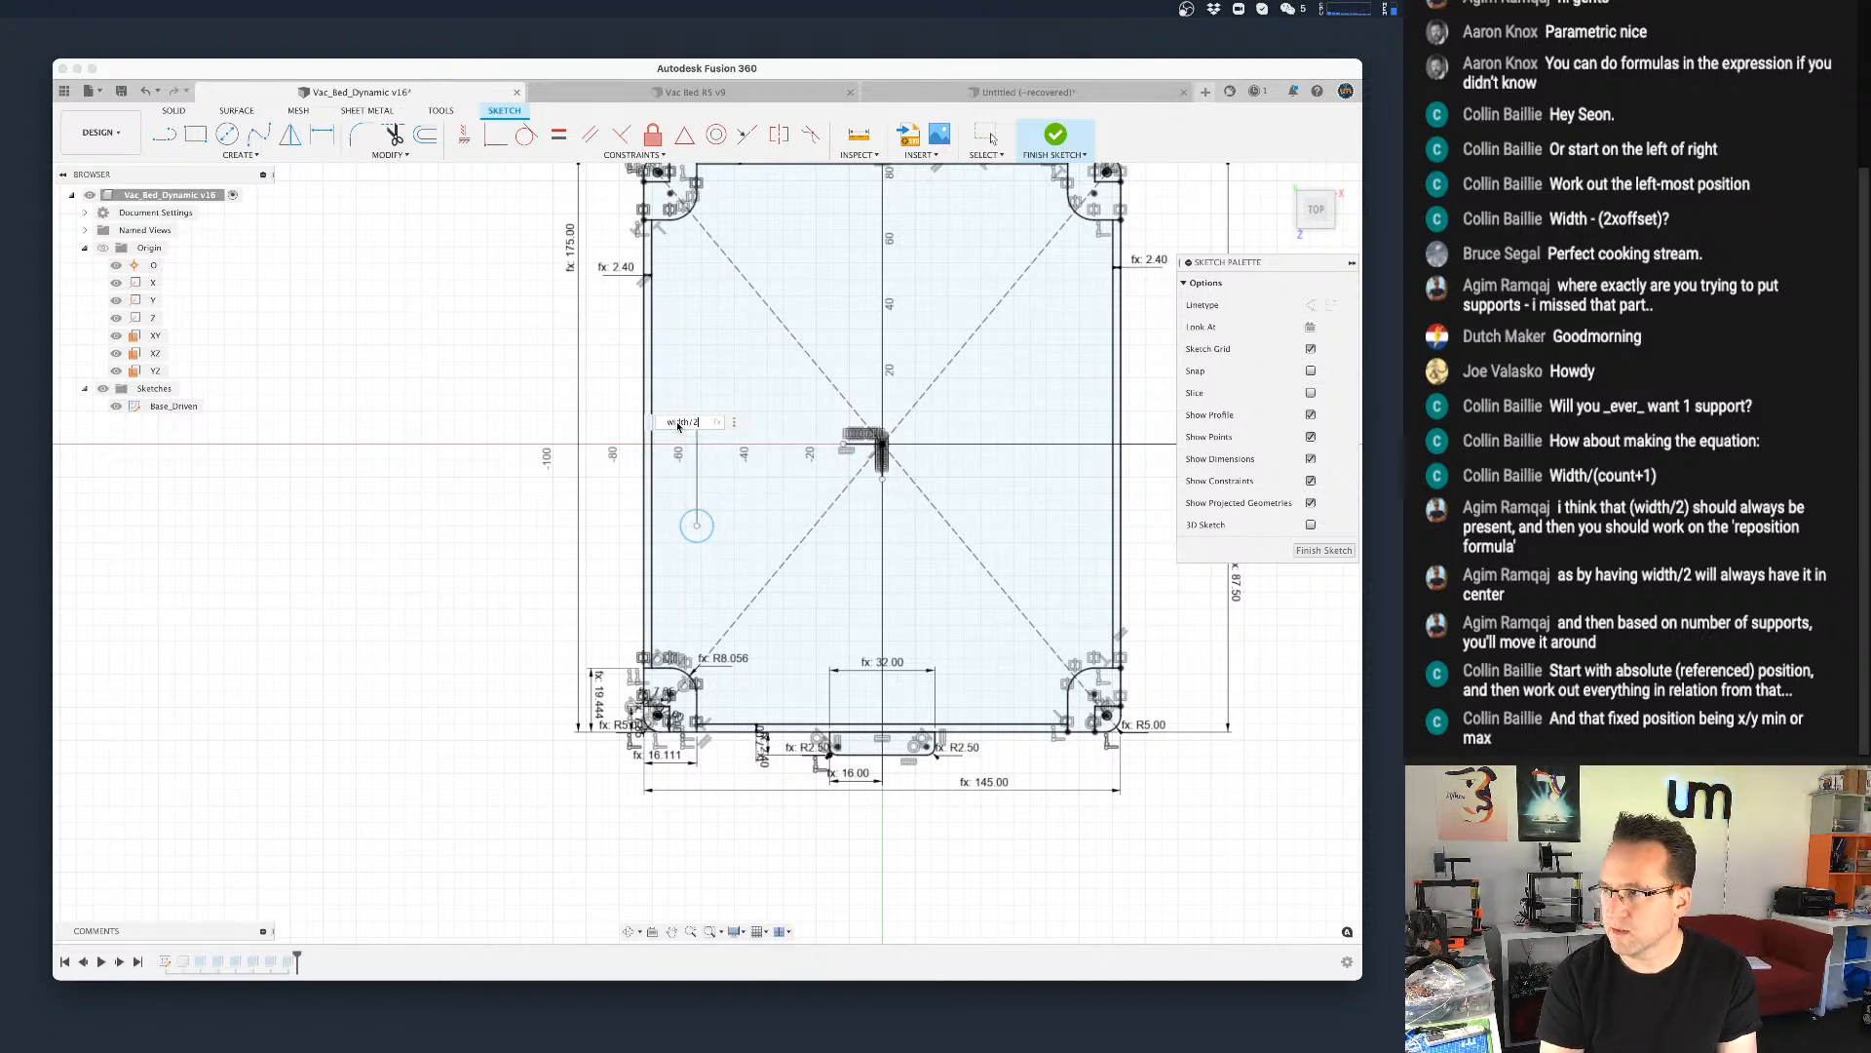
key("Return")
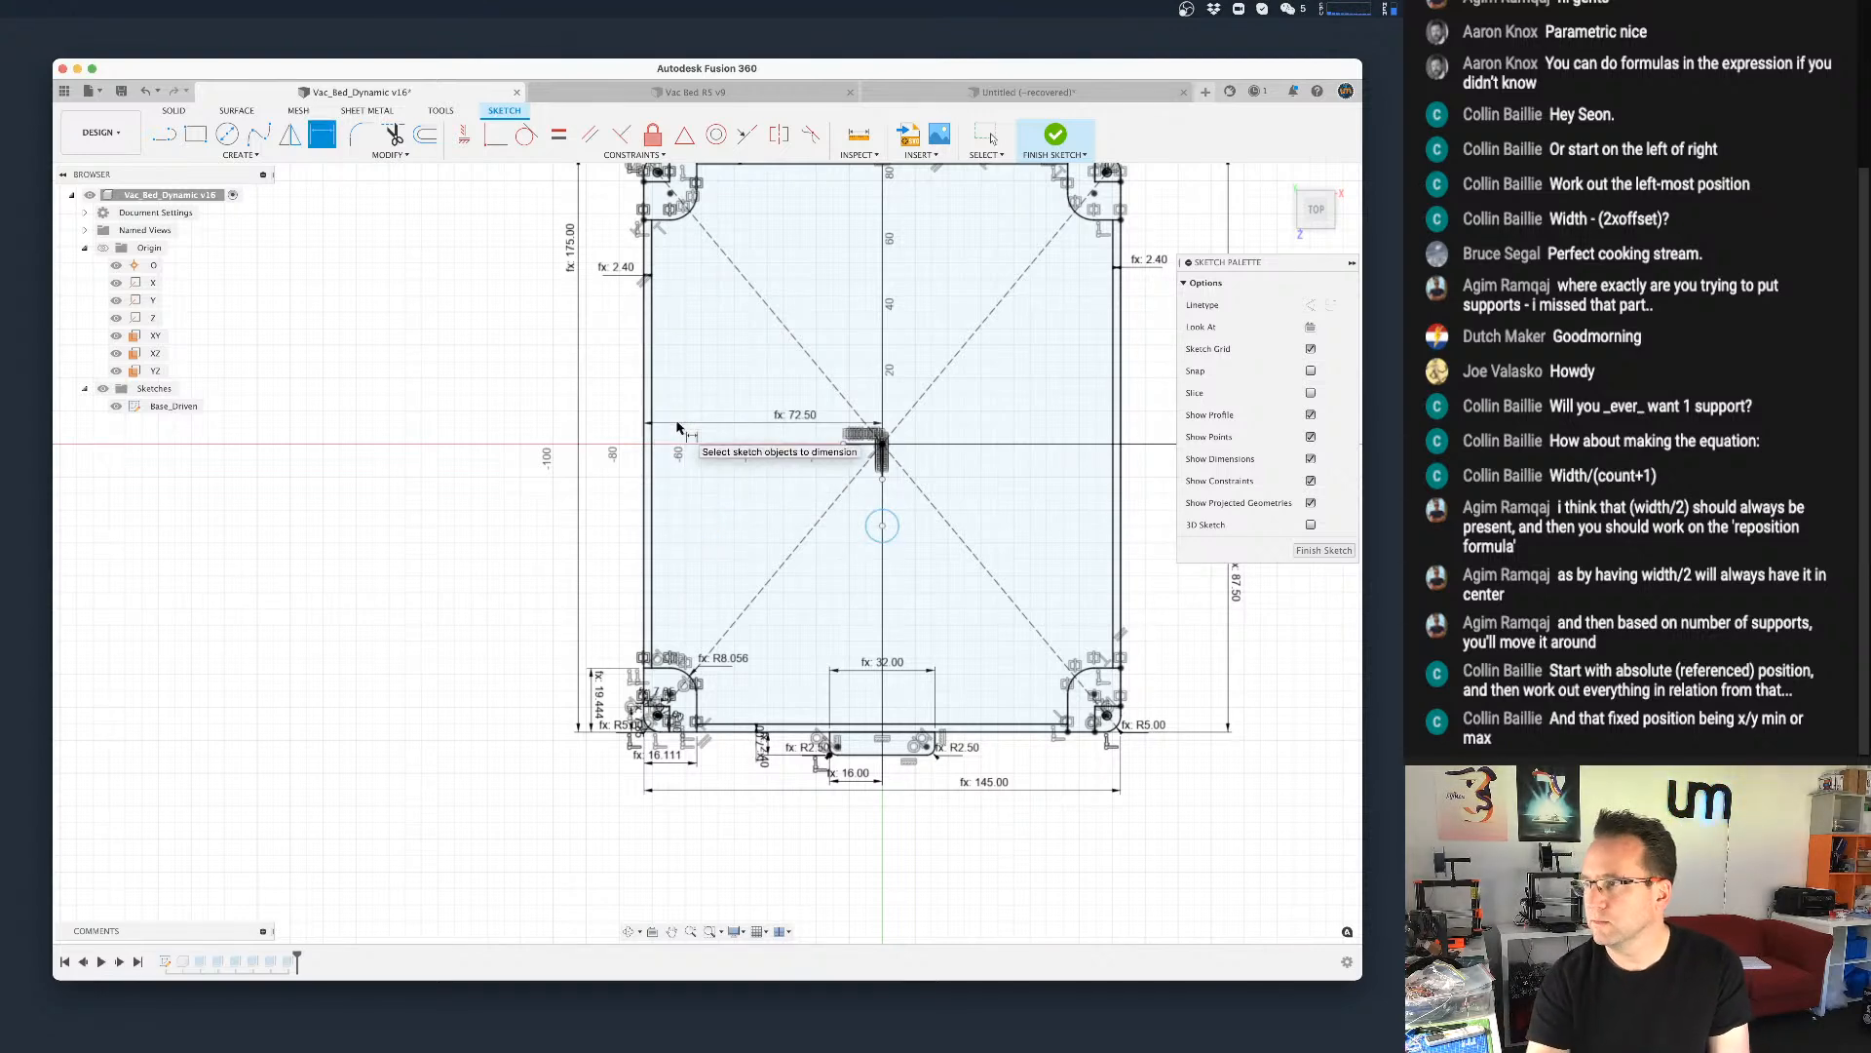
Step: Try extending the circle's horizontal dimension to width / 2 - width/base_suppports_x, and erase the support-count parameter again
double_click(770, 425)
key("Right")
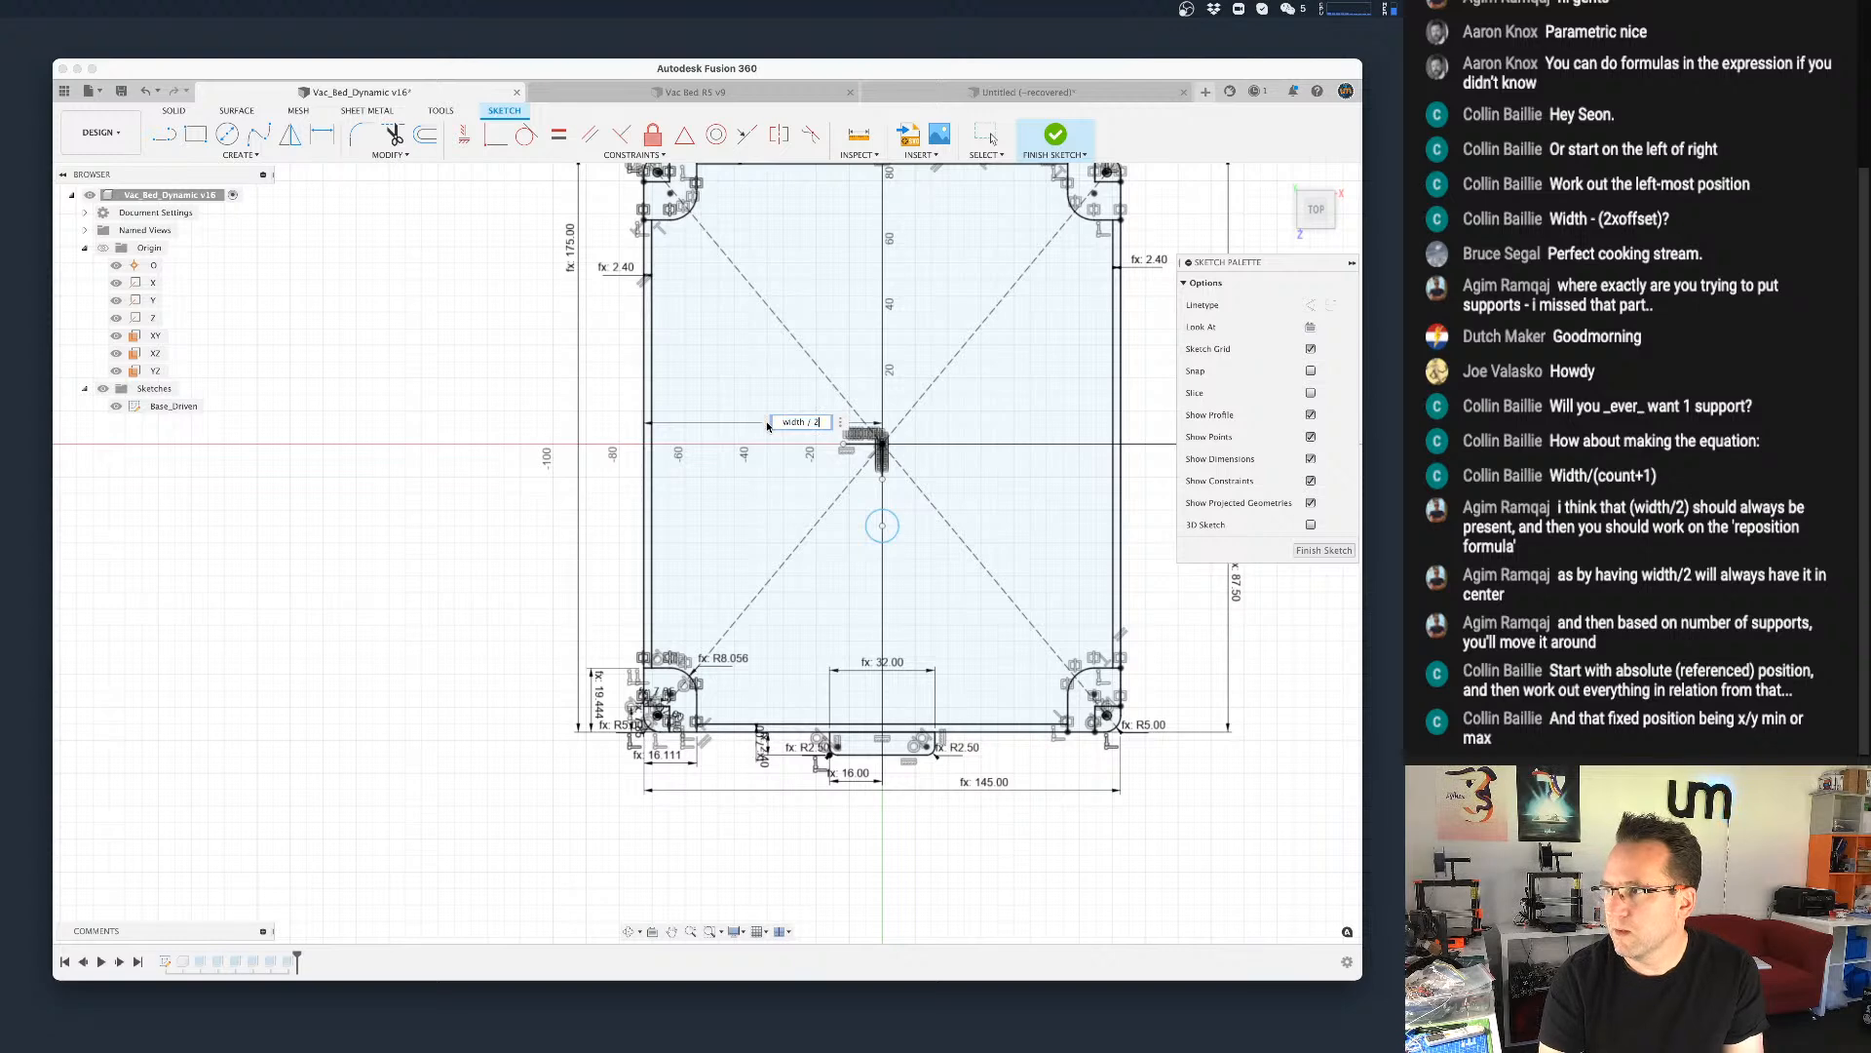
type("-")
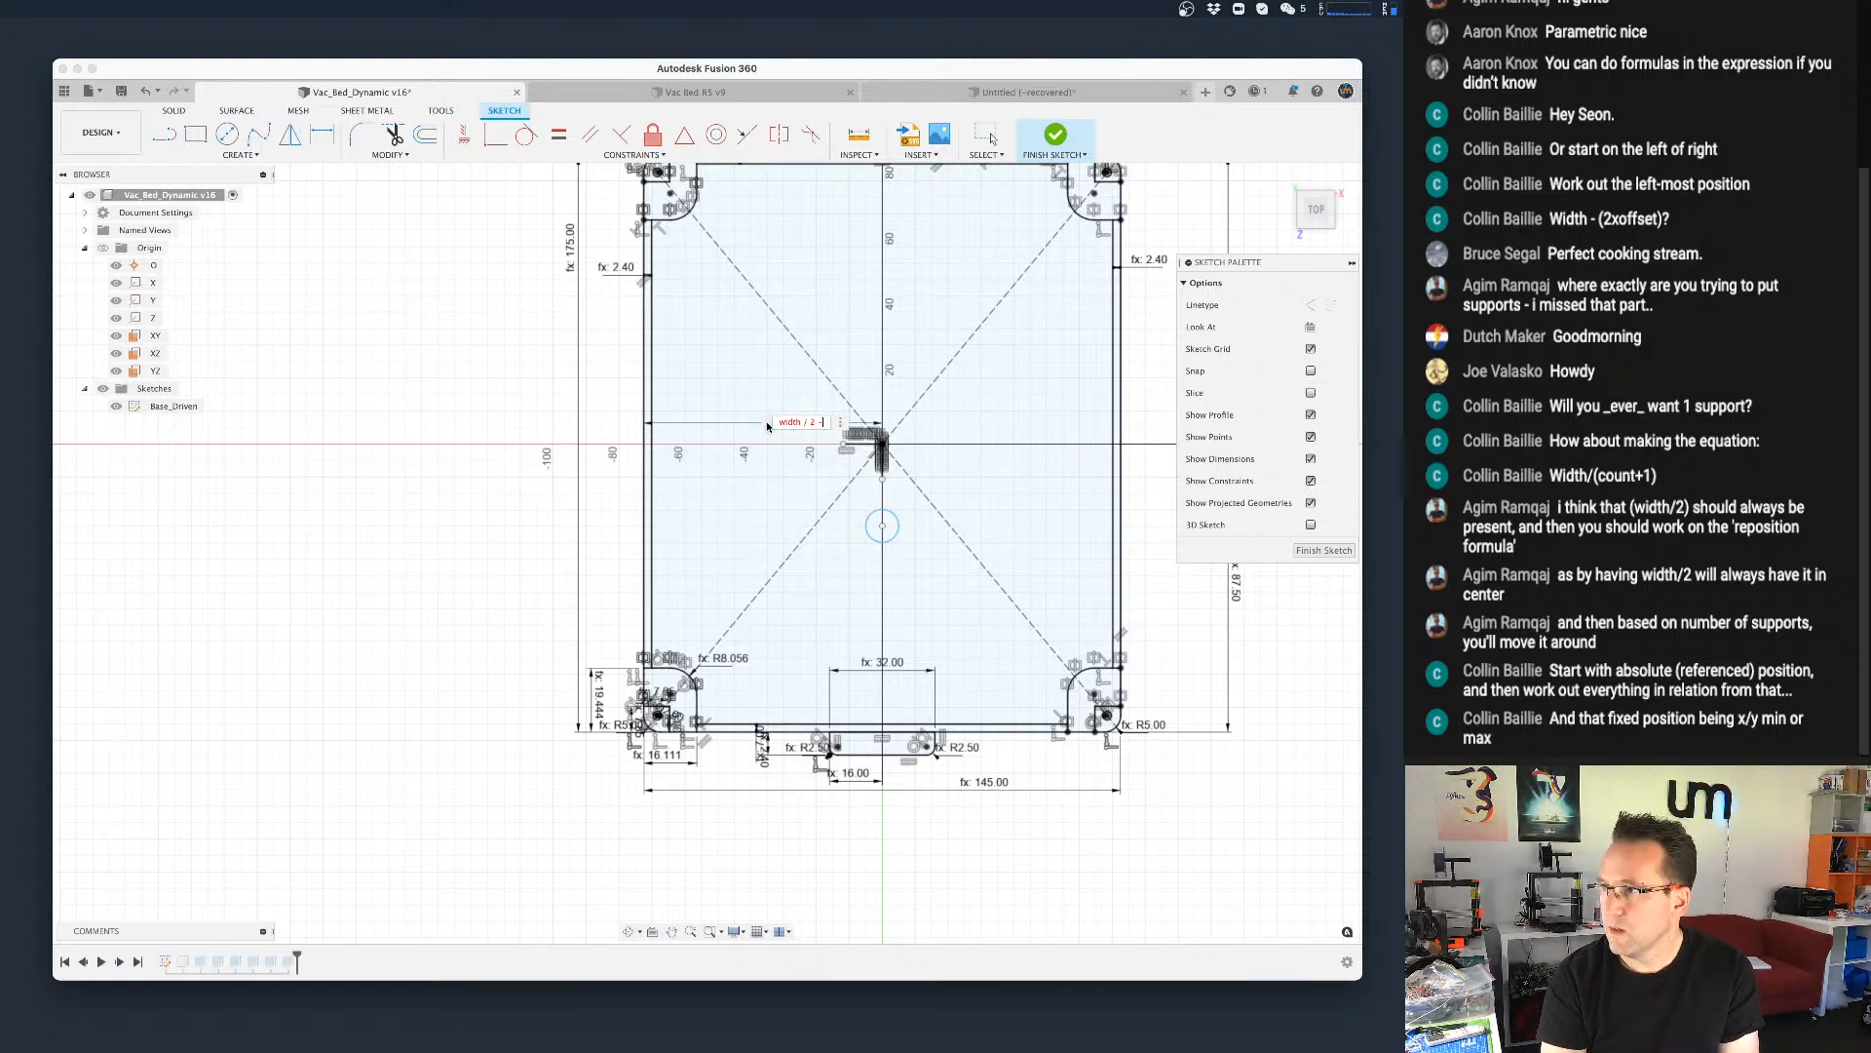
type("width/")
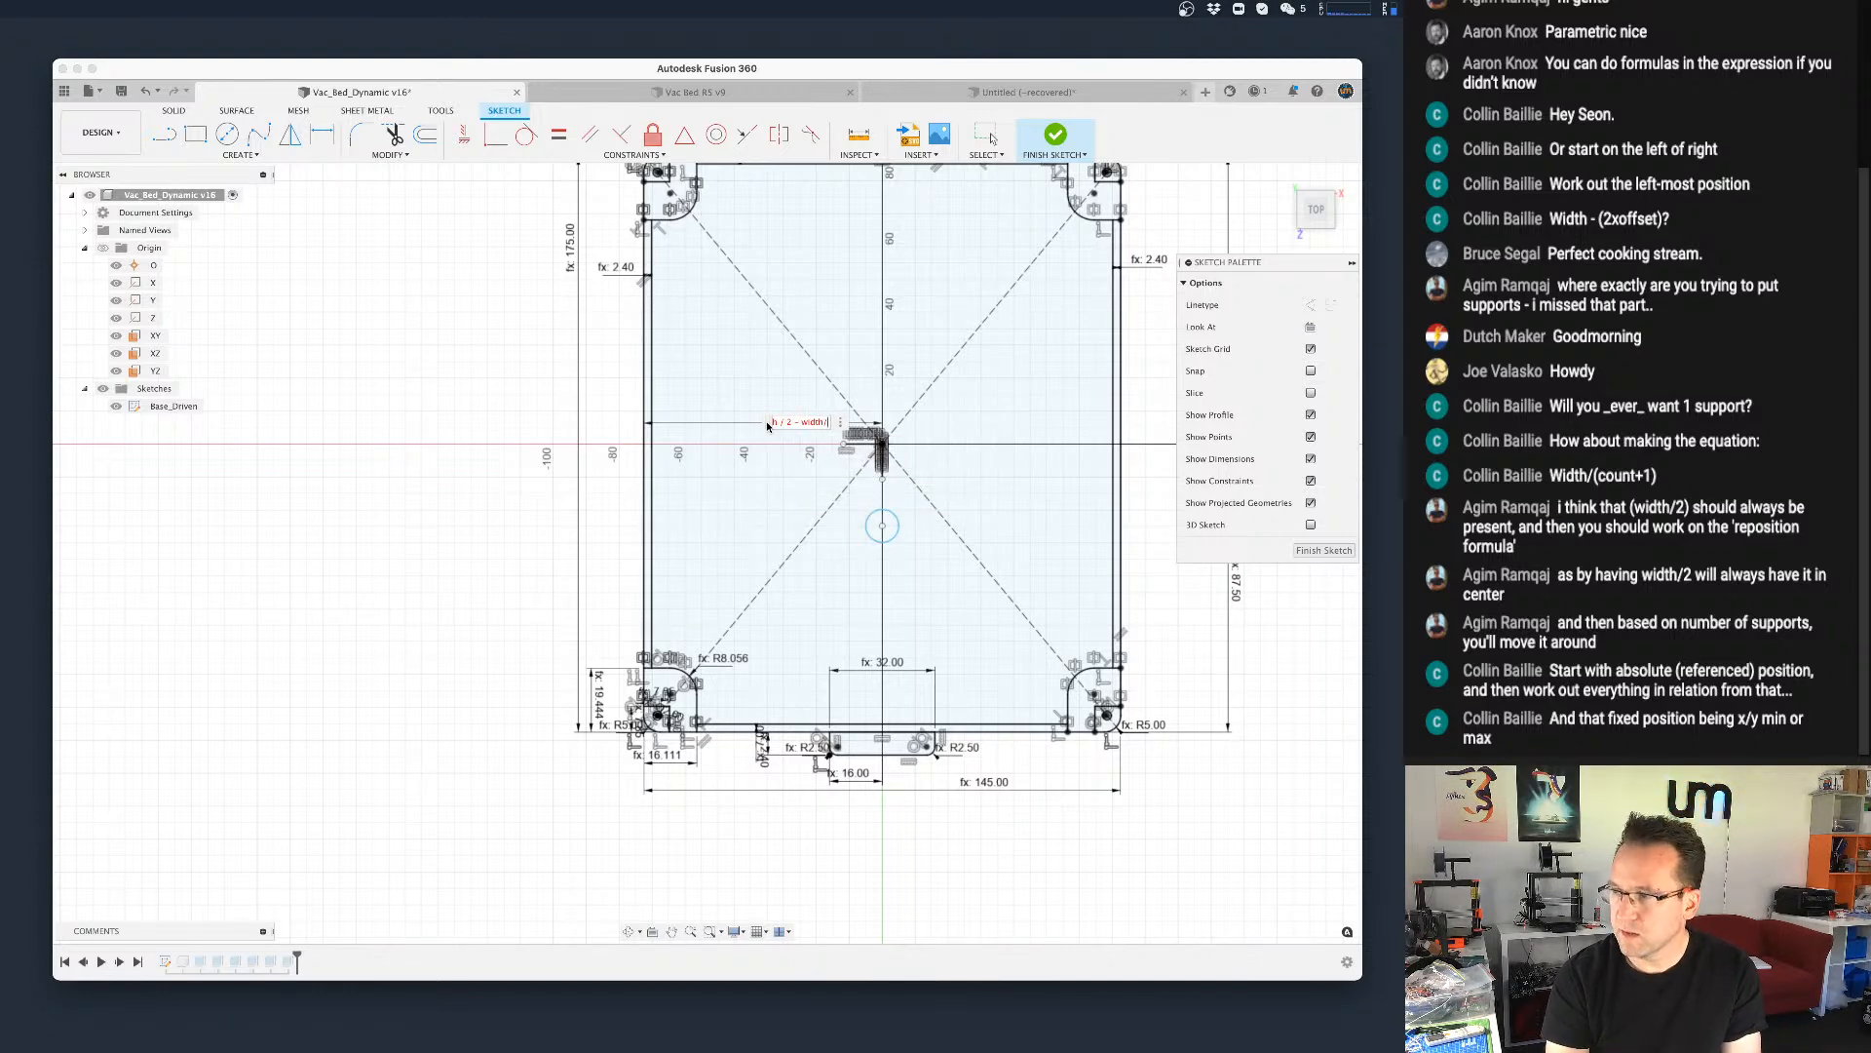
type("su")
key("Return")
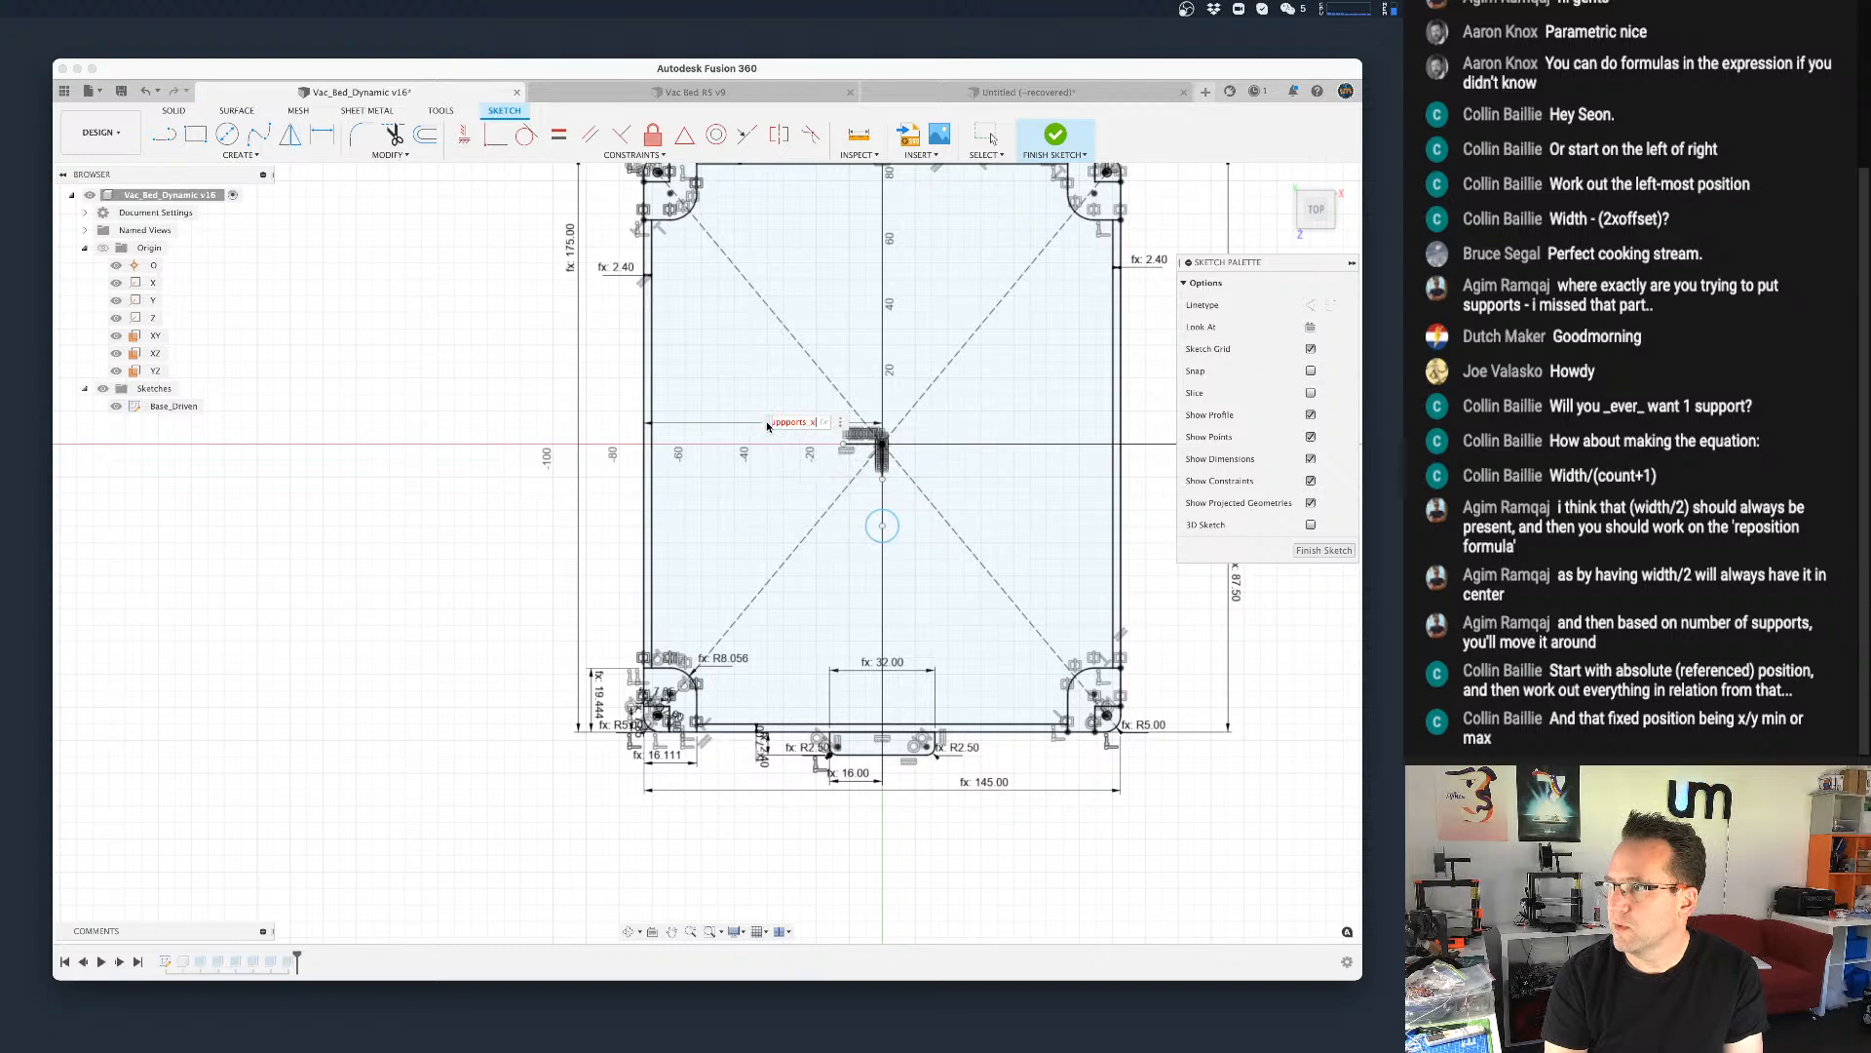
key("BackSpace")
key("BackSpace")
key("BackSpace")
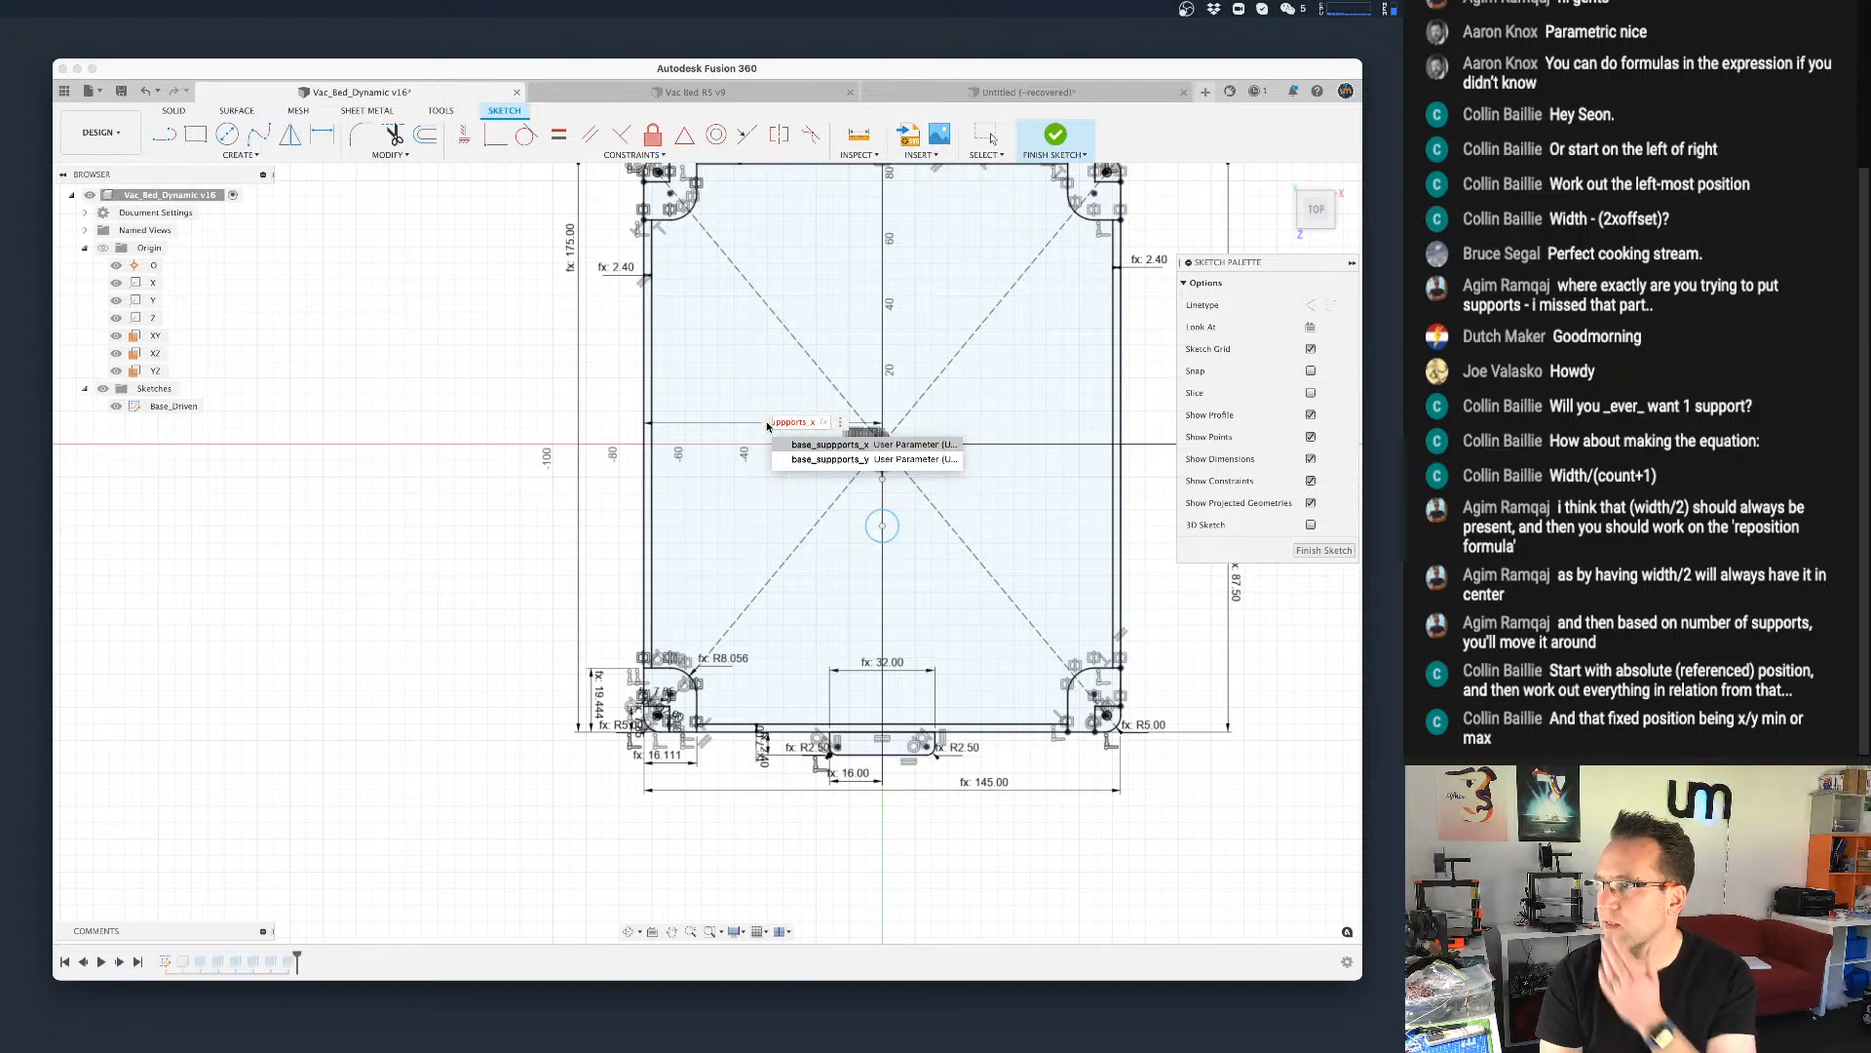
key("BackSpace")
key("BackSpace")
key("BackSpace")
key("BackSpace")
key("BackSpace")
key("BackSpace")
key("BackSpace")
key("BackSpace")
key("BackSpace")
key("BackSpace")
key("BackSpace")
key("BackSpace")
key("BackSpace")
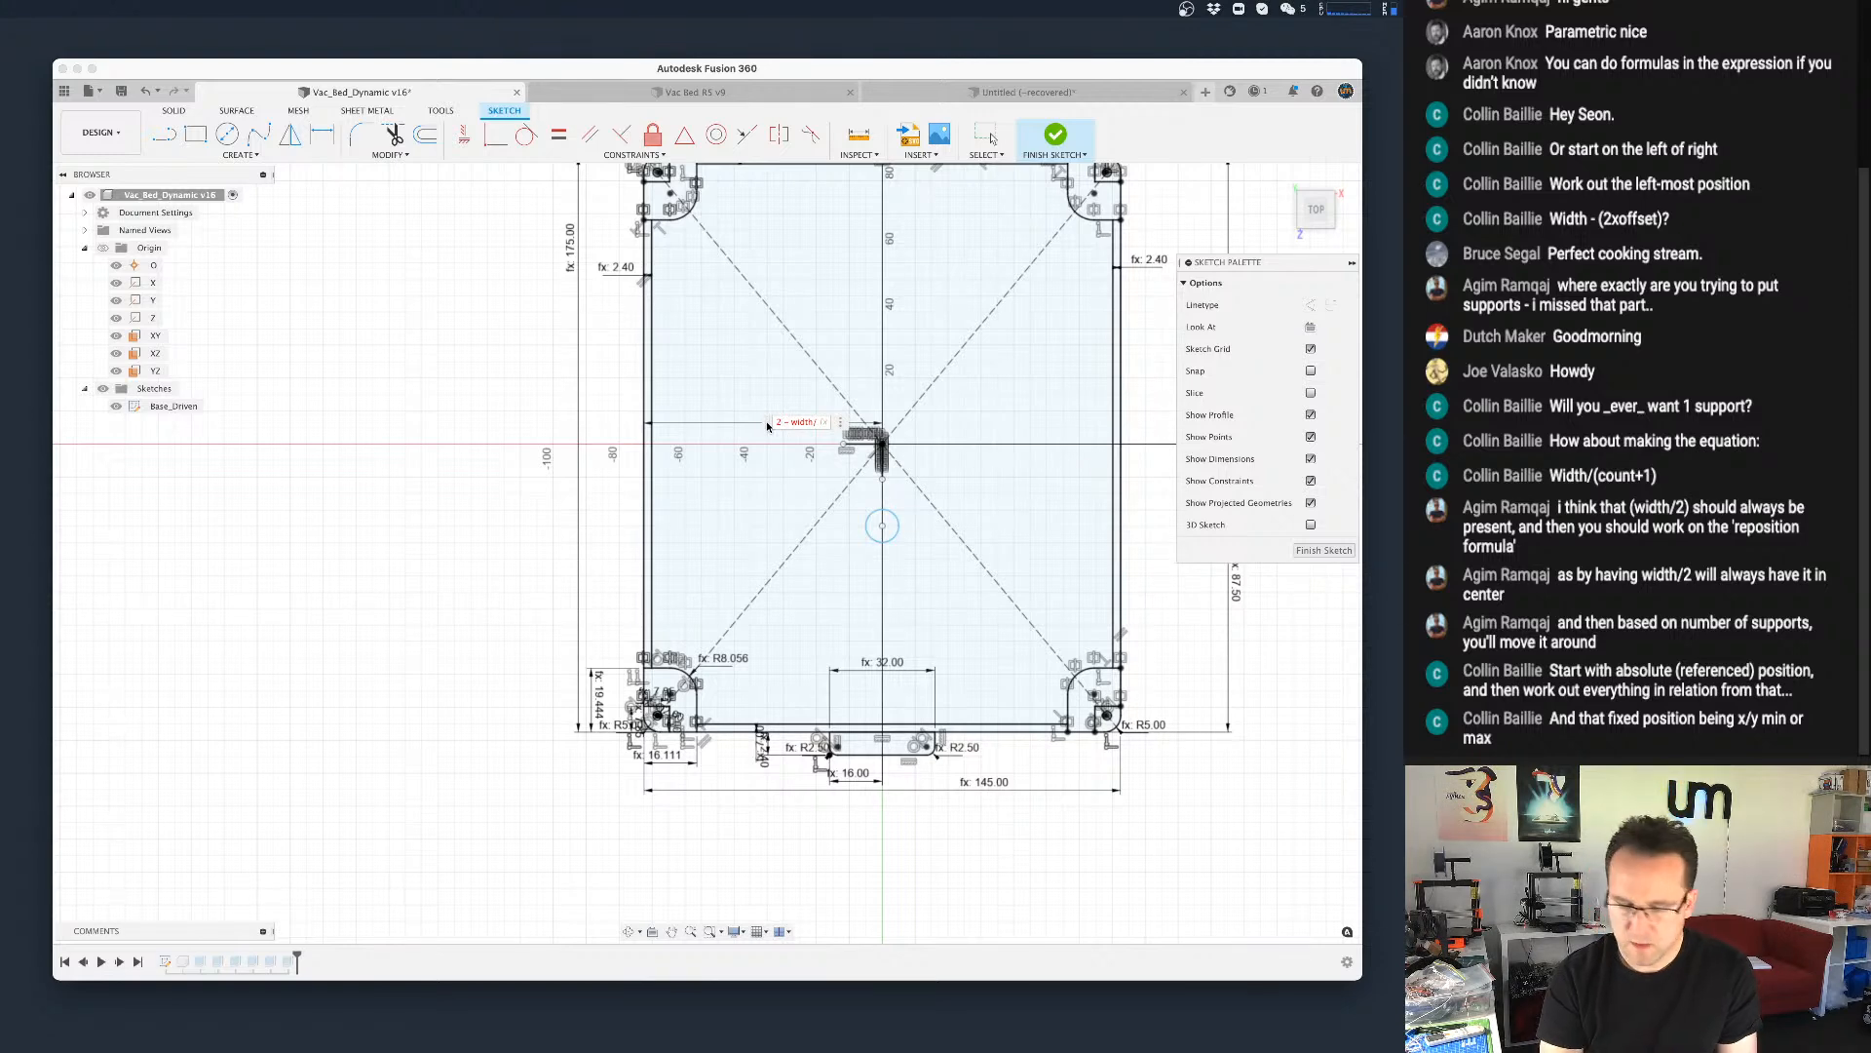
Step: Try the horizontal dimension with width / 2 in brackets, minus width divided by base_suppports_x
type("ba")
key("Home")
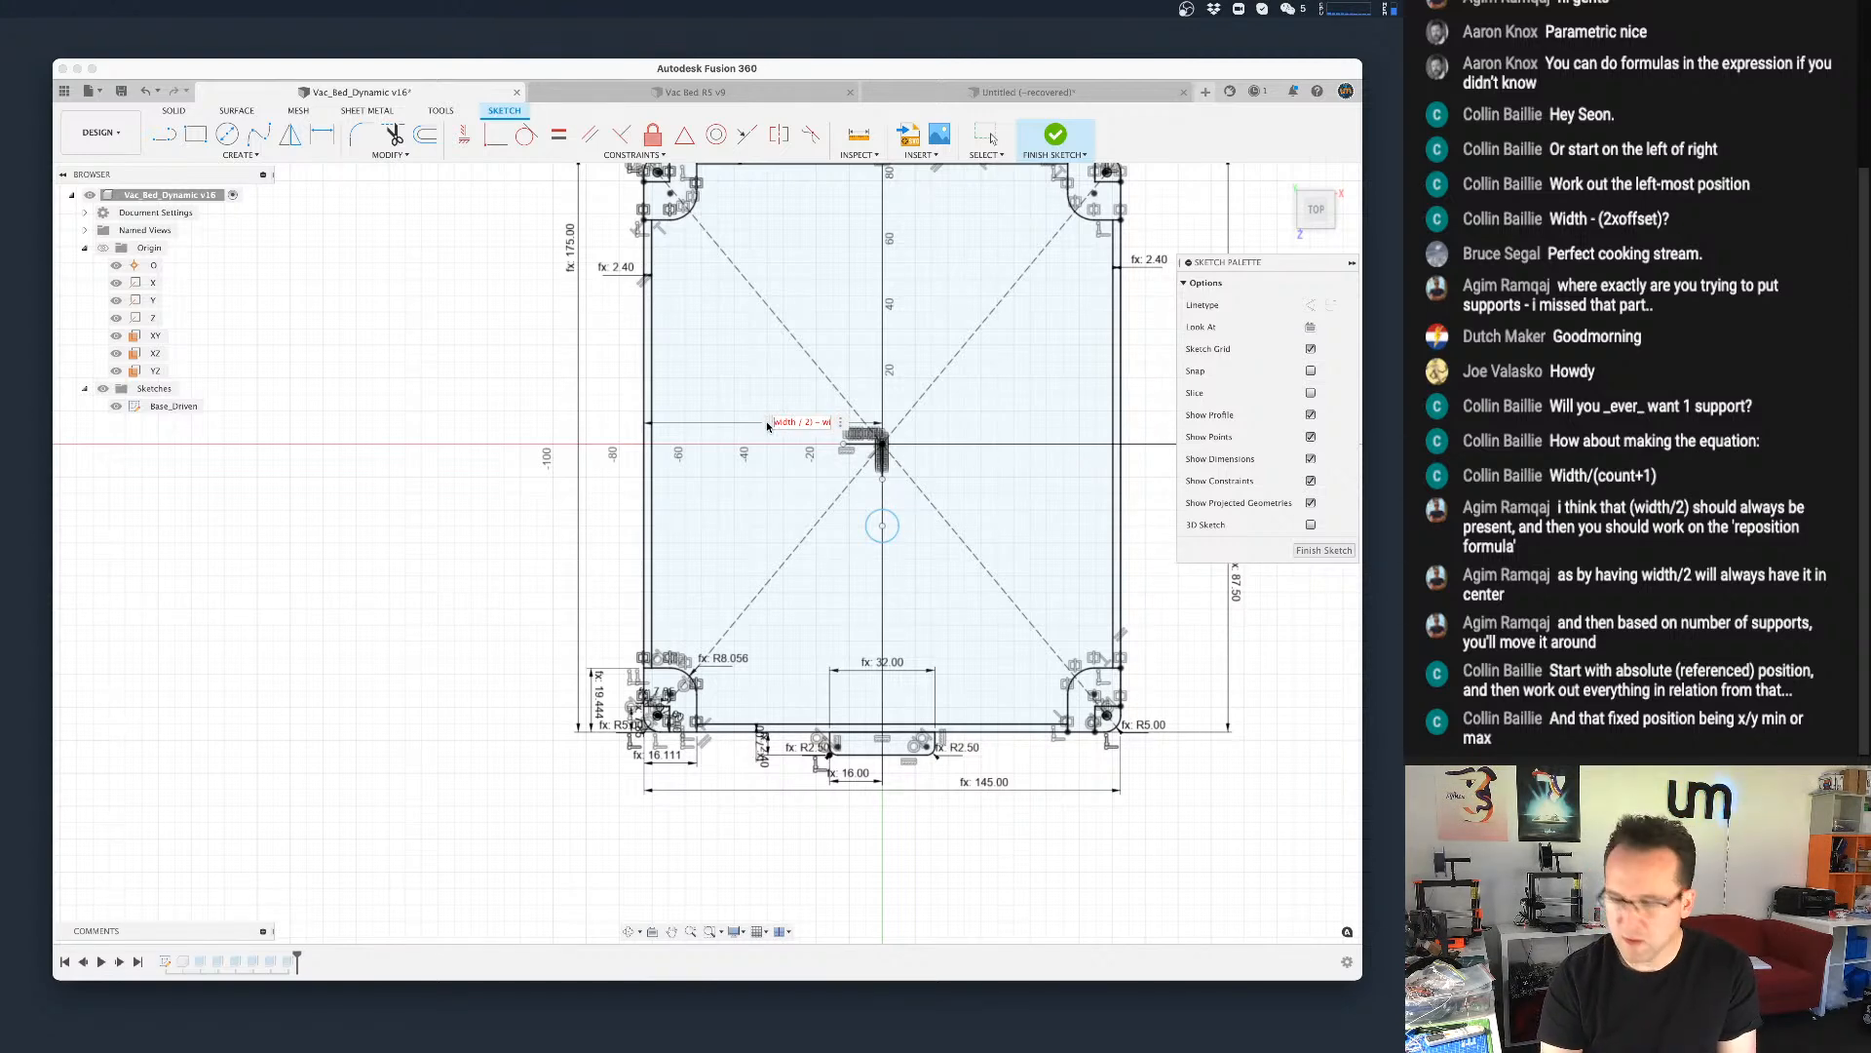
key("BackSpace")
key("BackSpace")
type("(width/base_supp")
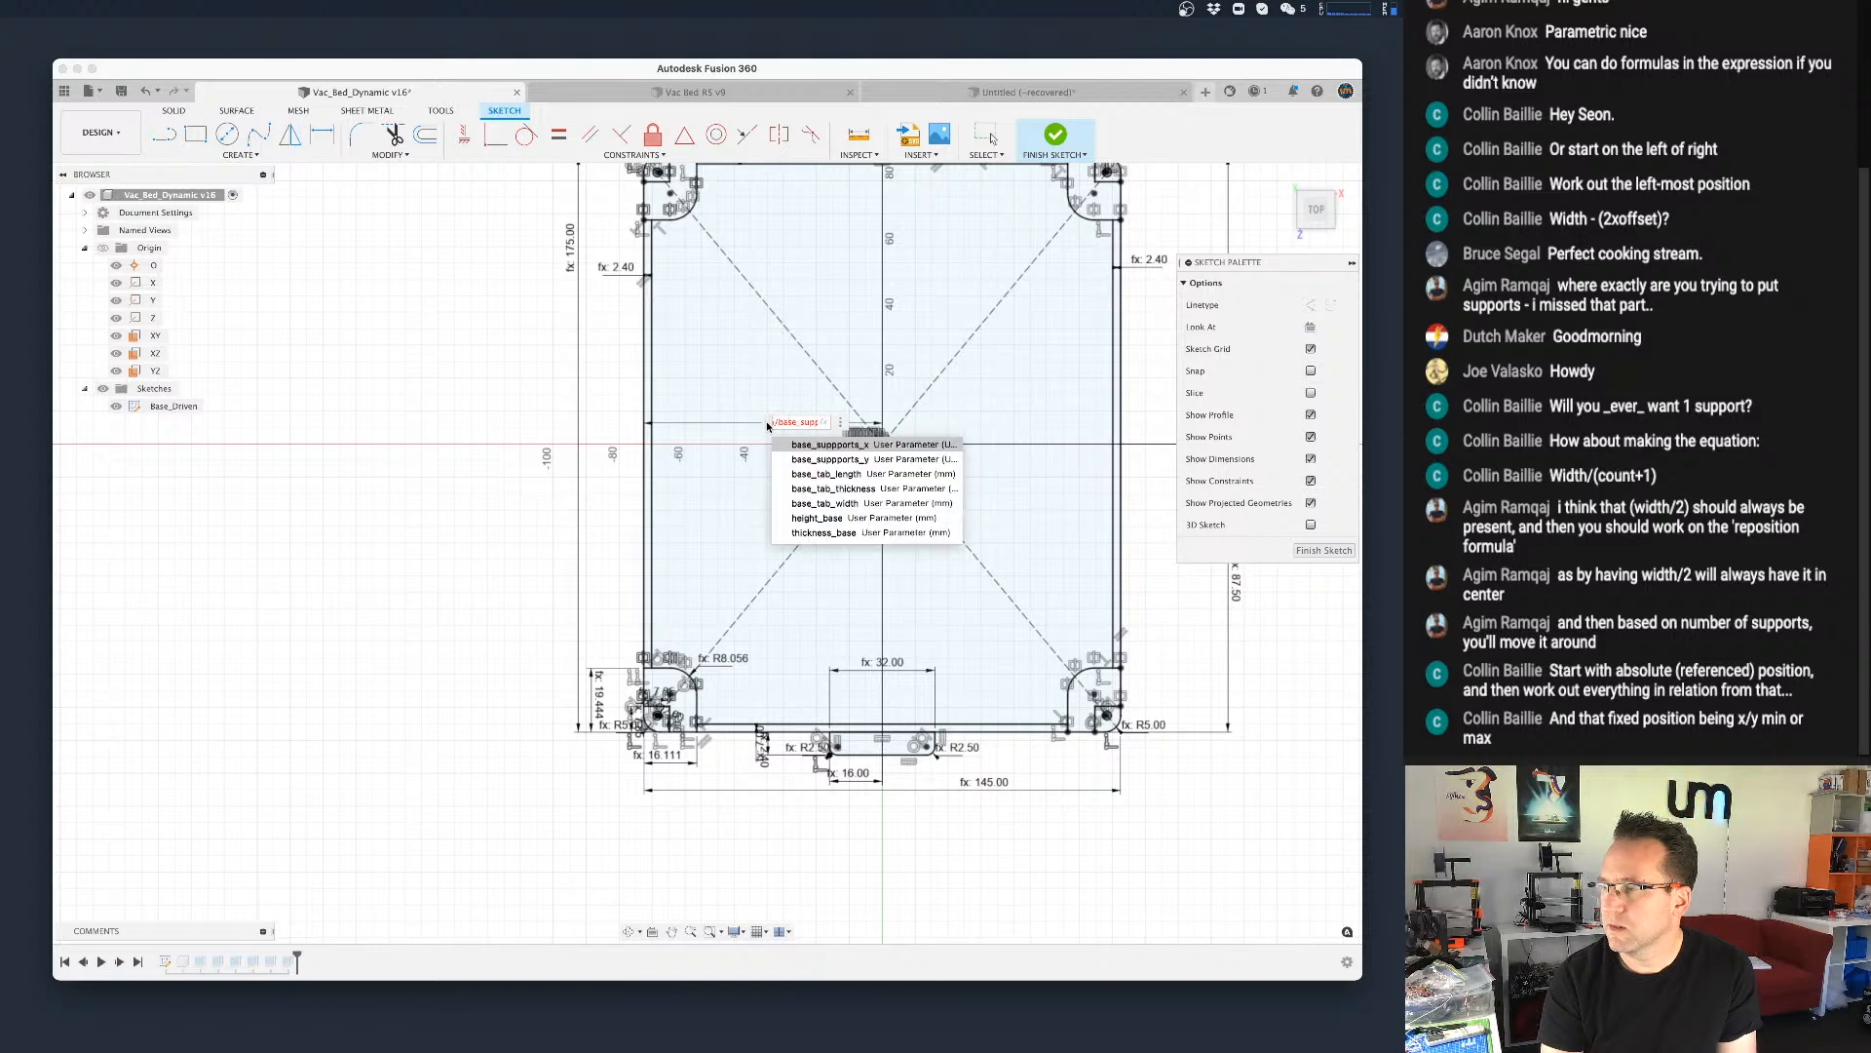
key("Left")
key("Left")
key("Left")
key("Left")
key("Left")
key("Left")
key("Left")
key("Left")
key("Left")
key("Left")
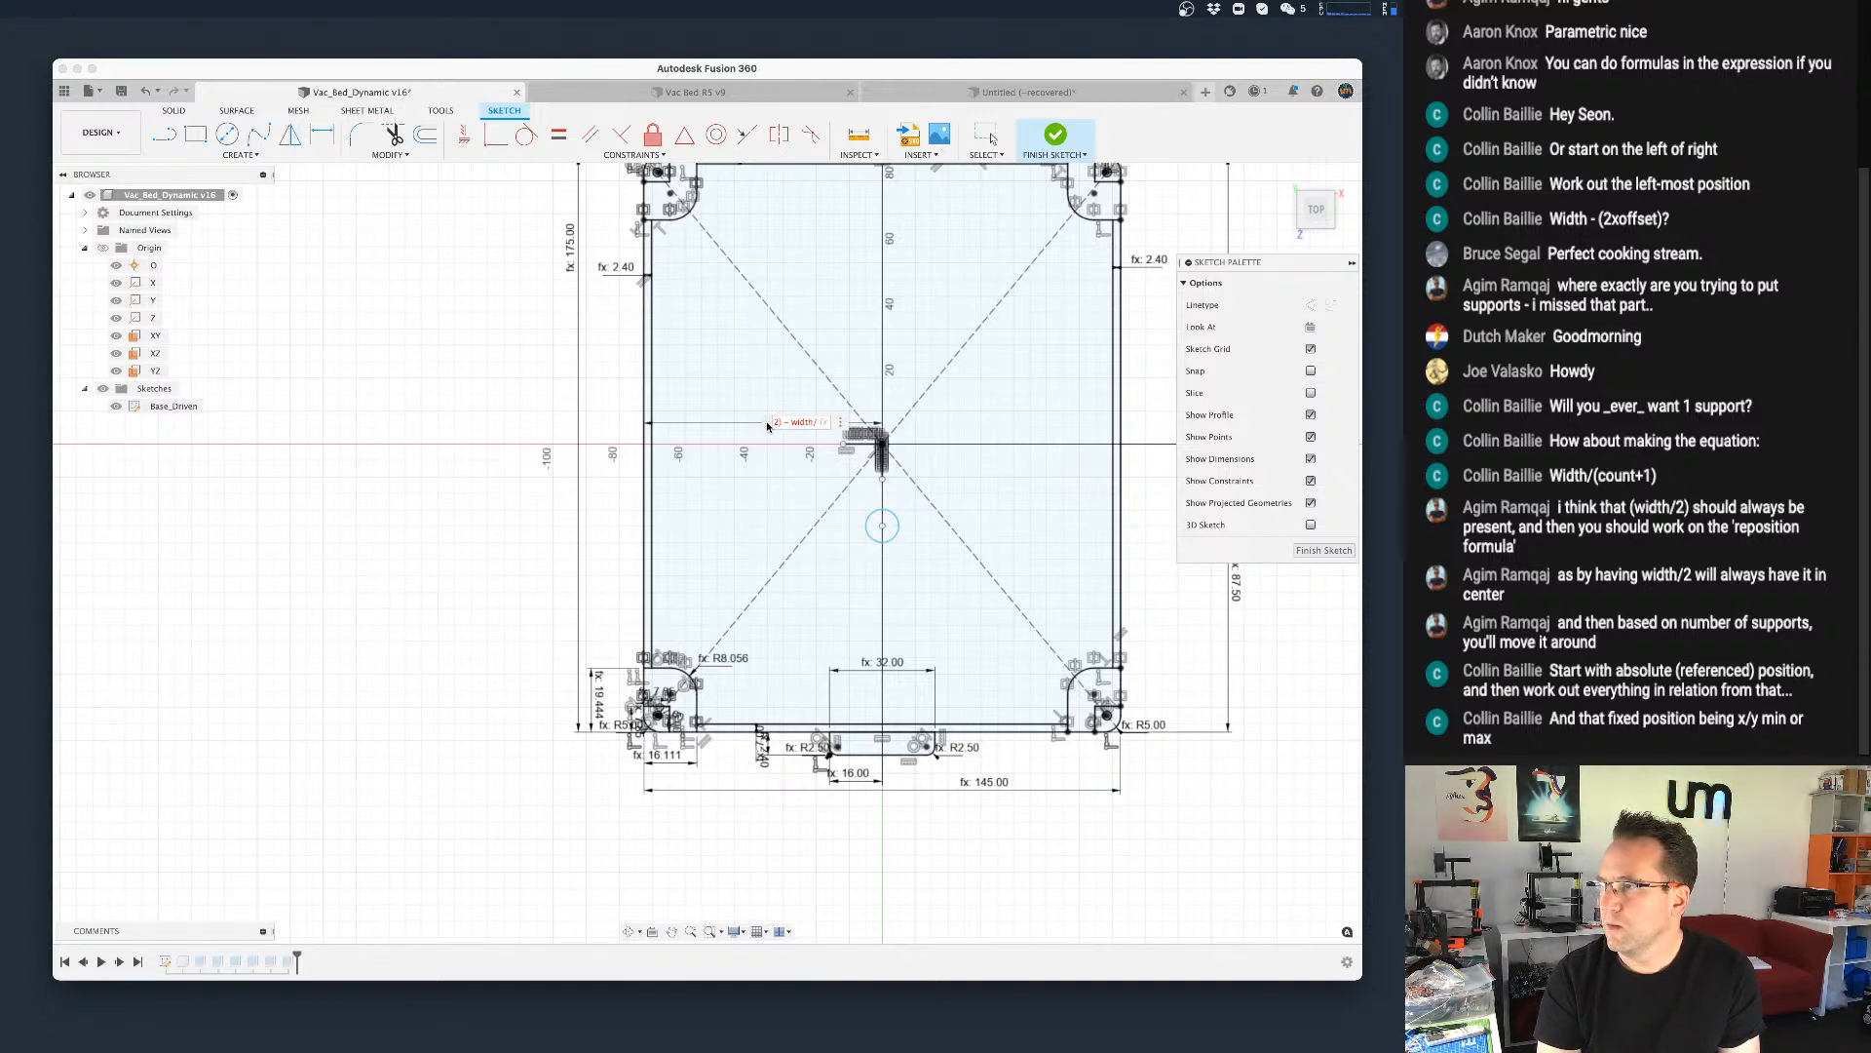
key("Left")
key("Left")
key("Left")
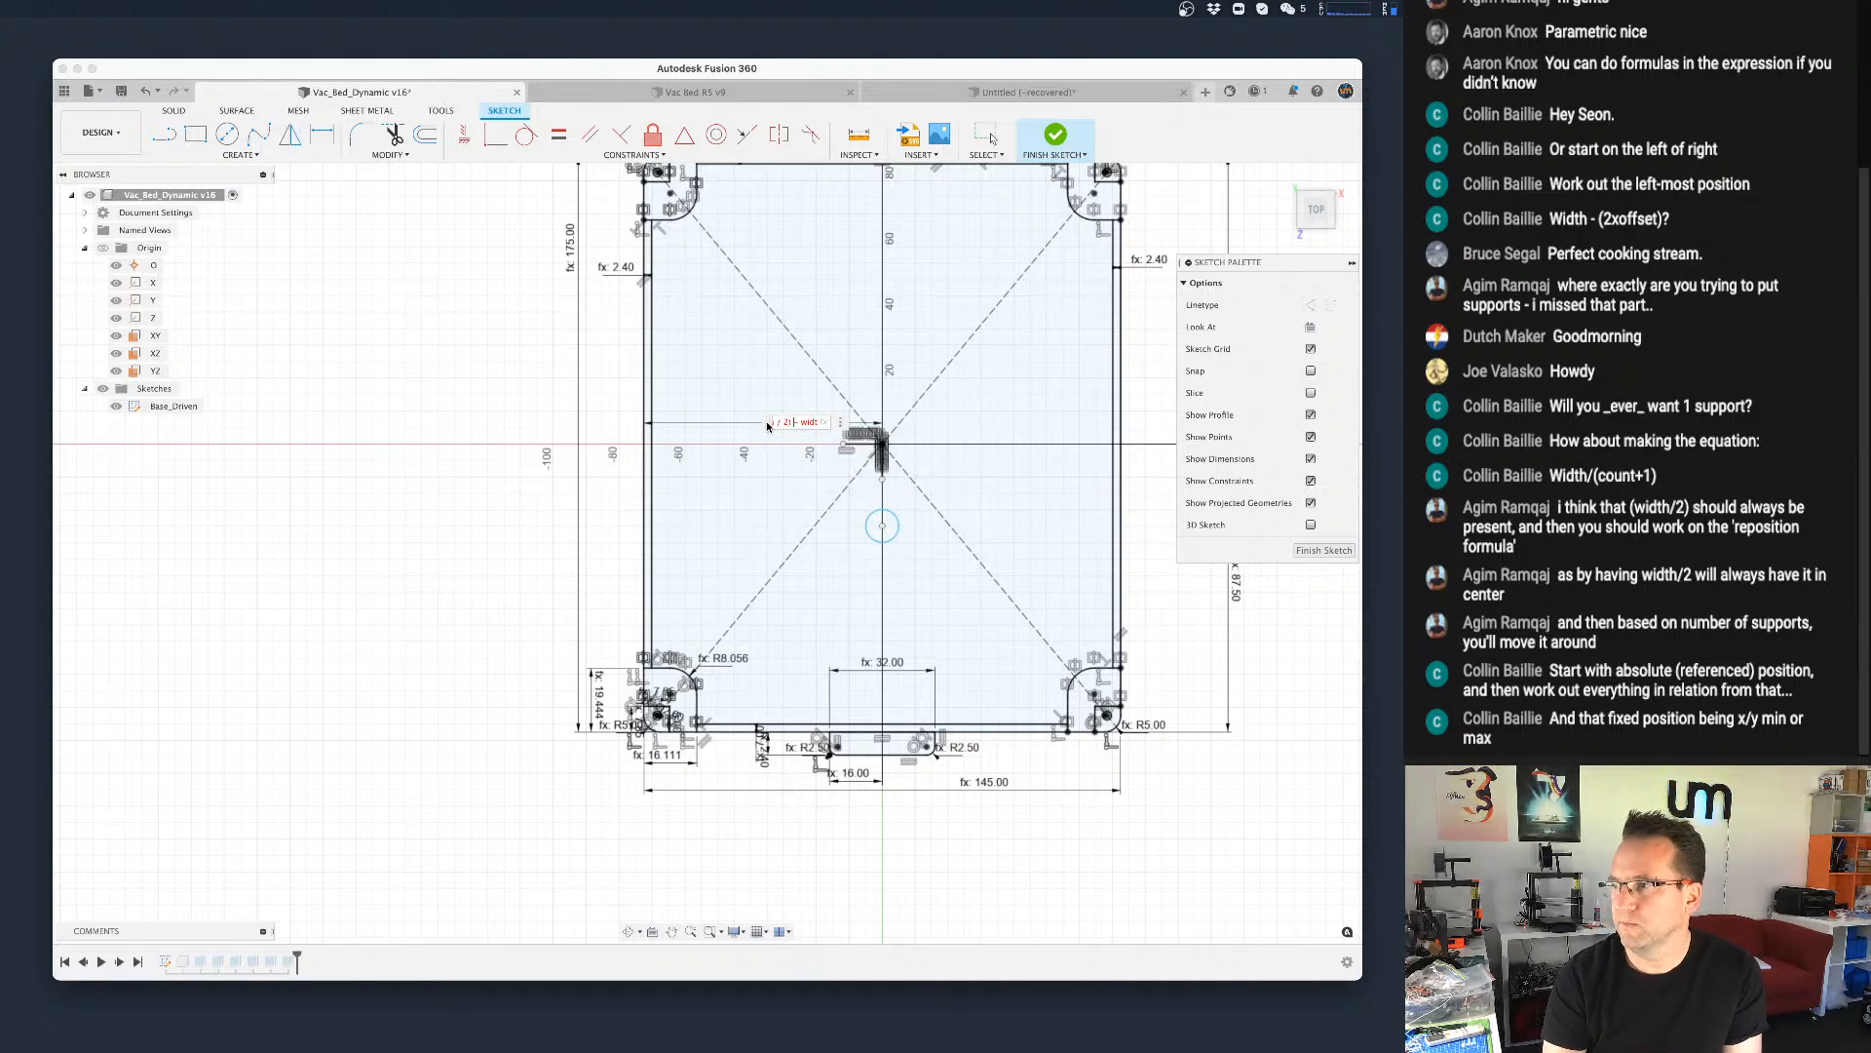
key("Right")
key("Right")
key("Right")
key("Right")
key("Right")
key("Right")
type("base_suppports_x")
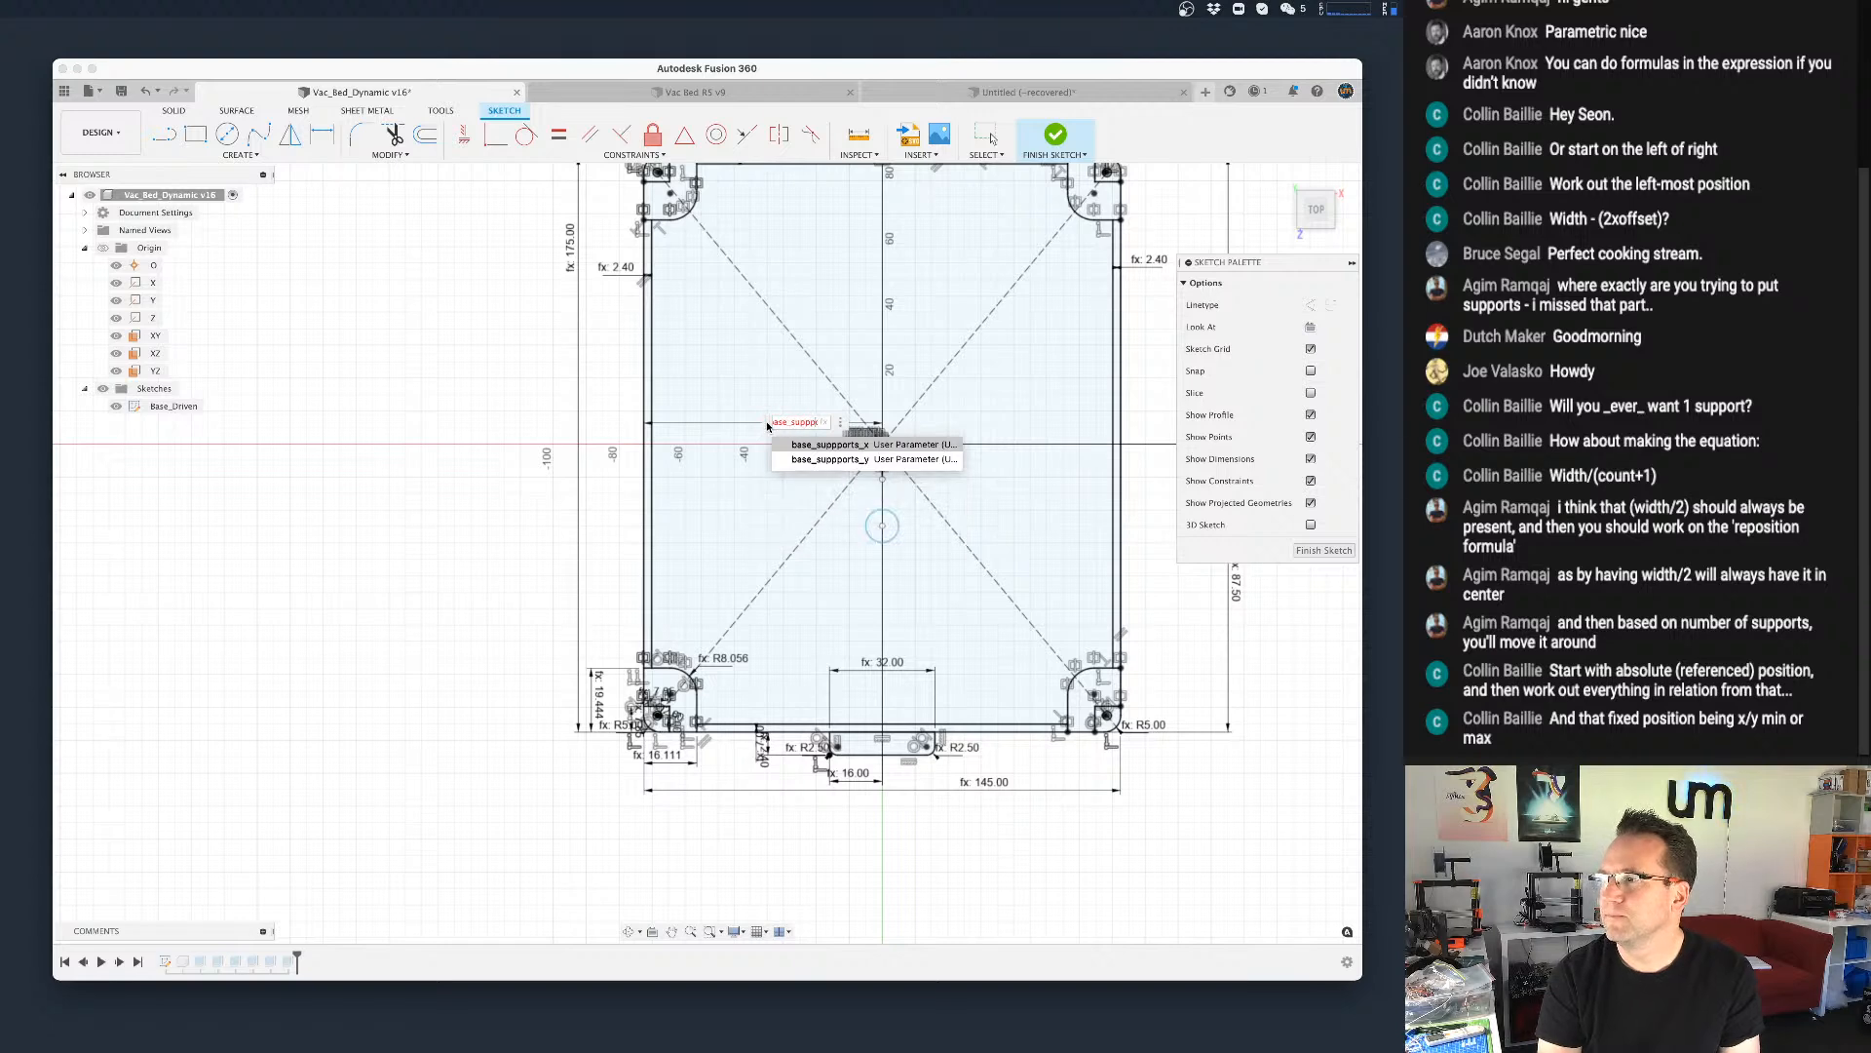
Step: Erase the subtracted term and the divisor from the horizontal dimension's expression, back to (width /
key("BackSpace")
key("BackSpace")
key("BackSpace")
key("BackSpace")
key("BackSpace")
key("BackSpace")
key("BackSpace")
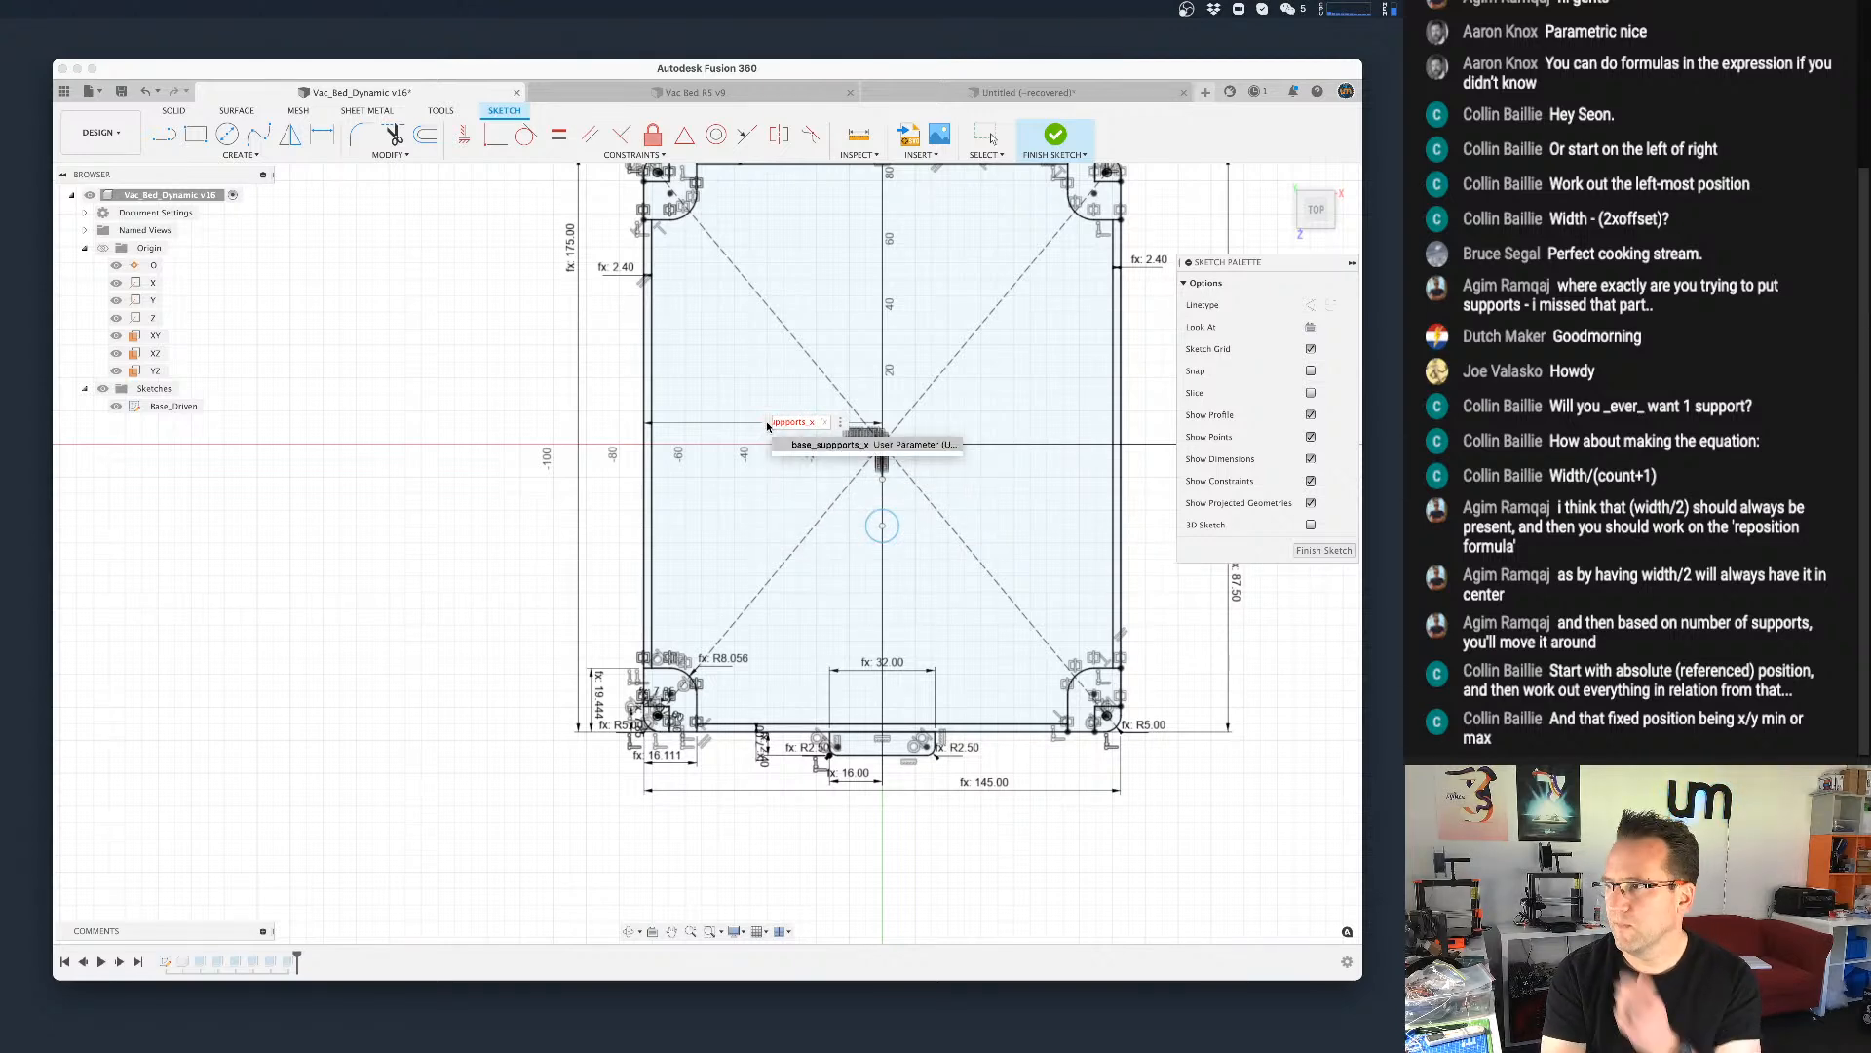
key("BackSpace")
key("BackSpace")
key("BackSpace")
key("BackSpace")
key("BackSpace")
key("BackSpace")
key("BackSpace")
key("BackSpace")
key("BackSpace")
key("BackSpace")
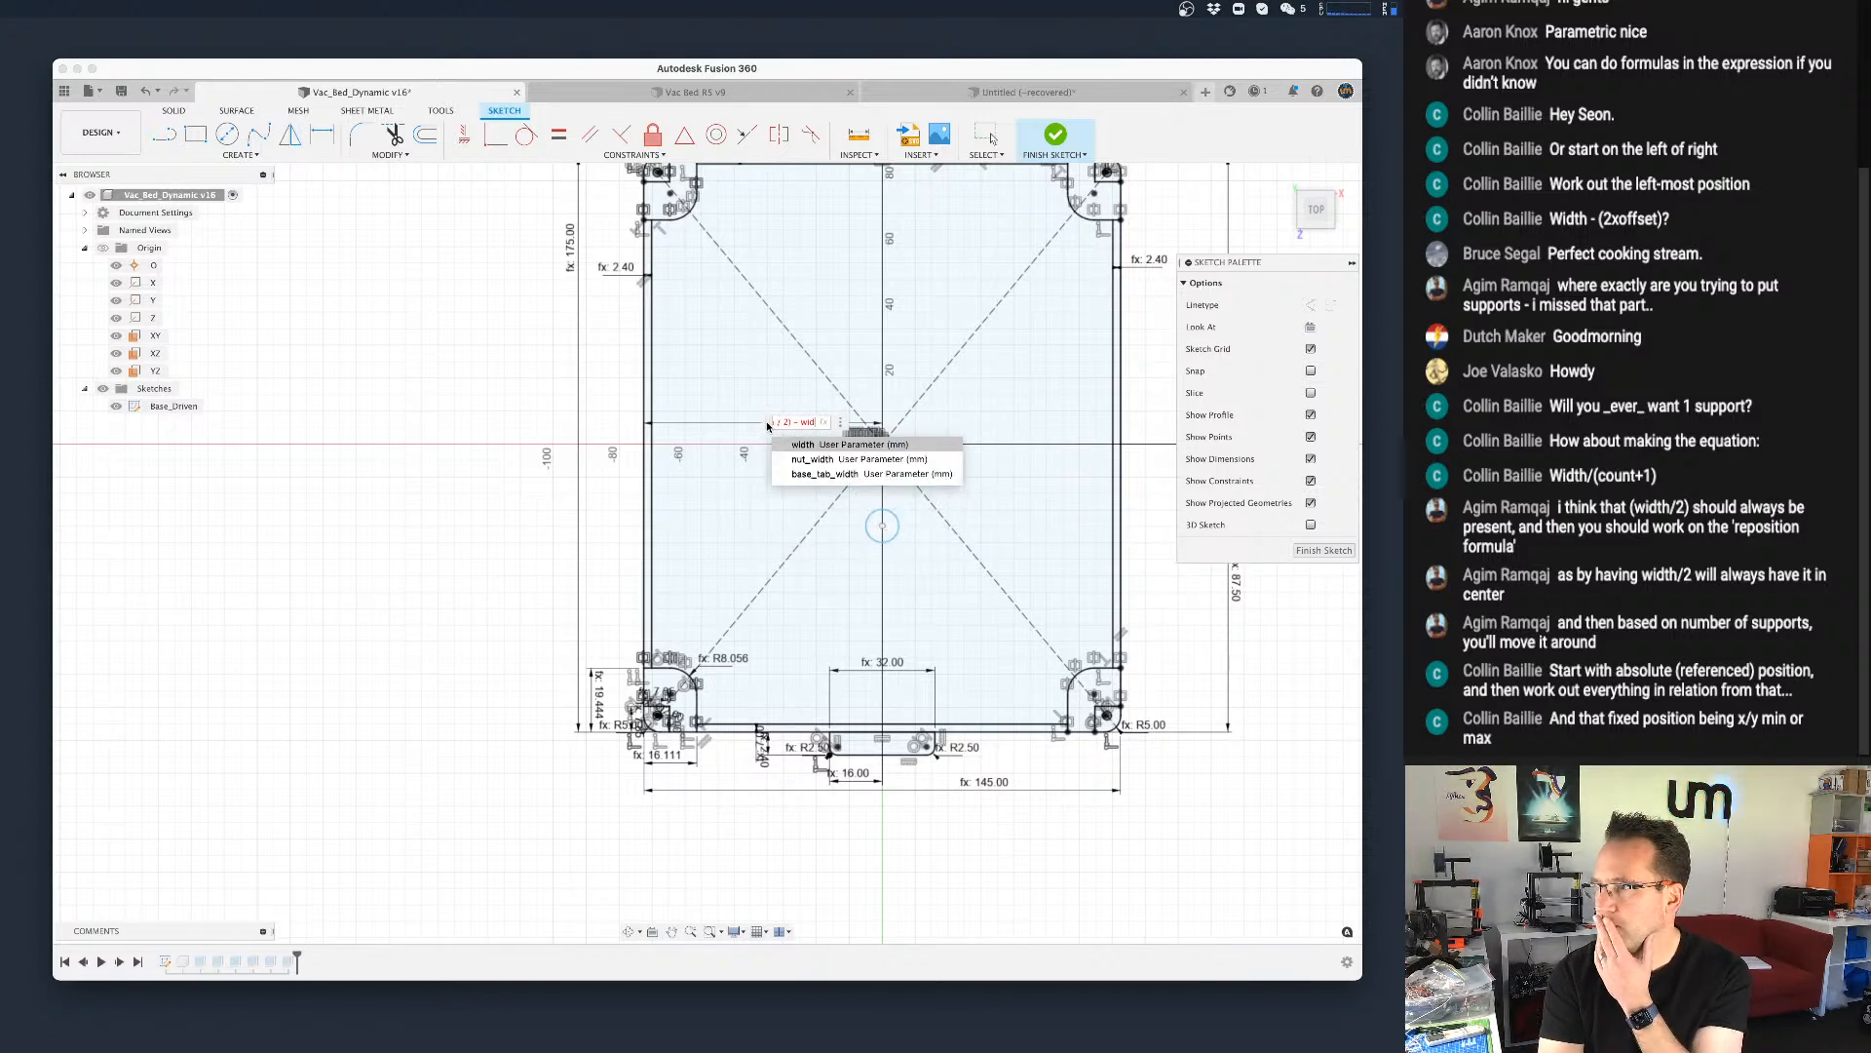
key("BackSpace")
key("BackSpace")
key("BackSpace")
key("BackSpace")
key("BackSpace")
key("BackSpace")
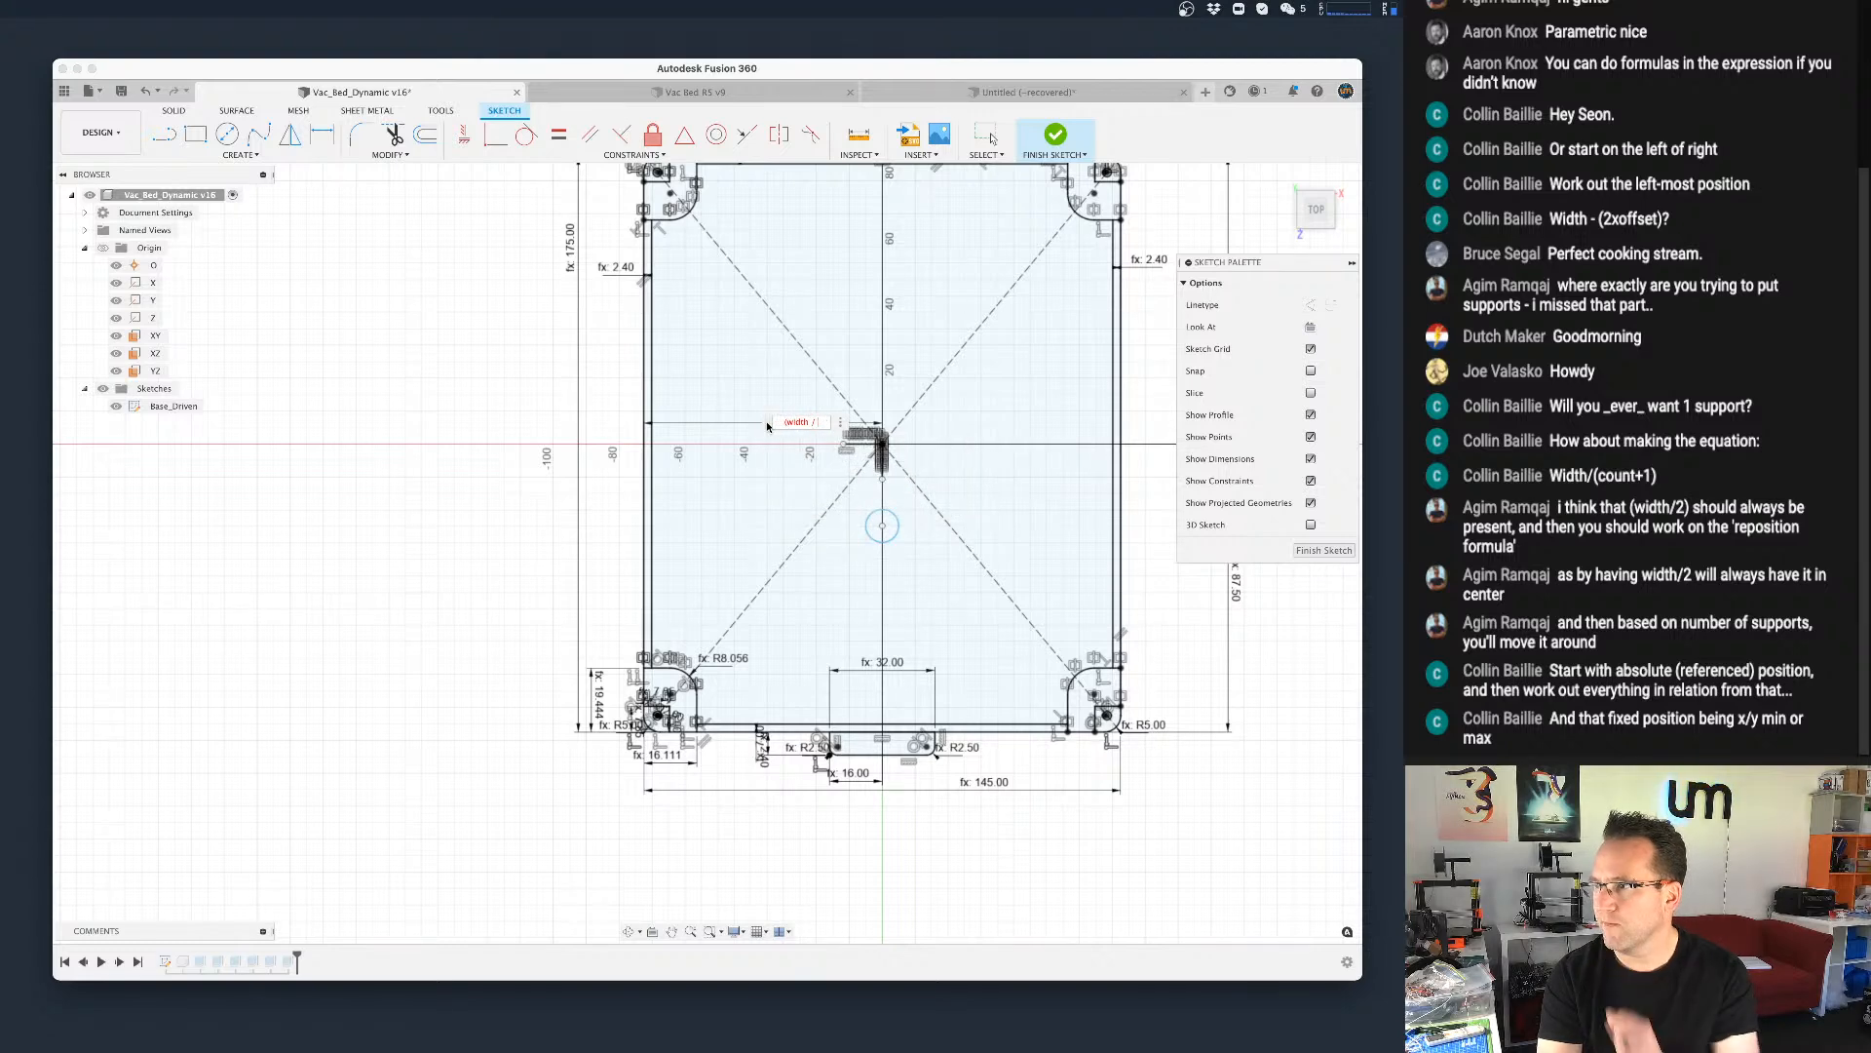
Step: Divide width by the bracketed term (base_suppports_x-1) in the circle's horizontal dimension expression
type("(")
type("base_supports_x")
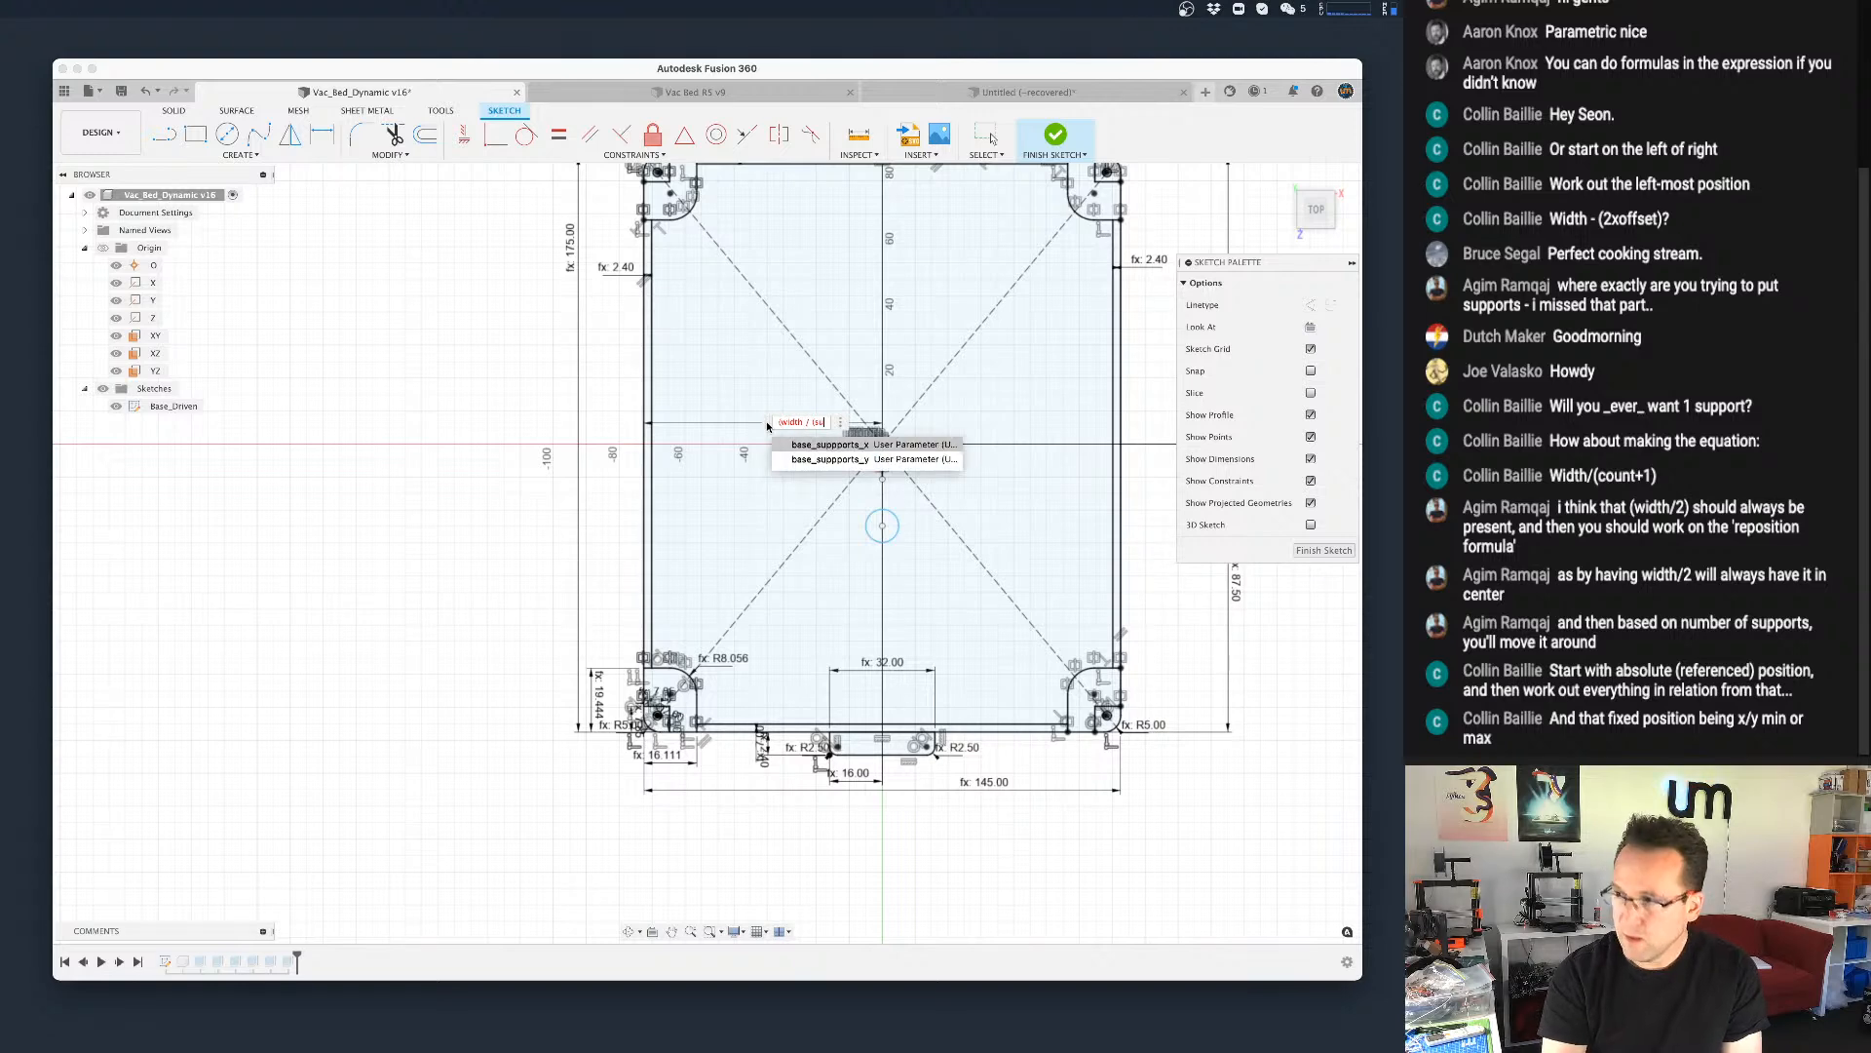
type("-1")
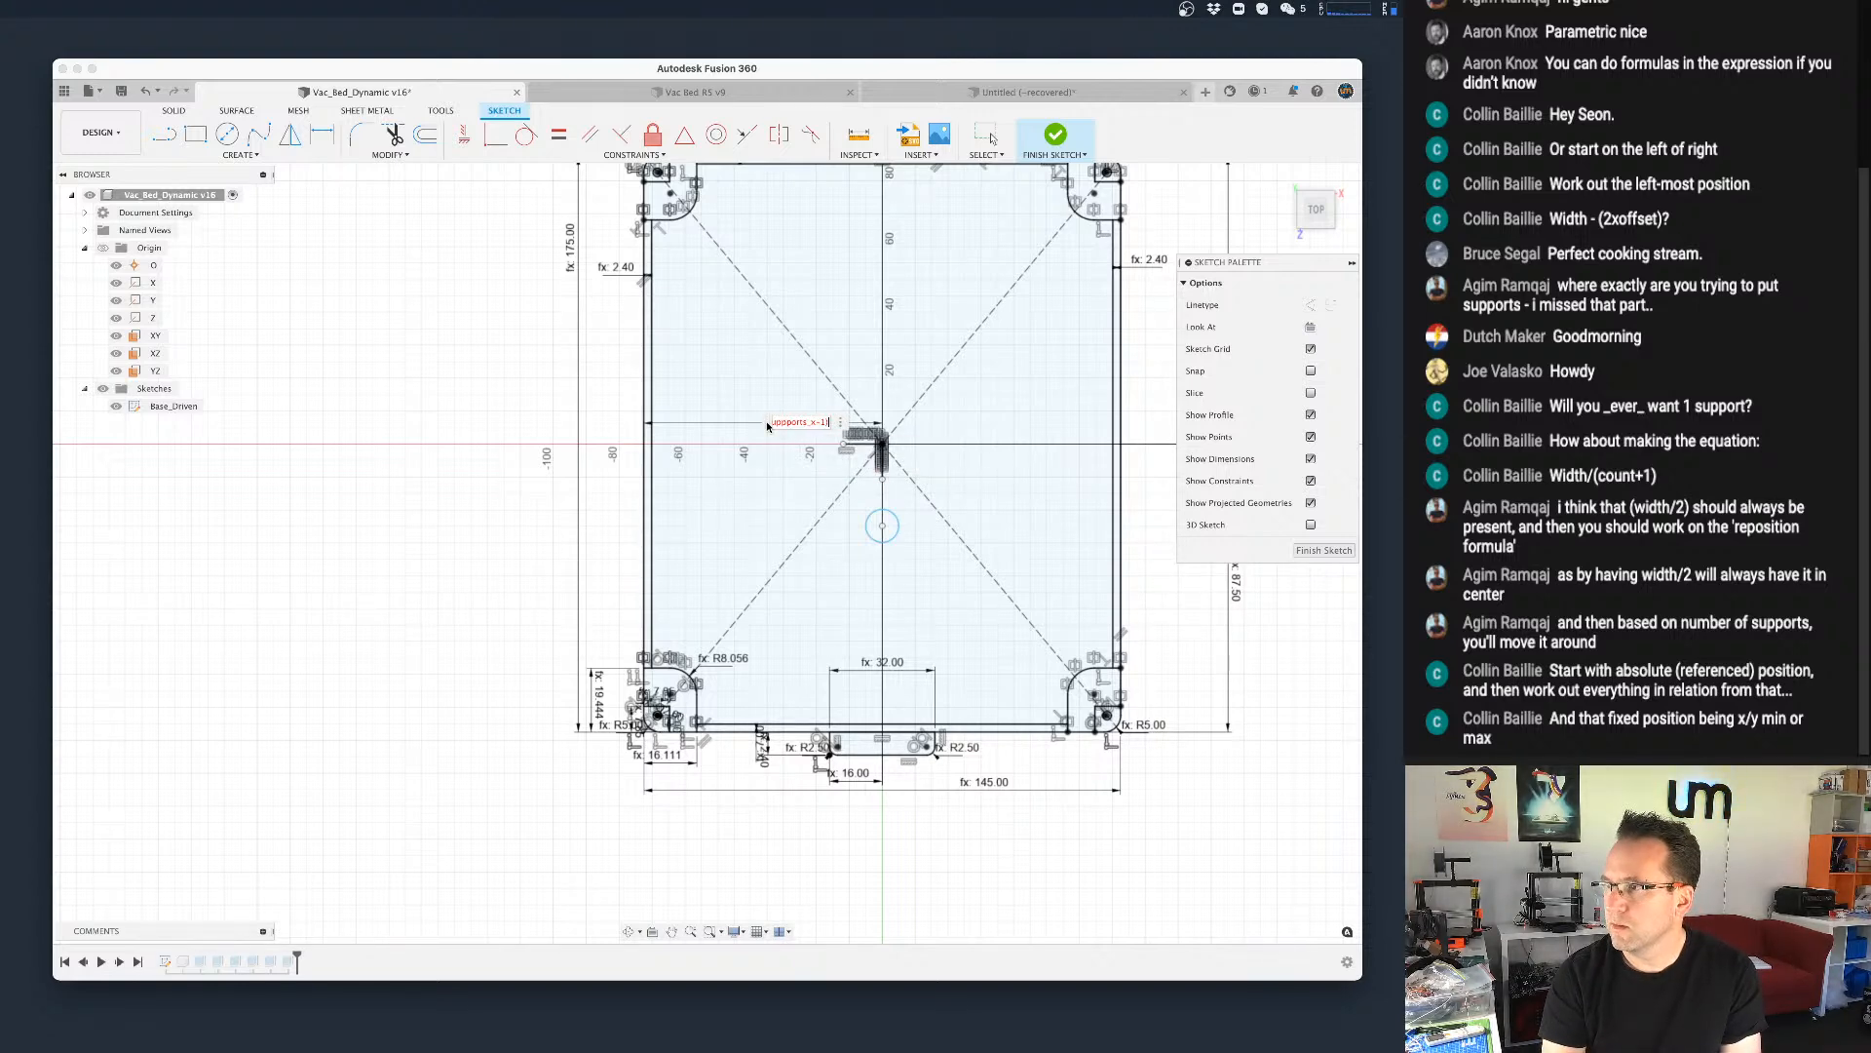
key("Left")
key("Left")
key("Left")
key("Left")
key("Left")
key("Left")
key("Left")
key("Left")
key("Left")
key("Left")
key("Left")
key("Left")
key("Left")
key("Left")
key("Left")
key("Left")
key("Left")
key("Left")
key("Left")
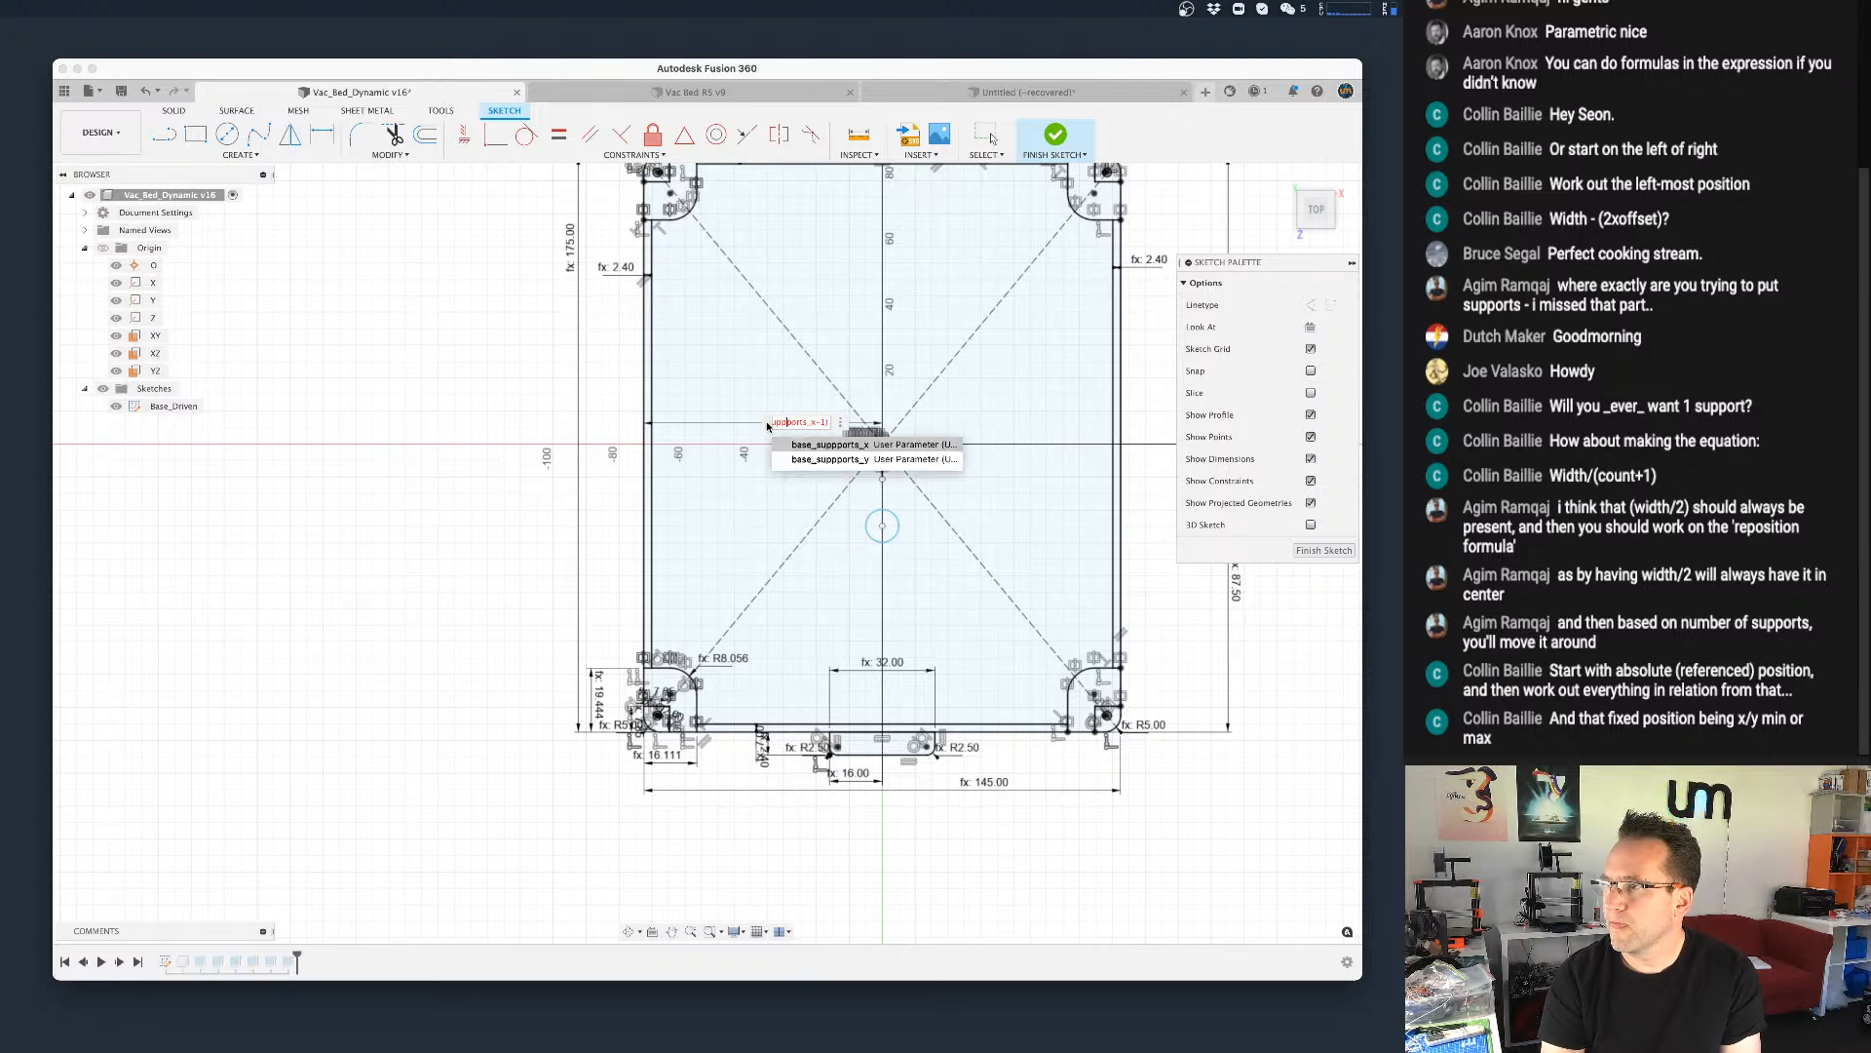
type("(width /")
key("Left")
key("Left")
key("Left")
key("Left")
key("Right")
key("Right")
key("Right")
key("Right")
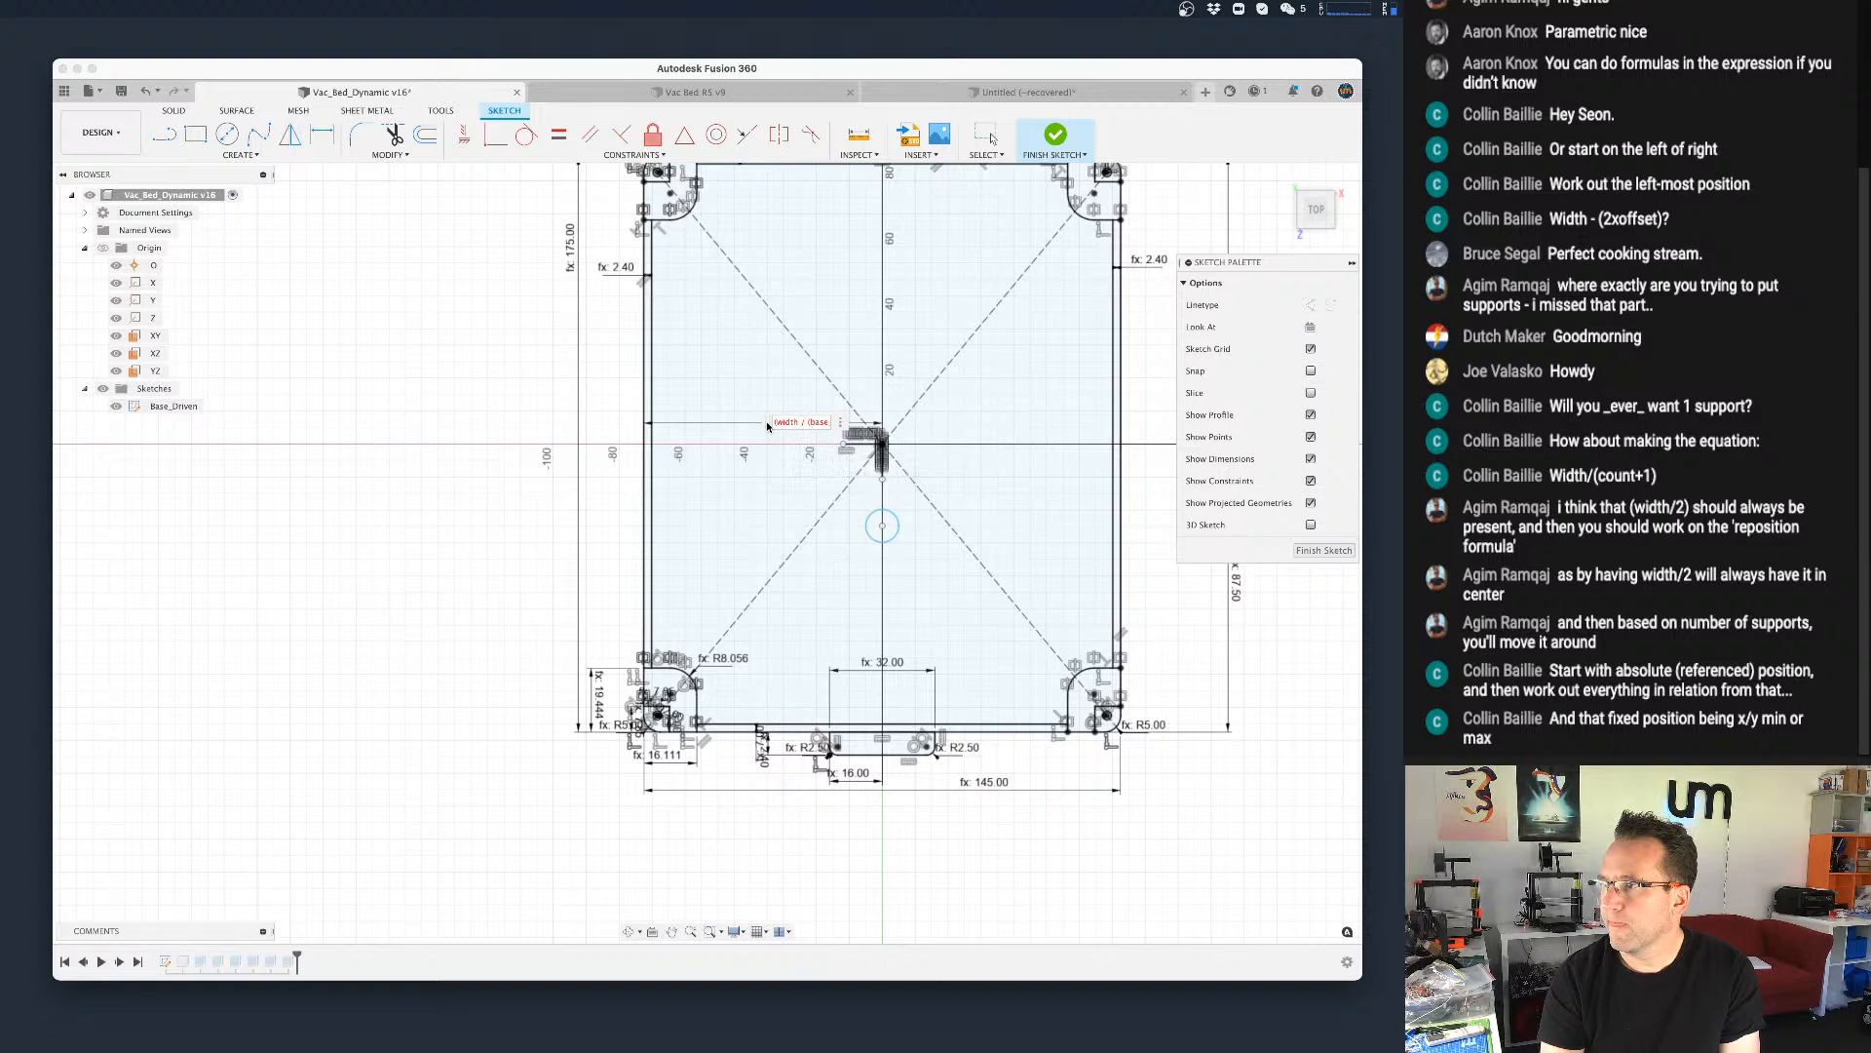
Step: Examine the circle's horizontal dimension expression from end to end, including the bracketed support-count term
key("Right")
key("Right")
key("Right")
key("Right")
key("Right")
key("Right")
key("Right")
key("Right")
key("Right")
key("Right")
key("Right")
key("Right")
key("Right")
key("Left")
key("Left")
key("Left")
key("Left")
key("Left")
key("Left")
key("Left")
key("Left")
key("Left")
key("Left")
key("Left")
key("Left")
key("Left")
key("Left")
key("Left")
key("Left")
key("Left")
key("Left")
key("Left")
key("Left")
key("Left")
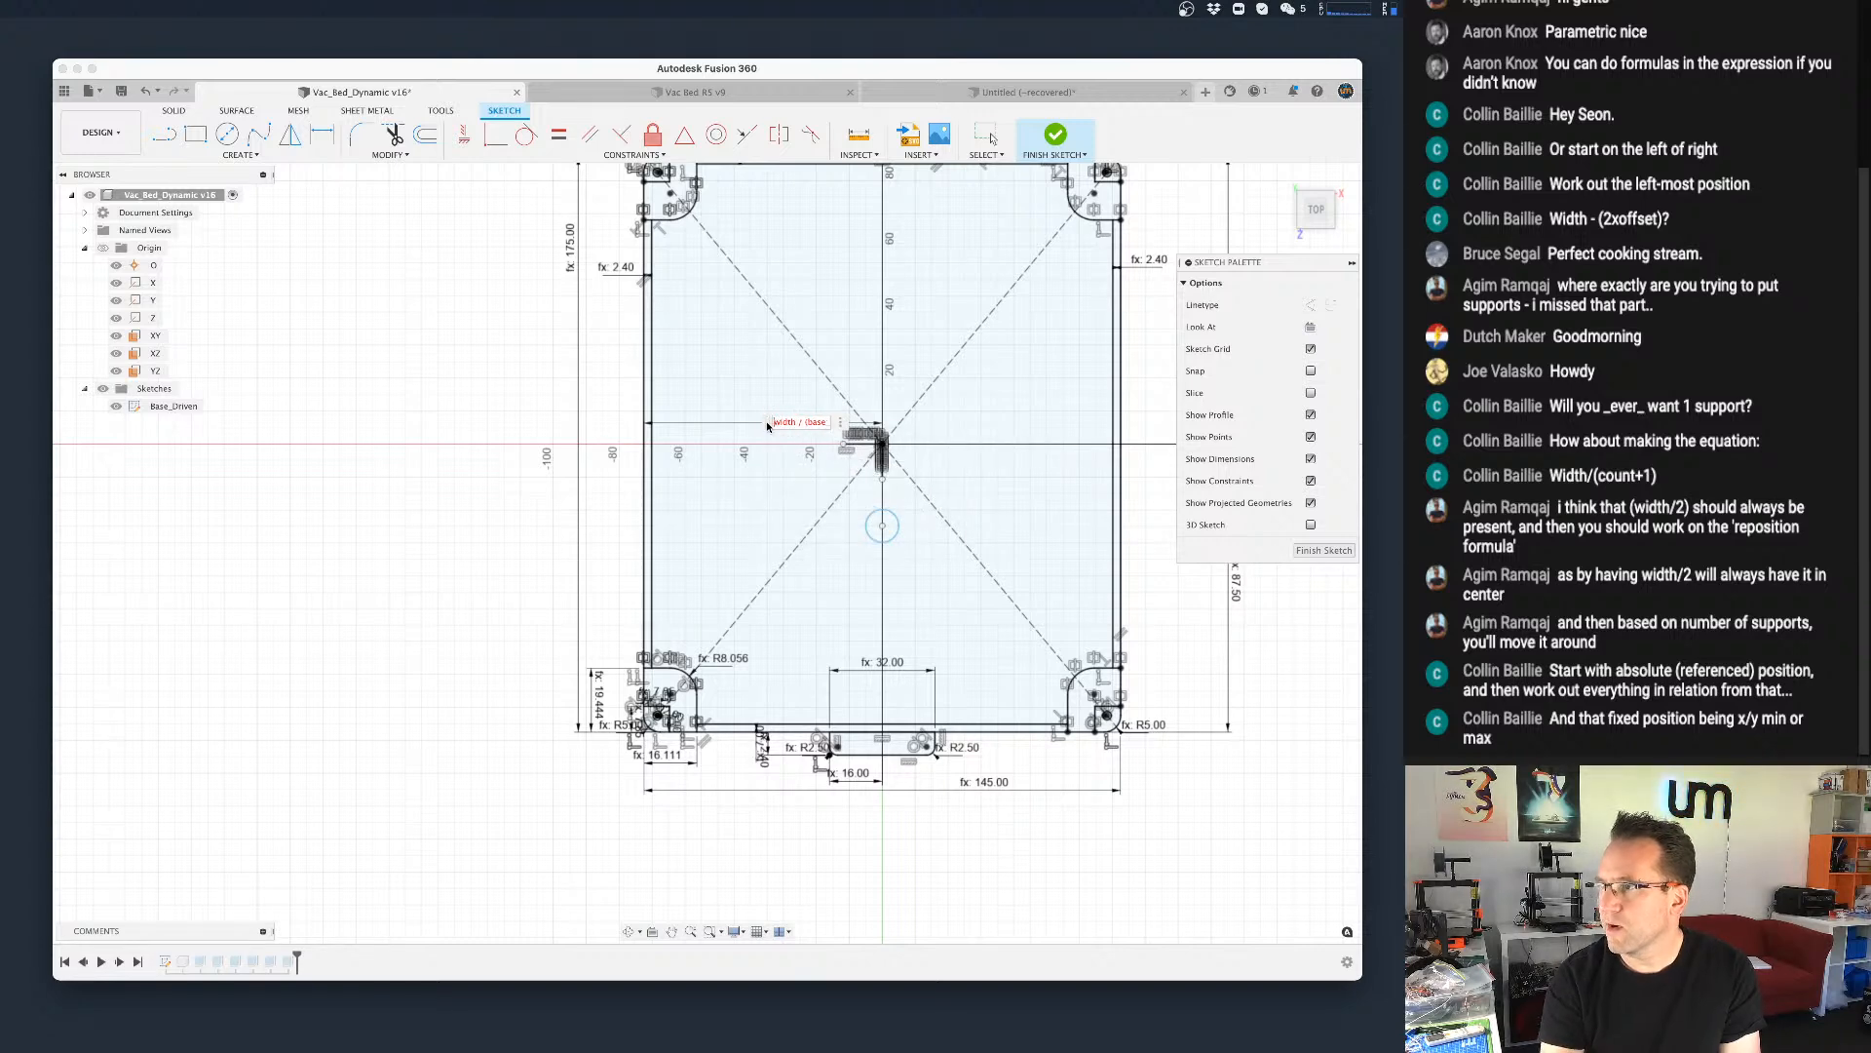
key("Right")
key("Right")
key("Right")
key("Right")
key("Right")
key("Right")
key("Right")
key("Right")
key("Right")
key("Right")
key("Right")
key("Right")
key("Right")
key("Right")
key("Right")
key("Right")
key("Right")
key("Right")
key("Right")
key("Right")
key("Right")
key("Right")
key("Right")
key("Right")
key("Right")
key("Right")
key("Right")
key("Right")
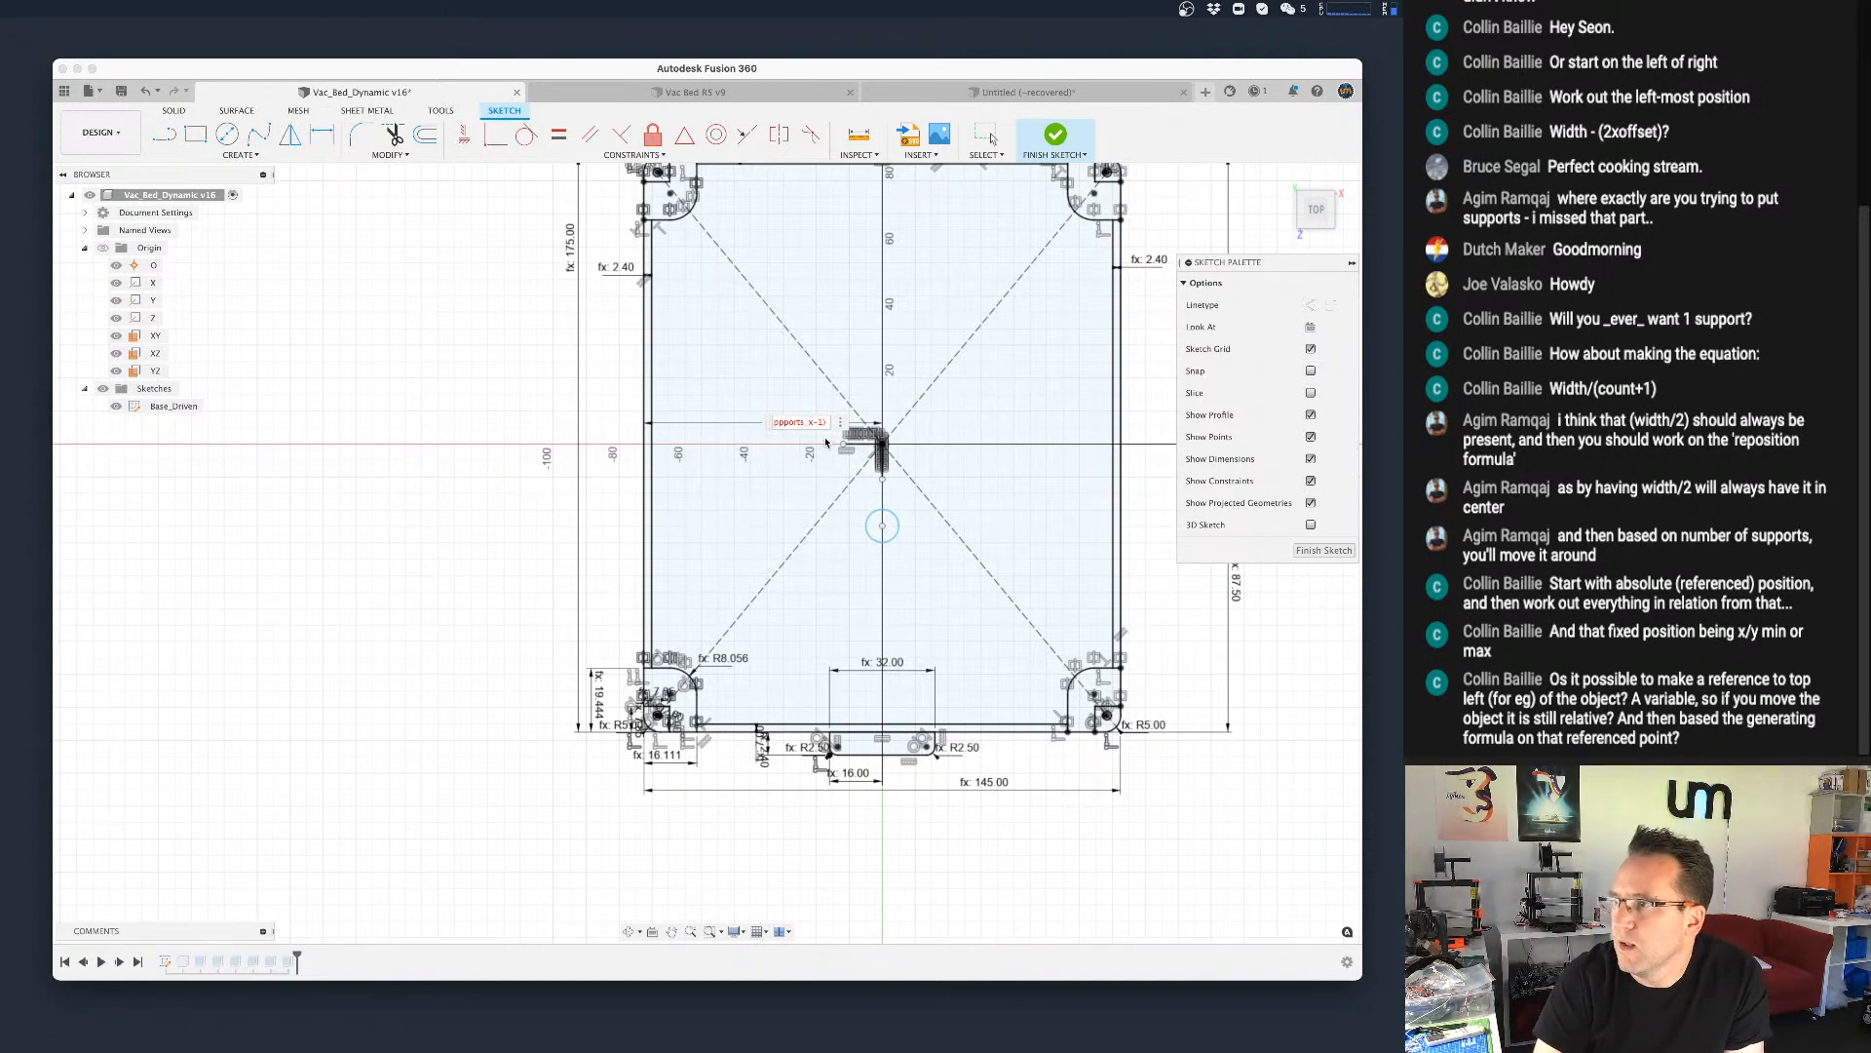
Step: Reduce the horizontal dimension's expression to width / base_suppports_x by removing the brackets and the -1
key("alt+Left")
key("alt+Left")
key("alt+Left")
key("alt+Left")
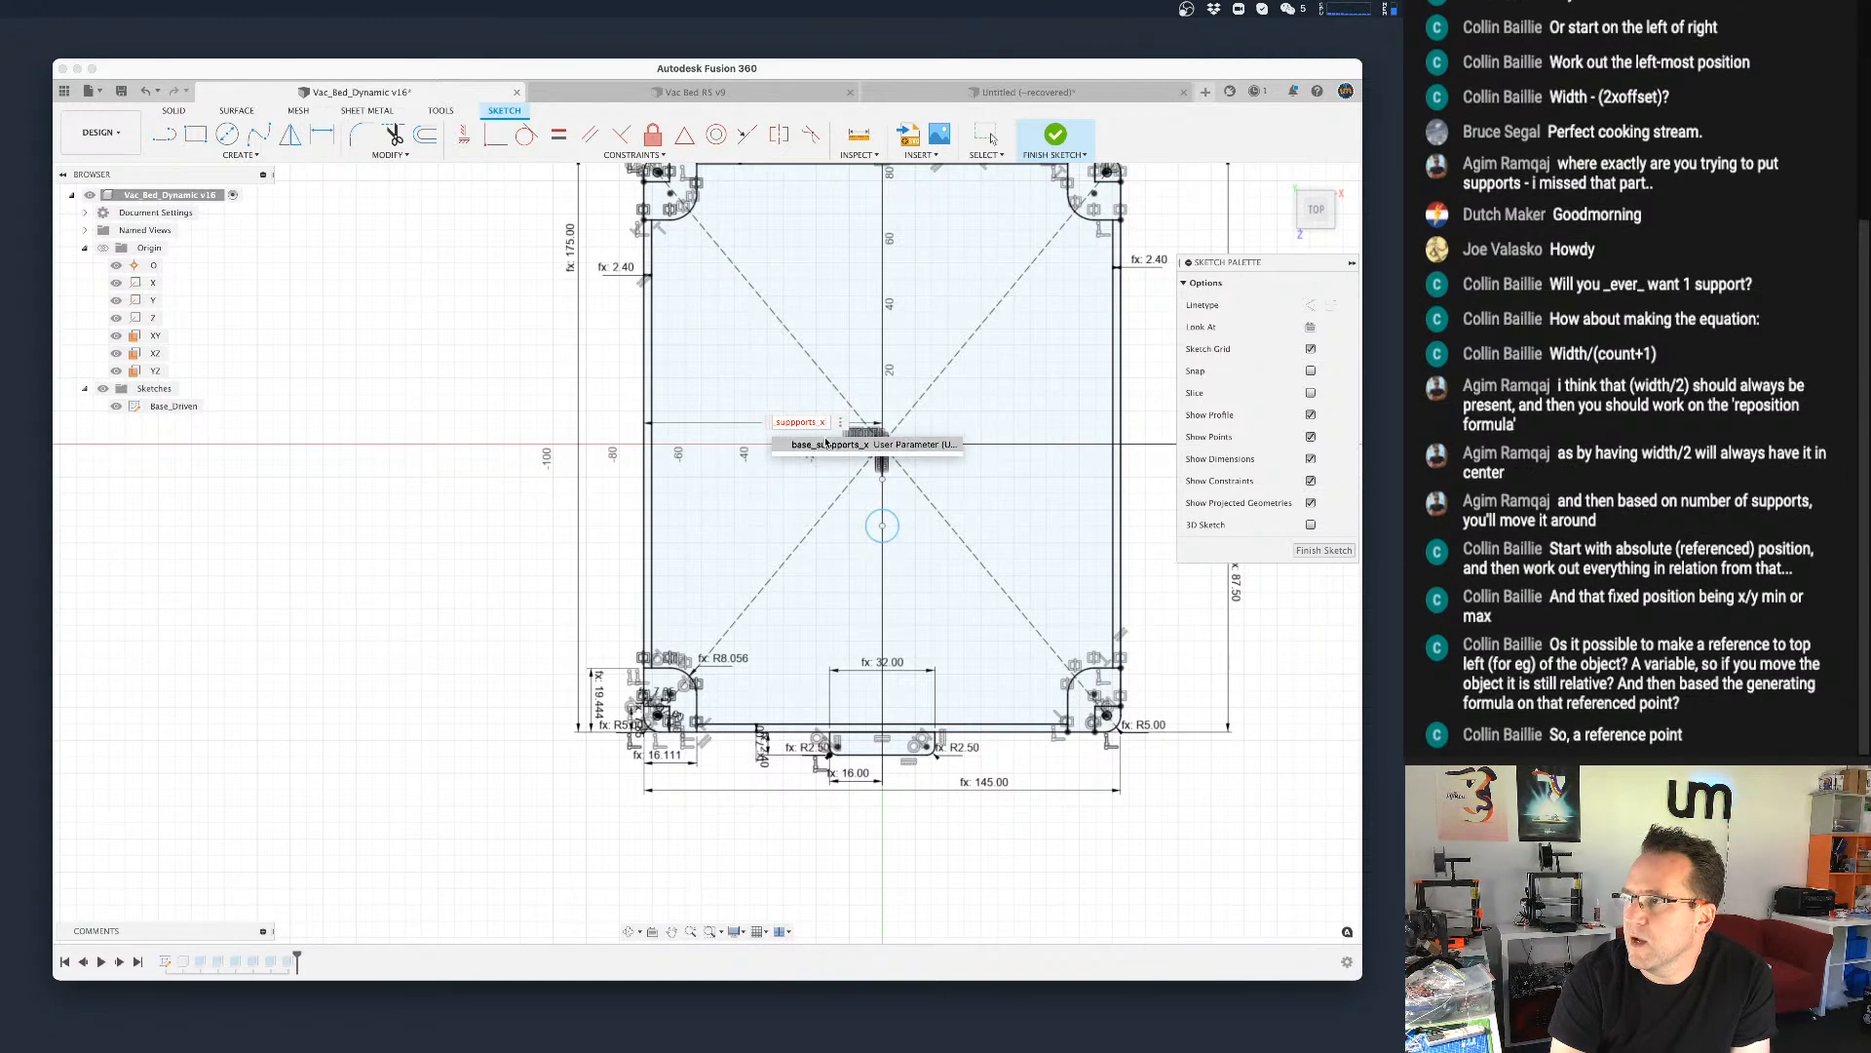
type("width / bas")
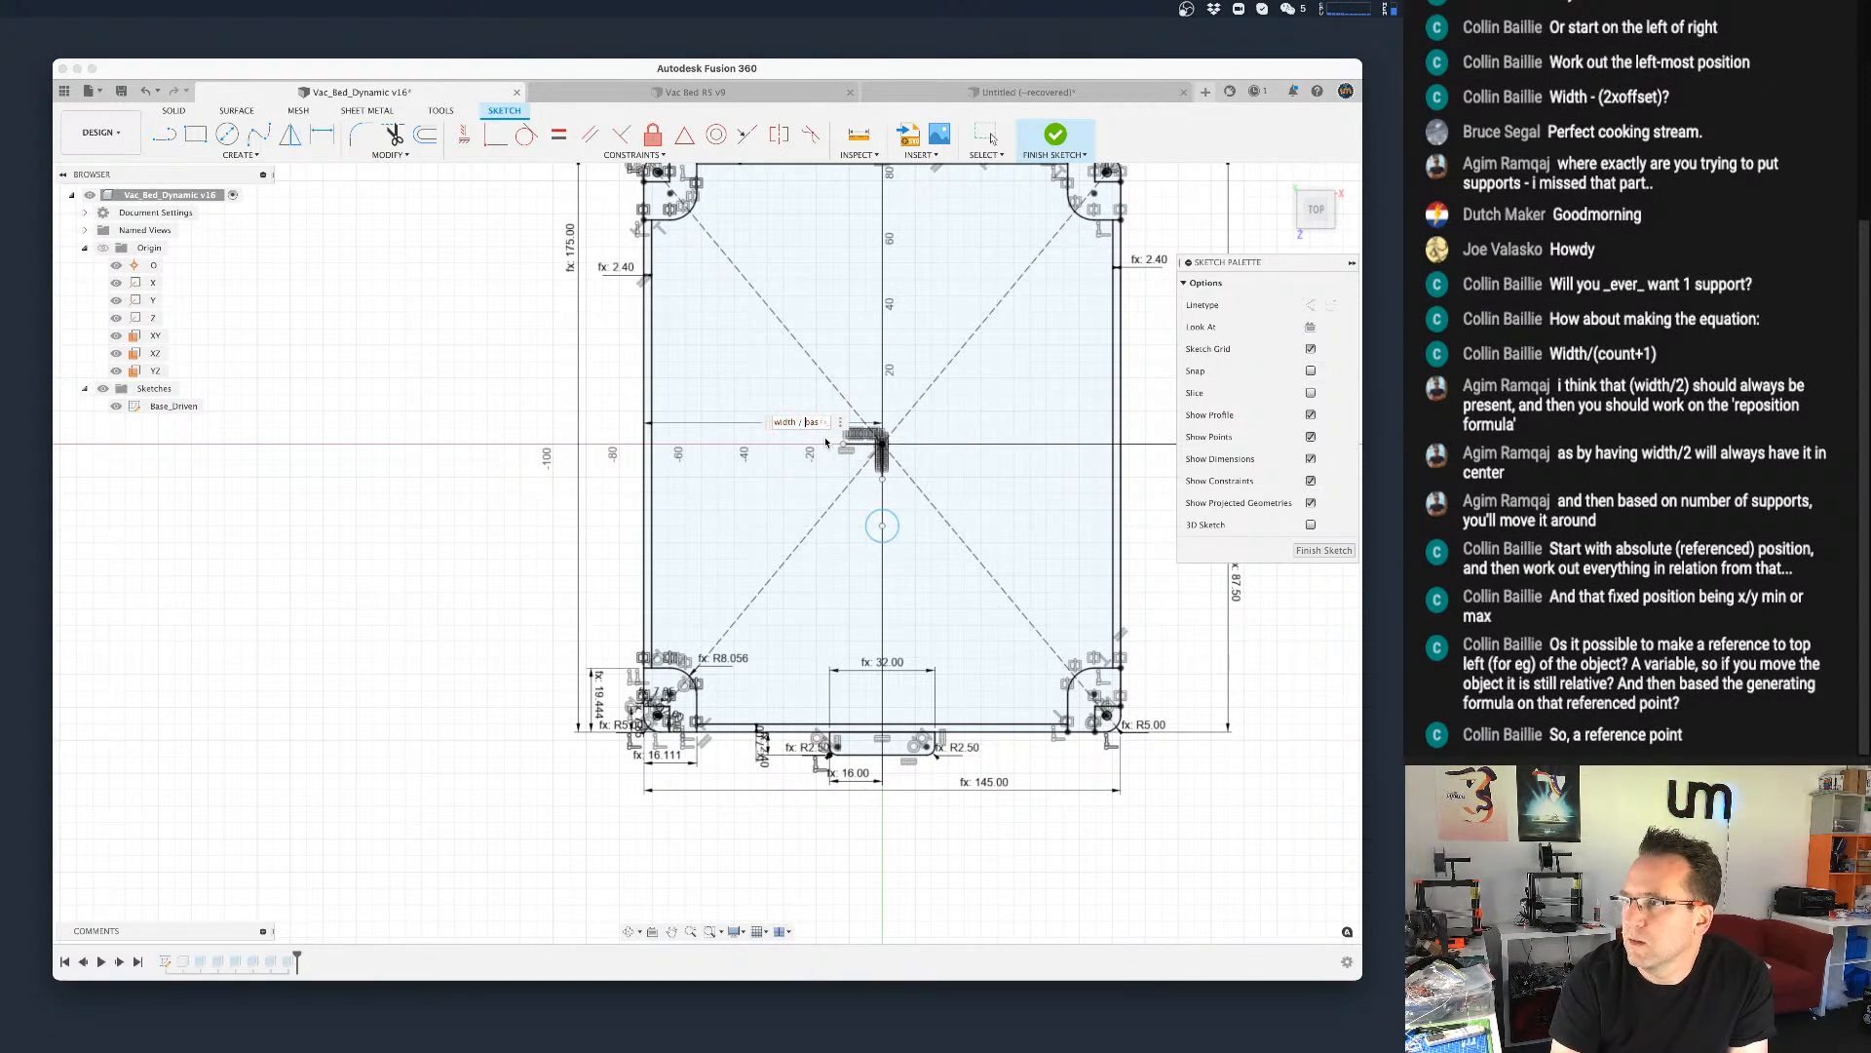
key("End")
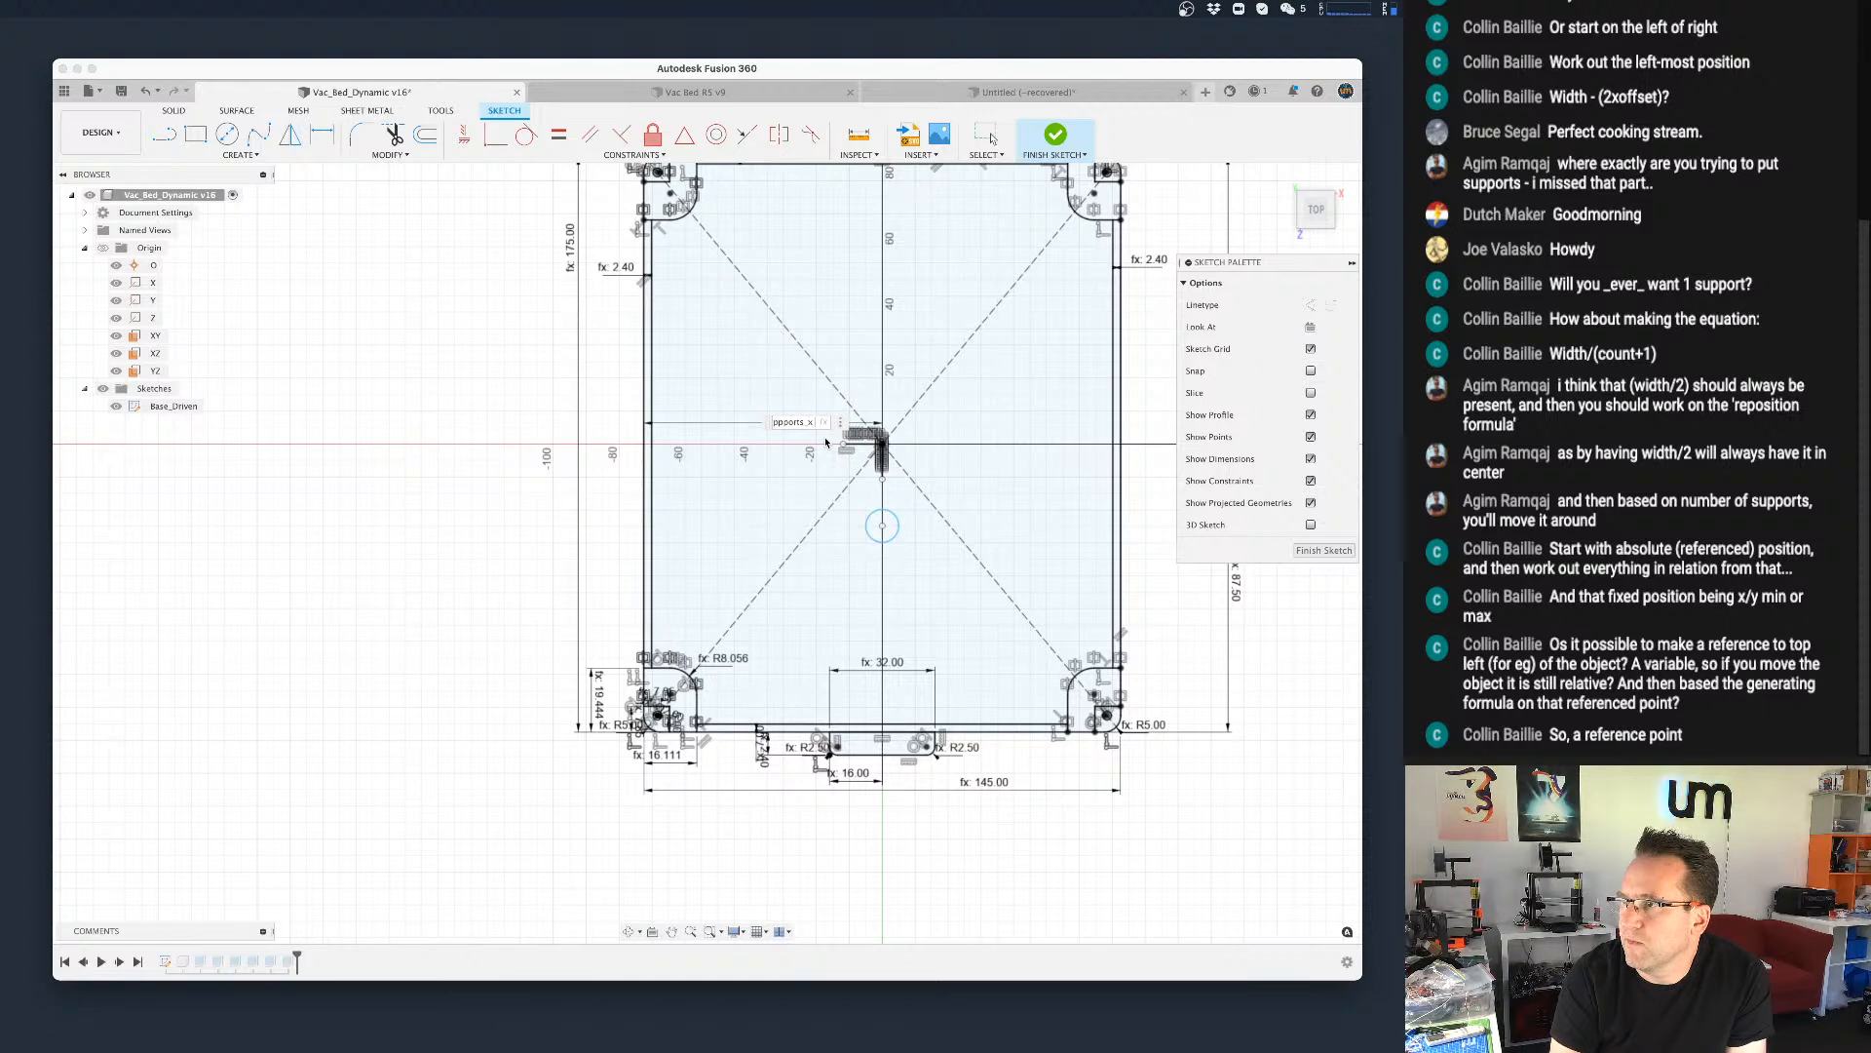
Step: Try subtracting 1 from base_suppports_x again, with the divisor enclosed in brackets in the horizontal dimension's expression
type("-1)")
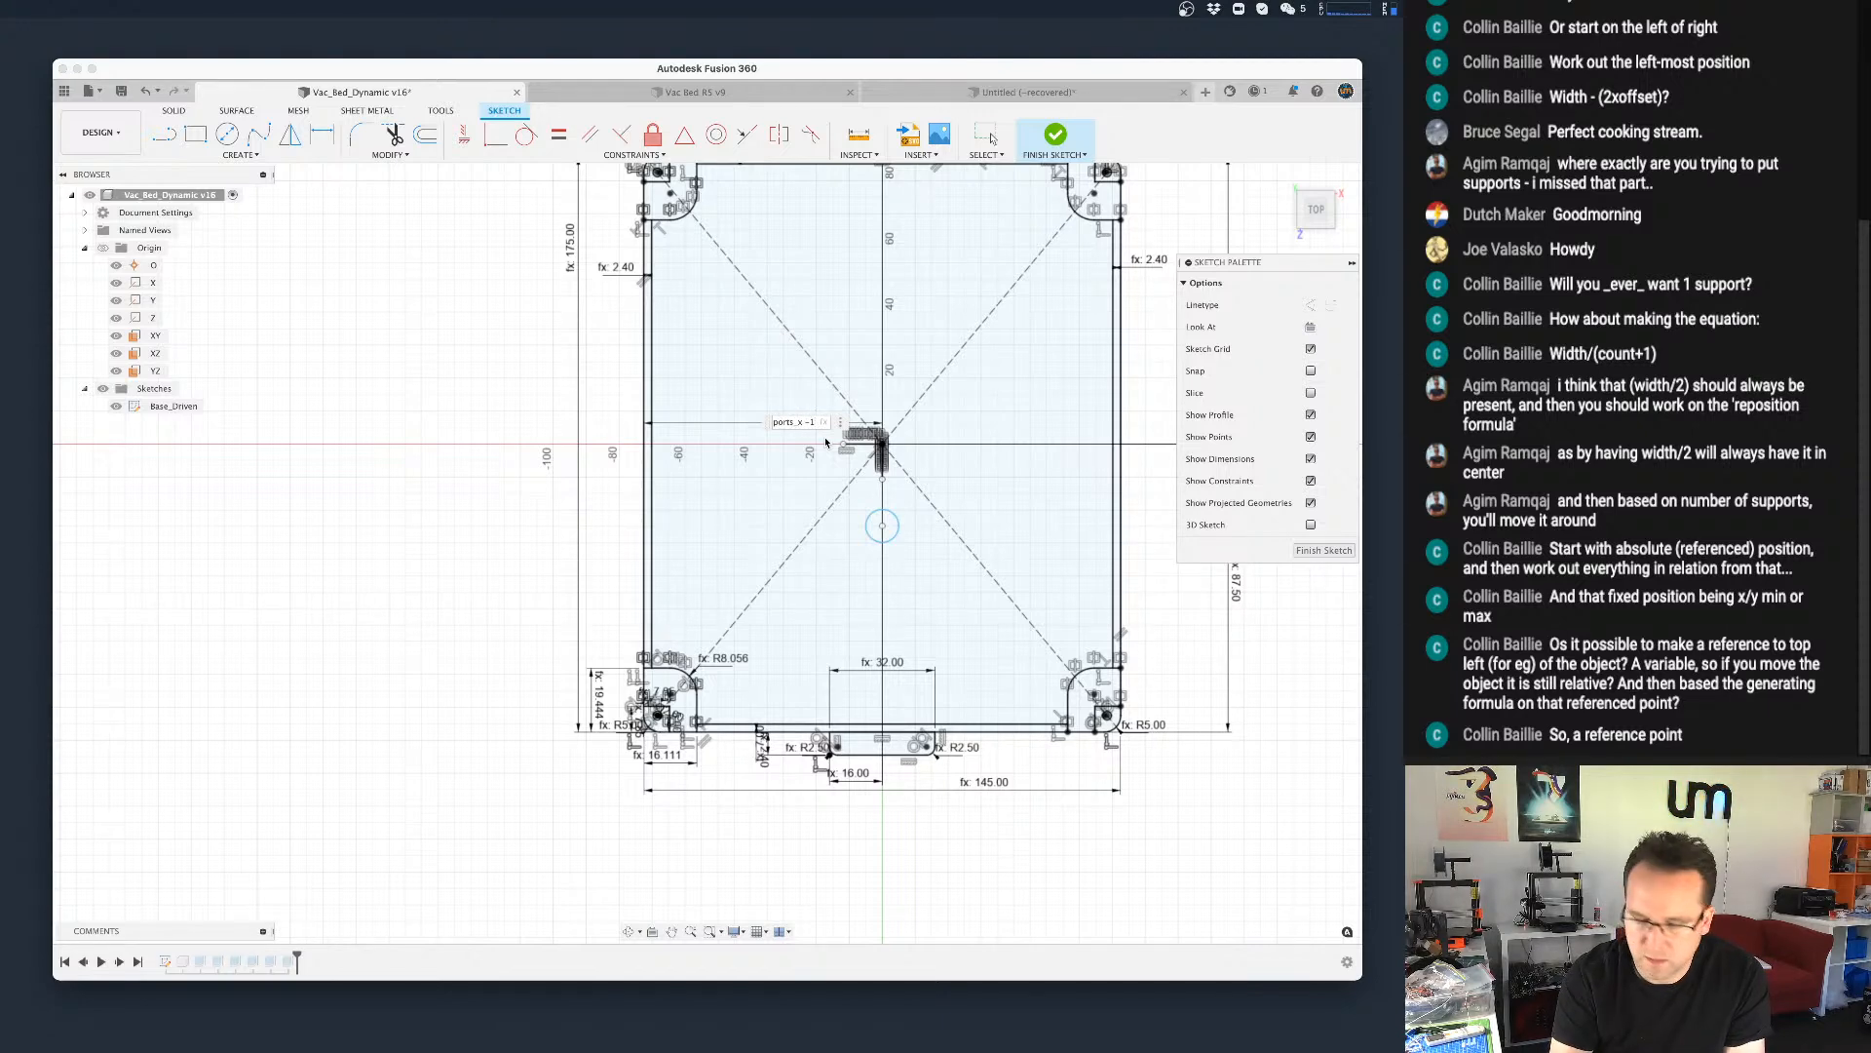
key("Left")
key("Left")
key("Left")
key("Left")
key("Left")
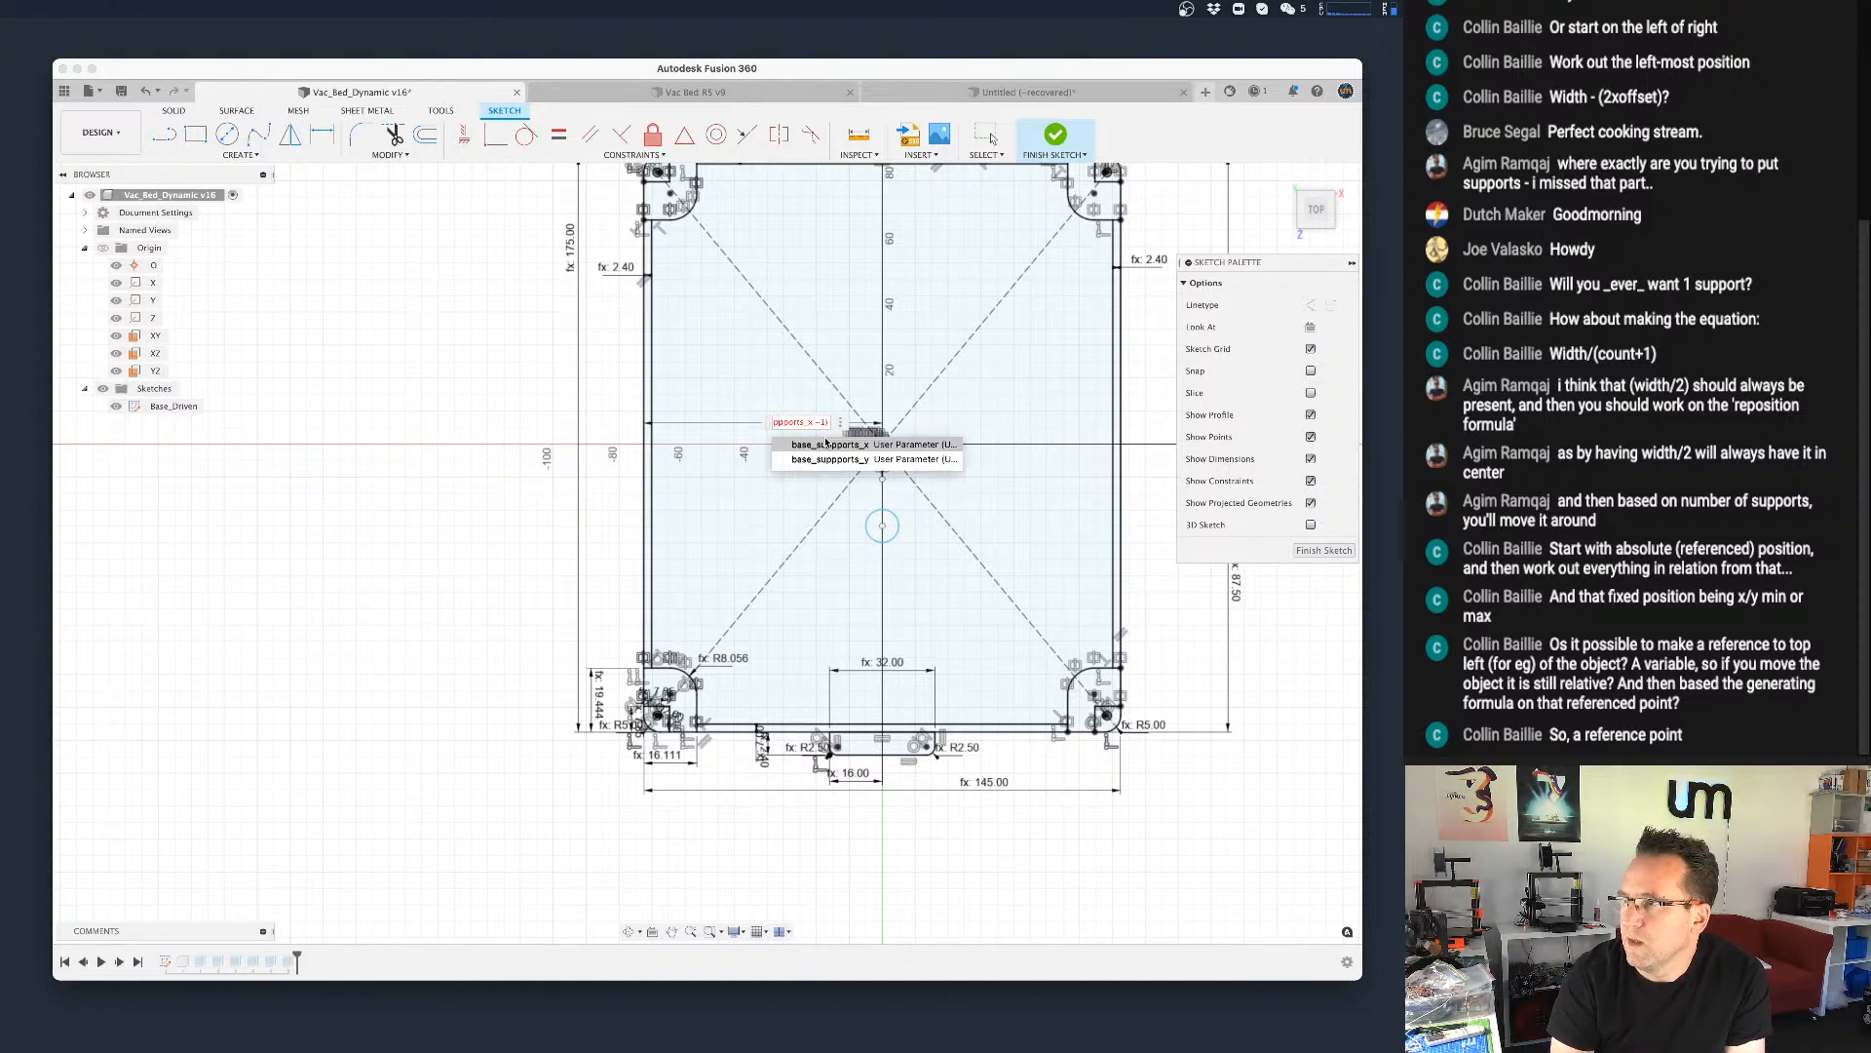
key("Left")
key("Left")
key("Left")
key("Left")
key("Left")
key("Left")
key("Left")
key("Left")
key("Left")
key("Left")
key("Left")
key("Left")
key("Left")
key("Left")
key("Left")
type("(")
type("(")
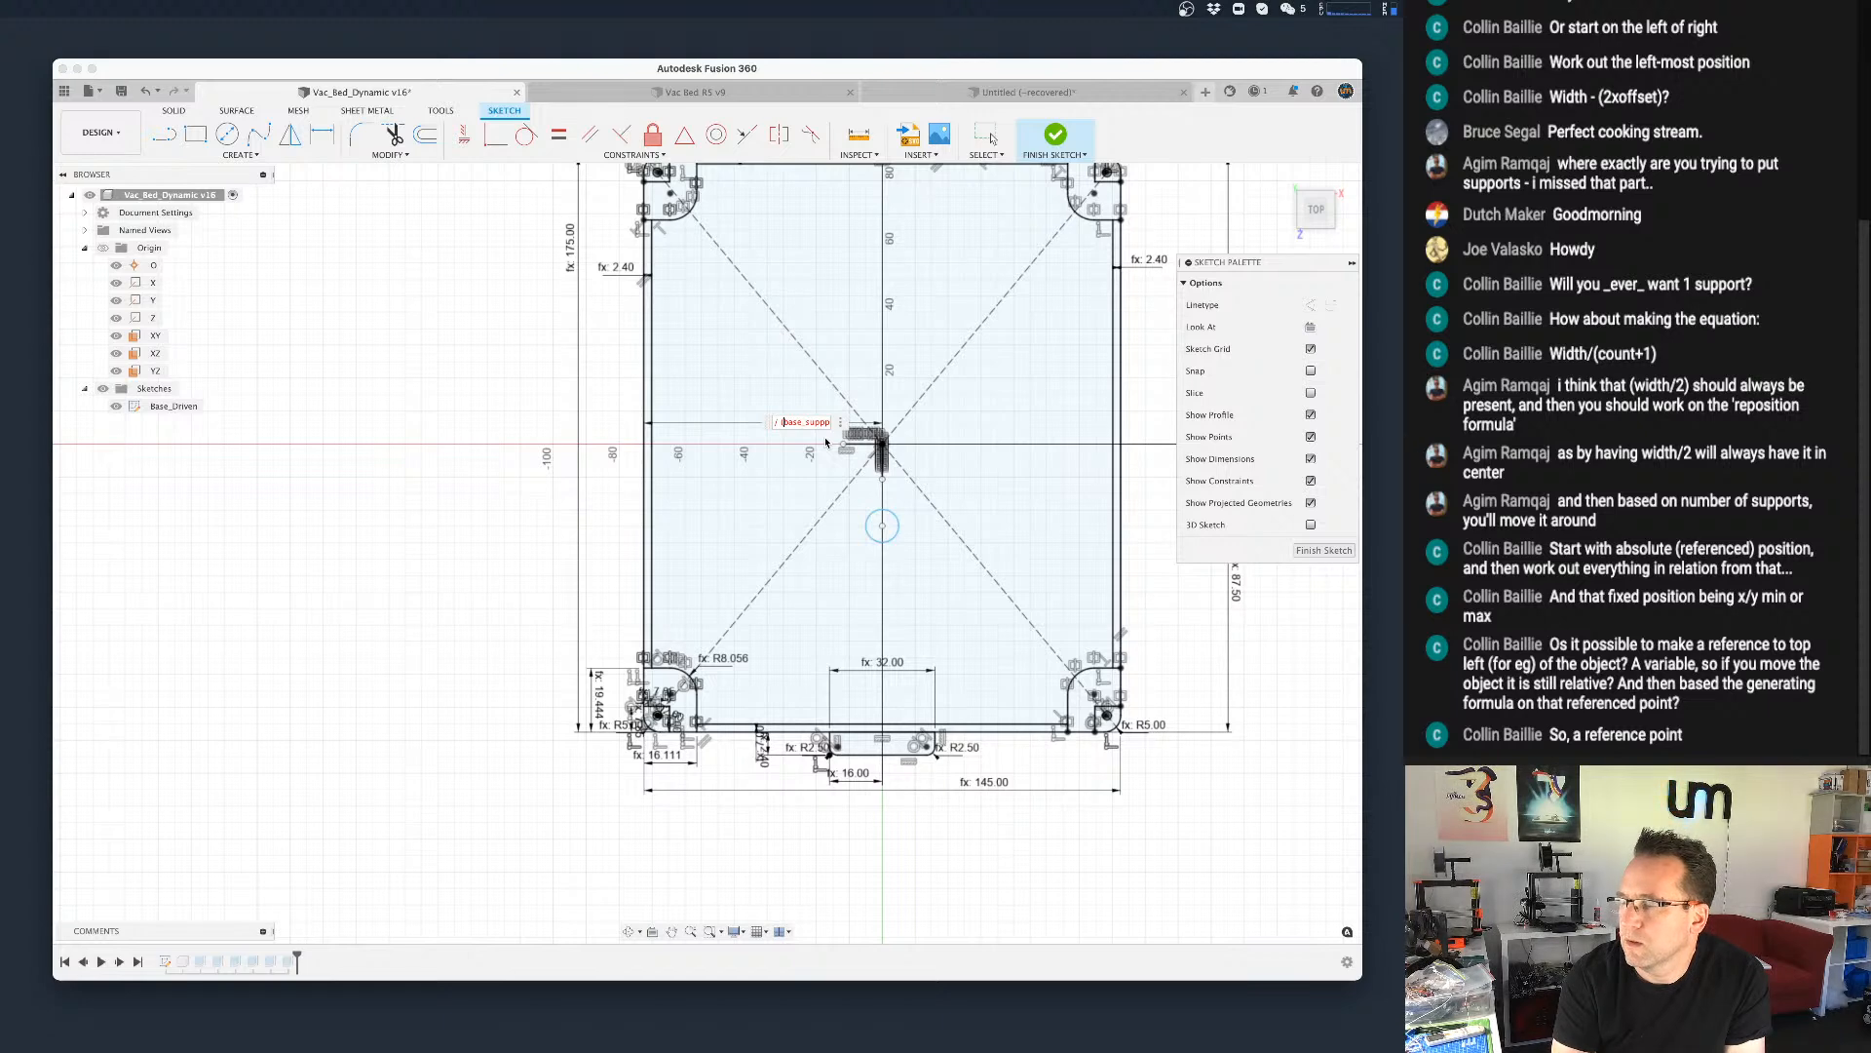
Step: Erase the brackets and the -1 from the divisor and apply width / base_suppports_x to the circle's horizontal dimension
key("Right")
key("Right")
key("Right")
key("Right")
key("Right")
key("Right")
key("Right")
key("Right")
key("Right")
key("Right")
key("Right")
key("Right")
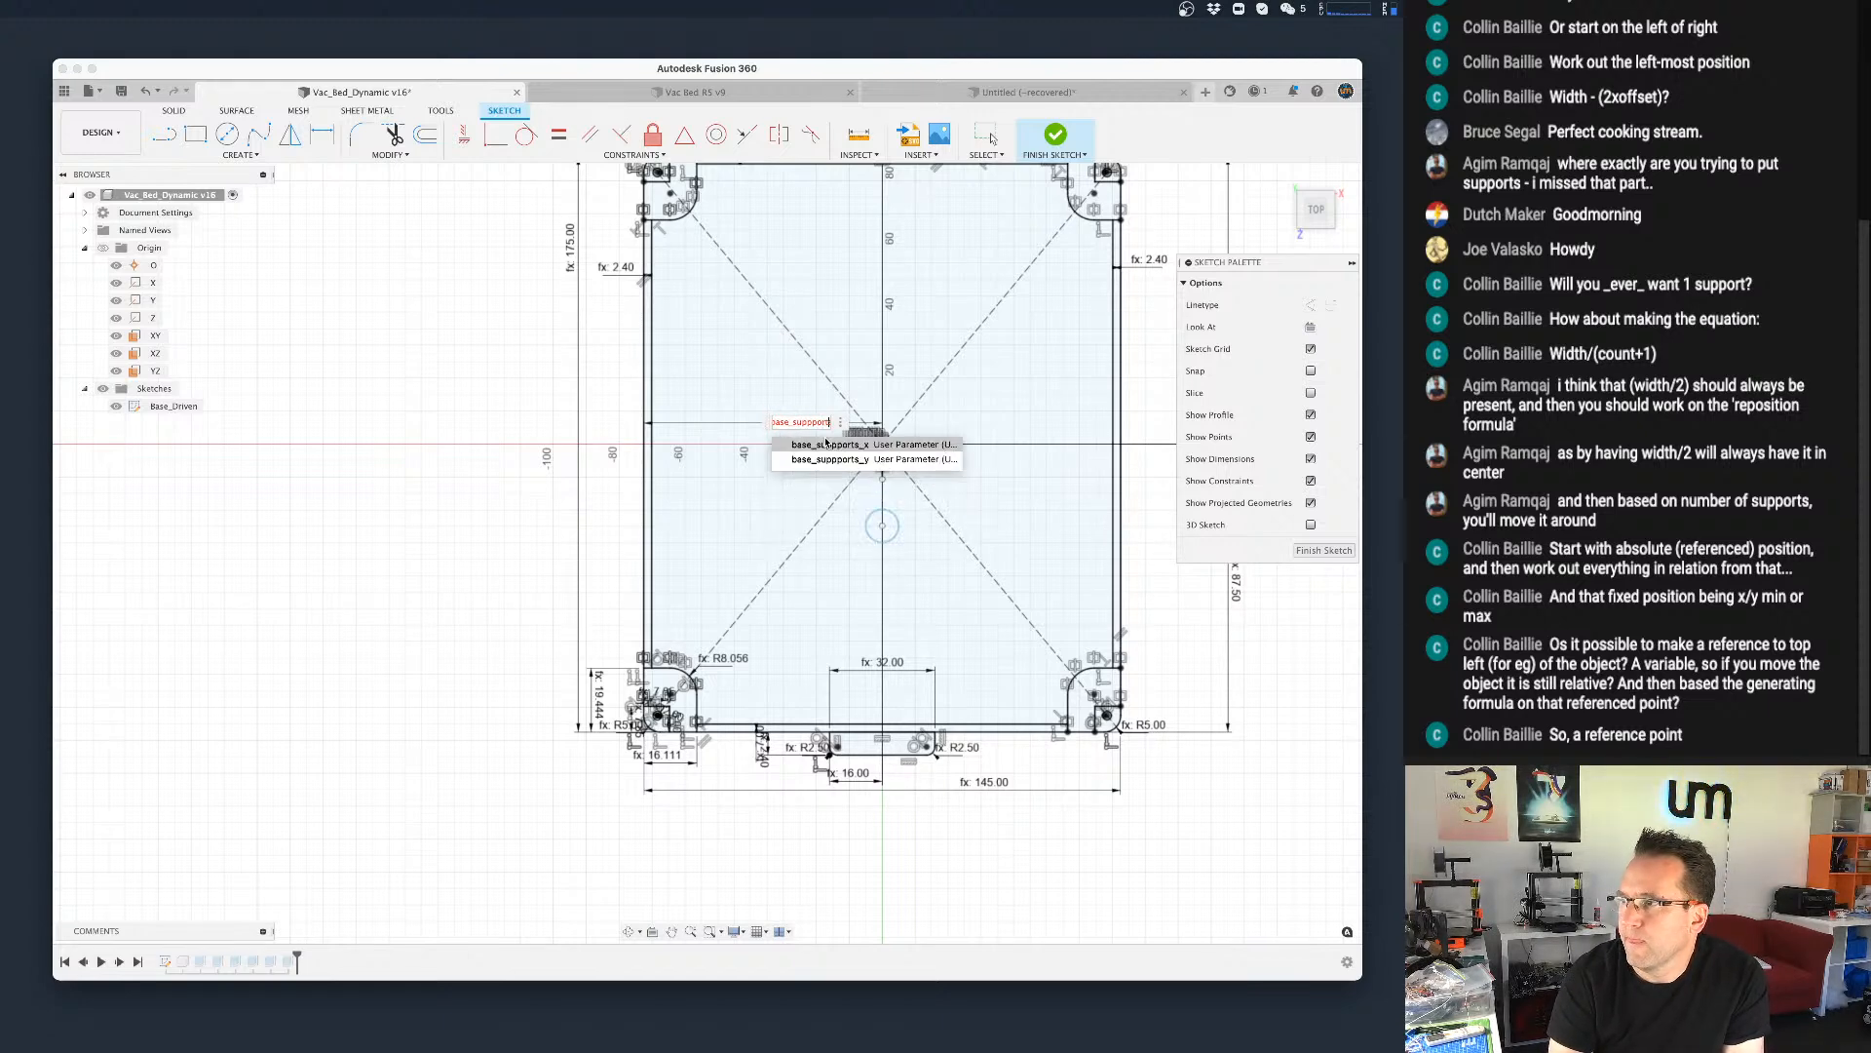
left_click(825, 444)
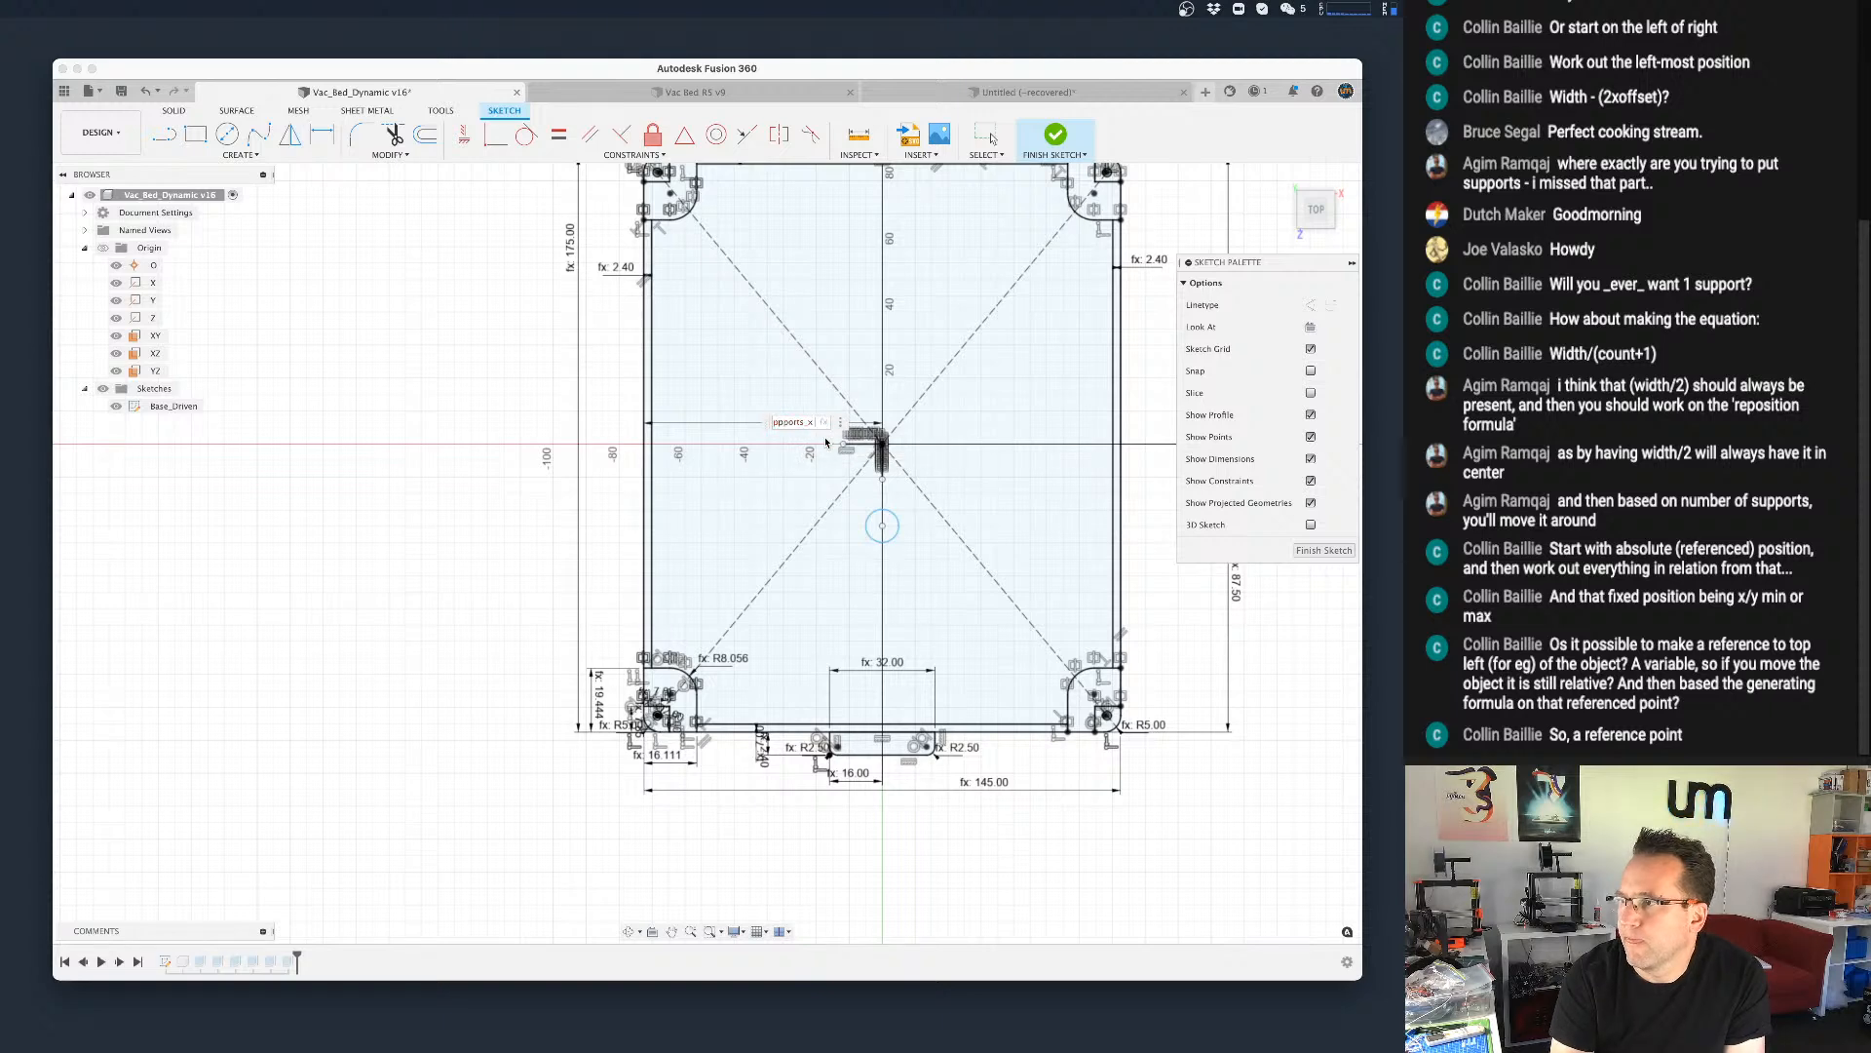
key("Return")
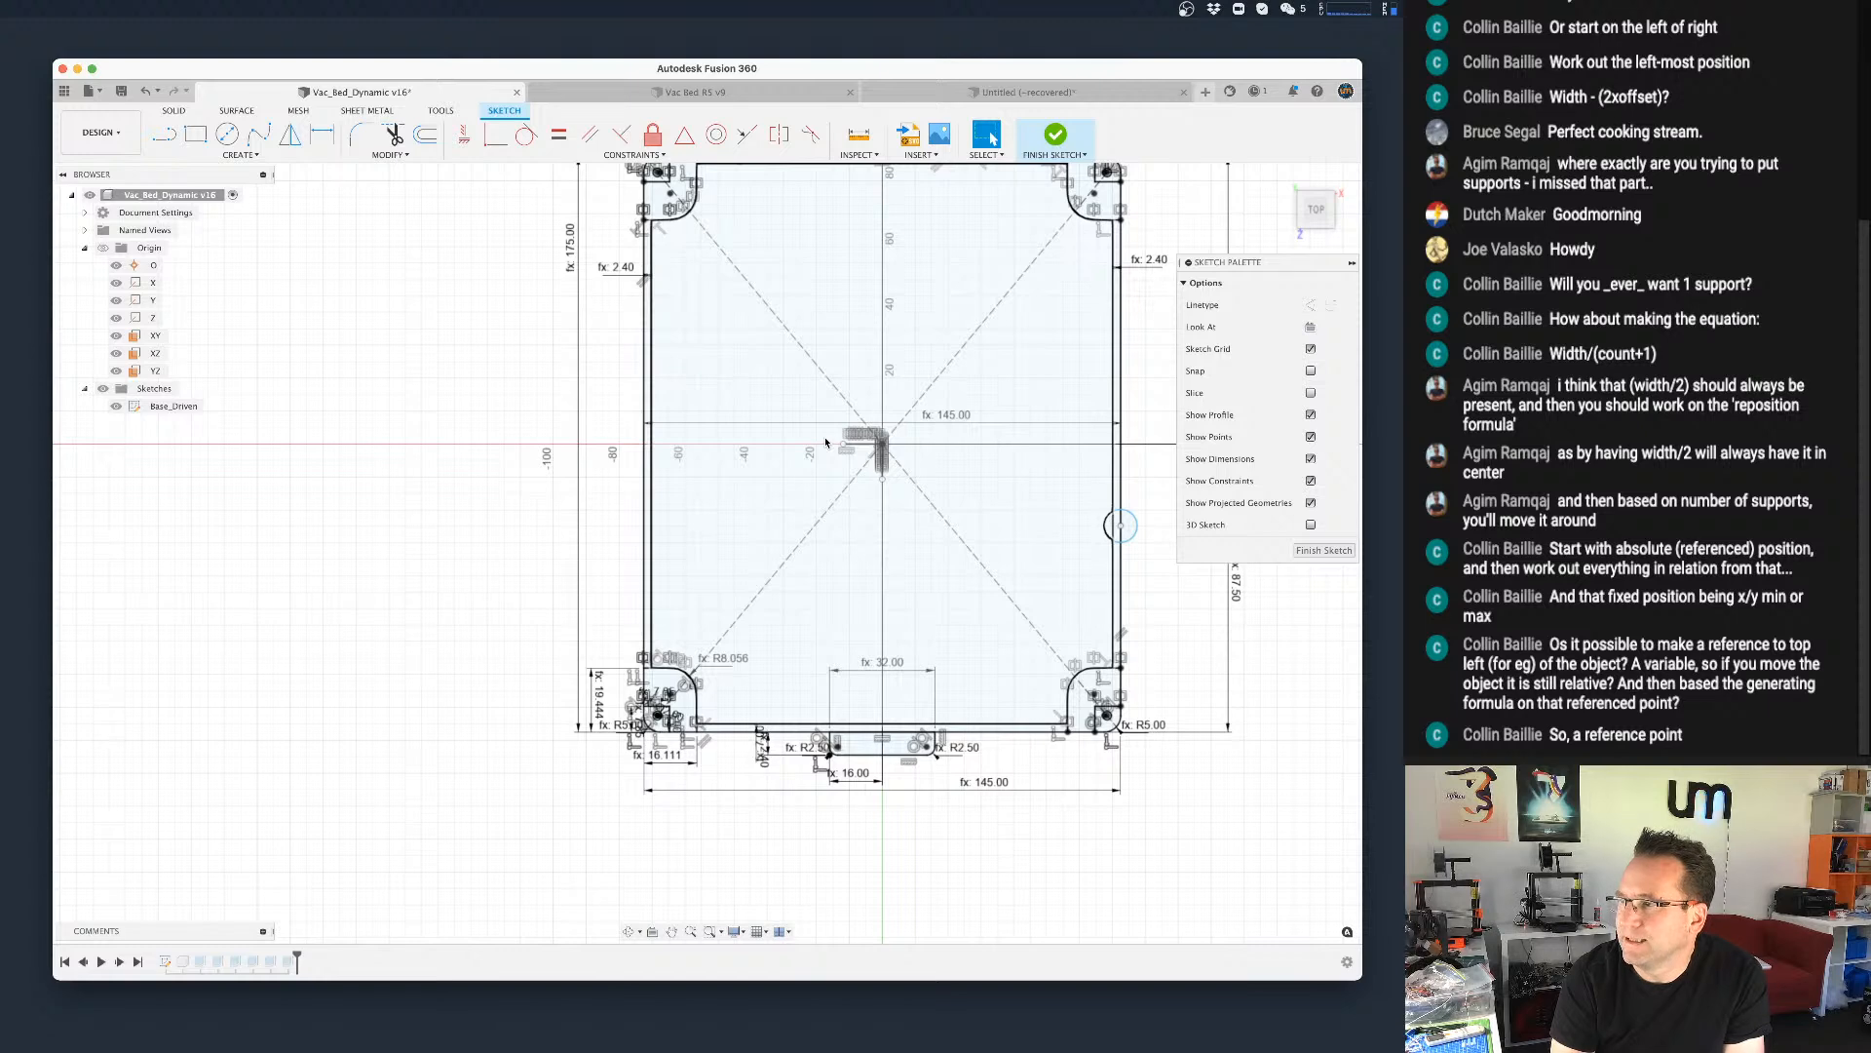
Step: Change the circle's horizontal dimension expression to width / 2 / base_suppports_x
double_click(995, 424)
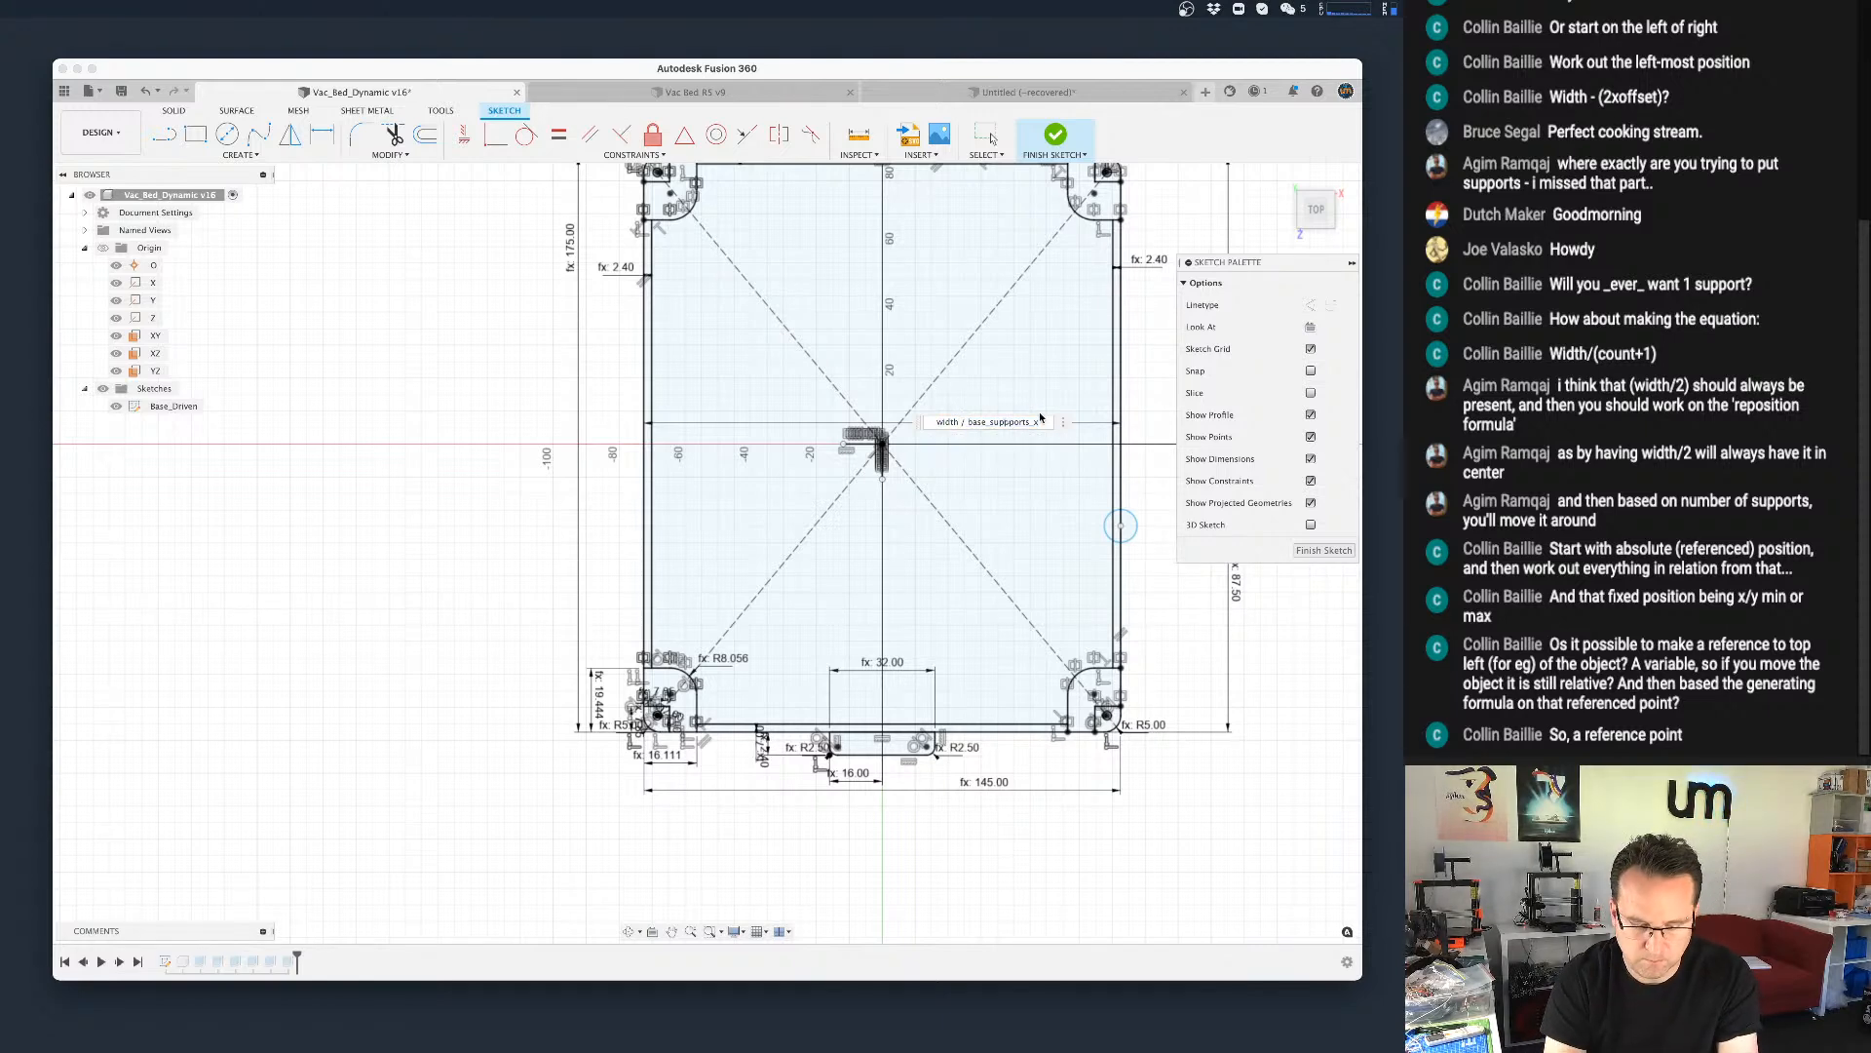
type("2")
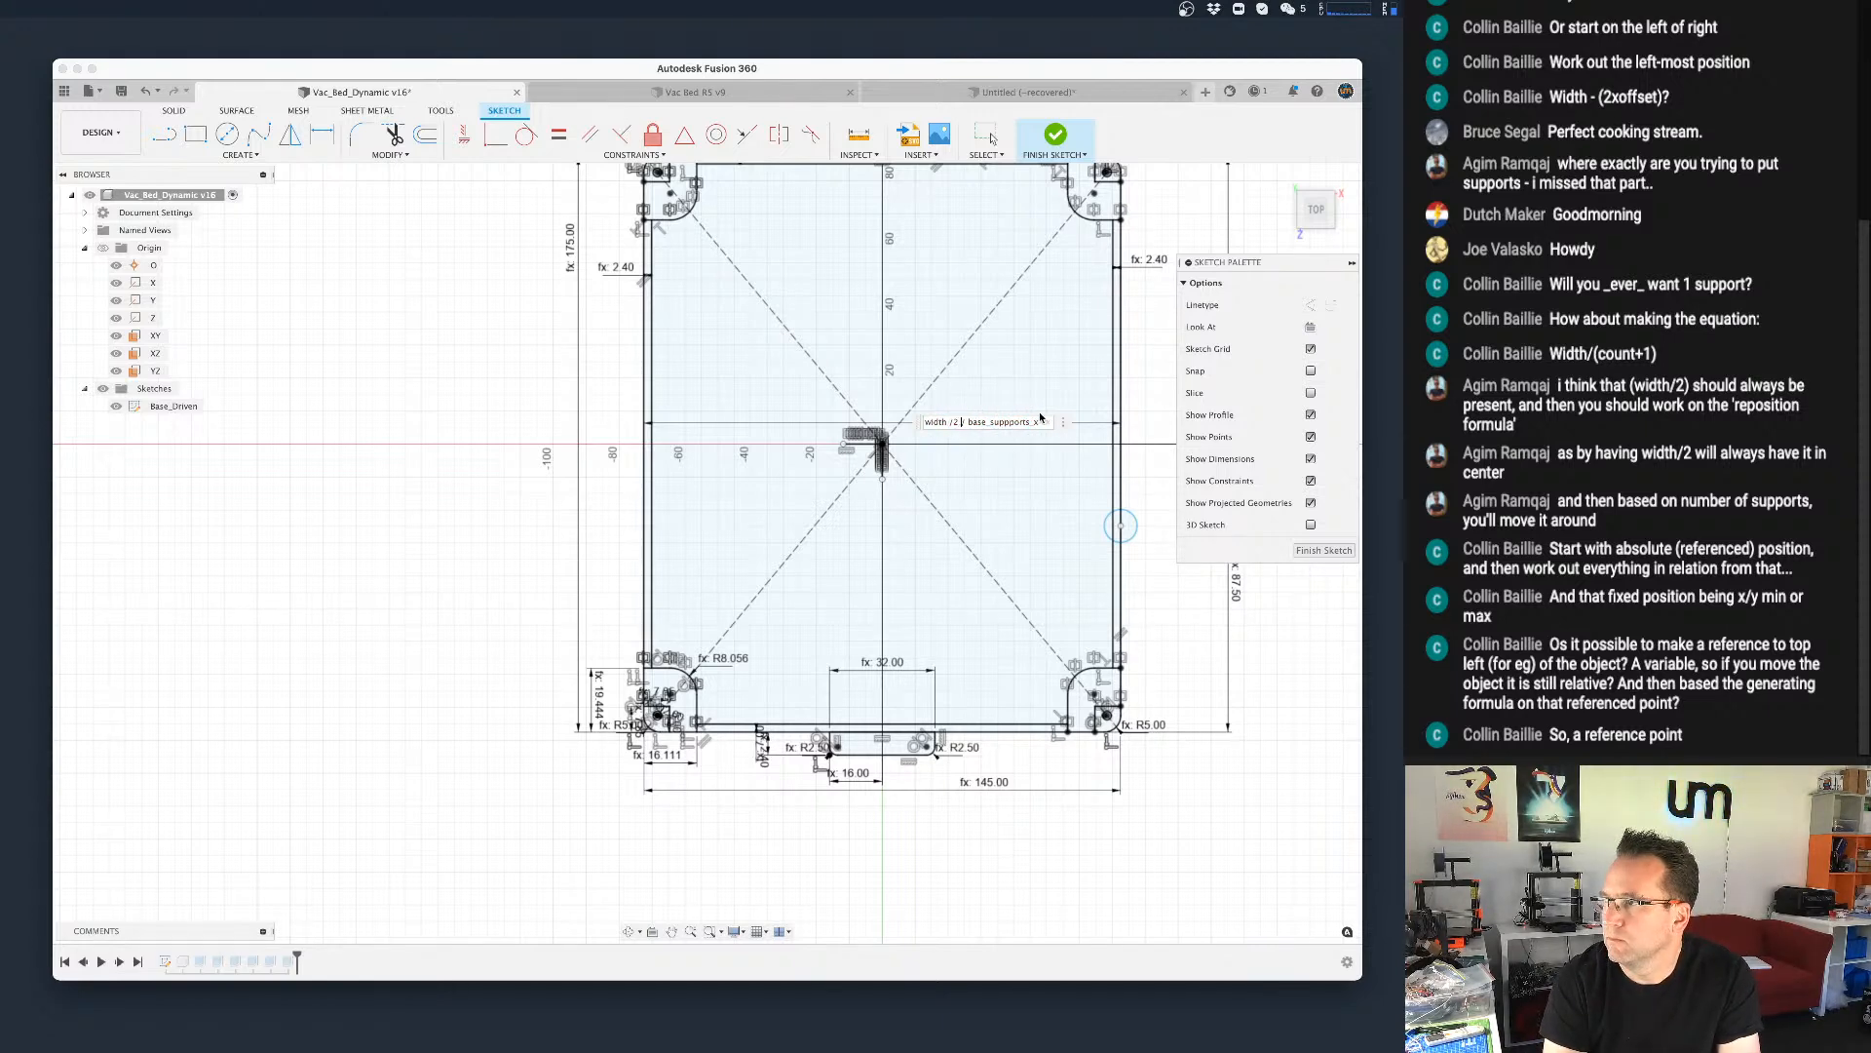
key("Return")
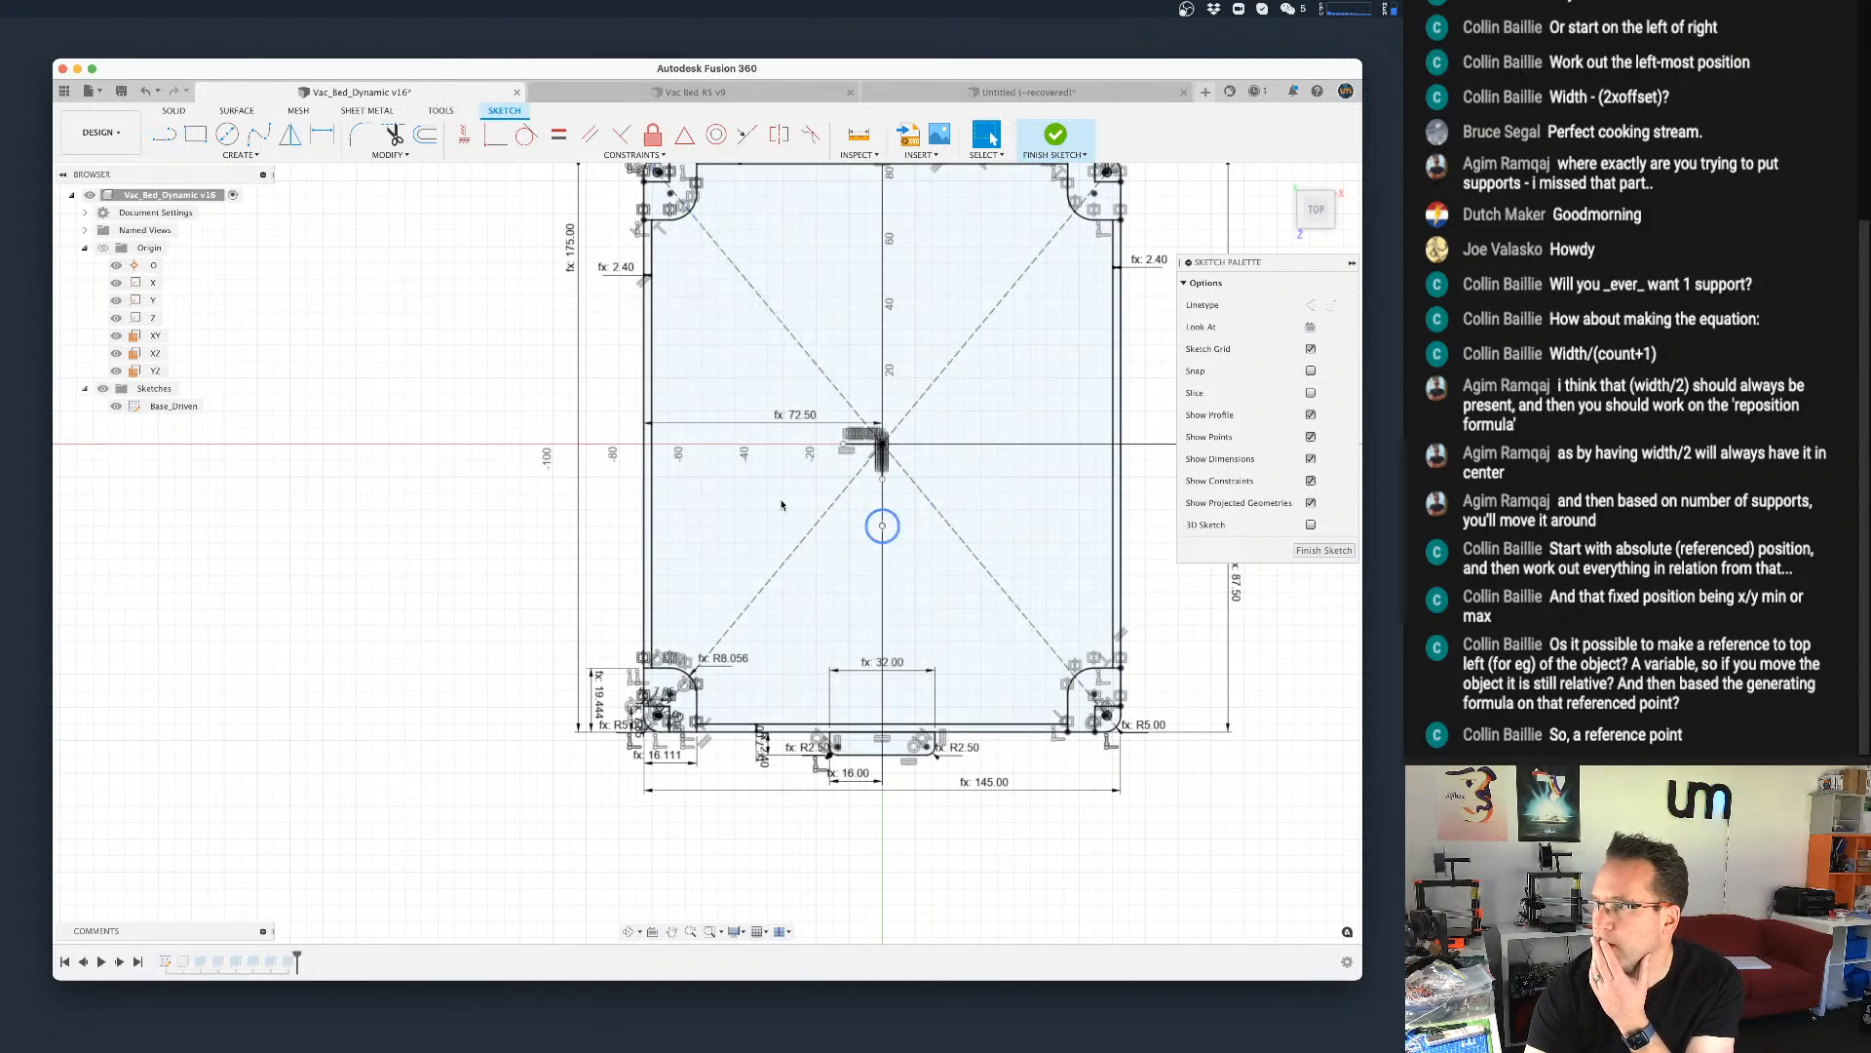
Step: Set the user parameter base_suppports_x to 2 in the model's parameters
left_click(410, 154)
left_click(404, 283)
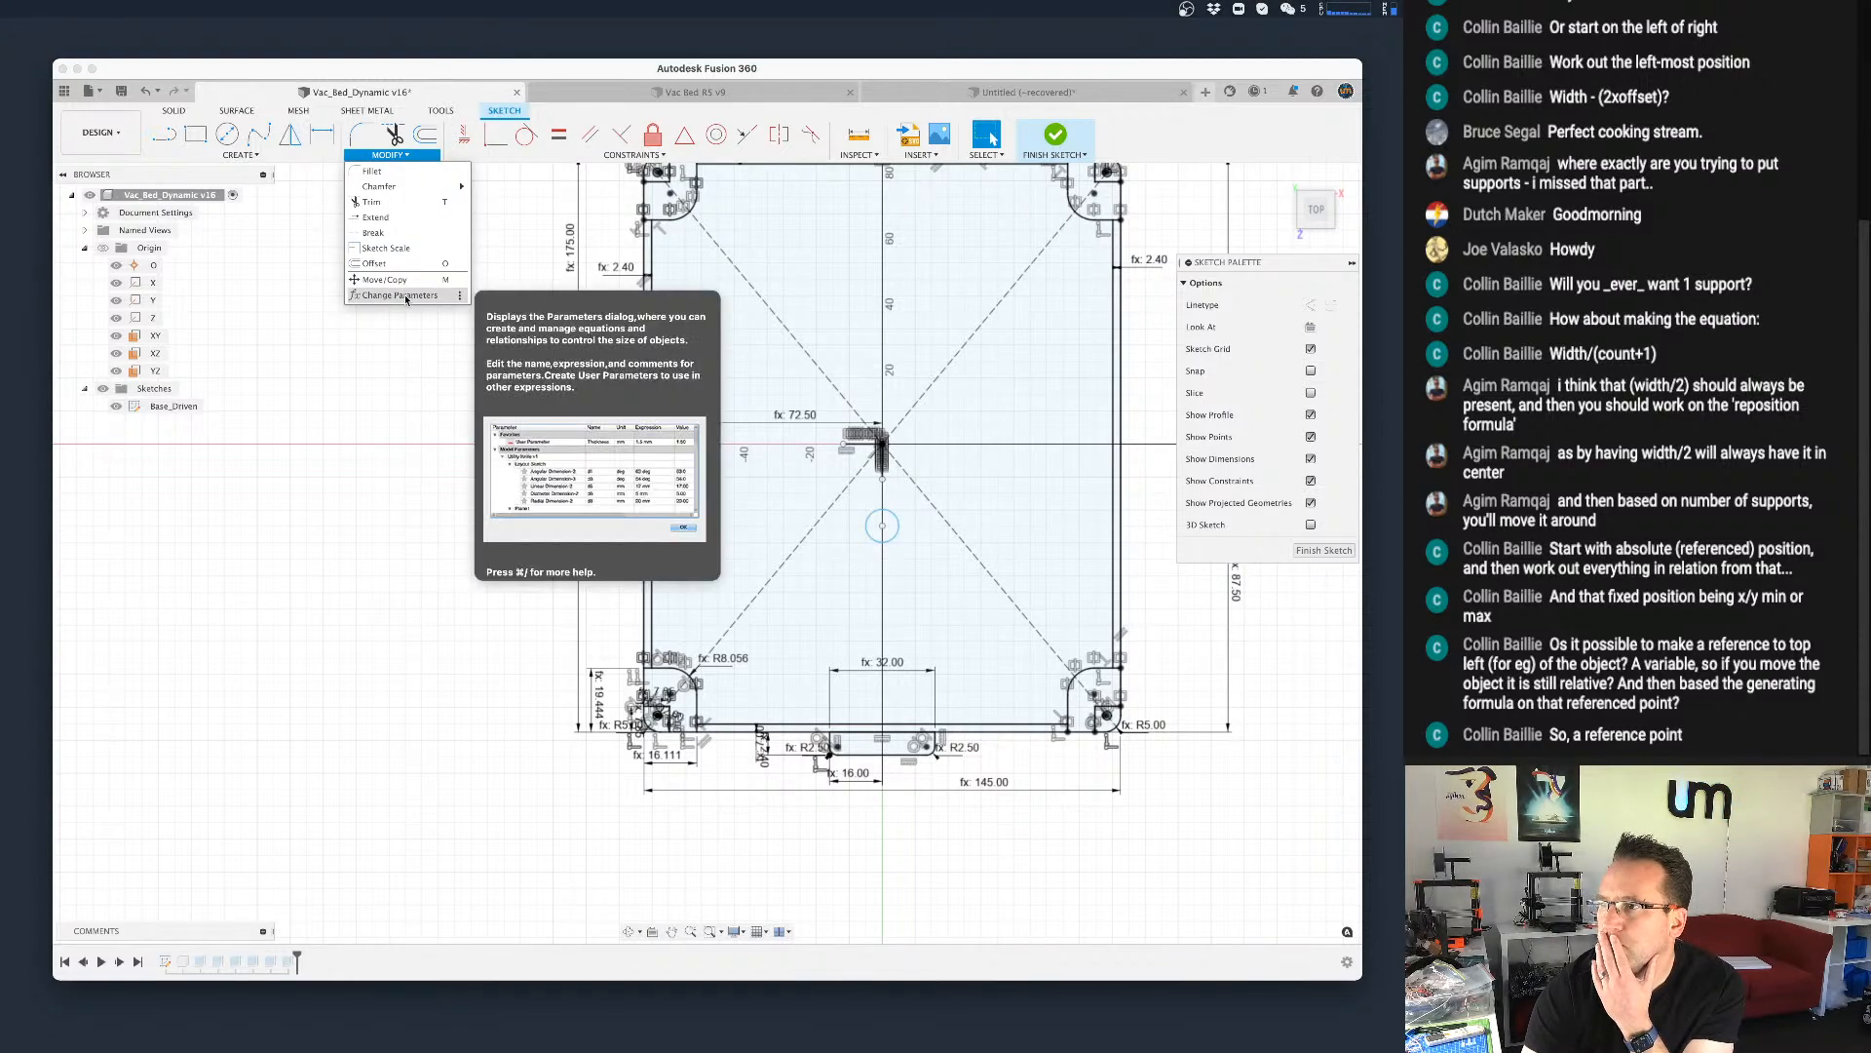
left_click_drag(409, 464, 1263, 577)
left_click(989, 821)
type("2")
key("Return")
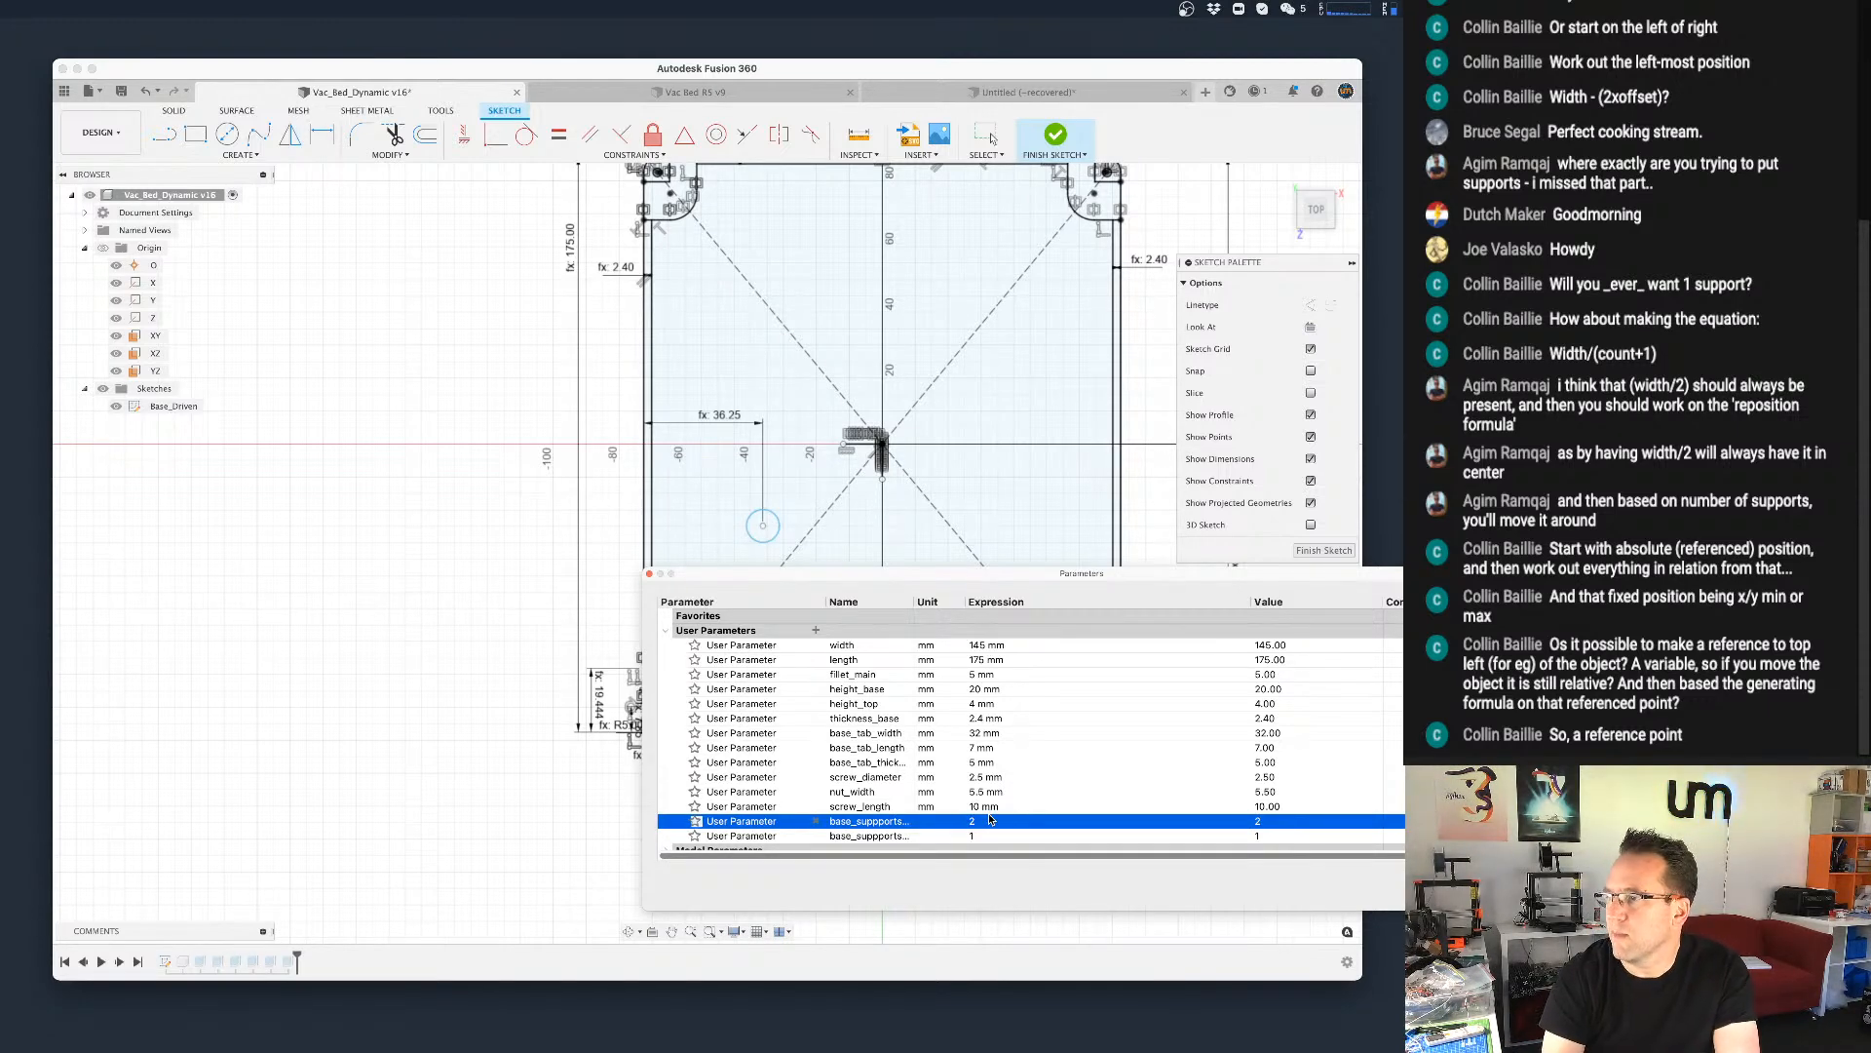
Step: Test the base_suppports_x parameter with a value of 3, and set it back to 2
left_click(991, 821)
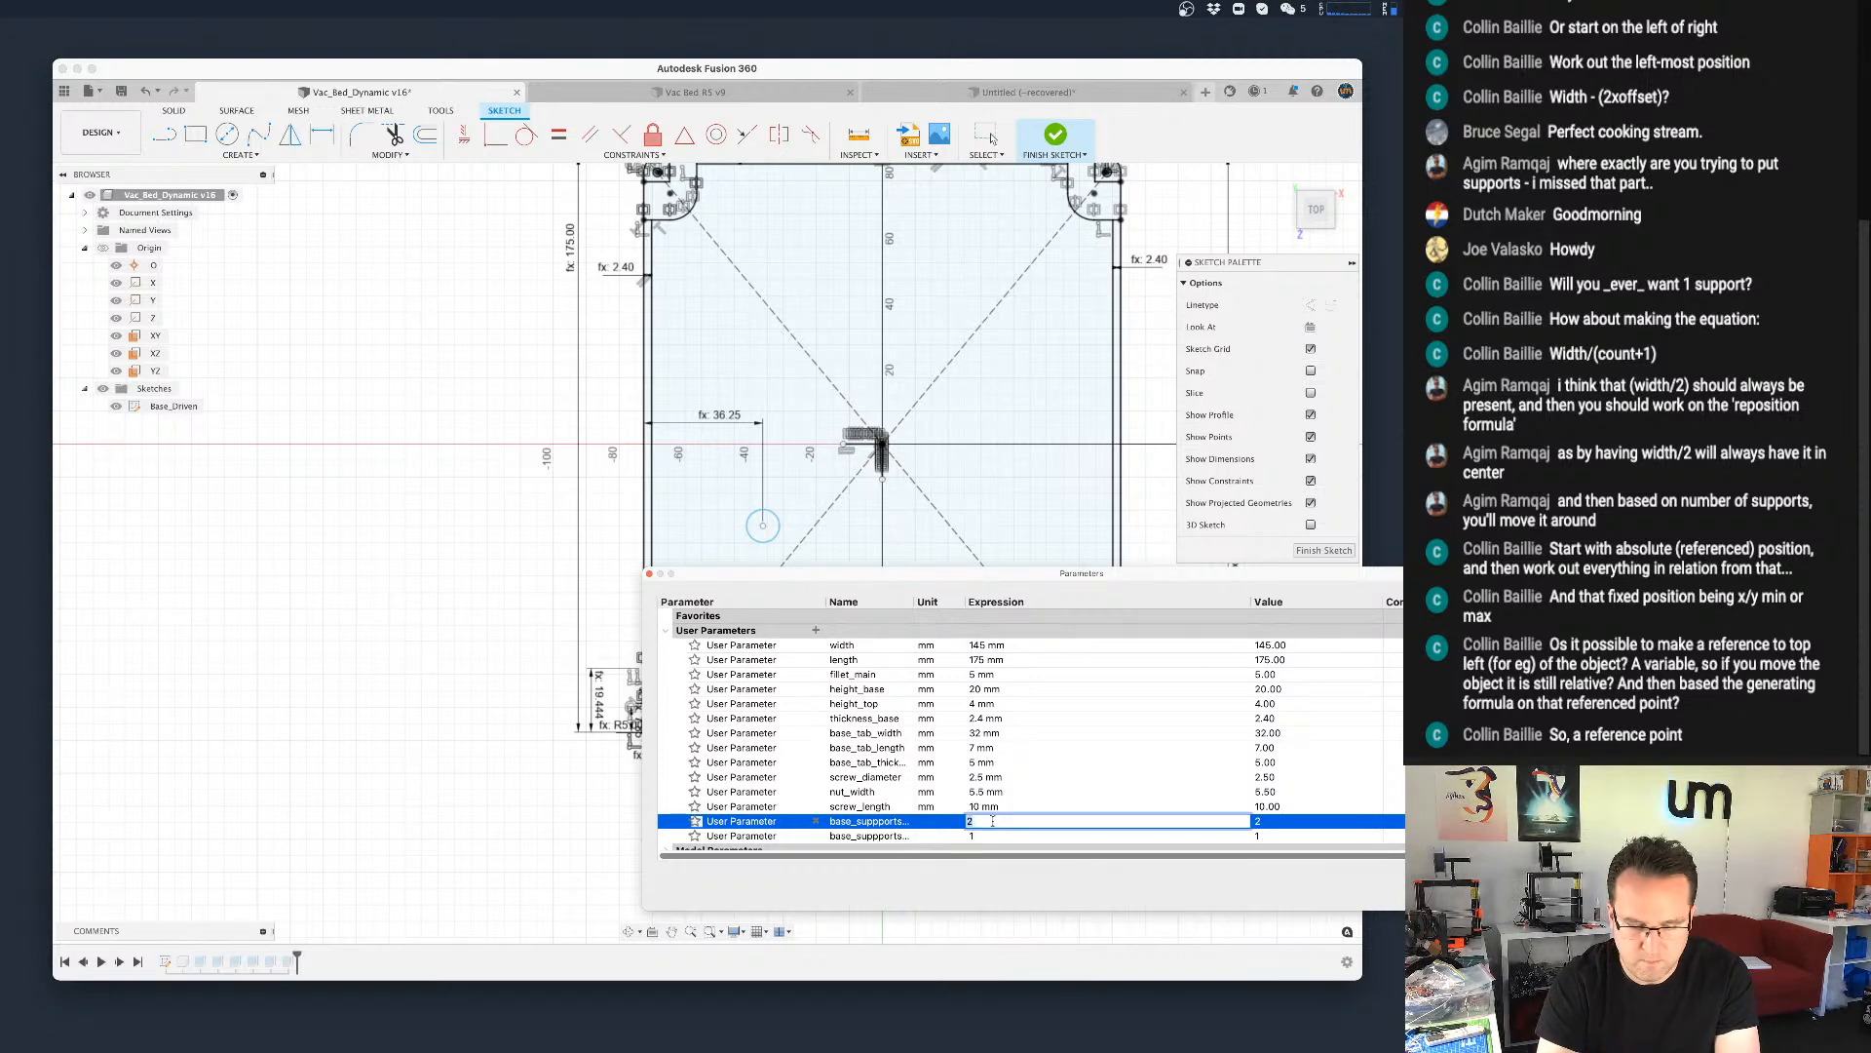
key("Return")
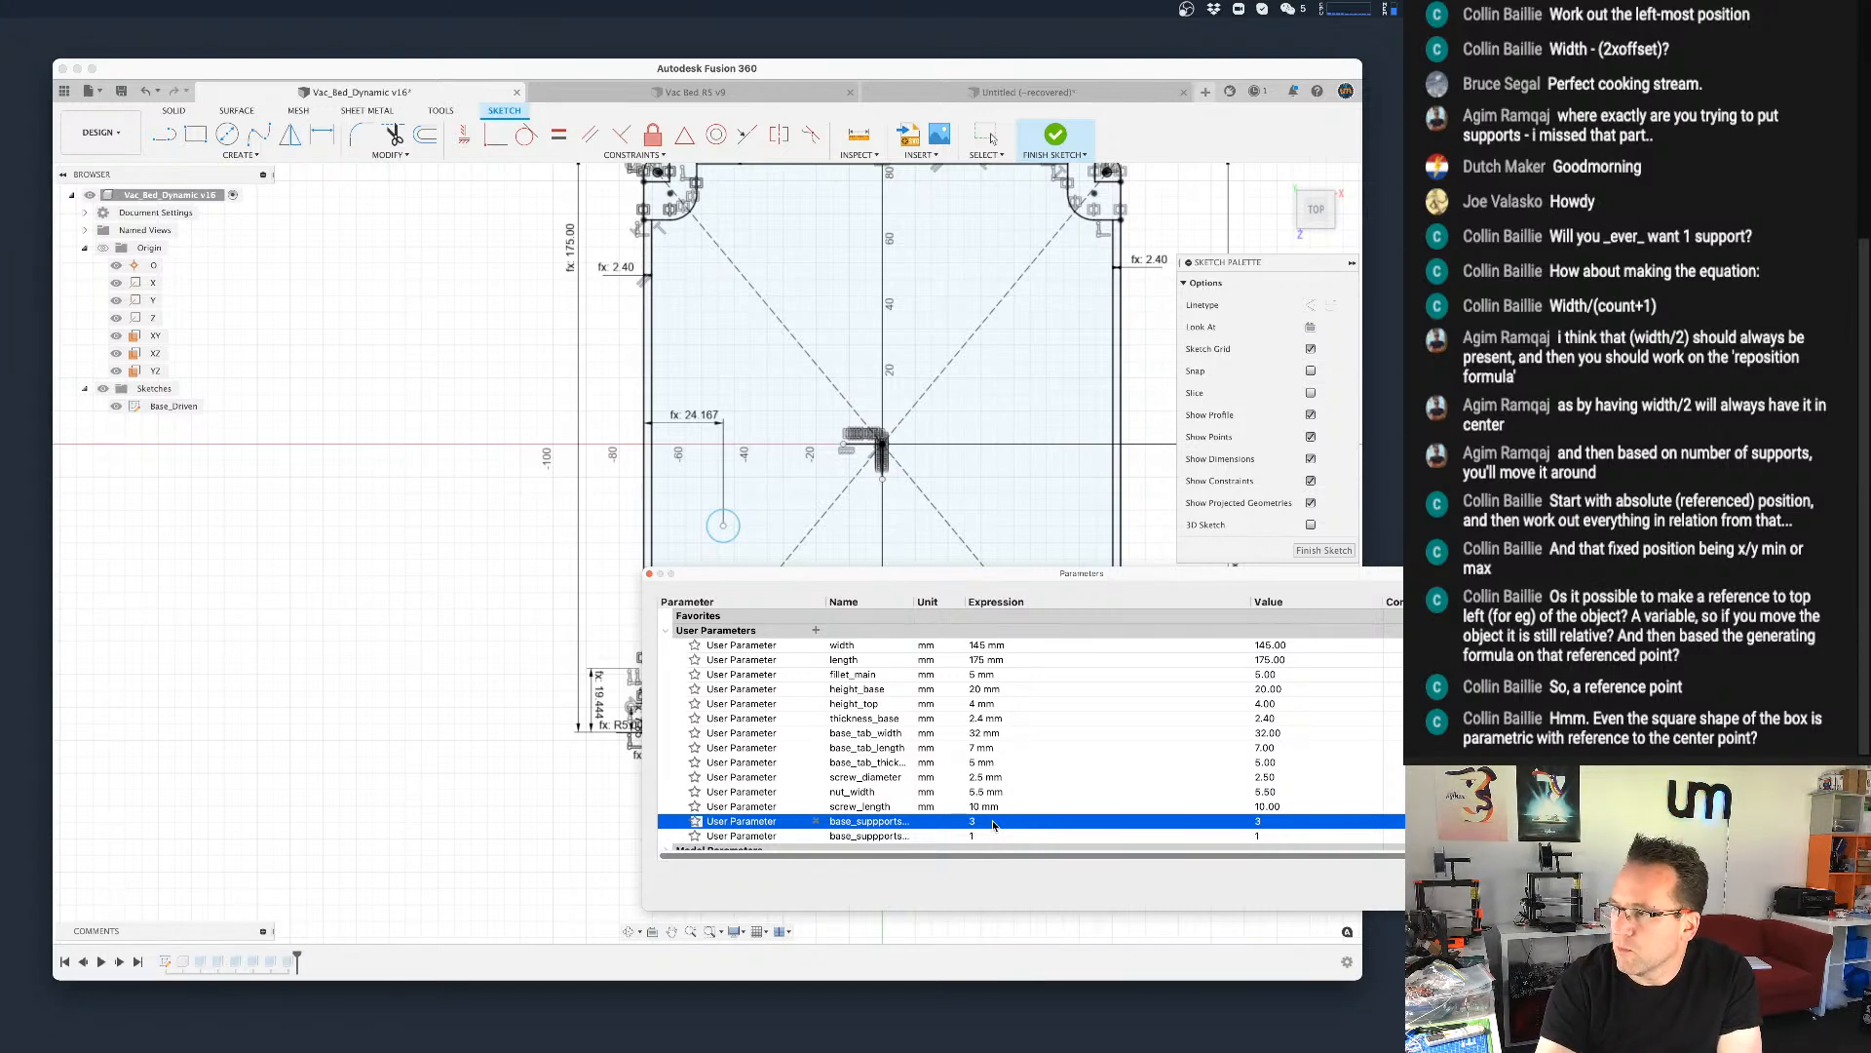
double_click(993, 822)
type("2")
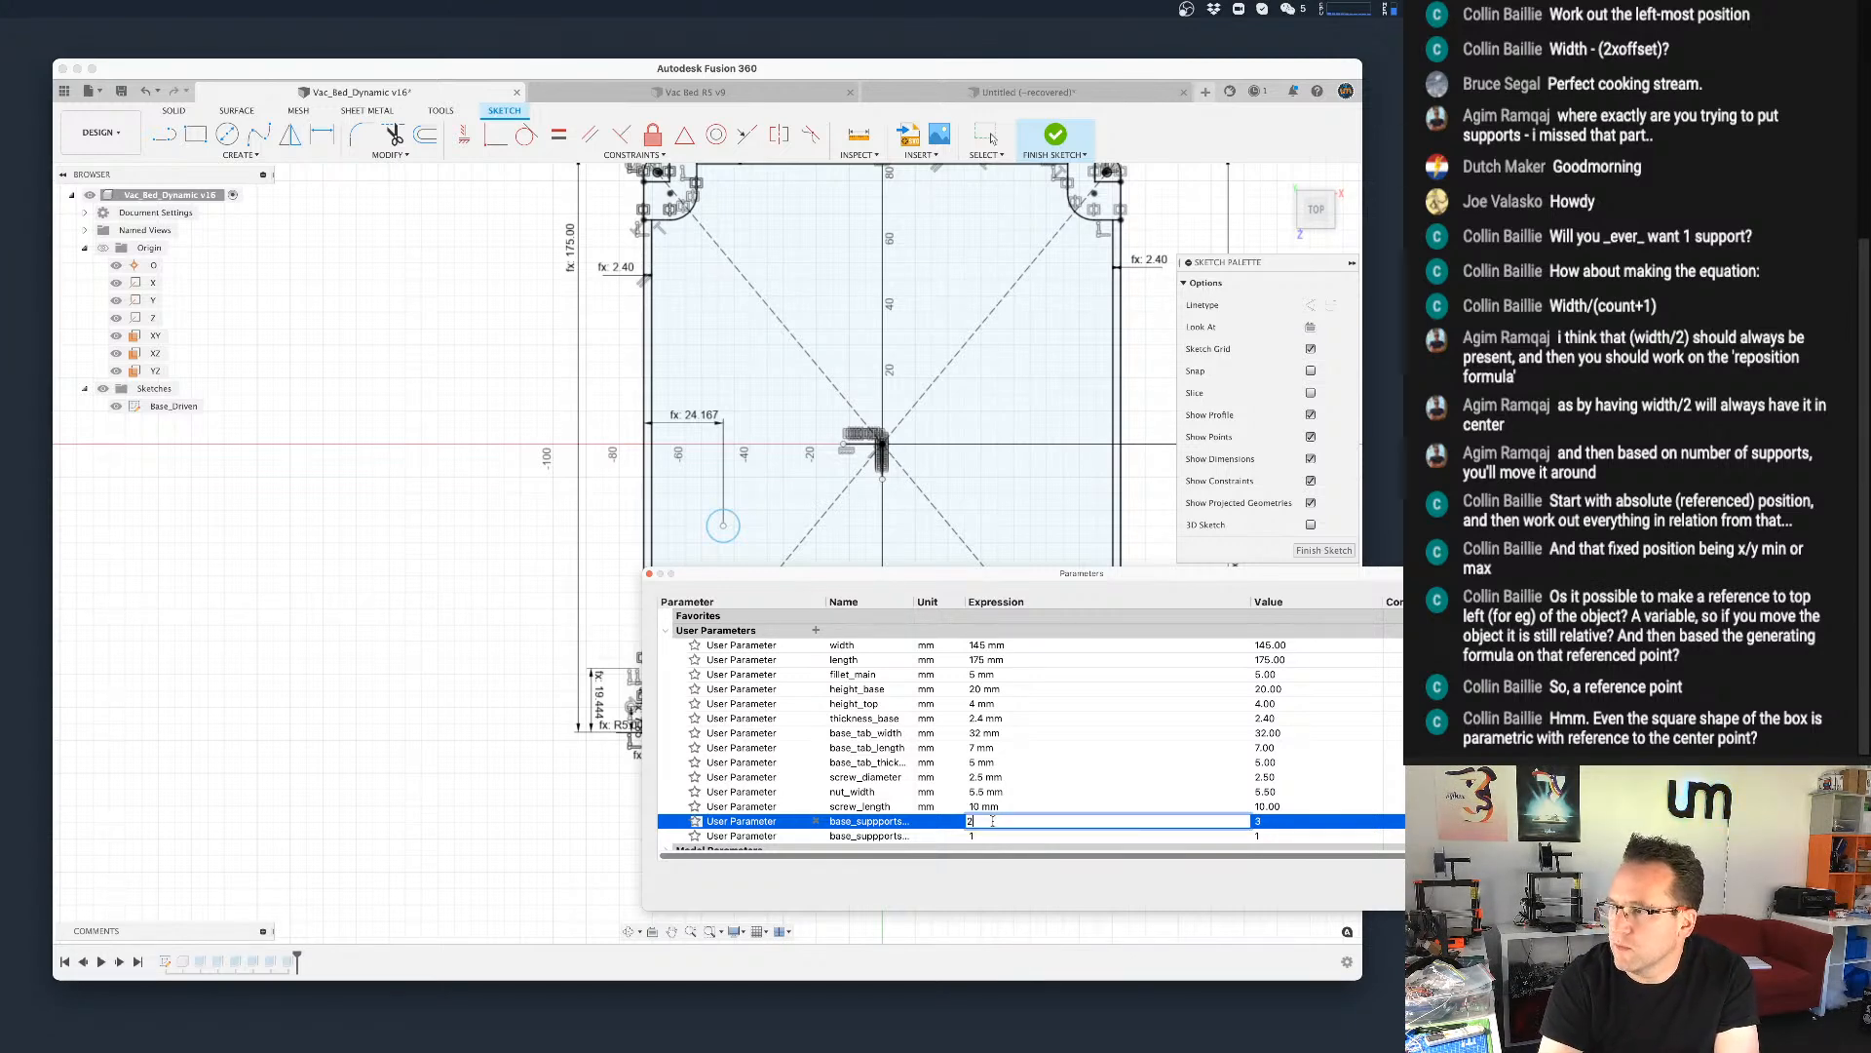
key("Return")
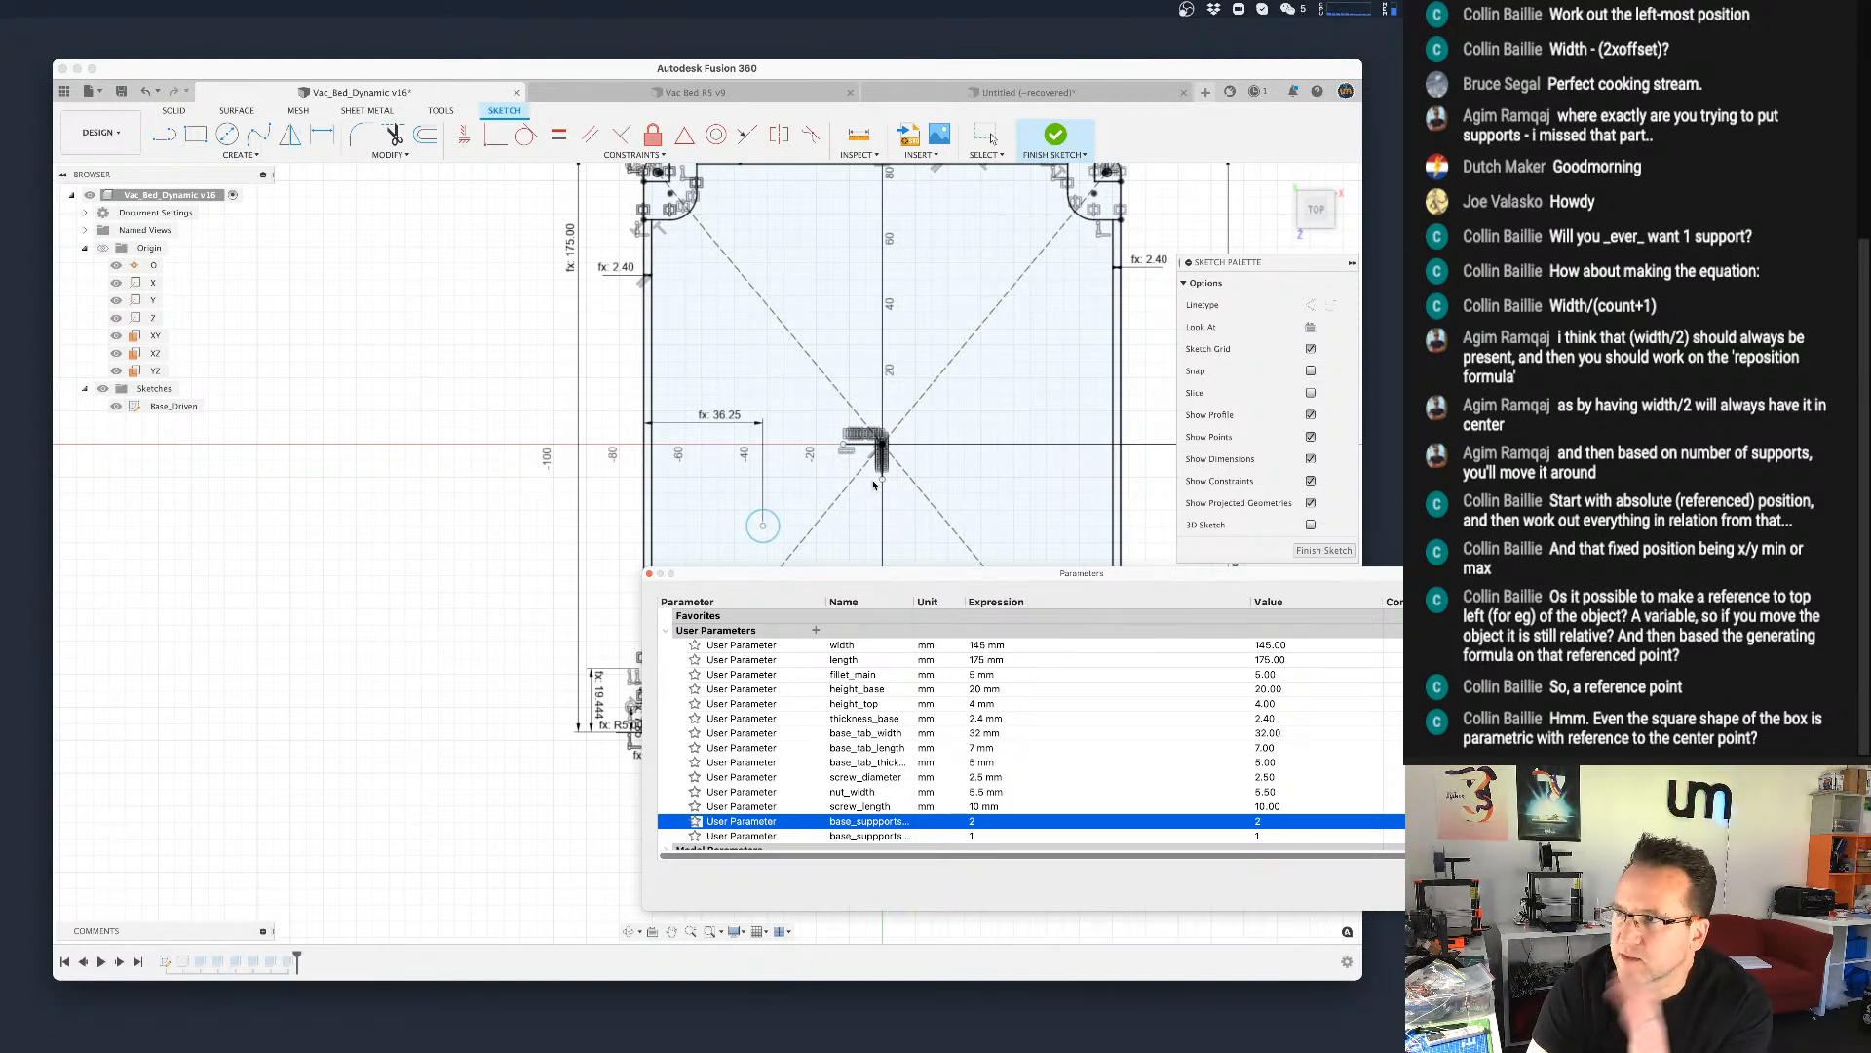
Step: Inspect the support circle's position relative to the bed's centre and edges, and close the parameters
scroll(1043, 328, "up", 2)
scroll(957, 353, "down", 1)
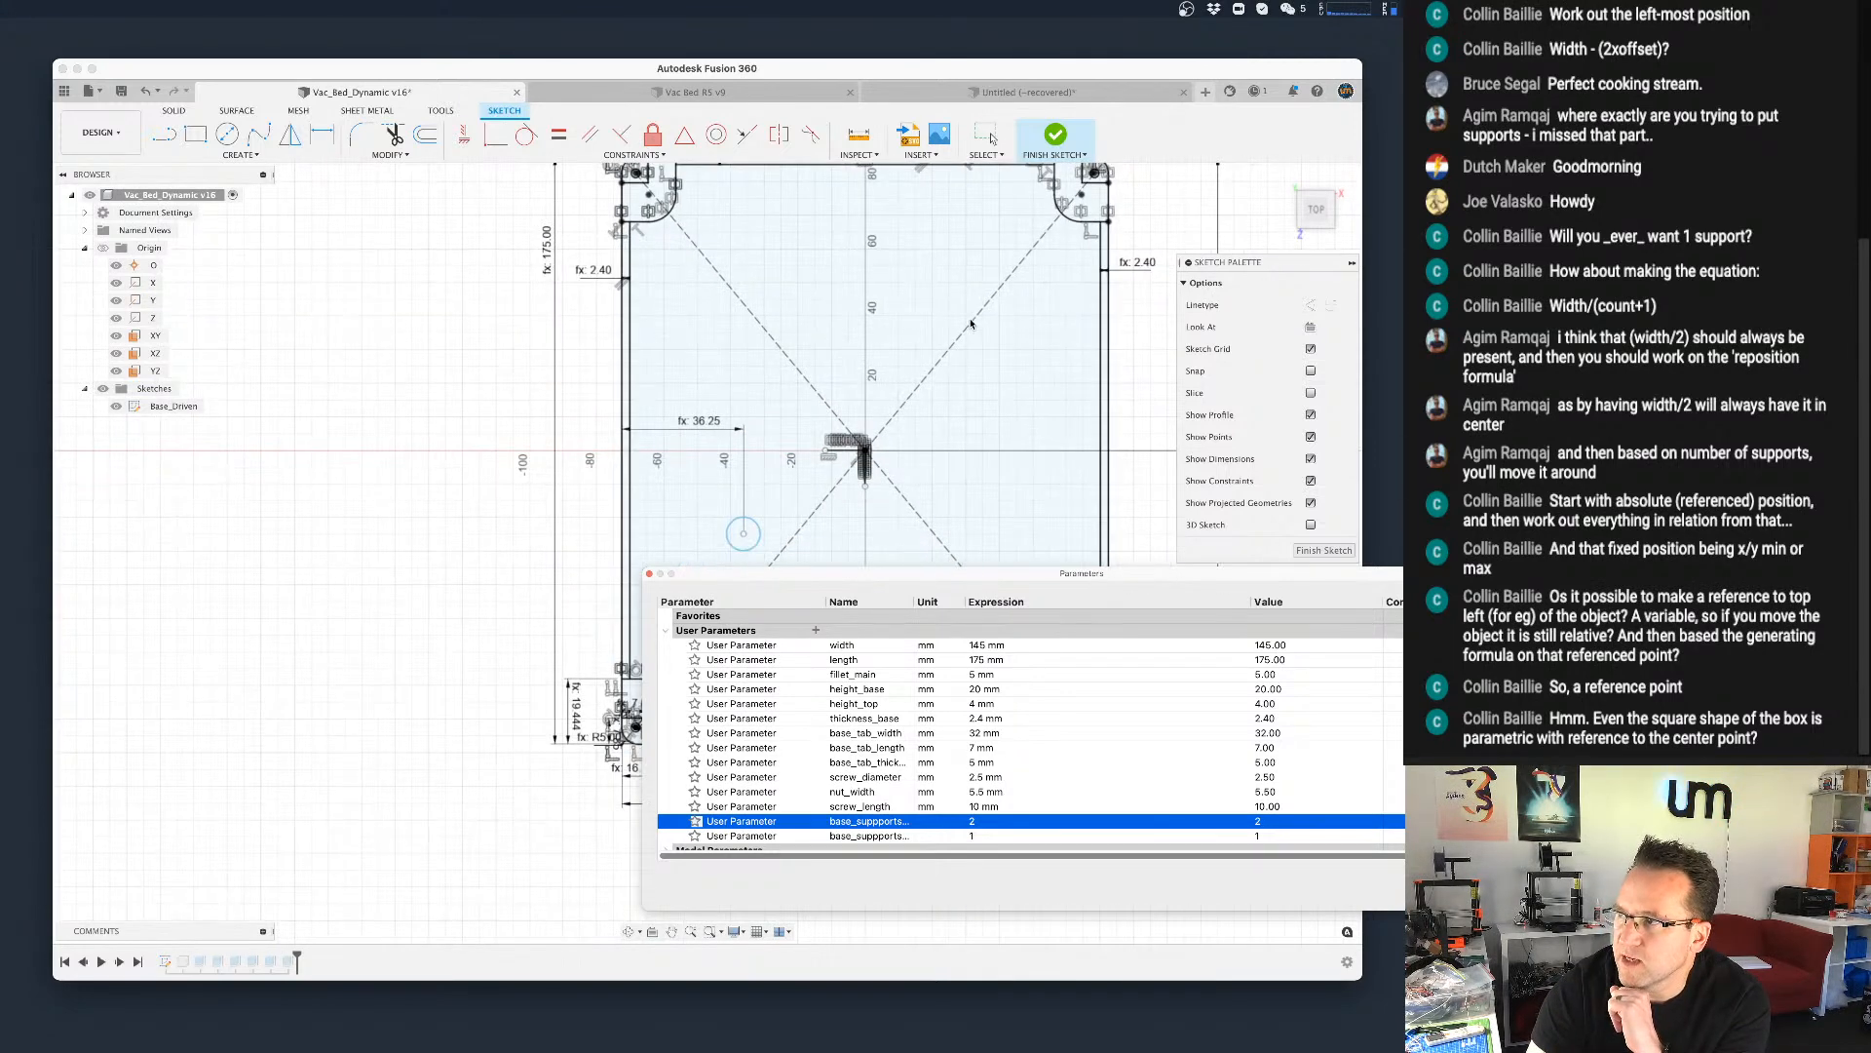
scroll(992, 417, "up", 2)
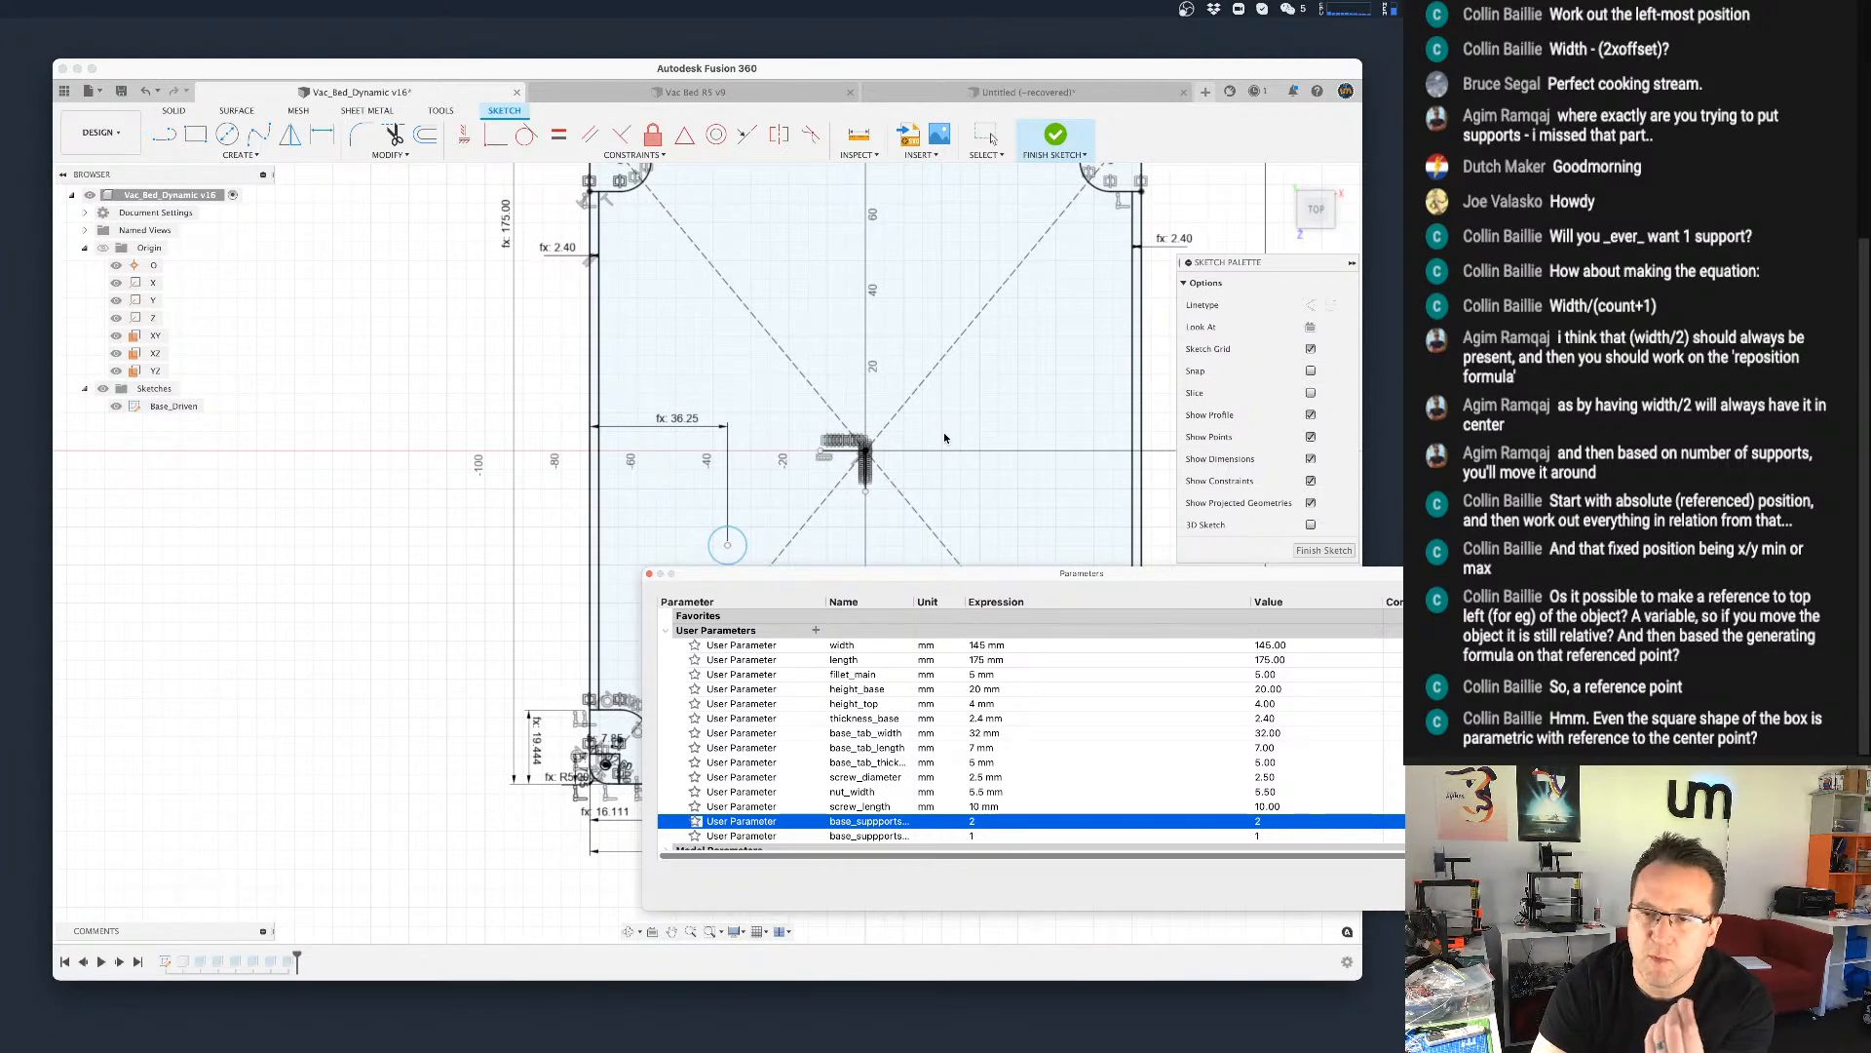
scroll(920, 439, "down", 1)
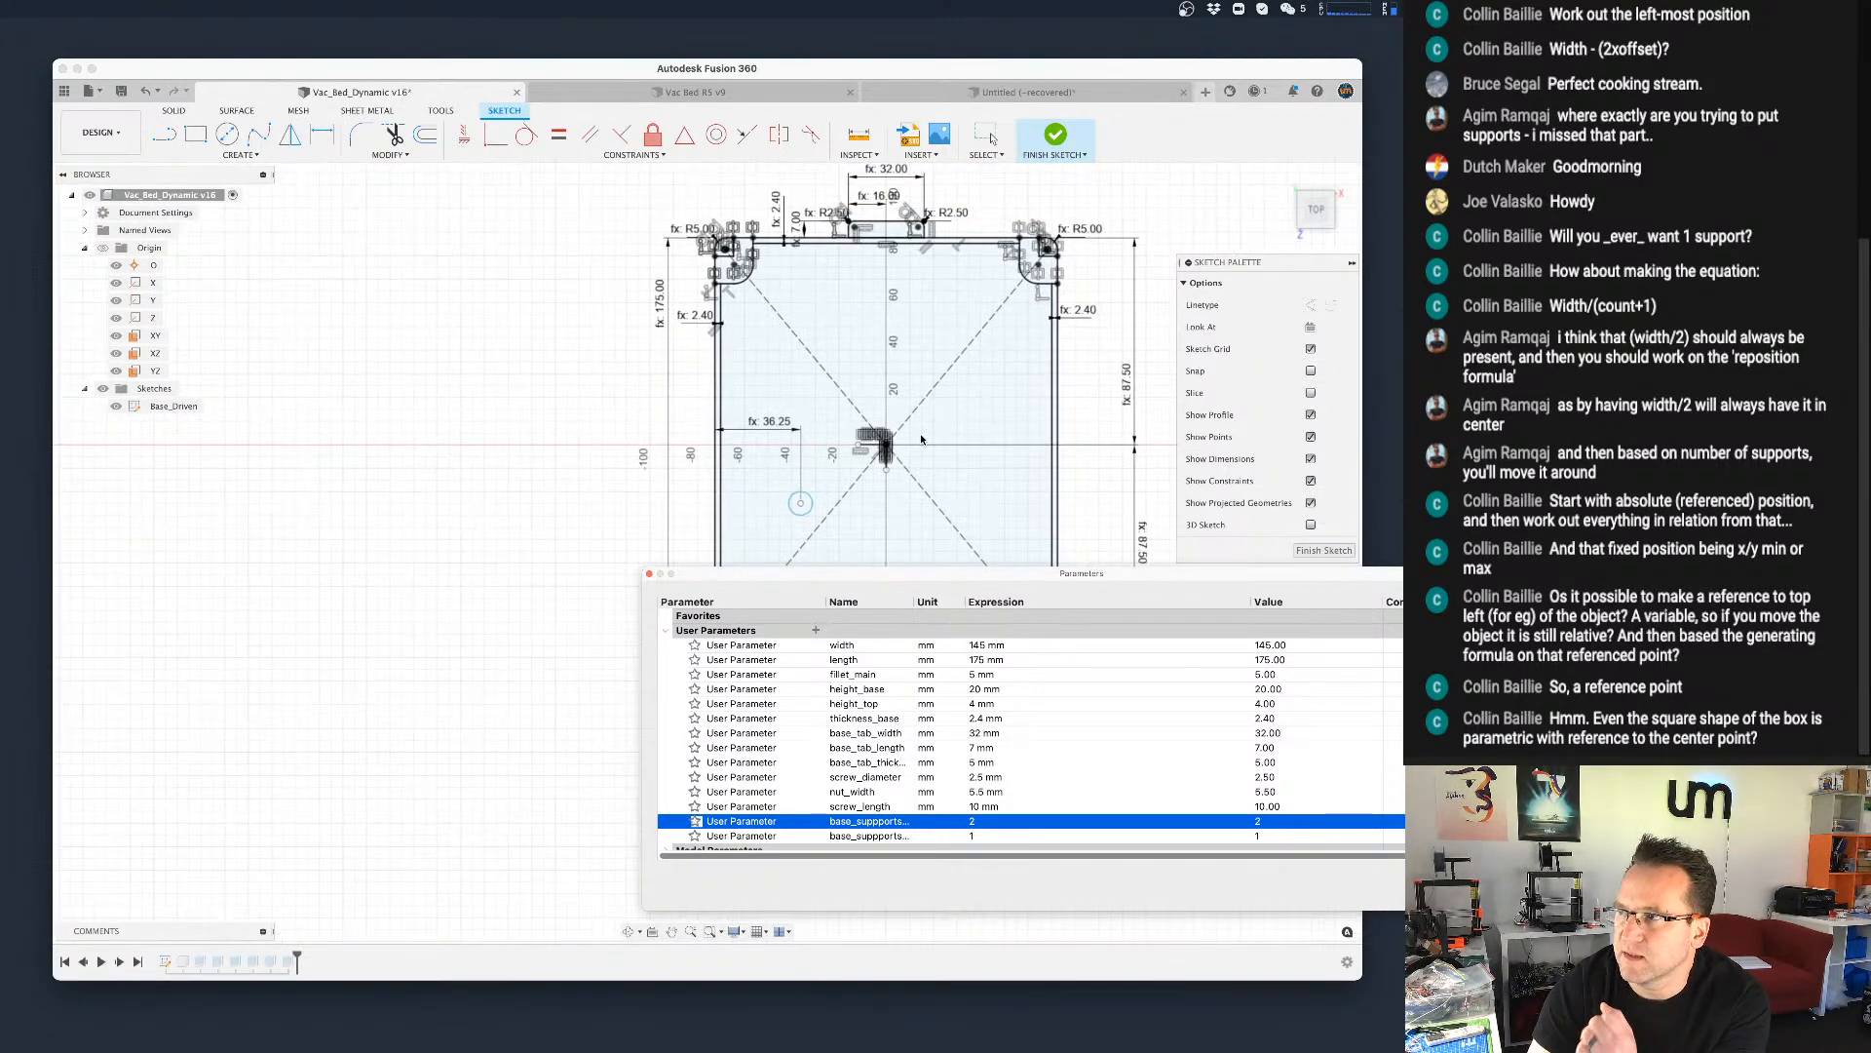
scroll(933, 446, "down", 1)
scroll(934, 445, "down", 1)
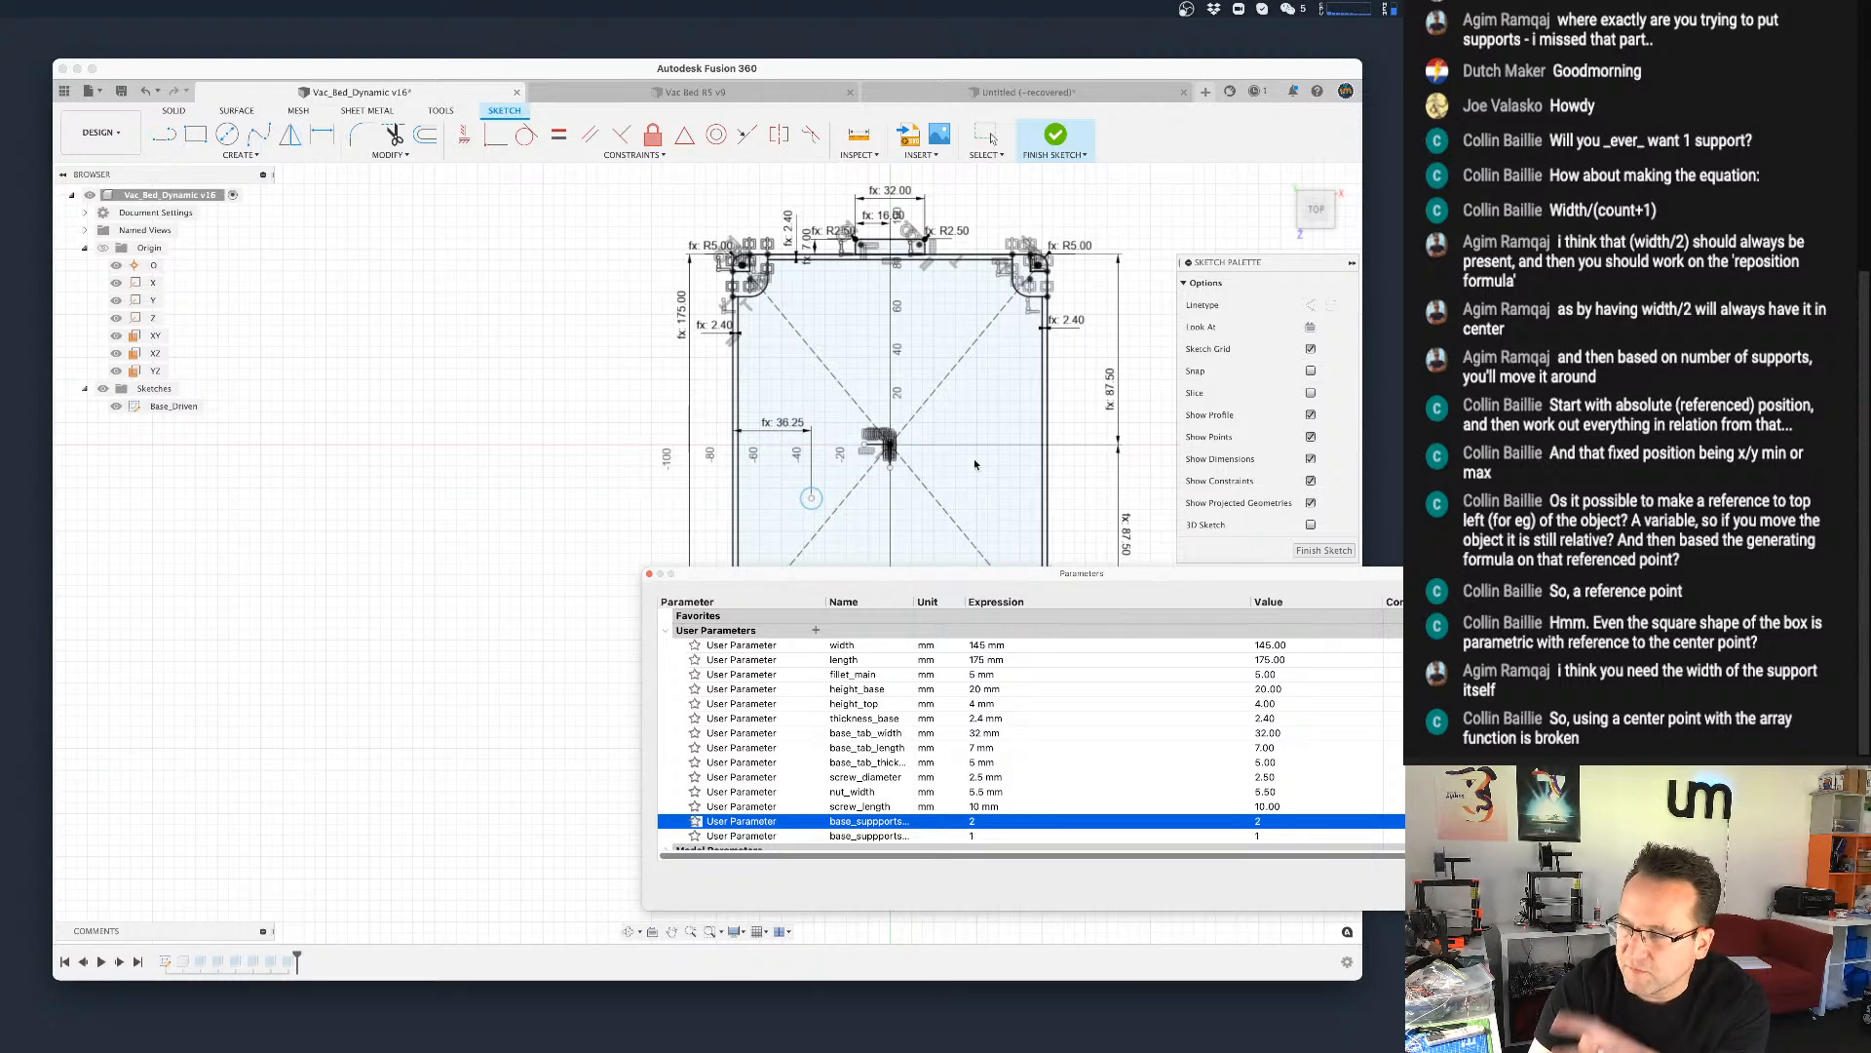
scroll(945, 472, "up", 1)
scroll(834, 535, "down", 1)
scroll(830, 542, "up", 1)
middle_click_drag(844, 527, 799, 445)
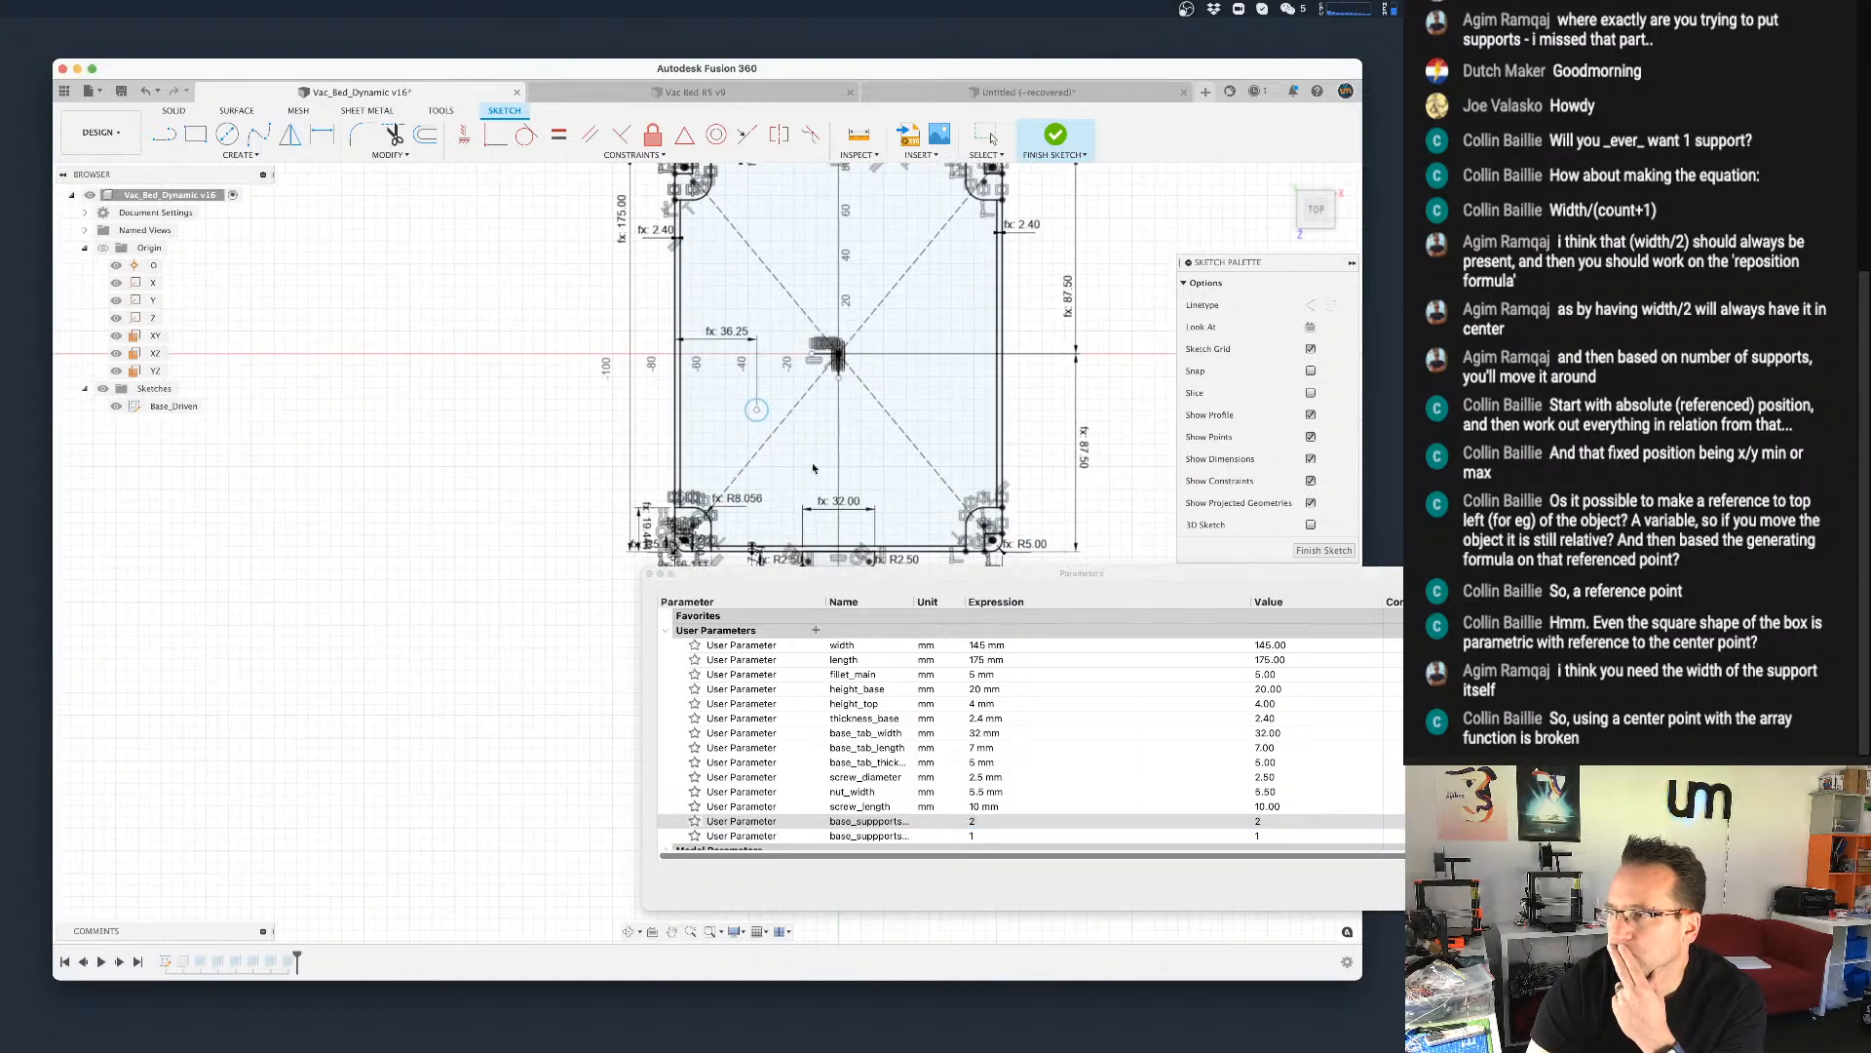
left_click(1479, 885)
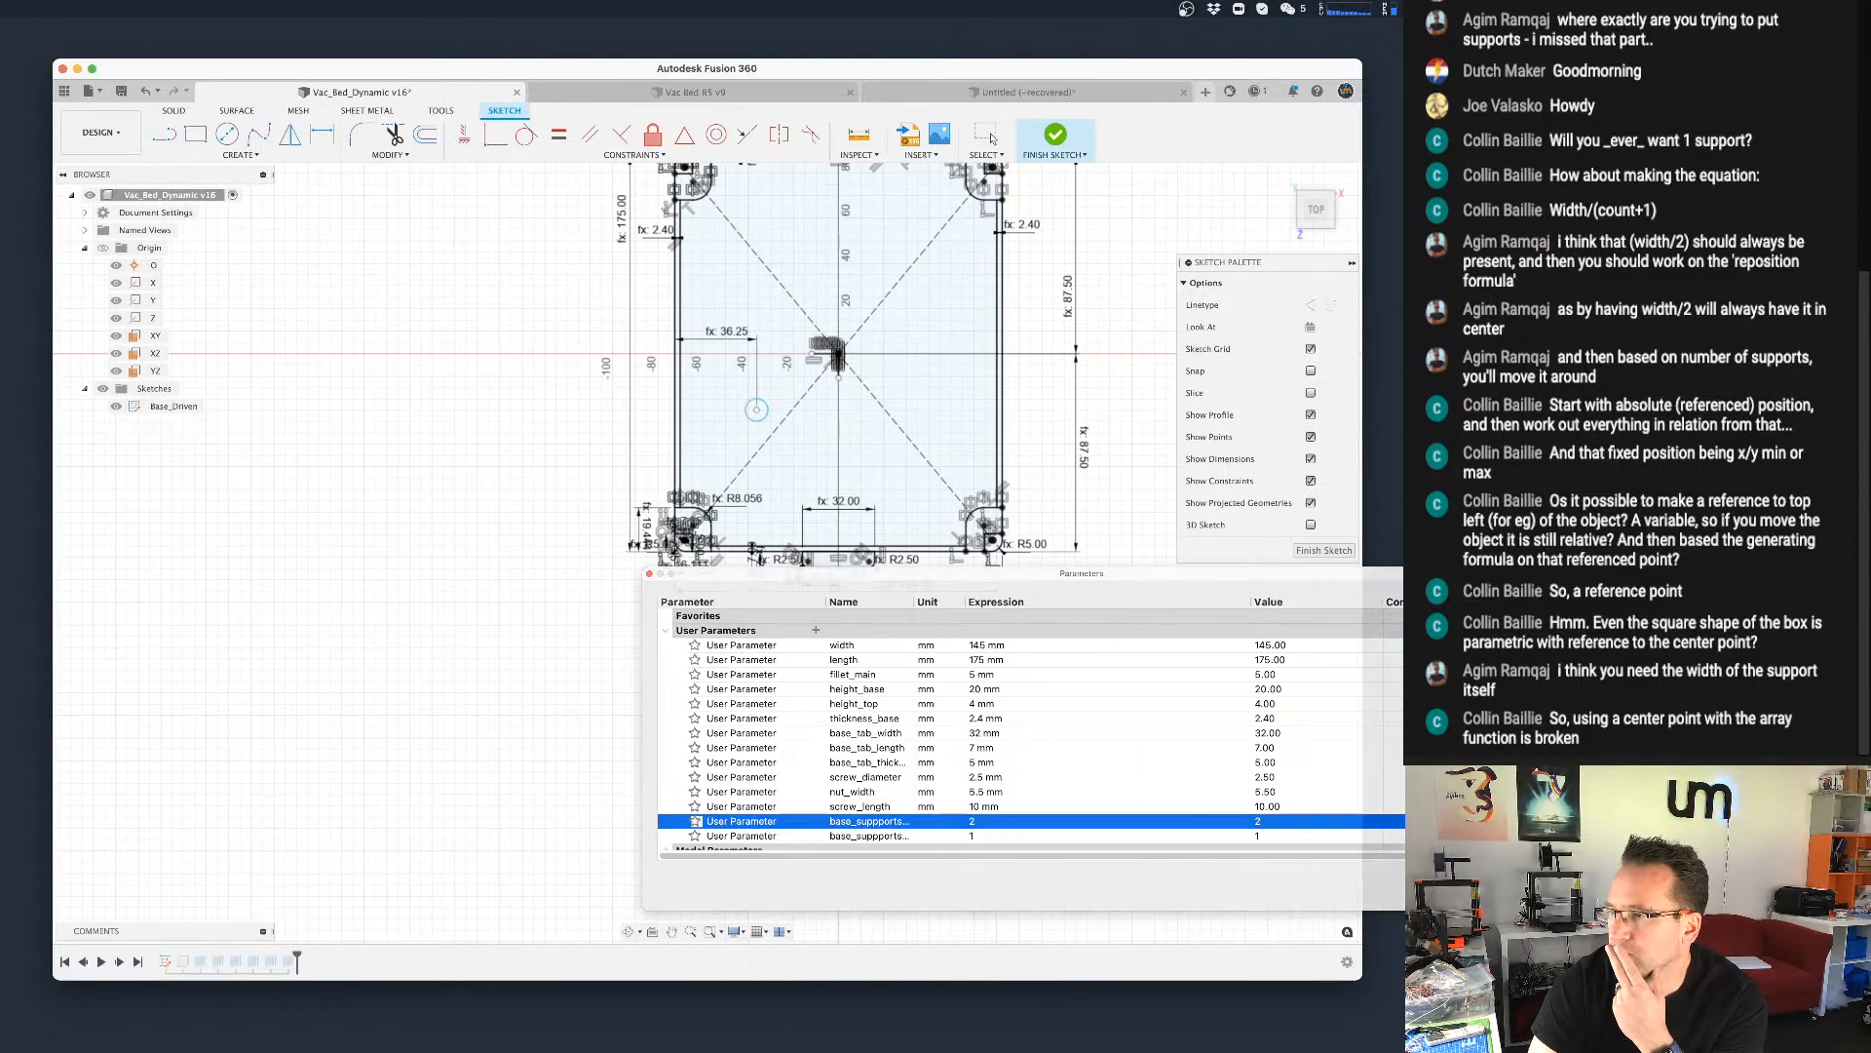
Step: Change the circle's horizontal dimension expression to width / 2 / (base_suppports_x -1)
scroll(768, 436, "up", 3)
scroll(768, 436, "up", 2)
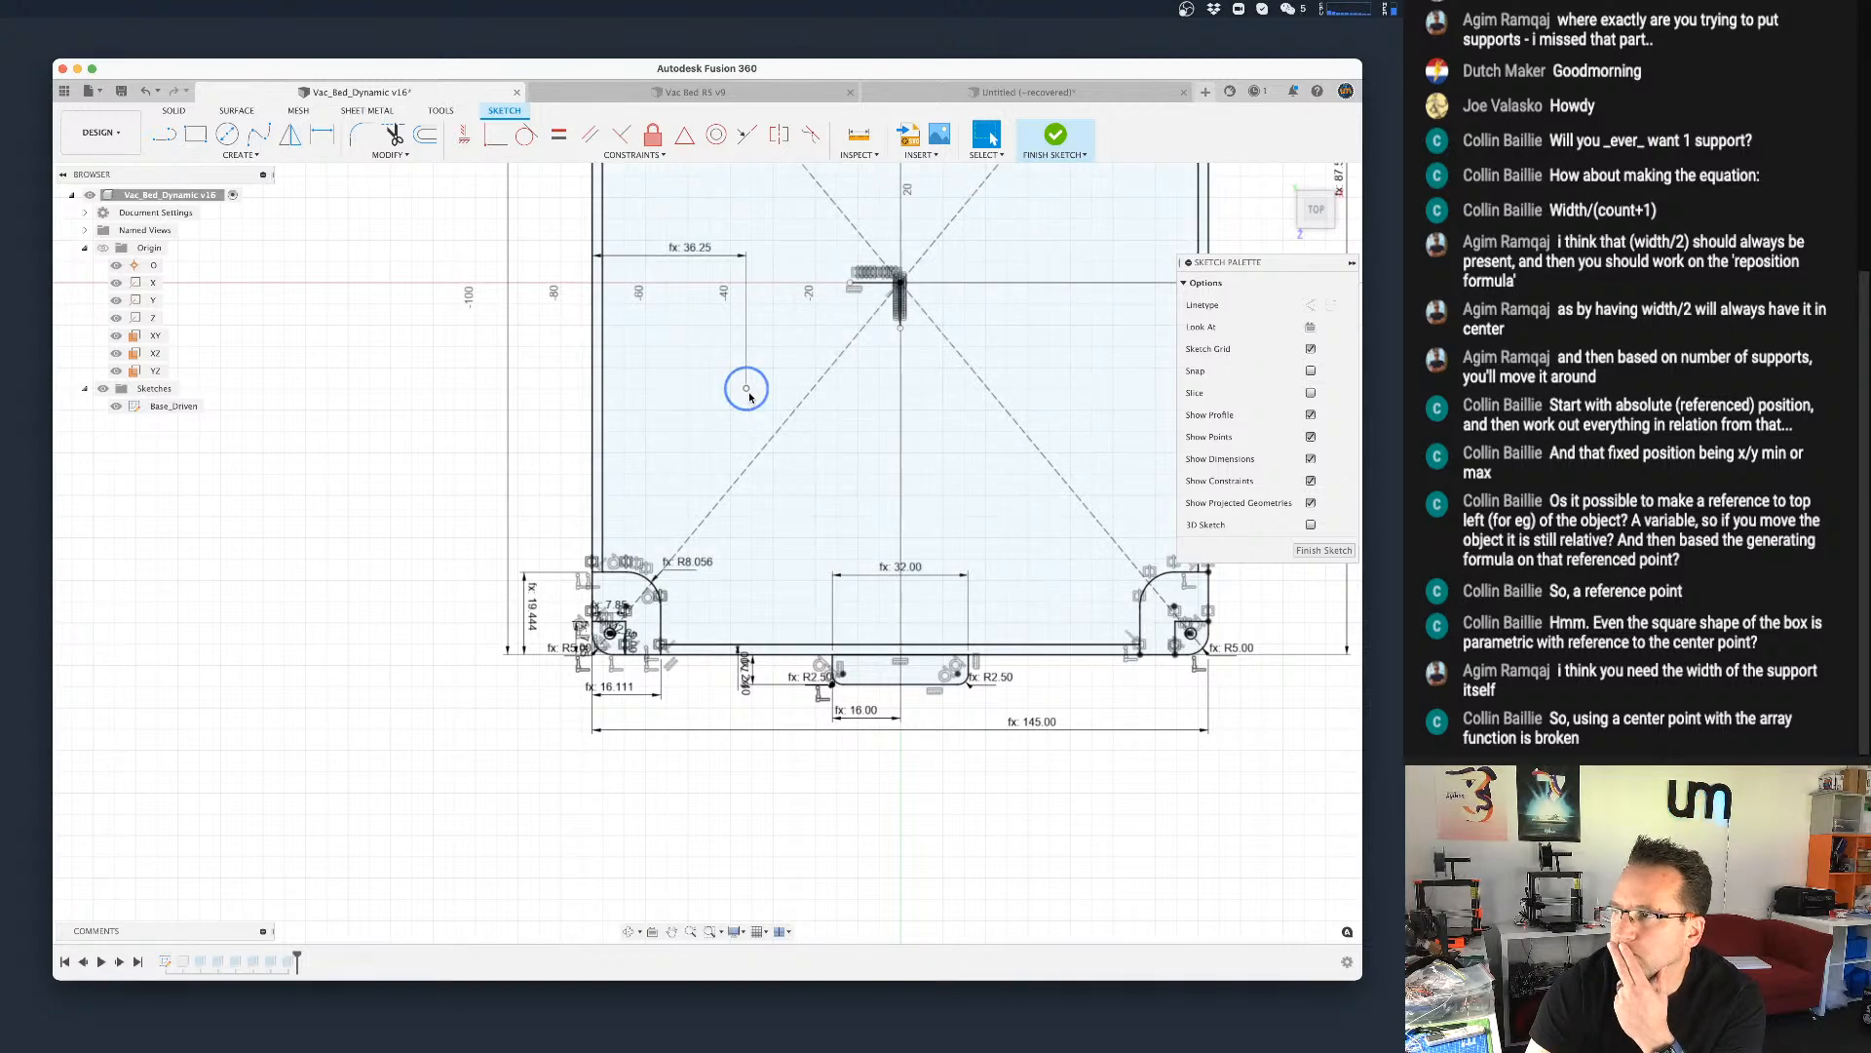
scroll(750, 394, "up", 2)
double_click(687, 218)
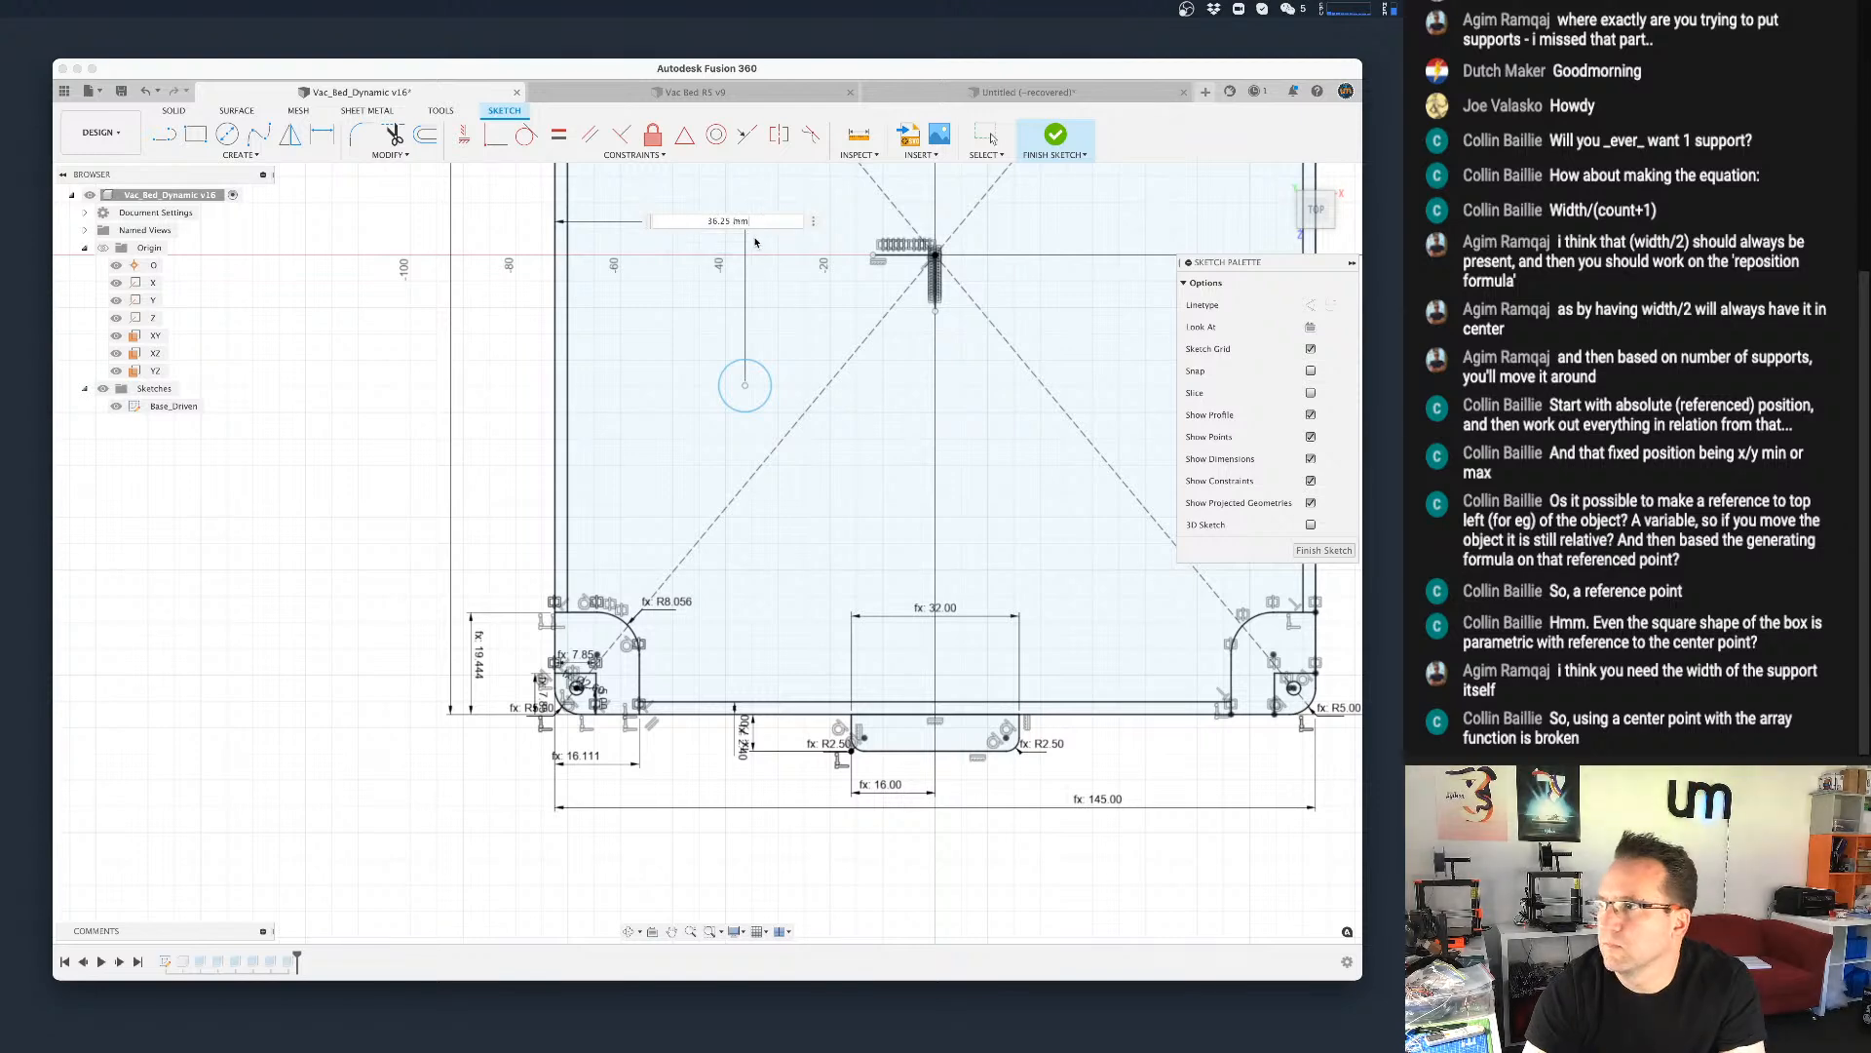
type("width / 2 / base_suppports_x")
double_click(689, 221)
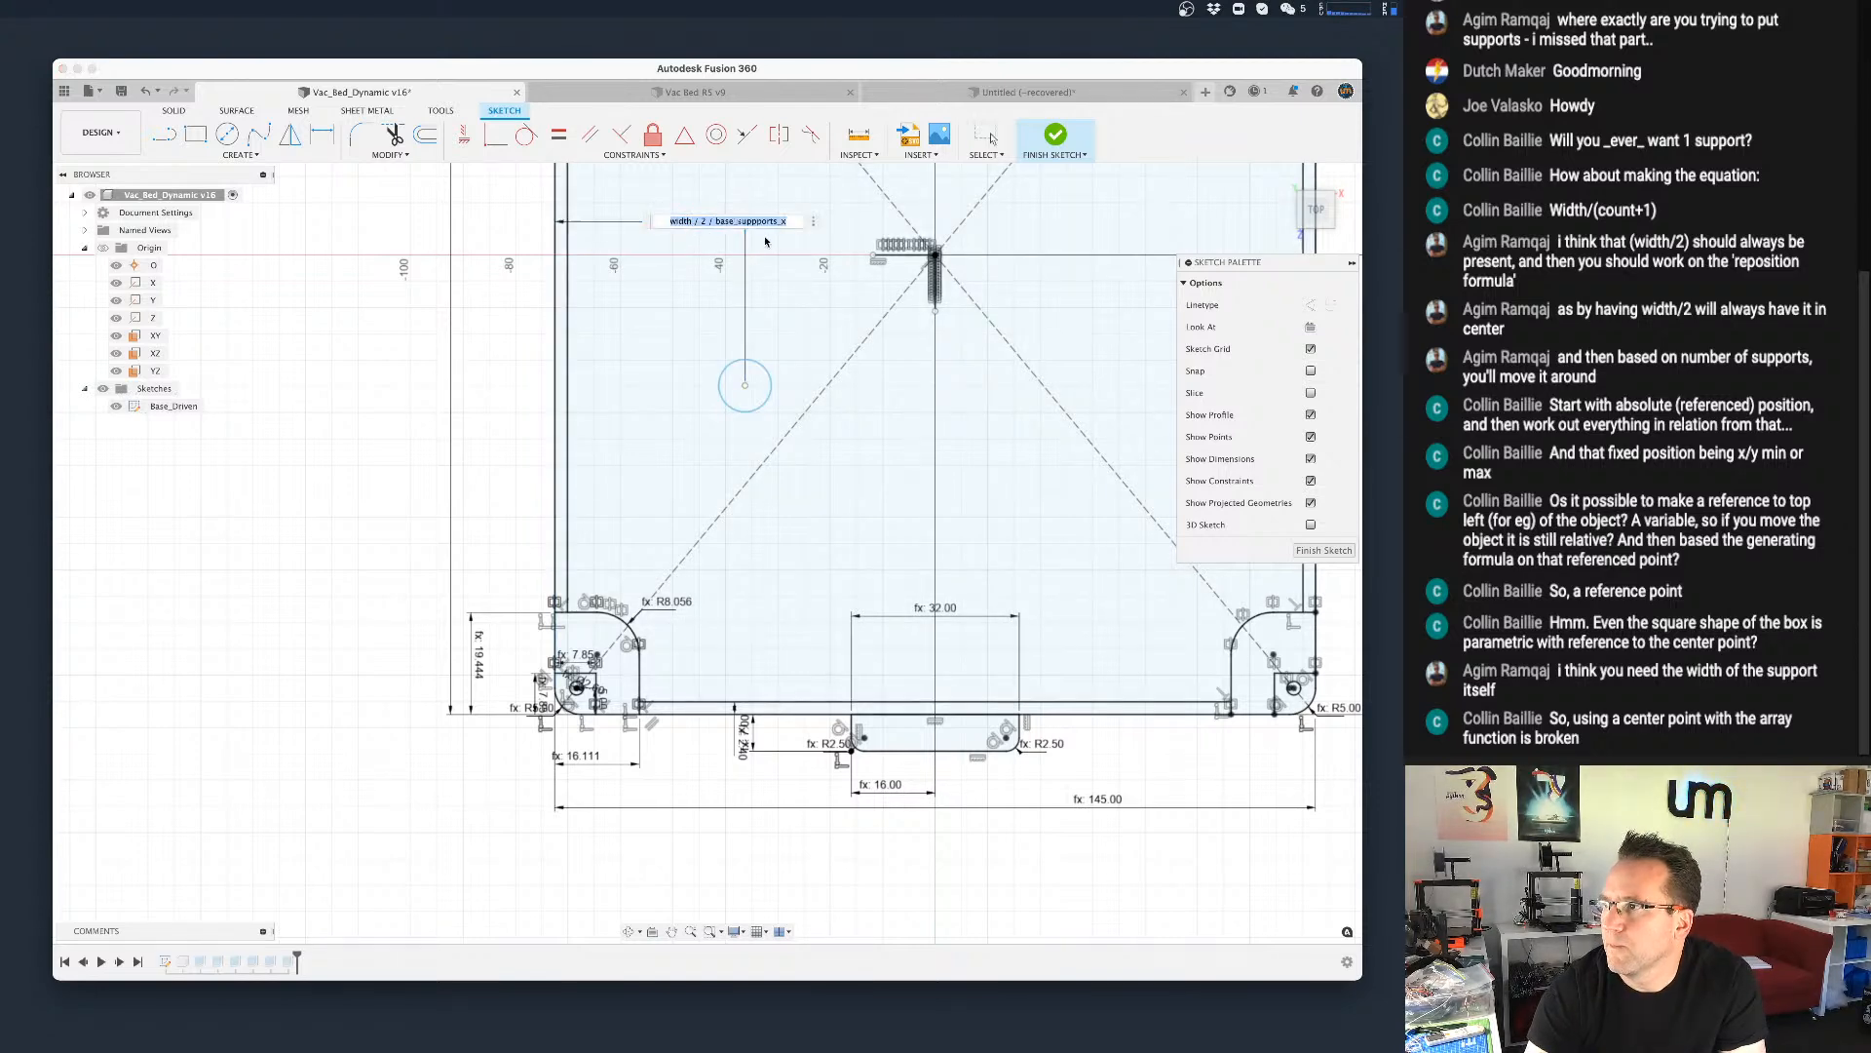
left_click(802, 220)
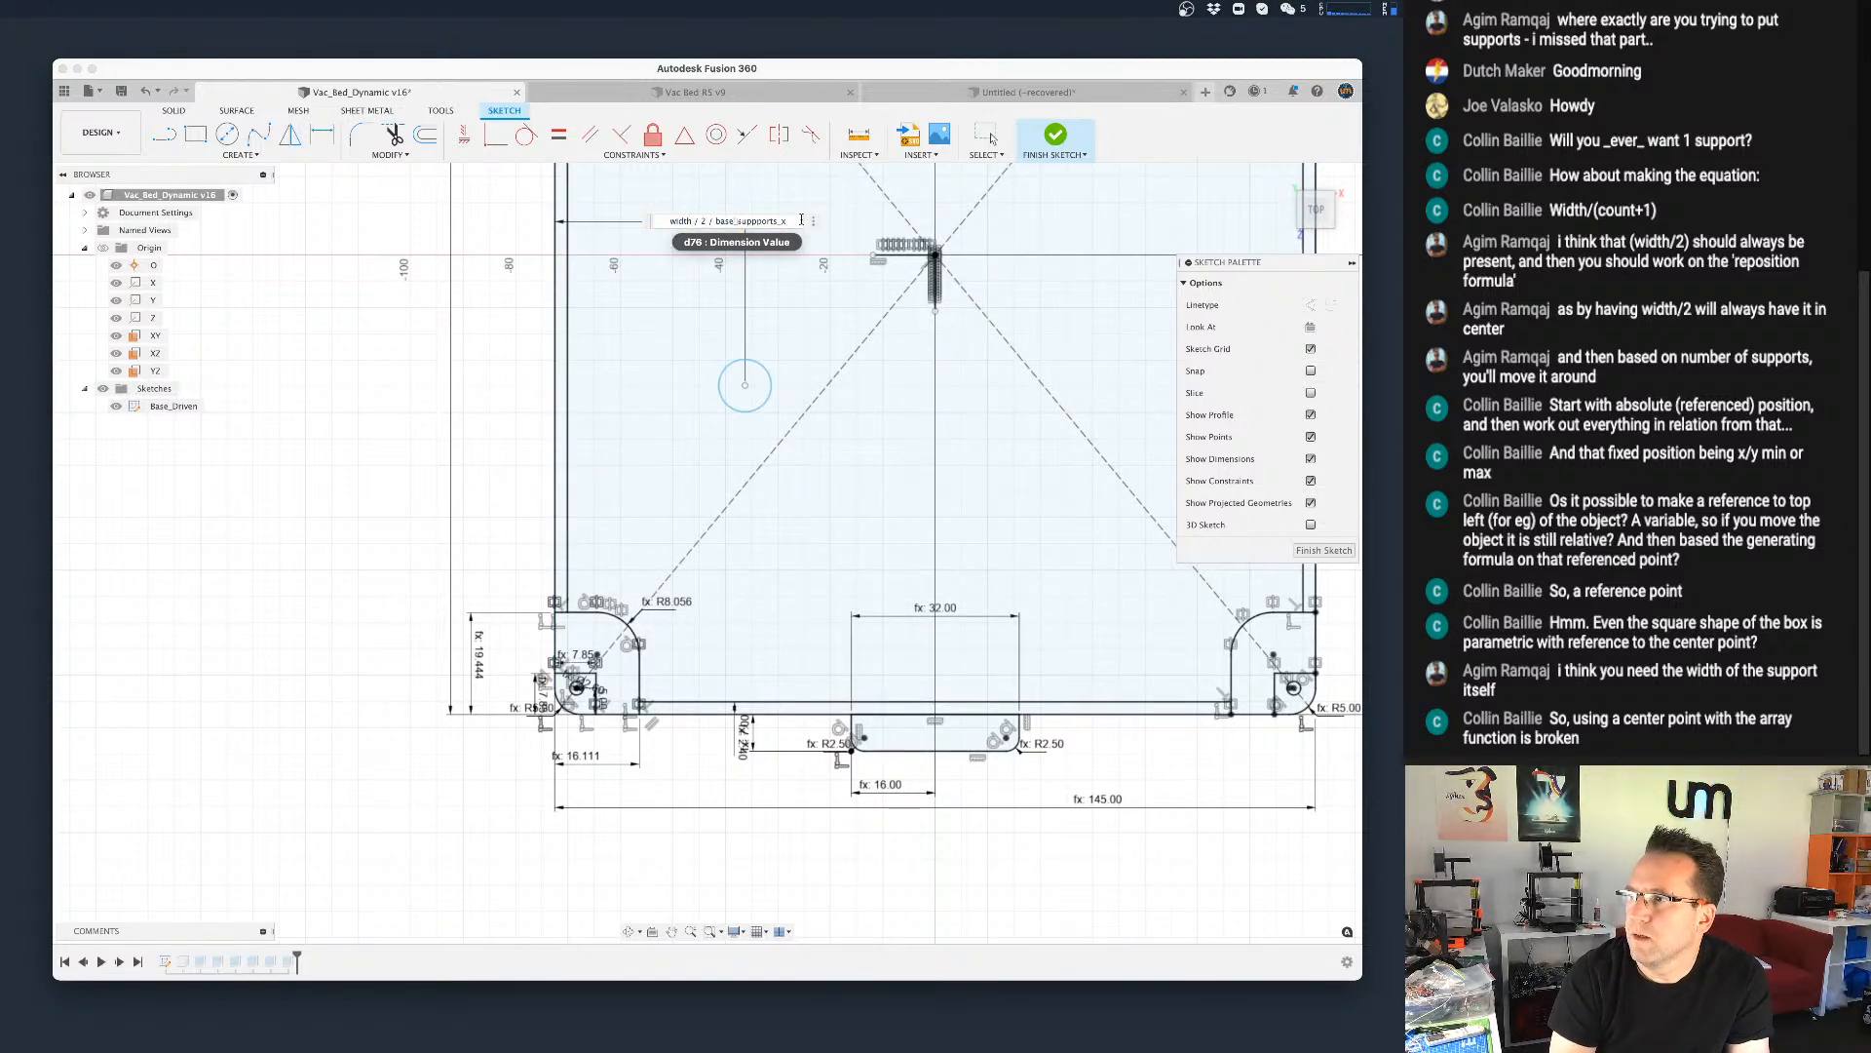
type("-")
type(")")
key("Left")
key("Left")
type("1")
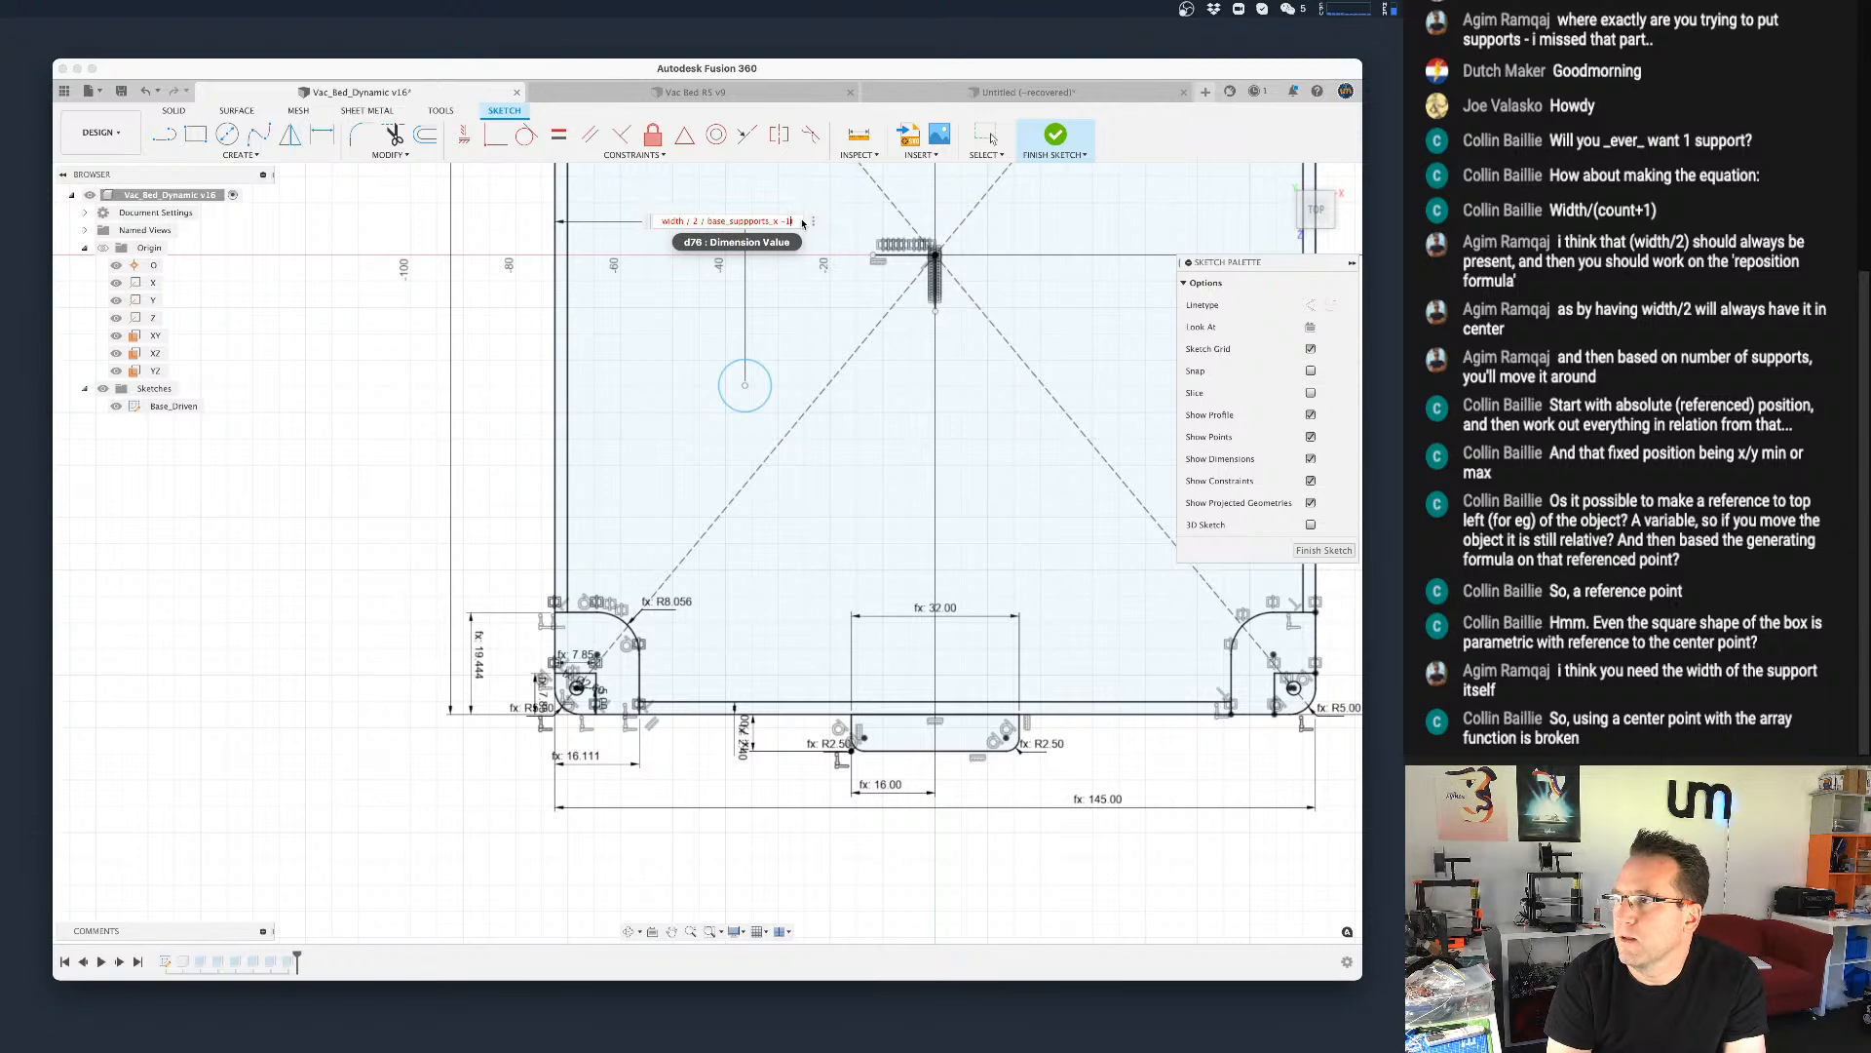
key("Left")
key("Left")
key("Left")
key("Left")
key("Left")
key("Left")
key("Left")
key("Left")
key("Left")
key("Left")
key("Left")
key("Left")
key("Left")
key("Left")
key("Left")
key("Left")
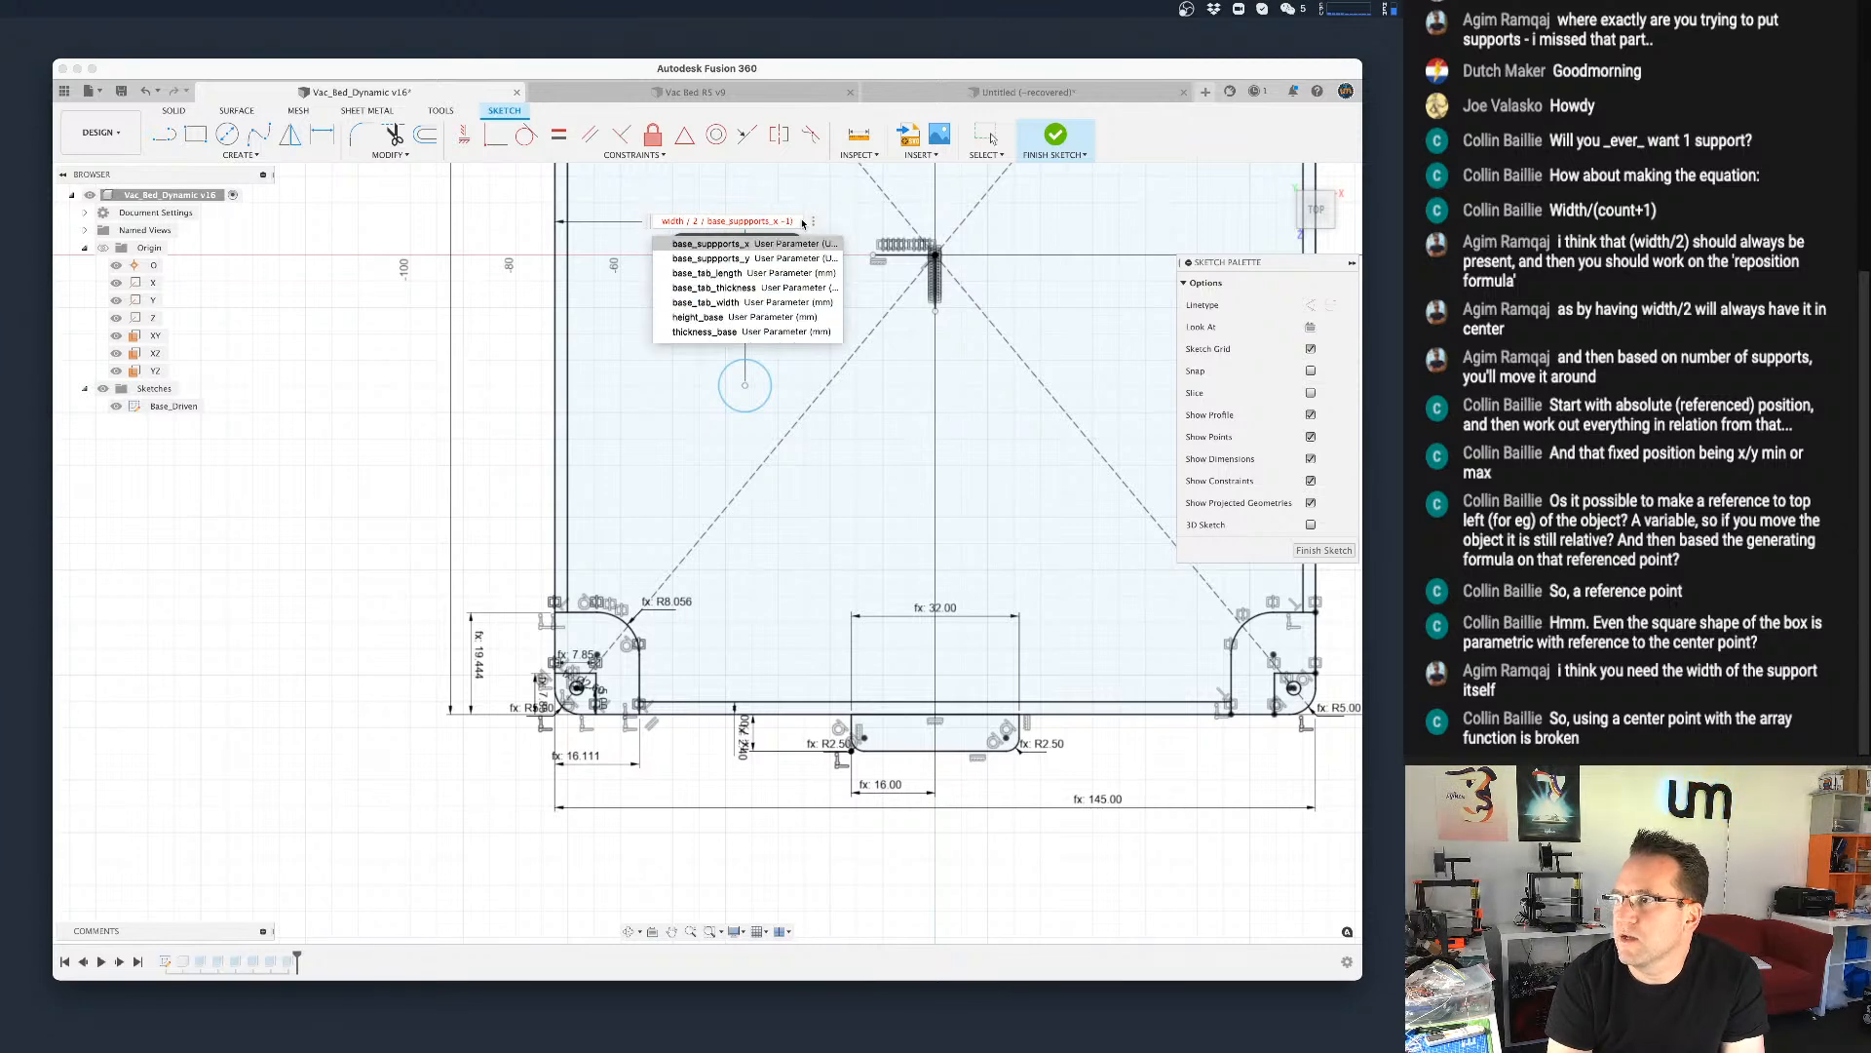
type("(")
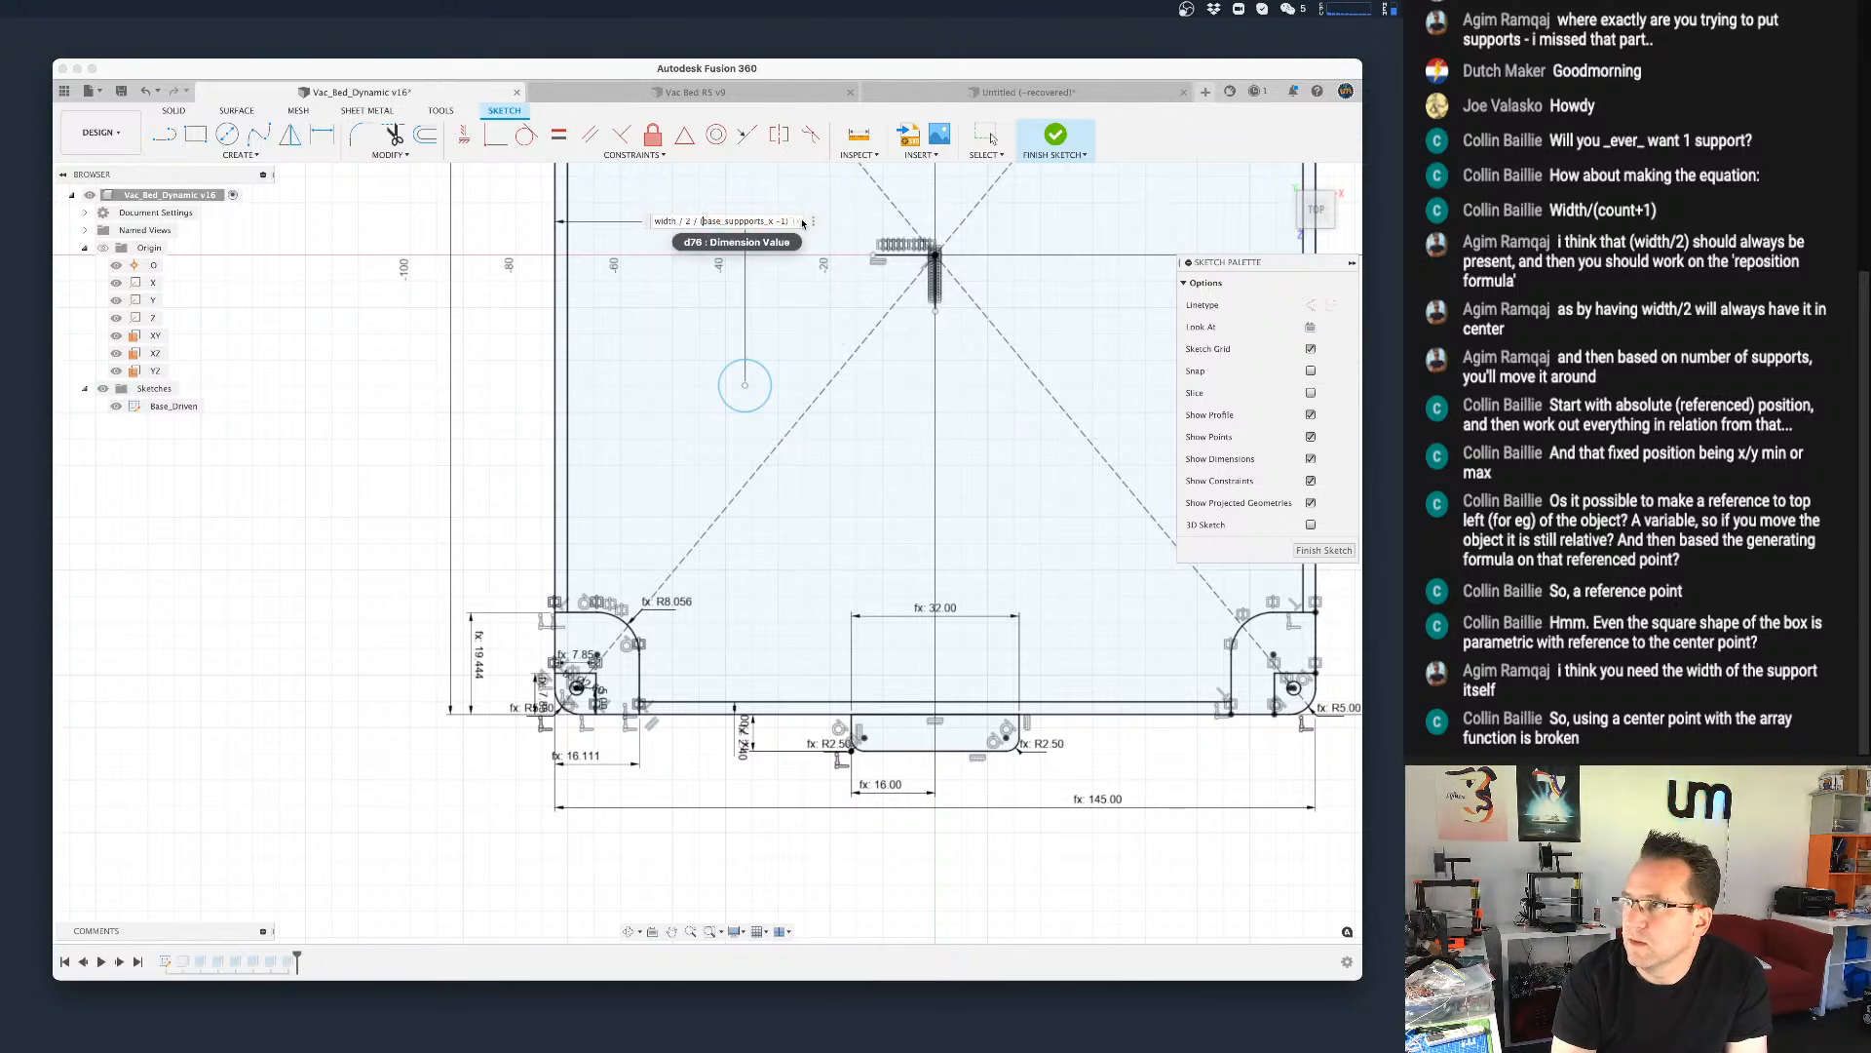
key("Return")
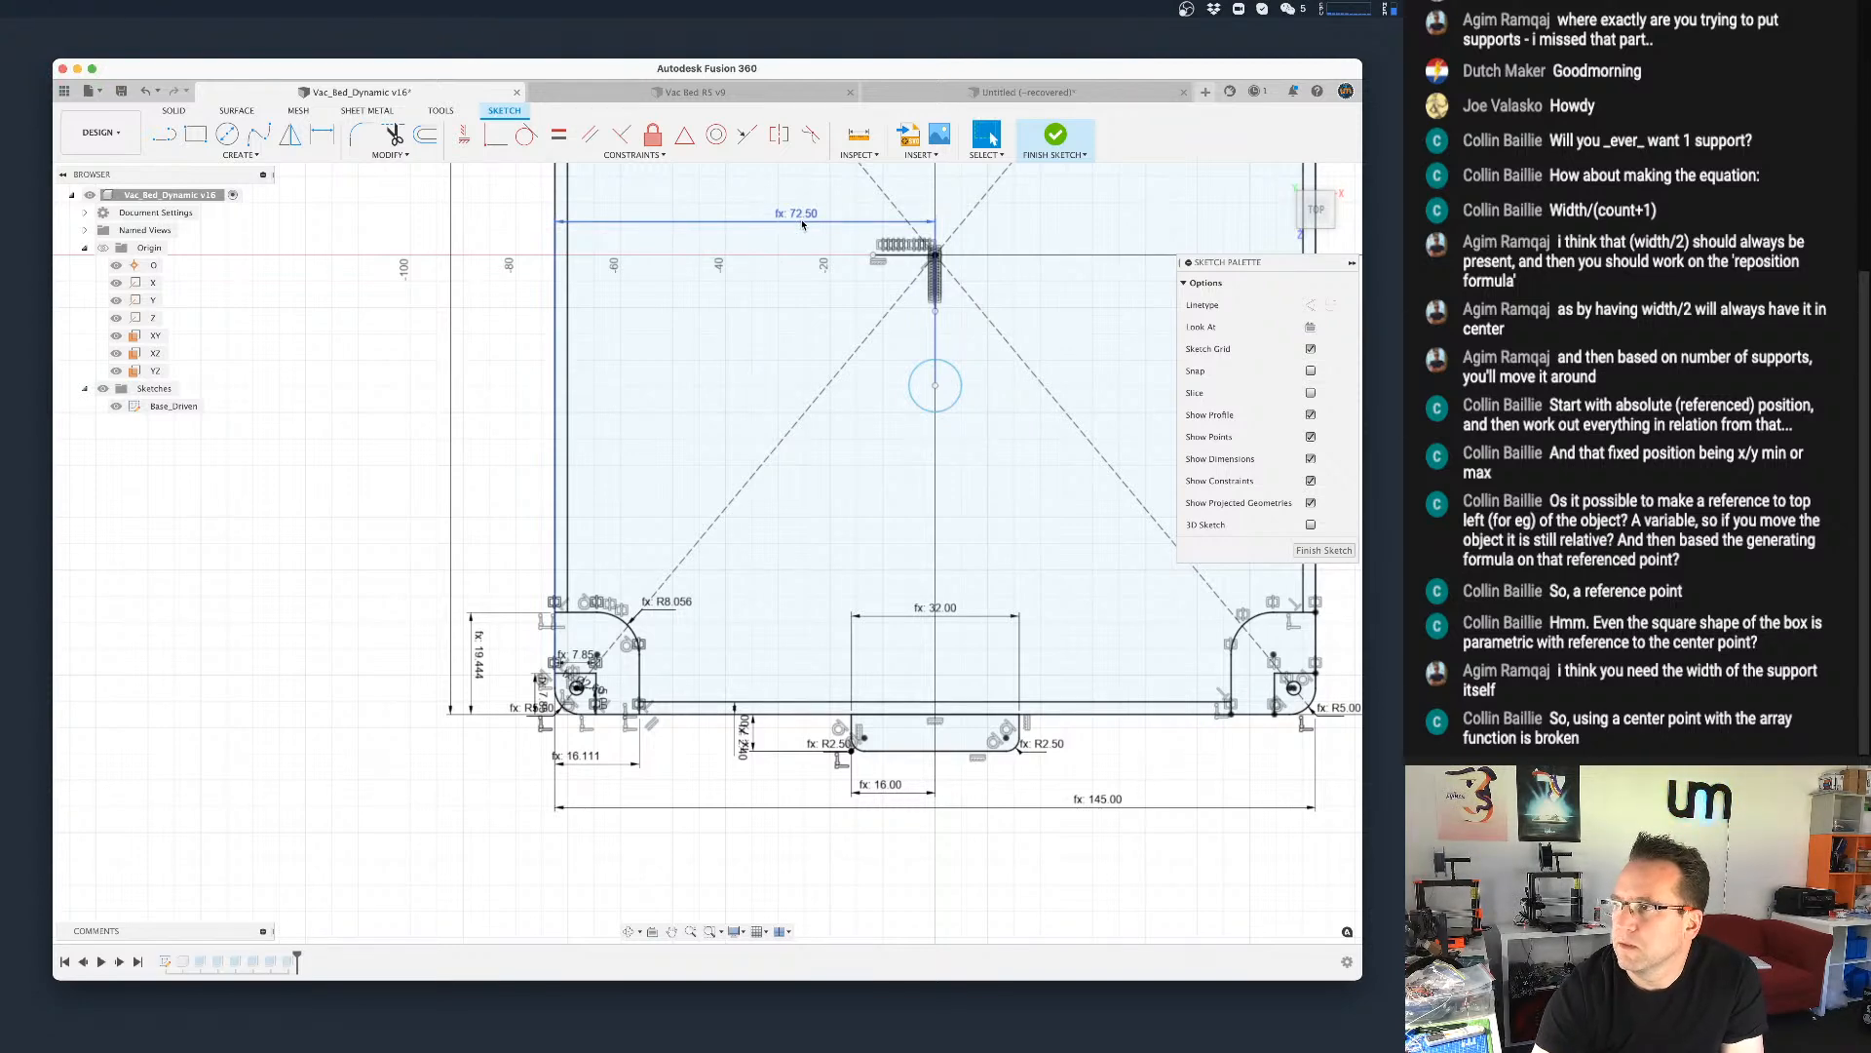
Step: Try a value of 1 for the user parameter base_suppports_x, set it to 3, and close the parameters
scroll(927, 792, "down", 2)
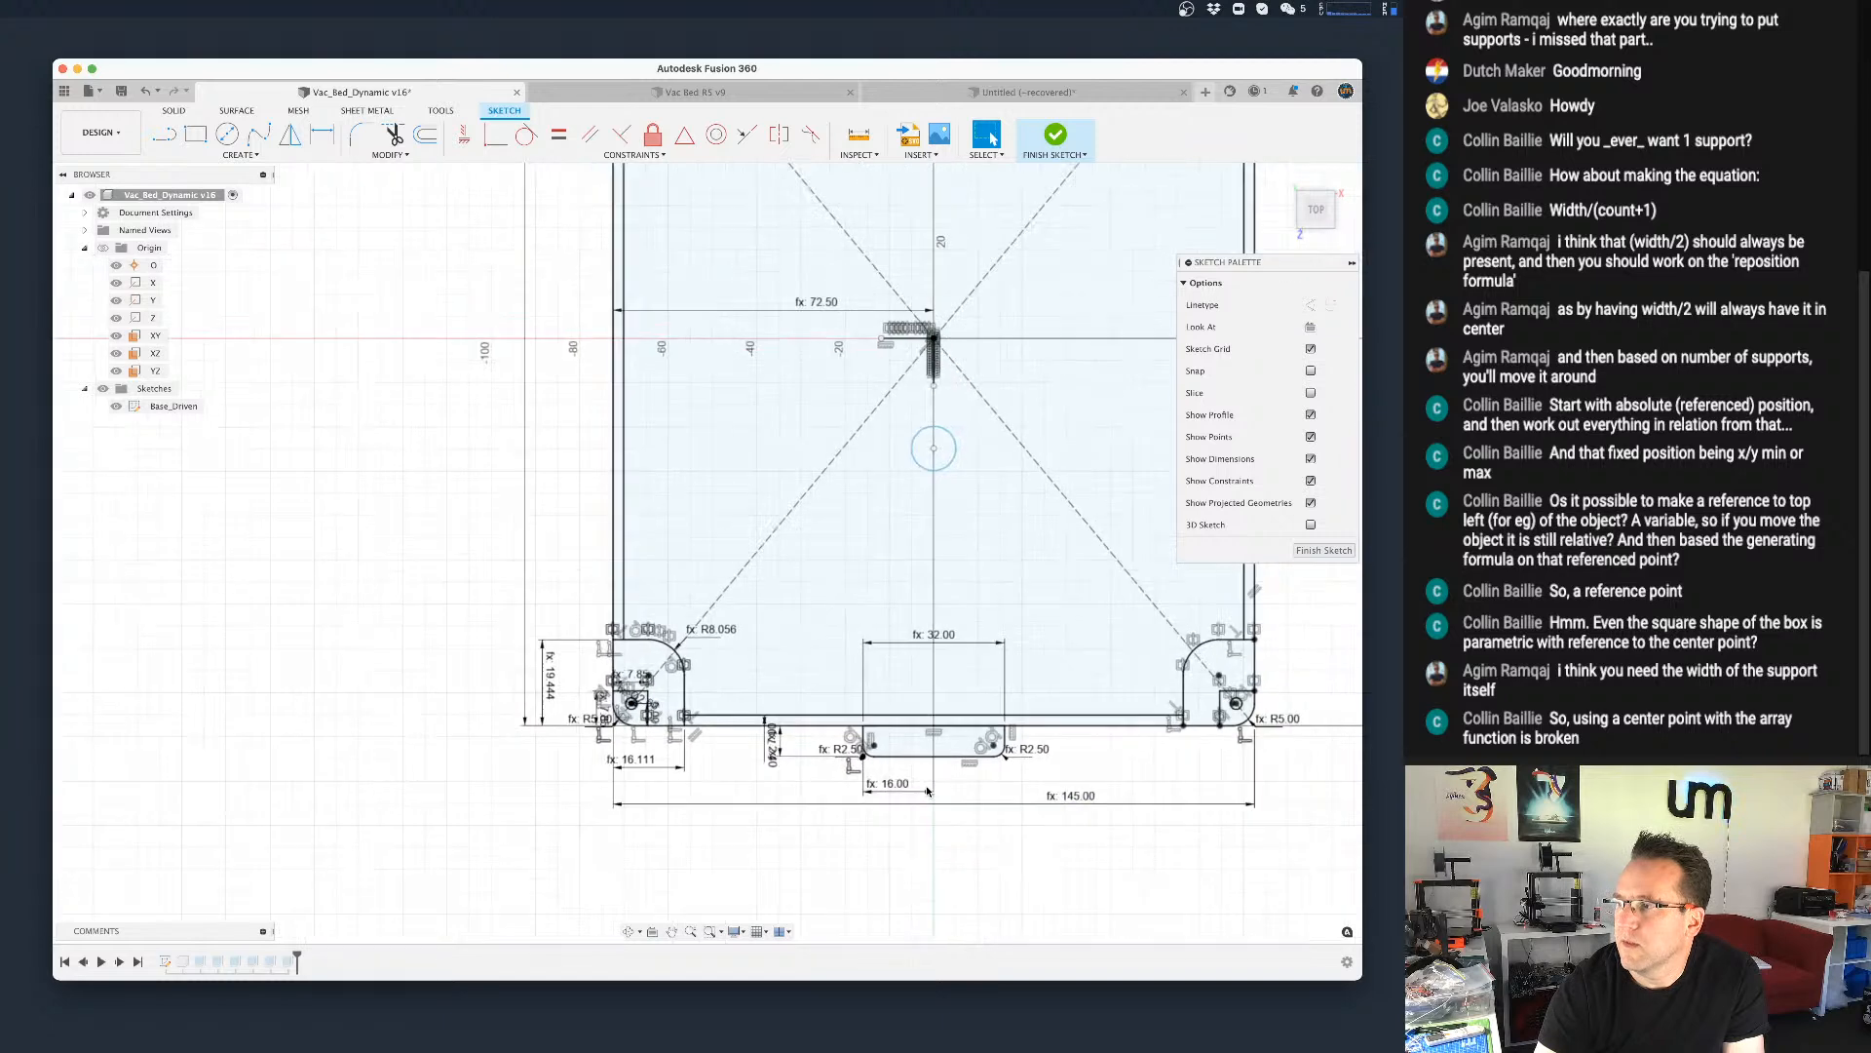
left_click(390, 154)
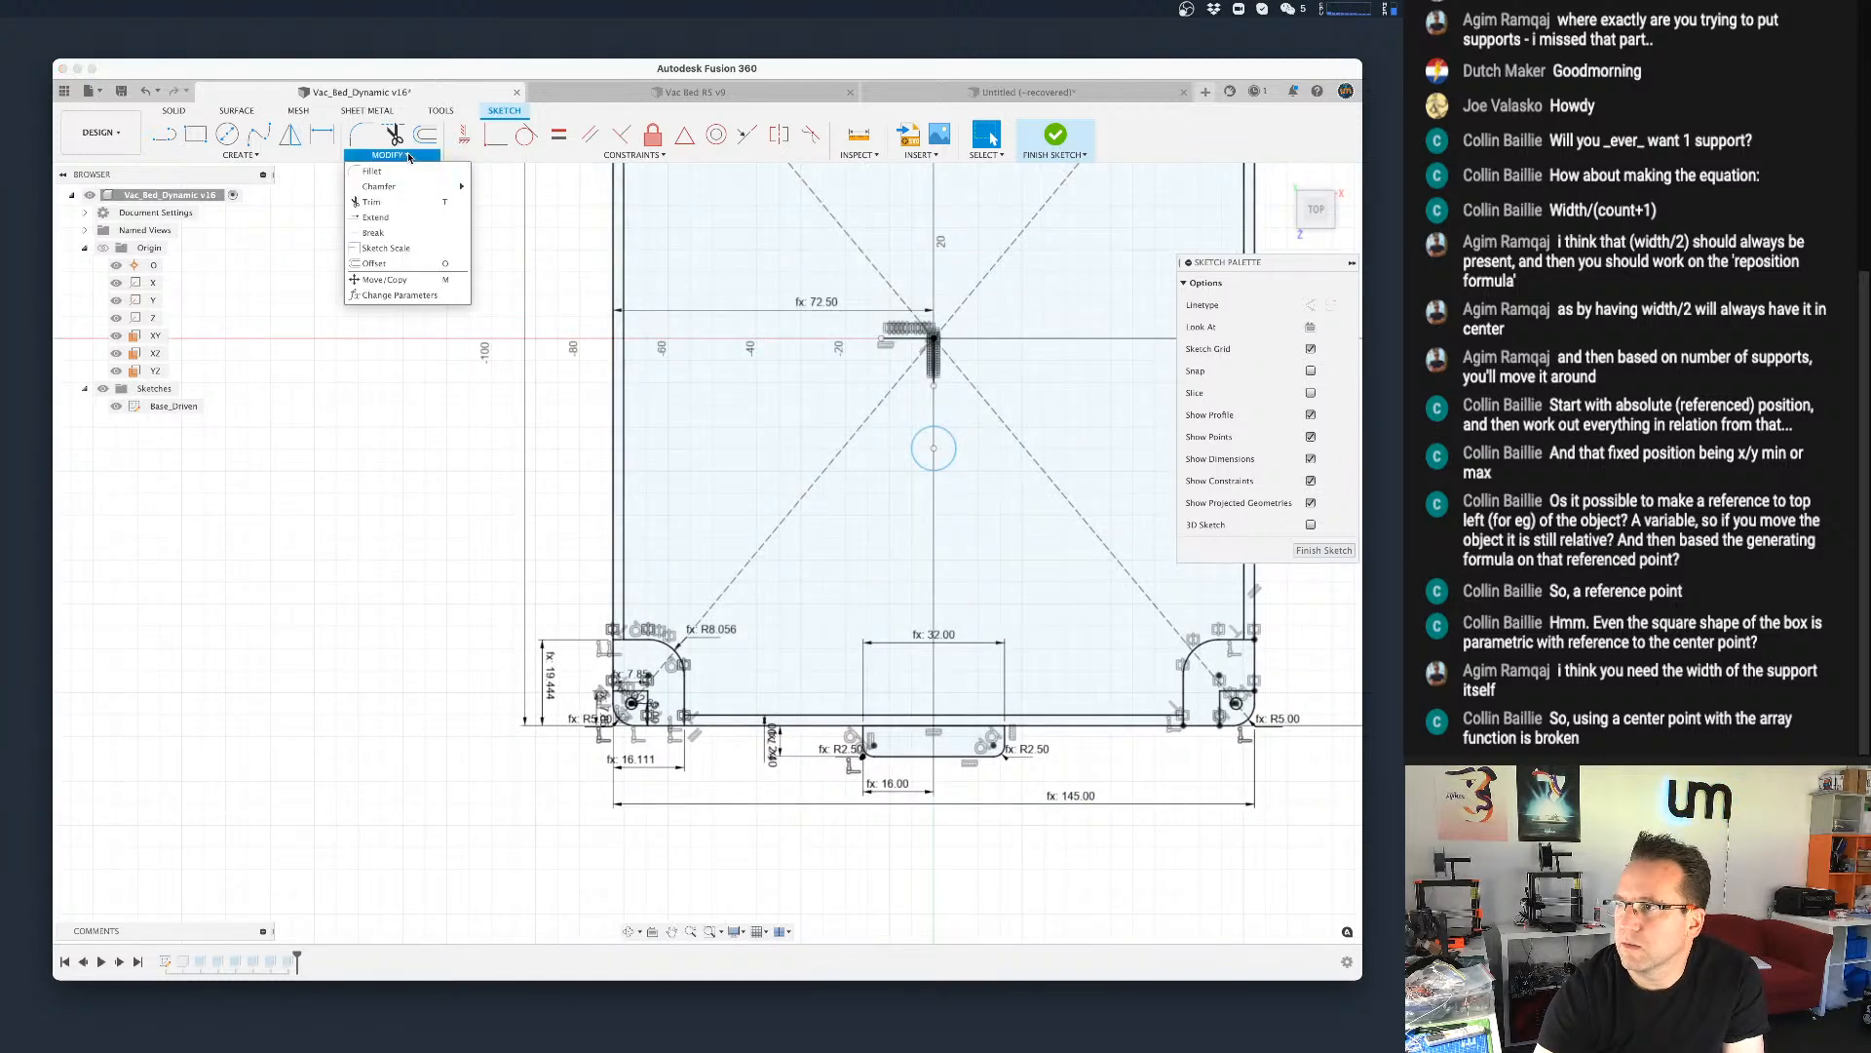
left_click(414, 299)
left_click_drag(348, 576, 893, 544)
double_click(729, 789)
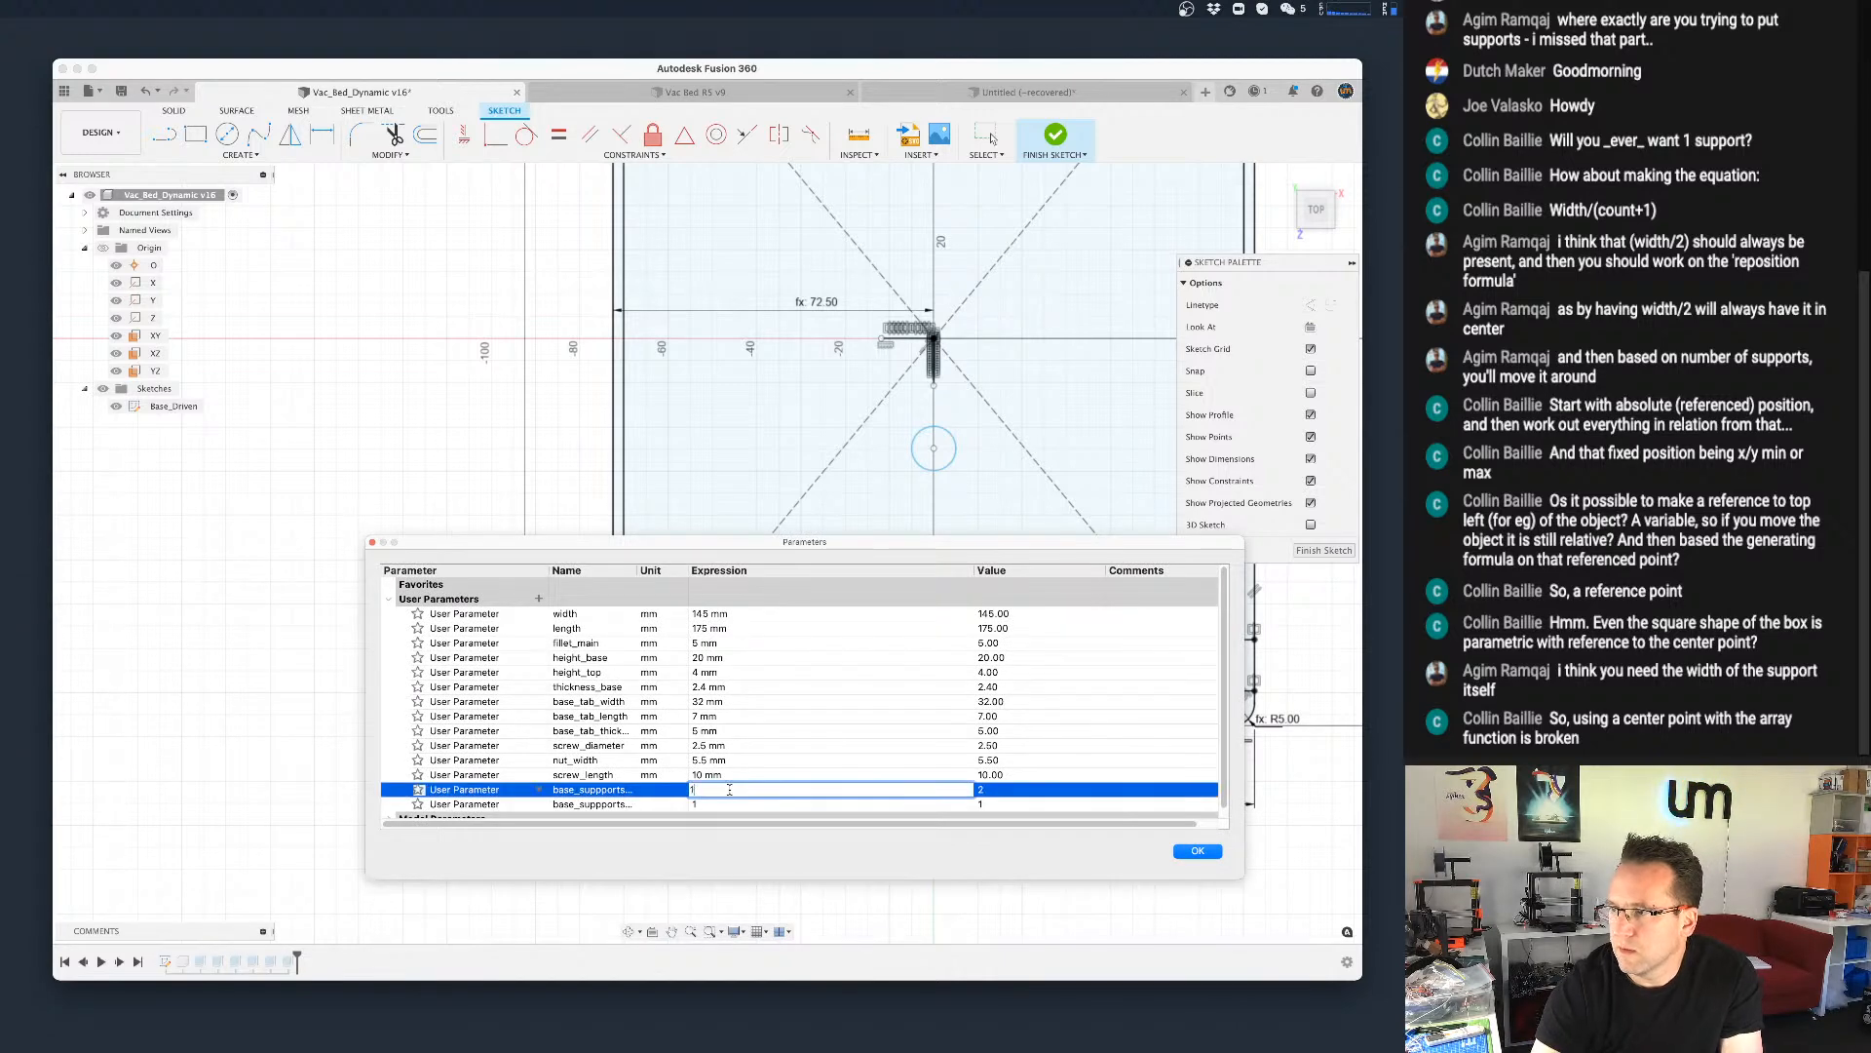
key("BackSpace")
type("1")
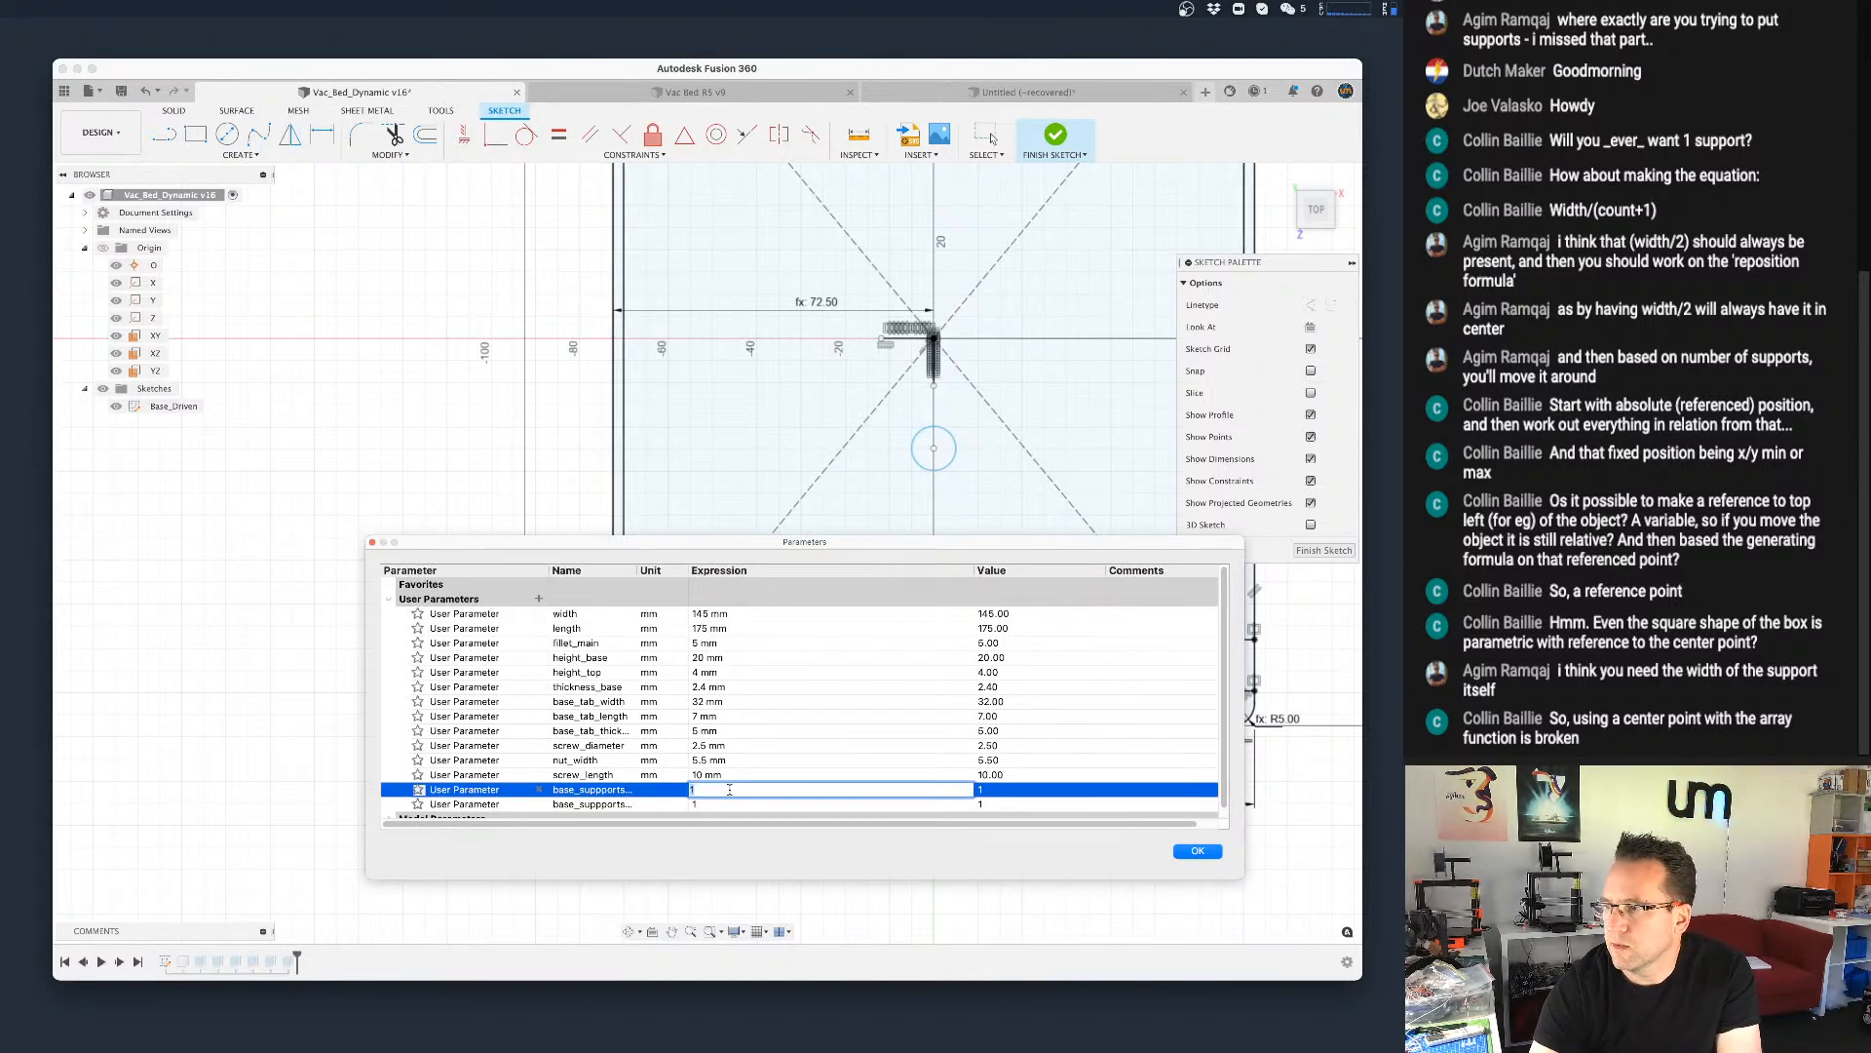
key("BackSpace")
type("3")
key("Return")
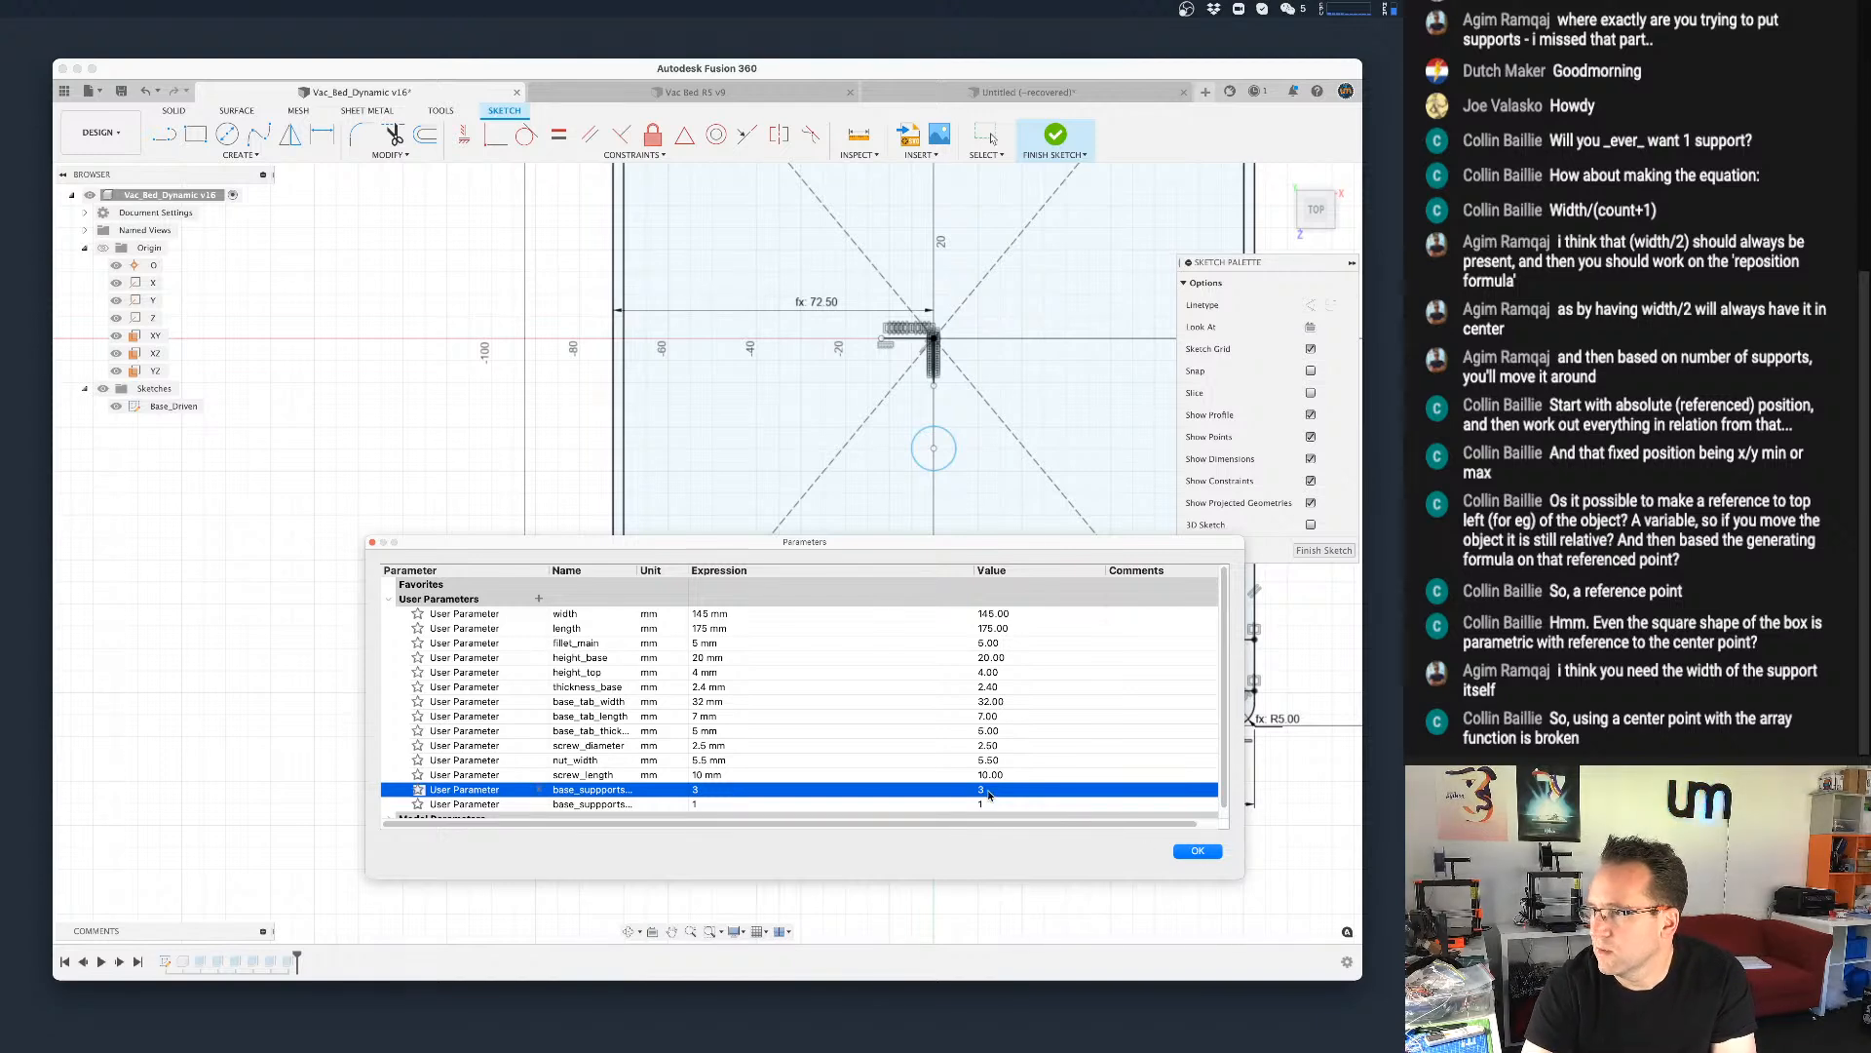
left_click(1198, 850)
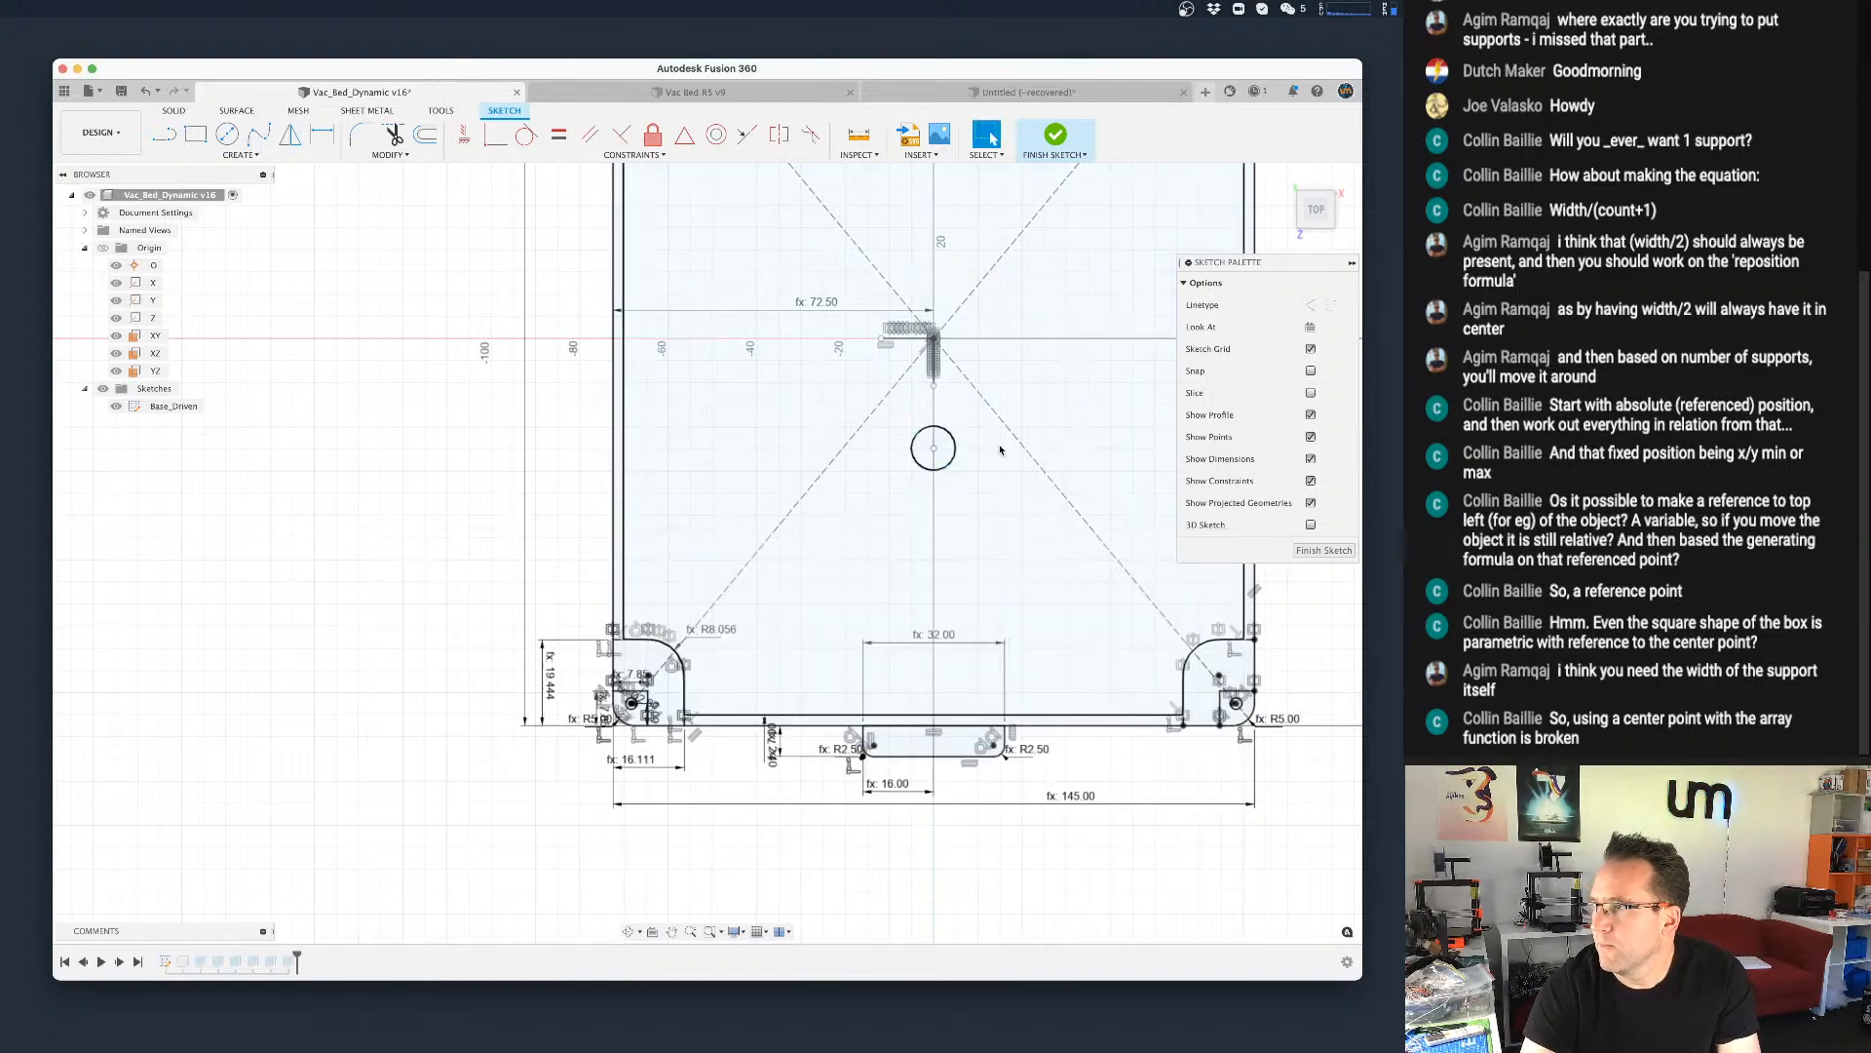
double_click(802, 310)
left_click(950, 309)
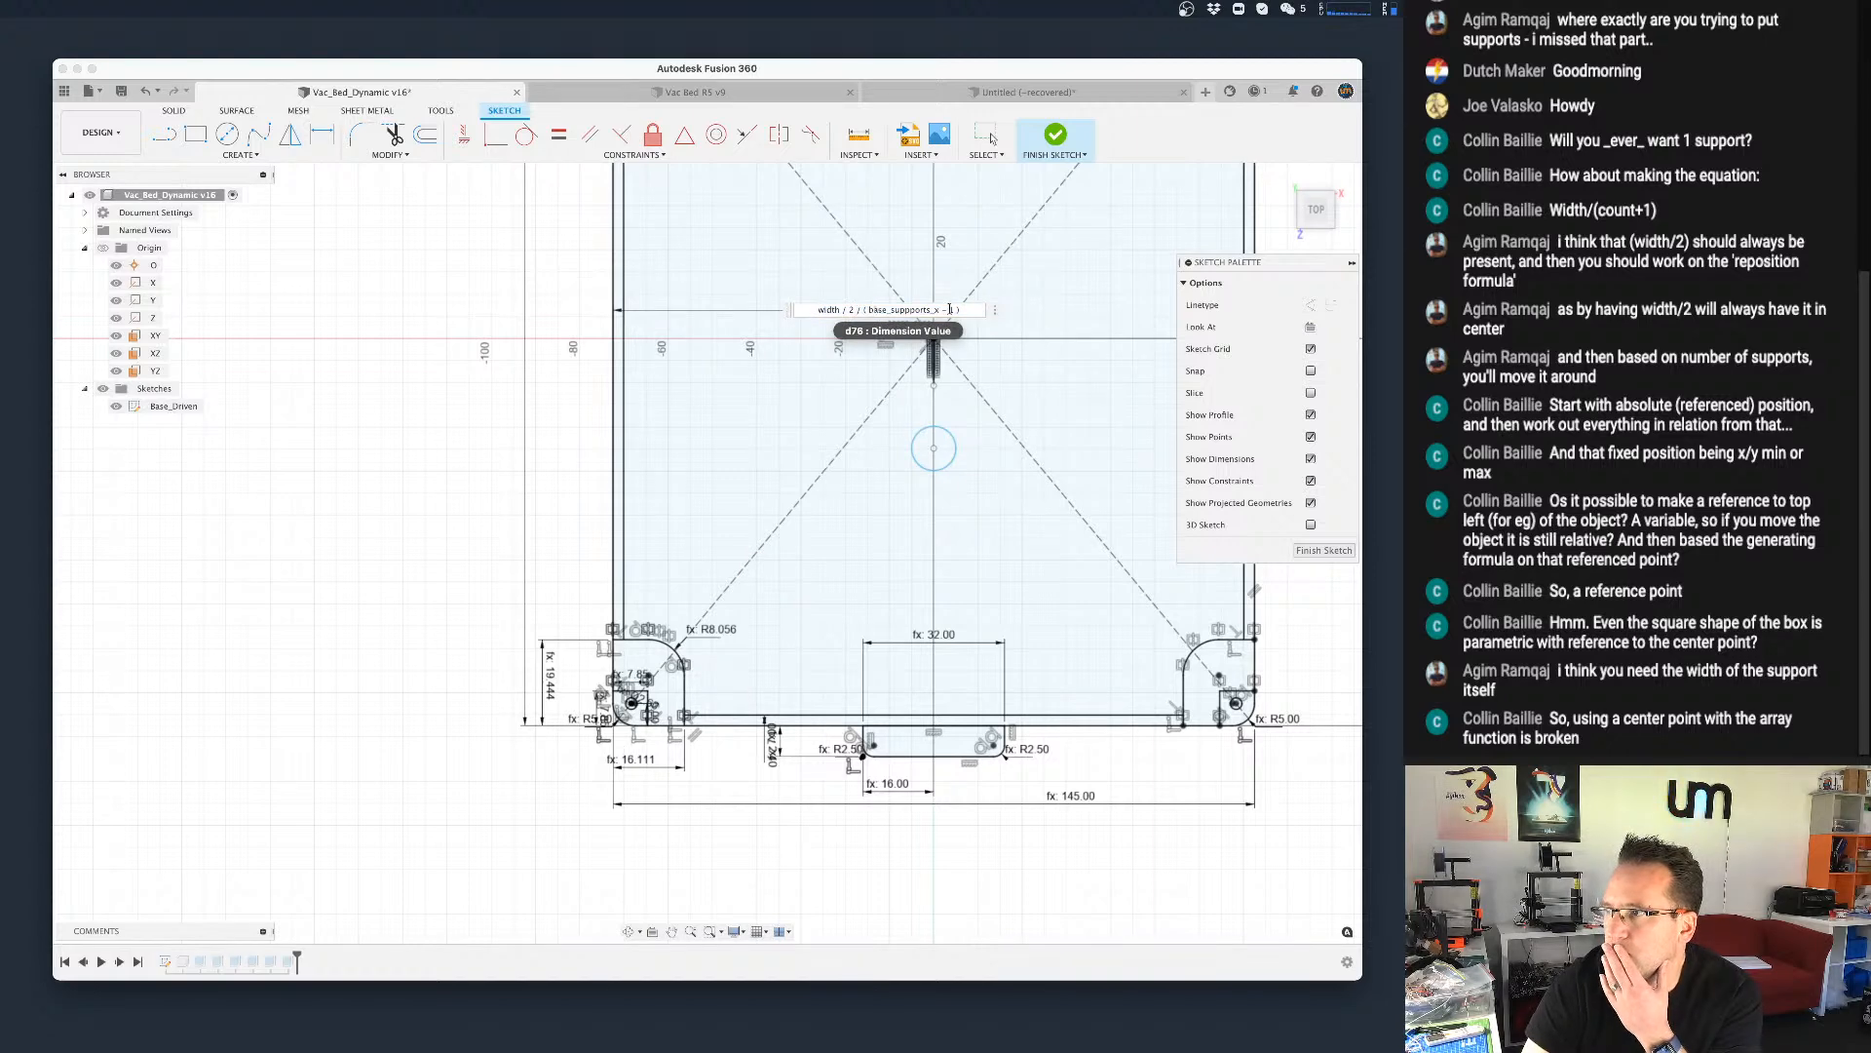
key("Right")
key("Right")
key("Right")
key("Right")
key("Right")
key("Right")
key("Right")
key("Right")
key("Right")
key("Right")
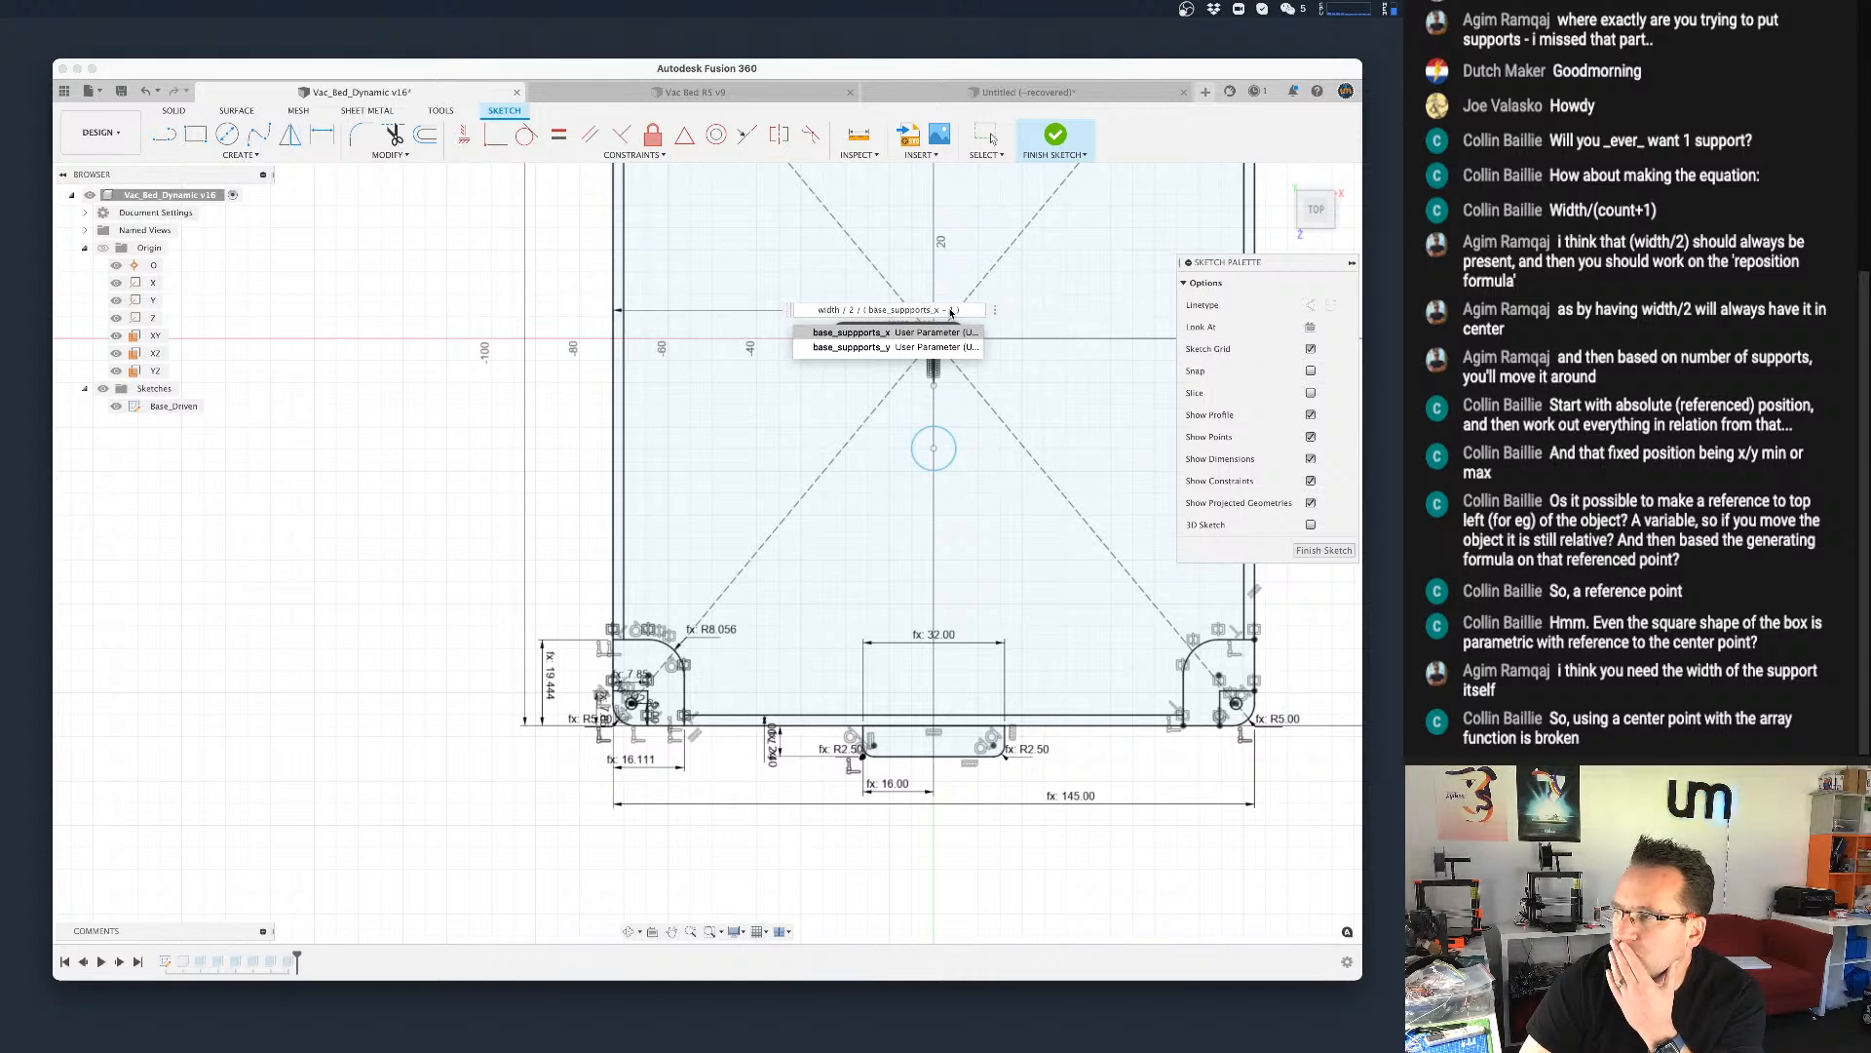
key("Left")
key("Left")
key("Left")
key("Left")
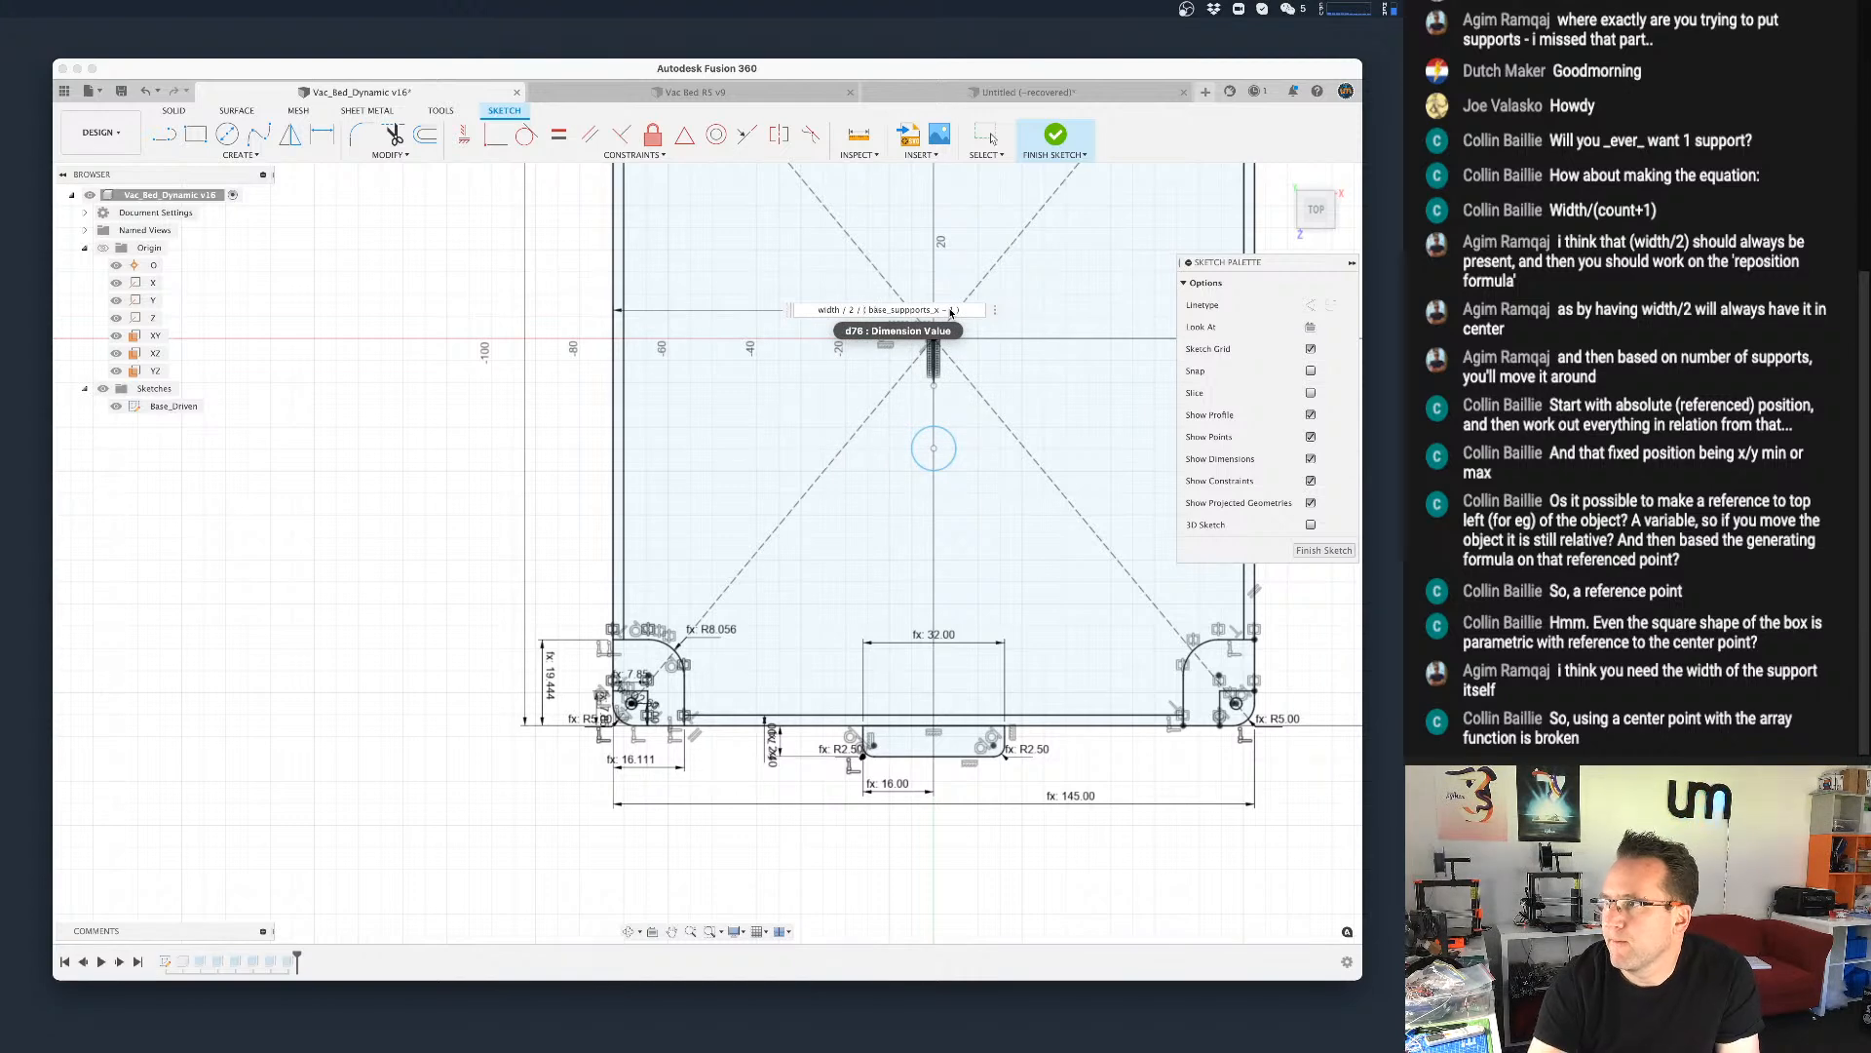
key("BackSpace")
key("BackSpace")
type("-")
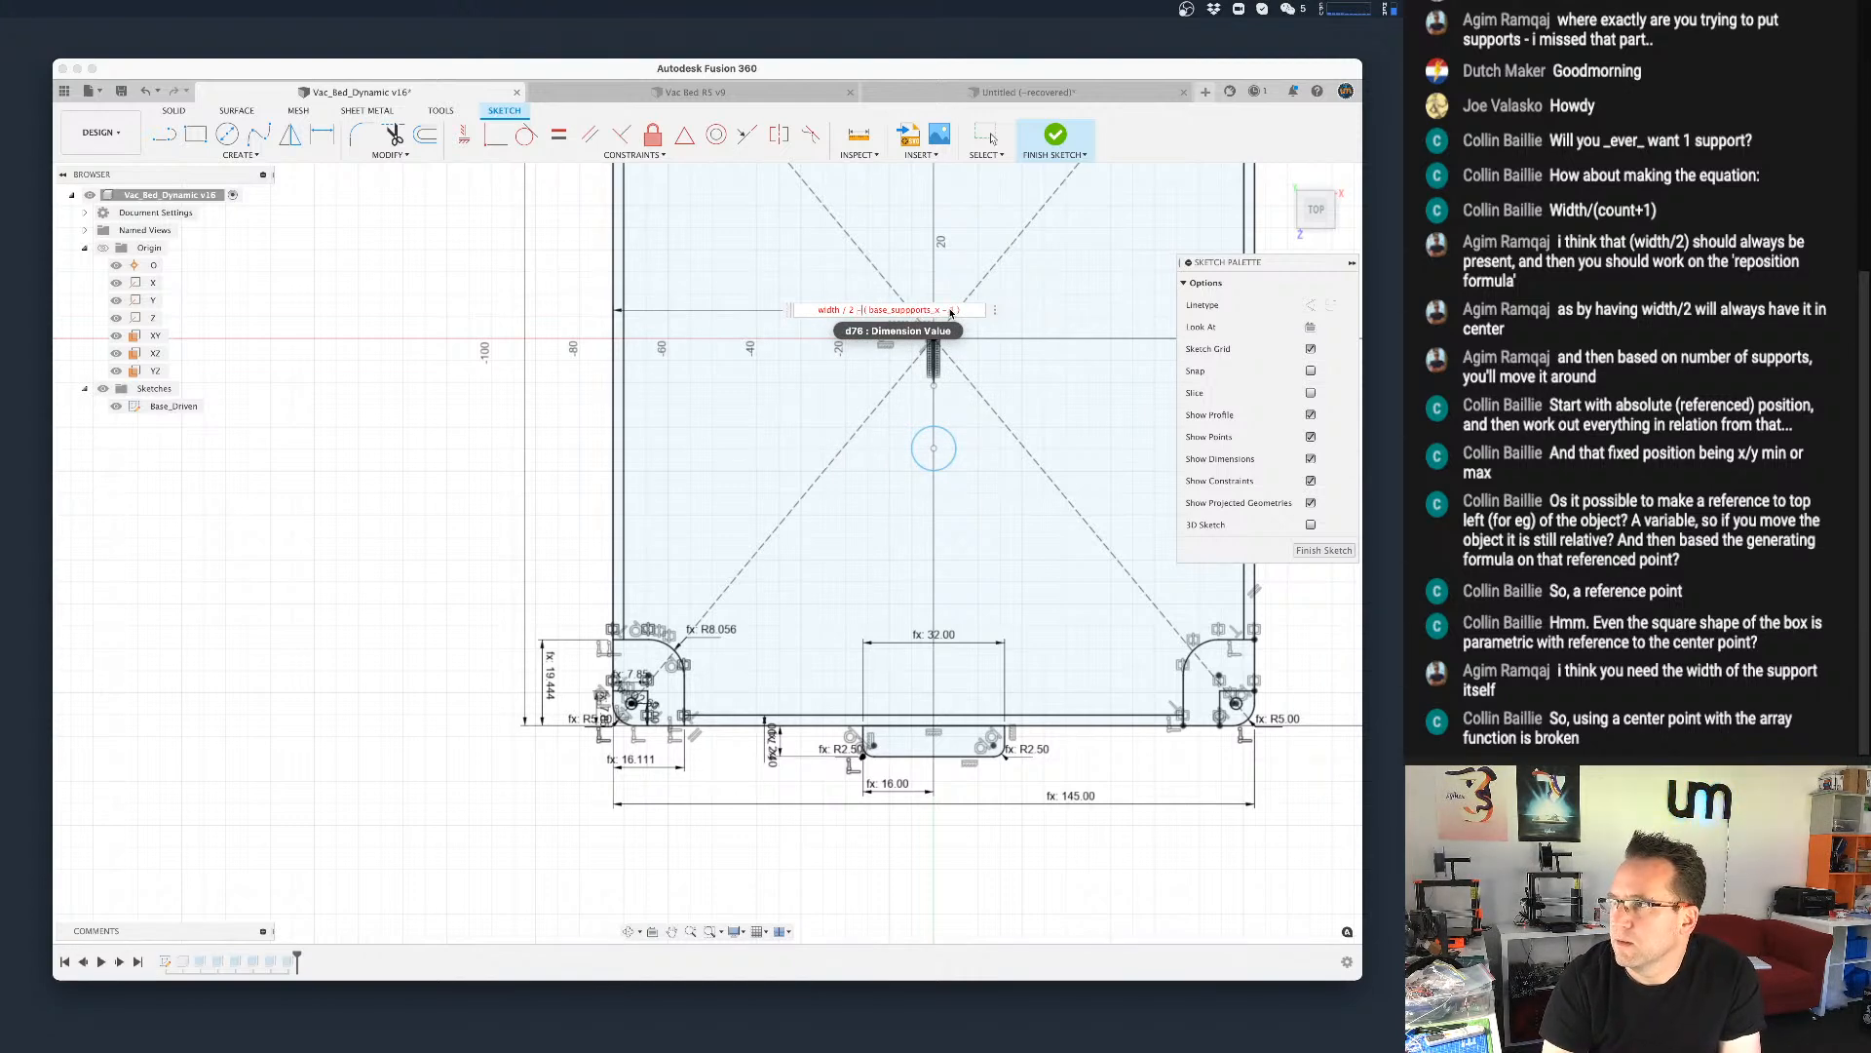
key("Right")
key("Right")
key("Right")
key("Right")
key("Right")
key("Right")
key("Right")
key("Right")
key("Right")
key("Right")
key("Right")
key("Right")
key("Right")
key("Right")
key("Right")
key("Right")
key("BackSpace")
key("BackSpace")
key("BackSpace")
key("BackSpace")
key("BackSpace")
key("BackSpace")
key("BackSpace")
key("BackSpace")
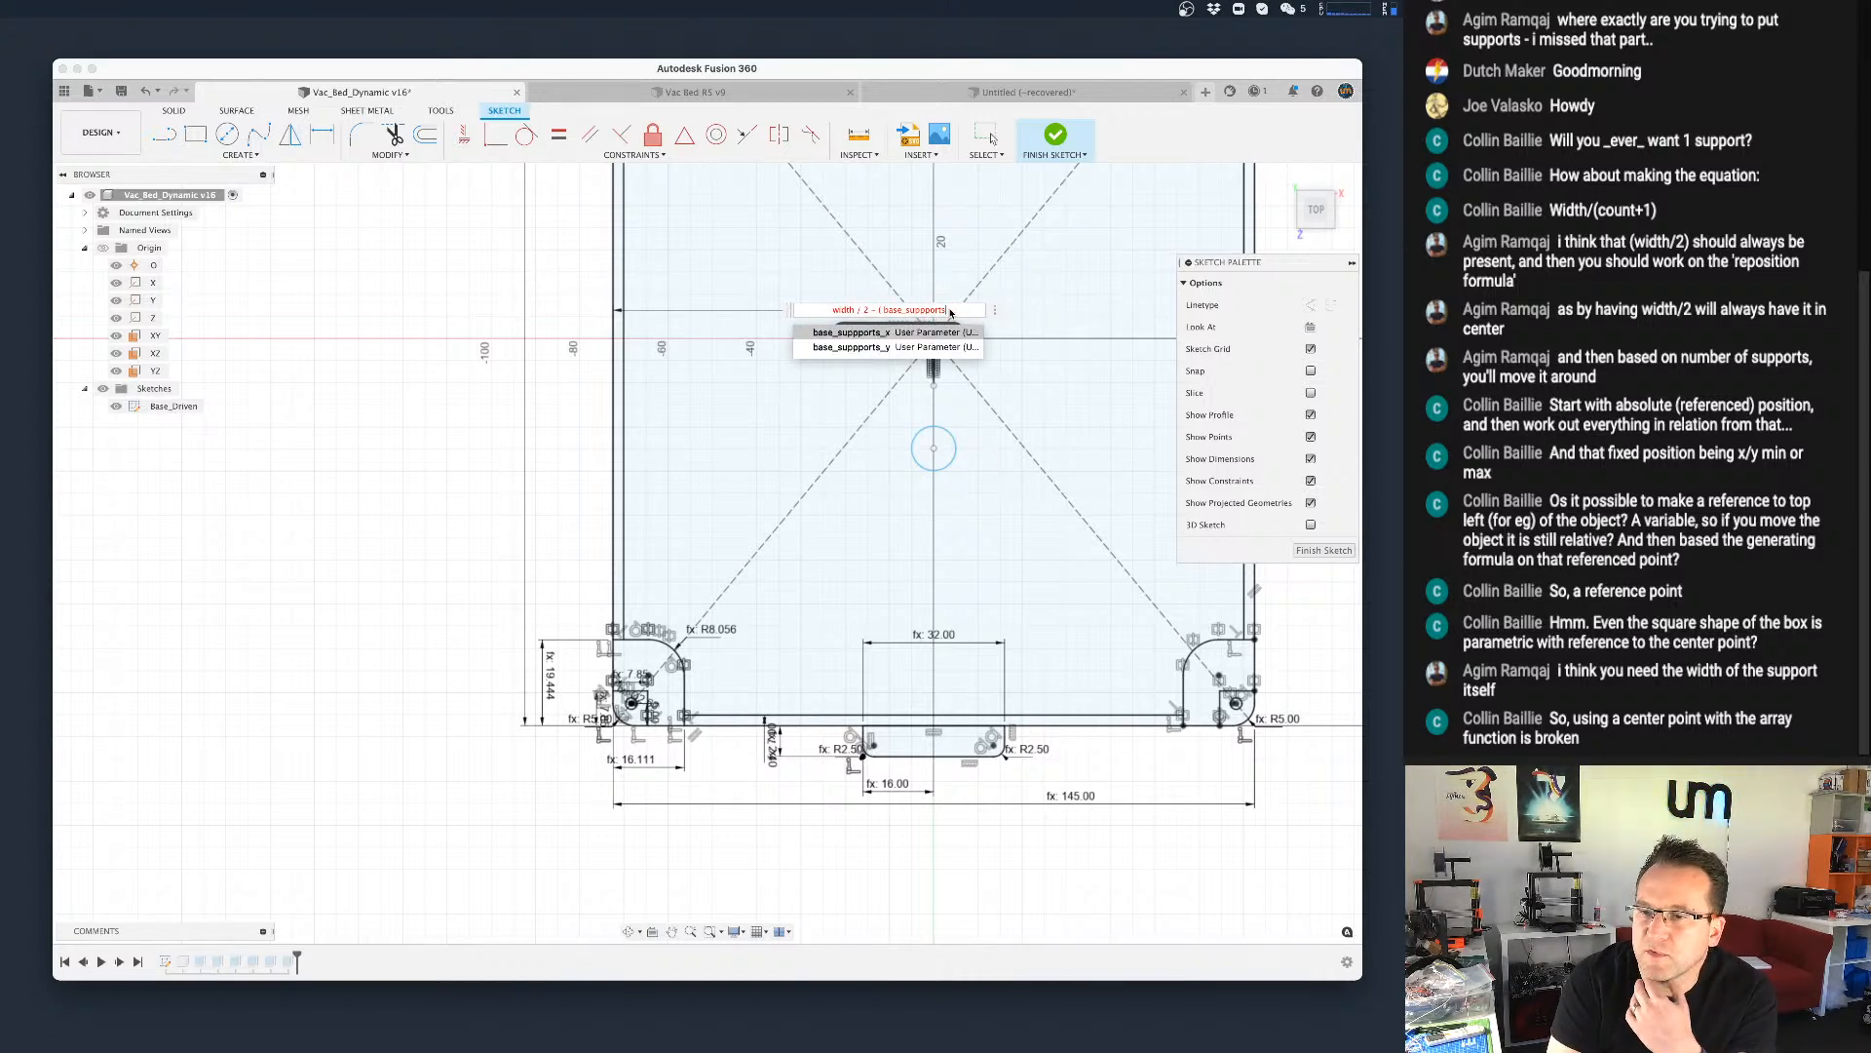
key("BackSpace")
key("BackSpace")
key("BackSpace")
key("BackSpace")
key("BackSpace")
key("BackSpace")
key("BackSpace")
key("BackSpace")
key("BackSpace")
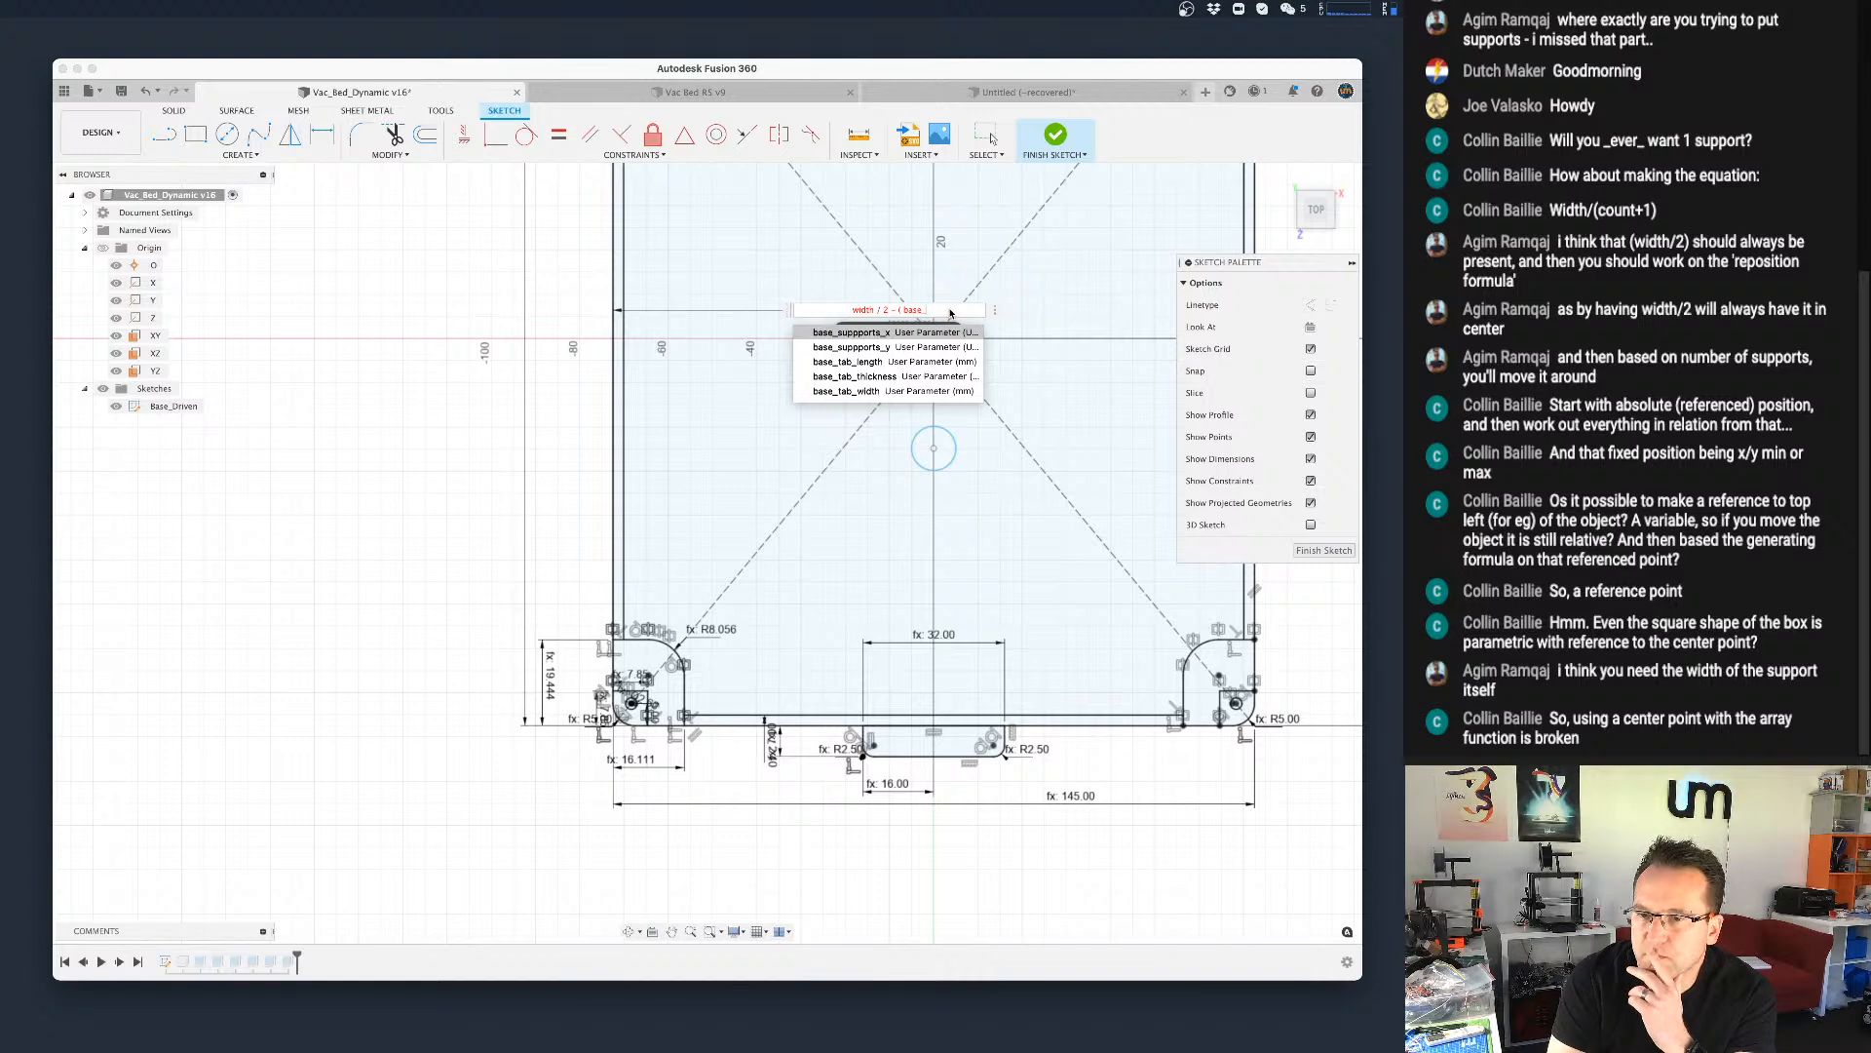
key("BackSpace")
key("BackSpace")
key("BackSpace")
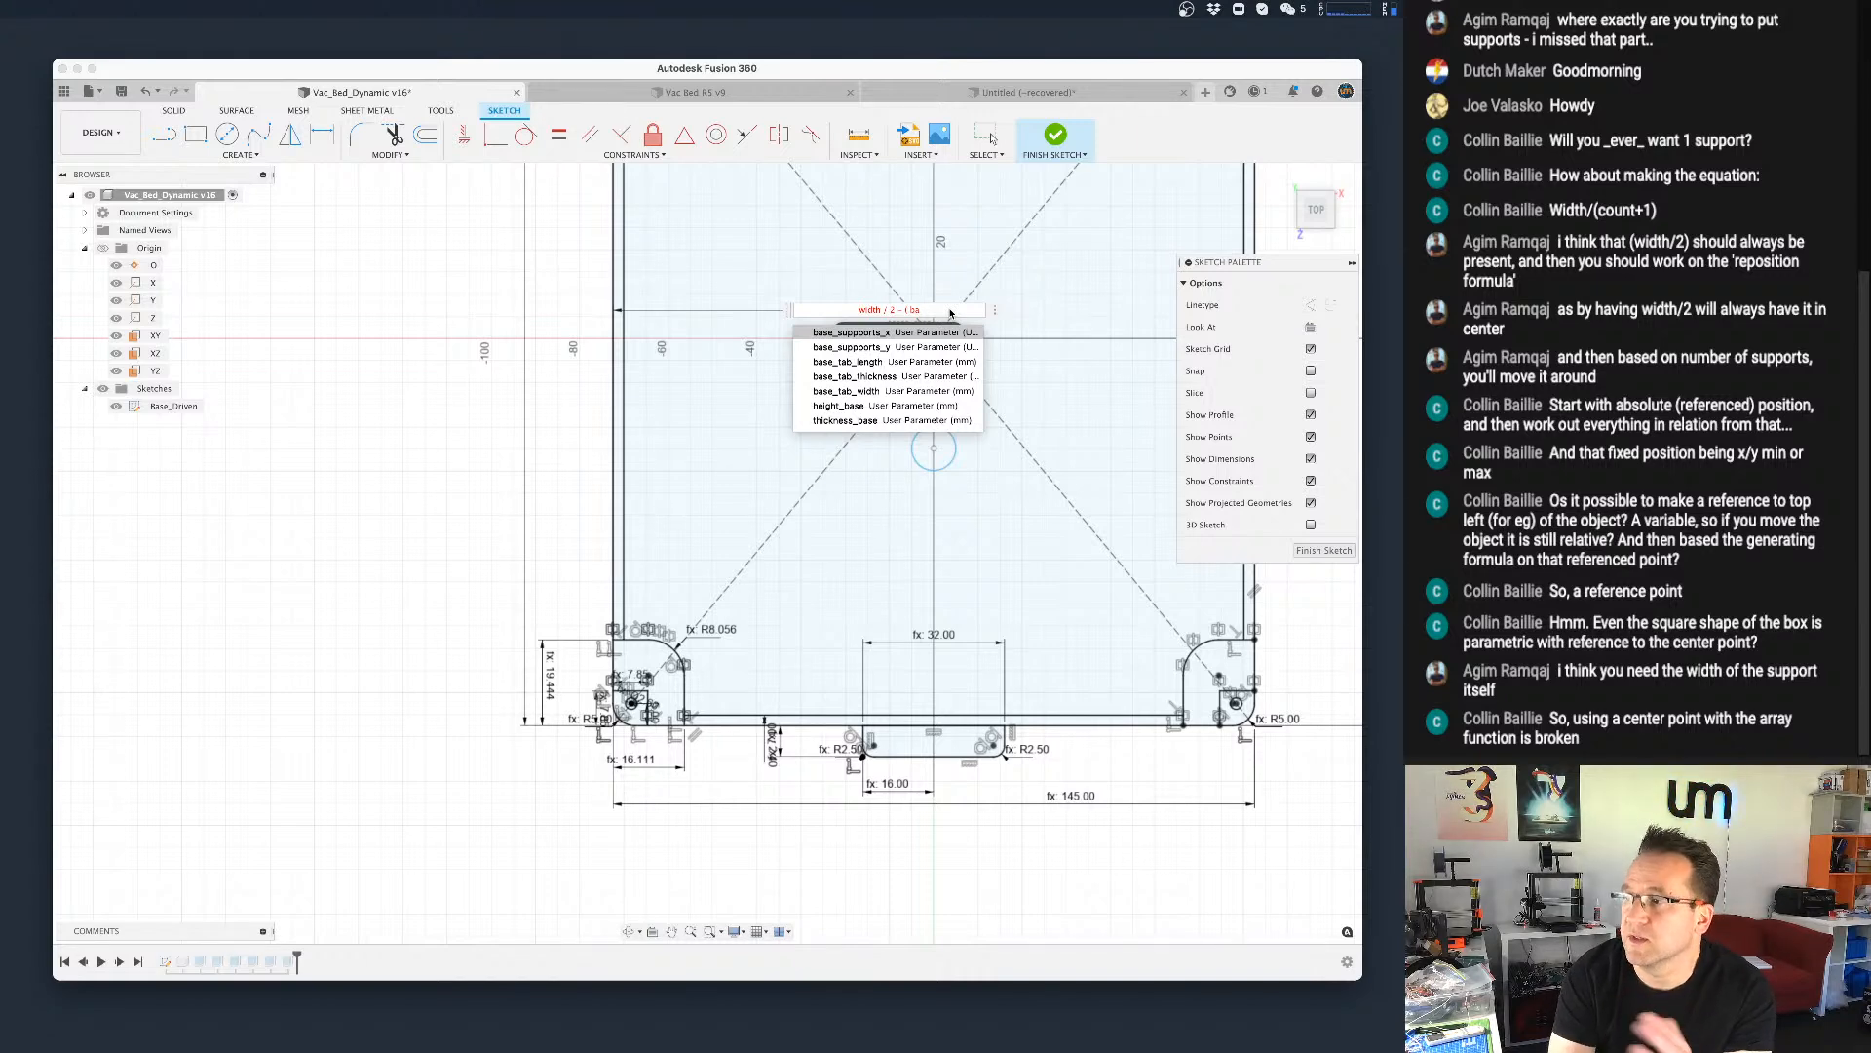
key("BackSpace")
key("BackSpace")
key("BackSpace")
key("BackSpace")
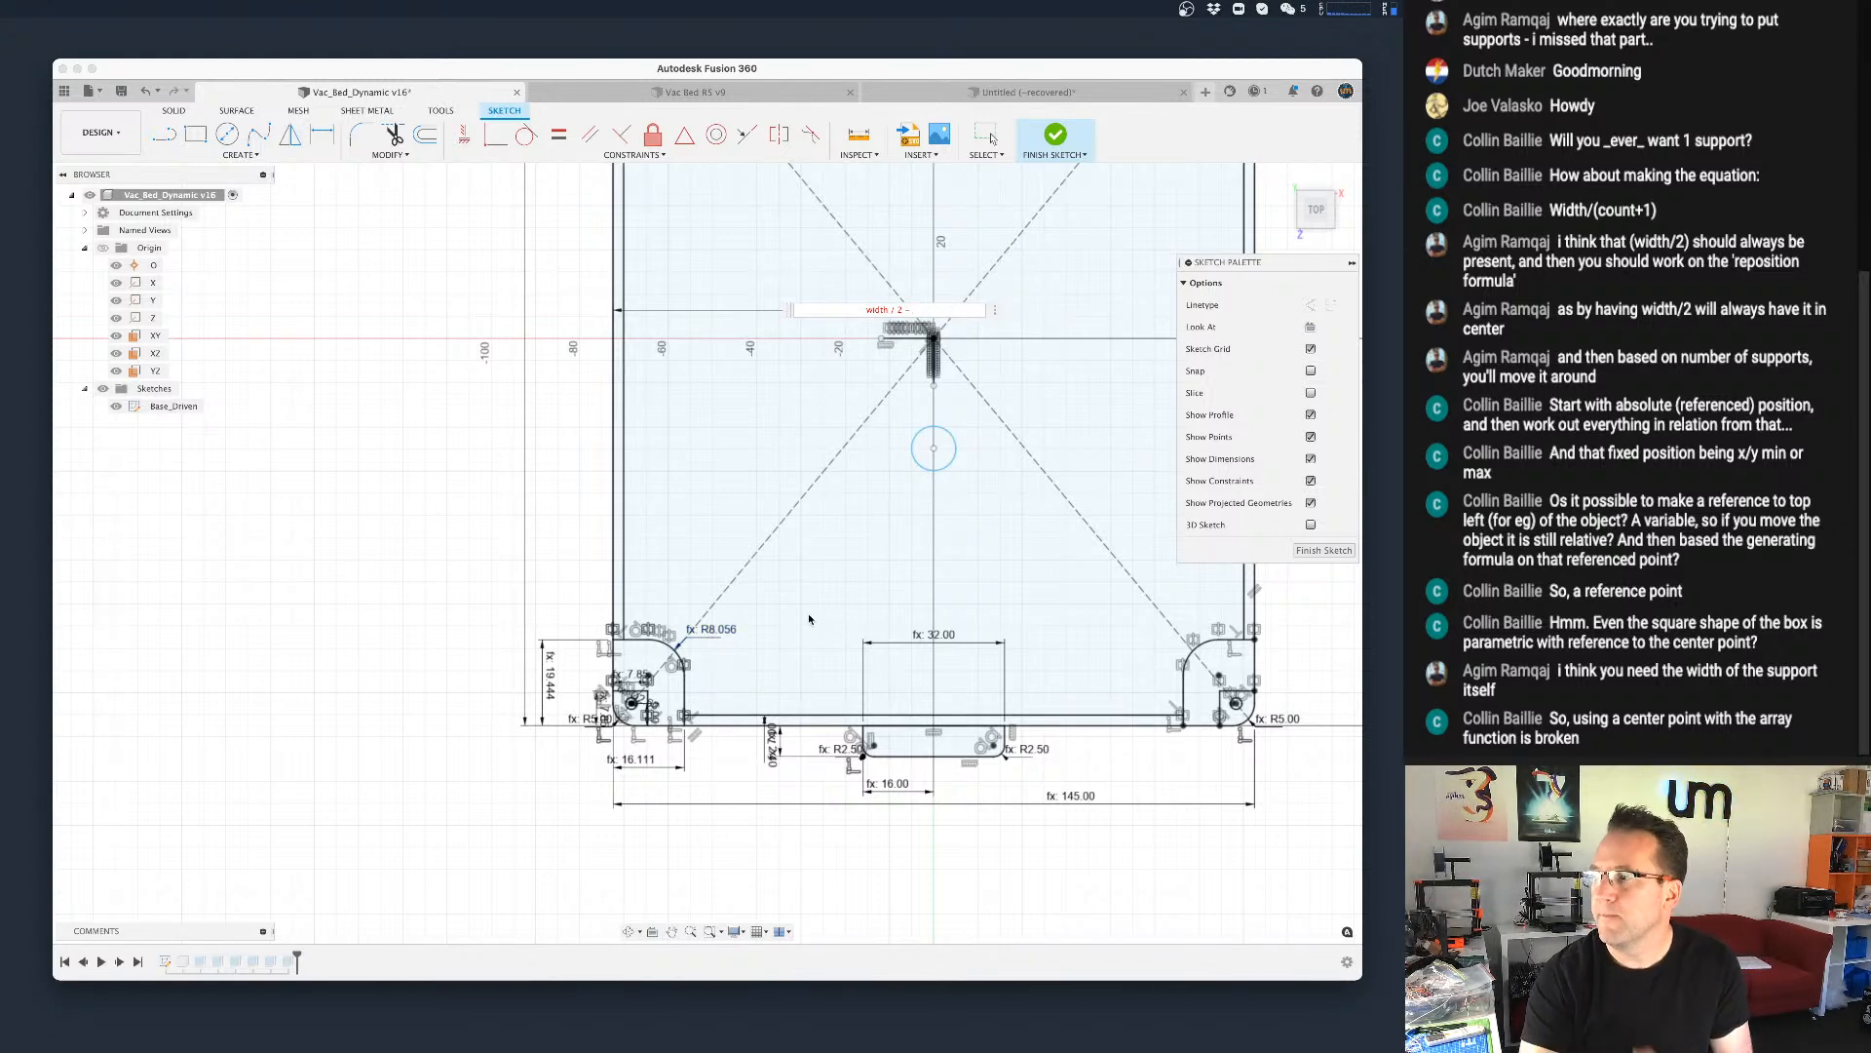
scroll(938, 447, "down", 3)
middle_click_drag(901, 479, 800, 520)
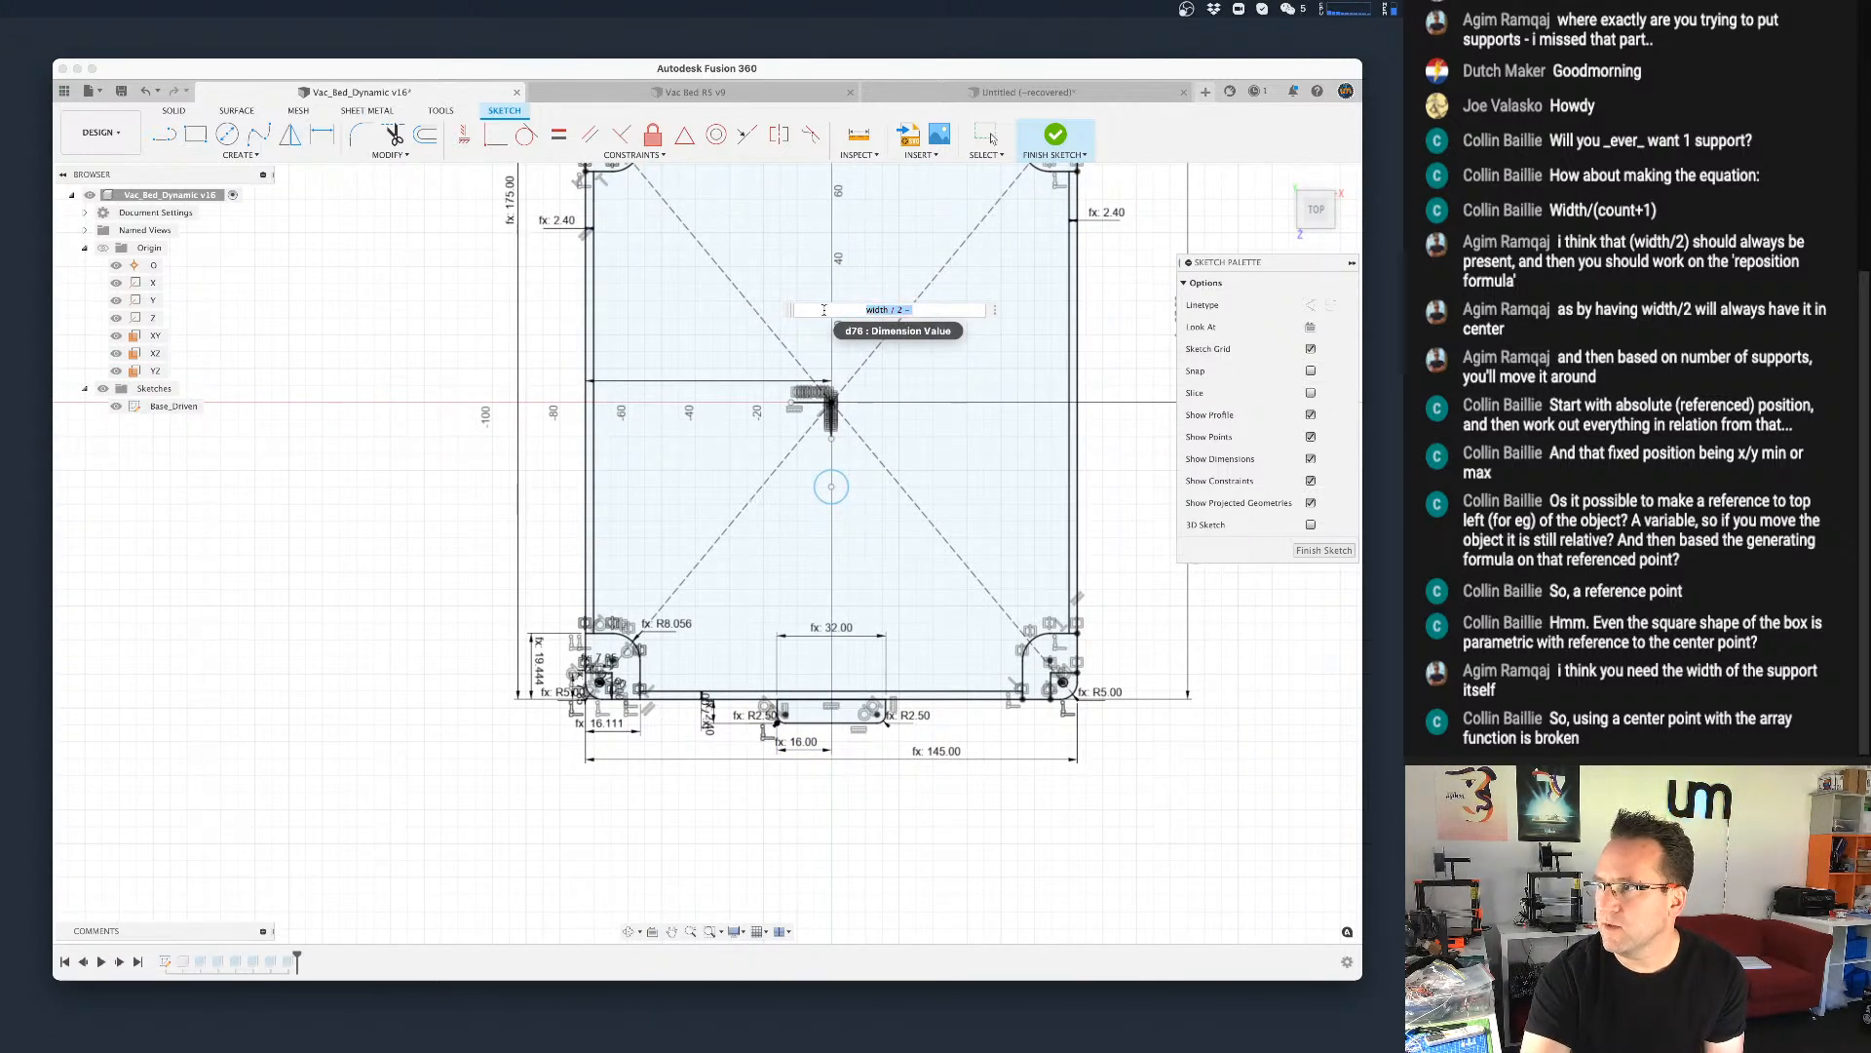
key("BackSpace")
key("Escape")
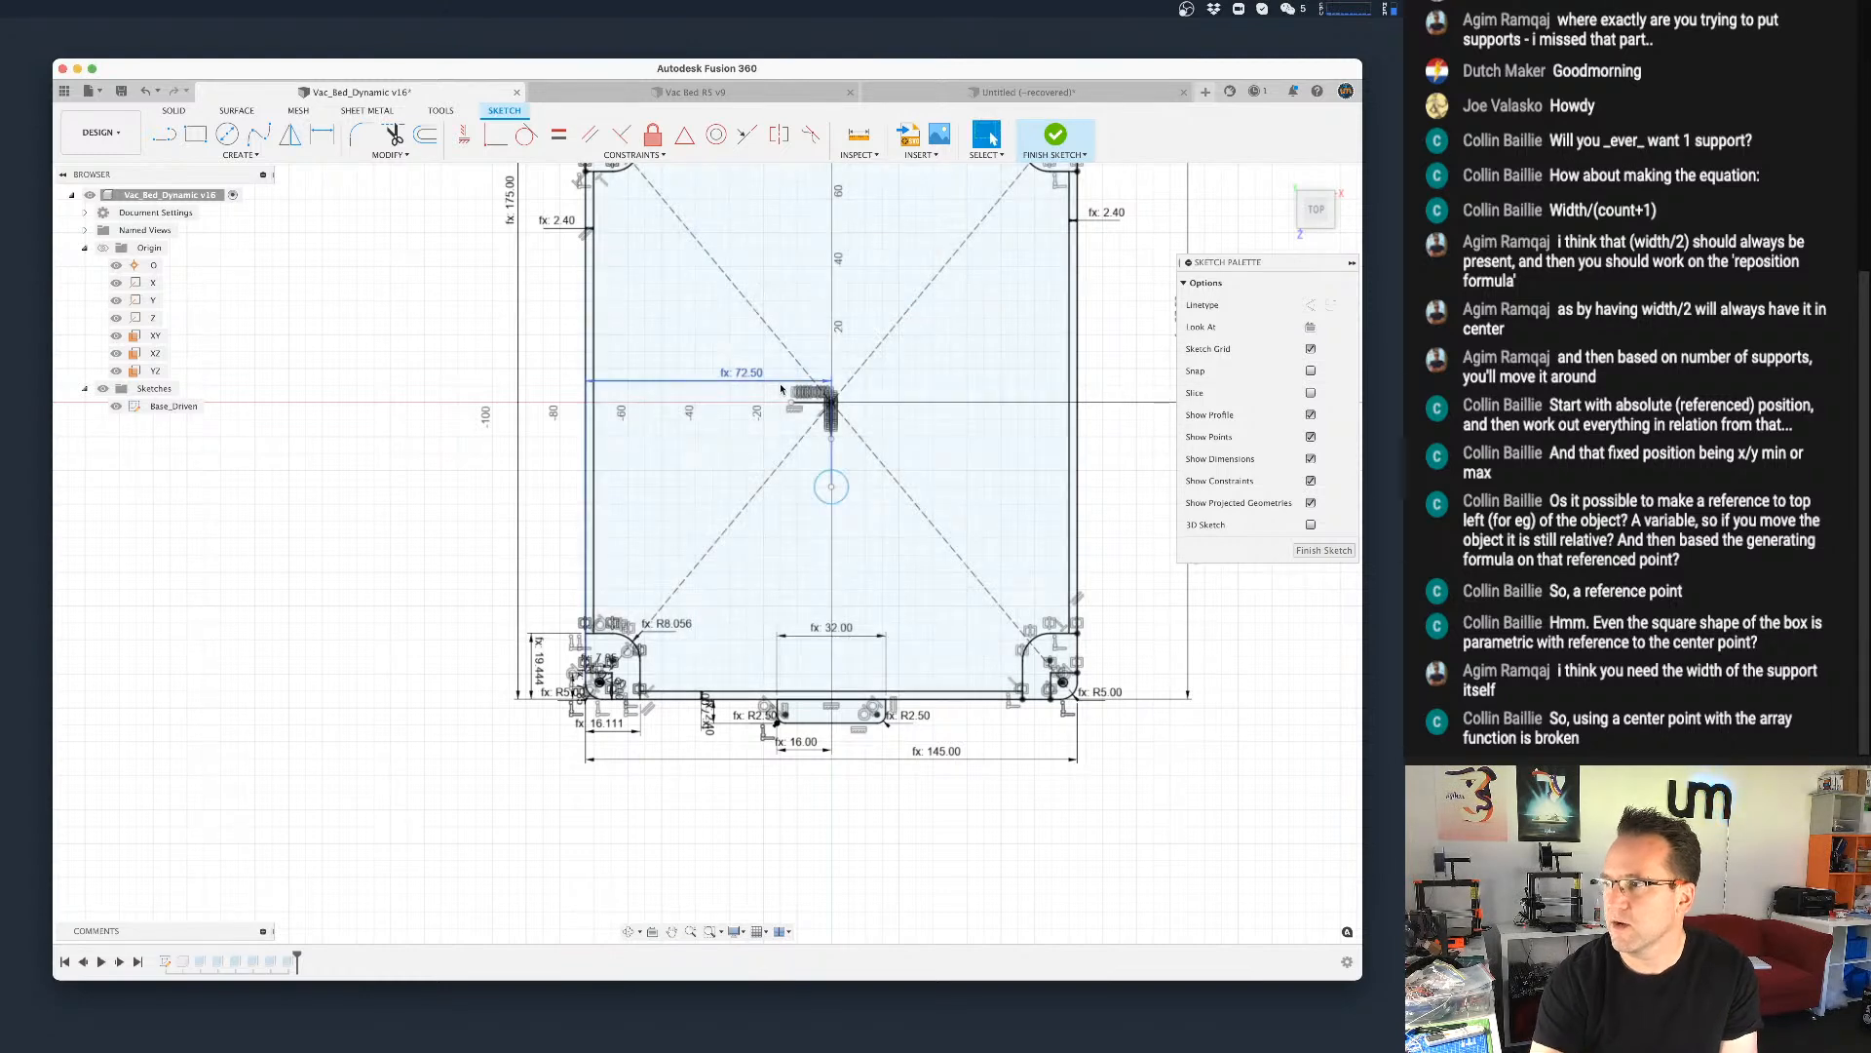
Step: Delete the support circle's horizontal dimension and save the design with the version description User Saved
left_click(731, 381)
key("Delete")
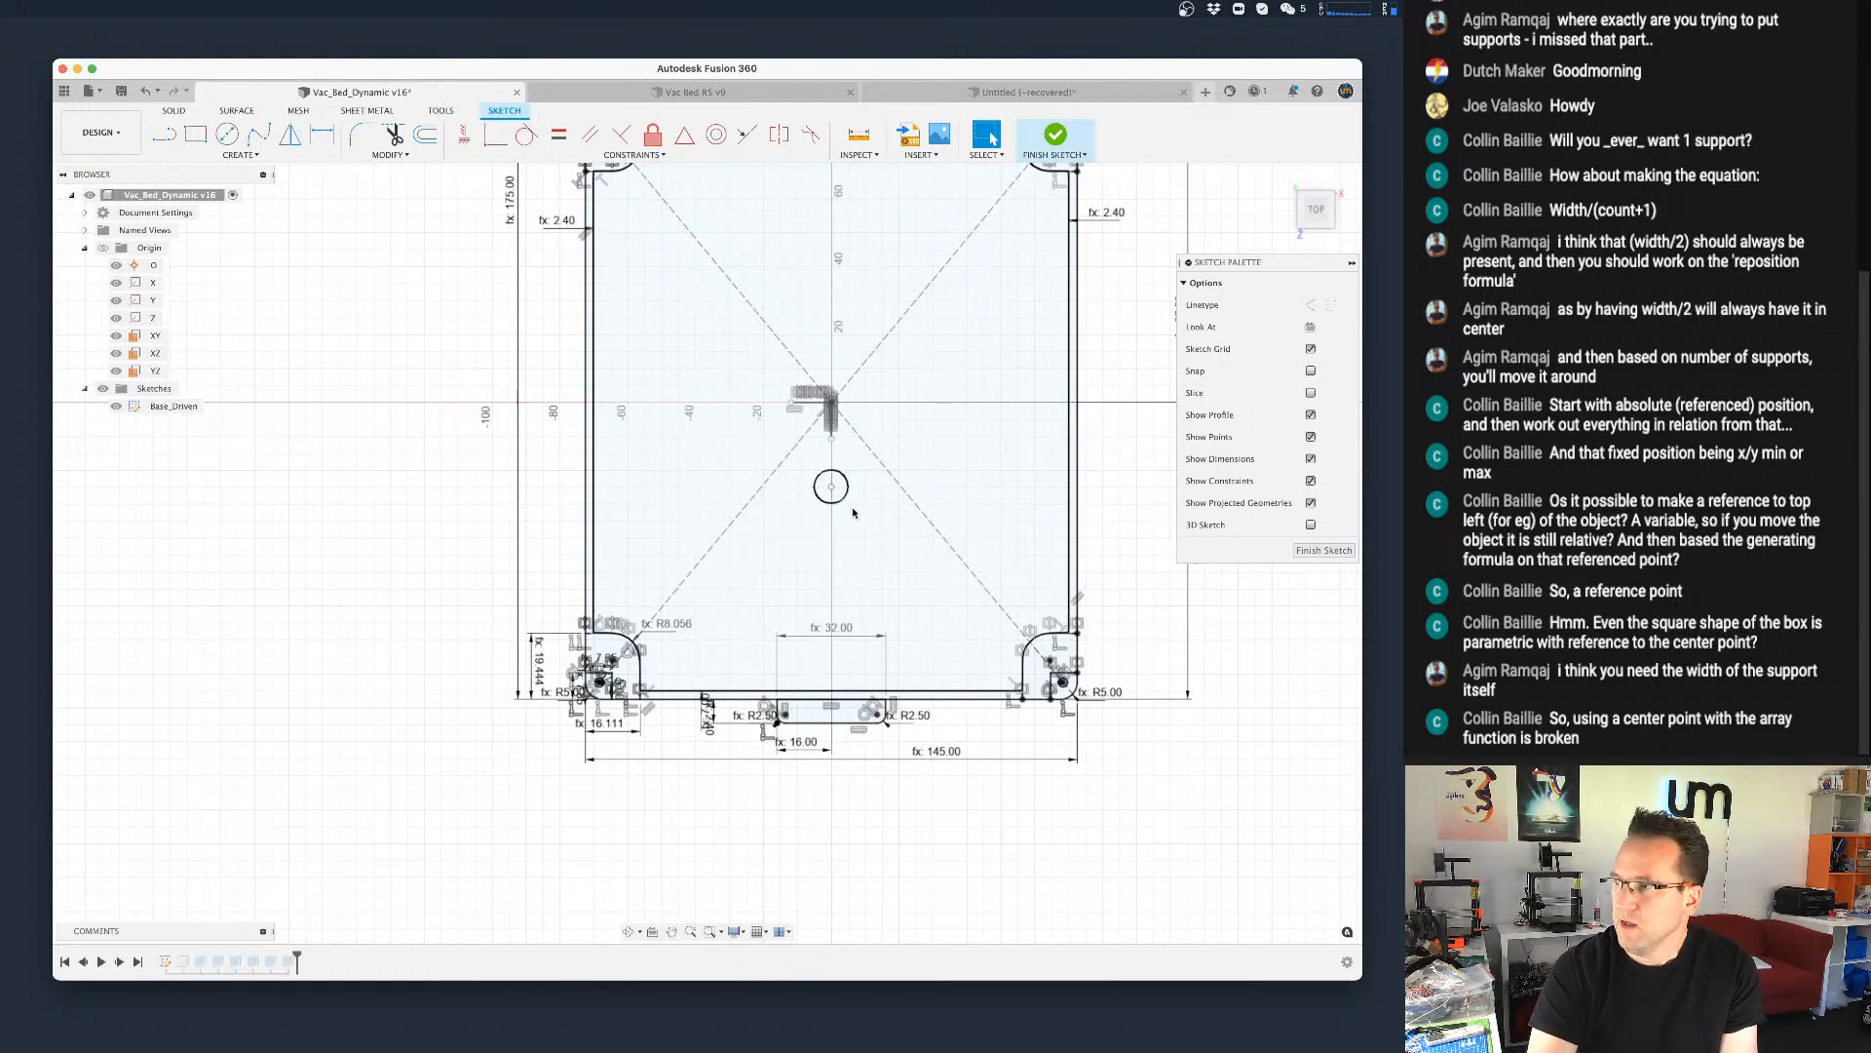
key("super+s")
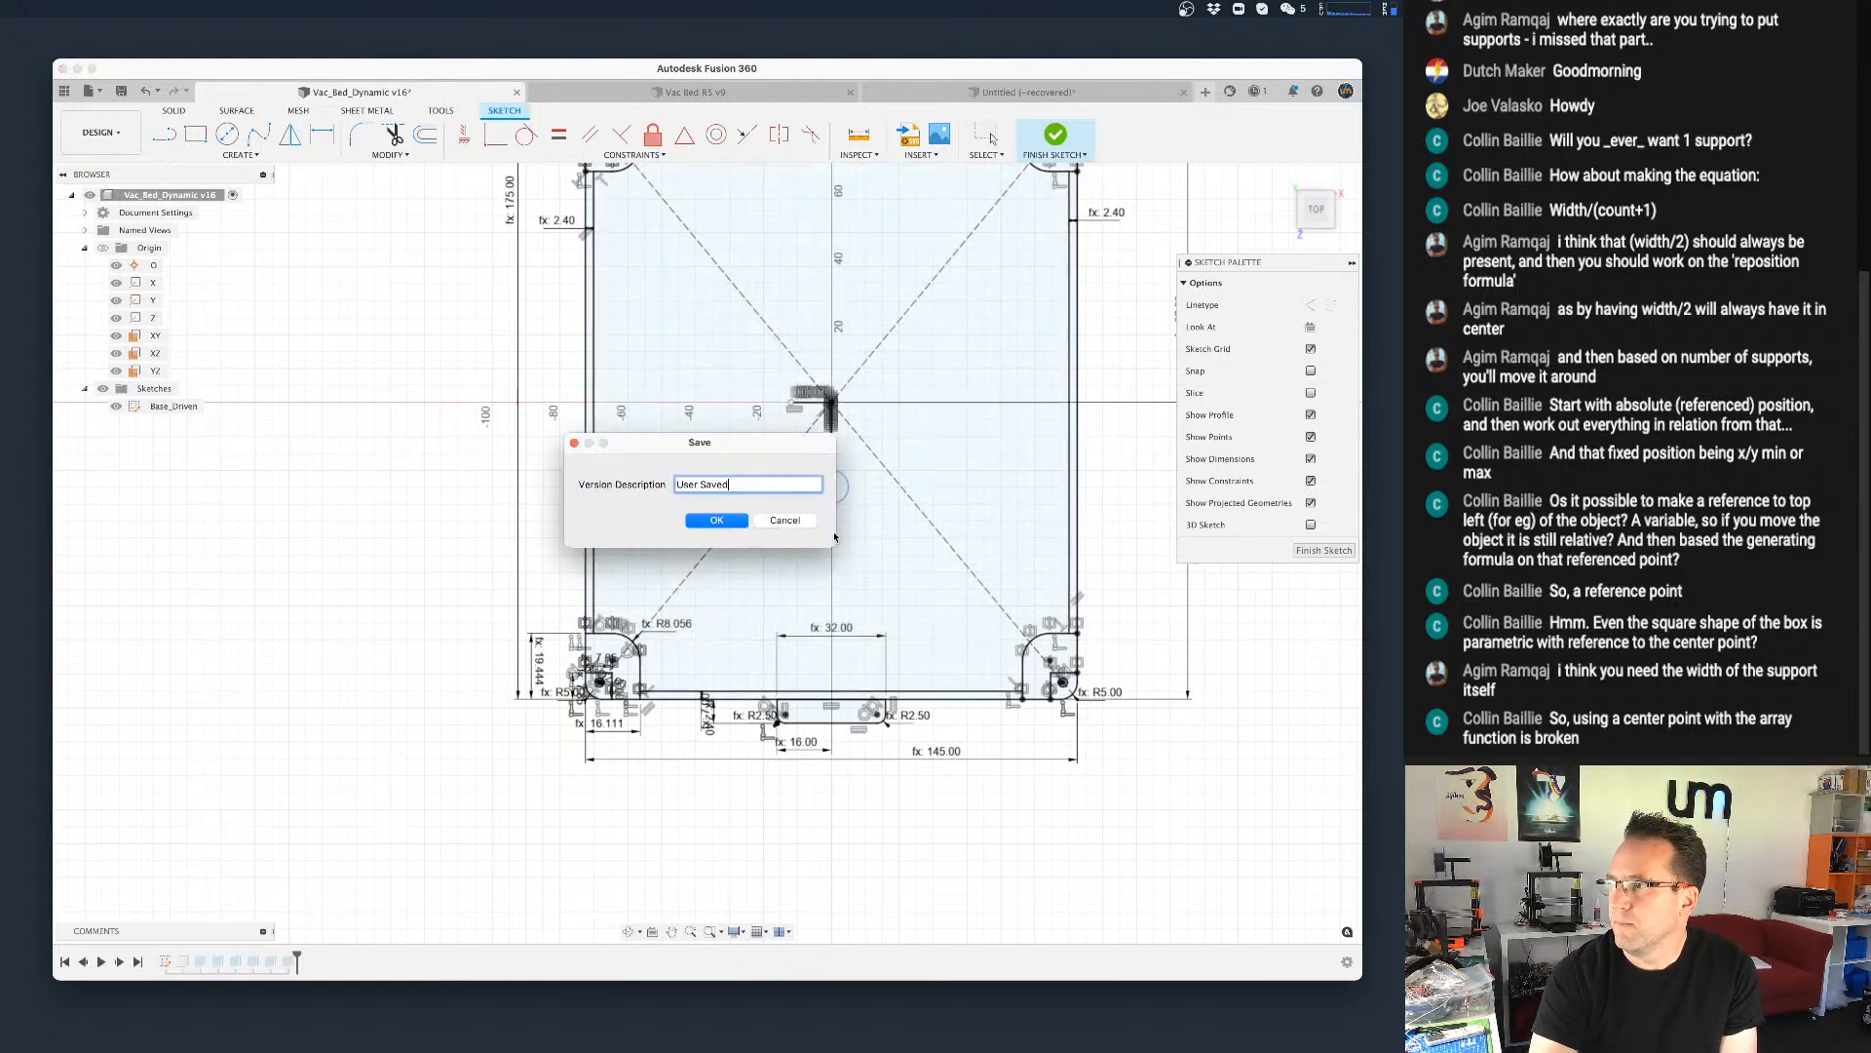
left_click(718, 521)
Step: Open the parameters in an enlarged list and review the expressions of the user parameters and the Base_Driven model parameters
left_click(391, 154)
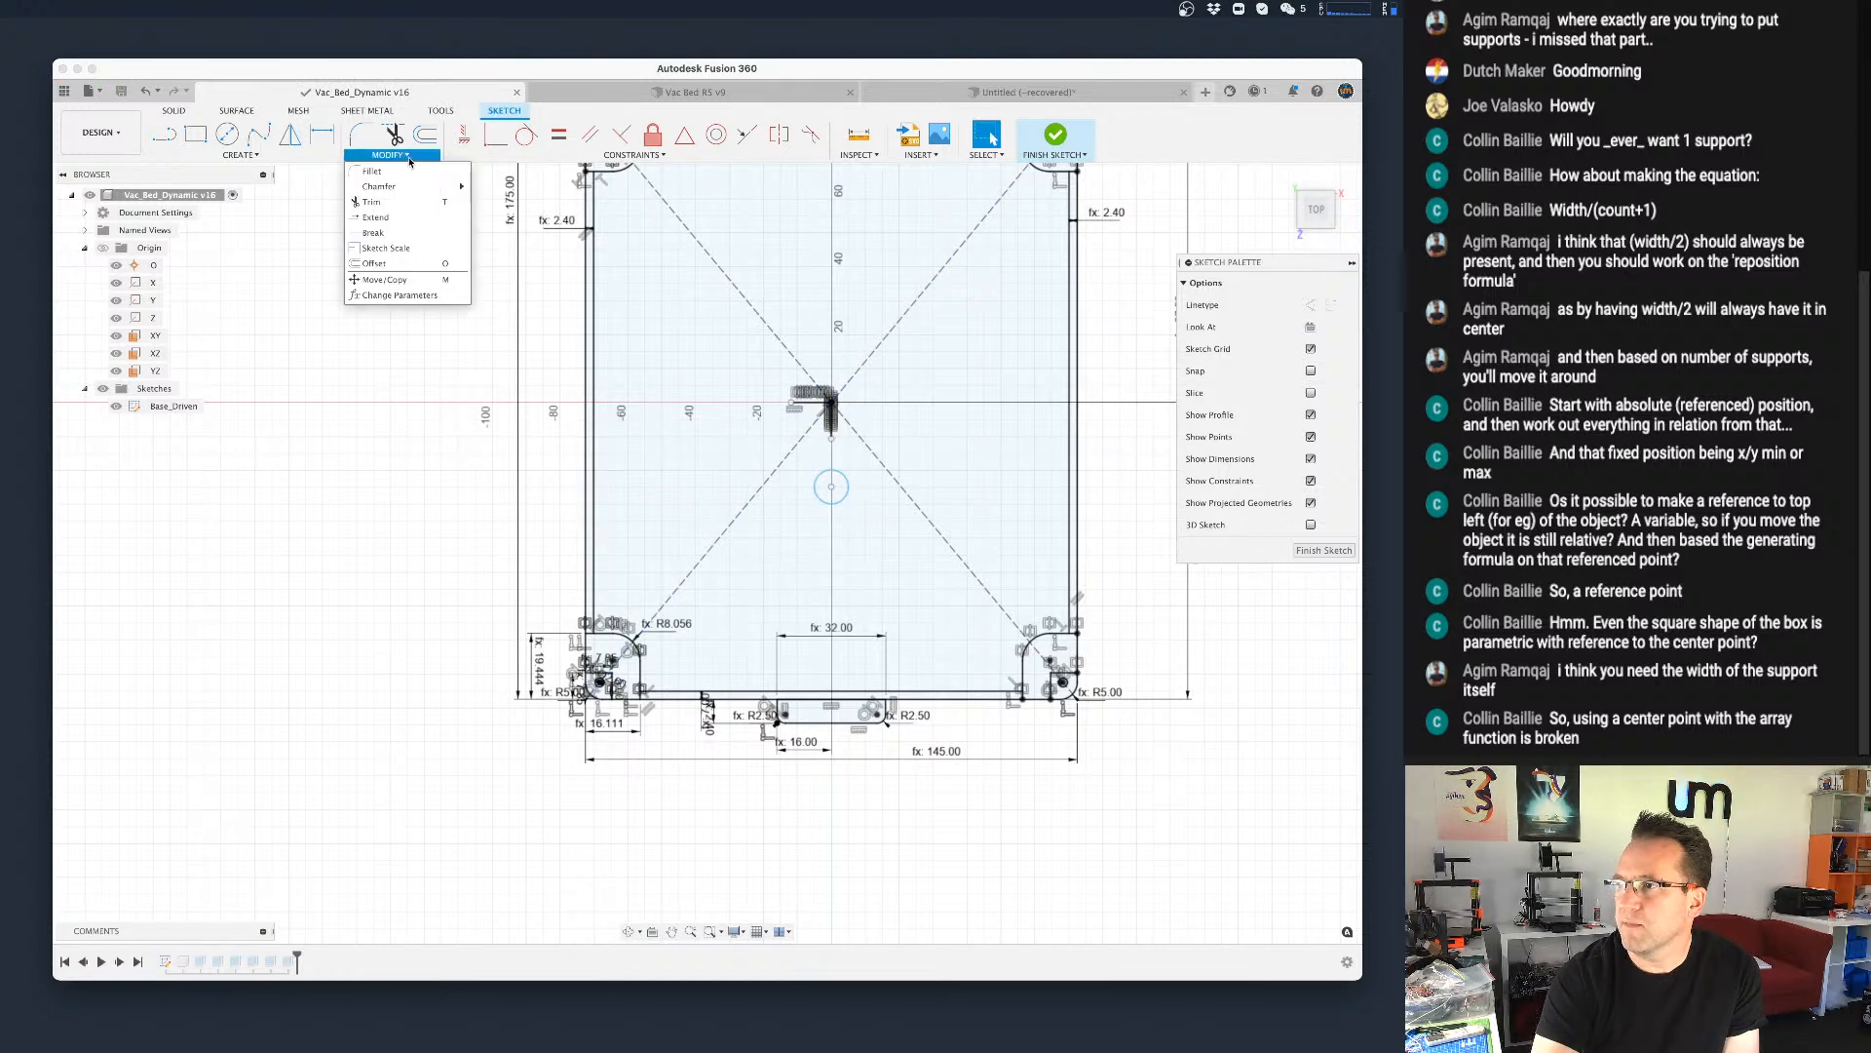
left_click(399, 294)
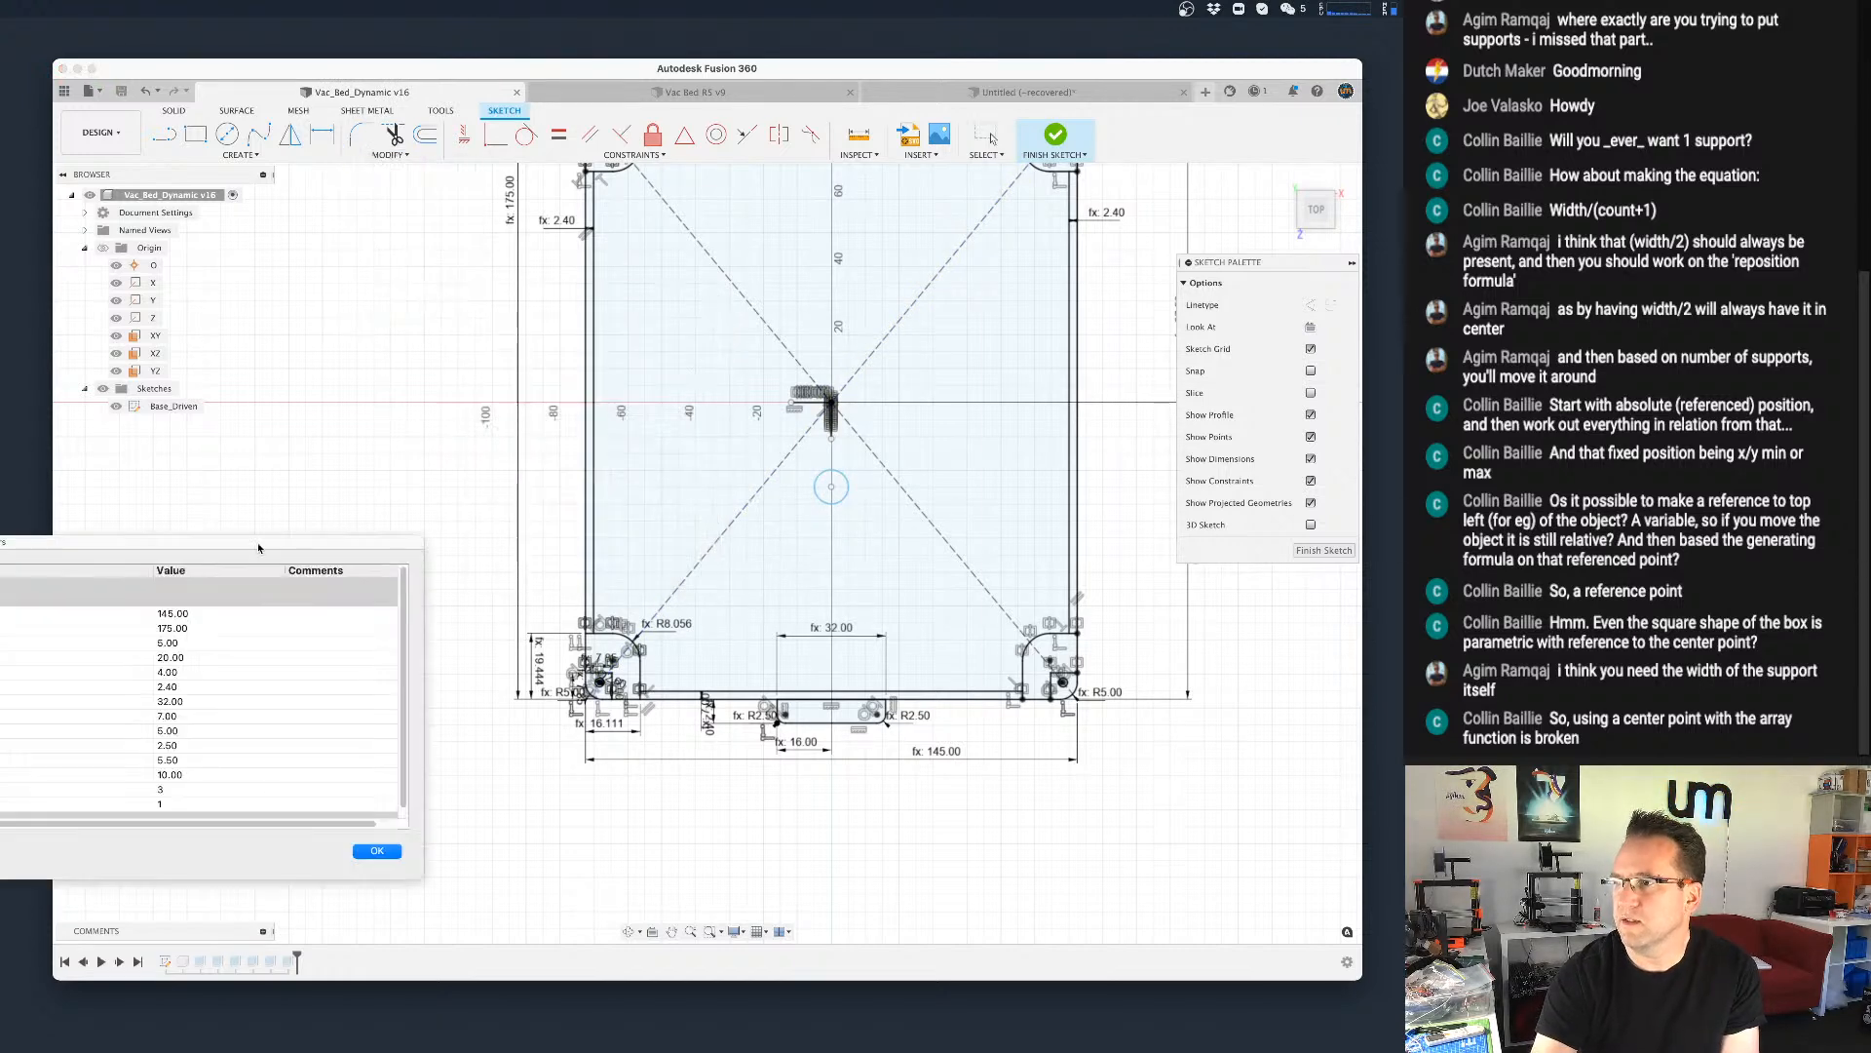
left_click_drag(255, 543, 1143, 413)
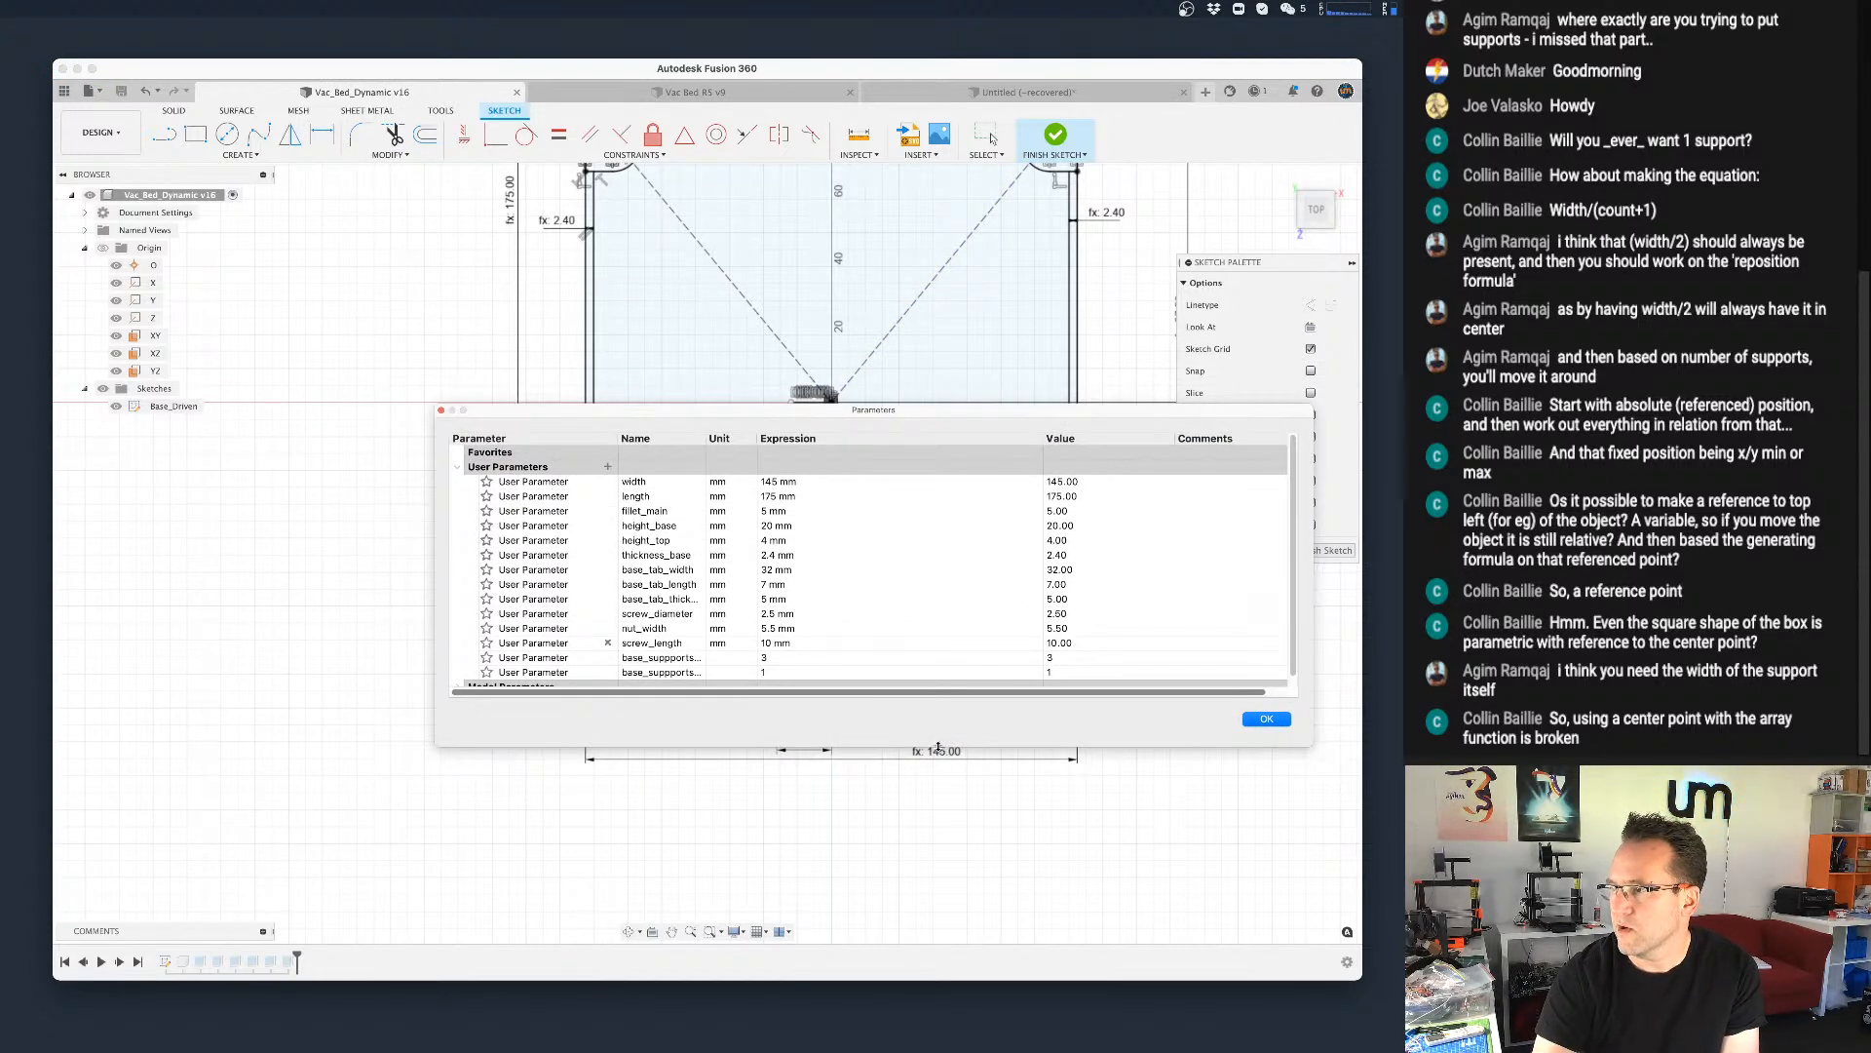
left_click_drag(937, 748, 938, 962)
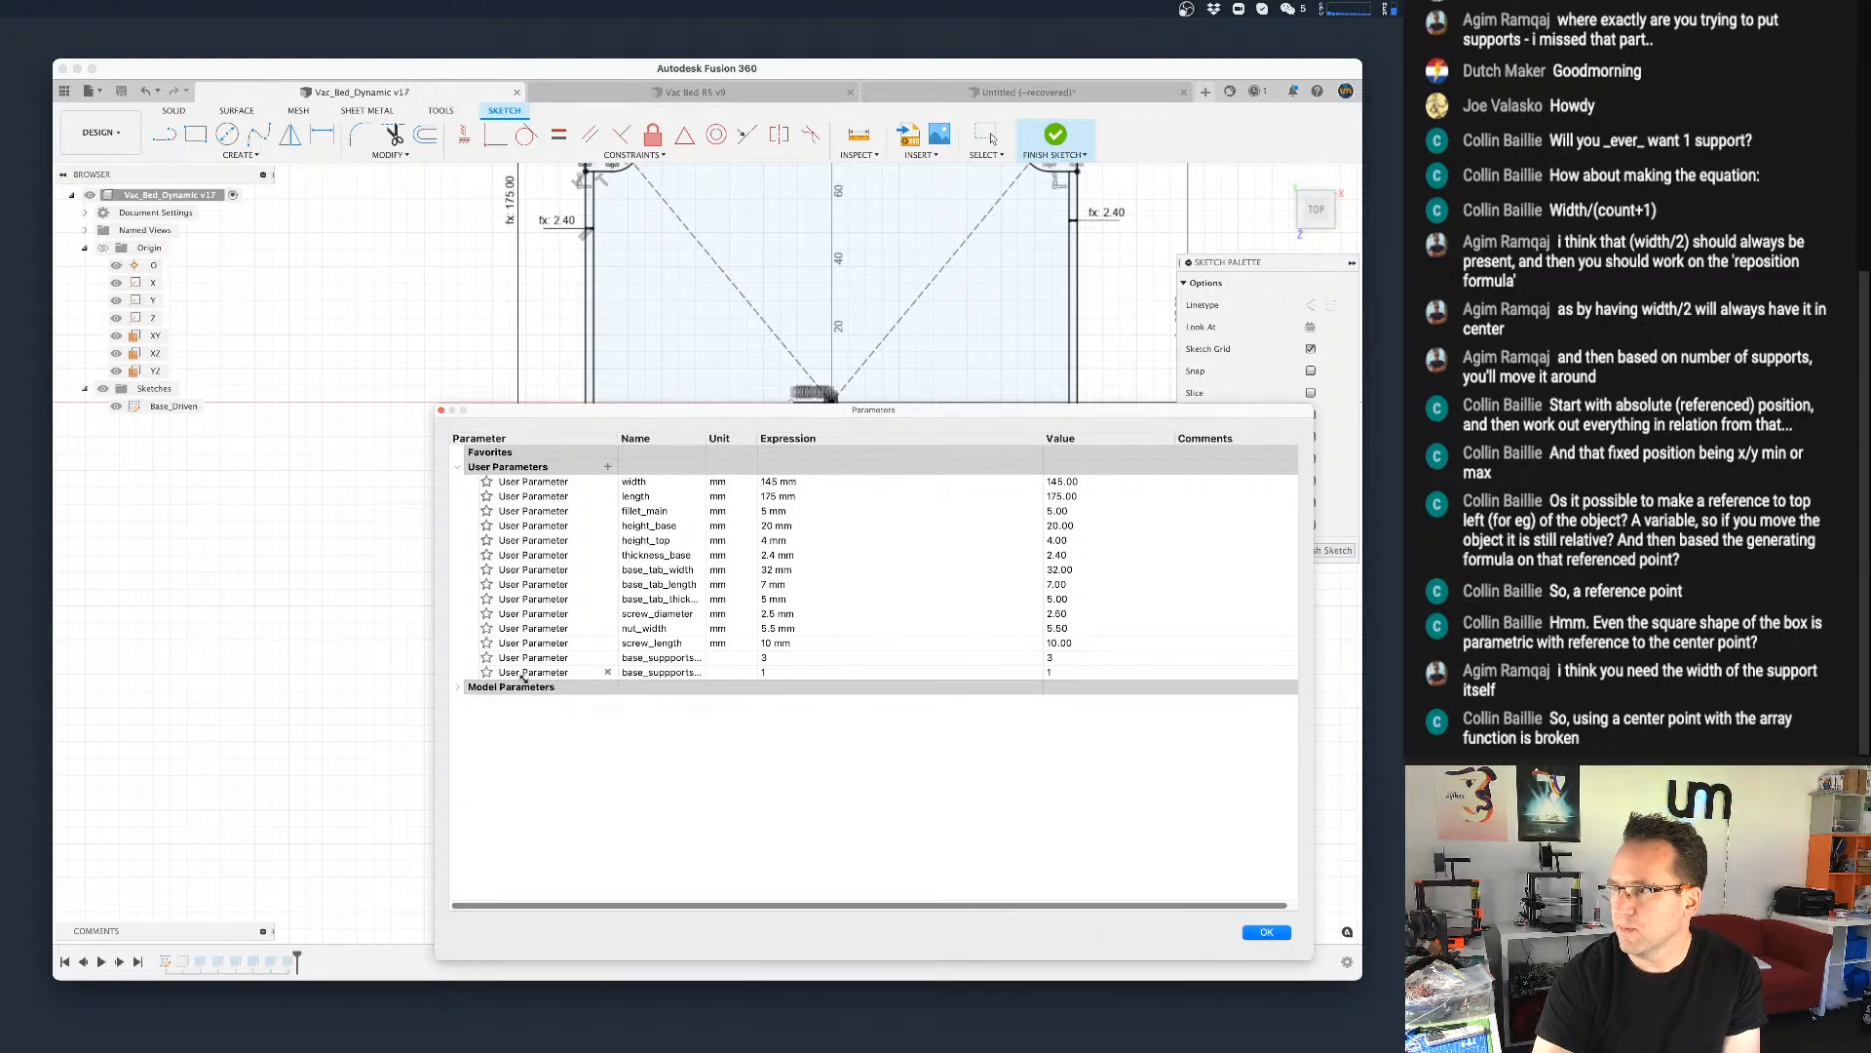
left_click(459, 690)
scroll(611, 770, "down", 10)
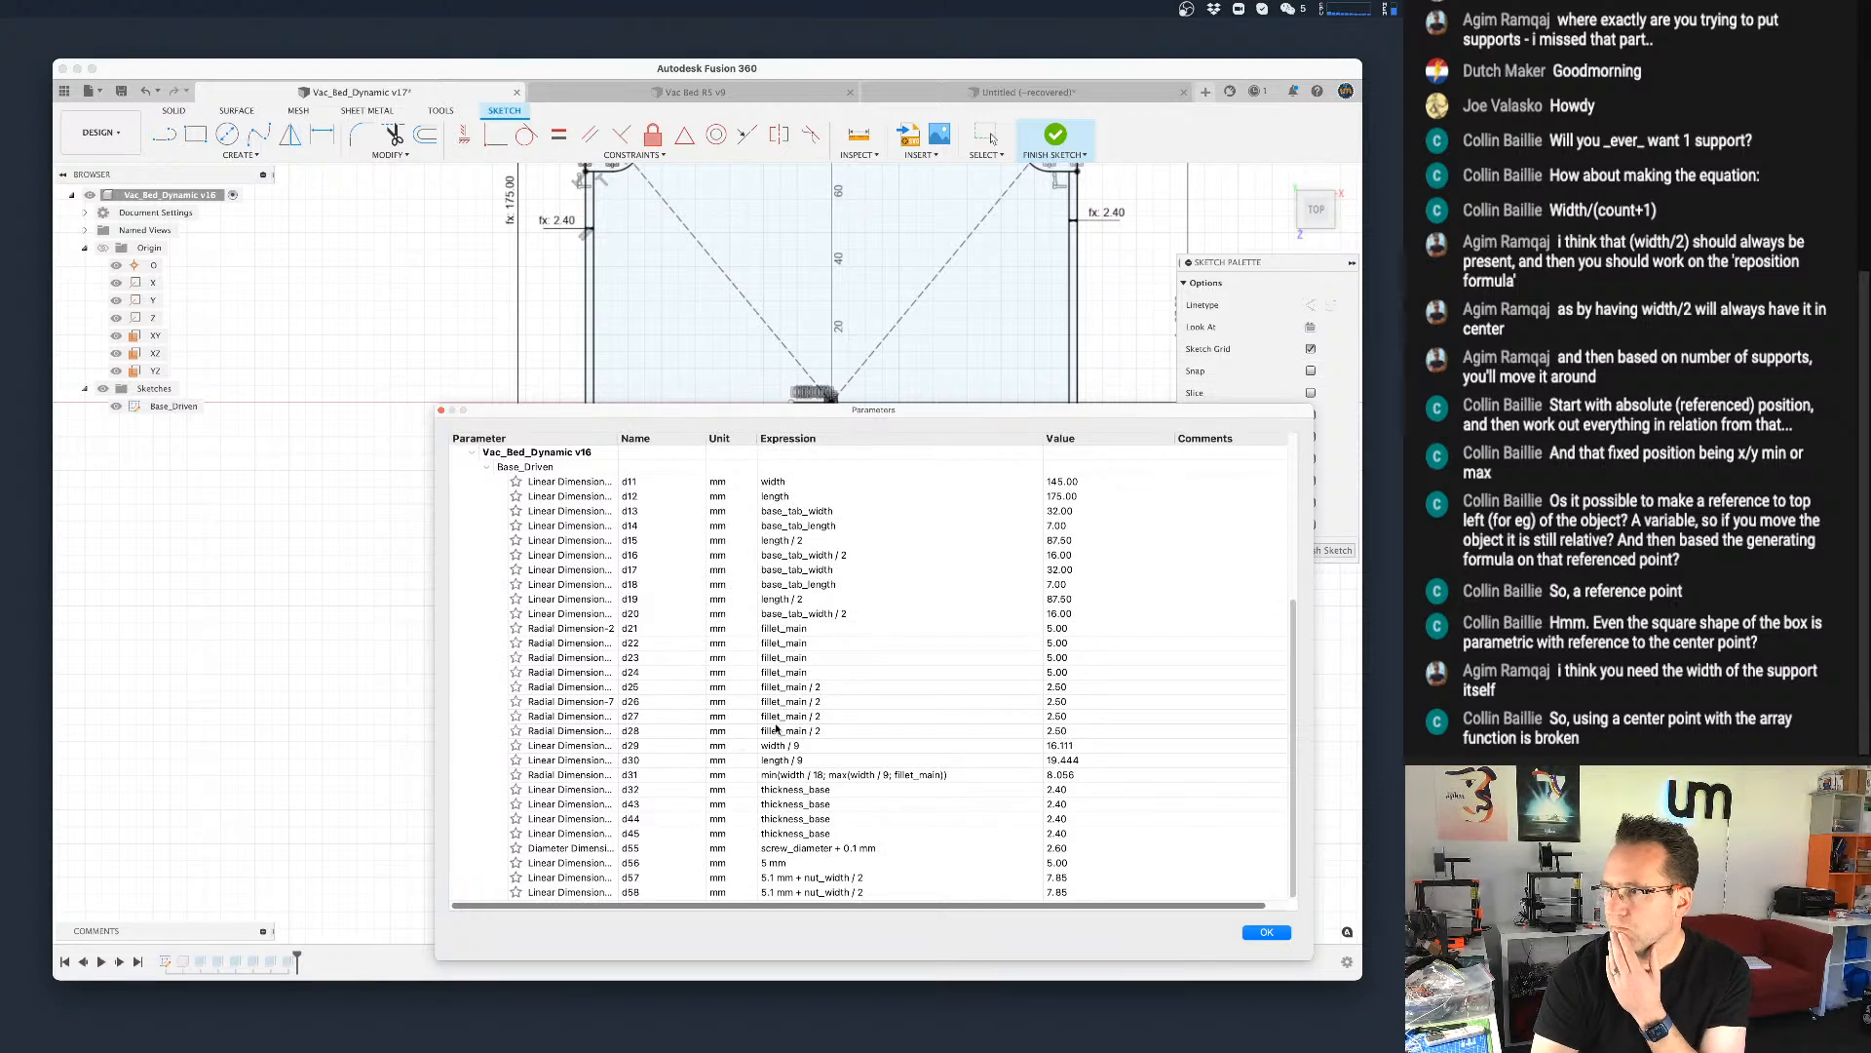
scroll(776, 729, "up", 10)
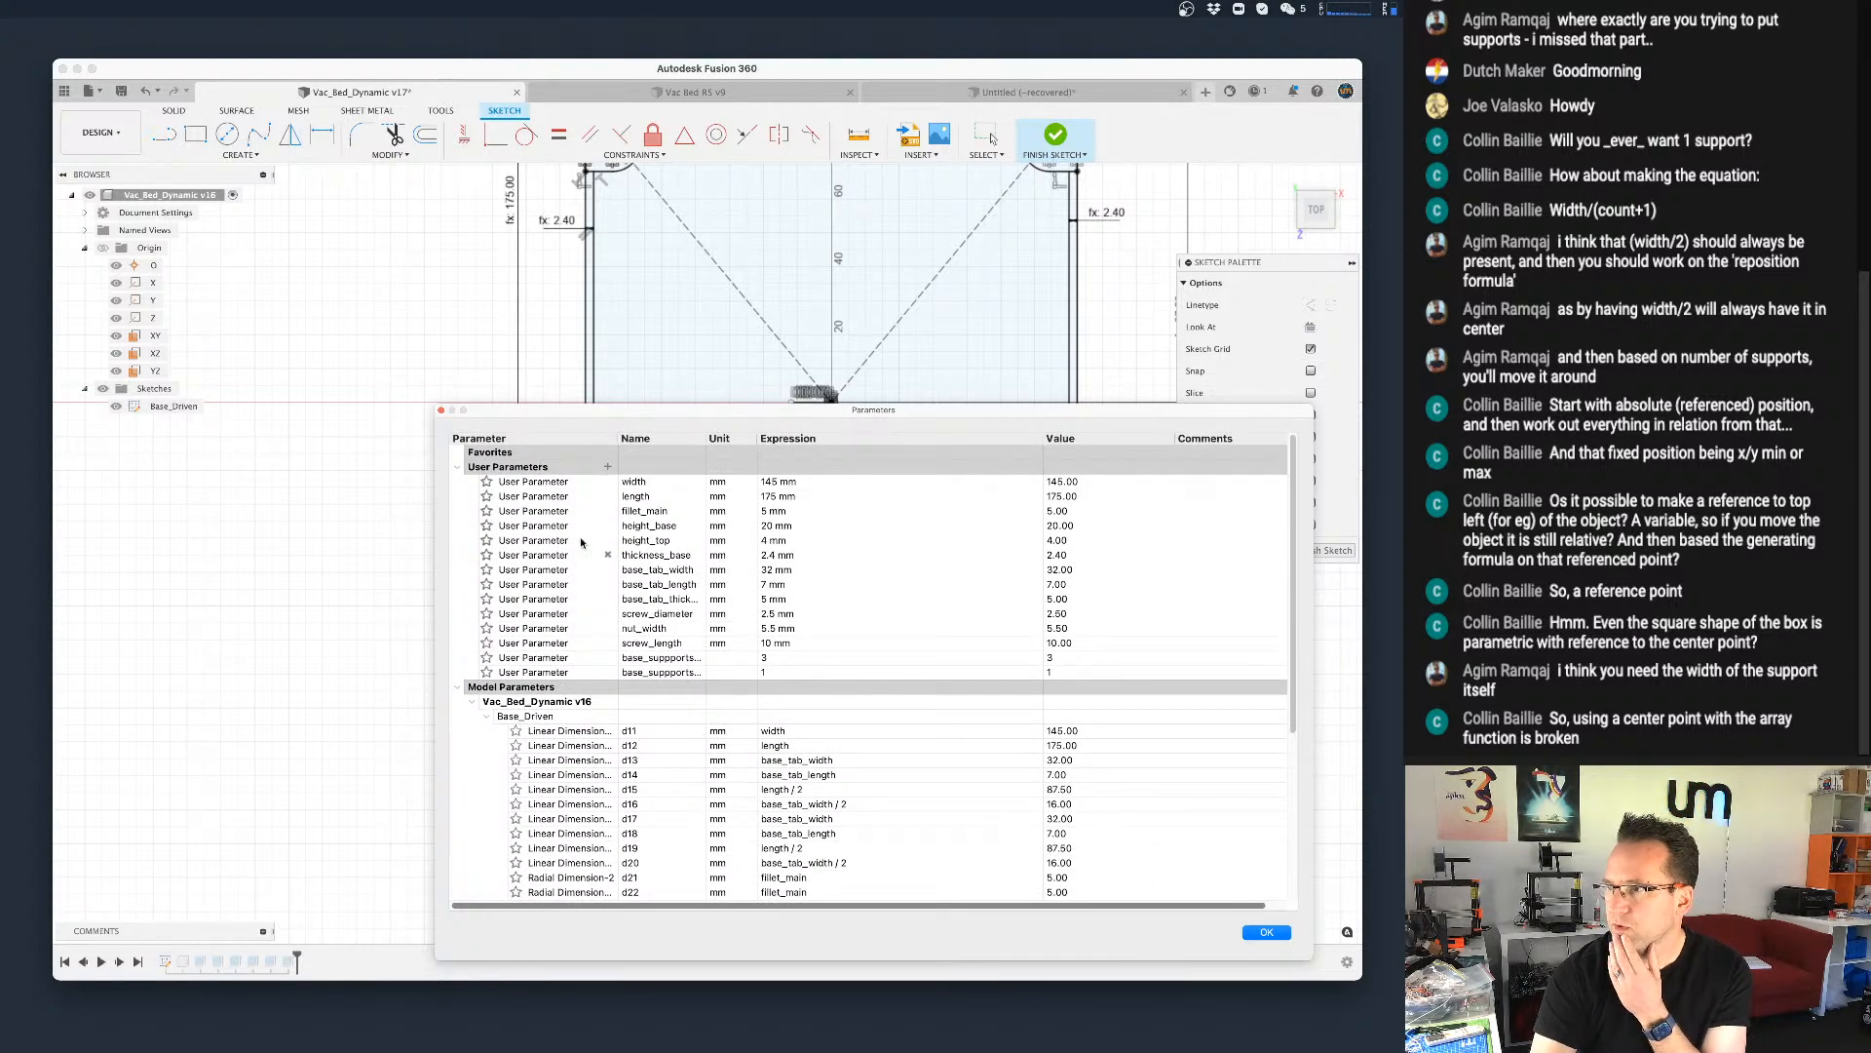
Step: Start a new user parameter in mm and name it support_pivot_left
left_click(607, 466)
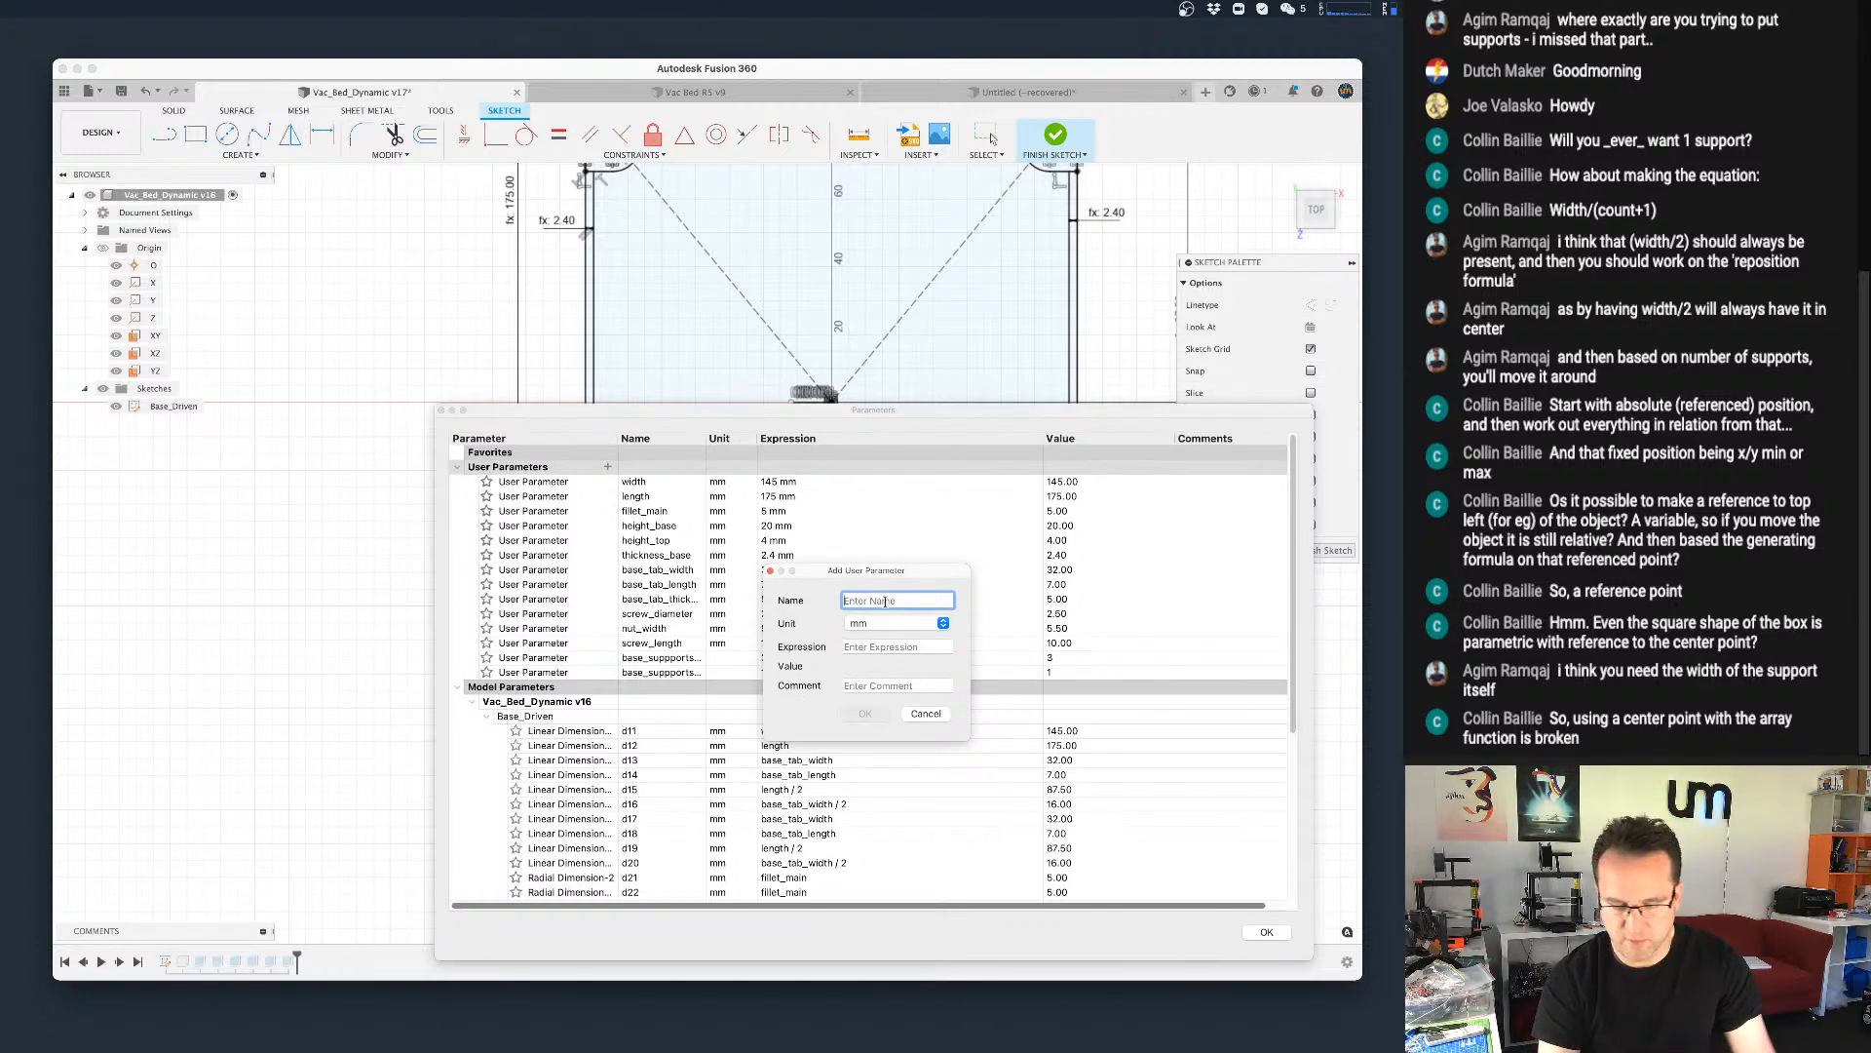
type("support_bottom")
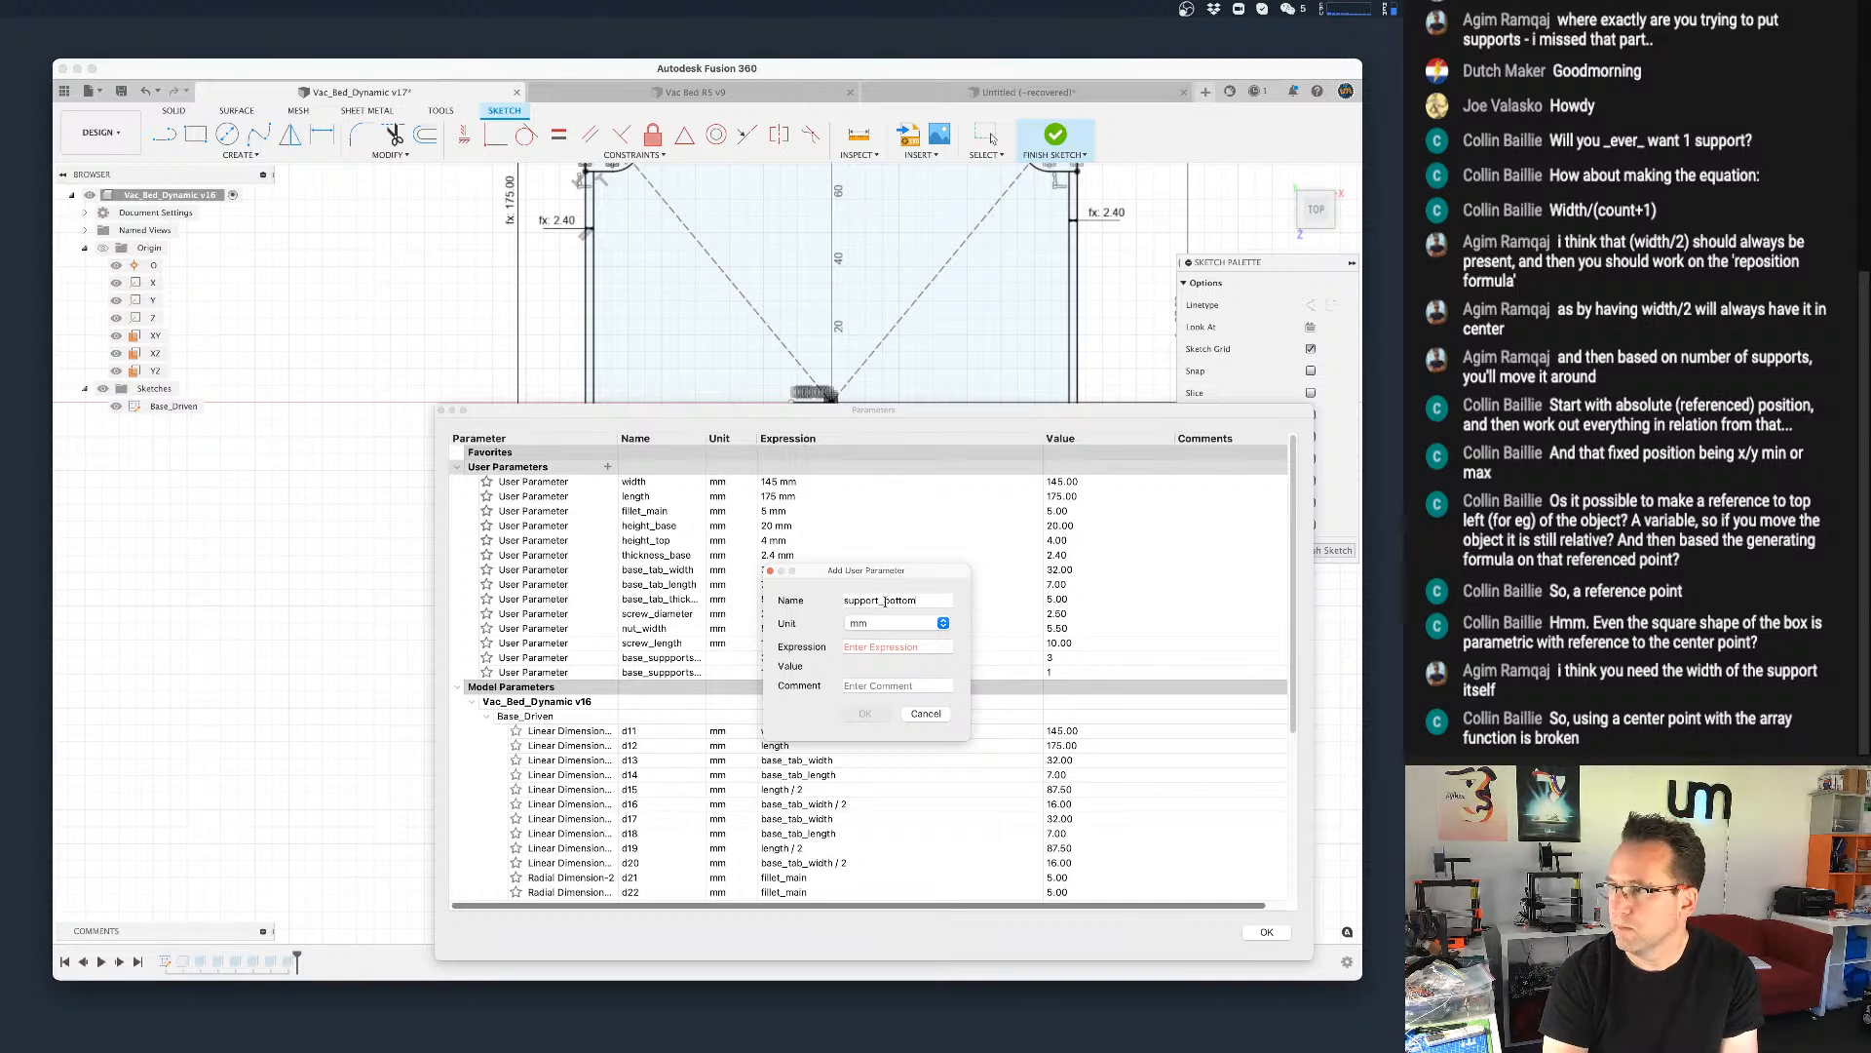
key("BackSpace")
key("BackSpace")
key("BackSpace")
key("BackSpace")
key("BackSpace")
type("_left")
key("BackSpace")
key("BackSpace")
key("BackSpace")
key("BackSpace")
key("BackSpace")
key("BackSpace")
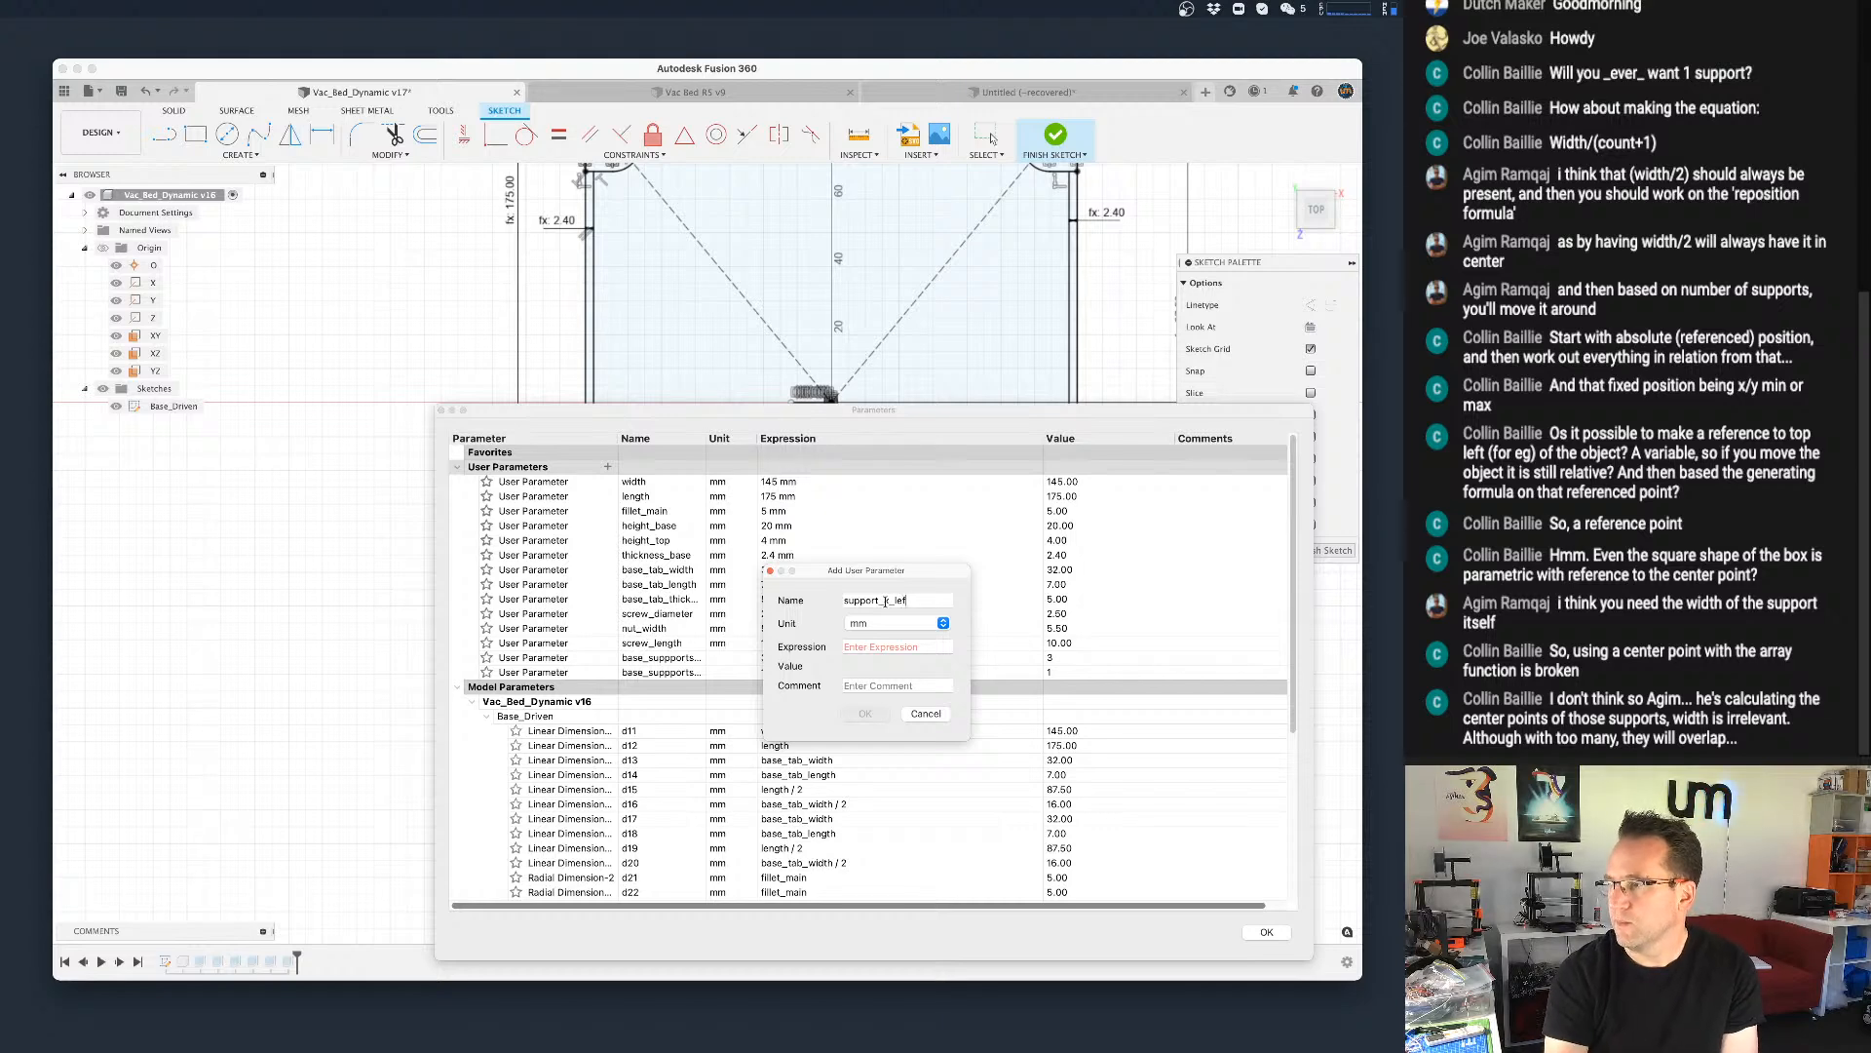
type("bl")
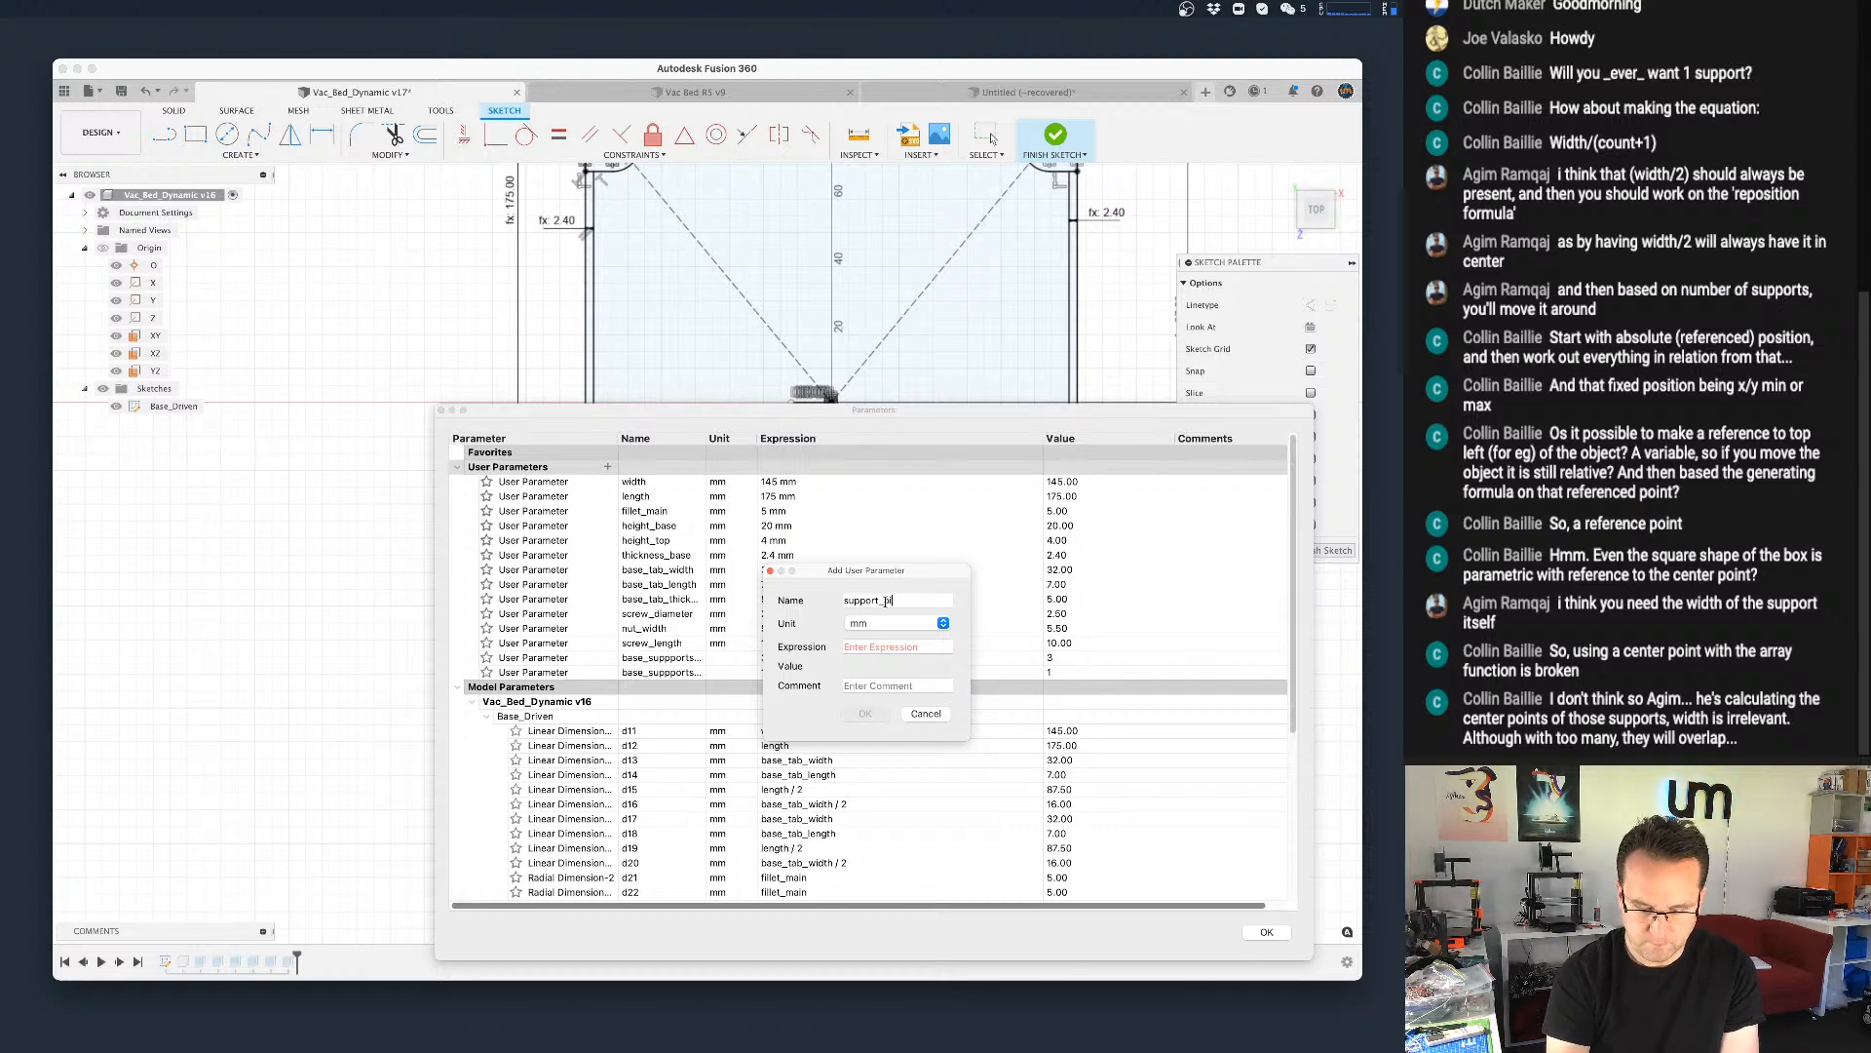
type("vot_left")
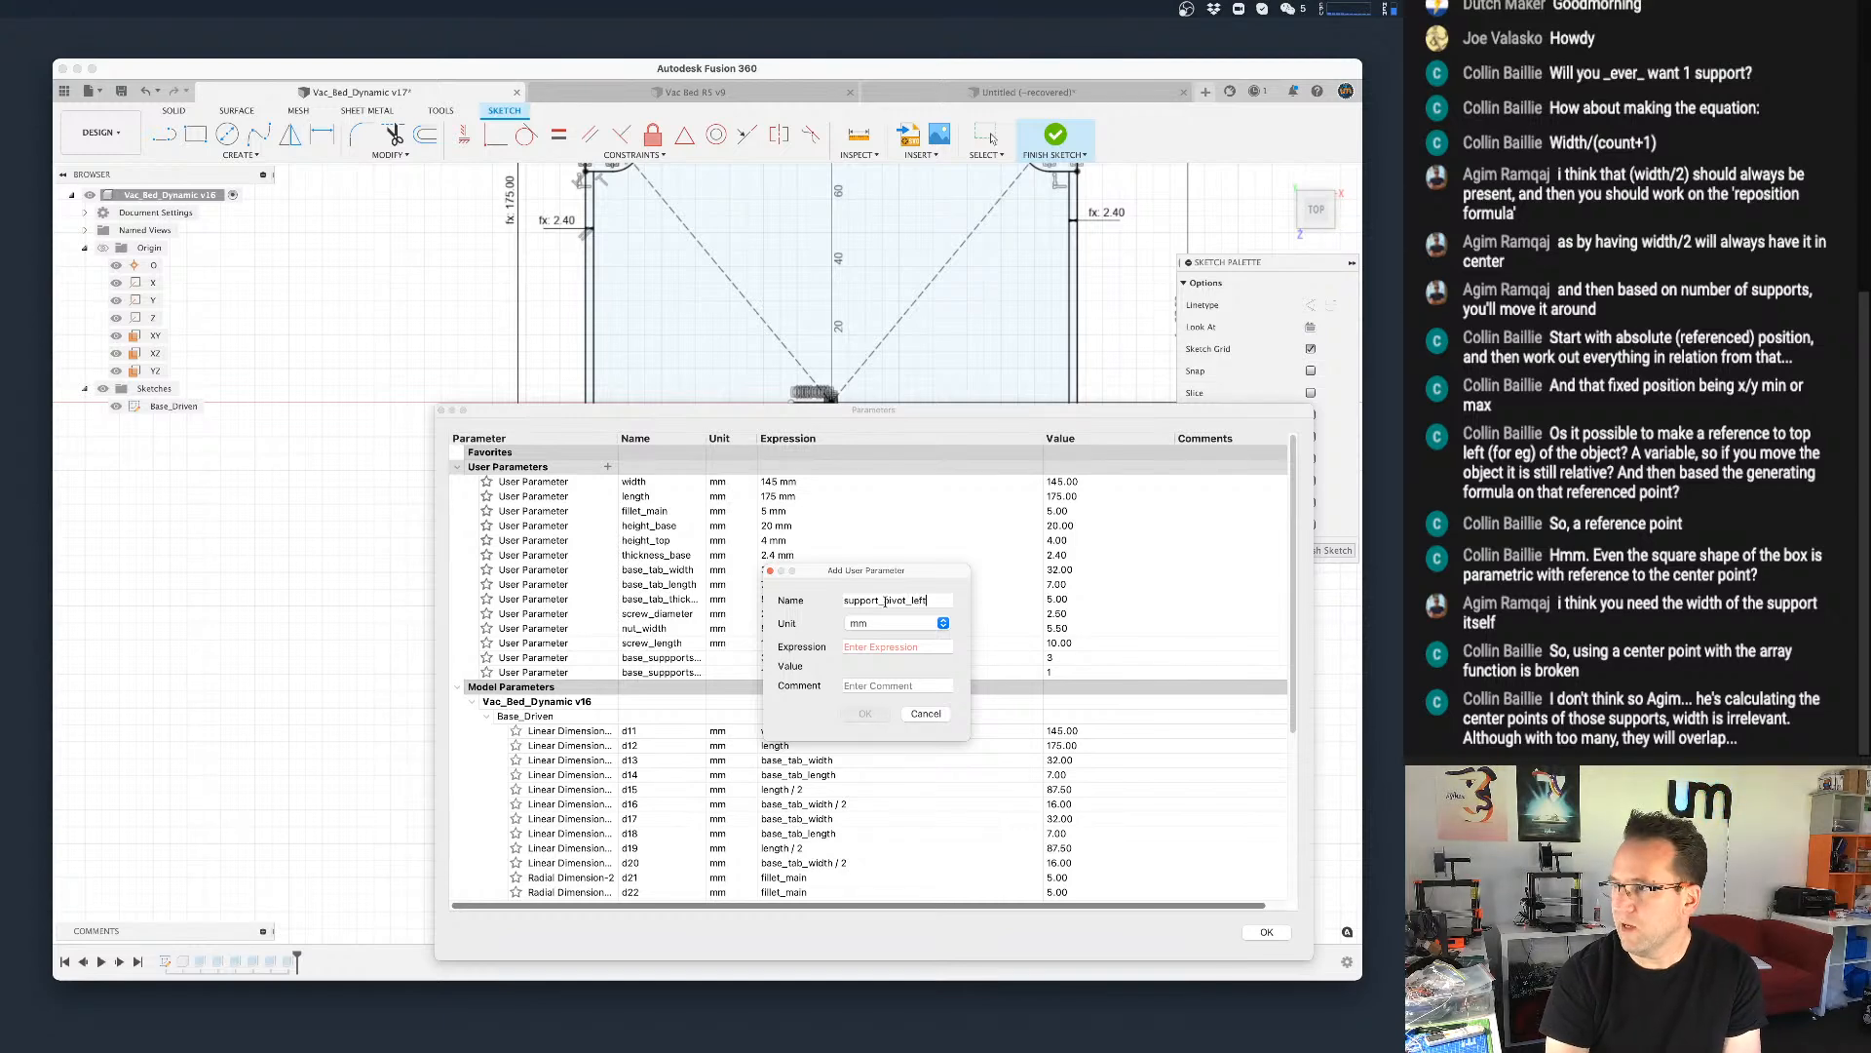
key("Tab")
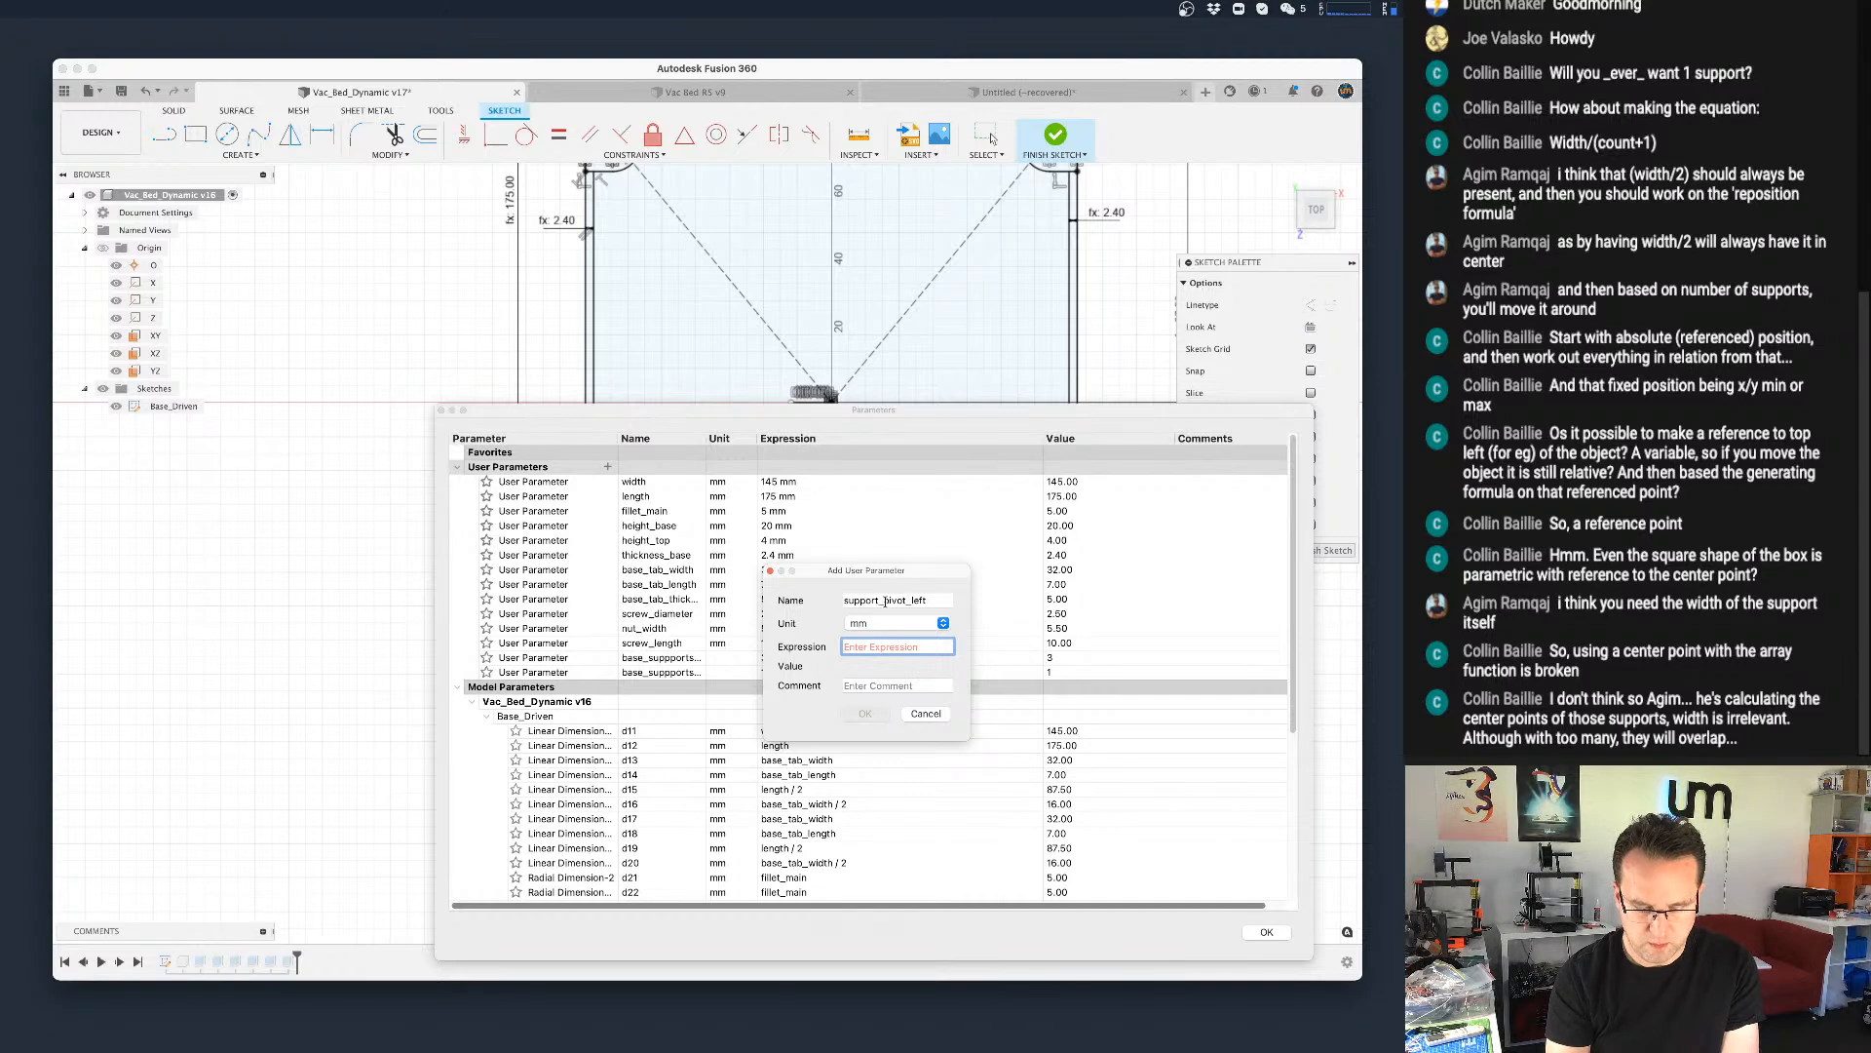
Step: Give support_pivot_left the expression width/2 - width/base_suppports_x and add it to the user parameters
type("width")
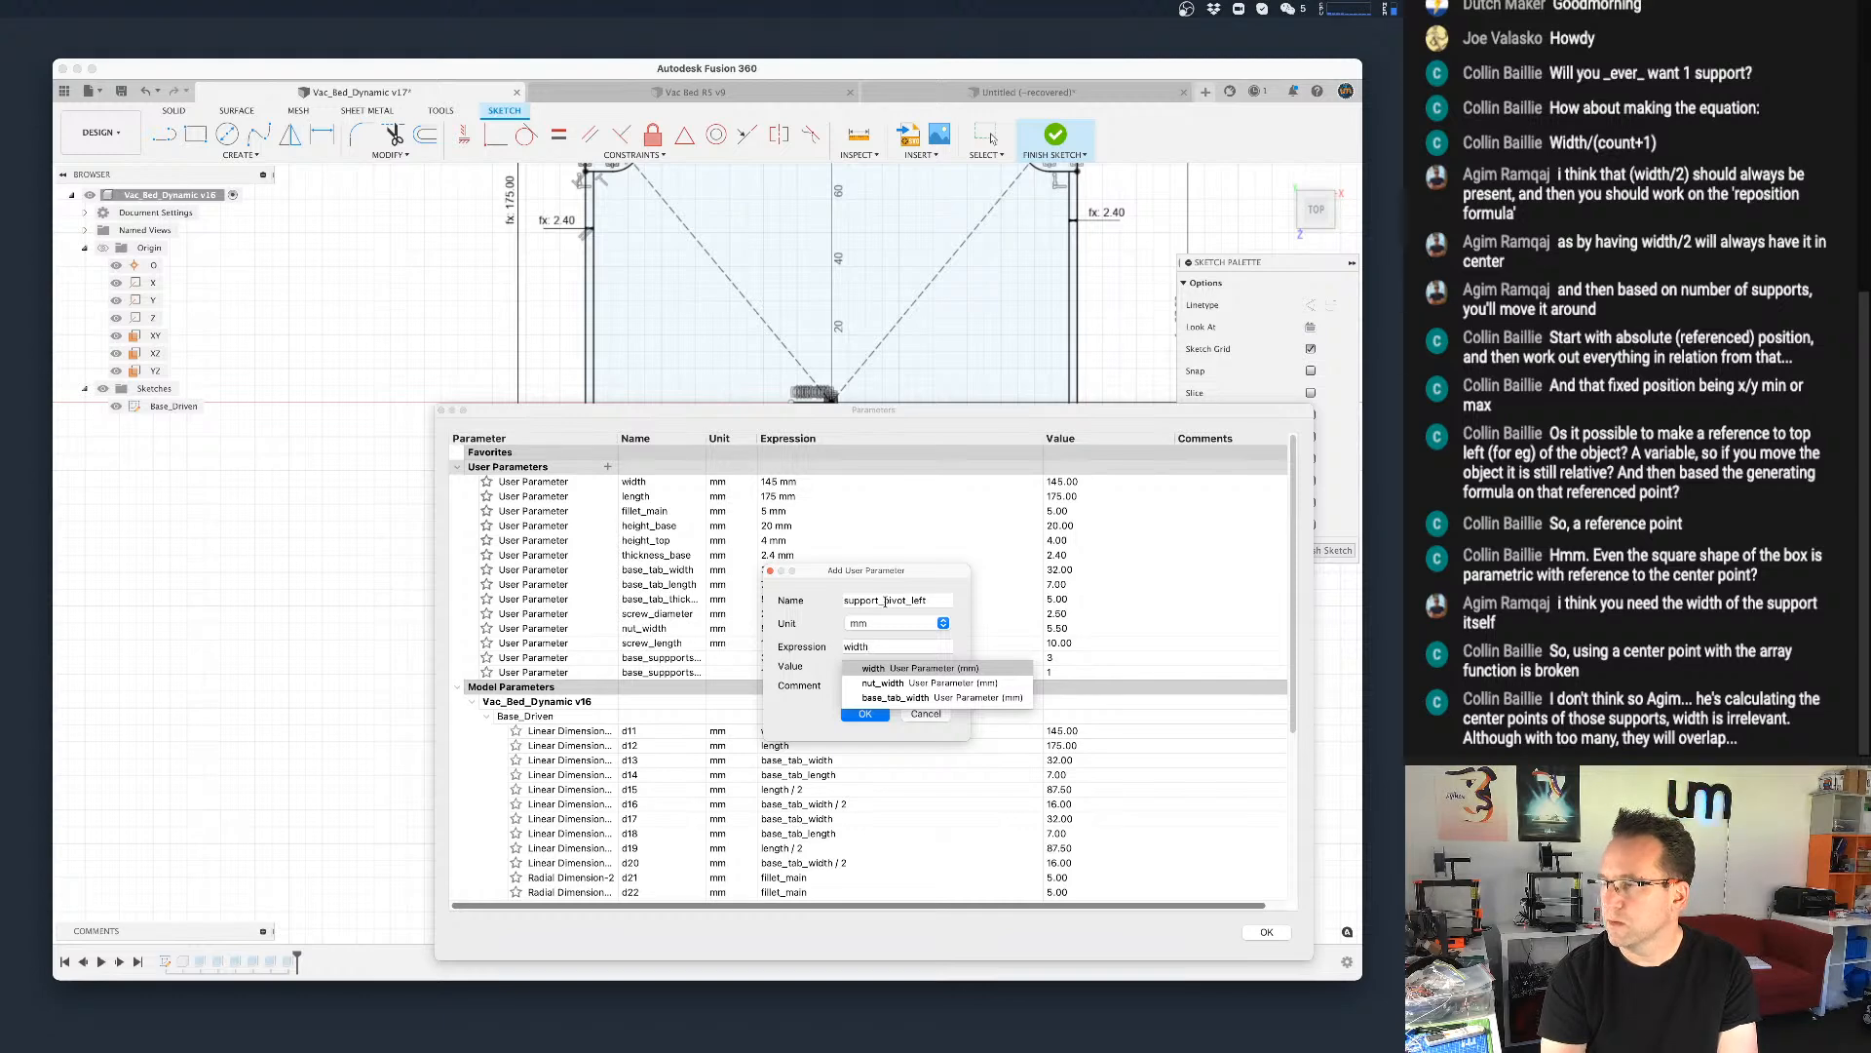
type("/2")
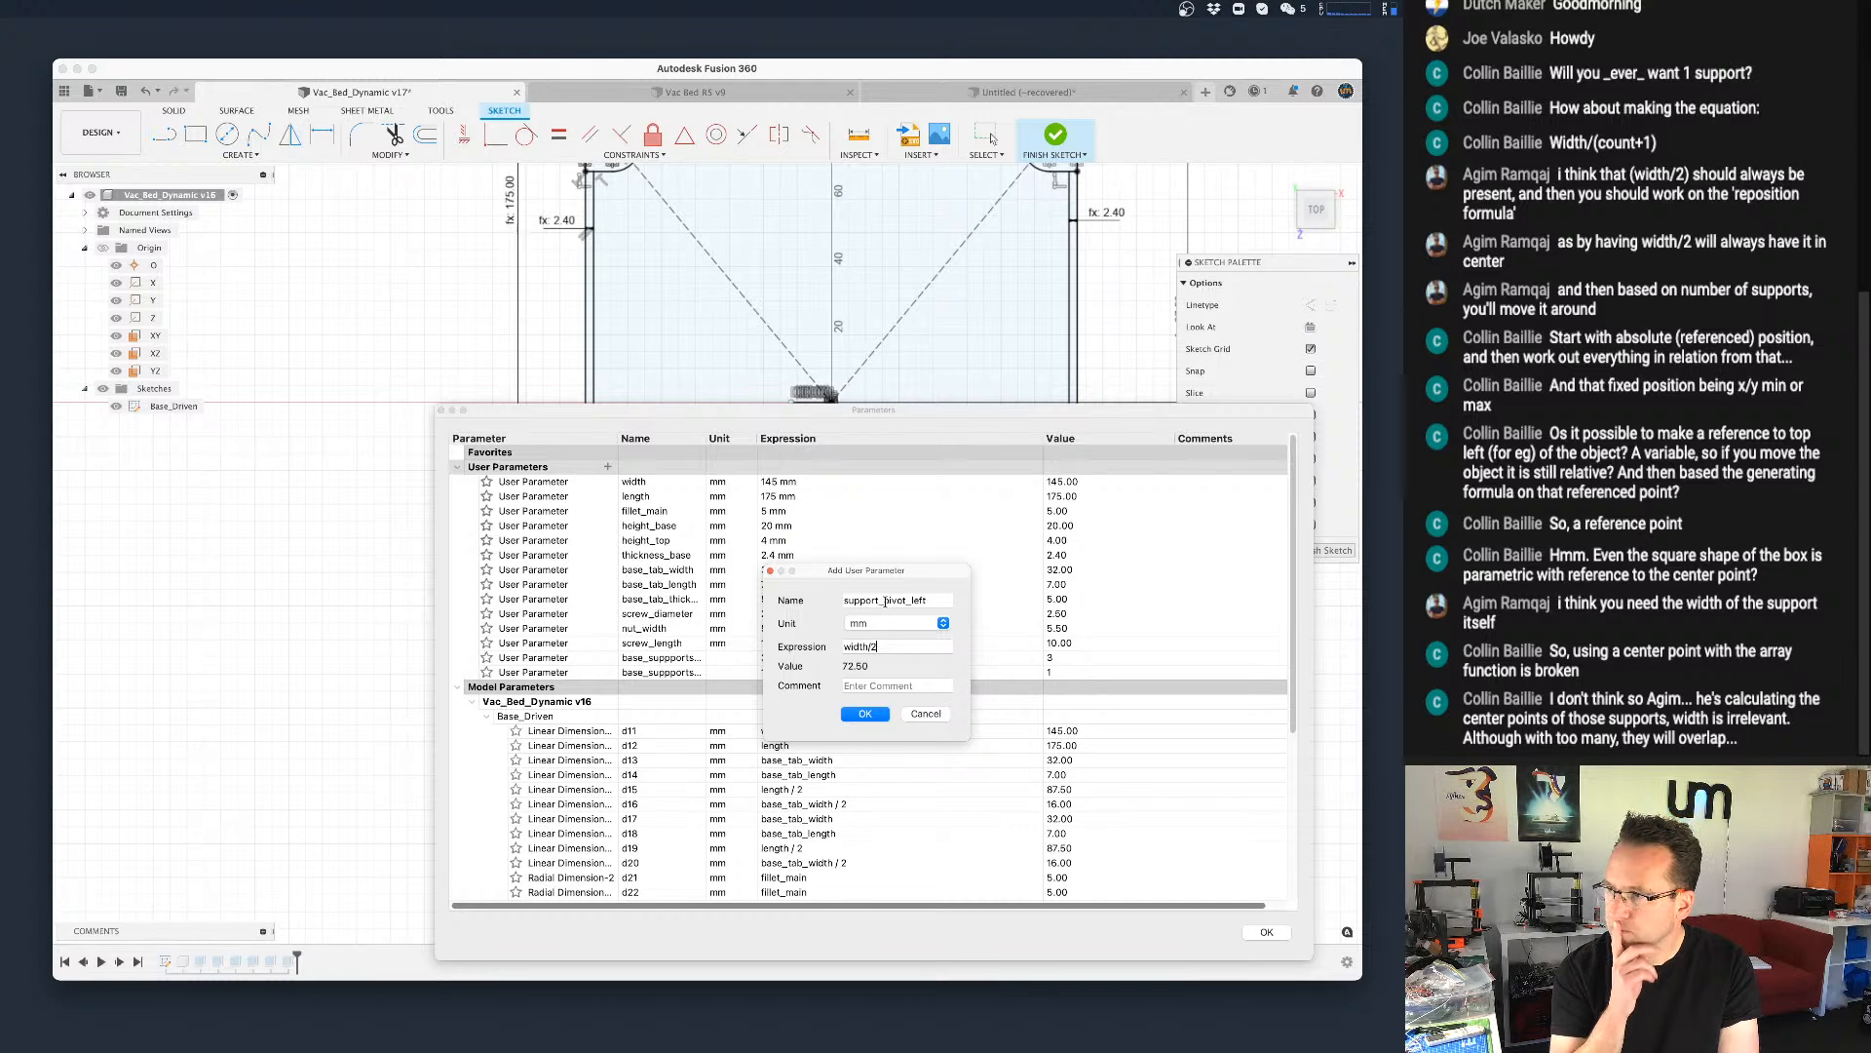
type(" -")
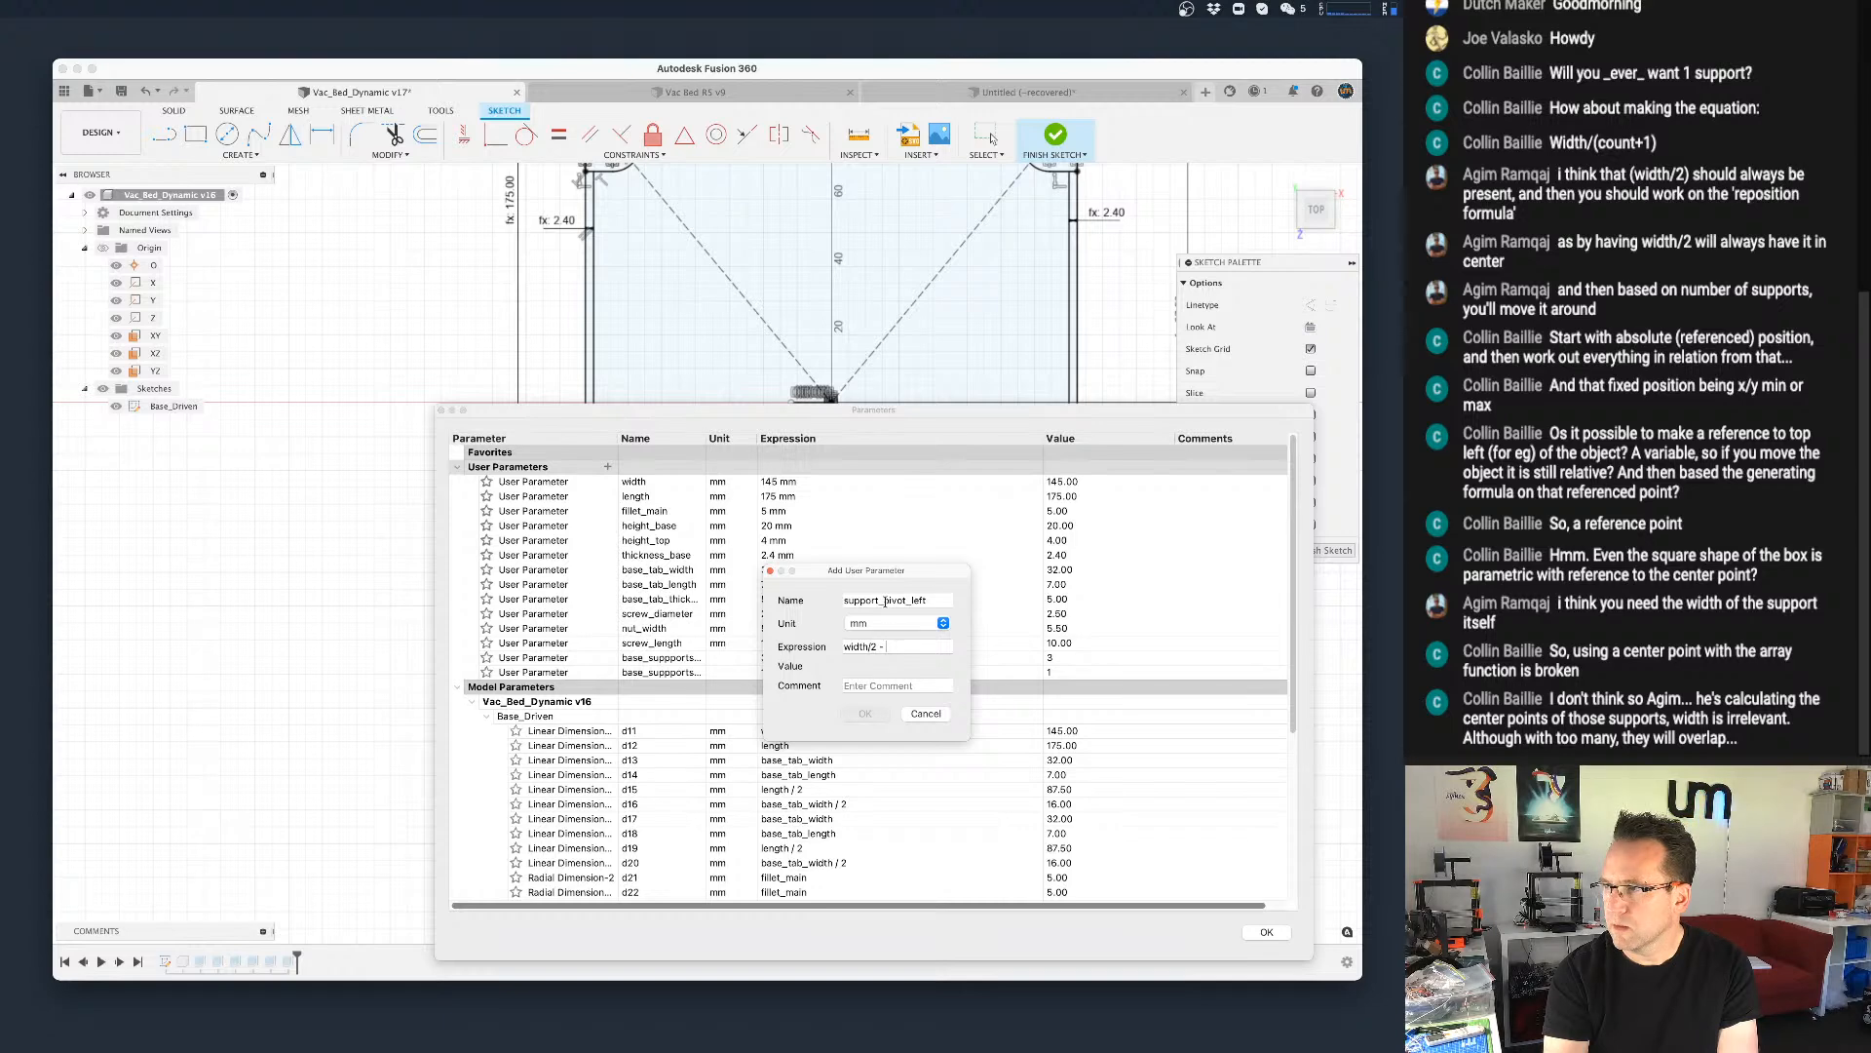
type(" width")
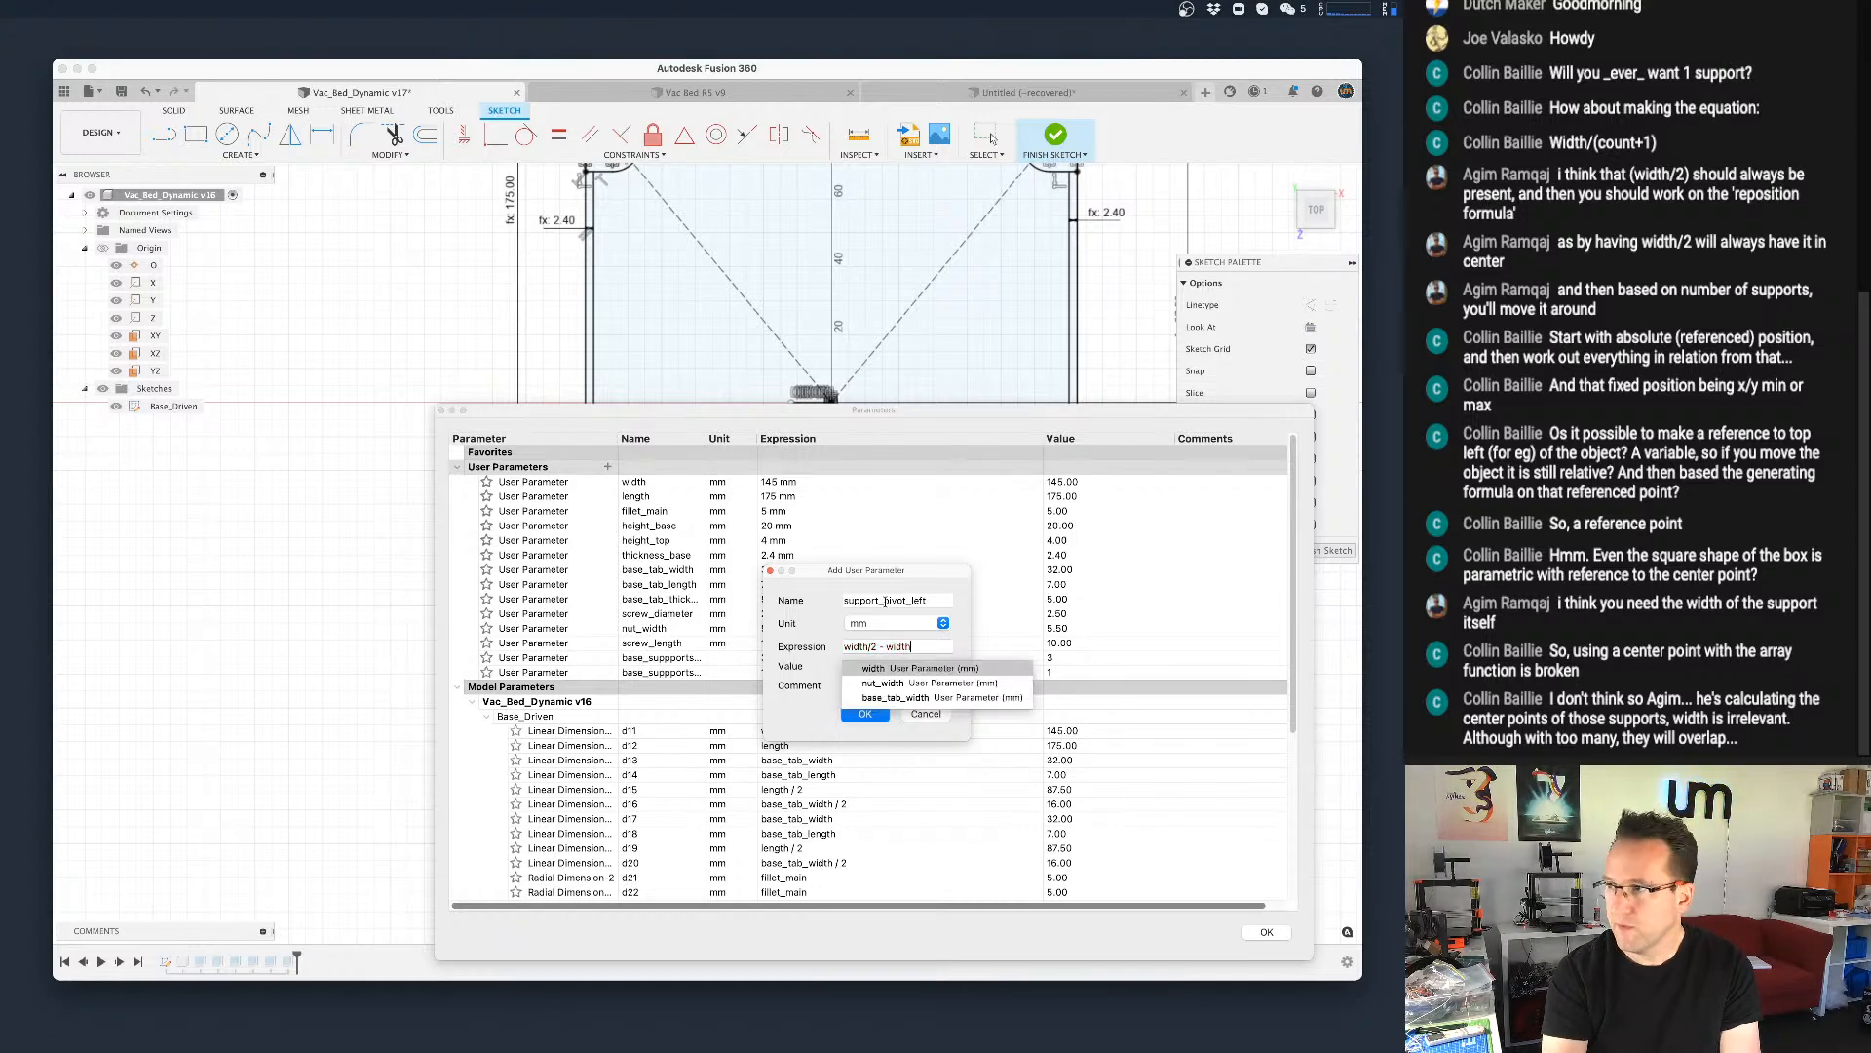
type("/")
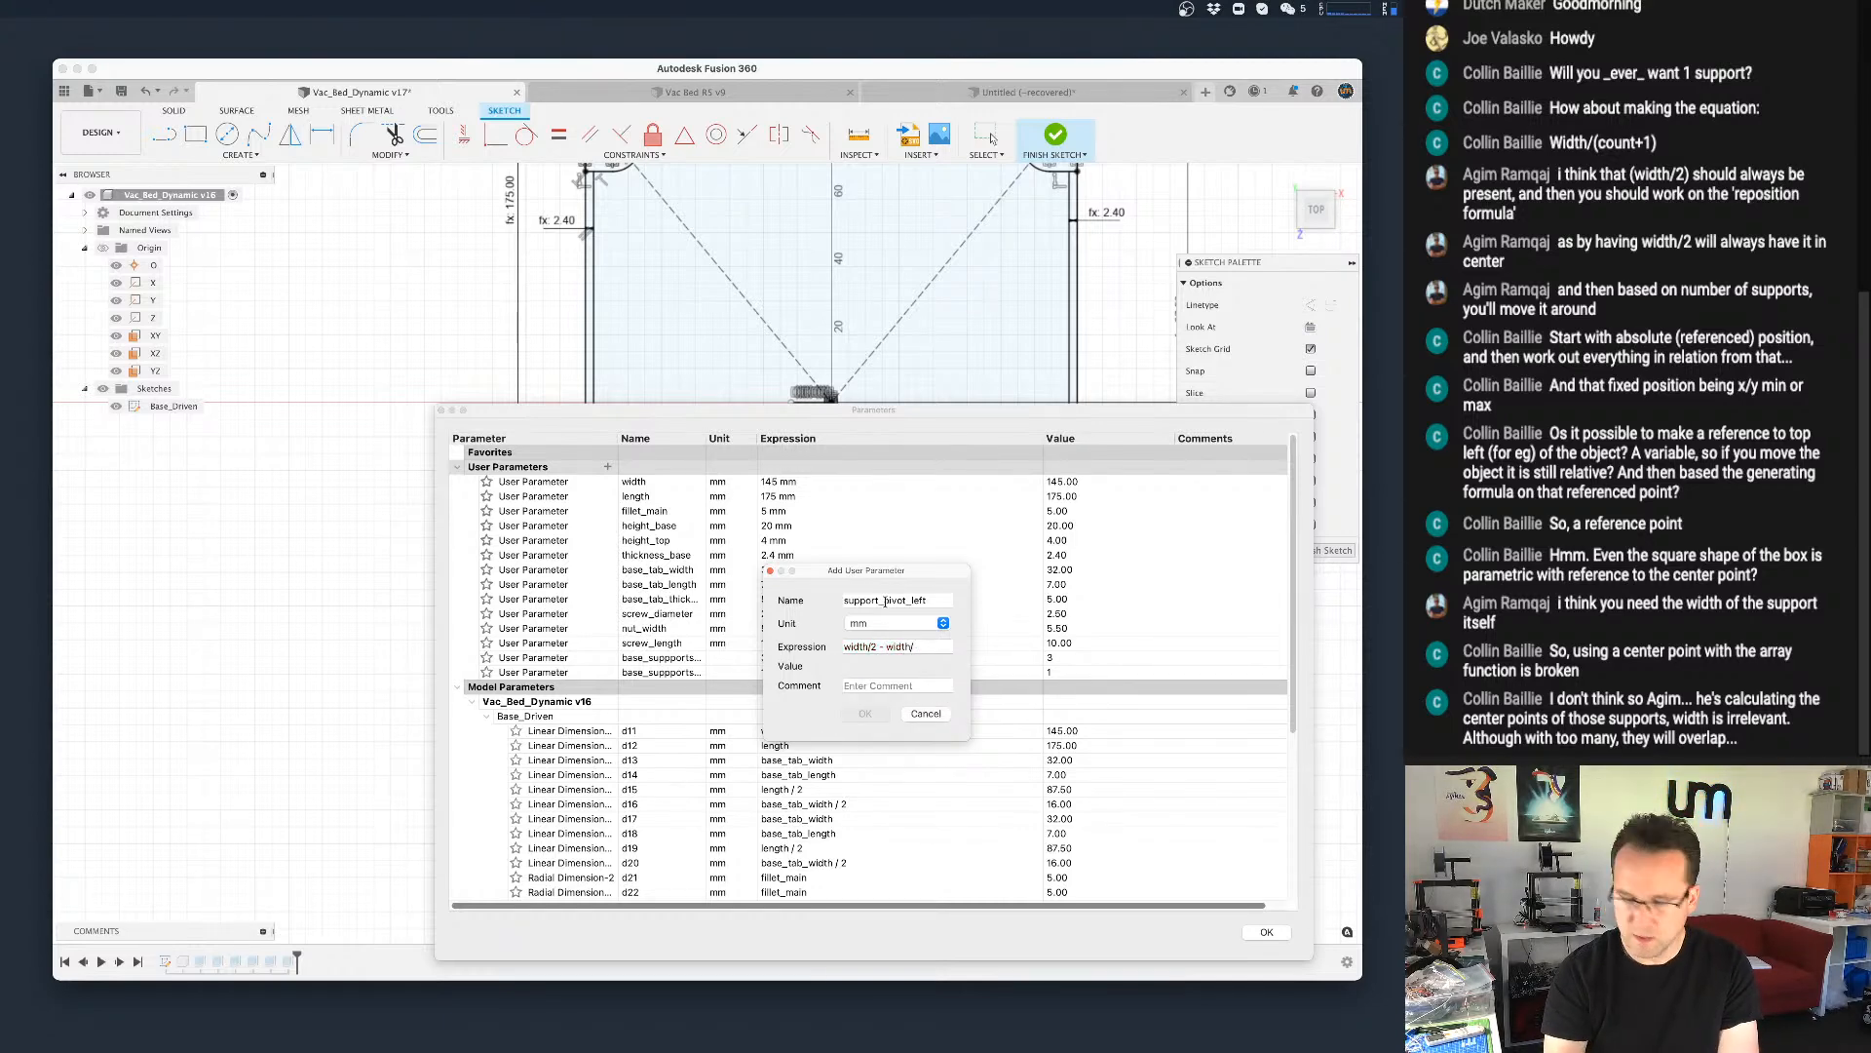
type("su")
key("Return")
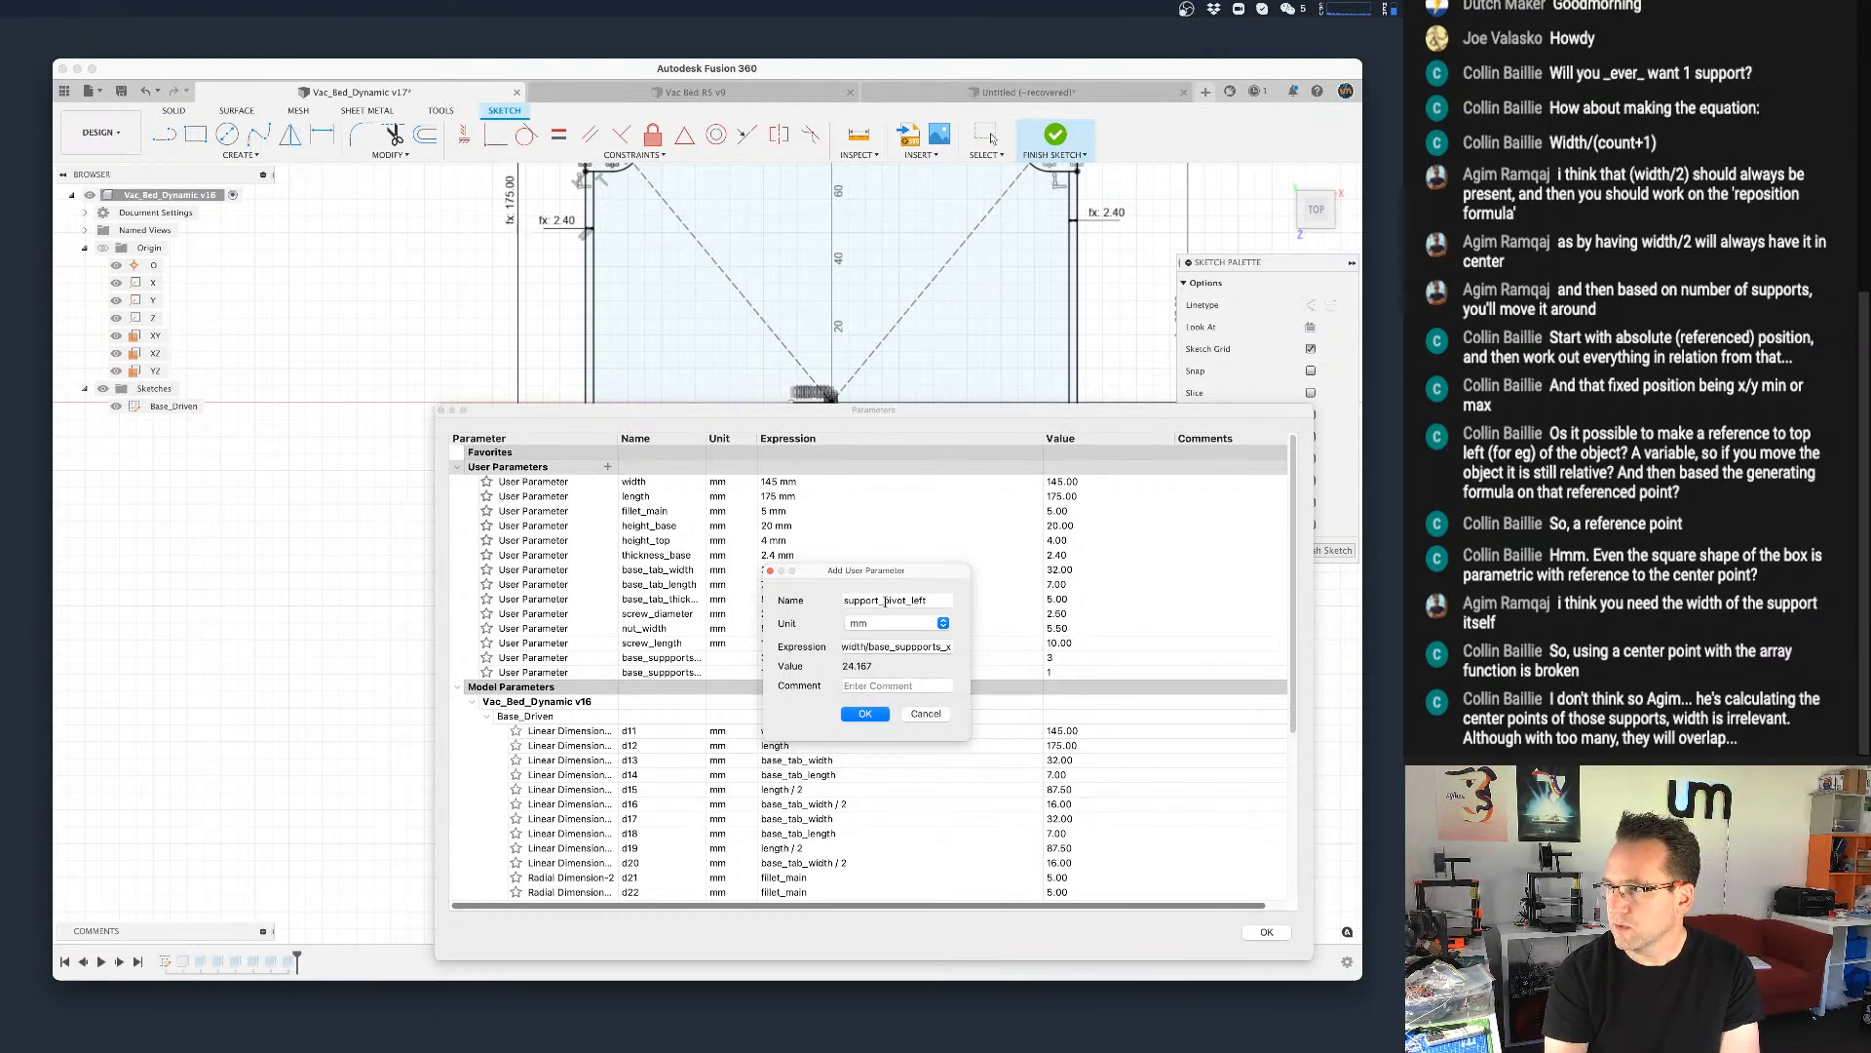
left_click(869, 715)
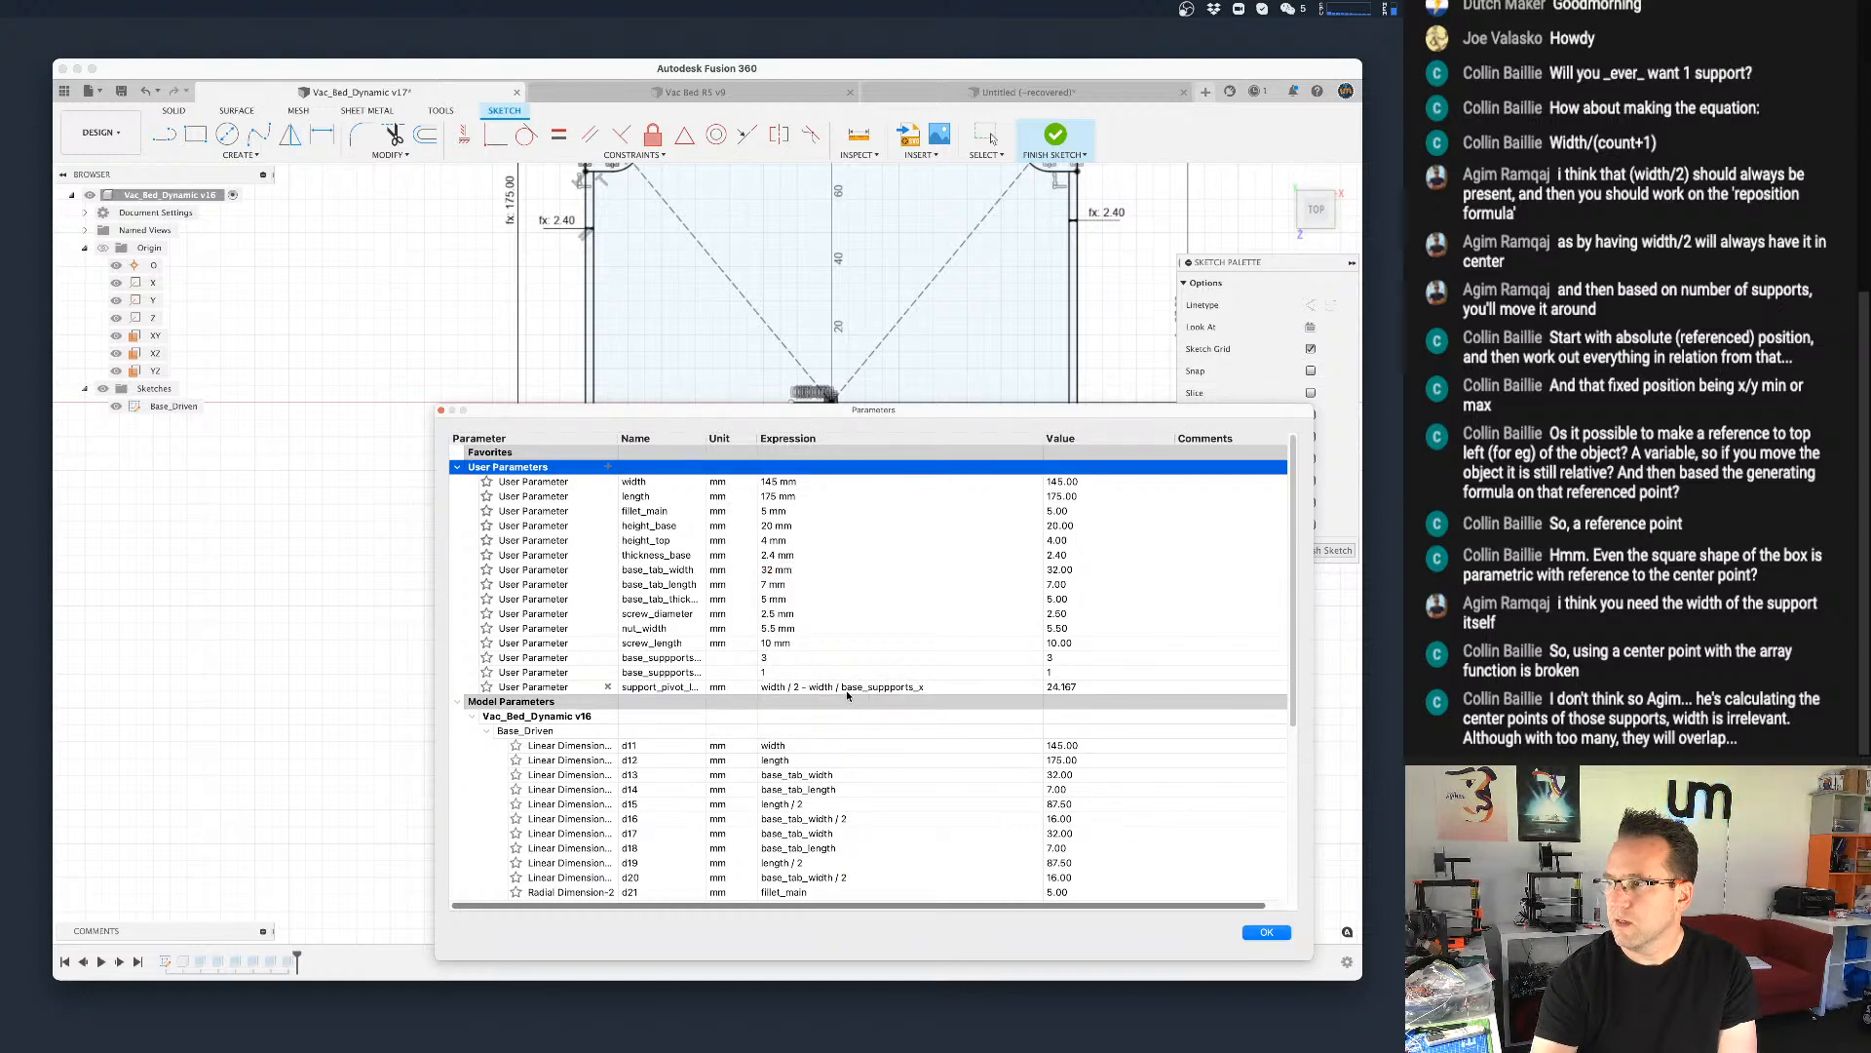
Step: Start another user parameter in mm and name it support_pivot_bottom
scroll(889, 692, "down", 3)
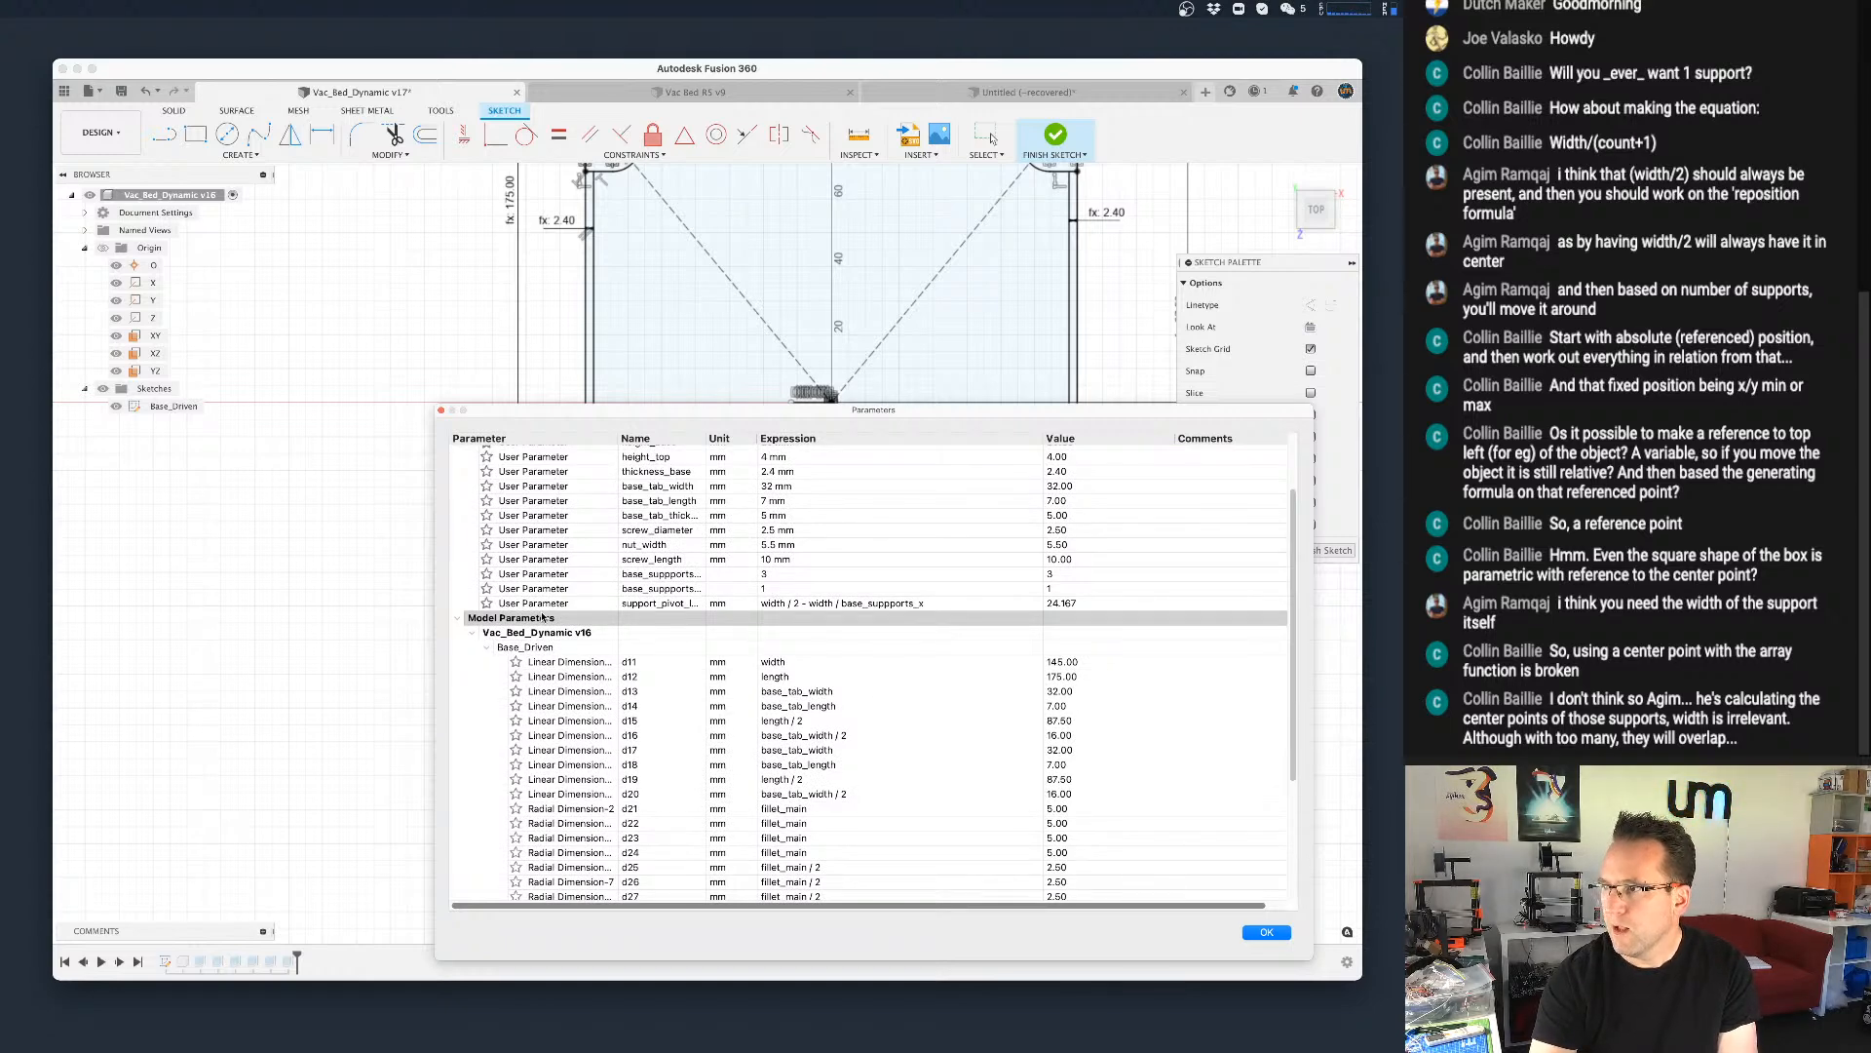
scroll(548, 585, "up", 3)
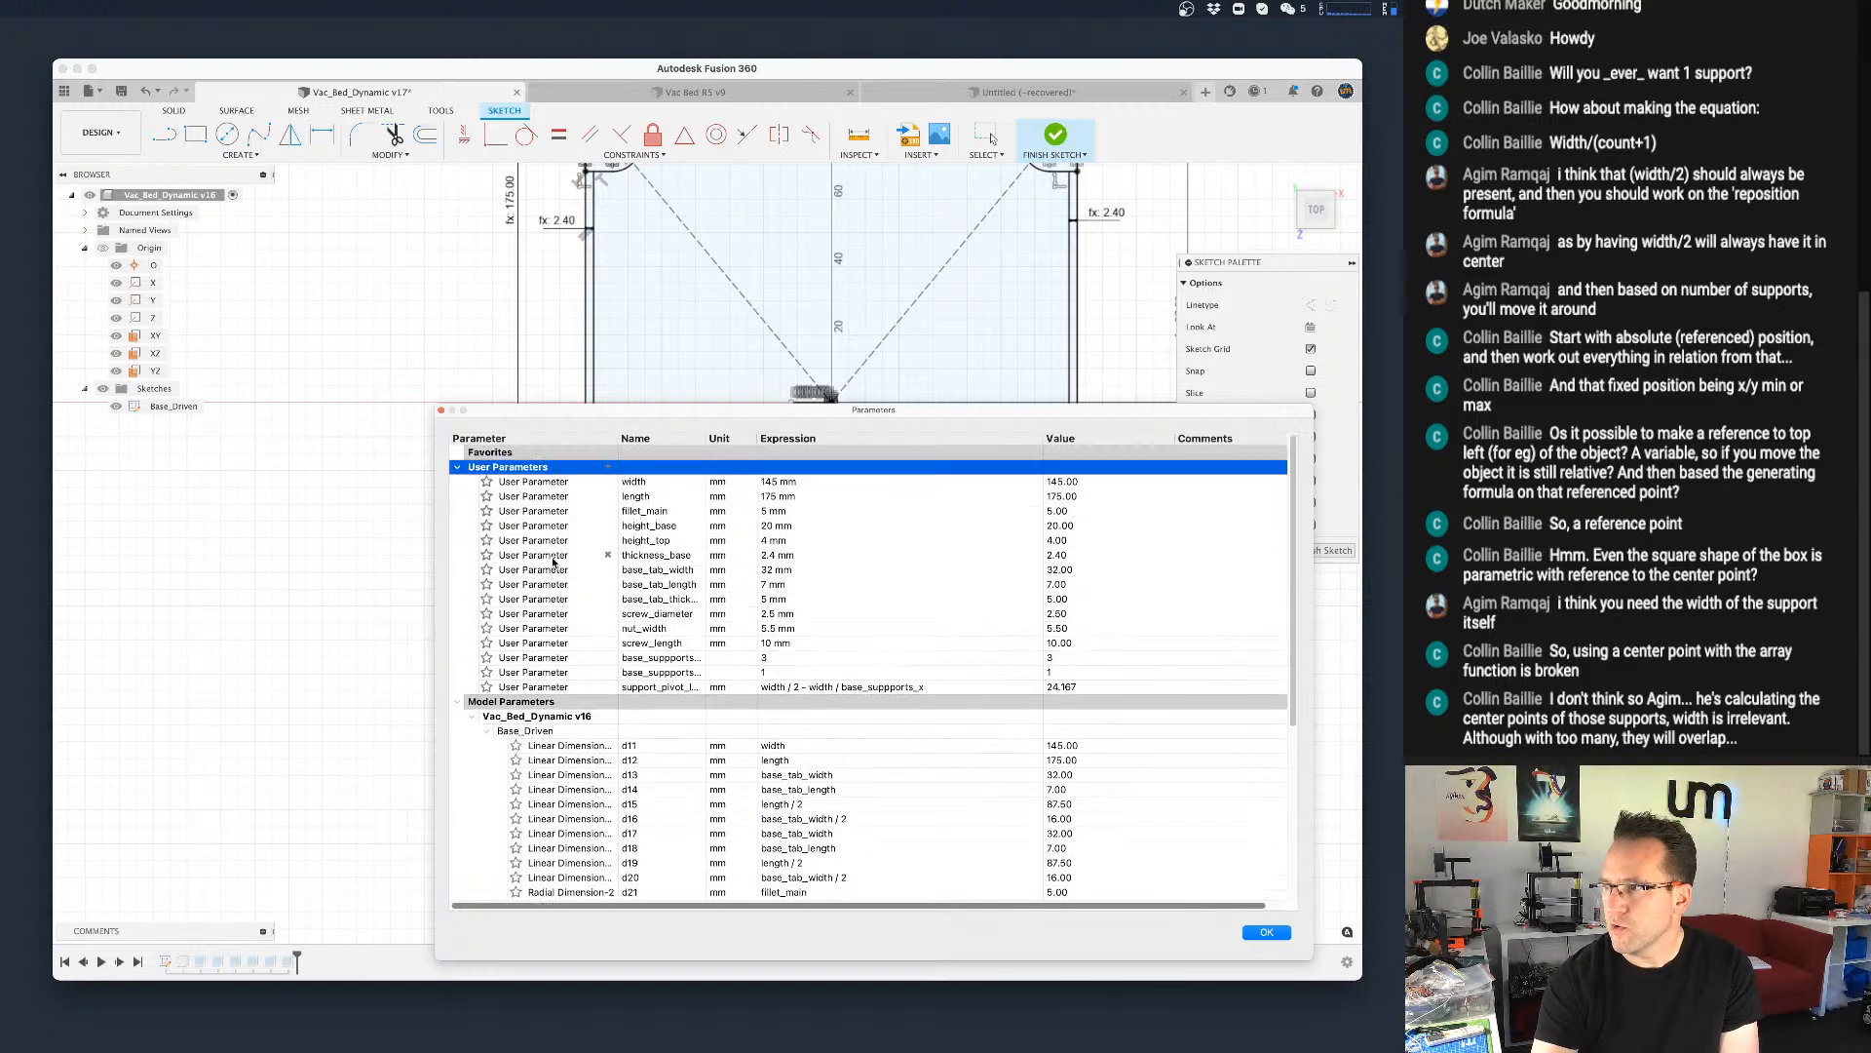
left_click(608, 467)
left_click_drag(909, 572, 855, 736)
type("suppor")
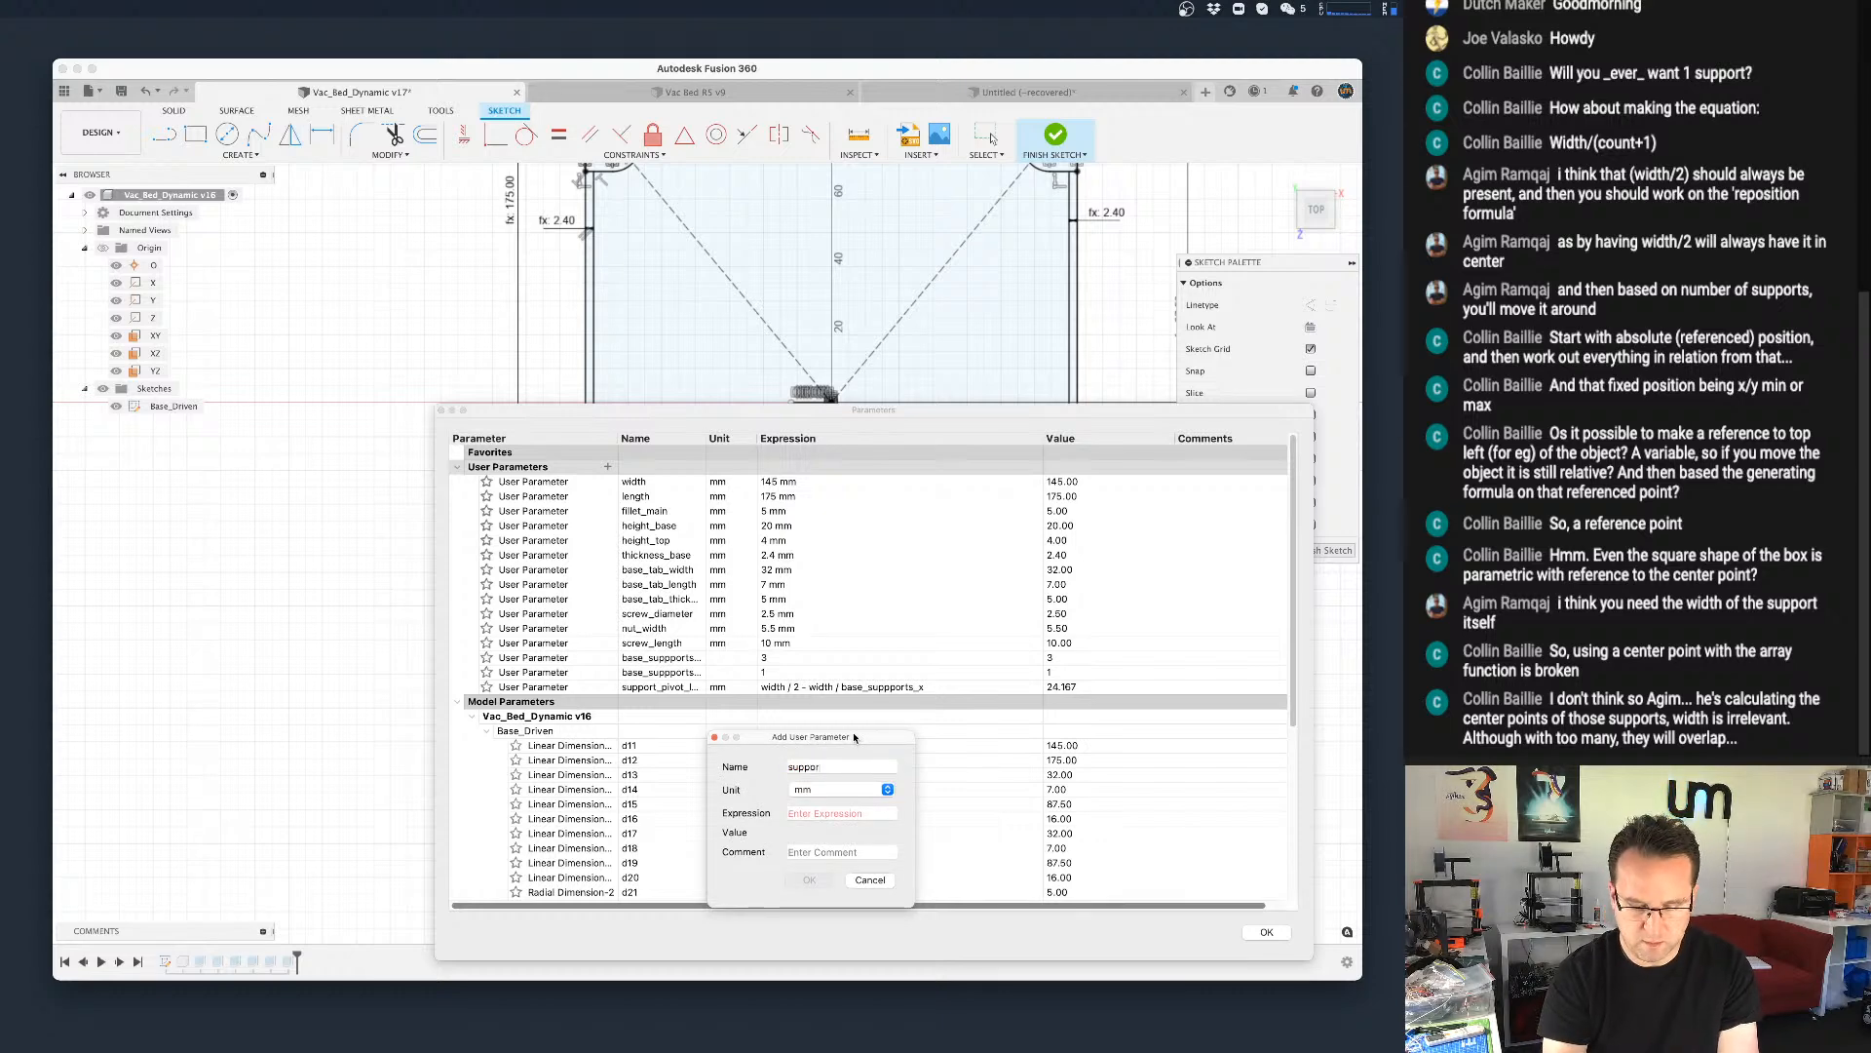
type("t_pivot_")
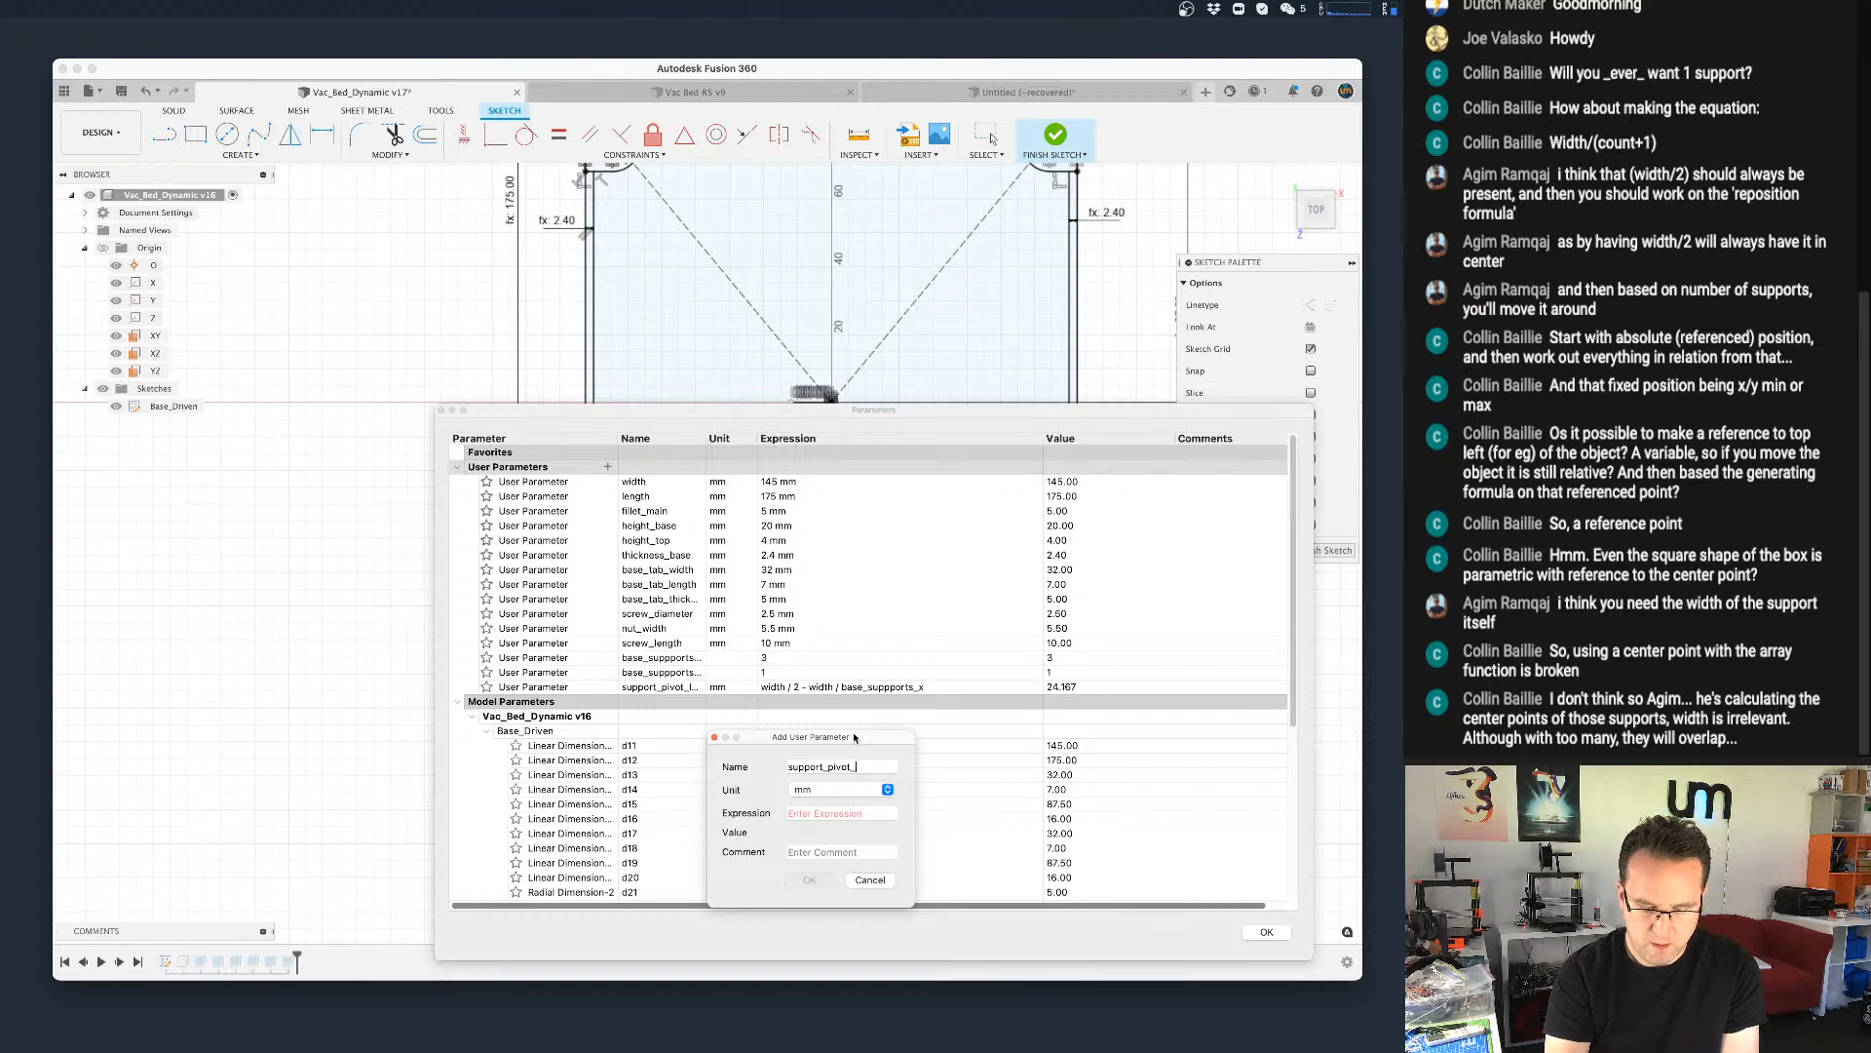
type("ottom")
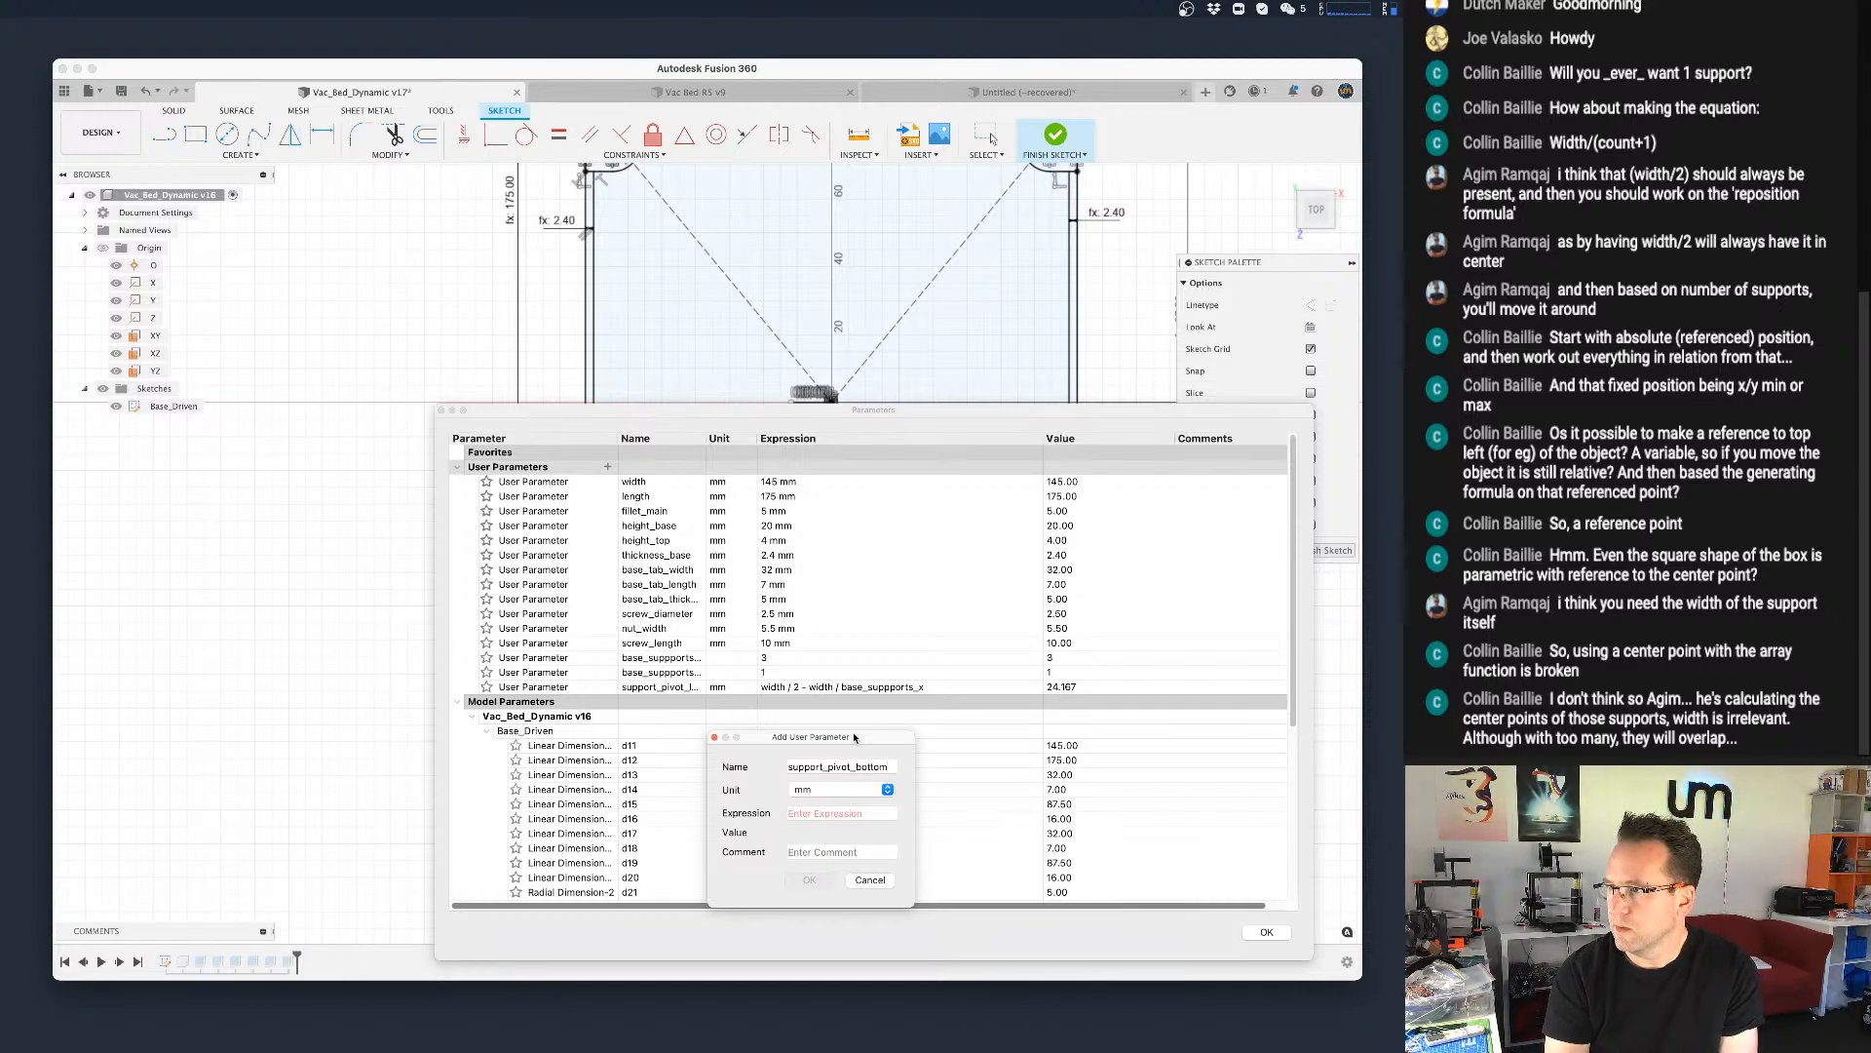
key("Tab")
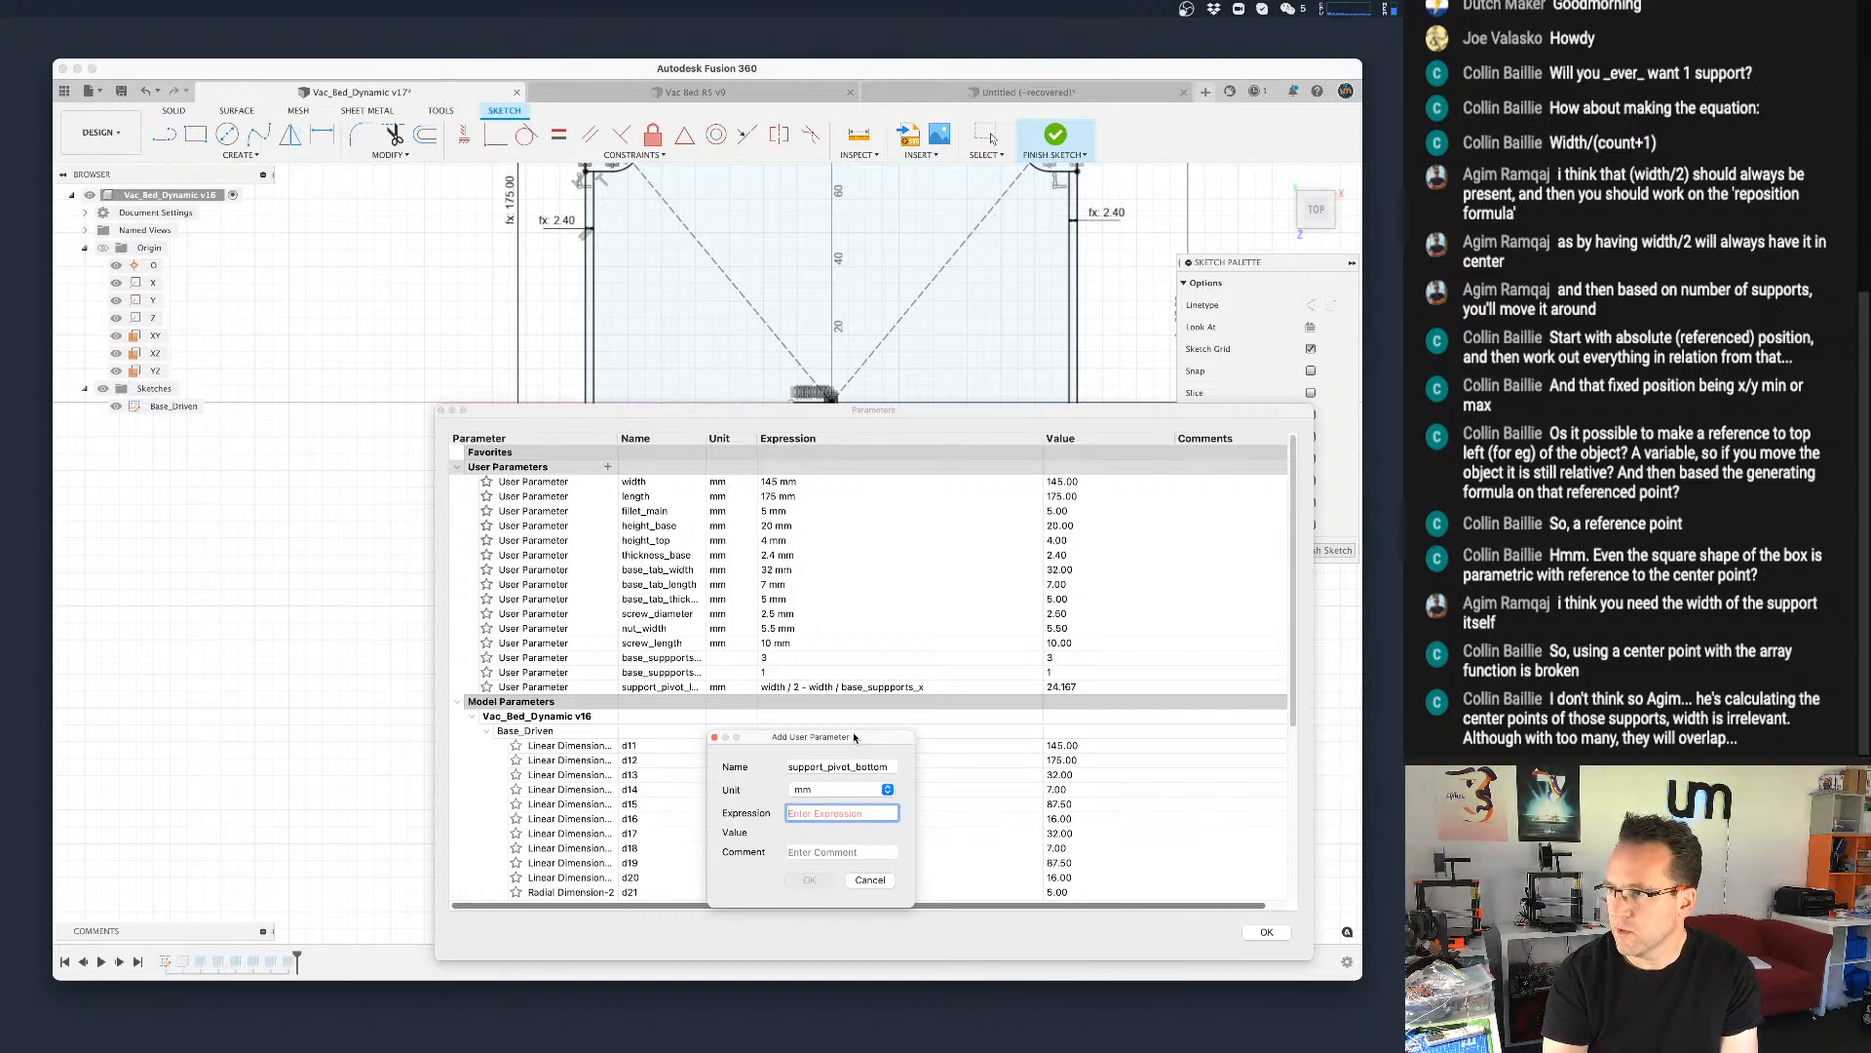
Step: Give support_pivot_bottom the expression length/2 - length / base_suppports_y and add it to the user parameters
type("len")
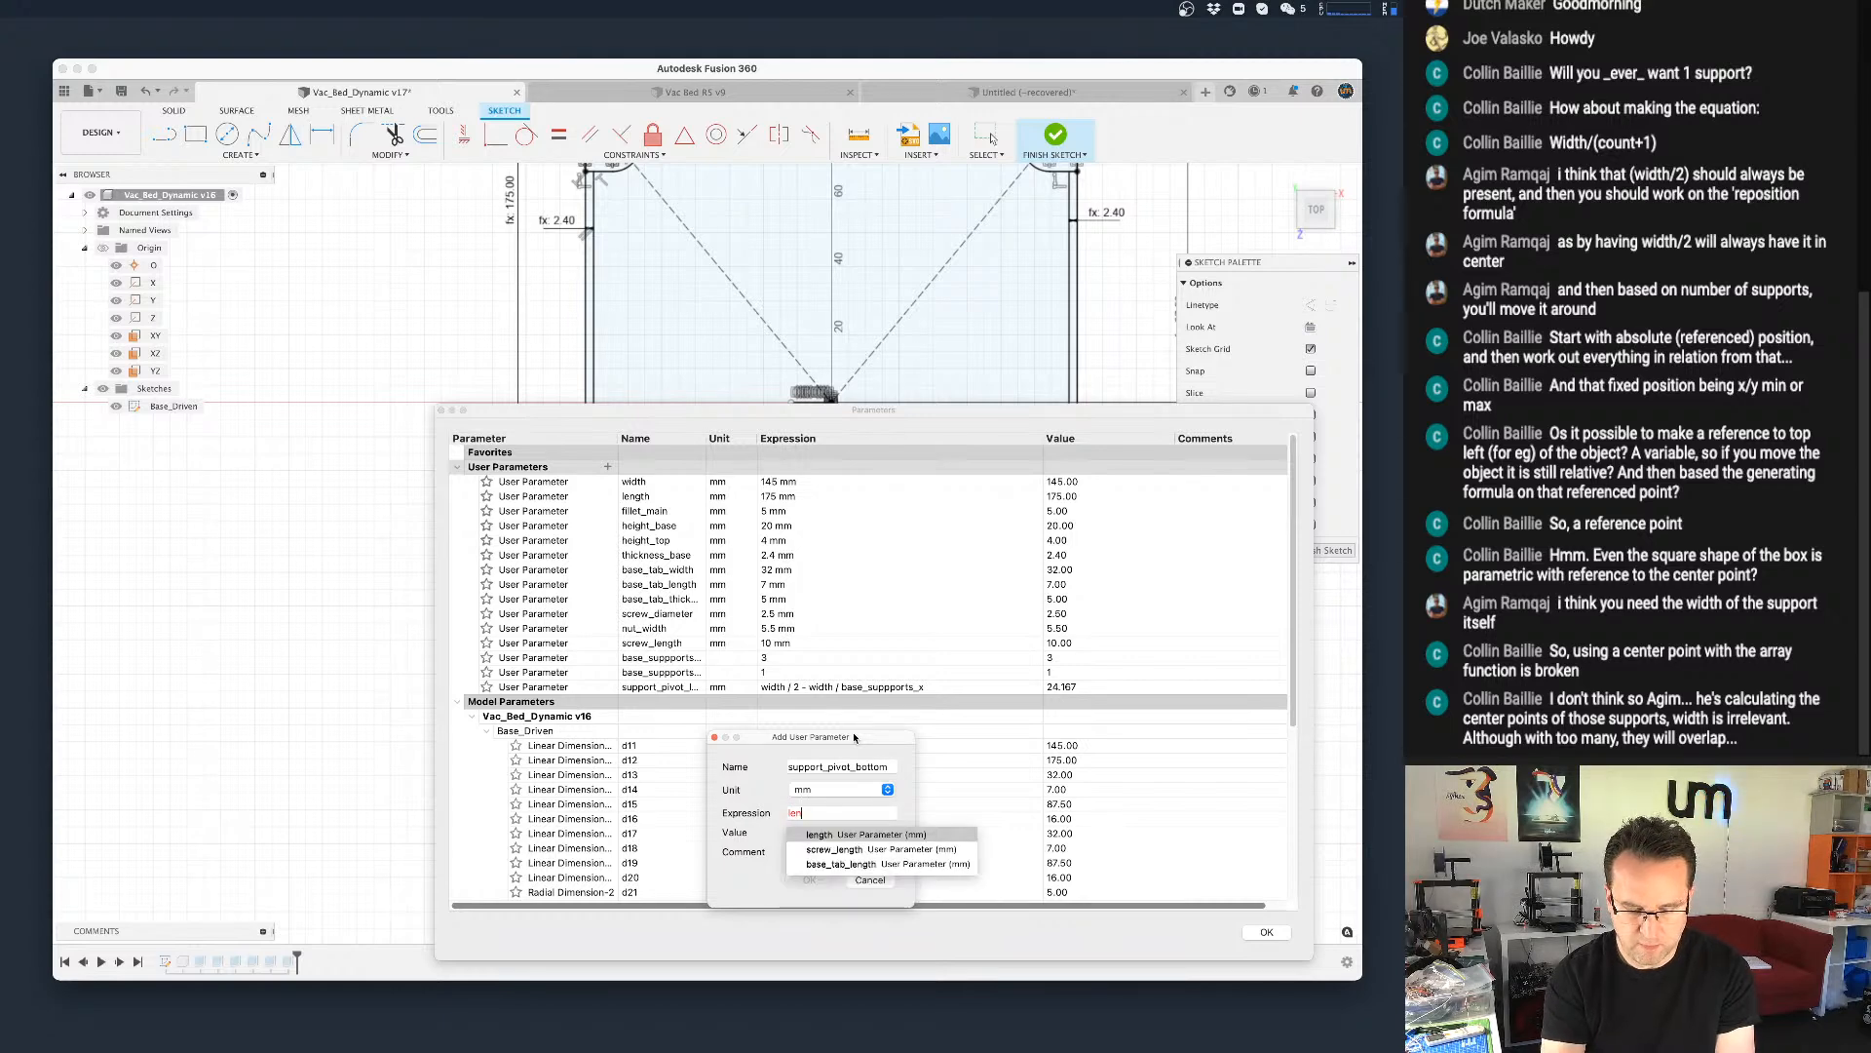
type("gth/2")
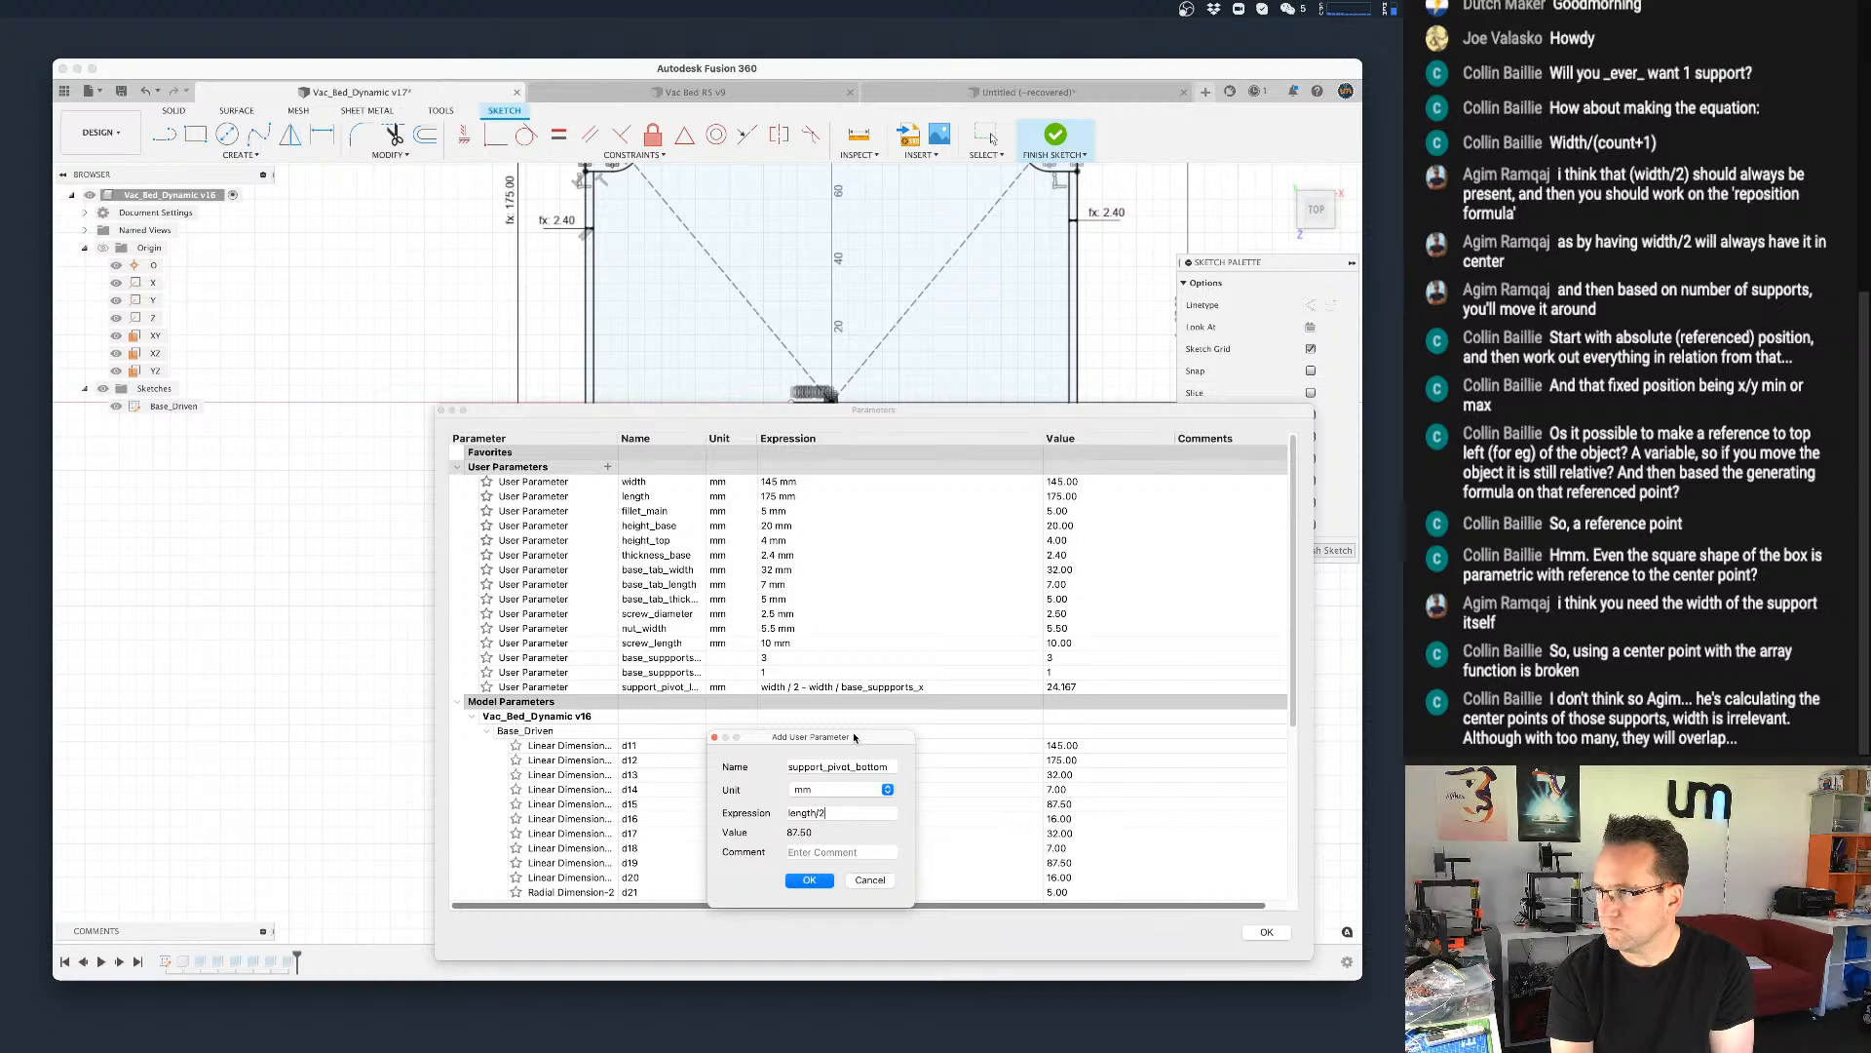
type(" -")
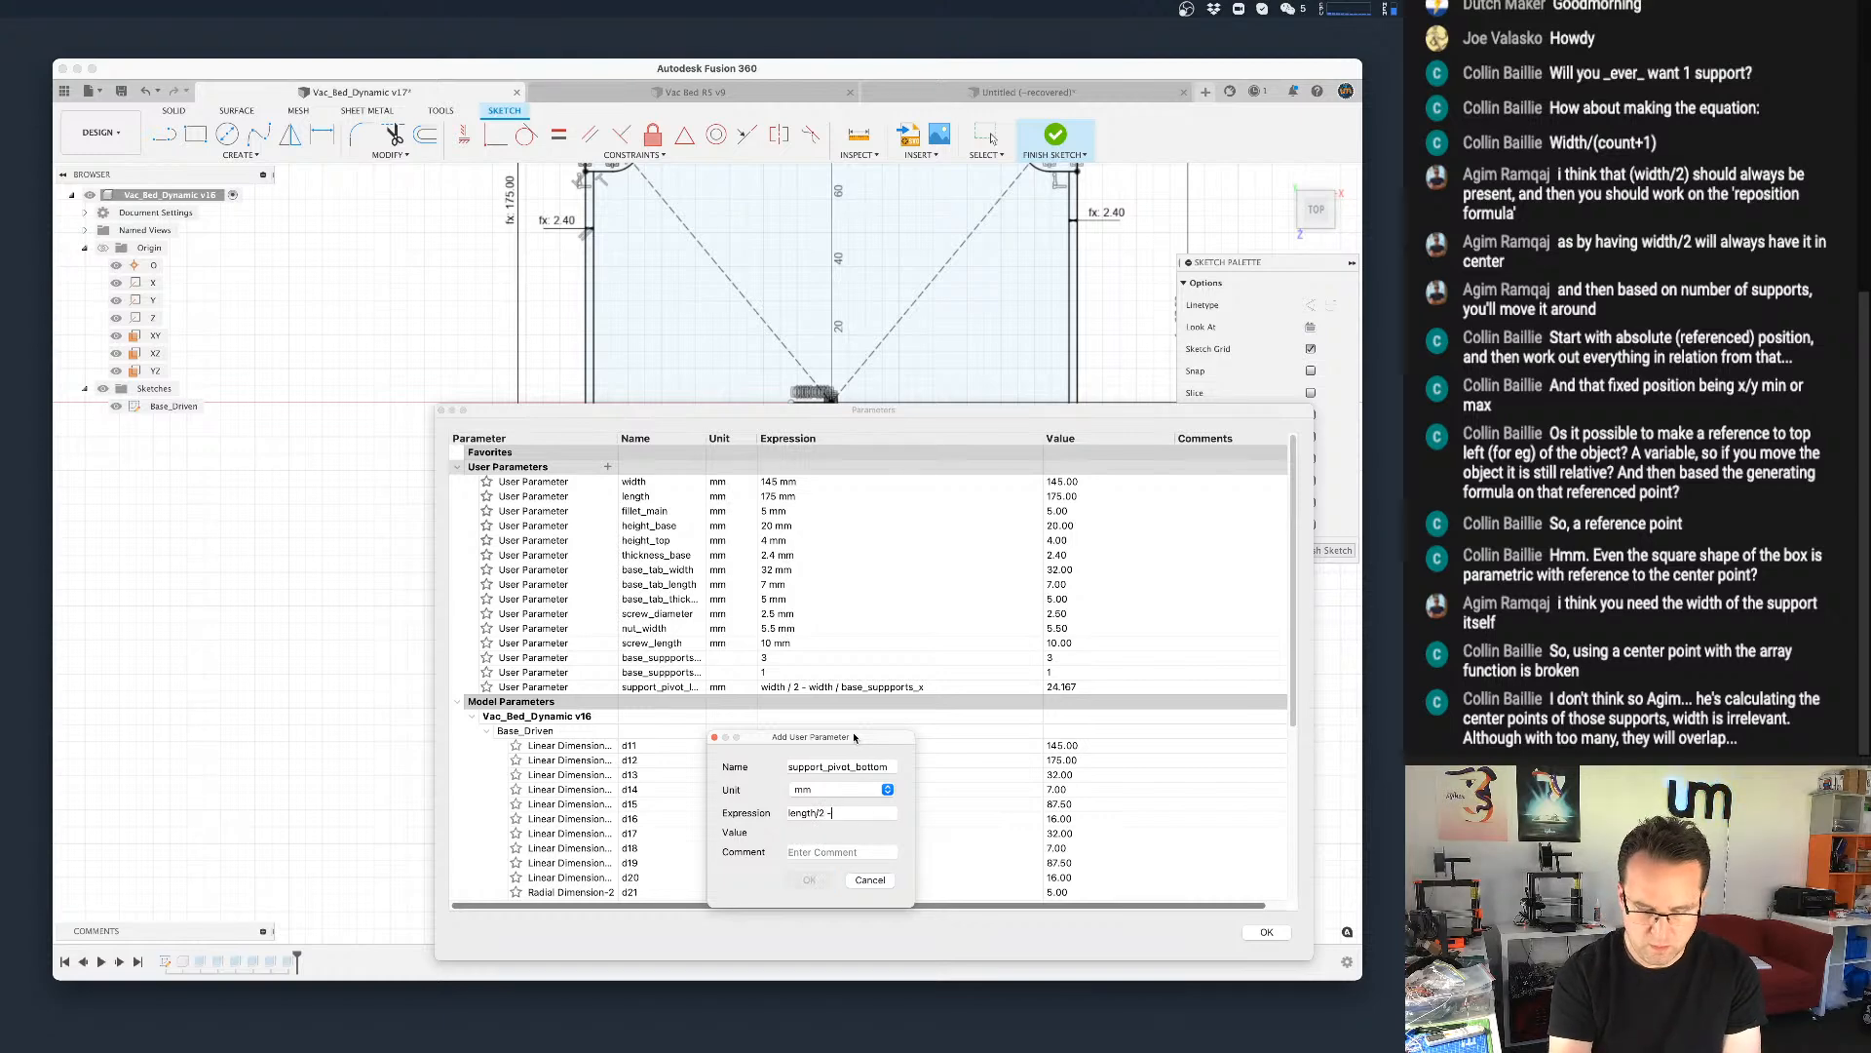
type(" length")
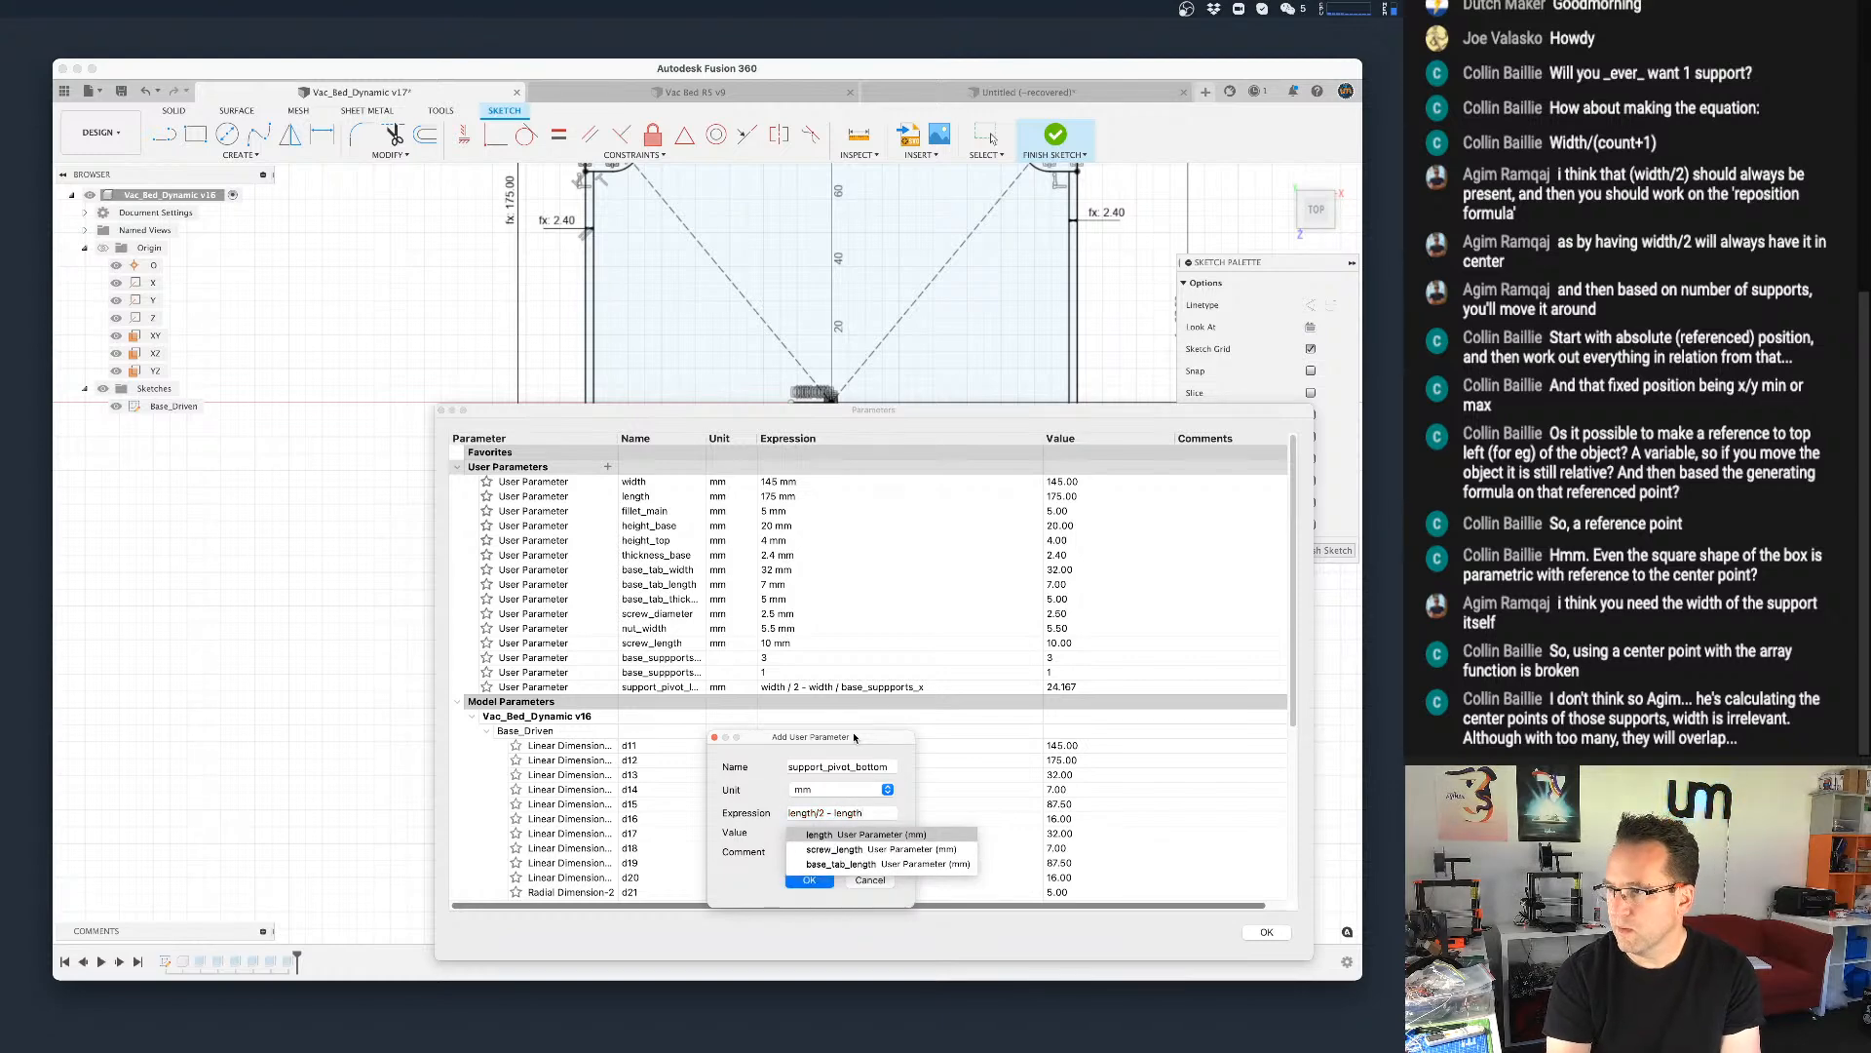
type(" / ")
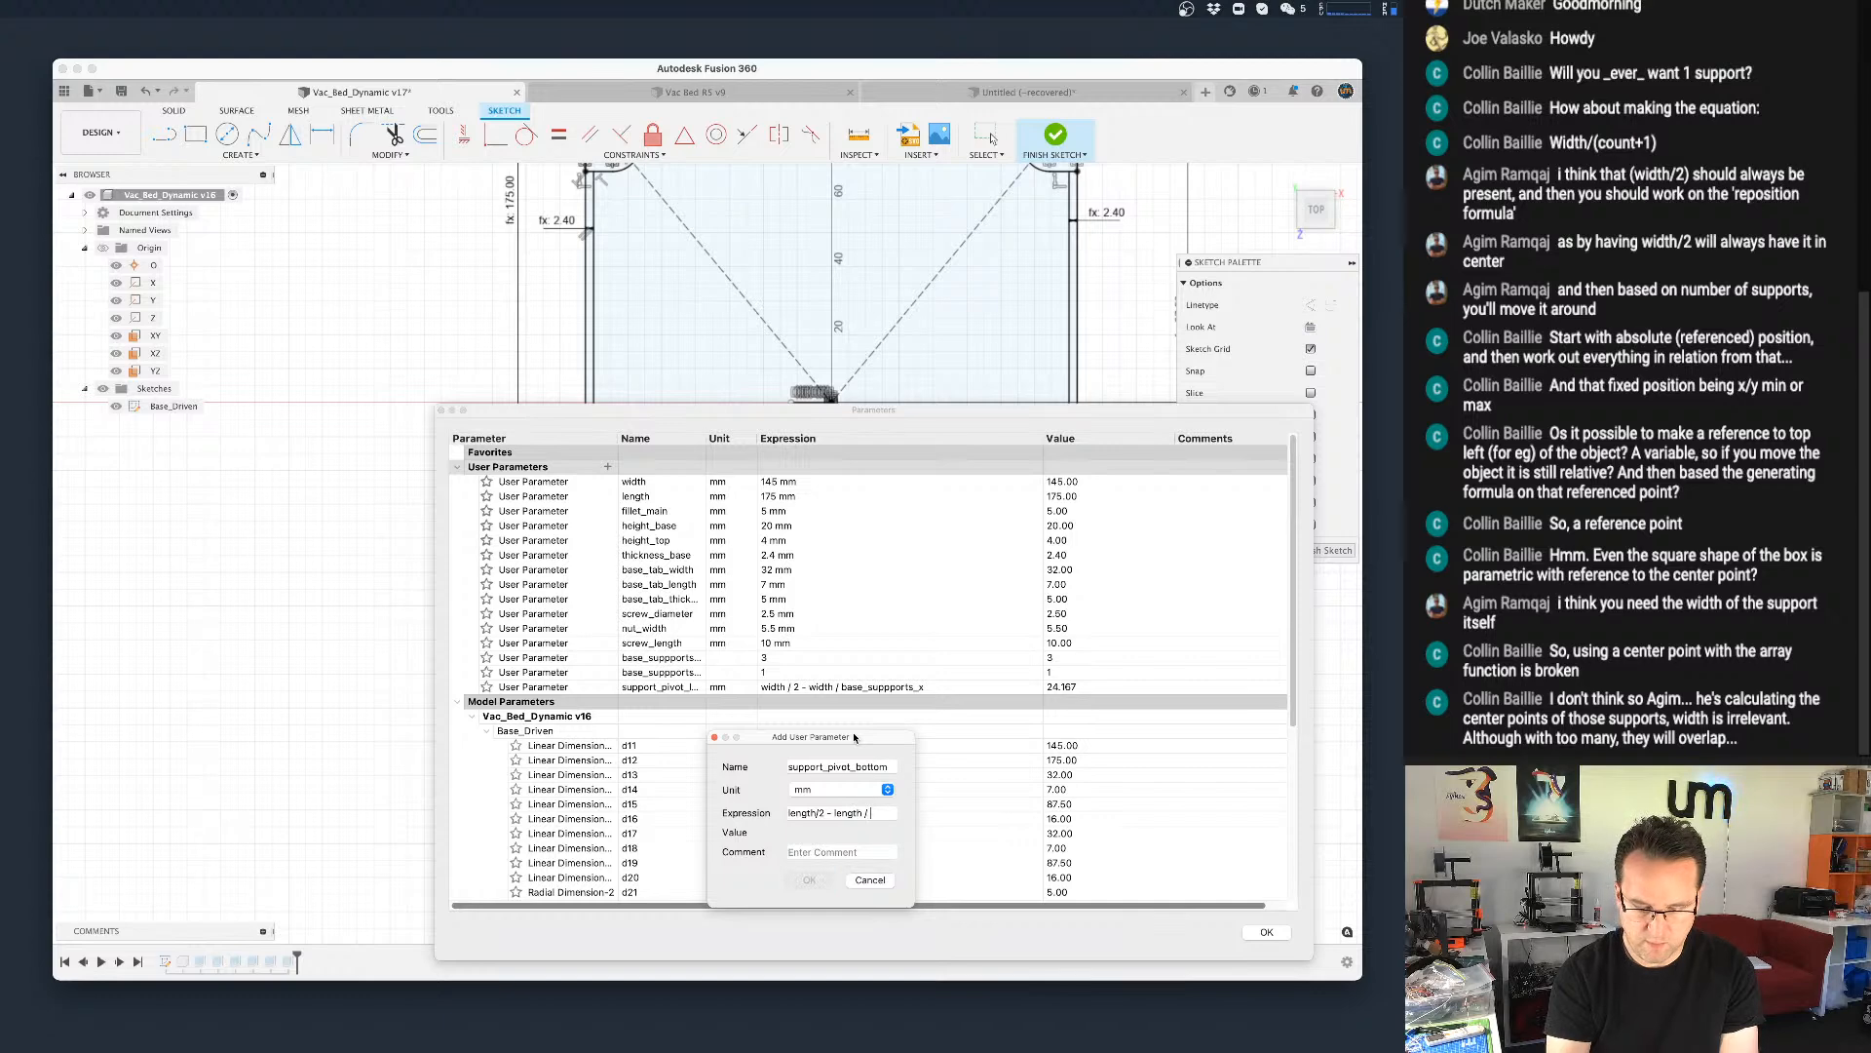
type("base")
key("Down")
key("Return")
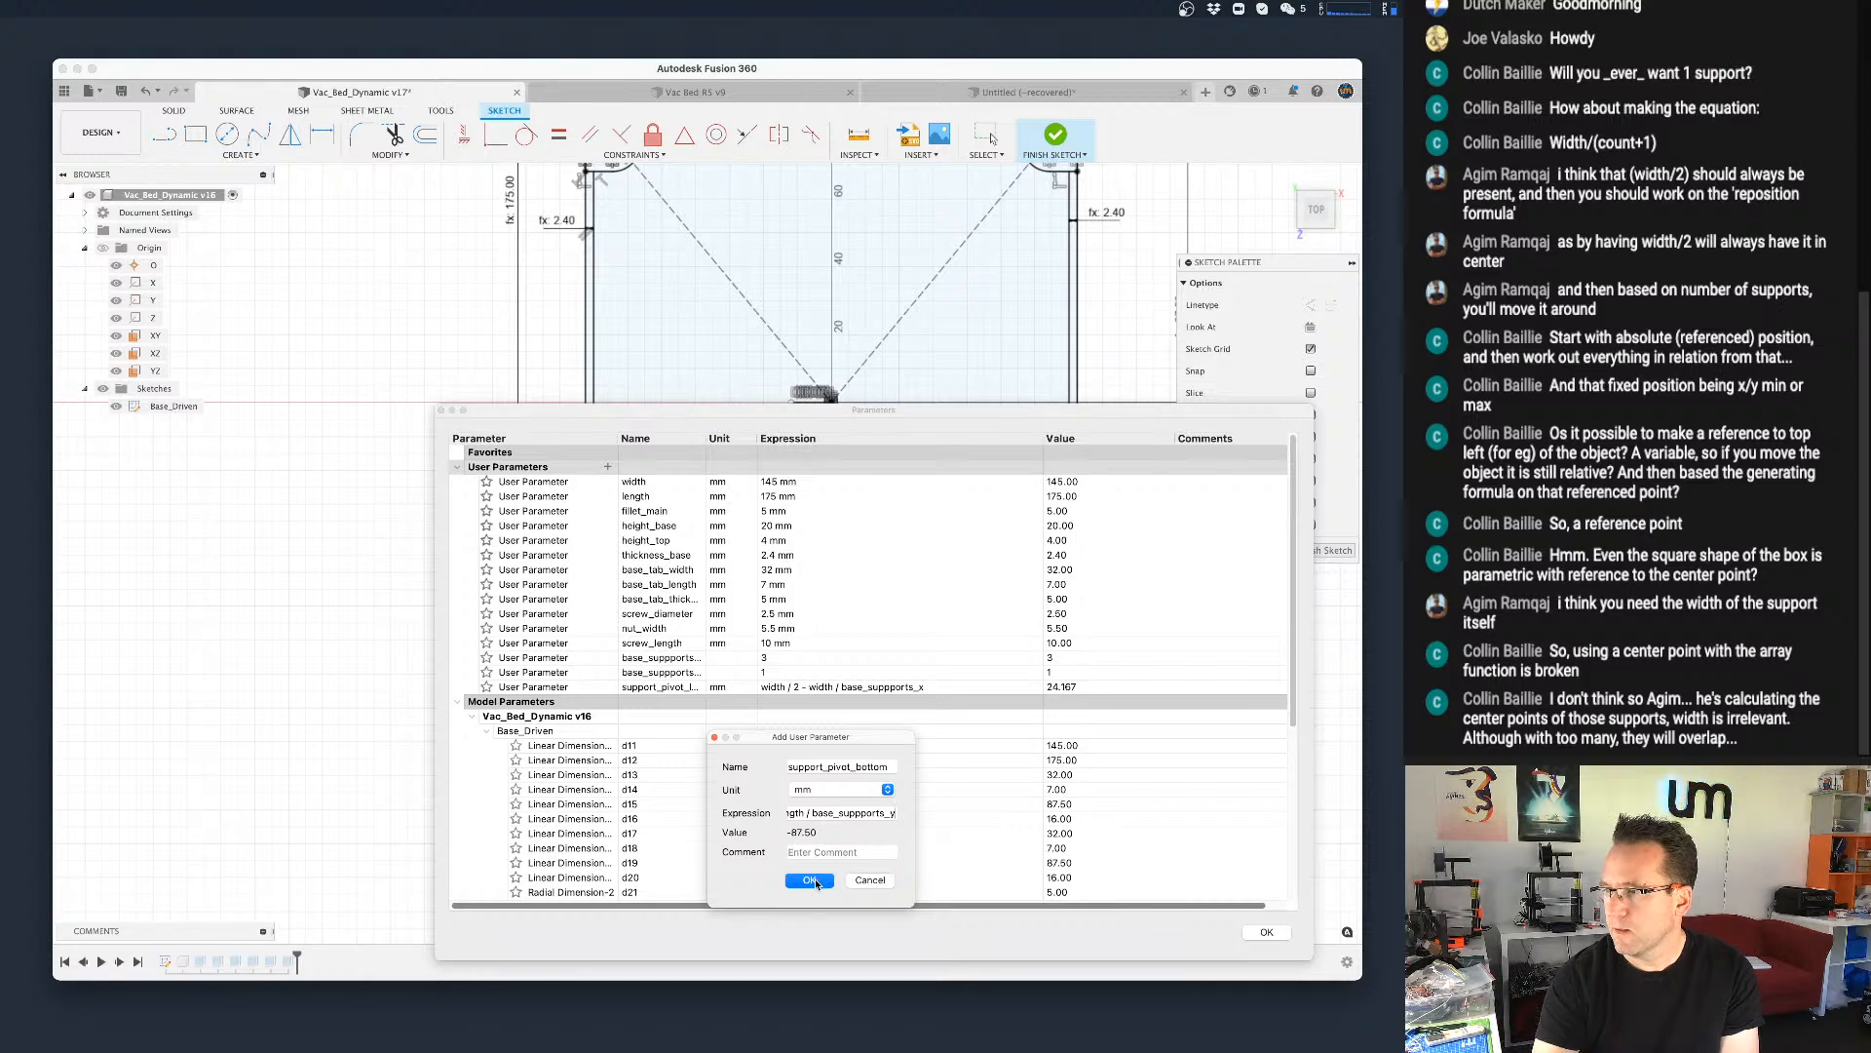
left_click_drag(823, 814, 736, 817)
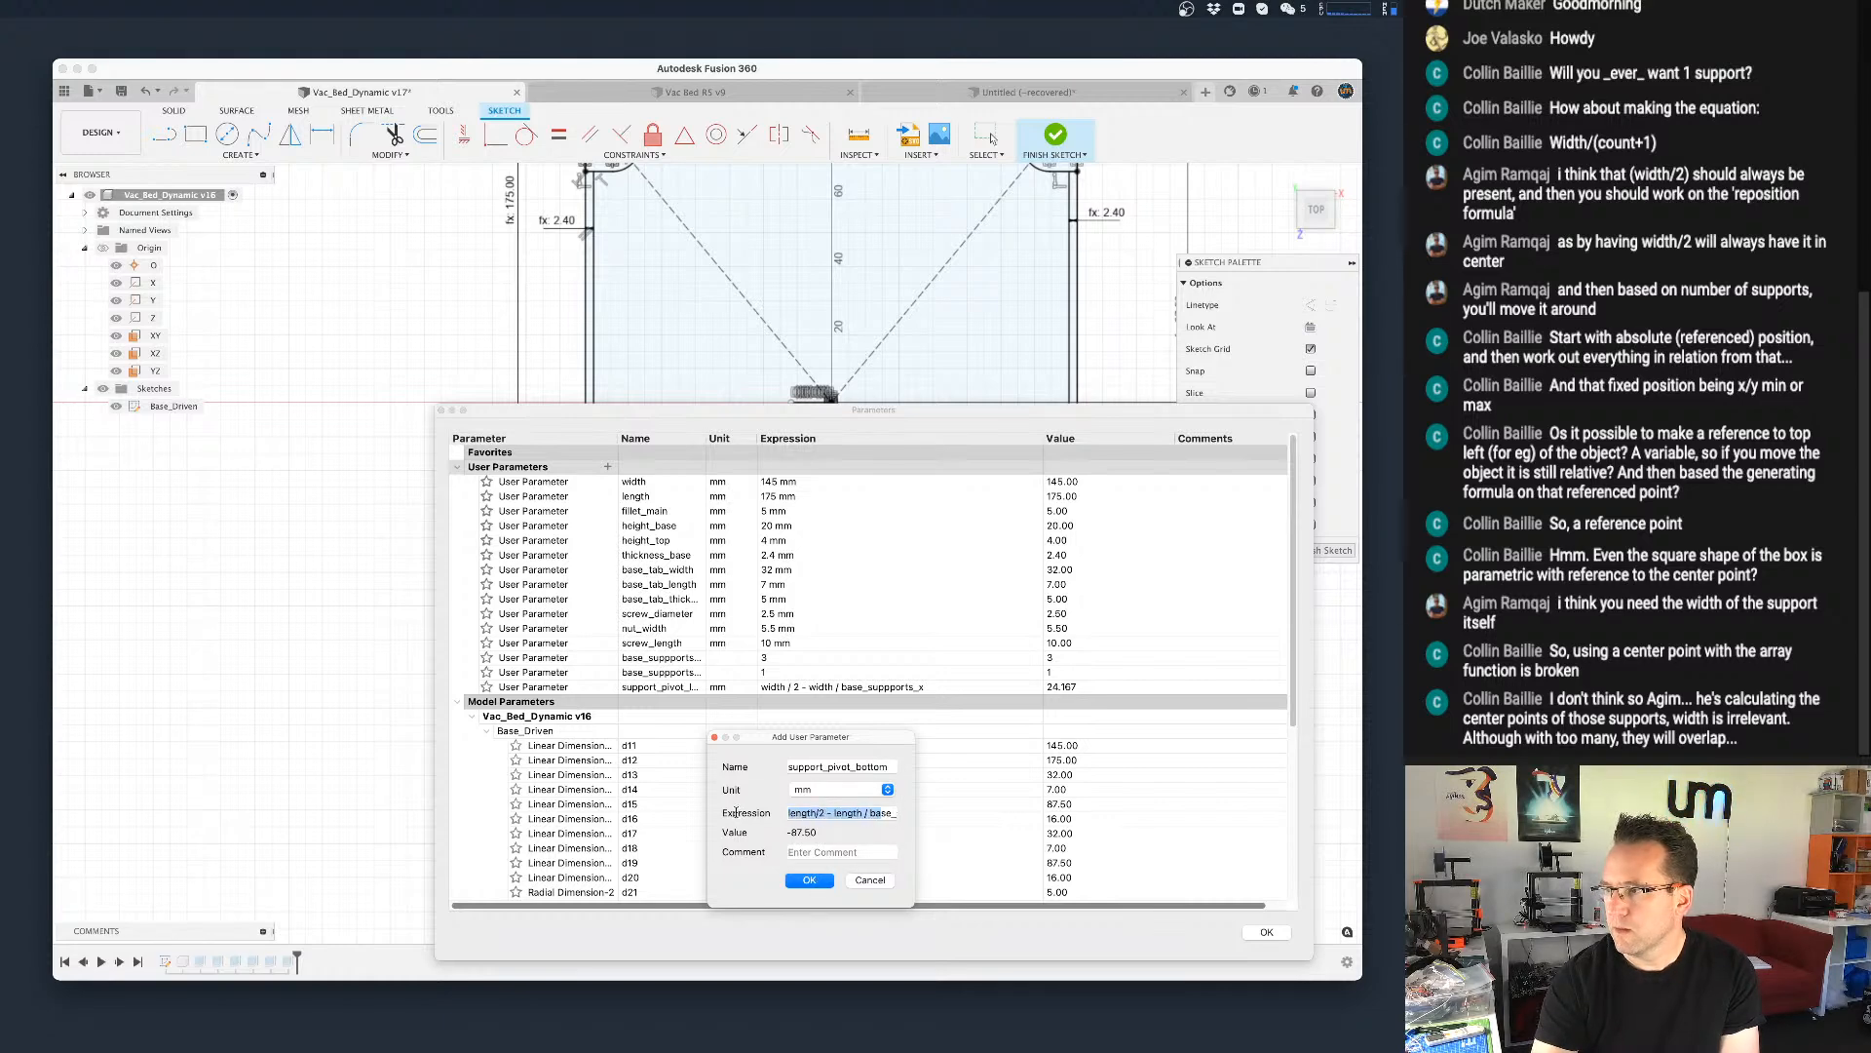
key("Left")
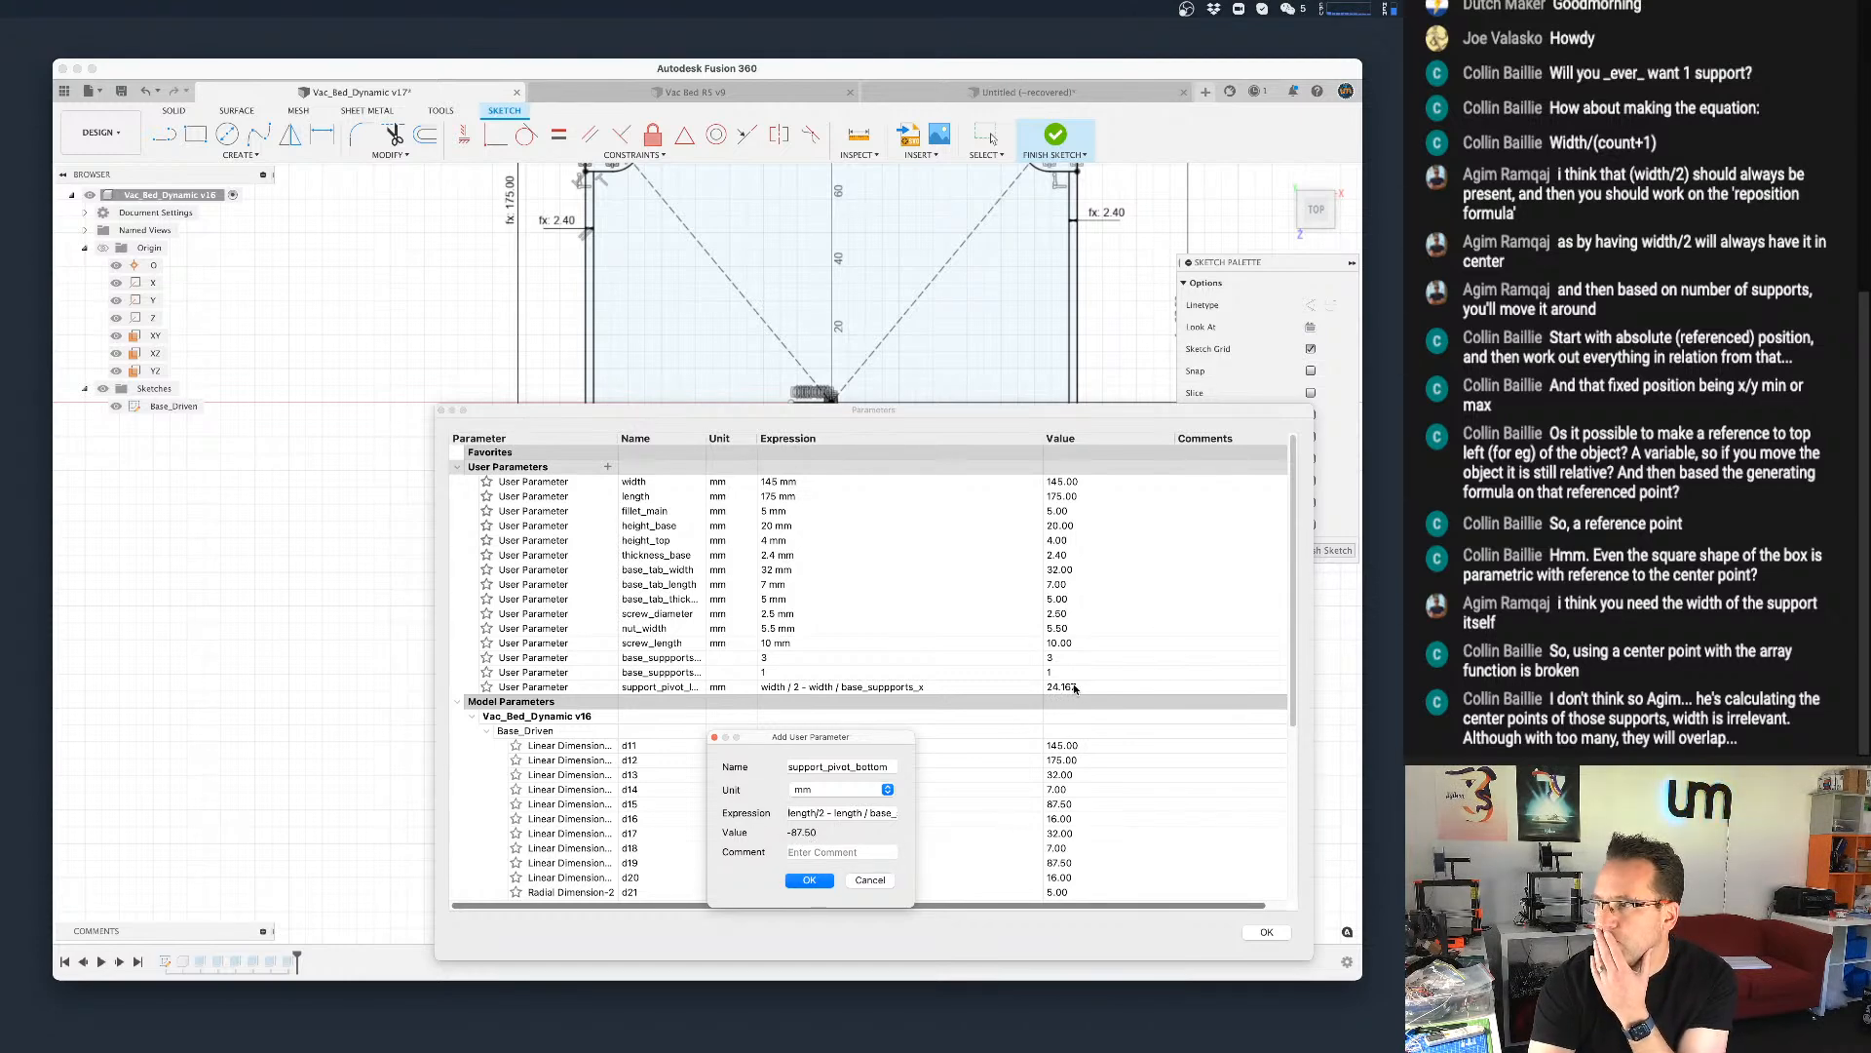
left_click(812, 881)
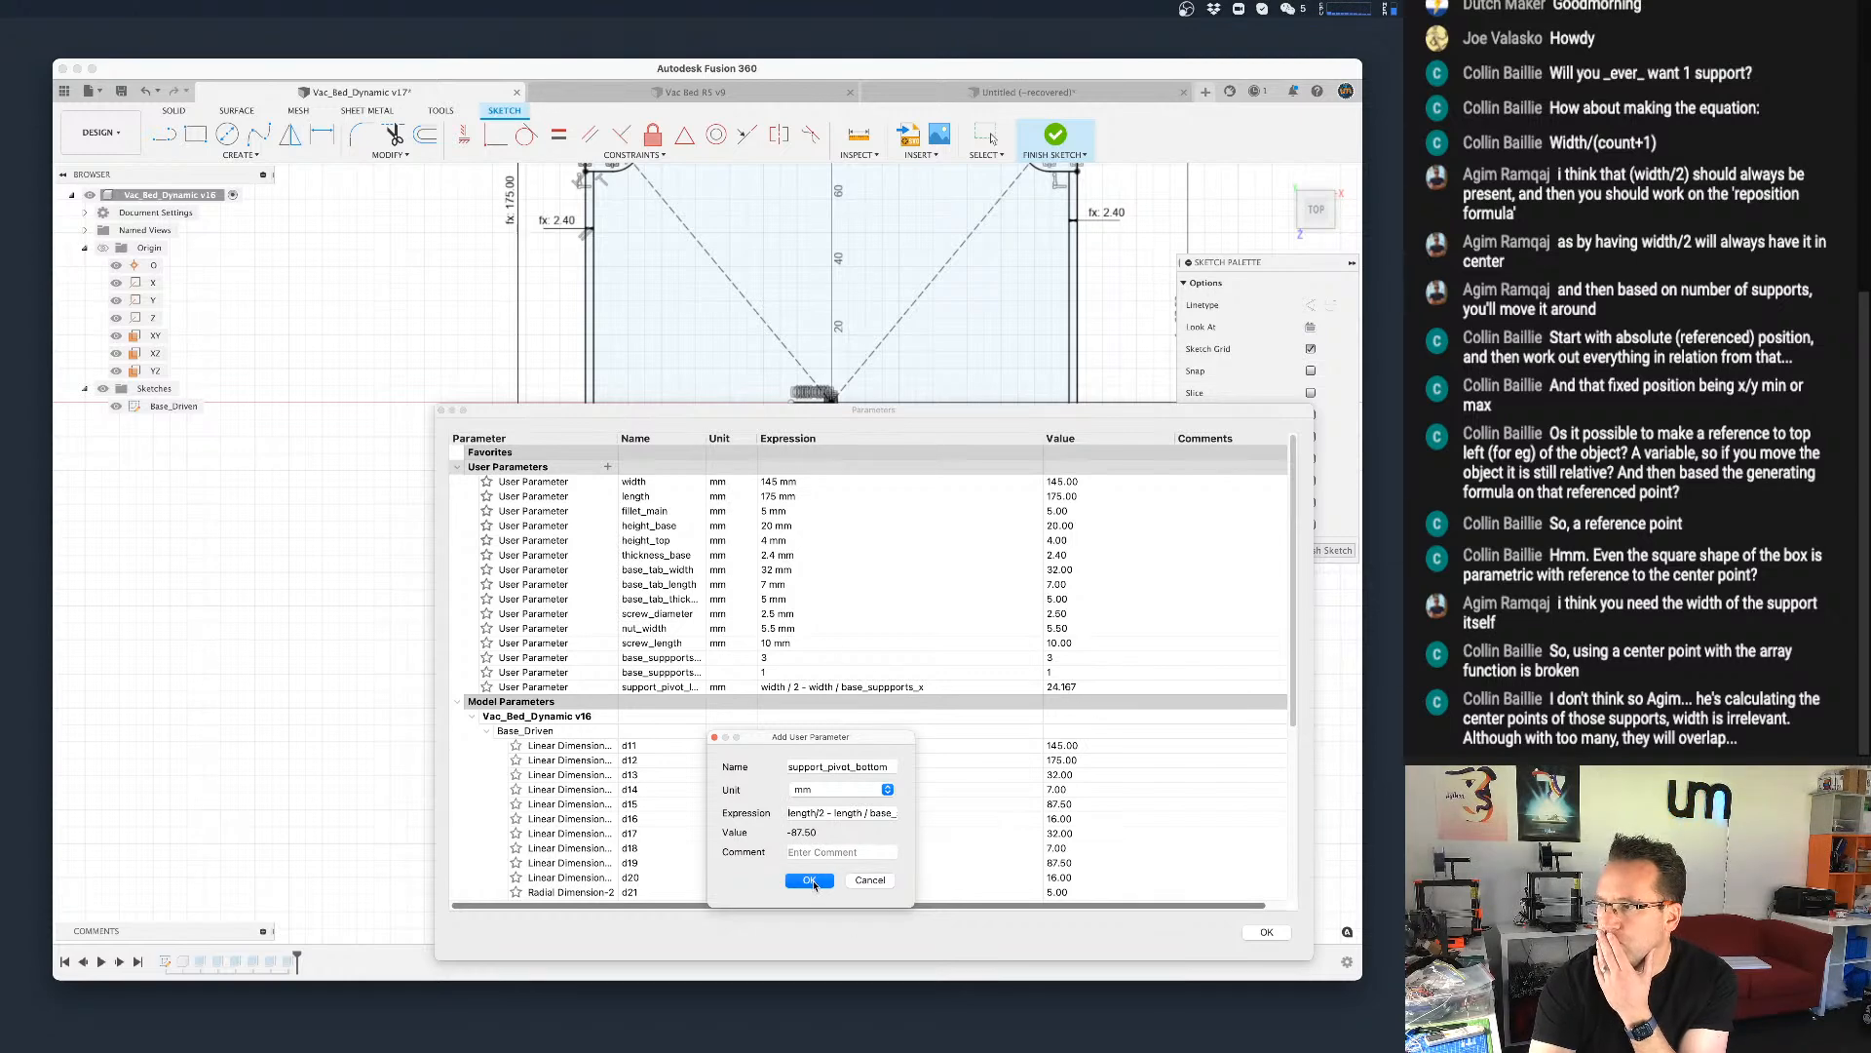
Step: Set the user parameter base_suppports_x to 1
left_click(778, 659)
type("1")
key("Return")
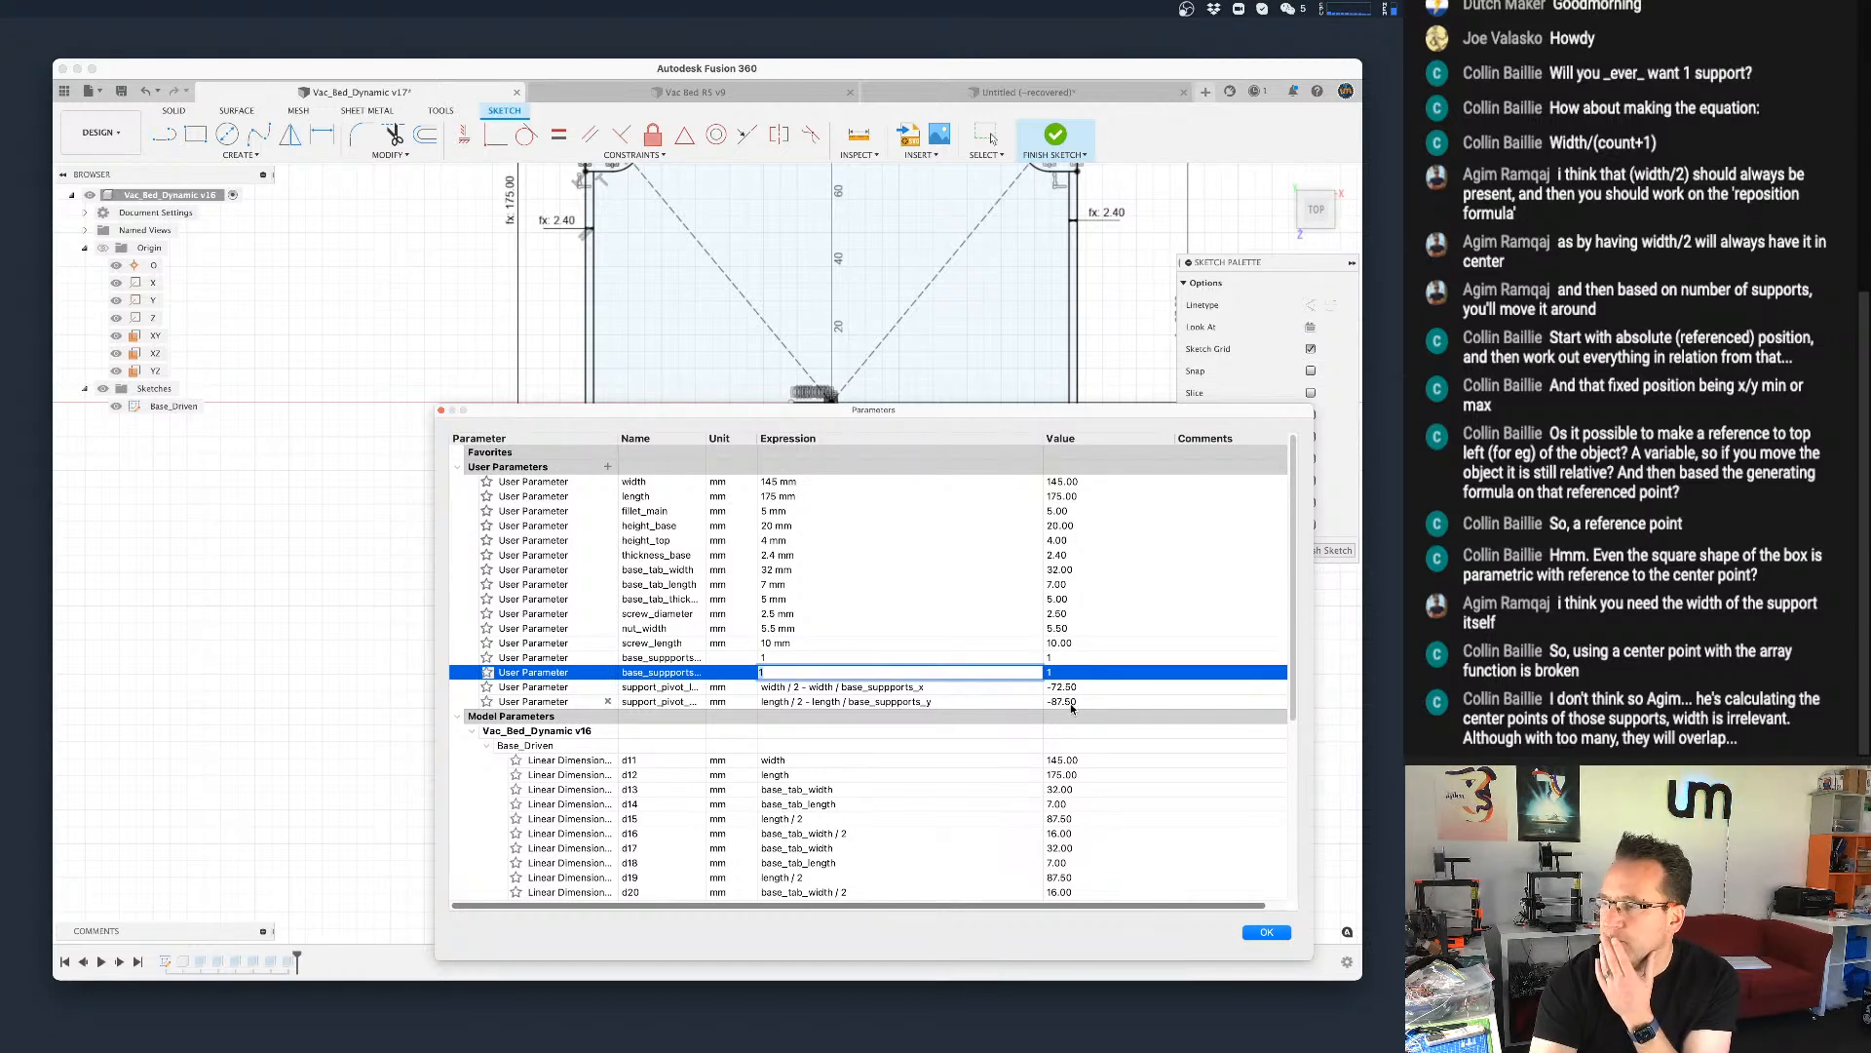
Step: Try the expression width / 2 - width / ( base_suppports_x - 1 ) for support_pivot_left
left_click(808, 686)
left_click(809, 686)
left_click(938, 685)
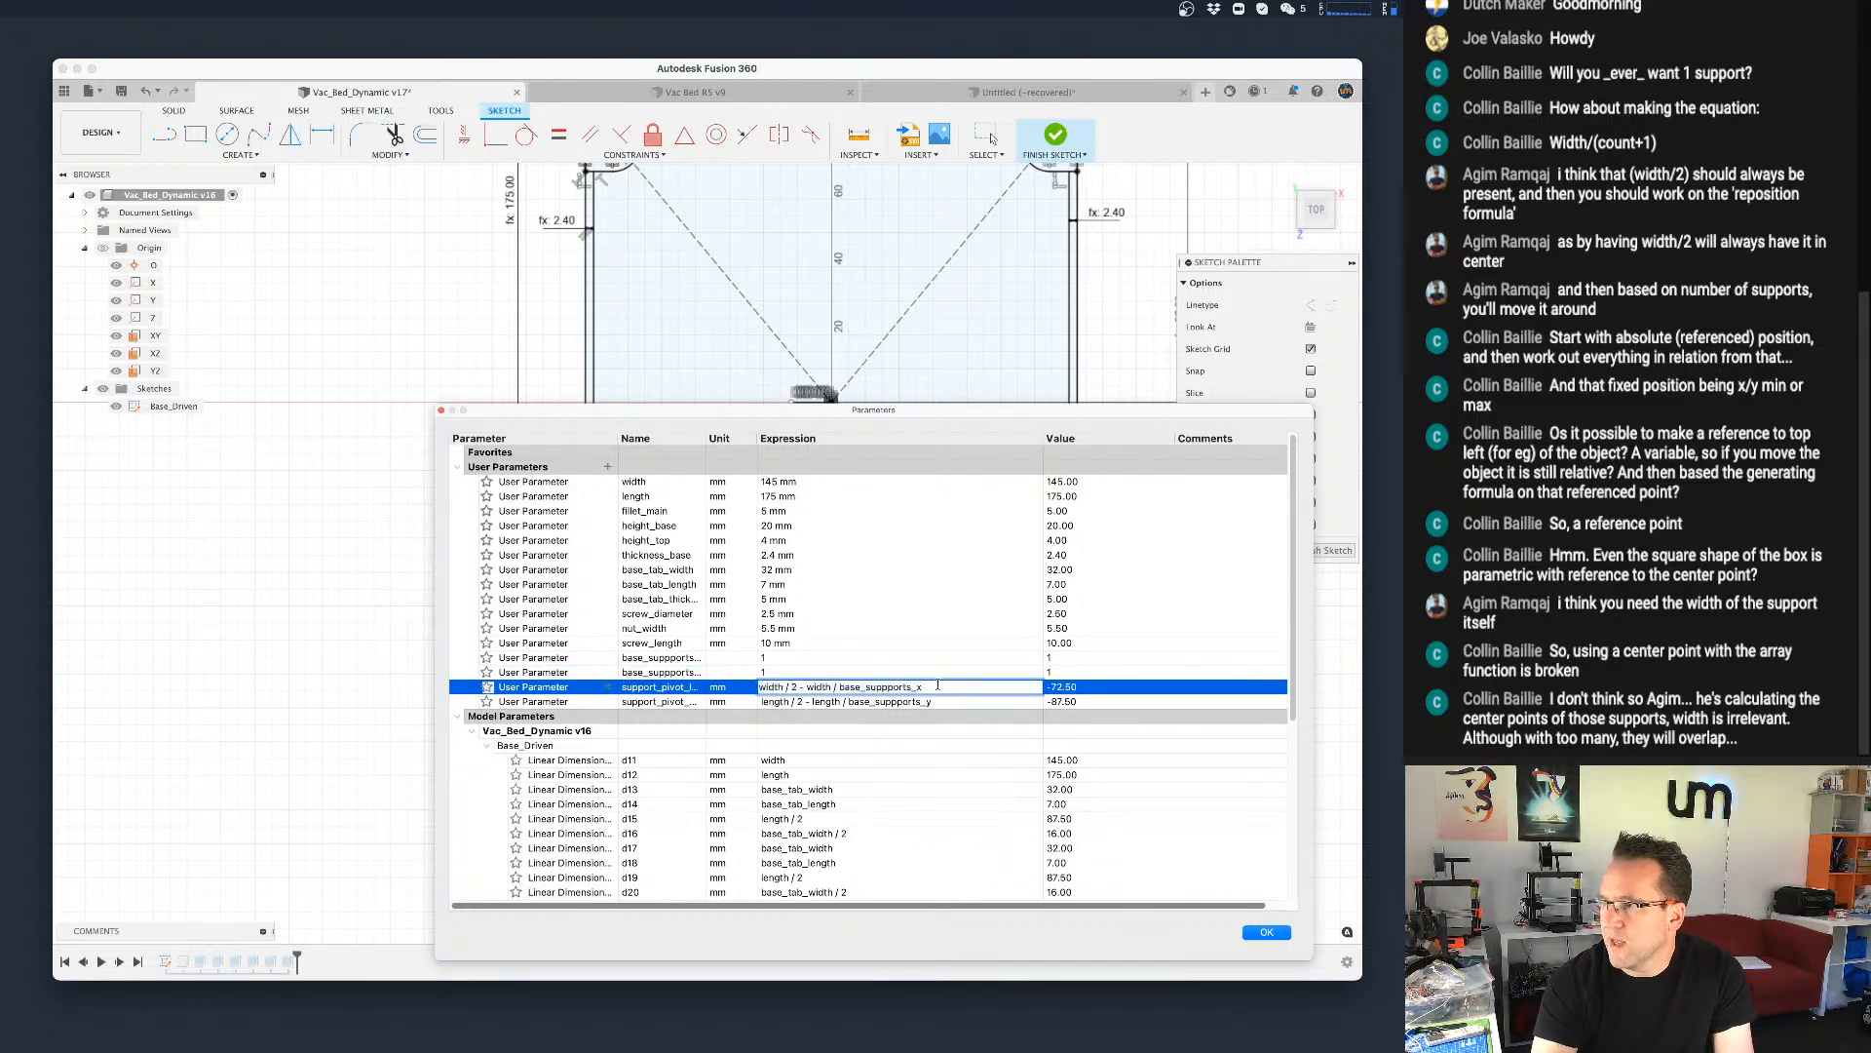
type("- 1")
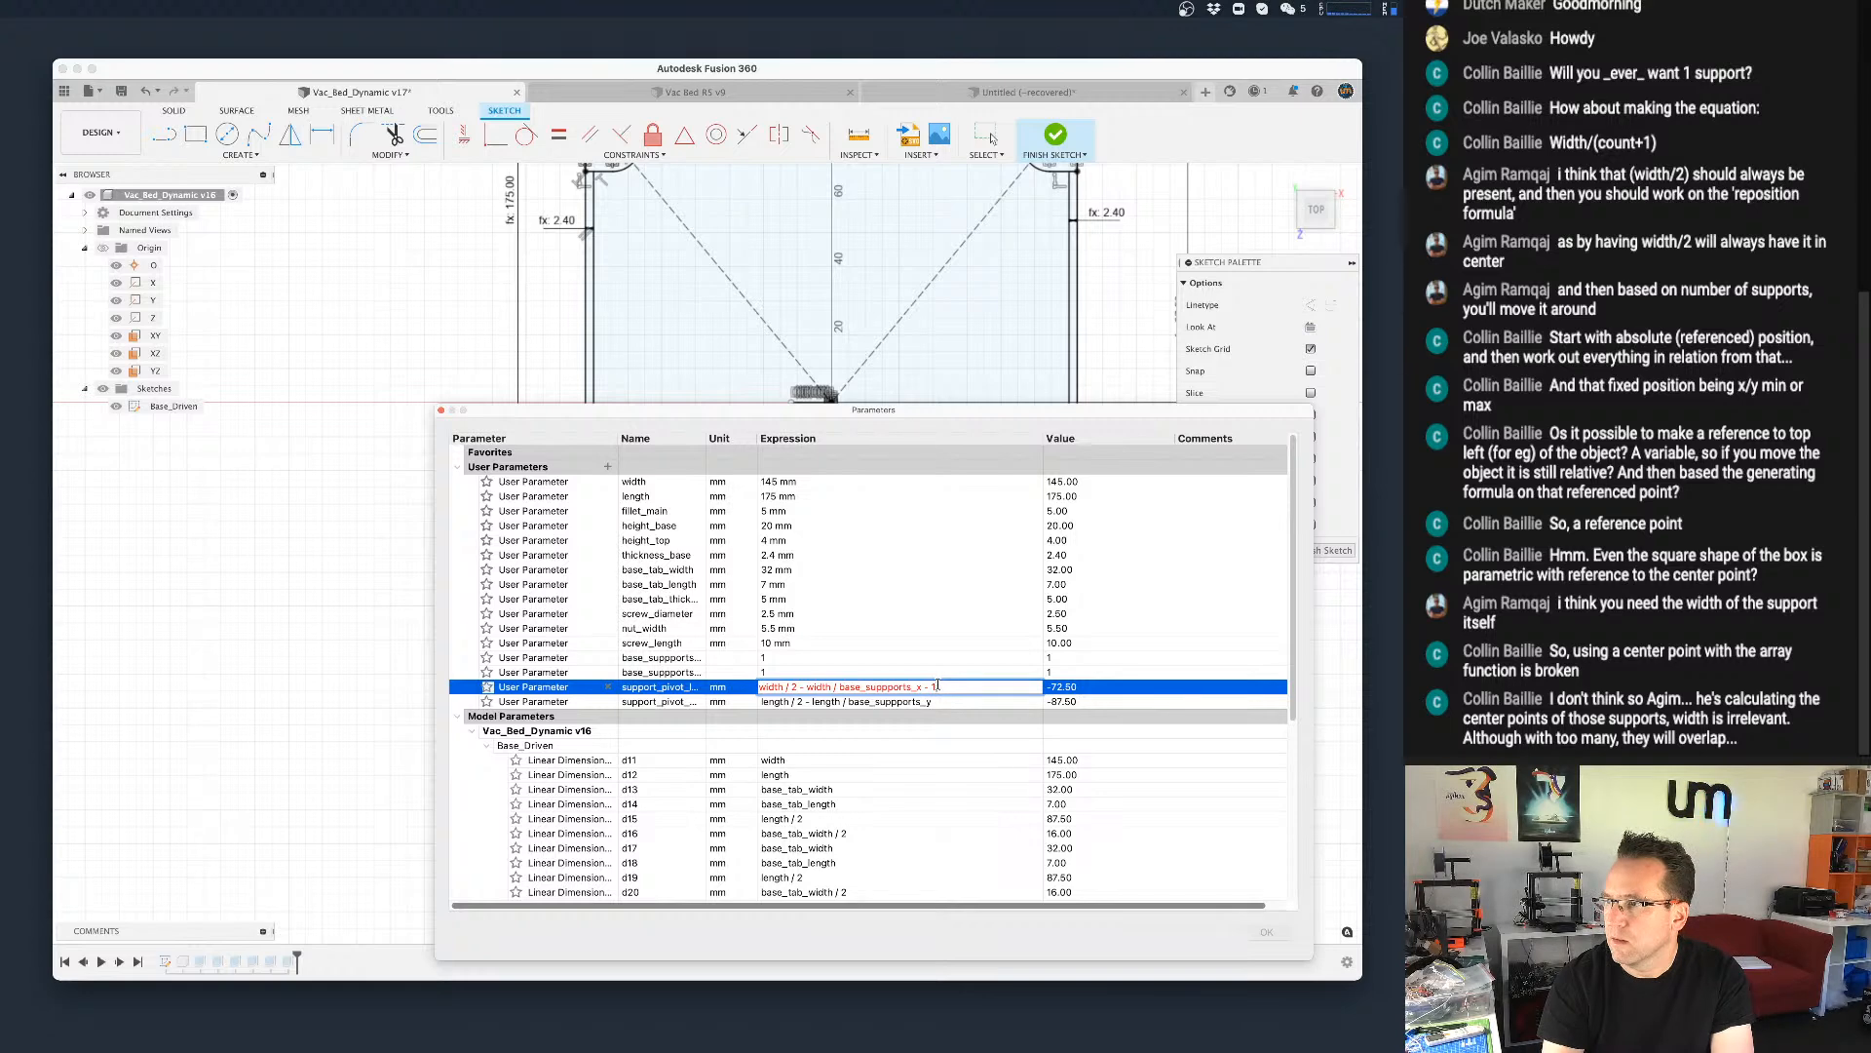
type("(")
key("Return")
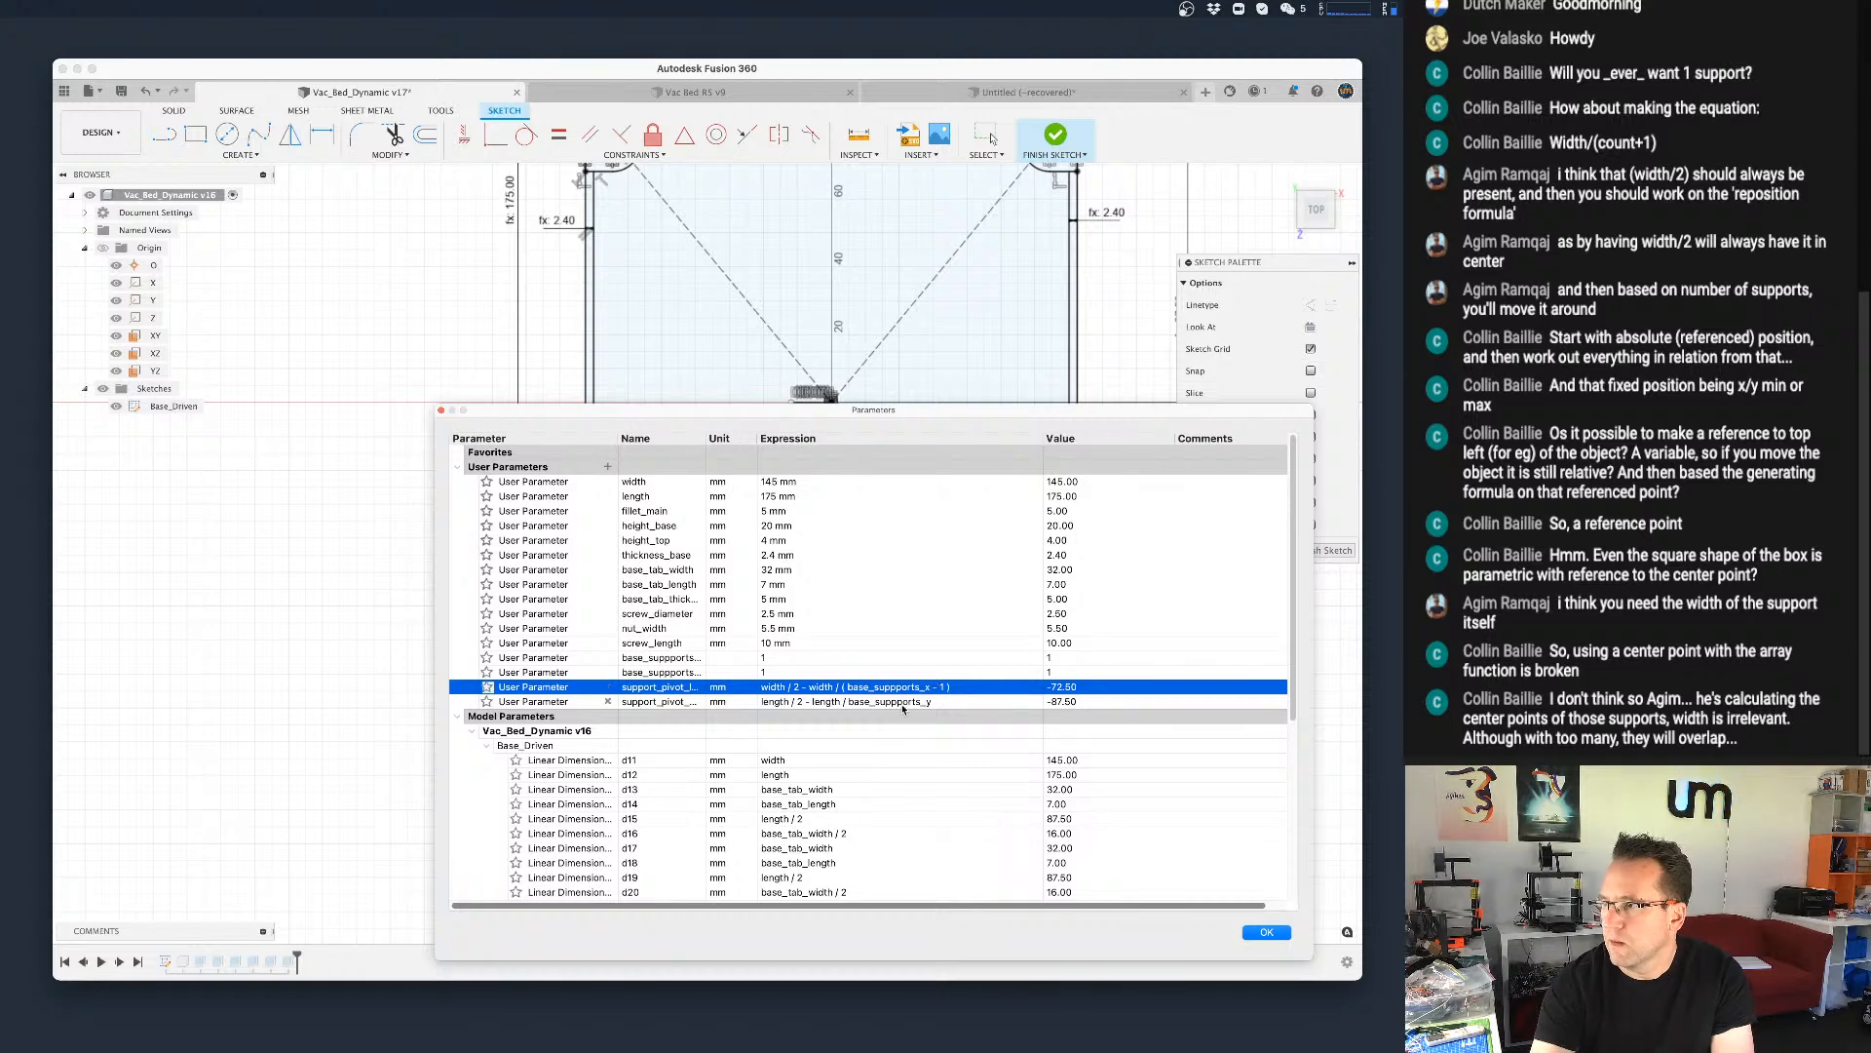
left_click(902, 701)
left_click(960, 702)
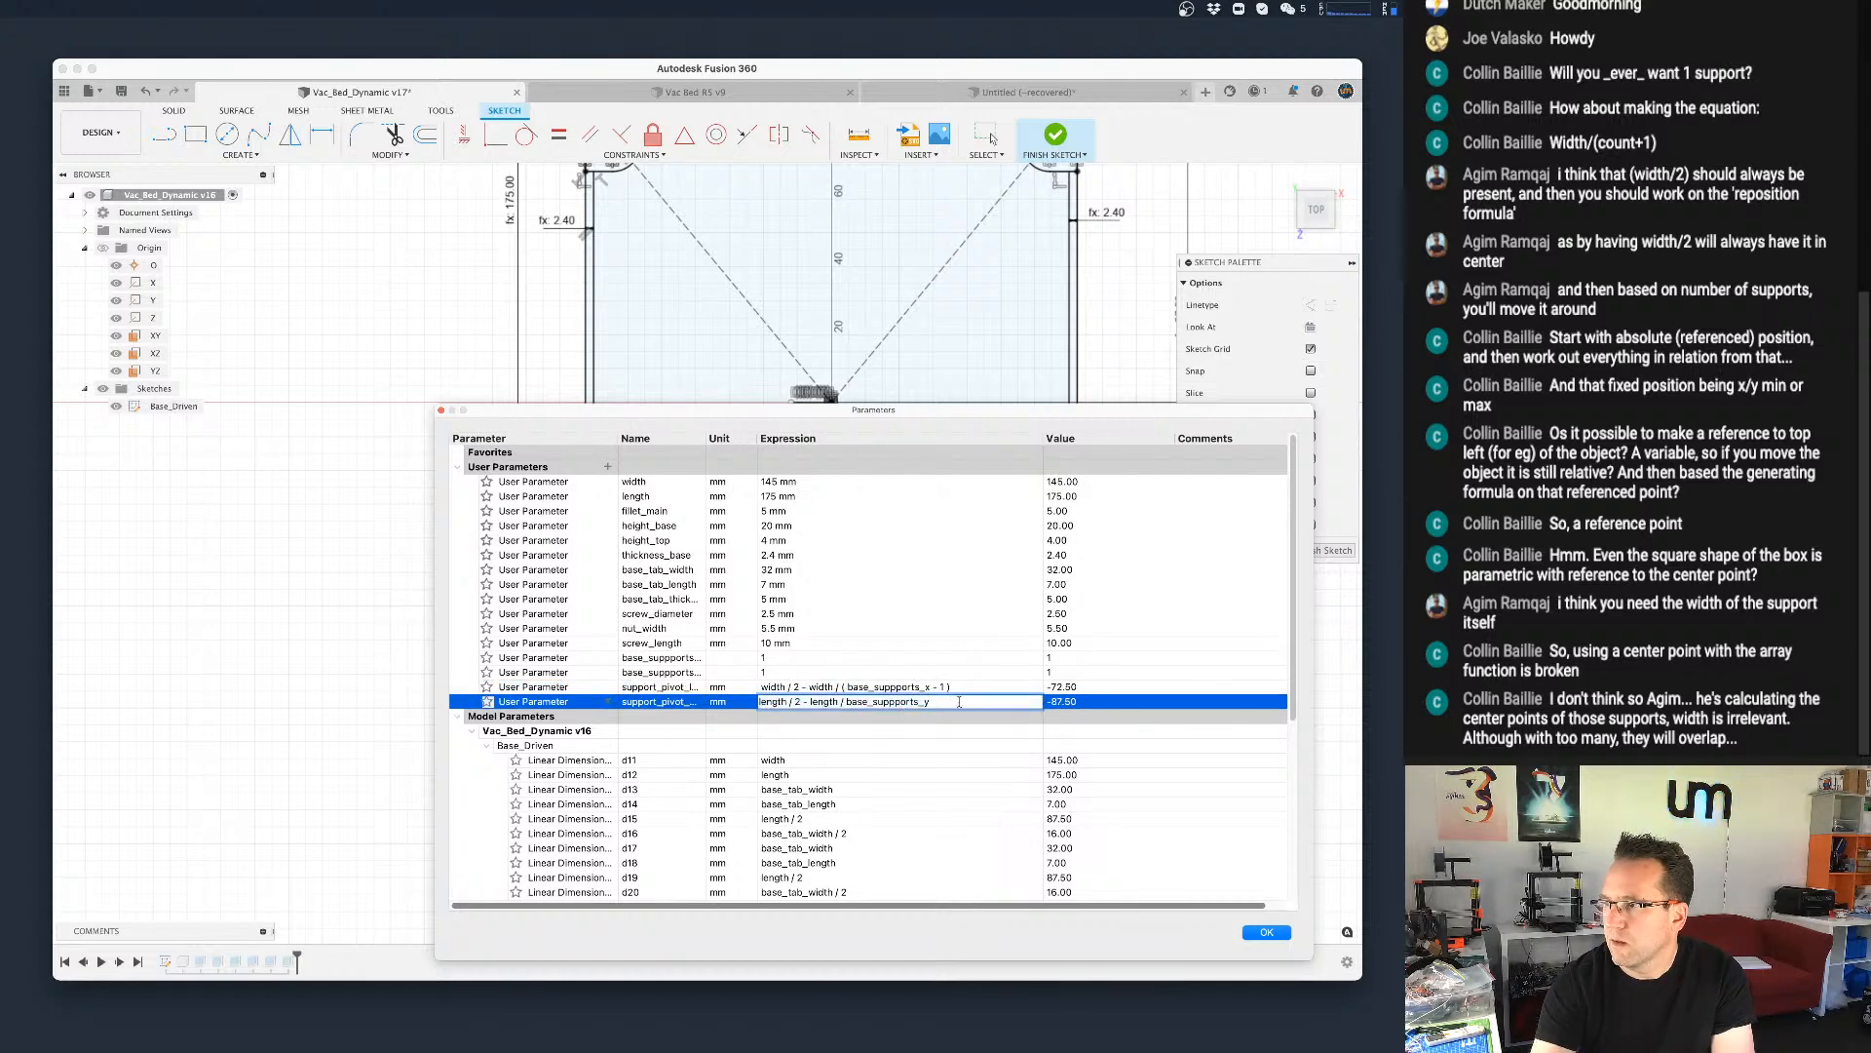
Step: Remove the parentheses and the subtracted 1 from support_pivot_left, restoring width / 2 - width / base_suppports_x
left_click(943, 686)
left_click(963, 686)
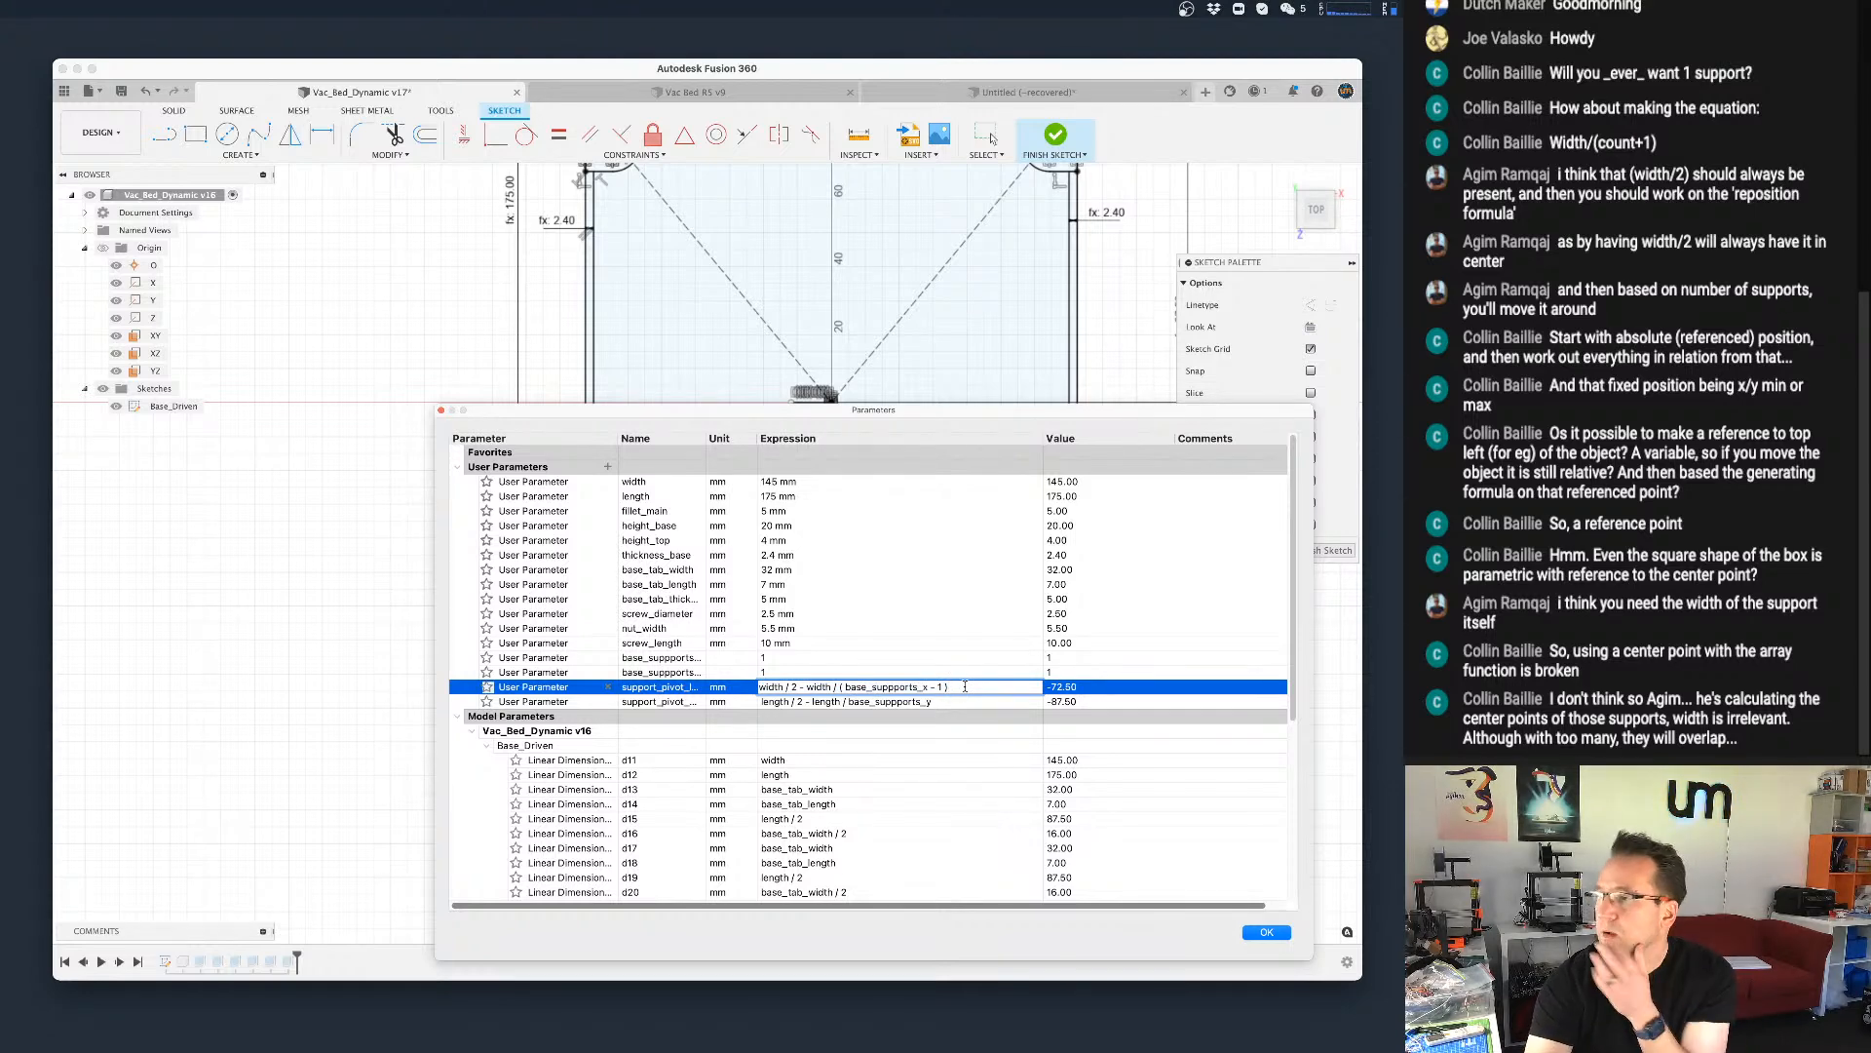
key("BackSpace")
key("BackSpace")
key("BackSpace")
key("BackSpace")
key("BackSpace")
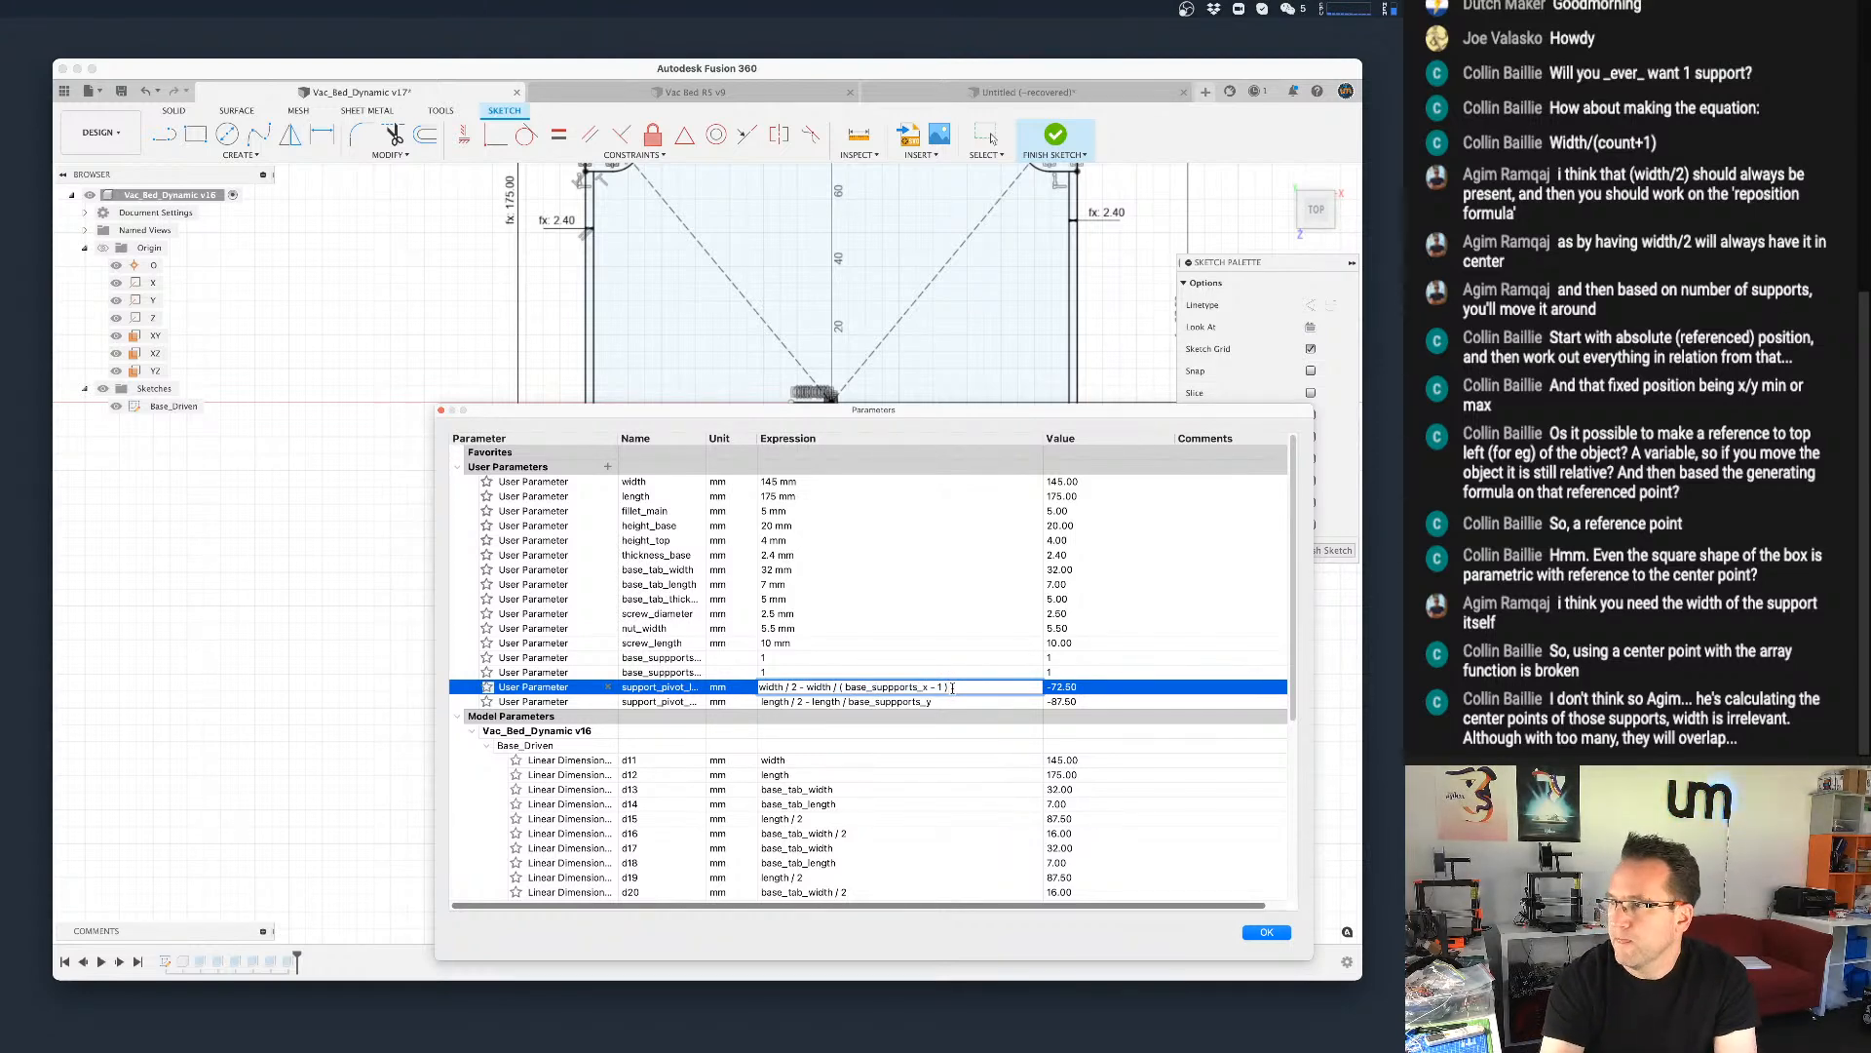
key("Left")
key("Left")
key("Left")
key("Left")
key("Left")
key("Left")
key("Left")
key("Left")
key("Left")
key("Left")
key("Left")
key("Left")
key("Left")
key("Left")
key("Left")
key("Left")
key("Left")
key("Left")
key("Left")
key("Left")
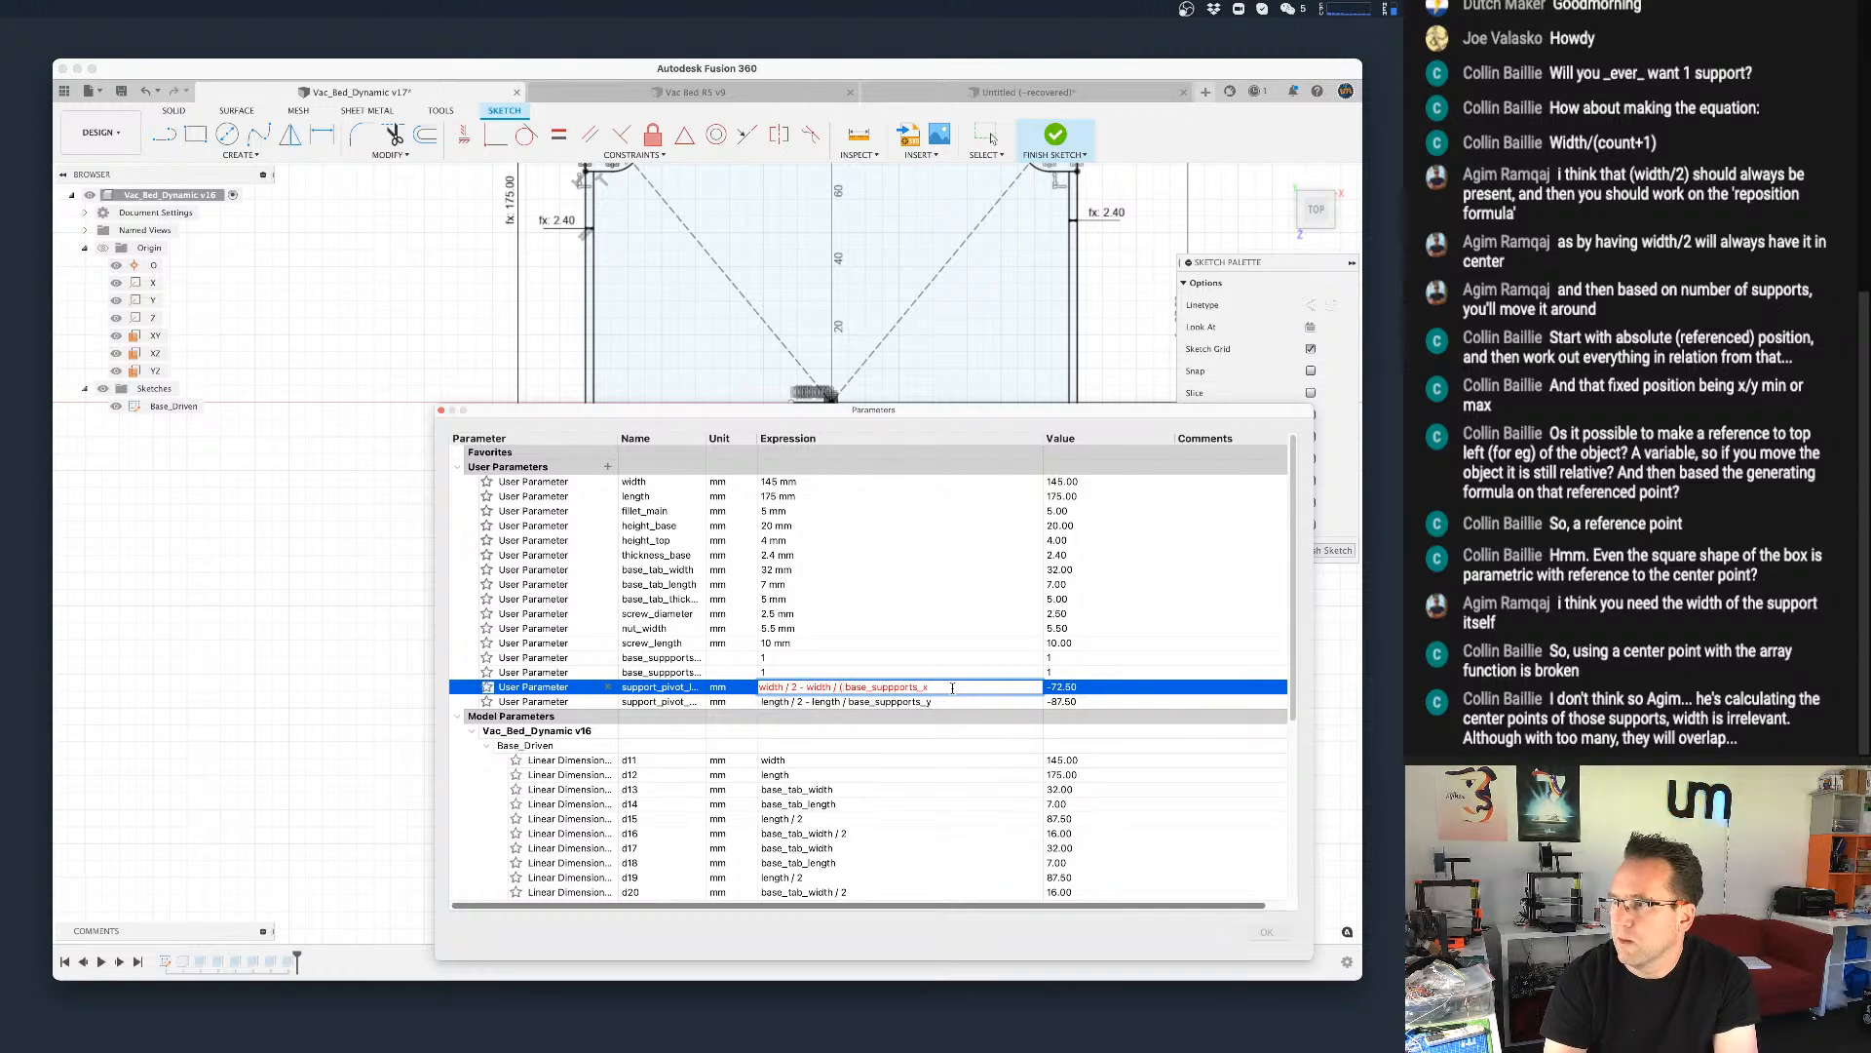
key("BackSpace")
key("BackSpace")
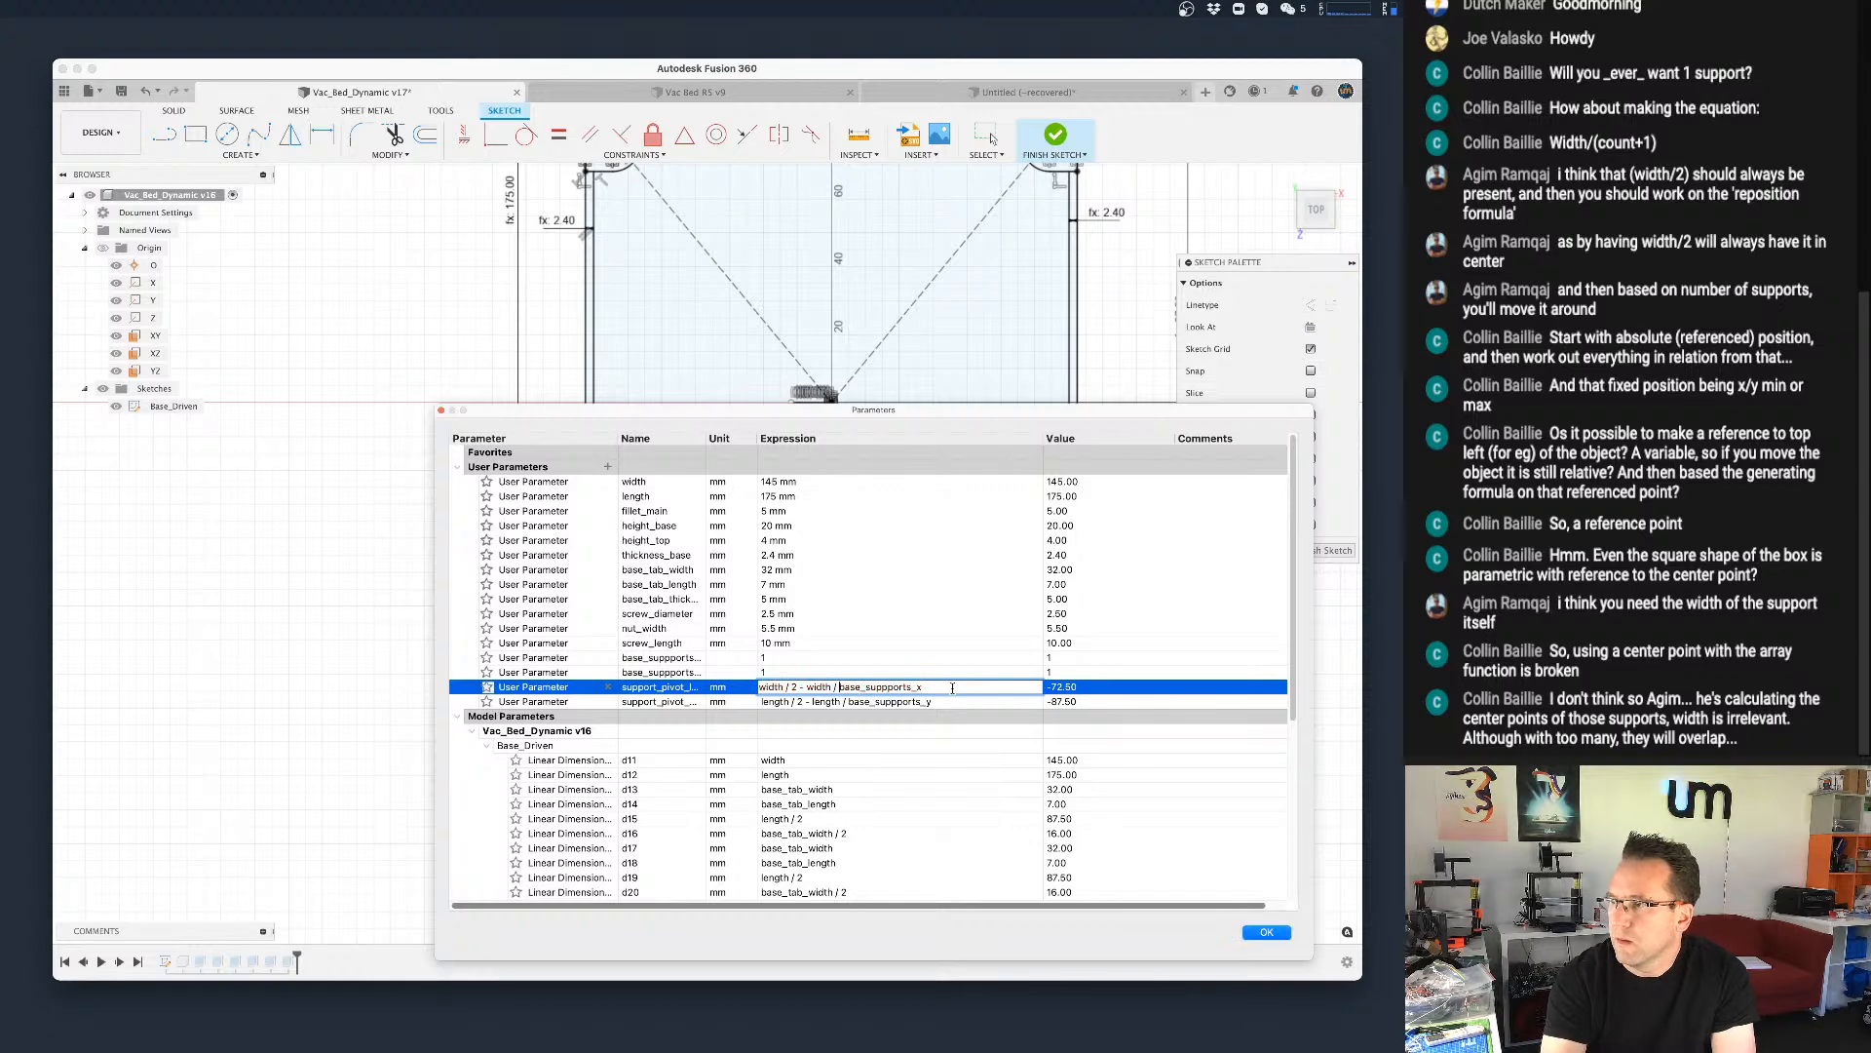
key("Return")
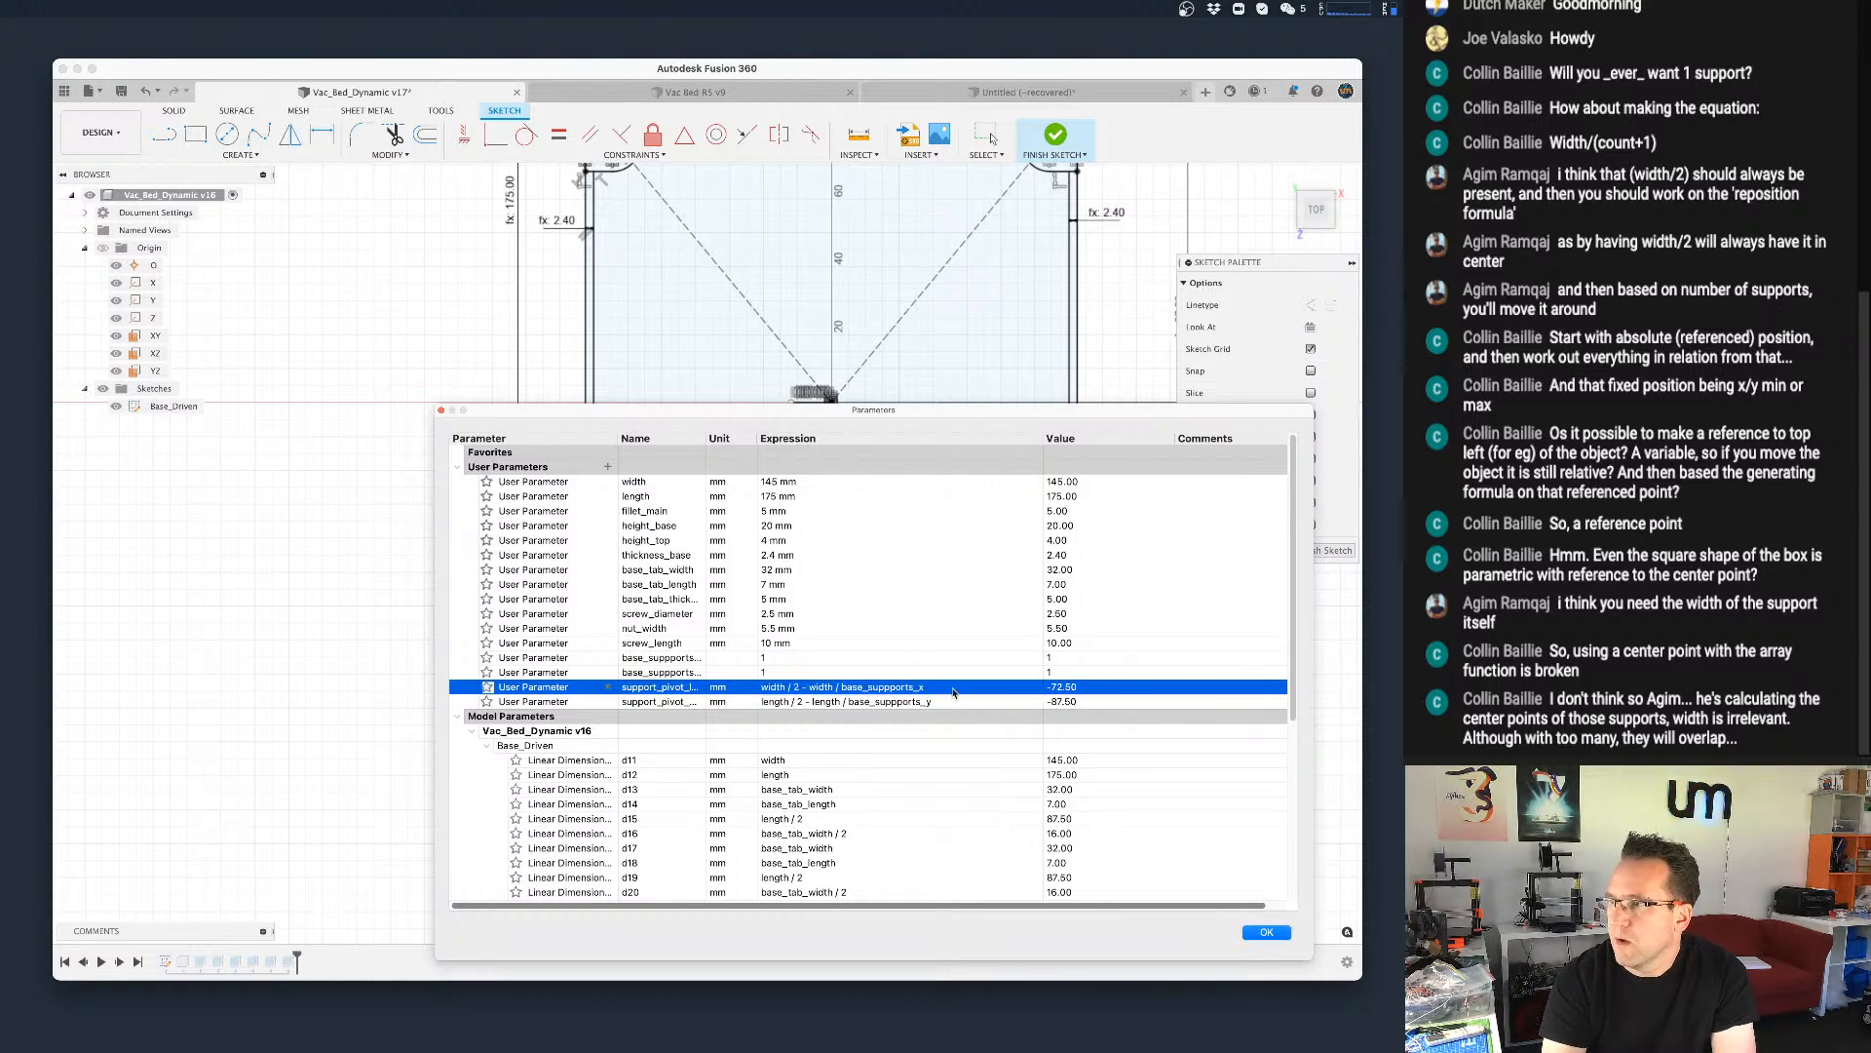
Step: Negate the first term of support_pivot_left so its expression is -width / 2 - width / base_suppports_x
double_click(802, 687)
left_click(801, 686)
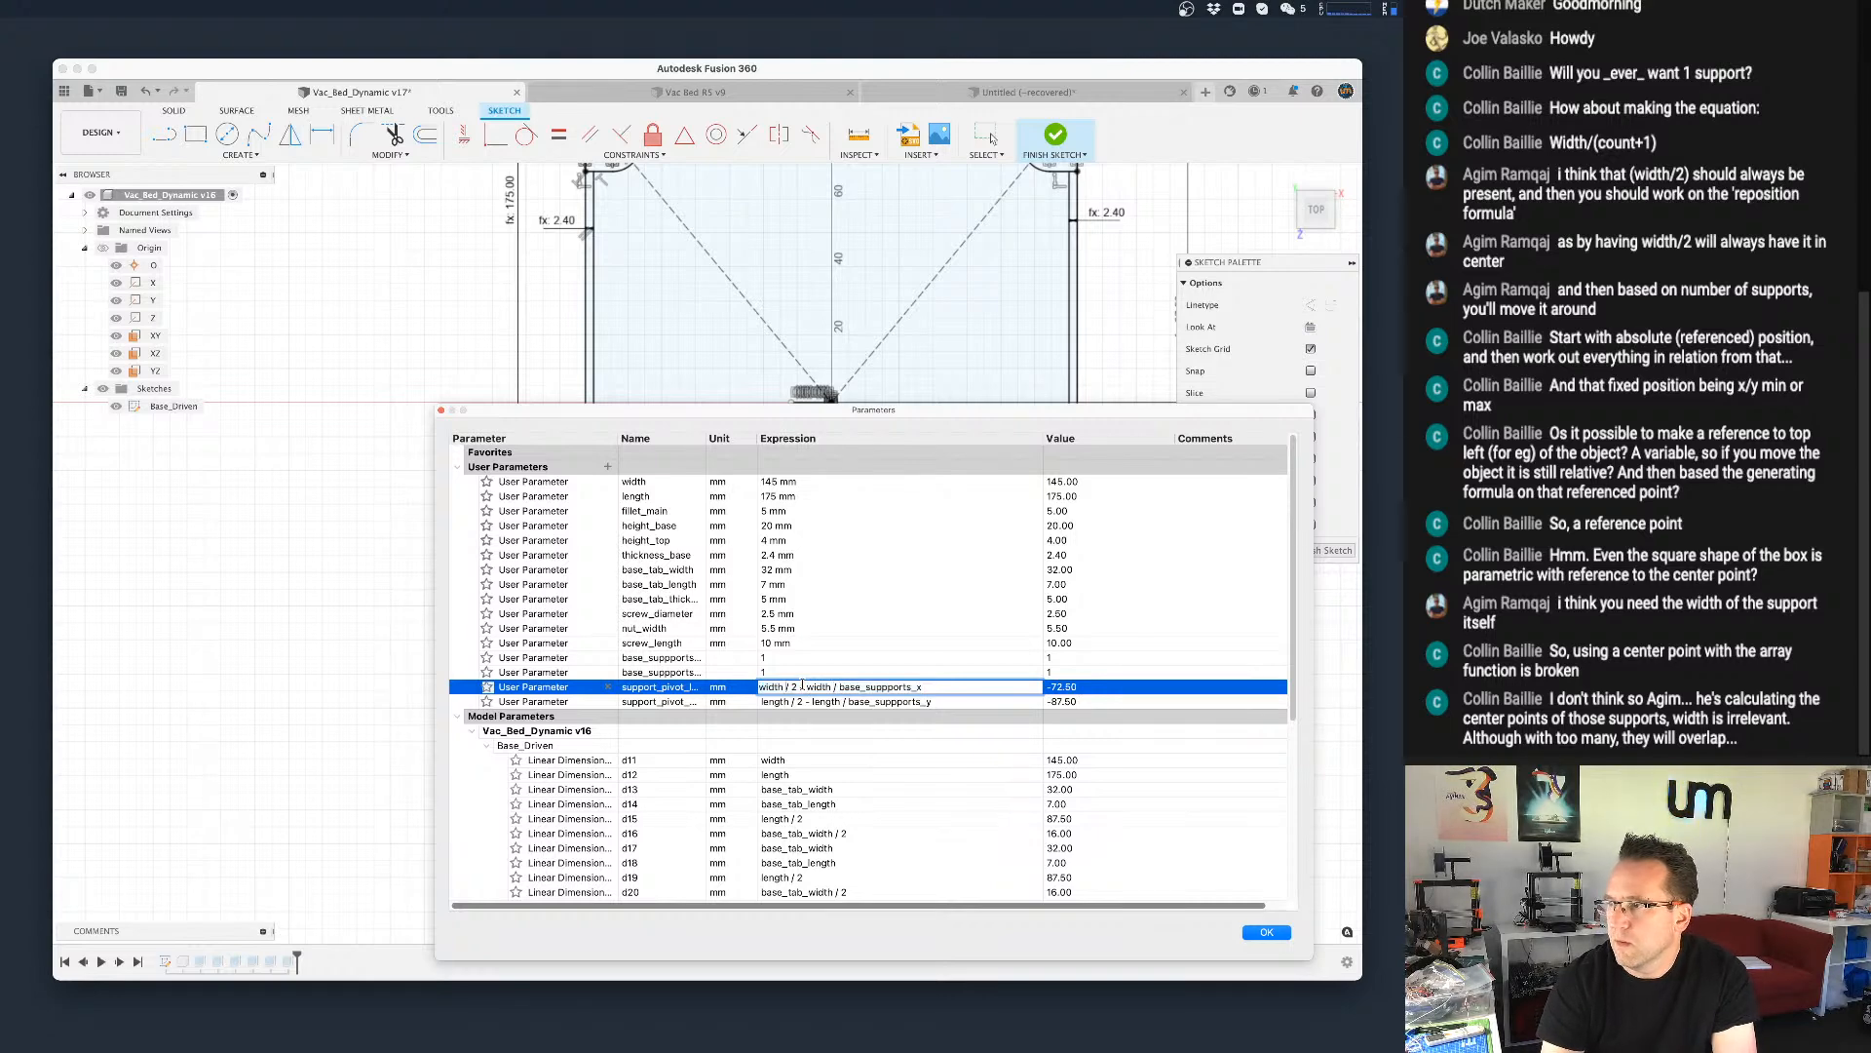
key("Home")
type("-")
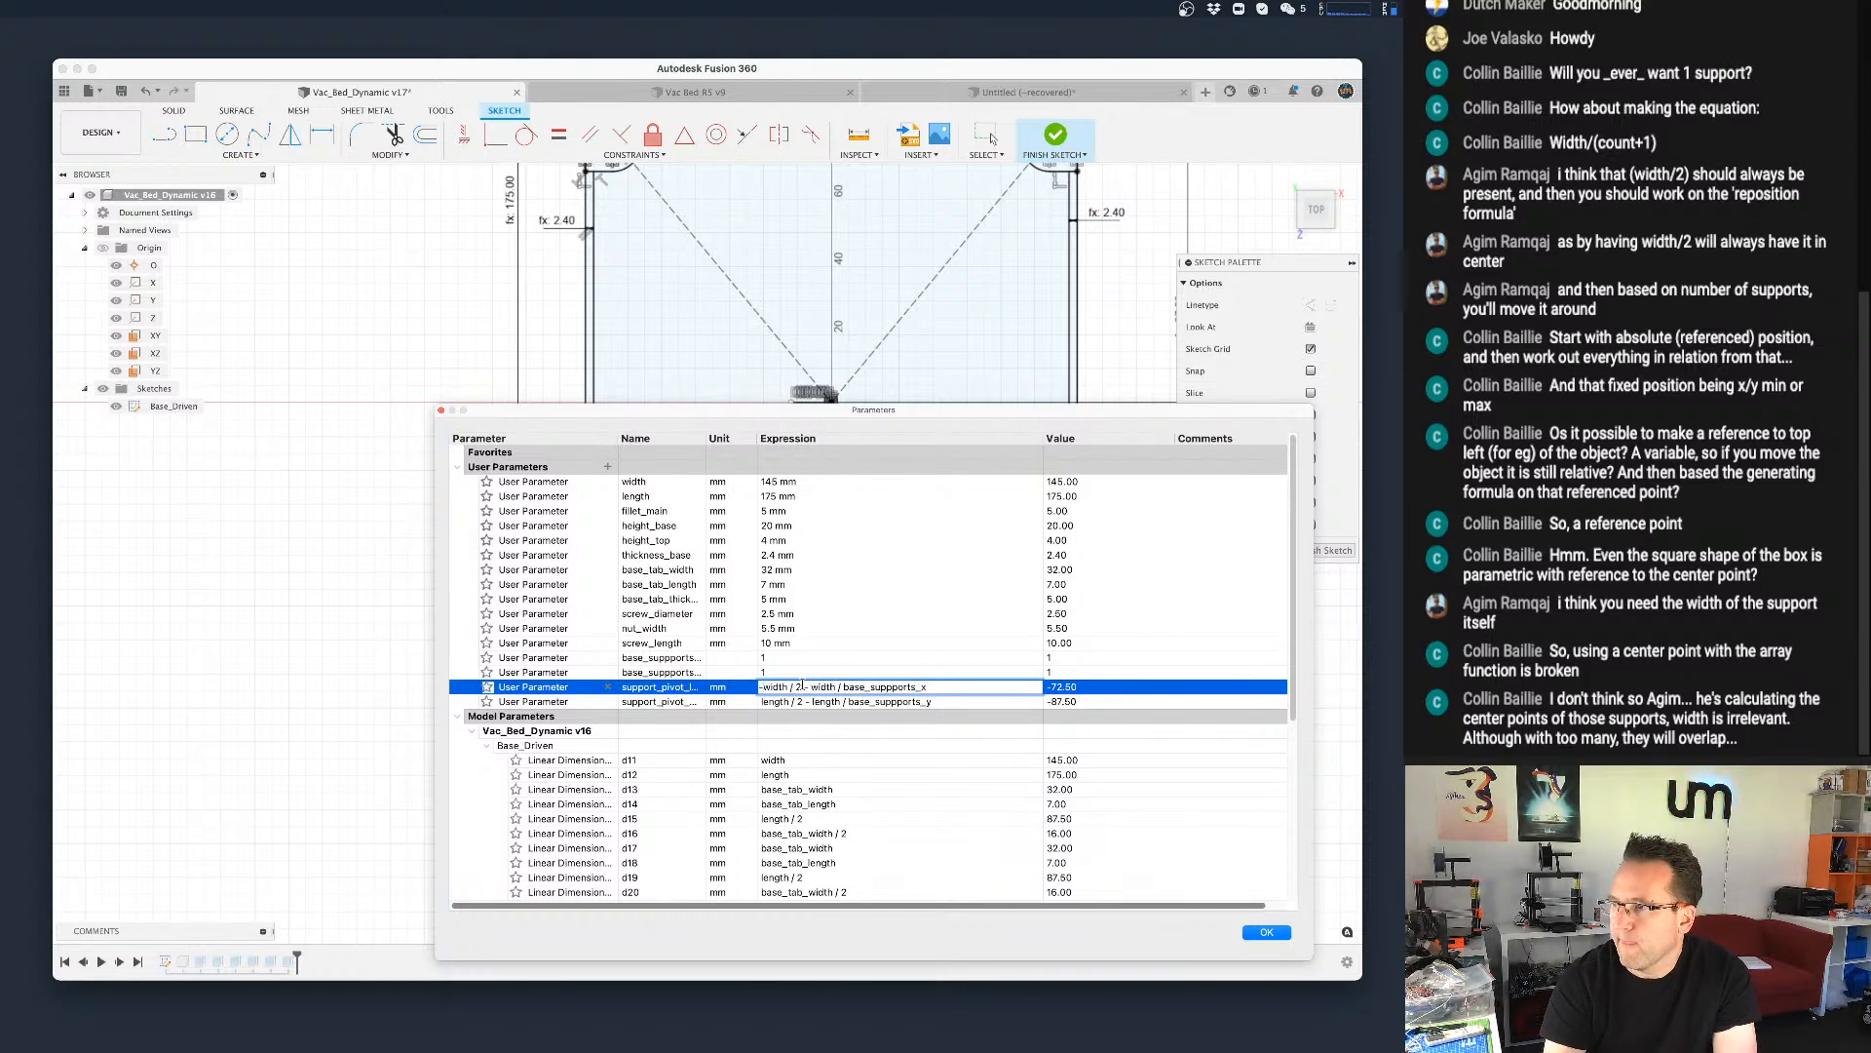
key("Return")
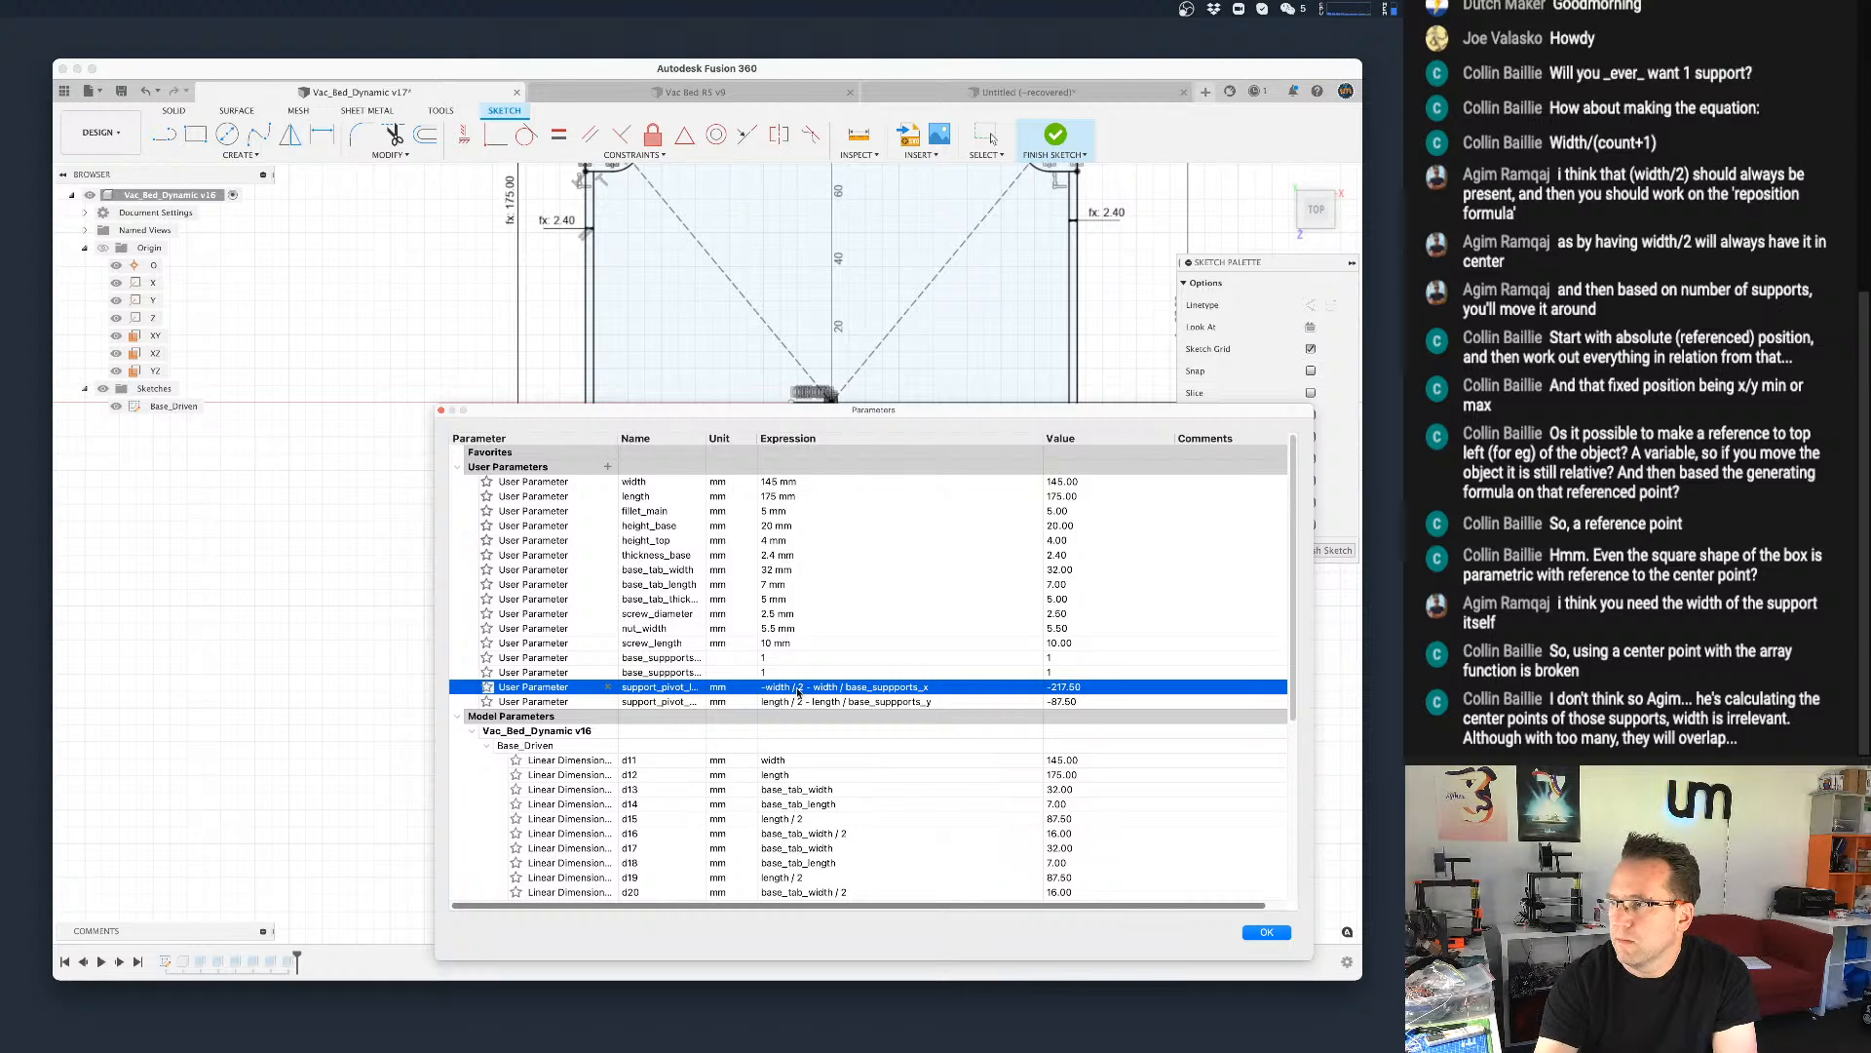
Step: Remove the leading minus sign from support_pivot_left so its expression is width / 2 - width / base_suppports_x
left_click(803, 688)
left_click(768, 687)
key("BackSpace")
key("Return")
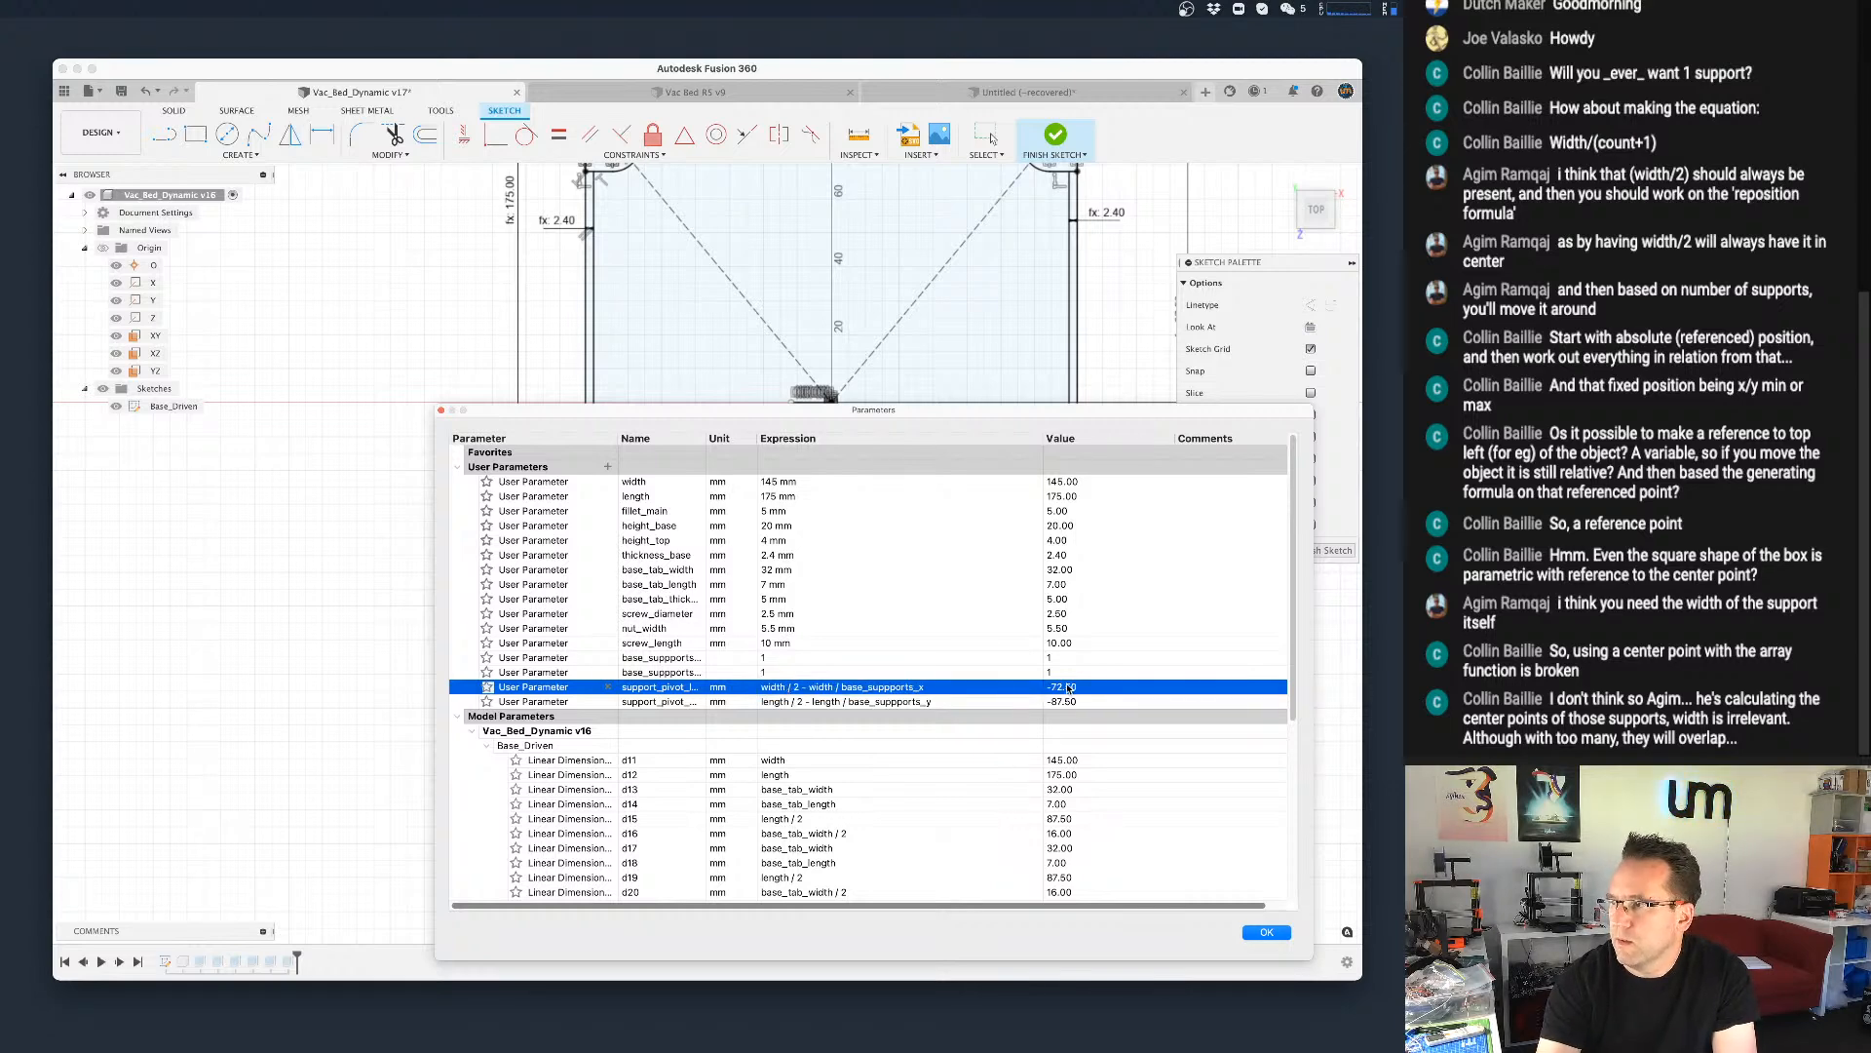
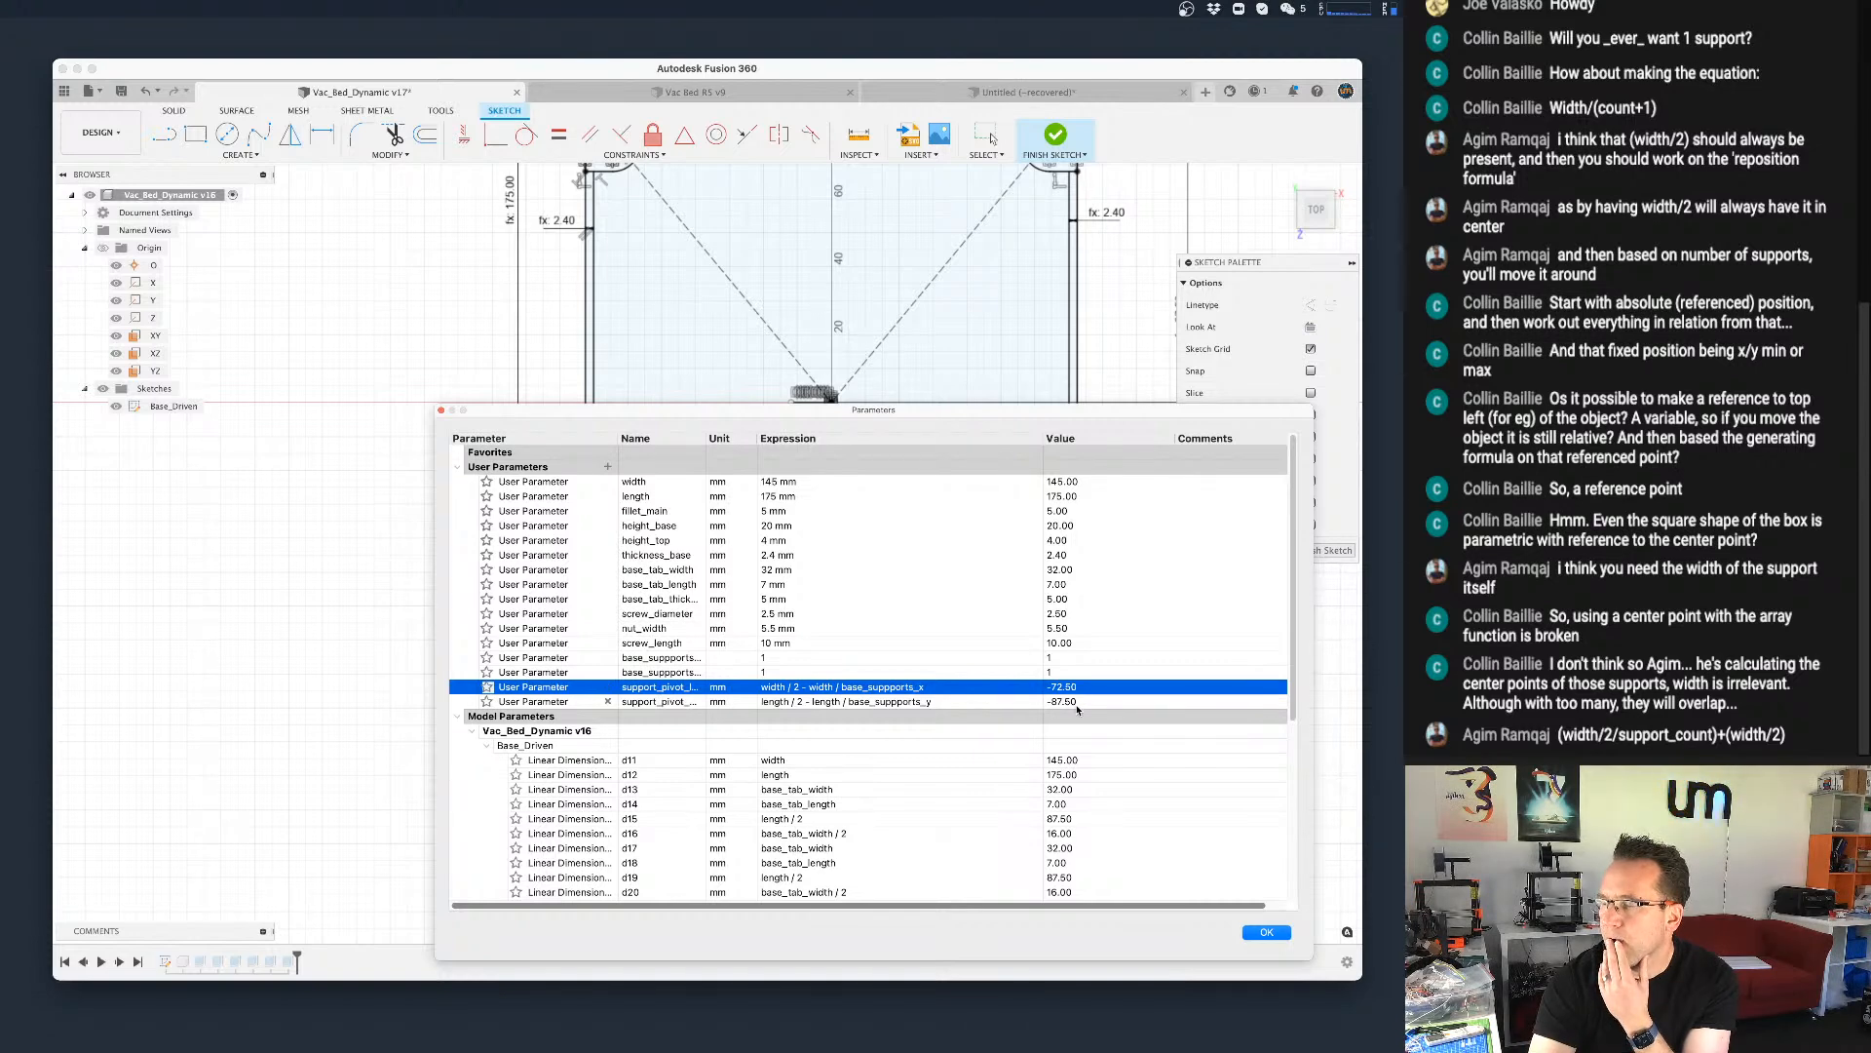
Step: Negate the whole support_pivot_left expression by wrapping it in parentheses: -( width / 2 - width / base_suppports_x )
left_click(877, 687)
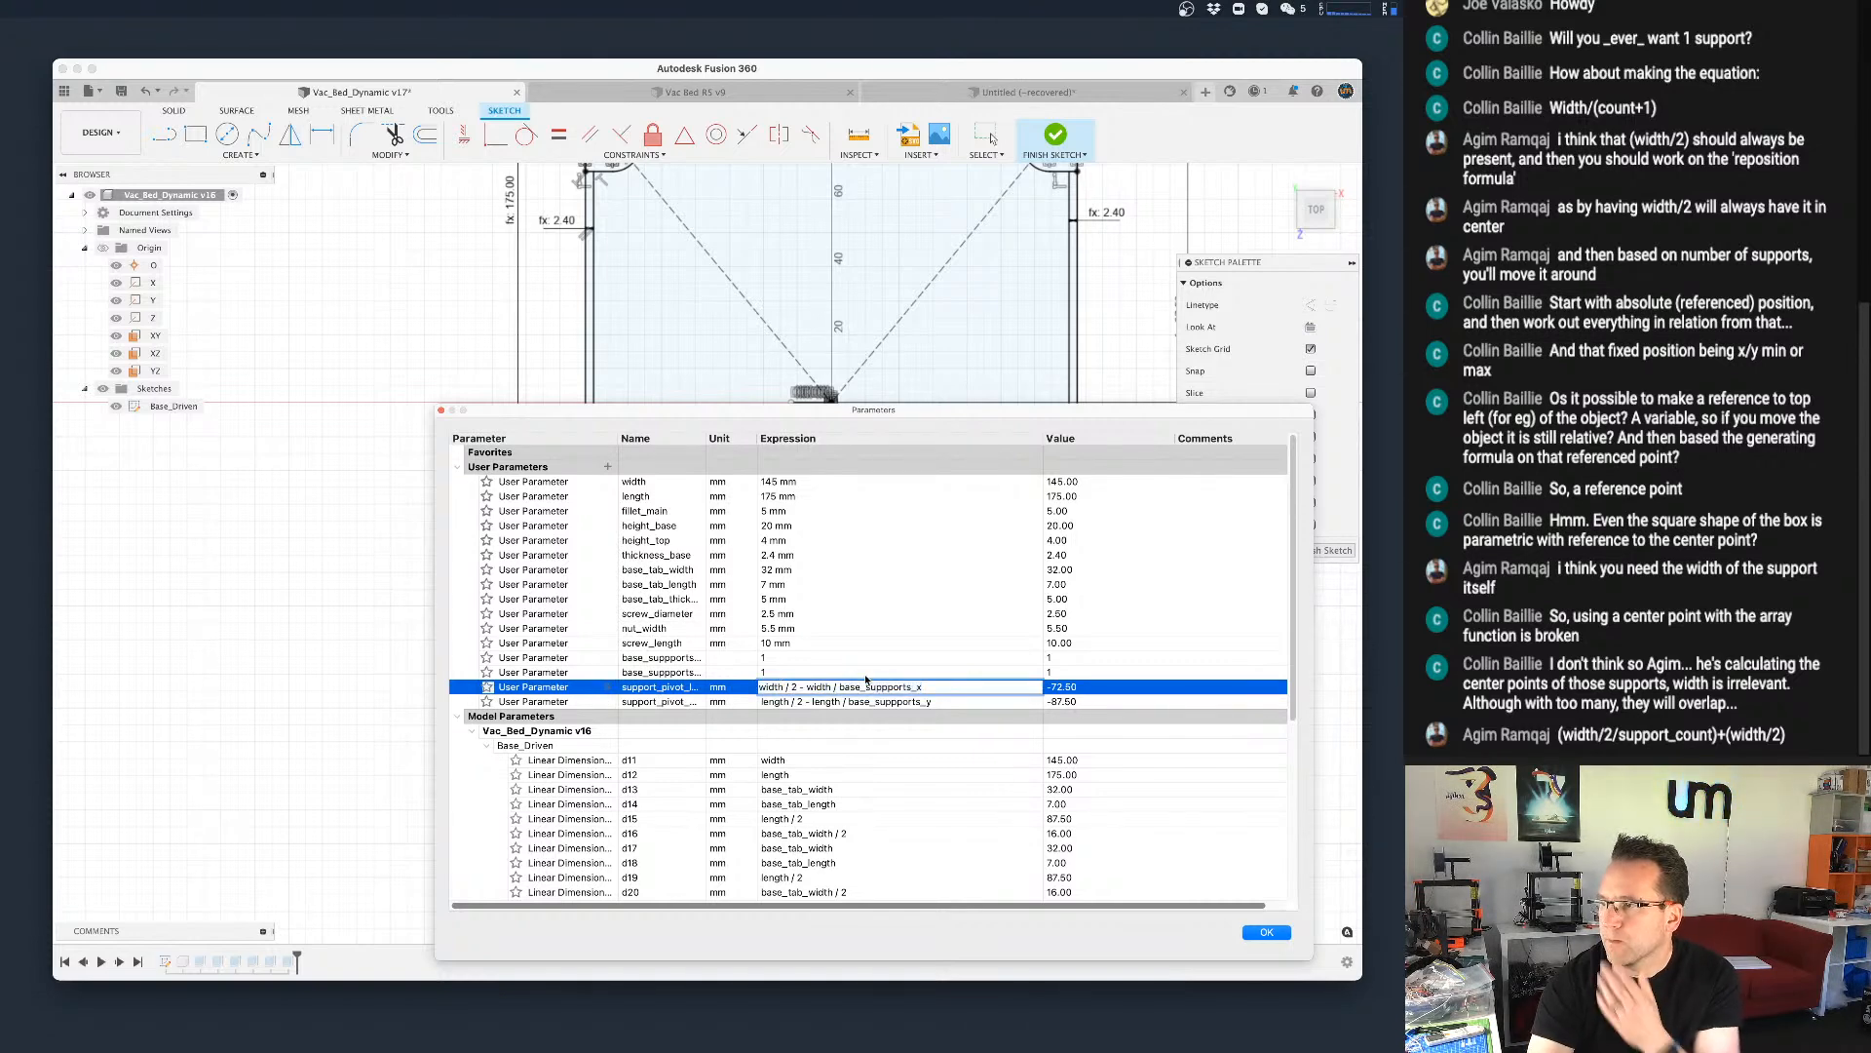
key("Left")
key("Left")
key("Left")
key("Left")
key("Left")
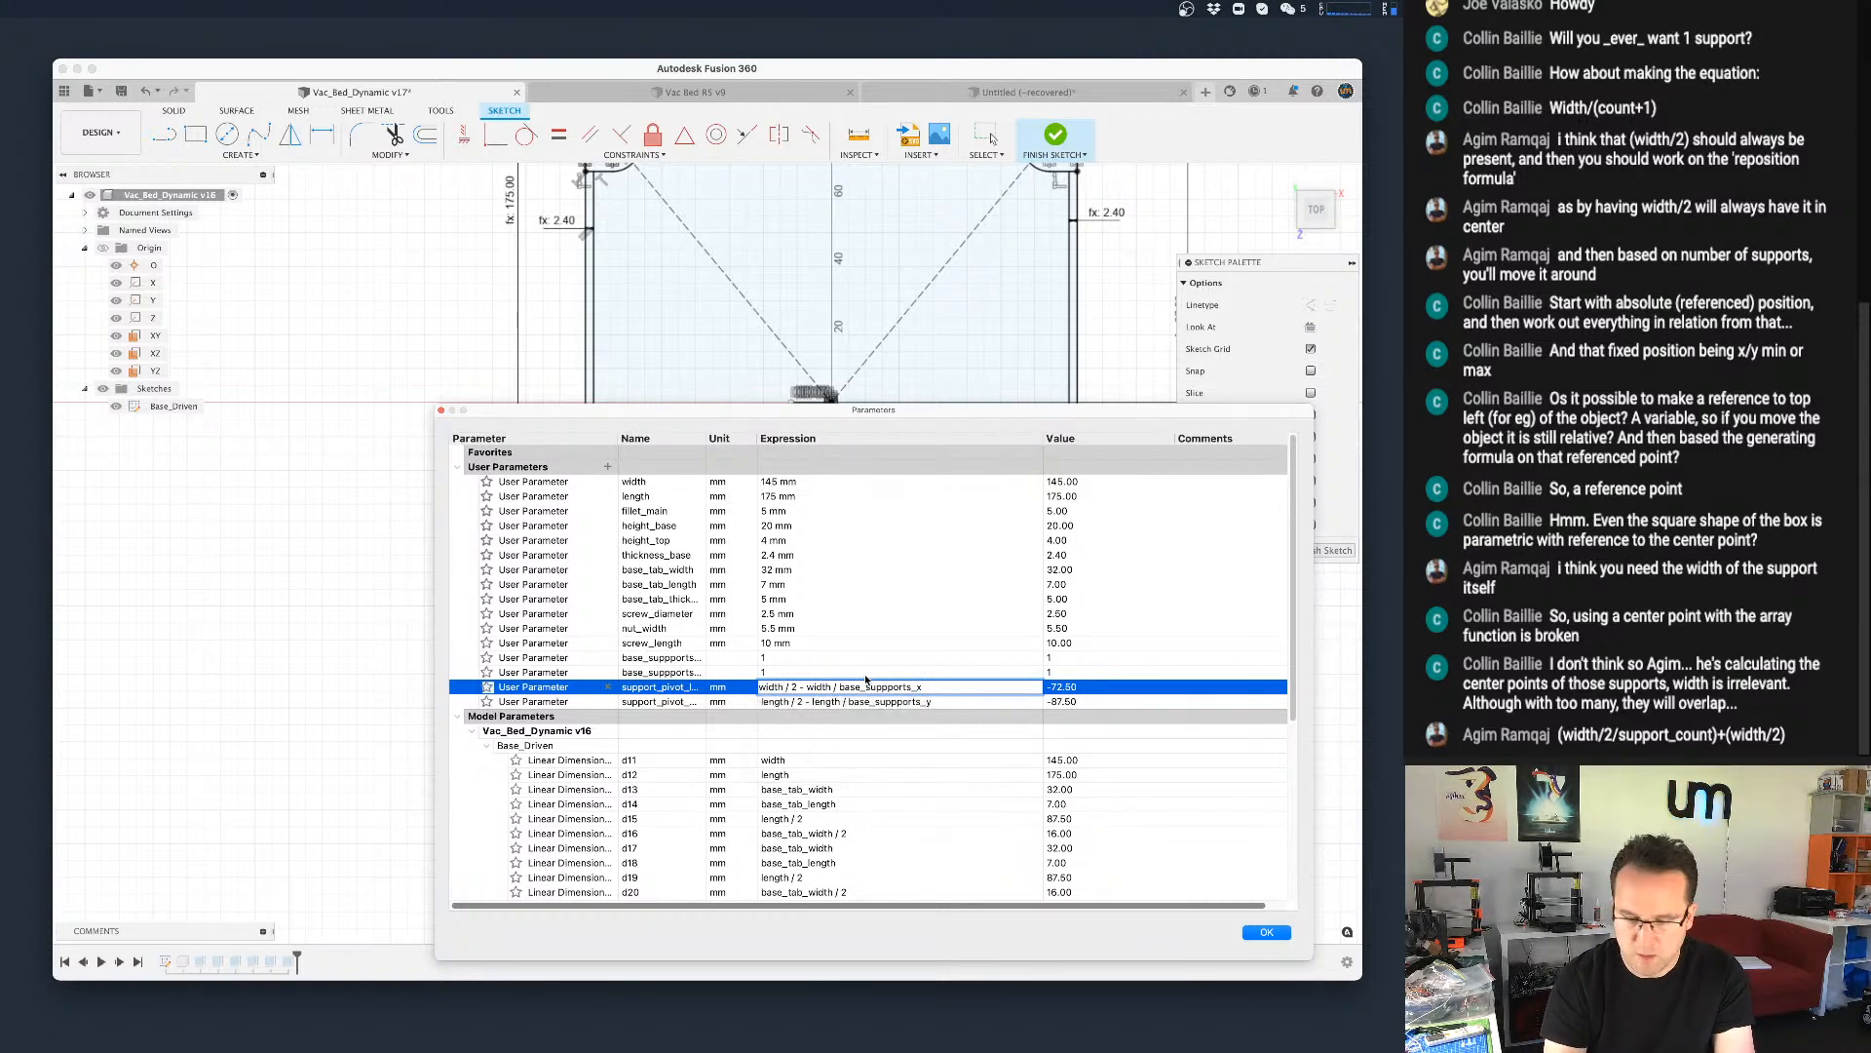
type("-(")
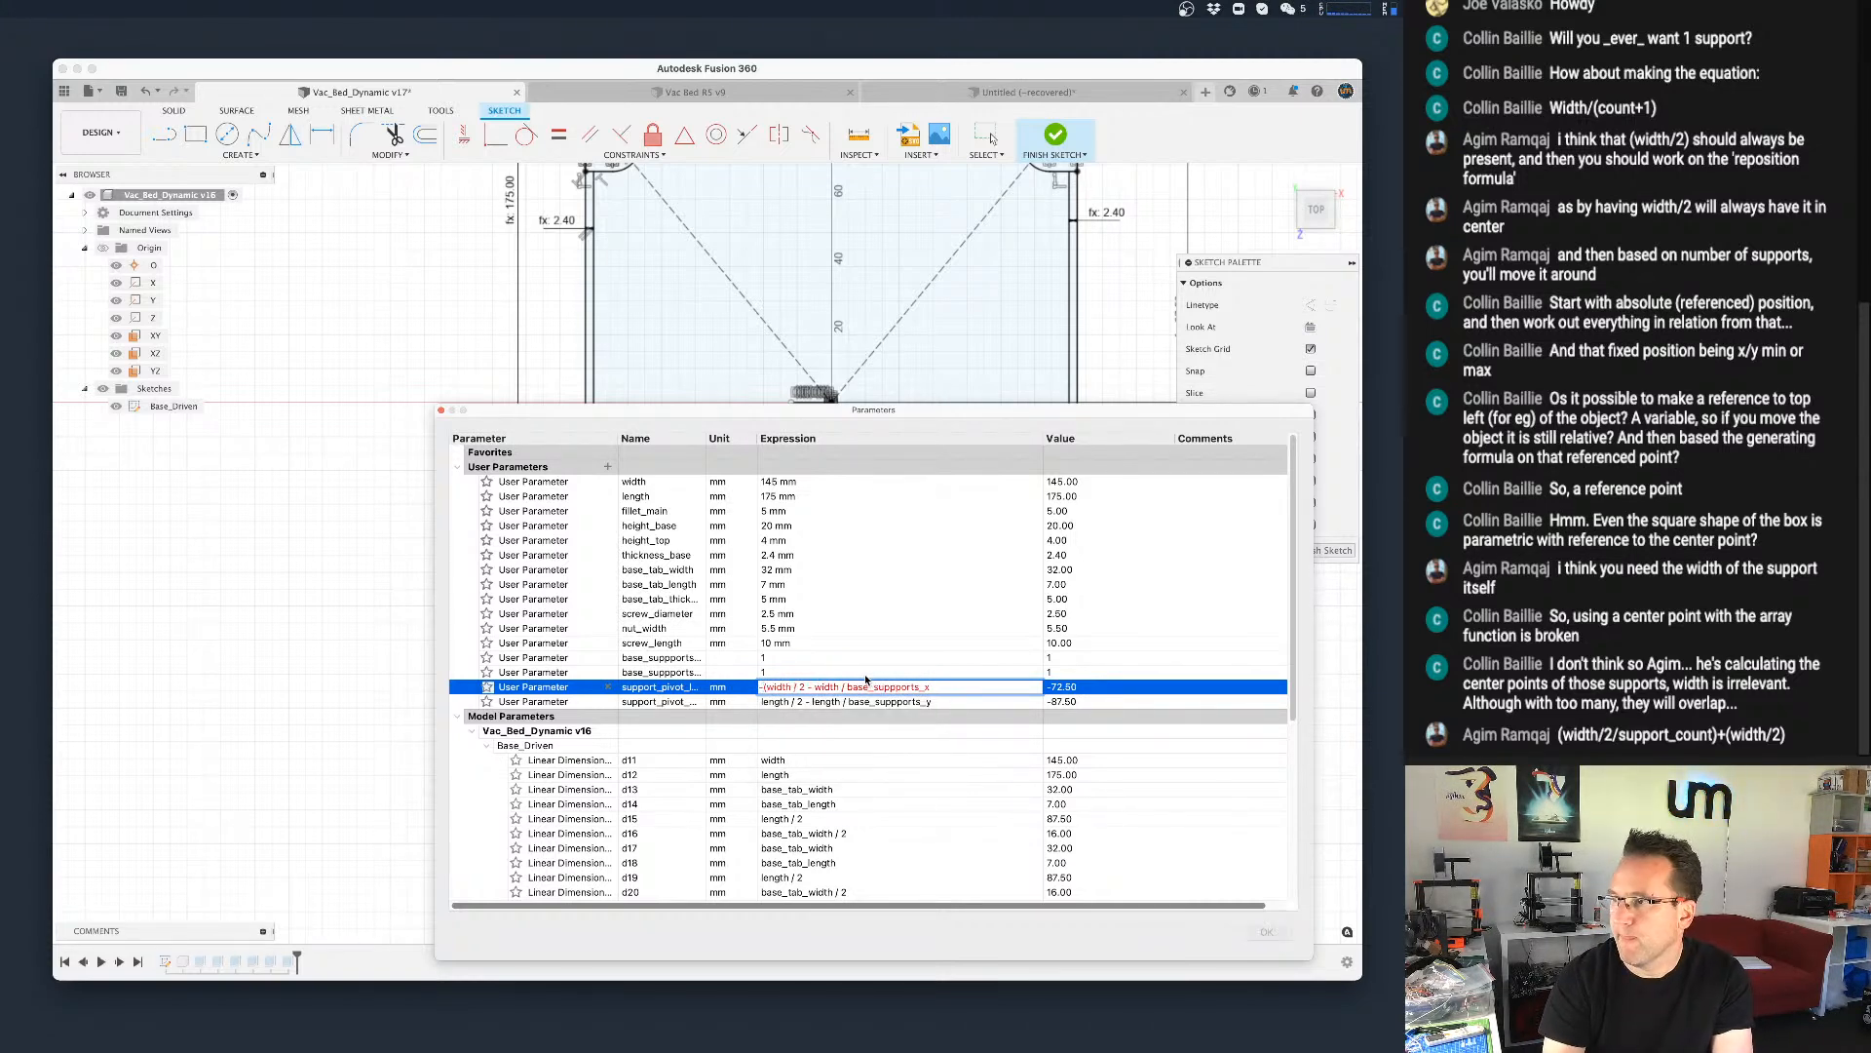
key("End")
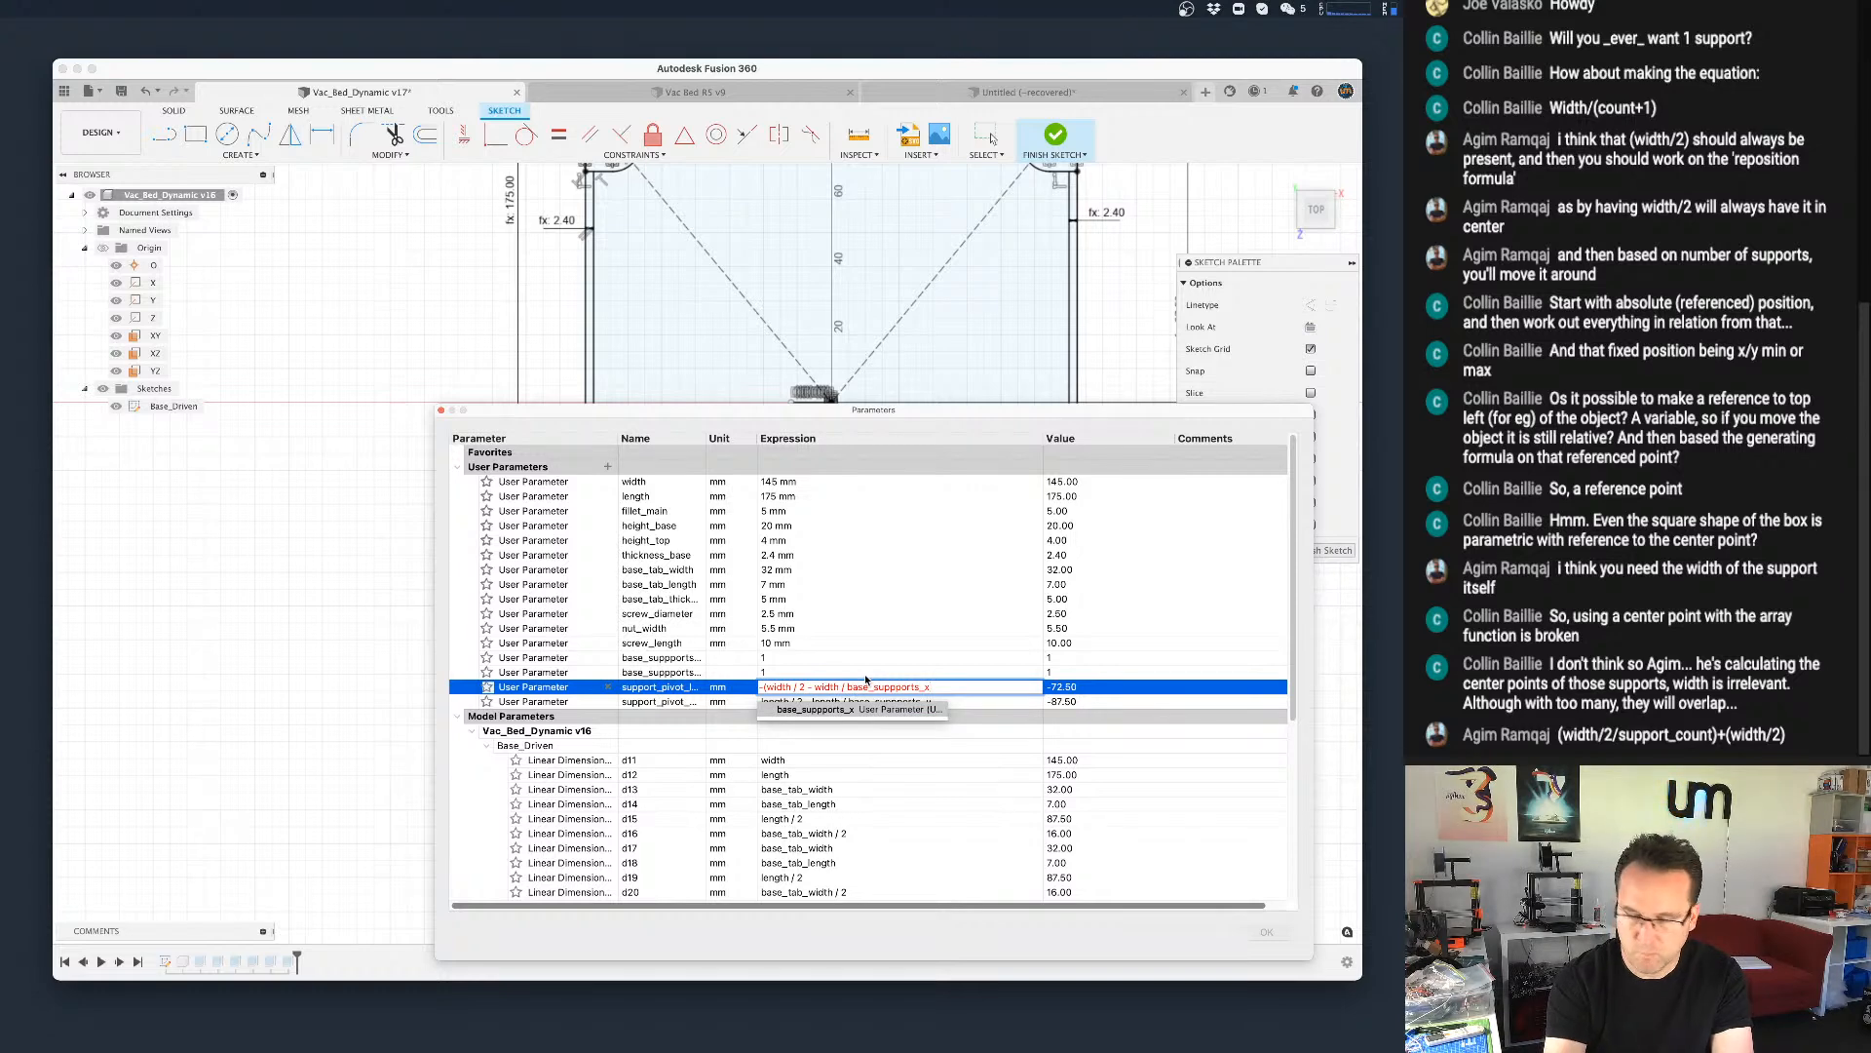
type(")")
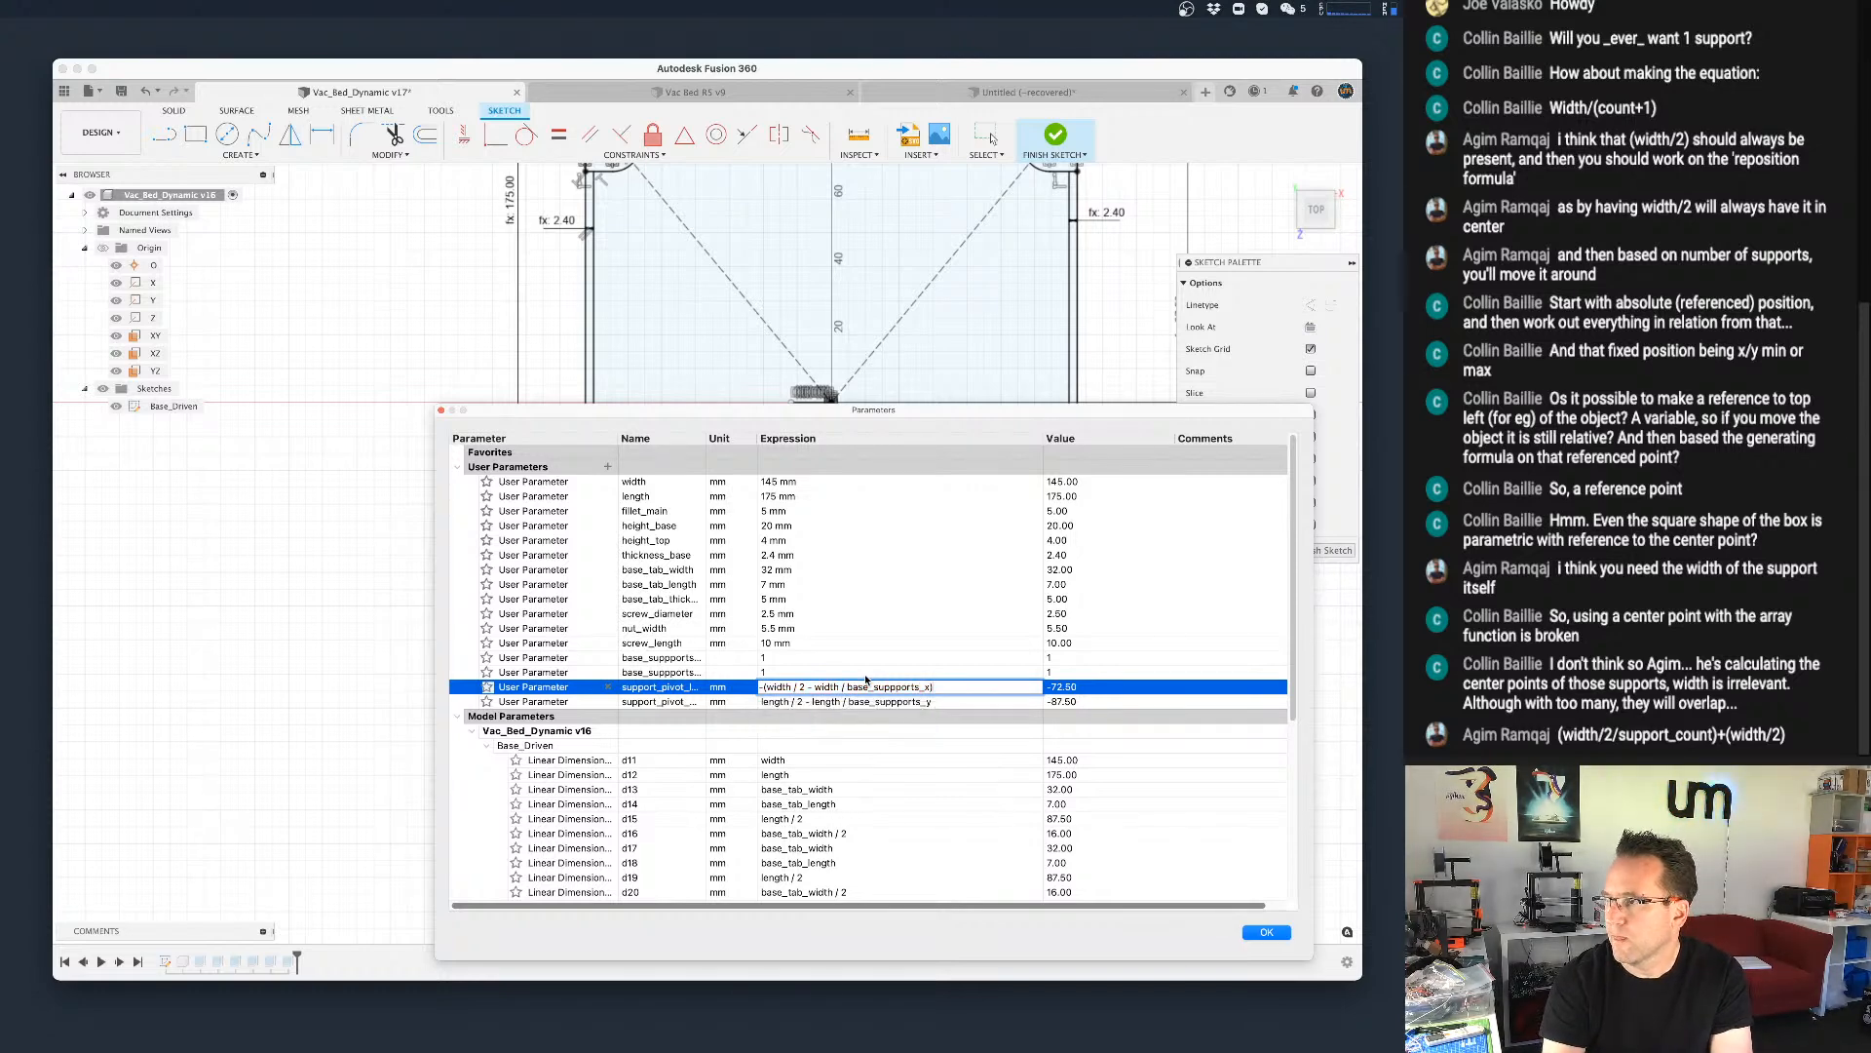
key("Return")
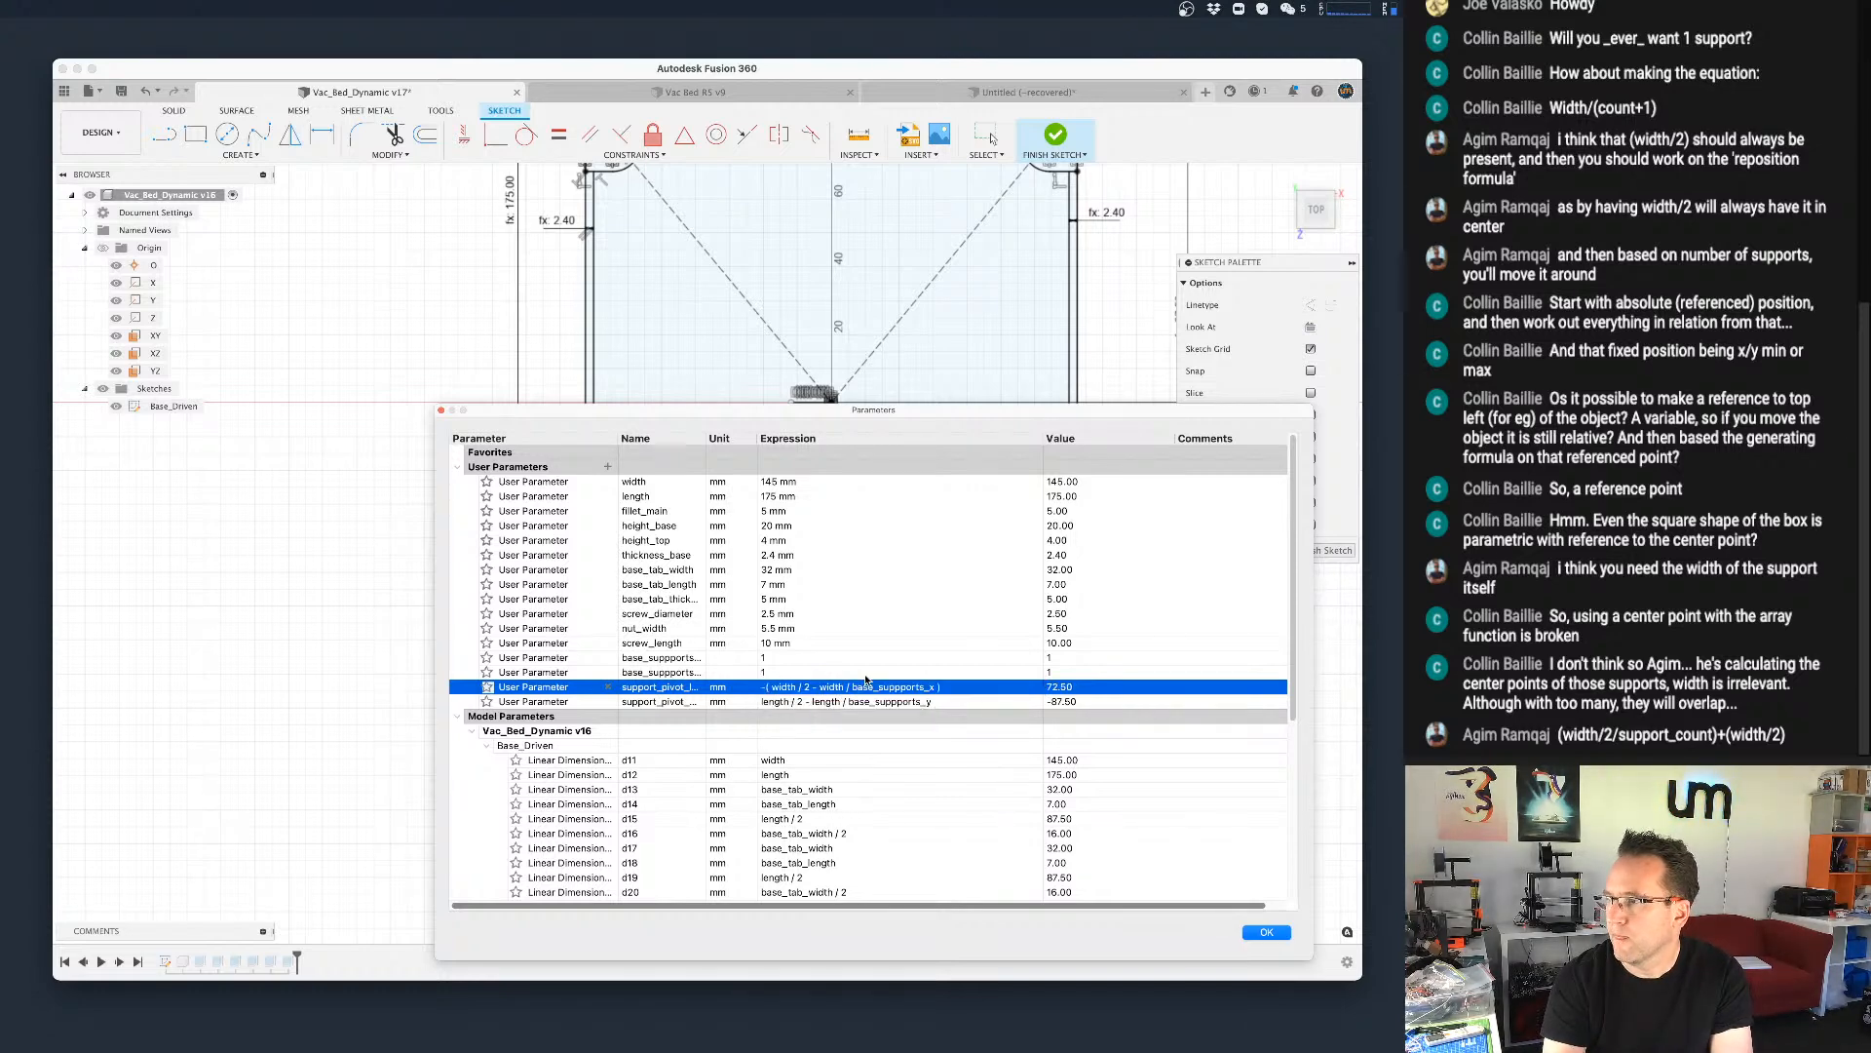
Step: Change the support_pivot_bottom expression to -( length / 2 - length / base_suppports_y ) and accept the parameters
left_click(804, 702)
left_click(804, 702)
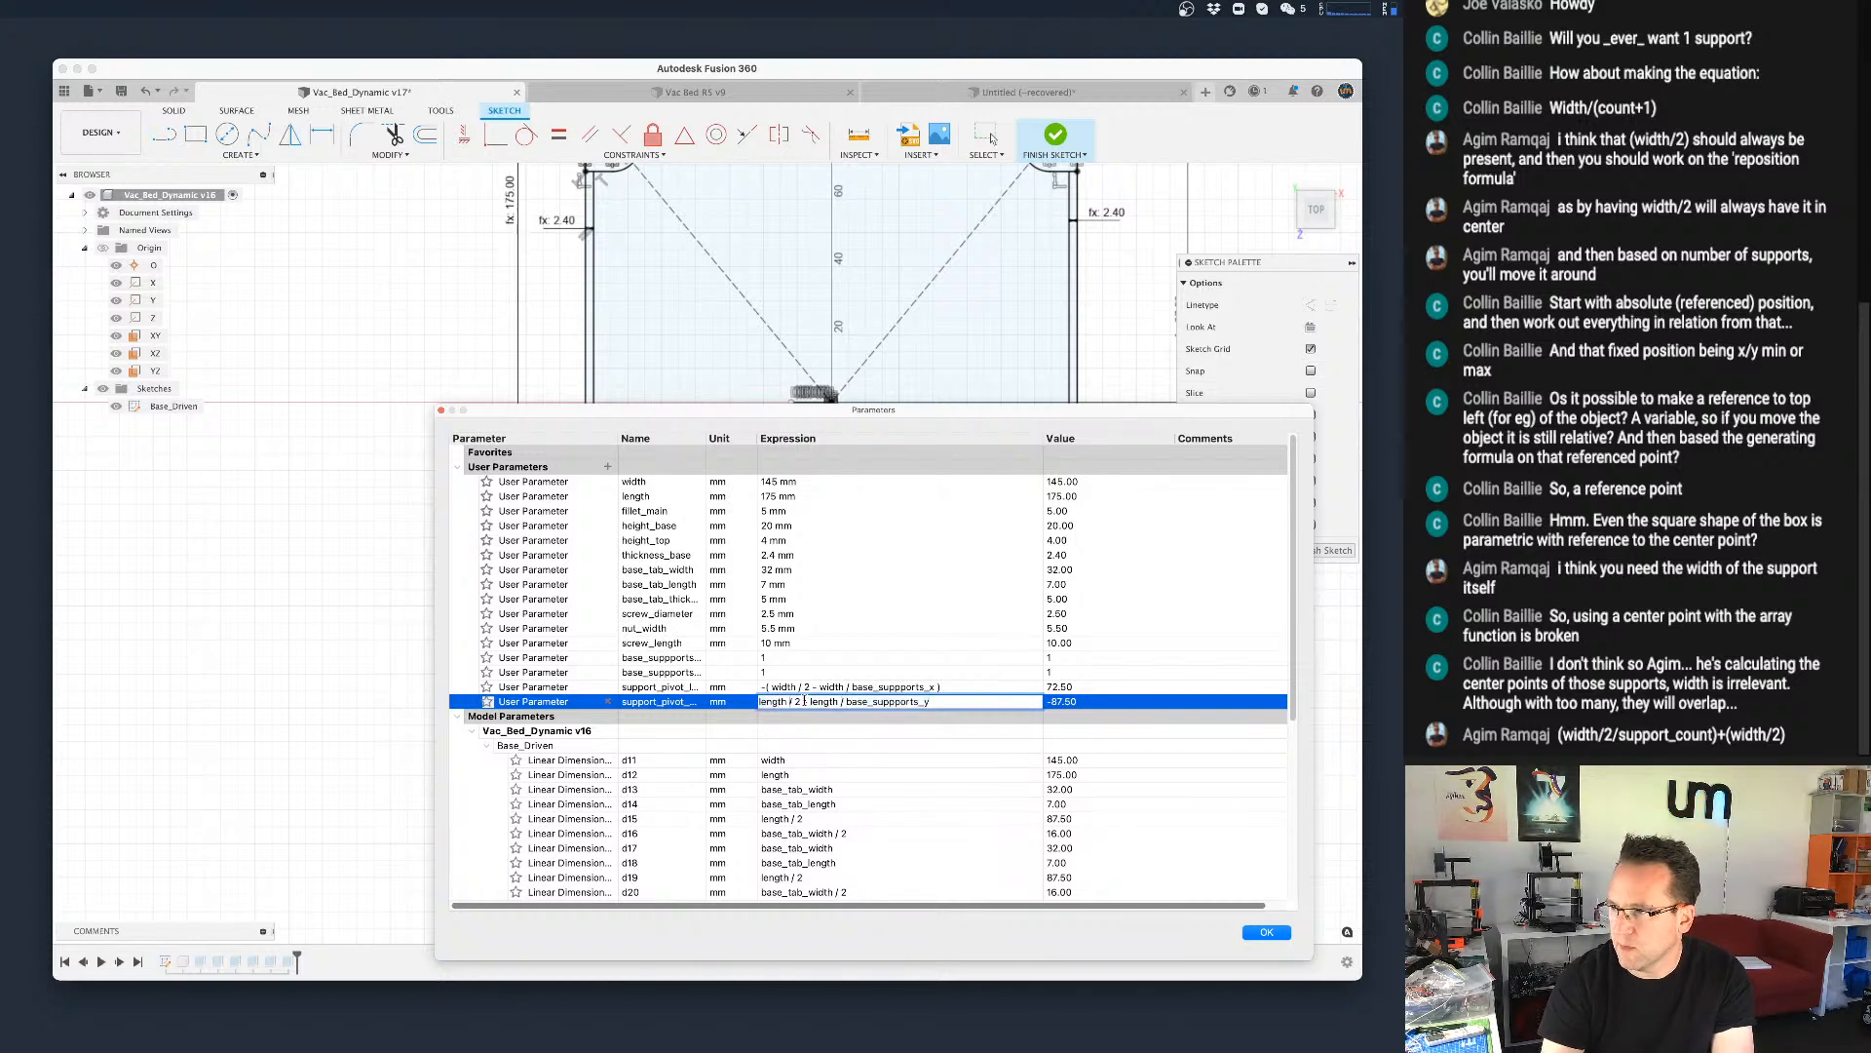
key("Home")
type("-(")
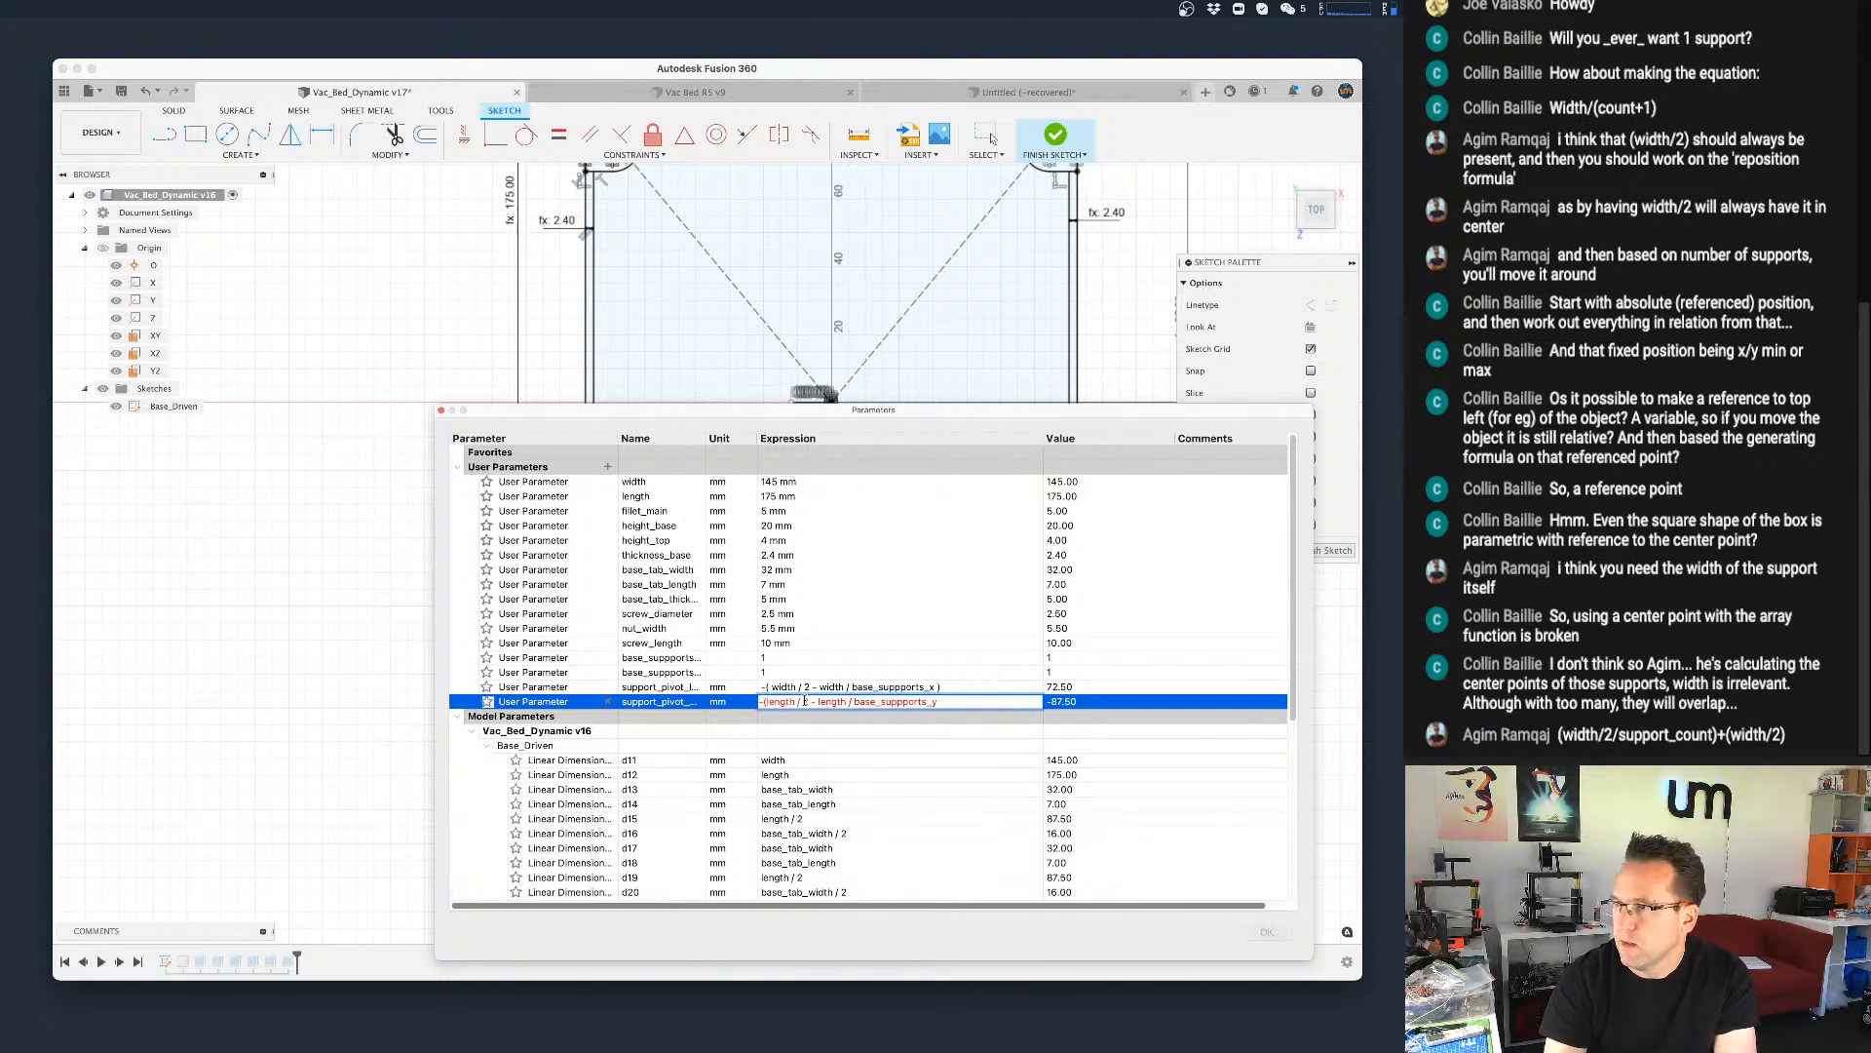
key("End")
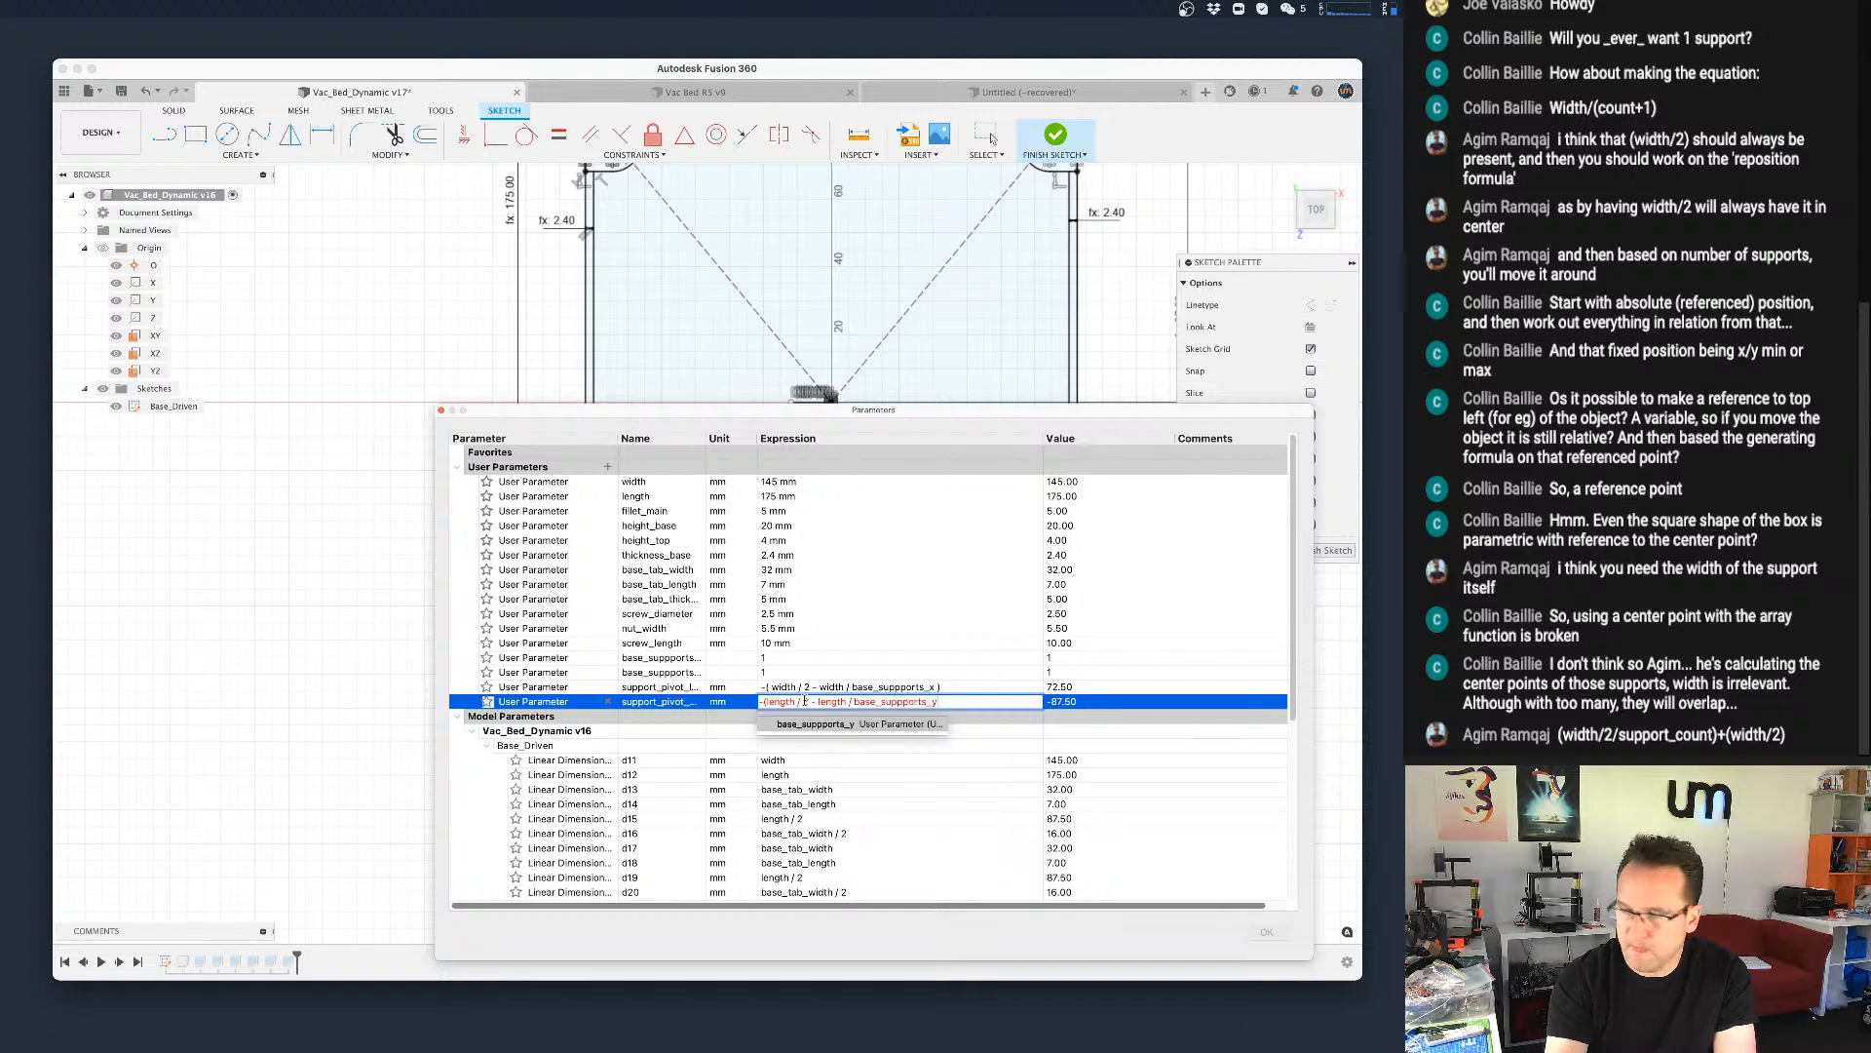
type(")")
key("Return")
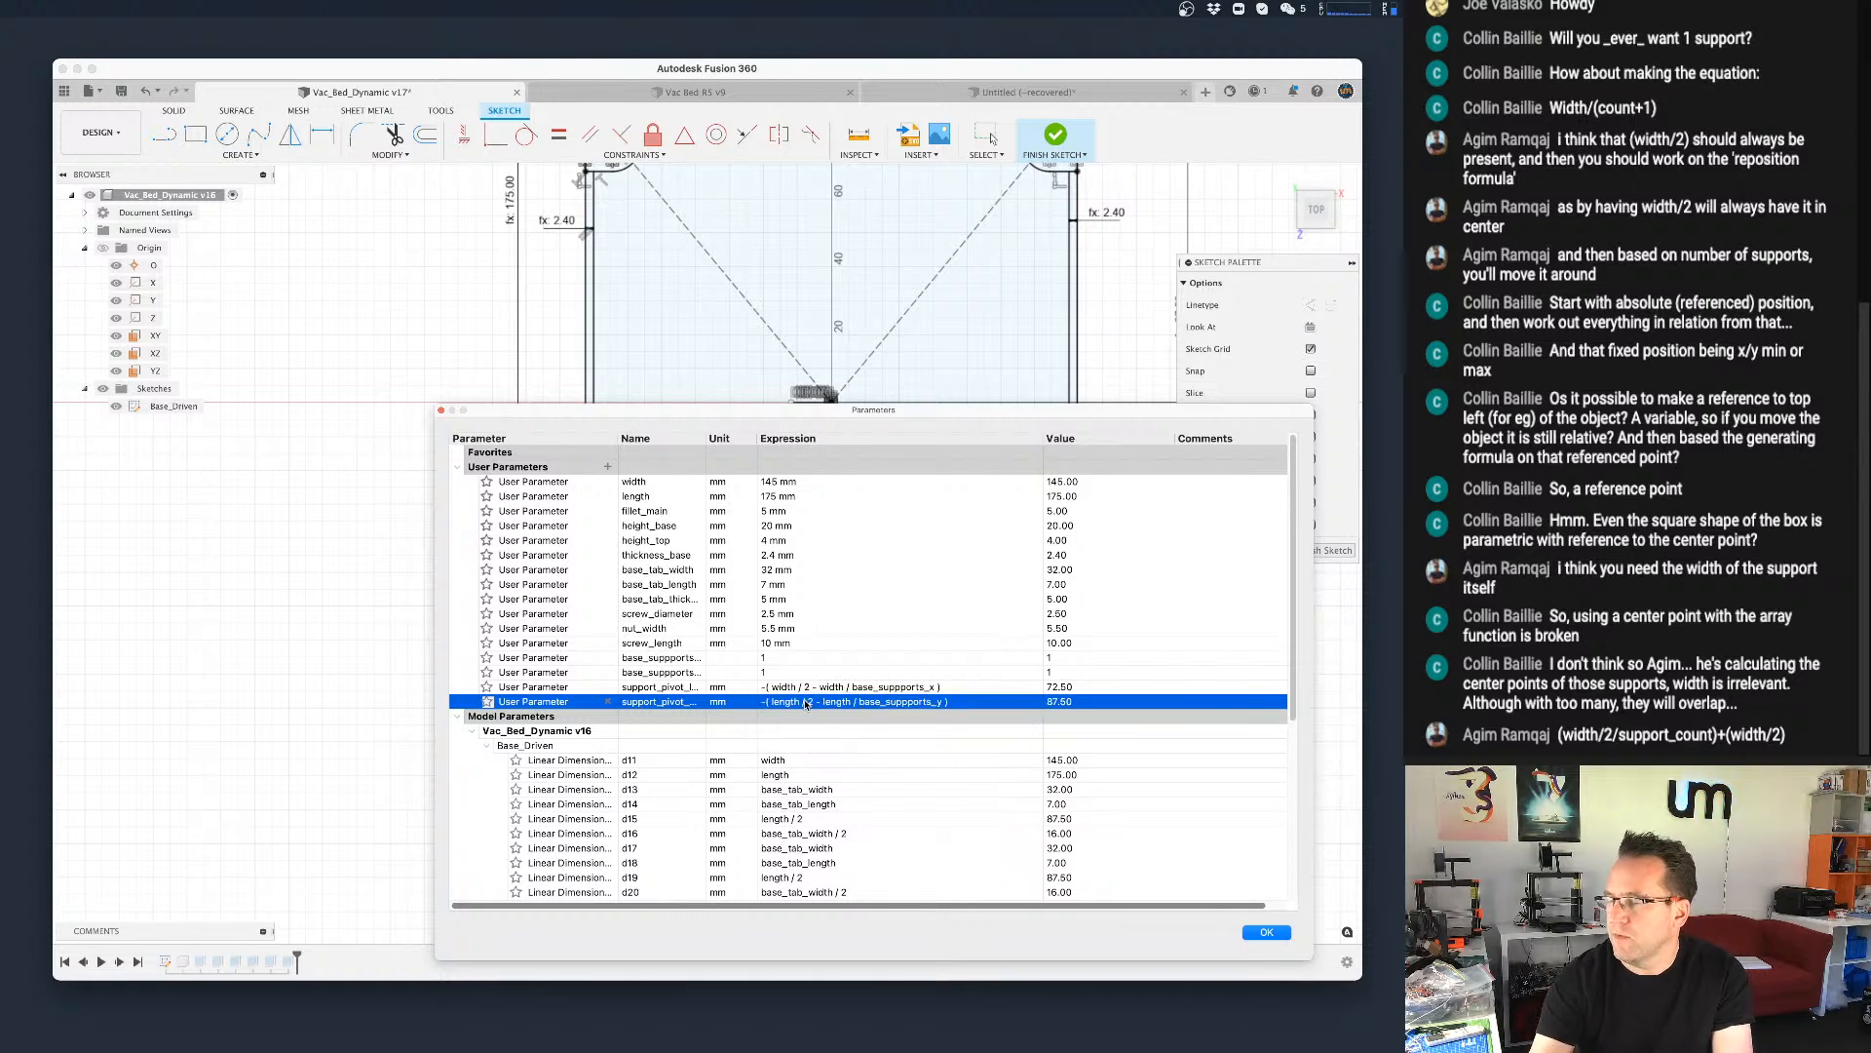
left_click(1267, 931)
Step: Dimension the support circle's center from the bed's left outer edge using the parameter support_pivot_left
left_click(846, 516)
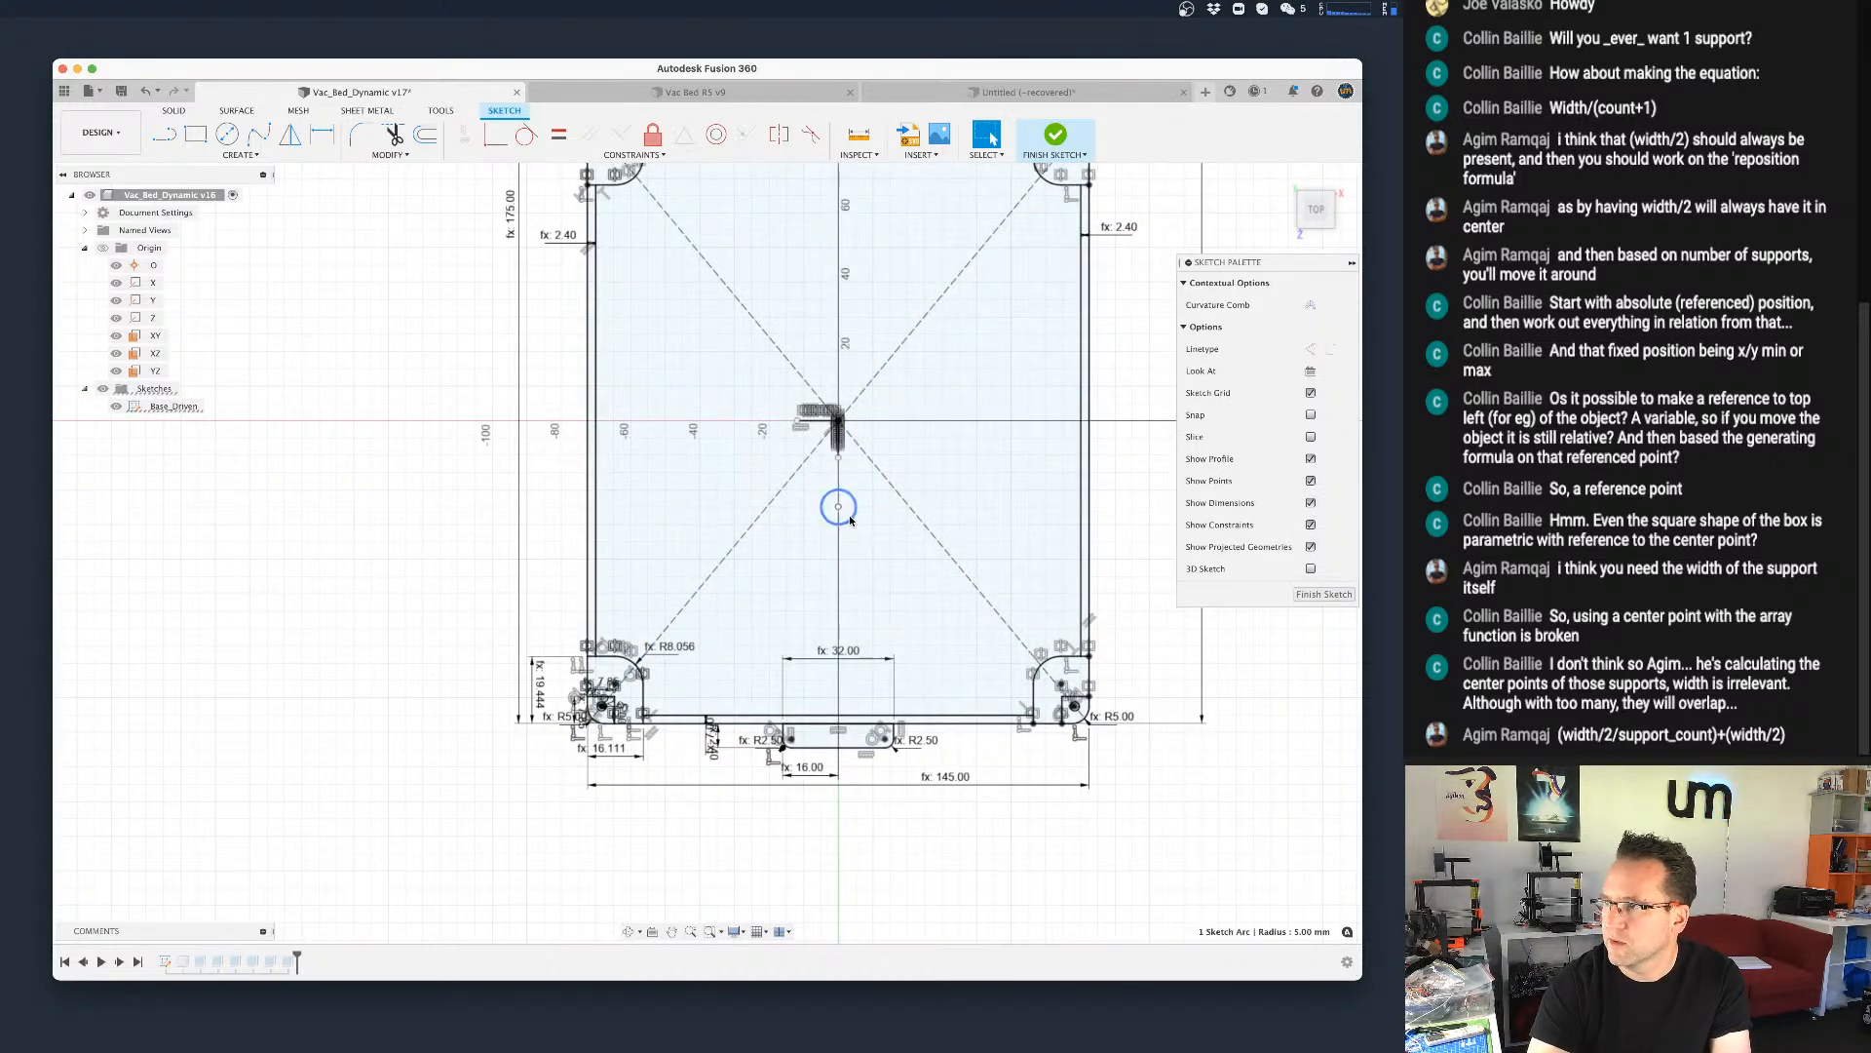
key("d")
left_click(844, 517)
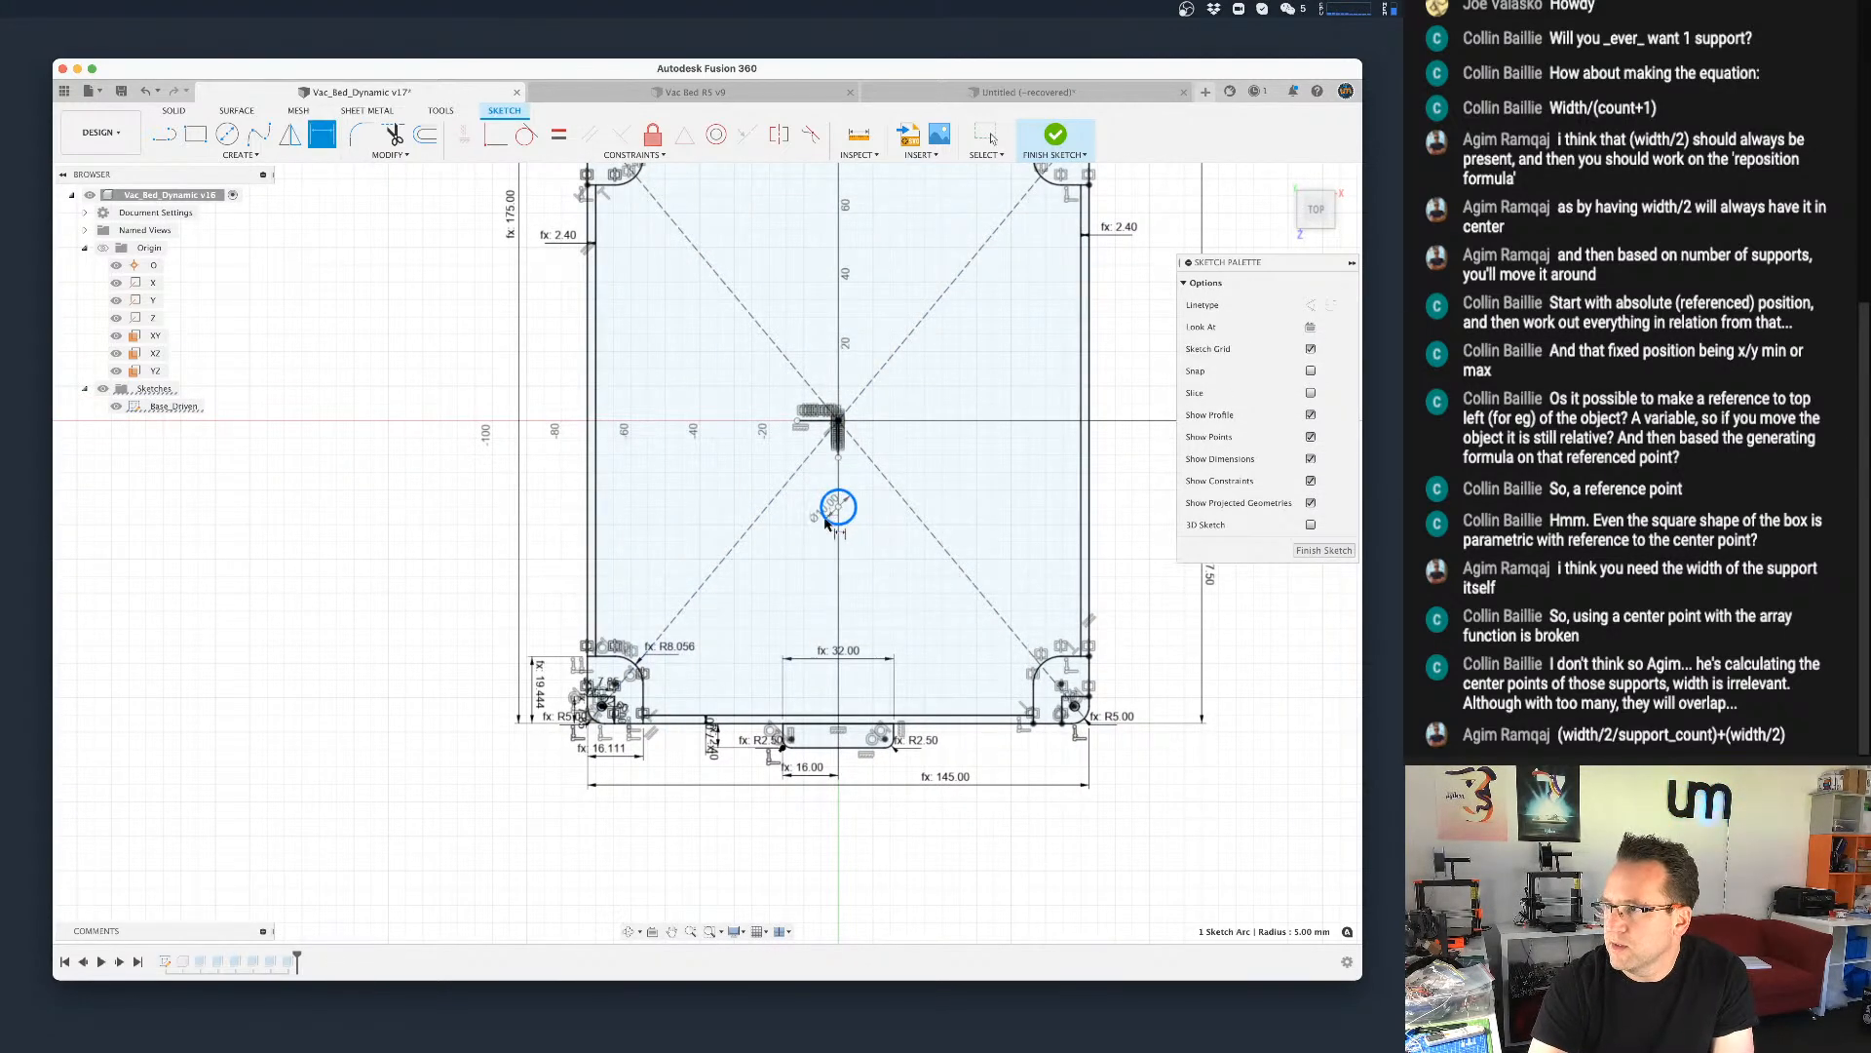
left_click(589, 509)
left_click(642, 477)
type("sup")
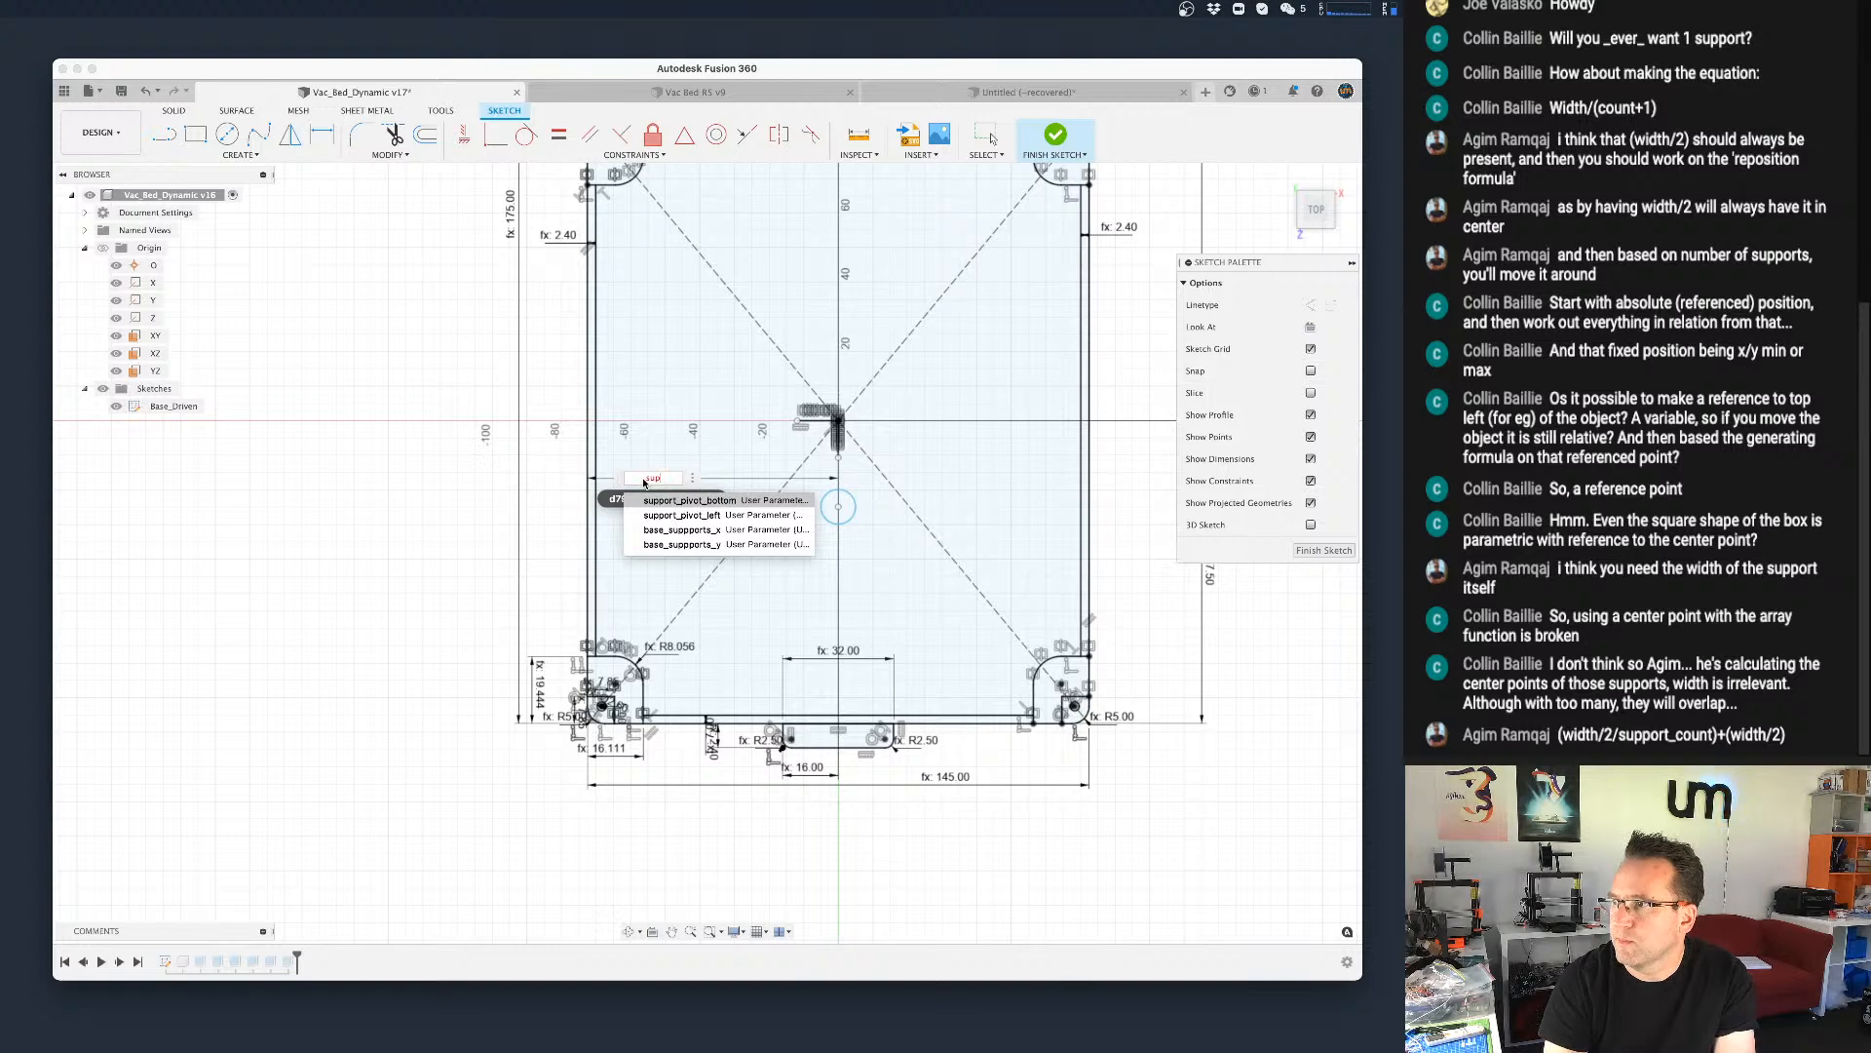
key("Down")
key("Return")
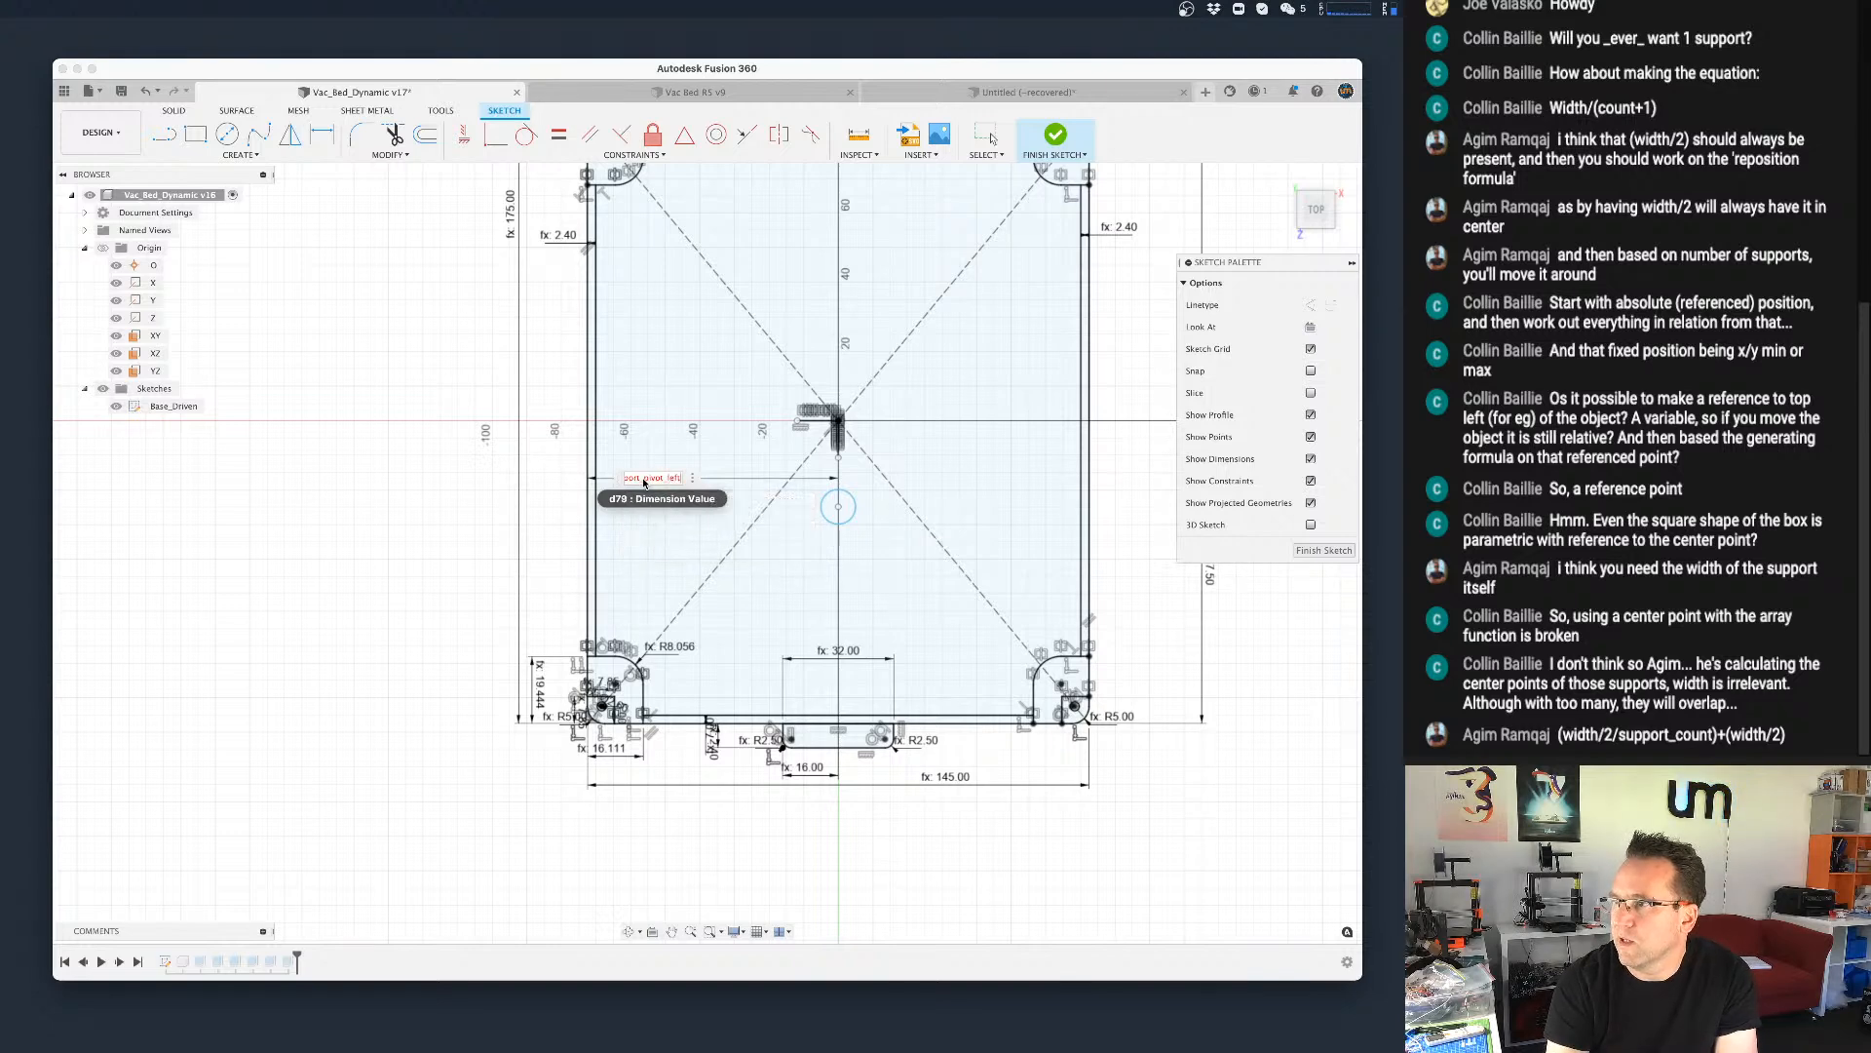
key("Return")
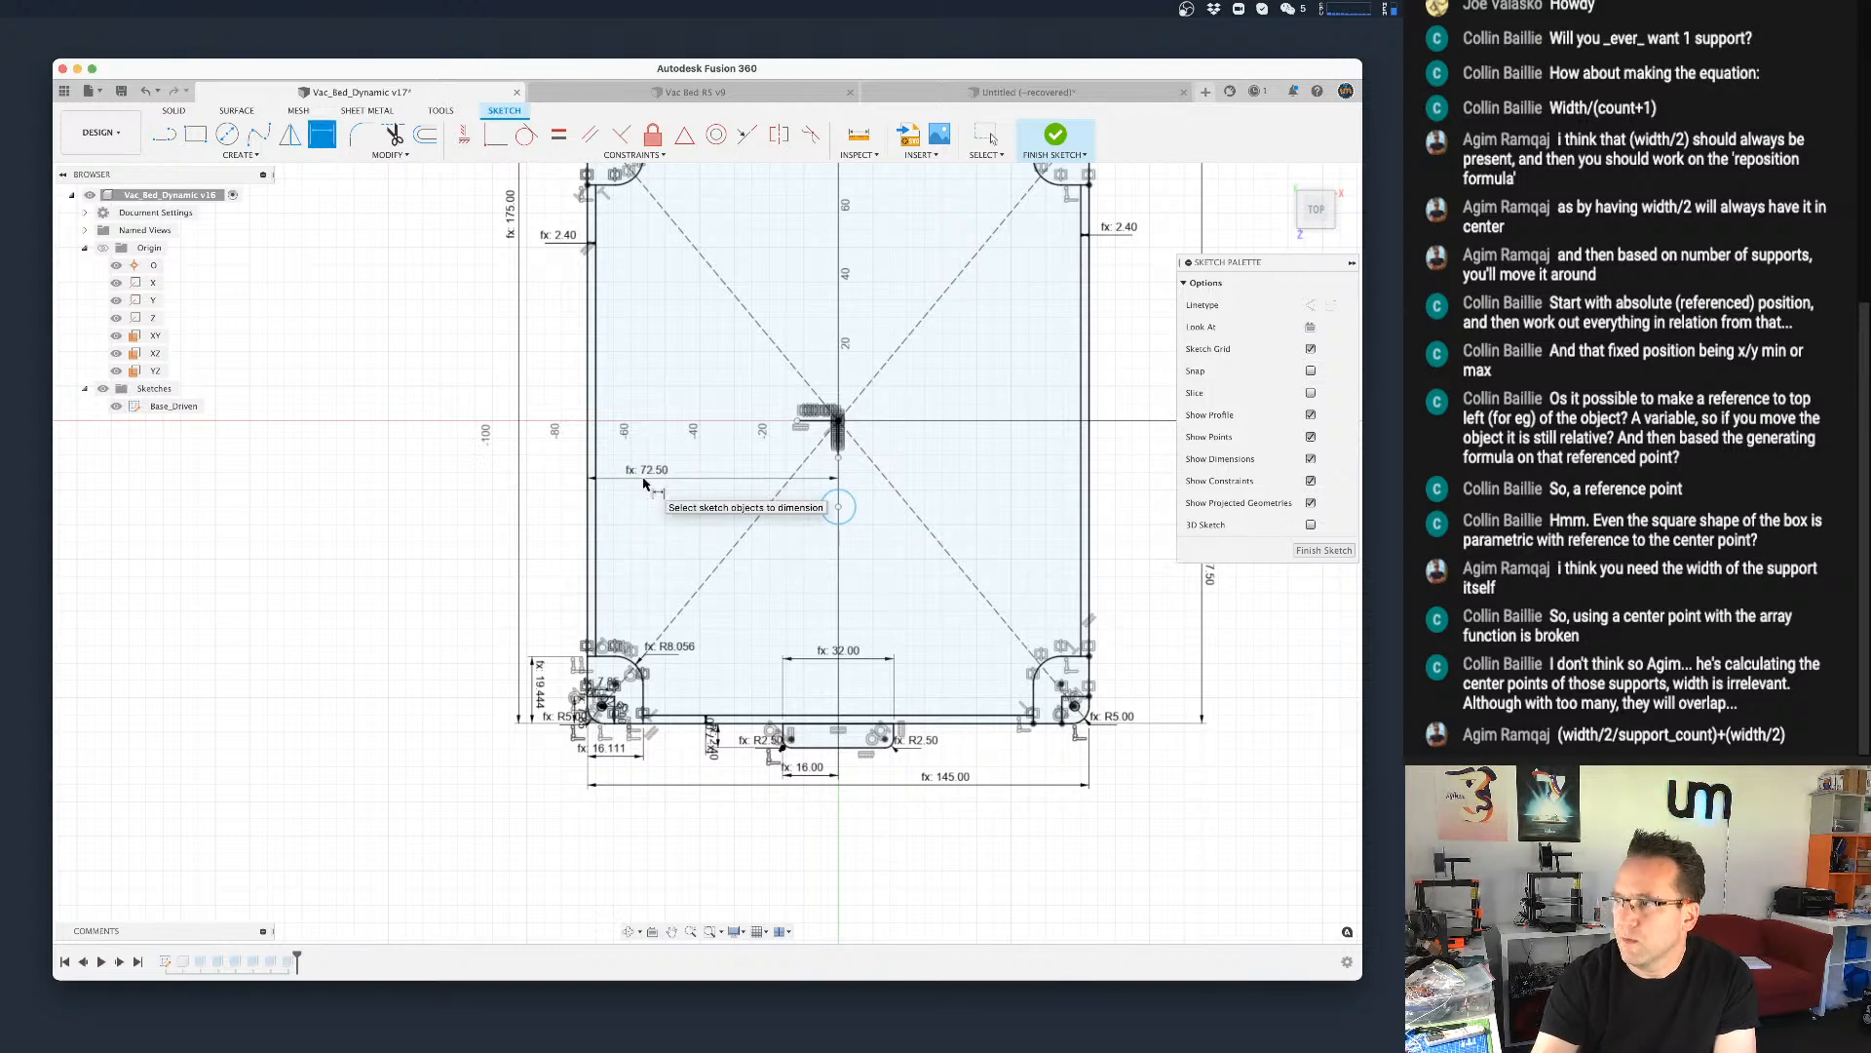
Step: Dimension the support circle's center from the bed's bottom outer edge using the parameter support_pivot_bottom
left_click(855, 507)
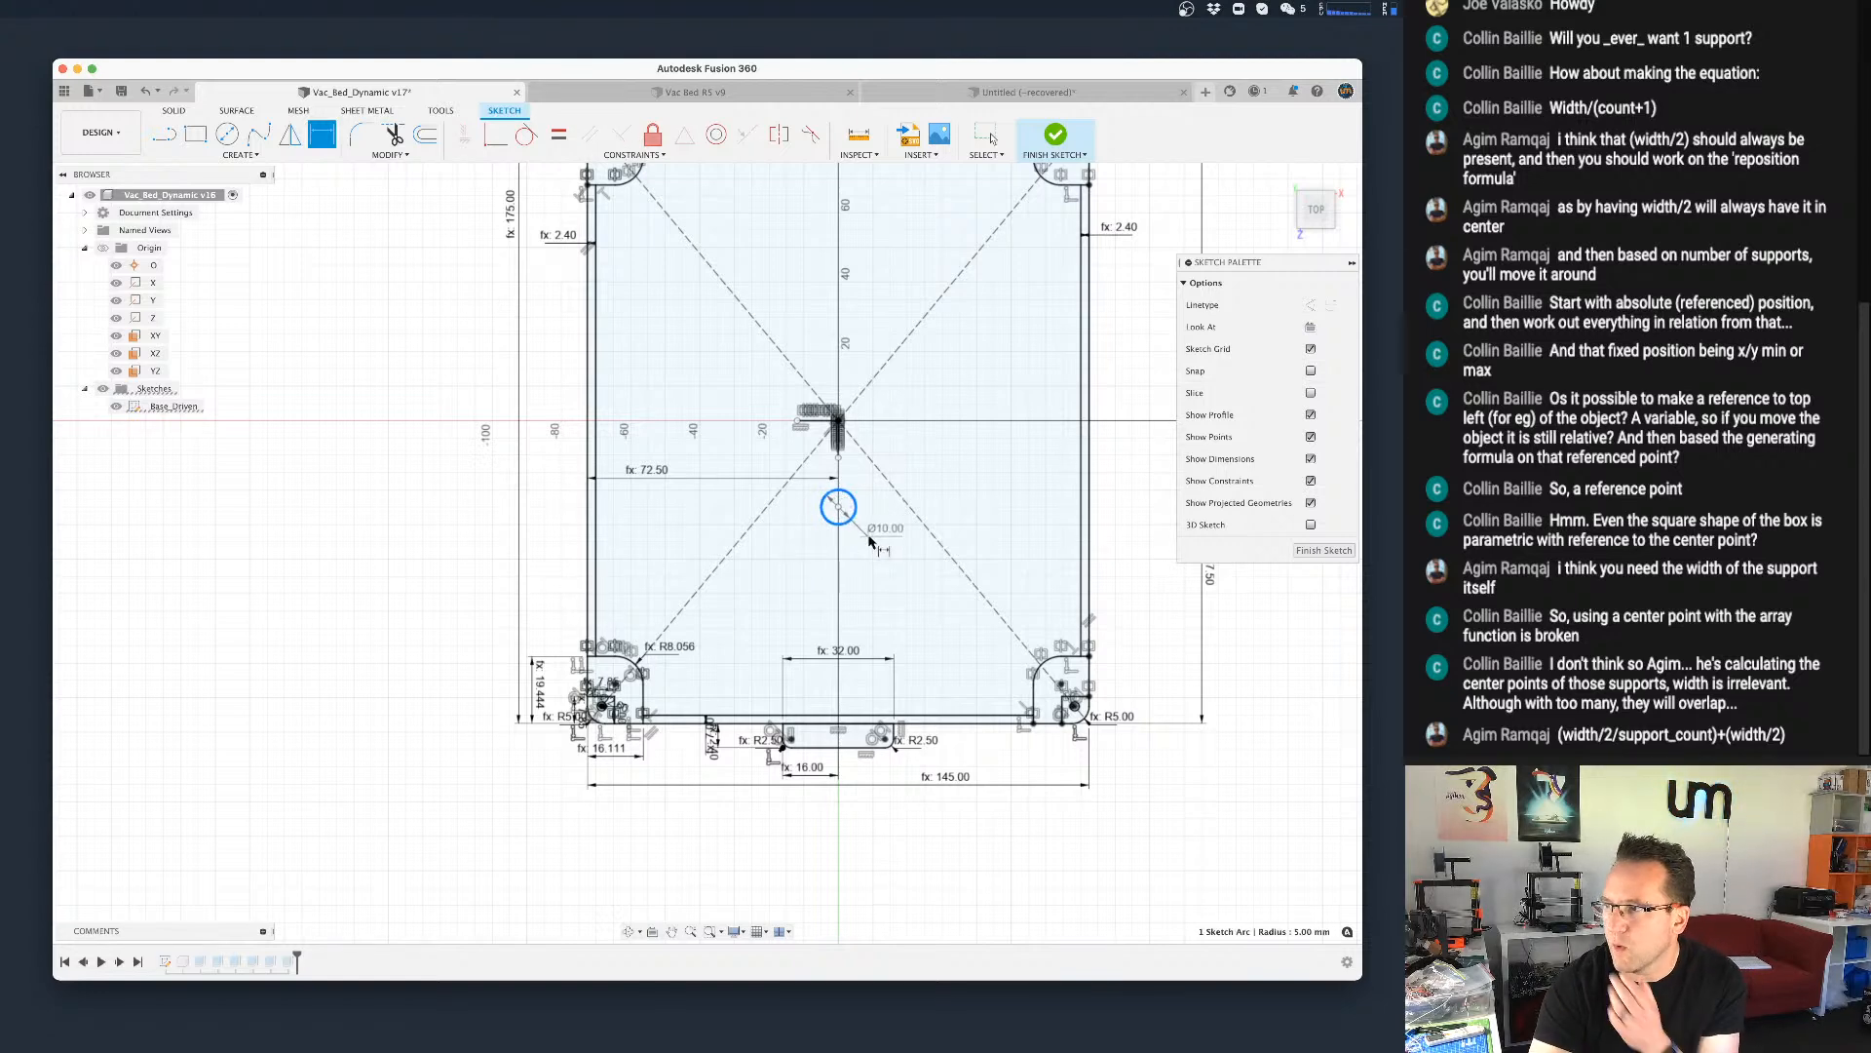
left_click(765, 723)
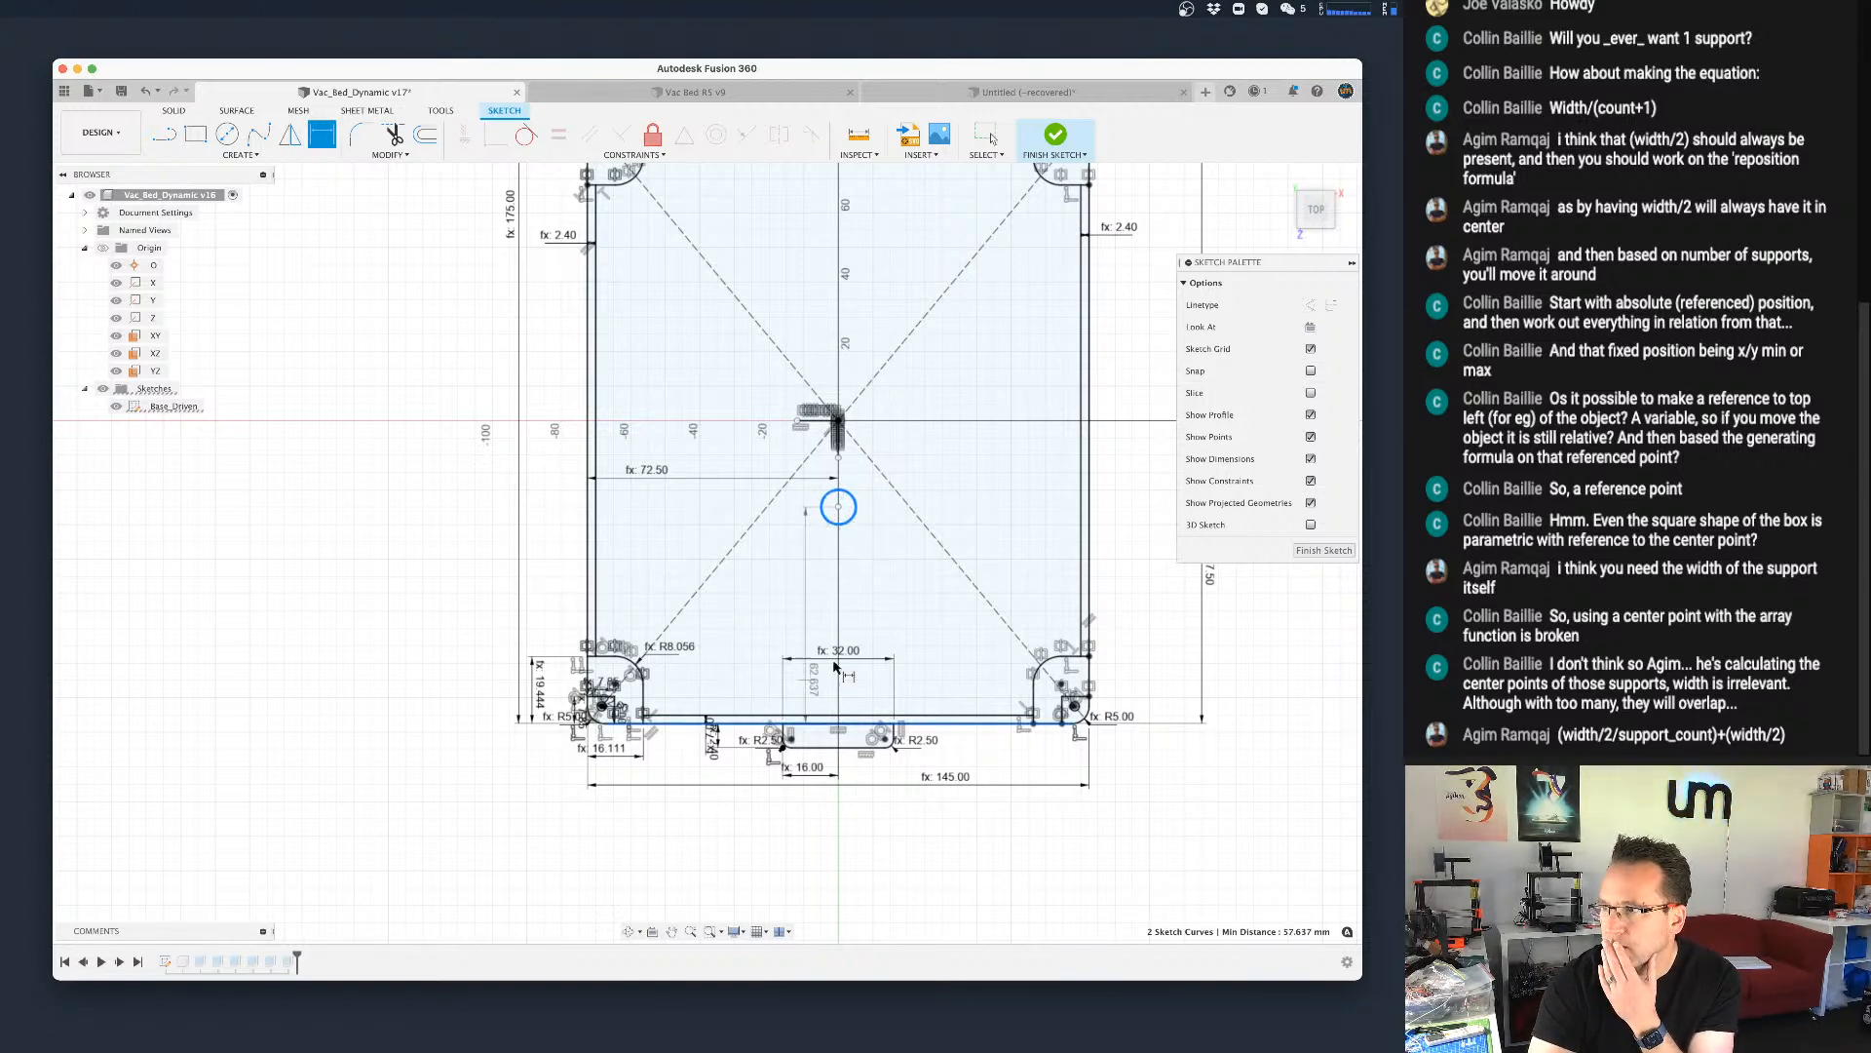
left_click(902, 647)
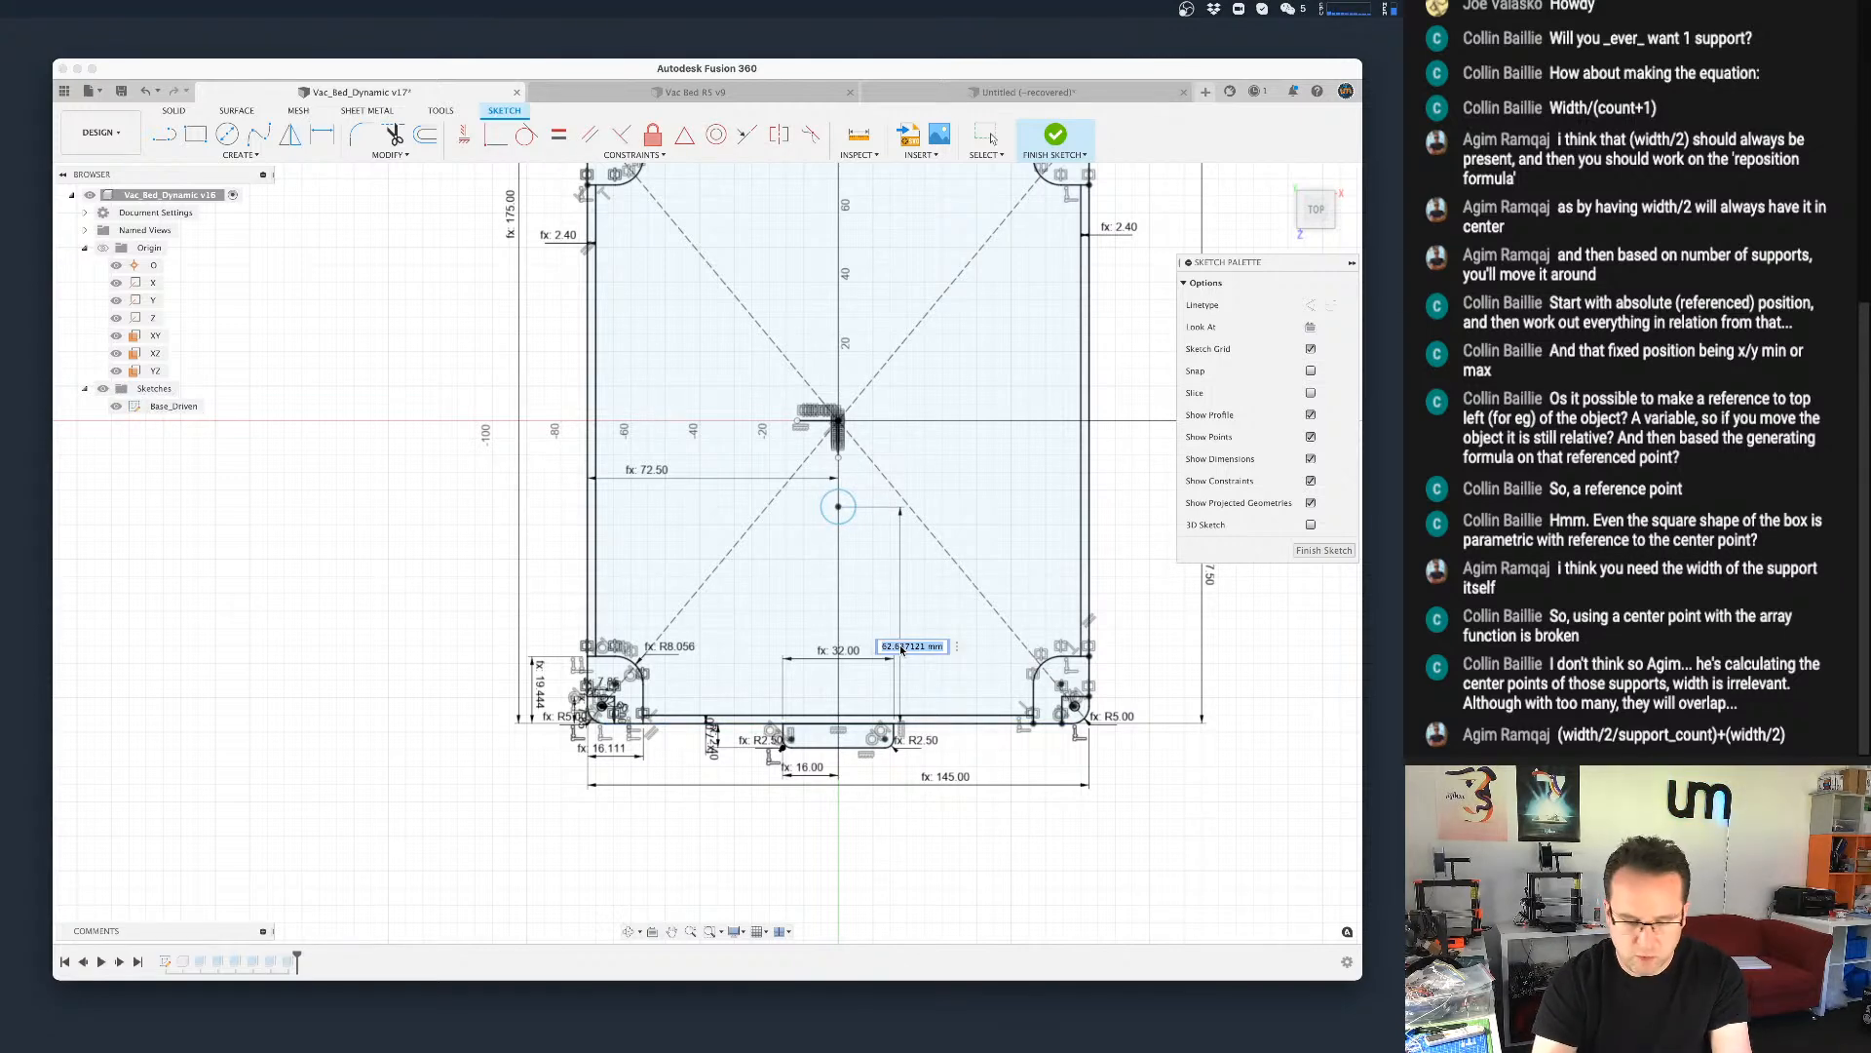
type("sup")
key("Down")
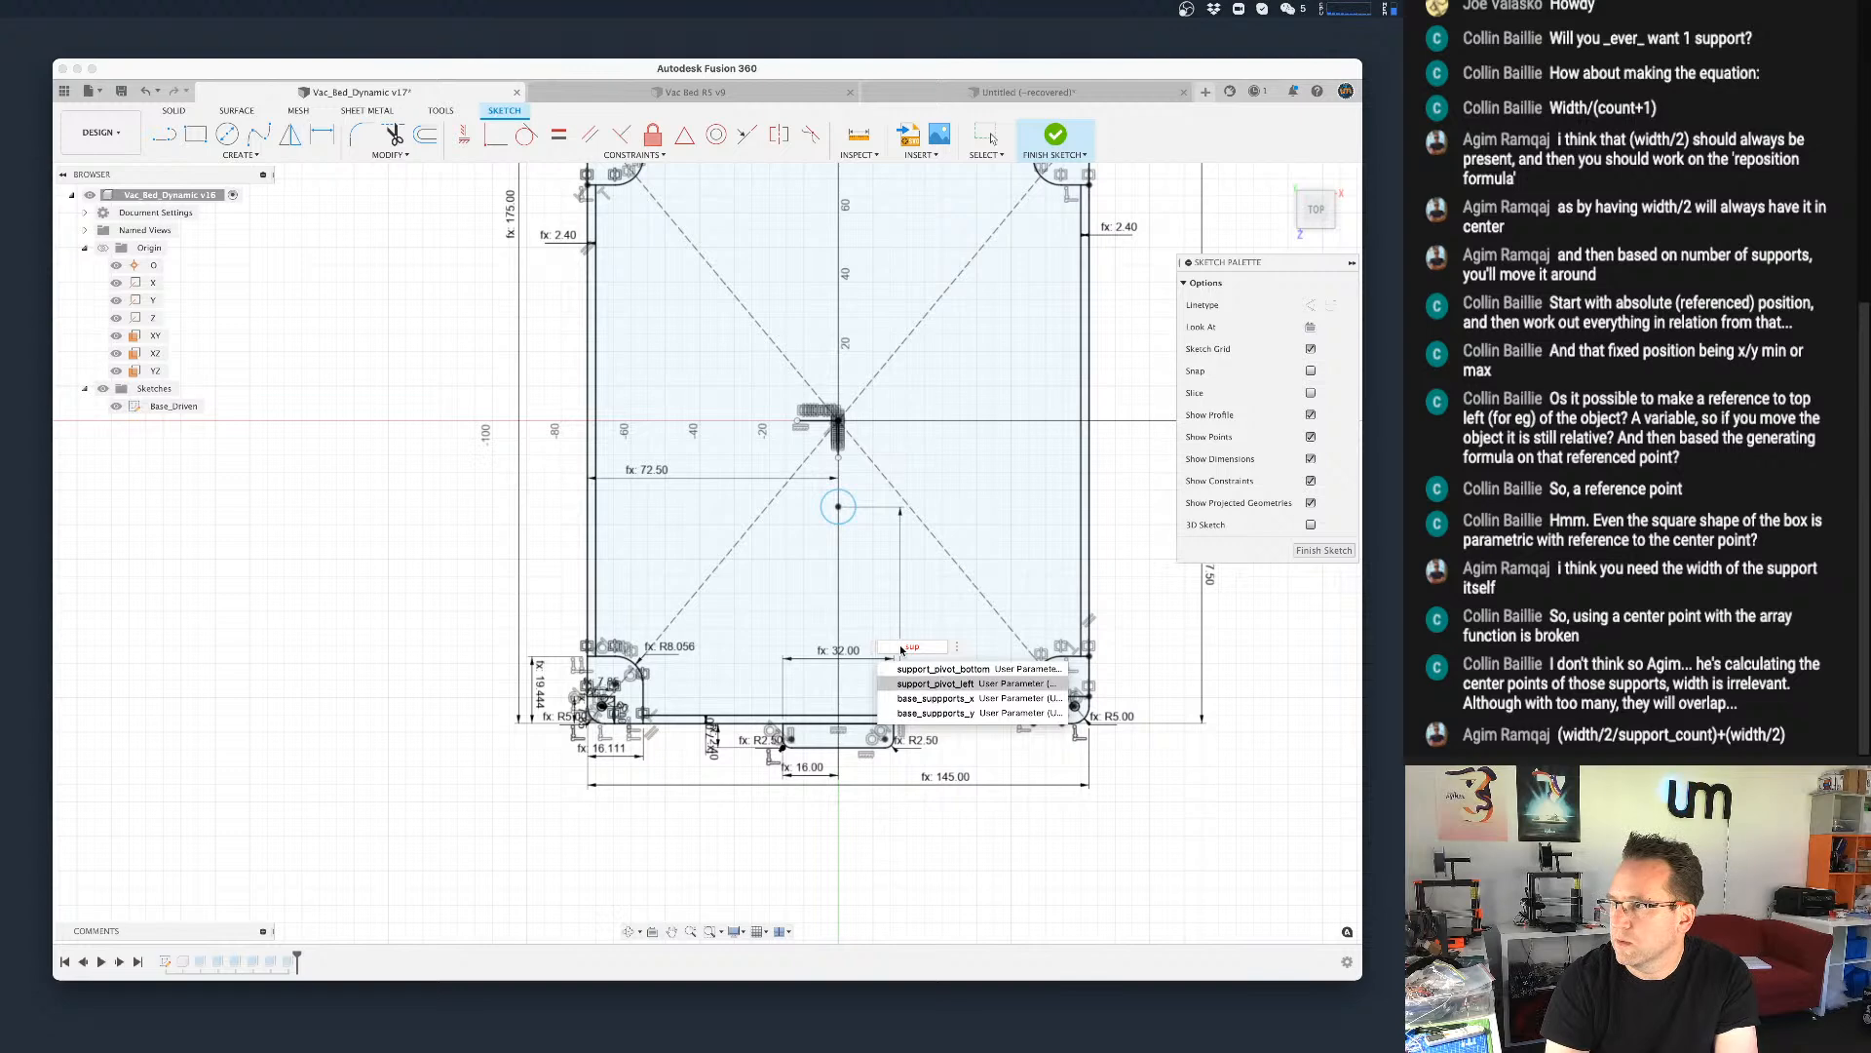
key("Up")
key("Return")
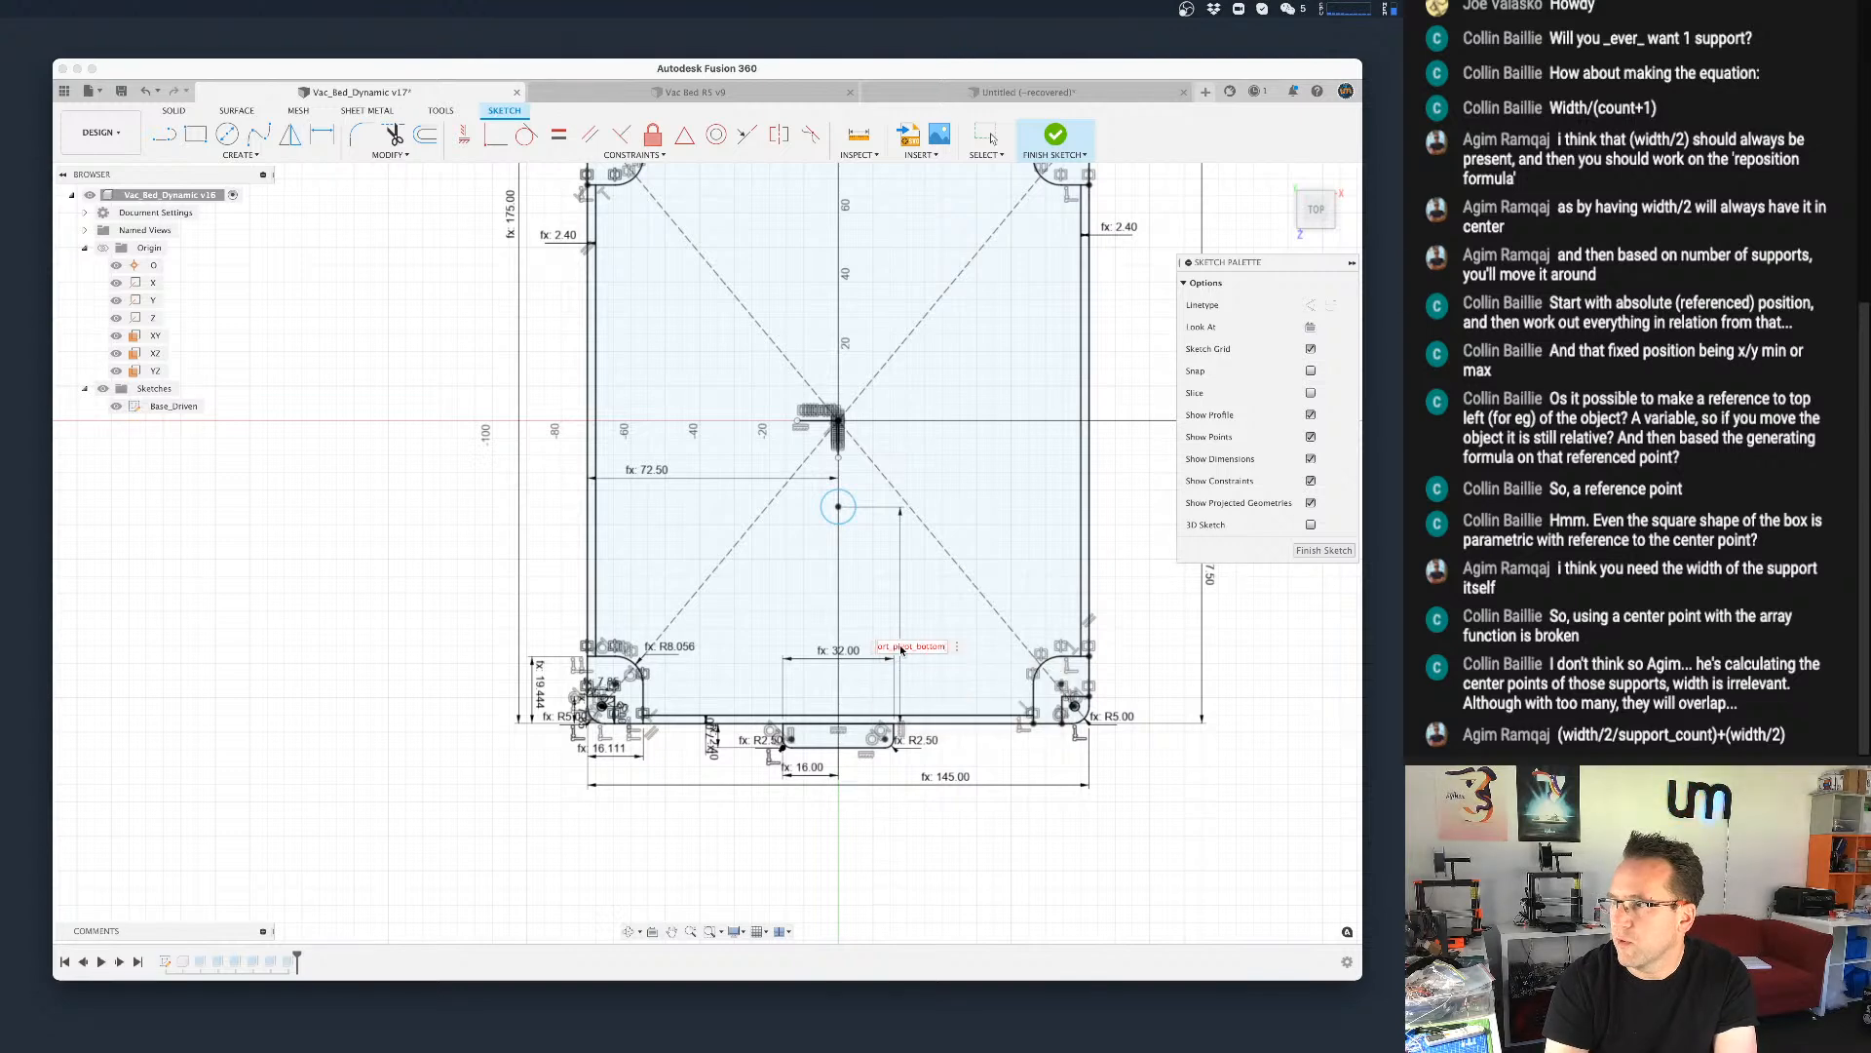
key("Return")
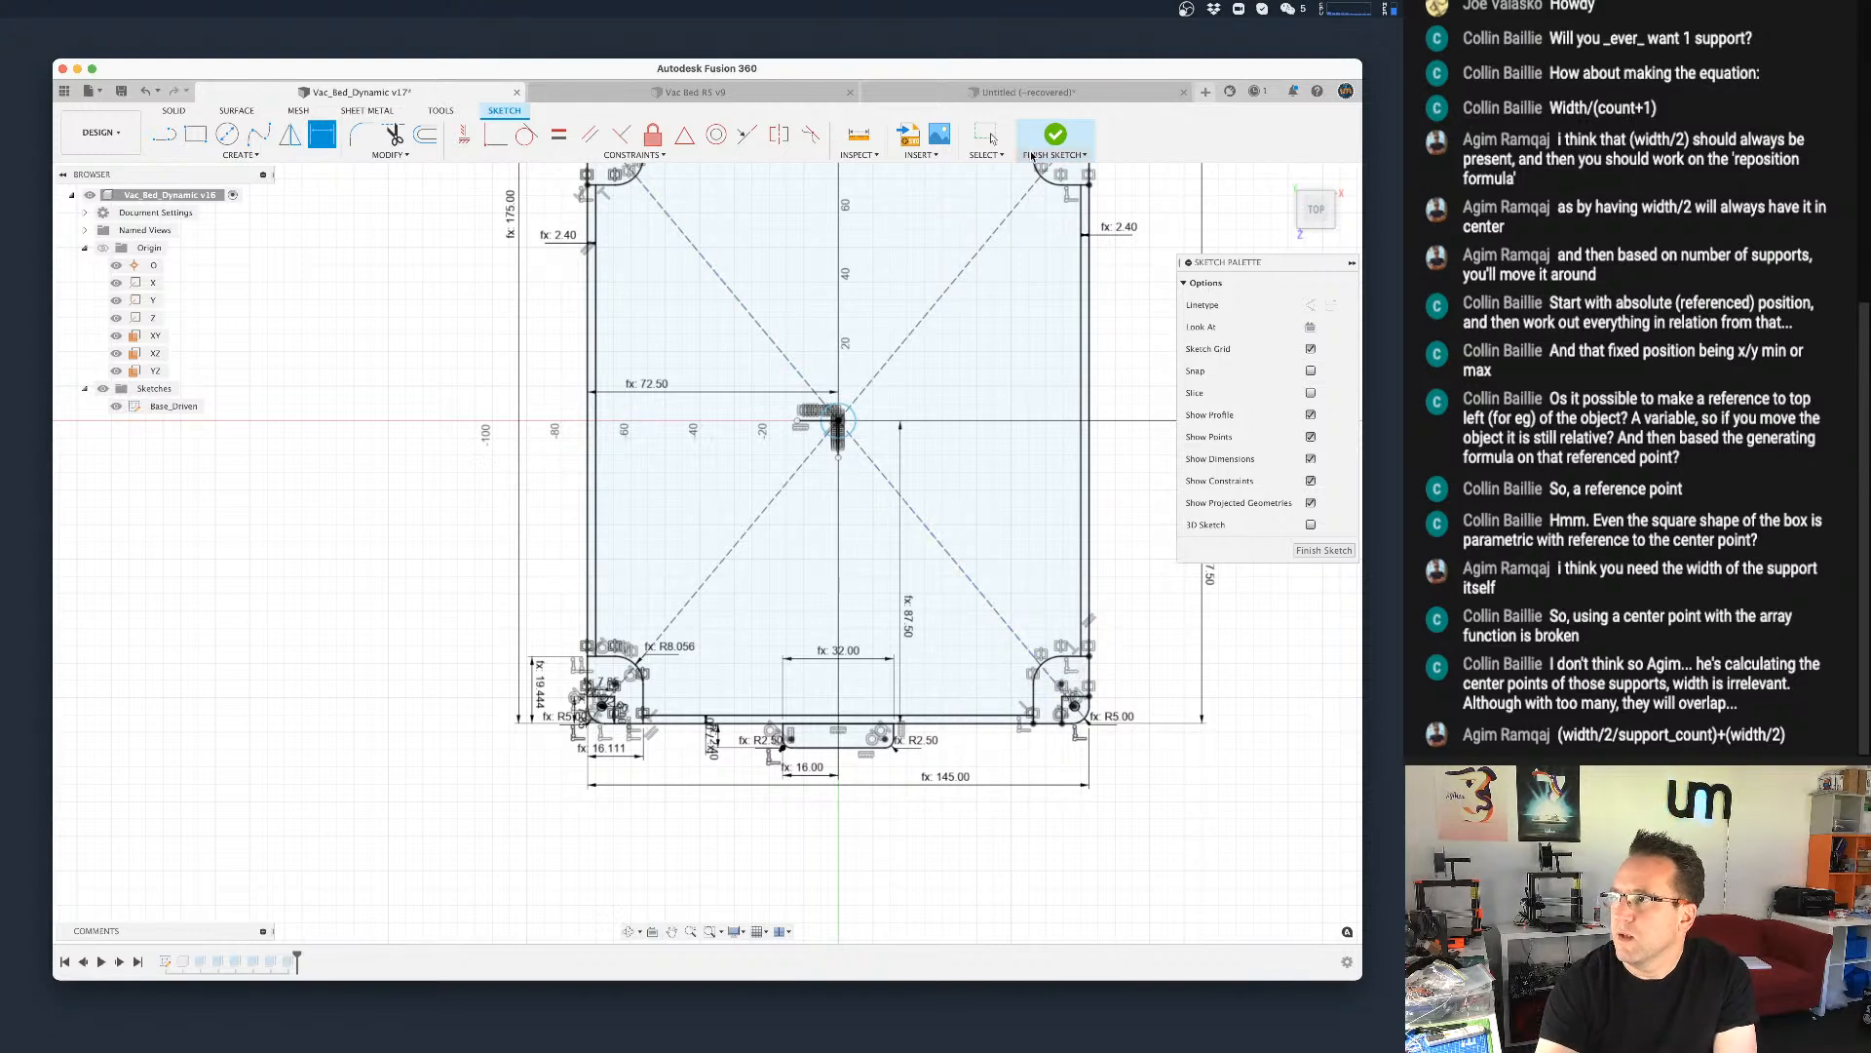
Step: Set the user parameters base_suppports_x and base_suppports_y to 2, keeping the sketch in view beside the parameter list
left_click(412, 155)
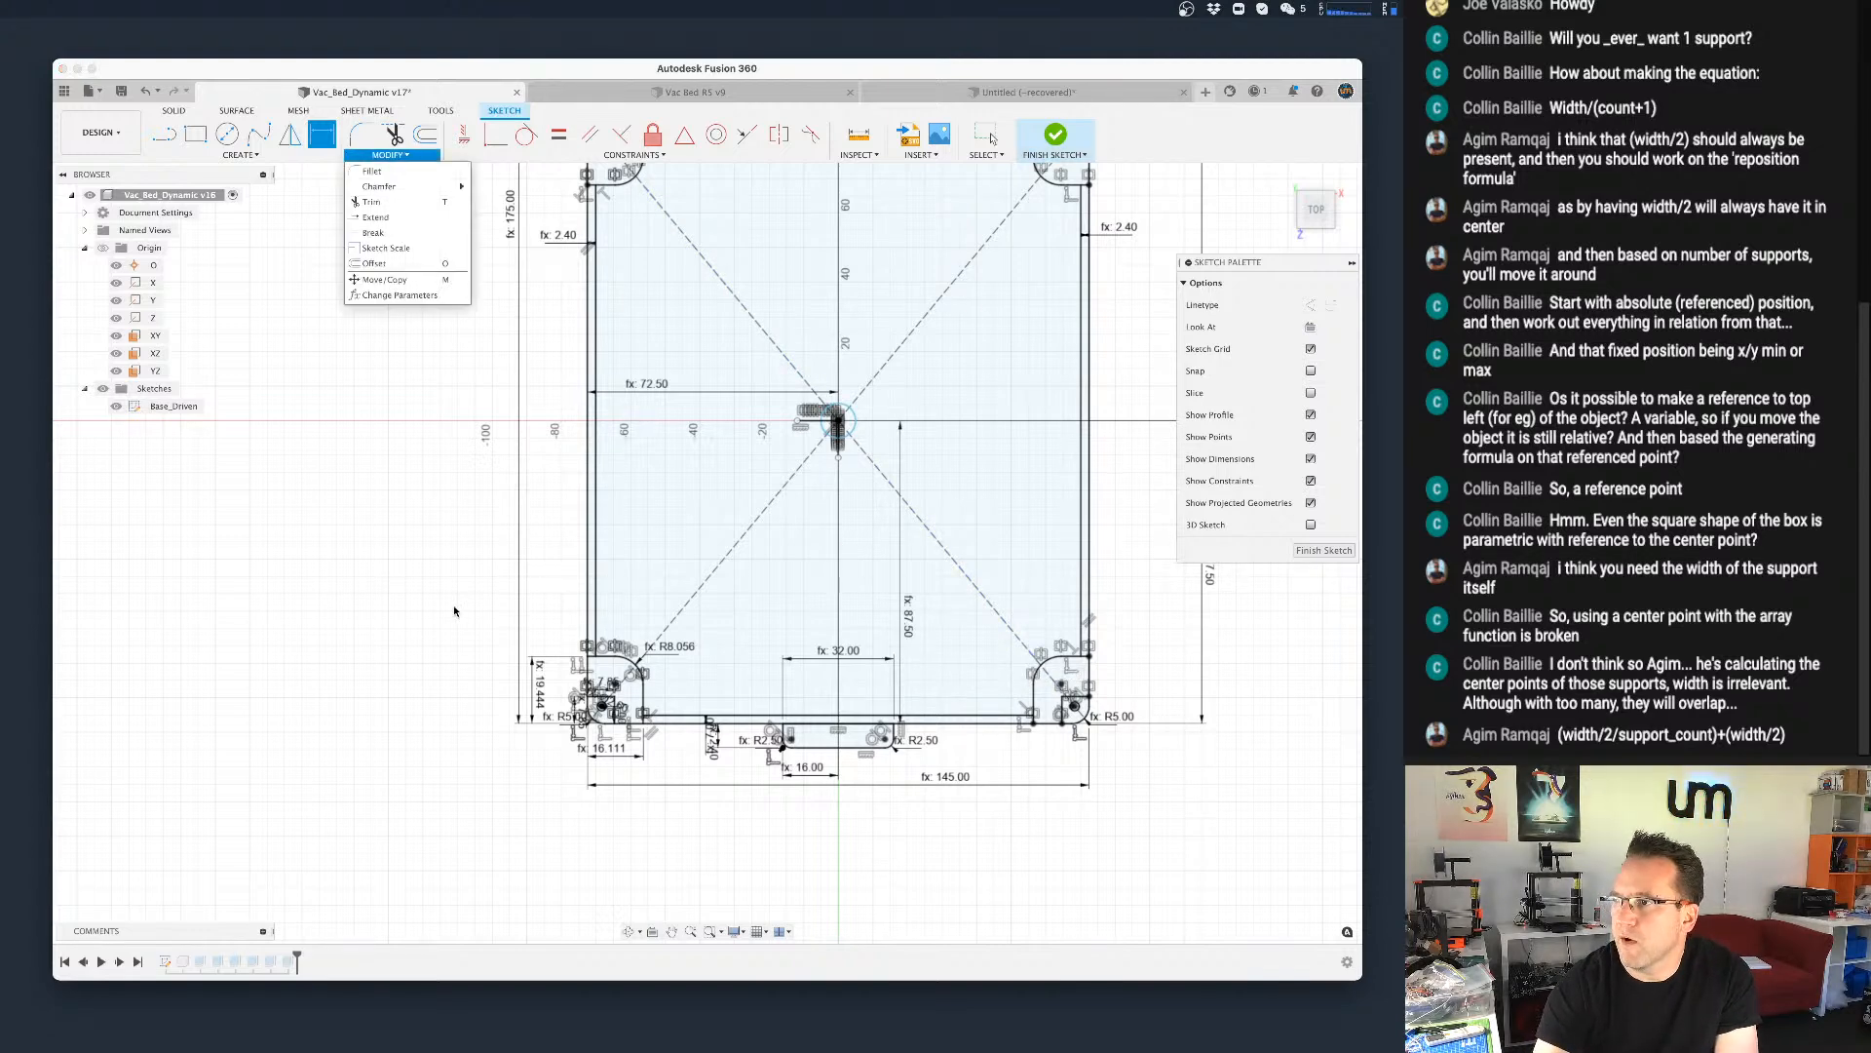
left_click(417, 296)
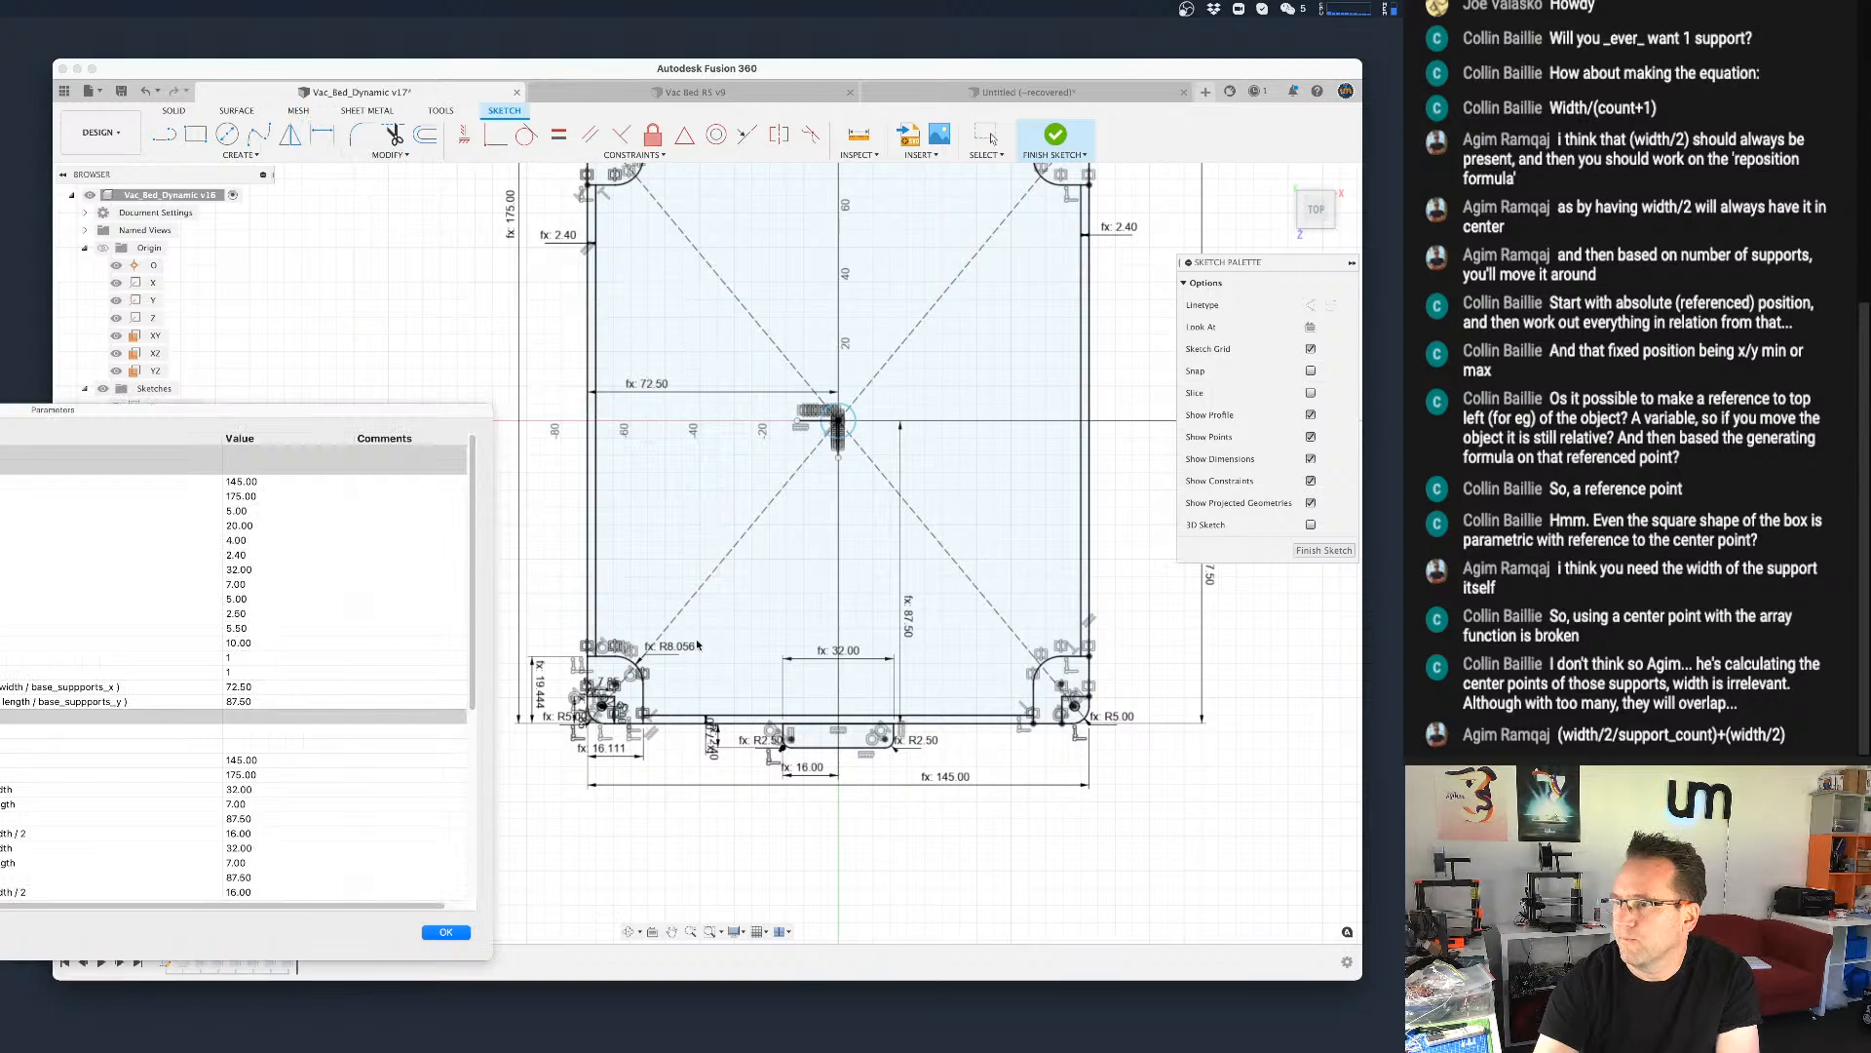
left_click_drag(234, 408, 1334, 561)
mouse_move(931, 293)
middle_mouse_down()
mouse_move(627, 343)
mouse_move(664, 321)
middle_mouse_up()
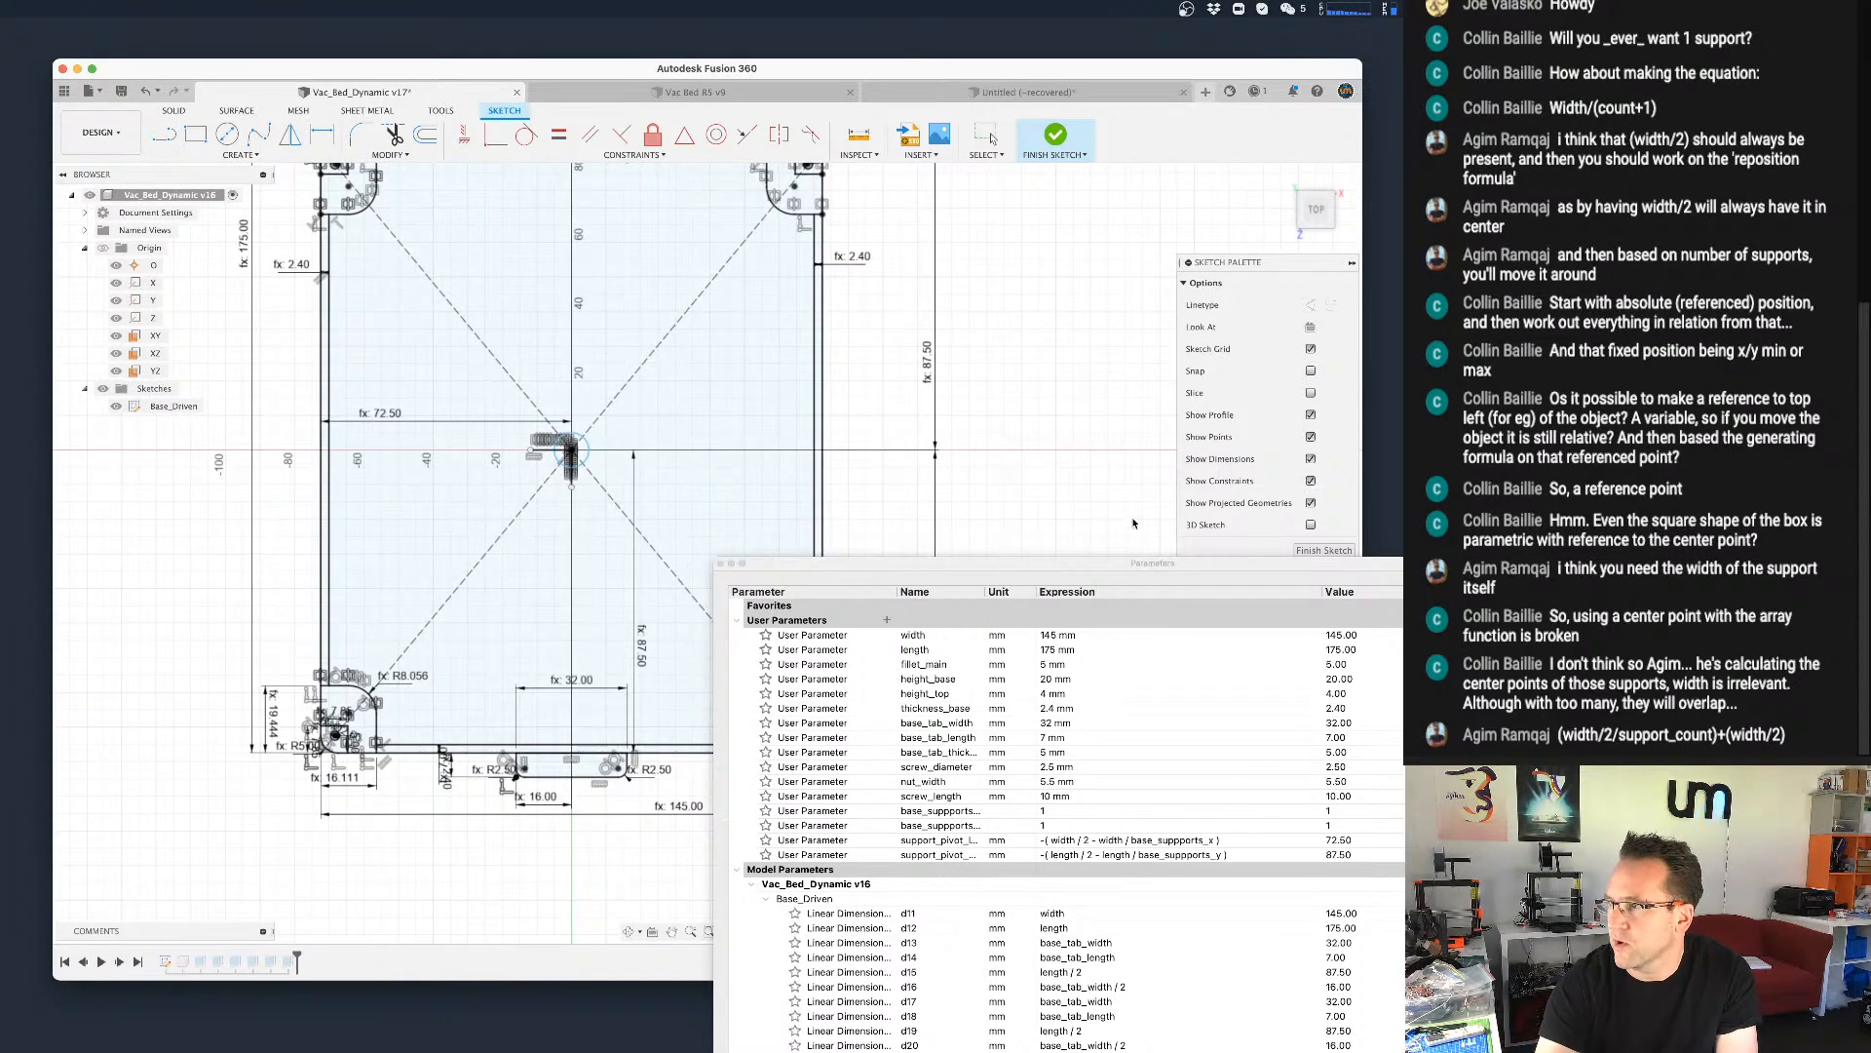
left_click_drag(1127, 565, 1179, 534)
left_click(1402, 782)
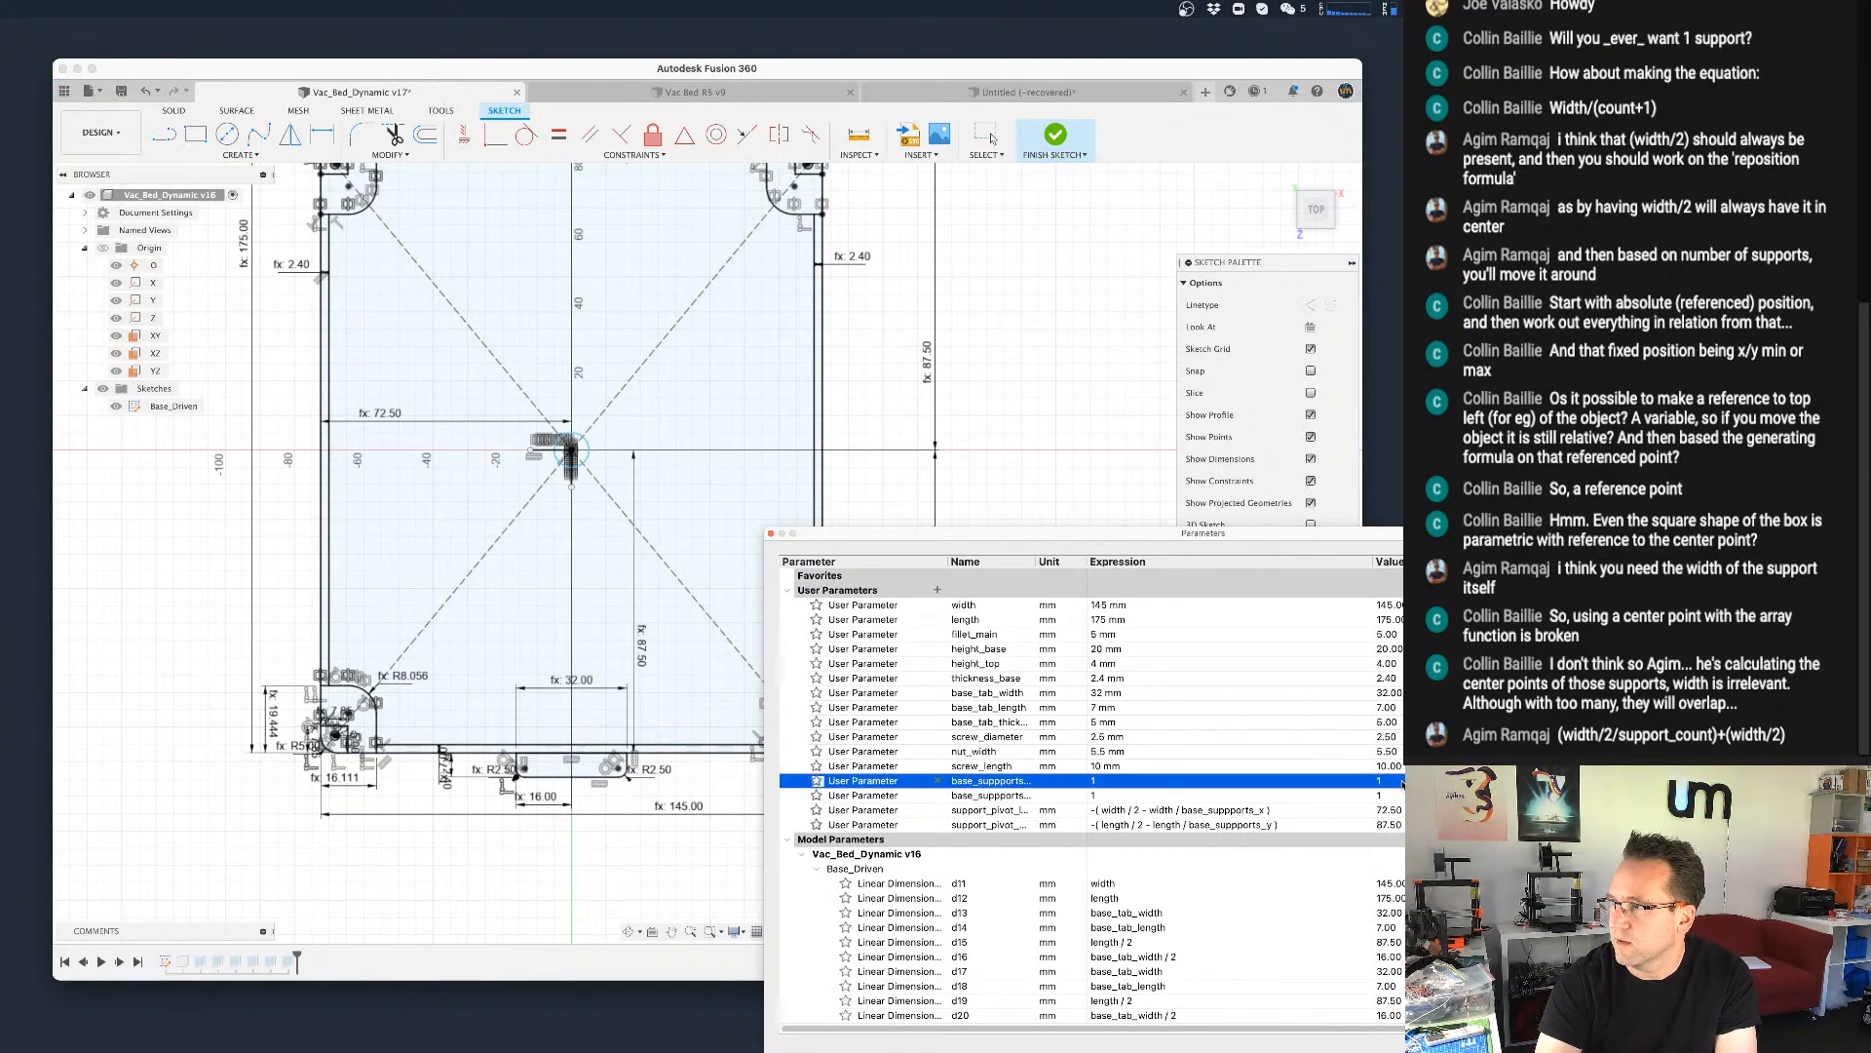
left_click(1141, 782)
type("2")
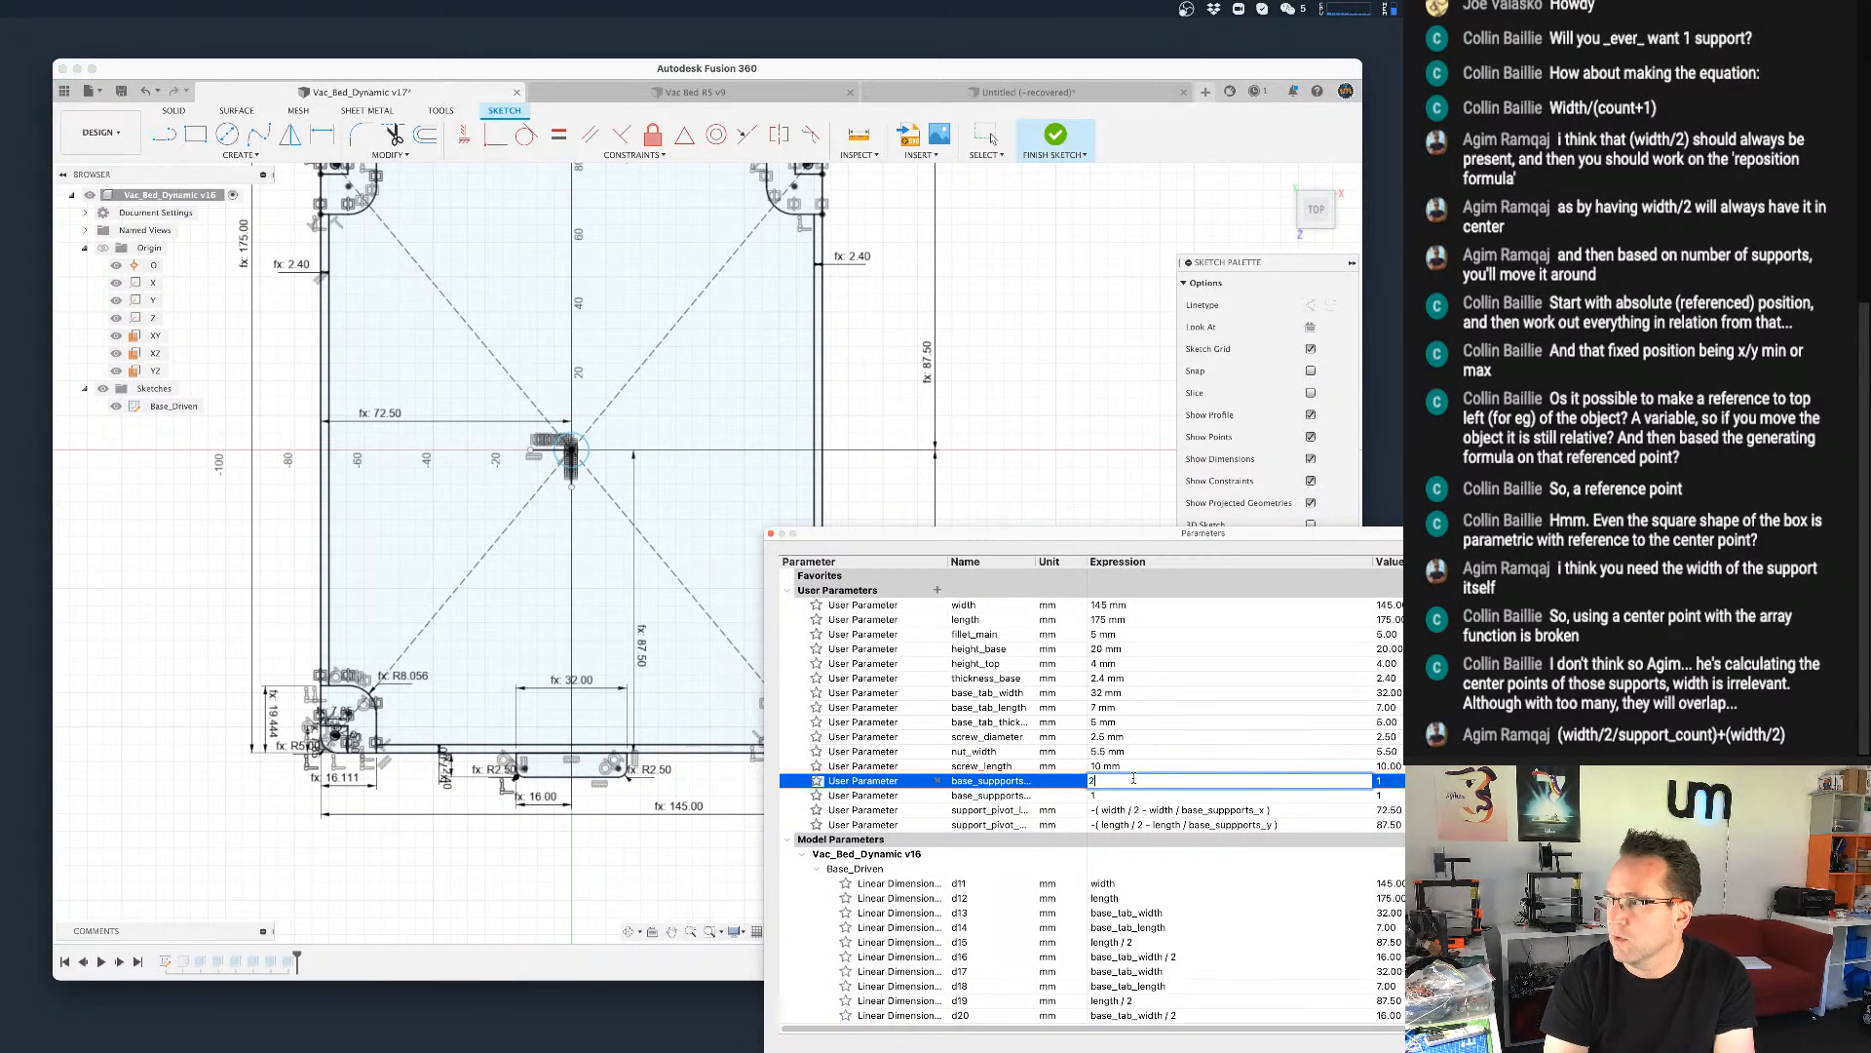
key("Return")
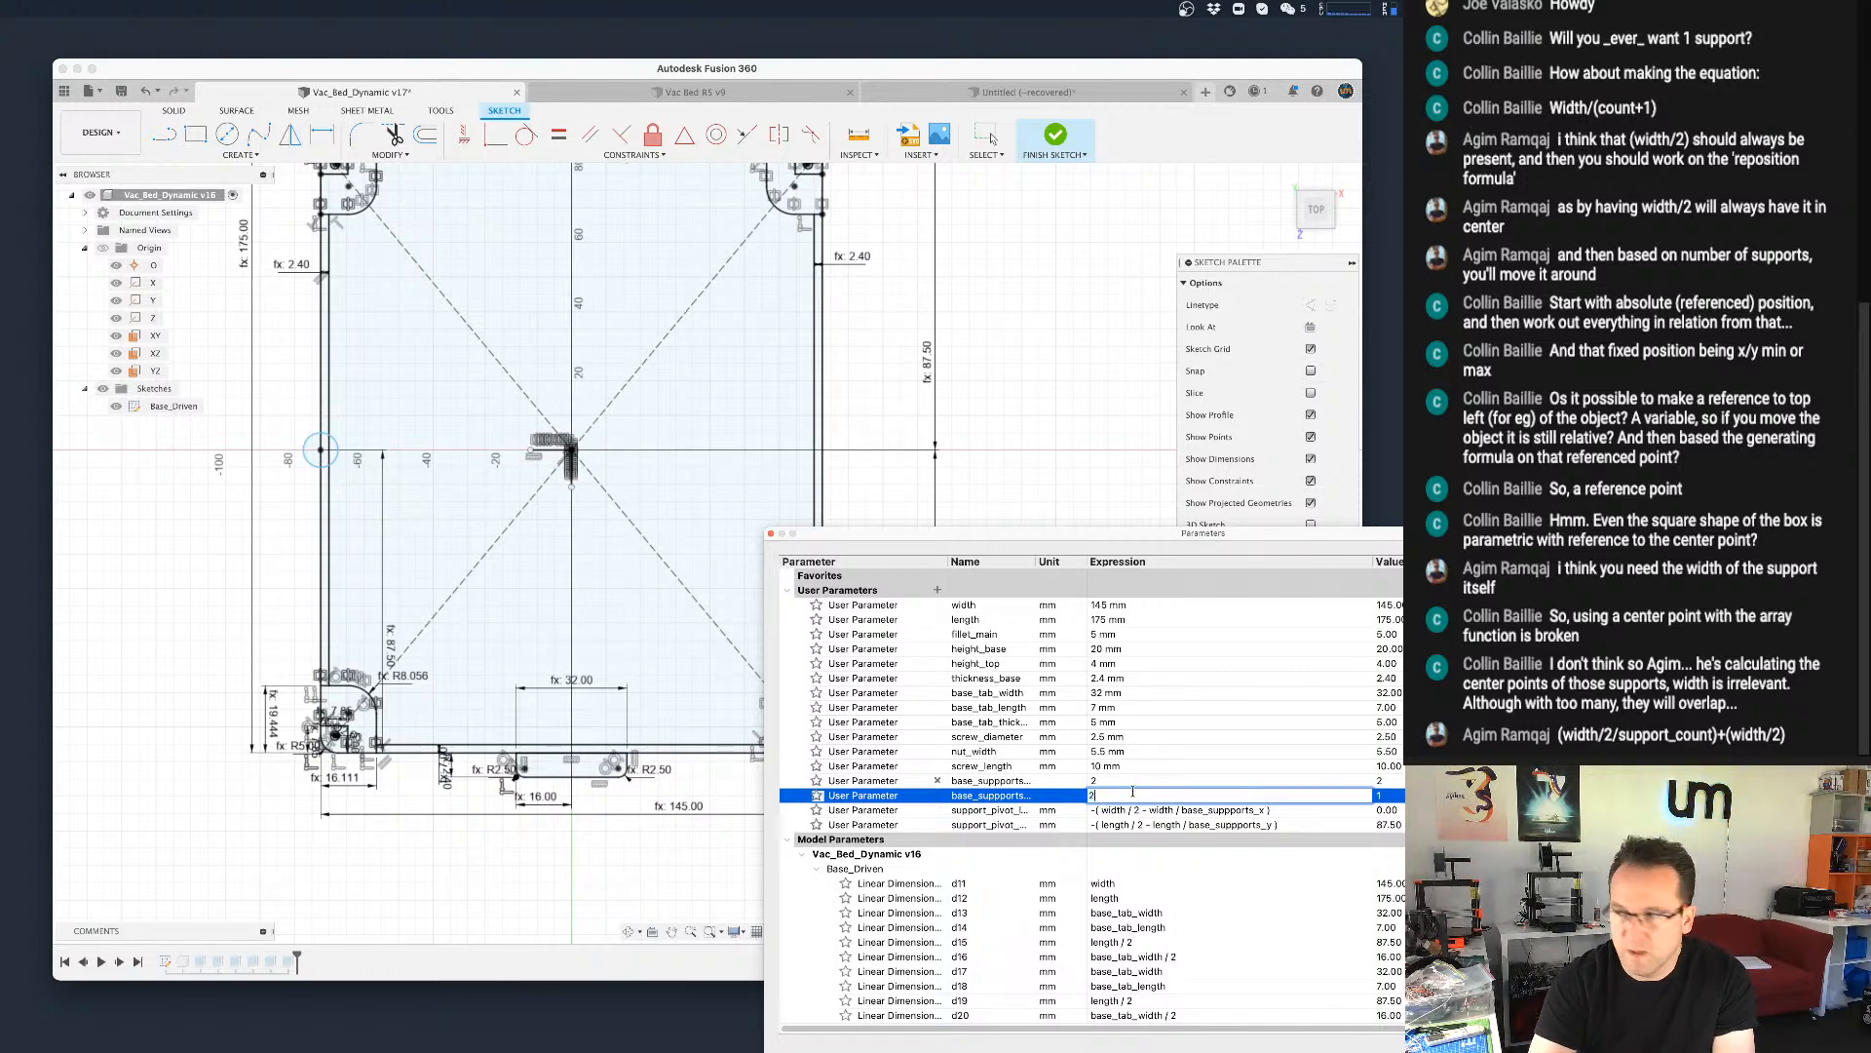
key("Return")
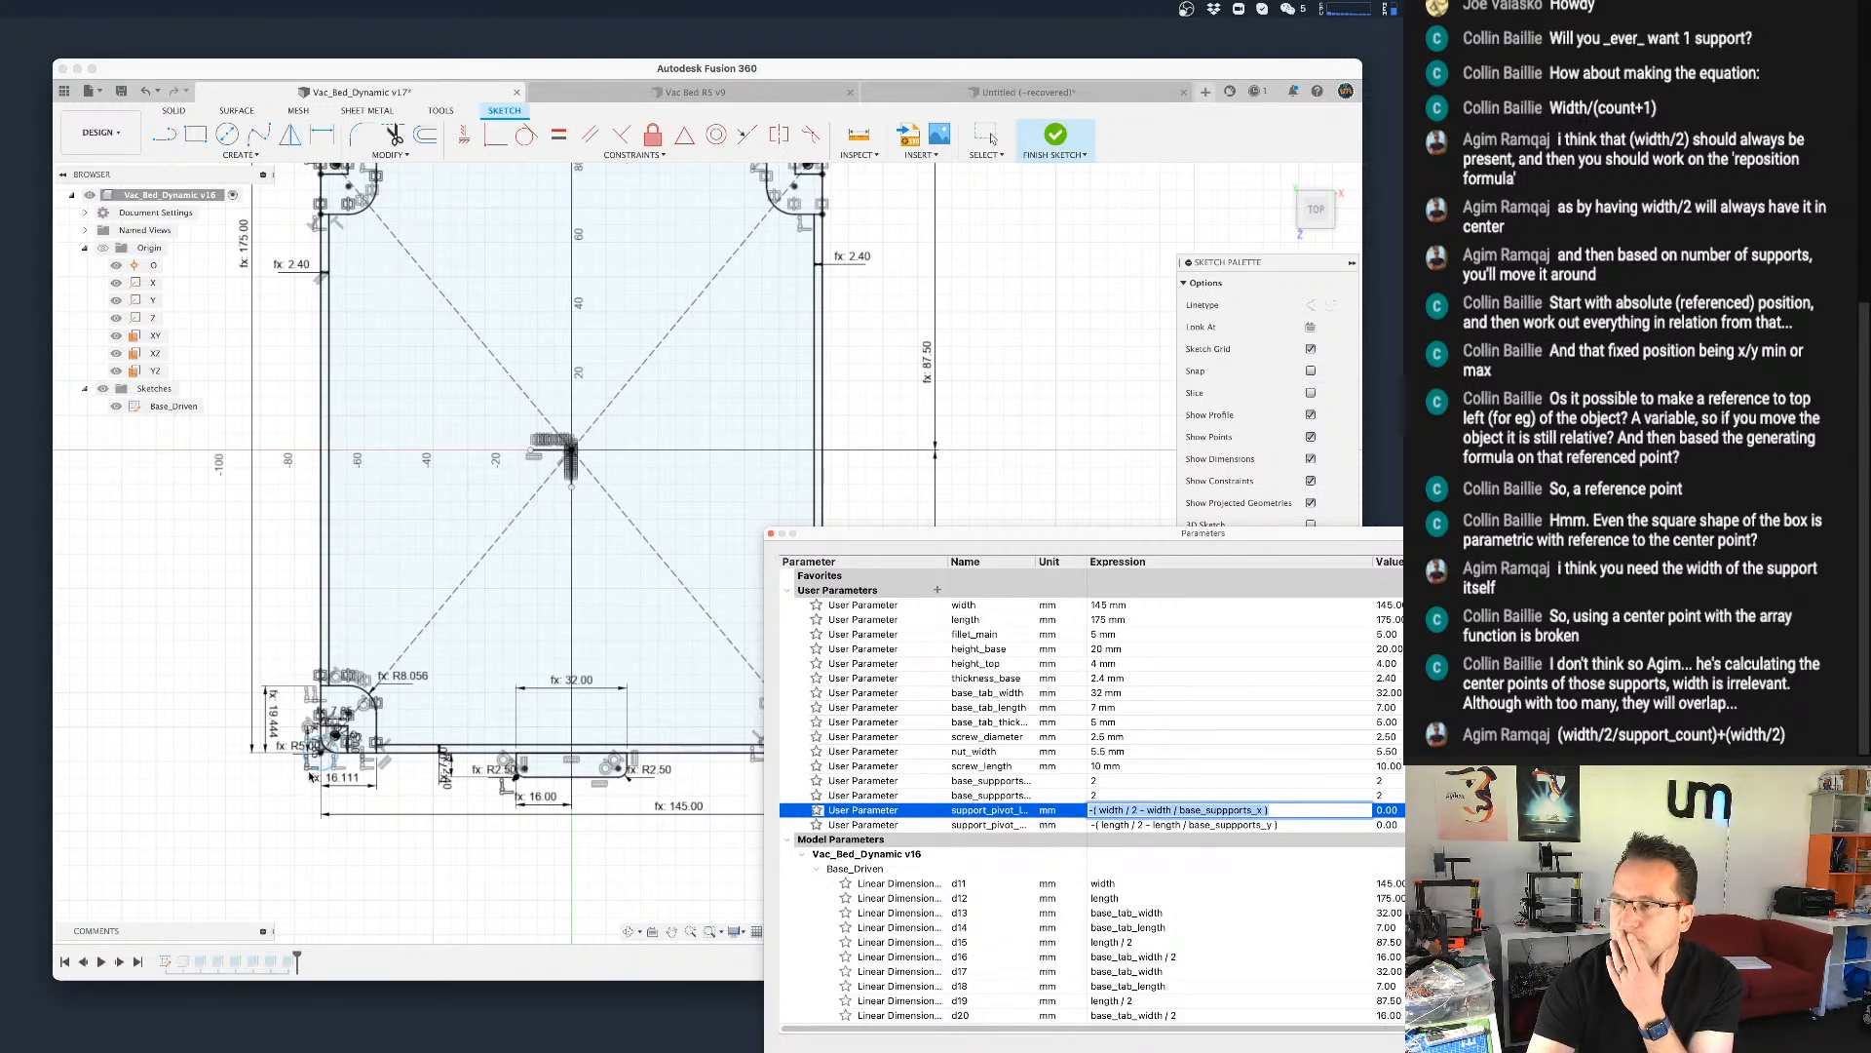
Step: Try changing the support_pivot_left expression to -( width / 2 - width / 2 / base_suppports_x )
scroll(312, 776, "down", 3)
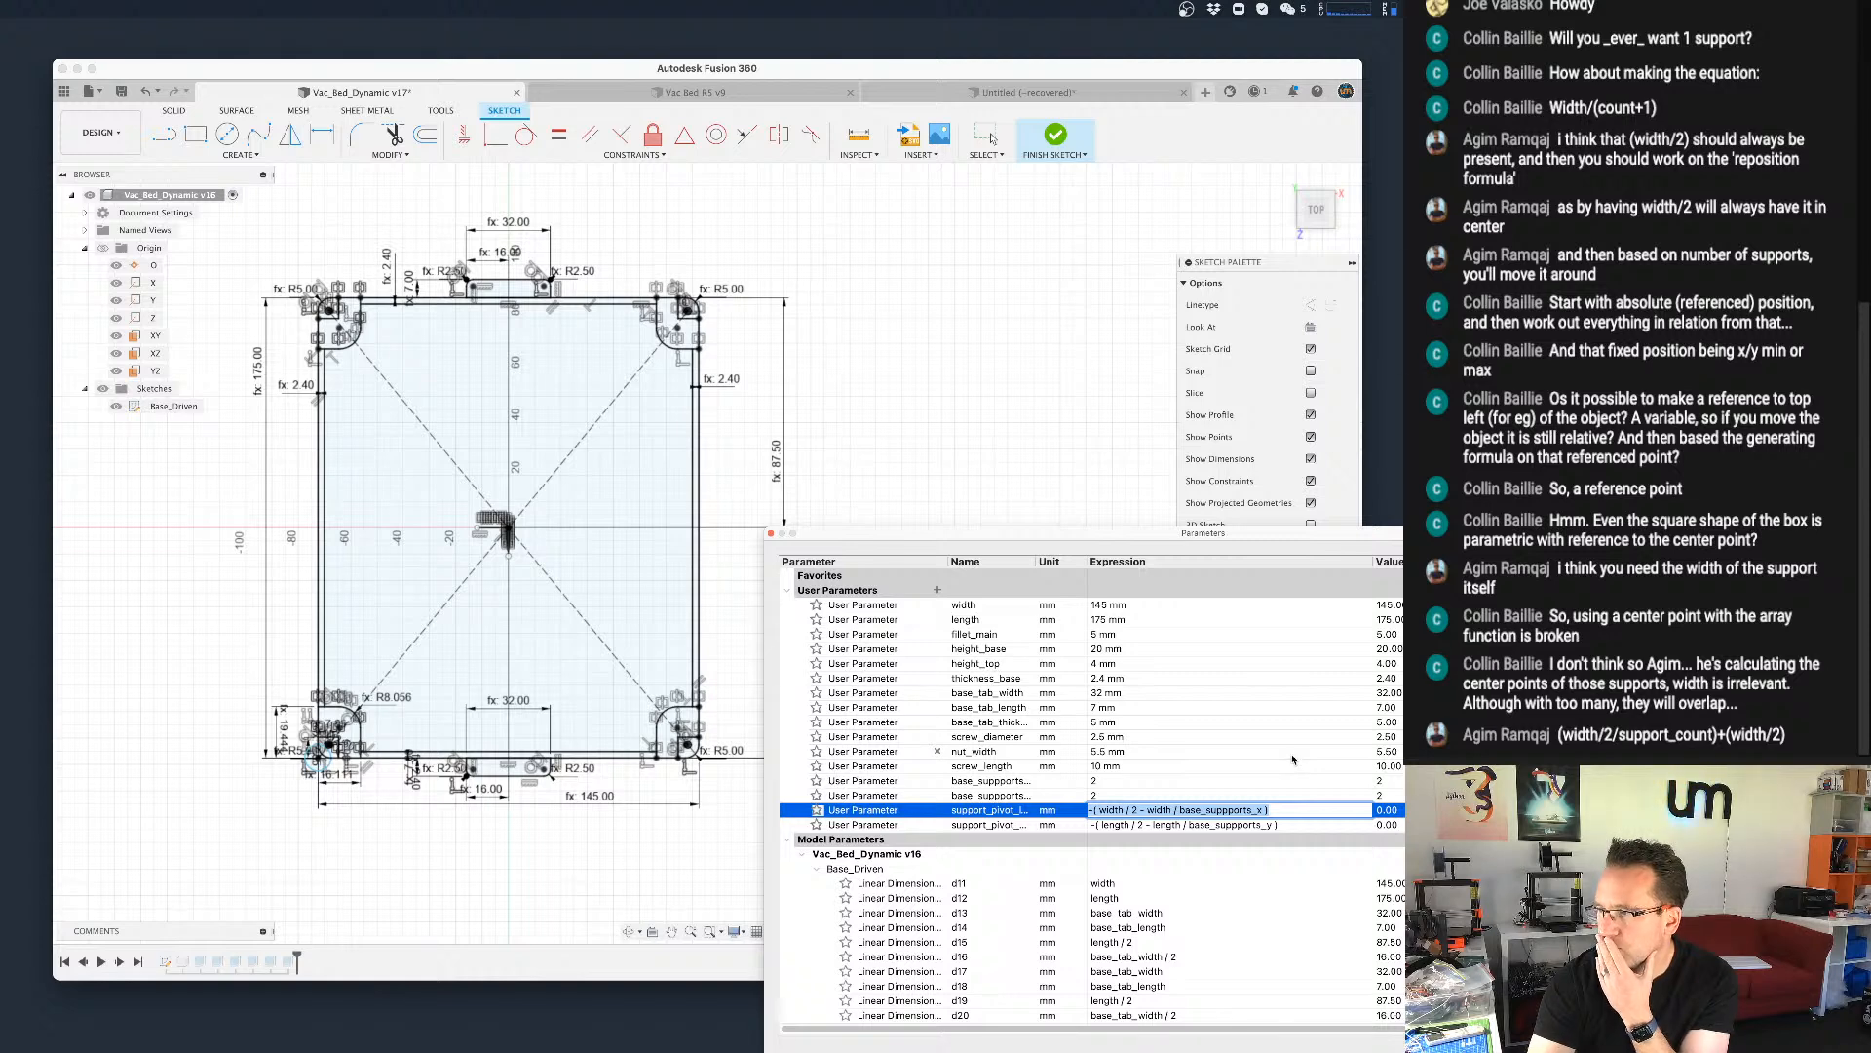
left_click(1219, 809)
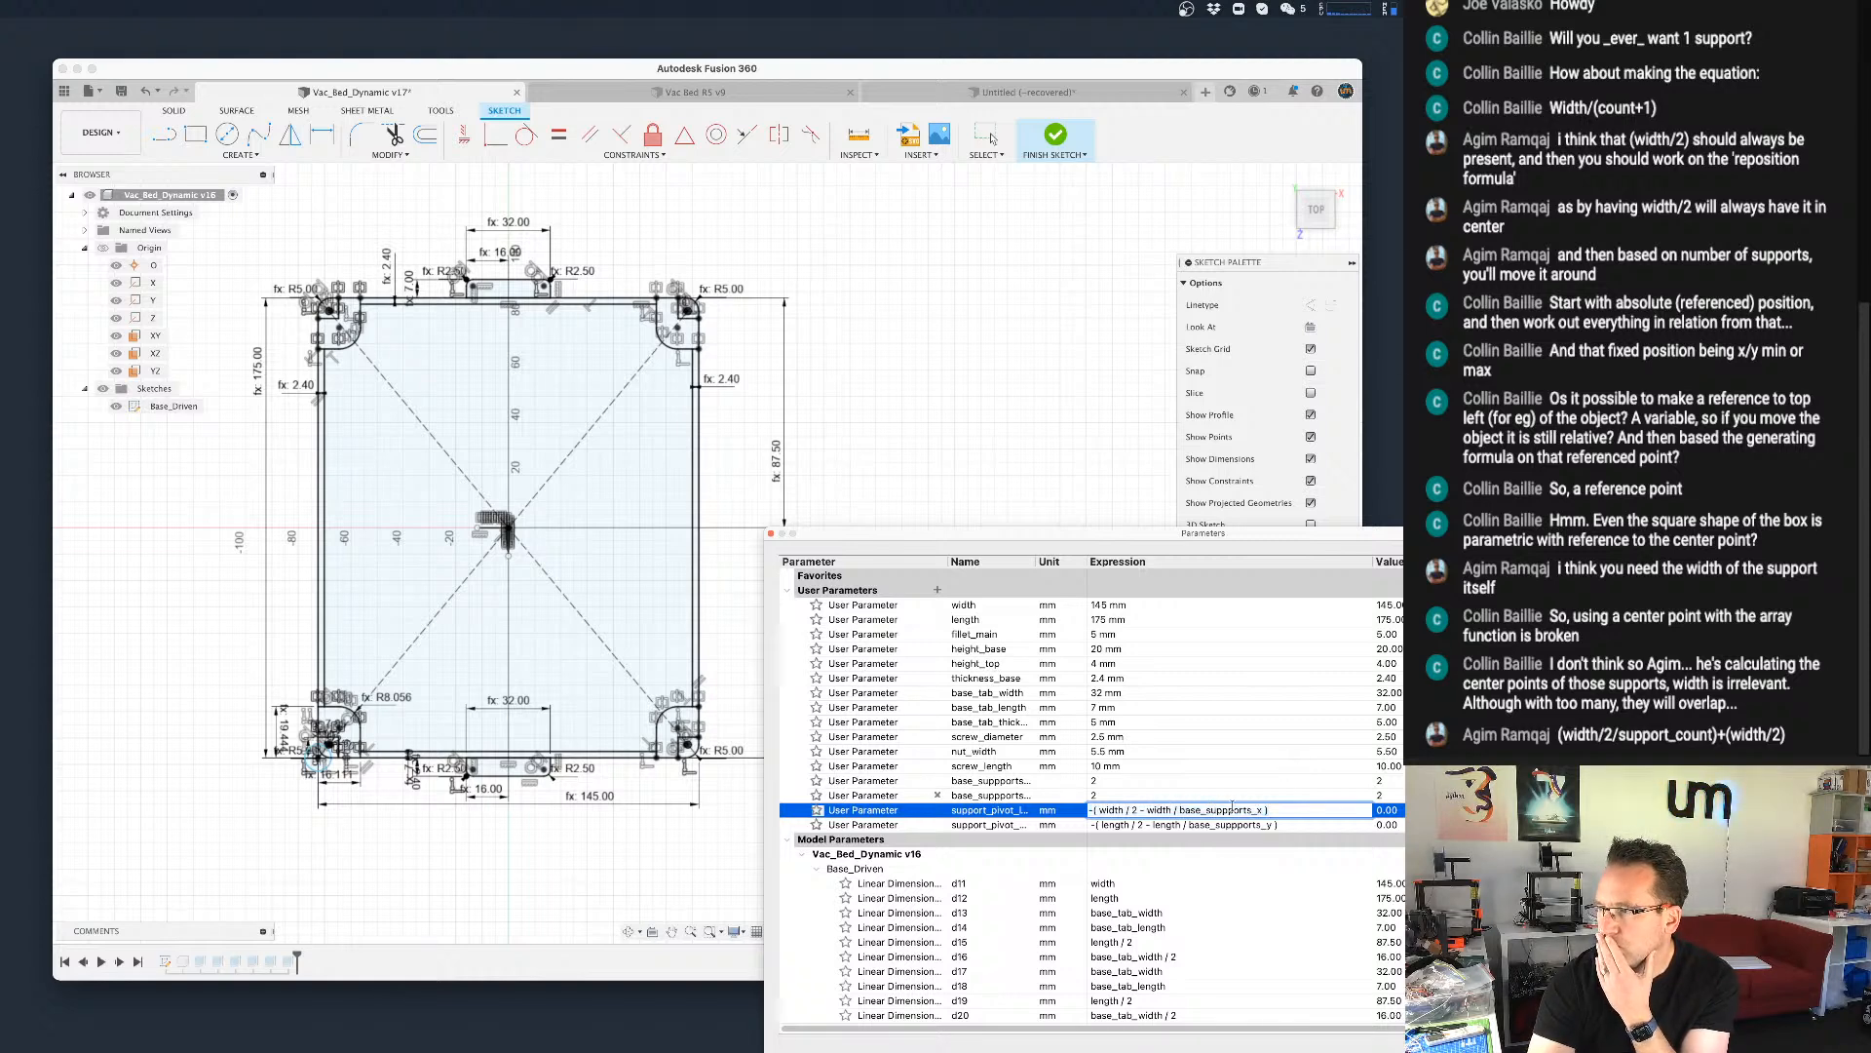
key("Left")
key("Left")
key("Left")
key("Left")
key("Left")
key("Left")
key("Left")
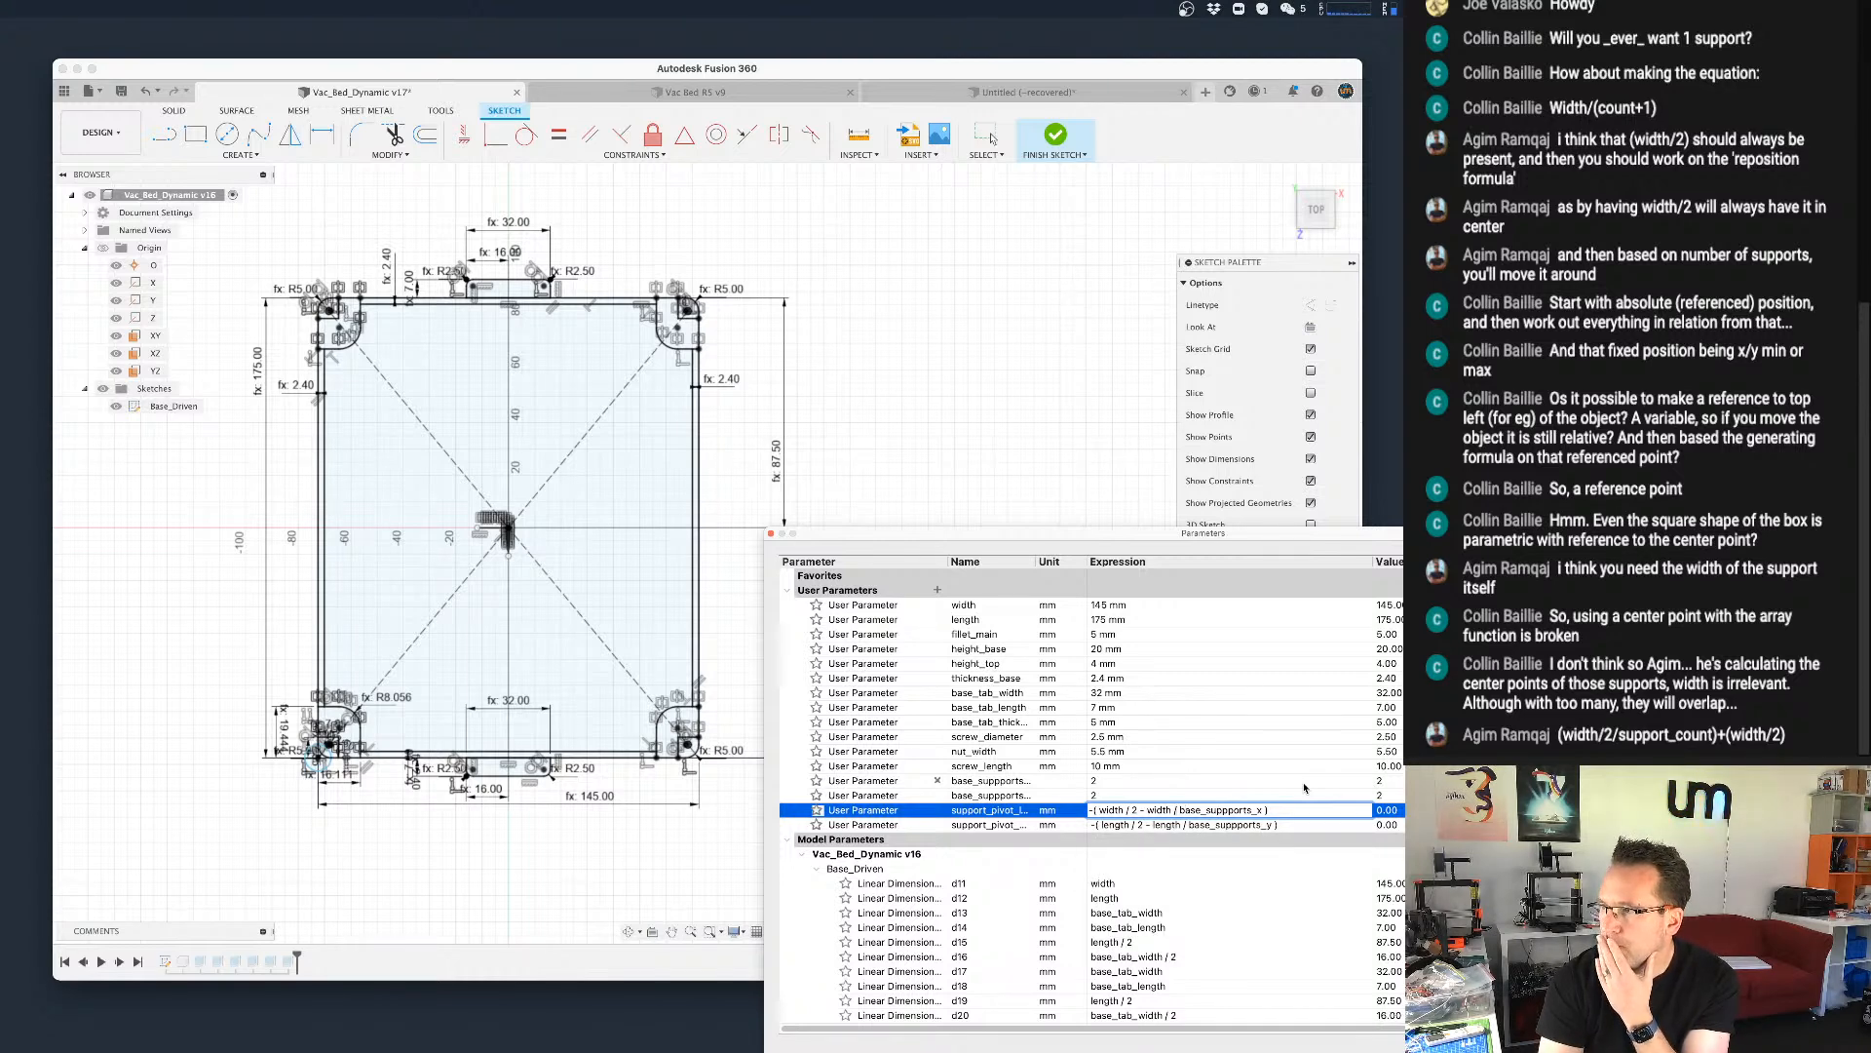
key("Left")
key("Left")
key("Left")
key("Left")
key("Left")
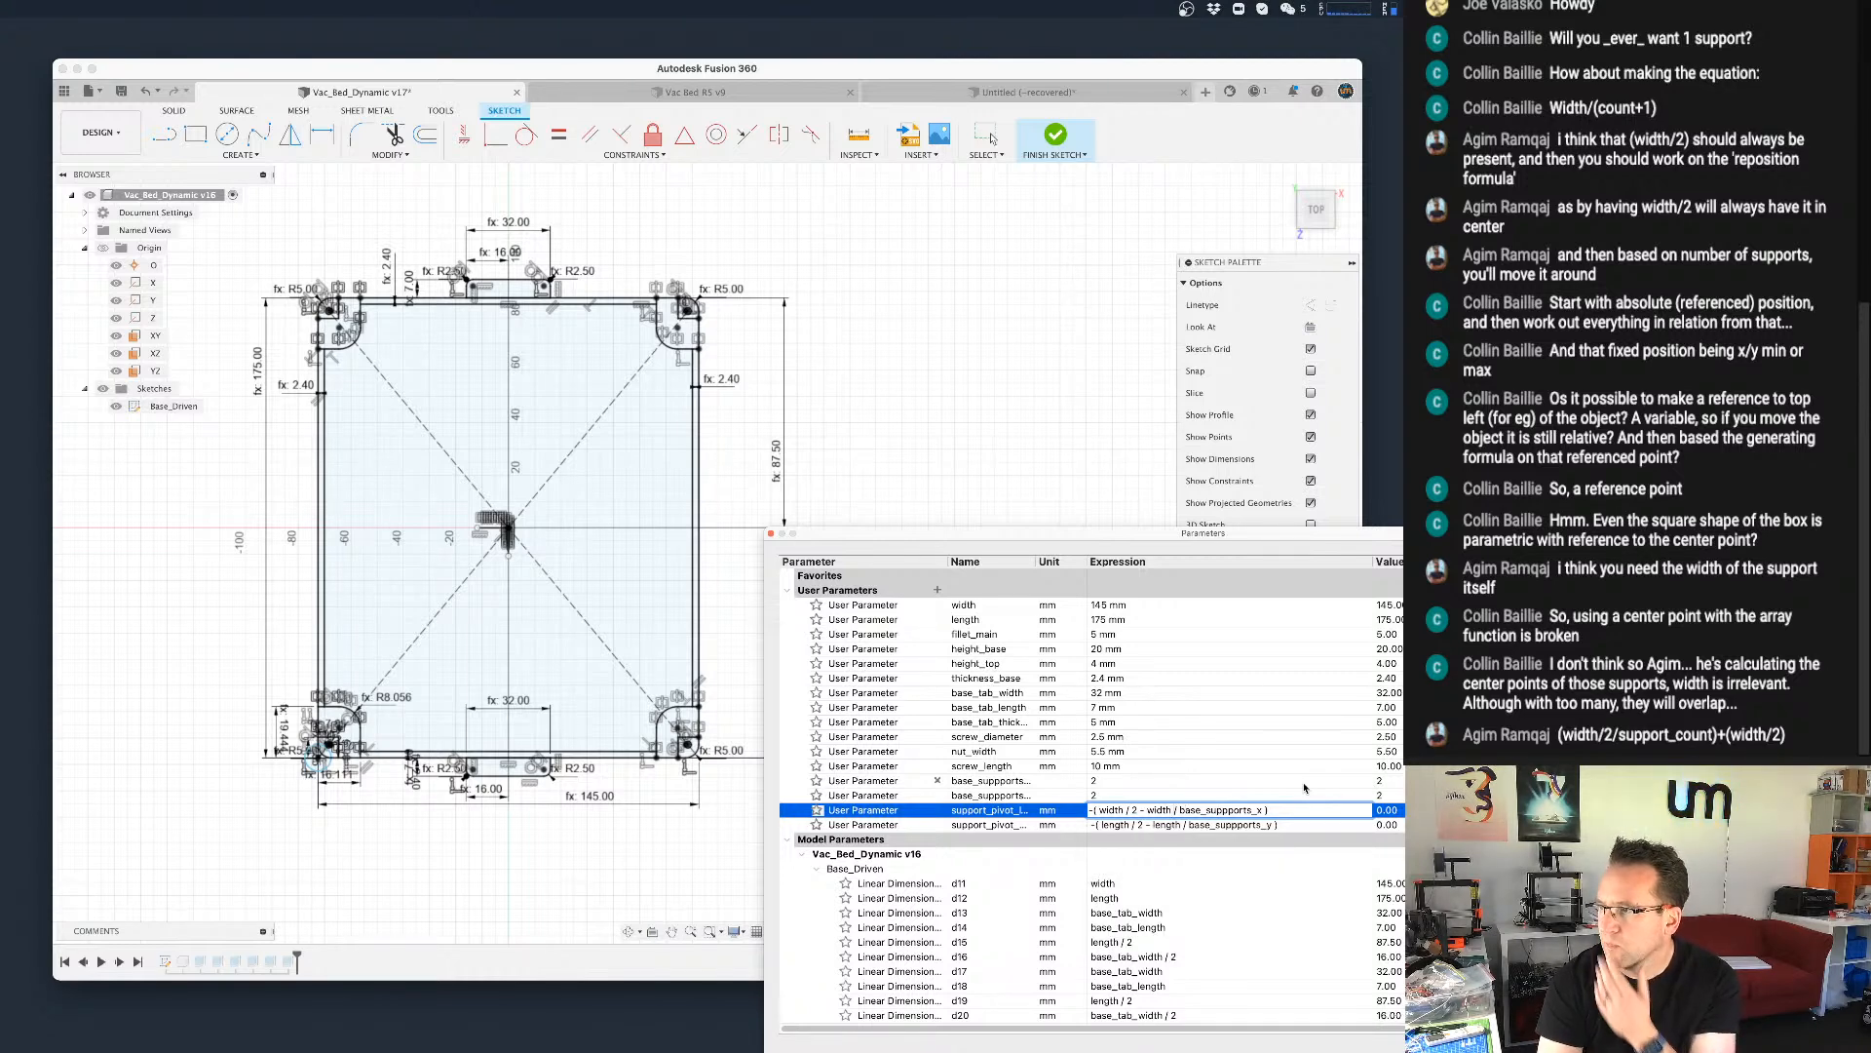
type("2 /")
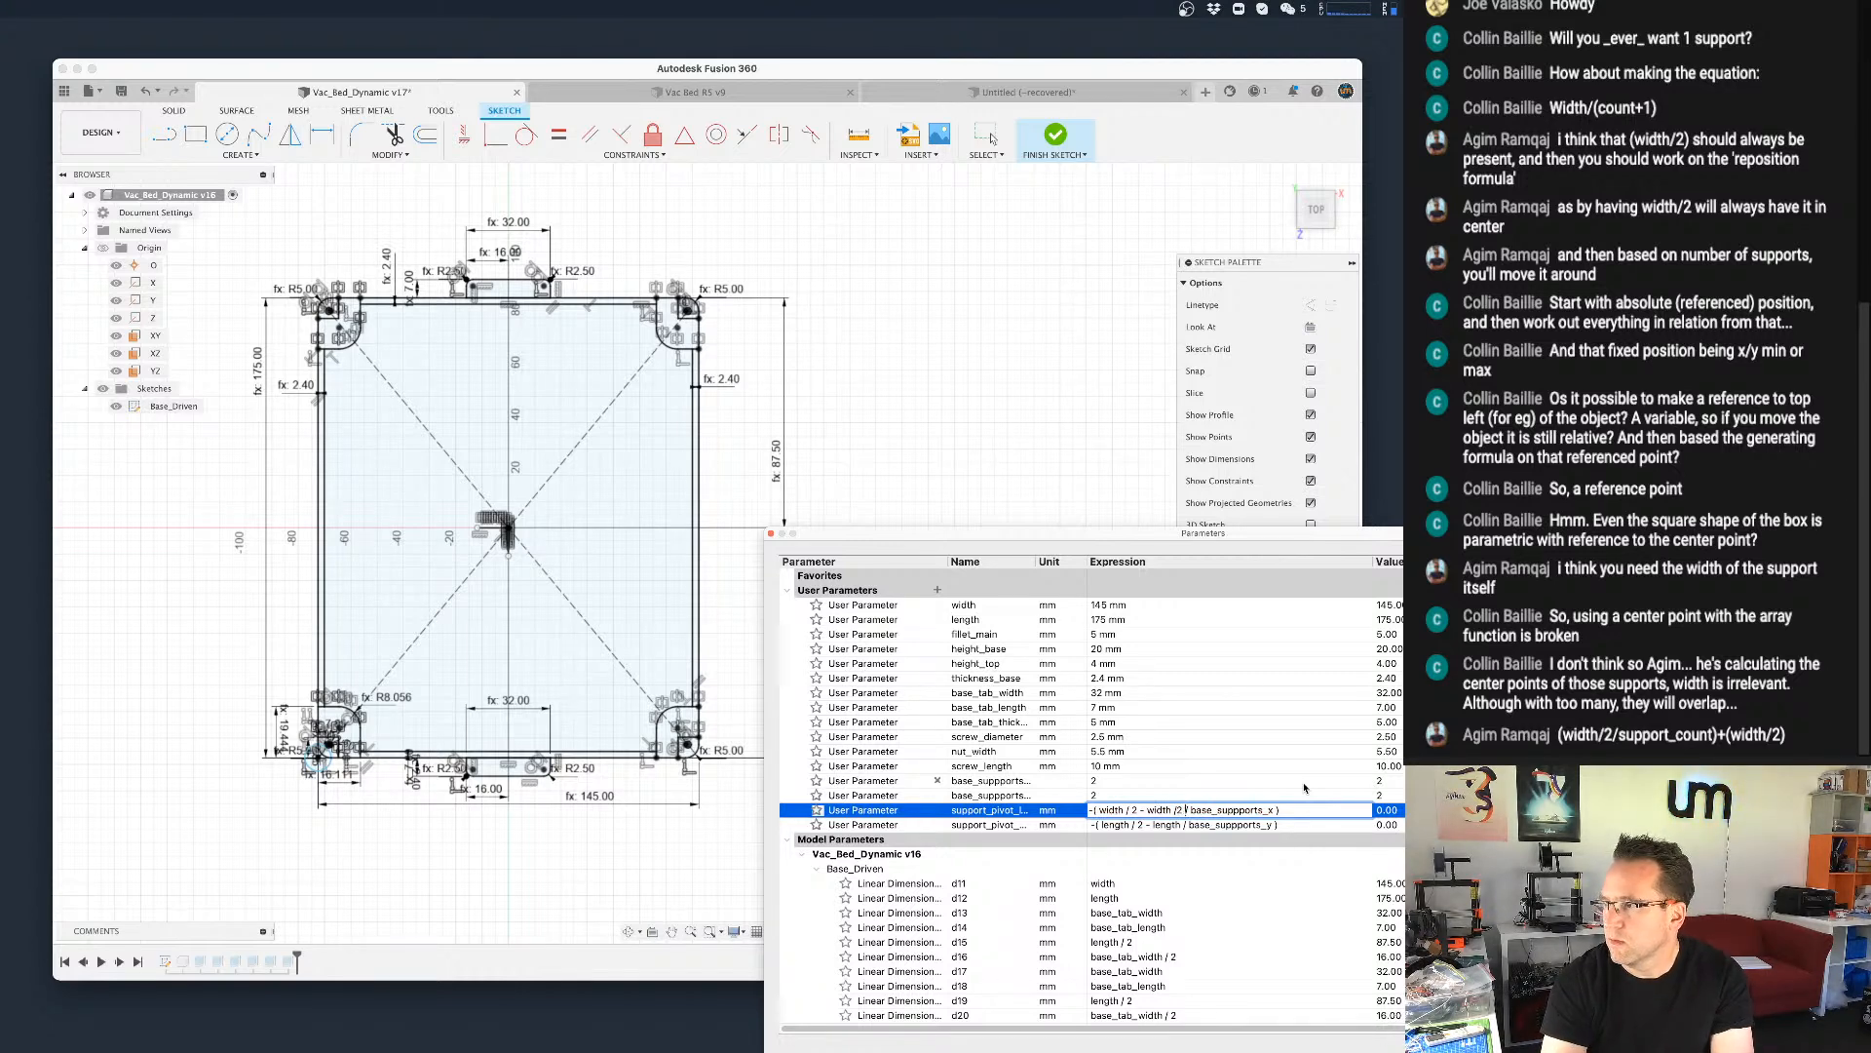
key("Return")
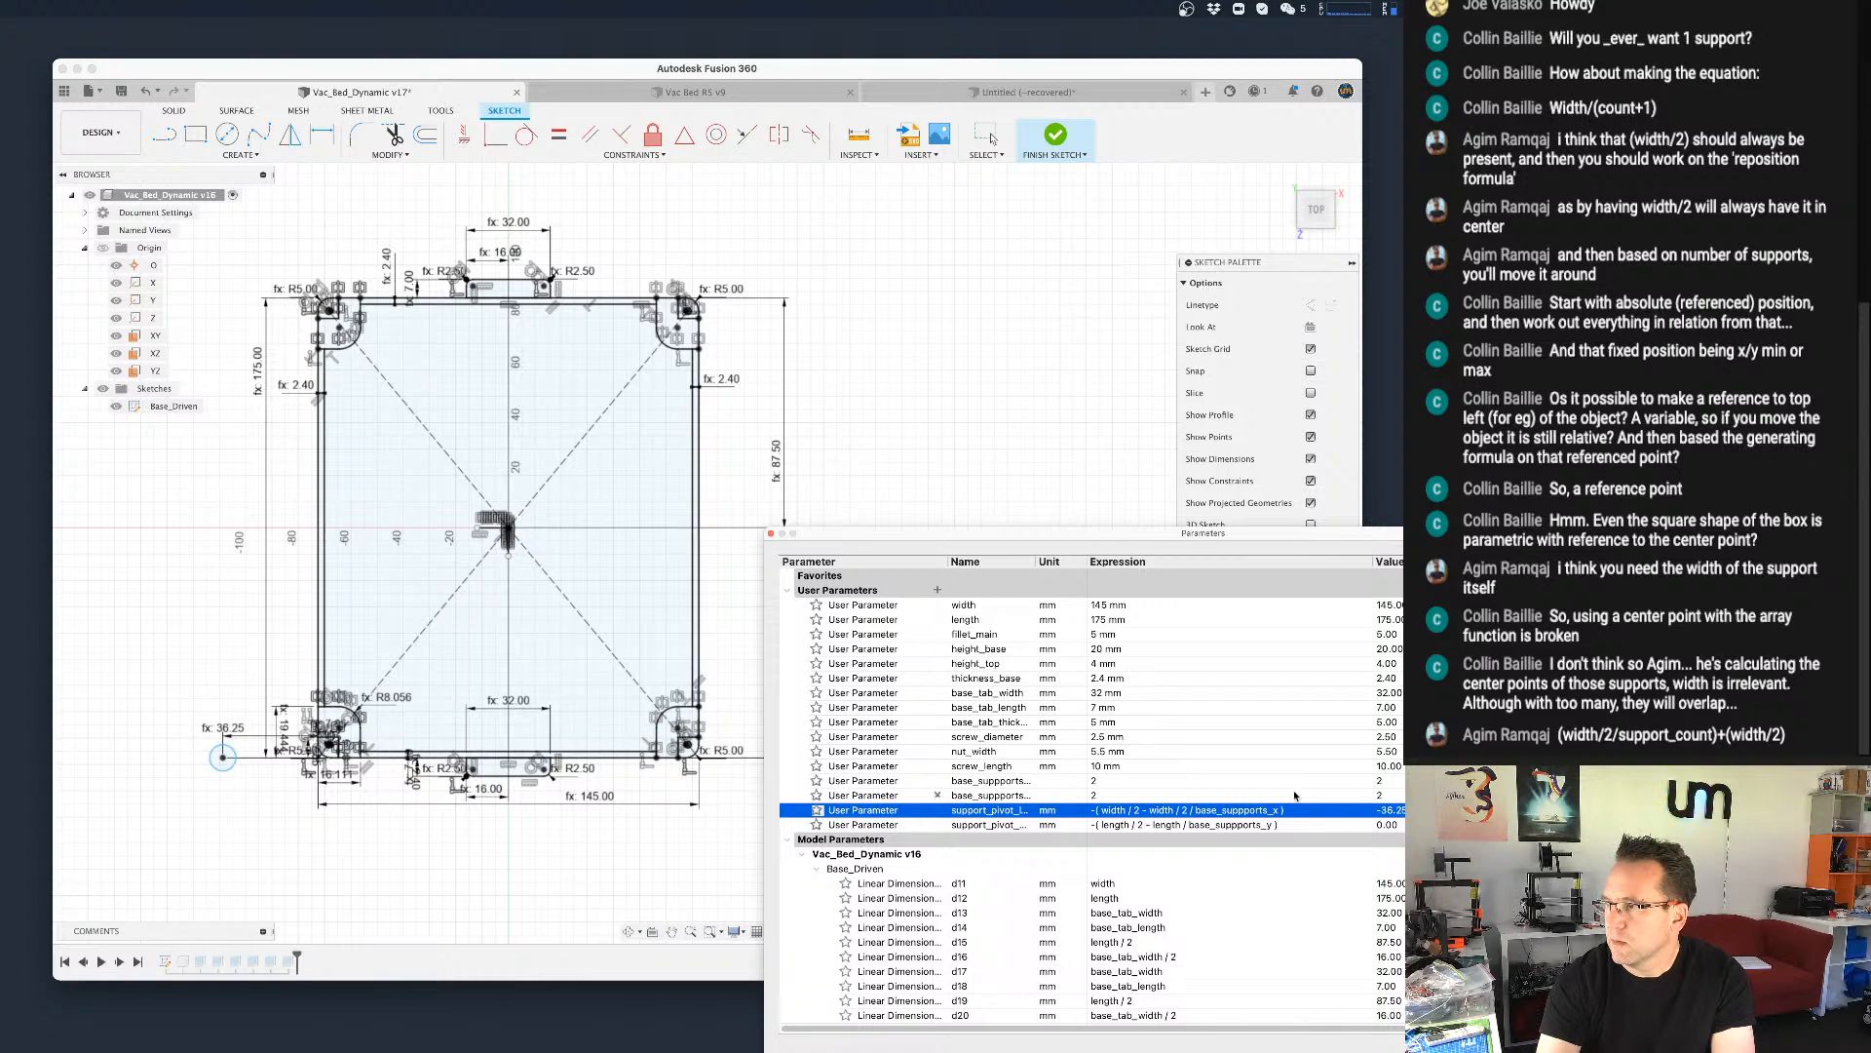
Step: Remove the extra division by 2 so the support_pivot_left expression reads -( width / 2 - width / base_suppports_x ) again
left_click(1197, 814)
left_click(1214, 812)
key("Left")
key("Left")
key("Left")
key("Left")
key("Left")
key("Left")
key("Left")
key("BackSpace")
key("BackSpace")
key("BackSpace")
key("BackSpace")
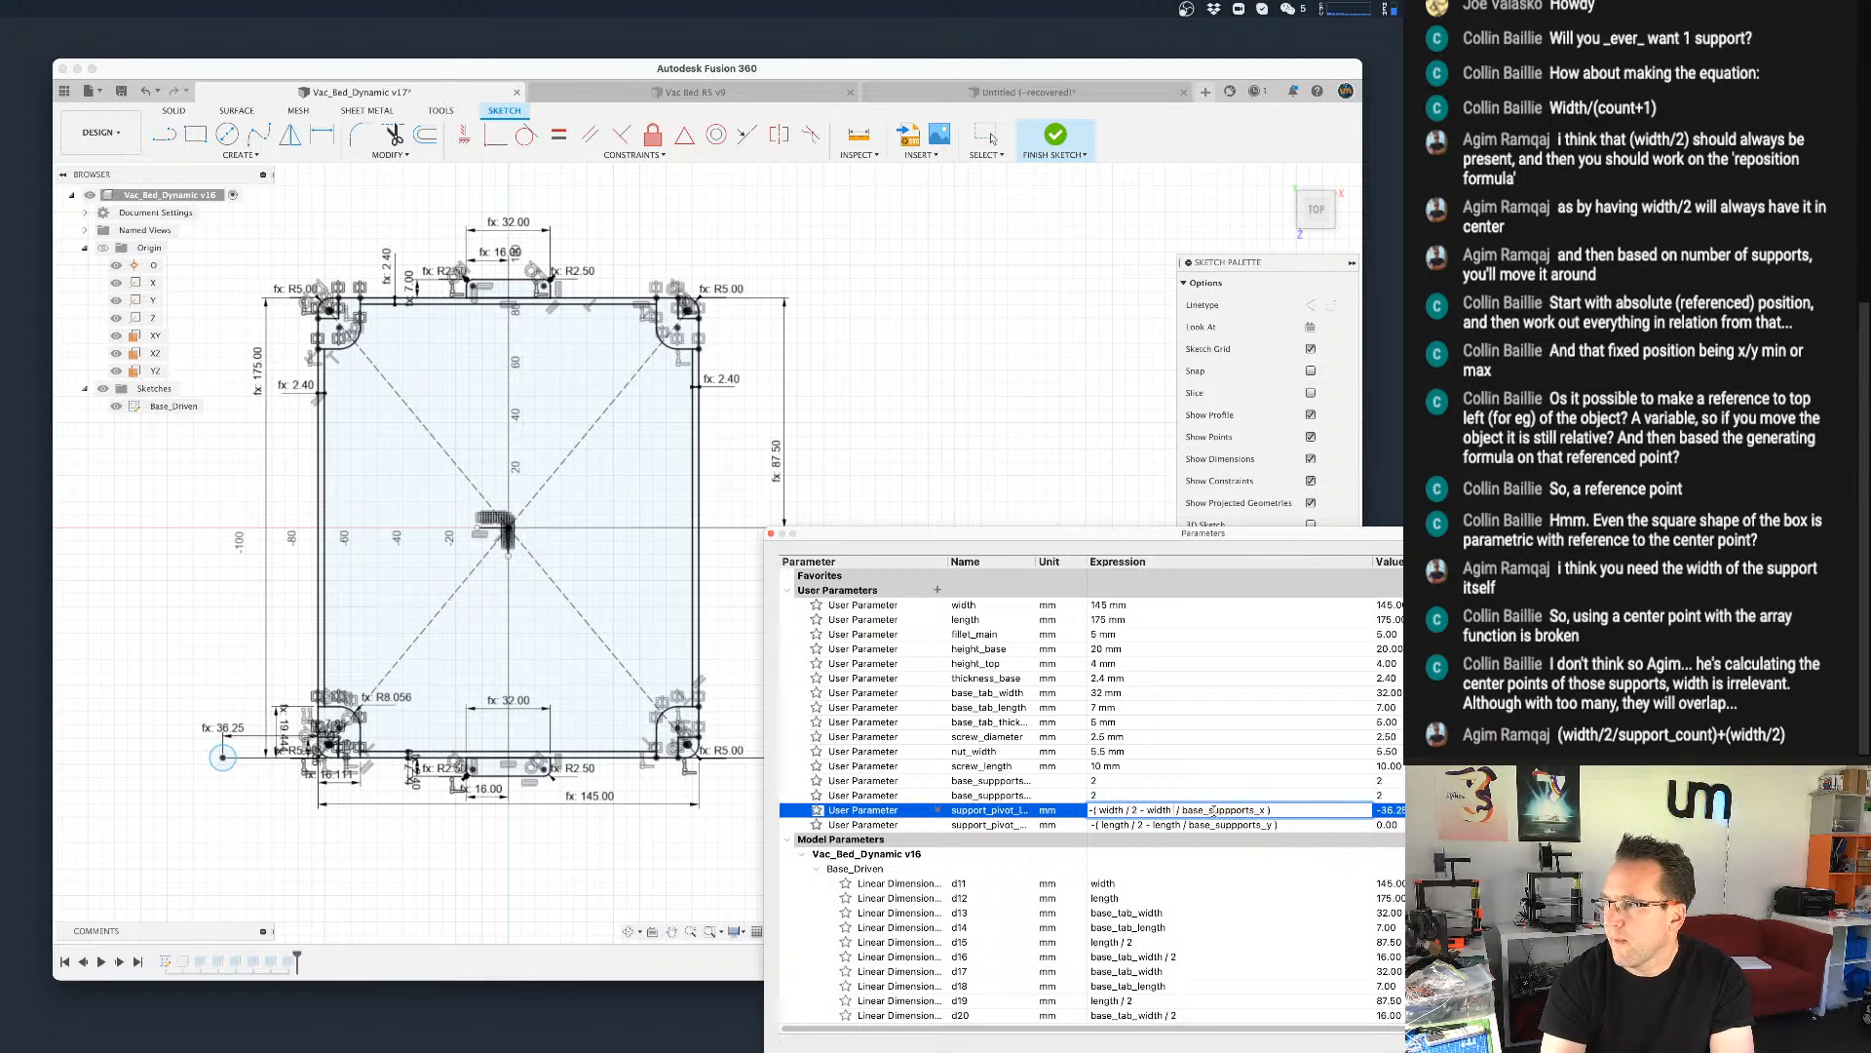
key("BackSpace")
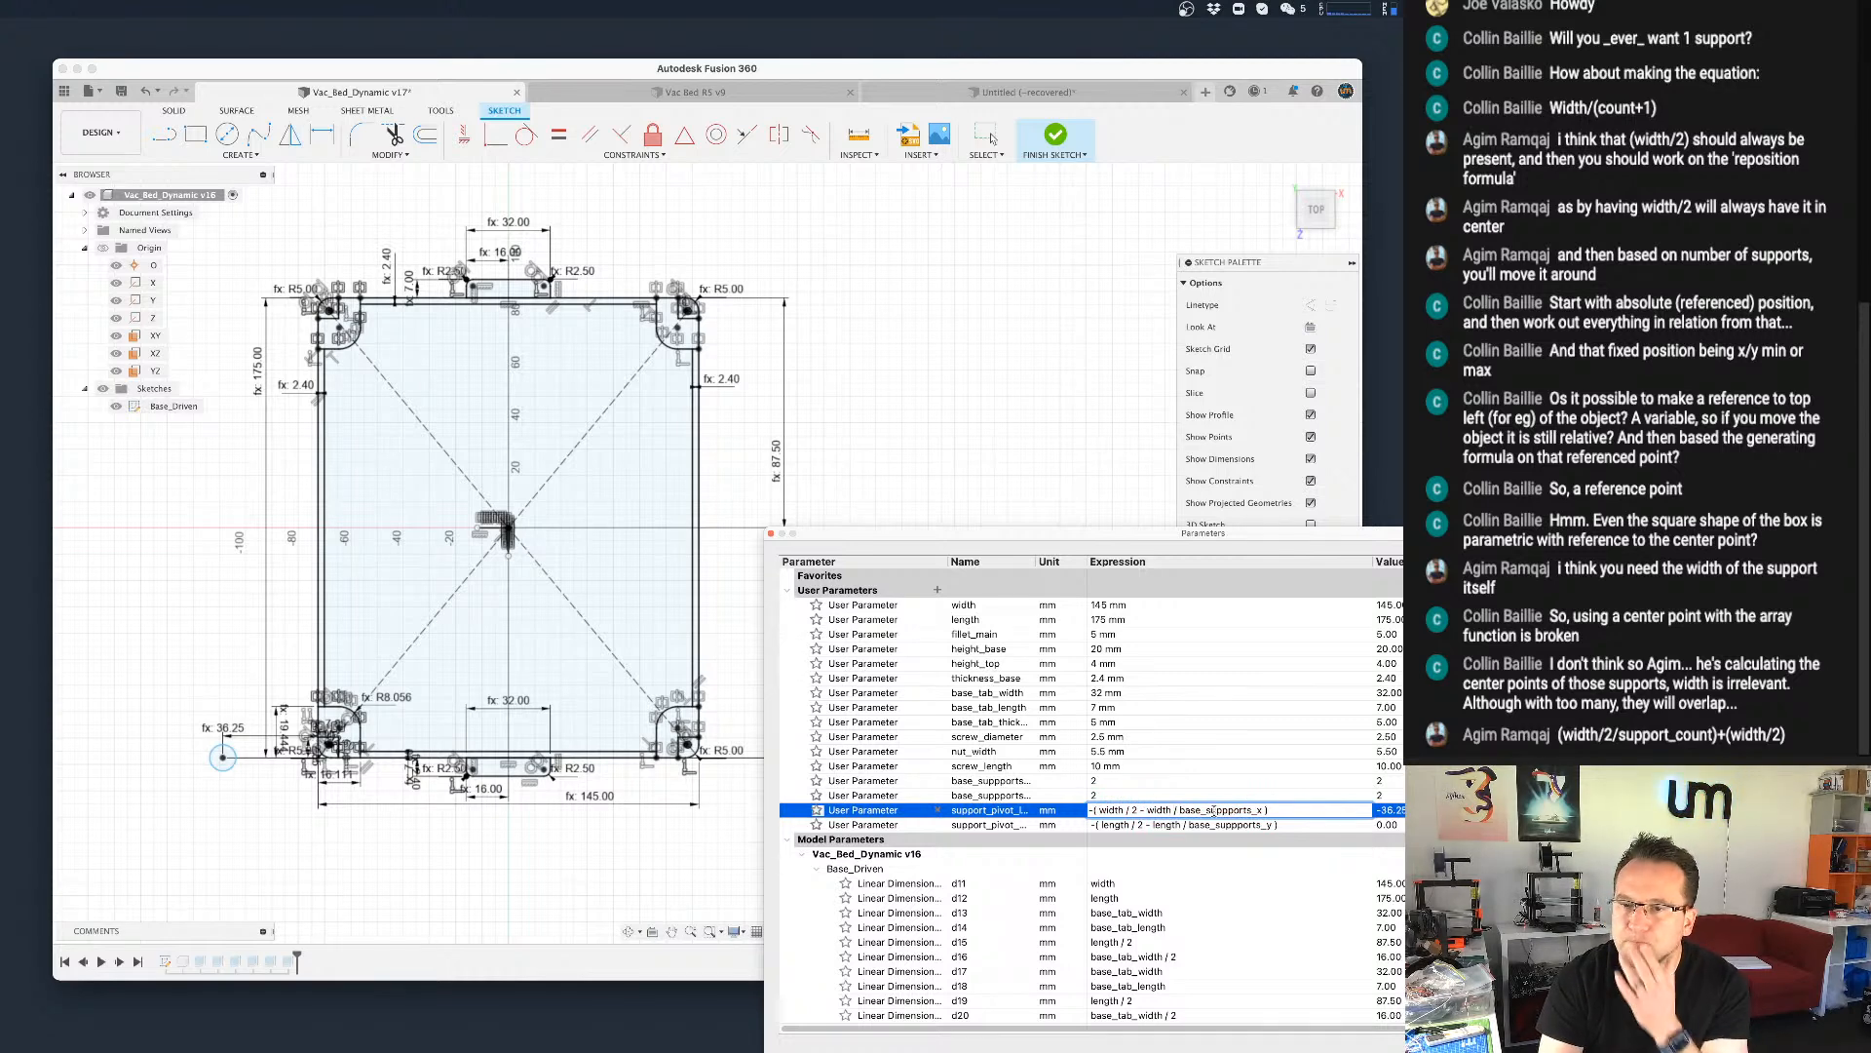
key("Return")
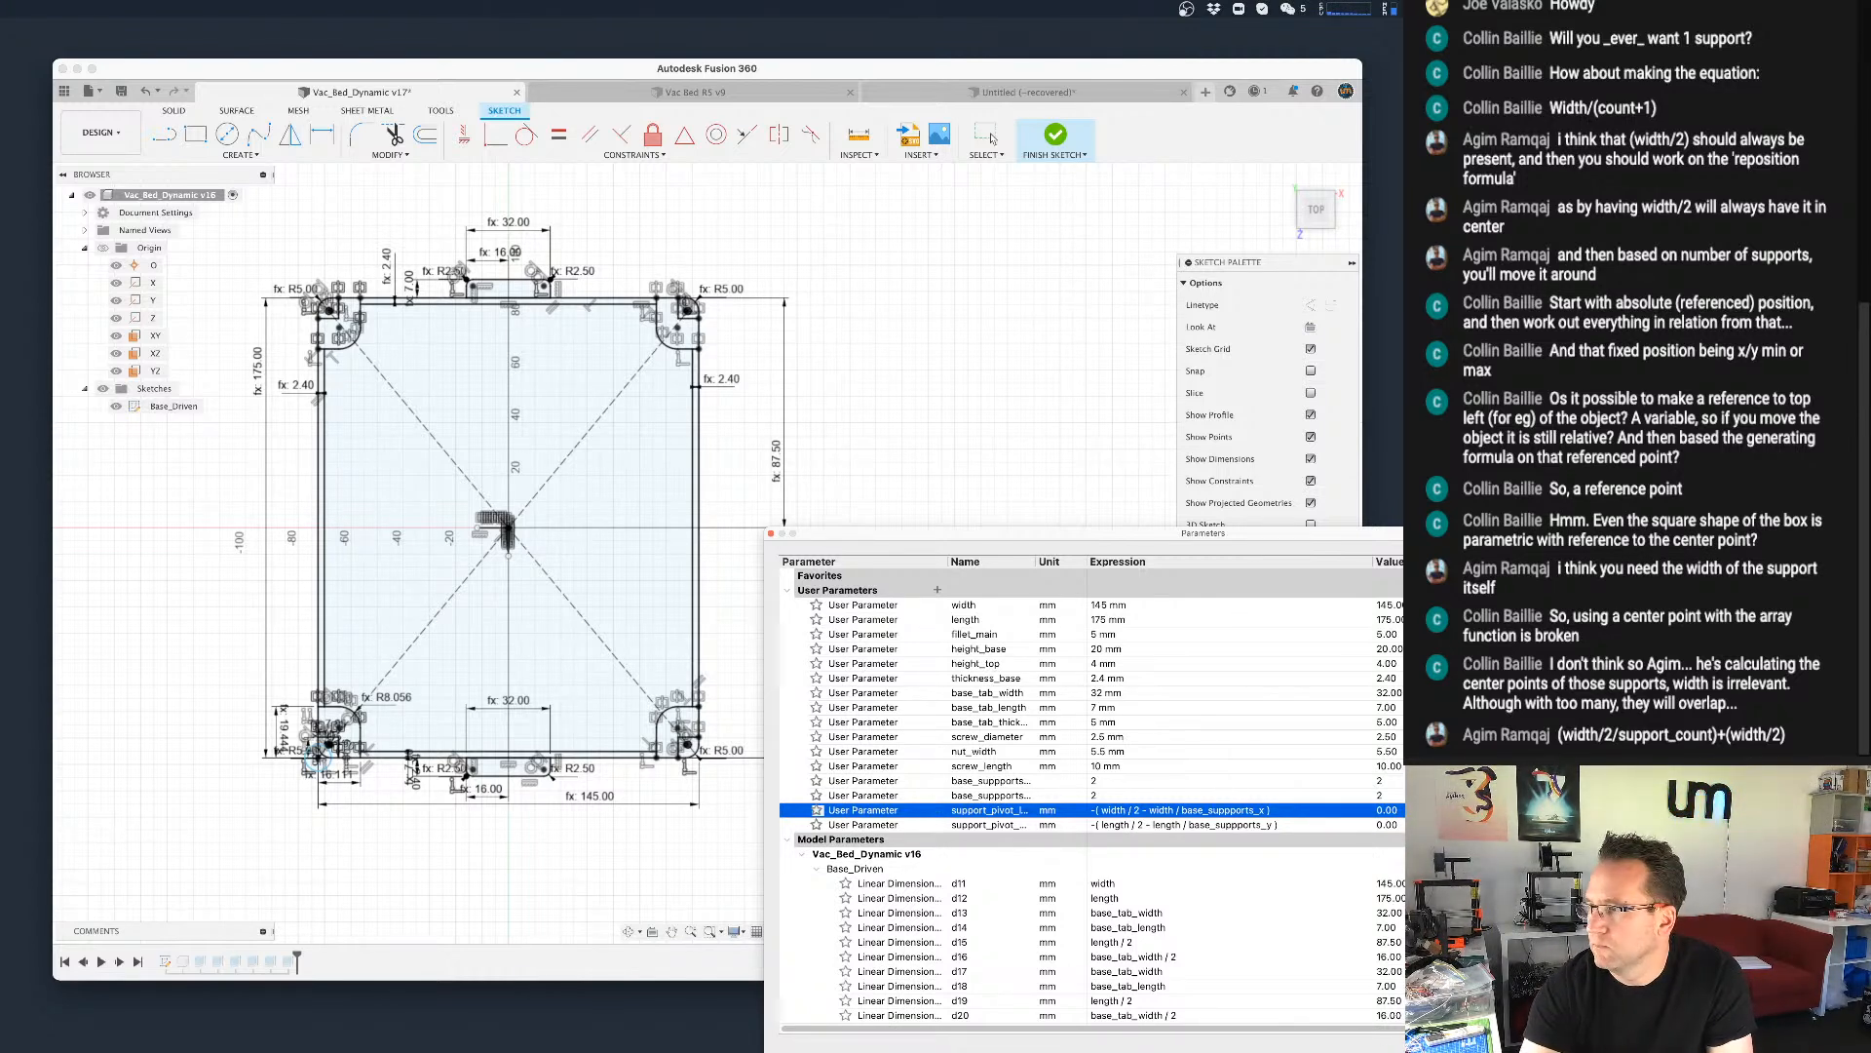
double_click(1287, 811)
key("super+c")
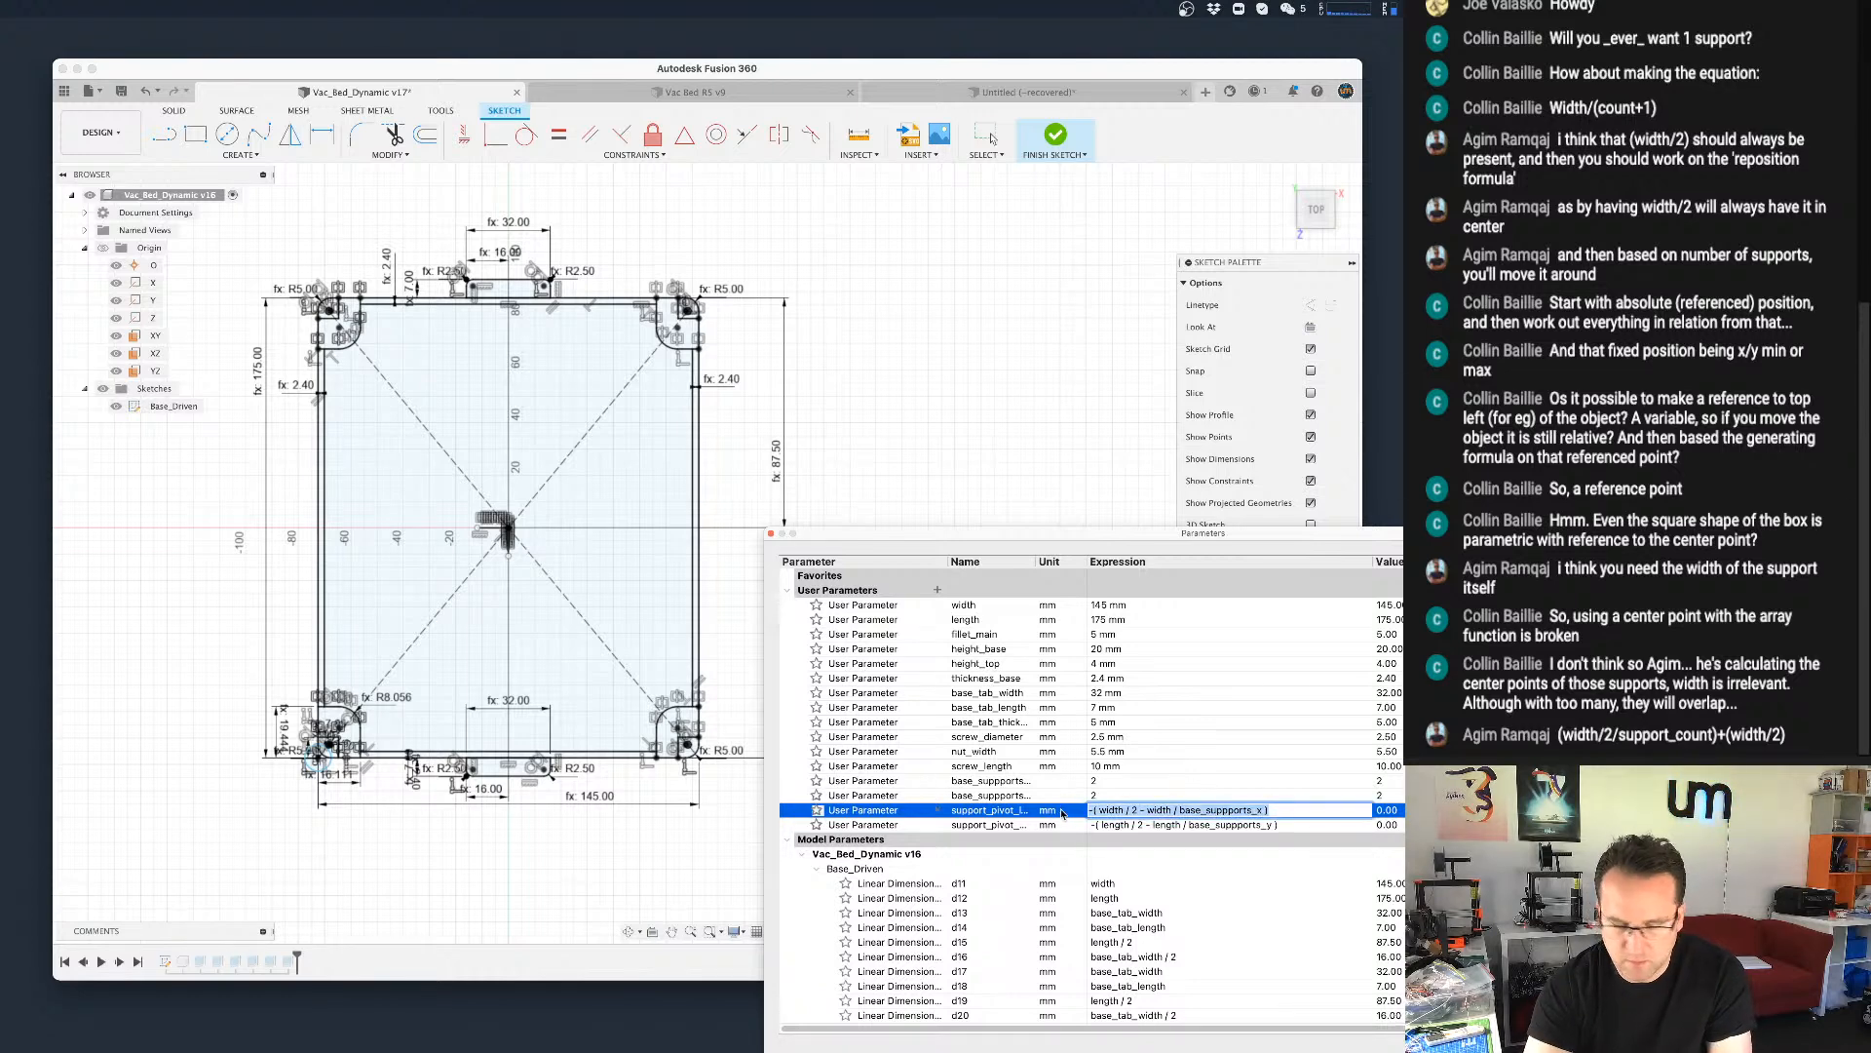
type("(")
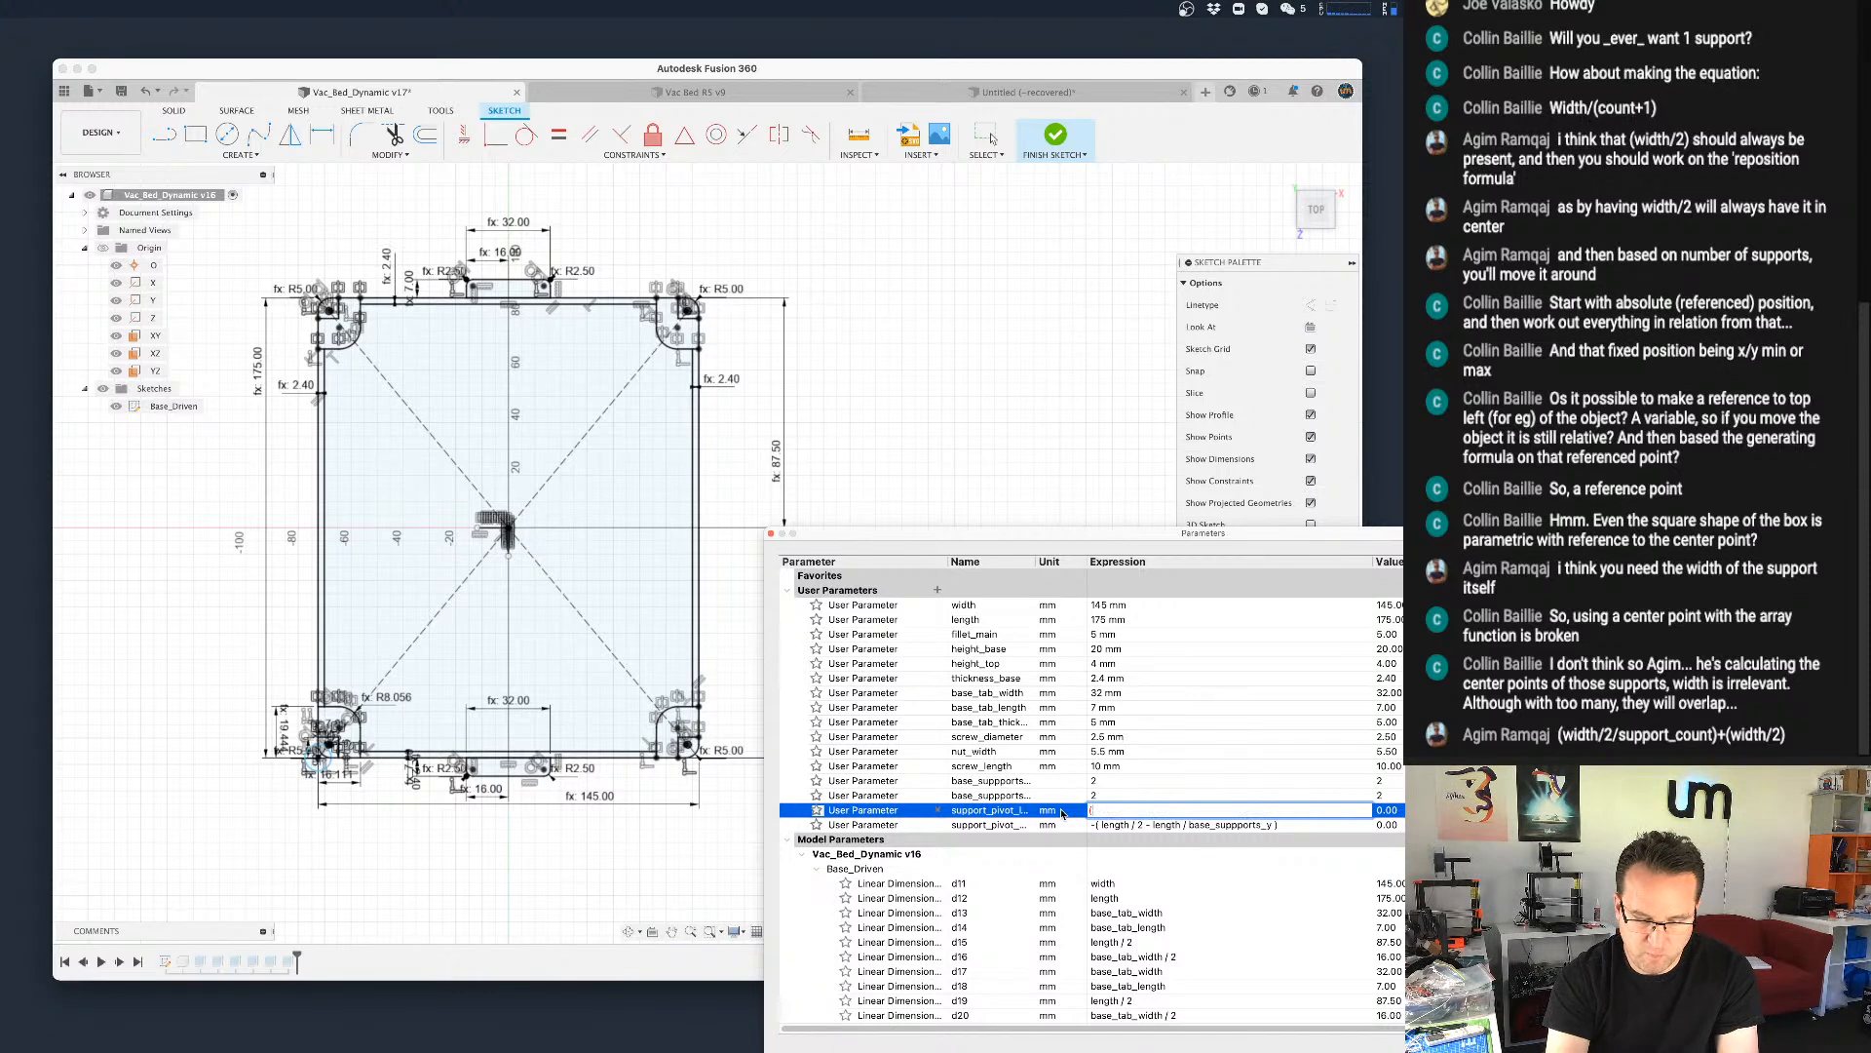
type("width")
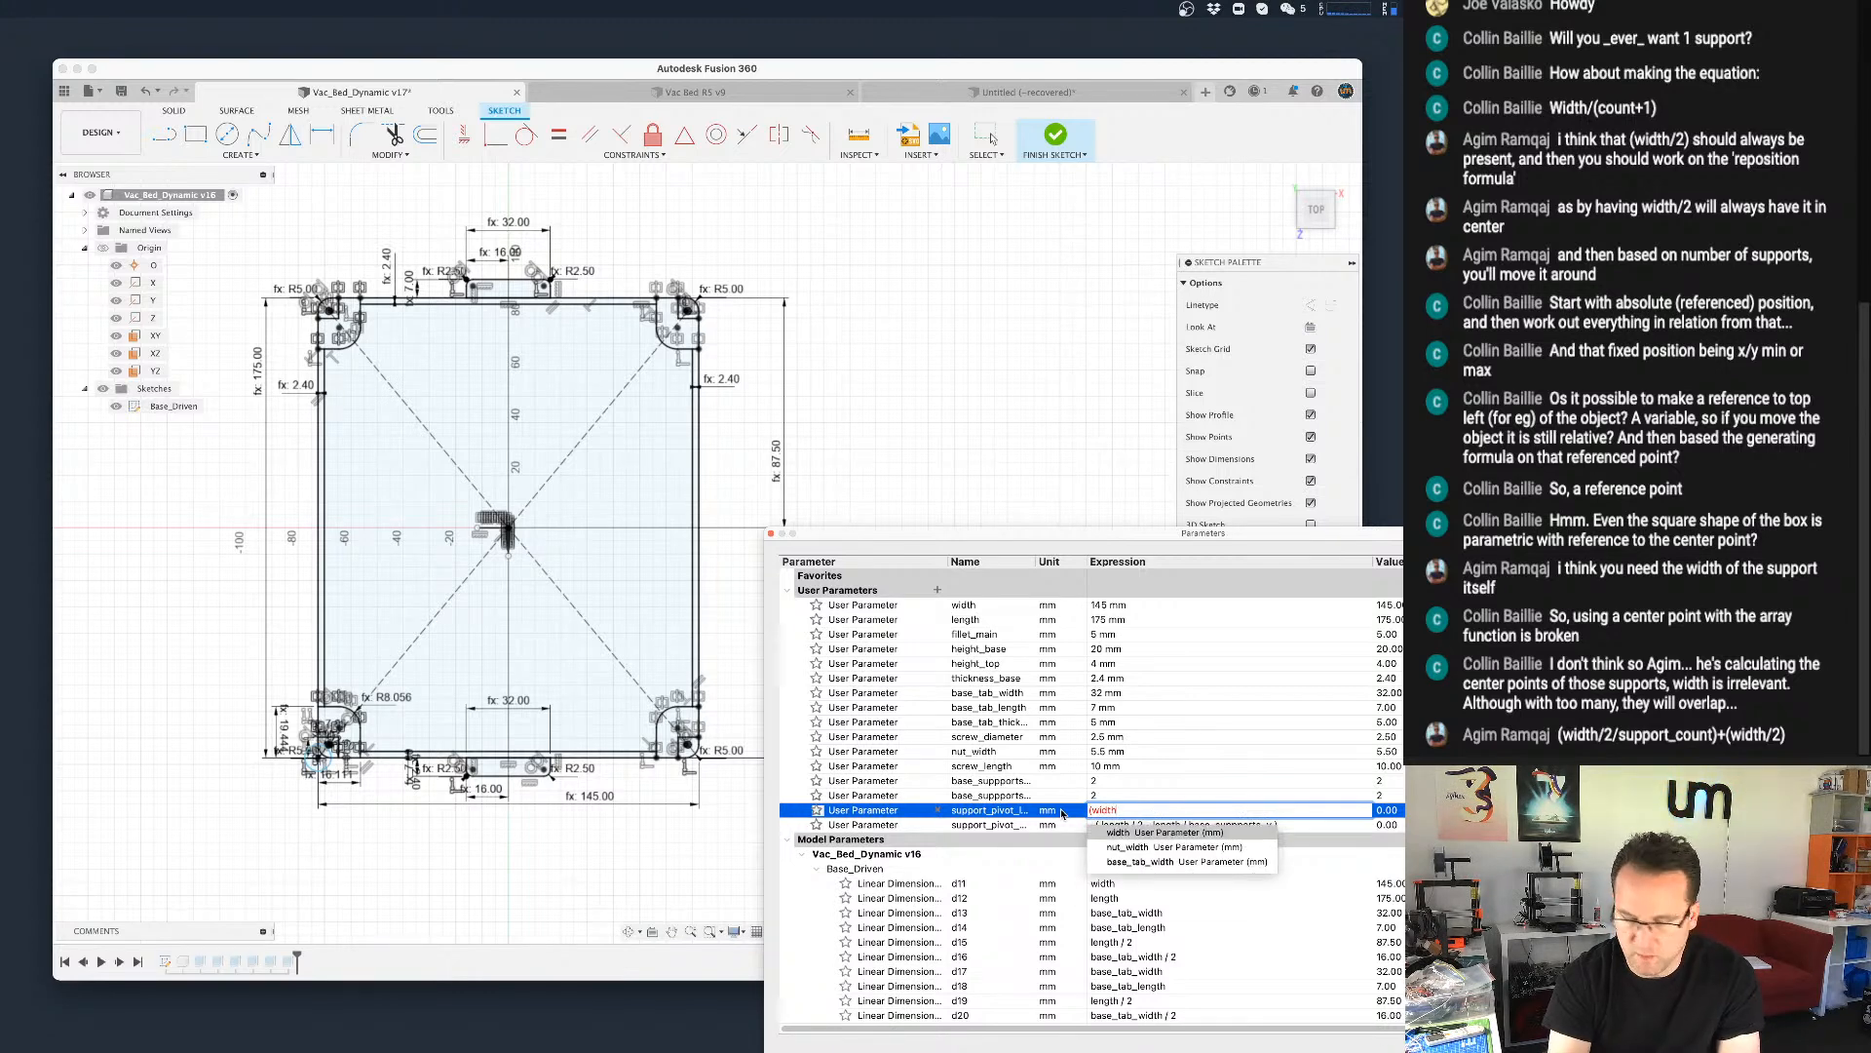
type("/2")
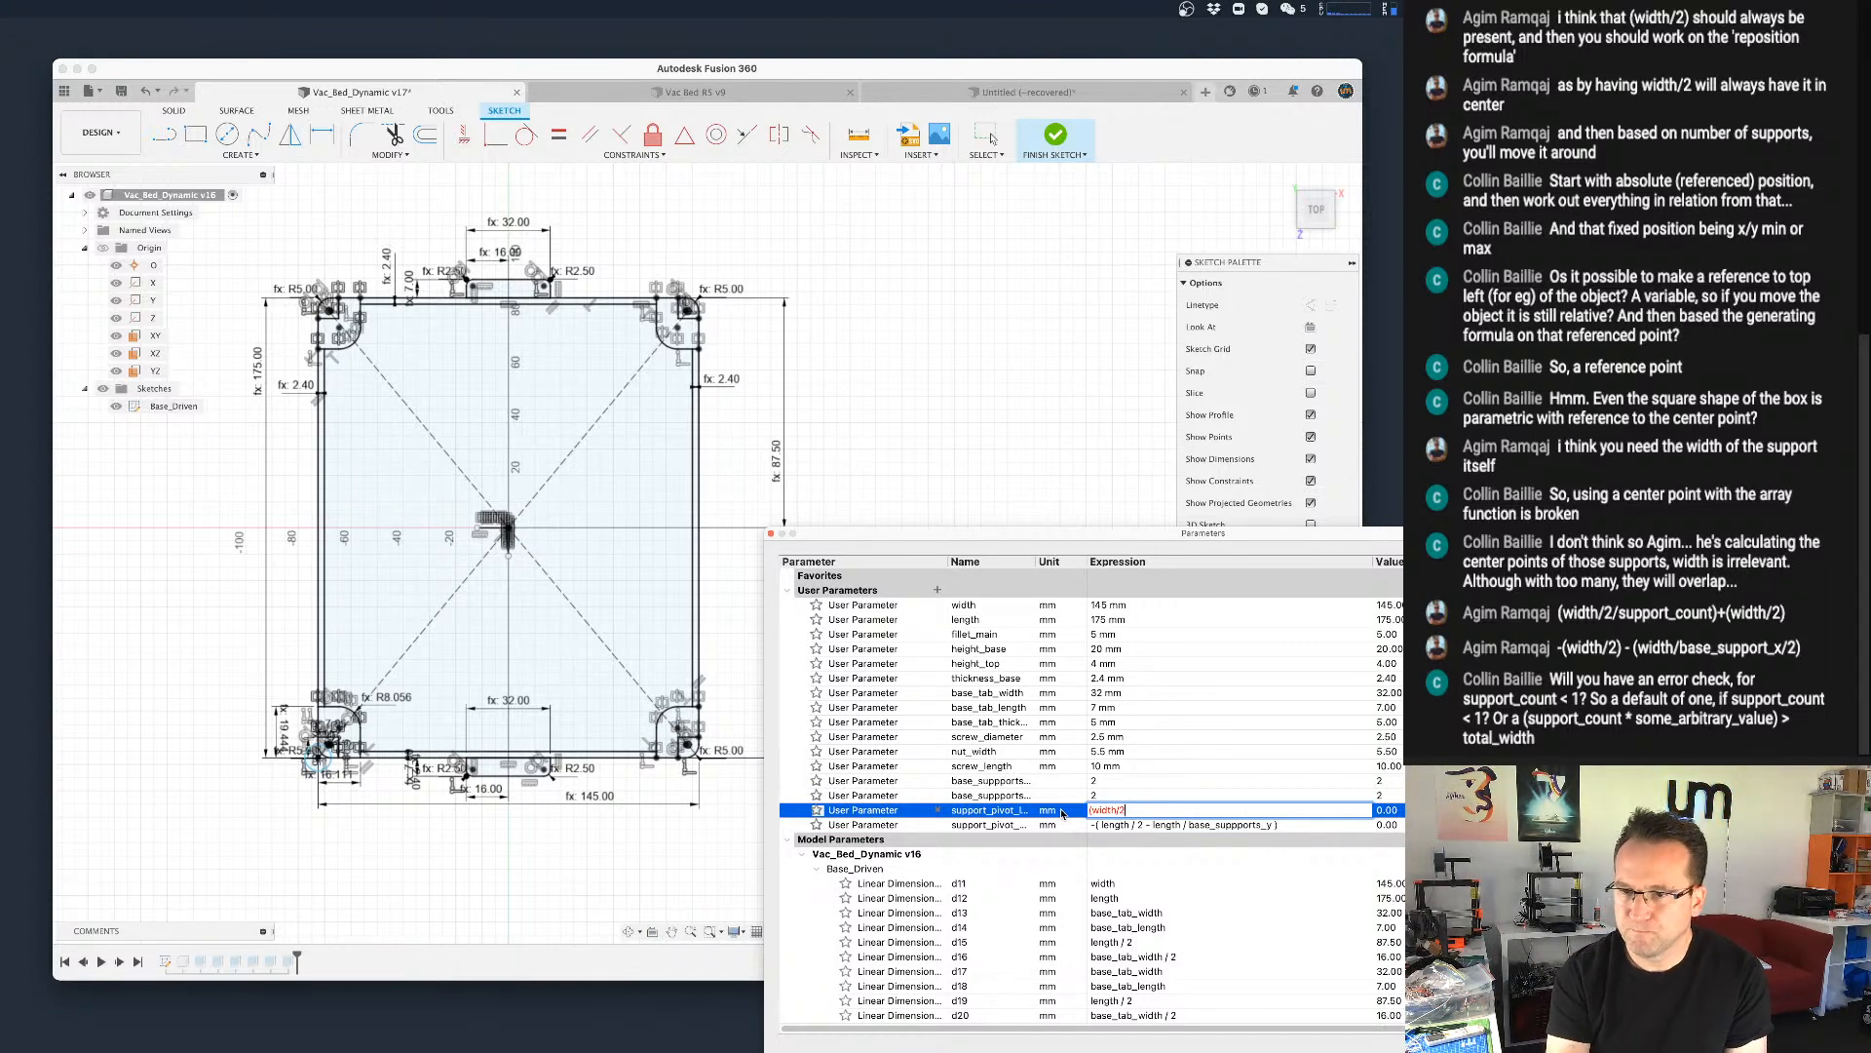
key("BackSpace")
key("BackSpace")
key("BackSpace")
key("BackSpace")
key("BackSpace")
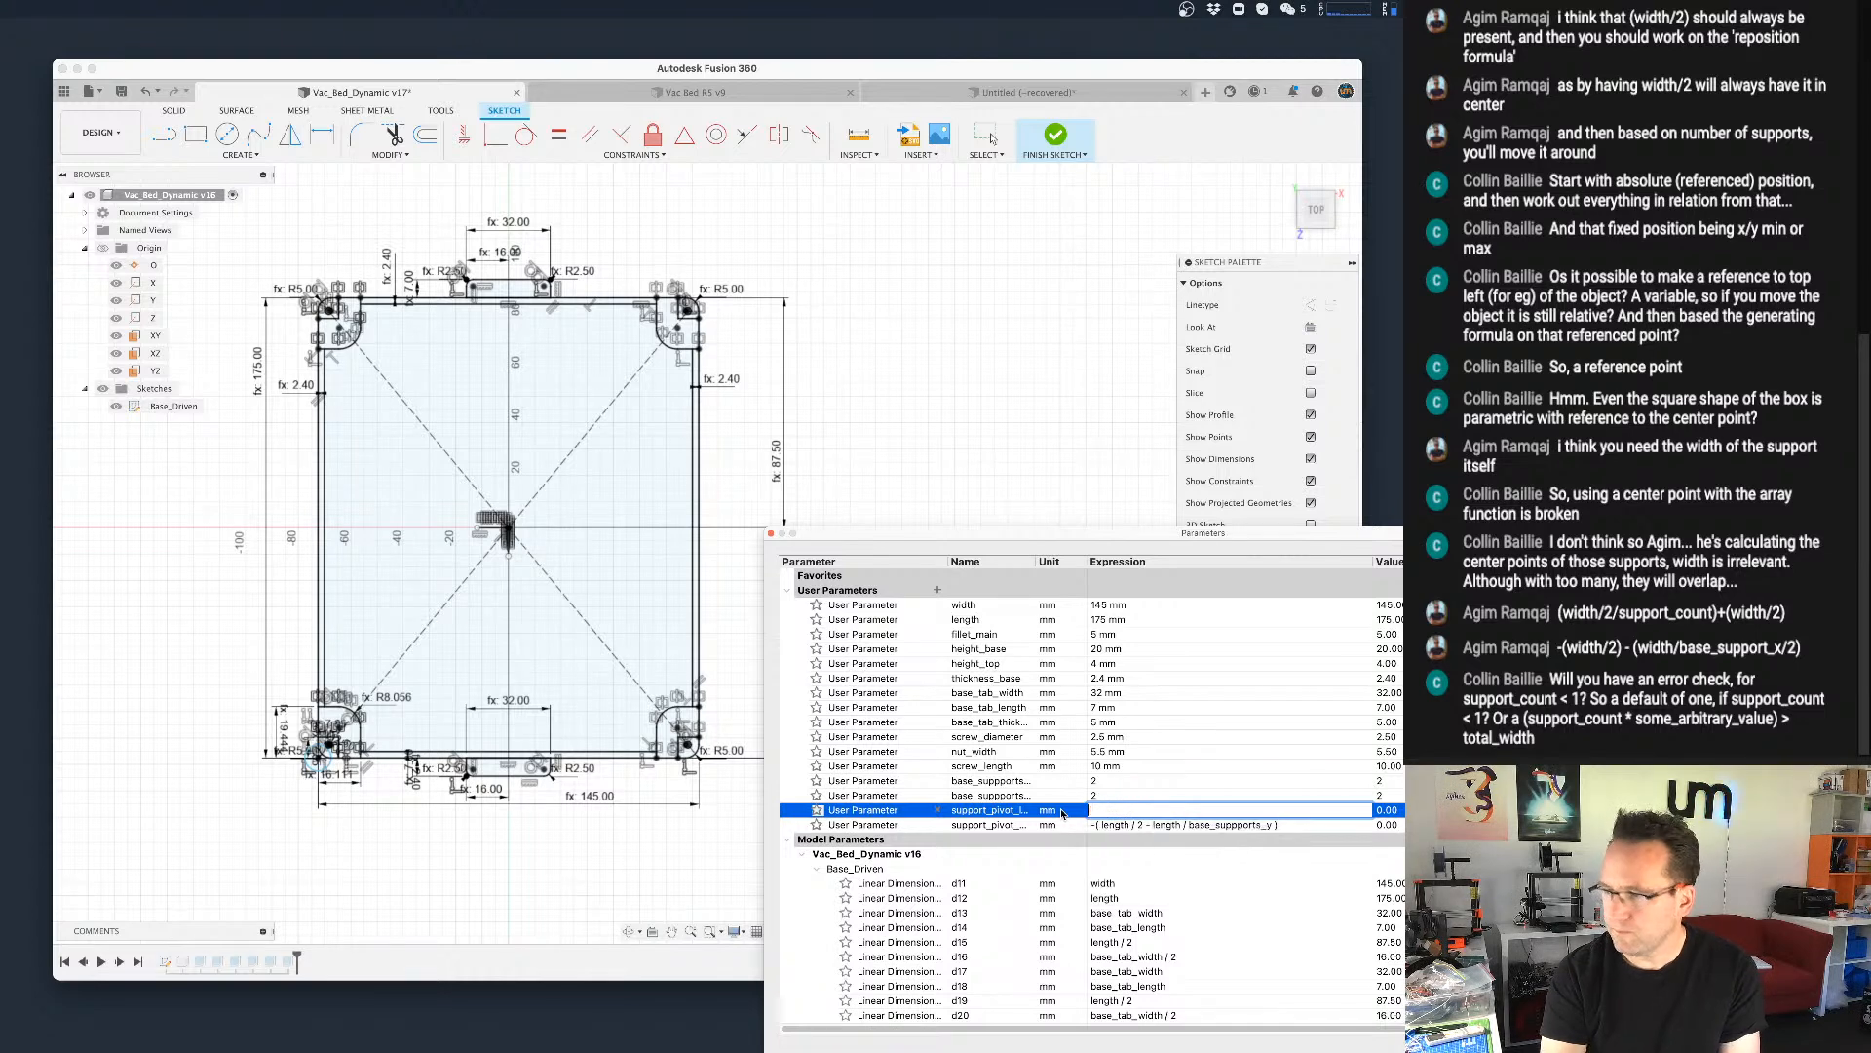
key("super+v")
Step: Divide the last term of support_pivot_left by 2, making the expression -( width / 2 - width / base_suppports_x / 2 )
key("Left")
key("Left")
key("Left")
key("Left")
key("Left")
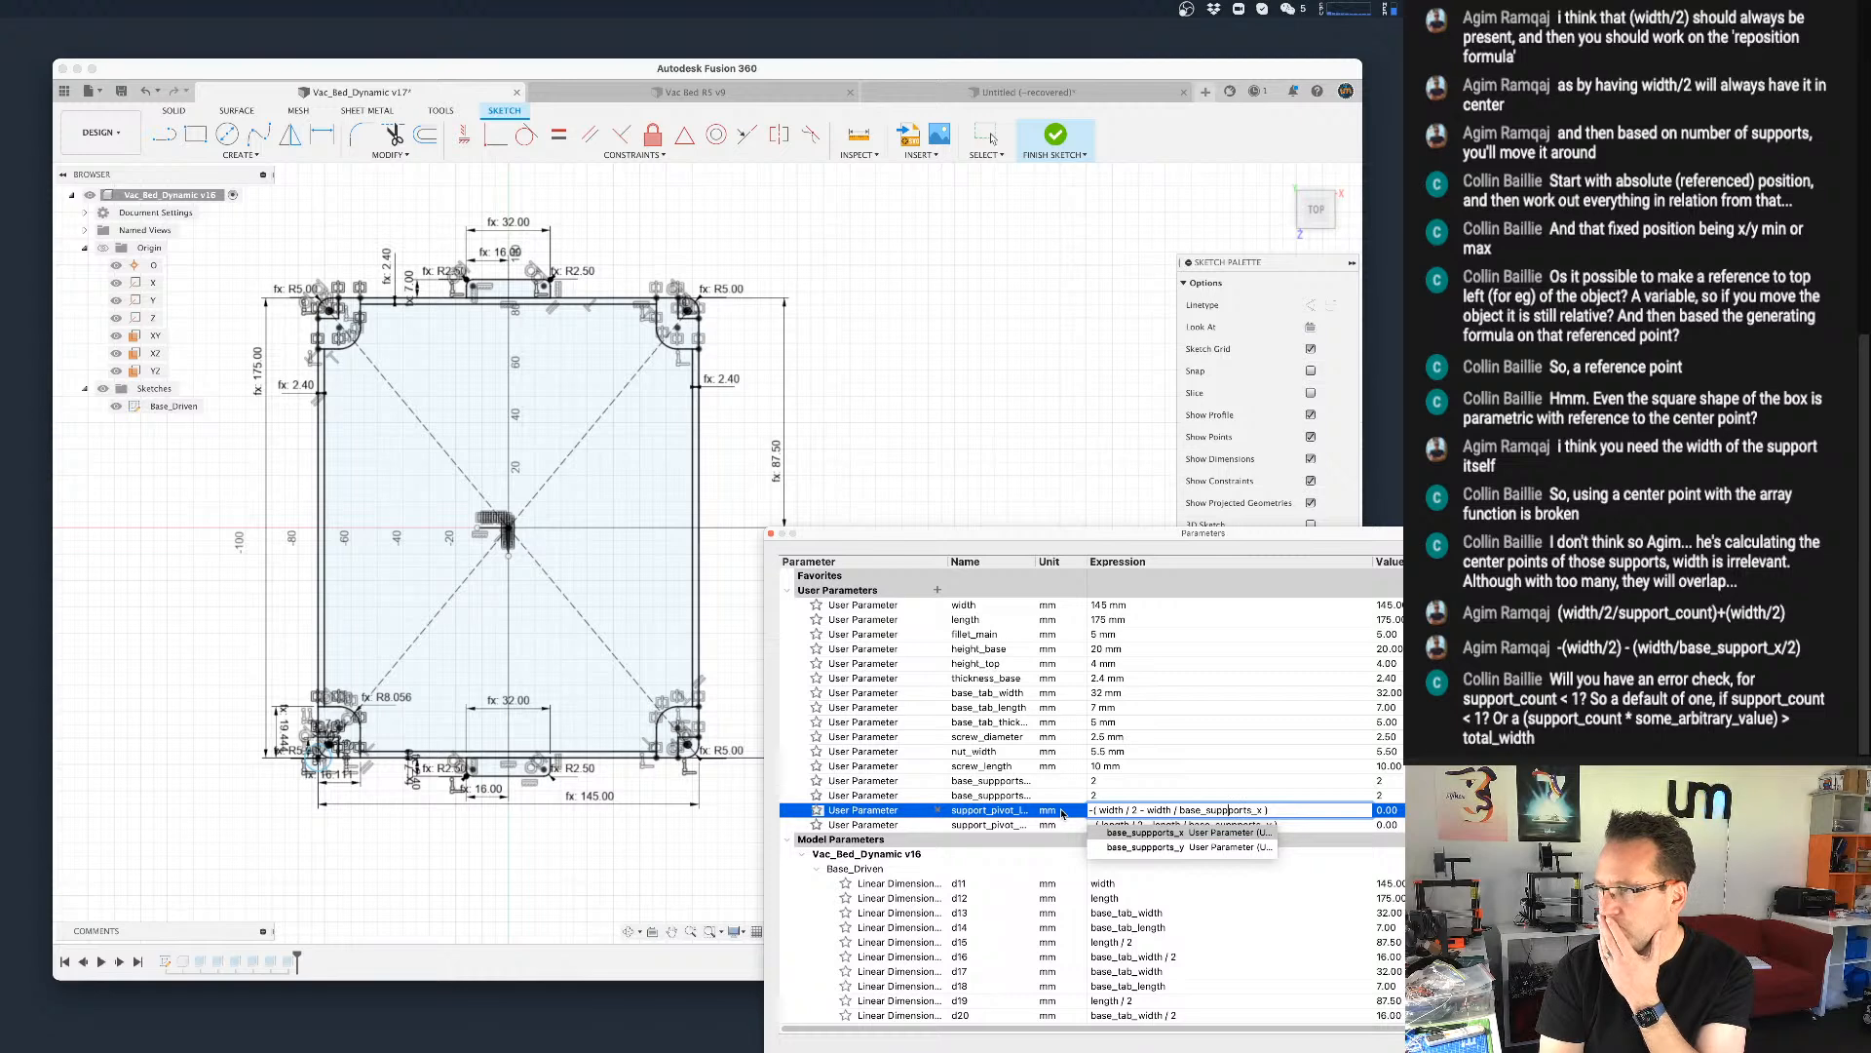
key("Left")
key("Left")
key("Left")
key("Left")
key("Left")
key("Left")
key("Left")
key("Left")
key("Left")
key("Left")
key("Left")
key("Left")
key("Left")
key("Left")
key("Left")
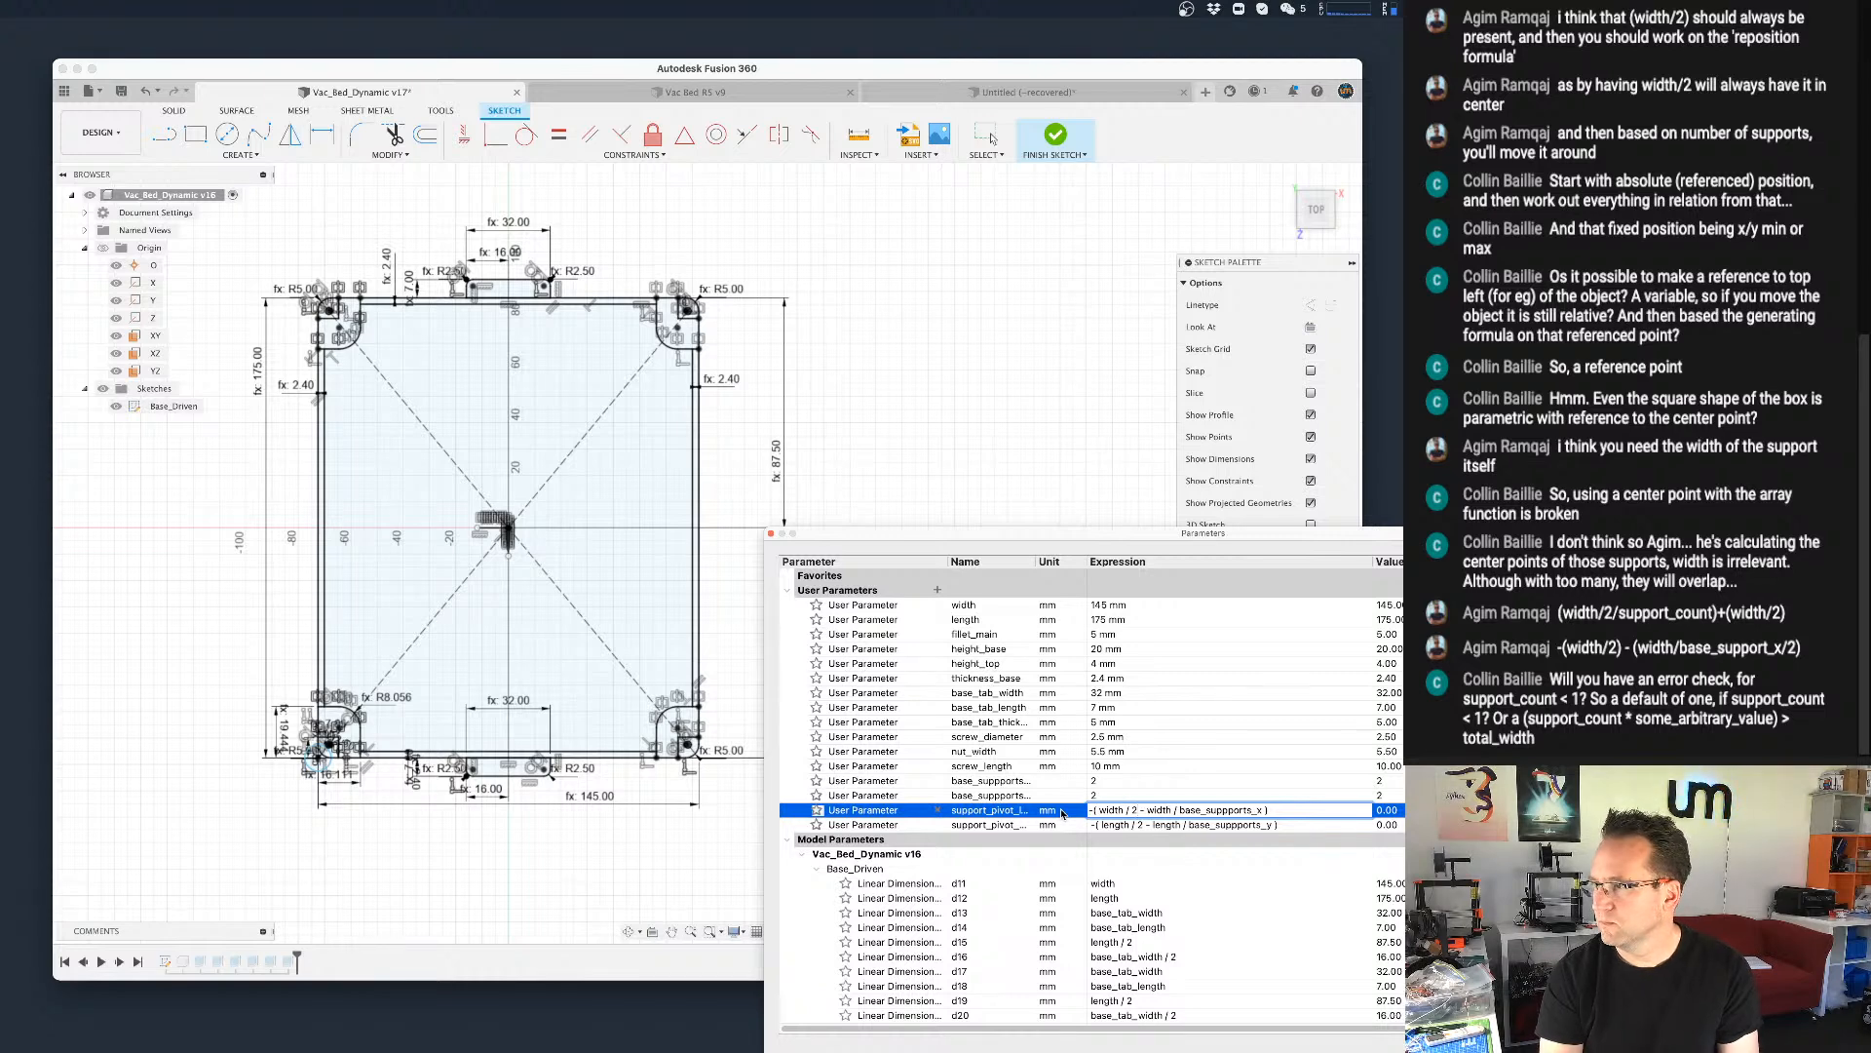
key("Right")
key("Right")
key("Right")
key("Right")
key("Right")
key("Right")
key("Right")
key("Right")
key("Right")
key("Right")
key("Right")
key("Right")
key("Right")
key("Right")
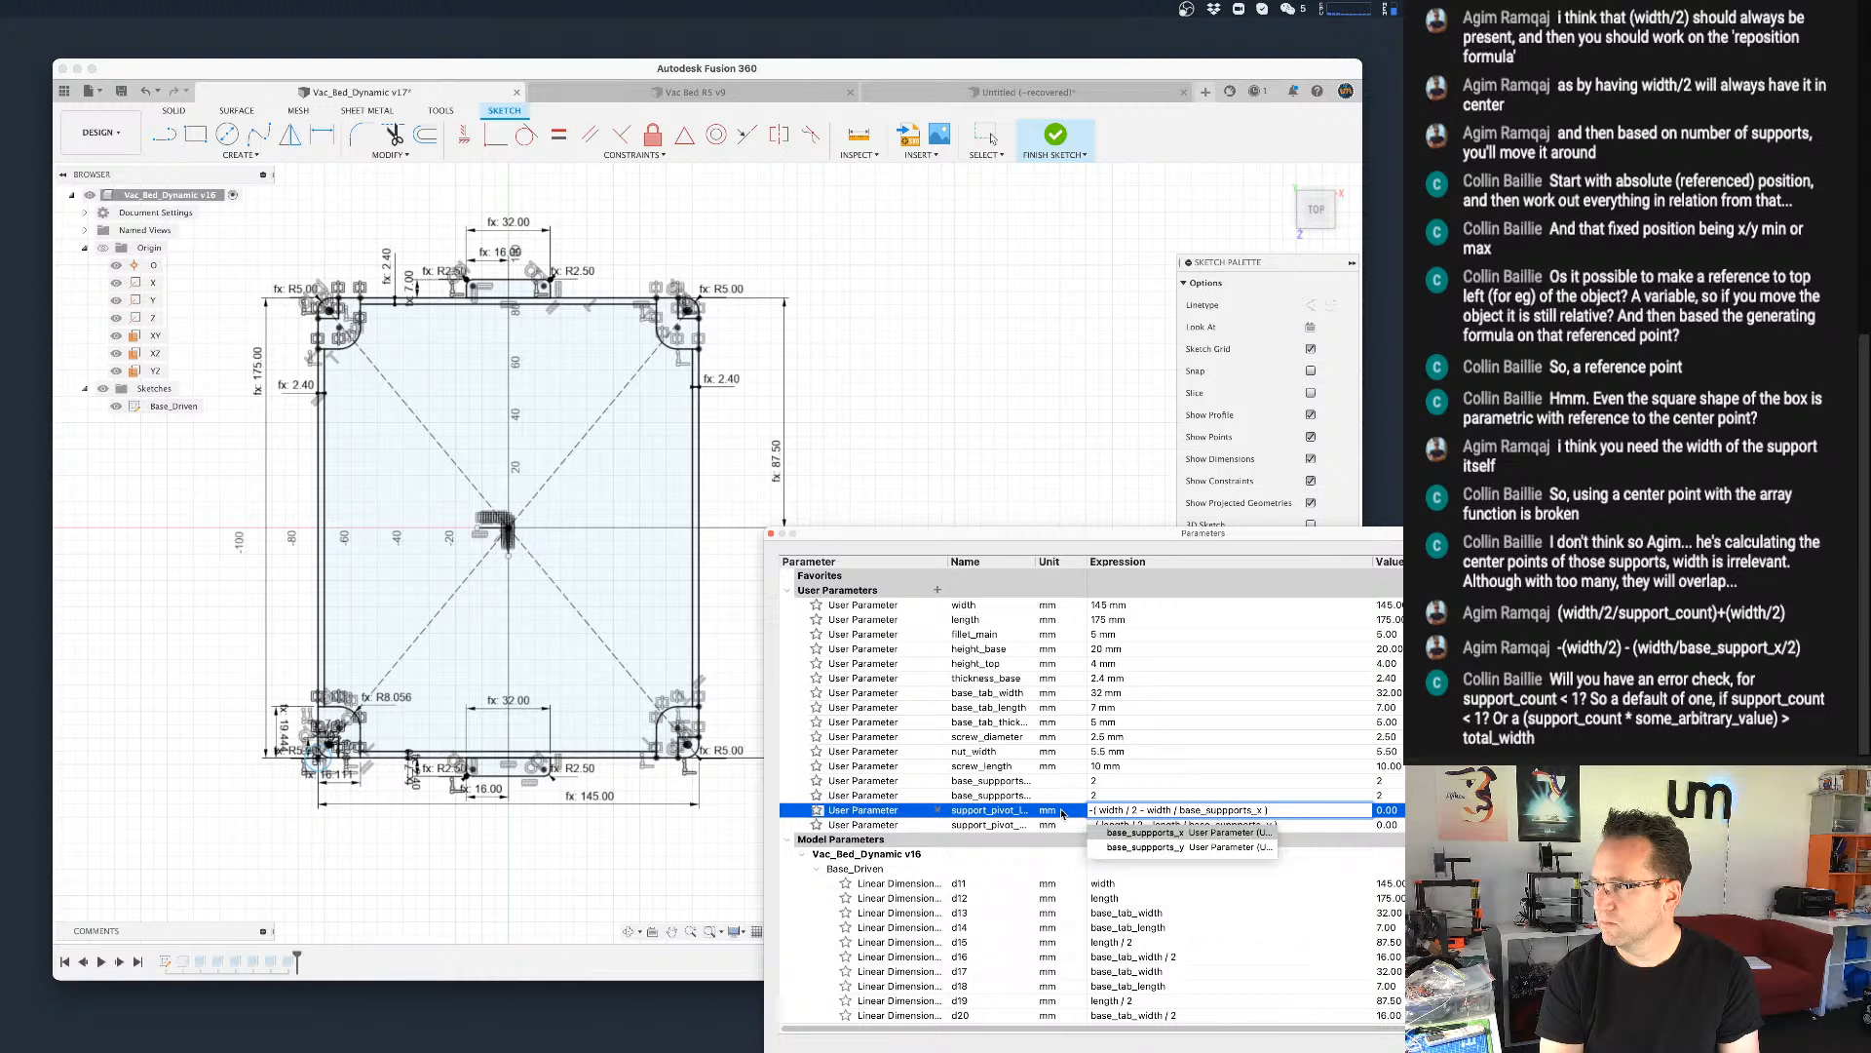
type("/2")
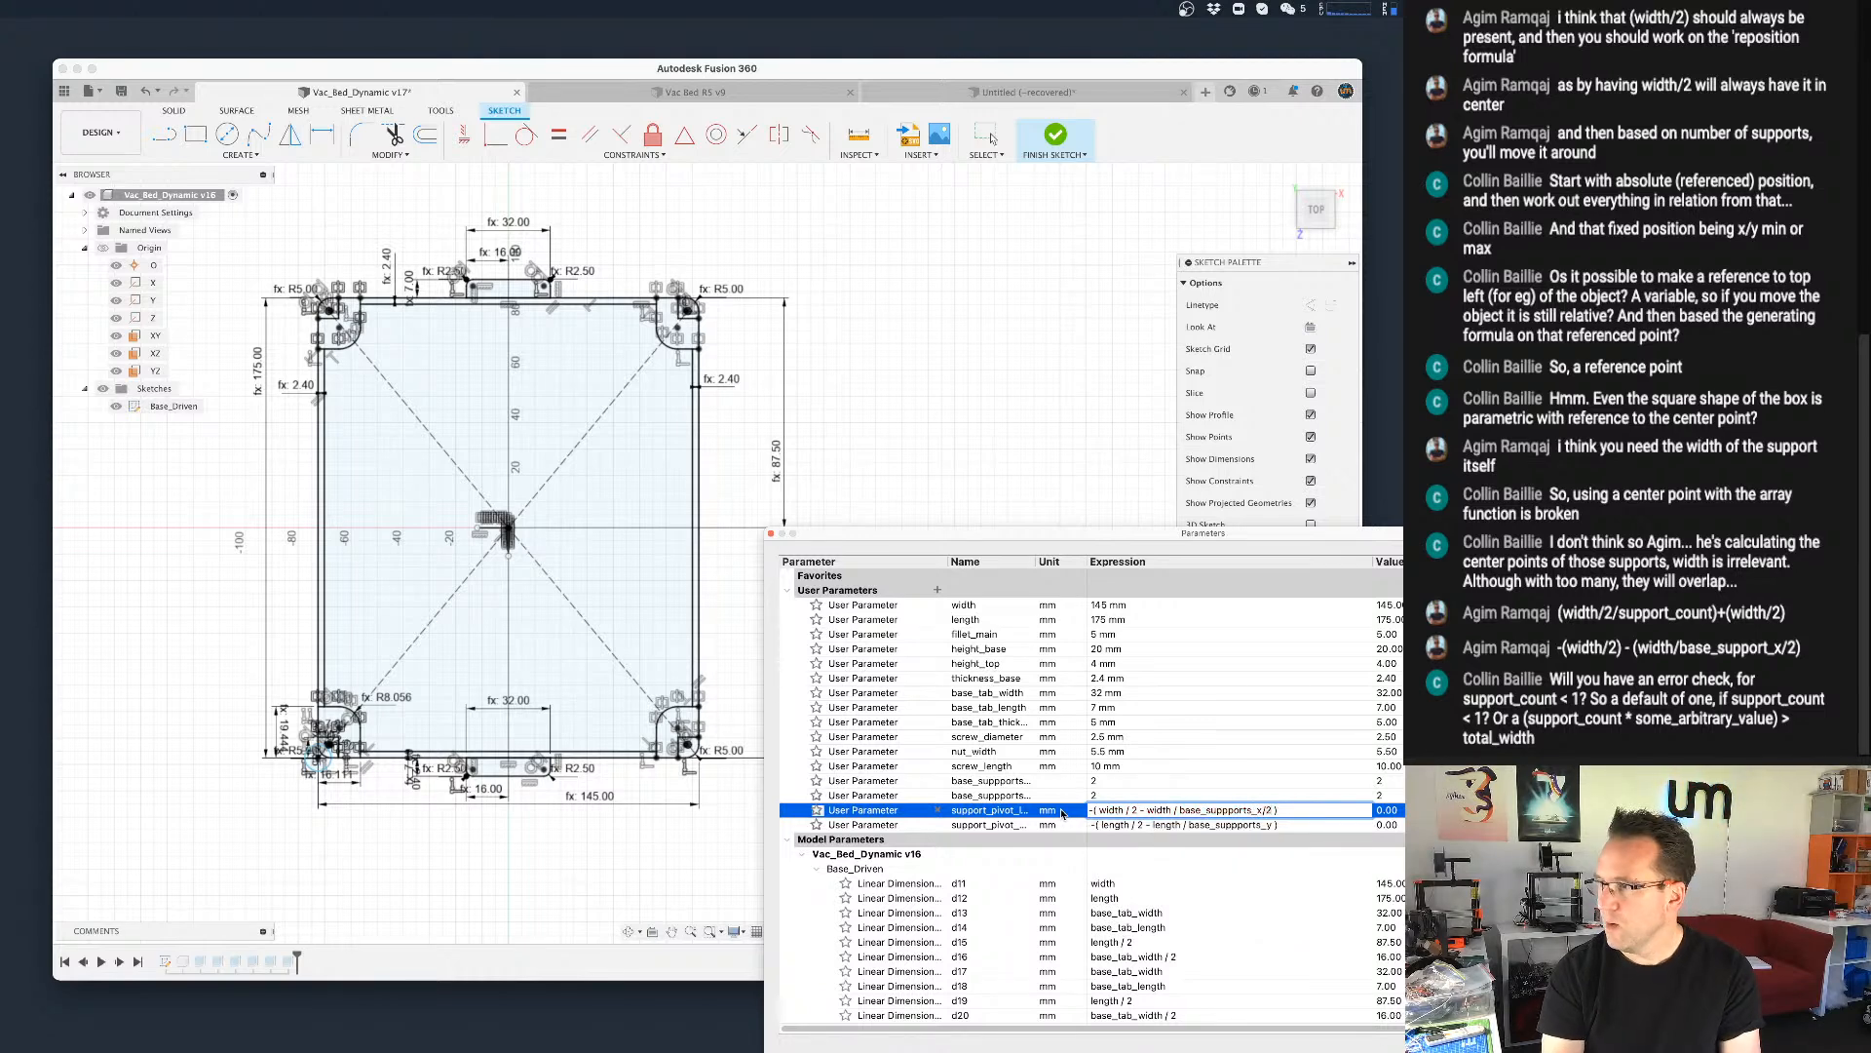
key("Return")
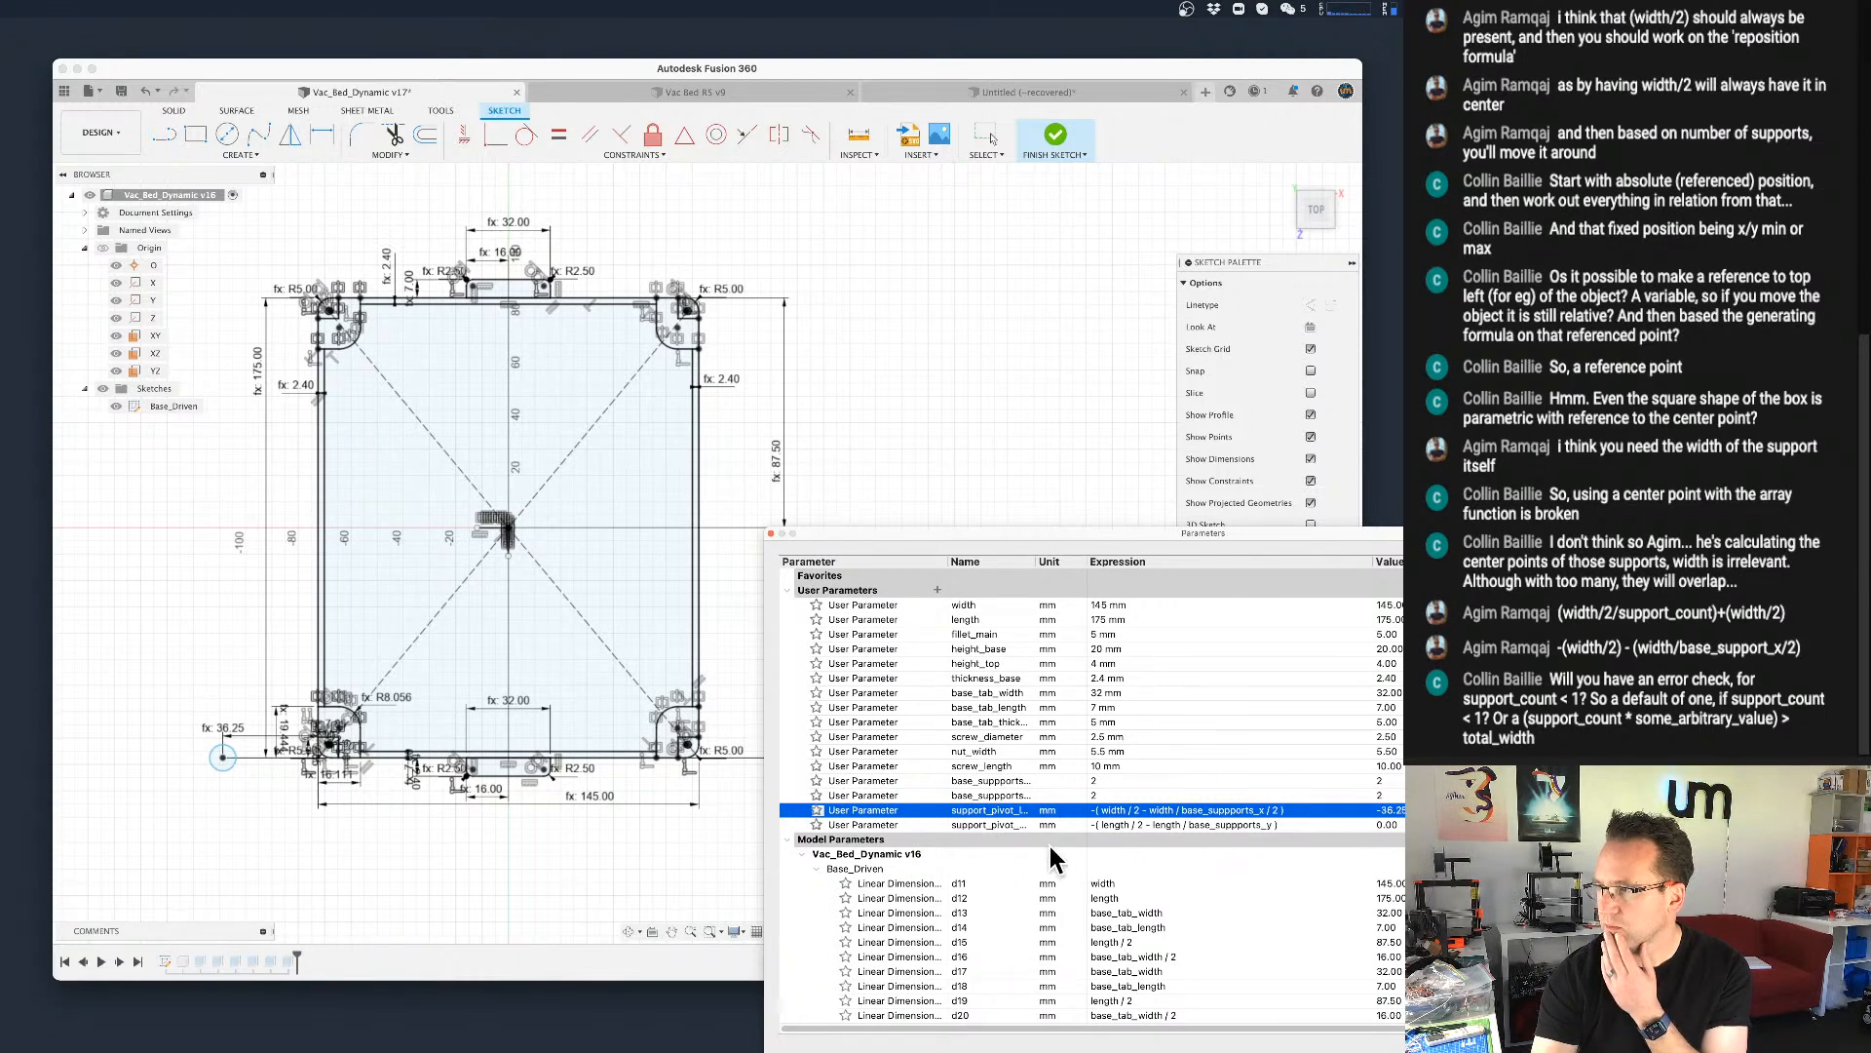
Step: Split the support_pivot_left expression into two bracketed terms: -( width / 2 ) - ( width / base_suppports_x / 2 )
left_click(1140, 811)
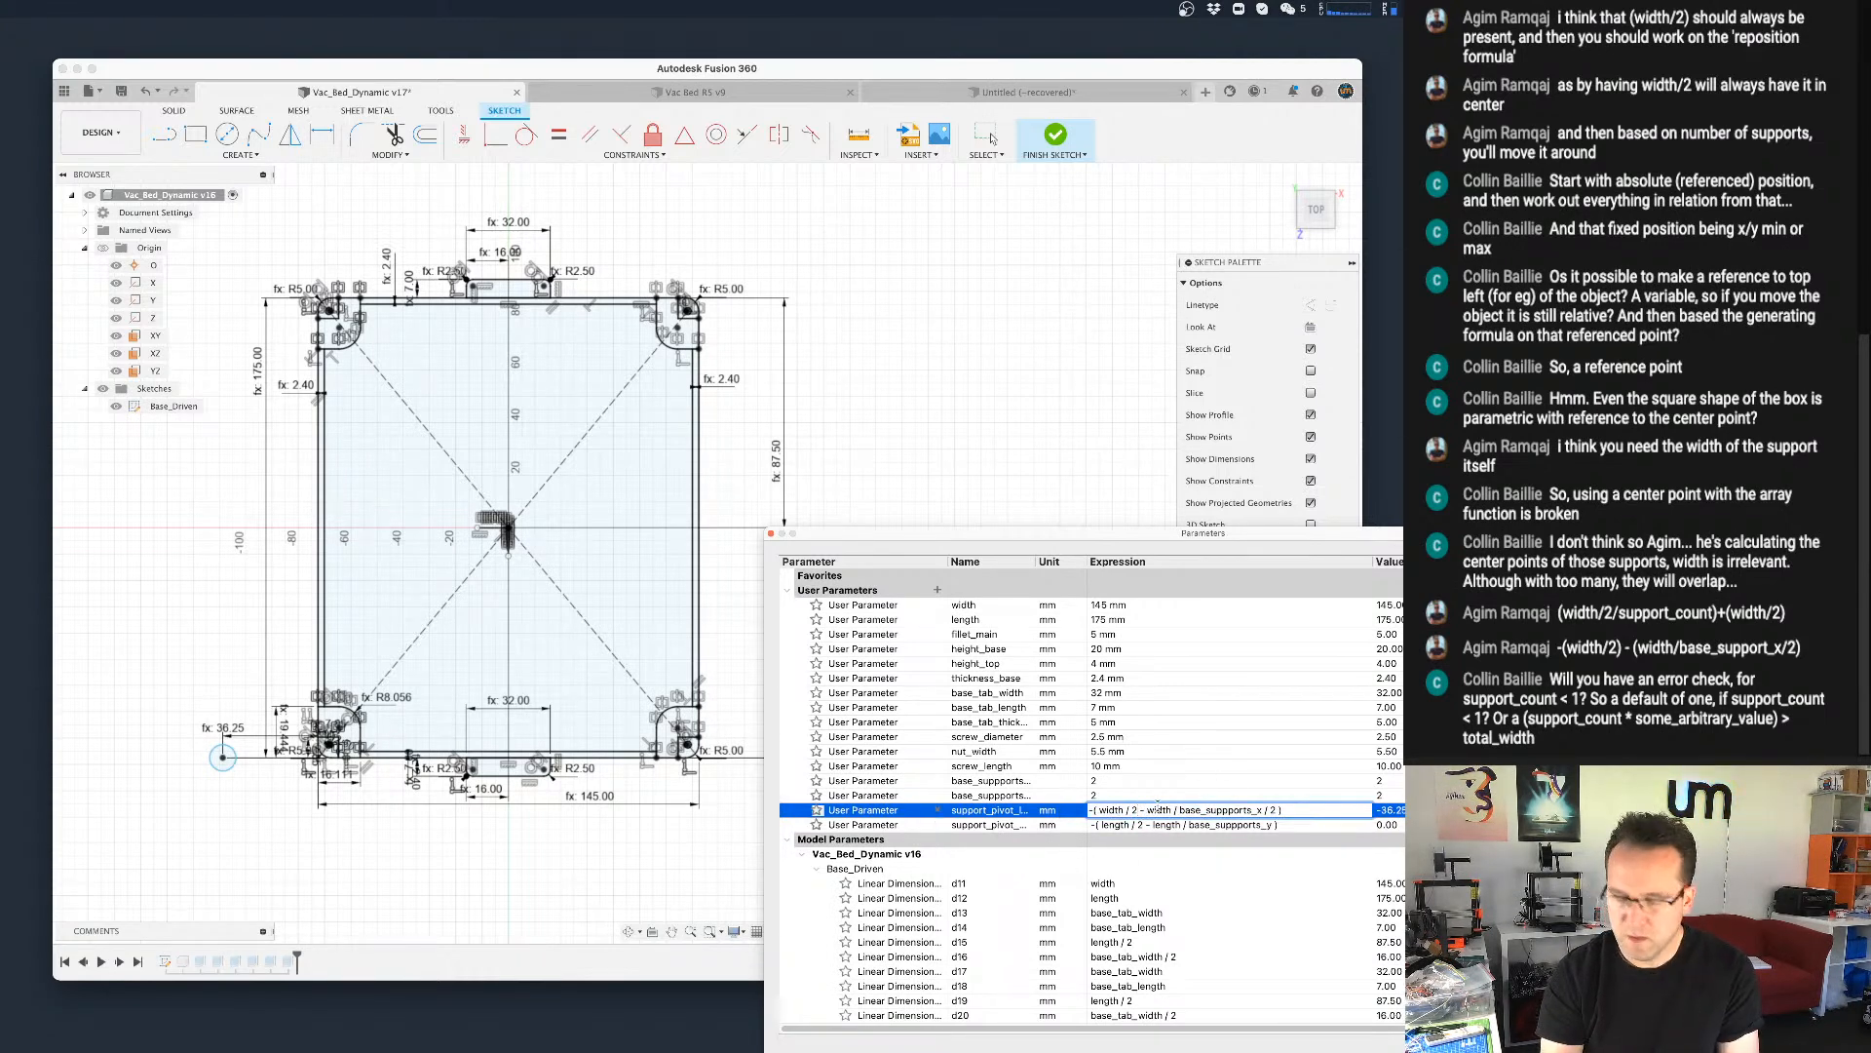
type(") - ")
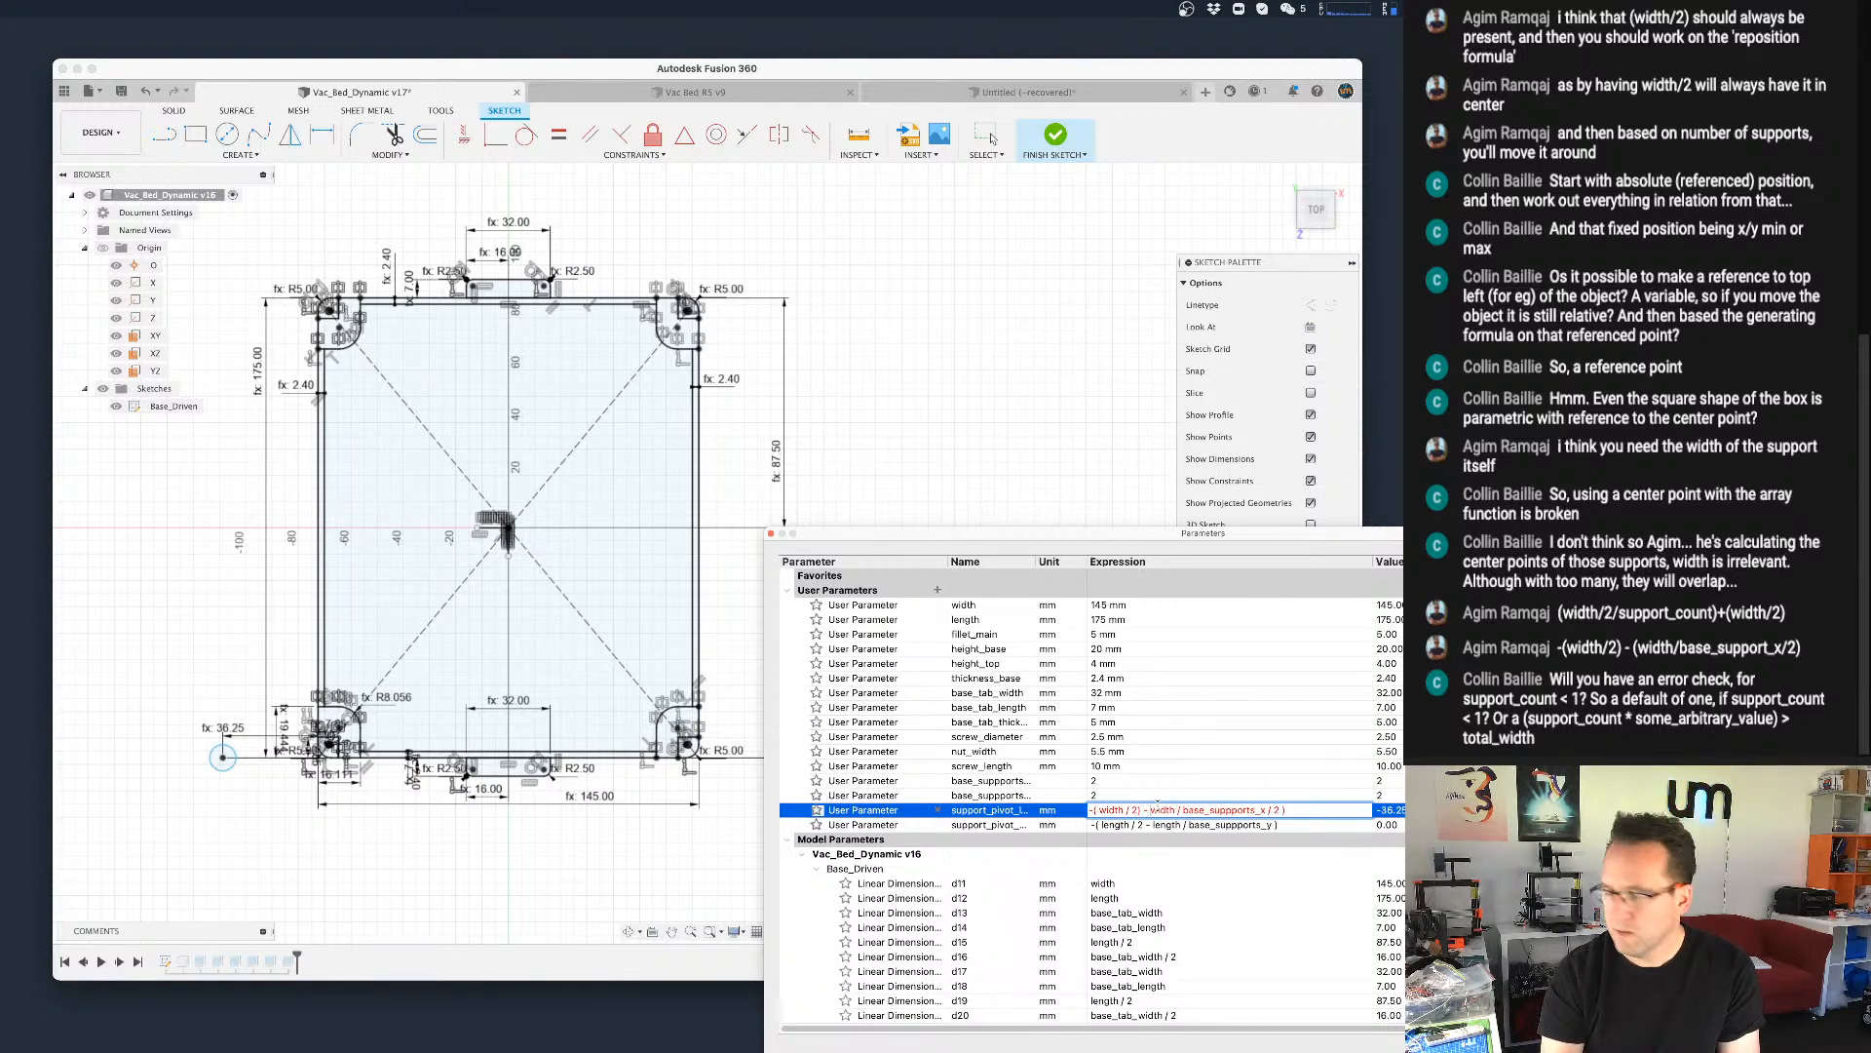
type("(")
key("Return")
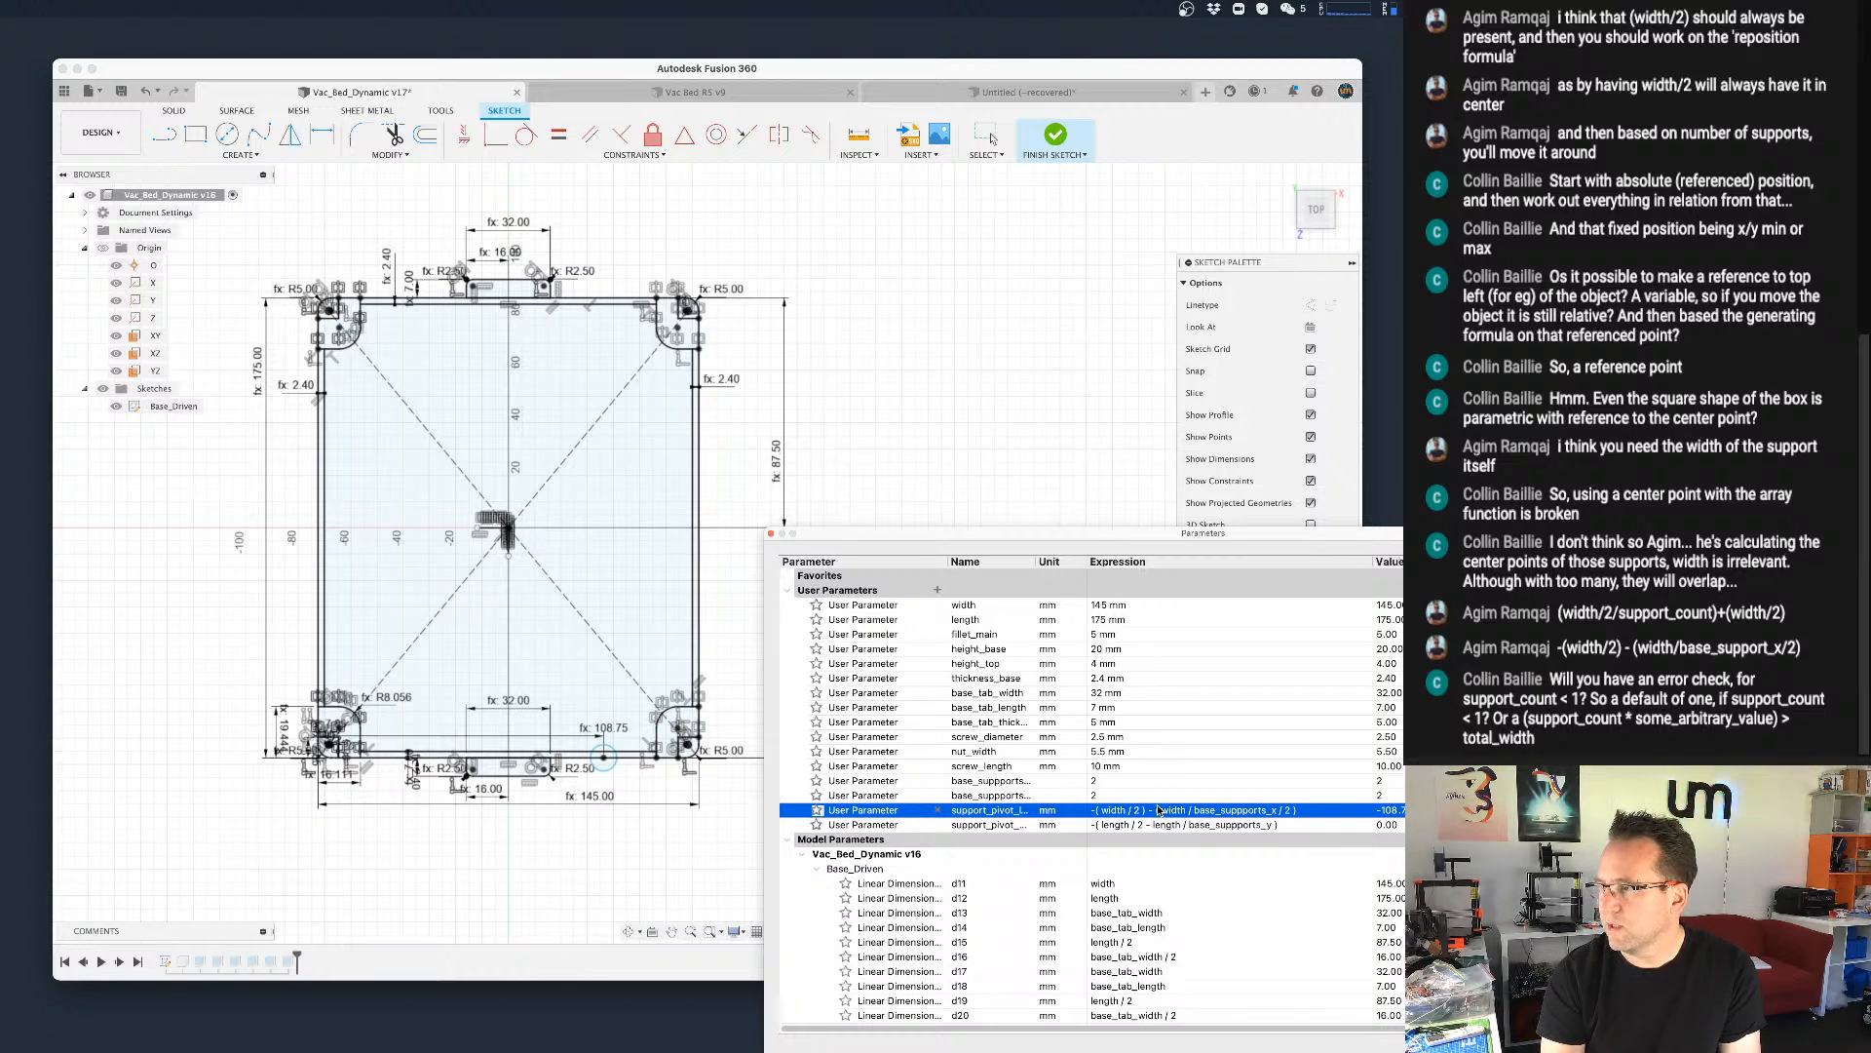
Step: Remove the leading minus from support_pivot_left, making the expression ( width / 2 ) - ( width / base_suppports_x / 2 )
left_click(1103, 812)
left_click(1095, 810)
key("BackSpace")
key("Return")
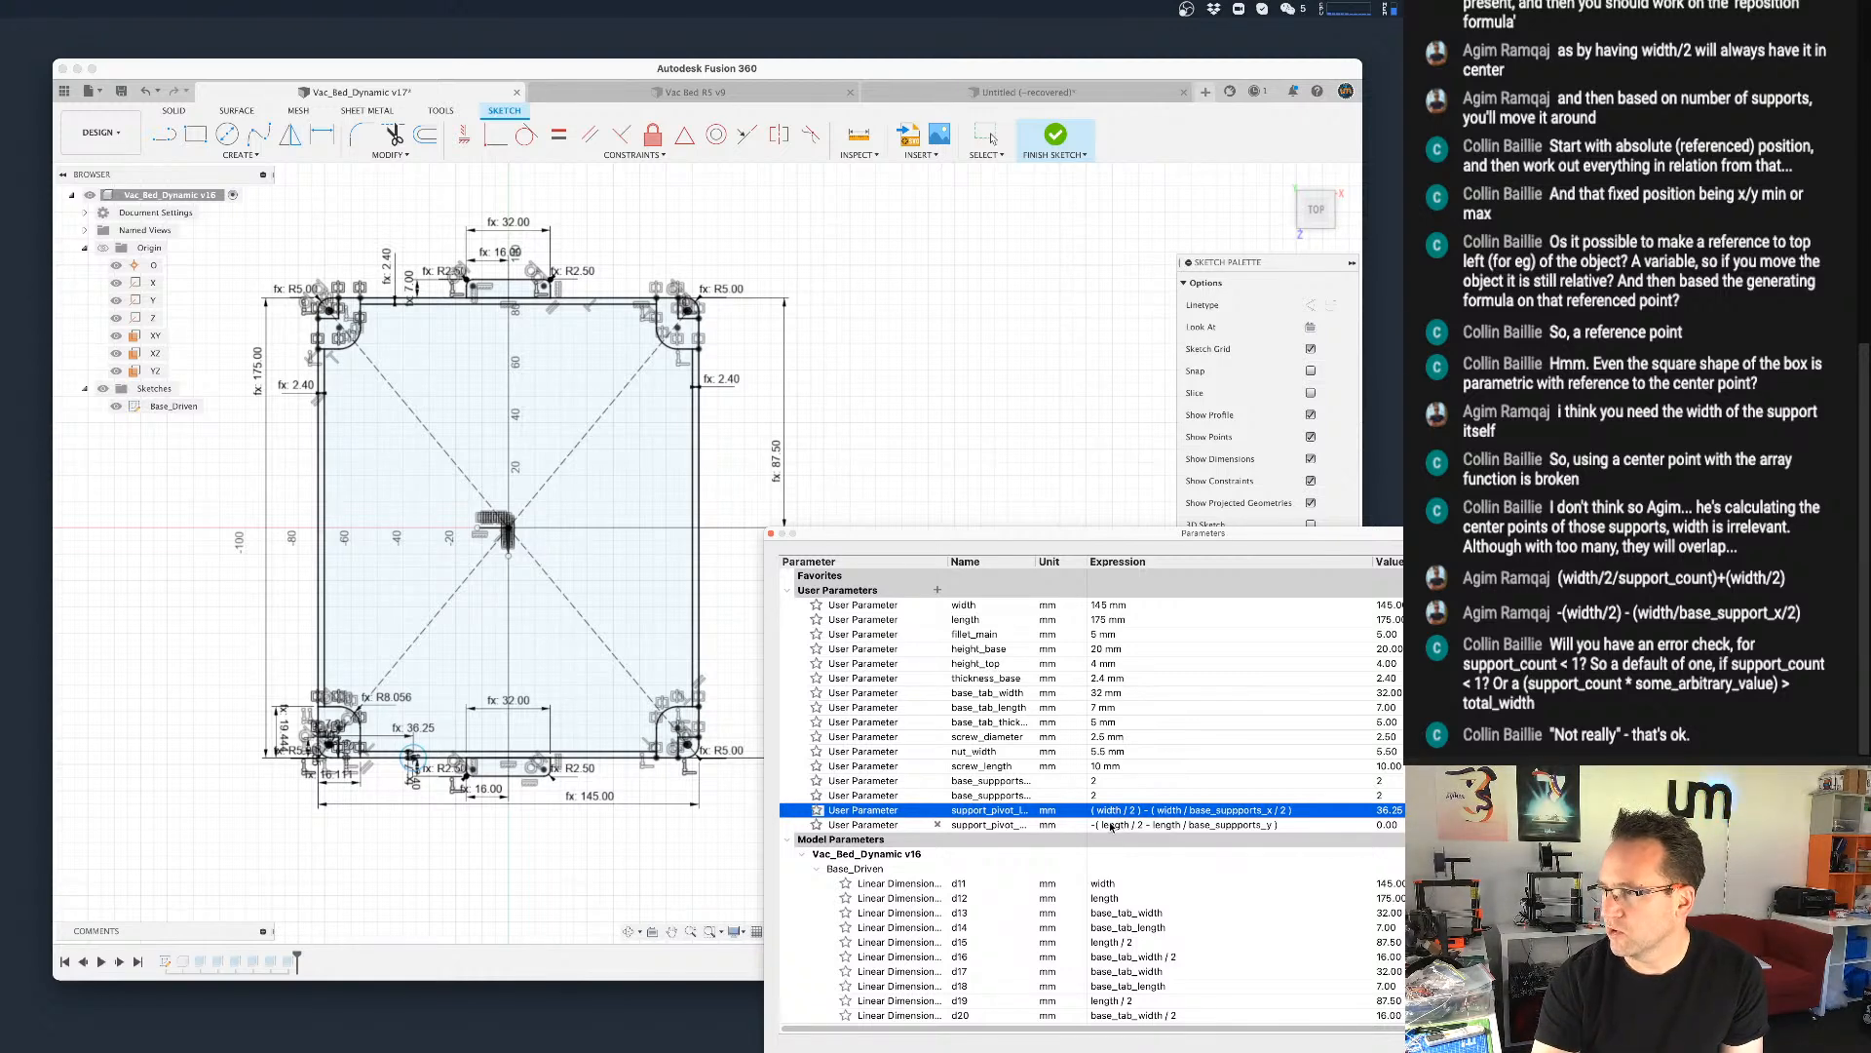
Step: Rewrite the support_pivot_bottom expression as ( length / 2 ) - ( length / base_suppports_y / 2 )
left_click(1115, 824)
key("Left")
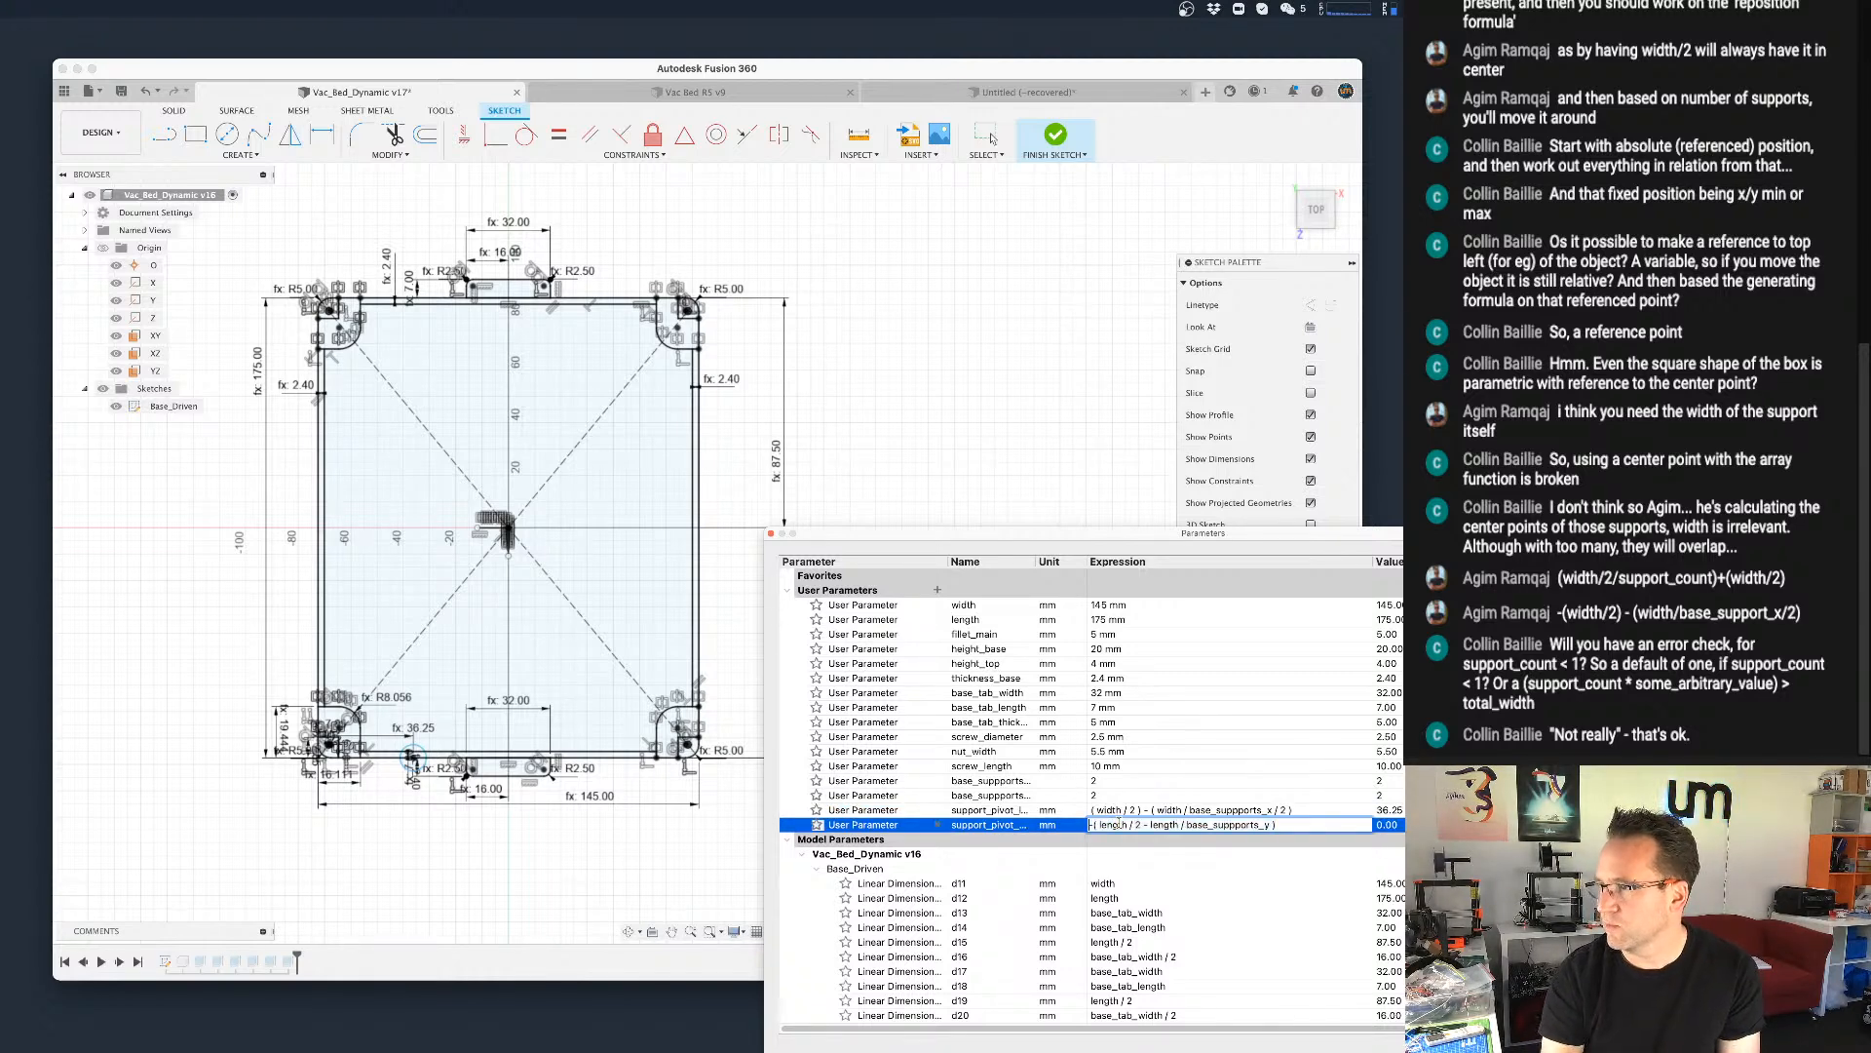
key("Delete")
key("Right")
key("Right")
key("Right")
key("Right")
key("Right")
key("Right")
key("Right")
key("Right")
key("Right")
type(")")
key("Right")
key("Right")
key("Right")
type("(")
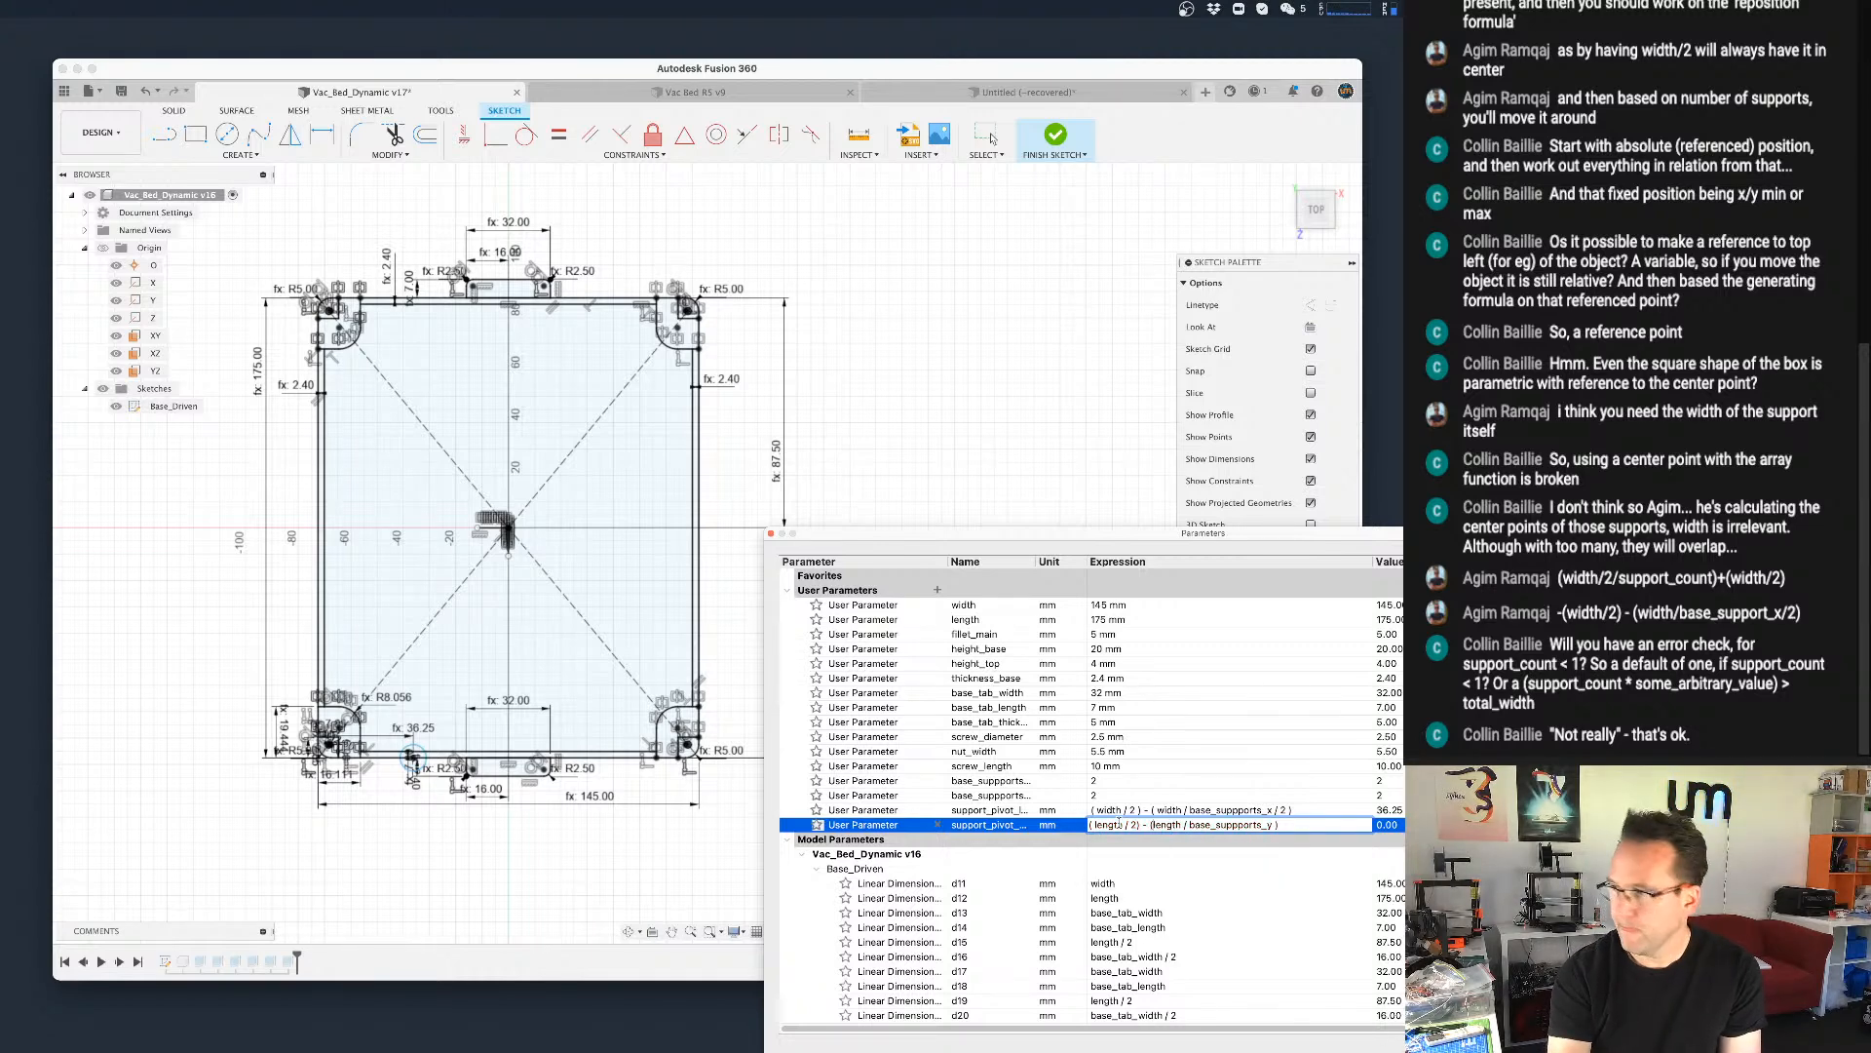
key("Right")
key("Right")
key("Right")
key("Right")
key("Right")
key("Right")
key("Right")
key("Right")
key("Right")
key("Right")
key("Right")
key("Right")
key("Right")
key("Right")
key("Right")
key("Right")
key("Right")
key("Right")
key("Right")
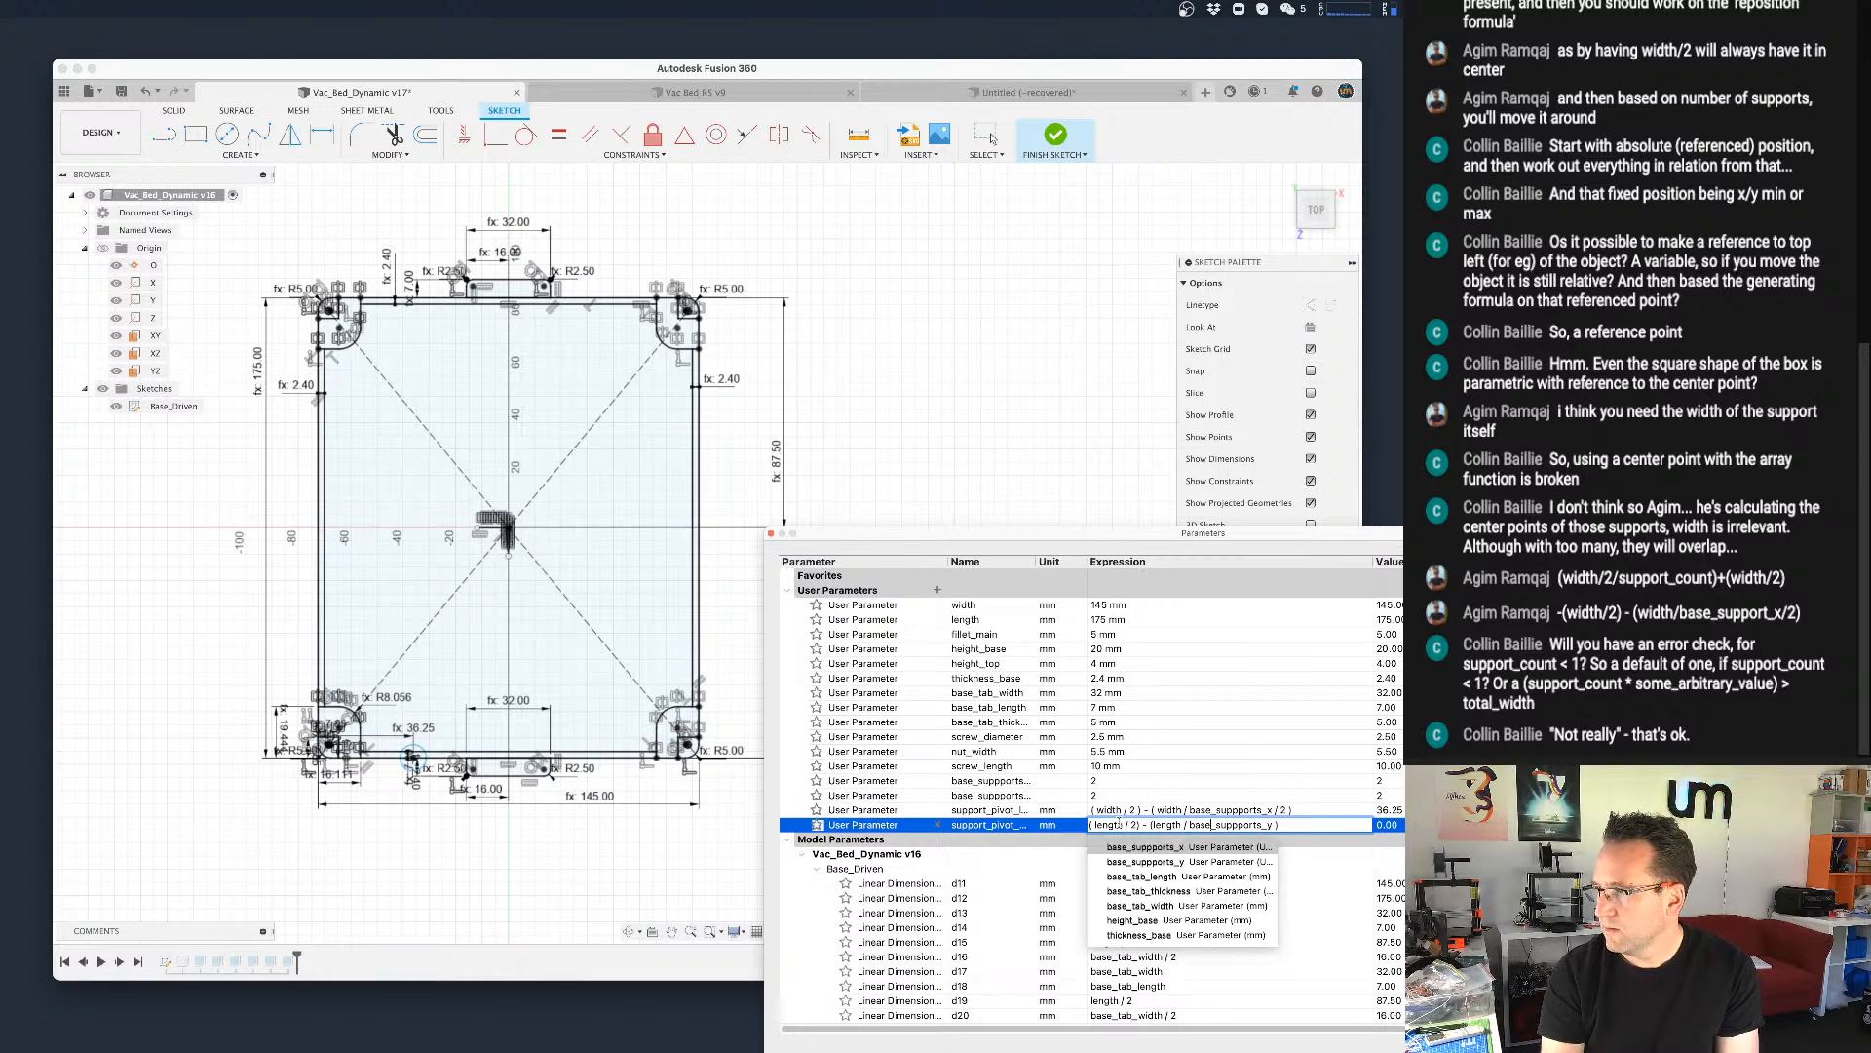
key("Right")
type("/2")
key("Return")
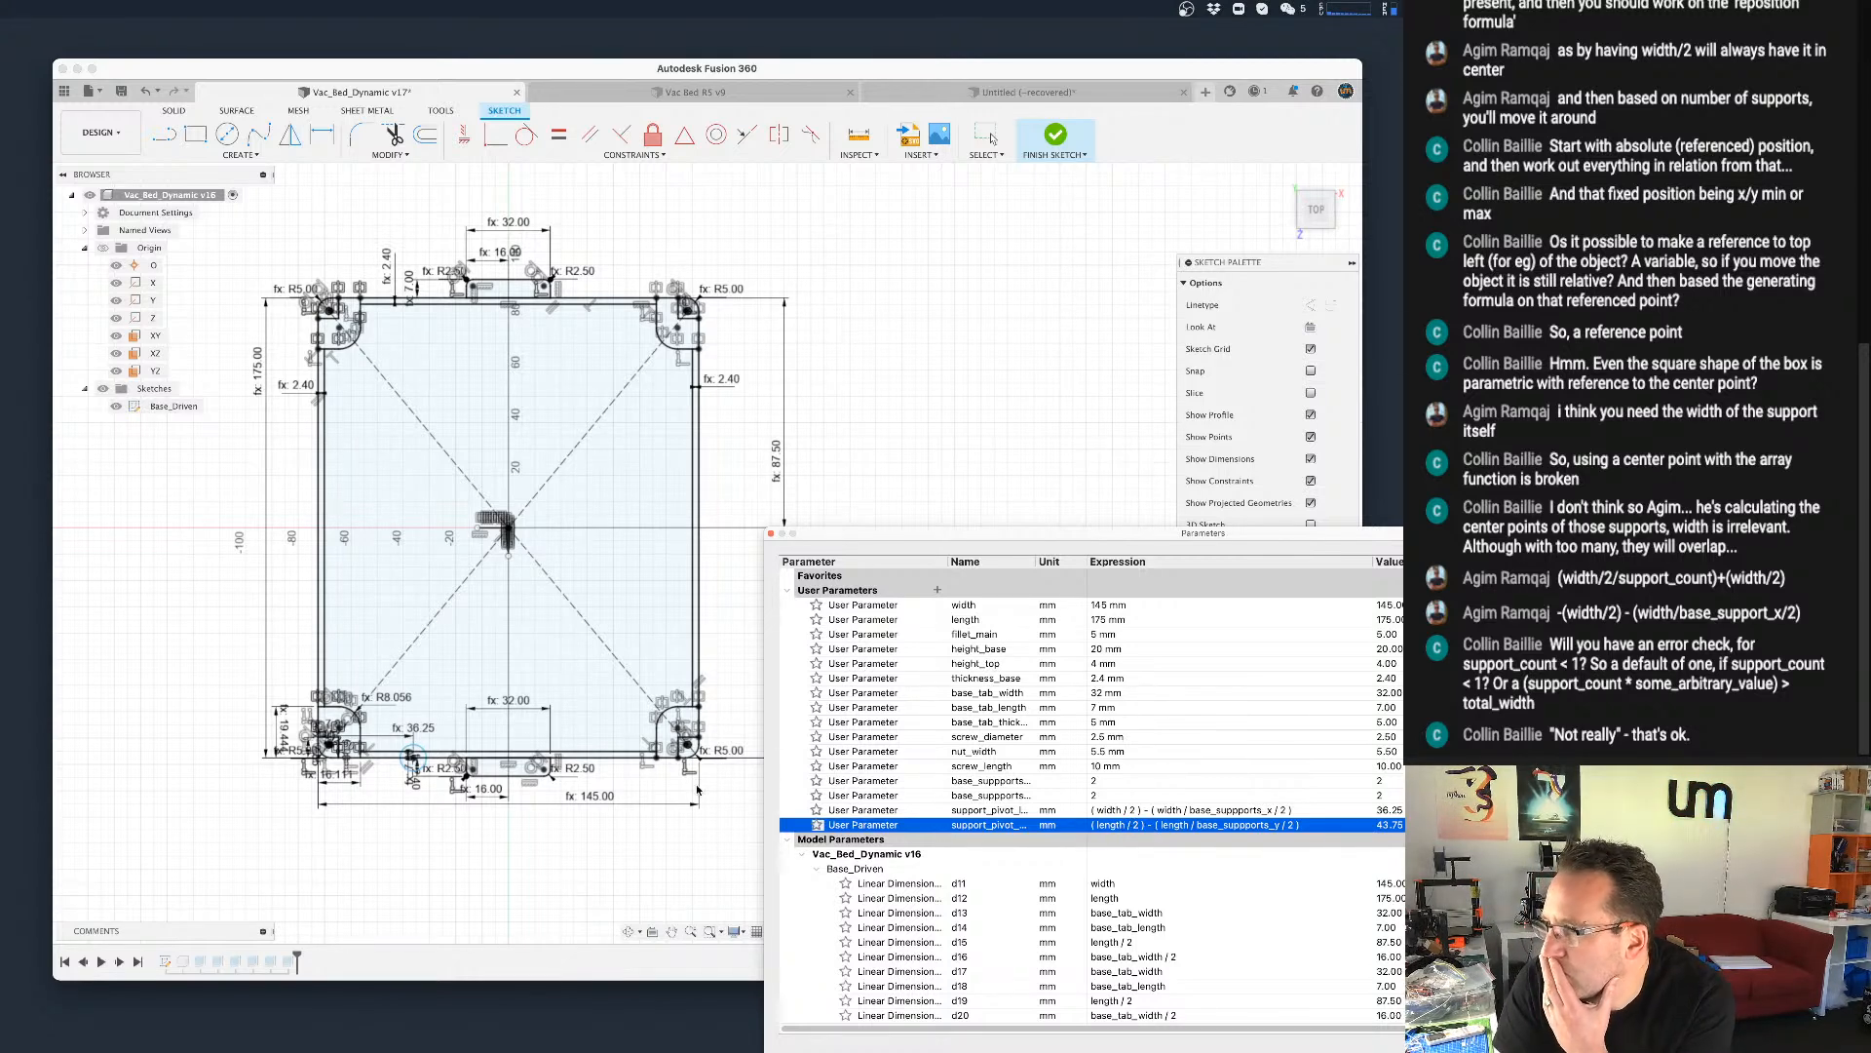
Step: Set the user parameter base_suppports_x to 1 to test the support circle's position
left_click(1112, 780)
type("1")
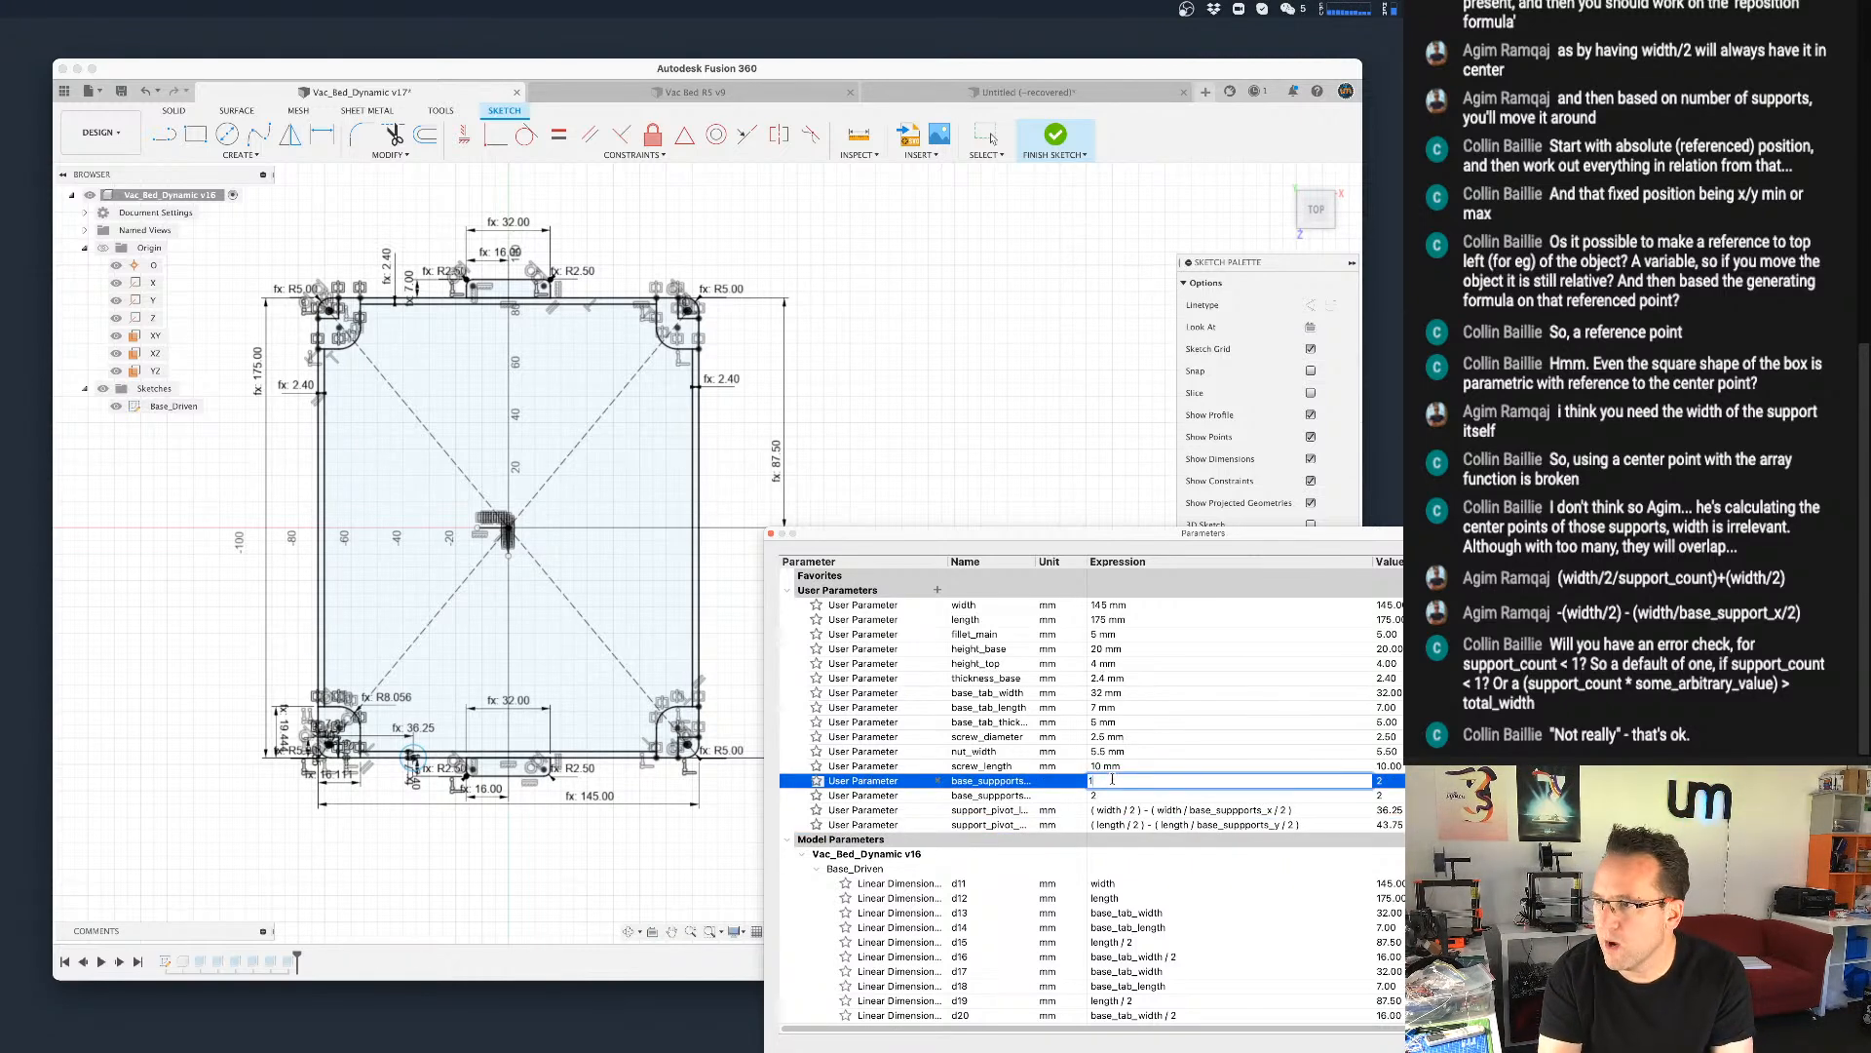
key("Return")
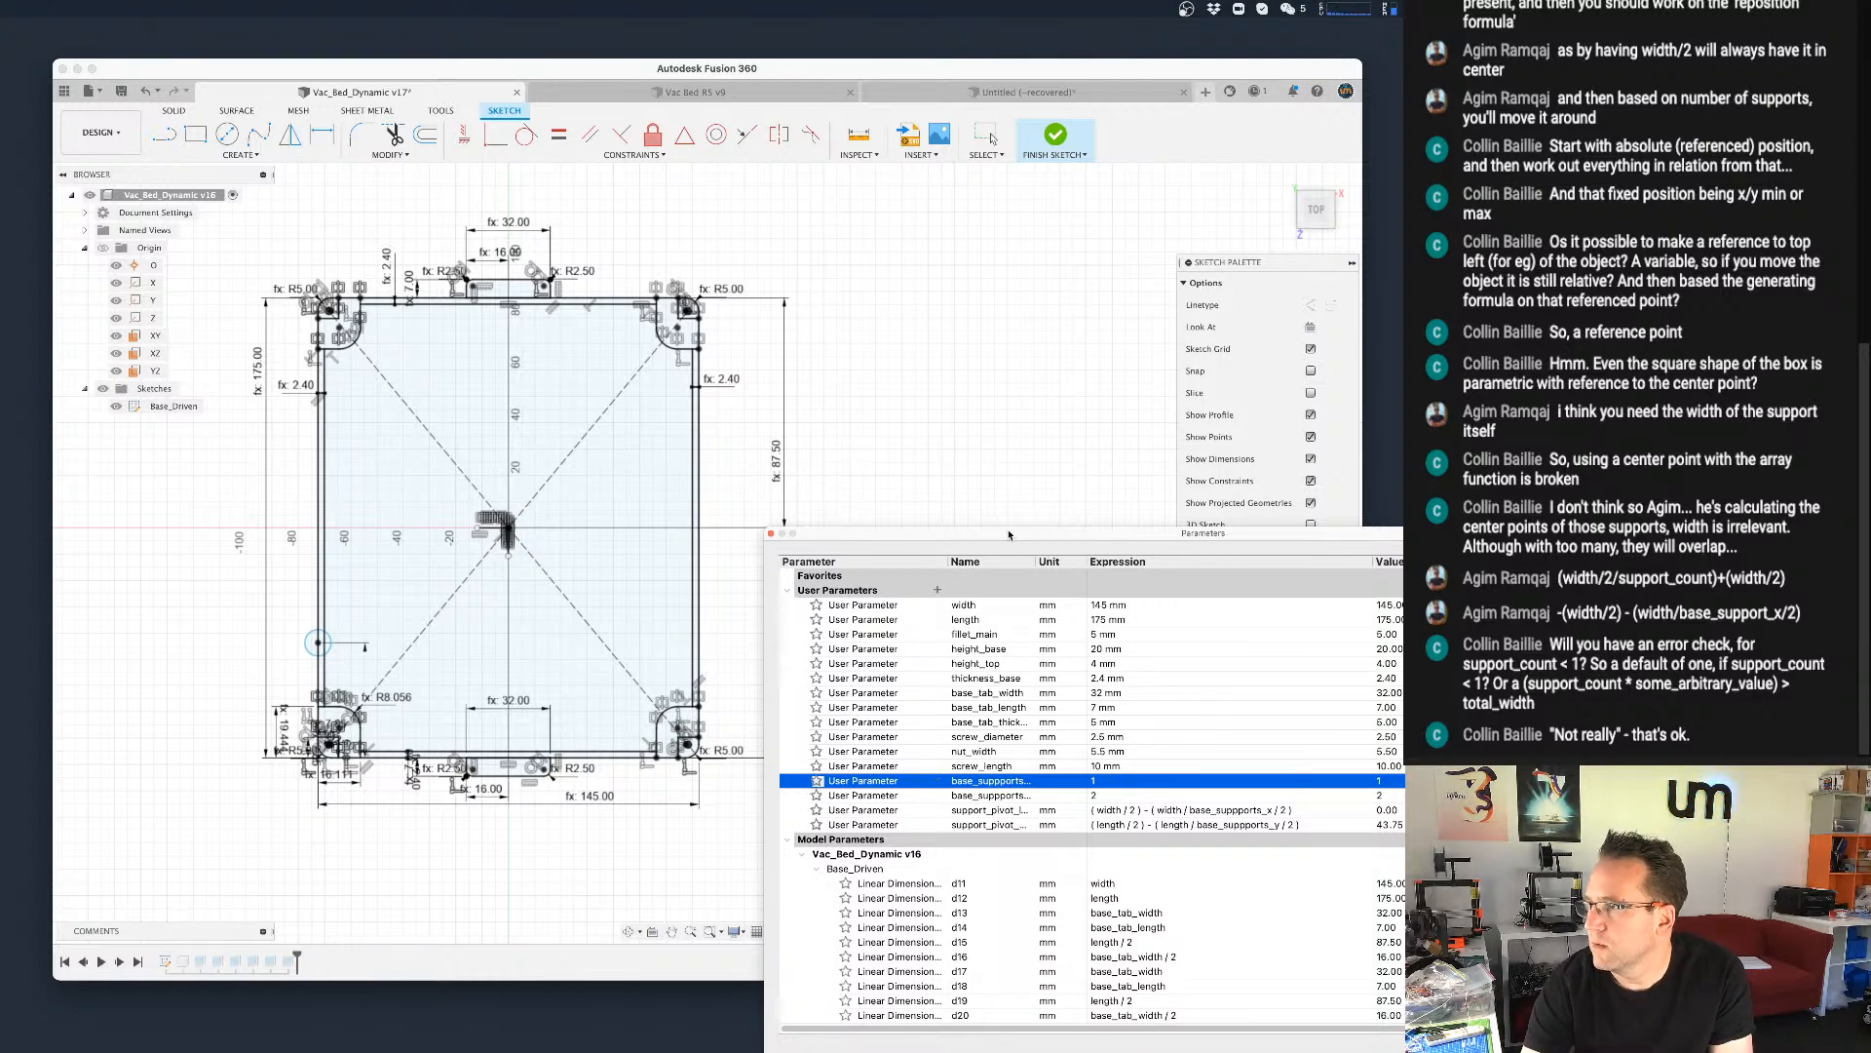
Step: Widen the parameter name column to show full names and set base_suppports_x to 2
left_click_drag(1037, 561, 1082, 561)
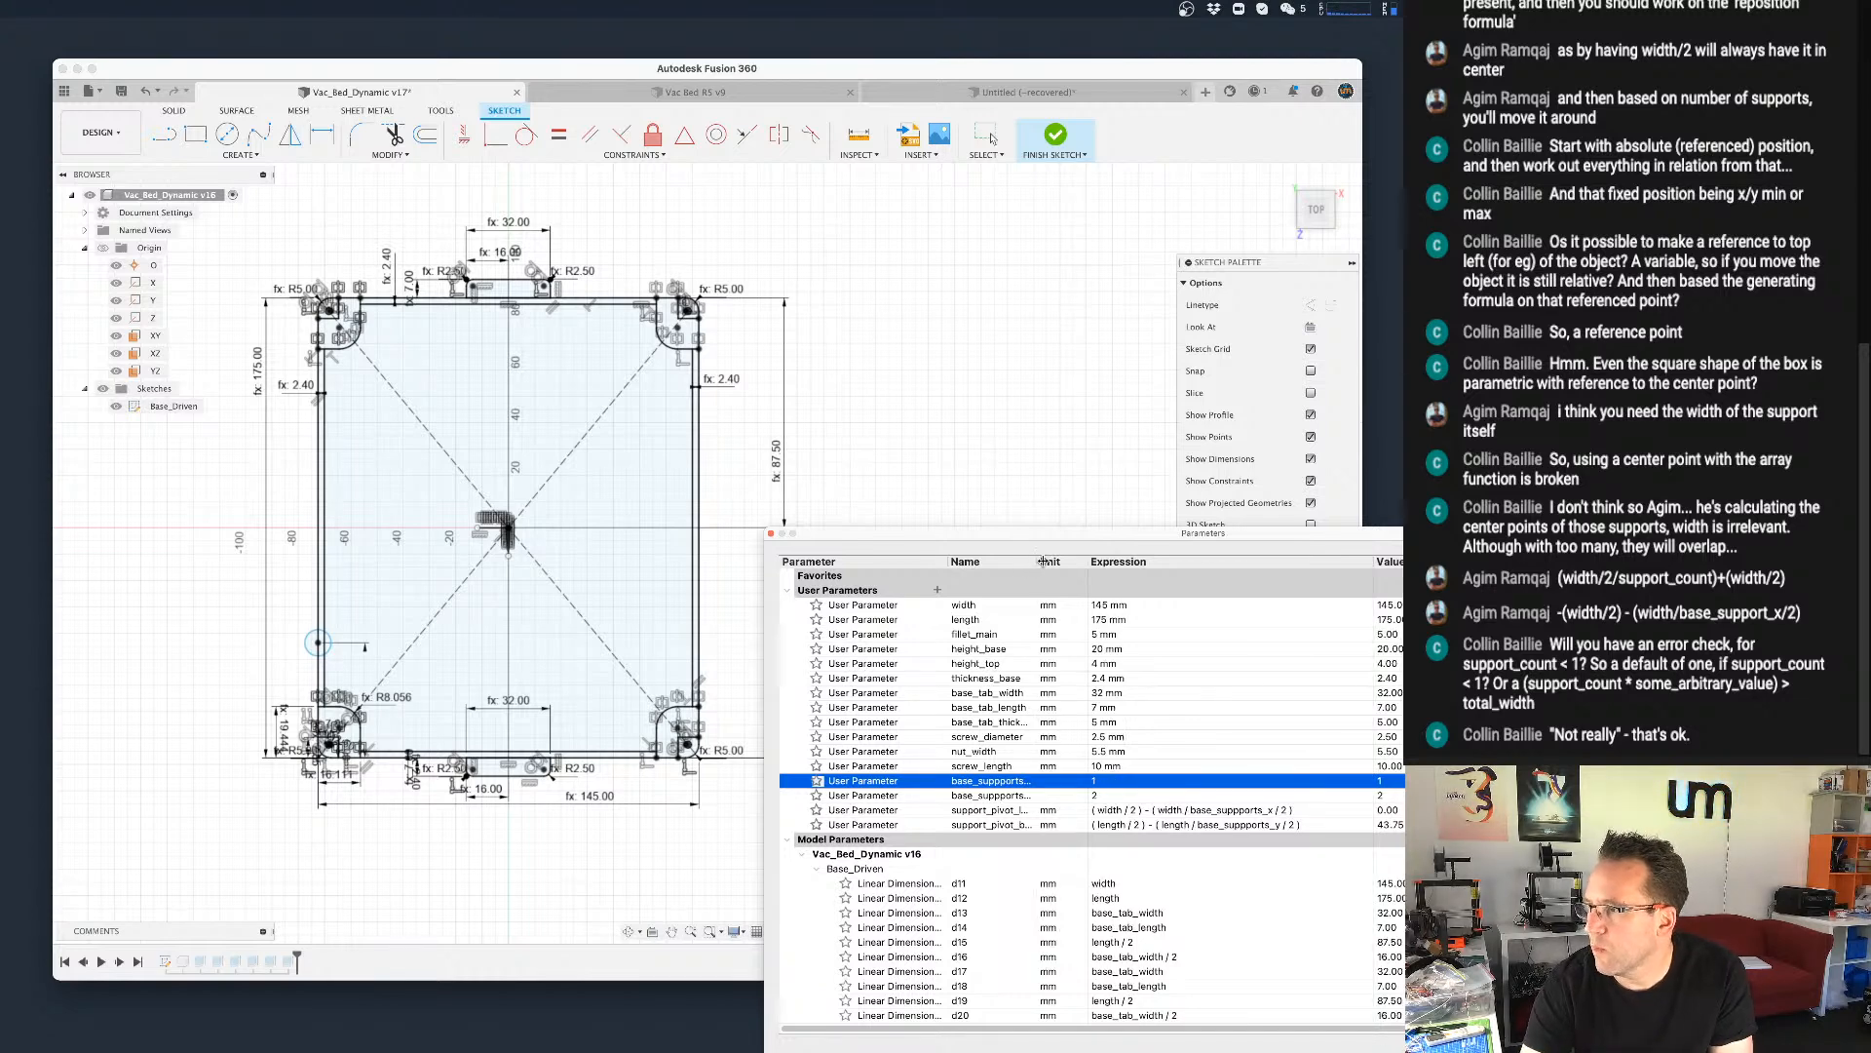
left_click(1156, 781)
key("Return")
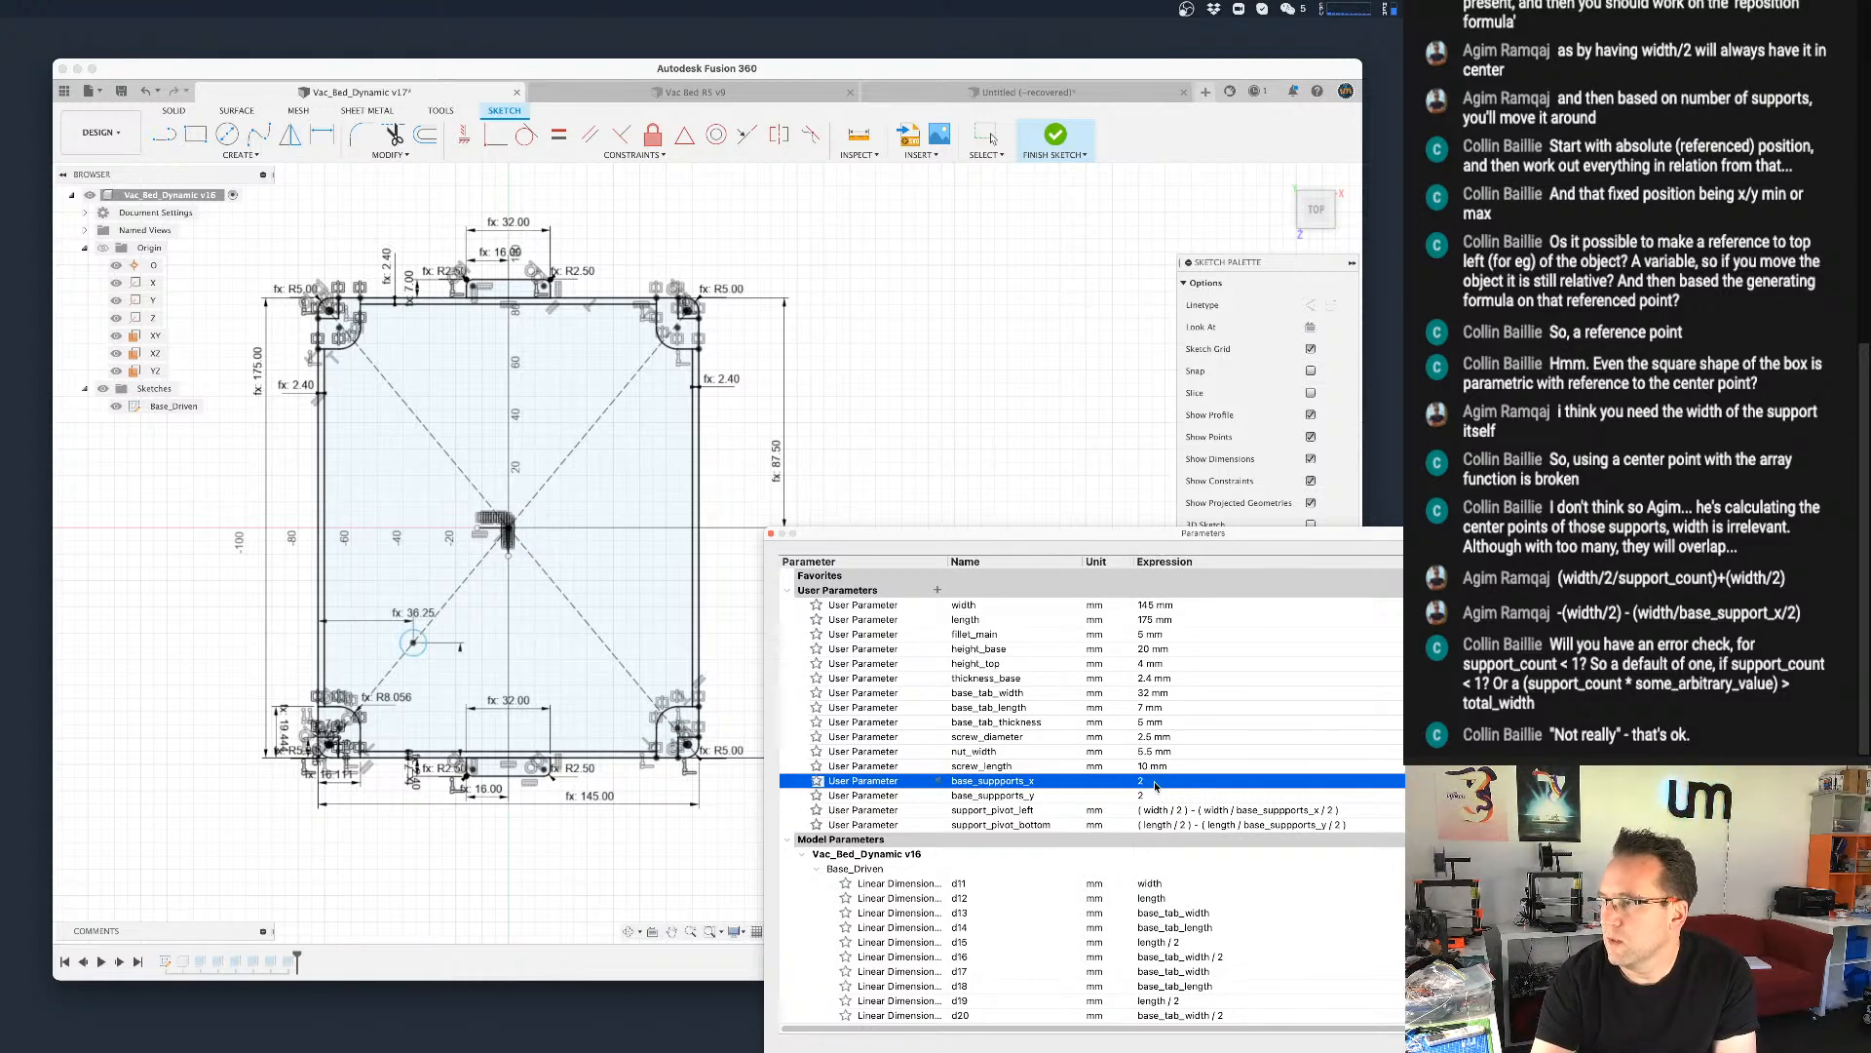
Step: Test the support circle's position with base_suppports_x at 1, and set the parameter to 3
left_click(1155, 782)
type("1")
key("Return")
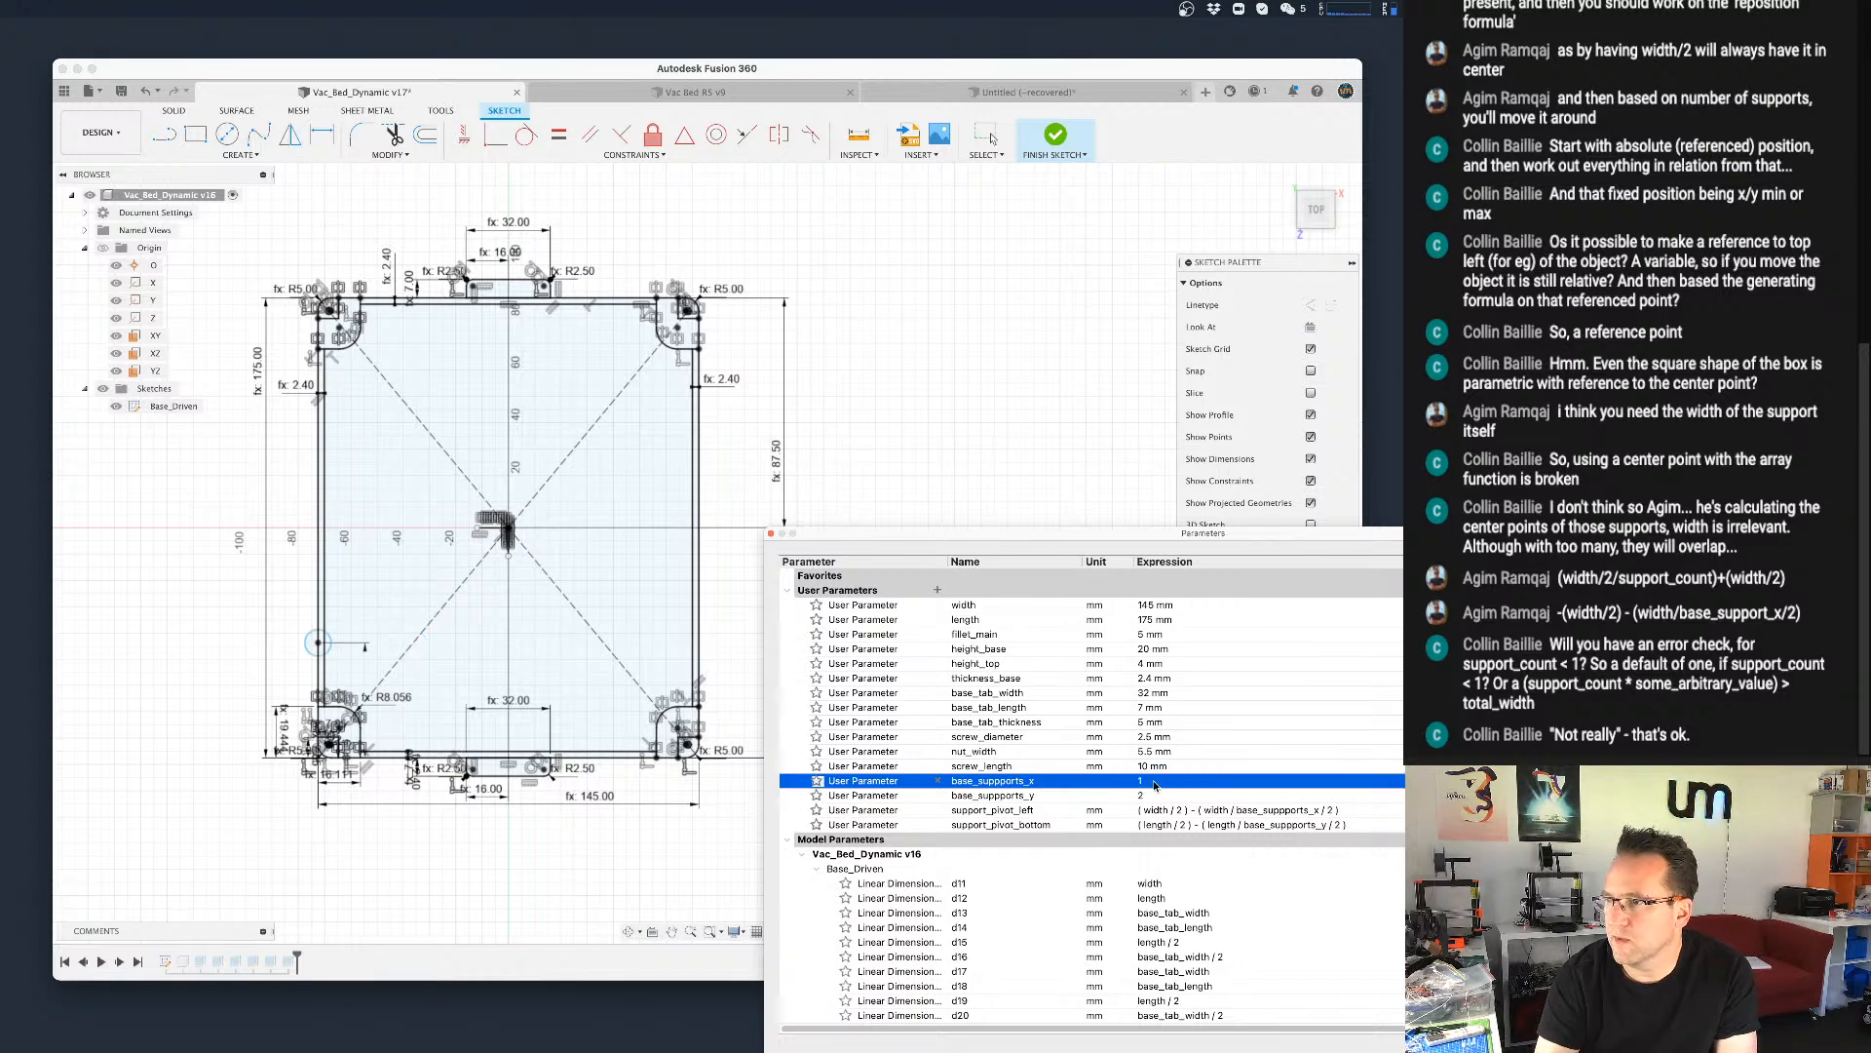
left_click(1154, 781)
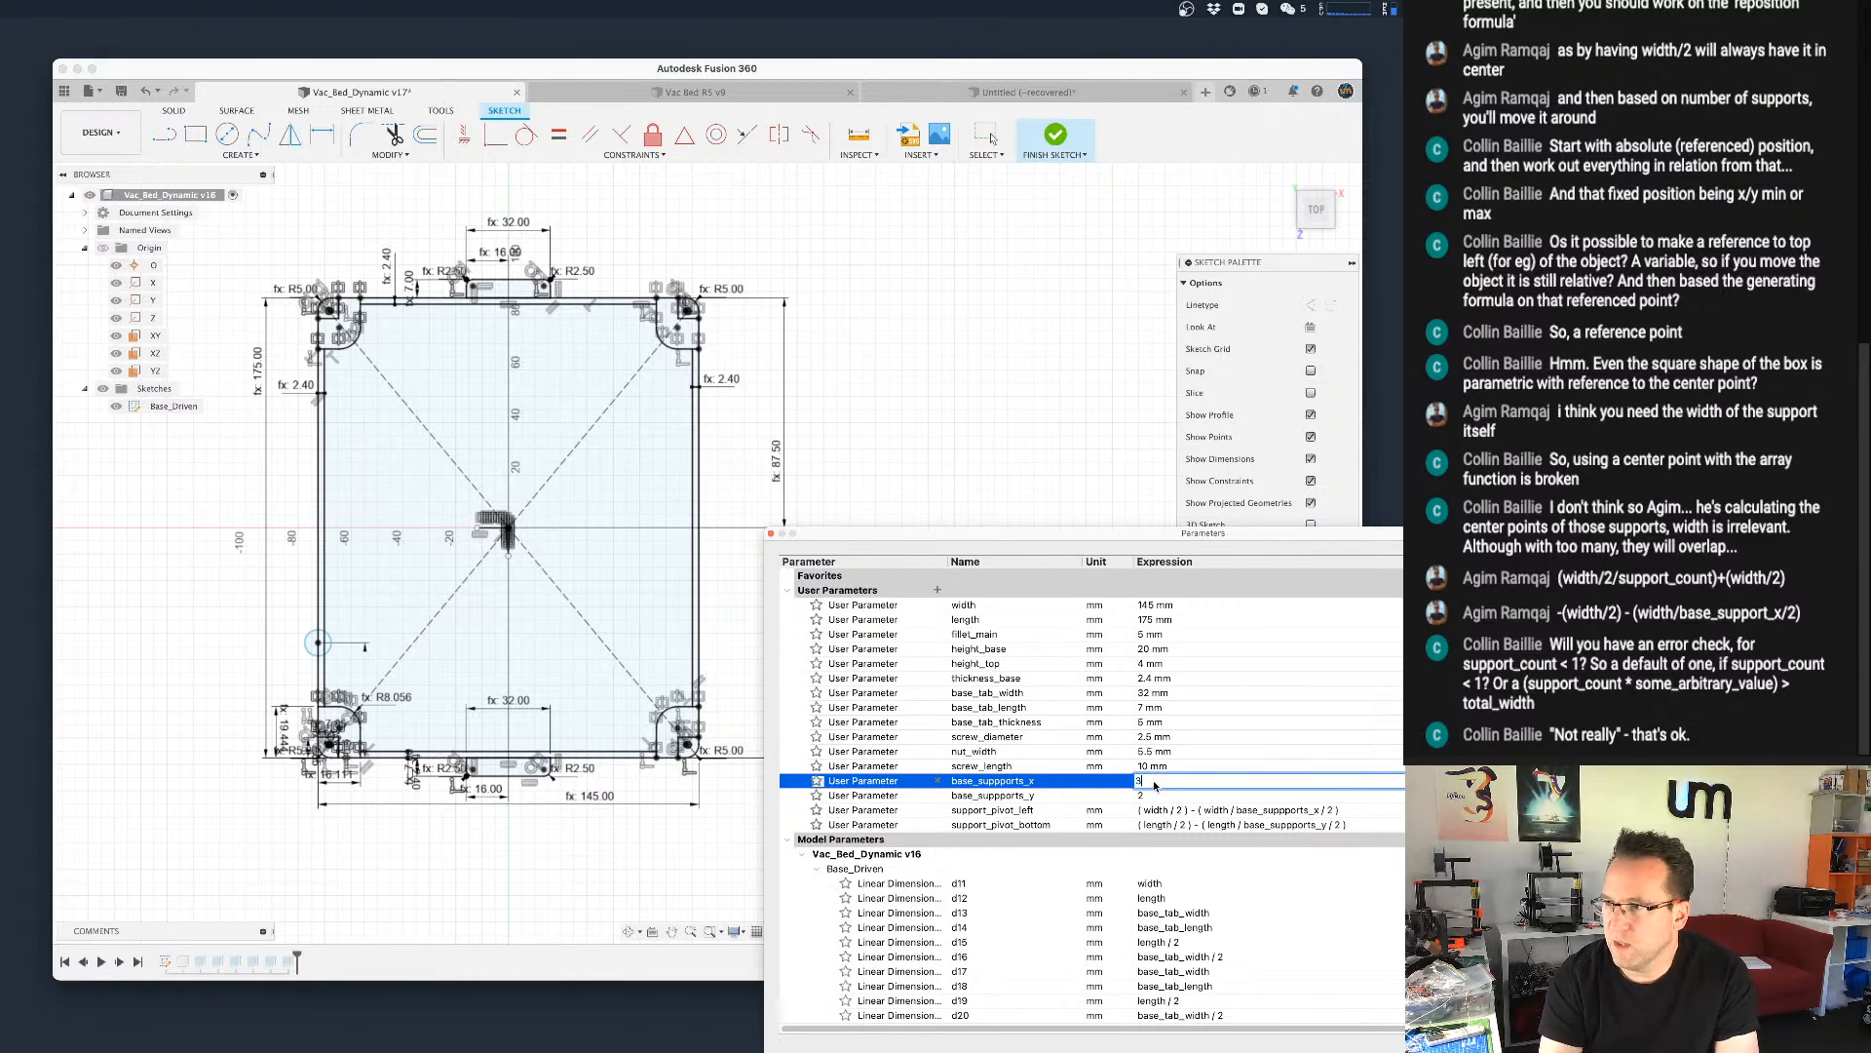
key("Return")
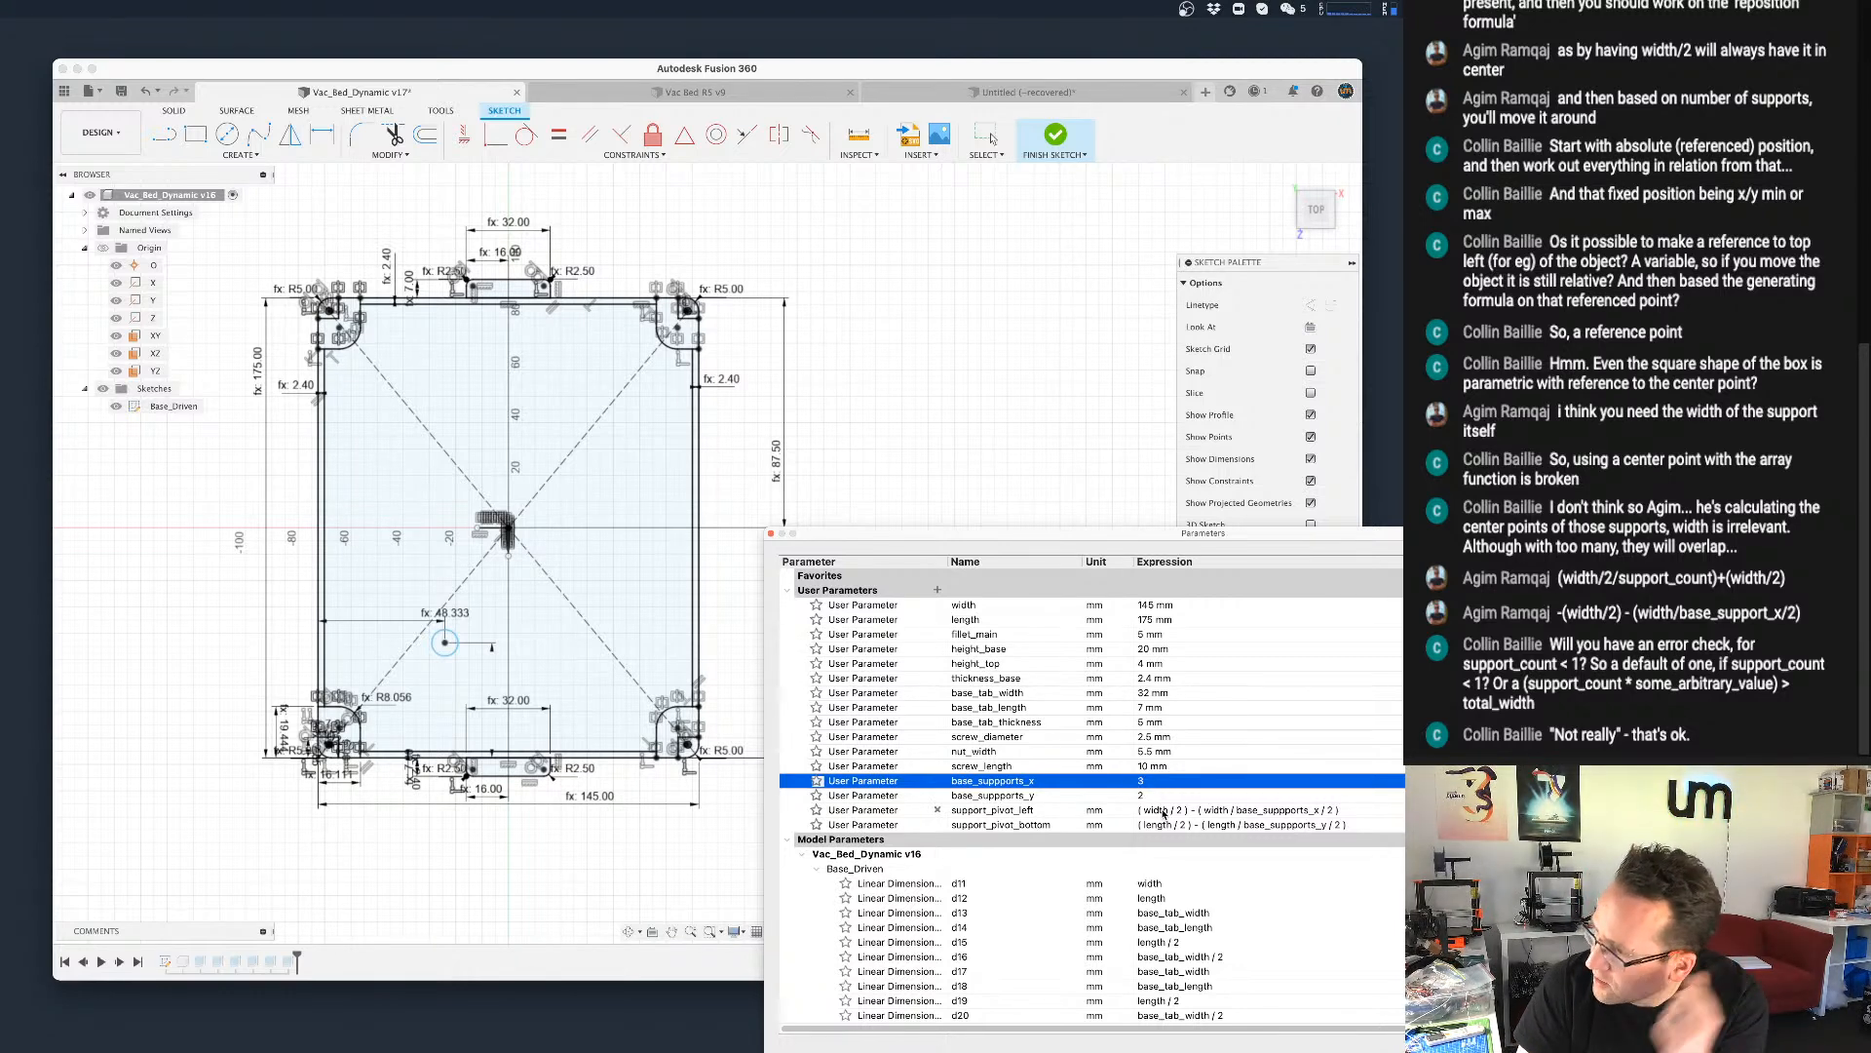
Step: Simplify the support_pivot_left expression to width / base_suppports_x
left_click(1181, 809)
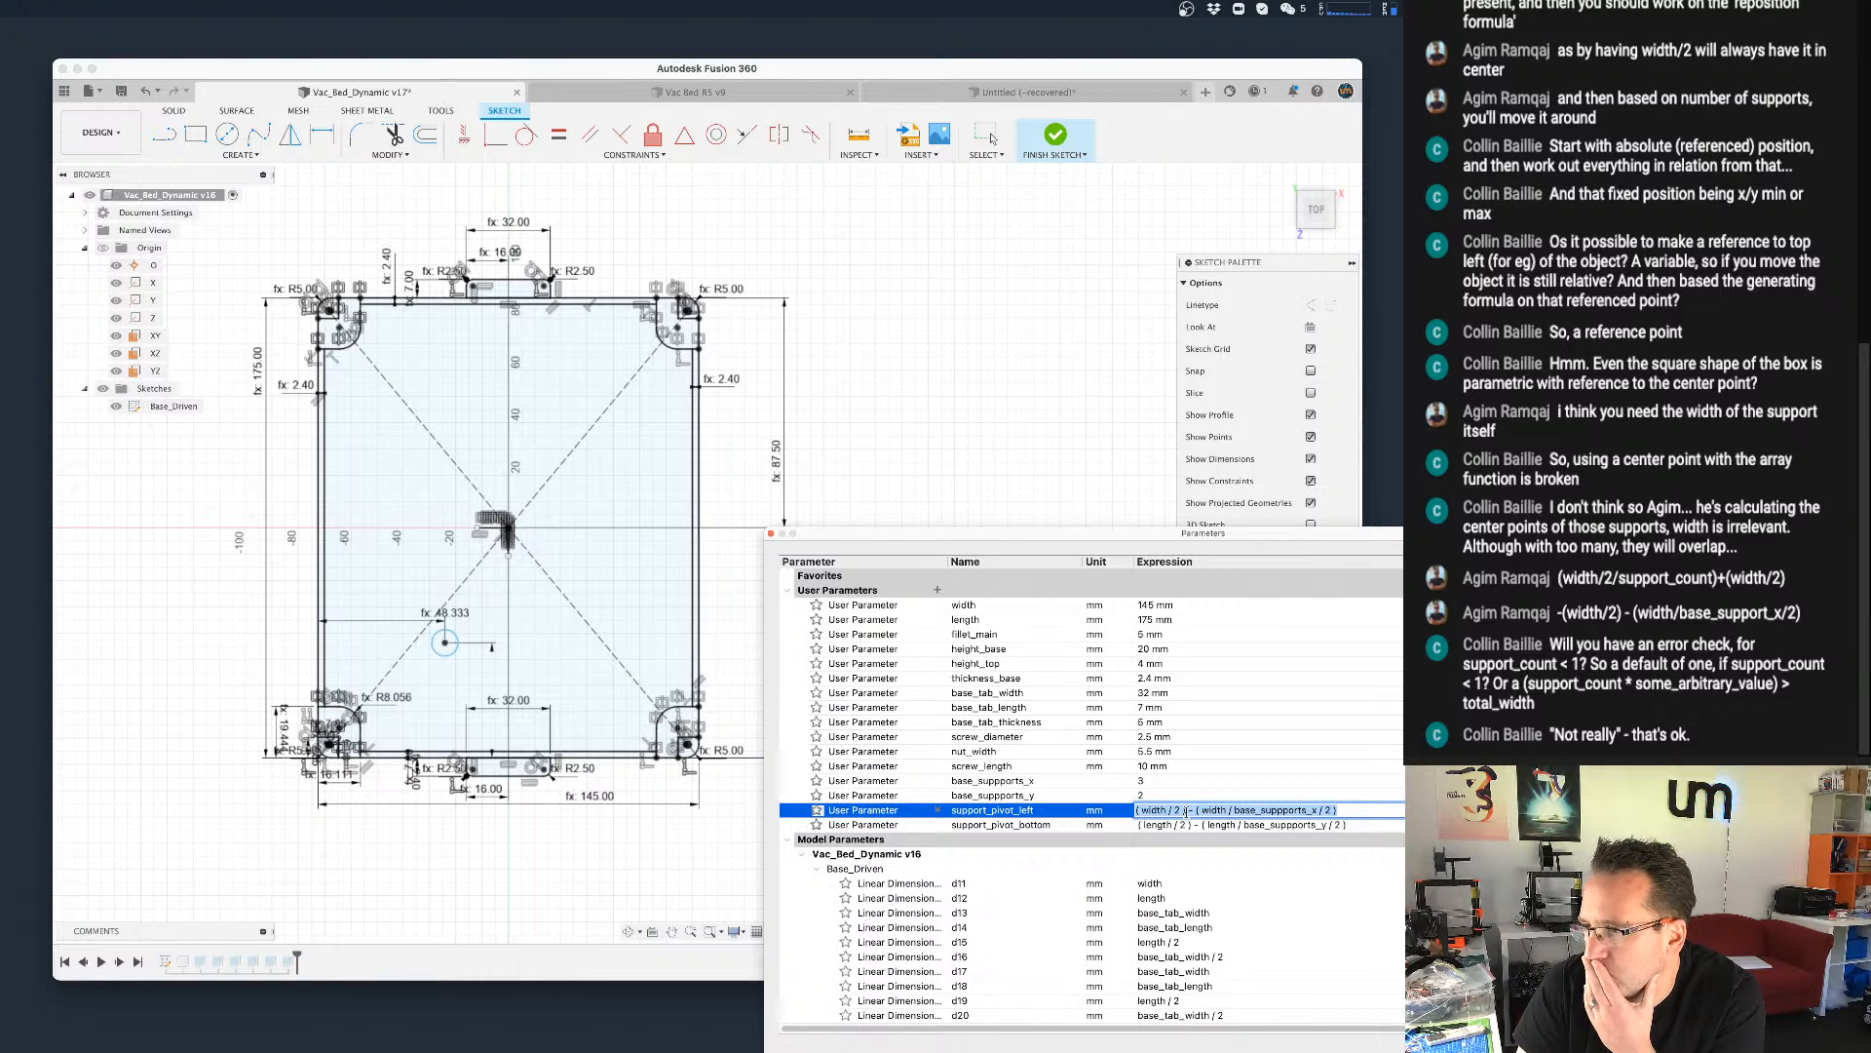
left_click(1216, 811)
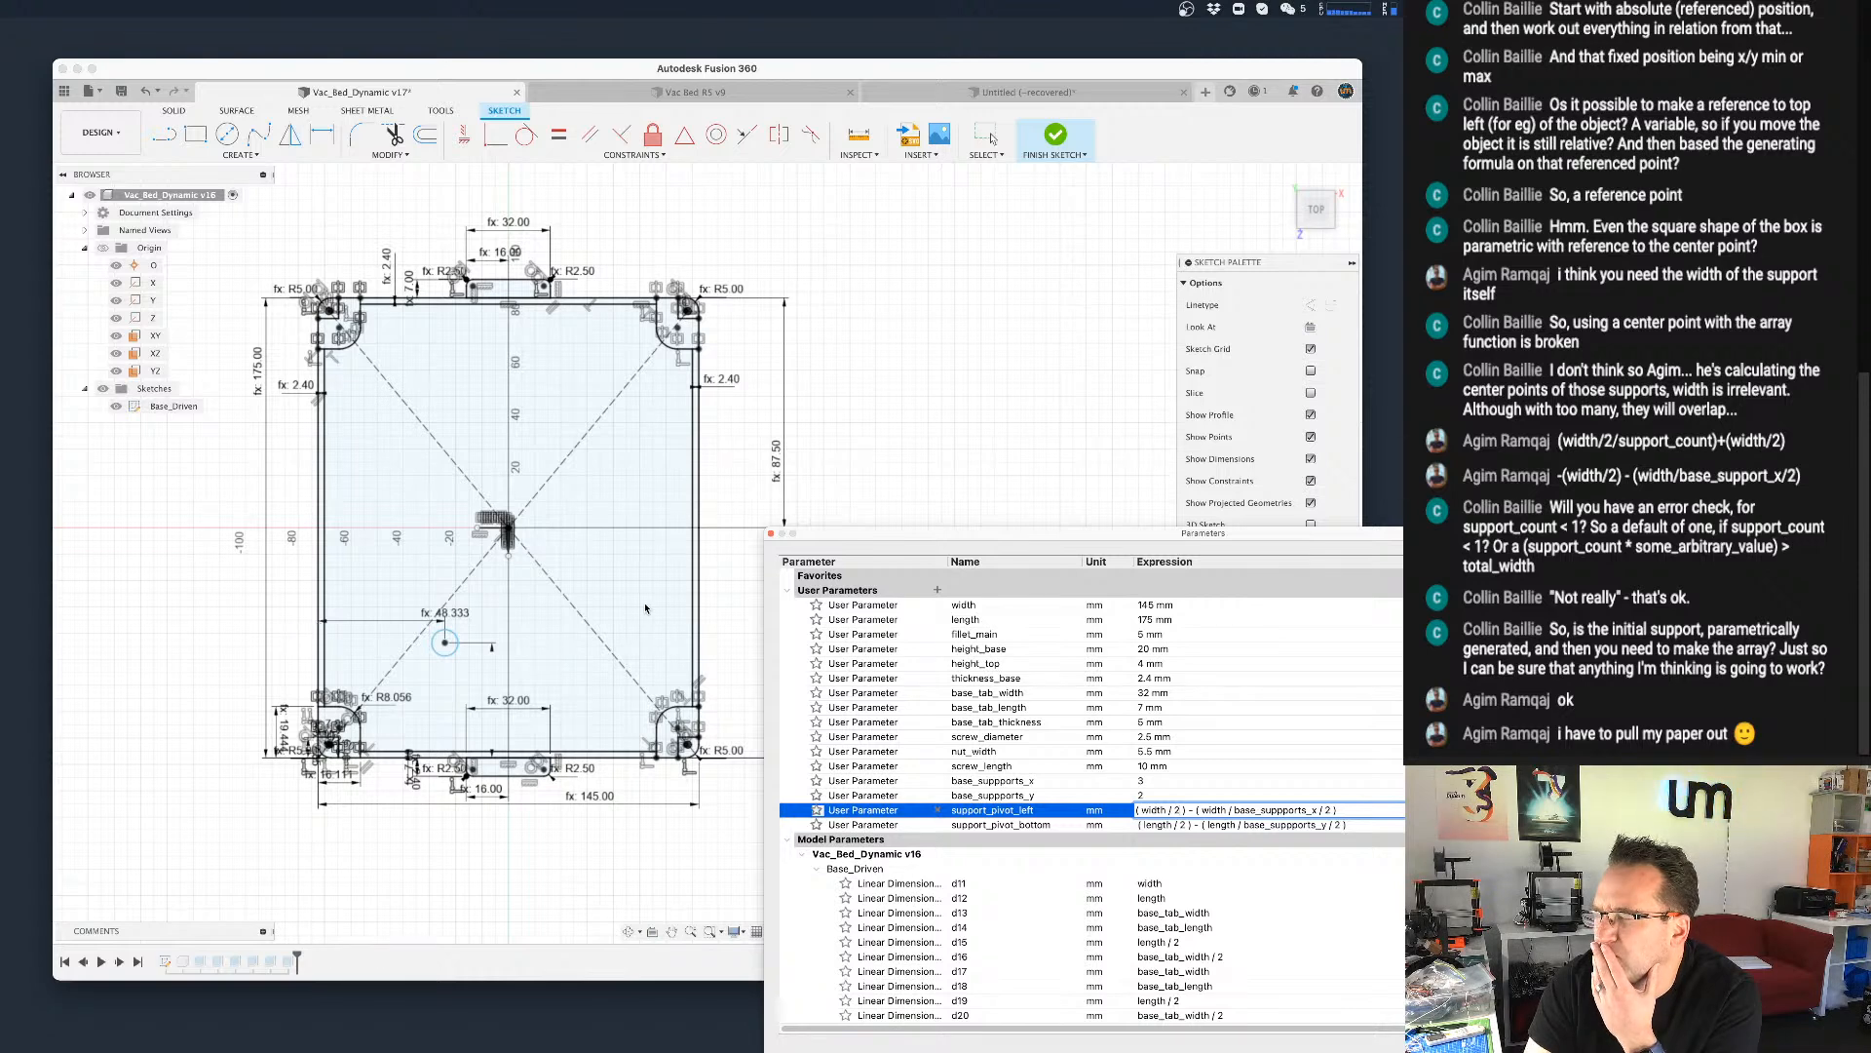
left_click(1231, 809)
key("BackSpace")
key("BackSpace")
key("BackSpace")
key("BackSpace")
key("BackSpace")
key("BackSpace")
key("BackSpace")
key("BackSpace")
key("BackSpace")
key("BackSpace")
key("BackSpace")
key("BackSpace")
key("BackSpace")
key("BackSpace")
key("BackSpace")
key("BackSpace")
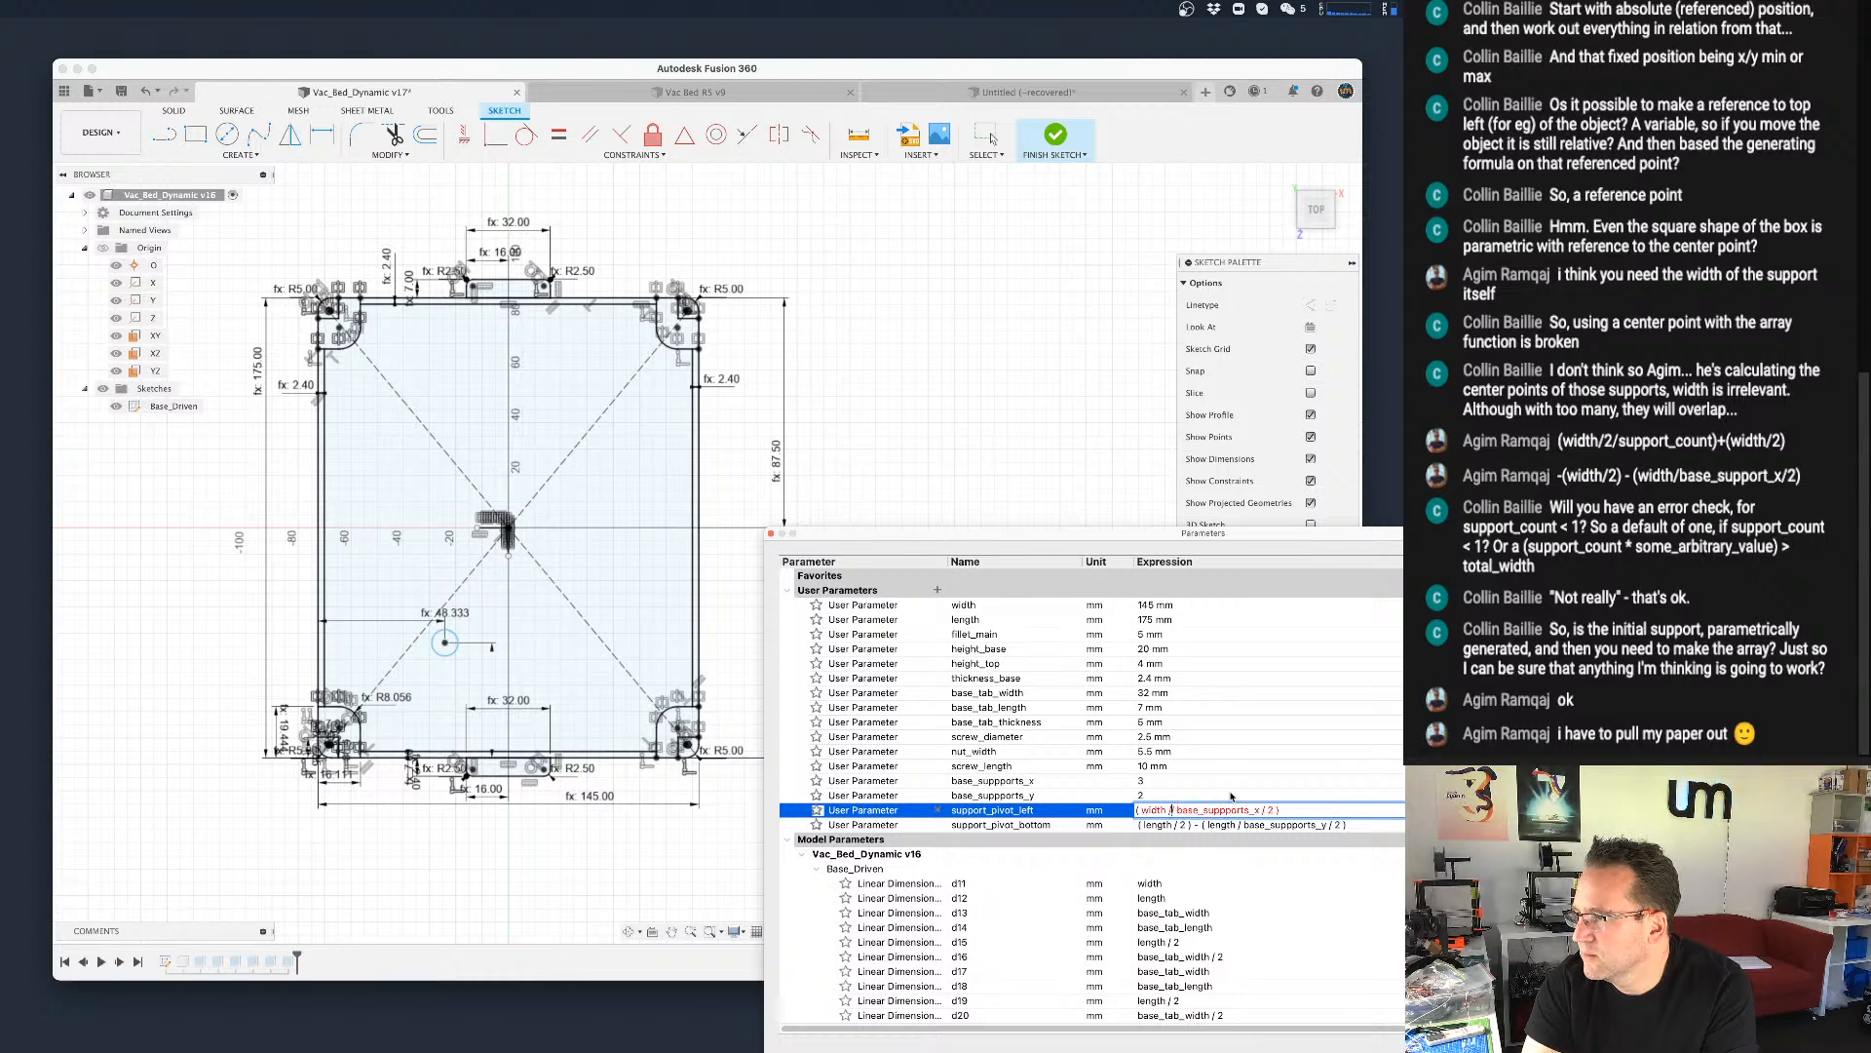
key("BackSpace")
key("BackSpace")
key("BackSpace")
key("BackSpace")
key("BackSpace")
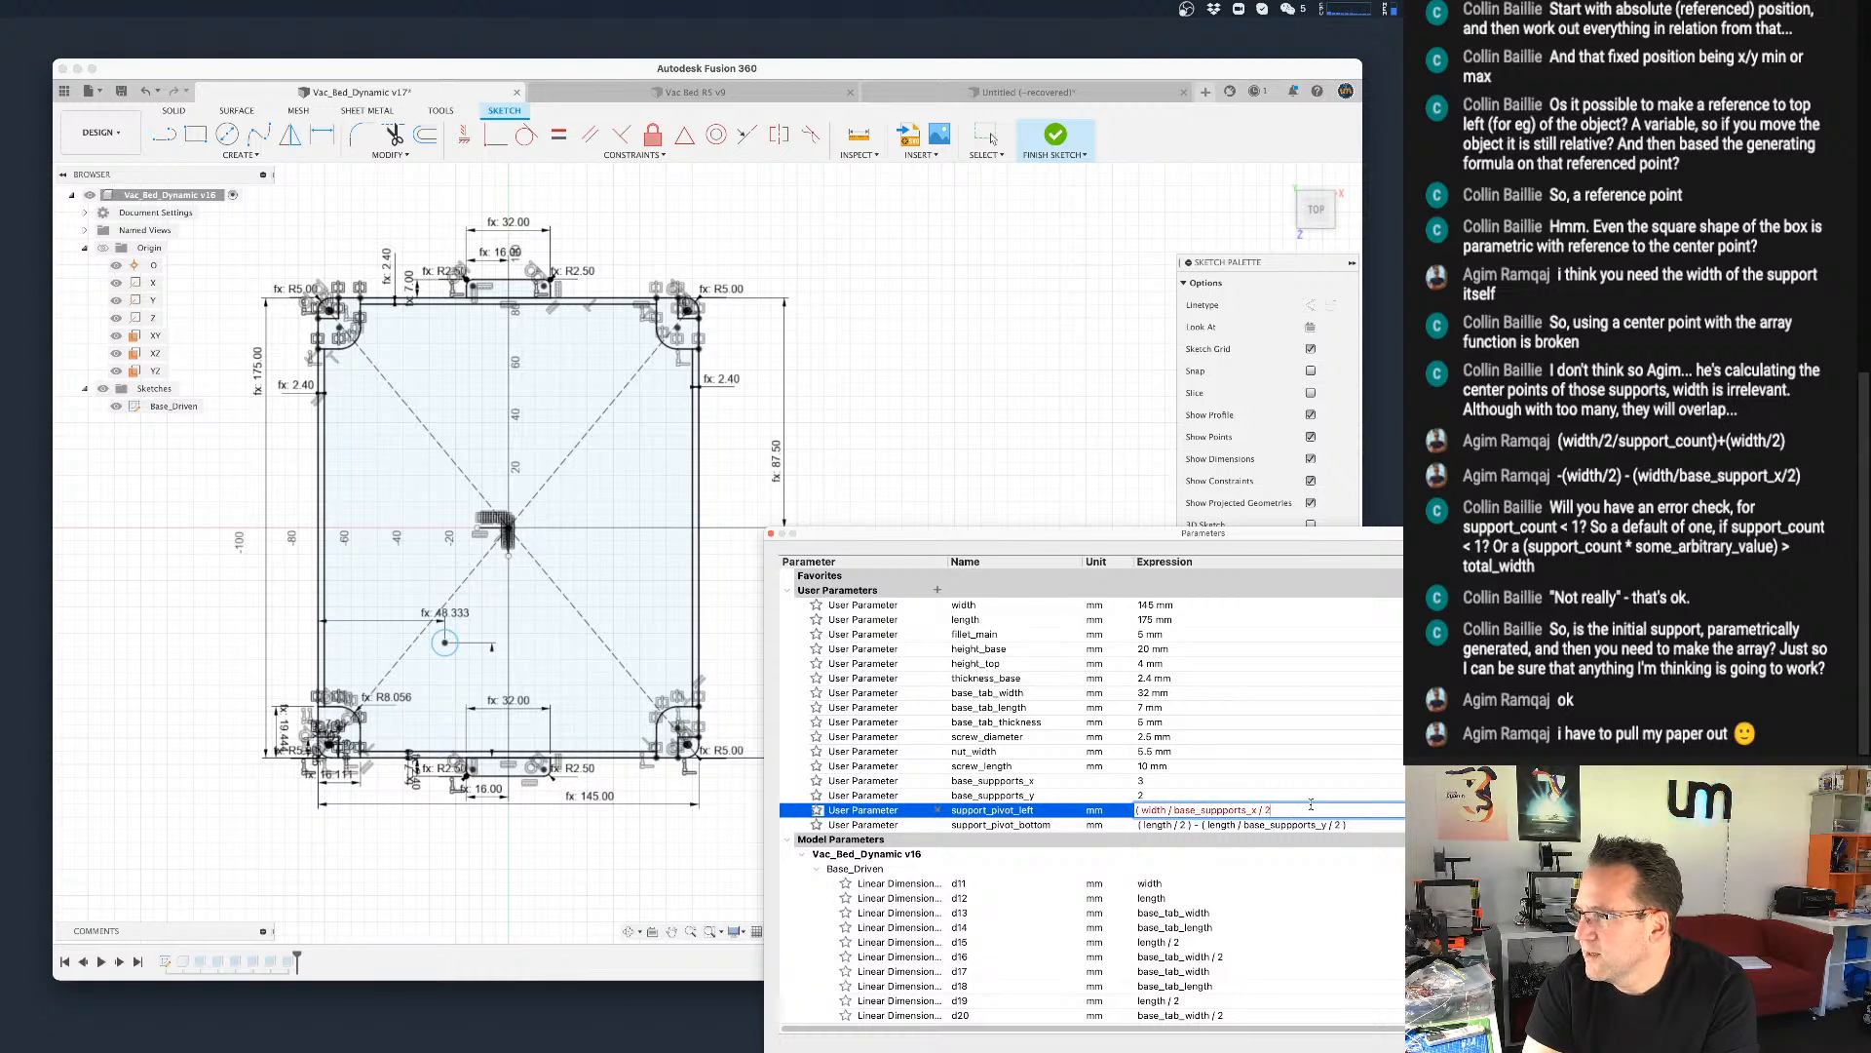
key("BackSpace")
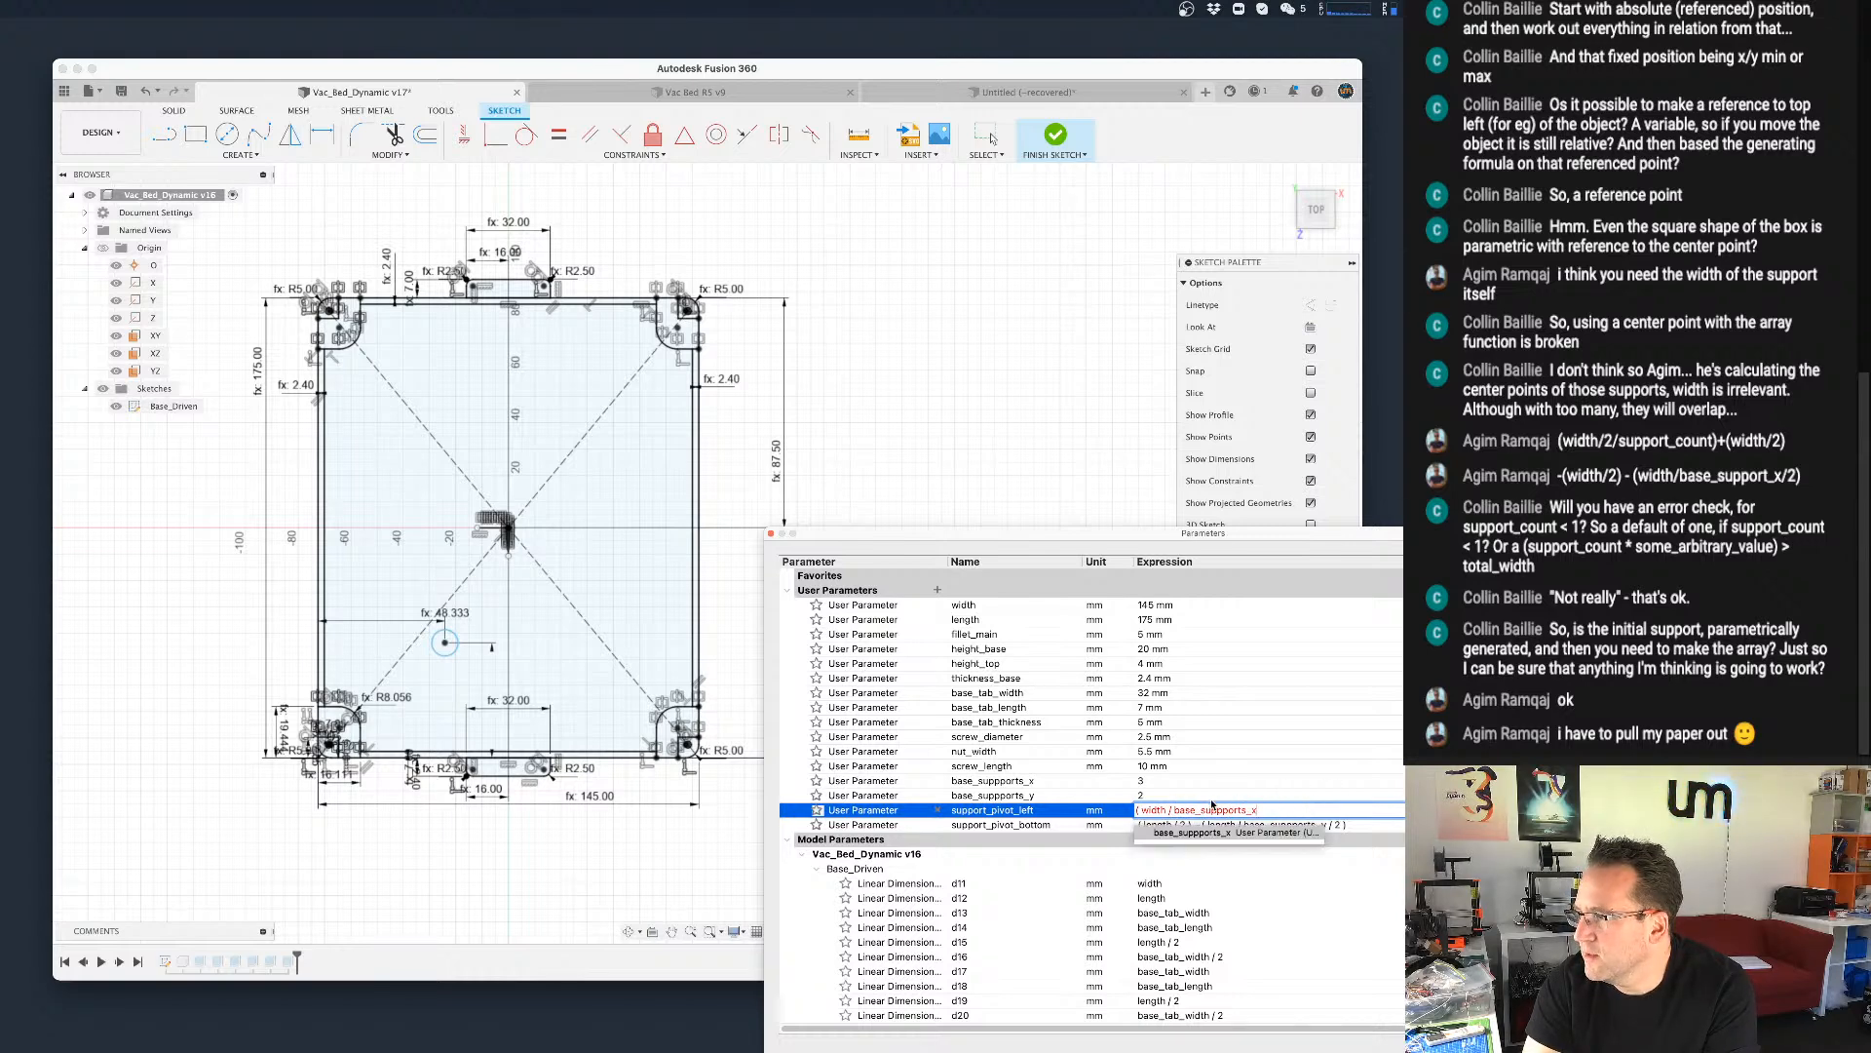
left_click(1143, 810)
key("BackSpace")
key("BackSpace")
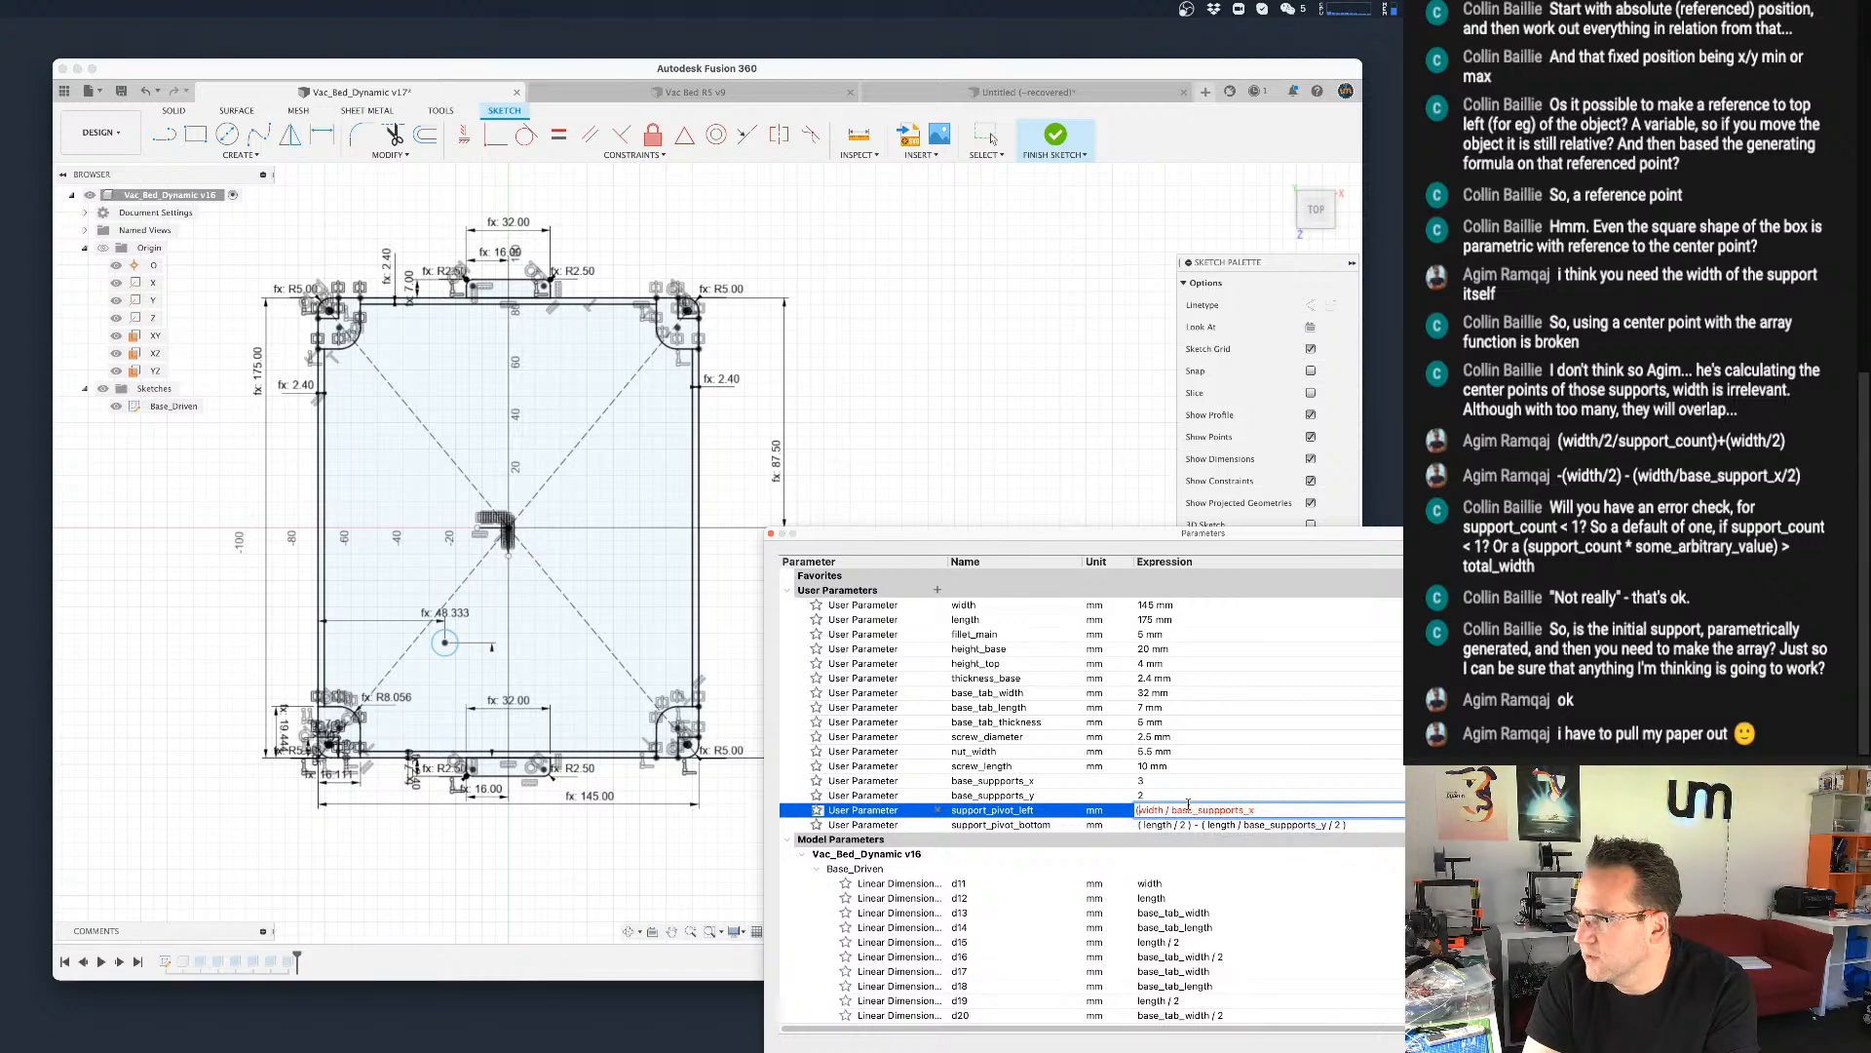
key("Return")
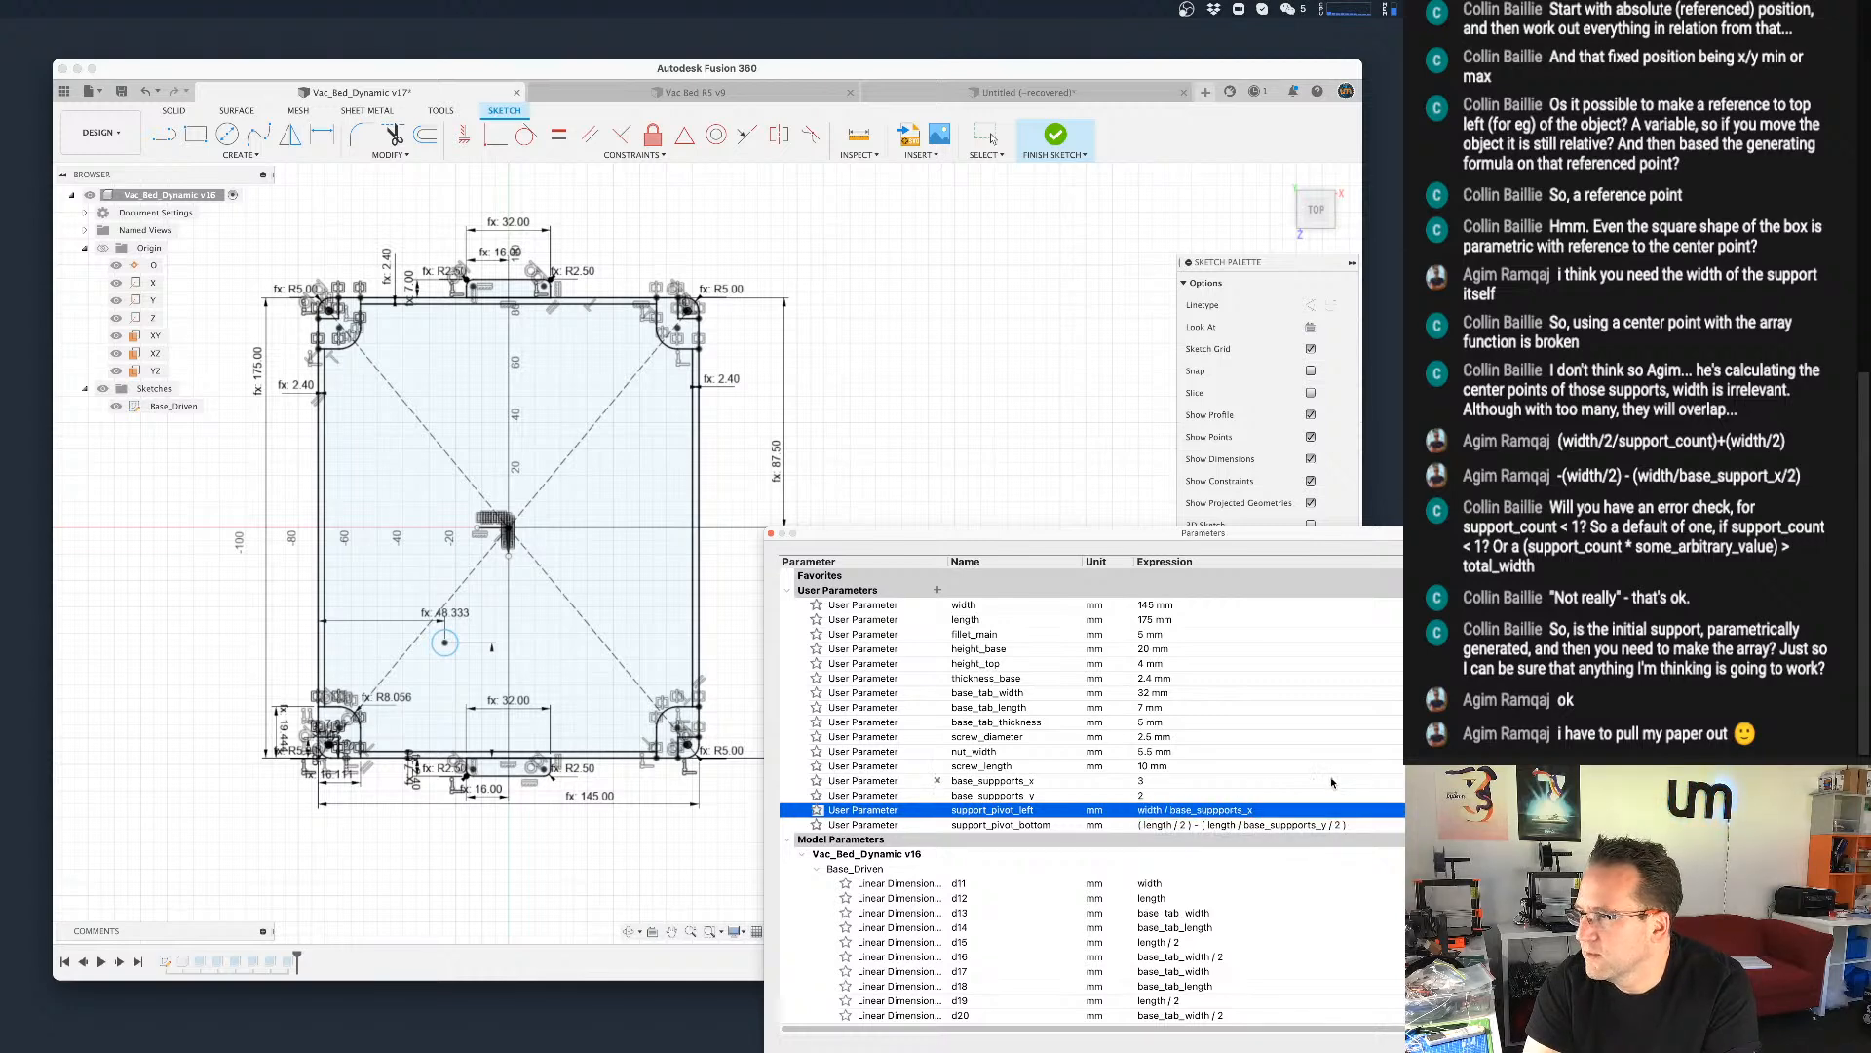
Step: Set base_suppports_x to 1 to test where the simplified expression places the support circle
double_click(1177, 781)
type("1")
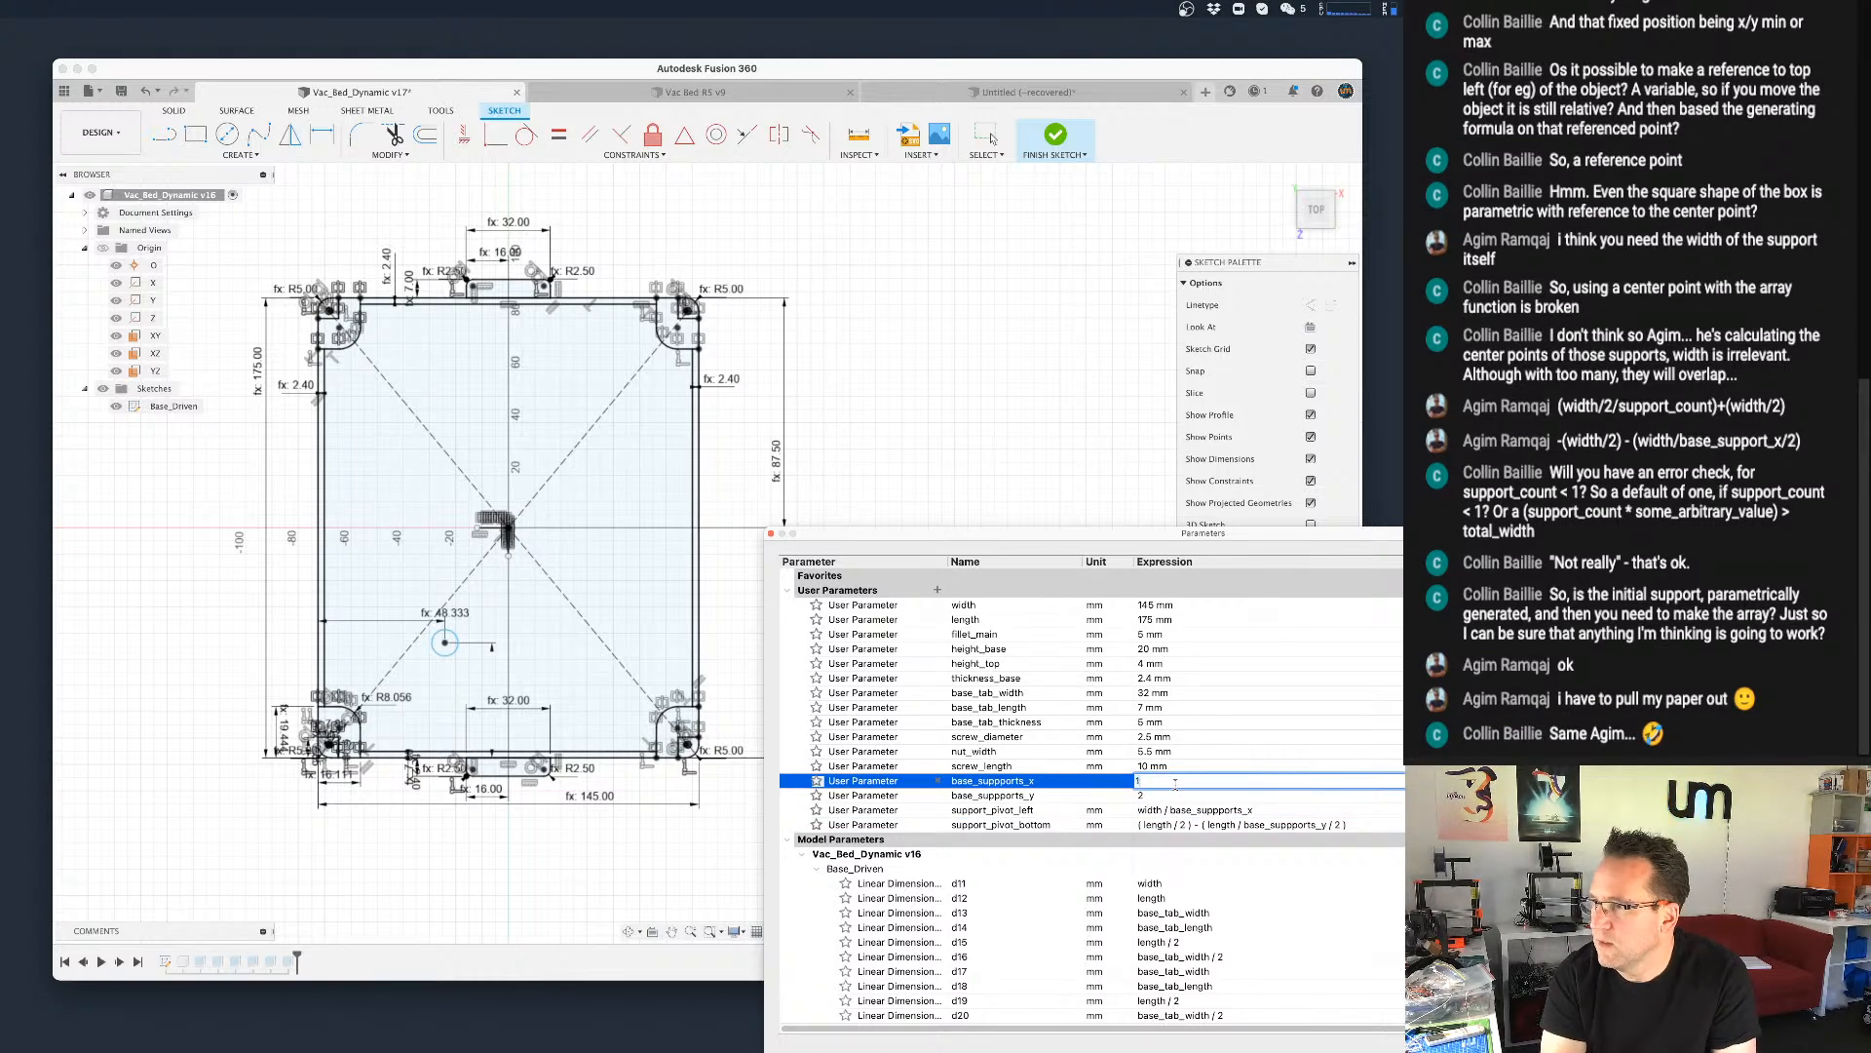
key("Return")
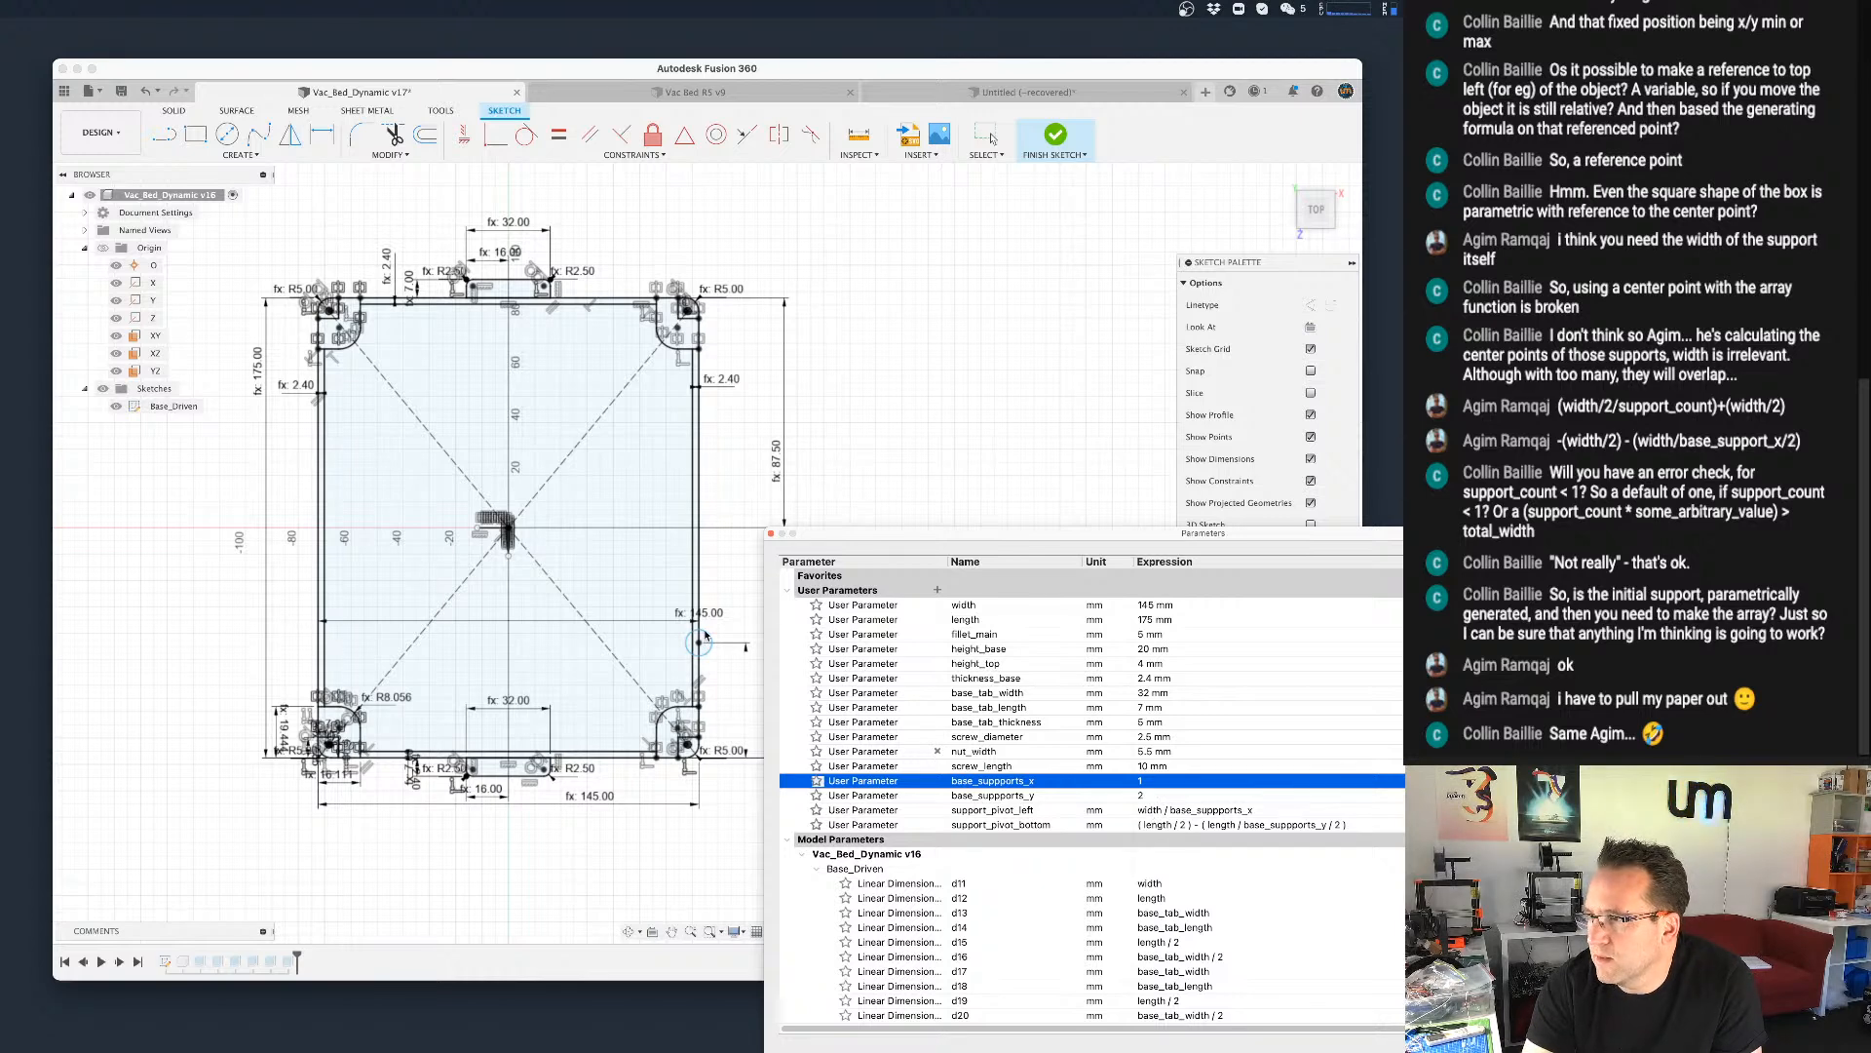
Step: Change the support_pivot_left expression to width / ( base_suppports_x + 1 )
left_click(1227, 809)
left_click(1264, 809)
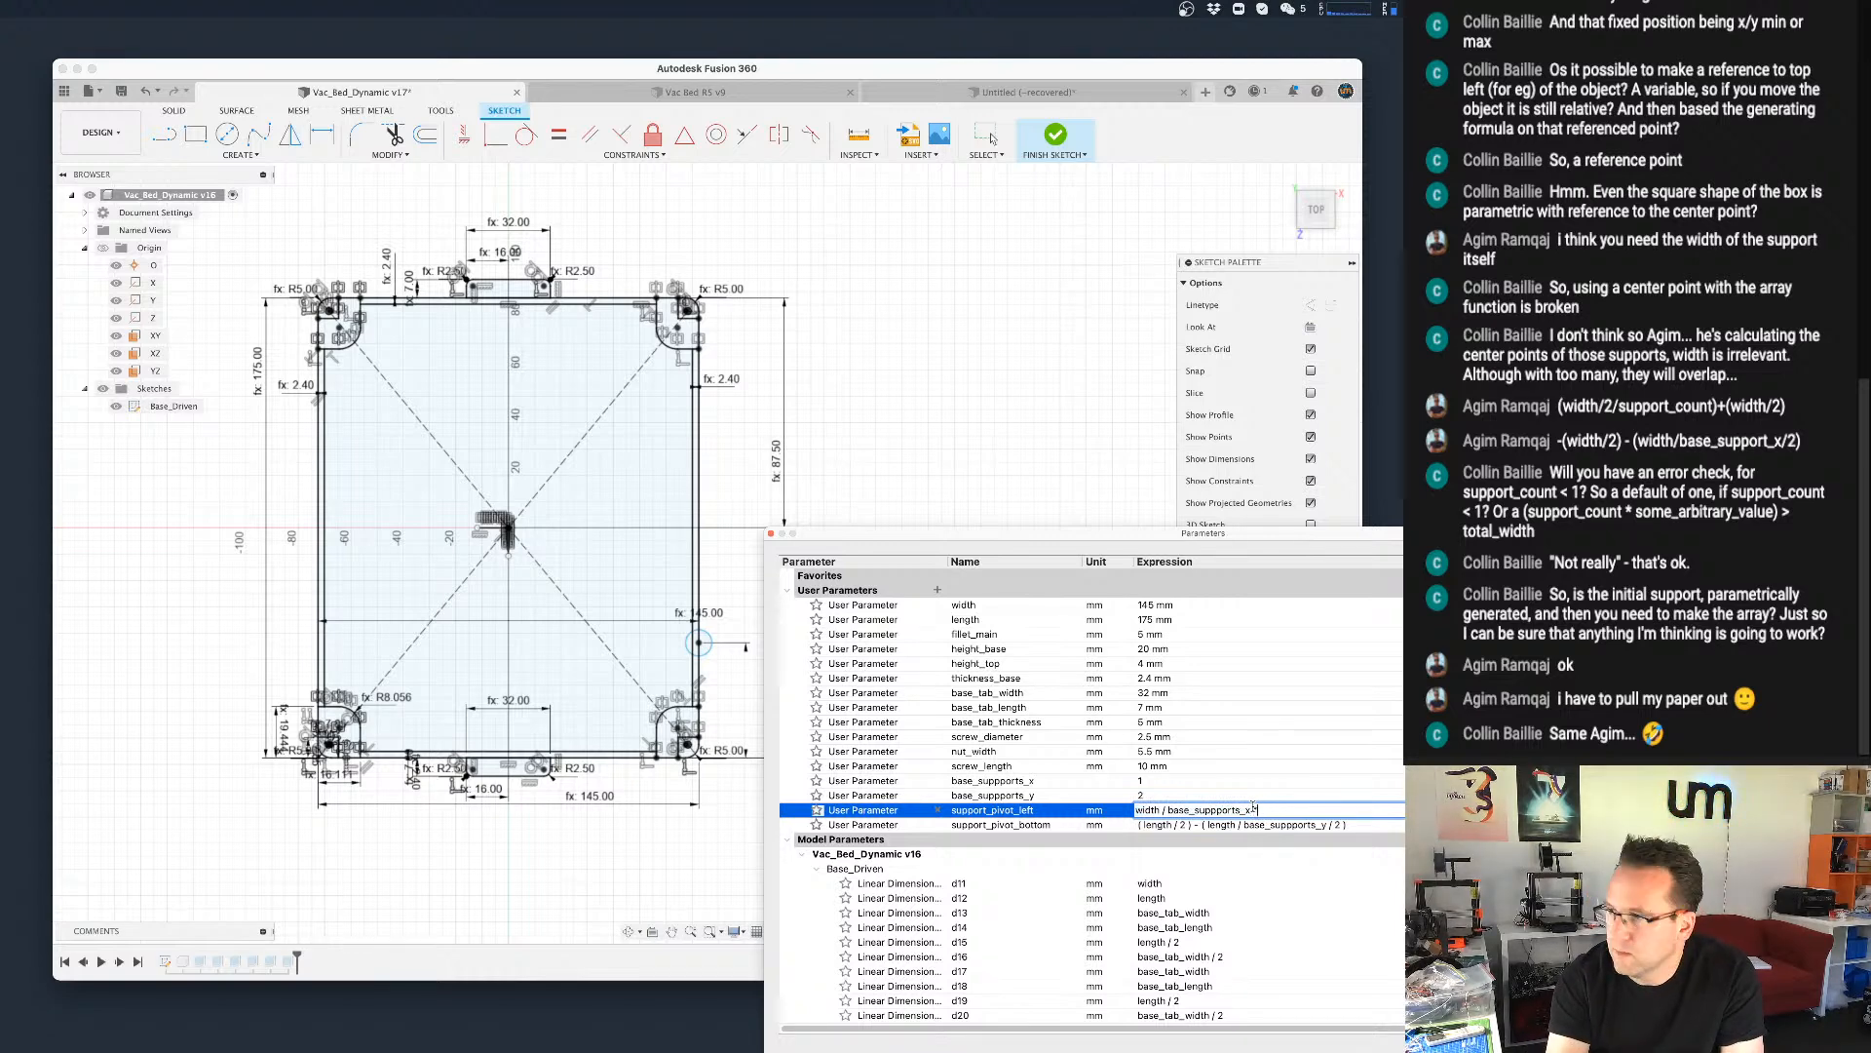
type("- 1")
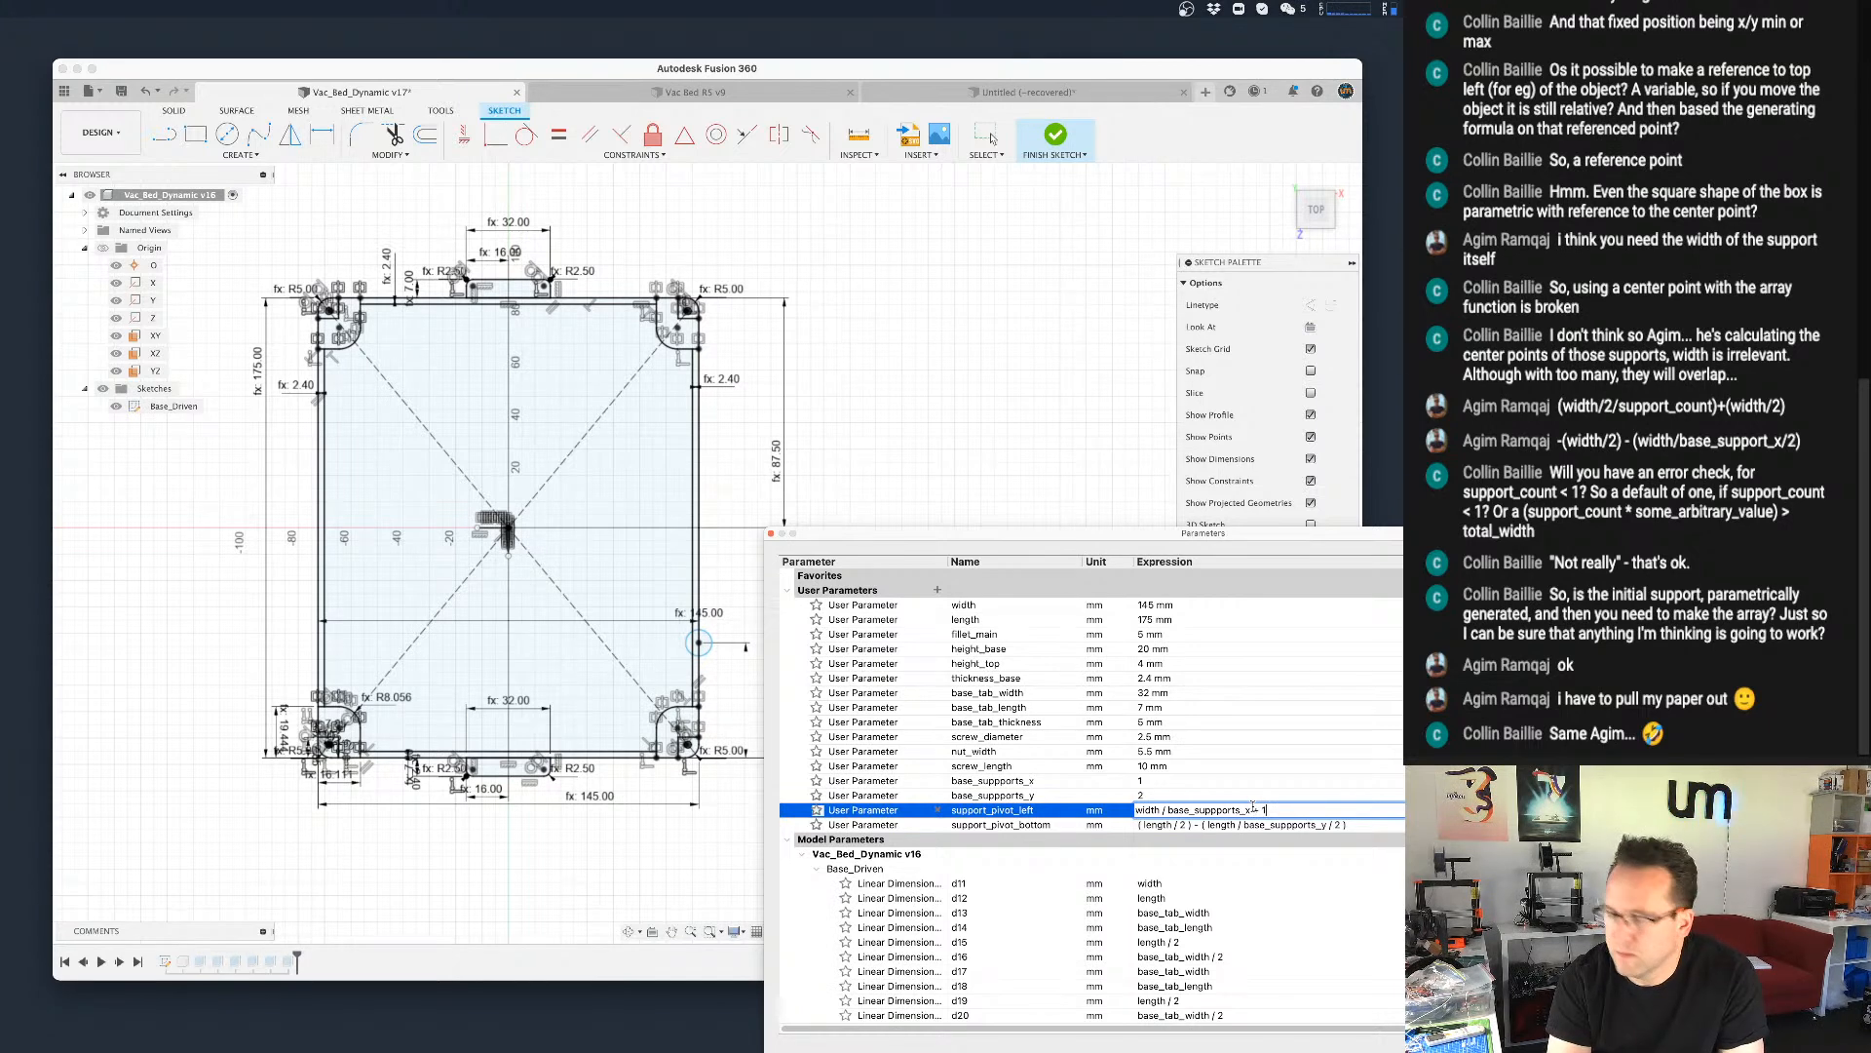
type(")")
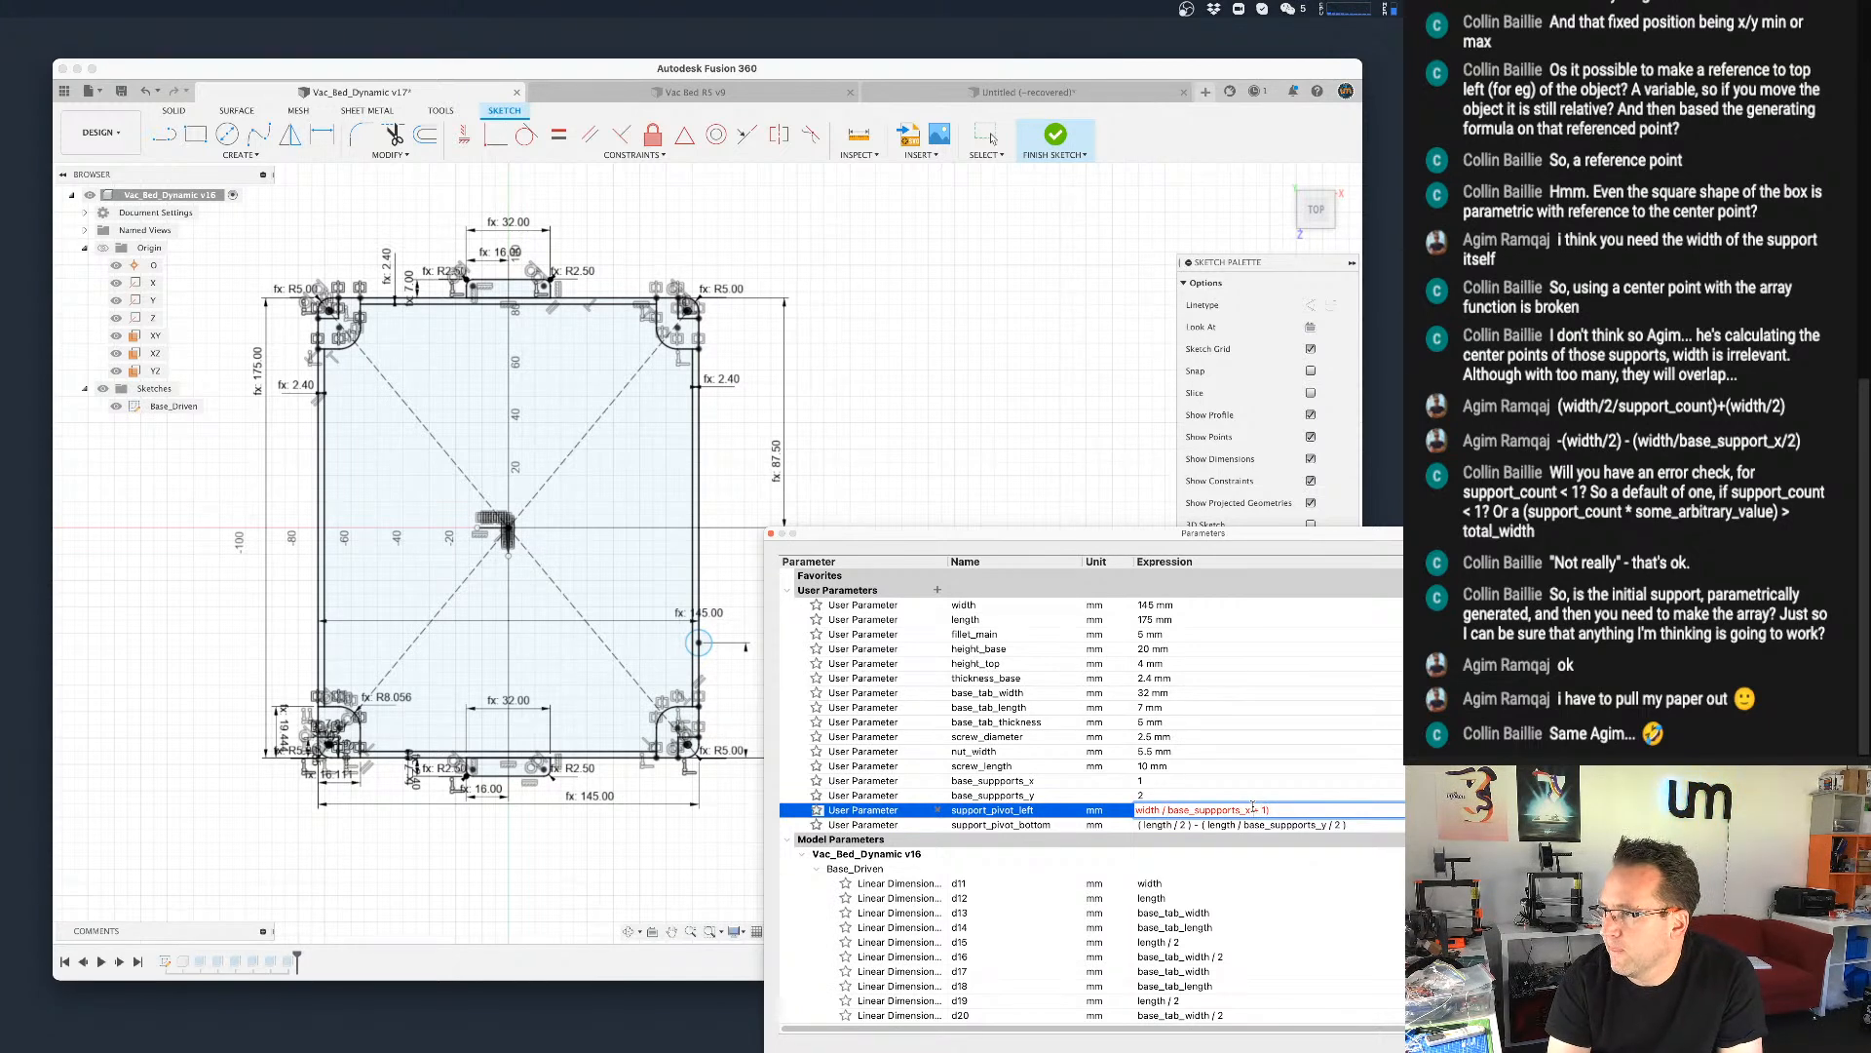
key("Return")
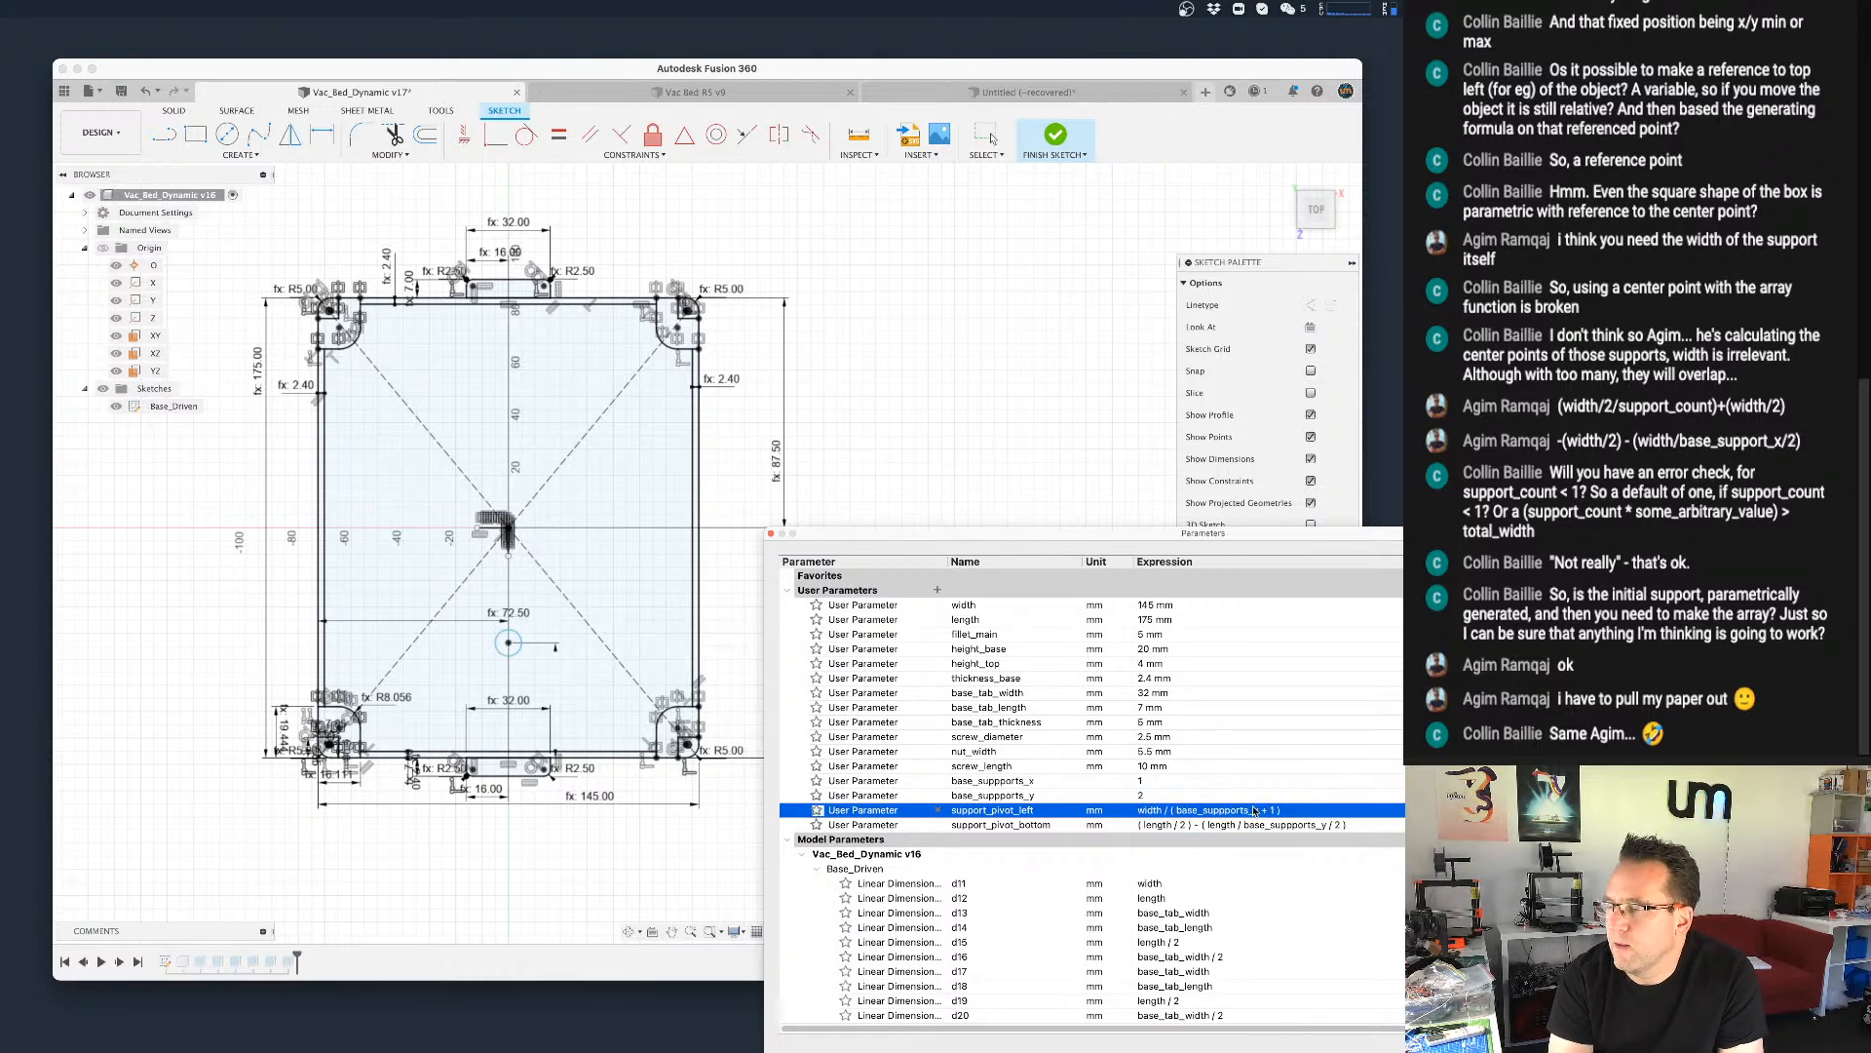
Step: Test the support circle's horizontal position with base_suppports_x at 2, 3 and 4
double_click(1166, 781)
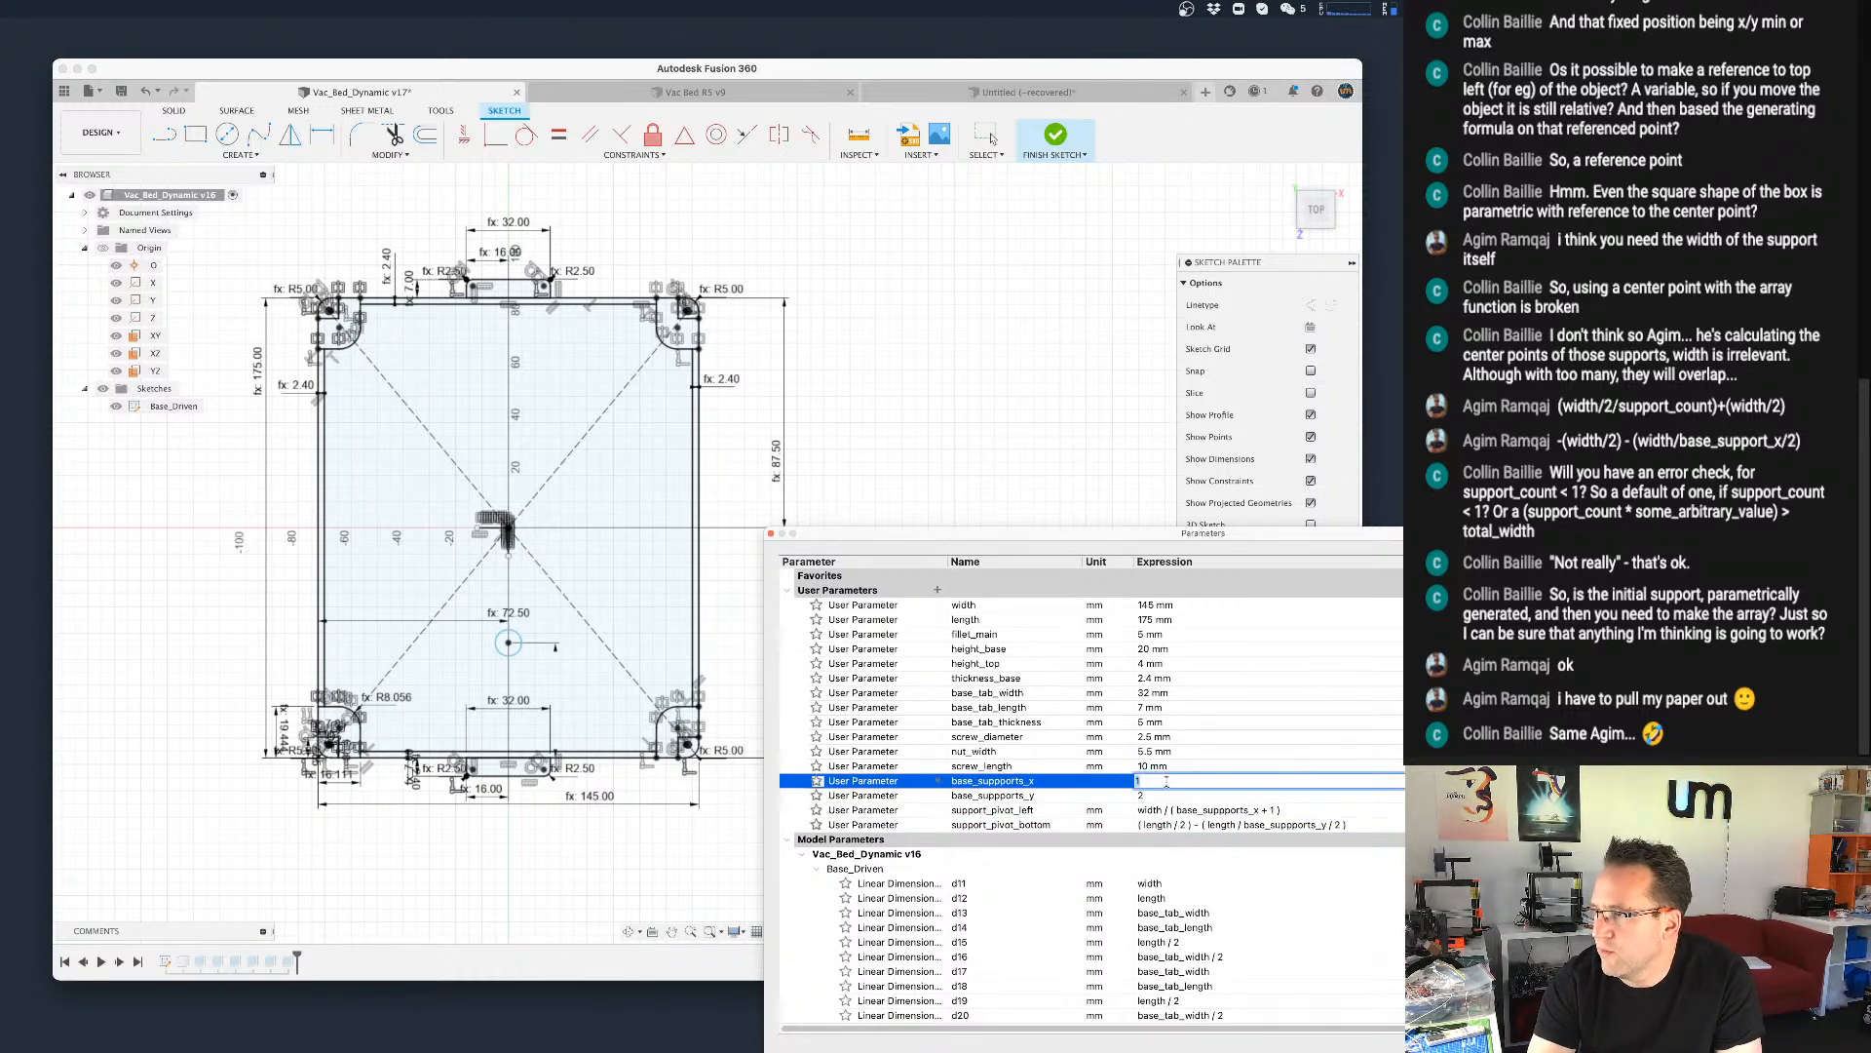
type("2")
key("Return")
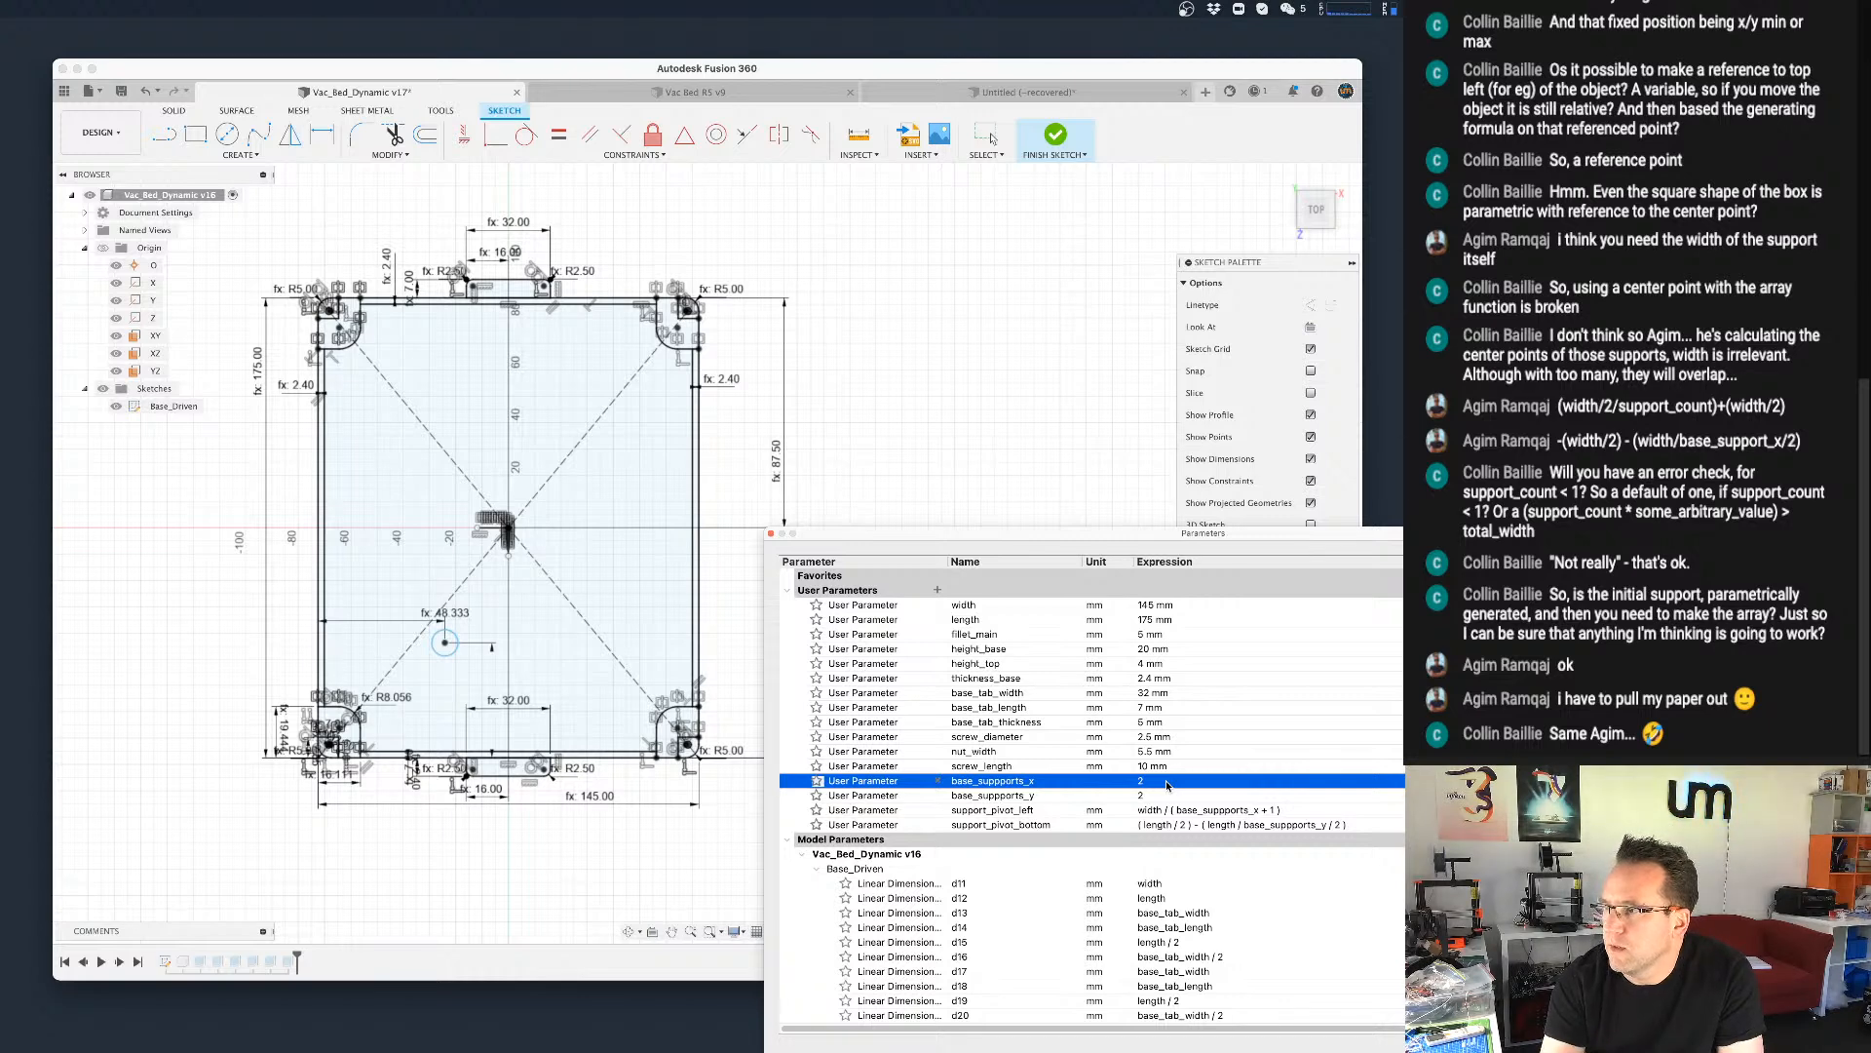
double_click(1166, 783)
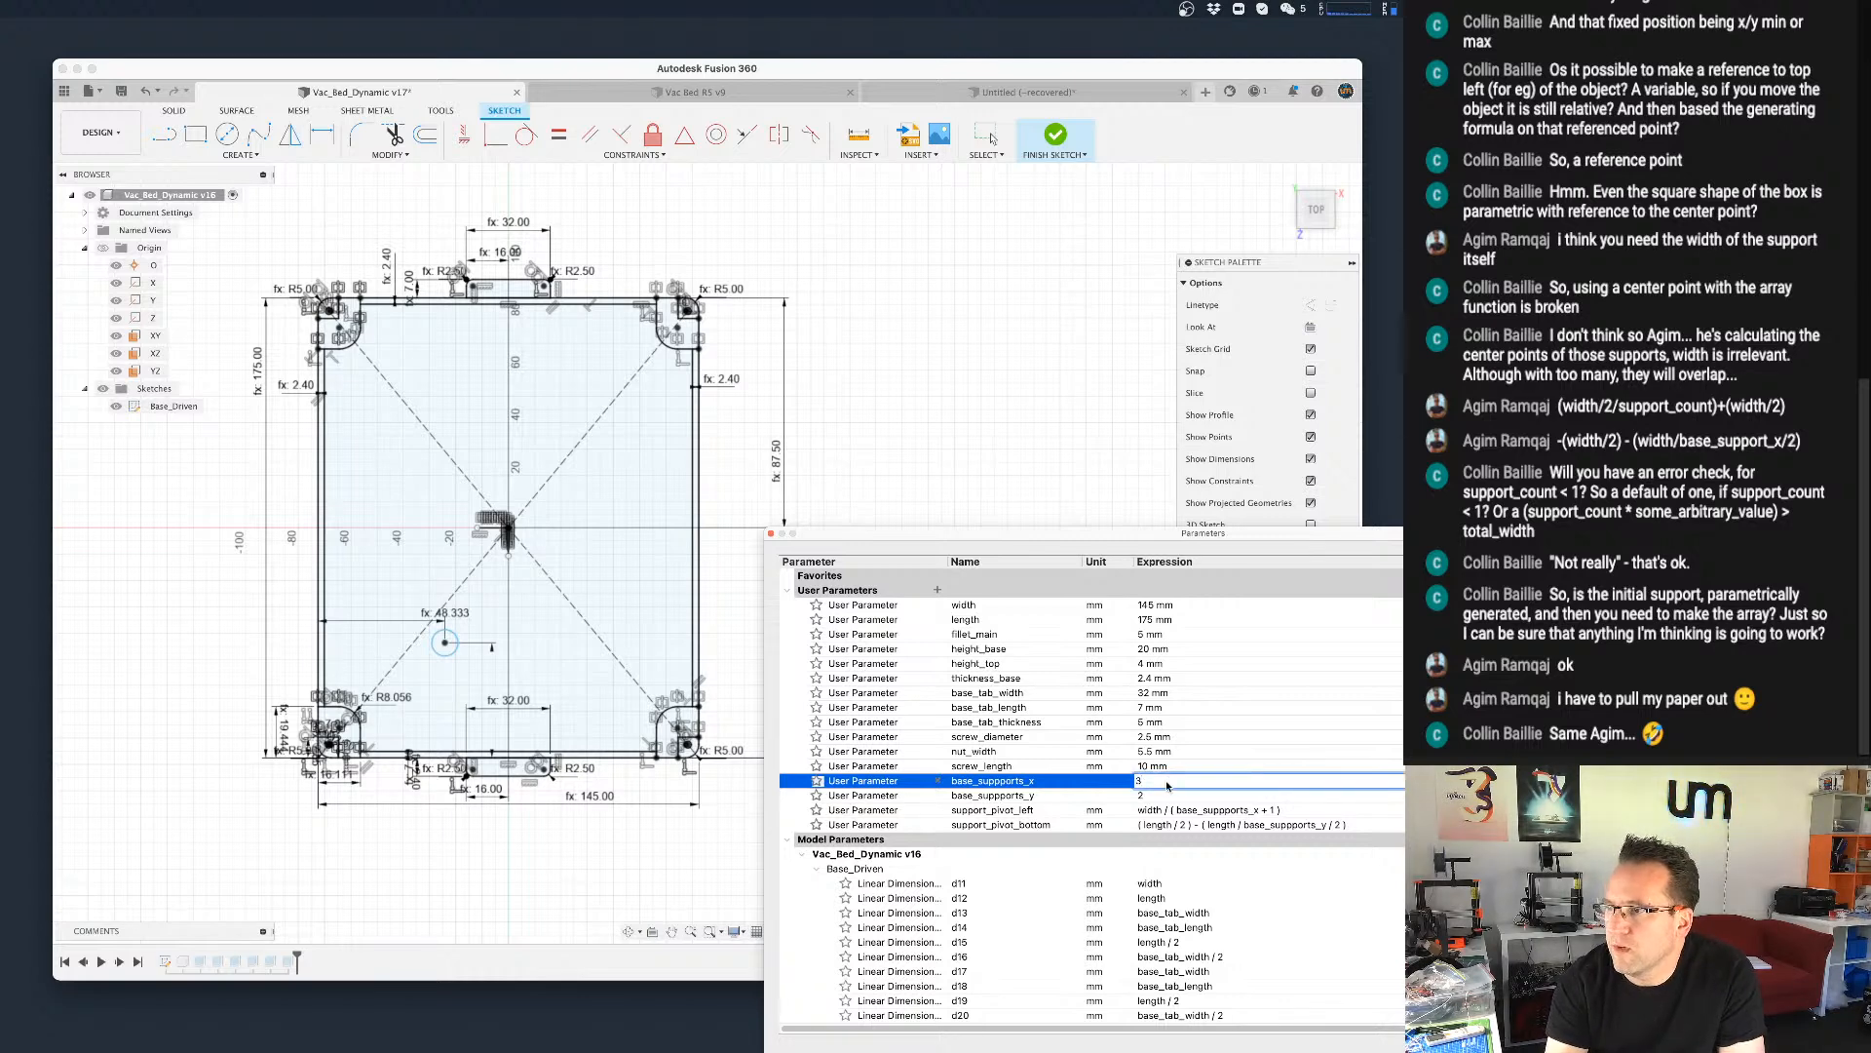
key("Return")
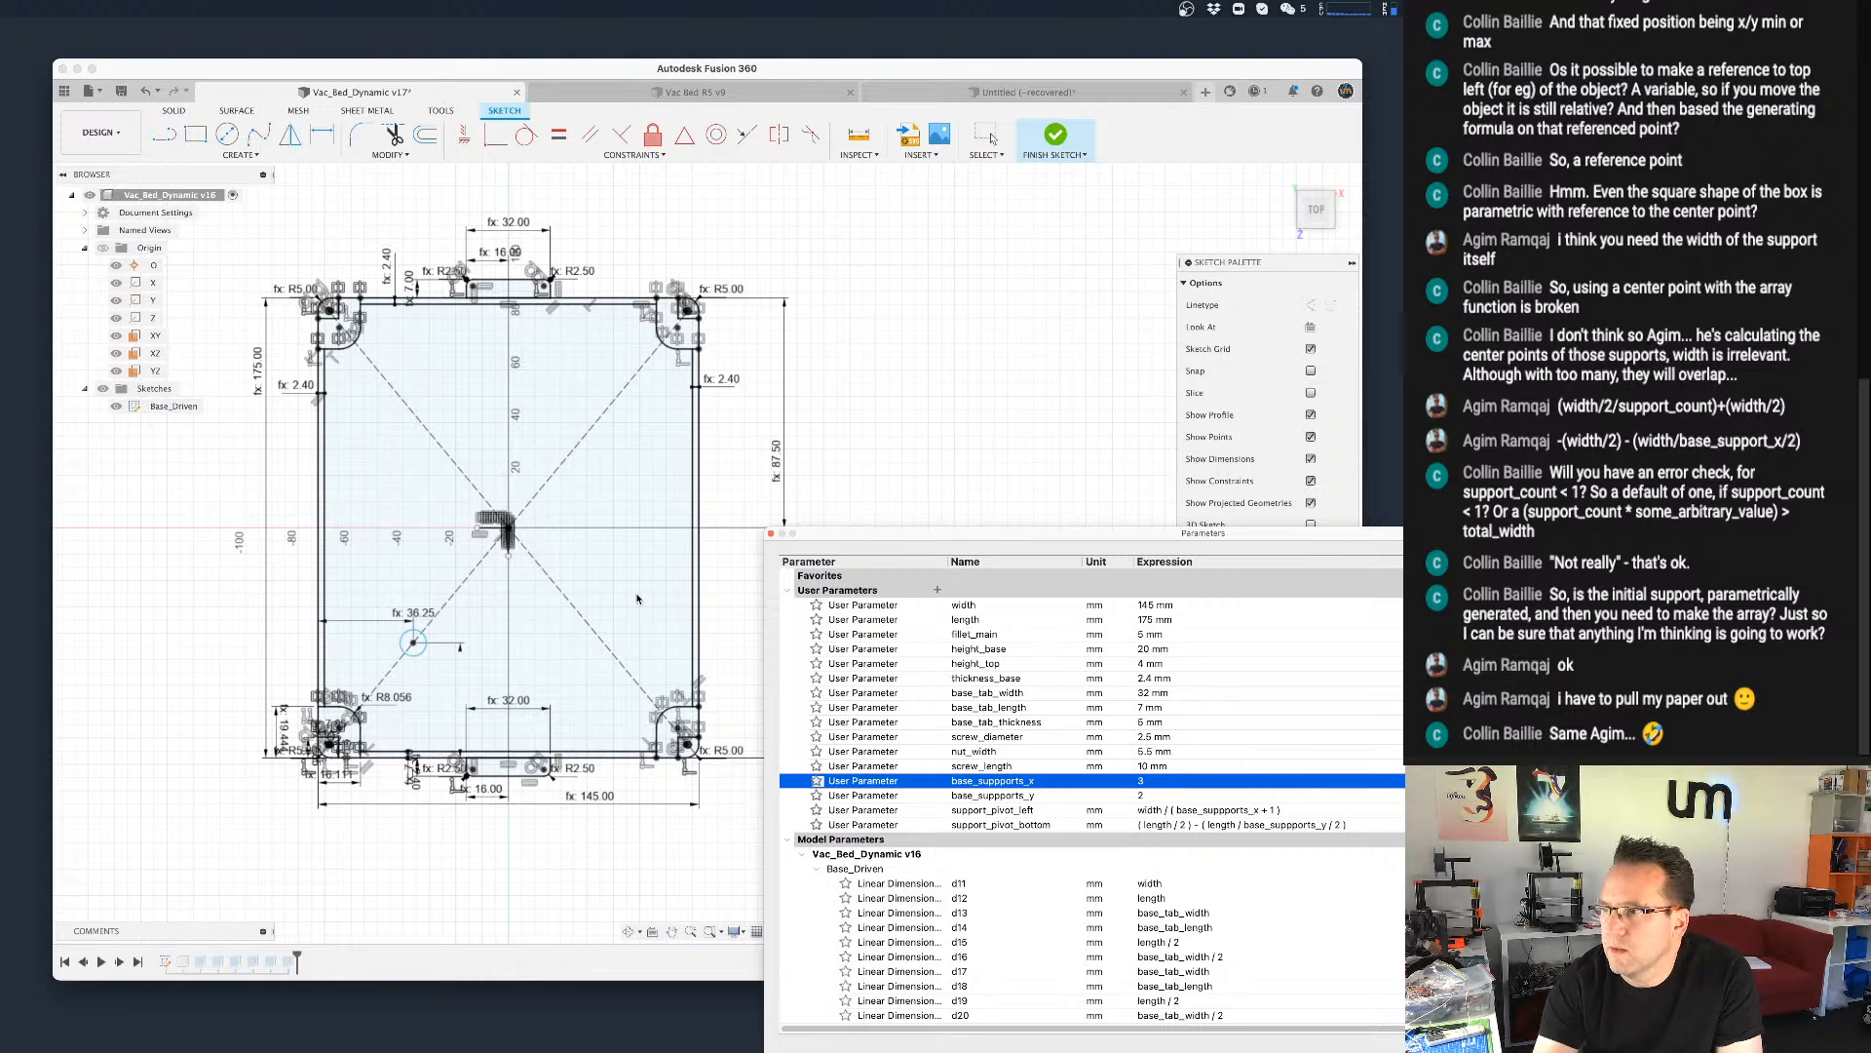
left_click(1156, 779)
type("4")
key("Return")
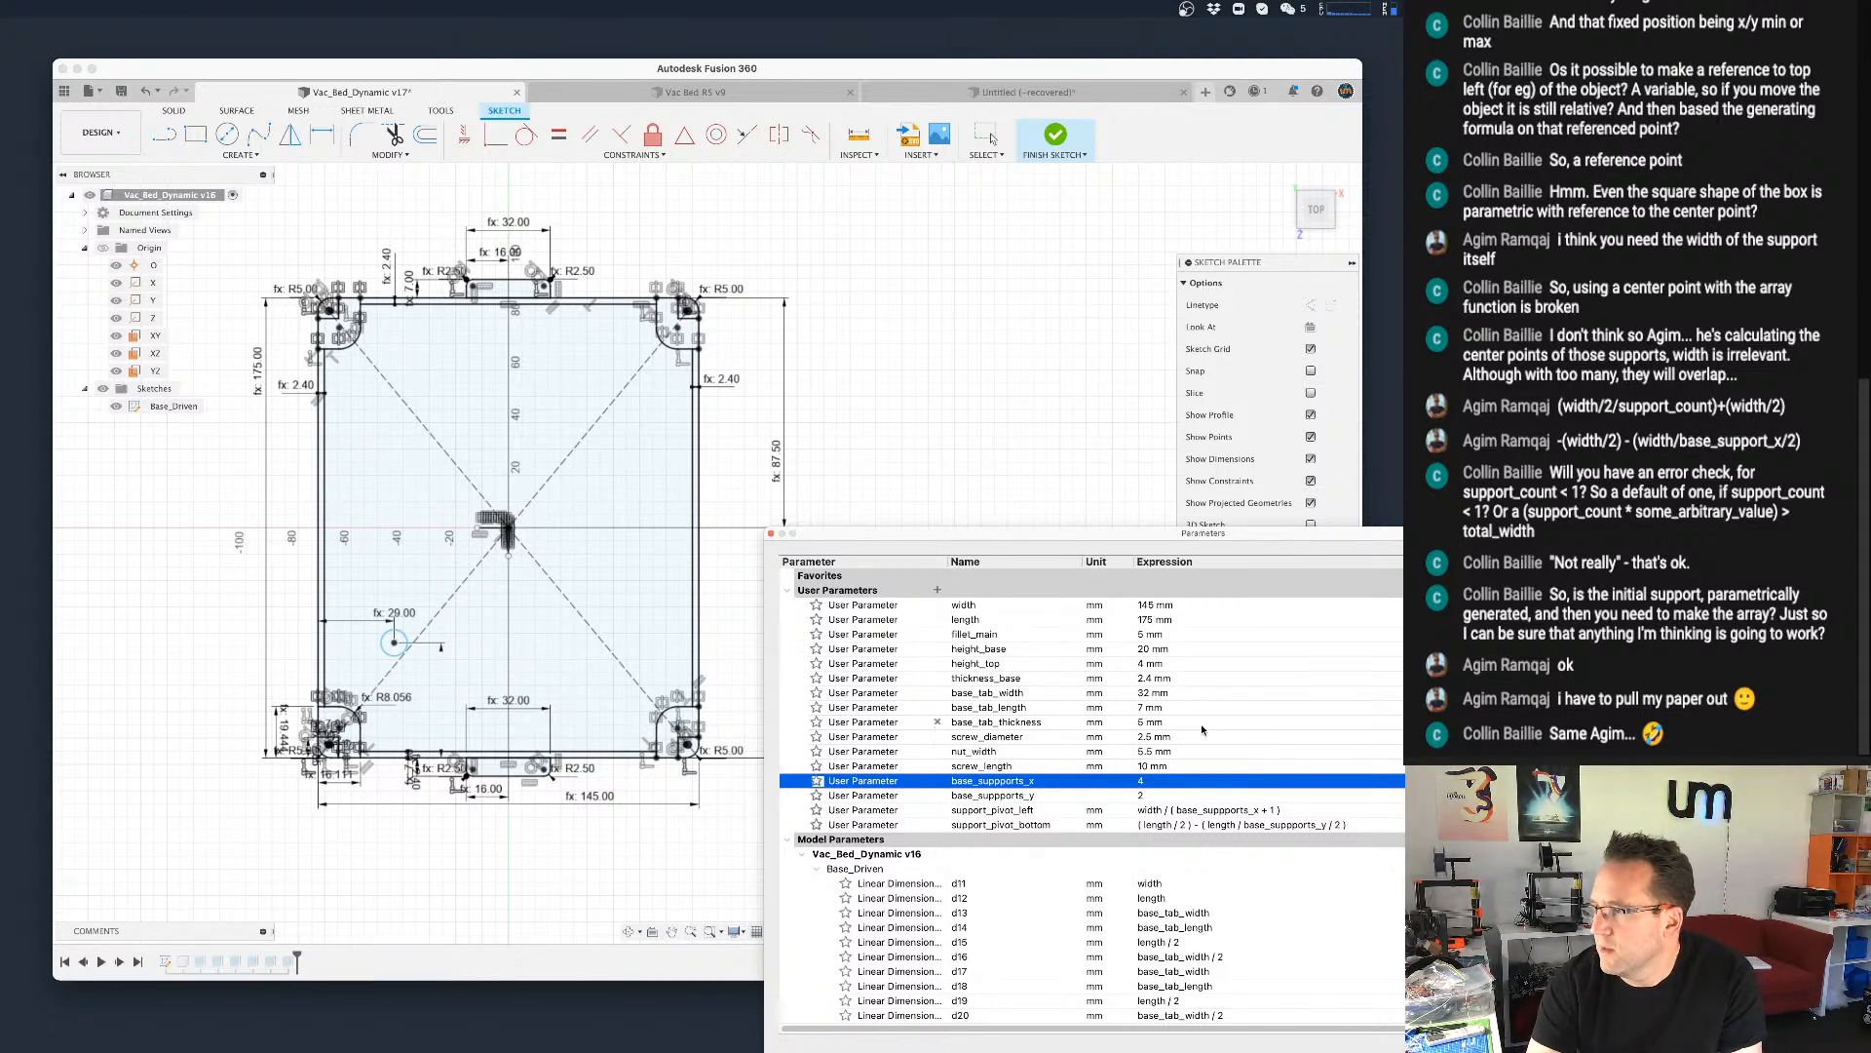
Step: Rewrite the support_pivot_bottom expression as length / ( base_suppports_y + 1 )
left_click(1216, 824)
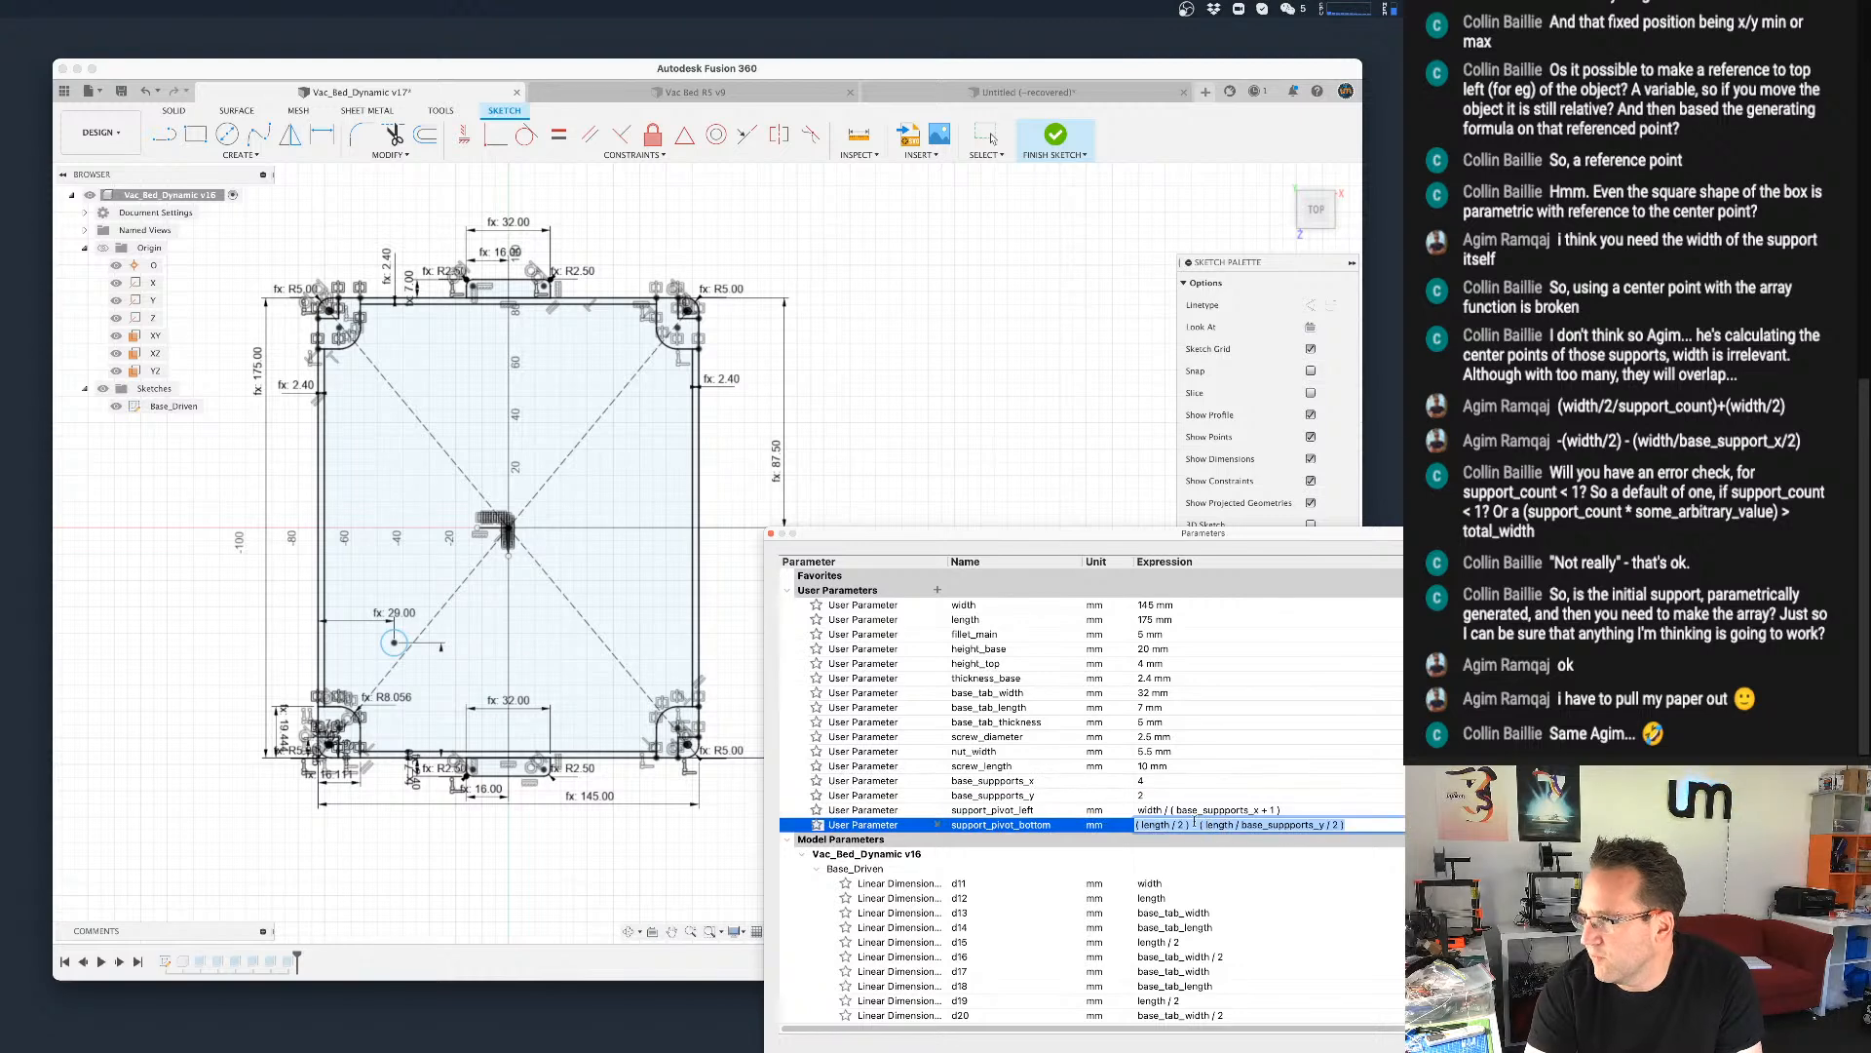
left_click_drag(1206, 825, 1131, 824)
key("BackSpace")
left_click(1255, 826)
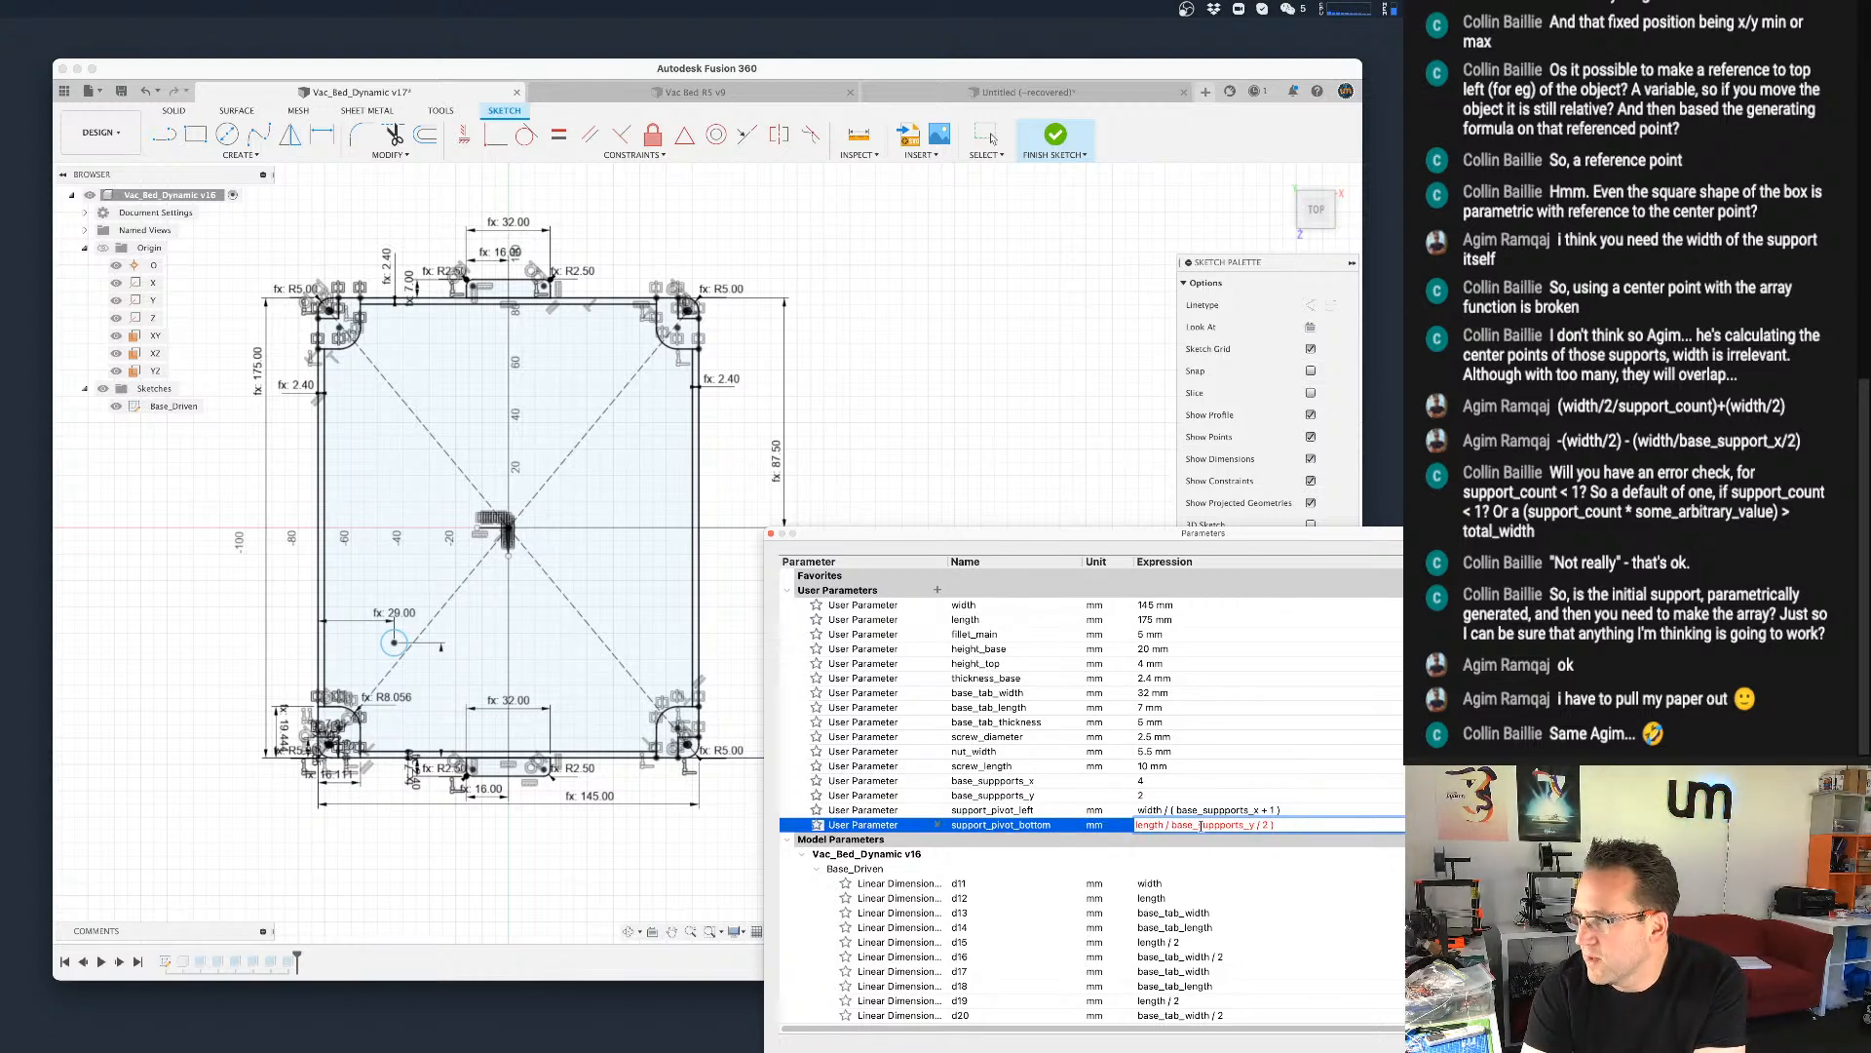
left_click(1173, 825)
type("(")
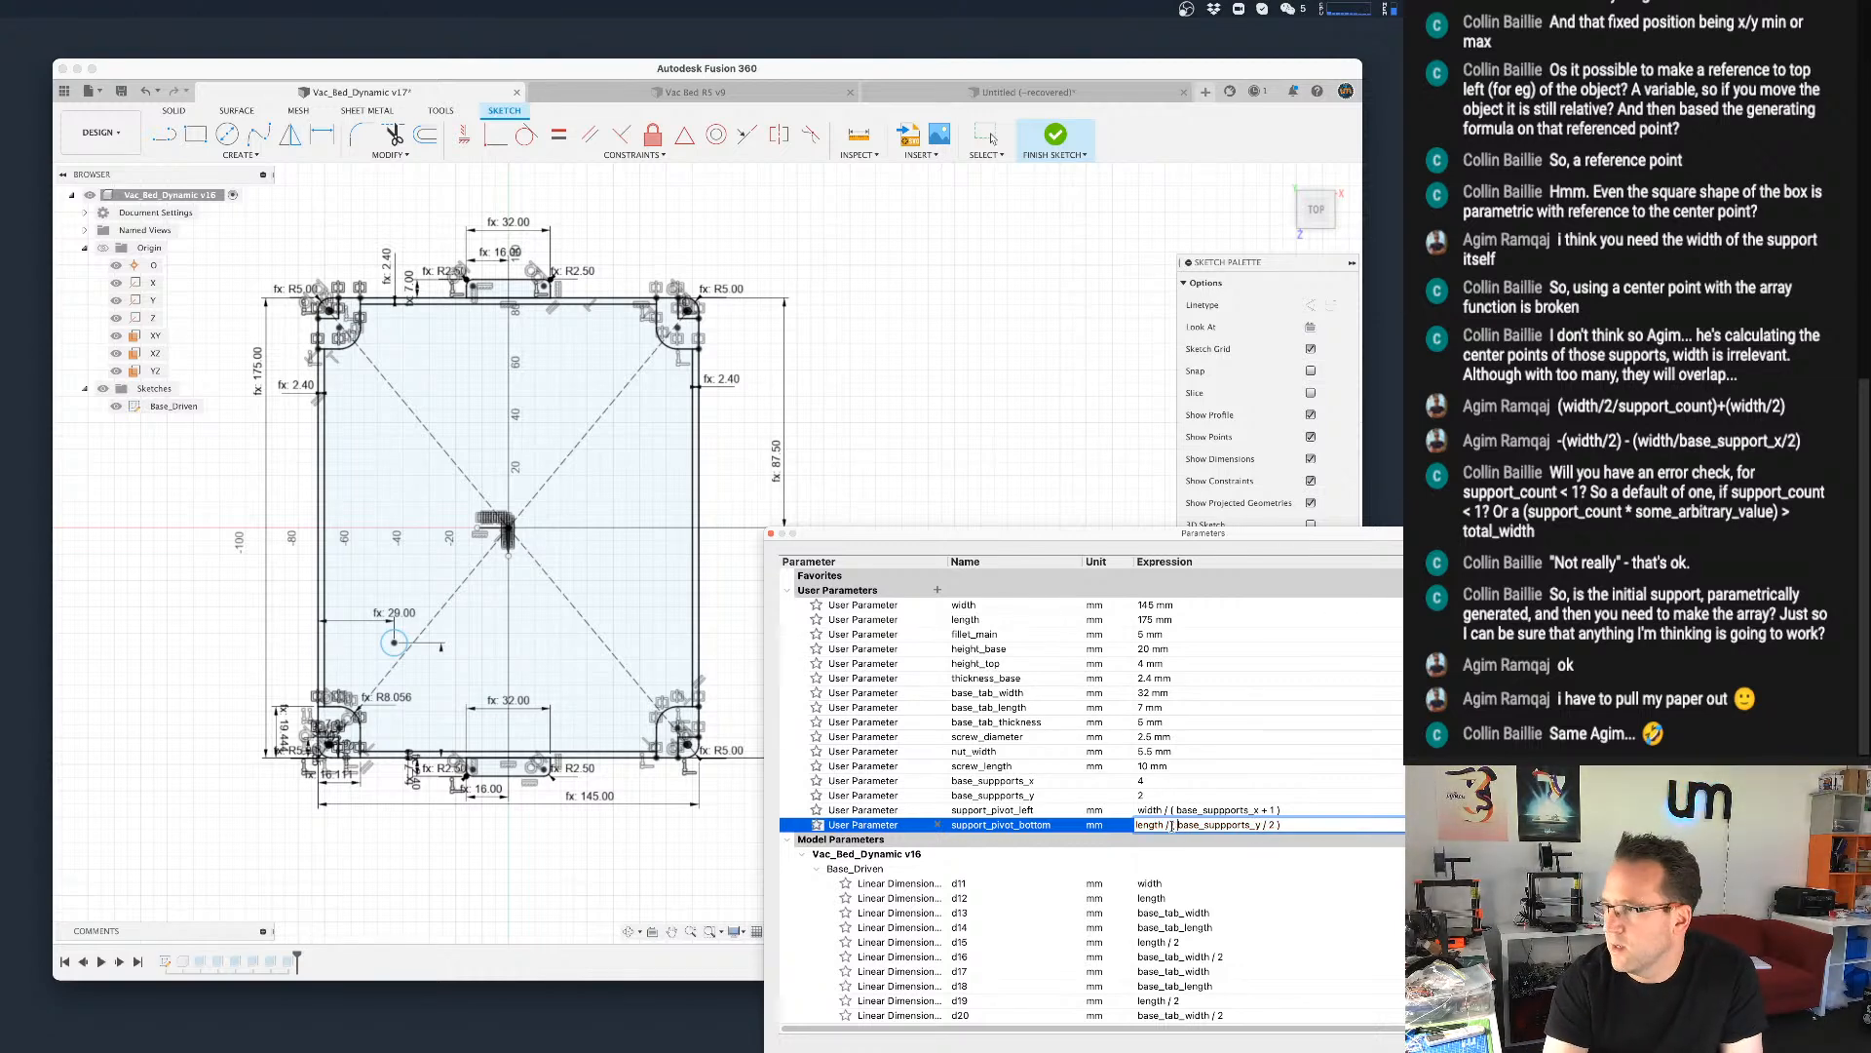
key("Right")
key("Right")
key("Right")
key("Right")
key("Right")
key("Right")
key("Right")
key("Right")
key("Right")
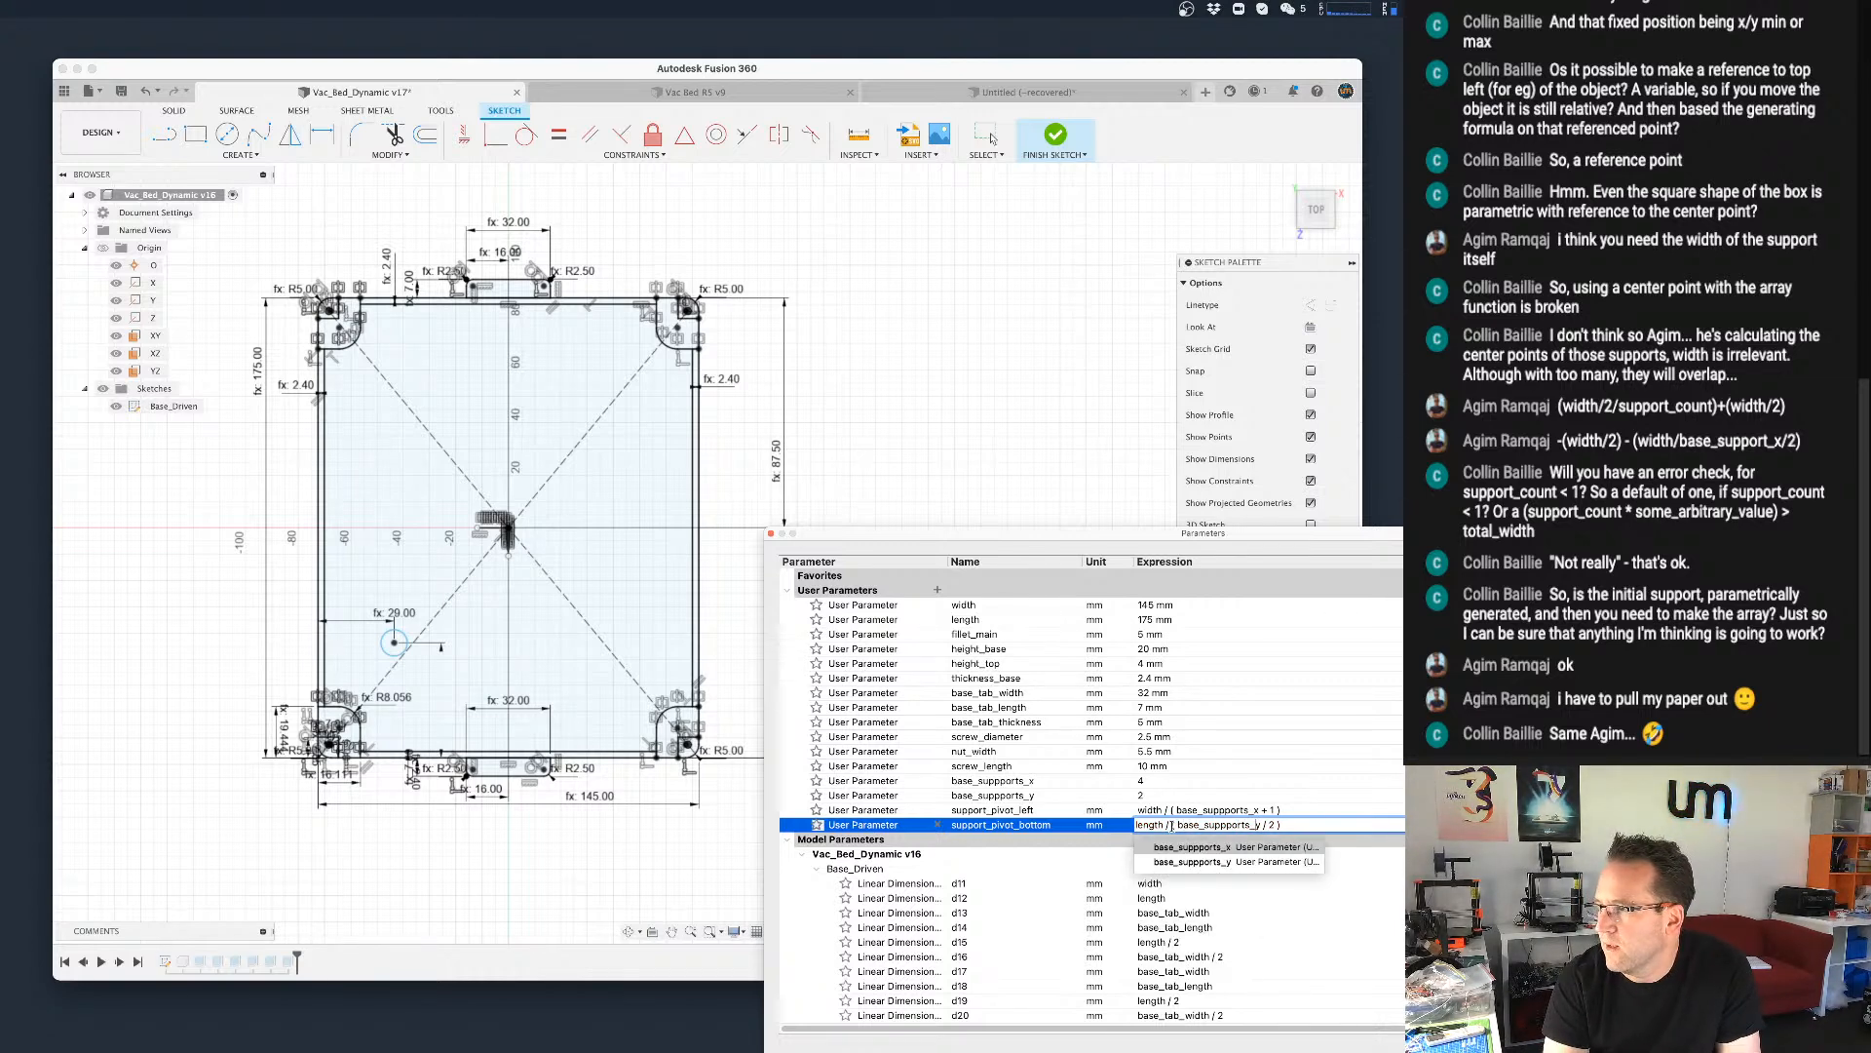
key("Right")
key("Right")
key("Right")
key("Right")
key("Right")
key("BackSpace")
key("BackSpace")
key("BackSpace")
type("+1")
key("Return")
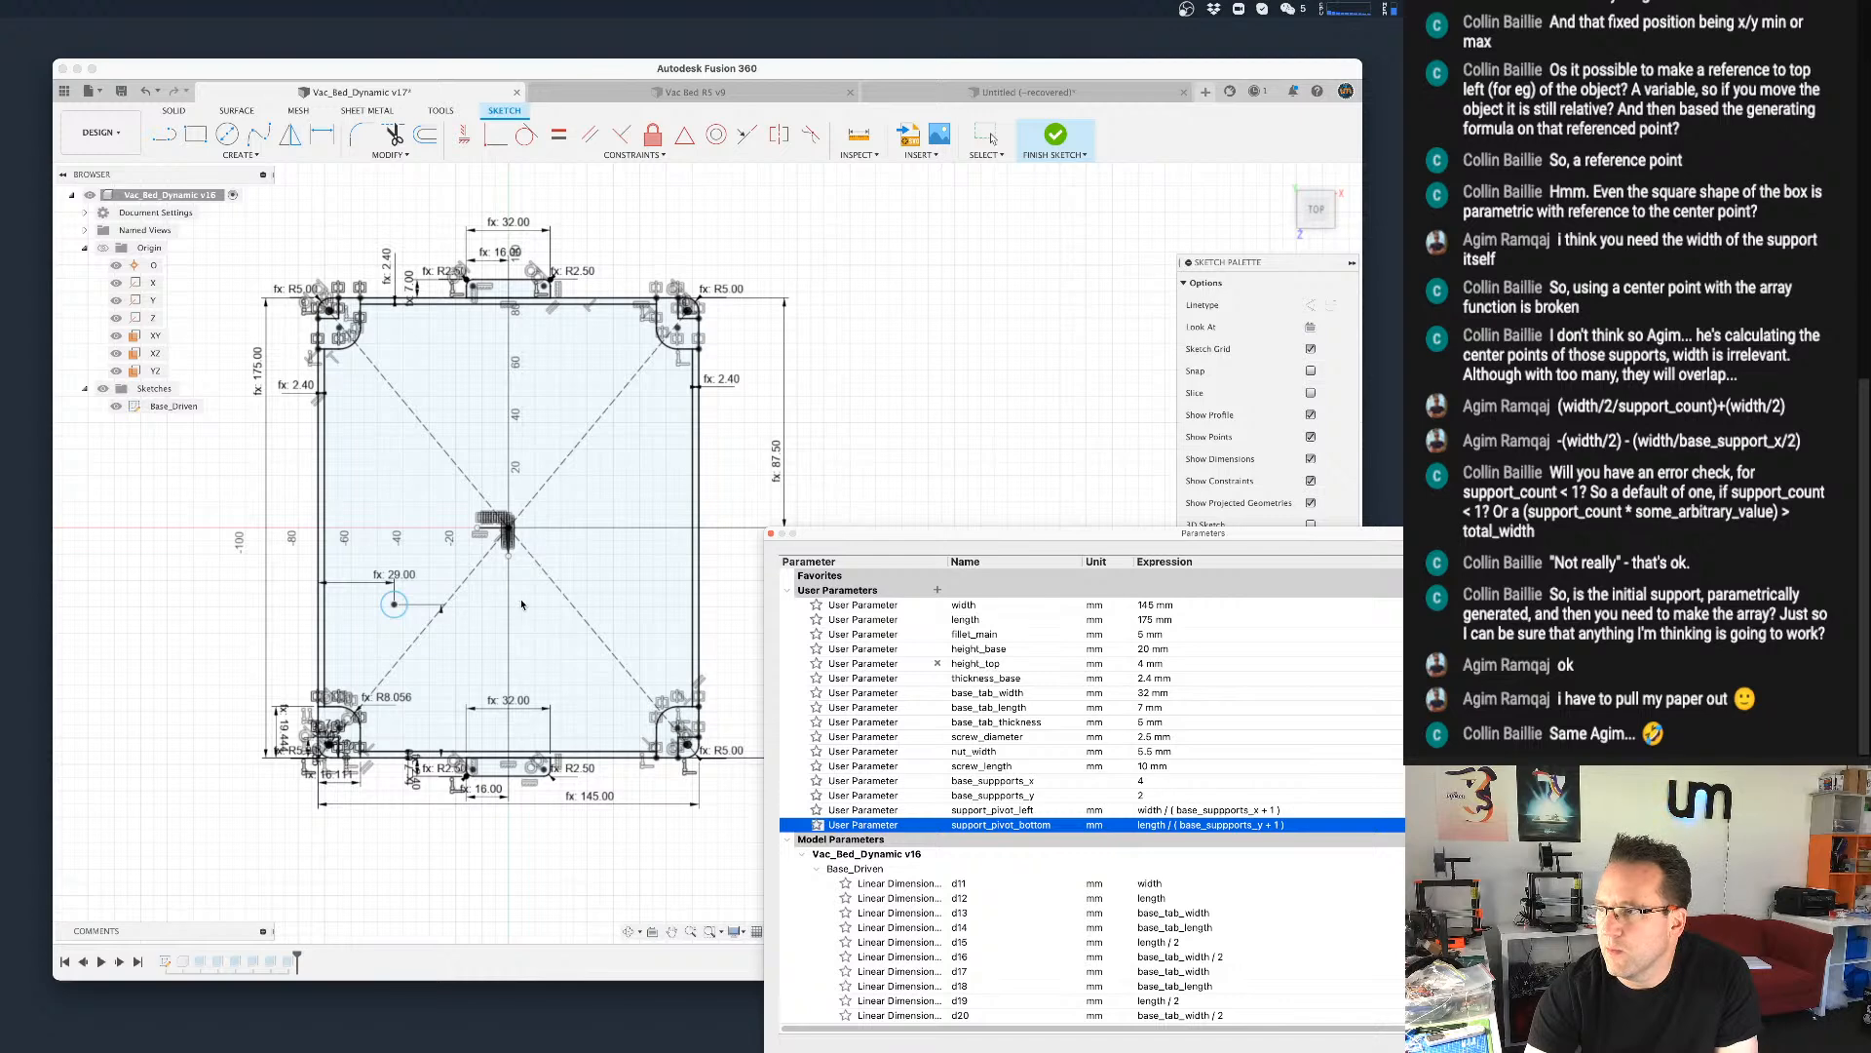
Step: Set base_suppports_x to 2 to check the support circle's position with both revised pivot expressions
left_click(1180, 786)
type("2")
key("Tab")
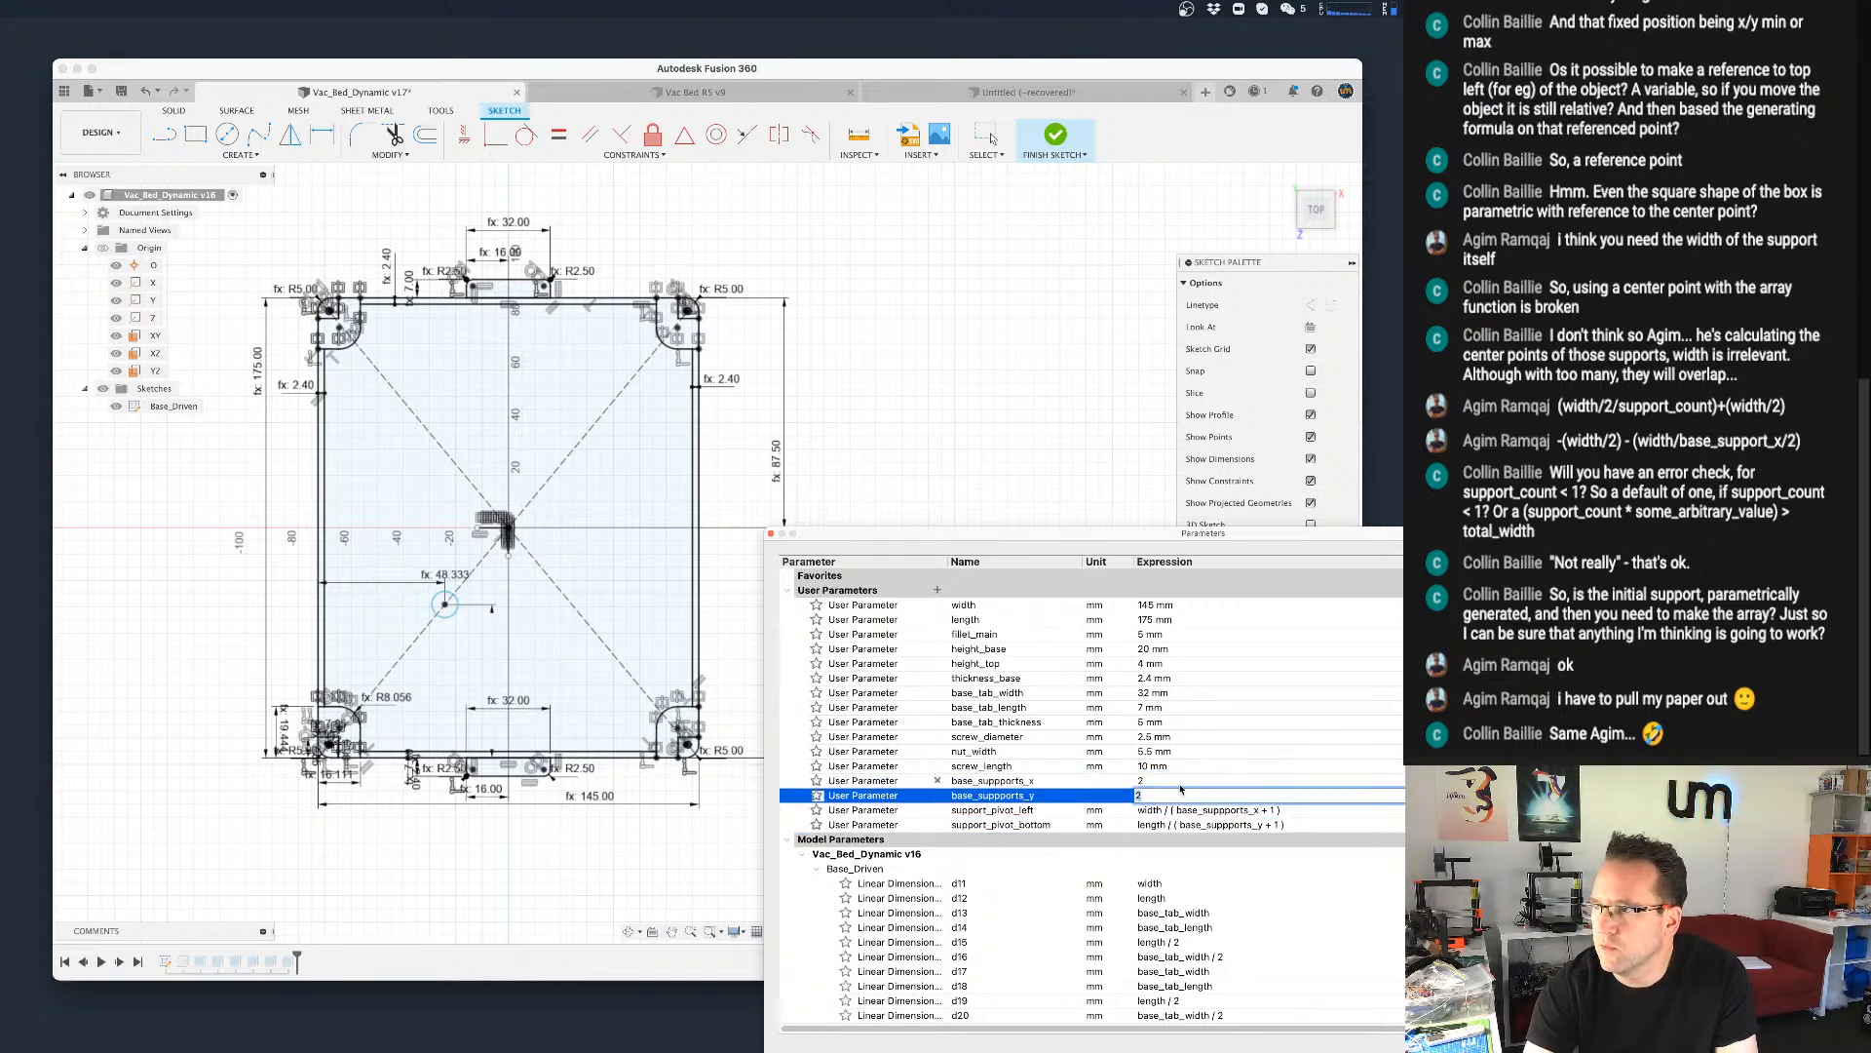
Step: Set both base_suppports_x and base_suppports_y to 3, close the parameters and finish the sketch
left_click(1157, 782)
type("3")
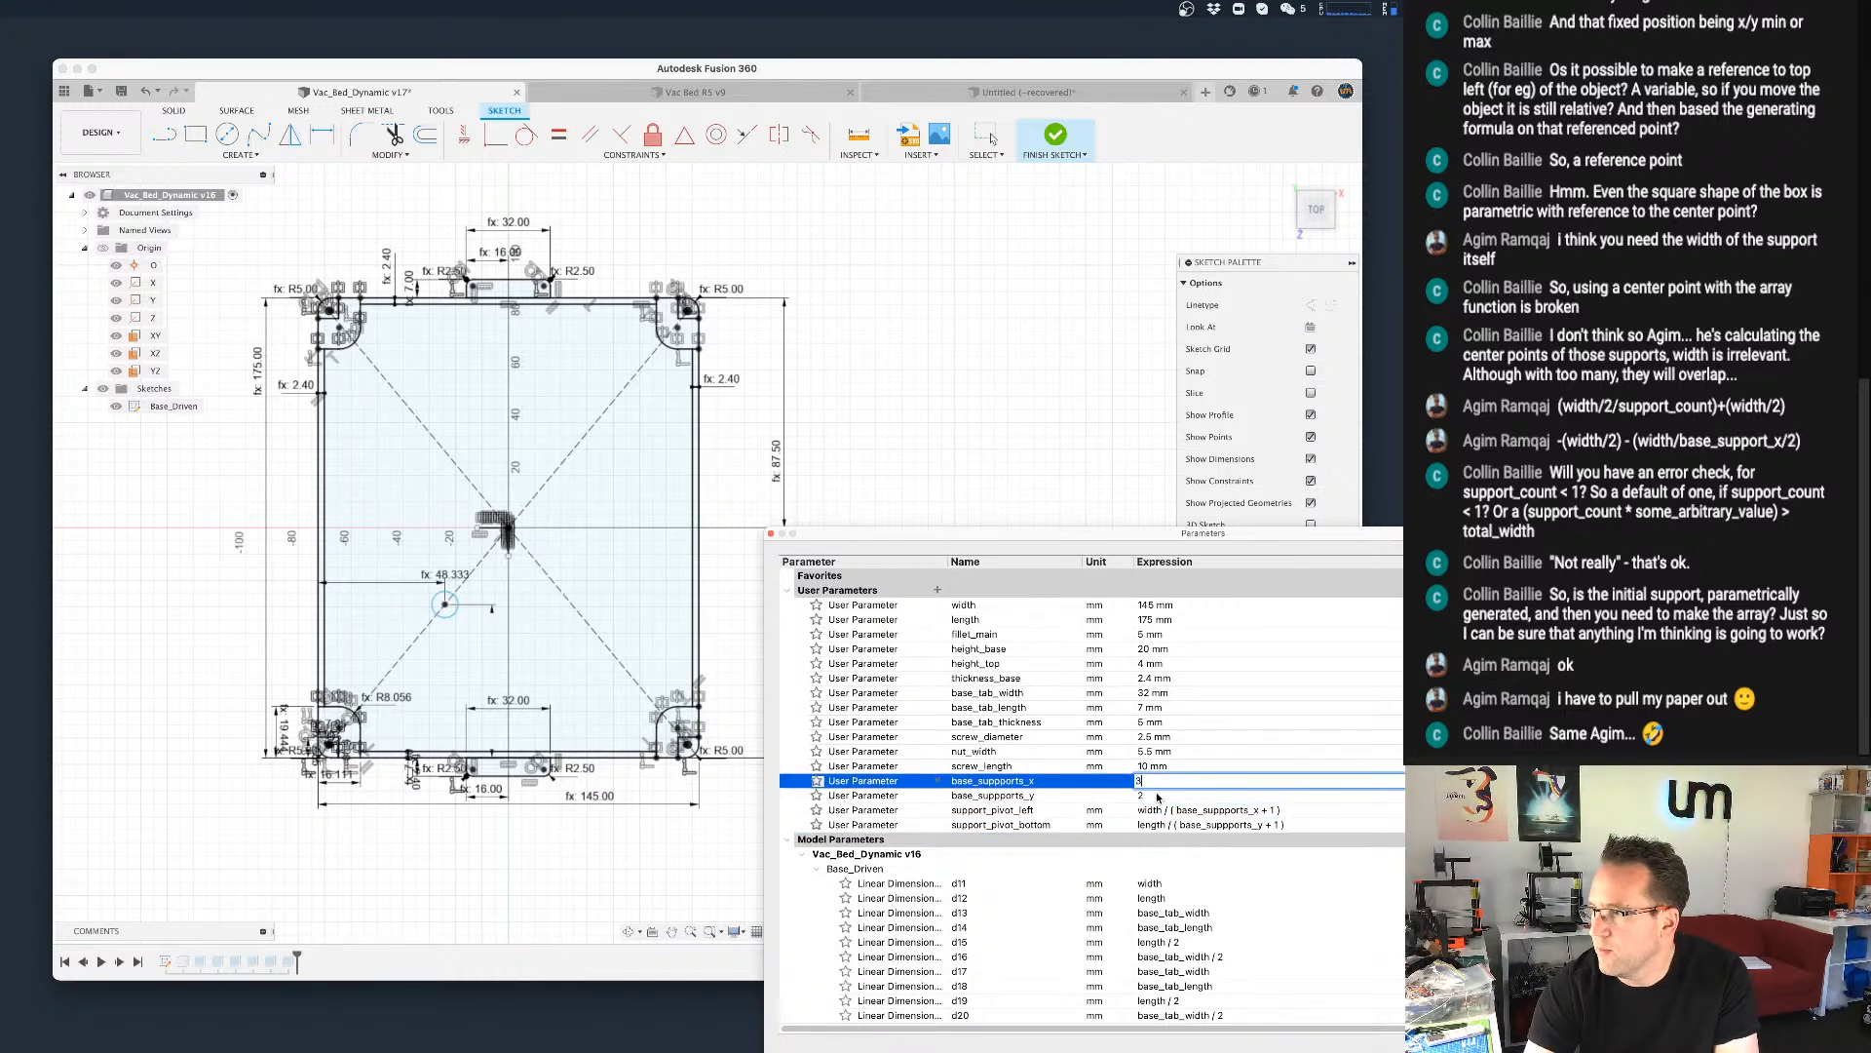
left_click(1151, 795)
left_click(1151, 794)
type("3")
key("Tab")
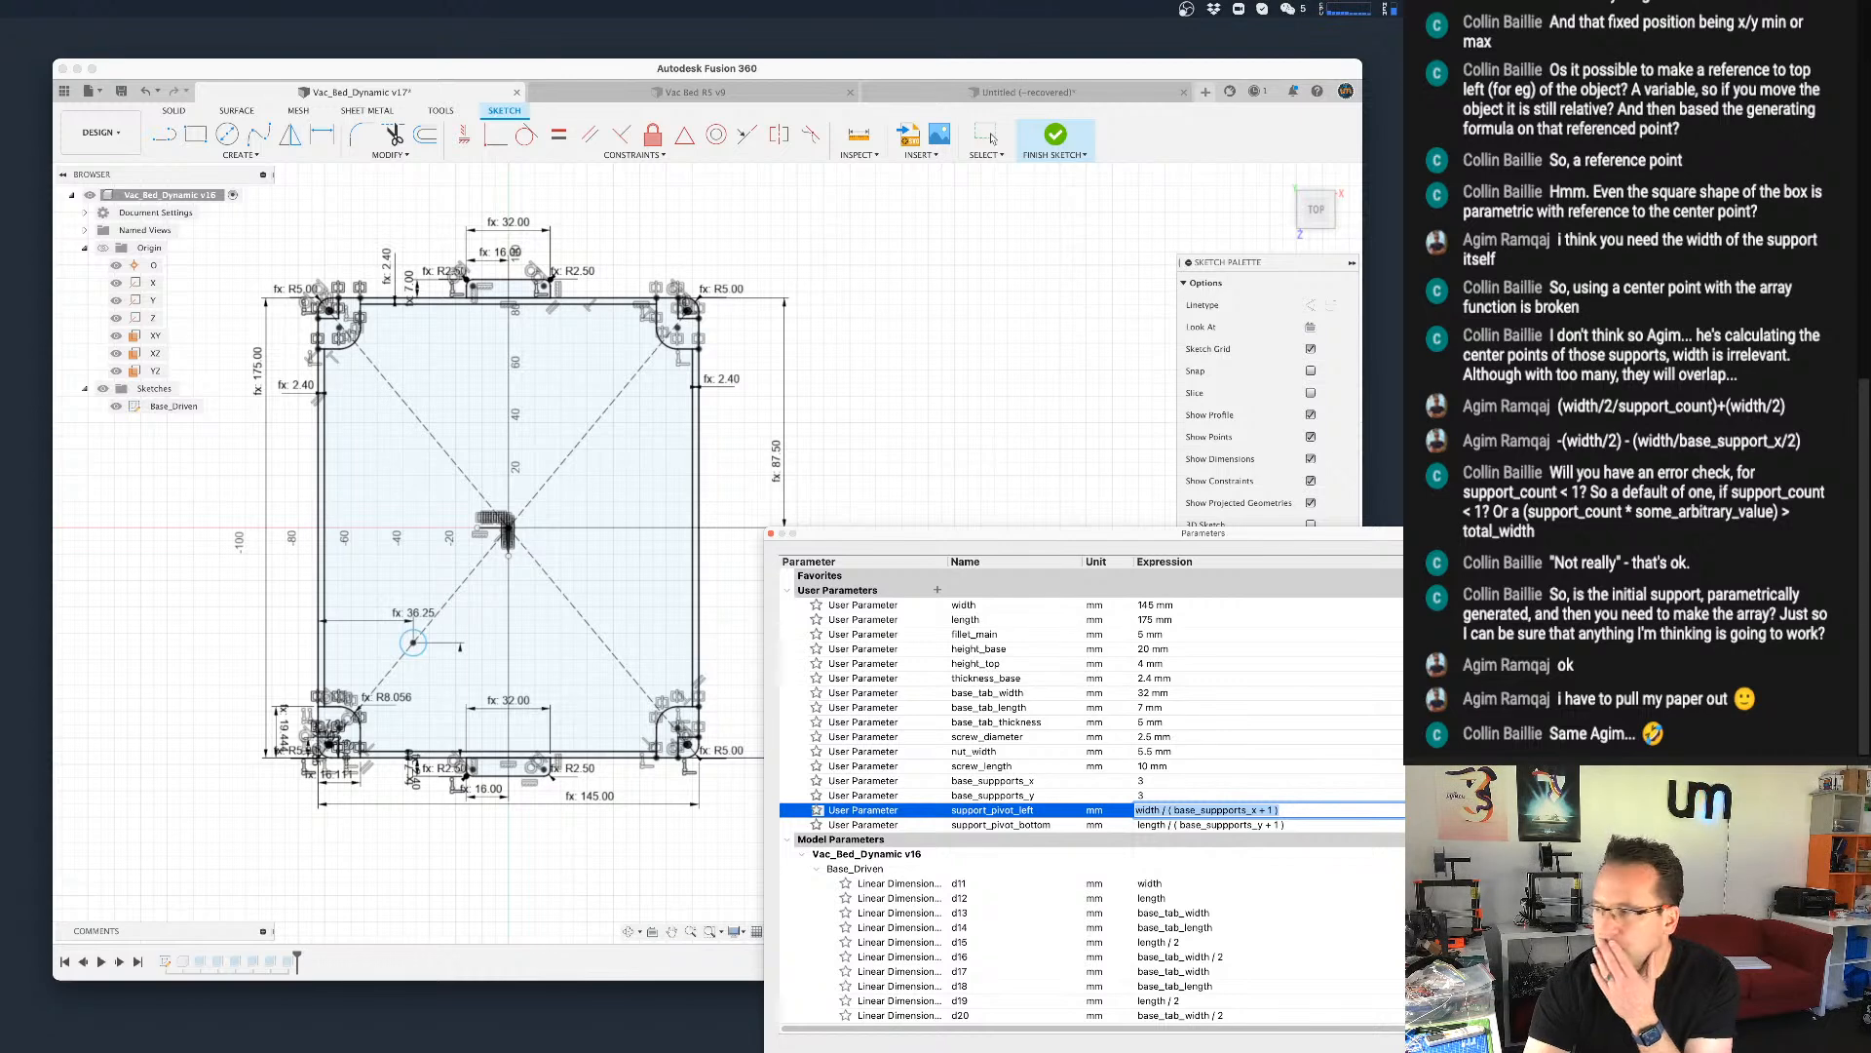
key("Return")
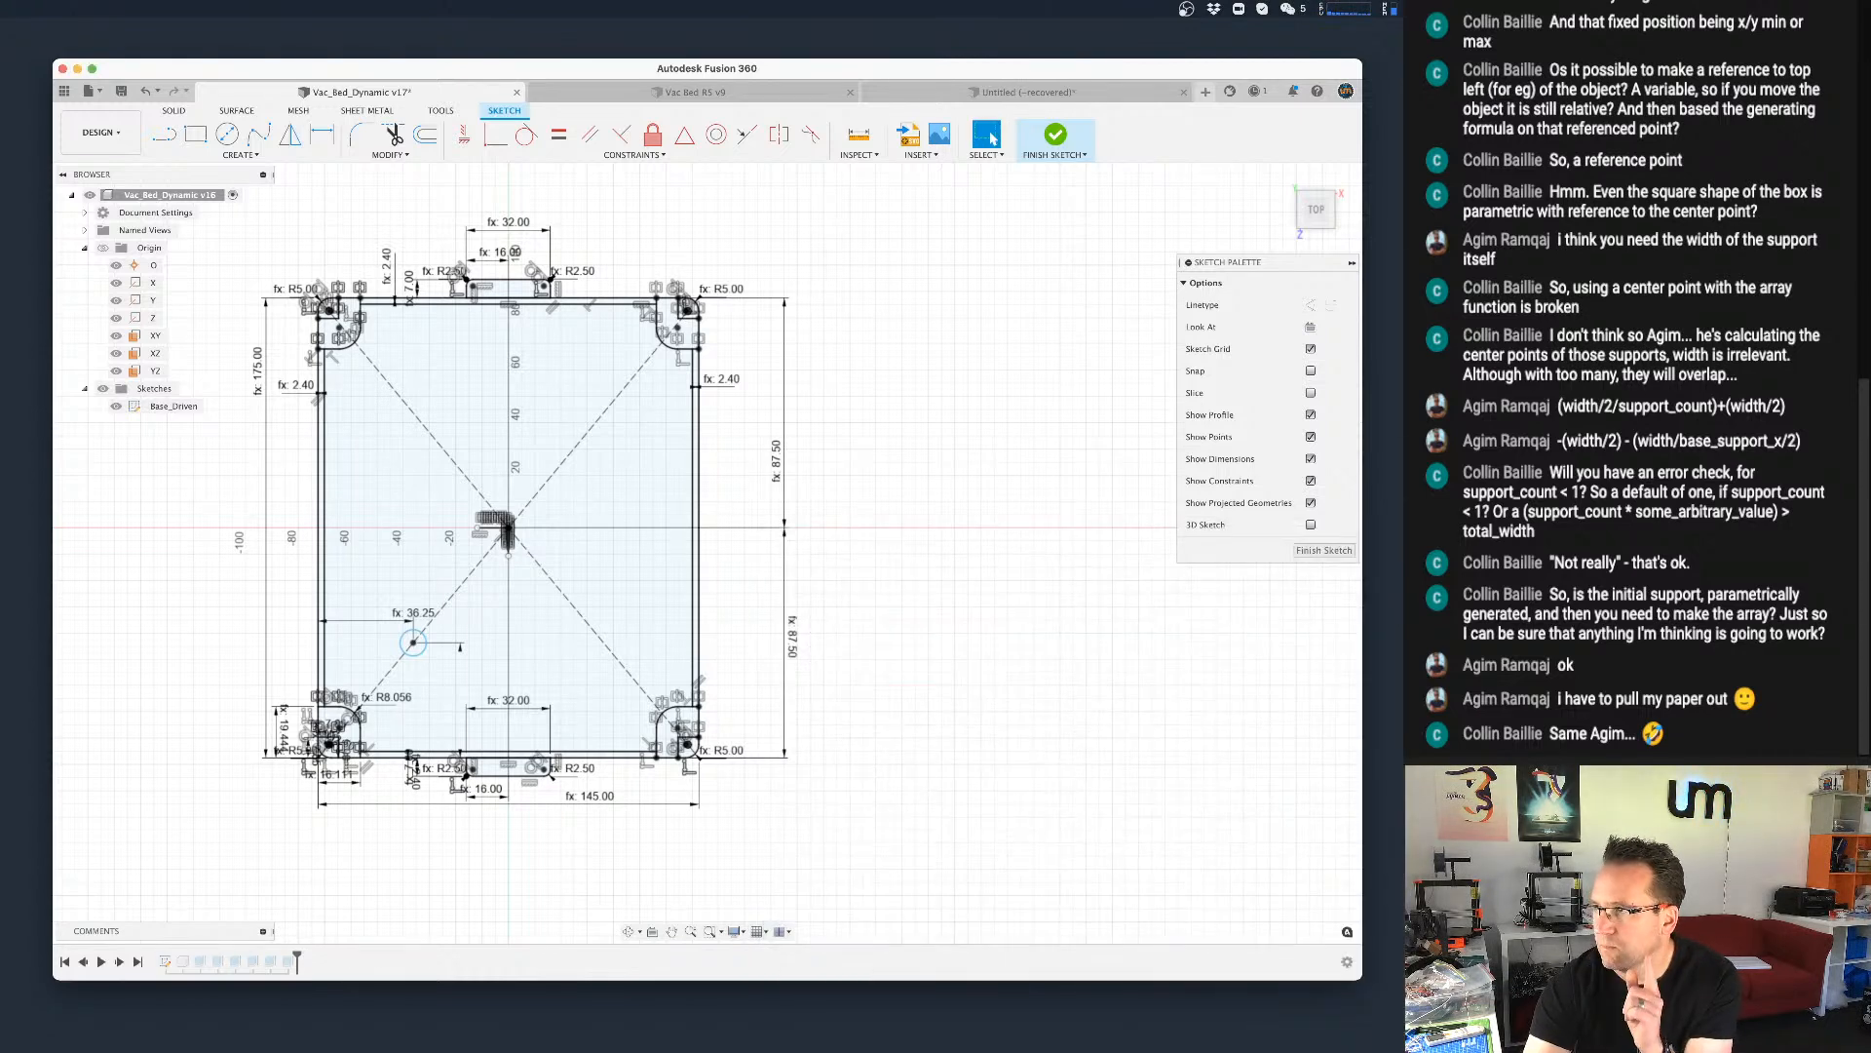
left_click(1056, 134)
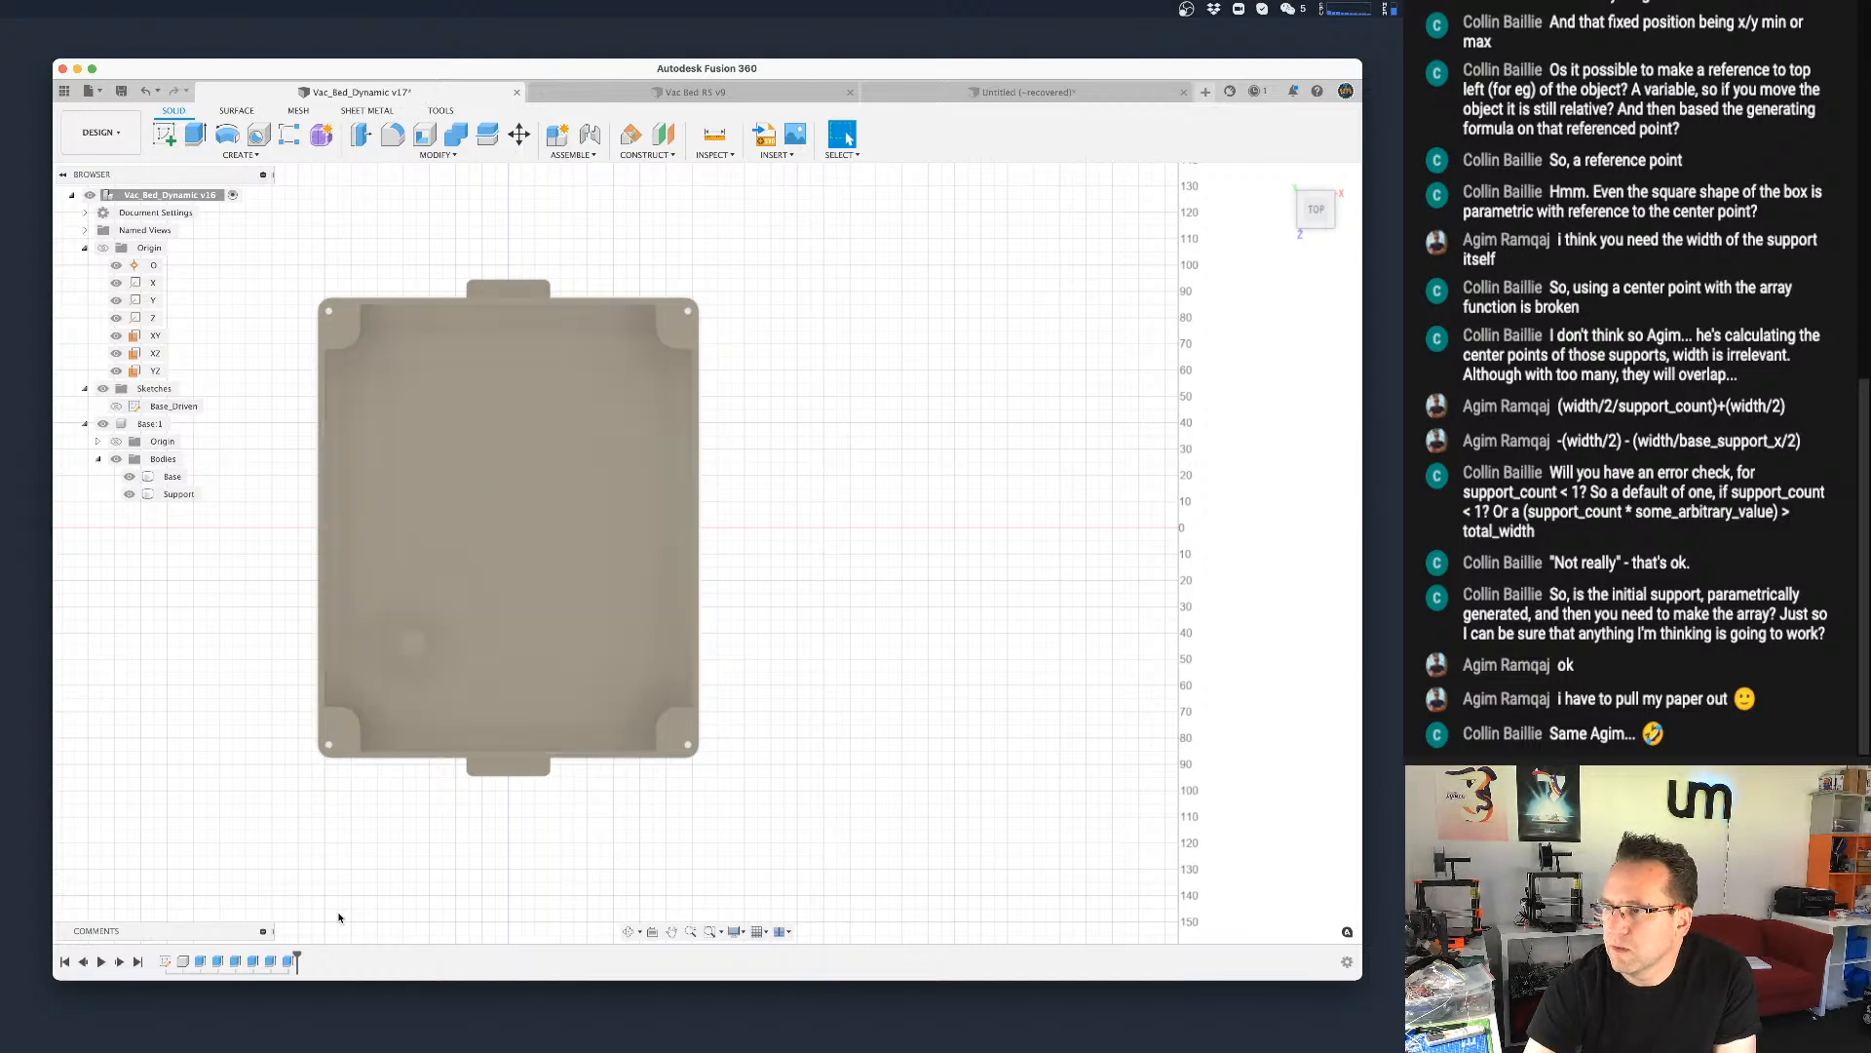
Step: Start a rectangular pattern of the Support body with base_suppports_x as the first-direction quantity
middle_click_drag(436, 646, 435, 640, "shift")
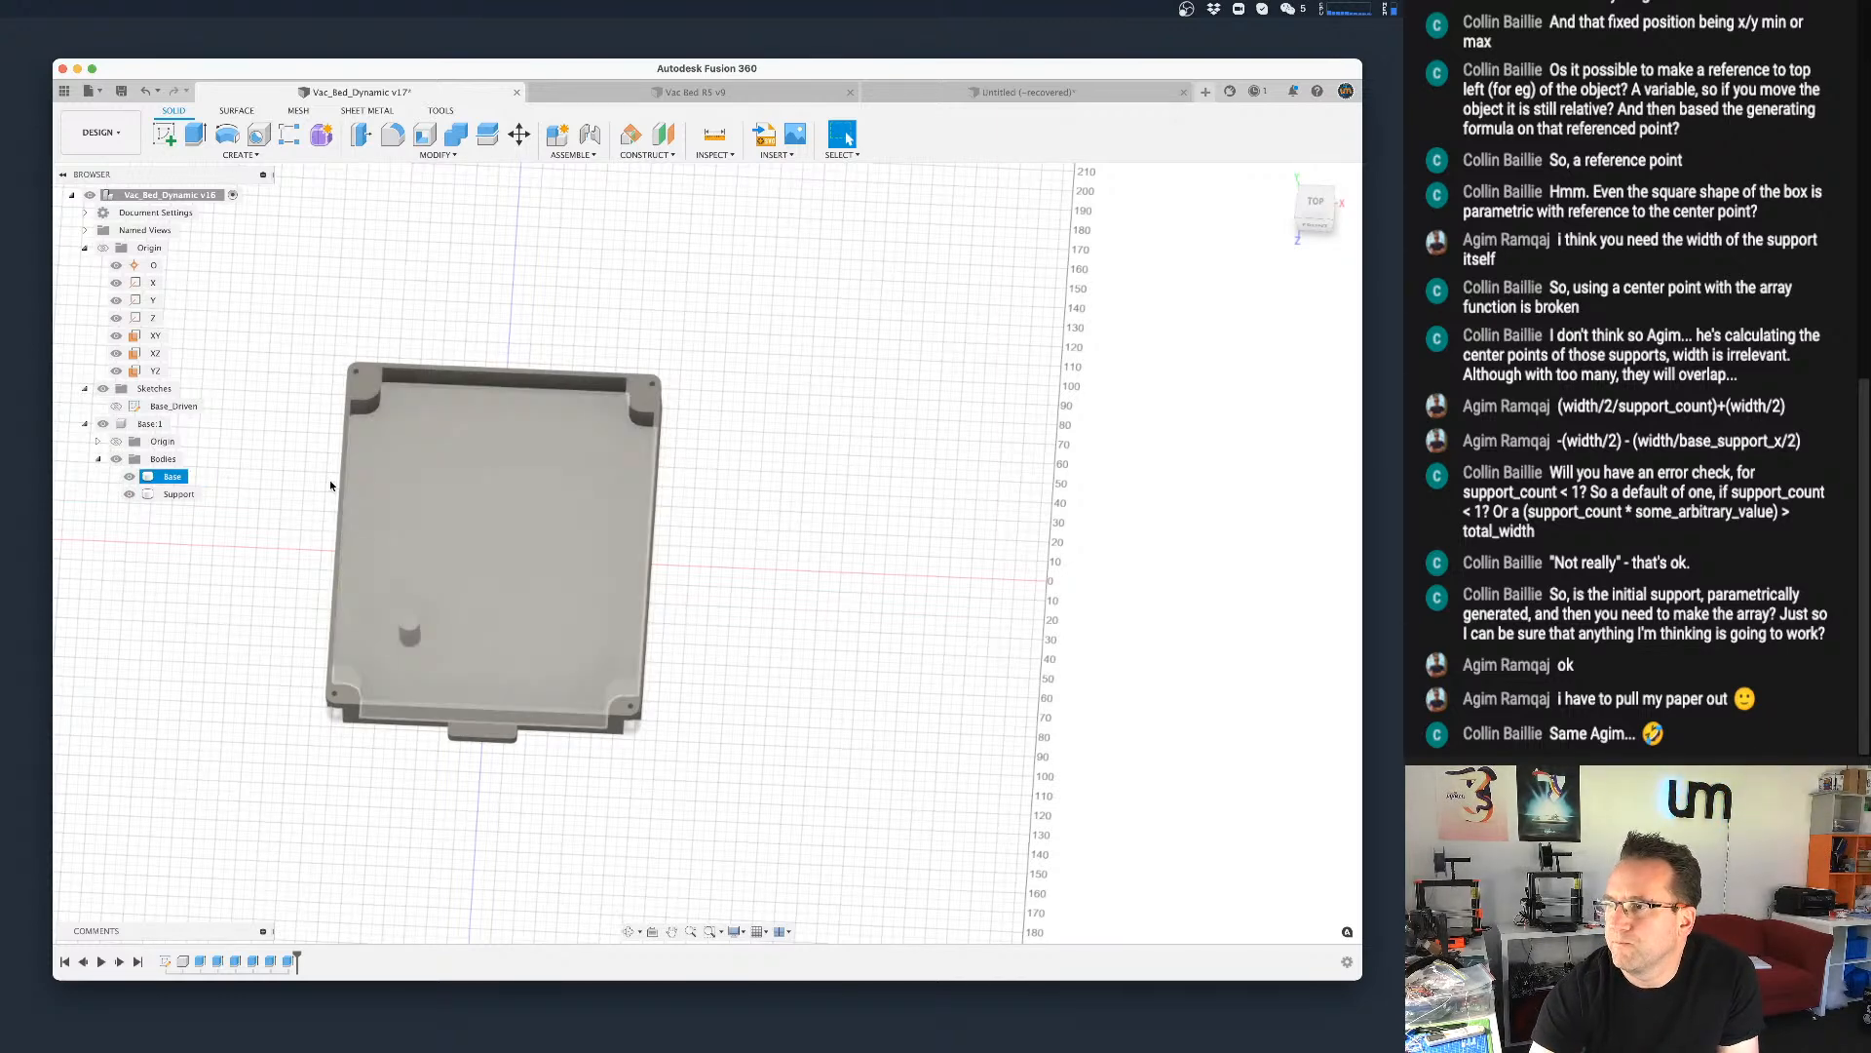
left_click(171, 494)
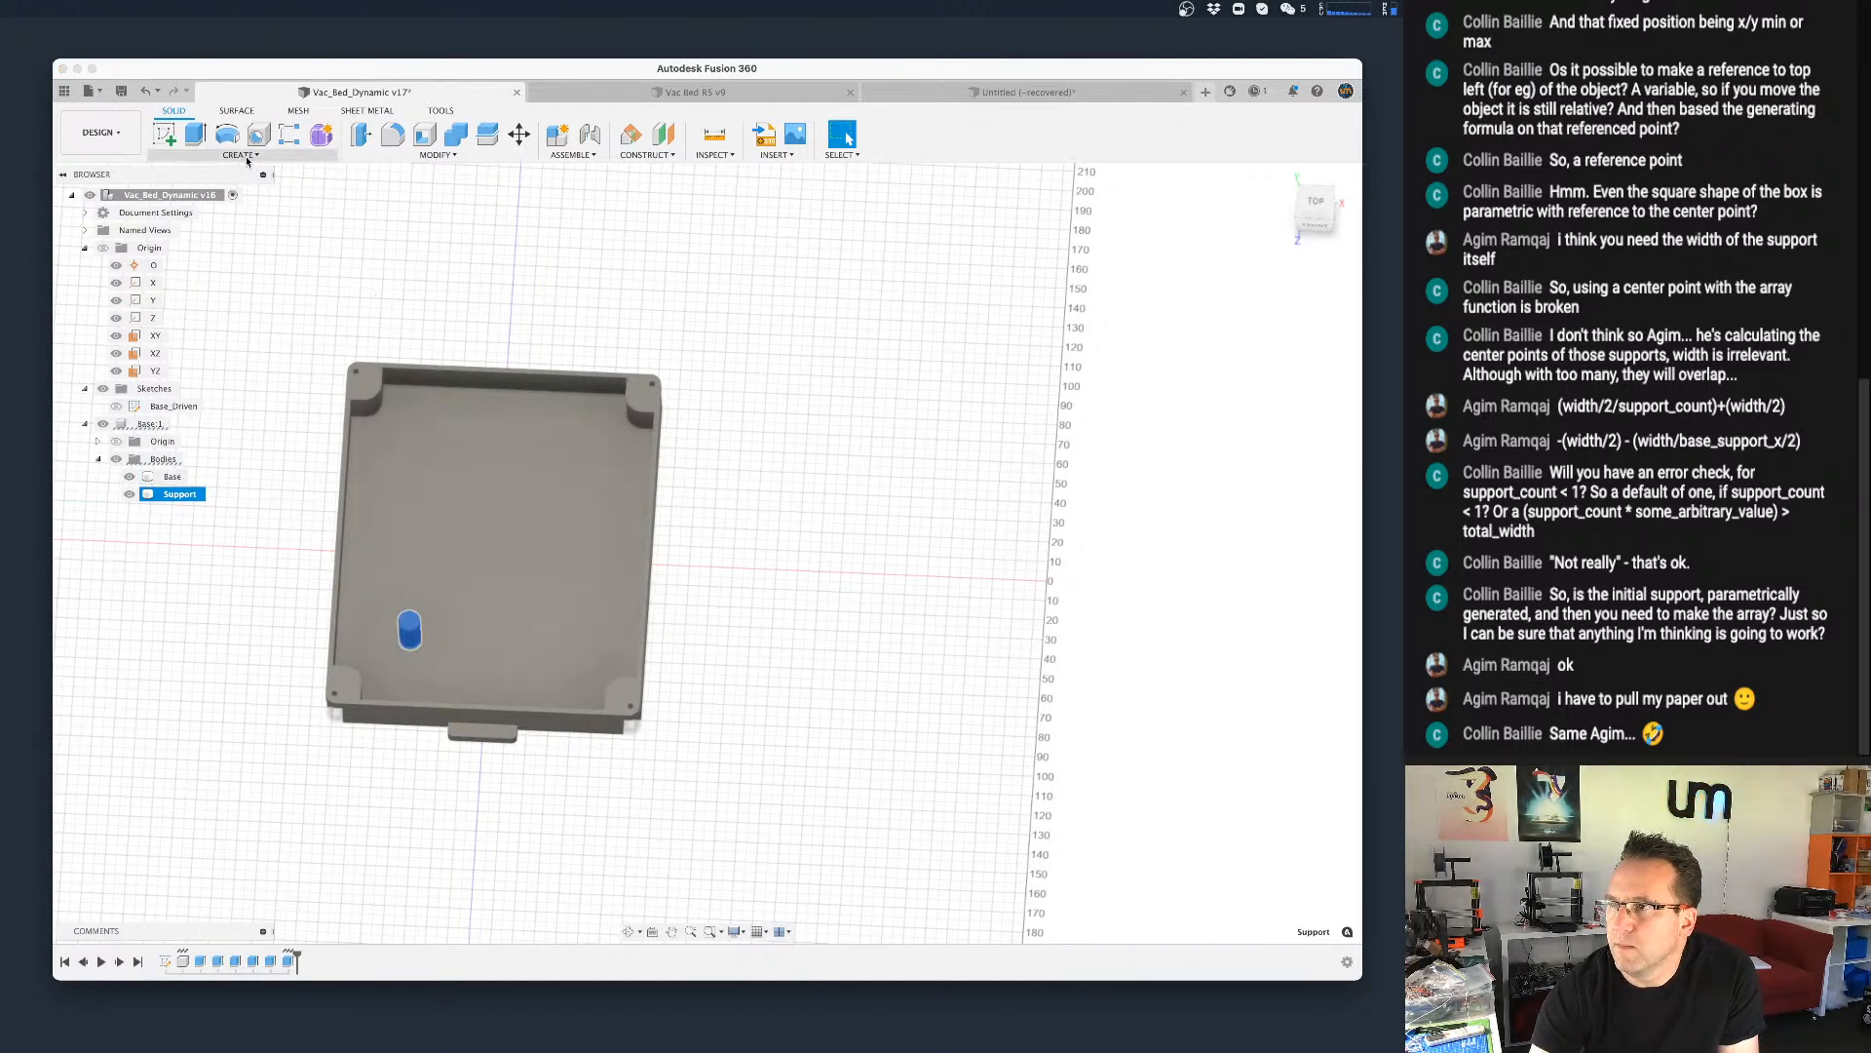
left_click(244, 156)
mouse_move(224, 467)
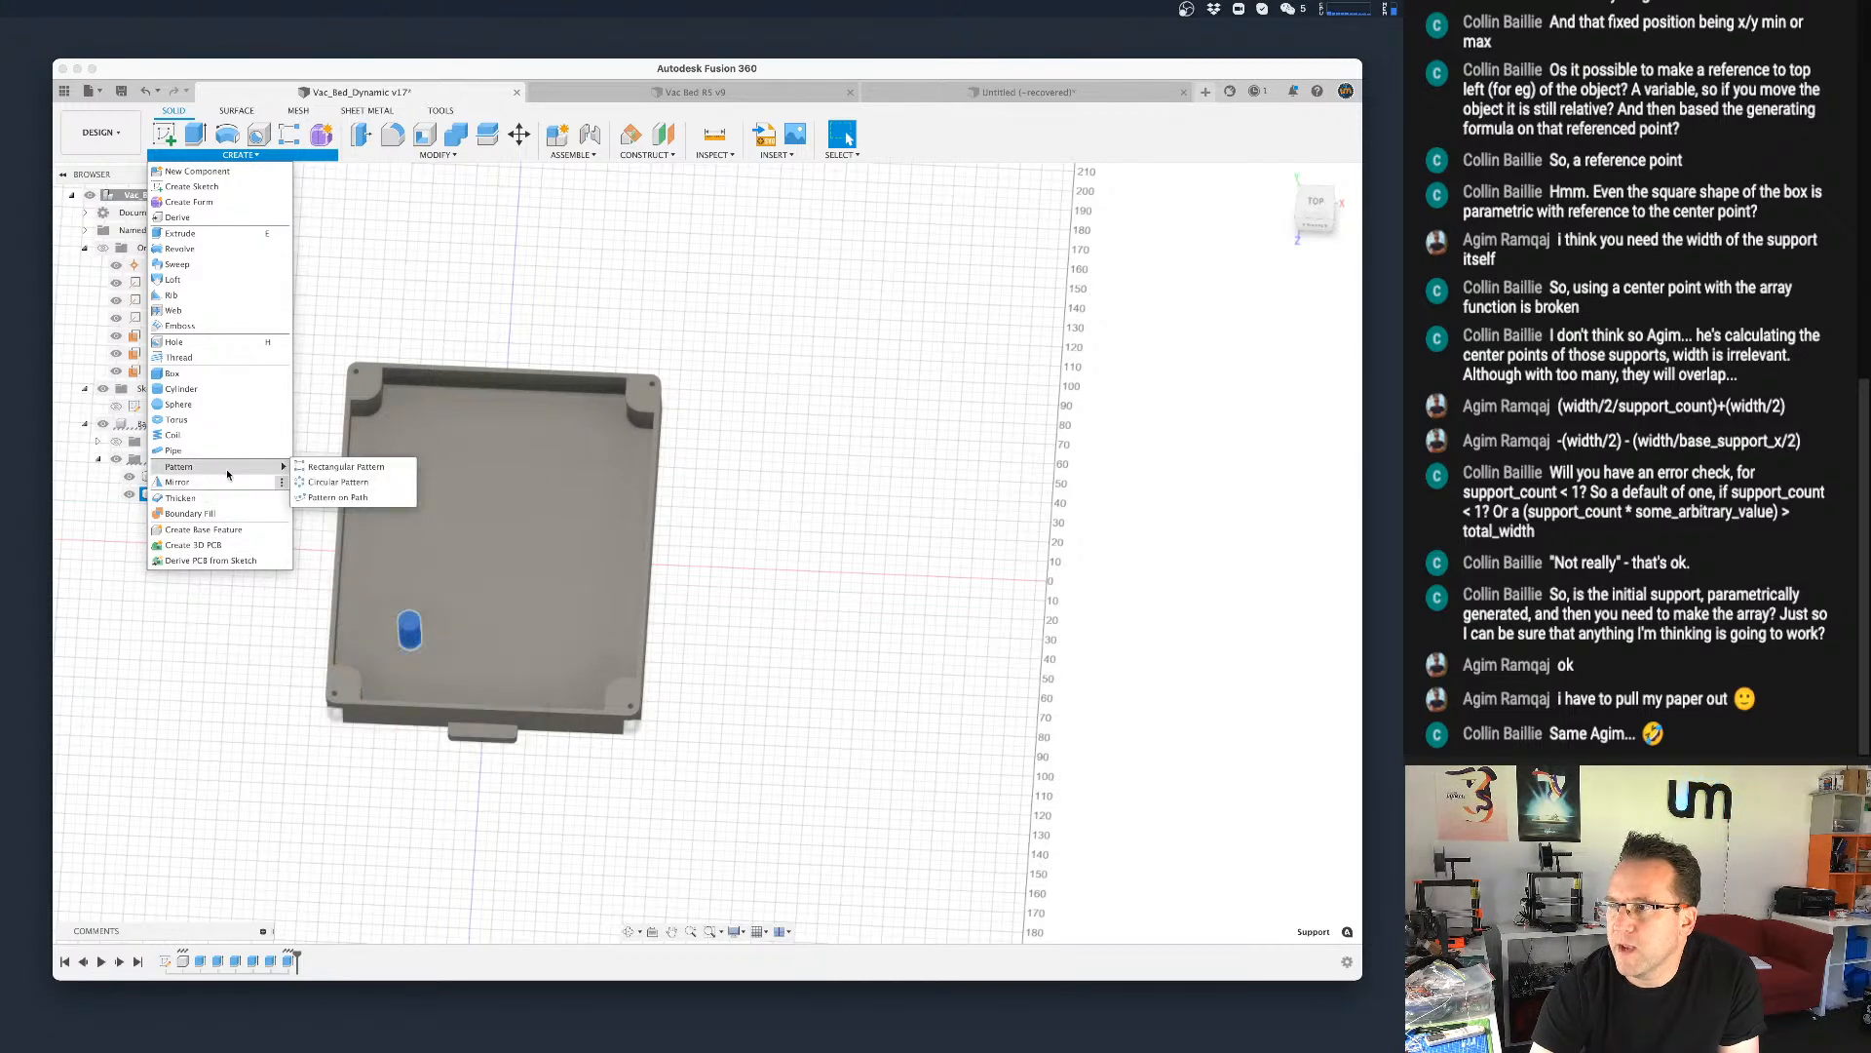
left_click(322, 467)
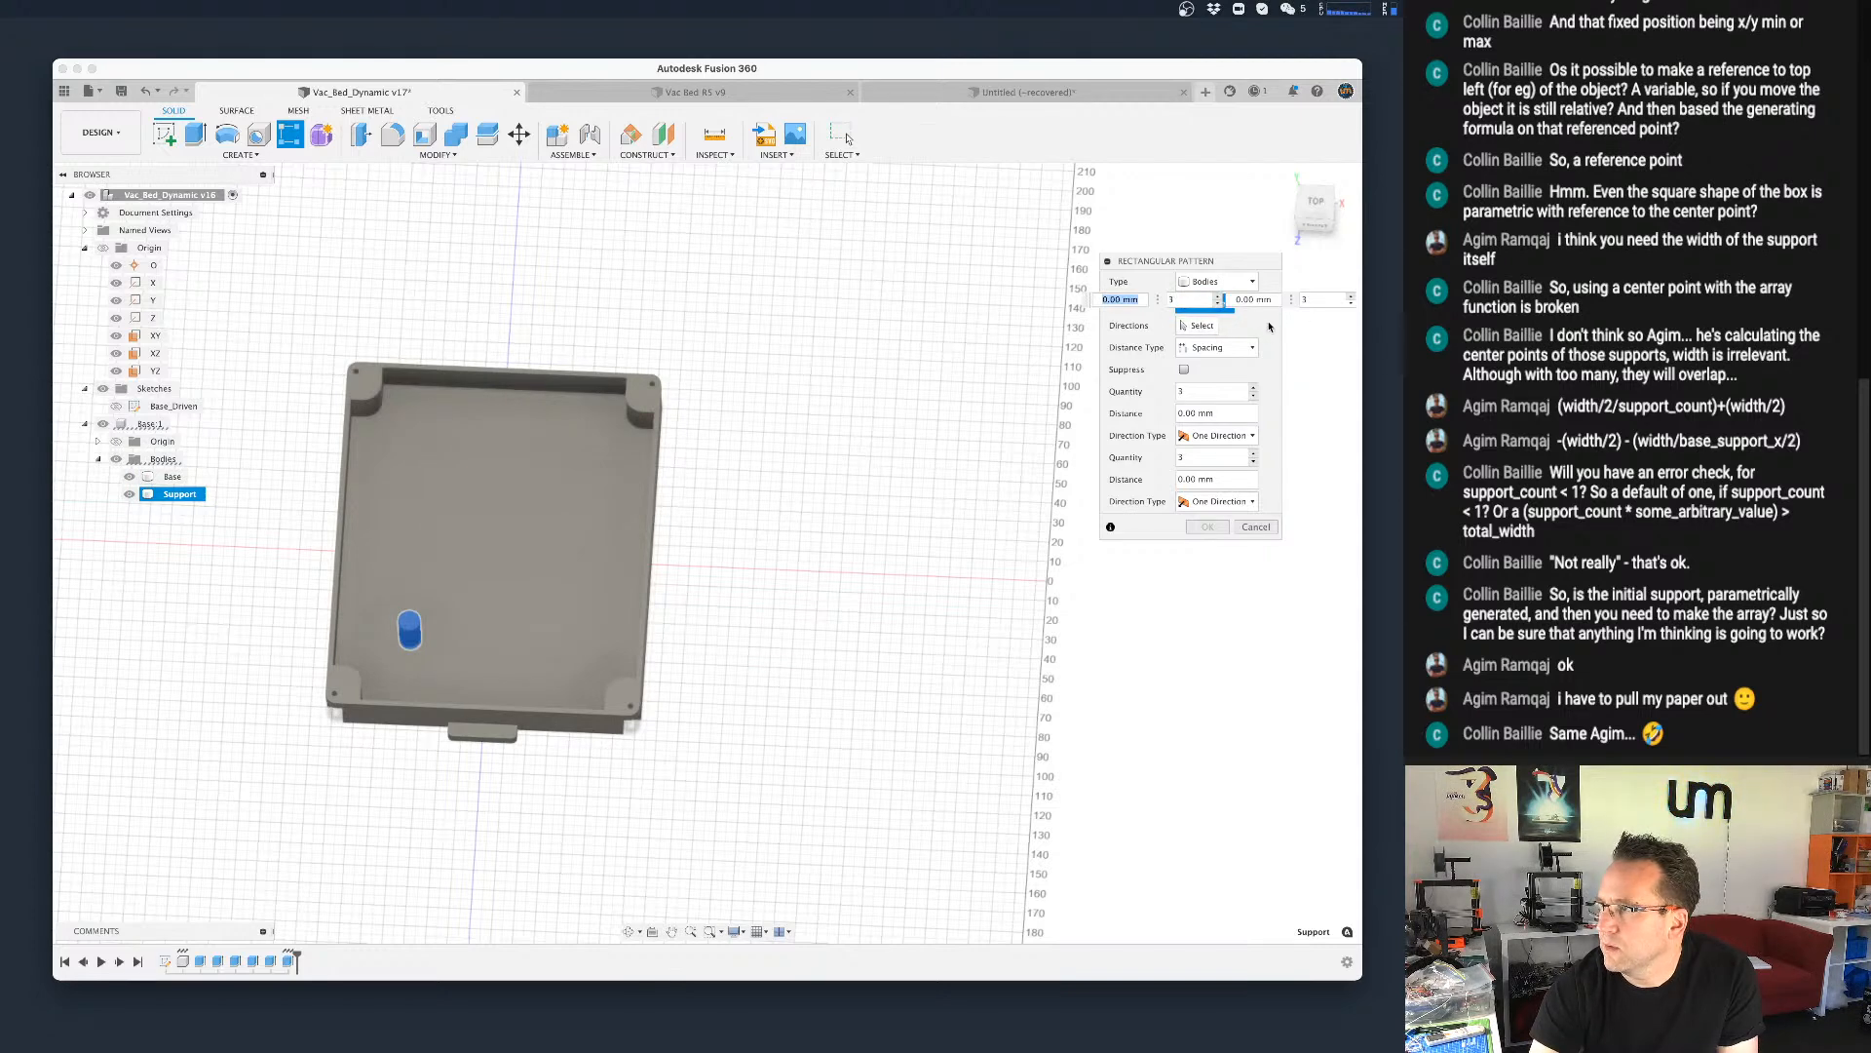
left_click(1208, 392)
key("BackSpace")
type("su")
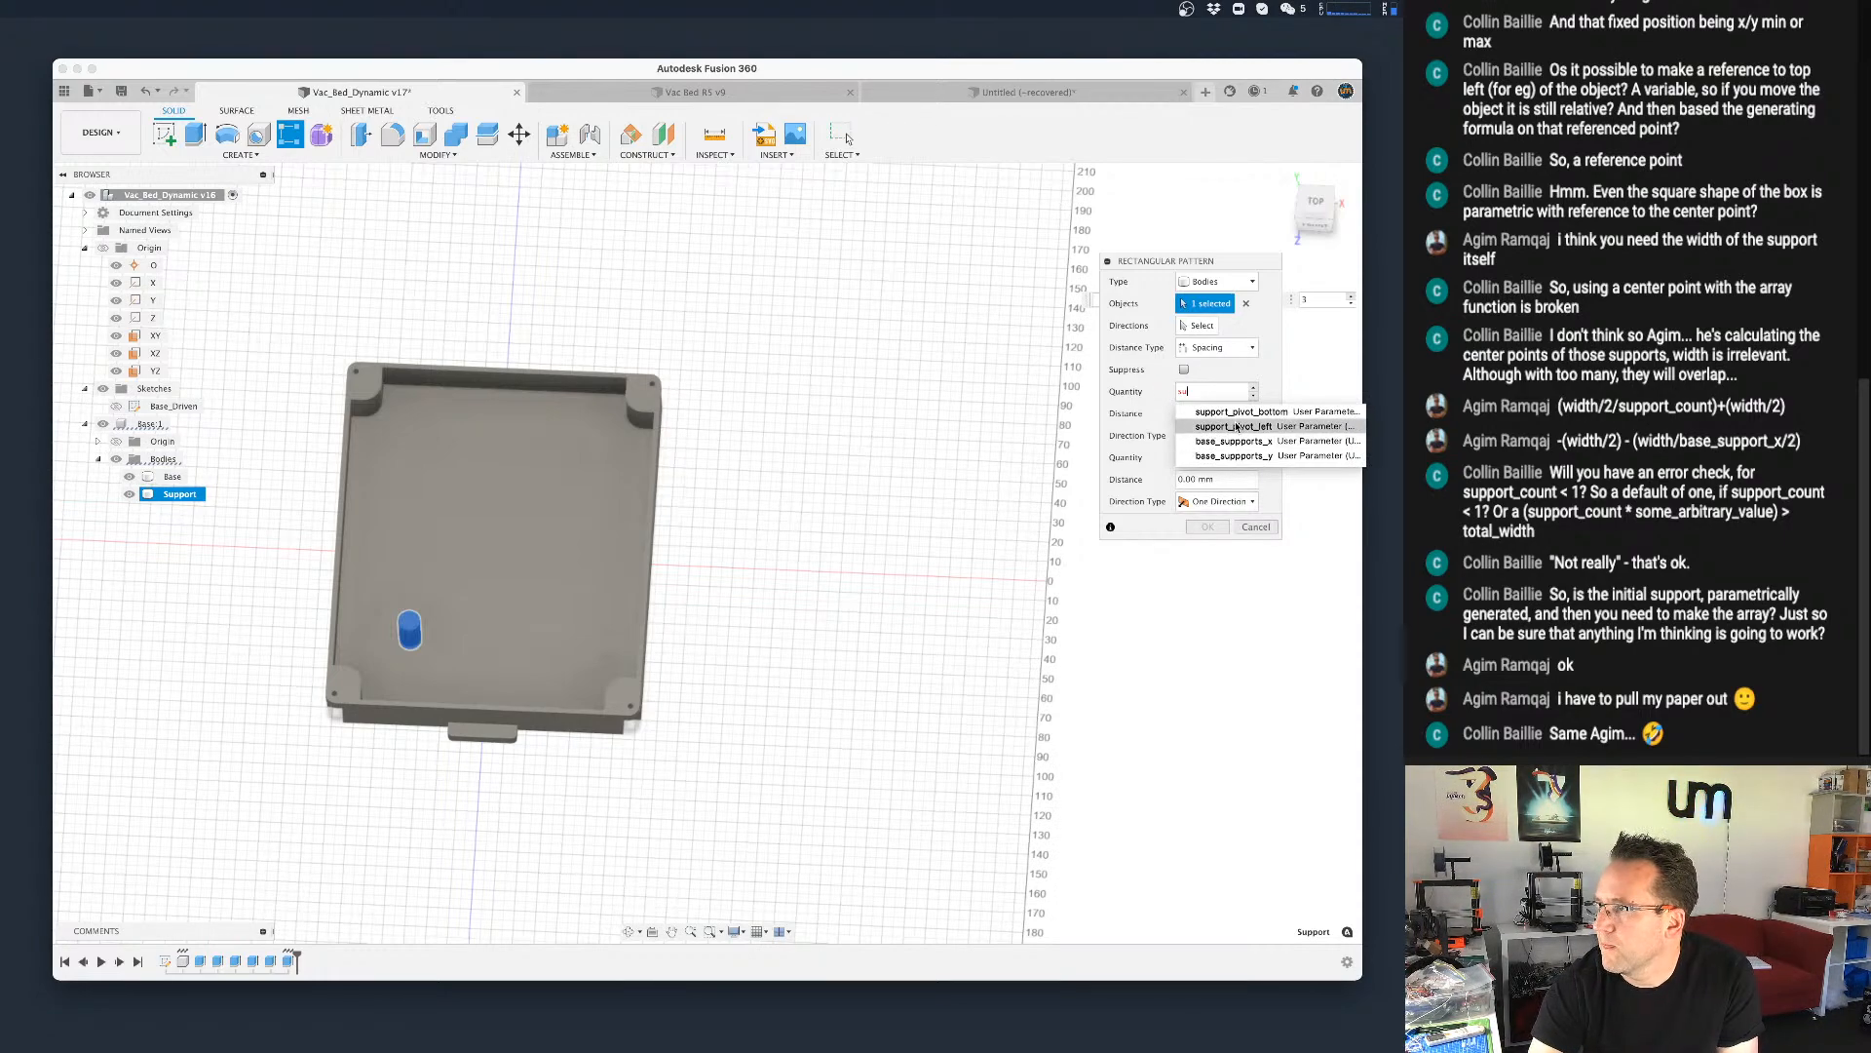
left_click(1219, 444)
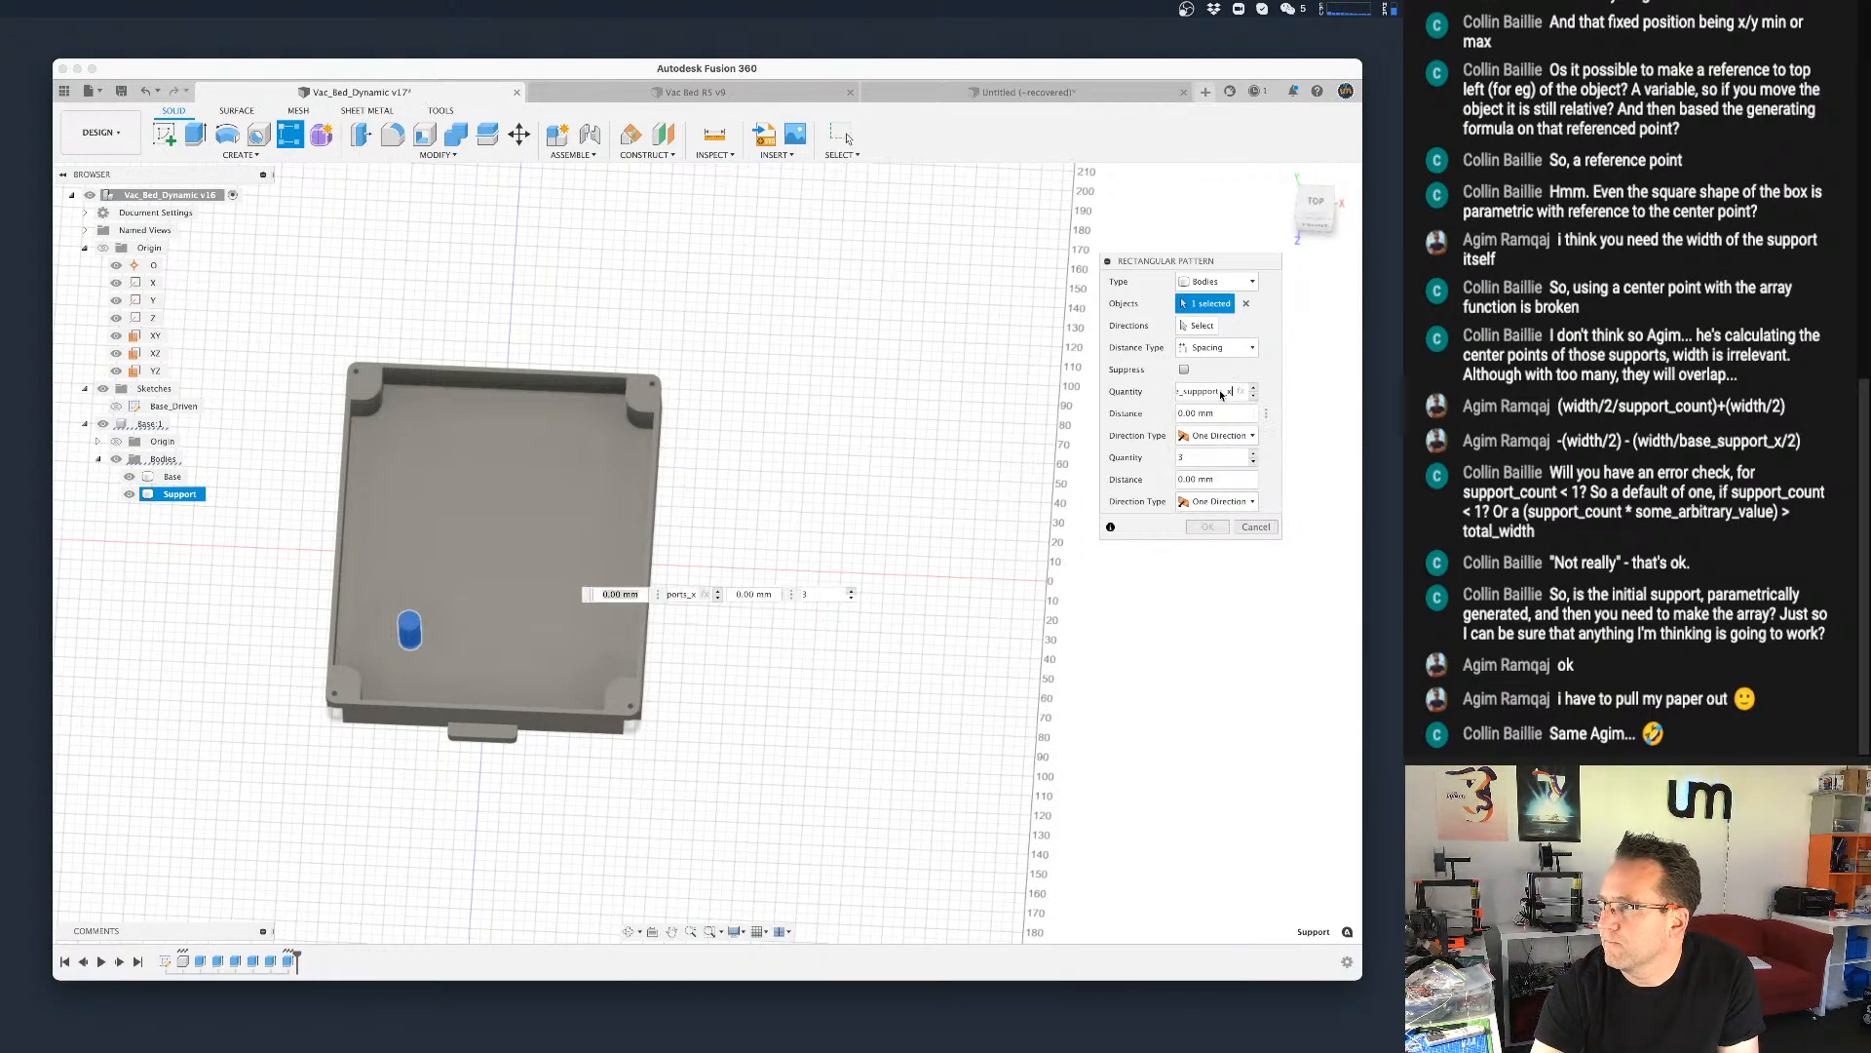
Step: Set the pattern's first-direction distance to width / base_suppports_x
left_click(1219, 412)
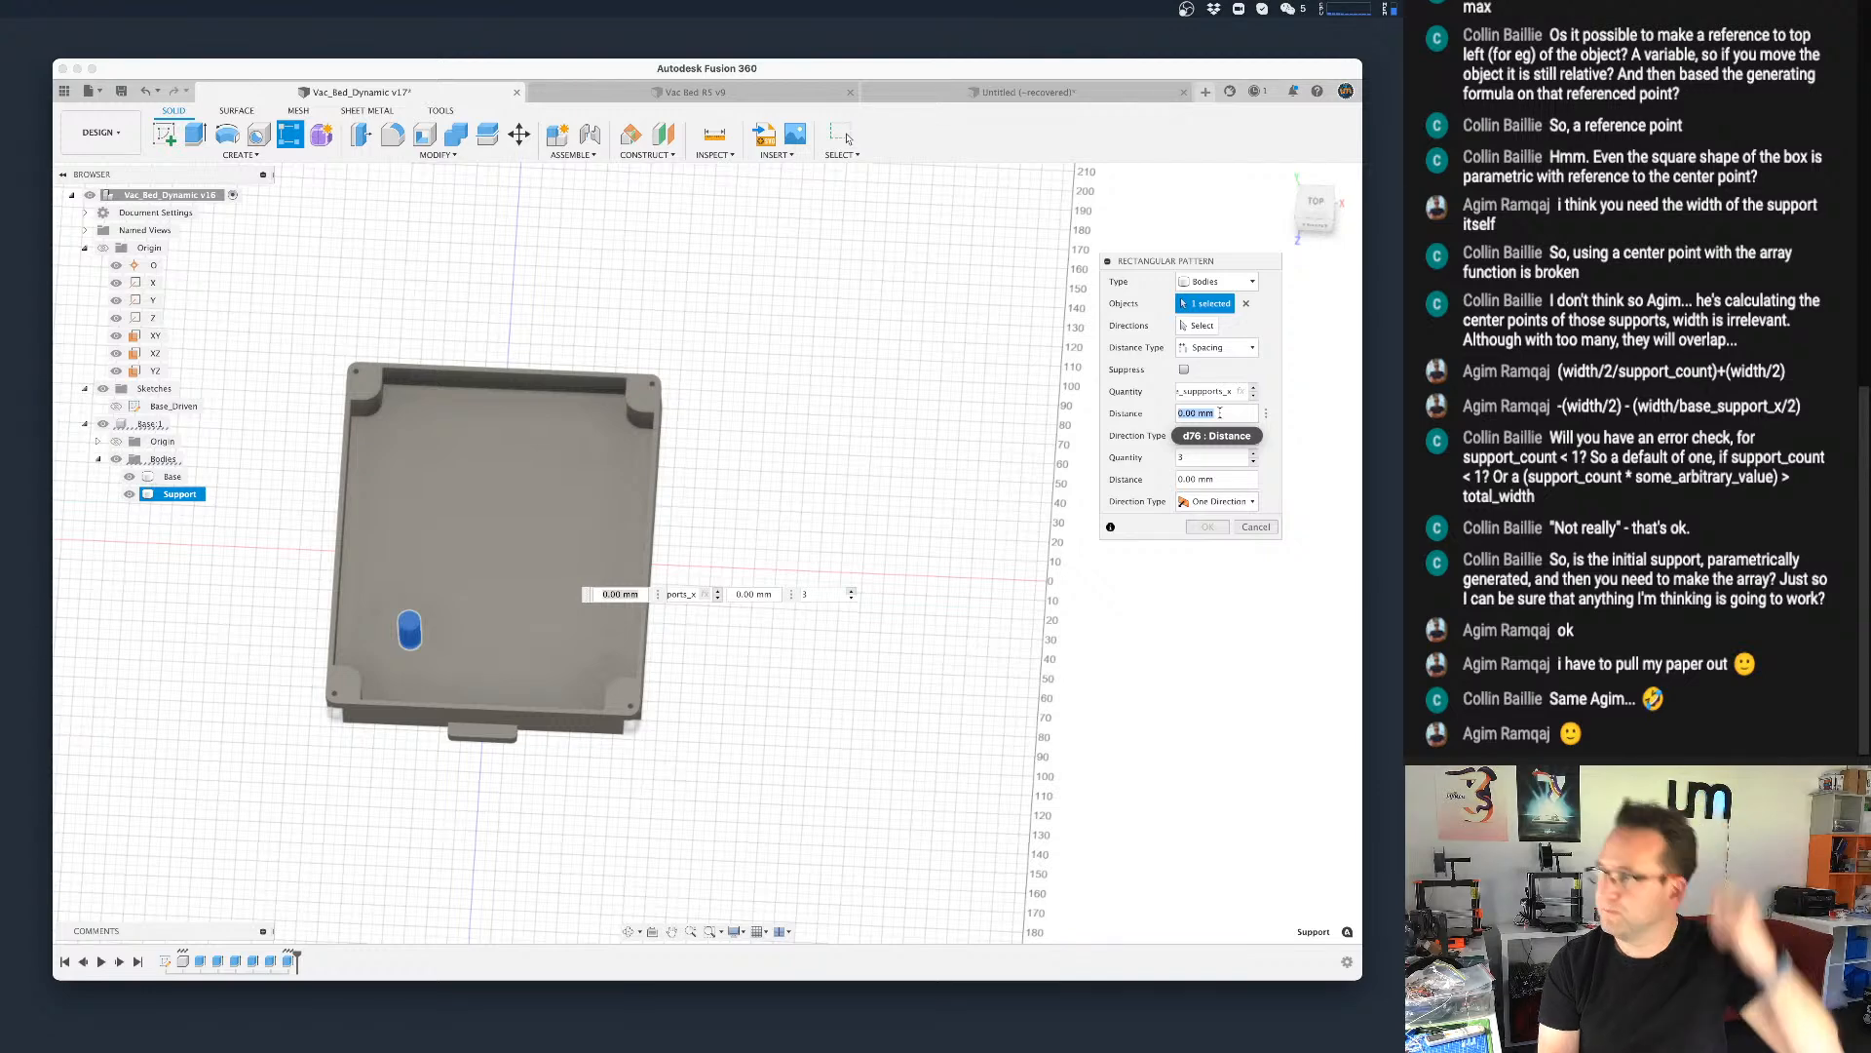
type("w")
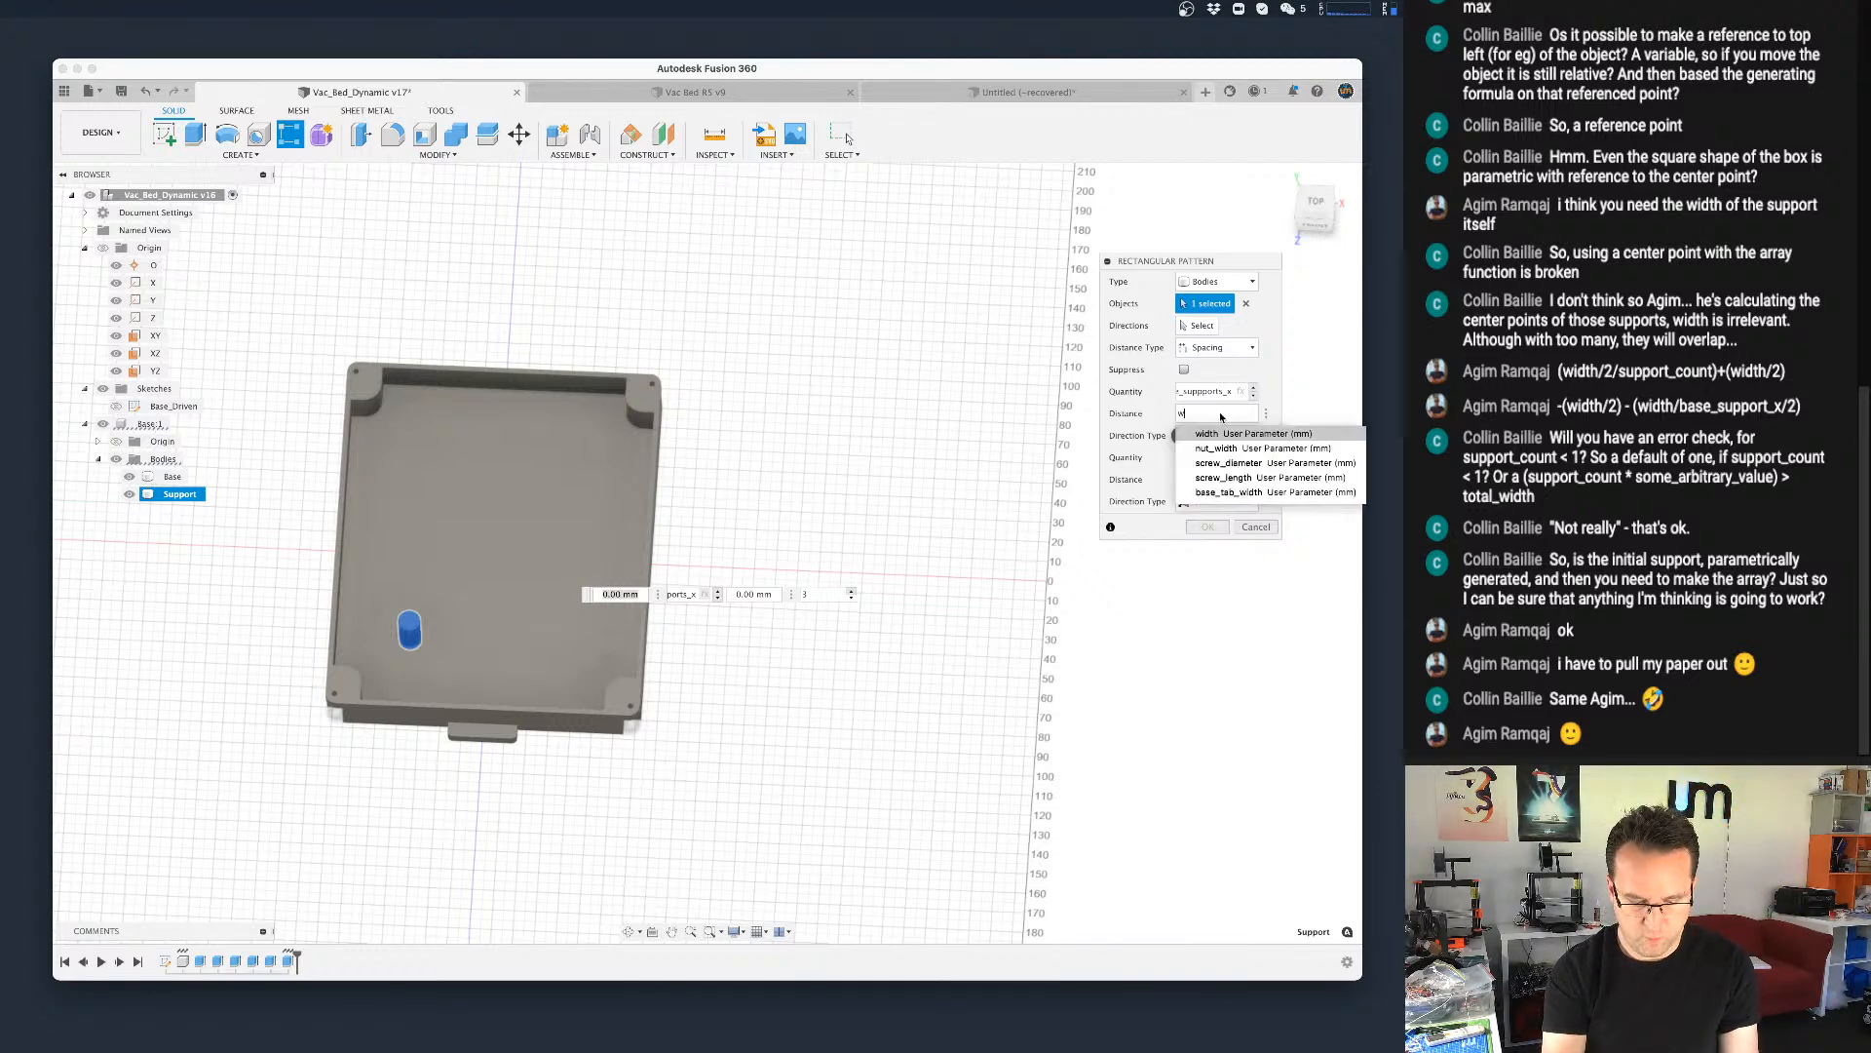
type("idth")
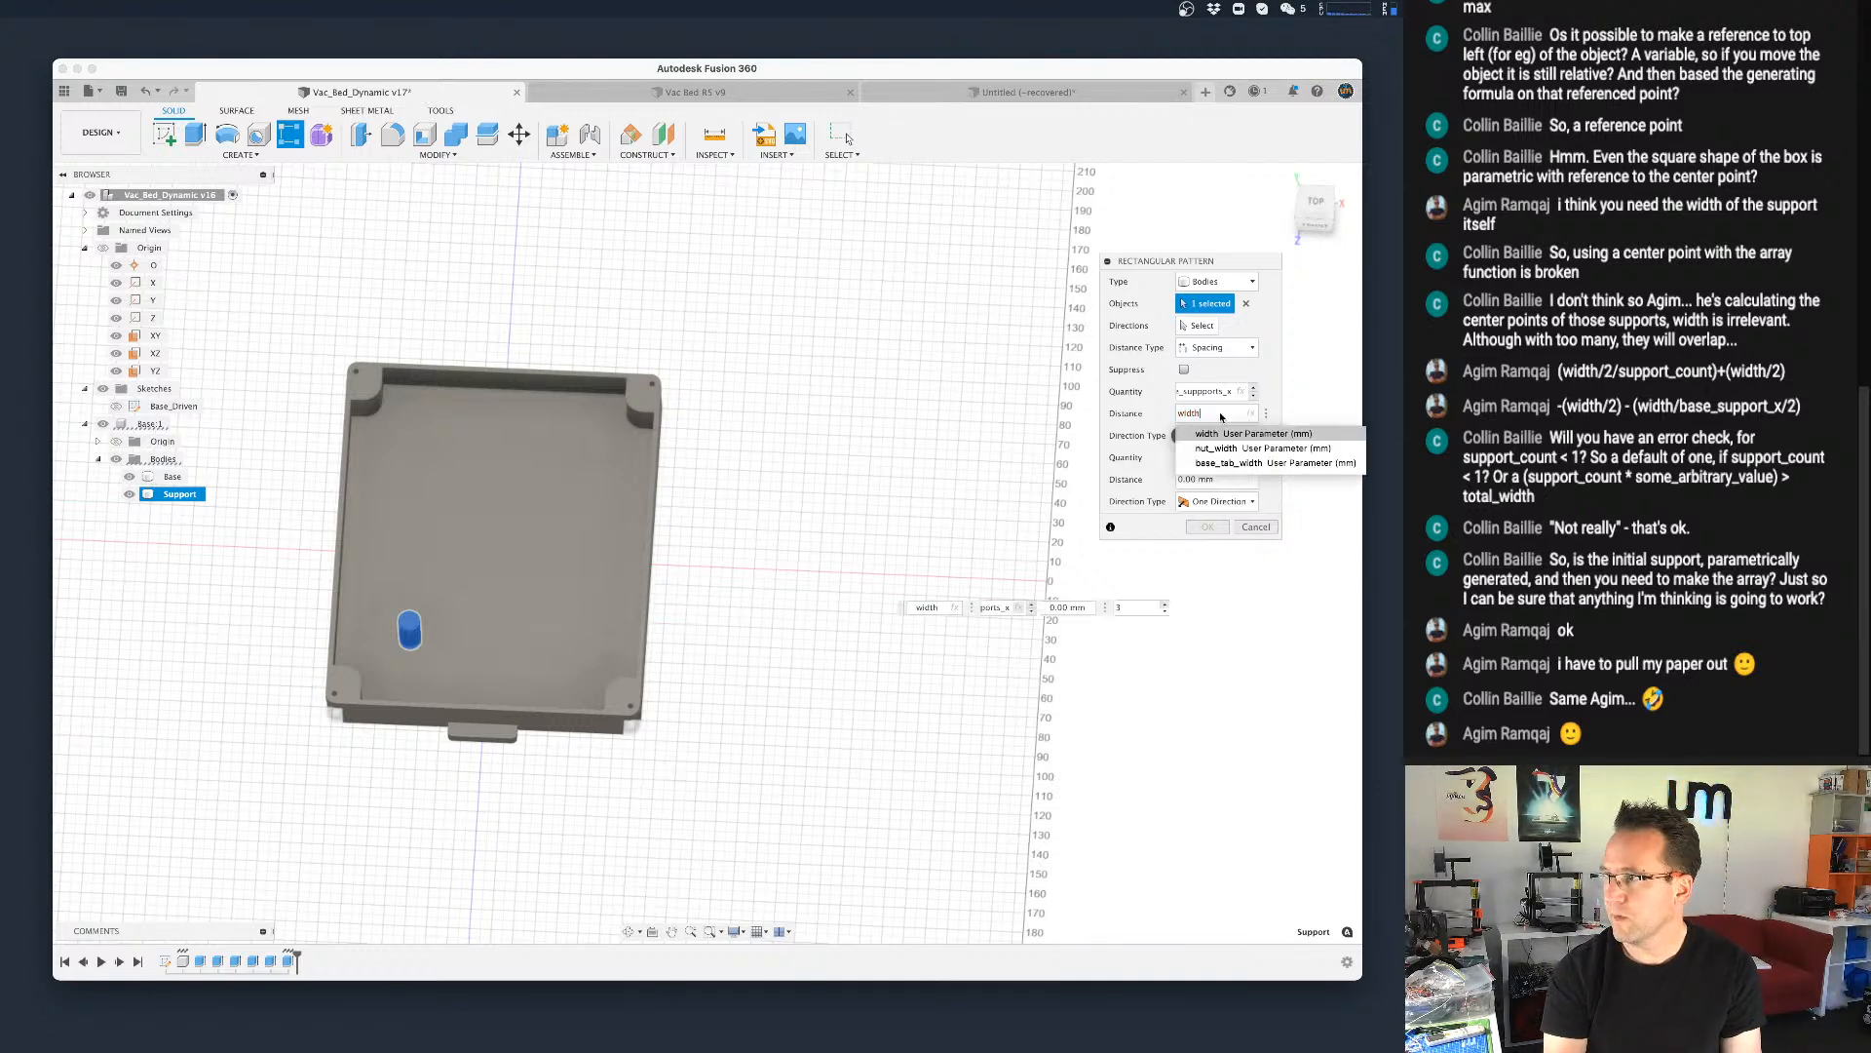
type("/")
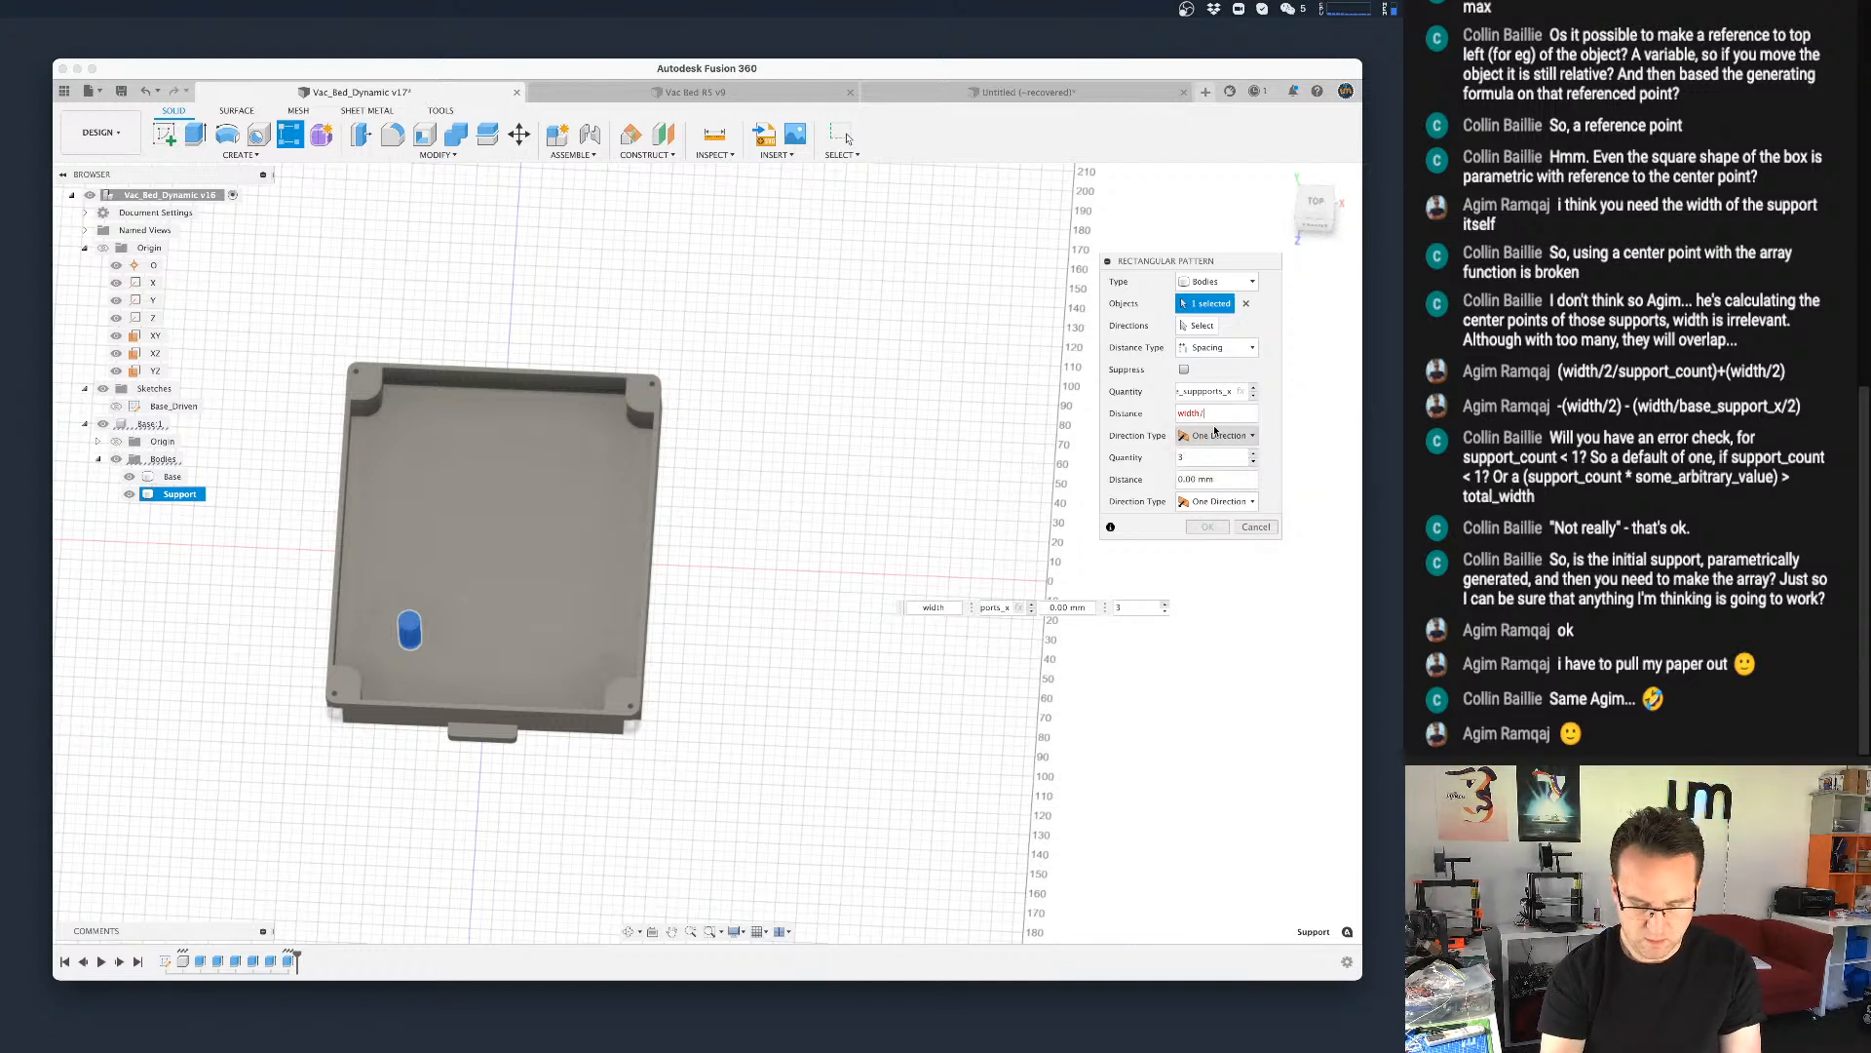
type("su")
left_click(1212, 466)
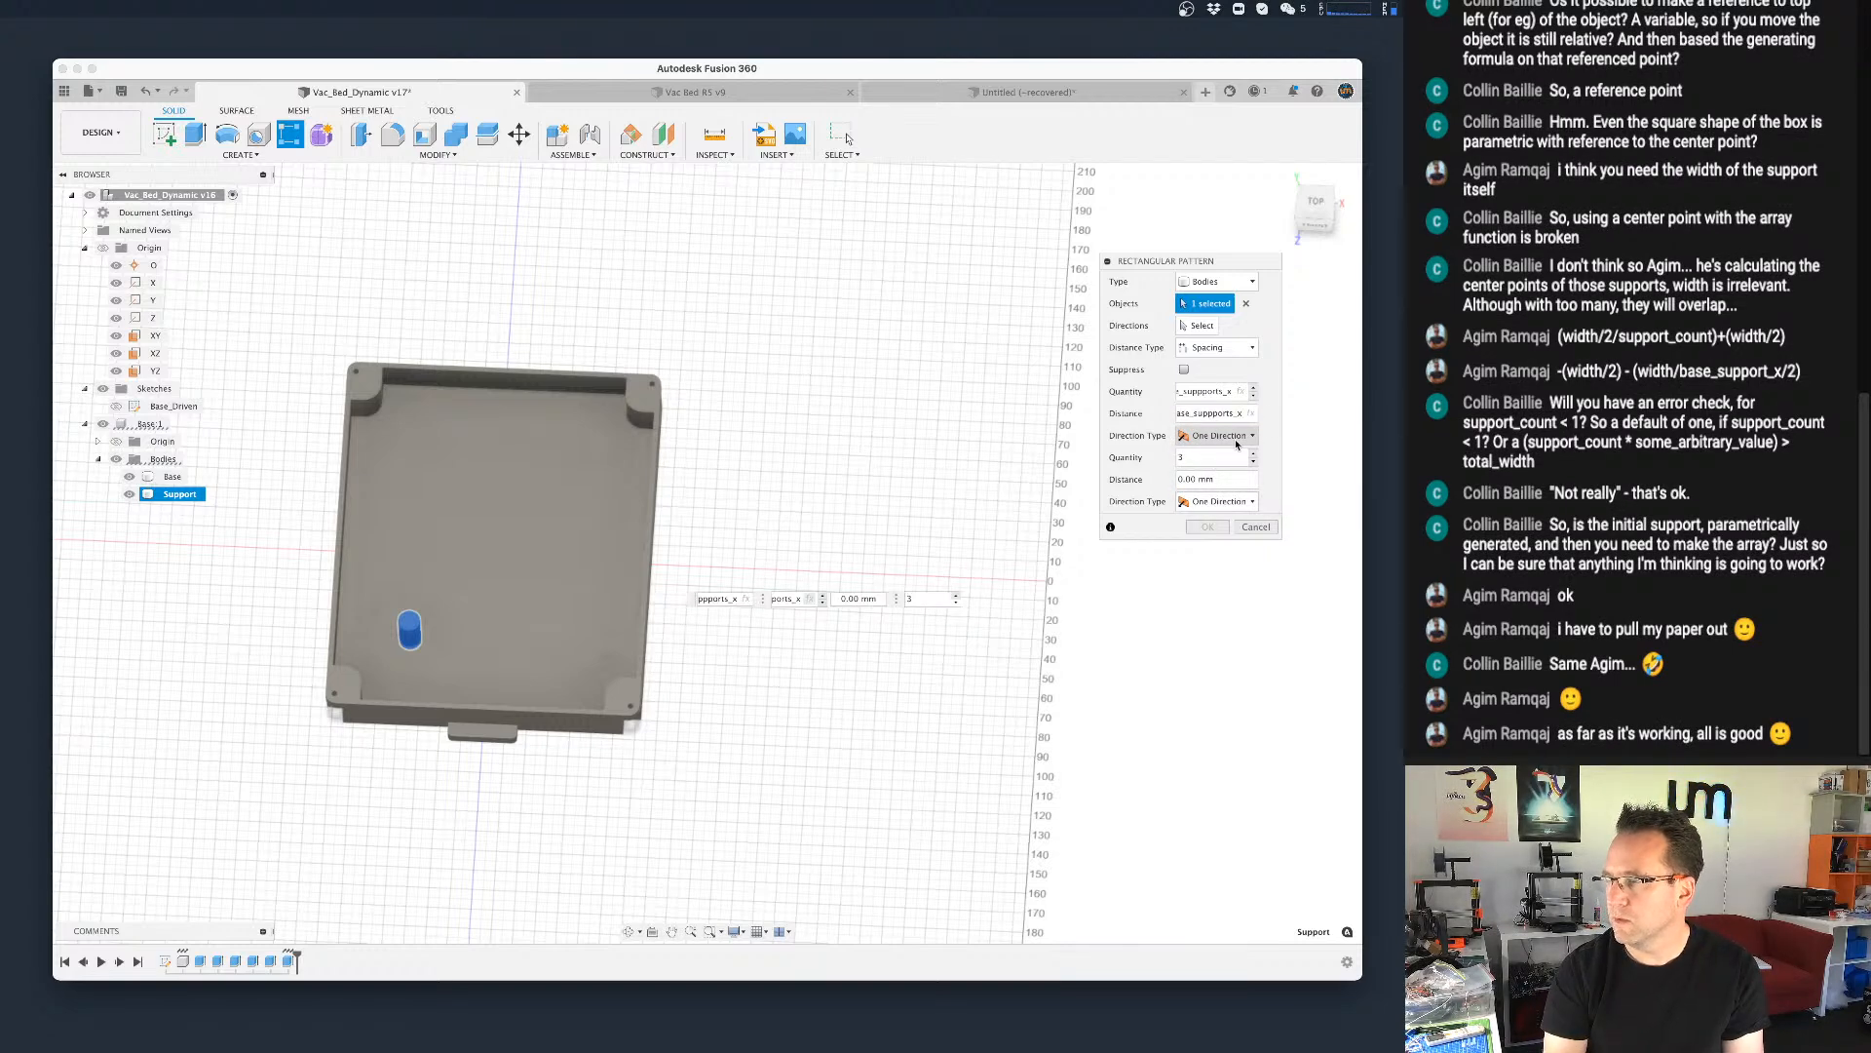
Step: Set the pattern's second-direction quantity to base_suppports_y
key("Tab")
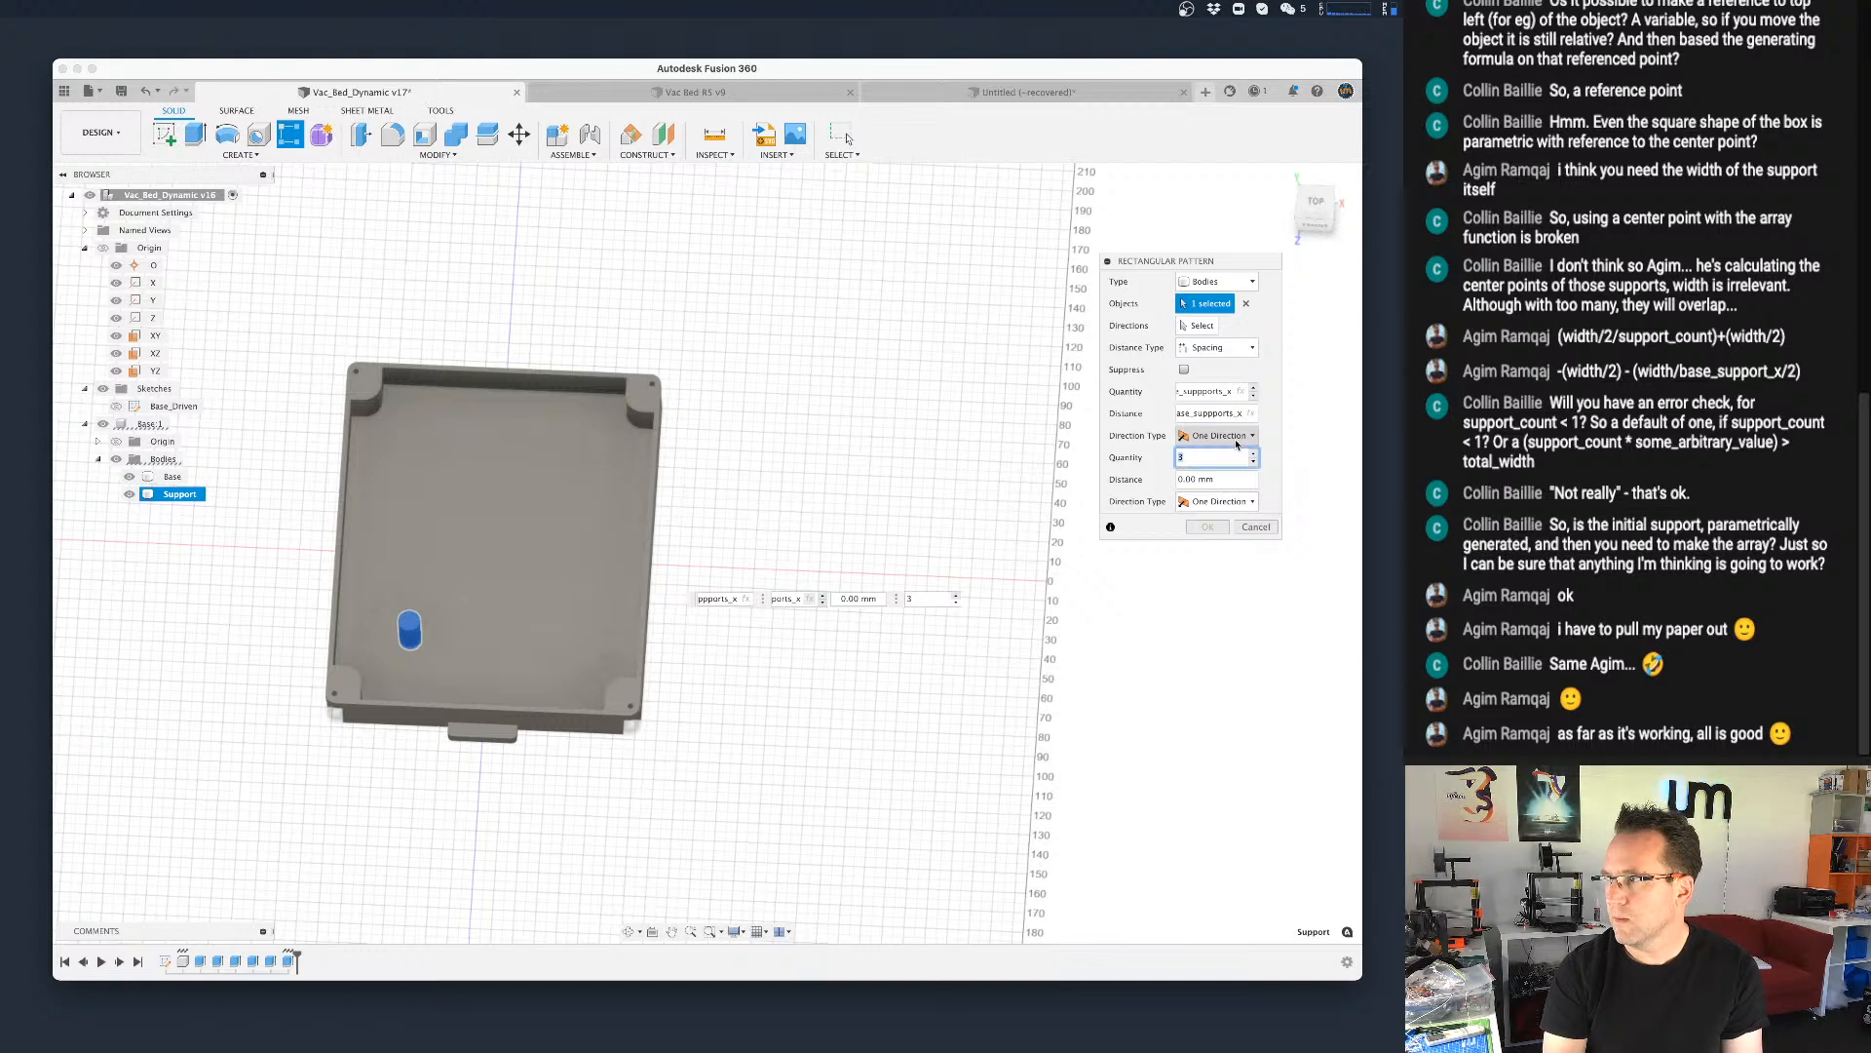
type("su")
key("Down")
key("Down")
key("Down")
key("Return")
Step: Set the pattern's second-direction distance to length / base_suppports_x
key("Tab")
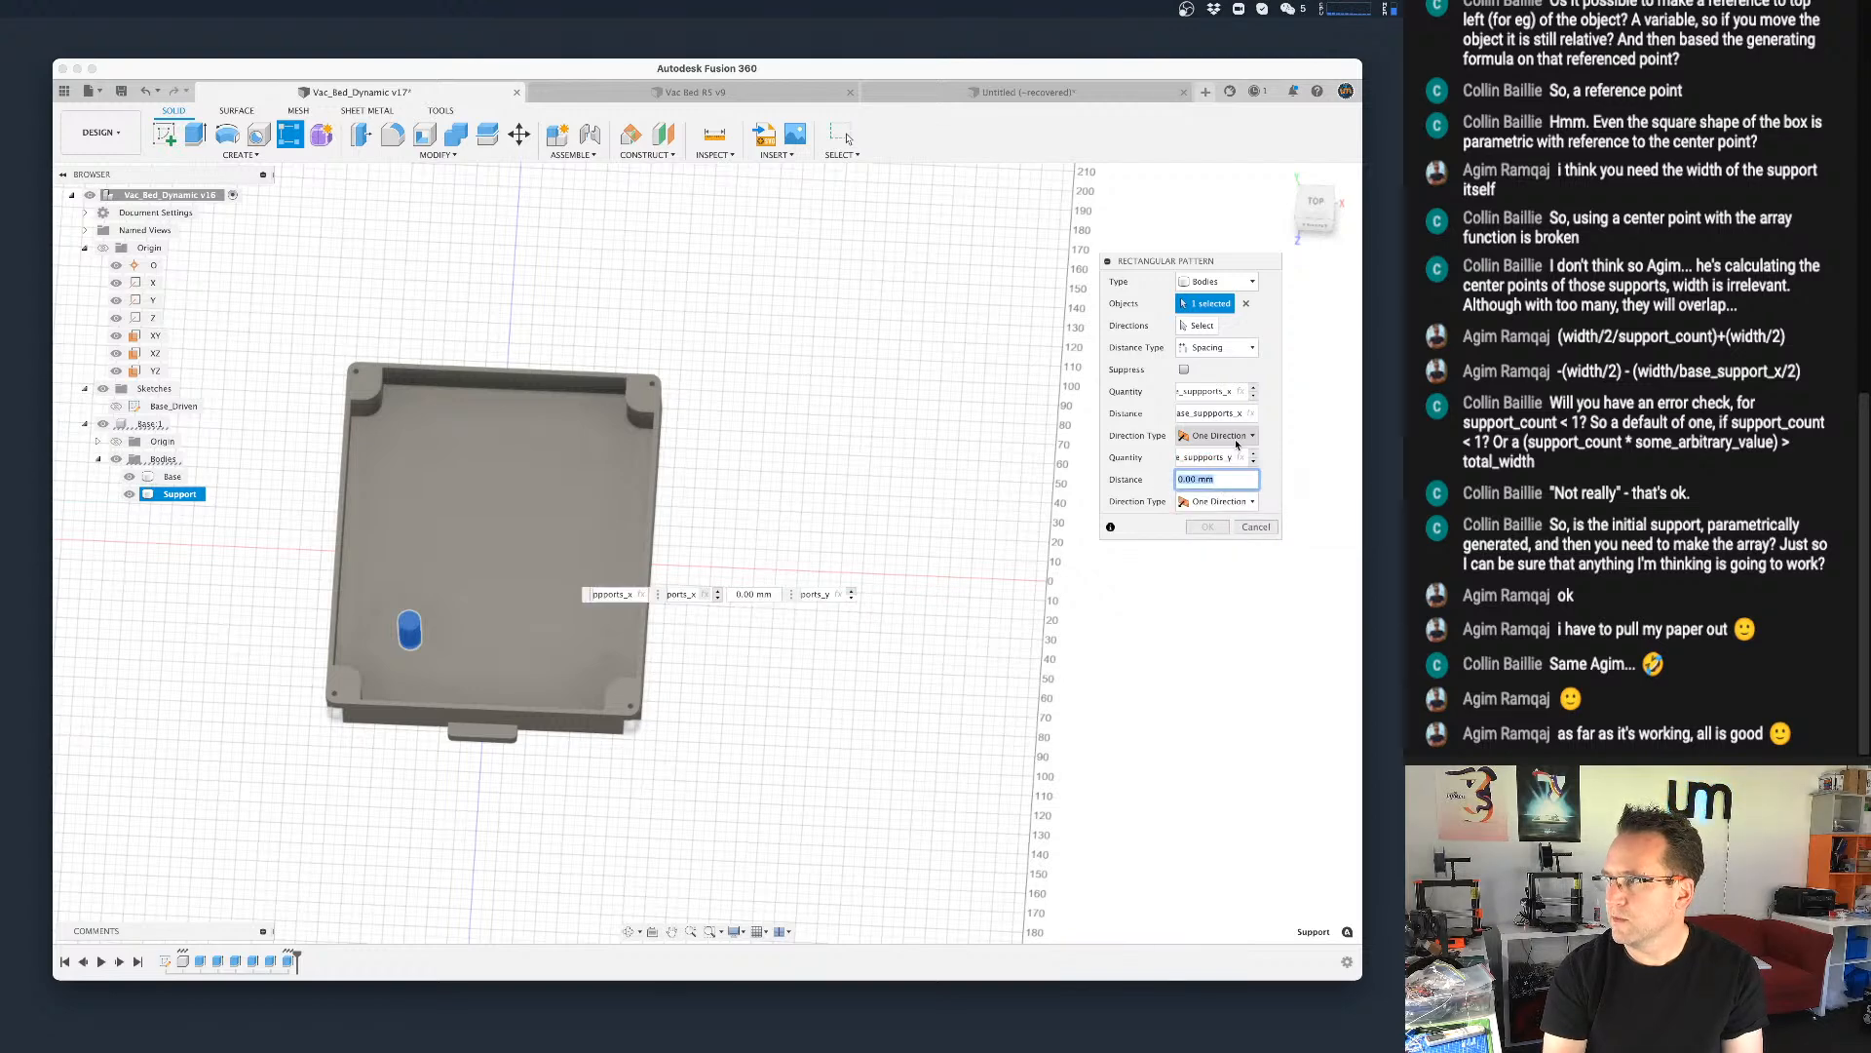
type("length")
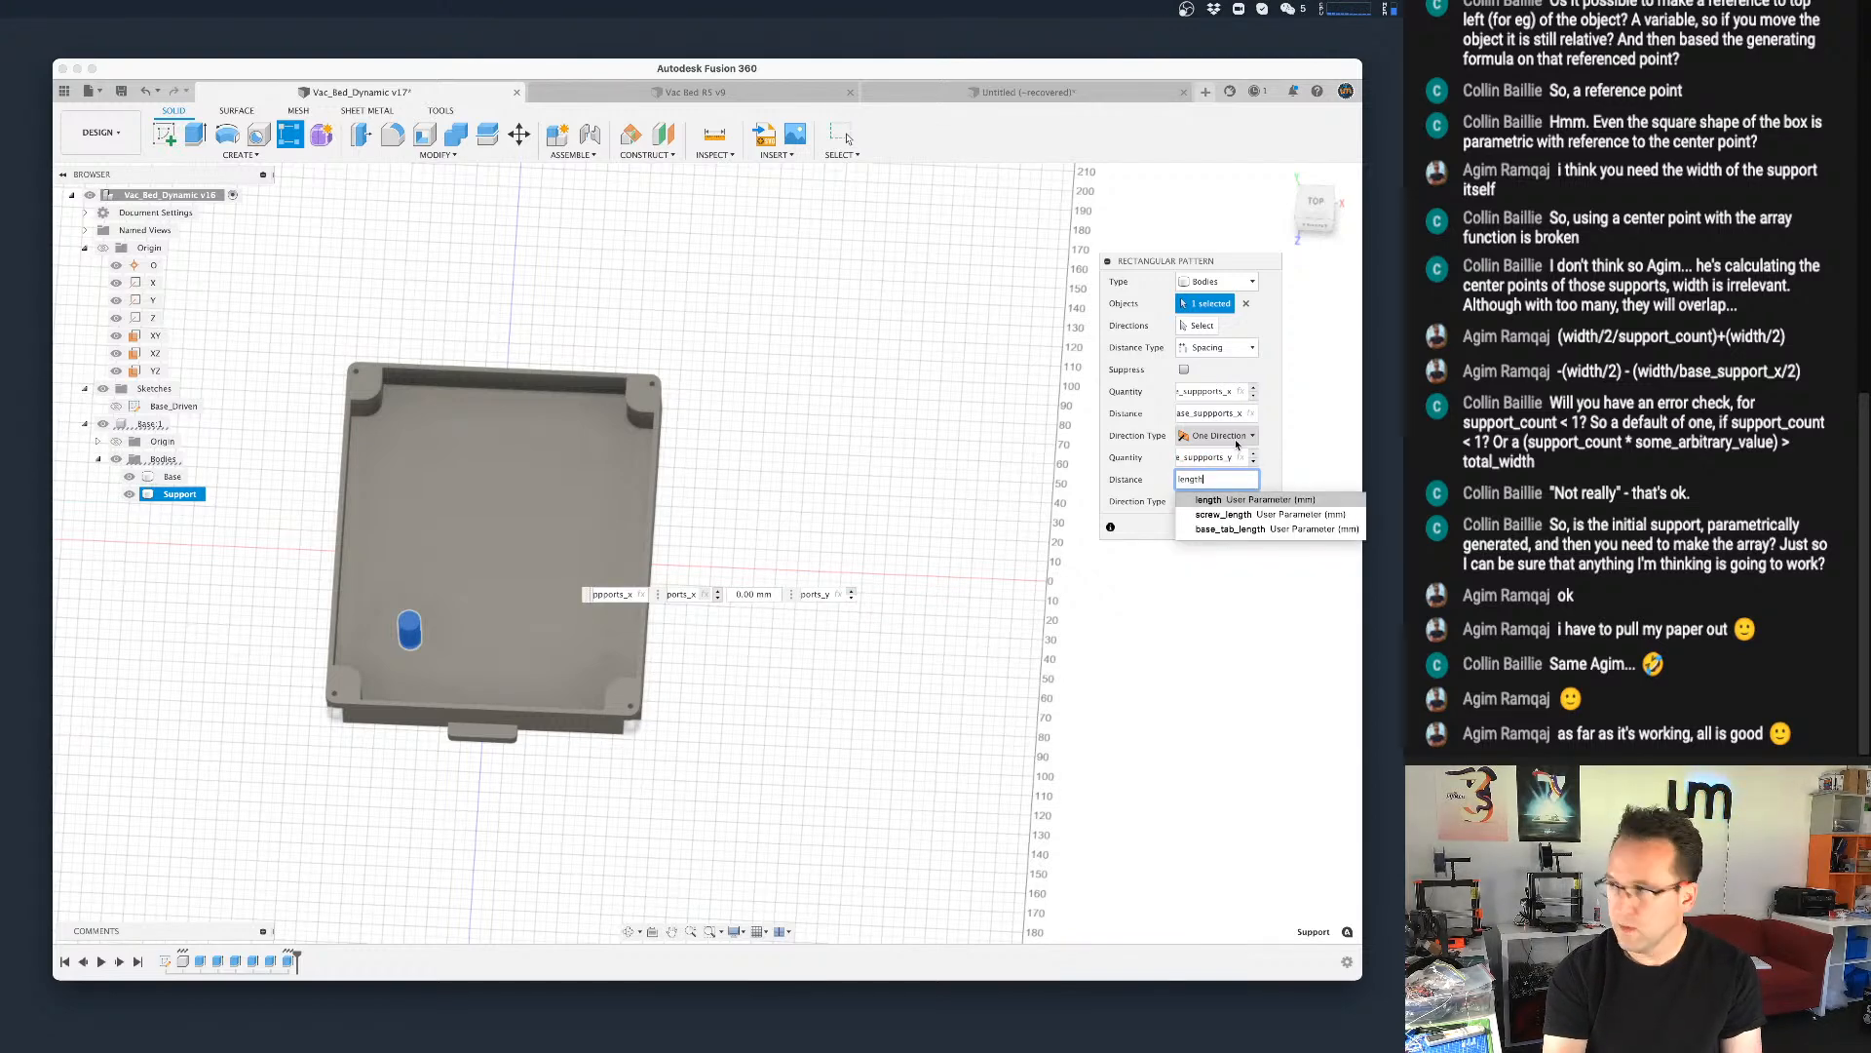
type("/su")
key("Down")
key("Down")
key("Return")
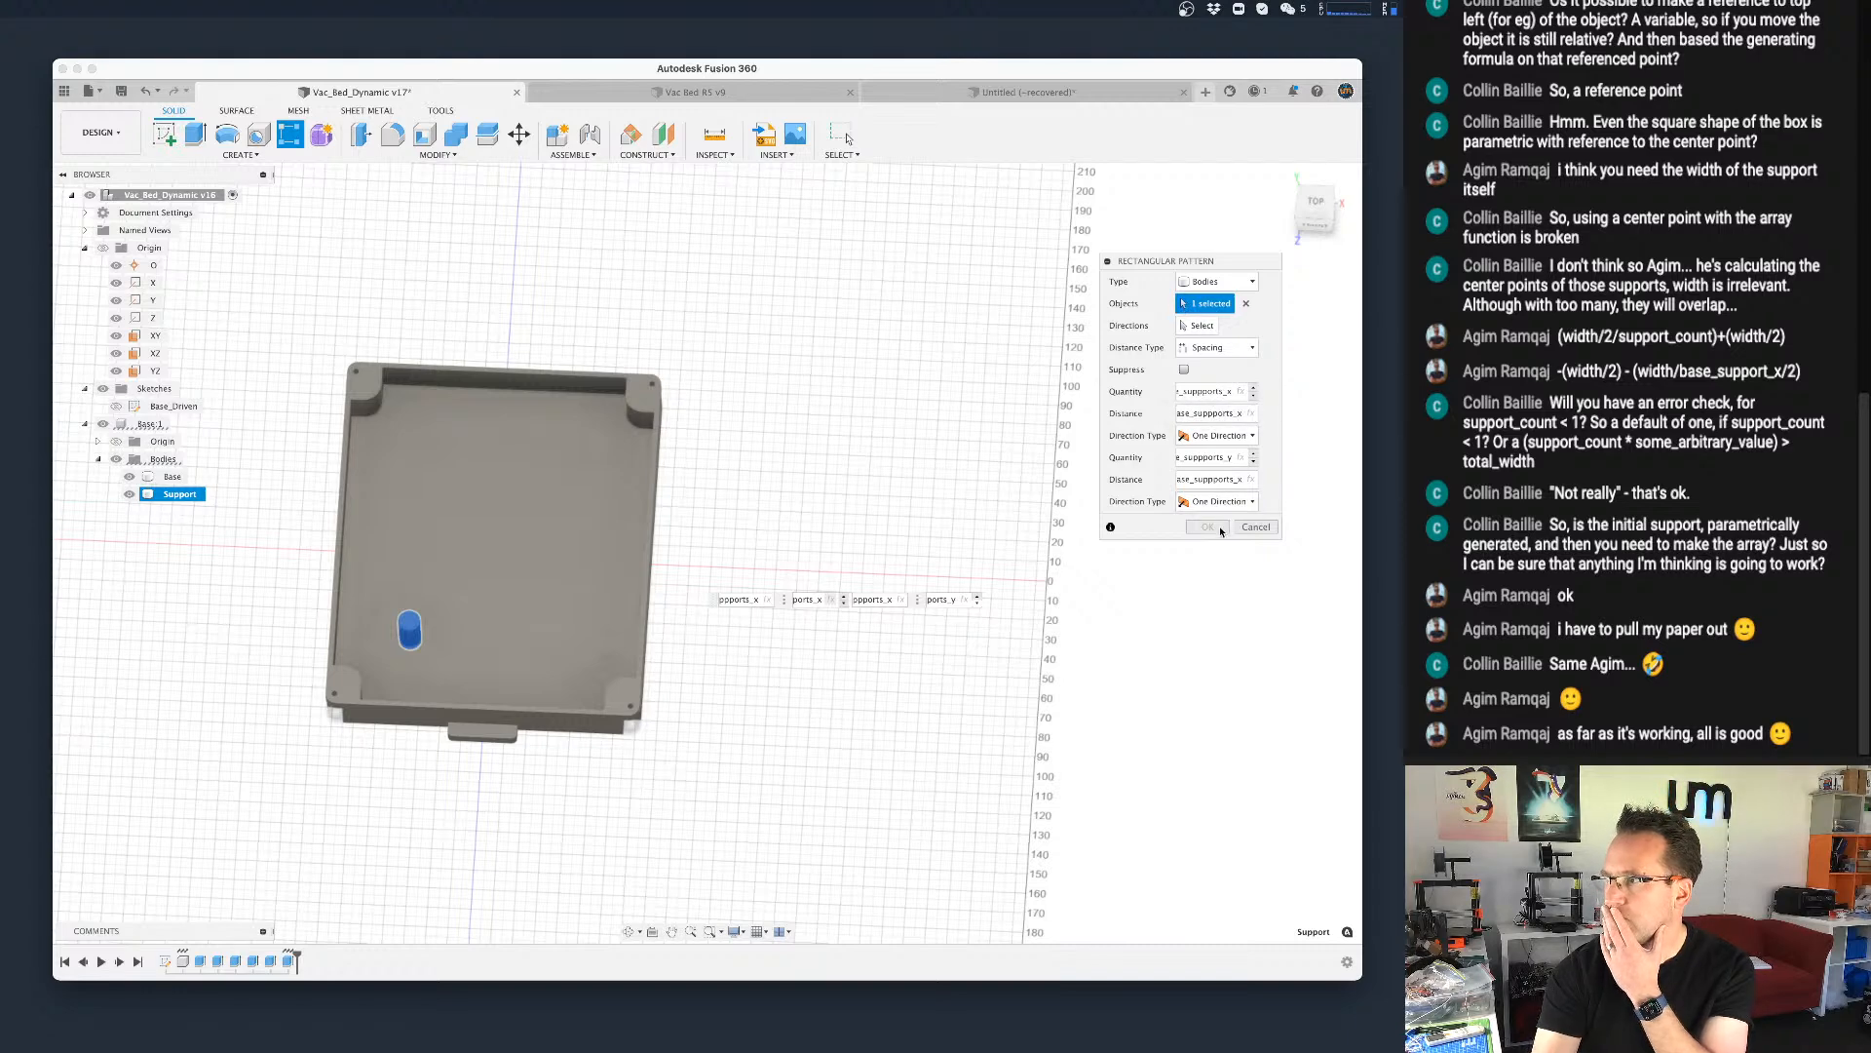
Step: Choose the origin X axis as the pattern direction and check the previewed support positions against the base
left_click(1199, 326)
left_click(669, 569)
scroll(784, 731, "down", 2)
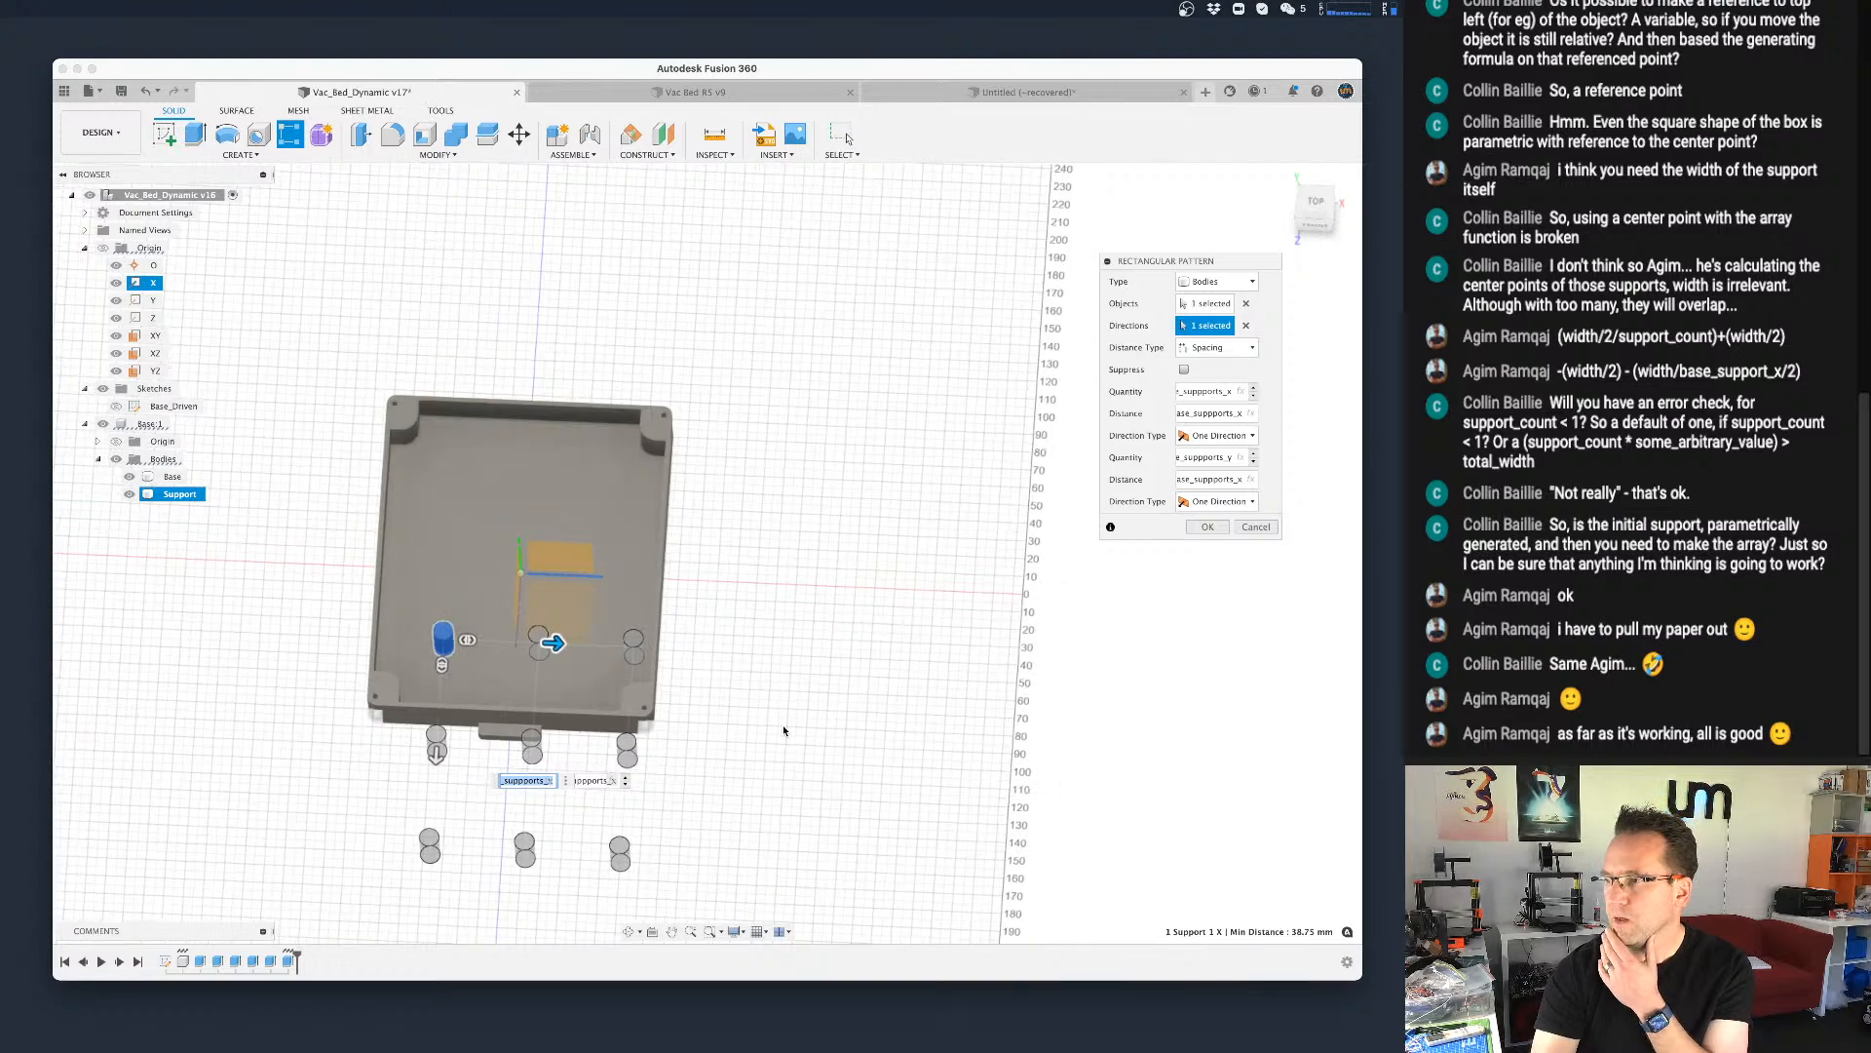
scroll(585, 675, "up", 3)
key("Tab")
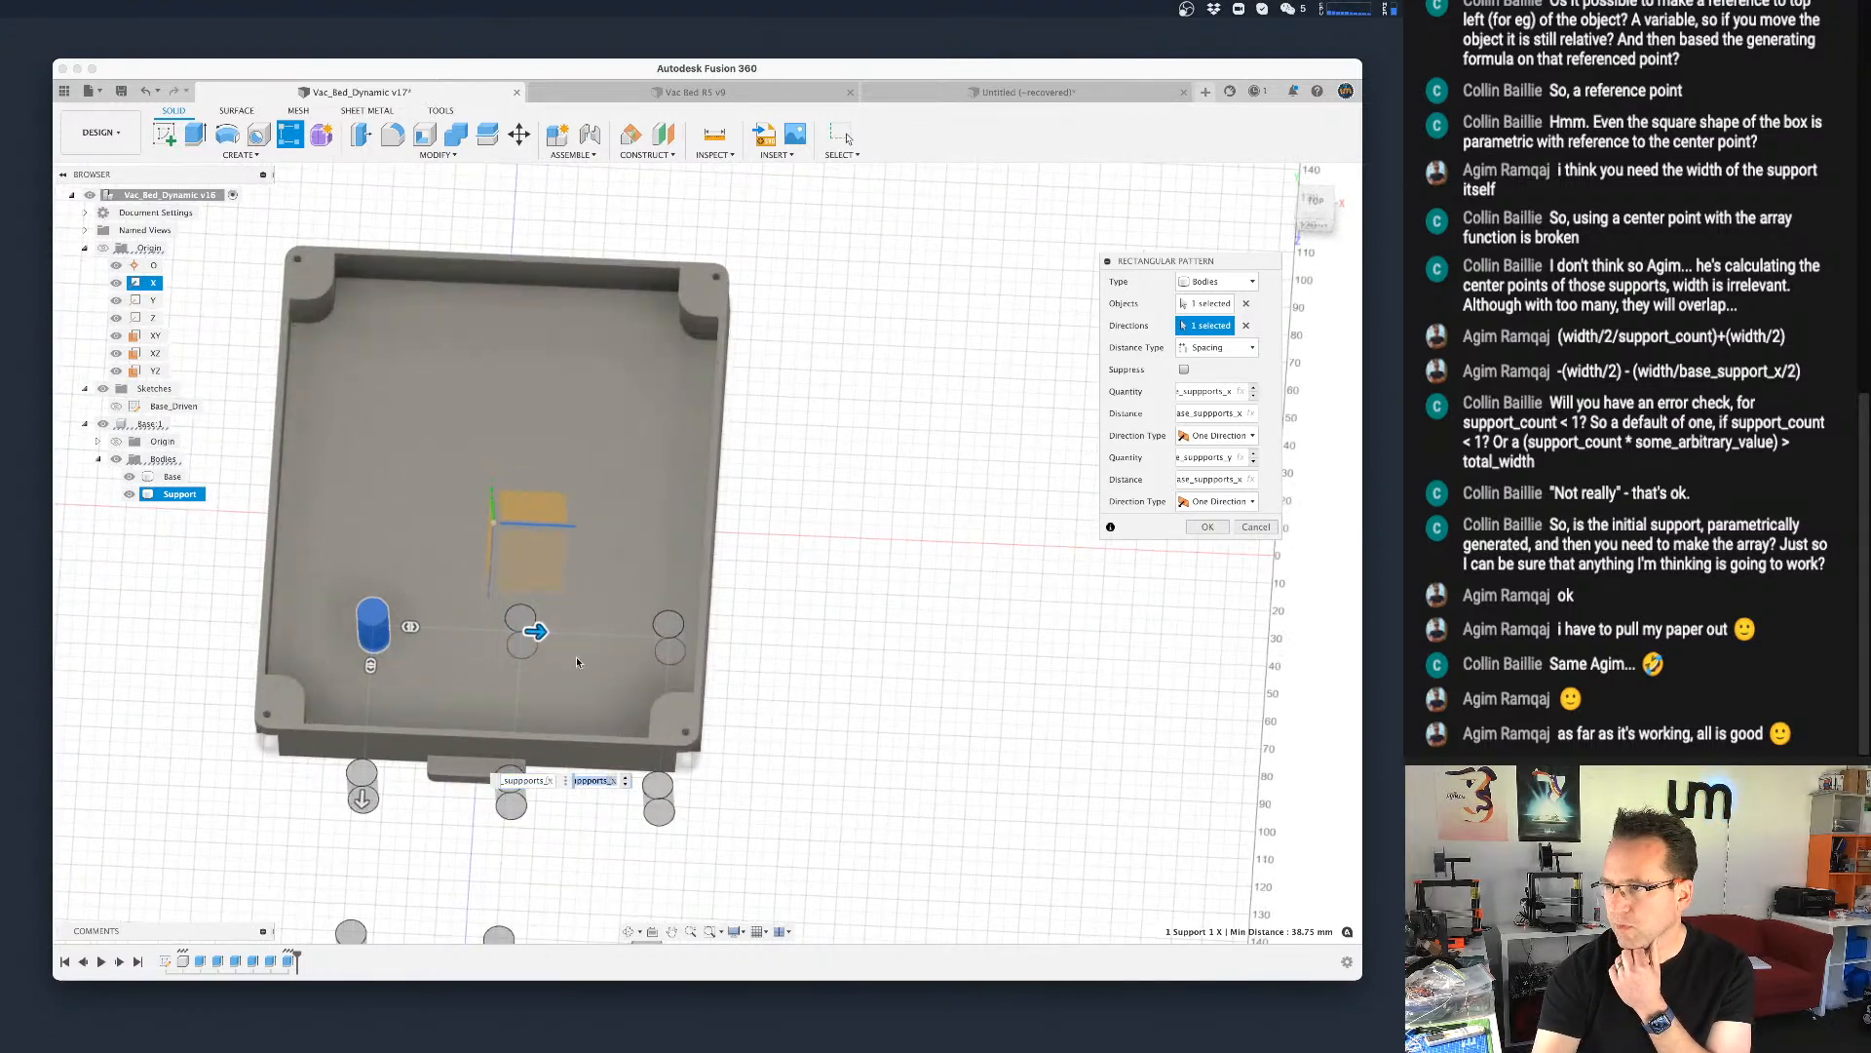
scroll(721, 682, "down", 3)
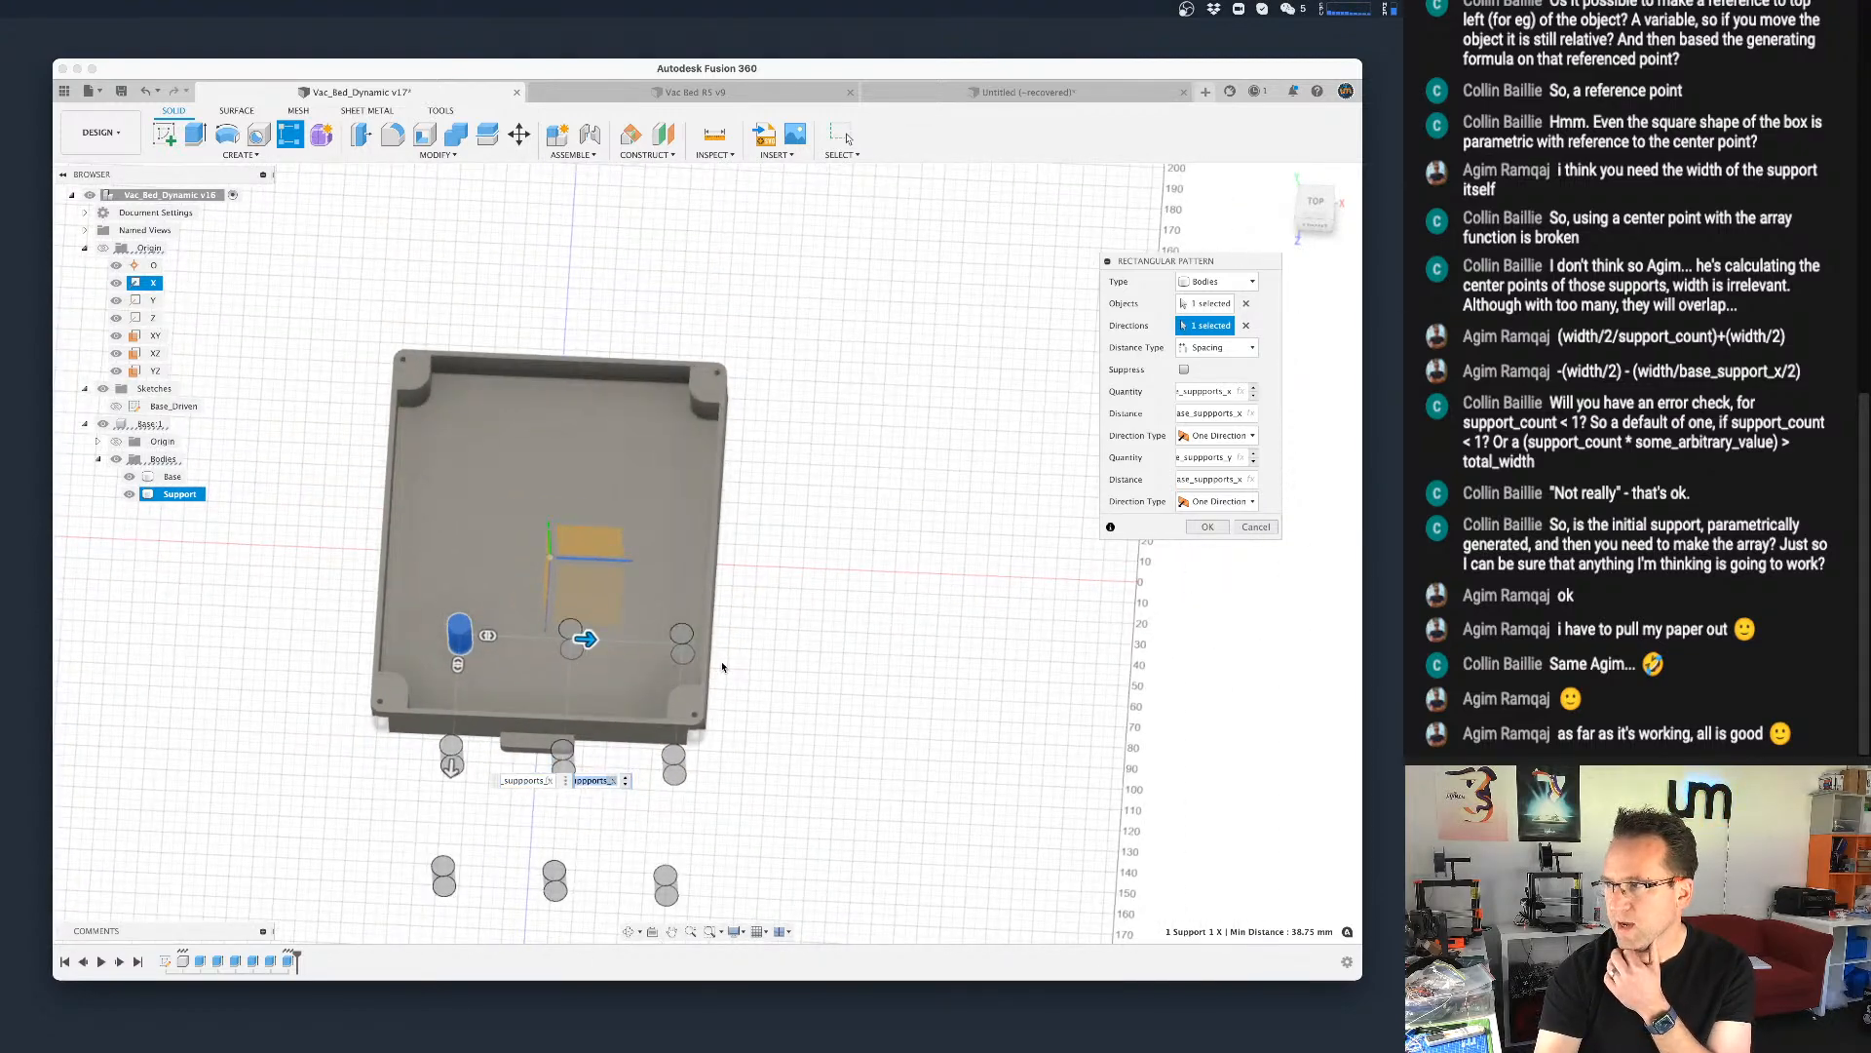
Step: Rewrite the first-direction distance as width / ( base_suppports_x + 1 ) and create the pattern of supports
left_click(1216, 417)
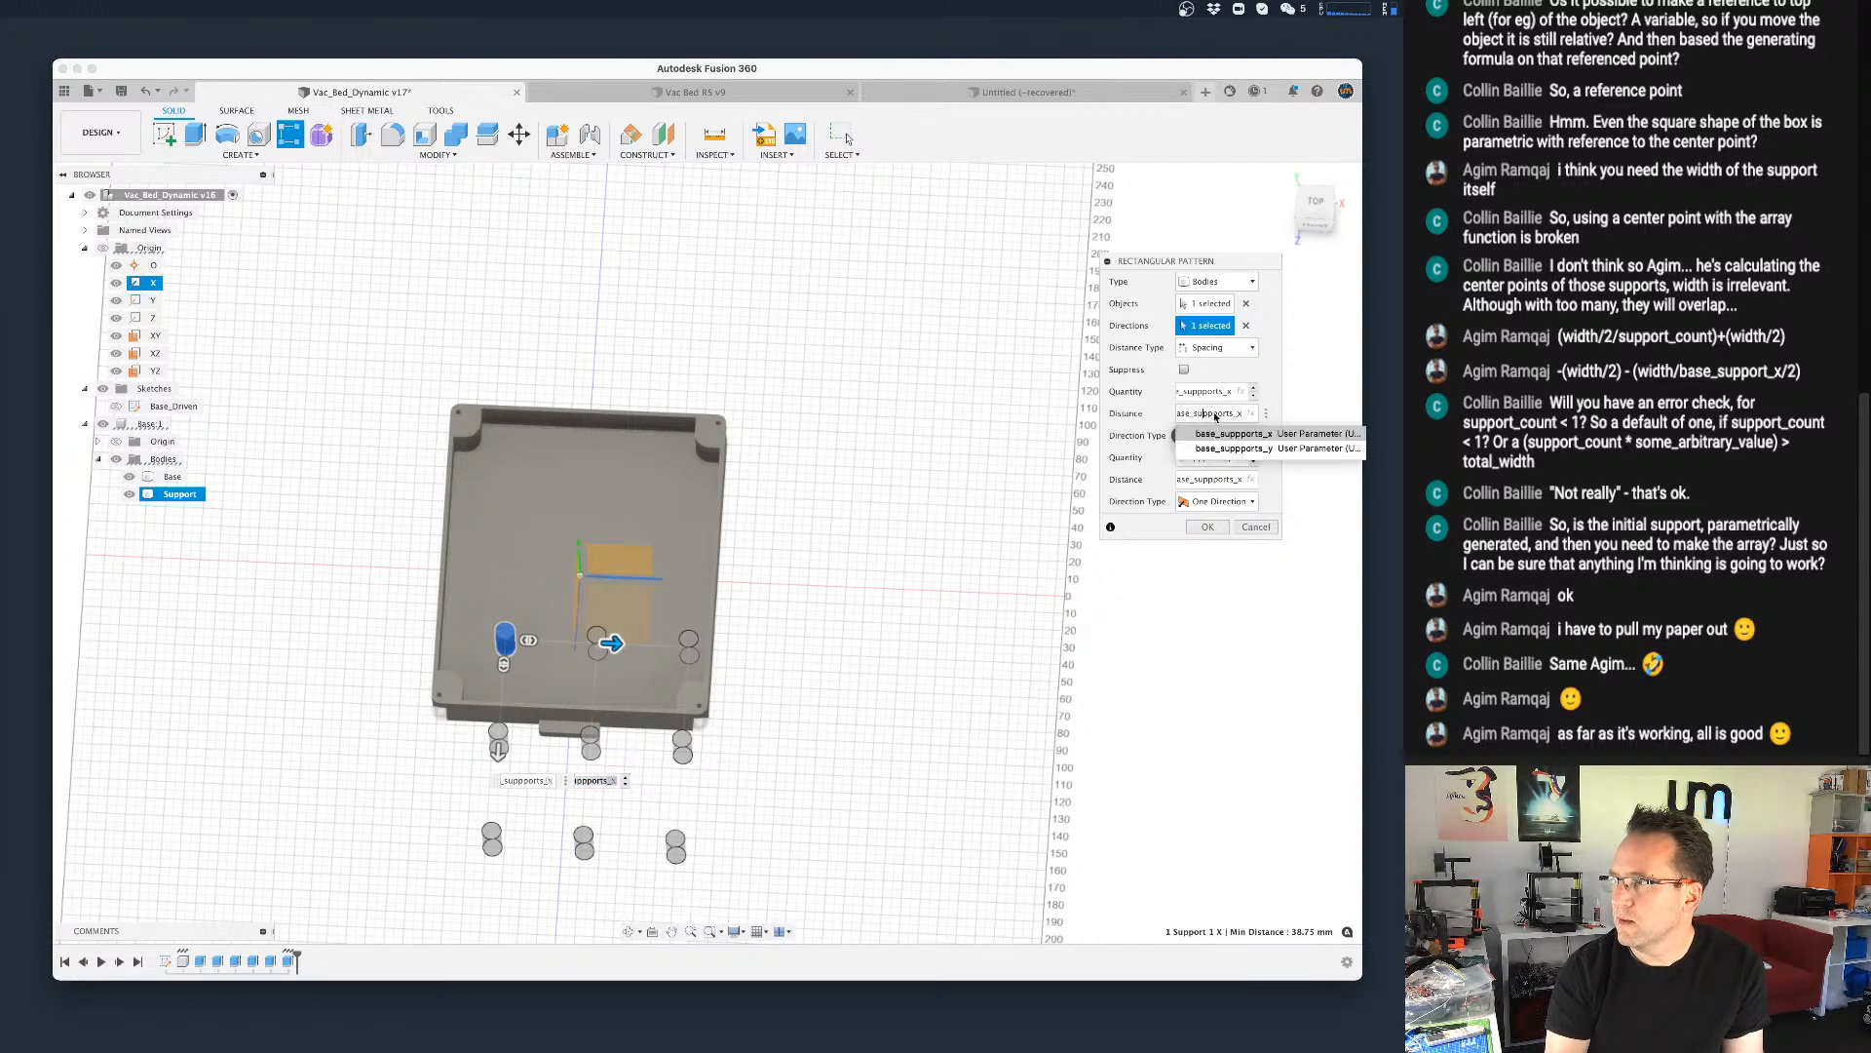
key("Right")
key("Right")
key("Right")
key("Right")
key("Right")
type("+_ 1")
type(")")
key("Left")
key("Left")
key("Left")
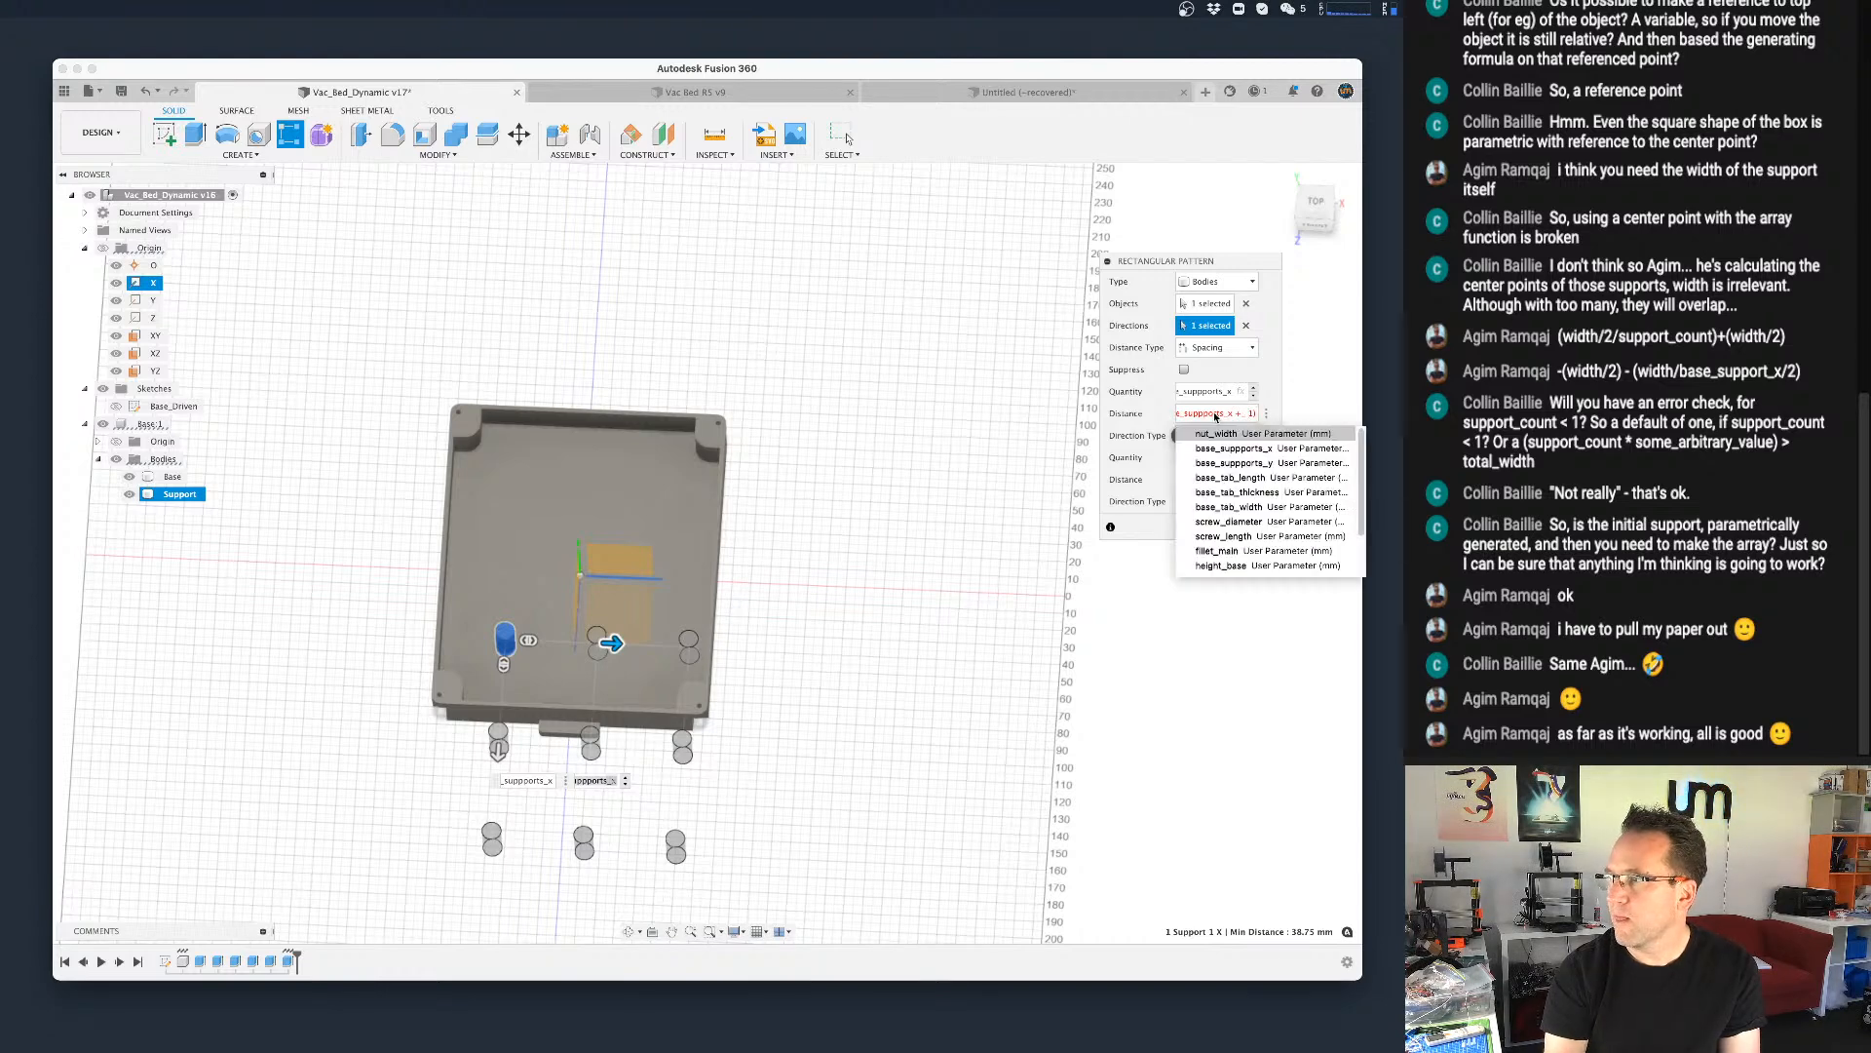
key("Left")
key("Left")
key("Left")
key("Left")
key("Left")
key("Left")
key("Left")
key("Left")
key("Left")
key("Left")
key("Left")
key("Left")
key("Left")
key("Left")
key("Left")
key("Left")
key("Left")
key("Left")
type("(")
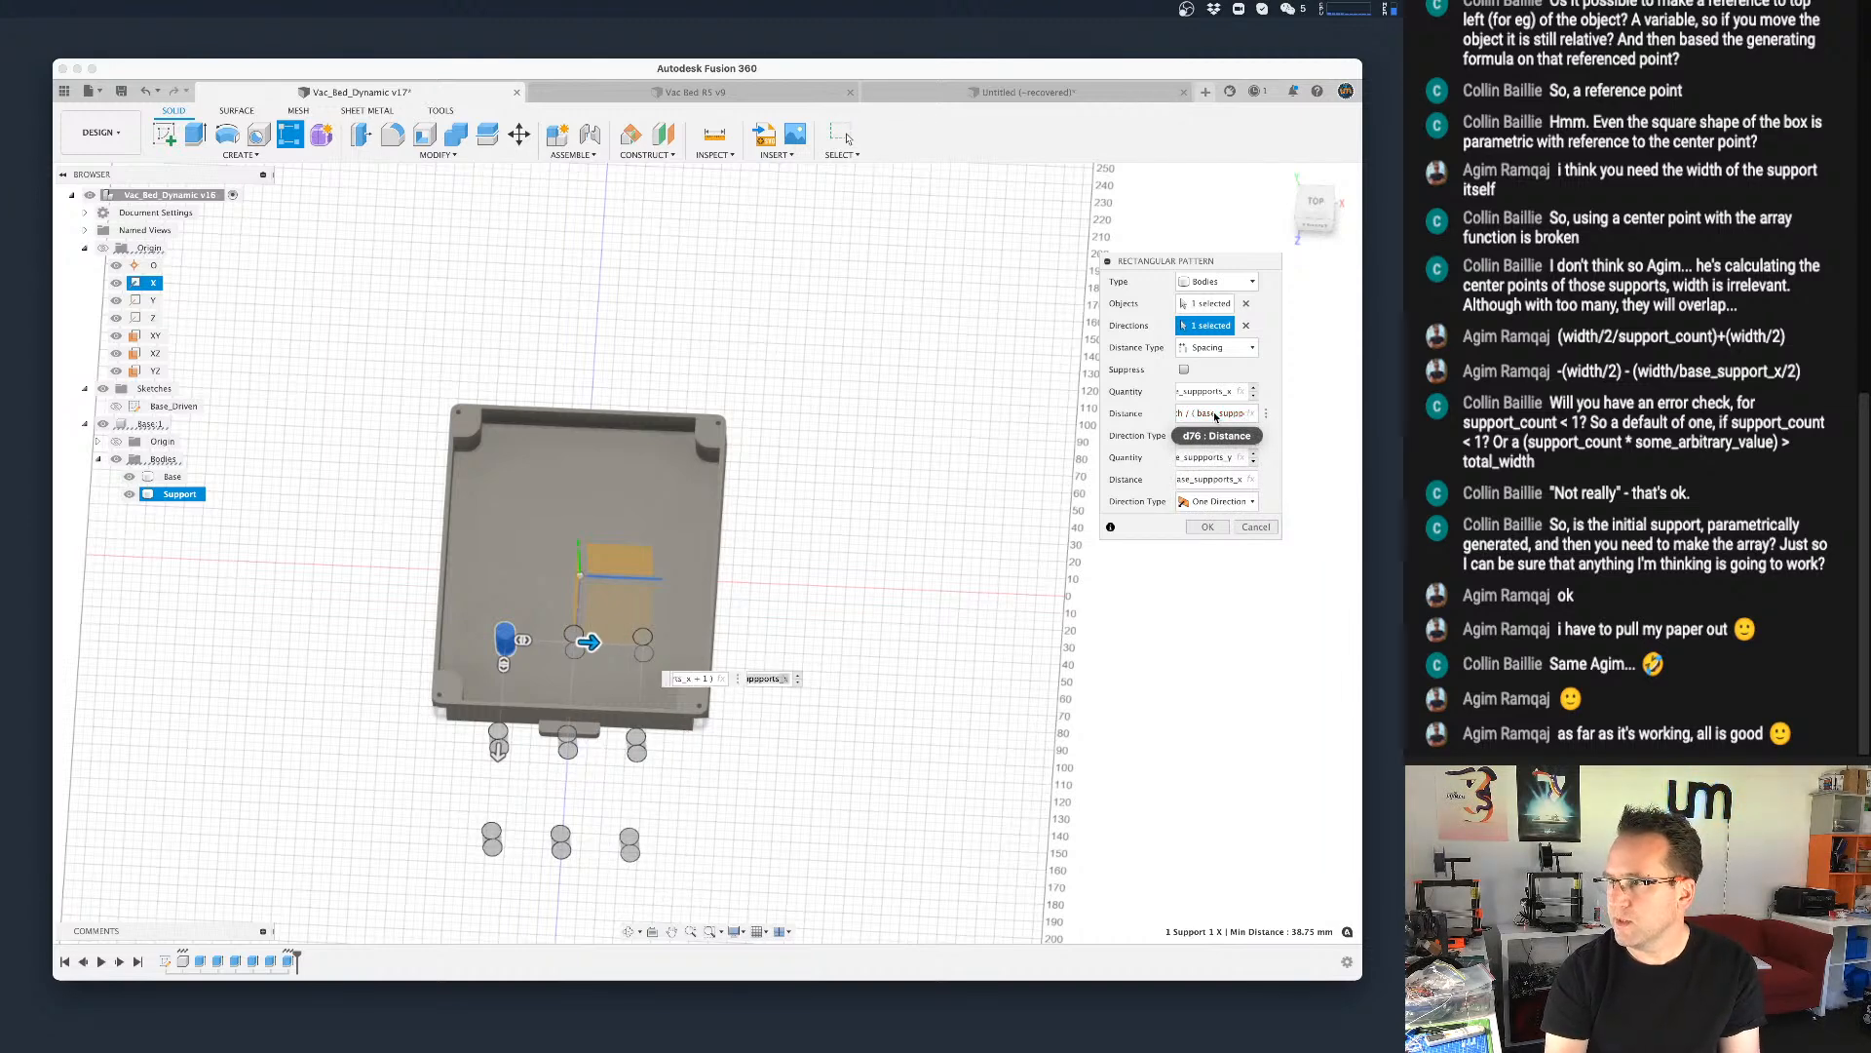
key("Return")
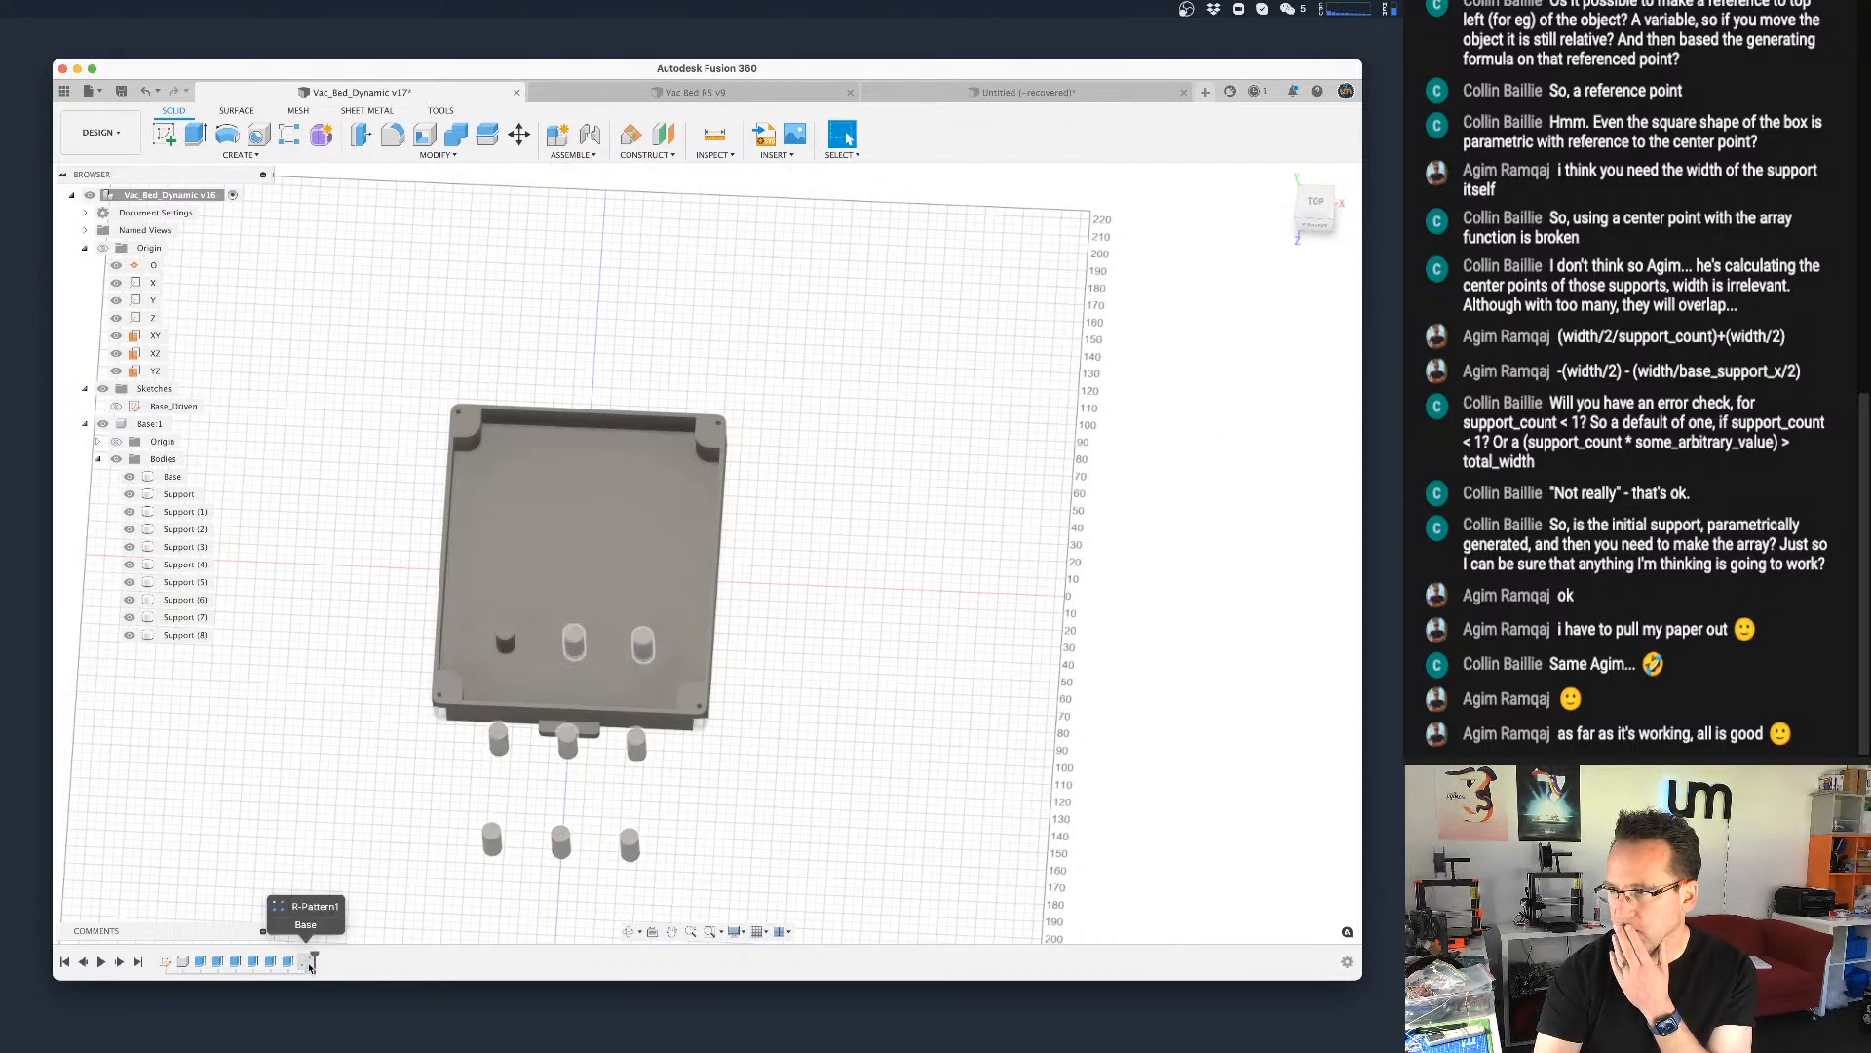
Step: Reopen the supports' rectangular pattern and open its second-direction distance expression for editing
double_click(288, 961)
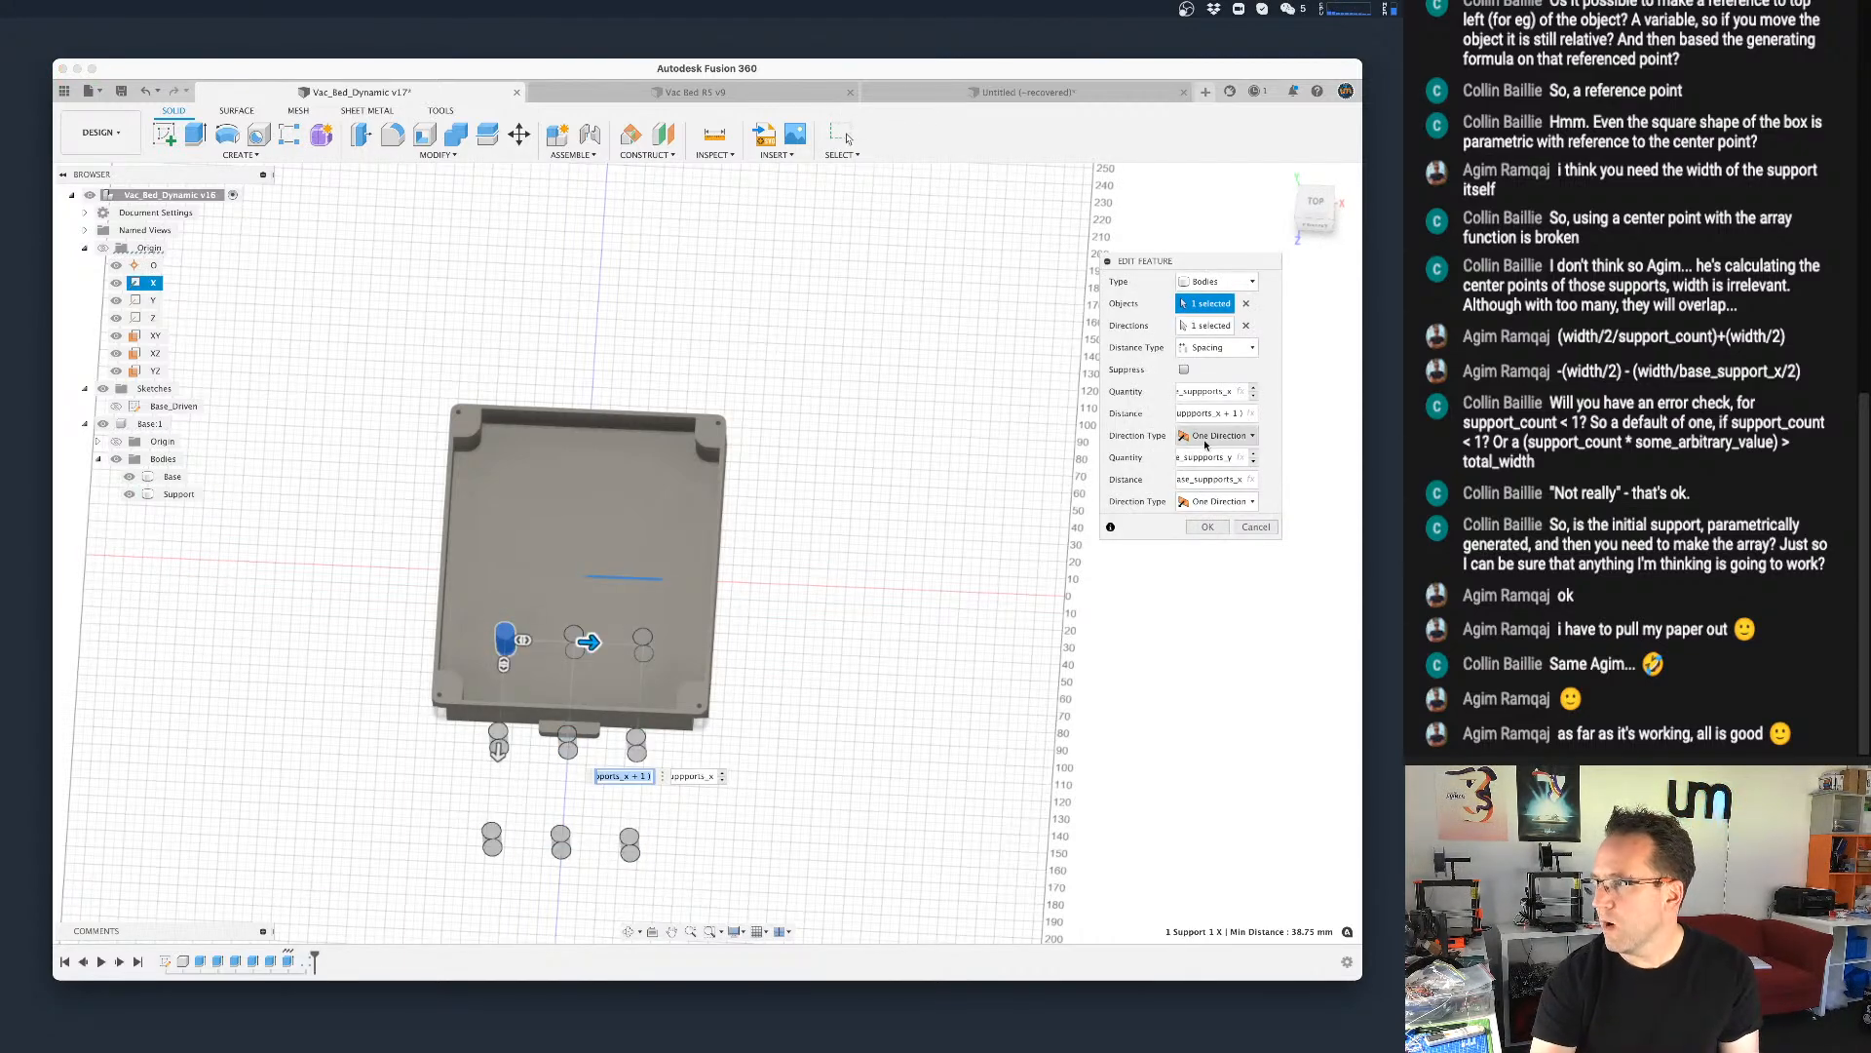
left_click(1219, 479)
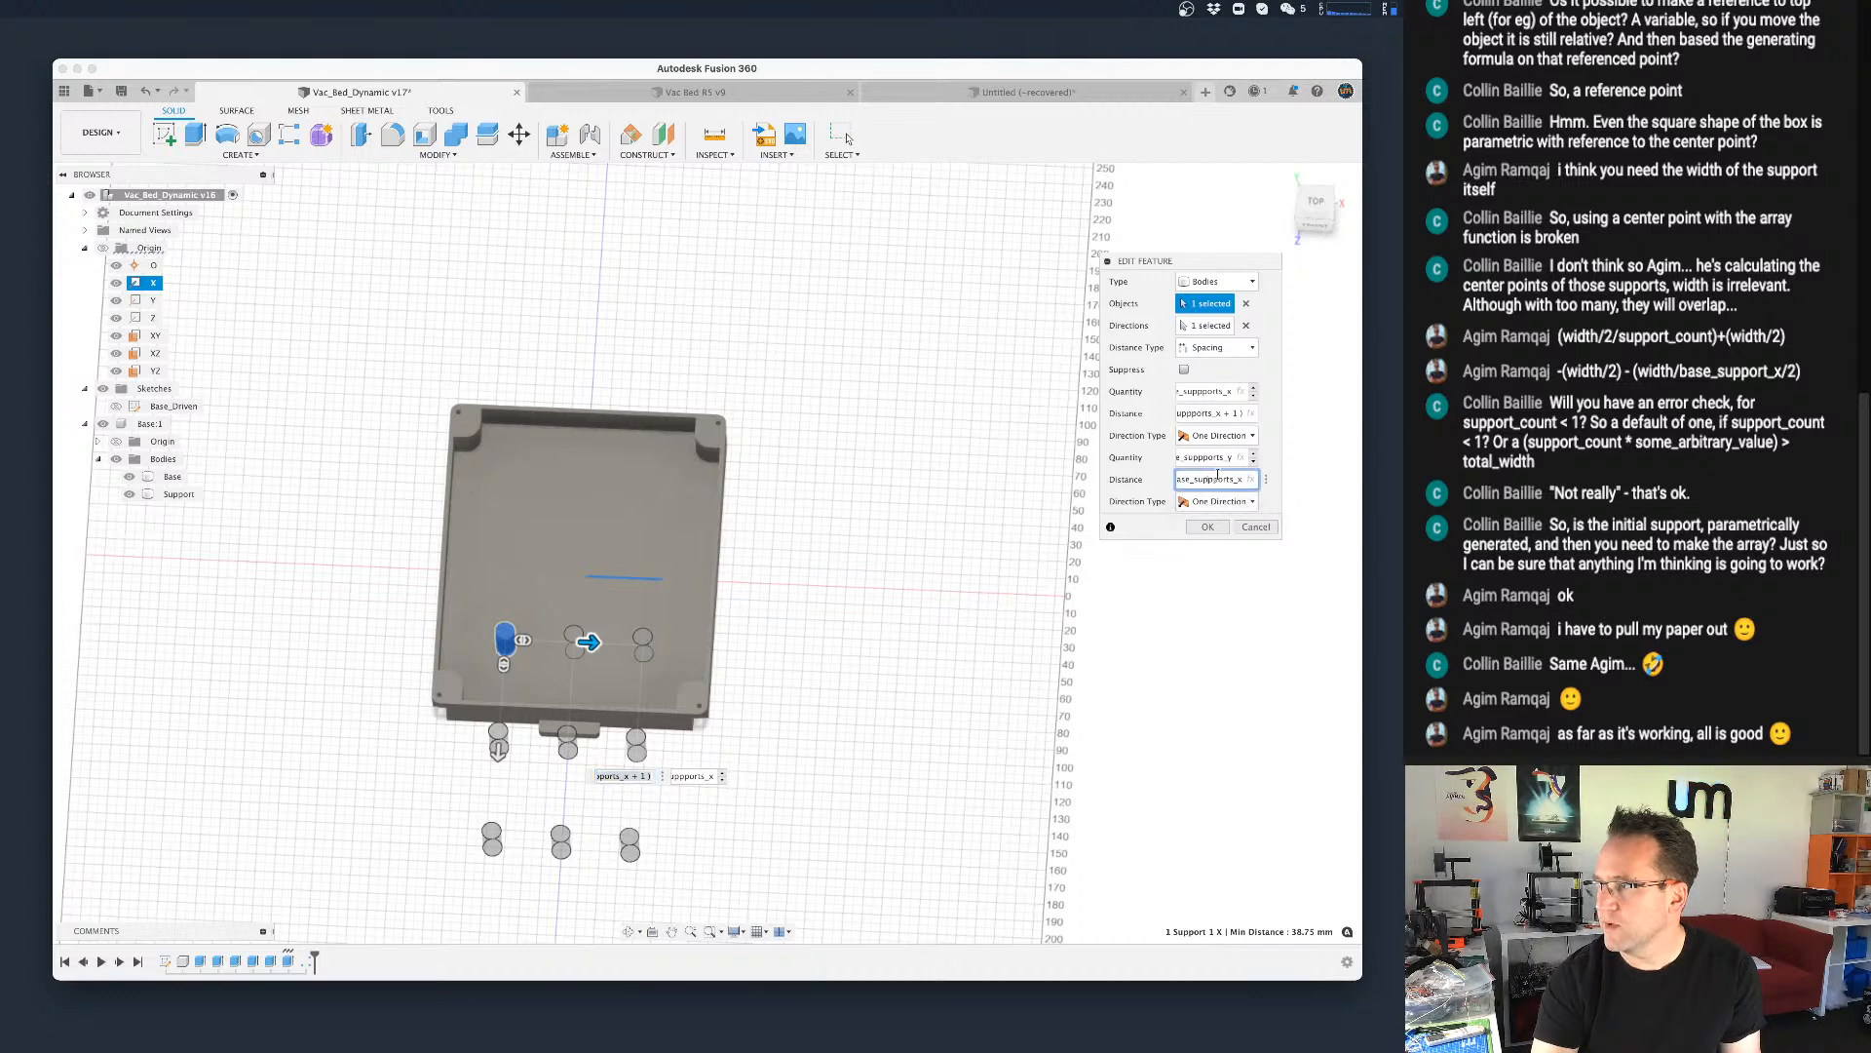
Step: Negate the support pattern's second-direction distance expression by adding a minus sign before length
key("Left")
key("Left")
key("Left")
key("Left")
key("Left")
key("Left")
key("Left")
key("Left")
key("Left")
key("Left")
key("Left")
key("Left")
key("Left")
key("Left")
key("Left")
key("Left")
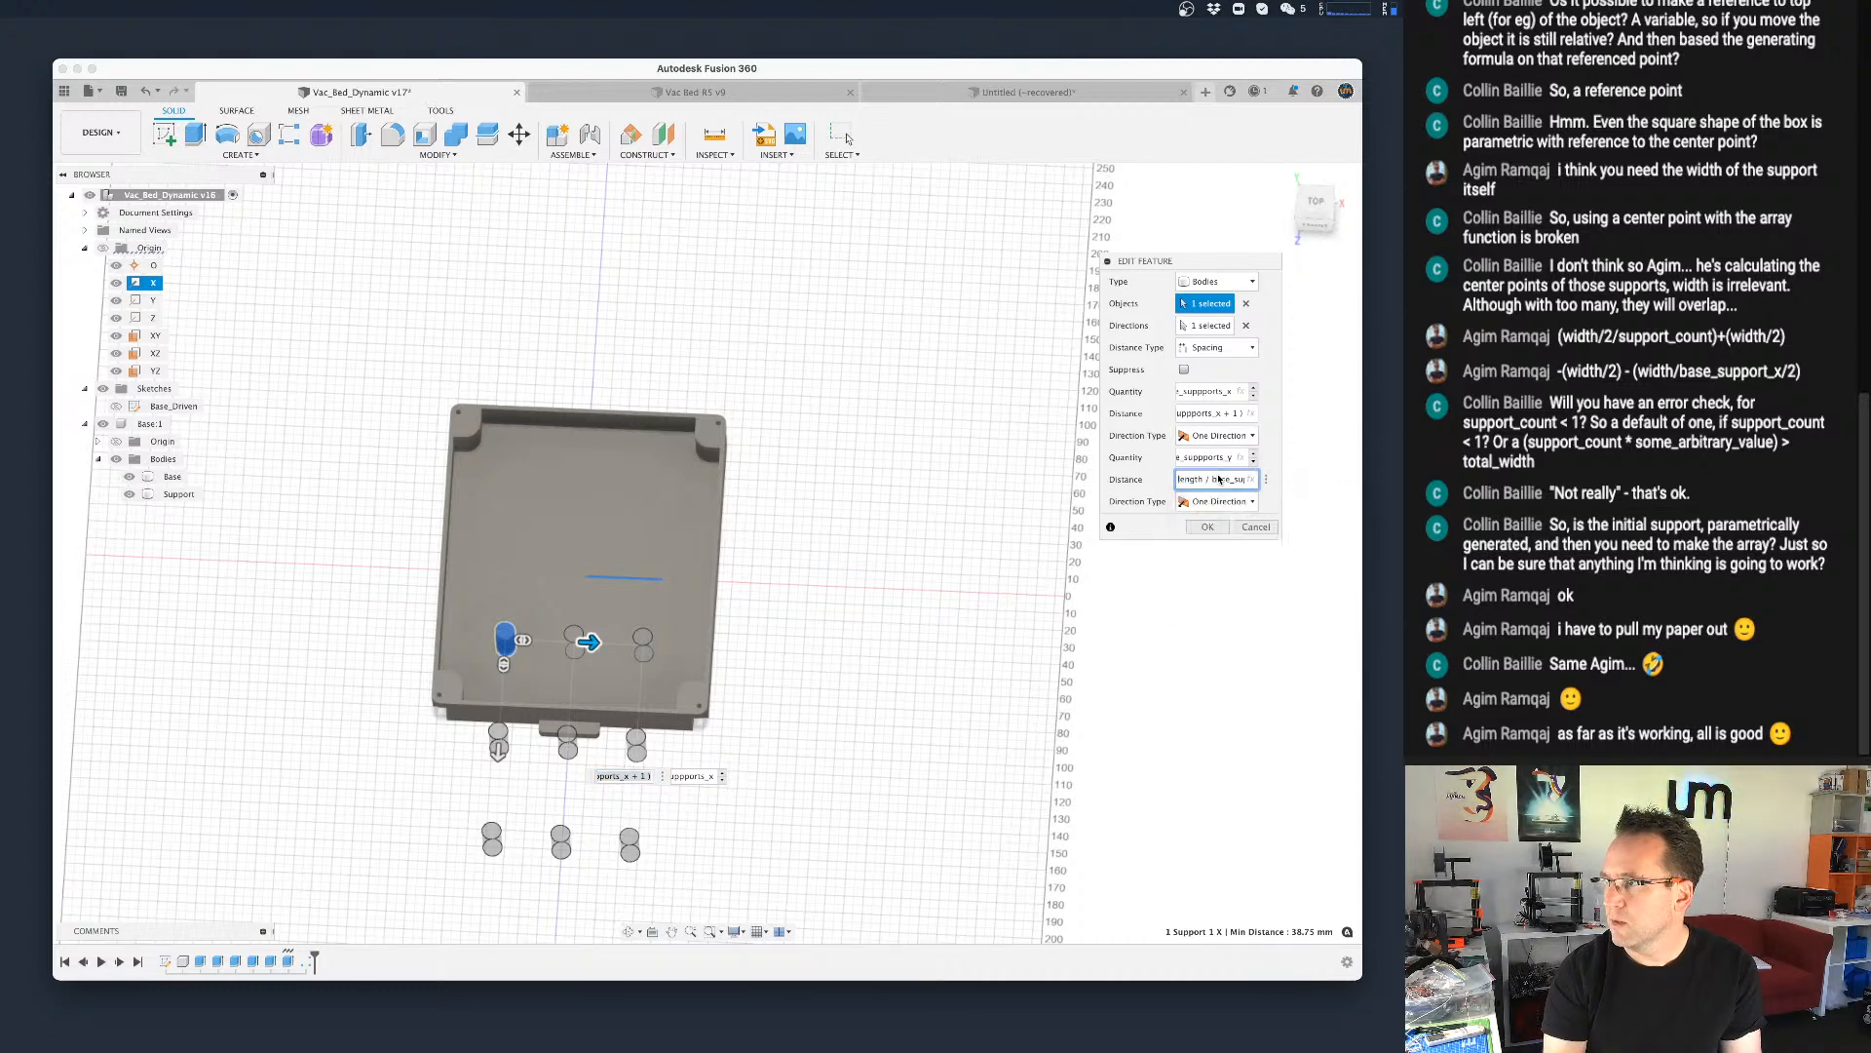
type("-")
Step: Change the divisor of the second-direction distance to (base_suppports_x + 1) and apply the pattern edit
key("Right")
key("Right")
key("Right")
key("Right")
key("Right")
key("Right")
key("Right")
key("Right")
key("Right")
key("Right")
key("Right")
key("Right")
key("Right")
key("Right")
key("Right")
key("Right")
key("Right")
key("Right")
key("Right")
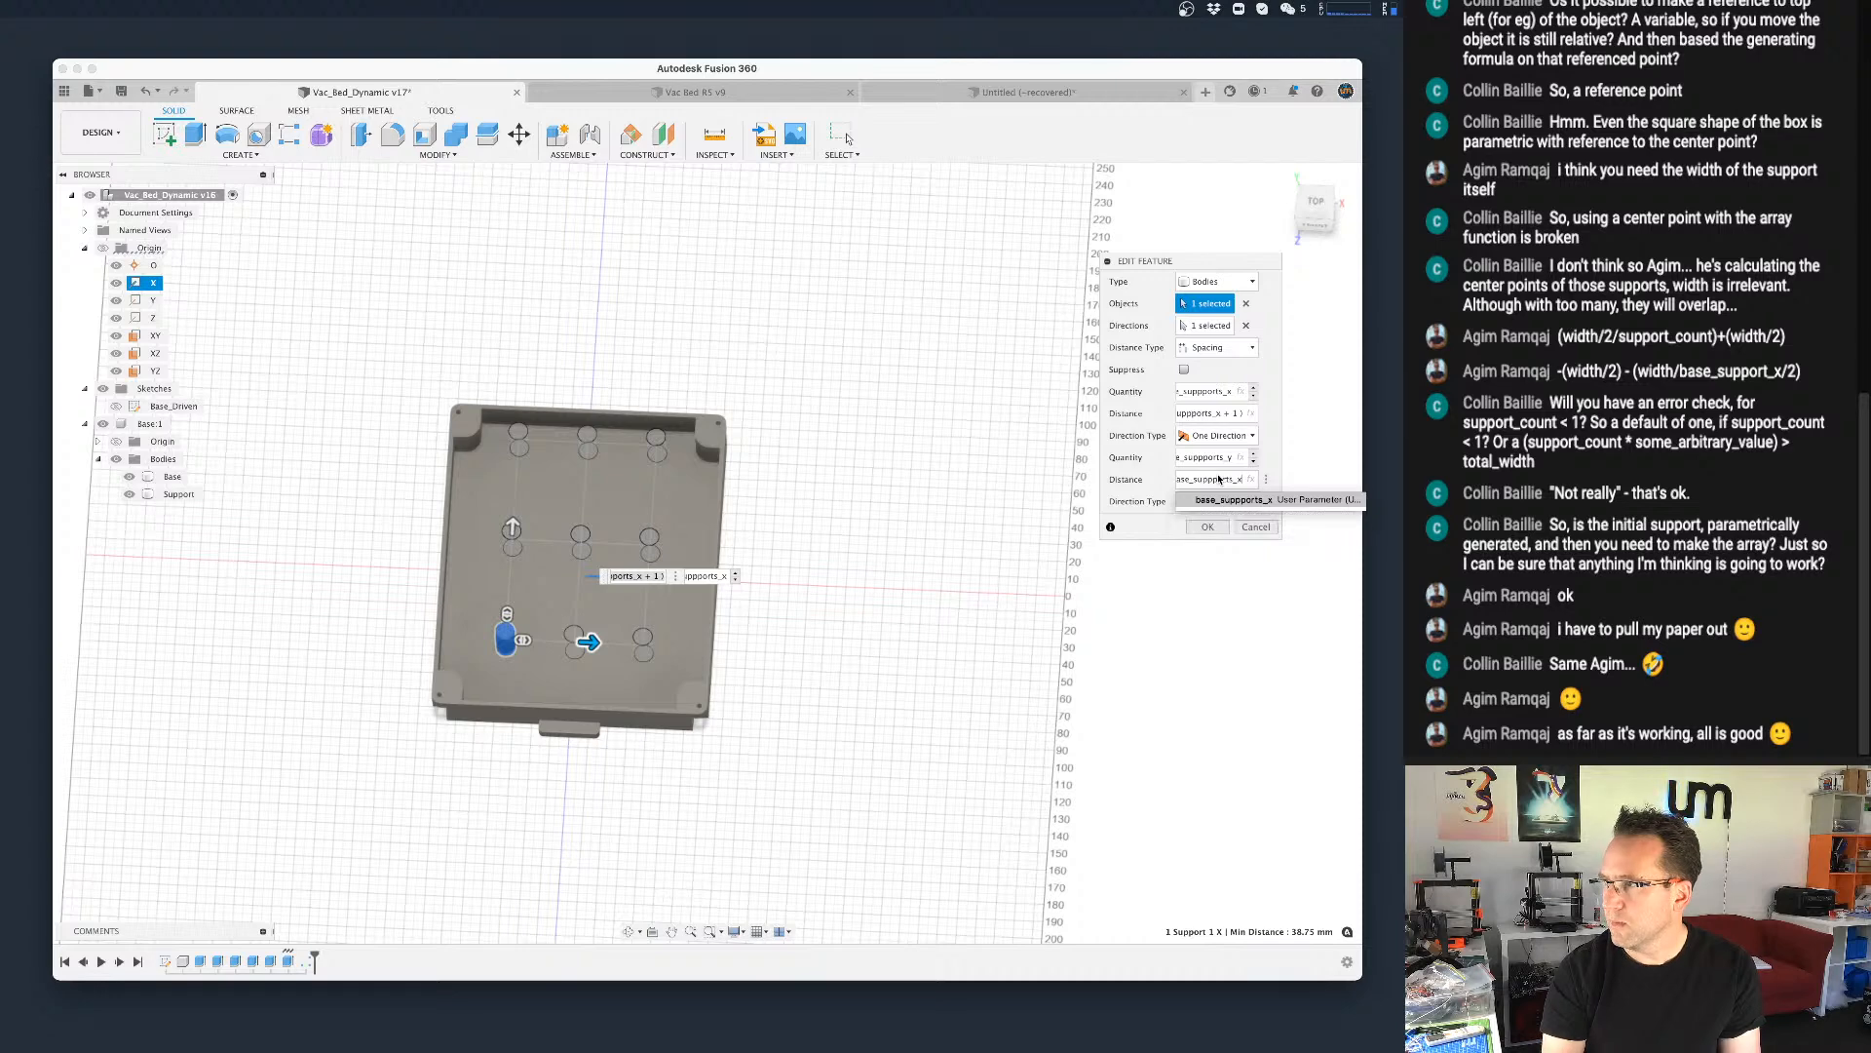
key("Right")
key("Right")
key("Right")
key("Right")
key("Right")
type(")")
key("Left")
key("Left")
key("Left")
key("Left")
key("Left")
key("Left")
key("Left")
key("Left")
key("Left")
key("Left")
key("Left")
key("Left")
key("Left")
key("Left")
key("Left")
key("Left")
key("Left")
key("Left")
key("Left")
key("Left")
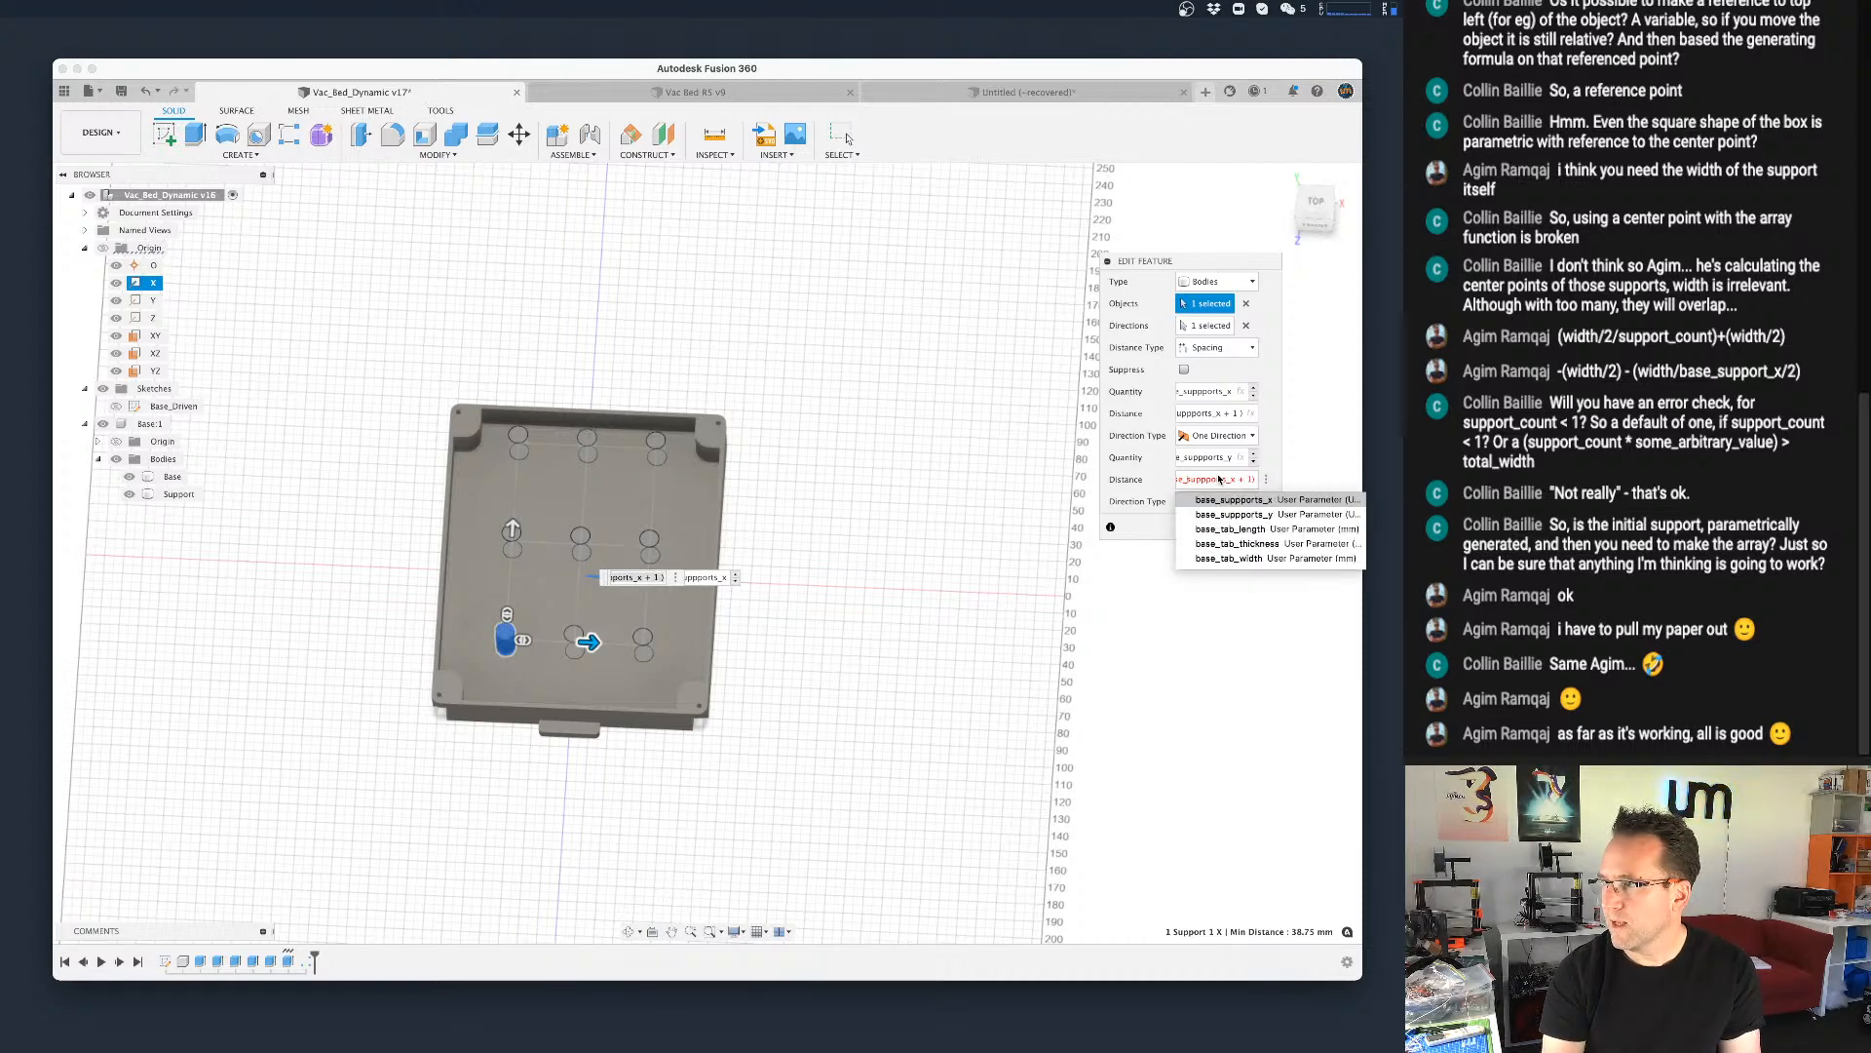
key("Left")
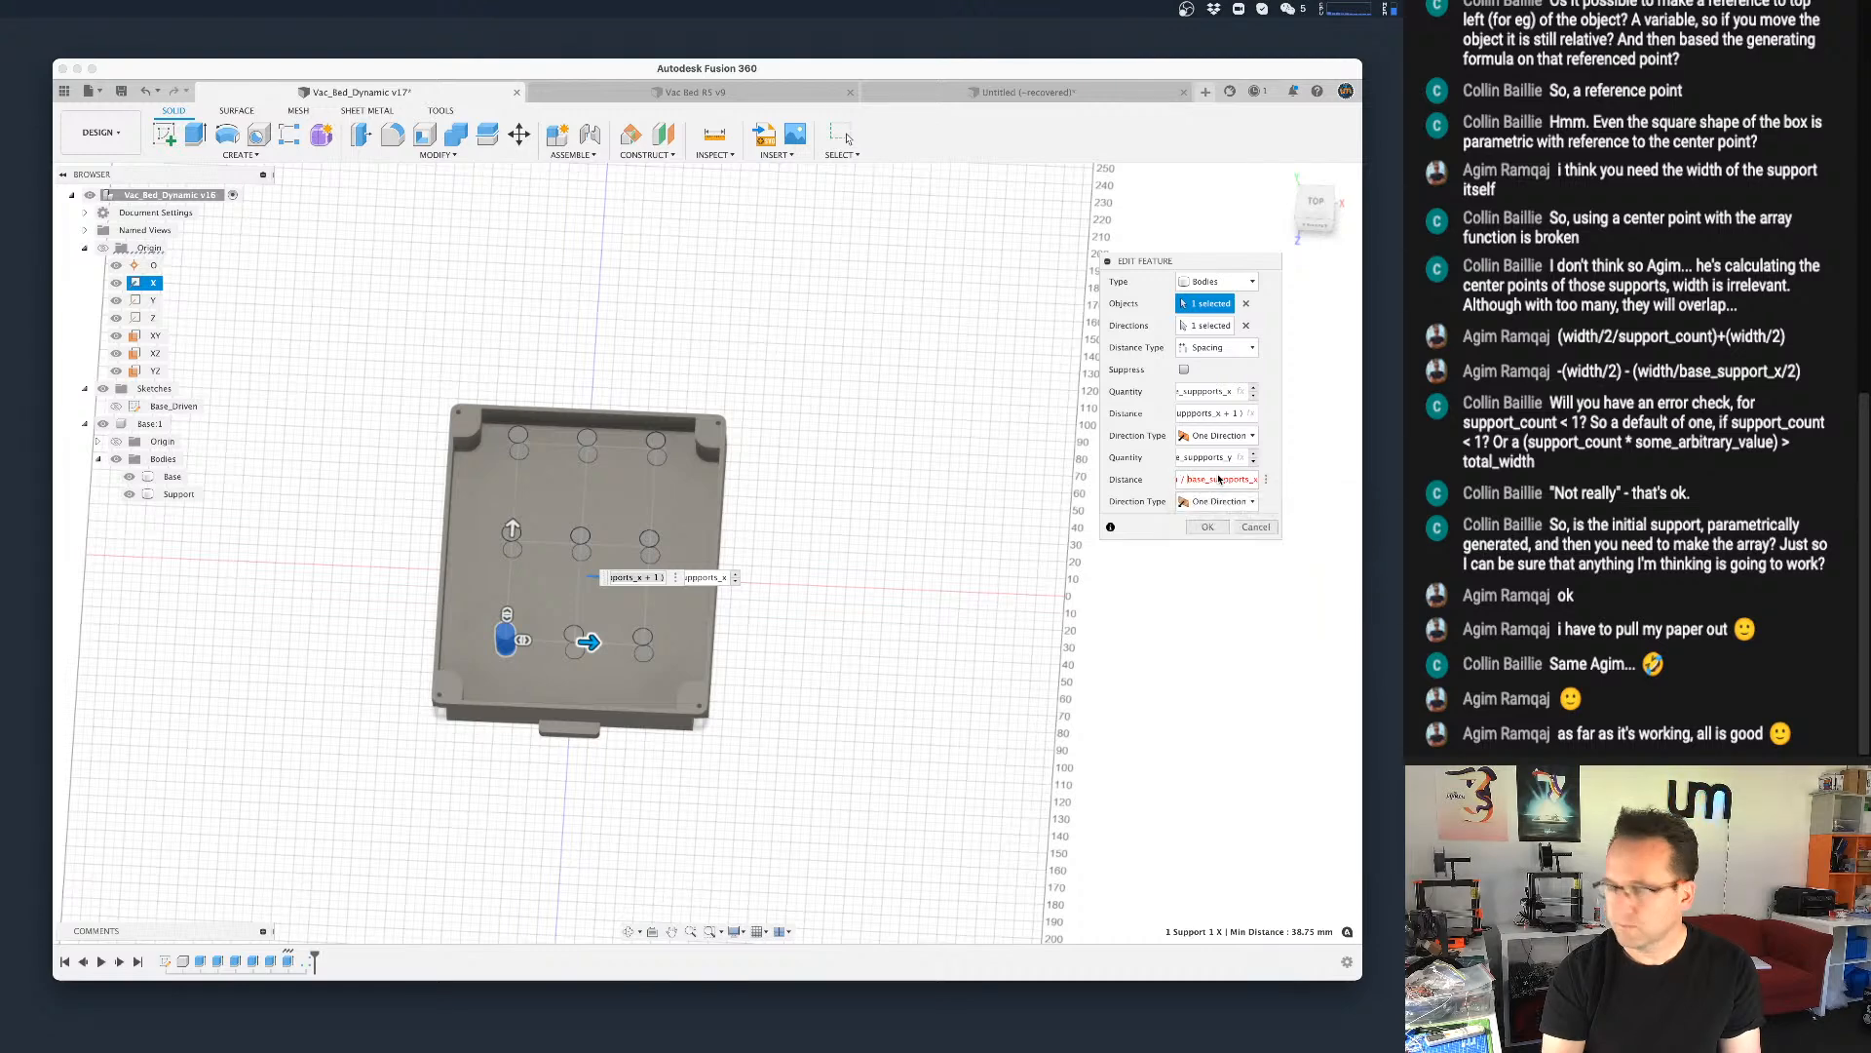
type("(")
key("Return")
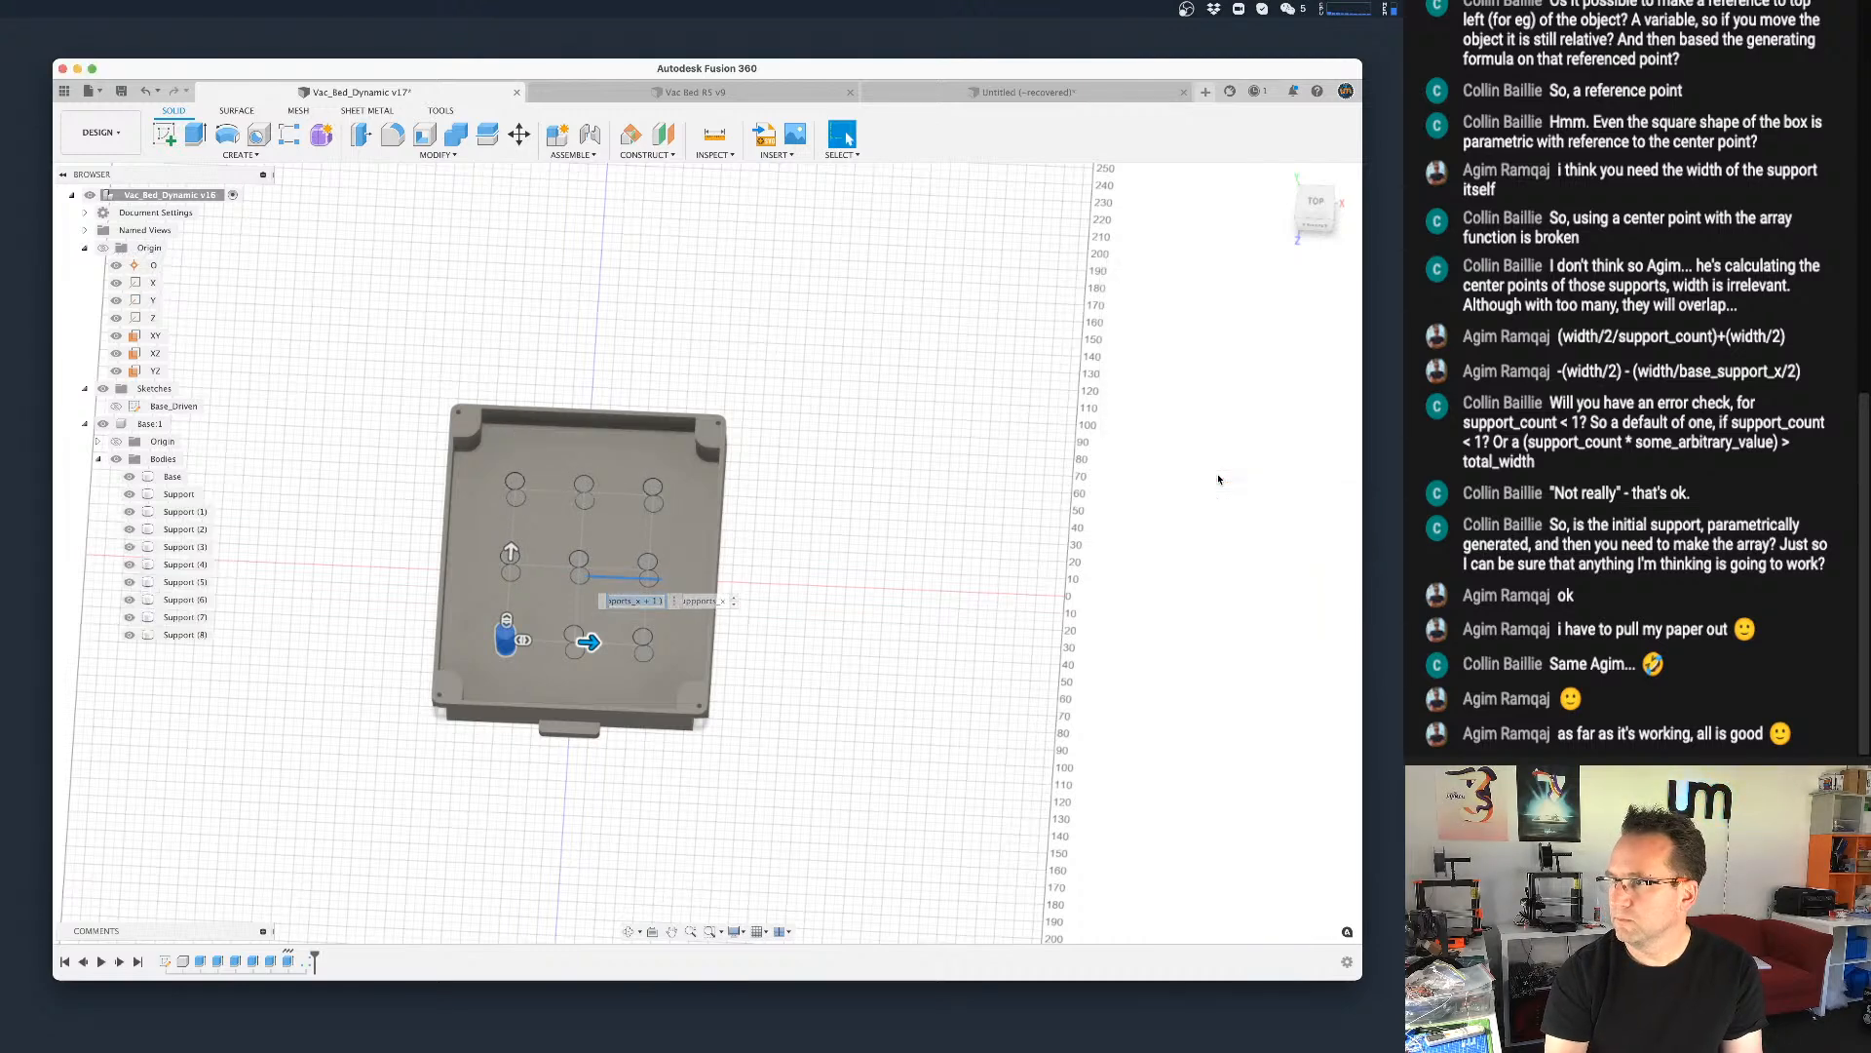
Step: Set the user parameters base_suppports_x and base_suppports_y to 2
middle_click_drag(454, 539, 577, 546, "shift")
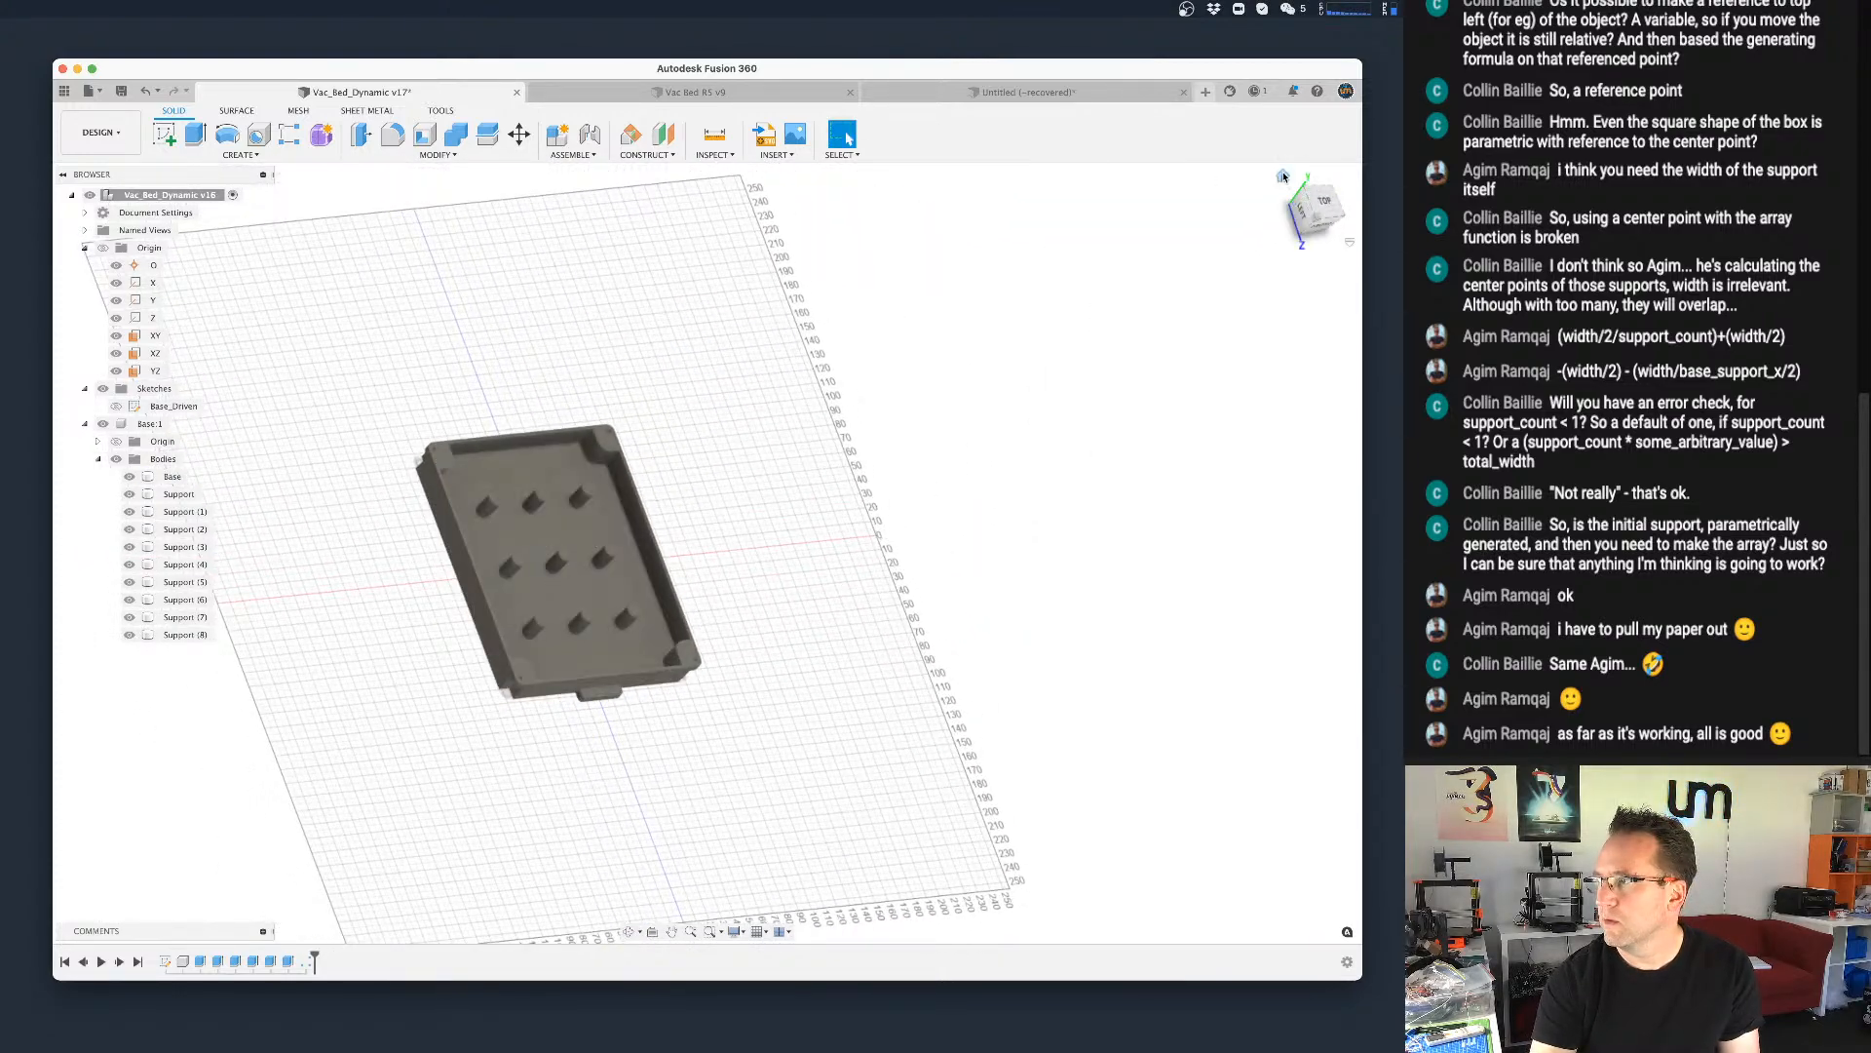
left_click(1283, 176)
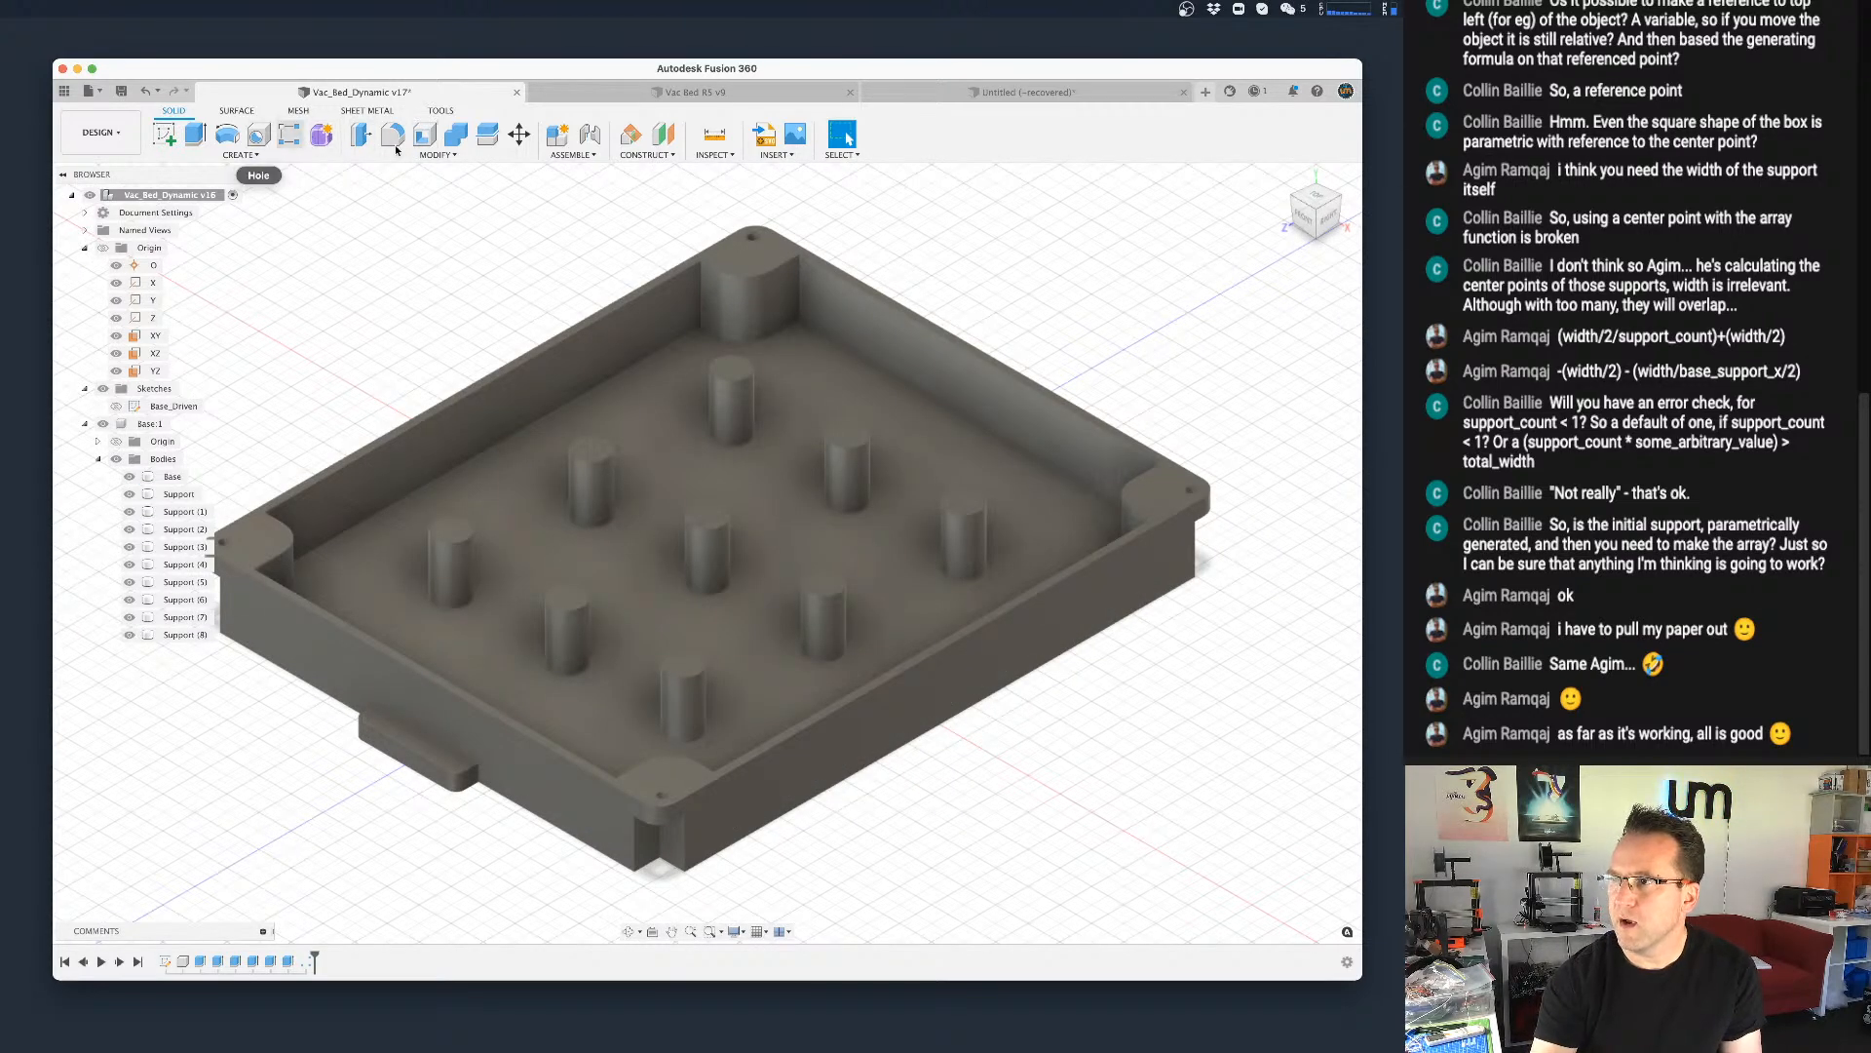
left_click(440, 155)
left_click(399, 451)
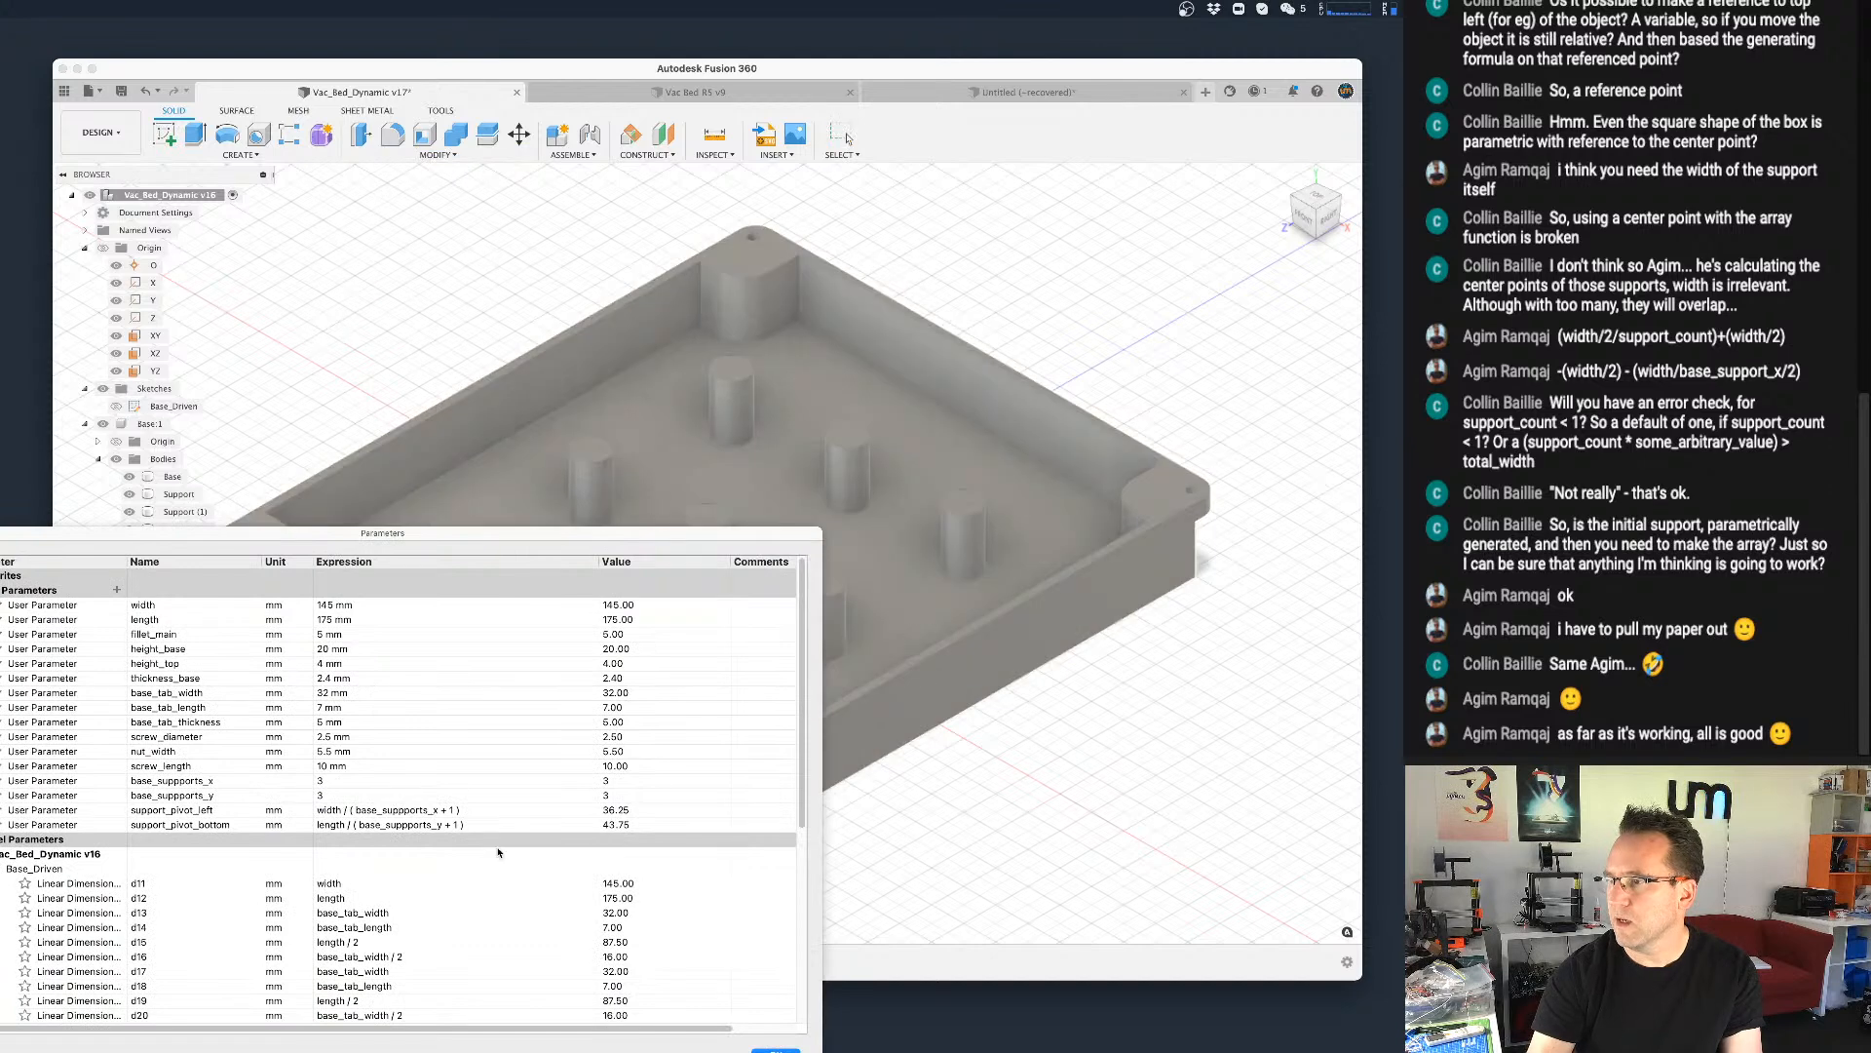
double_click(333, 782)
type("2")
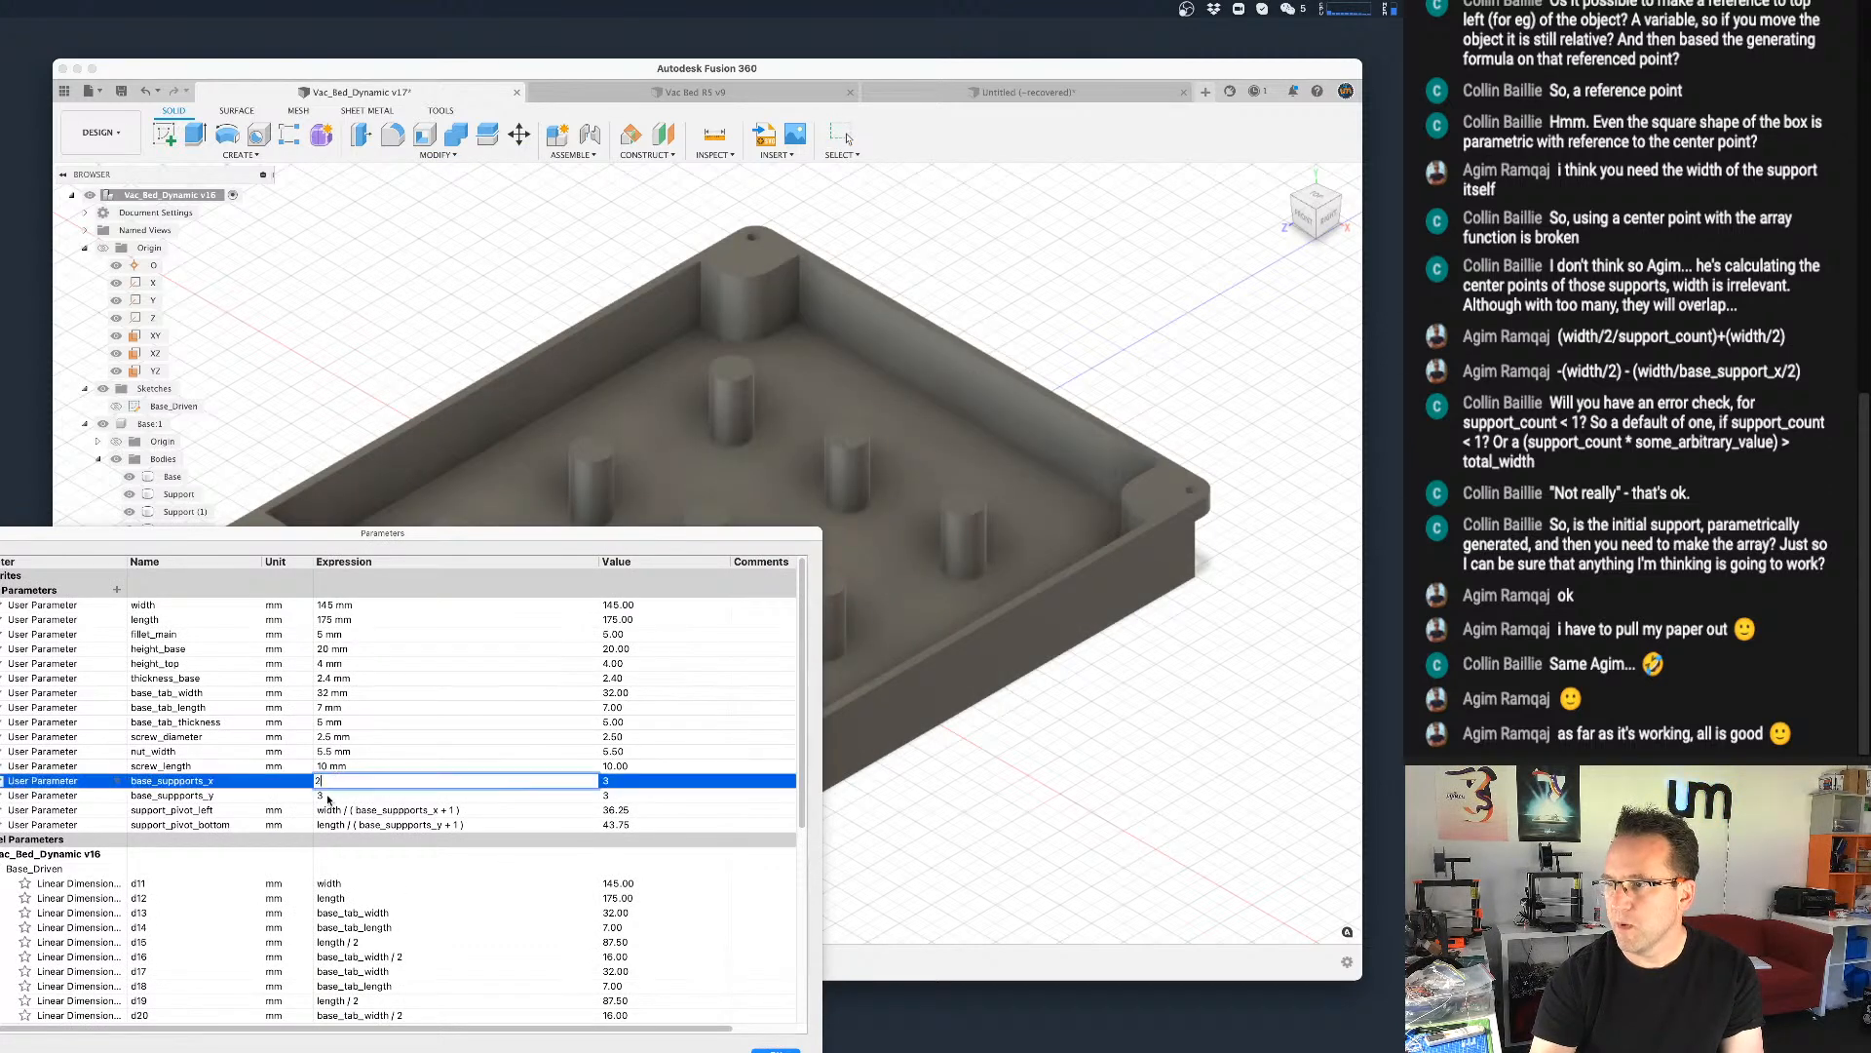
double_click(331, 796)
type("2")
key("BackSpace")
key("BackSpace")
type("2")
key("Return")
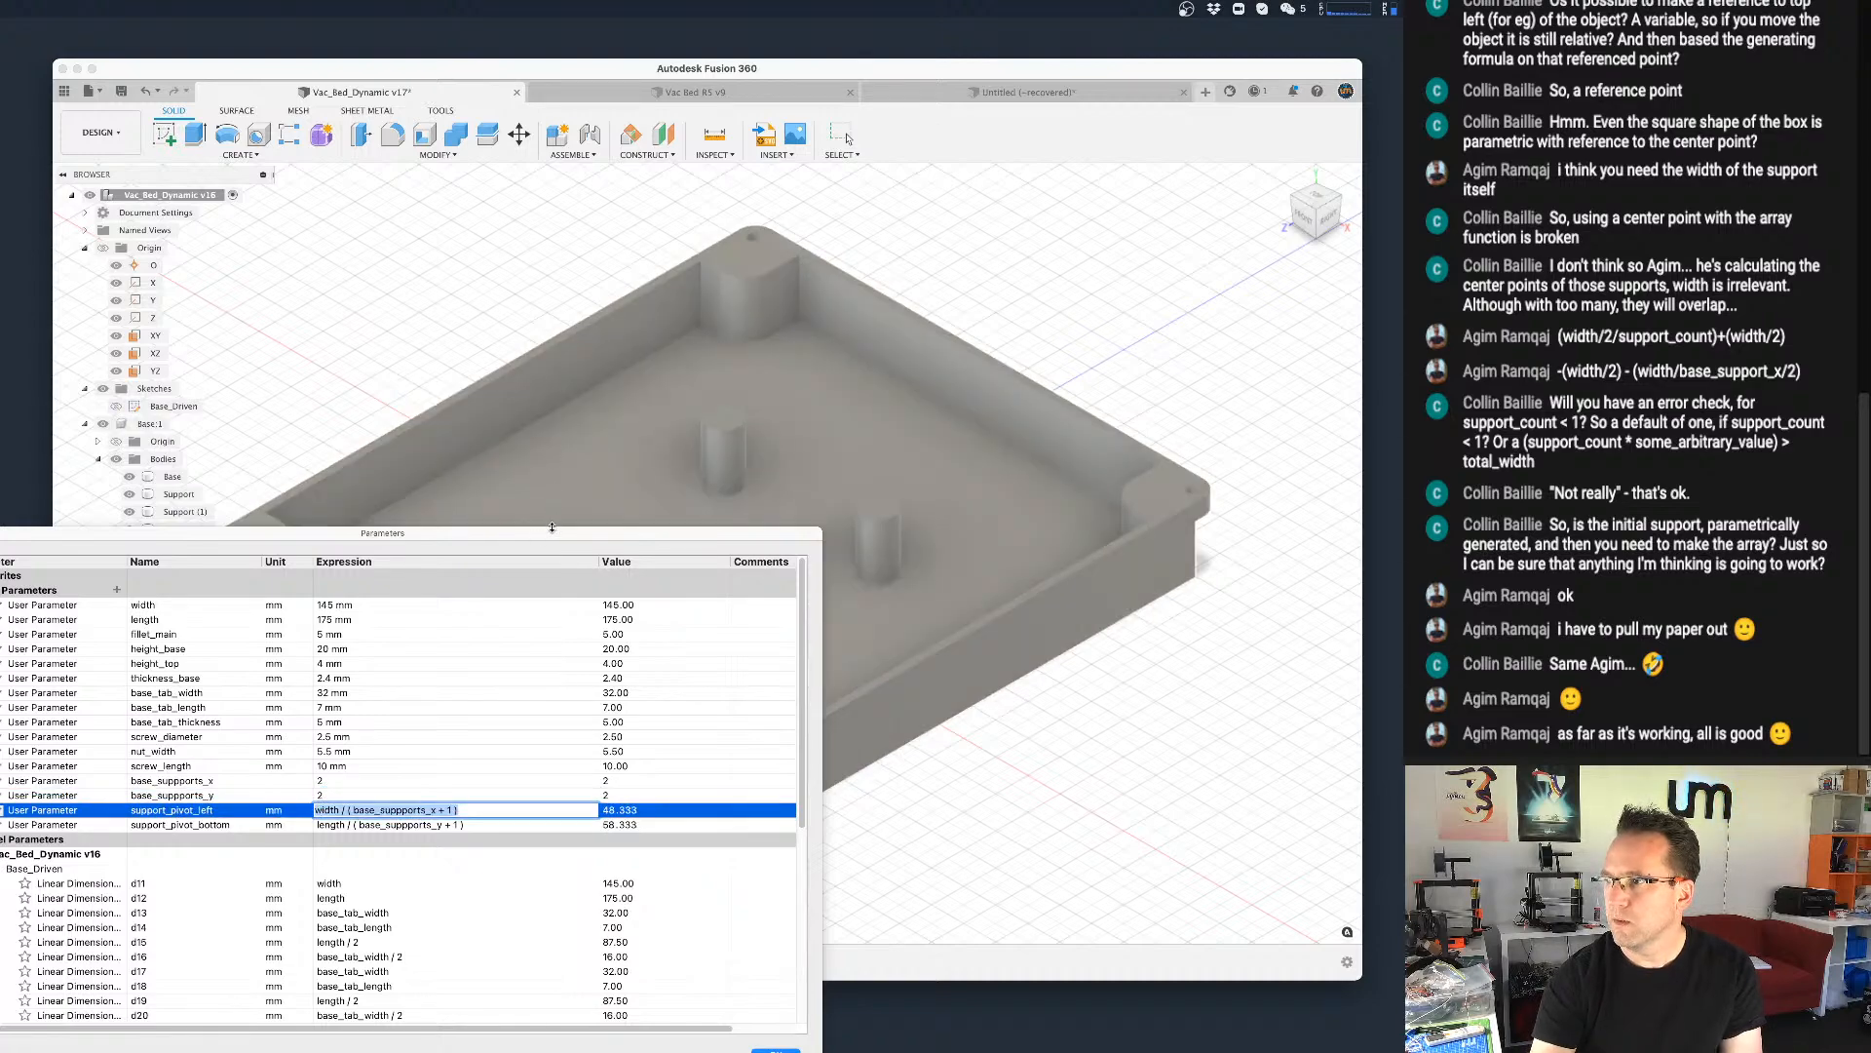
Step: Move the Parameters dialog clear of the model and set base_suppports_x and base_suppports_y to 5
left_click_drag(548, 535, 1483, 629)
left_click(1257, 876)
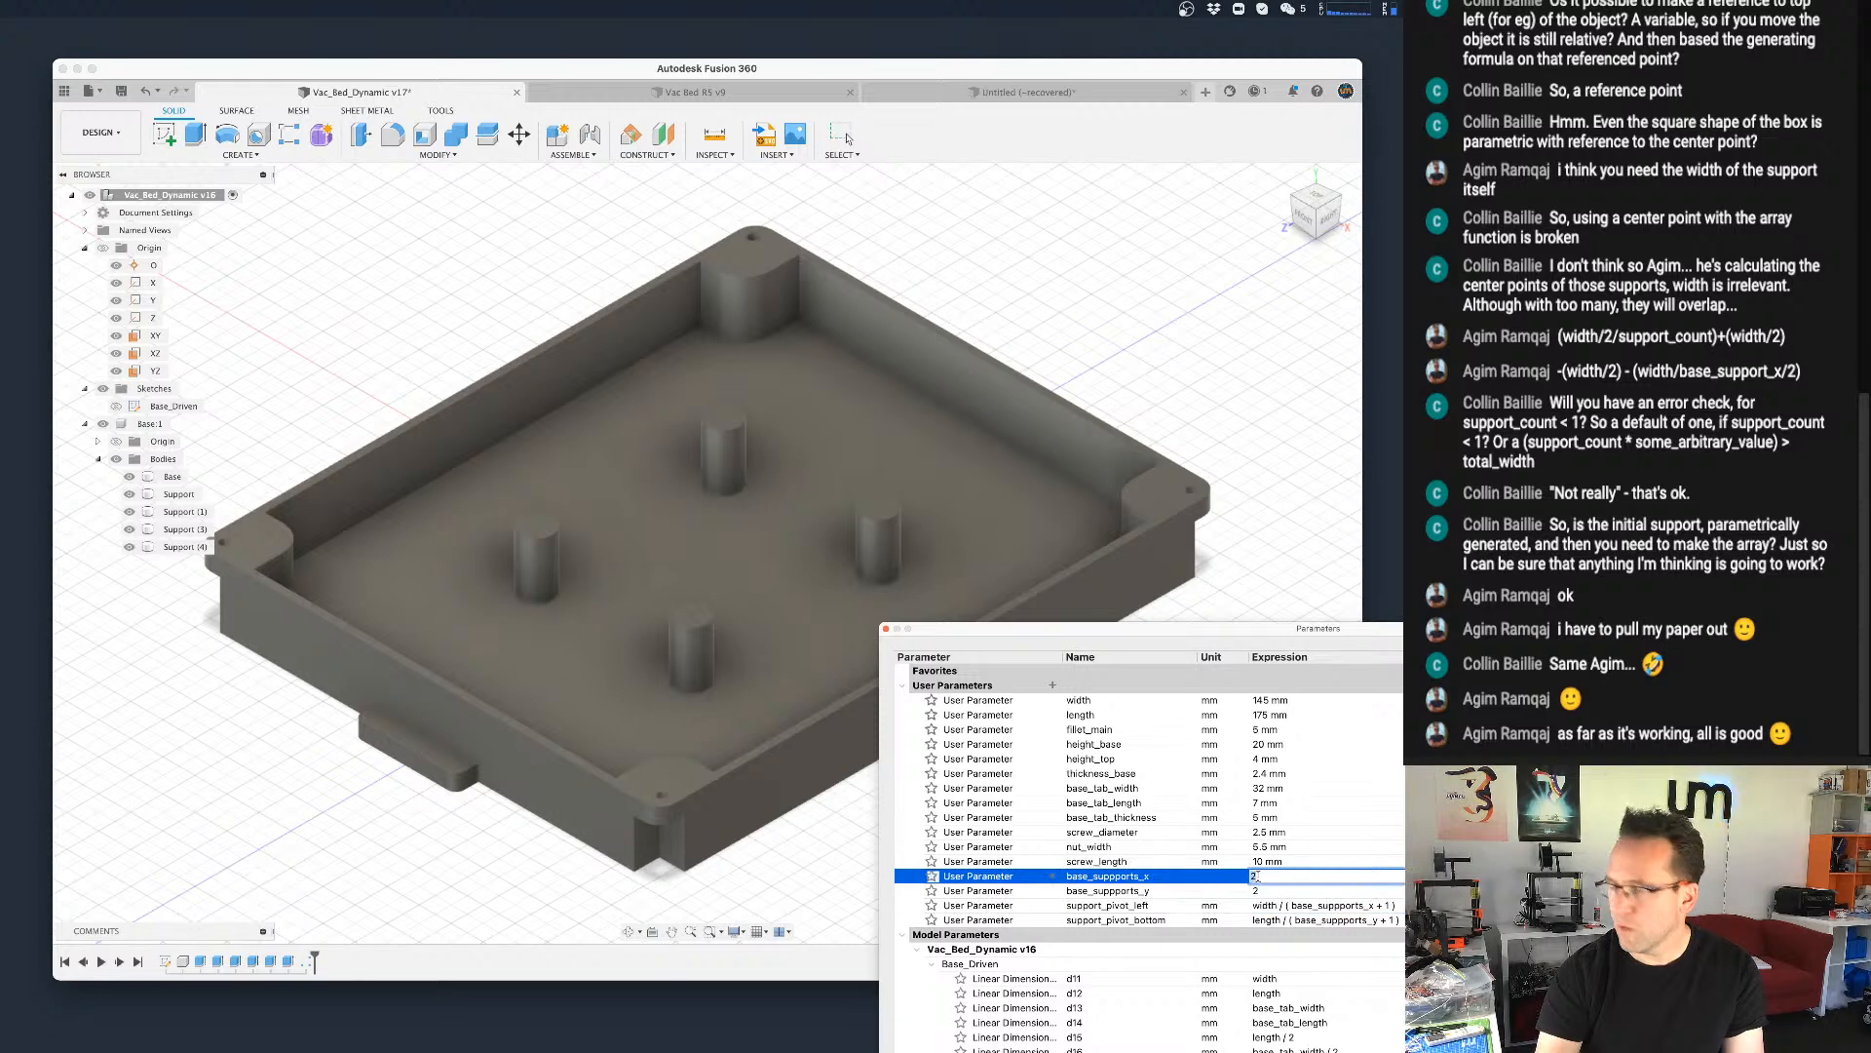
type("5")
key("Return")
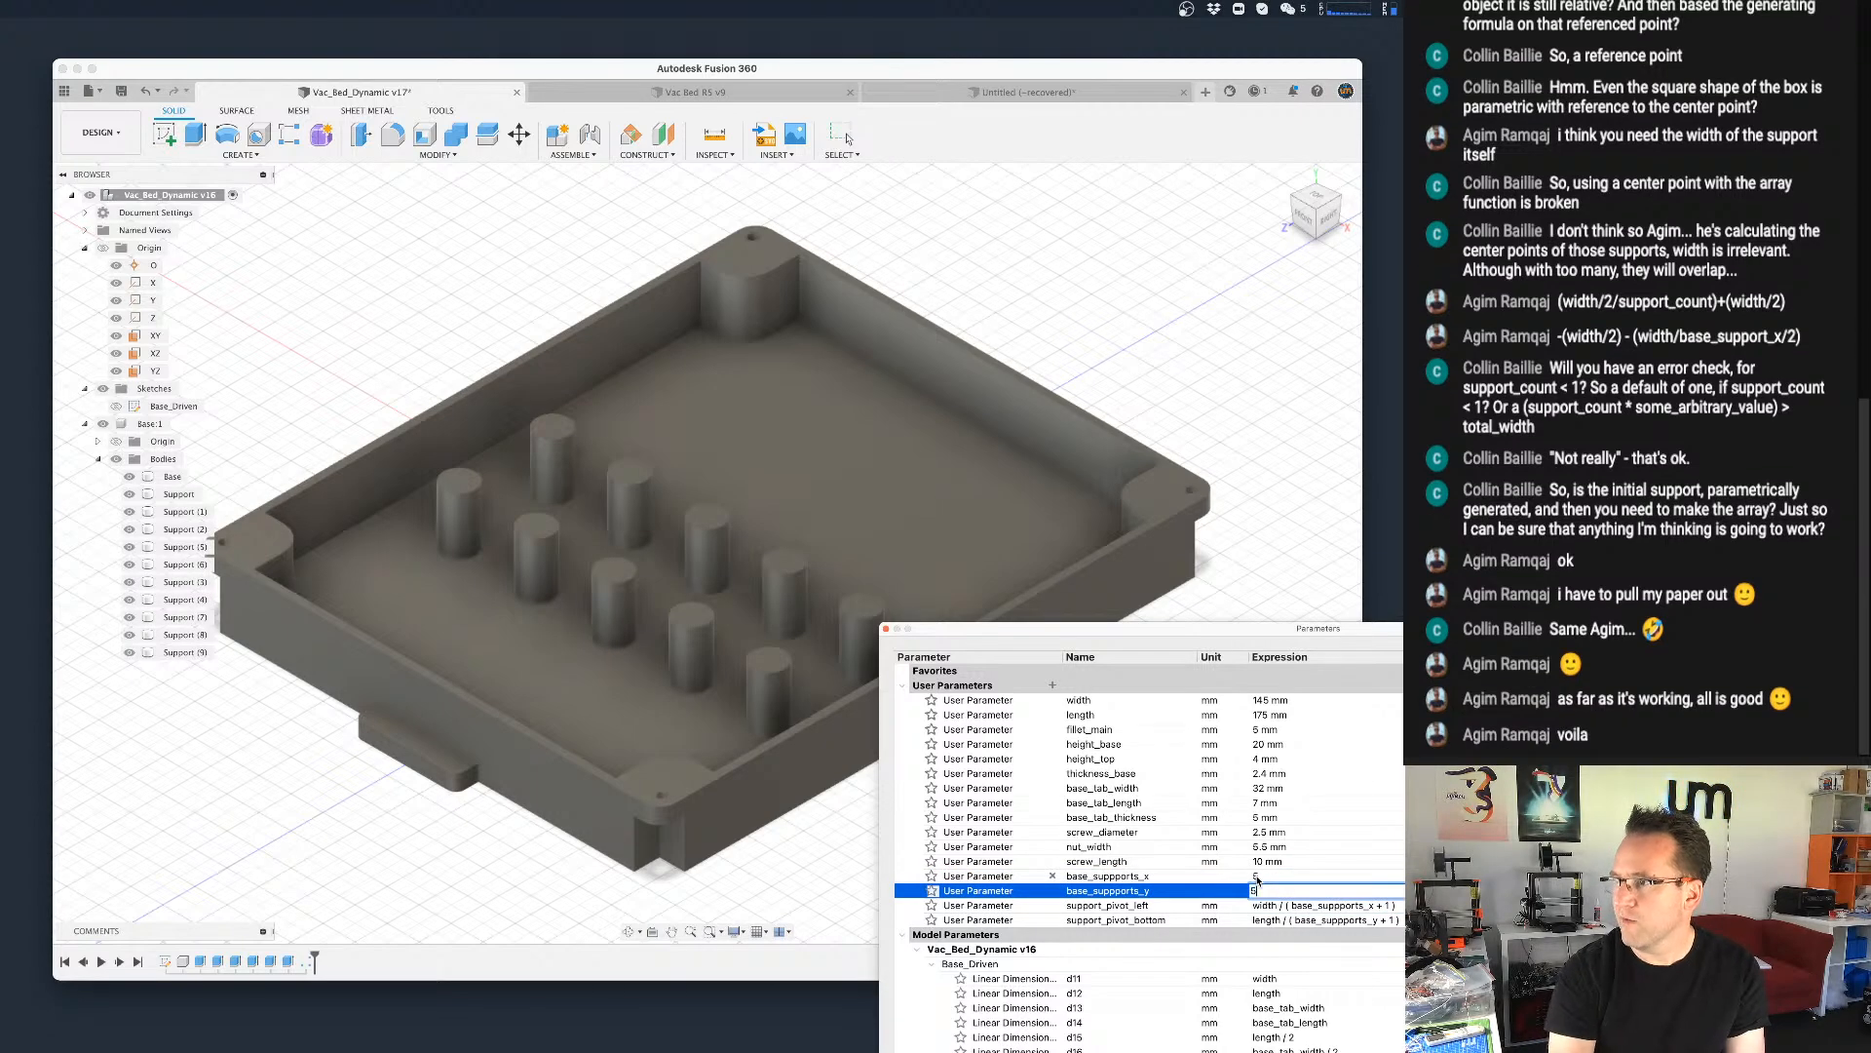
type("5")
key("Return")
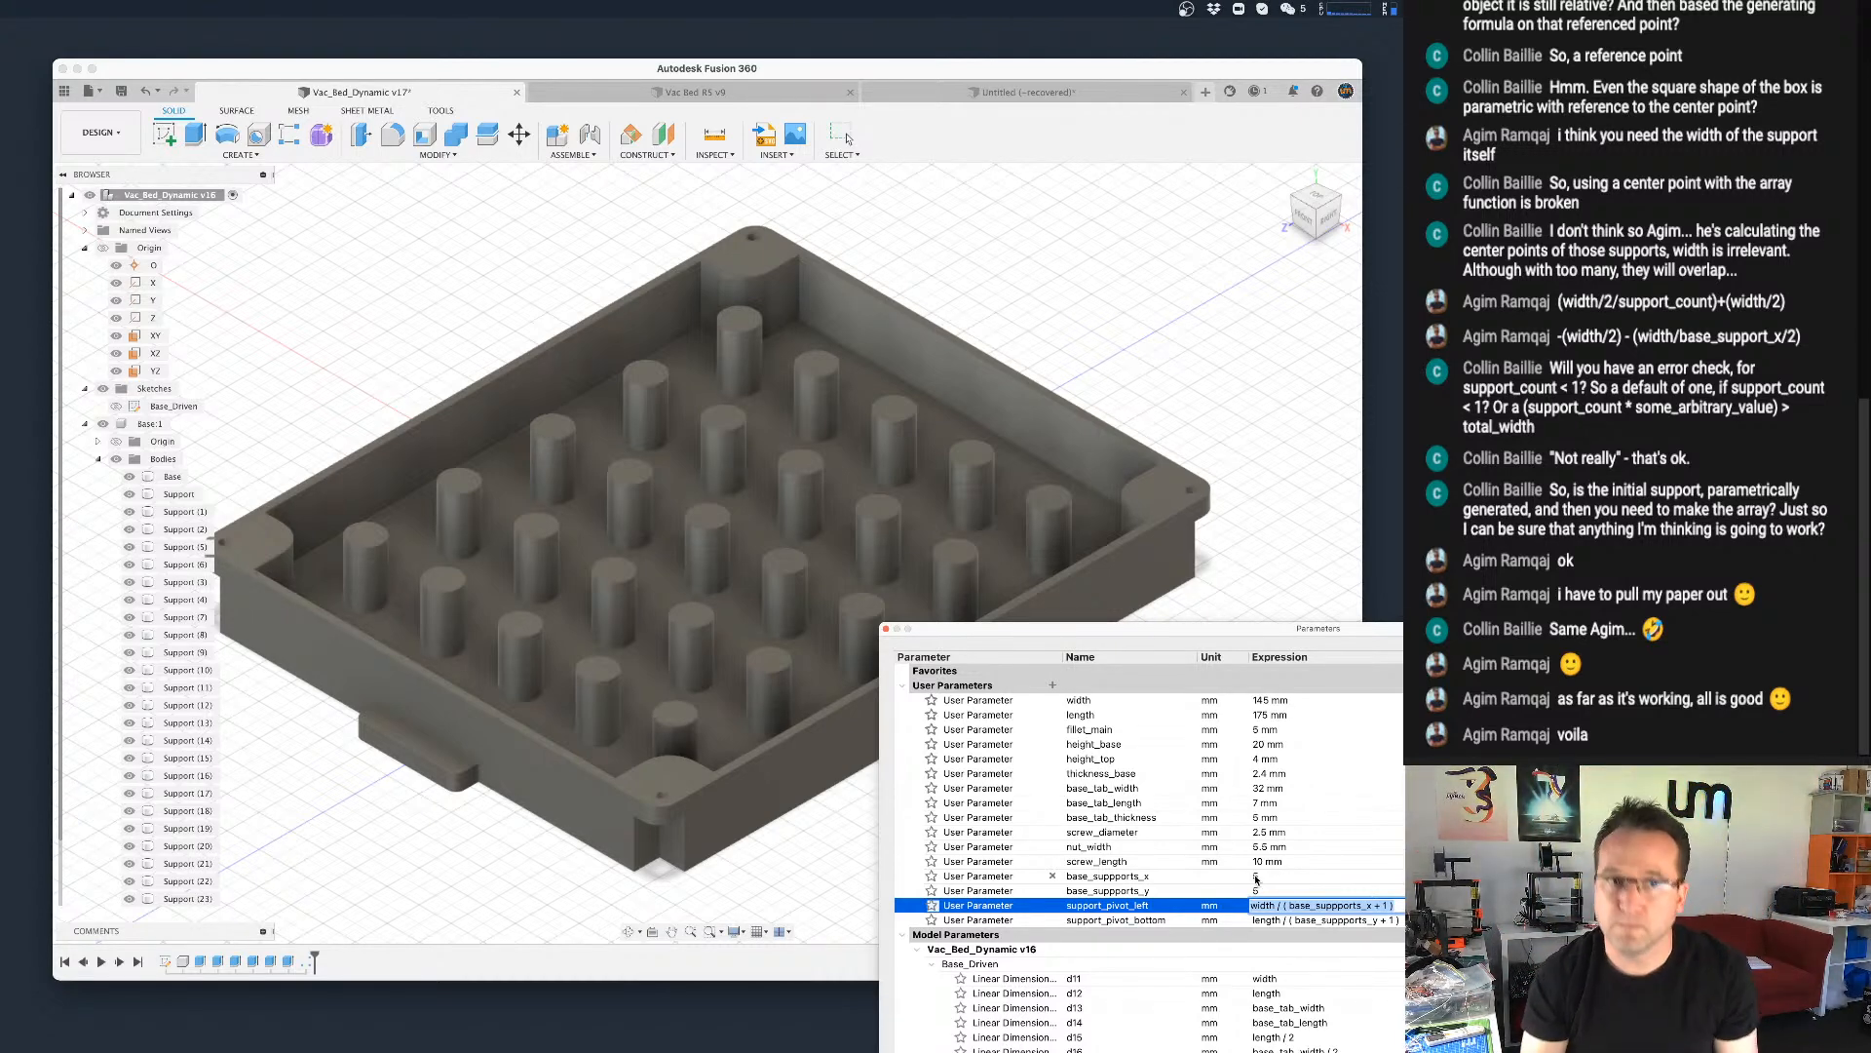
Step: Examine the support grid in the base and the list of generated support bodies
left_click(657, 709)
scroll(657, 704, "down", 3)
mouse_move(664, 669)
middle_mouse_down("shift")
mouse_move(660, 733)
mouse_move(667, 675)
middle_mouse_up("shift")
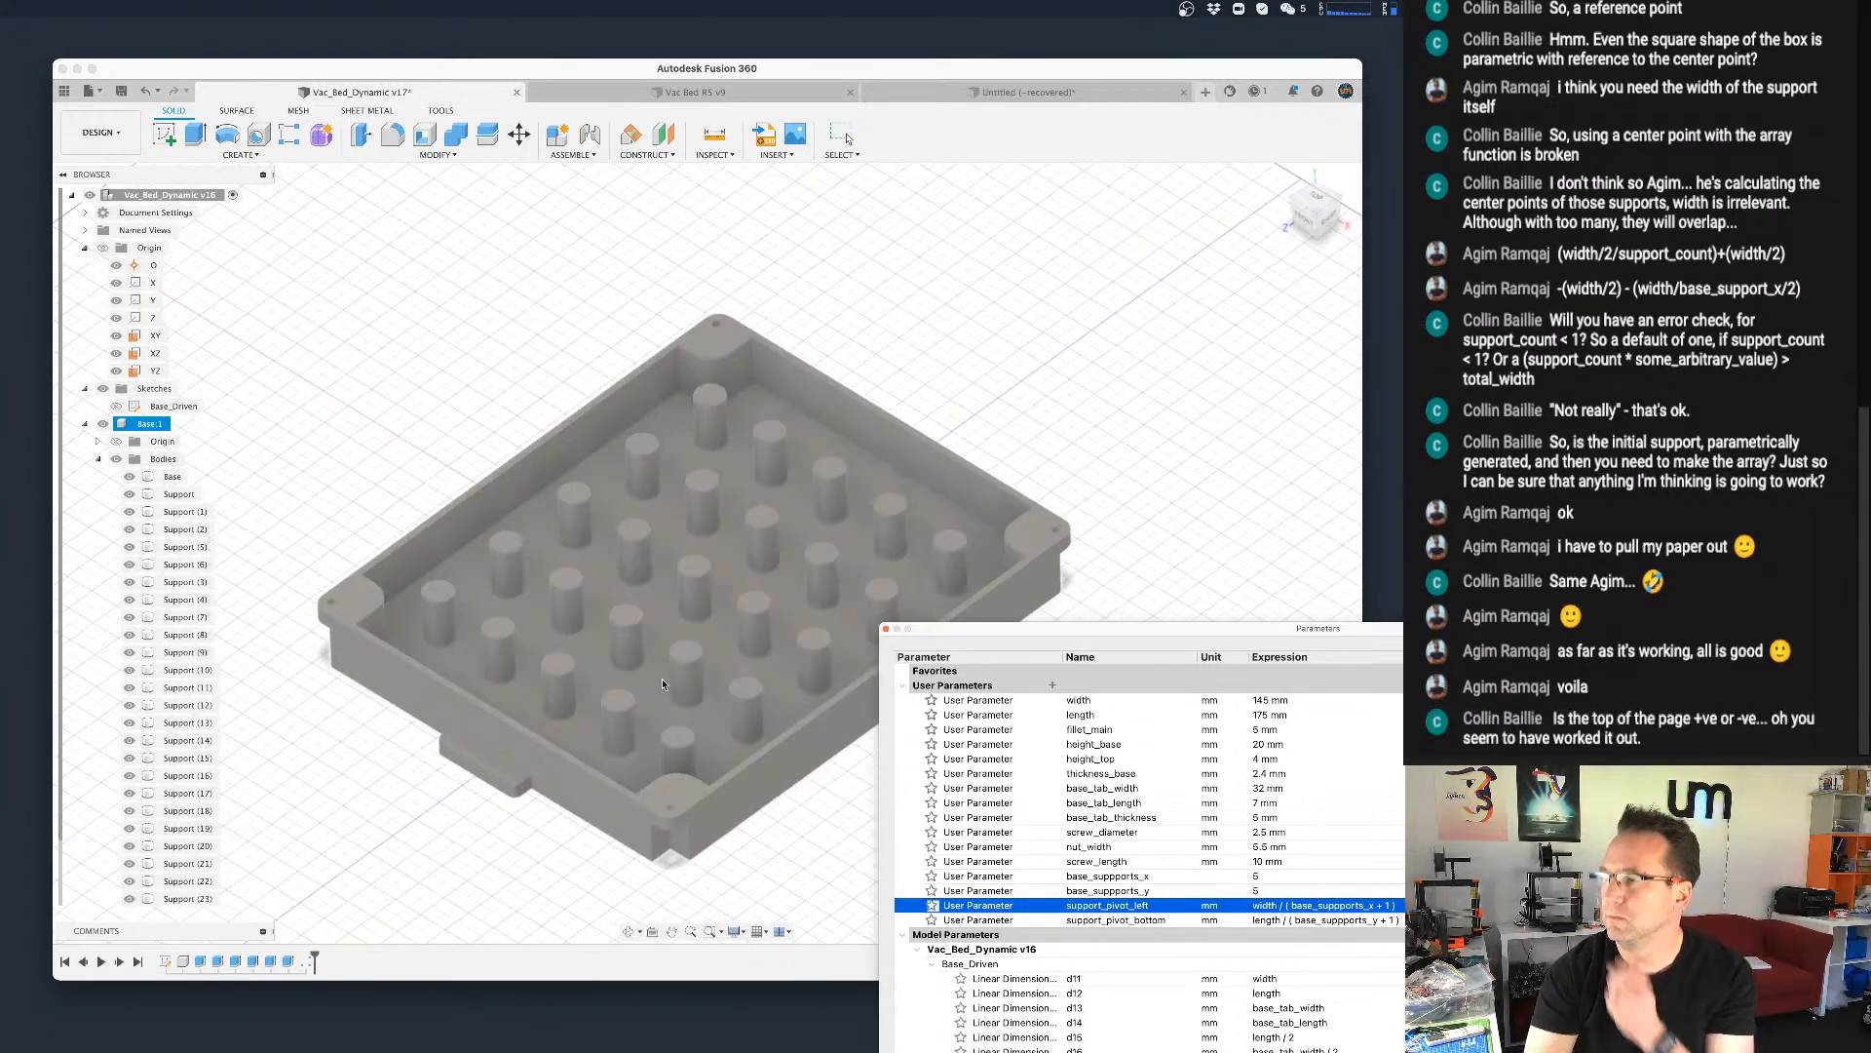
left_click(300, 749)
scroll(181, 766, "down", 2)
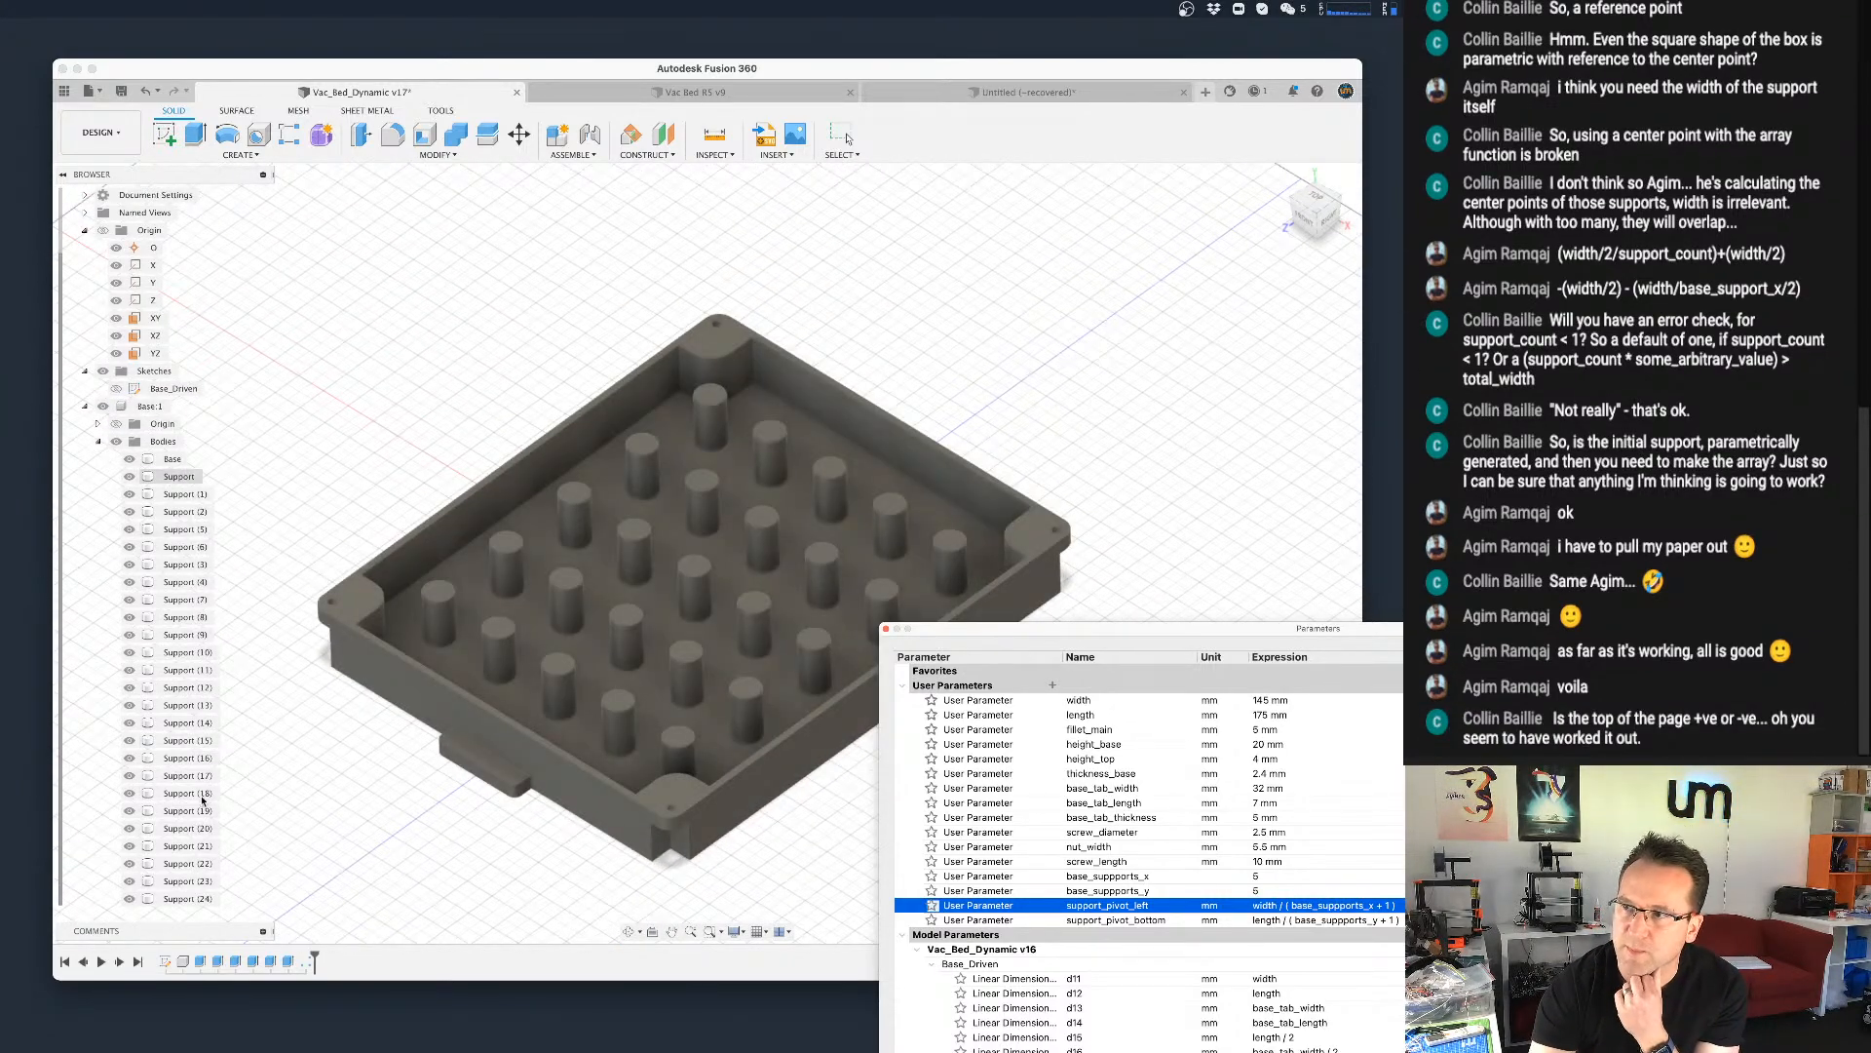
left_click(195, 764)
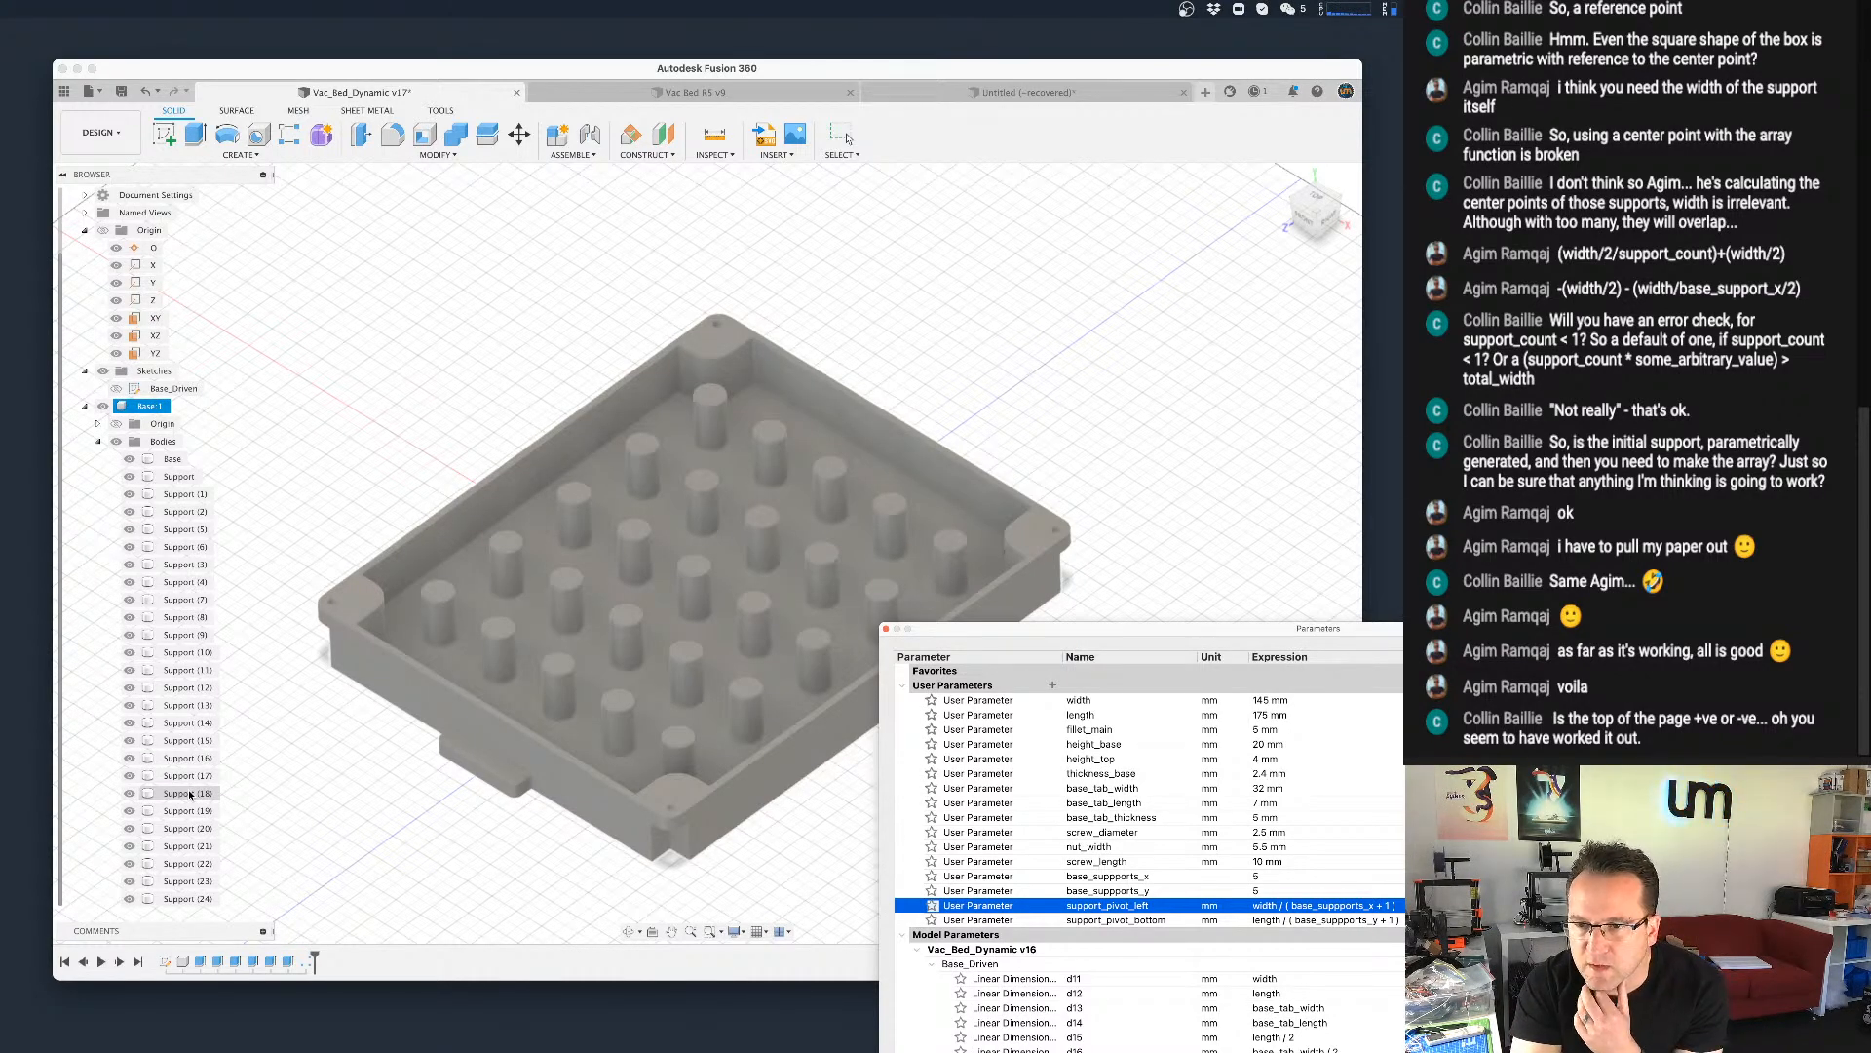
left_click(876, 921)
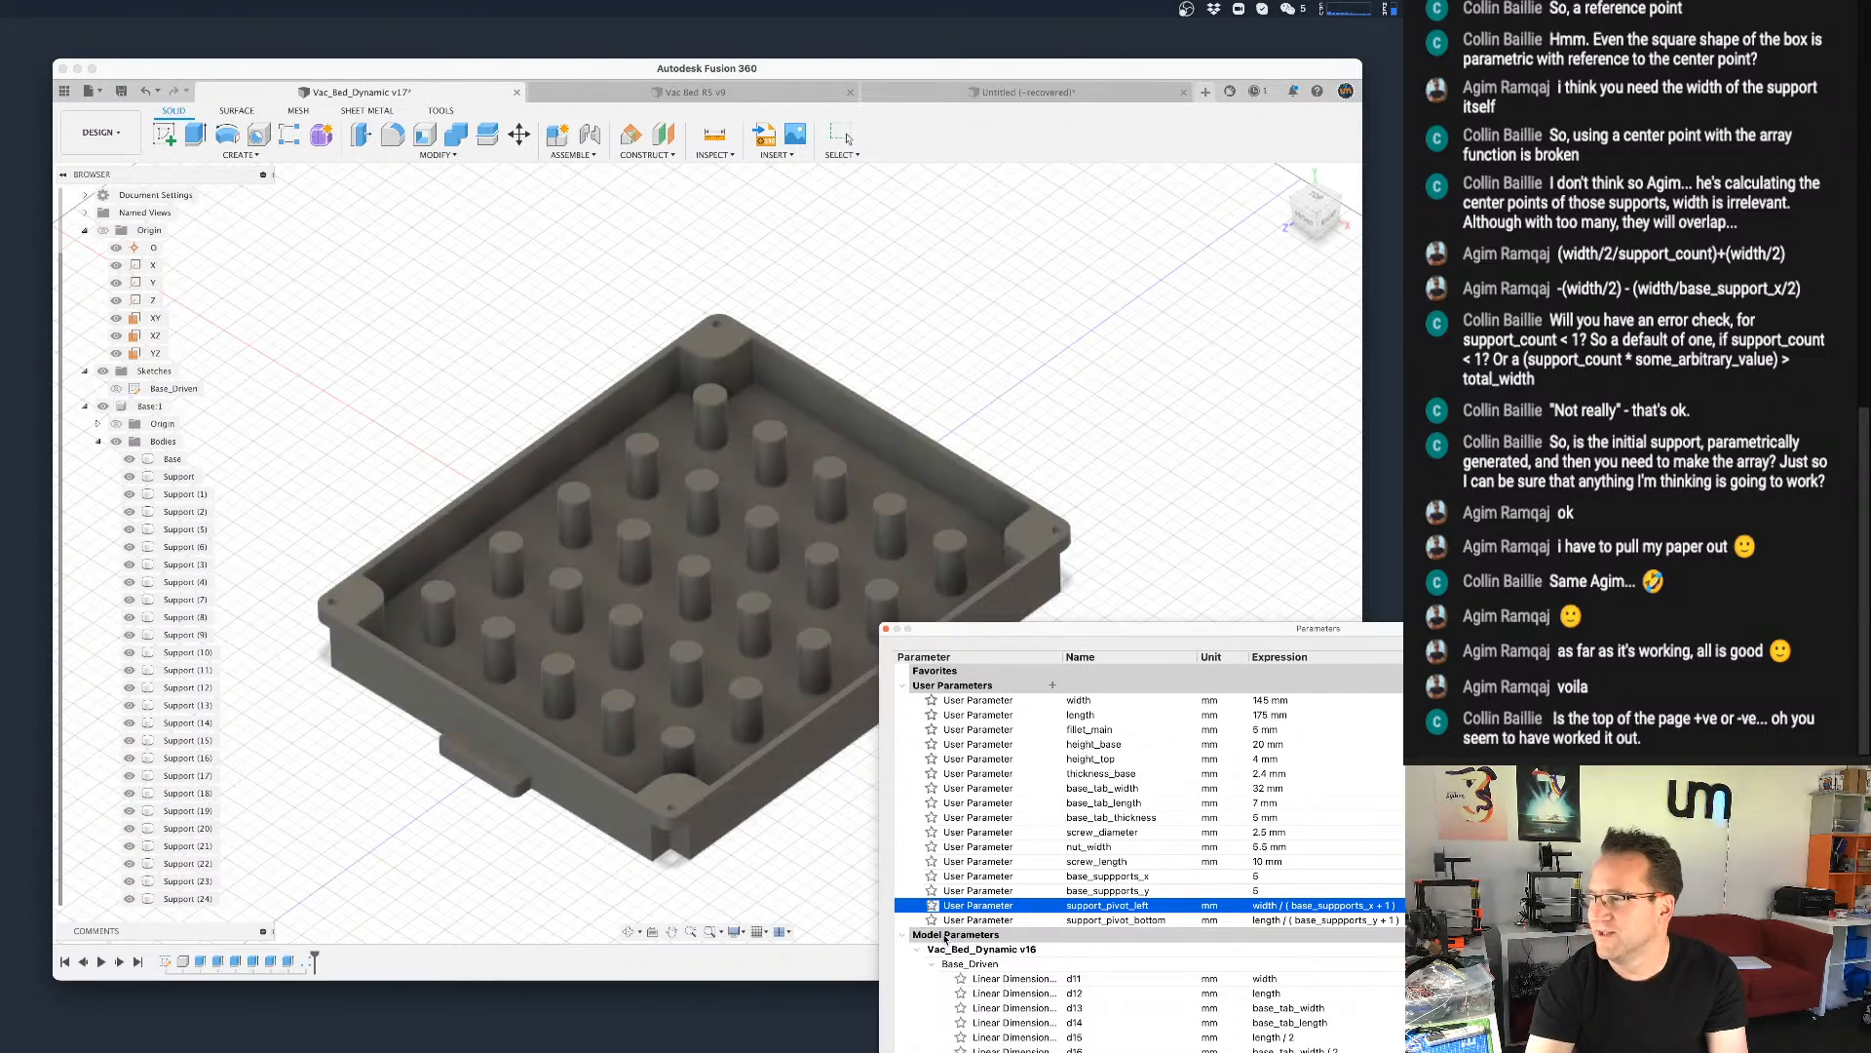
Step: Set both base_suppports_x and base_suppports_y to 3
double_click(1285, 874)
type("3")
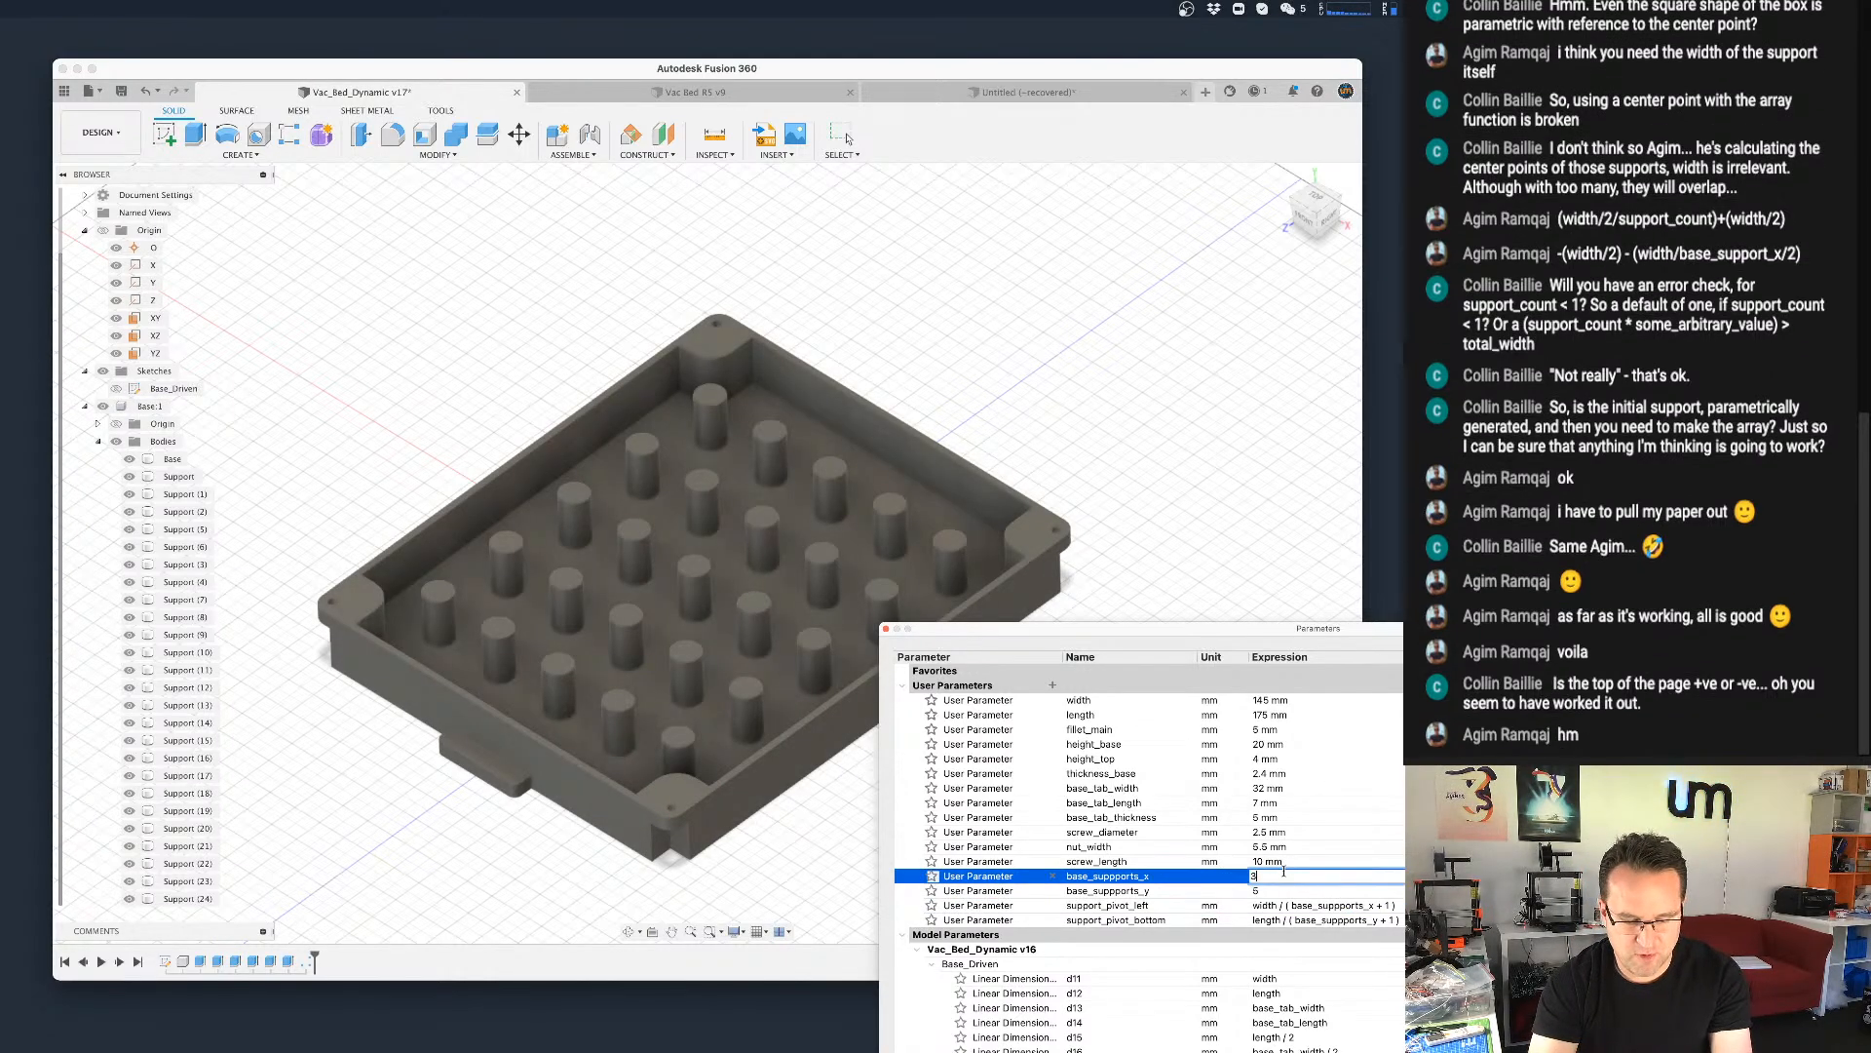
key("Tab")
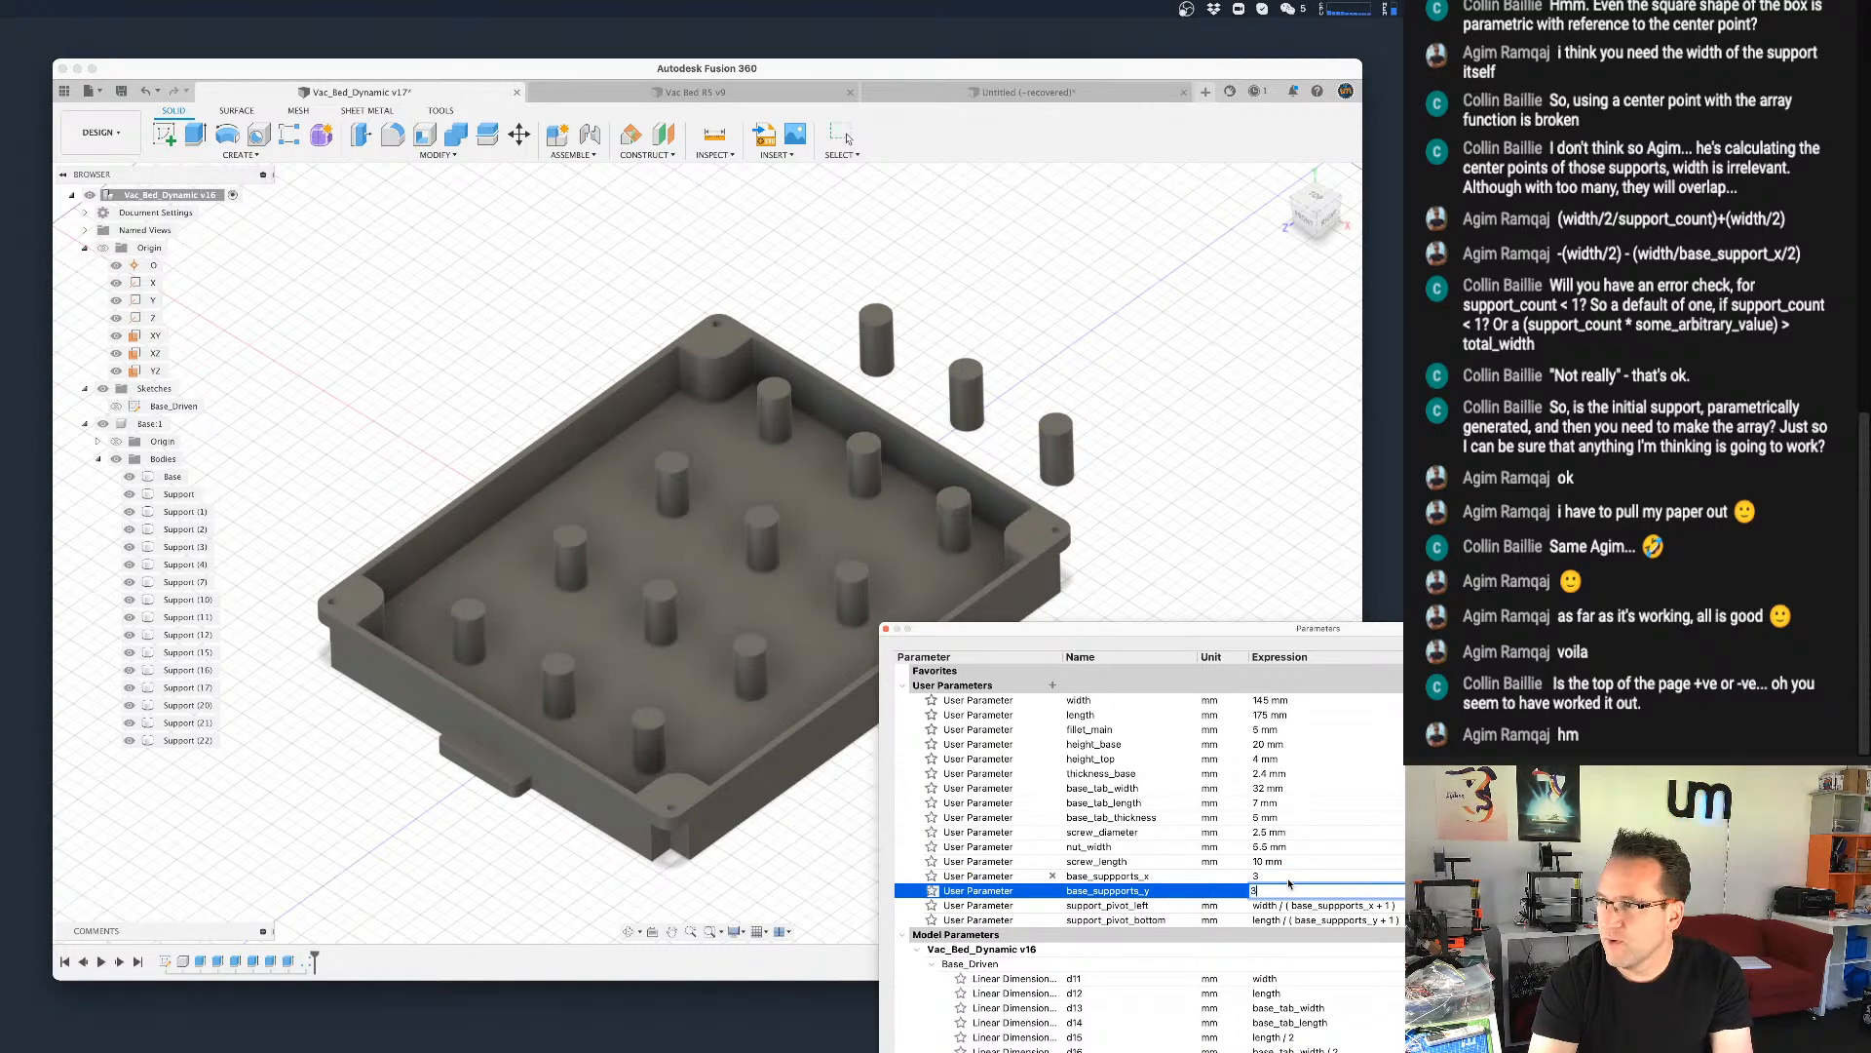
type("3")
key("Tab")
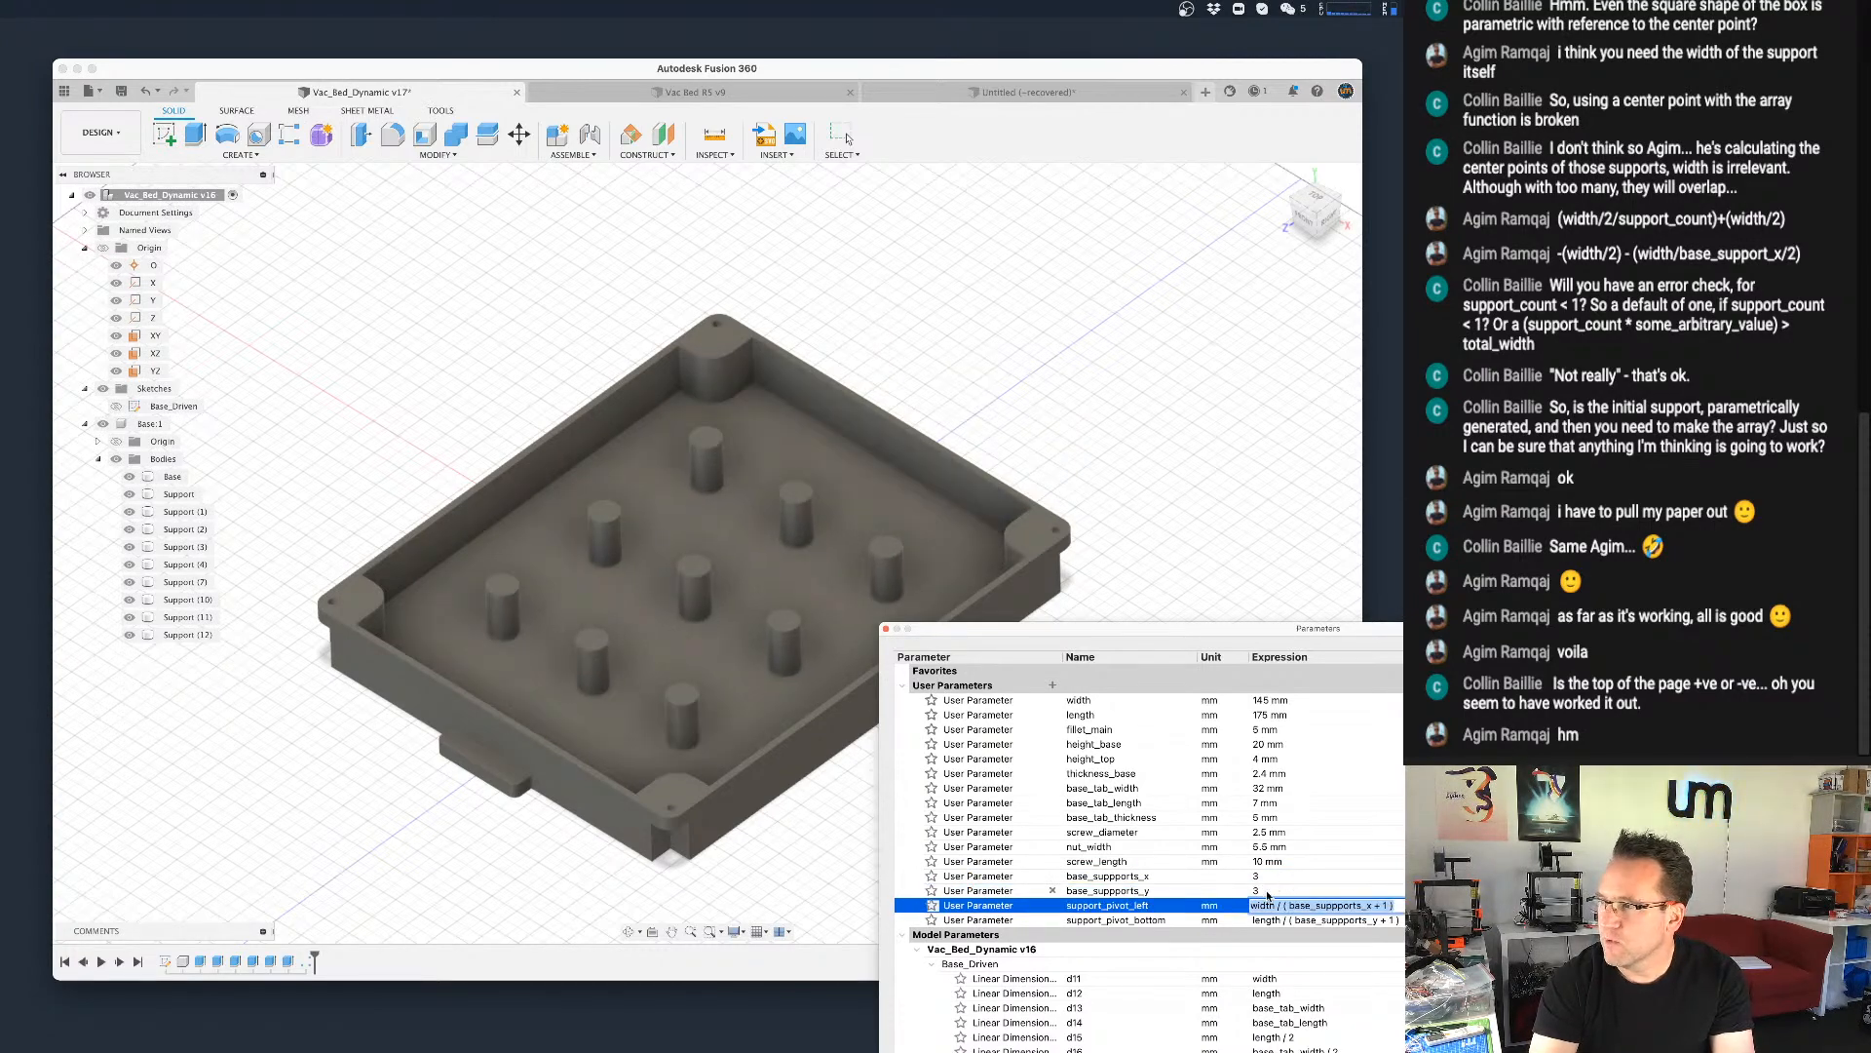
Step: Set base_suppports_y to 5 to test an uneven grid of supports
left_click(1268, 891)
type("5")
key("Tab")
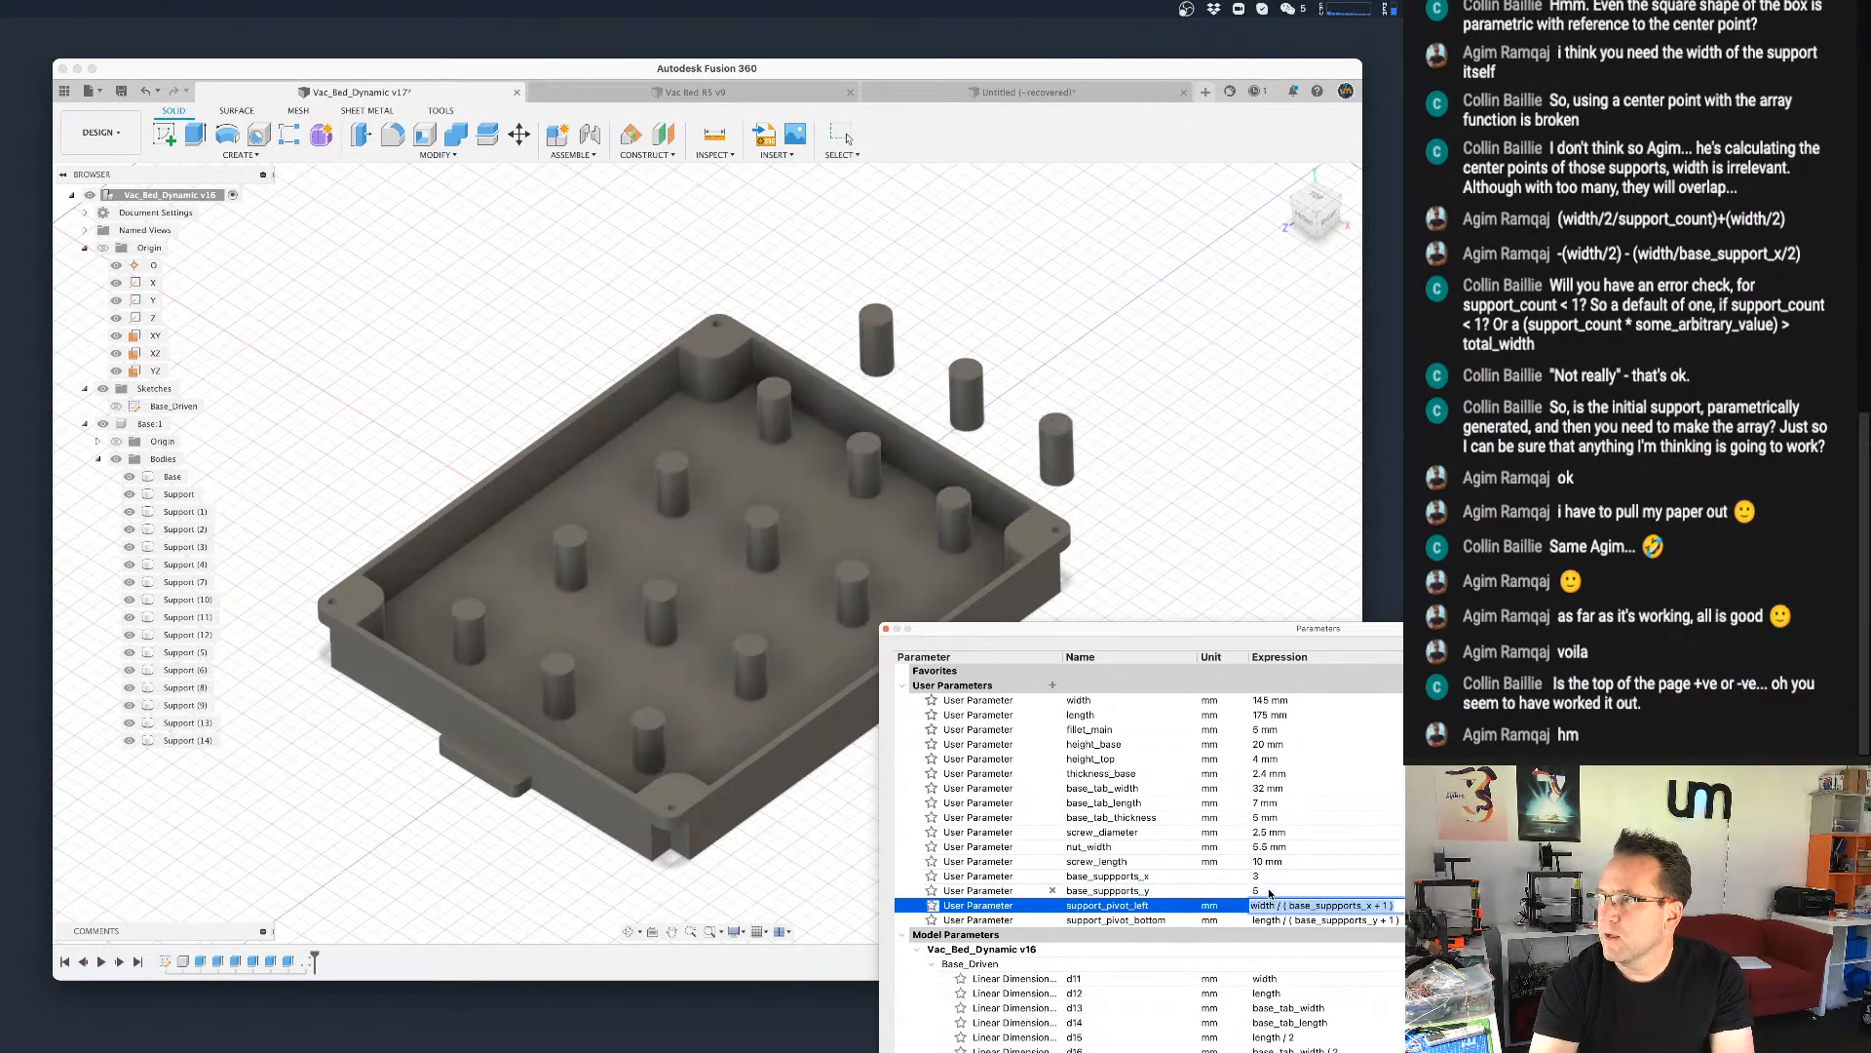
left_click(757, 712)
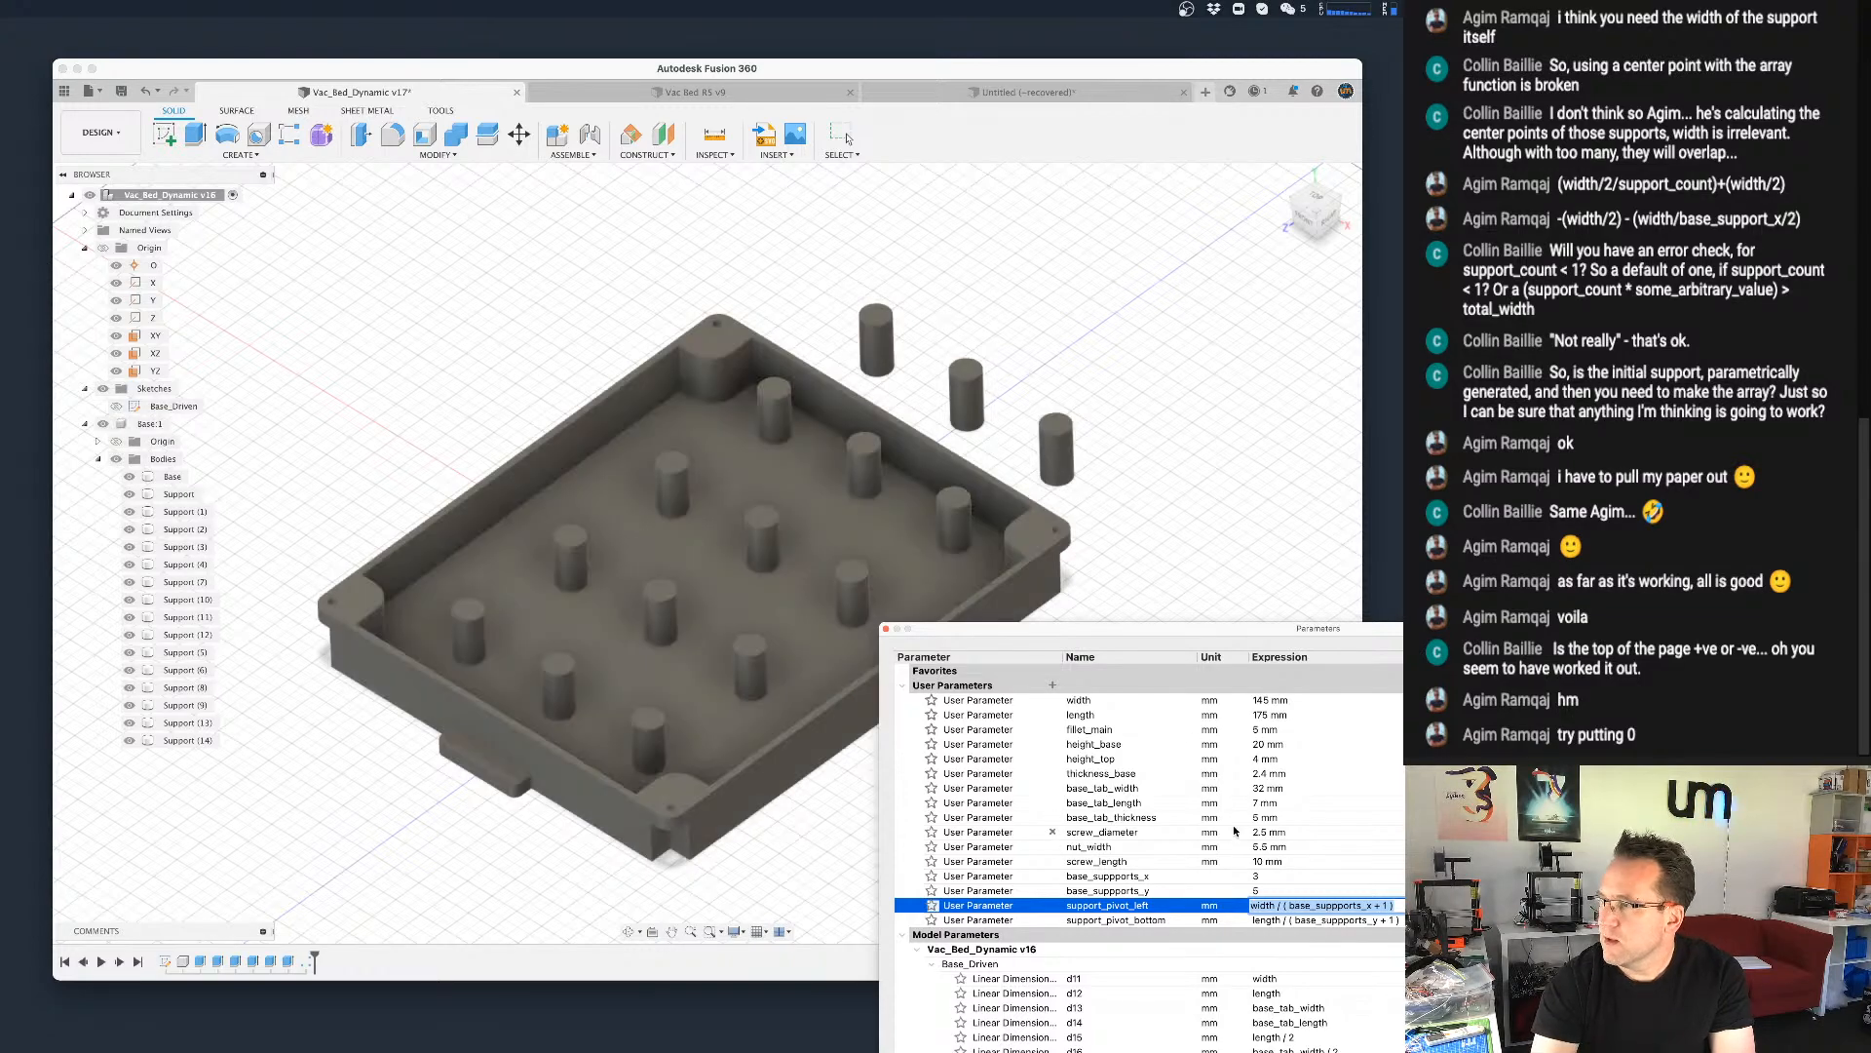
Step: Set base_suppports_x to 5 to match the number of supports in the other direction
left_click(1271, 891)
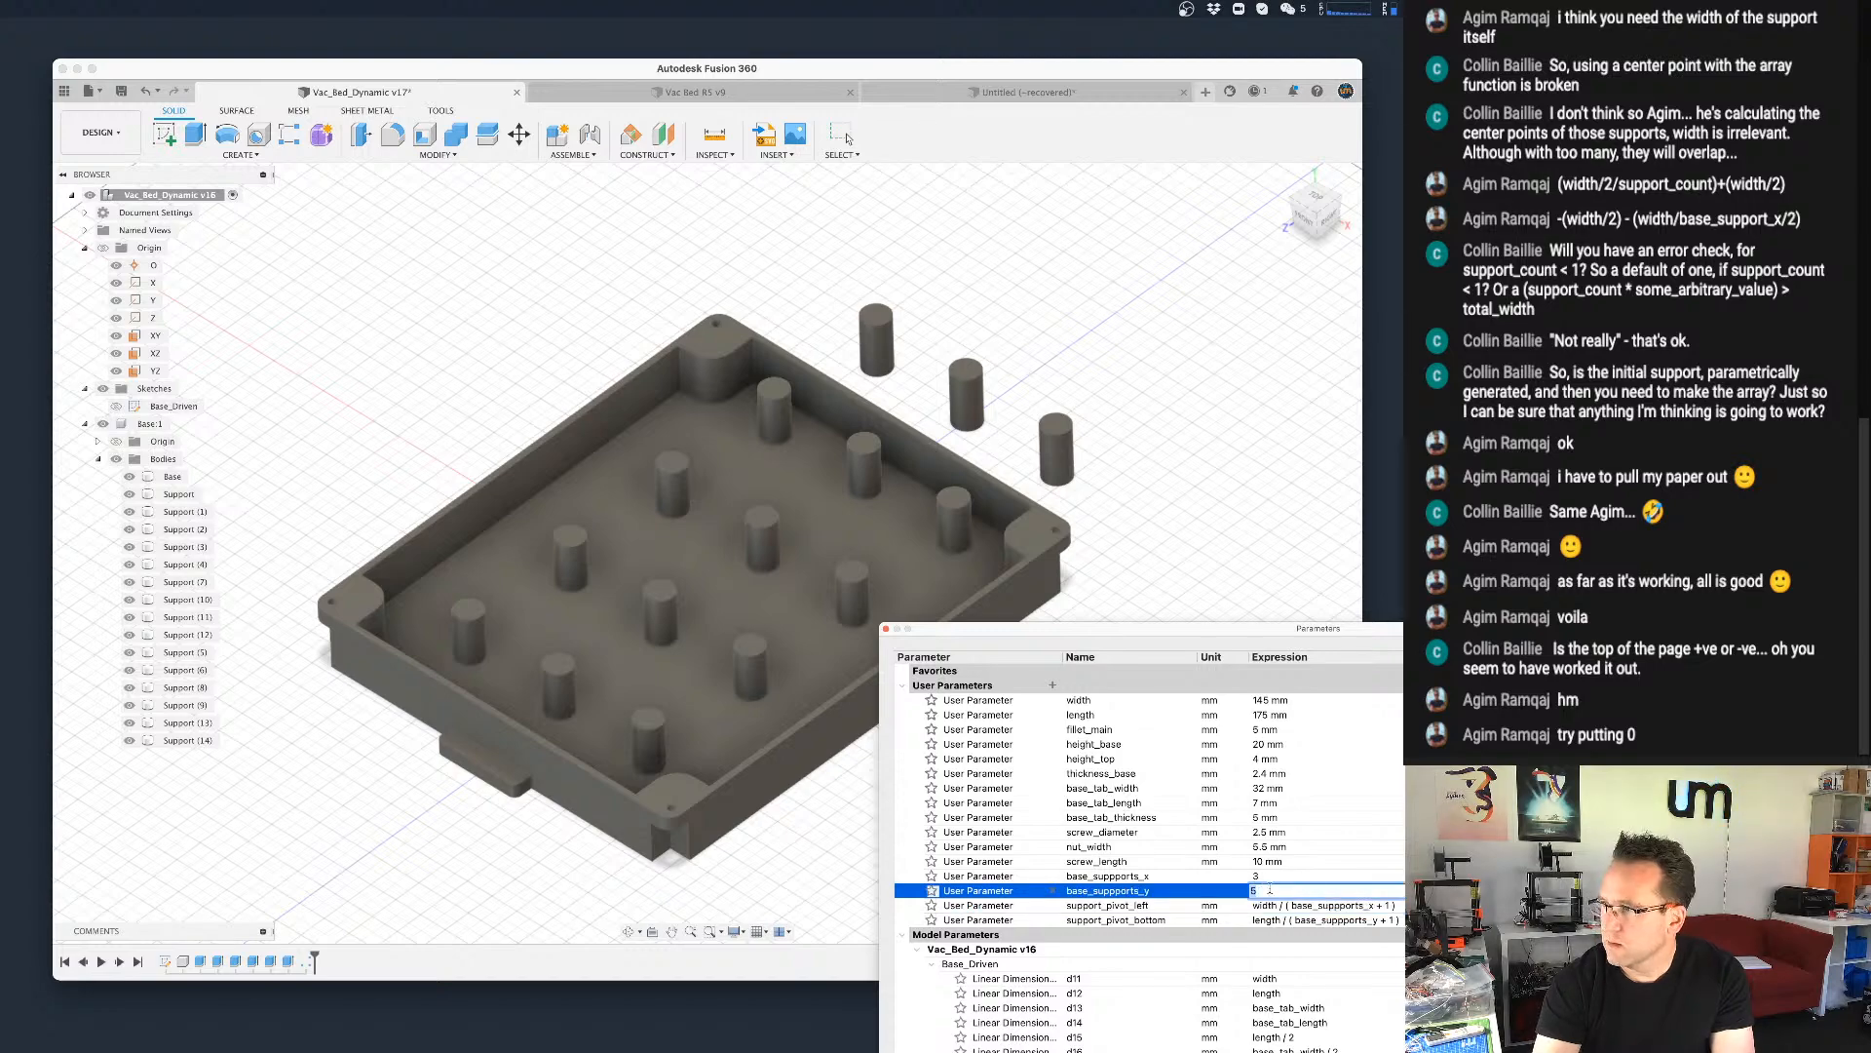
left_click(1263, 875)
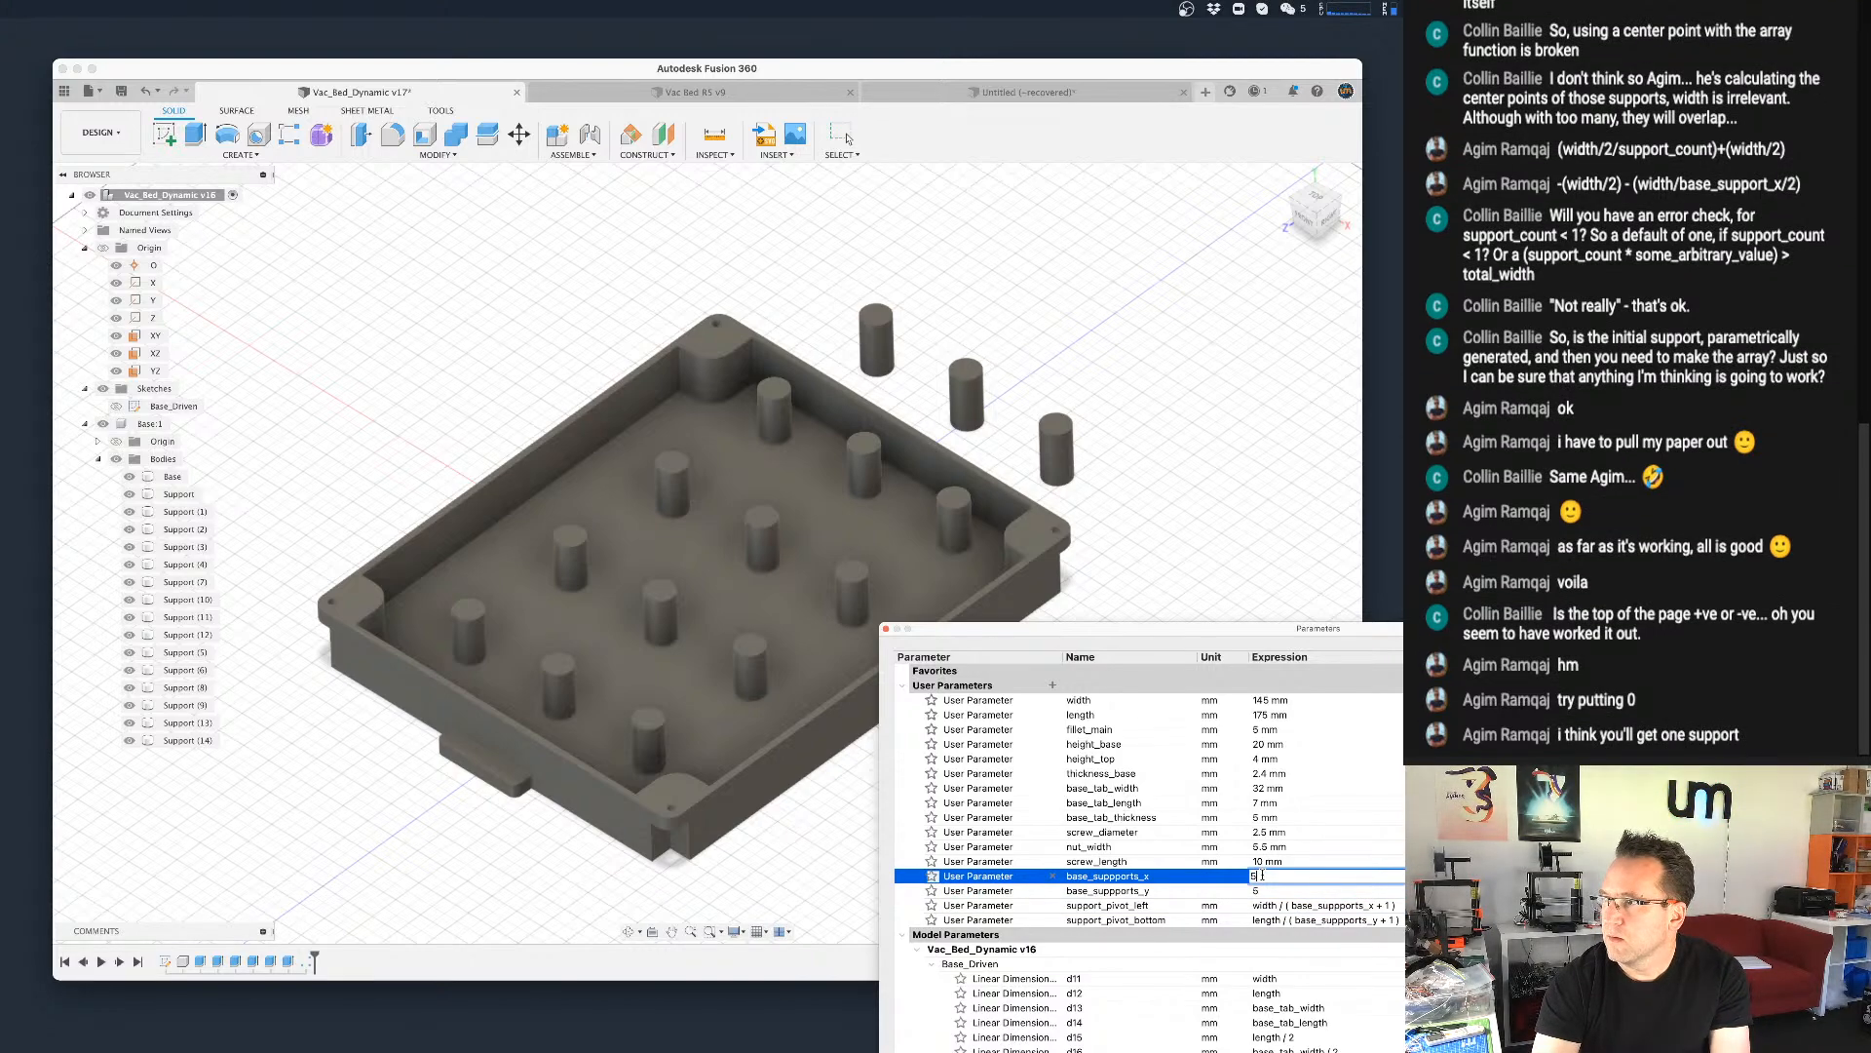
type("5")
key("Tab")
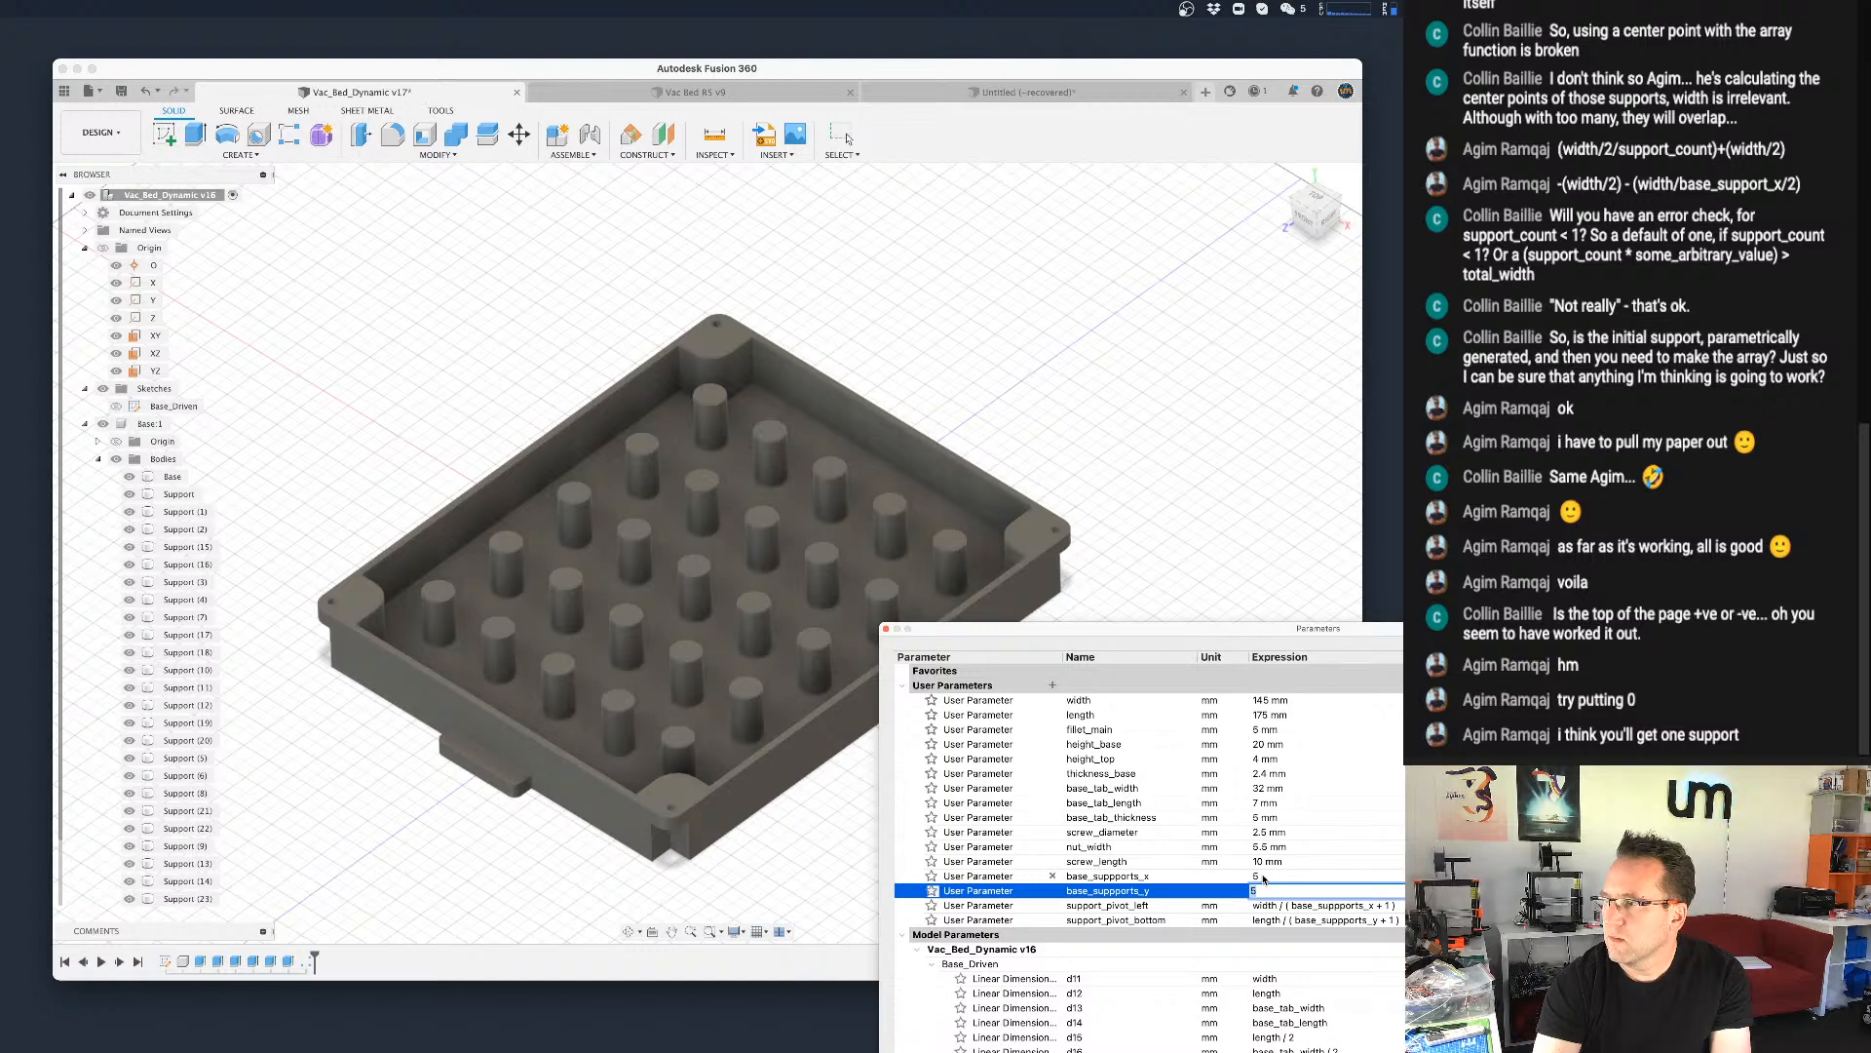
Step: Set base_suppports_x to 3 and close the parameters
left_click(1263, 877)
type("3")
key("Tab")
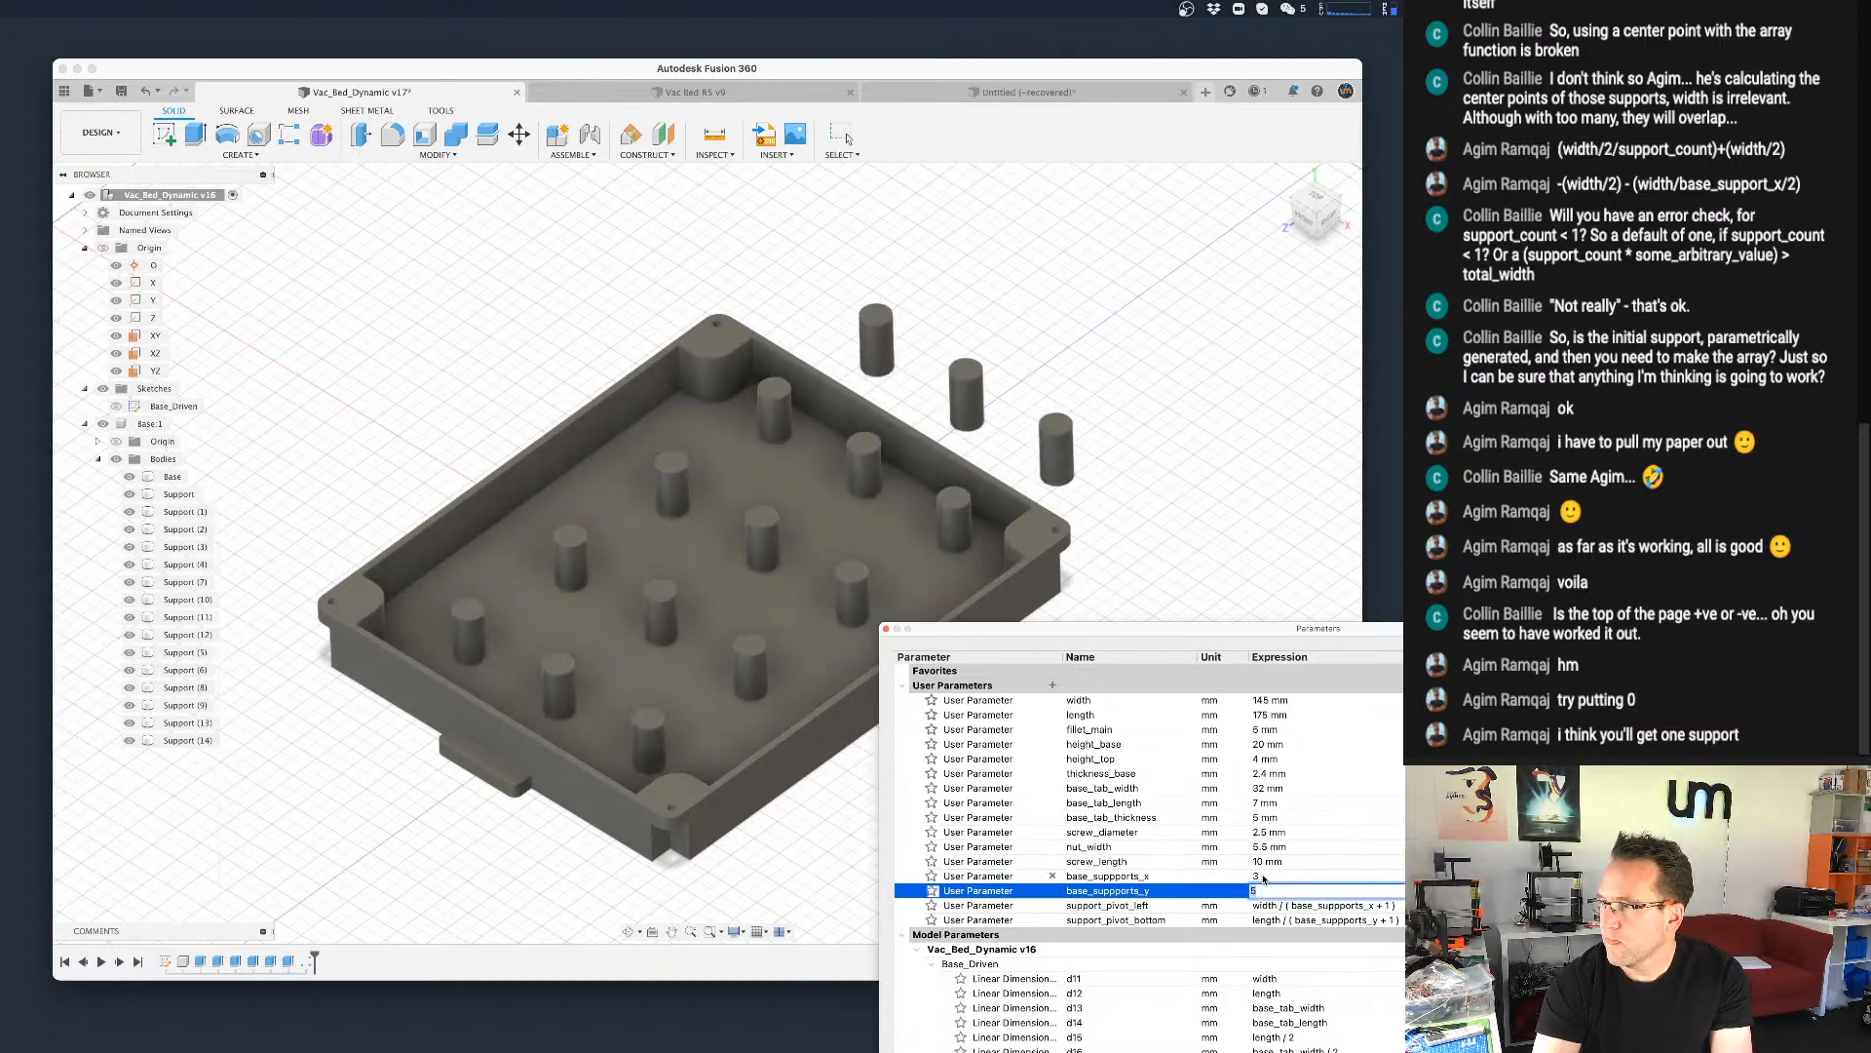
key("Return")
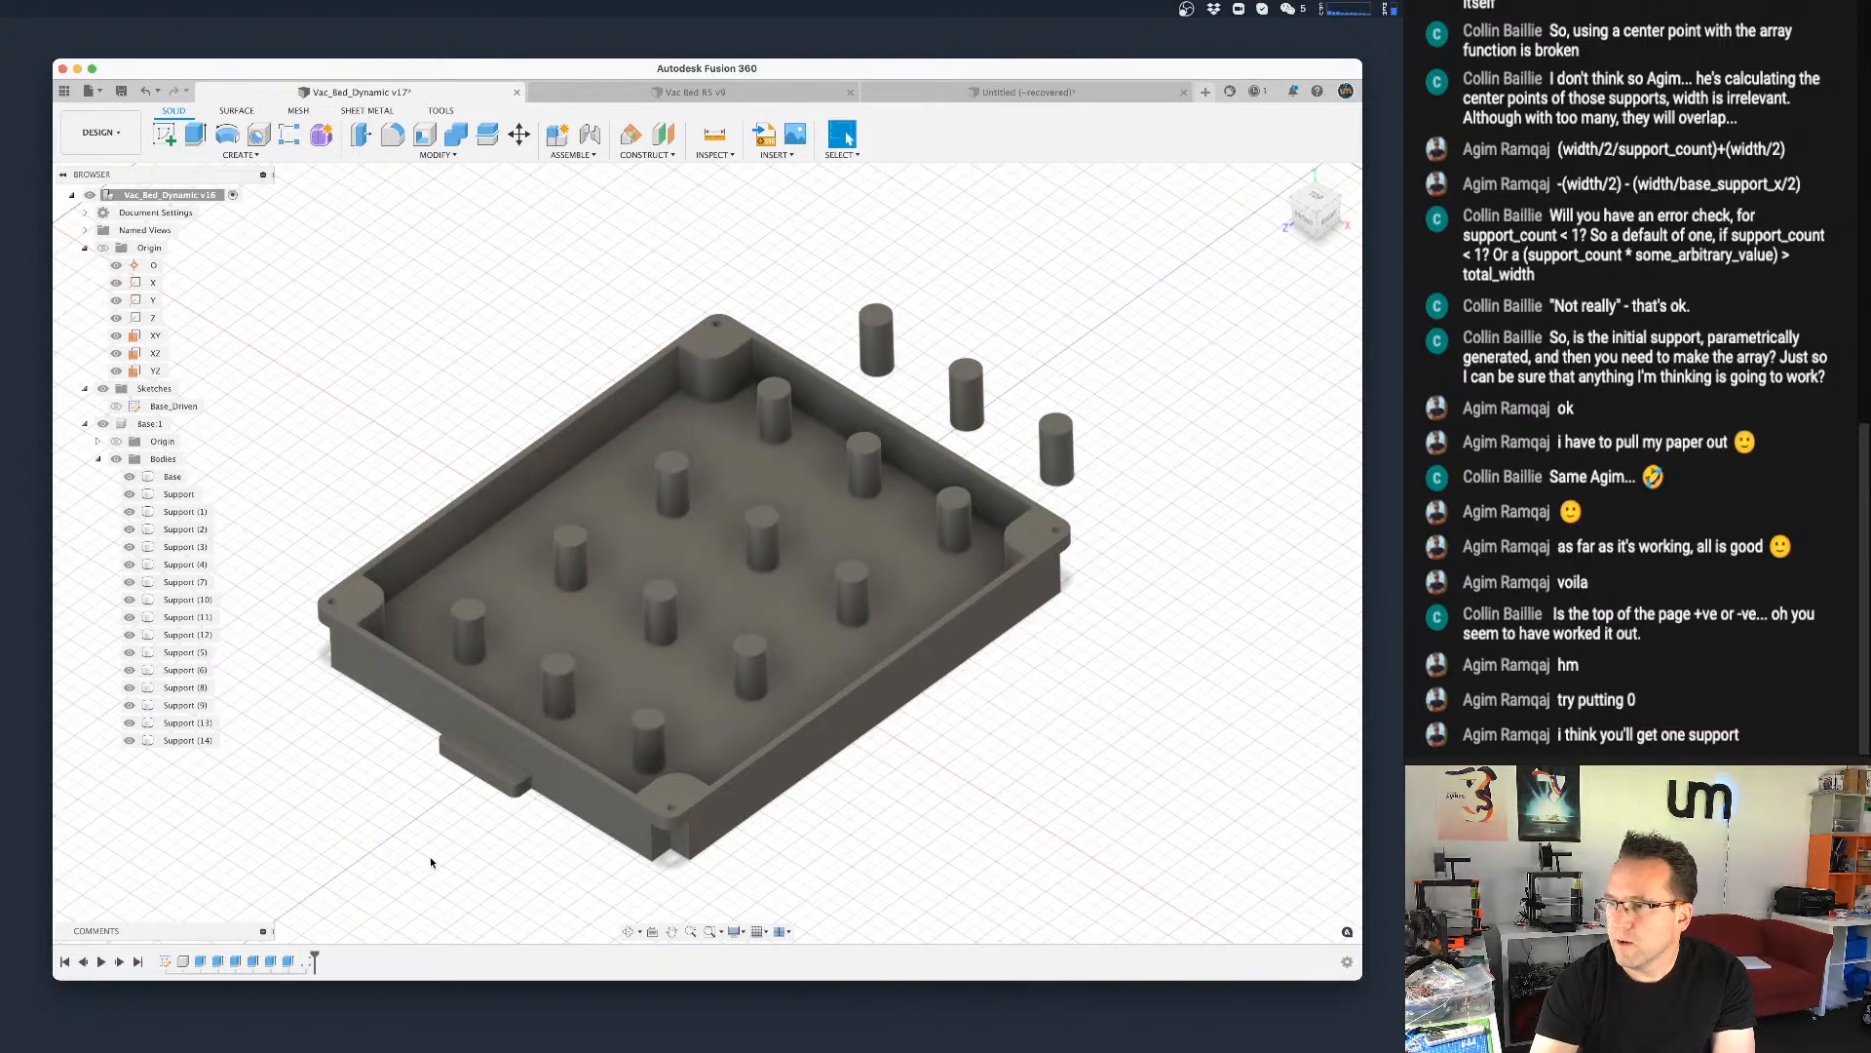
Step: Edit the support pattern so its second-direction distance divides by base_suppports_y + 1 instead of using base_suppports_x
double_click(305, 965)
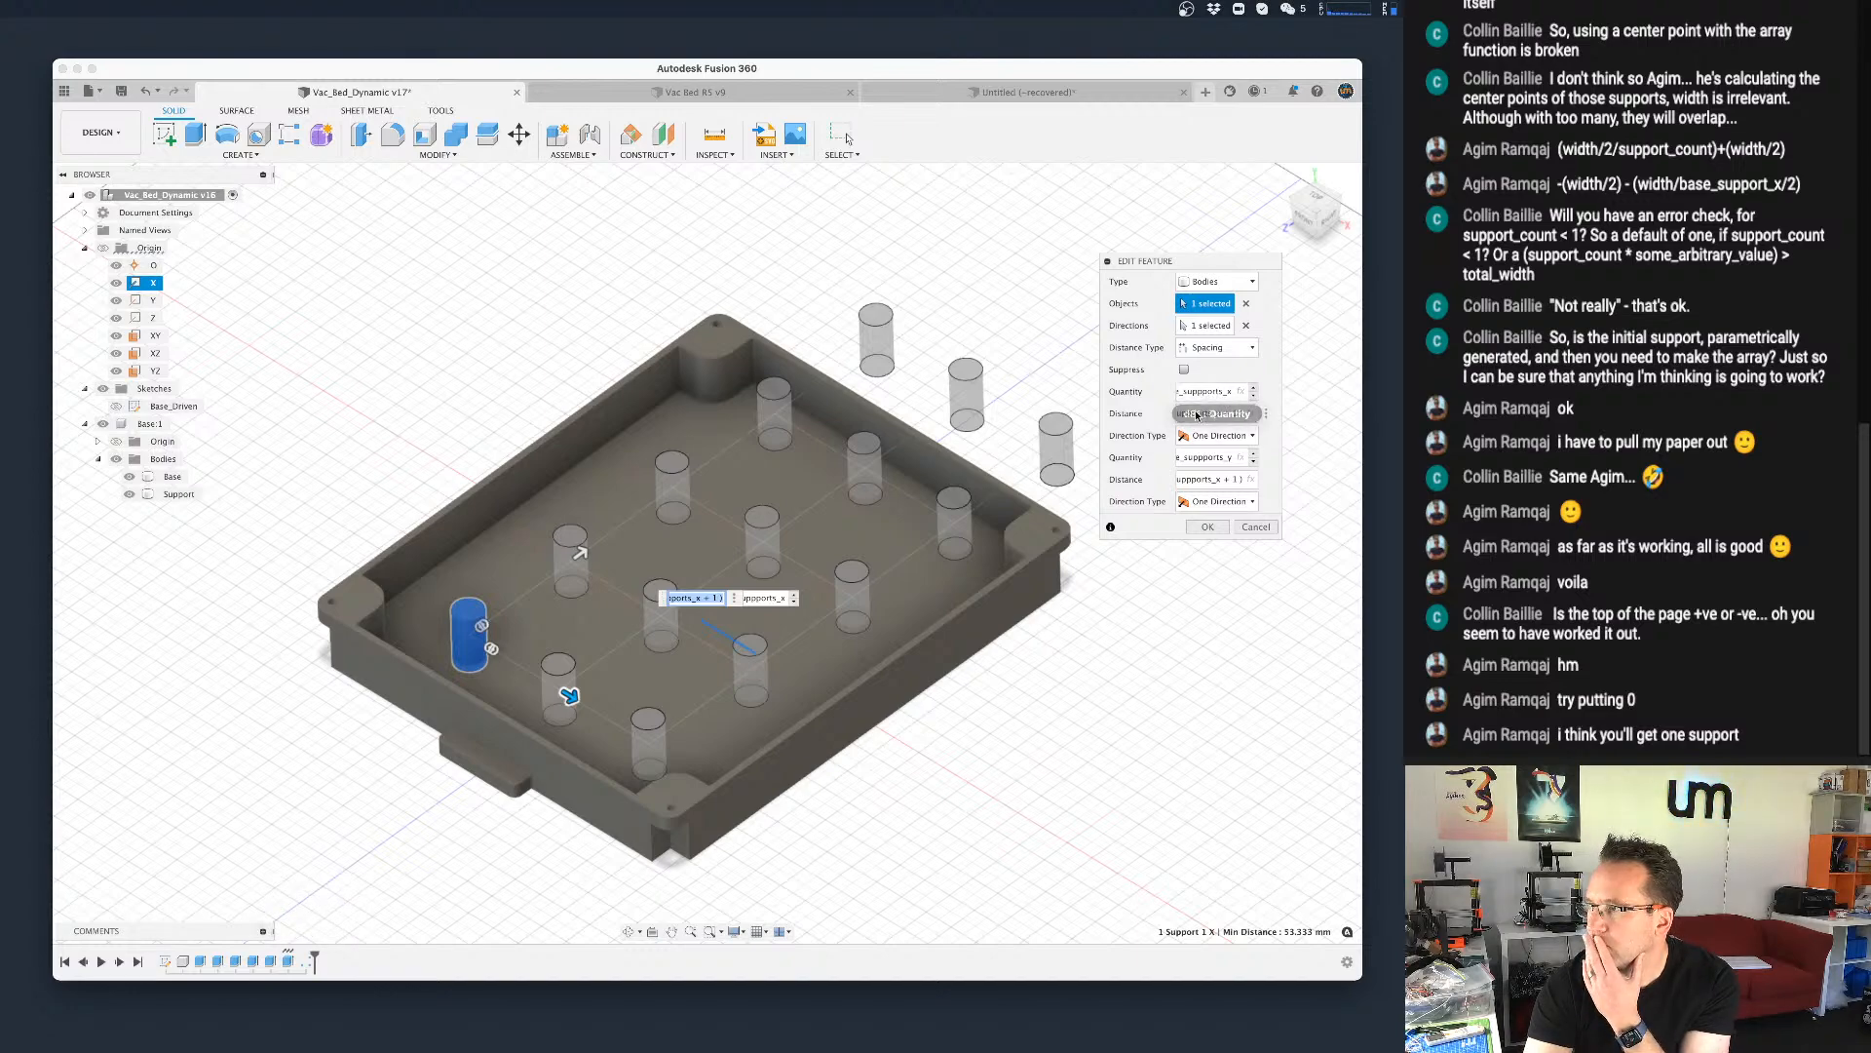
left_click(1233, 413)
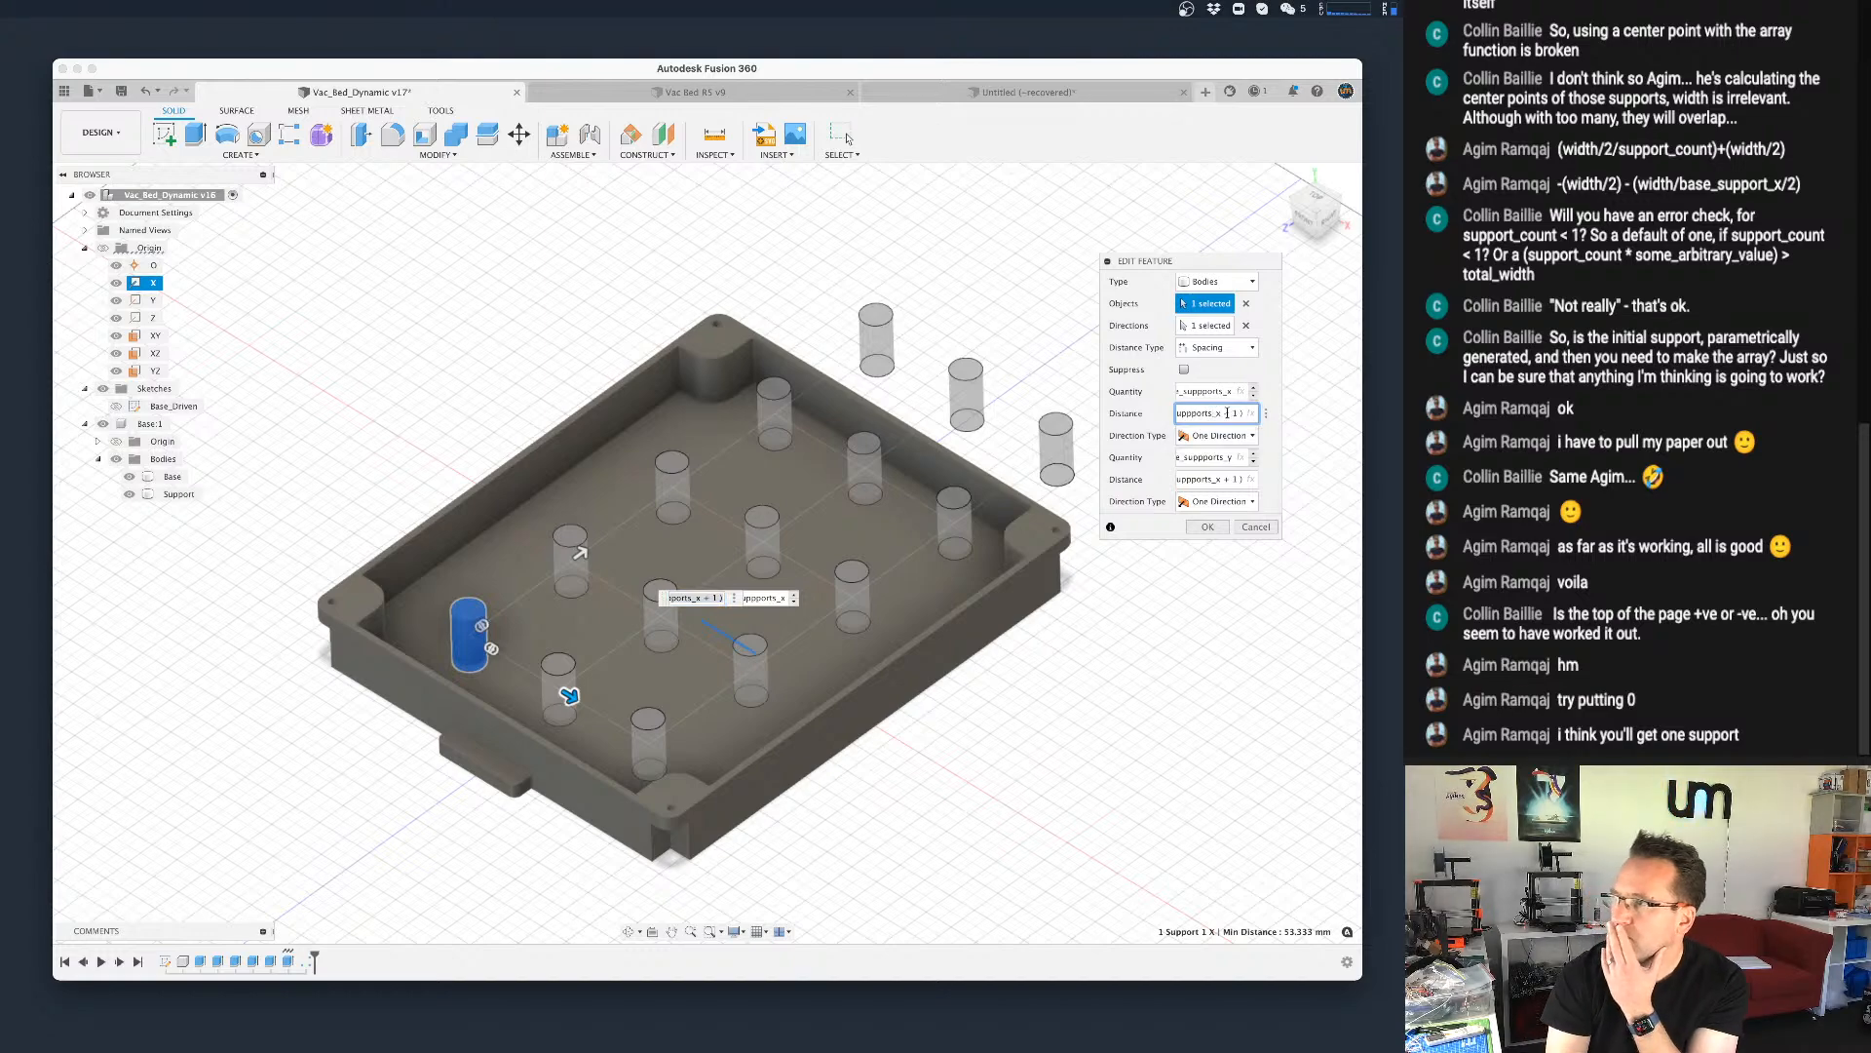
key("Left")
key("Left")
key("Left")
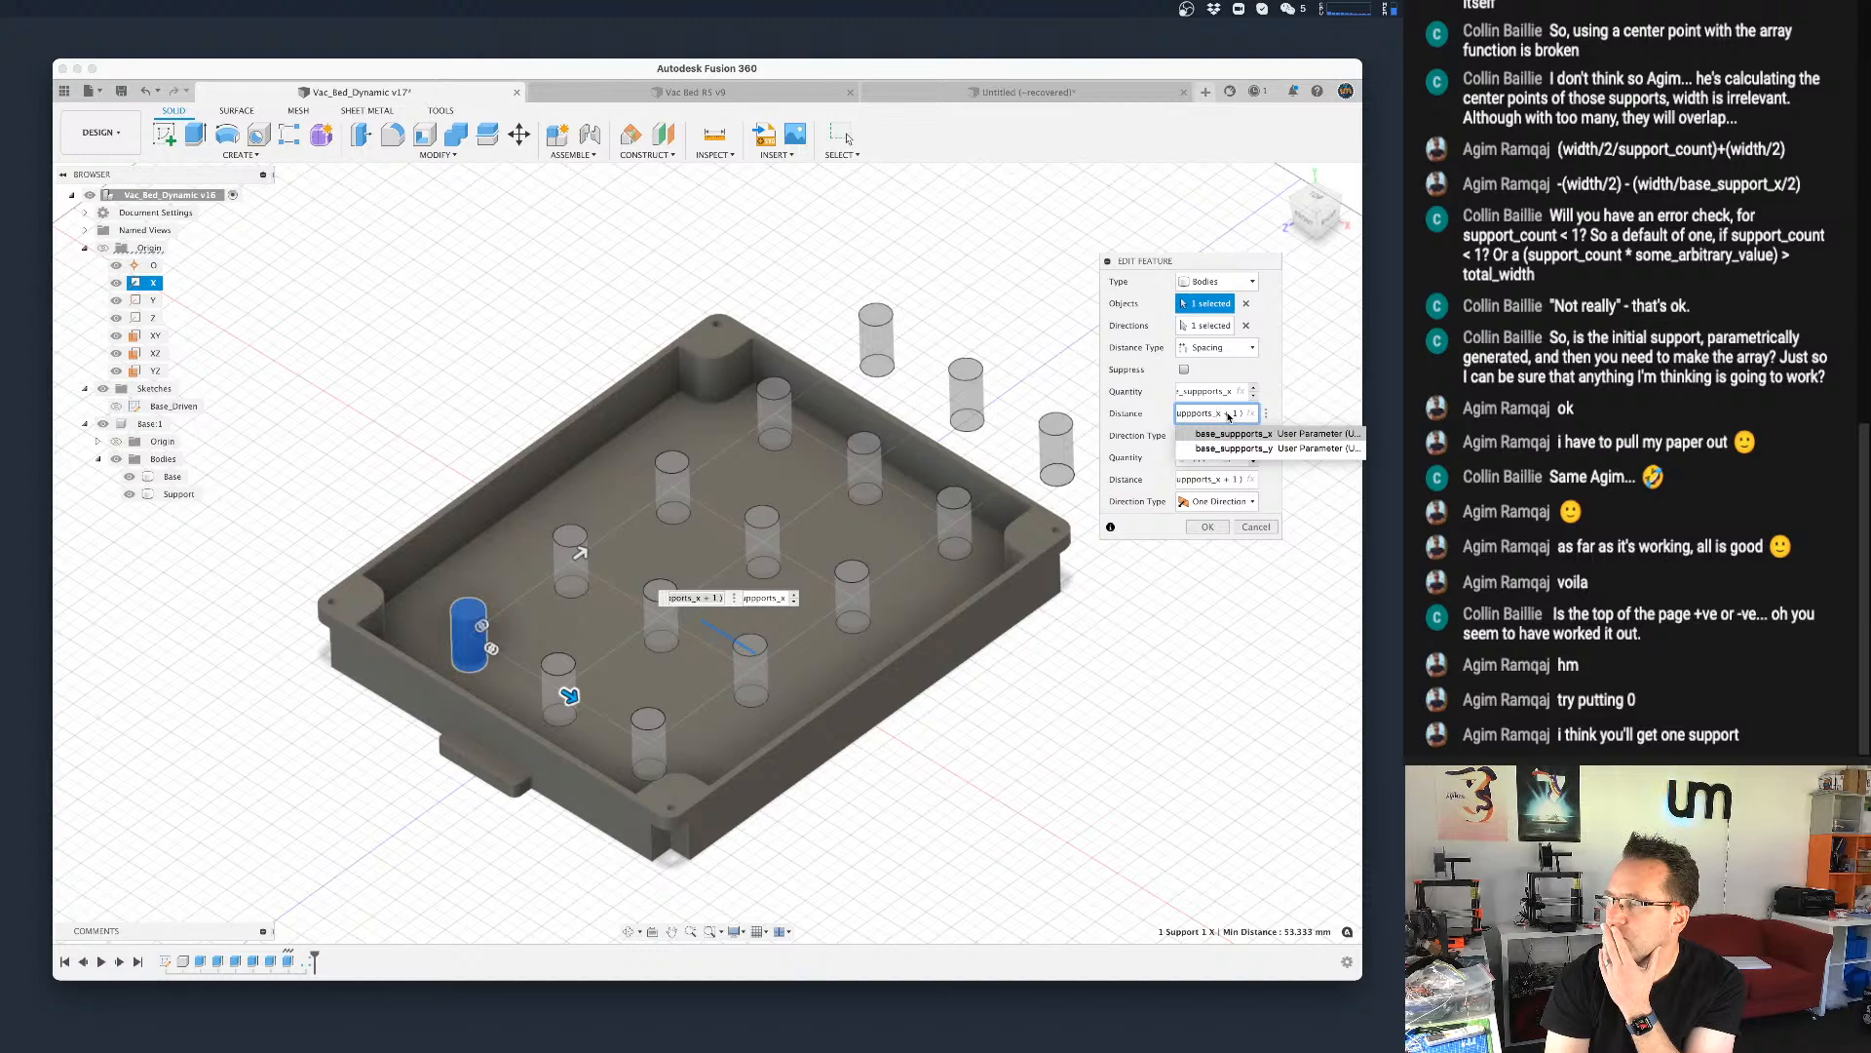
left_click(1206, 478)
left_click(1216, 456)
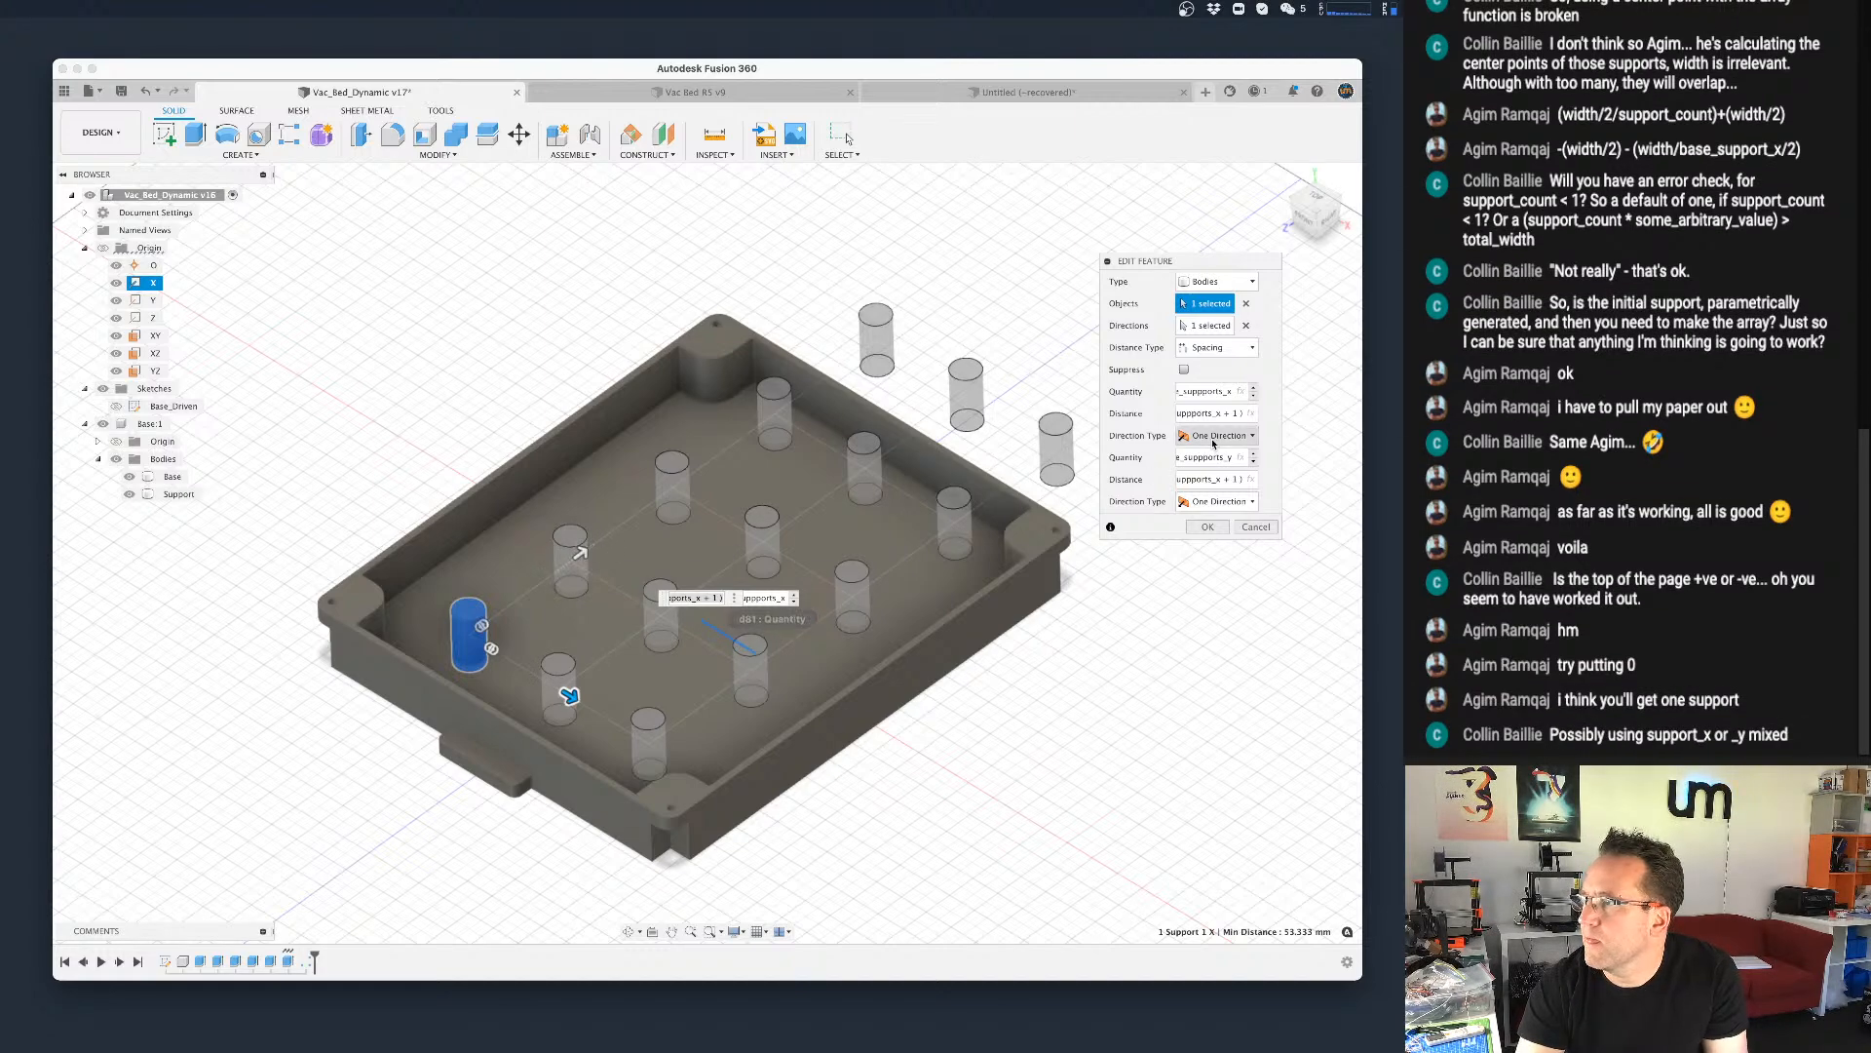
left_click(1218, 325)
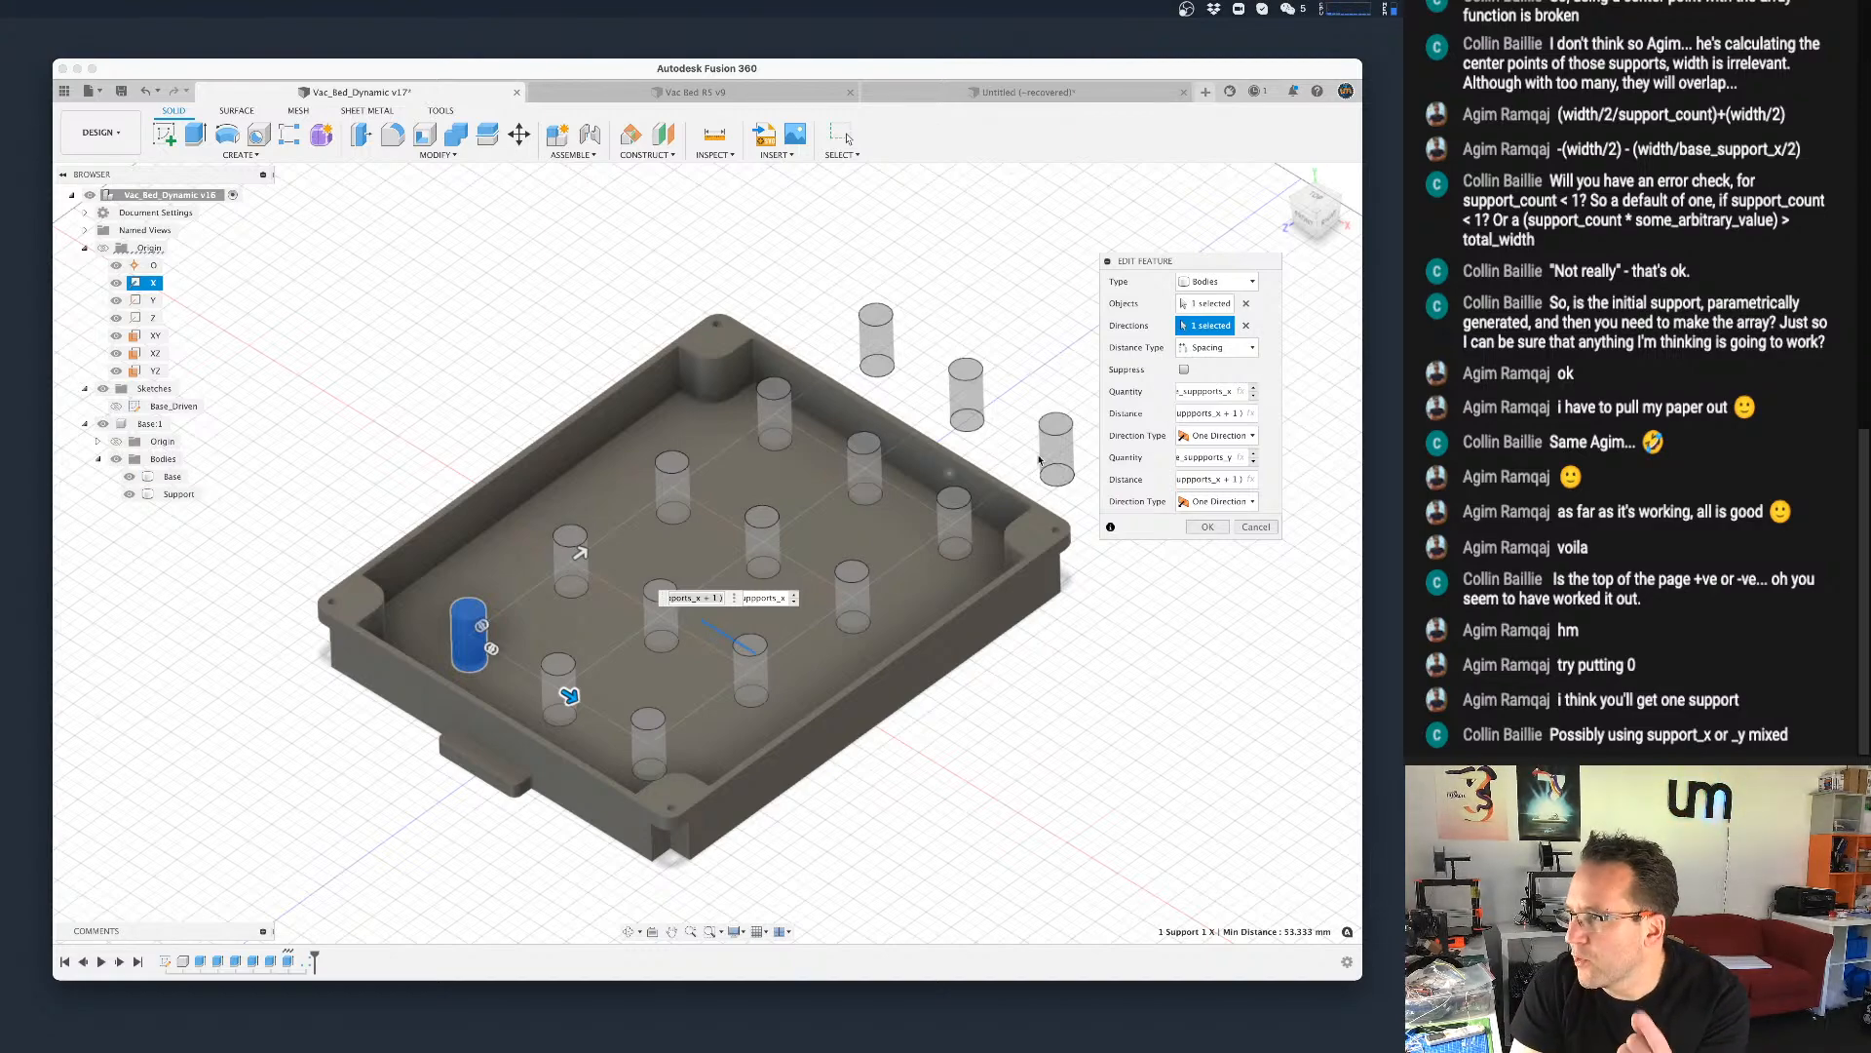
left_click(1227, 479)
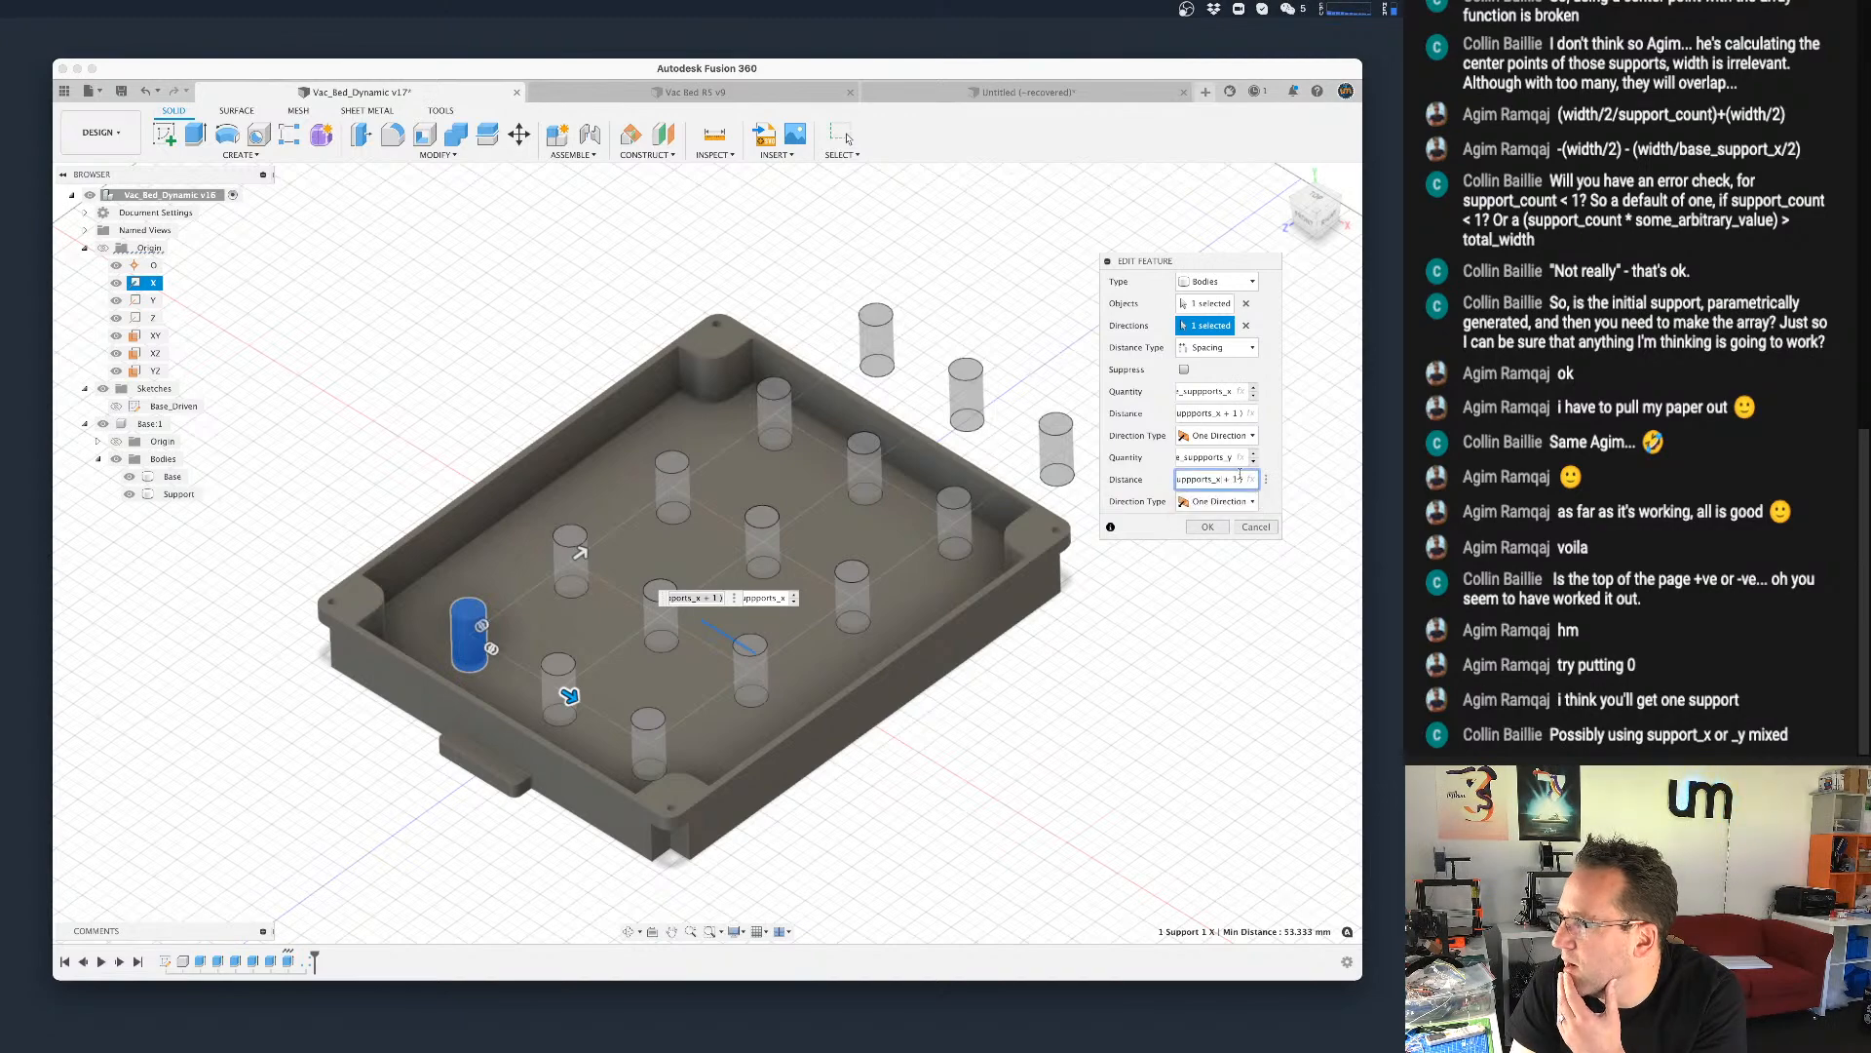
key("BackSpace")
type("y")
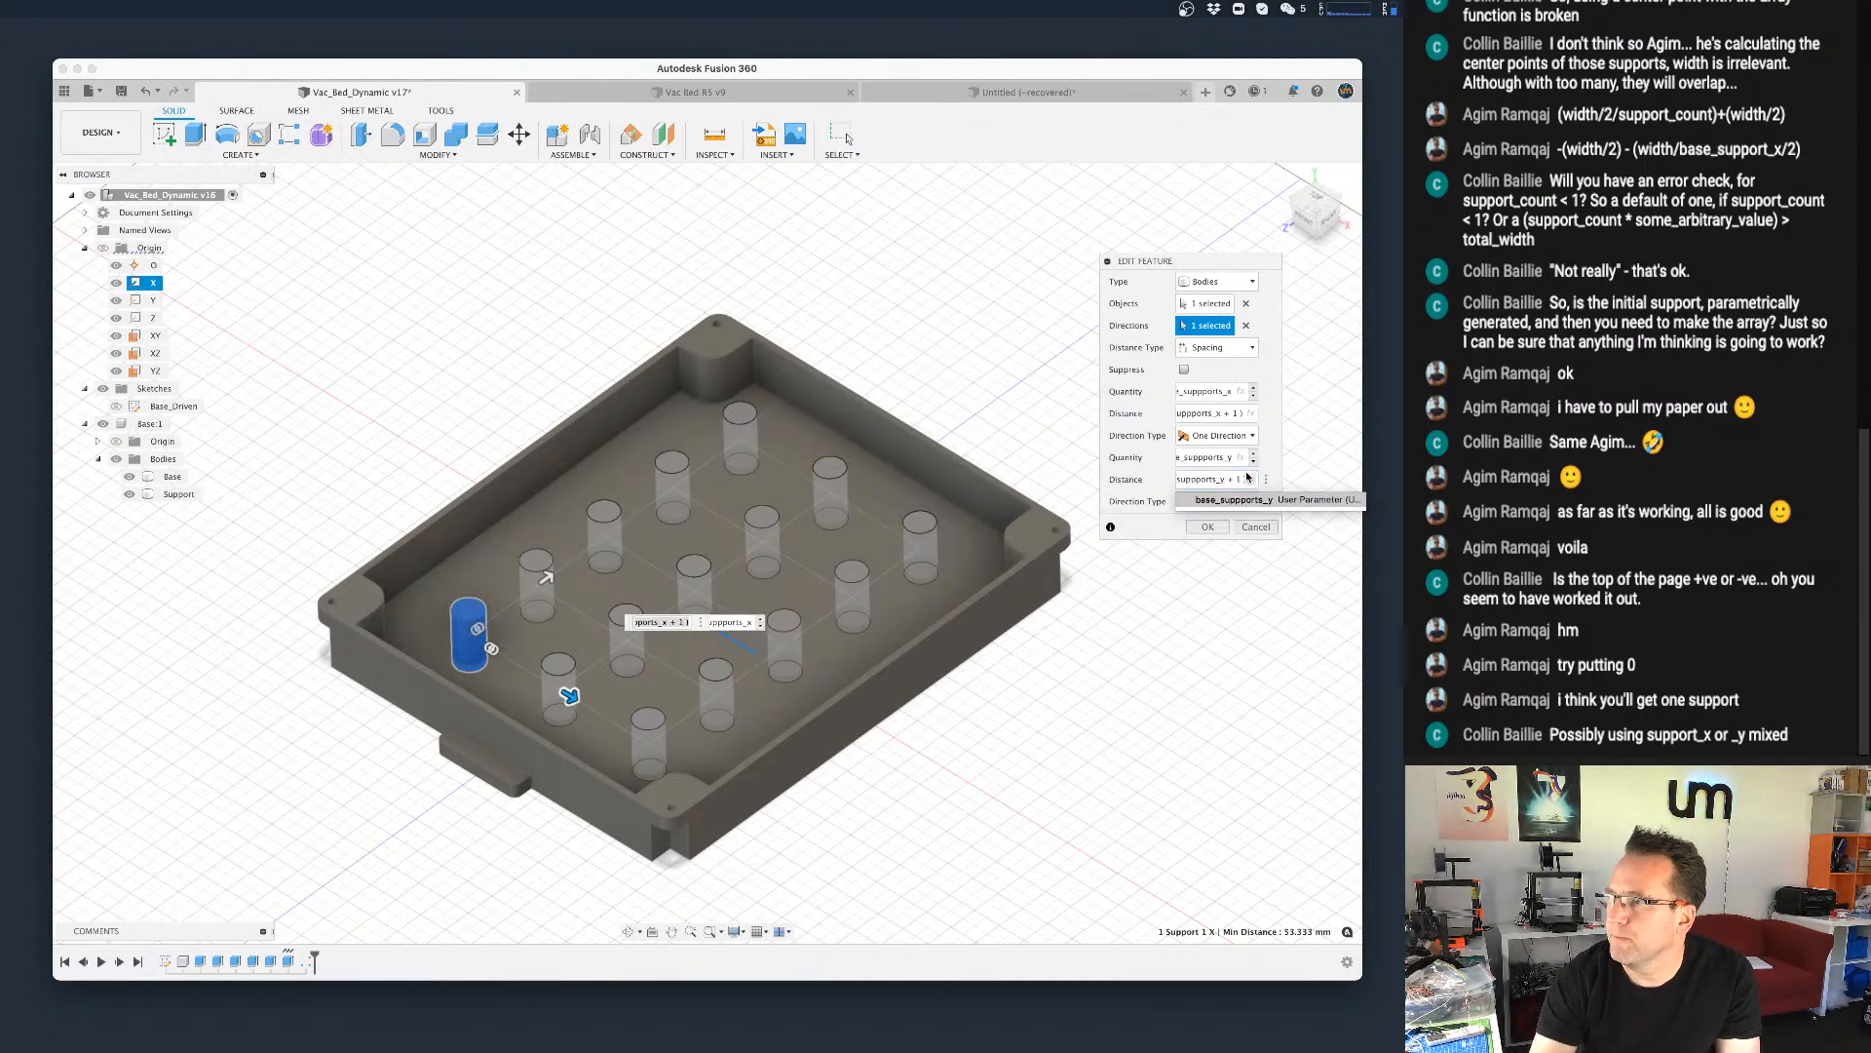
left_click(1237, 507)
left_click(1205, 528)
Step: Open the user parameters and test the support grid with base_suppports_y at 4 and at 2
middle_click_drag(1140, 647, 1111, 721, "shift")
left_click(443, 156)
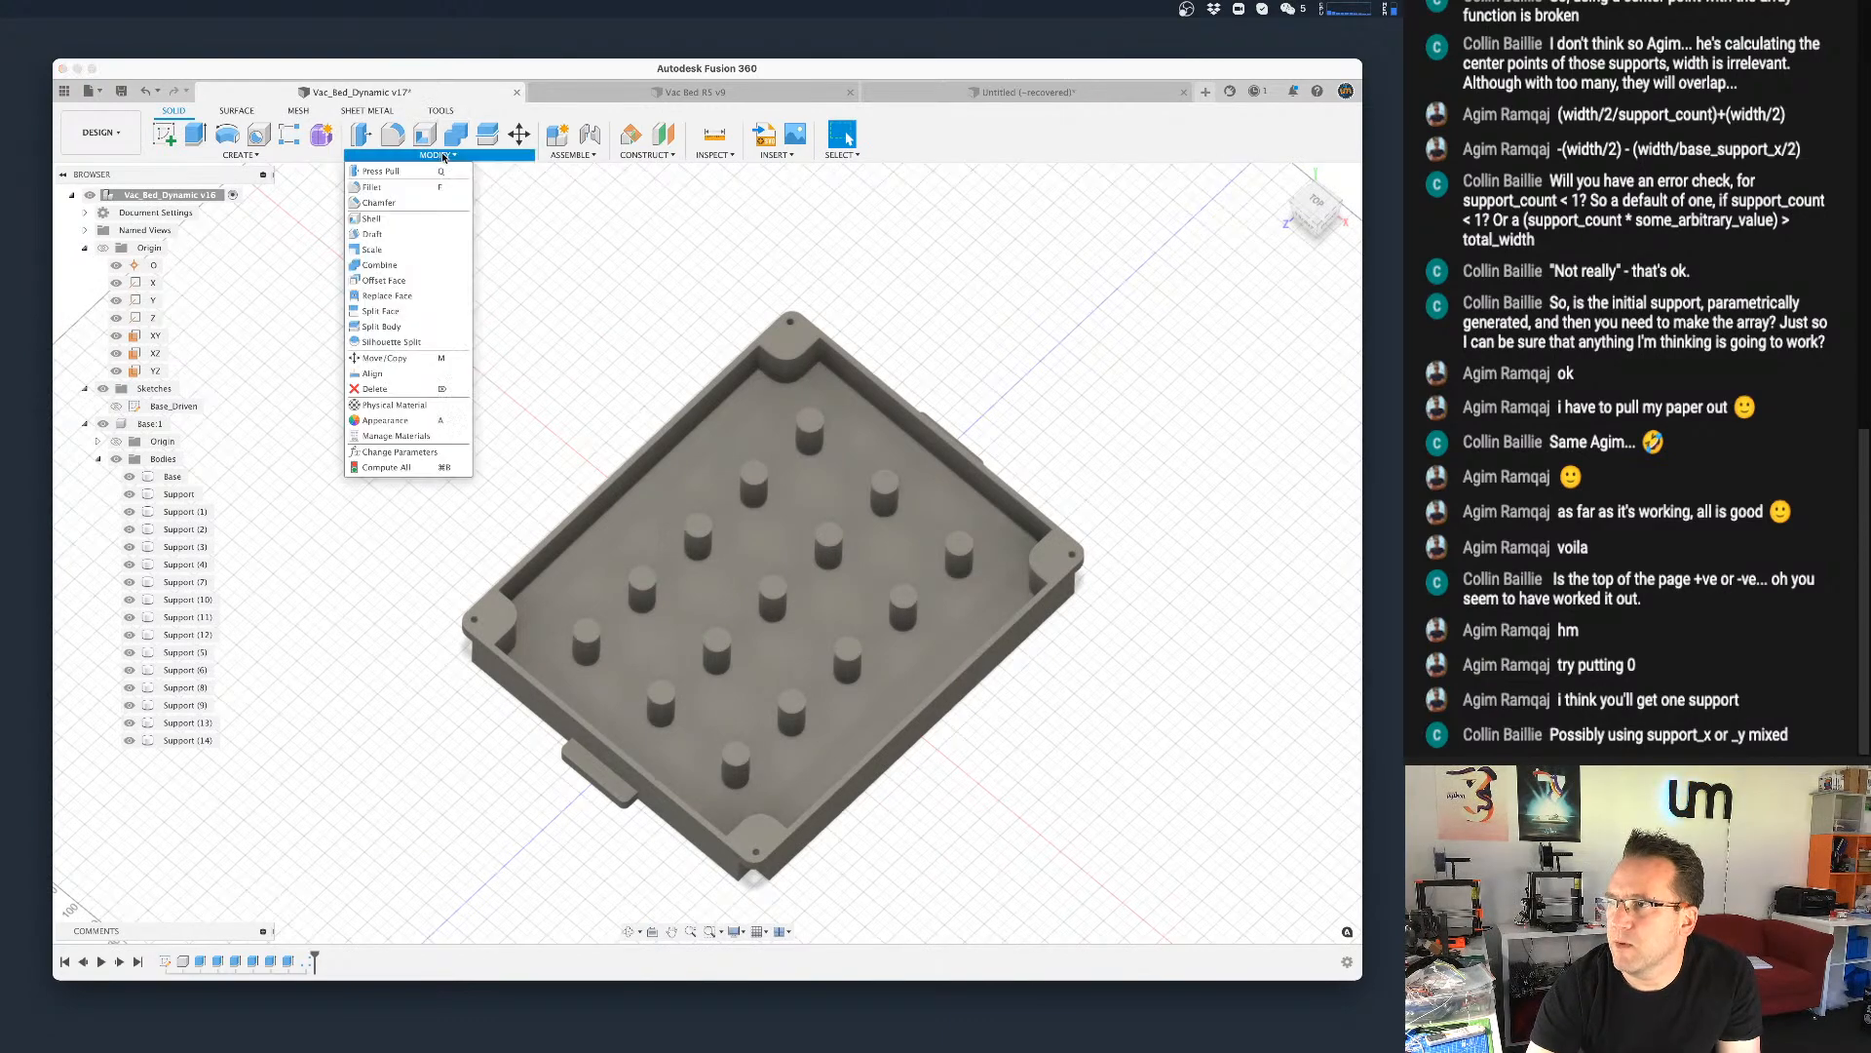
left_click(400, 451)
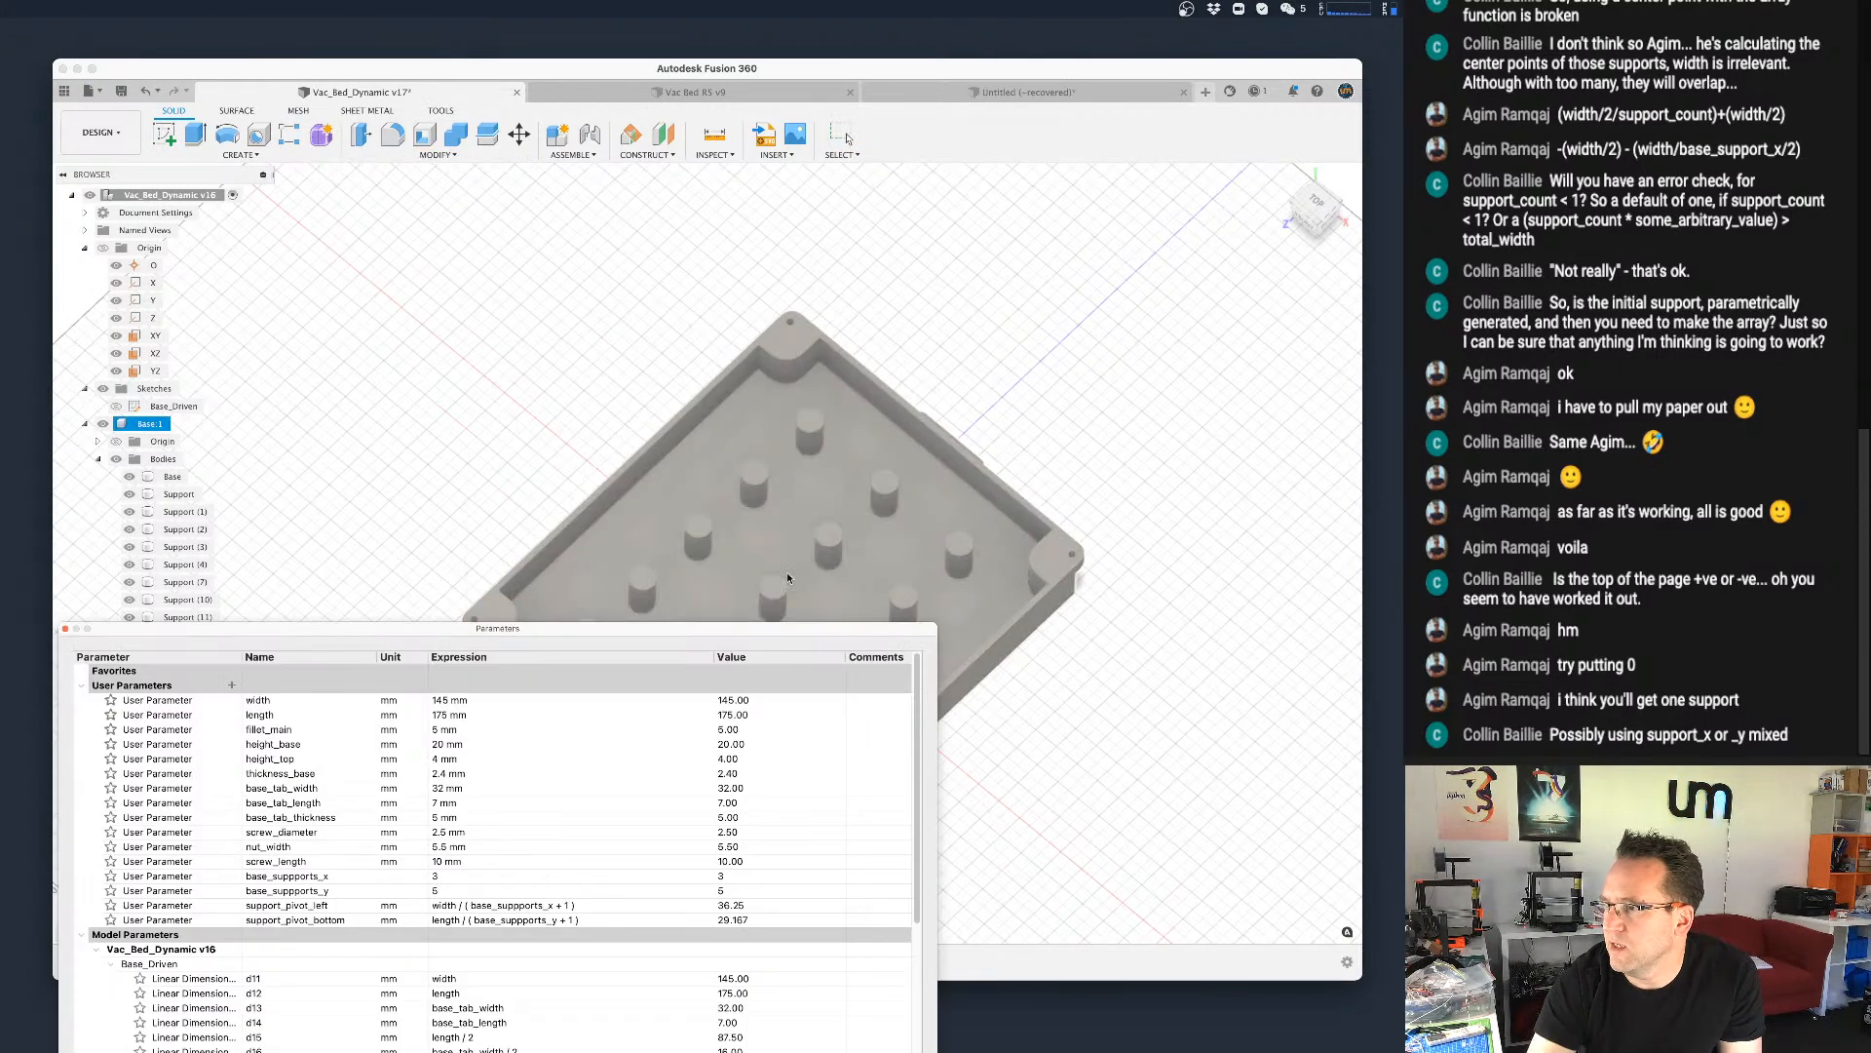
left_click_drag(292, 628, 999, 449)
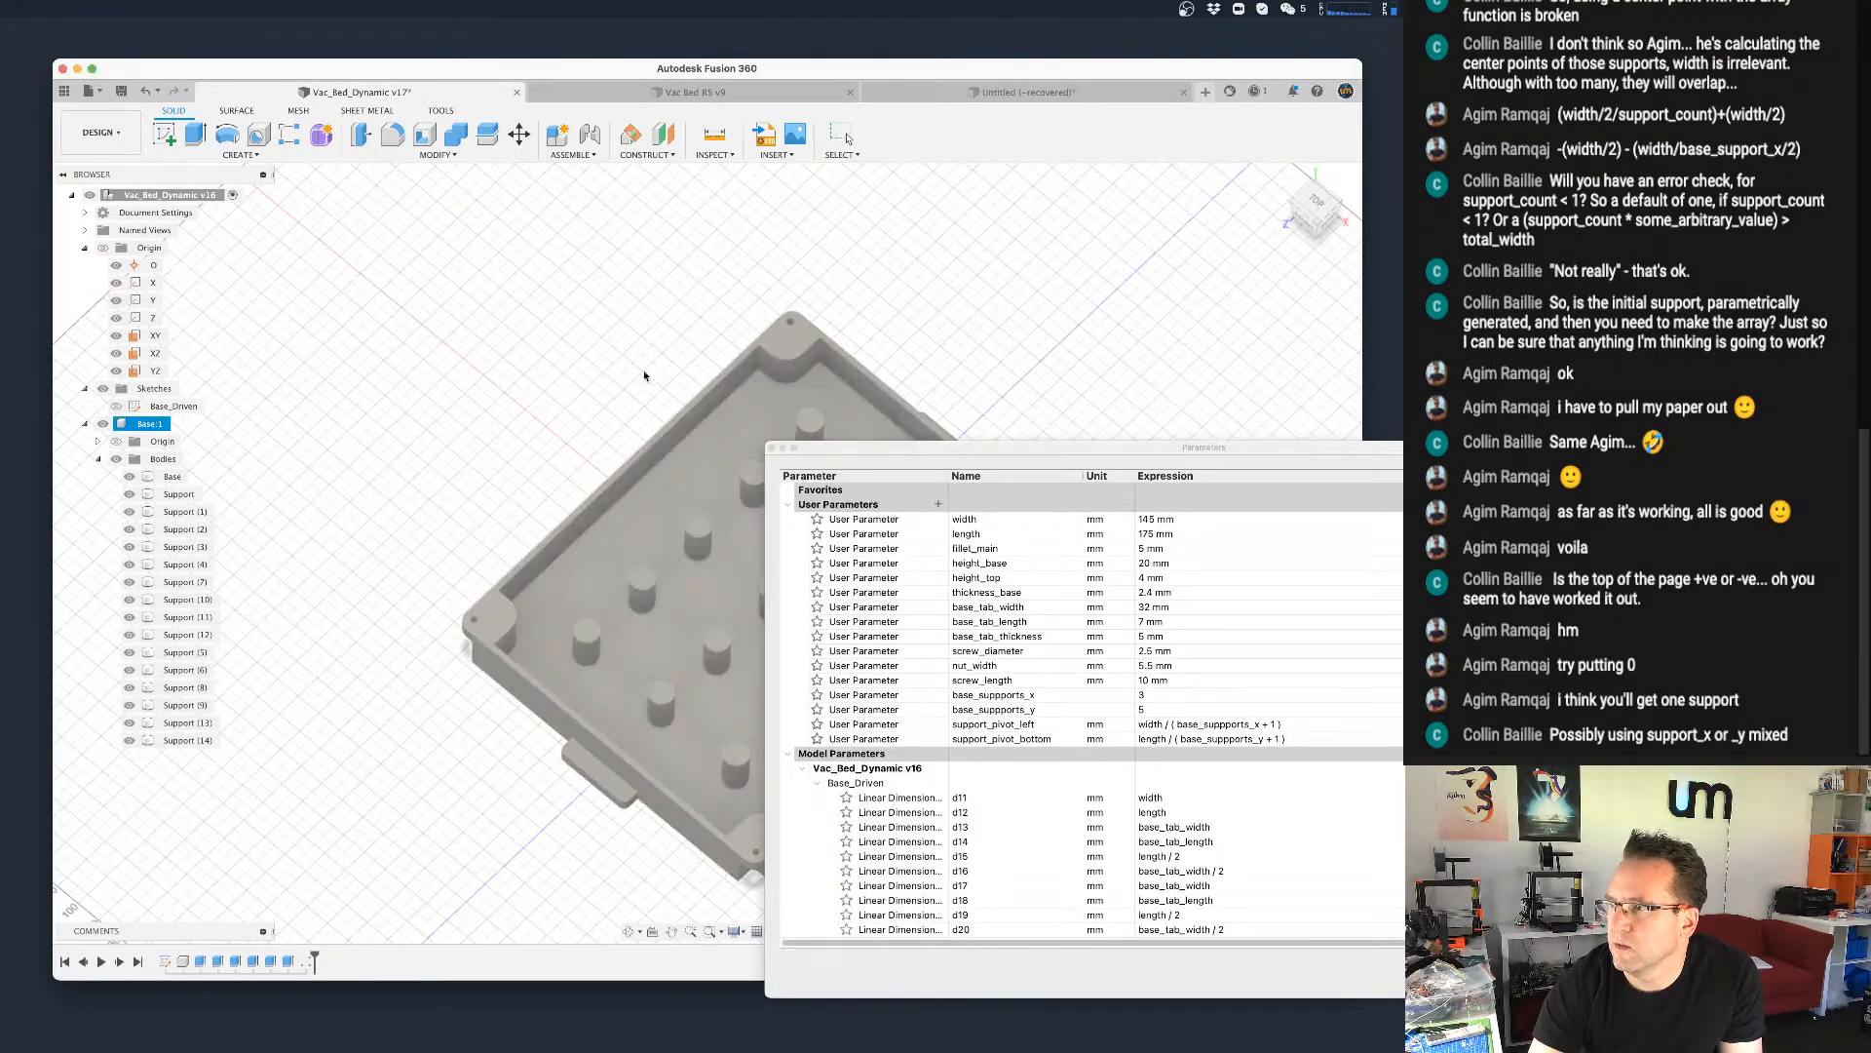
double_click(1162, 709)
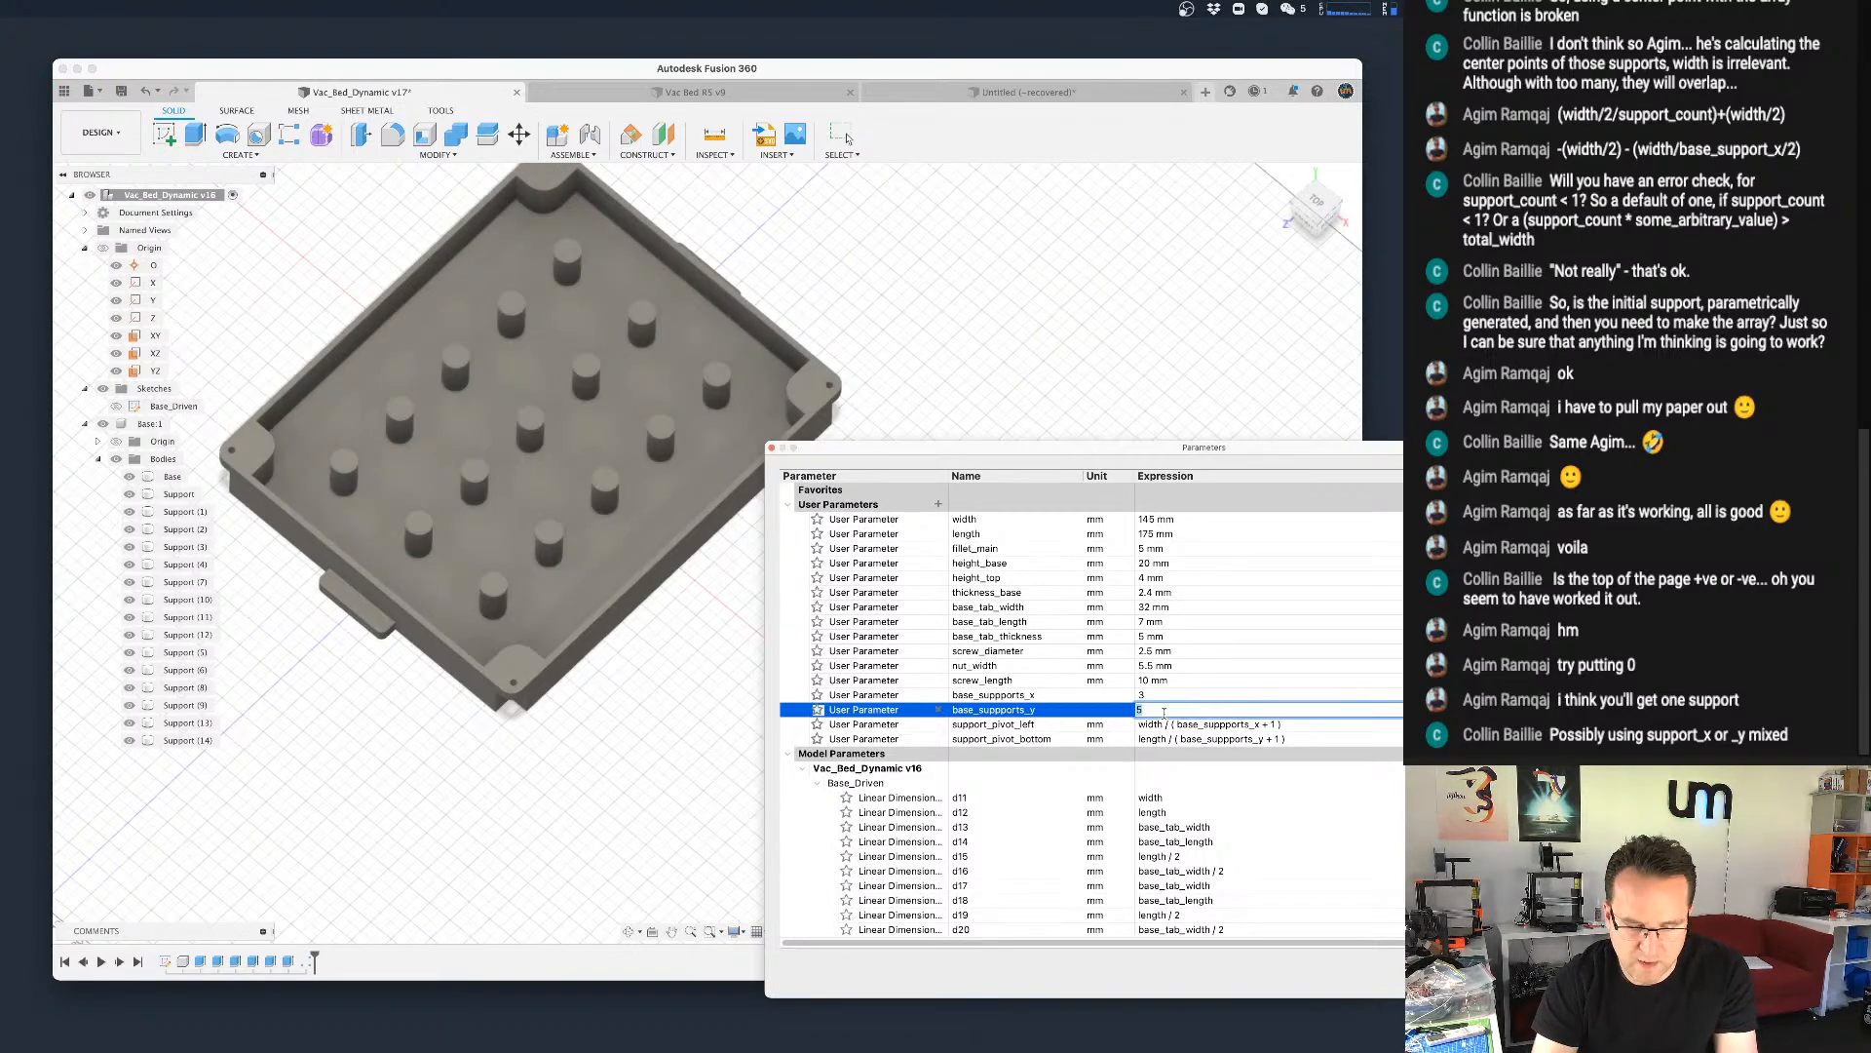
key("Tab")
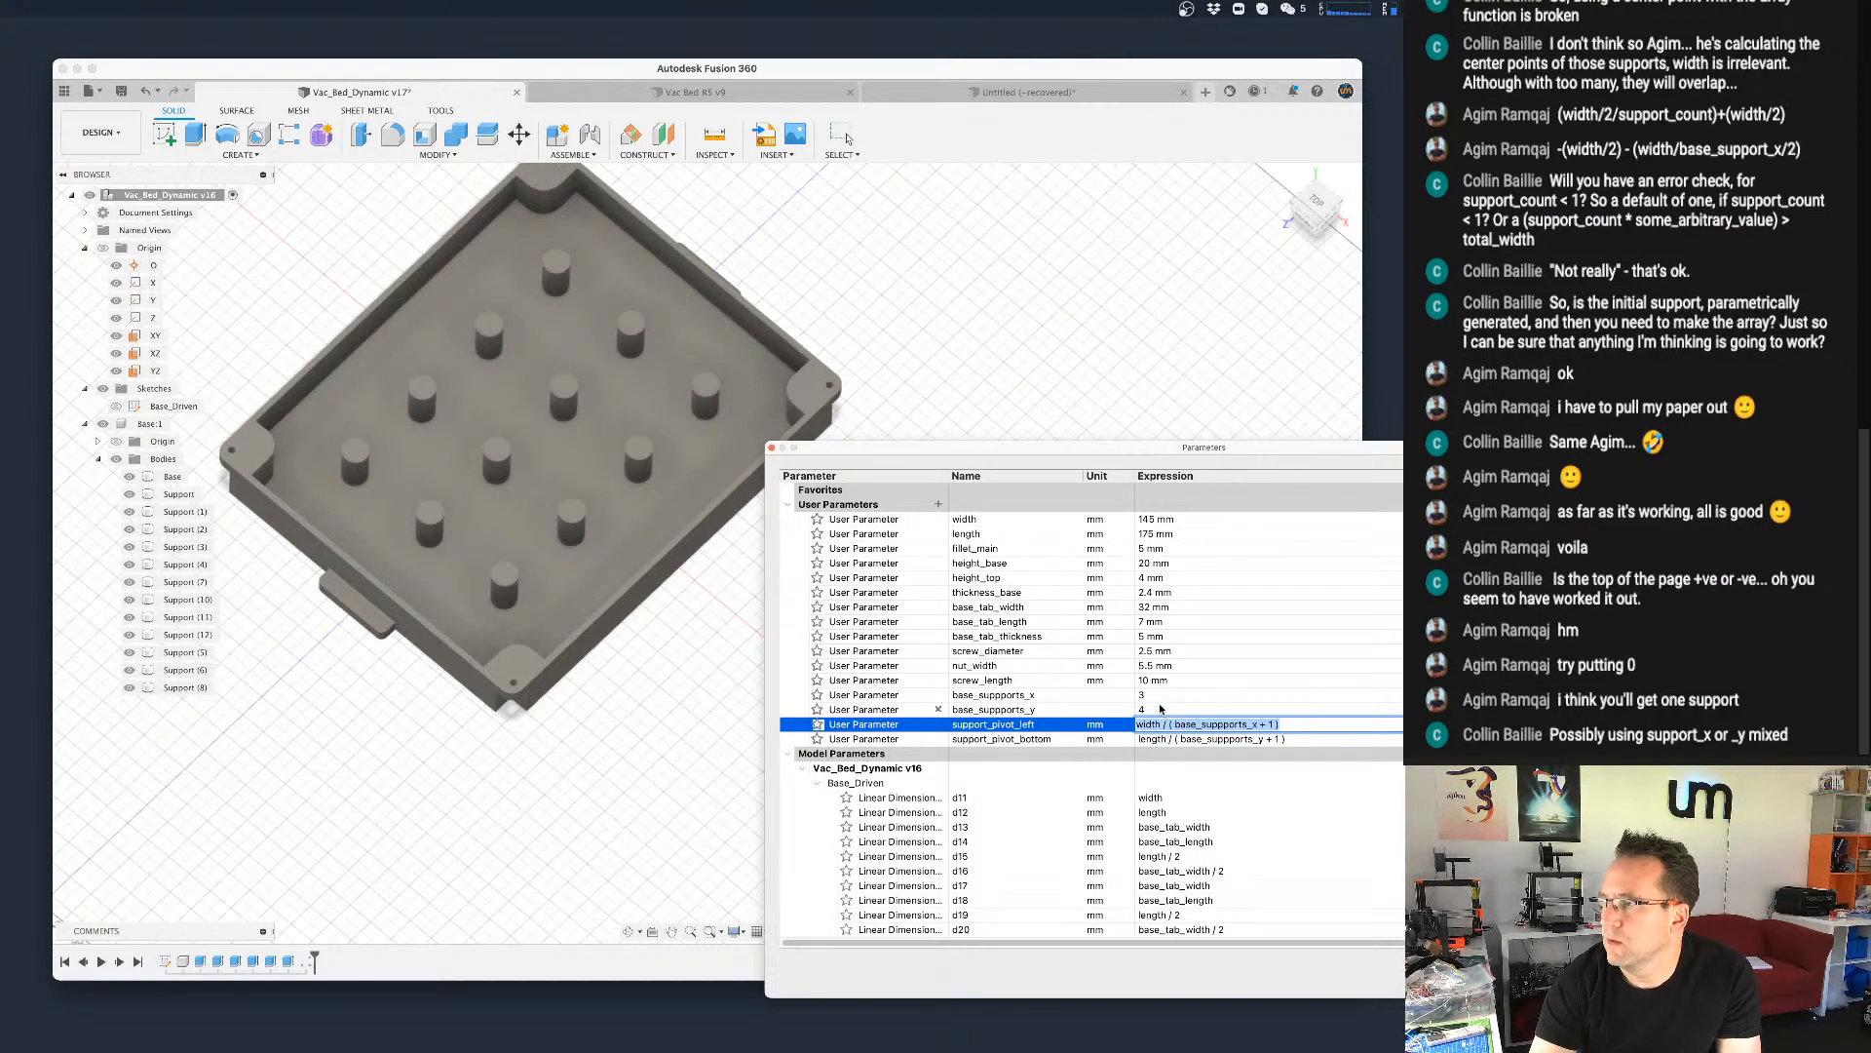
double_click(1150, 708)
type("2")
key("Tab")
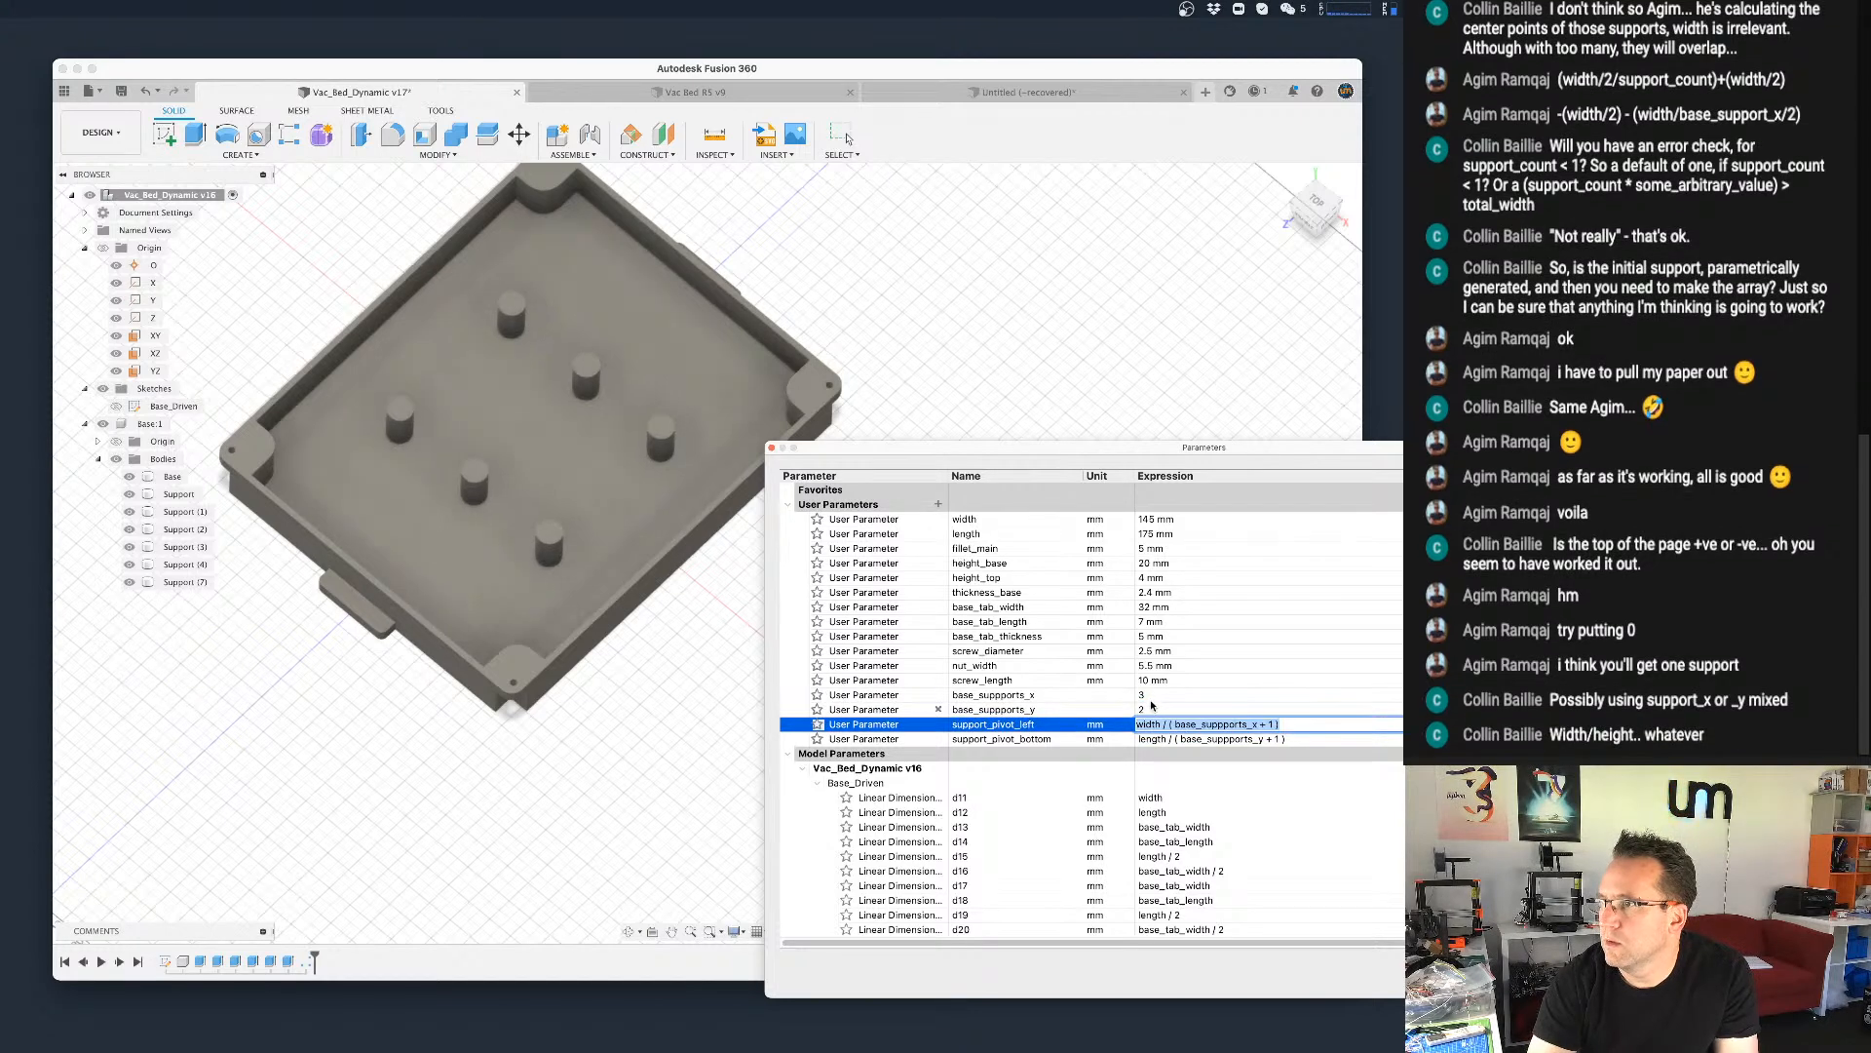
Step: Set both base_suppports_x and base_suppports_y to 1 to test a single support
double_click(1154, 696)
key("Tab")
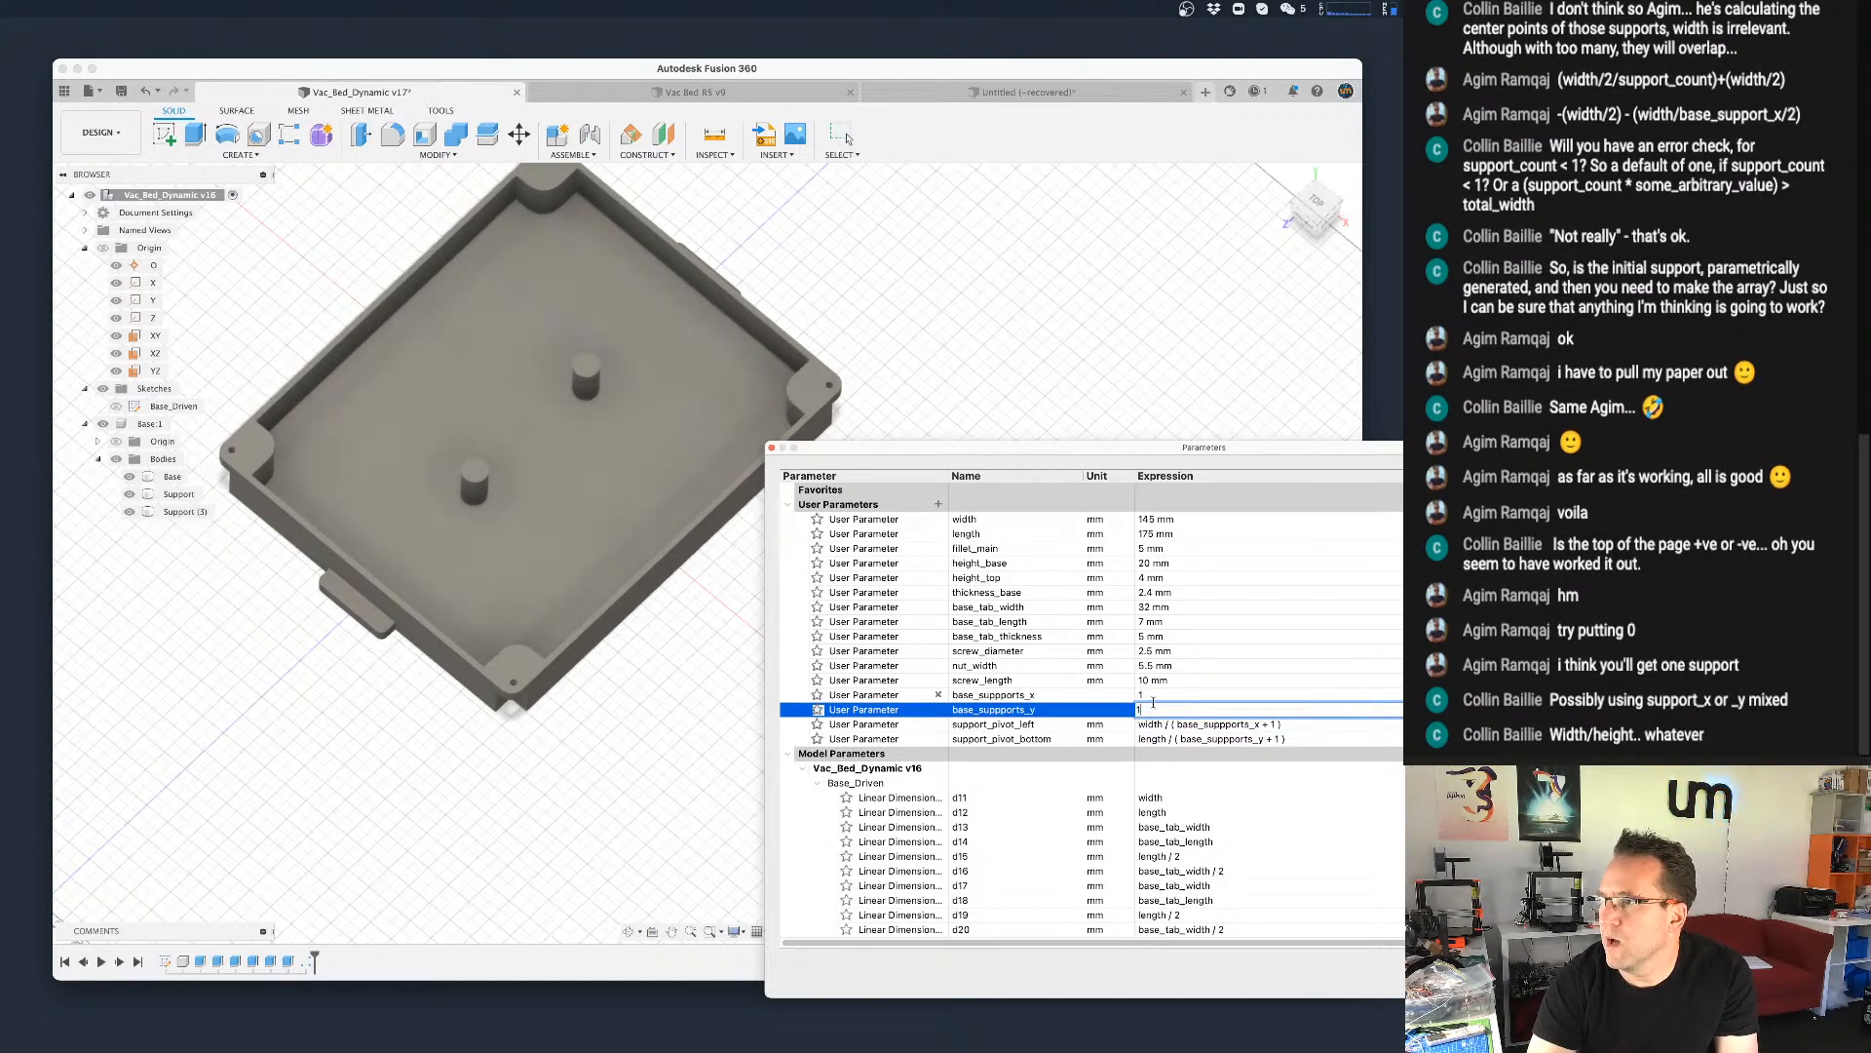
key("Tab")
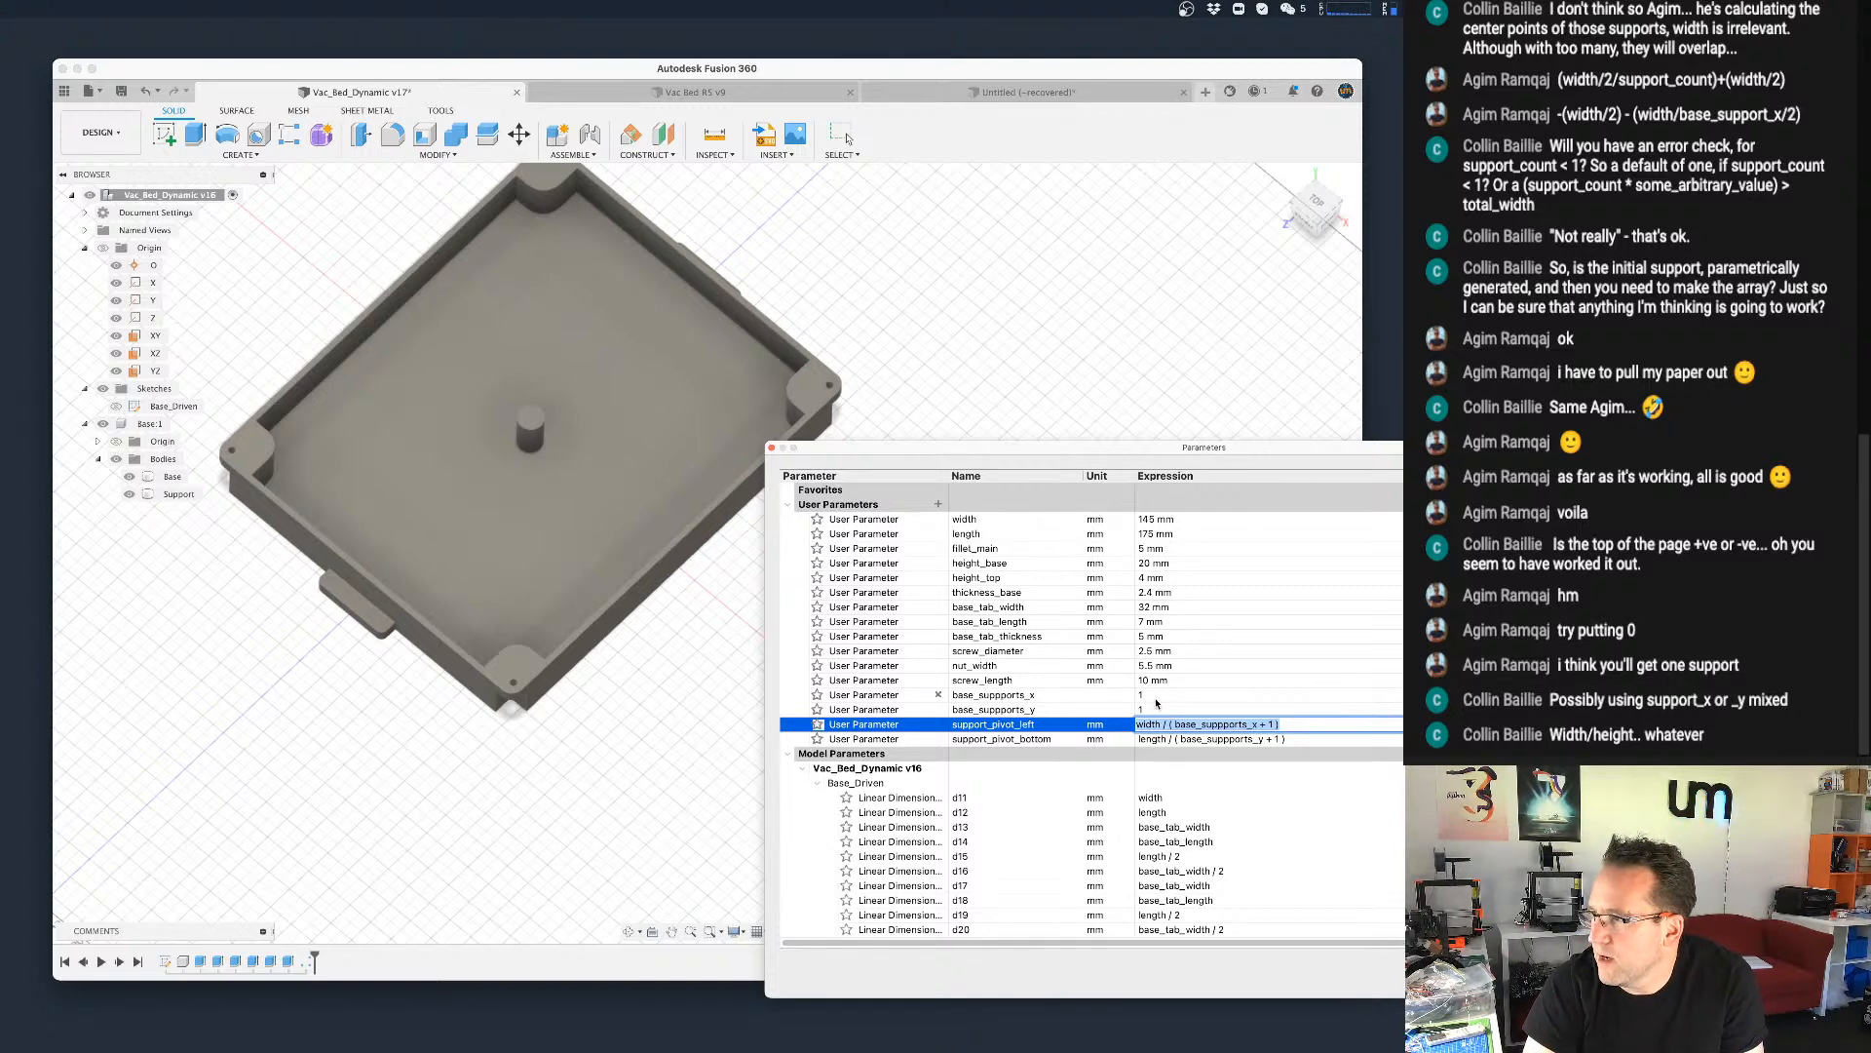
Step: Set base_suppports_x and base_suppports_y to 3 and close the parameters
left_click(1155, 696)
type("3")
key("Tab")
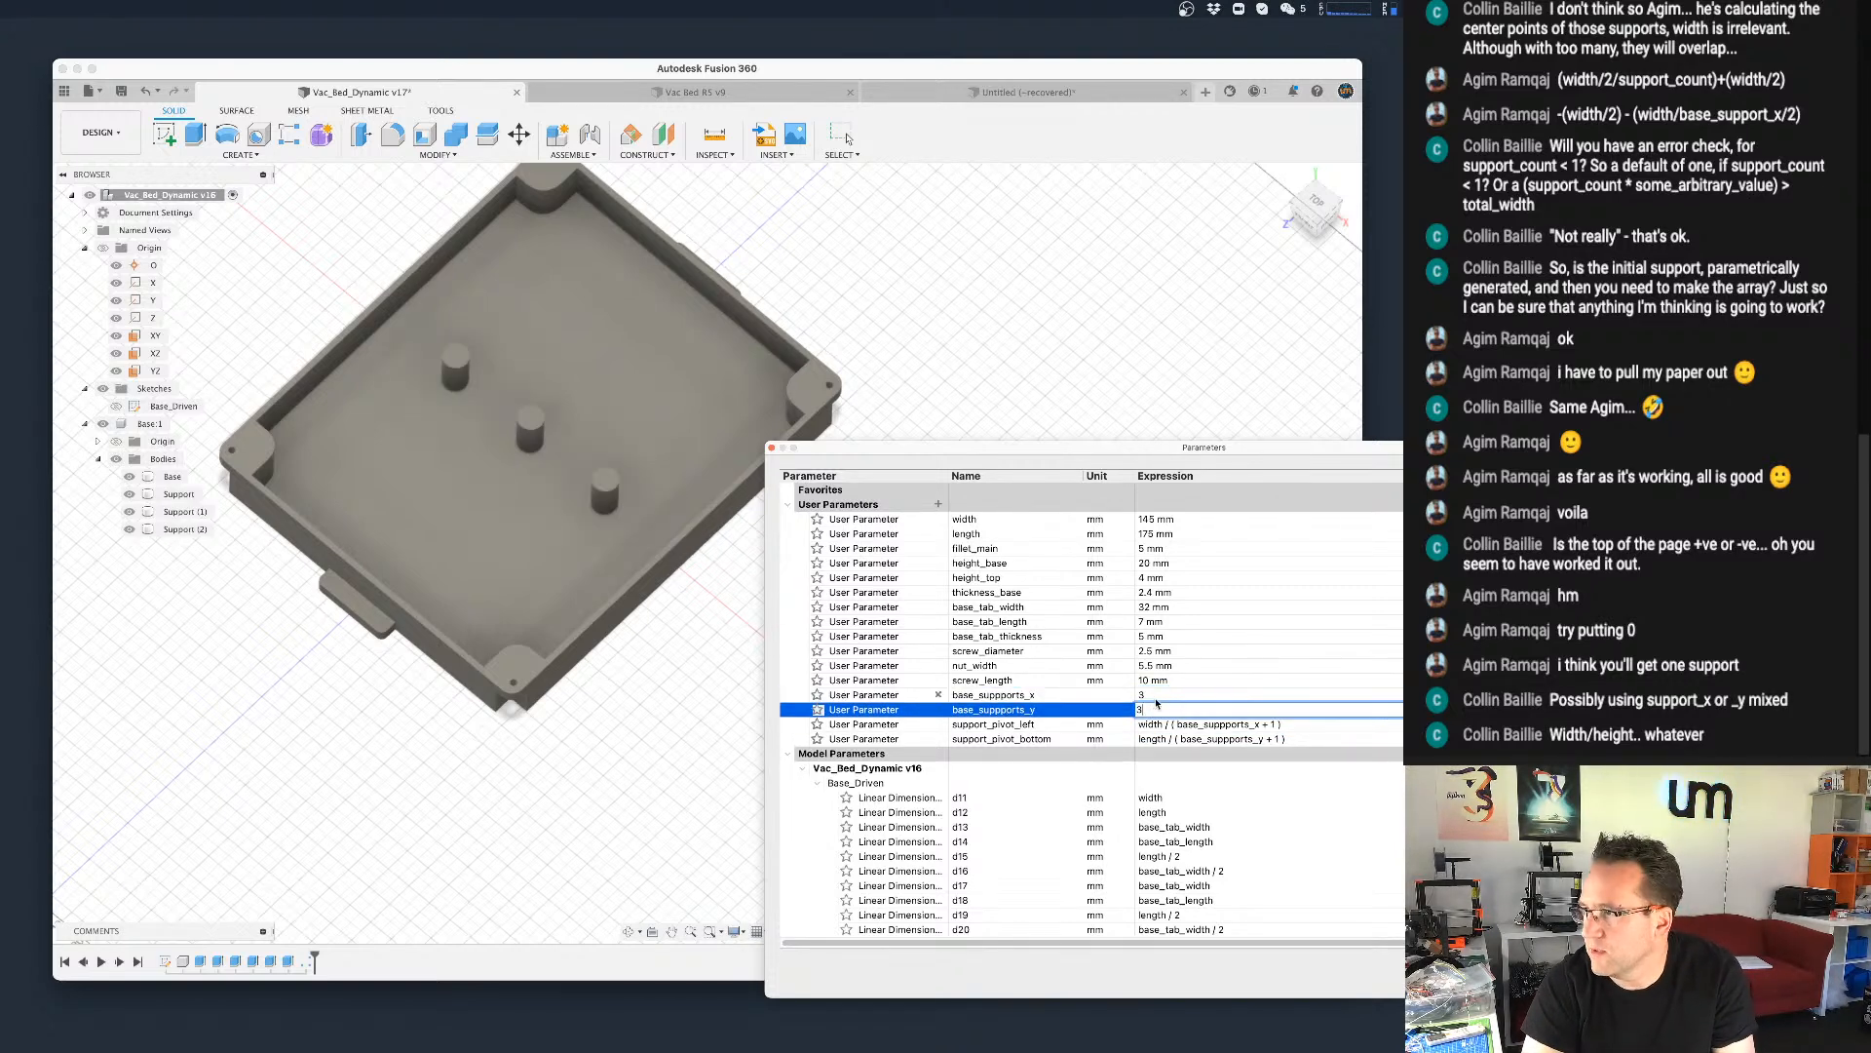
type("3")
key("Tab")
key("Return")
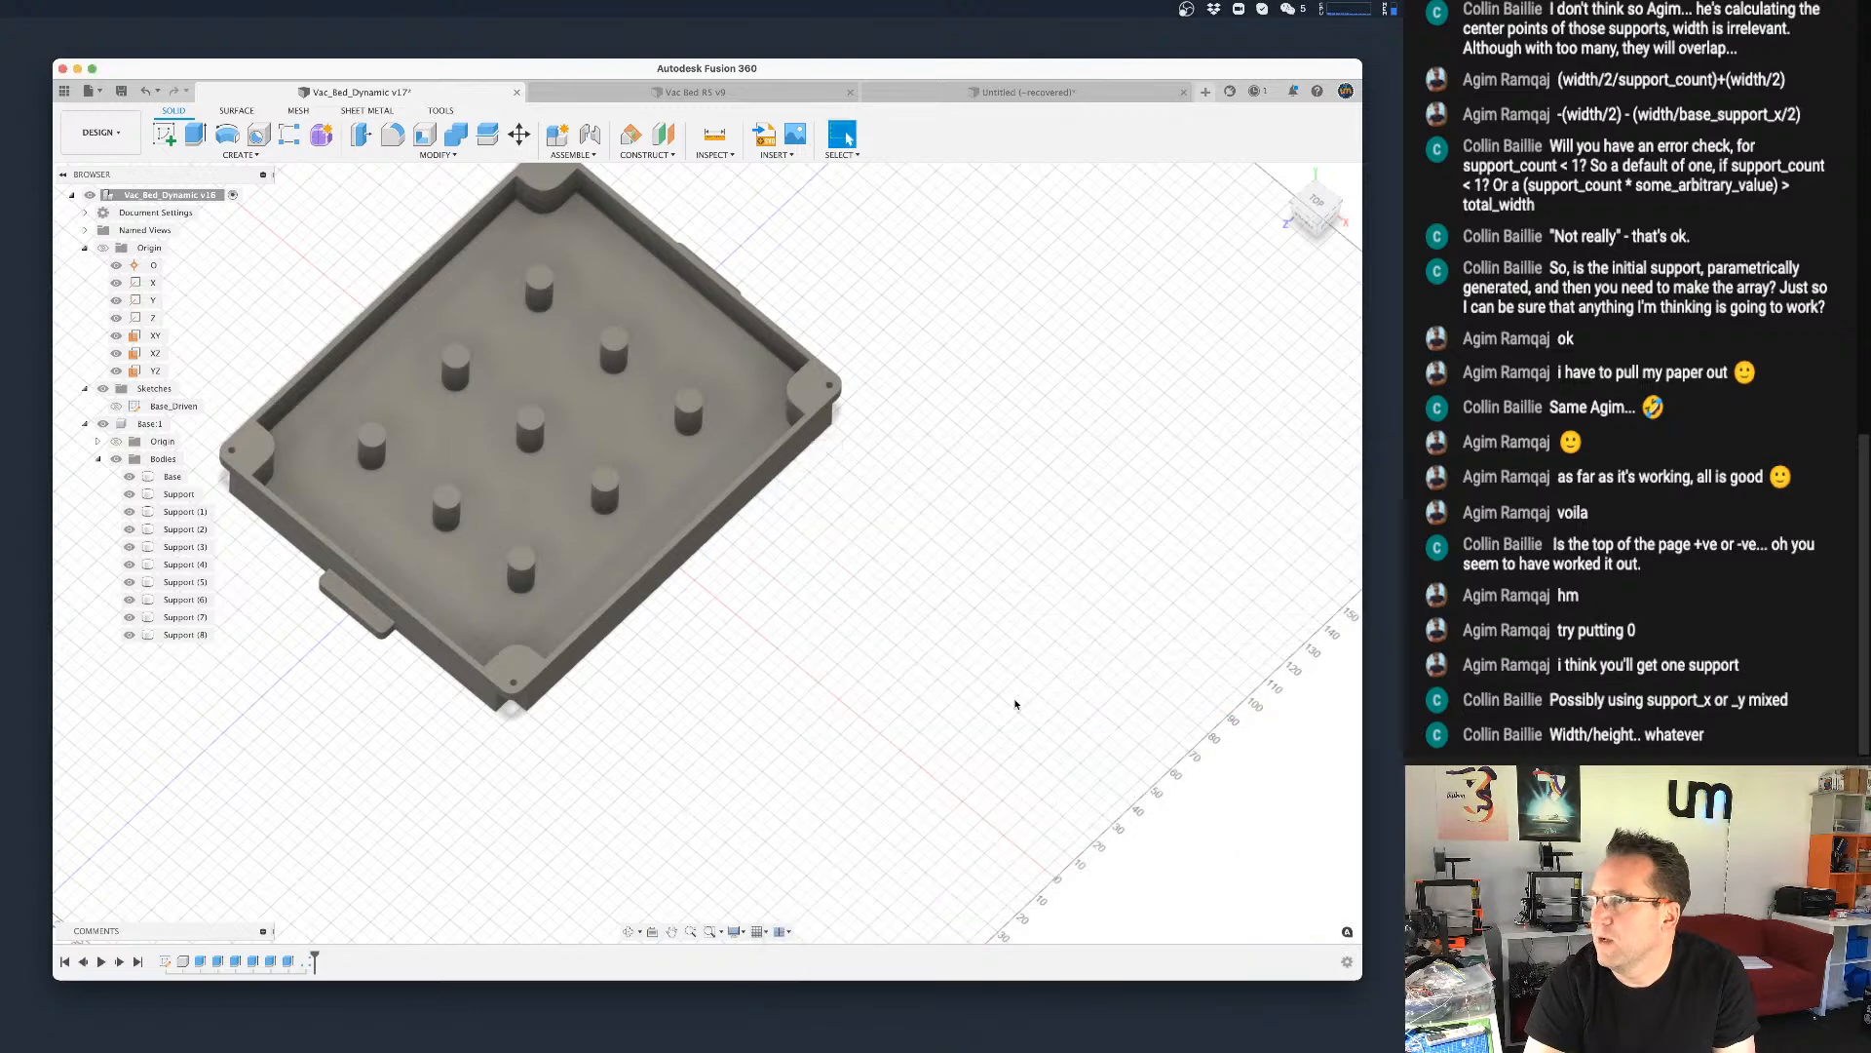
Step: Save the design as a new version with the description "User Saved"
scroll(972, 680, "down", 3)
middle_click_drag(967, 675, 976, 648, "shift")
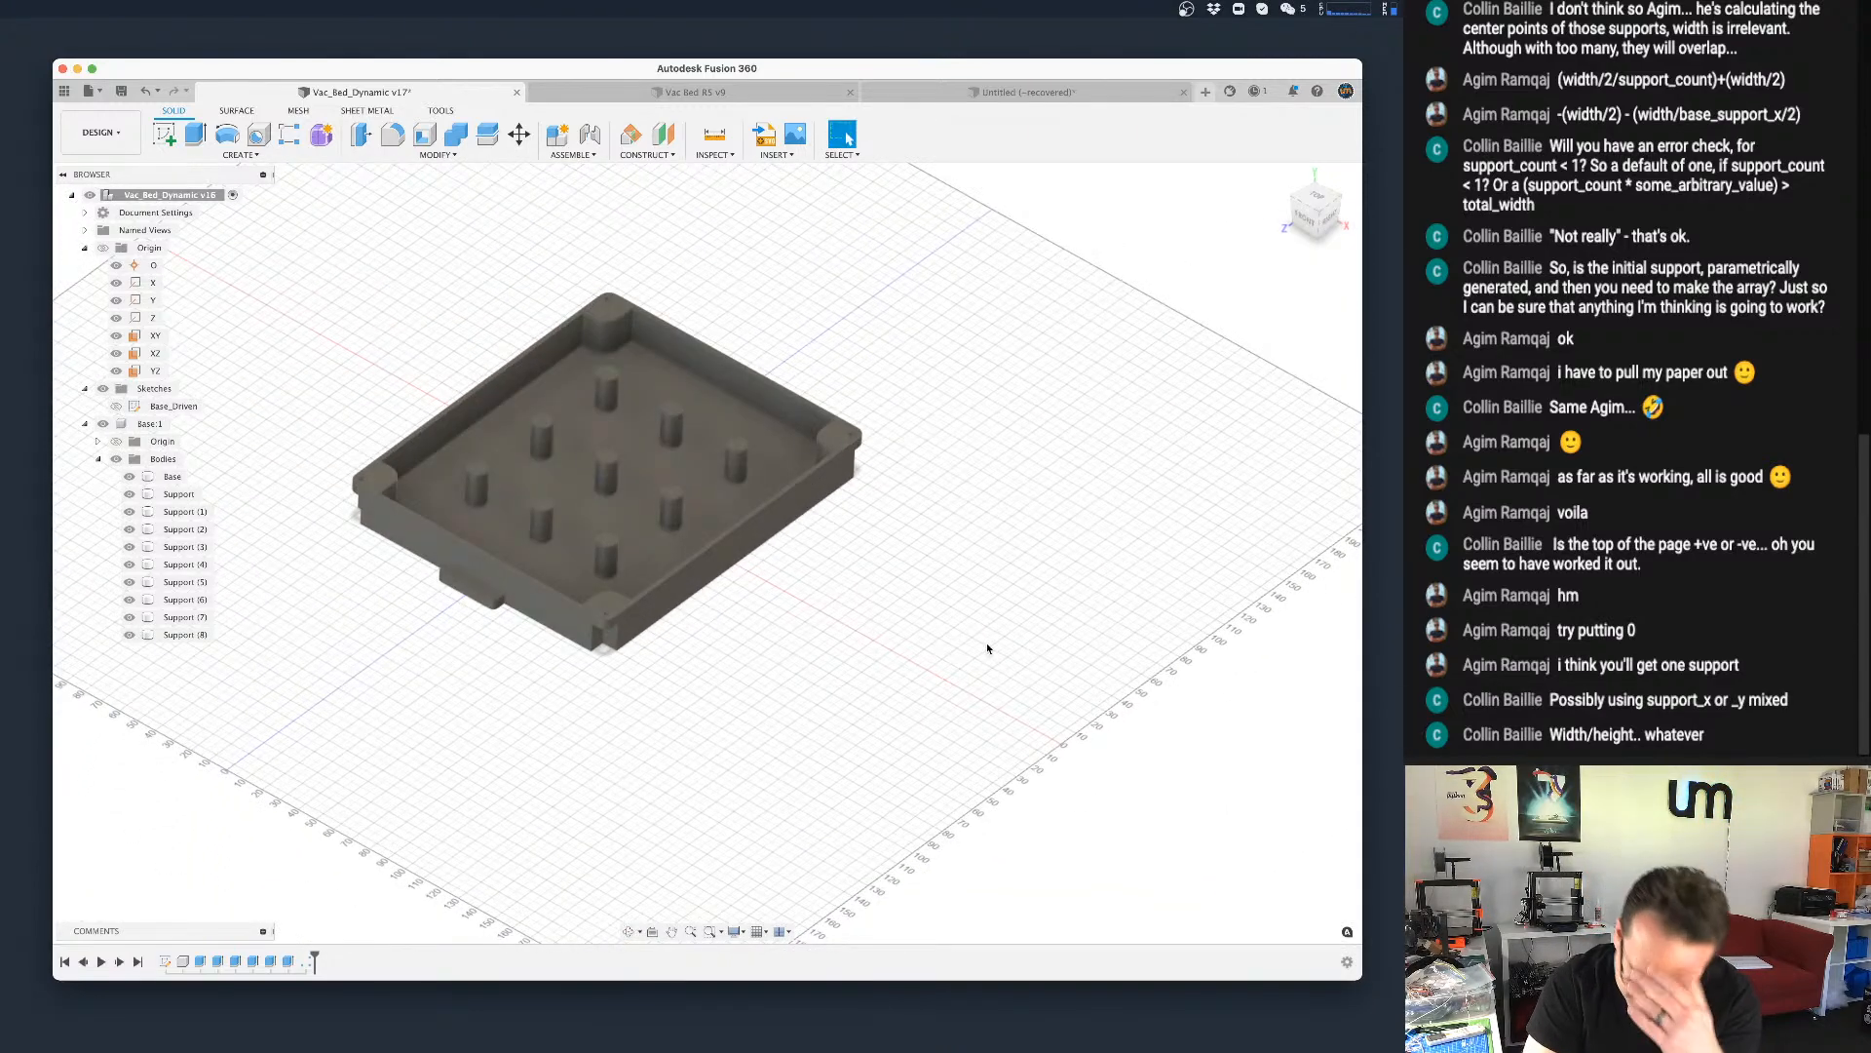
key("super+s")
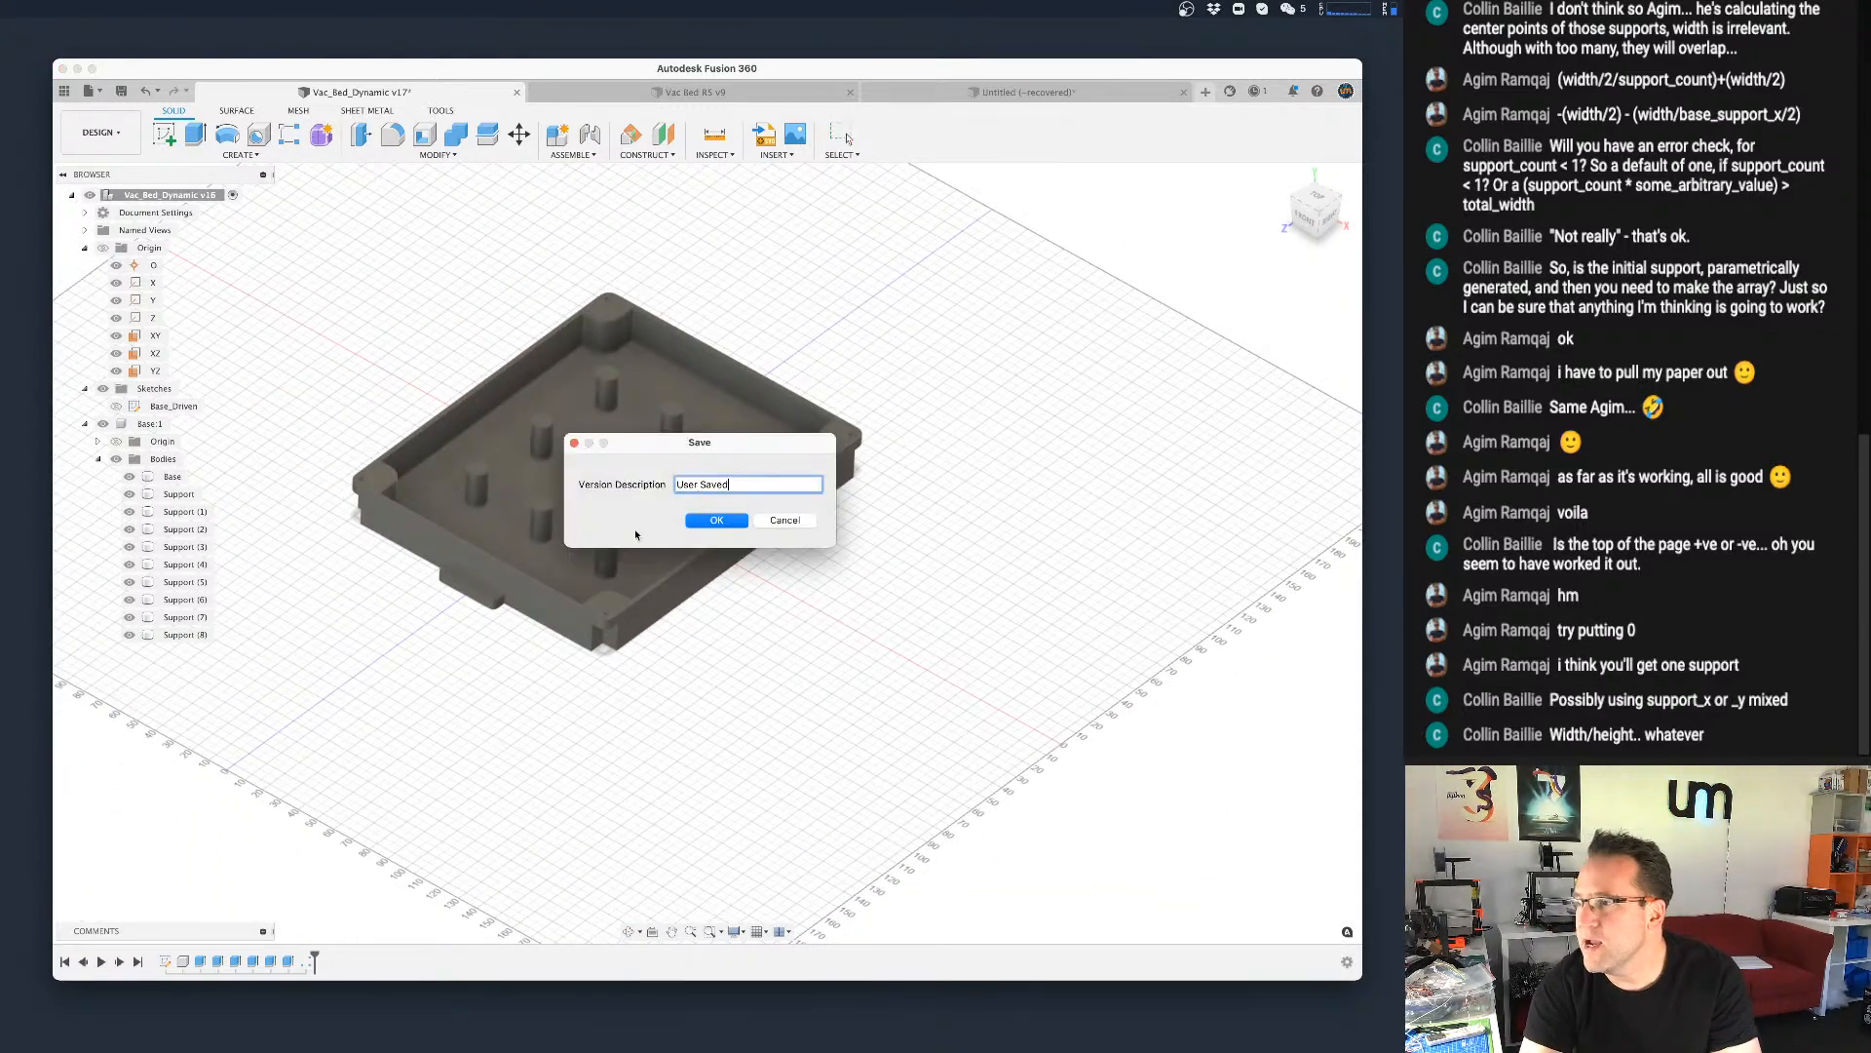
key("Return")
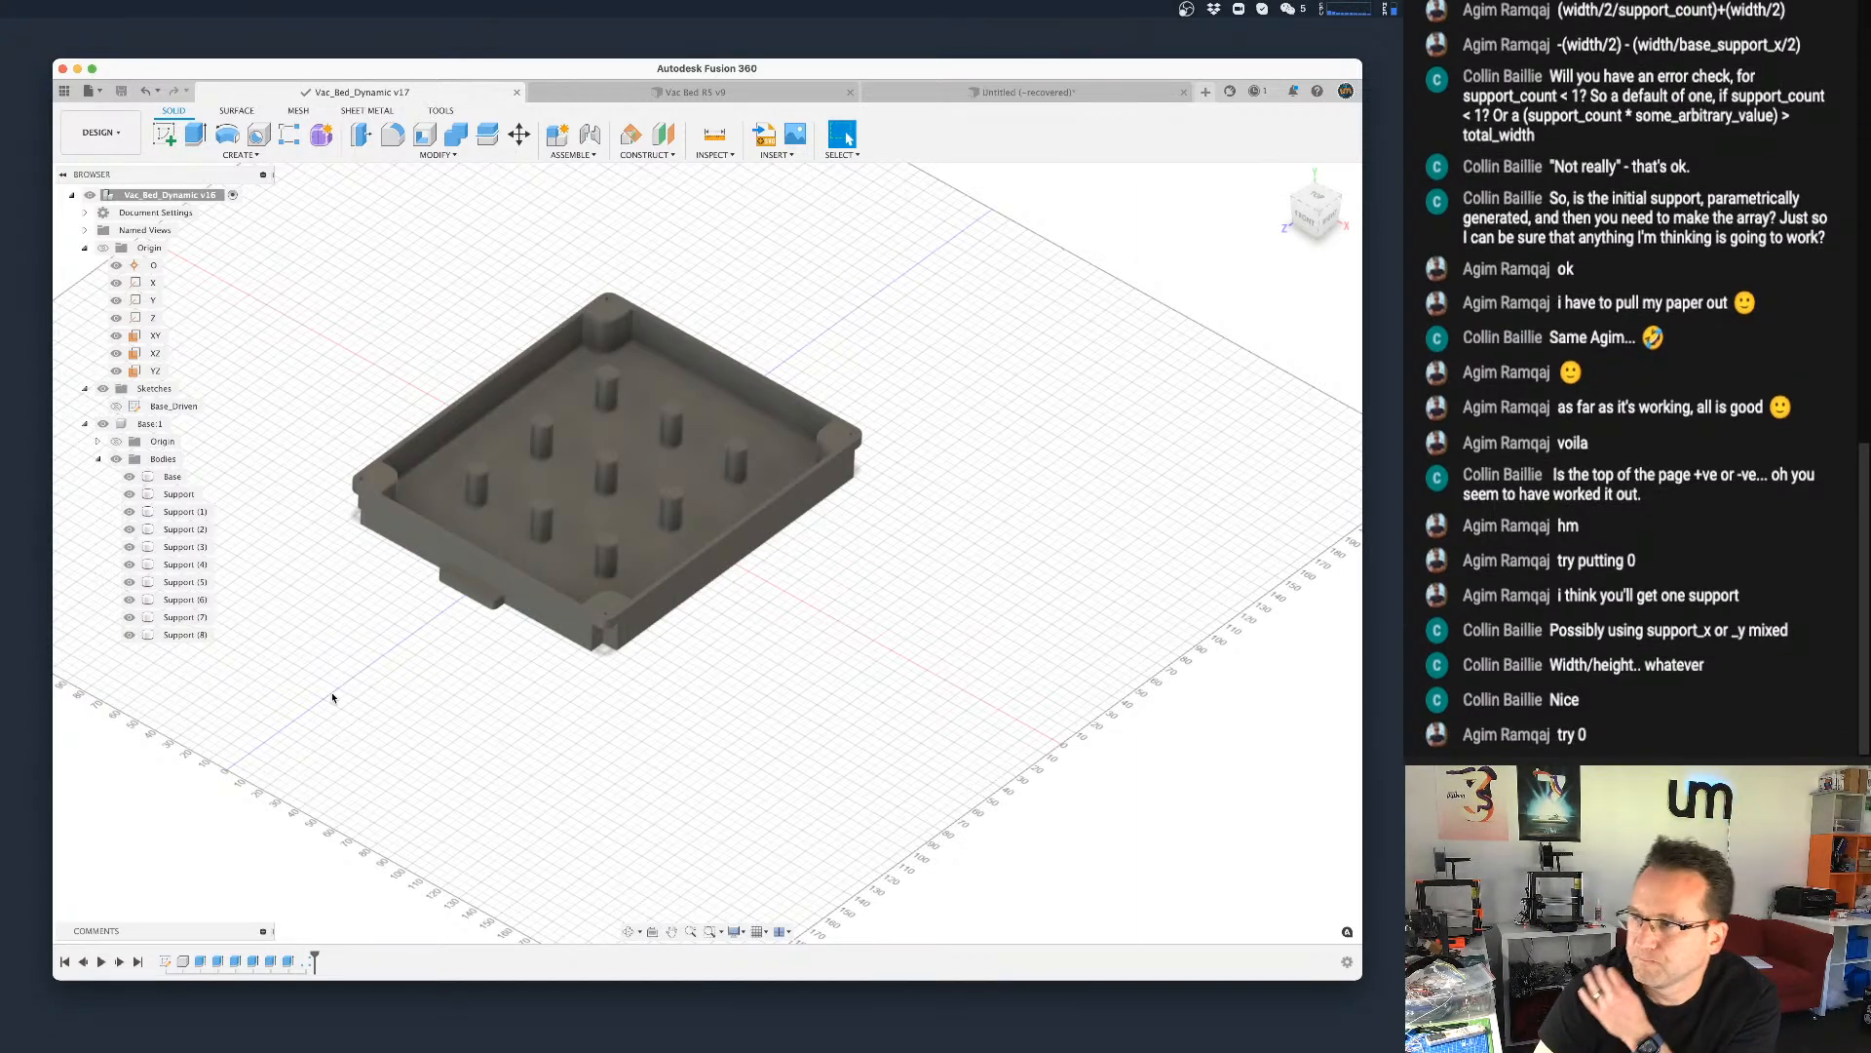
Step: Set base_suppports_x and base_suppports_y to 0 in the user parameters and inspect the support at the base's corner
scroll(349, 680, "up", 1)
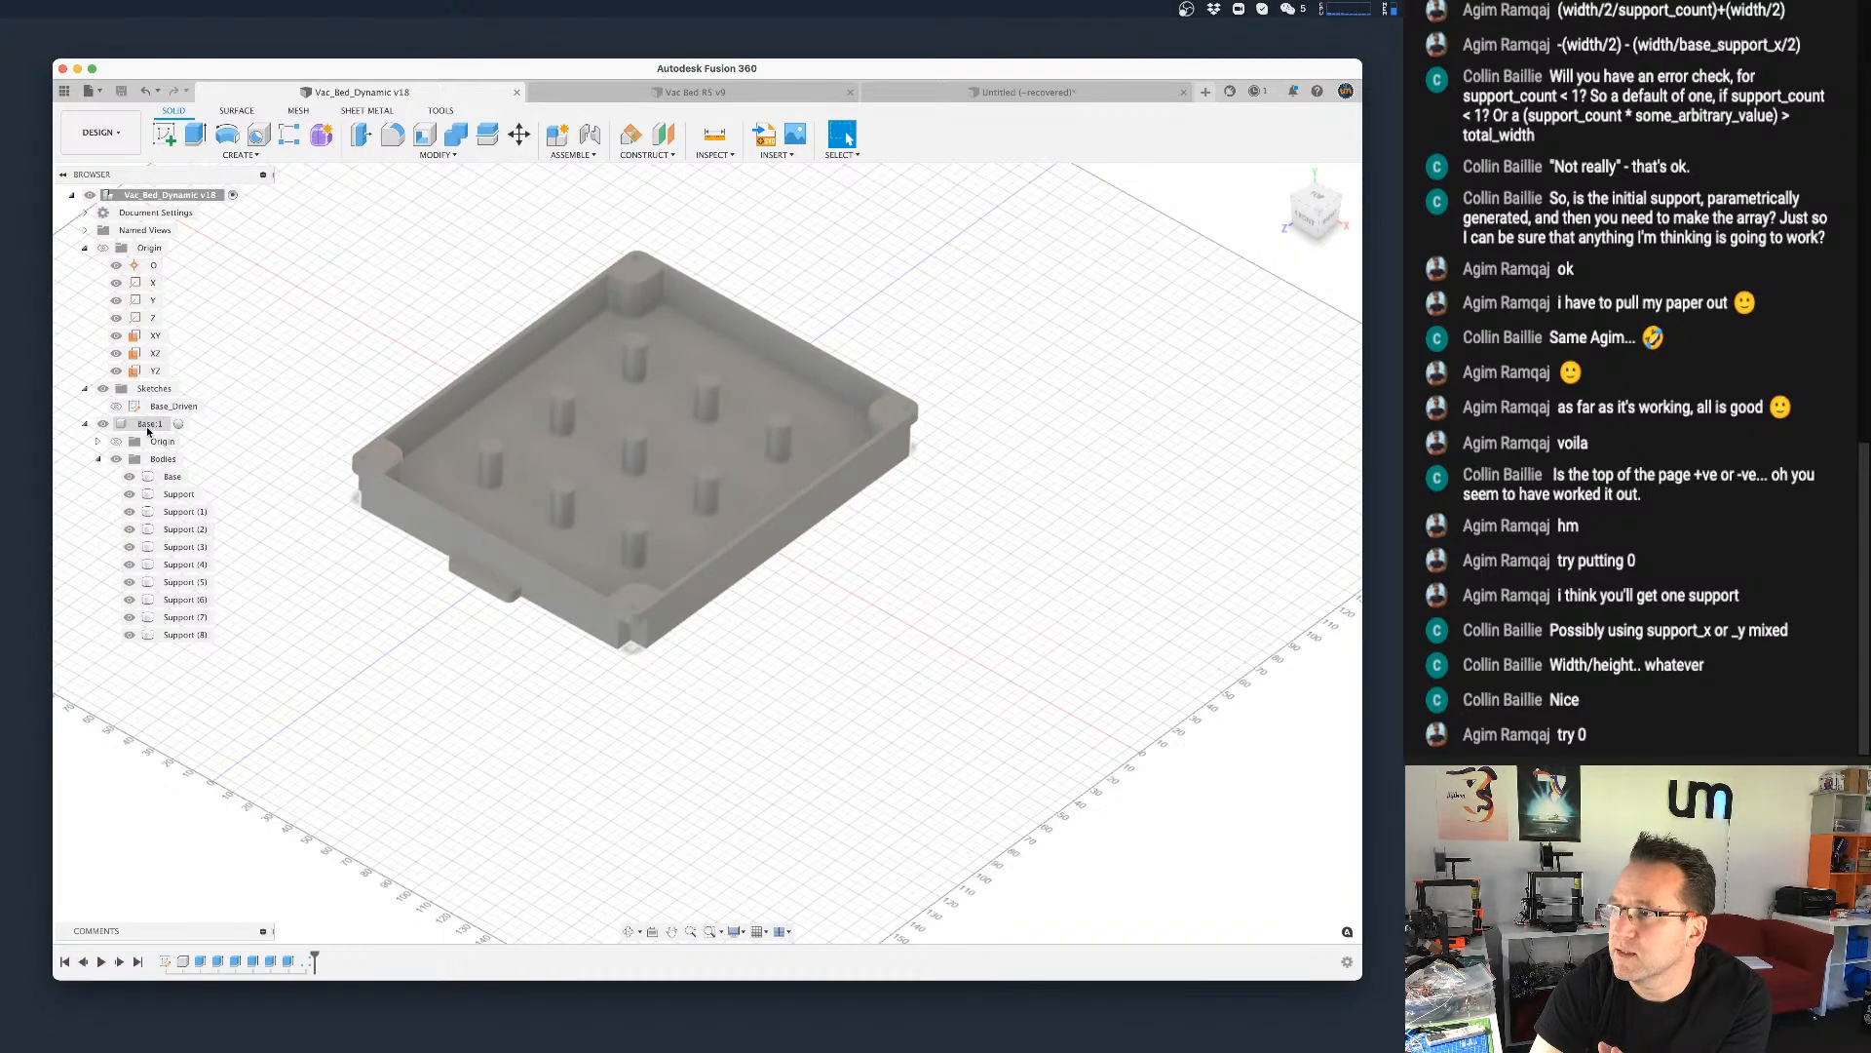
left_click(172, 476)
scroll(517, 364, "up", 4)
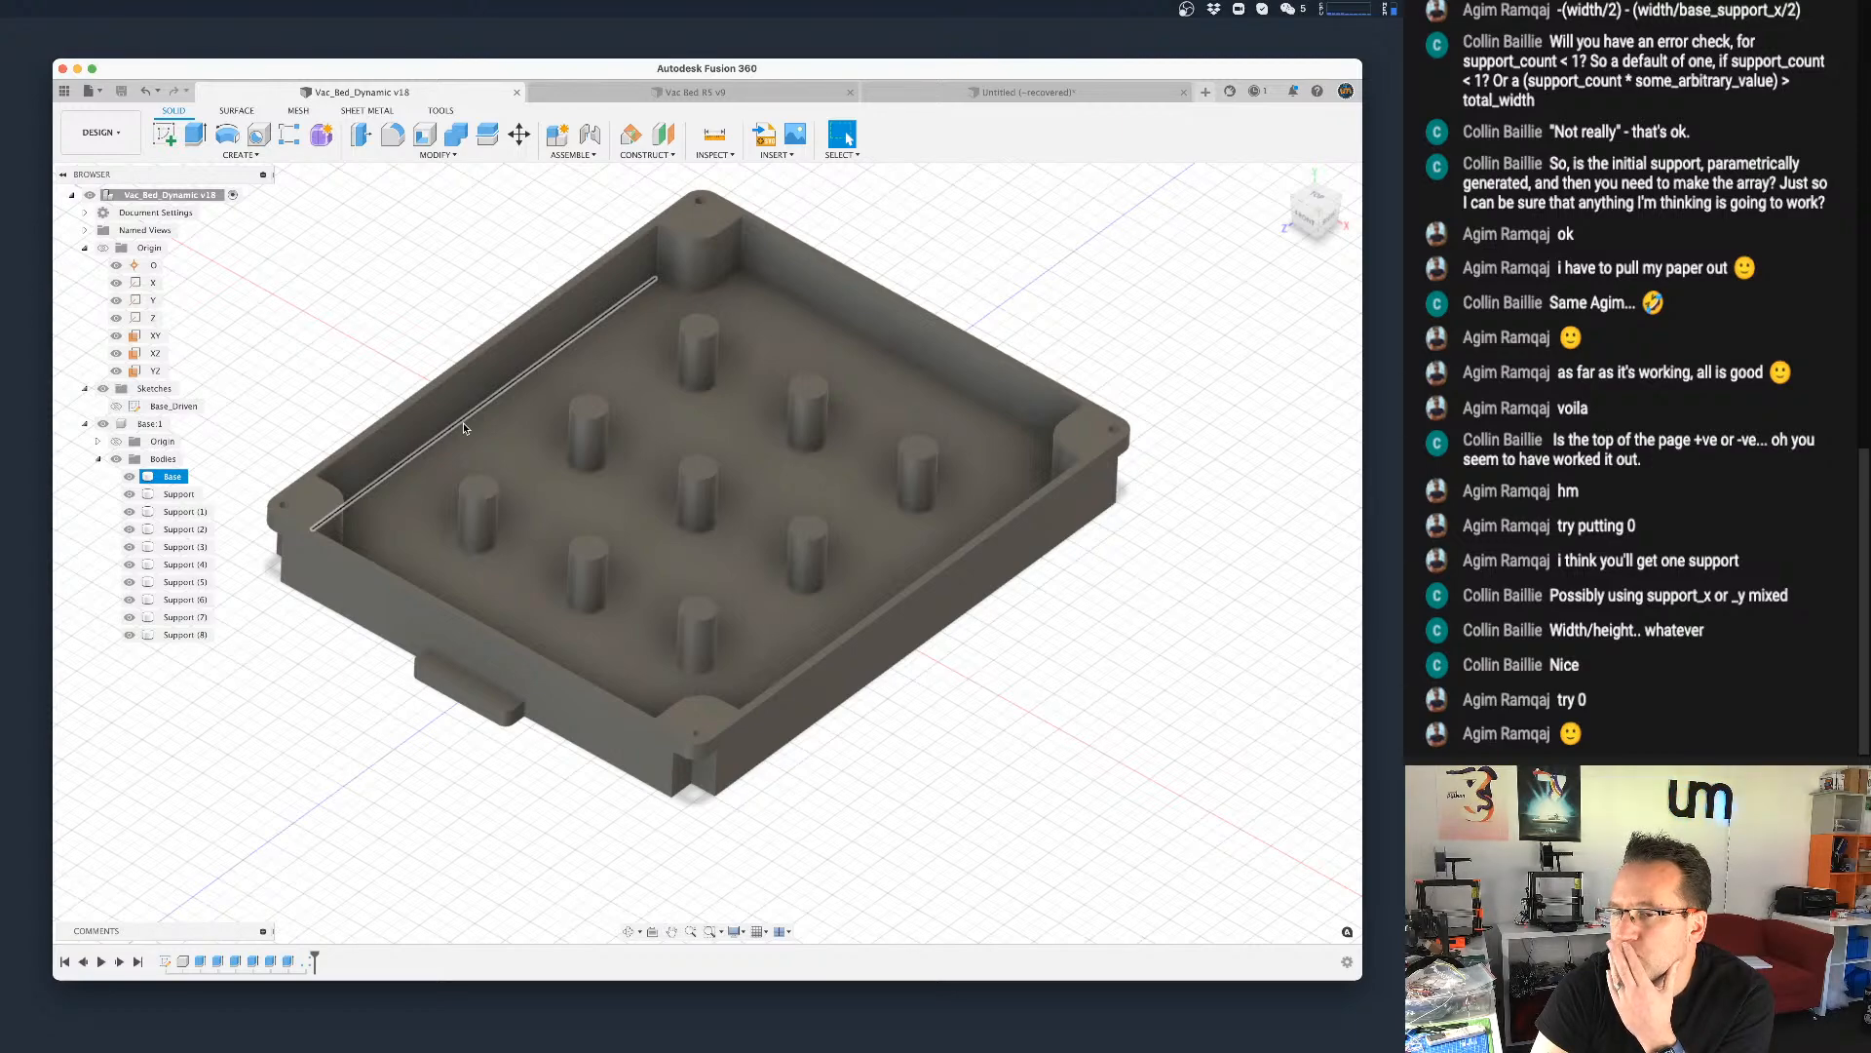
left_click(445, 156)
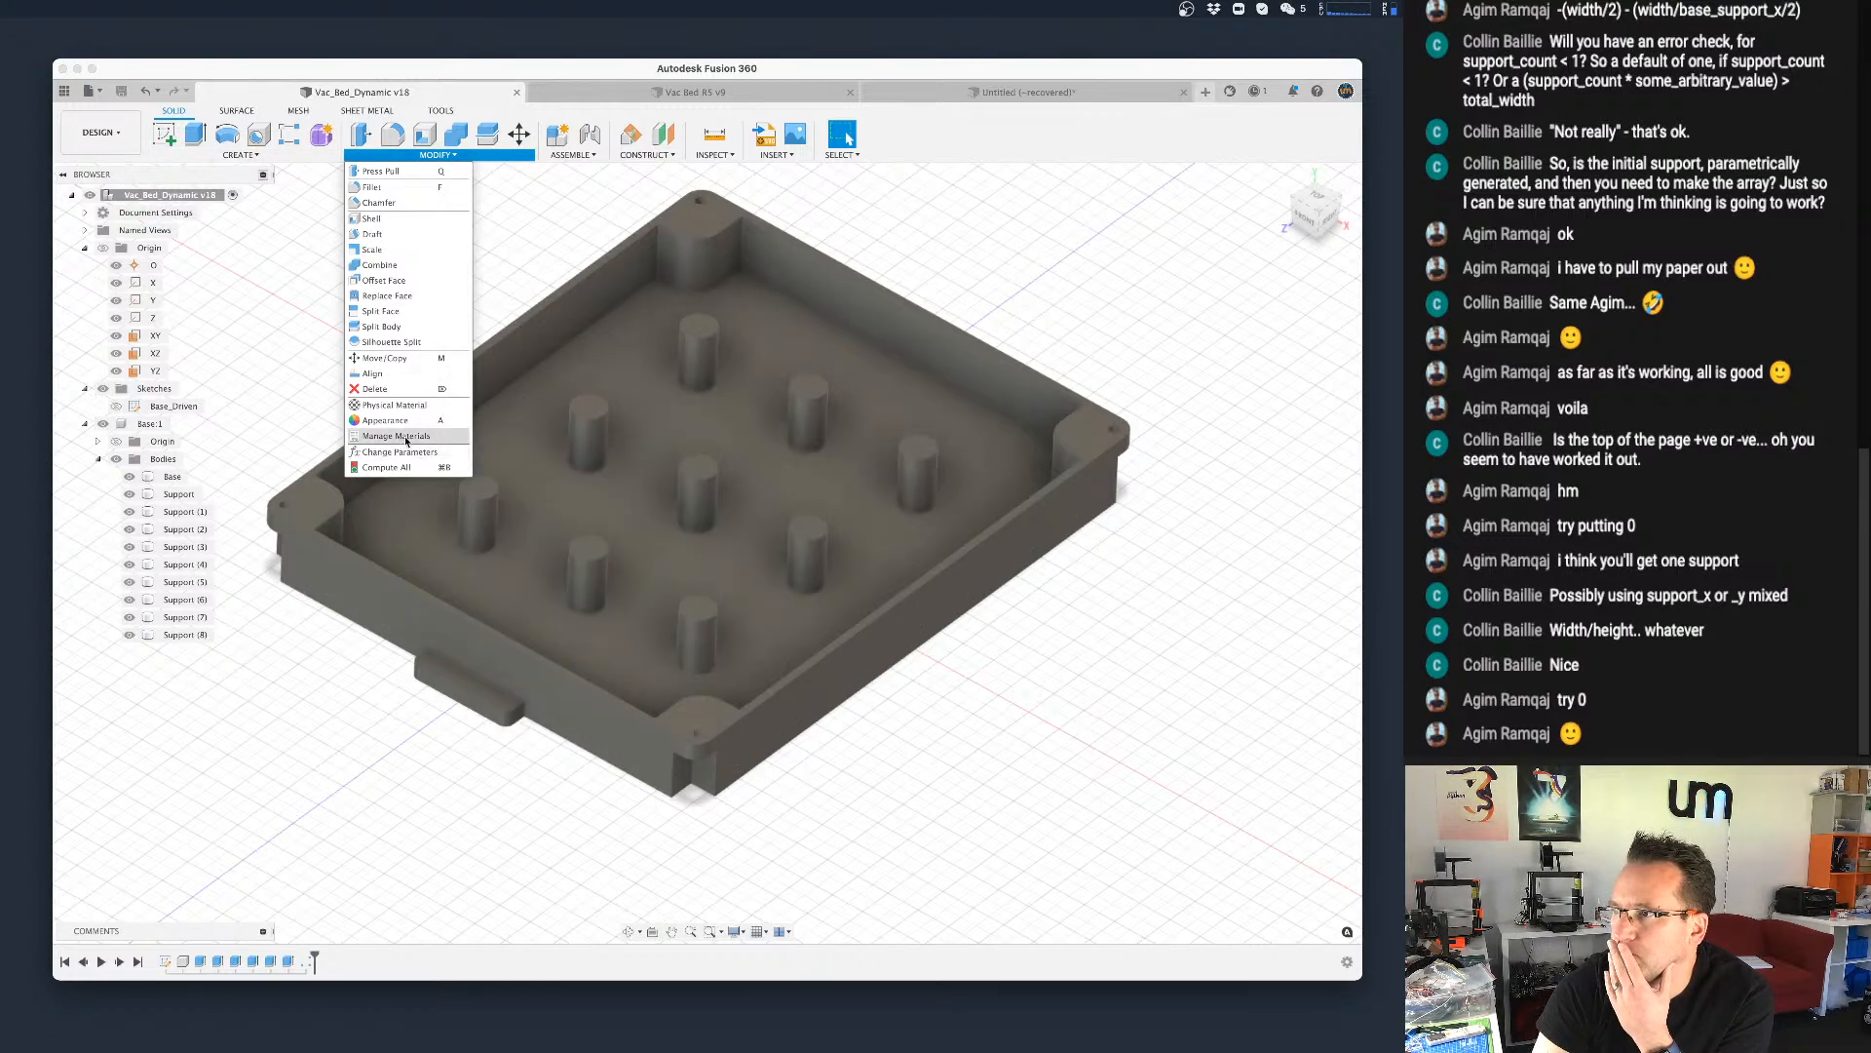
left_click(407, 454)
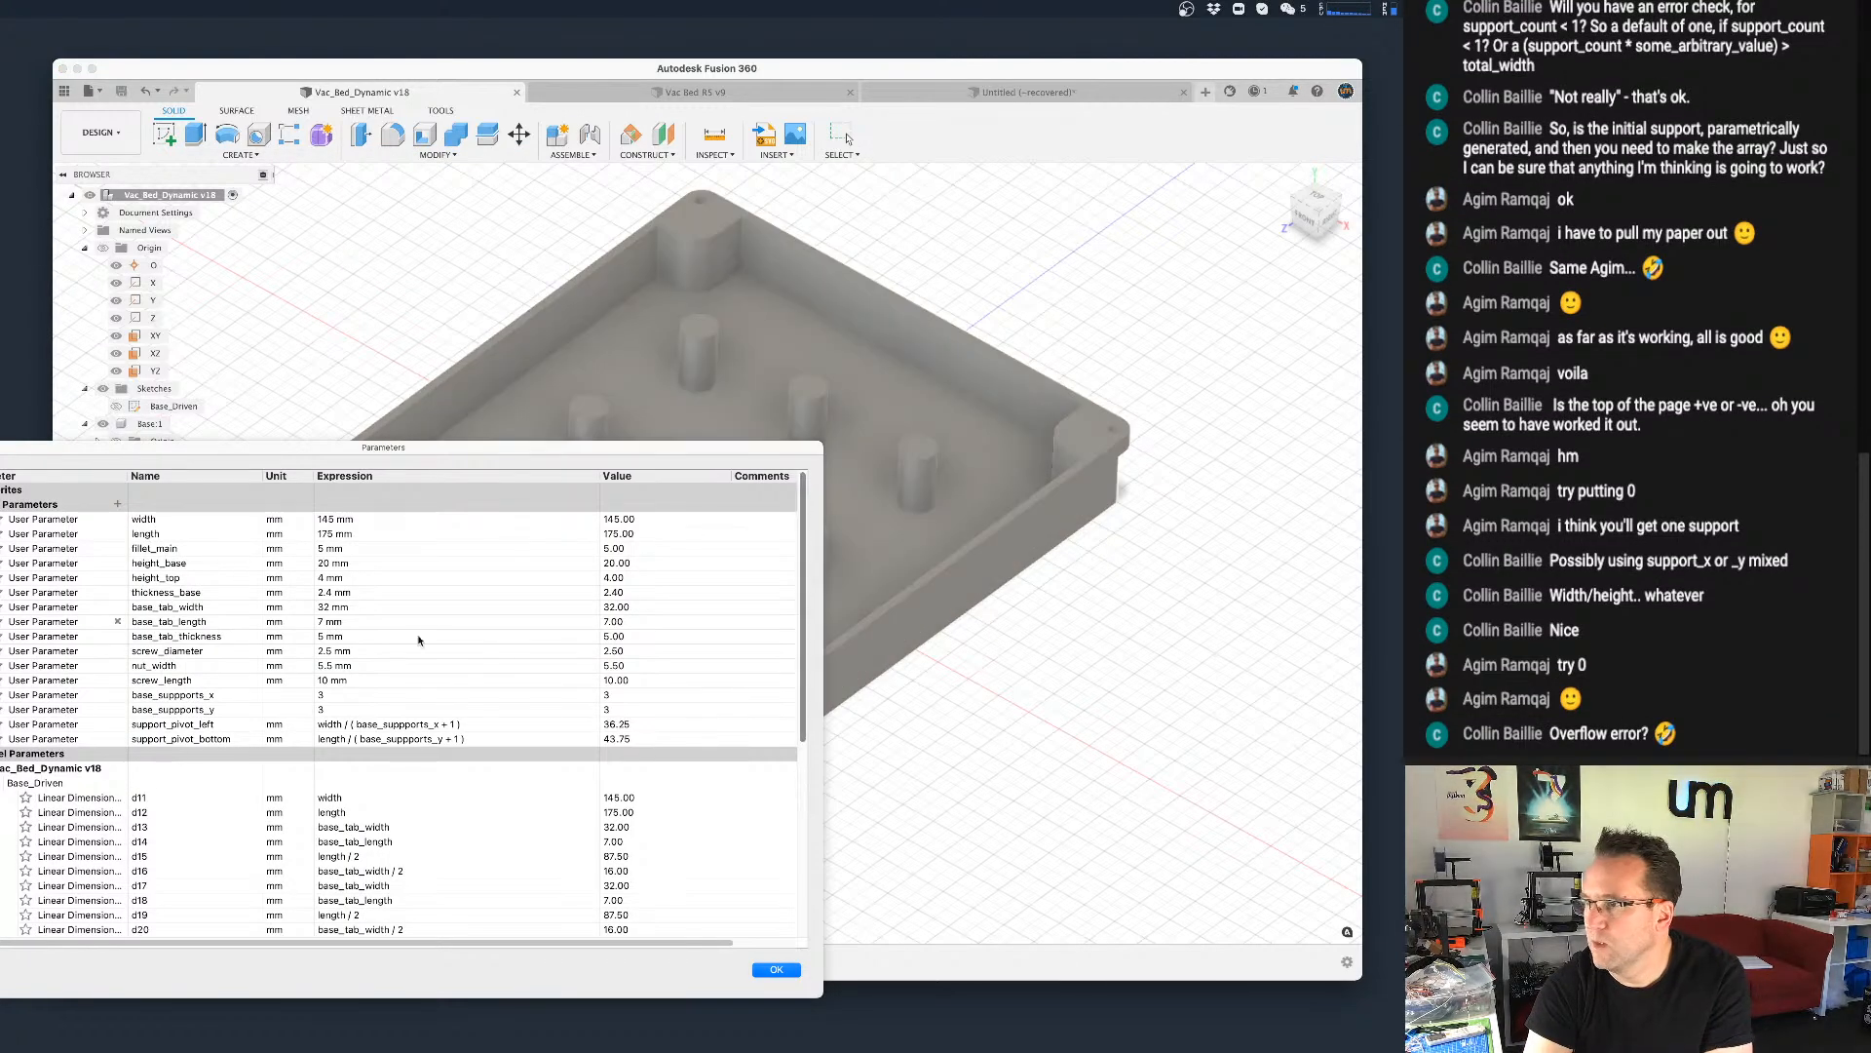
left_click_drag(505, 444, 1347, 550)
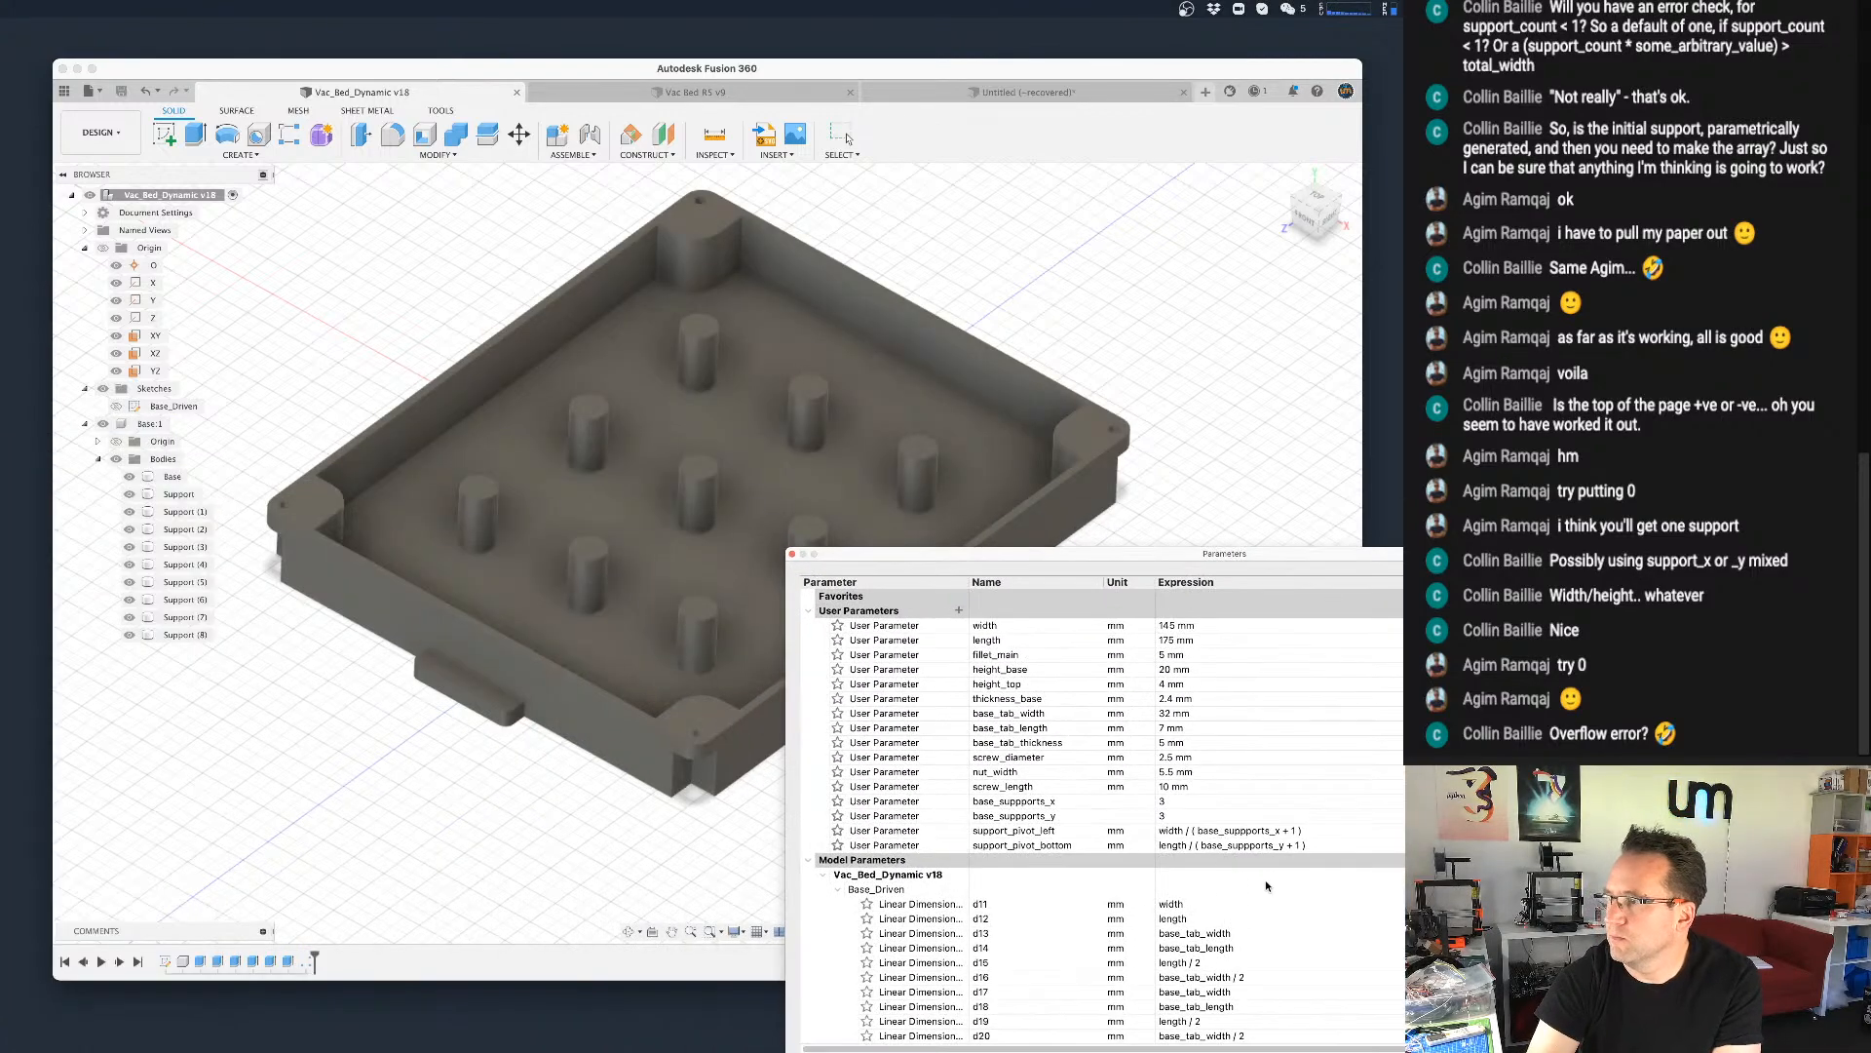
double_click(1179, 802)
type("0")
double_click(1176, 816)
type("0")
left_click(1195, 800)
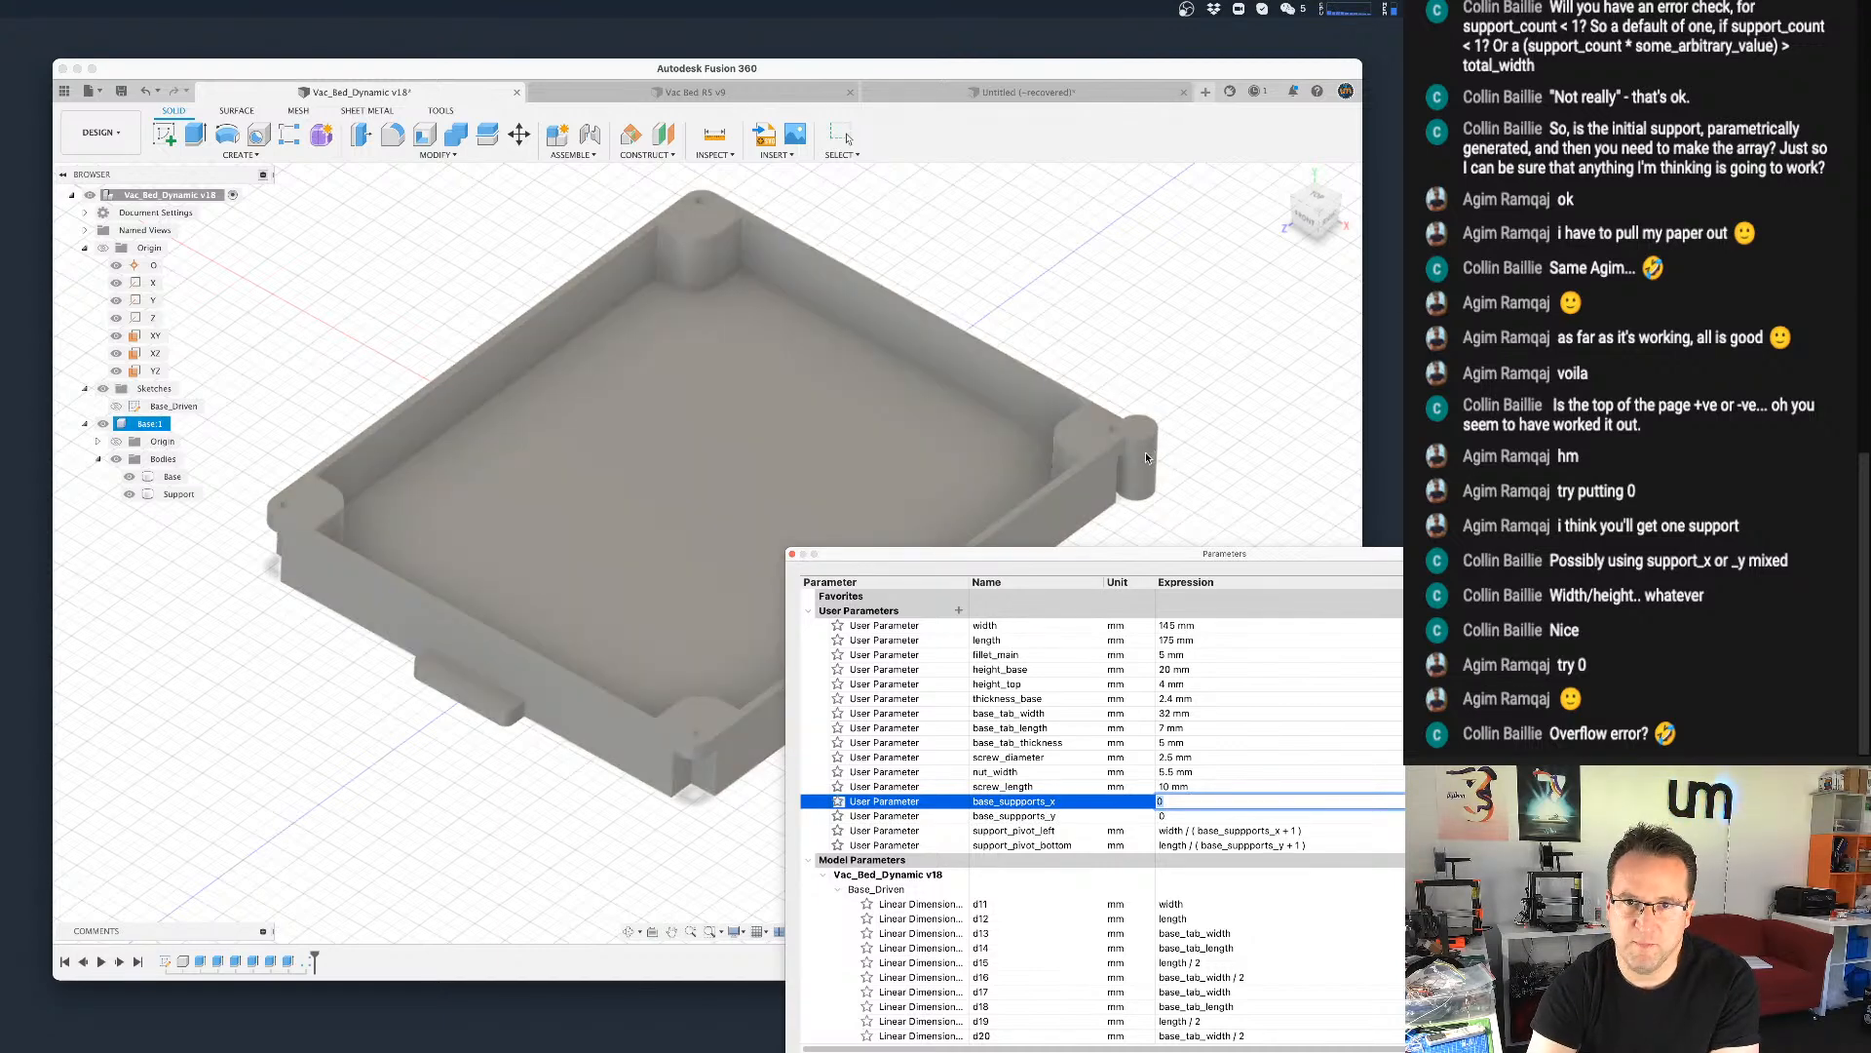
scroll(1145, 460, "up", 3)
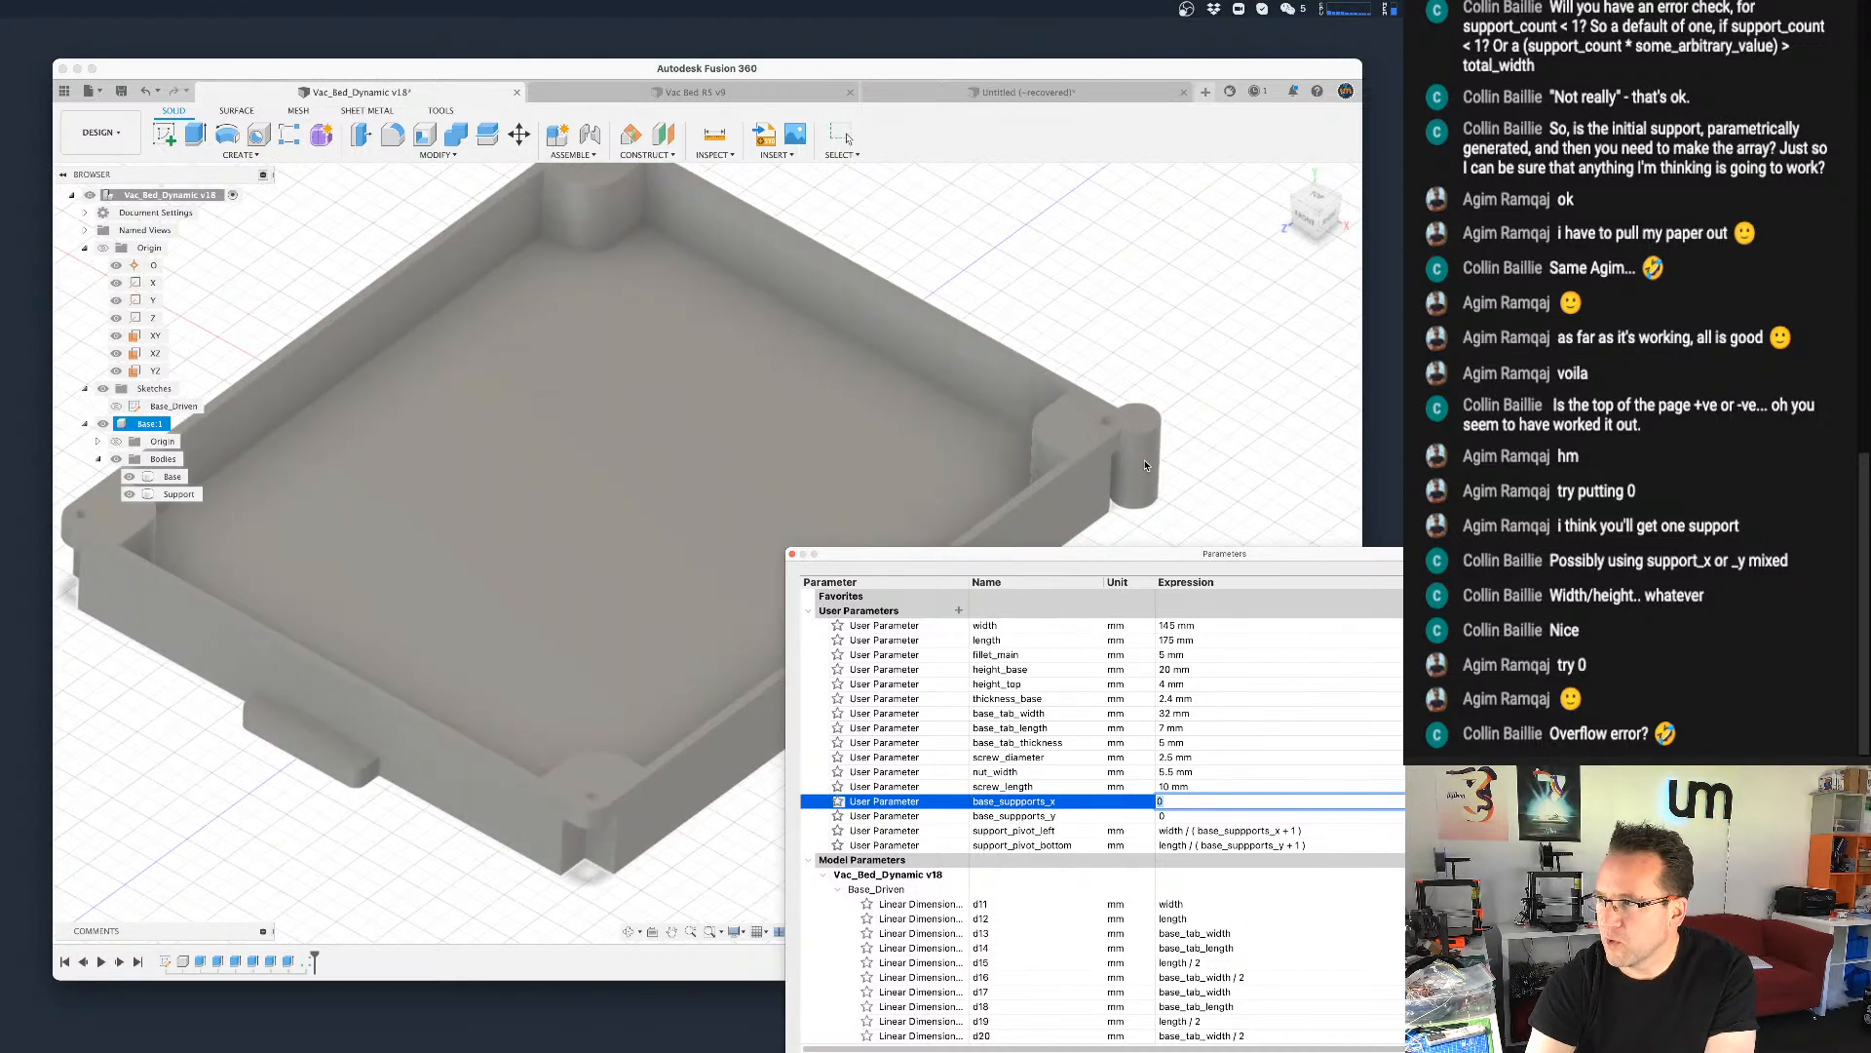
scroll(1145, 465, "up", 4)
scroll(1145, 464, "down", 6)
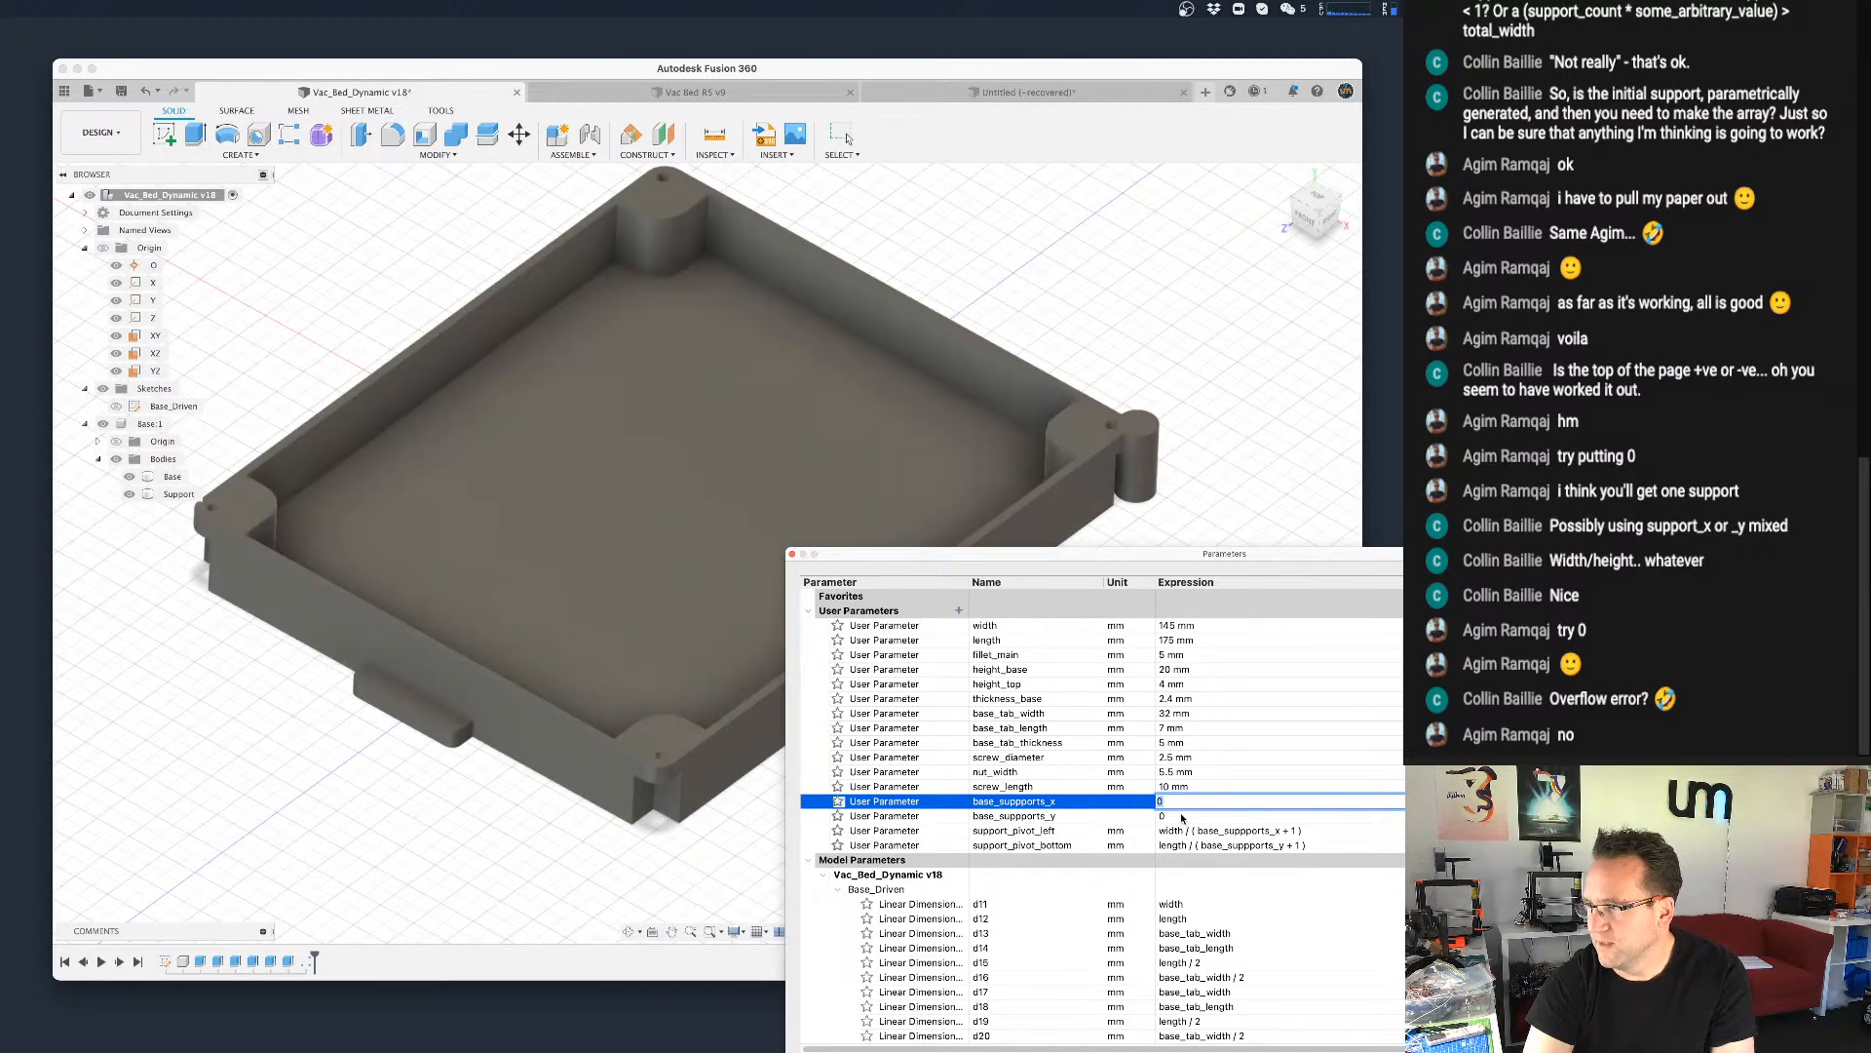
Step: Try base_suppports_y at 1 with base_suppports_x at 0, and return it to 0
left_click(1181, 816)
key("Return")
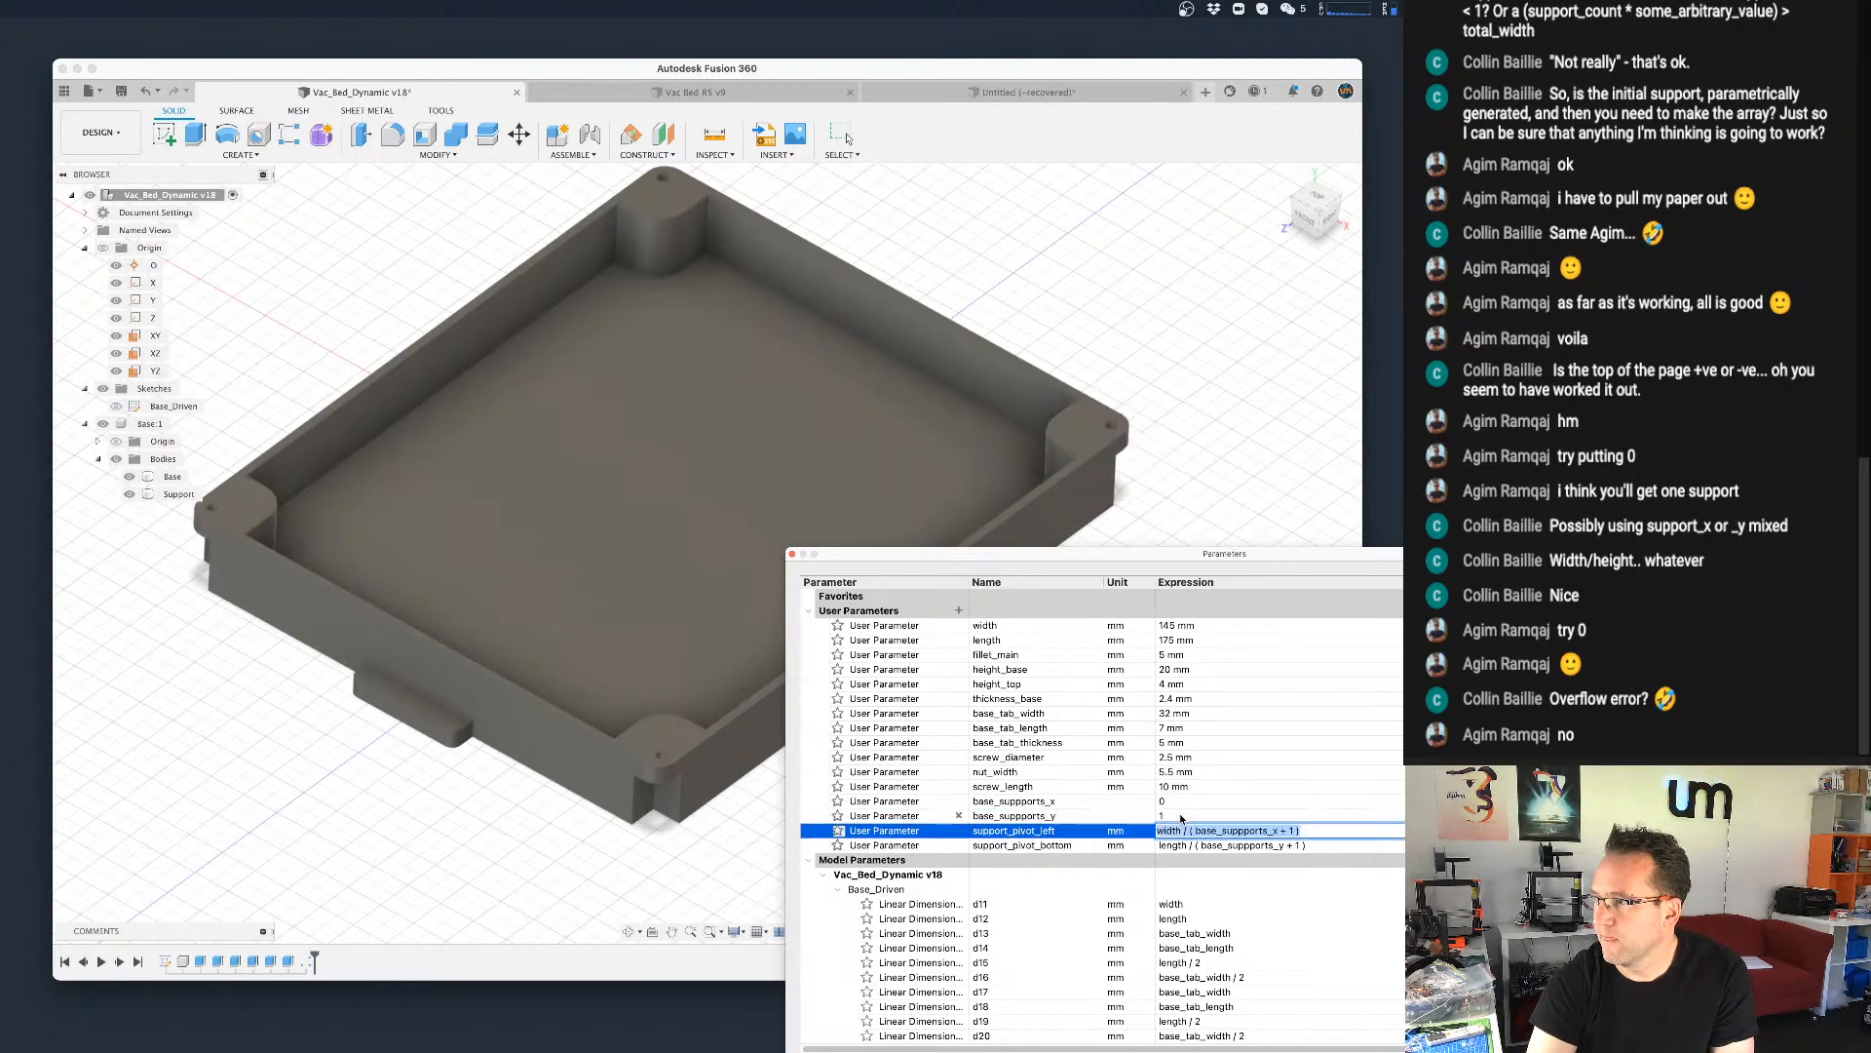
left_click(1170, 815)
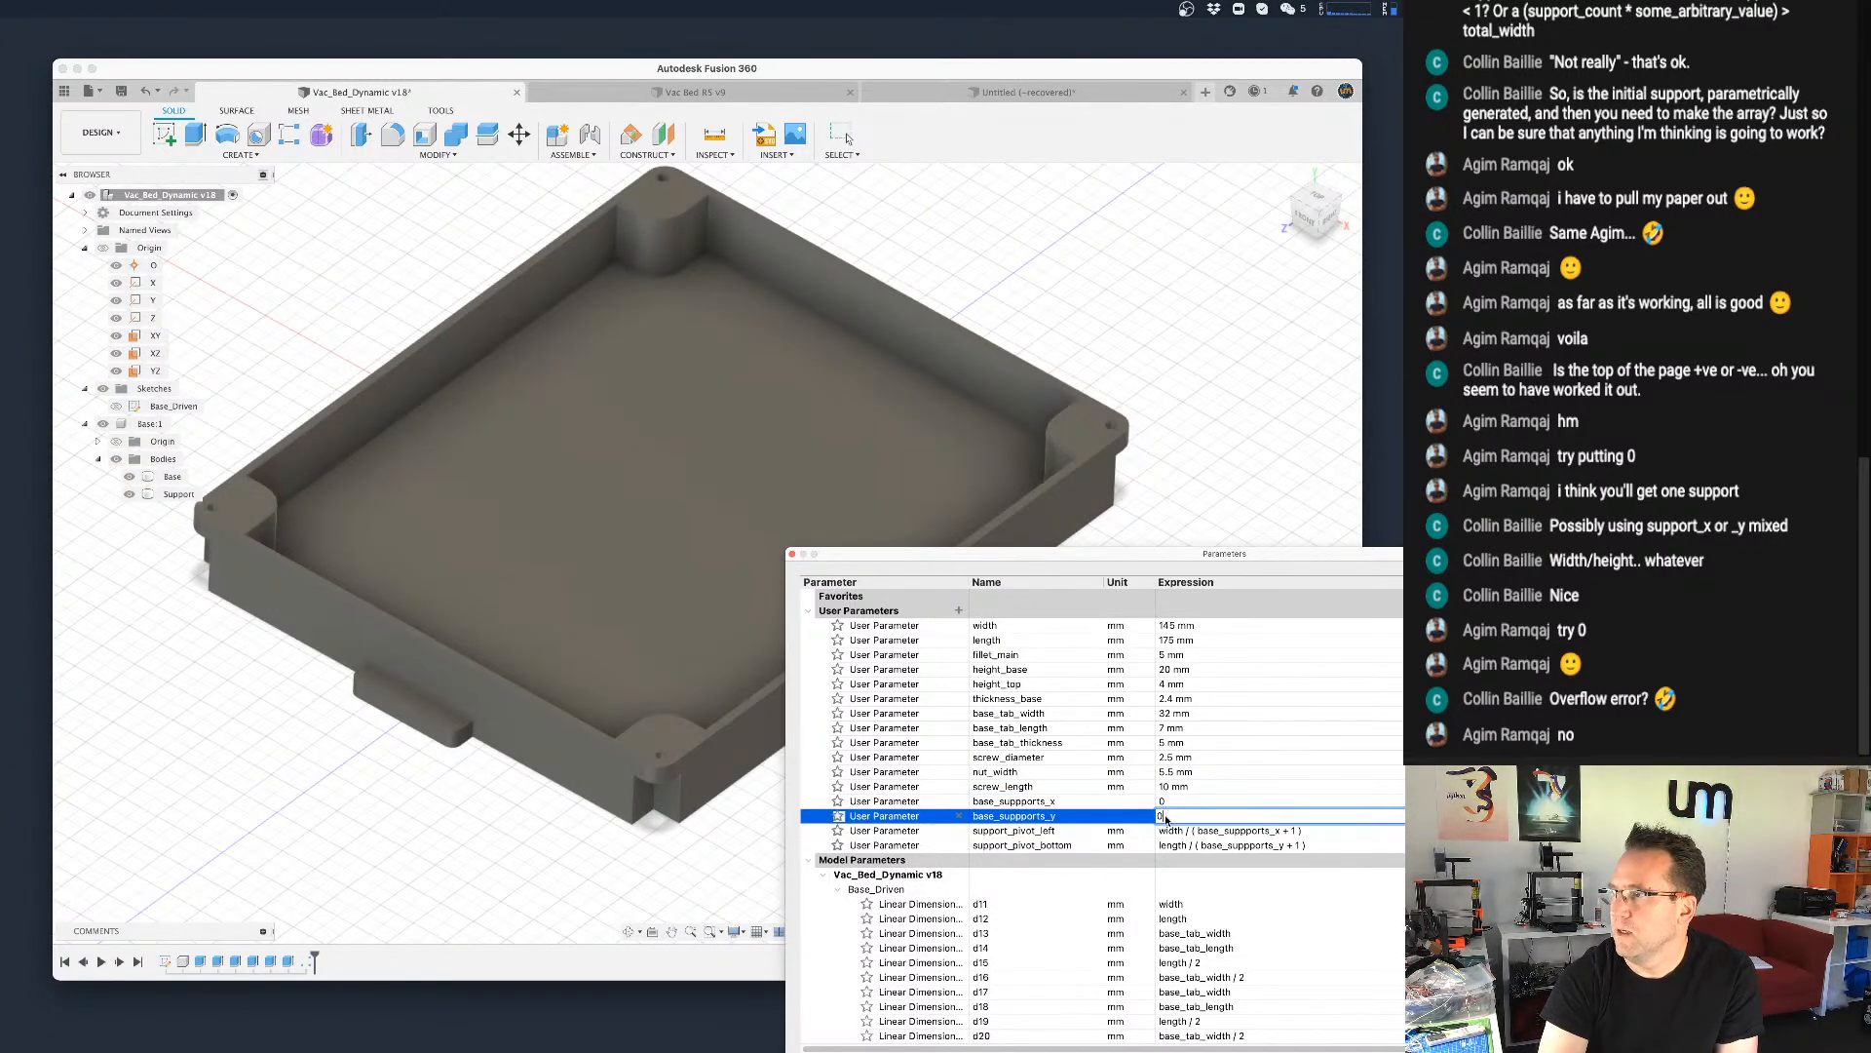
type("0")
key("Return")
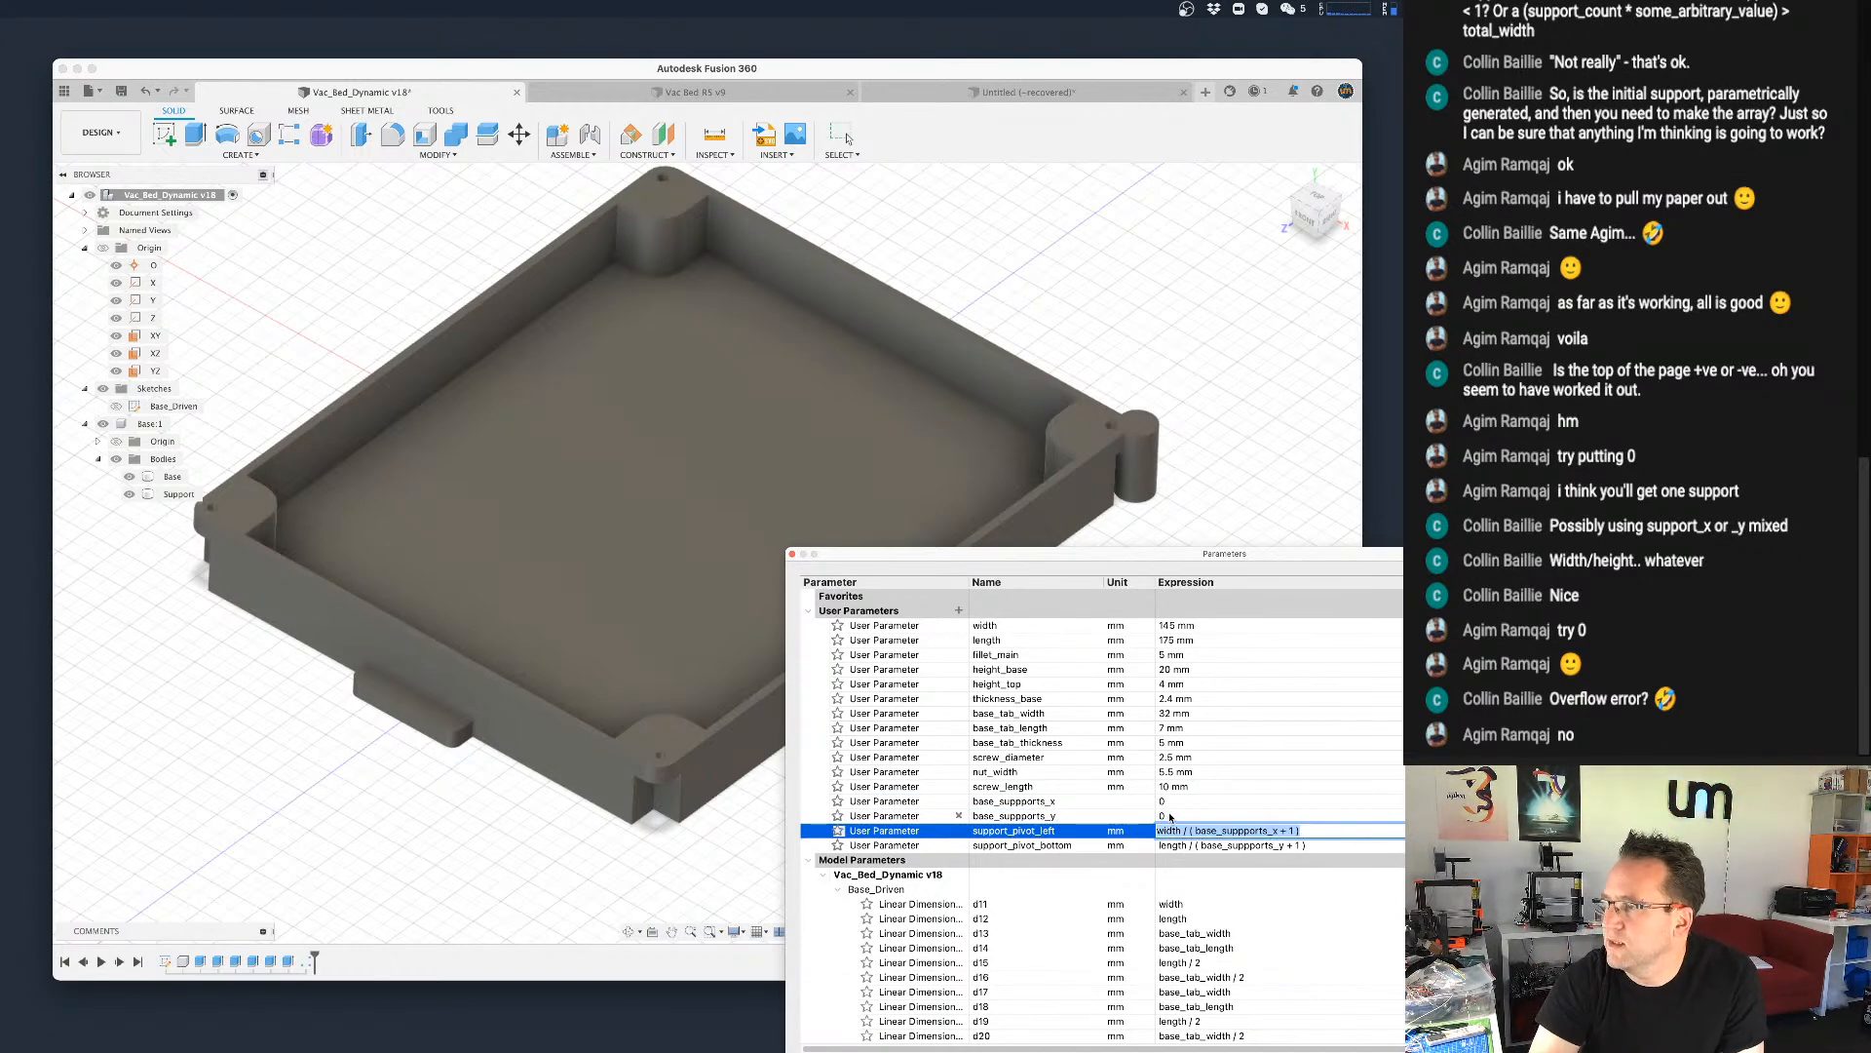
Step: Close the parameters with both support counts at 0 and save the design as a new version
left_click(1186, 801)
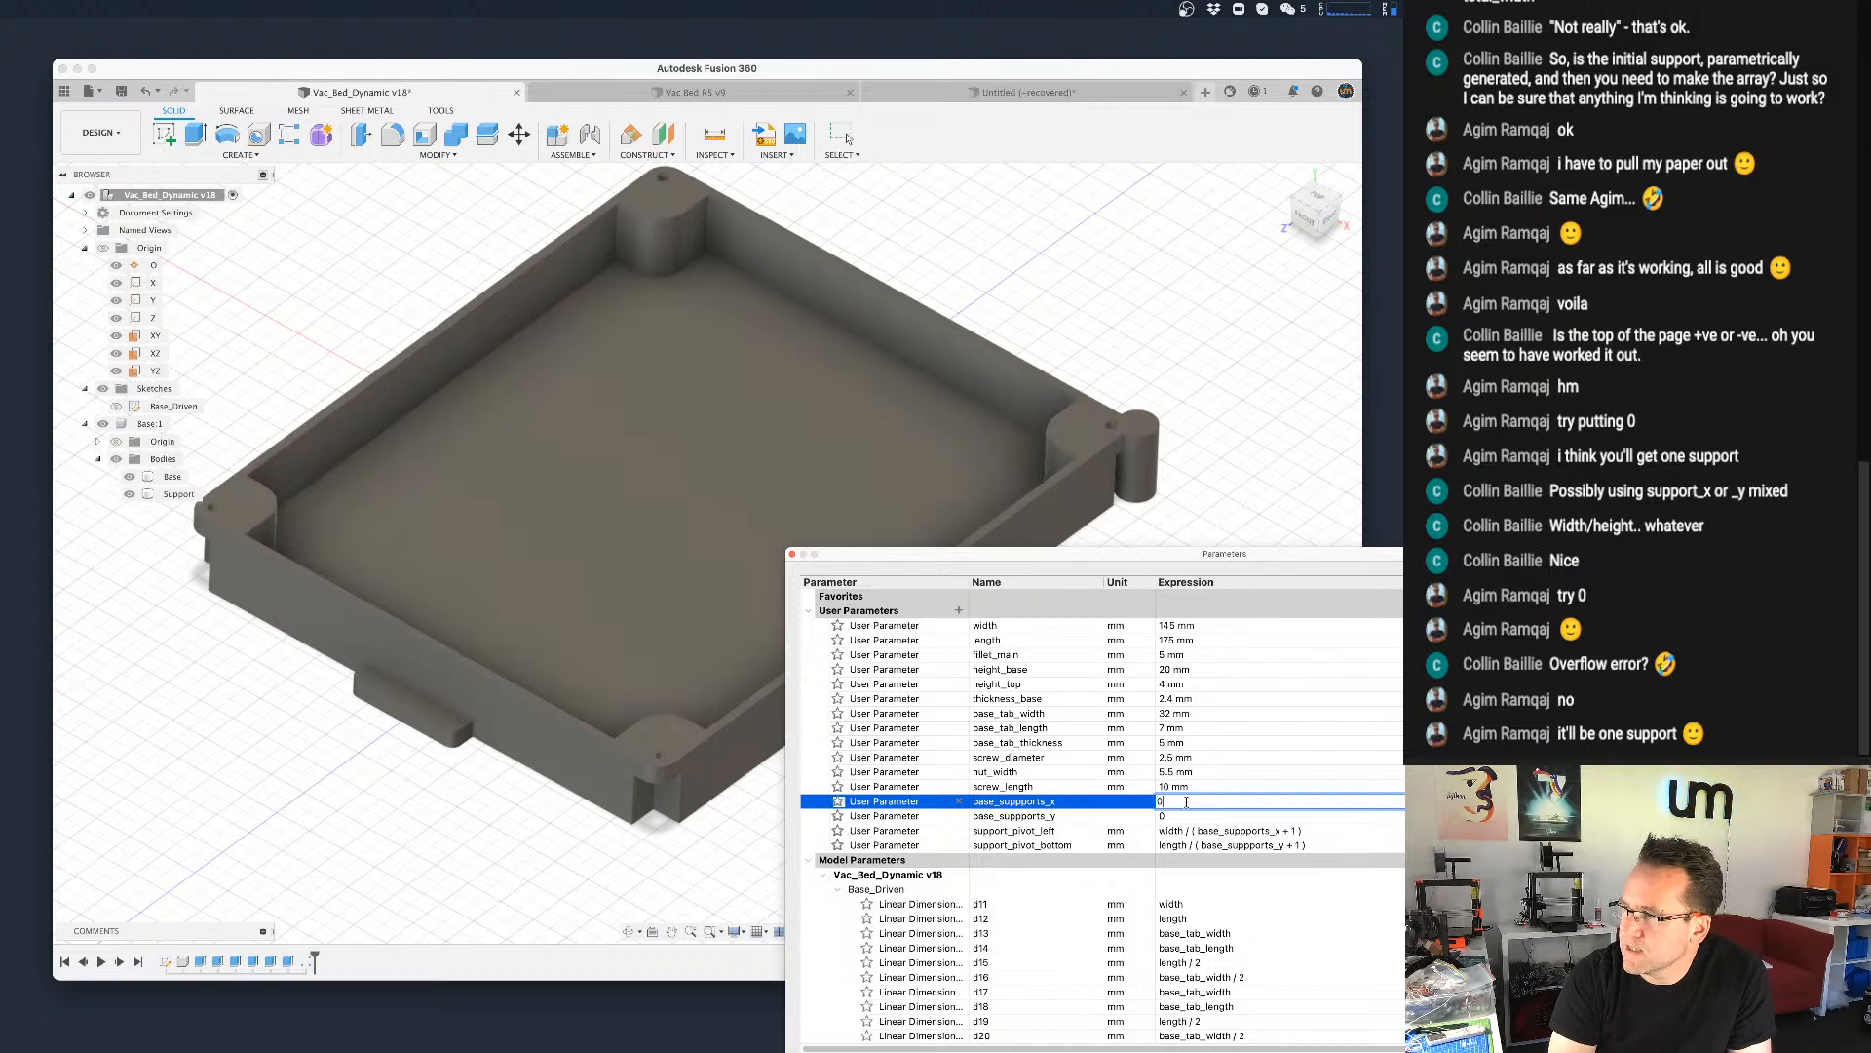
key("Return")
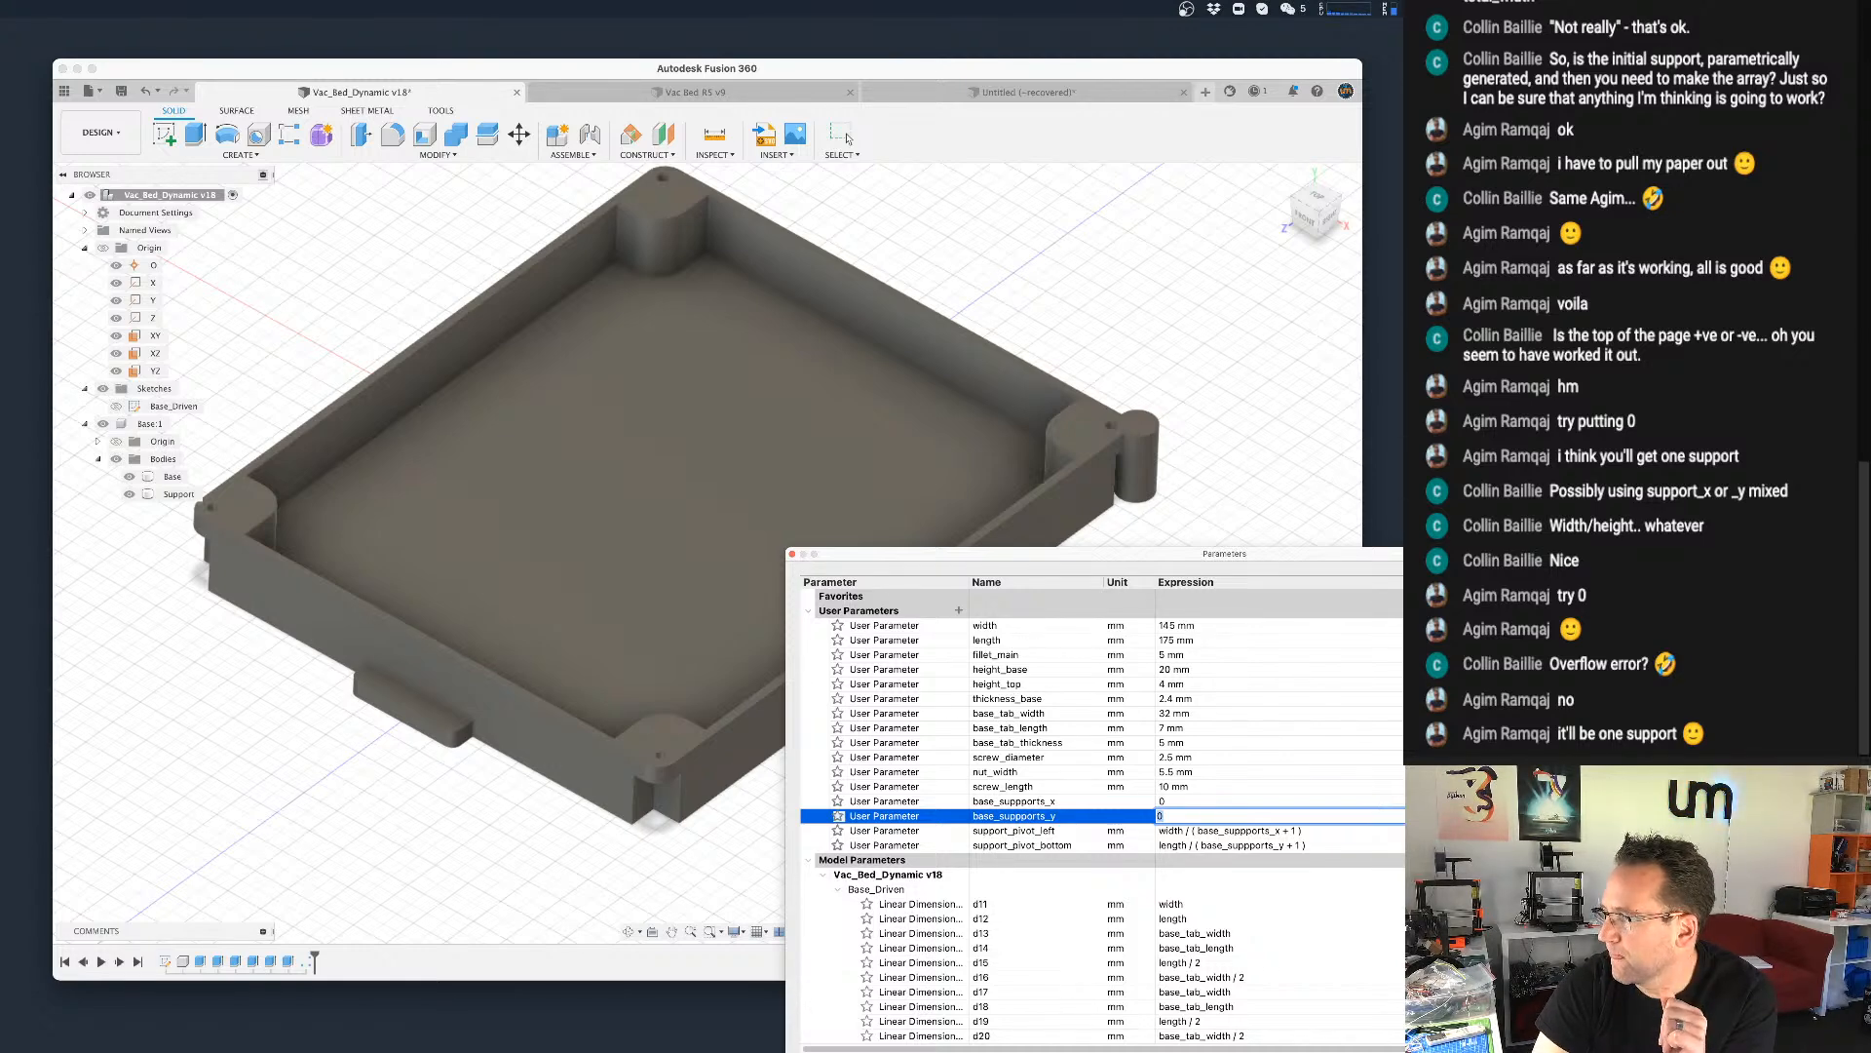
key("Return")
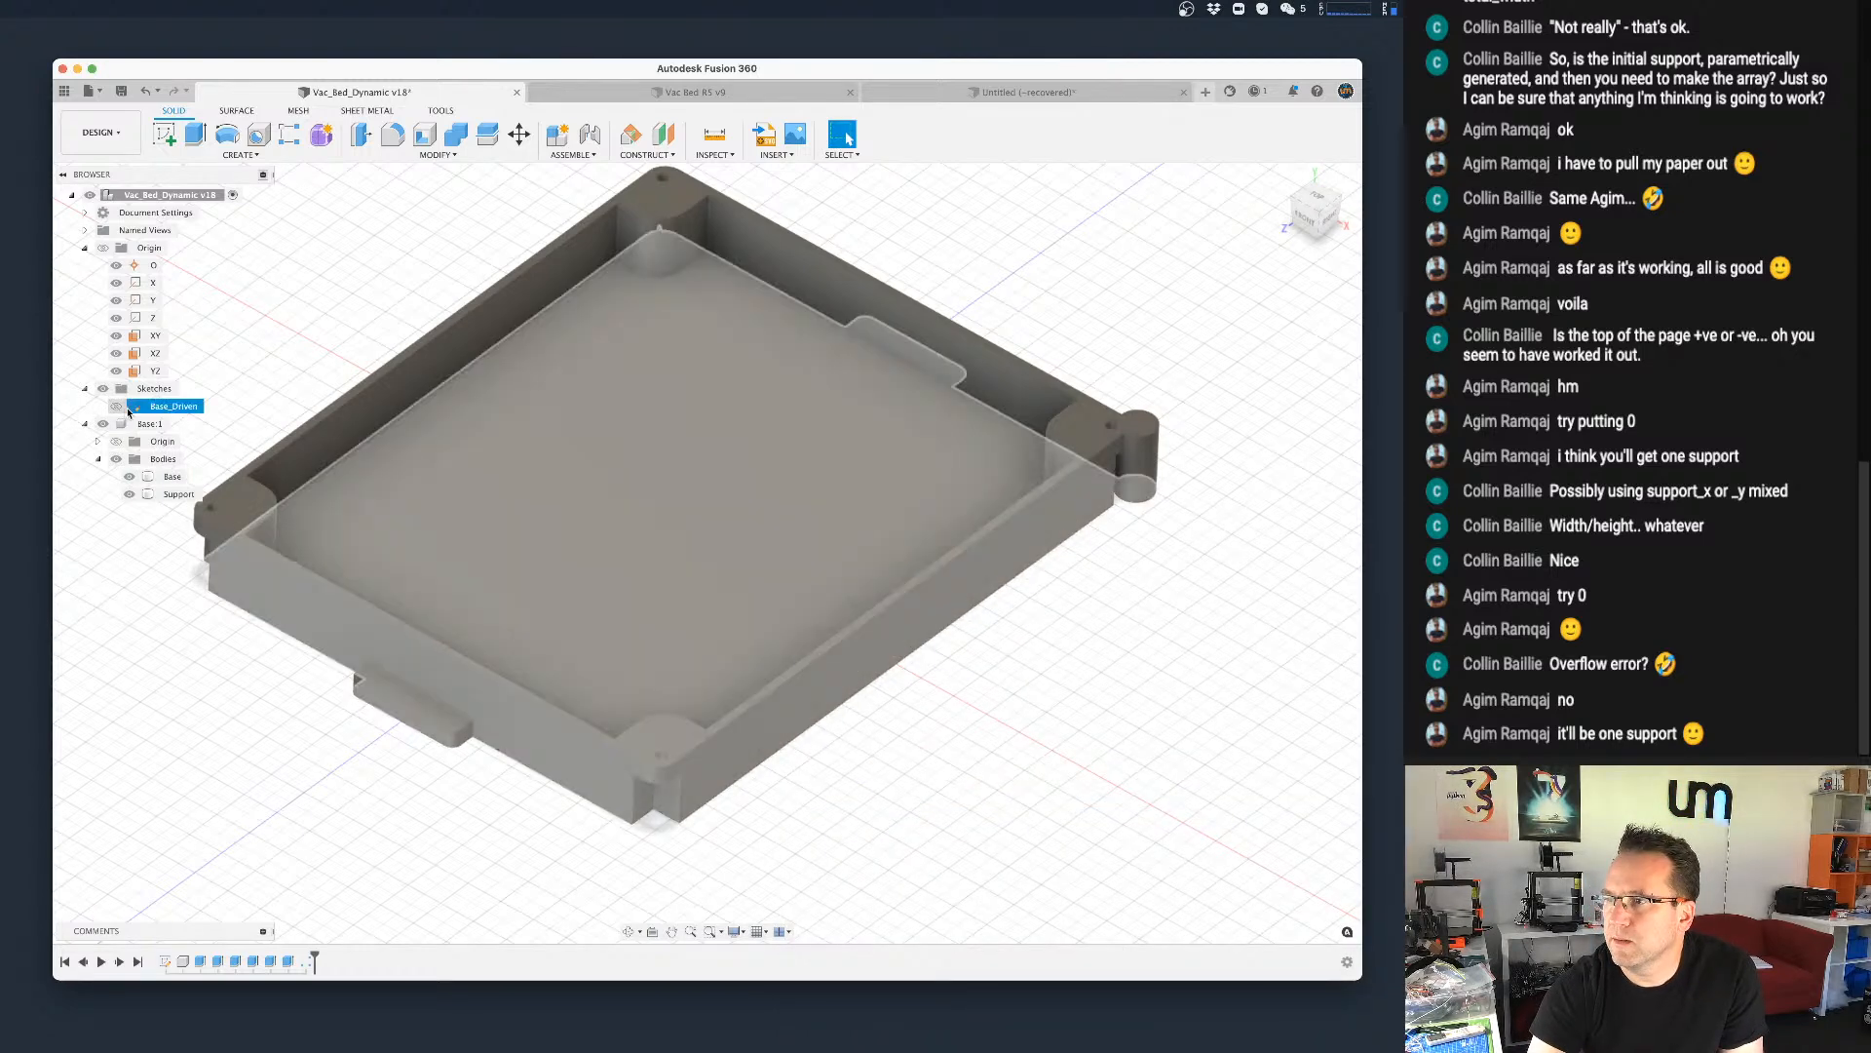
key("super+s")
left_click(738, 522)
Step: Open the Base_Driven sketch for editing and examine the support circle at the base outline's corner
double_click(173, 406)
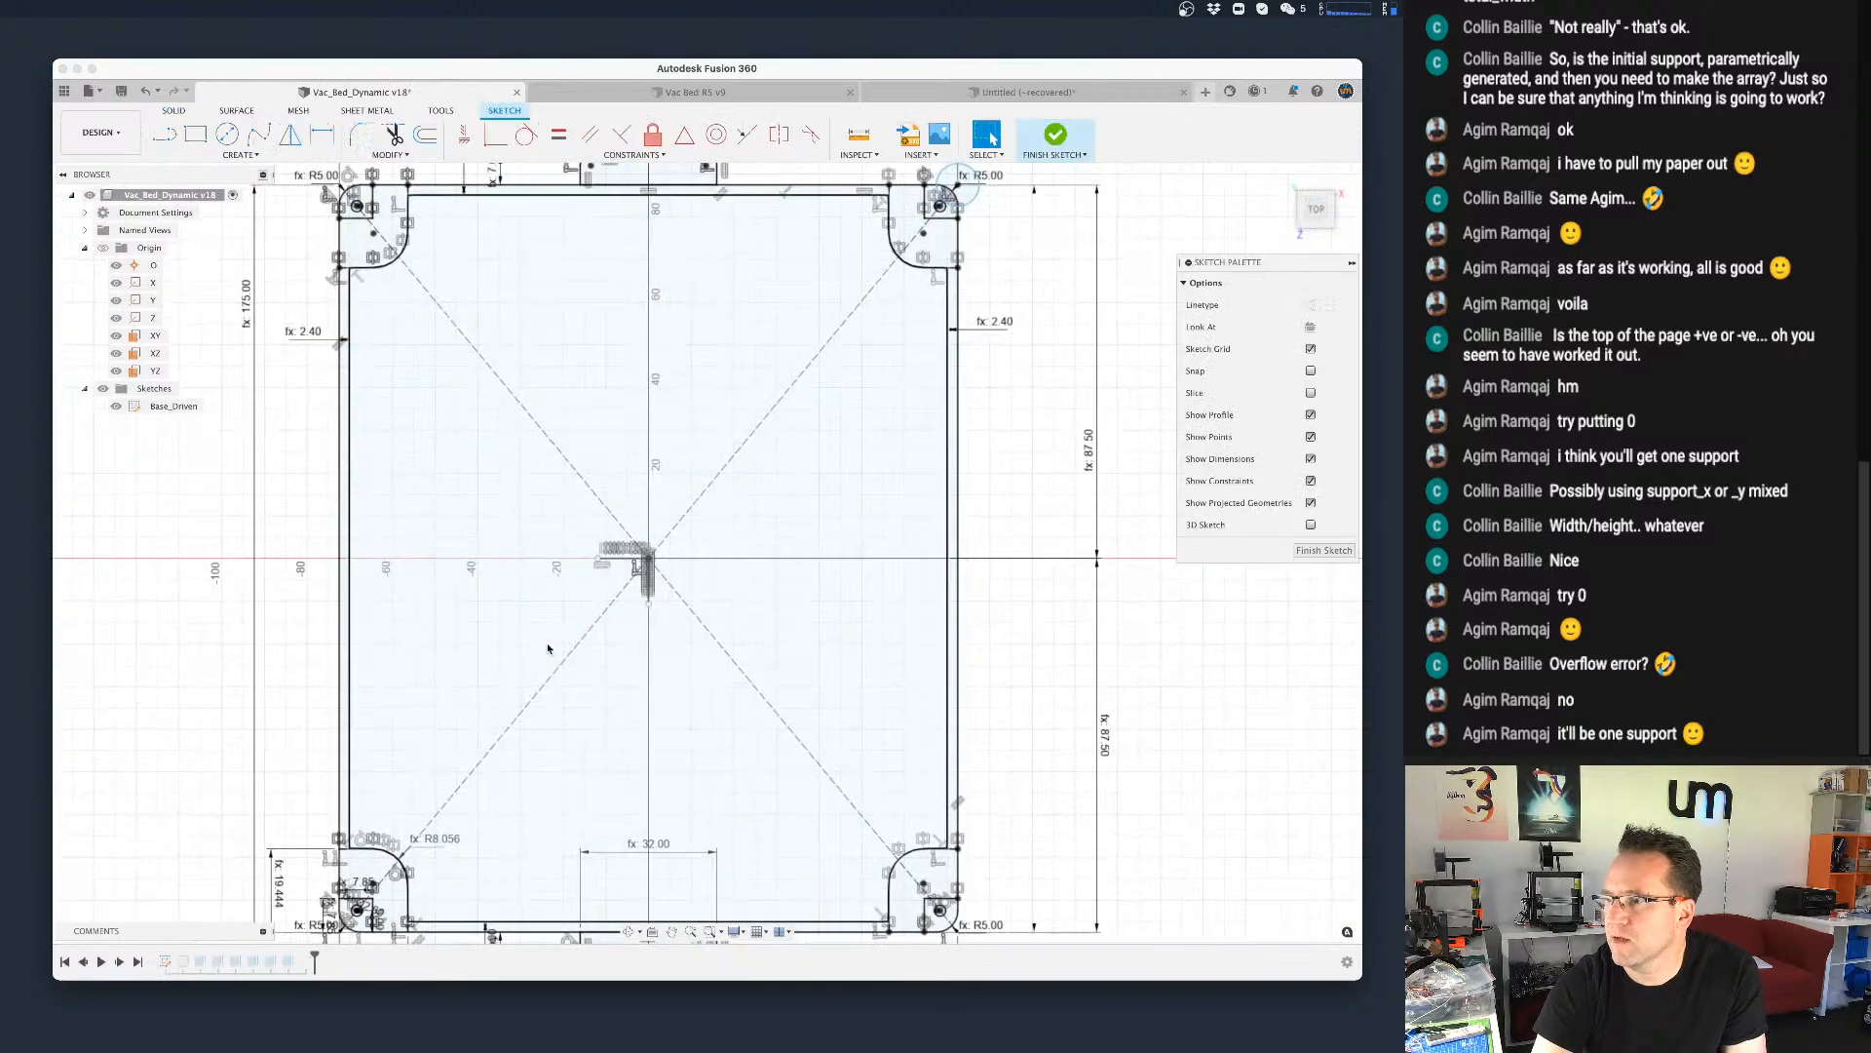
scroll(594, 679, "down", 3)
mouse_move(622, 681)
middle_mouse_down()
mouse_move(640, 552)
mouse_move(636, 647)
middle_mouse_up()
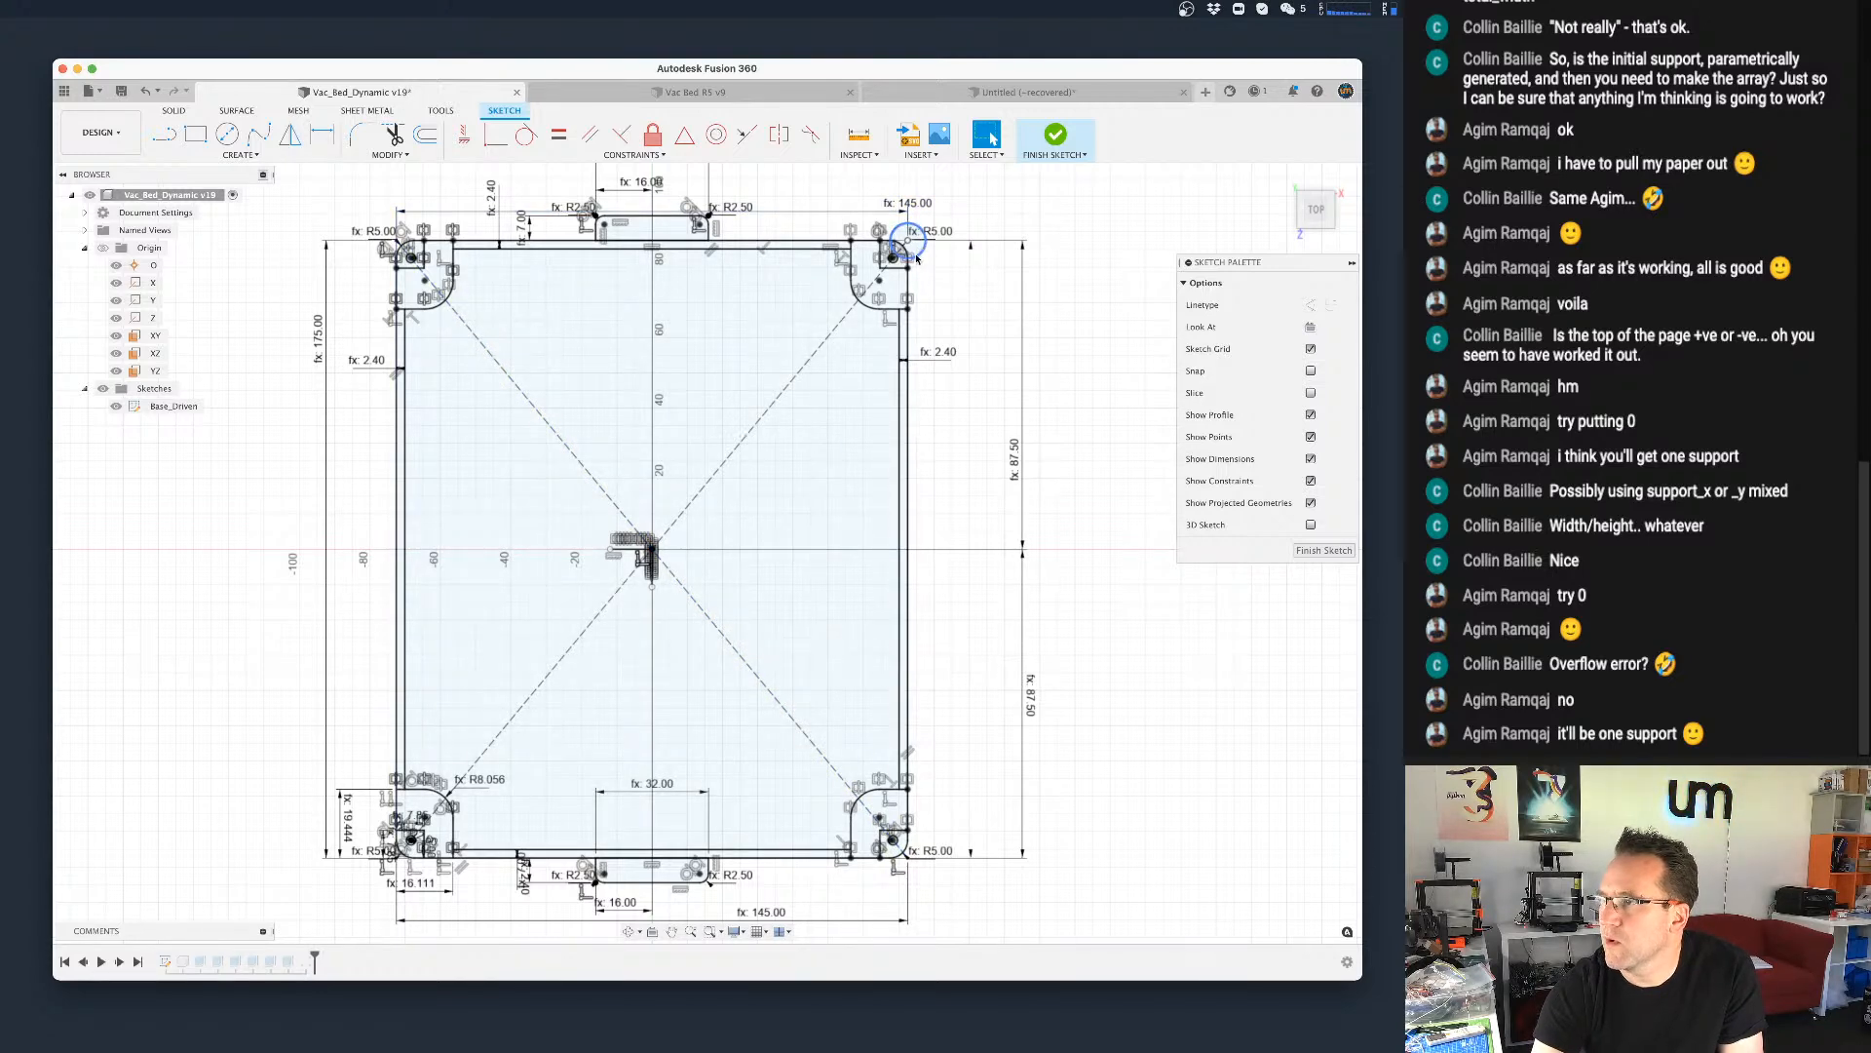
scroll(970, 248, "up", 3)
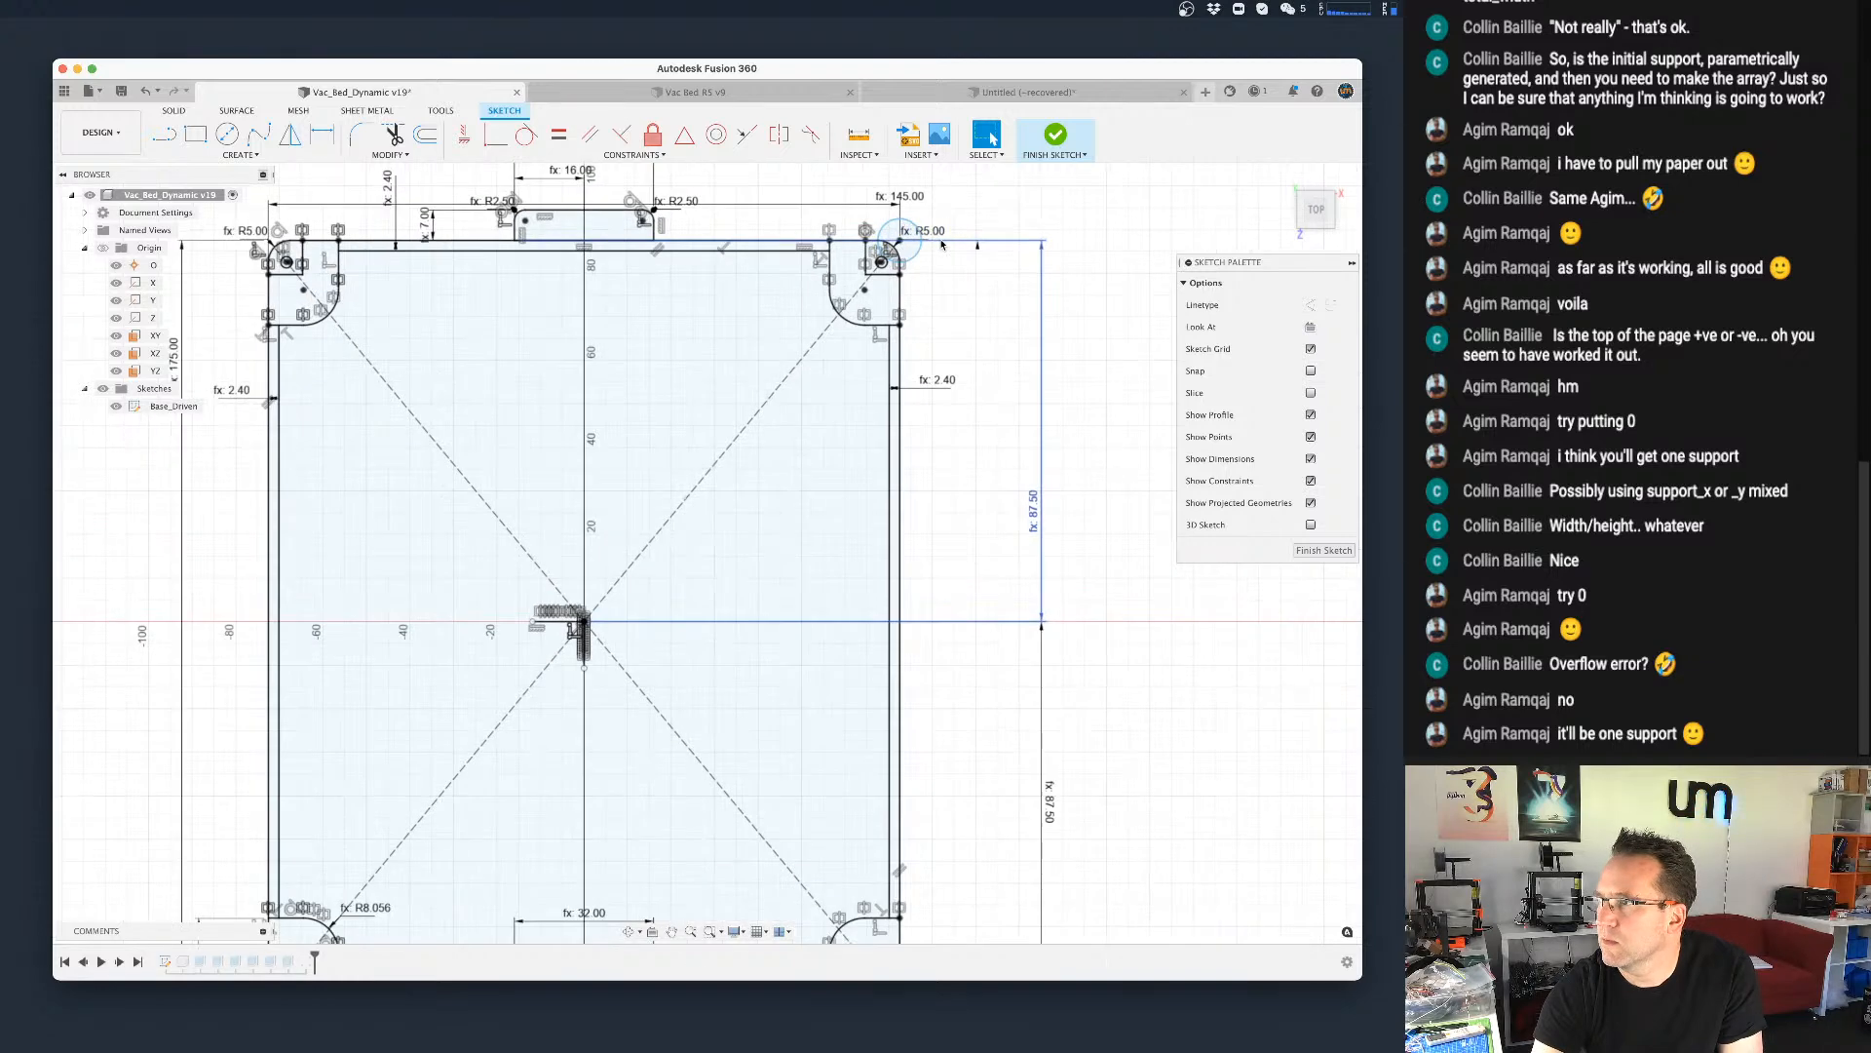
Step: Set base_suppports_x and base_suppports_y to 1 while editing the Base_Driven sketch and examine the support circle's position
left_click(388, 154)
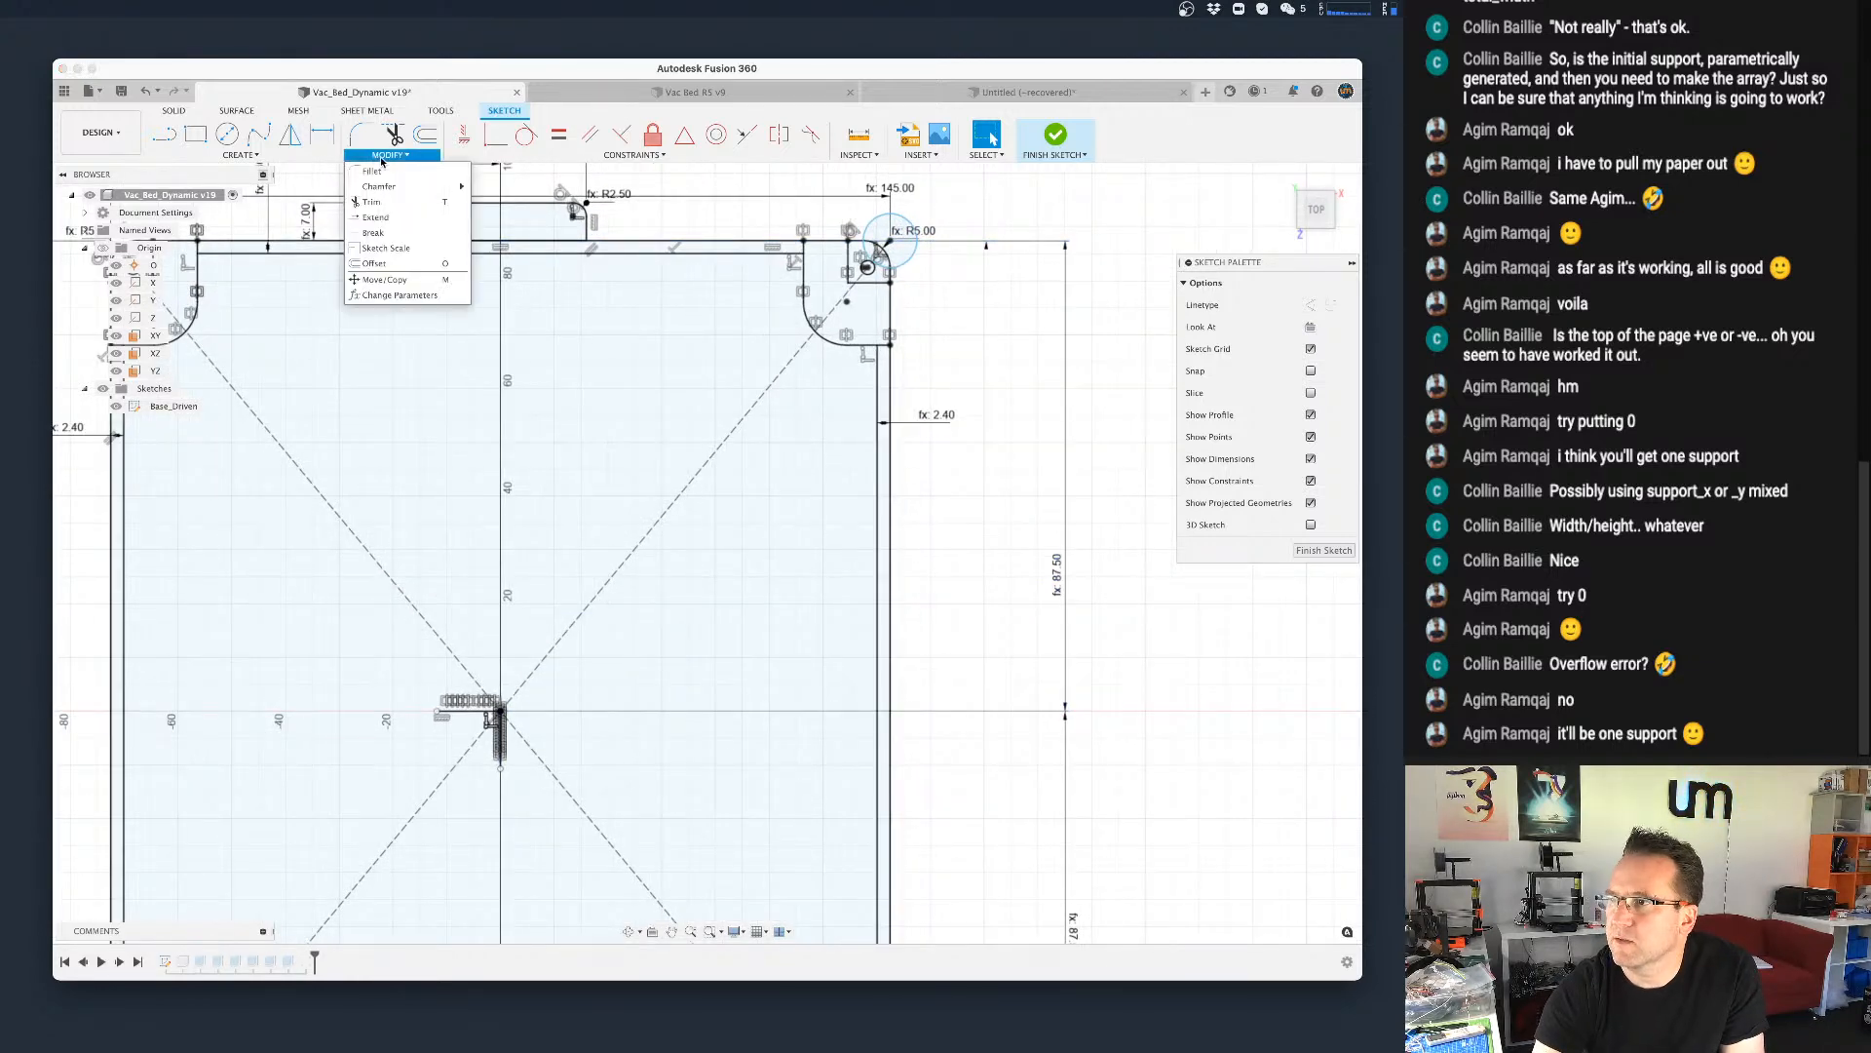
left_click(407, 266)
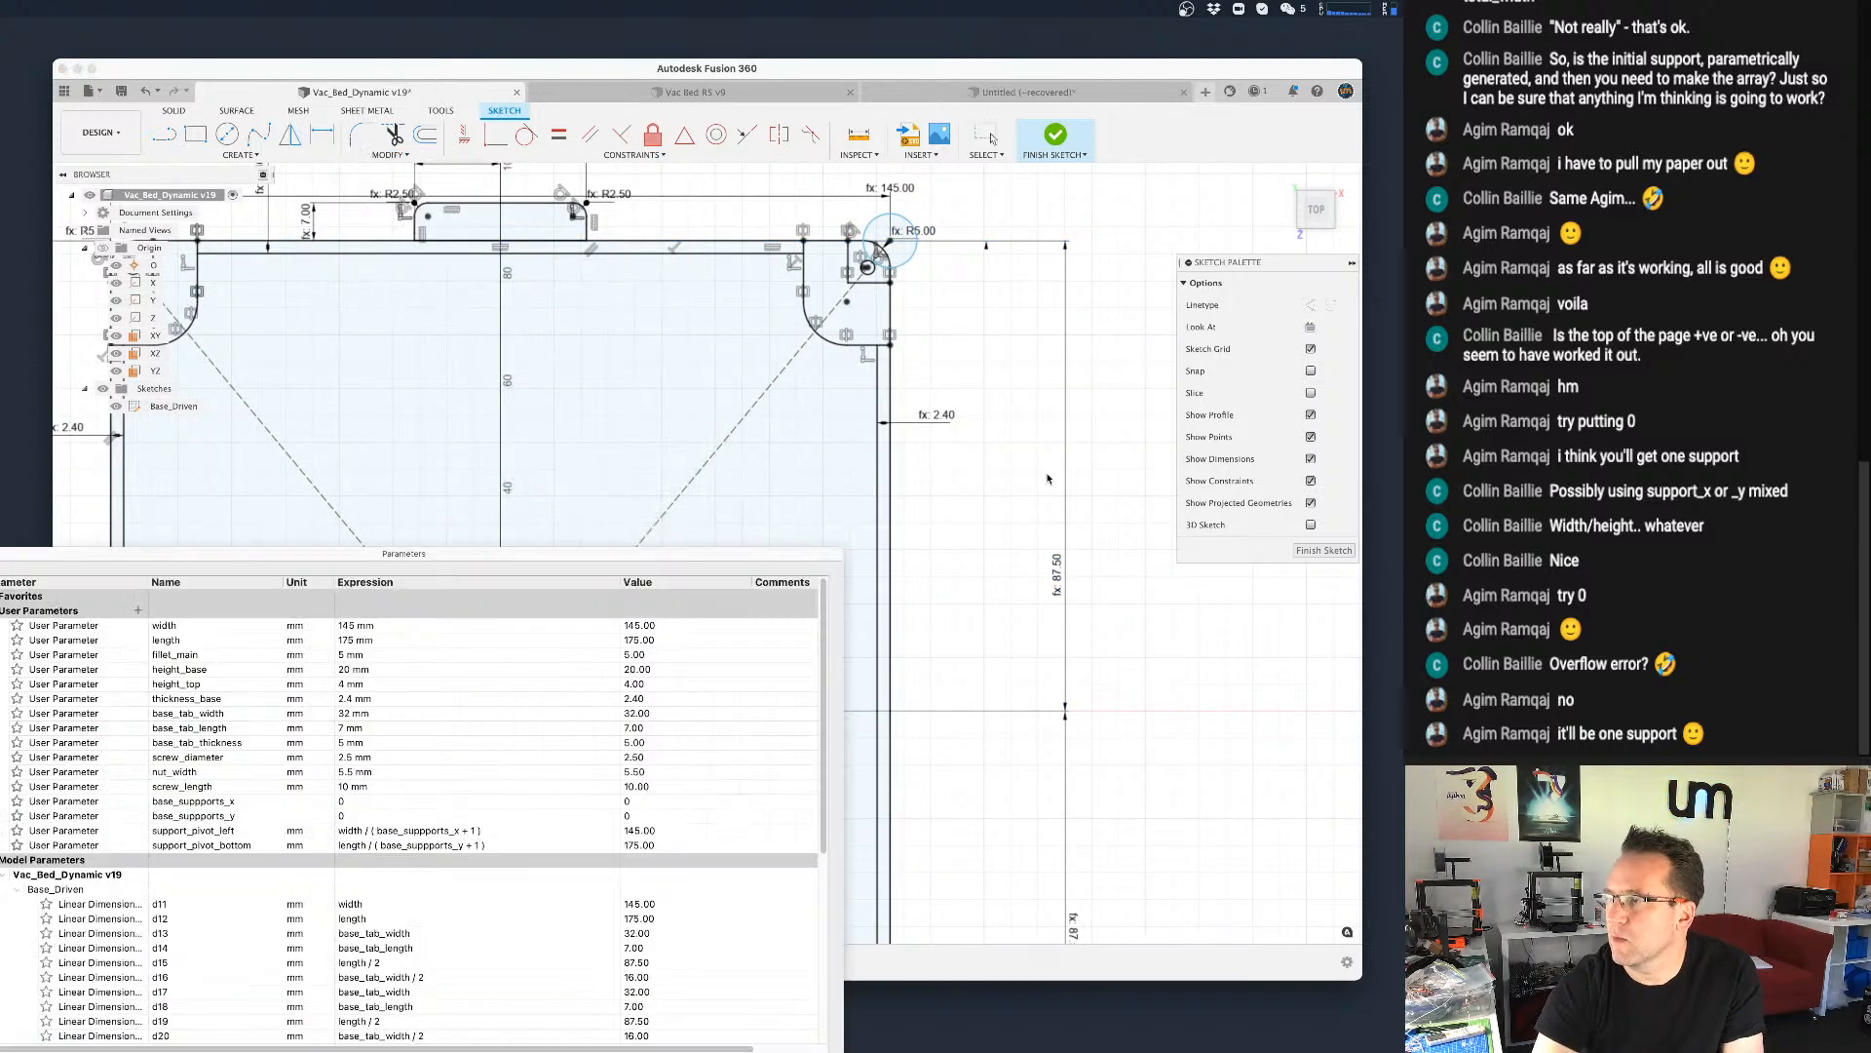
double_click(370, 800)
type("1")
double_click(352, 816)
type("1")
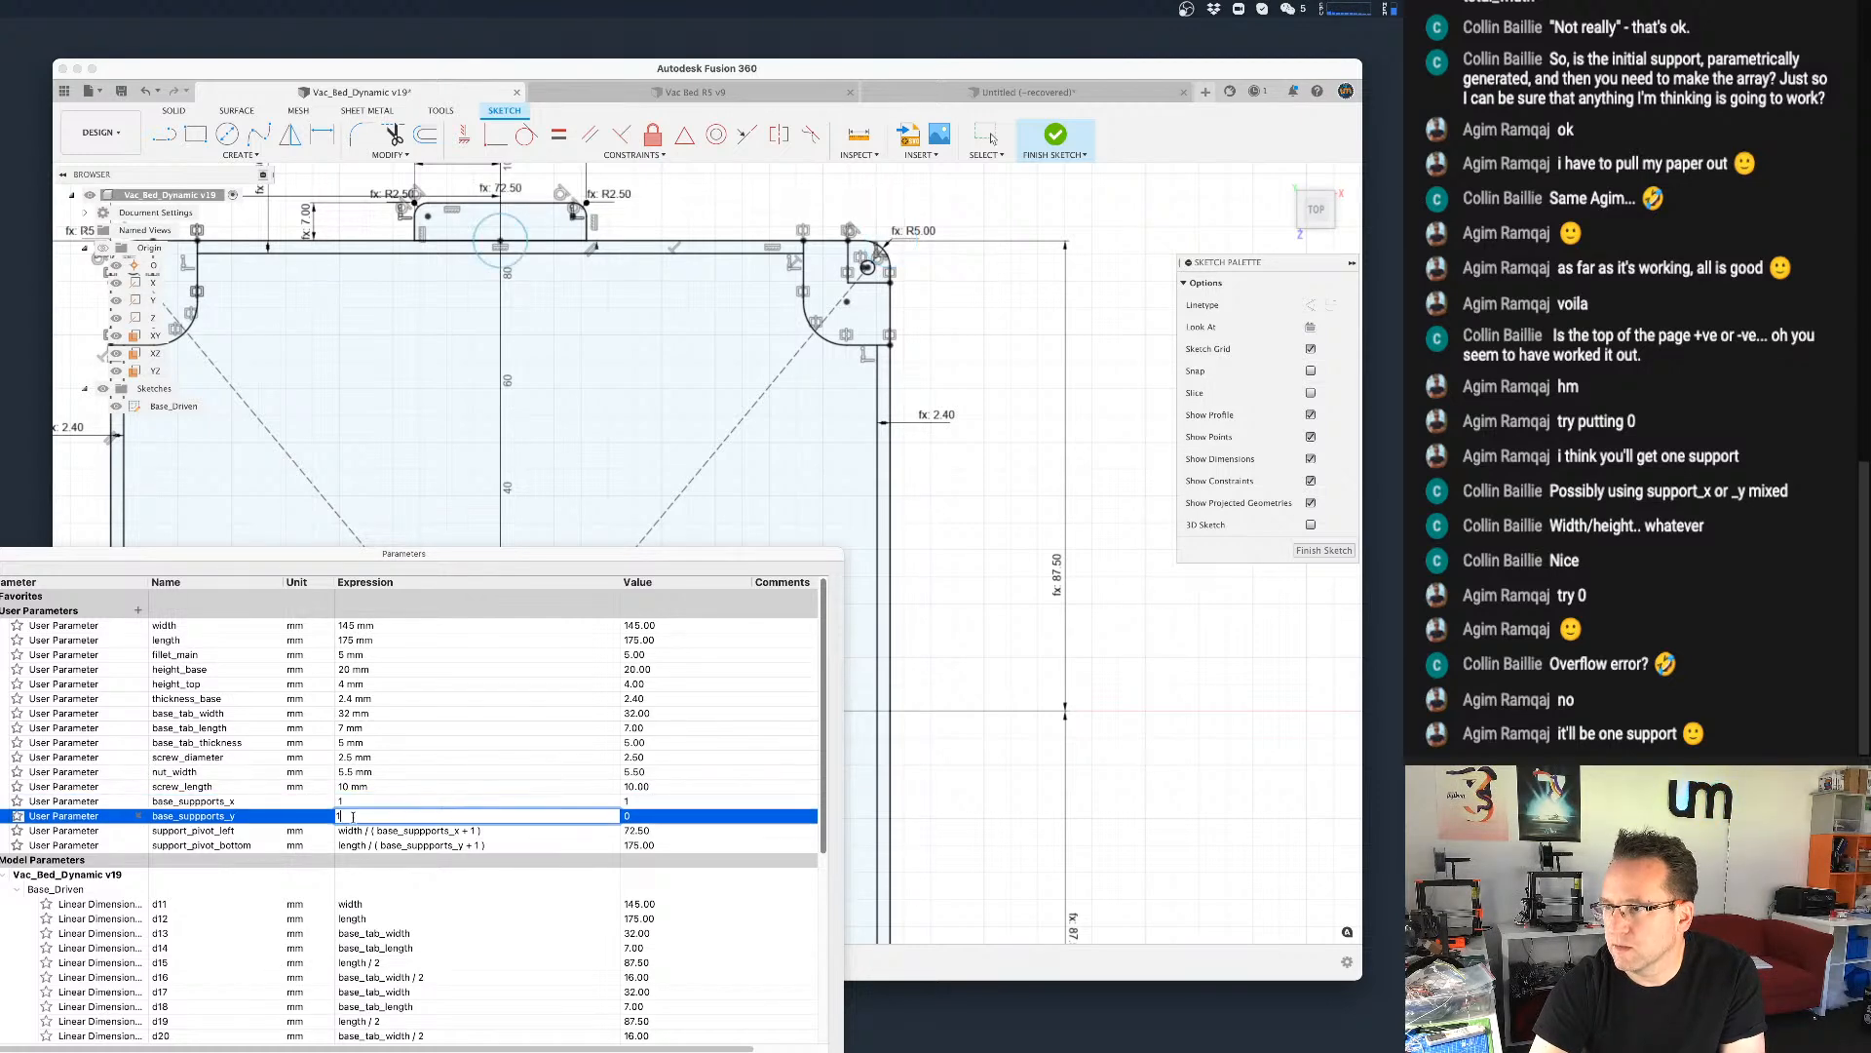
key("Return")
key("Return")
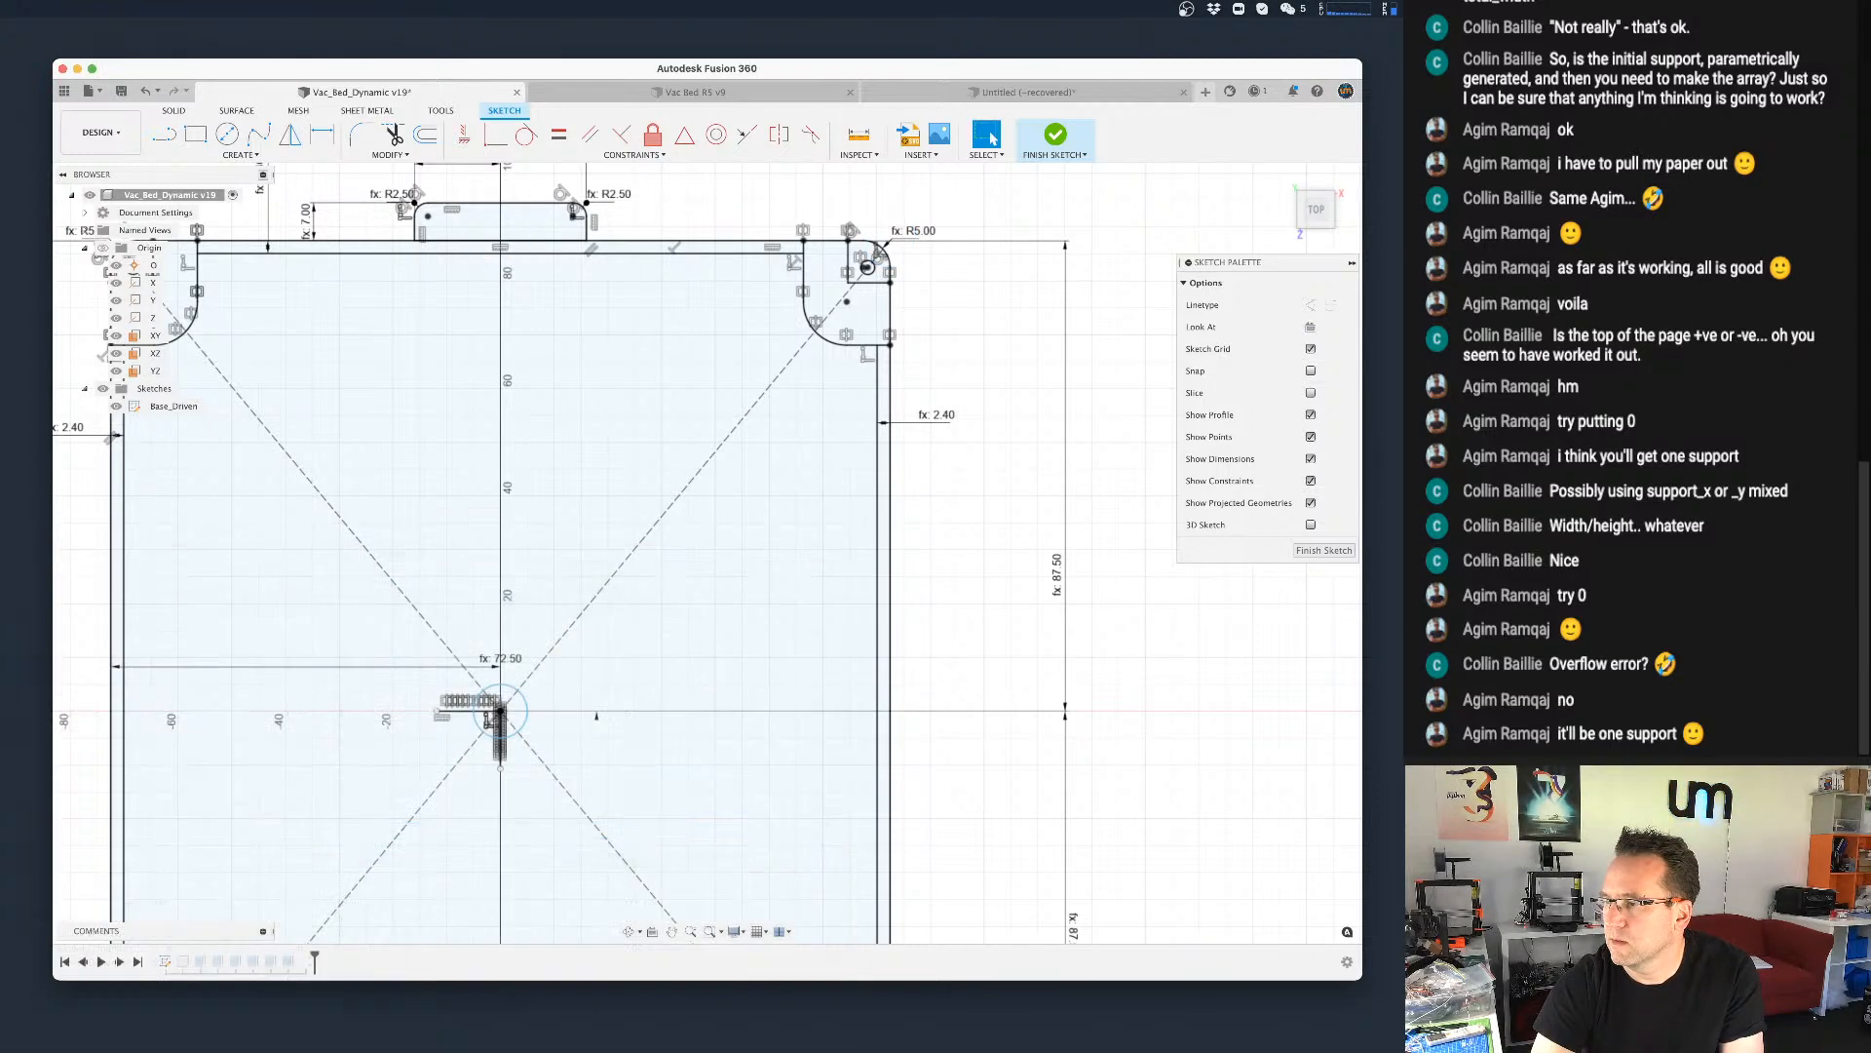
scroll(653, 713, "down", 3)
scroll(592, 748, "up", 5)
scroll(581, 750, "down", 3)
mouse_move(581, 750)
middle_mouse_down()
mouse_move(722, 520)
mouse_move(723, 577)
middle_mouse_up()
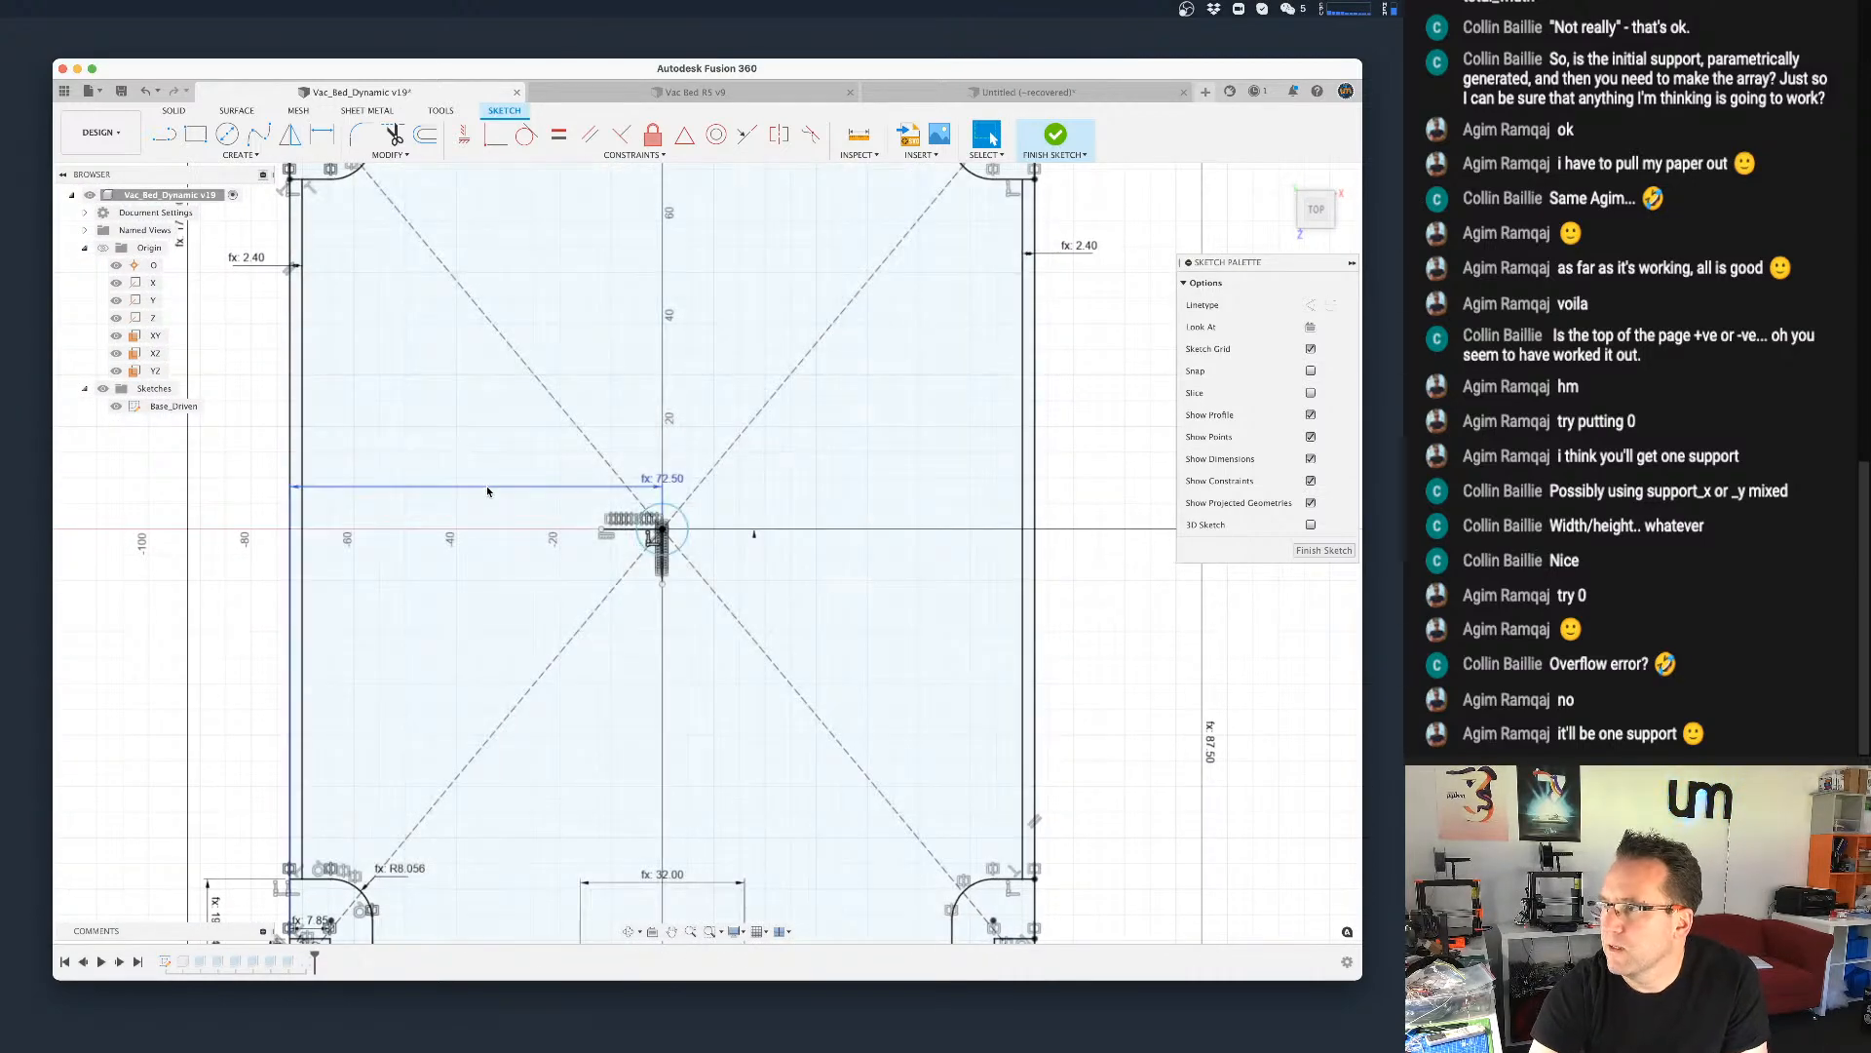
Step: Examine the expression driving the support circle's horizontal distance from the base outline, leaving the dimension as it is
double_click(653, 485)
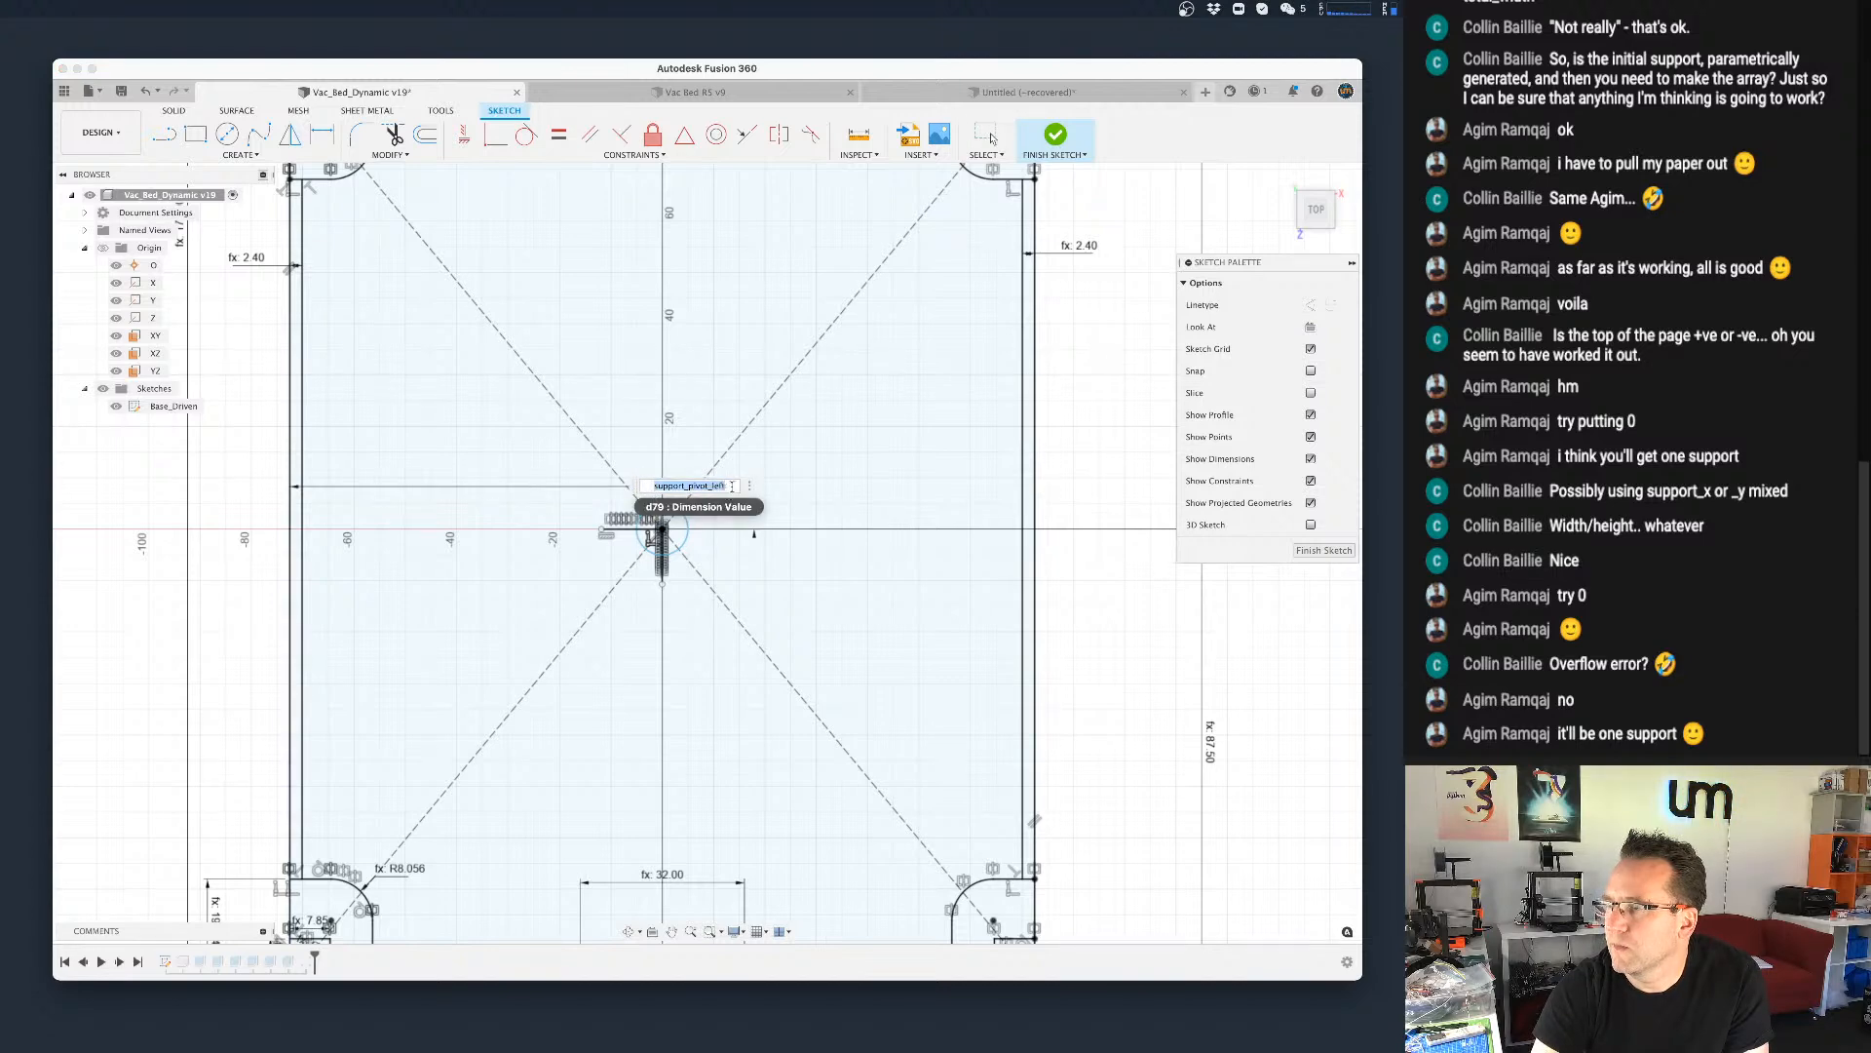
mouse_move(698, 484)
left_mouse_down()
mouse_move(653, 485)
mouse_move(731, 486)
left_mouse_up()
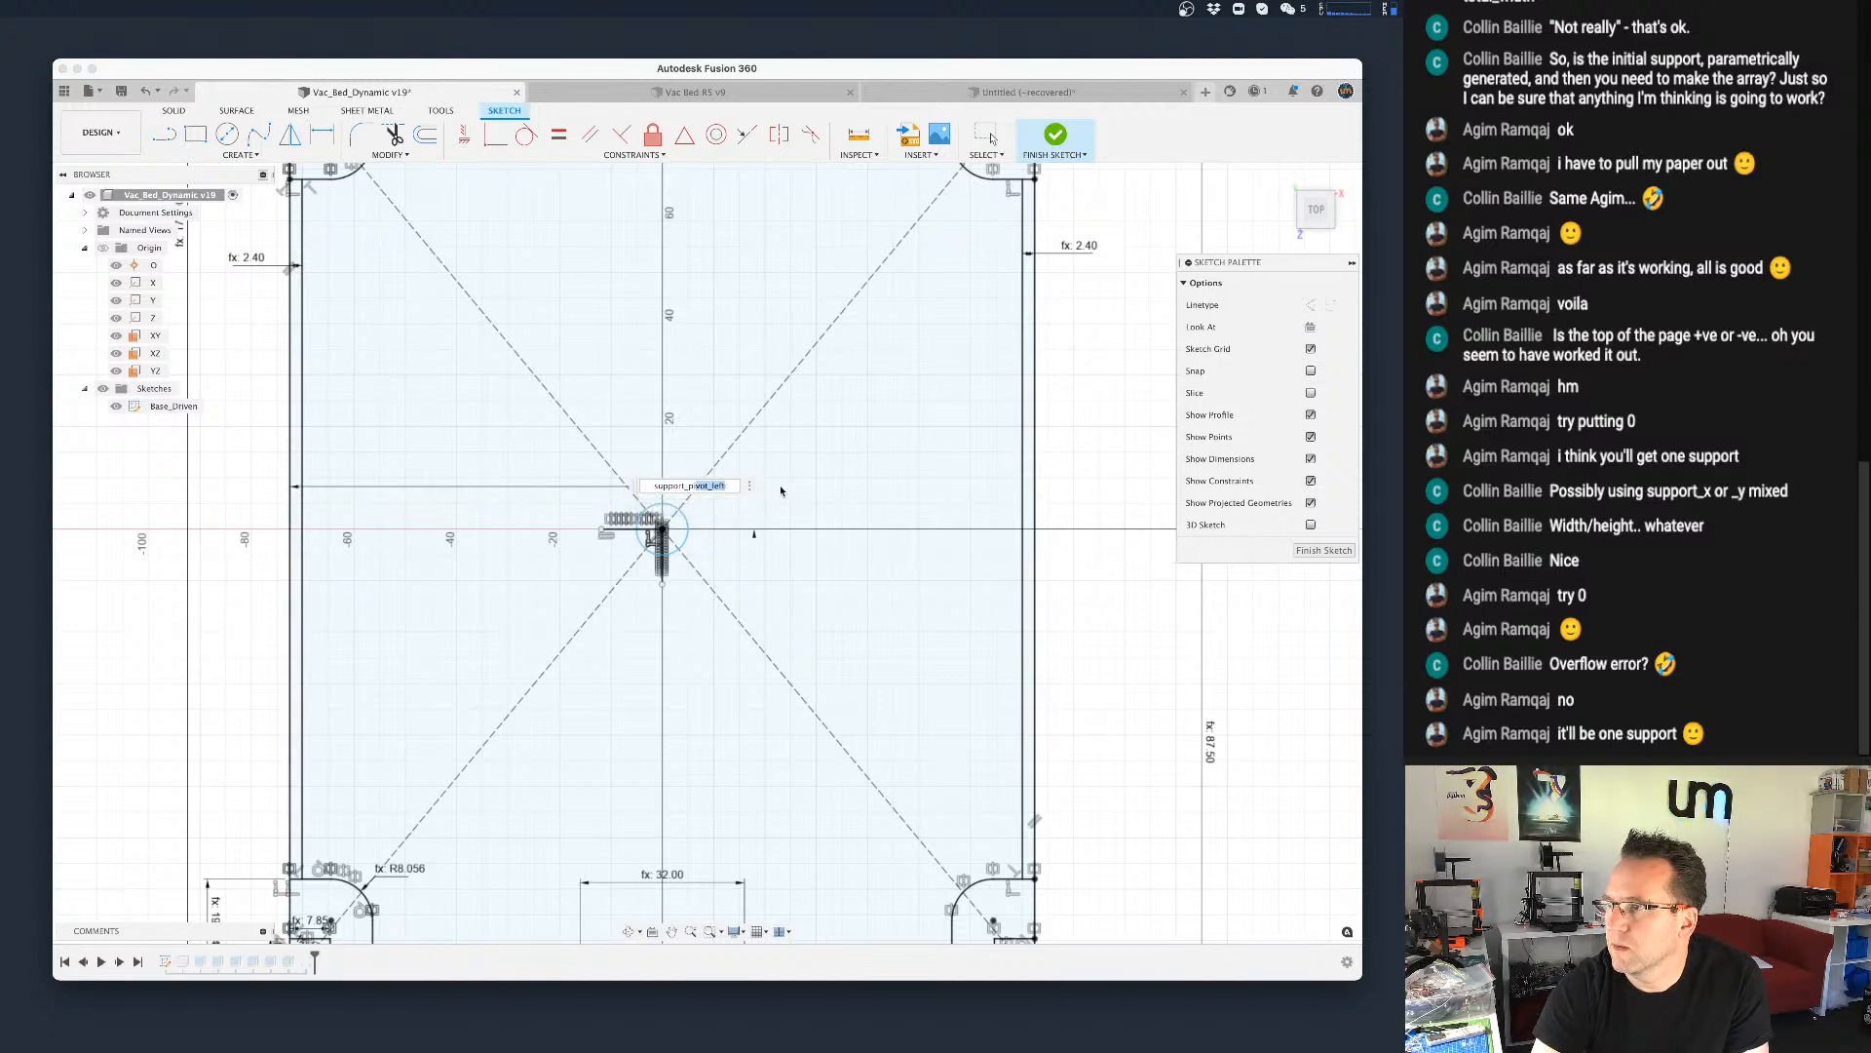
key("Escape")
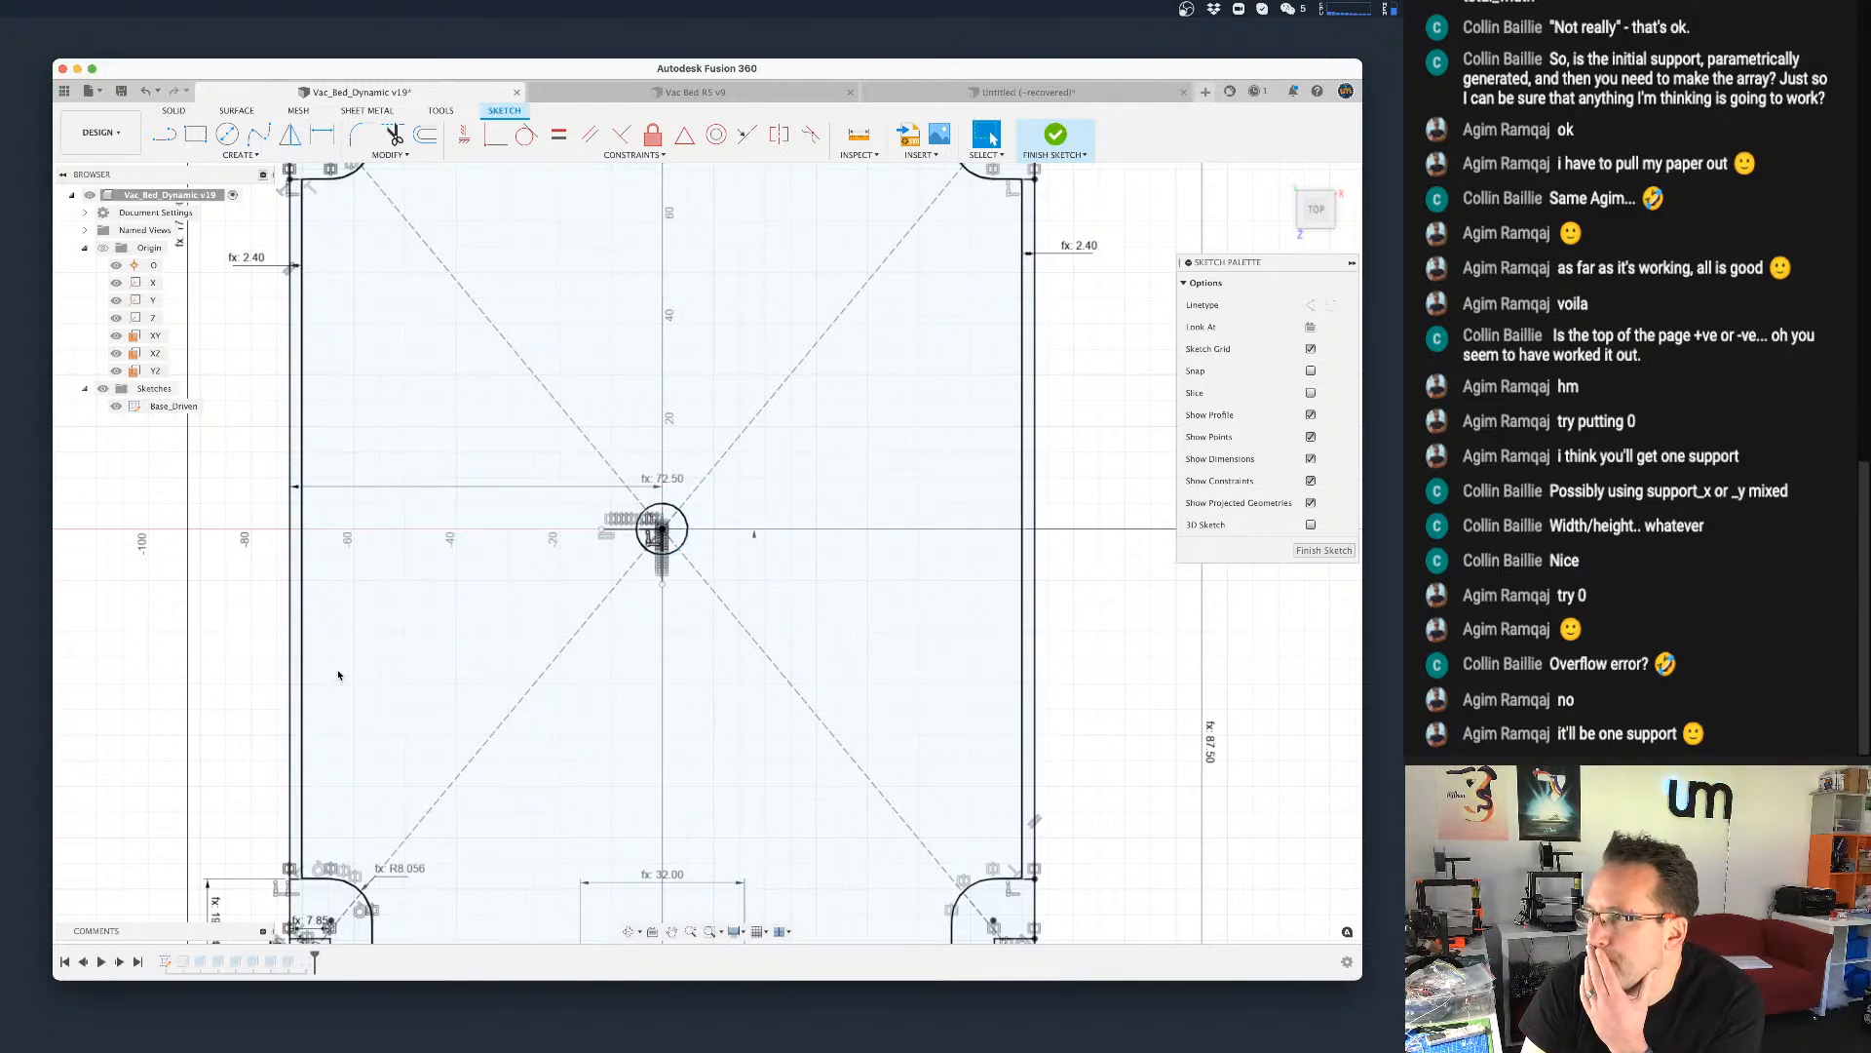
scroll(339, 675, "down", 1)
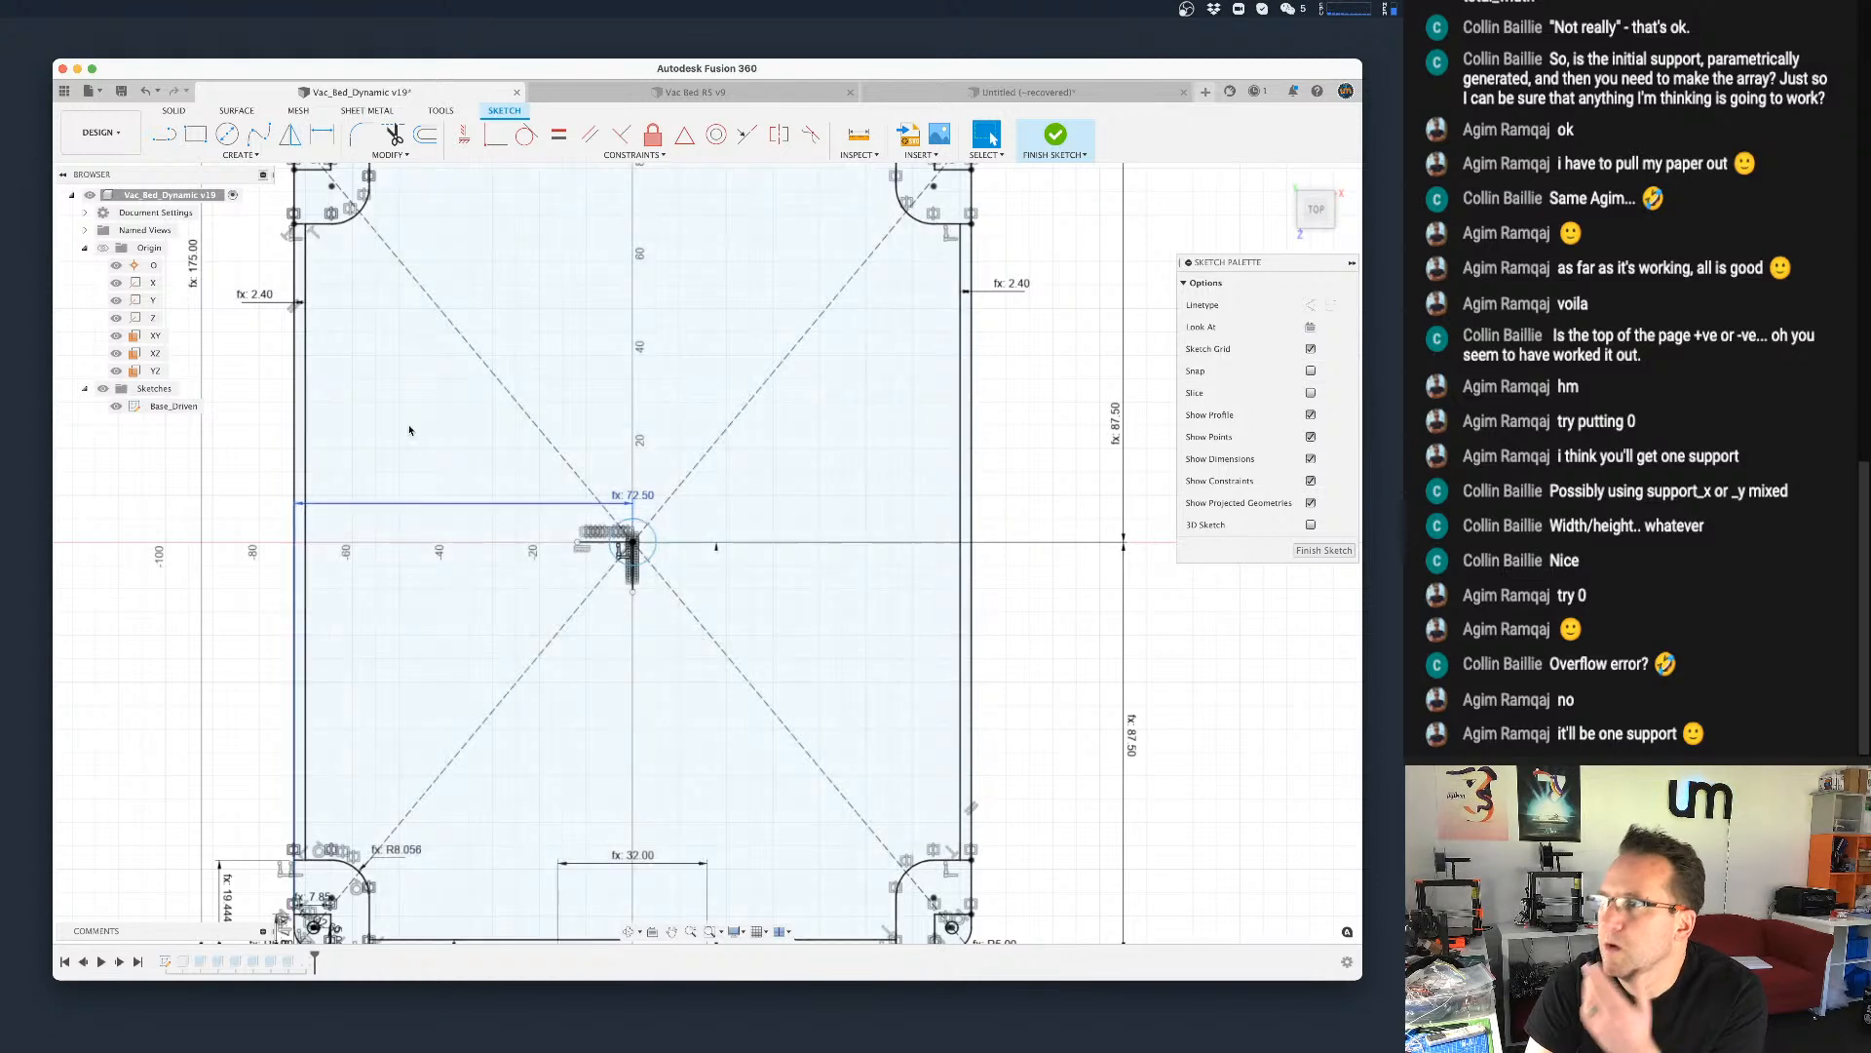
Step: Undo the support count changes and leave the Base_Driven sketch, returning to the solid model
left_click(404, 156)
mouse_move(924, 156)
left_click(779, 288)
key("super+z")
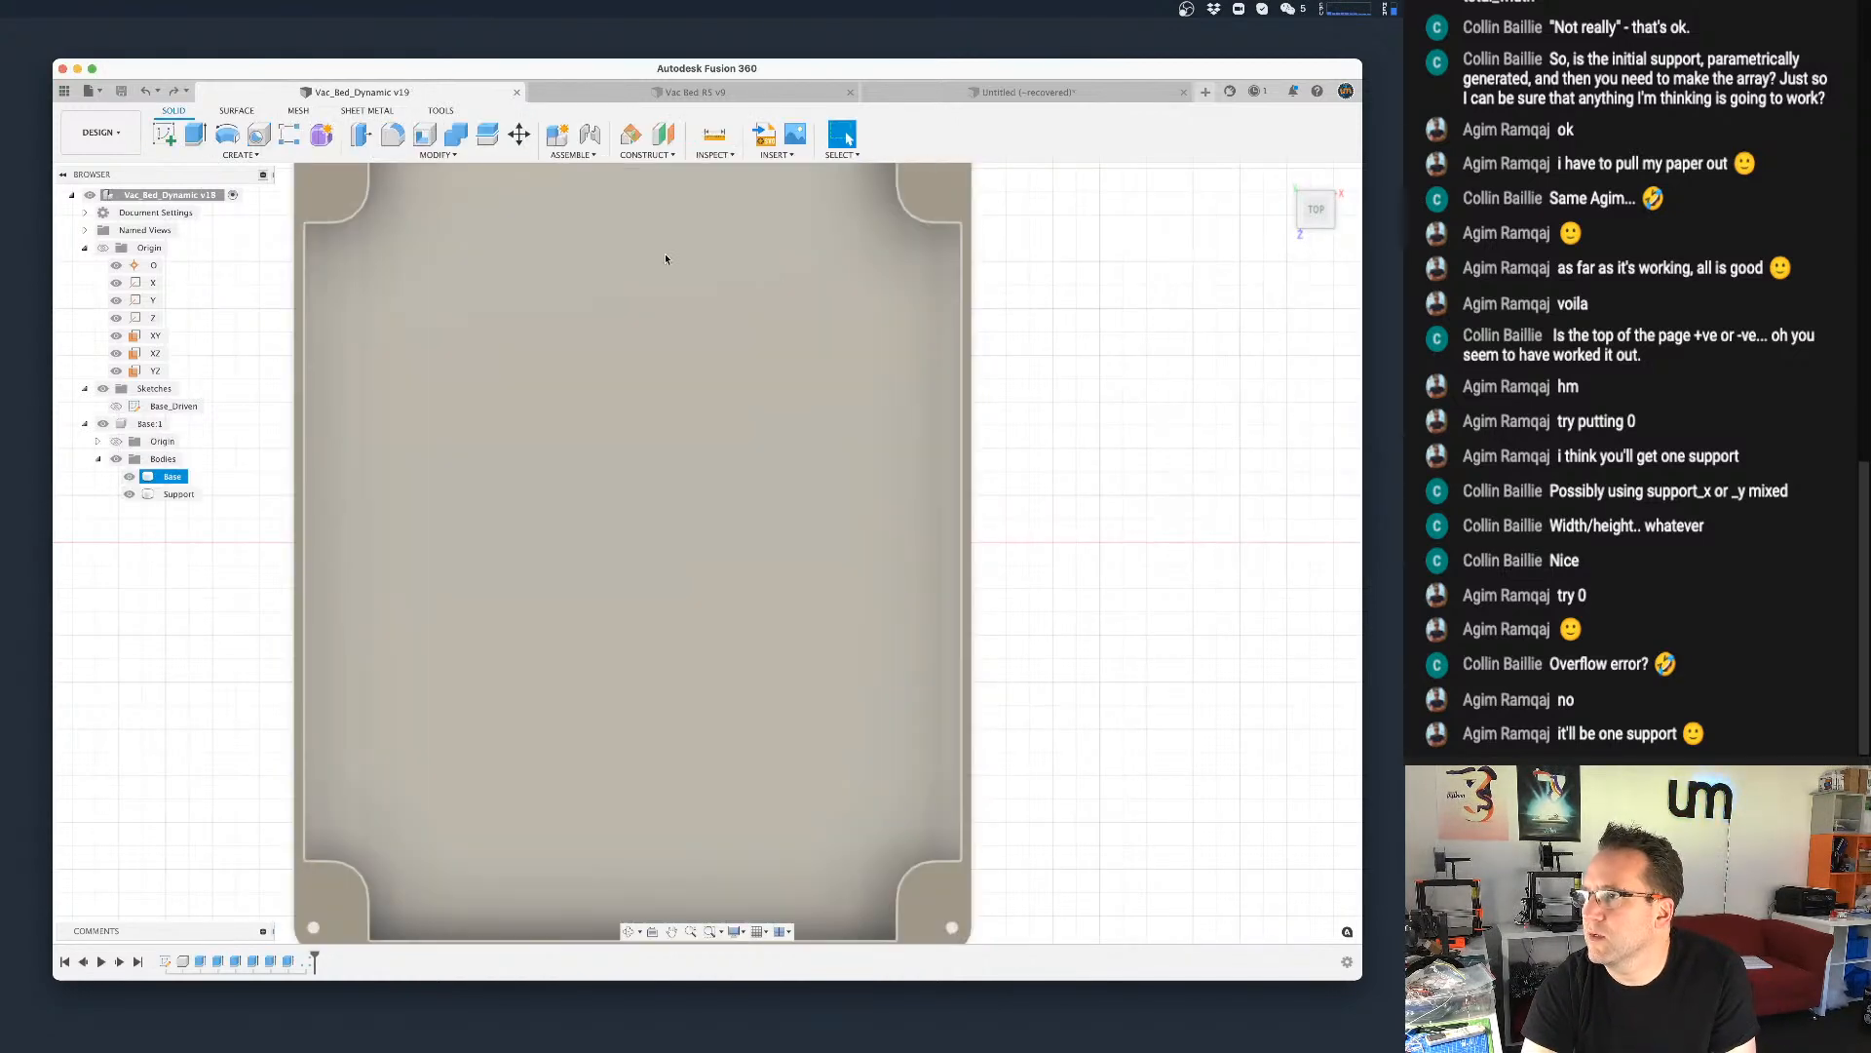
Step: Try to set the support_pivot_bottom parameter's expression to length / min(1,( base_suppports_y + 1 ))
left_click(456, 156)
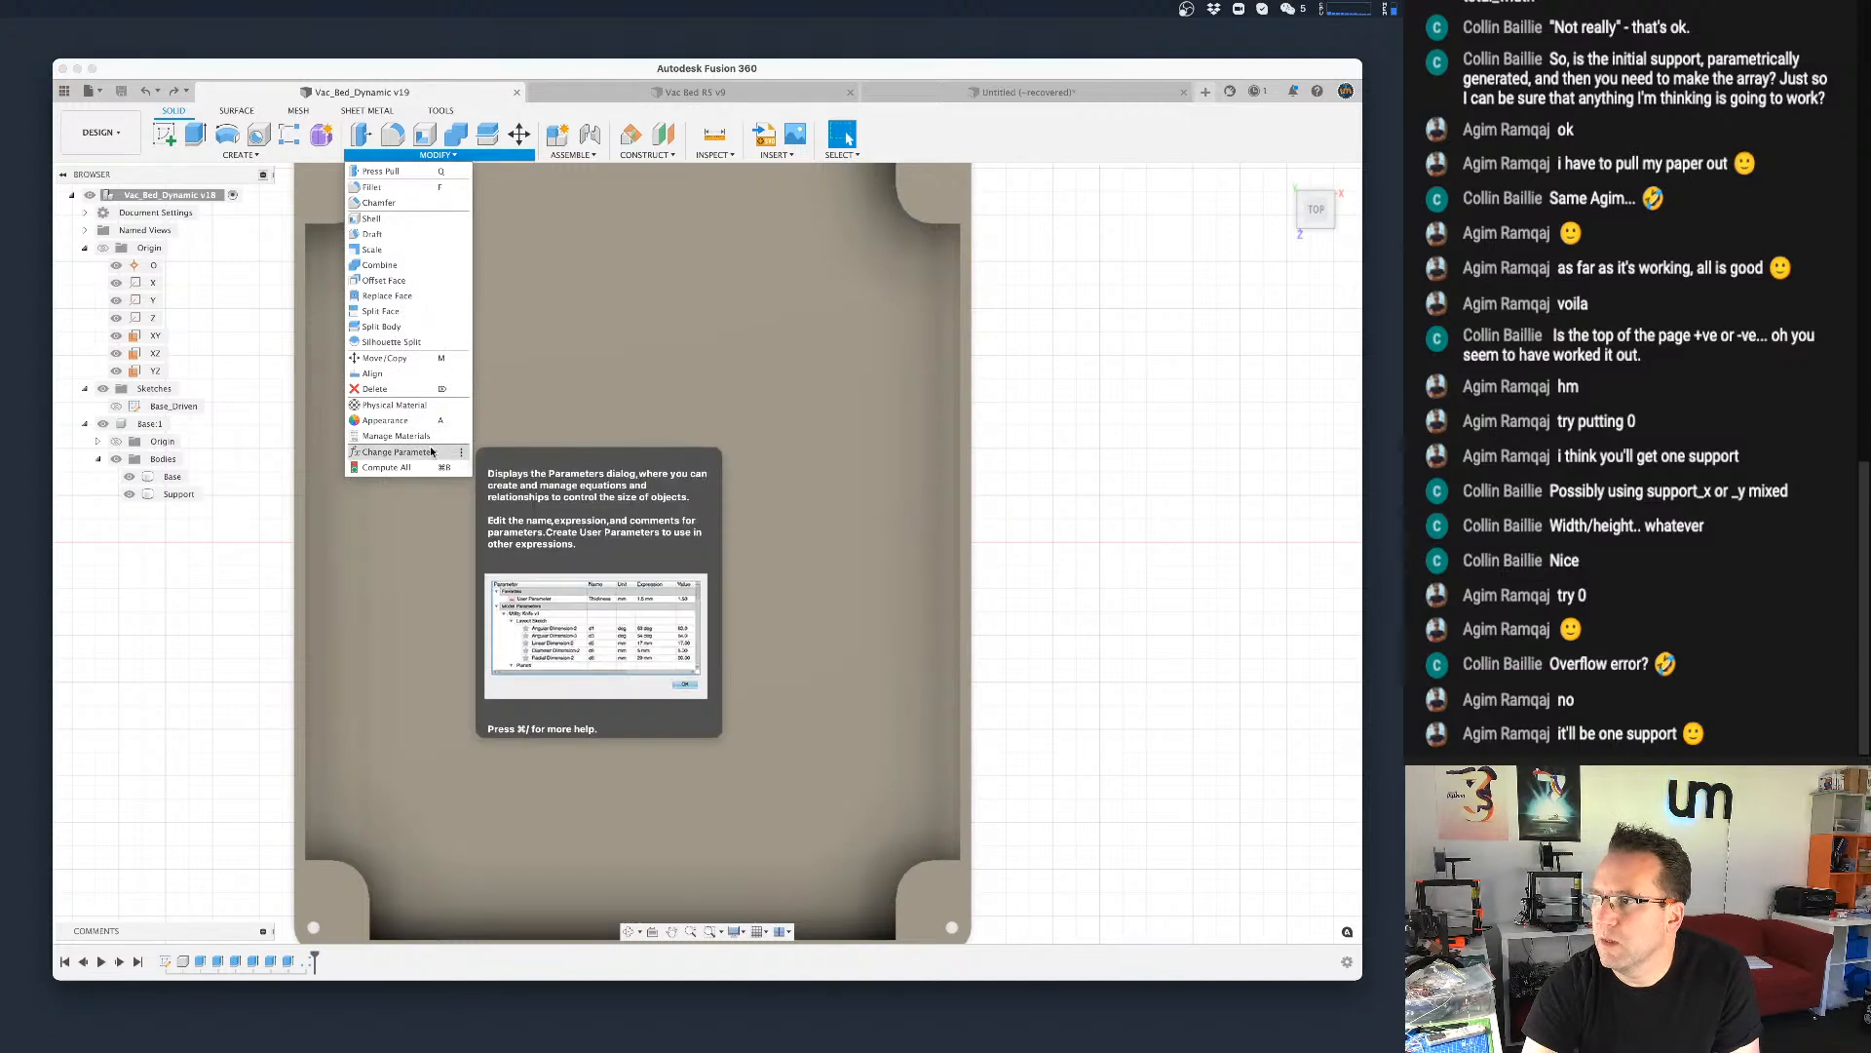
left_click(400, 451)
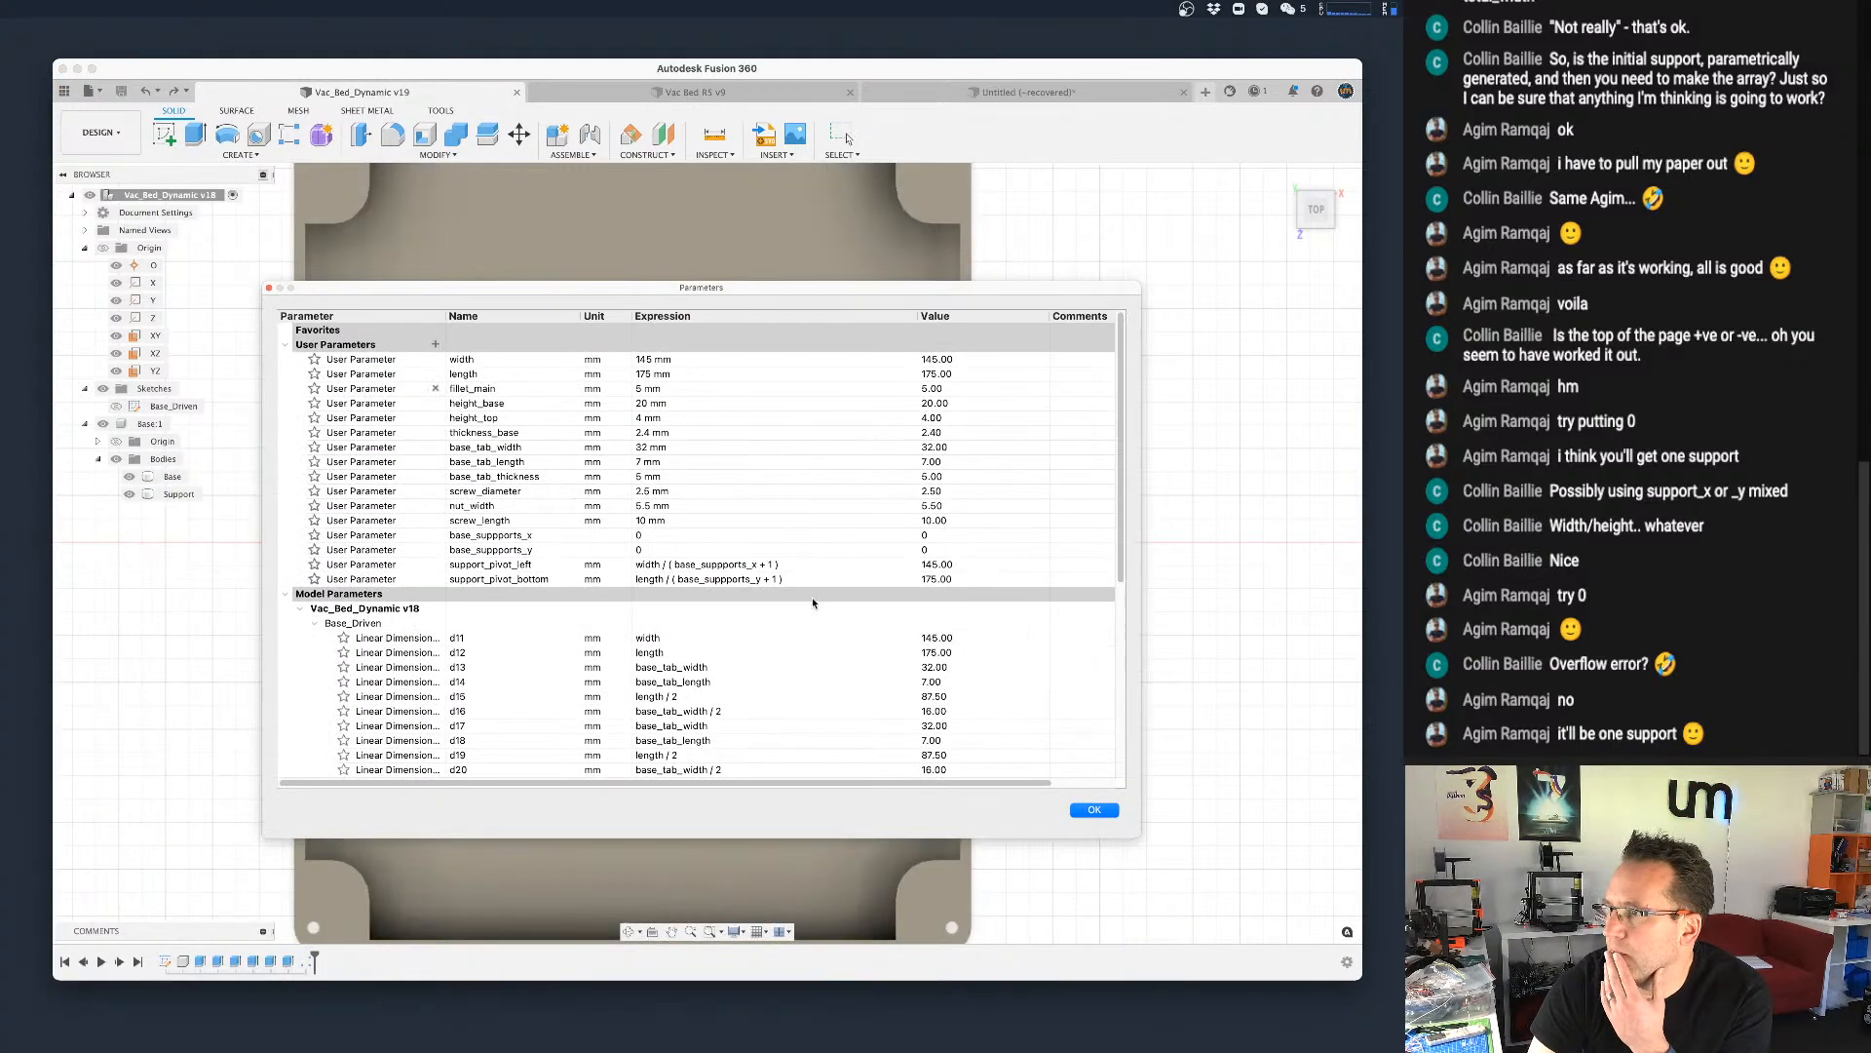
left_click(791, 581)
left_click(744, 580)
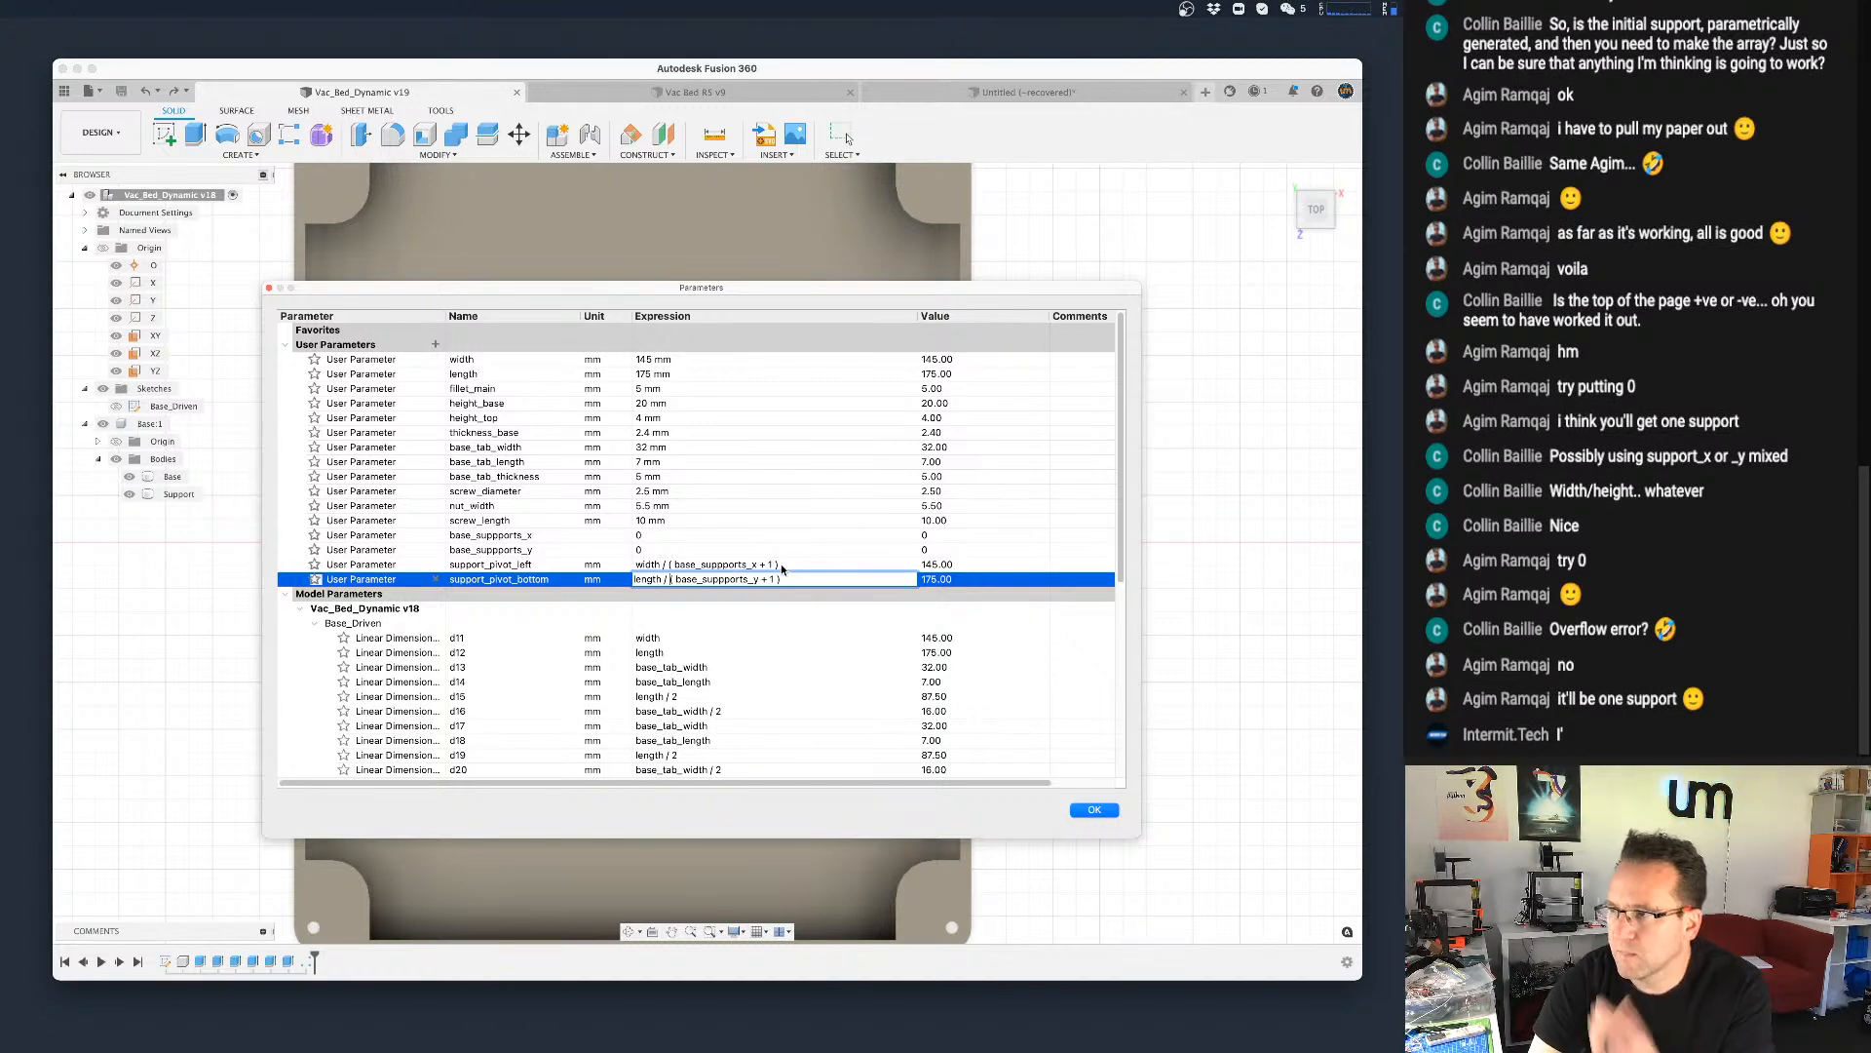
type("min(")
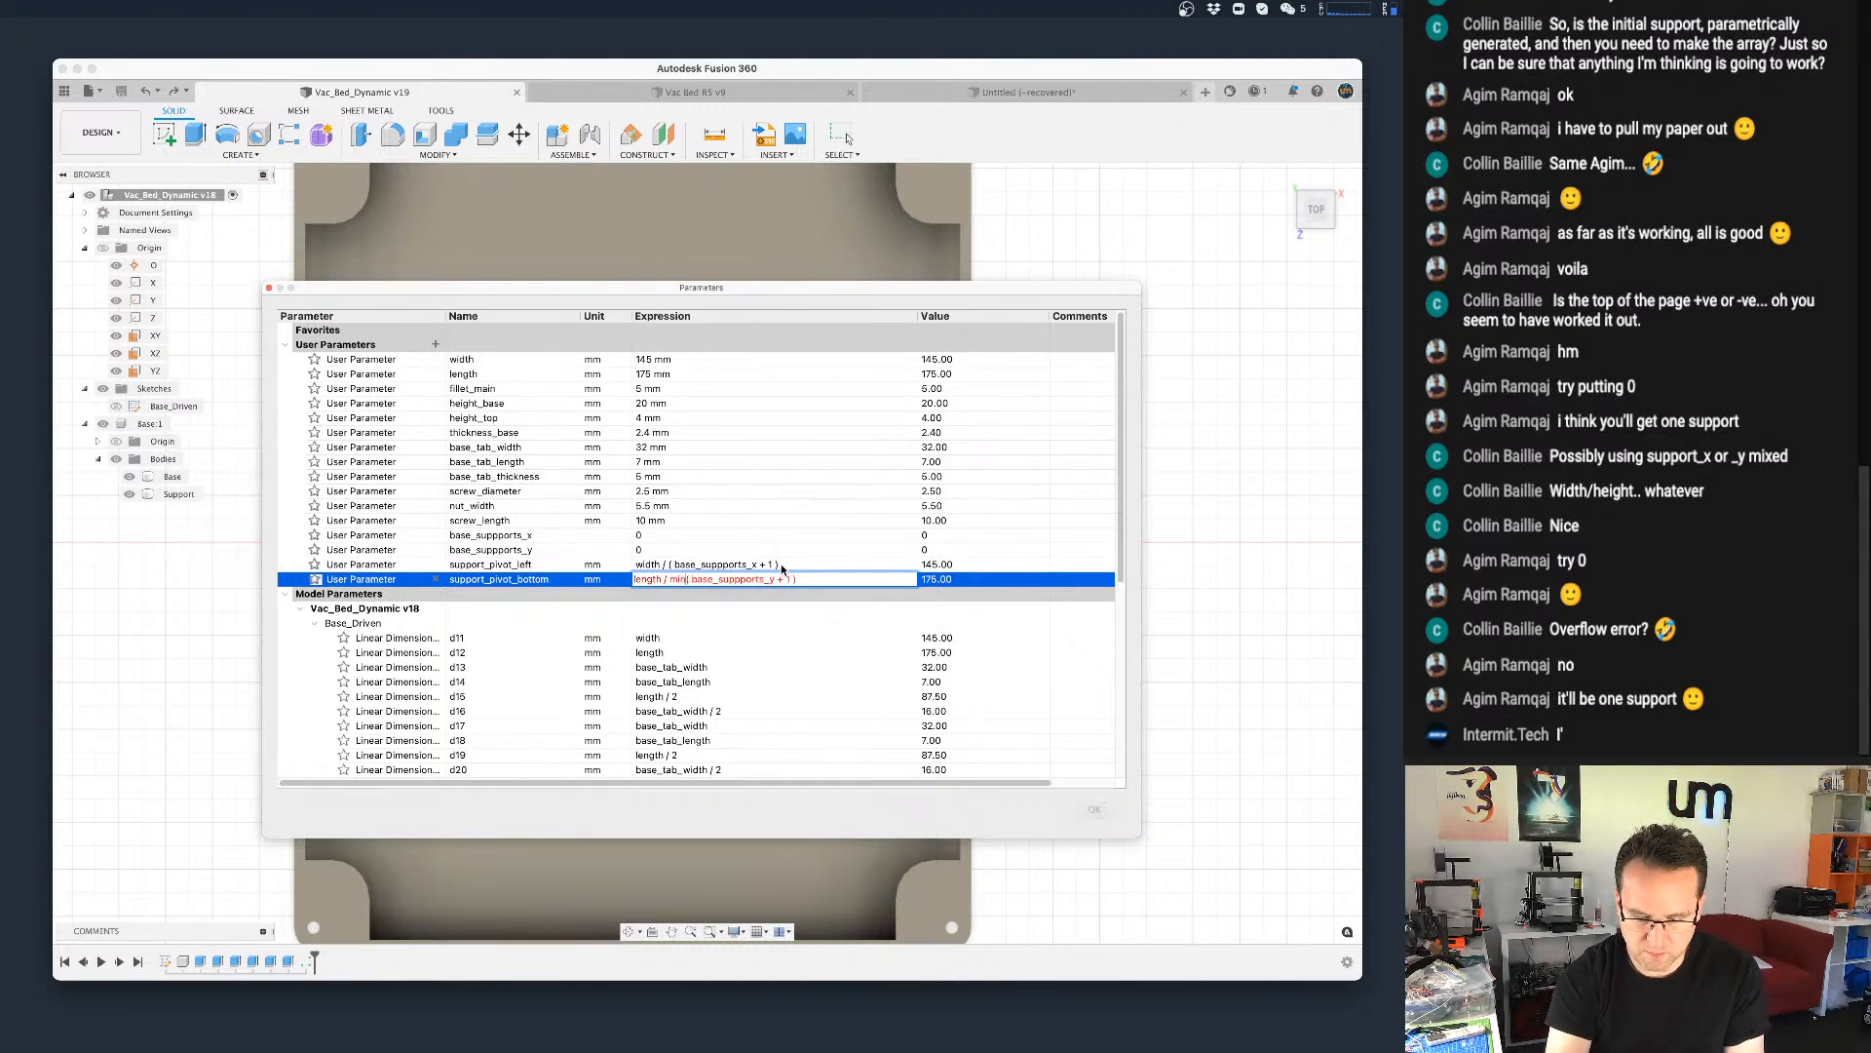
type("1,")
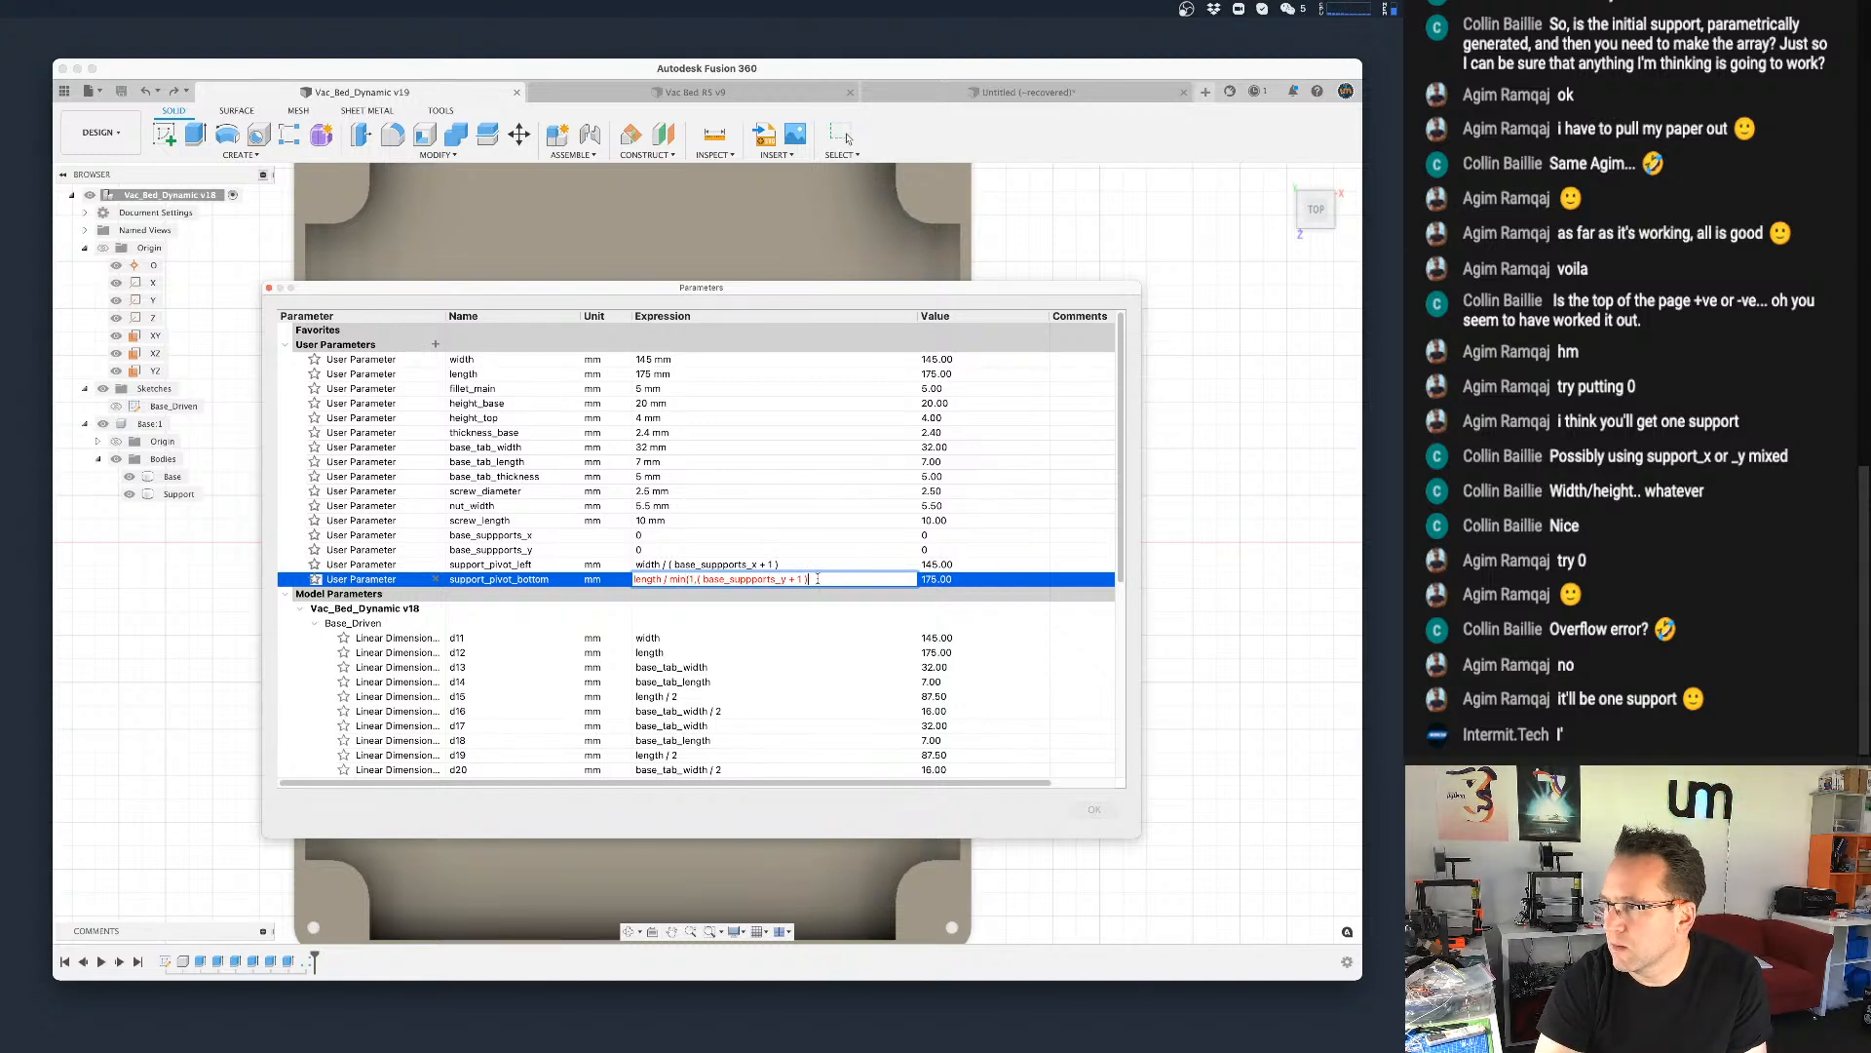
left_click(817, 579)
type(")")
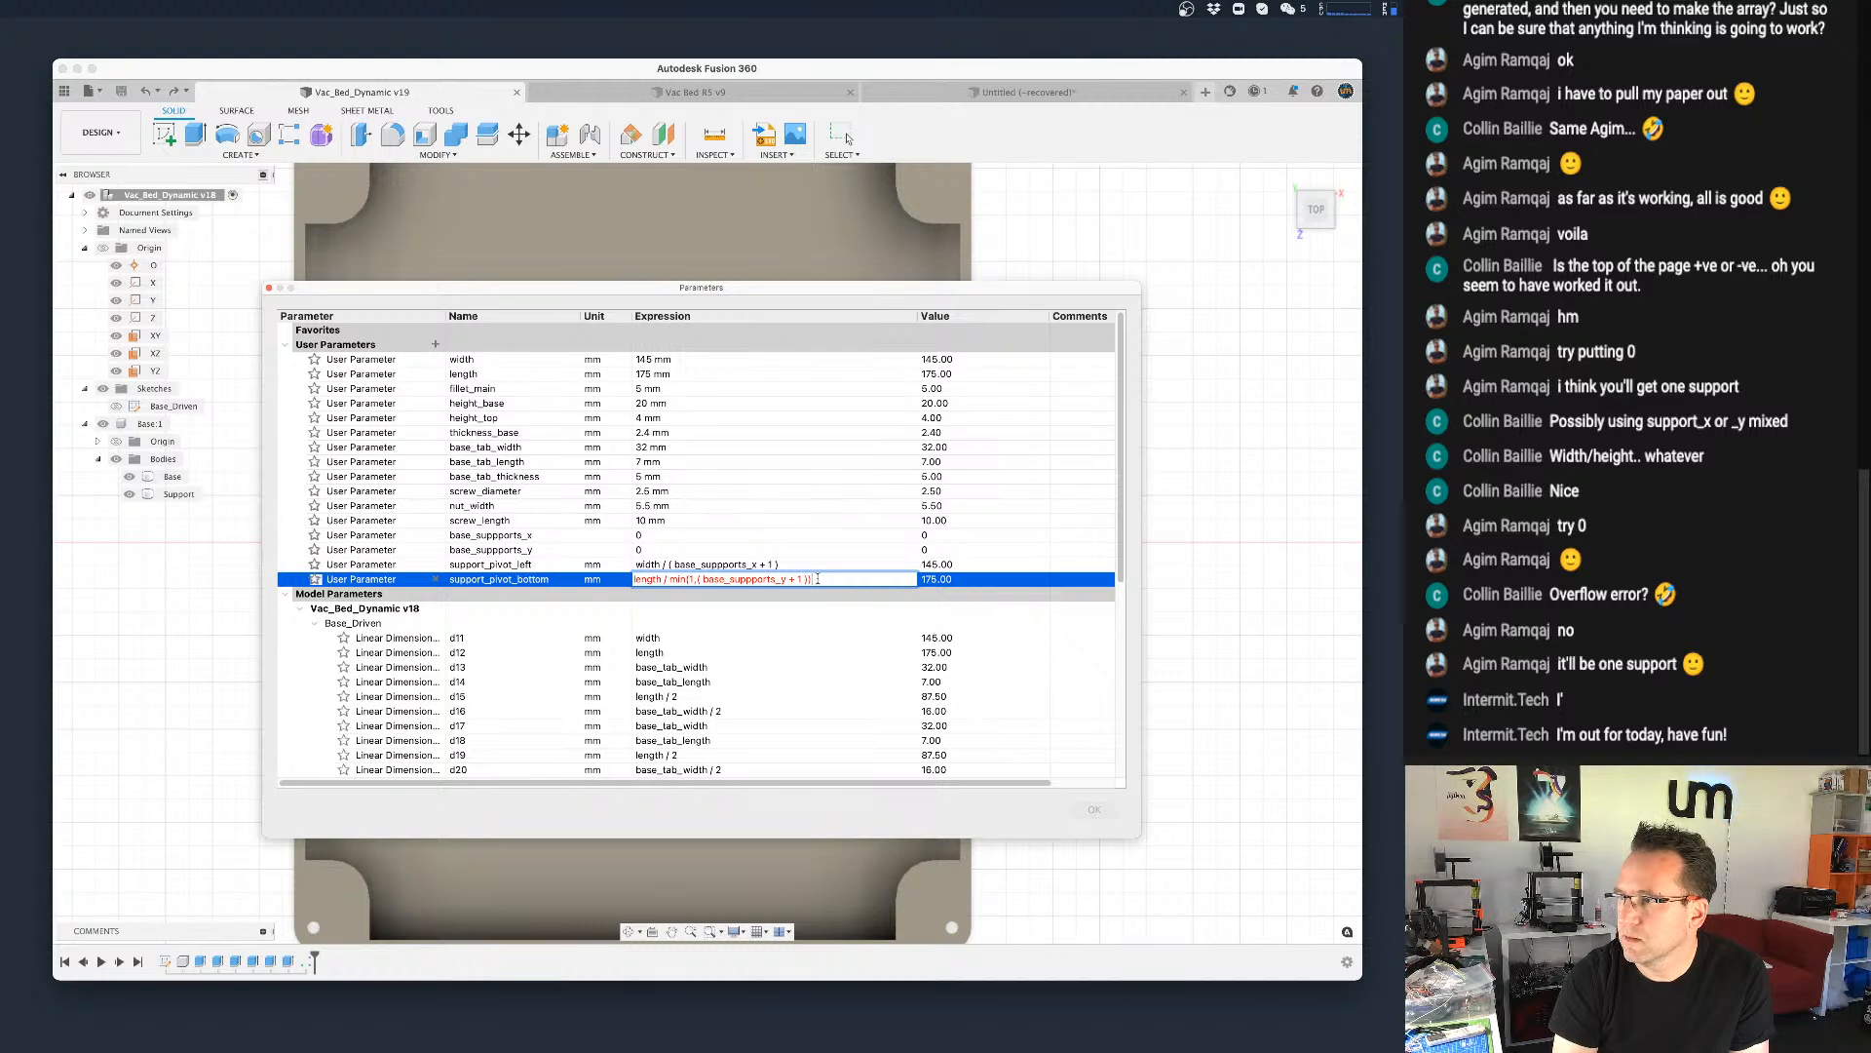
key("Return")
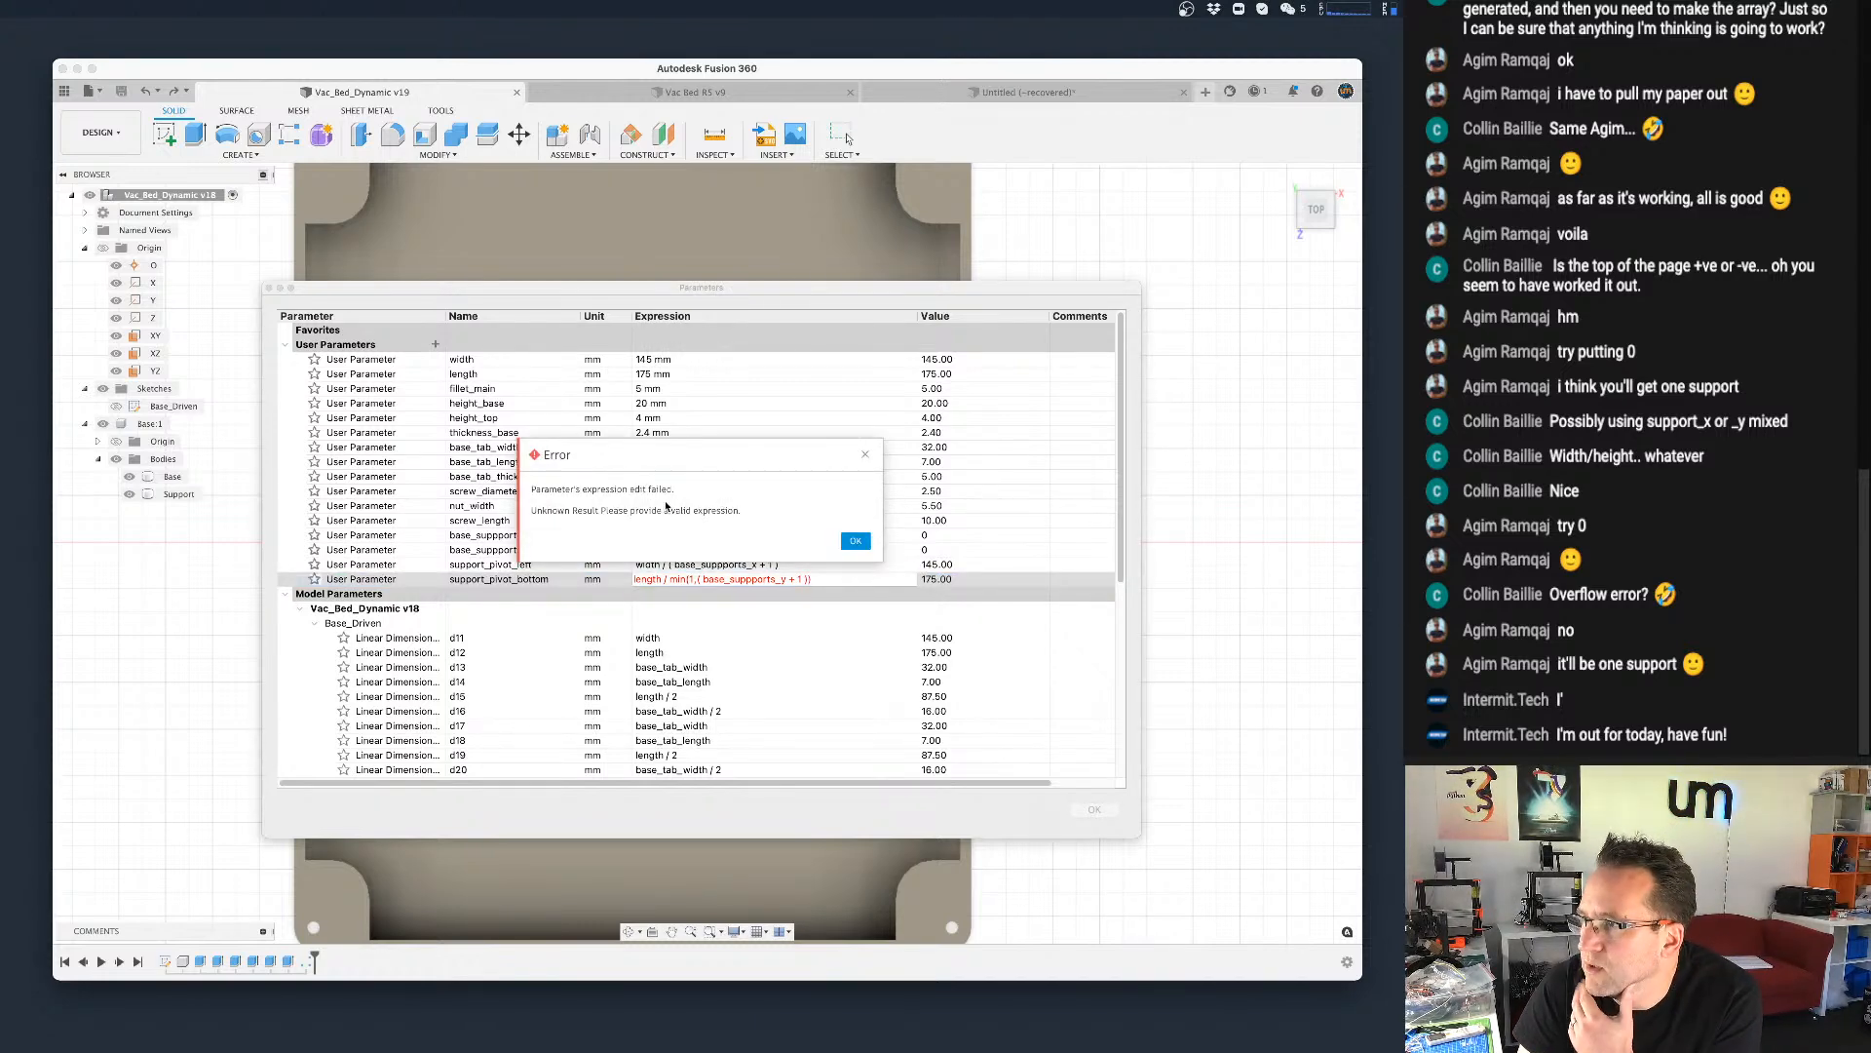
left_click(856, 541)
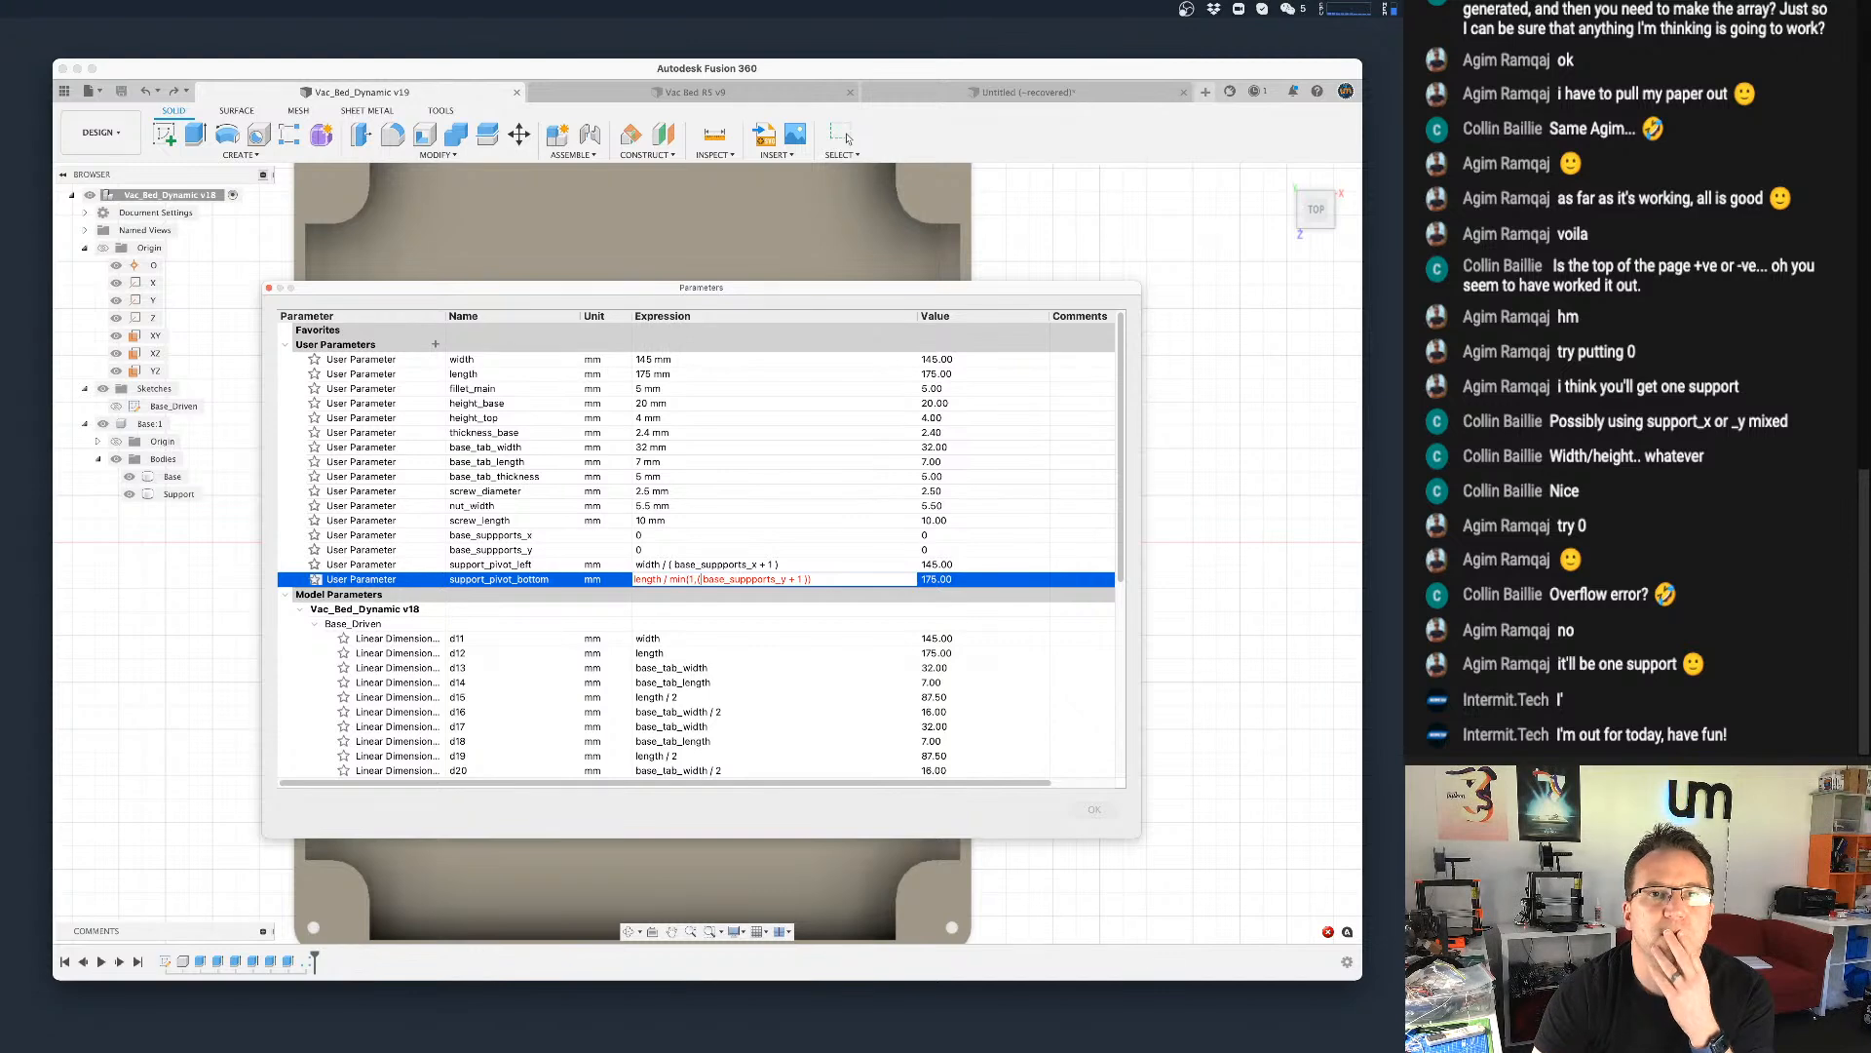
Step: Switch to the web browser and examine the forum thread on limiting user parameters with min() / max(), enlarging the reply's parameters screenshot
key("super+Tab")
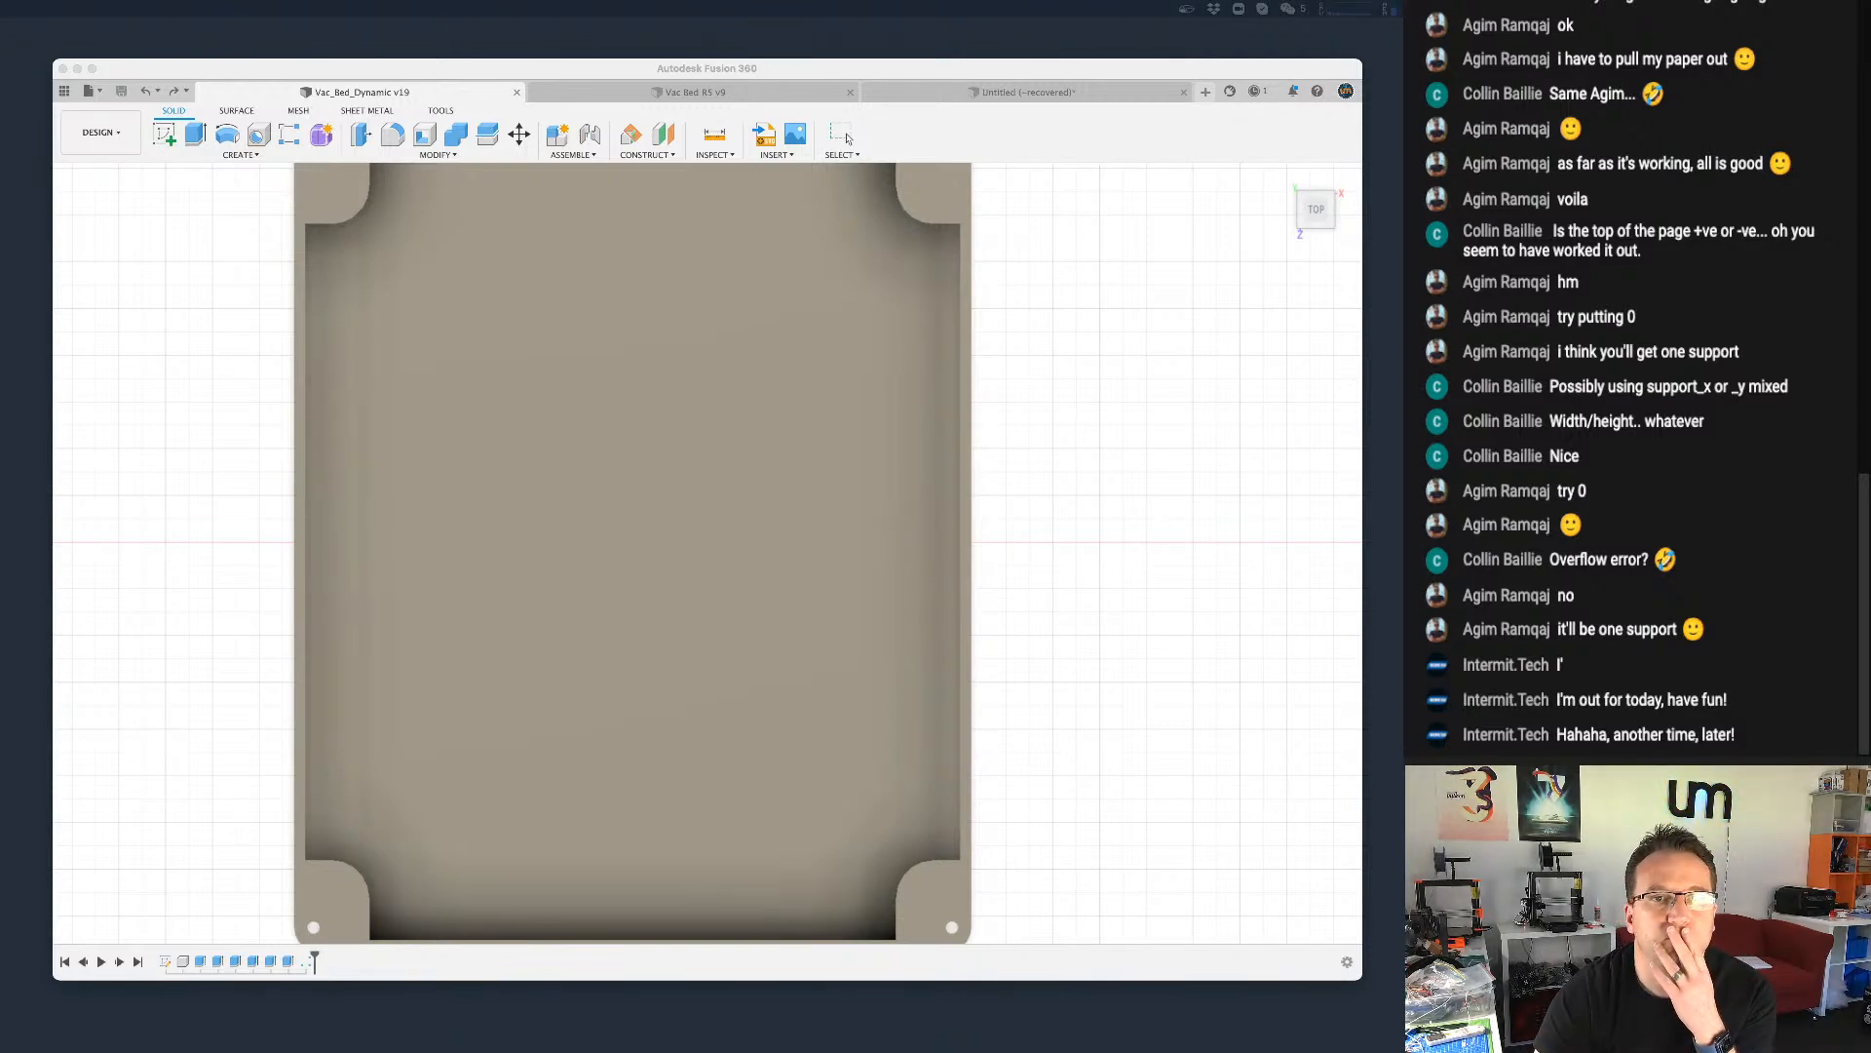
left_click_drag(846, 138, 1022, 116)
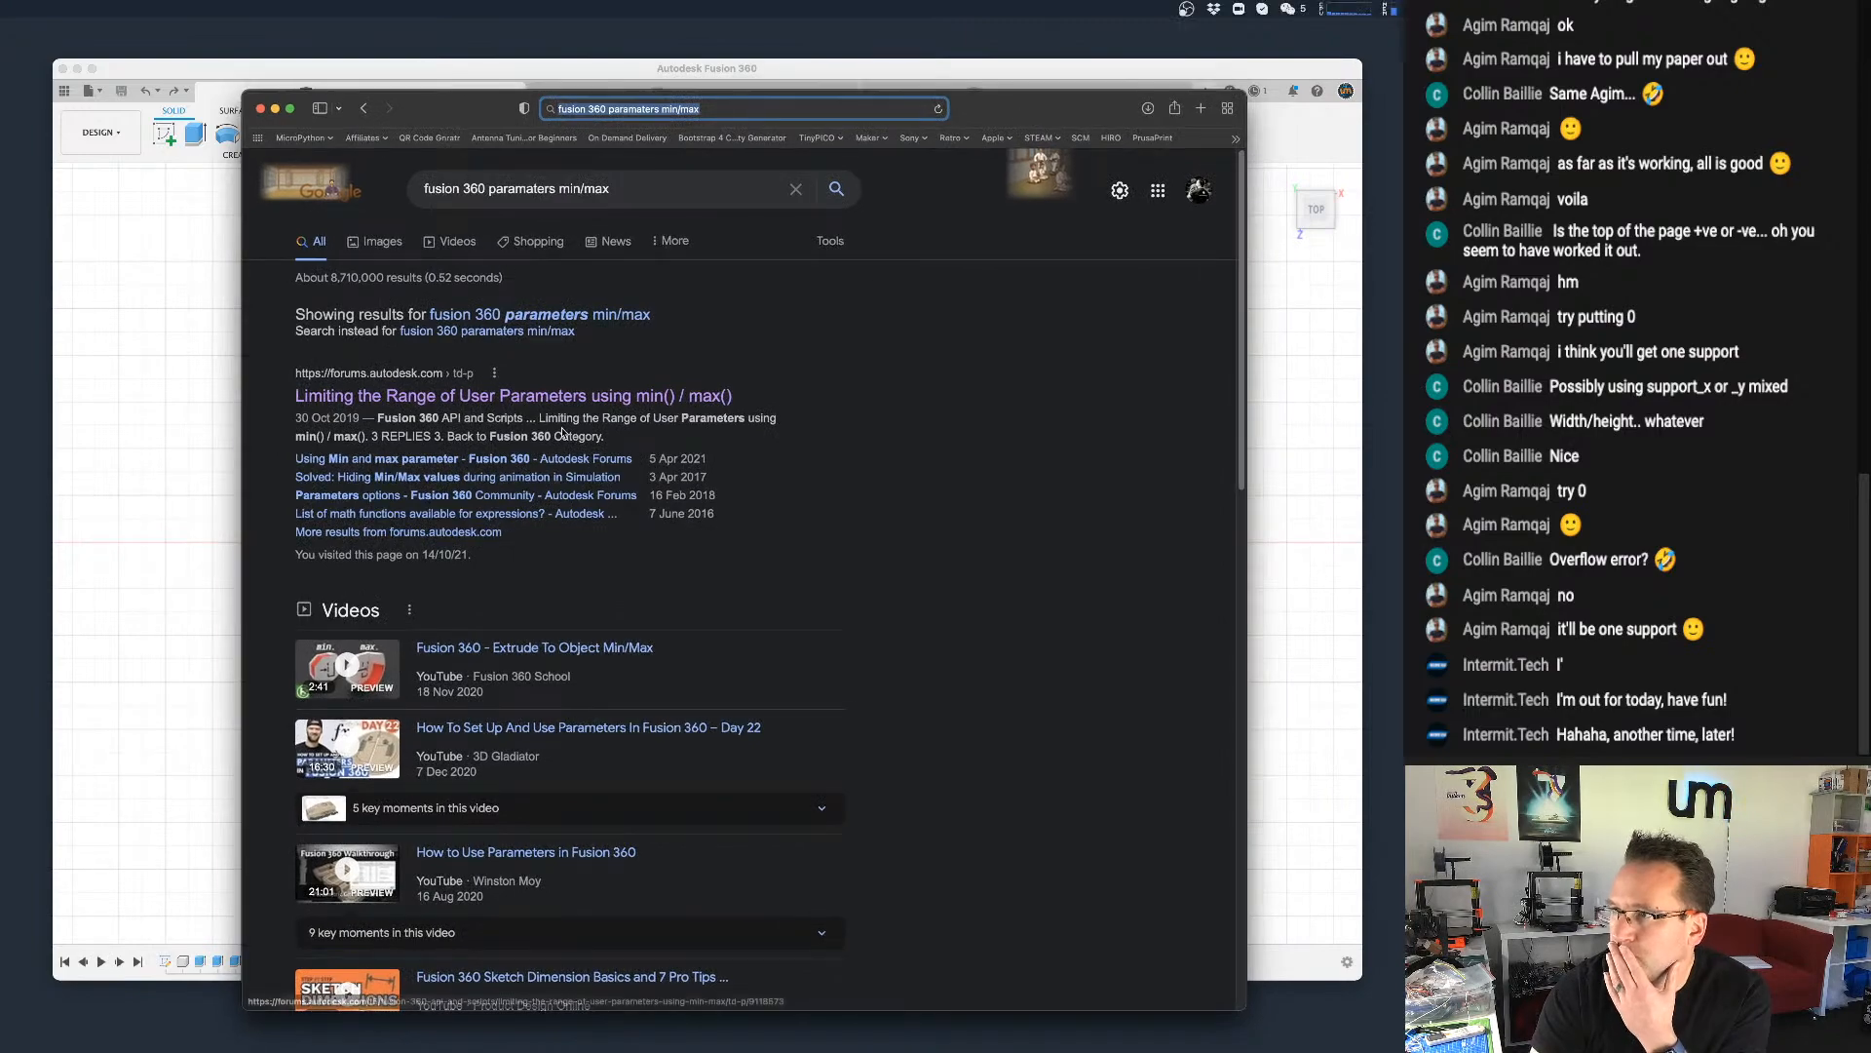
left_click(627, 397)
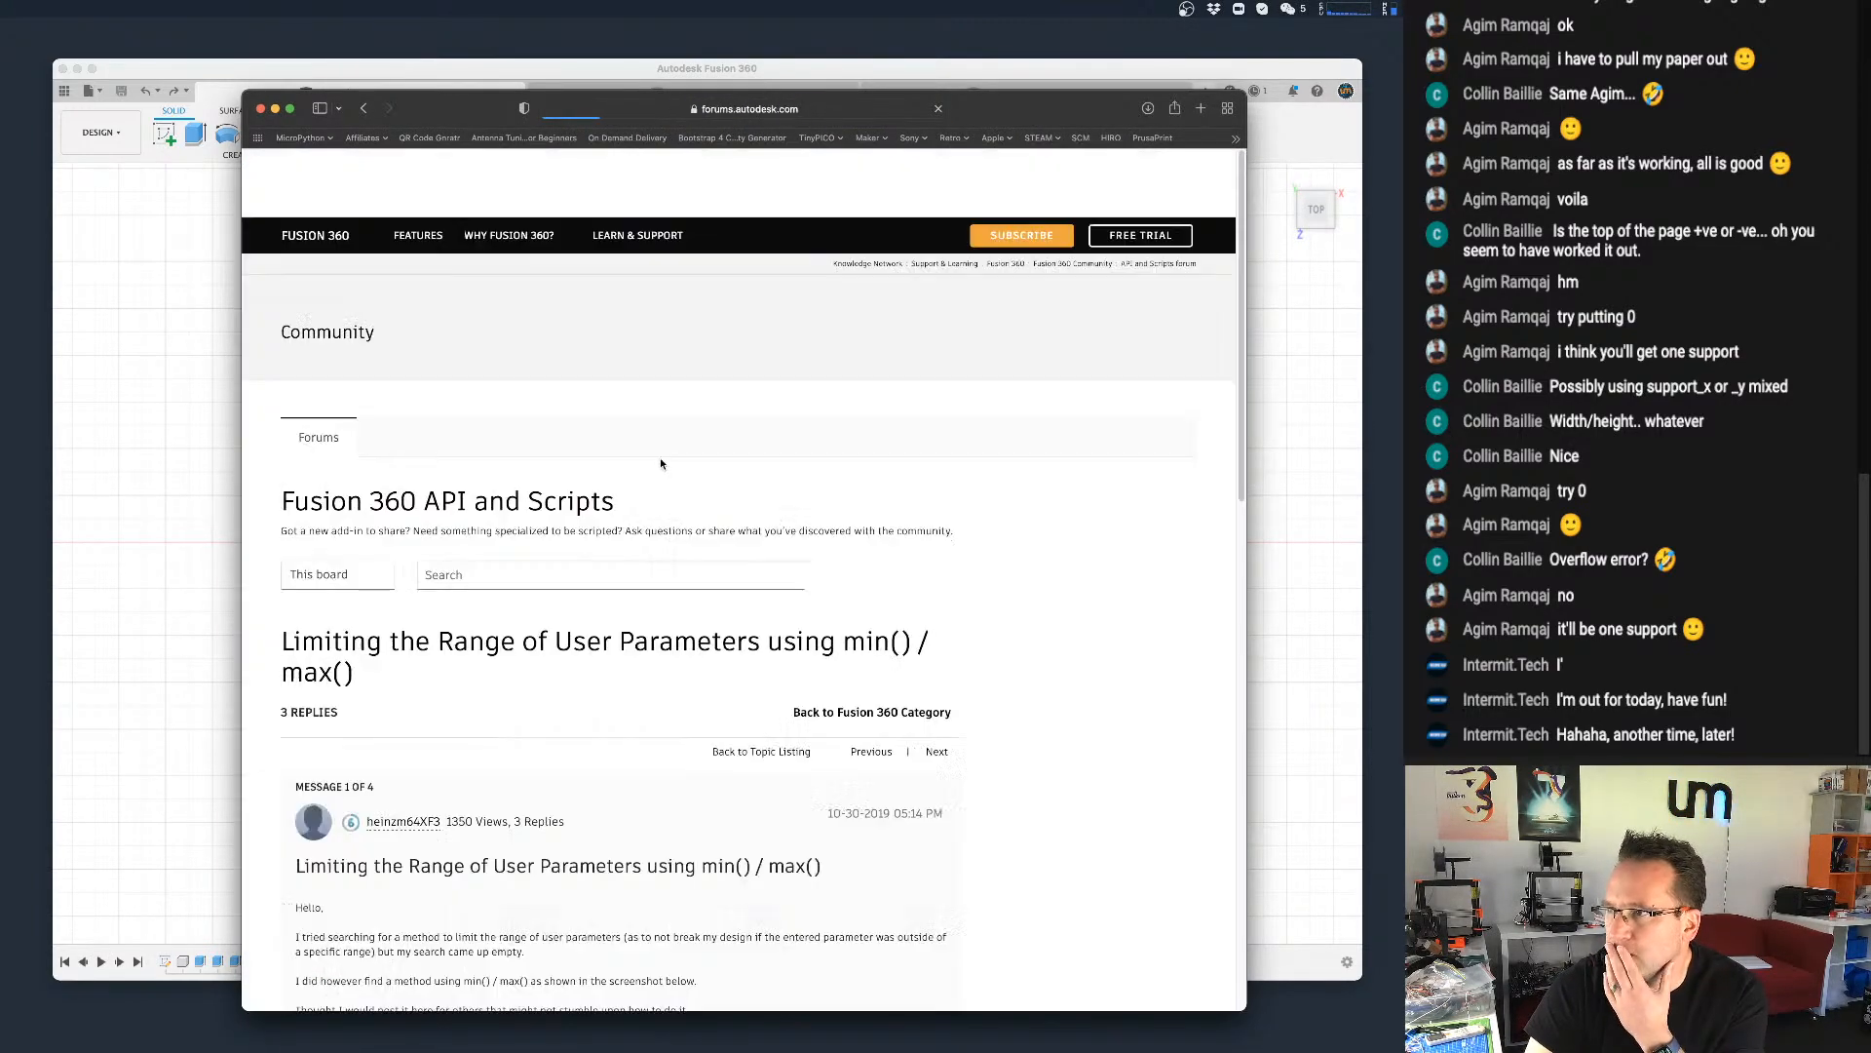
scroll(575, 529, "down", 10)
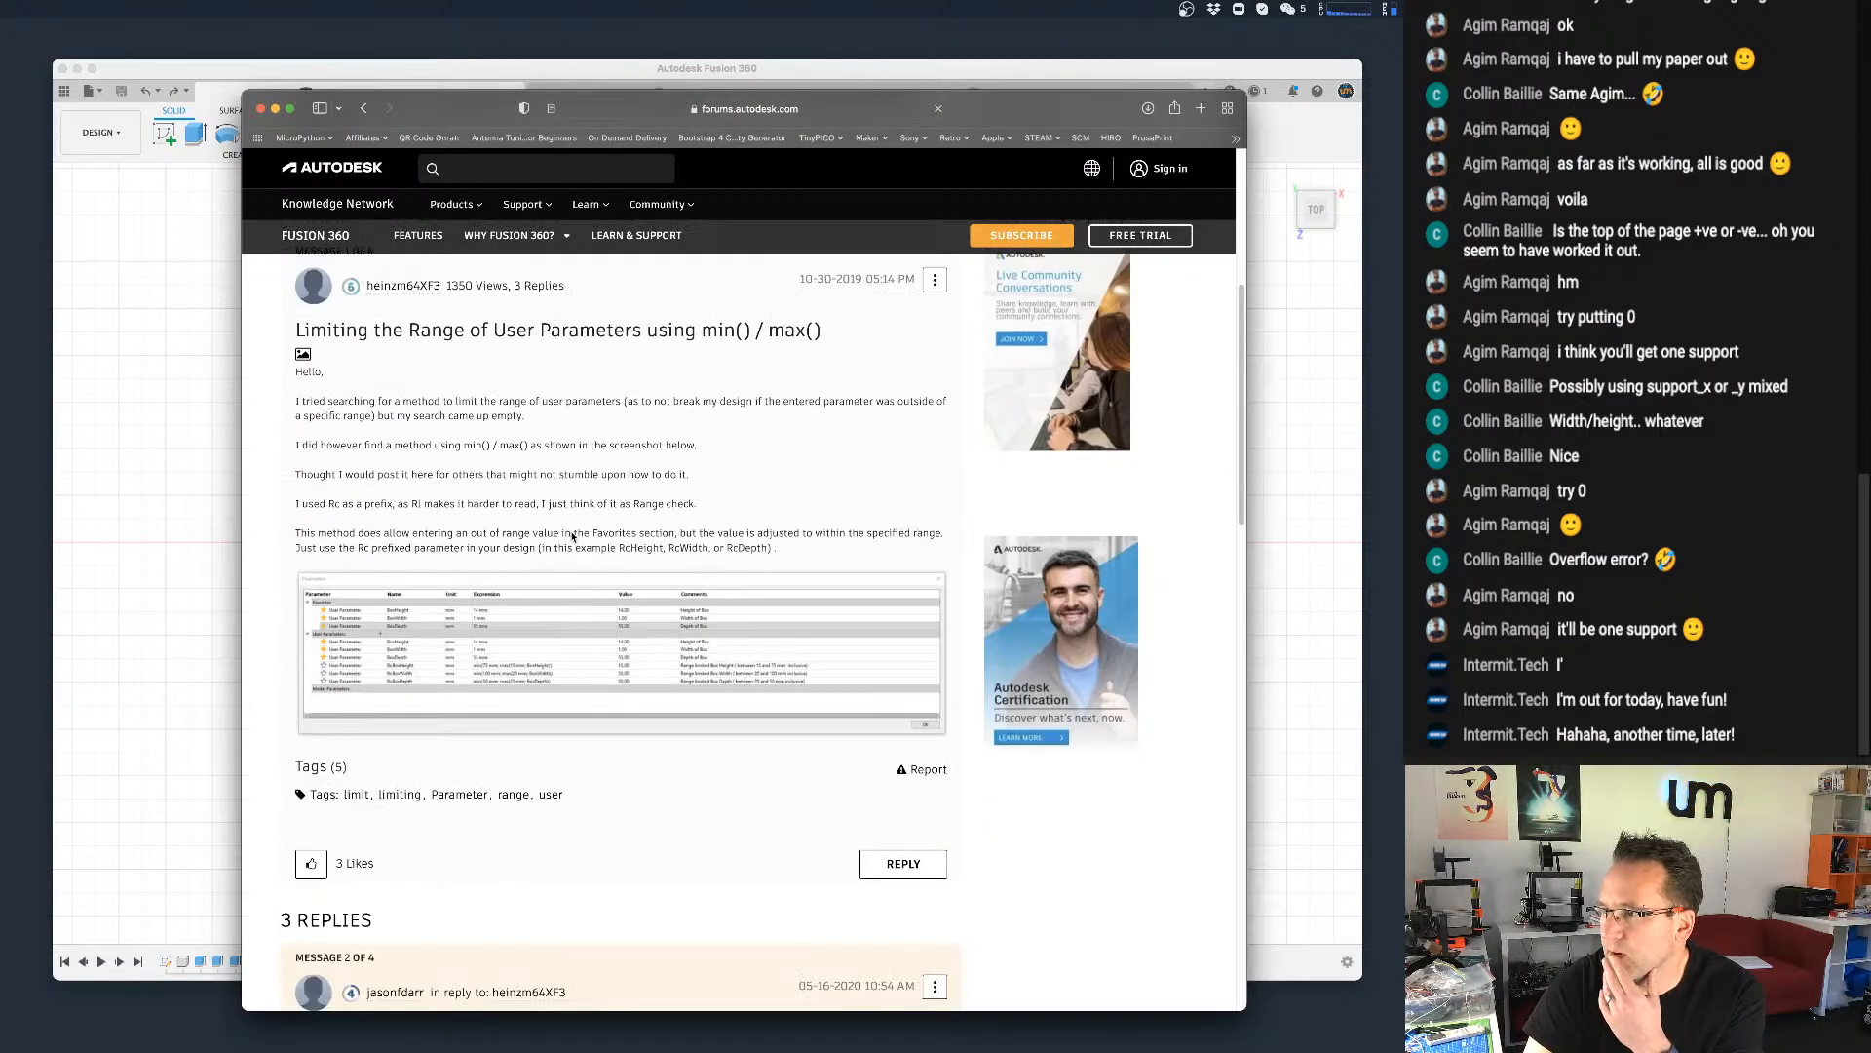
scroll(575, 530, "down", 10)
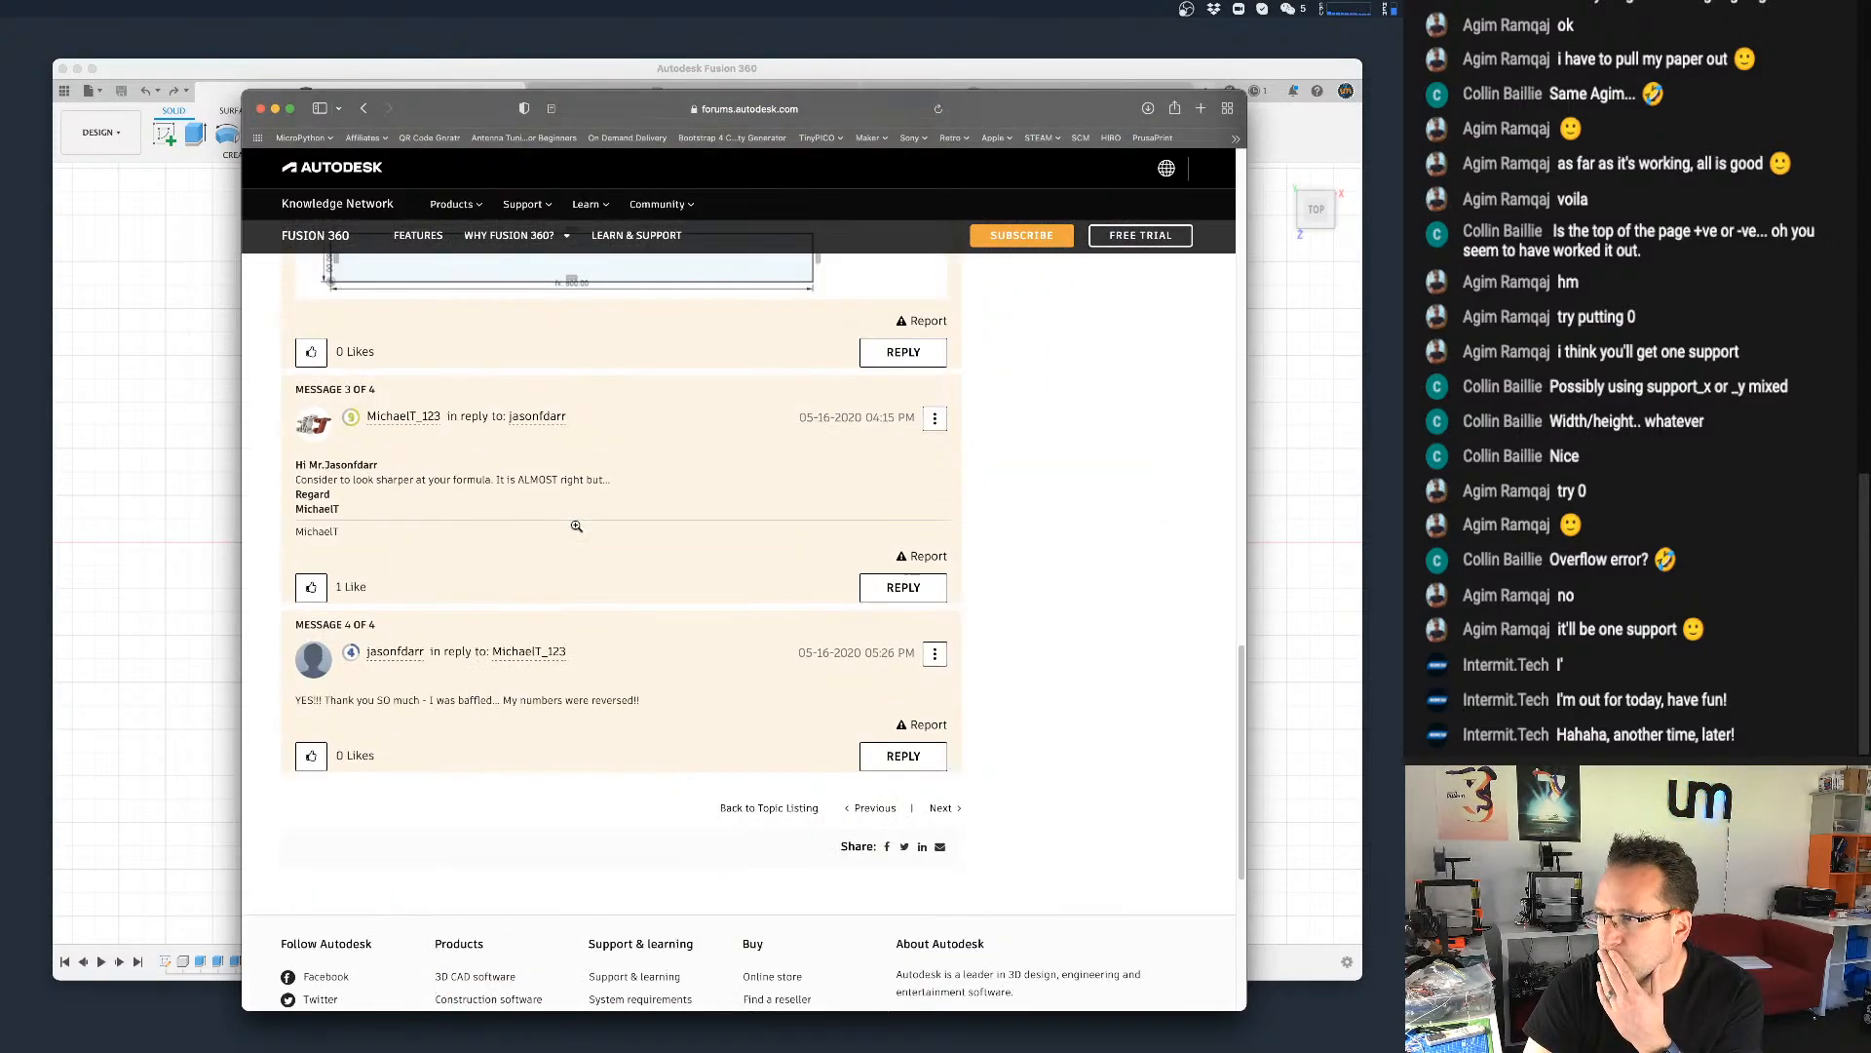
scroll(575, 530, "up", 5)
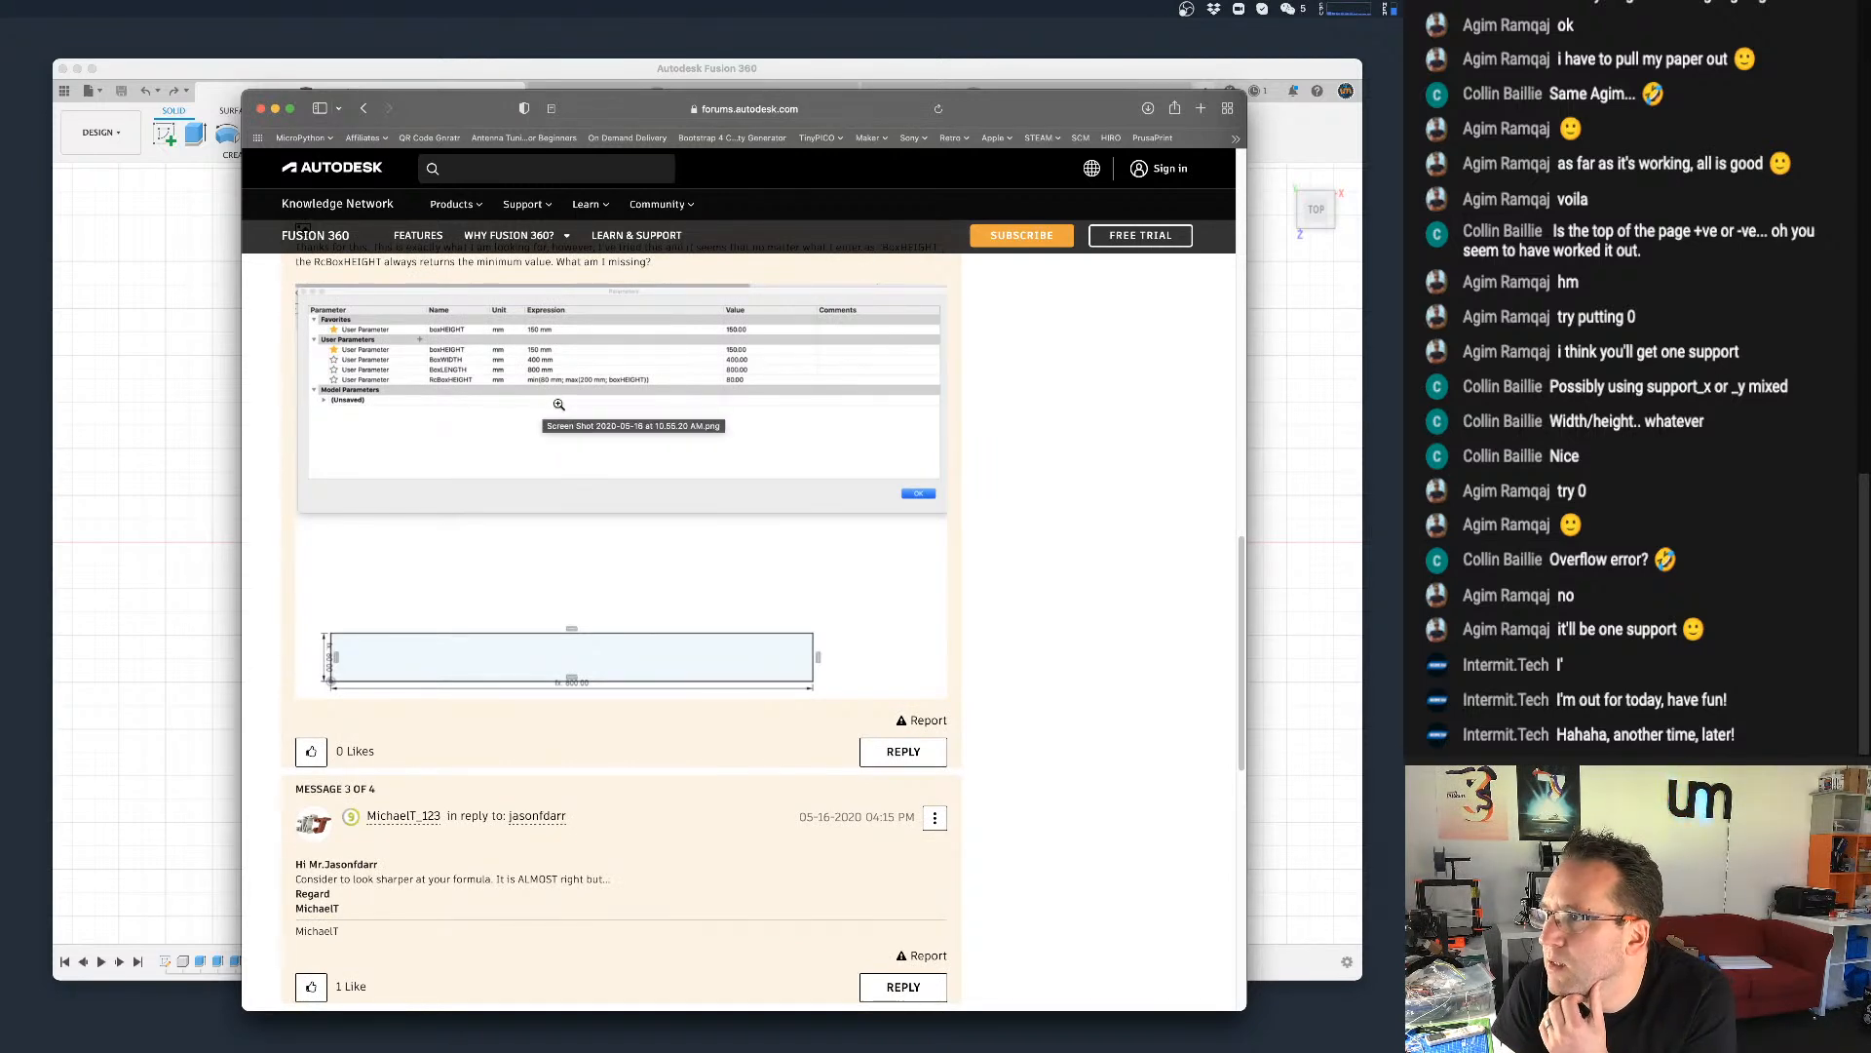
left_click(593, 386)
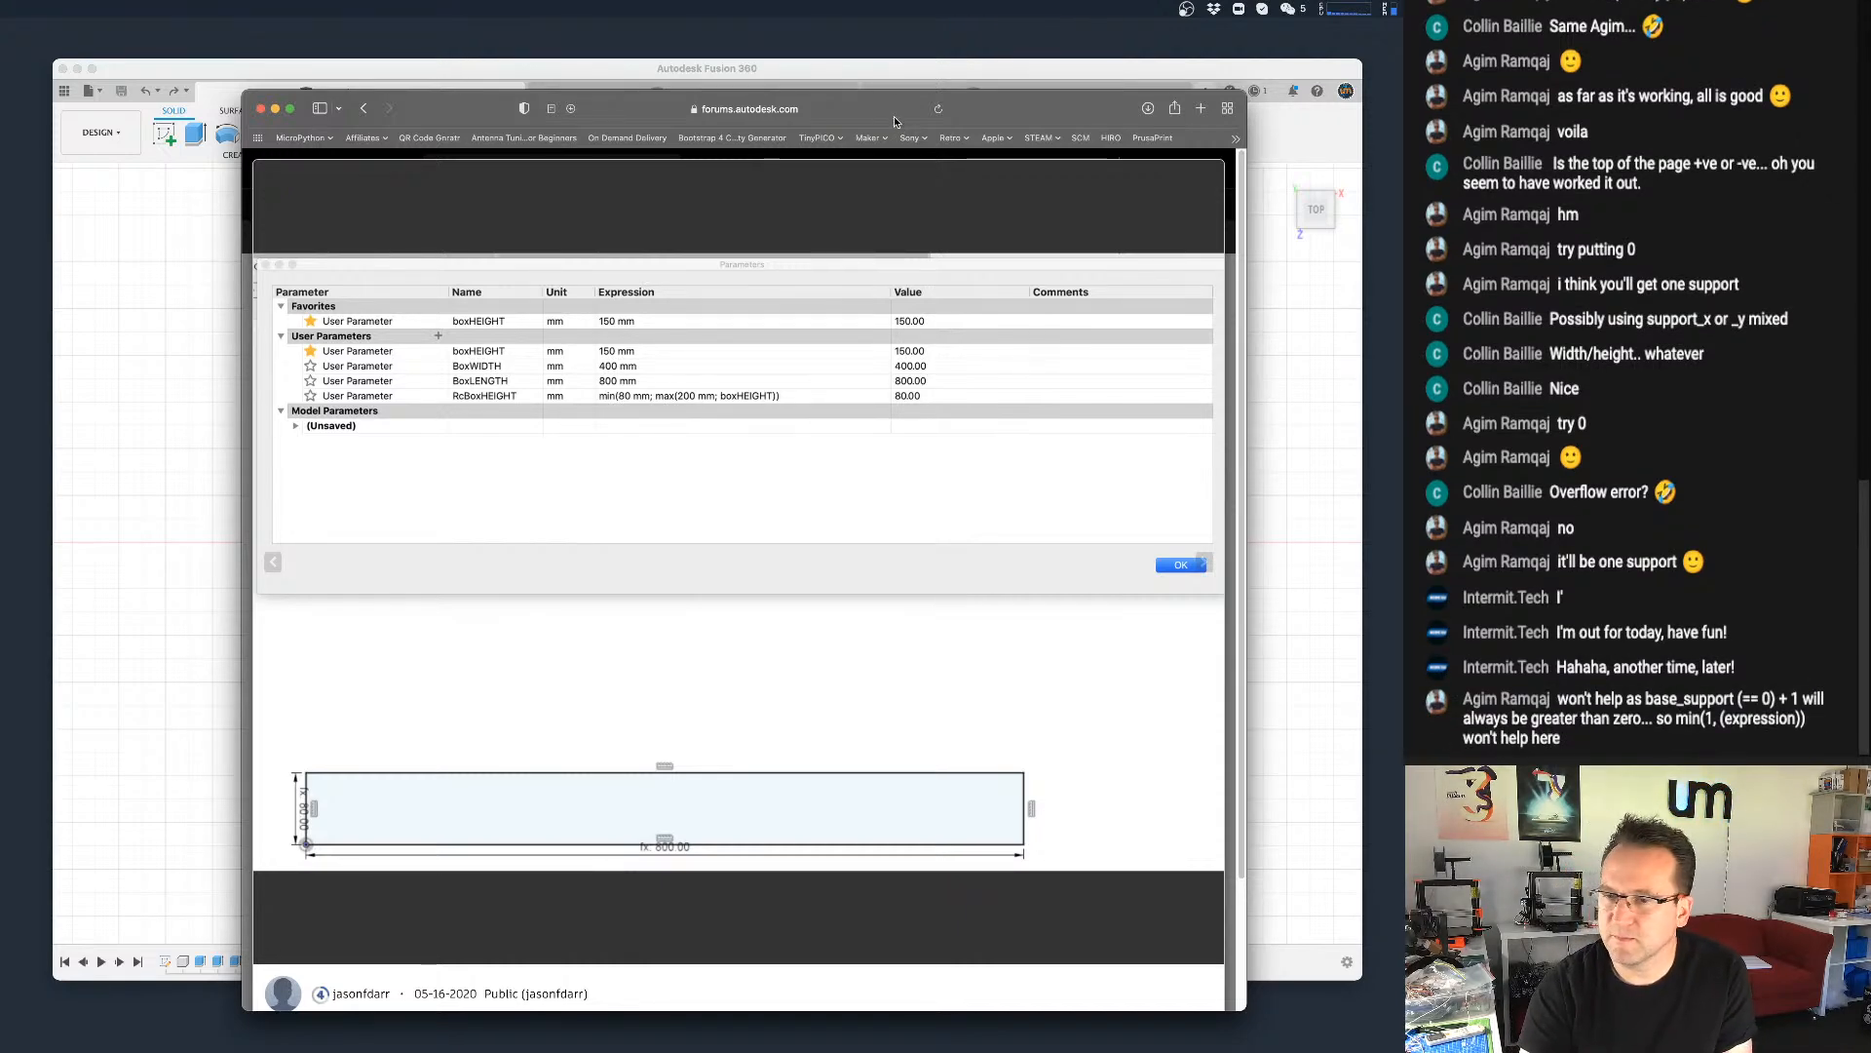
Step: Move the browser window out of the way and switch back to the Fusion 360 parameters
left_click_drag(987, 94, 994, 118)
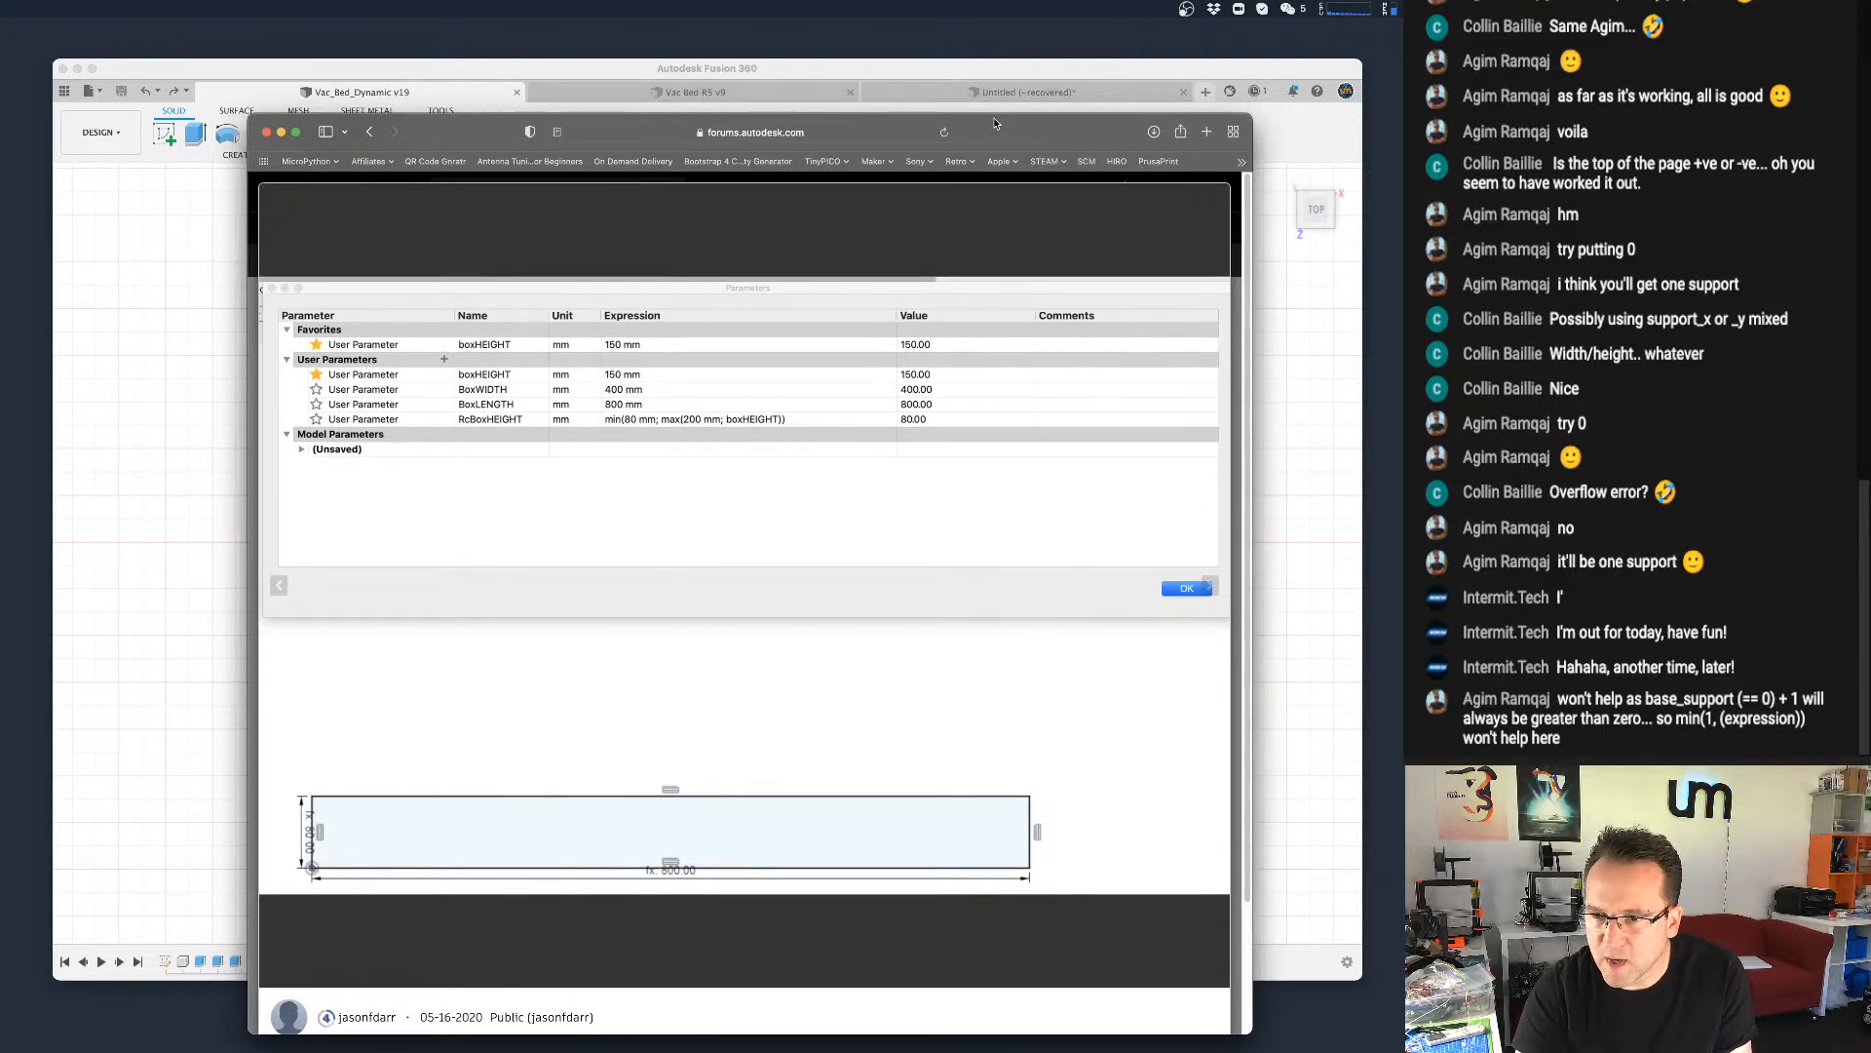
left_click_drag(994, 118, 989, 120)
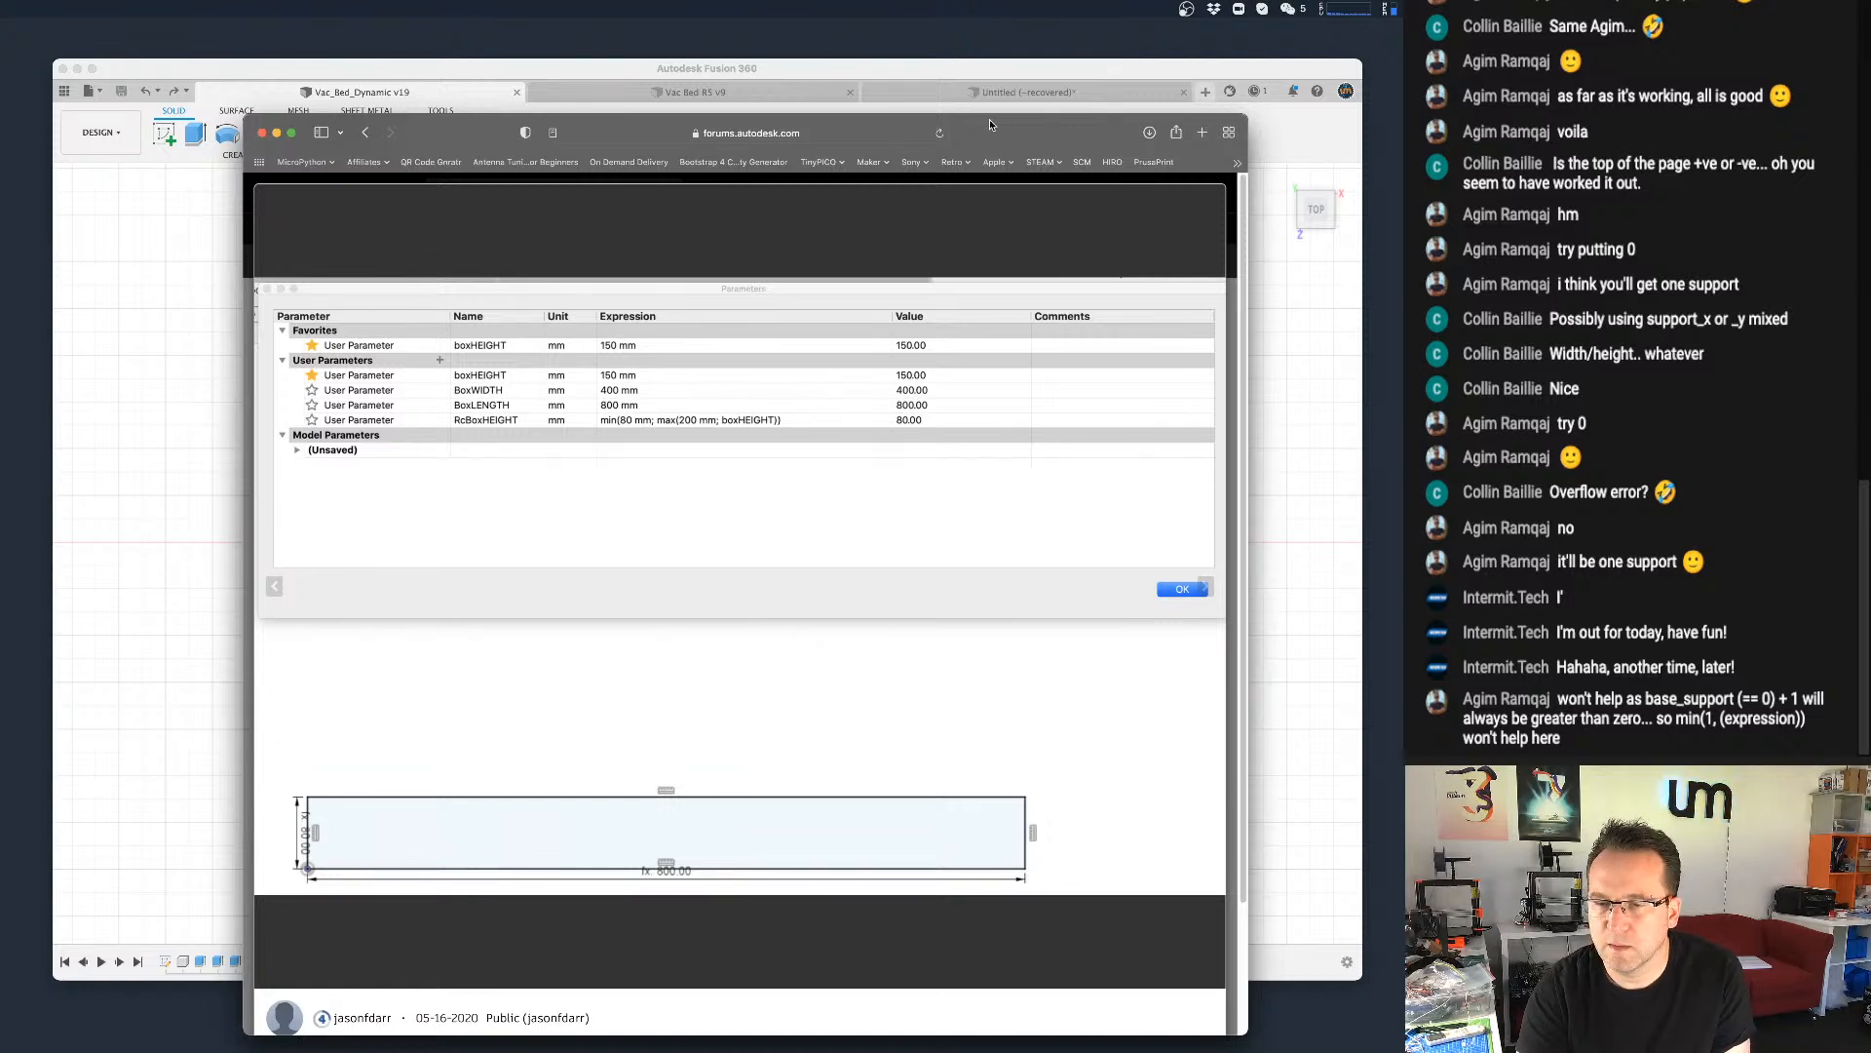
left_click_drag(991, 119, 0, 290)
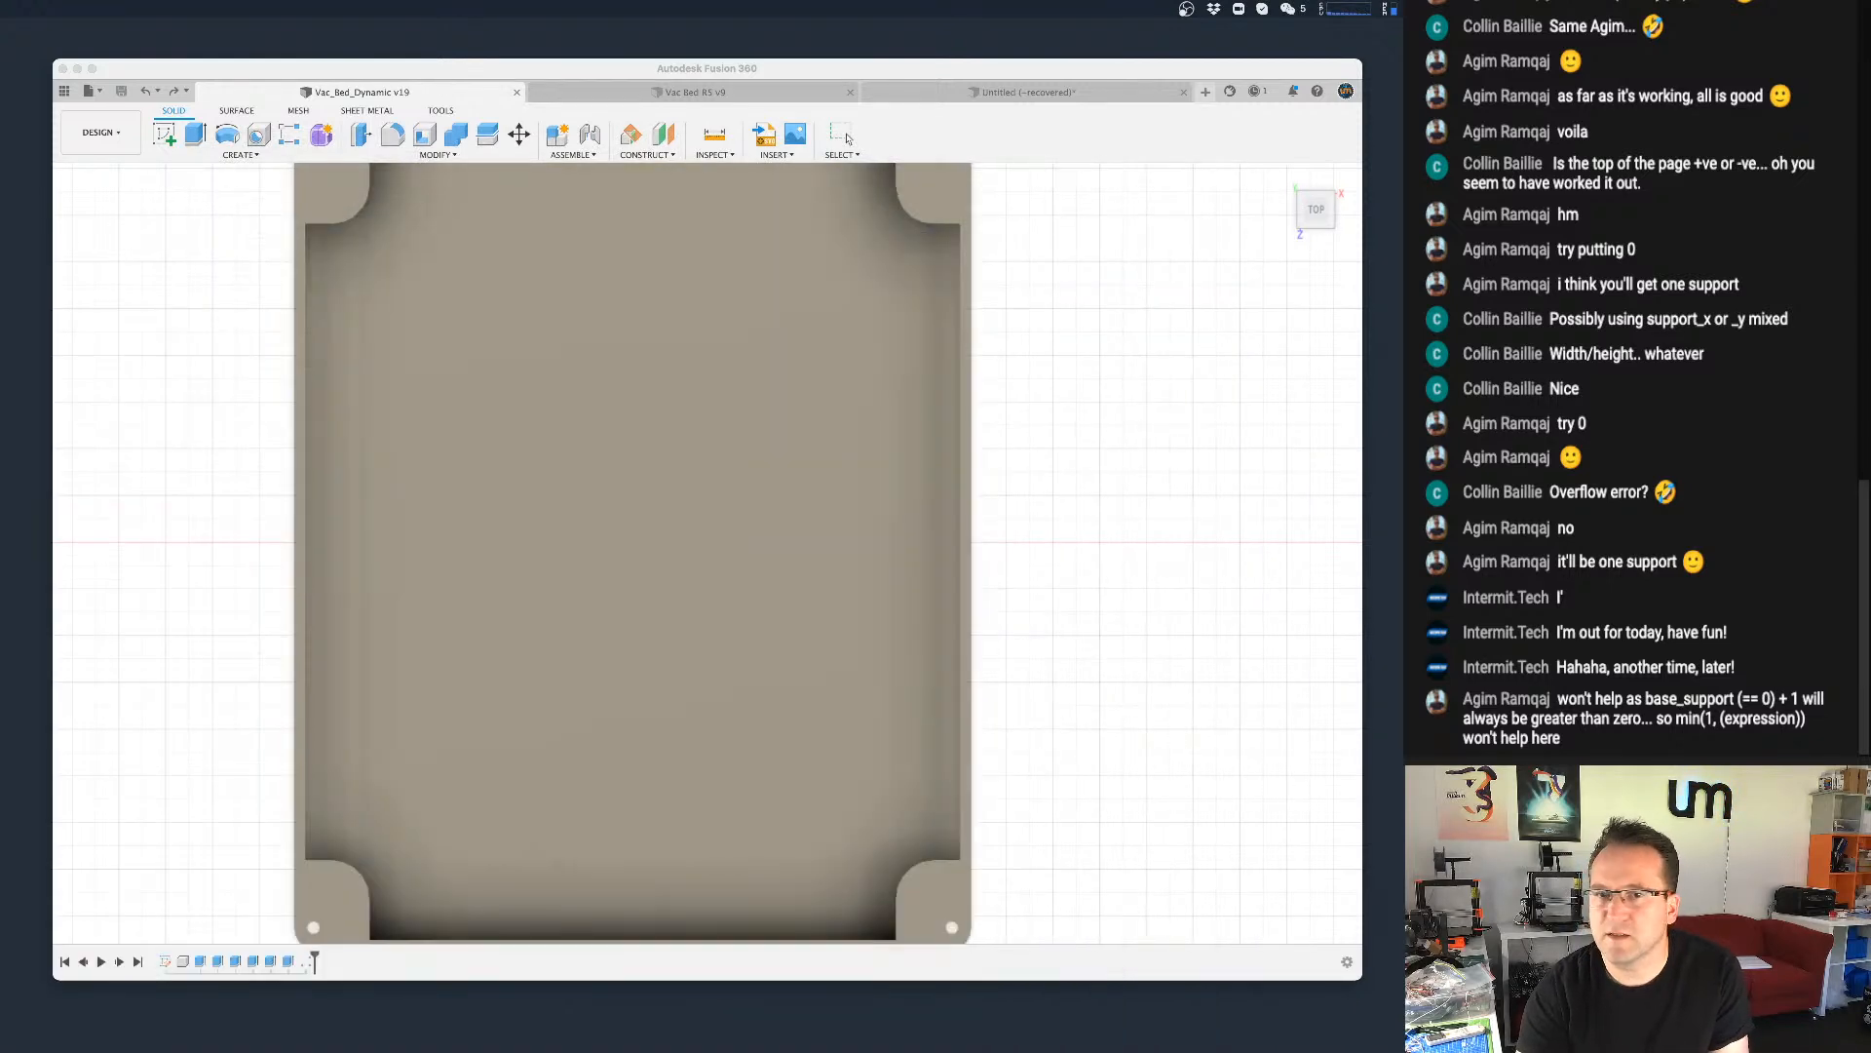
left_click(733, 474)
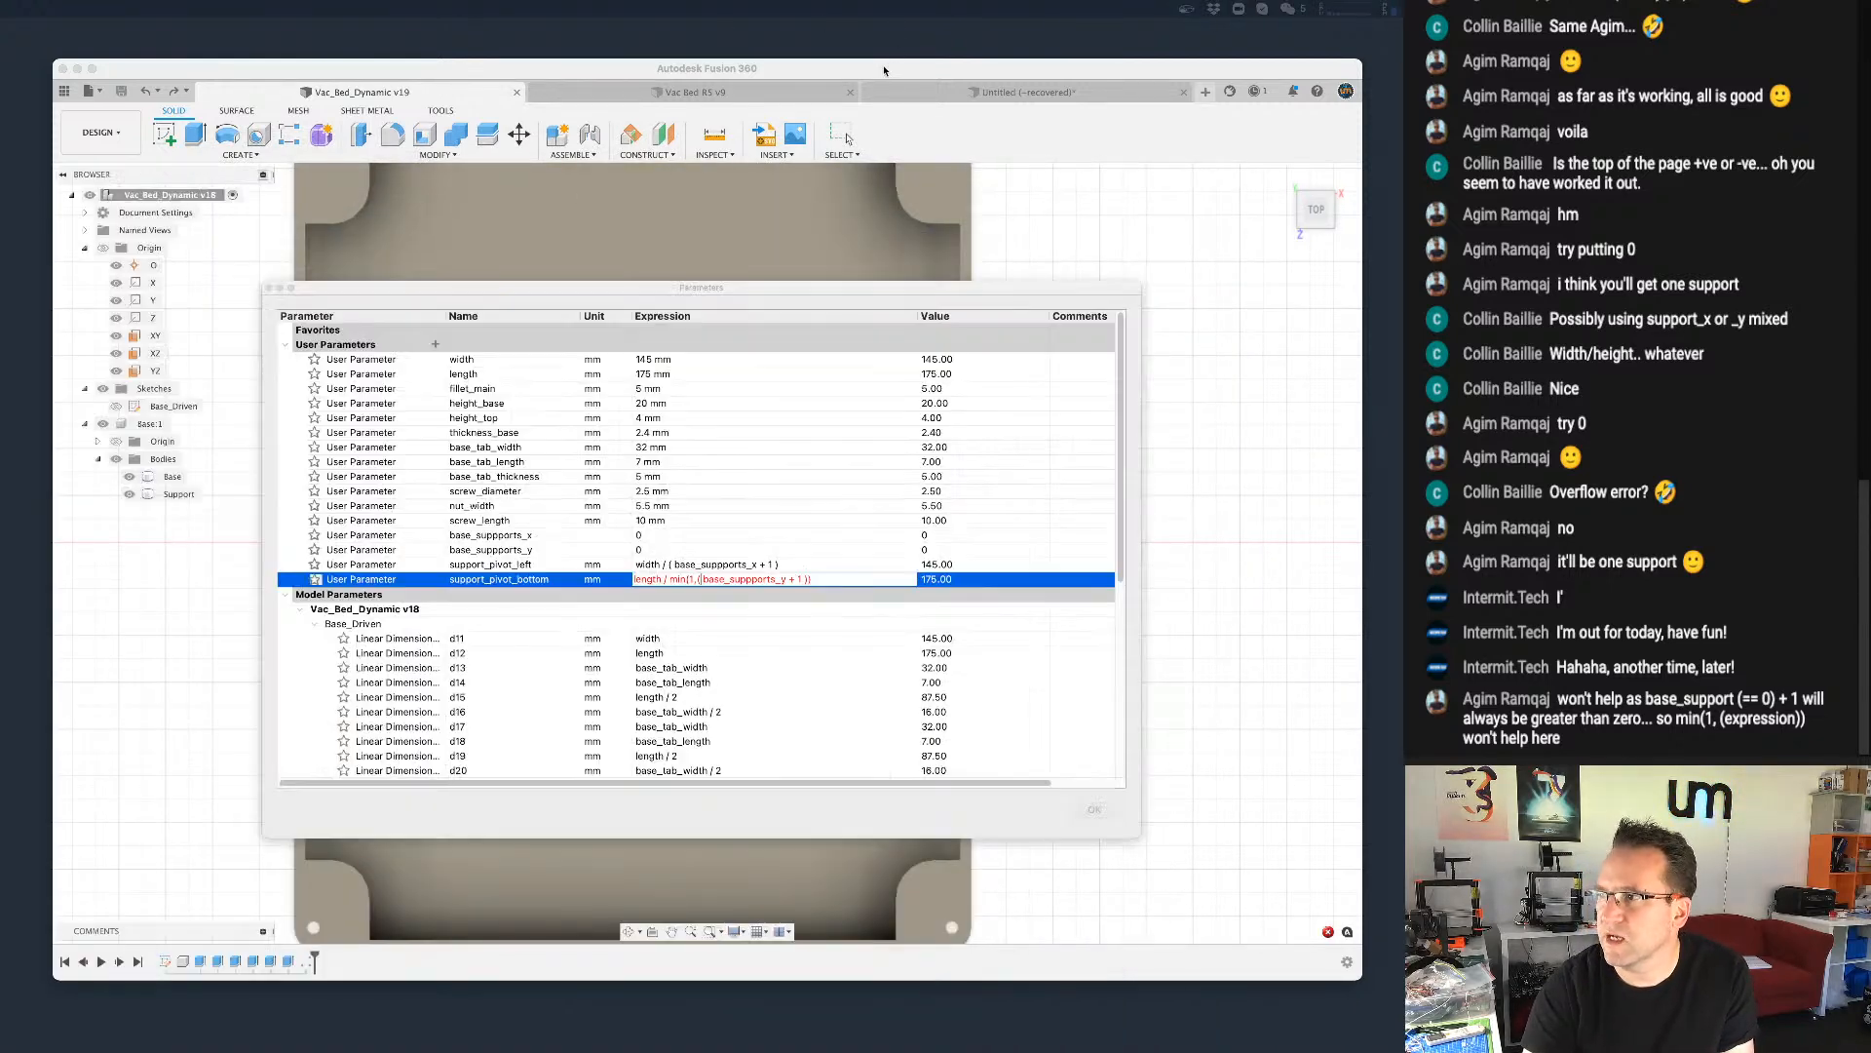
Step: Rewrite the support_pivot_bottom expression so min limits only base_suppports_y, with 1 and a semicolon separator, before adding 1
left_click(751, 578)
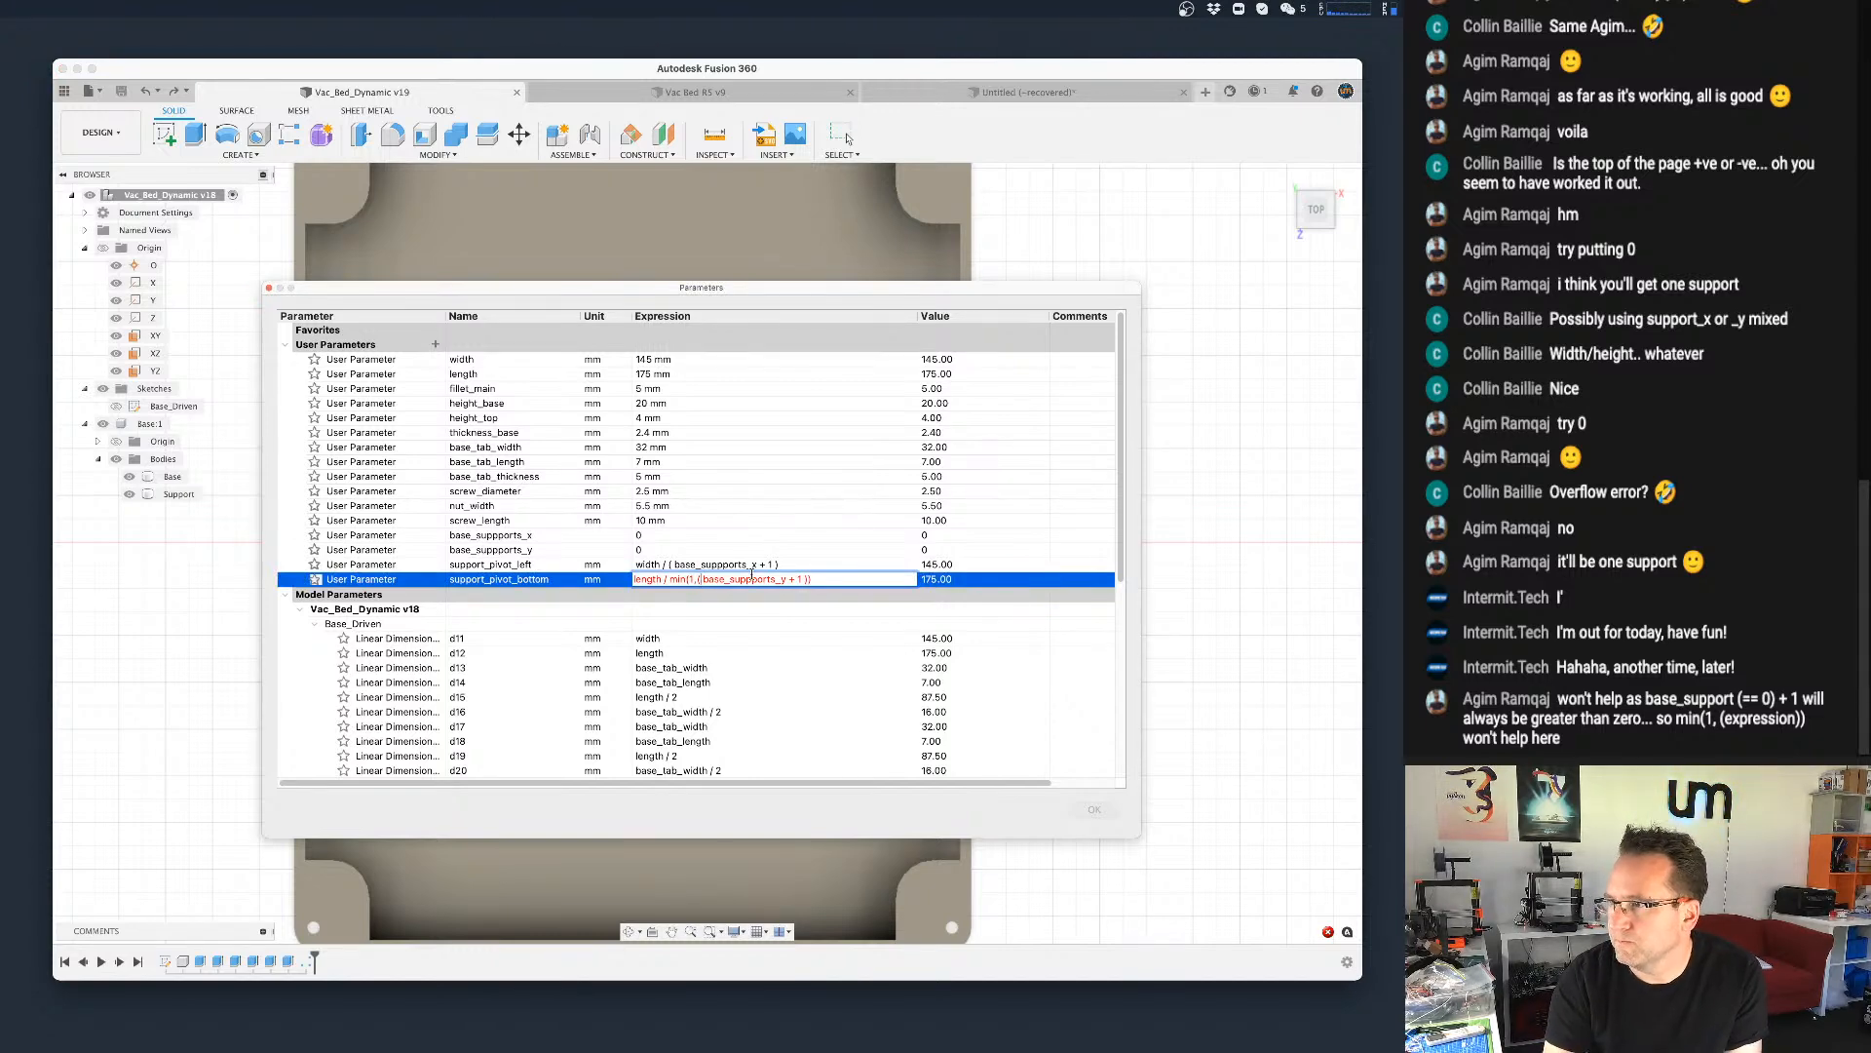
key("BackSpace")
key("BackSpace")
key("BackSpace")
key("BackSpace")
key("BackSpace")
key("BackSpace")
type("( min")
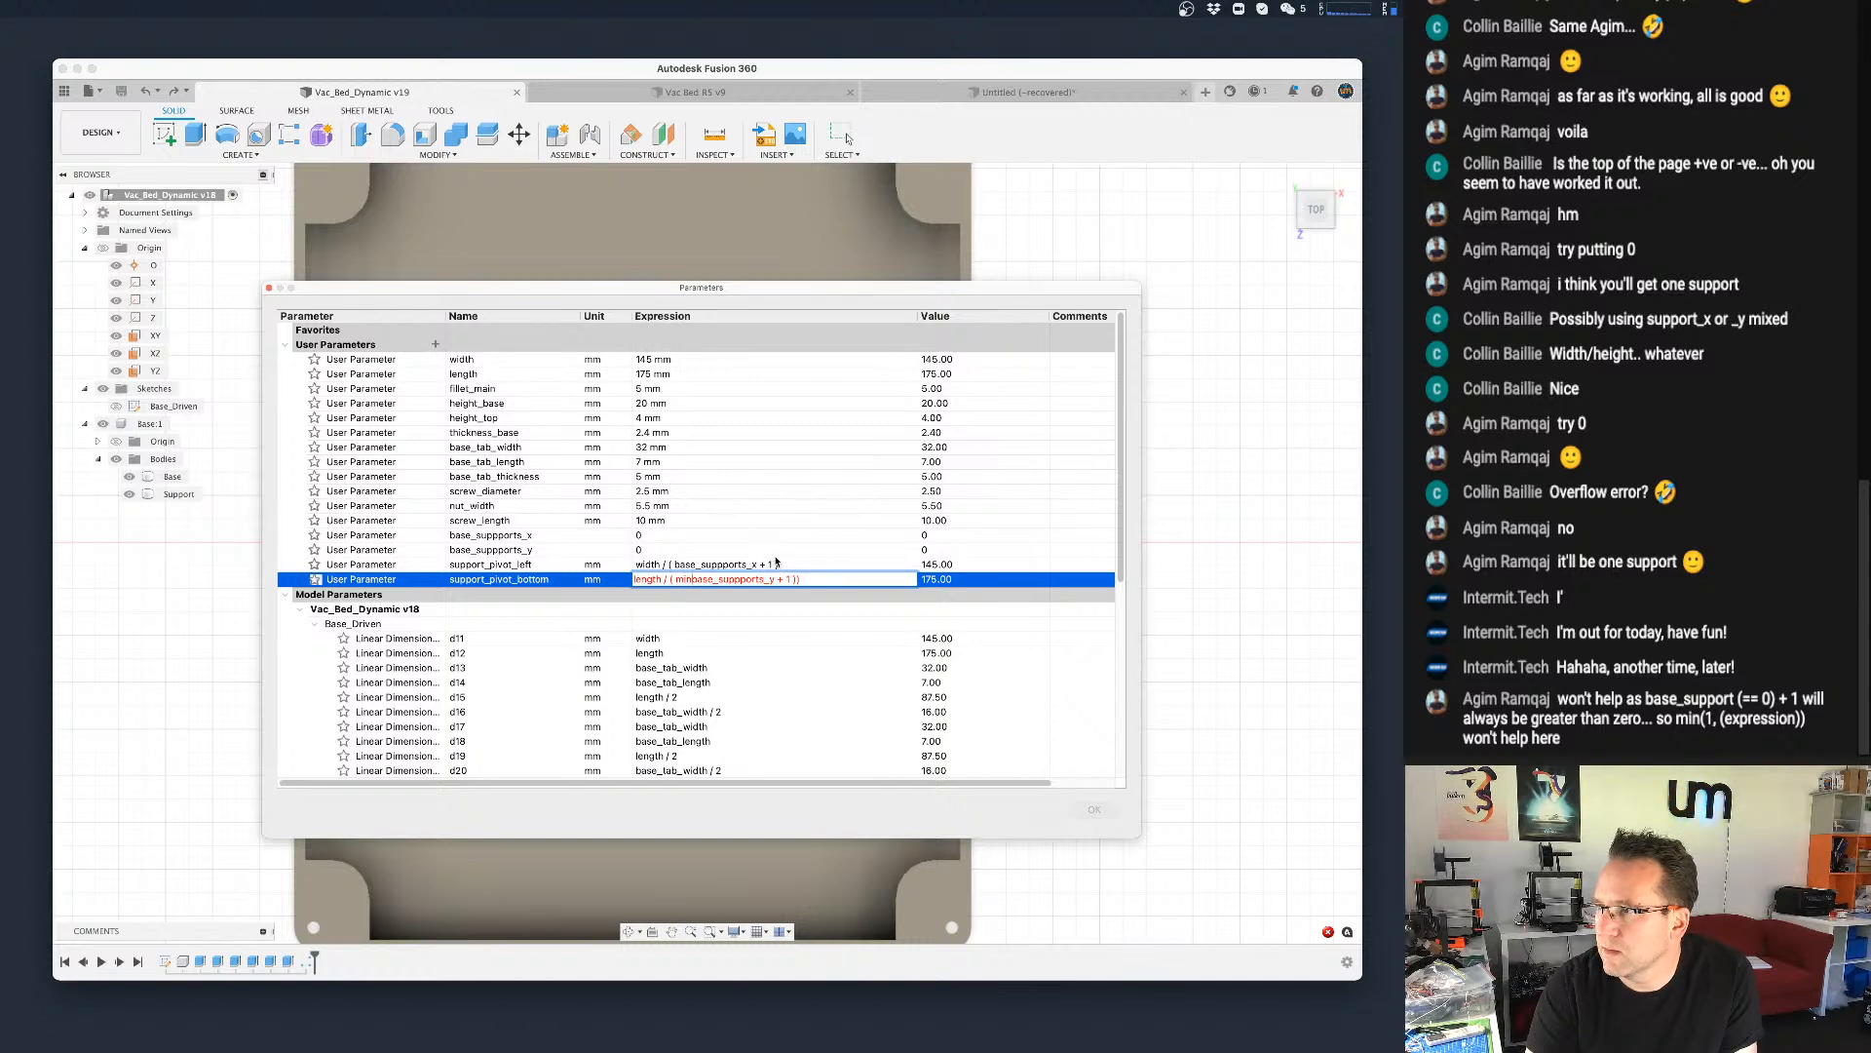
type("( 1;")
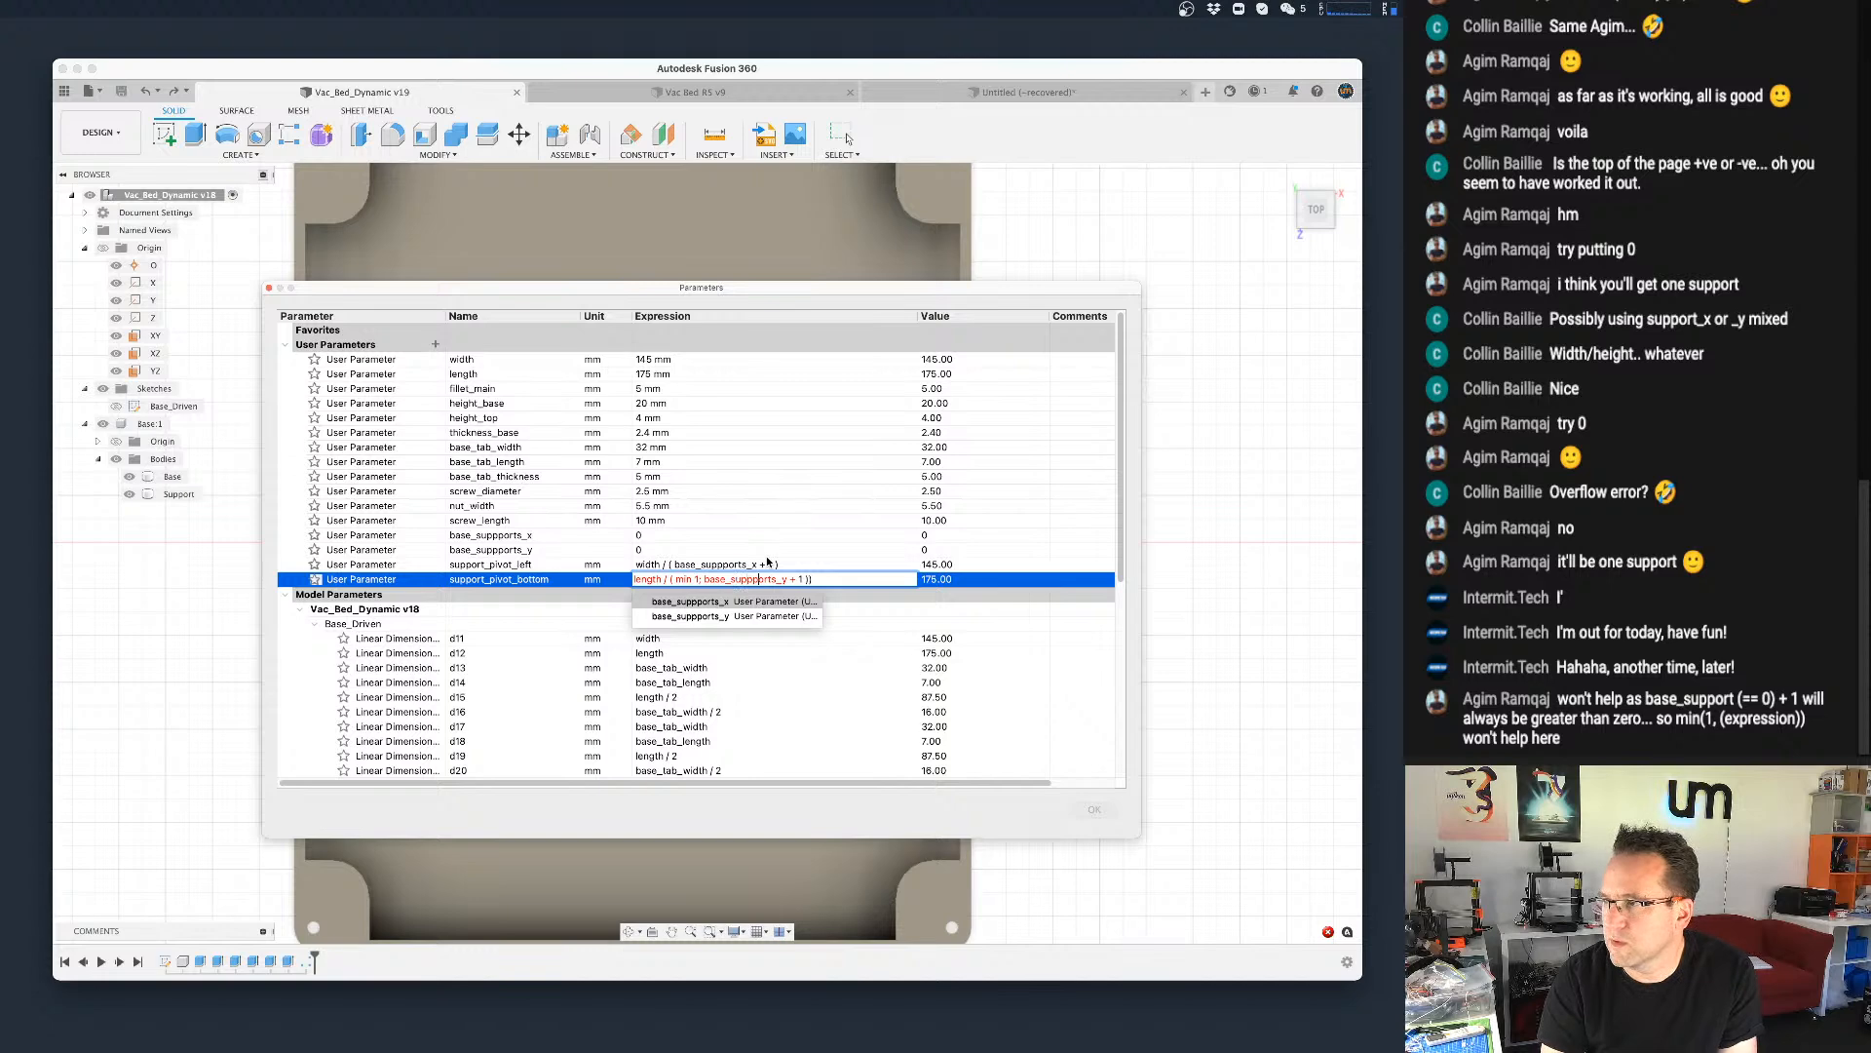
key("Right")
key("Right")
key("Right")
type(")")
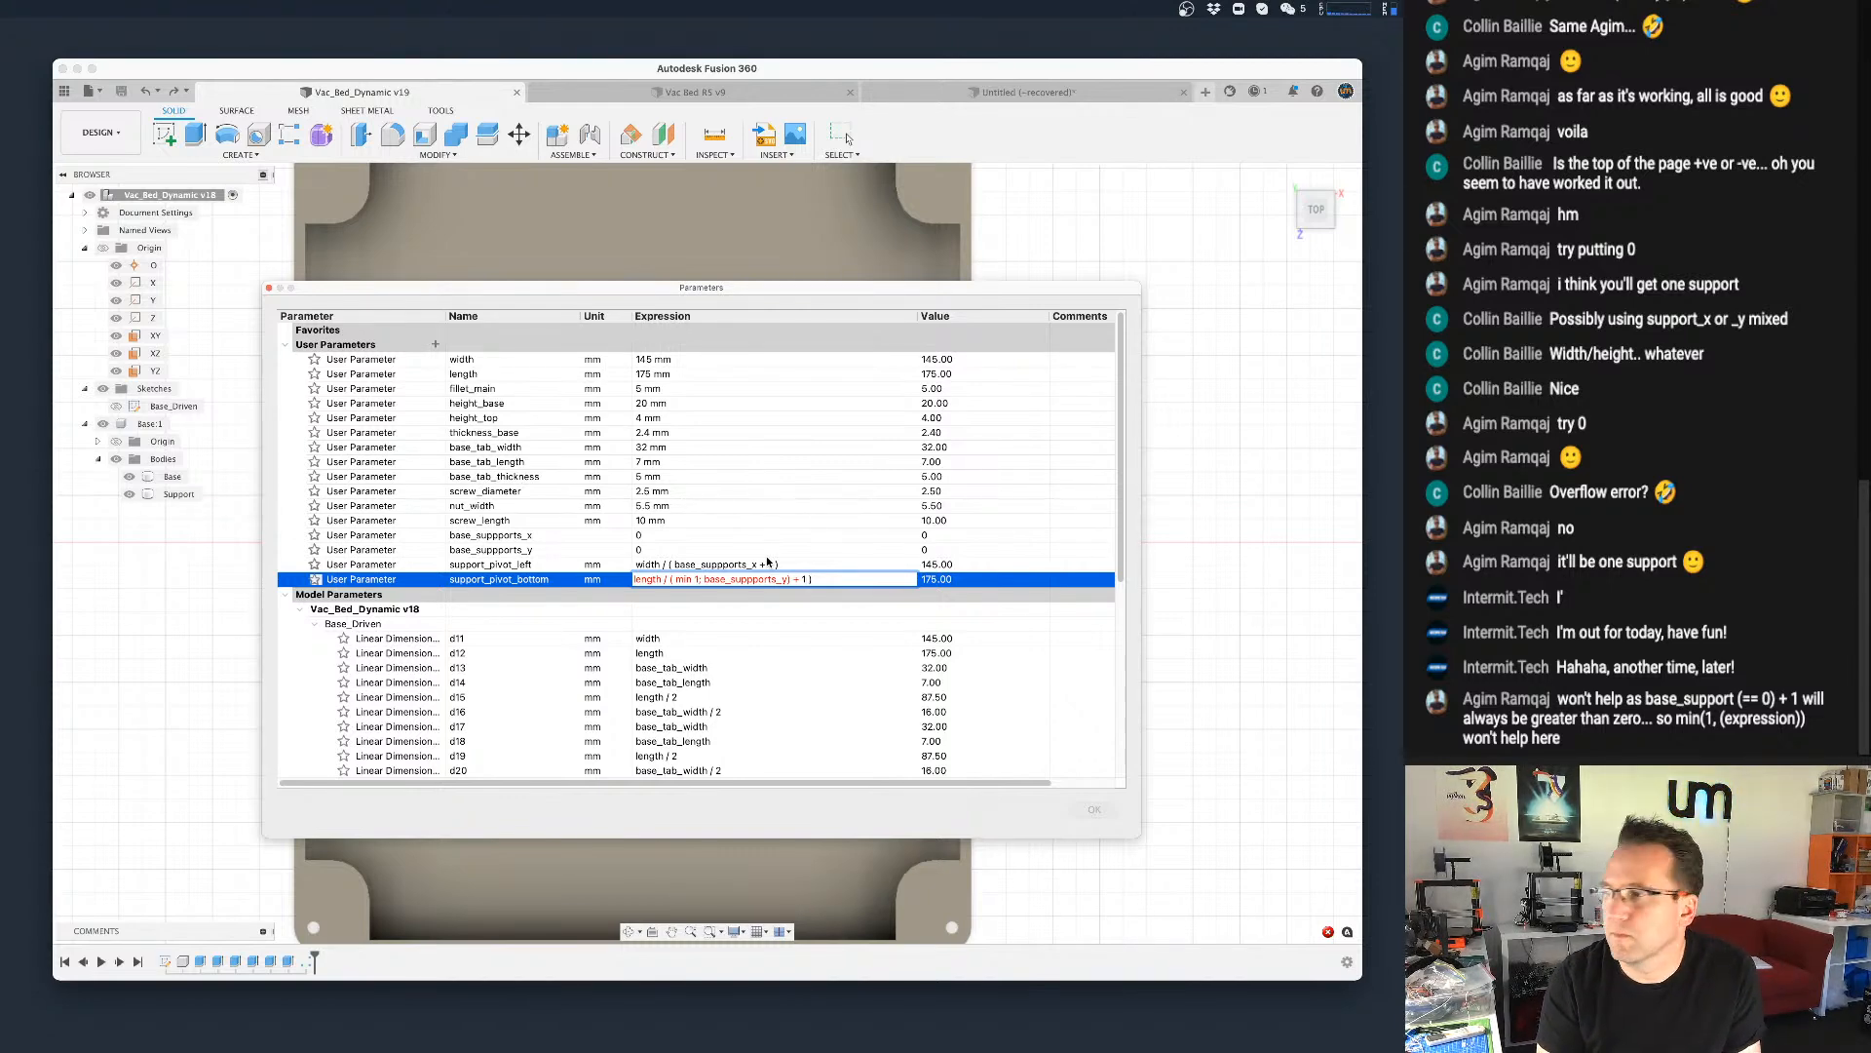
Step: Try nesting a max() around base_suppports_y inside the min part of the support_pivot_bottom expression, separating its arguments with a semicolon
key("Left")
key("Left")
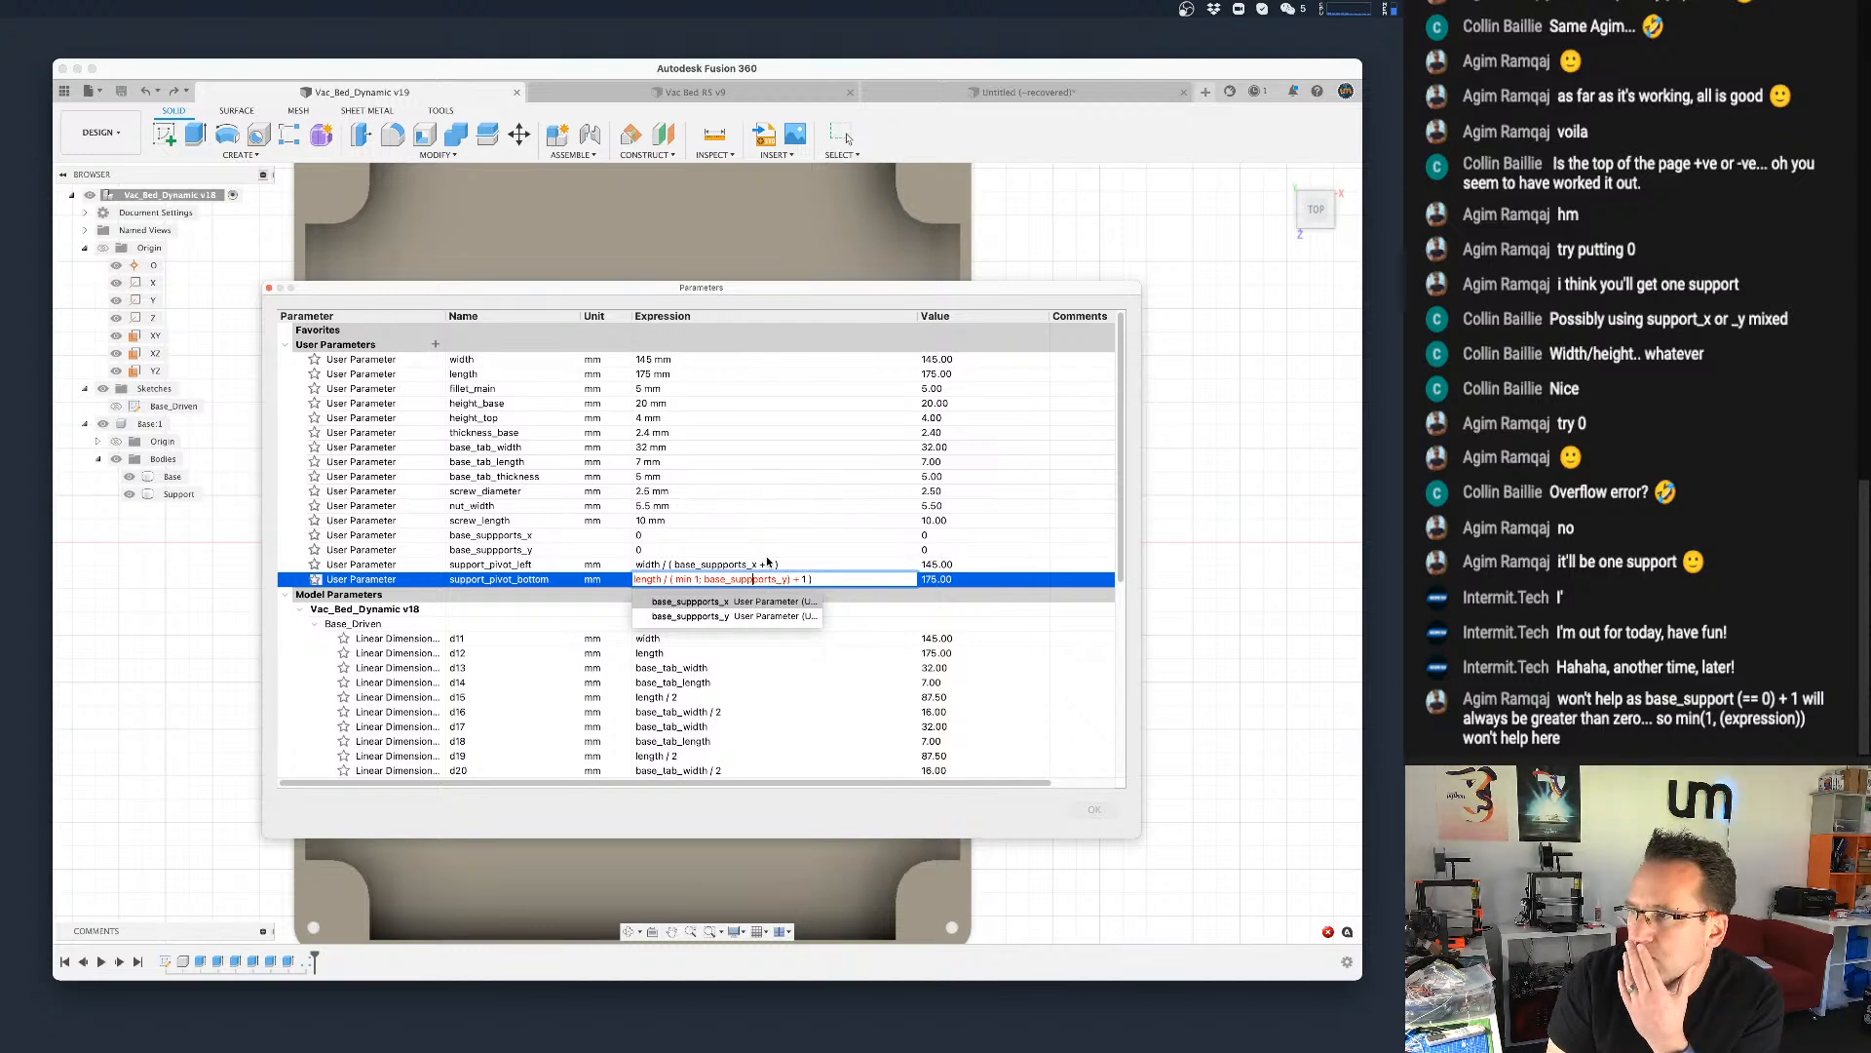
key("Left")
key("Left")
key("Right")
key("Left")
type("max")
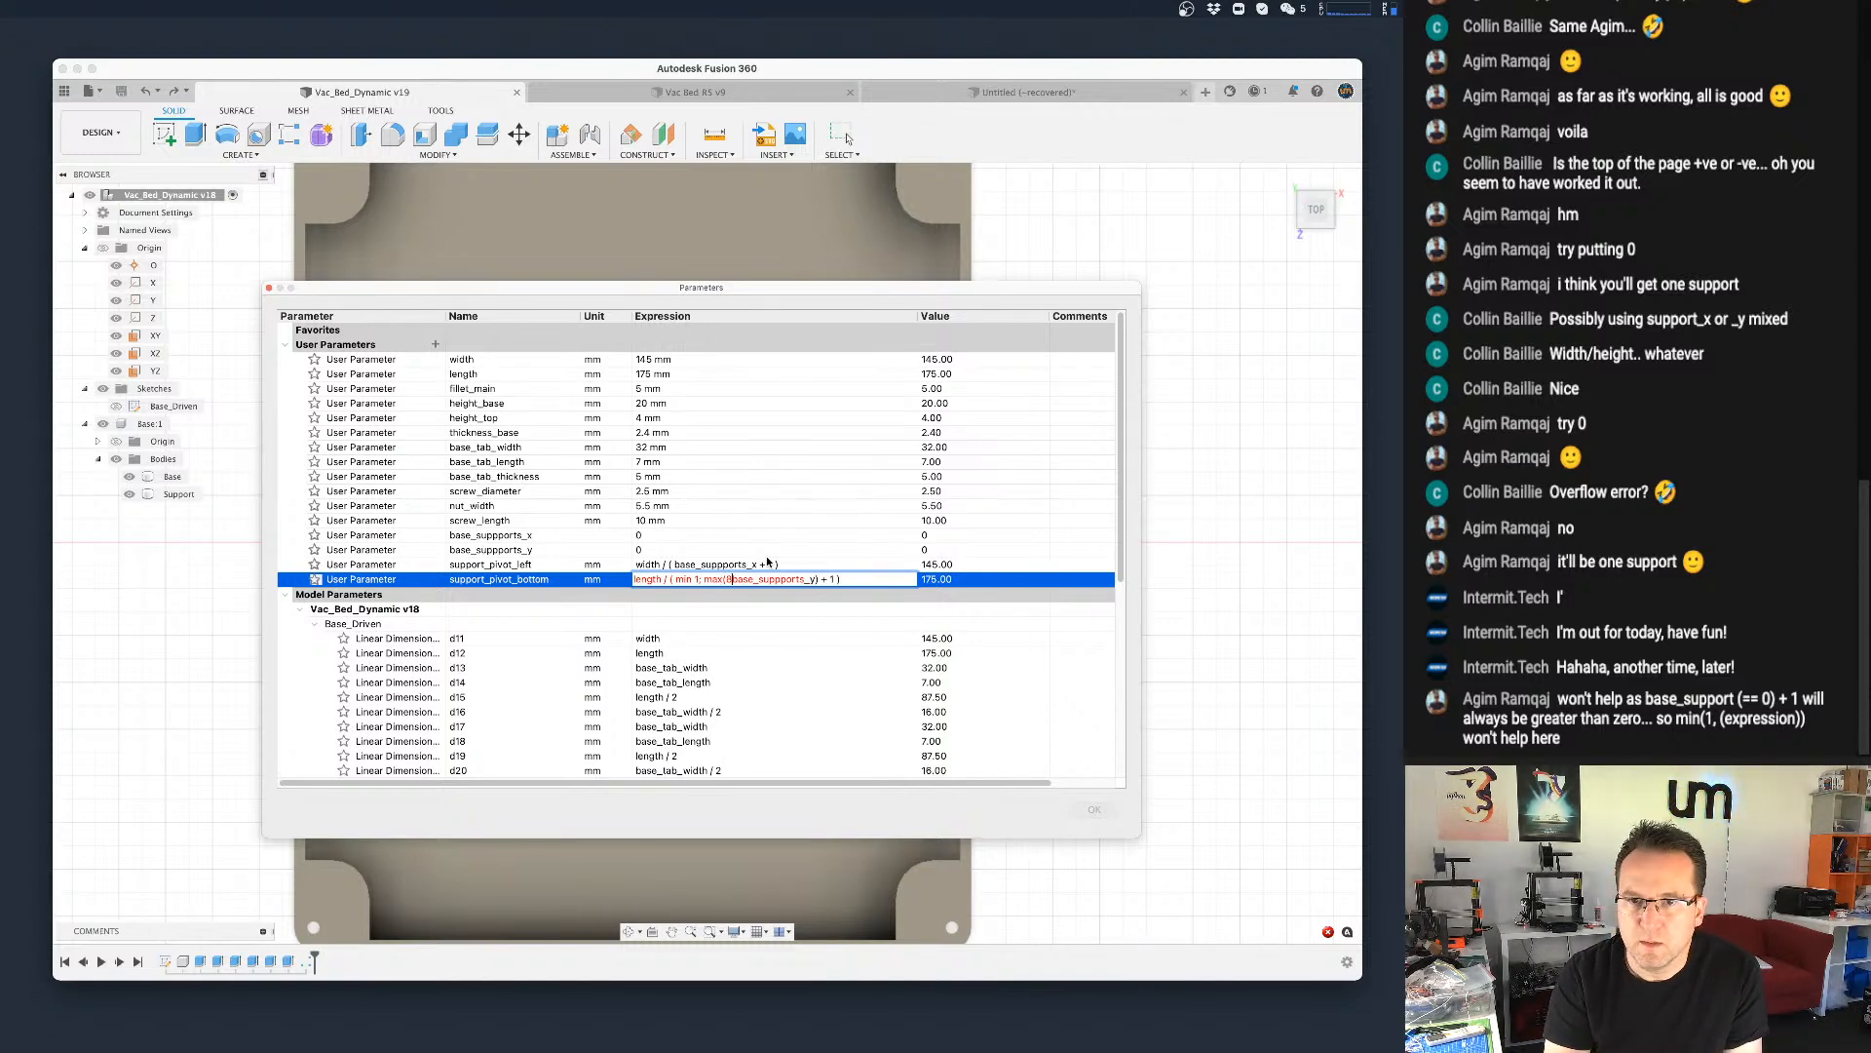
type(";")
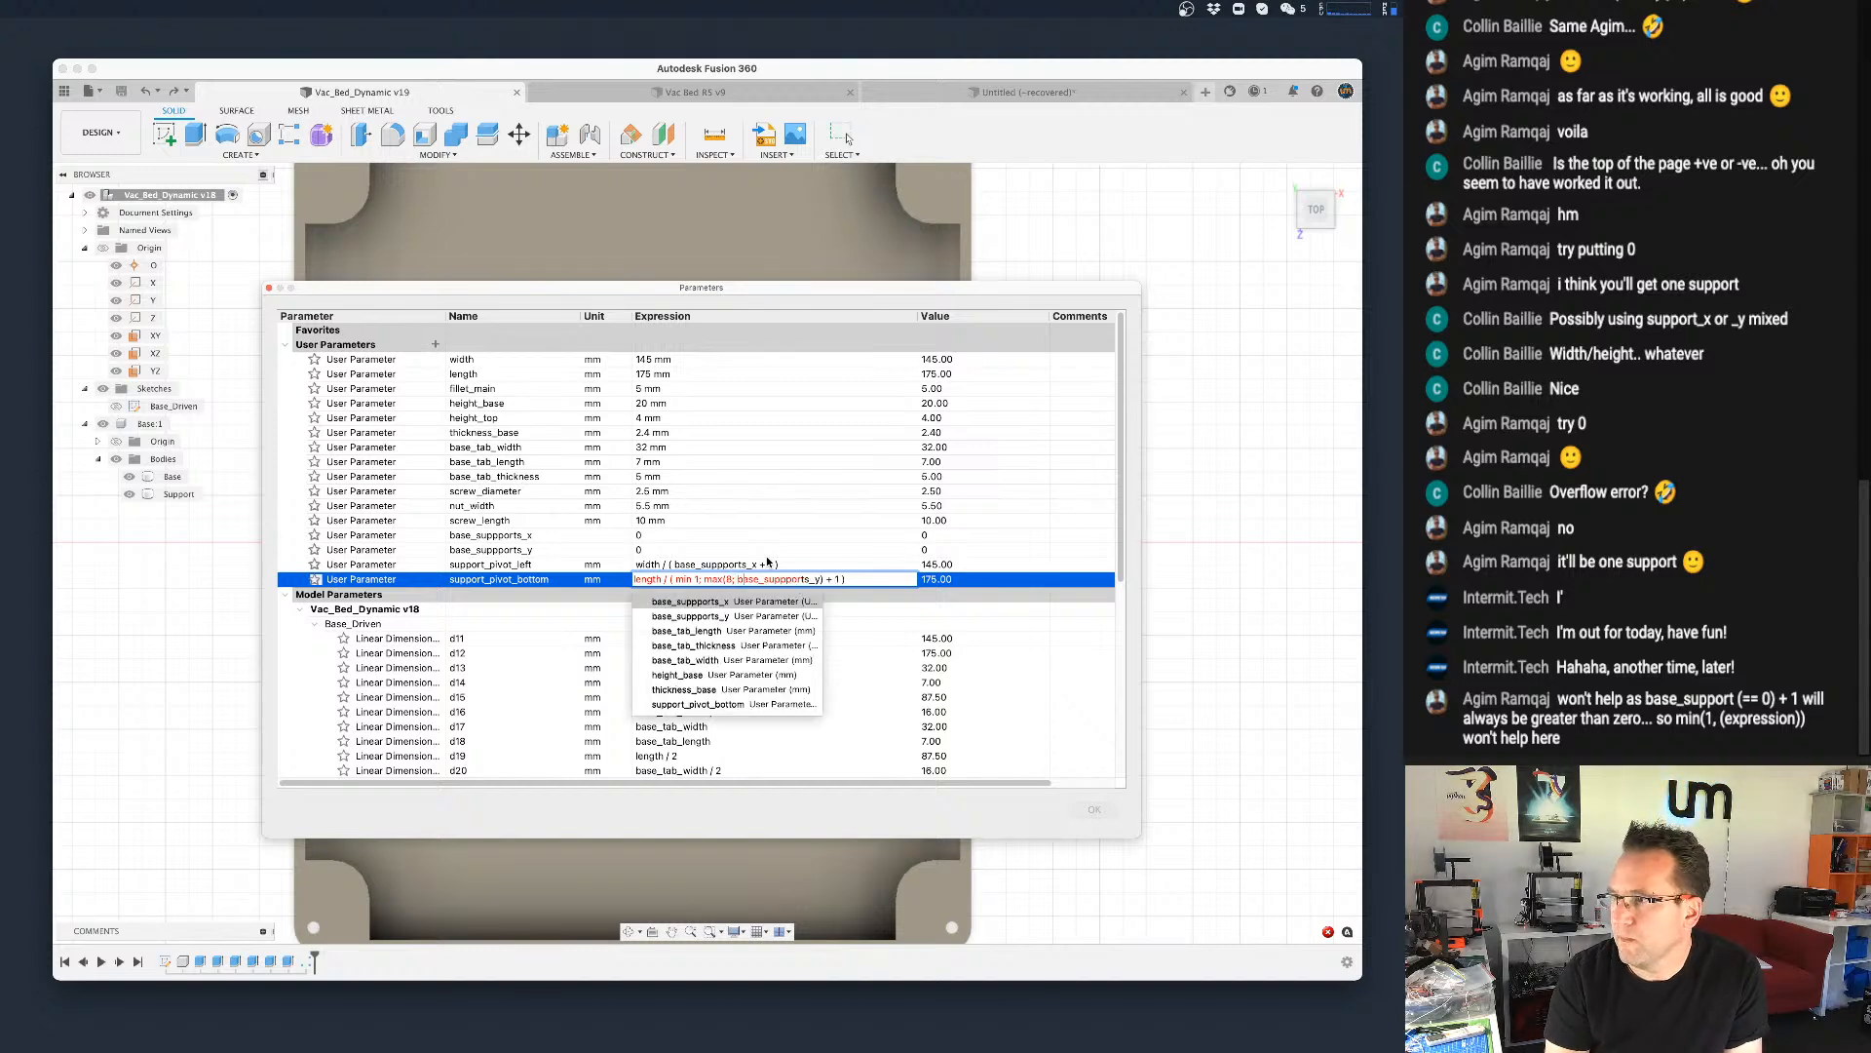
key("Right")
key("Right")
key("Right")
key("Right")
key("Right")
key("Right")
key("Right")
key("Right")
key("Right")
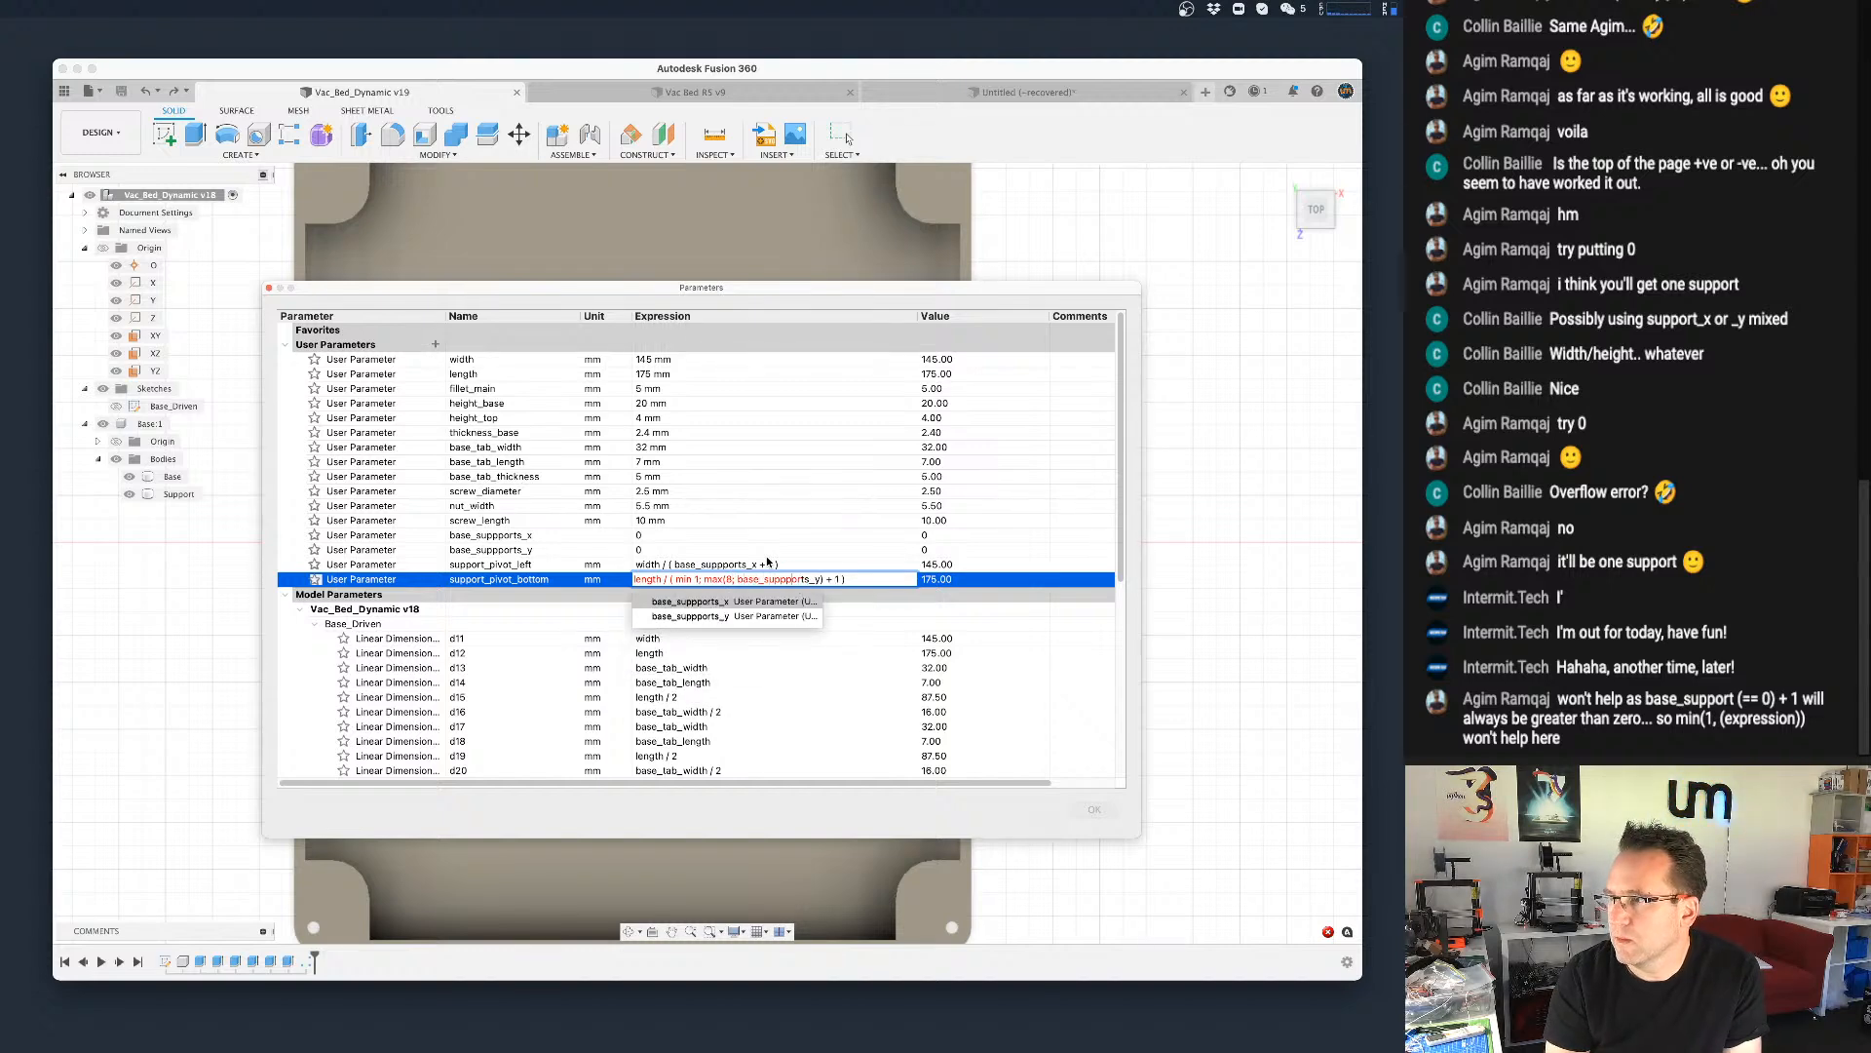
key("Right")
key("Right")
key("Right")
key("Right")
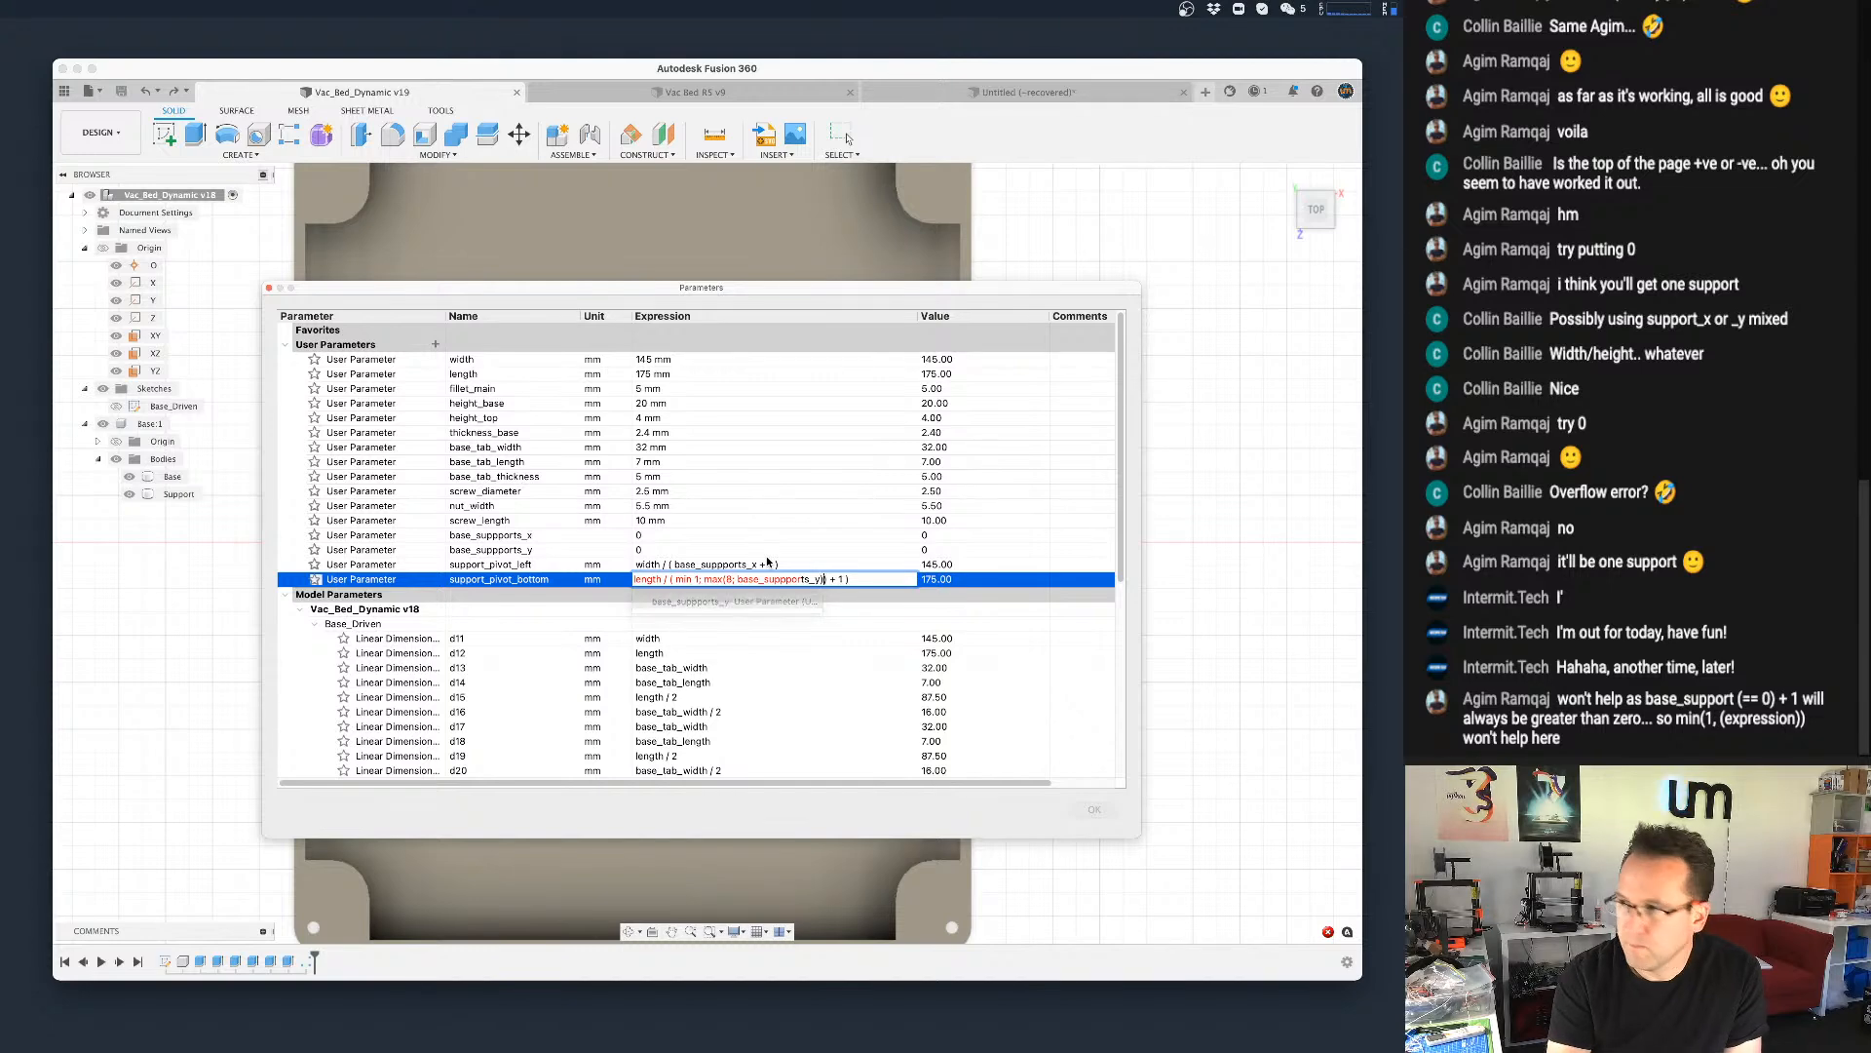
key("Return")
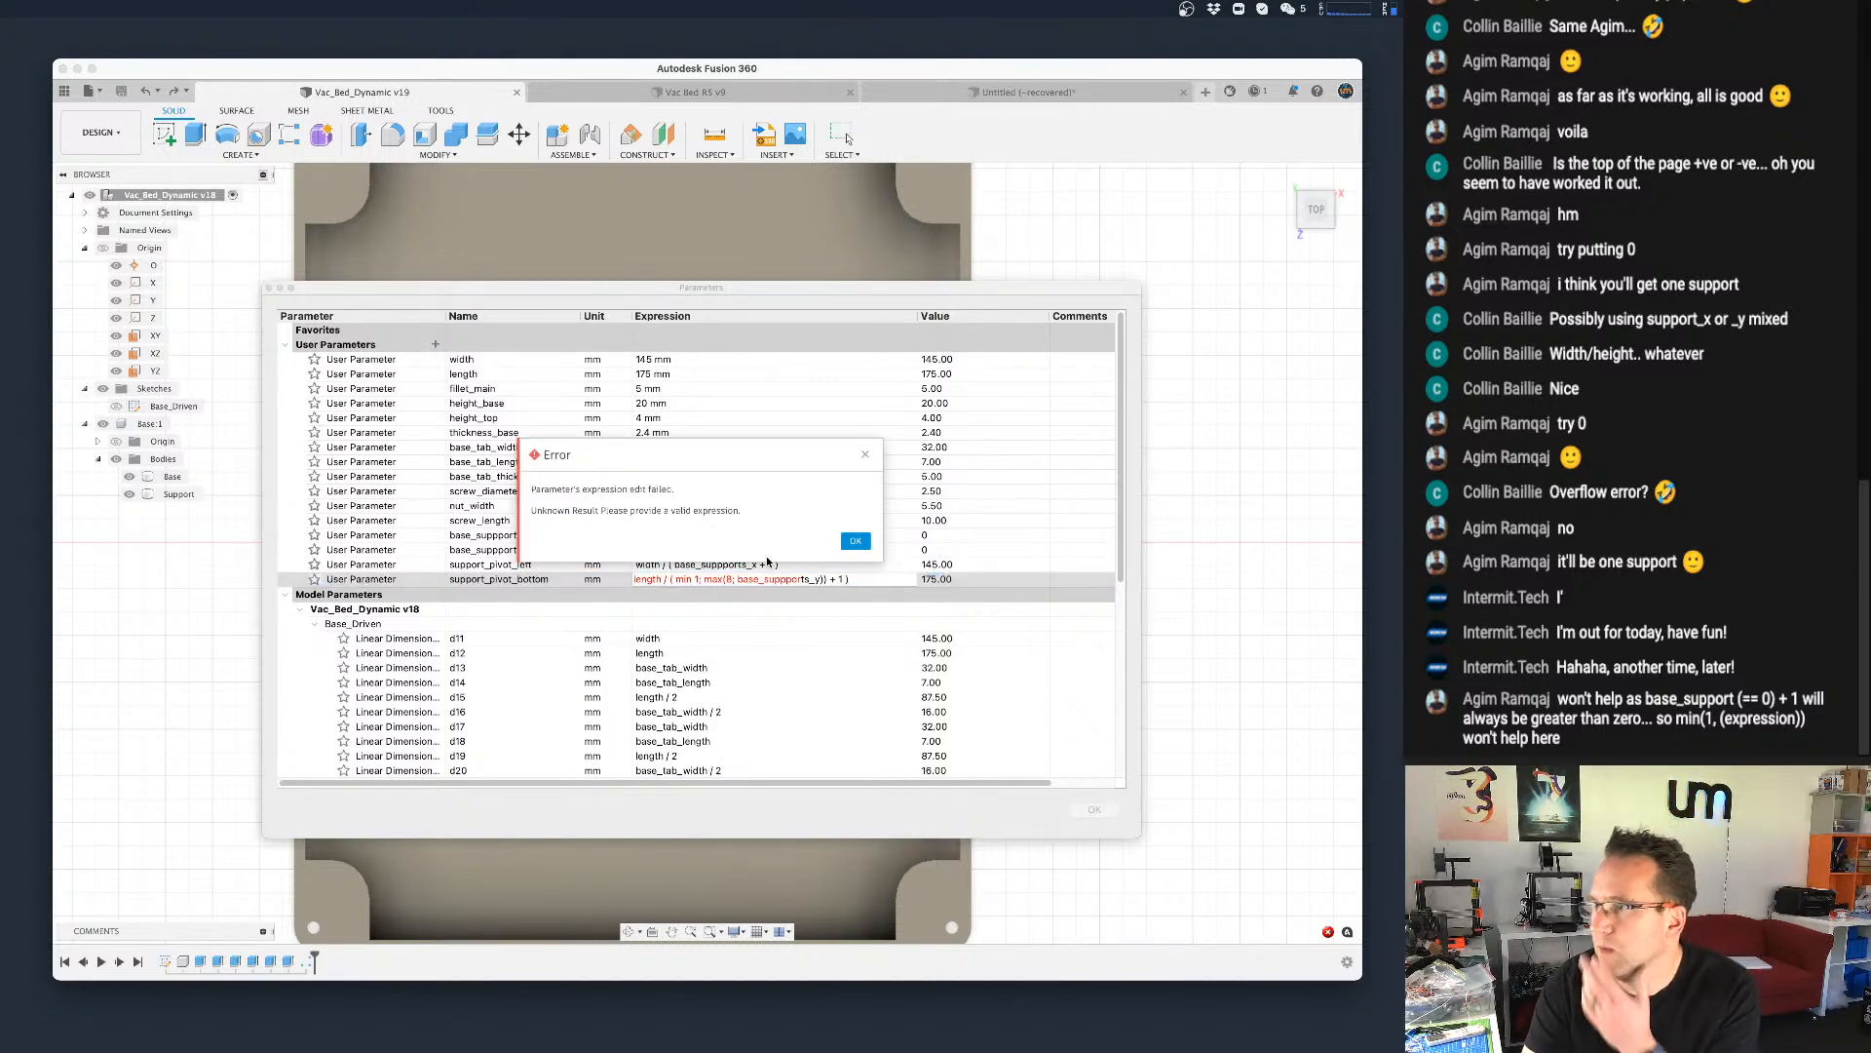
left_click(855, 541)
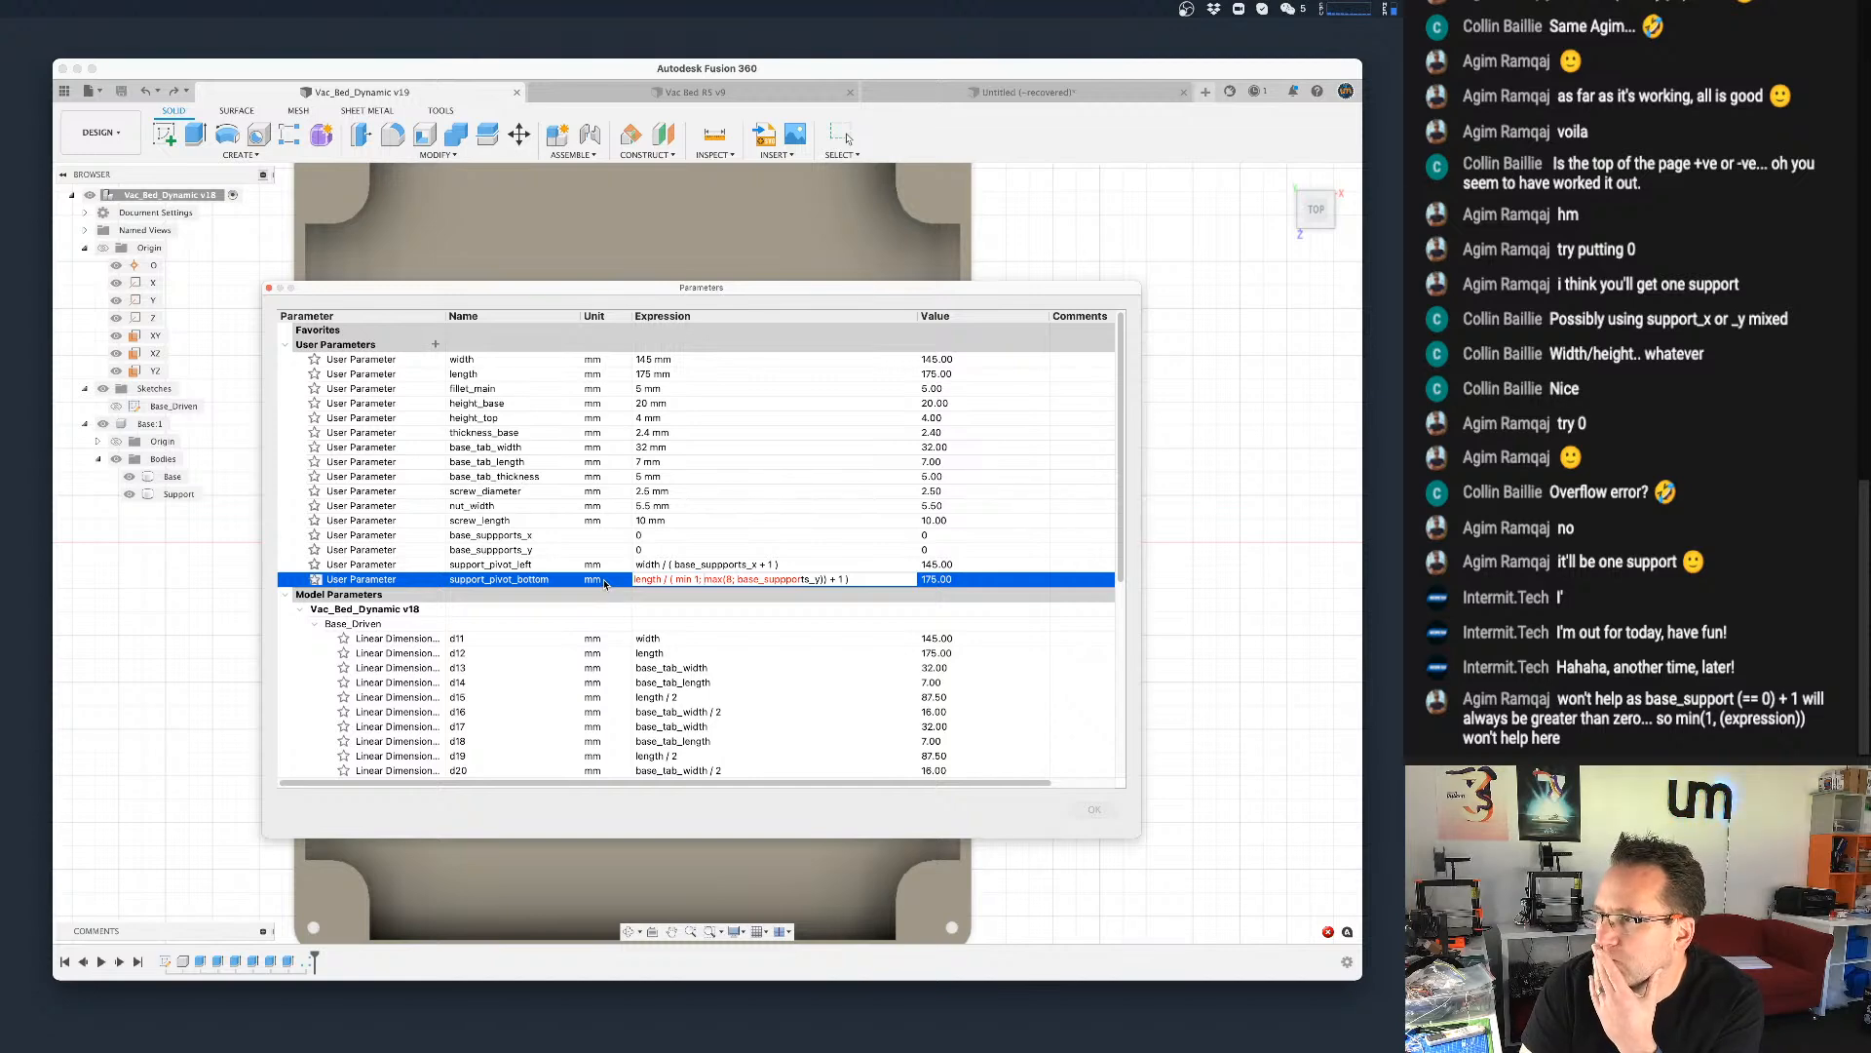
Step: Correct the parentheses in the support_pivot_bottom expression so it reads length / ( min(1; max(8; base_suppports_y)) + 1 ), and apply it
left_click(645, 535)
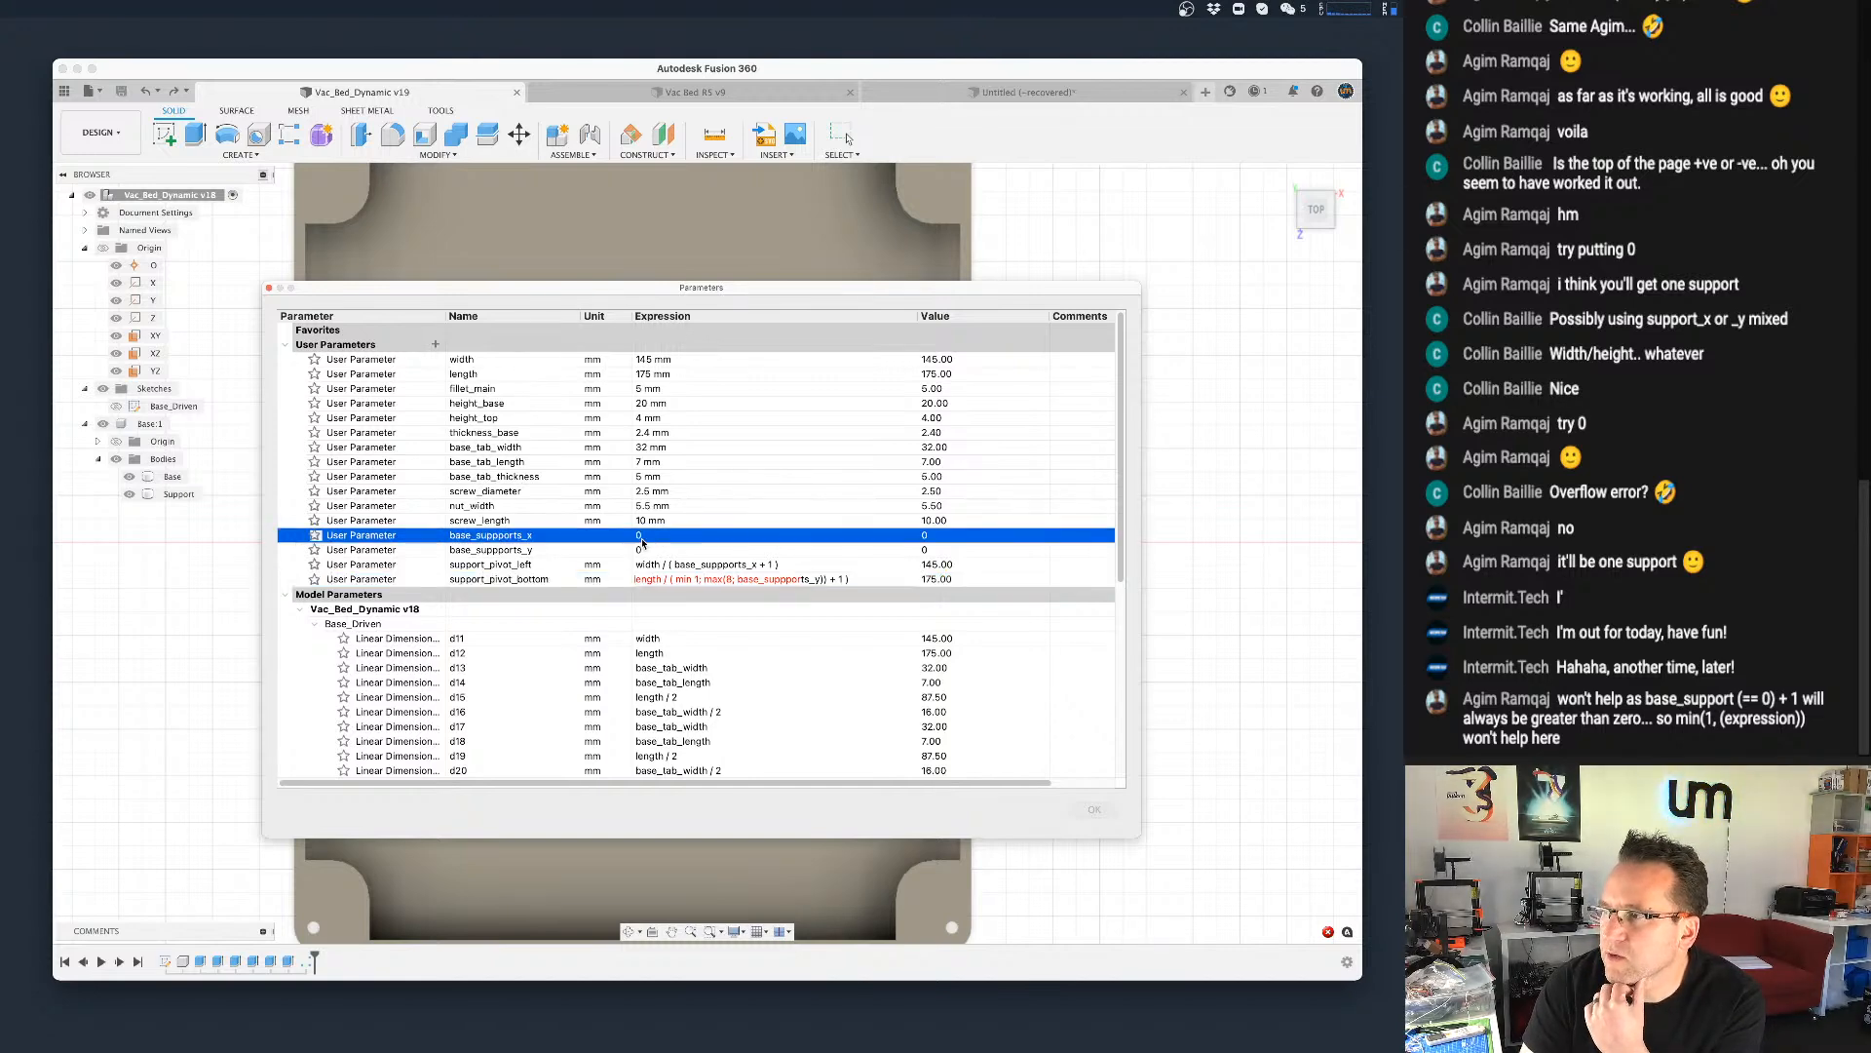
double_click(643, 578)
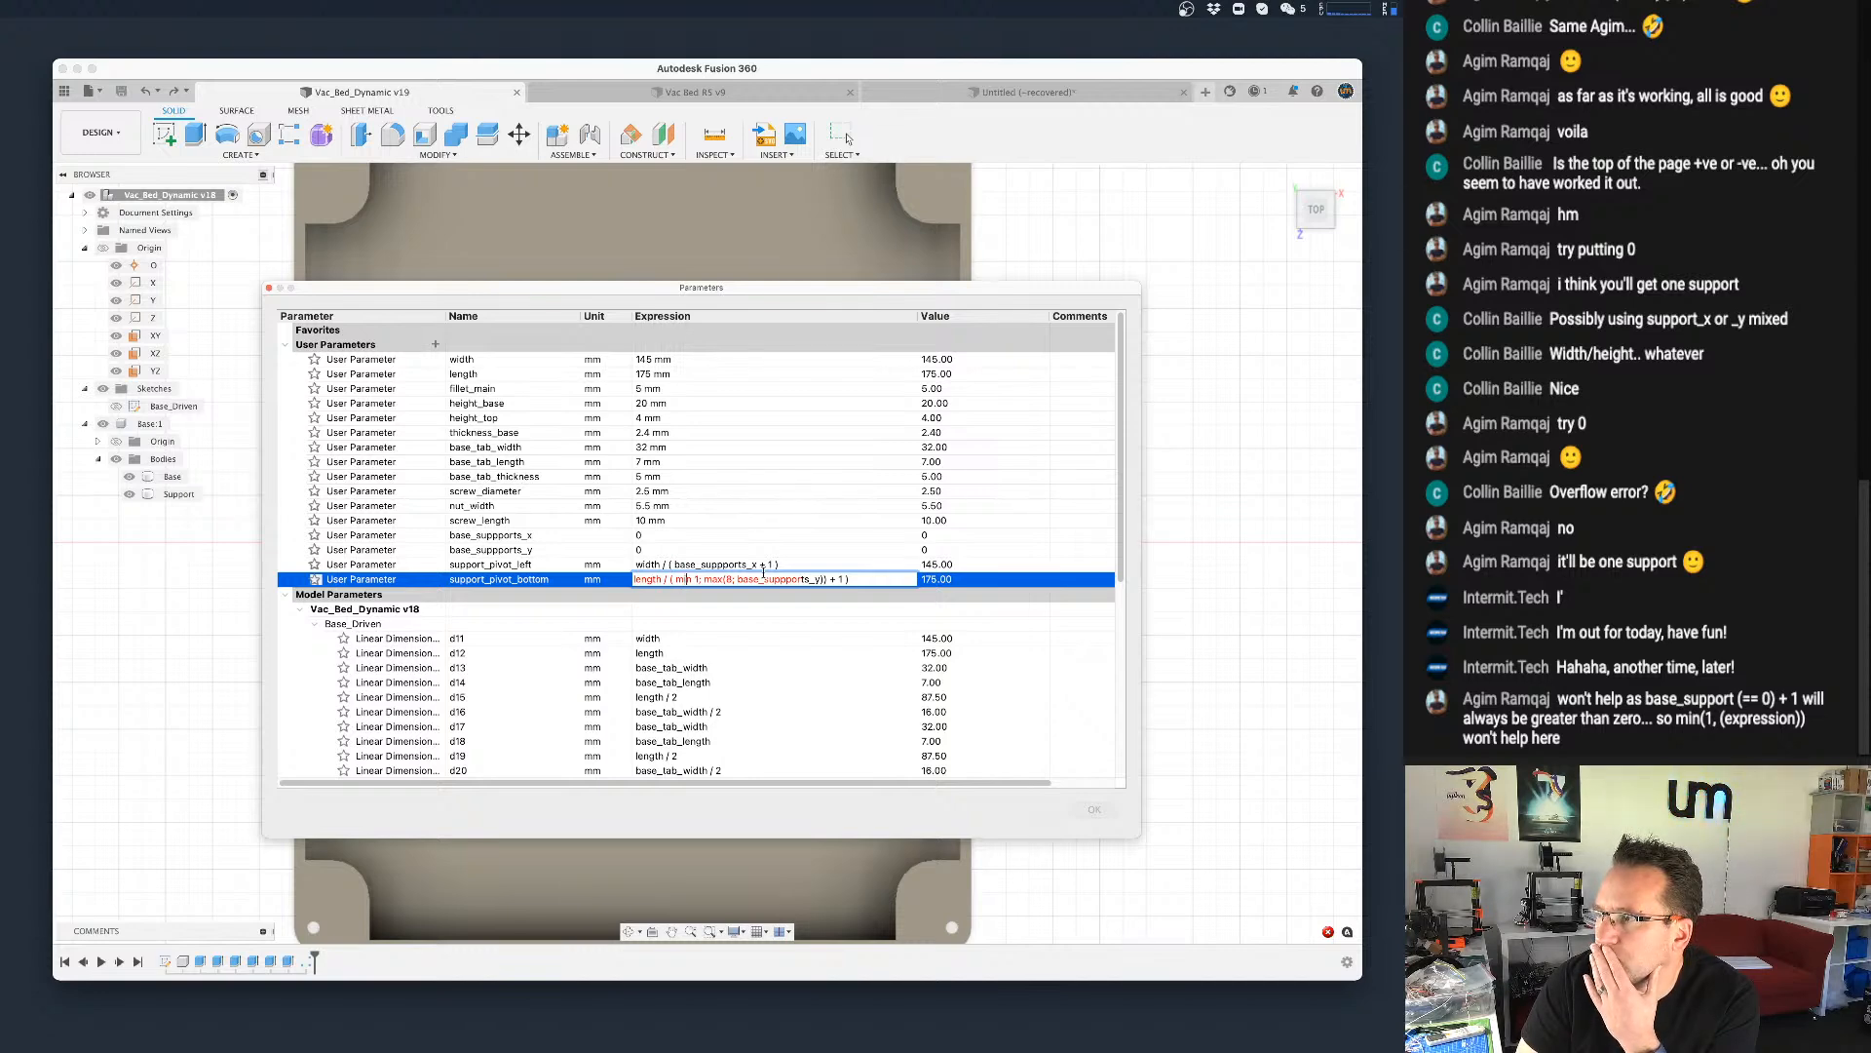
key("Right")
key("Right")
key("Right")
key("Right")
key("Right")
key("Right")
key("Right")
key("Right")
key("Right")
key("Right")
key("Right")
key("Right")
key("Right")
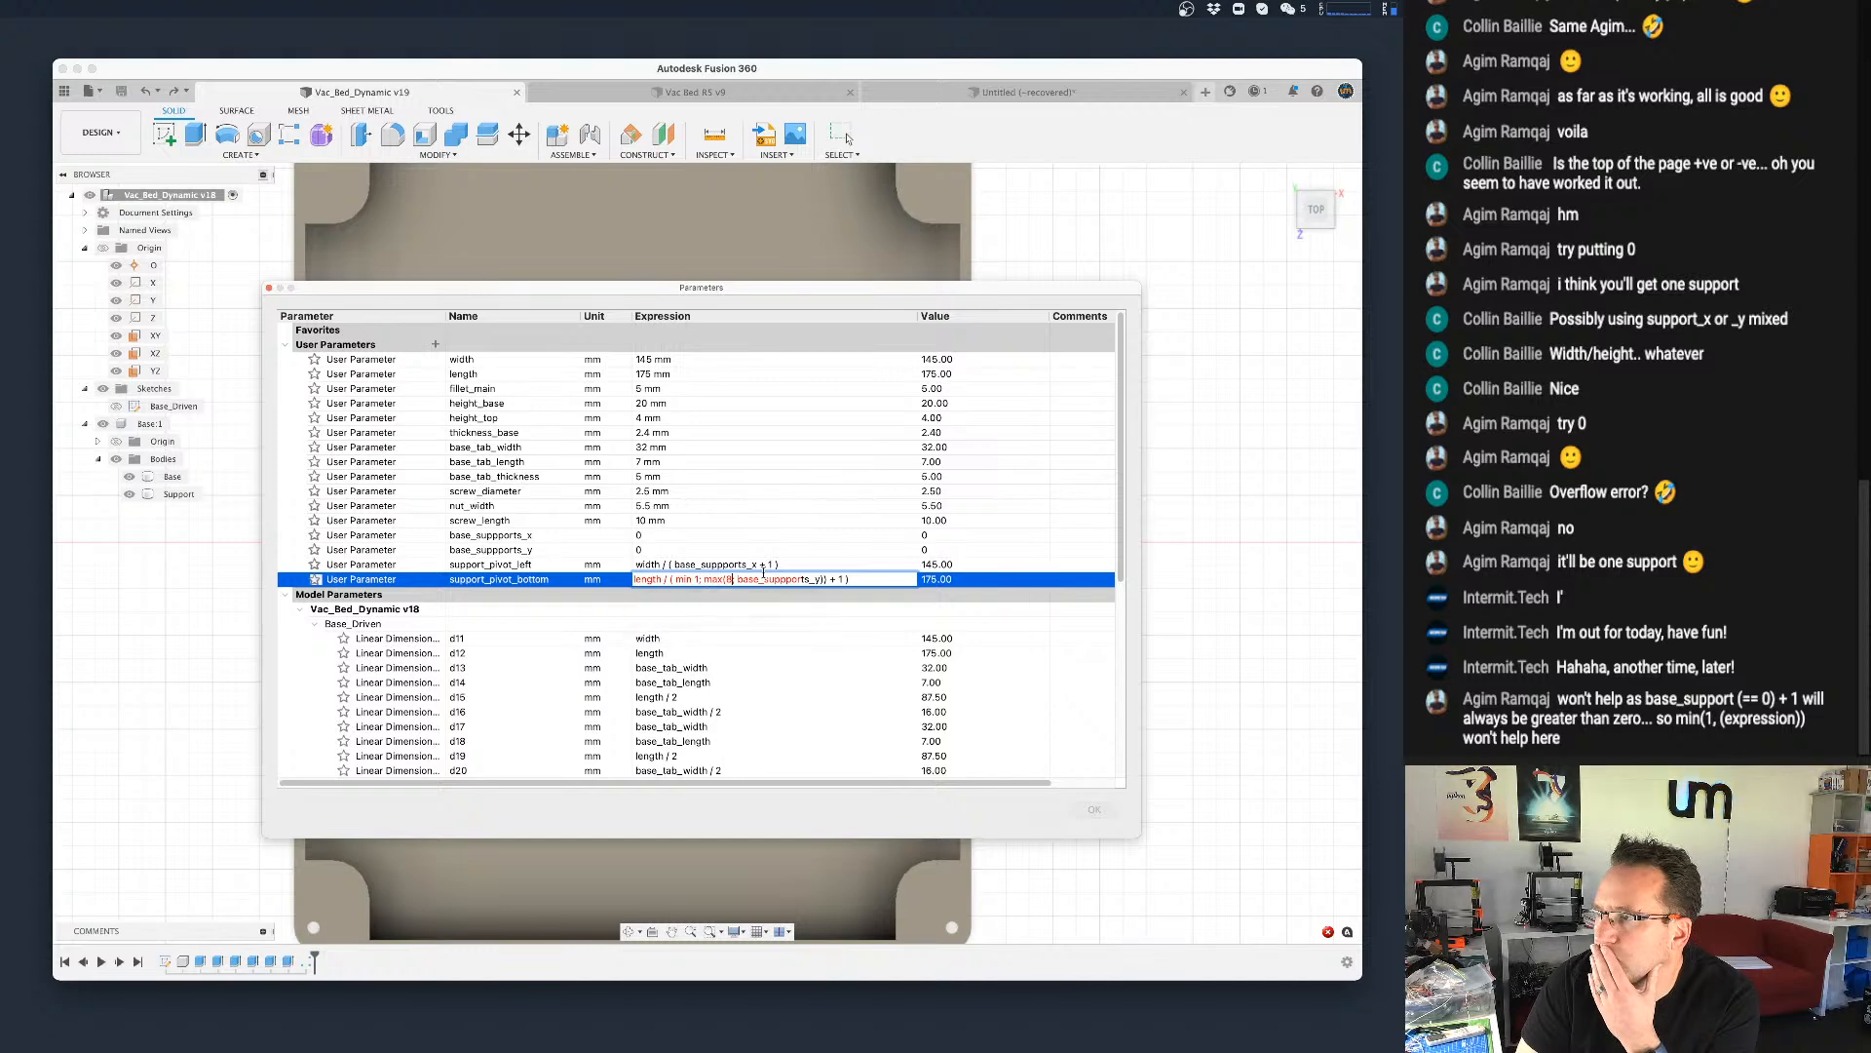
key("Right")
key("Right")
key("Right")
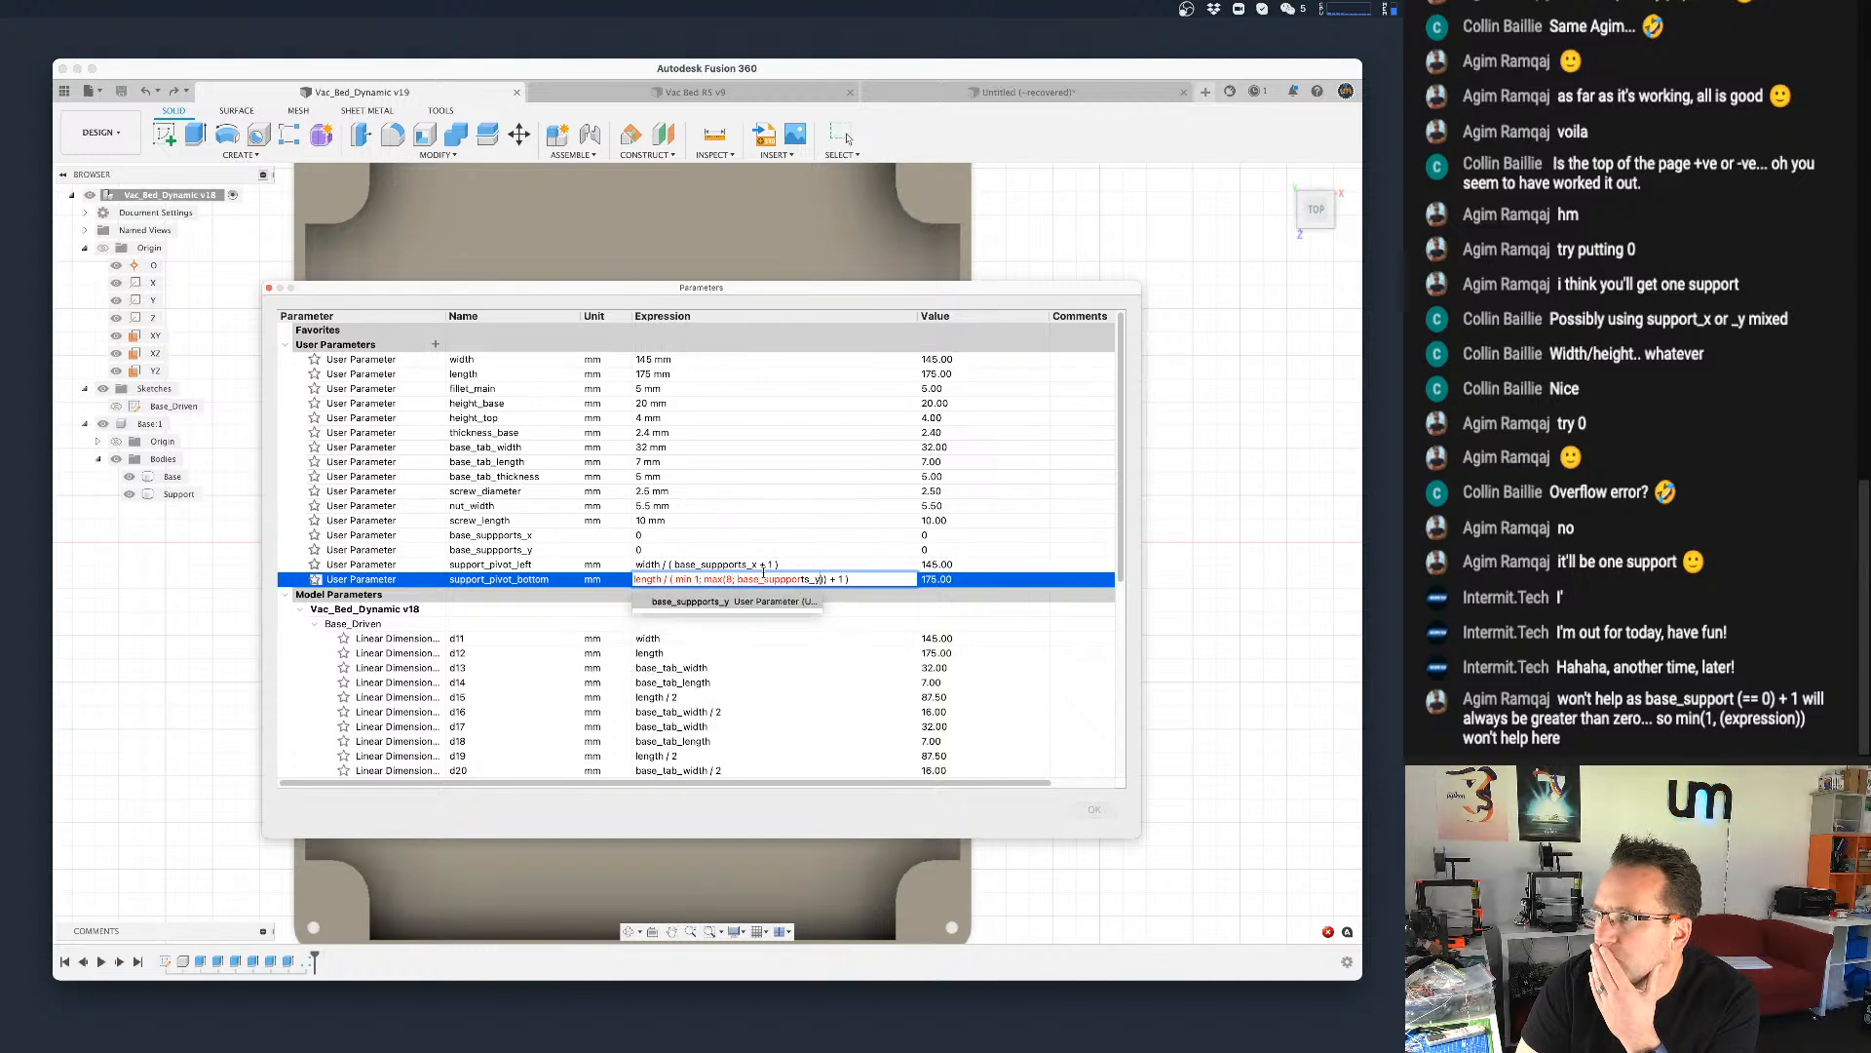
key("Right")
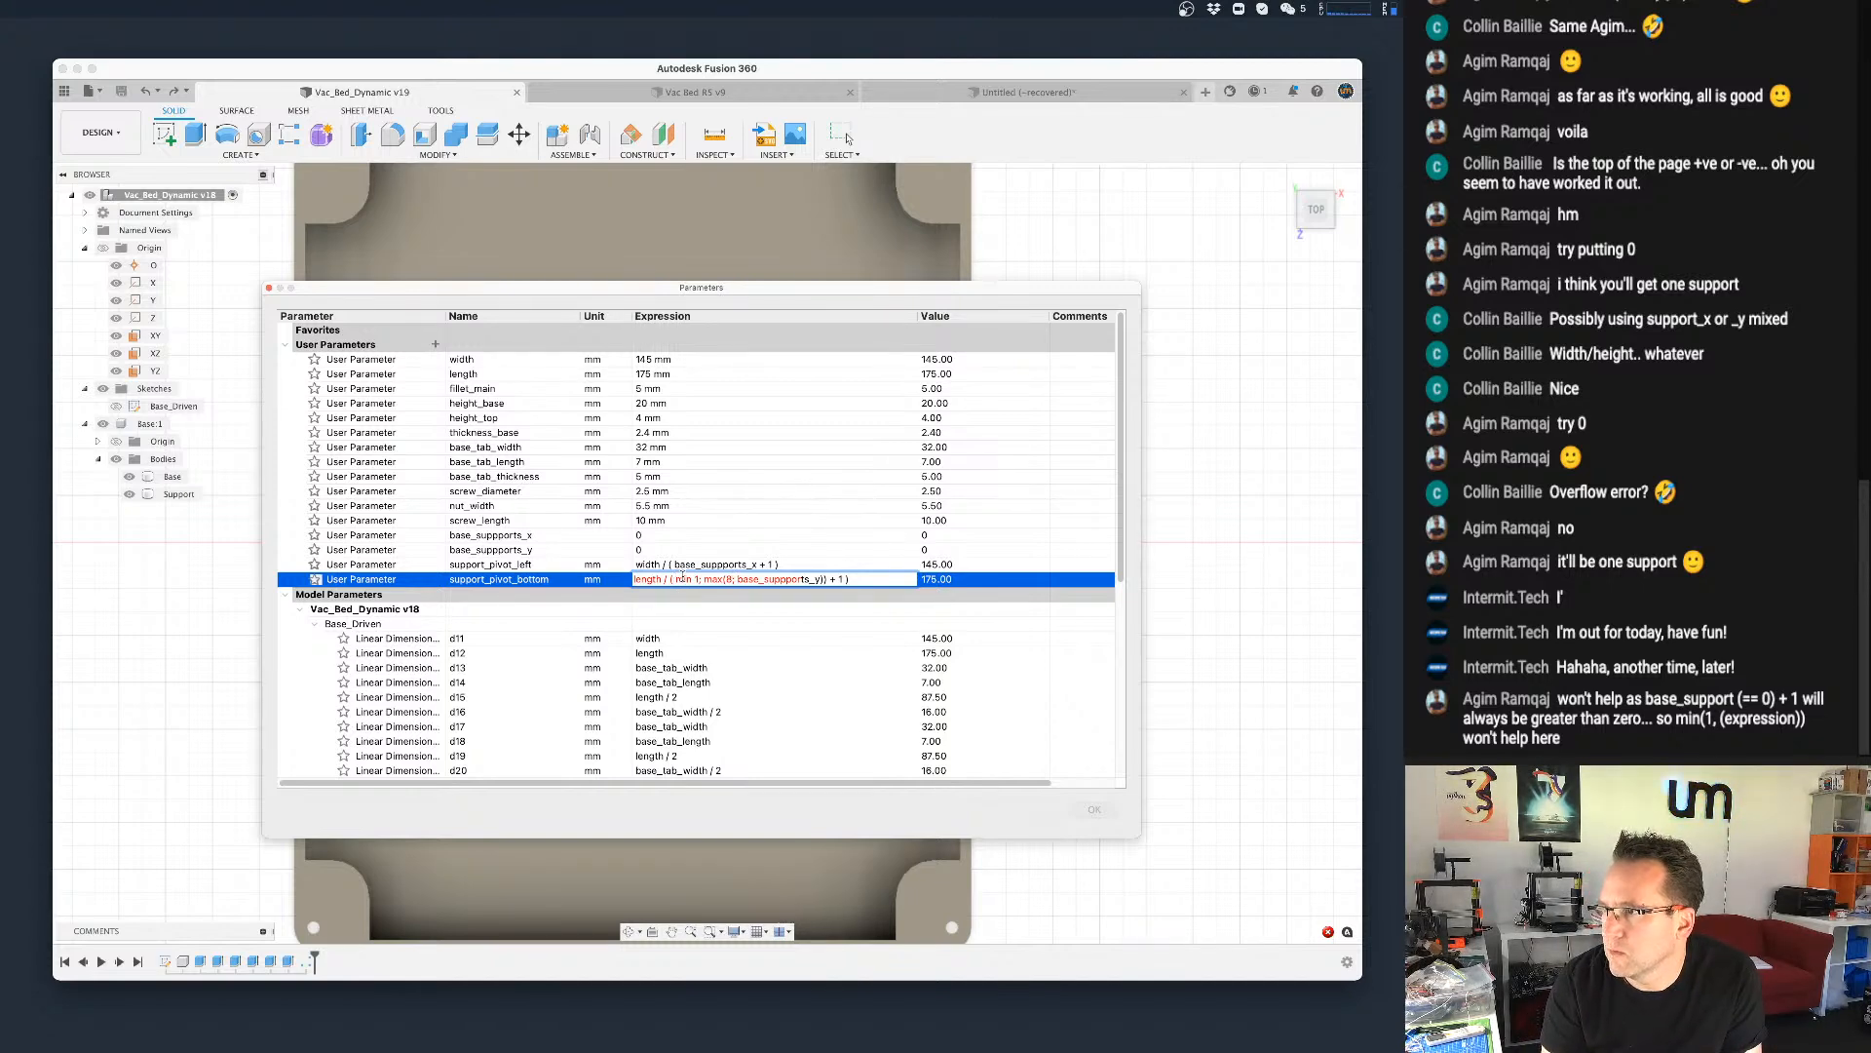
type("(")
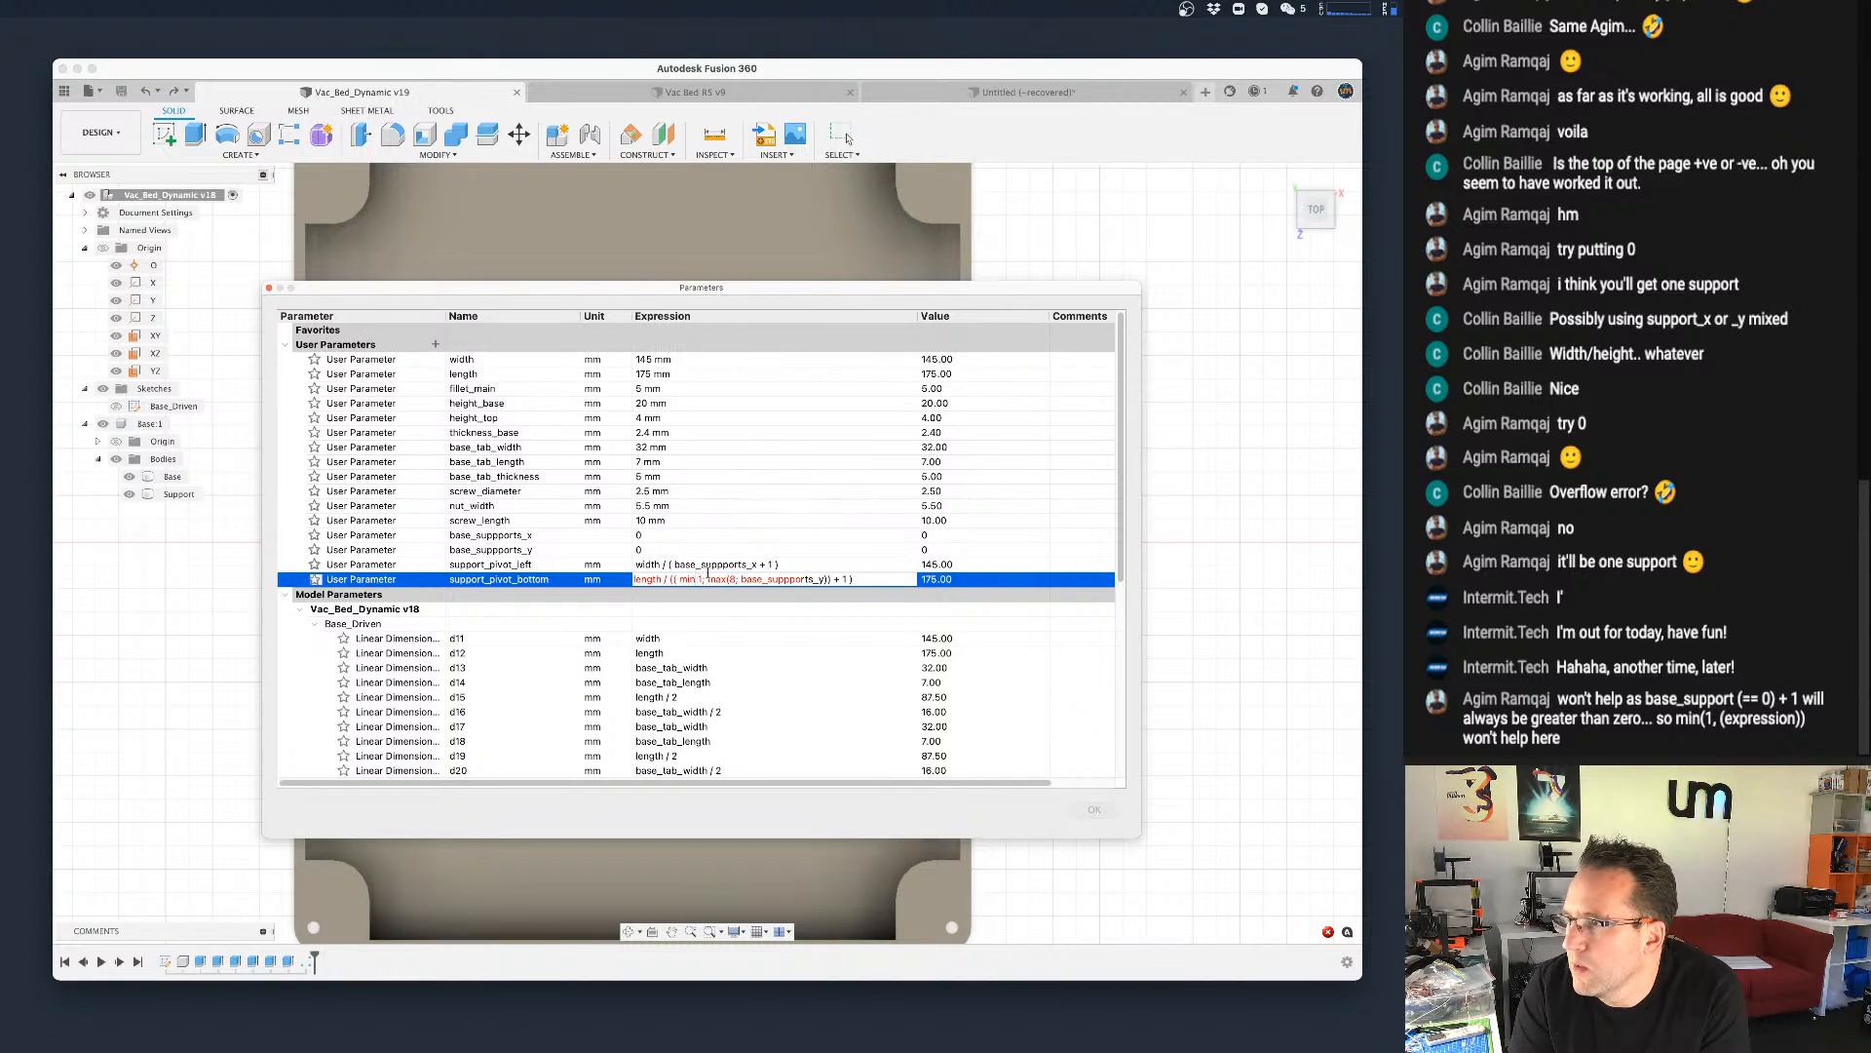
key("Left")
key("Left")
key("Left")
key("Left")
key("Left")
key("Left")
key("Left")
key("BackSpace")
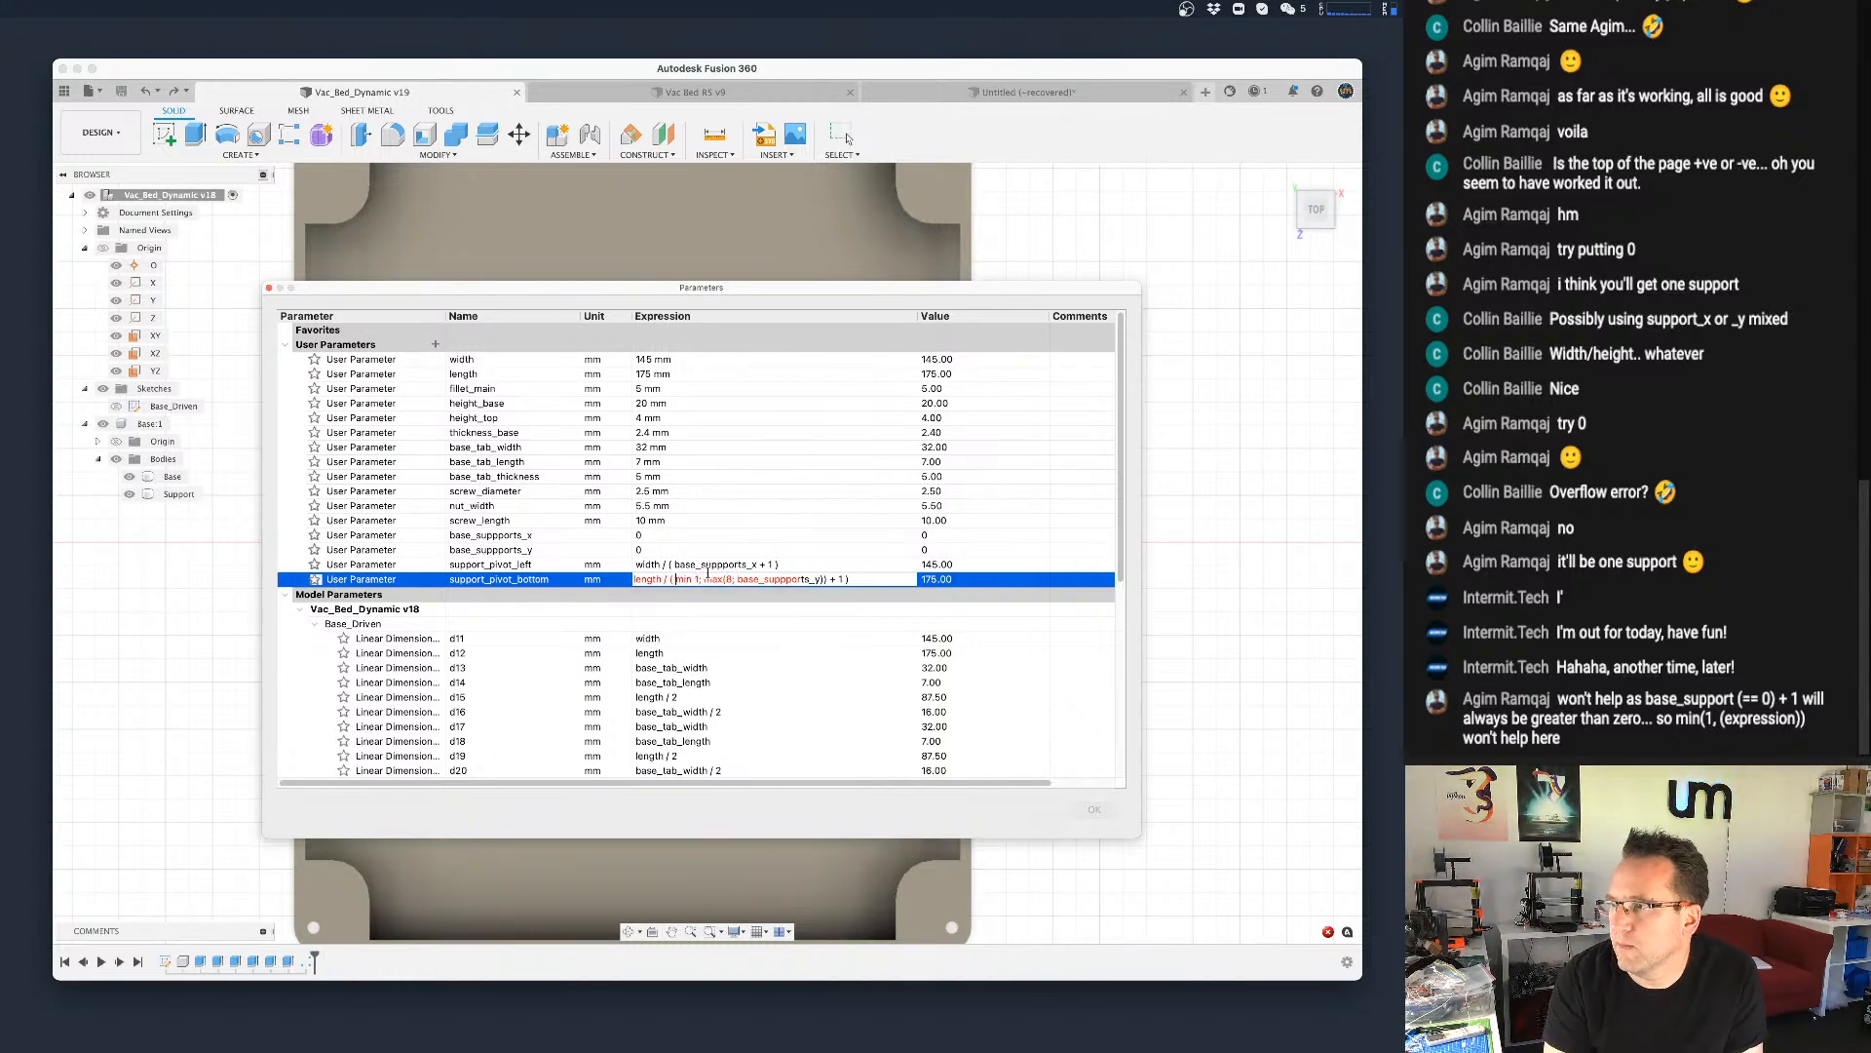
type("(")
key("Delete")
key("Return")
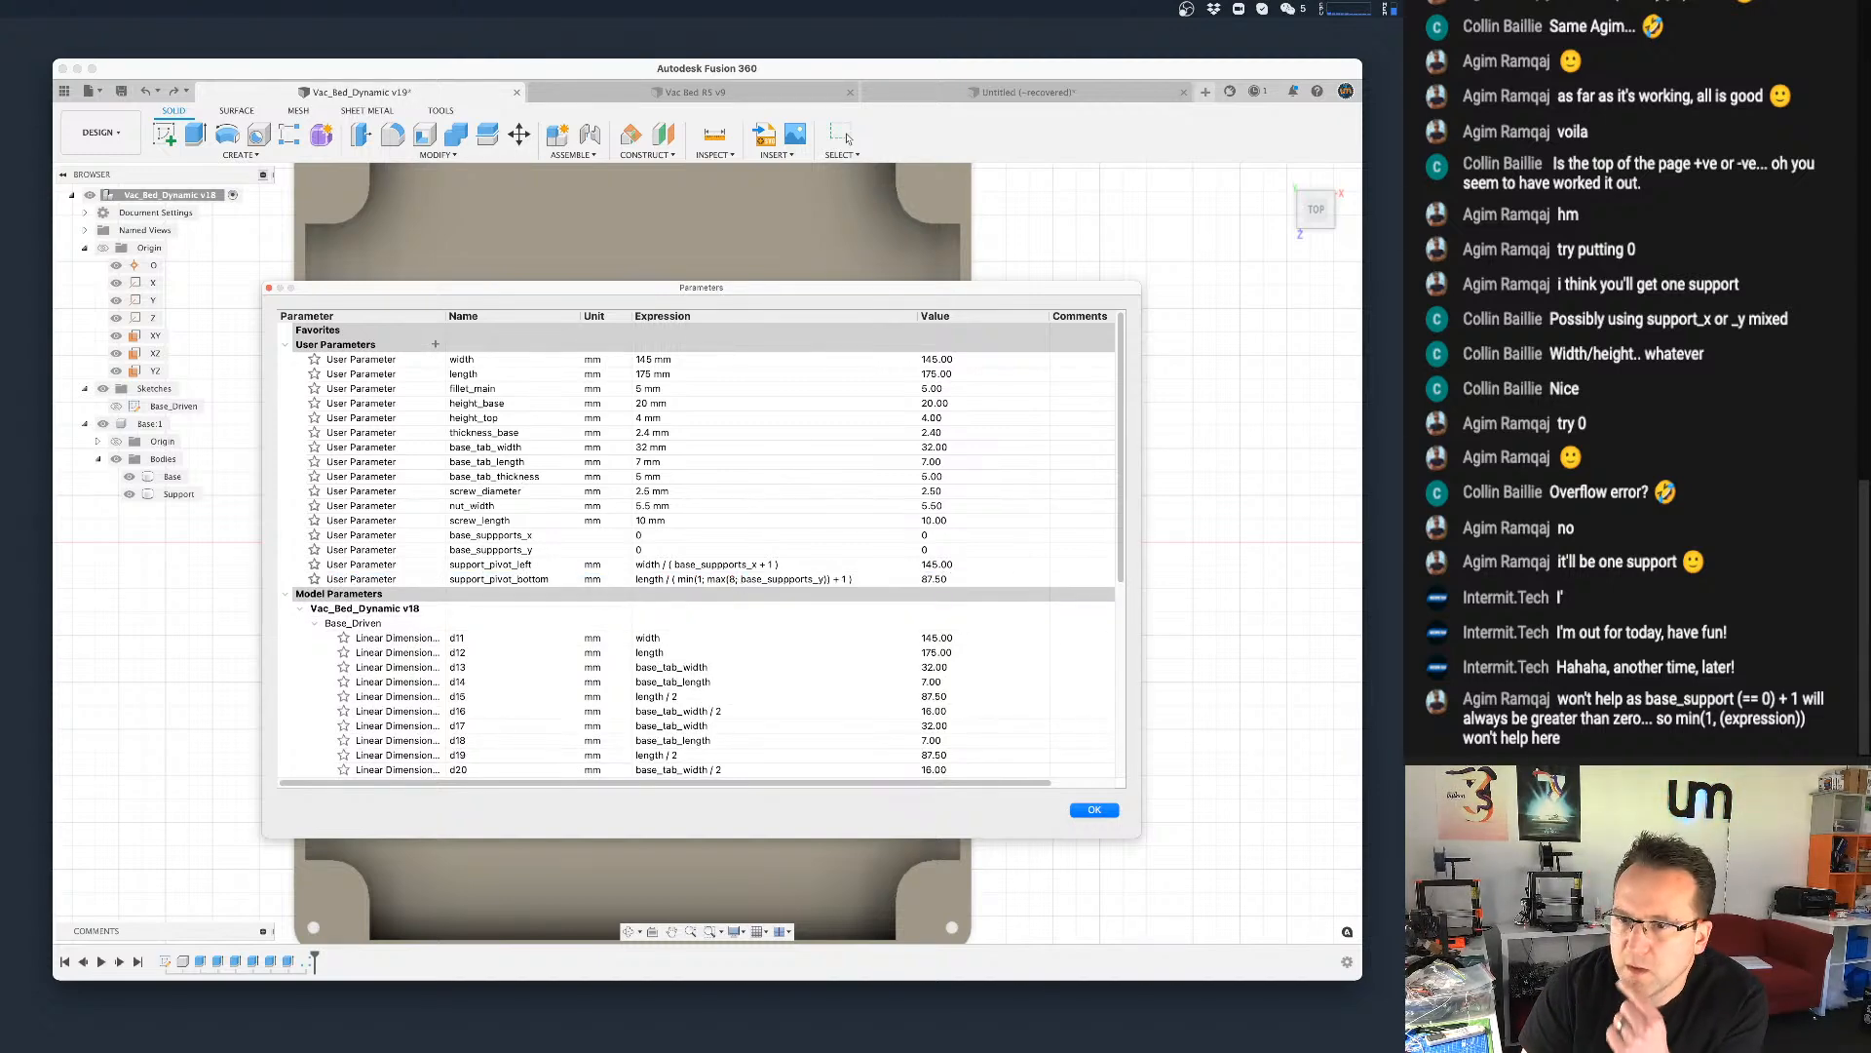
key("Return")
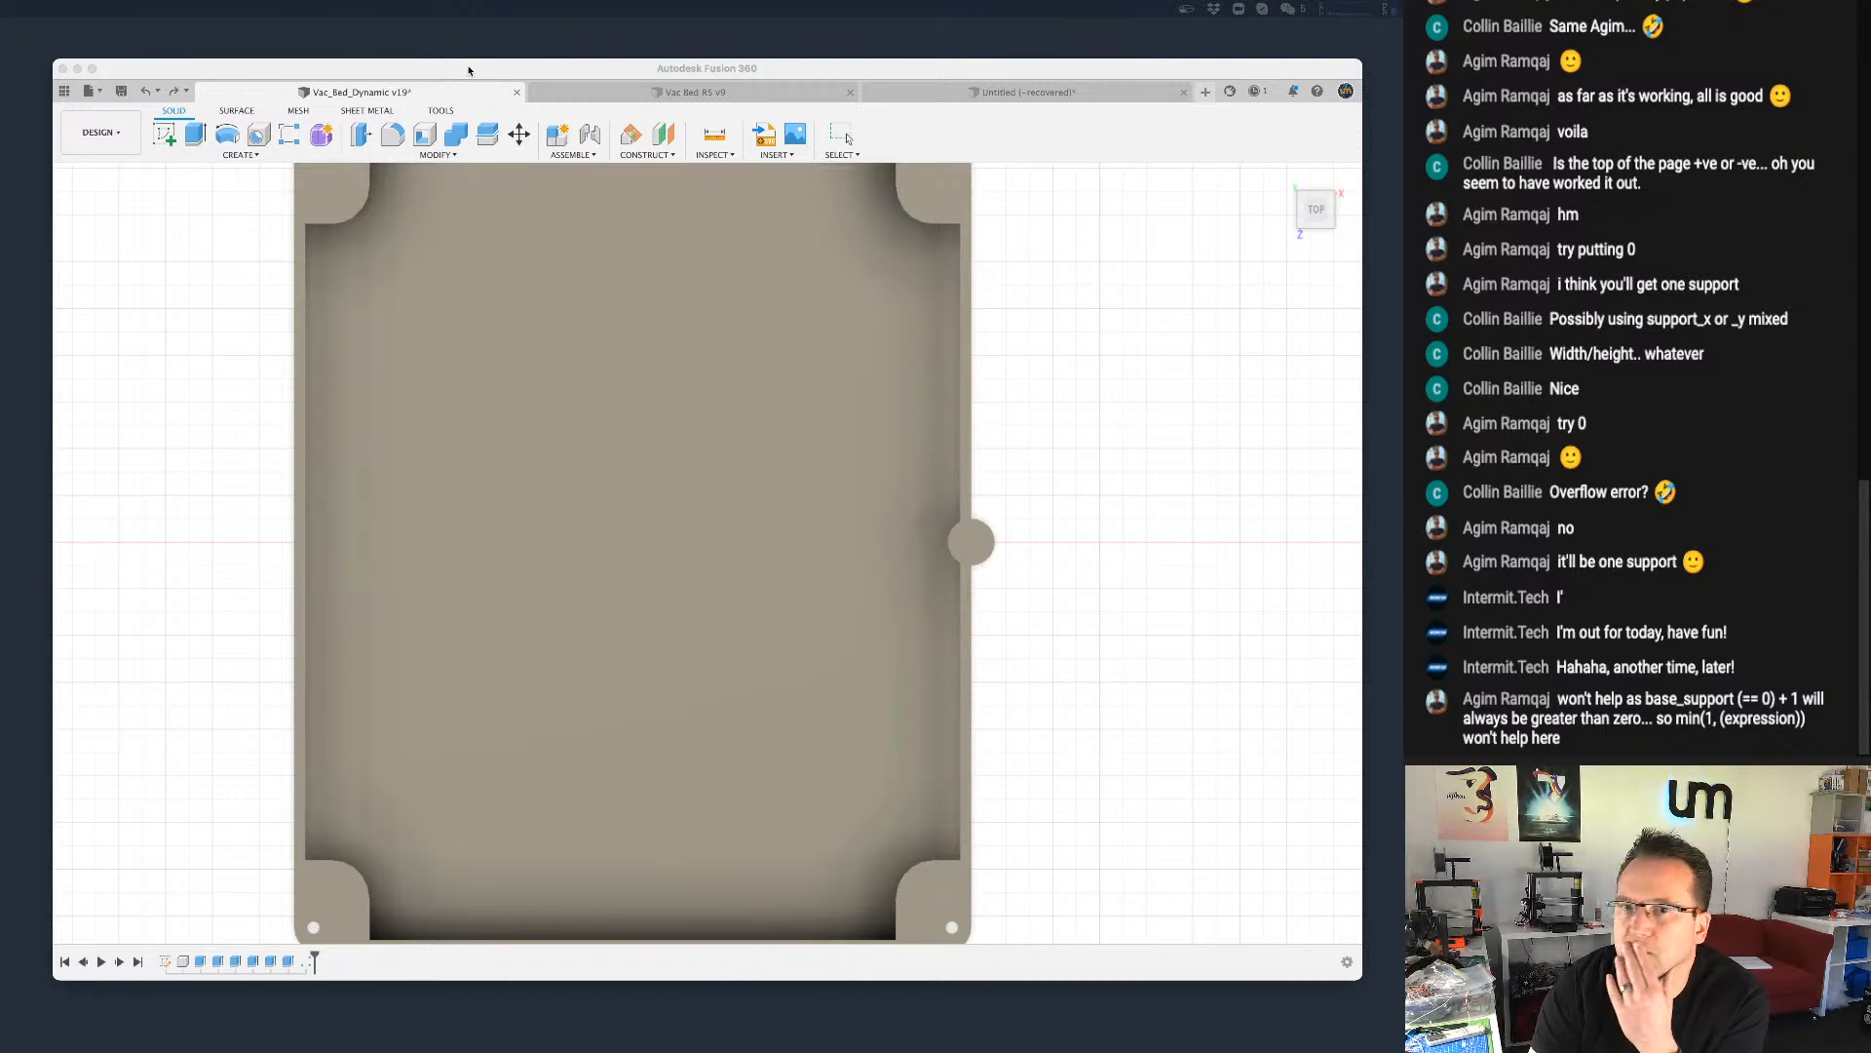
left_click(468, 70)
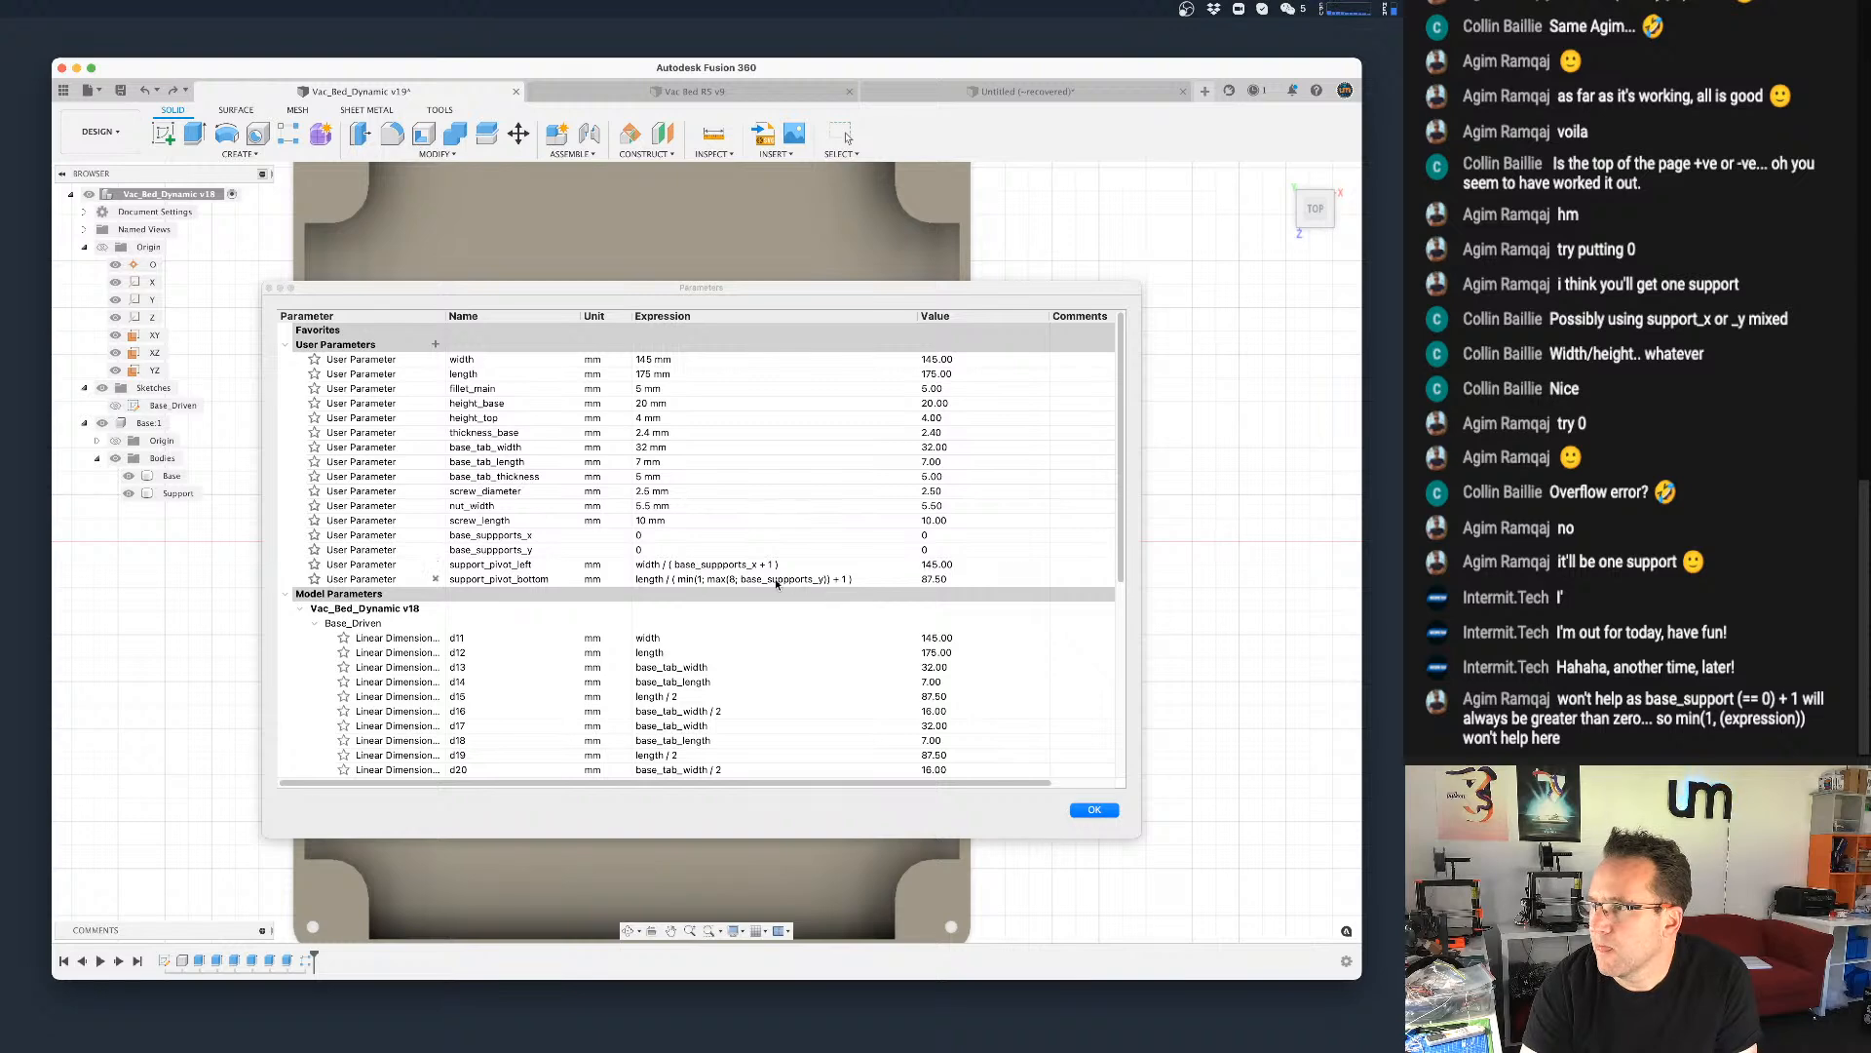
Step: Reuse the support_pivot_bottom divisor in support_pivot_left, with base_suppports_x, giving width / ( min(1; max(8; base_suppports_x )) + 1 )
left_click(876, 577)
left_click(877, 578)
left_click_drag(877, 578, 669, 579)
key("super+c")
left_click(794, 564)
left_click(794, 564)
left_click_drag(795, 564, 667, 564)
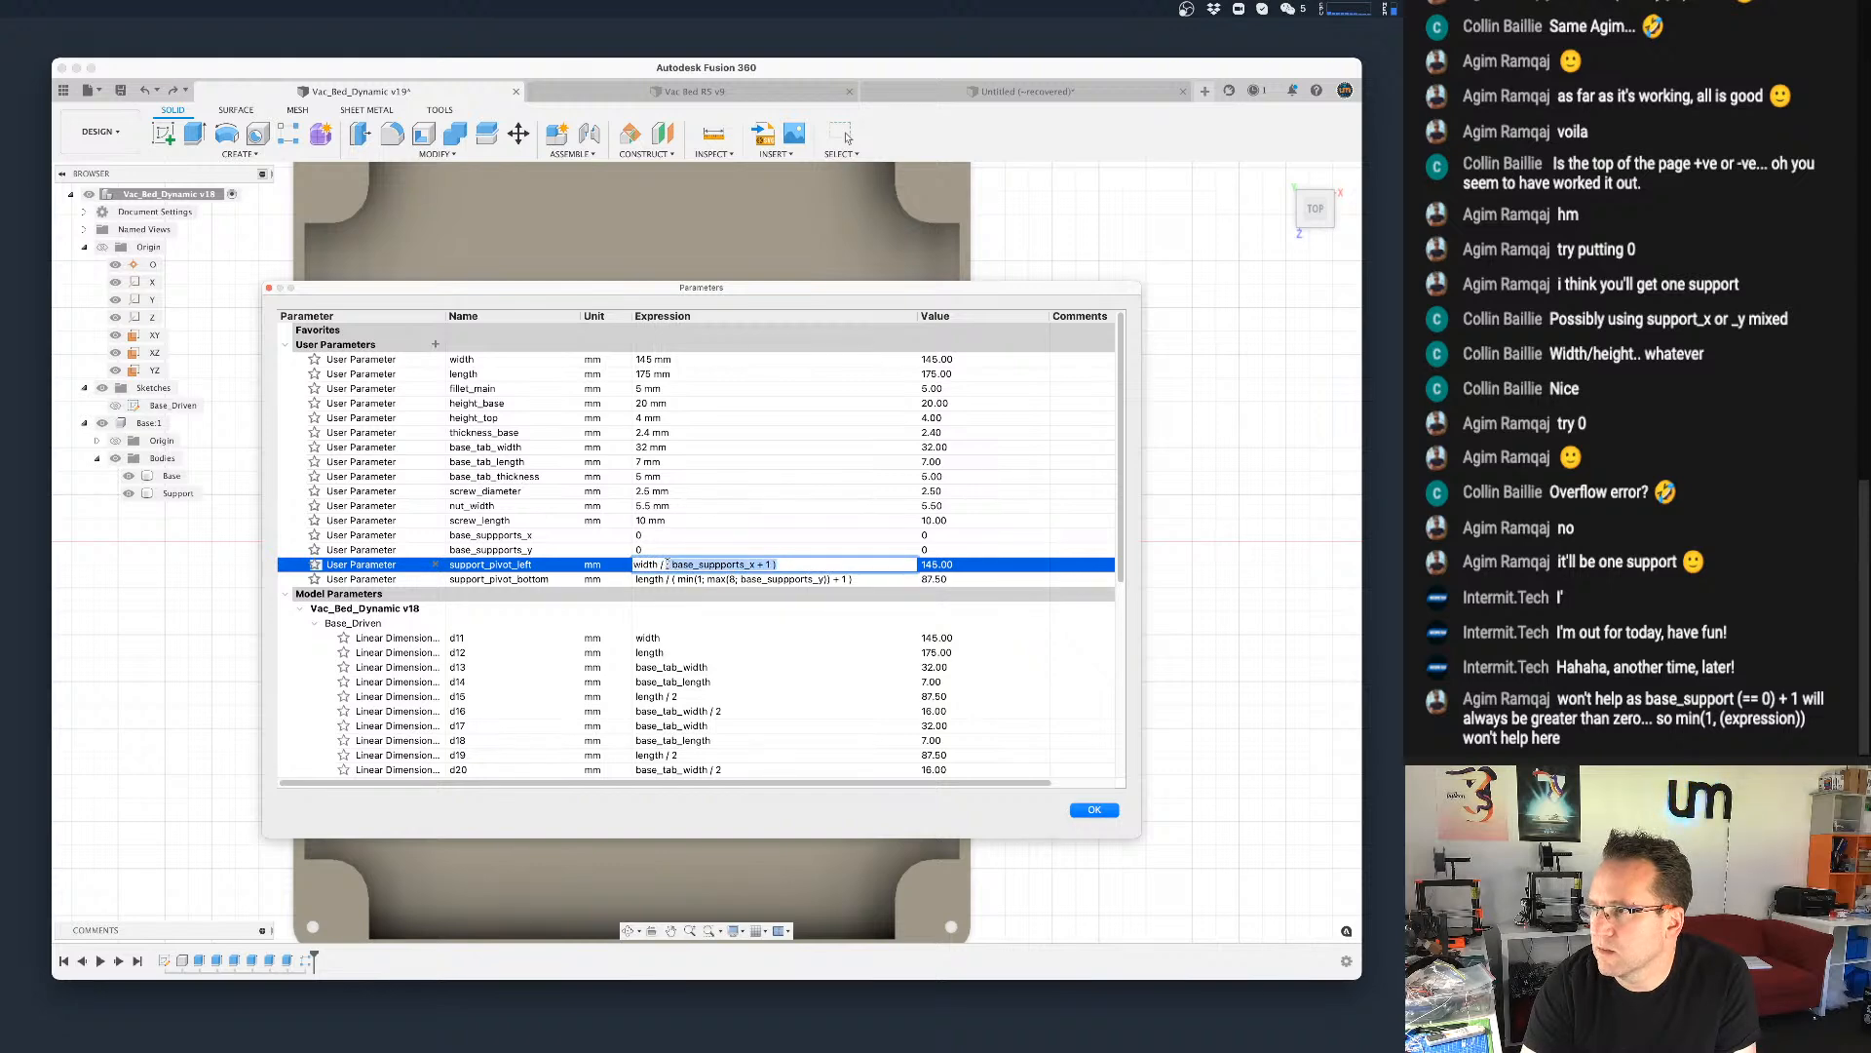
key("BackSpace")
key("super+v")
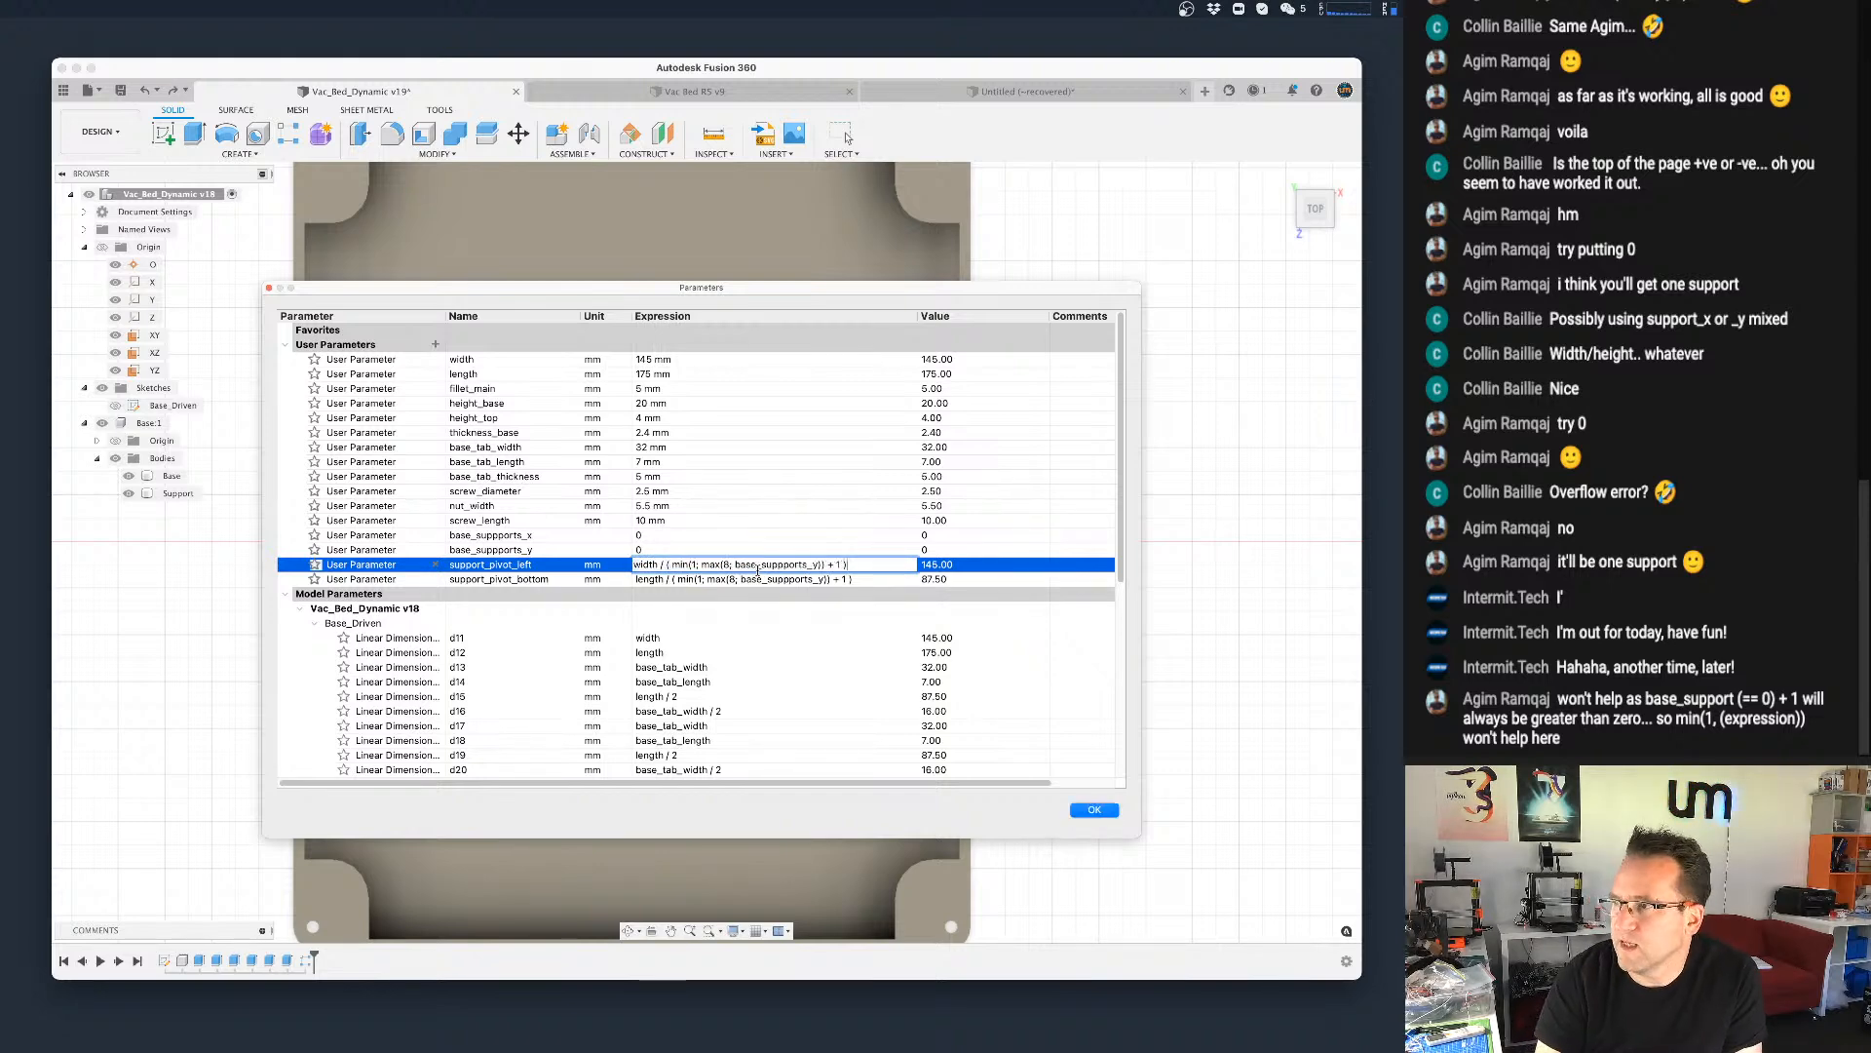
left_click(821, 564)
key("BackSpace")
type("x")
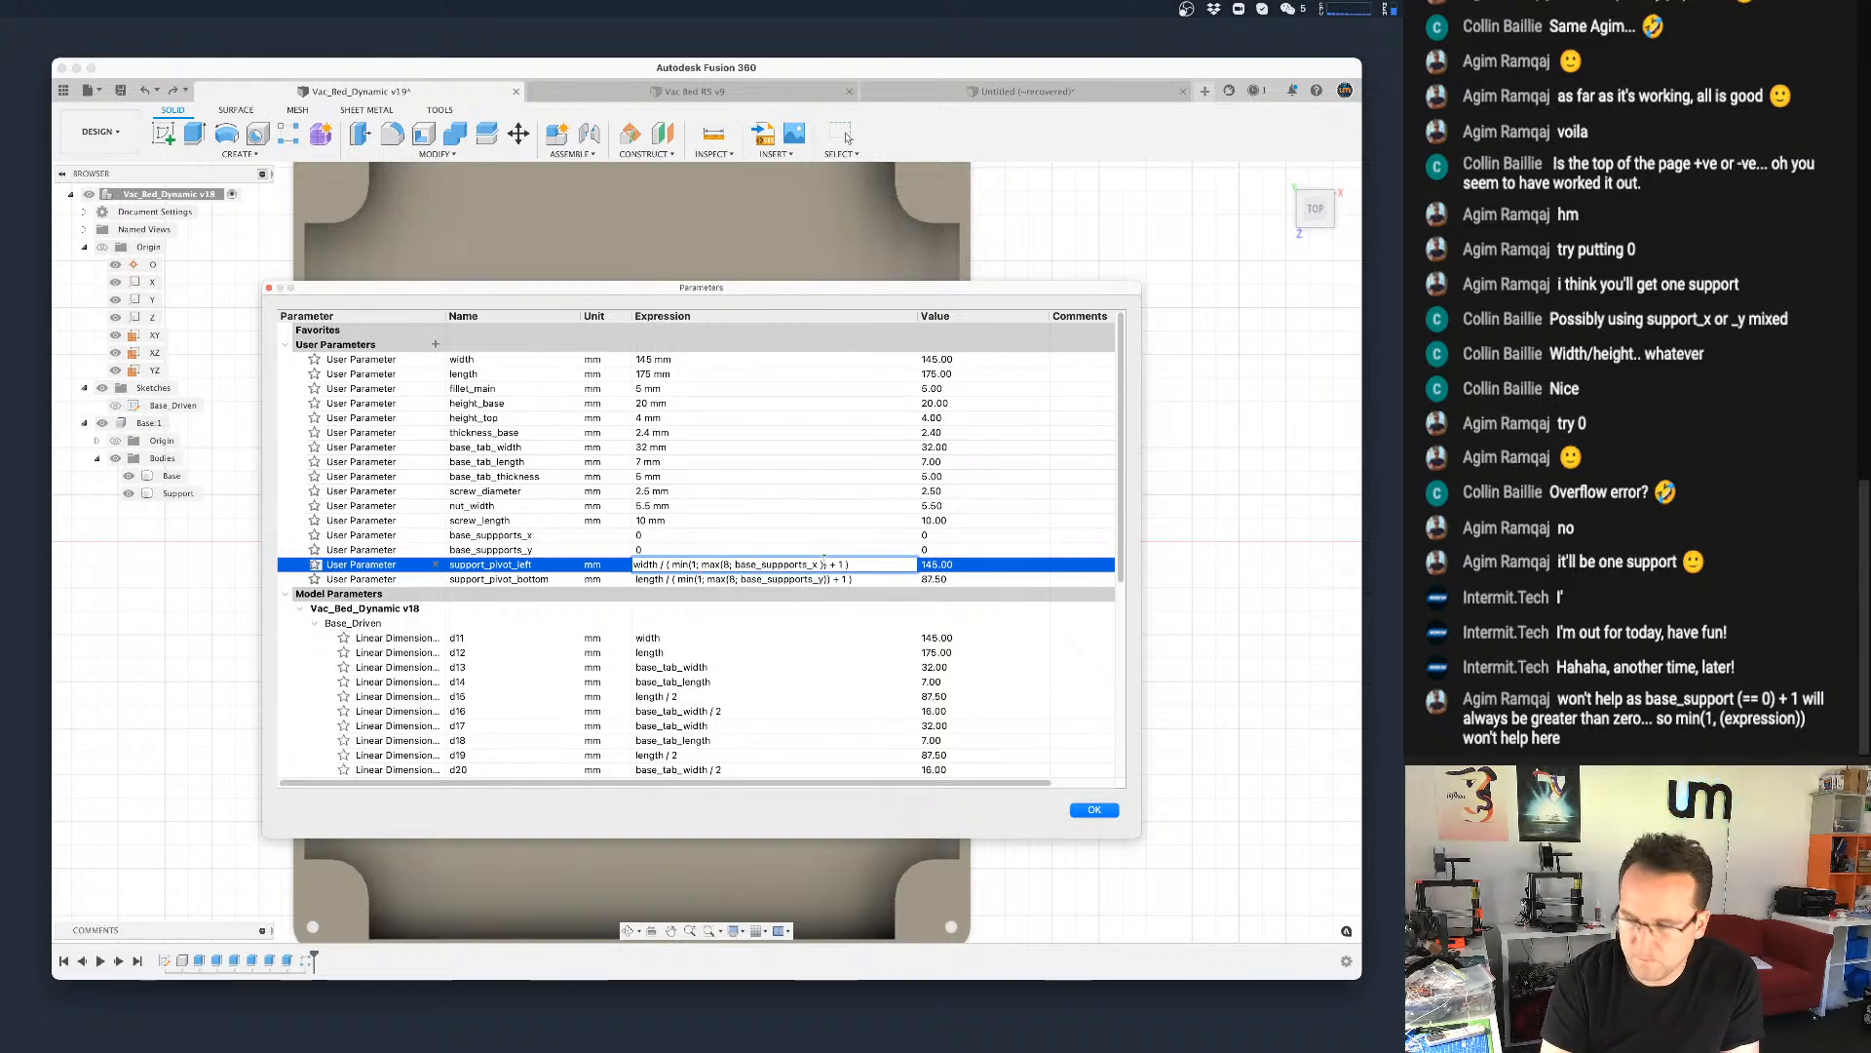
key("Return")
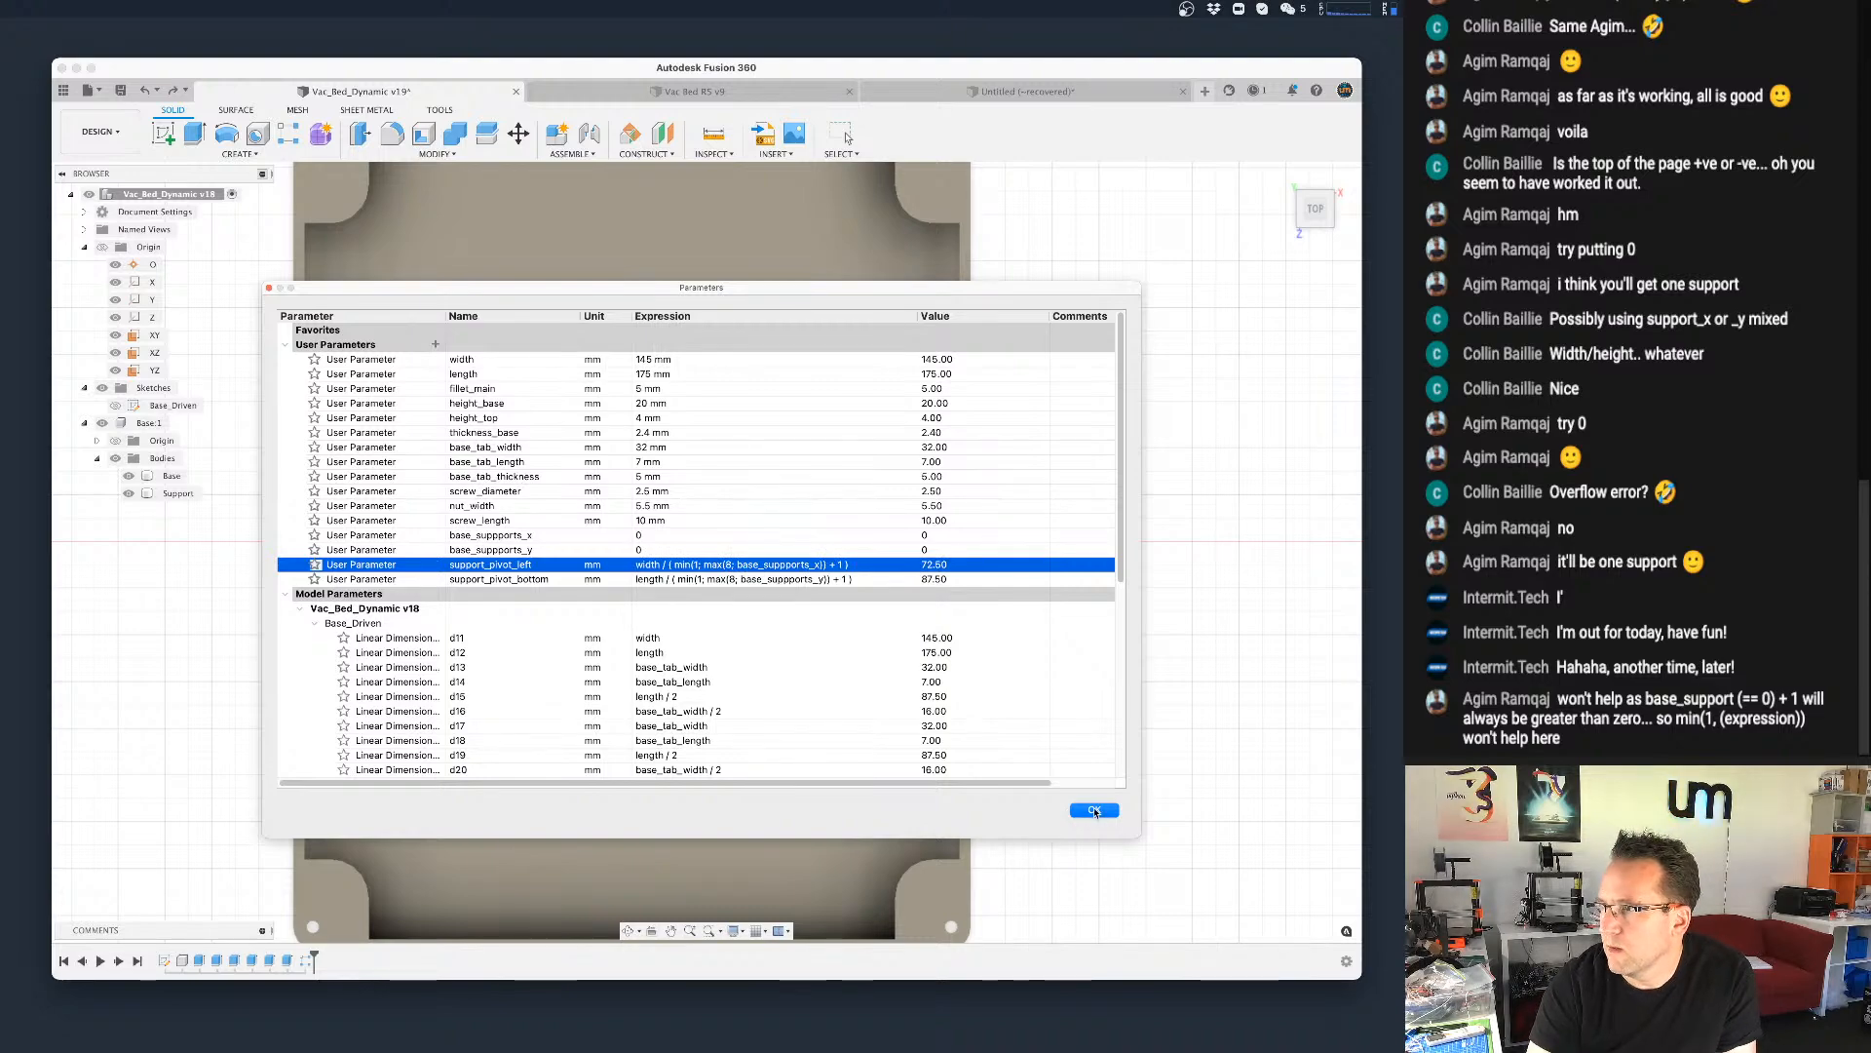
Step: Move the parameters window clear of the model and set base_suppports_x and base_suppports_y to 1
left_click_drag(702, 288, 1399, 502)
scroll(663, 547, "down", 3)
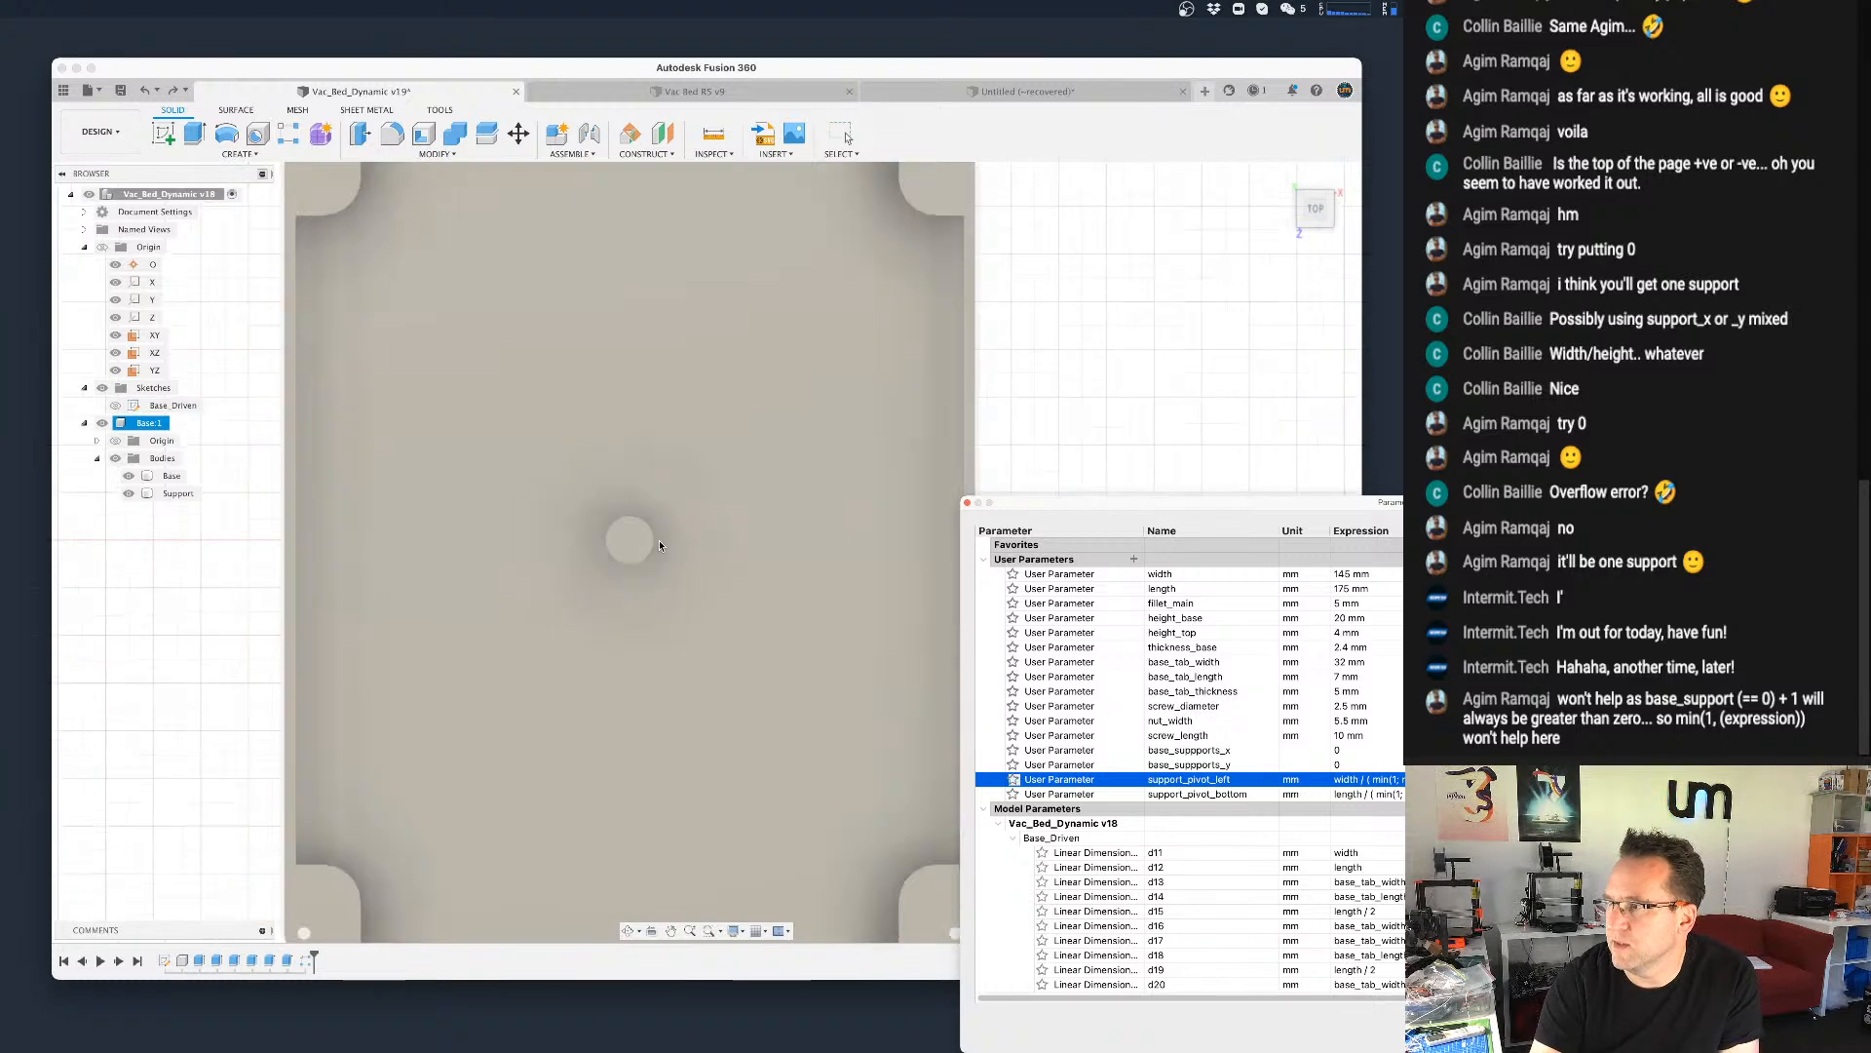
left_click(1350, 751)
type("1")
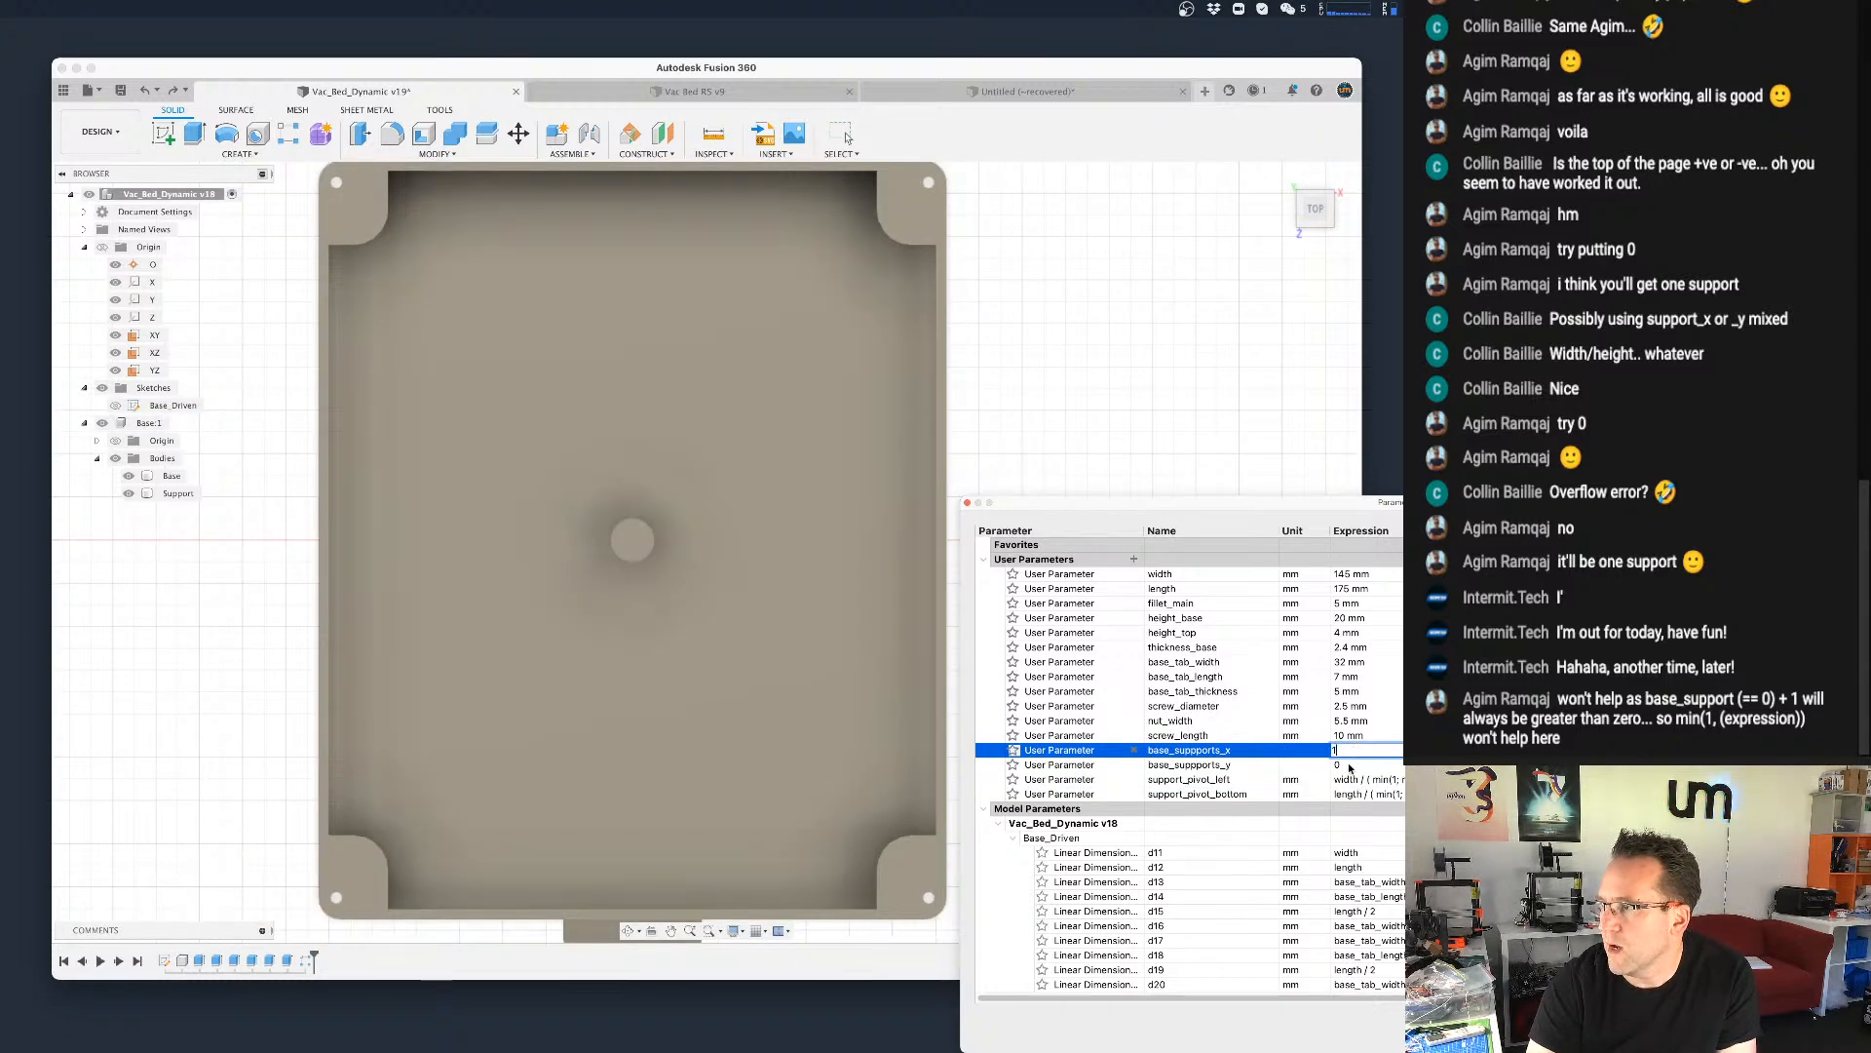
left_click(1350, 765)
type("1")
Step: Set base_suppports_x and base_suppports_y to 4 and inspect the support pattern on the base
left_click(1376, 744)
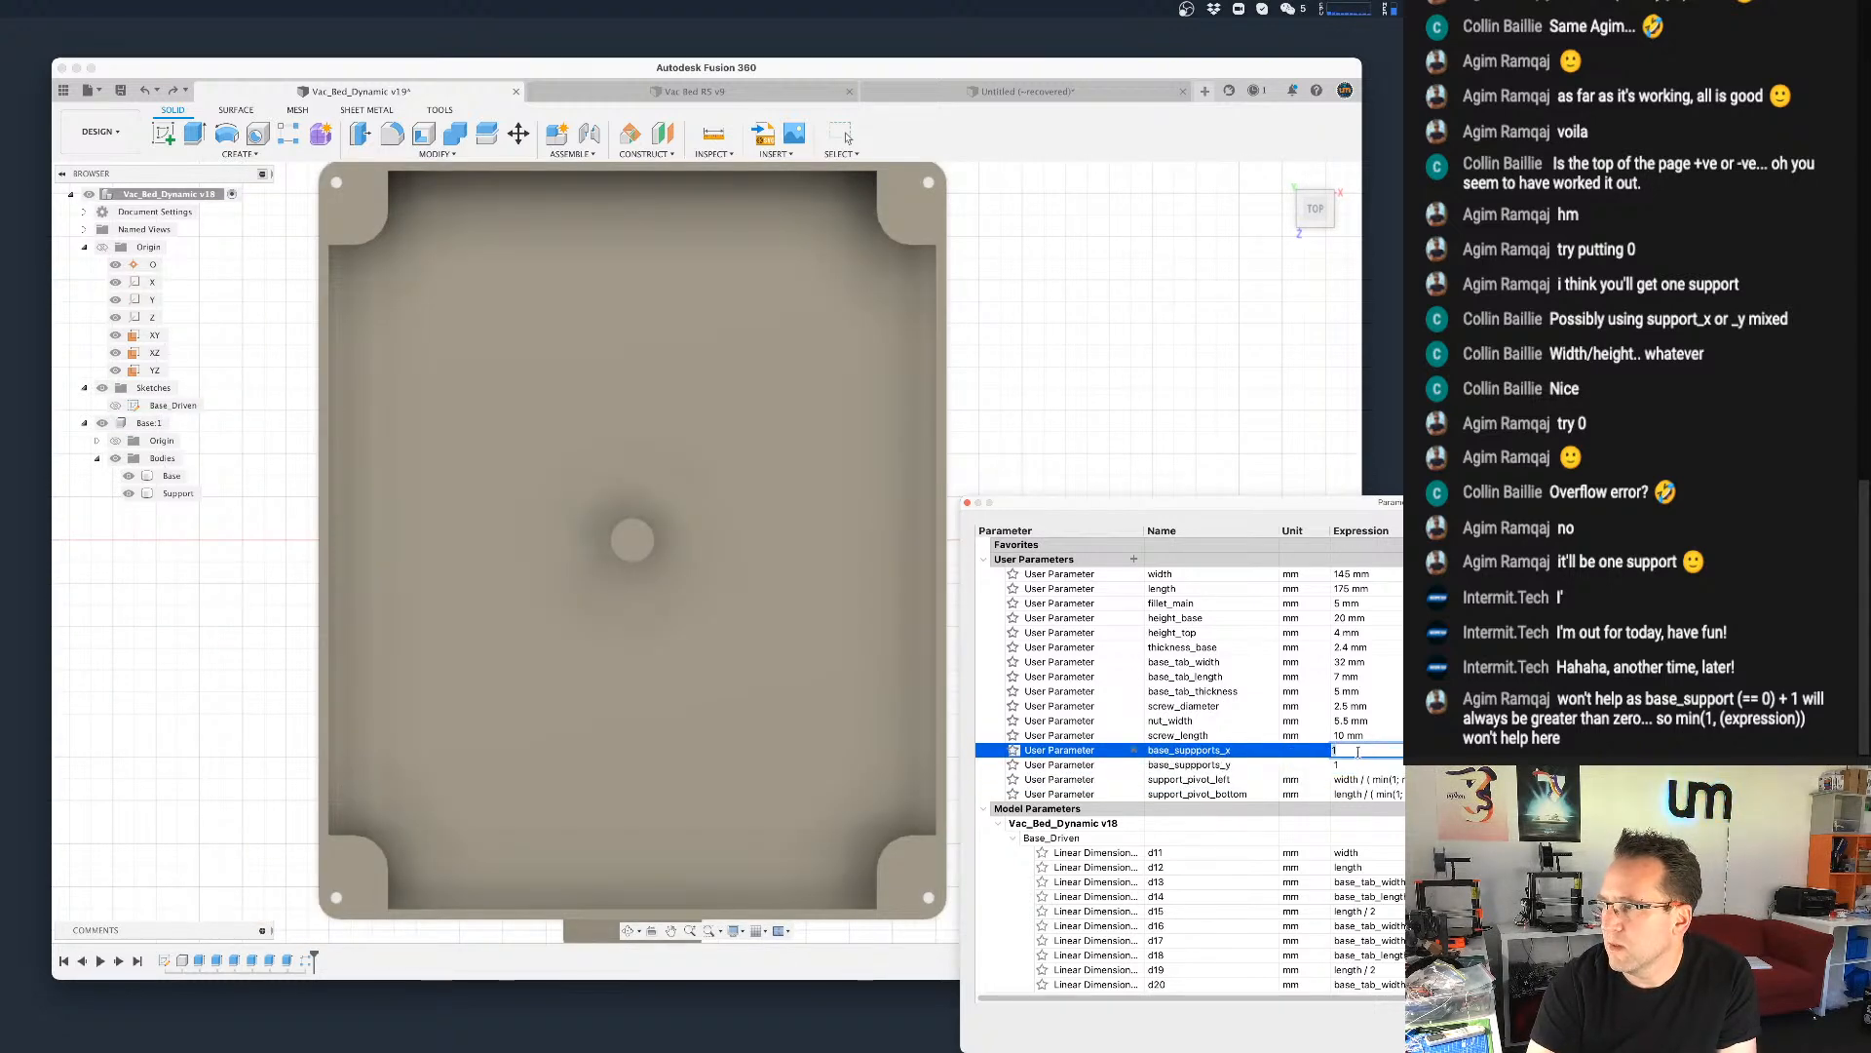
type("4")
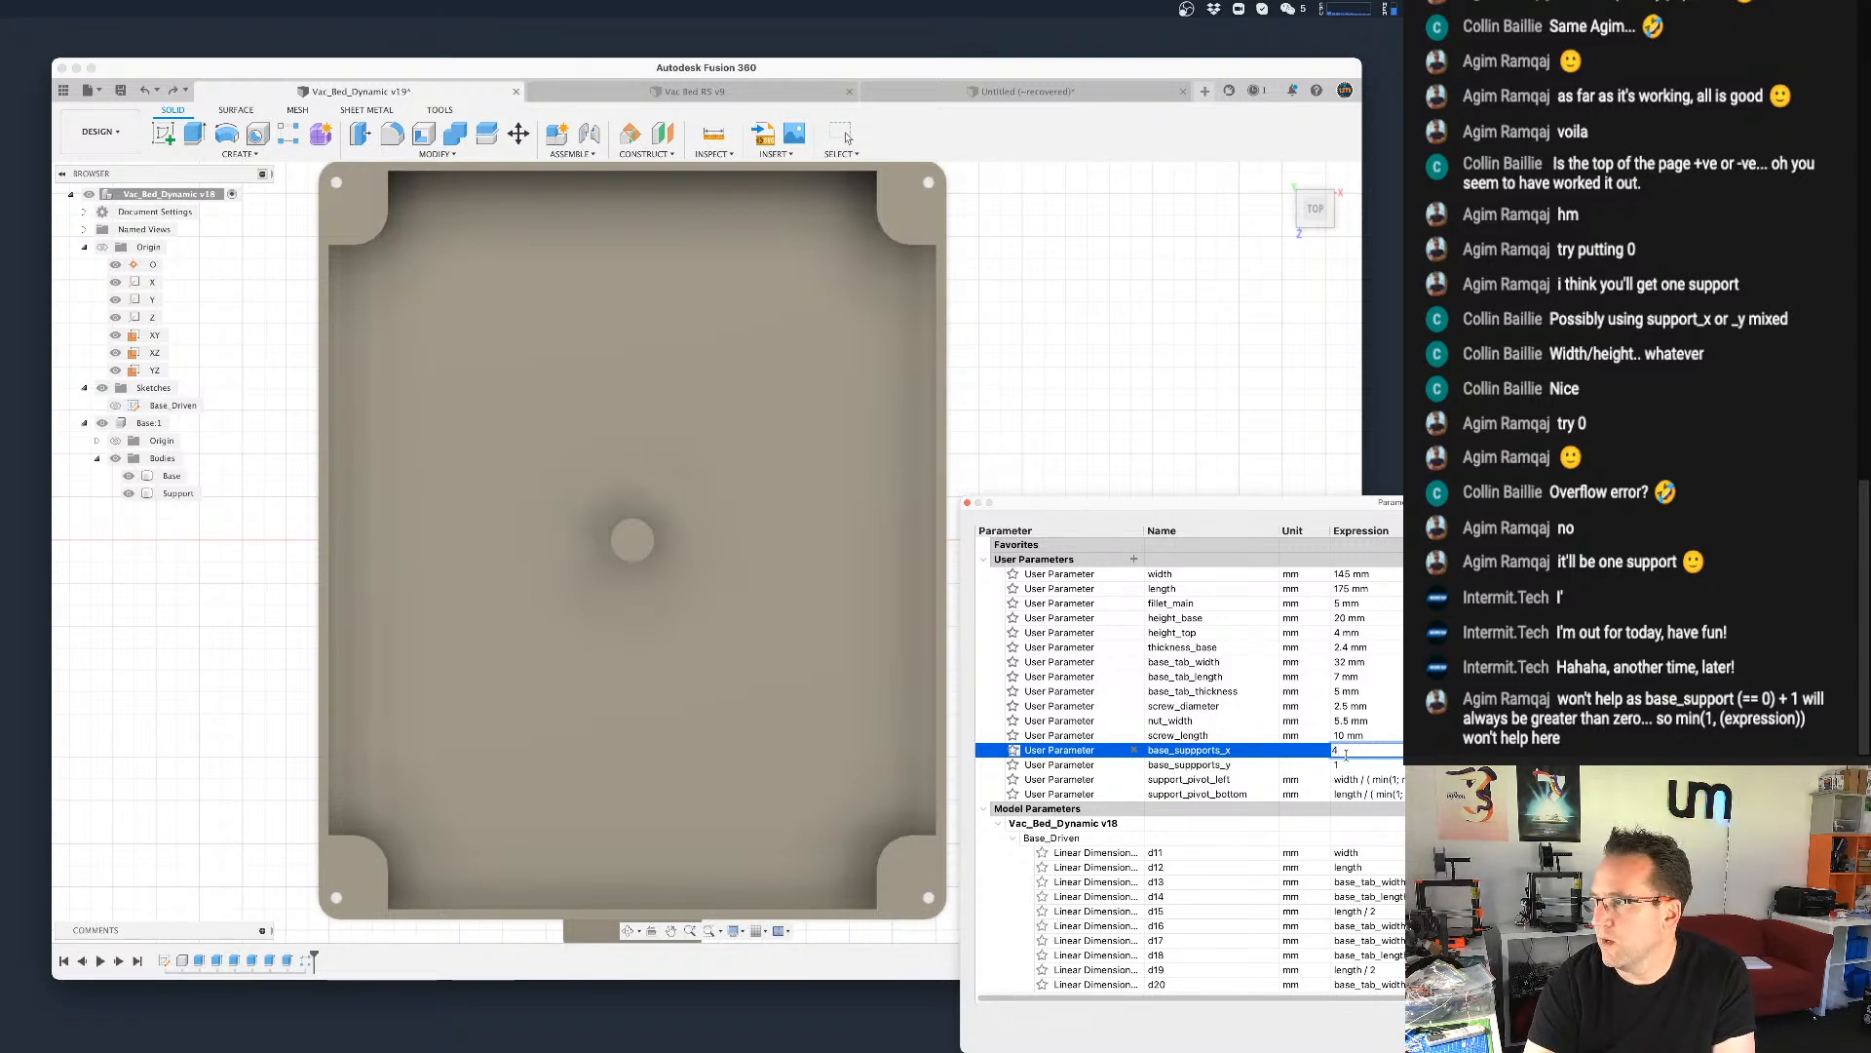
left_click(1347, 762)
type("4")
key("Return")
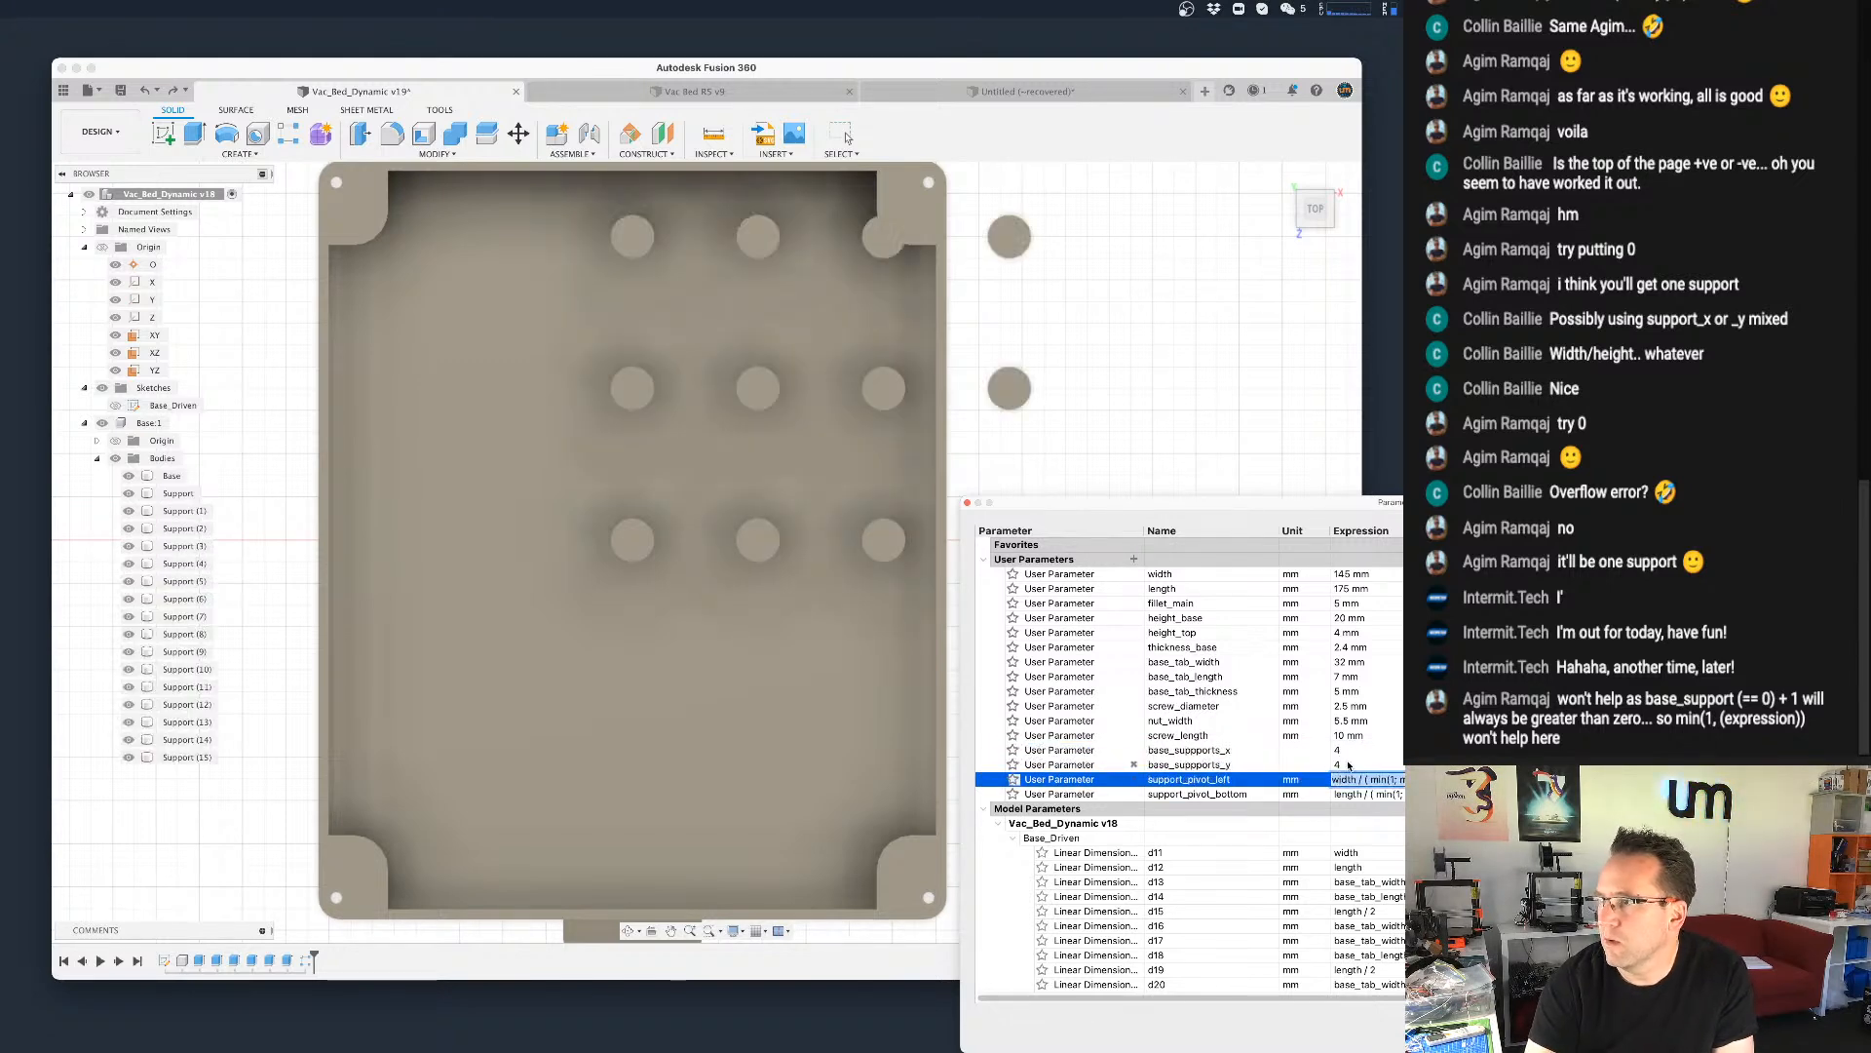
scroll(883, 750, "up", 3)
scroll(884, 750, "down", 4)
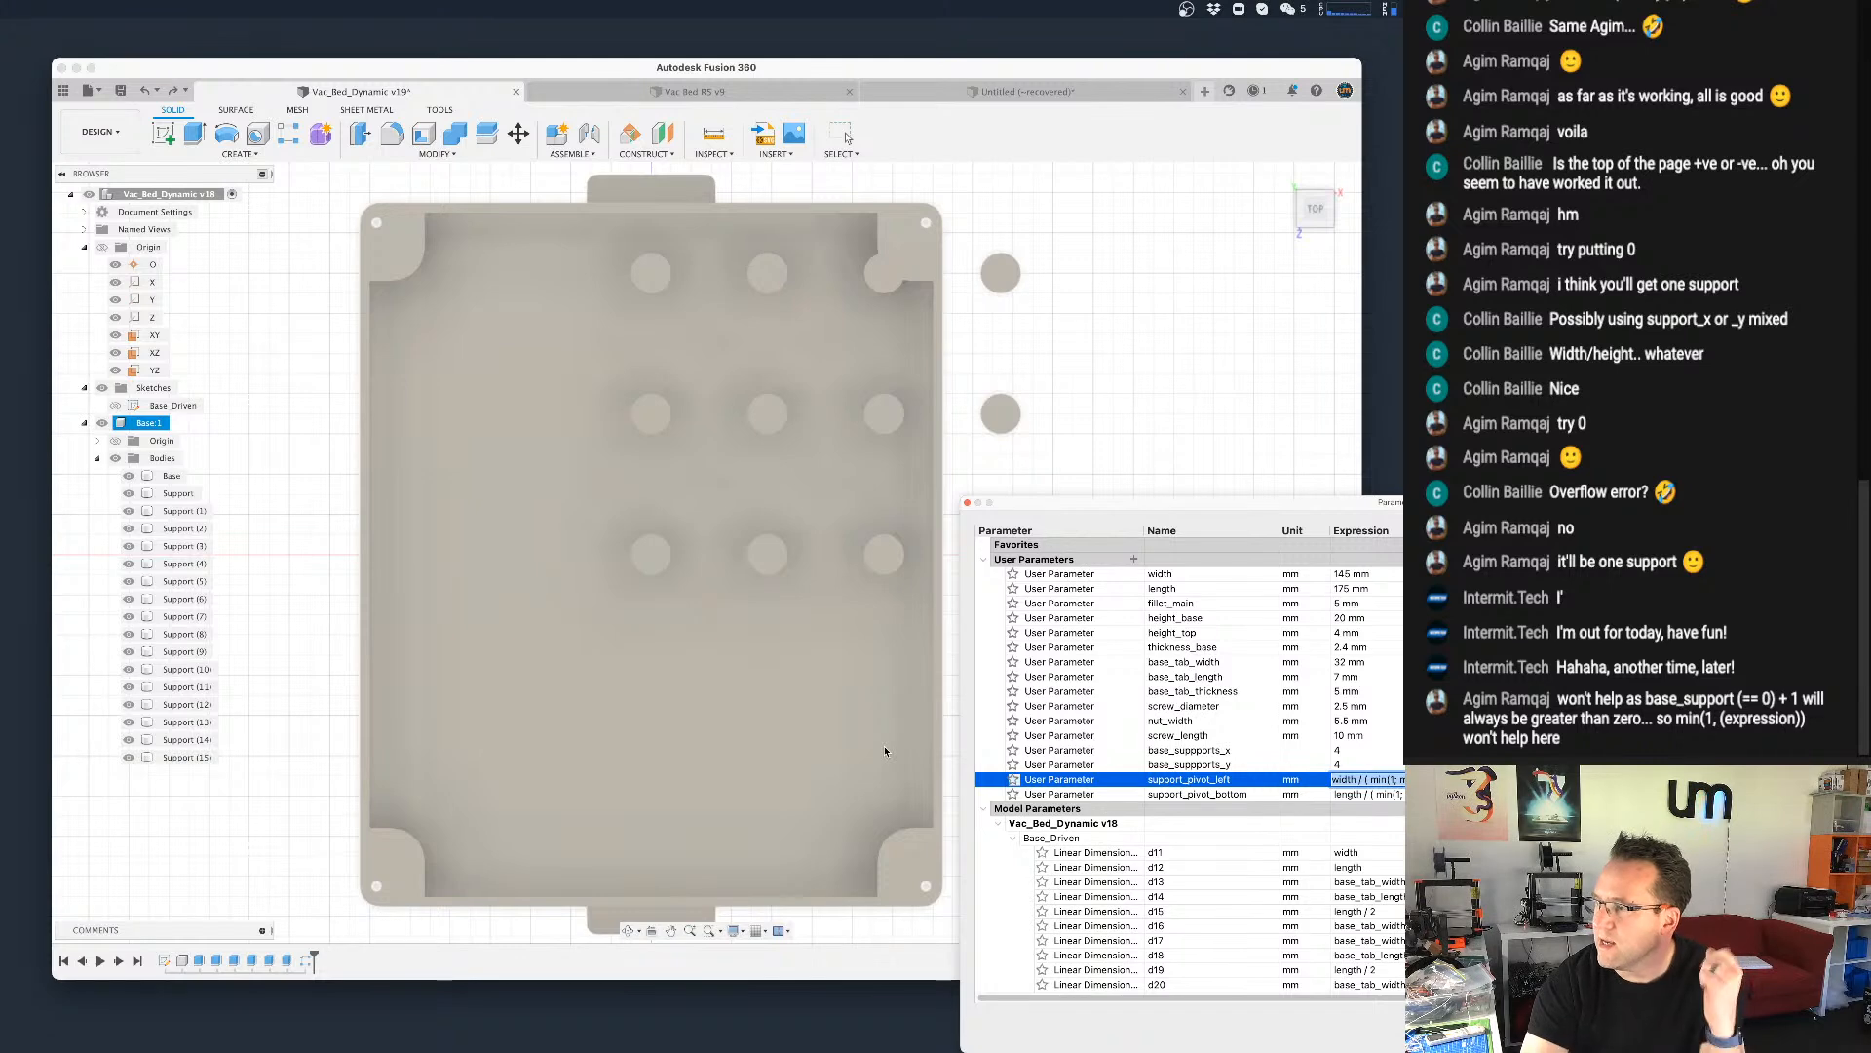
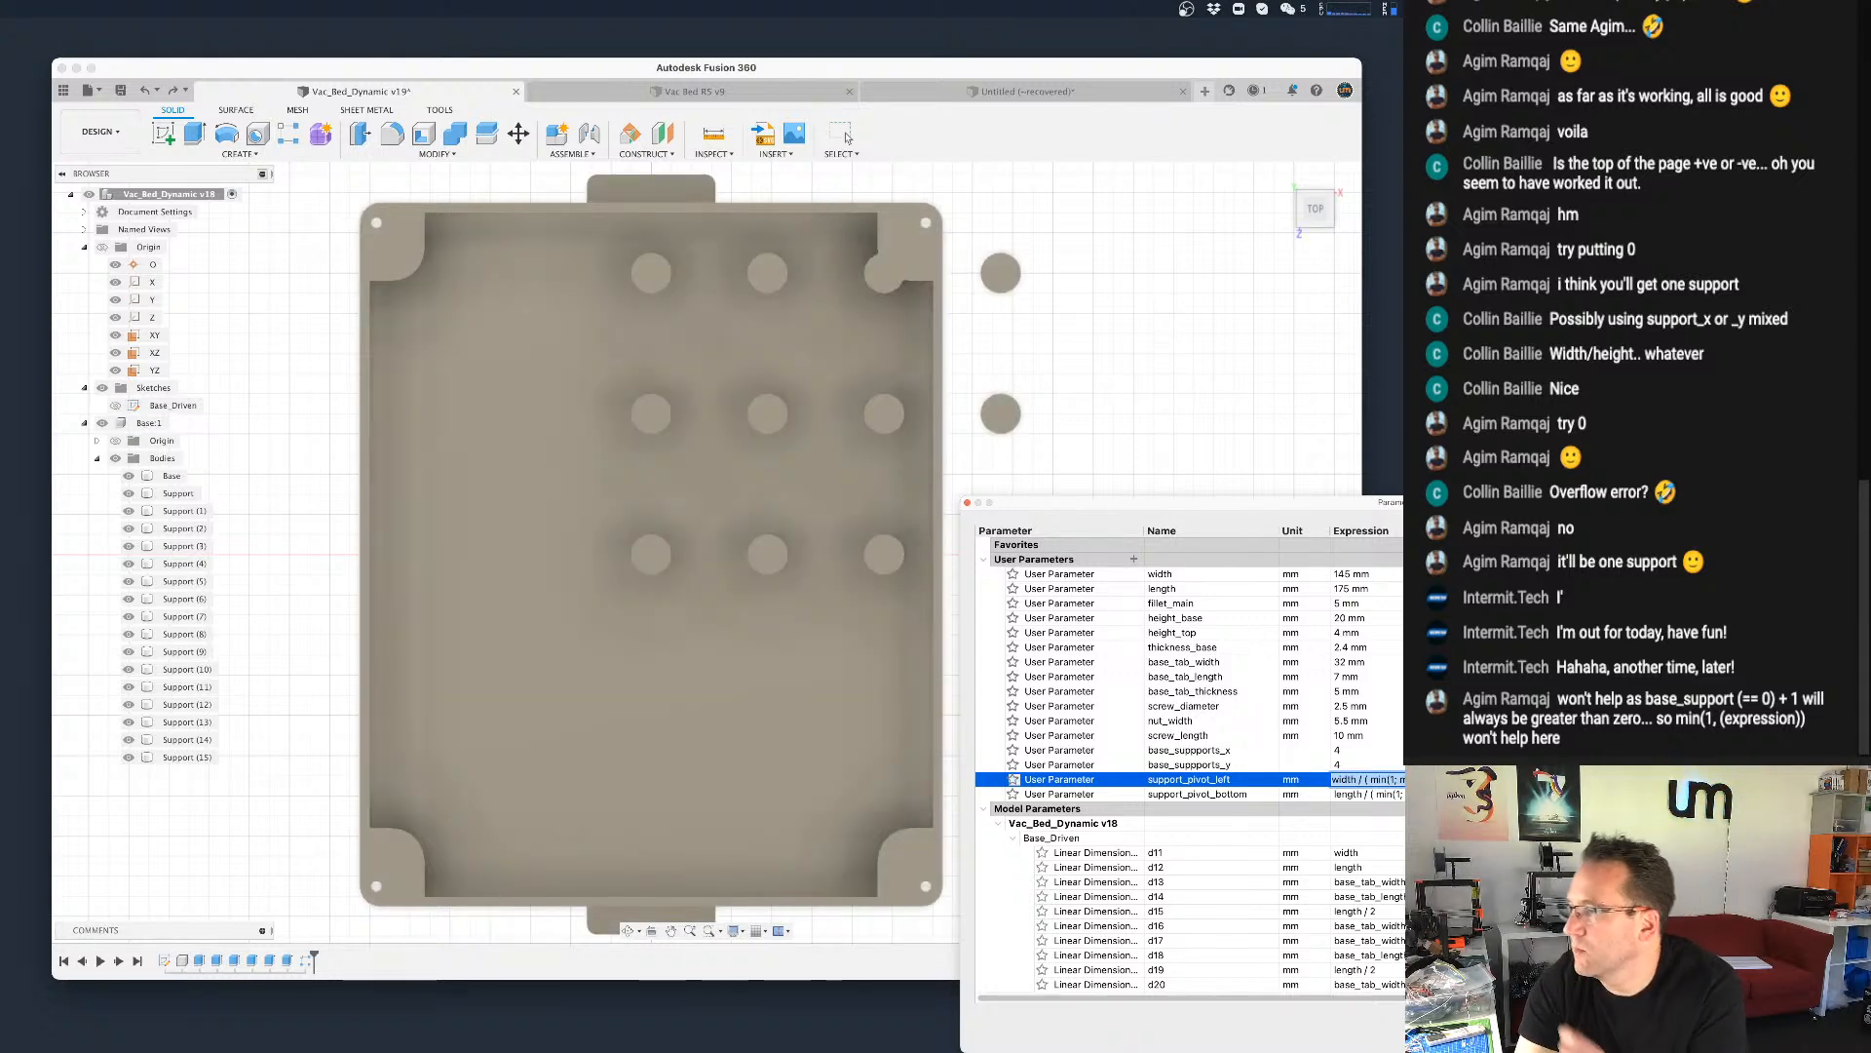
Step: Return base_suppports_x and base_suppports_y to 1
key("Up")
key("Up")
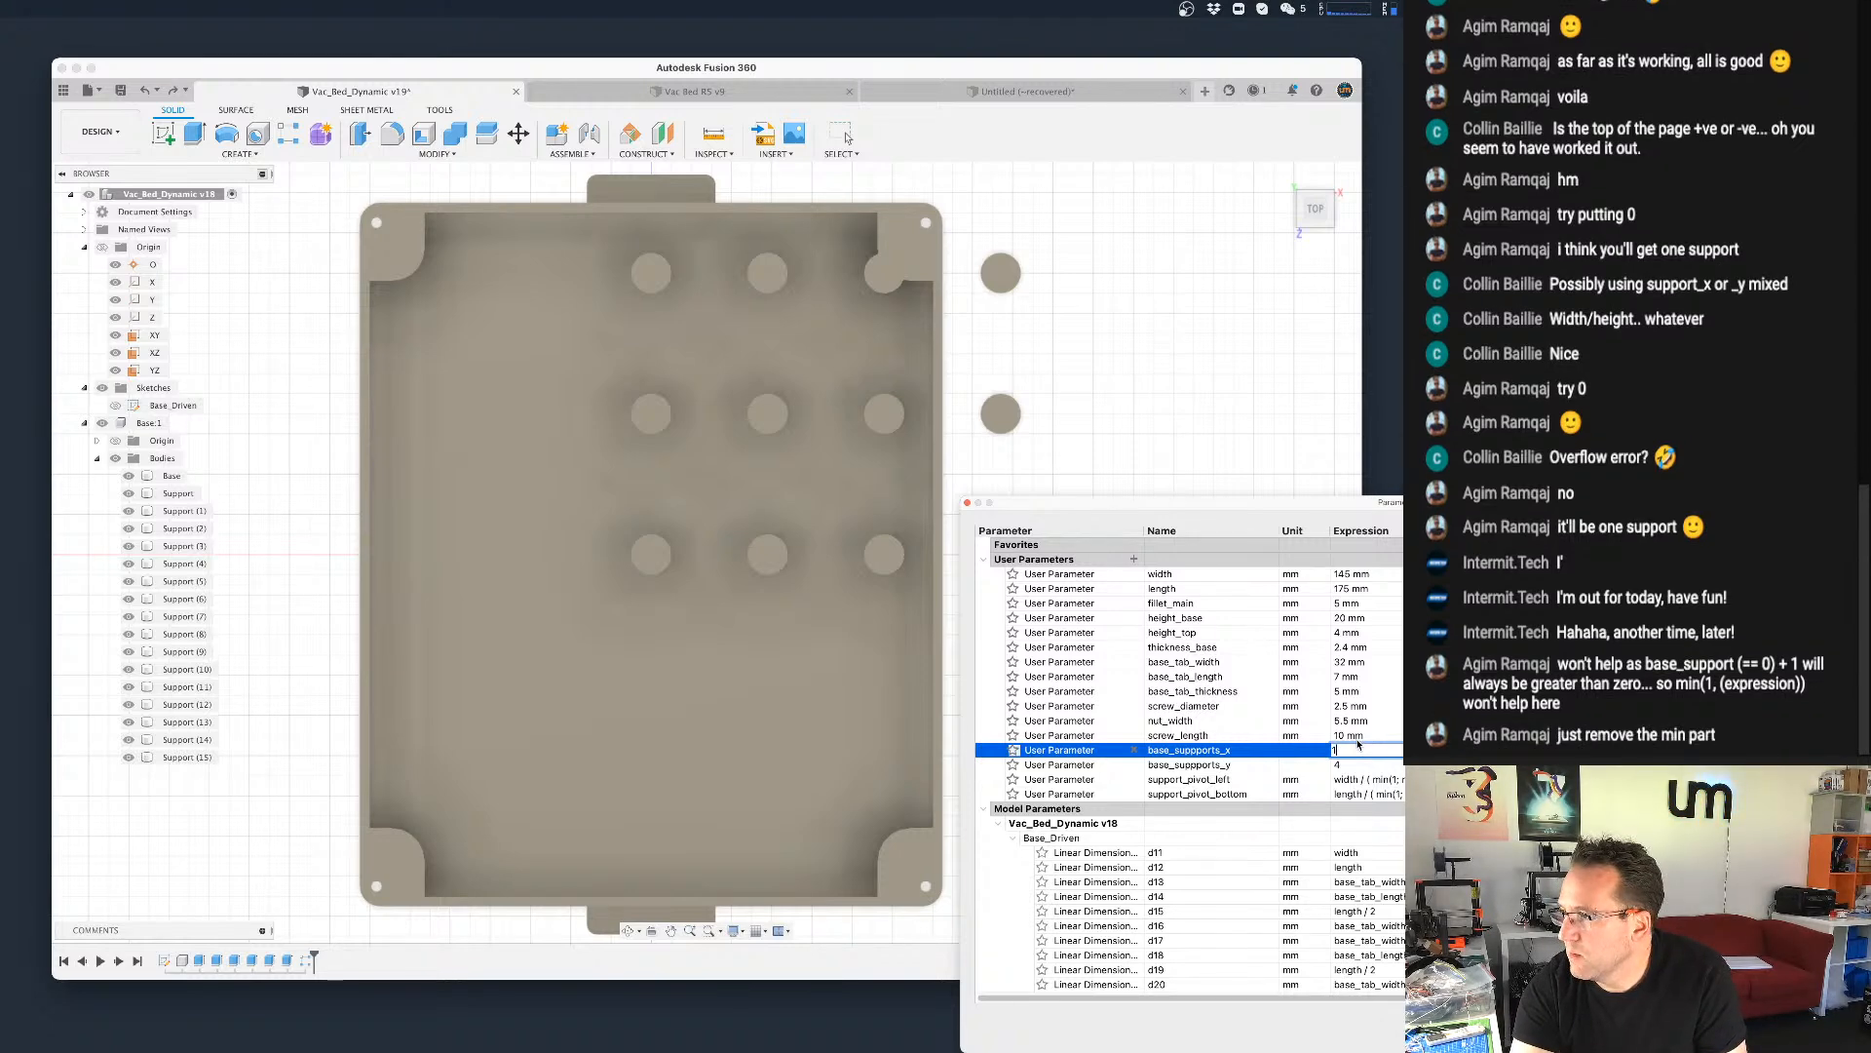
type("1")
key("Return")
type("1")
key("Return")
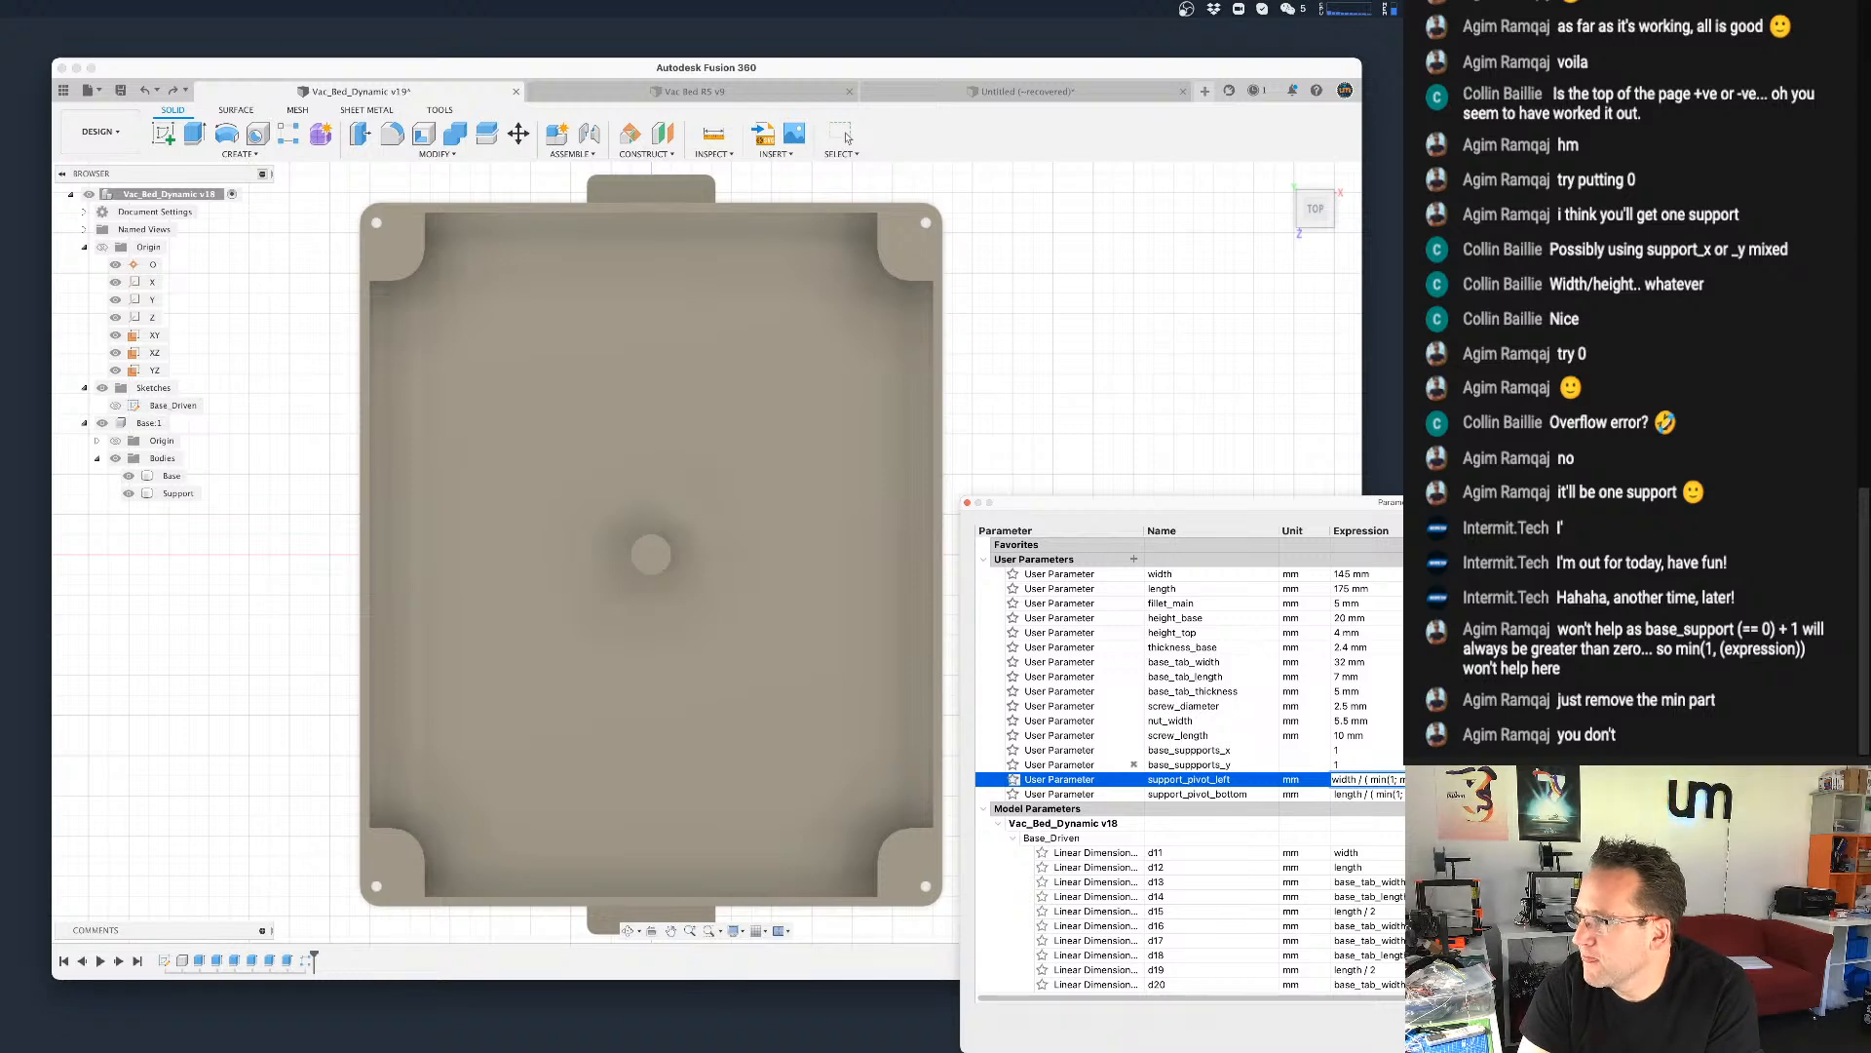
Step: Set both base_suppports_x and base_suppports_y to 2 to test a two-by-two support pattern
left_click(1346, 749)
type("2")
key("Return")
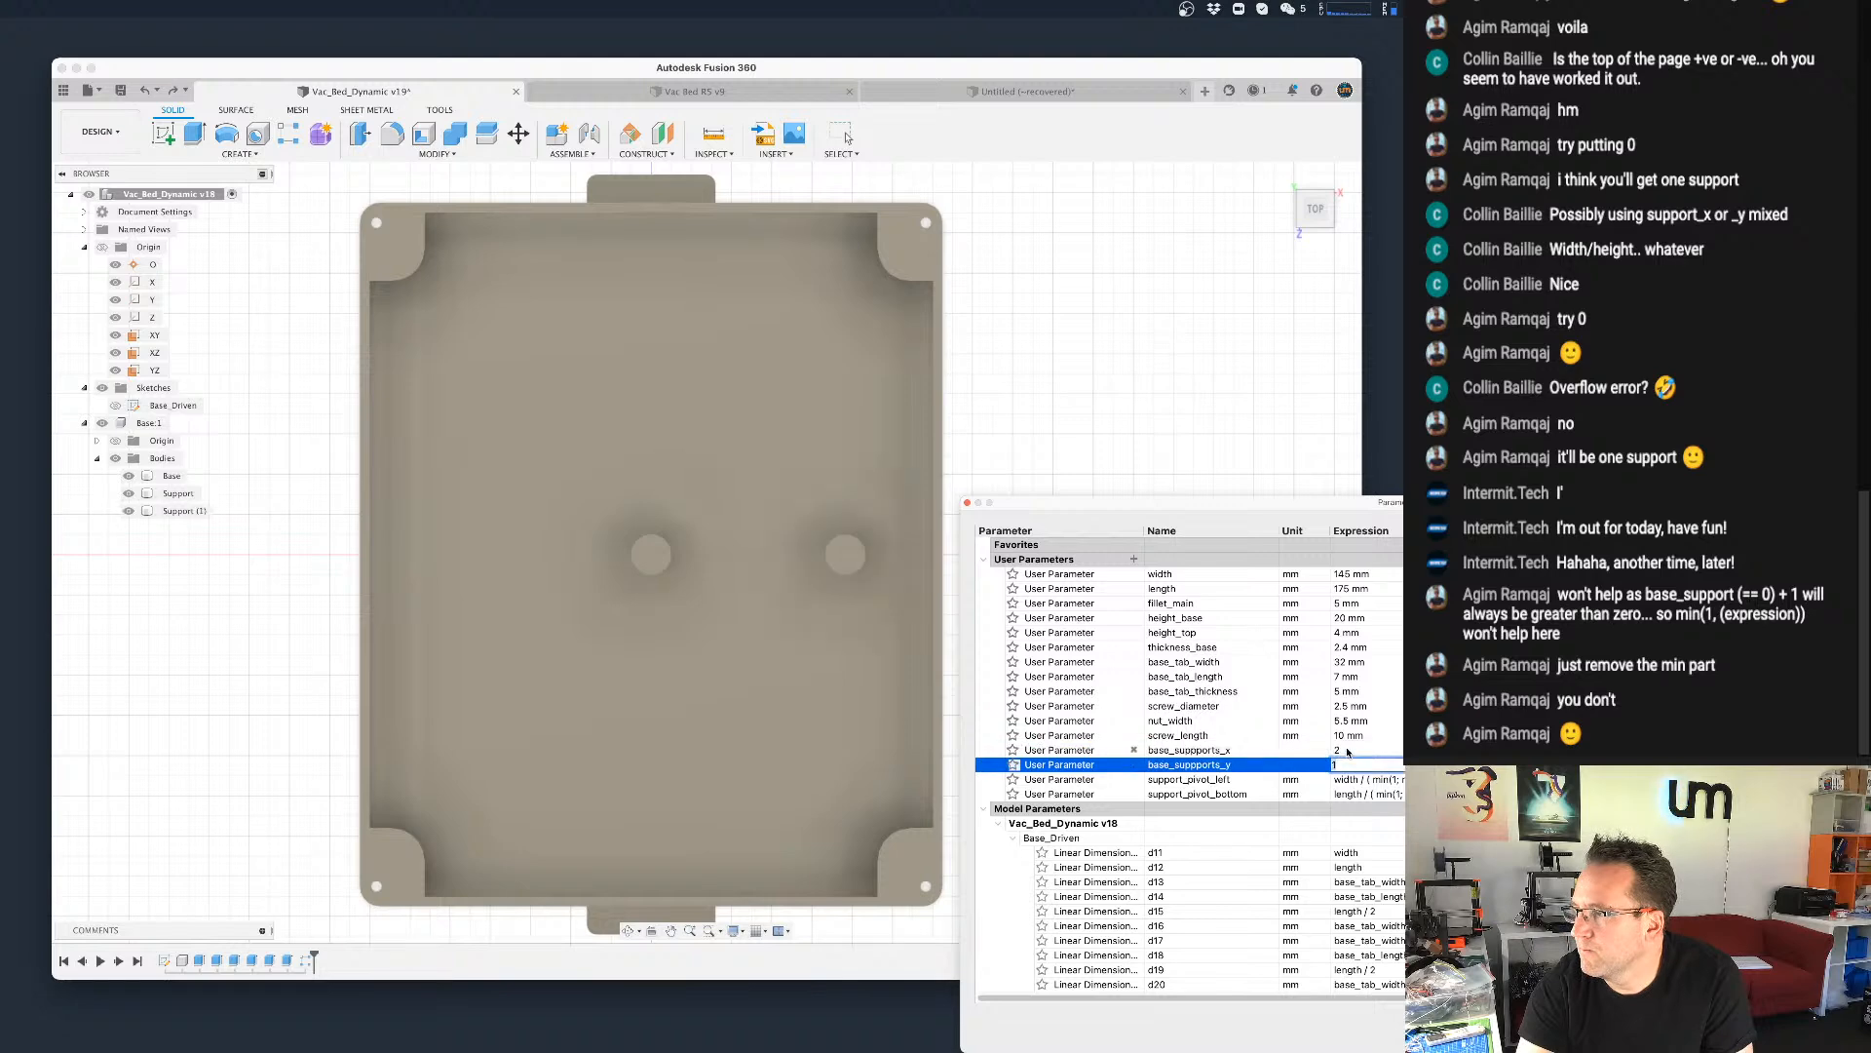
type("2")
key("Return")
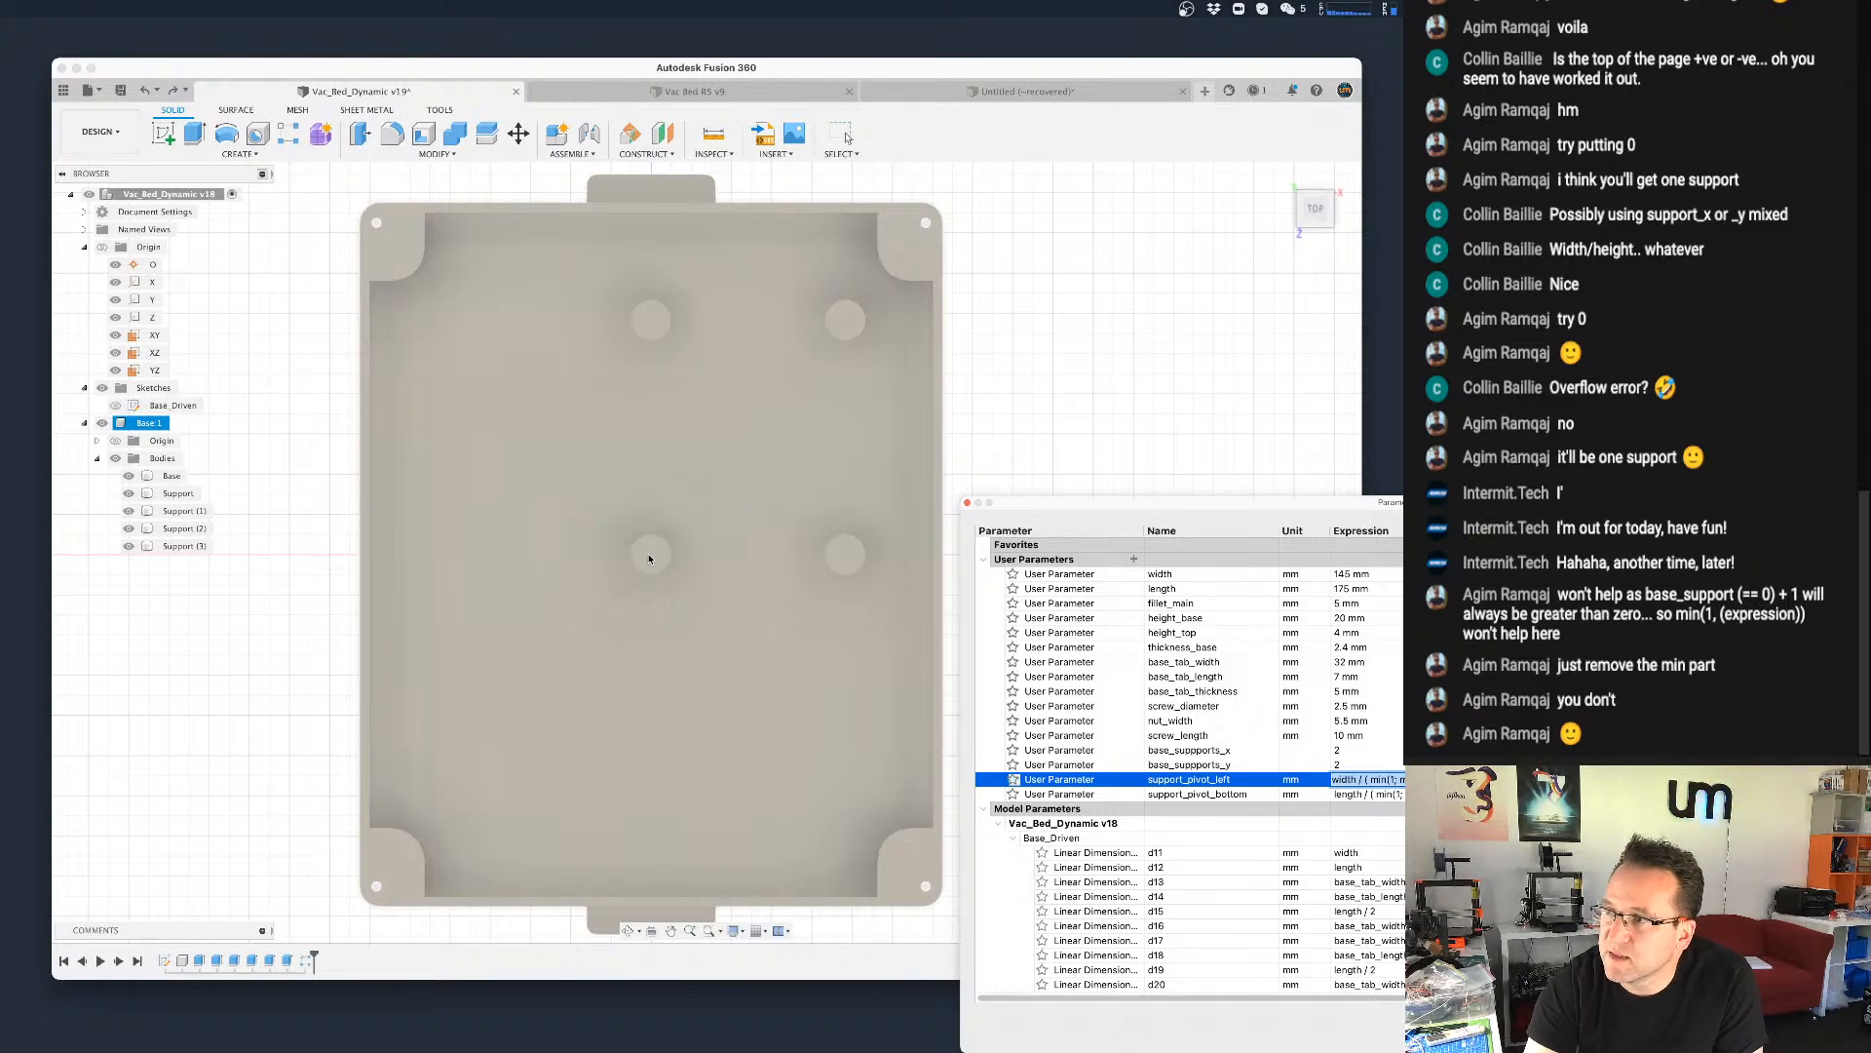
Step: Remove the nested max part from the support_pivot_left expression, keeping min with 1 and base_suppports_x
left_click(1368, 779)
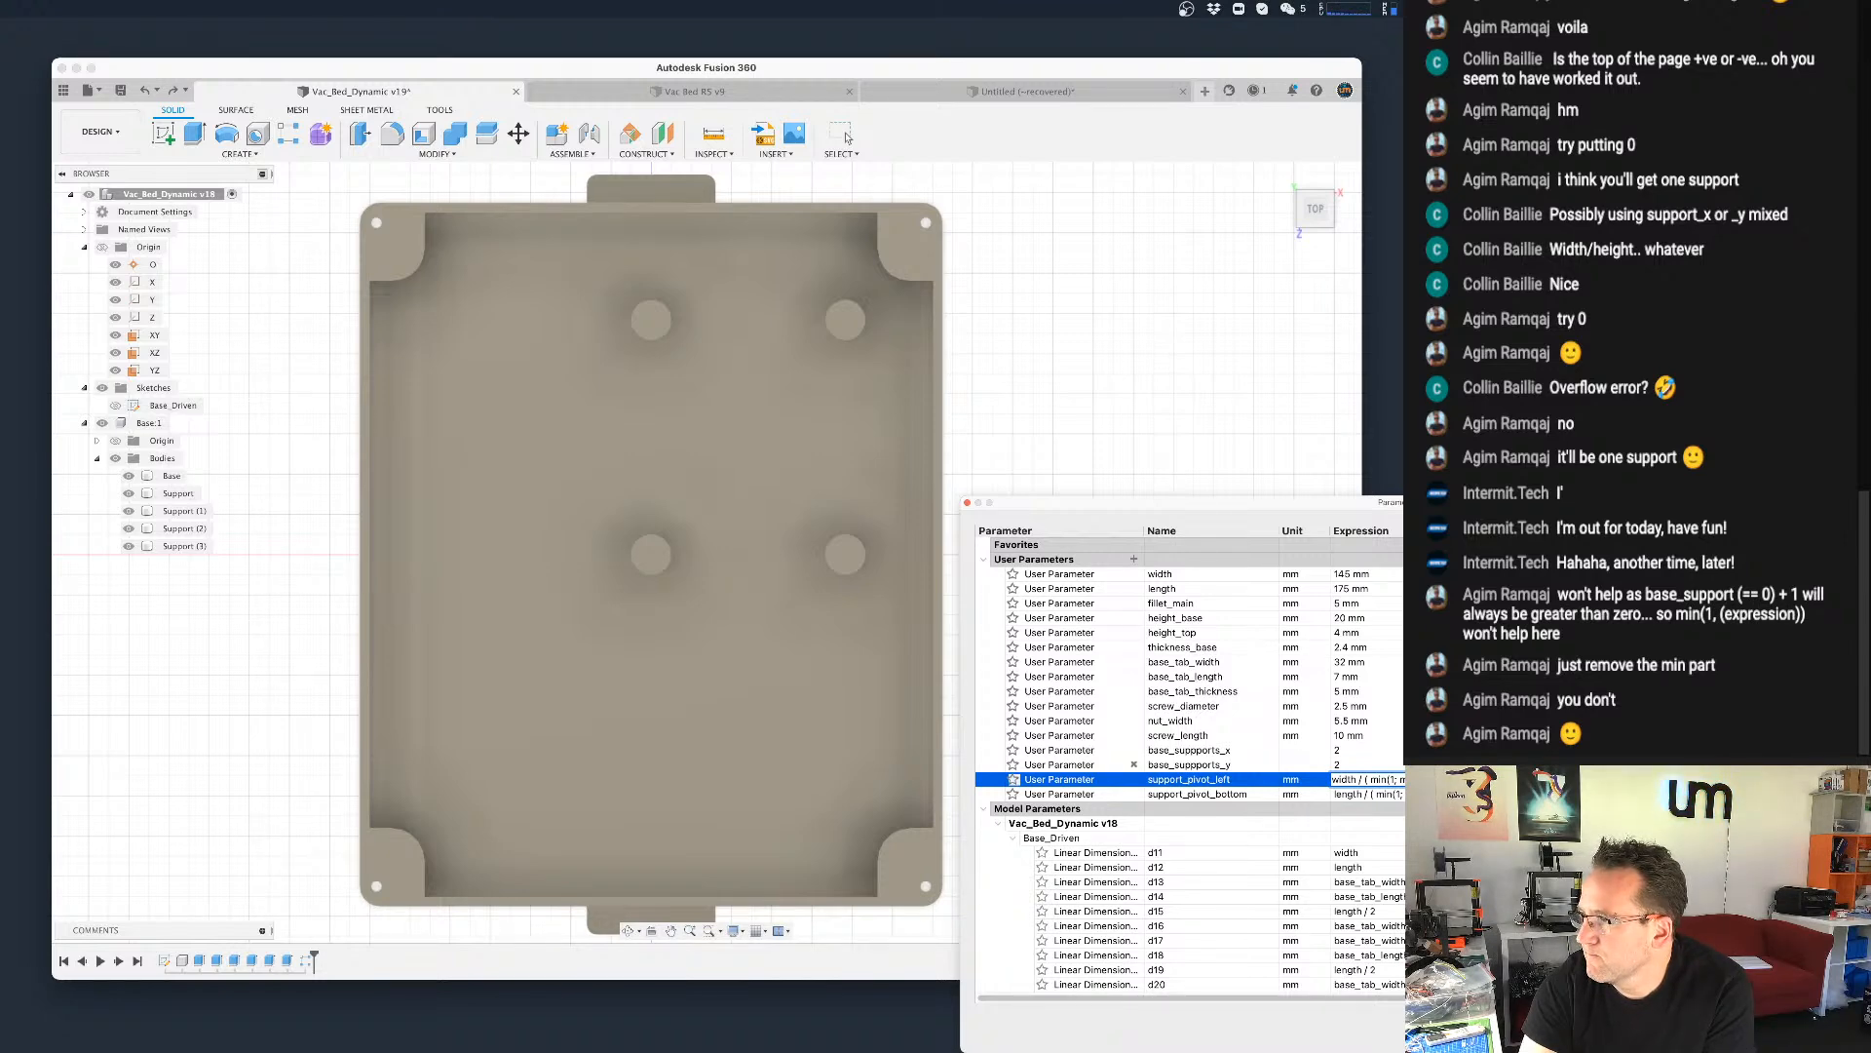
key("BackSpace")
key("BackSpace")
key("BackSpace")
key("BackSpace")
key("BackSpace")
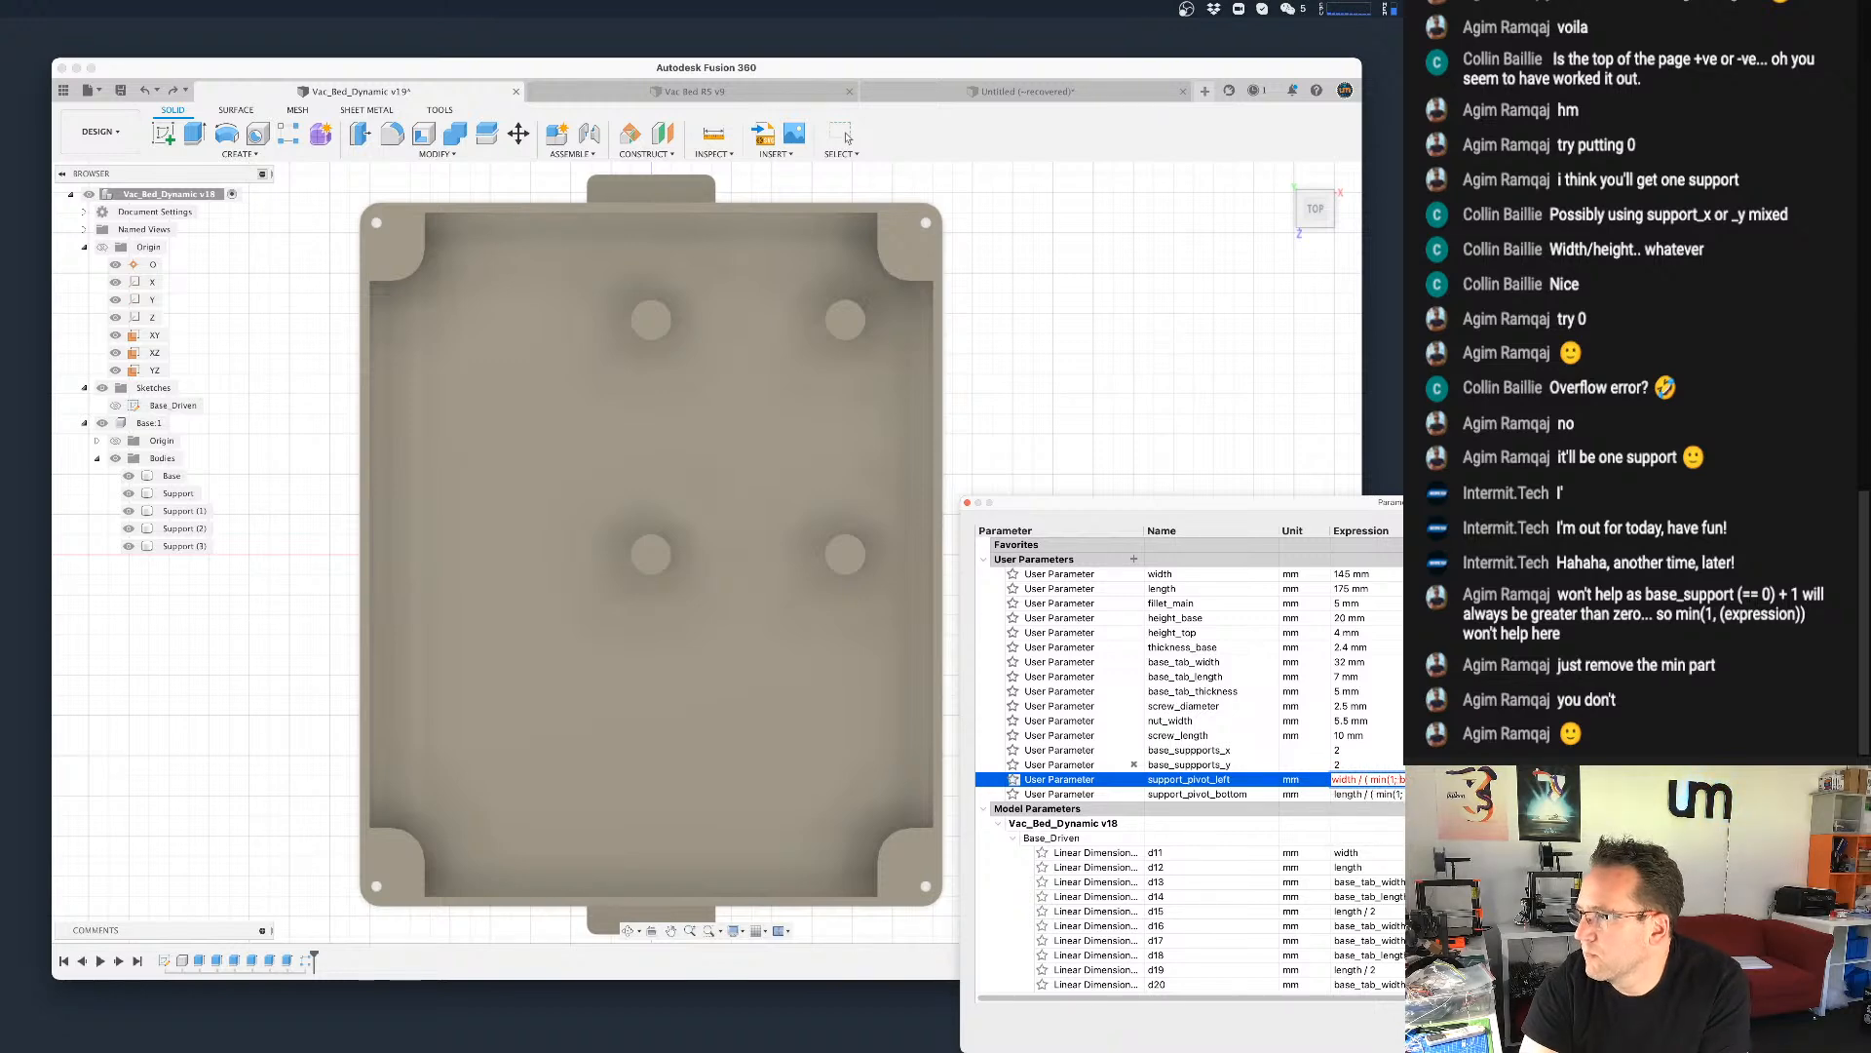
key("BackSpace")
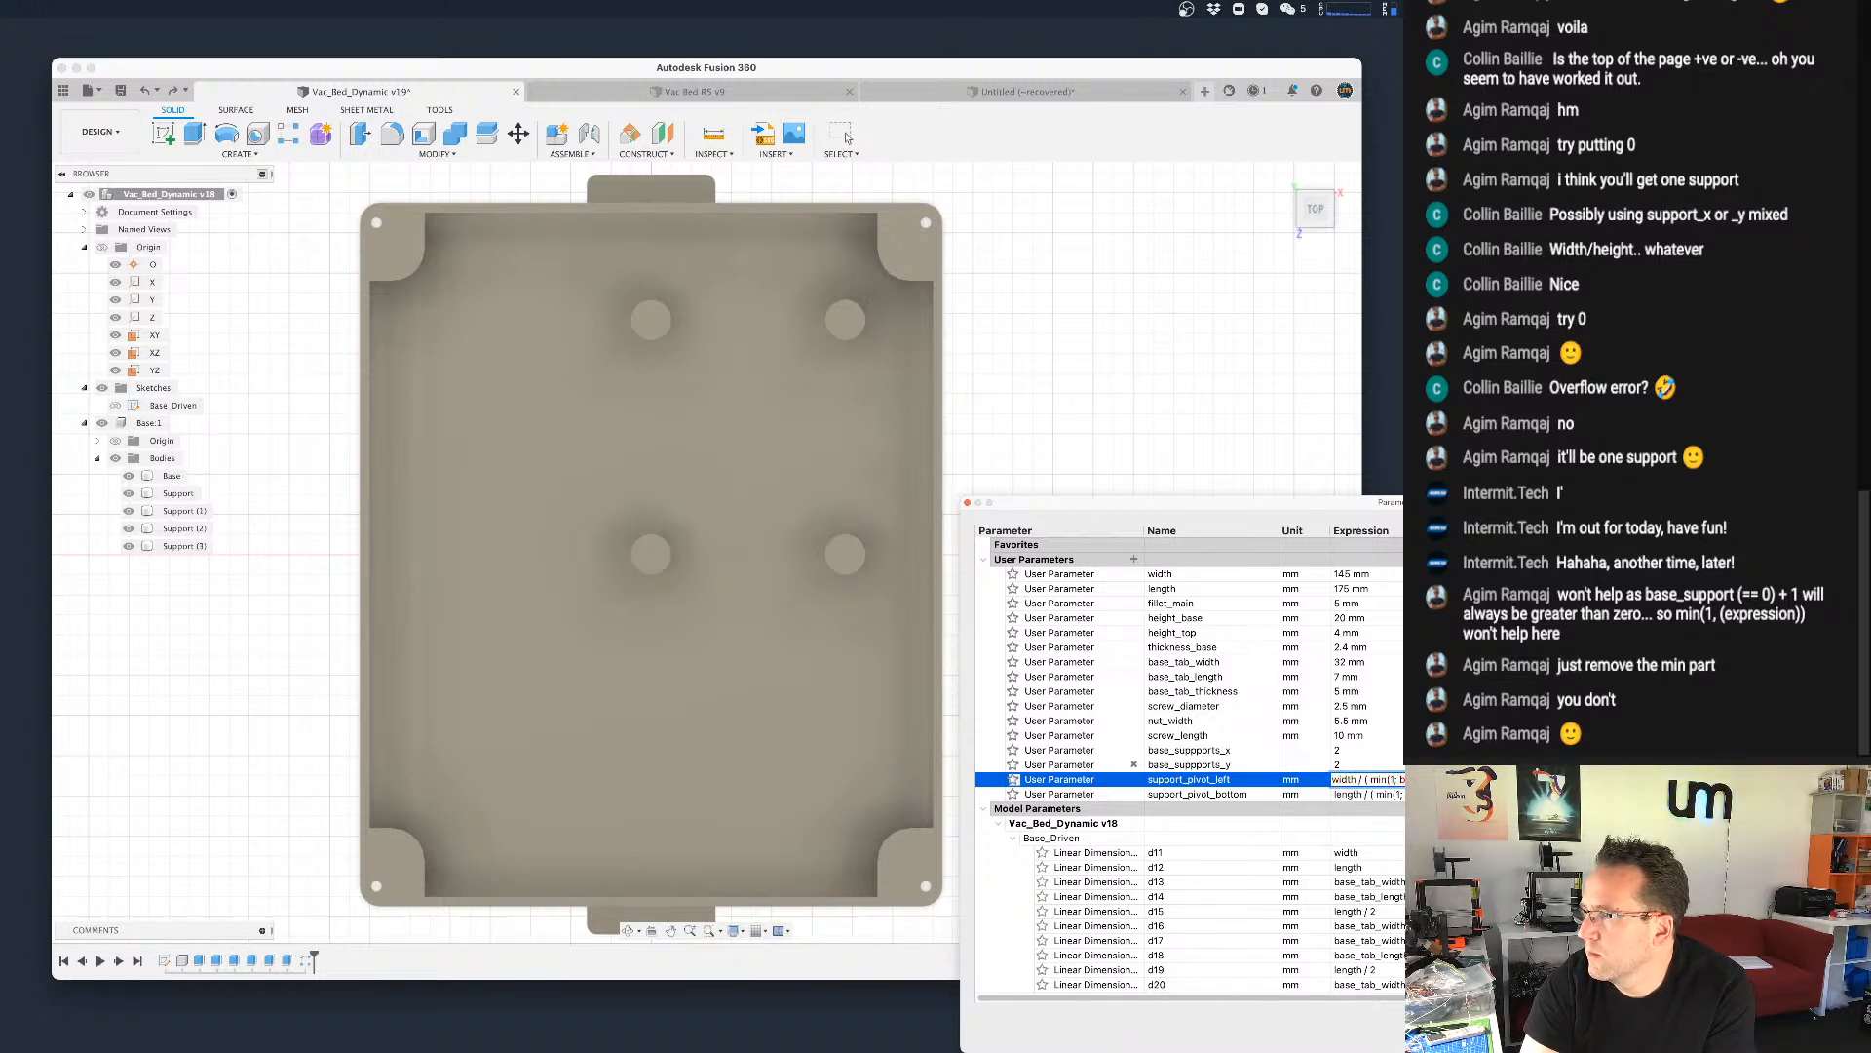
key("Return")
Step: Remove the min part from the support_pivot_left expression so width is divided by base_suppports_x plus 1
left_click(1367, 779)
left_click(1401, 779)
key("BackSpace")
key("BackSpace")
key("BackSpace")
key("BackSpace")
key("BackSpace")
key("BackSpace")
key("BackSpace")
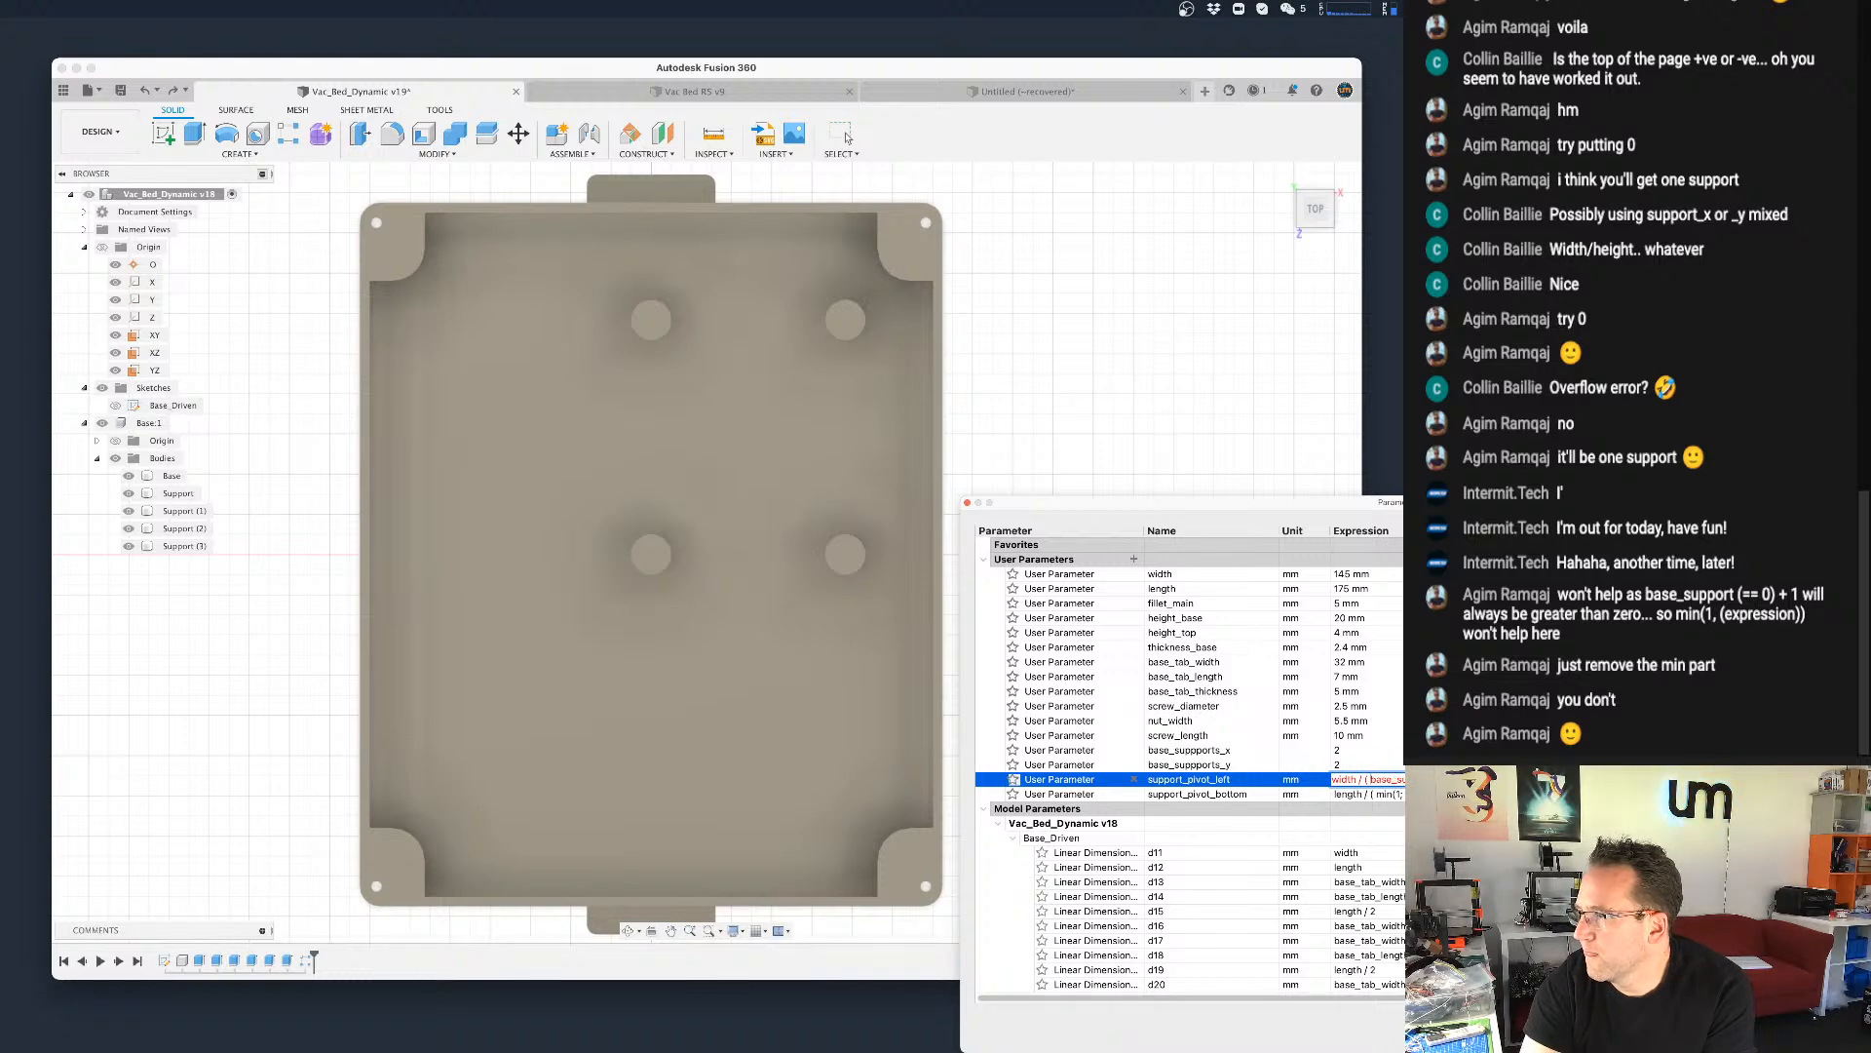
key("BackSpace")
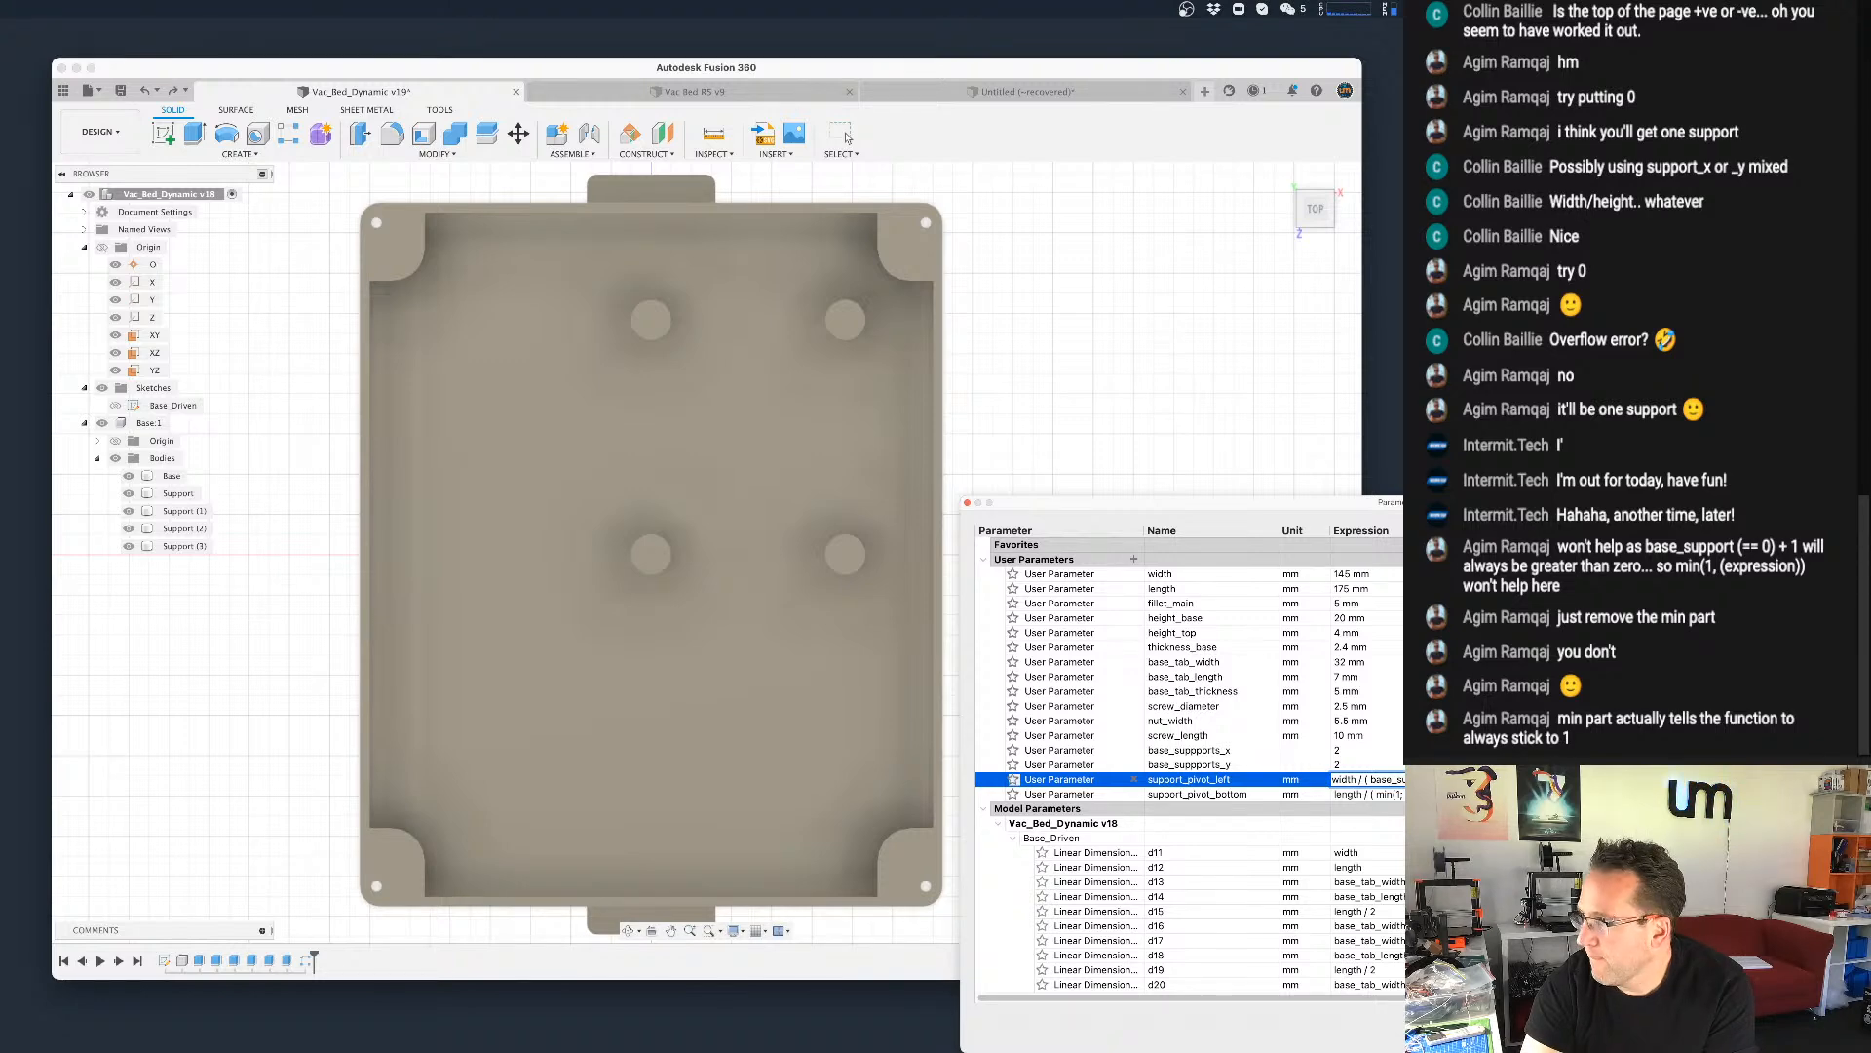
key("Return")
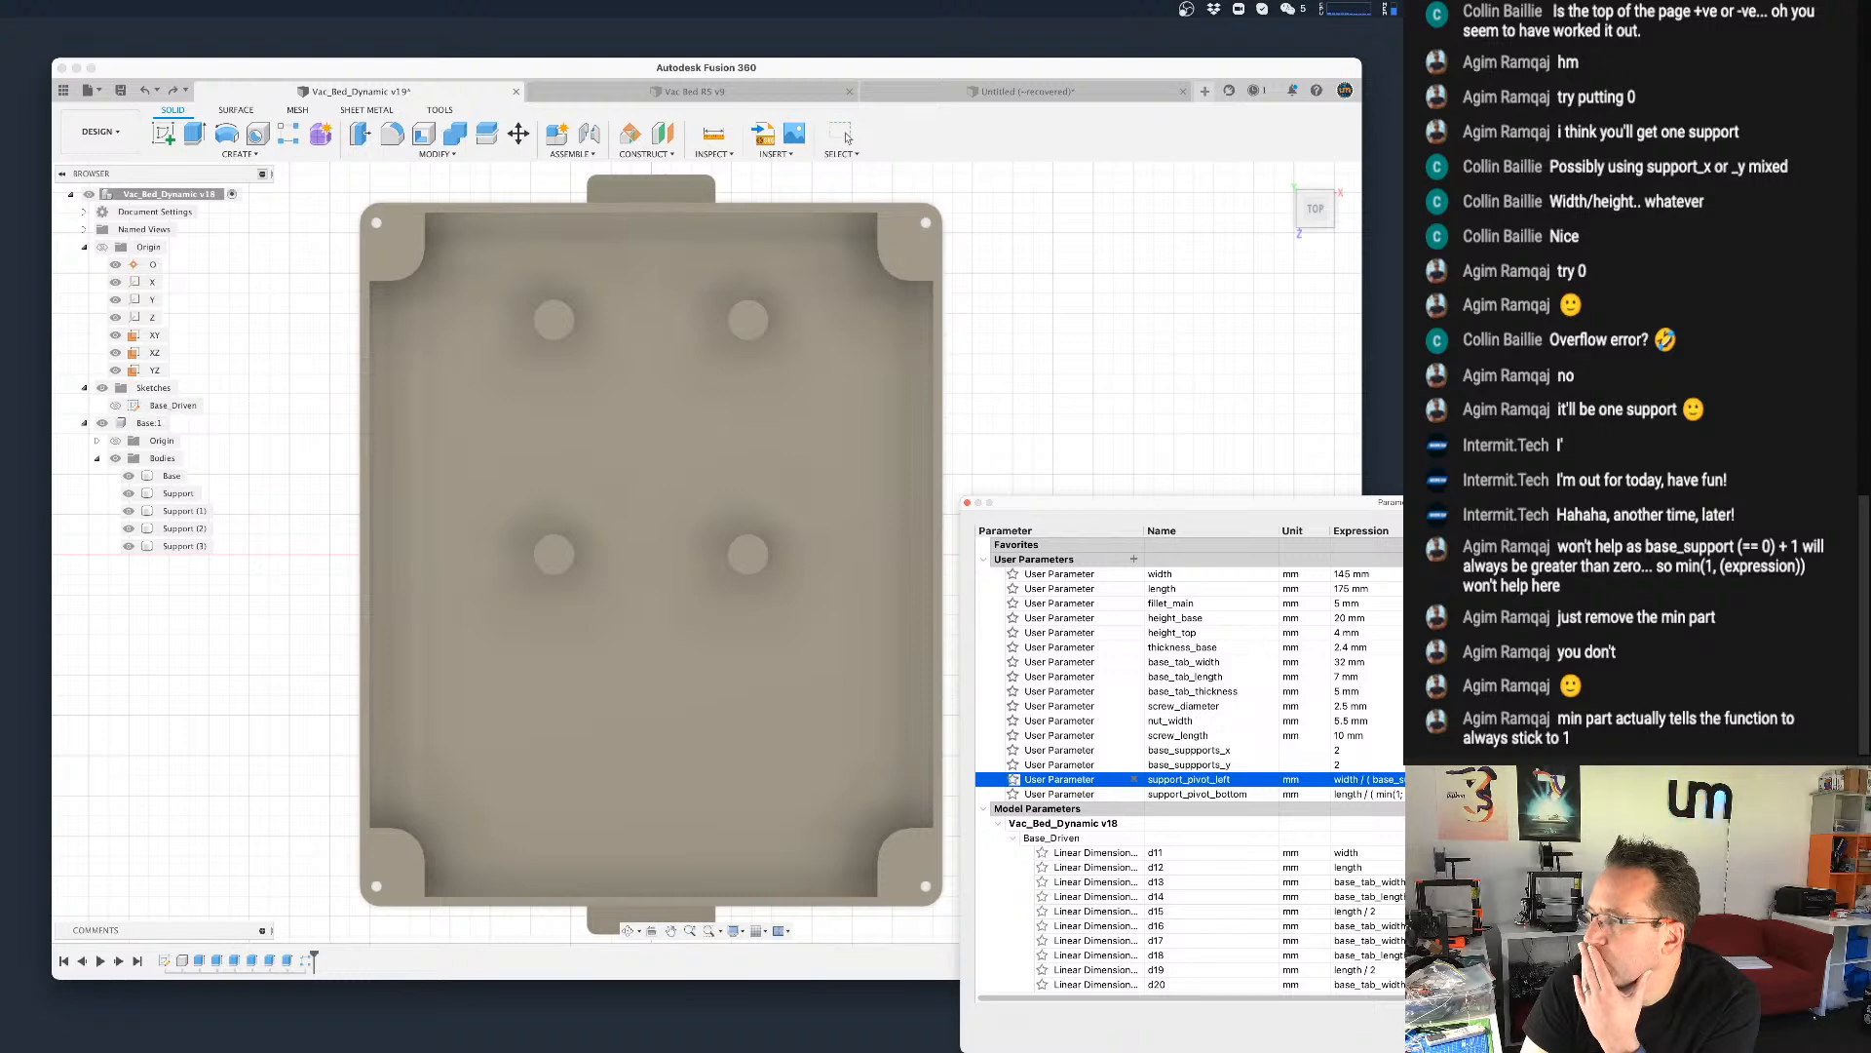
Step: Wrap base_suppports_x in the support_pivot_left expression with max(1; ...), keeping the added 1 in the divisor
left_click(1382, 781)
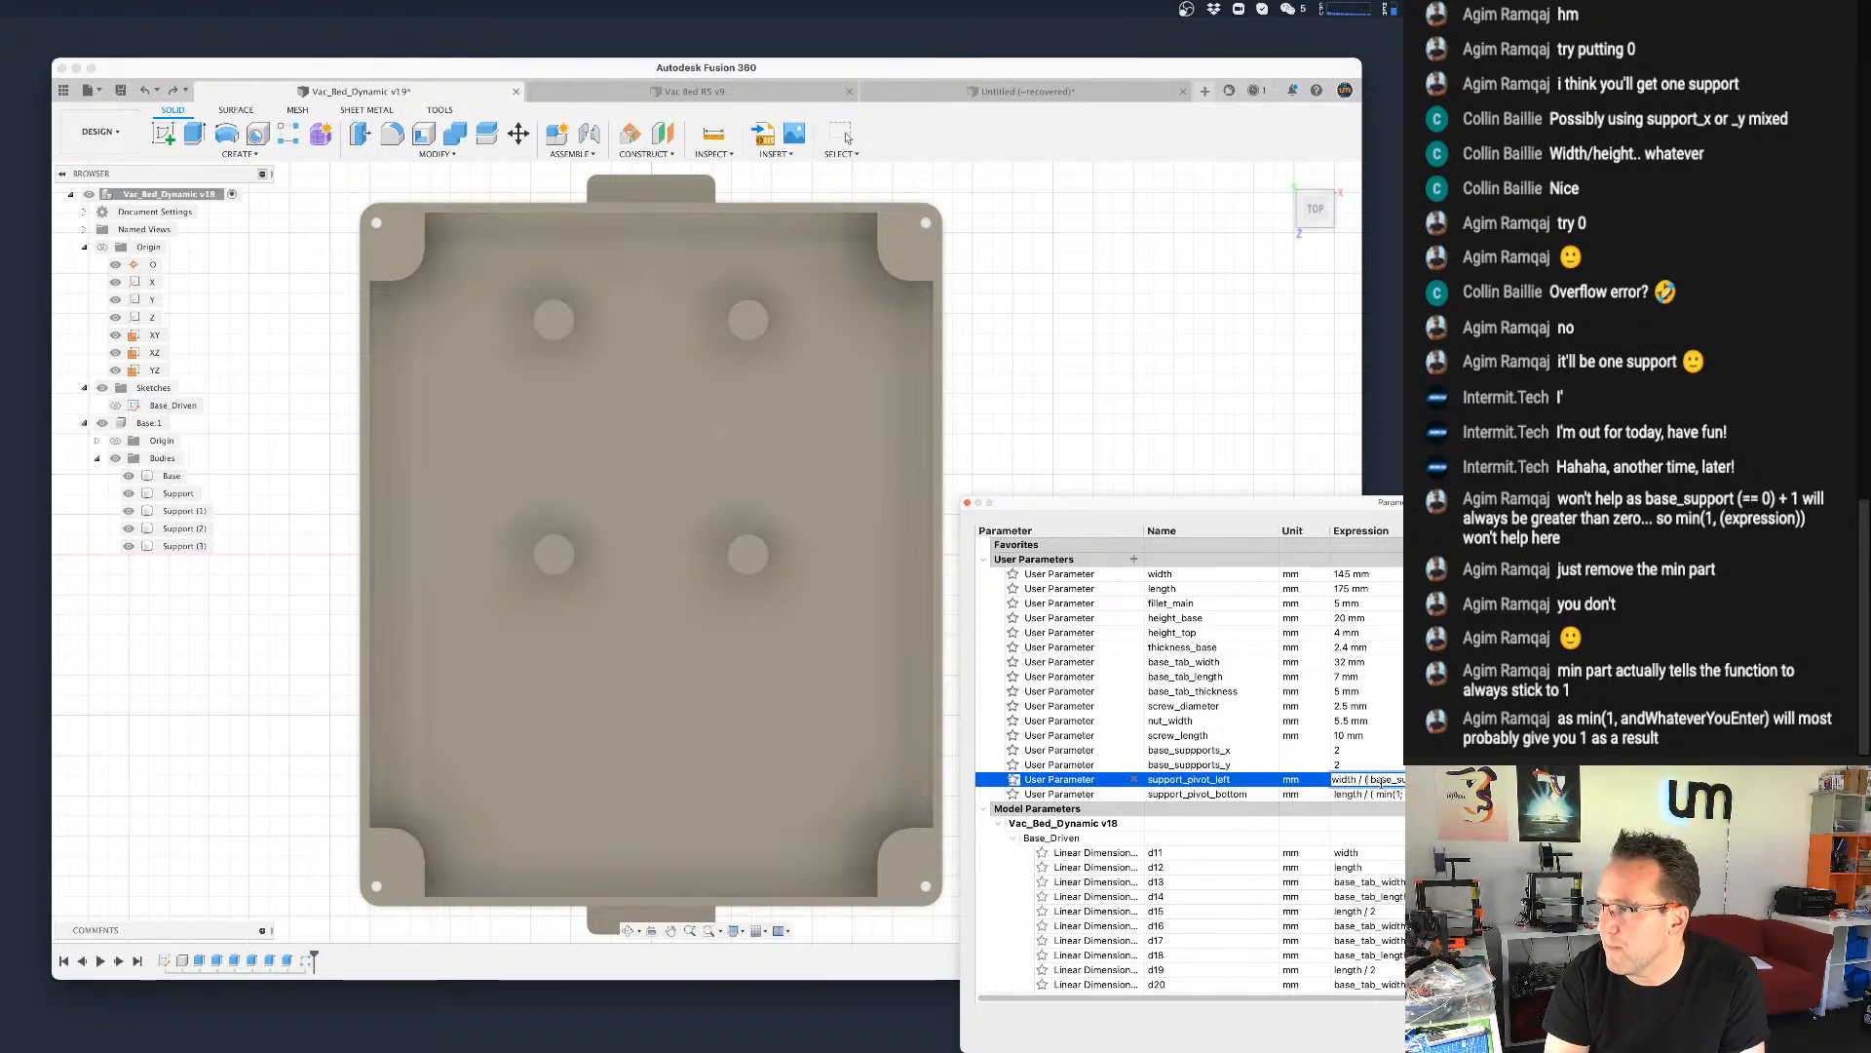
type("max(1;")
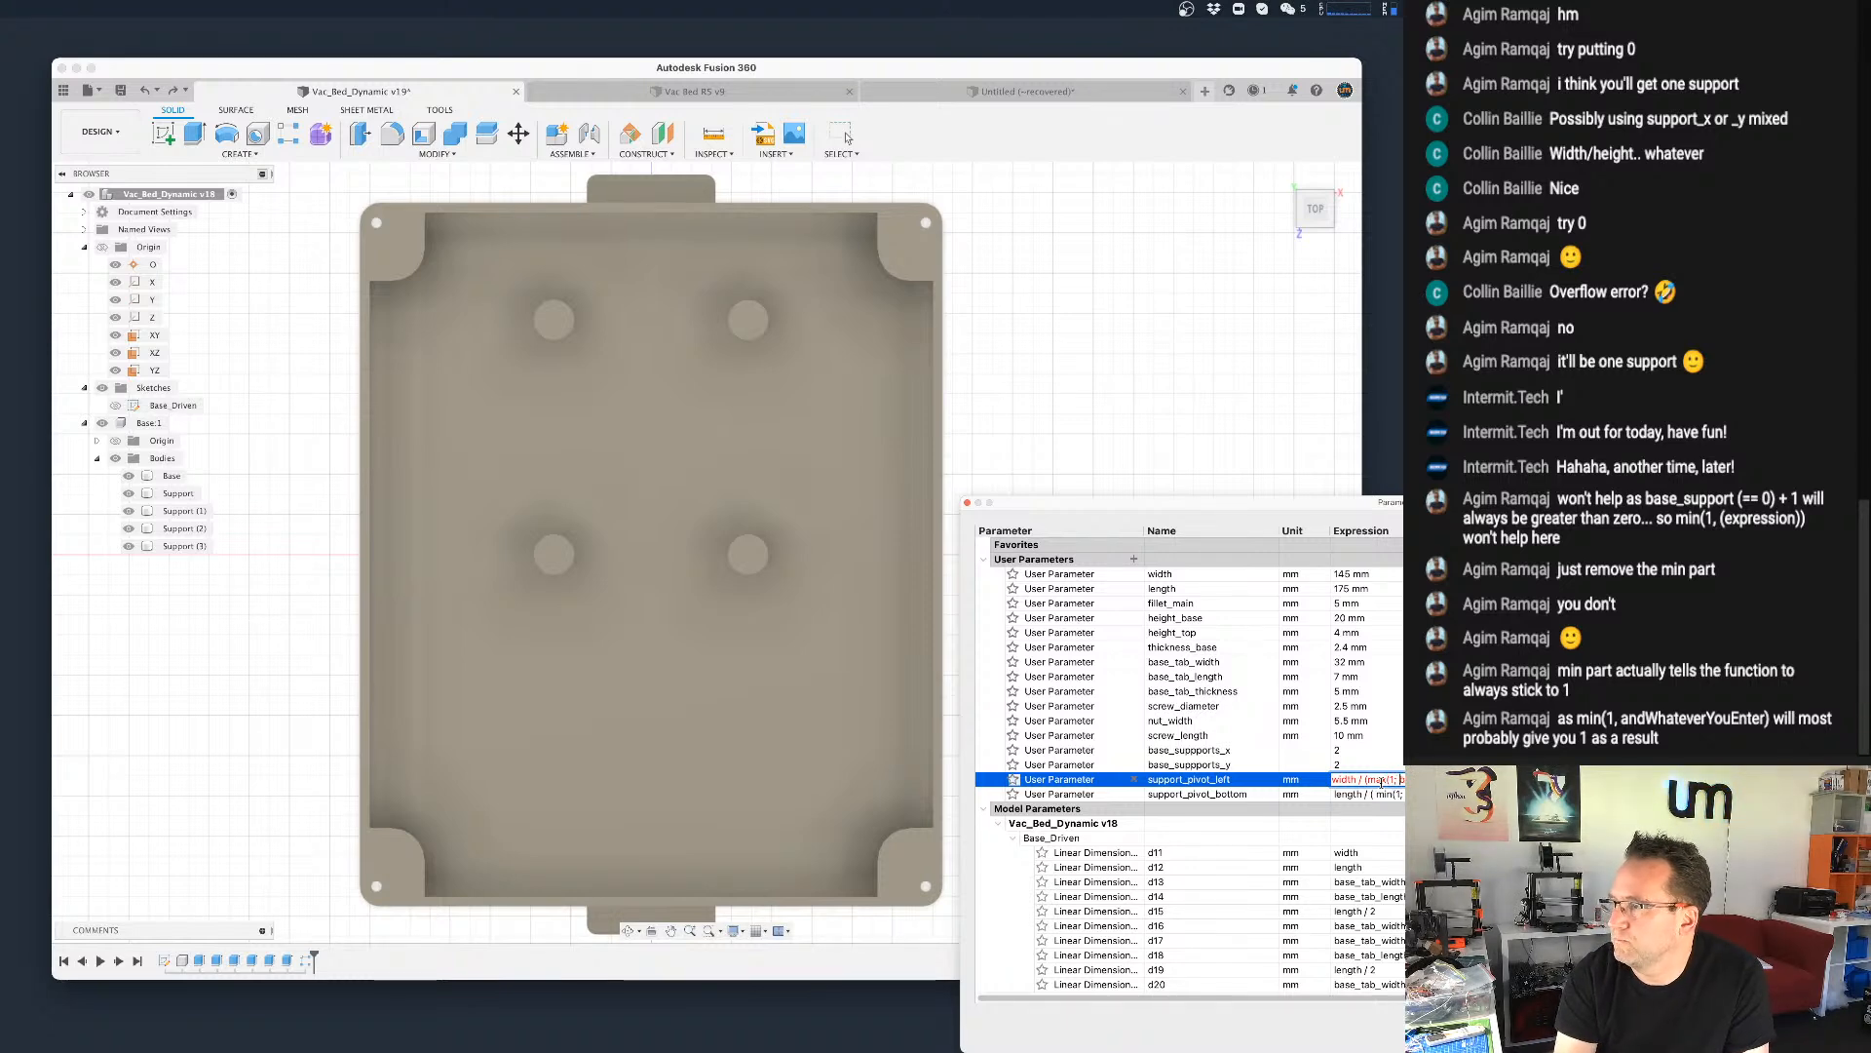
key("Right")
key("Right")
key("Right")
key("Right")
key("Right")
key("Right")
key("Right")
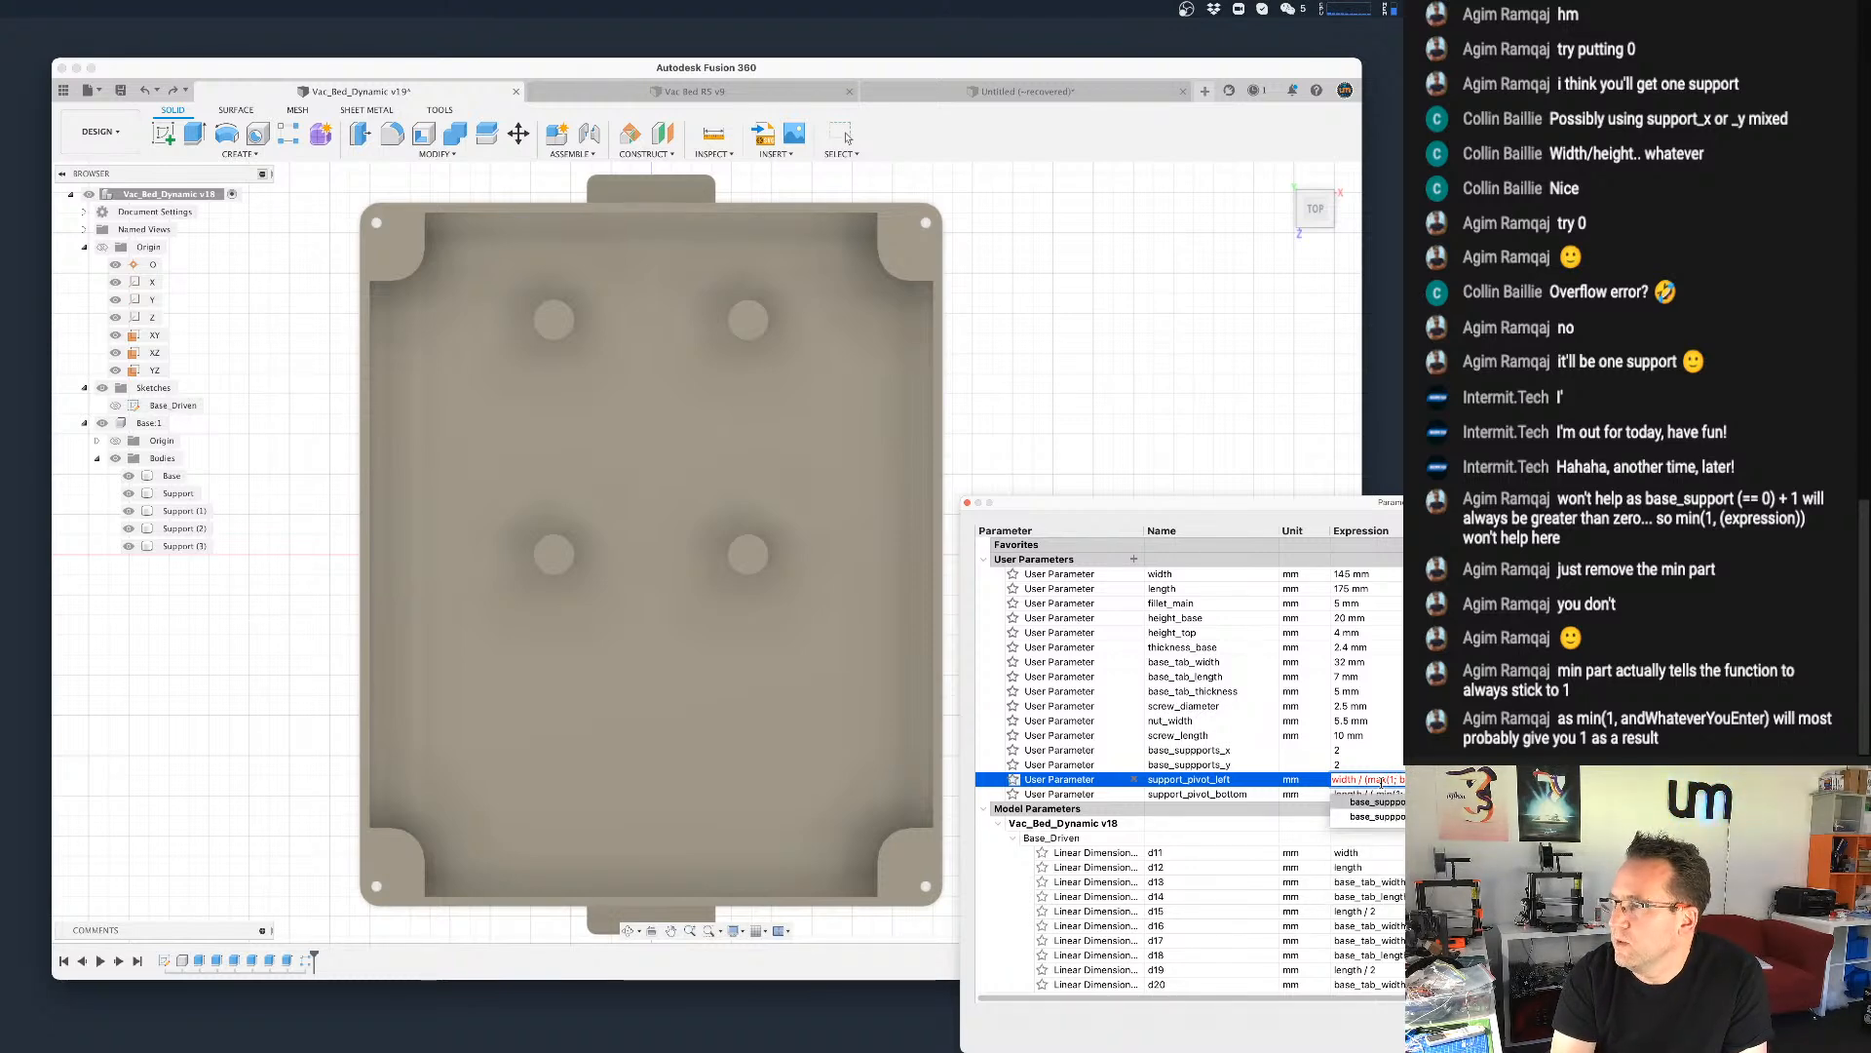
key("Right")
key("Return")
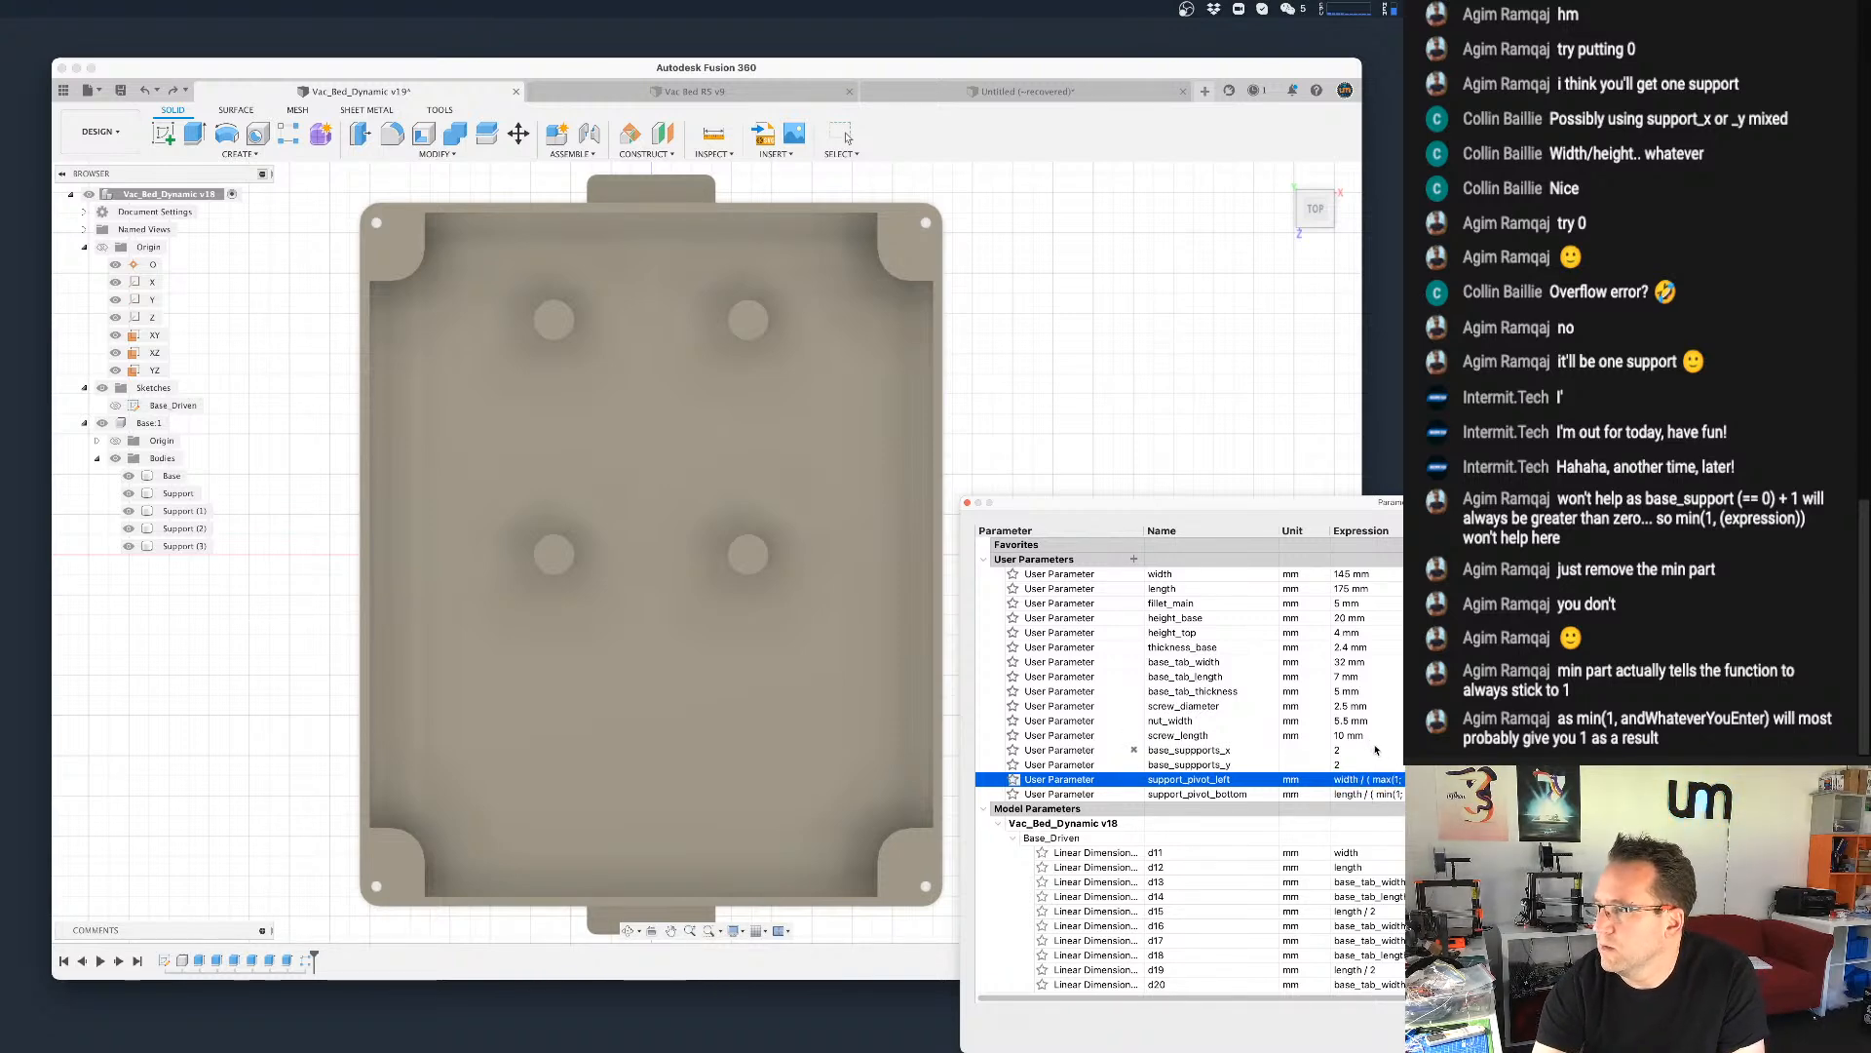
Step: Set base_suppports_x to 1 and then to 0 to test the width-direction support placement
left_click(1364, 750)
type("1")
key("Return")
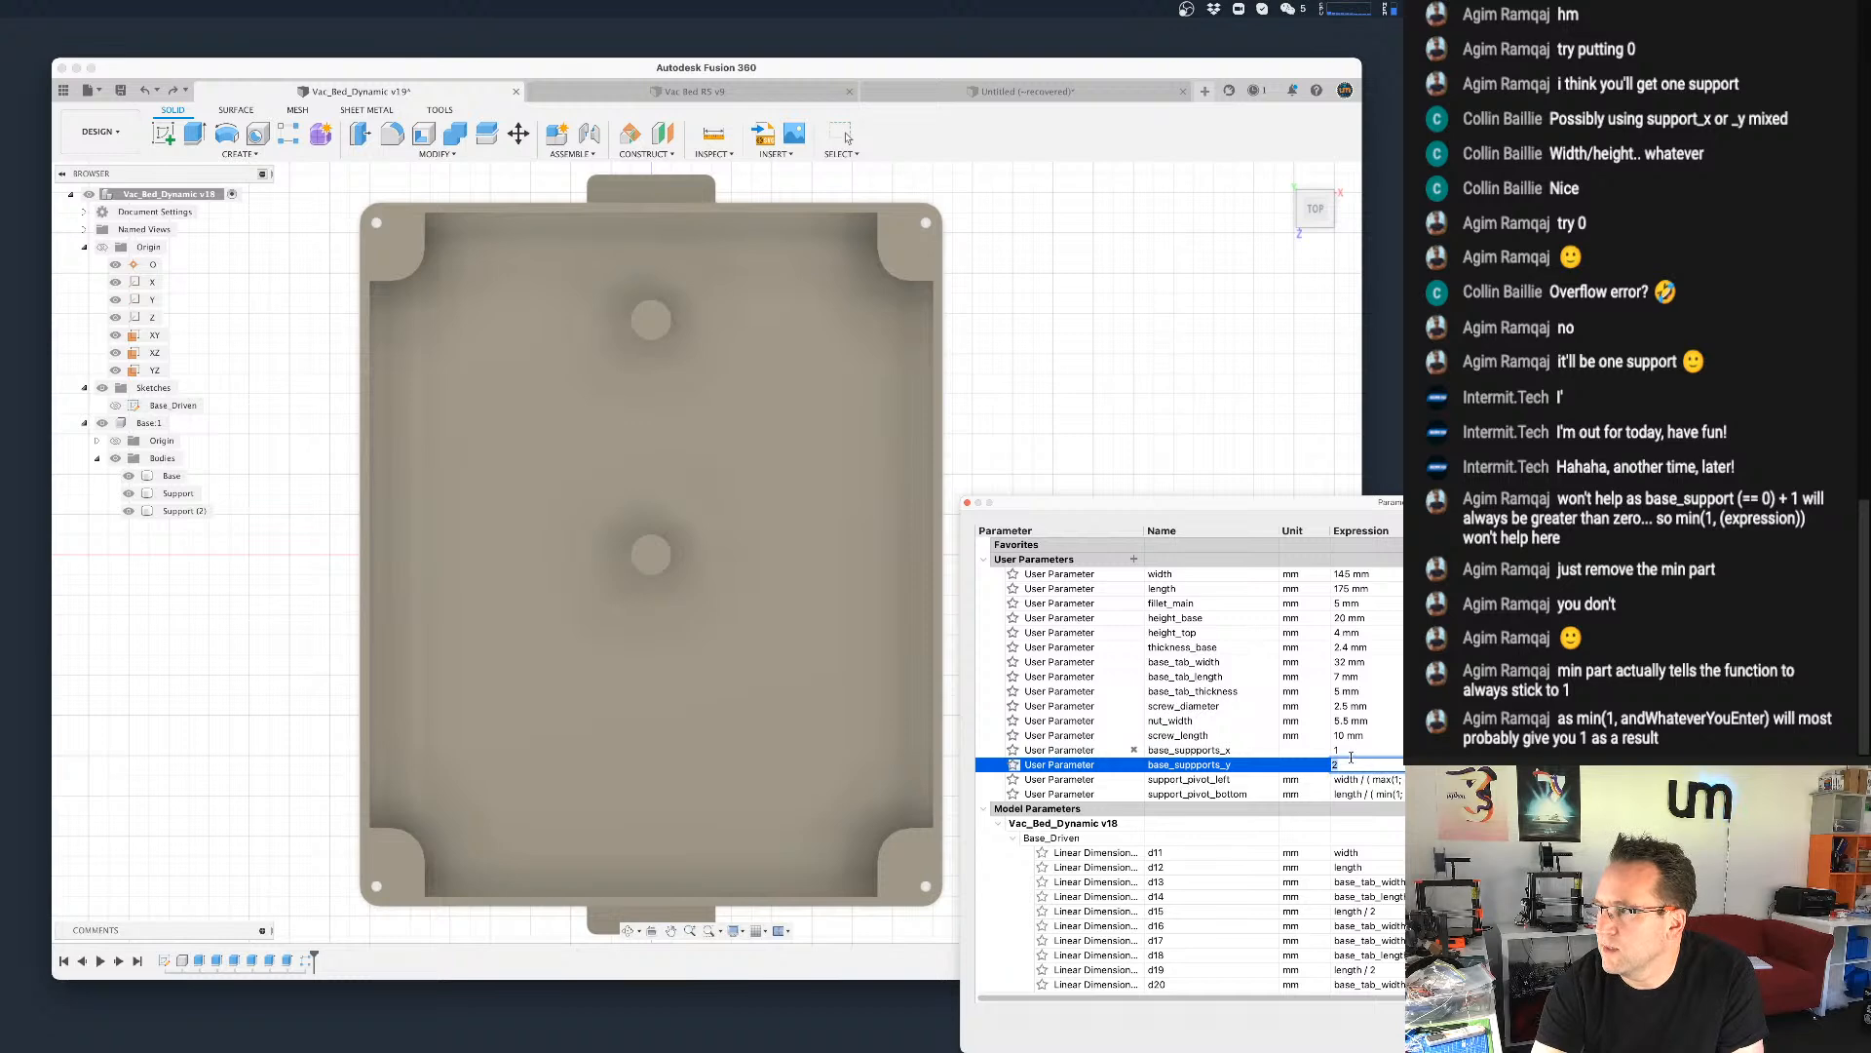
left_click(1344, 751)
type("0")
key("Return")
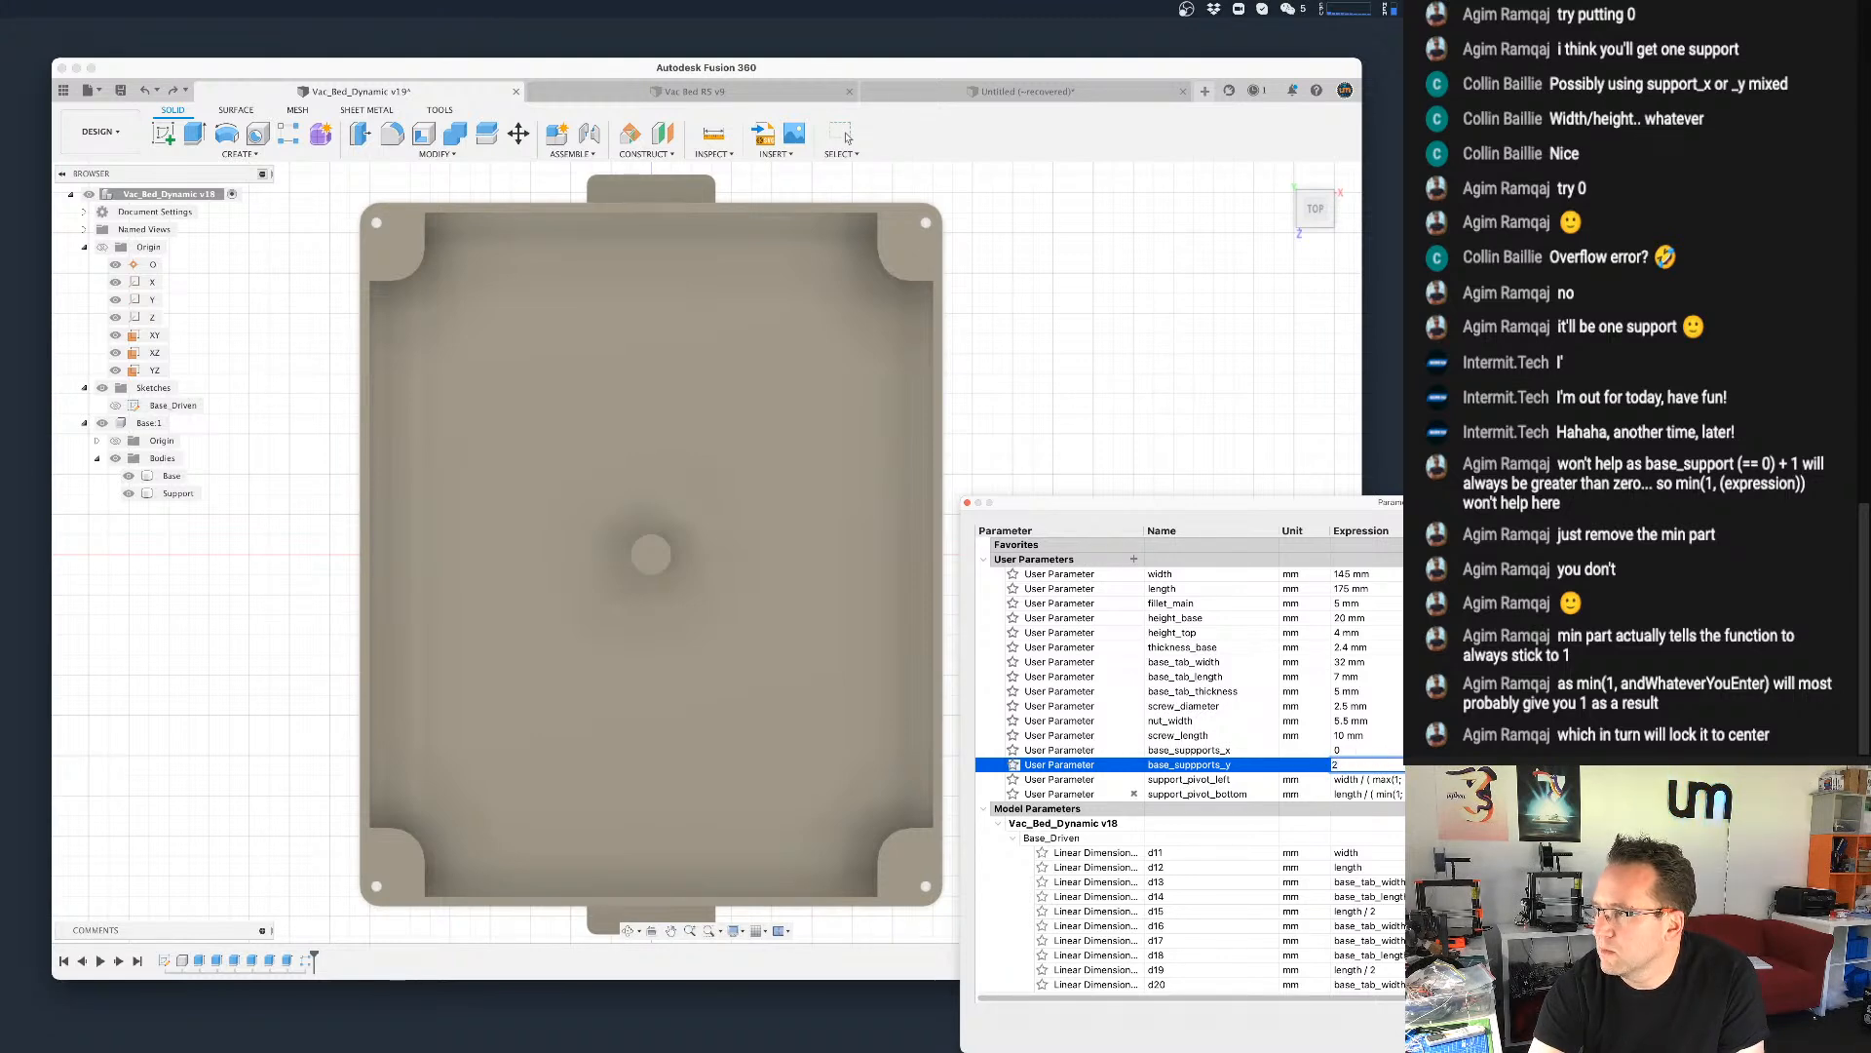
Step: Change the support_pivot_bottom expression to divide length by max(1; base_suppports_y) plus 1 instead of using min
left_click(1396, 795)
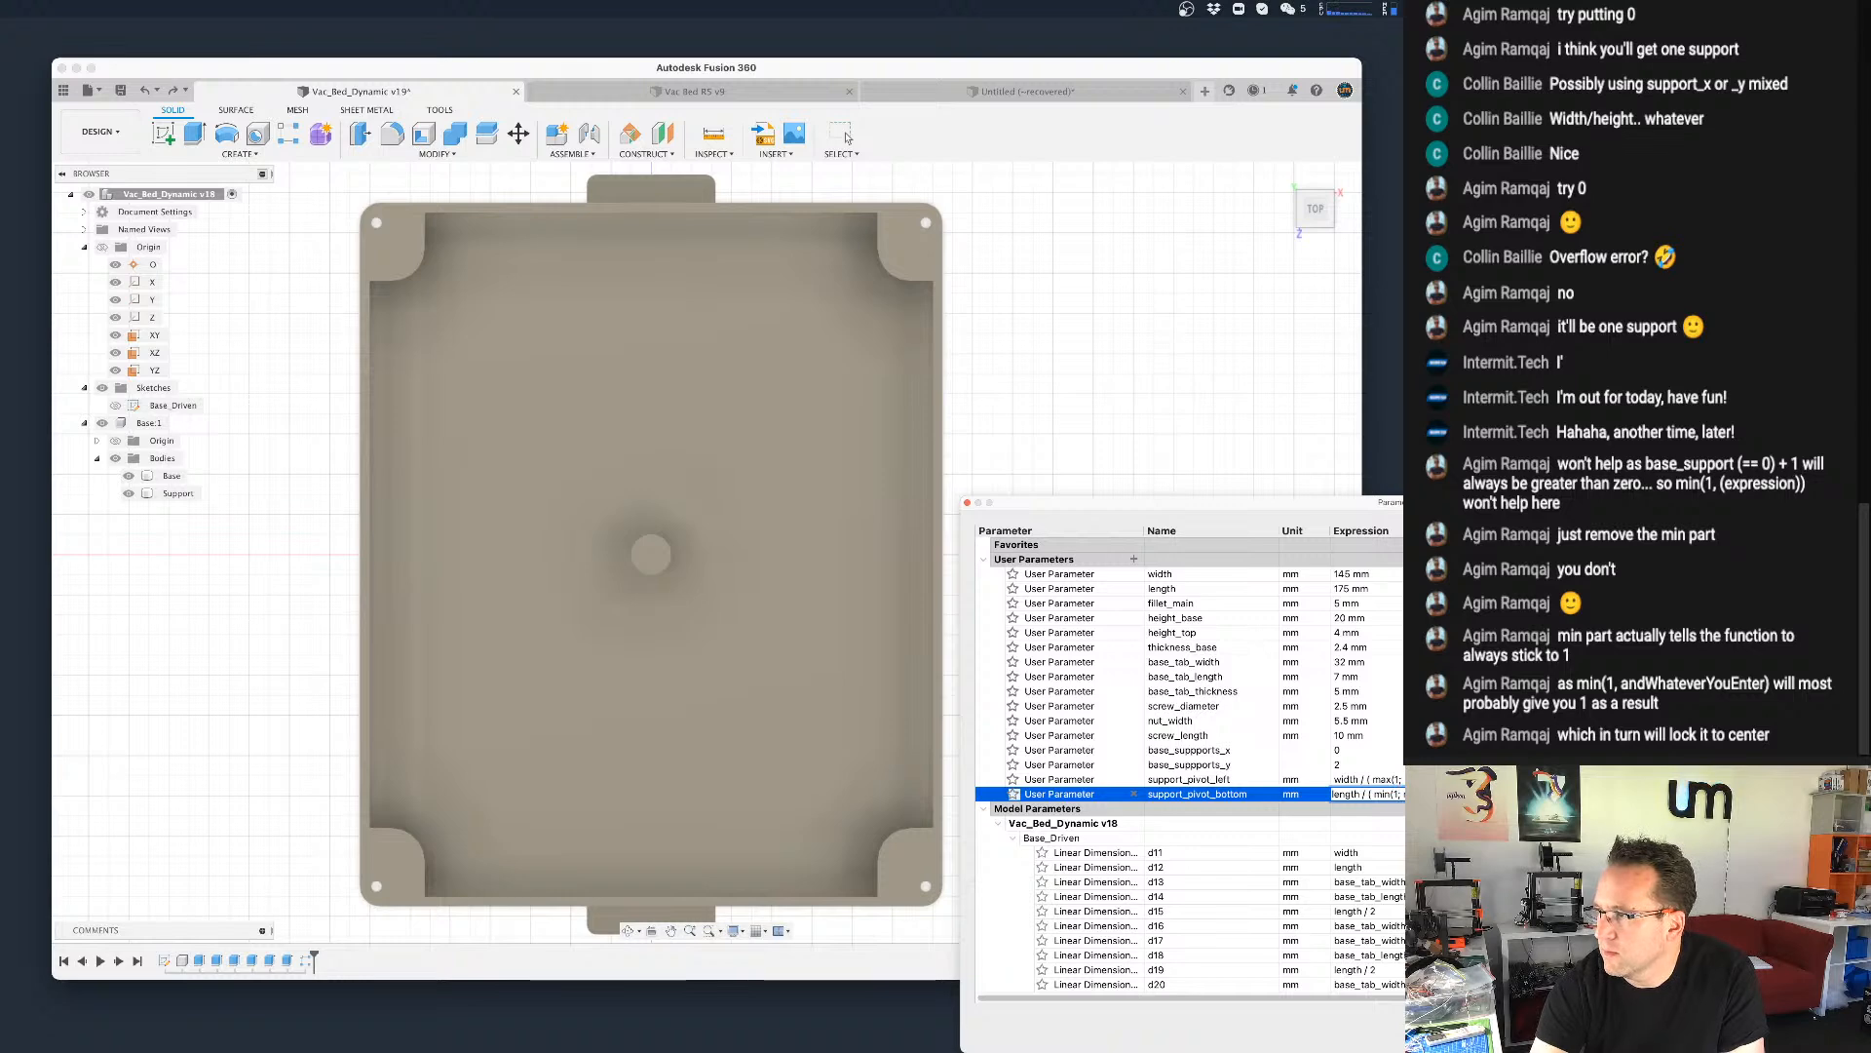
double_click(1386, 795)
type("max")
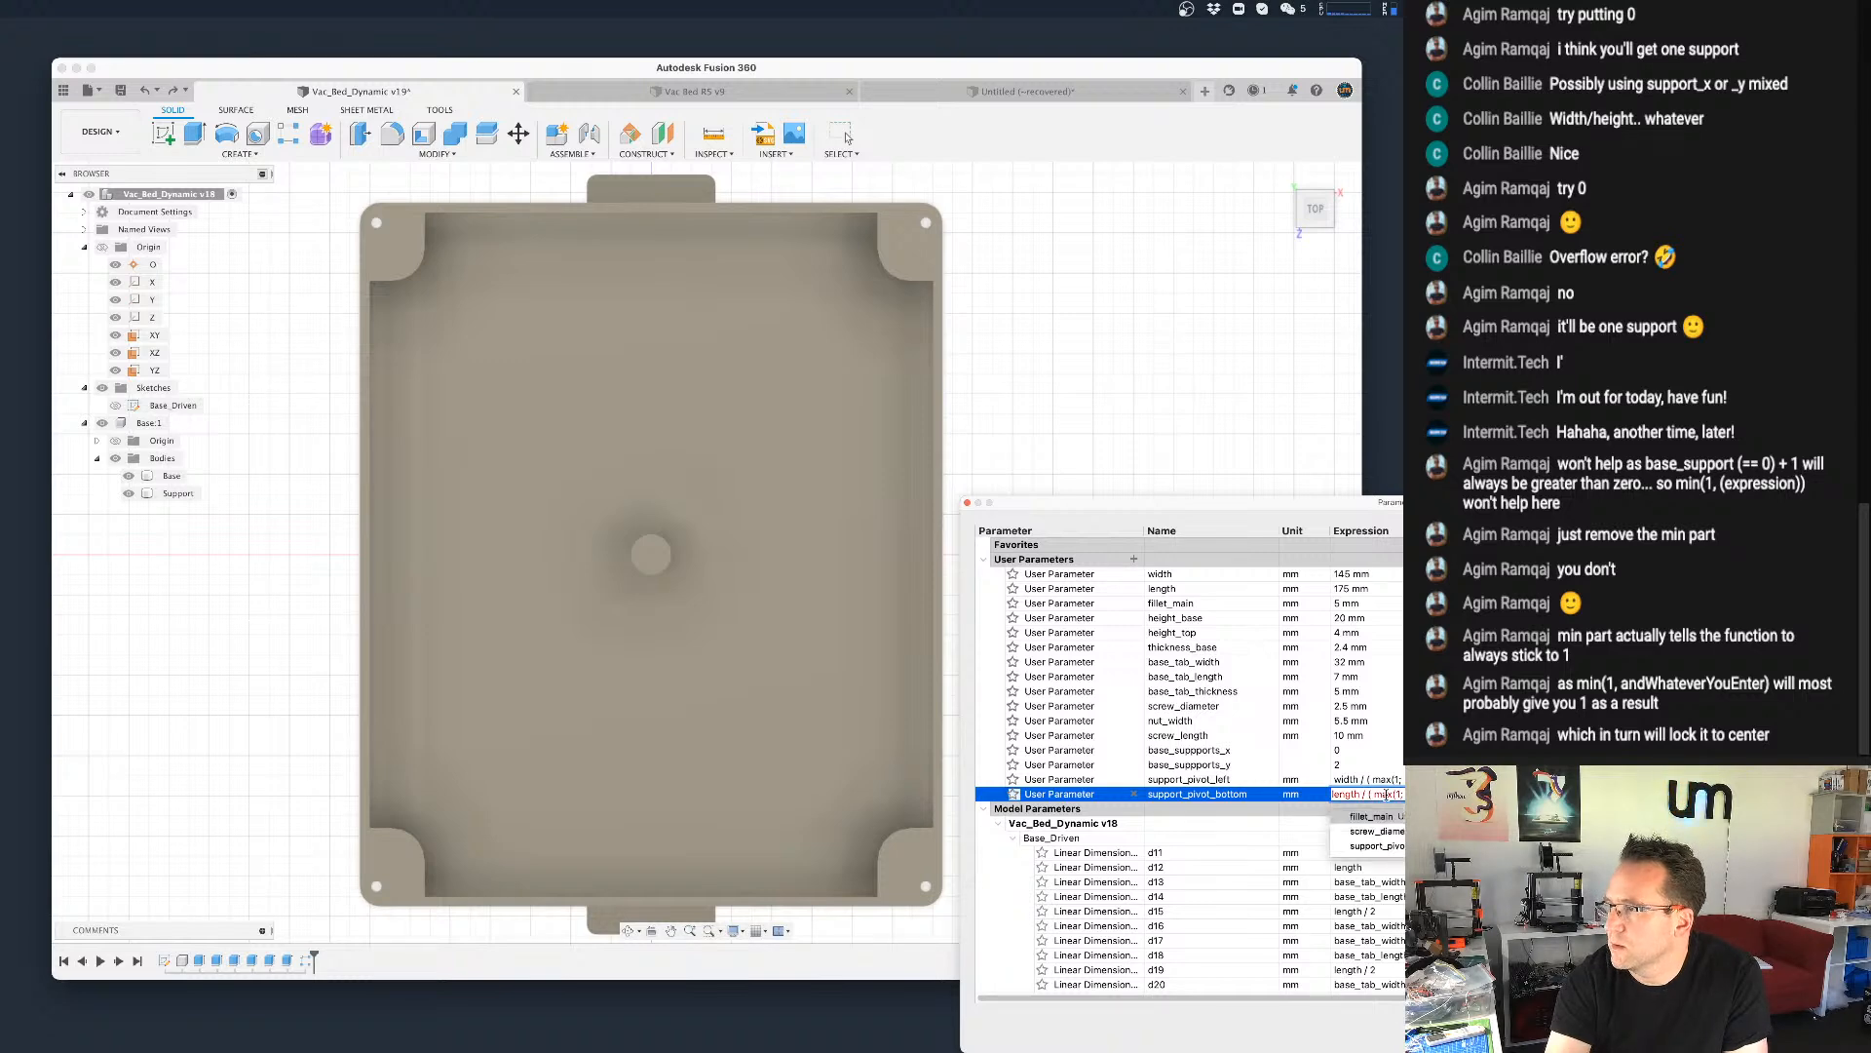
type("base_s")
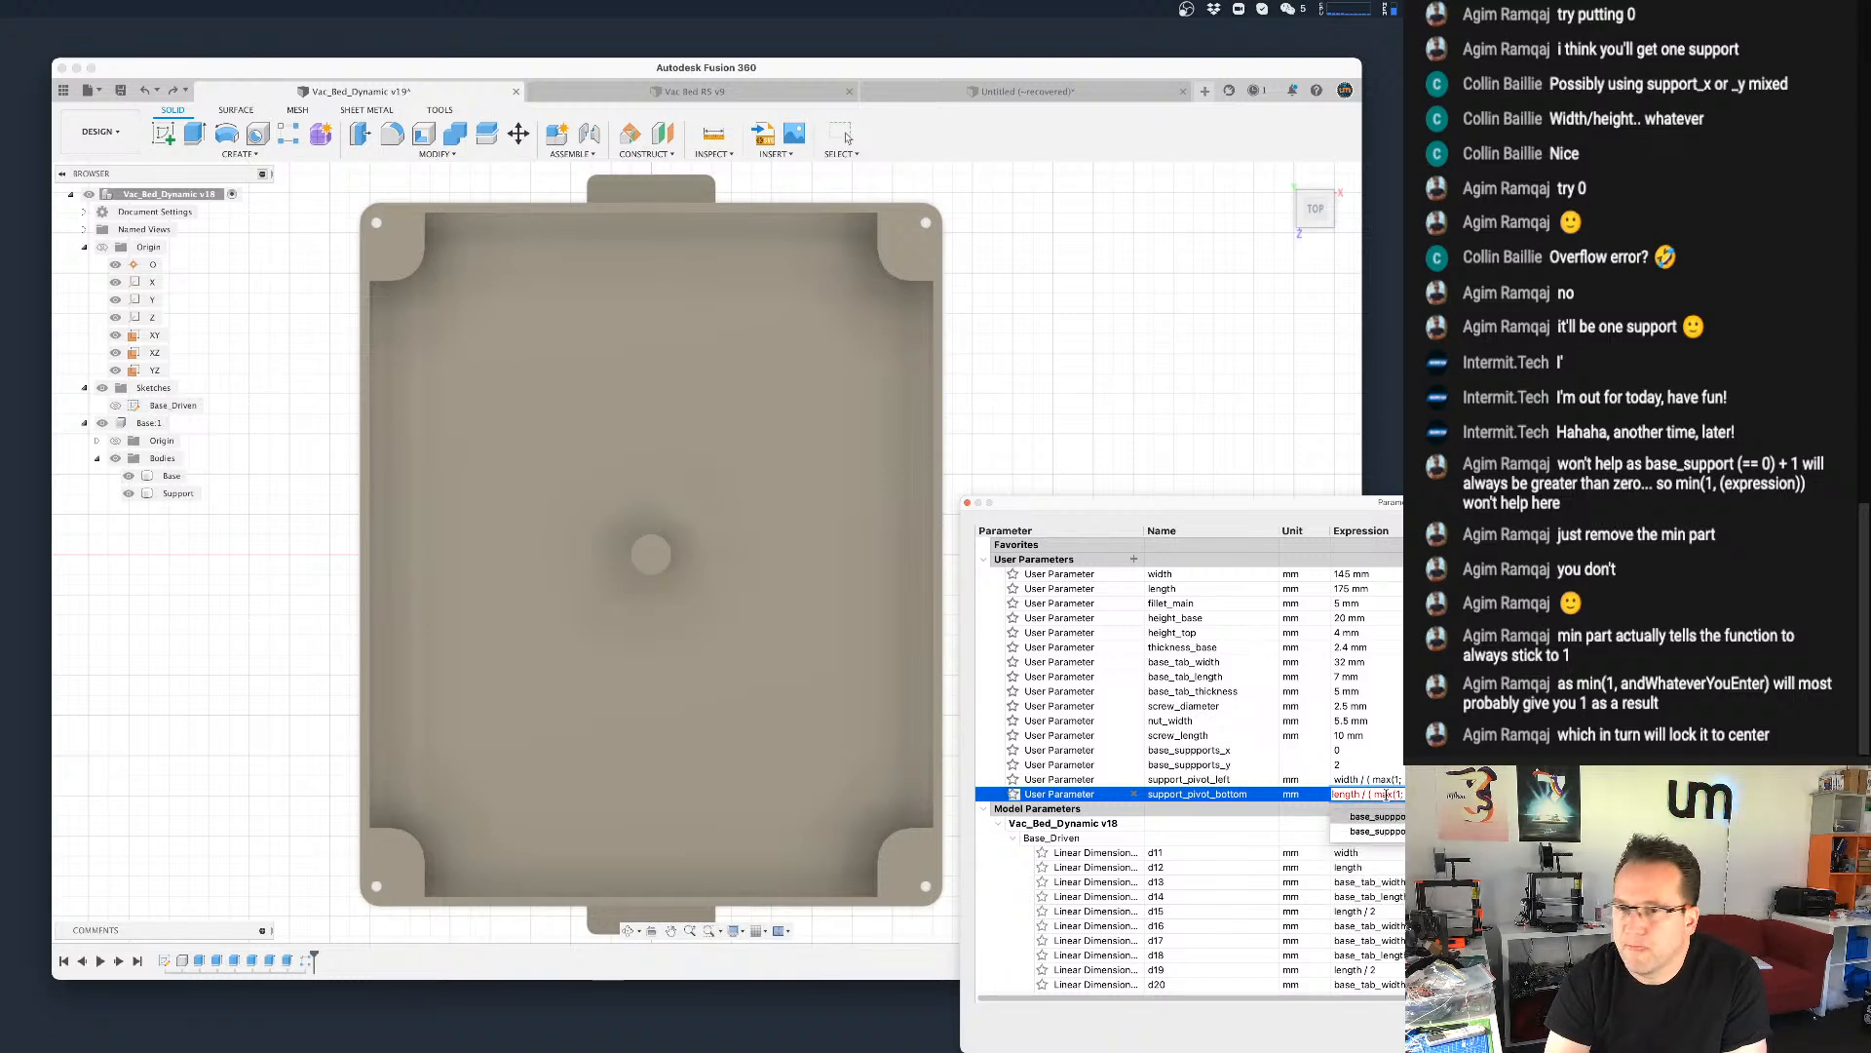
key("Return")
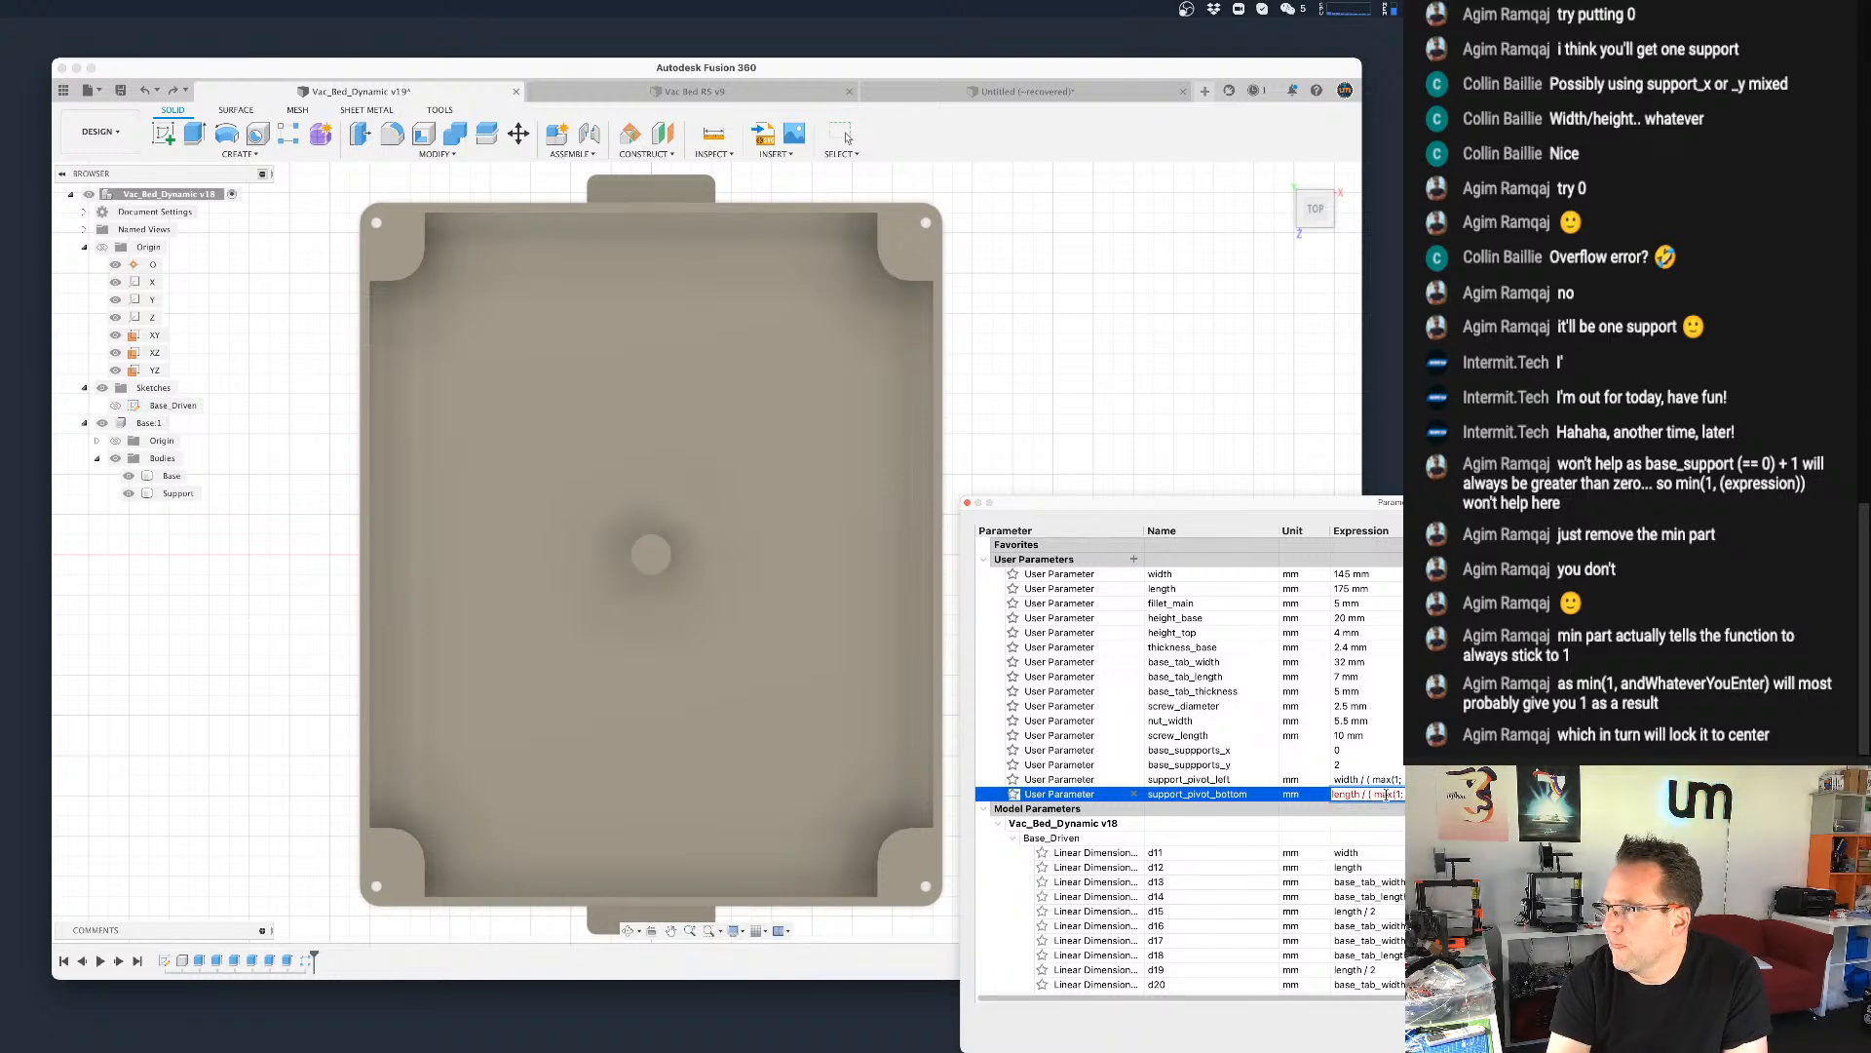
key("Return")
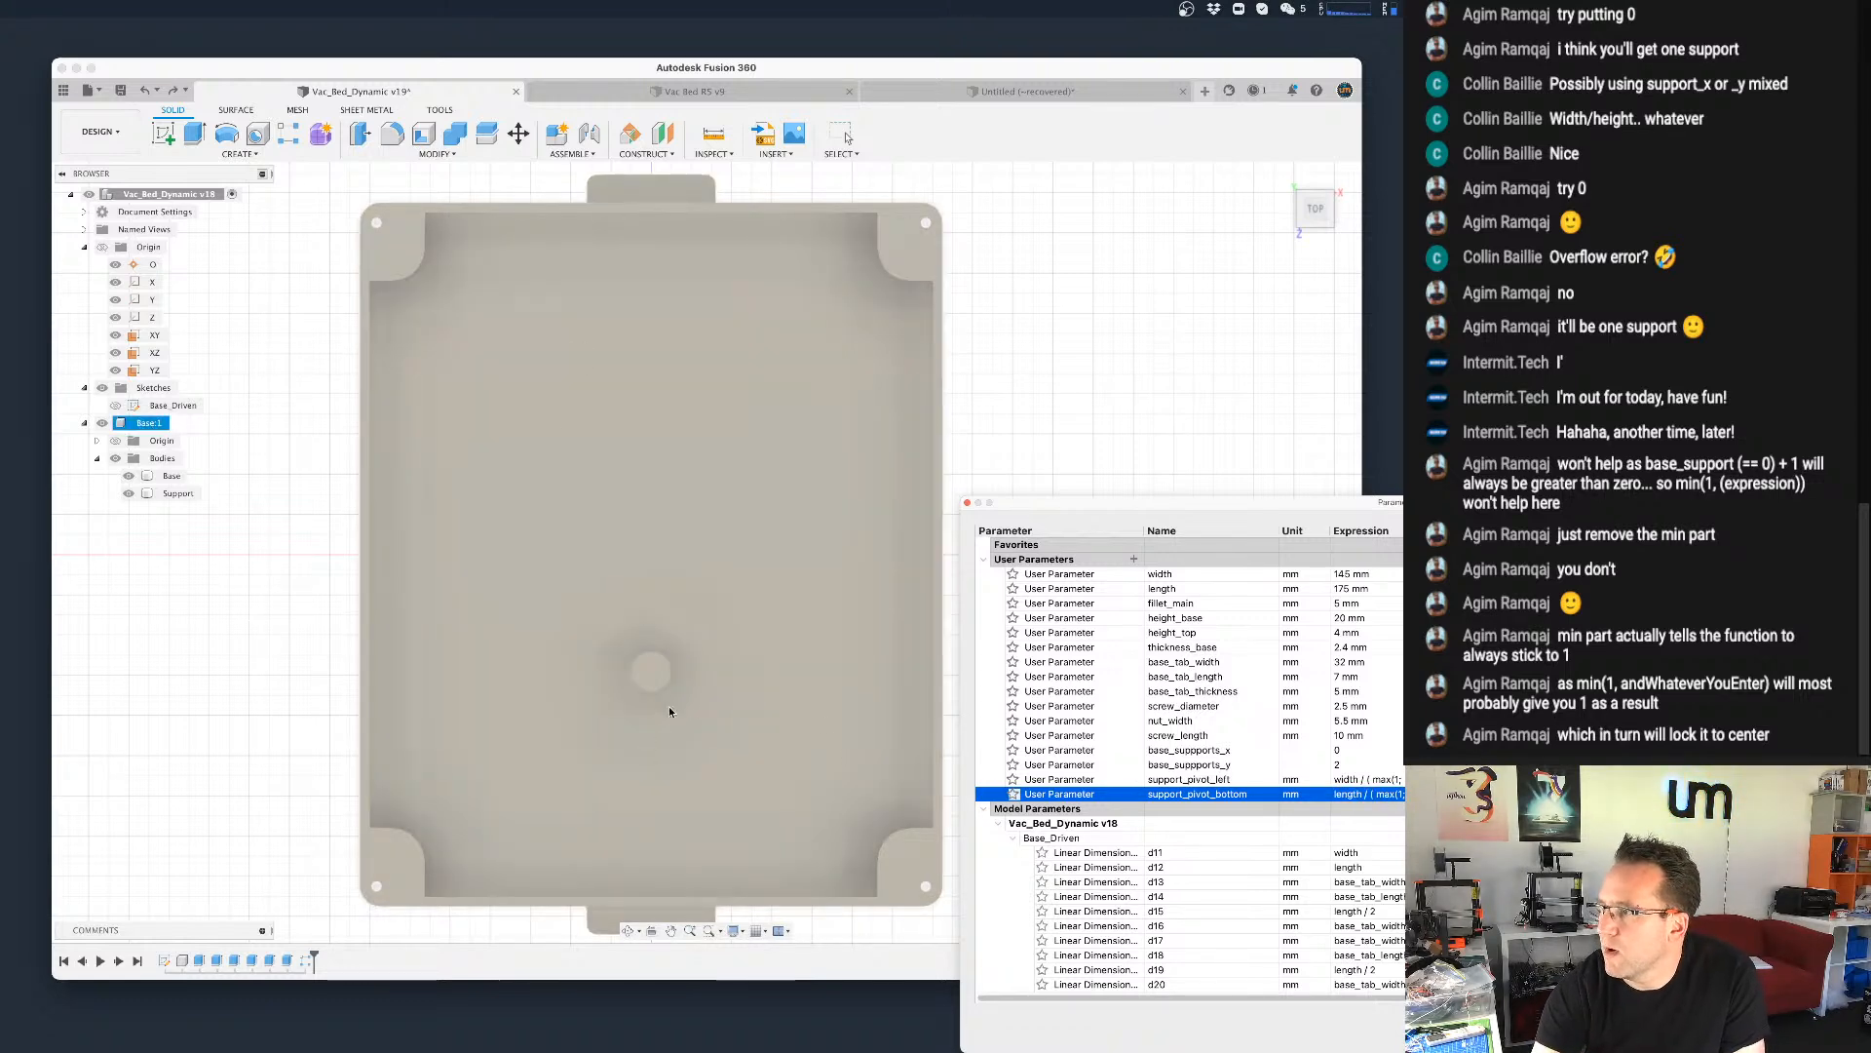
Step: Test the support's lengthwise position by setting base_suppports_y to 1 and then to 3
double_click(1351, 765)
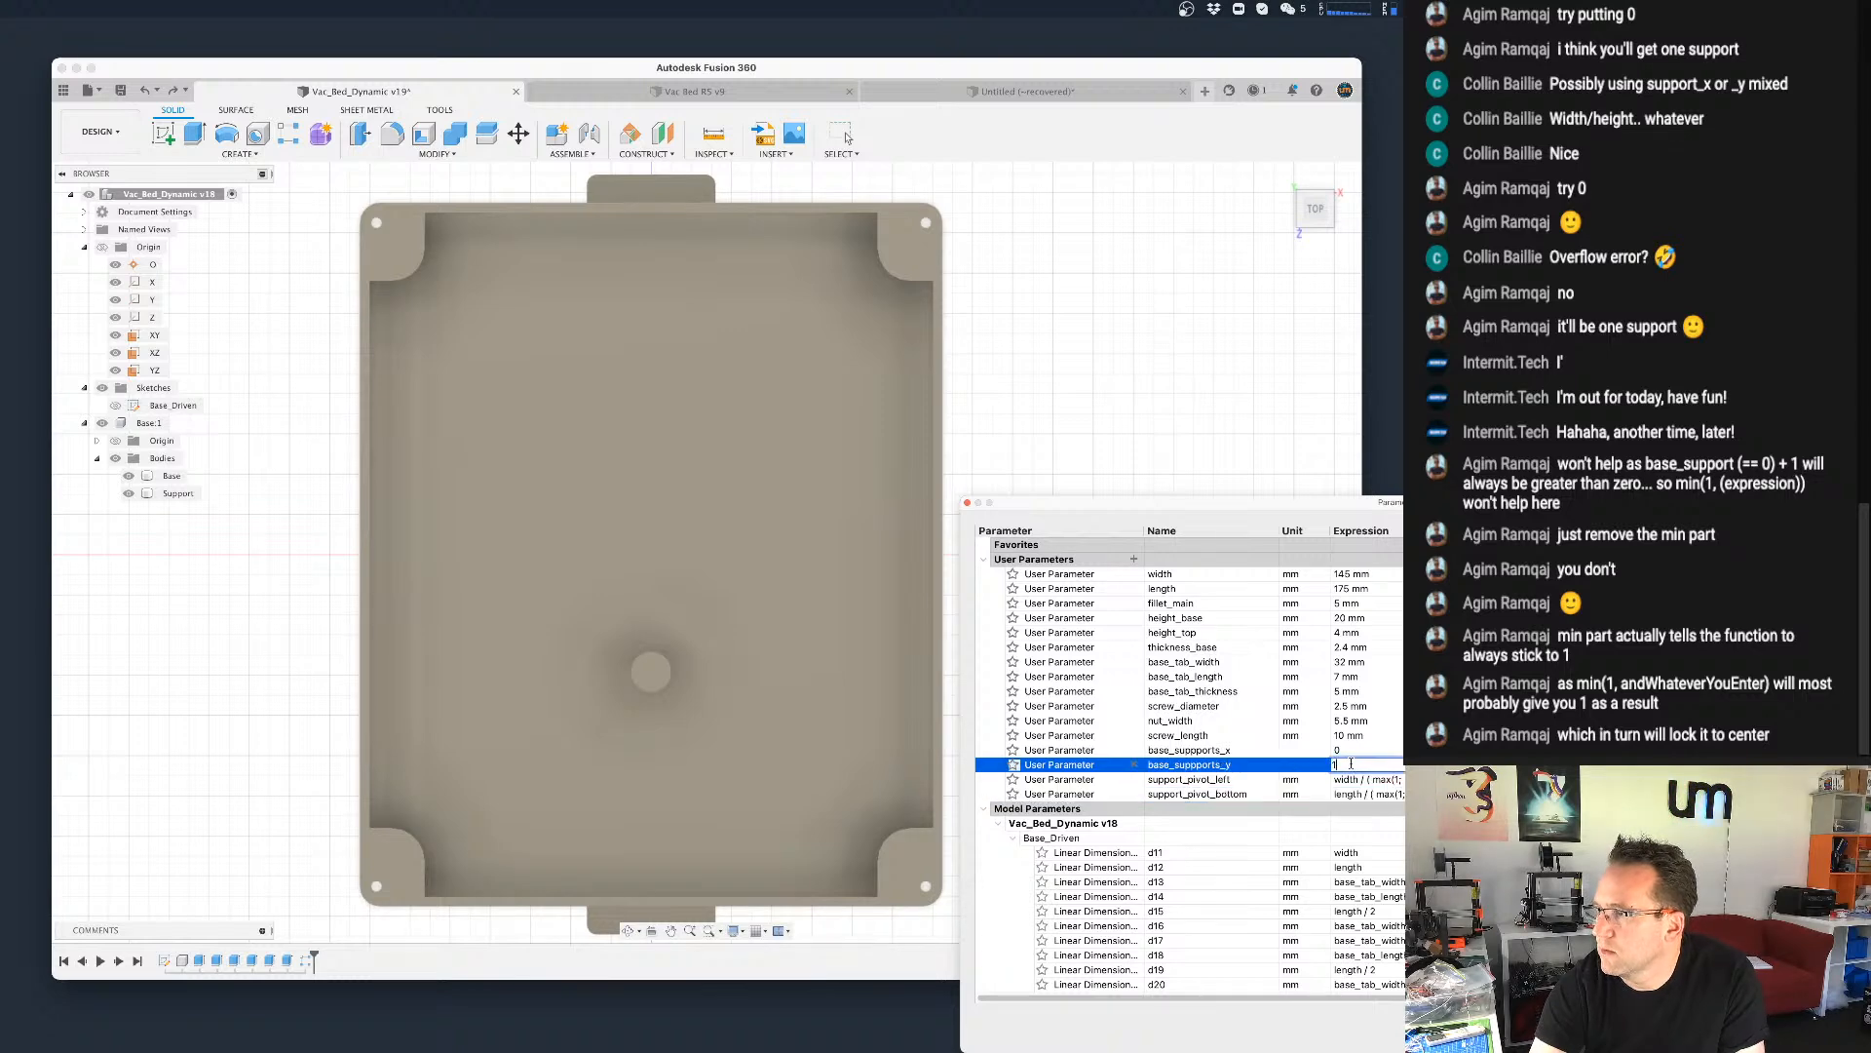
key("Return")
double_click(1352, 765)
type("3")
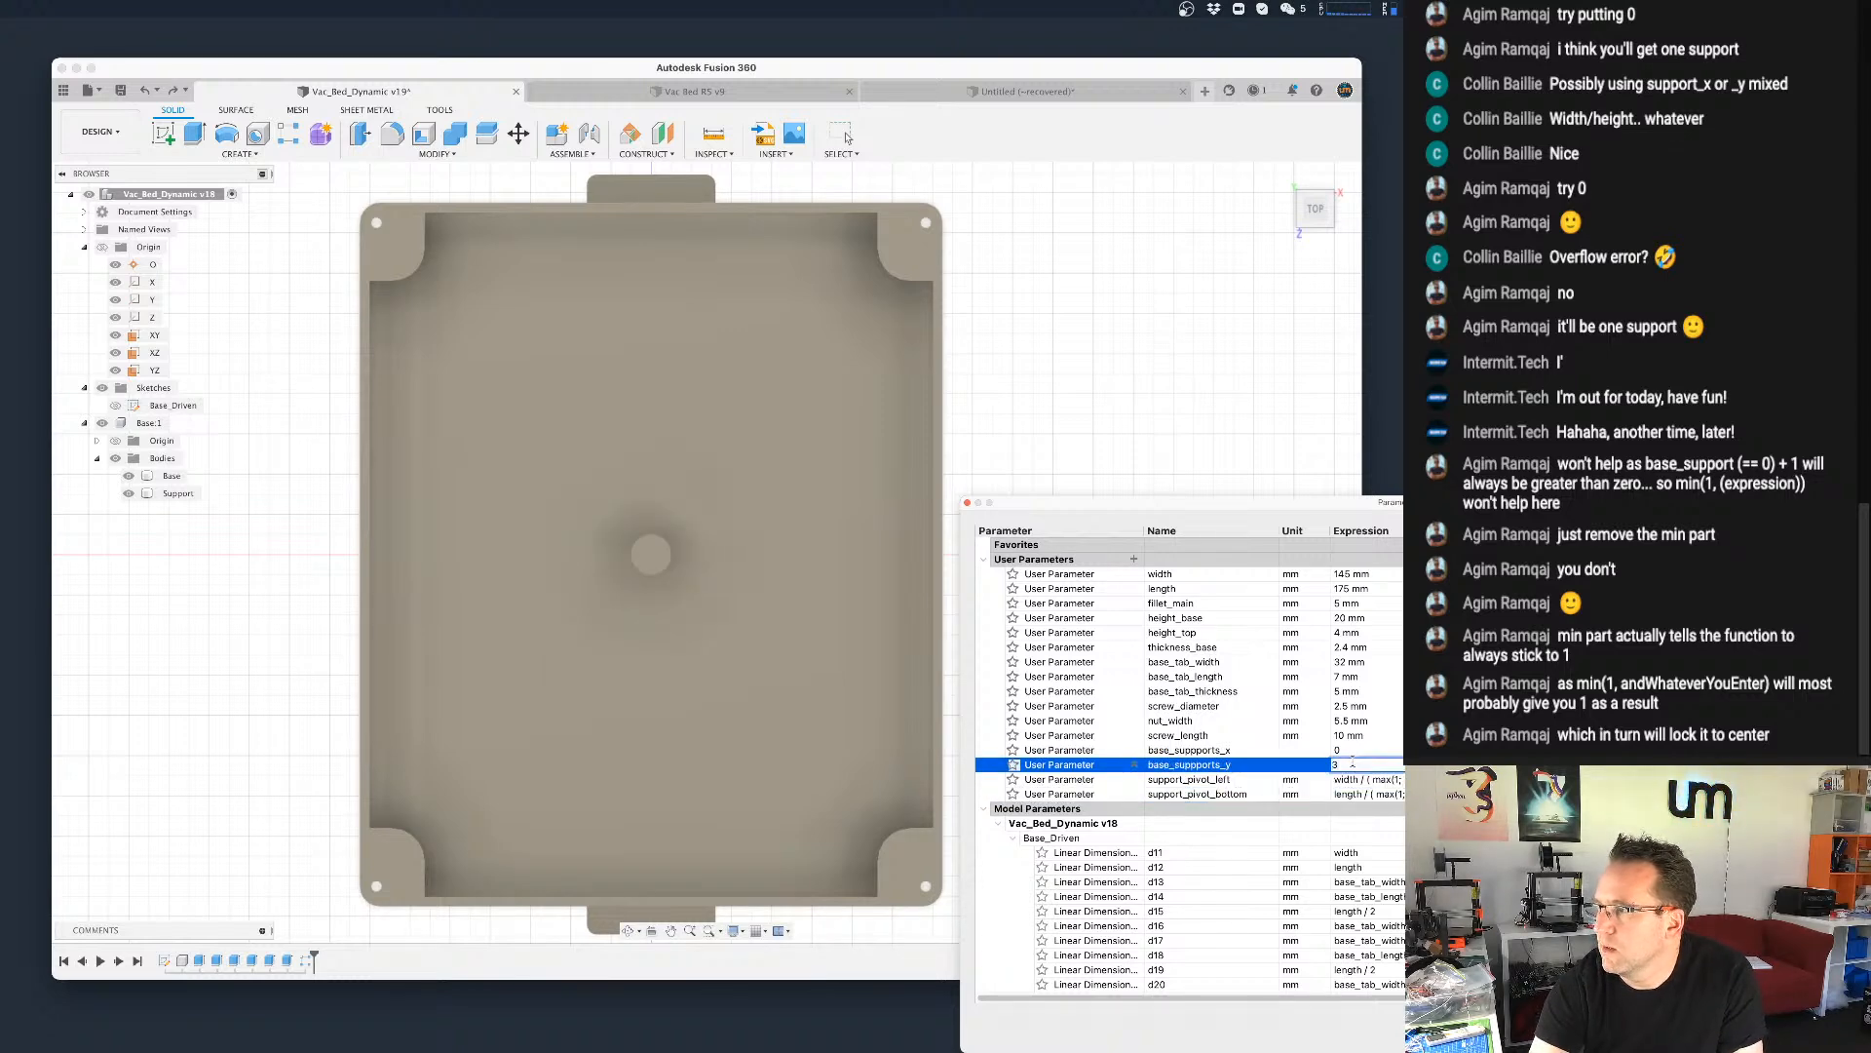
key("Return")
left_click(780, 634)
middle_click_drag(781, 635, 764, 586, "shift")
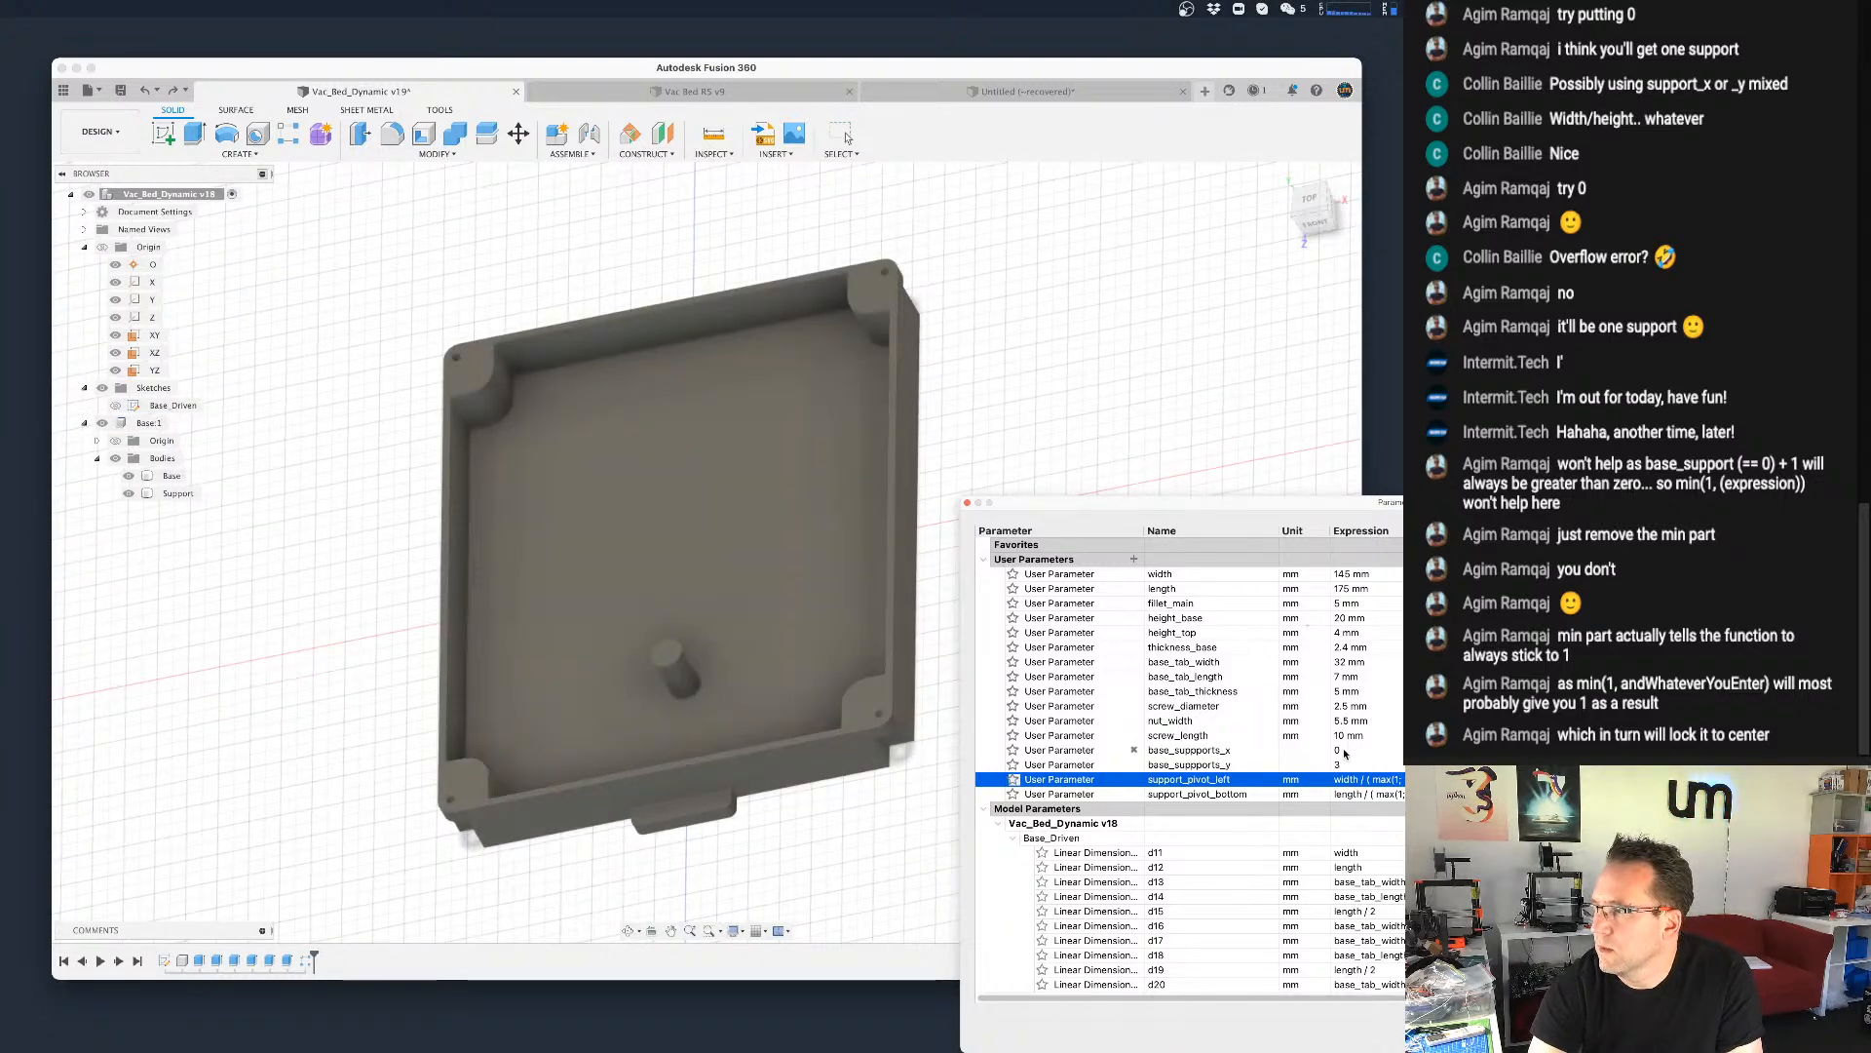
Step: Set base_suppports_x to 2 to test a two-by-three support pattern, keeping the pivot expressions as they are
double_click(1350, 750)
type("2")
key("Return")
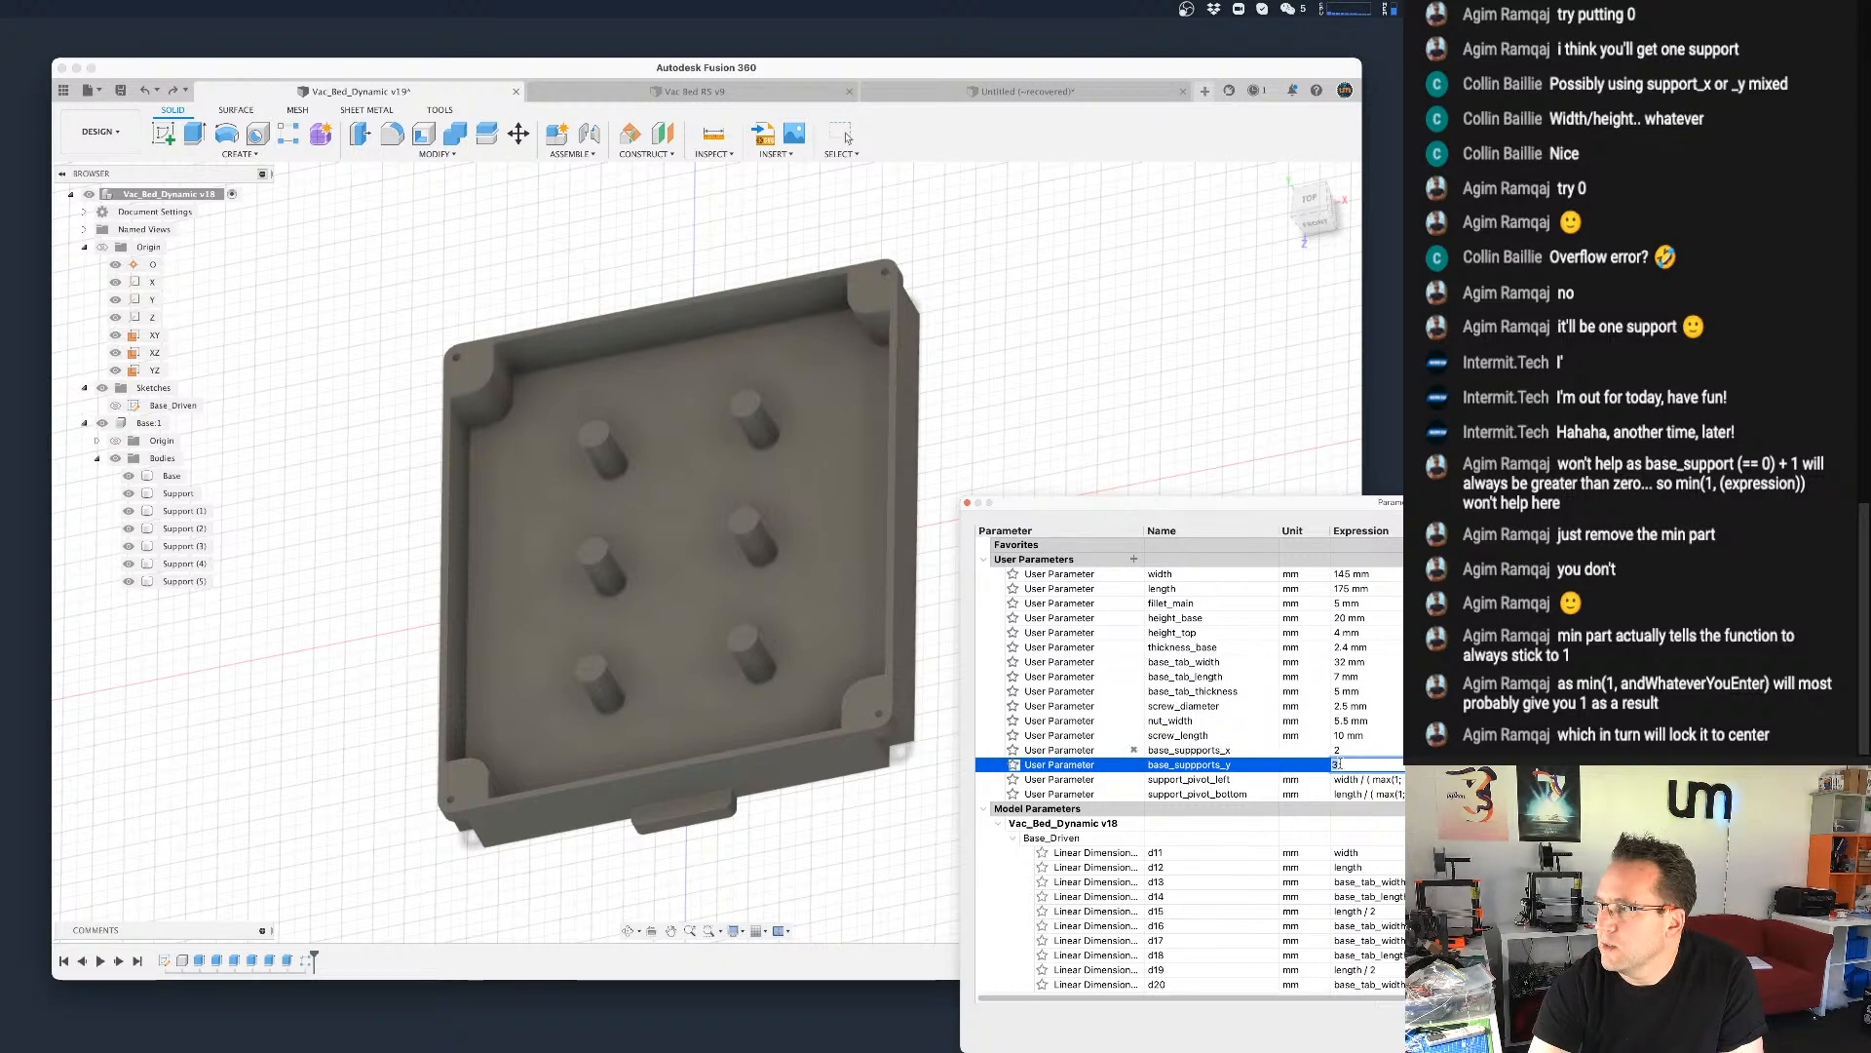
double_click(1360, 749)
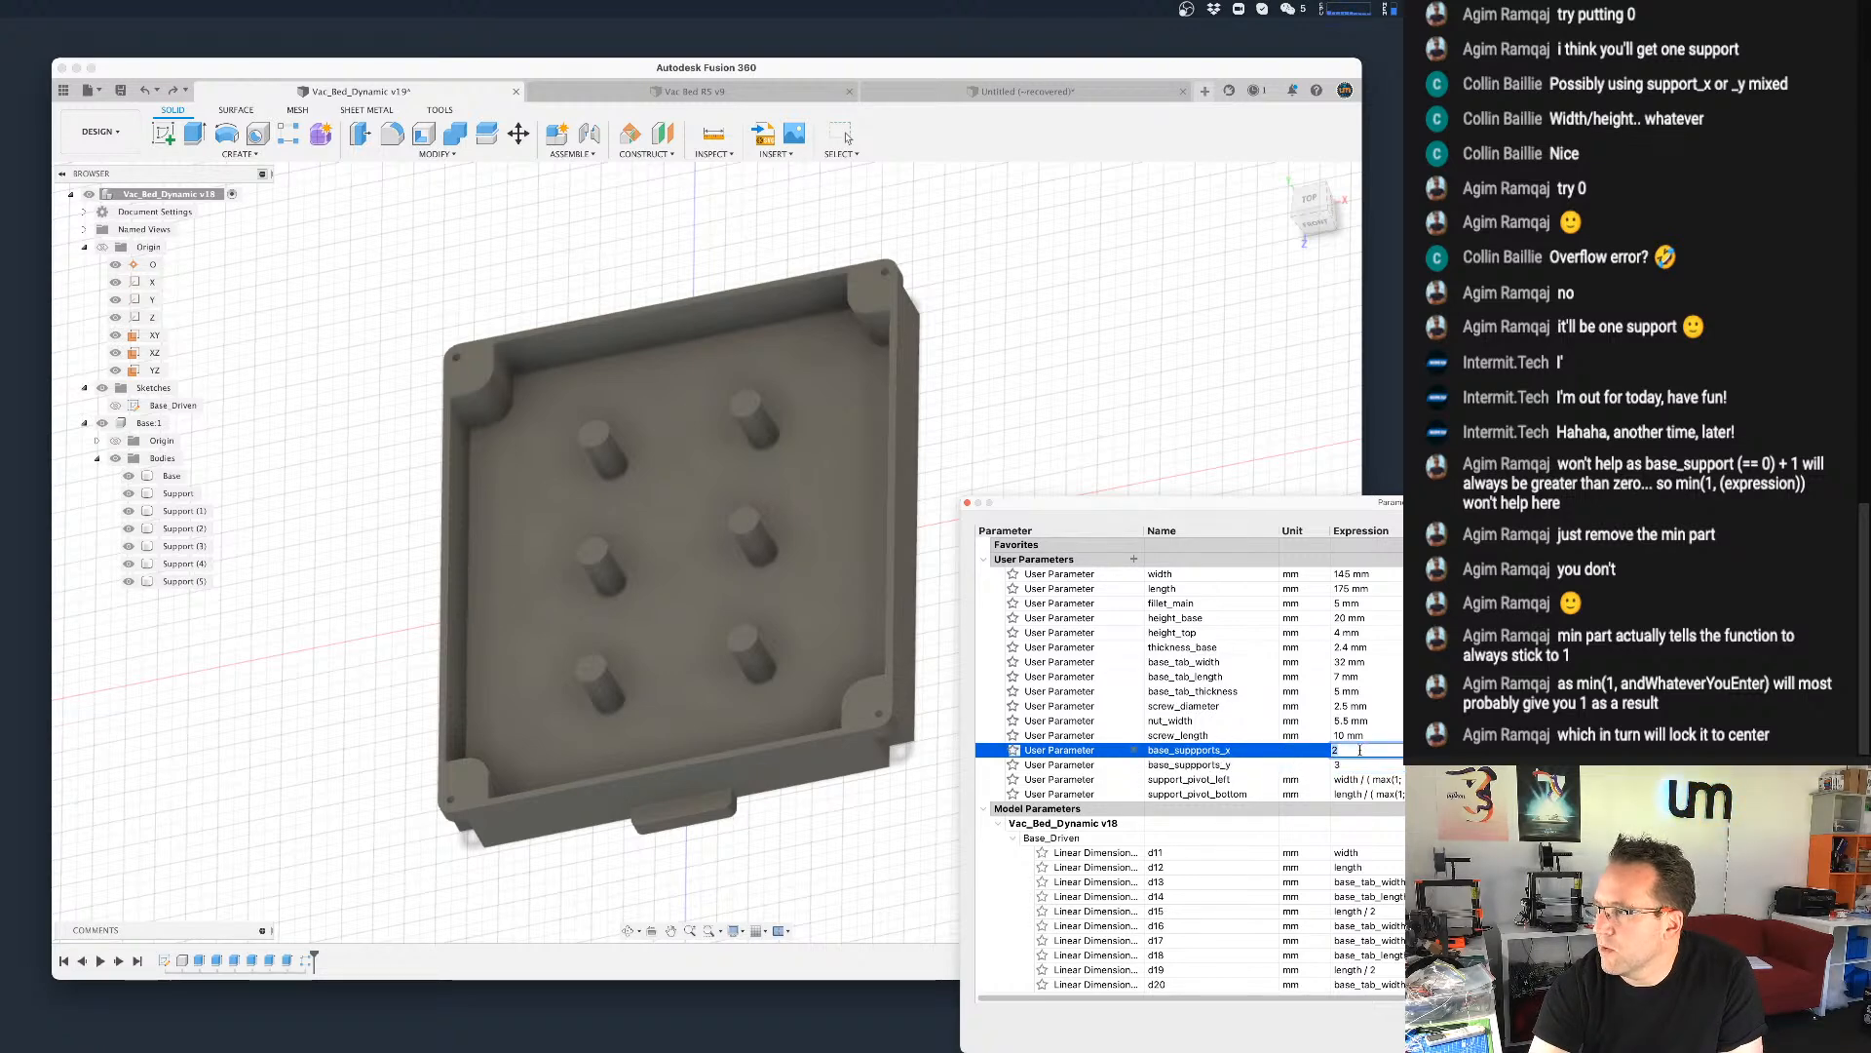
left_click(1367, 794)
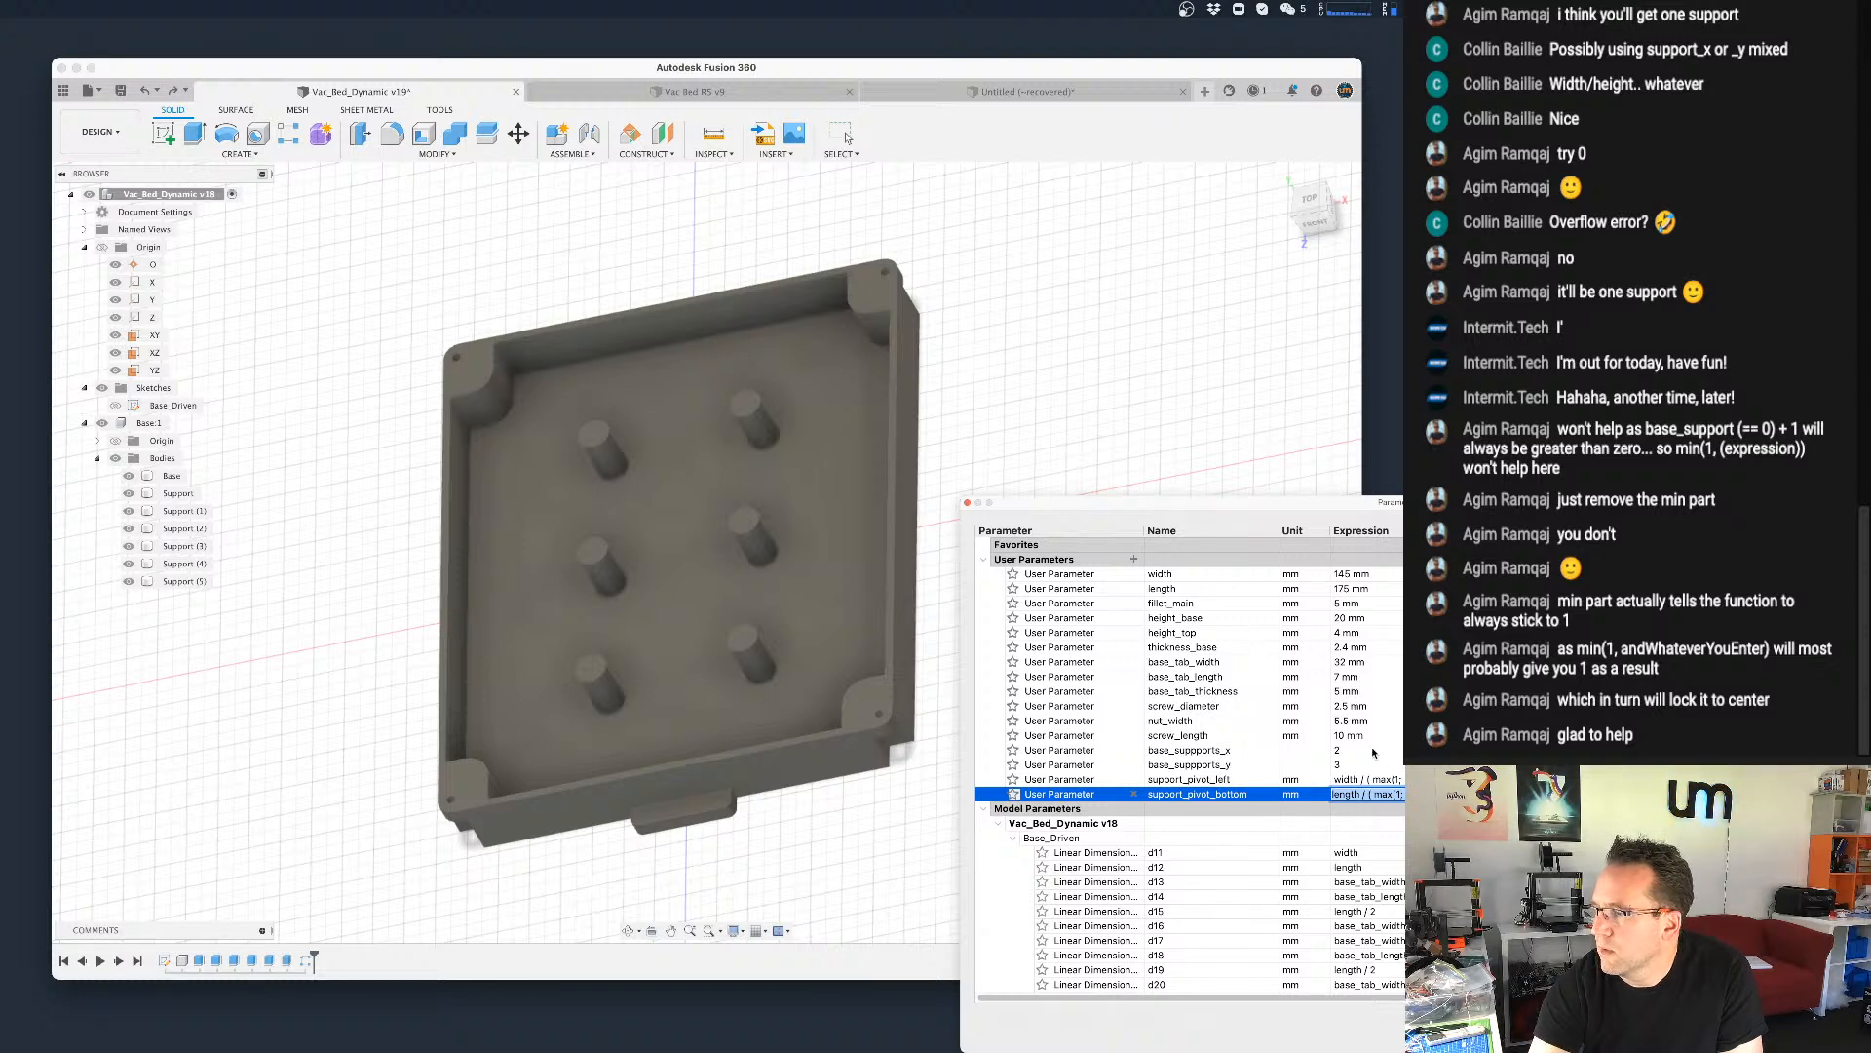
key("Return")
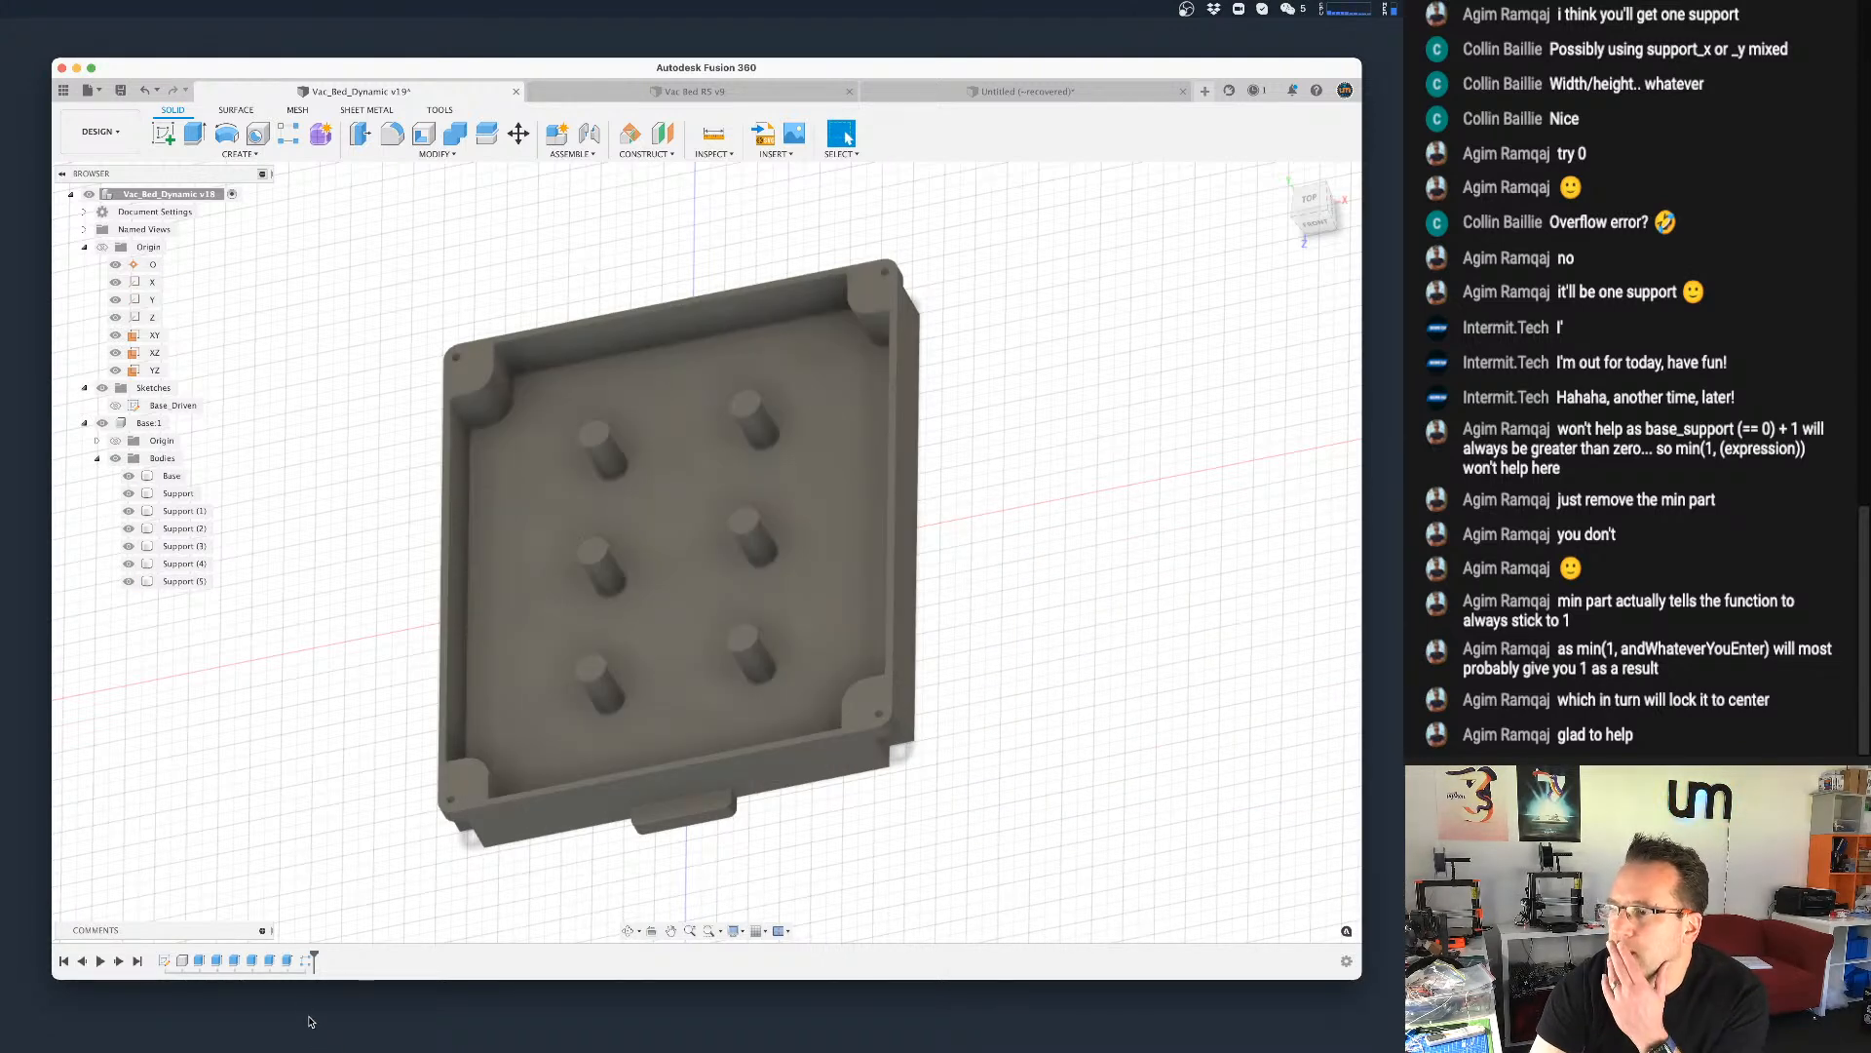
Step: Examine the quantity and distance expressions of the support pattern feature for the y direction
double_click(286, 960)
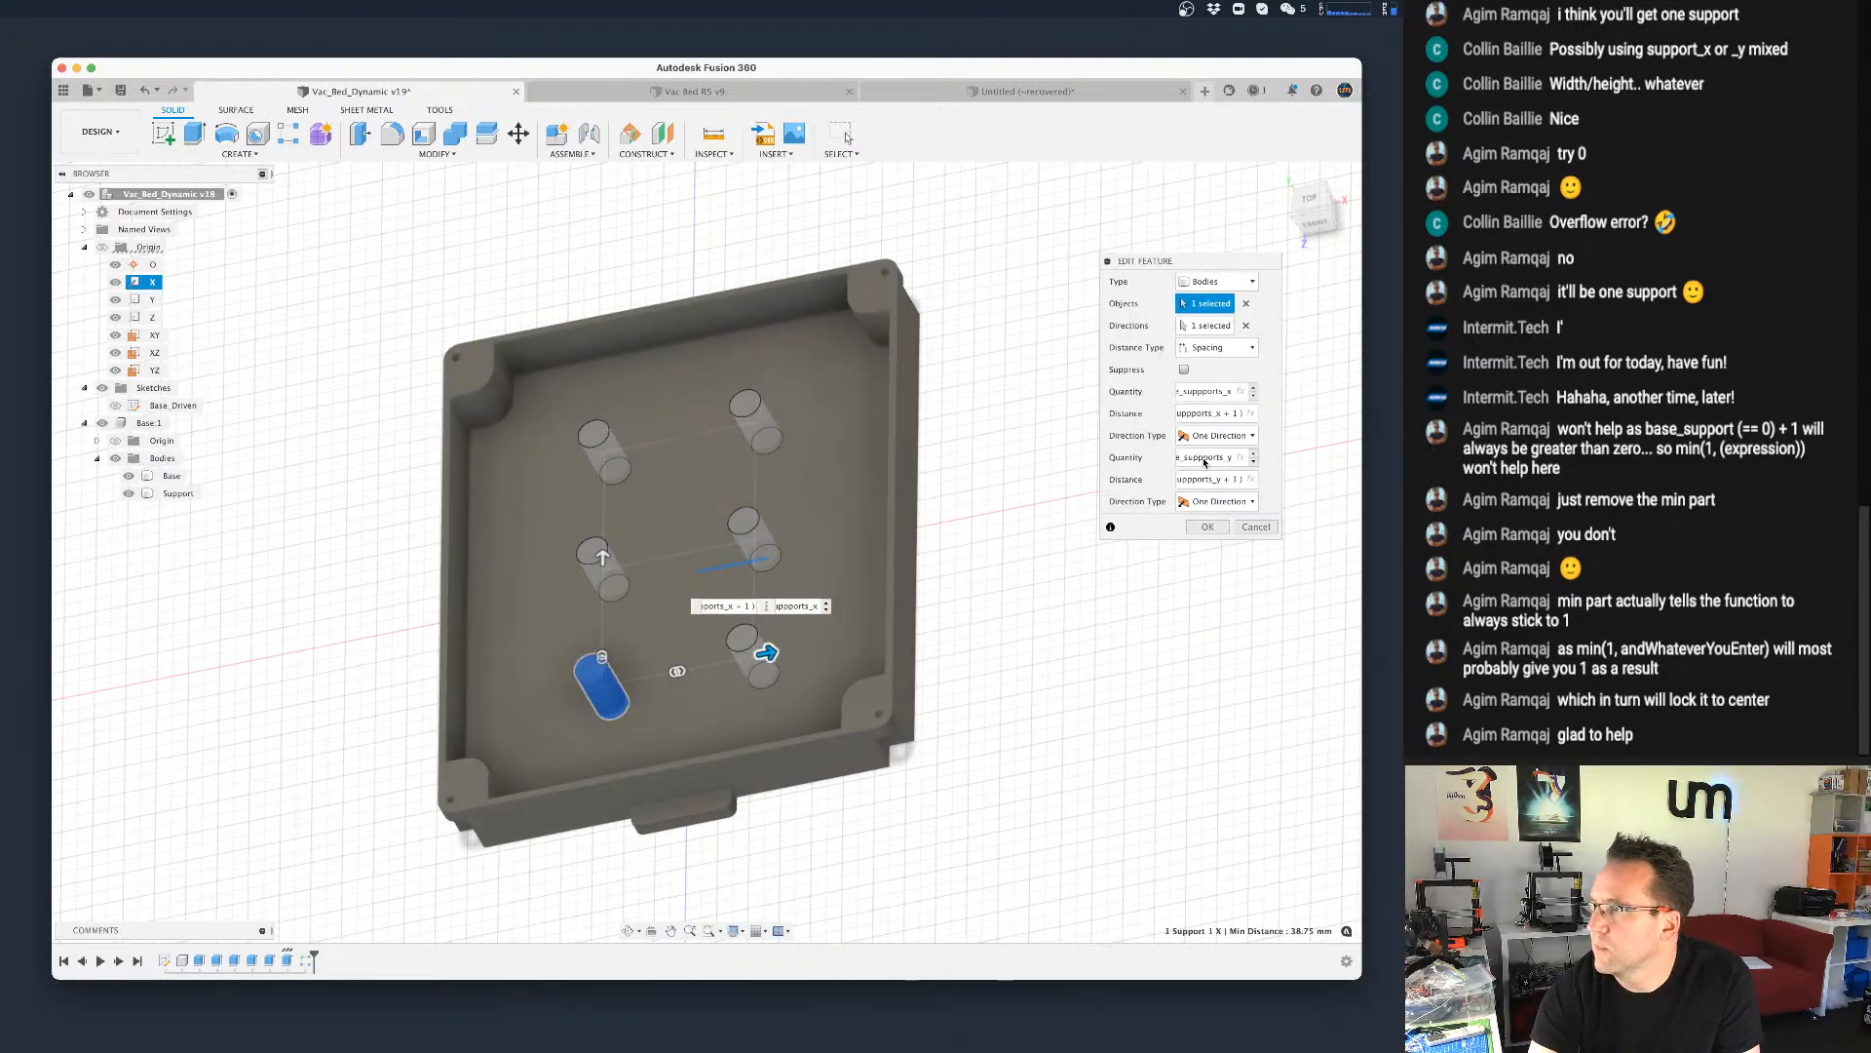
left_click(1241, 452)
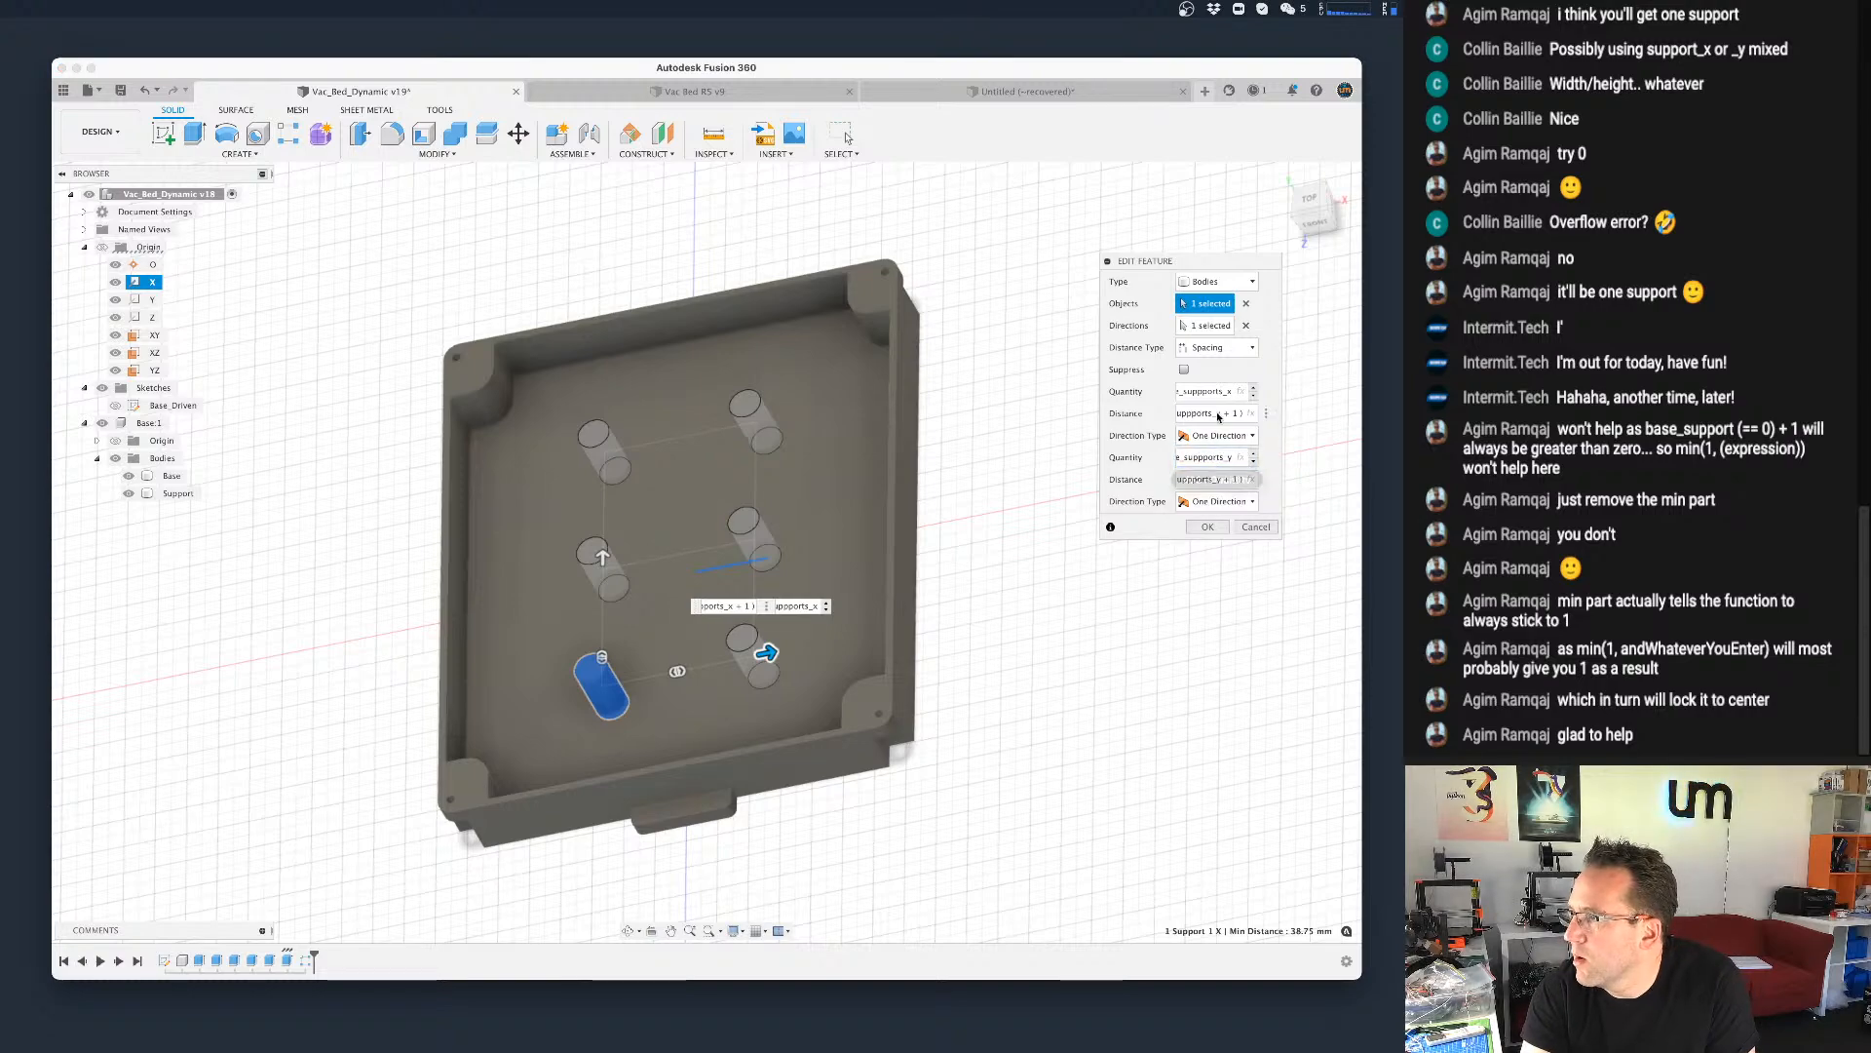
left_click_drag(1215, 478, 1305, 459)
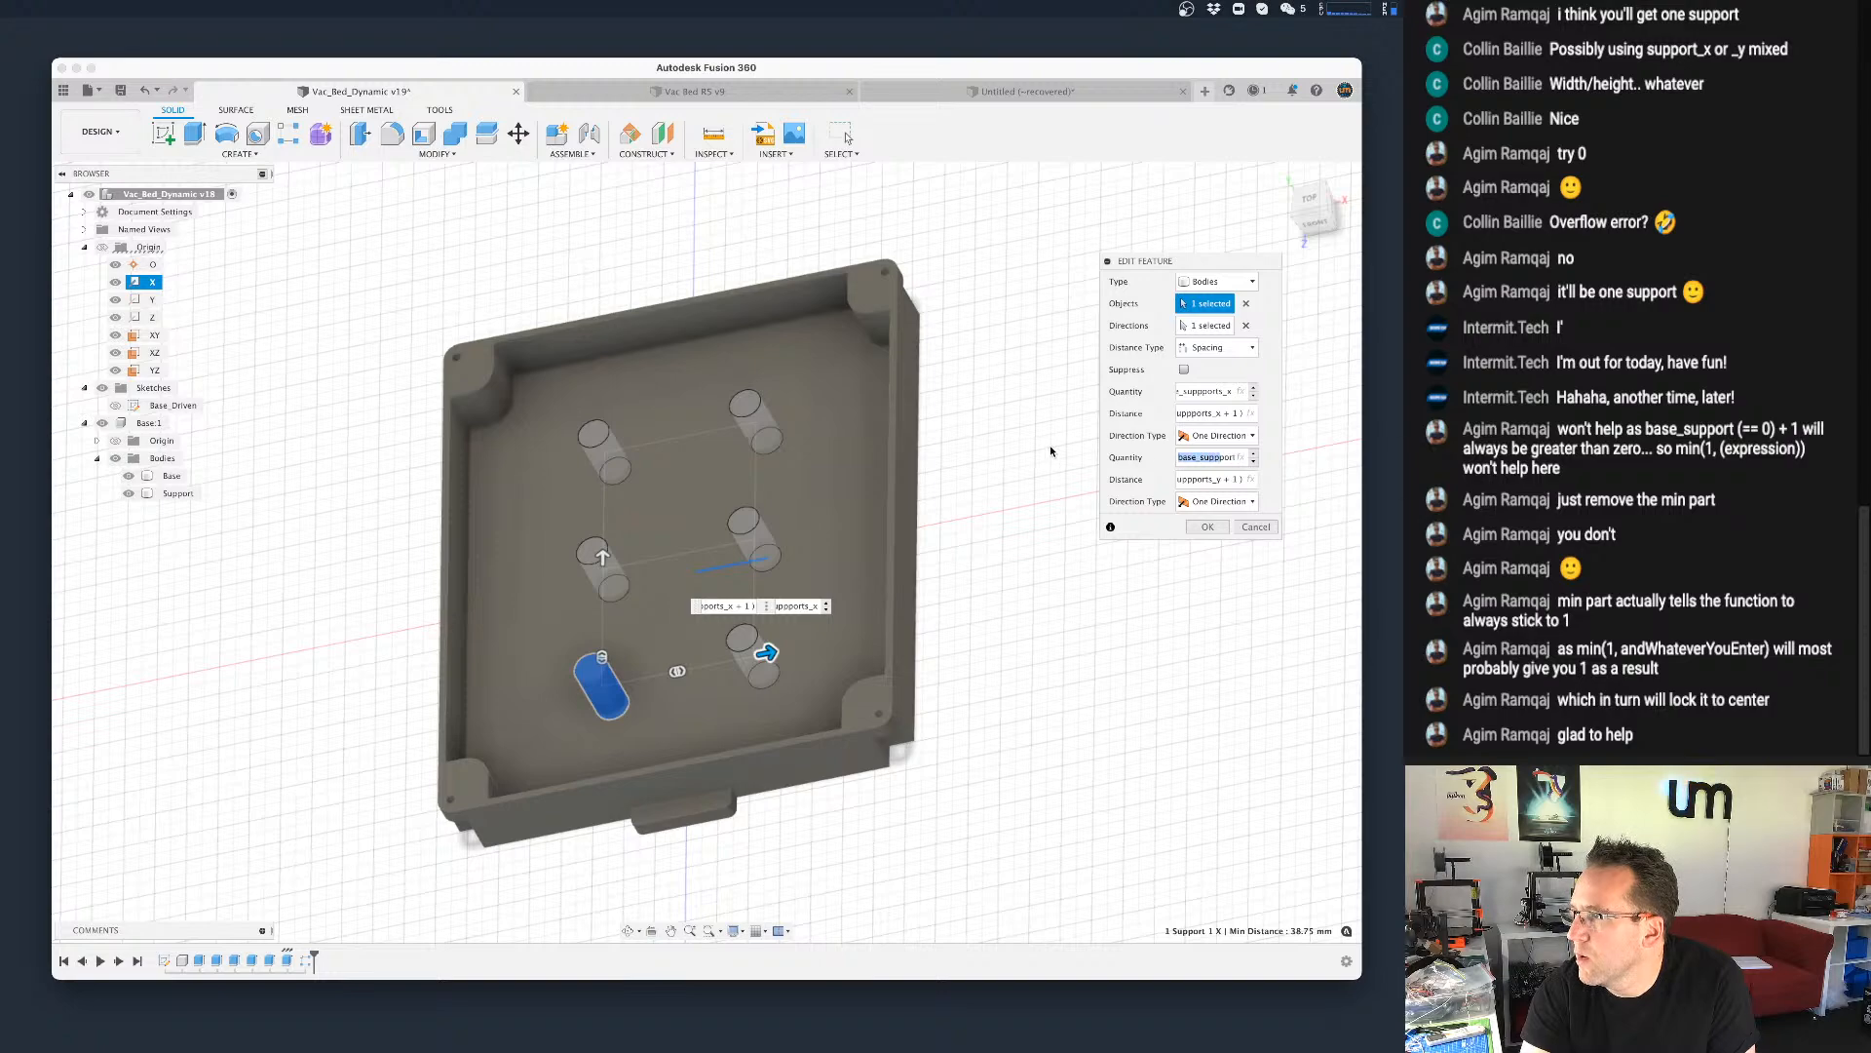
left_click(1218, 479)
left_click_drag(1217, 478, 1177, 475)
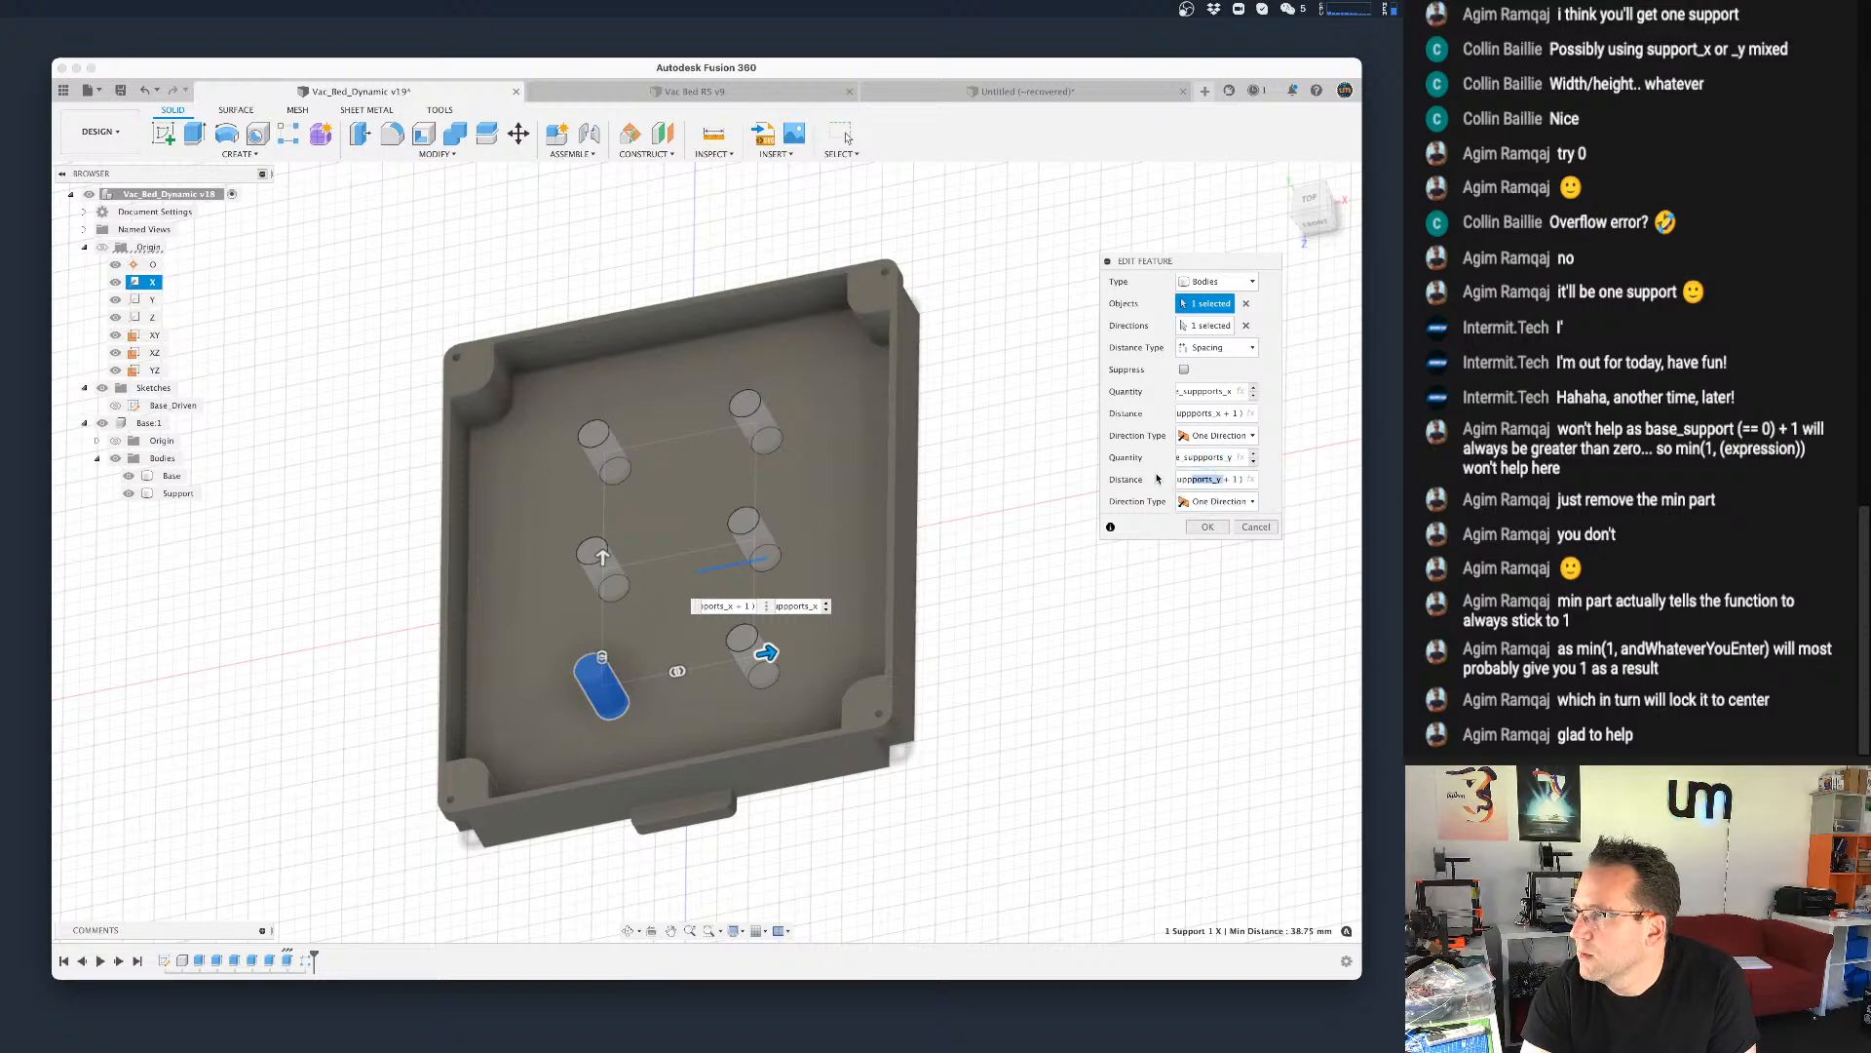
left_click(1206, 526)
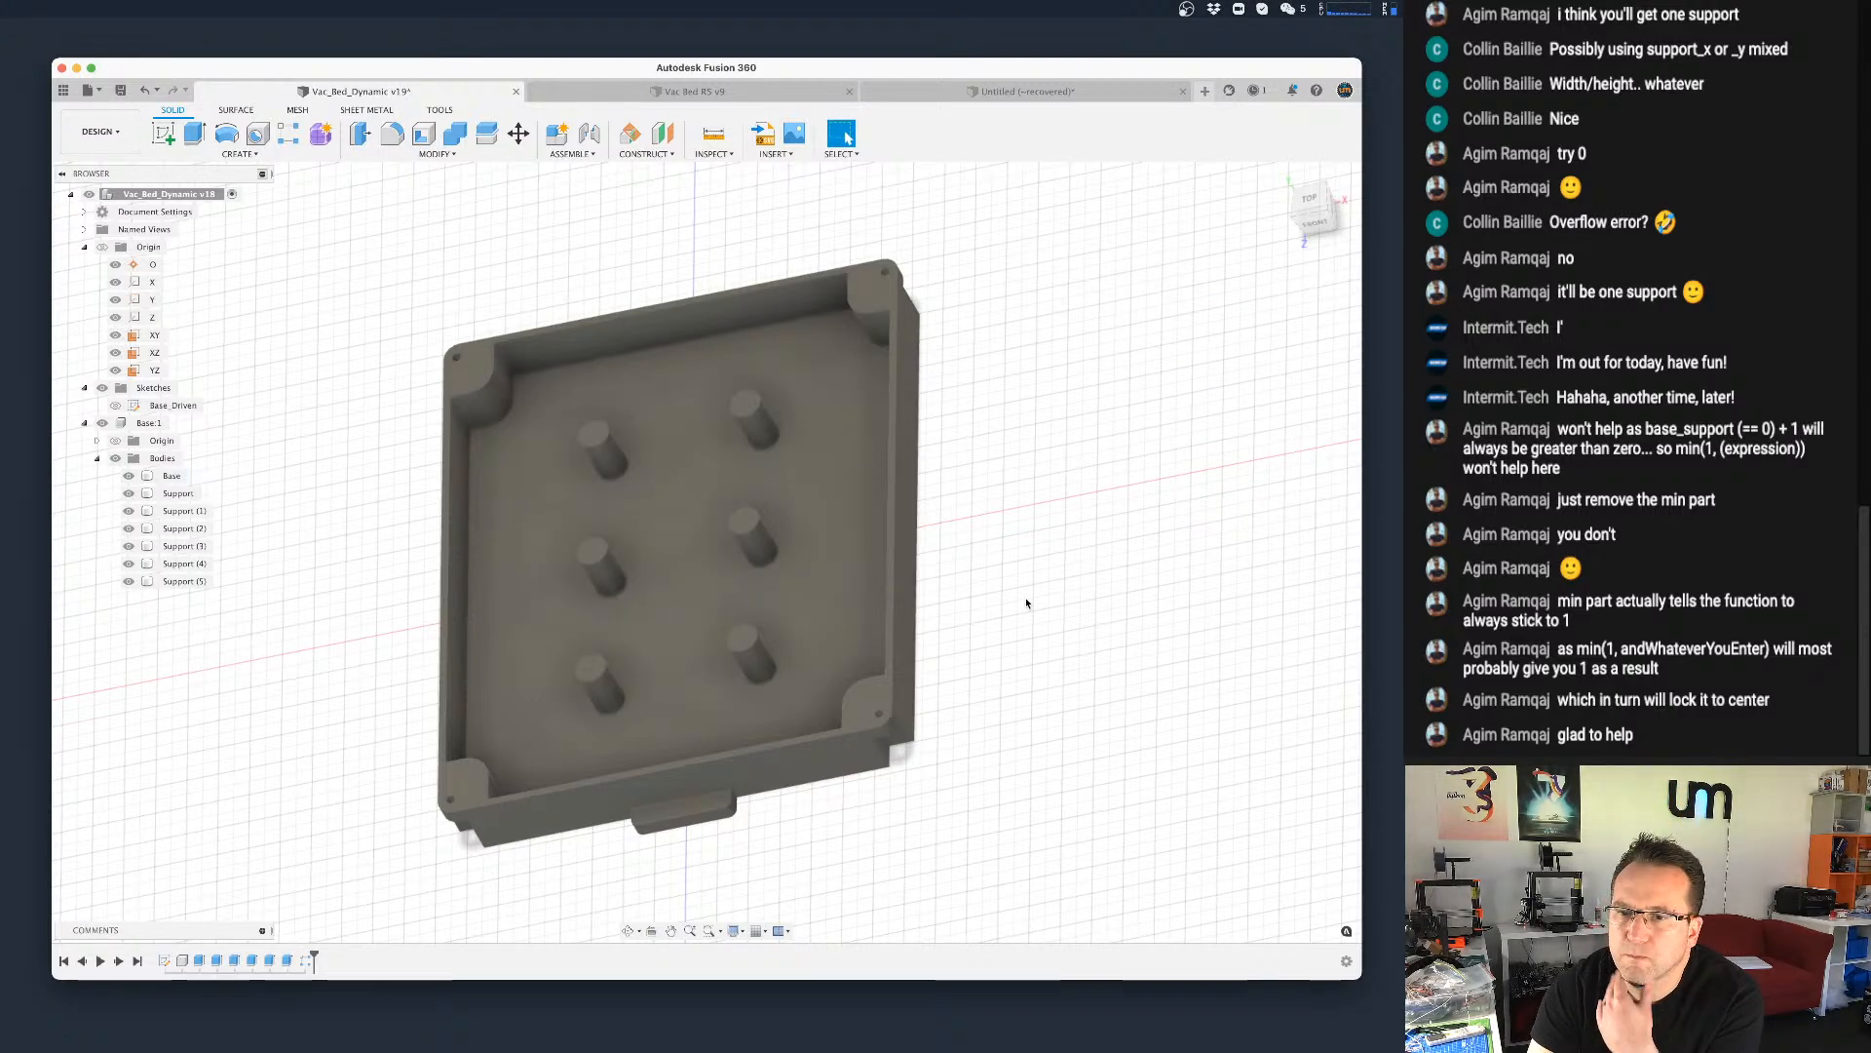
Step: Reopen the parameter list and set base_suppports_y to 2
left_click(438, 154)
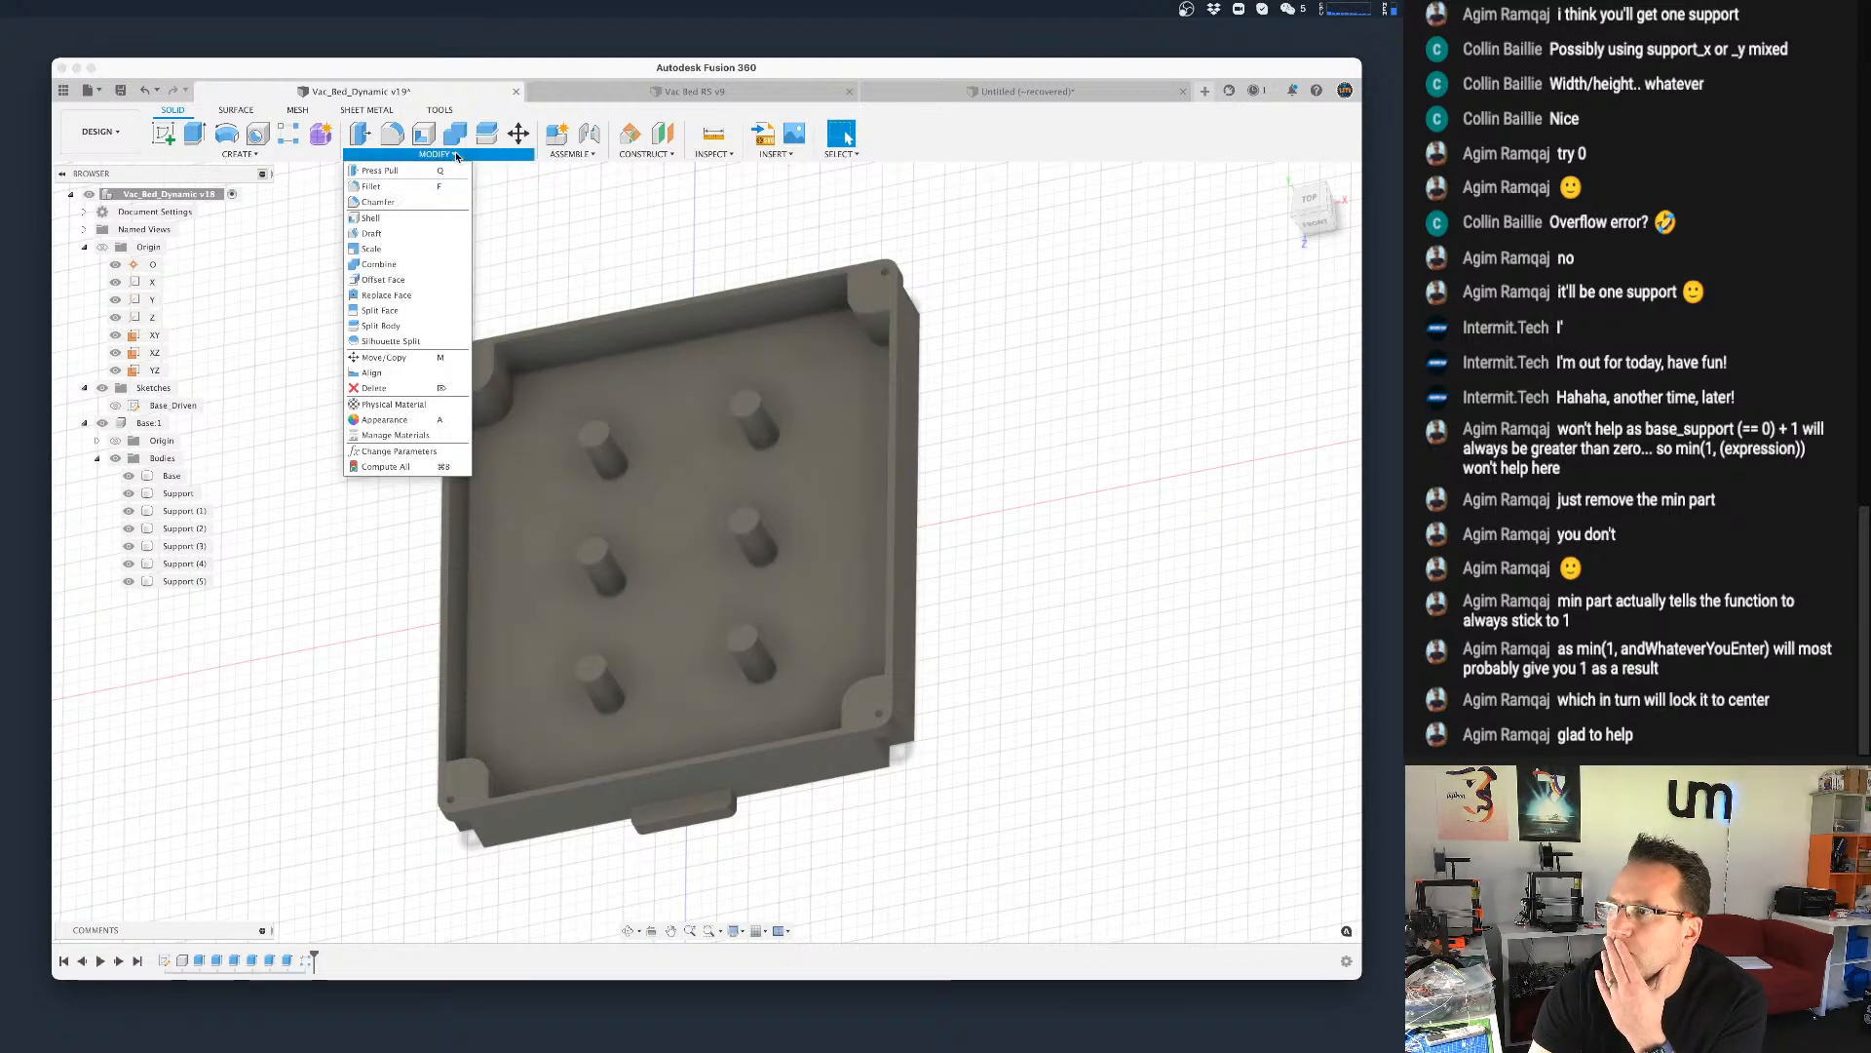
left_click(404, 451)
left_click_drag(740, 507, 1561, 408)
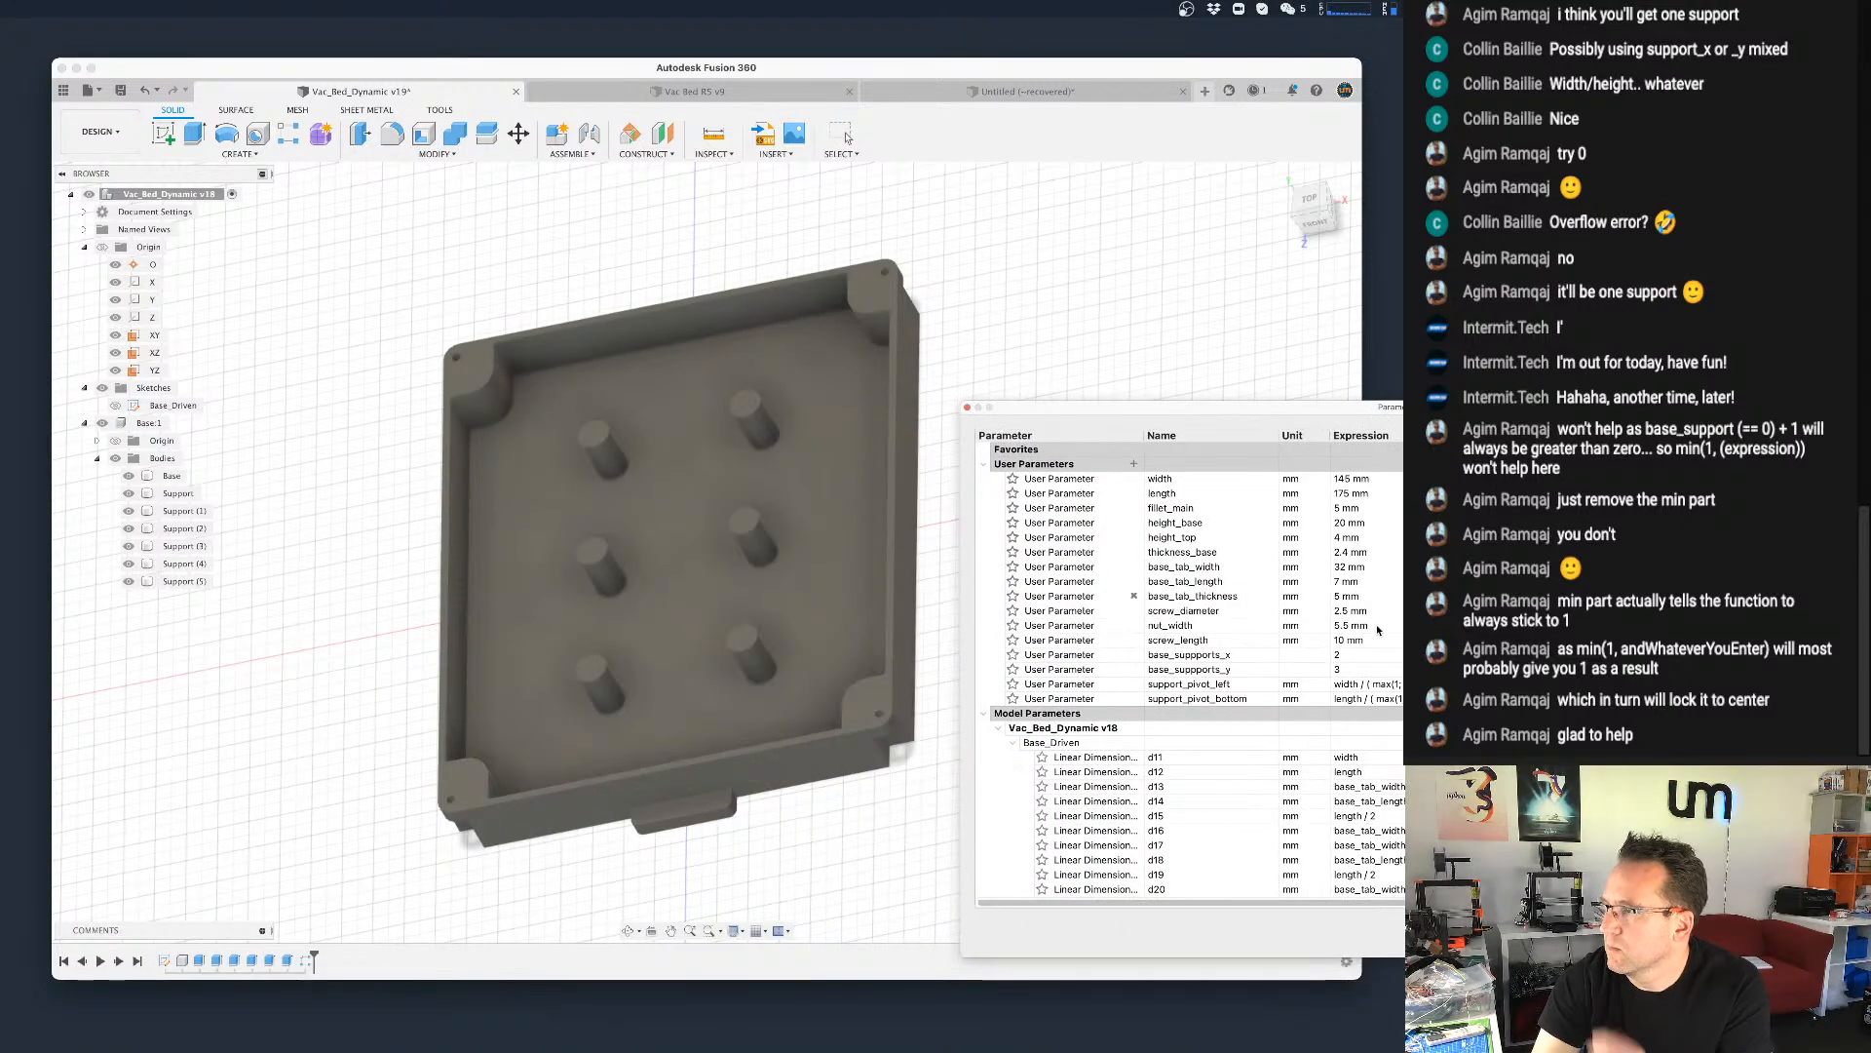
double_click(1356, 668)
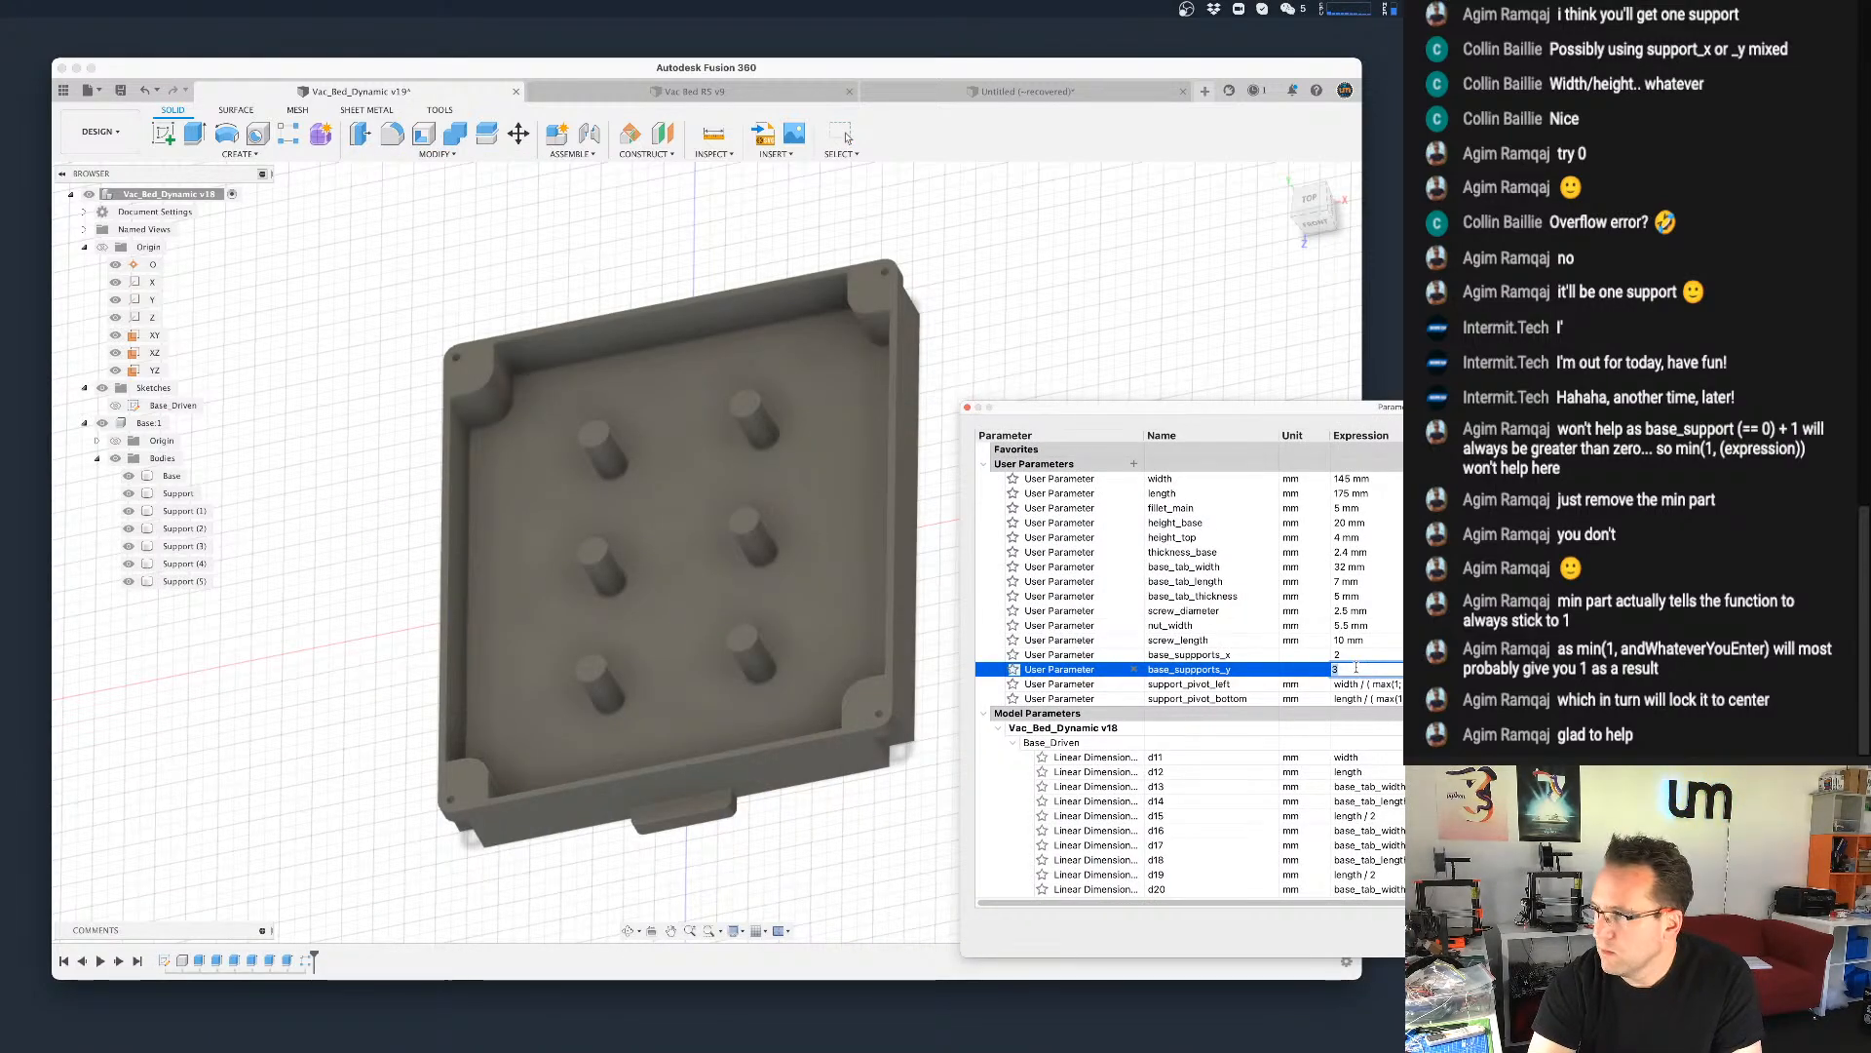
type("2")
key("Tab")
Step: Set base_suppports_x to 1 and then to 0, with two supports specified in y, to test the pattern
double_click(1347, 654)
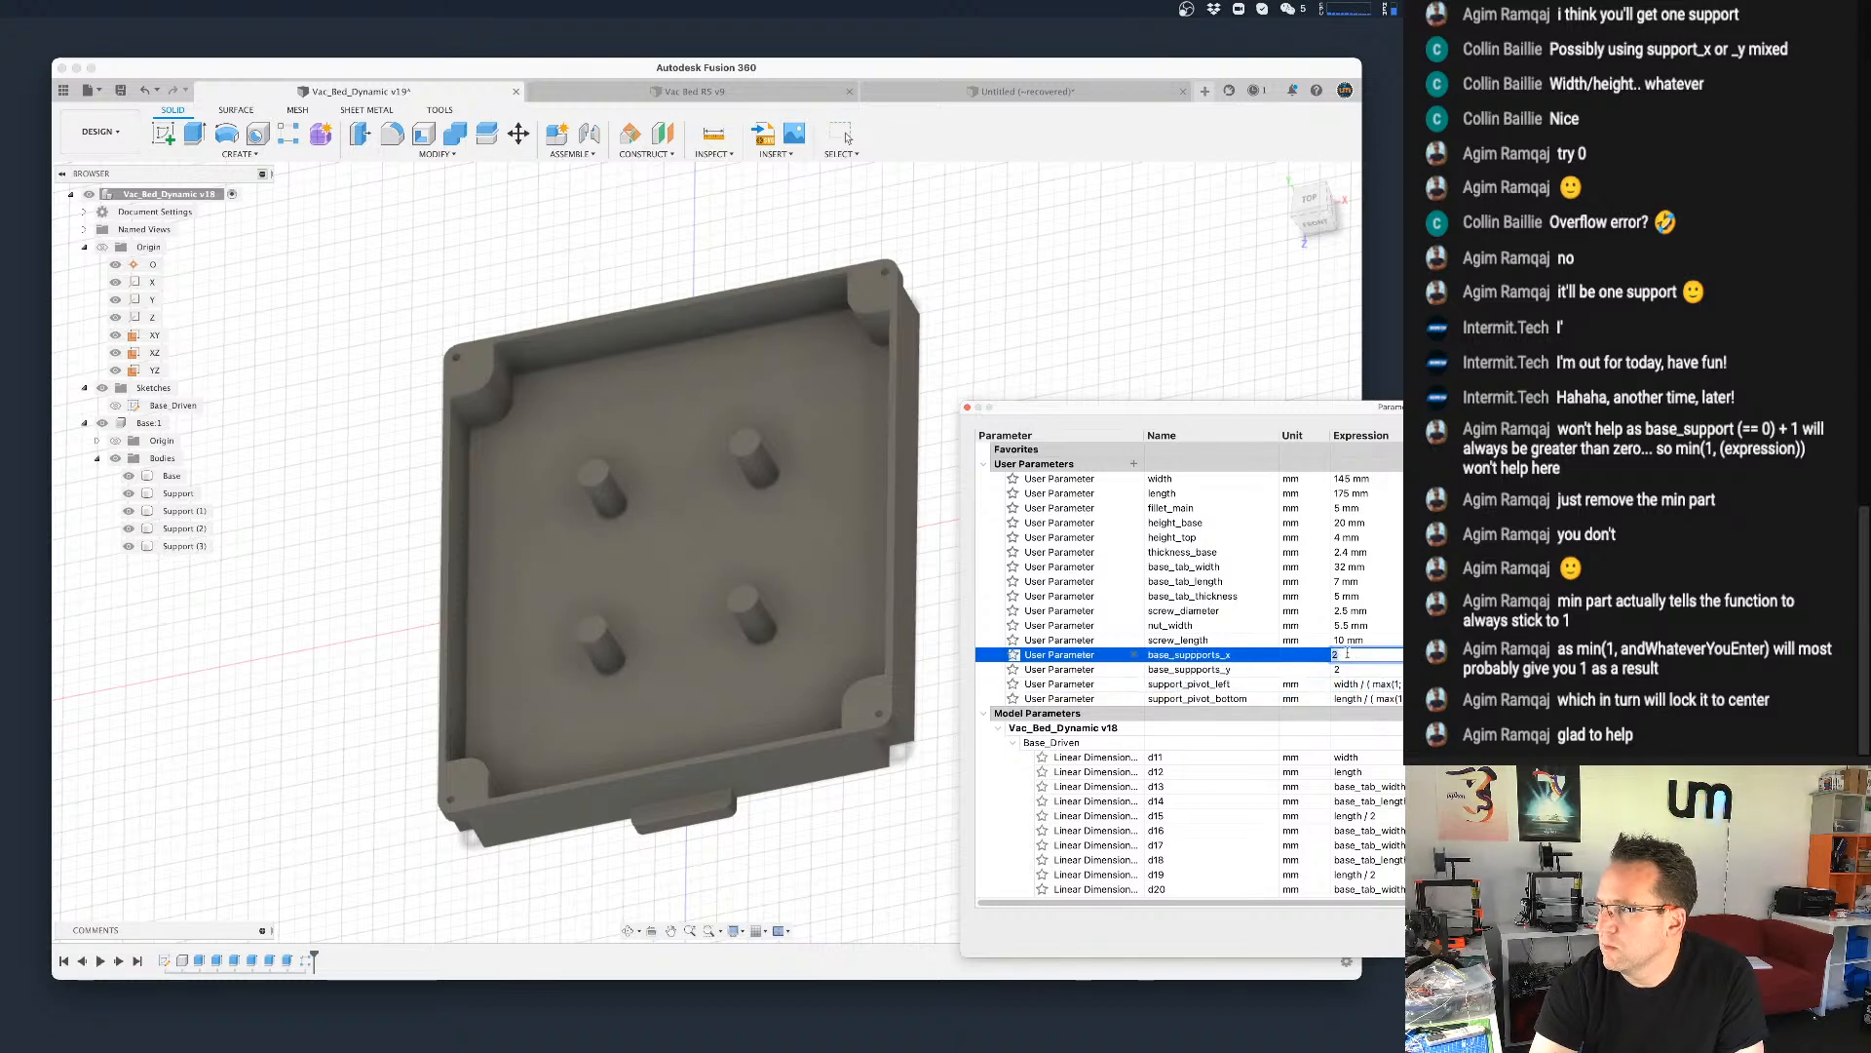
key("Tab")
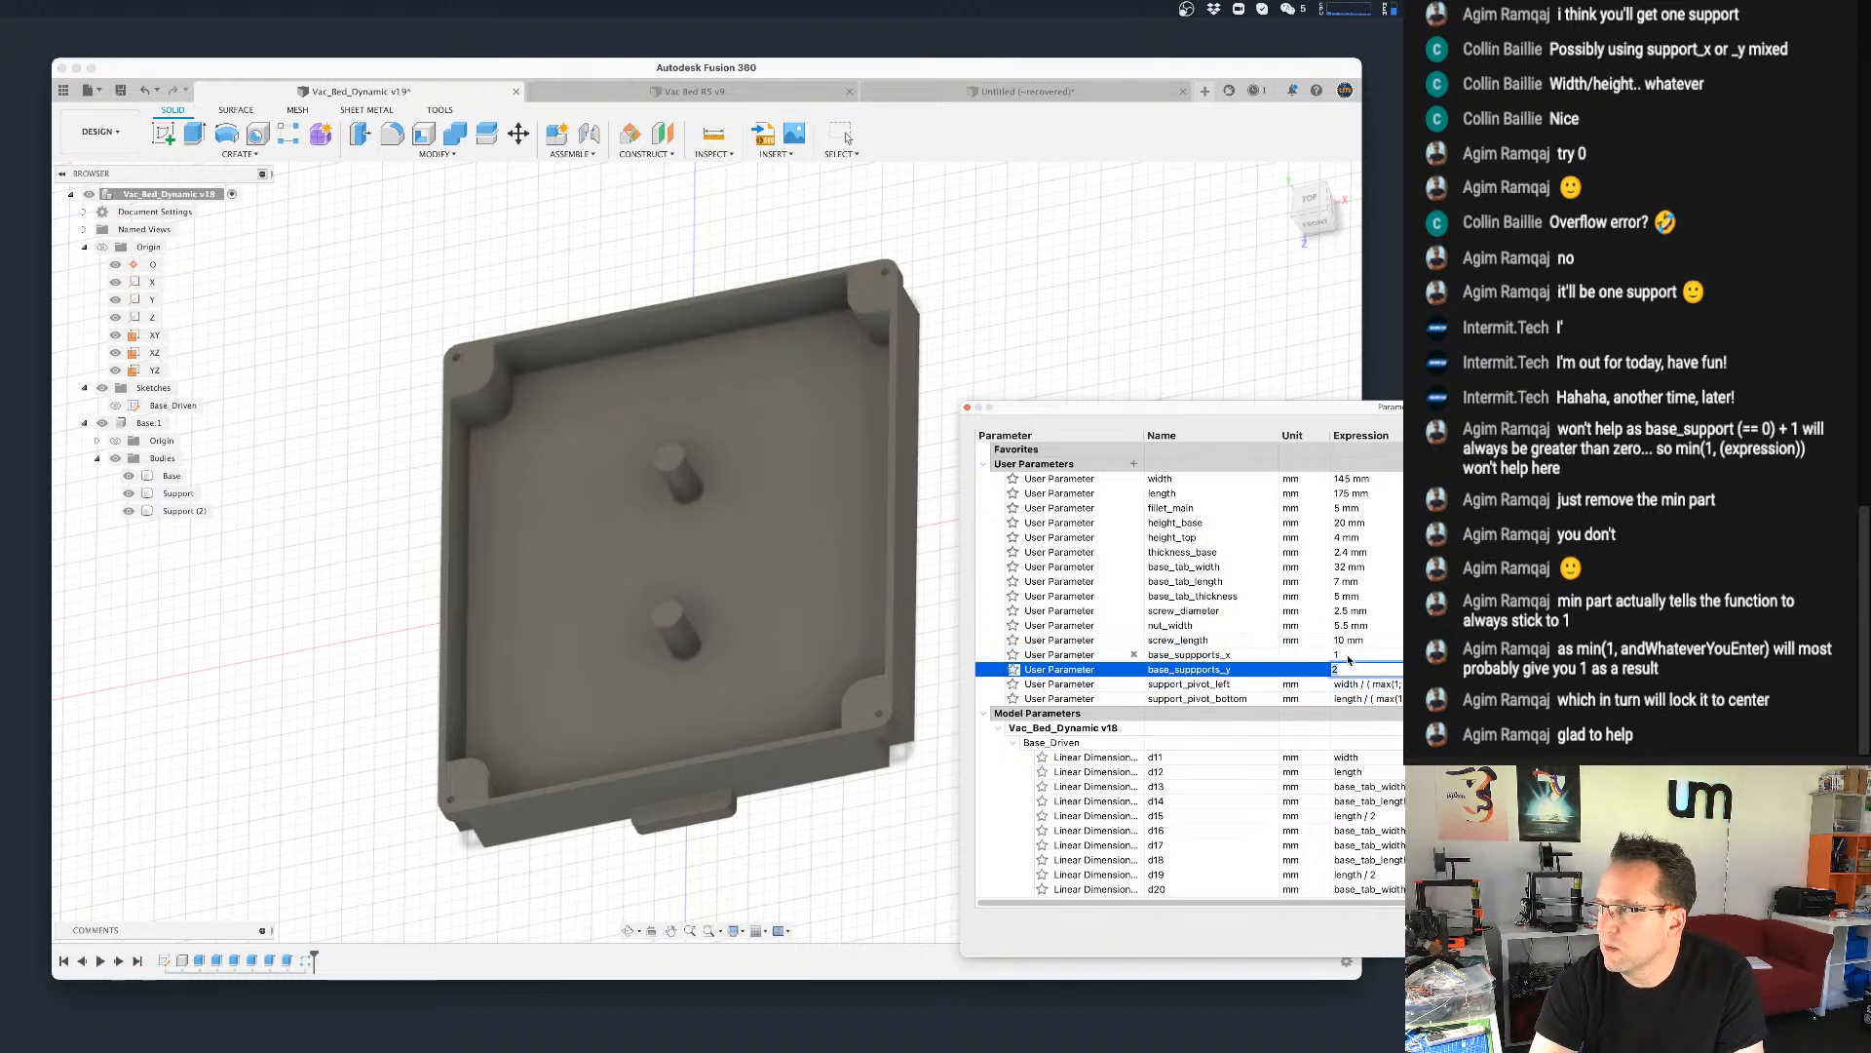
double_click(1347, 655)
type("0")
key("Tab")
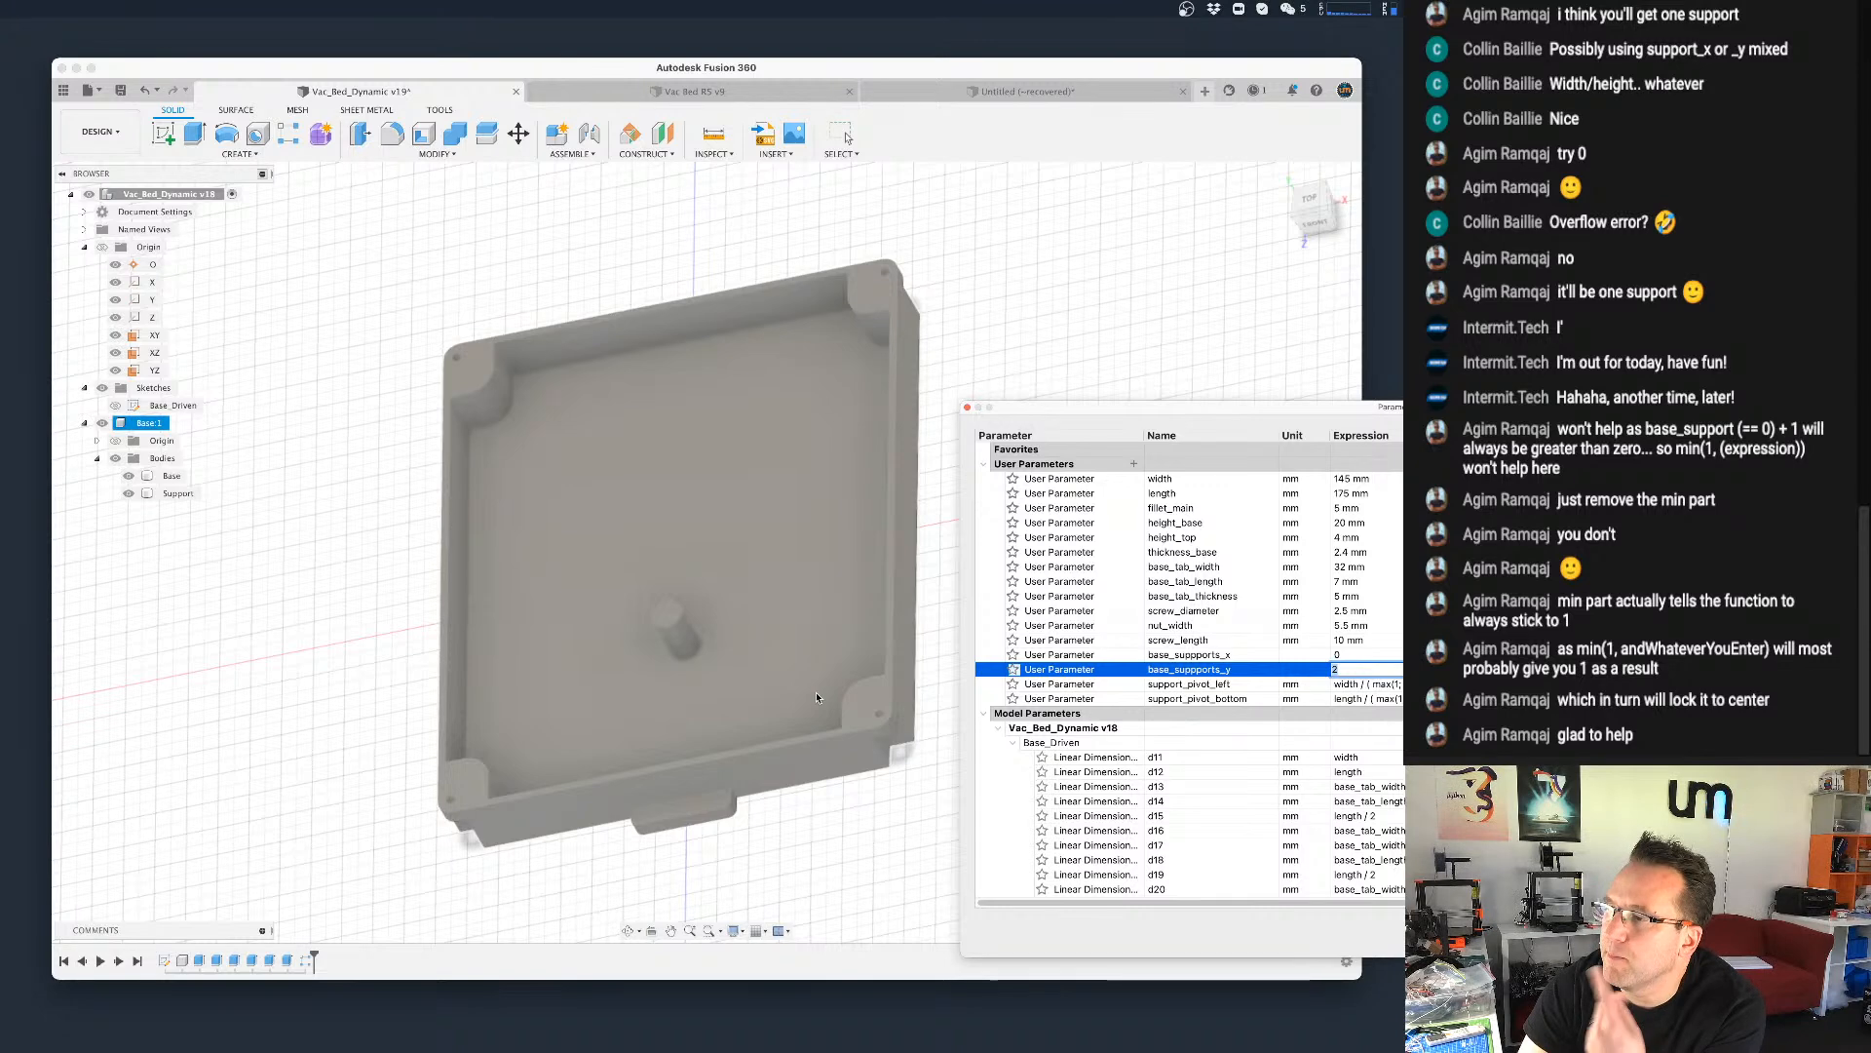
Step: Set base_suppports_x to 2 and base_suppports_y to 0 to test zero supports in the y direction
left_click(1349, 655)
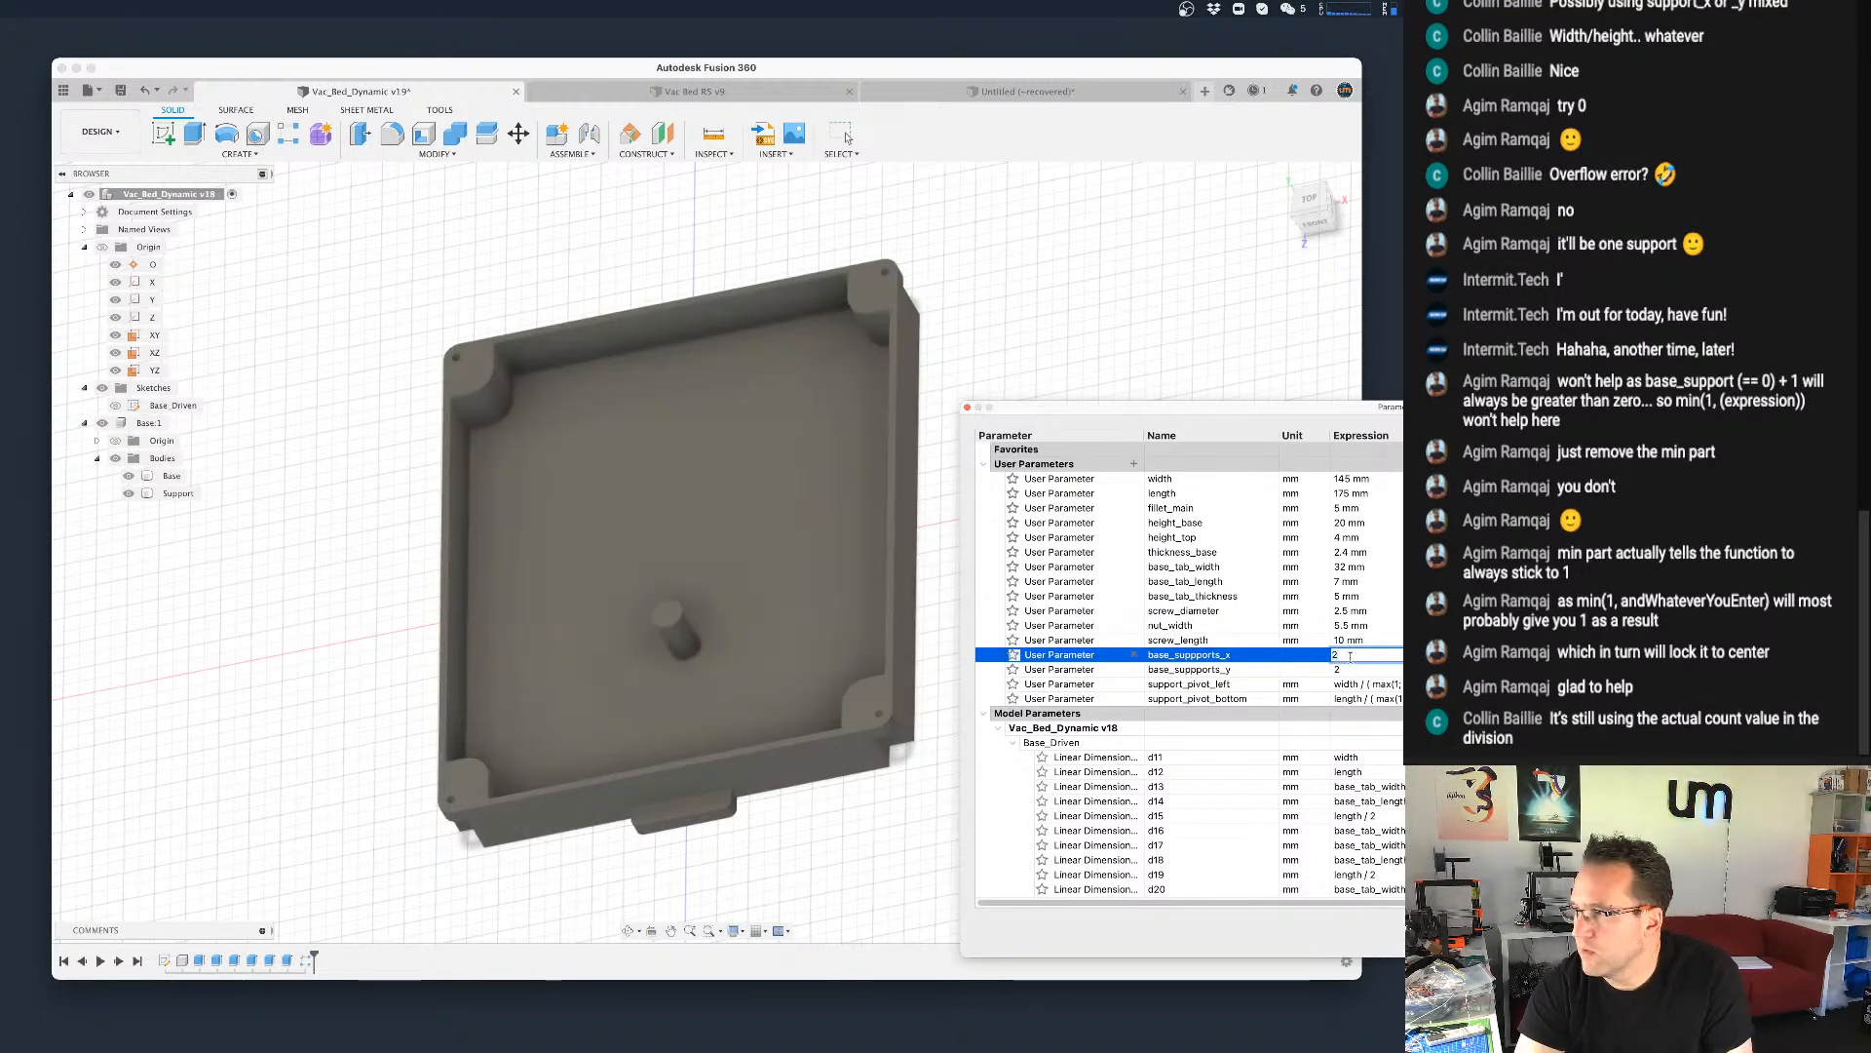
left_click(1342, 669)
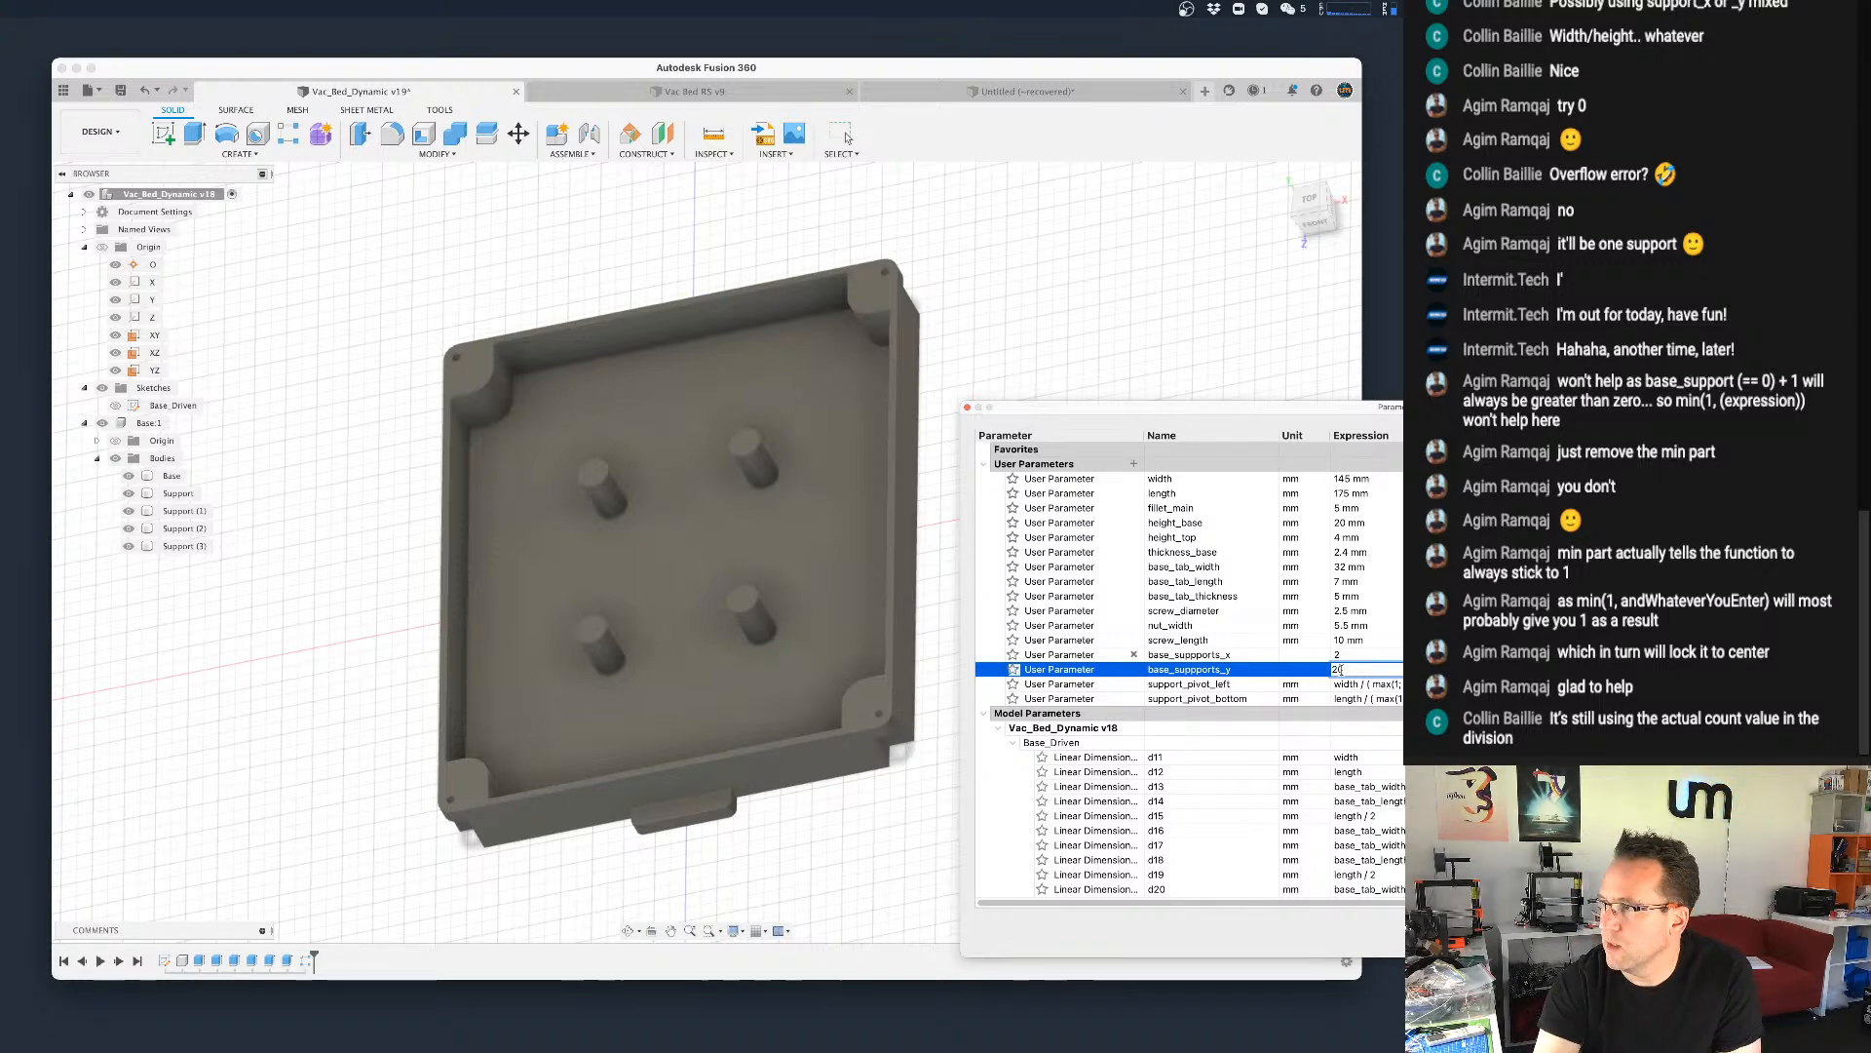
type("0")
key("Return")
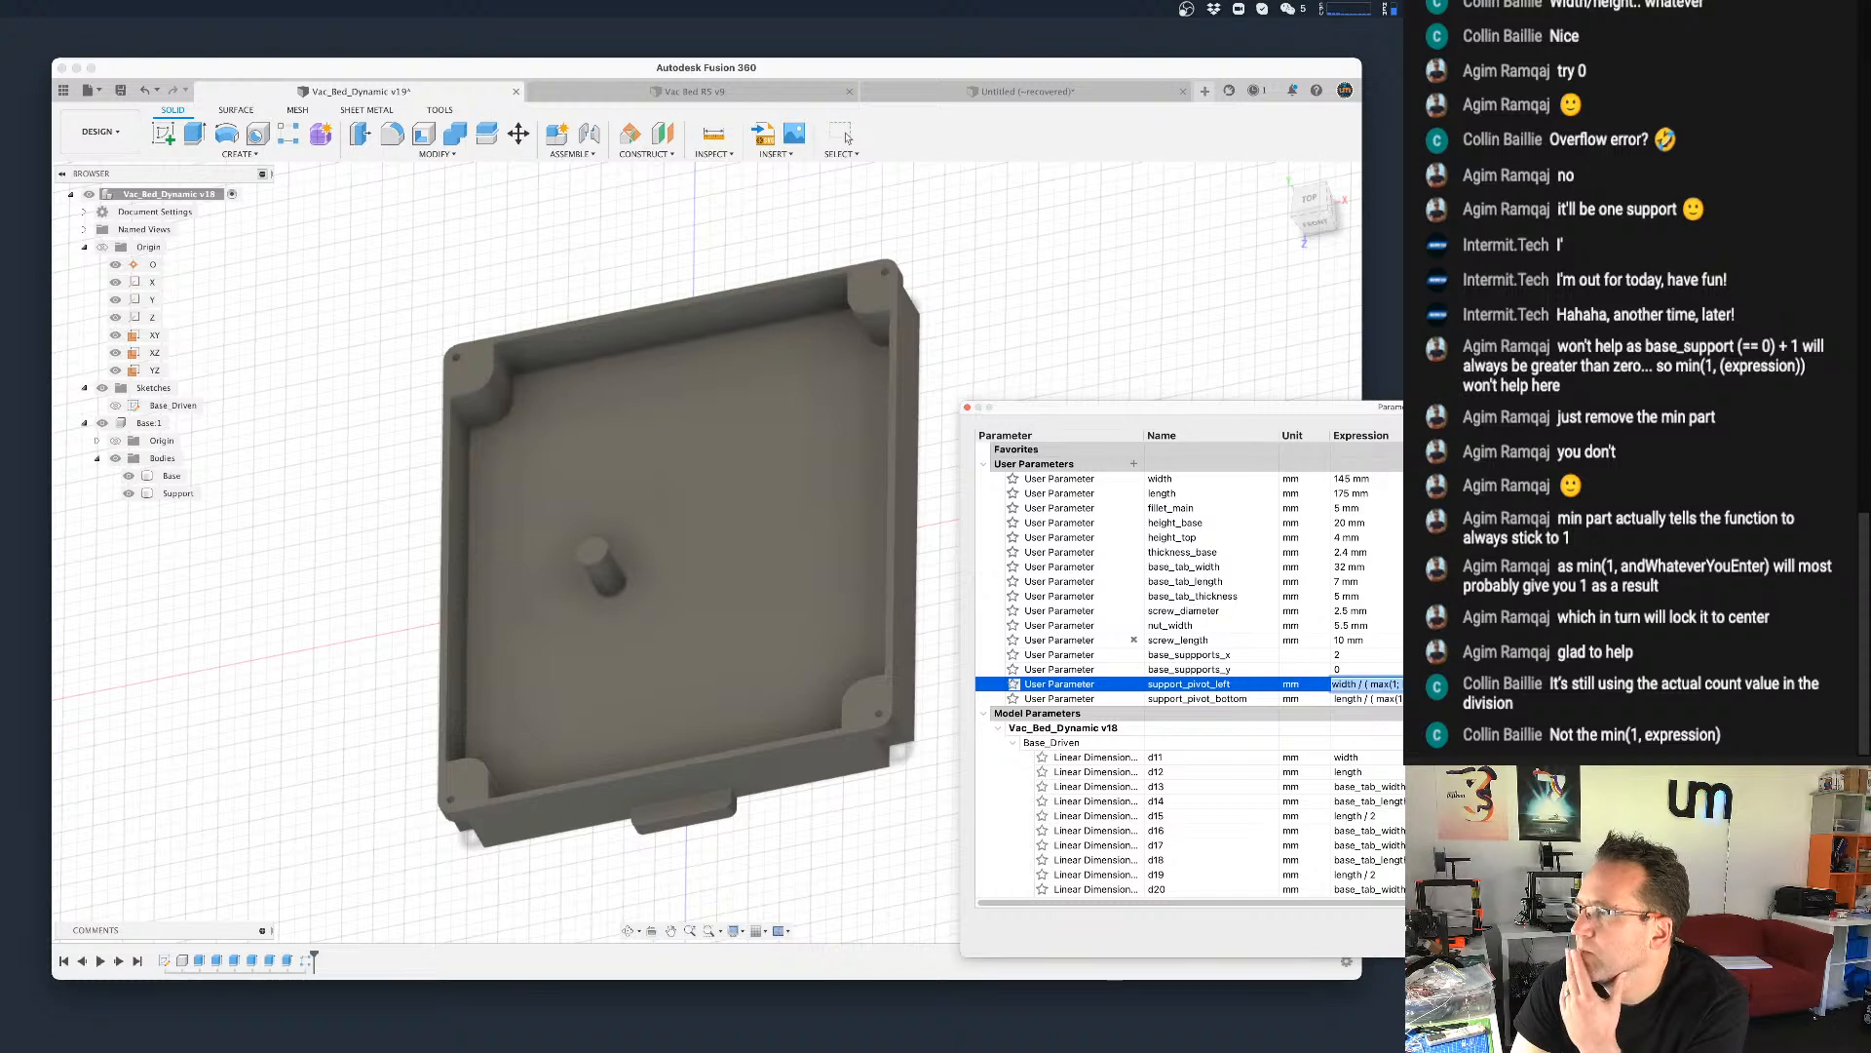
Step: Set base_suppports_y to 1 and close the parameter list
left_click(1344, 671)
type("1")
key("Return")
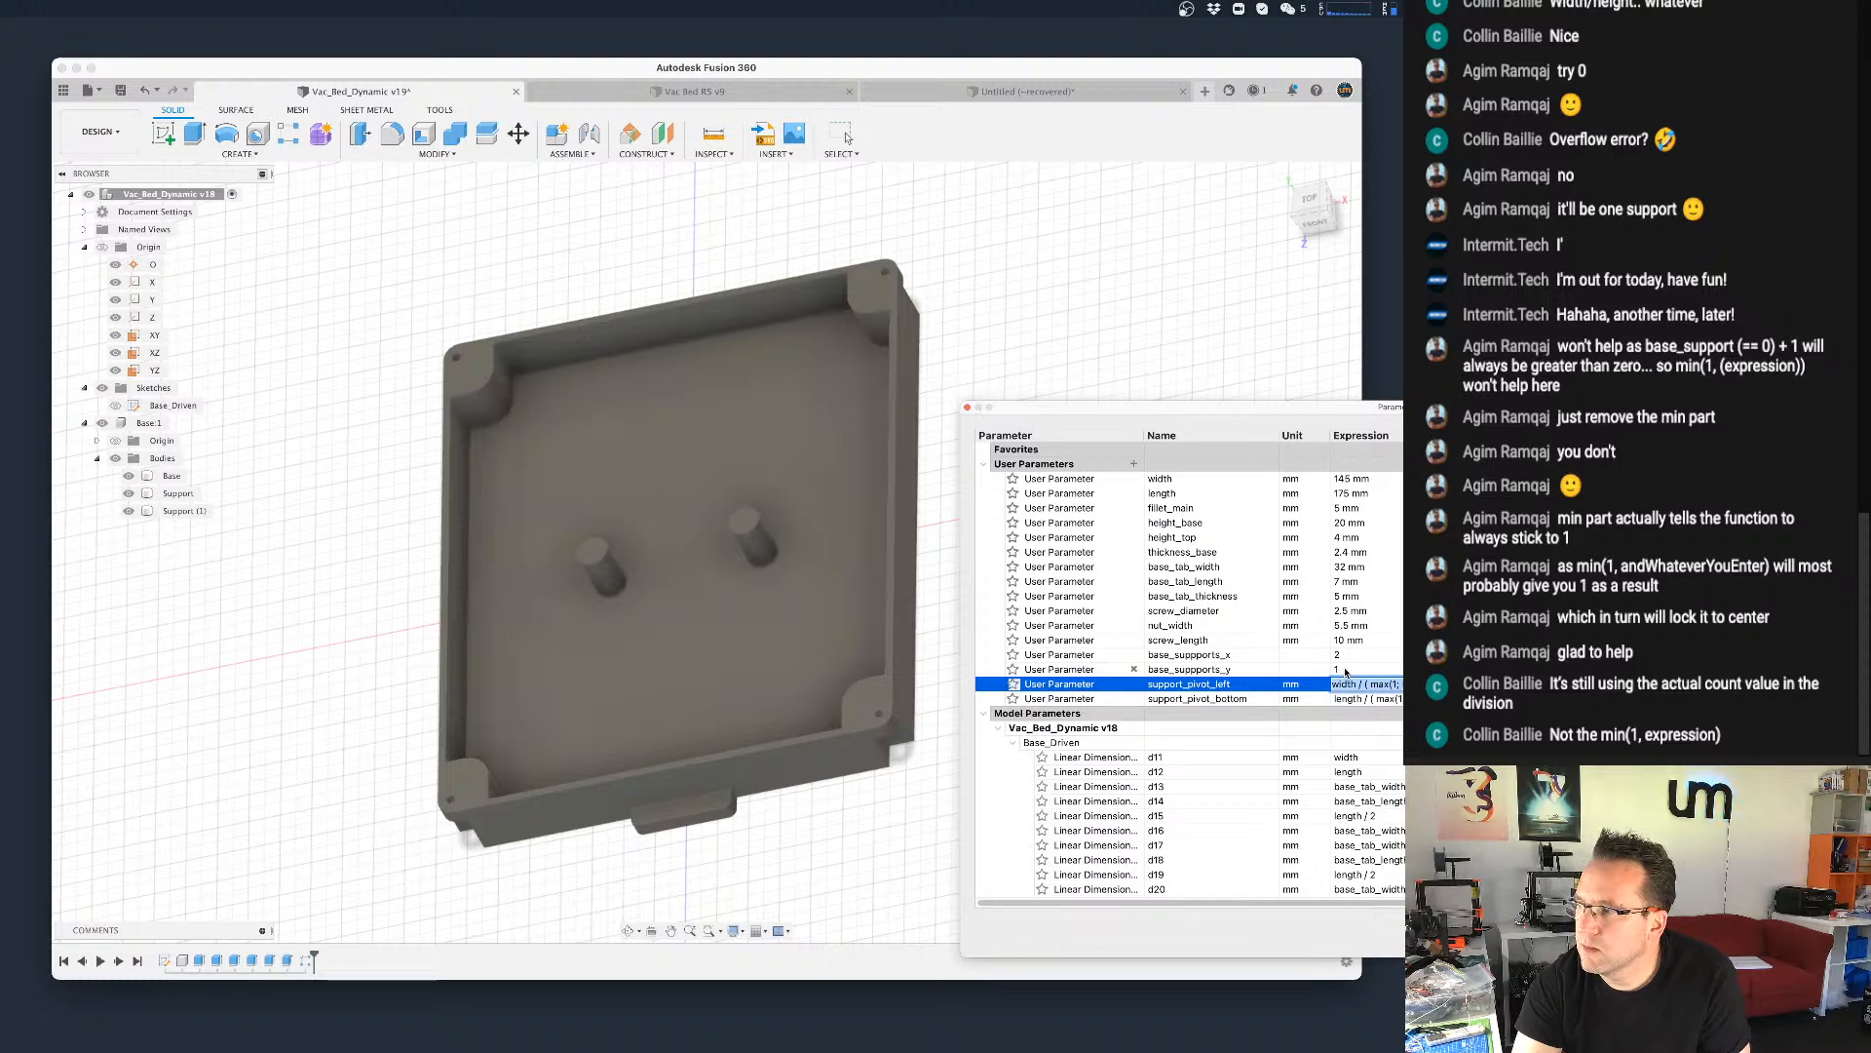
left_click(1345, 670)
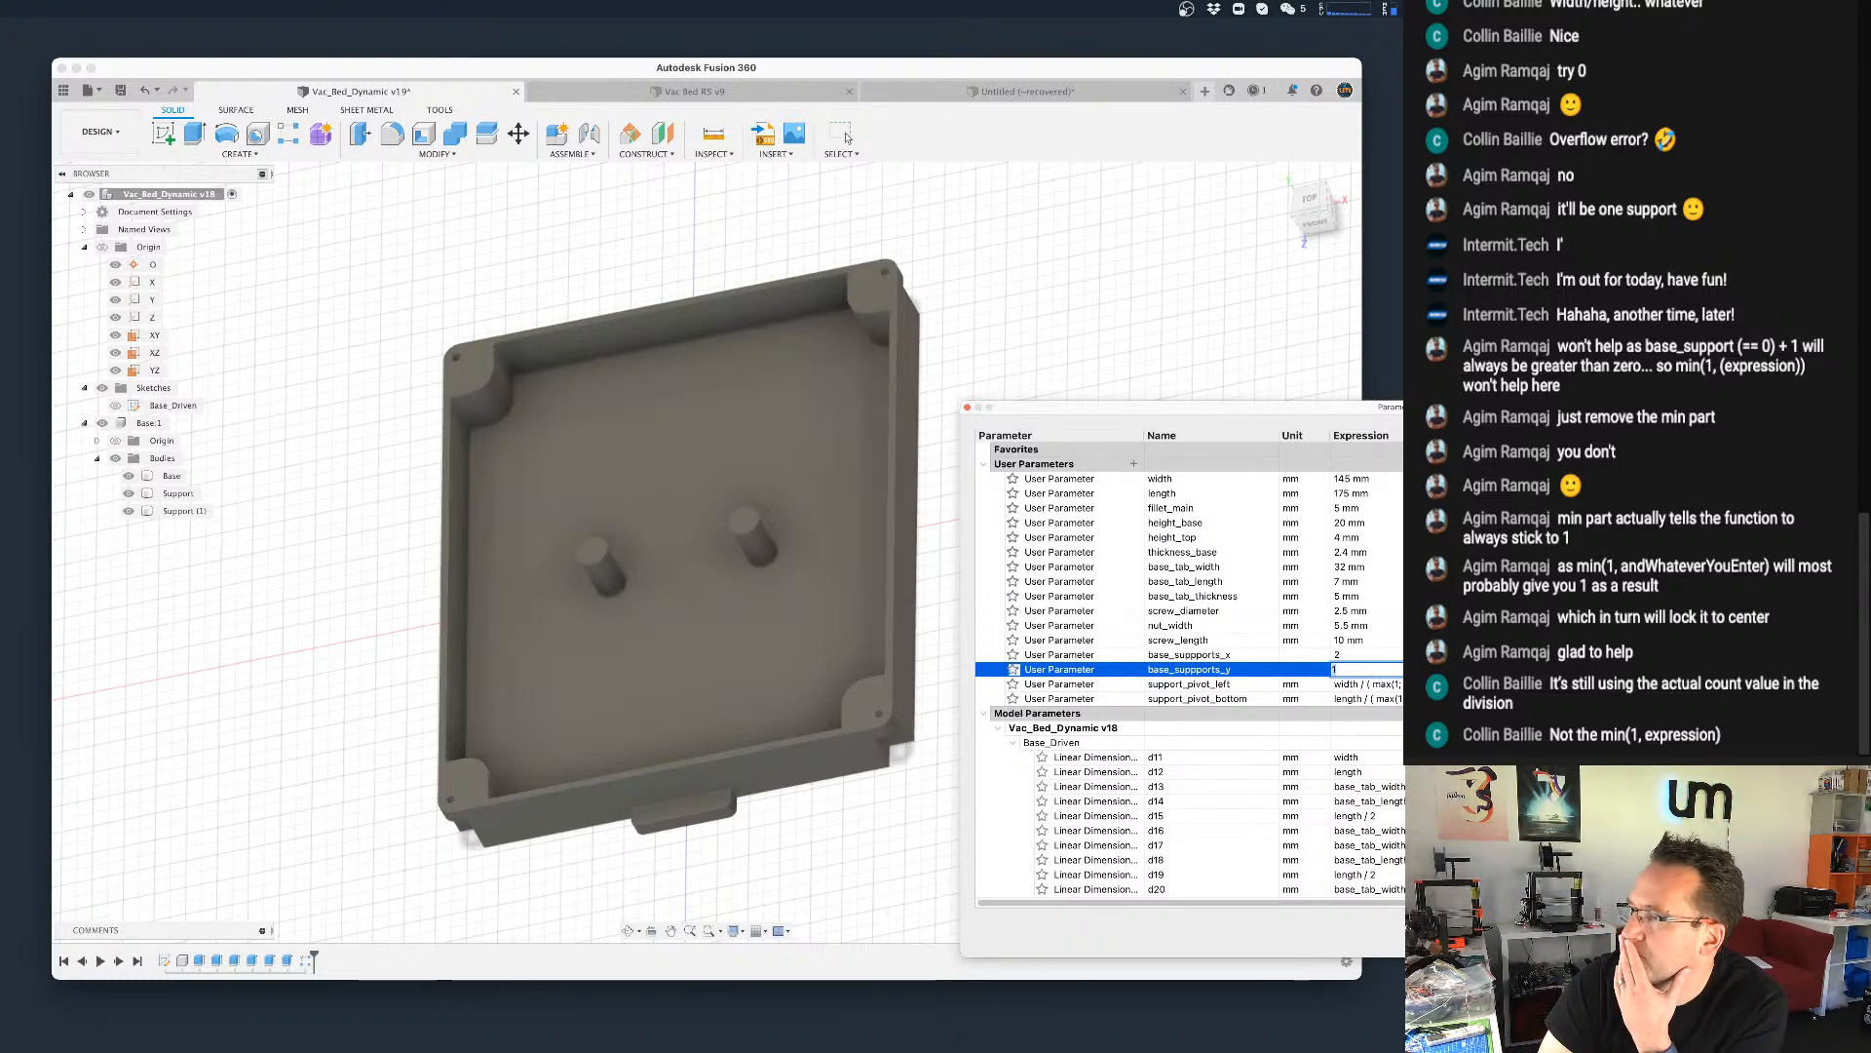
left_click(843, 136)
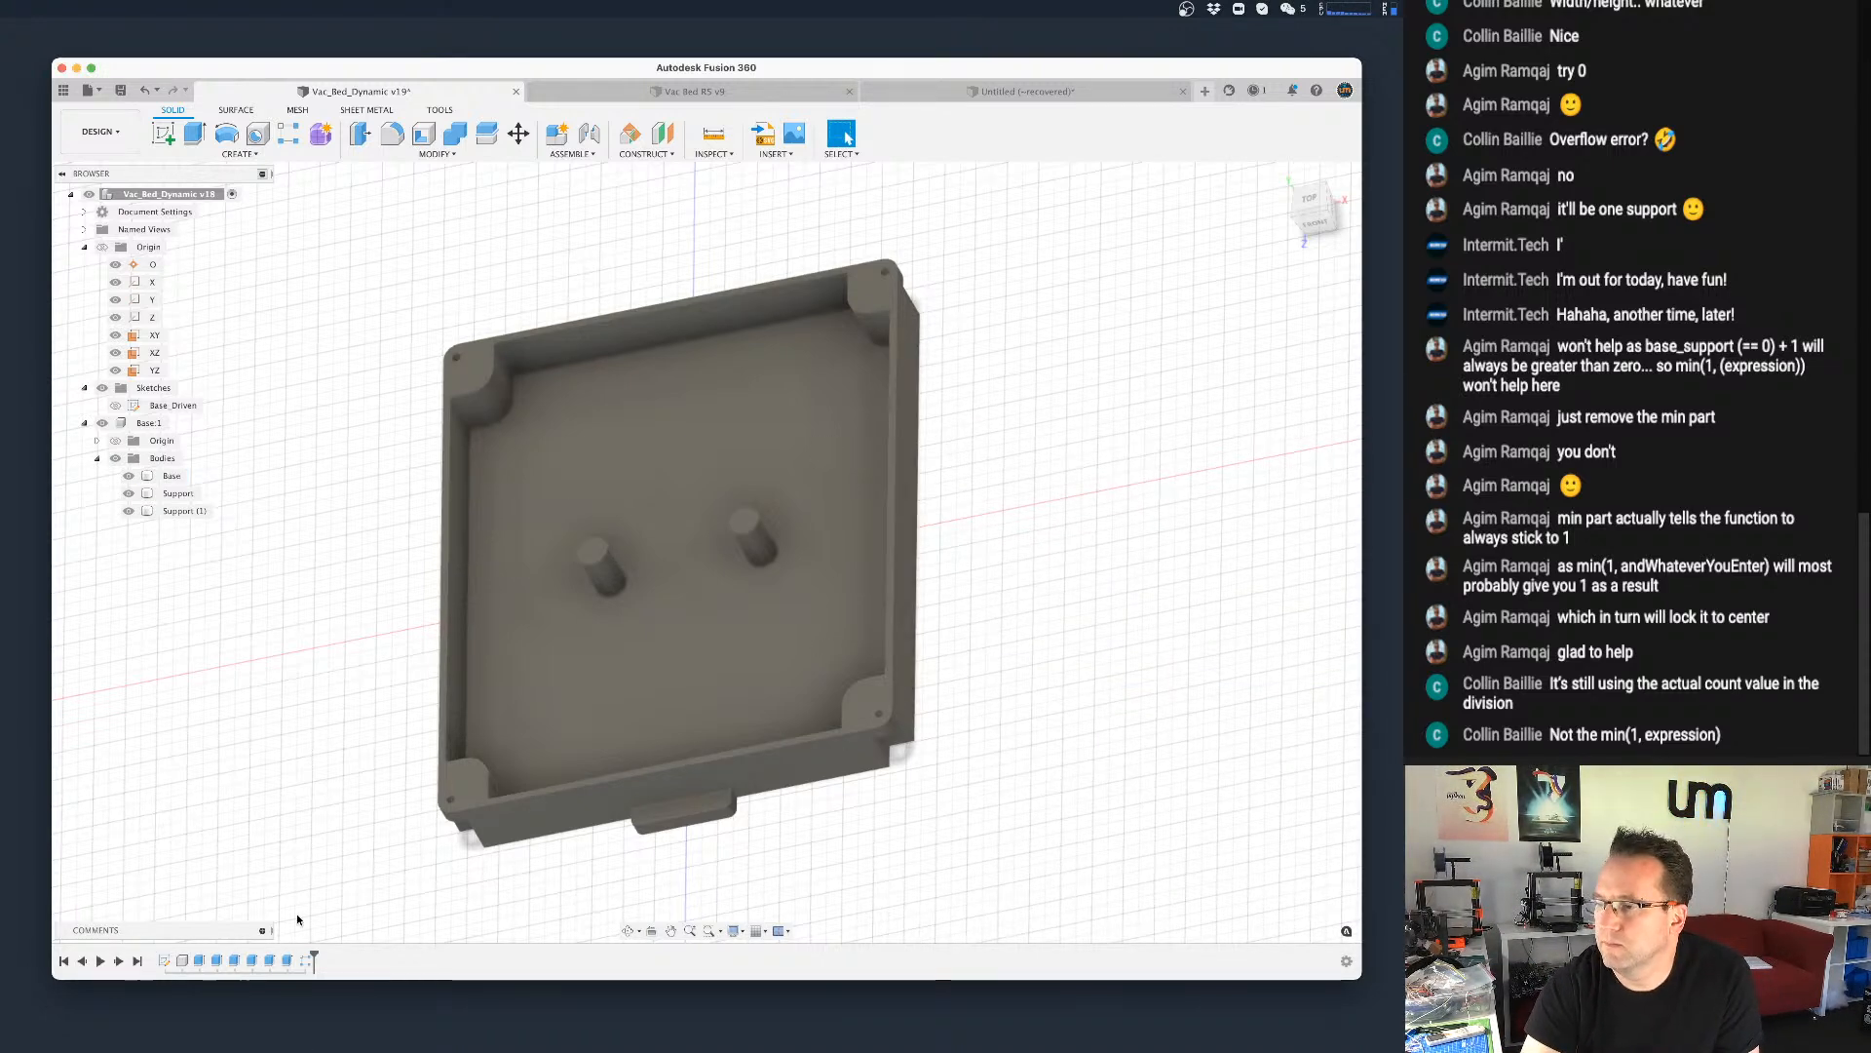
Step: Try to wrap base_suppports_y in max(1; base_suppports_y) within the support pattern's second-direction distance expression
double_click(305, 961)
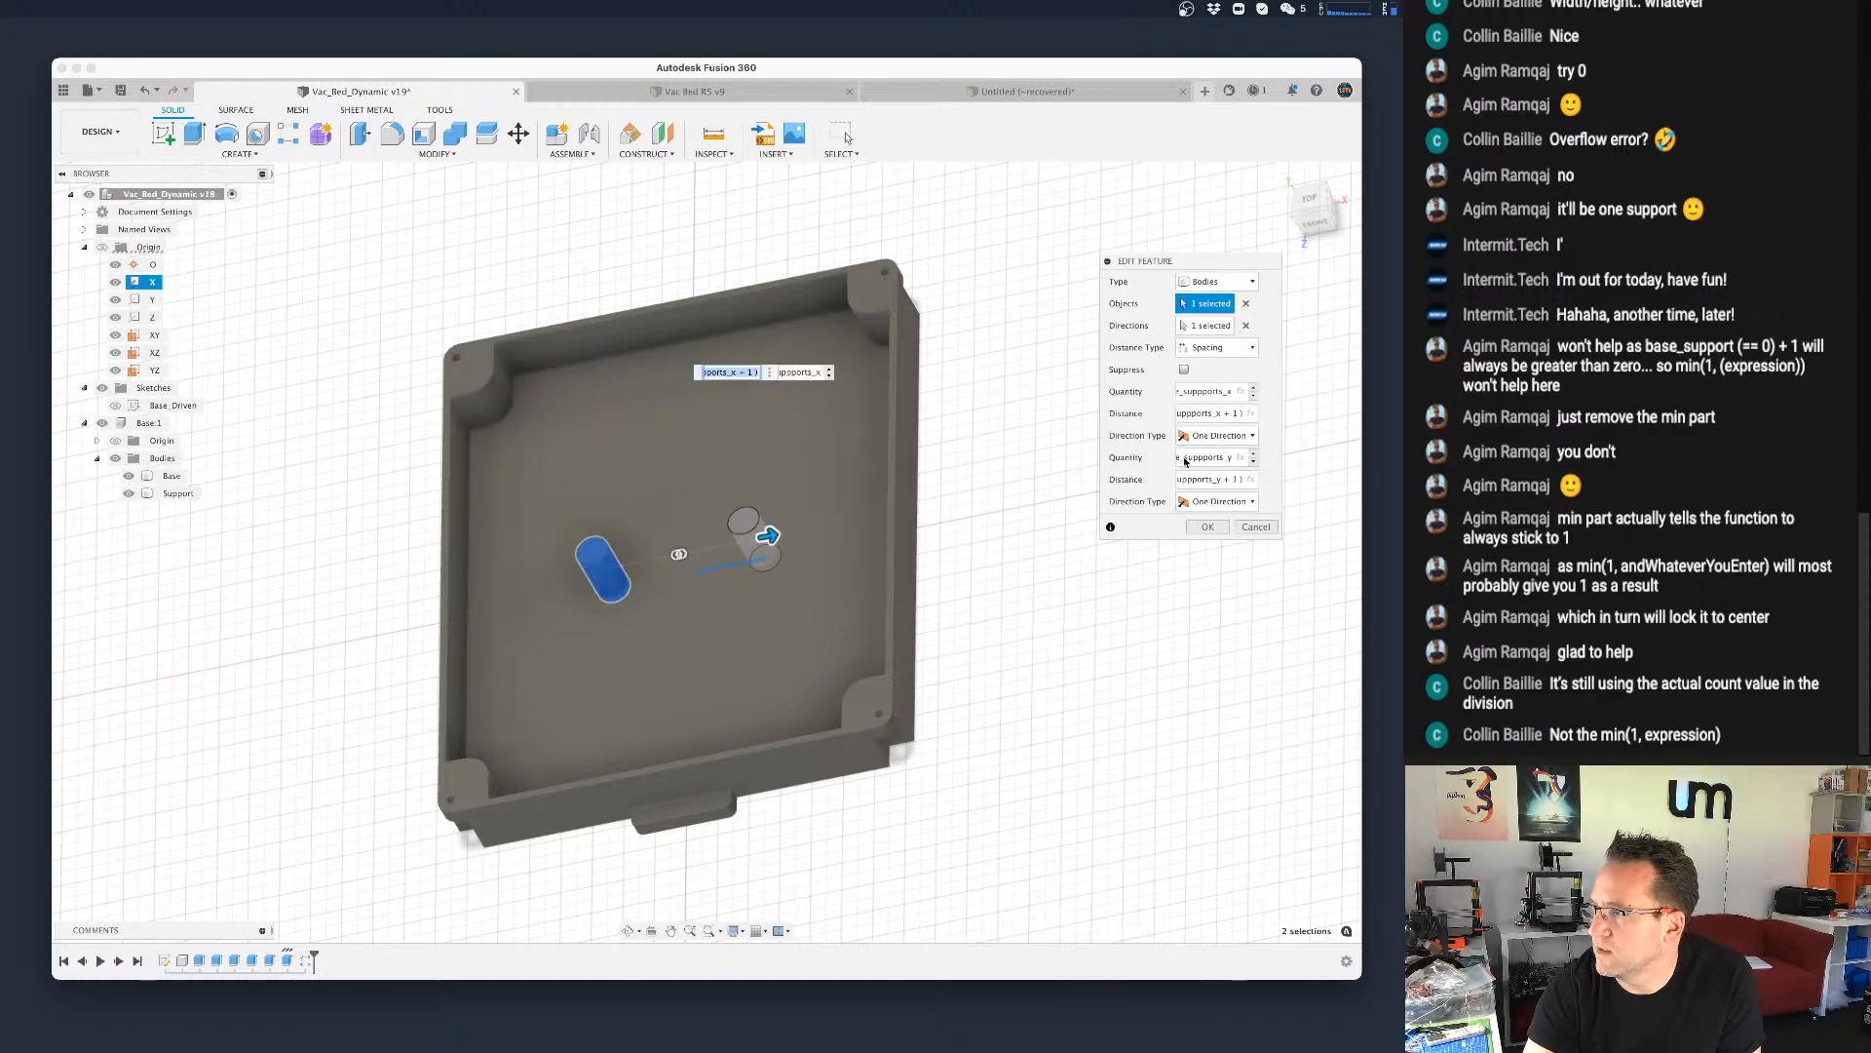
left_click_drag(1216, 480, 1154, 476)
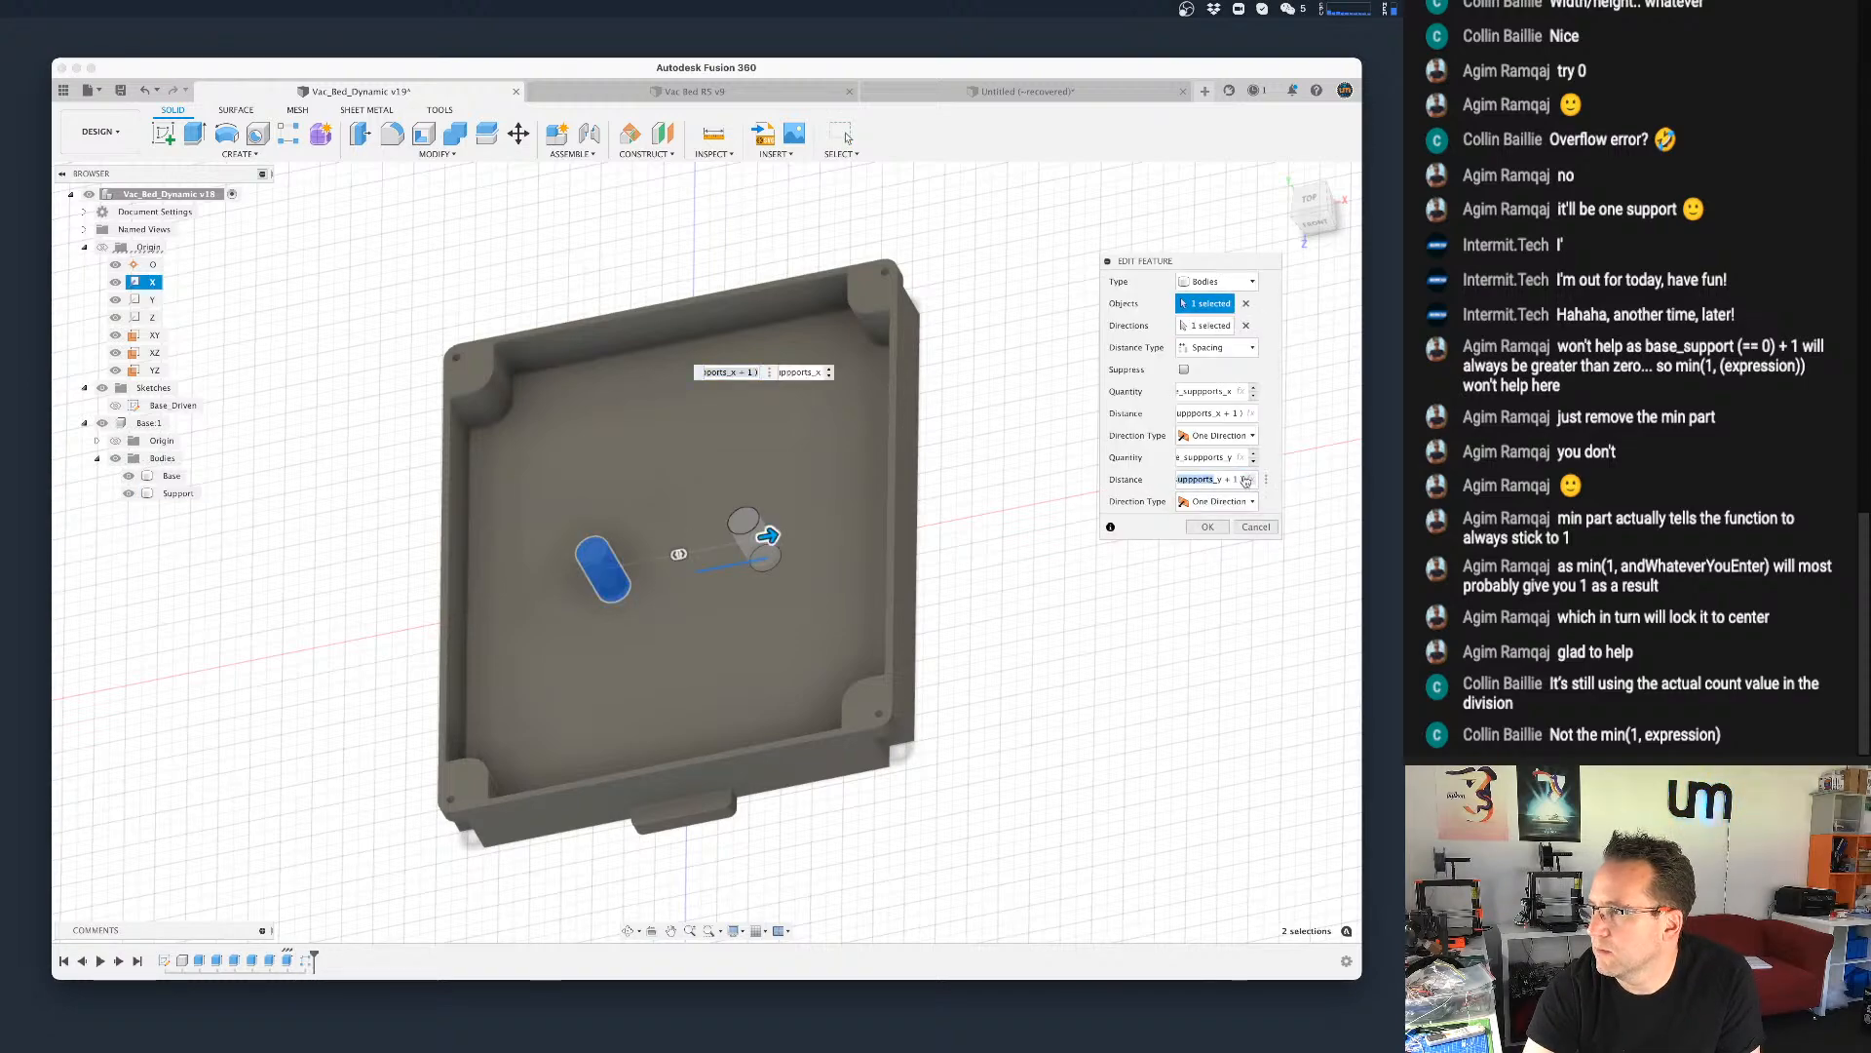
left_click(1215, 478)
key("Left")
key("Left")
key("Left")
key("Left")
key("Left")
key("Left")
key("Left")
key("Left")
key("Left")
key("Left")
key("Left")
key("Left")
key("Left")
key("Left")
key("Left")
key("Left")
key("Left")
key("Left")
key("Left")
key("Left")
key("Left")
key("Left")
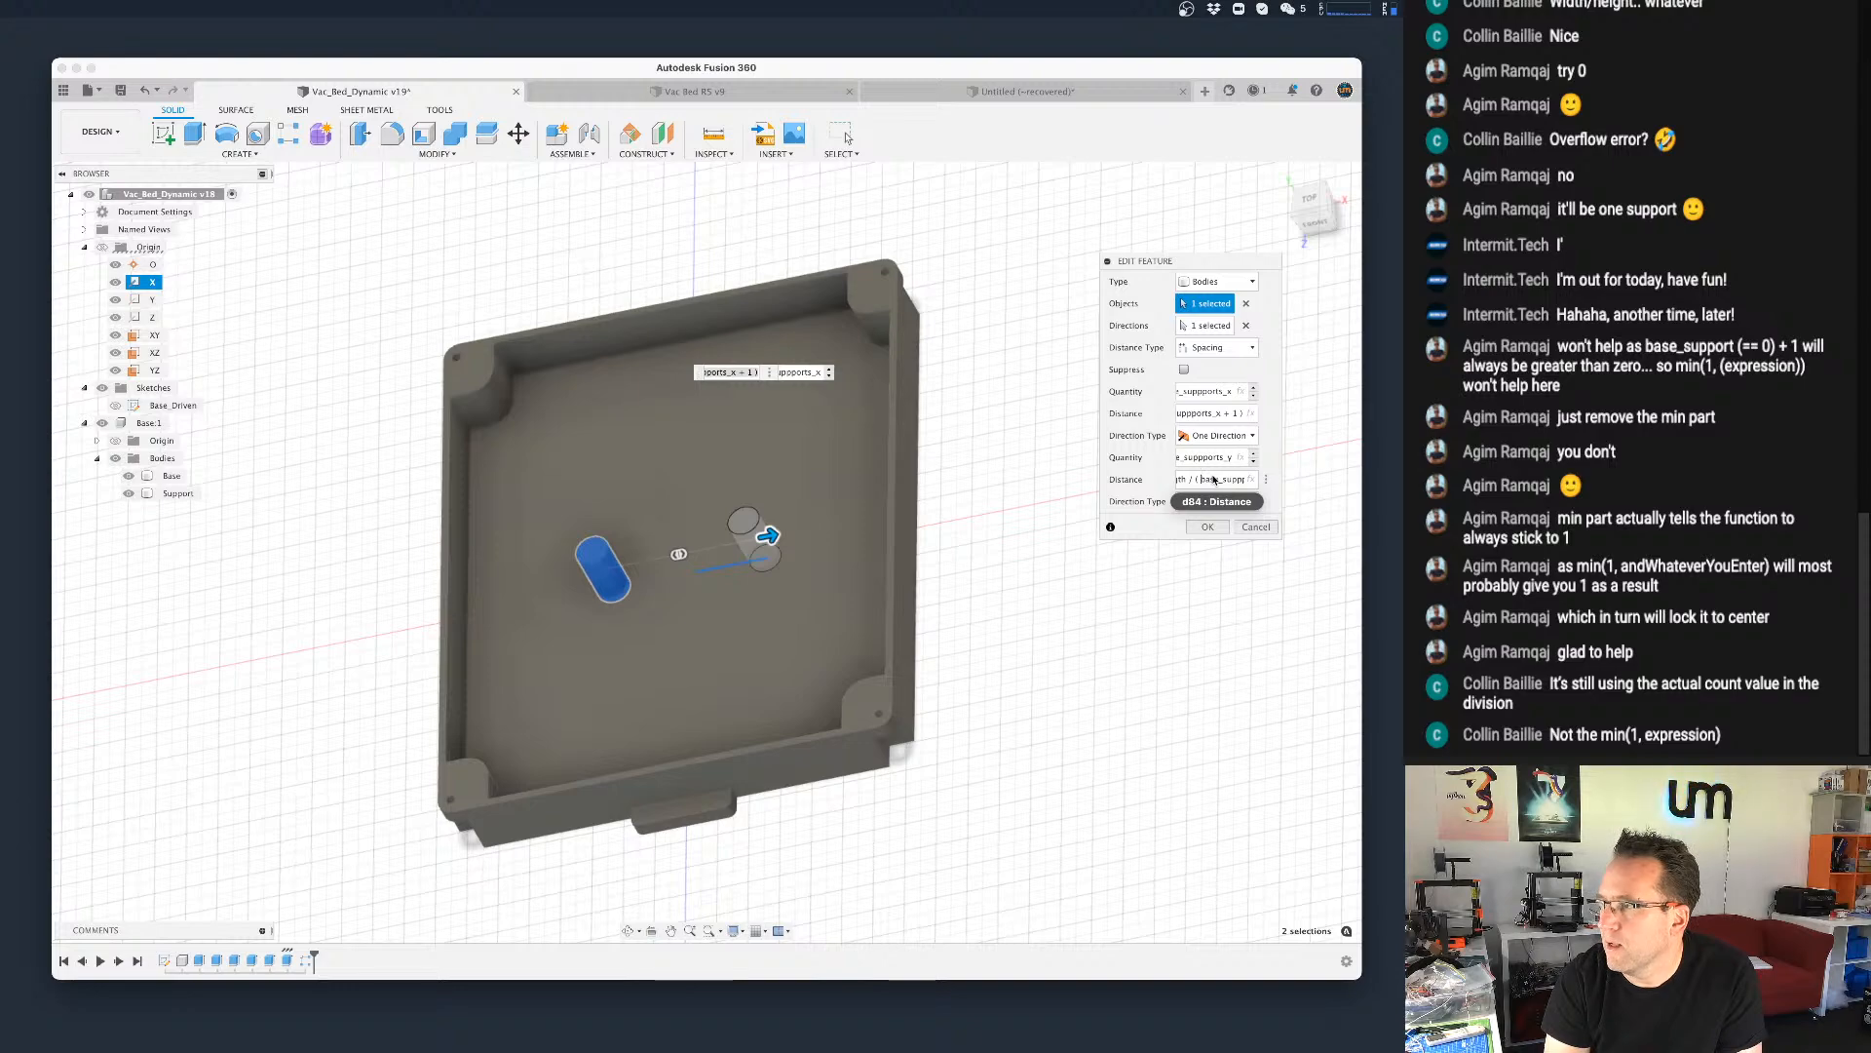
type("ma")
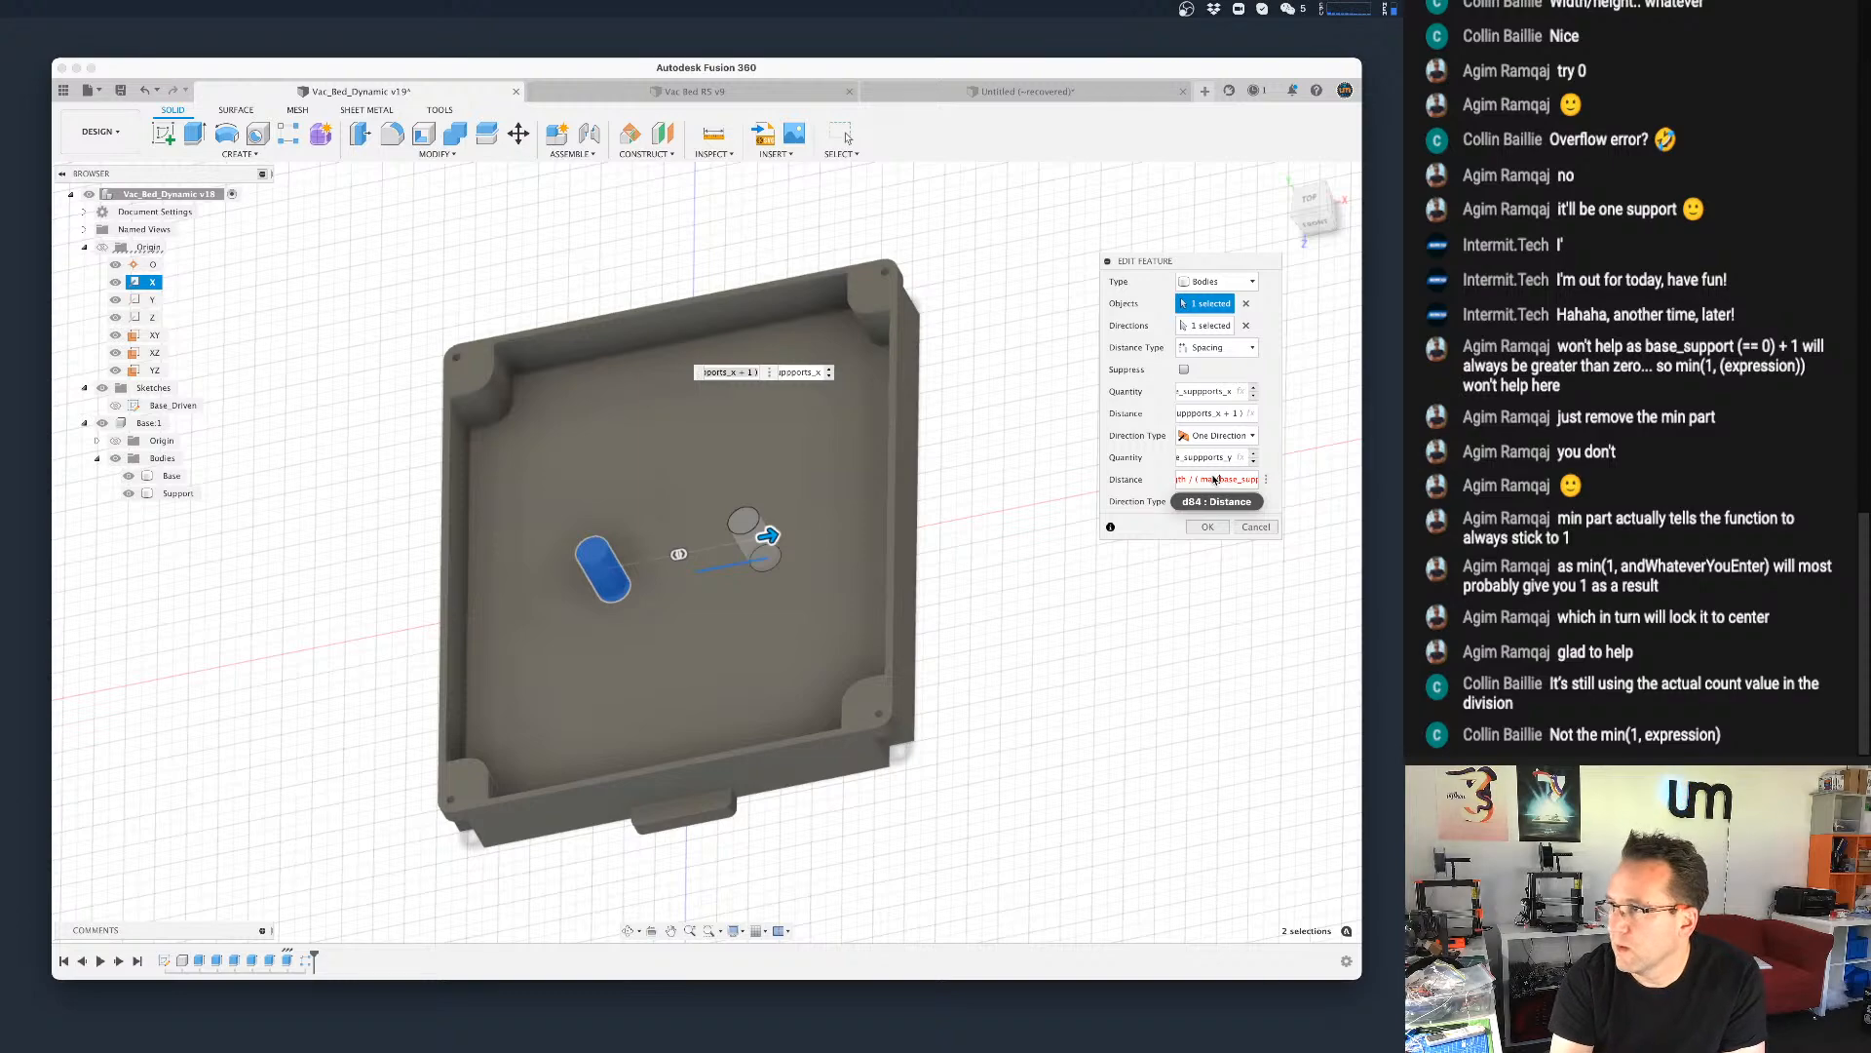
type("x(")
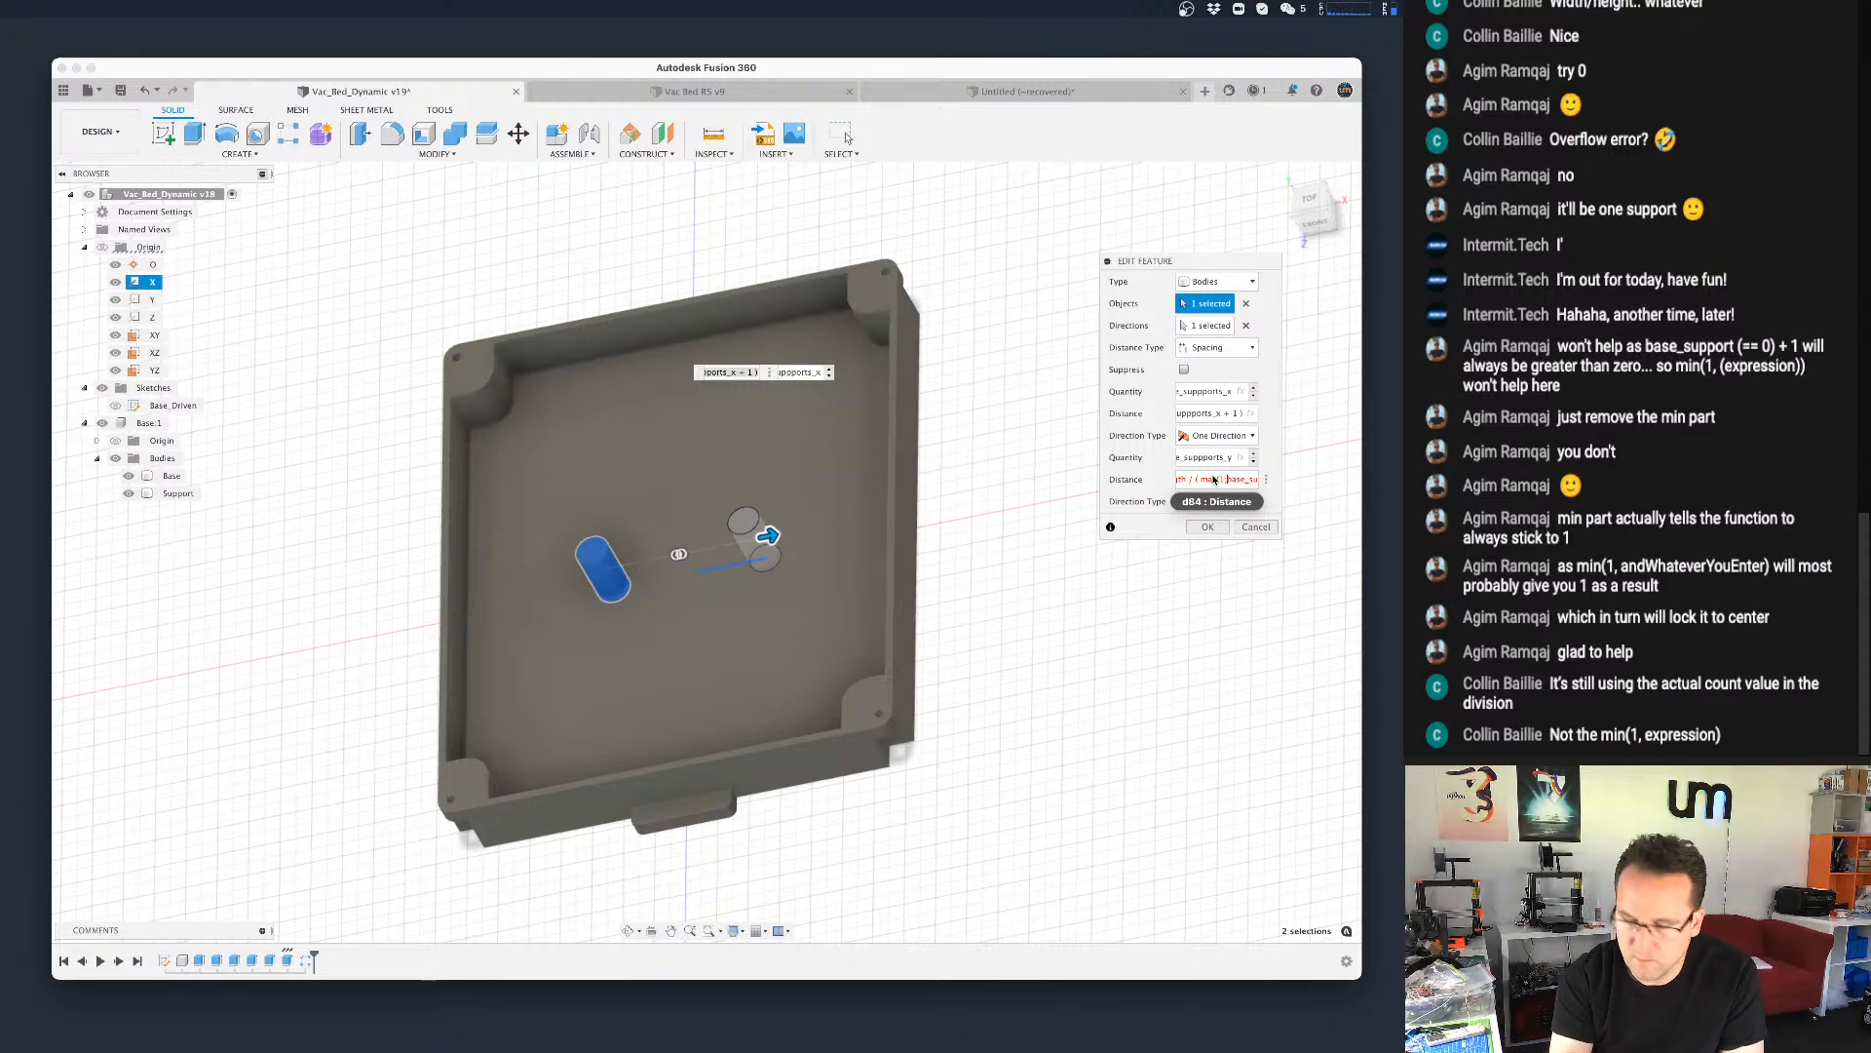
key("Right")
key("Right")
key("Right")
key("Right")
key("Right")
key("Right")
key("Right")
key("Right")
key("Right")
key("Right")
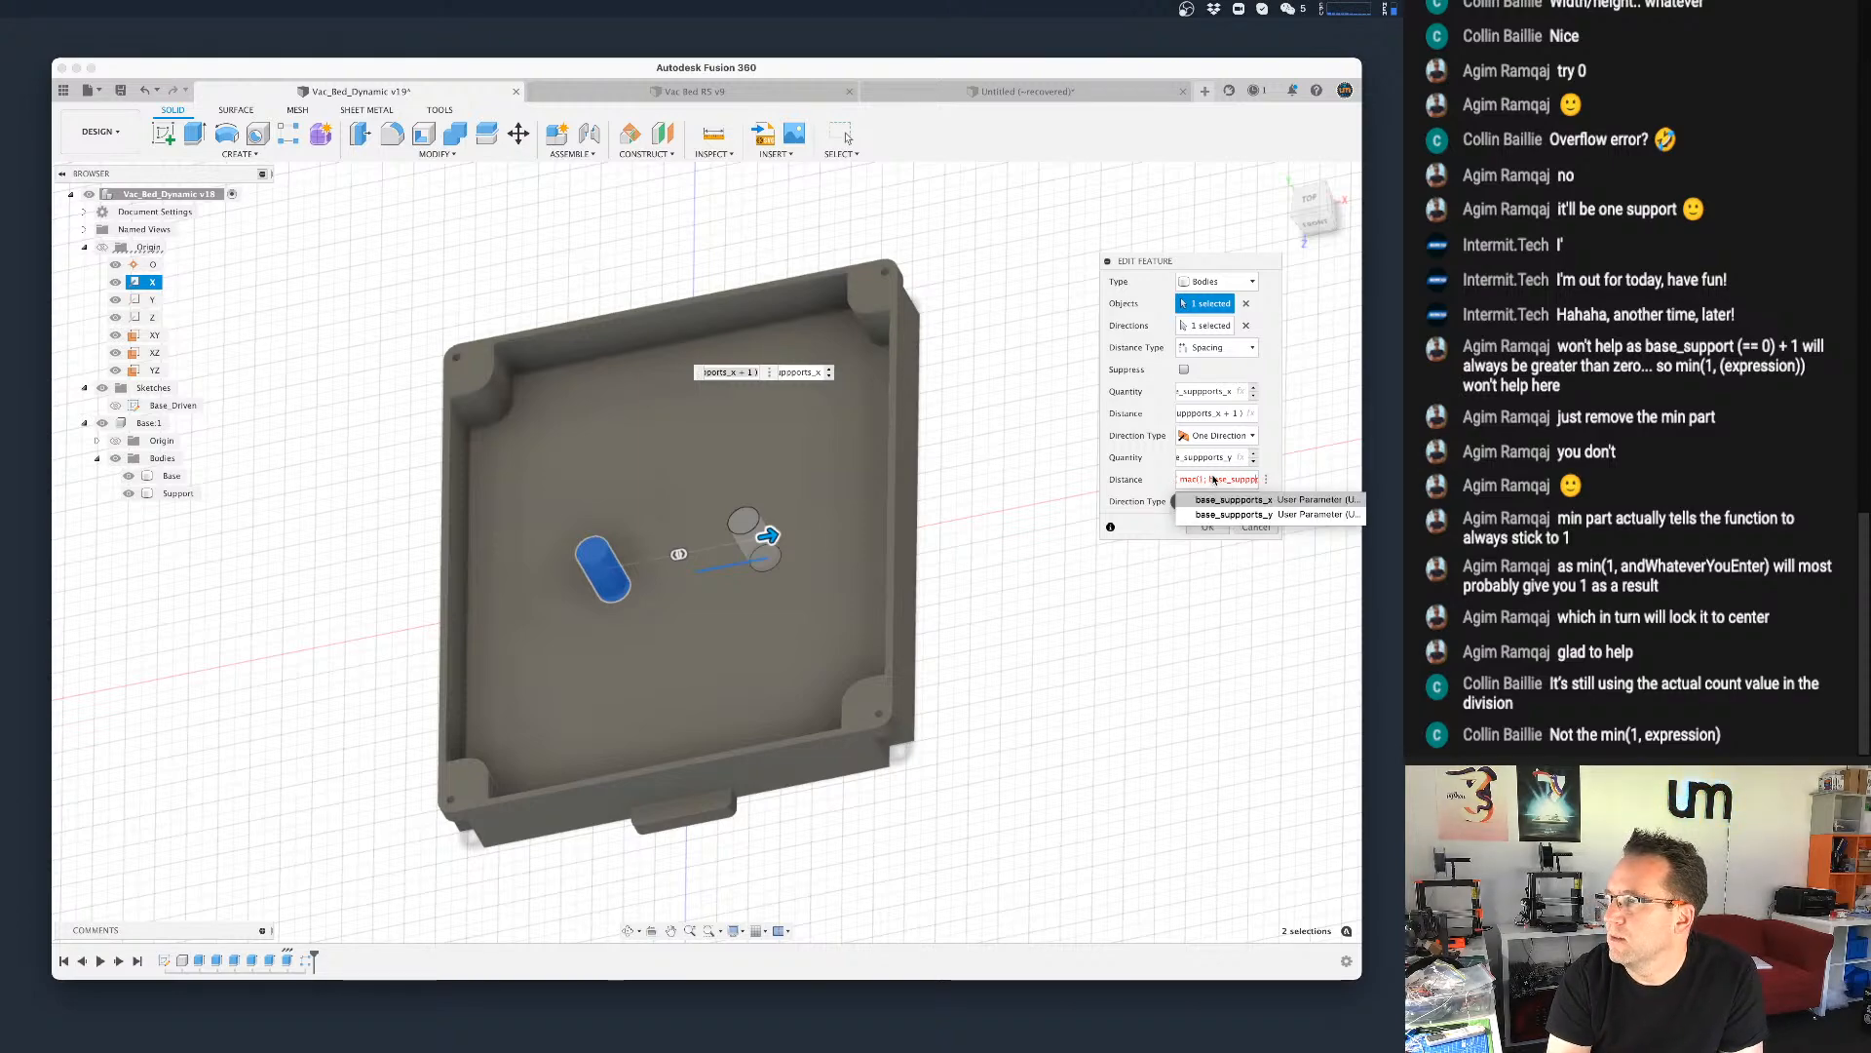
key("Left")
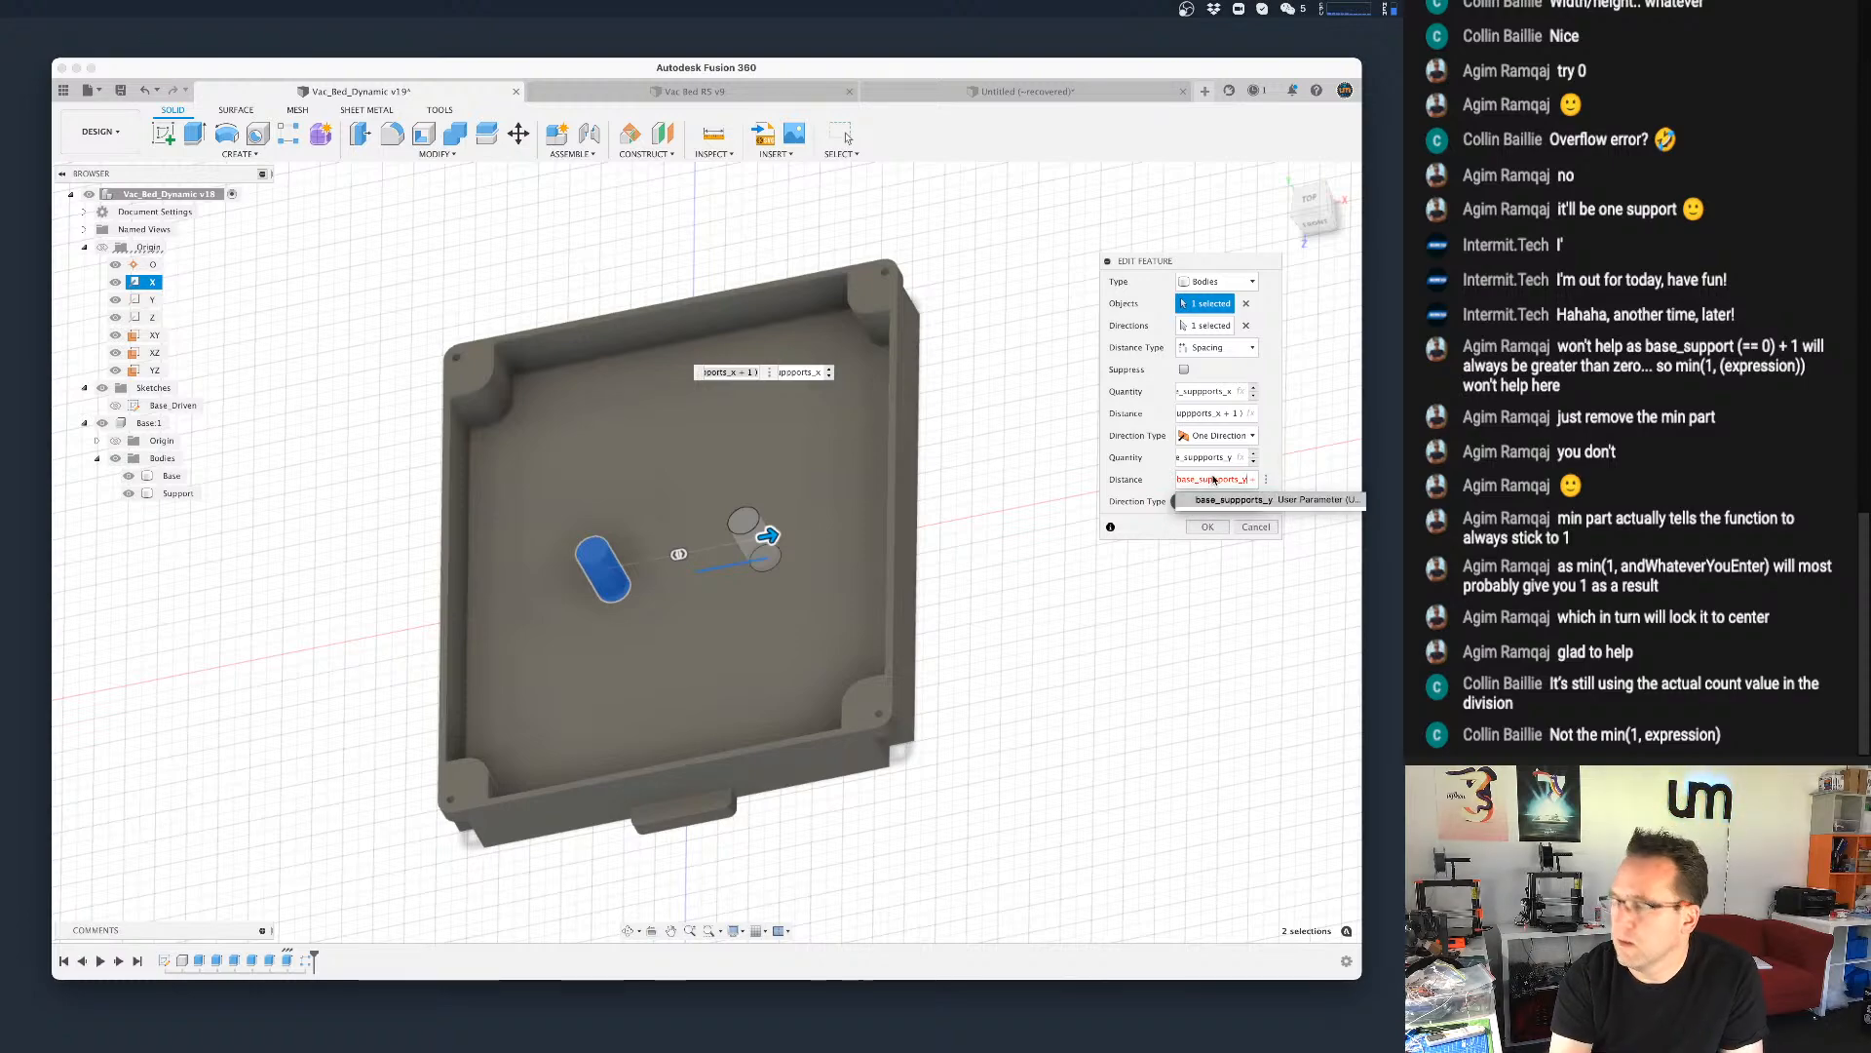
key("Return")
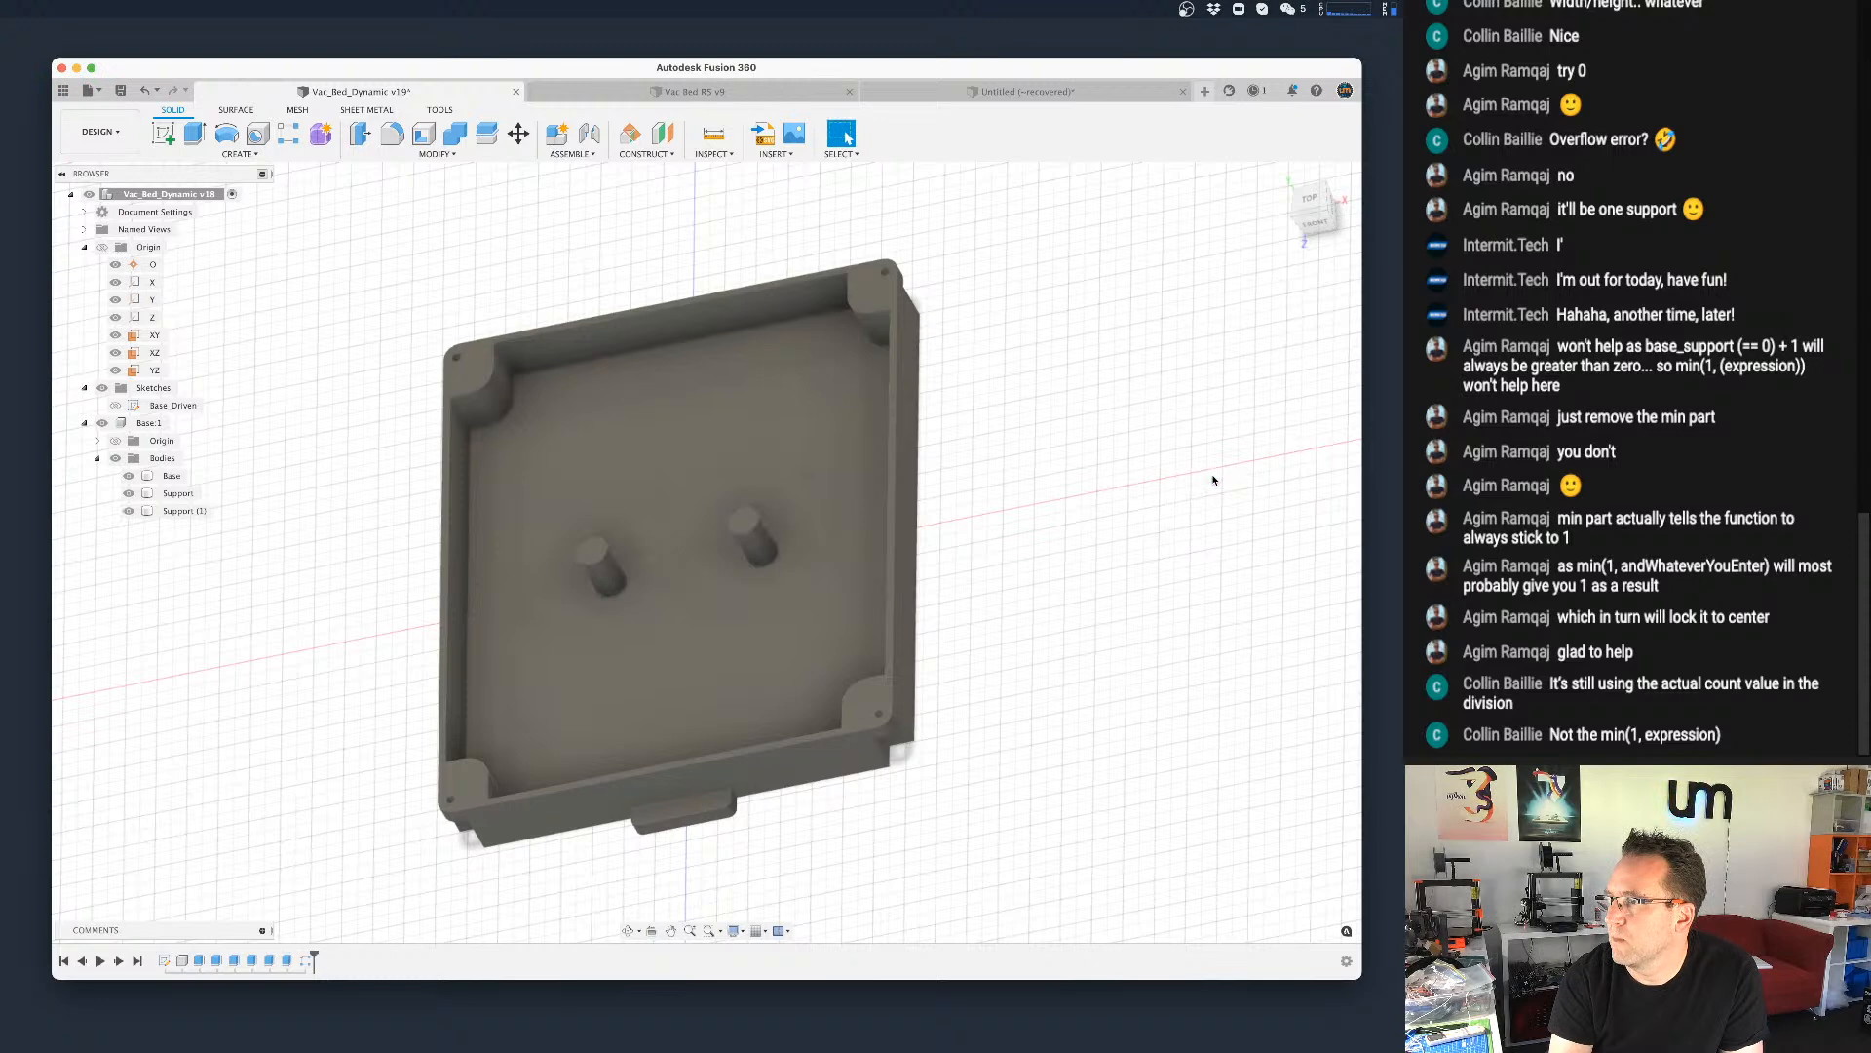
Step: Edit the support pattern again and replace the count in the second-direction distance's divisor with max(1; base_suppports_y), keeping the + 1
left_click(306, 963)
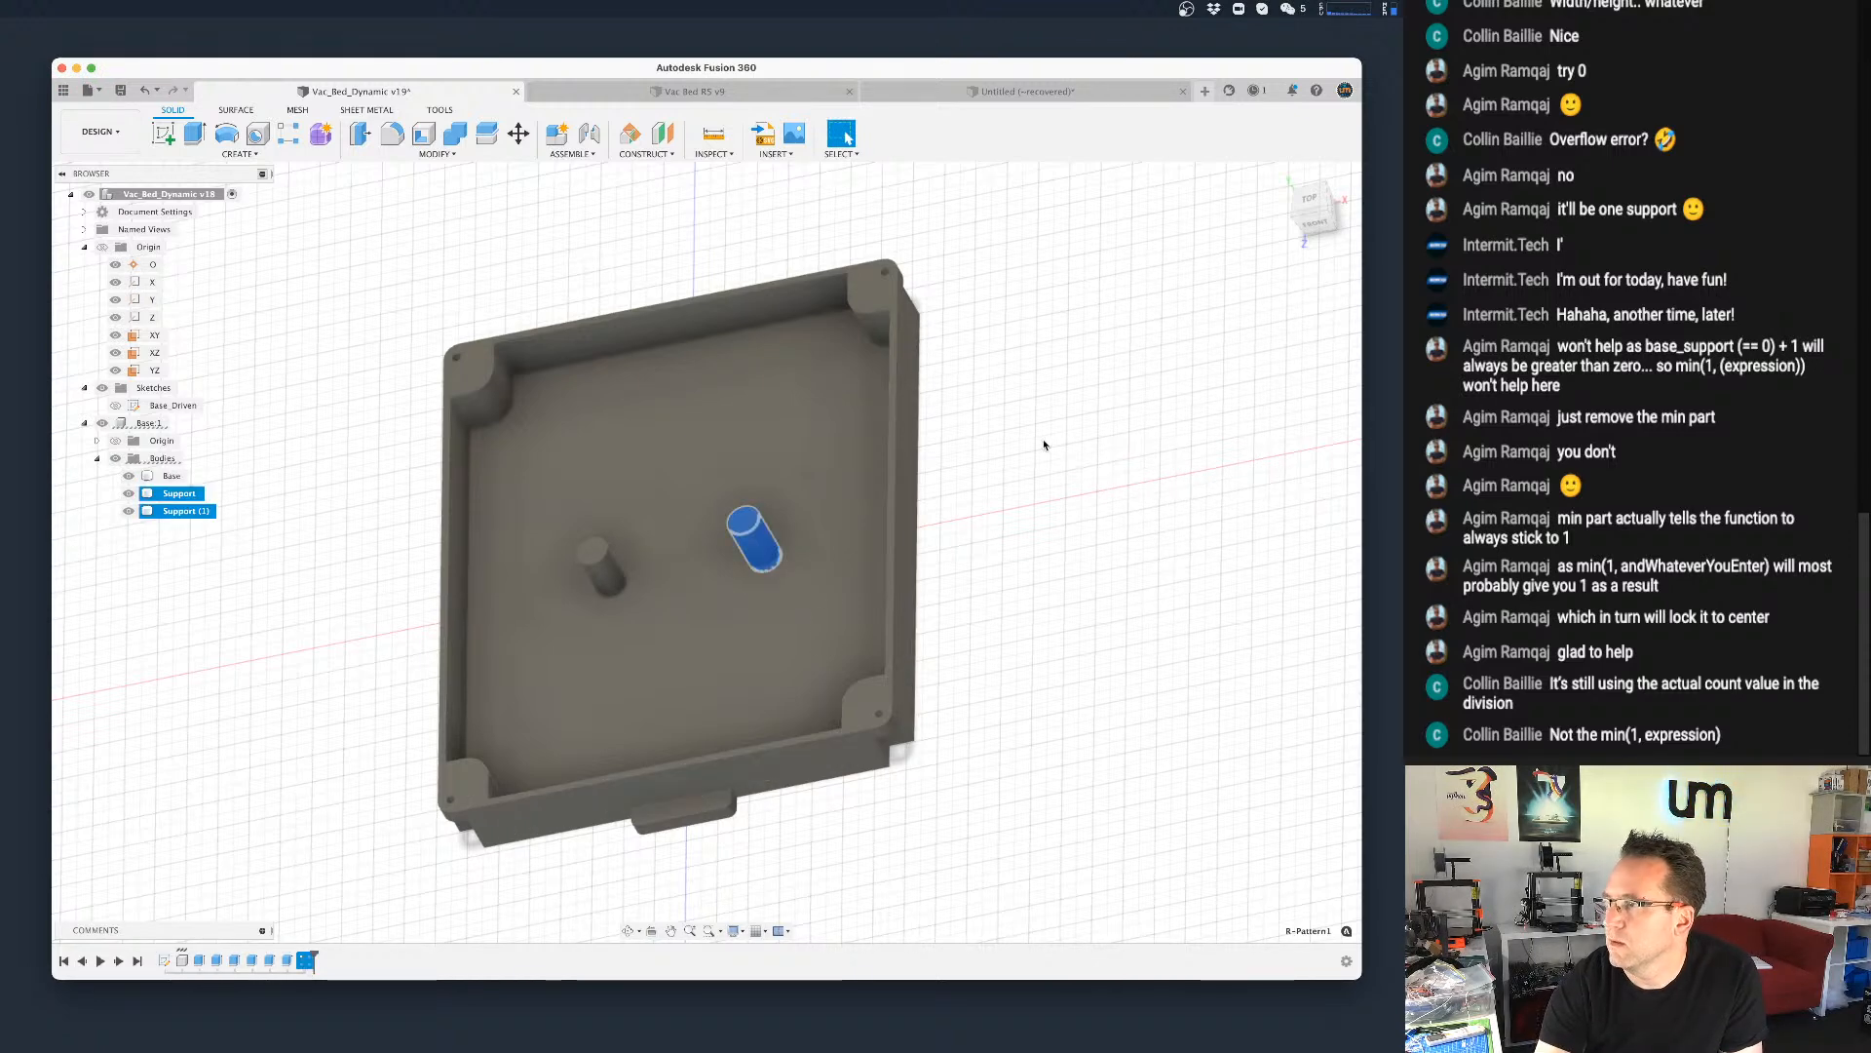
double_click(306, 963)
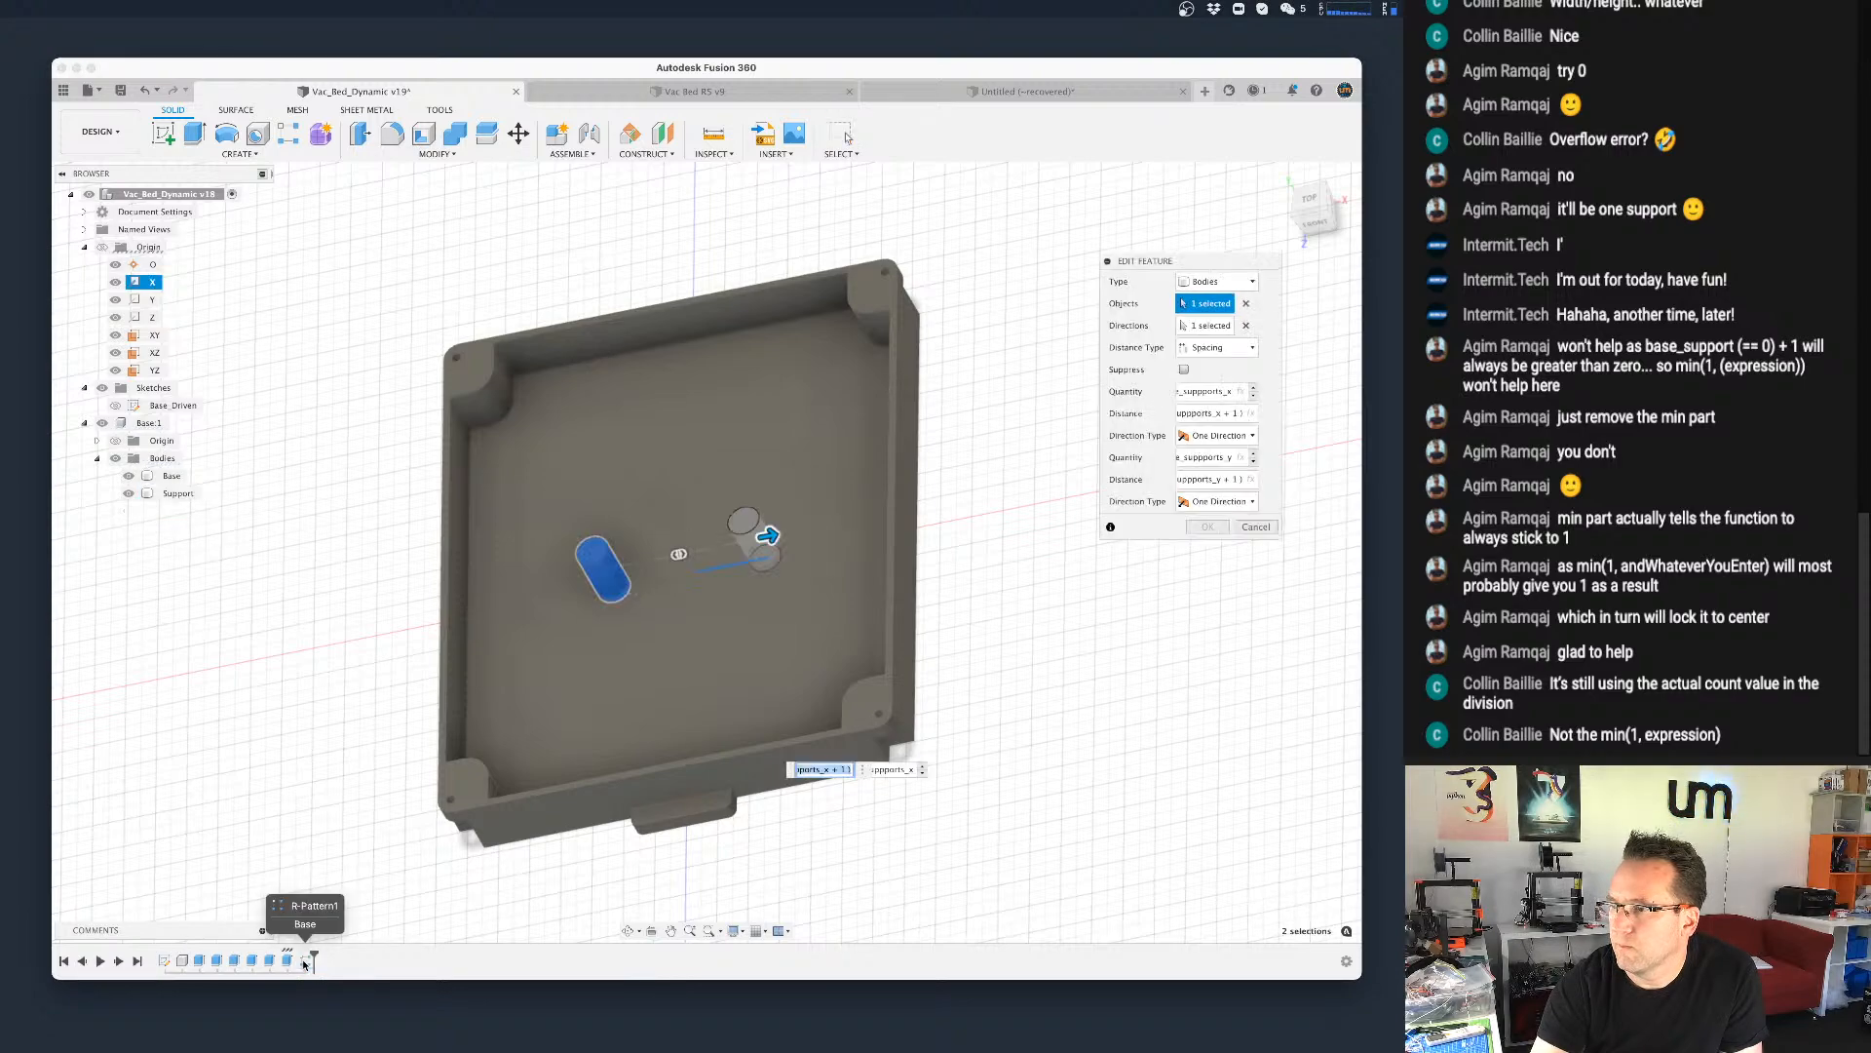
left_click(1216, 480)
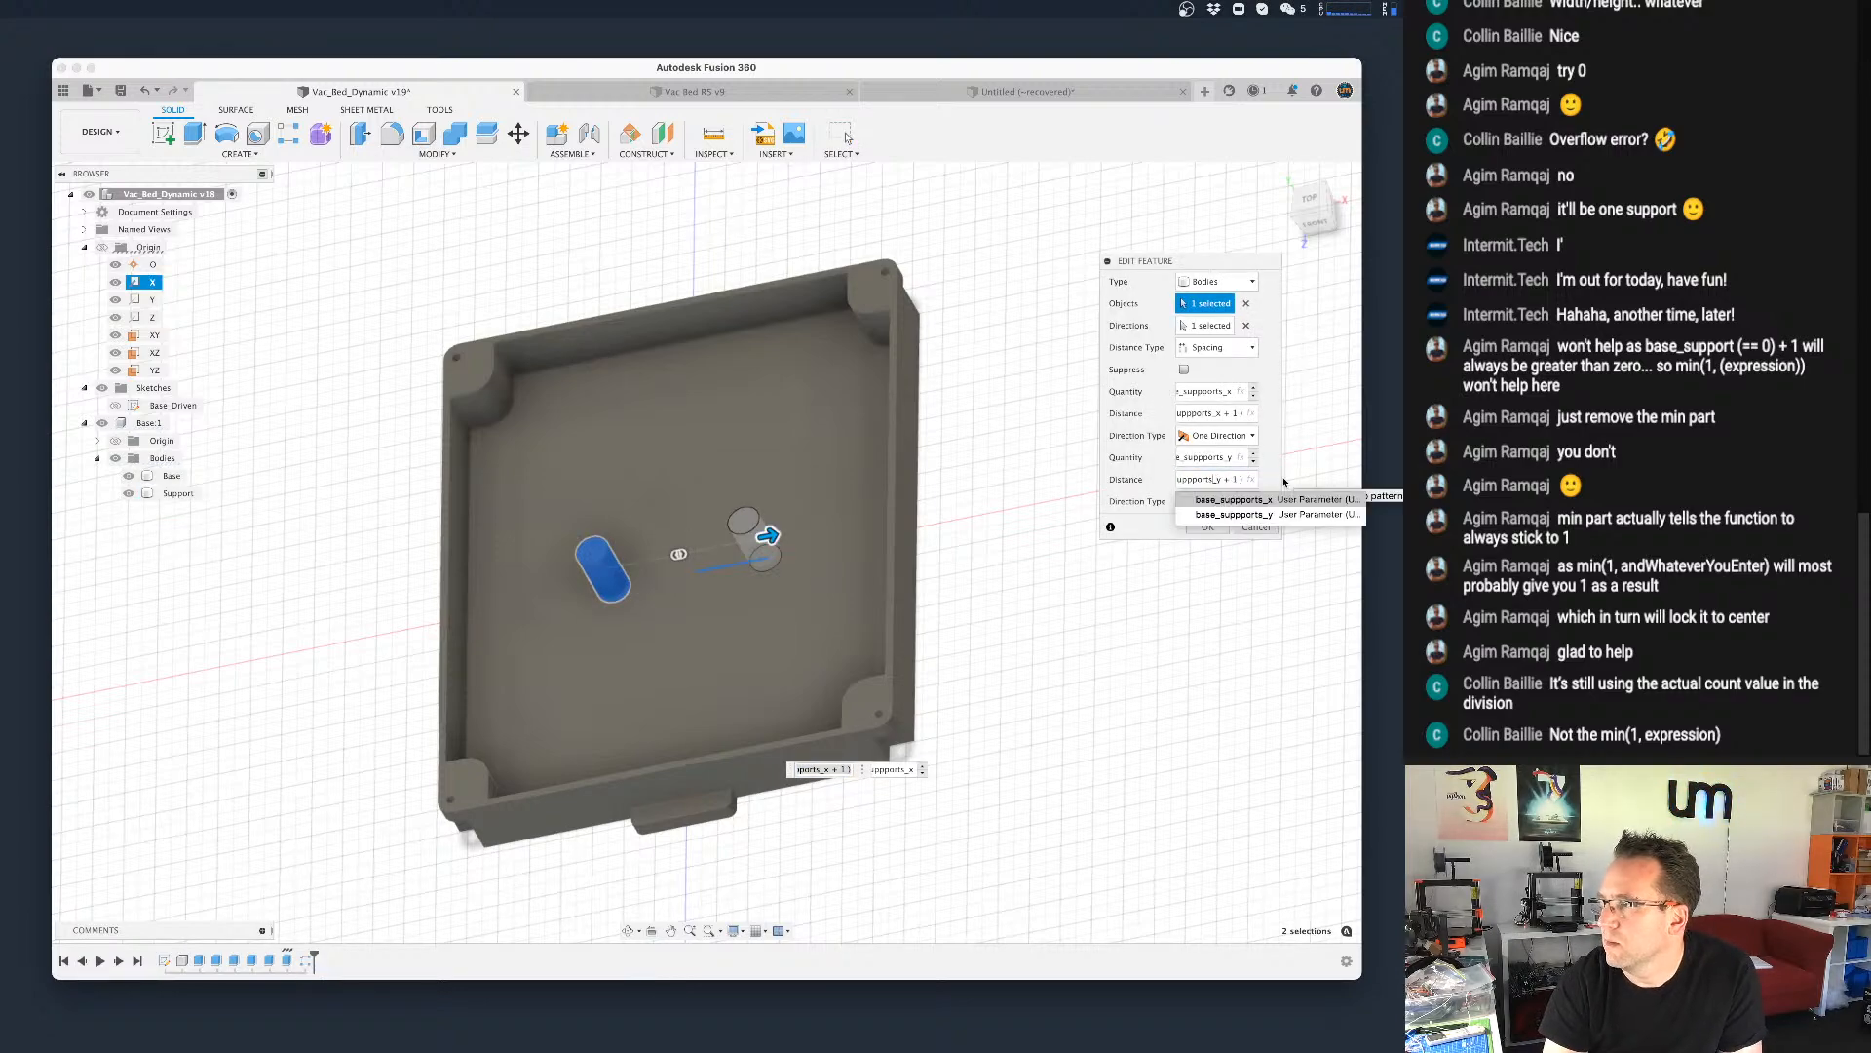
key("Left")
key("Left")
key("Left")
key("Left")
key("Left")
key("Left")
key("Left")
key("Left")
key("Left")
key("Left")
key("Left")
key("Left")
key("Left")
key("Left")
key("Left")
key("Left")
key("Left")
key("Left")
key("Left")
key("Left")
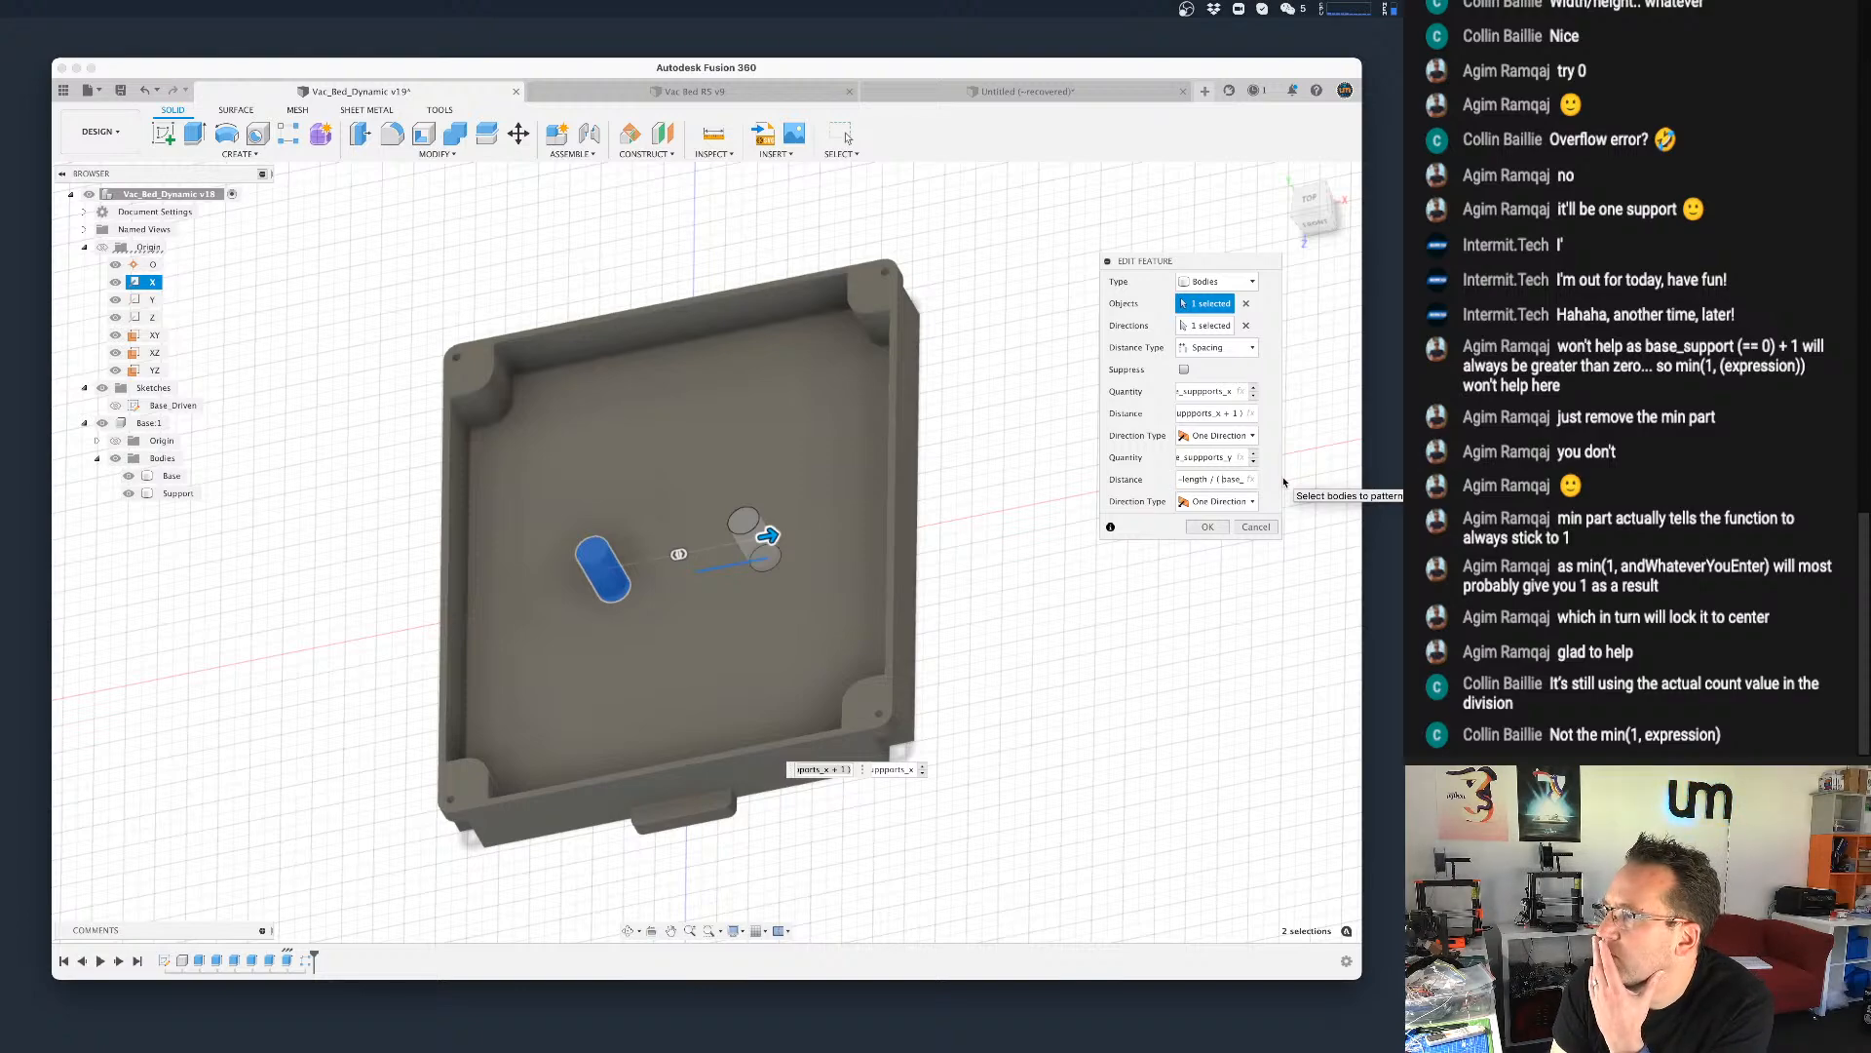
type("max")
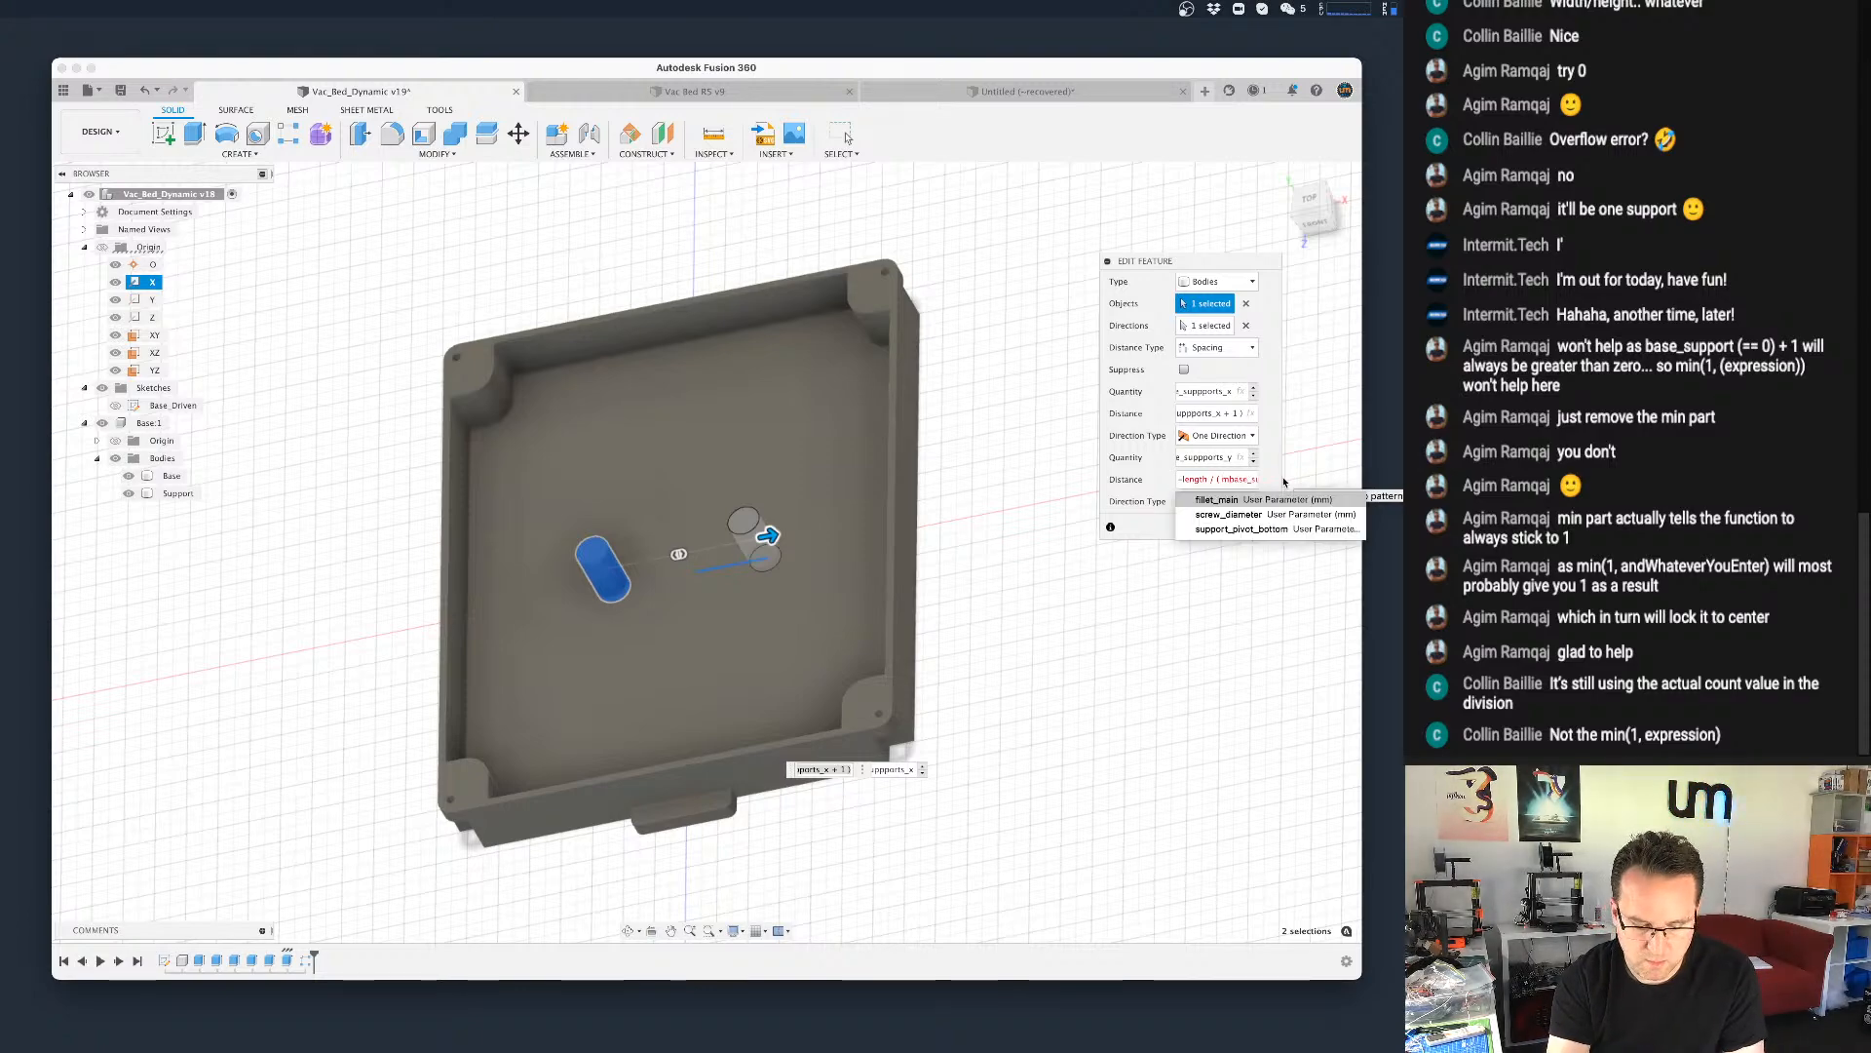
type("(1;")
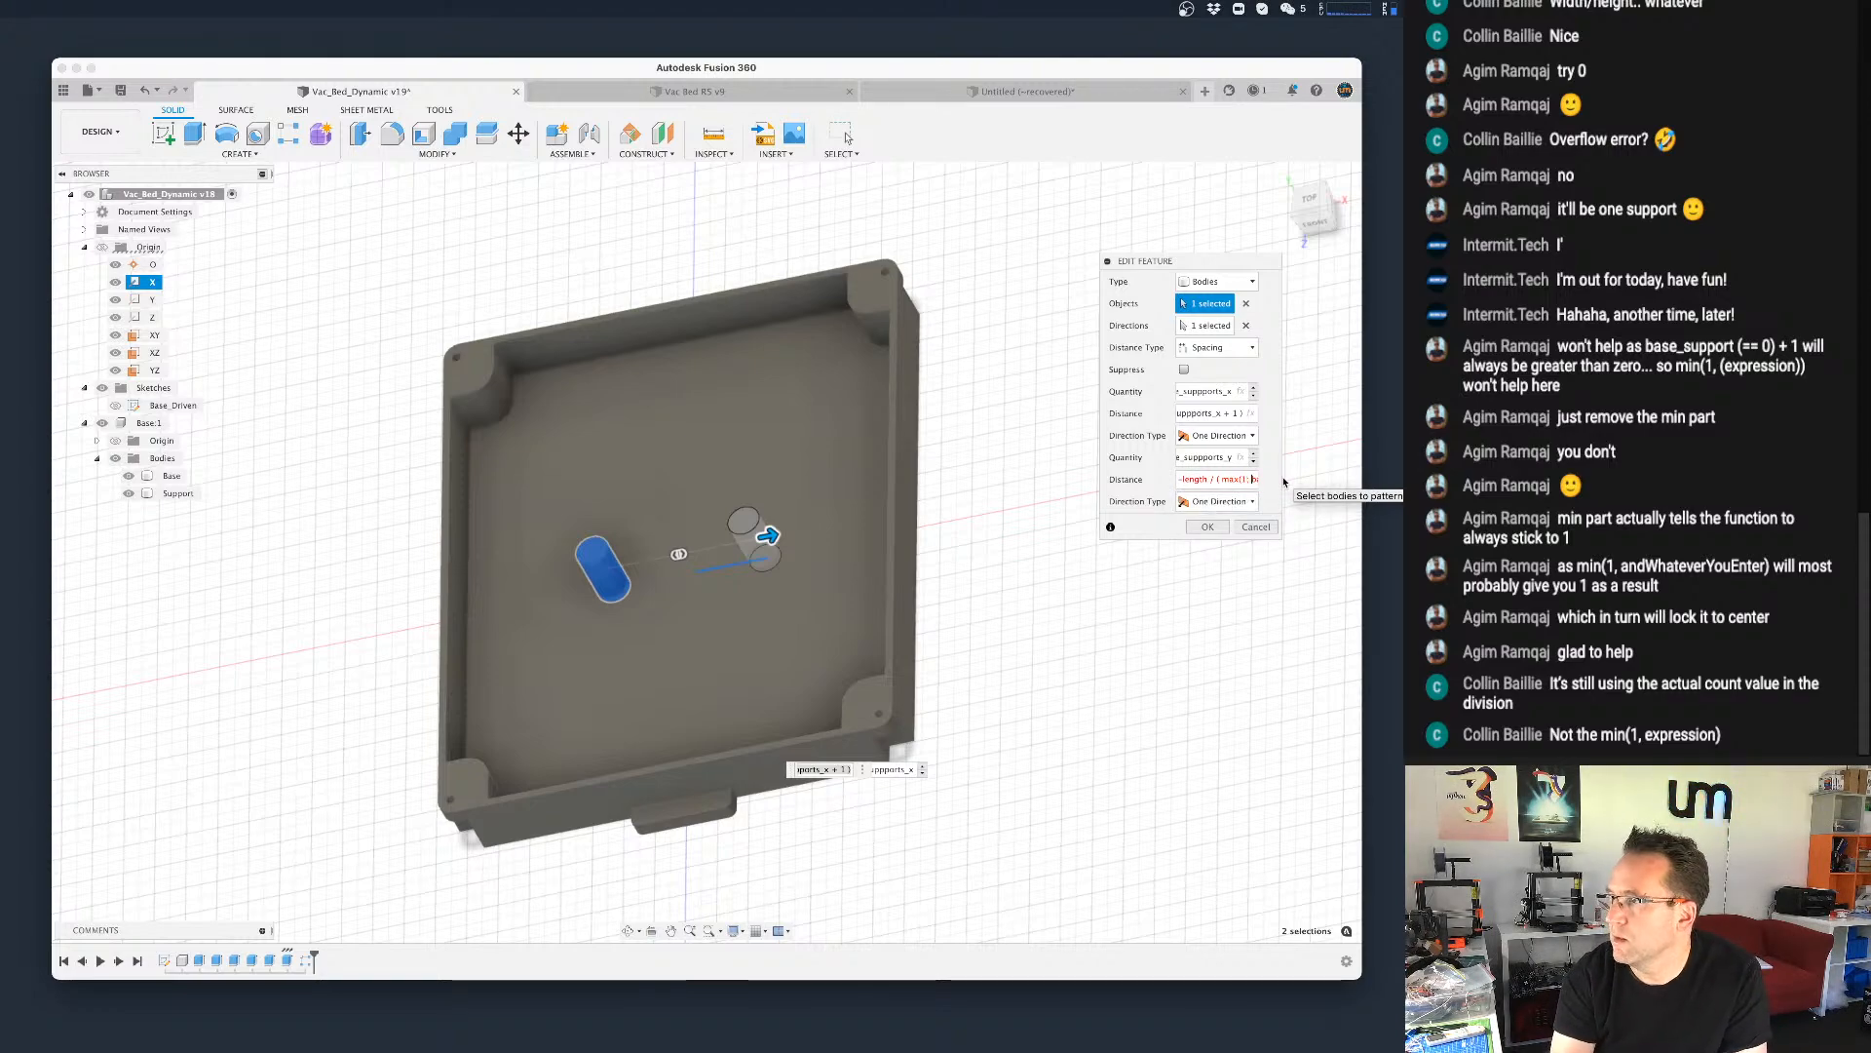
key("Right")
key("Right")
key("Right")
key("Right")
key("Right")
key("Right")
key("Right")
key("Right")
key("Right")
key("Right")
key("Right")
key("Right")
key("Right")
key("Right")
key("Right")
key("Right")
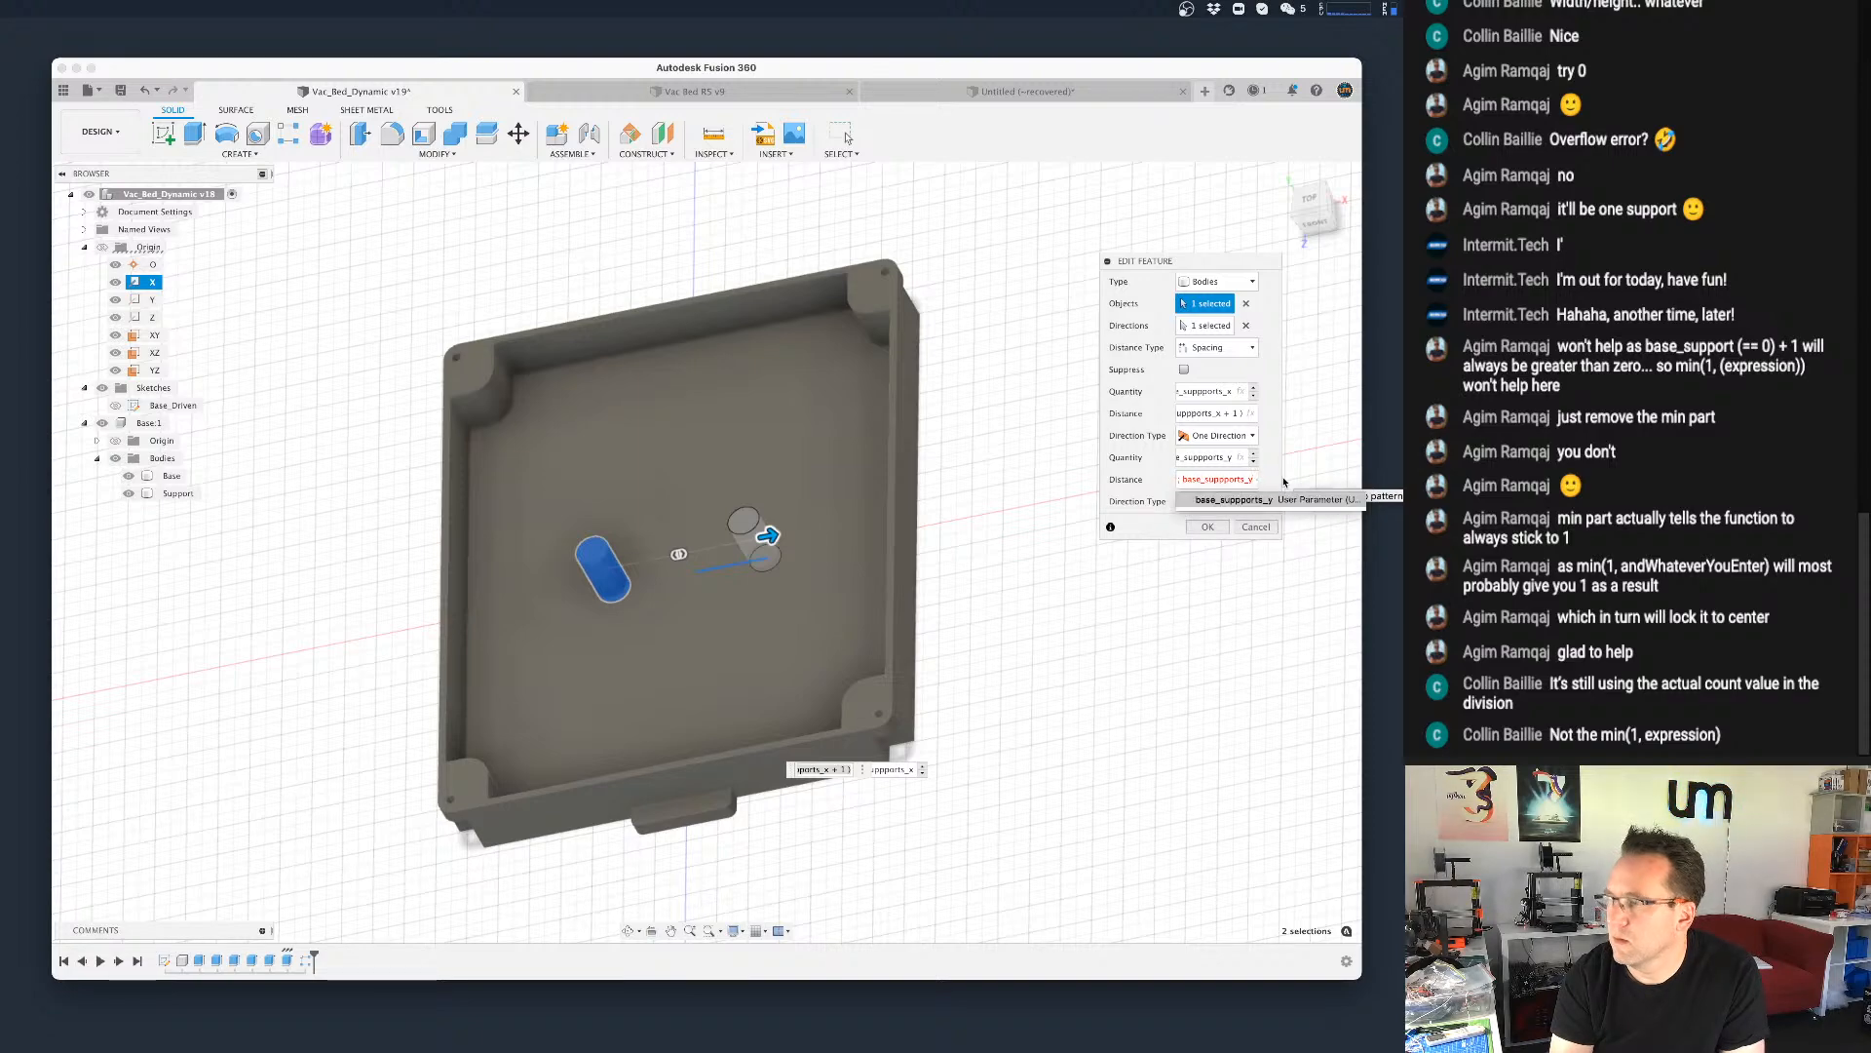
type(")")
key("Right")
key("Right")
key("Right")
key("Right")
key("Right")
key("Right")
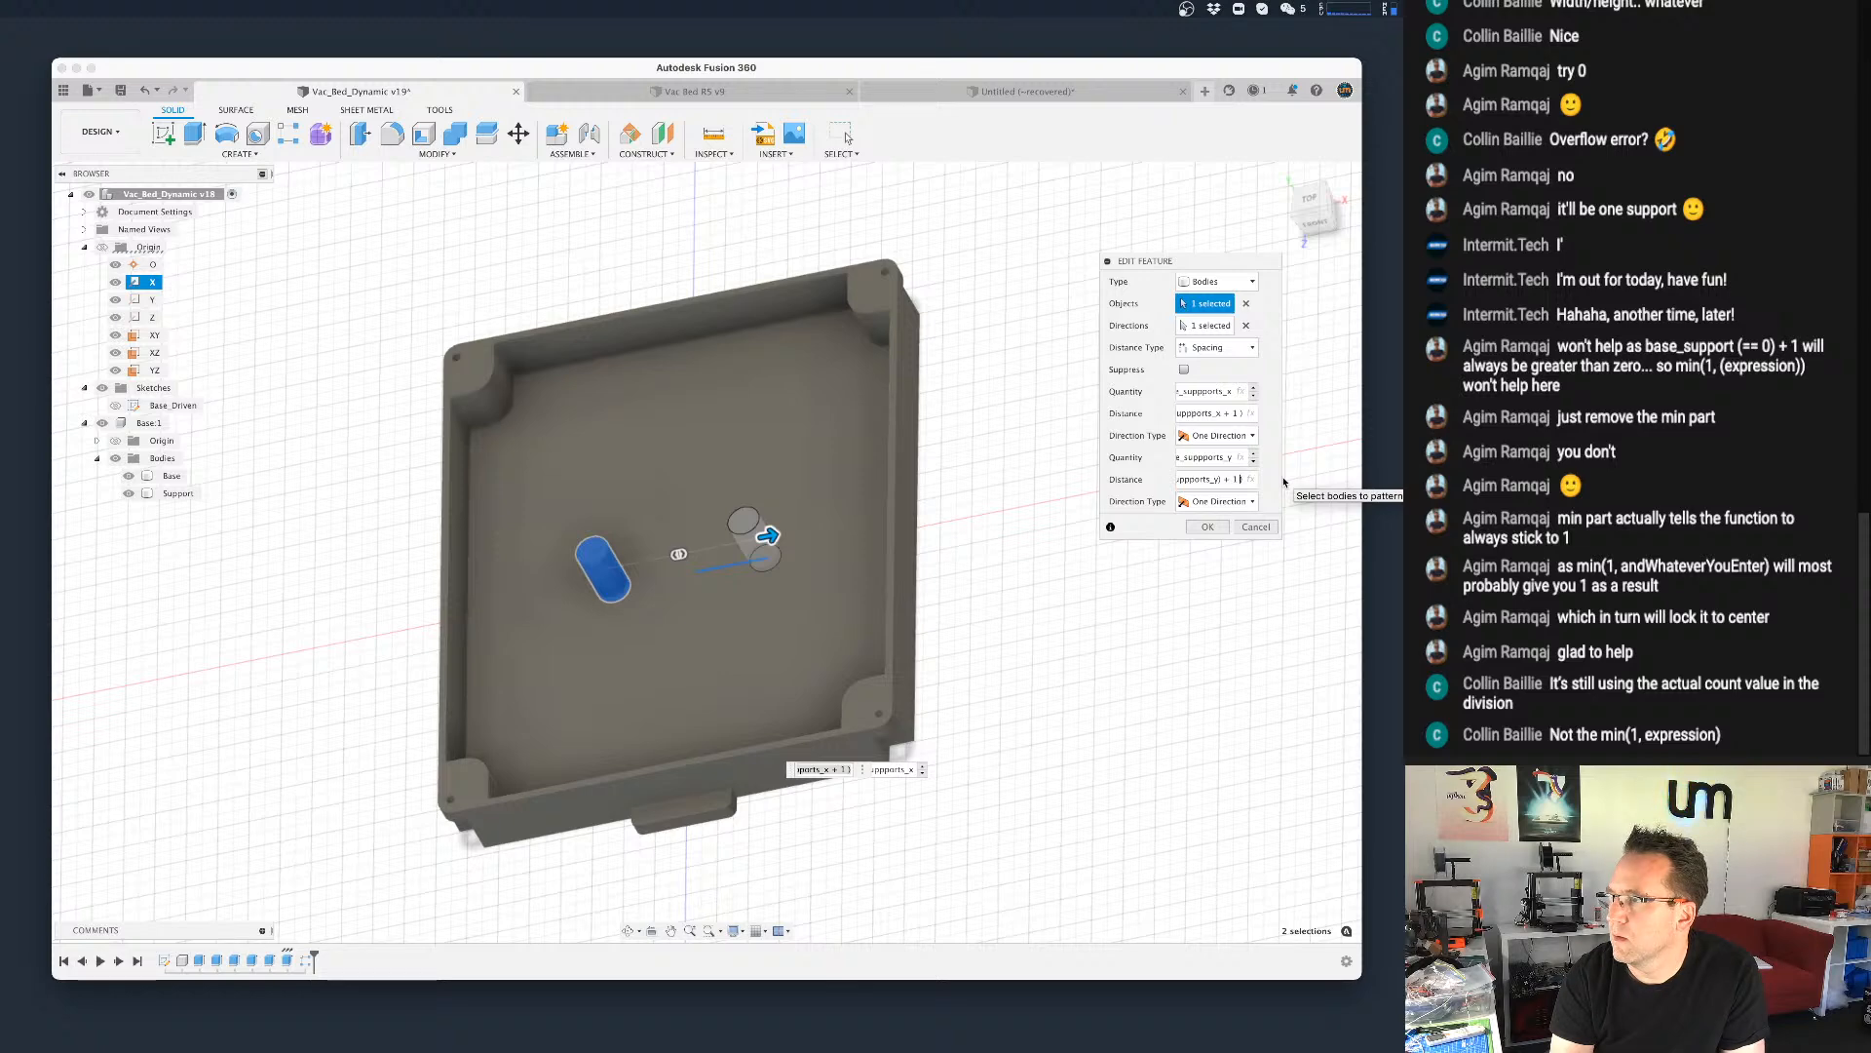
Step: Replace the count in the first-direction distance's divisor with max(1; base_suppports_x), keeping the + 1, and apply the pattern edit
double_click(1195, 413)
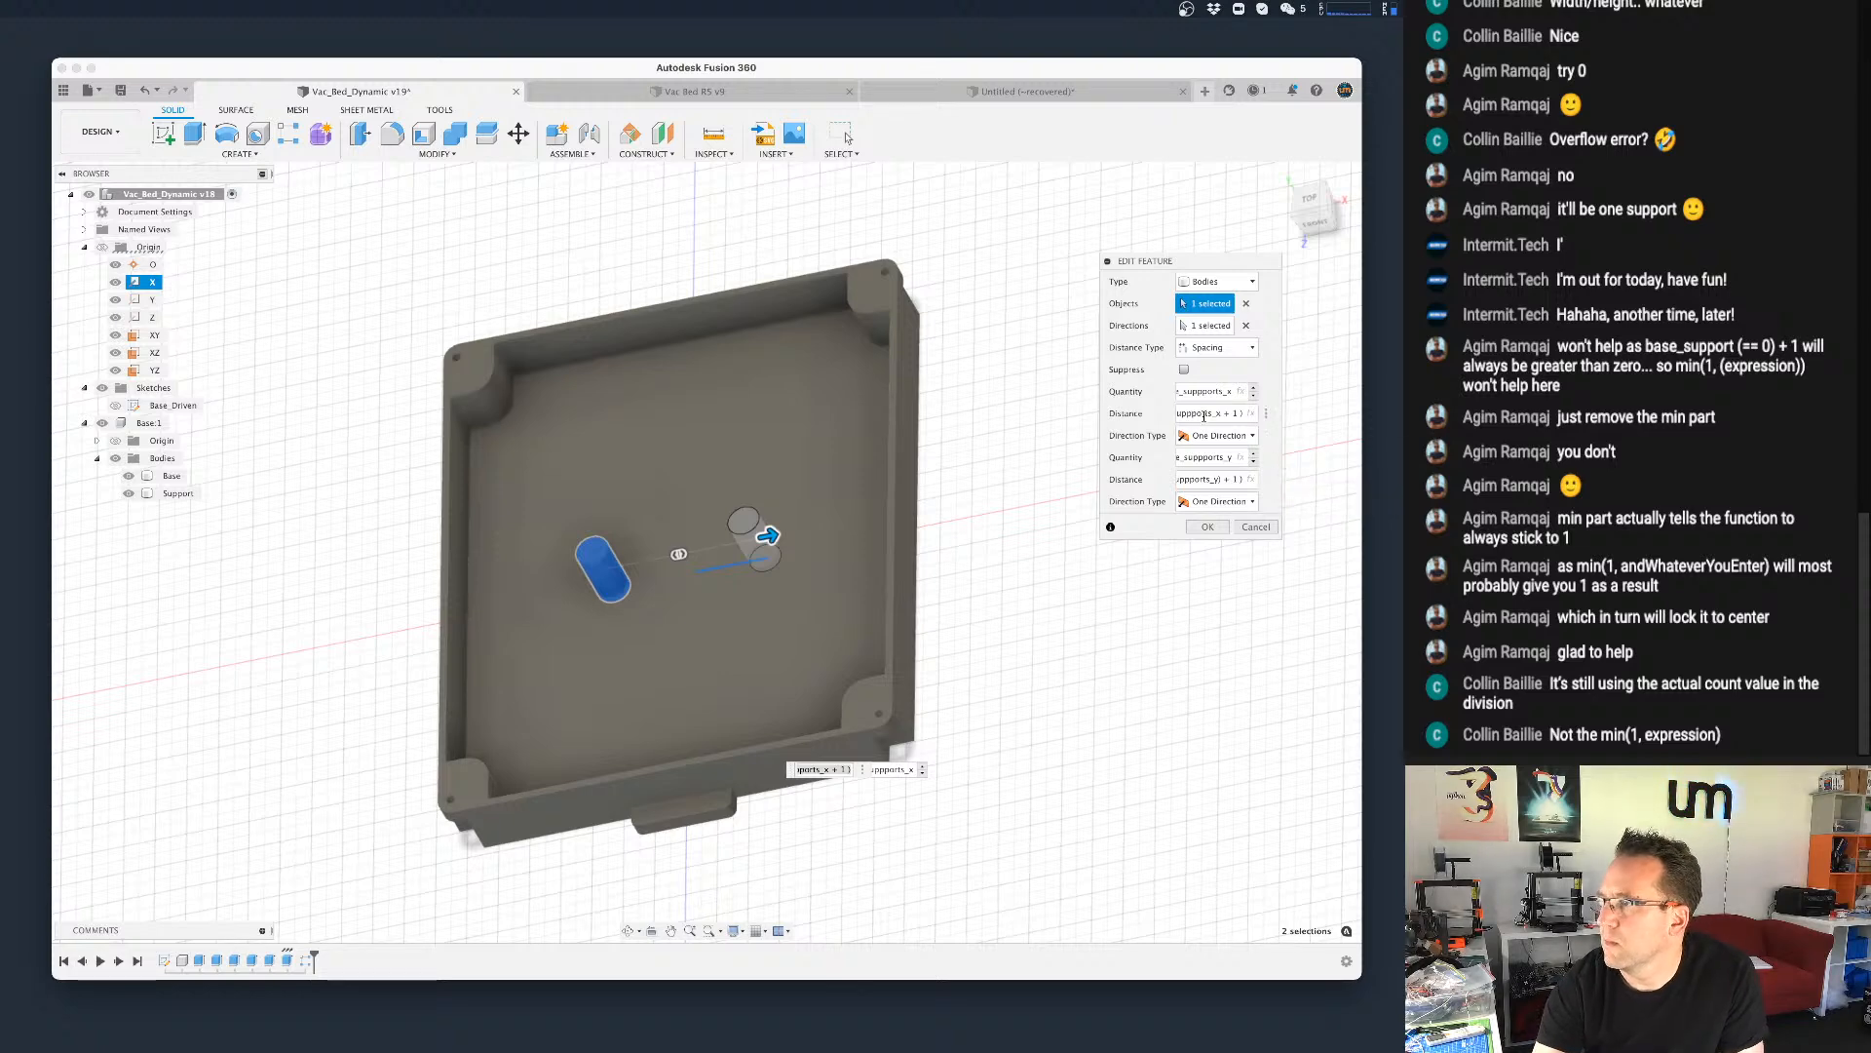
left_click(1210, 413)
key("Left")
key("Left")
key("Left")
key("Left")
key("Left")
key("Left")
key("Left")
key("Left")
key("Left")
key("Left")
key("Left")
key("Left")
key("Left")
key("Left")
key("Left")
key("Left")
key("Left")
key("Left")
key("Left")
key("Left")
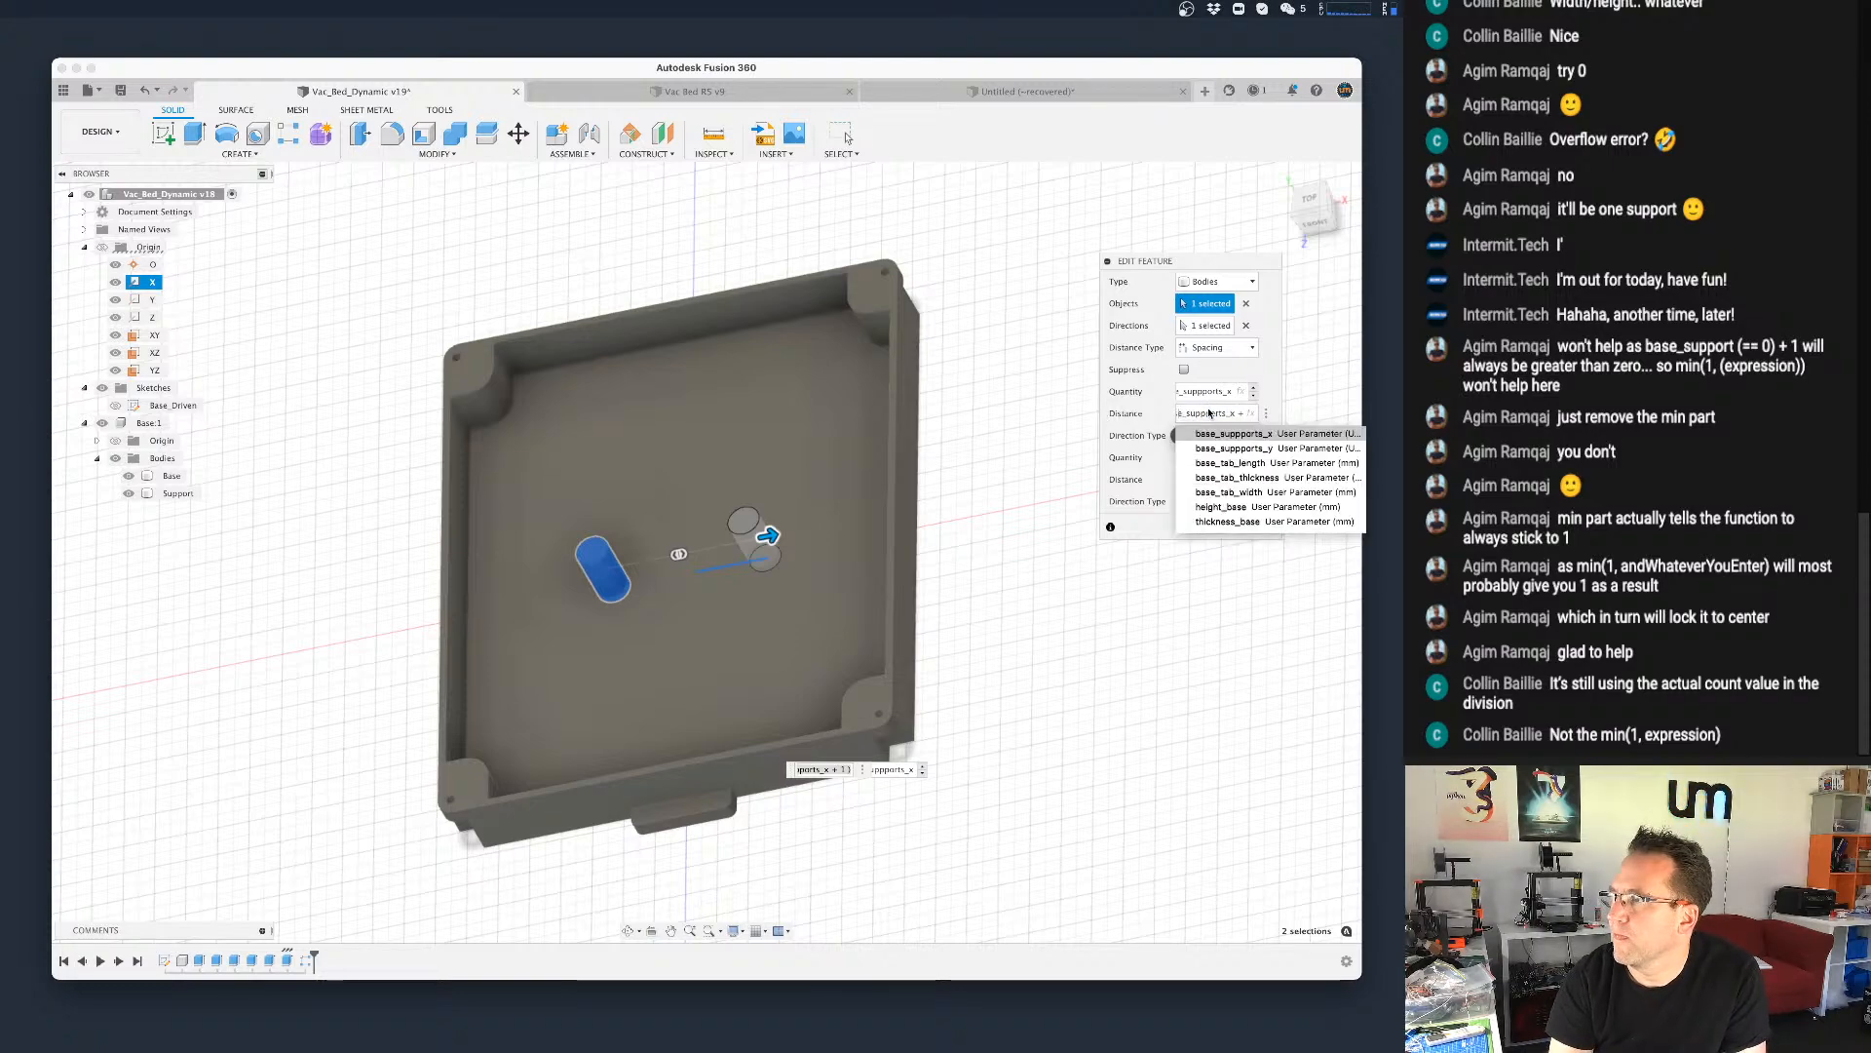
key("Left")
key("Right")
key("Right")
key("Right")
key("Right")
key("Right")
key("Right")
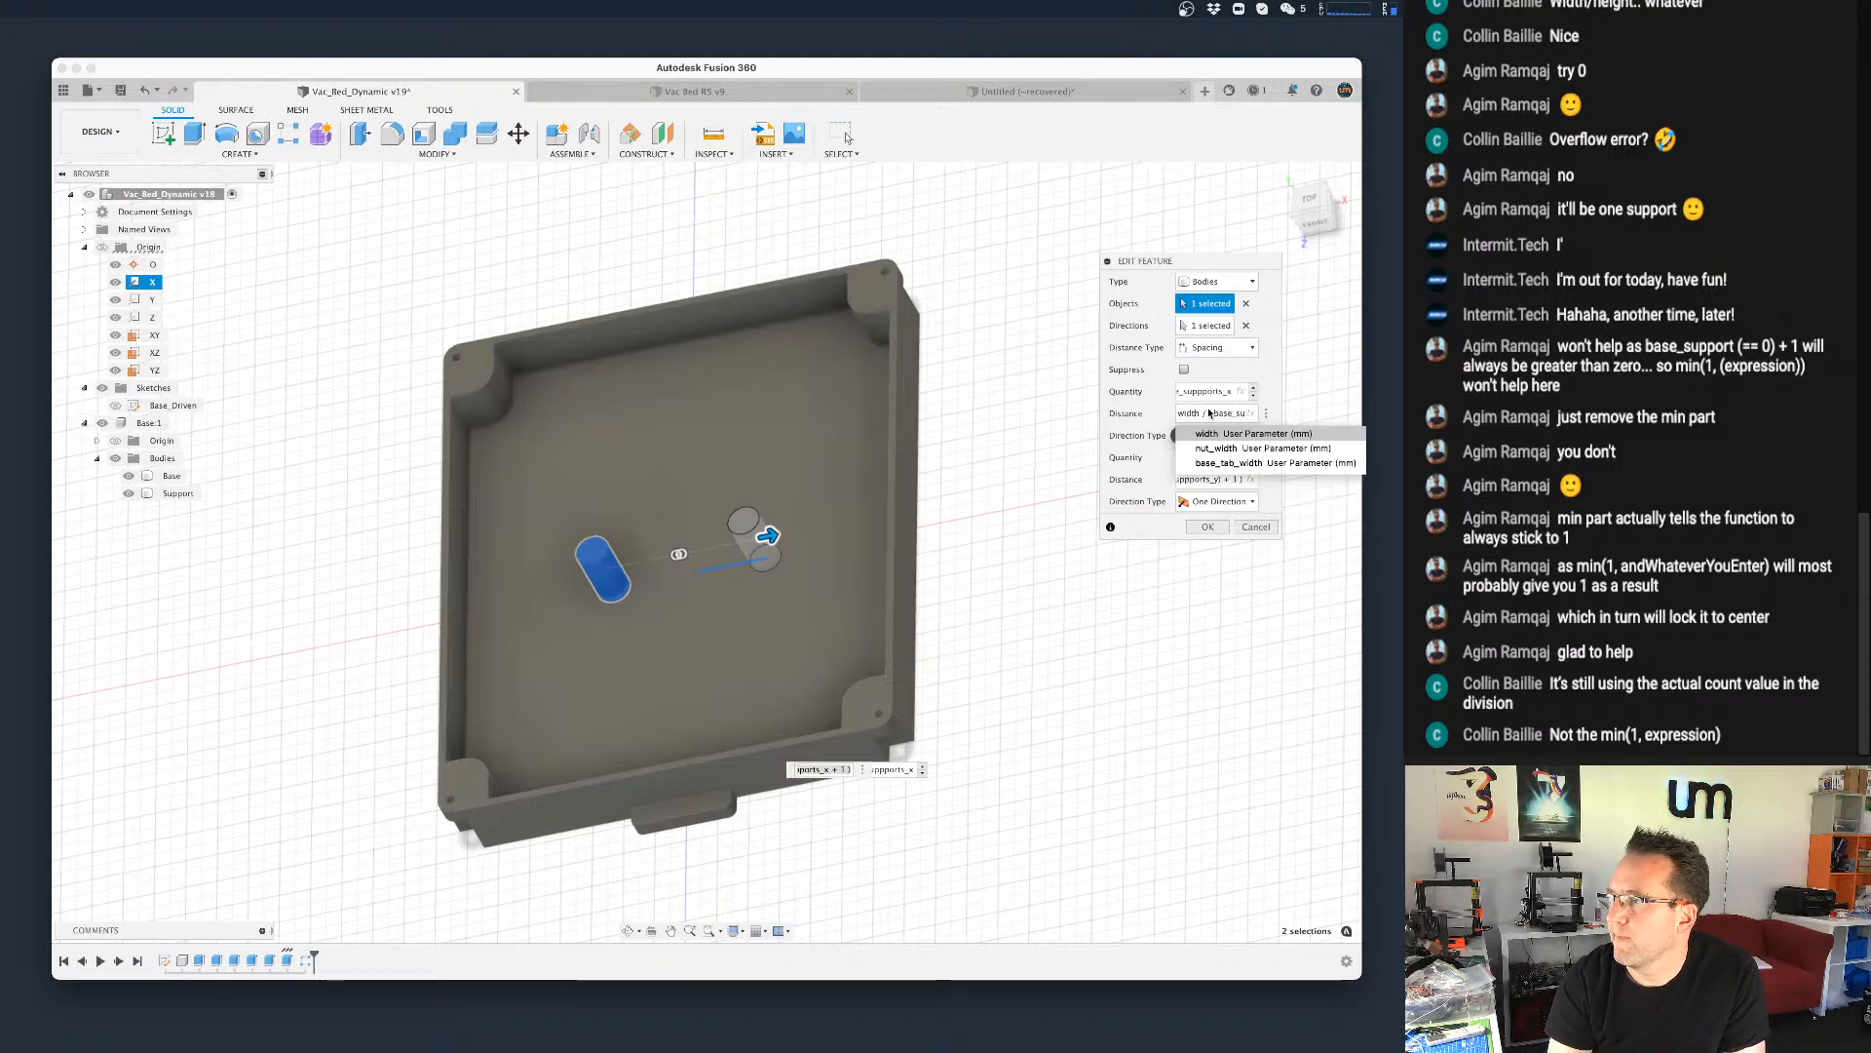
type("(")
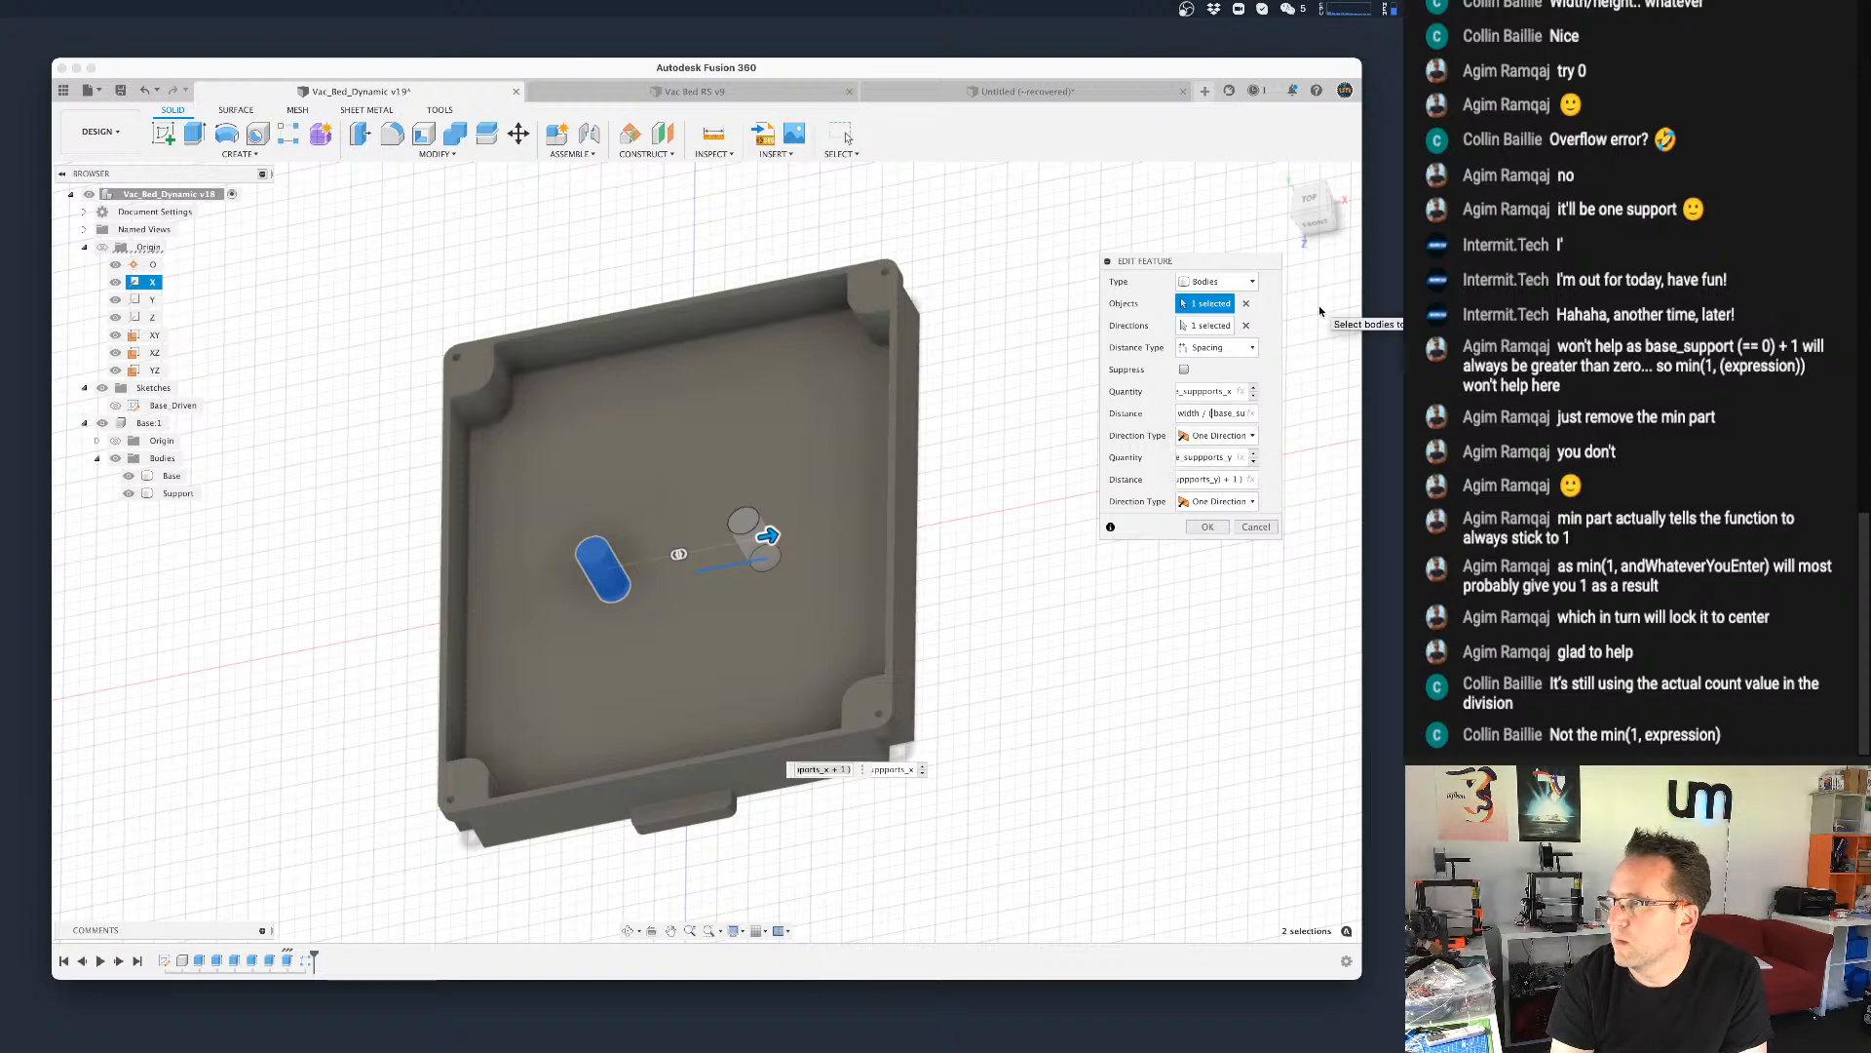
type("max(1")
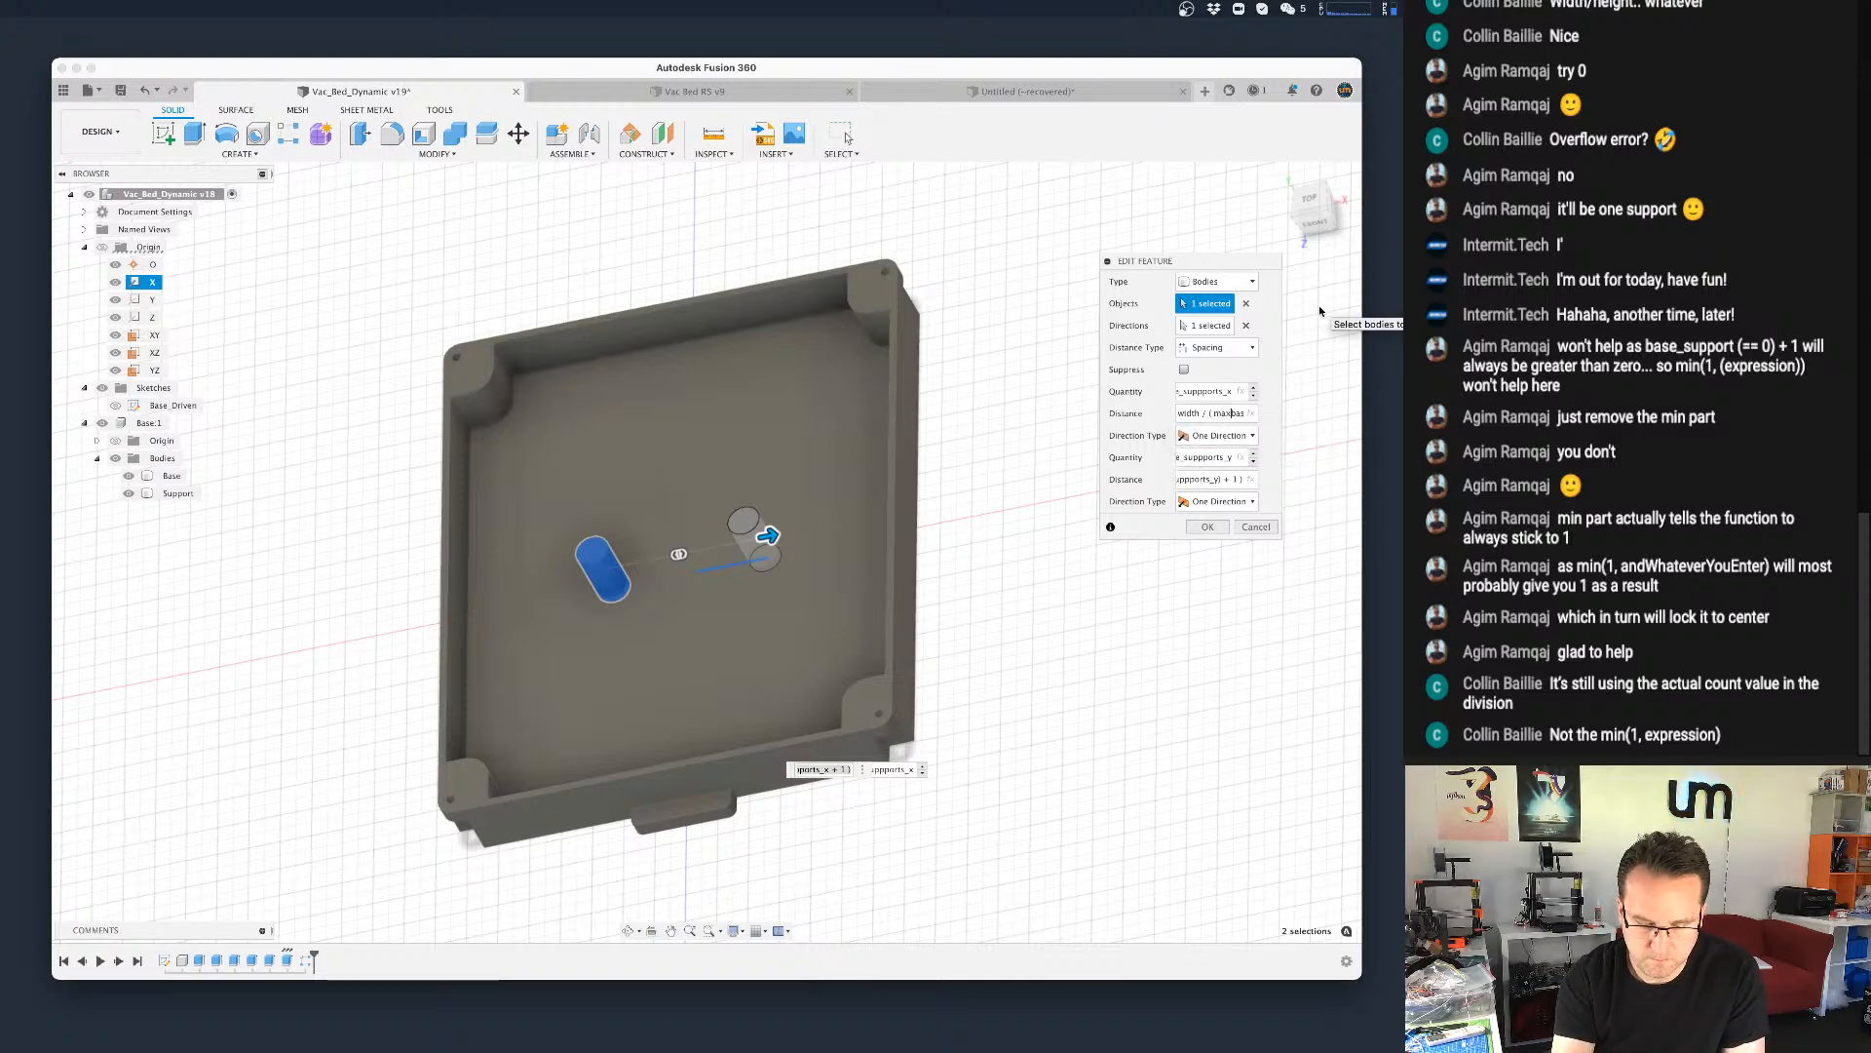
type("; bas")
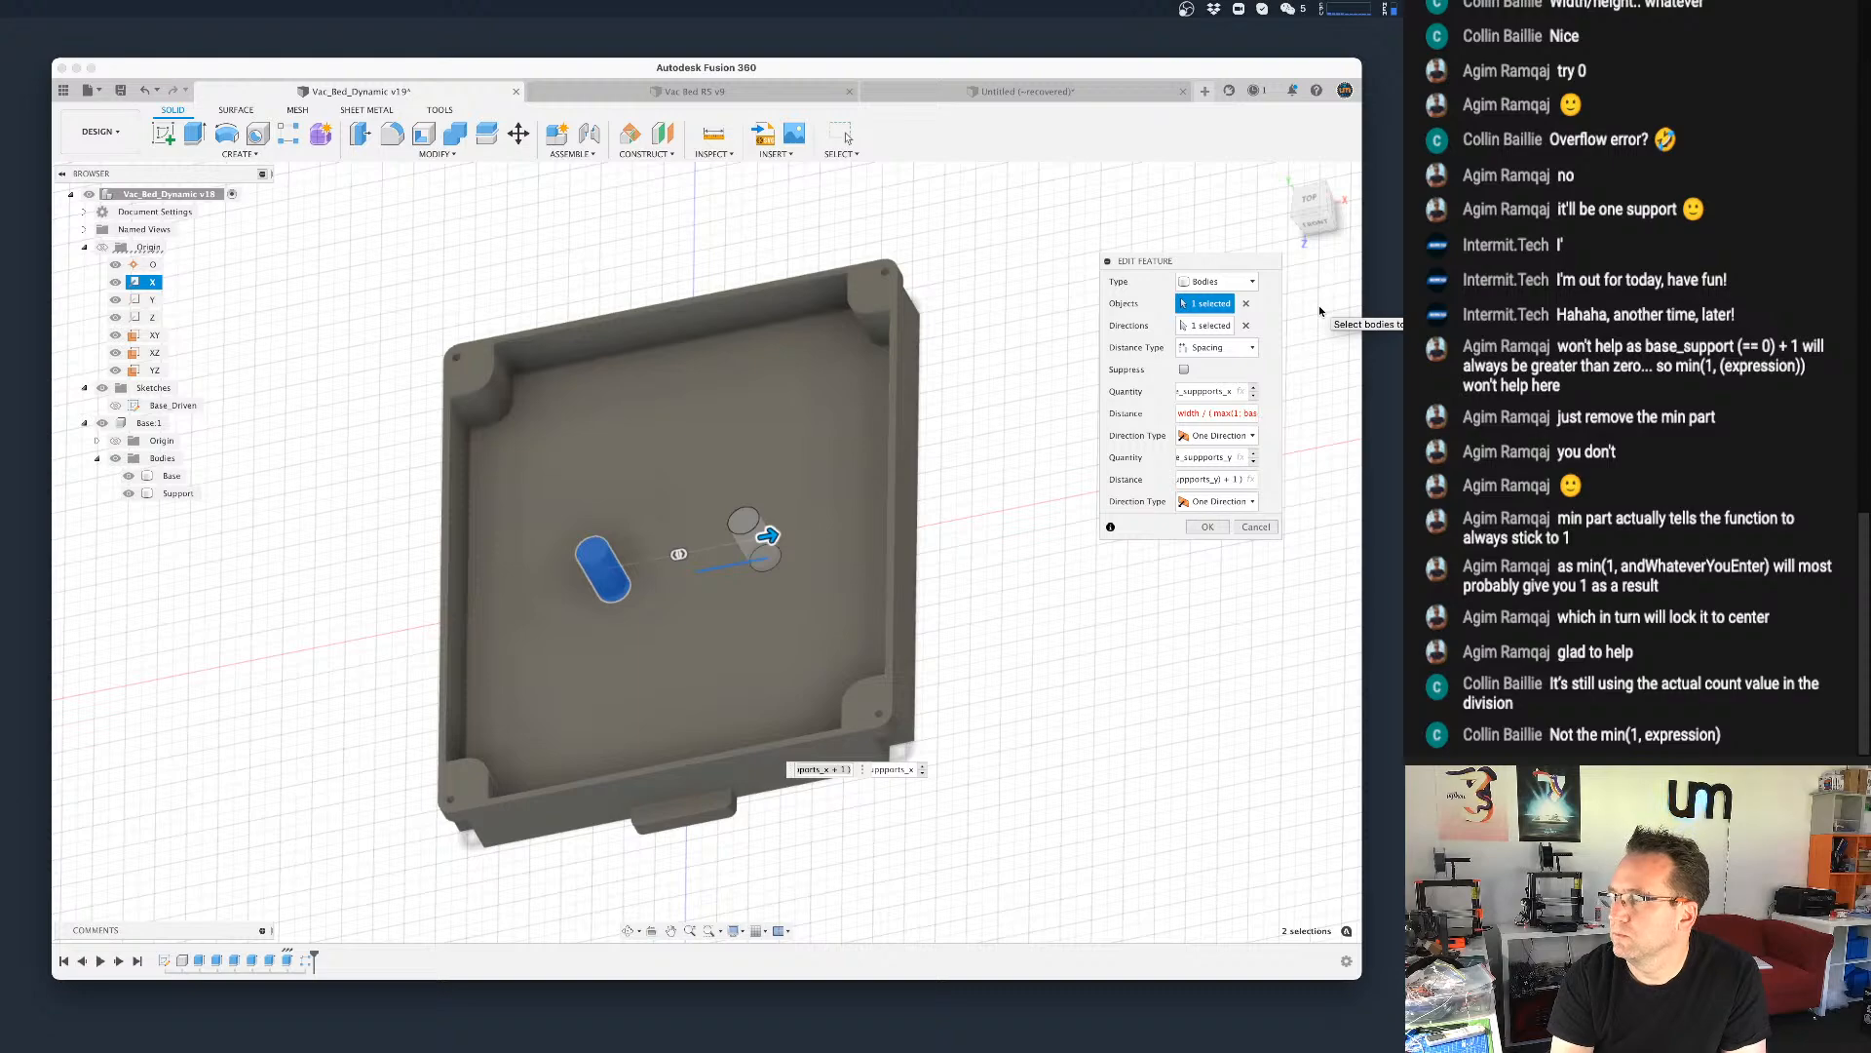
type("e_support")
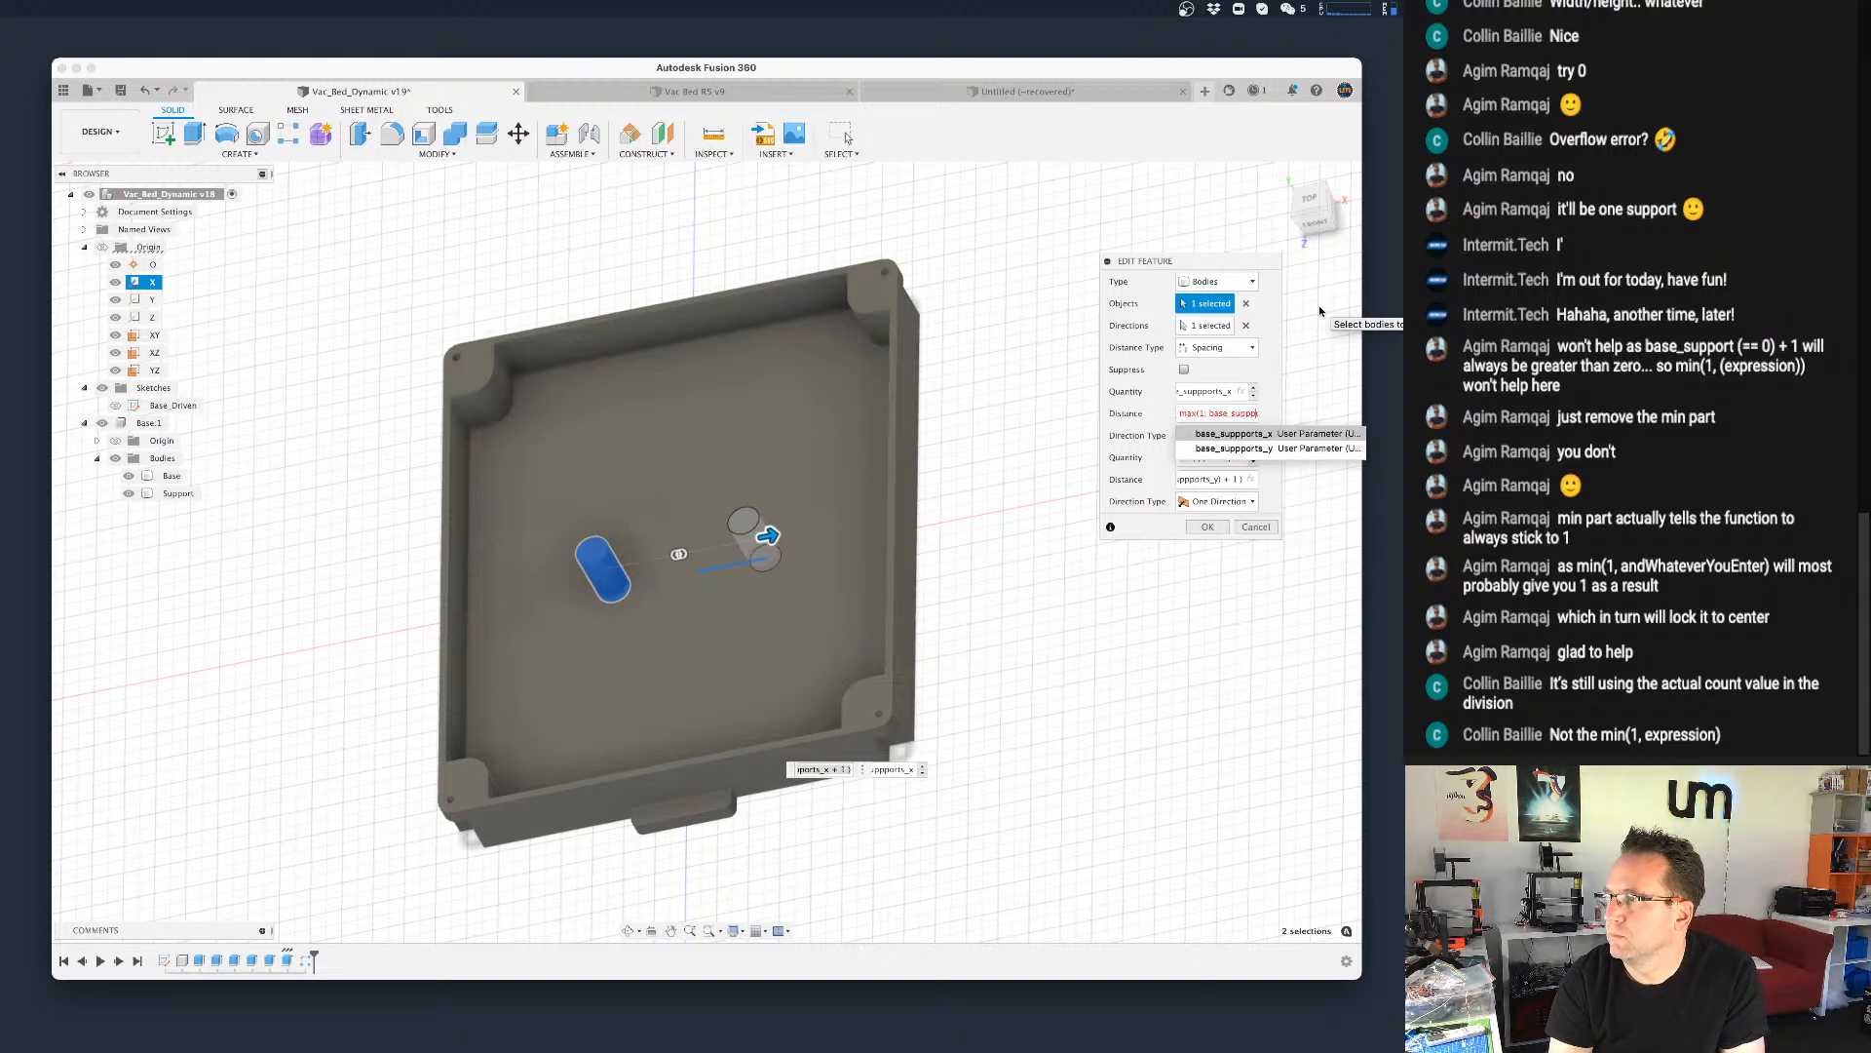
type("s_x")
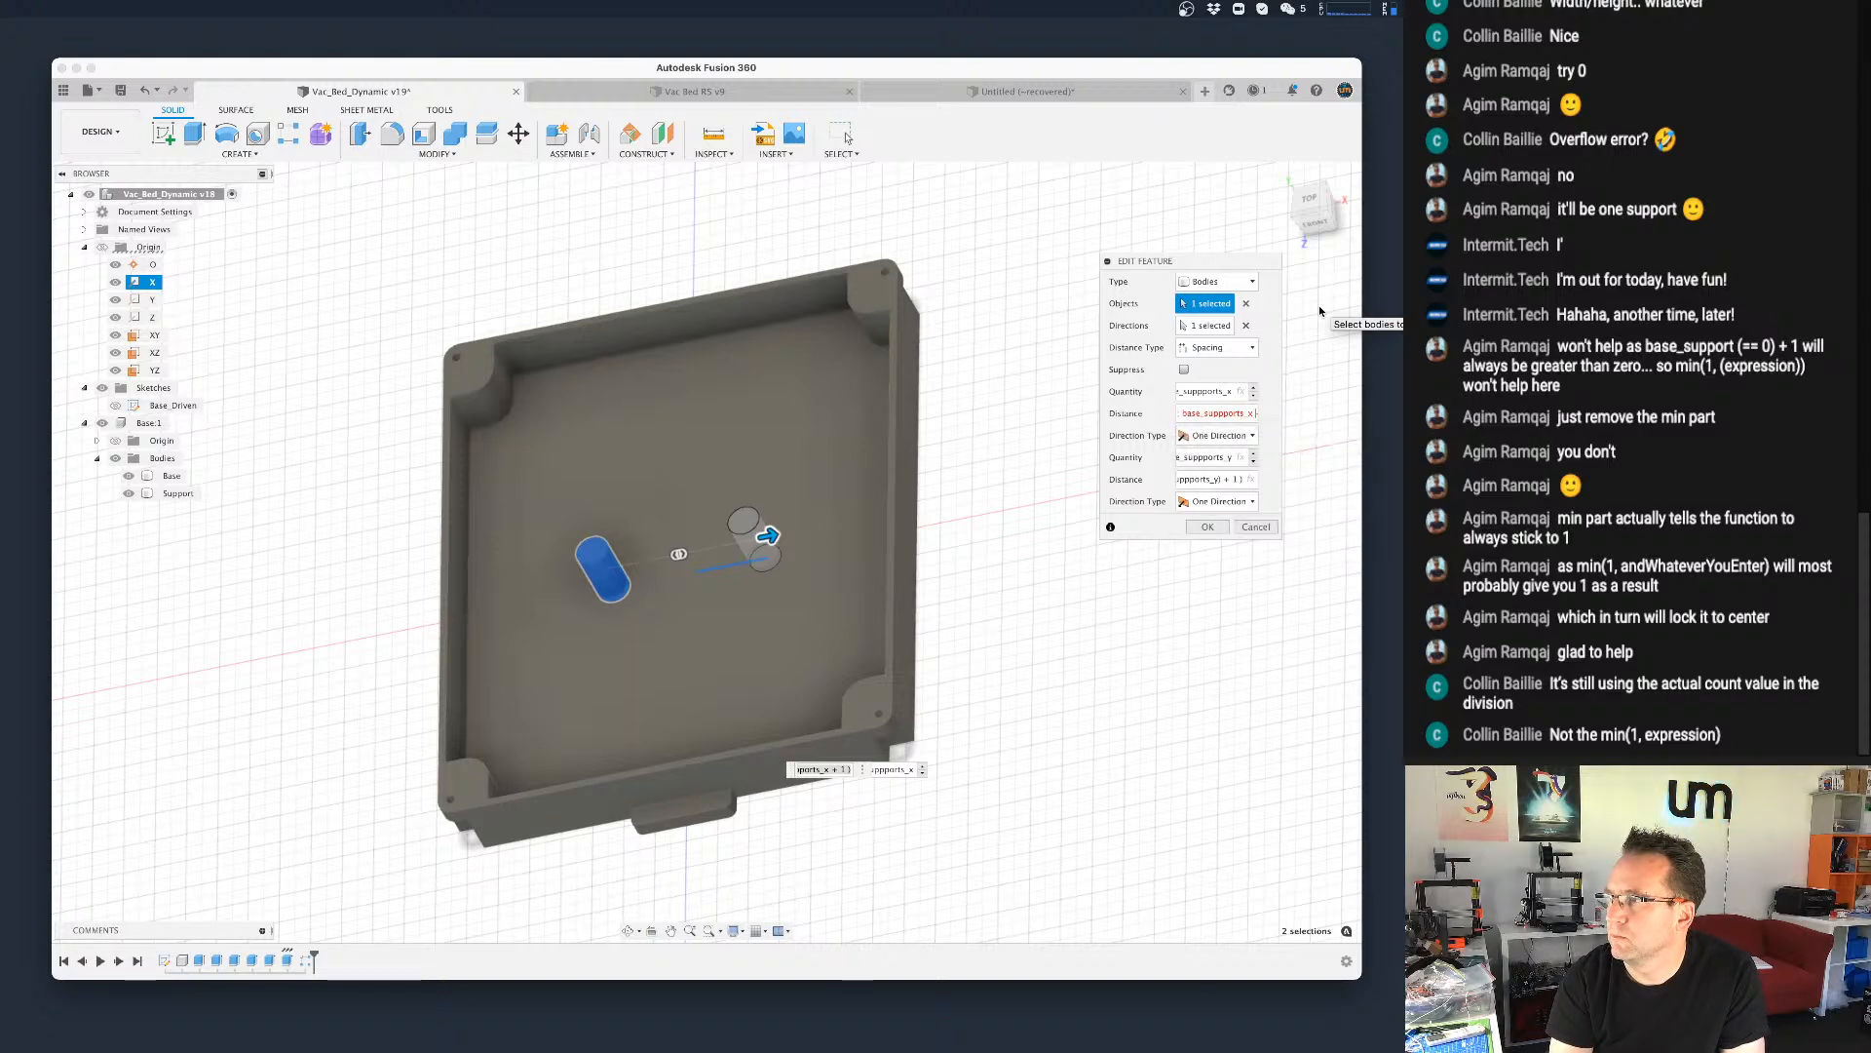
type(")")
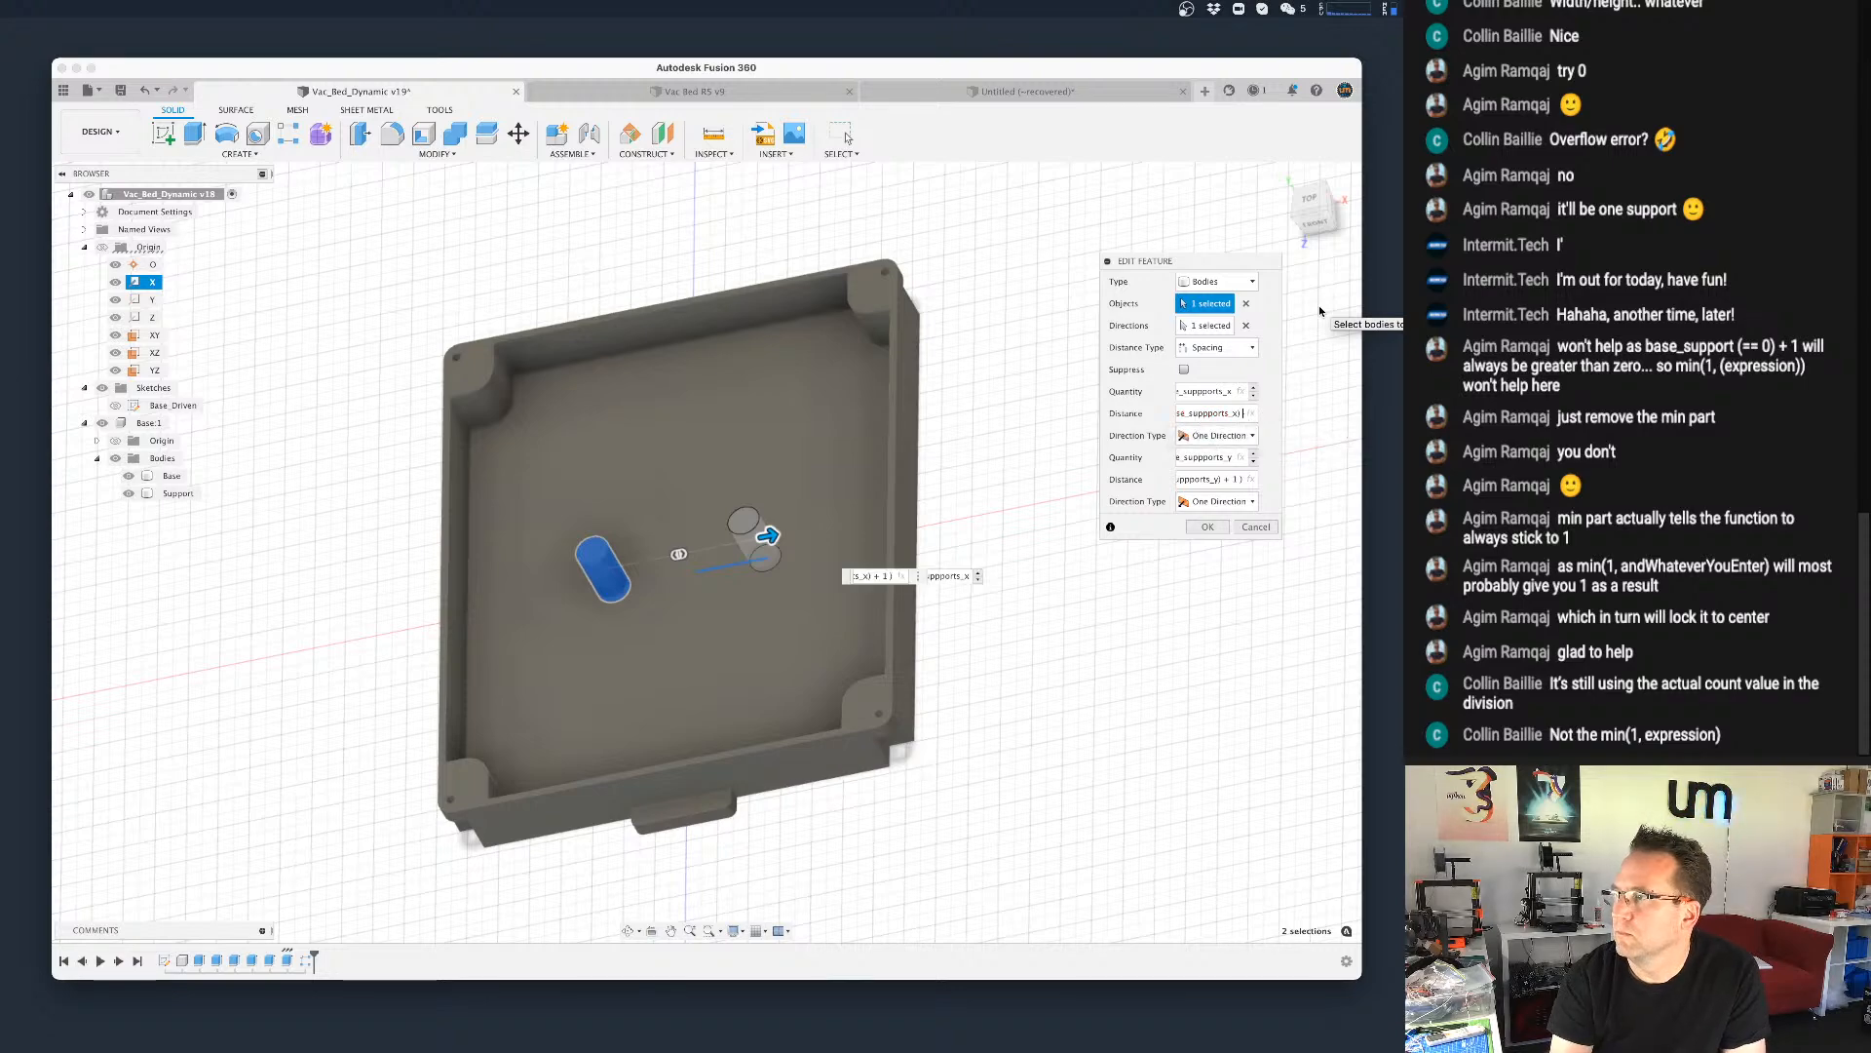
left_click(1205, 527)
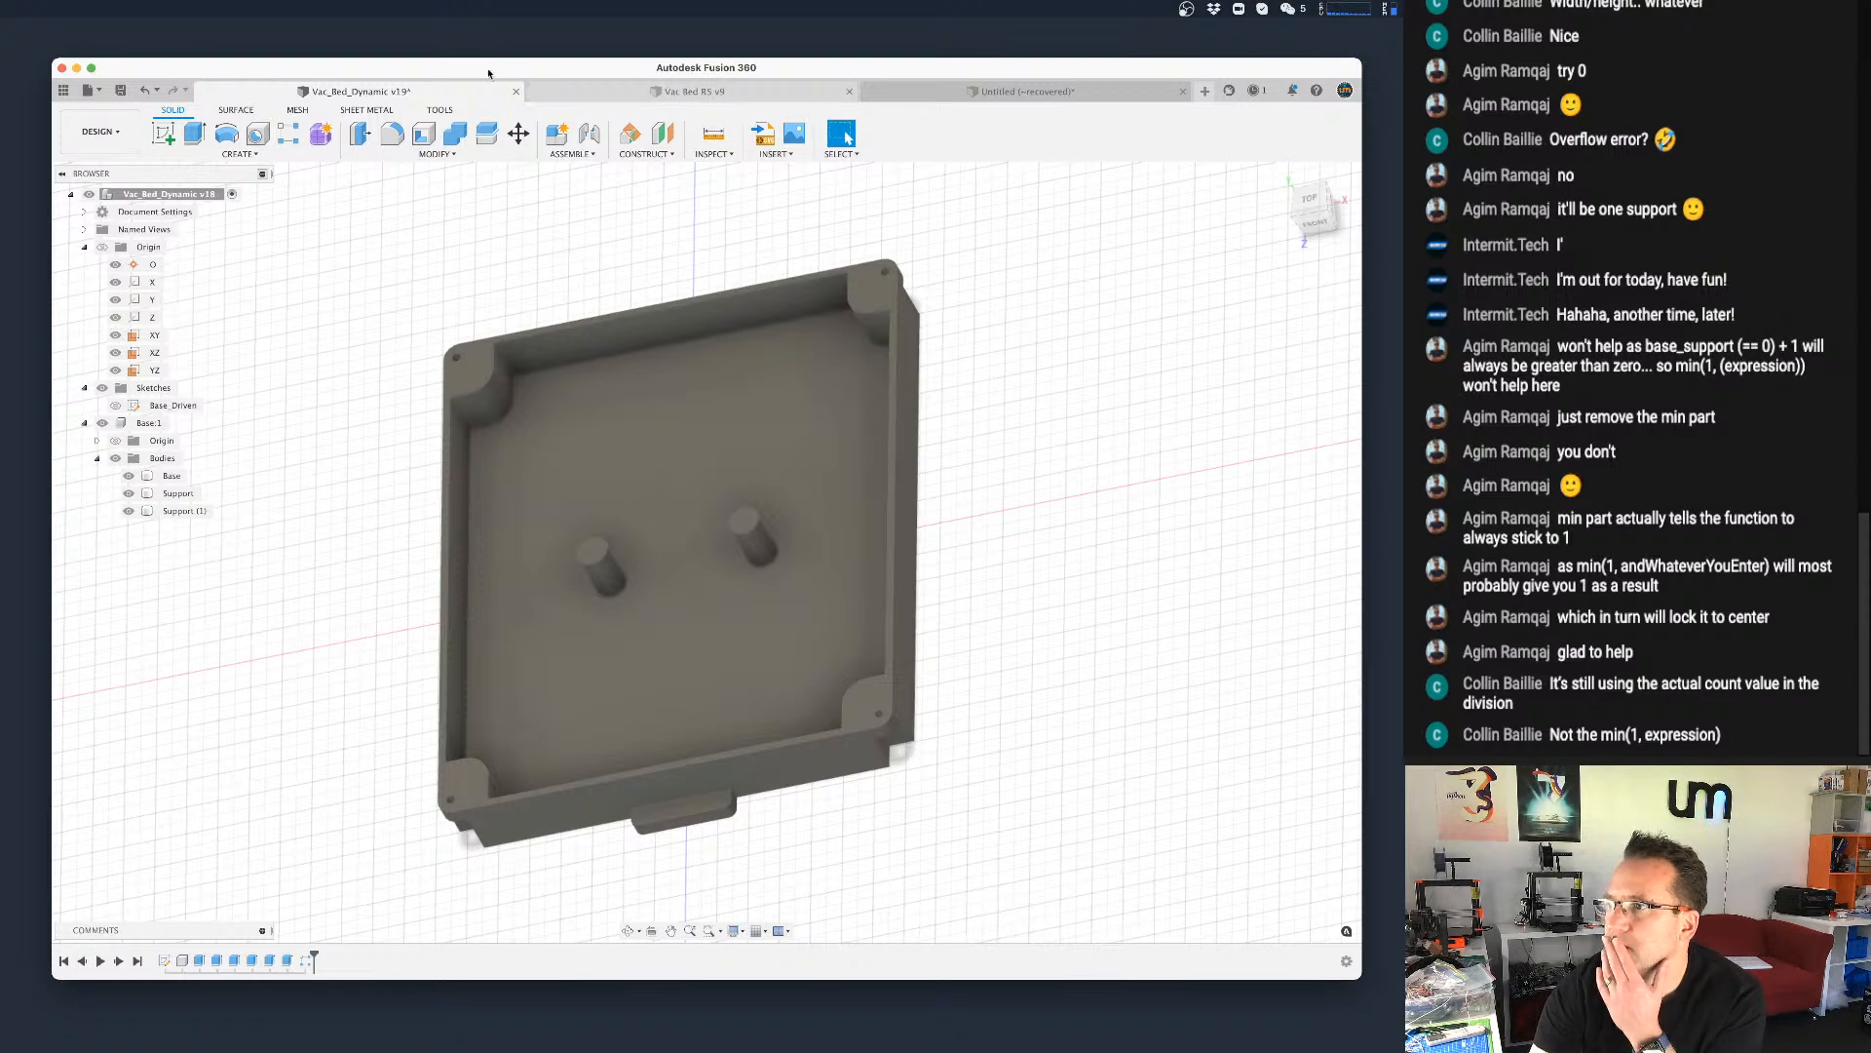
Step: Reopen the parameter list beside the model and set base_suppports_y to 0 to test the revised pattern
left_click(437, 153)
left_click(395, 451)
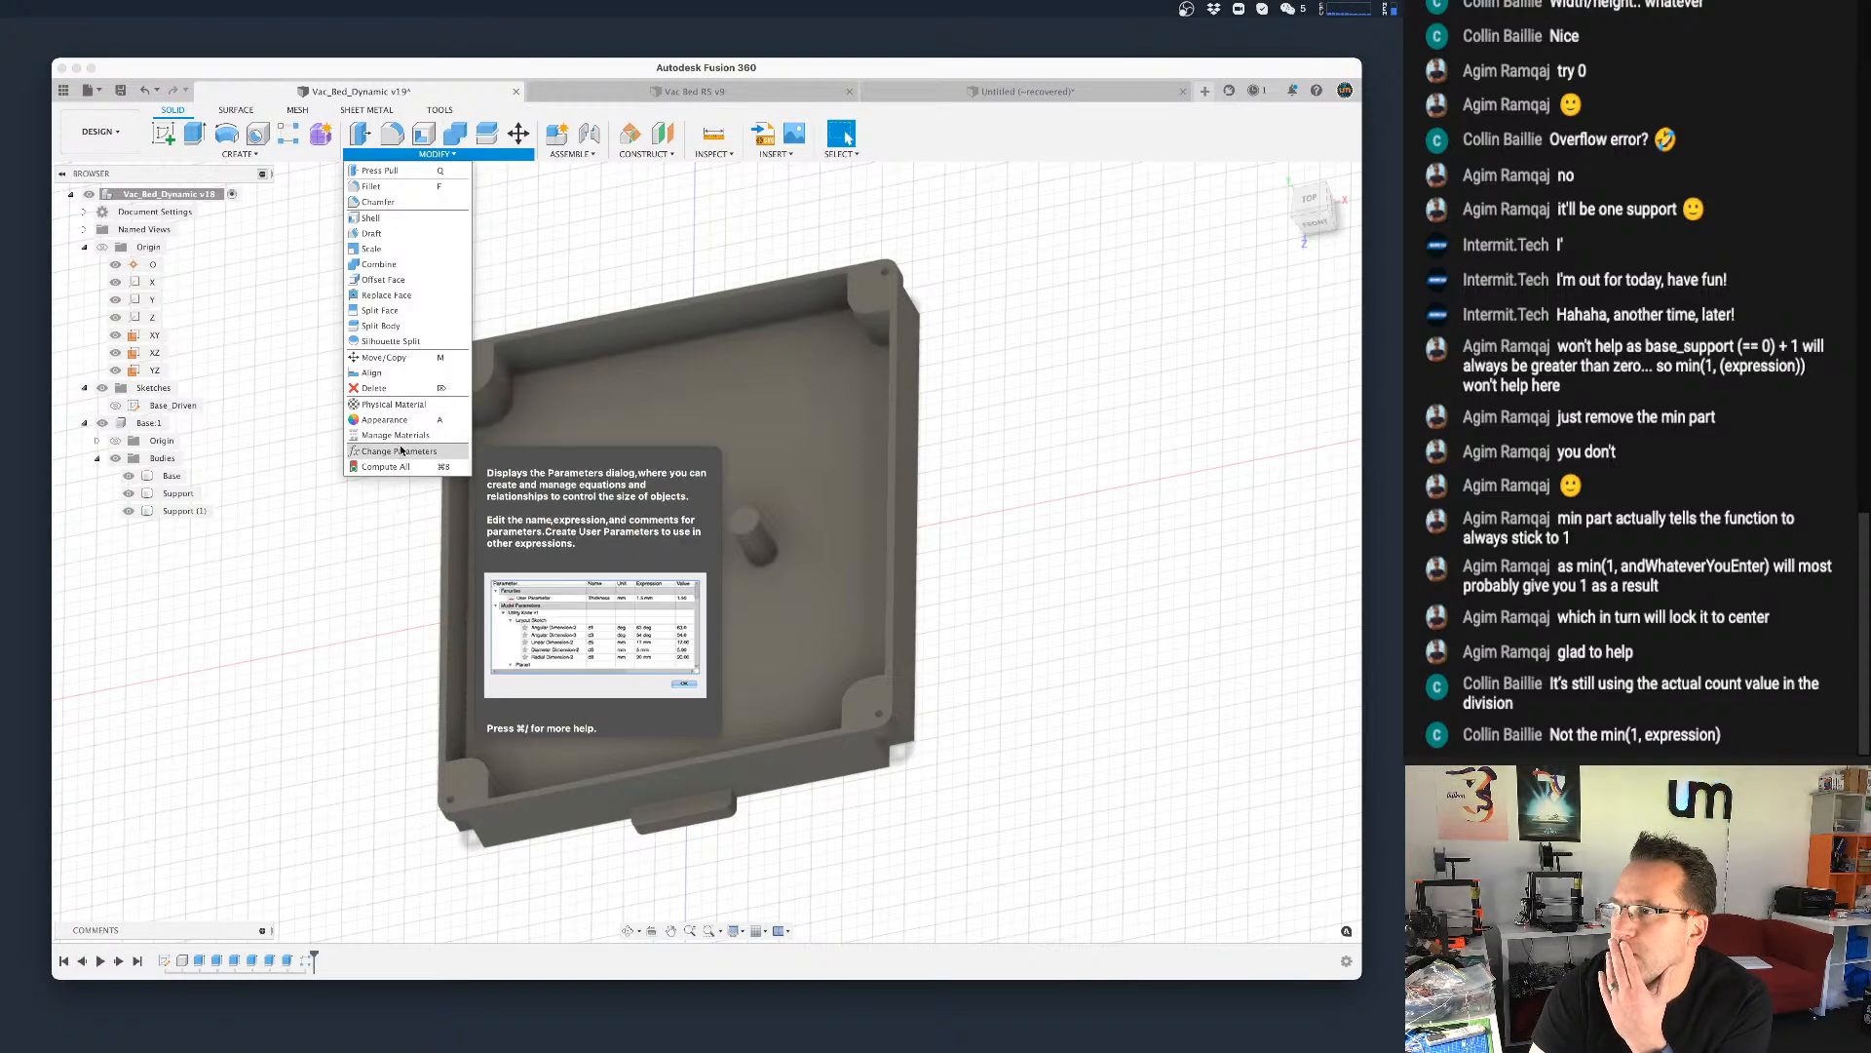
left_click_drag(868, 418, 1614, 462)
left_click(1286, 718)
left_click(1286, 719)
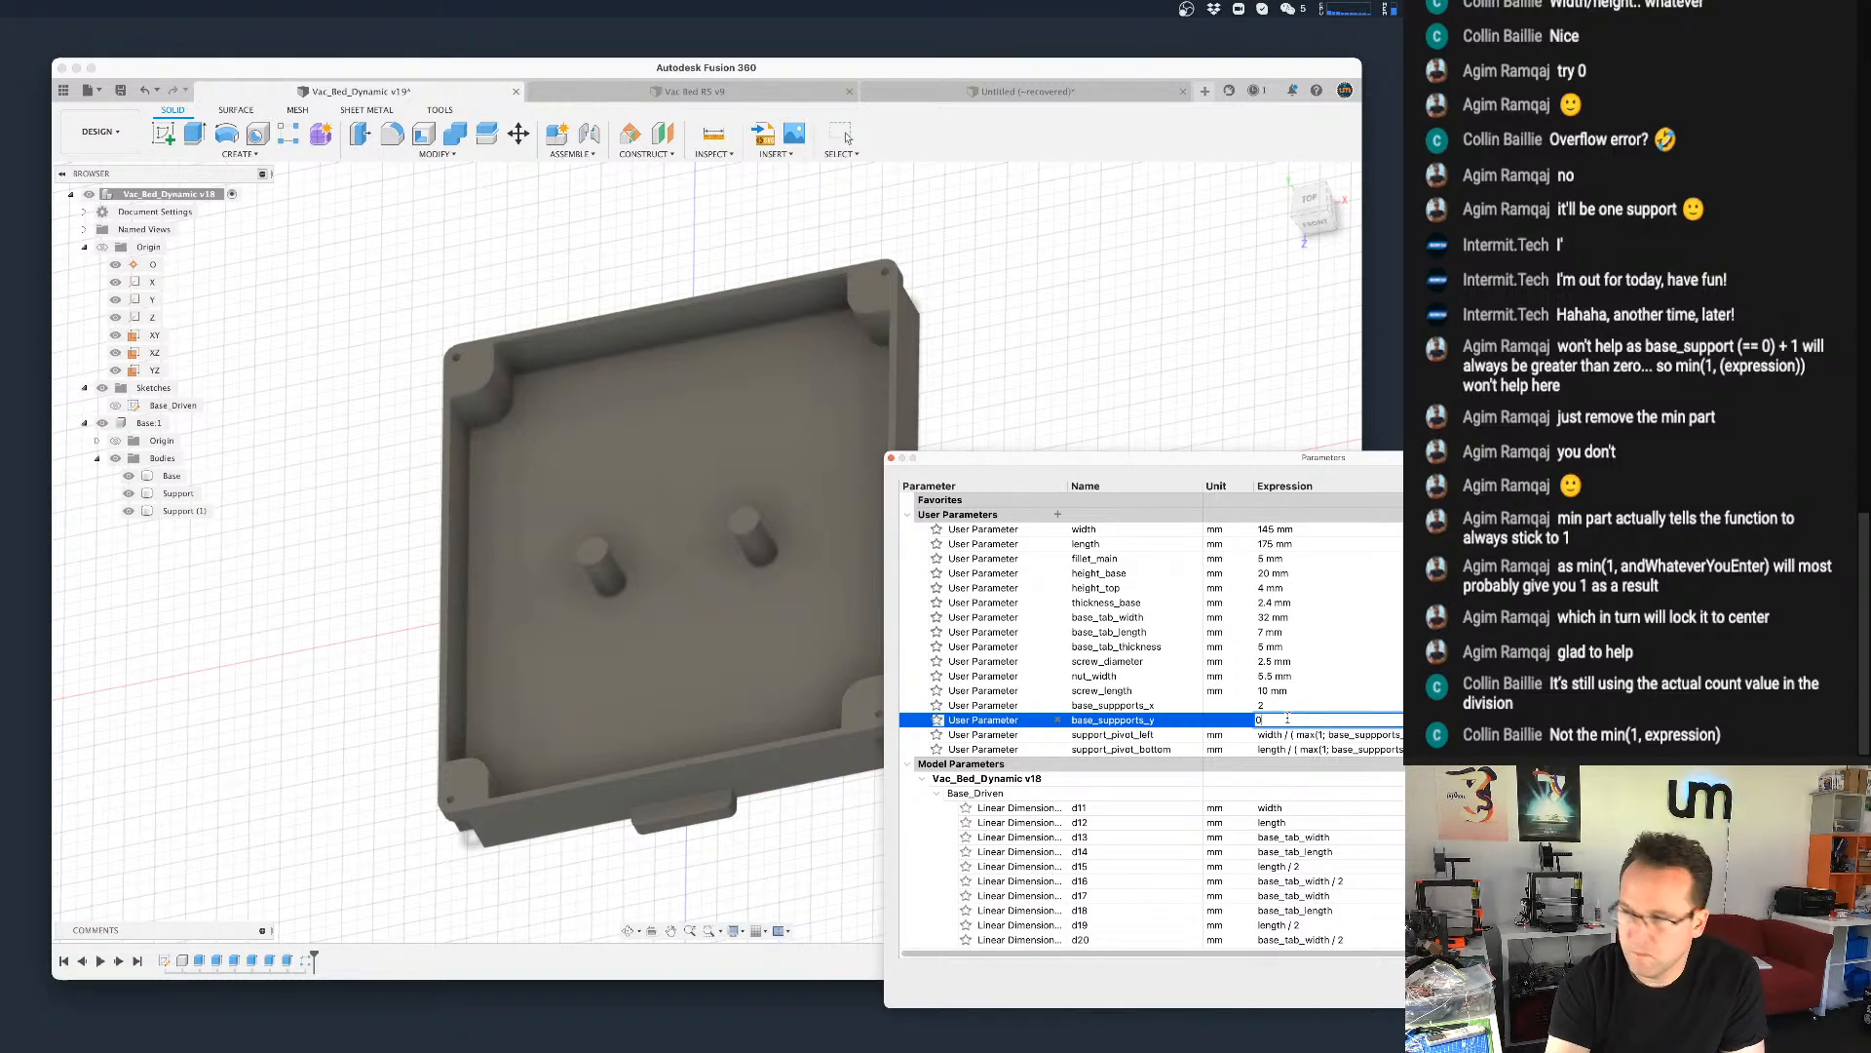
type("0")
key("Return")
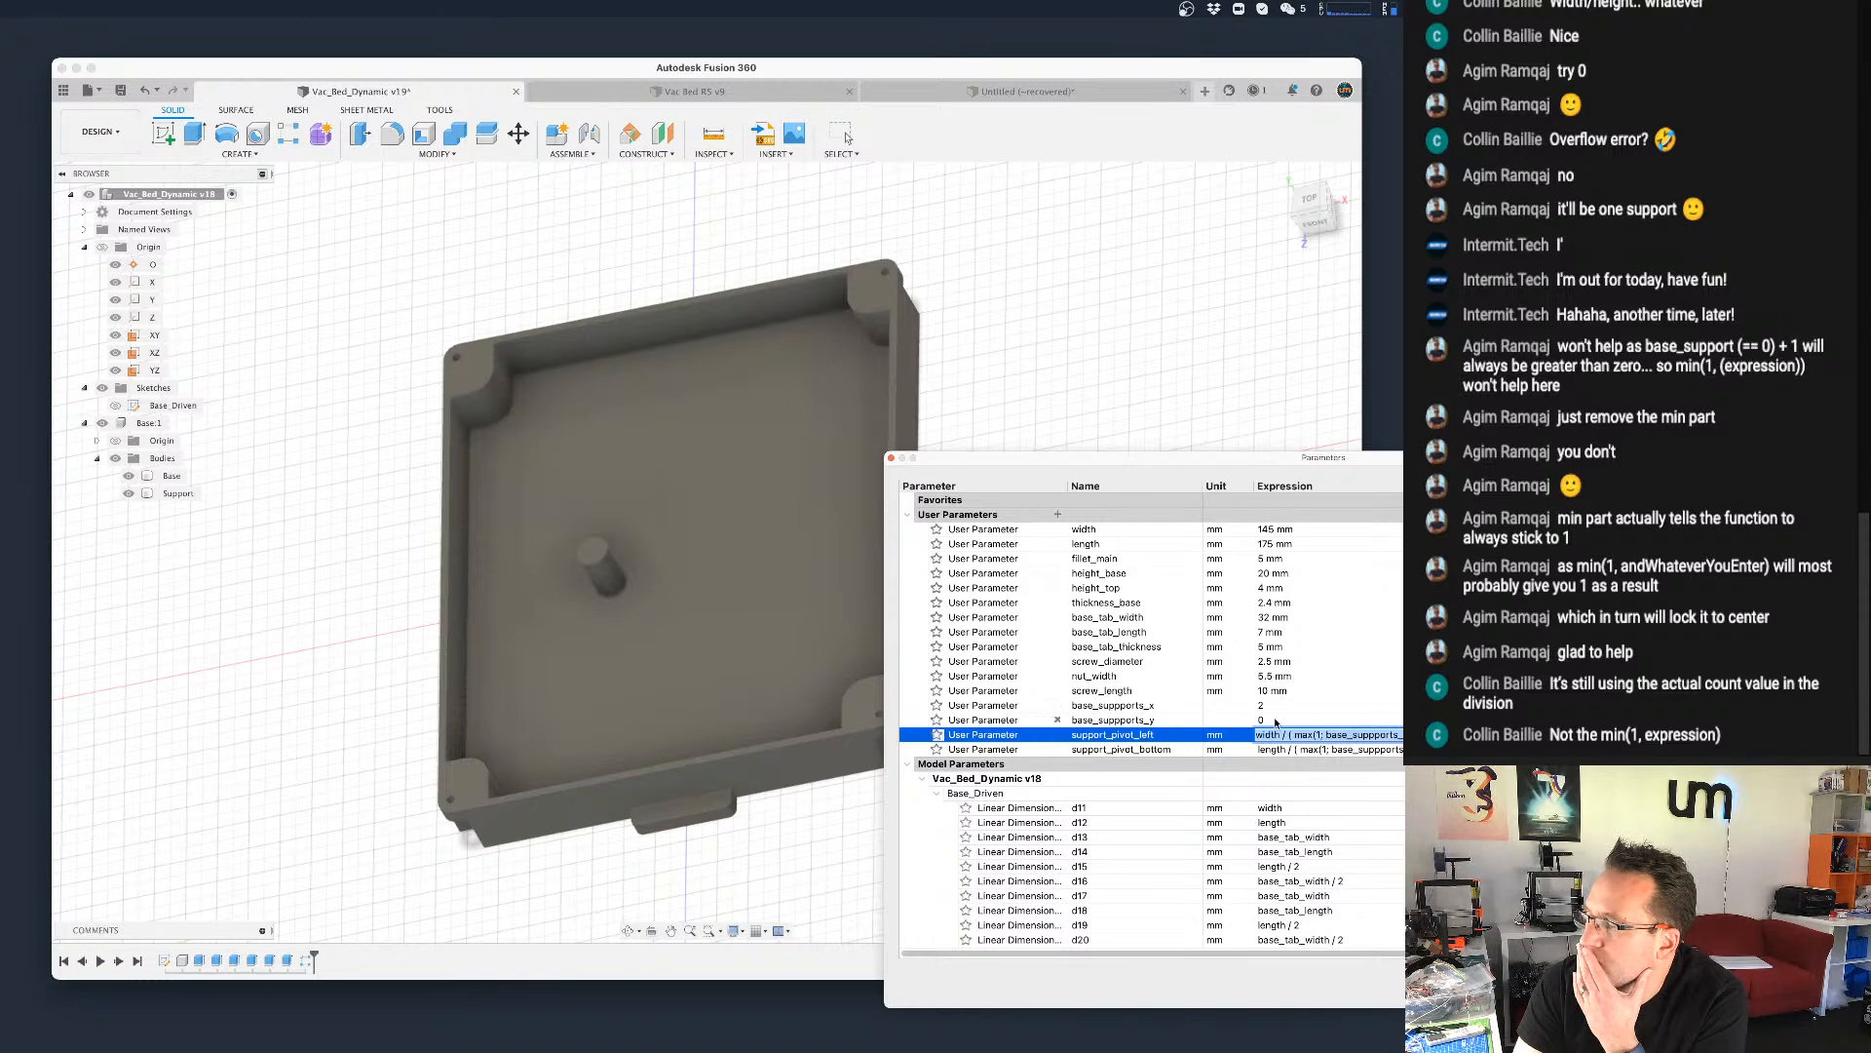
Step: Set both base_suppports_y and base_suppports_x to 1 to test a single support
left_click(1287, 719)
left_click(1287, 717)
type("1")
key("Return")
left_click(1286, 707)
type("1")
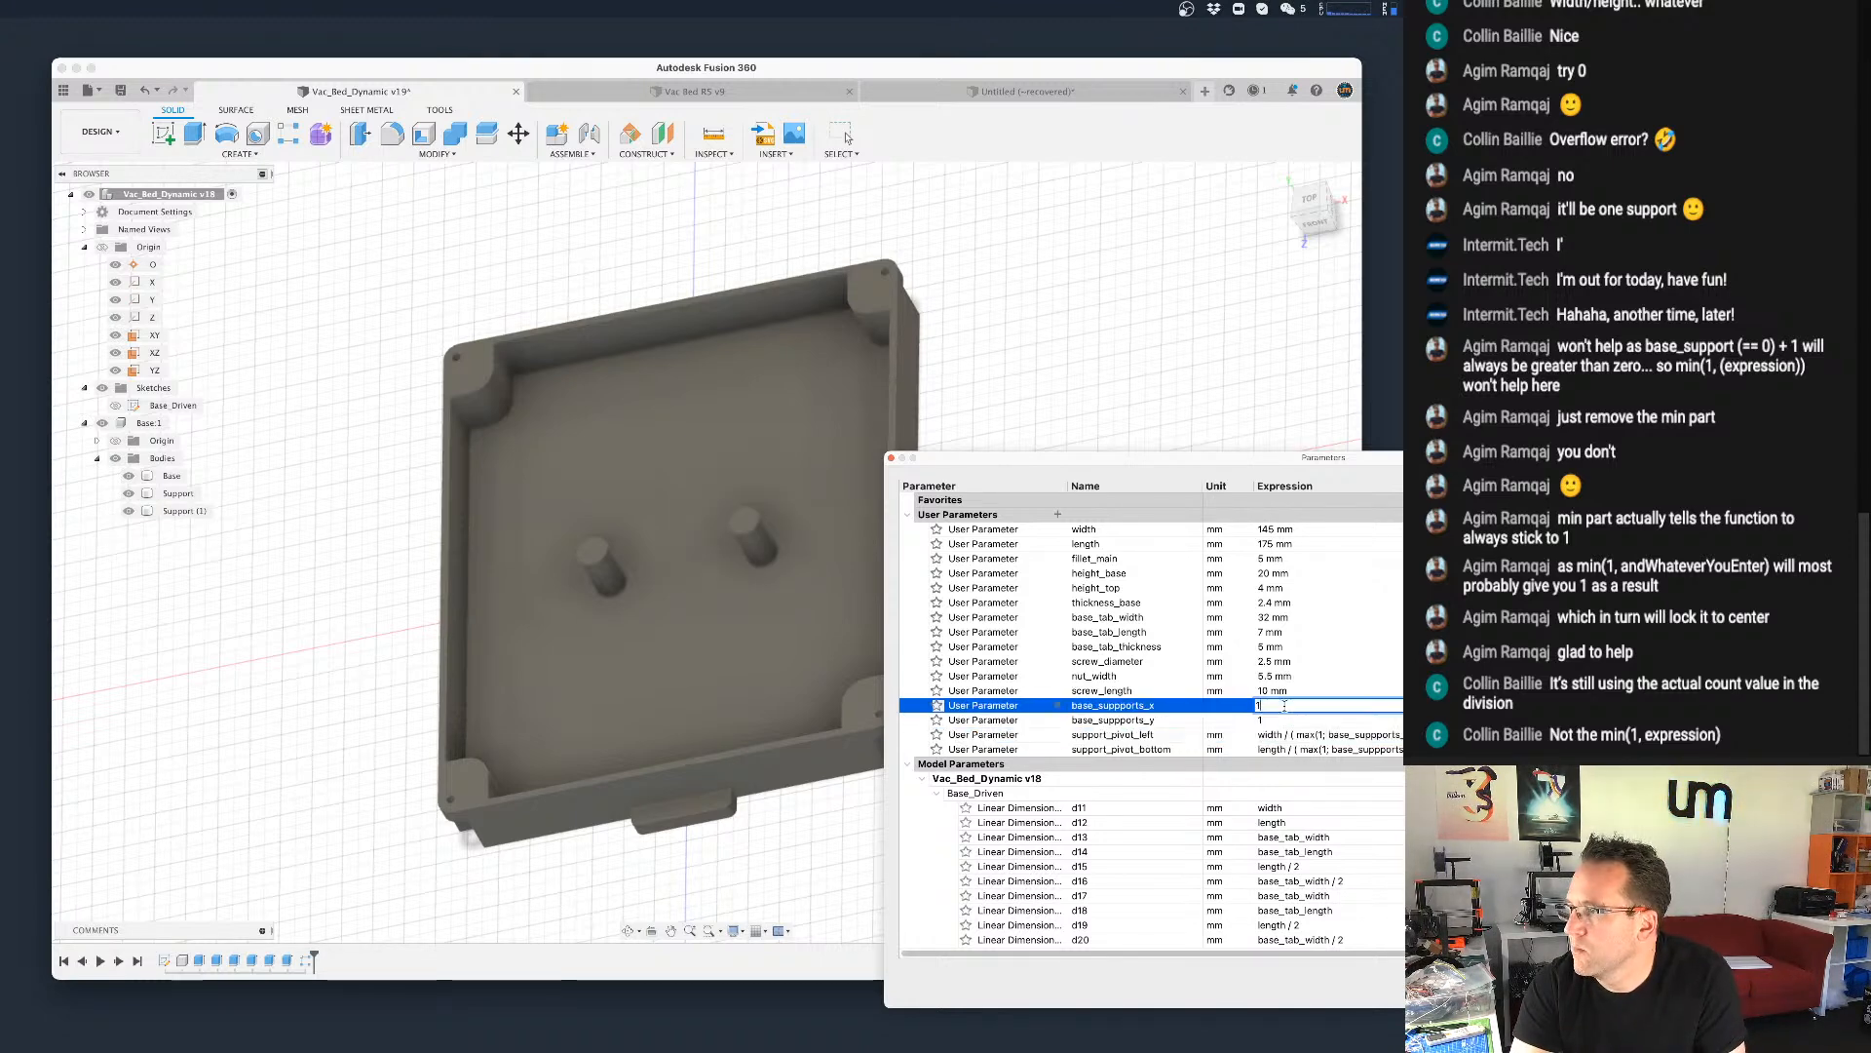
key("Return")
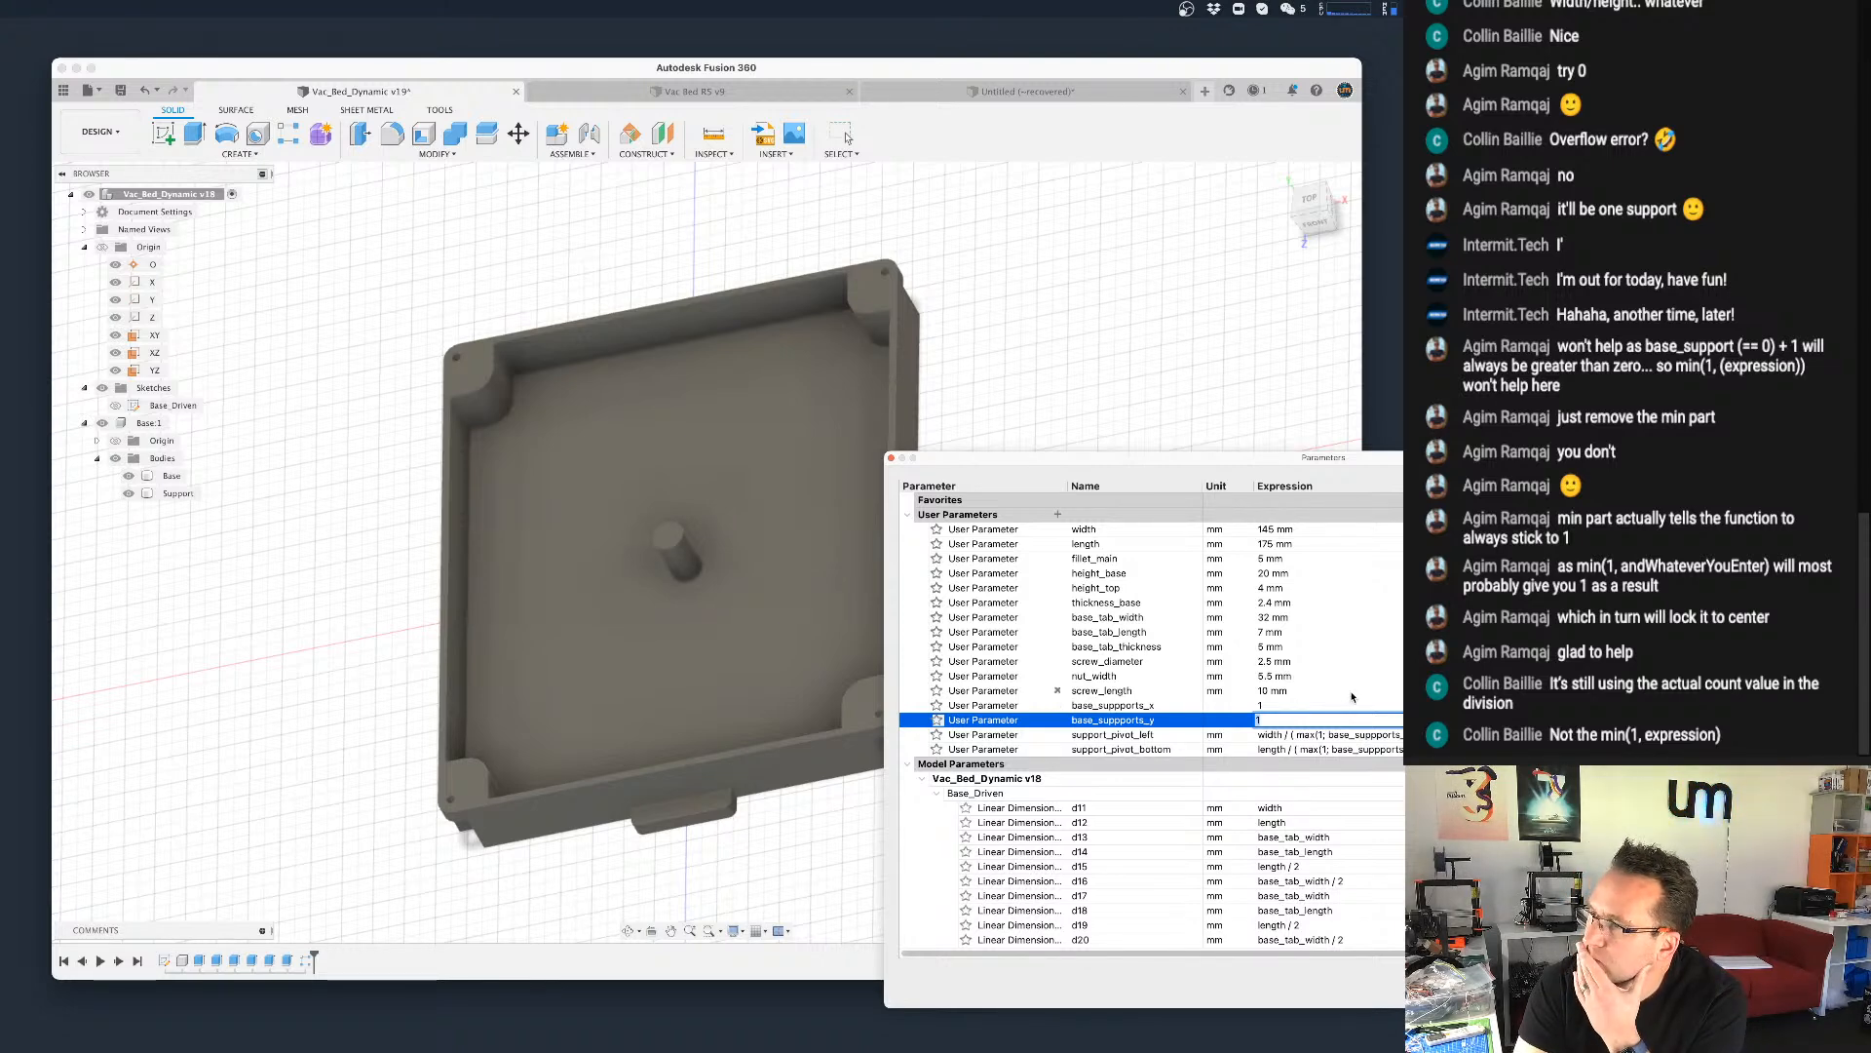
Step: Set base_suppports_x to 0 and base_suppports_y to 3 to test zero supports in x with several in y
left_click(1262, 706)
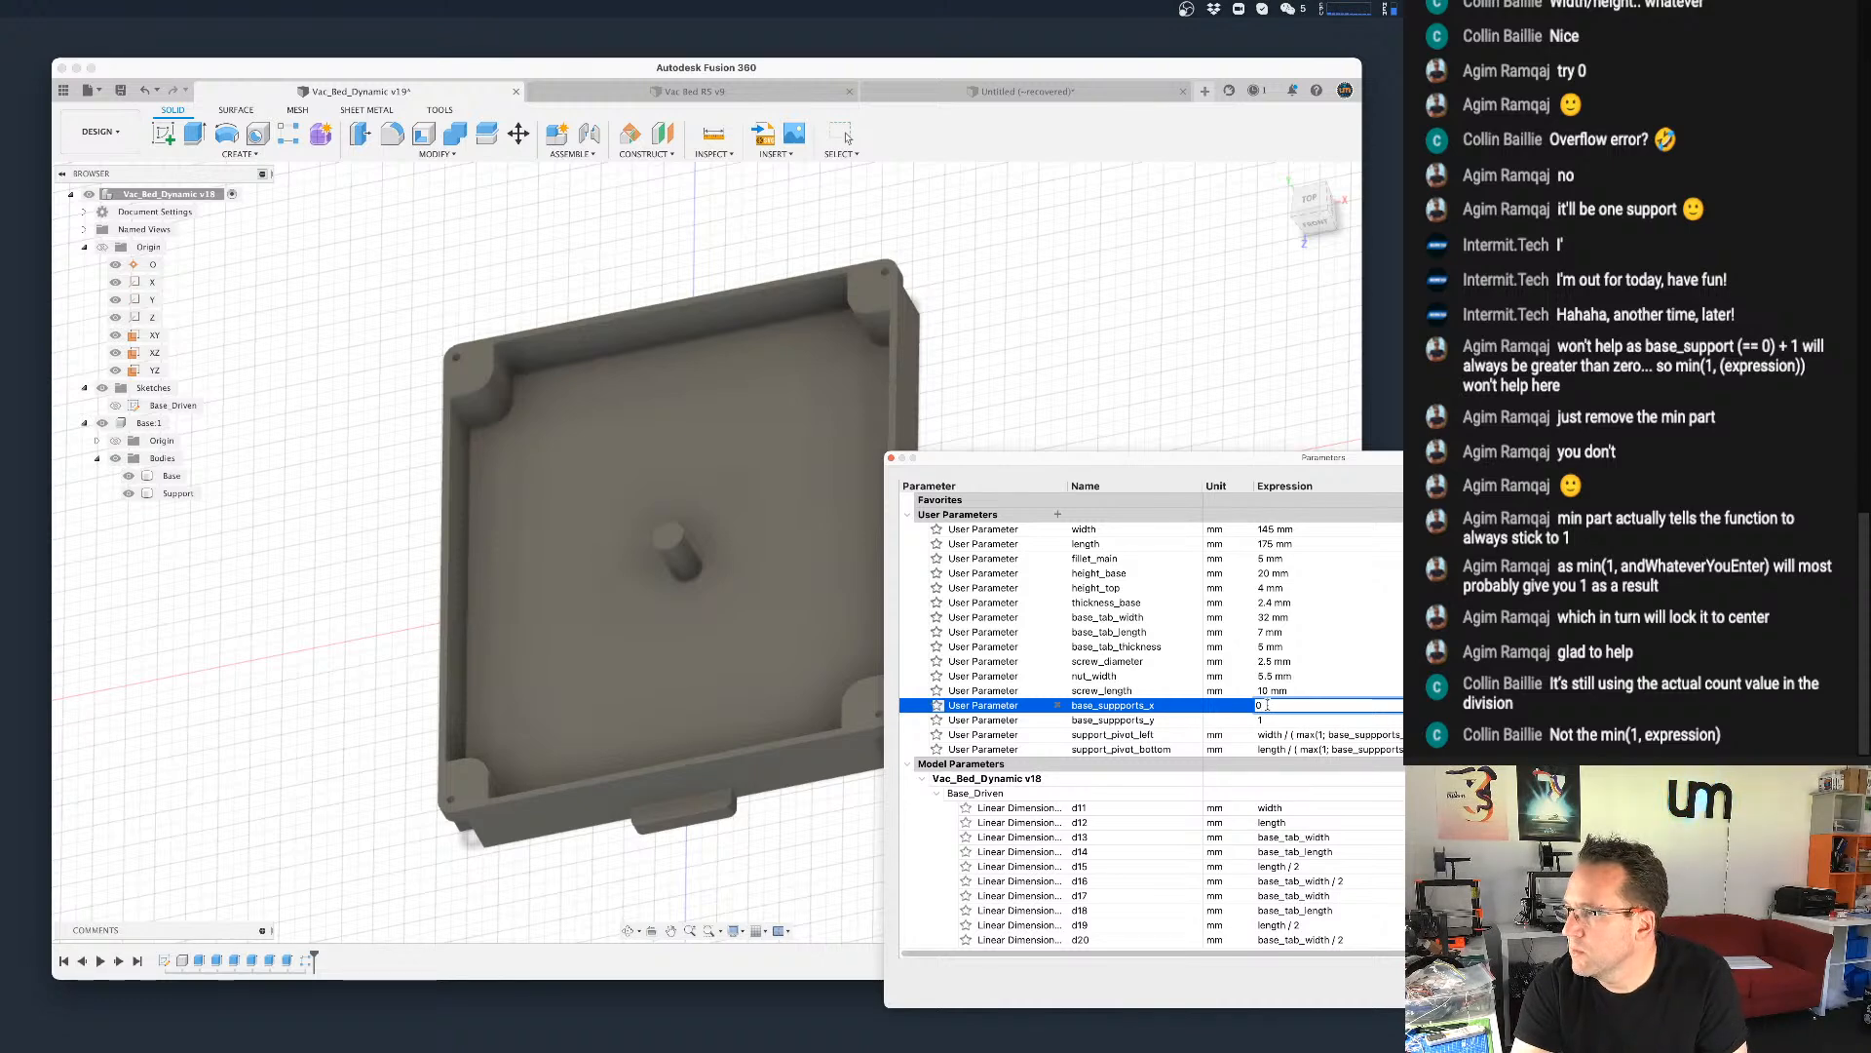
key("Return")
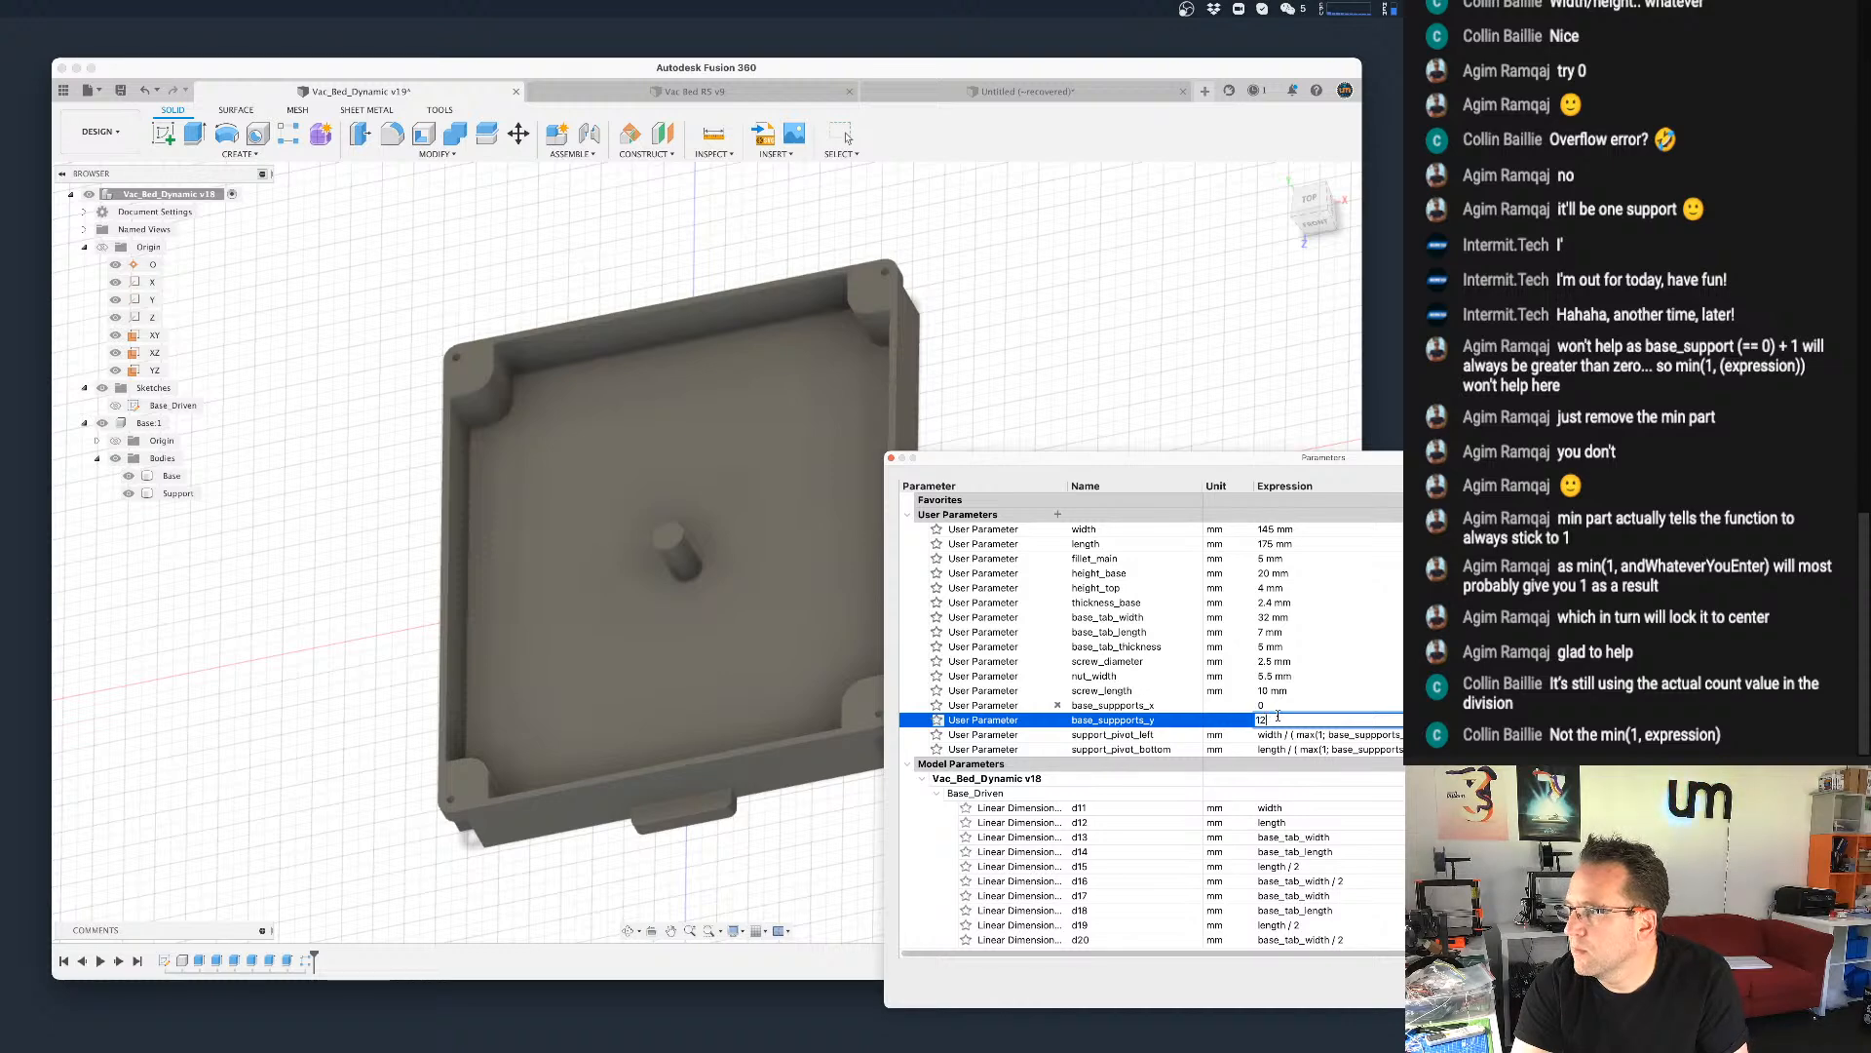
type("3")
key("Return")
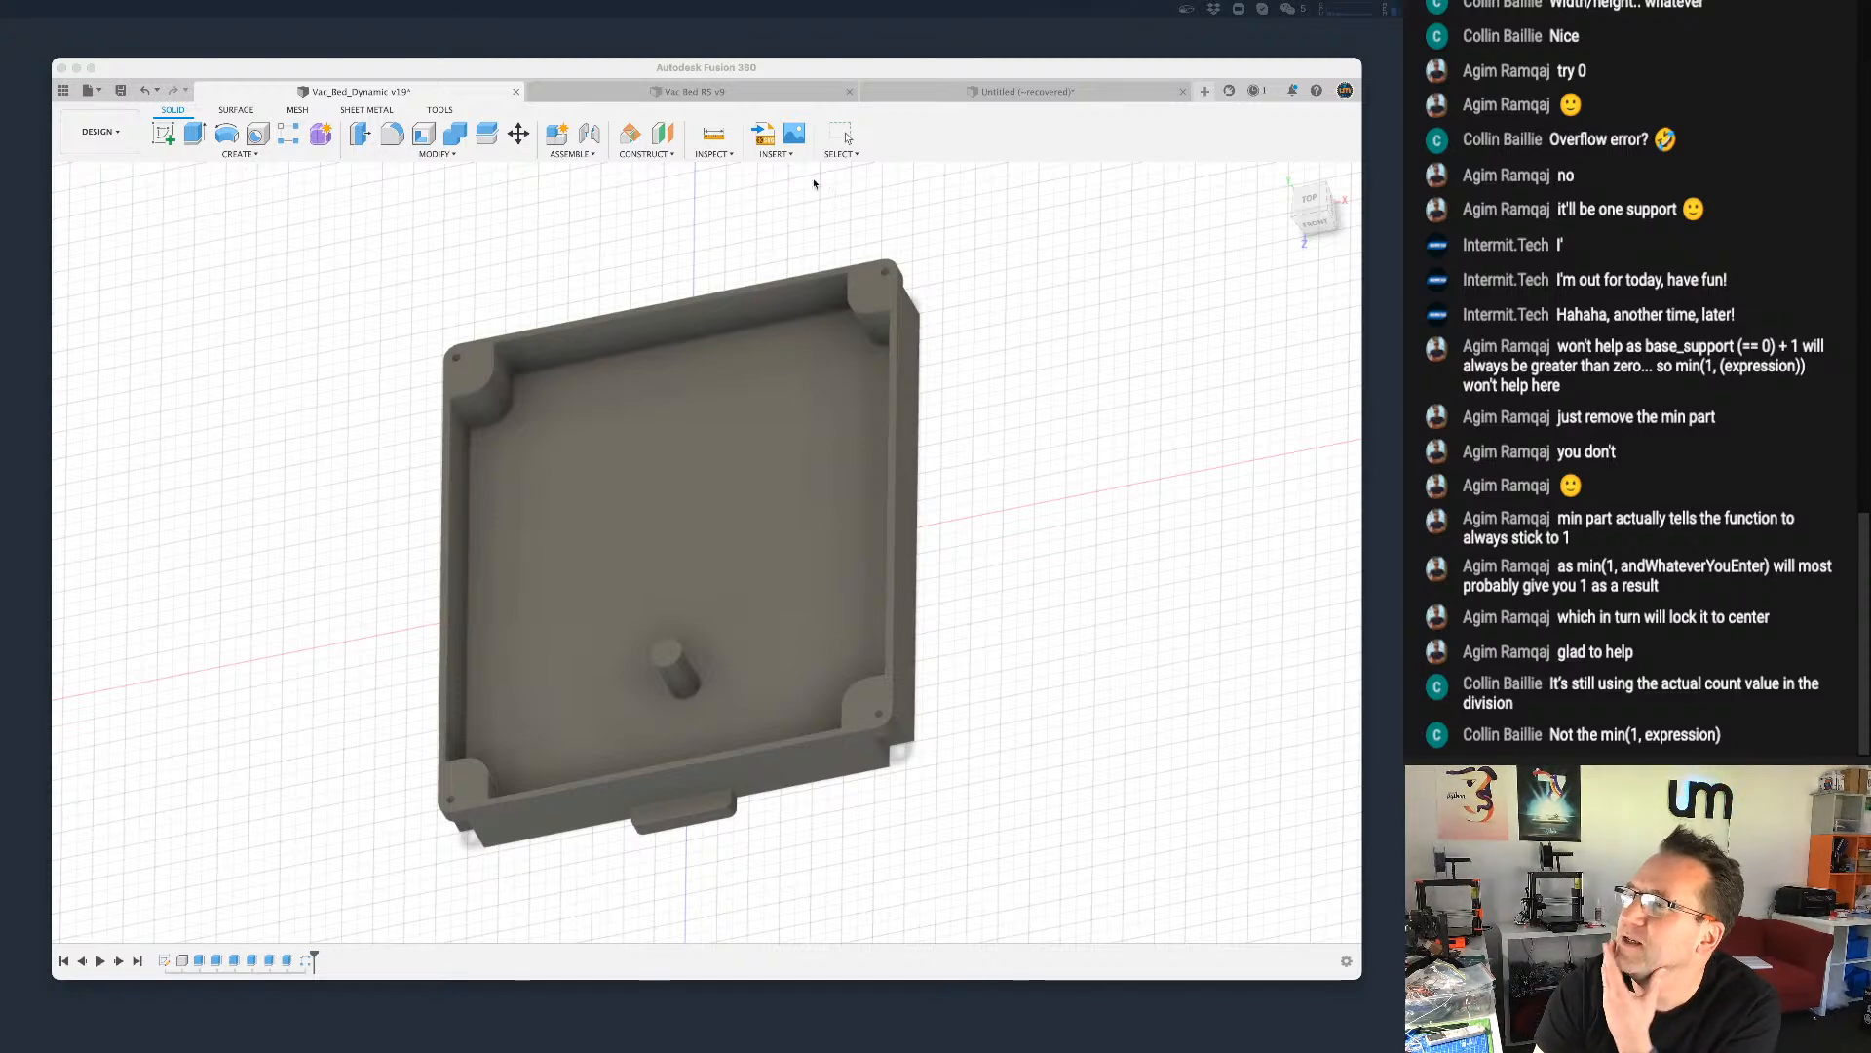
left_click(862, 73)
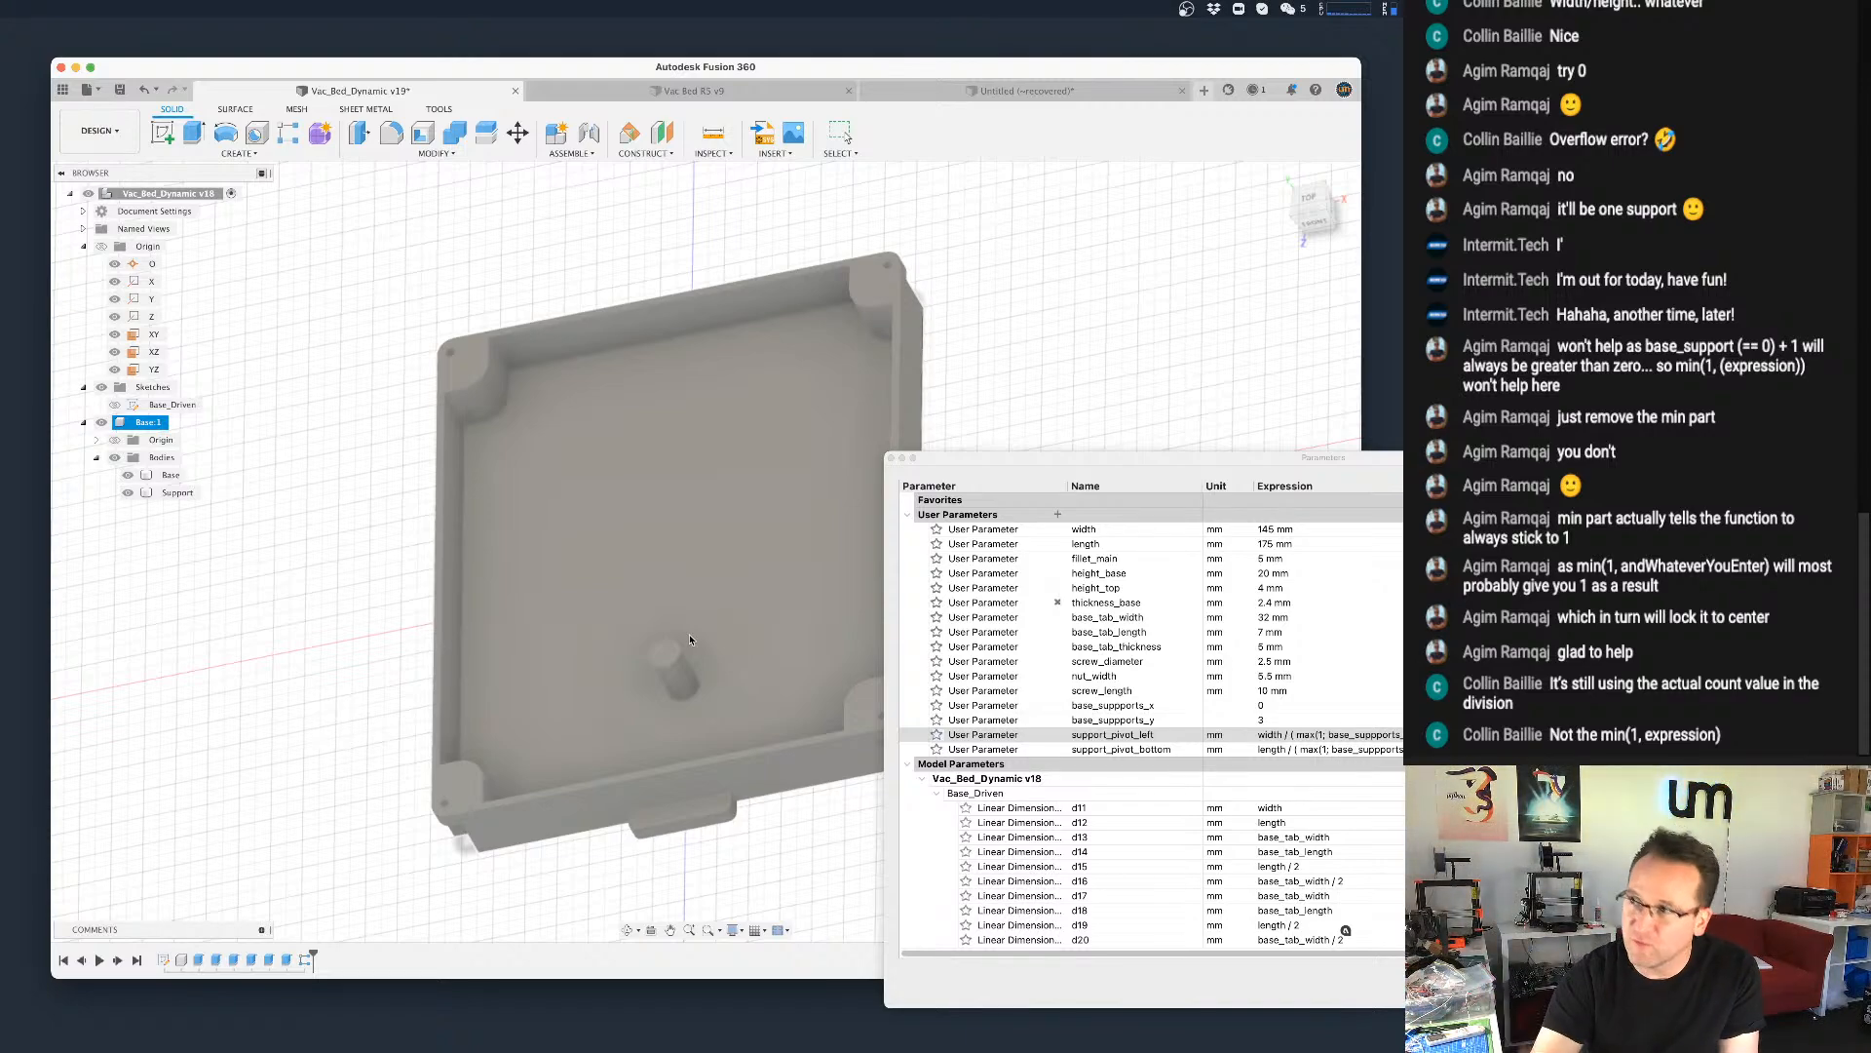
Step: Set base_suppports_x to 1 with base_suppports_y kept at 3, and examine the support pattern from the side
middle_click_drag(587, 599, 780, 585, "shift")
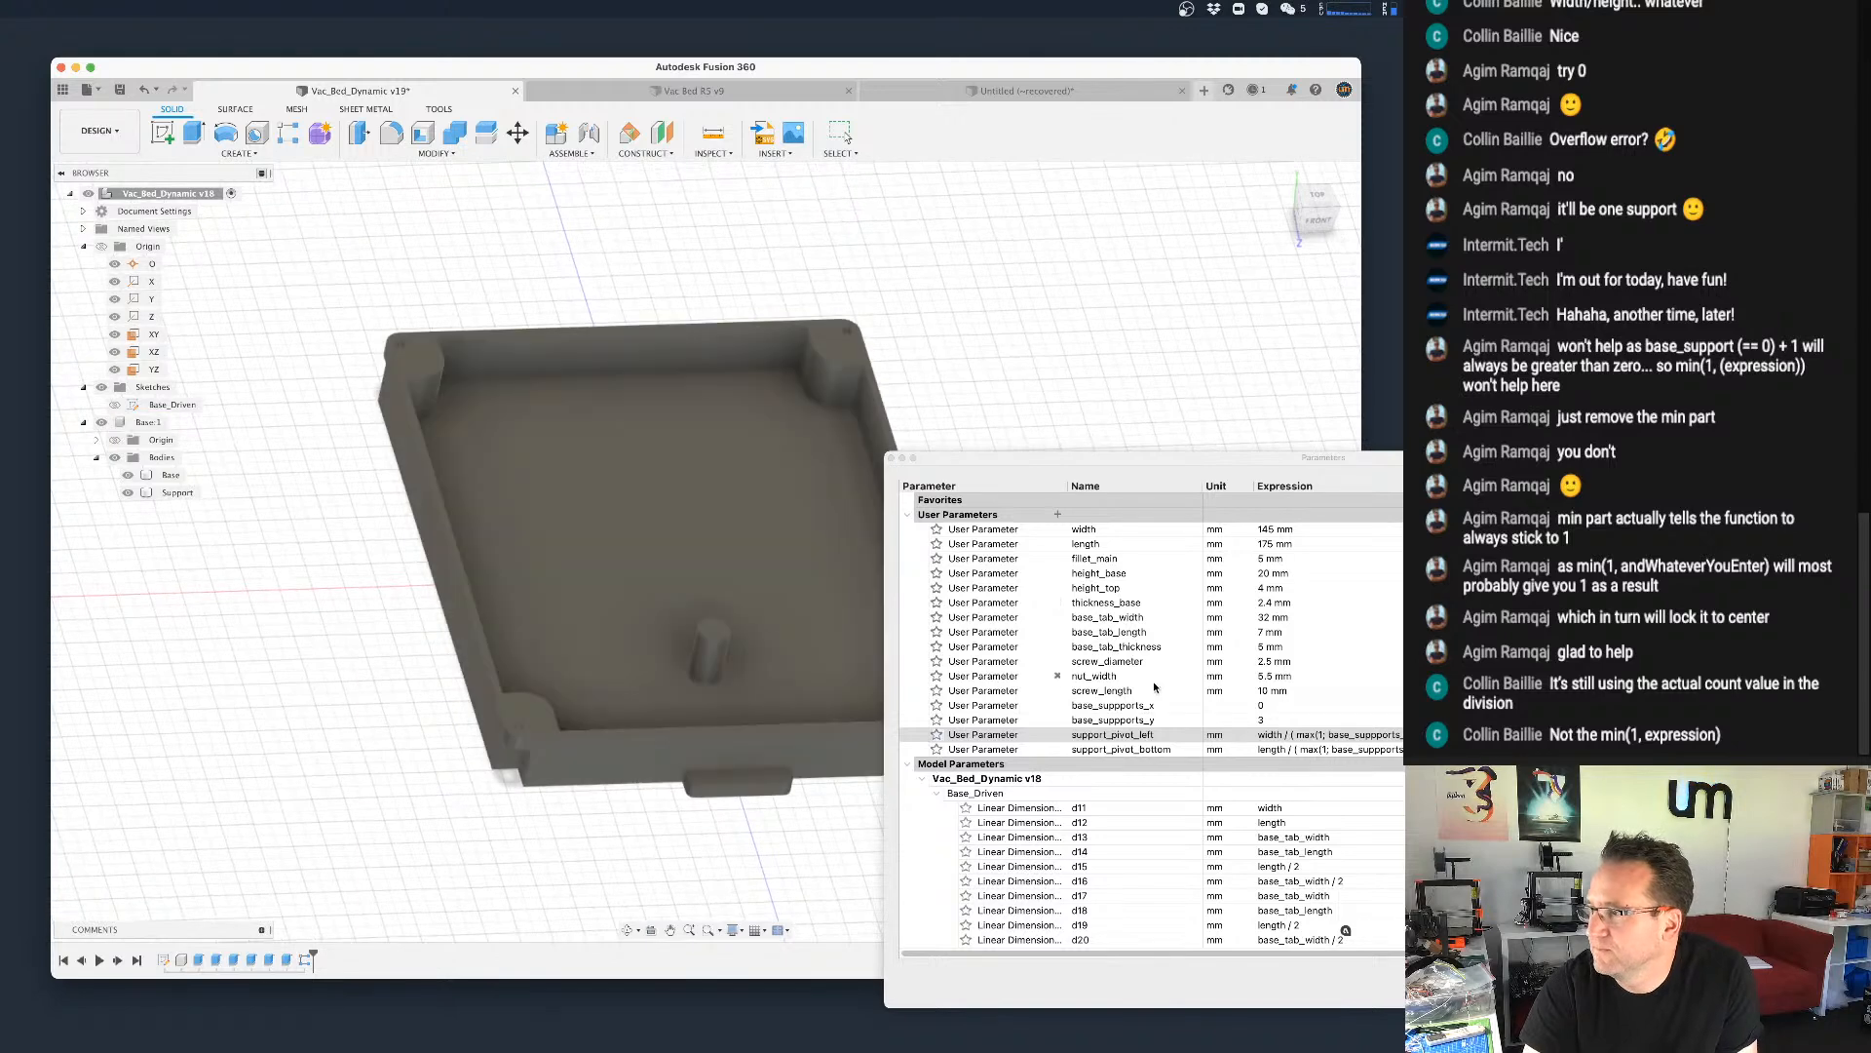
left_click(1341, 705)
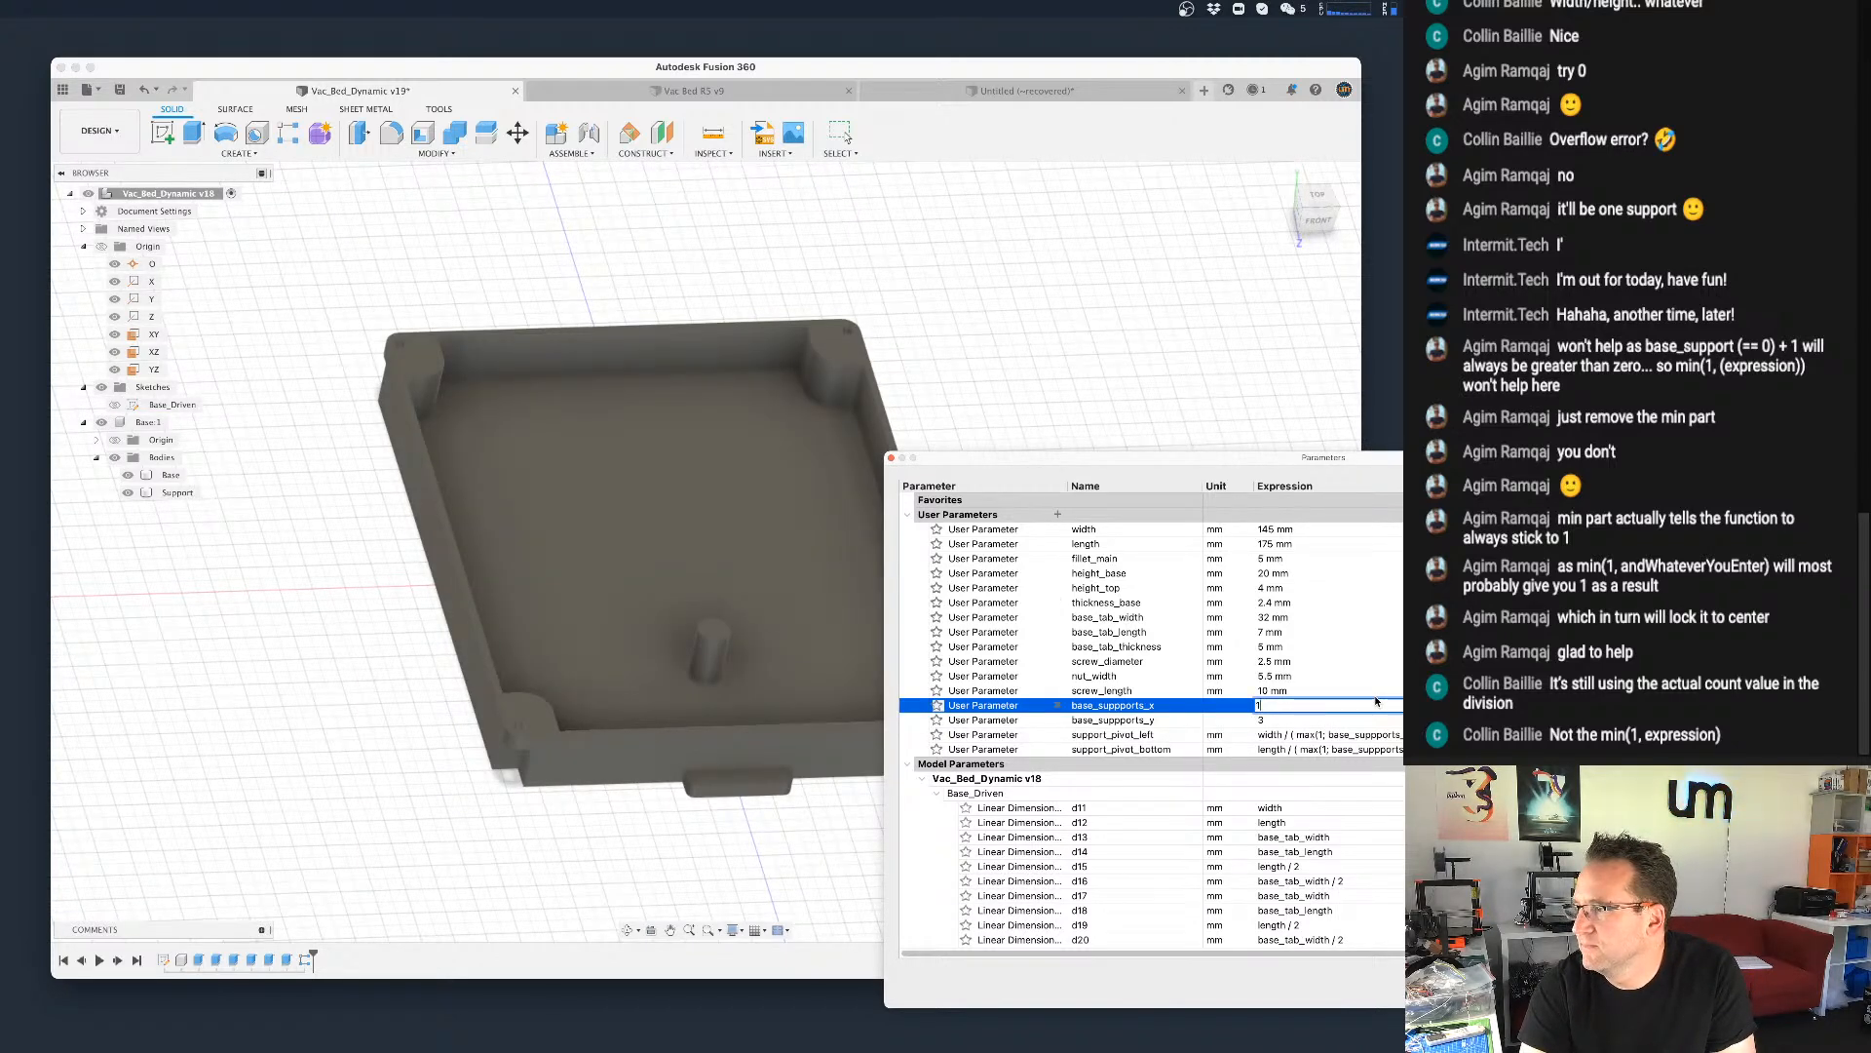
key("Tab")
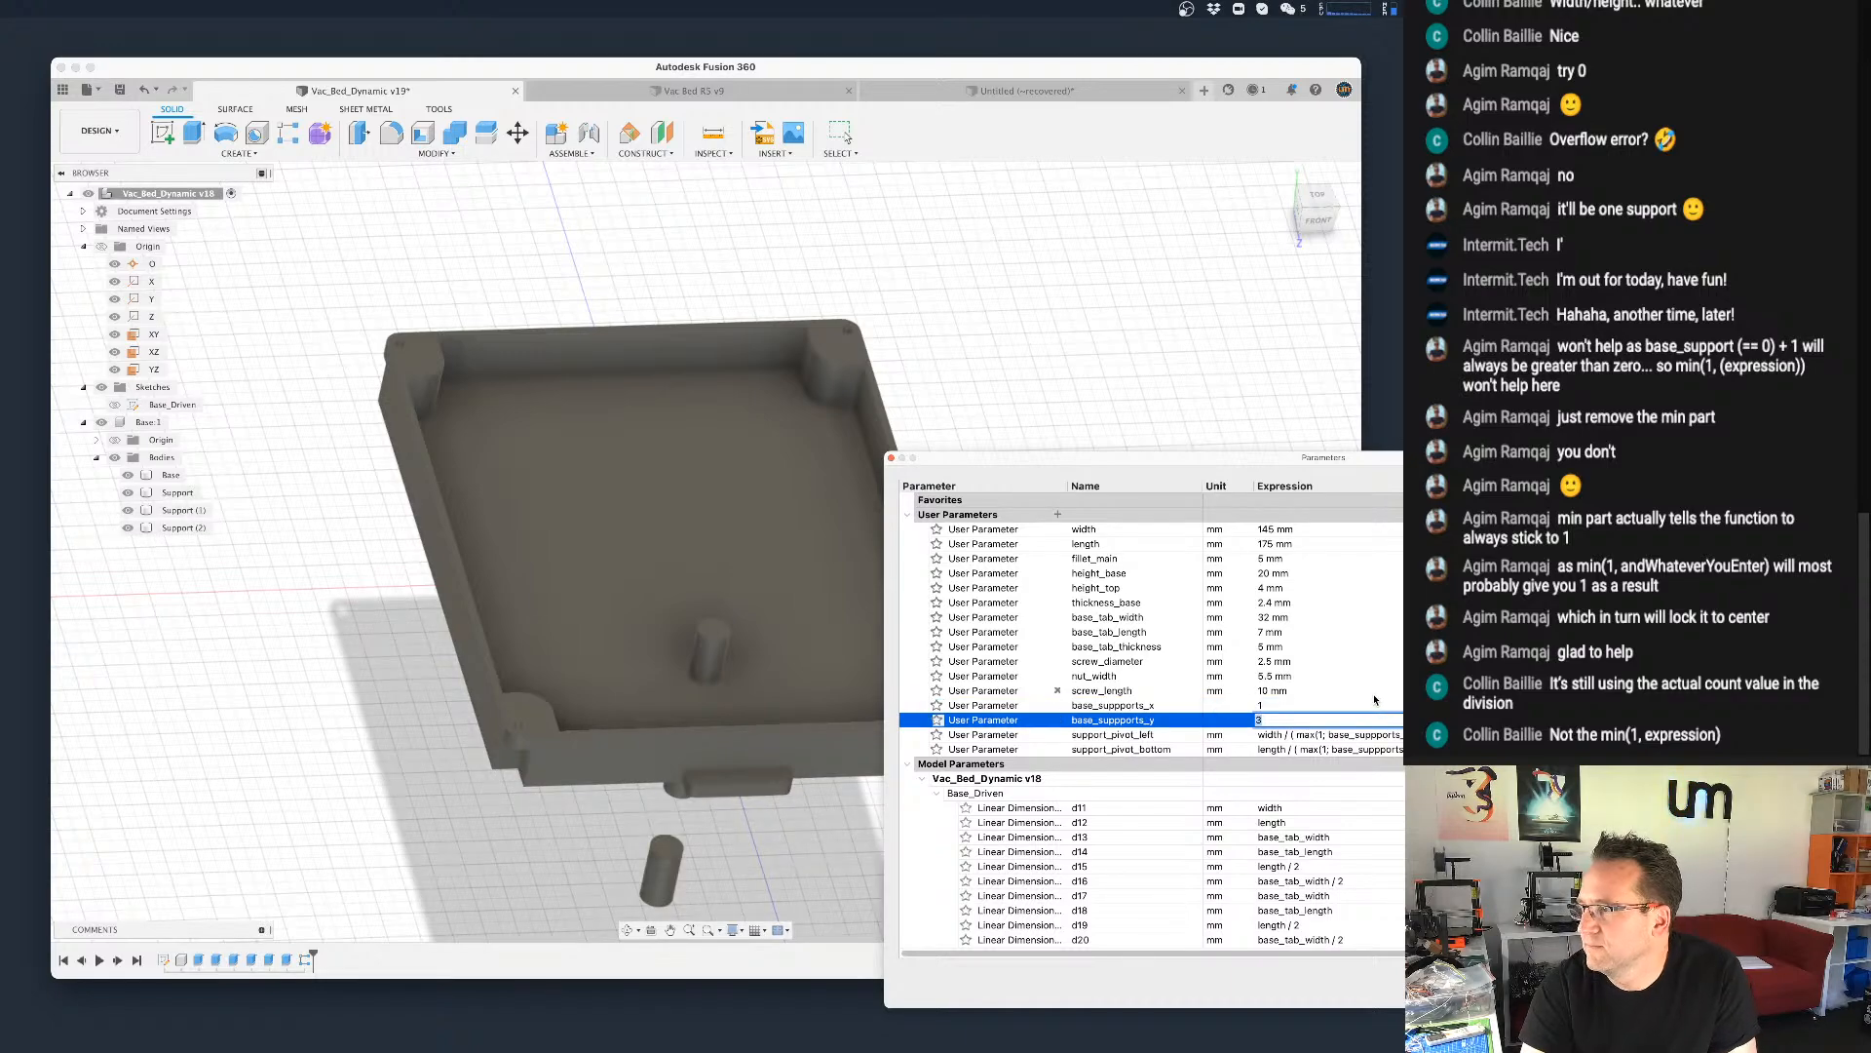
mouse_move(746, 804)
middle_mouse_down("shift")
mouse_move(710, 816)
mouse_move(743, 760)
mouse_move(744, 786)
middle_mouse_up("shift")
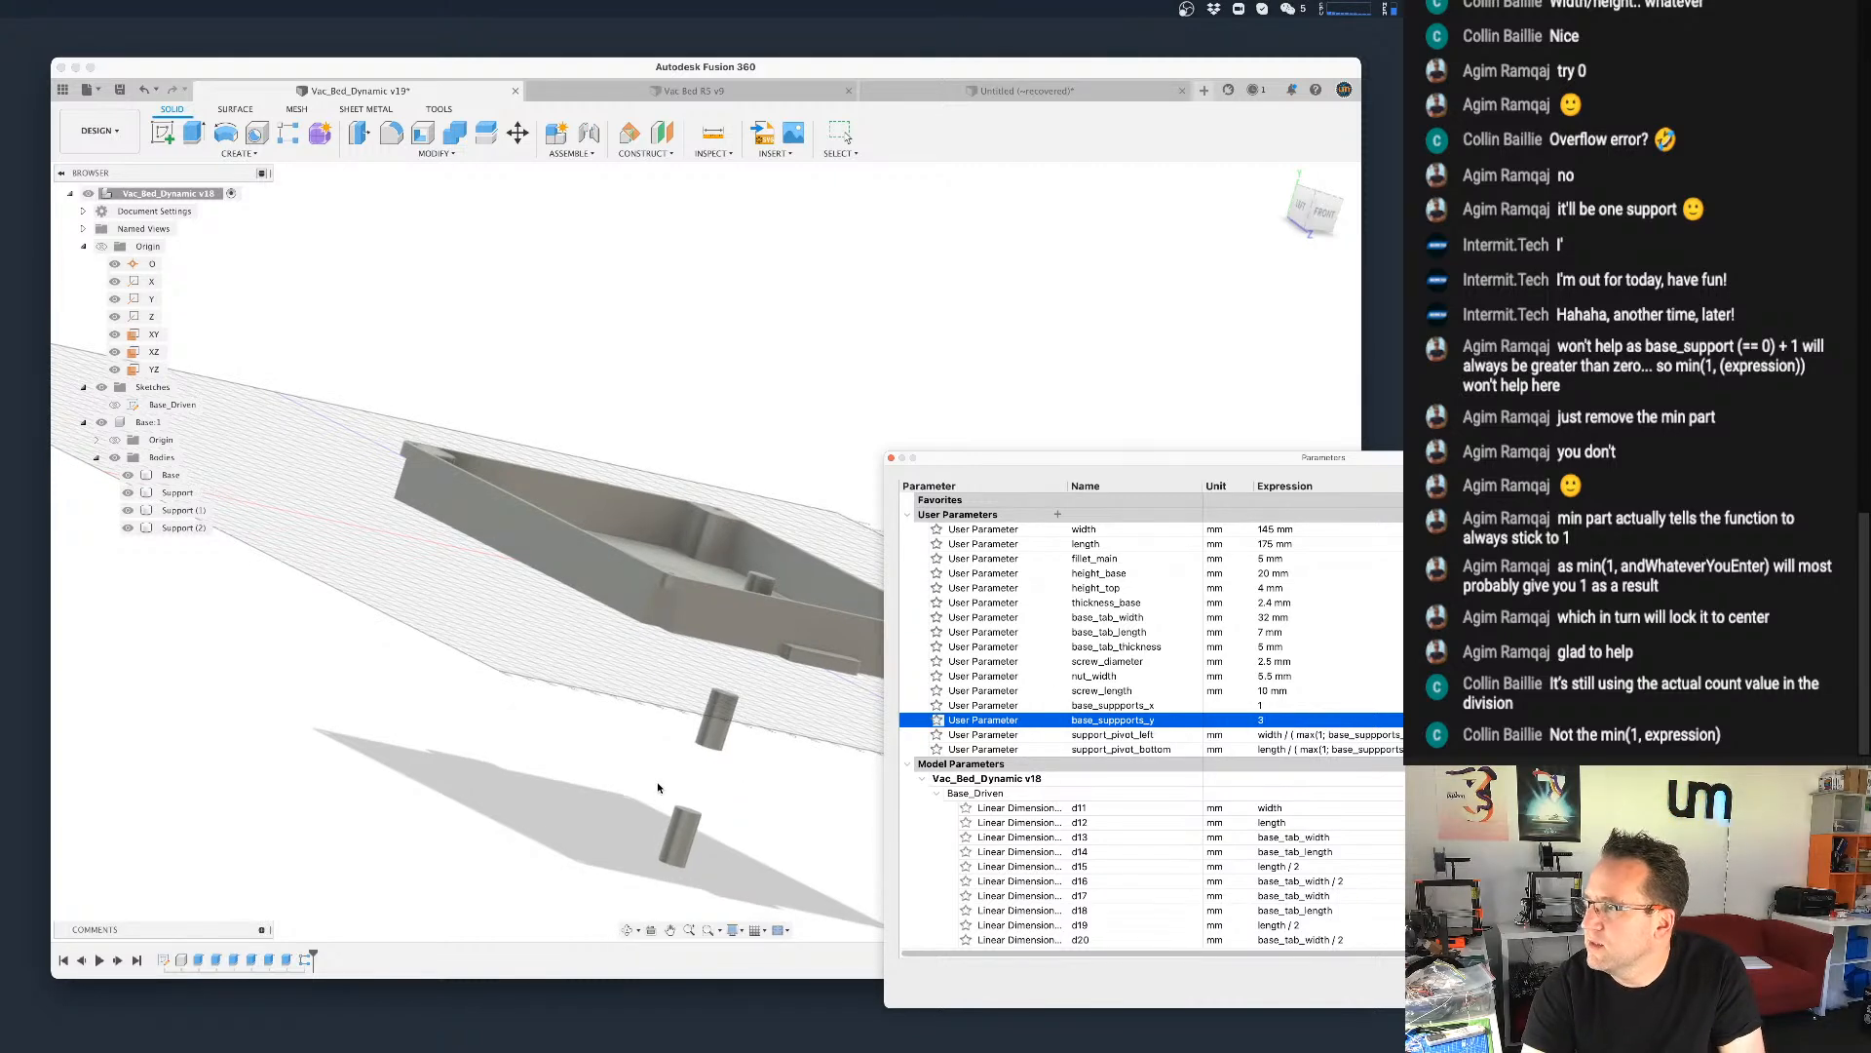
middle_click_drag(714, 719, 713, 760, "shift")
Step: Set base_suppports_x to 2 to test two supports in x, and close the parameter list
left_click(1273, 705)
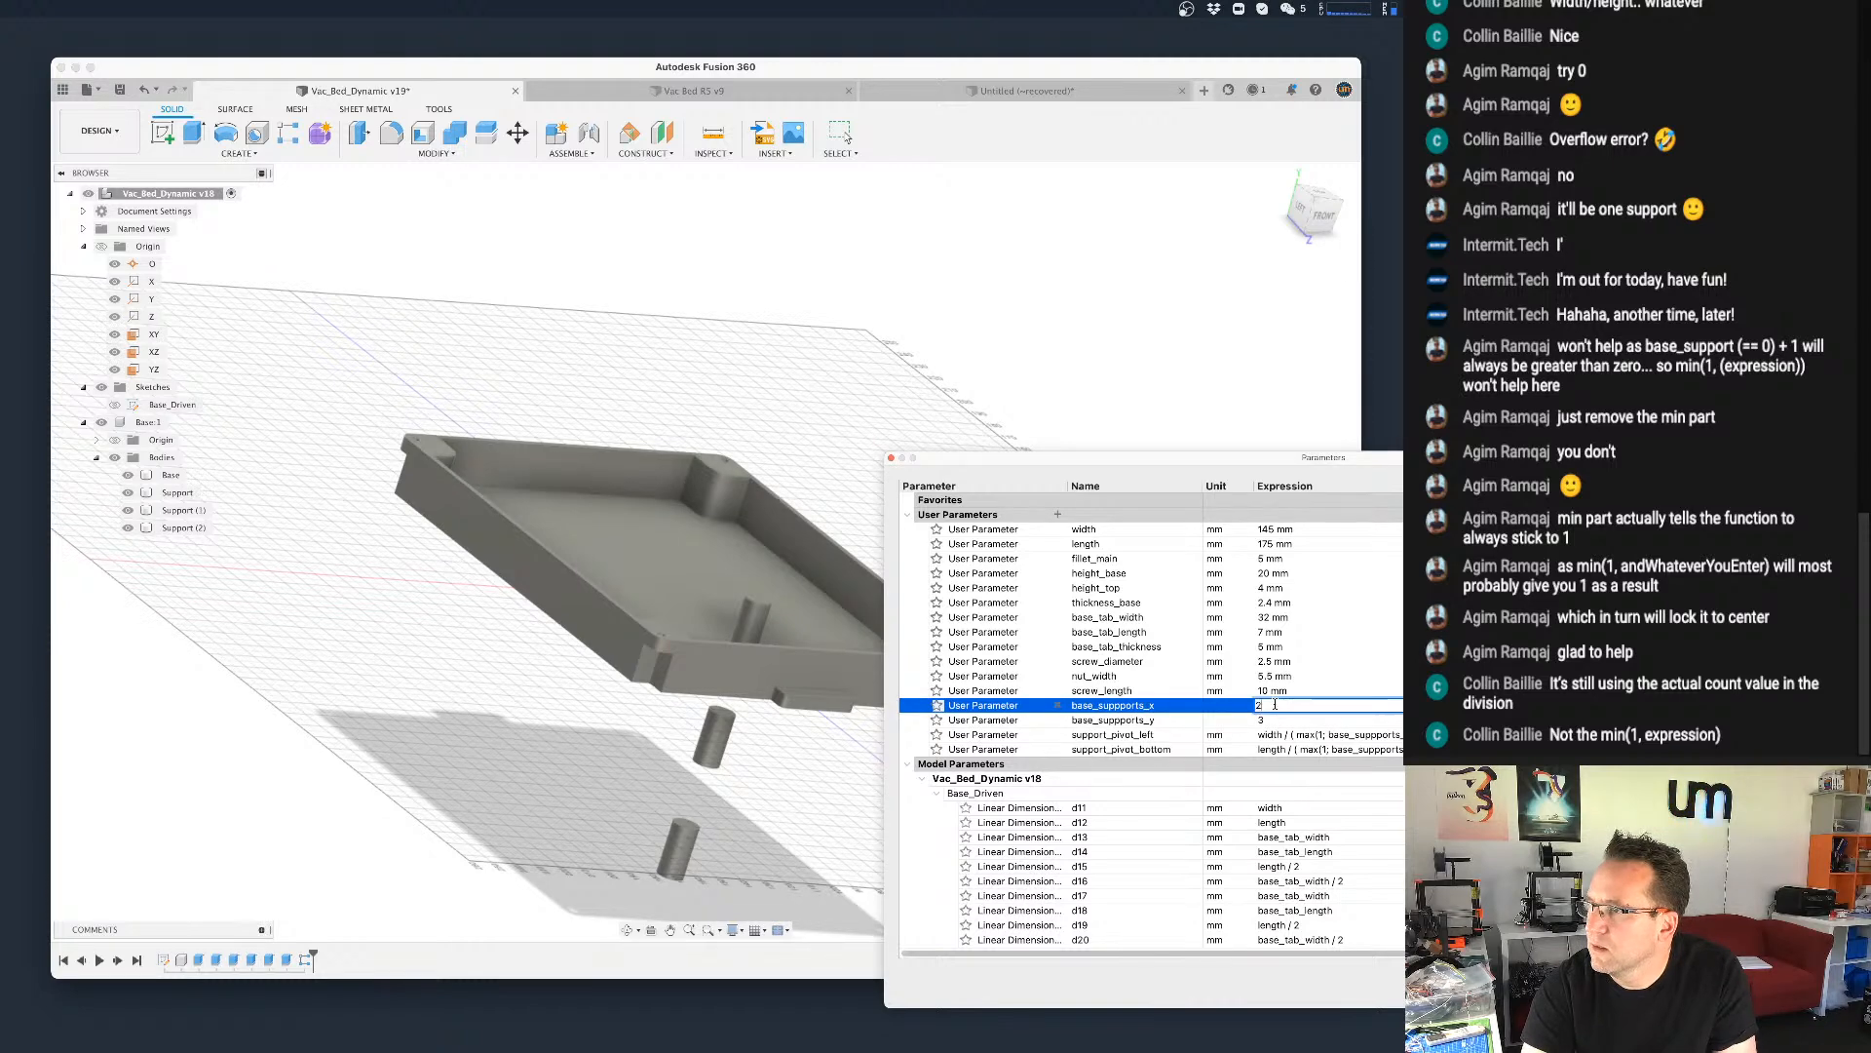
type("2")
key("Return")
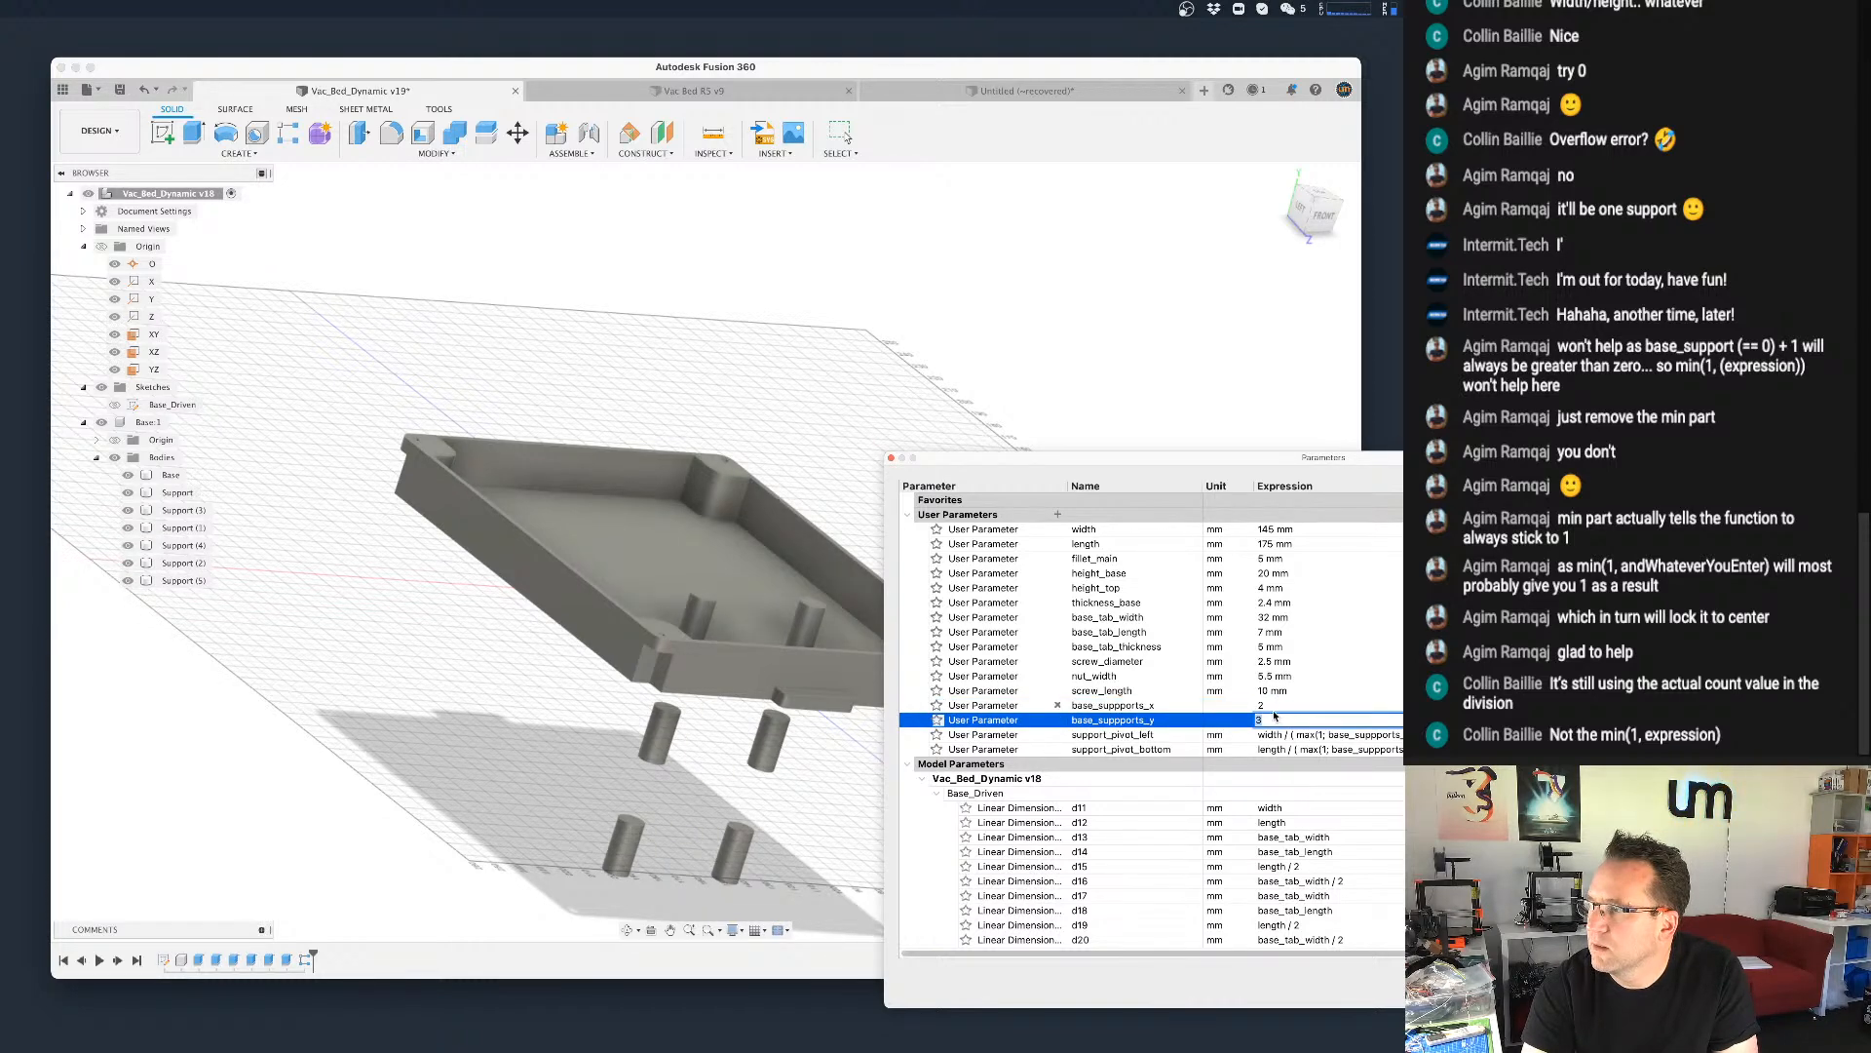
key("Return")
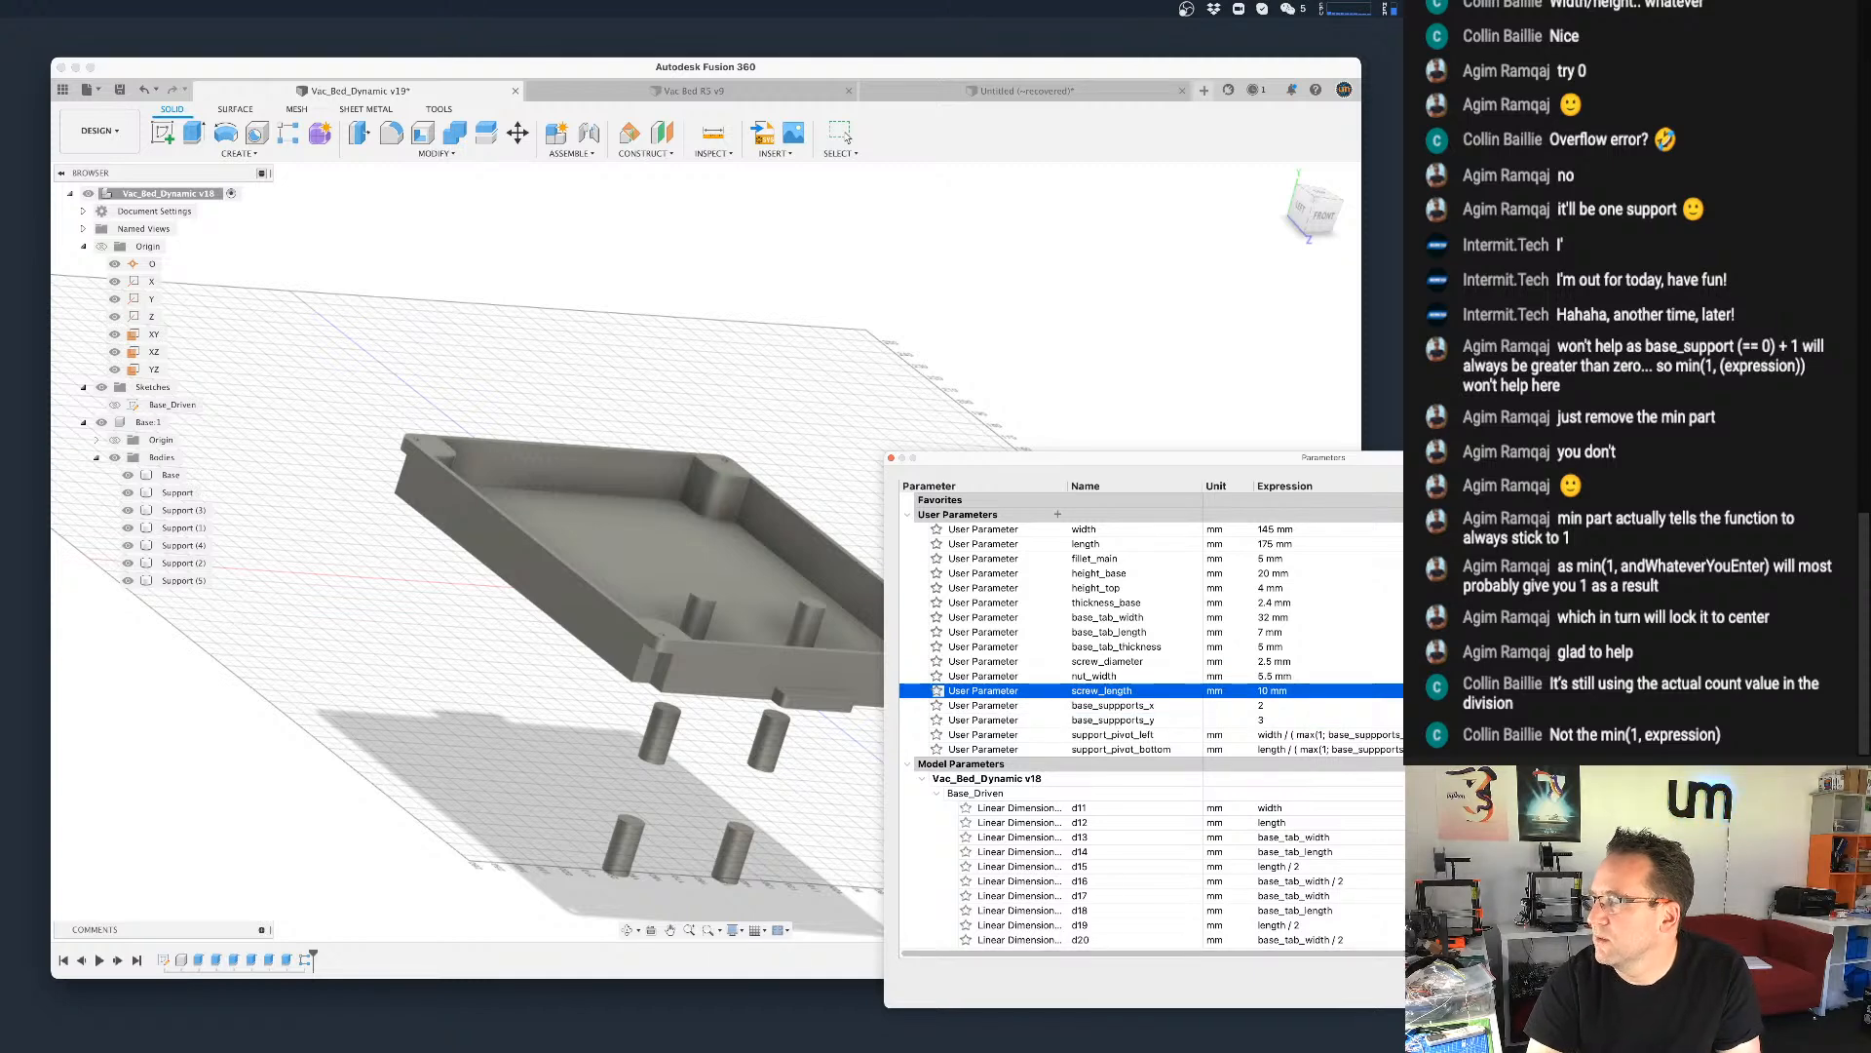
left_click(306, 961)
left_click(309, 965)
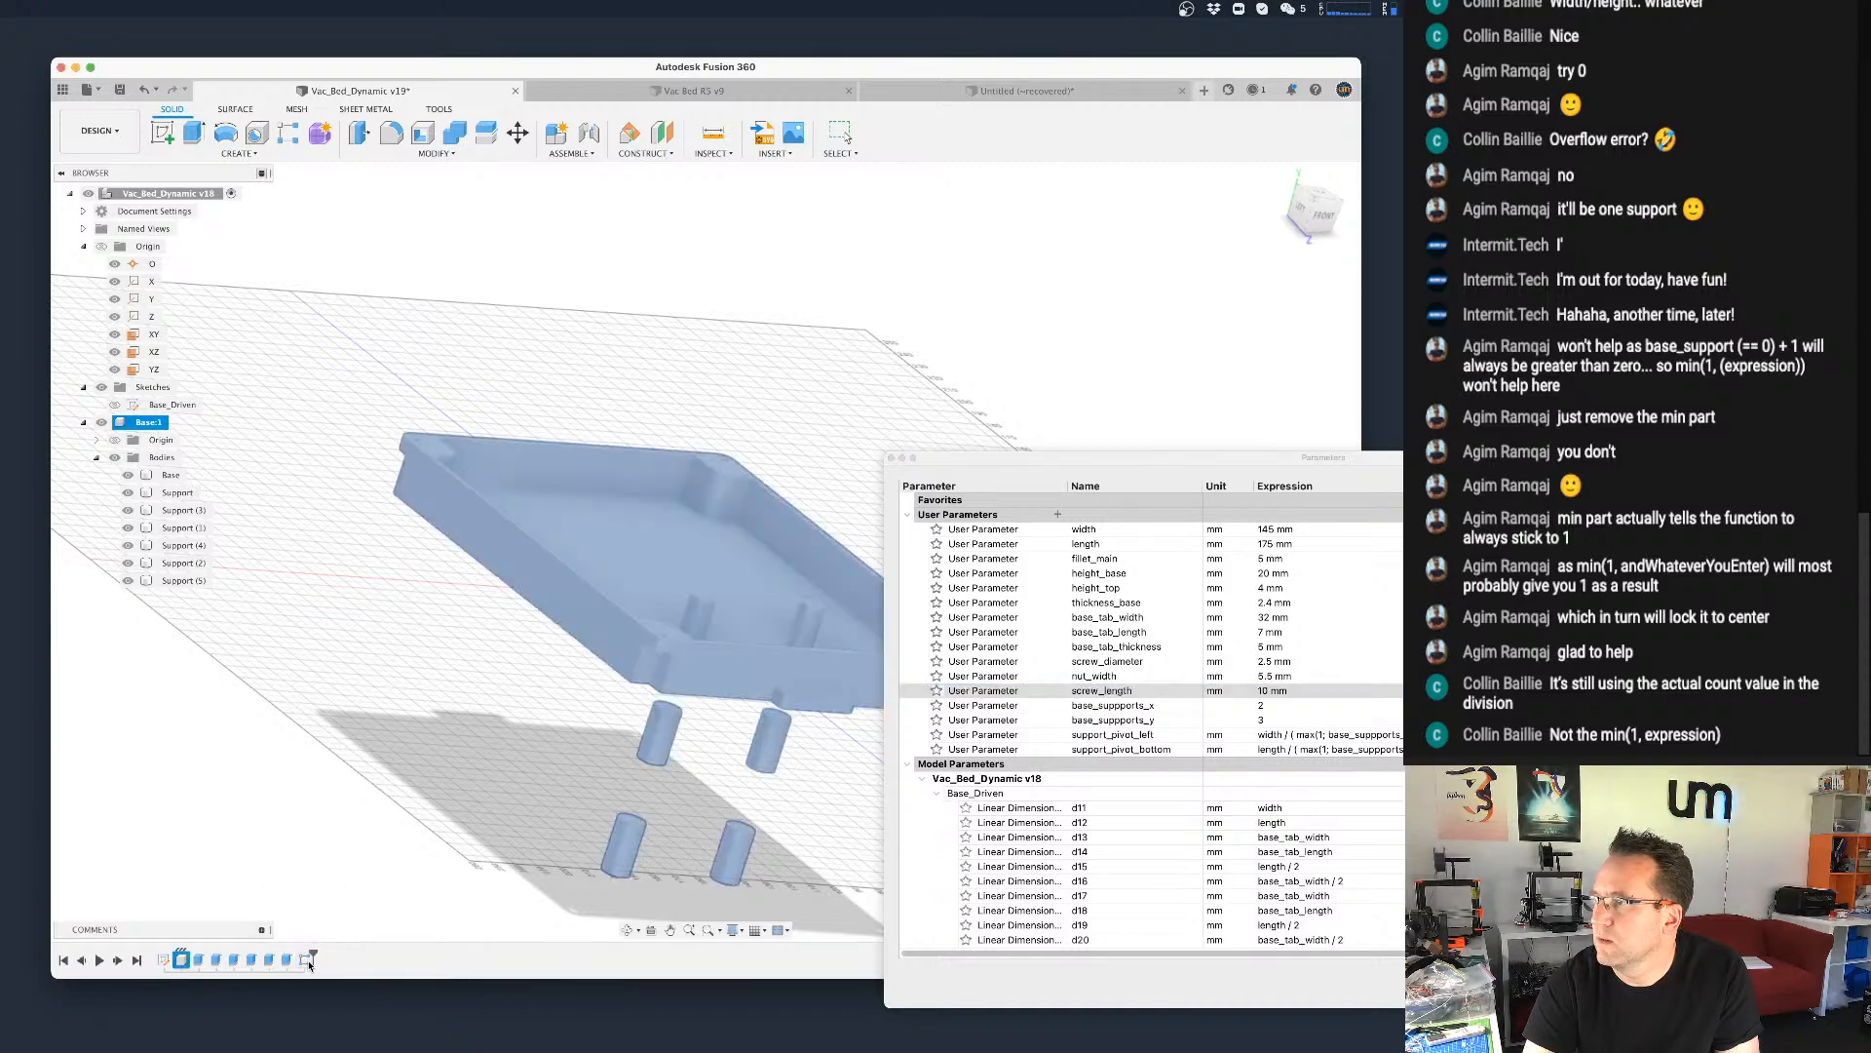
left_click_drag(1132, 463, 1220, 692)
left_click(306, 961)
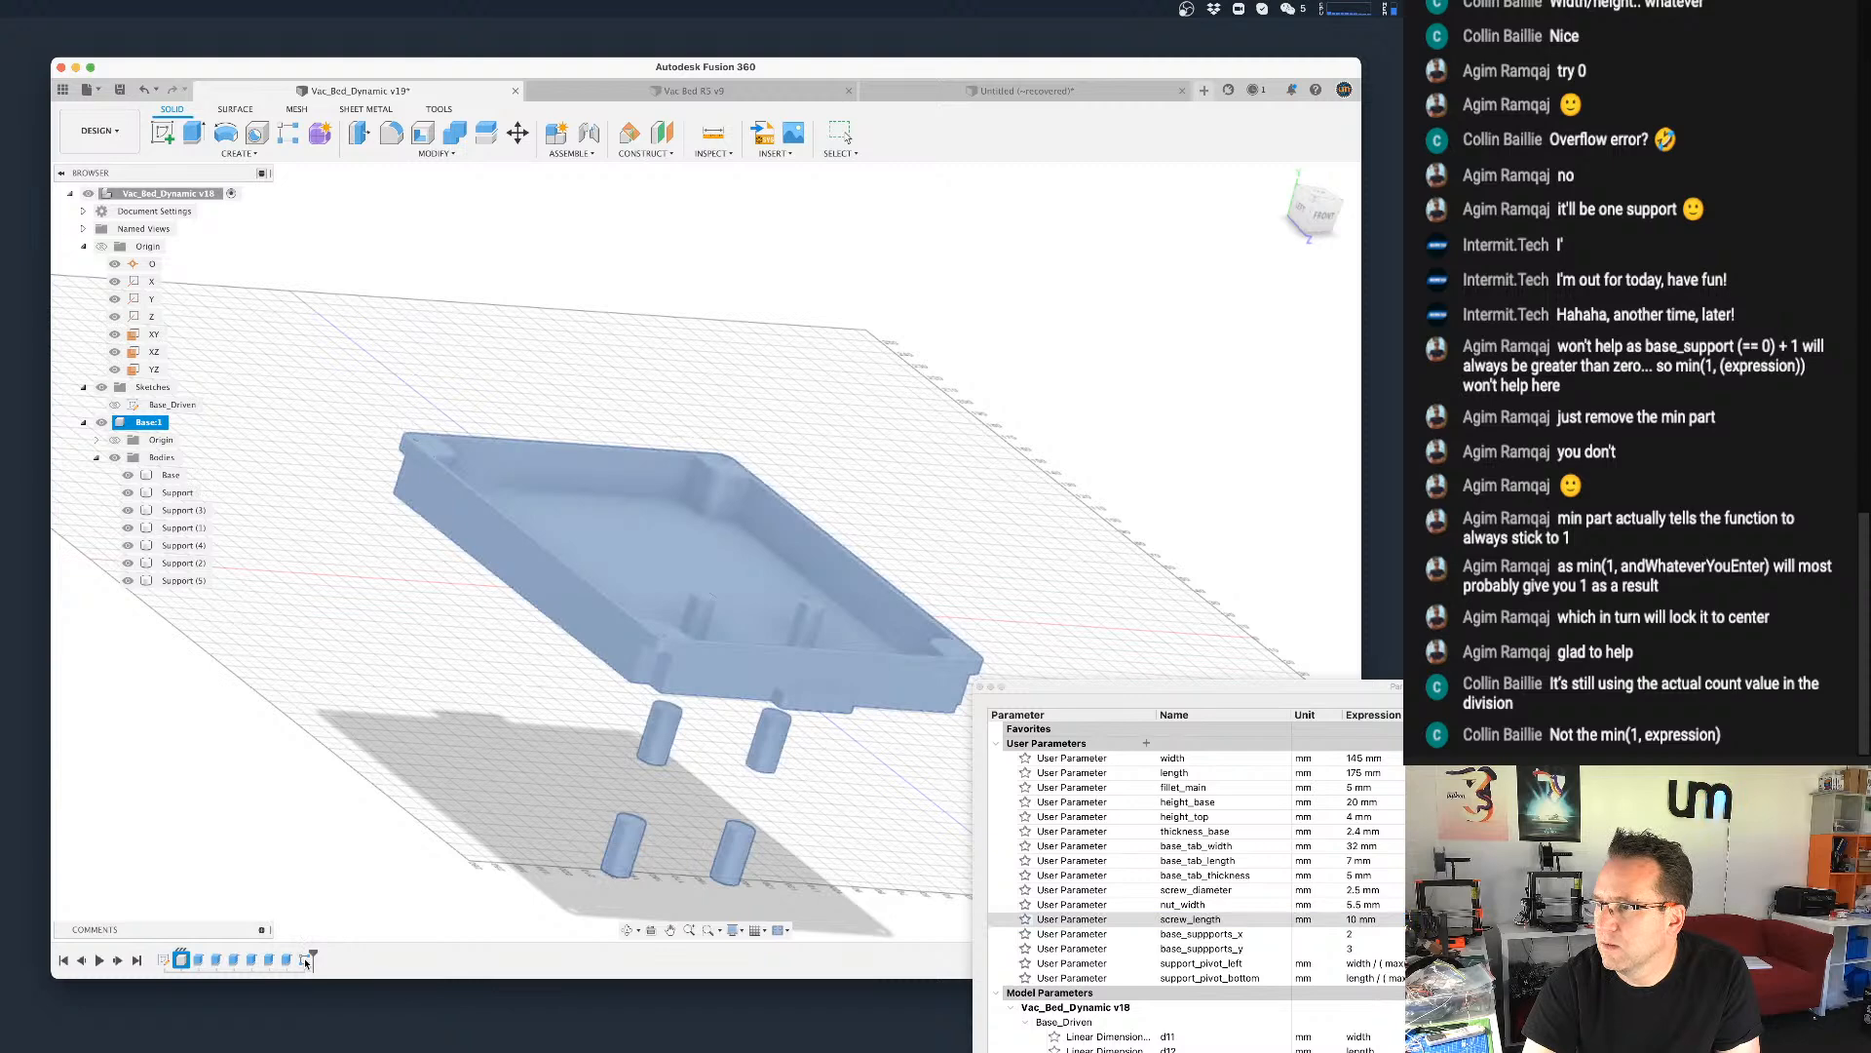
key("Escape")
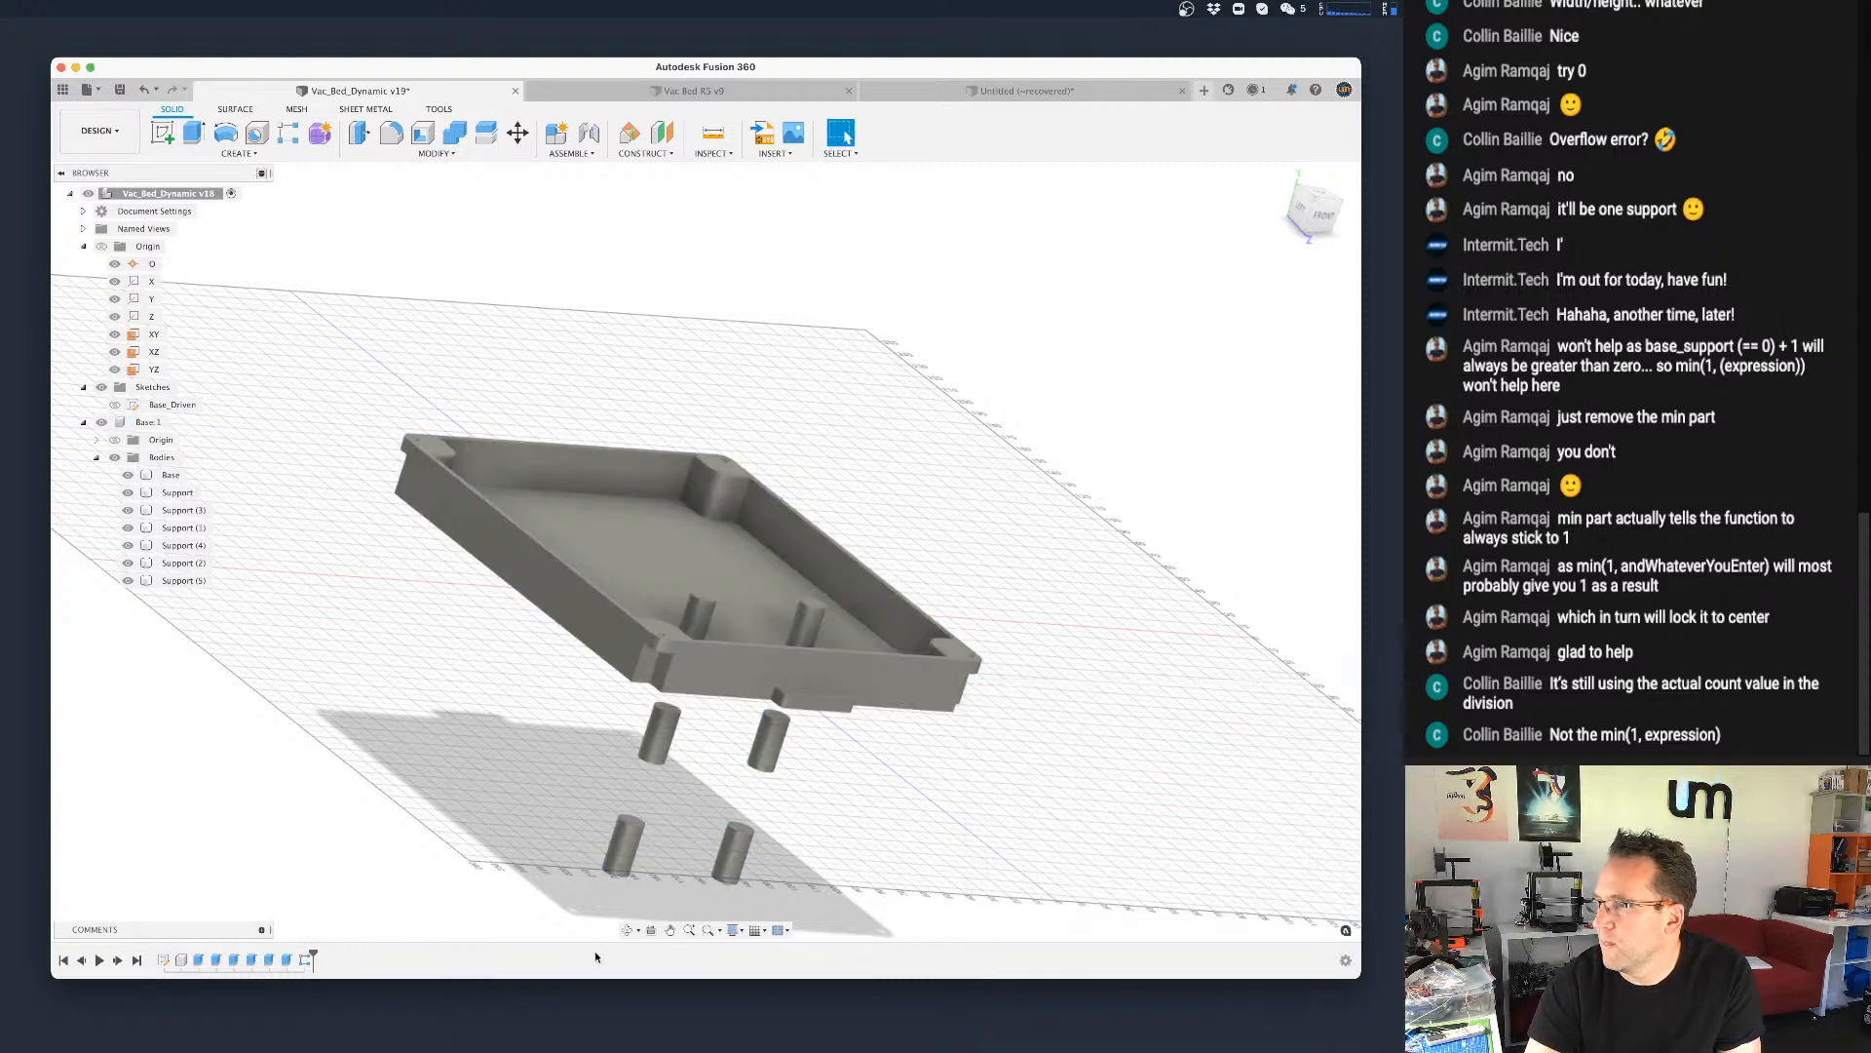
Step: Edit the support pattern and try the Symmetric direction type for both of its directions
double_click(286, 960)
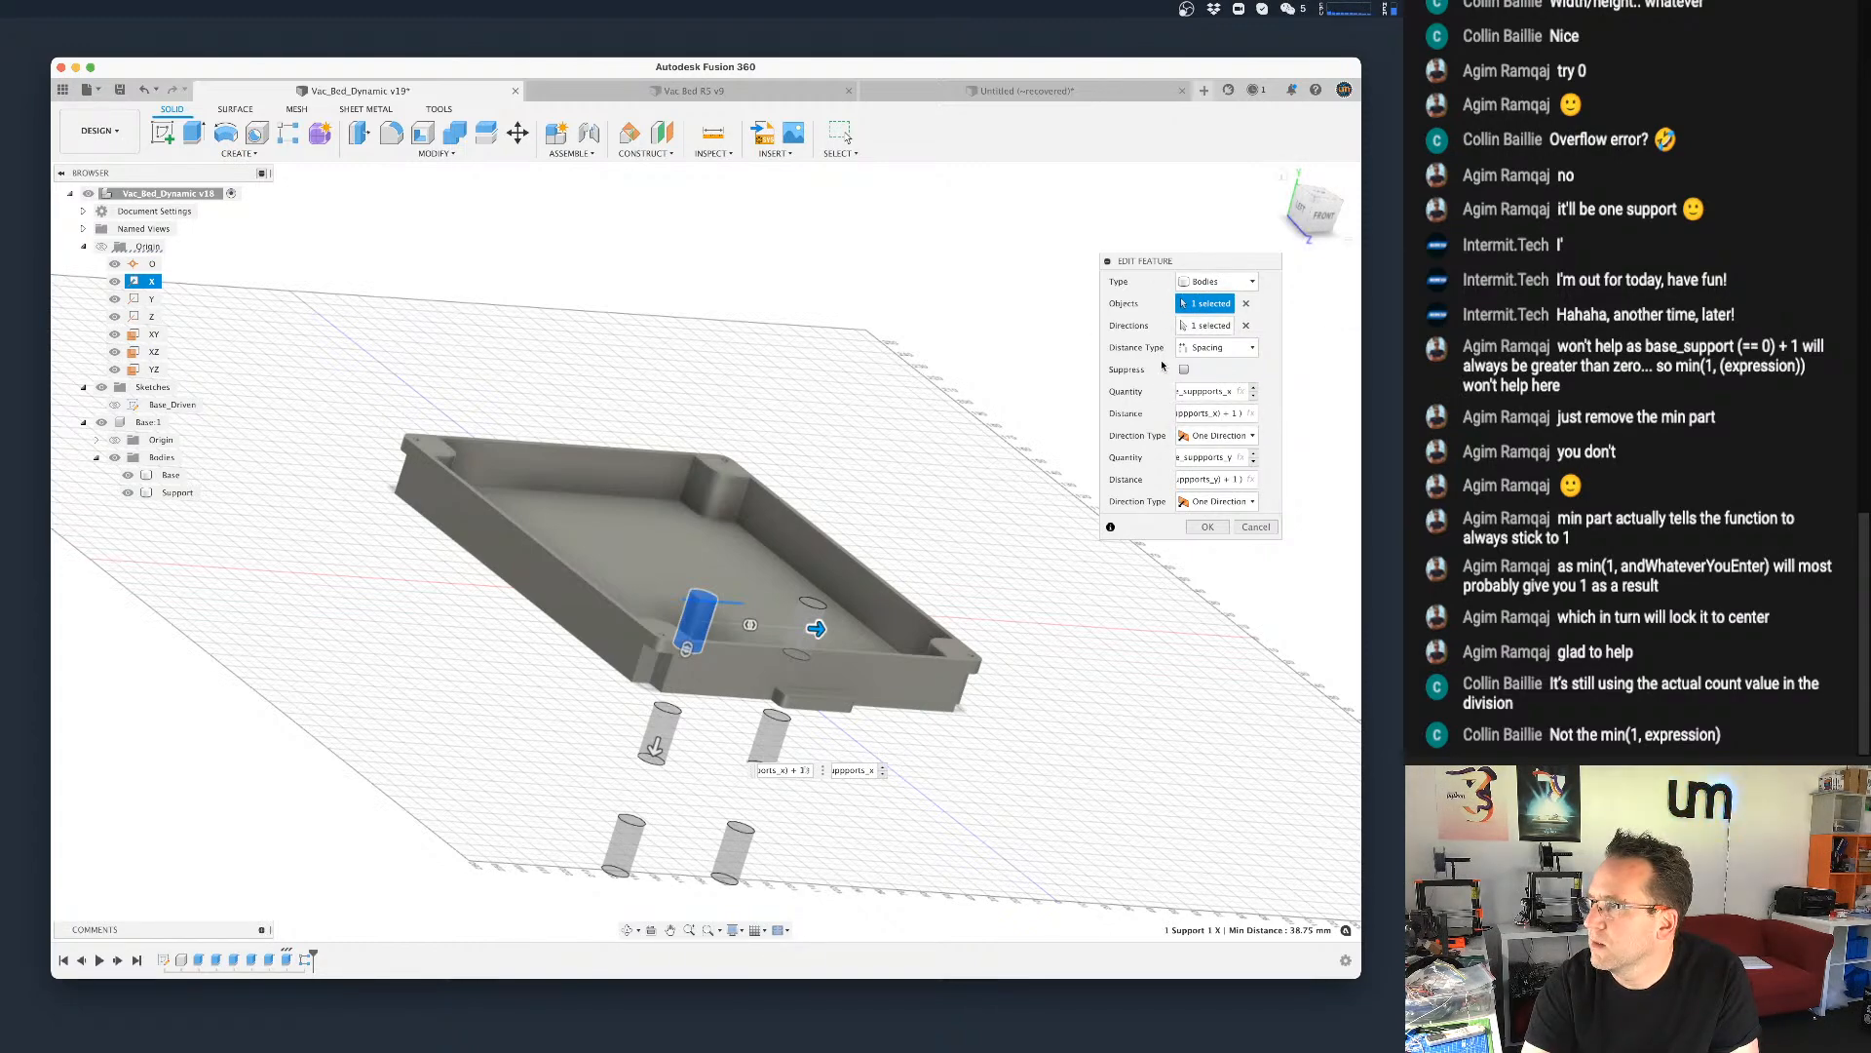
middle_click_drag(790, 532, 881, 639, "shift")
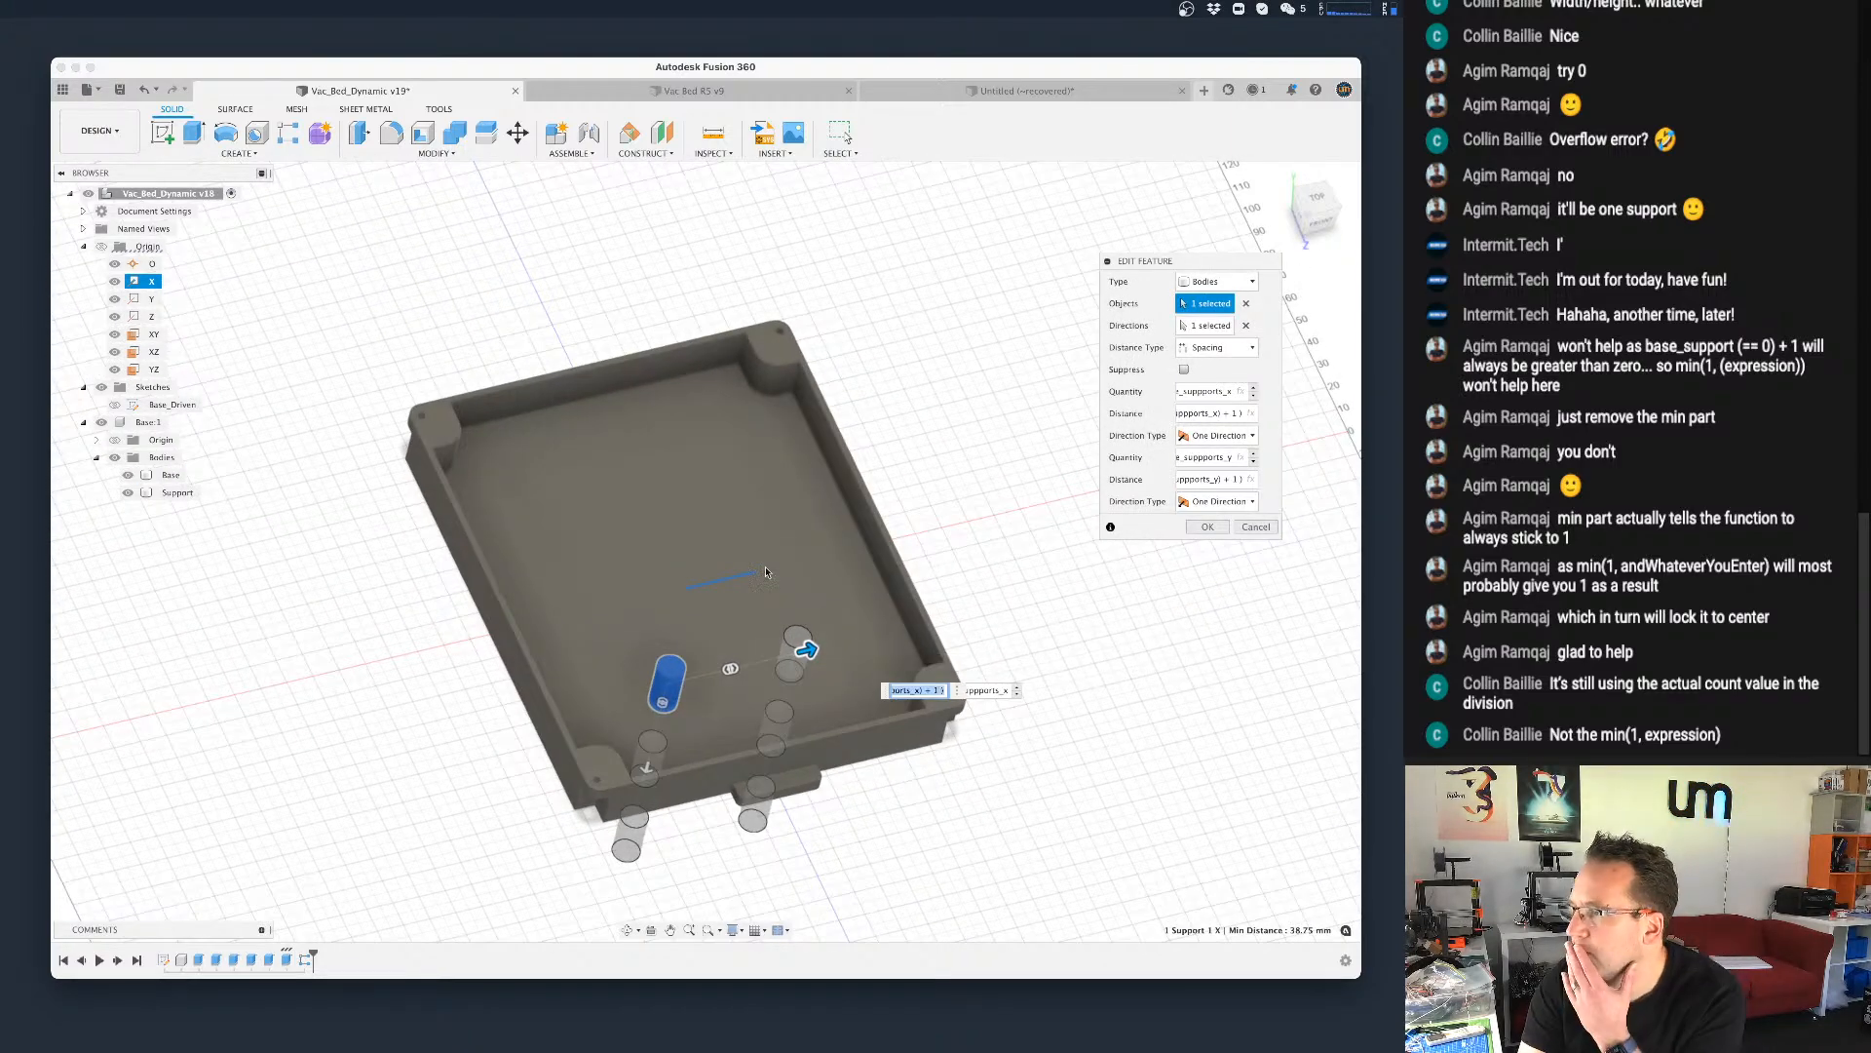
left_click(1224, 477)
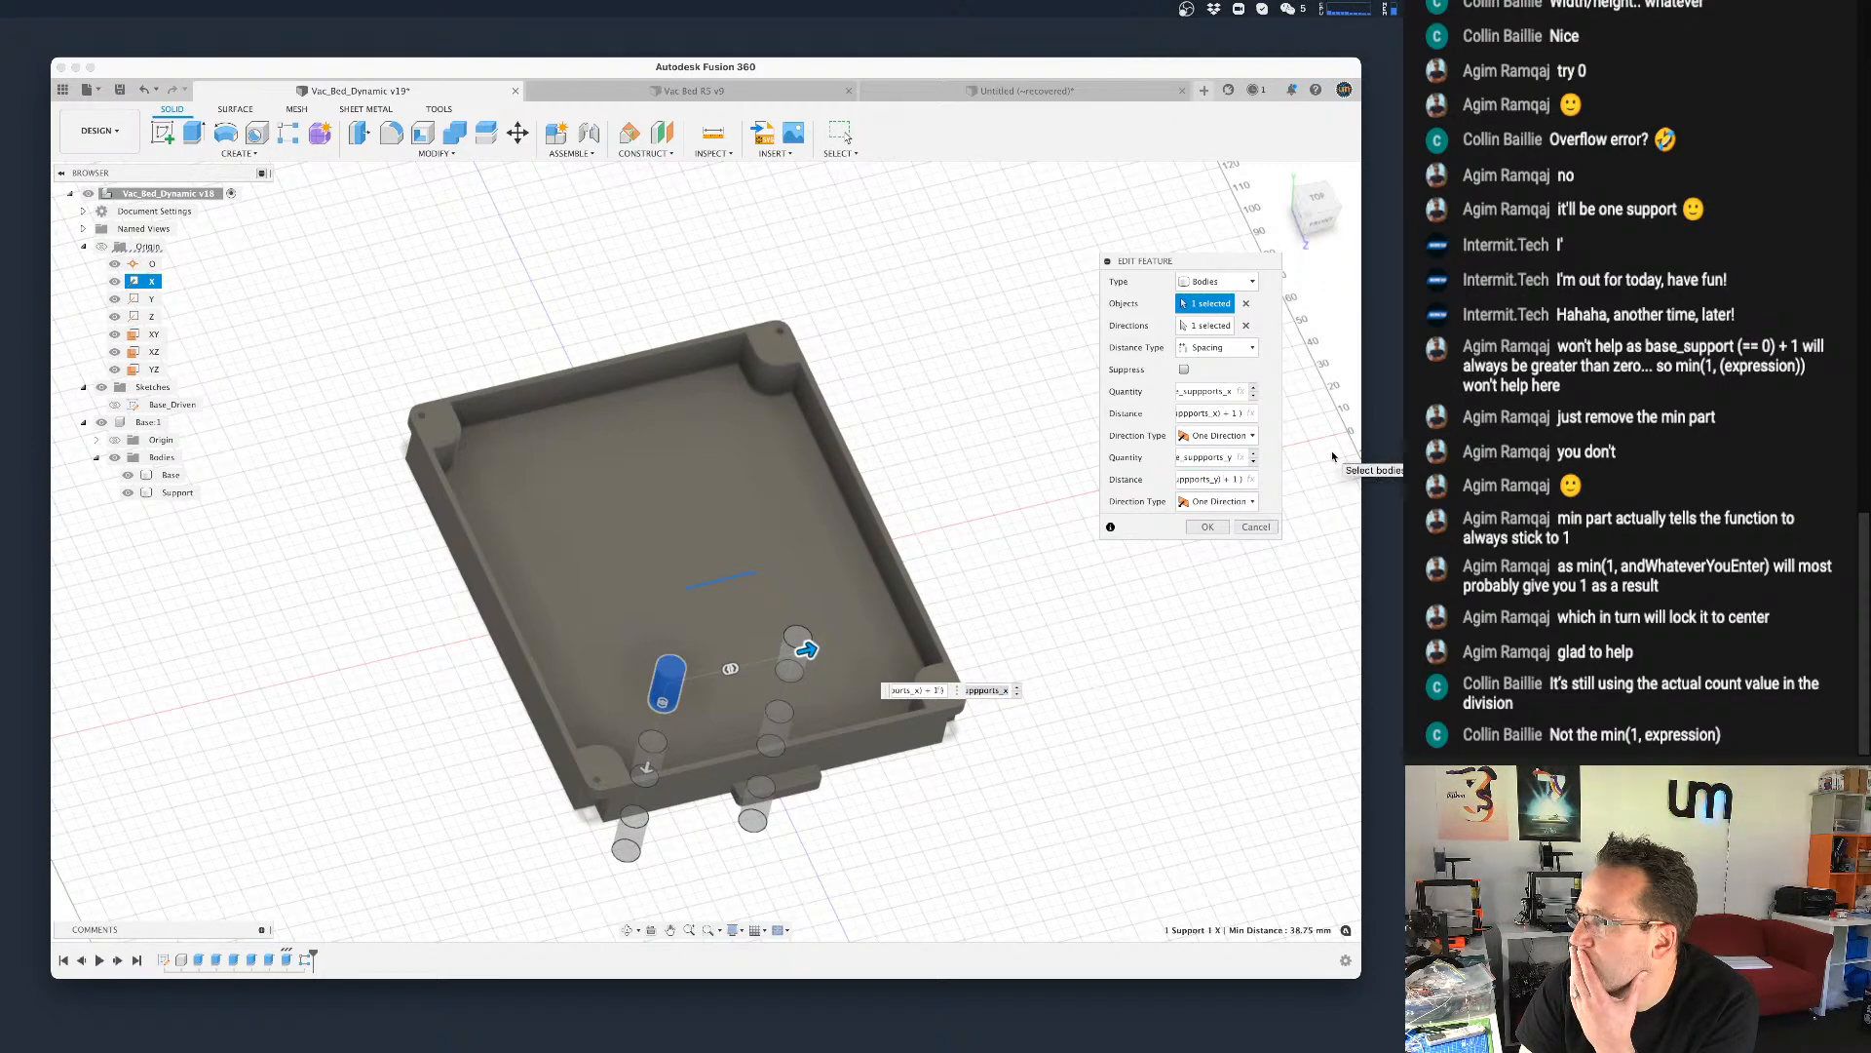
left_click(1244, 437)
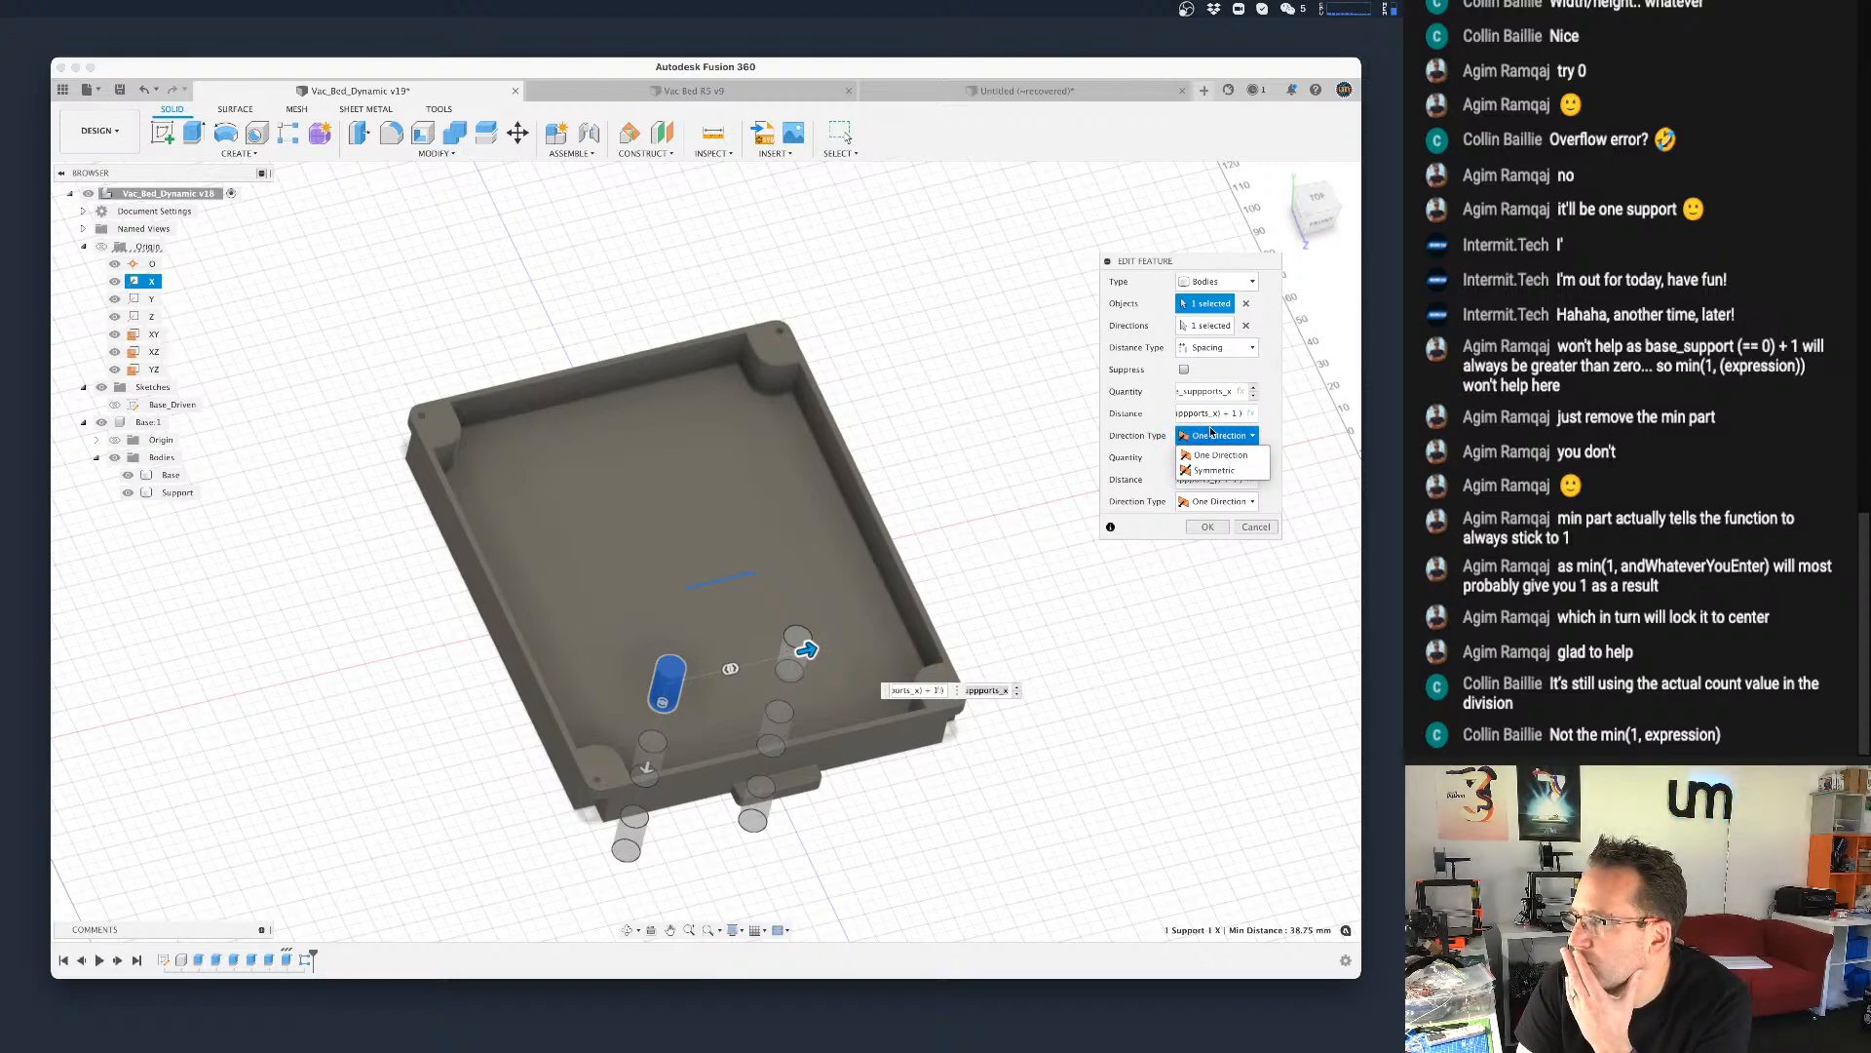
left_click(1213, 470)
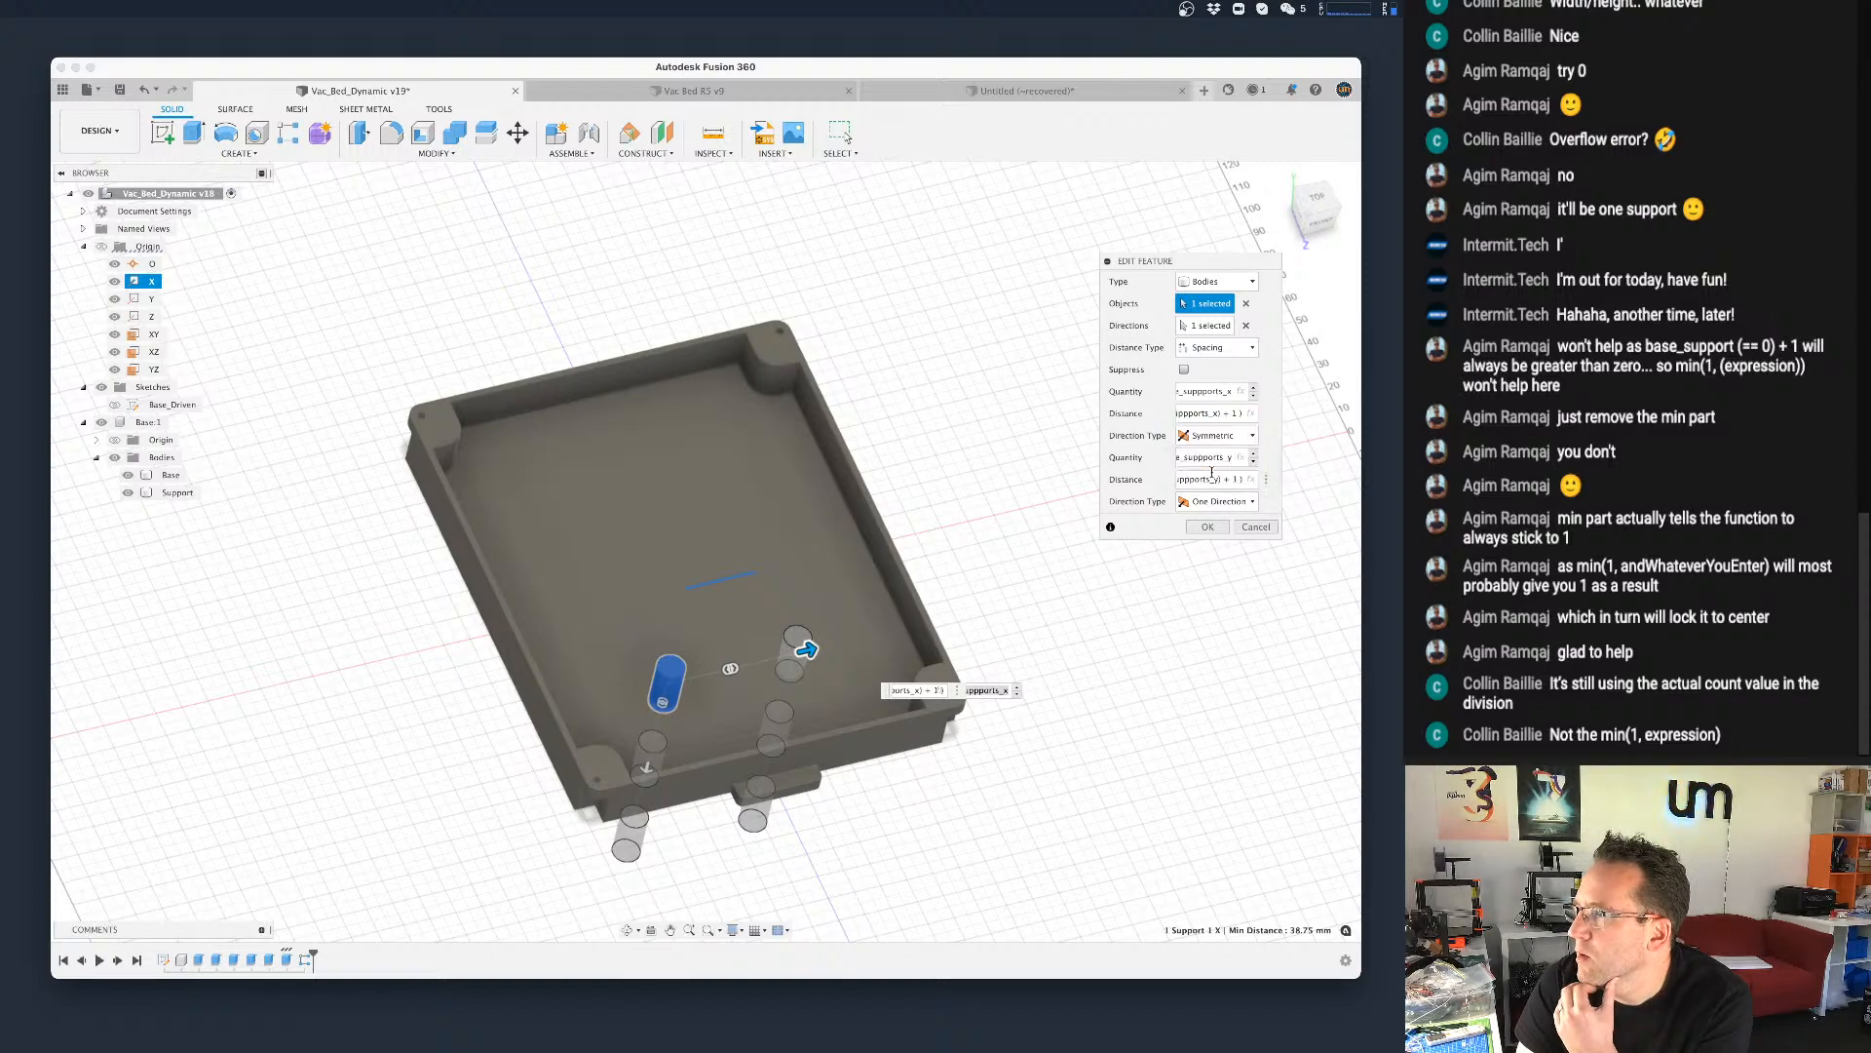
left_click(1192, 503)
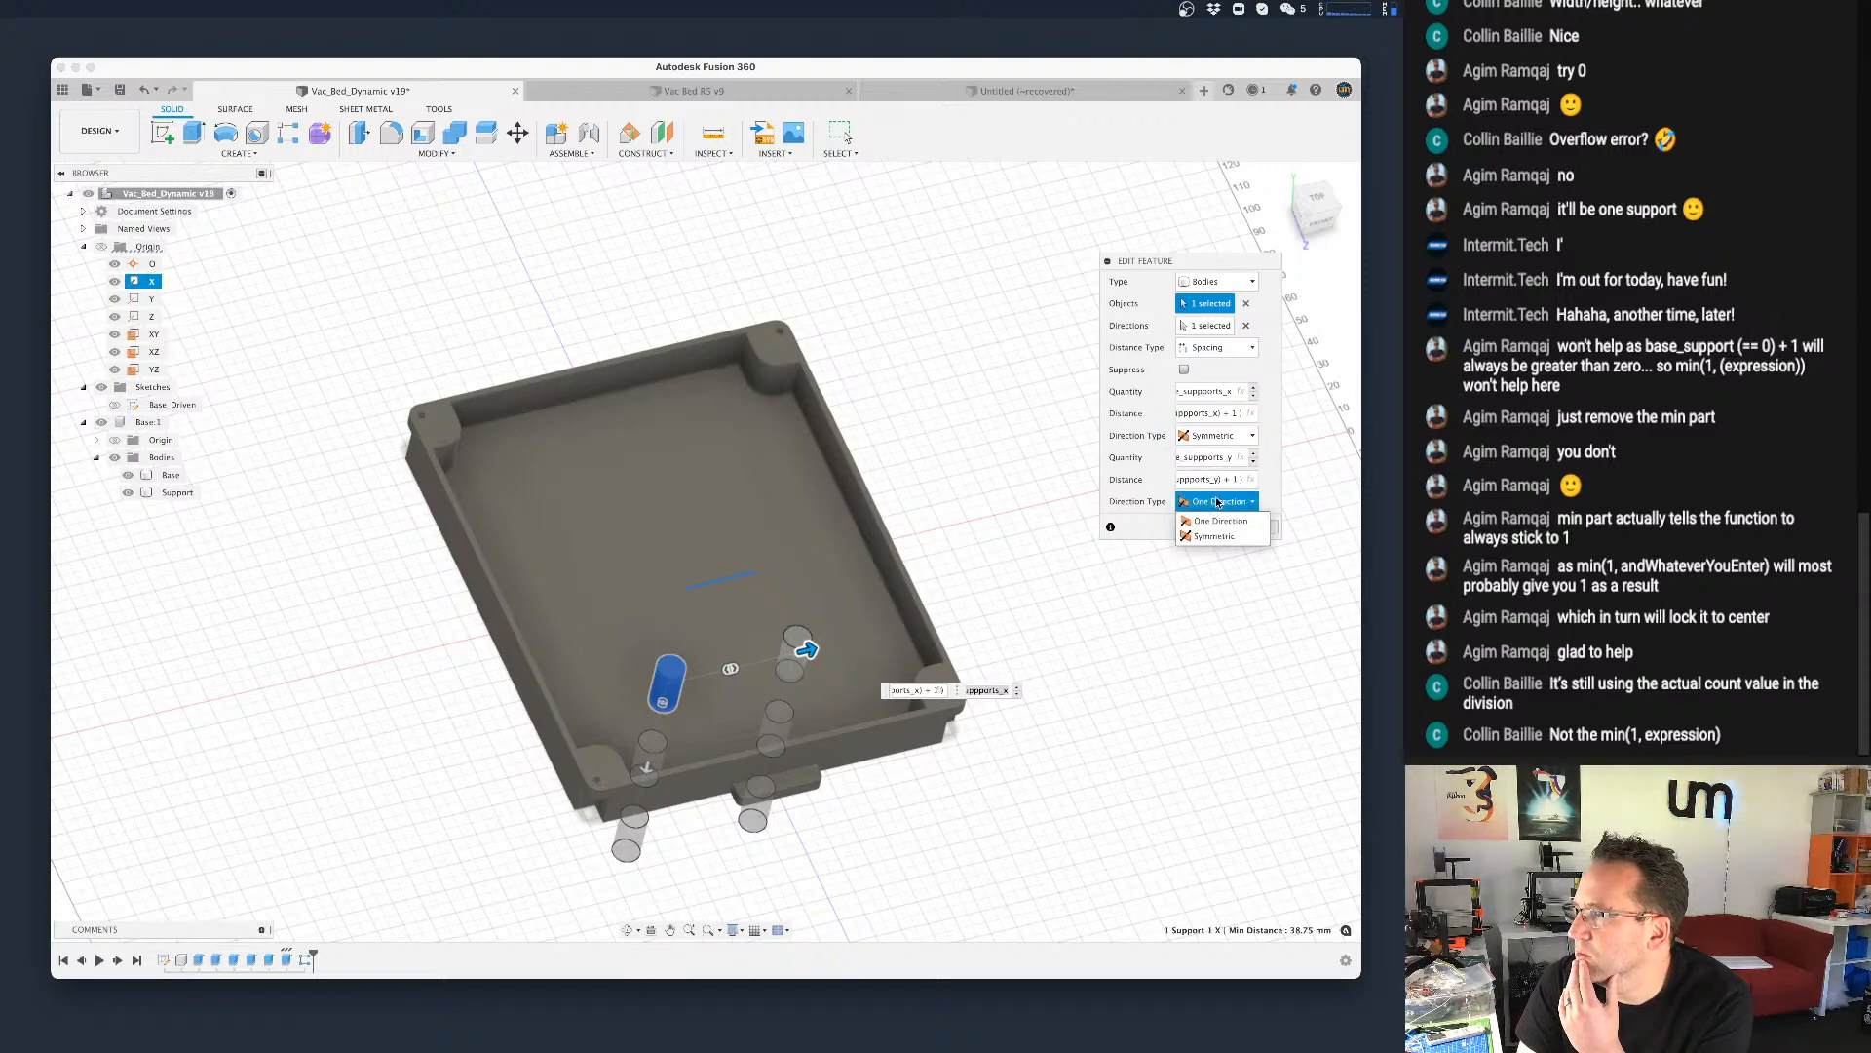
left_click(1203, 536)
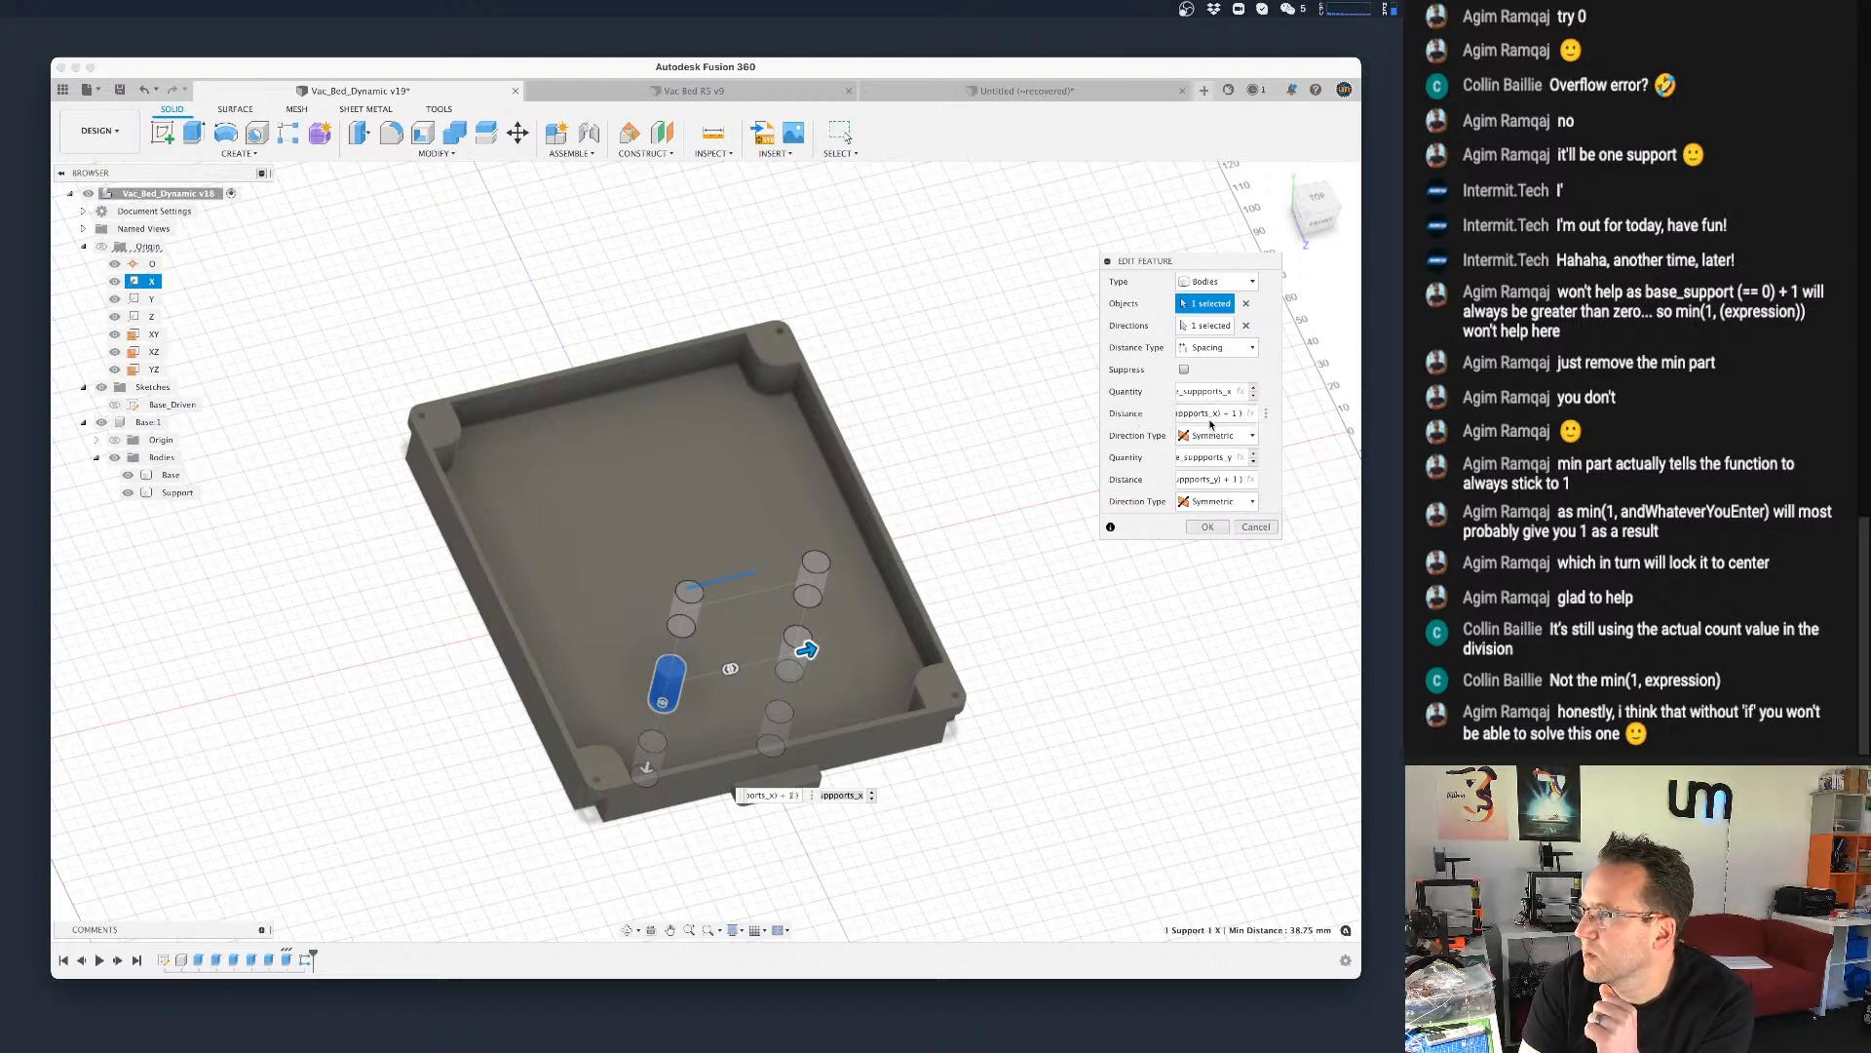
Step: Try replacing the pattern's first-direction distance with width/base_suppports_x
left_click_drag(1245, 413, 1133, 417)
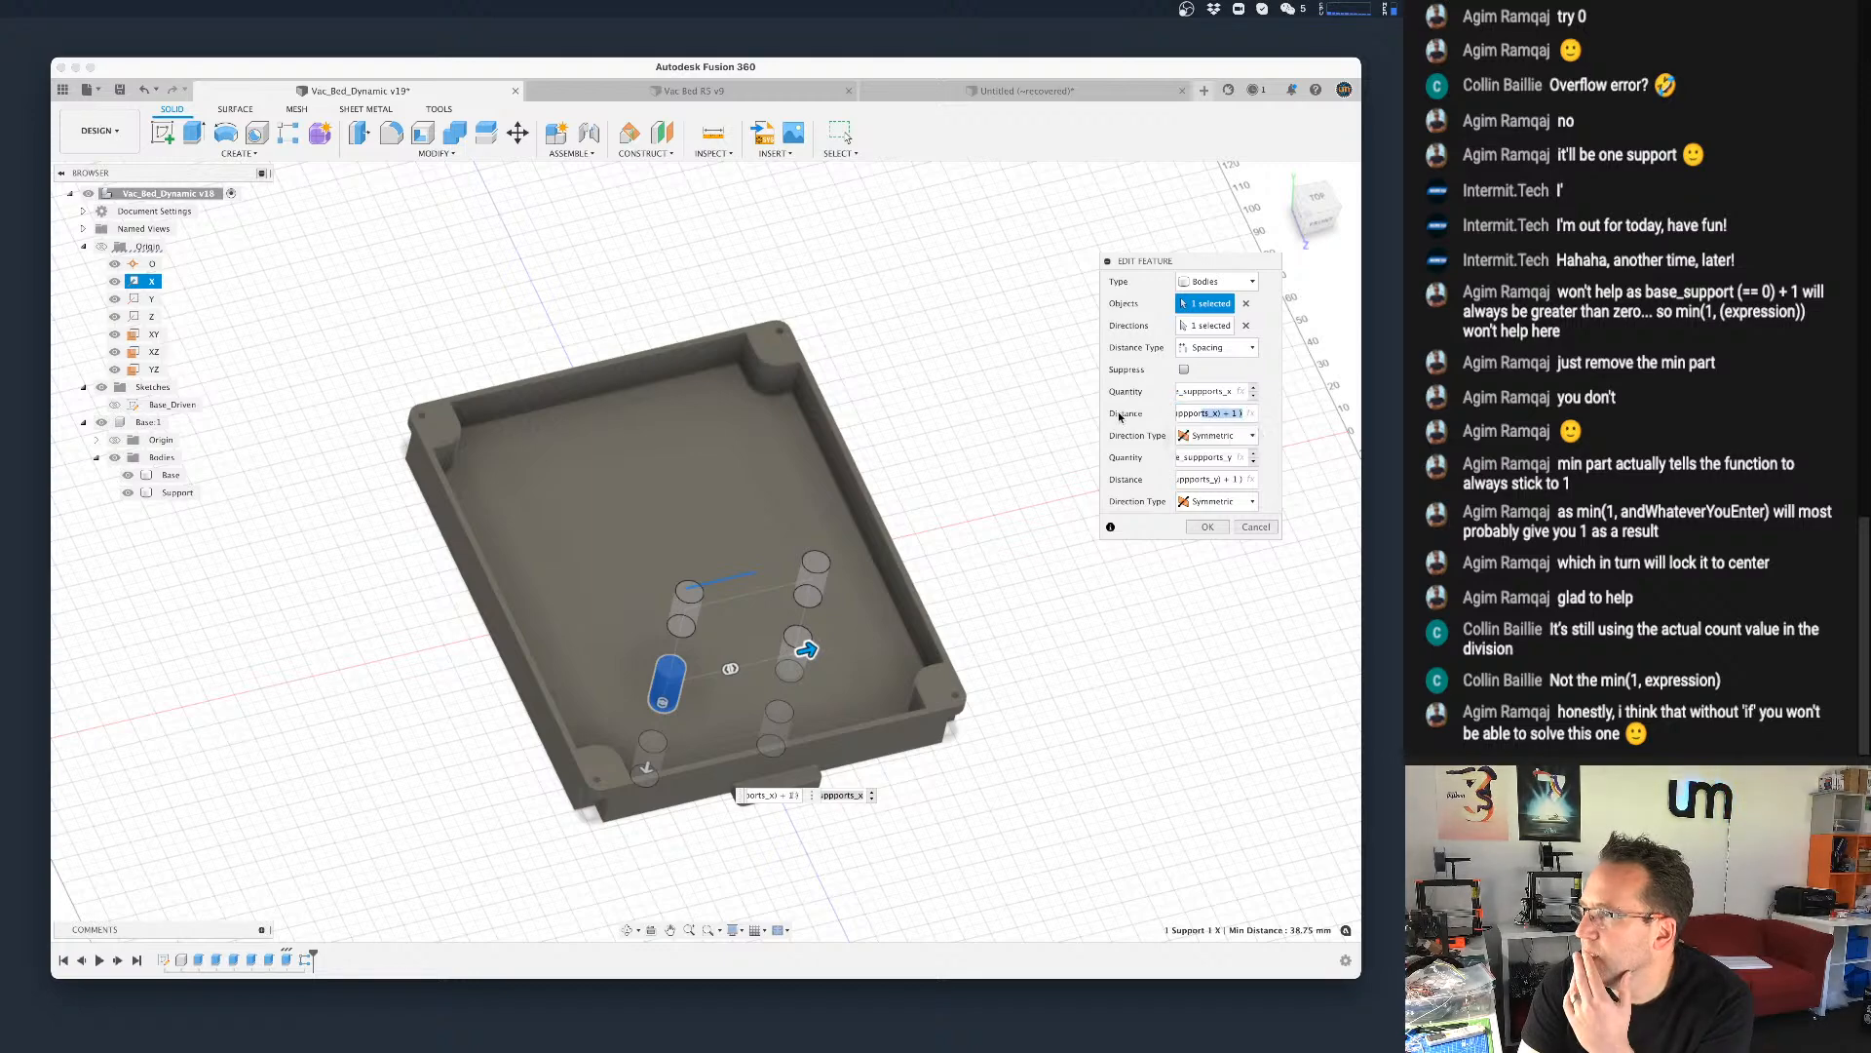
left_click(1248, 413)
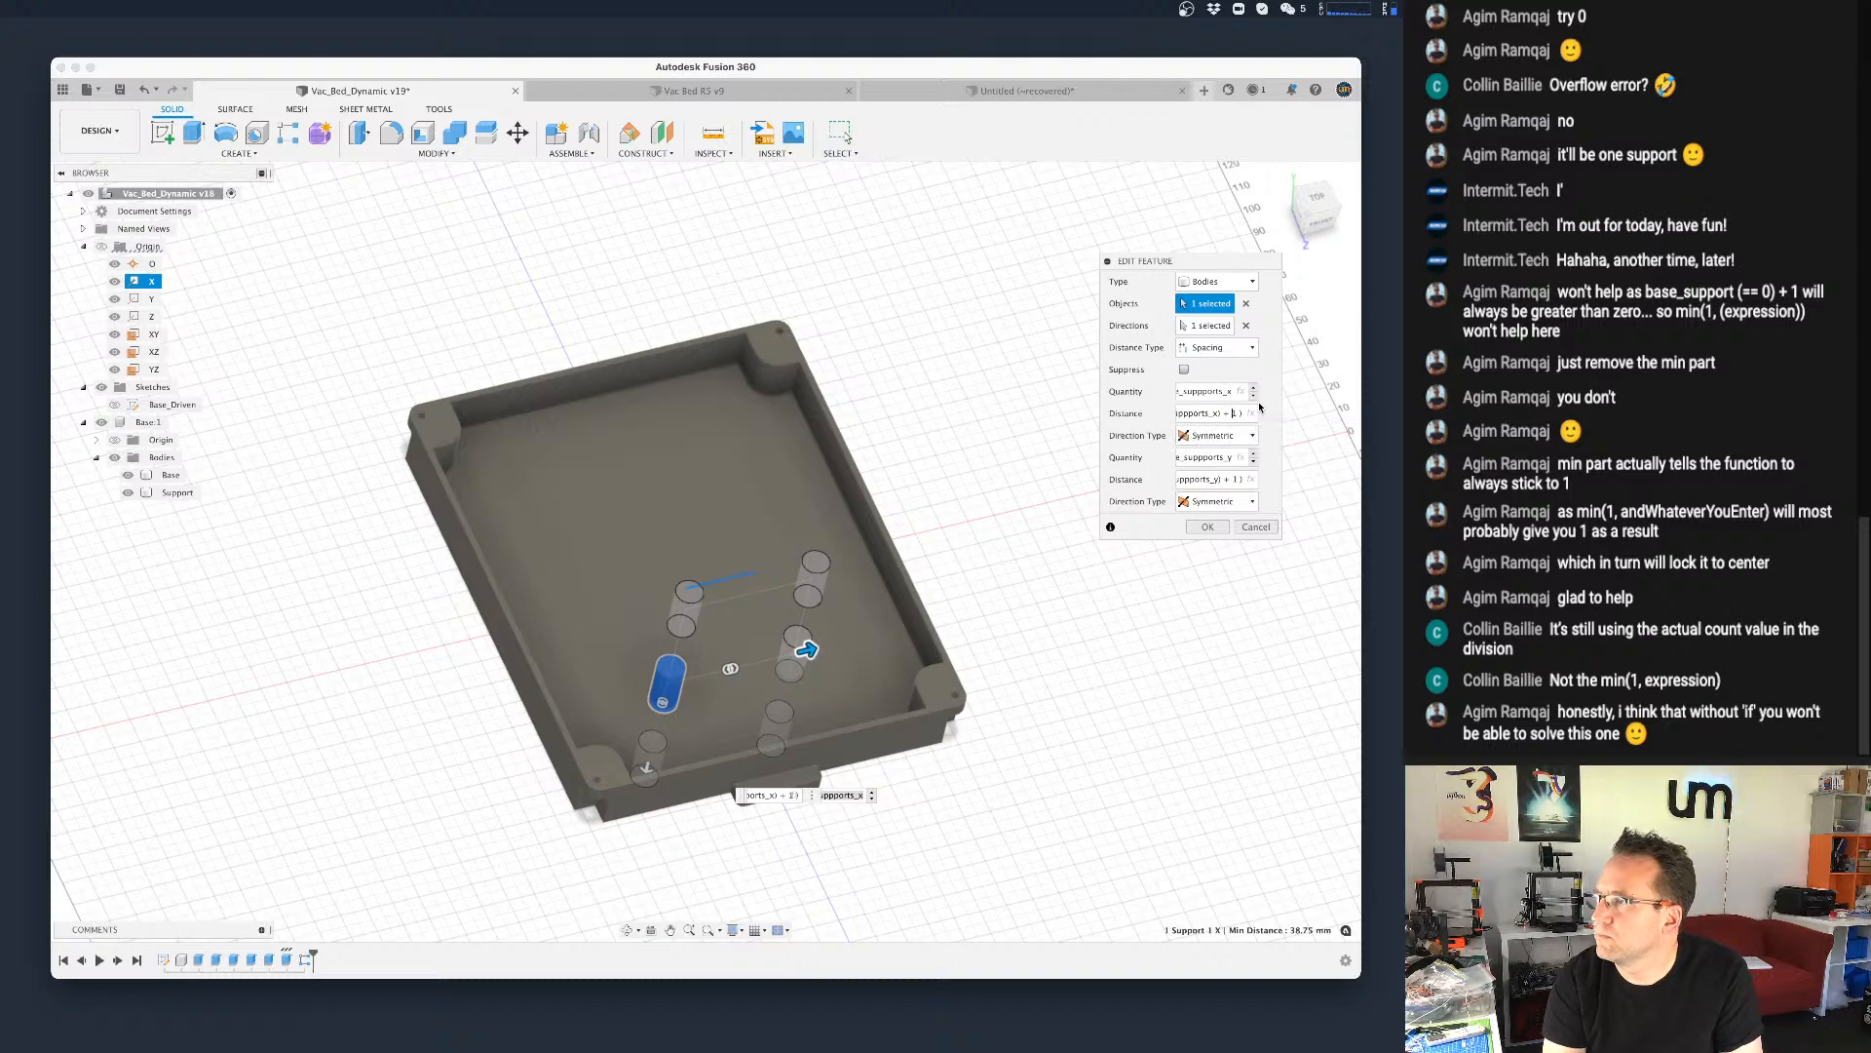
key("BackSpace")
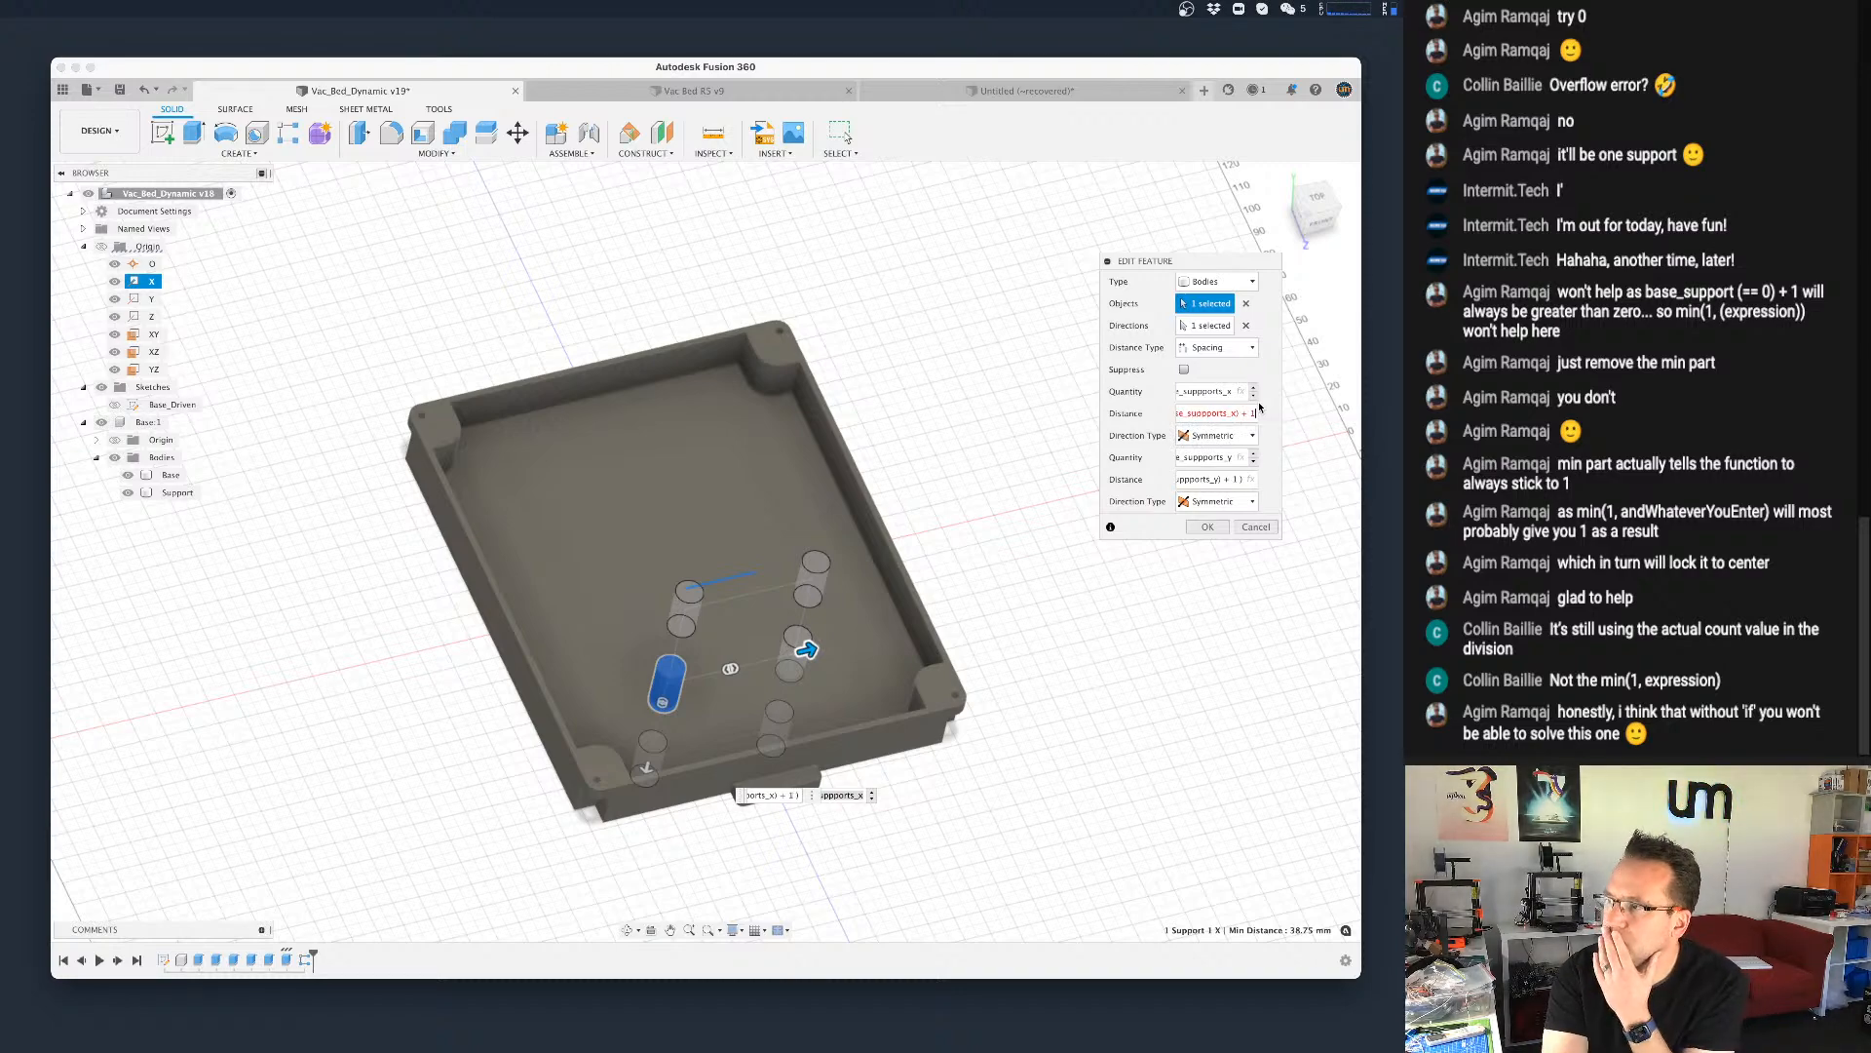
key("BackSpace")
key("BackSpace")
key("BackSpace")
key("BackSpace")
key("BackSpace")
key("BackSpace")
key("BackSpace")
key("BackSpace")
key("BackSpace")
key("BackSpace")
key("BackSpace")
key("BackSpace")
key("BackSpace")
key("BackSpace")
key("BackSpace")
key("BackSpace")
key("BackSpace")
key("BackSpace")
key("BackSpace")
key("BackSpace")
key("BackSpace")
key("BackSpace")
key("BackSpace")
key("BackSpace")
key("BackSpace")
key("BackSpace")
key("BackSpace")
key("BackSpace")
key("BackSpace")
key("BackSpace")
key("BackSpace")
key("BackSpace")
key("BackSpace")
key("BackSpace")
key("BackSpace")
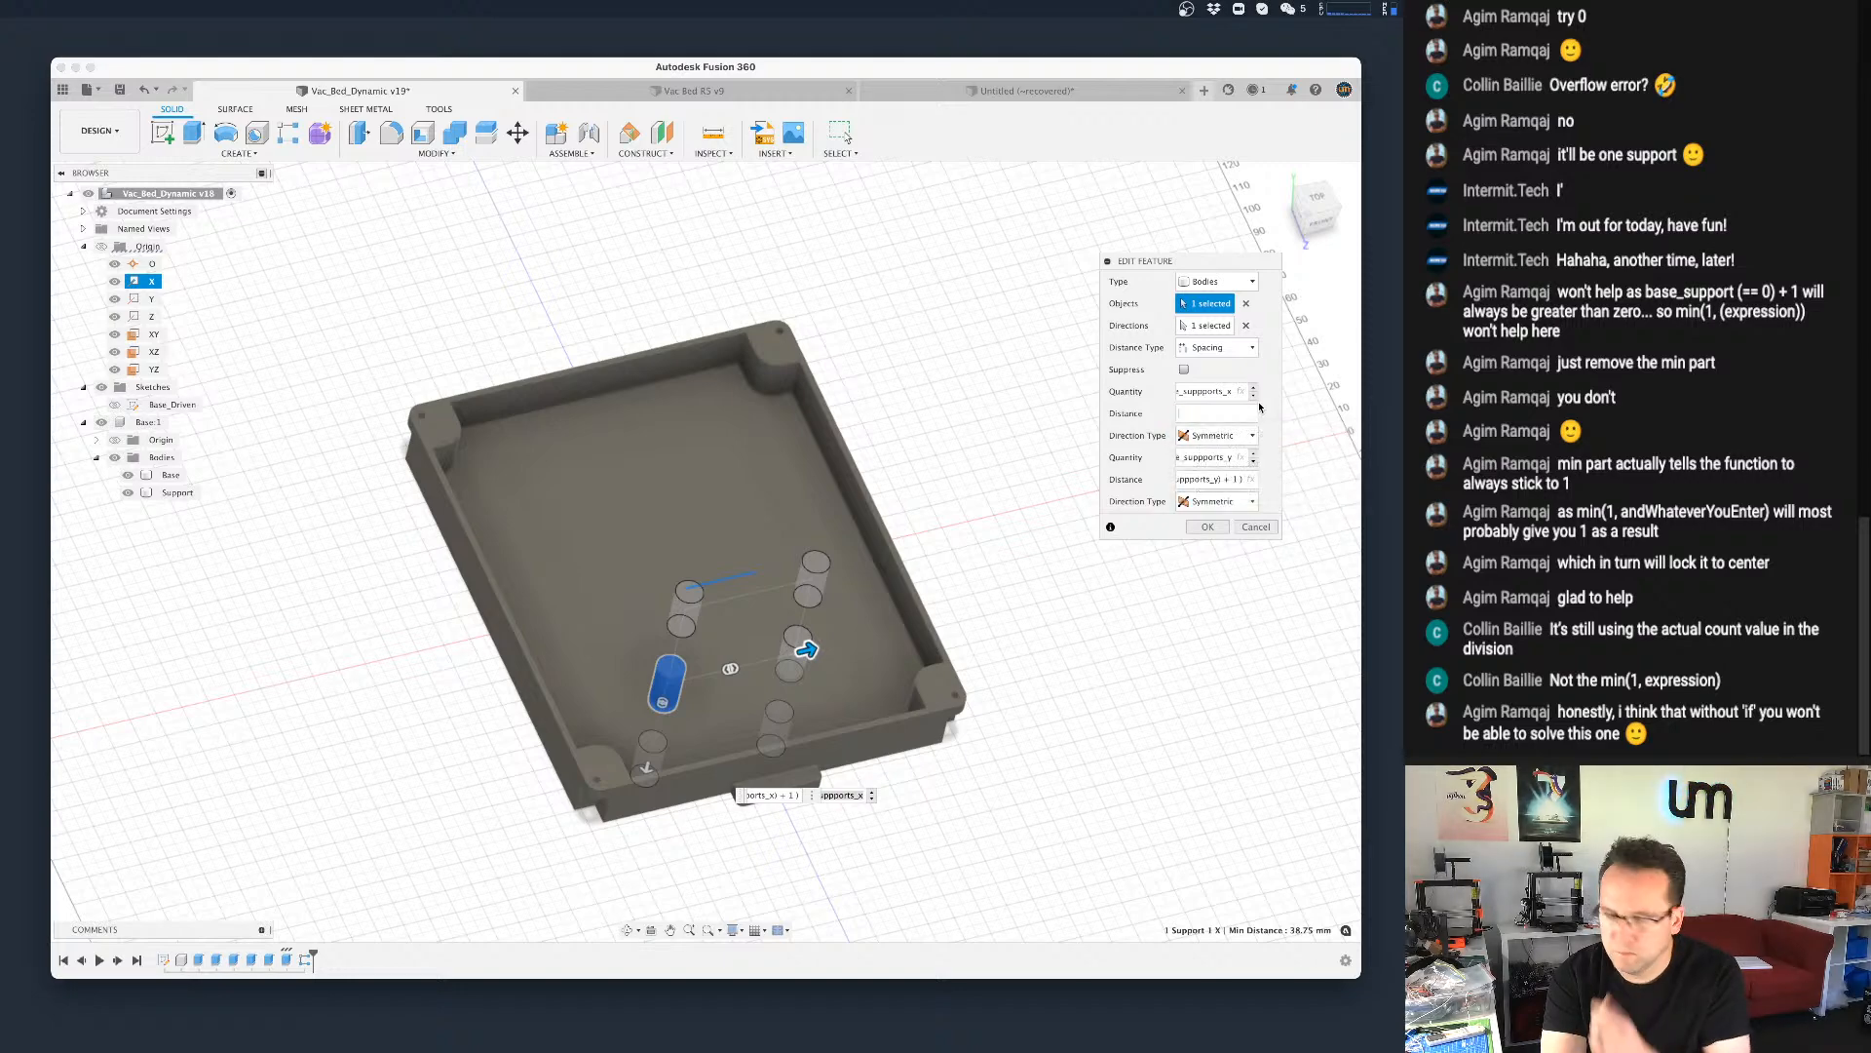
type("width")
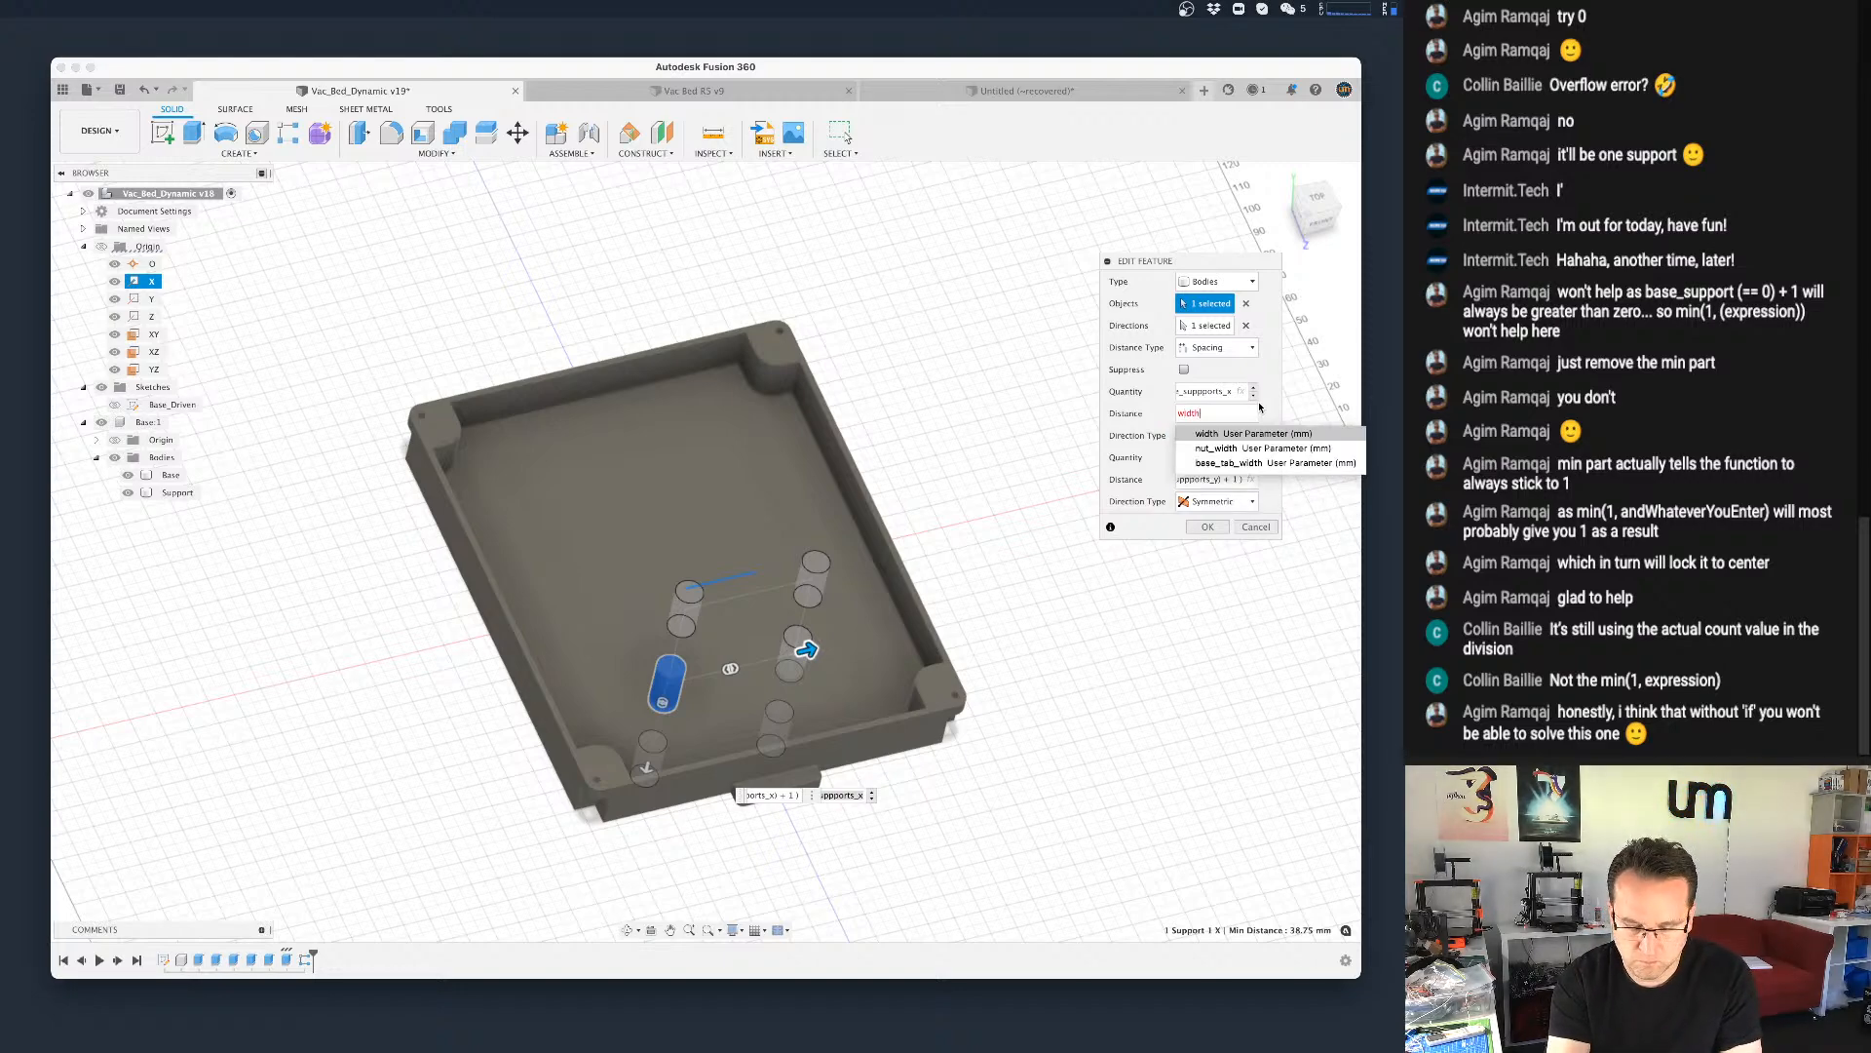
type(" /")
type("up")
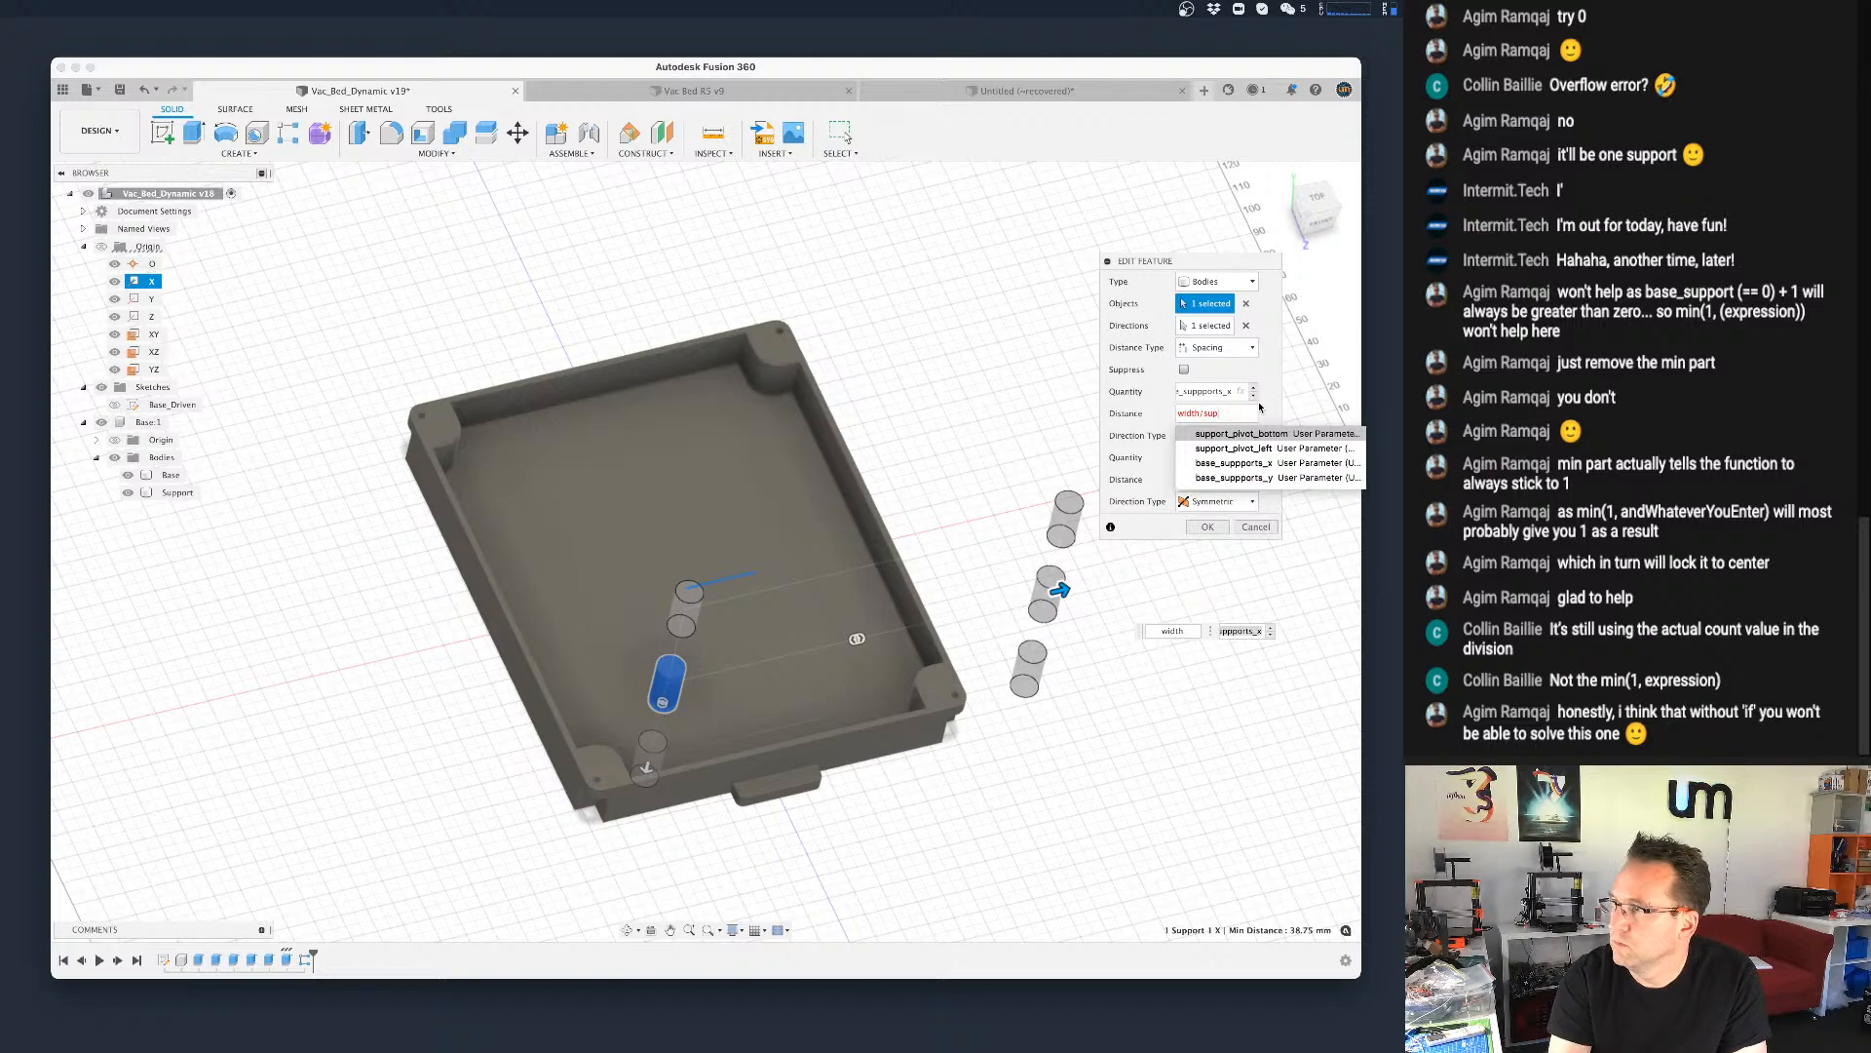
key("Down")
key("Down")
key("Return")
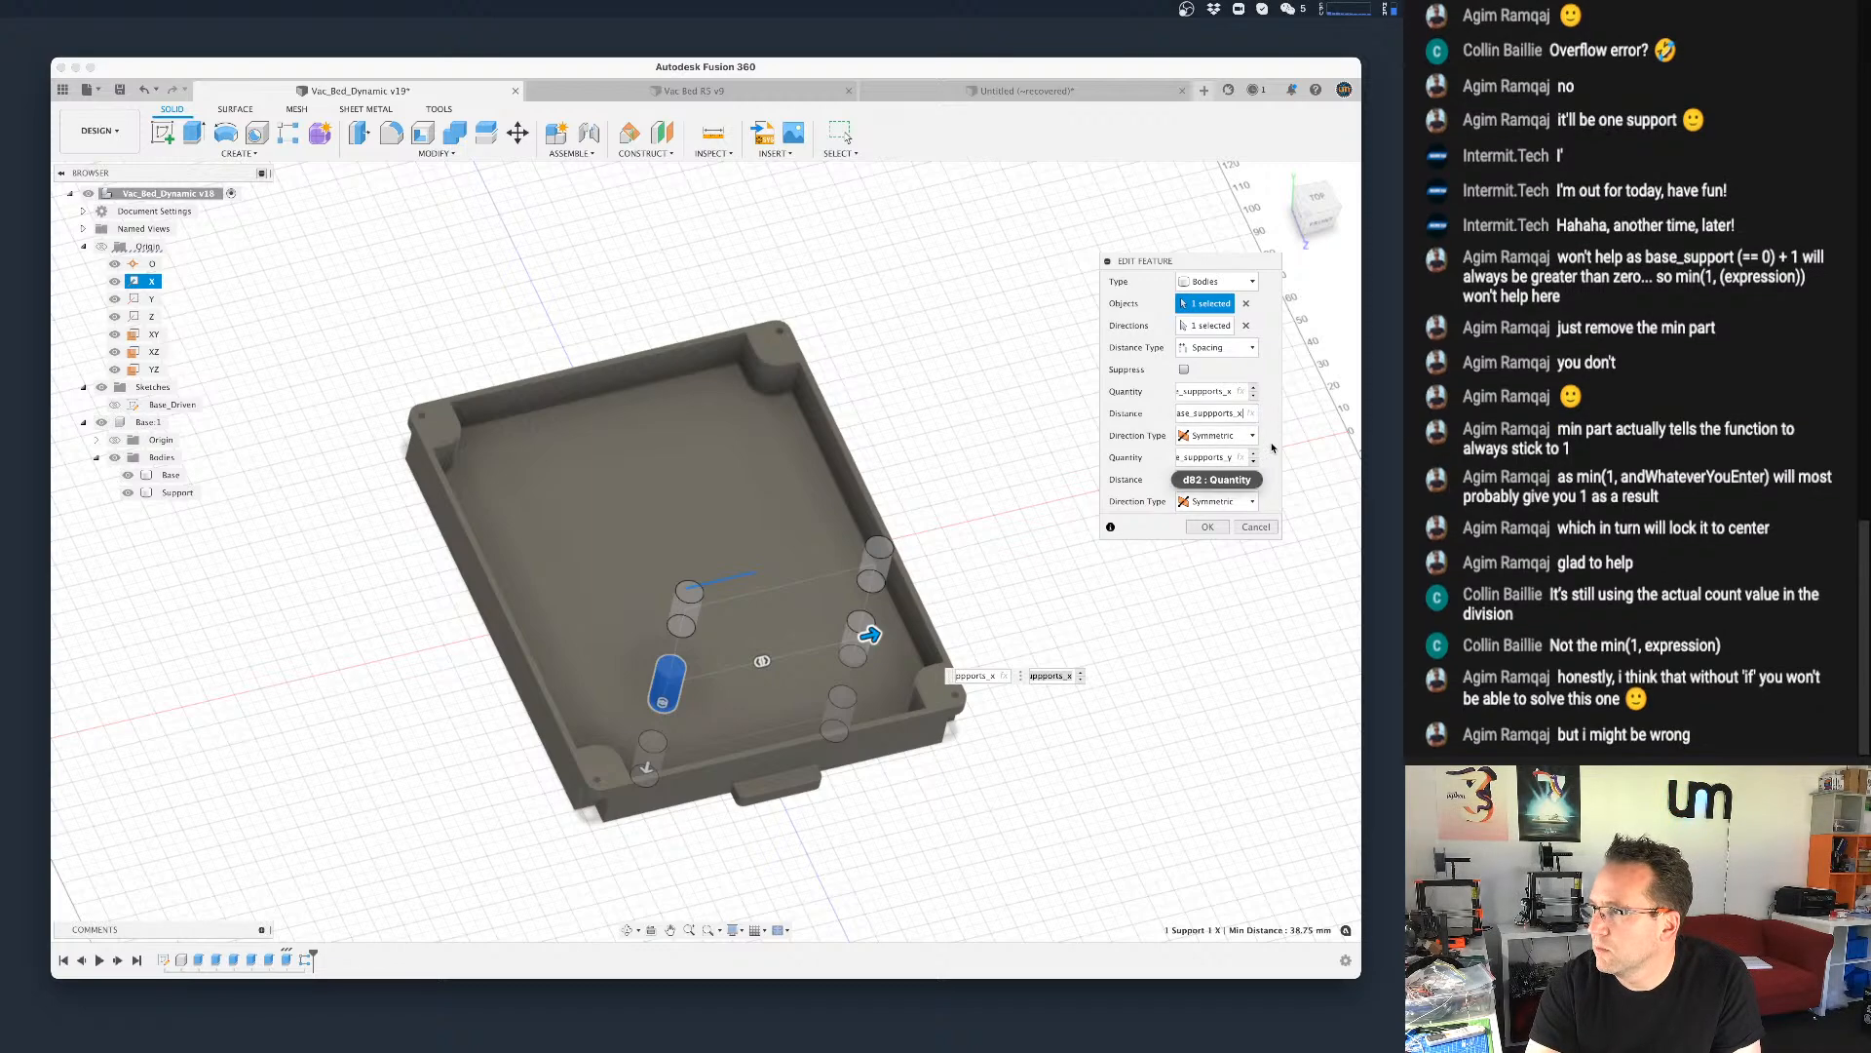
key("Tab")
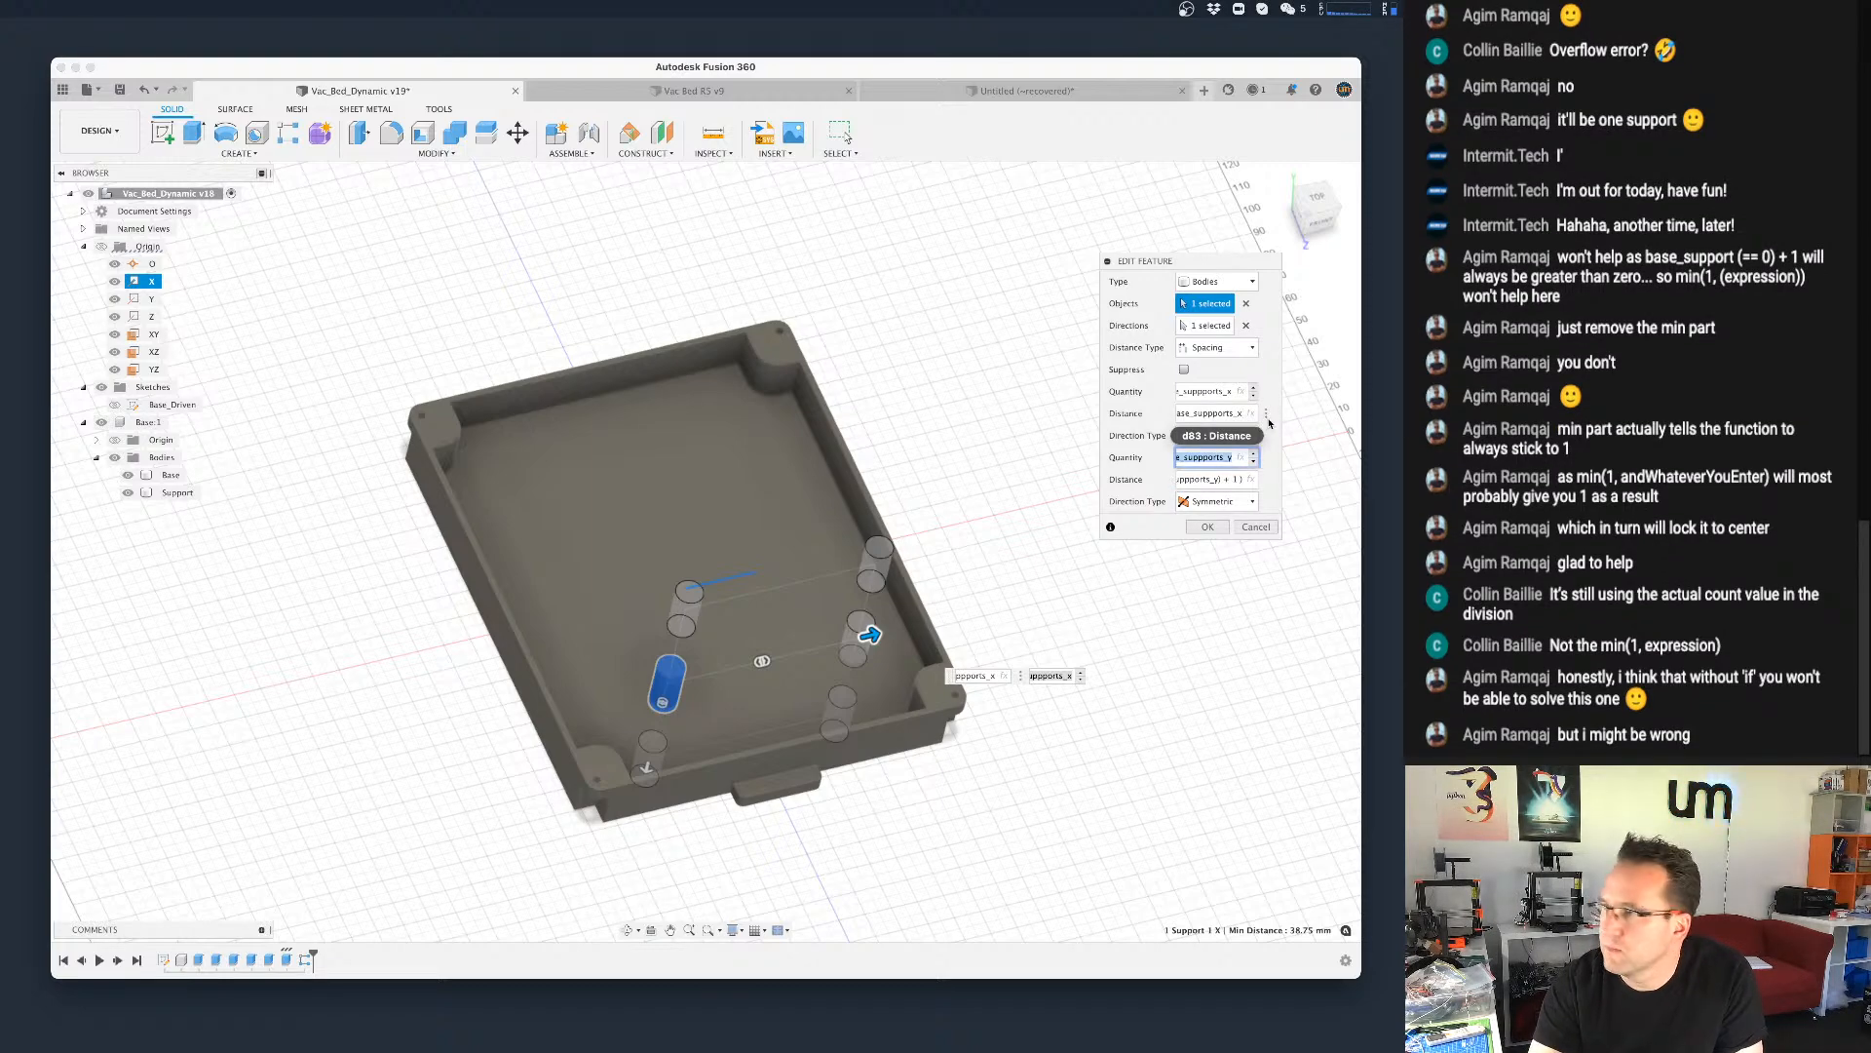
Step: Try replacing the pattern's second-direction distance with length/base_suppports_y
left_click(1225, 478)
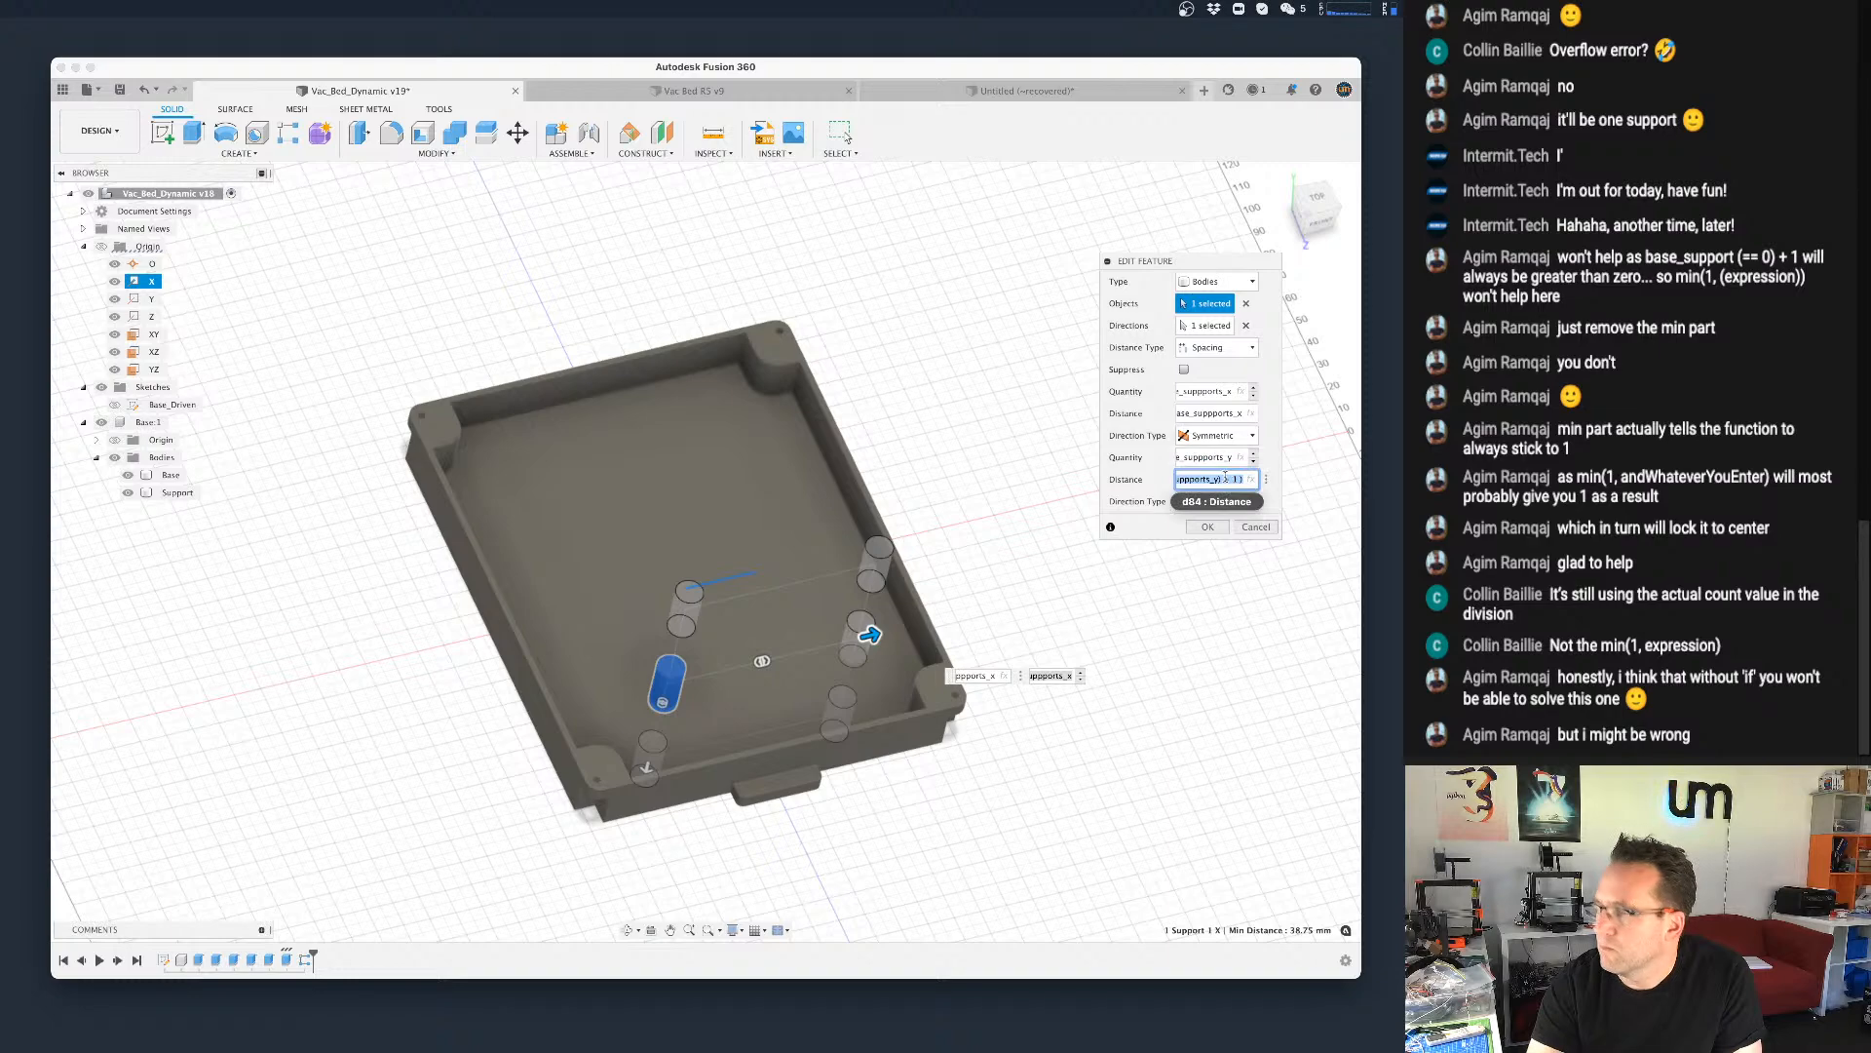
type("l")
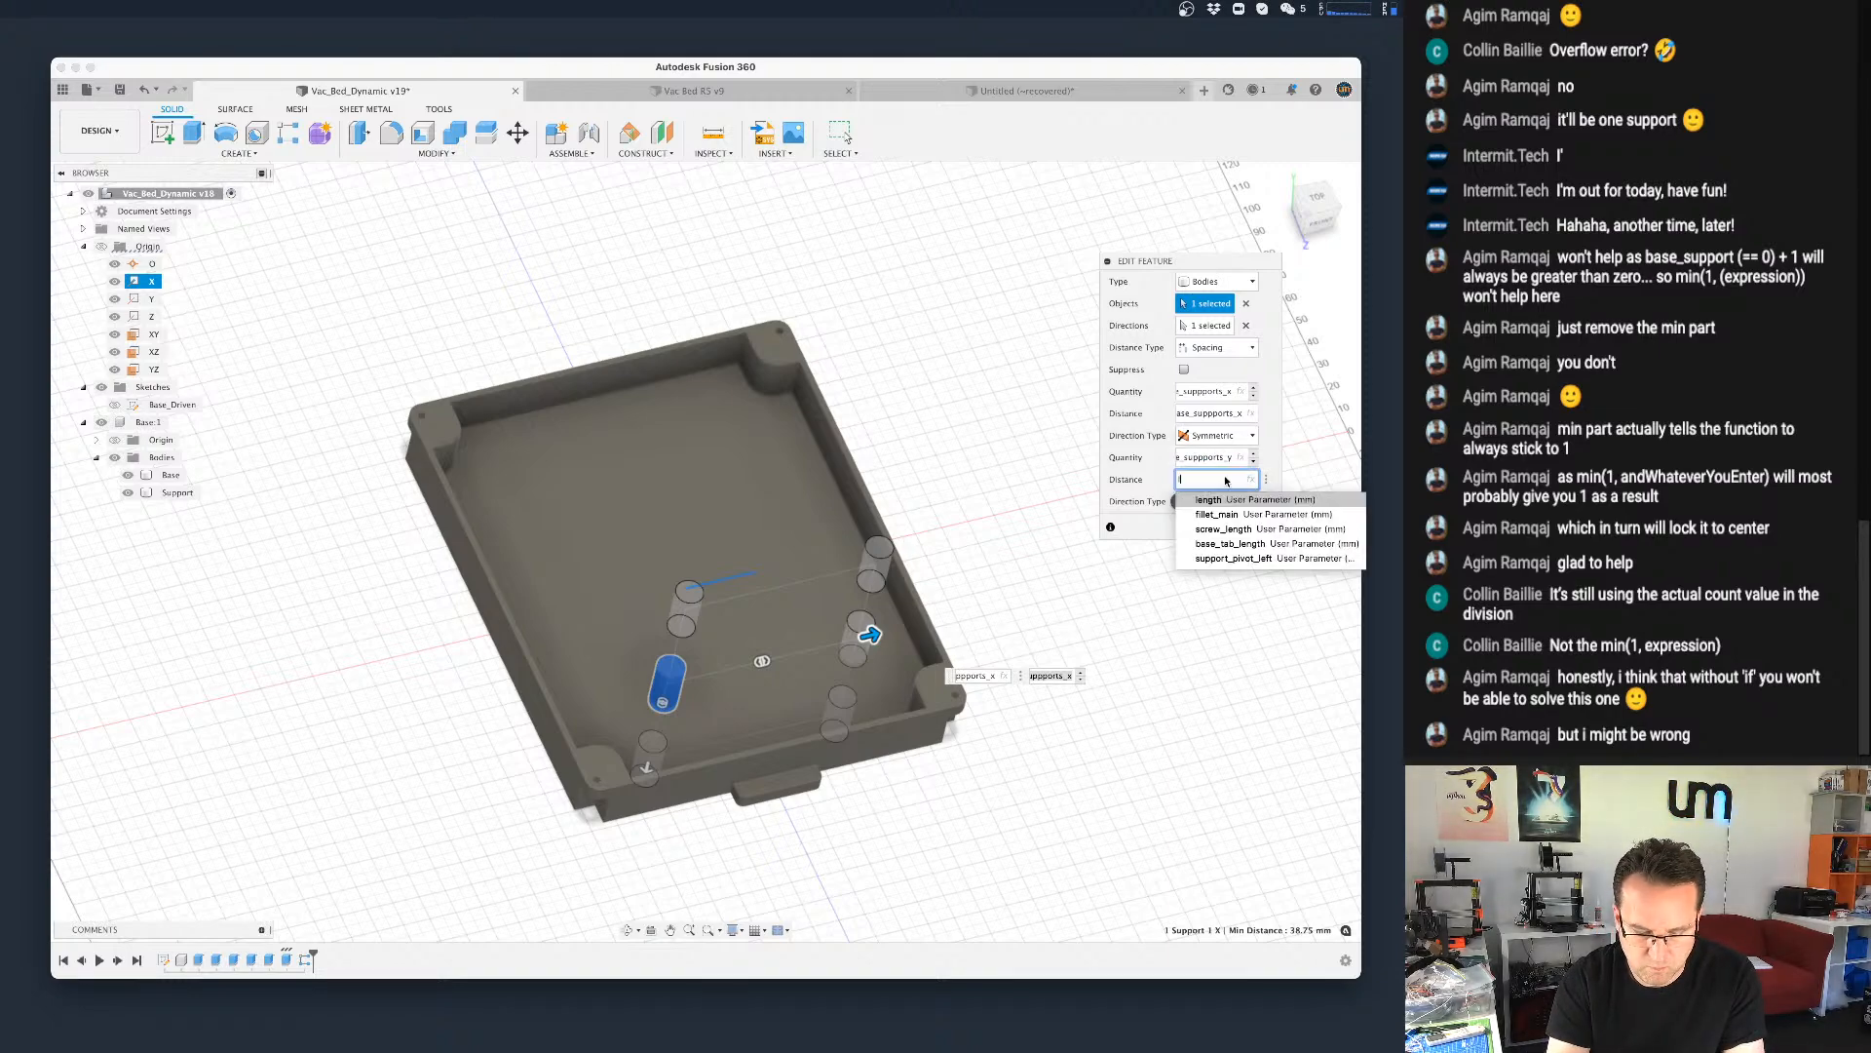
type("ength/sup")
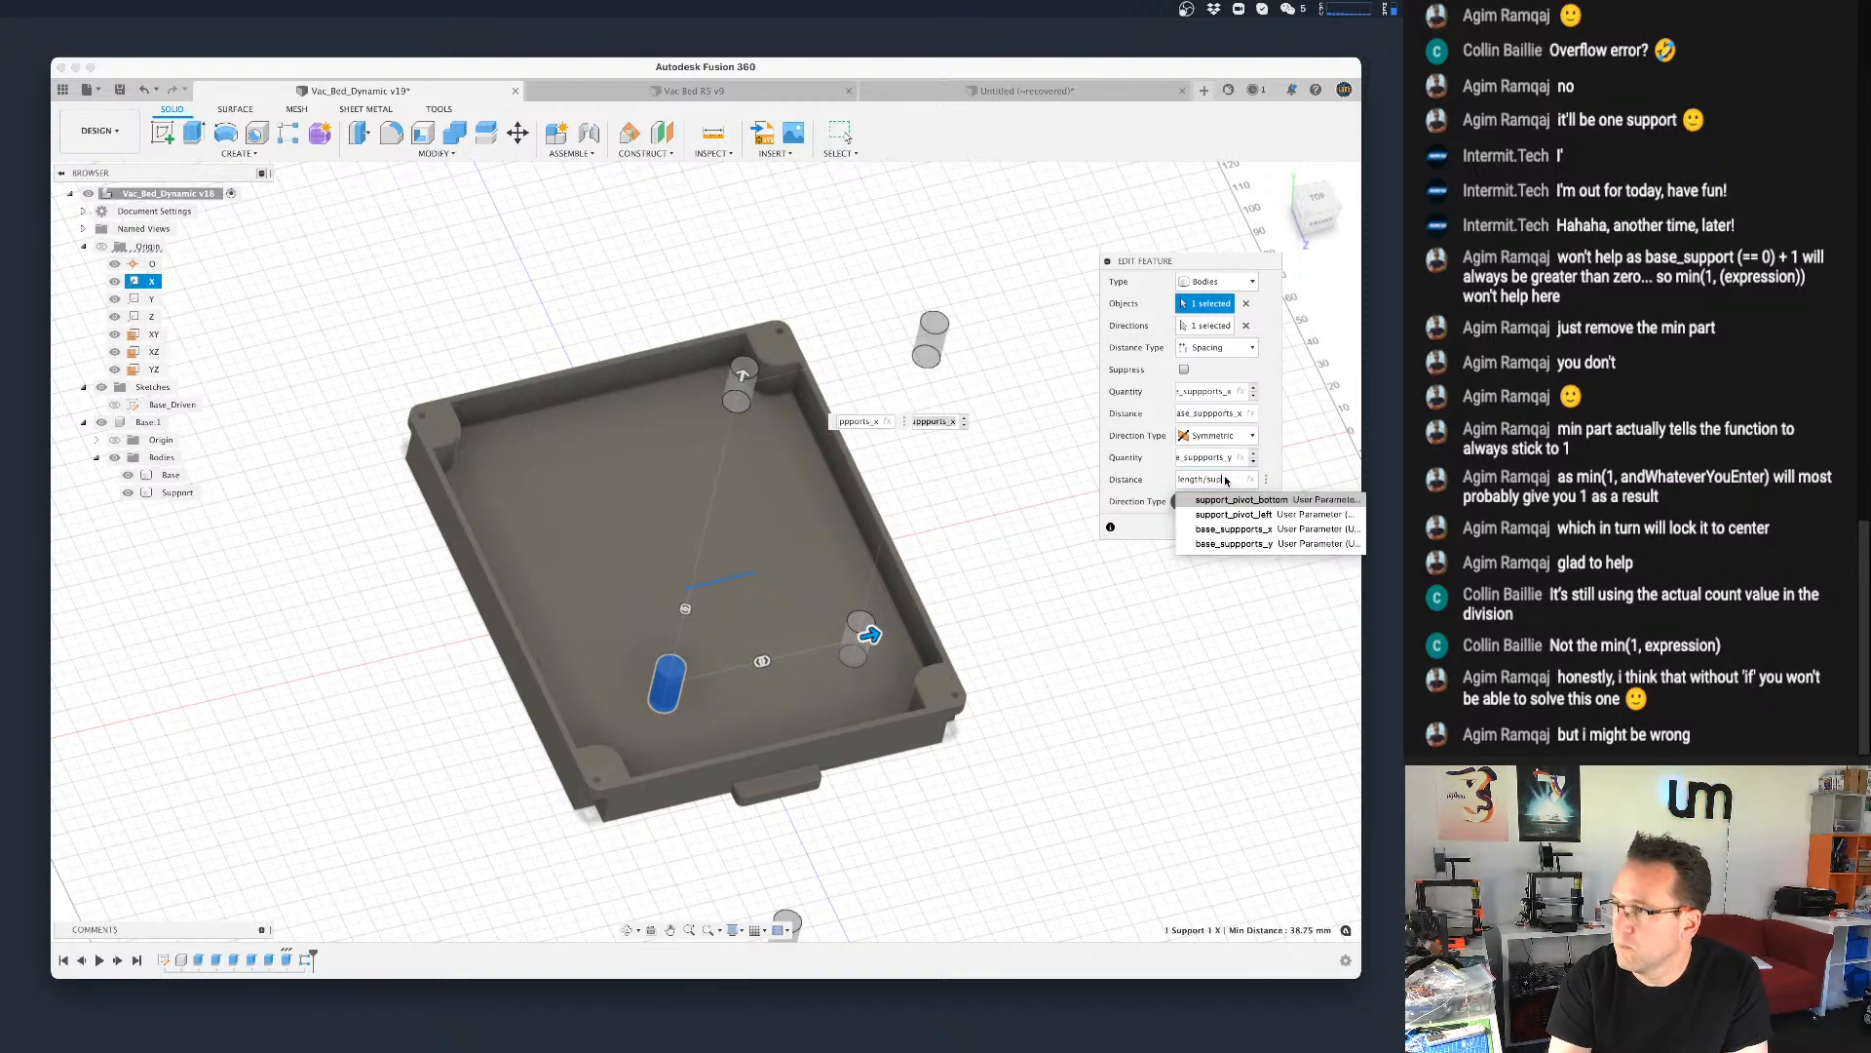
key("Down")
key("Down")
key("Down")
key("Return")
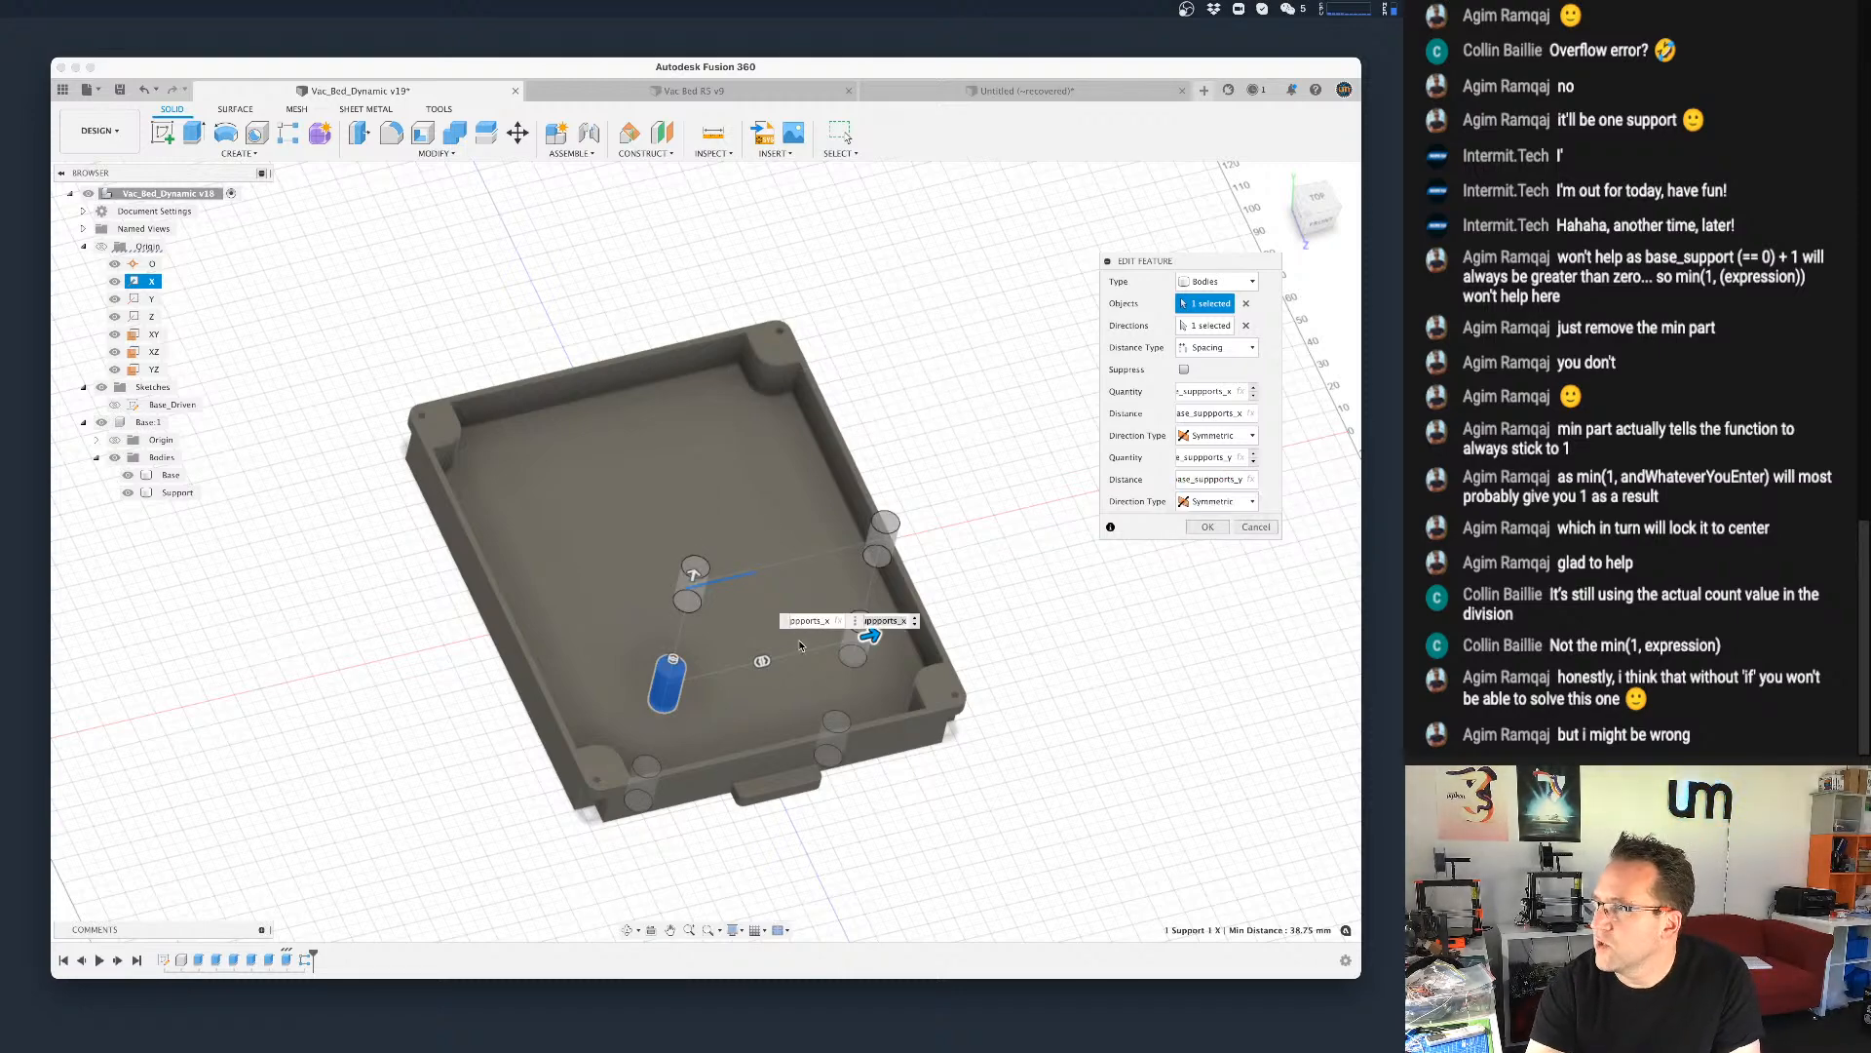
Step: Clear the pattern's direction selection, inspect the original support in the base, and cancel the pattern edit
left_click(1208, 327)
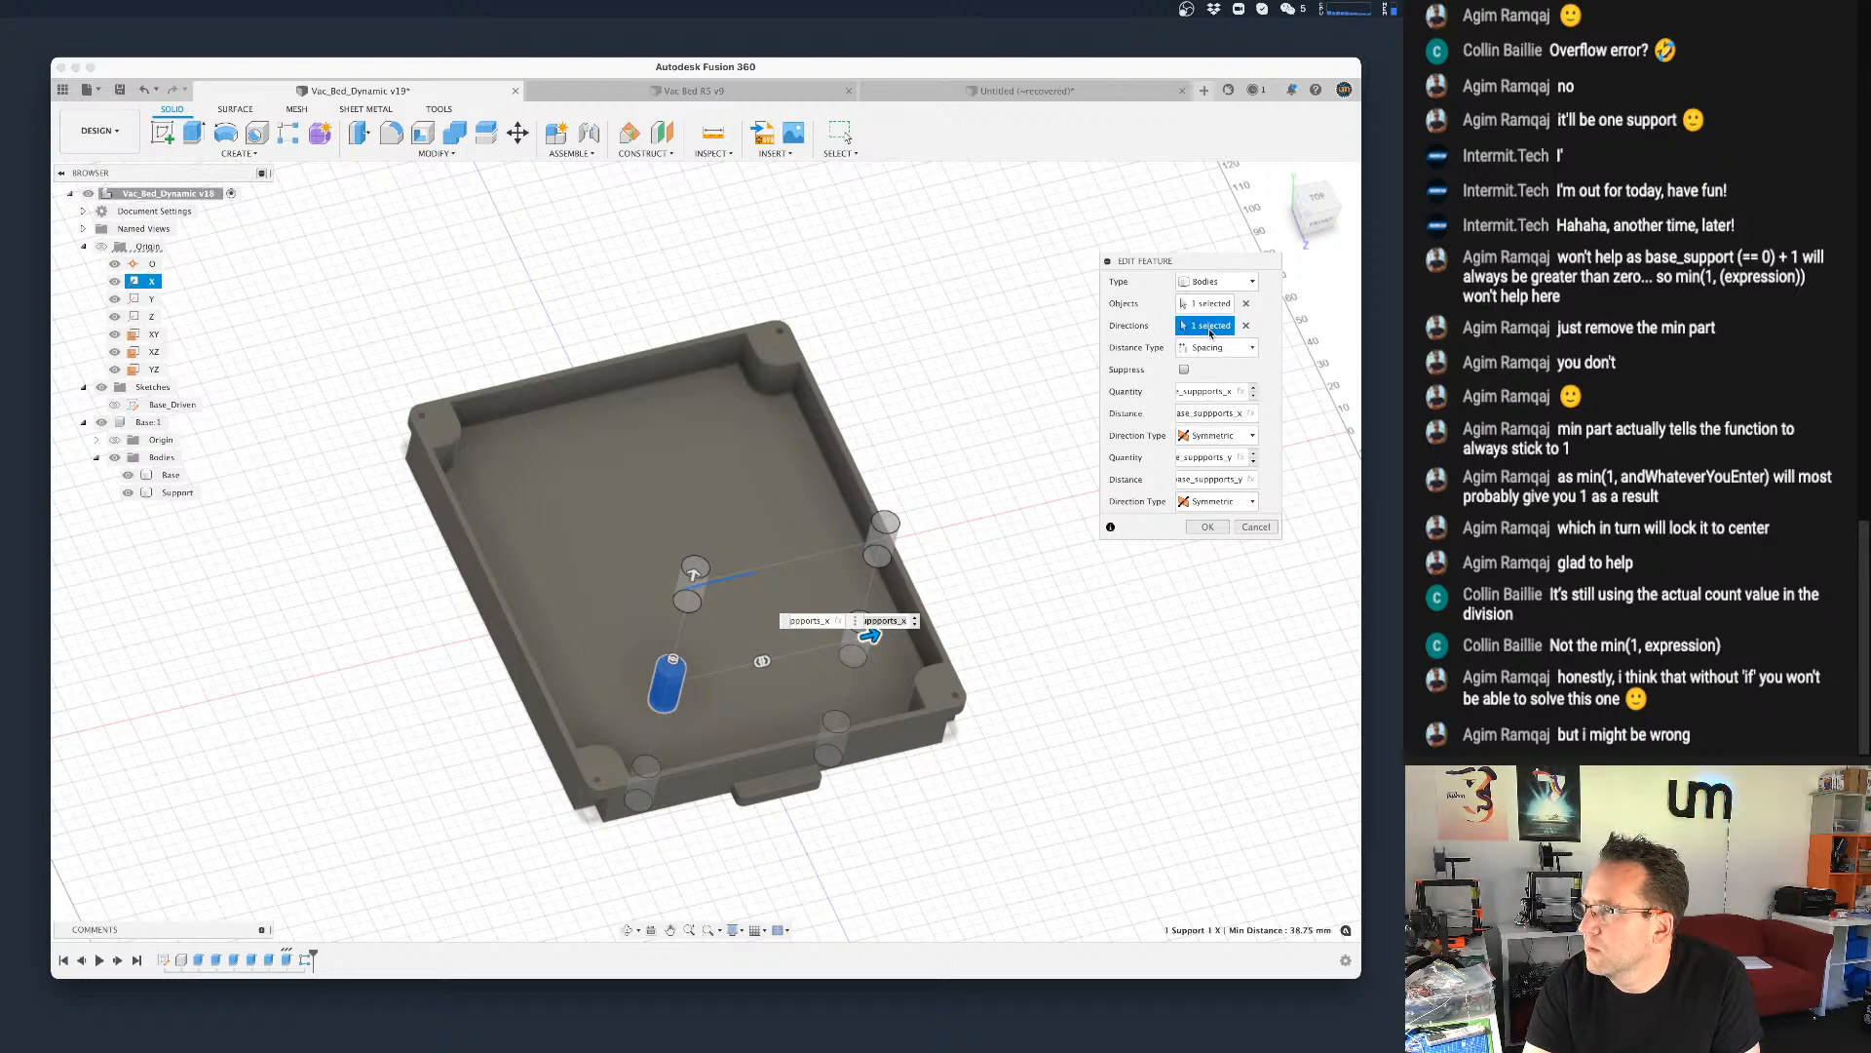
left_click(1247, 326)
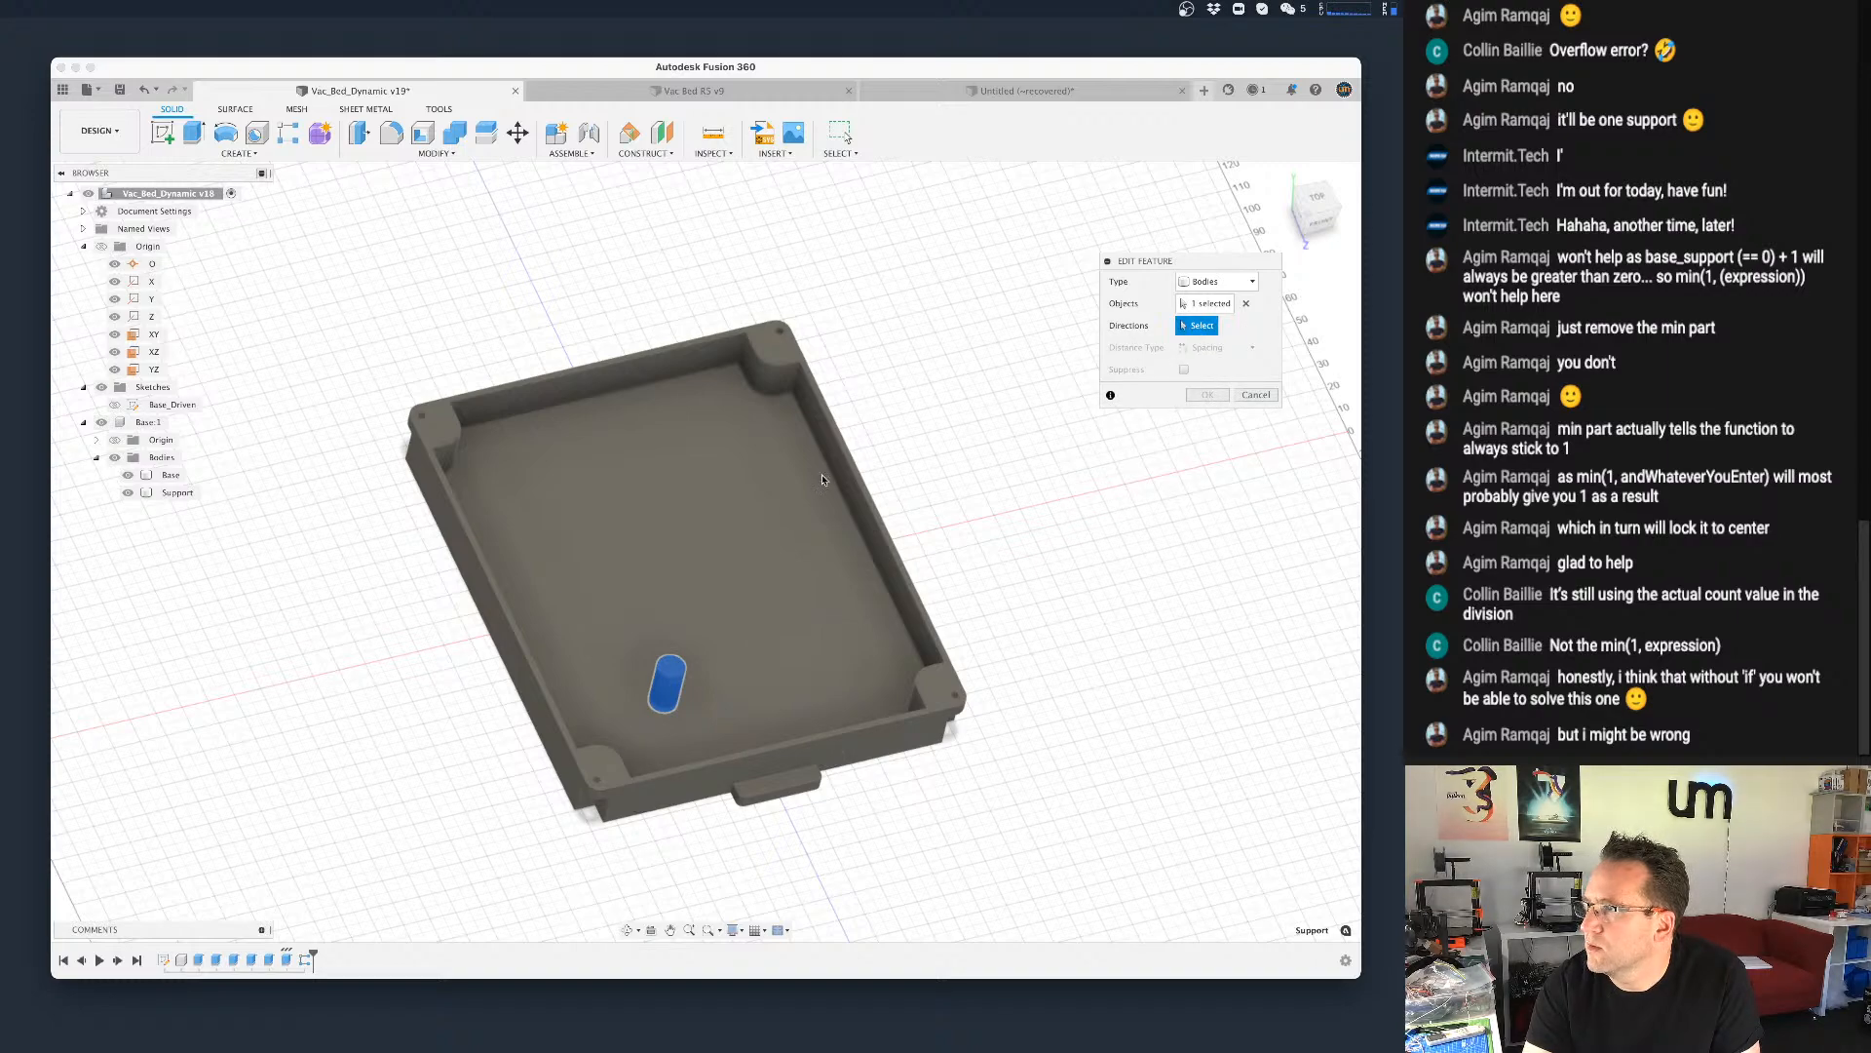
scroll(700, 687, "up", 3)
middle_click_drag(821, 534, 592, 747, "shift")
scroll(695, 682, "up", 3)
scroll(695, 682, "down", 4)
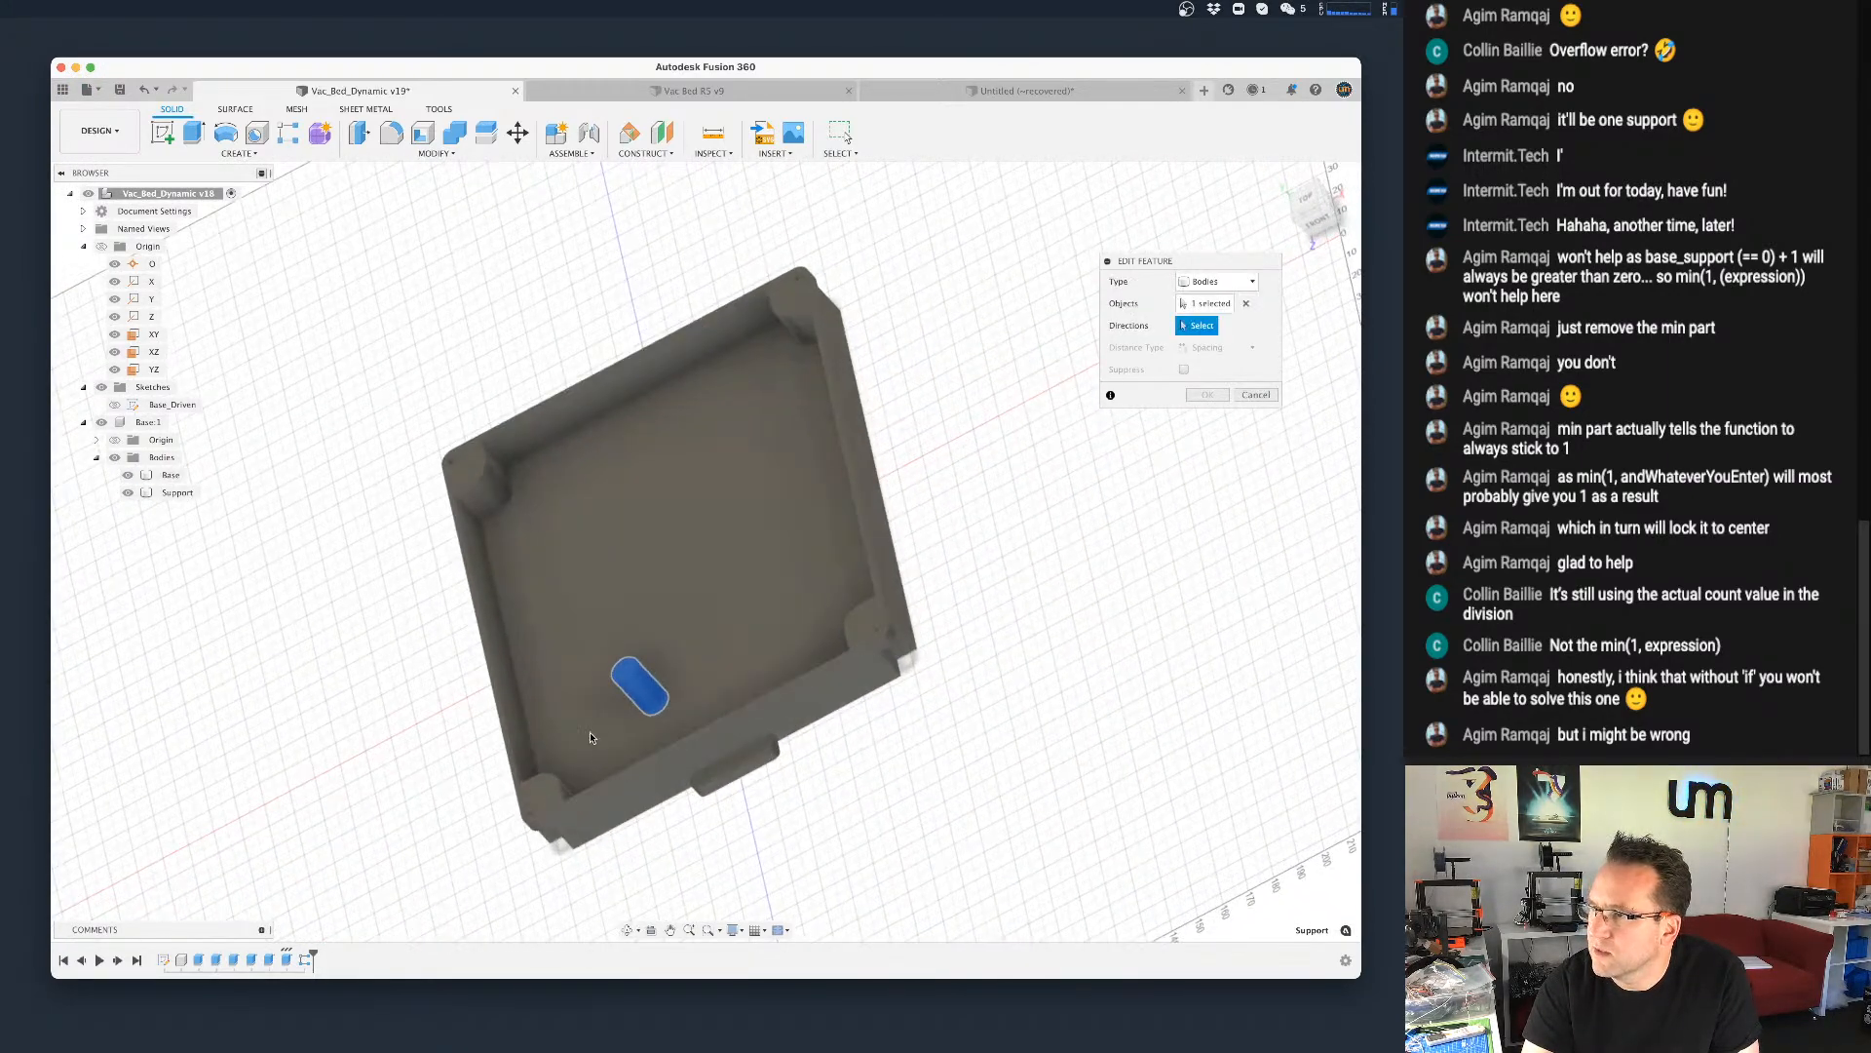
left_click(1253, 394)
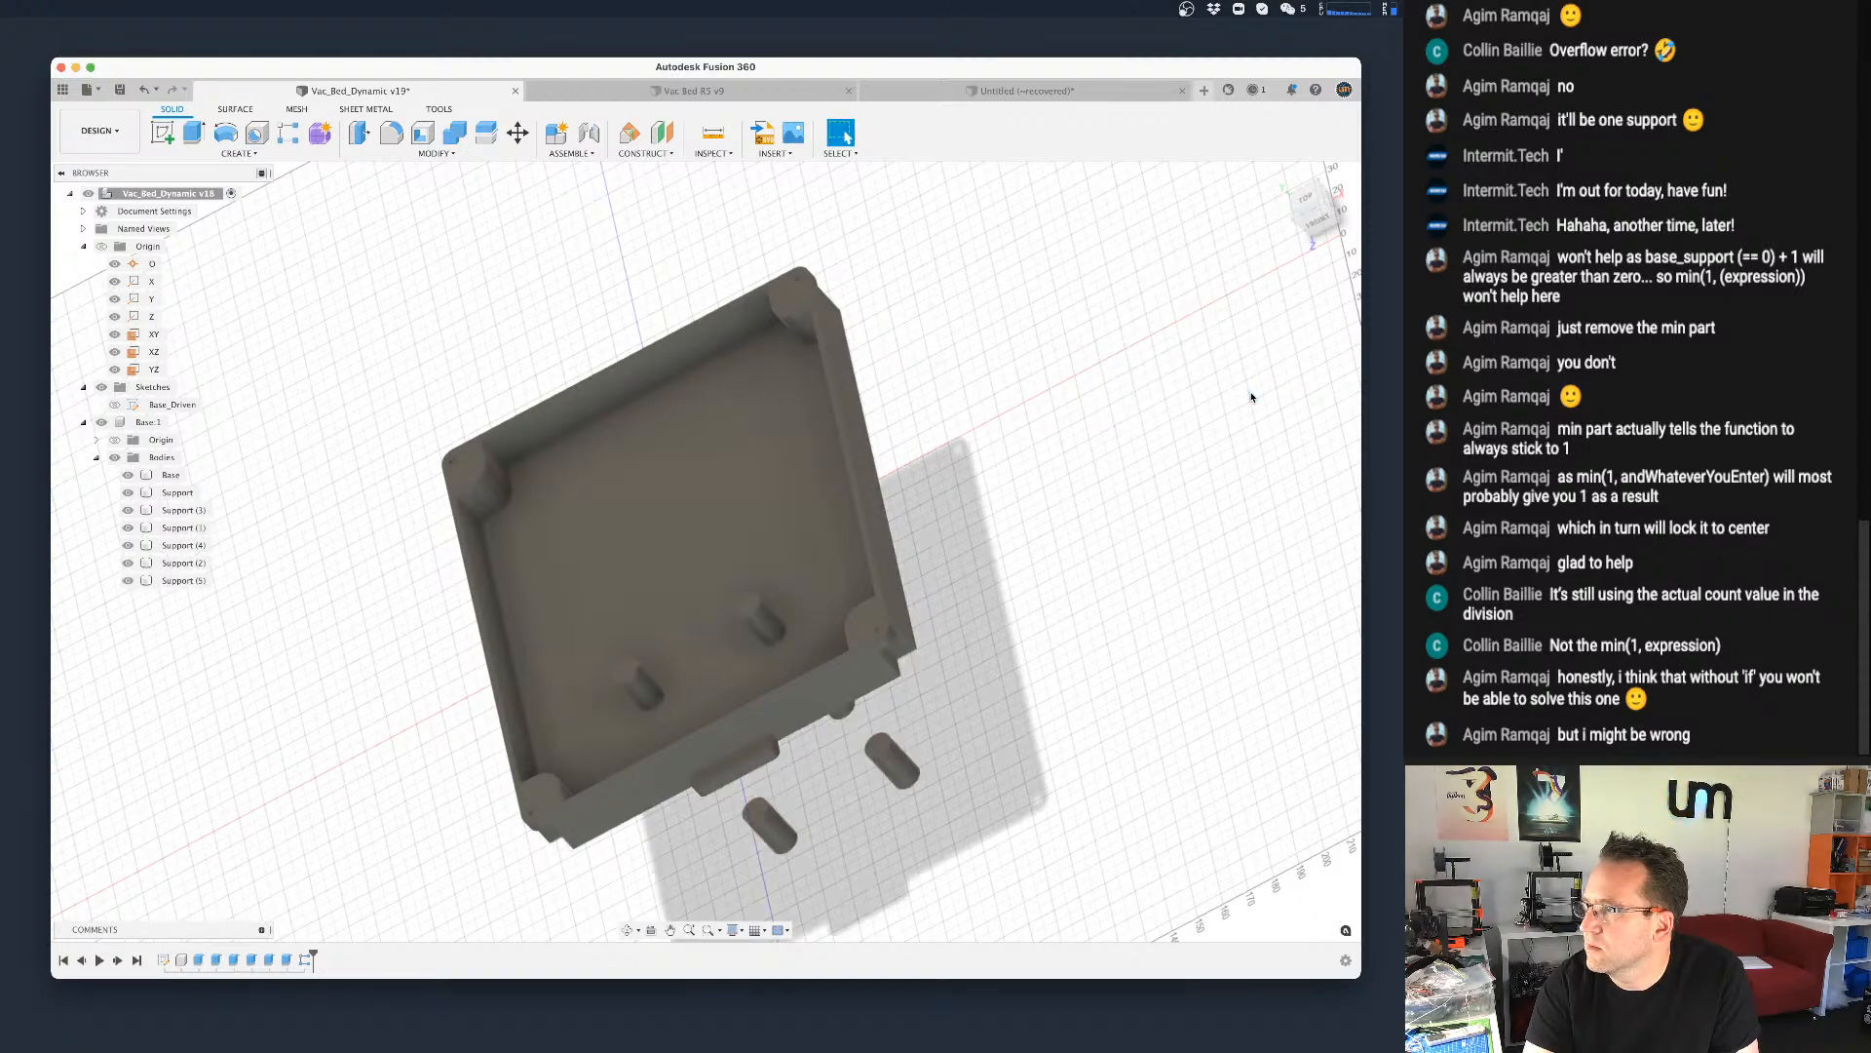
Step: Review the support pattern's current settings against the model and leave the edit without changes
scroll(876, 681, "up", 2)
scroll(877, 681, "down", 5)
scroll(877, 681, "up", 2)
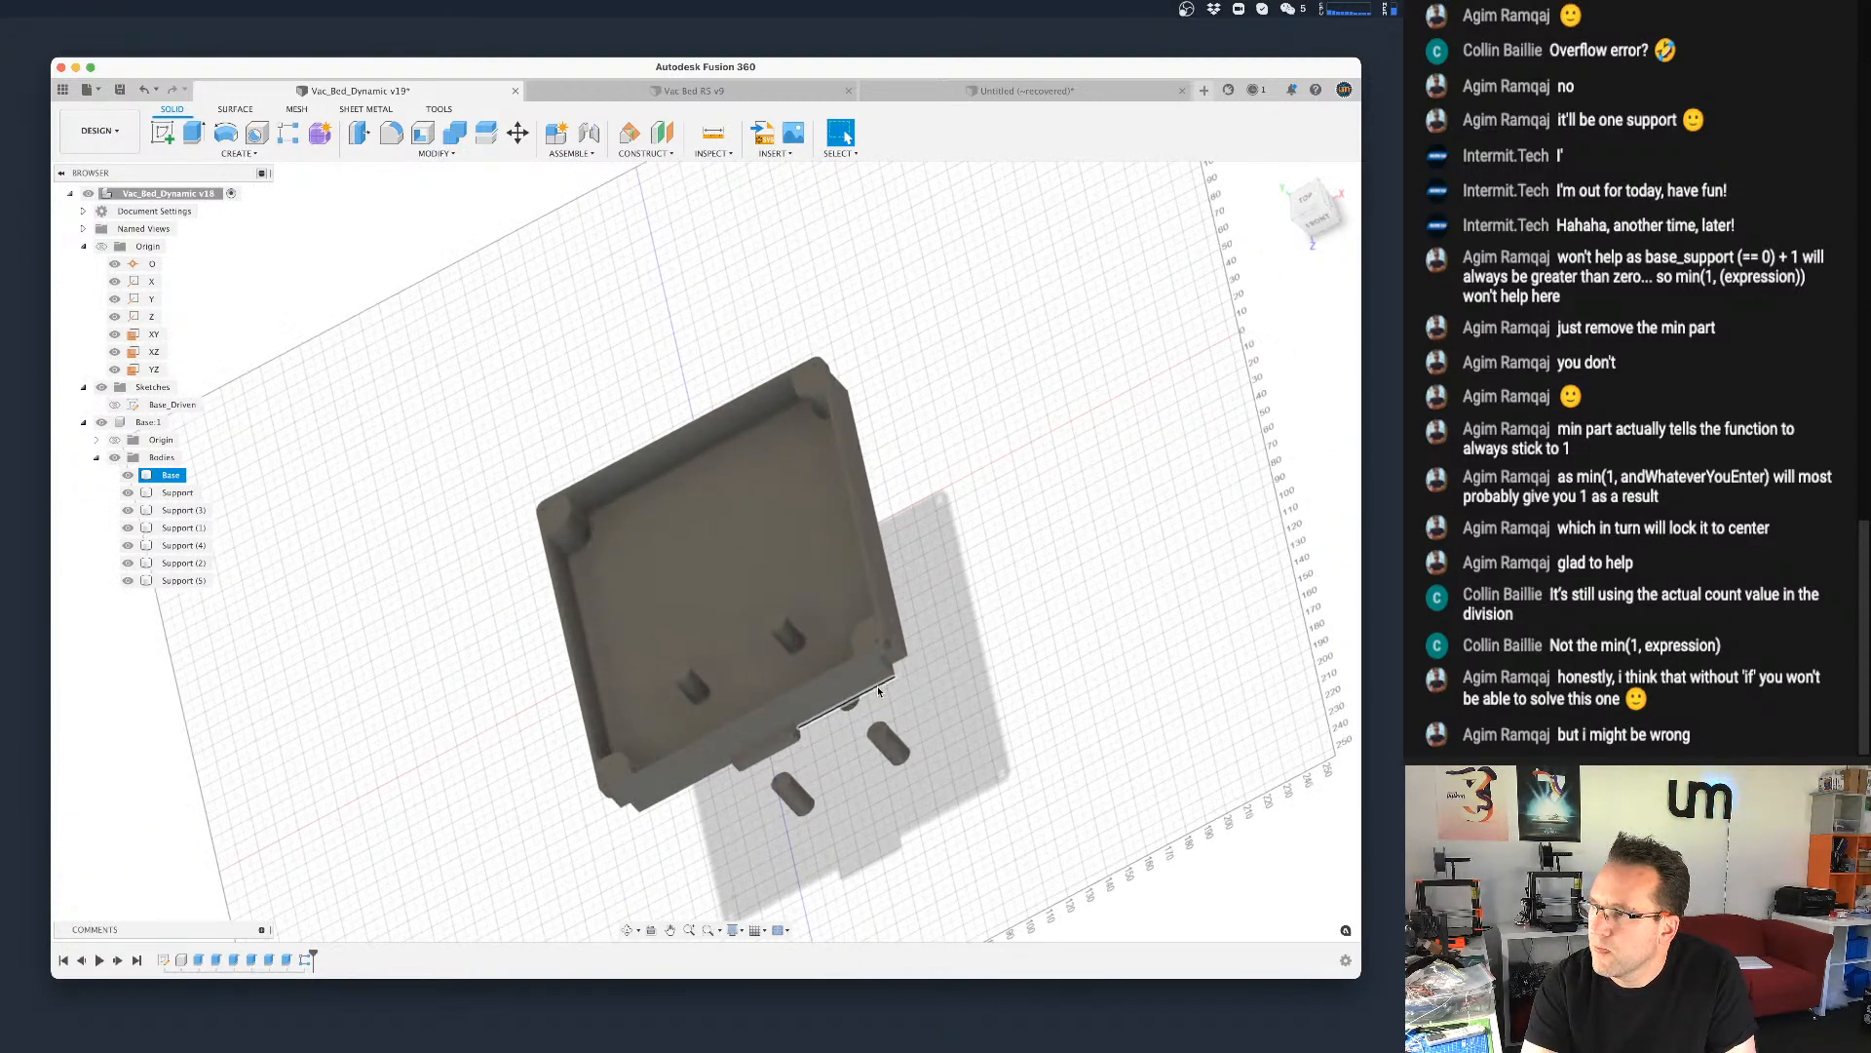
double_click(286, 960)
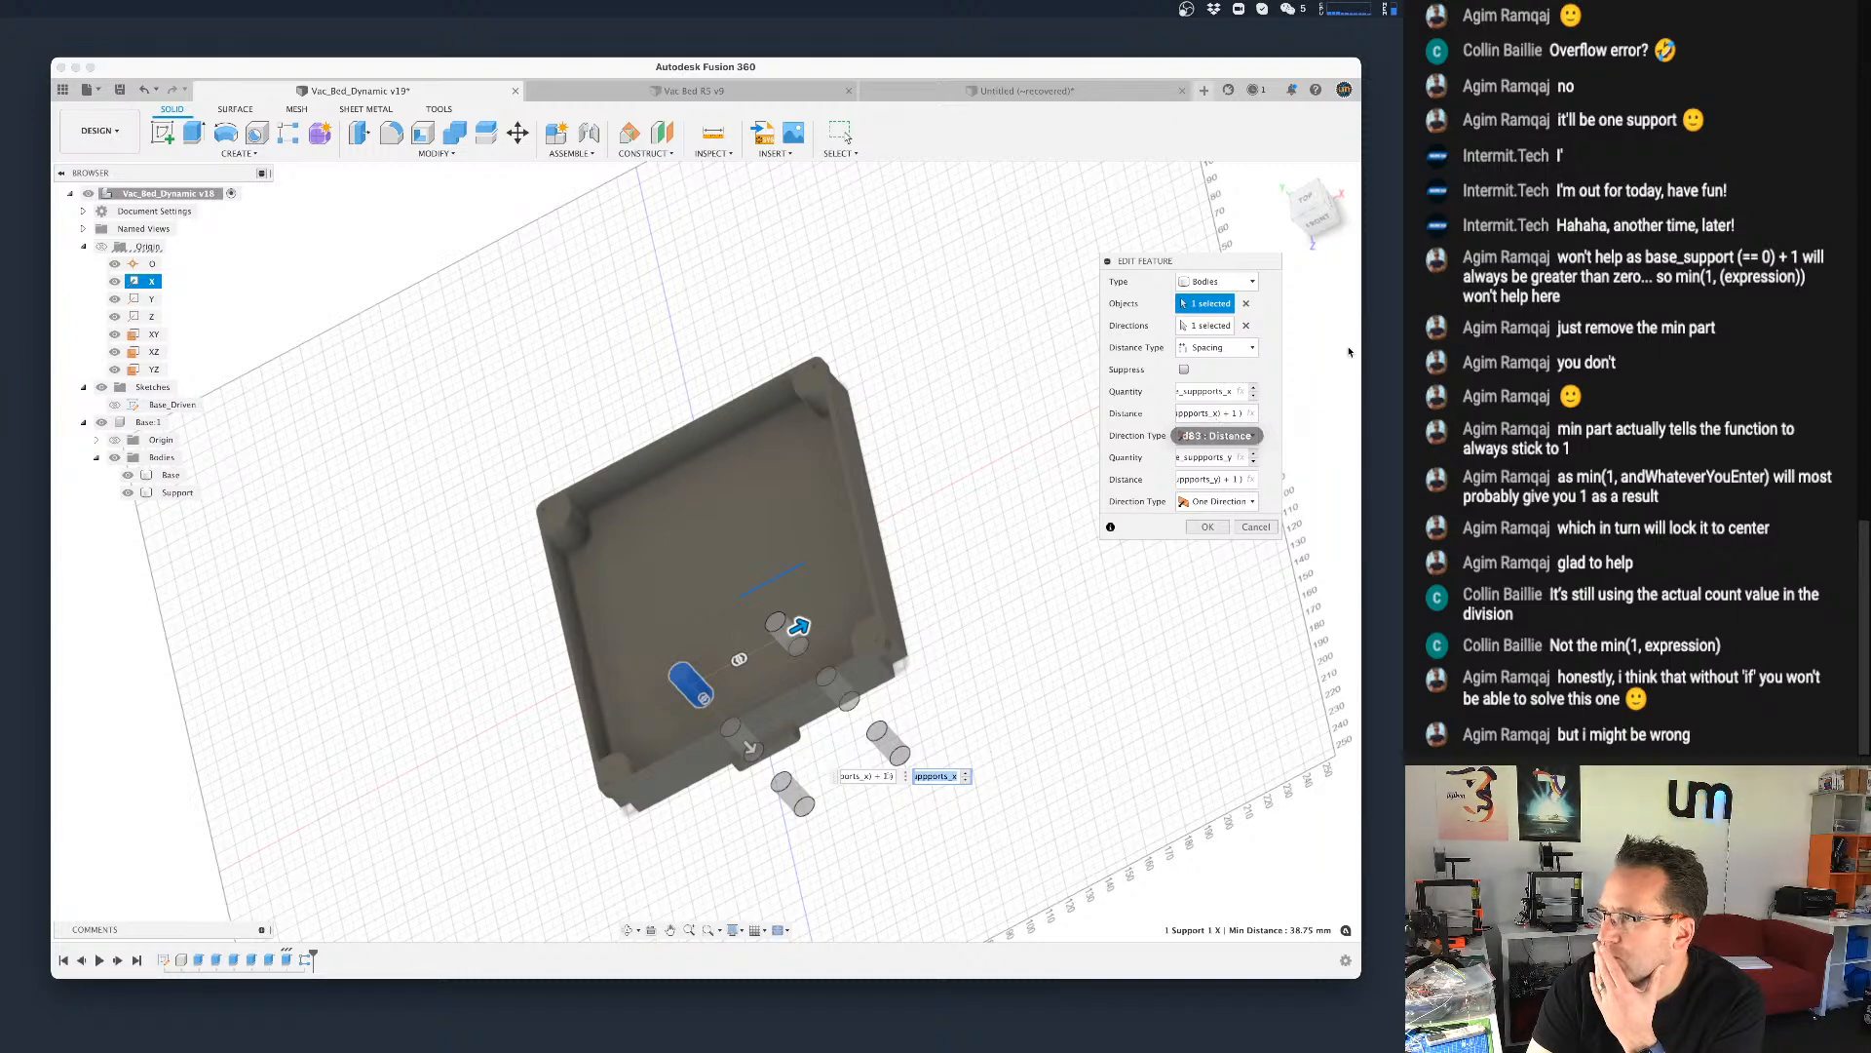
left_click(1258, 528)
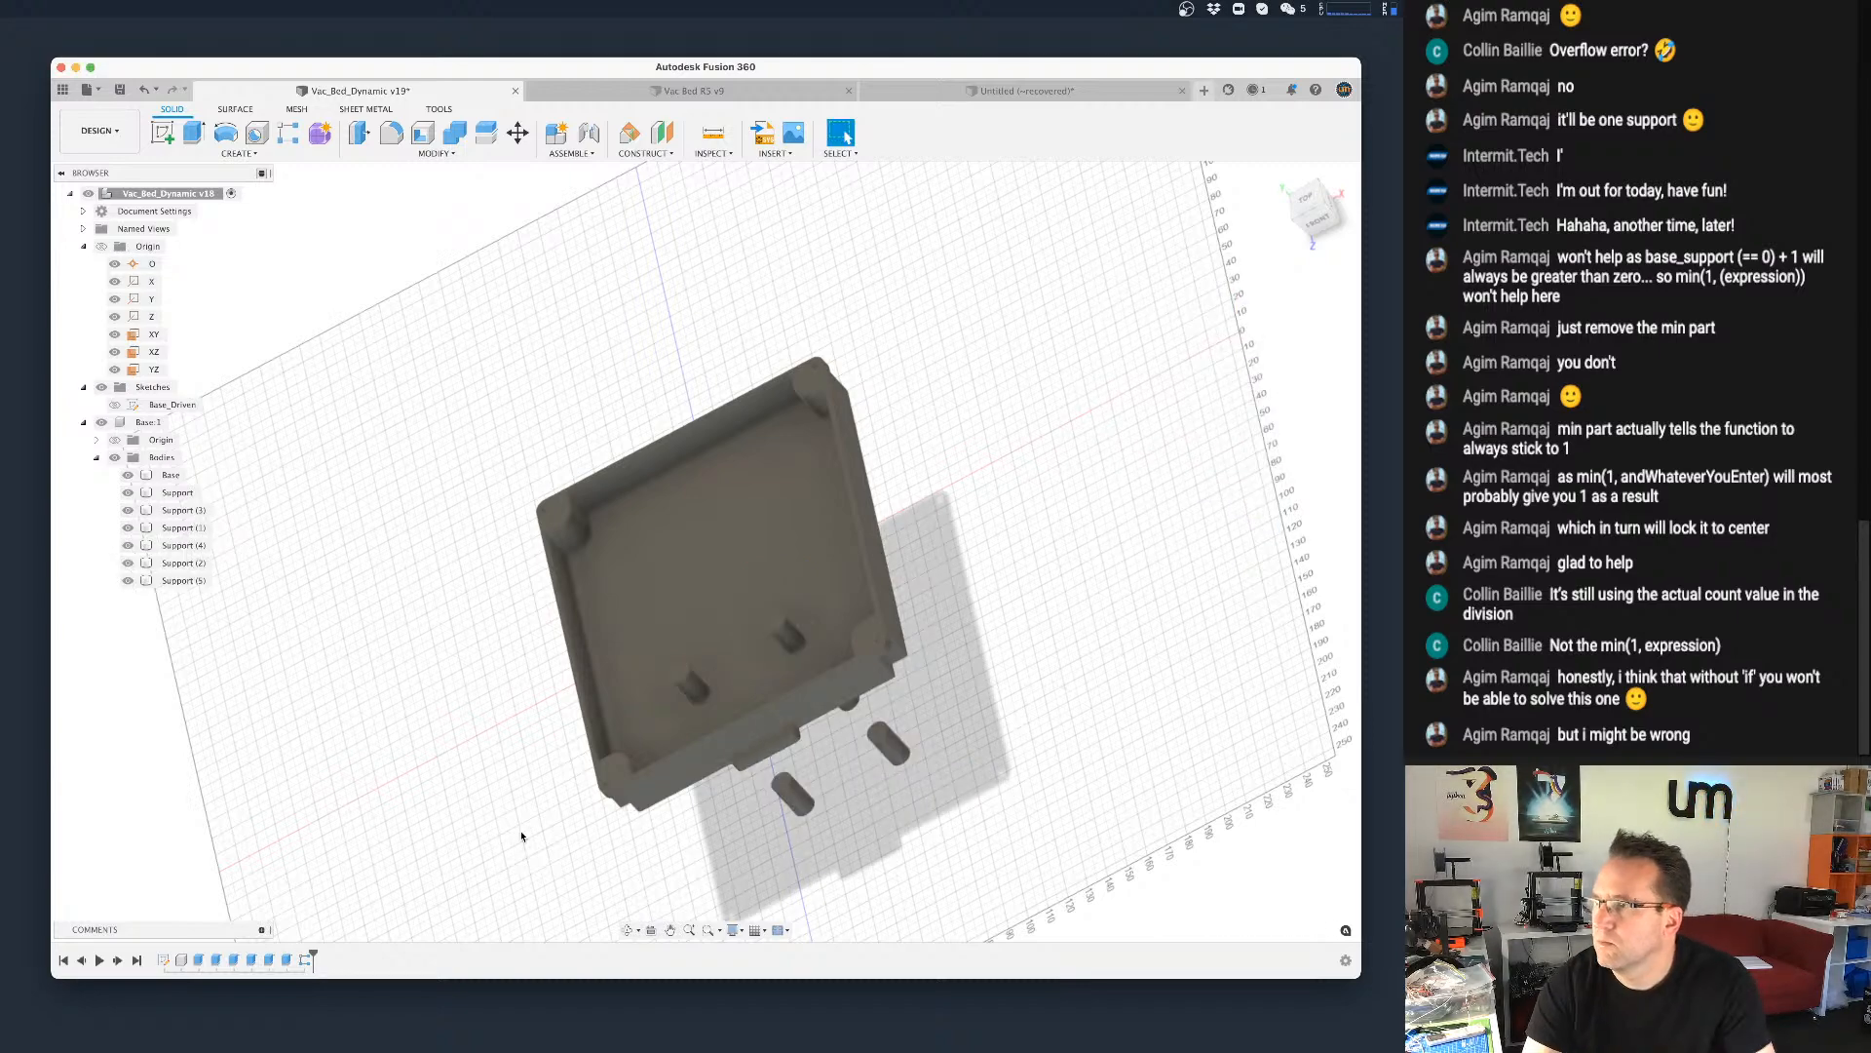
Step: Delete the support pattern and save the design with the version description "User Saved"
right_click(300, 961)
left_click(363, 1023)
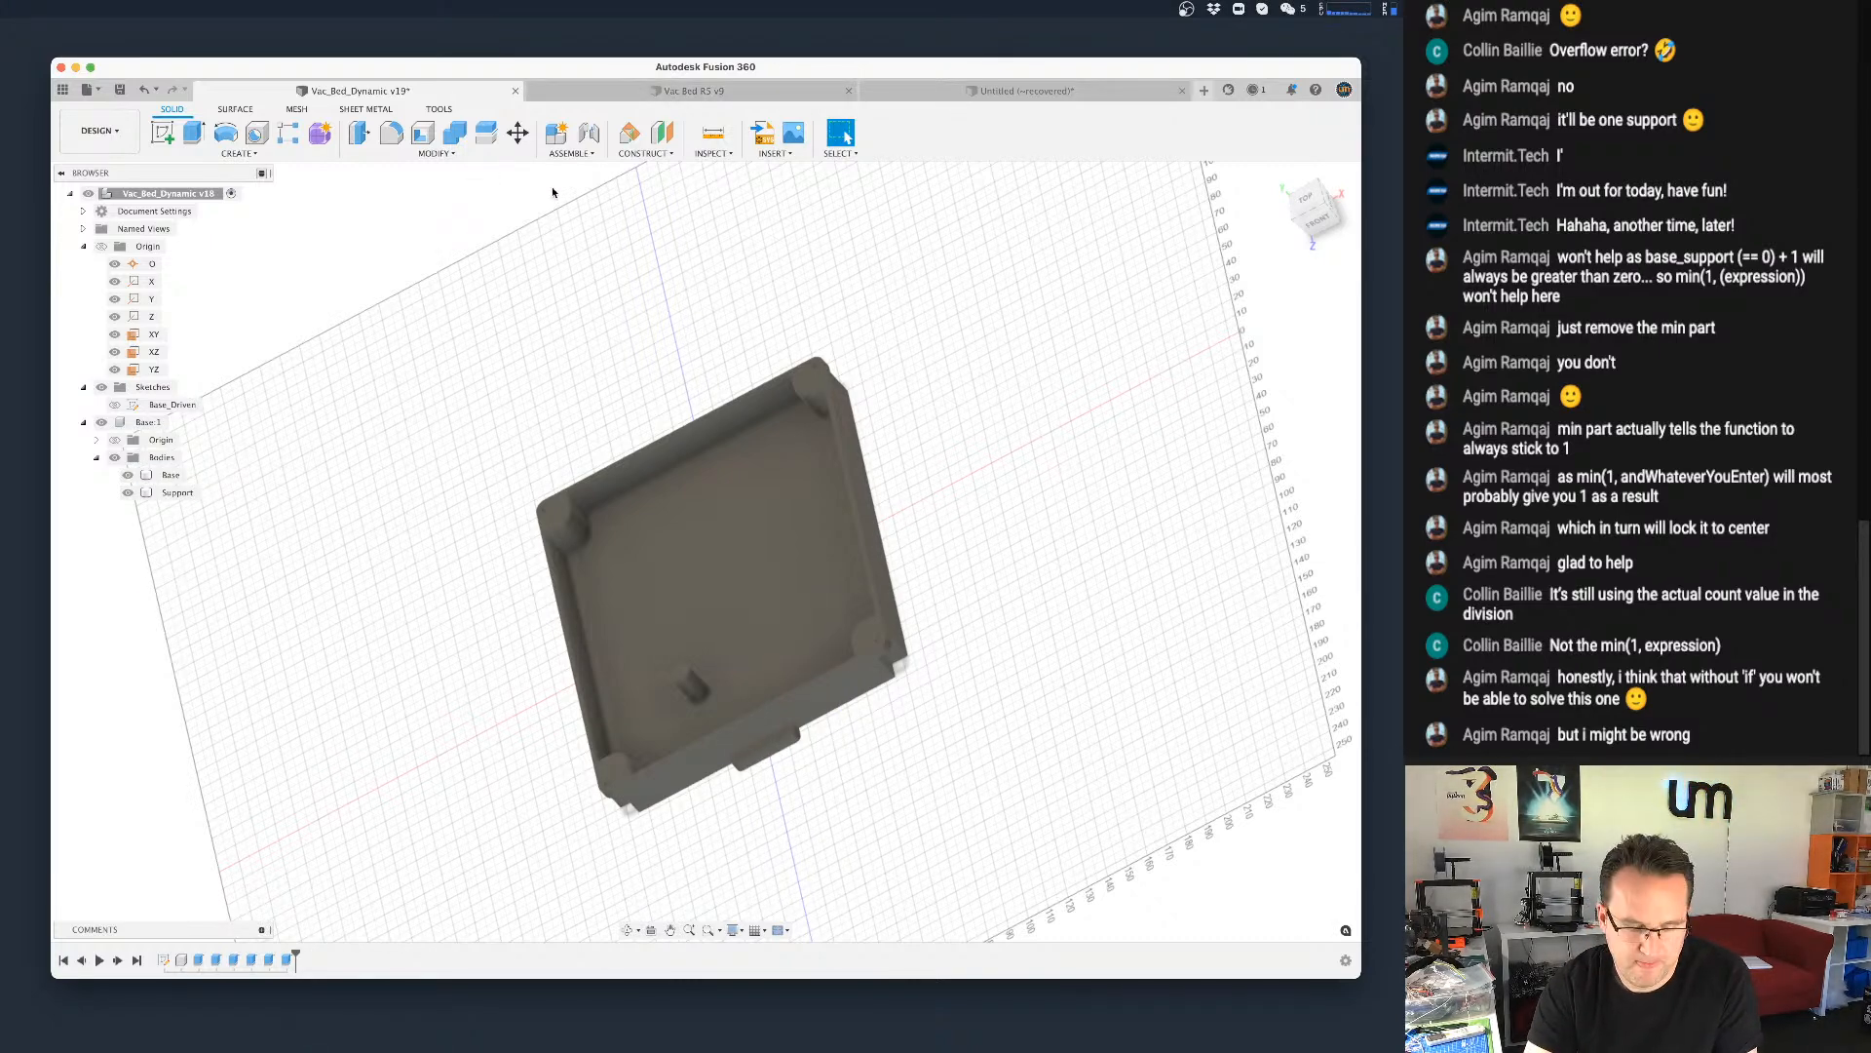
key("super+s")
left_click(714, 519)
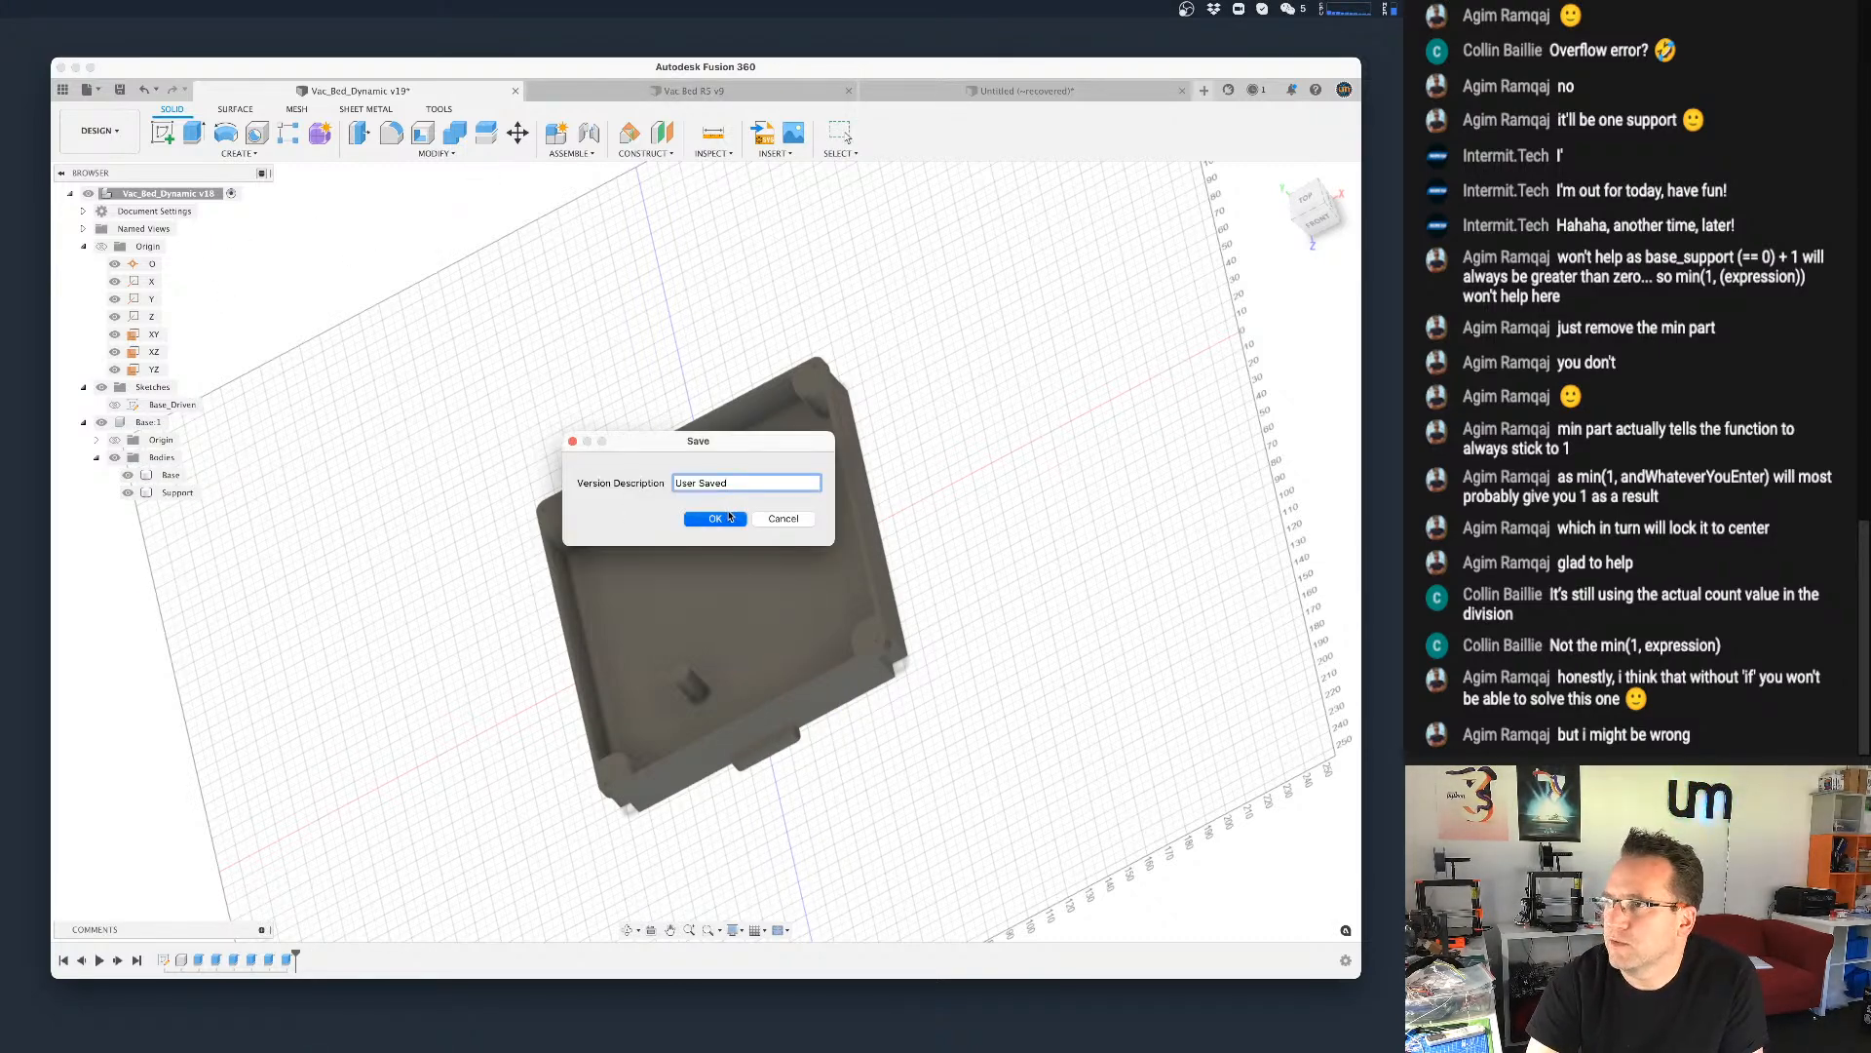
Step: Open the Base_Driven sketch and delete both position dimensions of the off-centre support circle
left_click(134, 408)
double_click(137, 405)
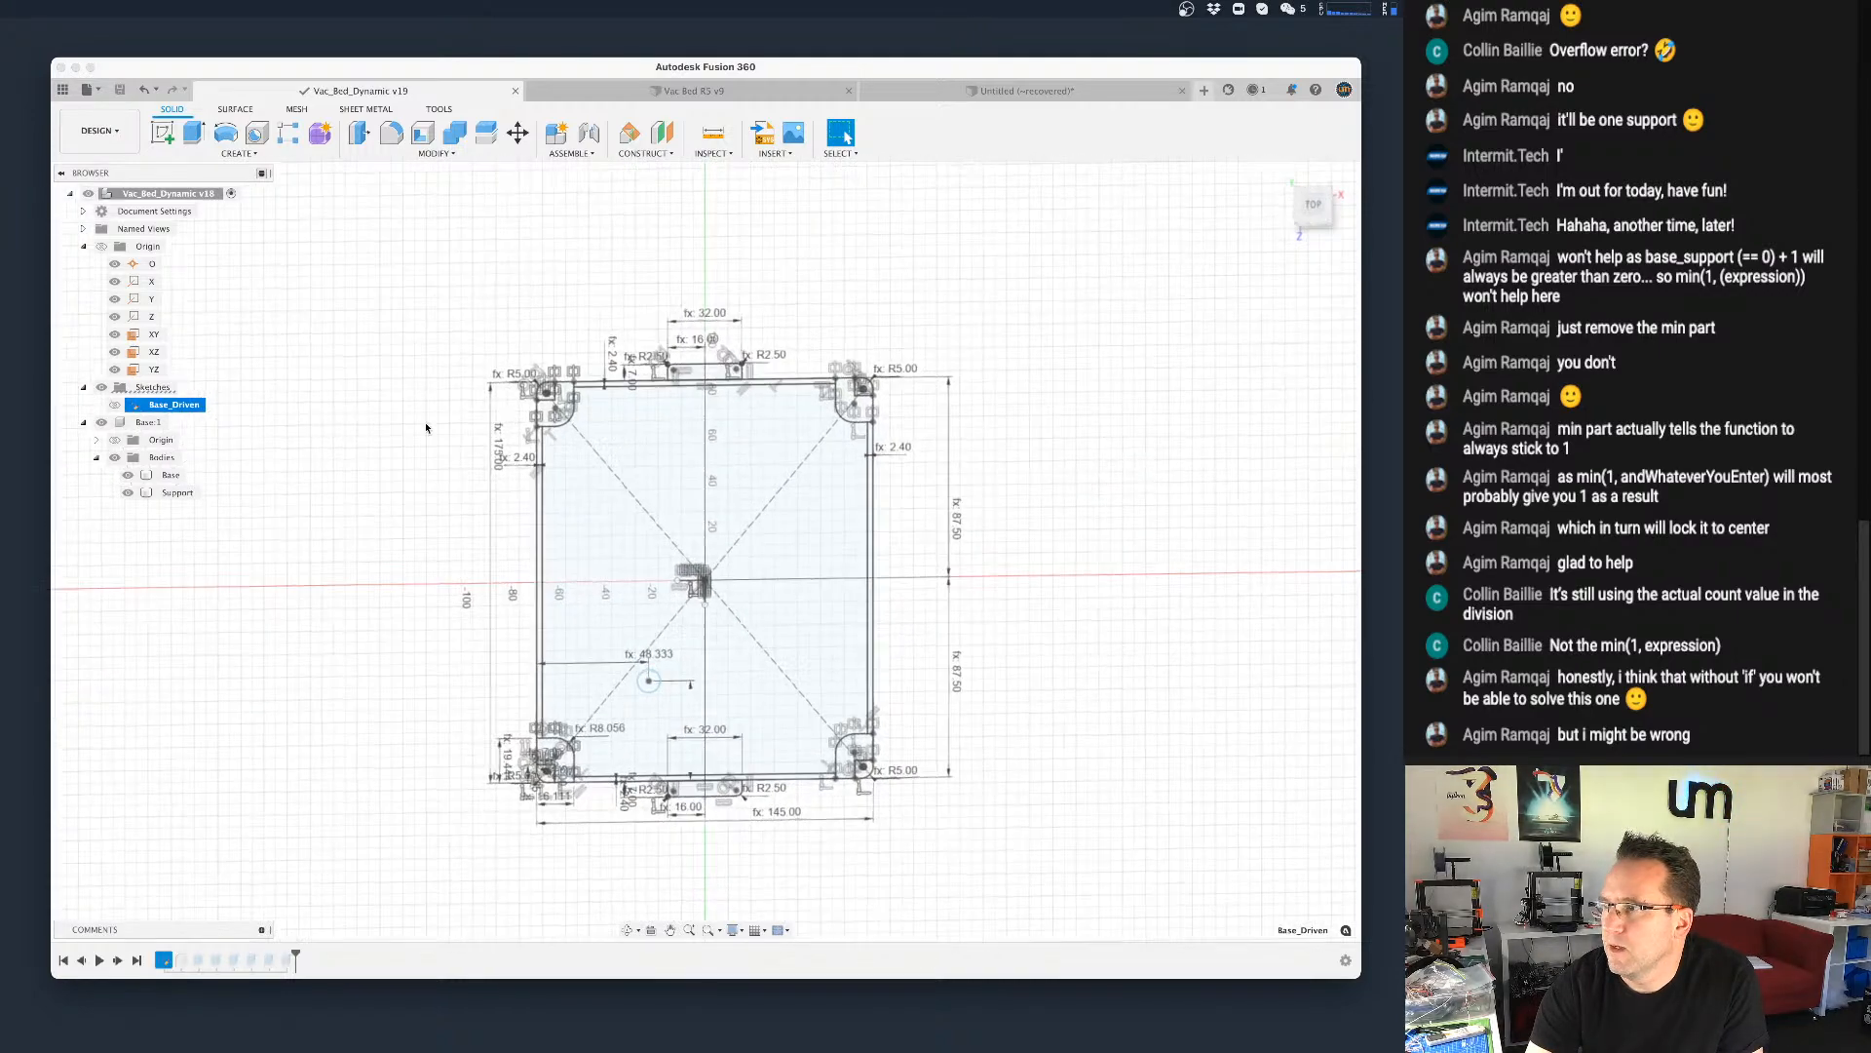
scroll(616, 655, "up", 5)
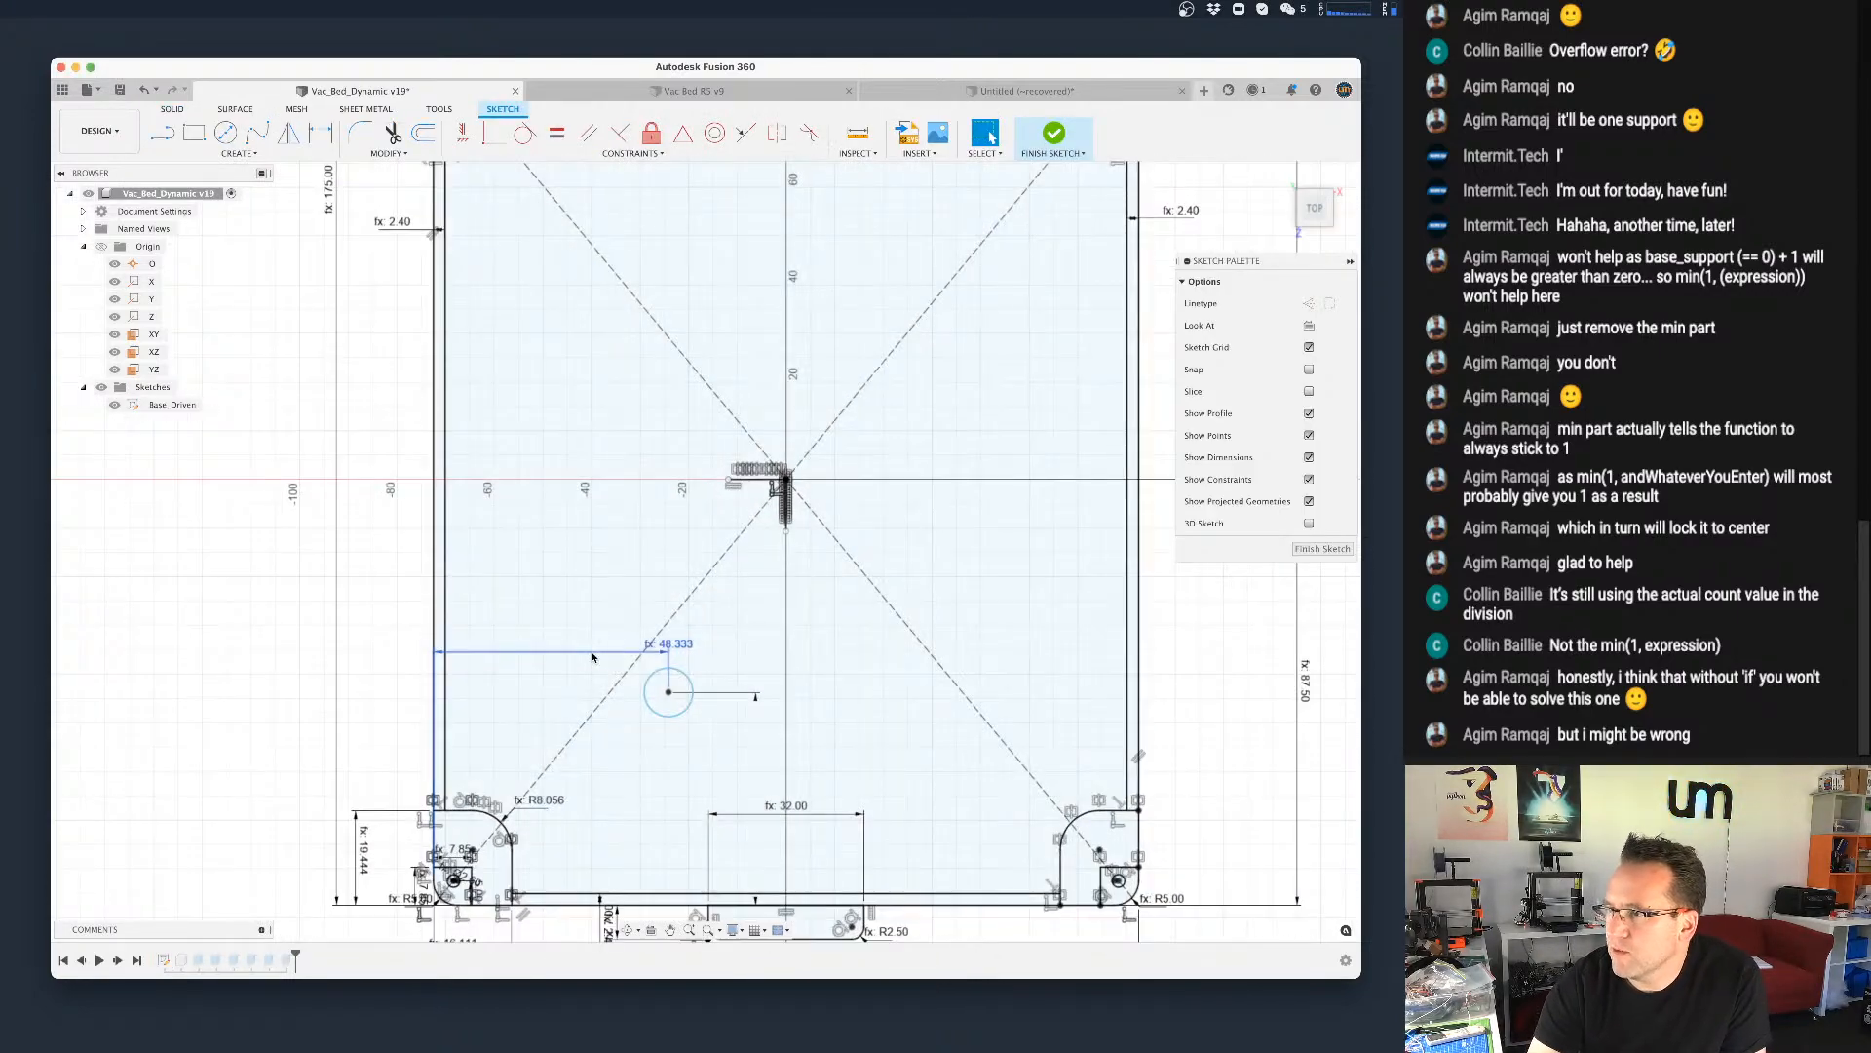
scroll(592, 657, "up", 2)
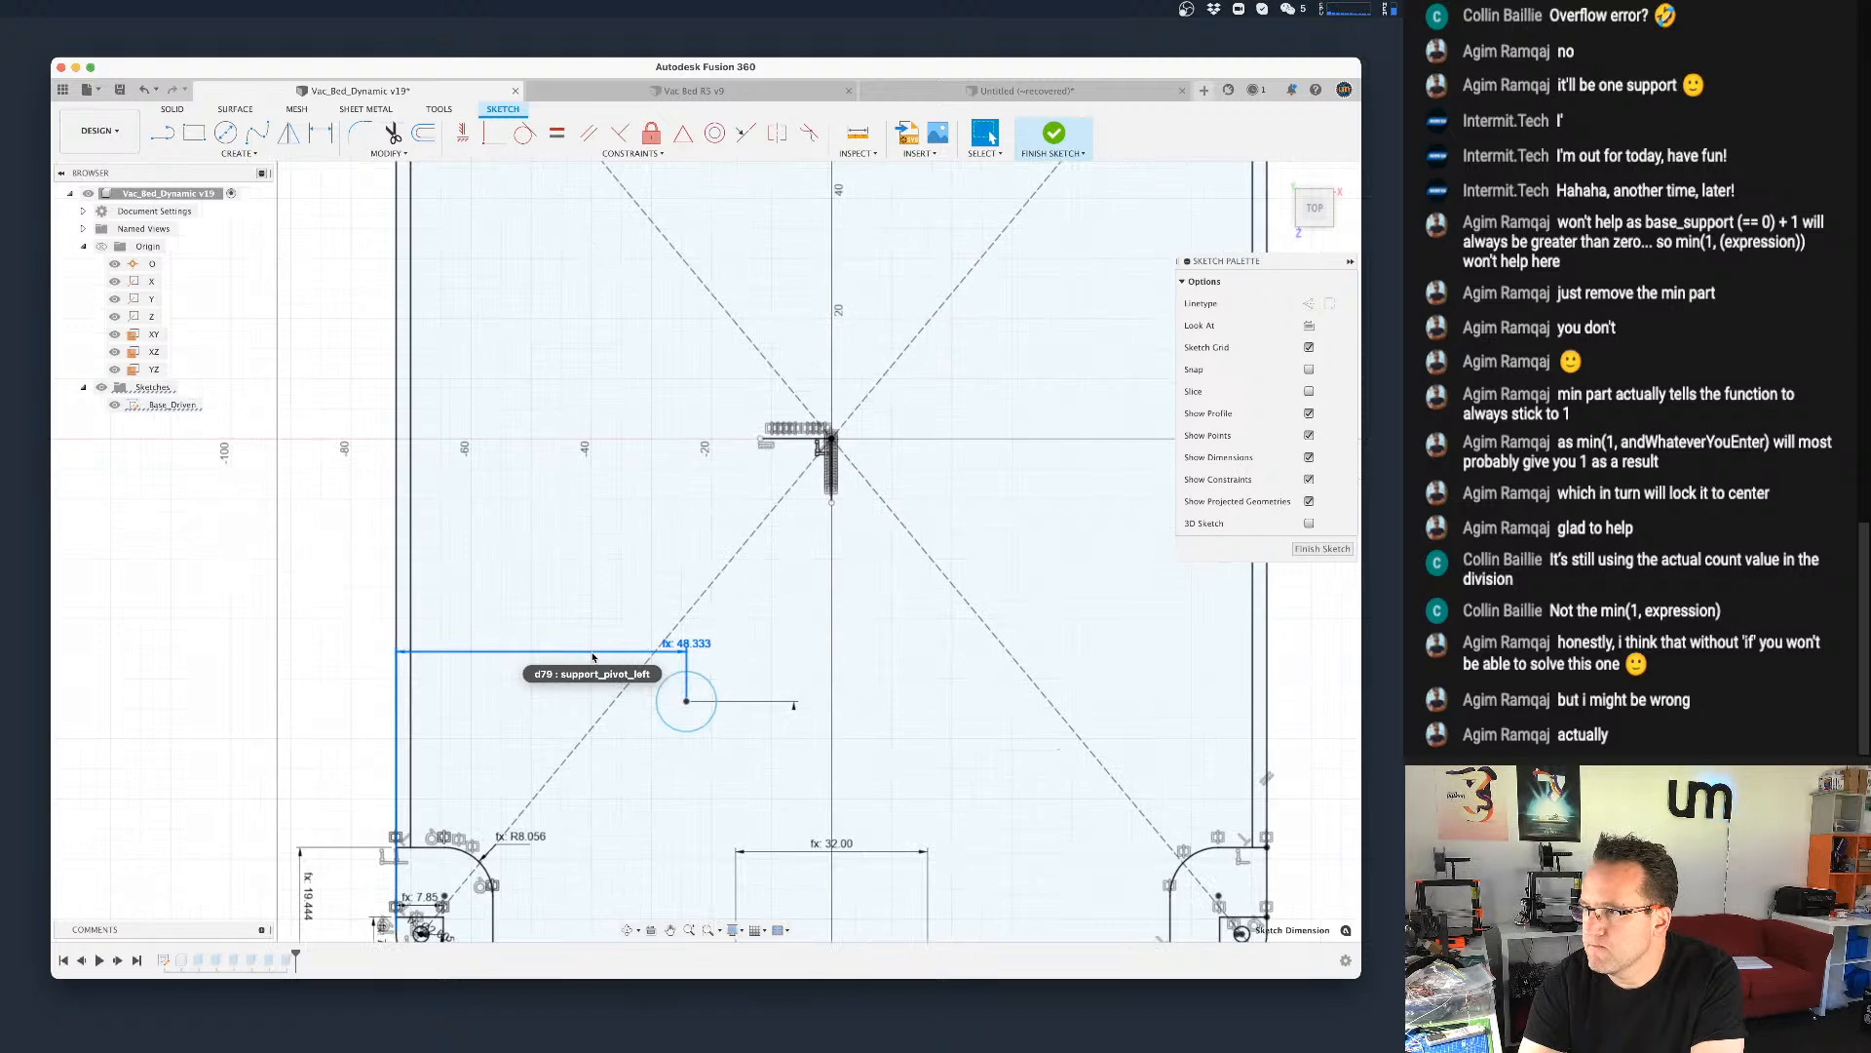
scroll(593, 657, "down", 3)
scroll(575, 658, "up", 1)
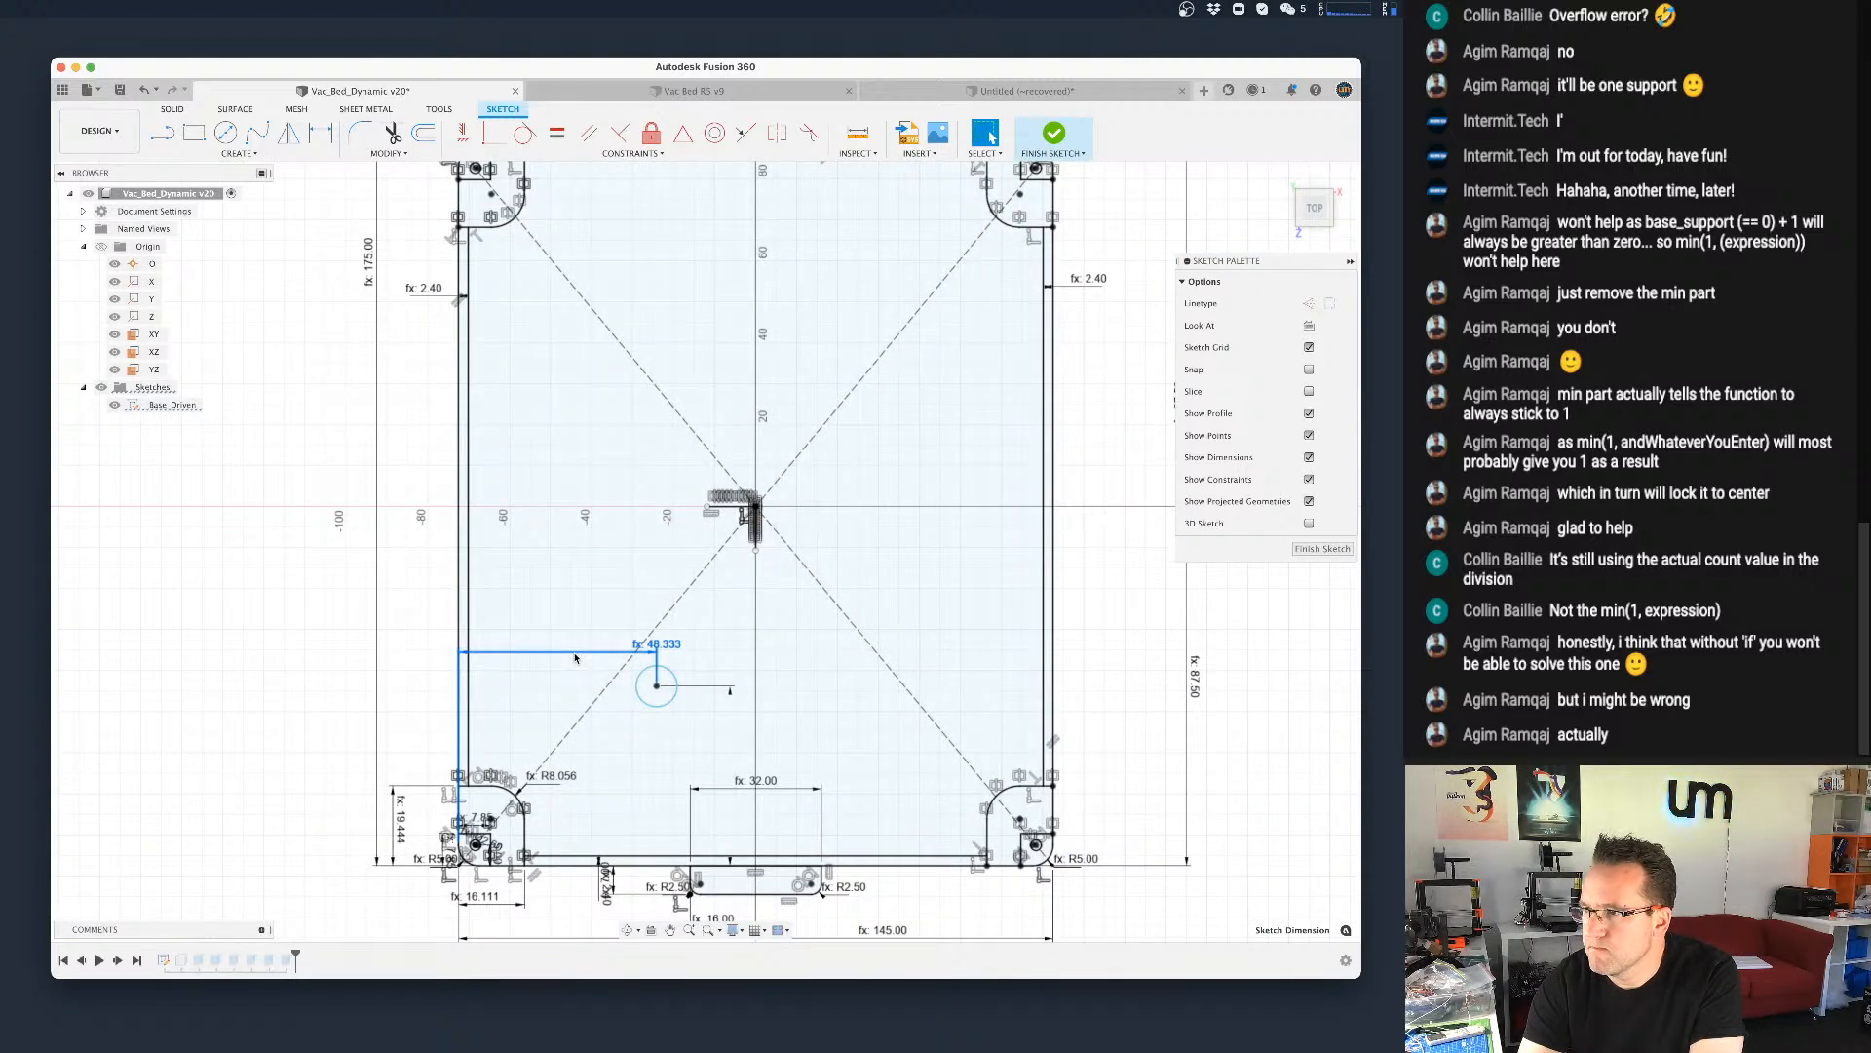
key("Delete")
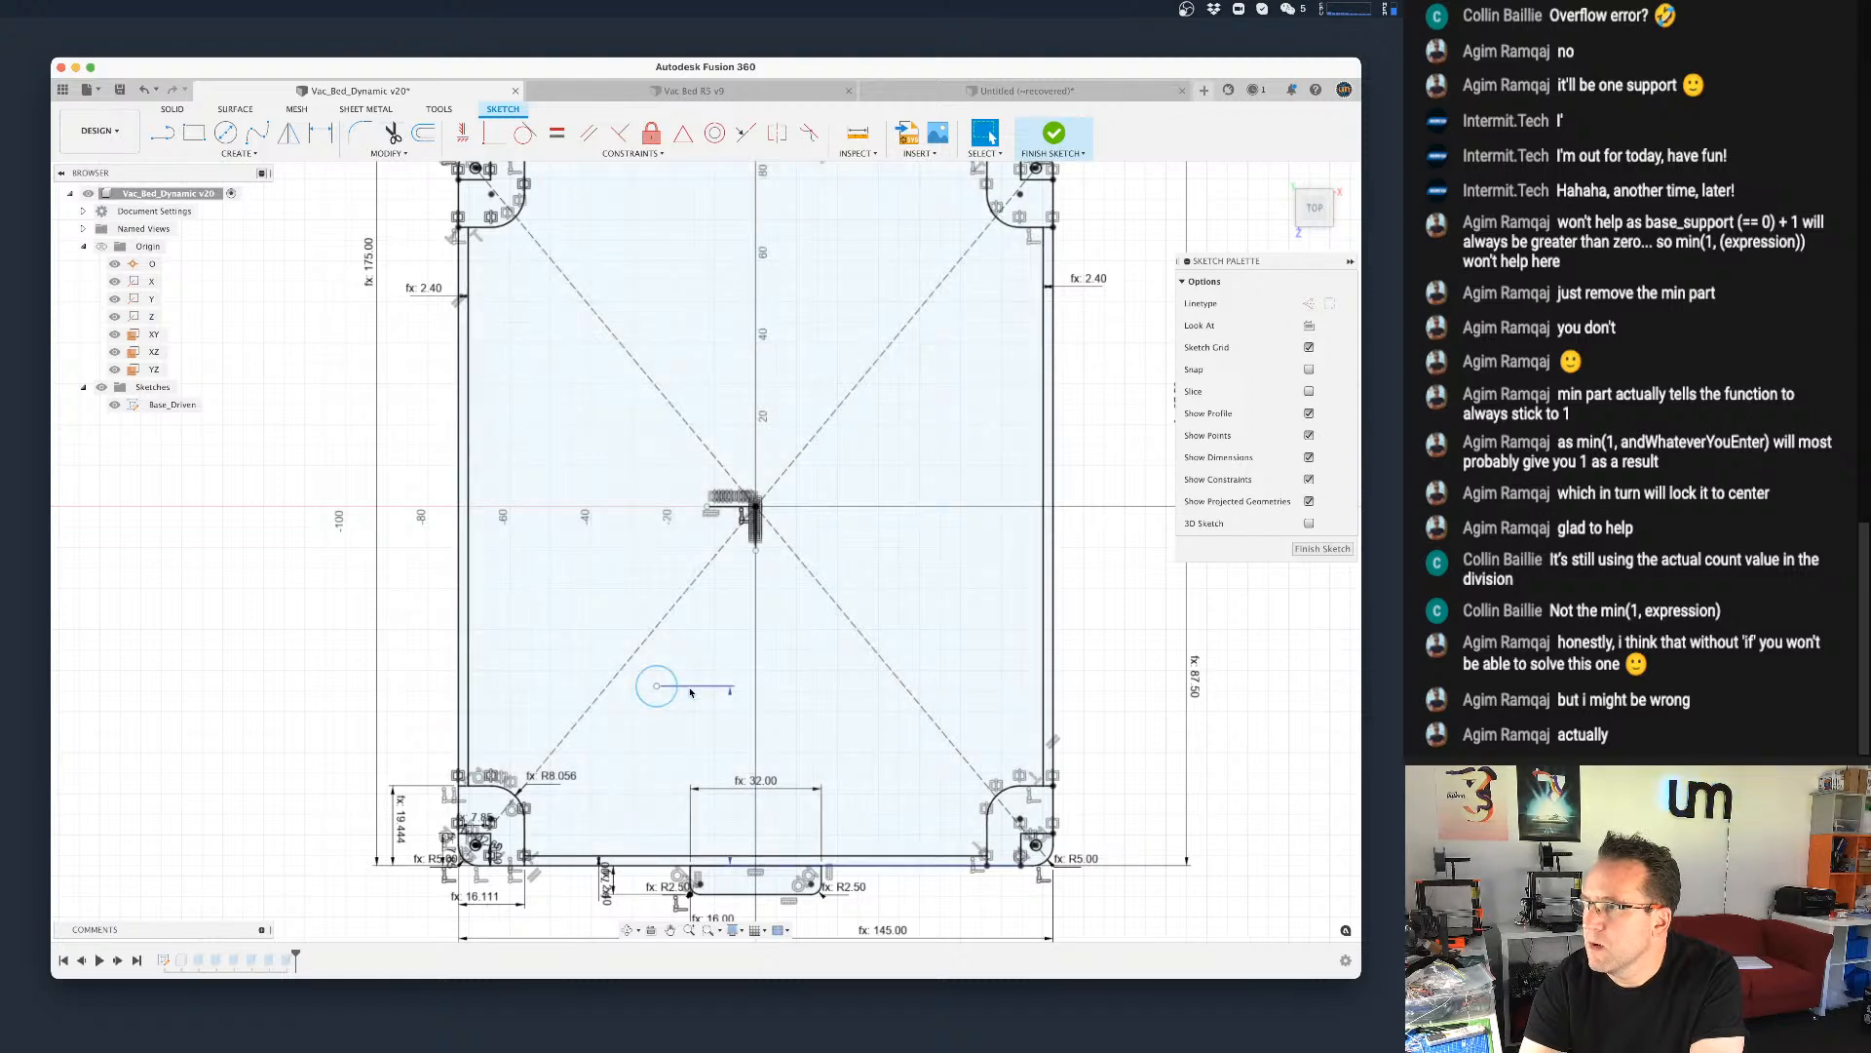
key("d")
key("Escape")
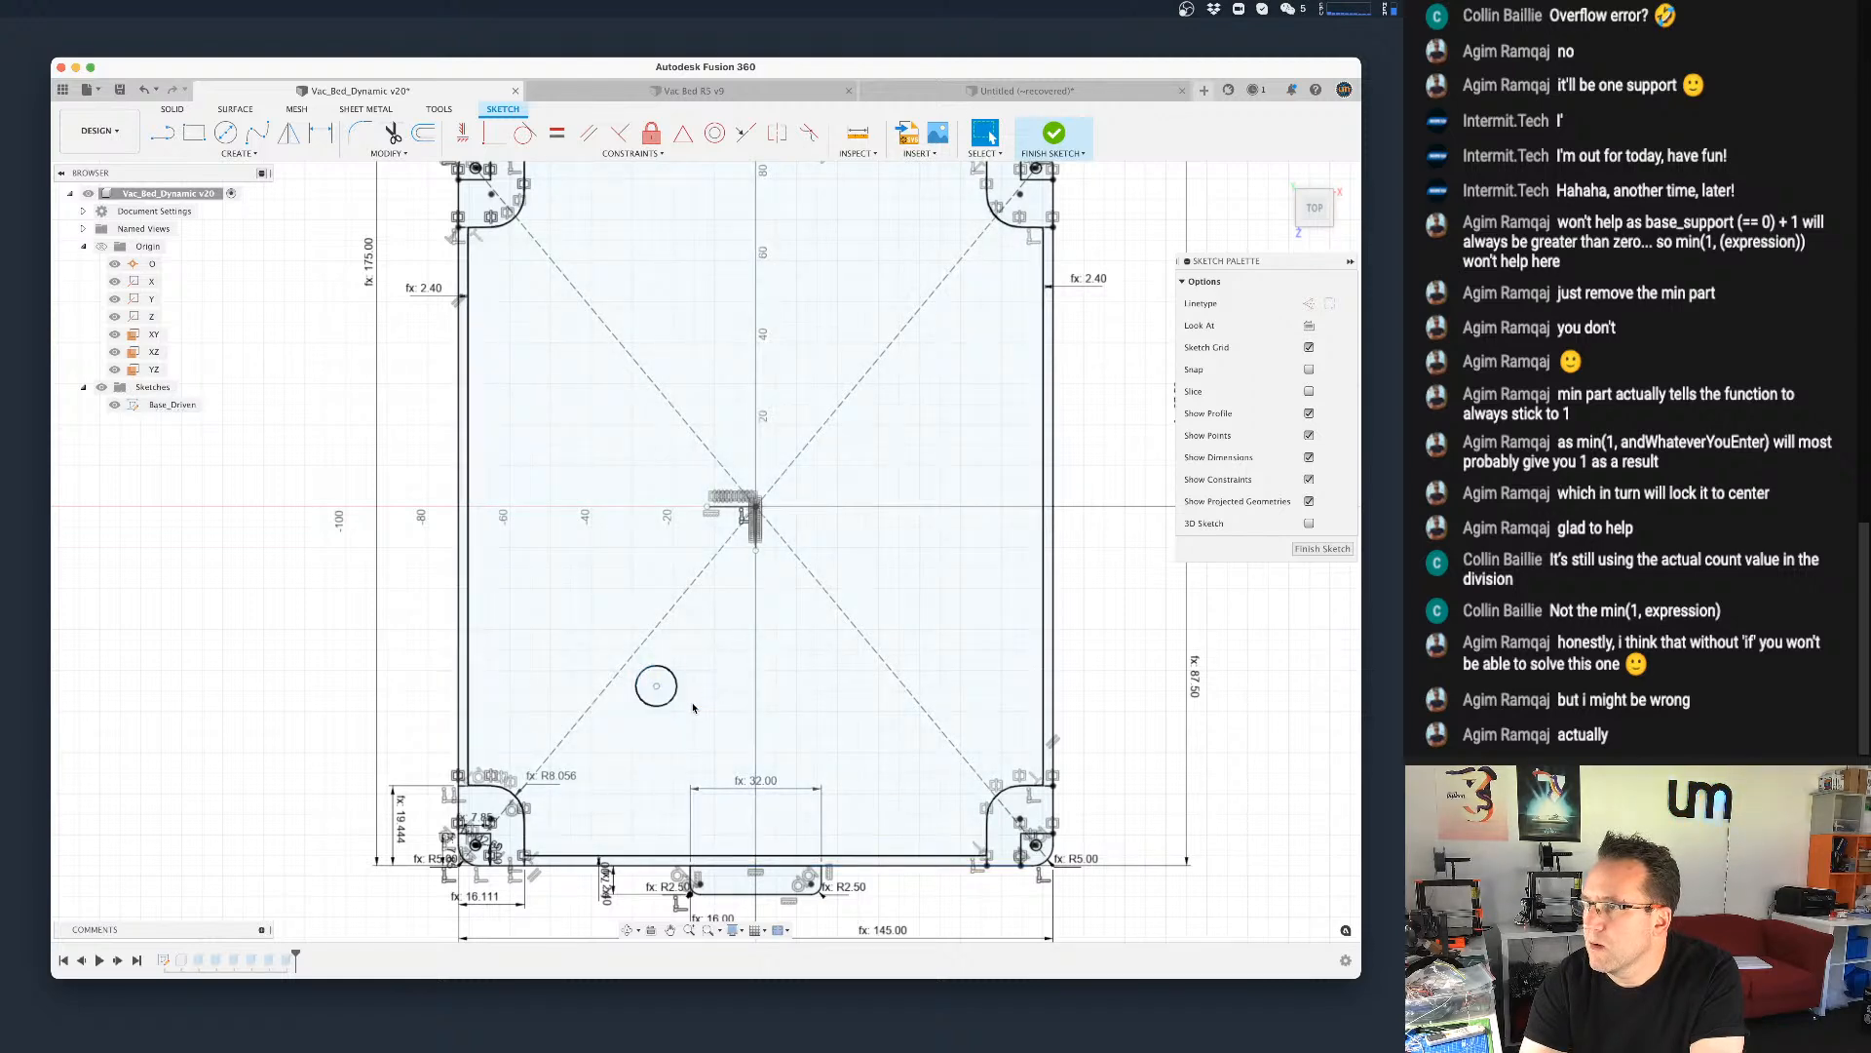
scroll(663, 735, "down", 2)
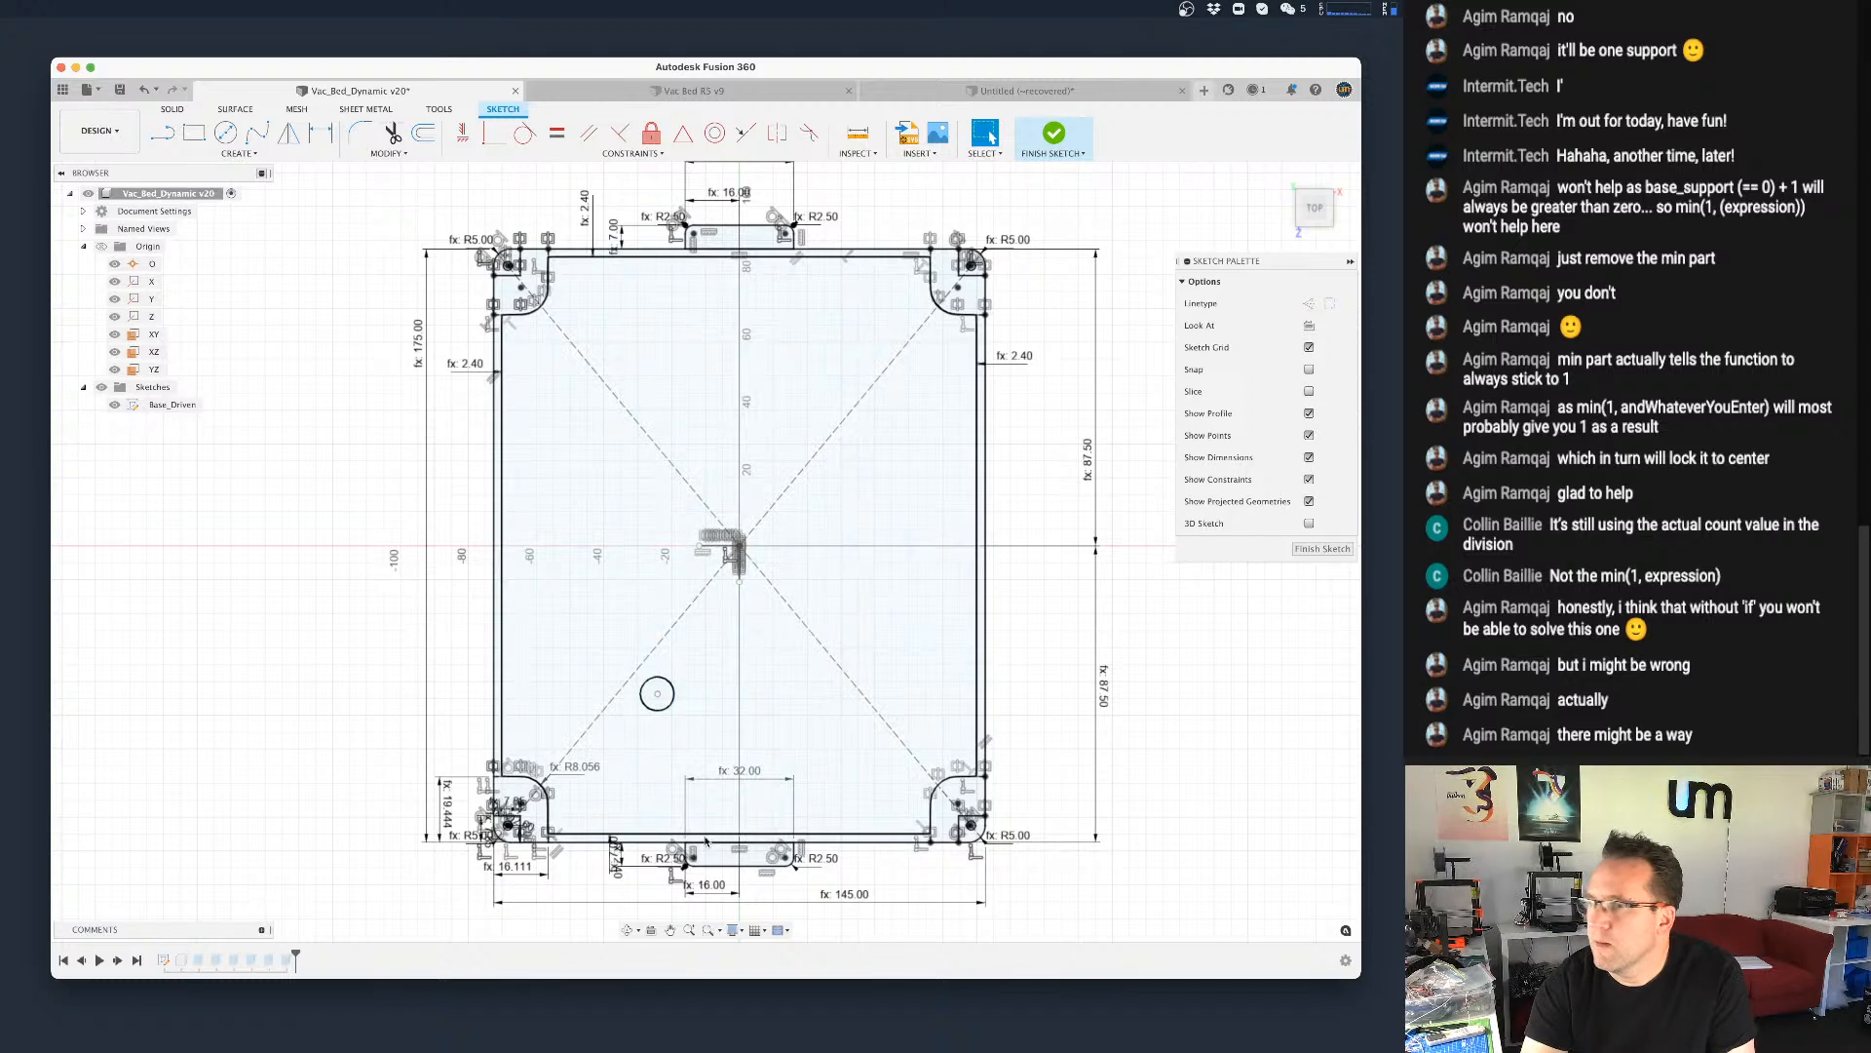
Step: Delete the off-centre support circle from the Base_Driven sketch
left_click(674, 699)
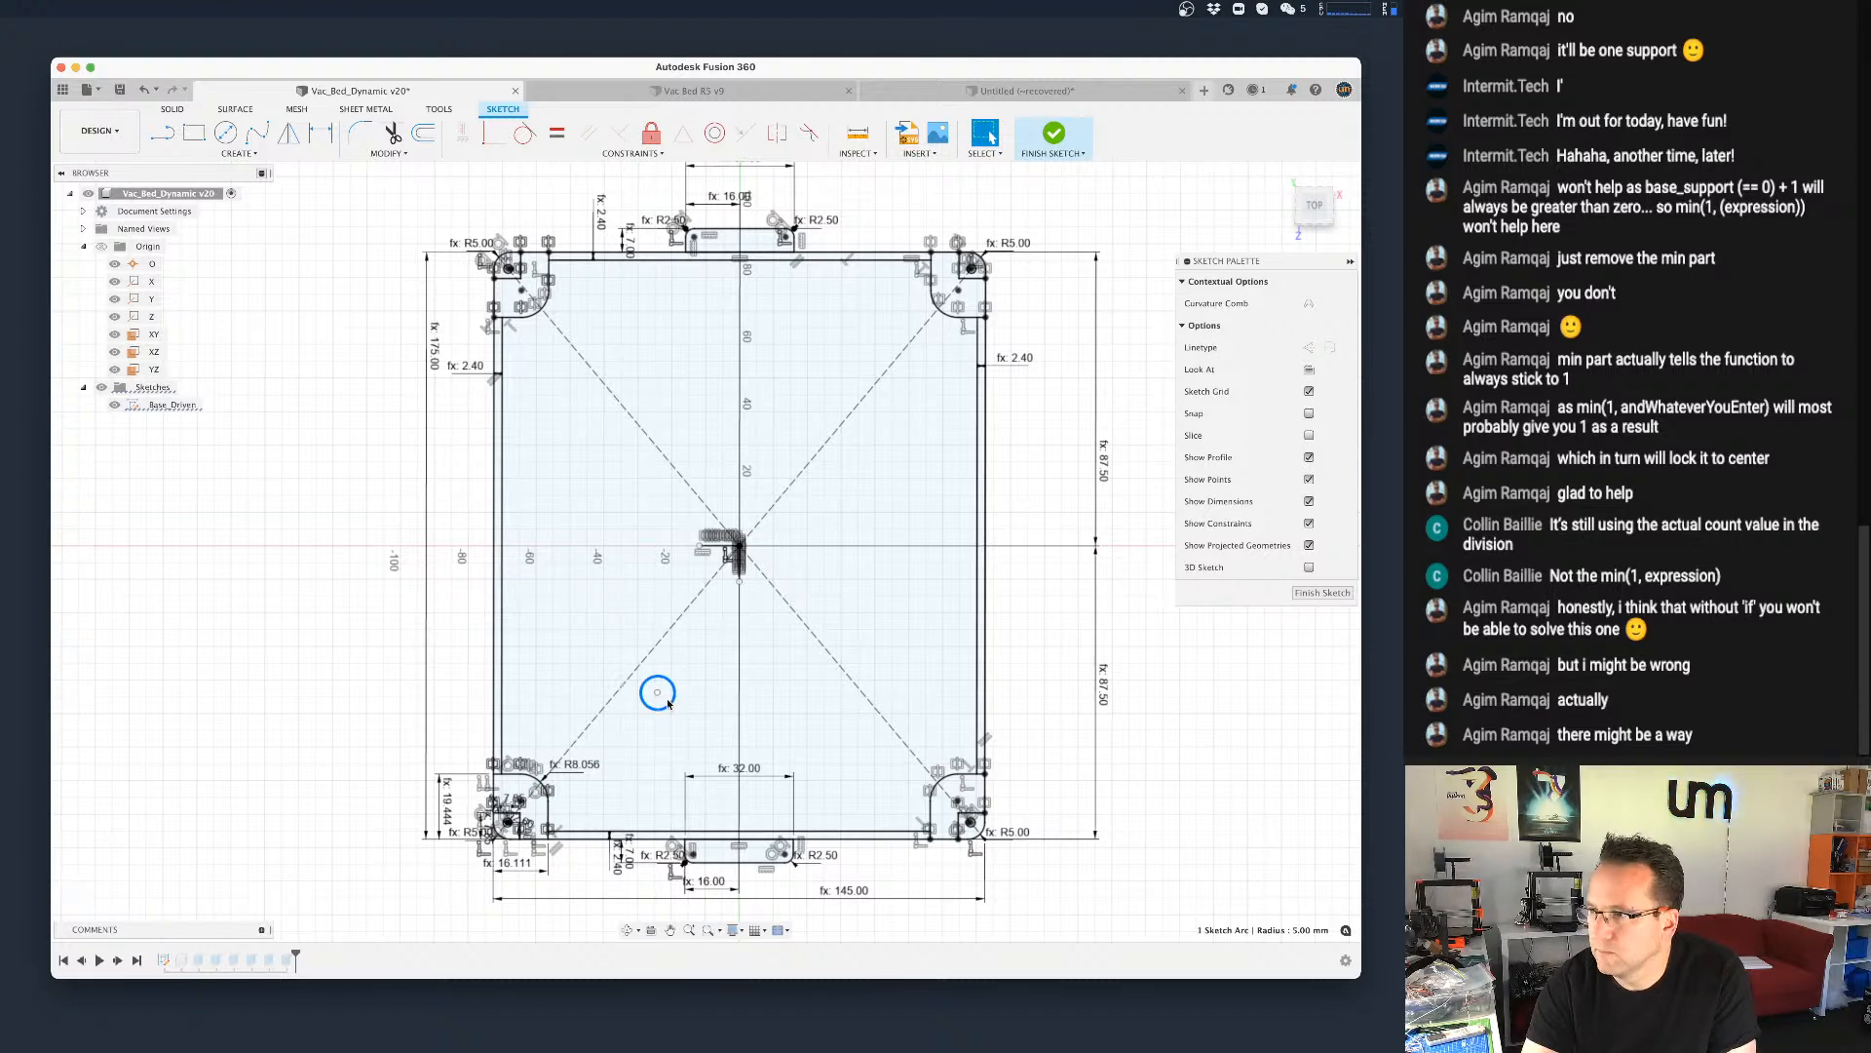
key("d")
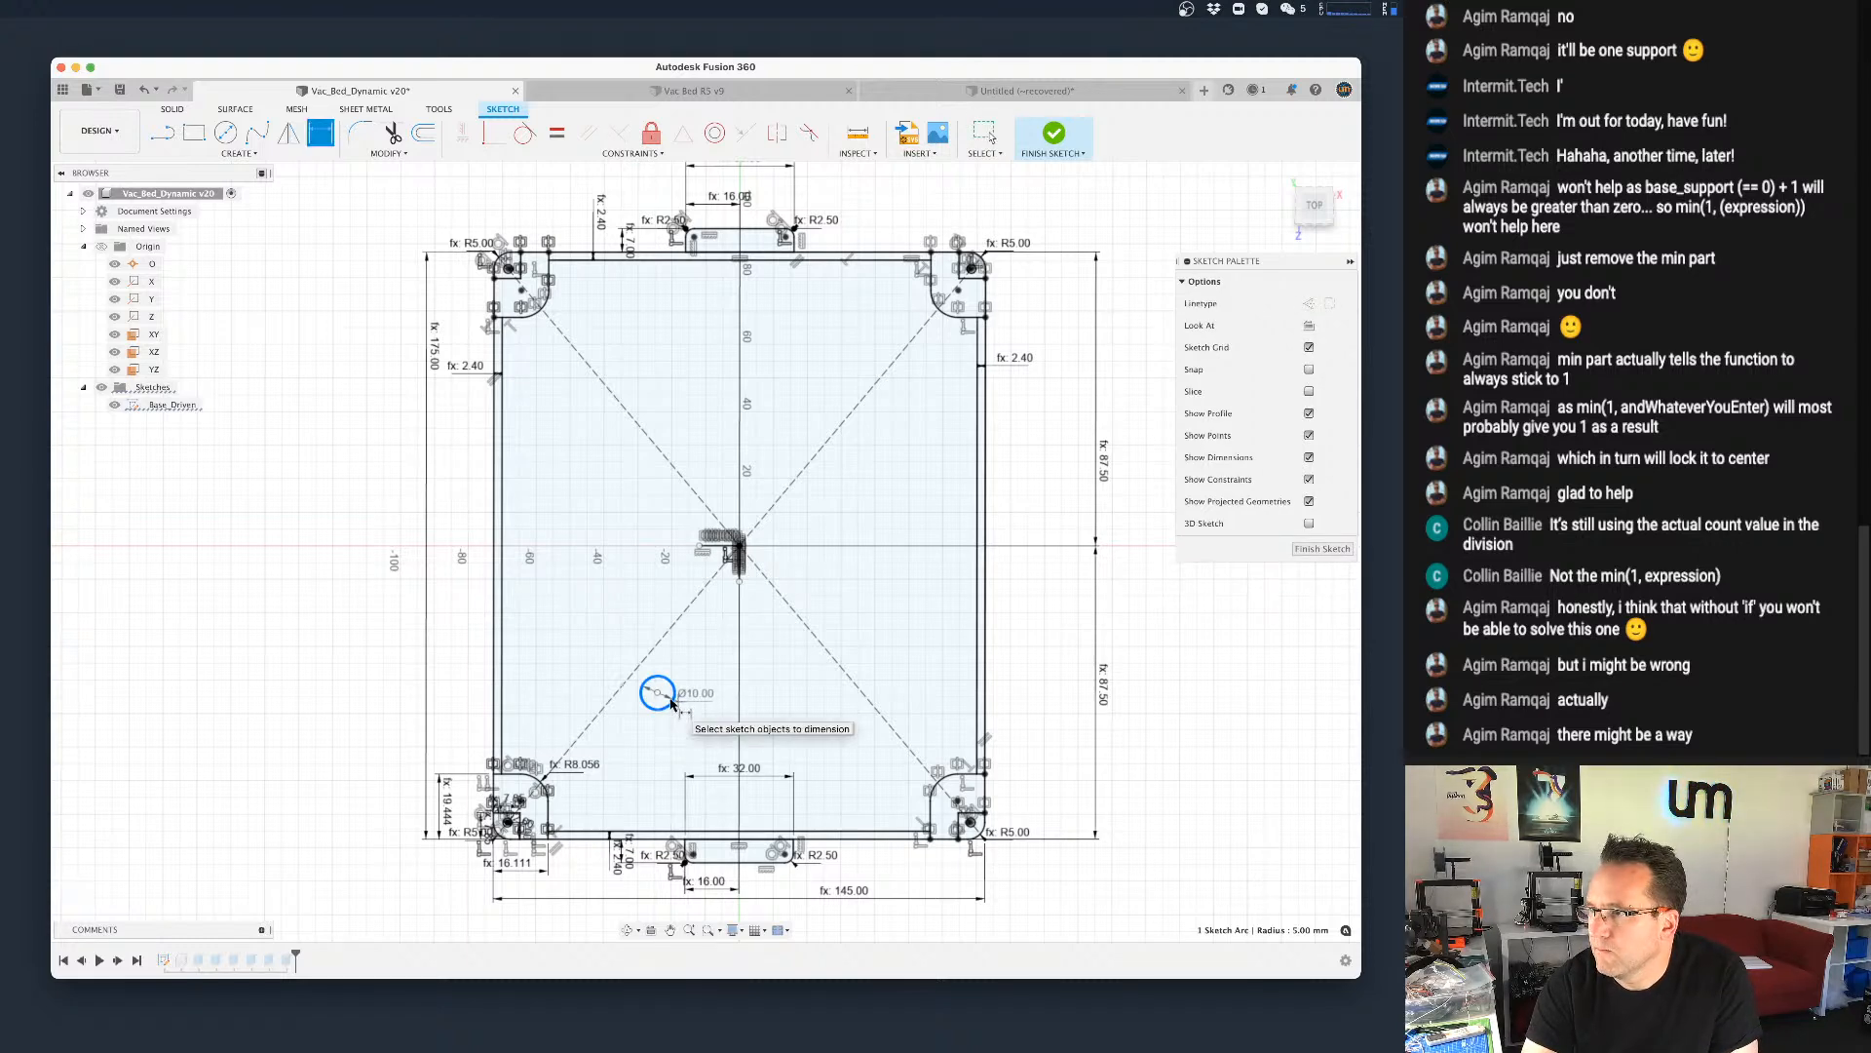
left_click(658, 693)
key("Escape")
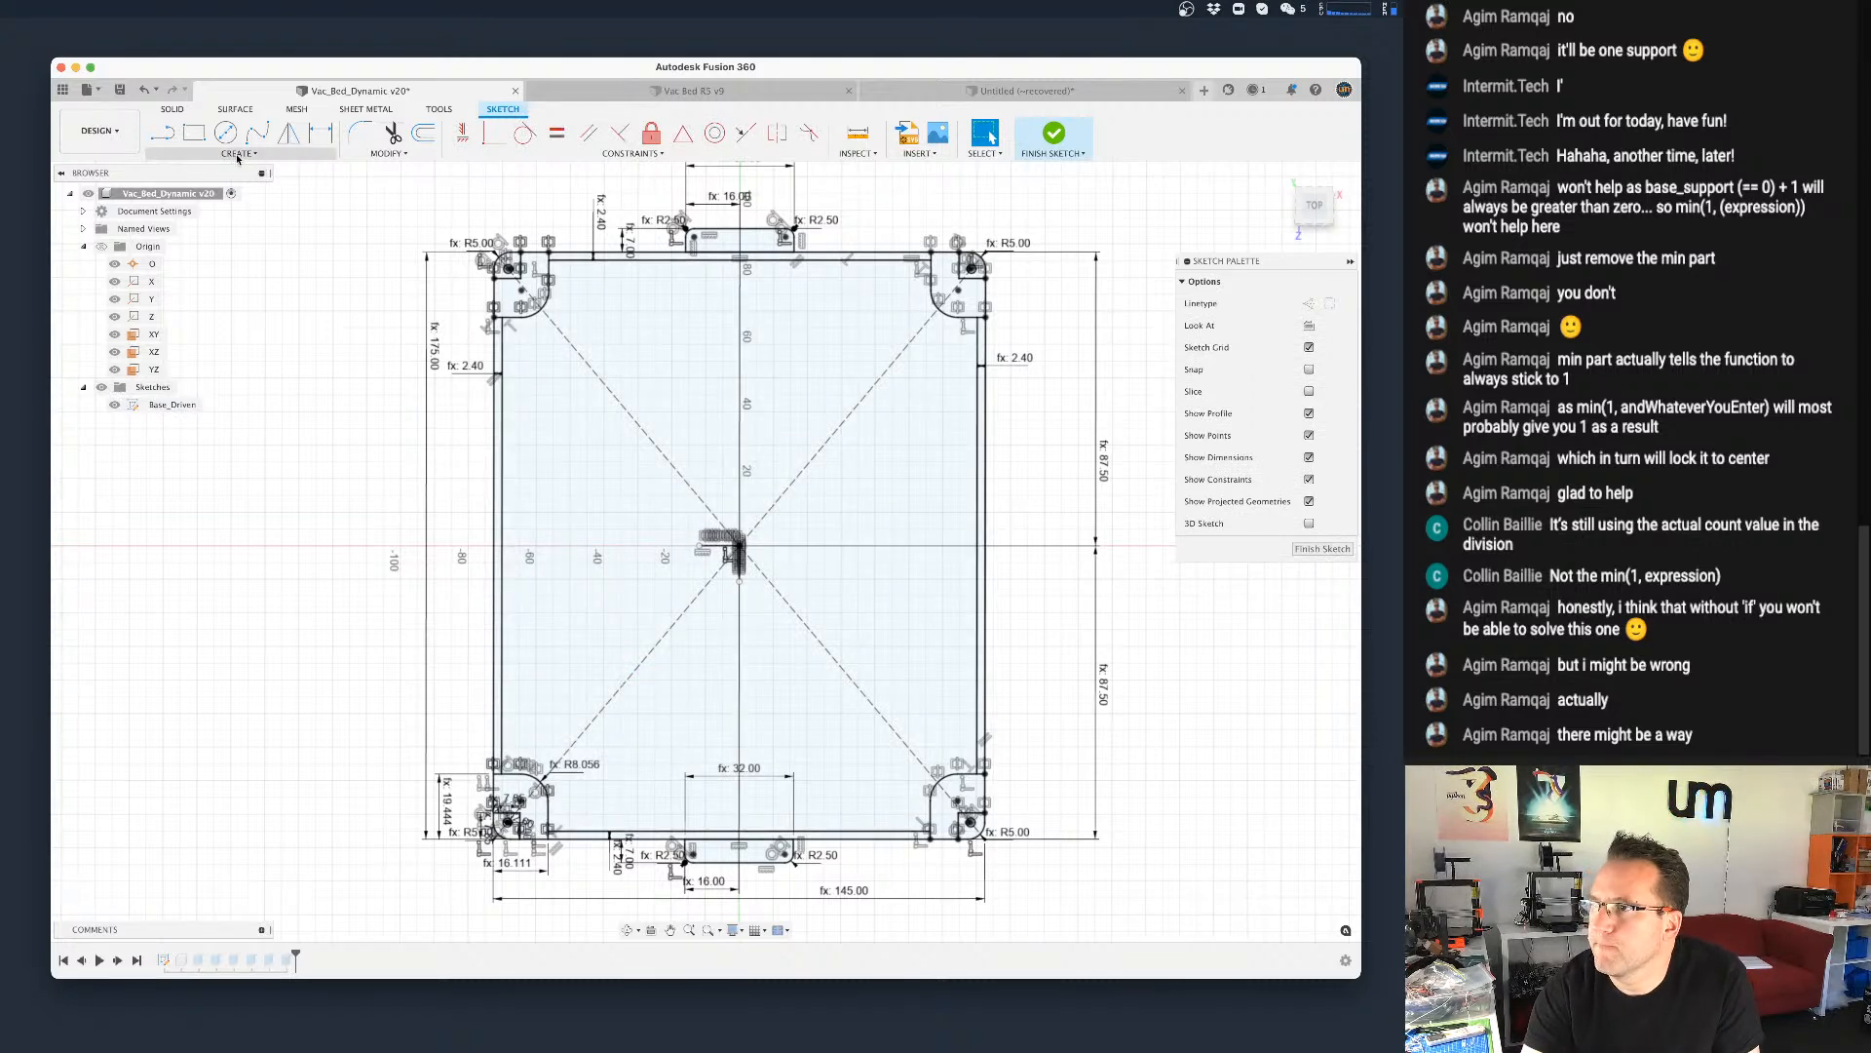
Step: Draw a 10 mm diameter circle centred on the sketch origin and finish the sketch
key("c")
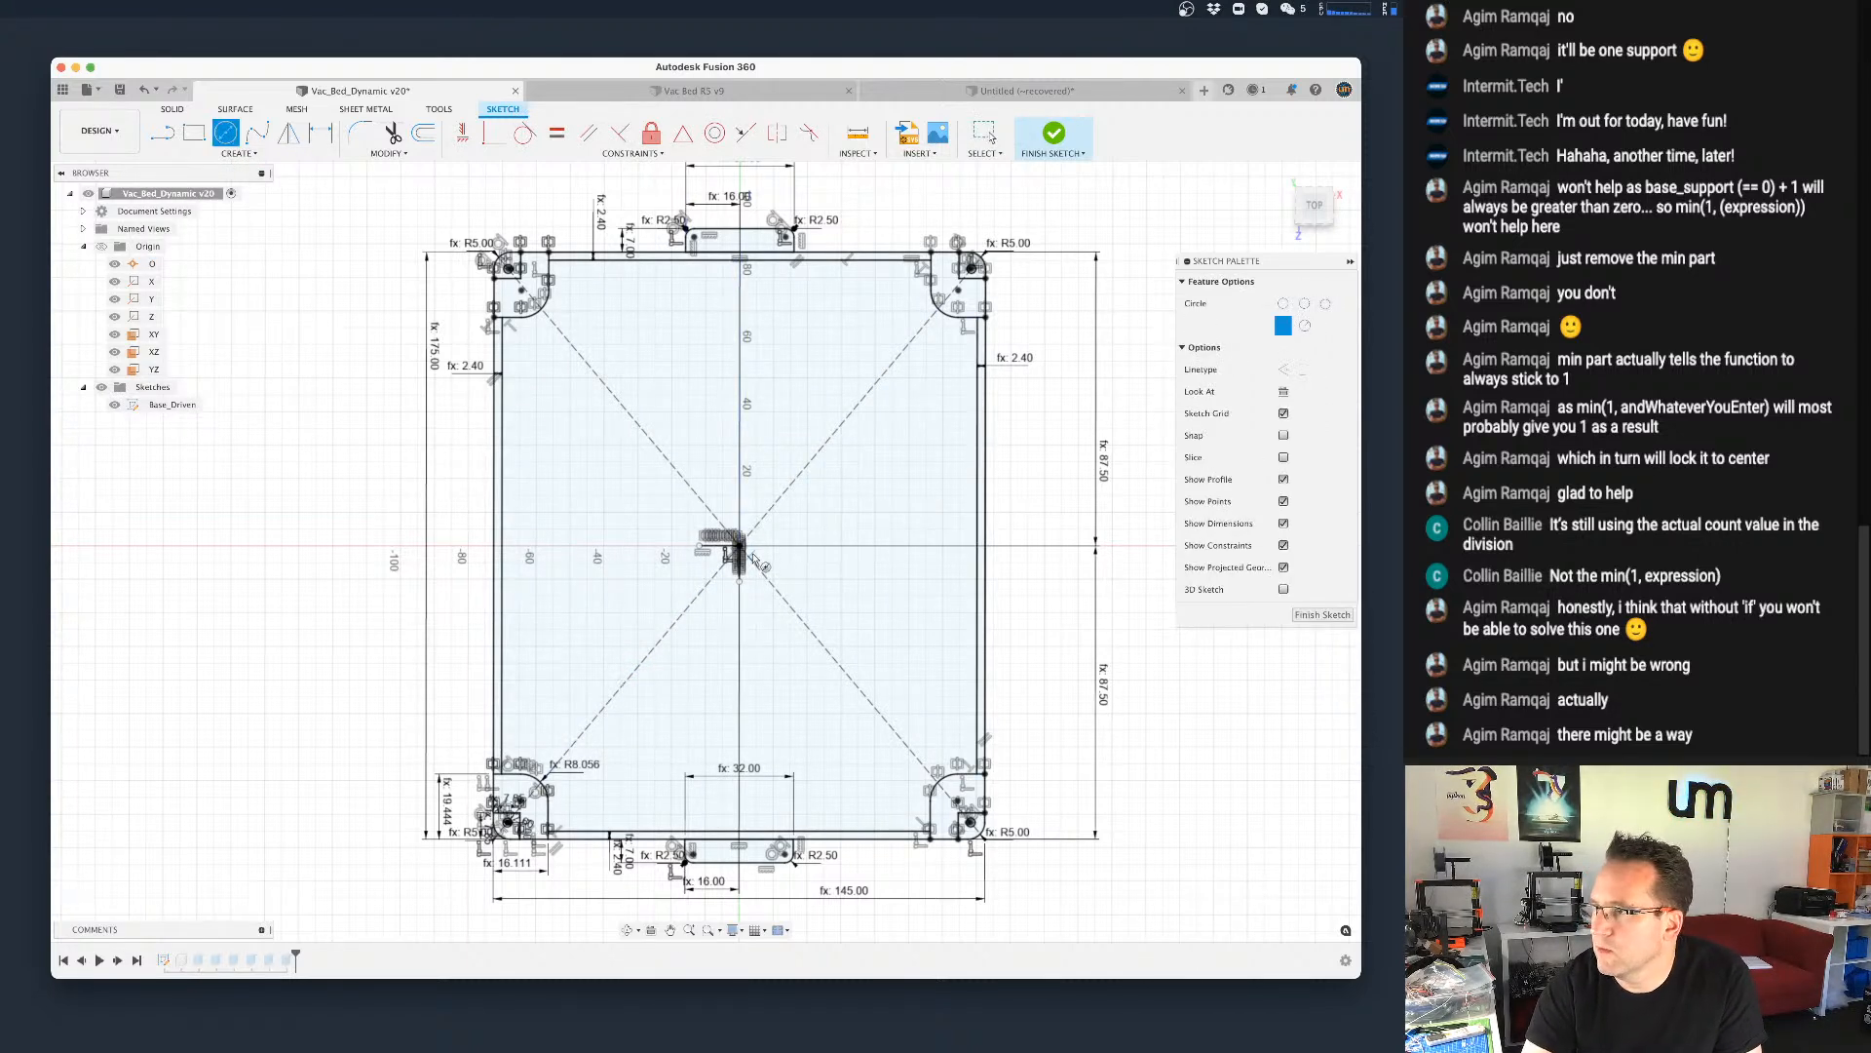
scroll(736, 543, "up", 3)
left_click(734, 542)
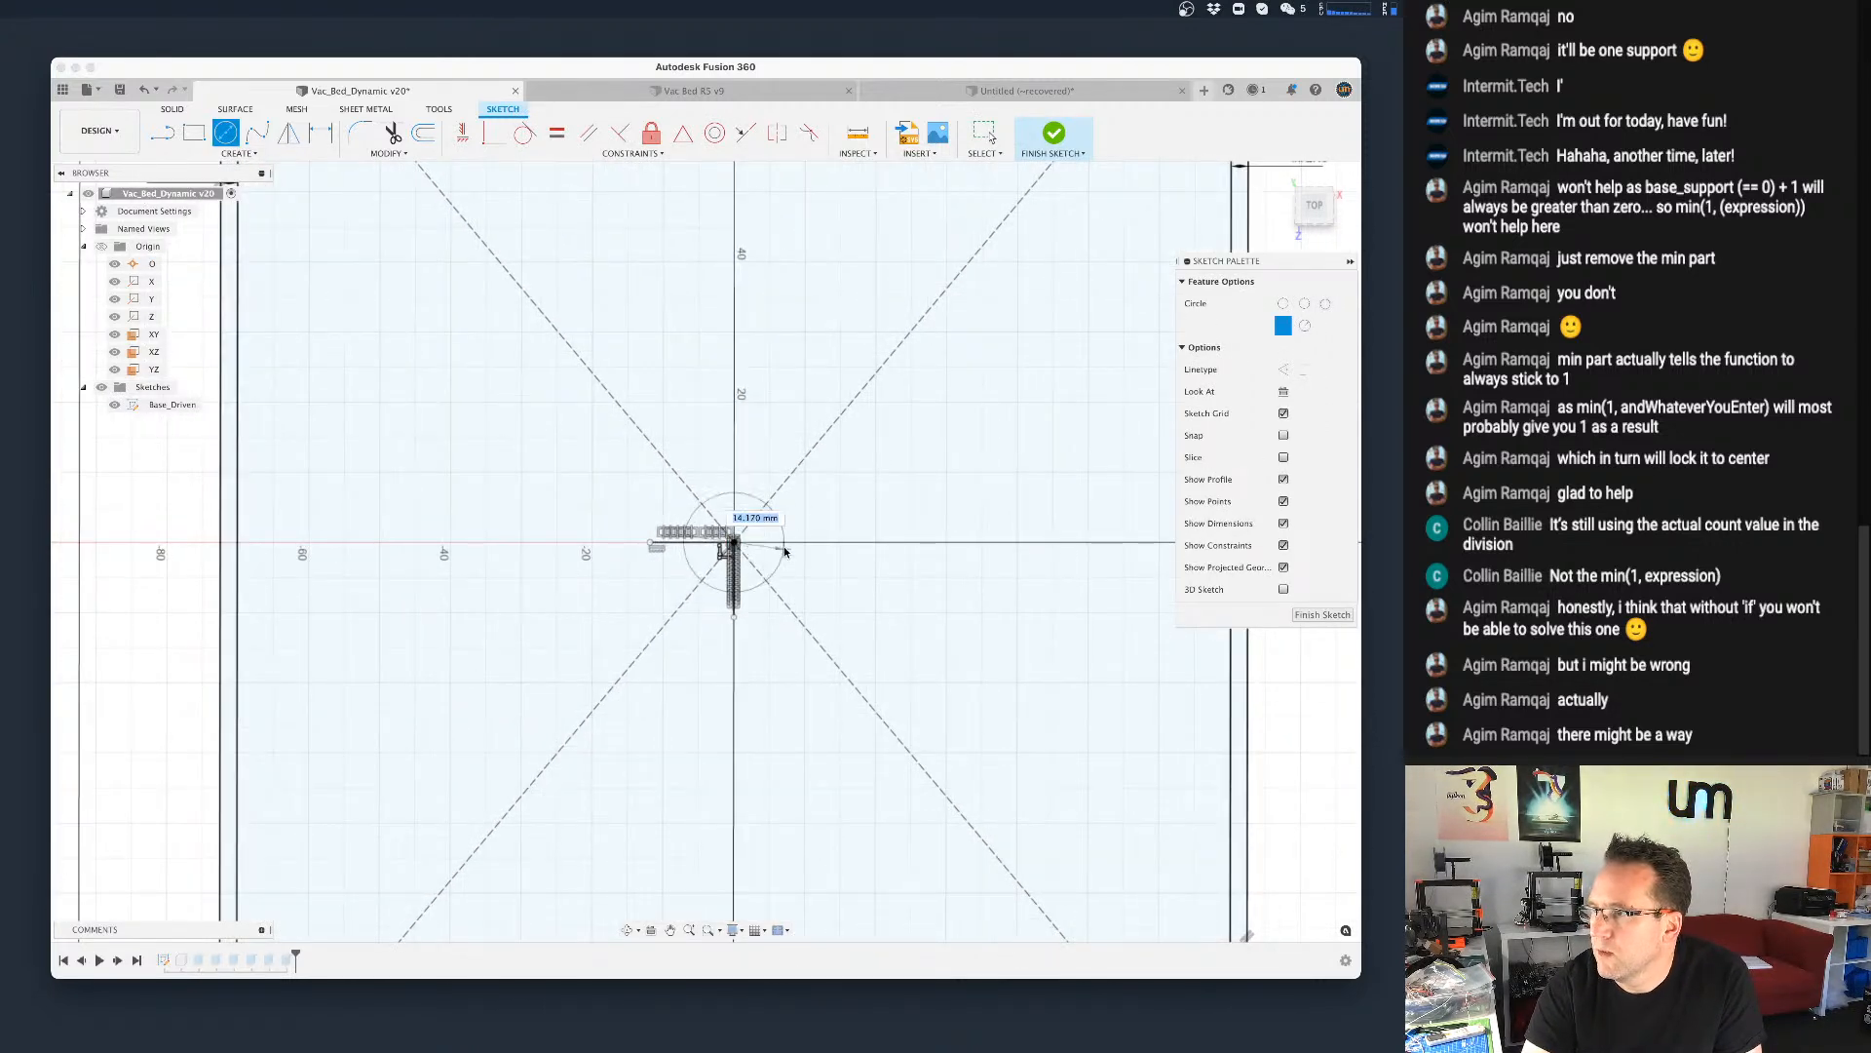
type("10")
key("Return")
key("Escape")
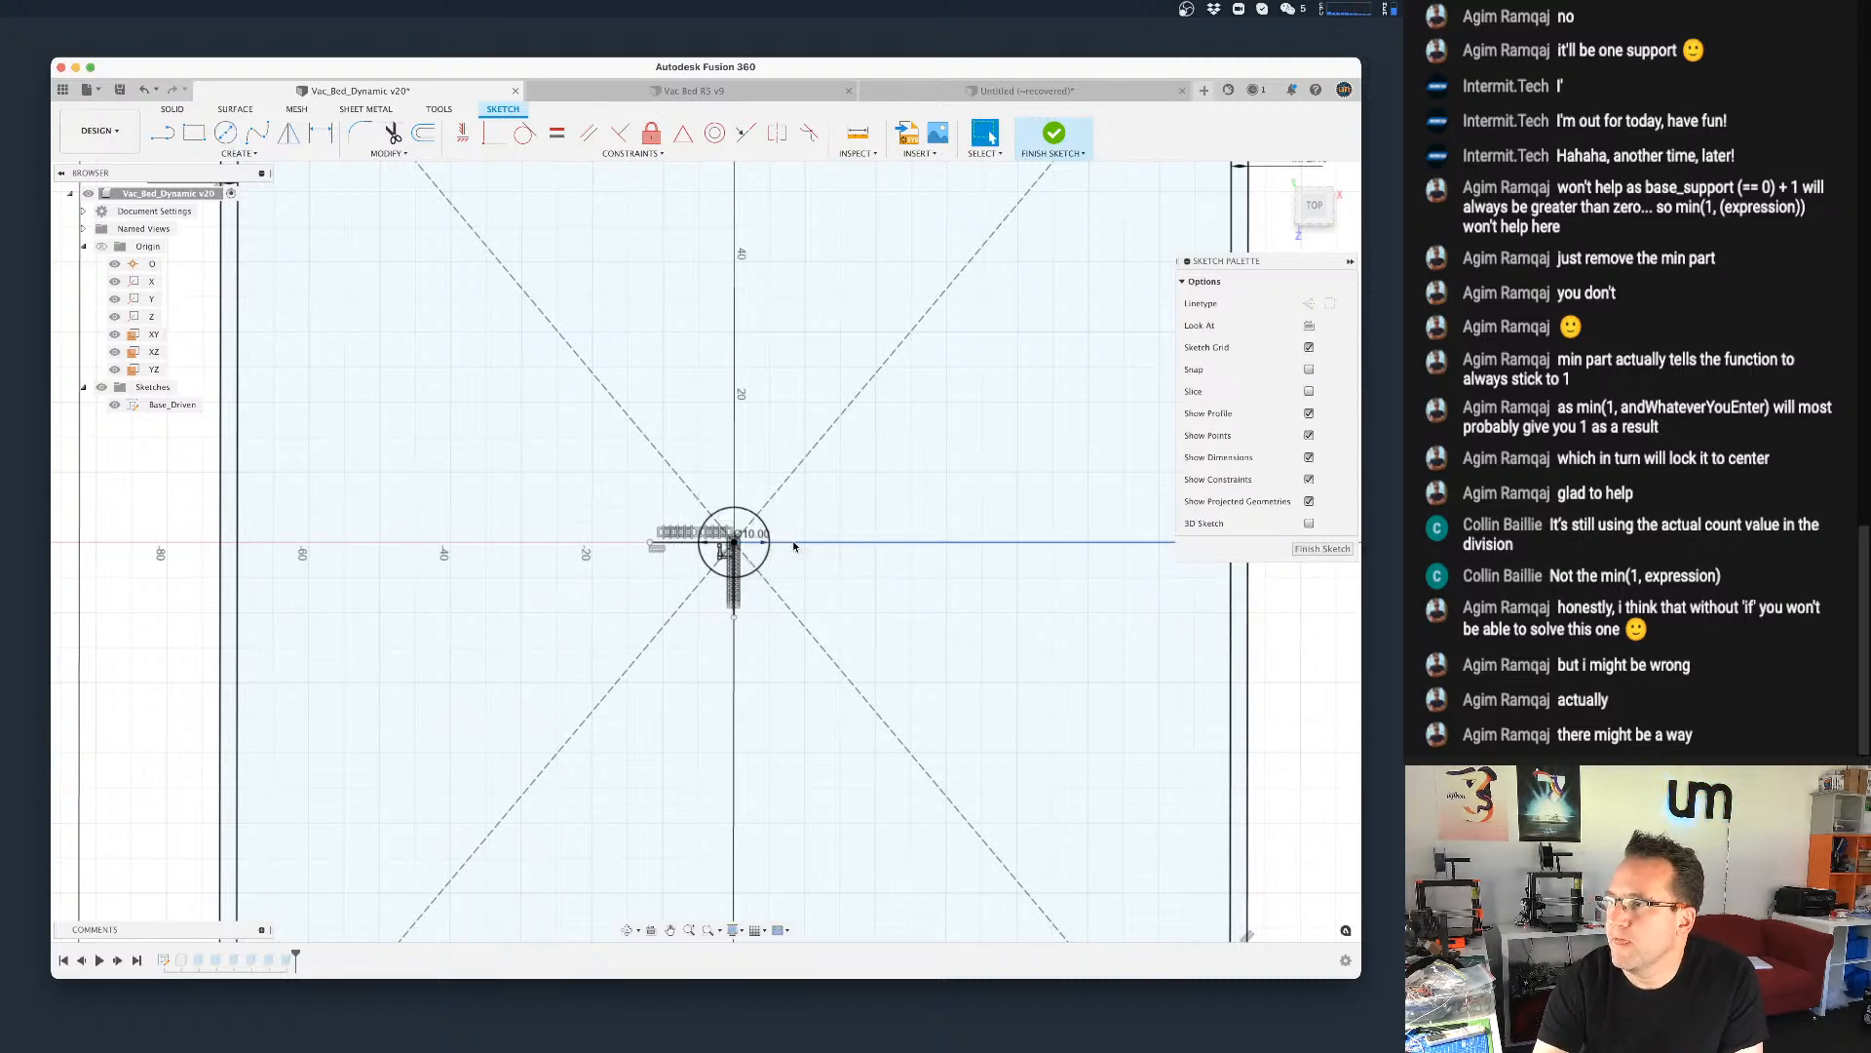
scroll(793, 540, "down", 5)
left_click(1053, 133)
scroll(675, 640, "down", 5)
left_click(205, 507)
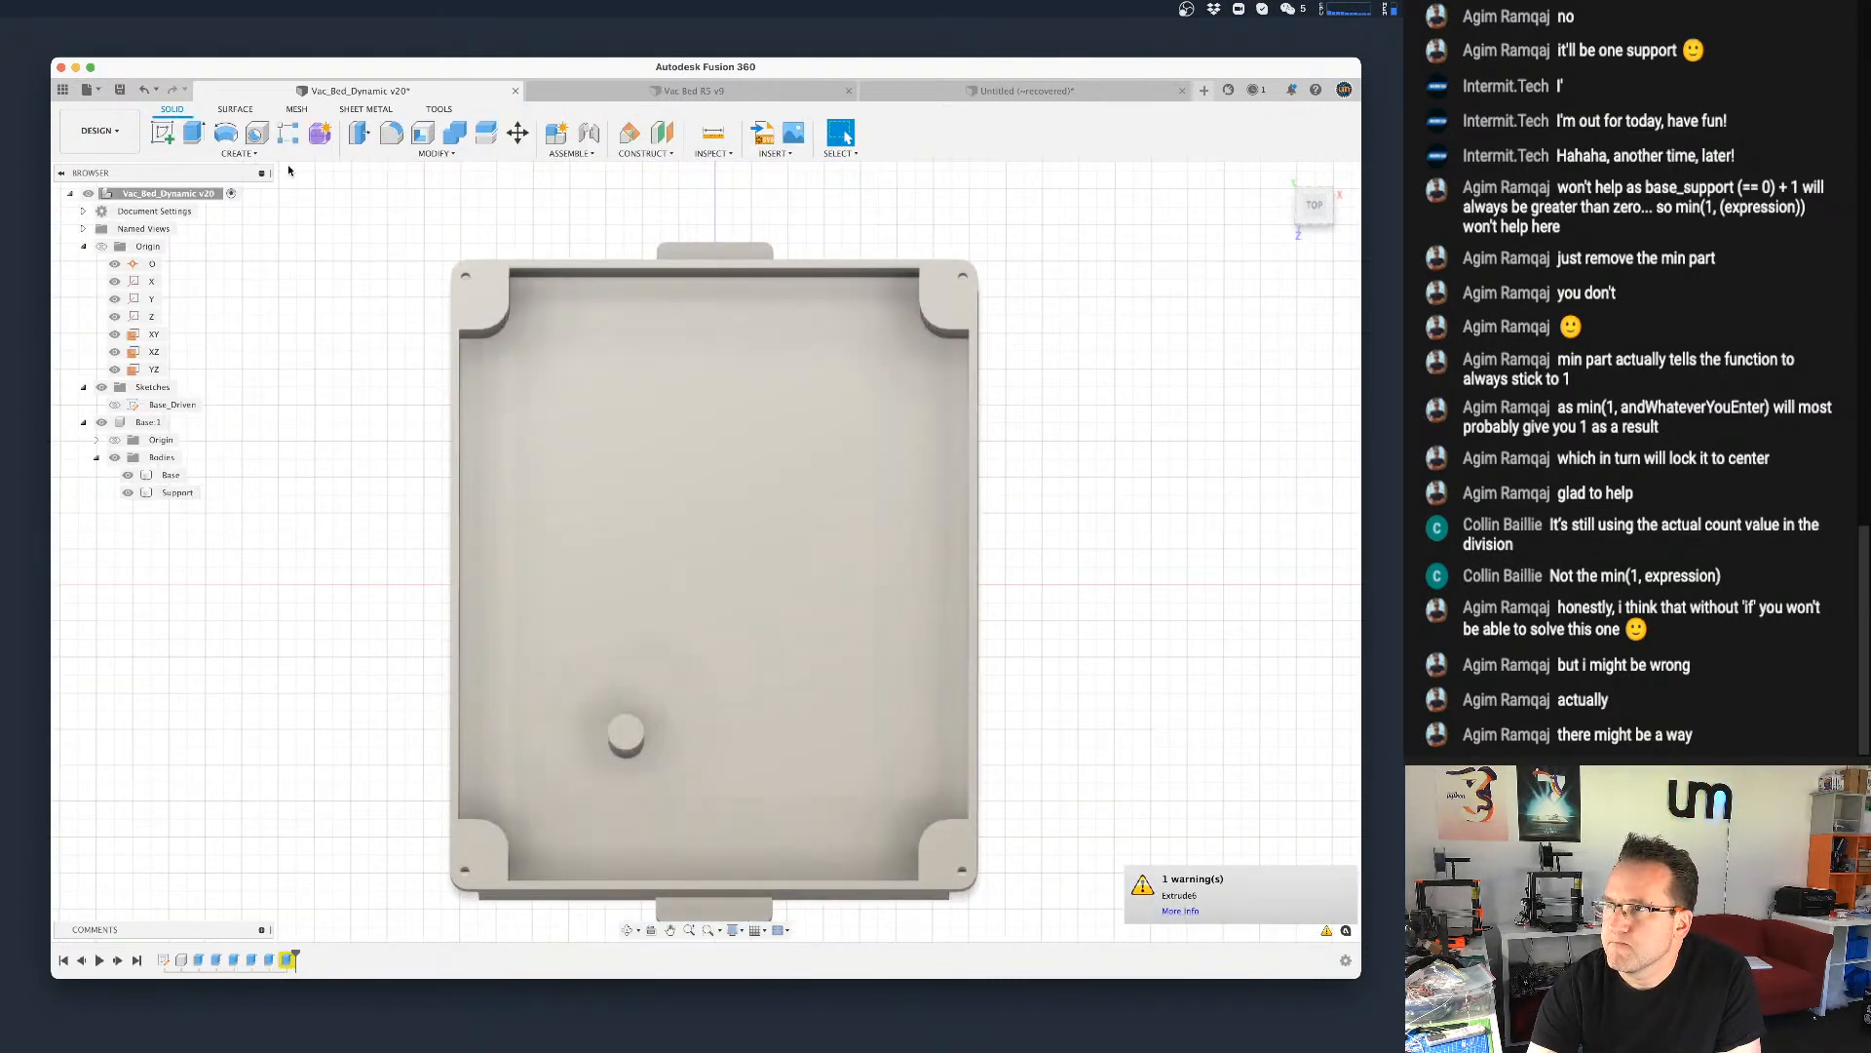
Step: Edit the support extrusion with the Base body hidden, and select the parts of the new central circle as its profiles
double_click(286, 960)
left_click(749, 567)
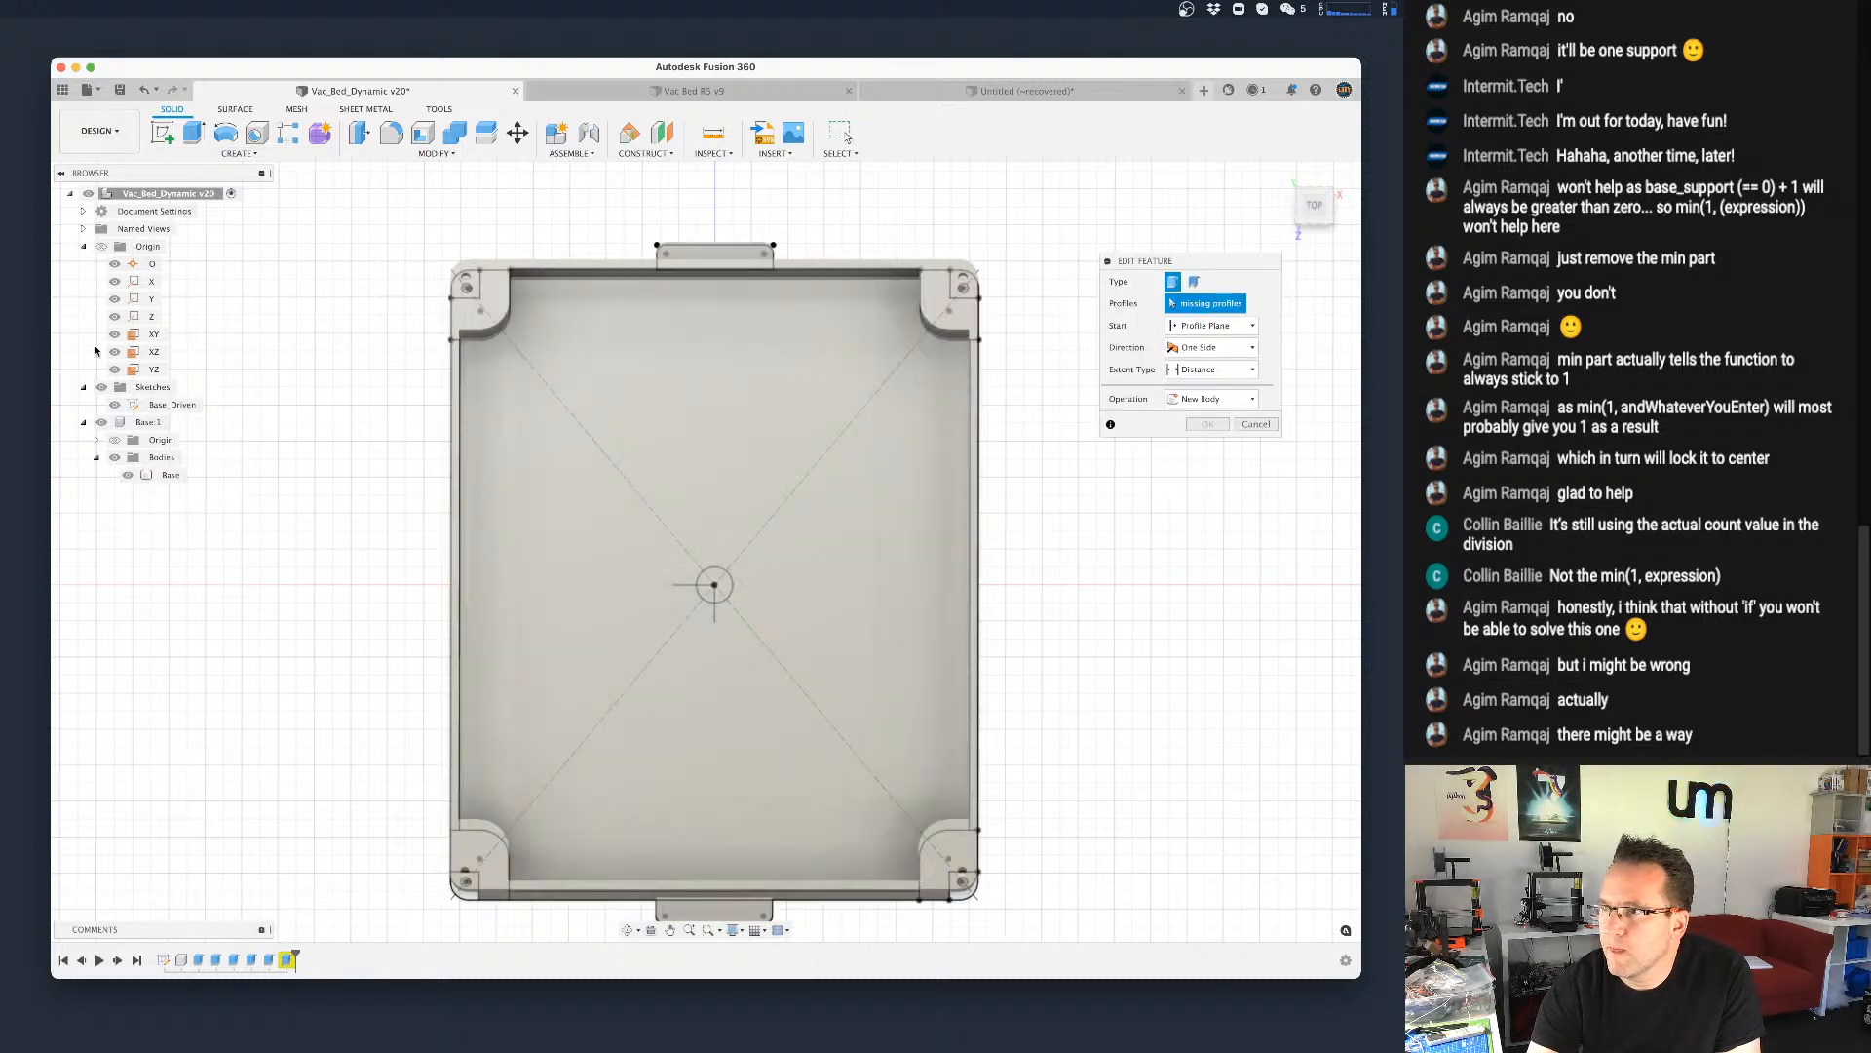
left_click(127, 476)
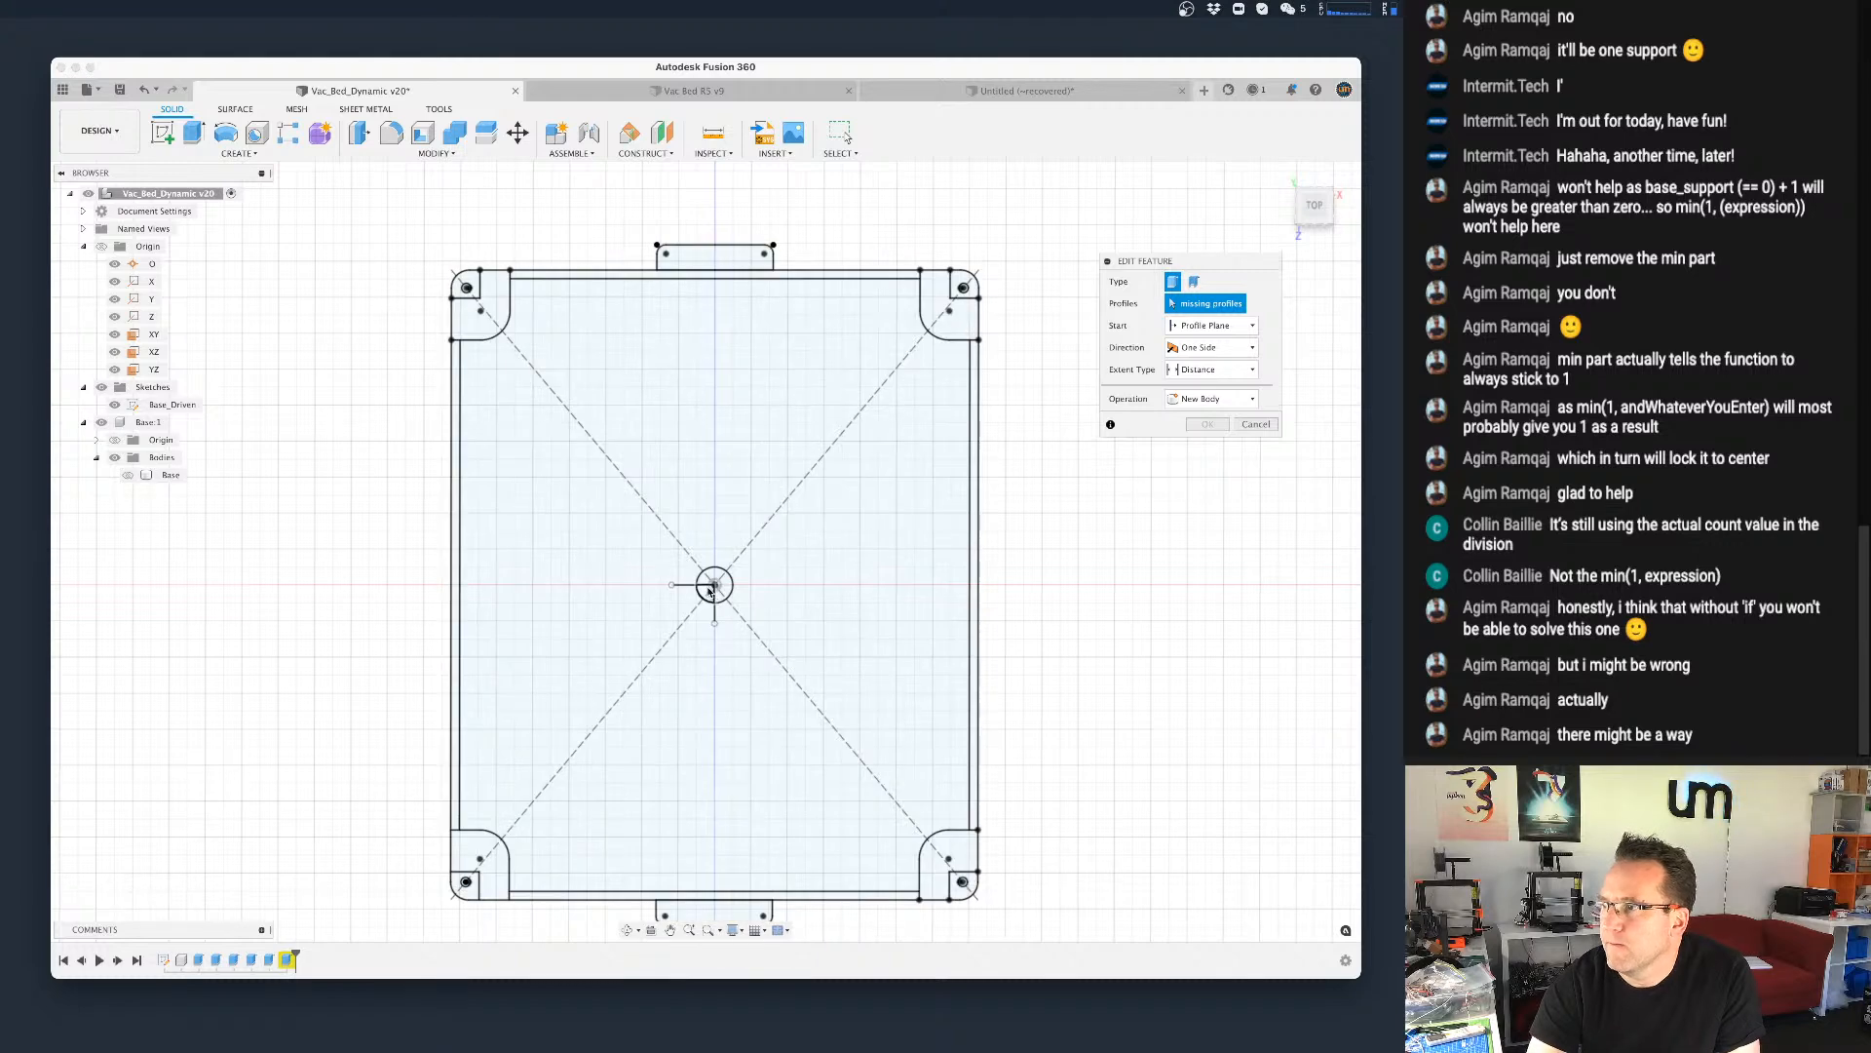
scroll(726, 566, "up", 5)
left_click(743, 602)
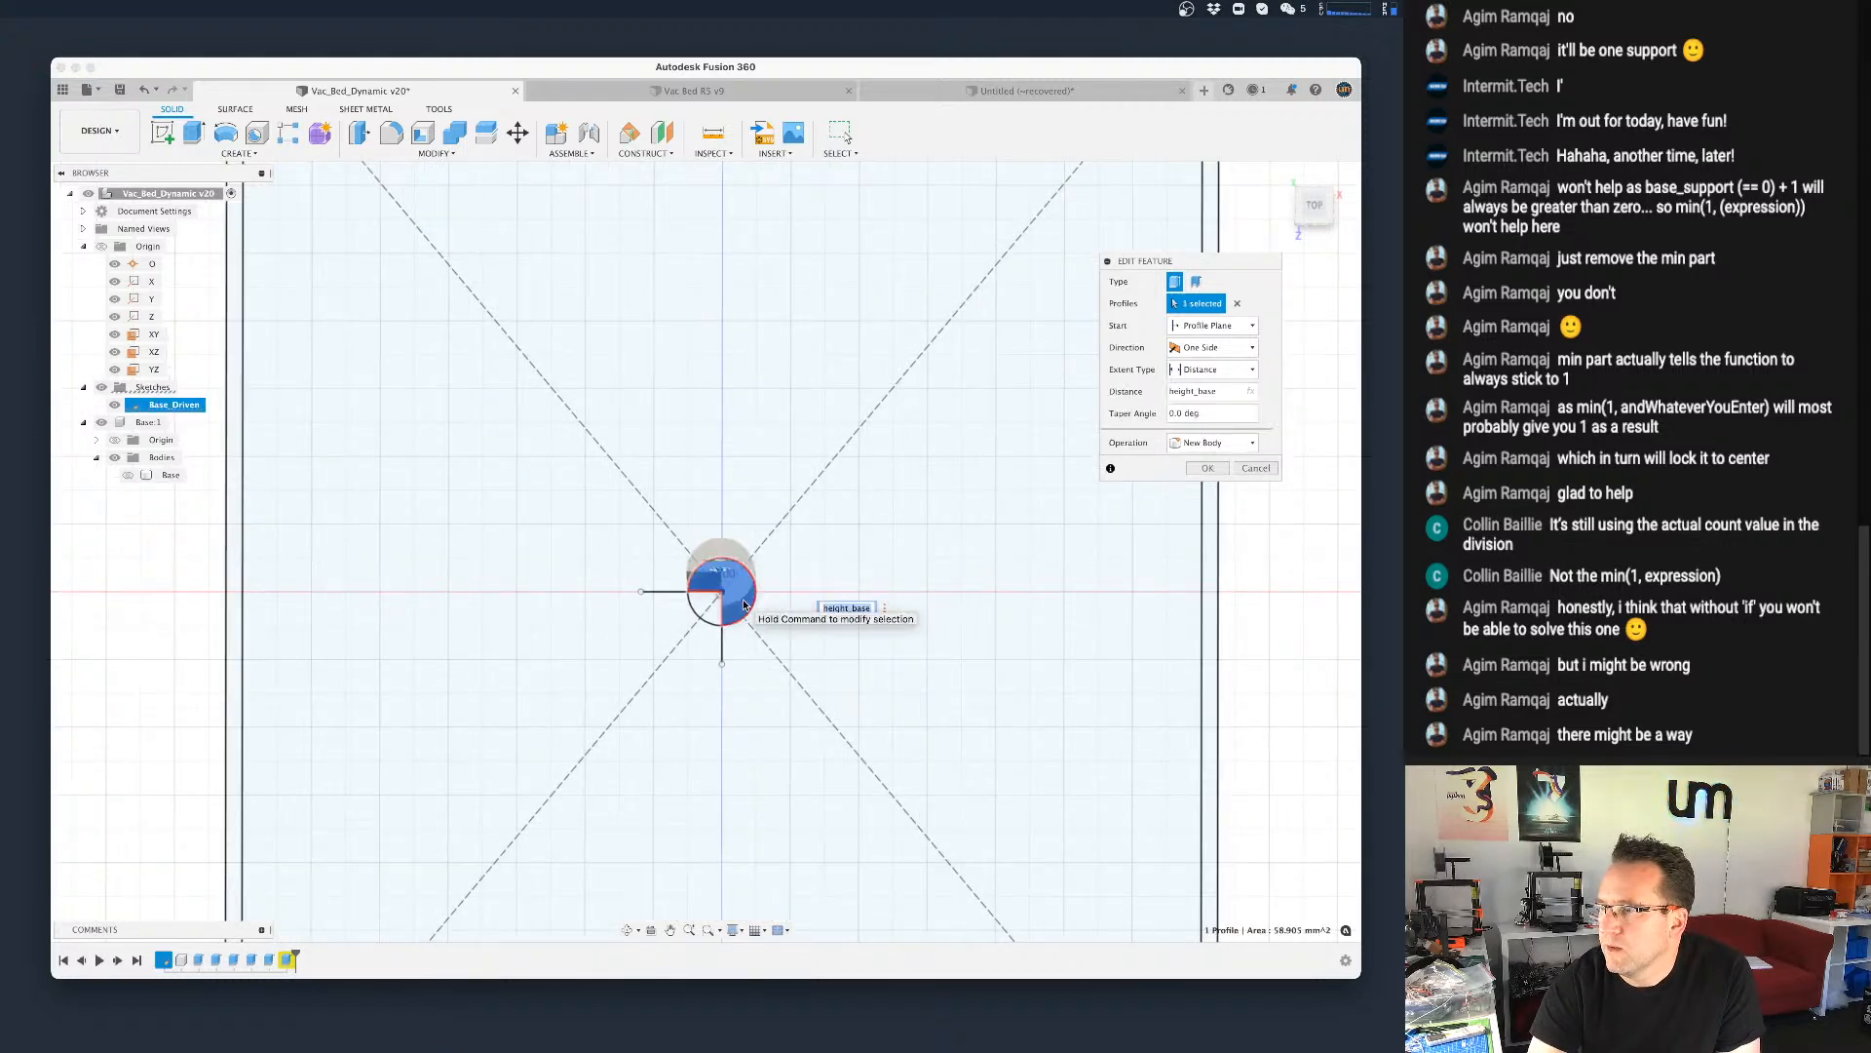
scroll(722, 599, "up", 2)
left_click(699, 622)
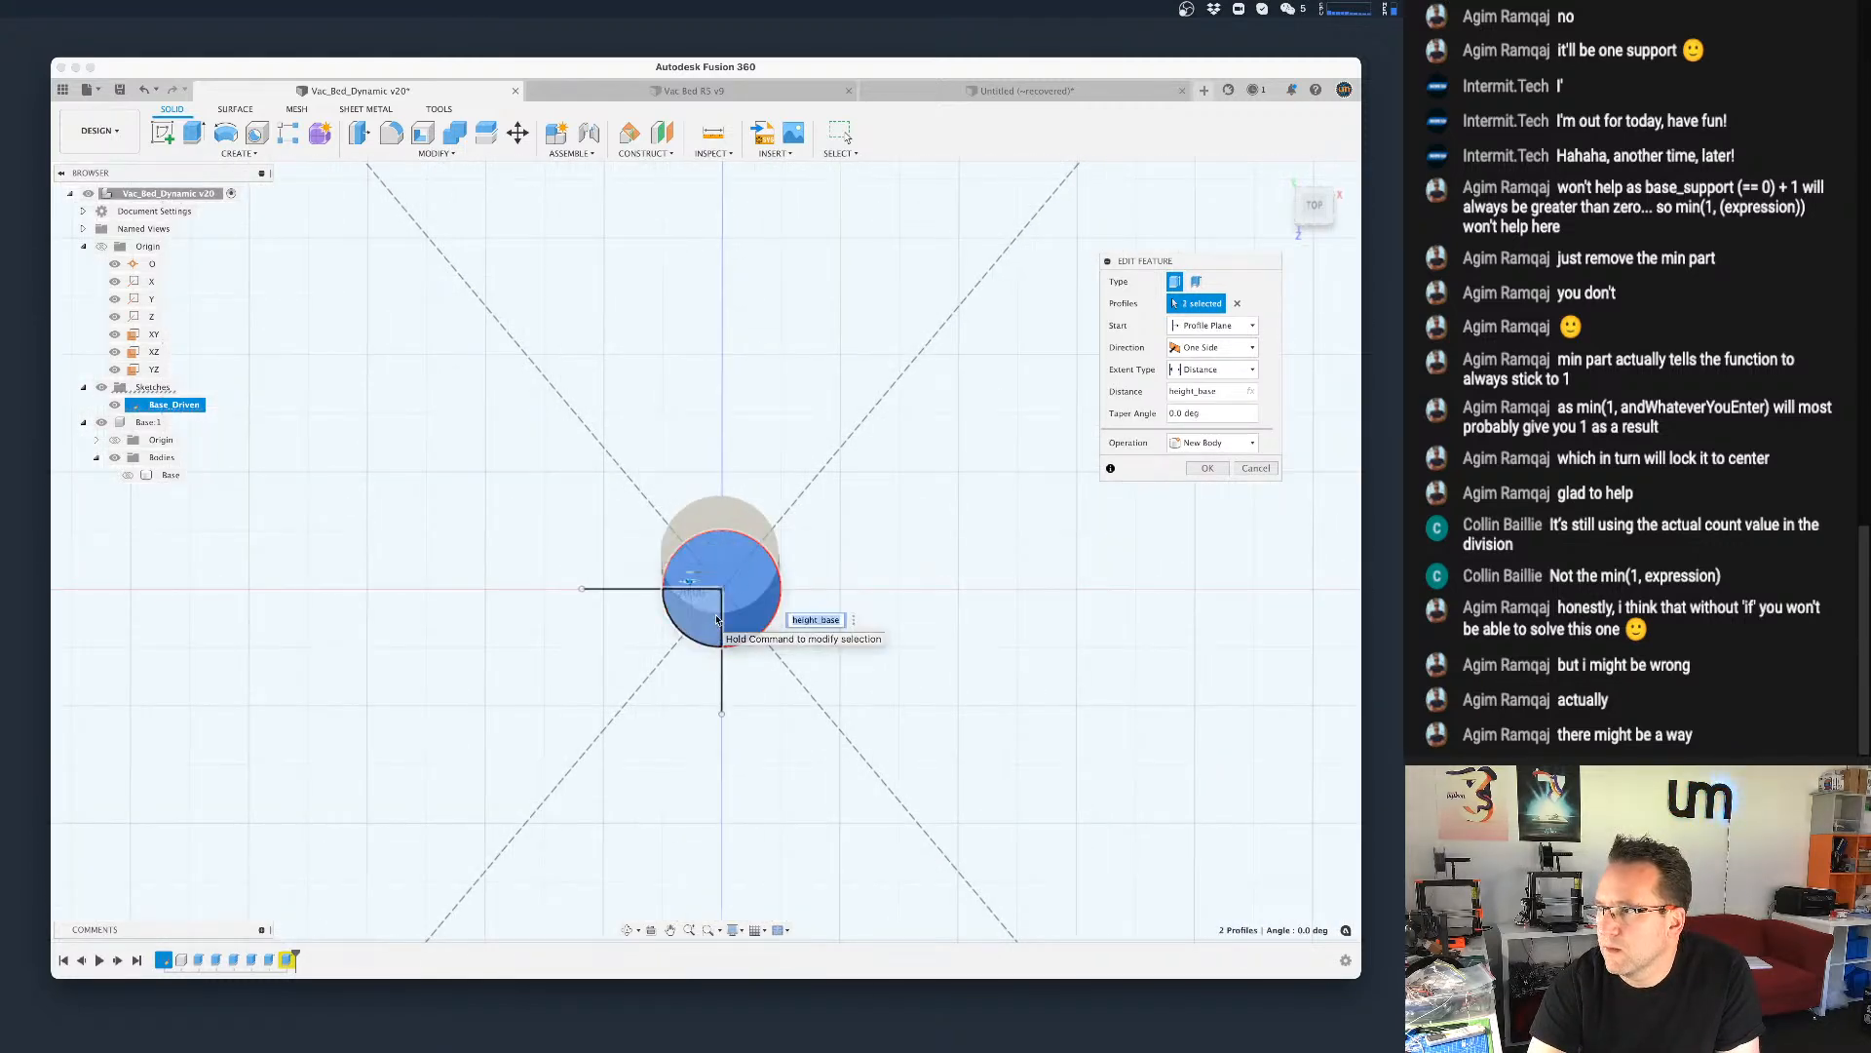
scroll(716, 614, "down", 4)
left_click(1209, 467)
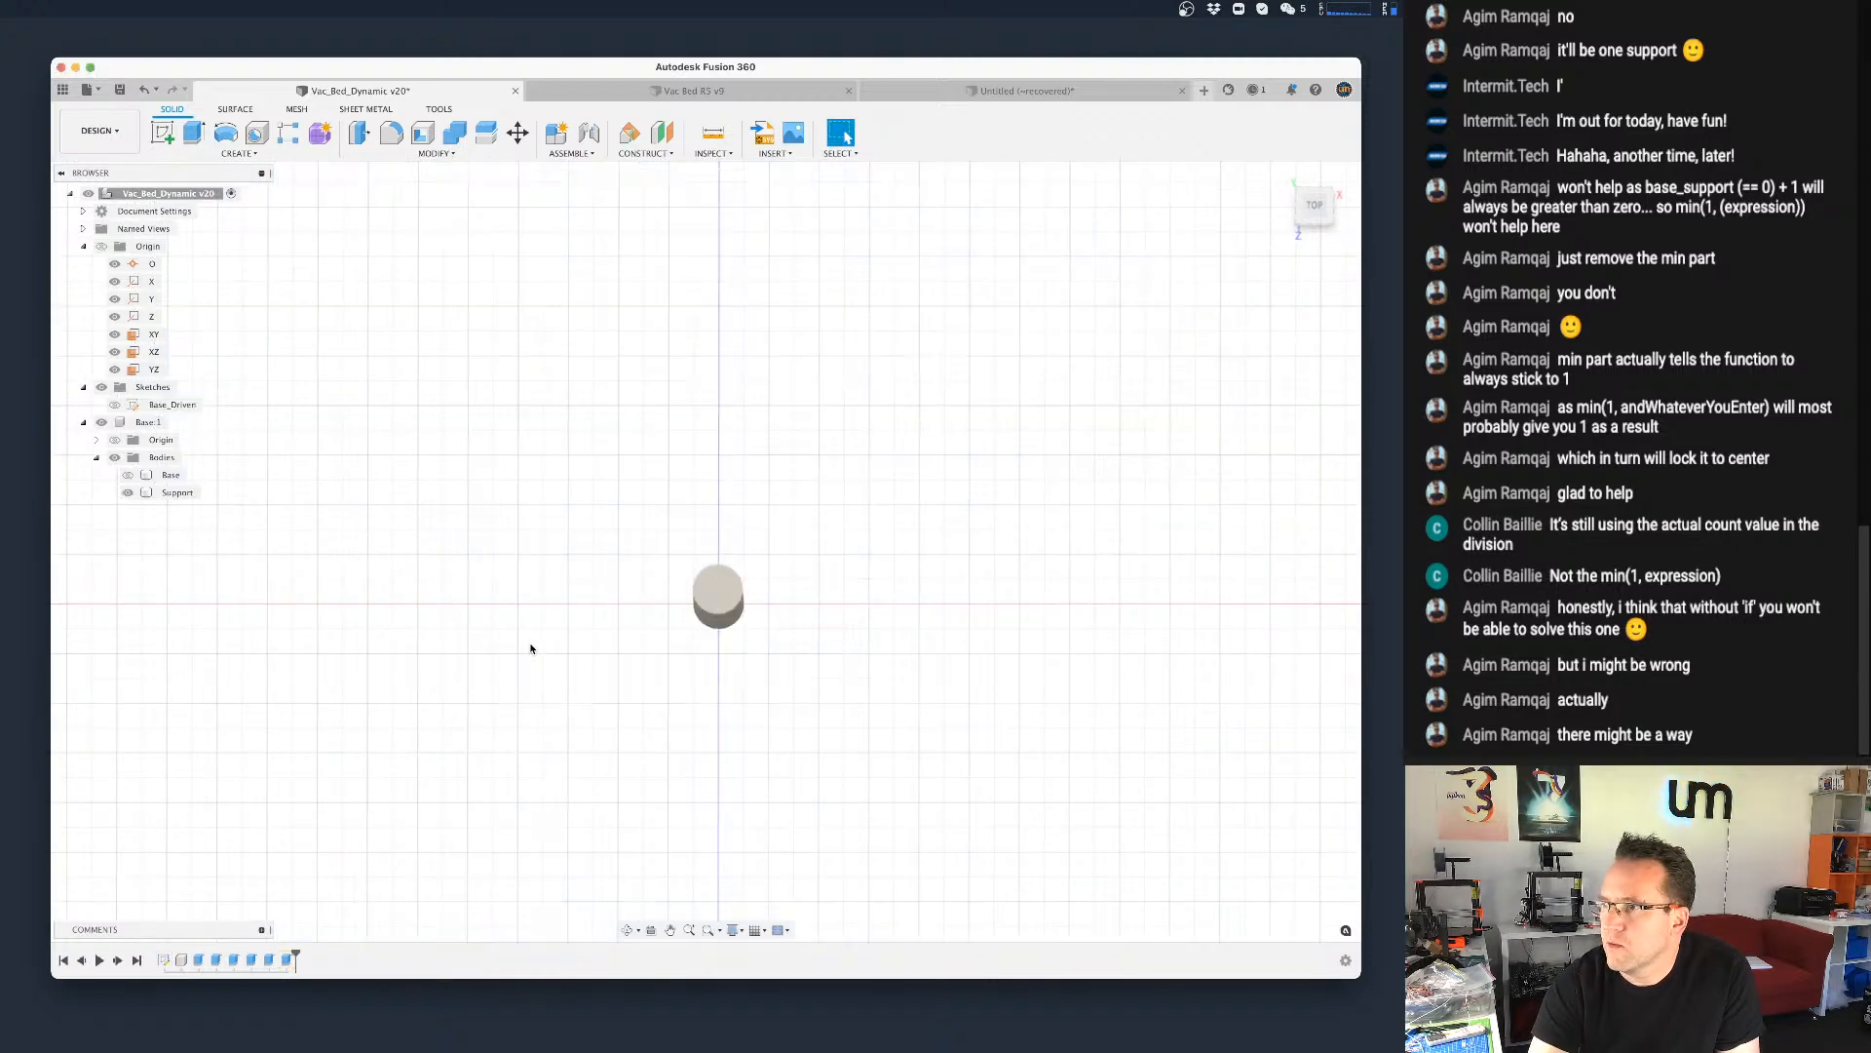
Step: Show the Base body again around the central support
middle_click_drag(558, 639, 585, 565, "shift")
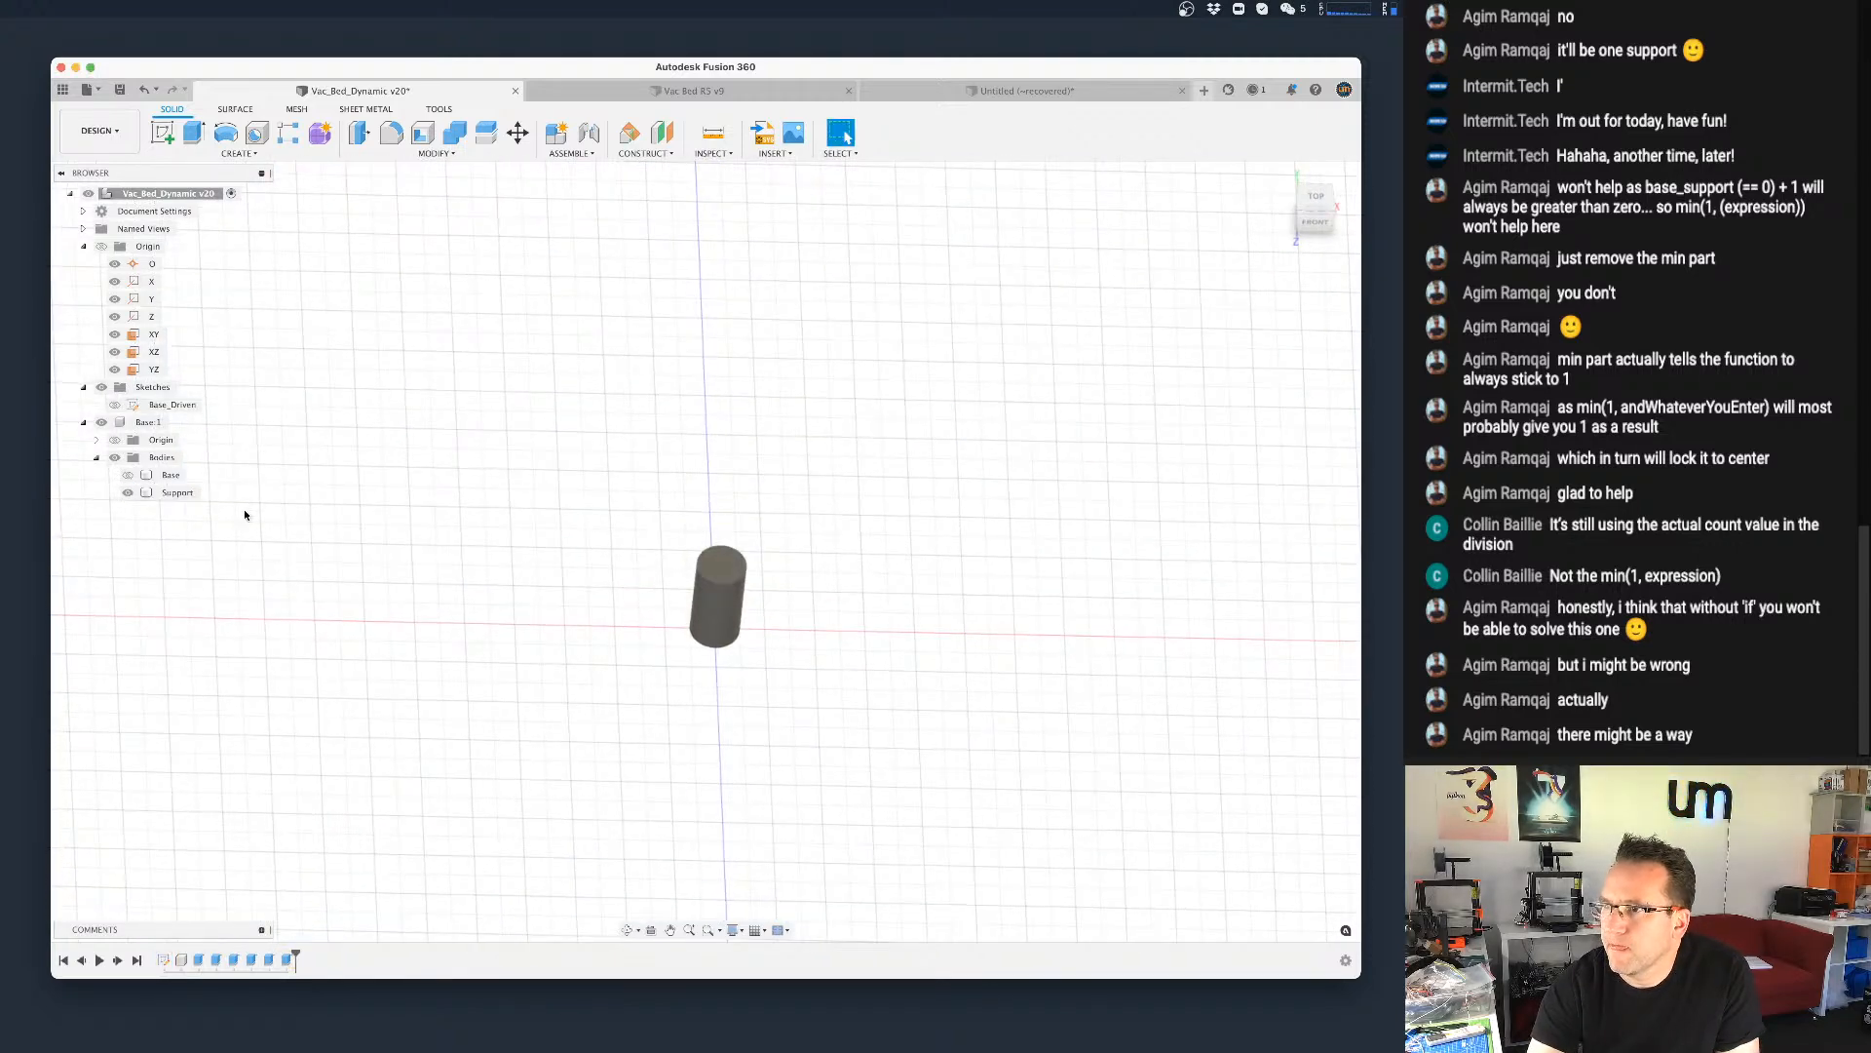
left_click(128, 476)
scroll(557, 597, "down", 3)
left_click(320, 921)
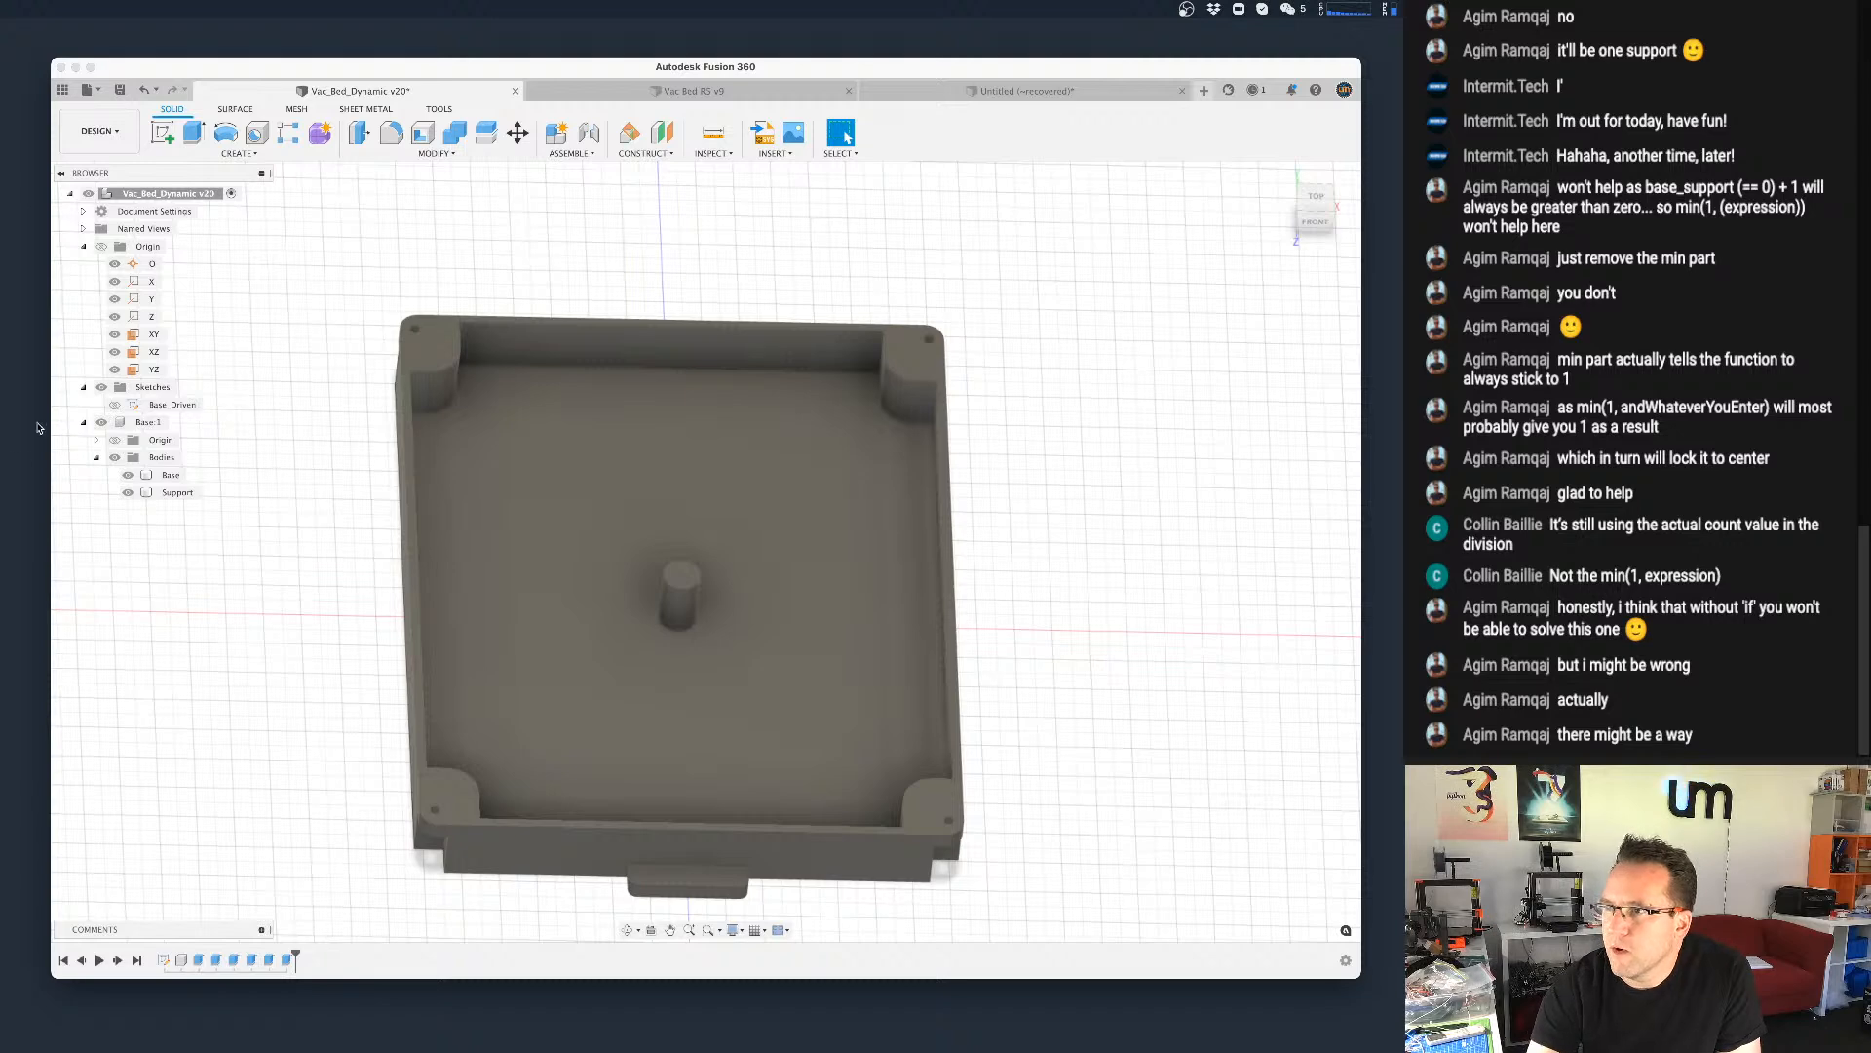
Step: Start a Rectangular Pattern of type Bodies with the Support body as its object
left_click(241, 153)
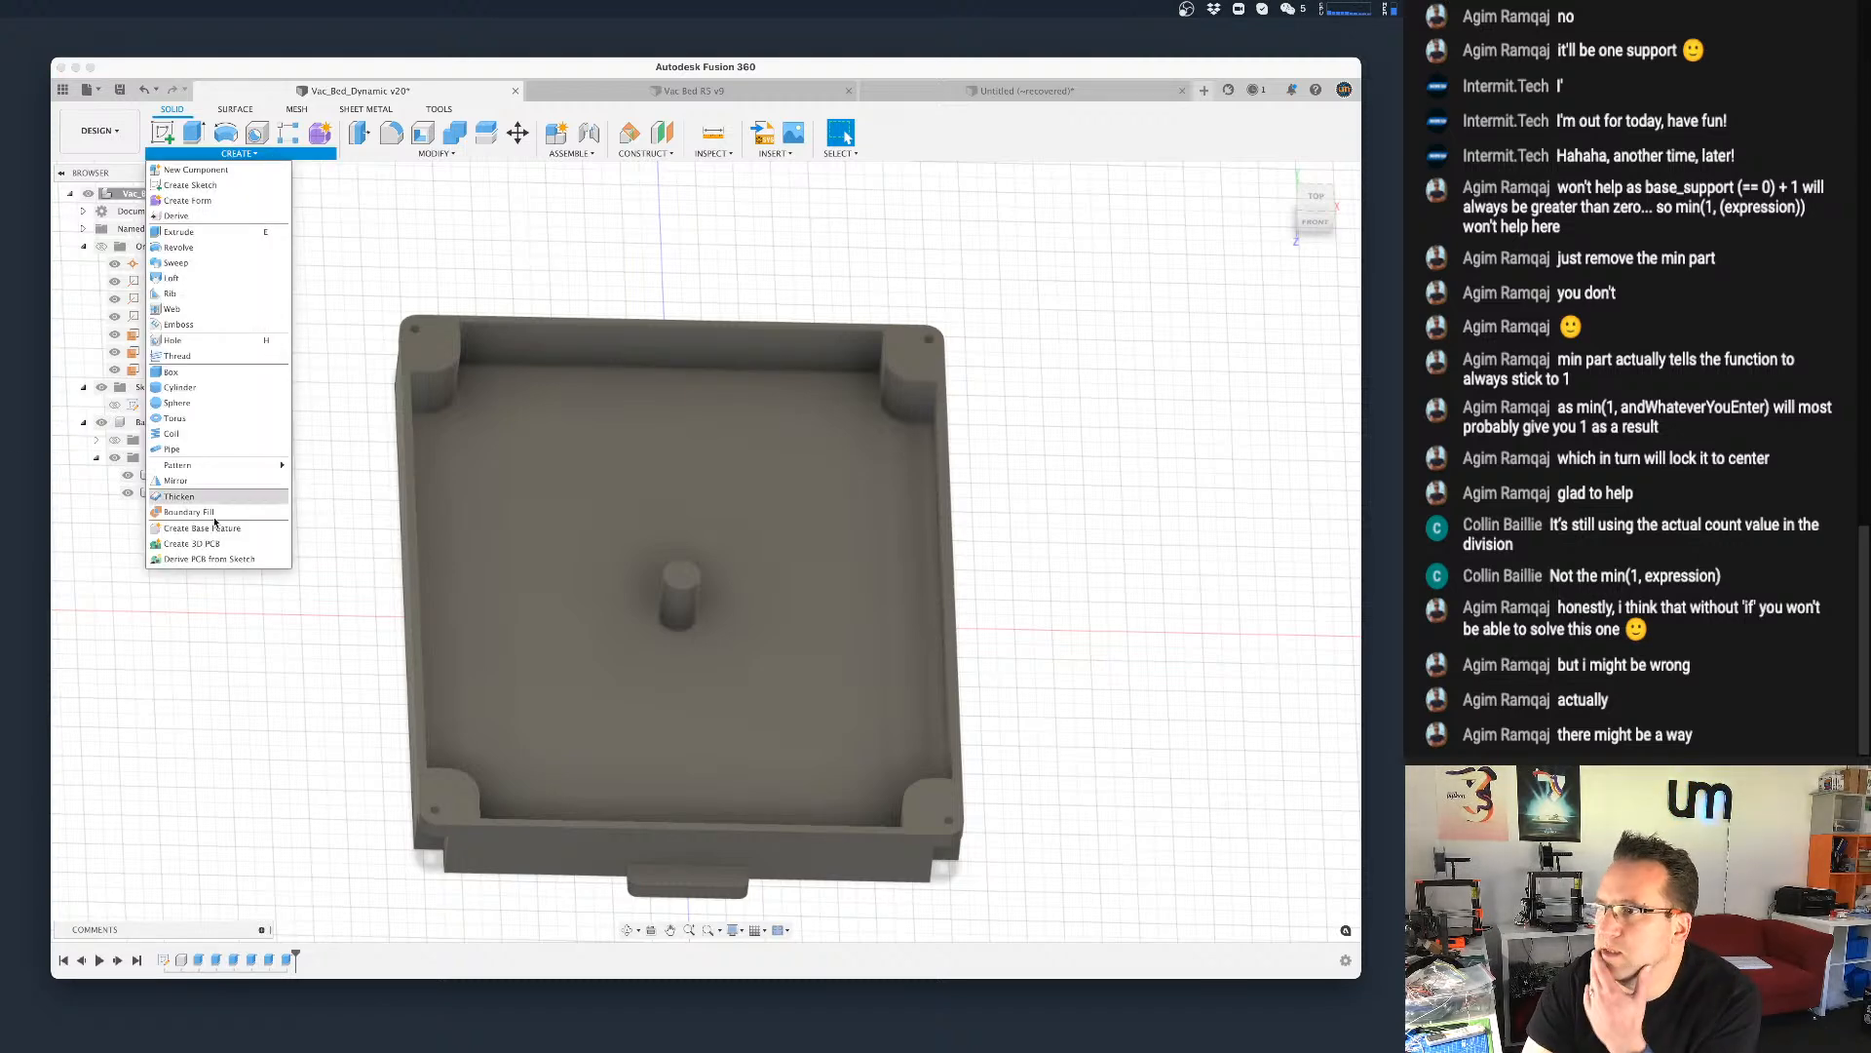
mouse_move(203, 466)
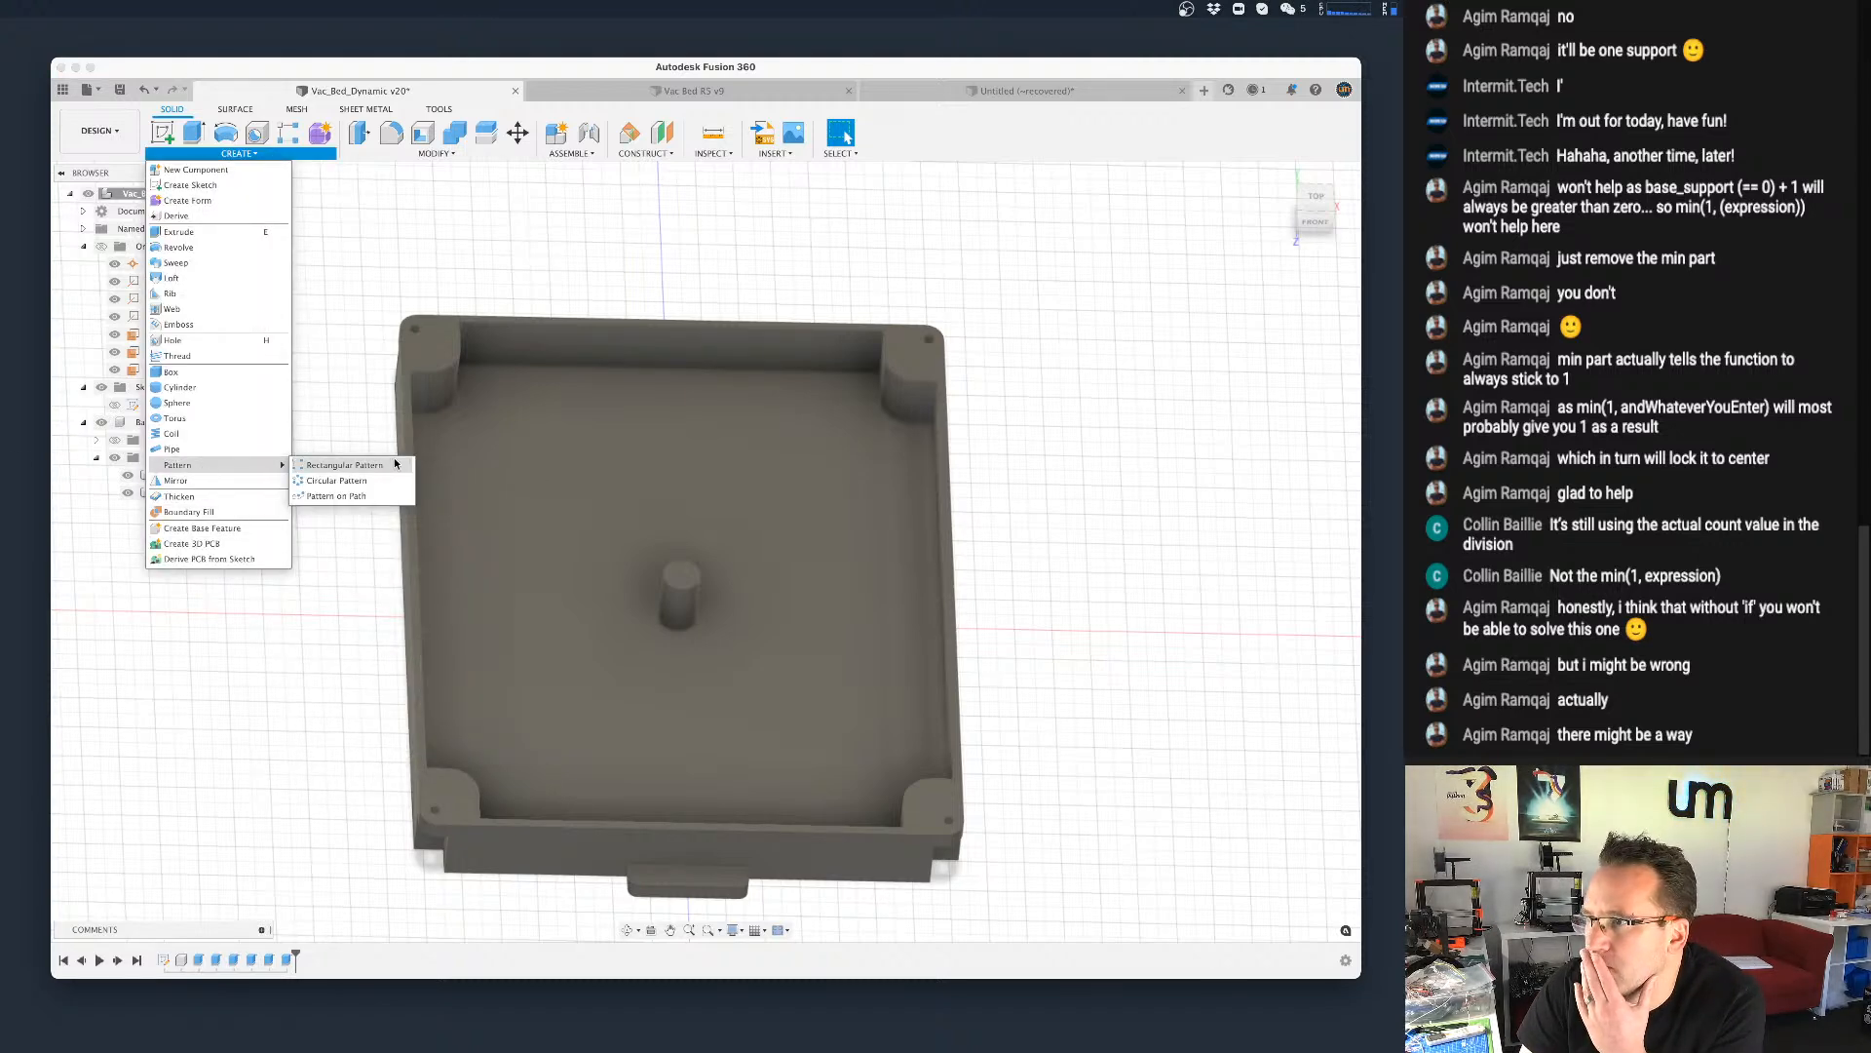
left_click(331, 466)
left_click(1213, 281)
left_click(1206, 316)
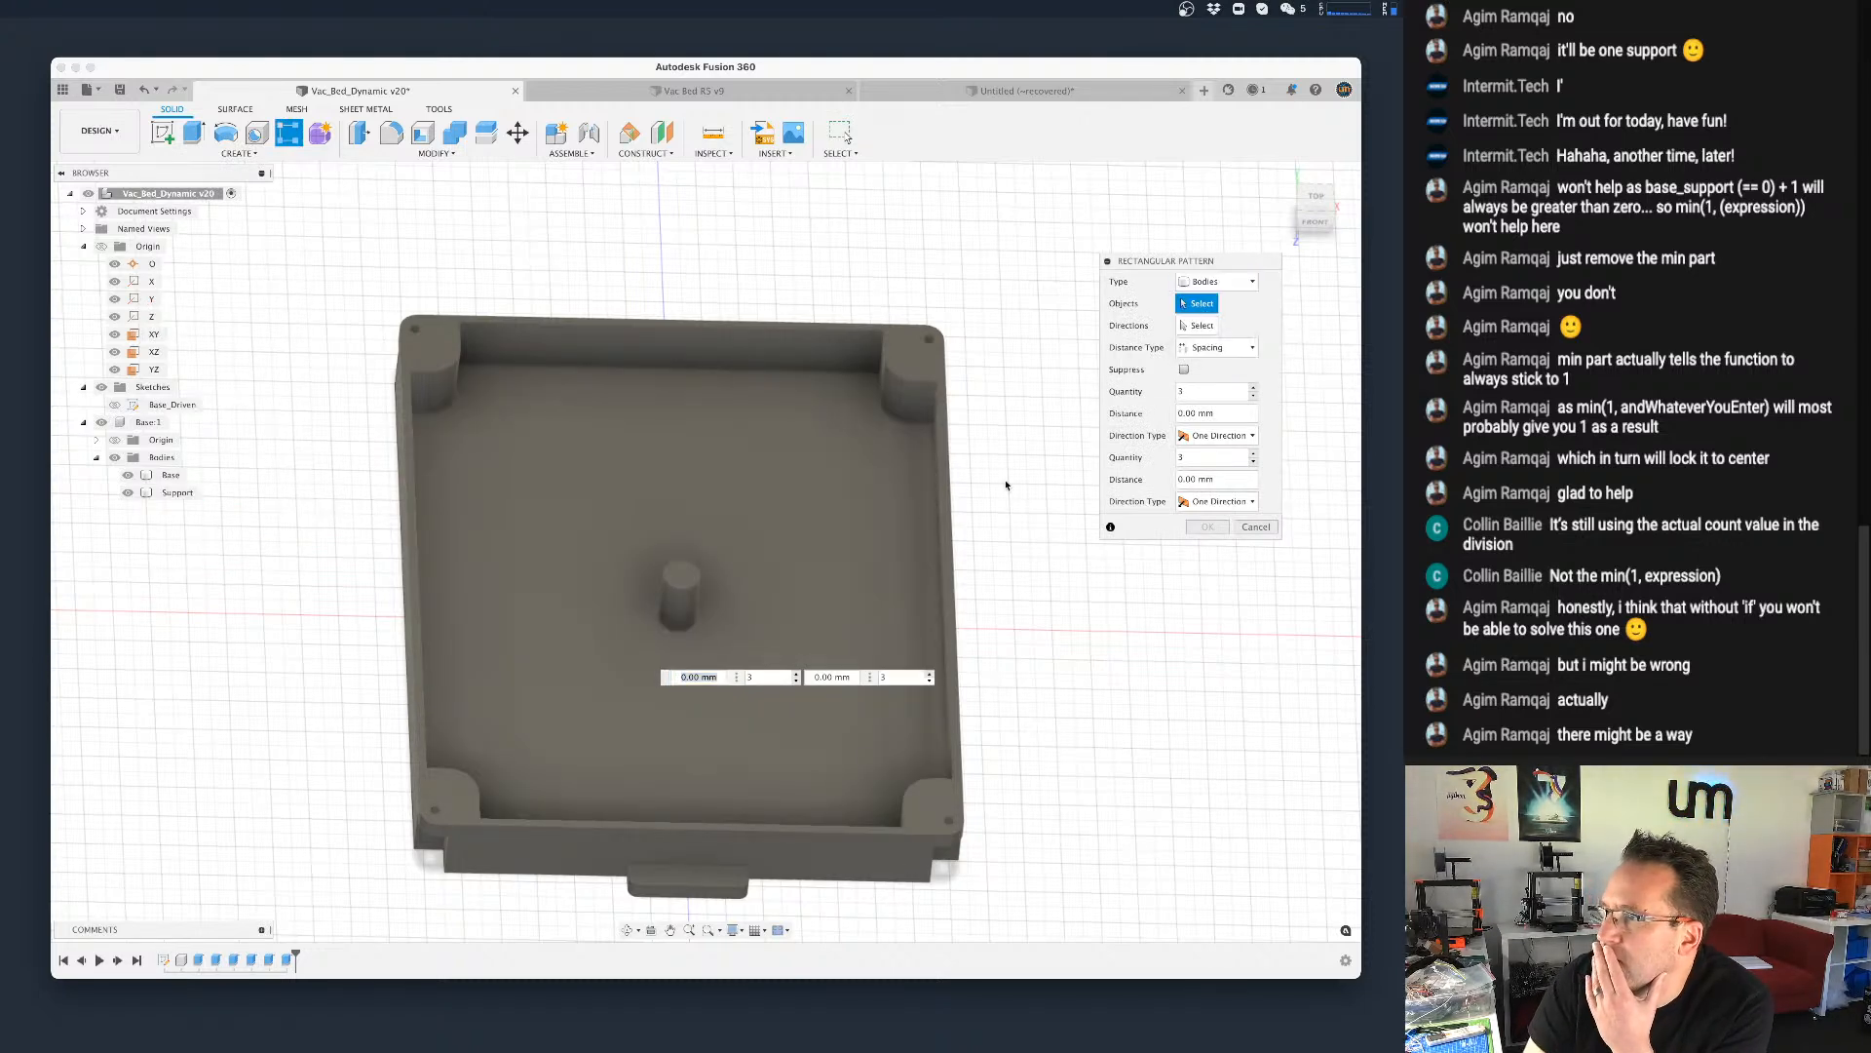
left_click(179, 494)
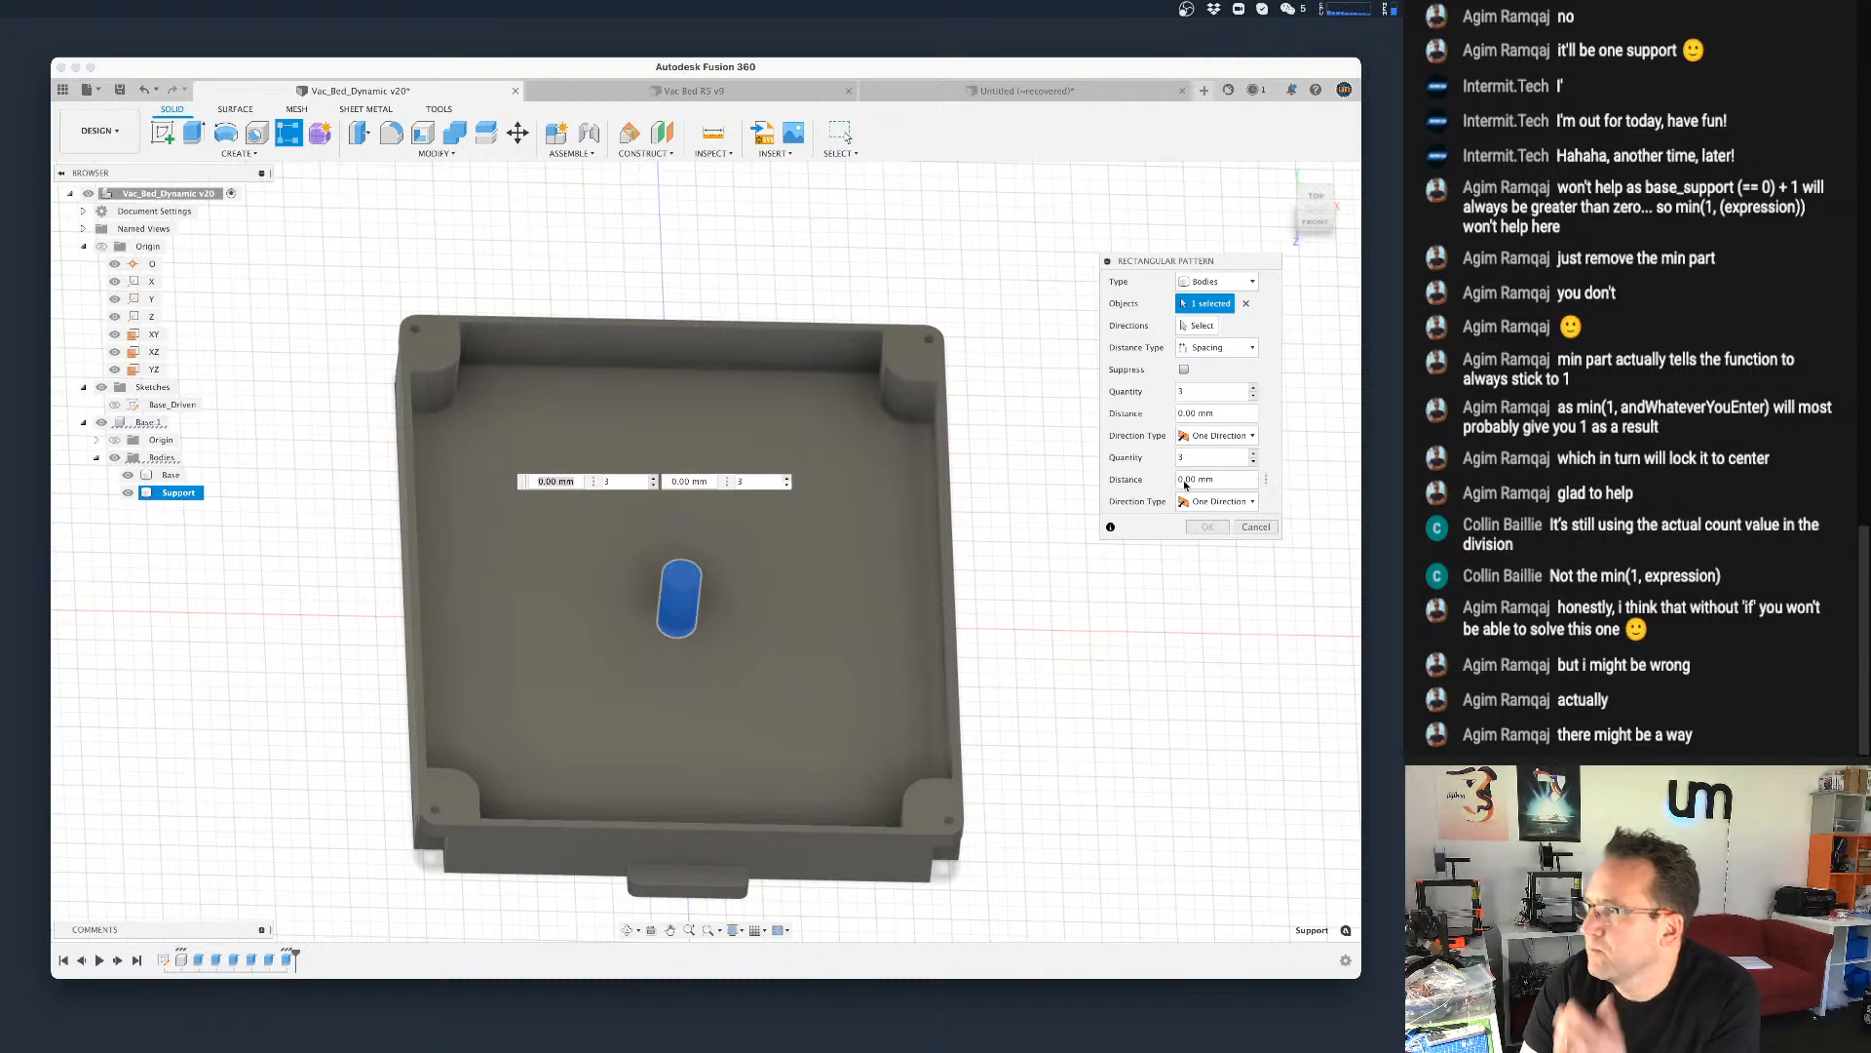
Step: Set the pattern's direction along the origin's Z axis, leaving the X axis unselected
left_click(1200, 326)
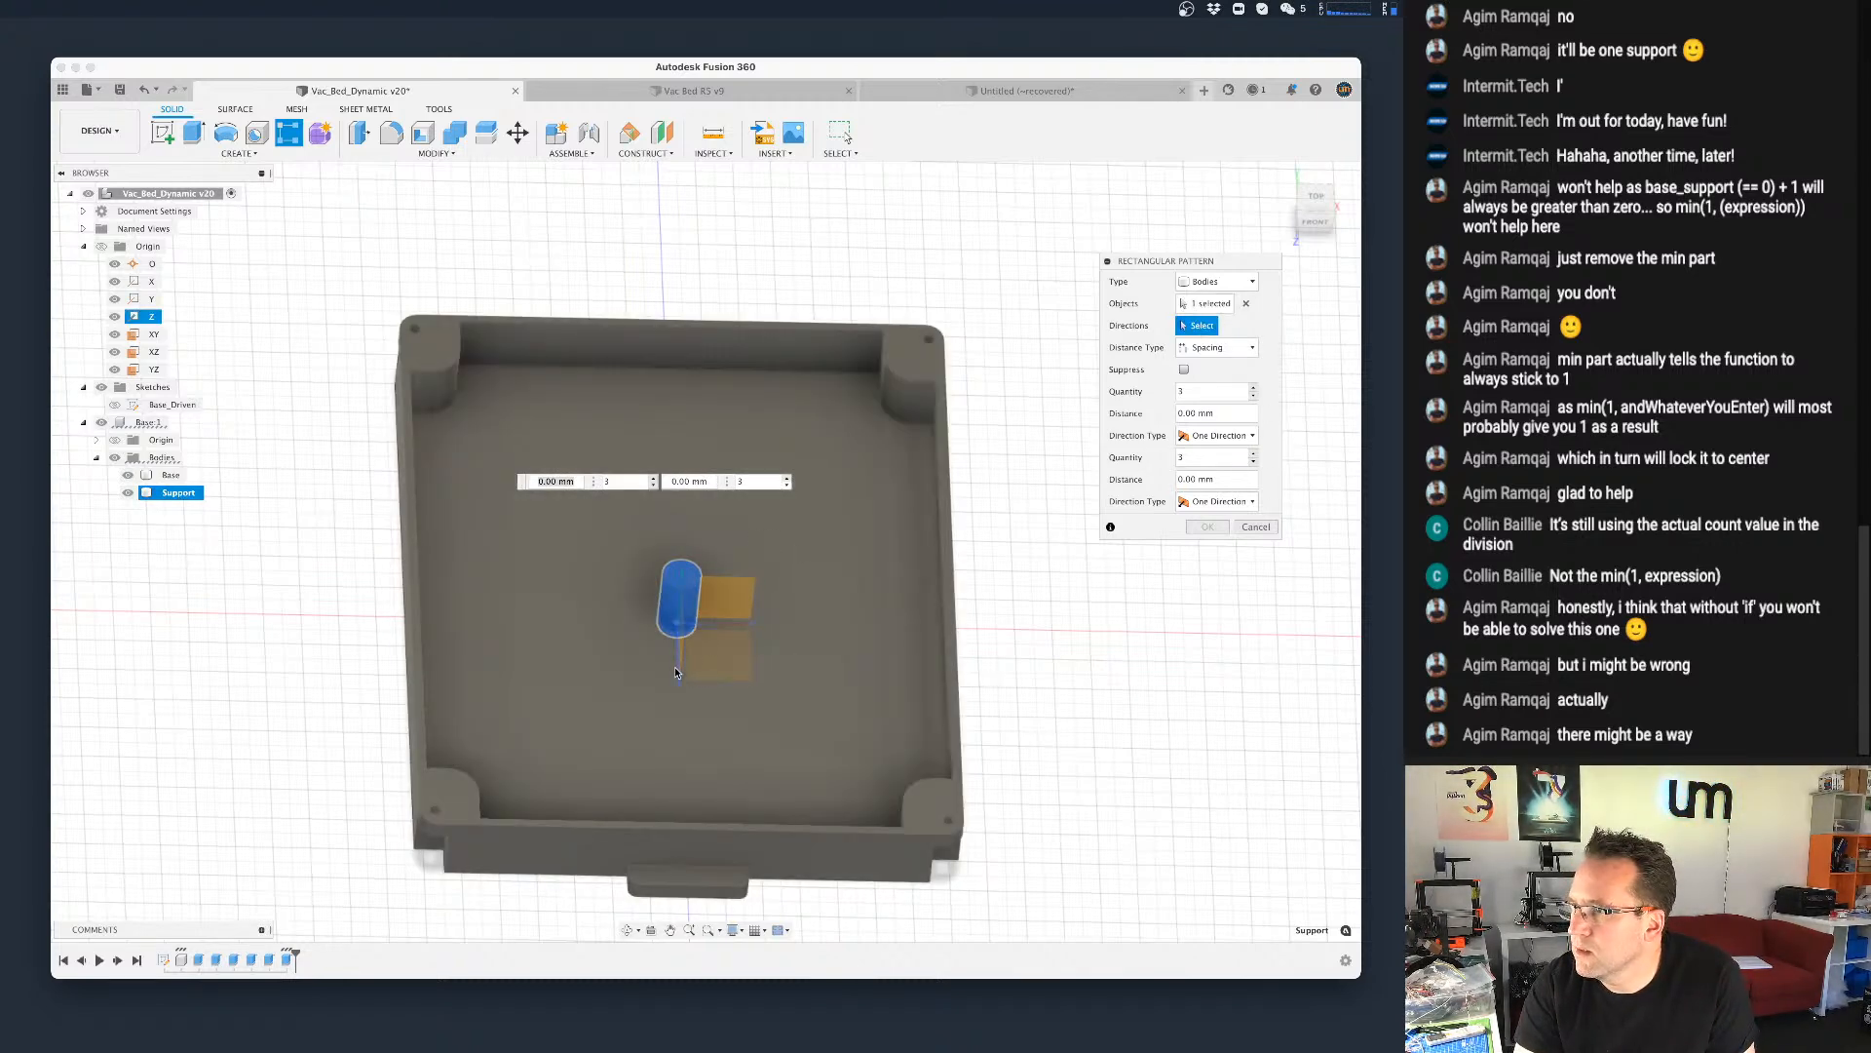
scroll(720, 659, "up", 1)
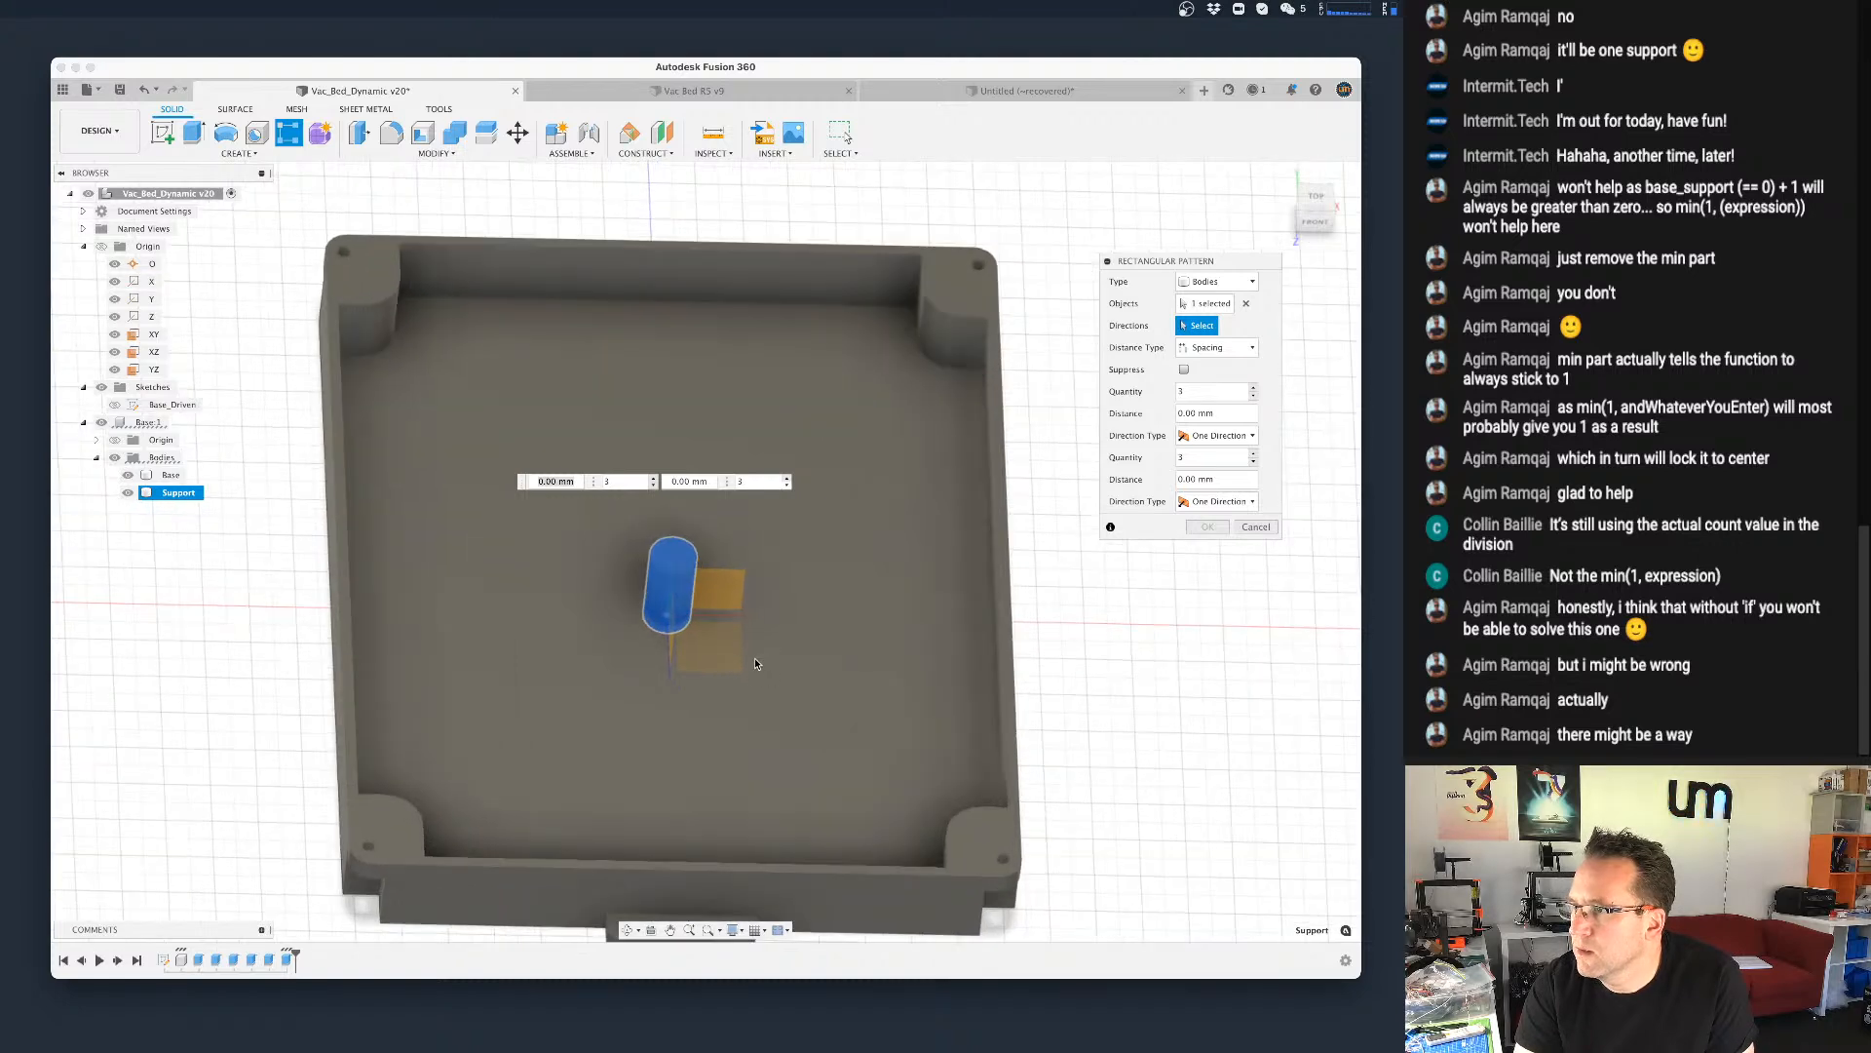
middle_click_drag(718, 660, 733, 668, "shift")
scroll(728, 623, "up", 3)
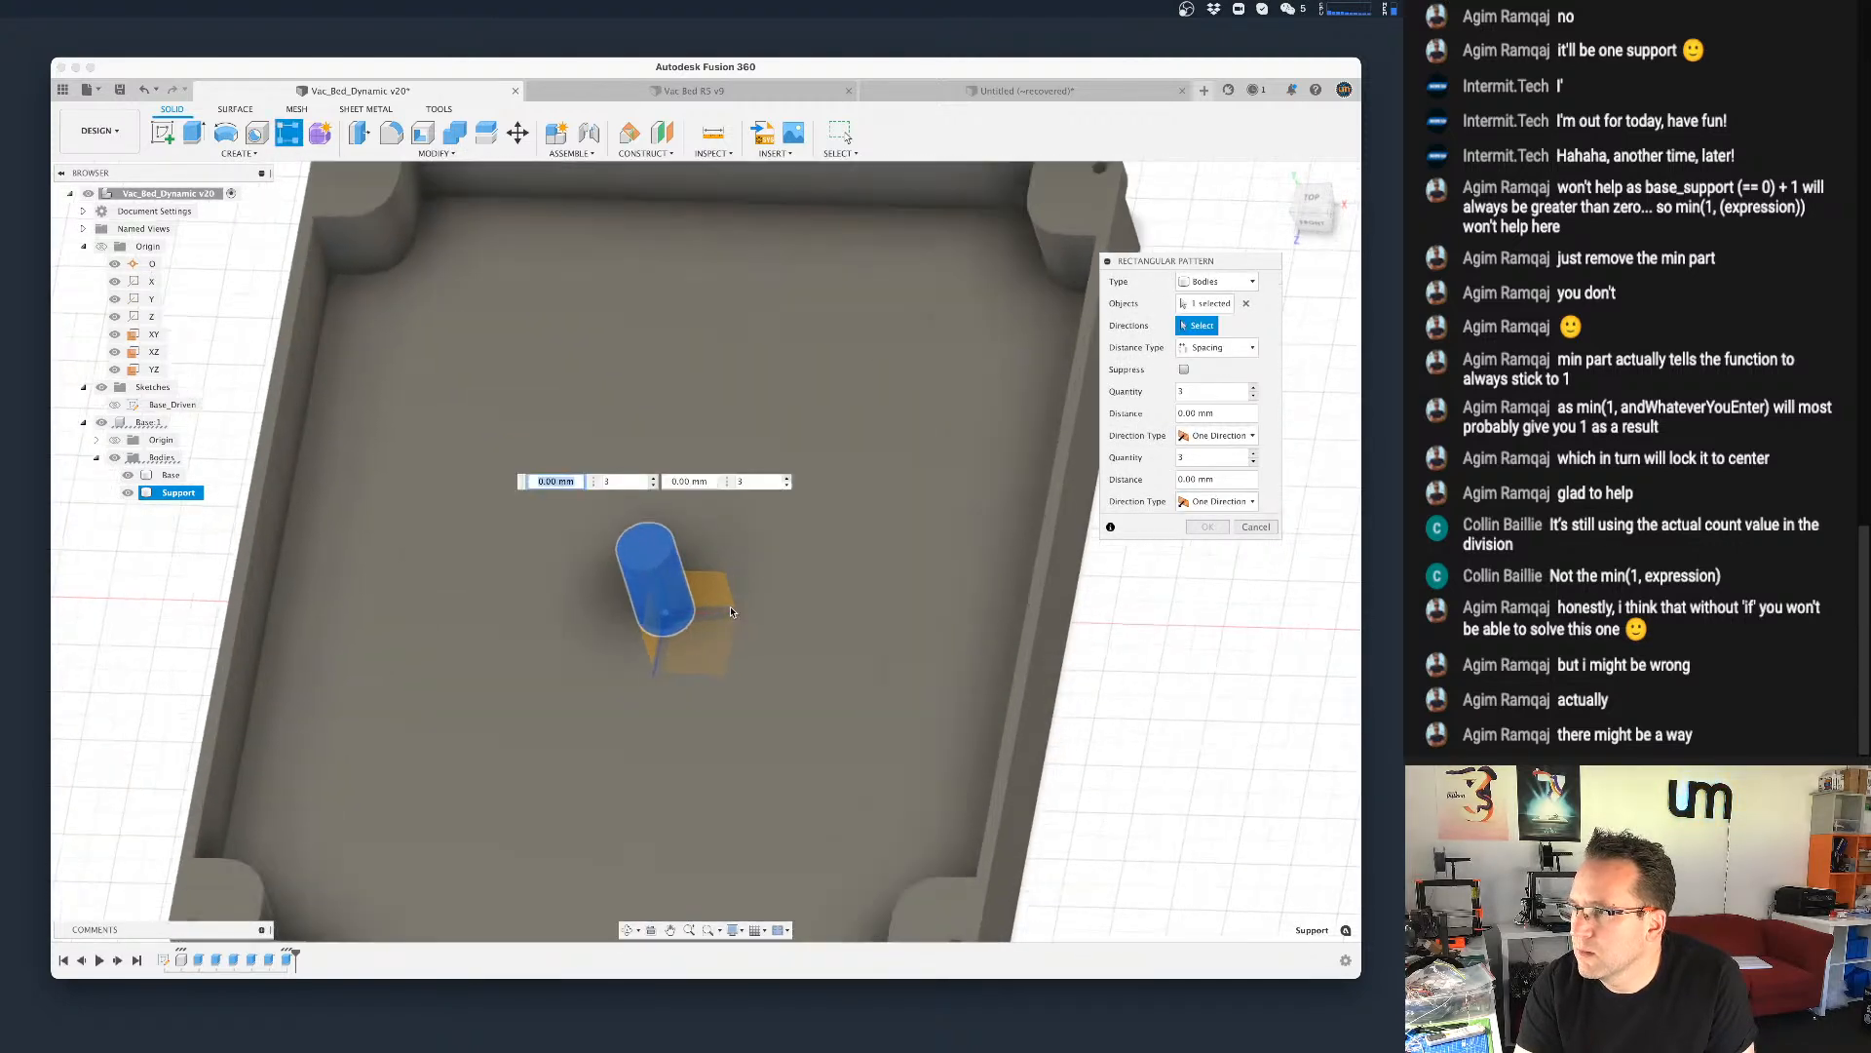
left_click(706, 620)
left_click(641, 670)
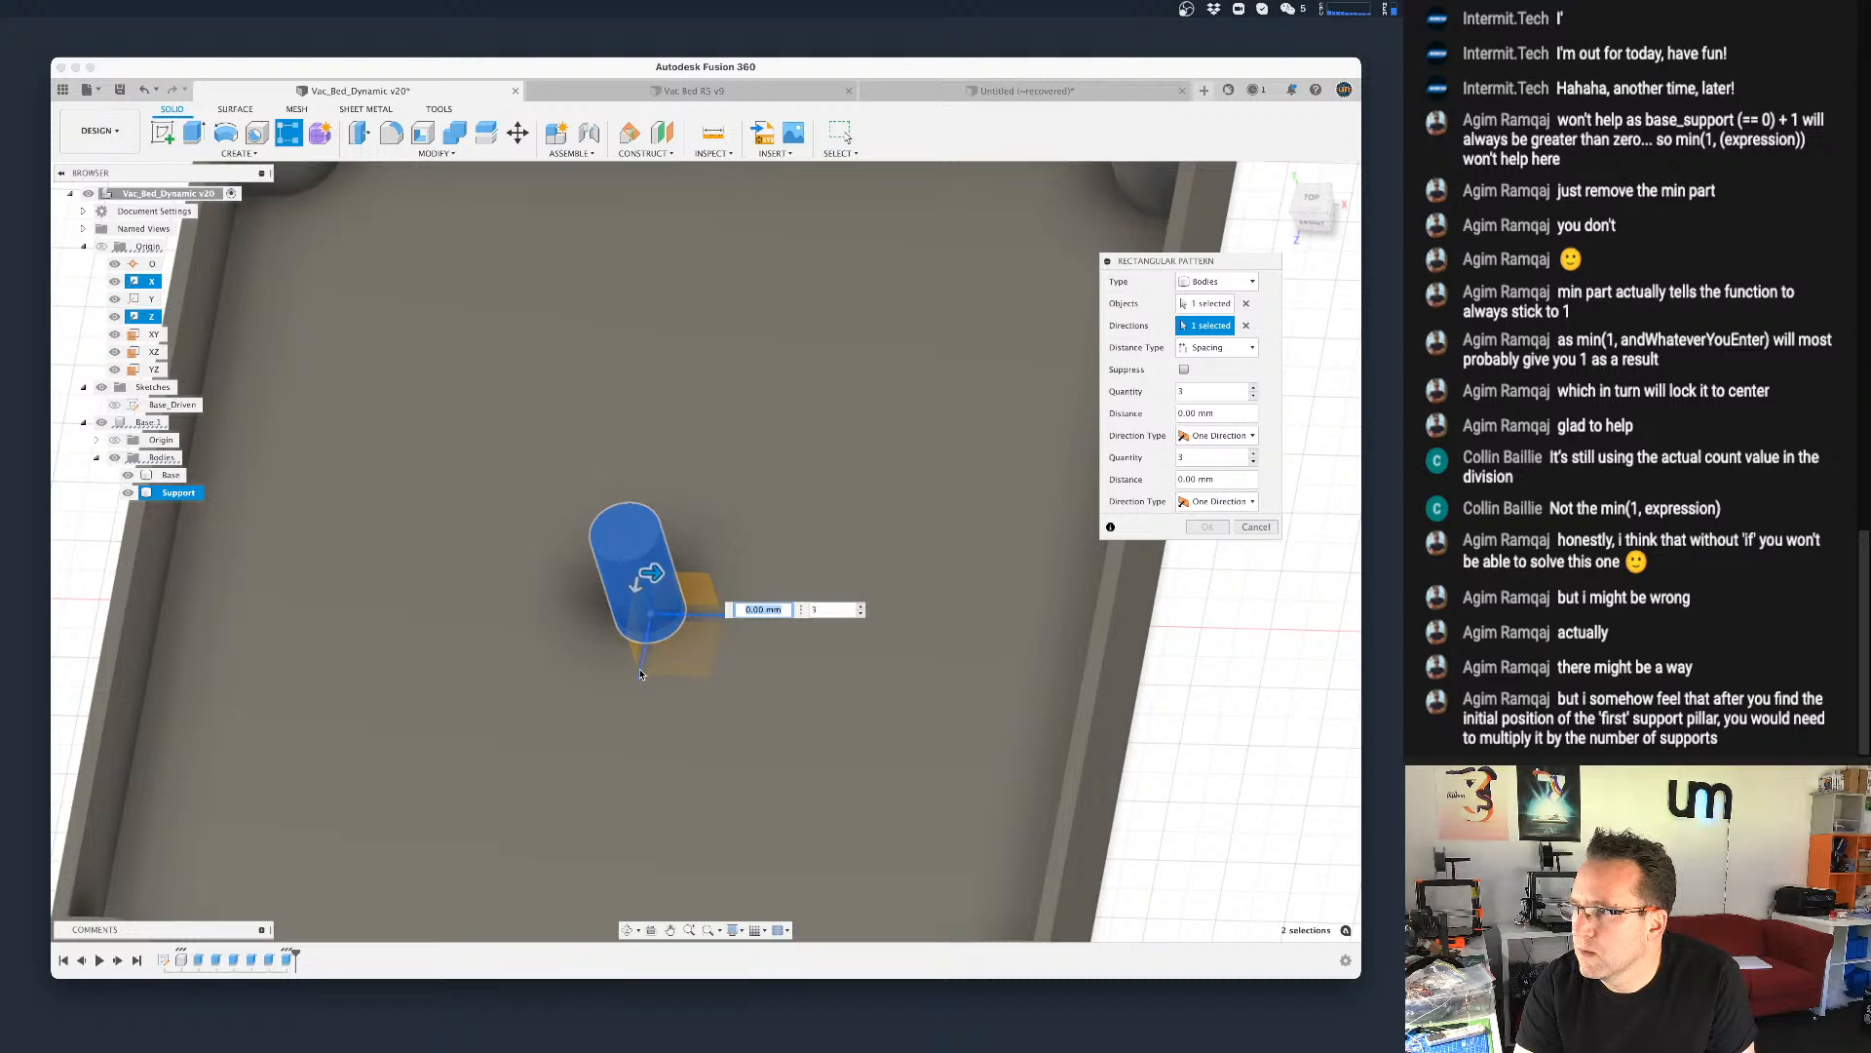
left_click(718, 619)
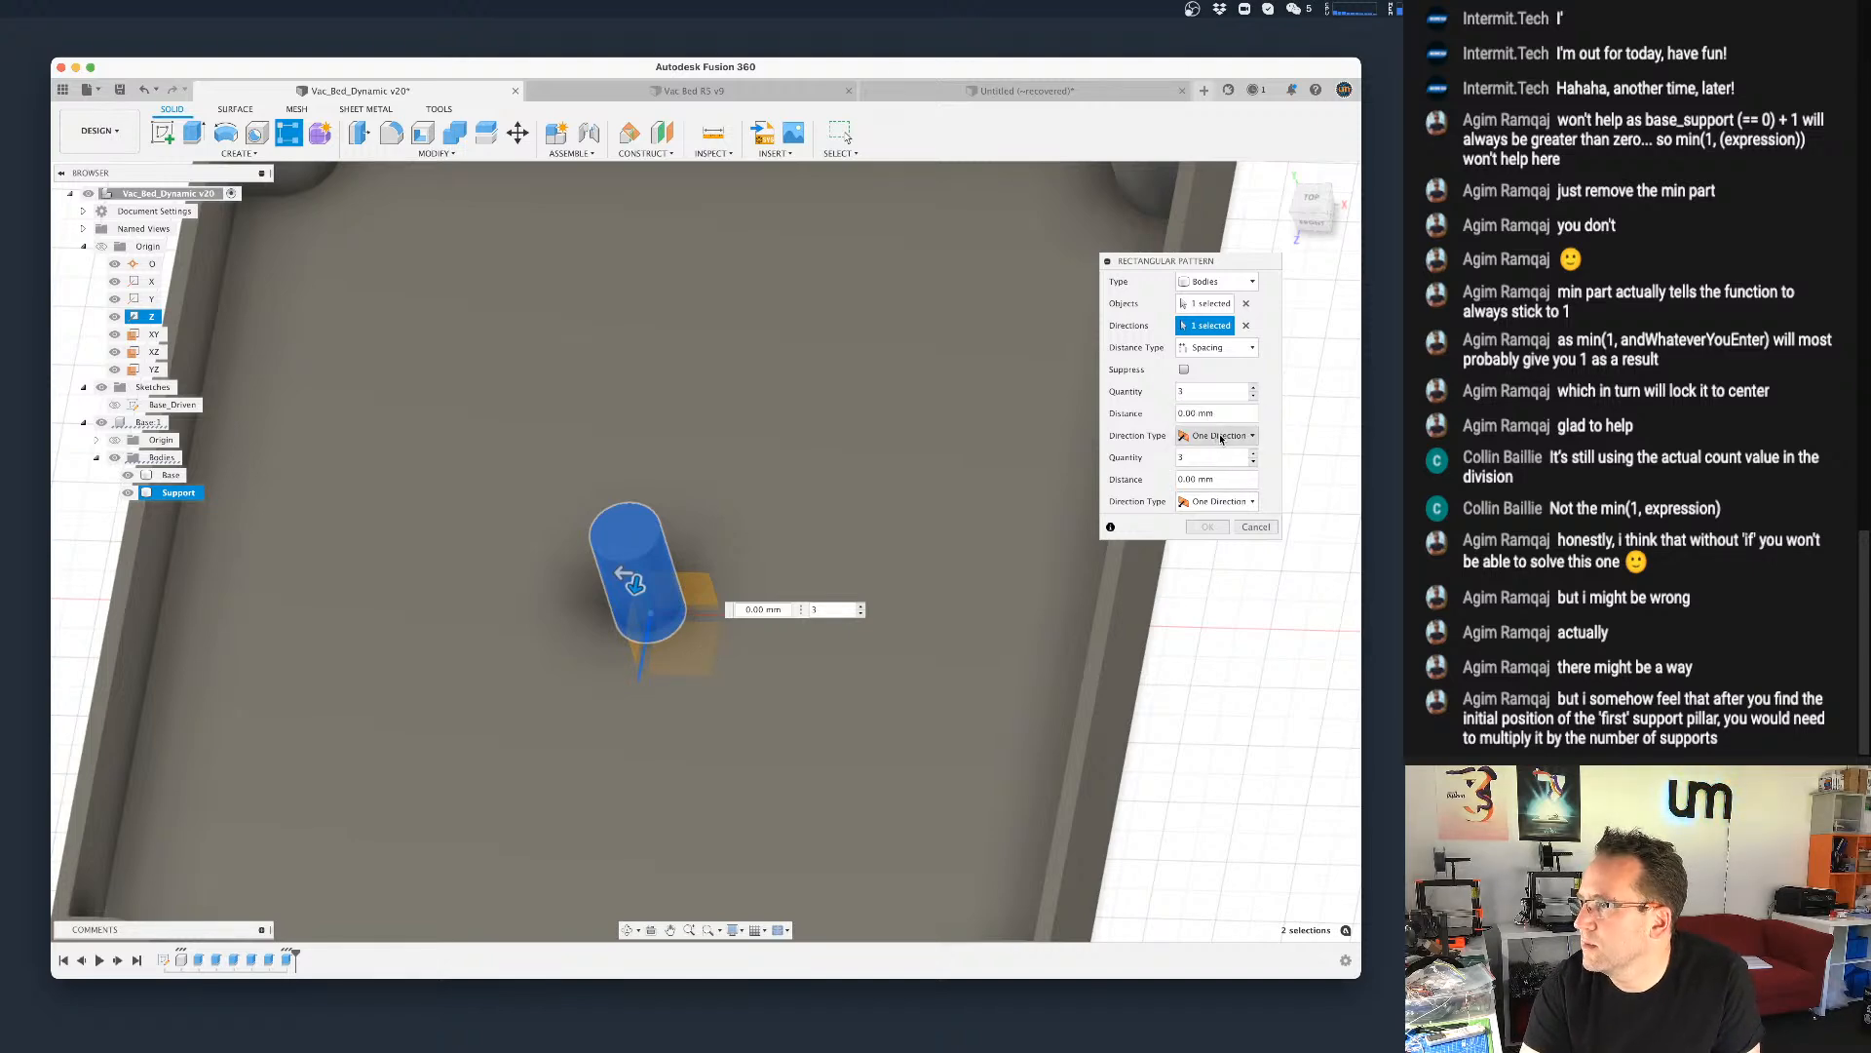
Step: Set the first pattern direction's quantity to base_suppports_x and its direction type to Symmetric
left_click(1166, 392)
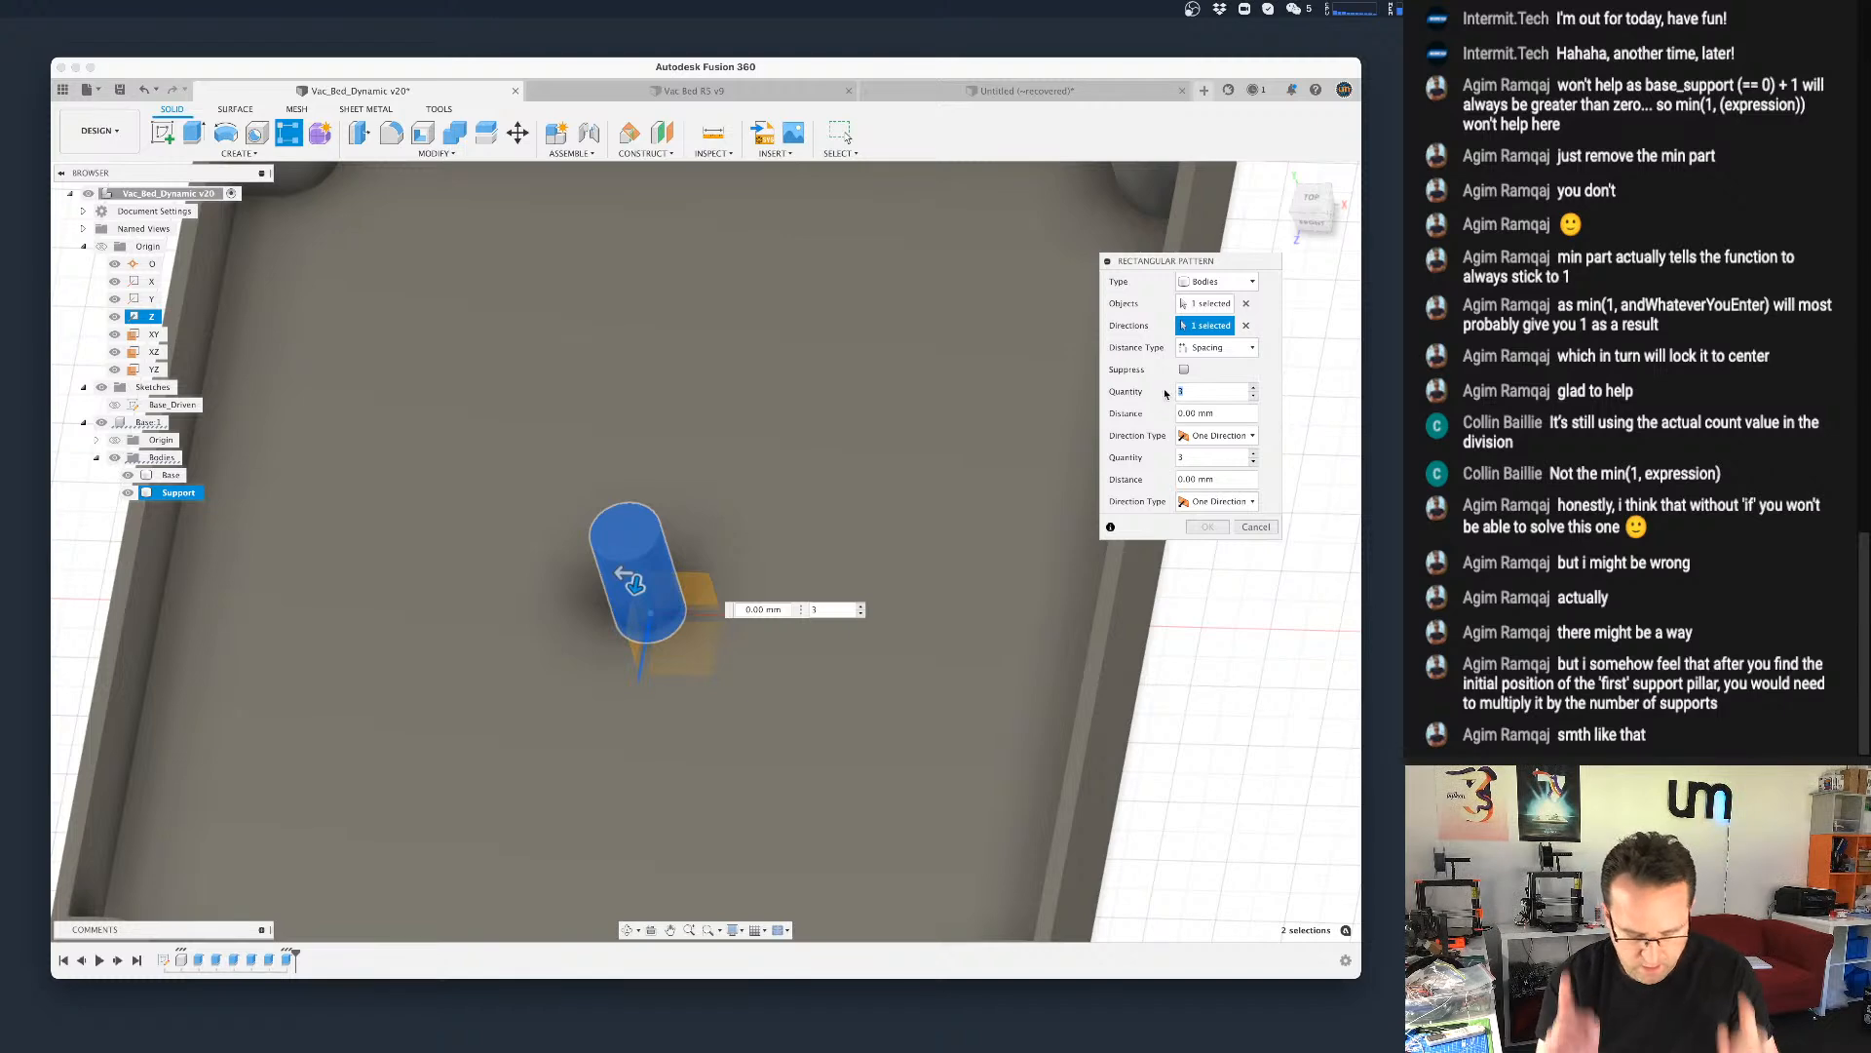
type("supp")
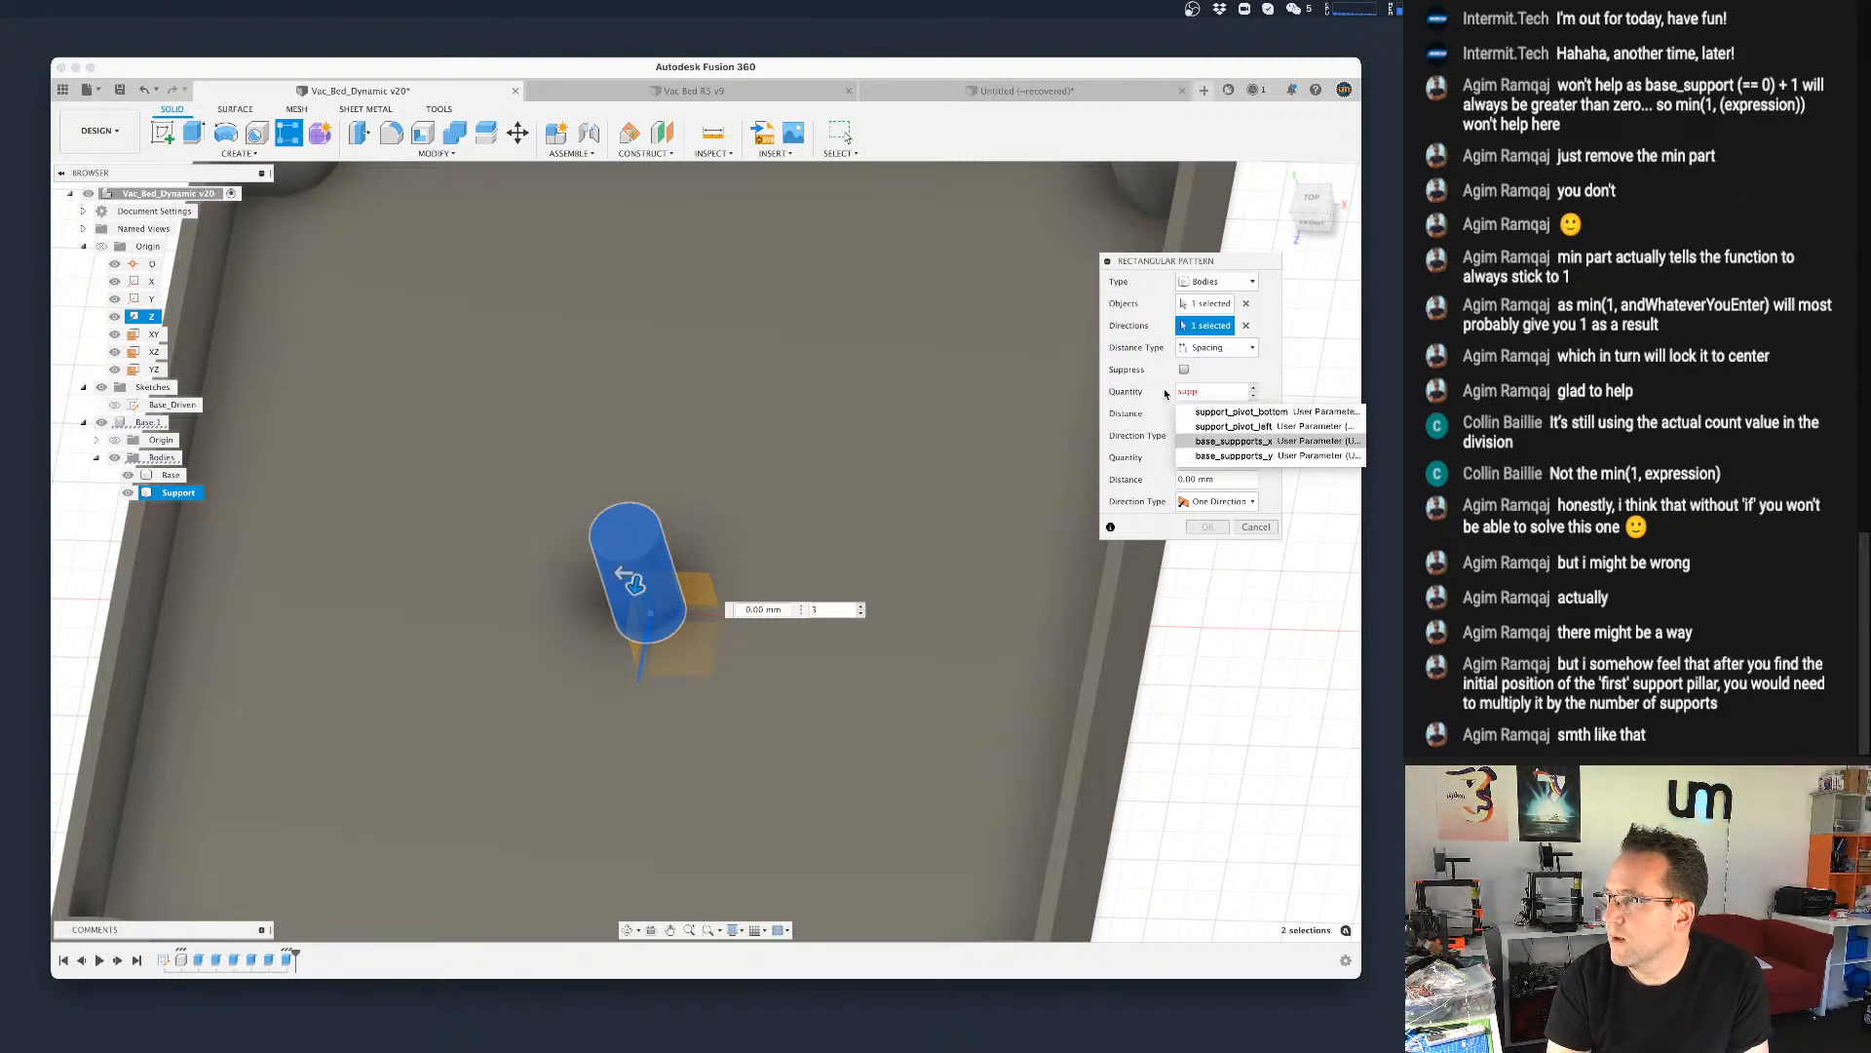
key("Return")
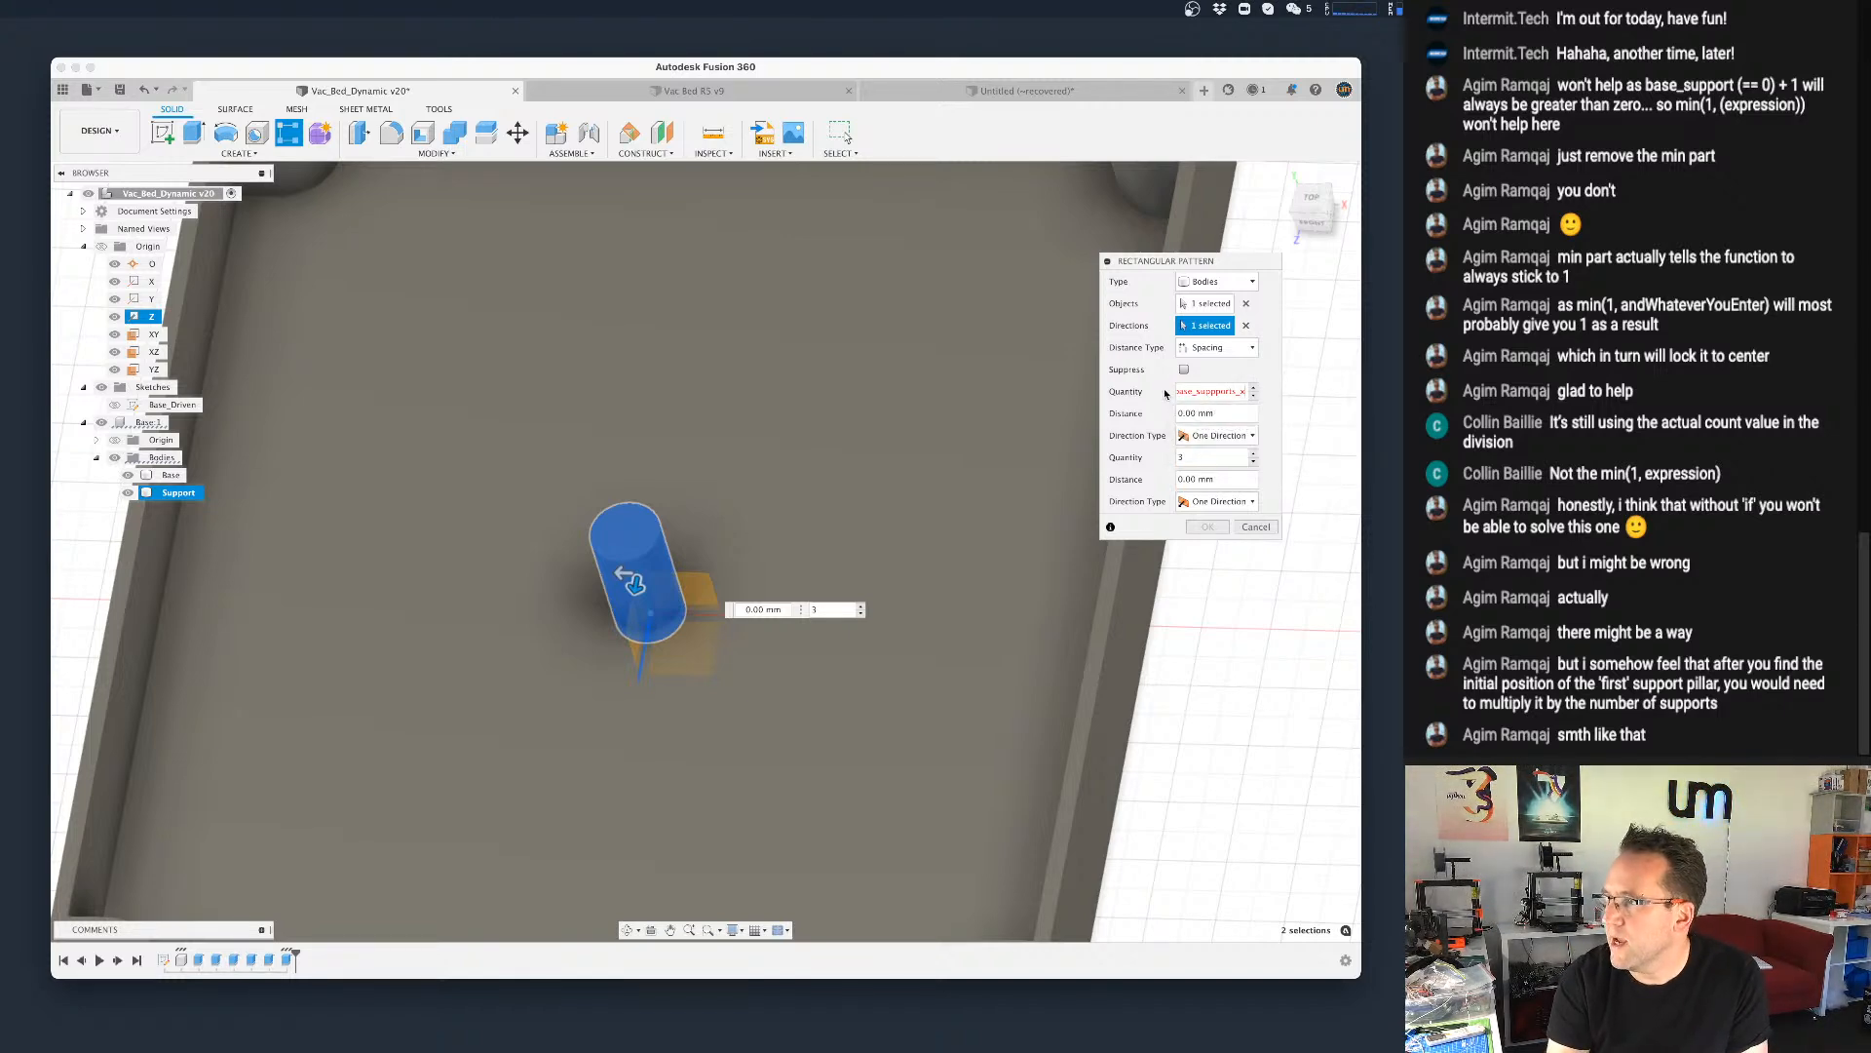
key("Tab")
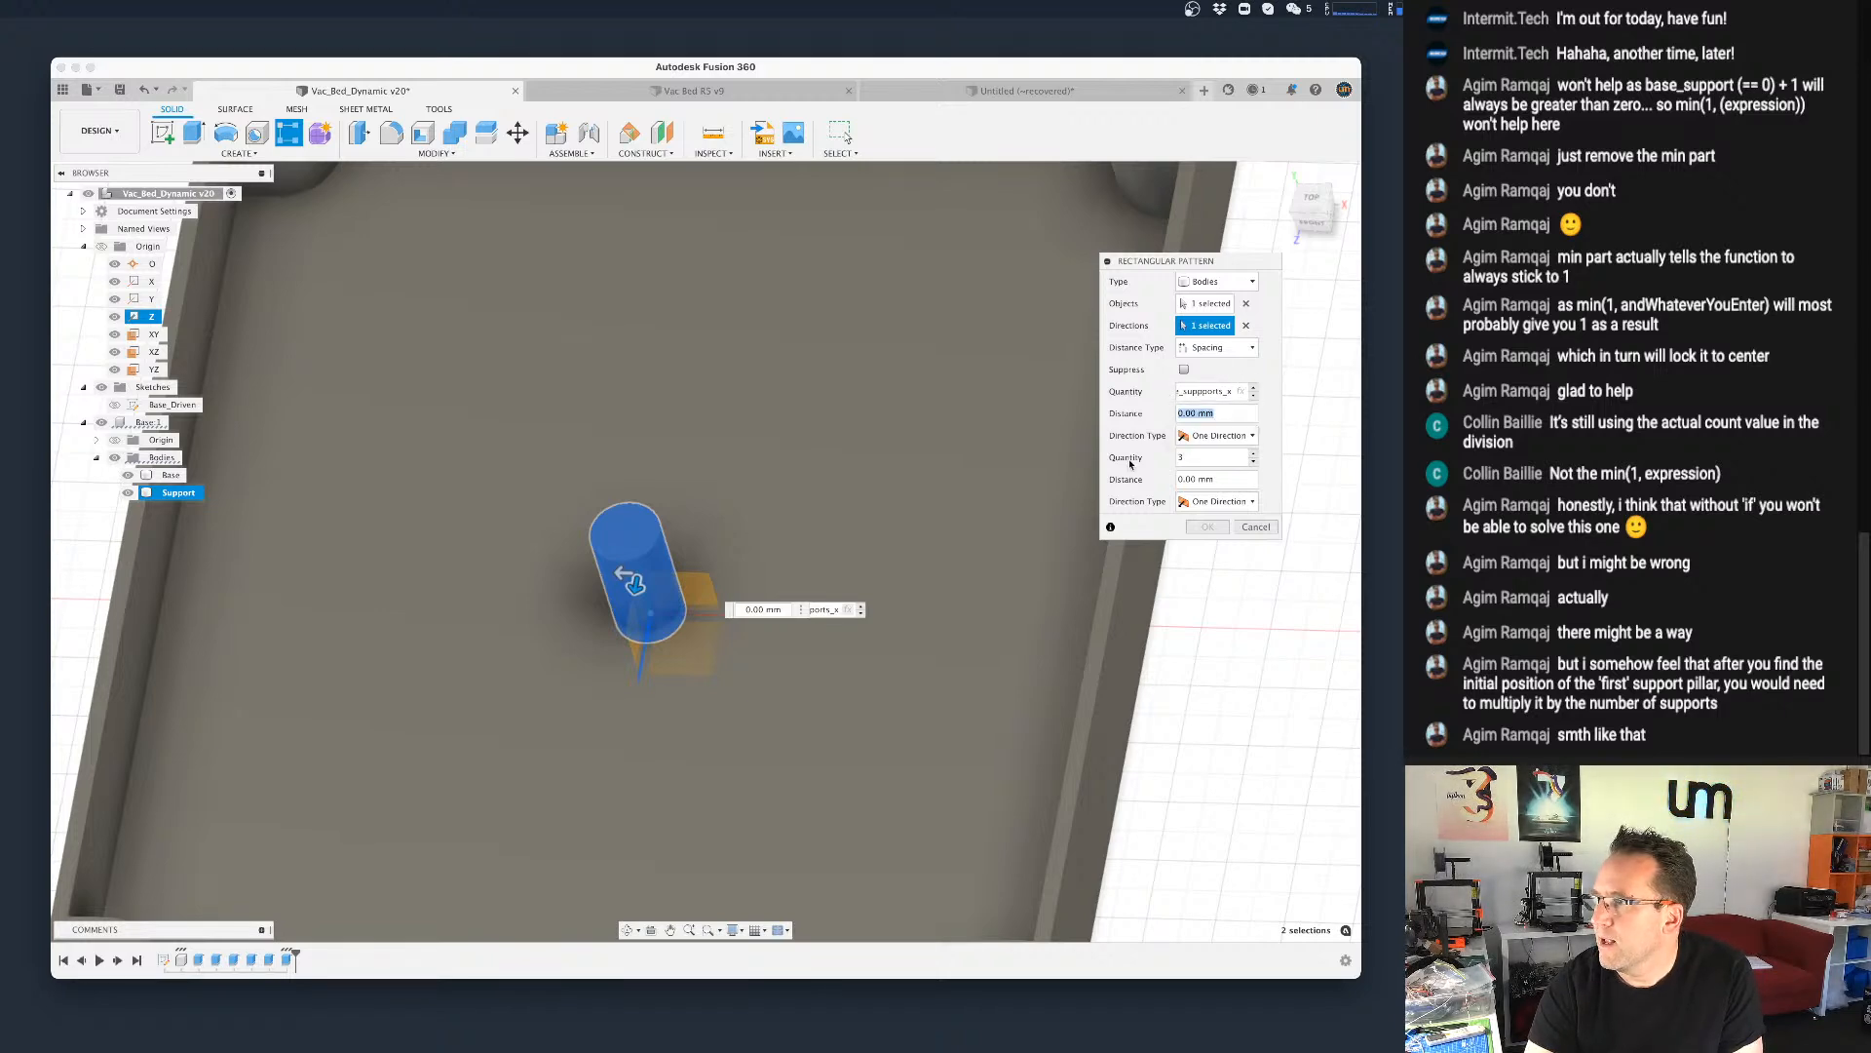
left_click(1217, 435)
left_click(1214, 469)
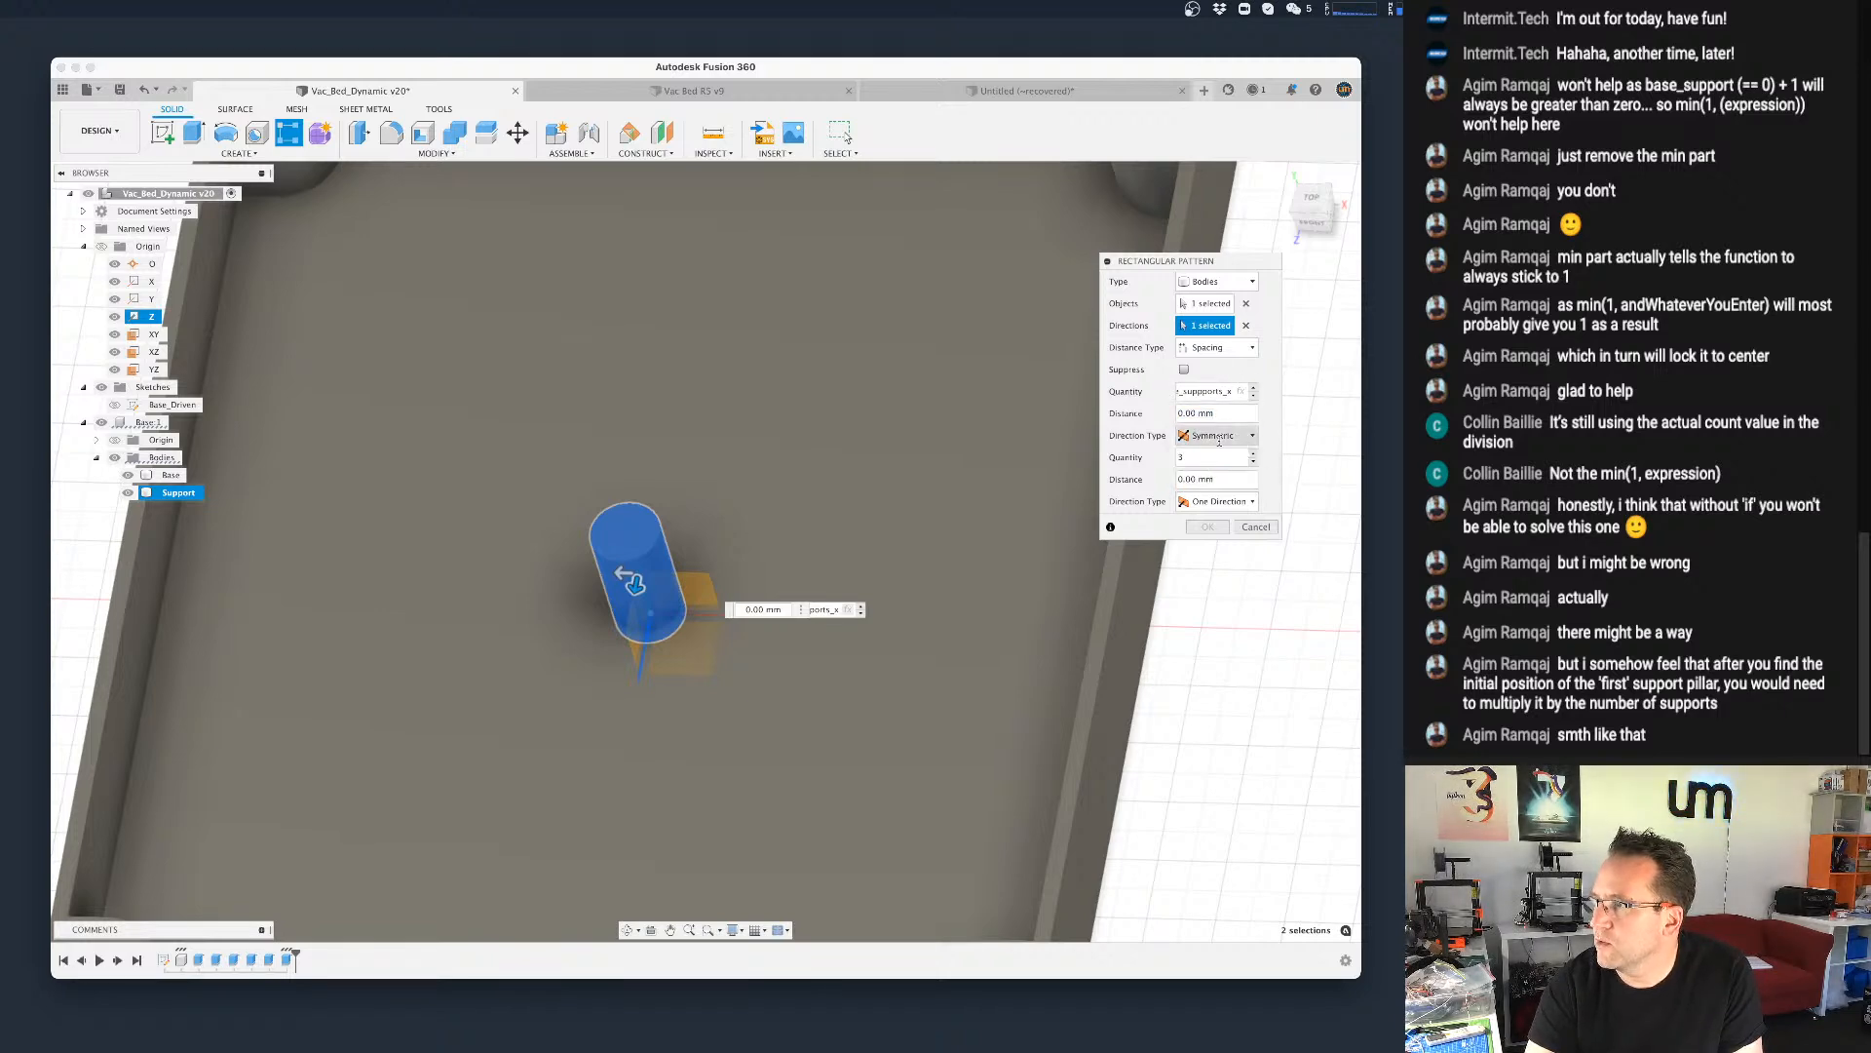
Step: Set the first direction's spacing distance to width/base_suppports_x and check the preview across the whole base
left_click_drag(1217, 419, 1170, 419)
type("width/")
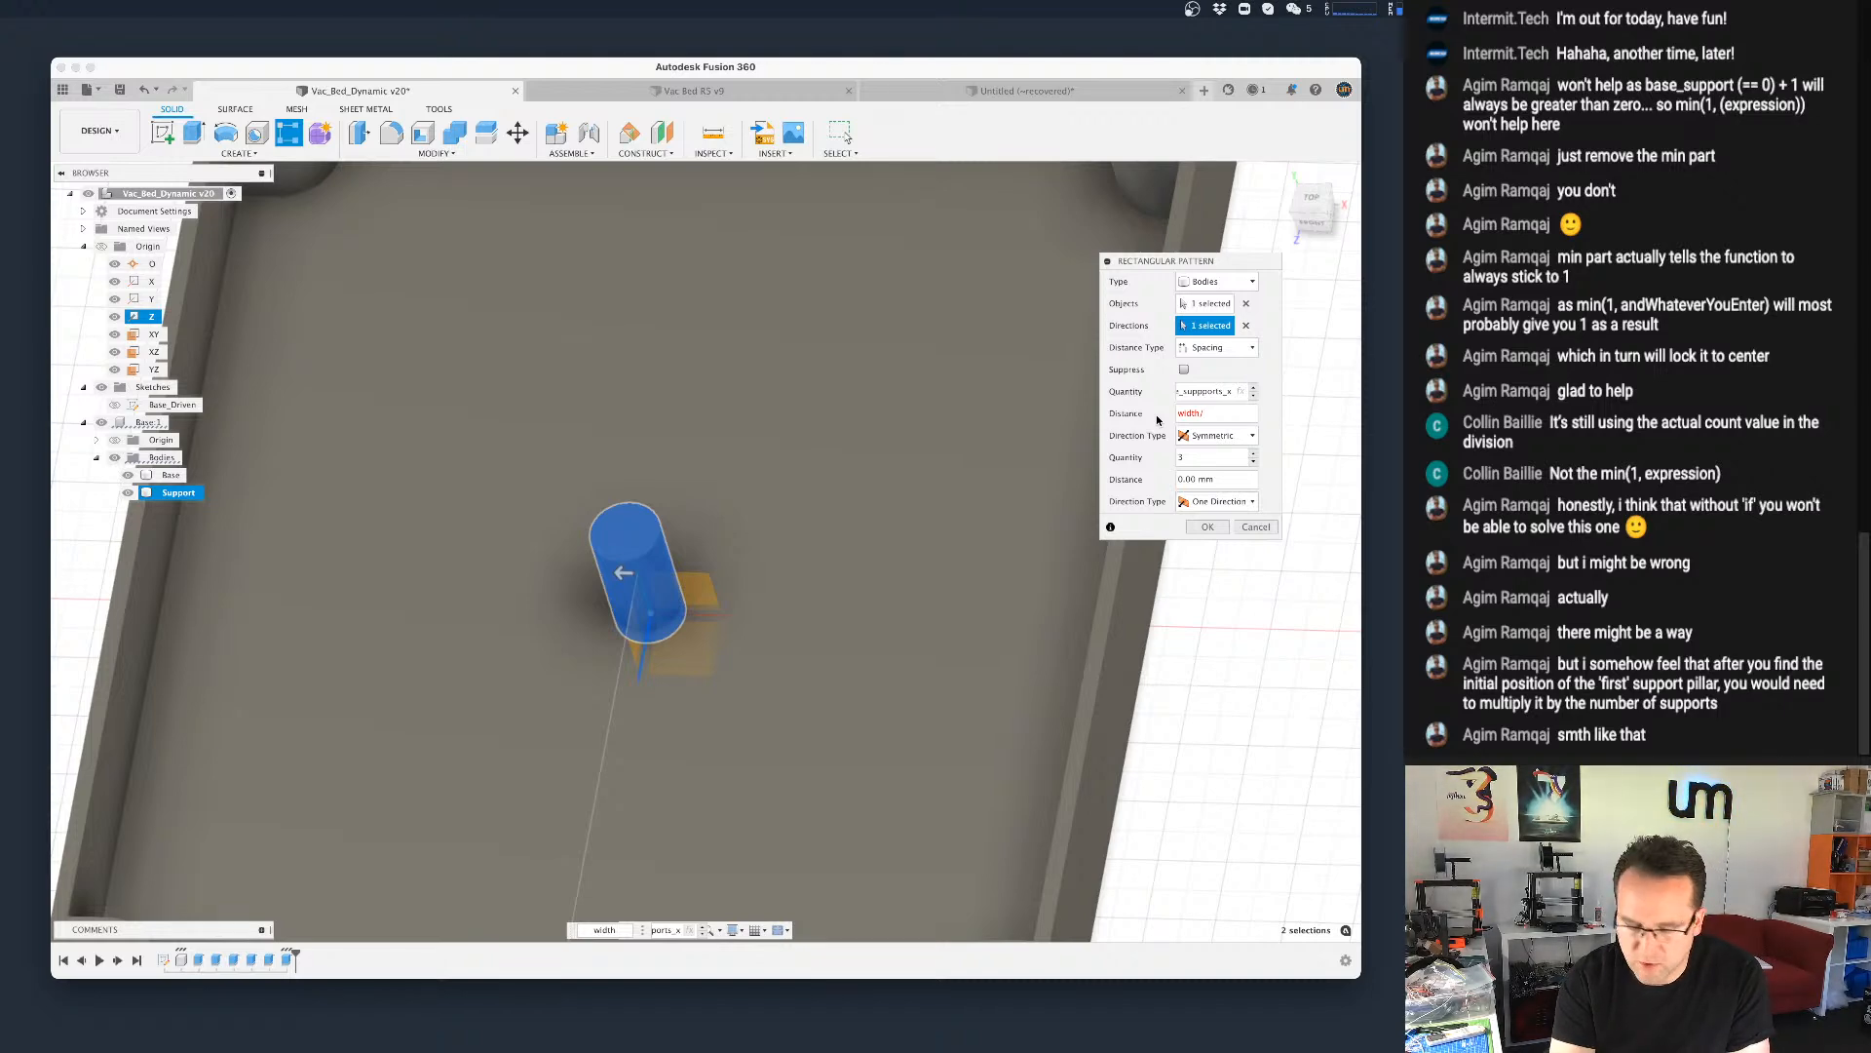
type("sup")
key("Down")
key("Down")
key("Return")
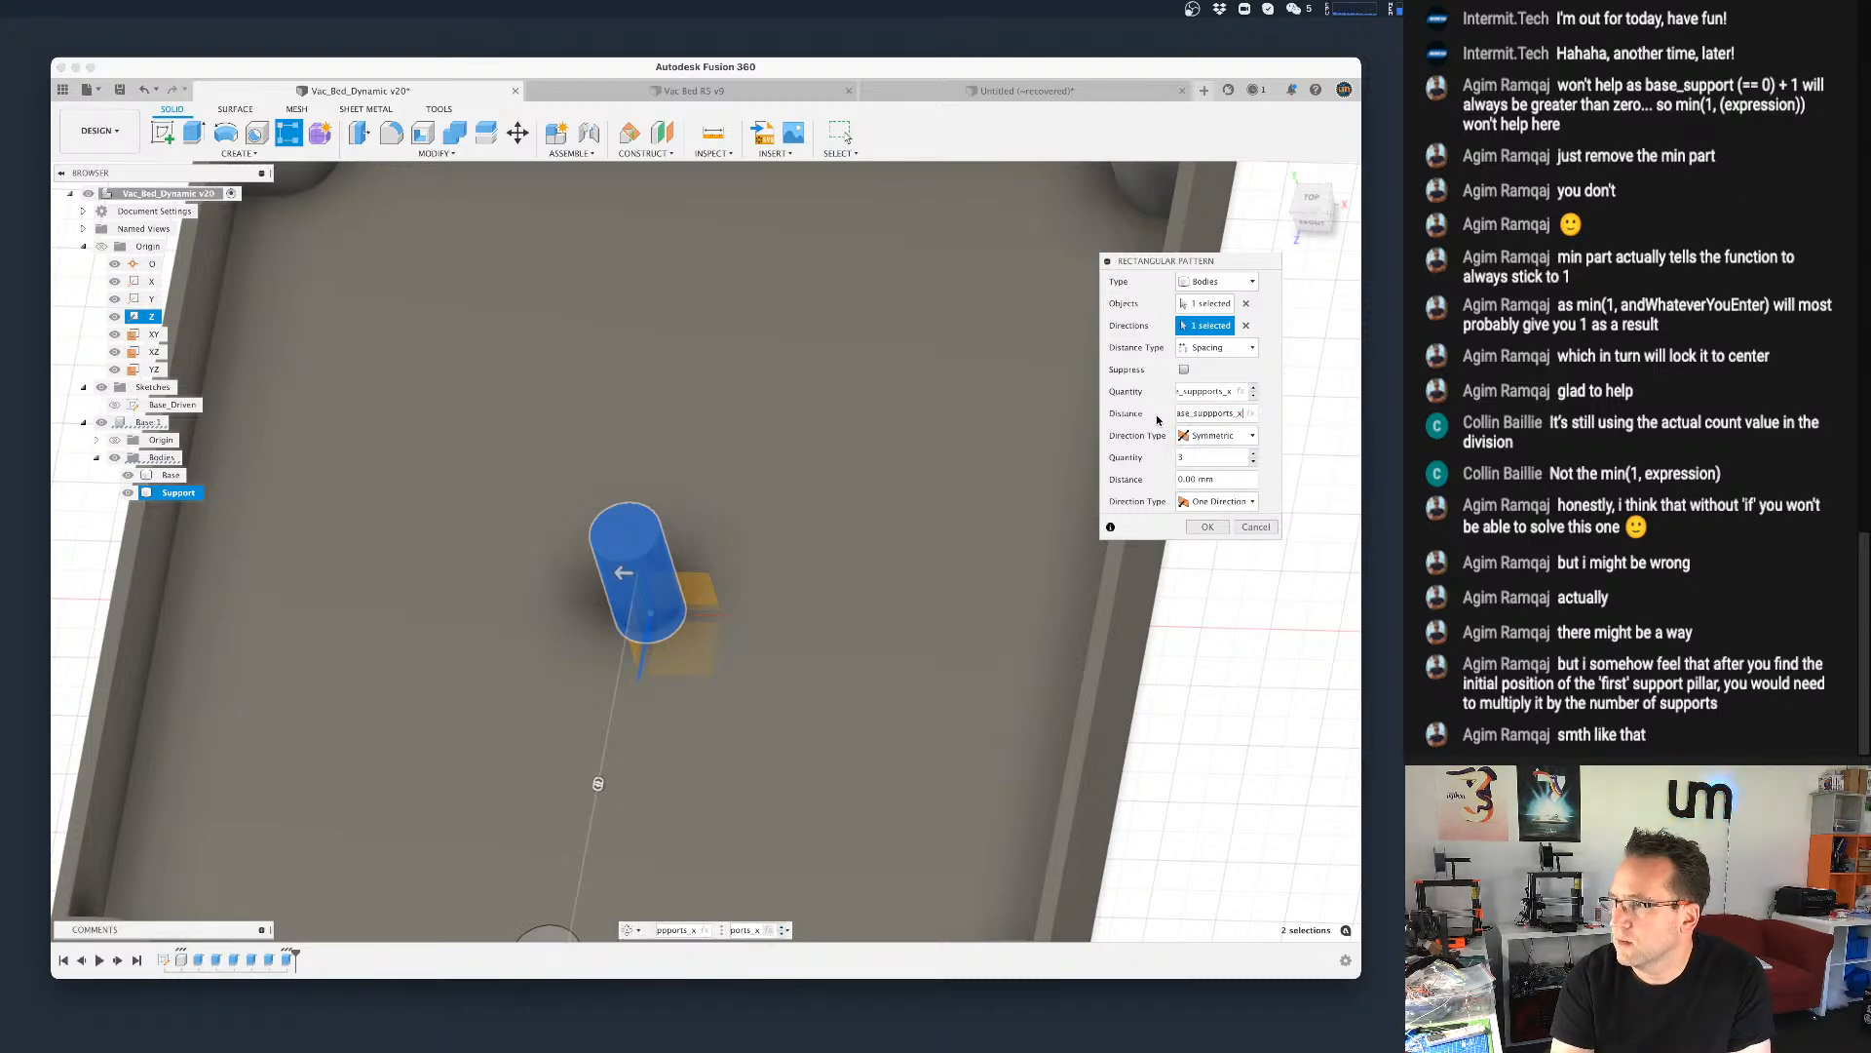
scroll(840, 676, "down", 6)
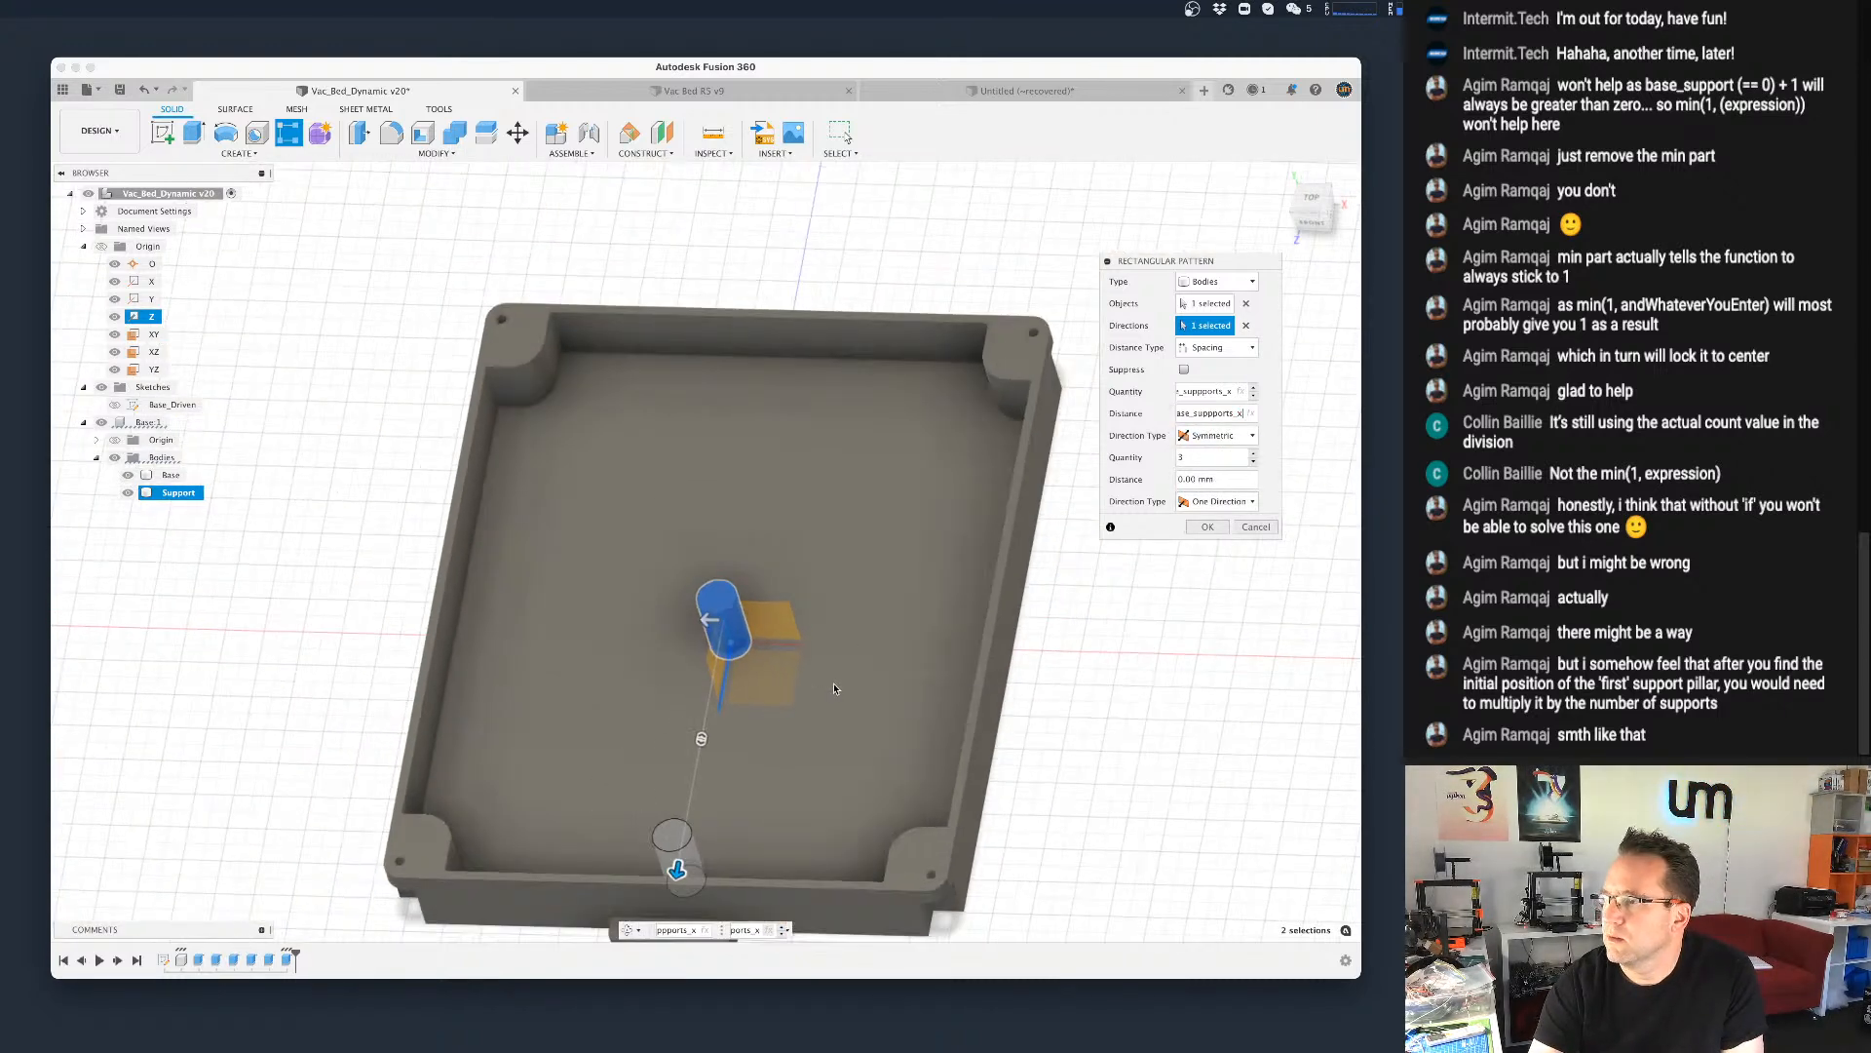
middle_click_drag(835, 685, 783, 751, "shift")
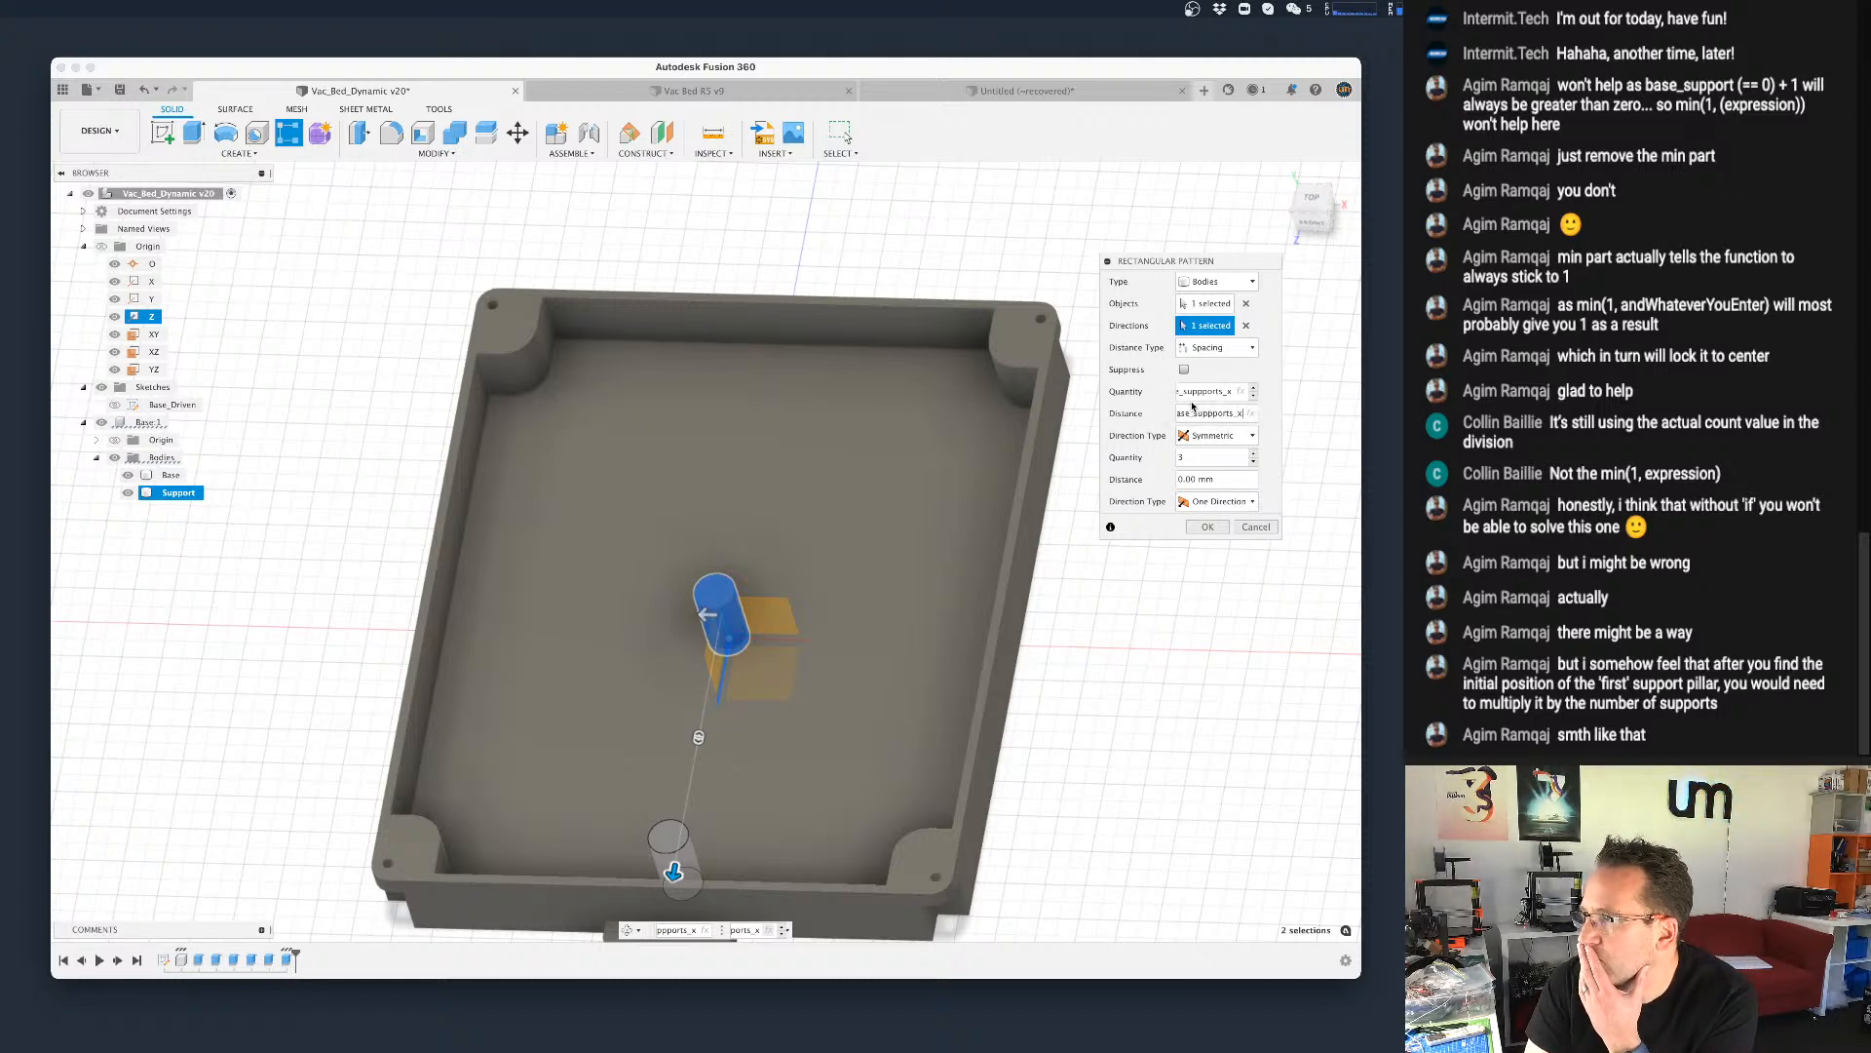
left_click_drag(1177, 391, 1215, 391)
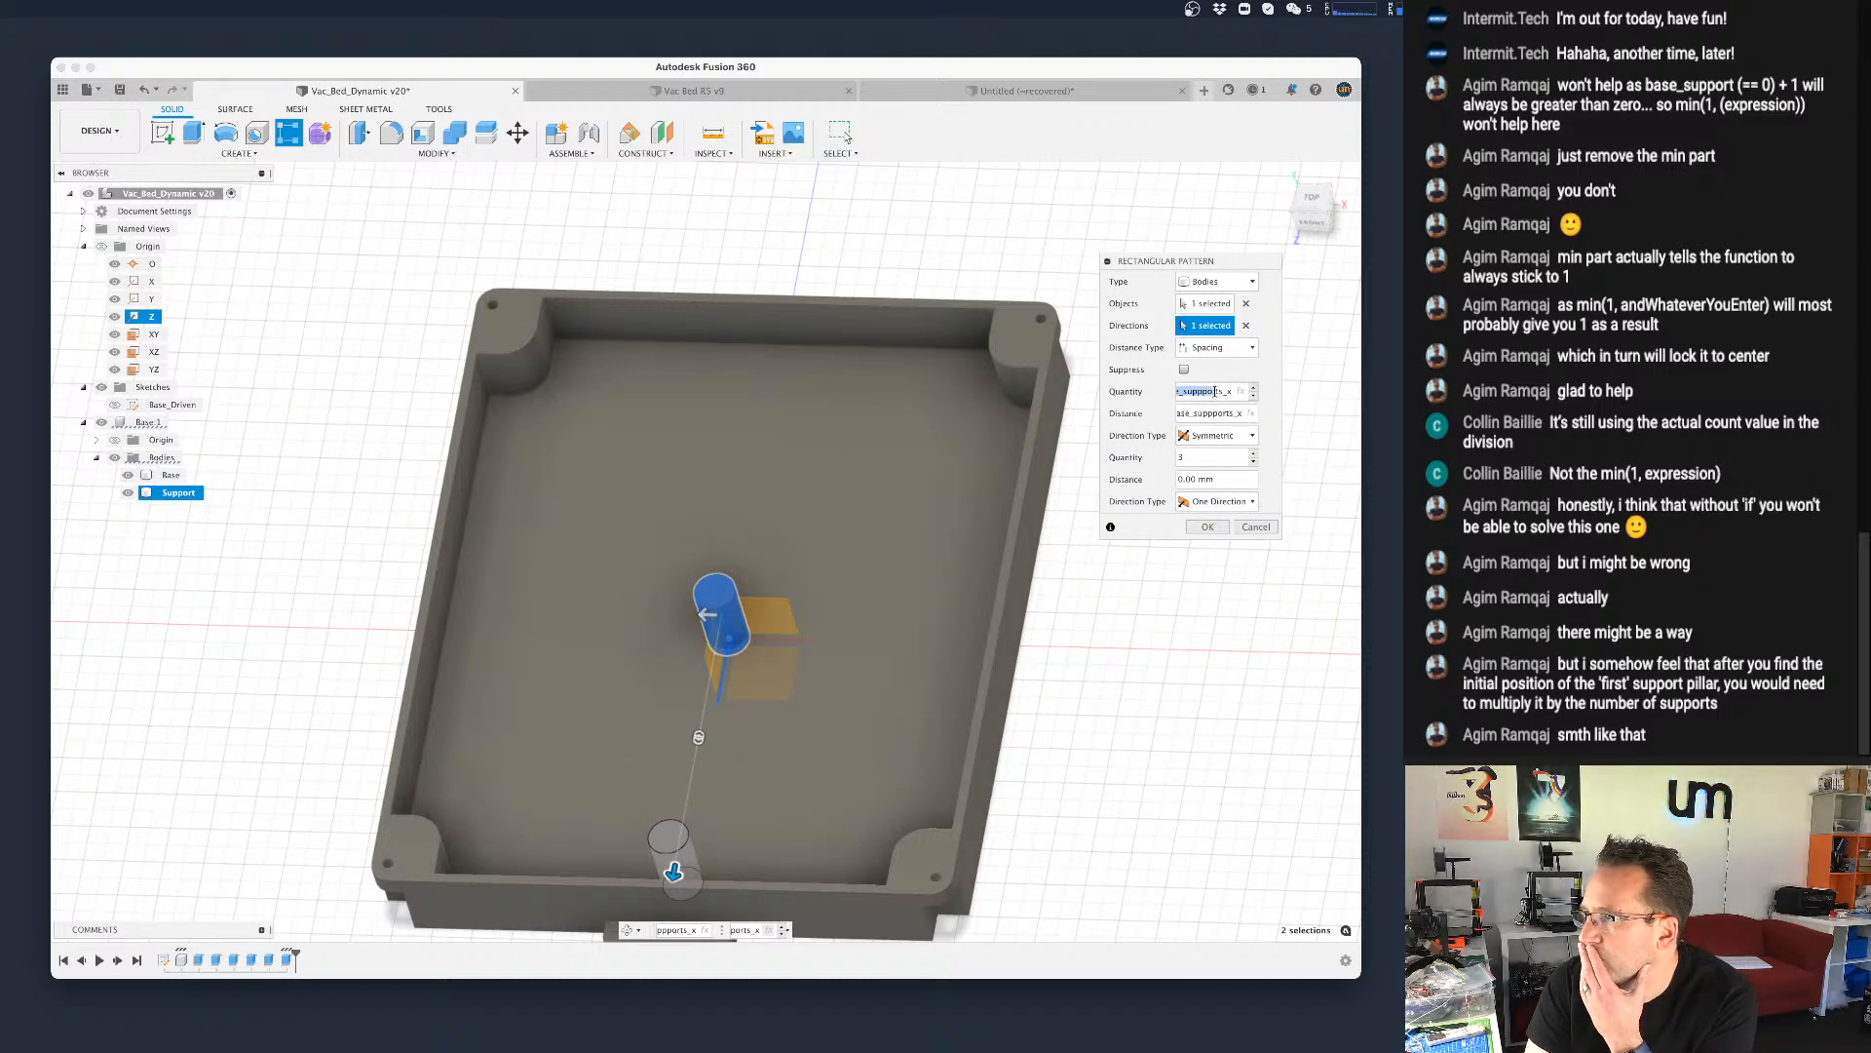
left_click(1238, 436)
left_click(1237, 436)
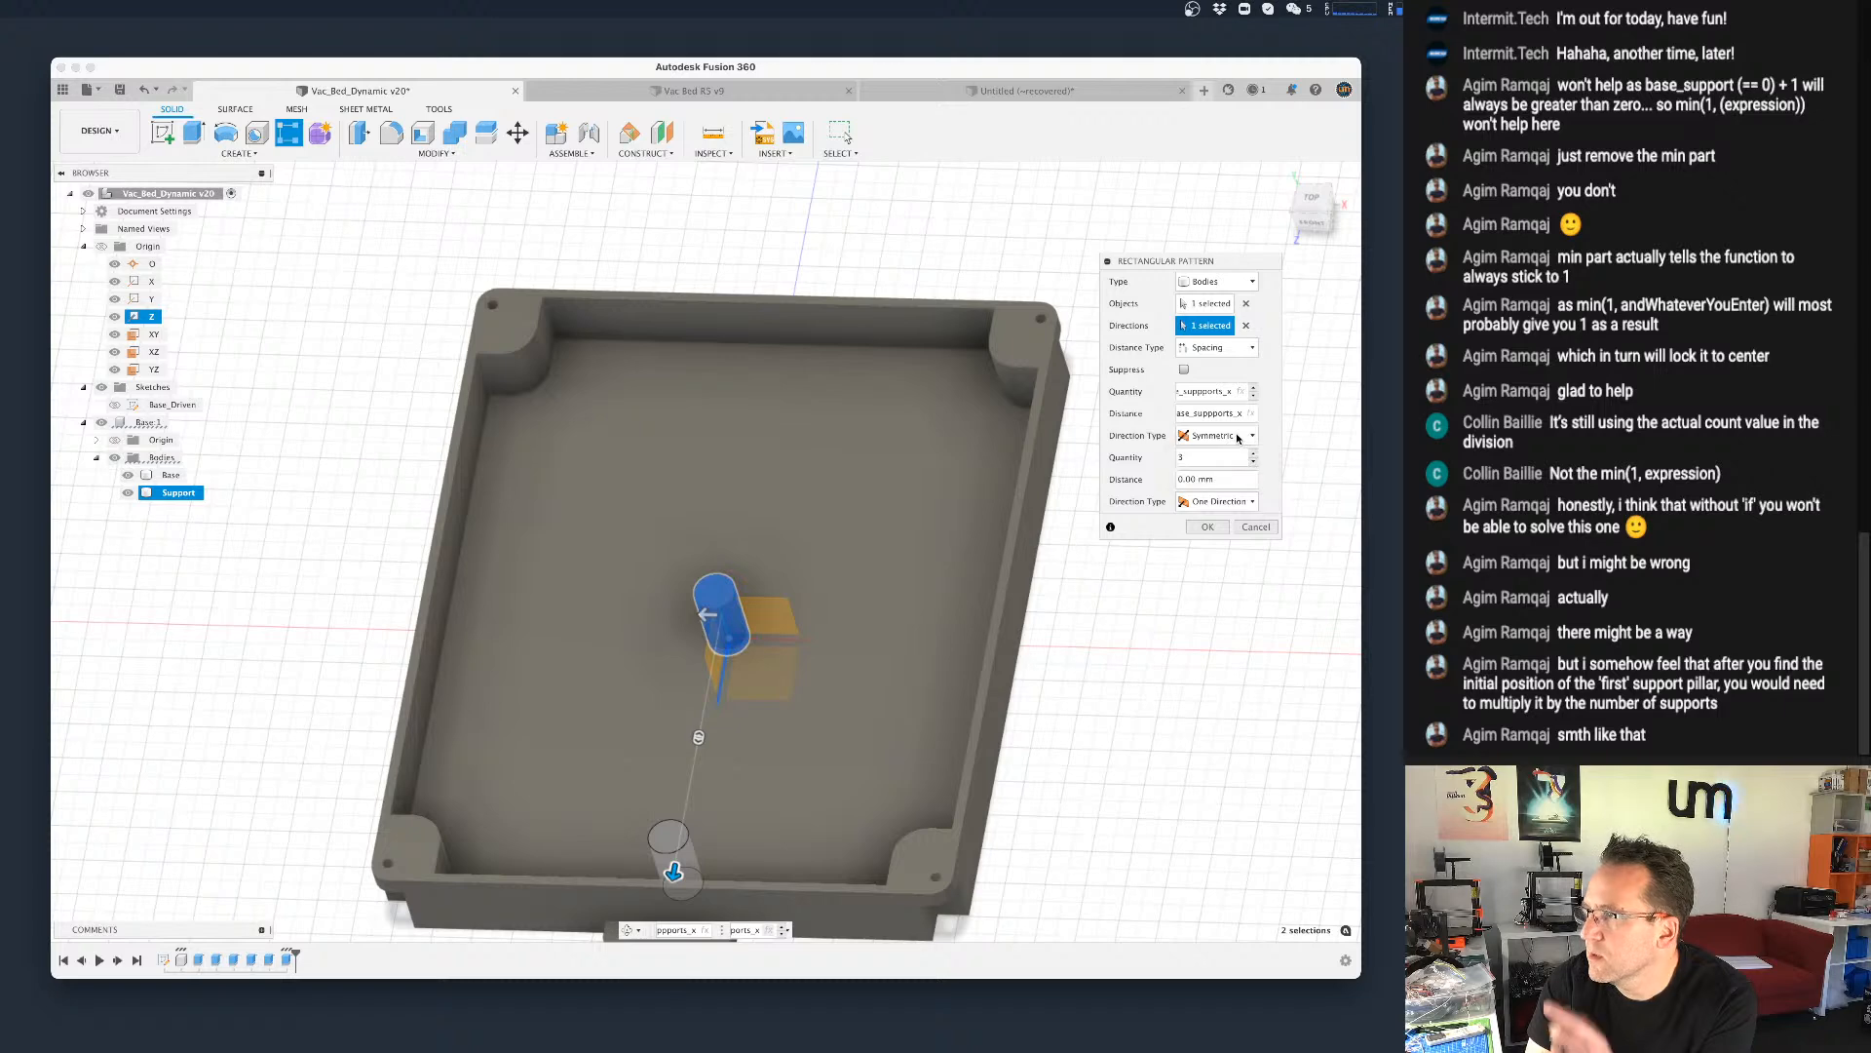
Step: Set the second pattern direction's quantity to base_suppports_y and its direction type to Symmetric
left_click_drag(1207, 457, 1162, 465)
type("sup")
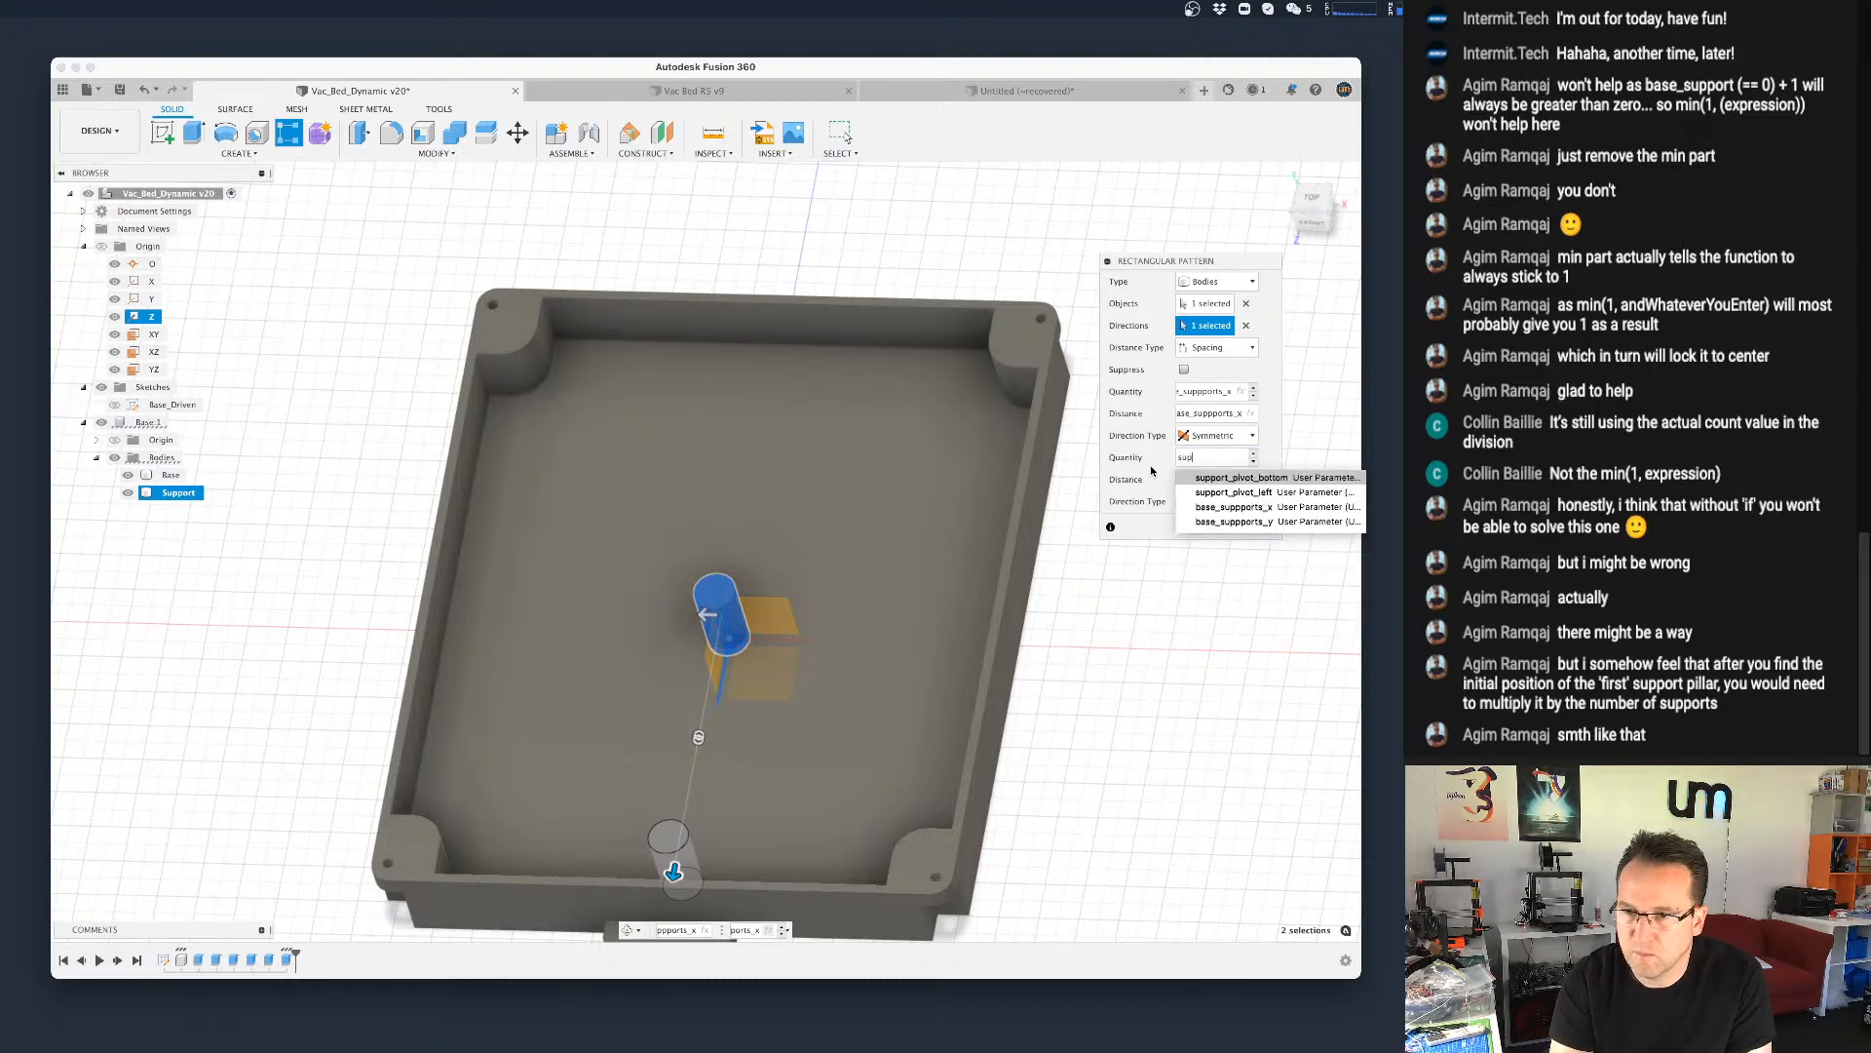
key("Down")
key("Down")
key("Down")
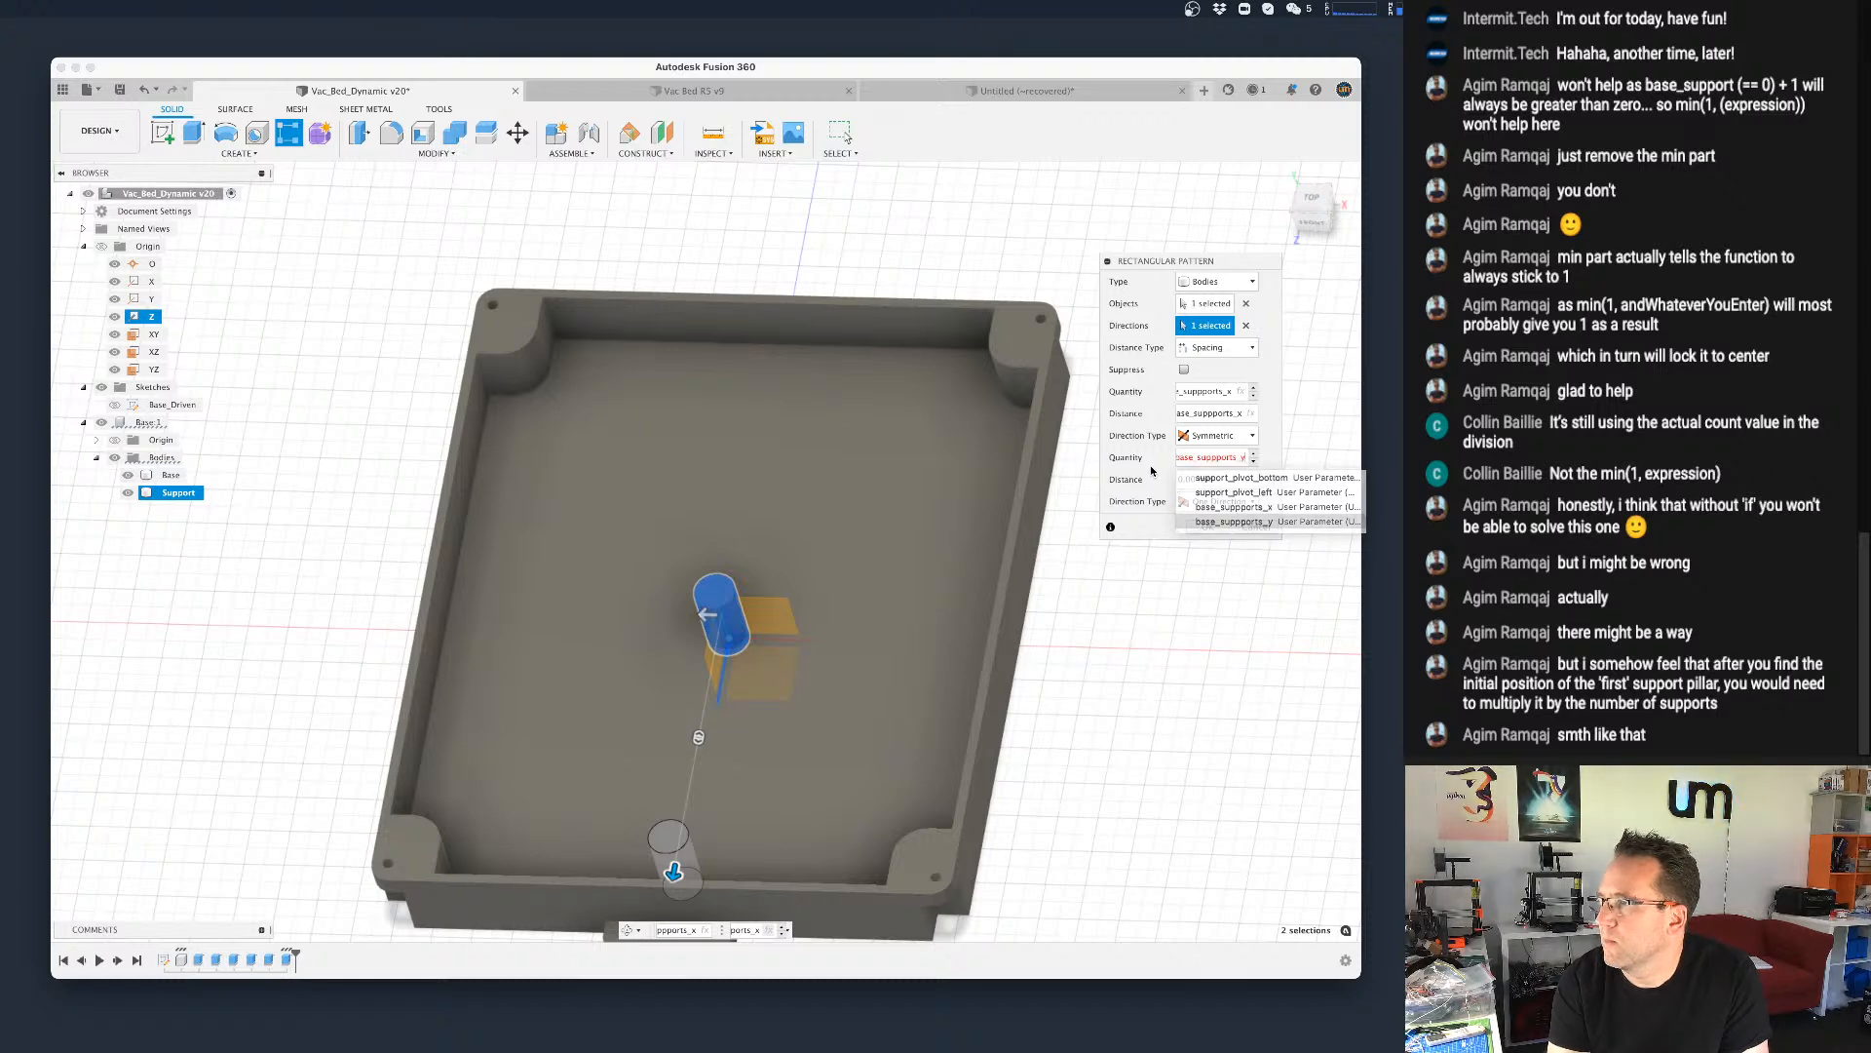
key("Return")
key("Tab")
key("Tab")
left_click(1216, 503)
left_click(1206, 536)
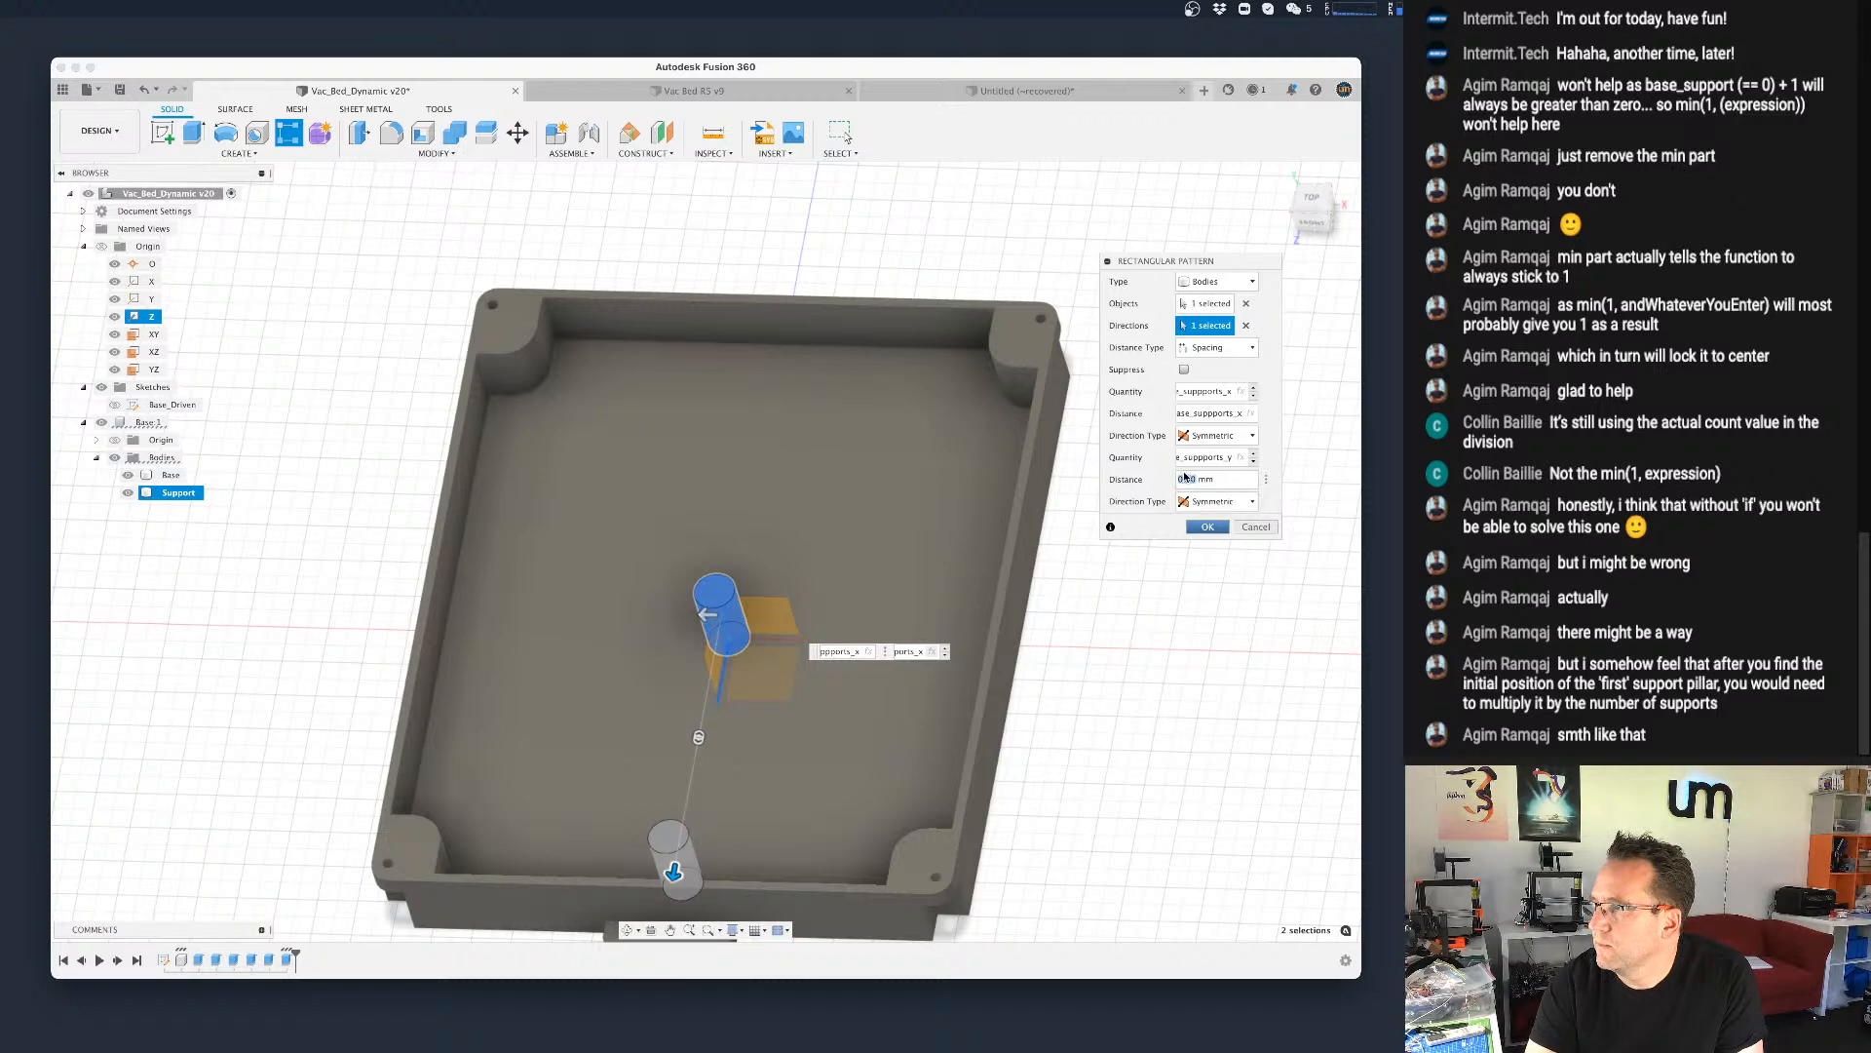
Step: Set the second direction's spacing distance to length/base_suppports_y
left_click(1220, 480)
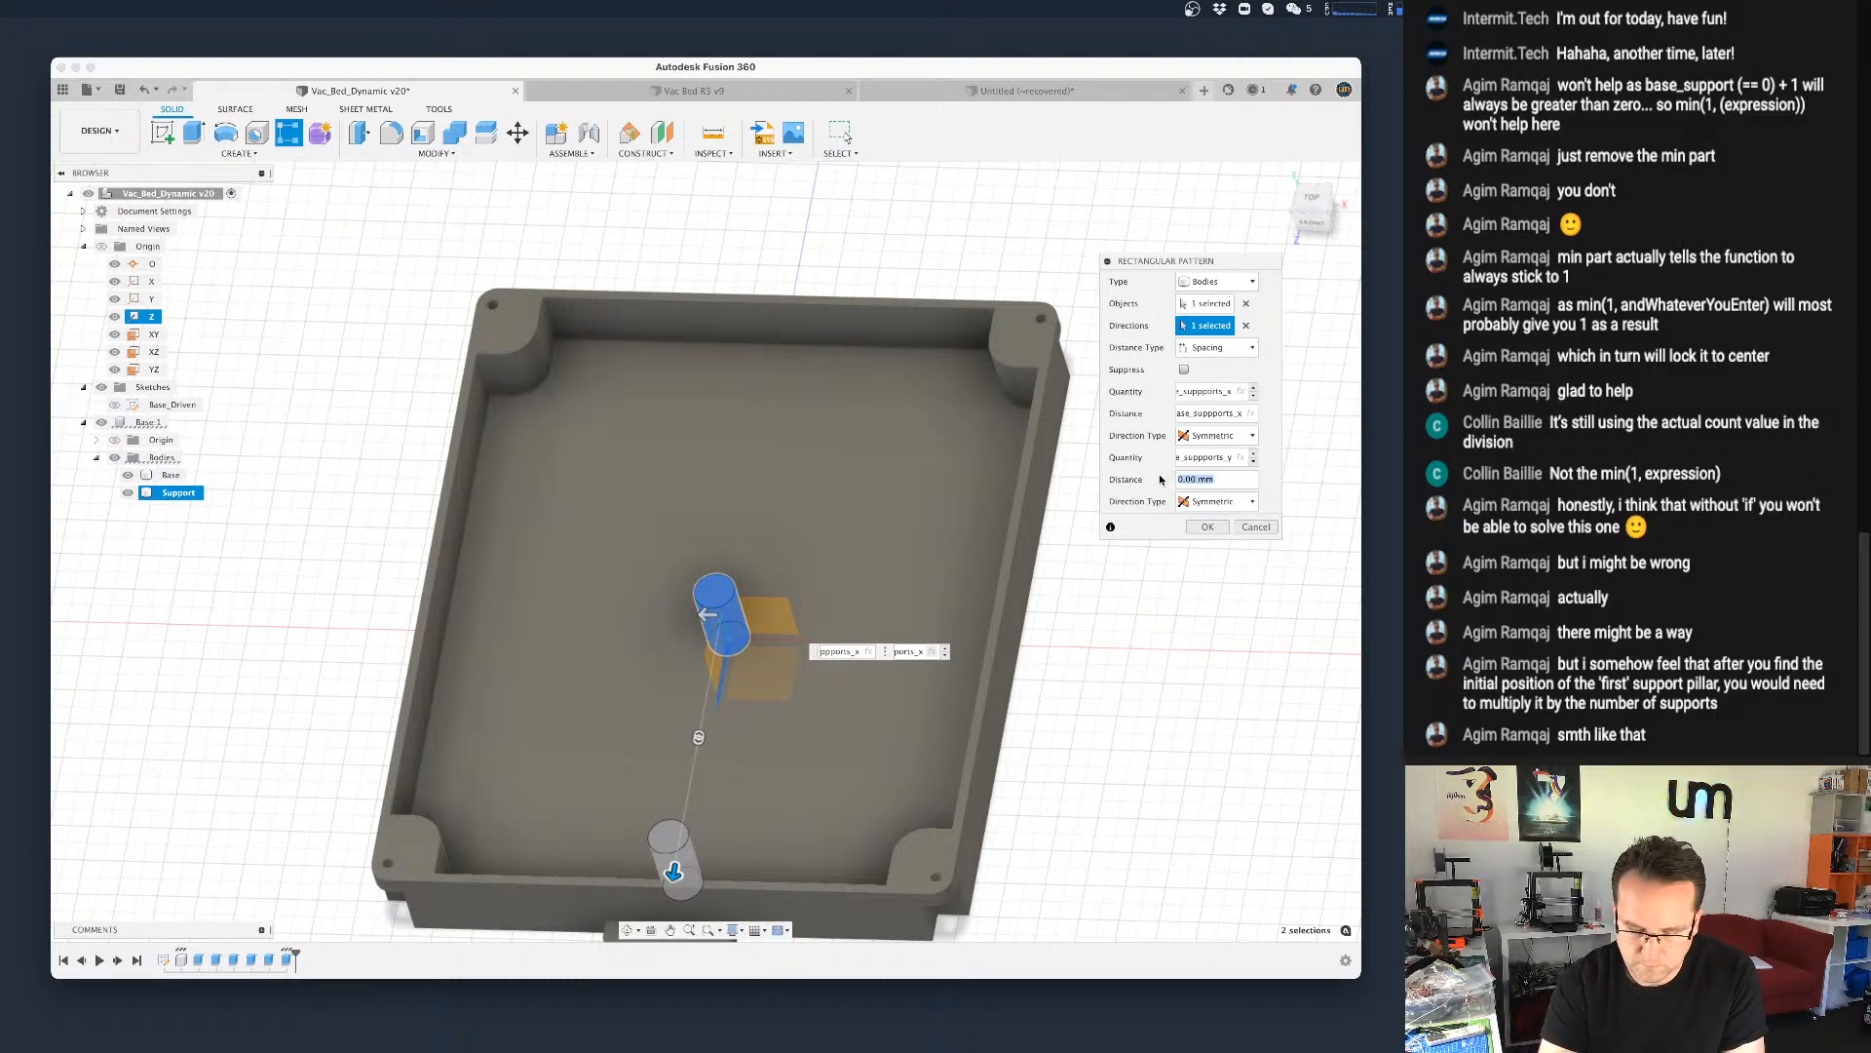
type("length")
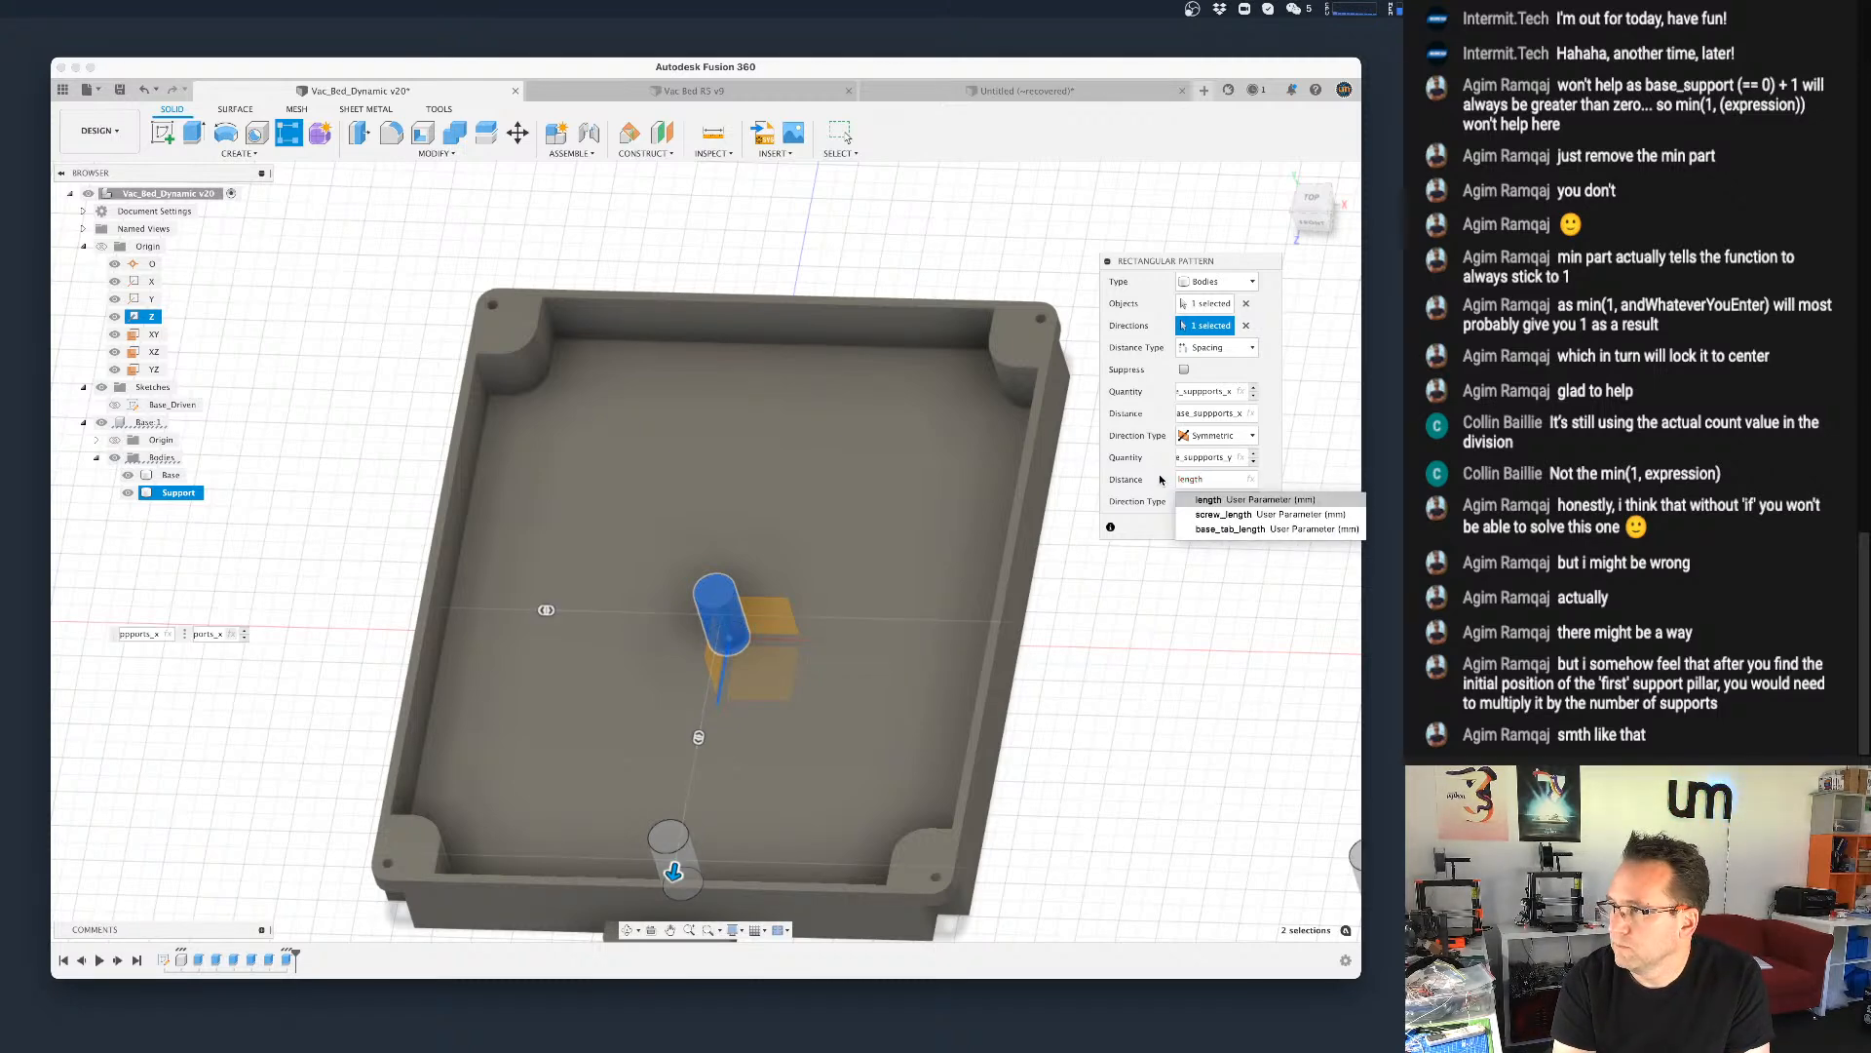
type("/")
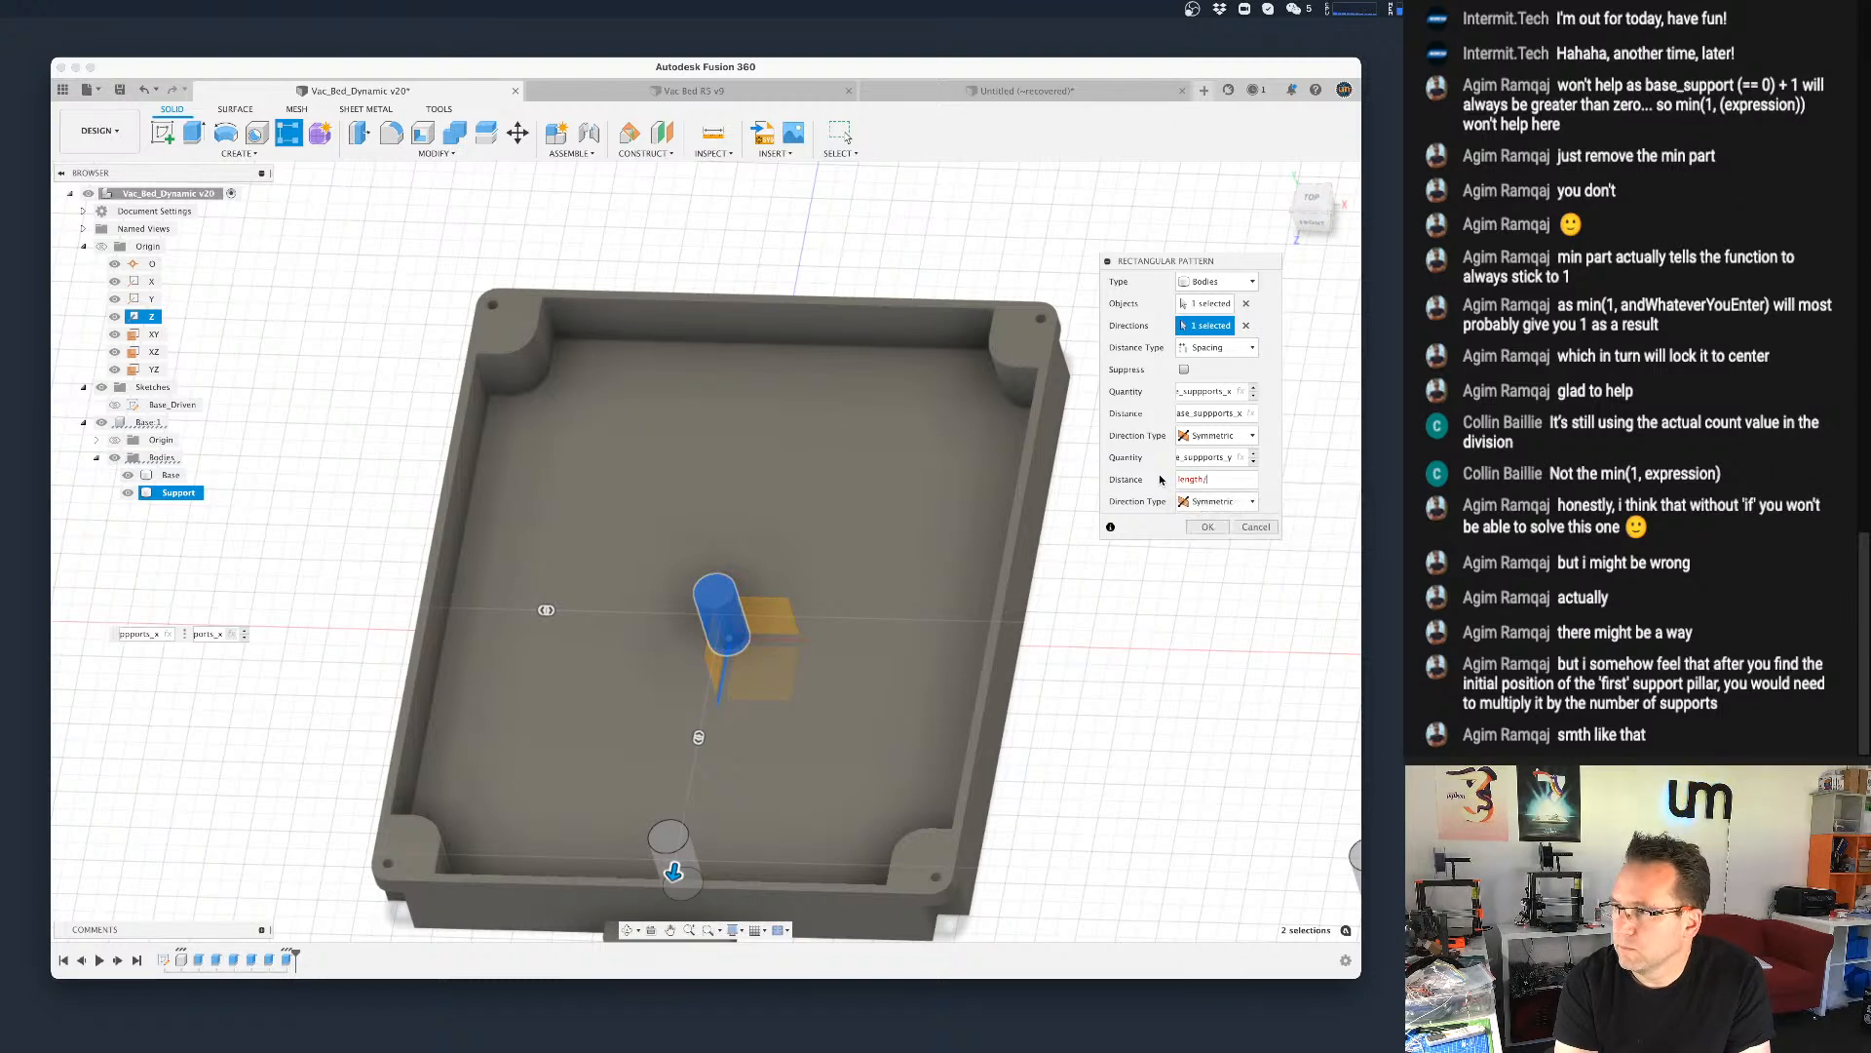
type("s")
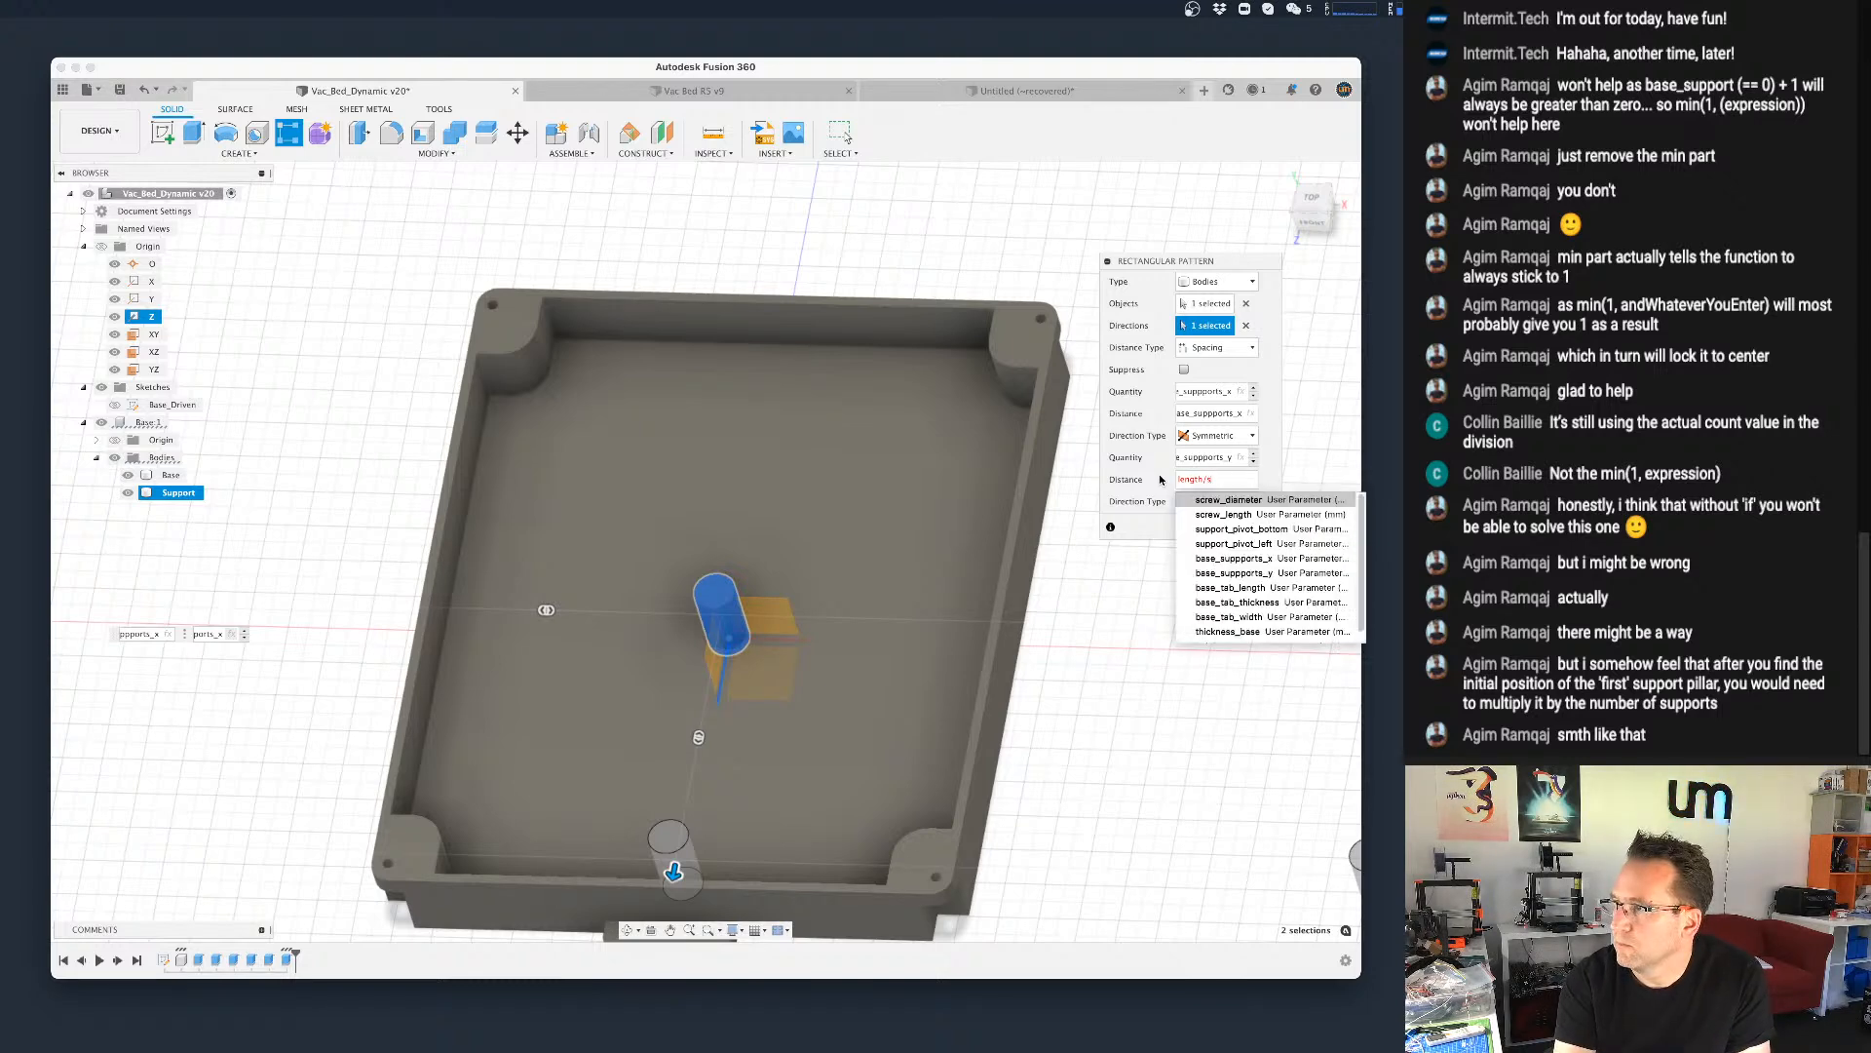
type("up")
key("Down")
key("Down")
key("Down")
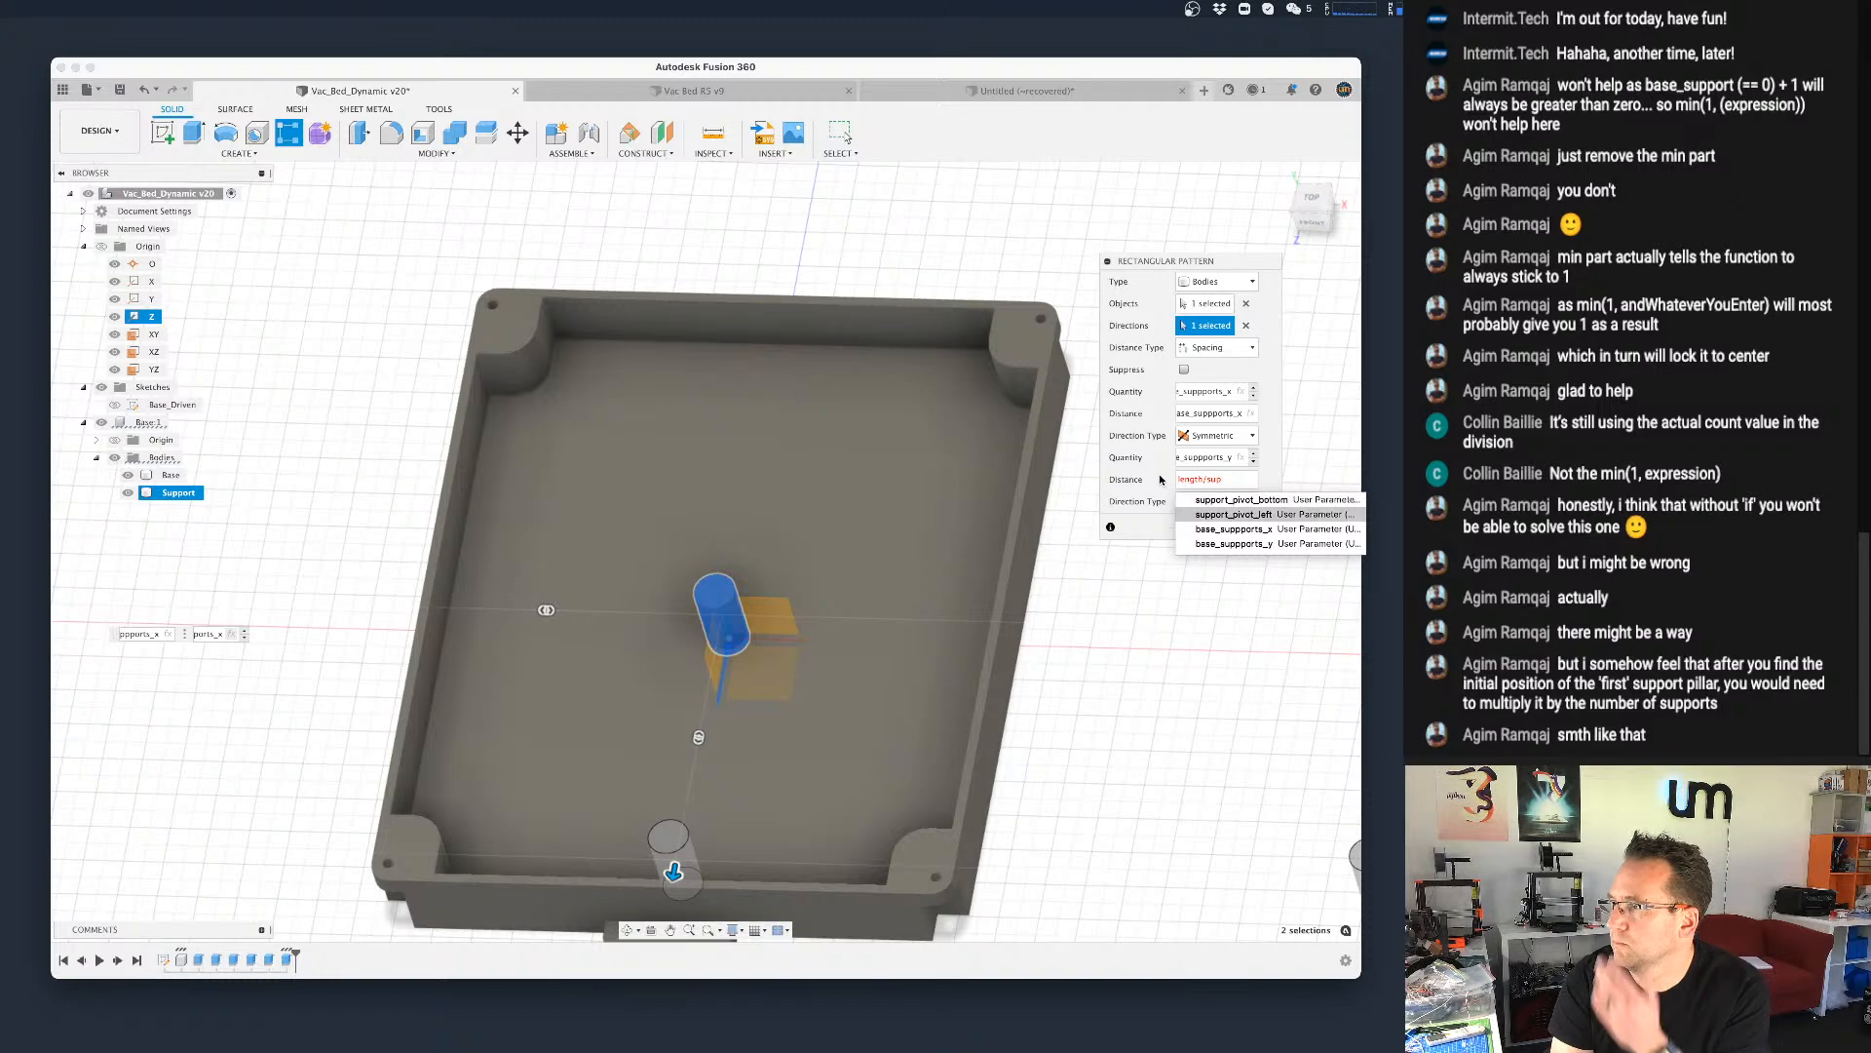
key("Return")
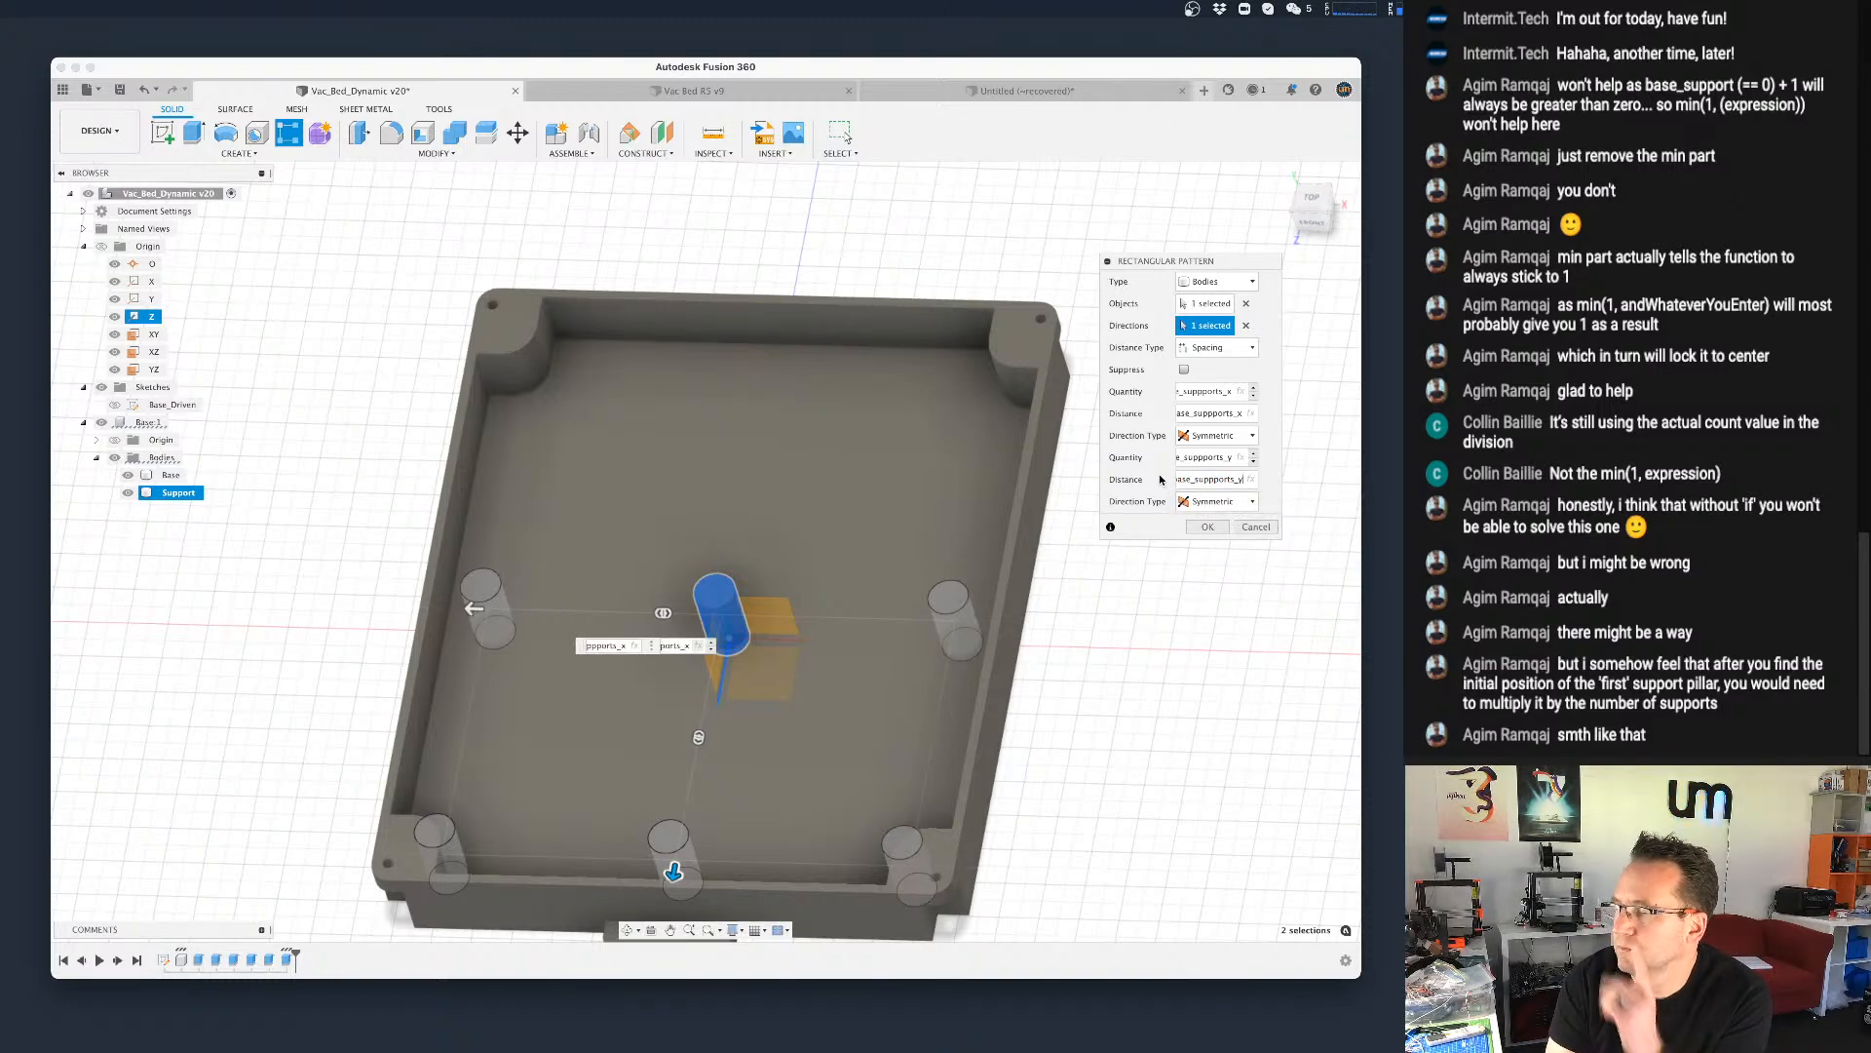
Step: Review the pattern preview, keep the first direction Symmetric, and create the rectangular pattern of supports
scroll(799, 705, "down", 5)
scroll(798, 716, "up", 3)
middle_click_drag(825, 602, 790, 508)
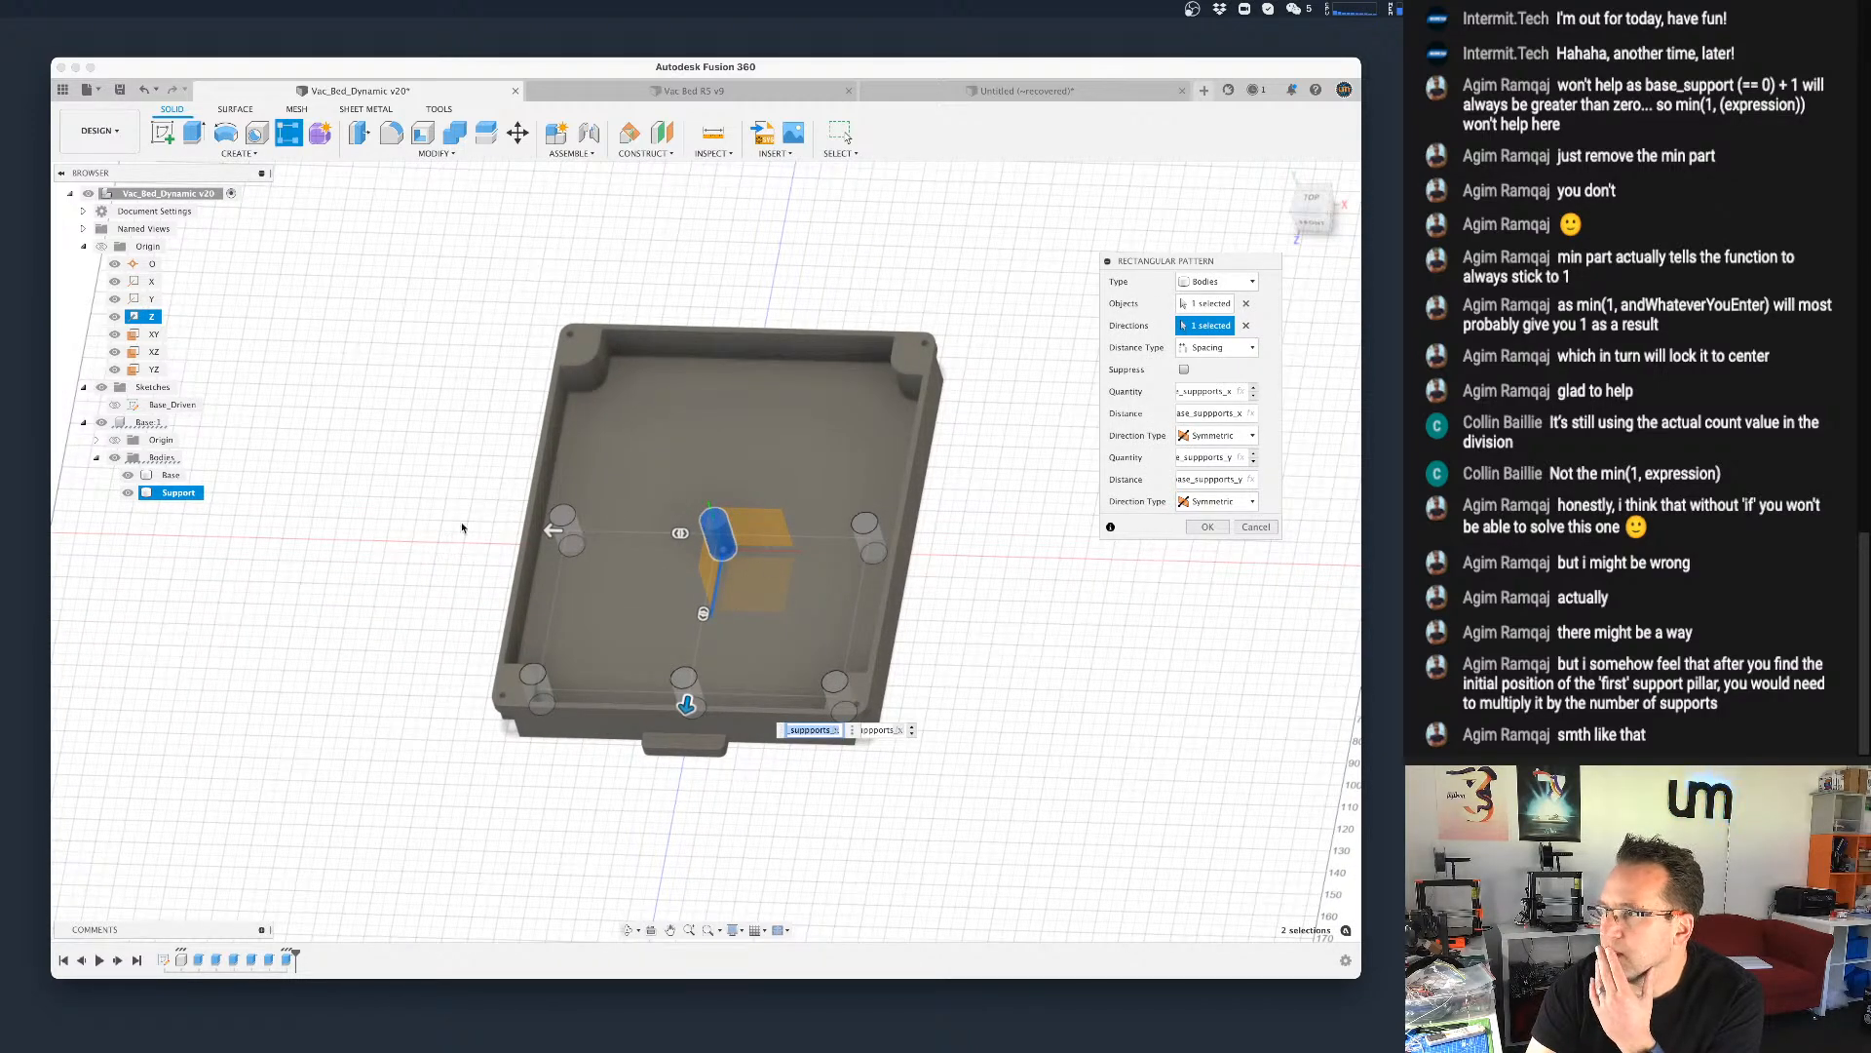
scroll(740, 528, "up", 3)
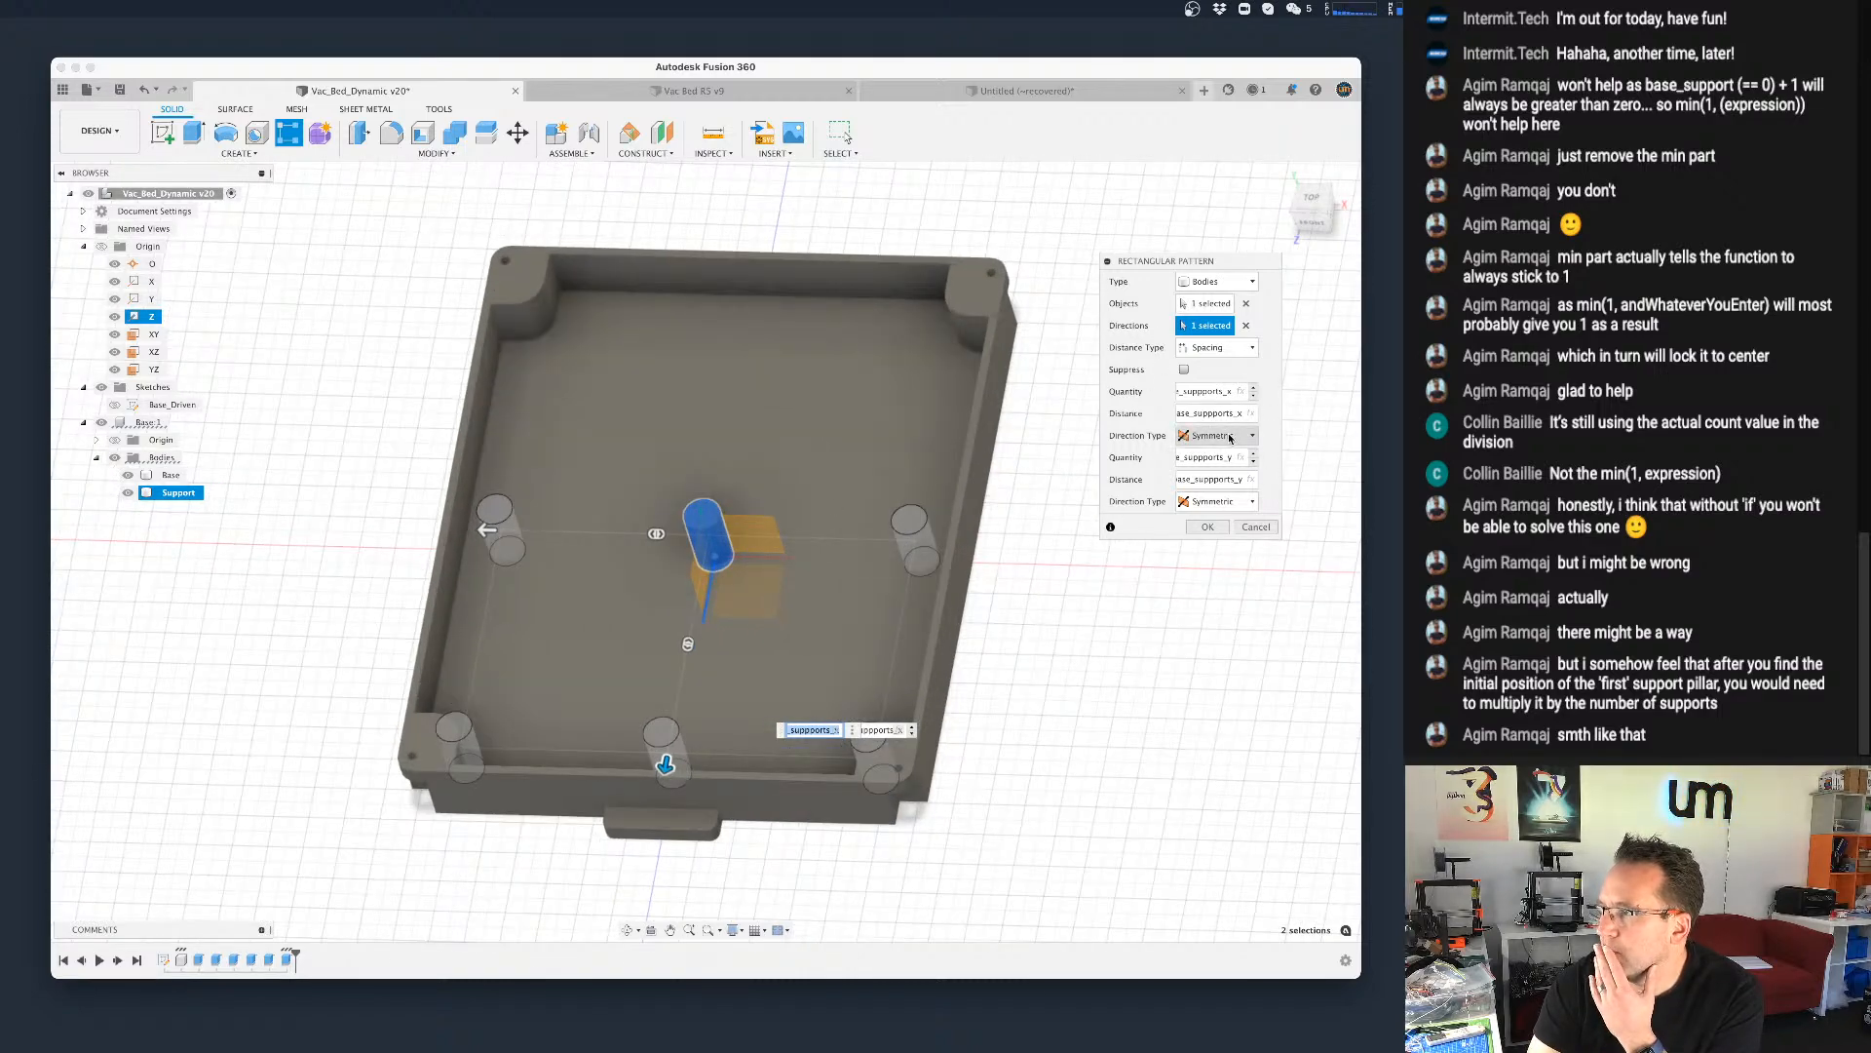
left_click(1230, 440)
left_click(1220, 455)
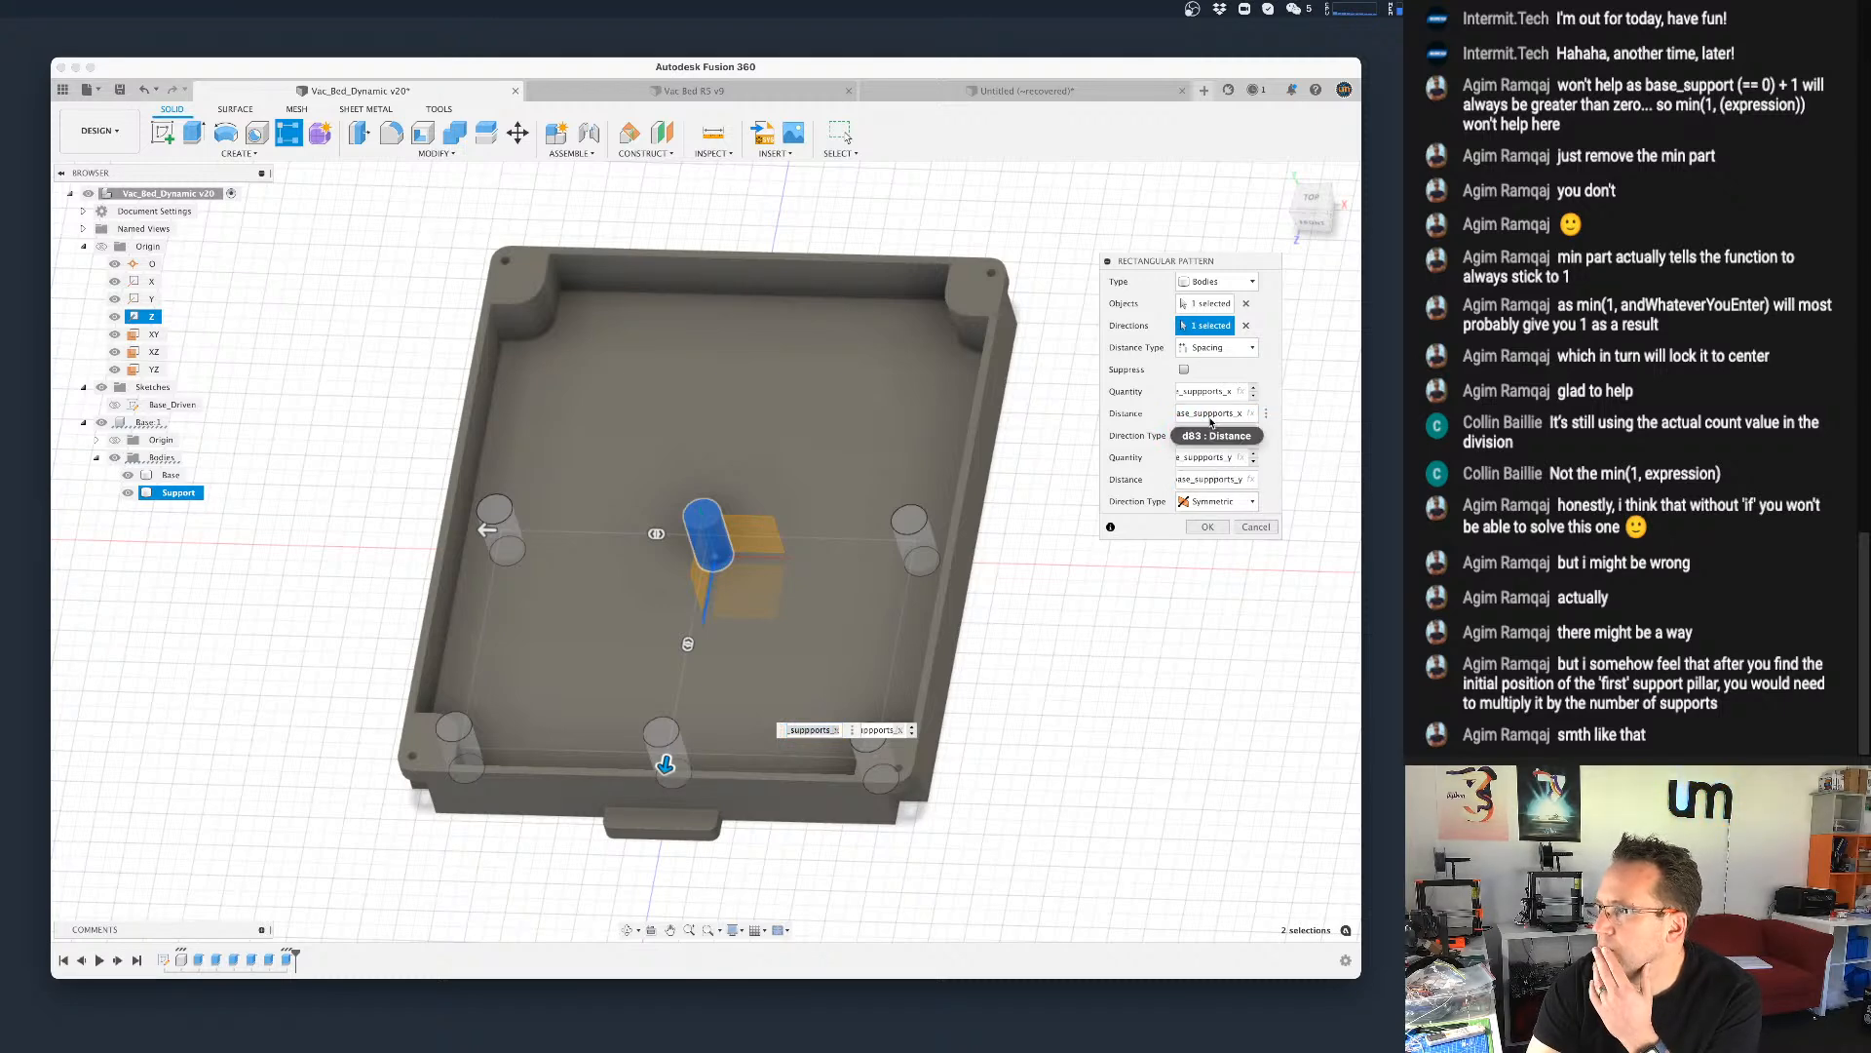
left_click_drag(1215, 414, 1138, 415)
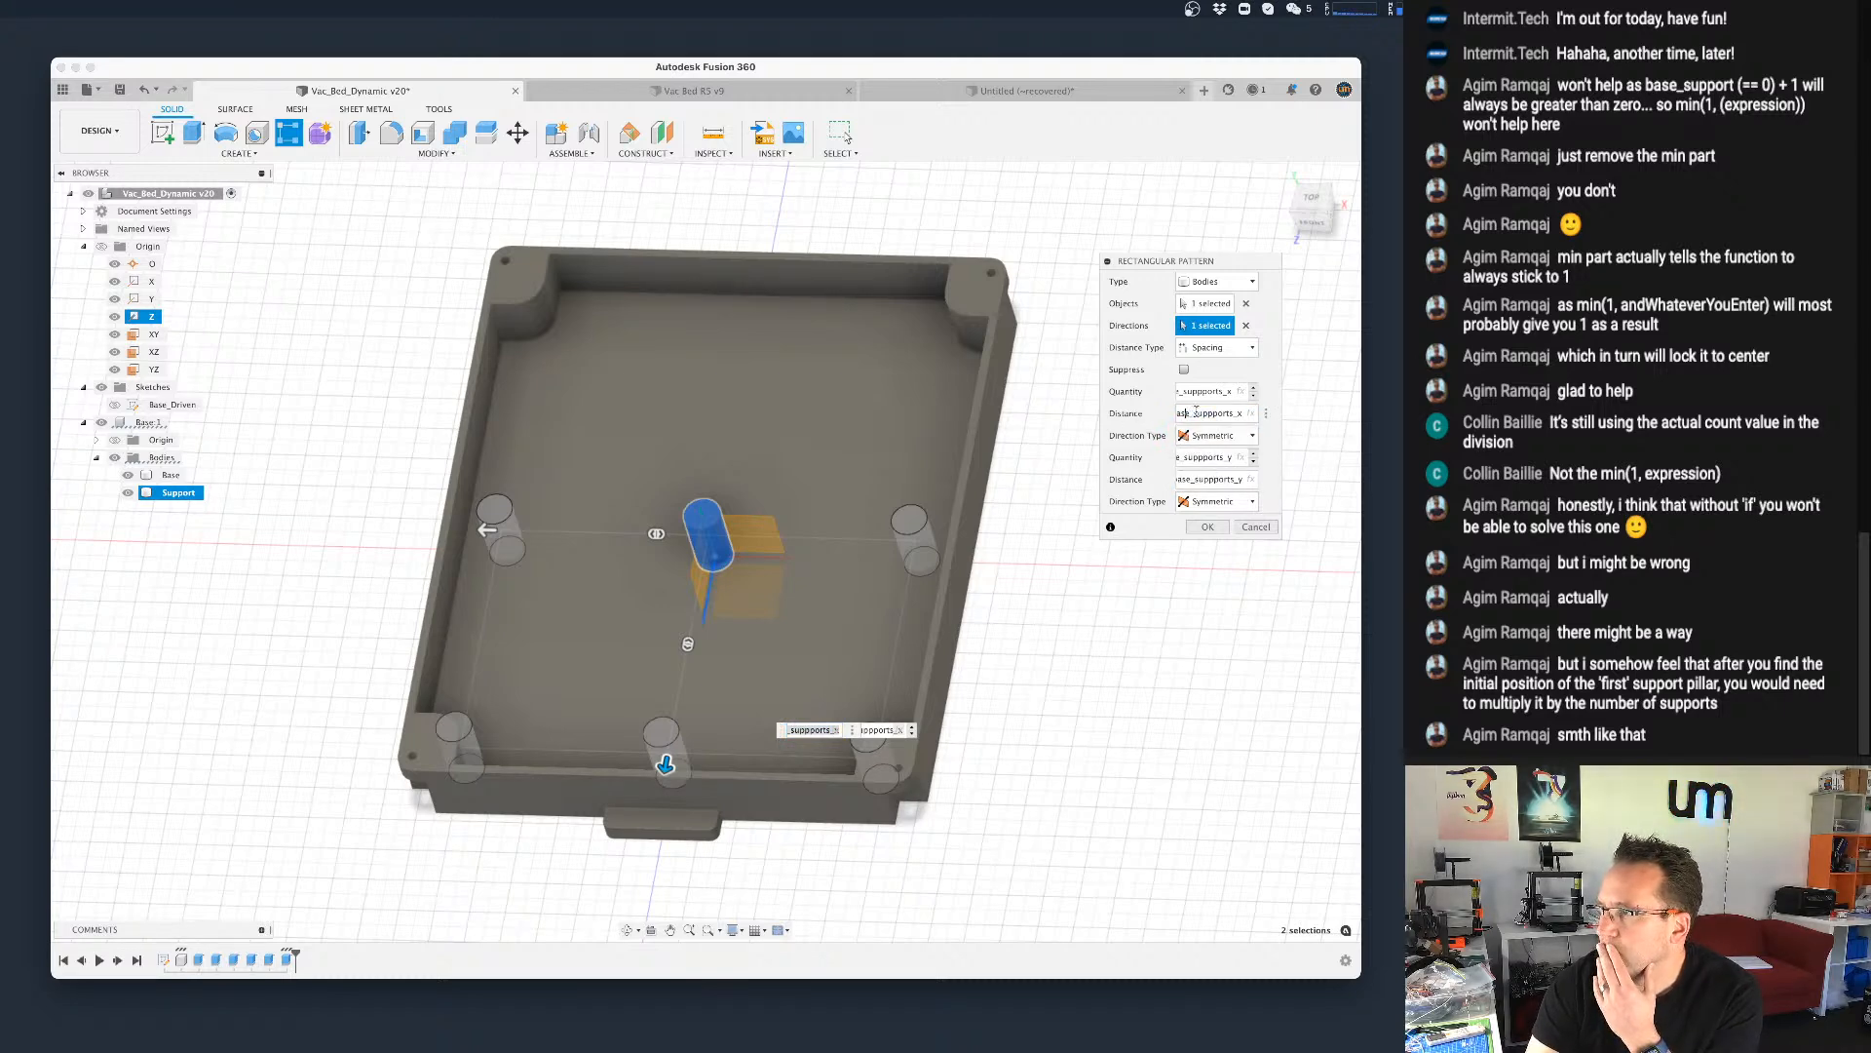
left_click(1206, 527)
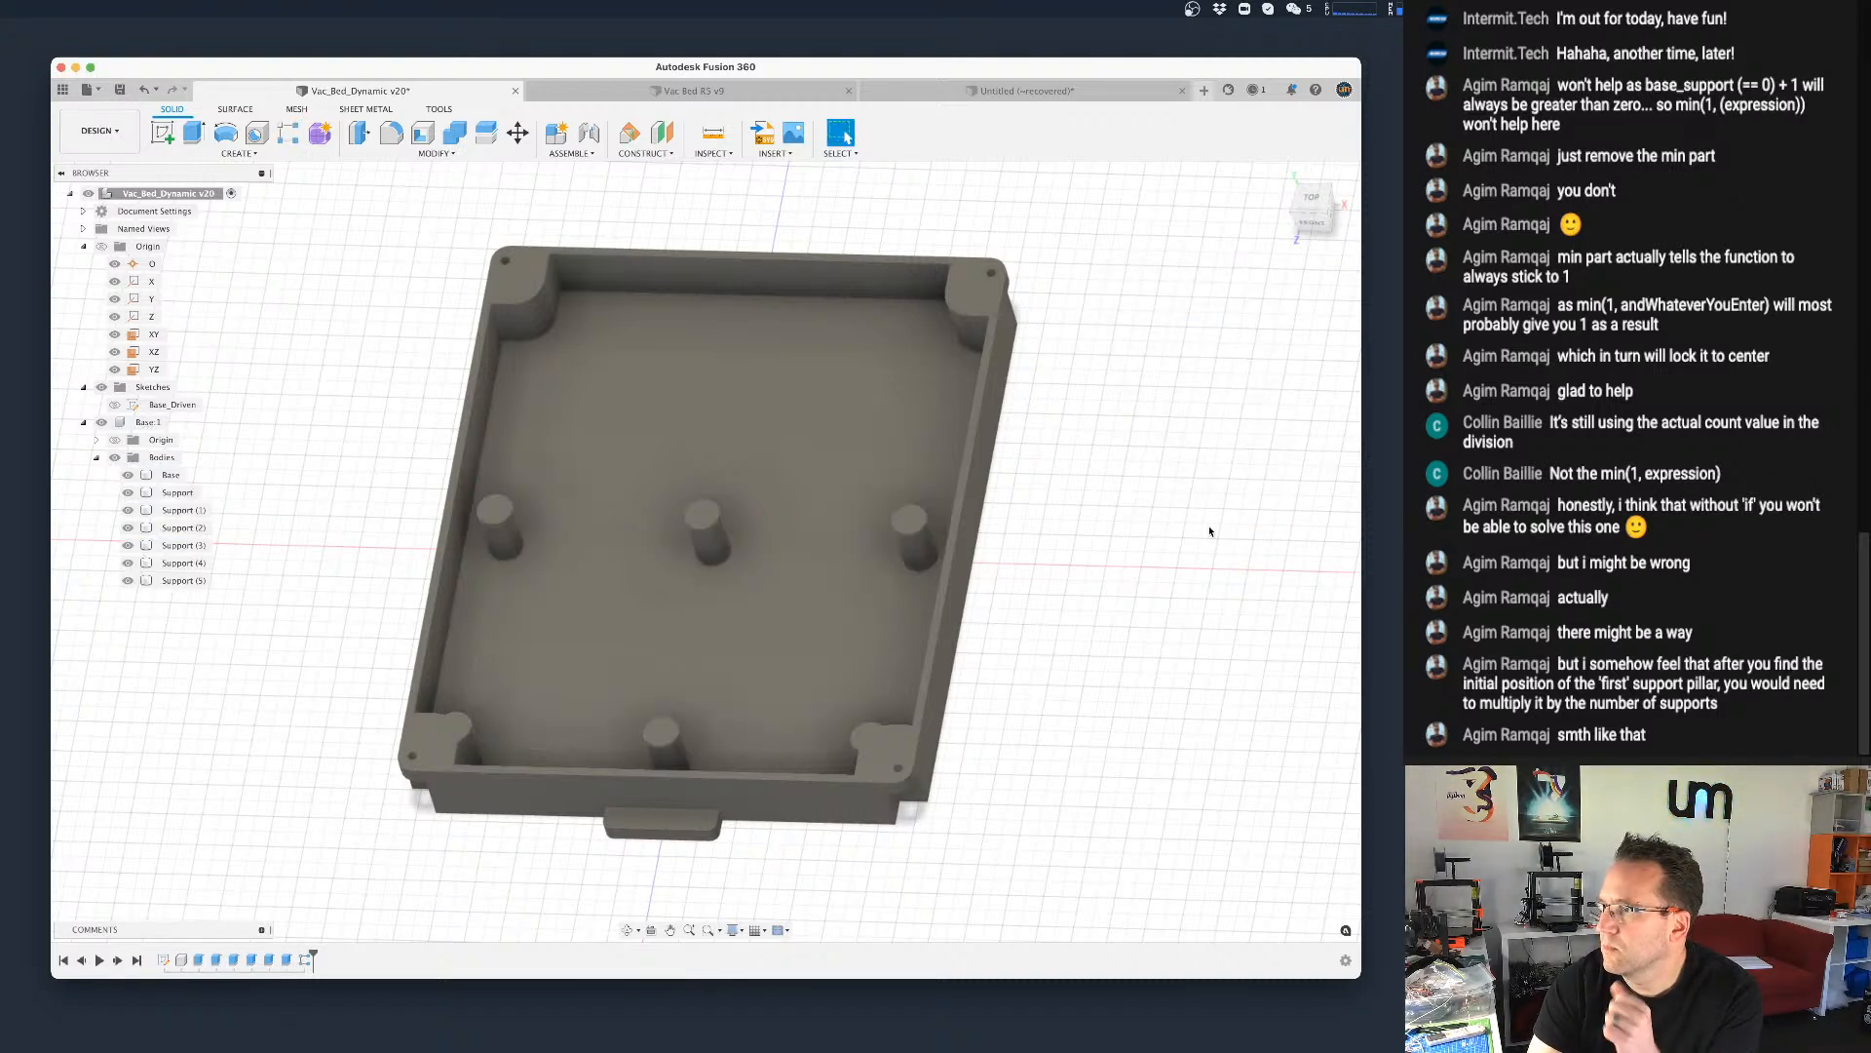
Step: Open the user parameters beside the model and reduce base_suppports_x and base_suppports_y to a single support in each direction
left_click(436, 153)
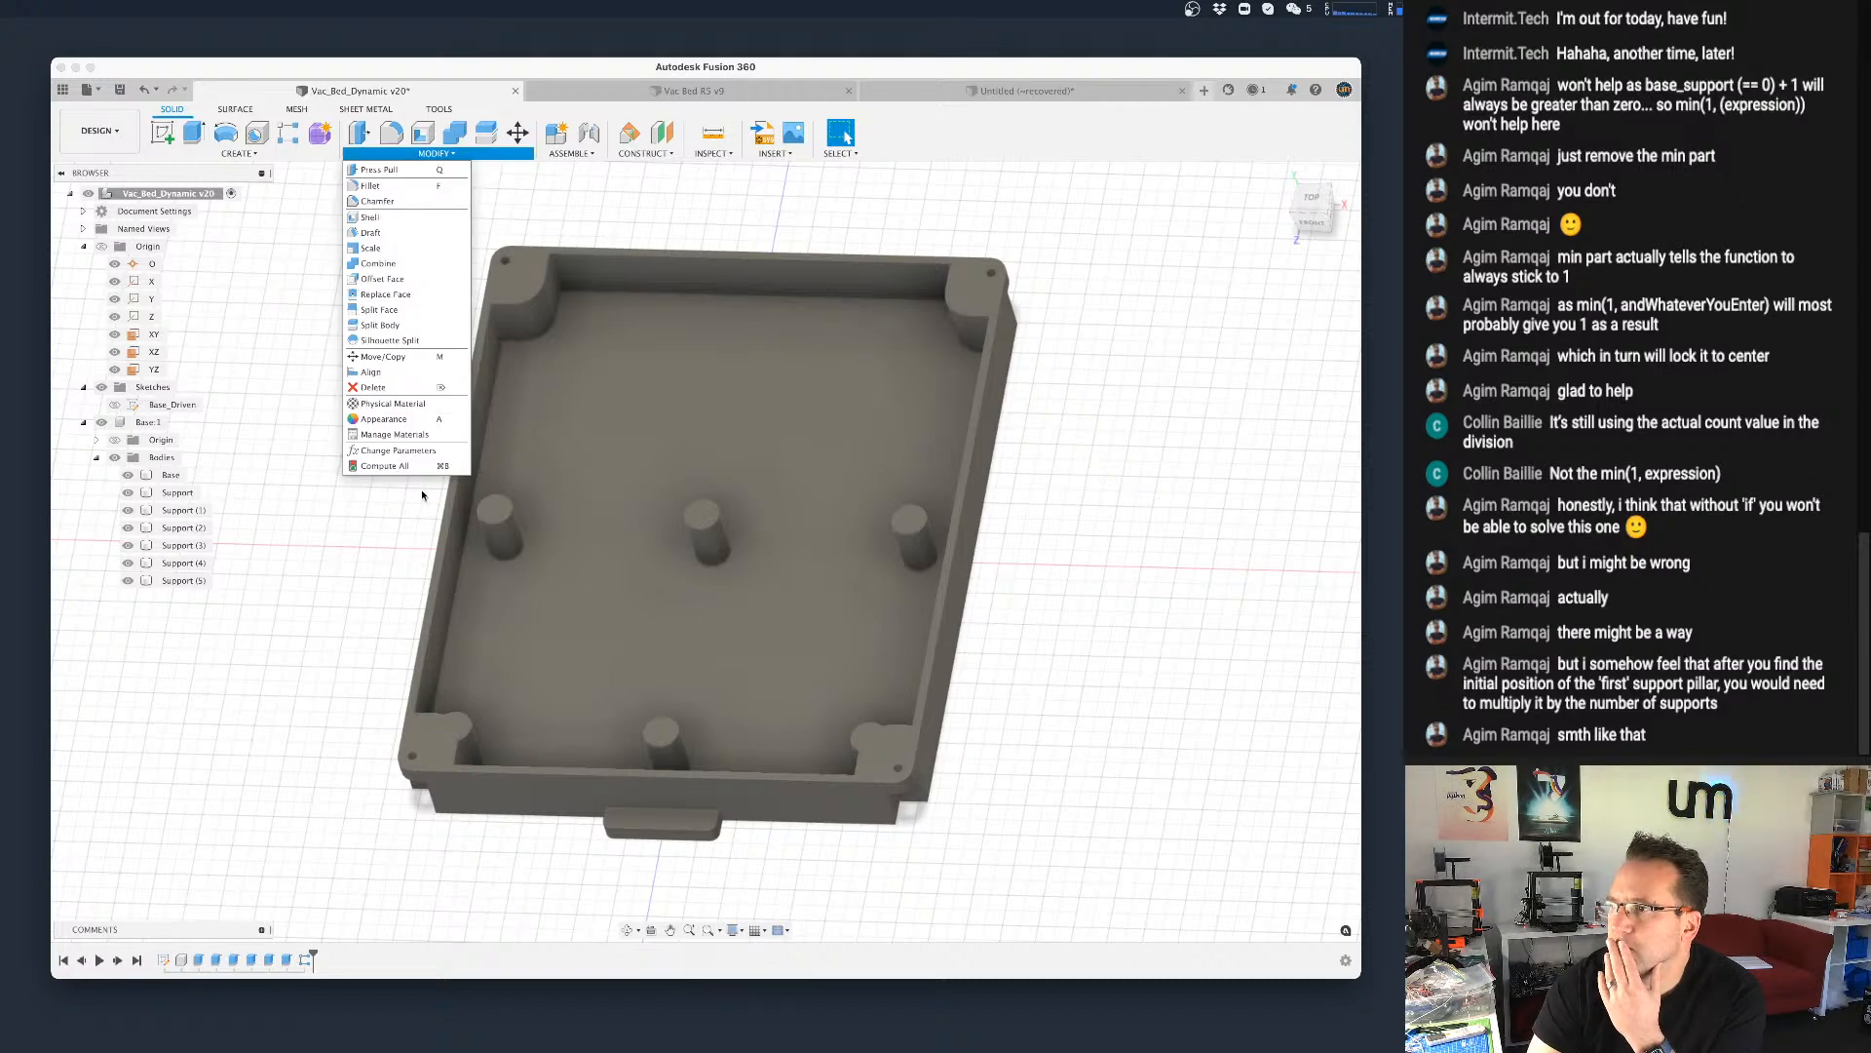
left_click(413, 452)
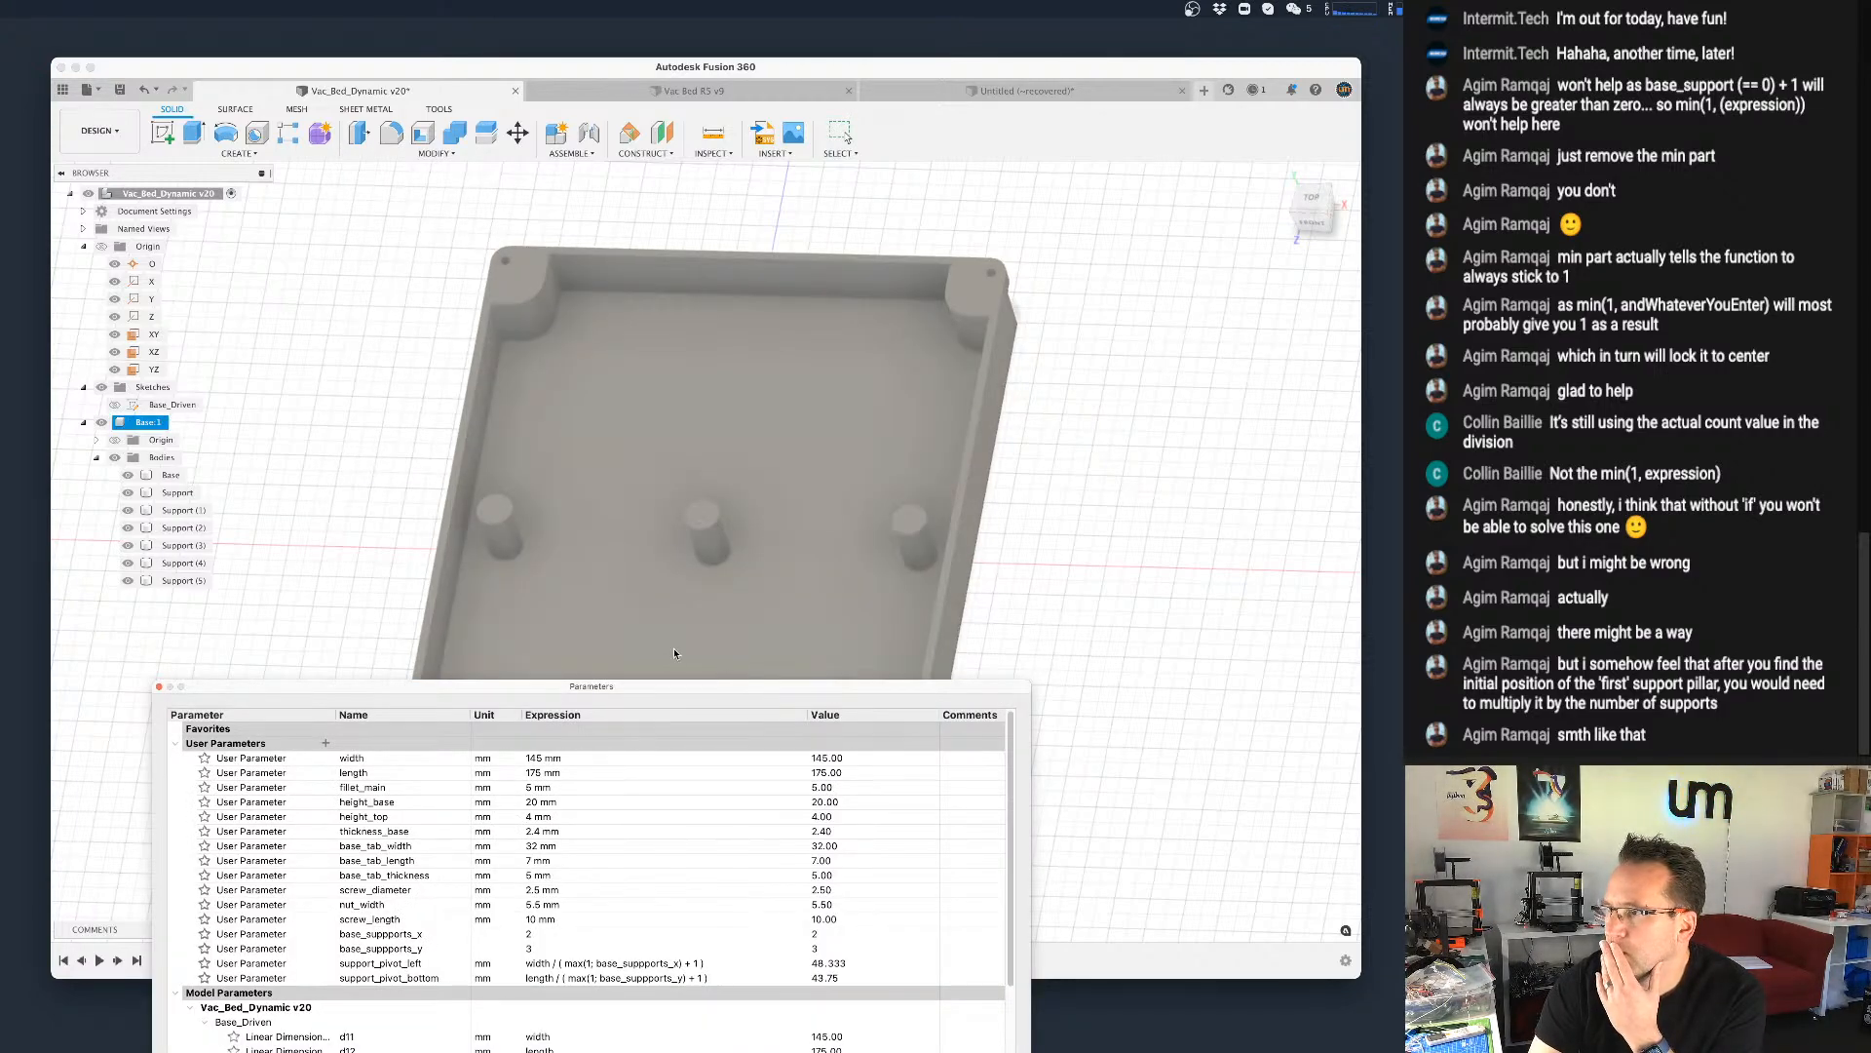
left_click_drag(656, 690, 1556, 478)
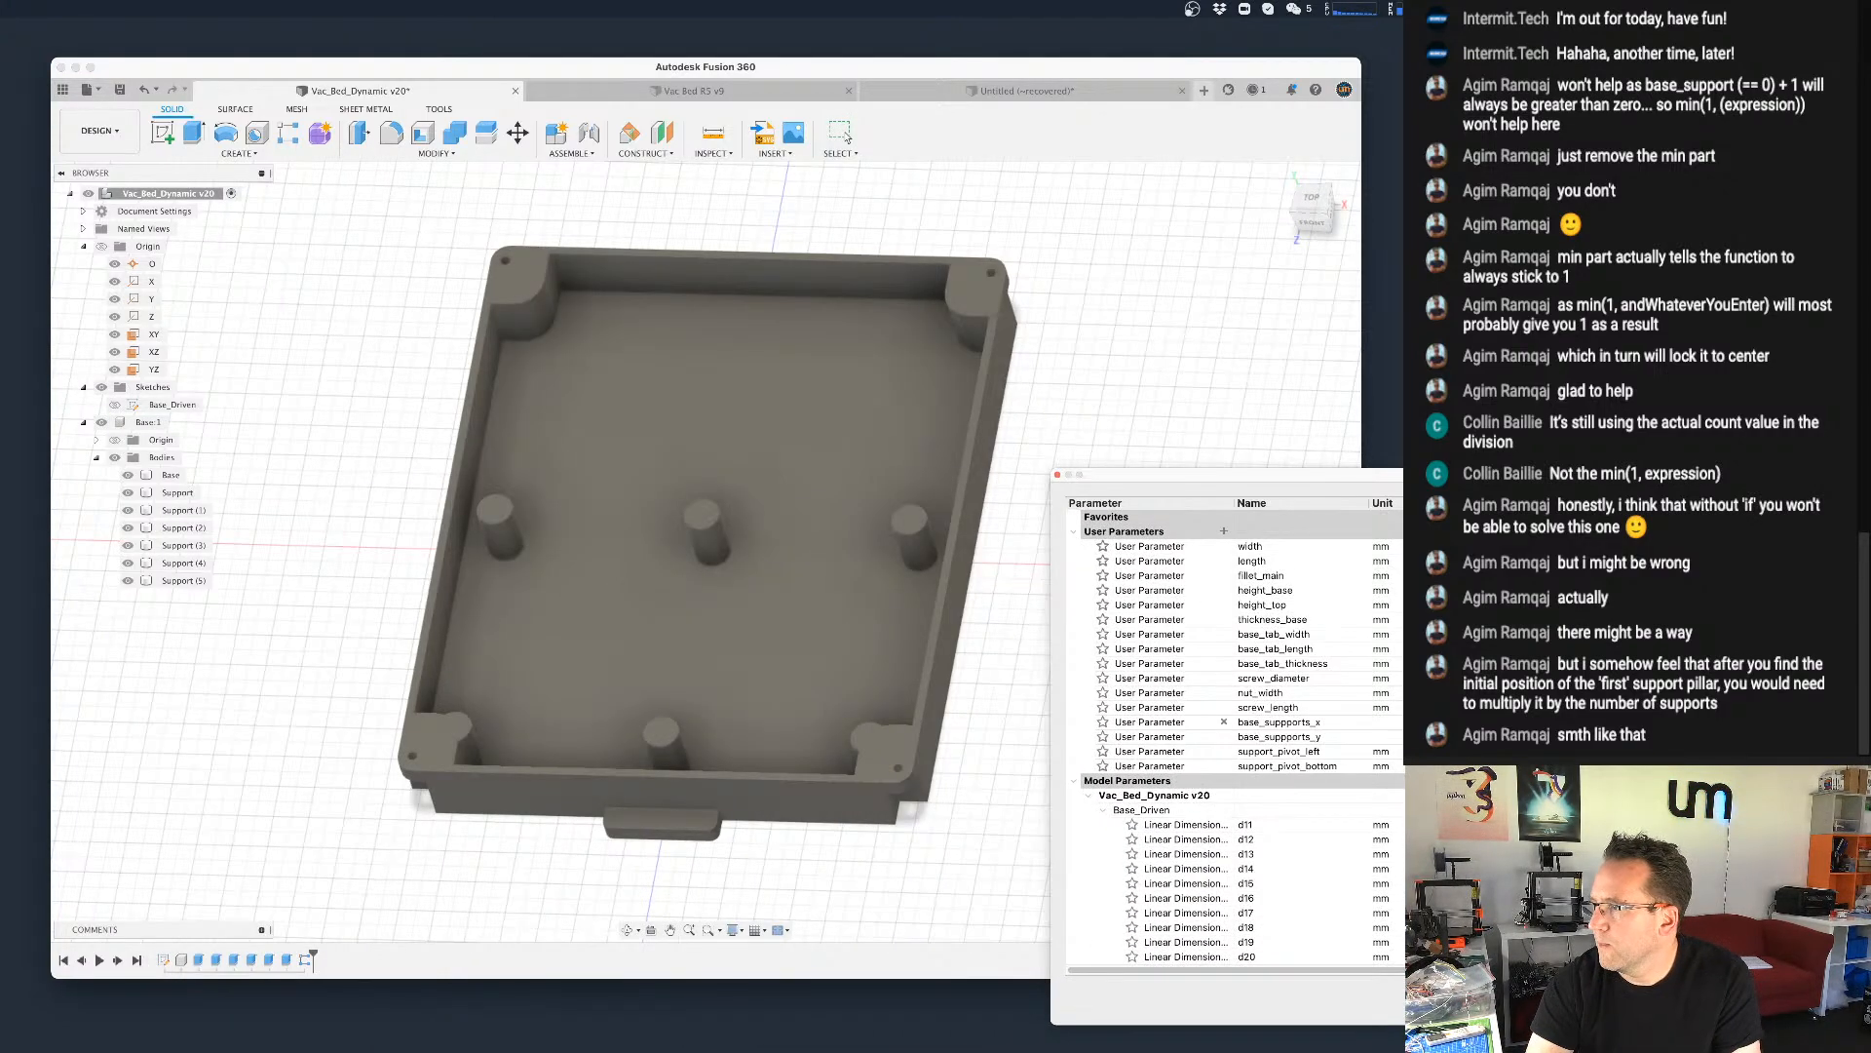
left_click(1481, 721)
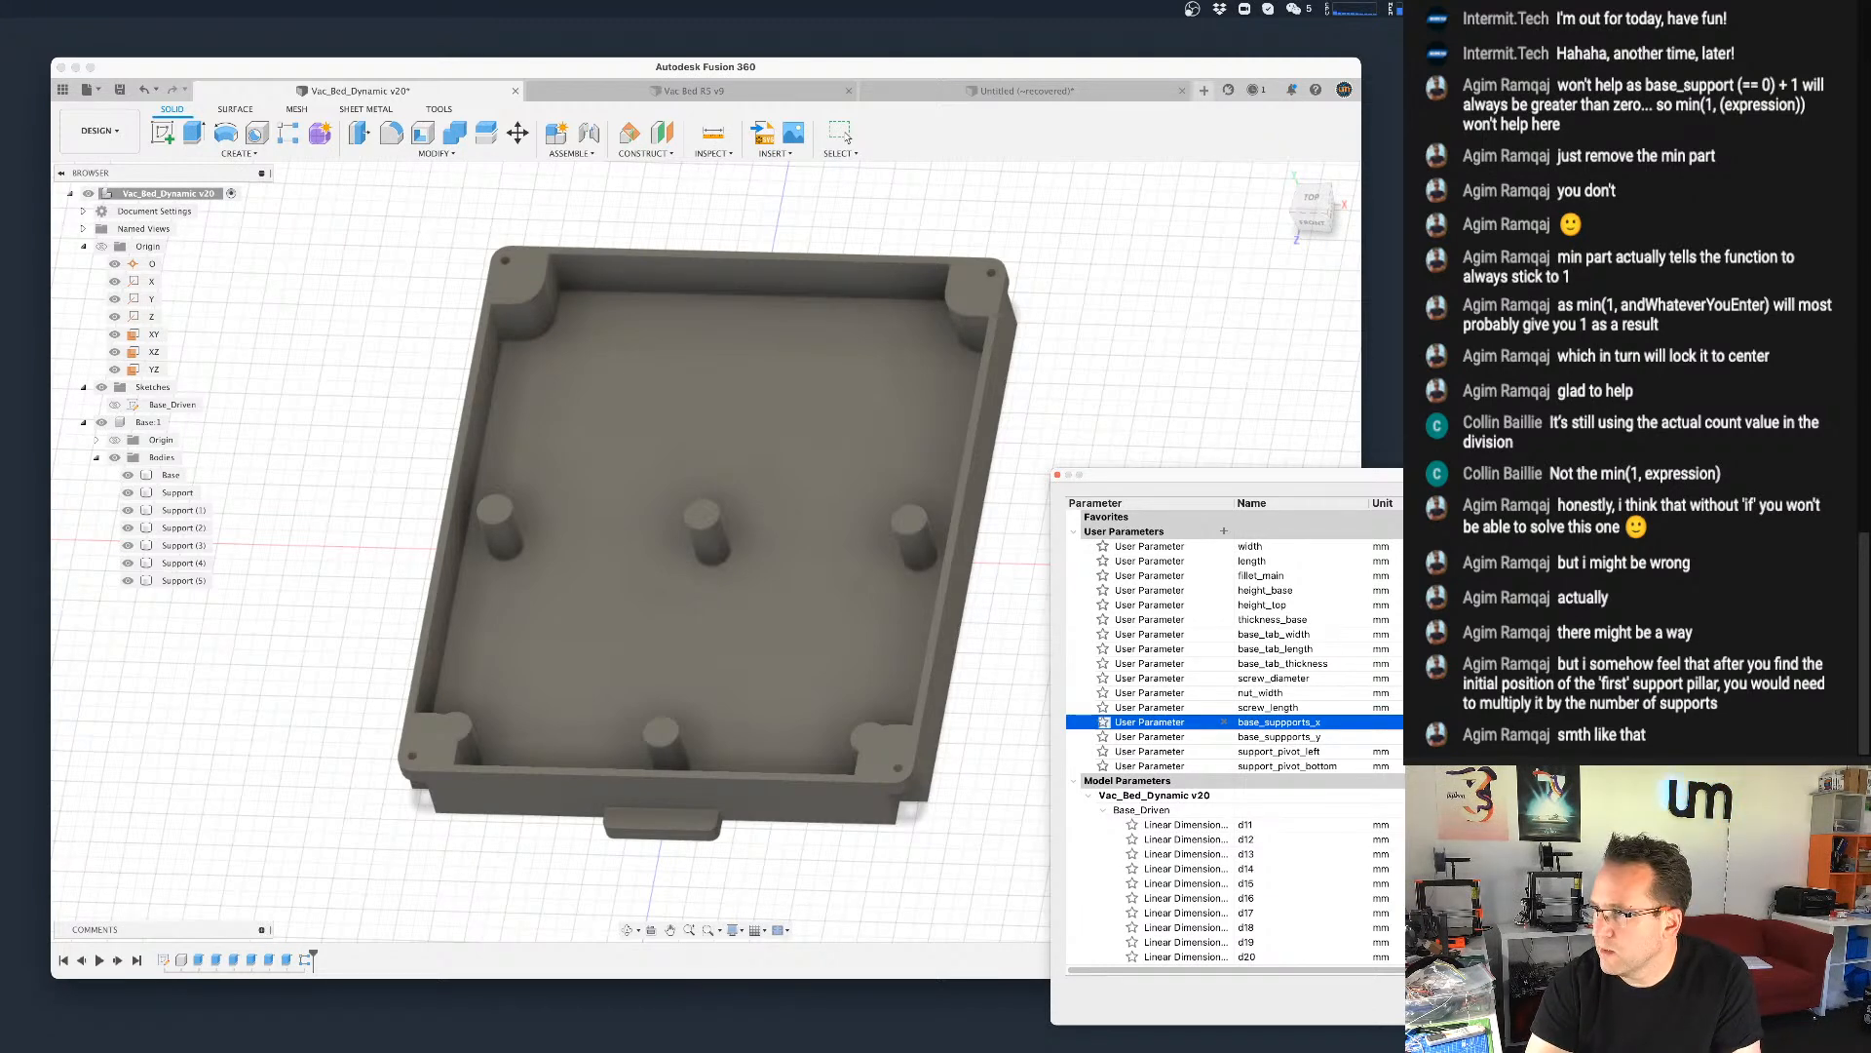
key("Tab")
key("Tab")
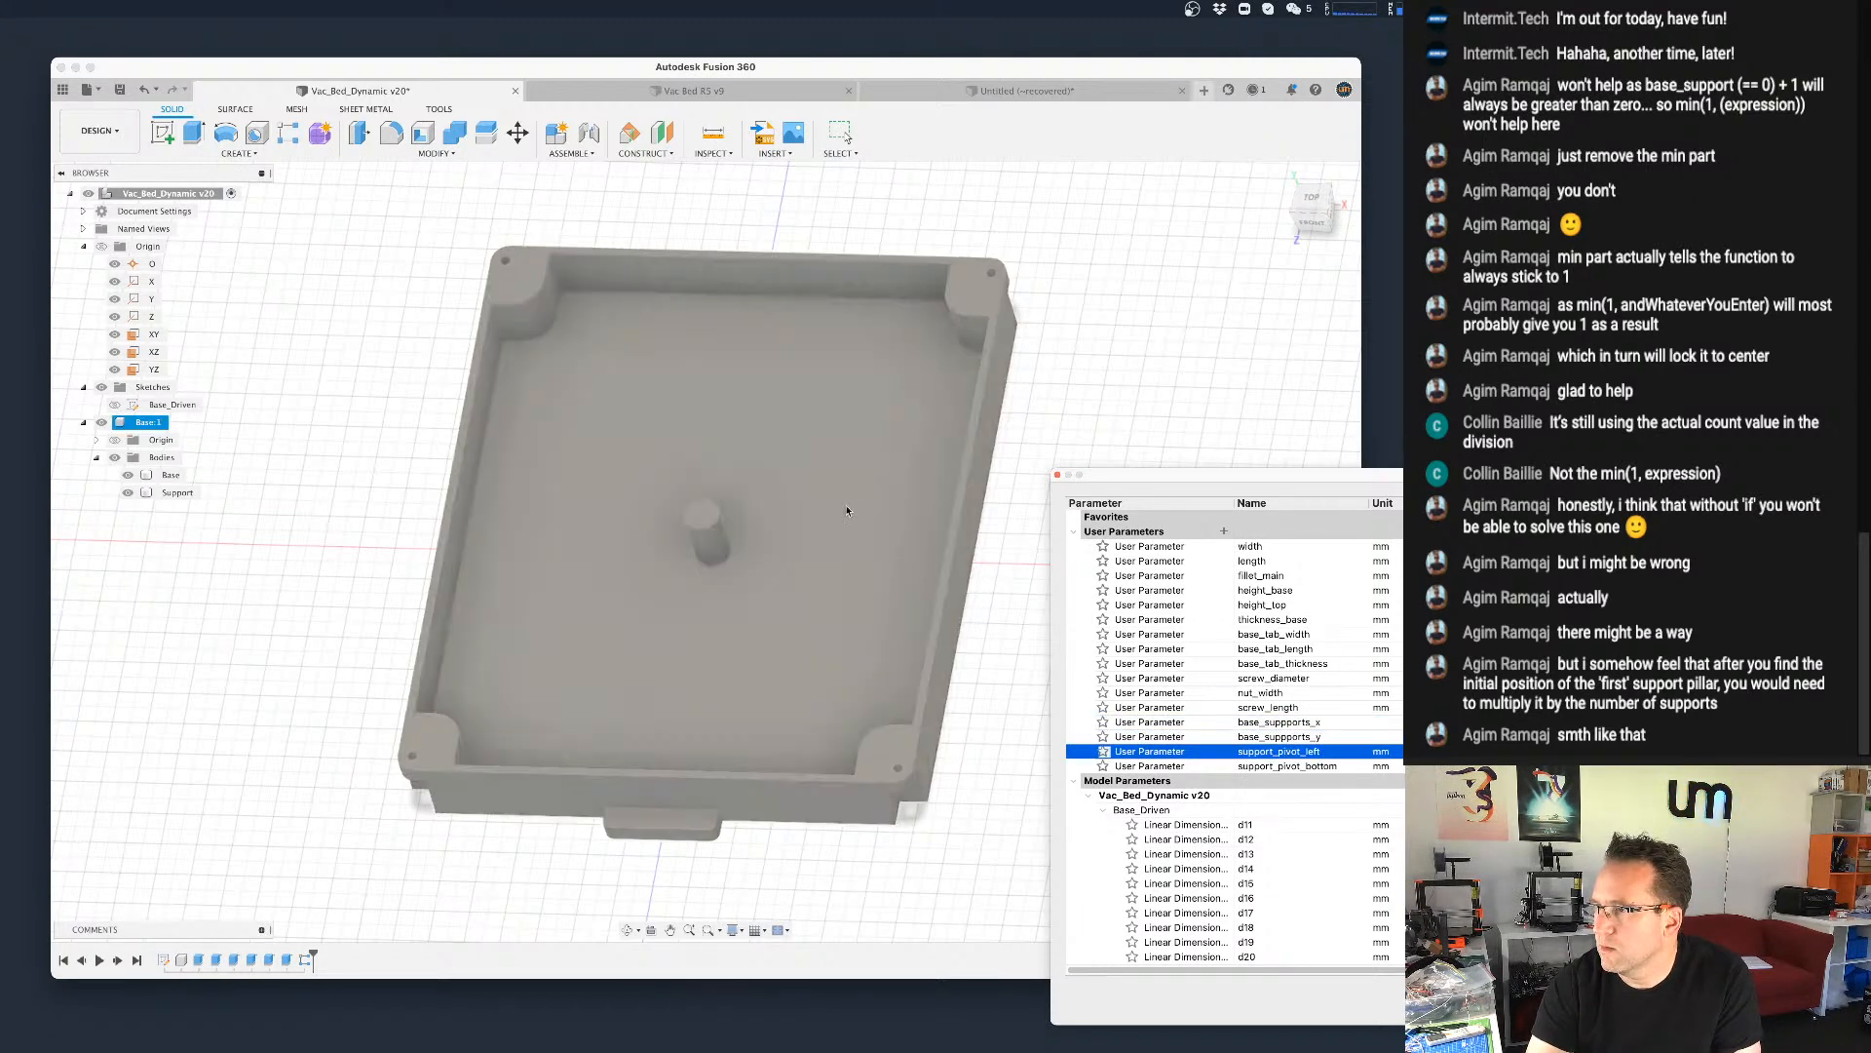
Step: Set both base_suppports_x and base_suppports_y to 2 to test an even support count
left_click(1482, 722)
type("2")
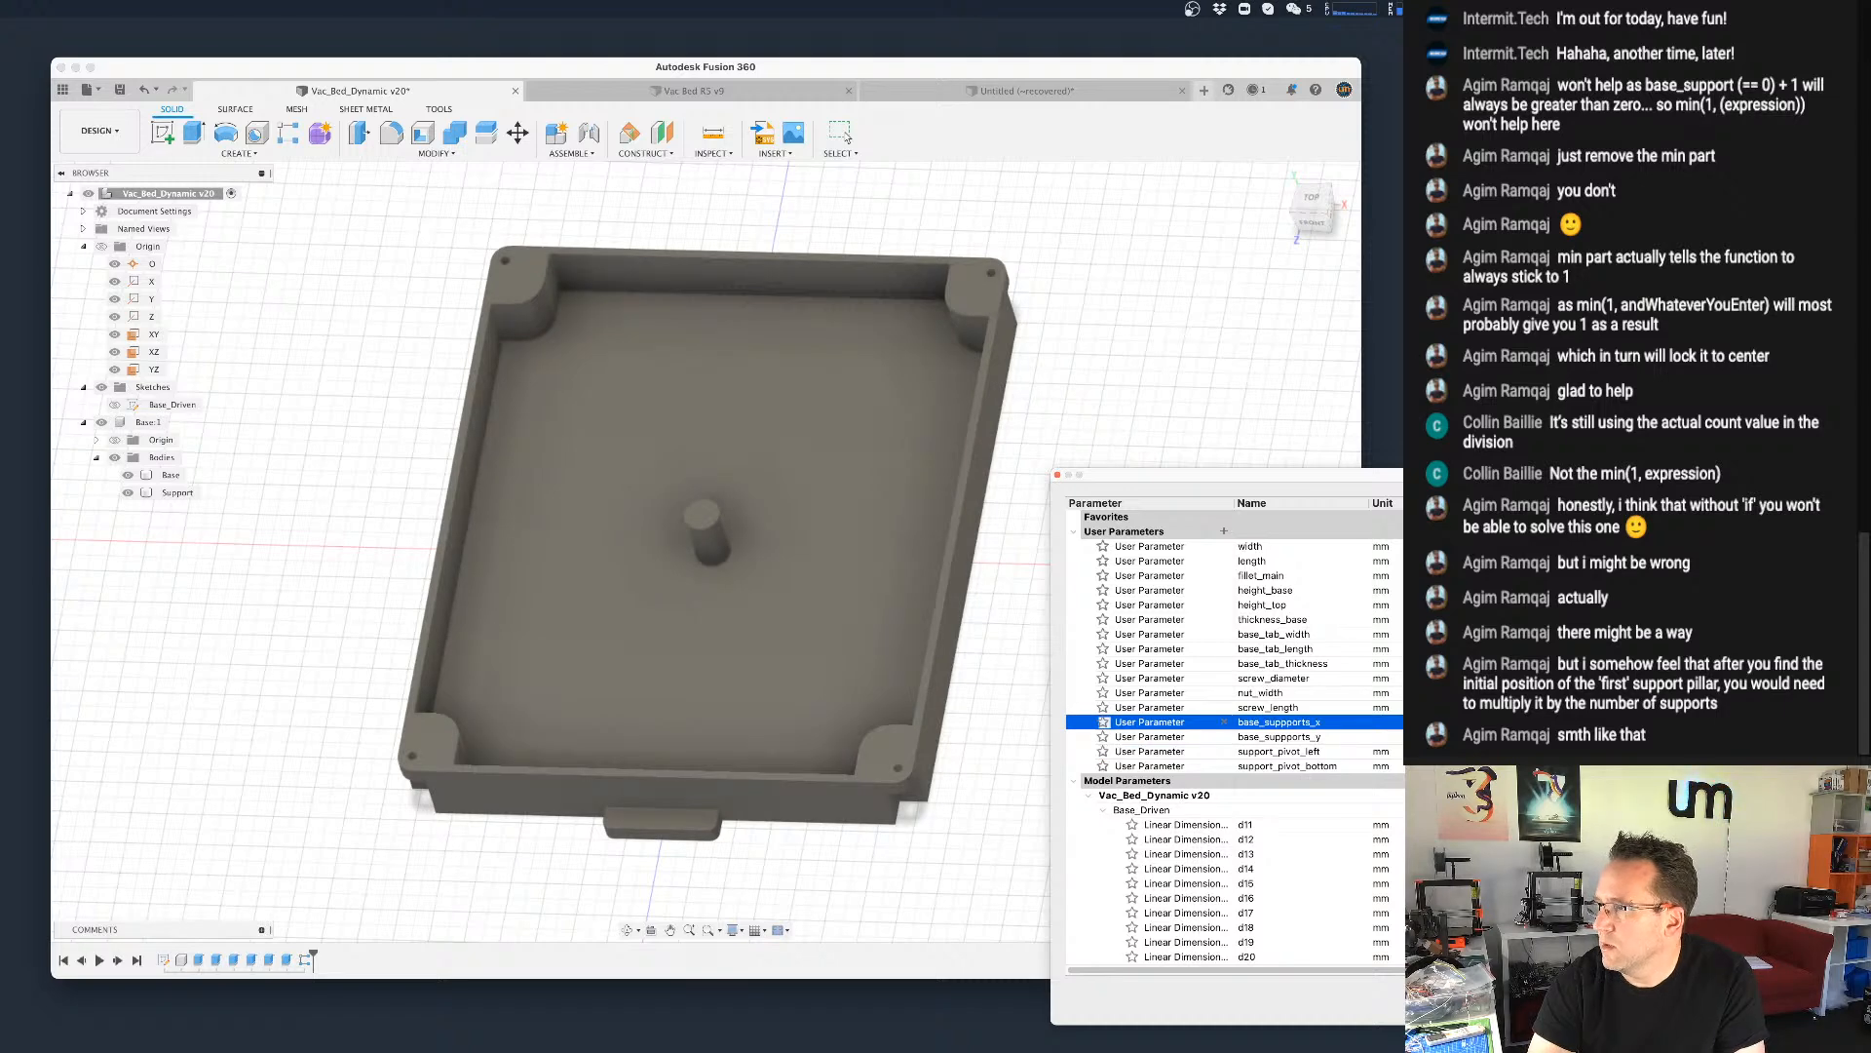
key("Tab")
type("2")
key("Tab")
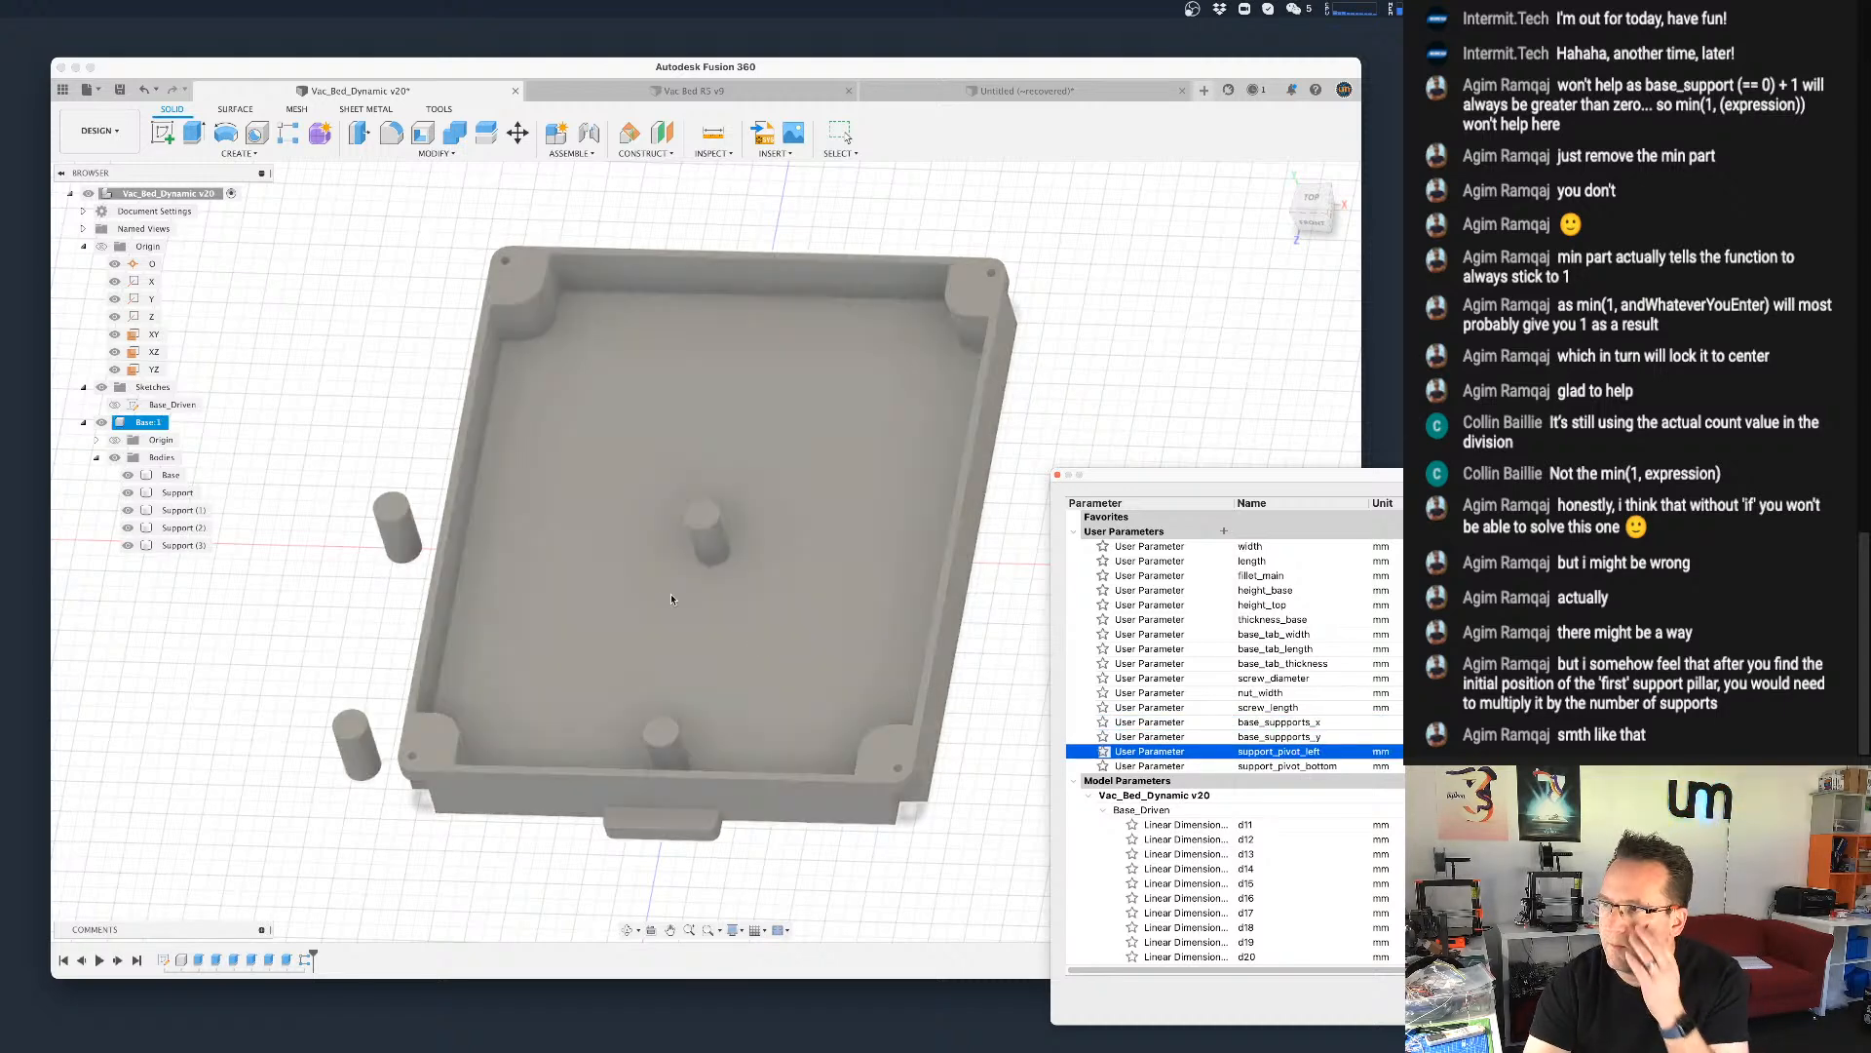
Step: Set both base_suppports_x and base_suppports_y to 3 to test an odd support count
left_click(1482, 737)
left_click(1481, 722)
type("3")
key("Tab")
type("3")
key("Tab")
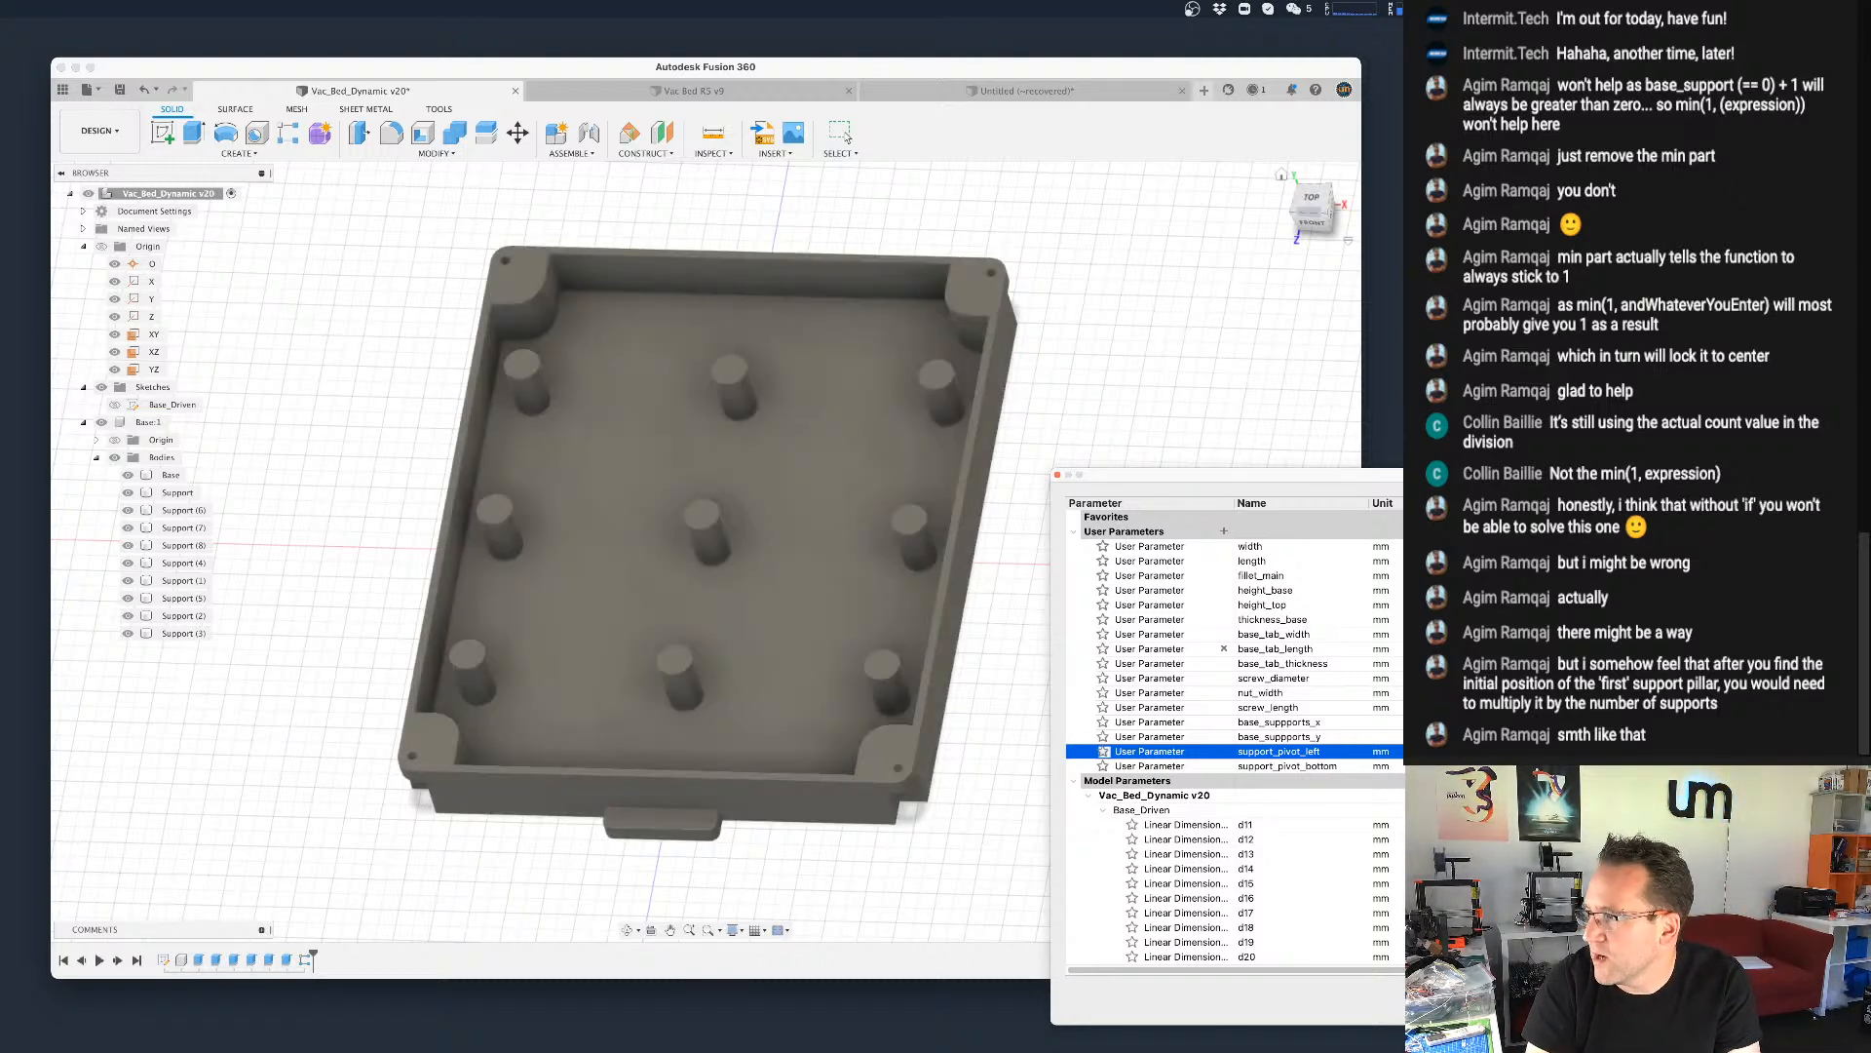
Step: Set the base_suppports_x parameter to 4
left_click(1423, 722)
type("4")
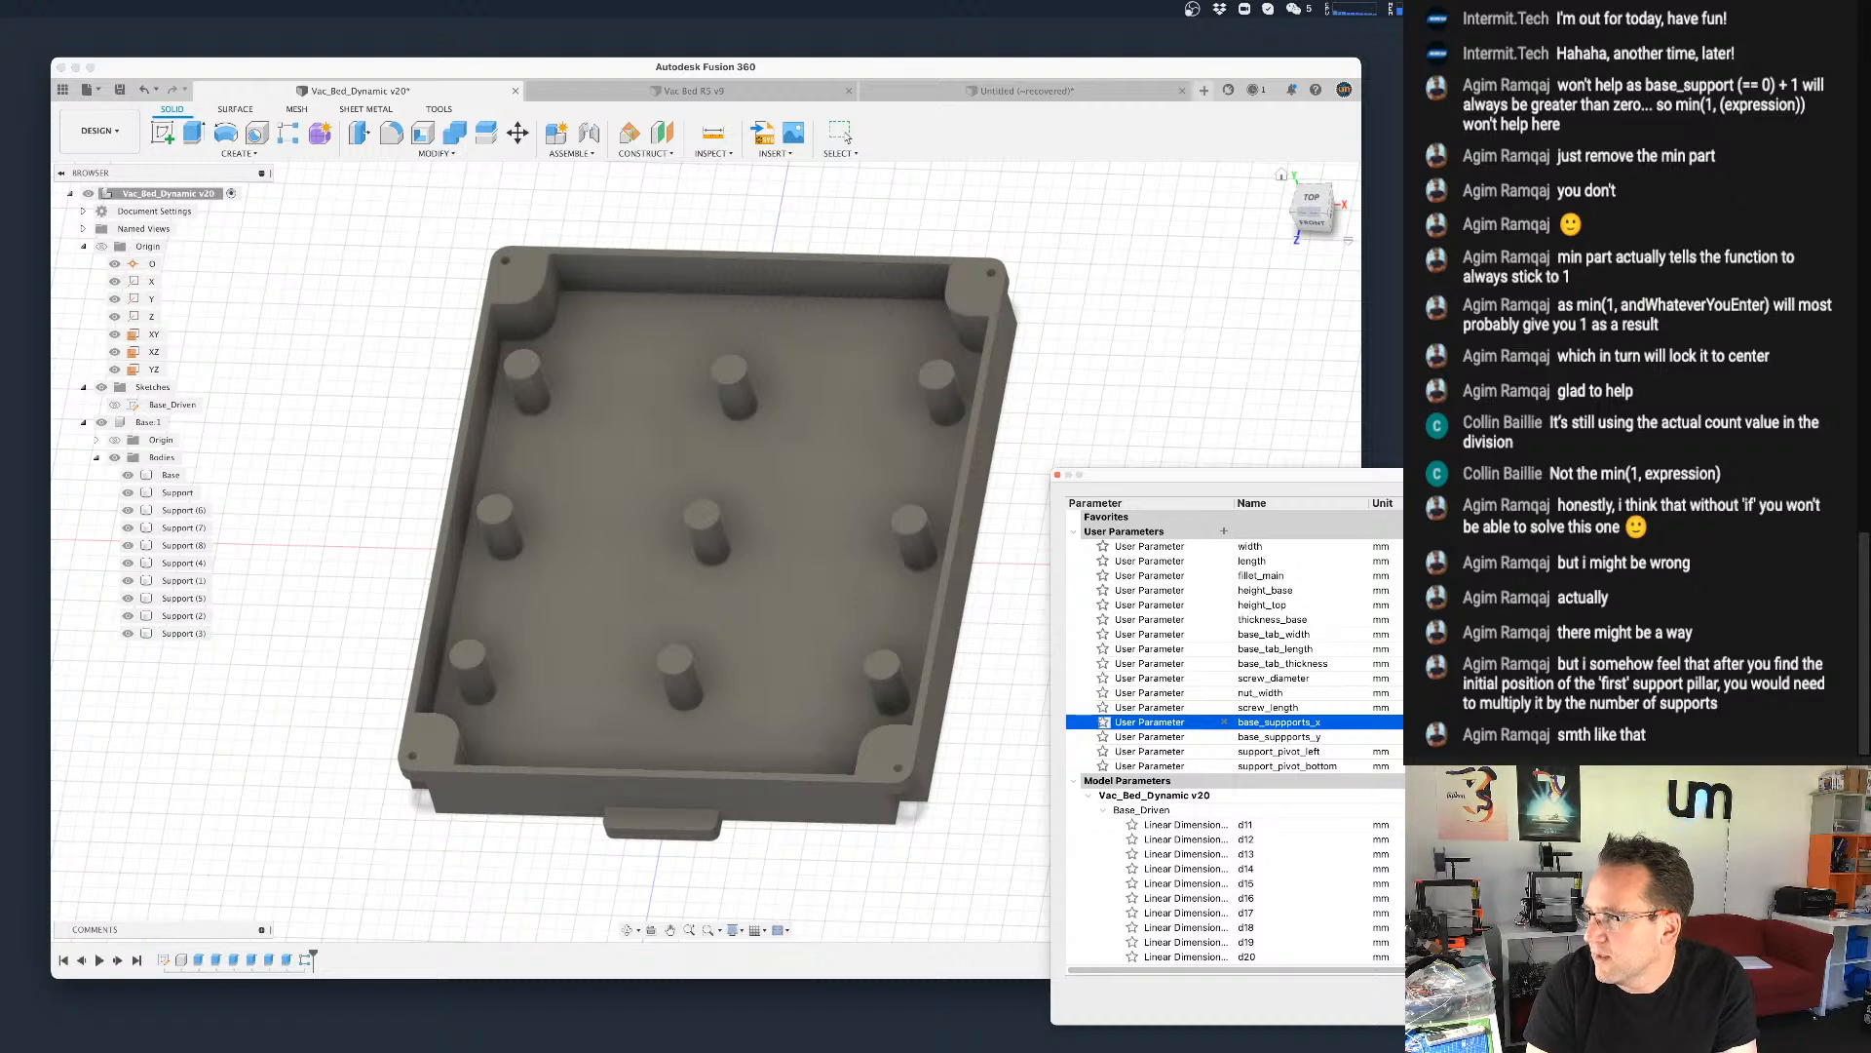
key("Return")
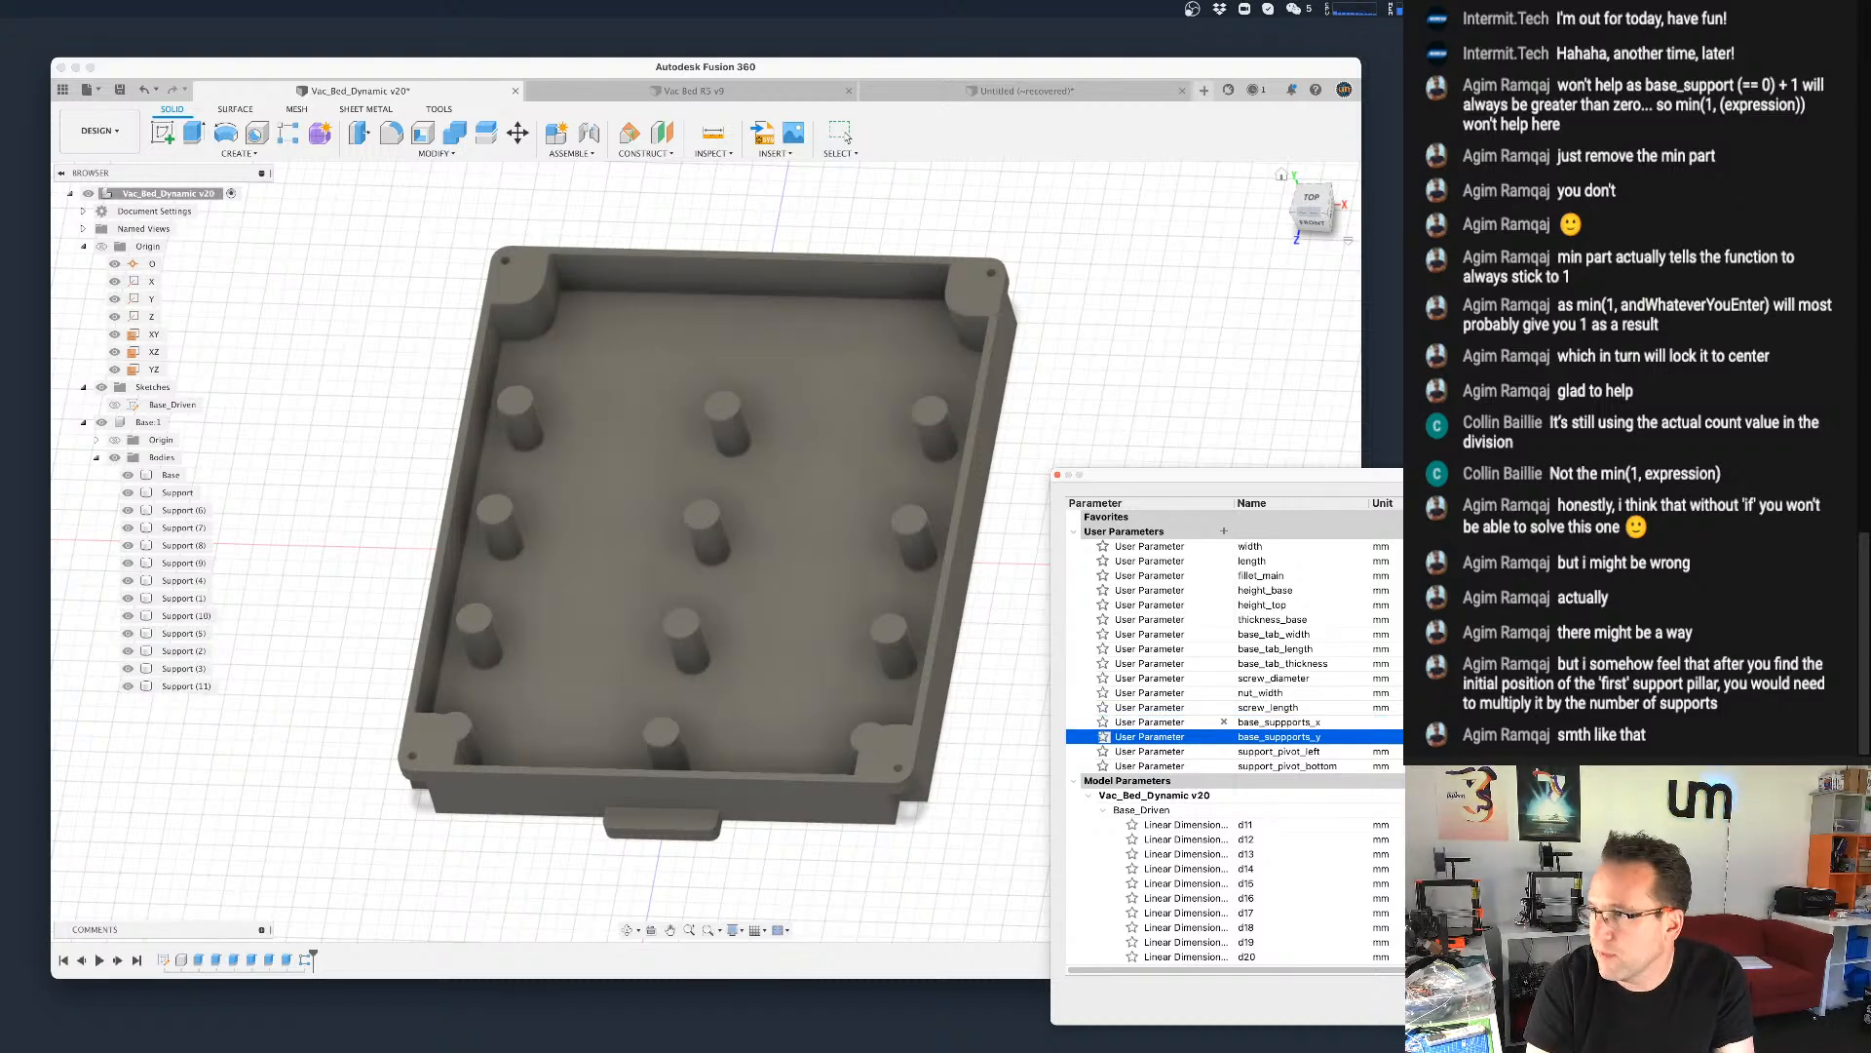
Step: Set base_suppports_y to 4, and set both base_suppports_x and base_suppports_y to 5 to inspect the denser pattern
type("4")
key("Return")
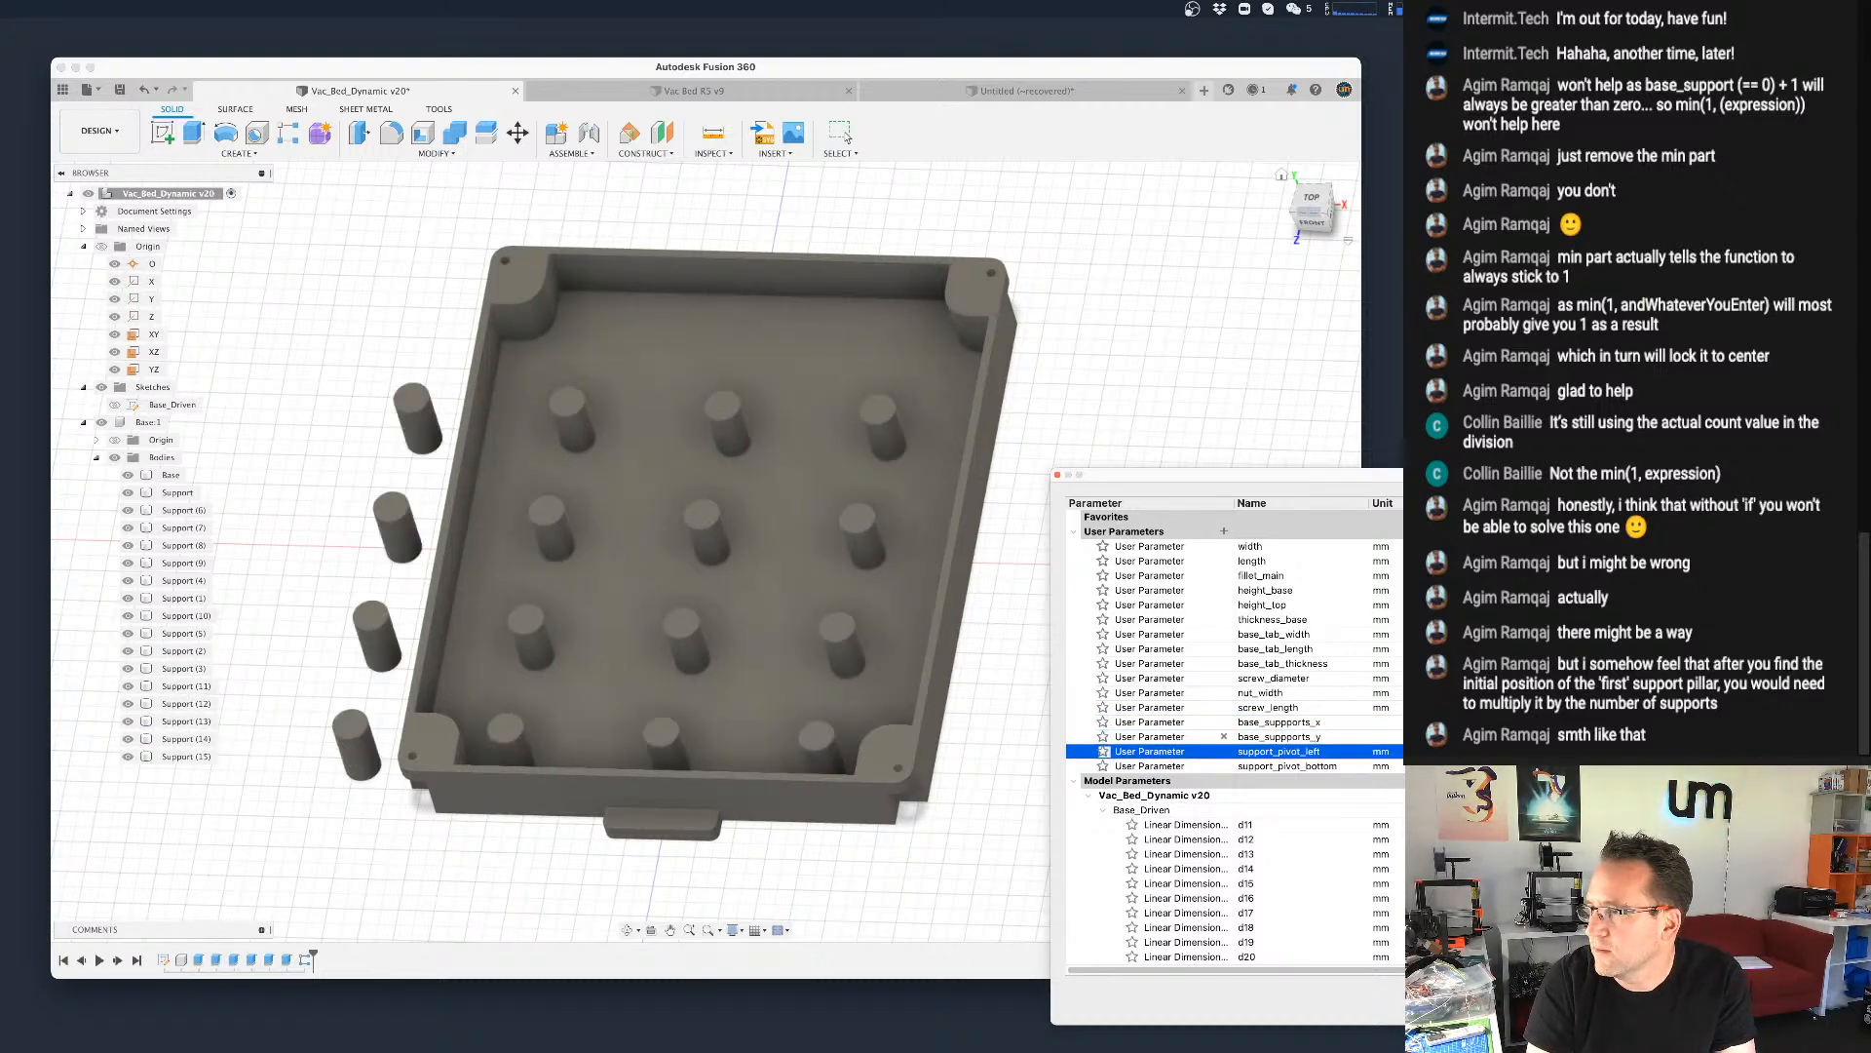
left_click(1424, 736)
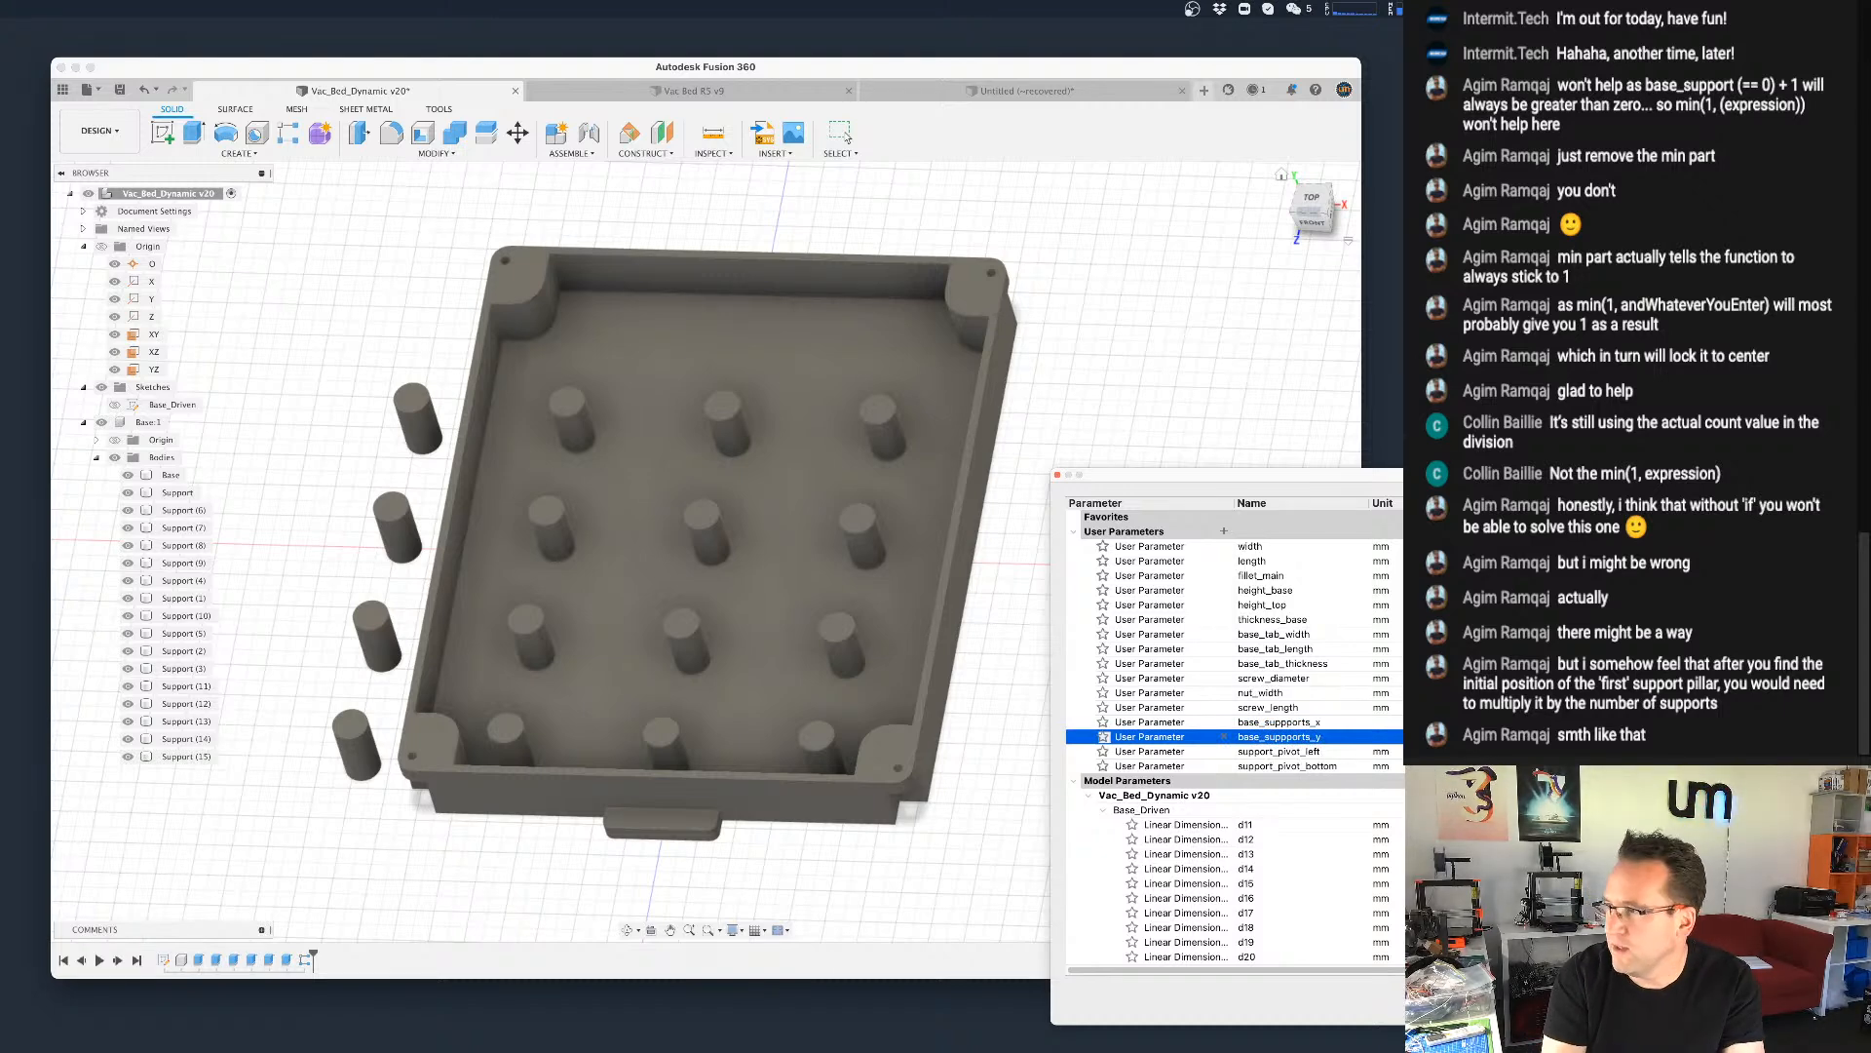
left_click(1423, 722)
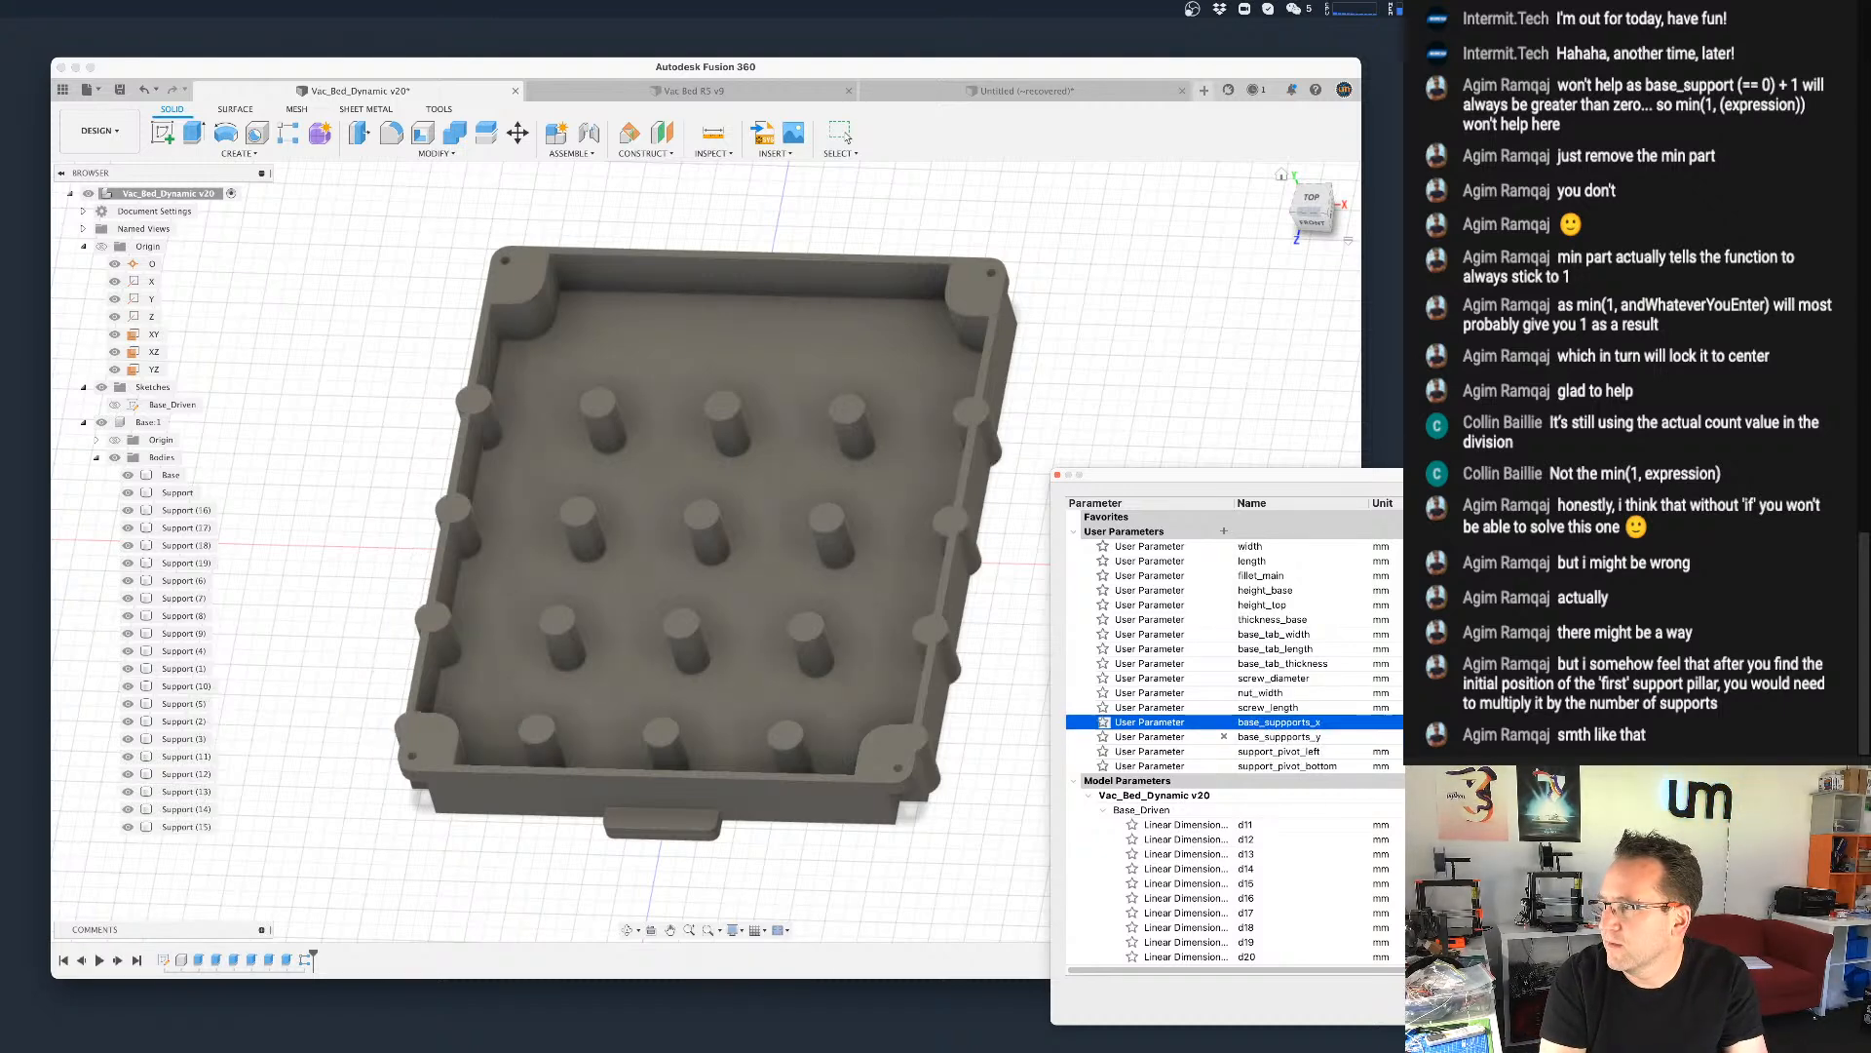
type("5")
key("Return")
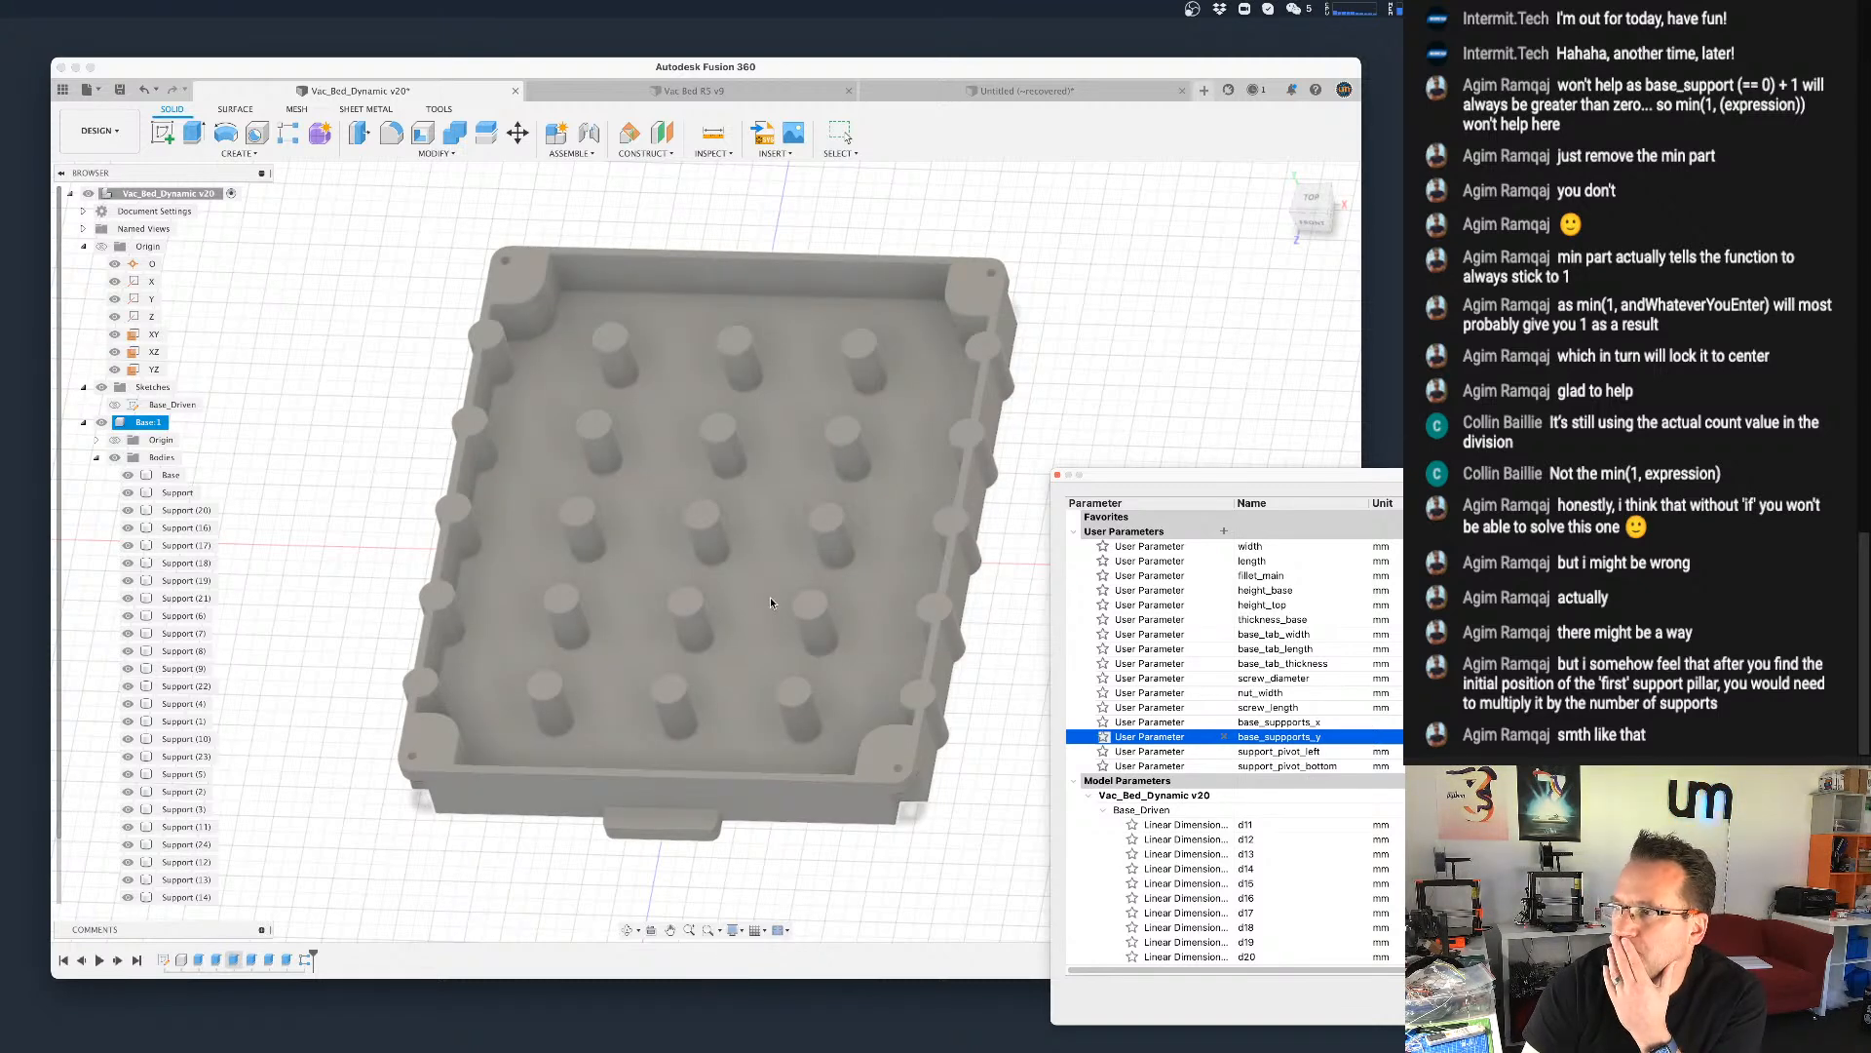
scroll(771, 602, "down", 5)
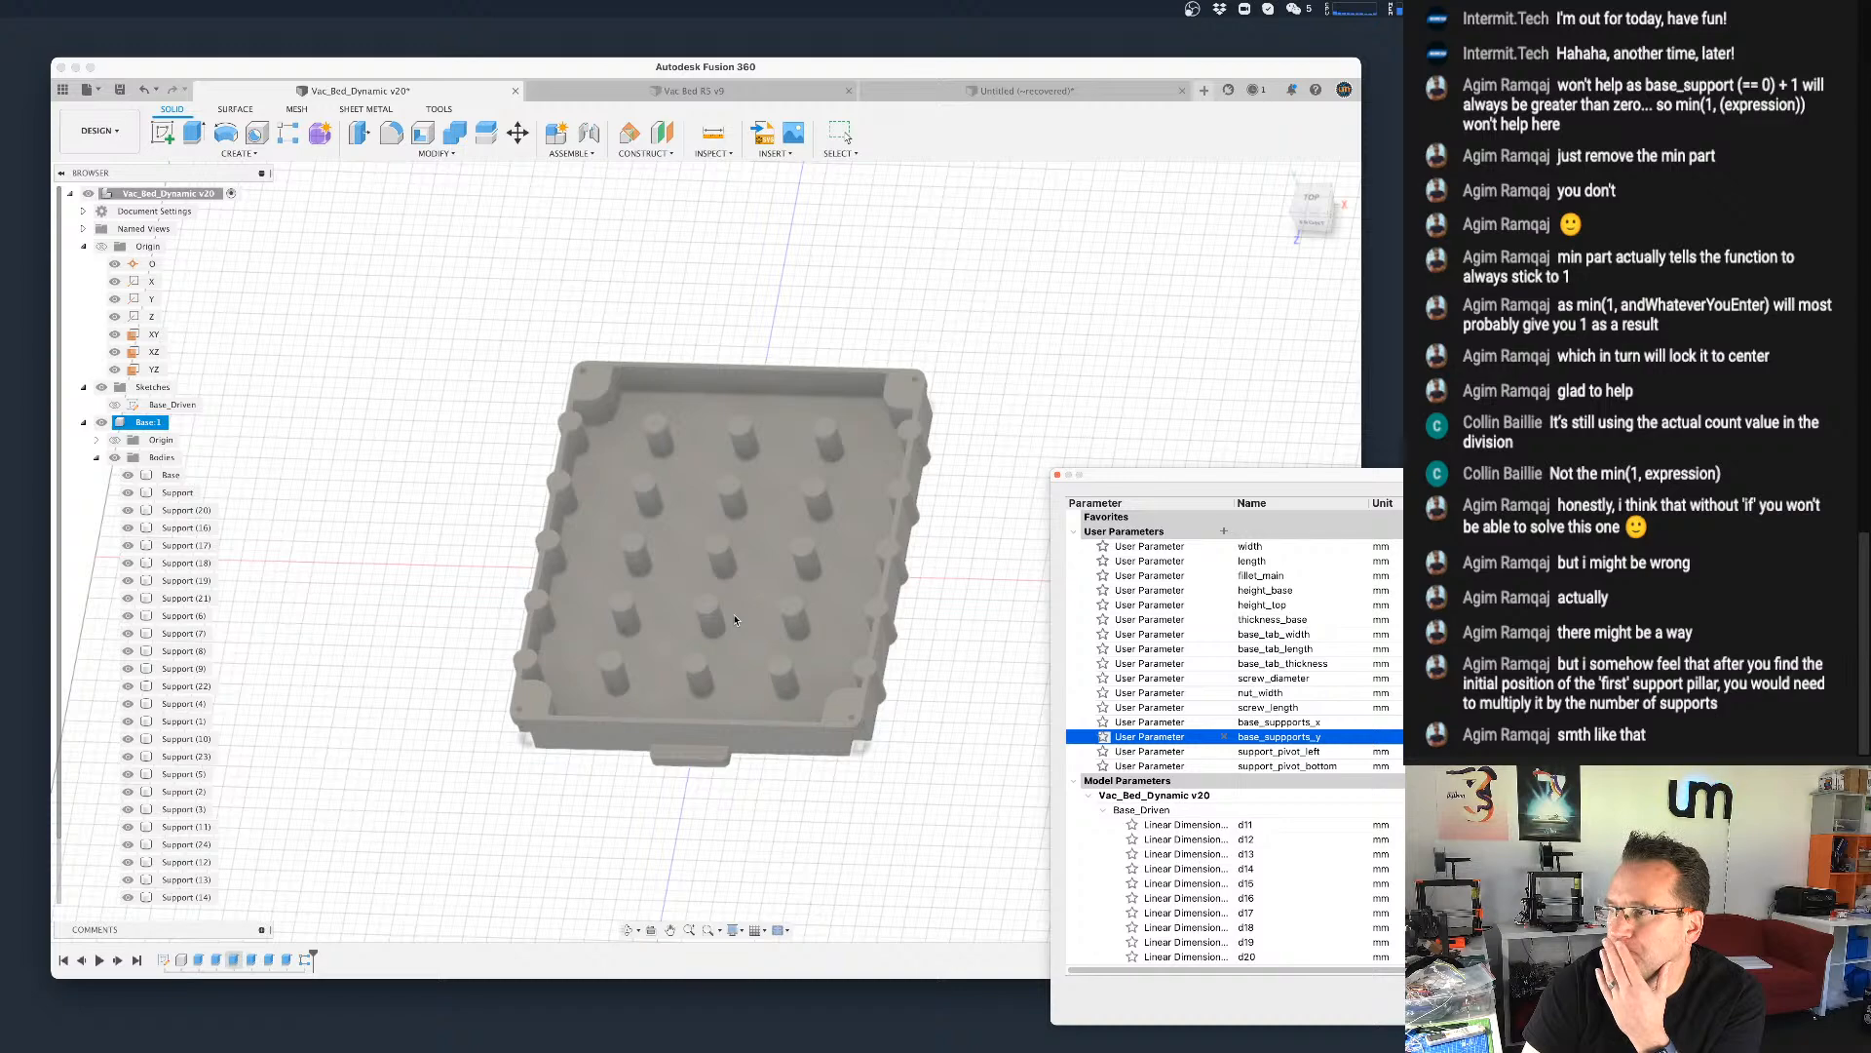
scroll(735, 620, "up", 3)
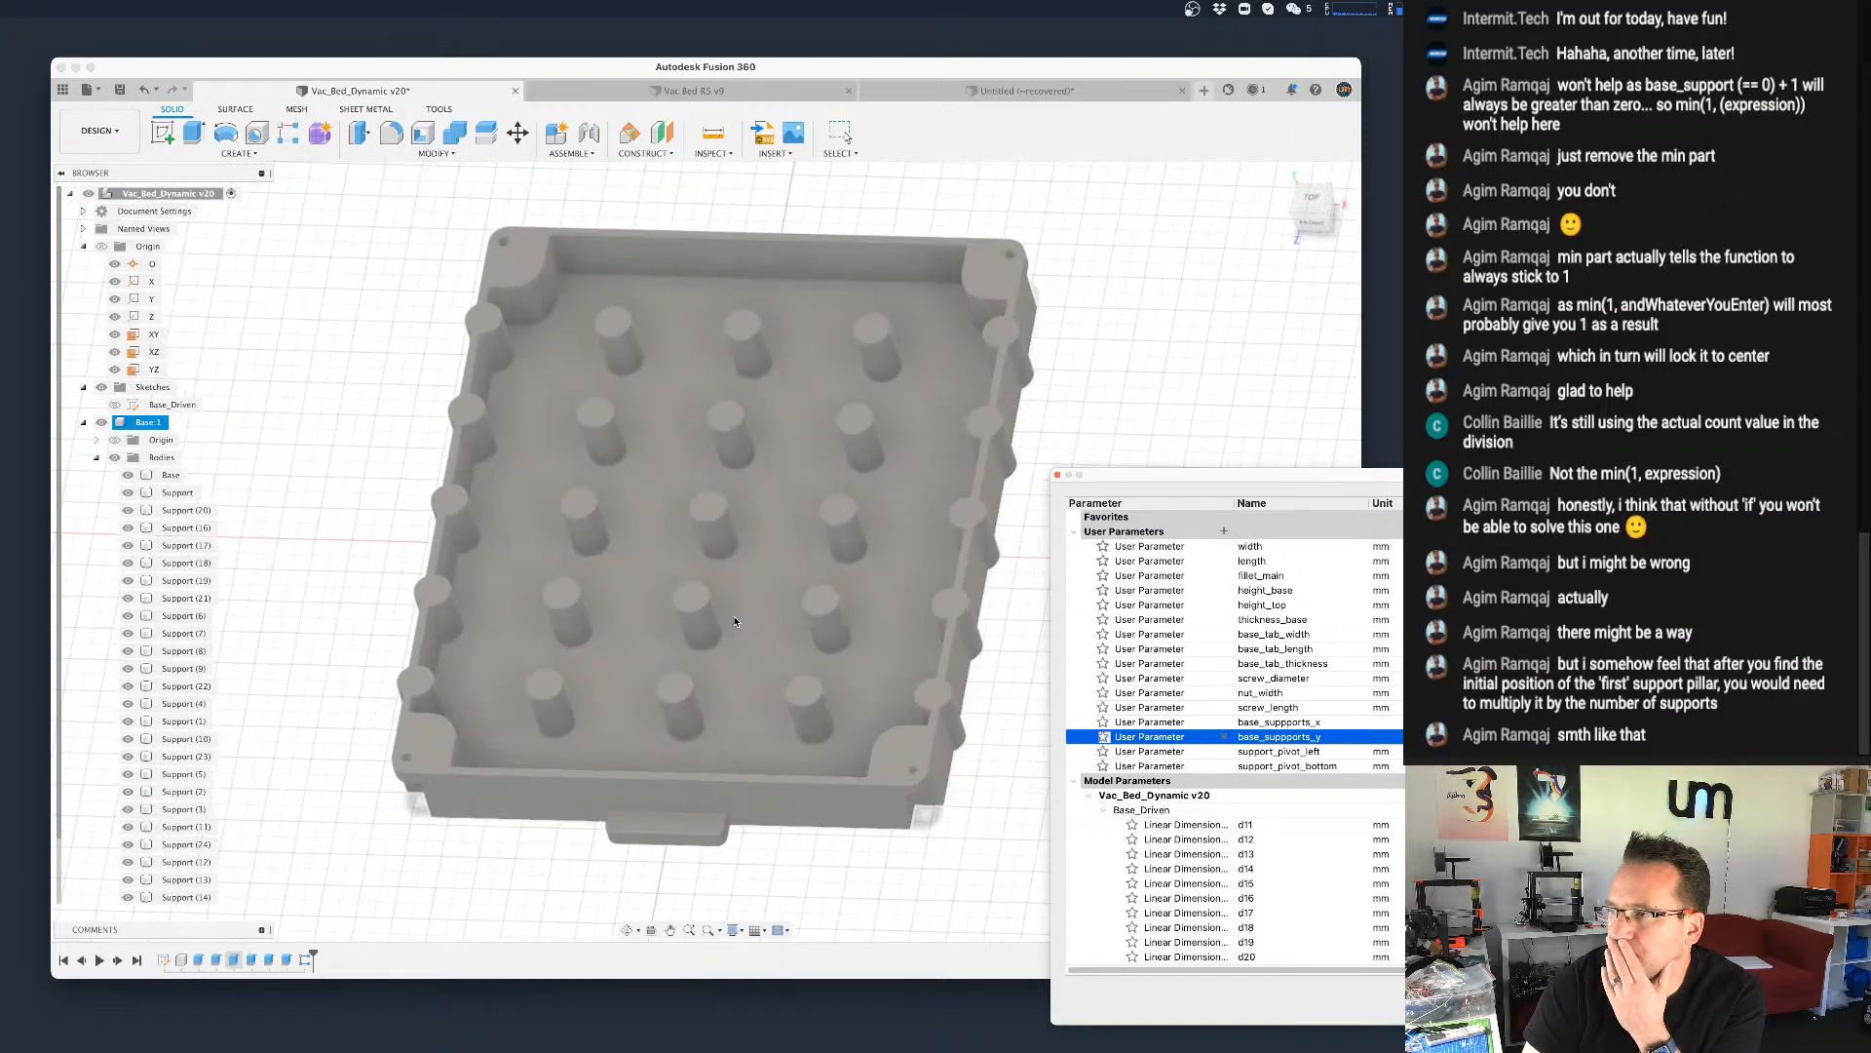
scroll(735, 621, "down", 2)
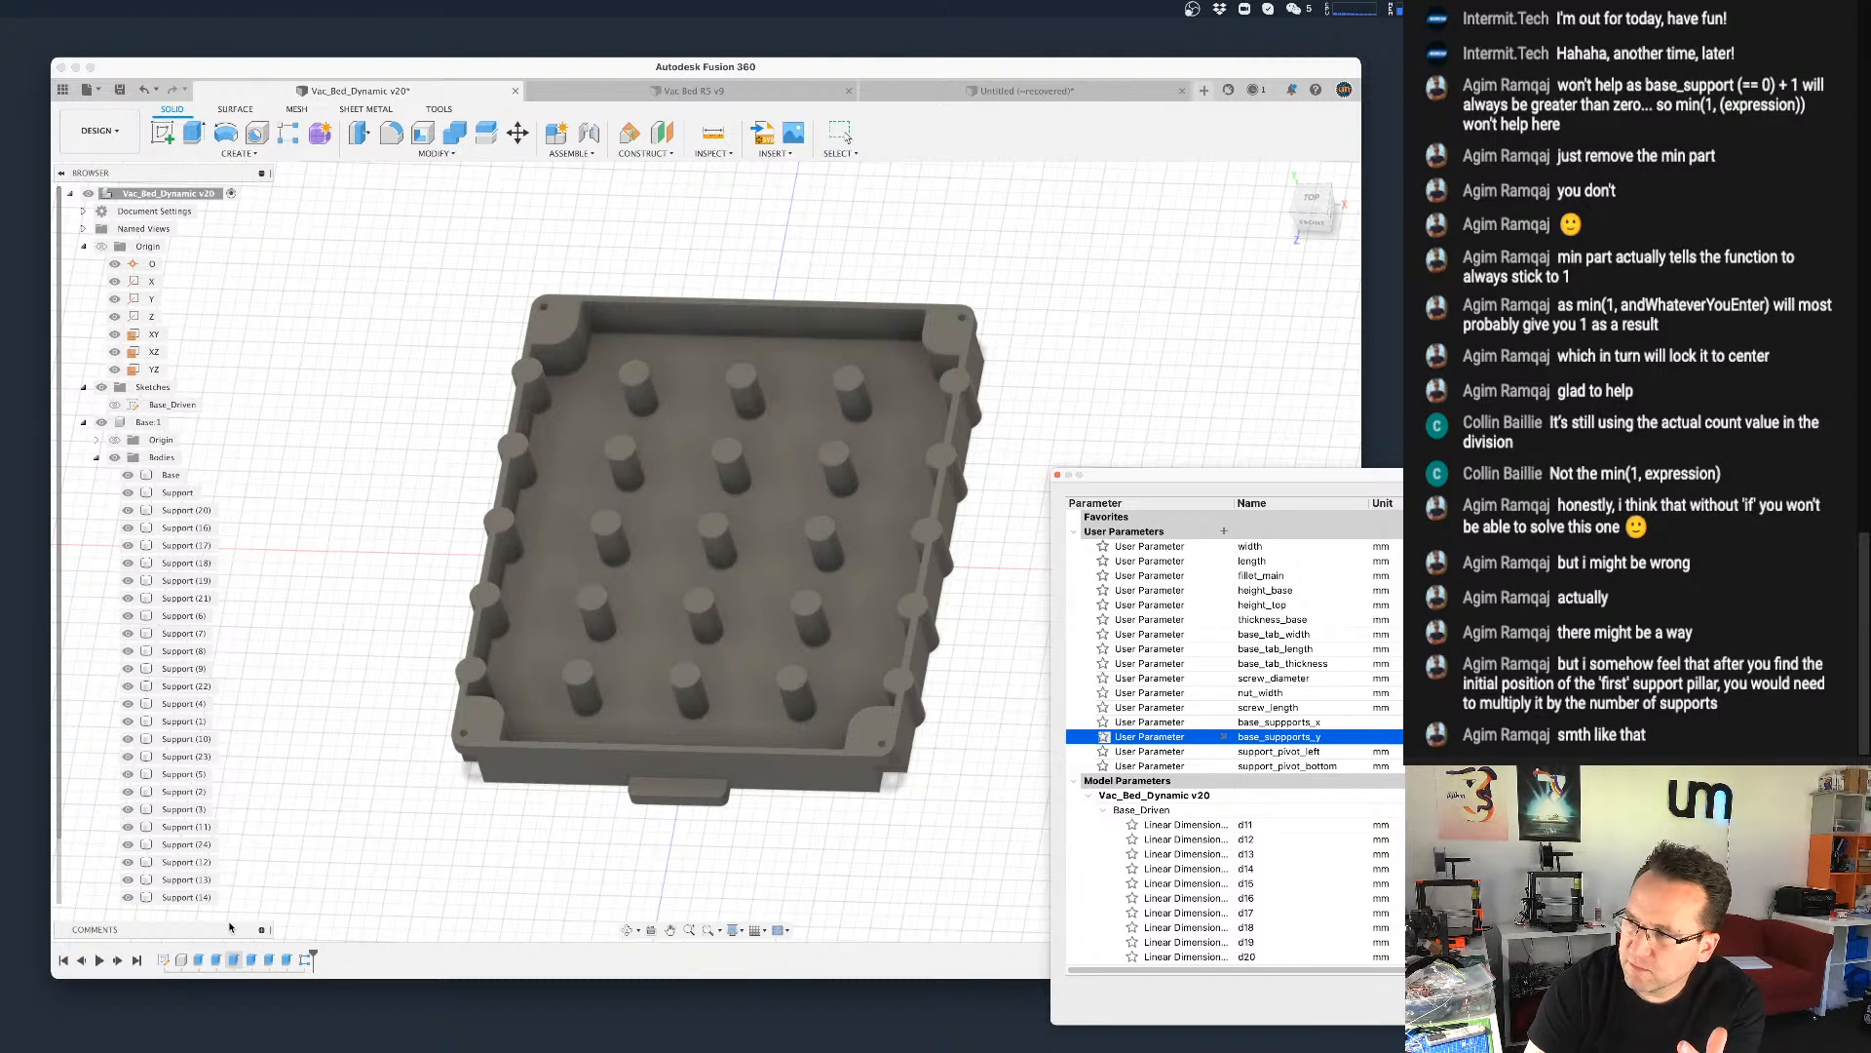
left_click(734, 729)
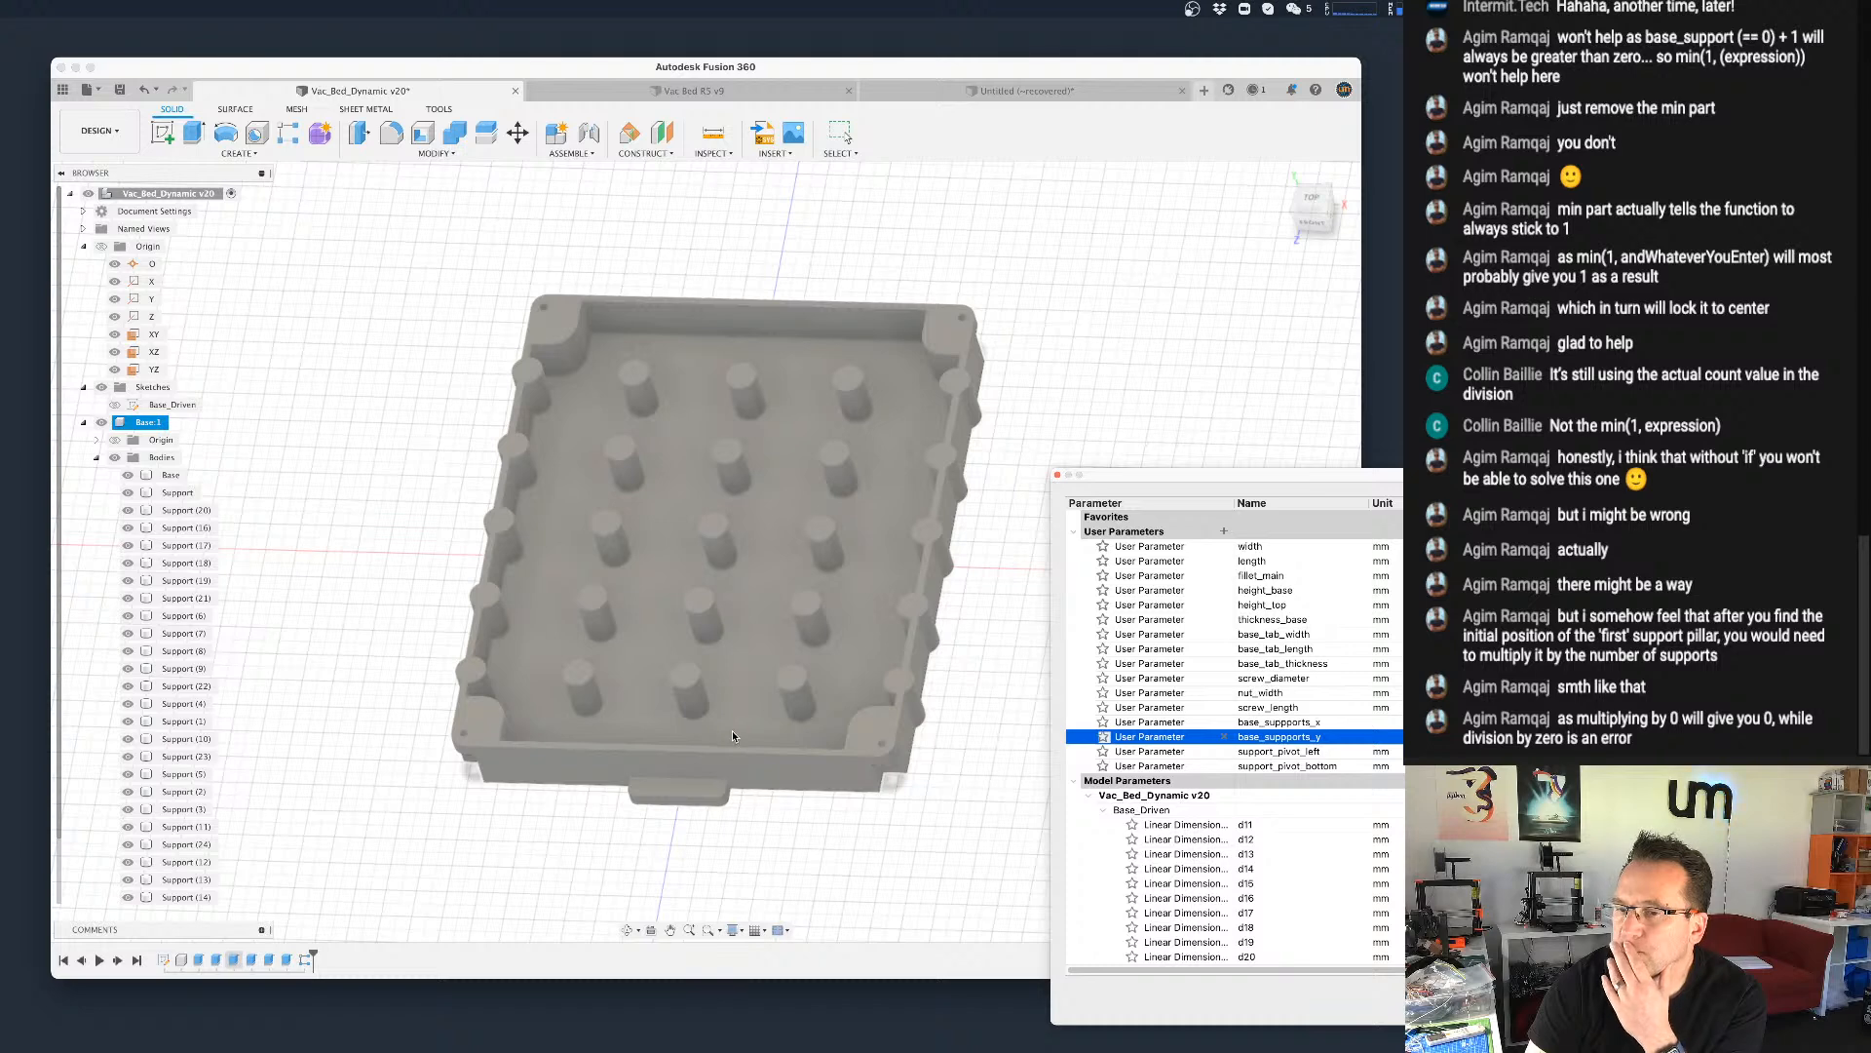
scroll(729, 740, "up", 3)
scroll(729, 741, "down", 3)
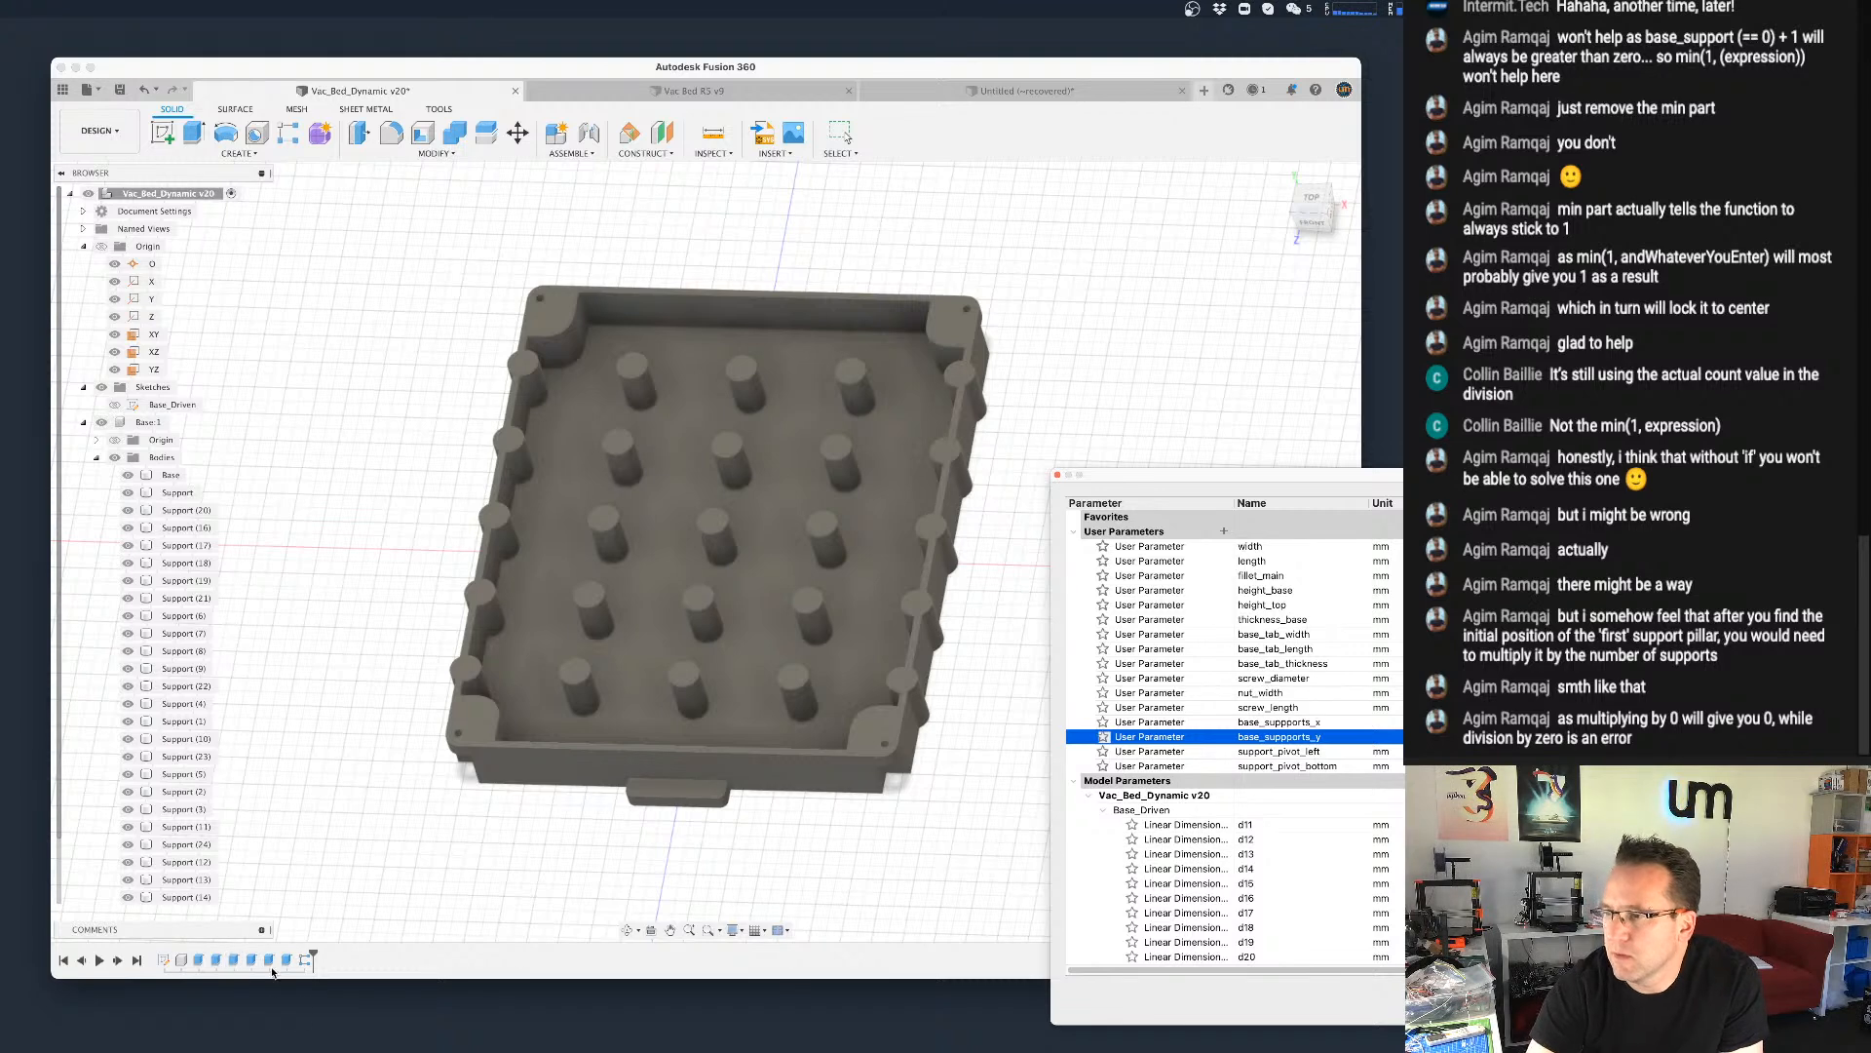
Step: Close the parameters and delete the rectangular pattern of supports from the model history
double_click(307, 961)
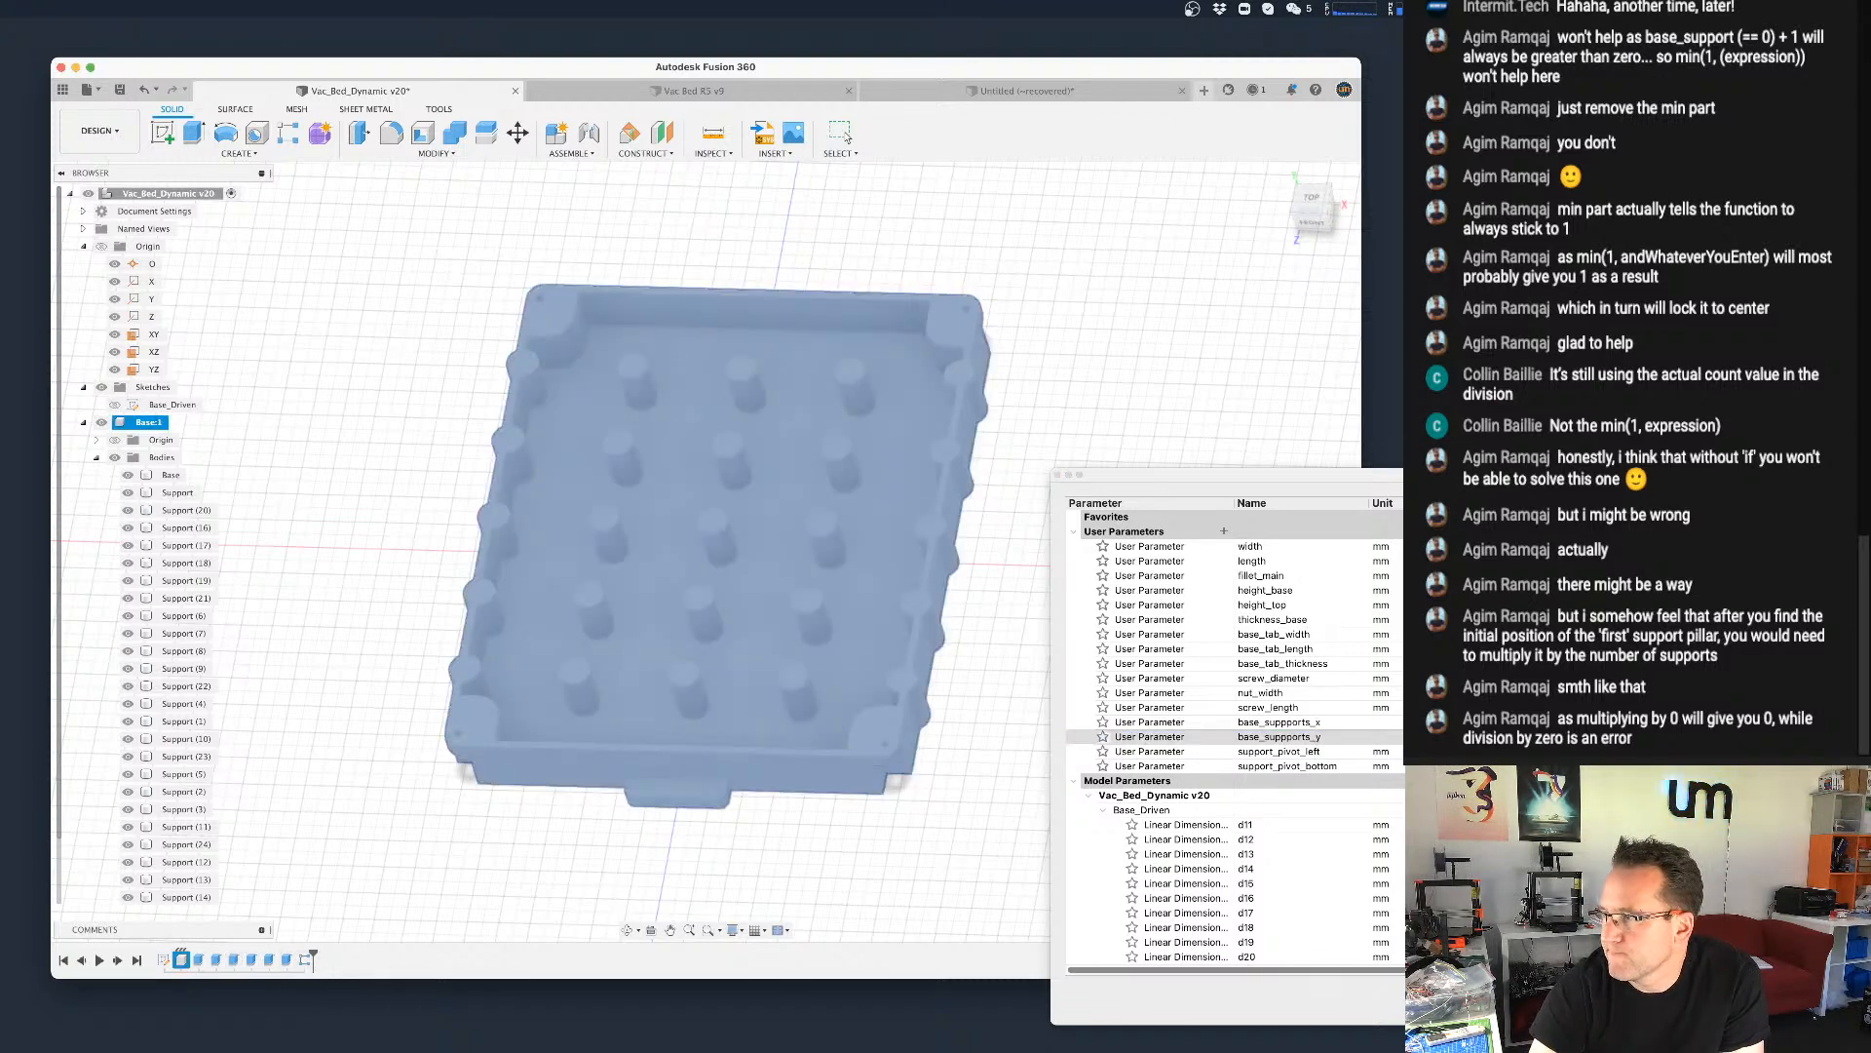
right_click(304, 959)
left_click(355, 1024)
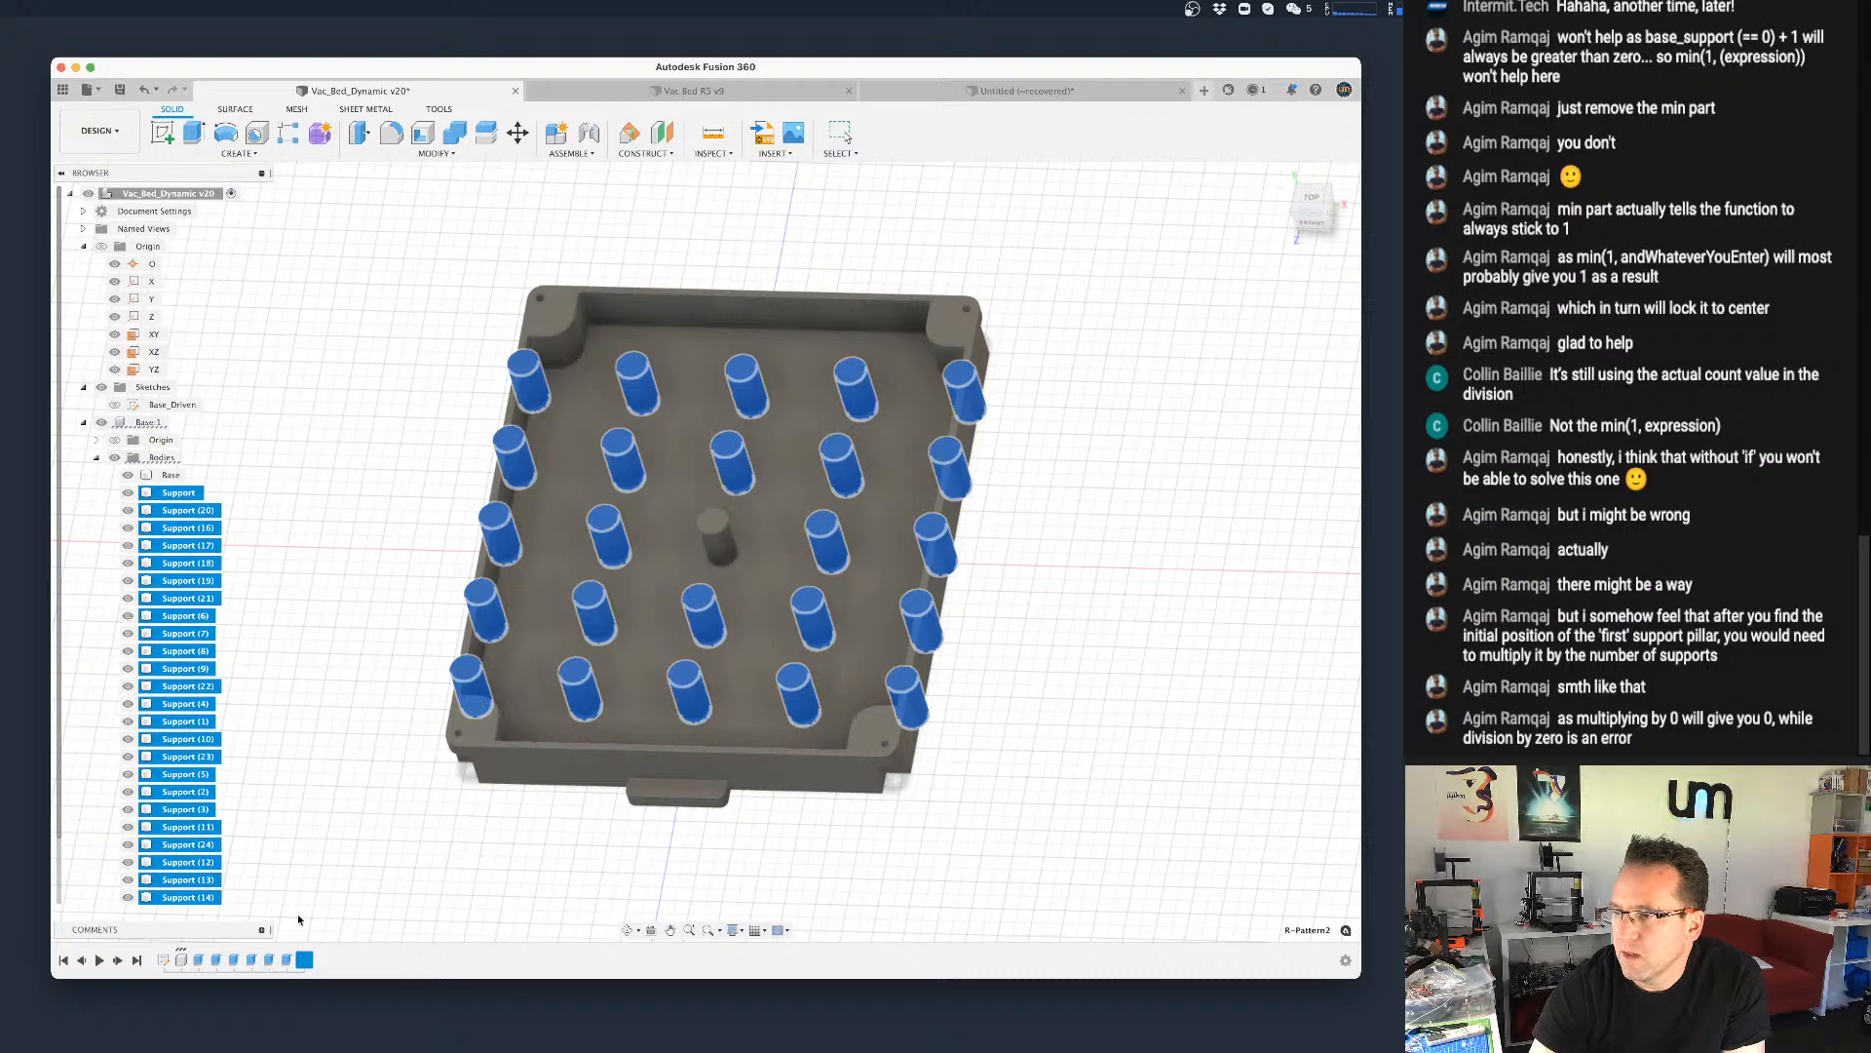
key("Delete")
Step: Show the Base_Driven sketch and open it for editing
left_click(115, 404)
double_click(146, 404)
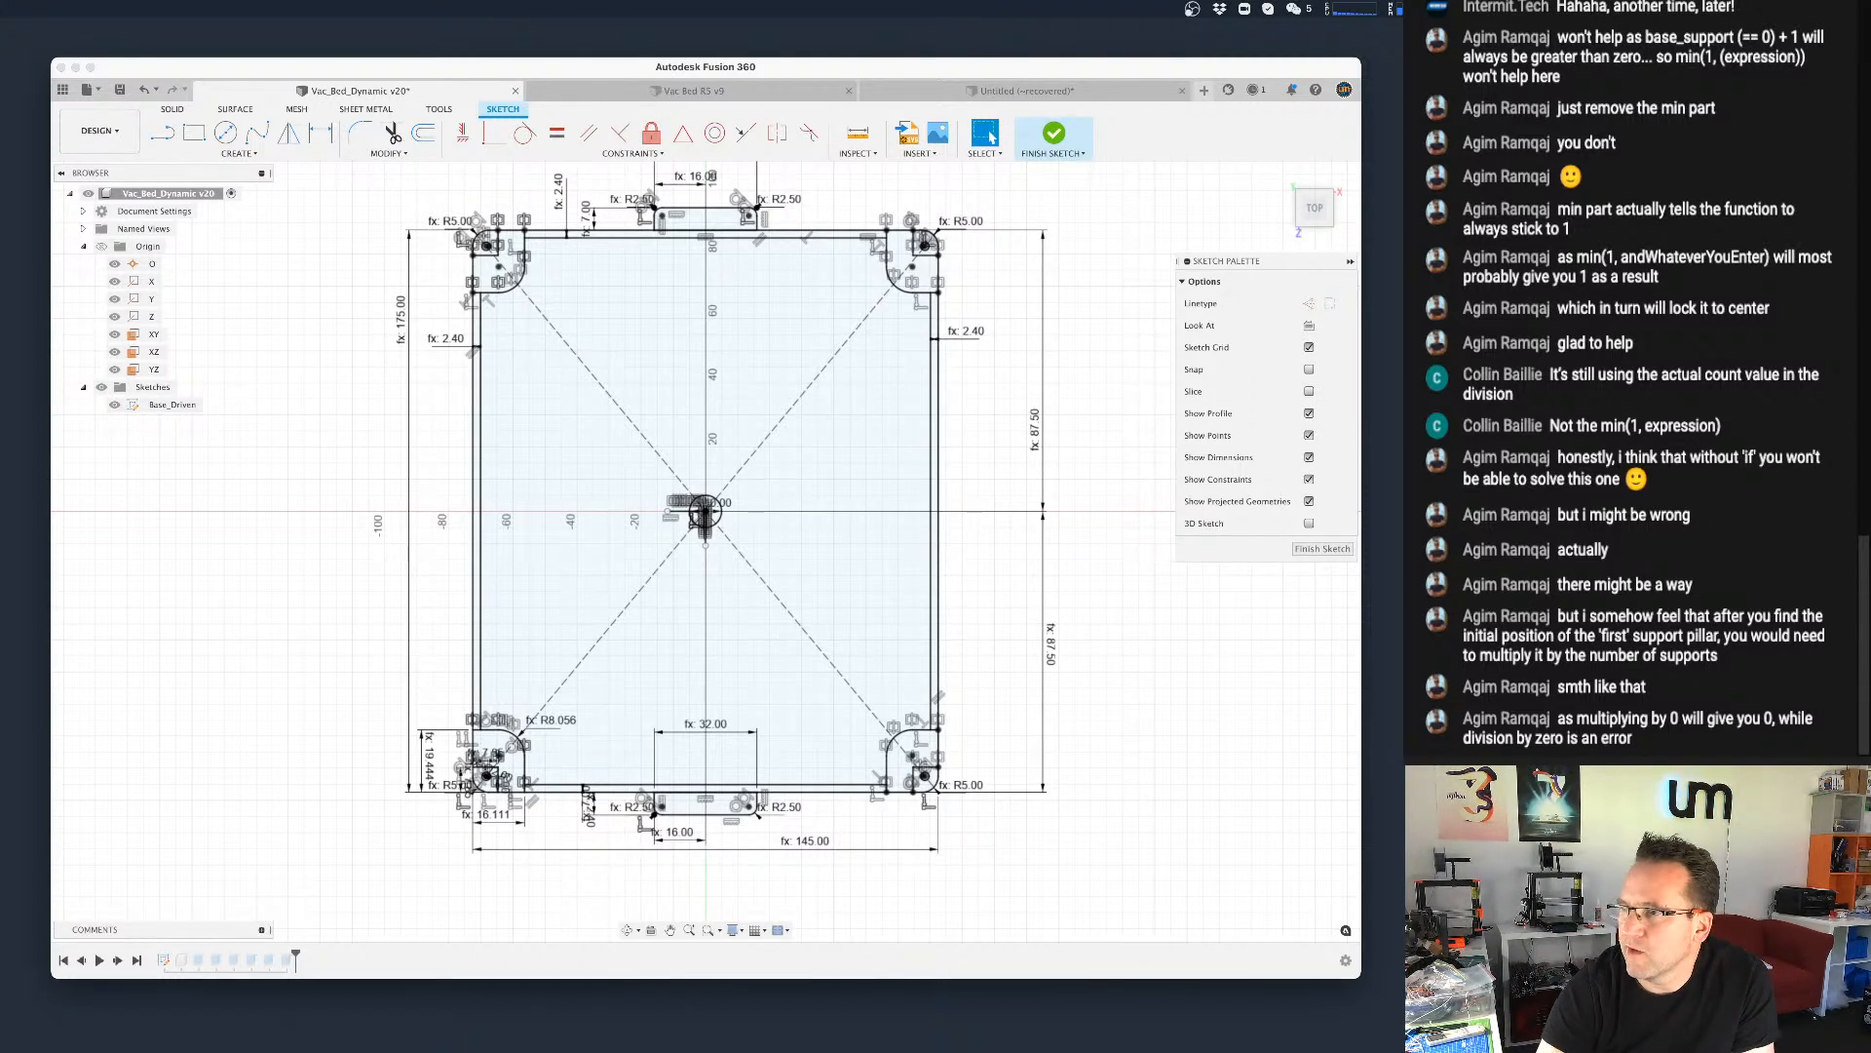
scroll(729, 485, "up", 2)
scroll(733, 481, "down", 3)
middle_click_drag(736, 499, 733, 589)
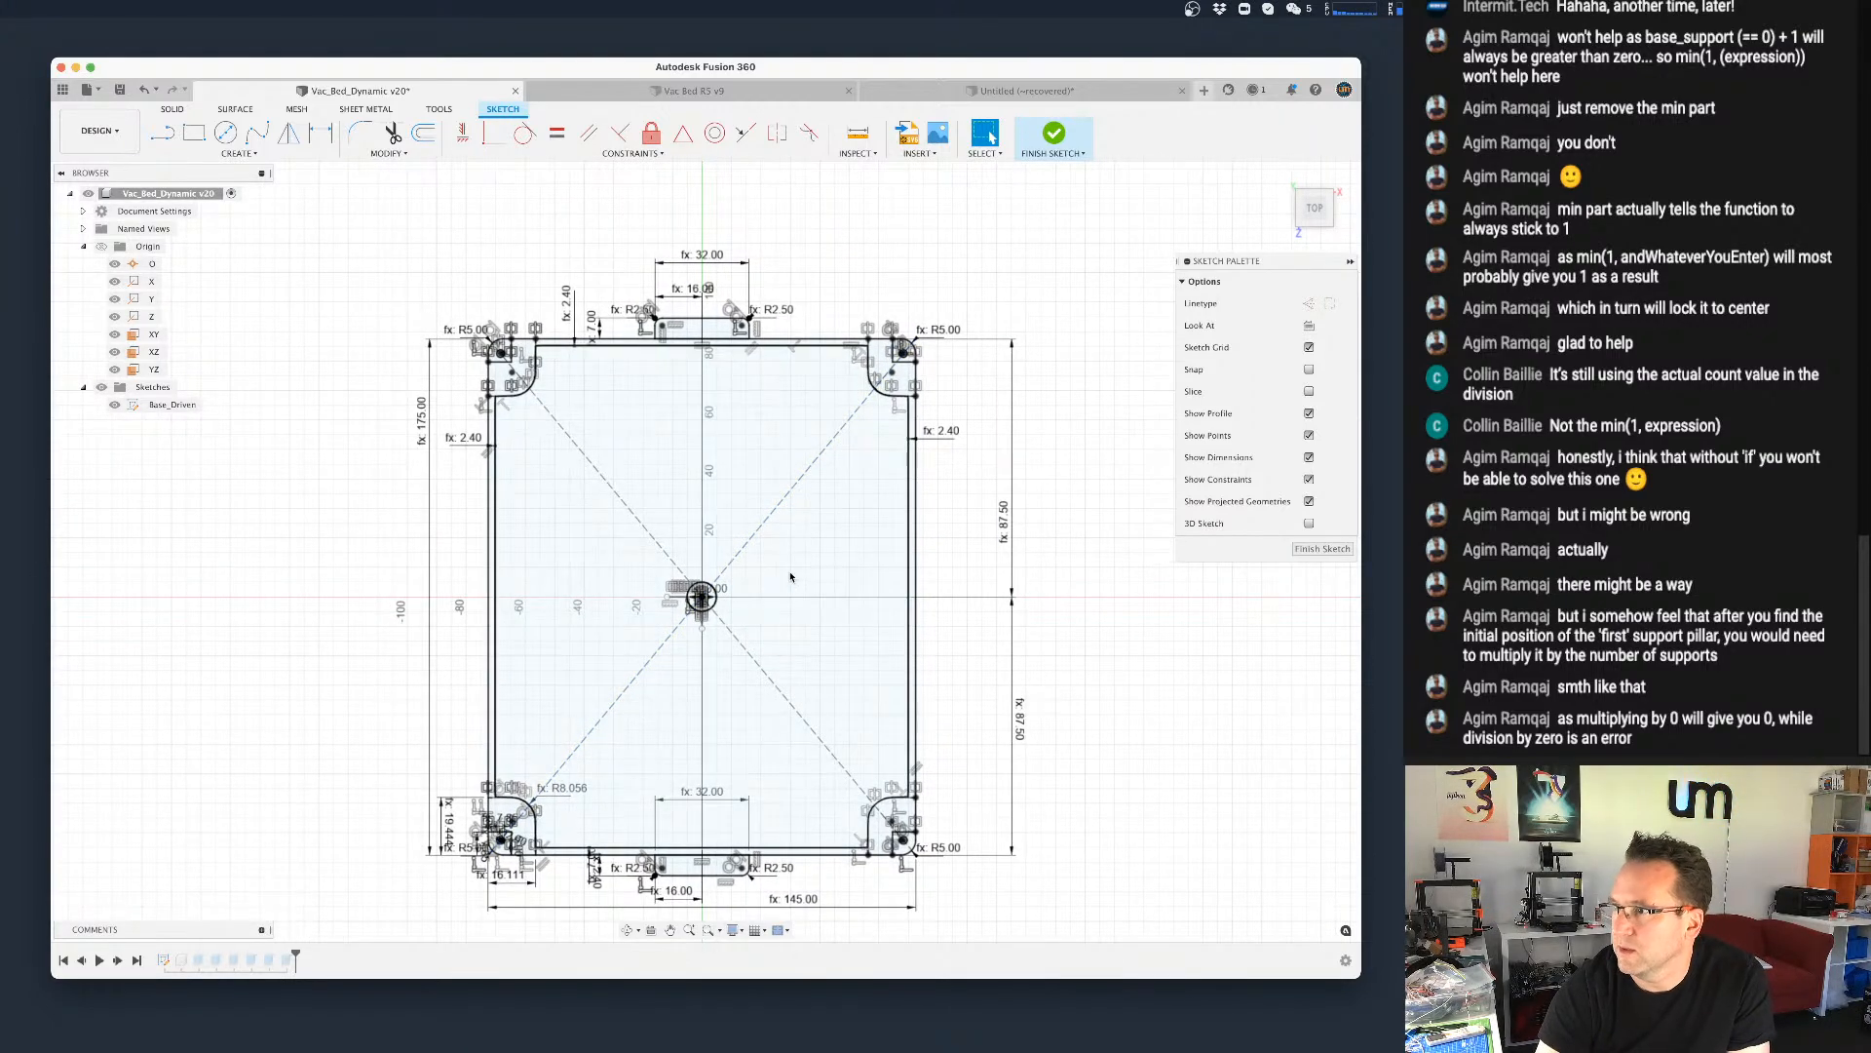
scroll(741, 601, "down", 2)
scroll(741, 601, "up", 3)
Step: Copy the central 10 mm support circle by about -37.7 mm in X and -22.1 mm in Y, and delete the original circle
left_click(715, 598)
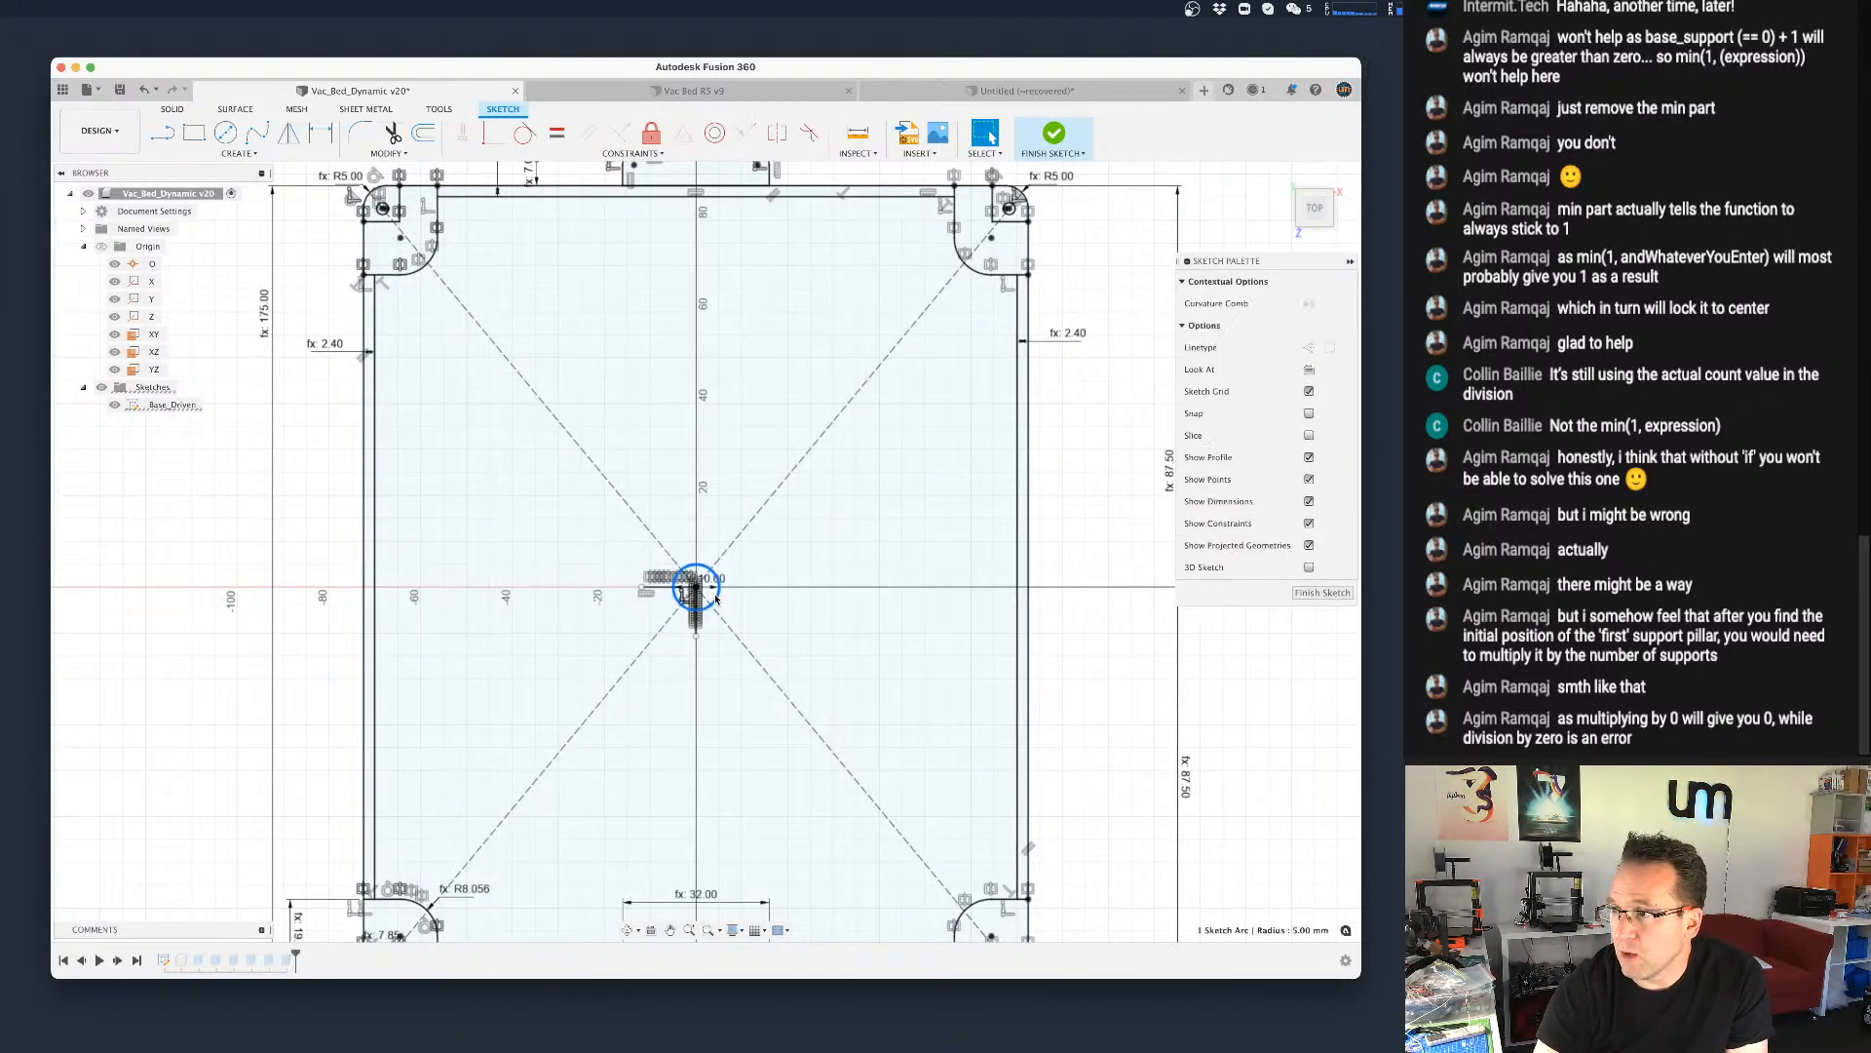
key("m")
mouse_move(693, 582)
left_mouse_down()
mouse_move(697, 687)
mouse_move(529, 677)
left_mouse_up()
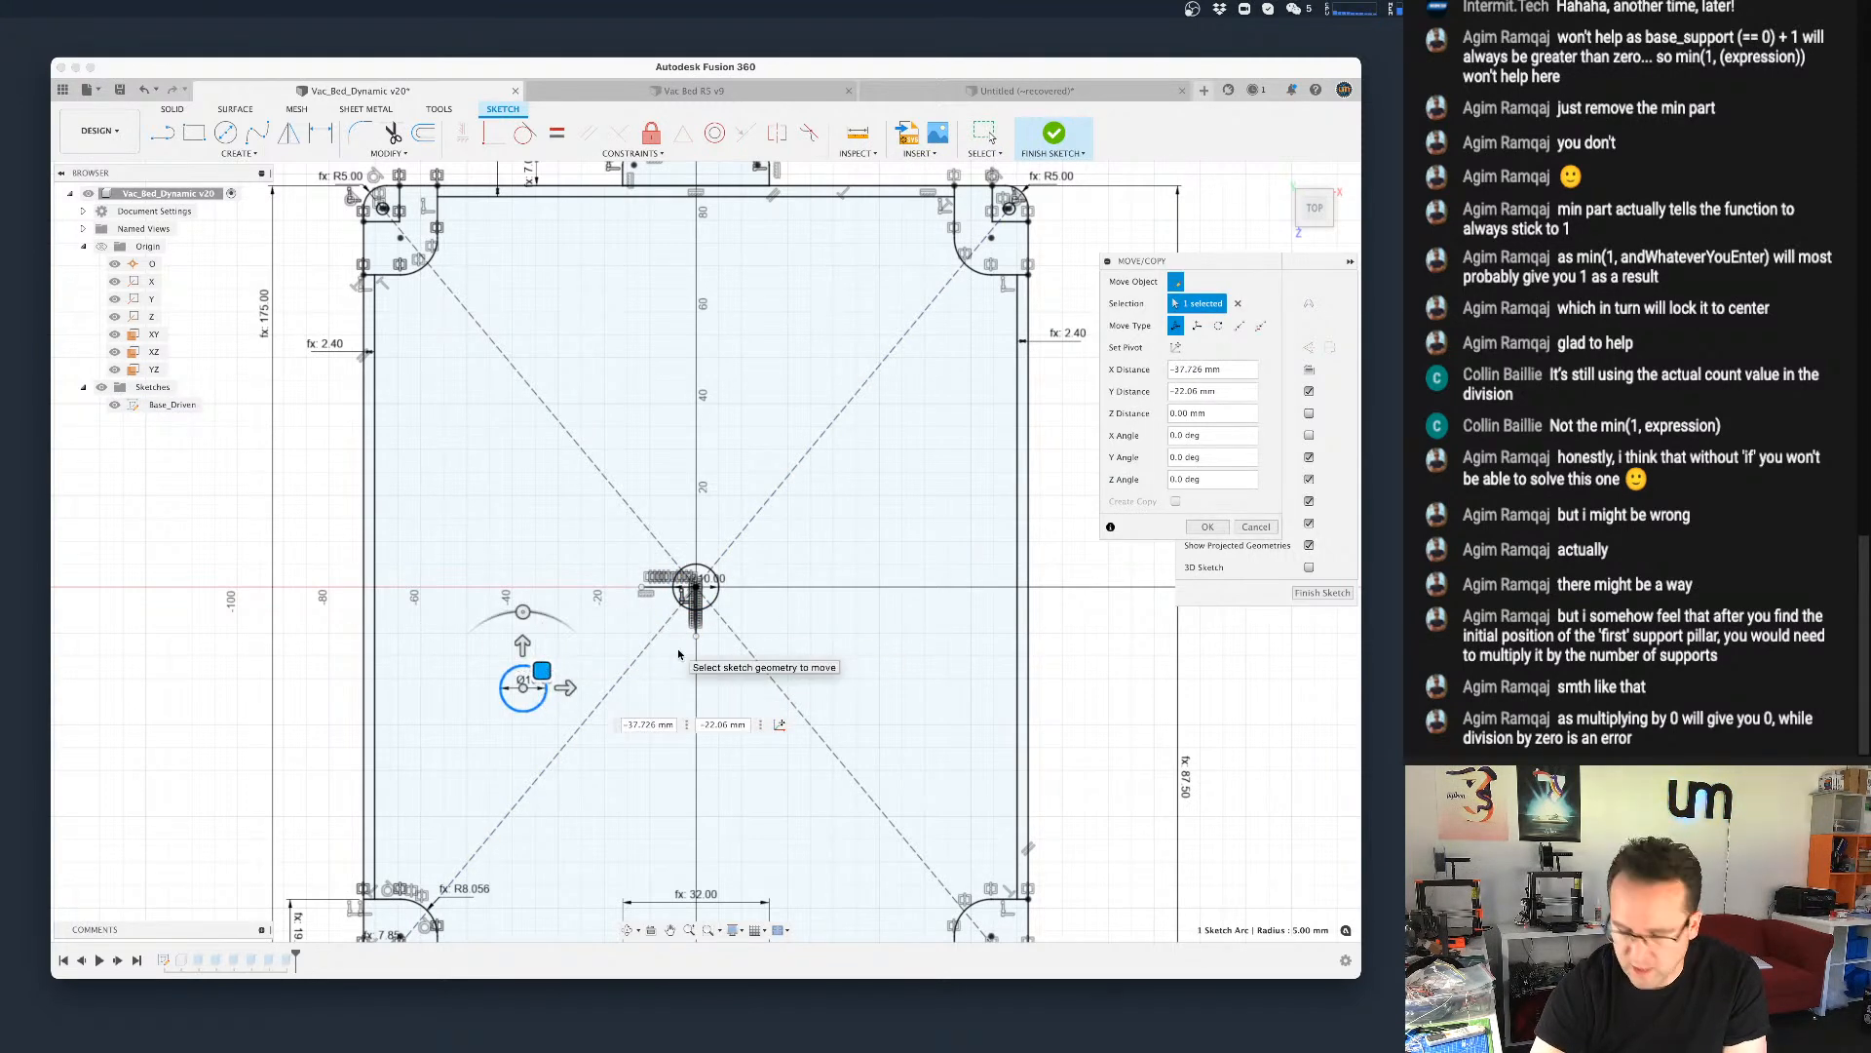
key("Return")
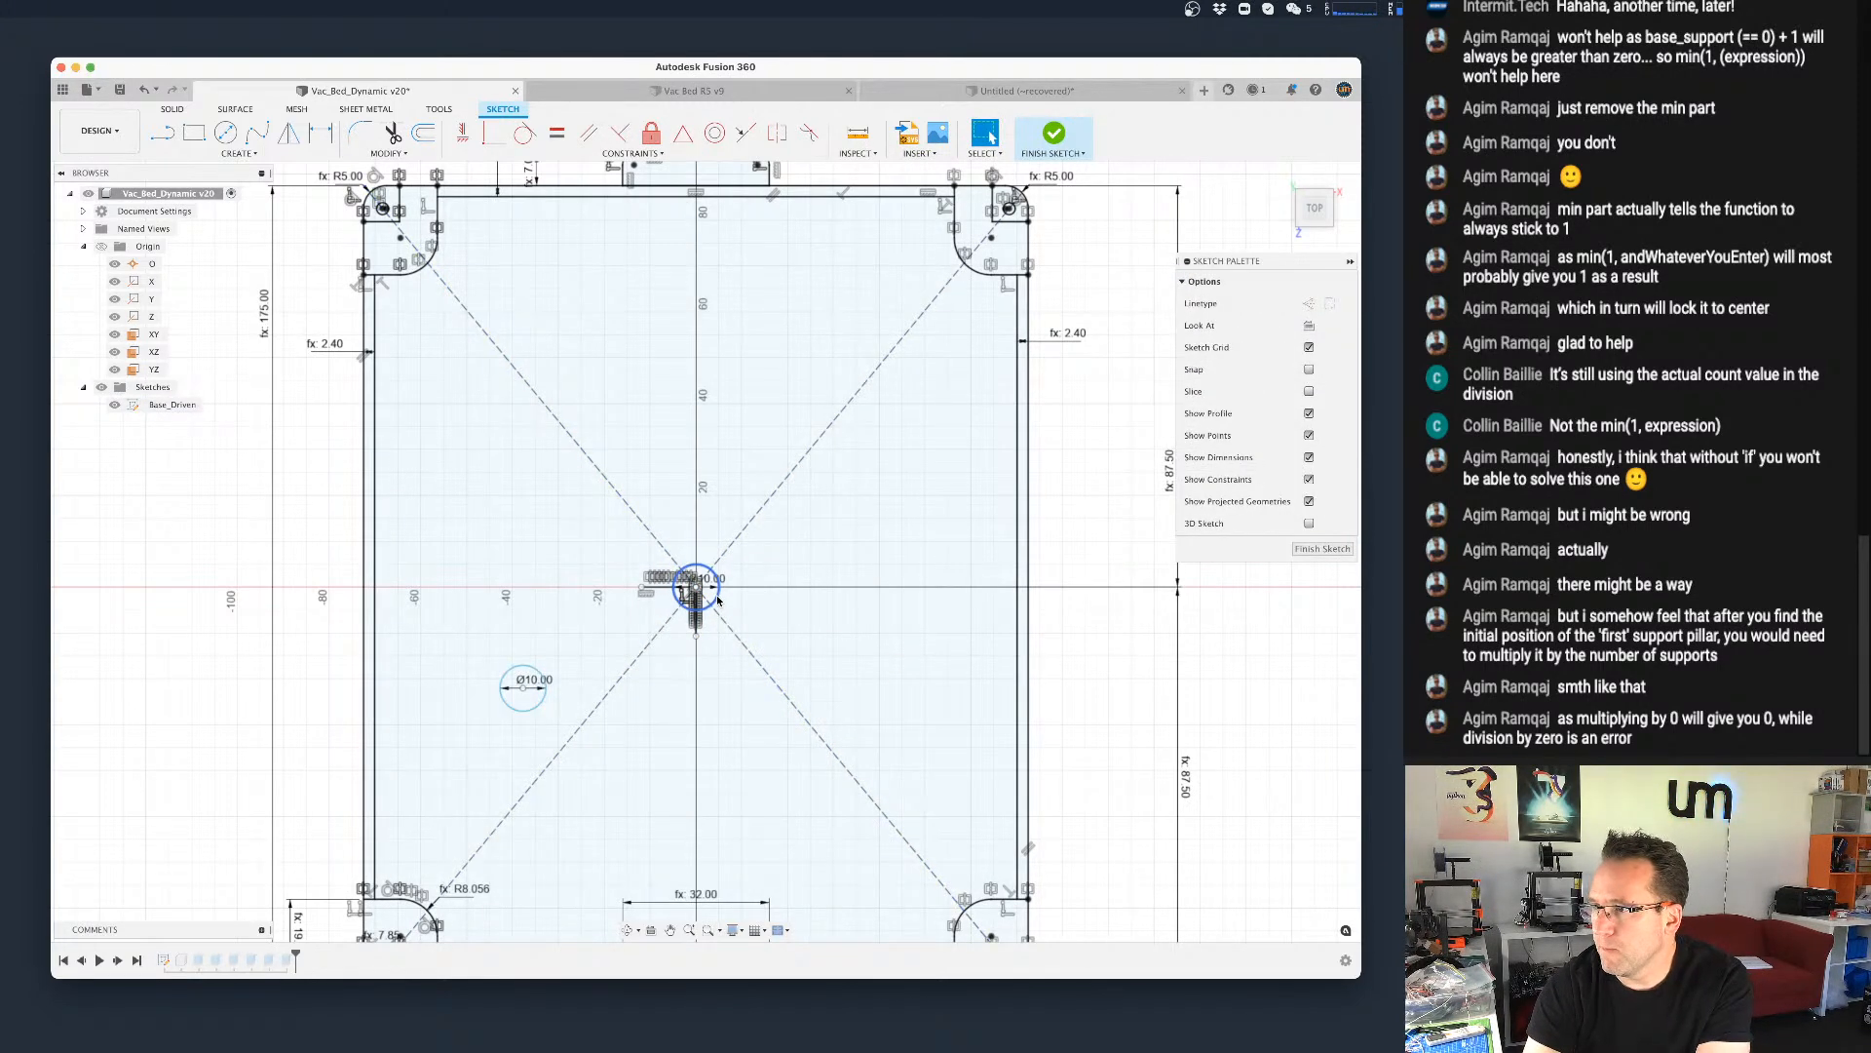
left_click(718, 599)
key("Delete")
Step: Dimension the copied circle horizontally from the base's left outer edge, using support_pivot_left as the distance
scroll(570, 676, "up", 1)
scroll(536, 697, "down", 1)
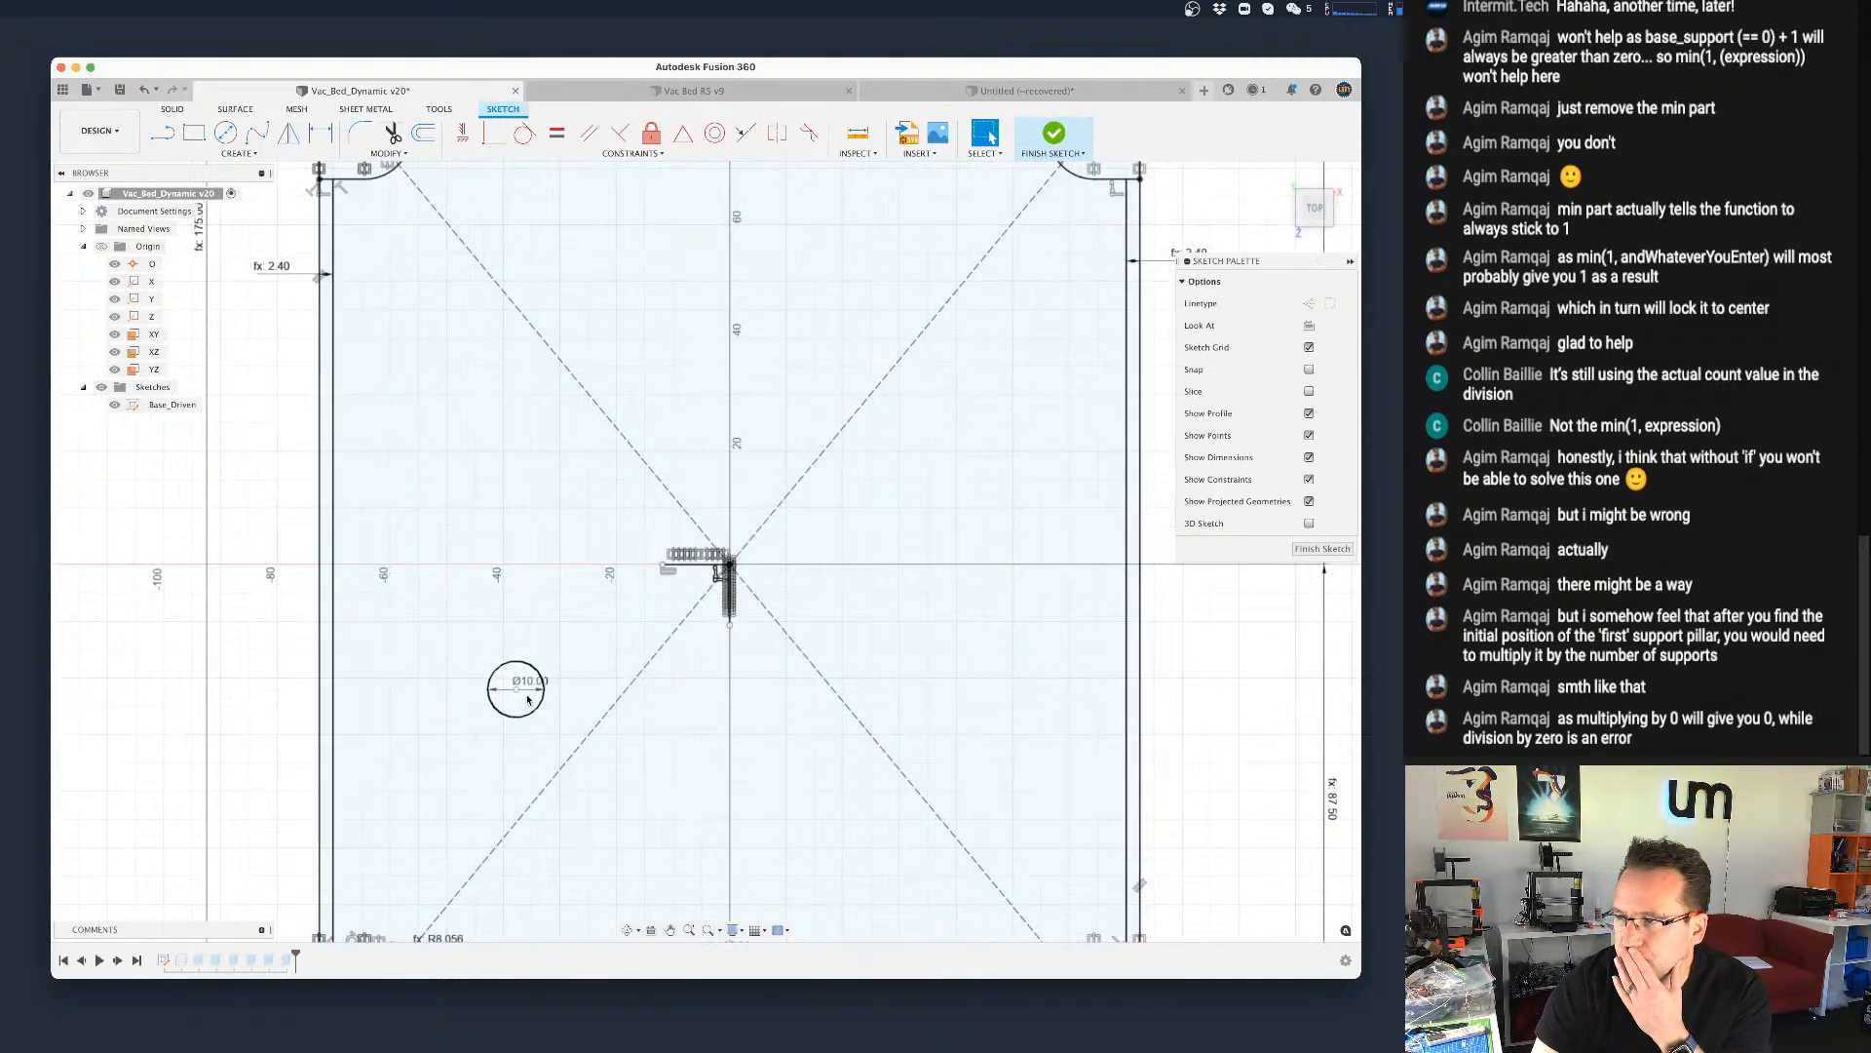
key("d")
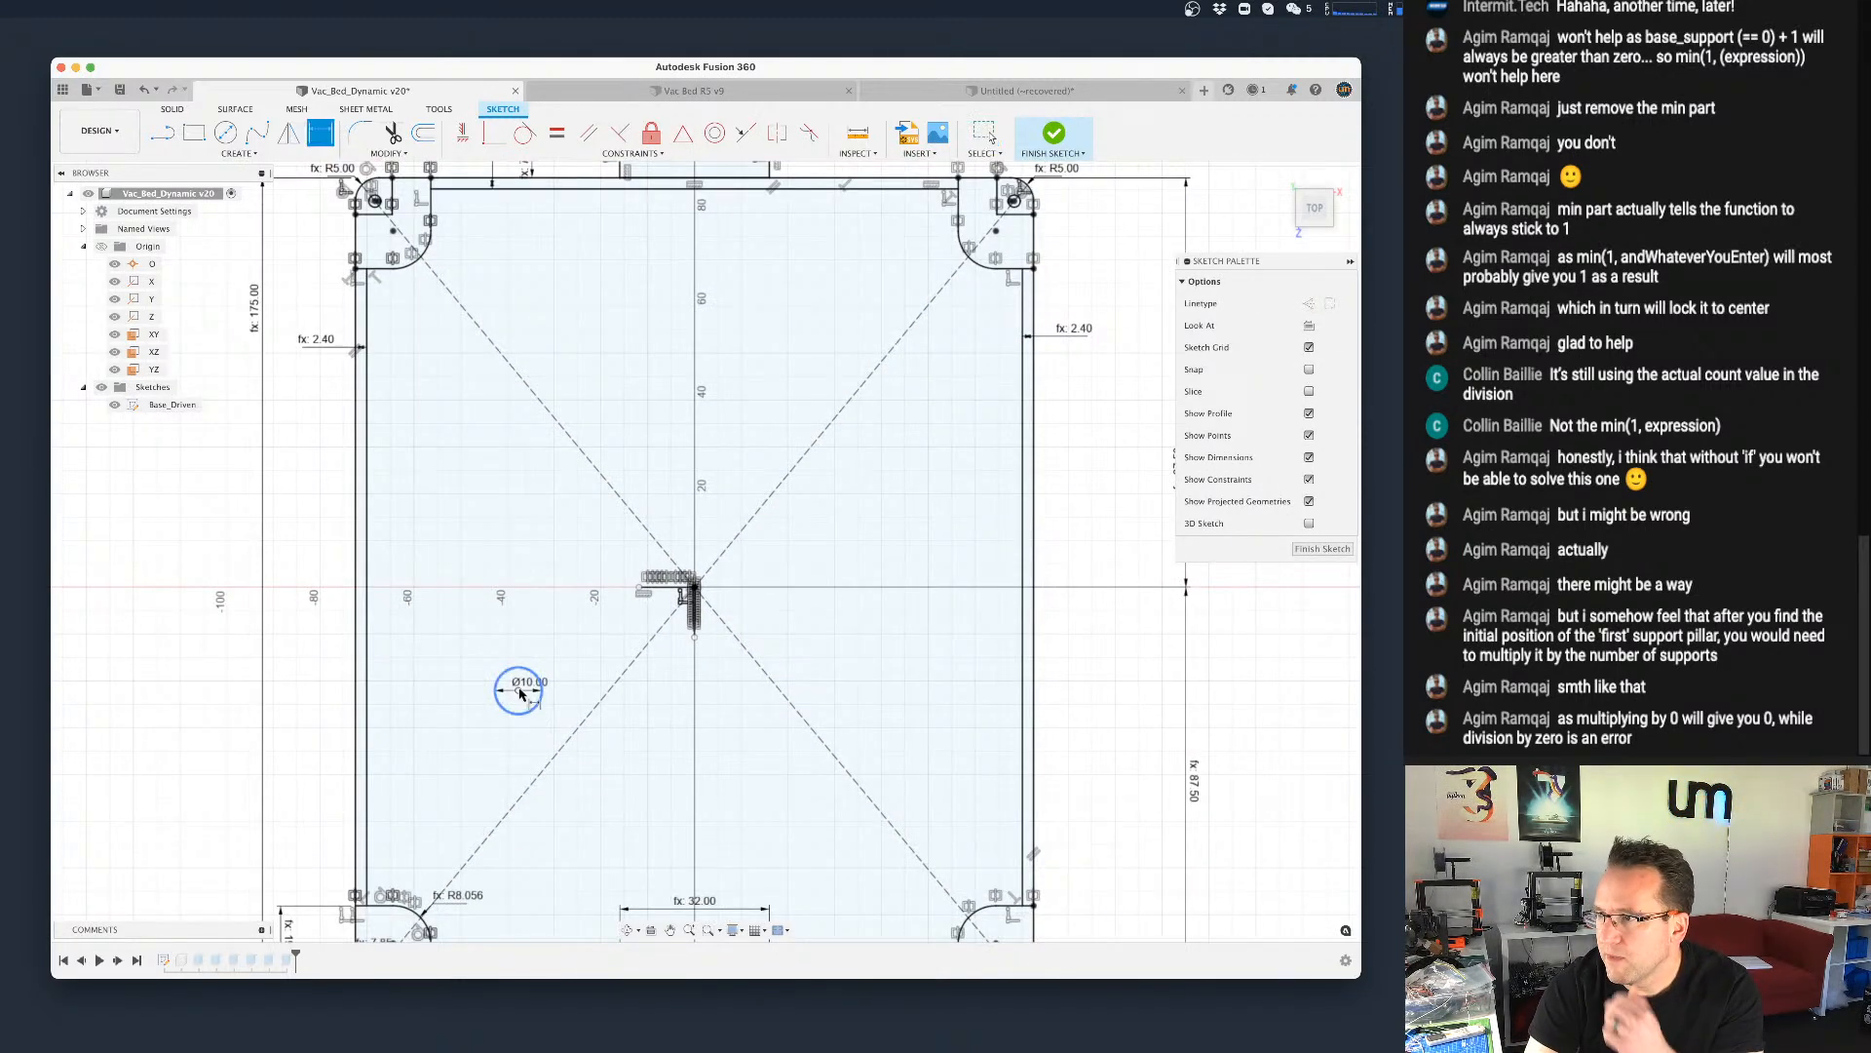
left_click(357, 683)
left_click(446, 636)
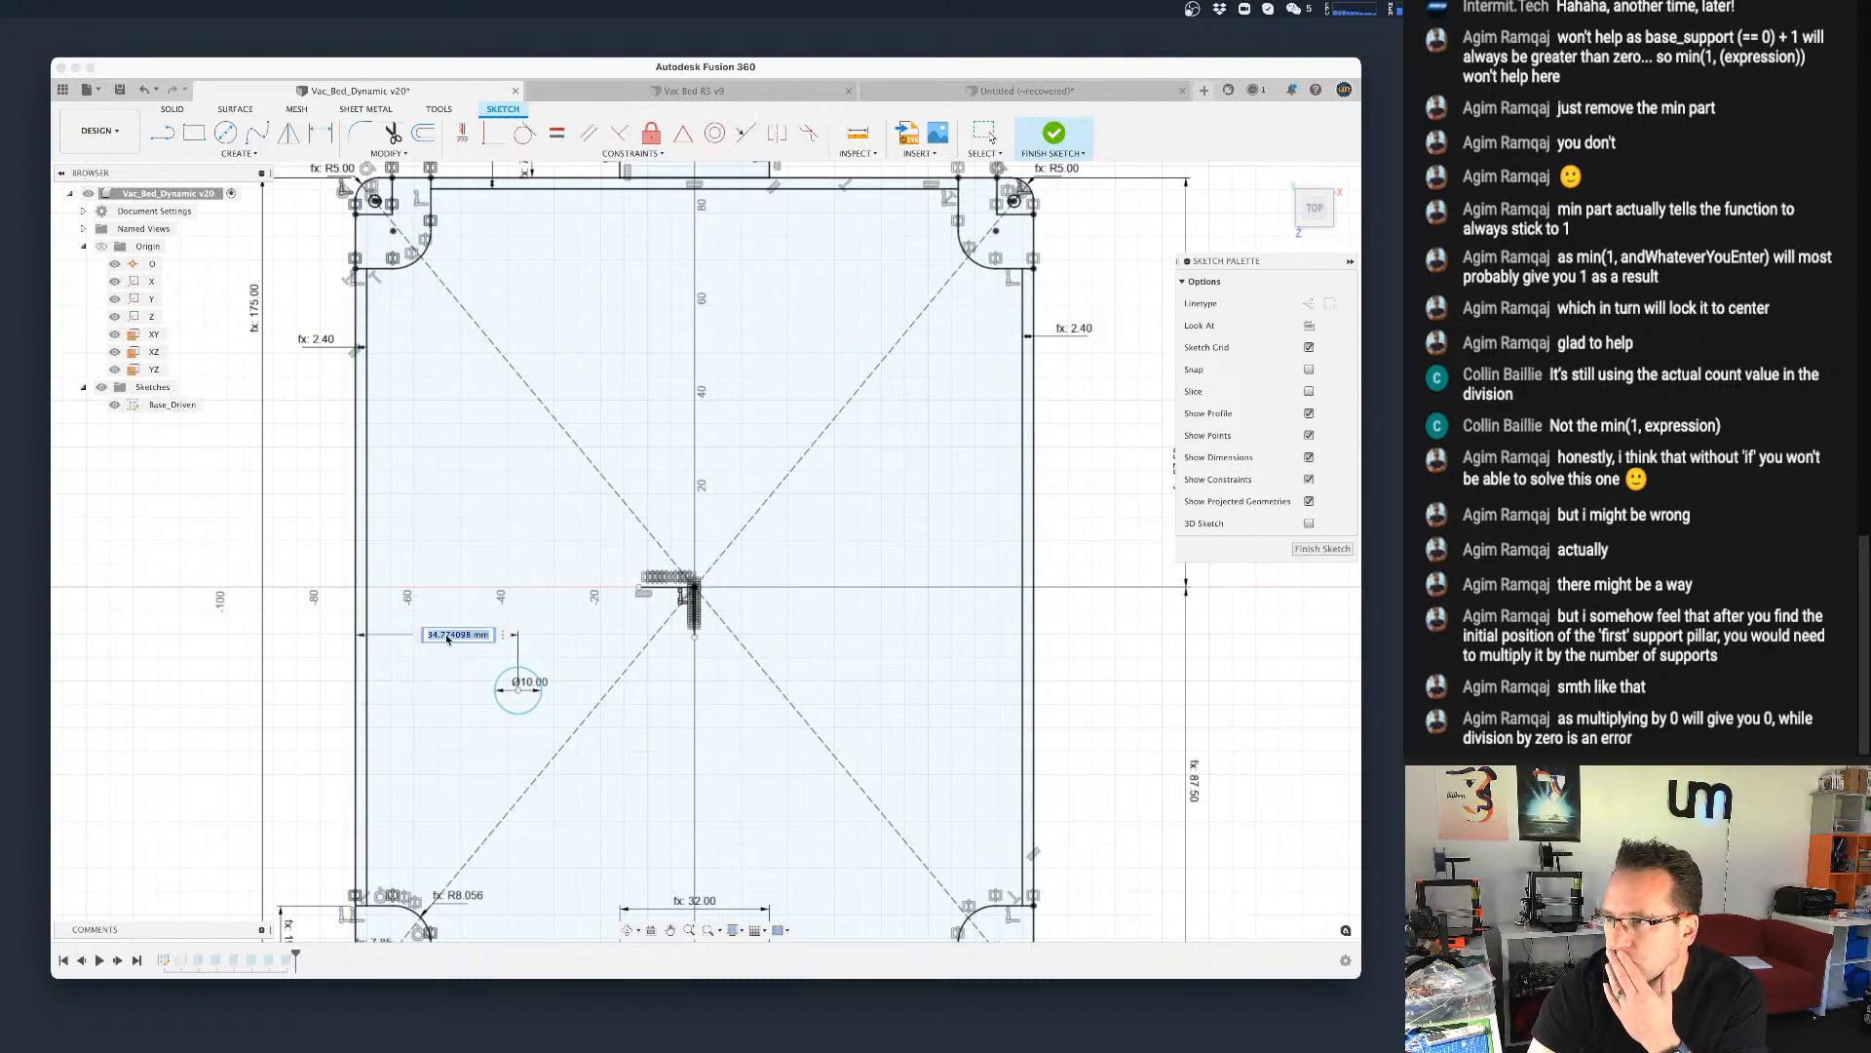
type("sup")
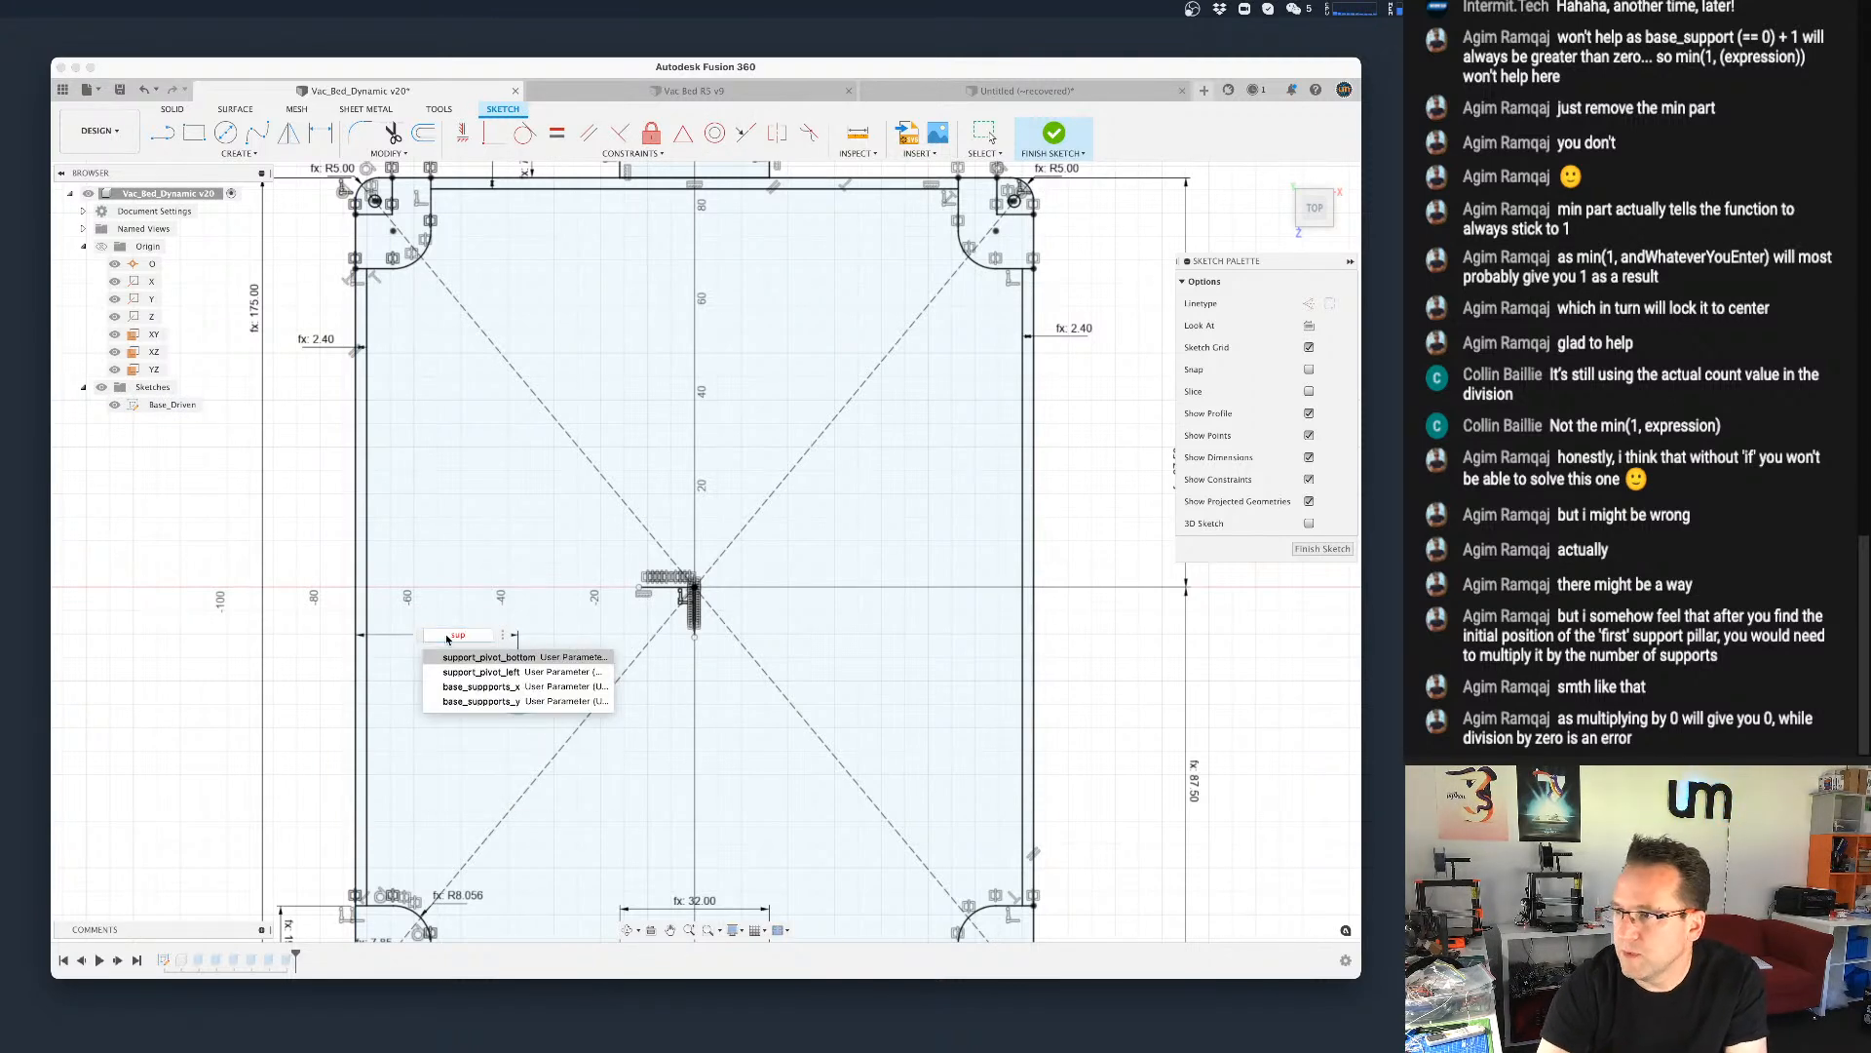
left_click(493, 673)
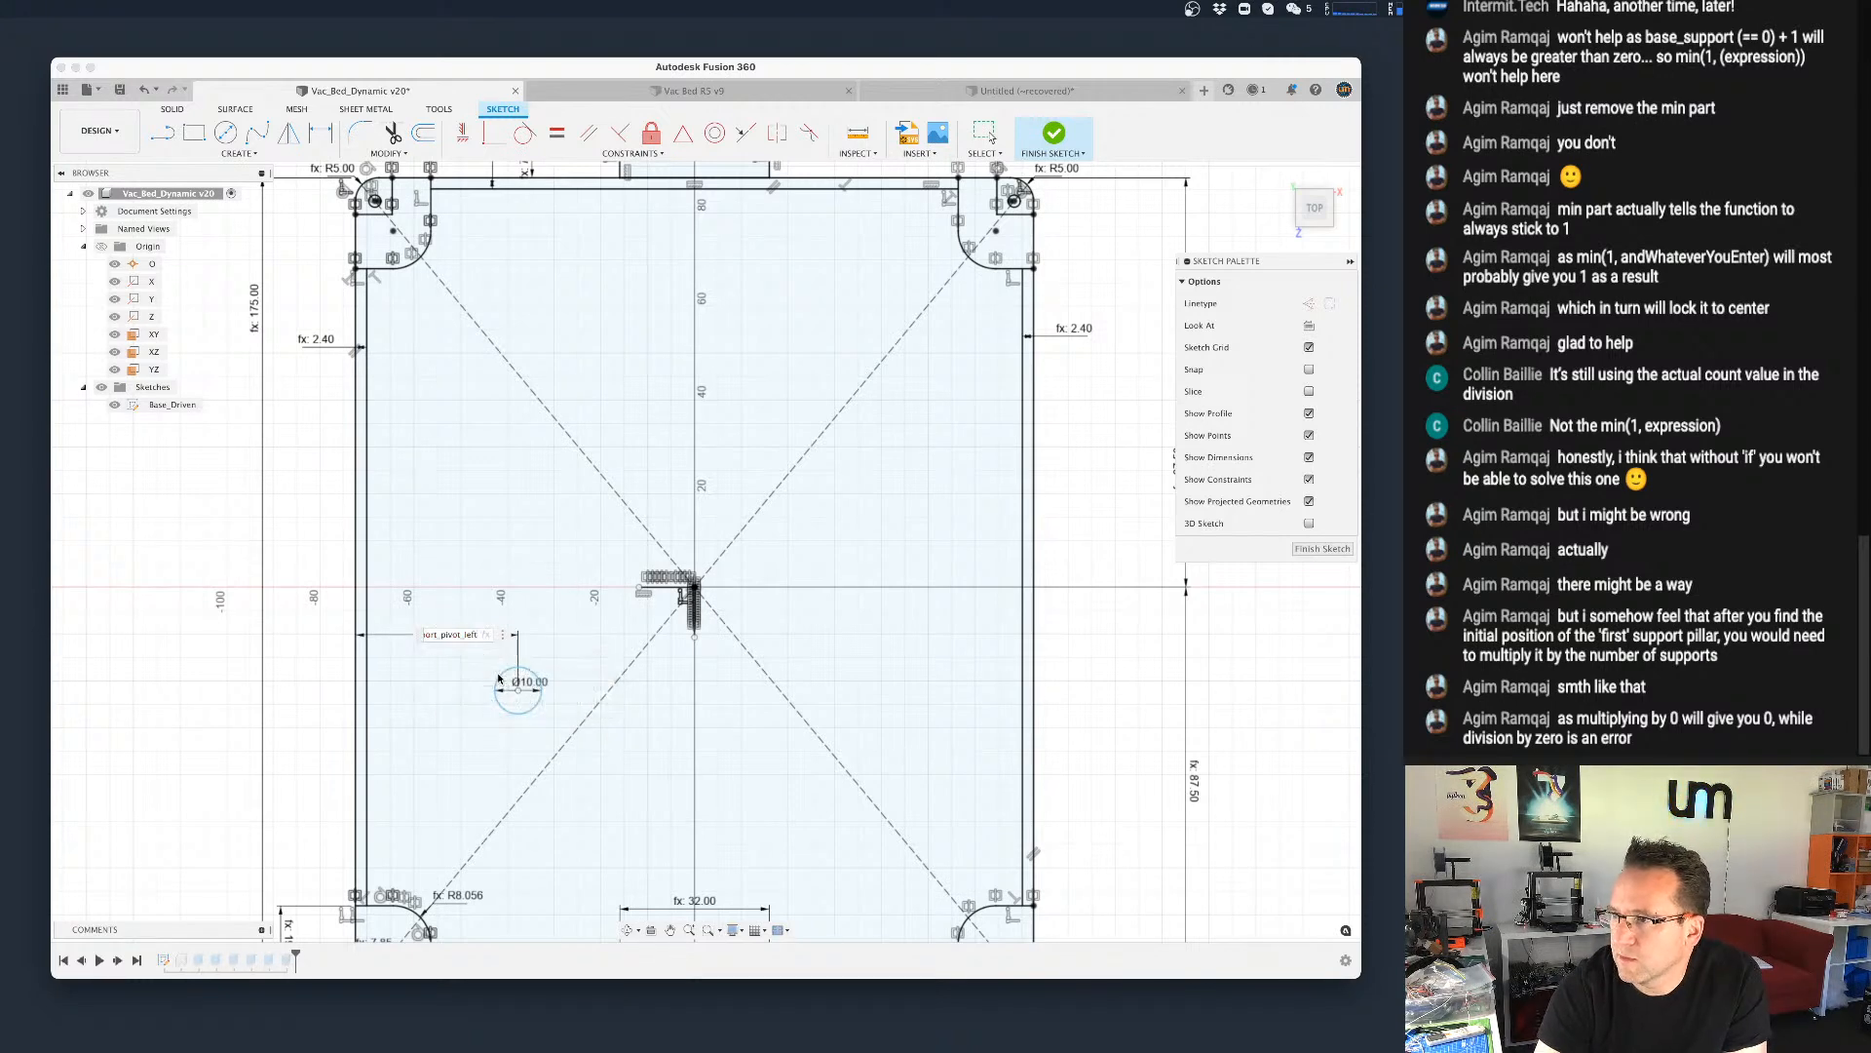
key("Return")
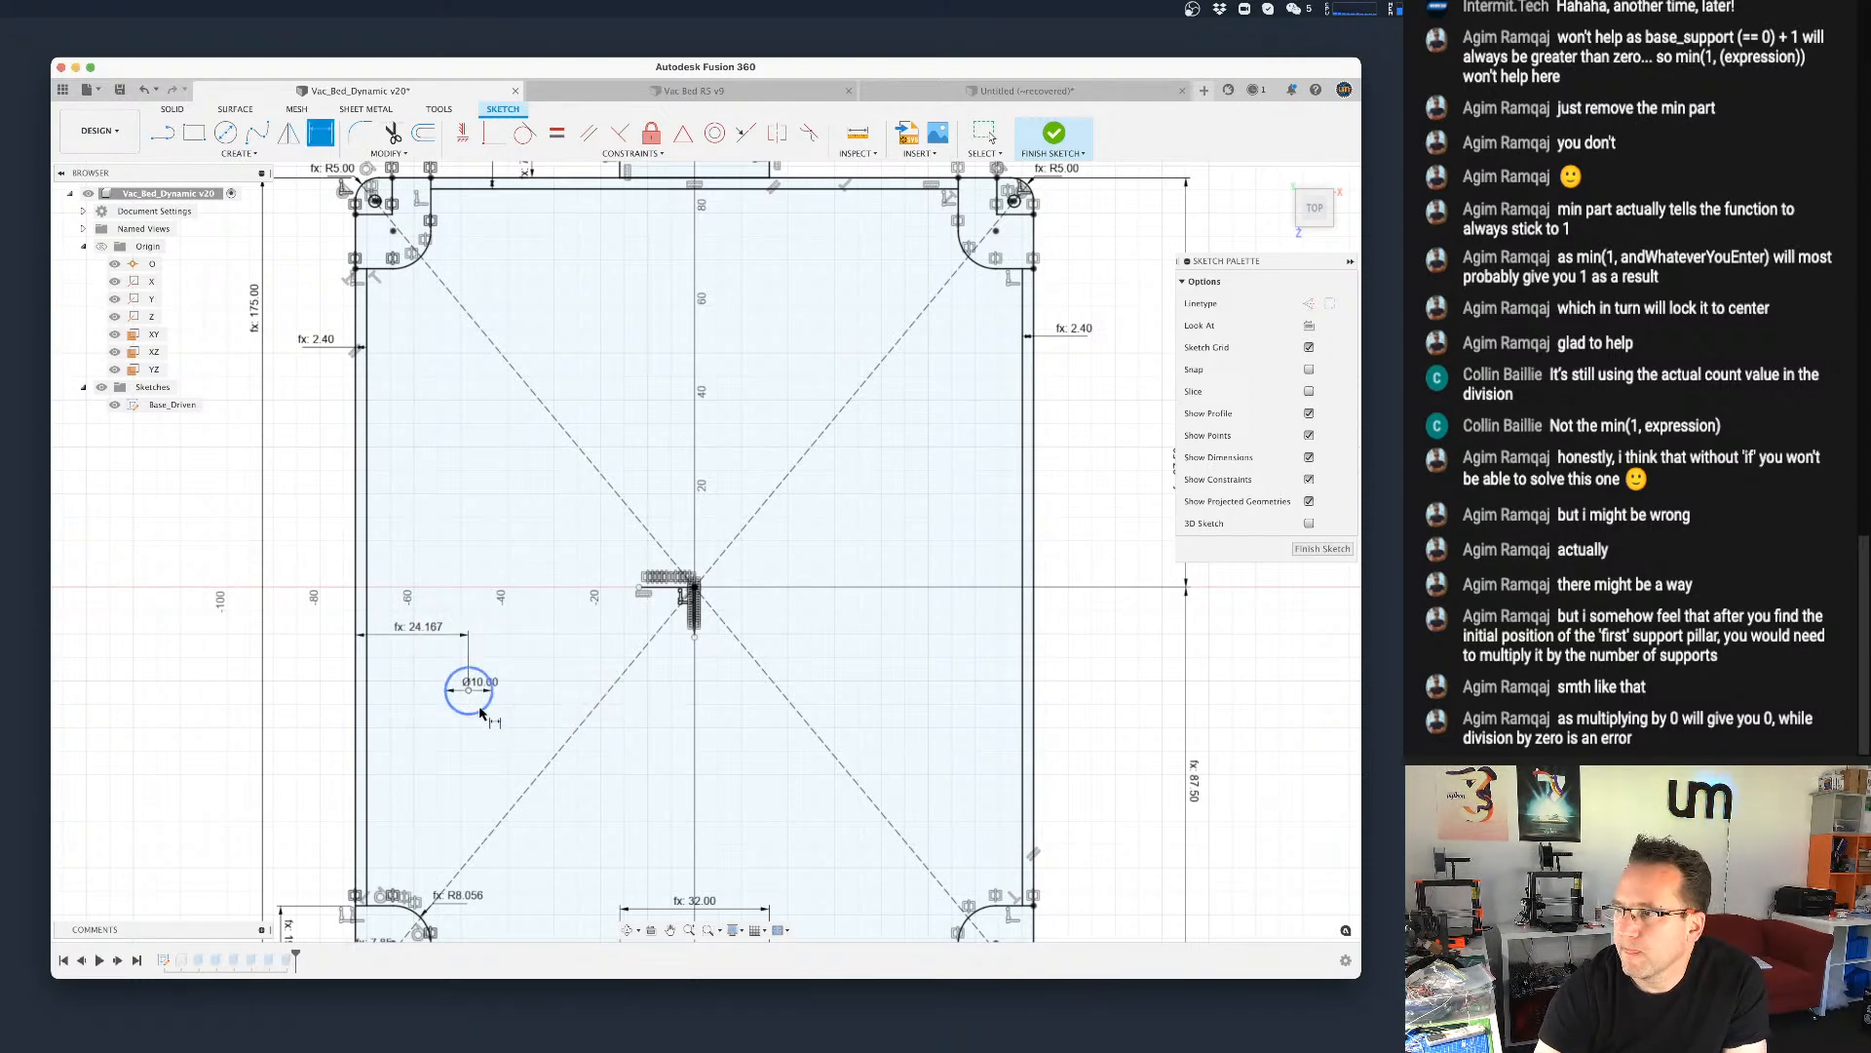
Step: Place a vertical dimension between the support circle and the base's bottom outer edge
left_click(478, 712)
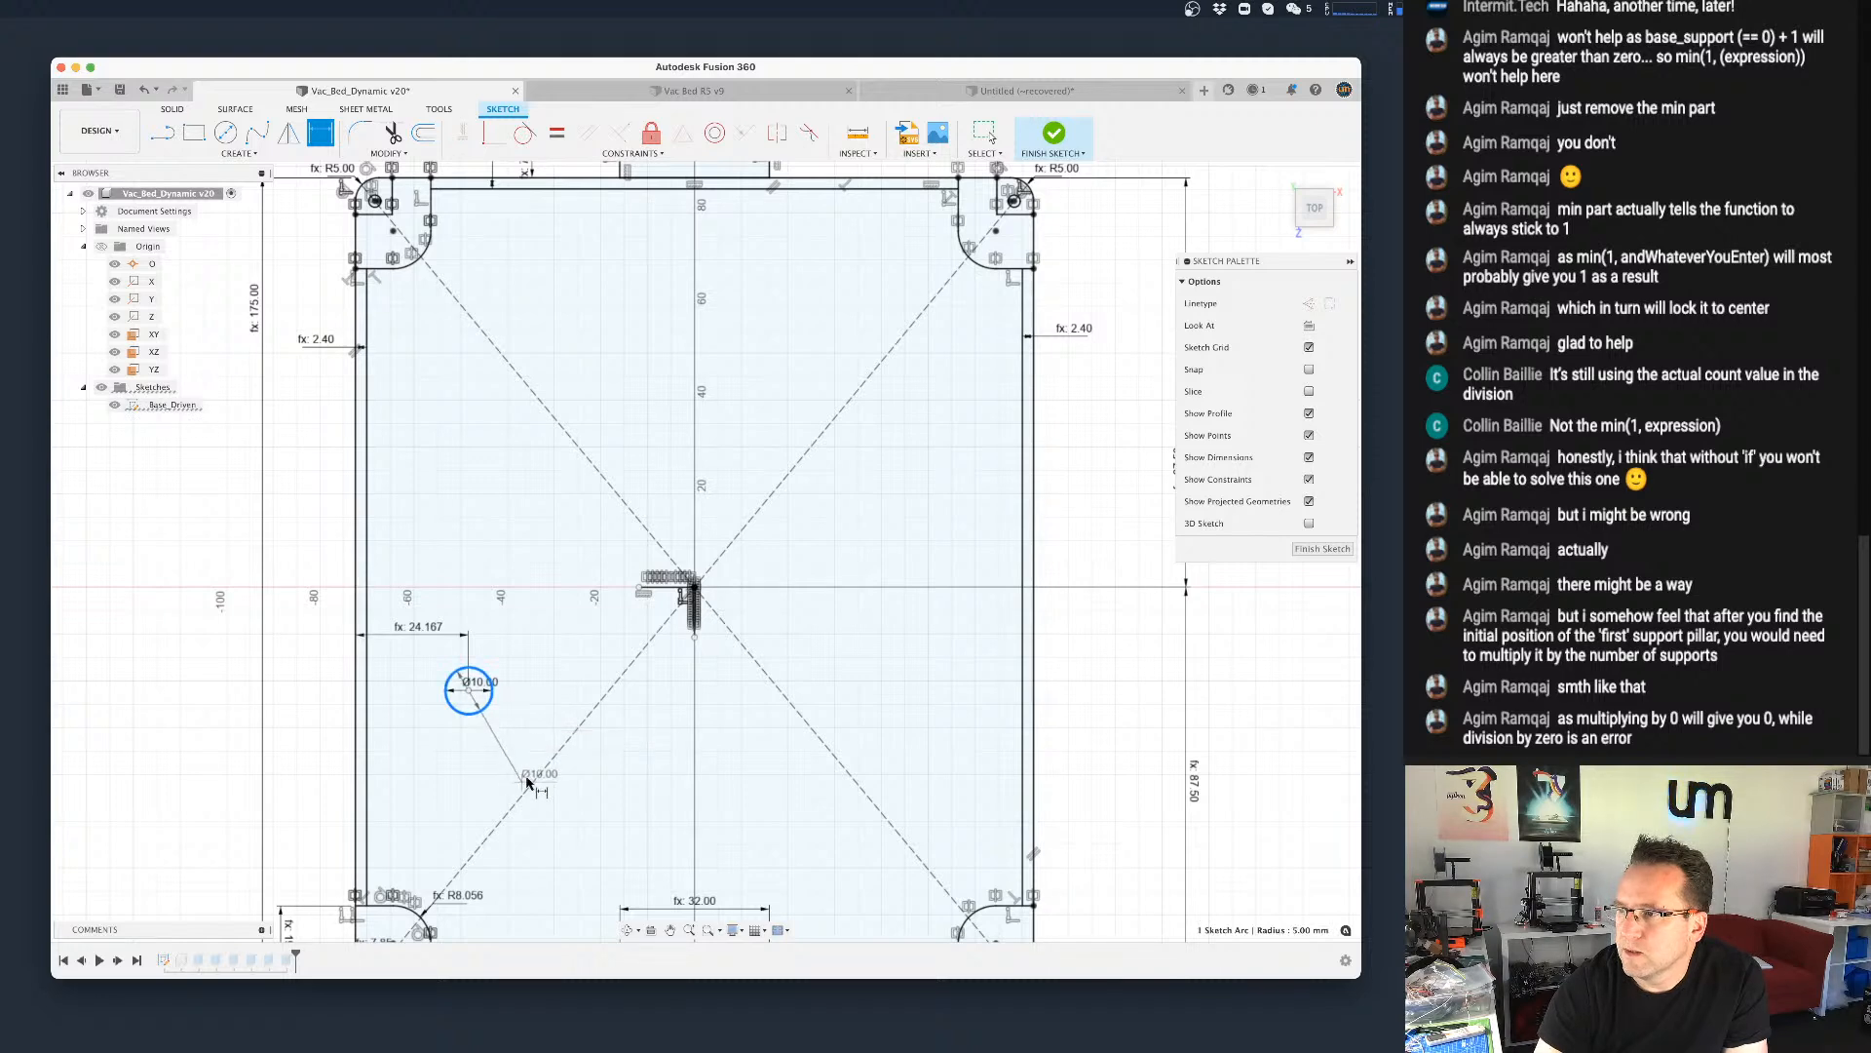
middle_click_drag(564, 762, 564, 527)
scroll(518, 681, "down", 2)
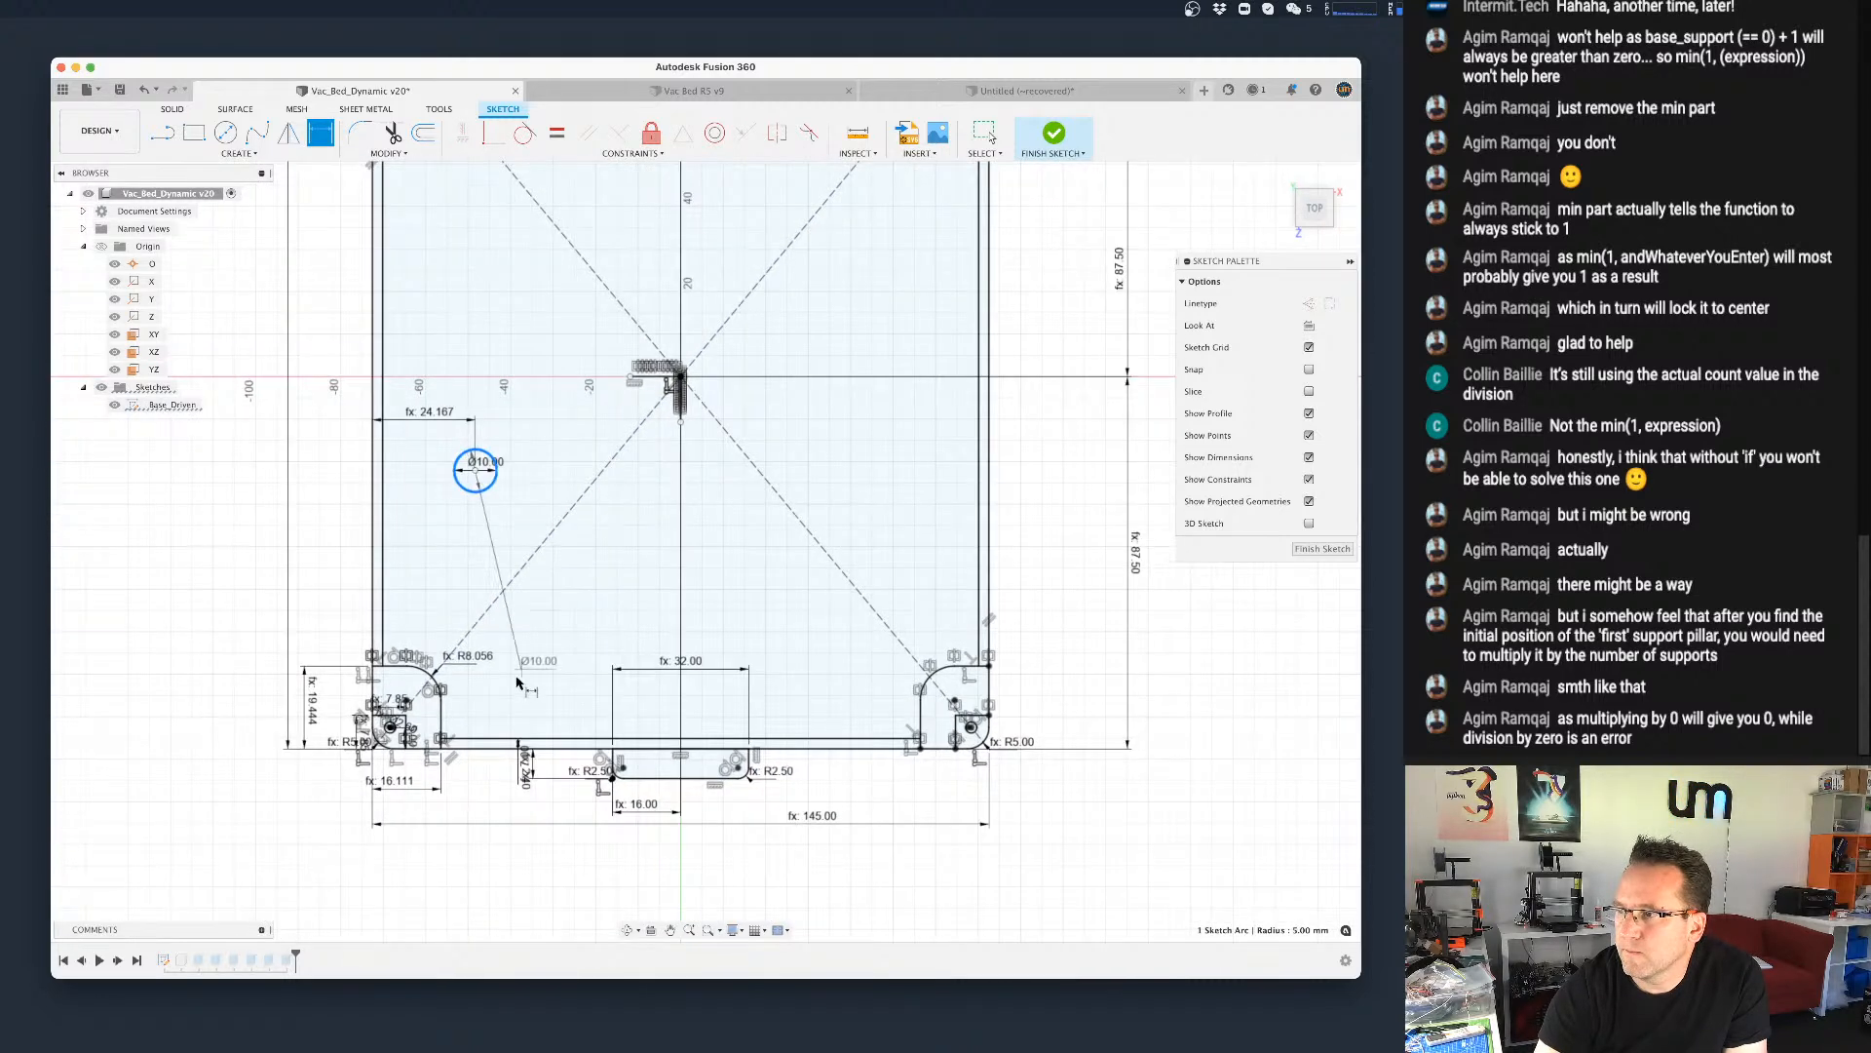
left_click(521, 747)
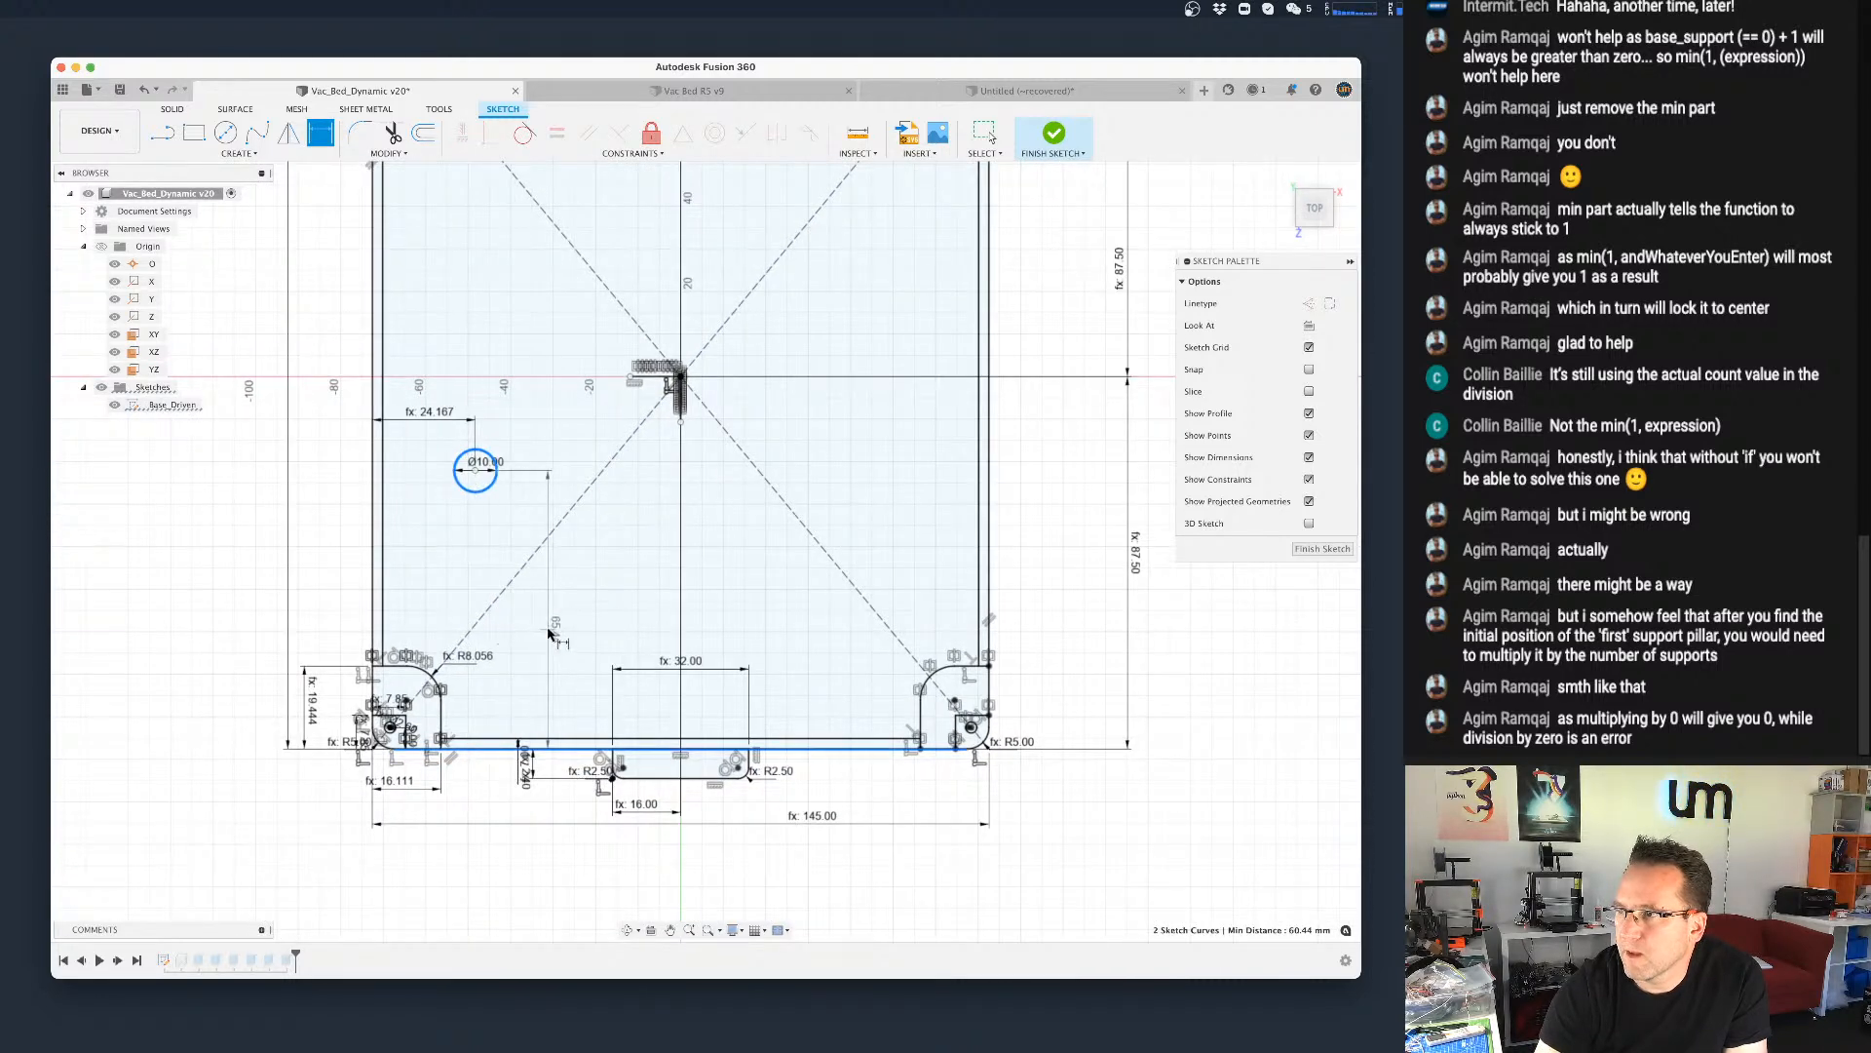
left_click(547, 631)
type("sup")
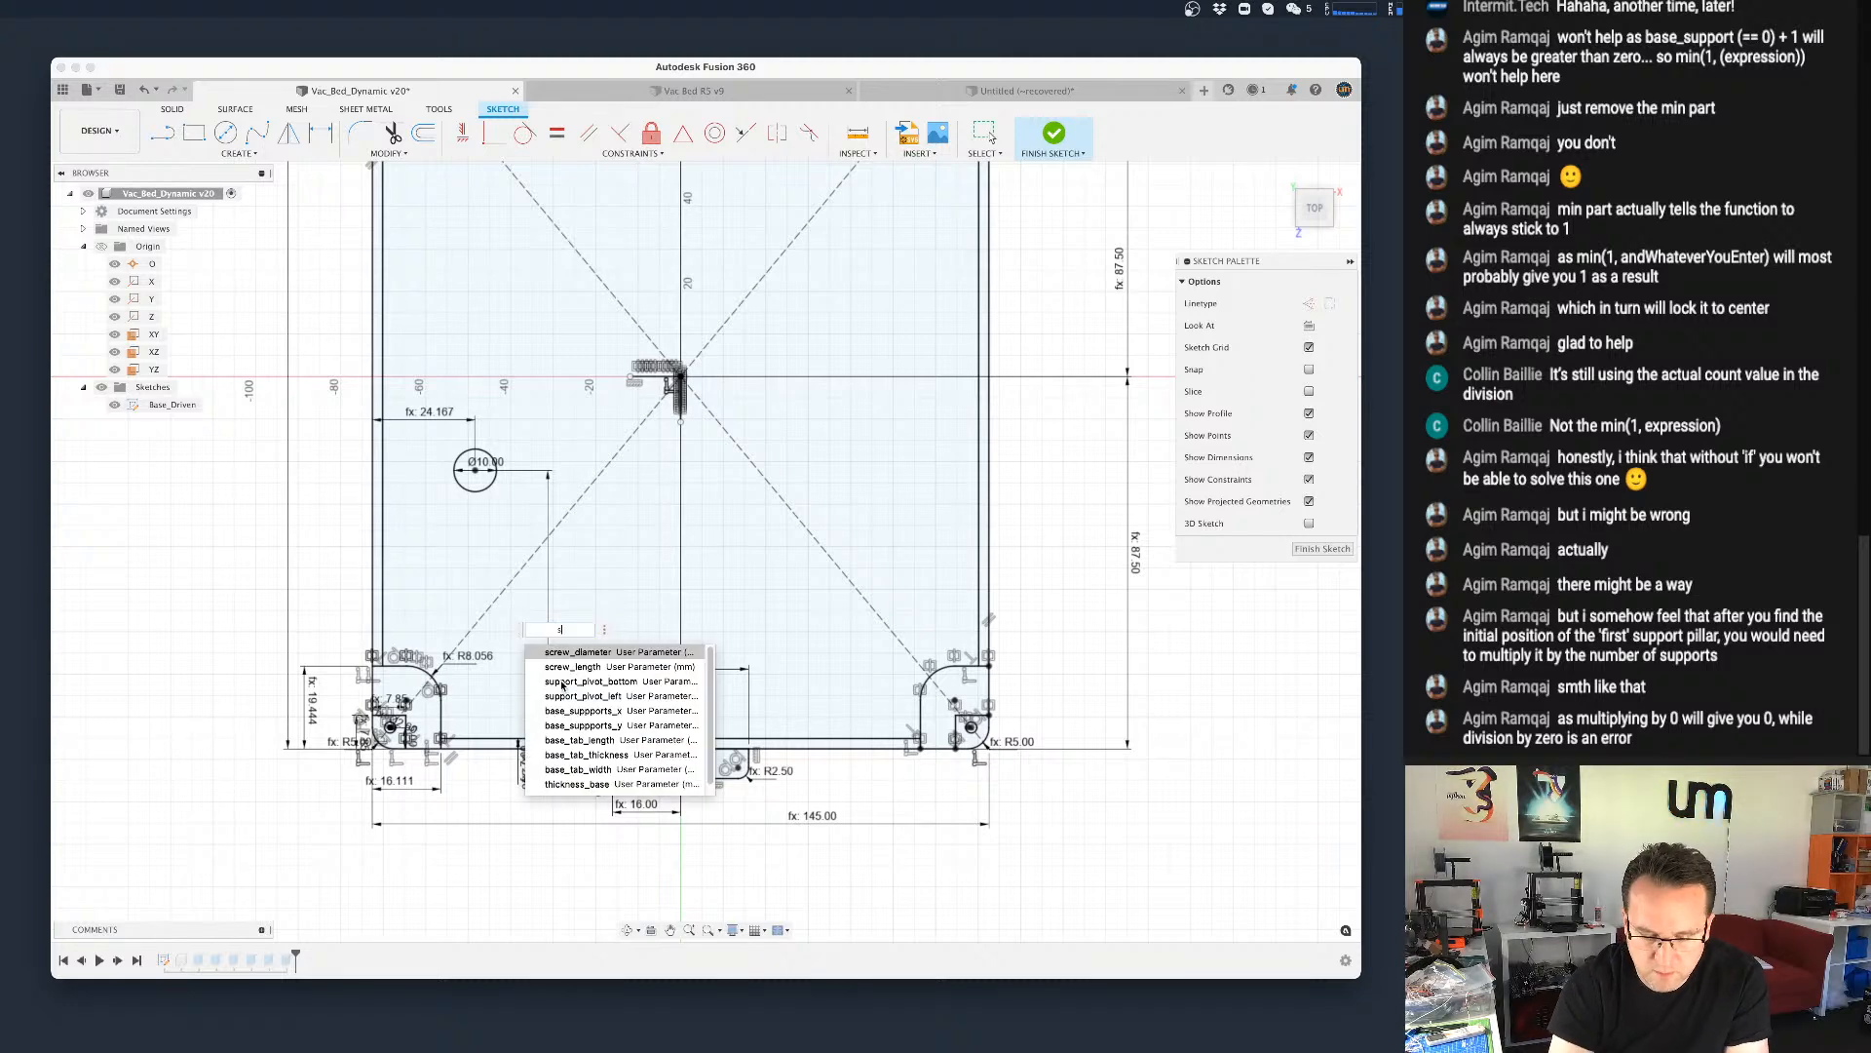
key("Down")
key("Down")
key("Down")
key("Return")
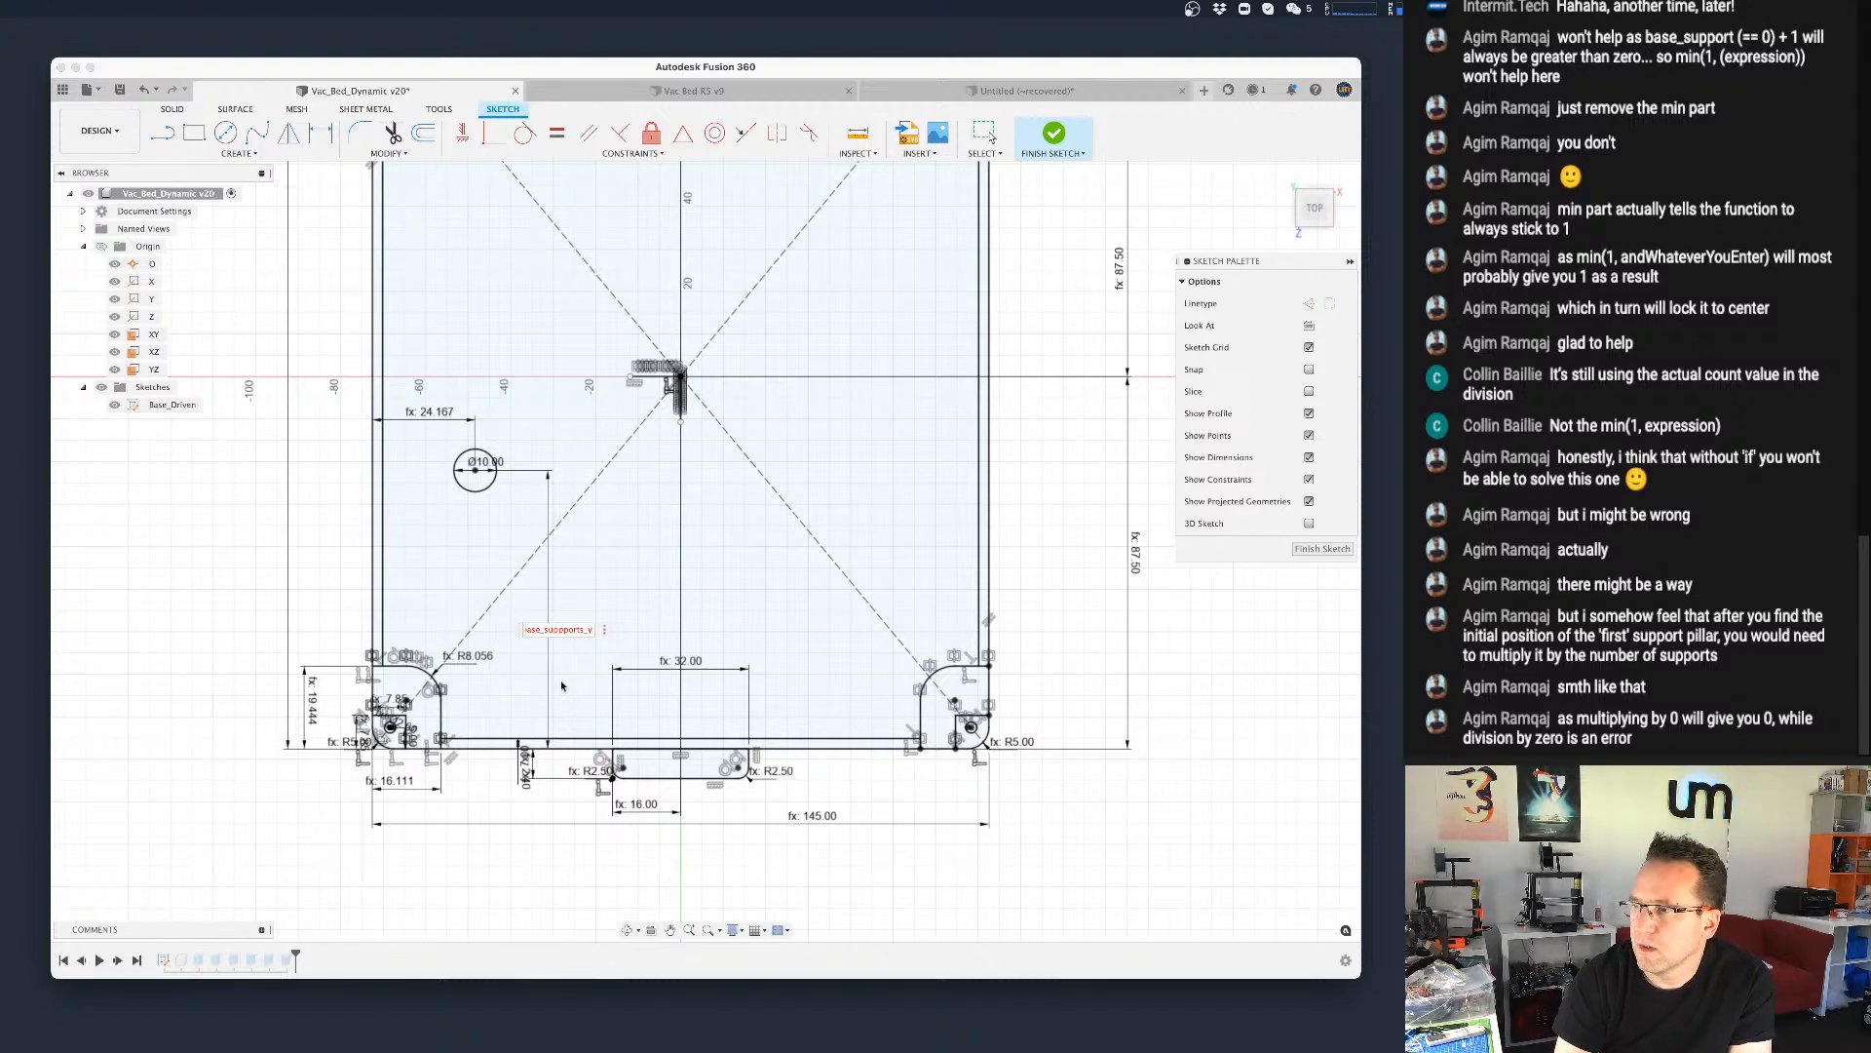
key("Left")
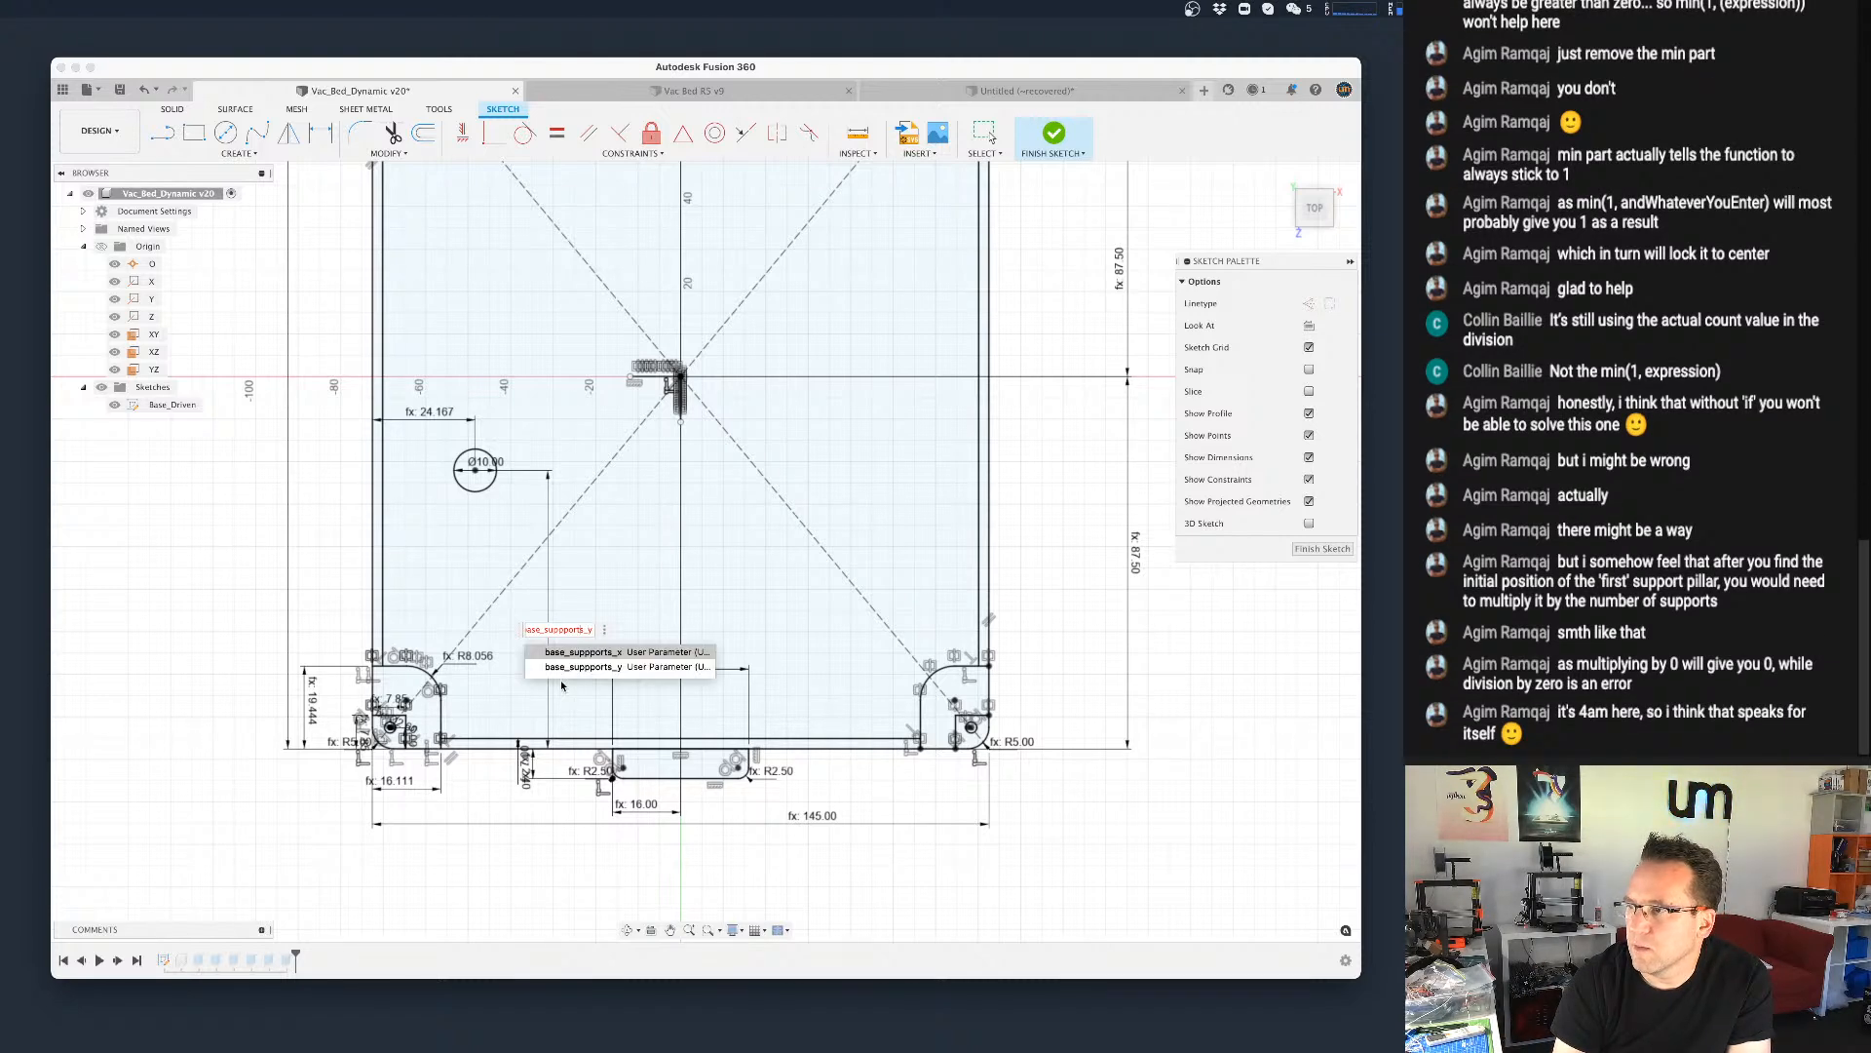
key("Right")
key("Right")
key("BackSpace")
key("BackSpace")
key("BackSpace")
key("BackSpace")
key("BackSpace")
key("BackSpace")
key("BackSpace")
key("BackSpace")
key("BackSpace")
key("BackSpace")
key("BackSpace")
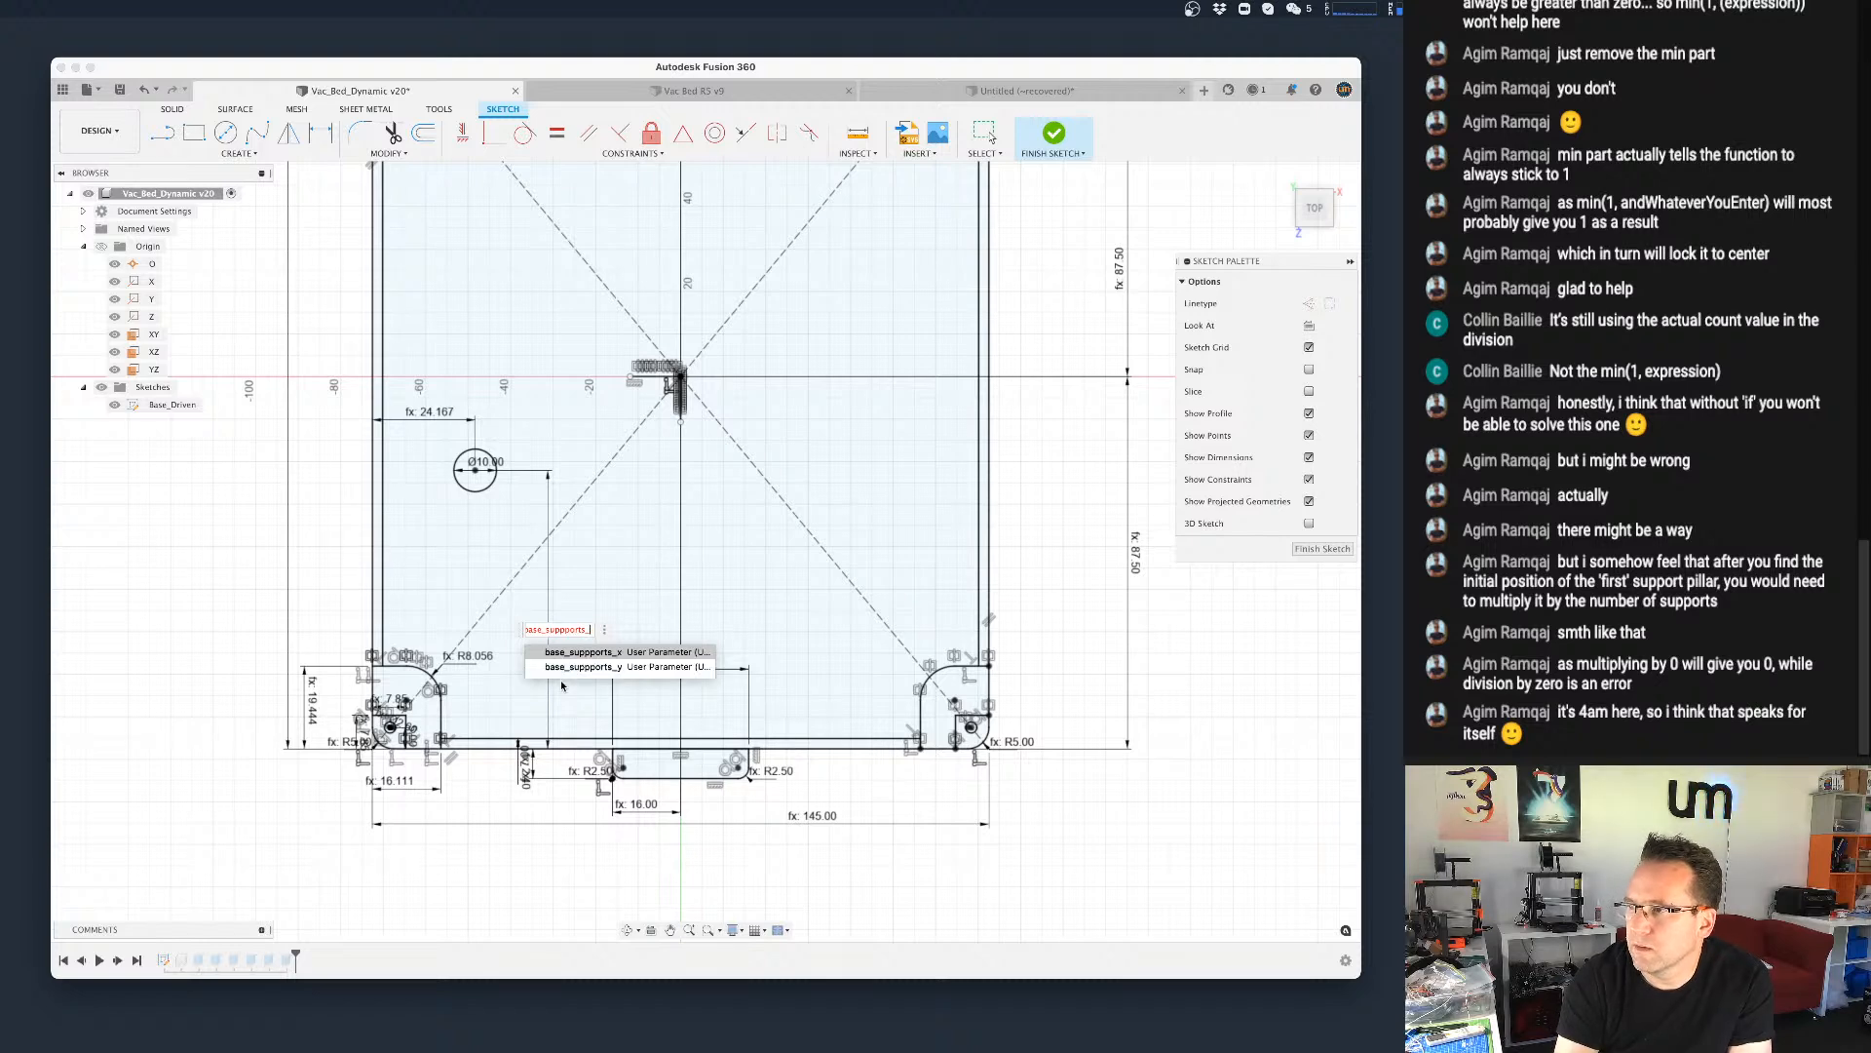
key("BackSpace")
key("BackSpace")
key("BackSpace")
key("BackSpace")
key("BackSpace")
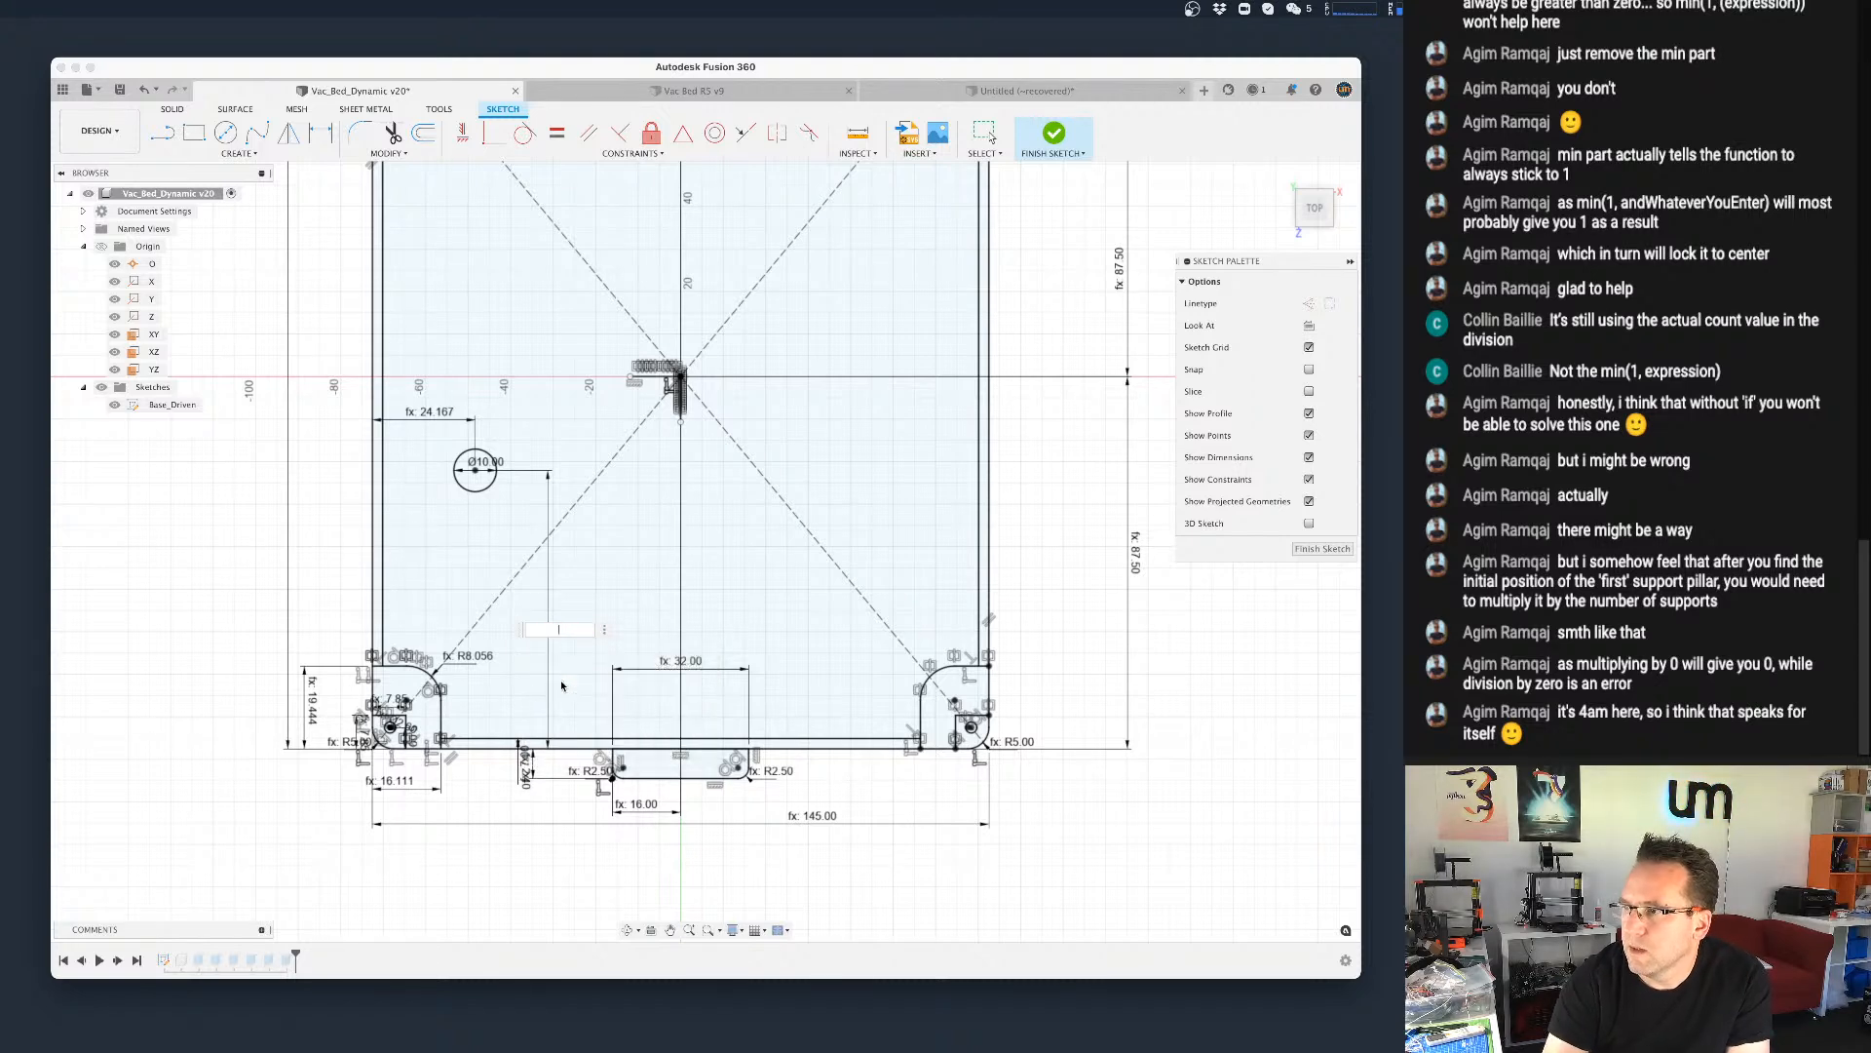
Step: Set the support circle's vertical distance from the base's bottom edge to support_pivot_bottom and finish the sketch
type("sup")
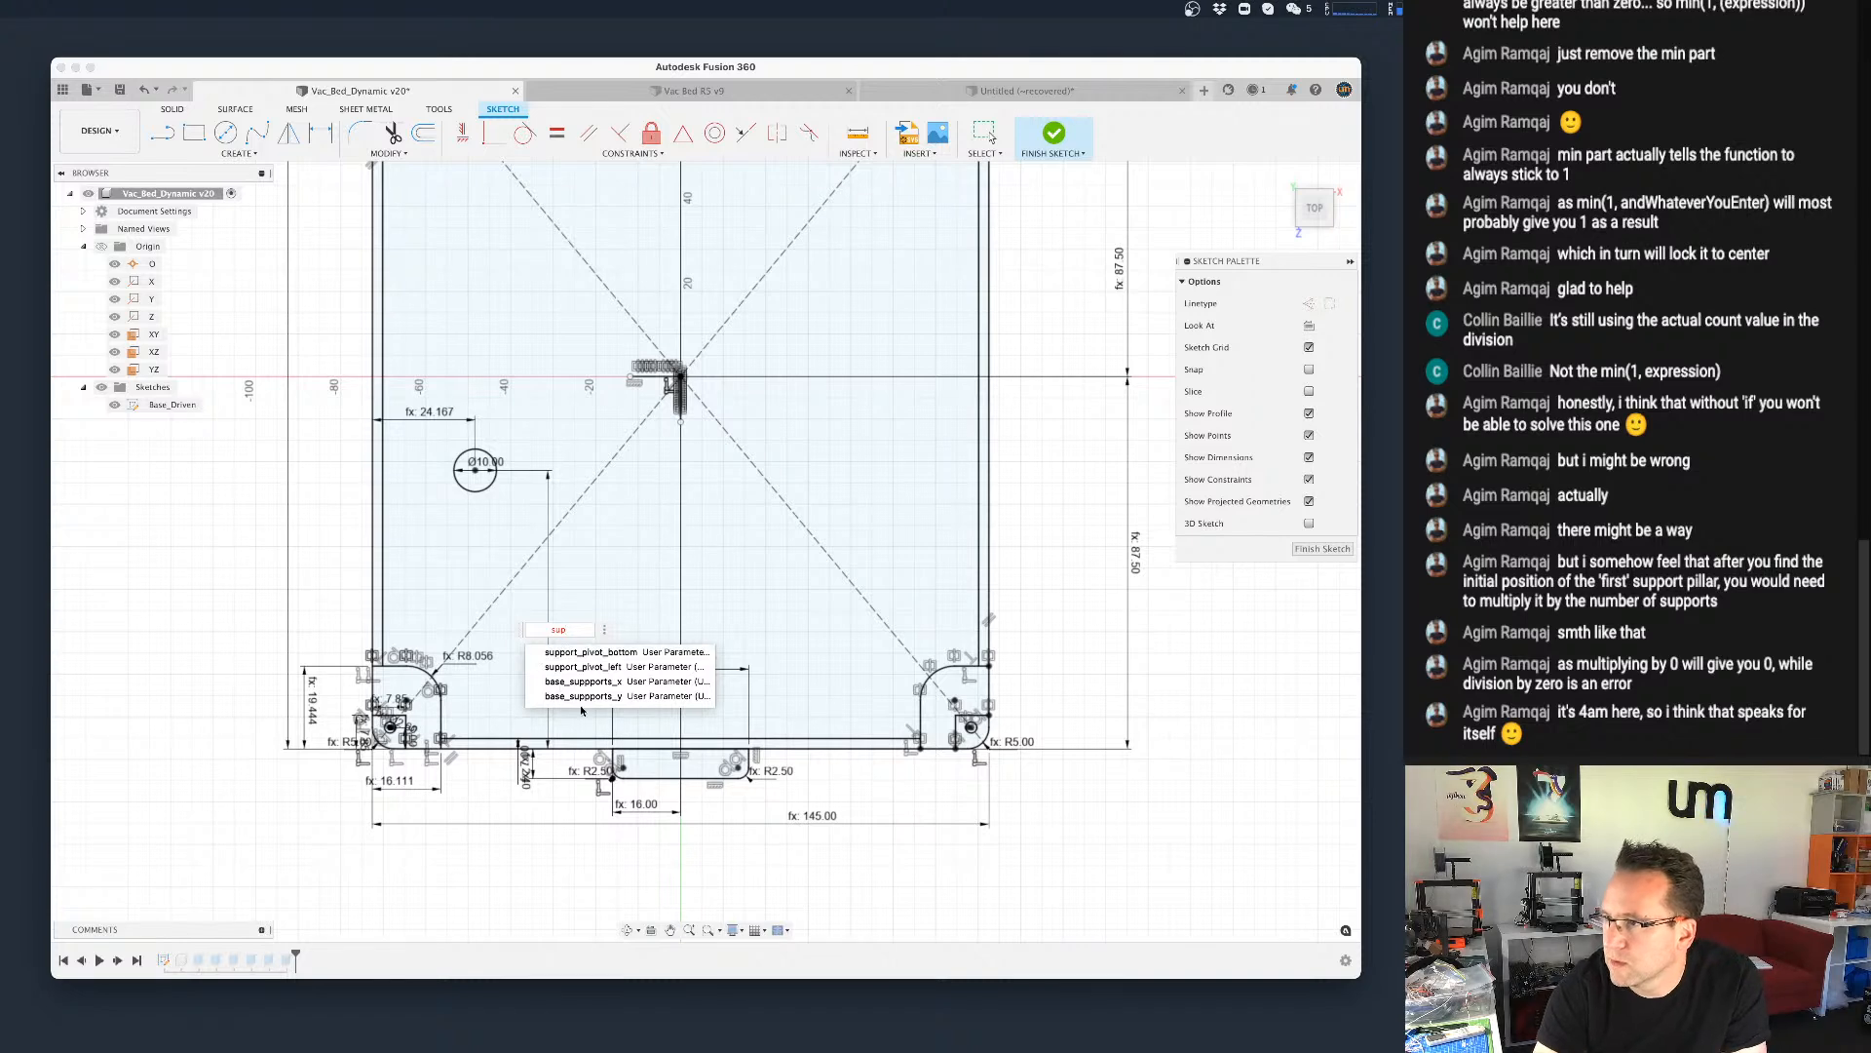
left_click(627, 653)
key("Return")
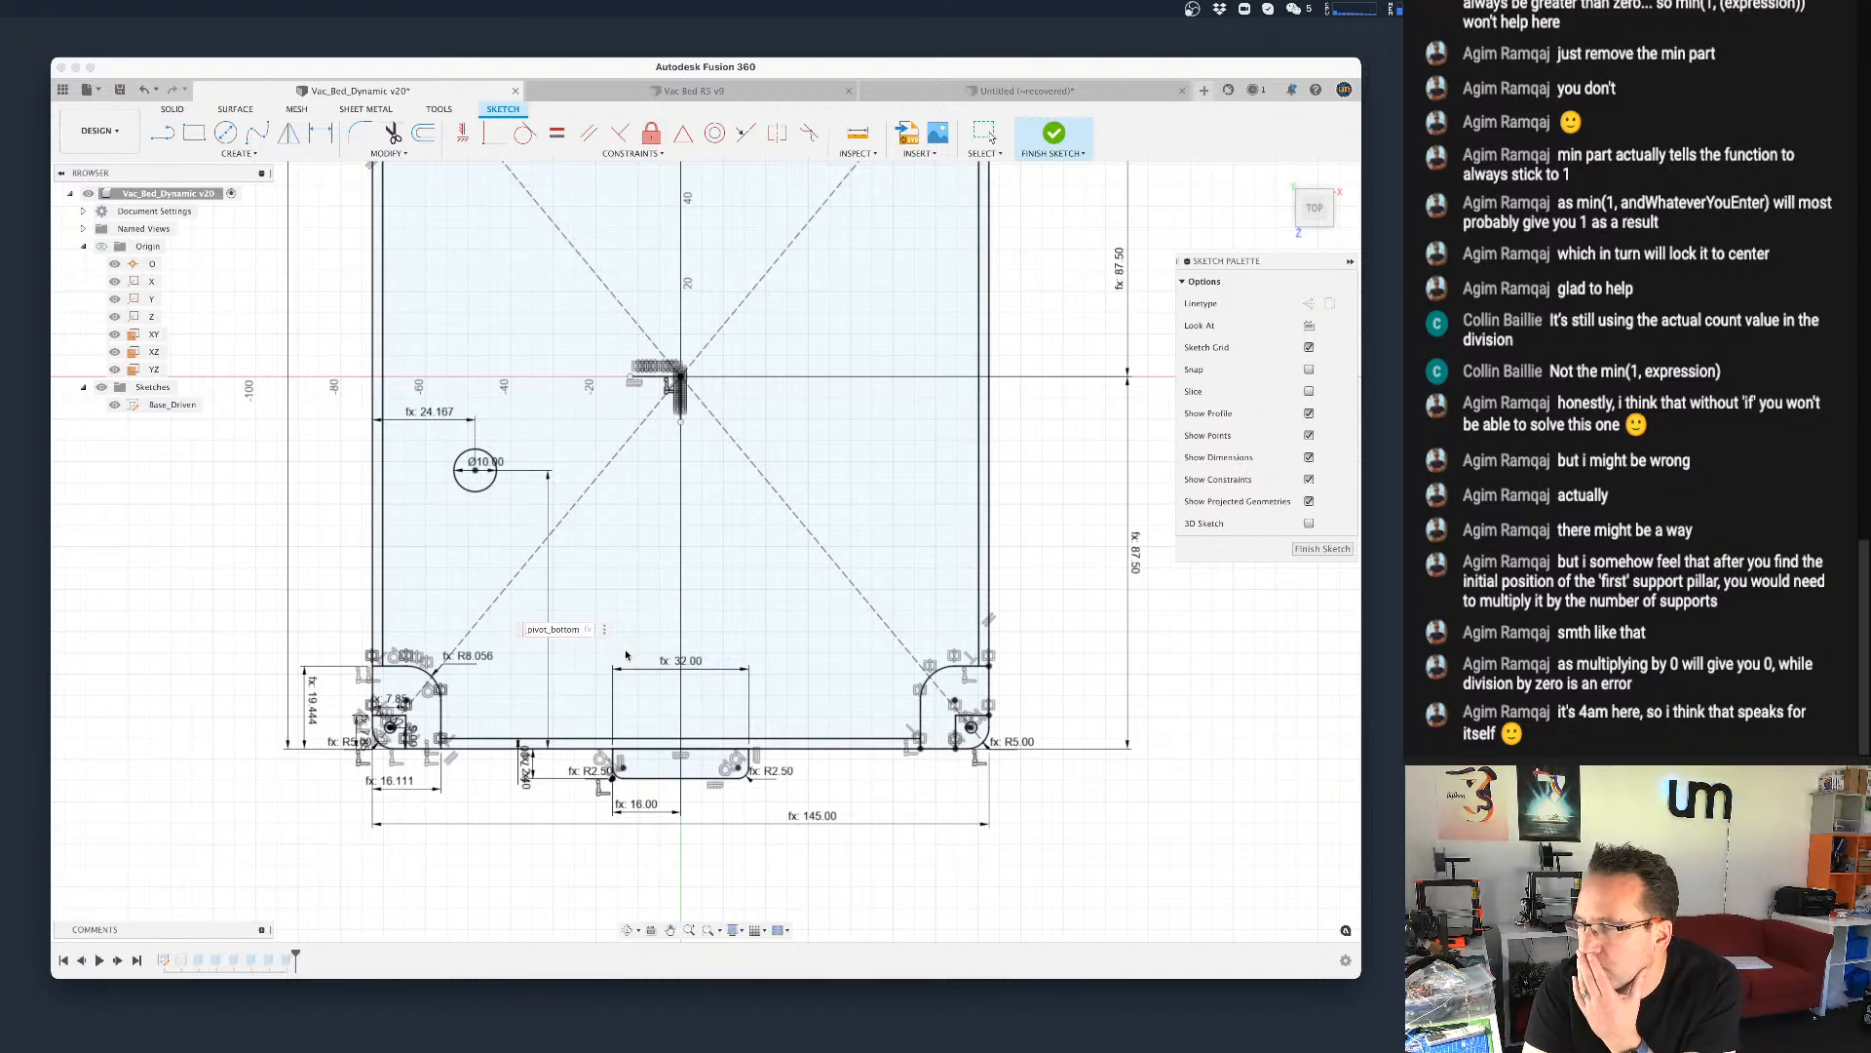
key("Return")
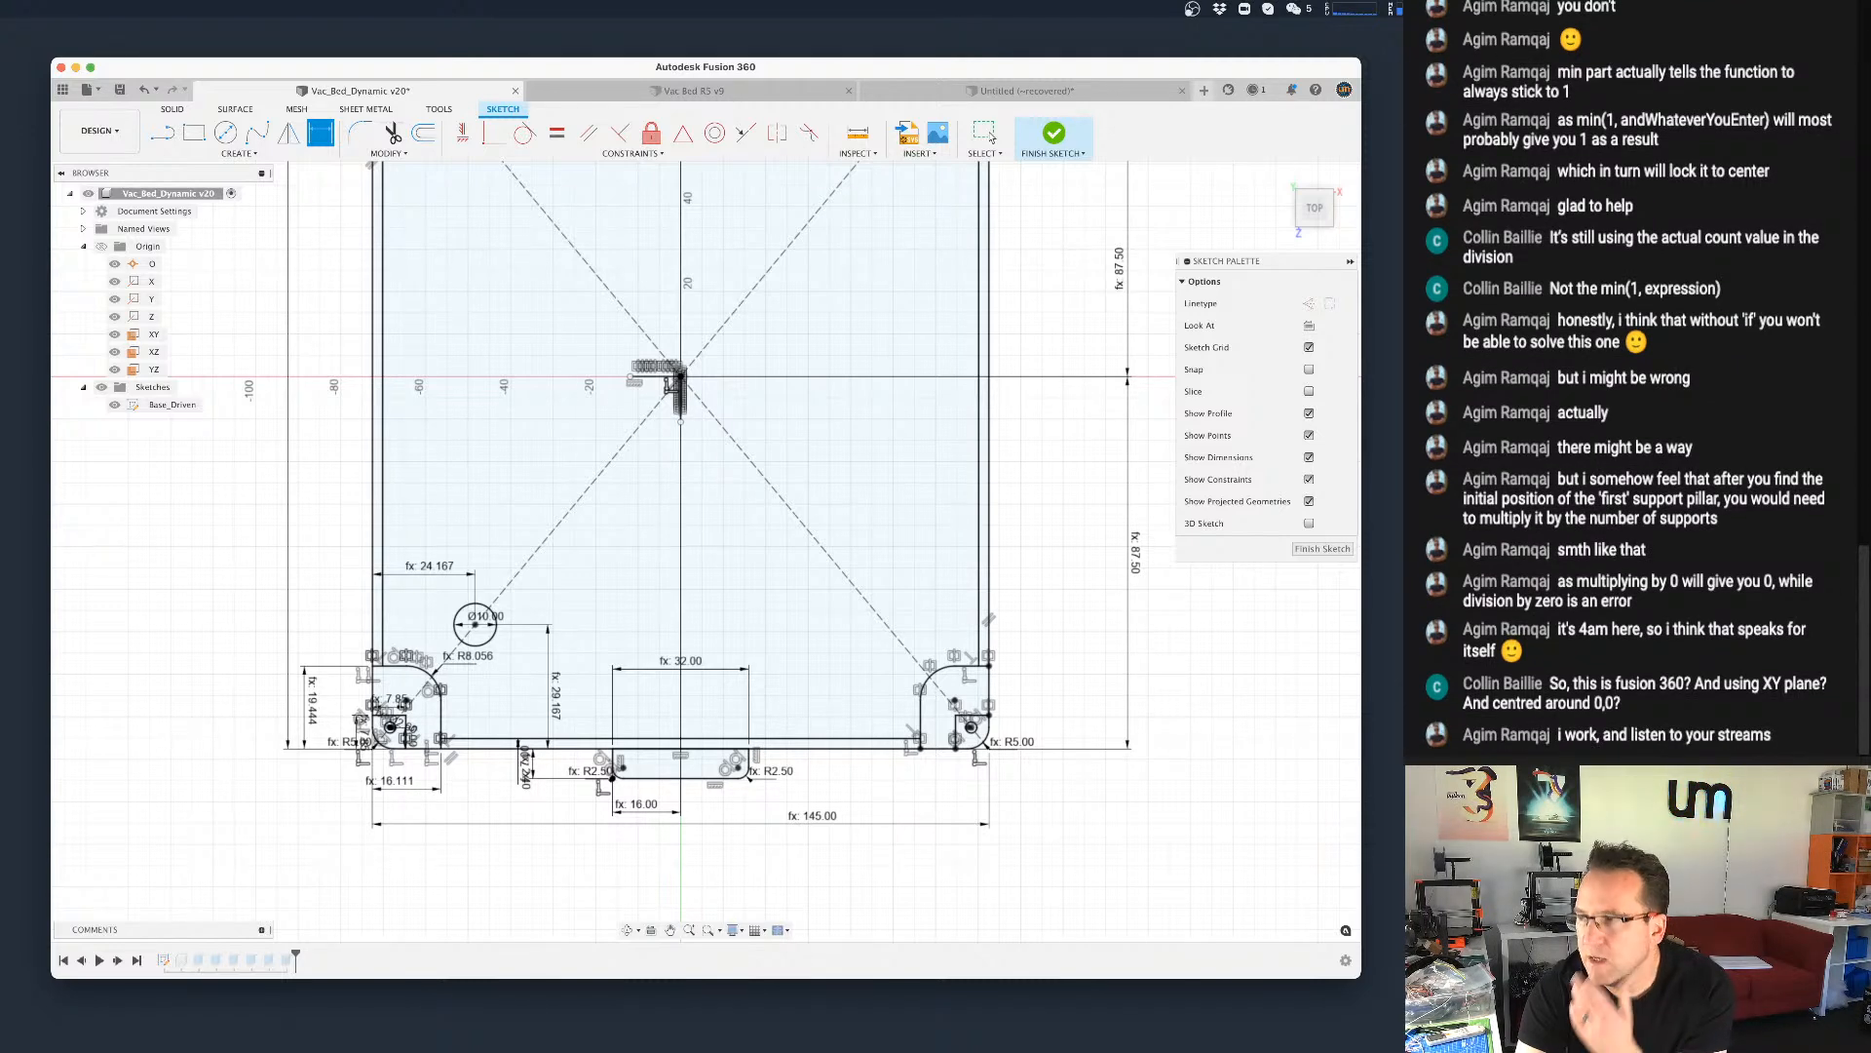
scroll(906, 561, "up", 1)
scroll(846, 557, "down", 3)
middle_click_drag(815, 517, 828, 585)
scroll(825, 575, "down", 2)
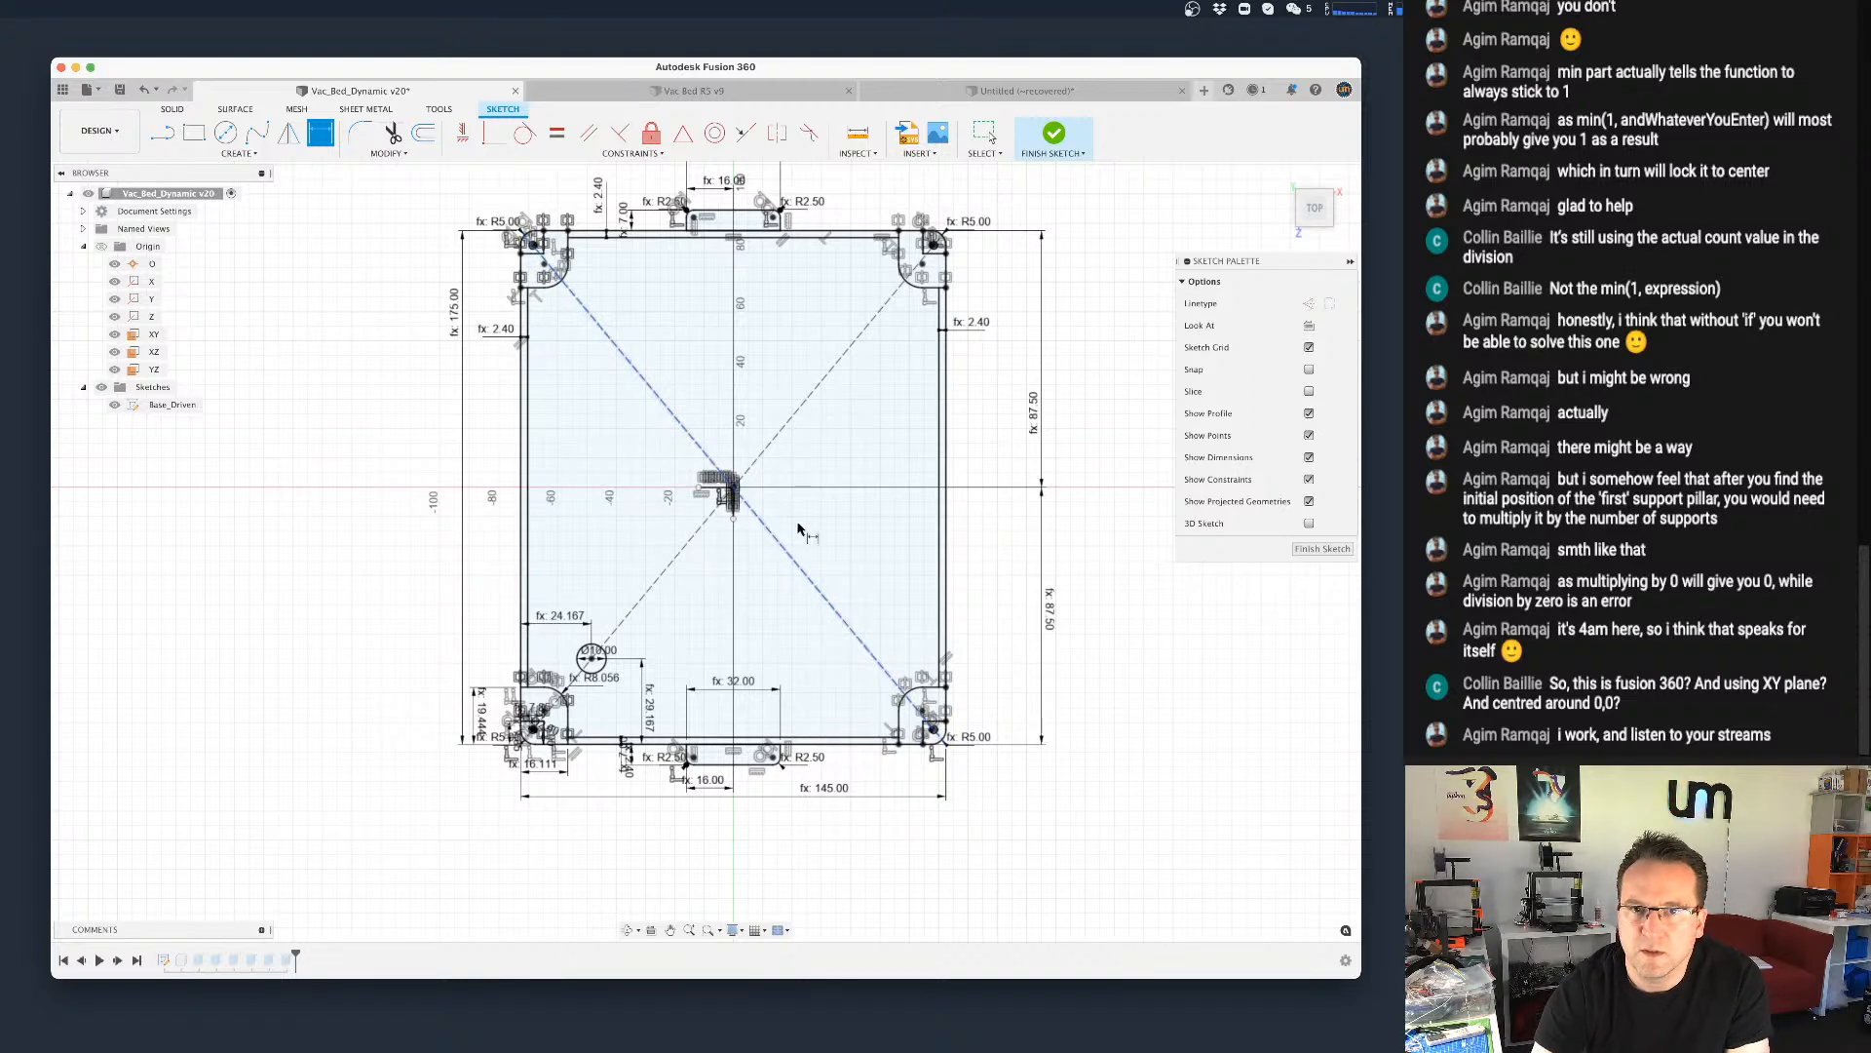
scroll(844, 517, "up", 2)
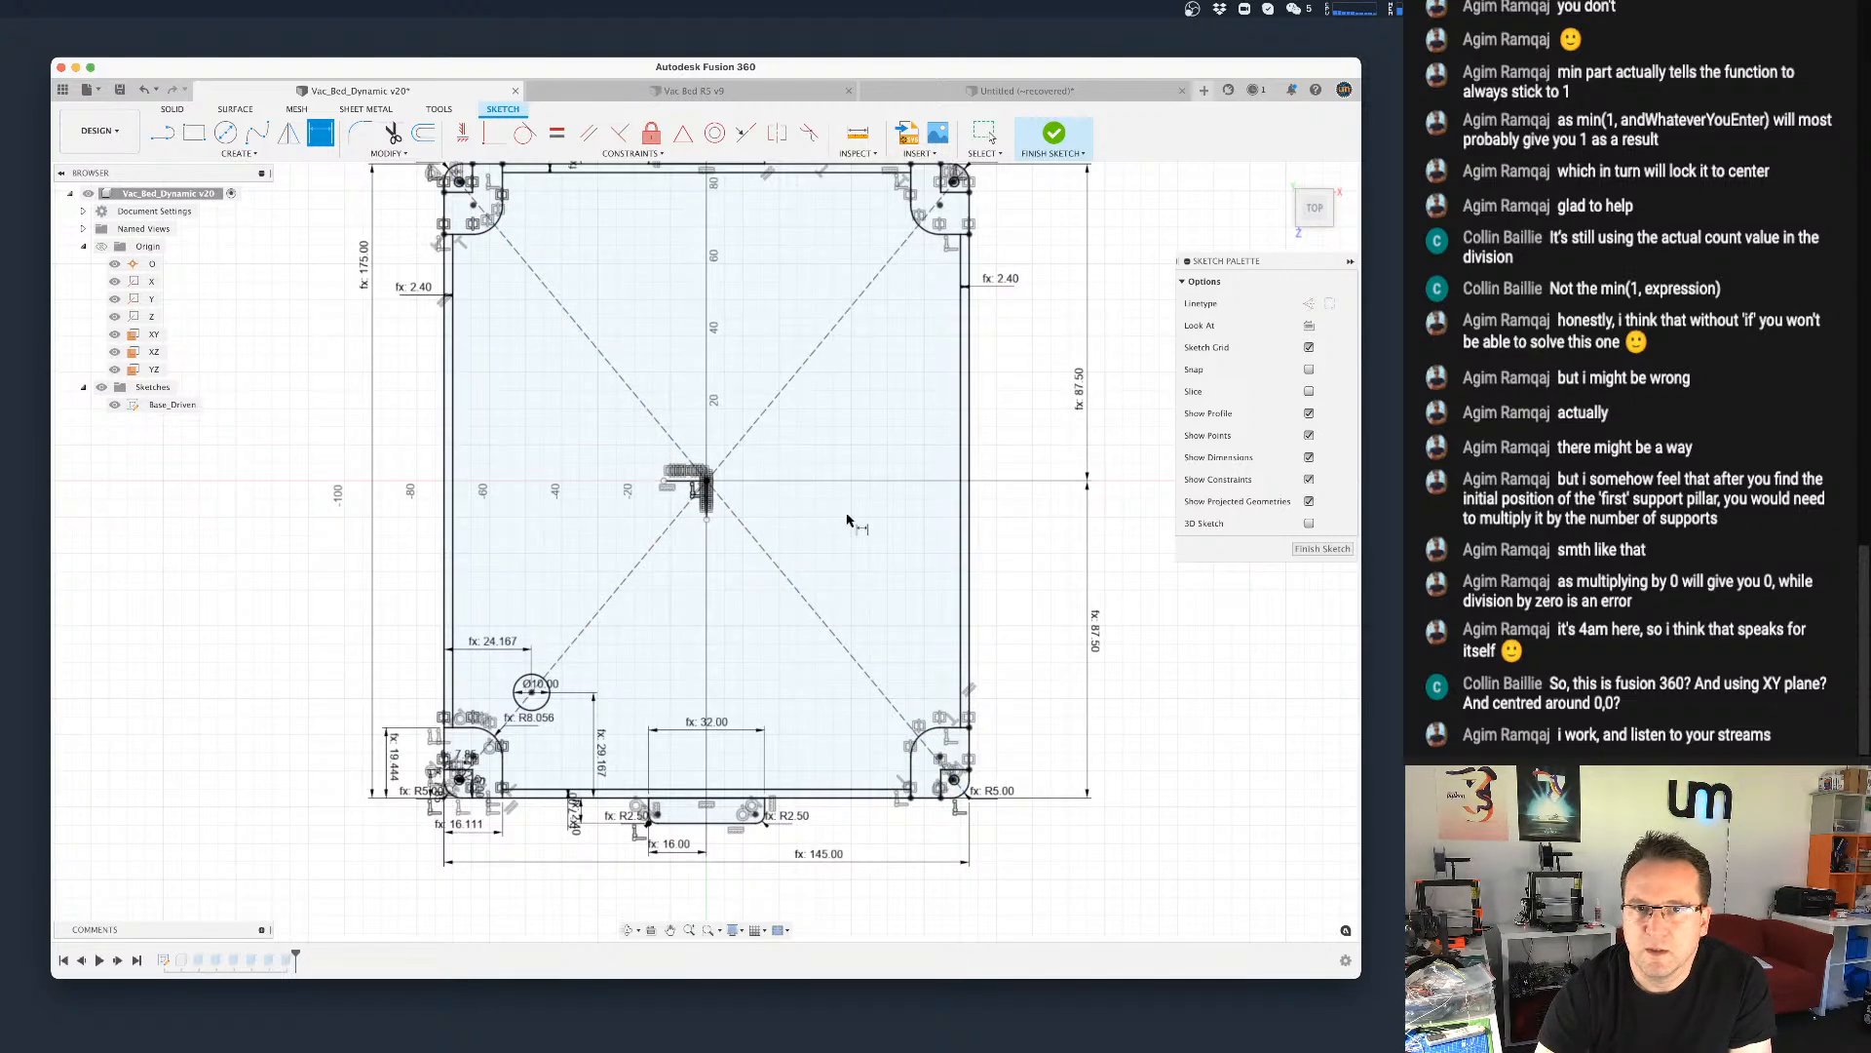
left_click(1054, 135)
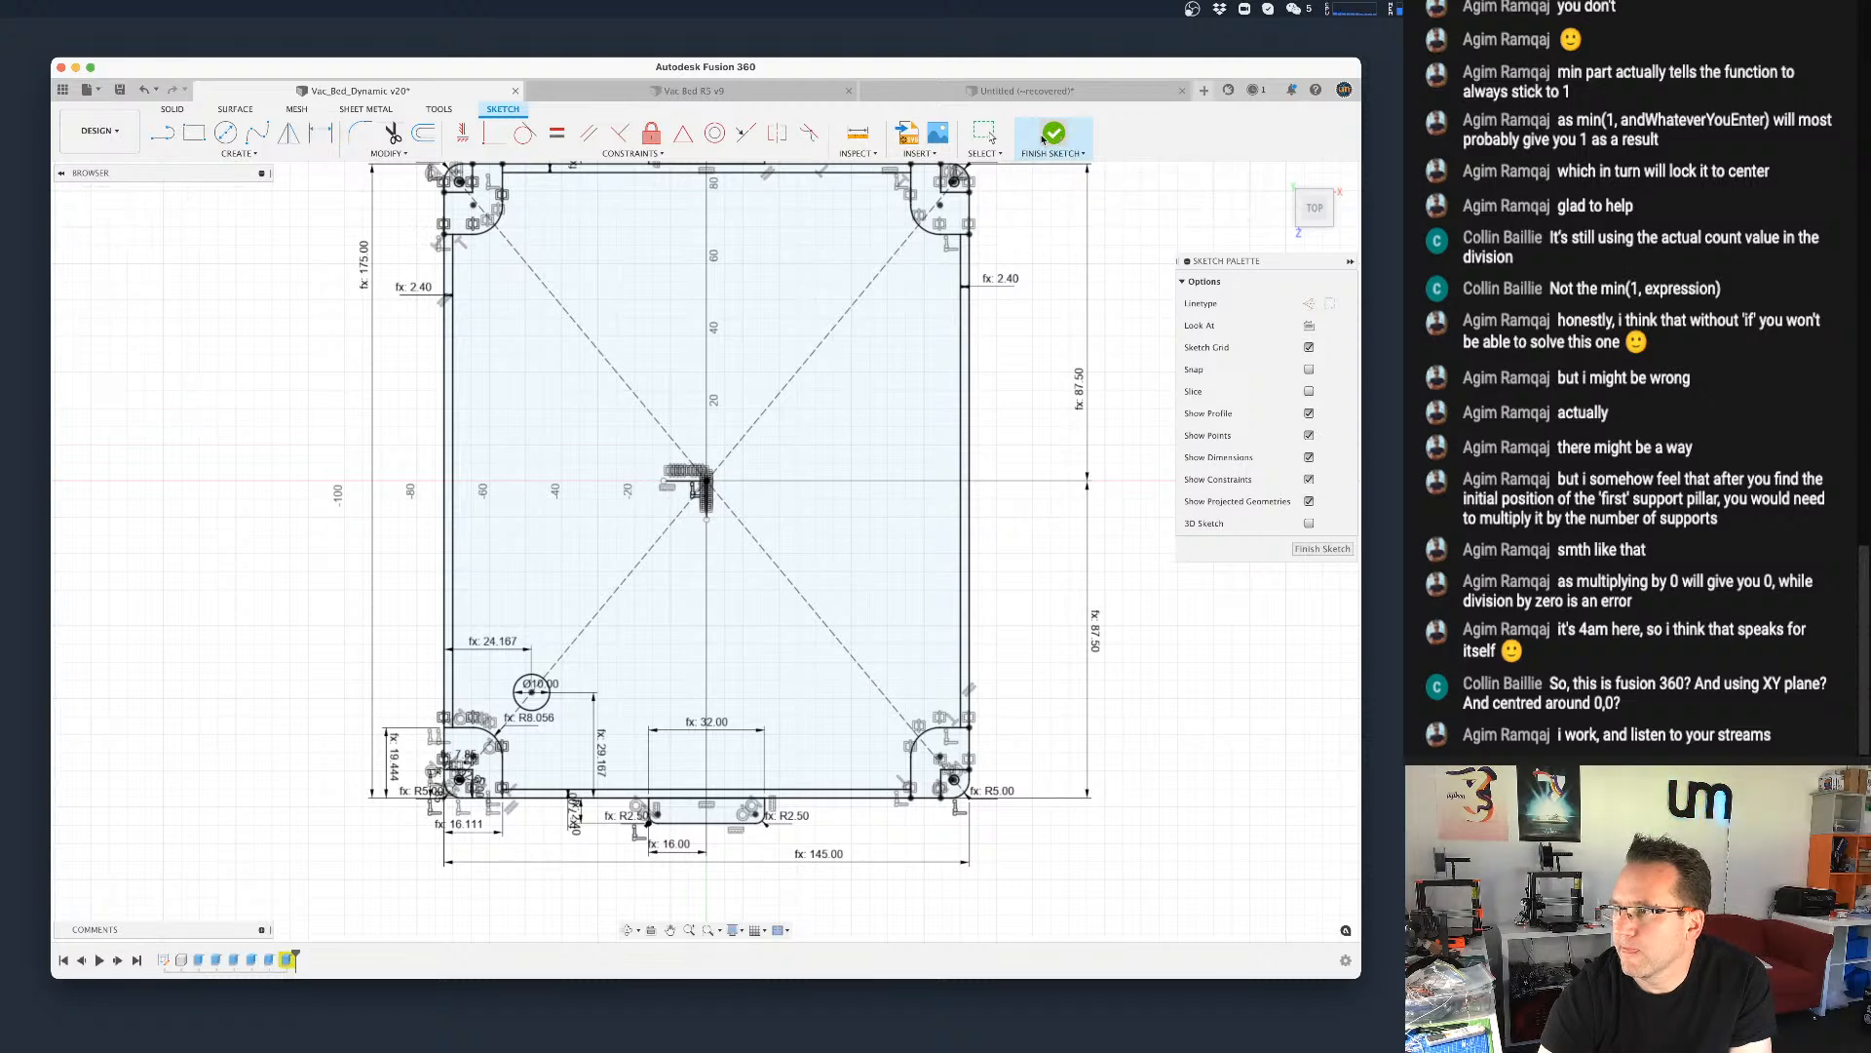
Step: Edit the last extrude feature with the Base body hidden, selecting the support circle as its profile
double_click(287, 961)
left_click(127, 475)
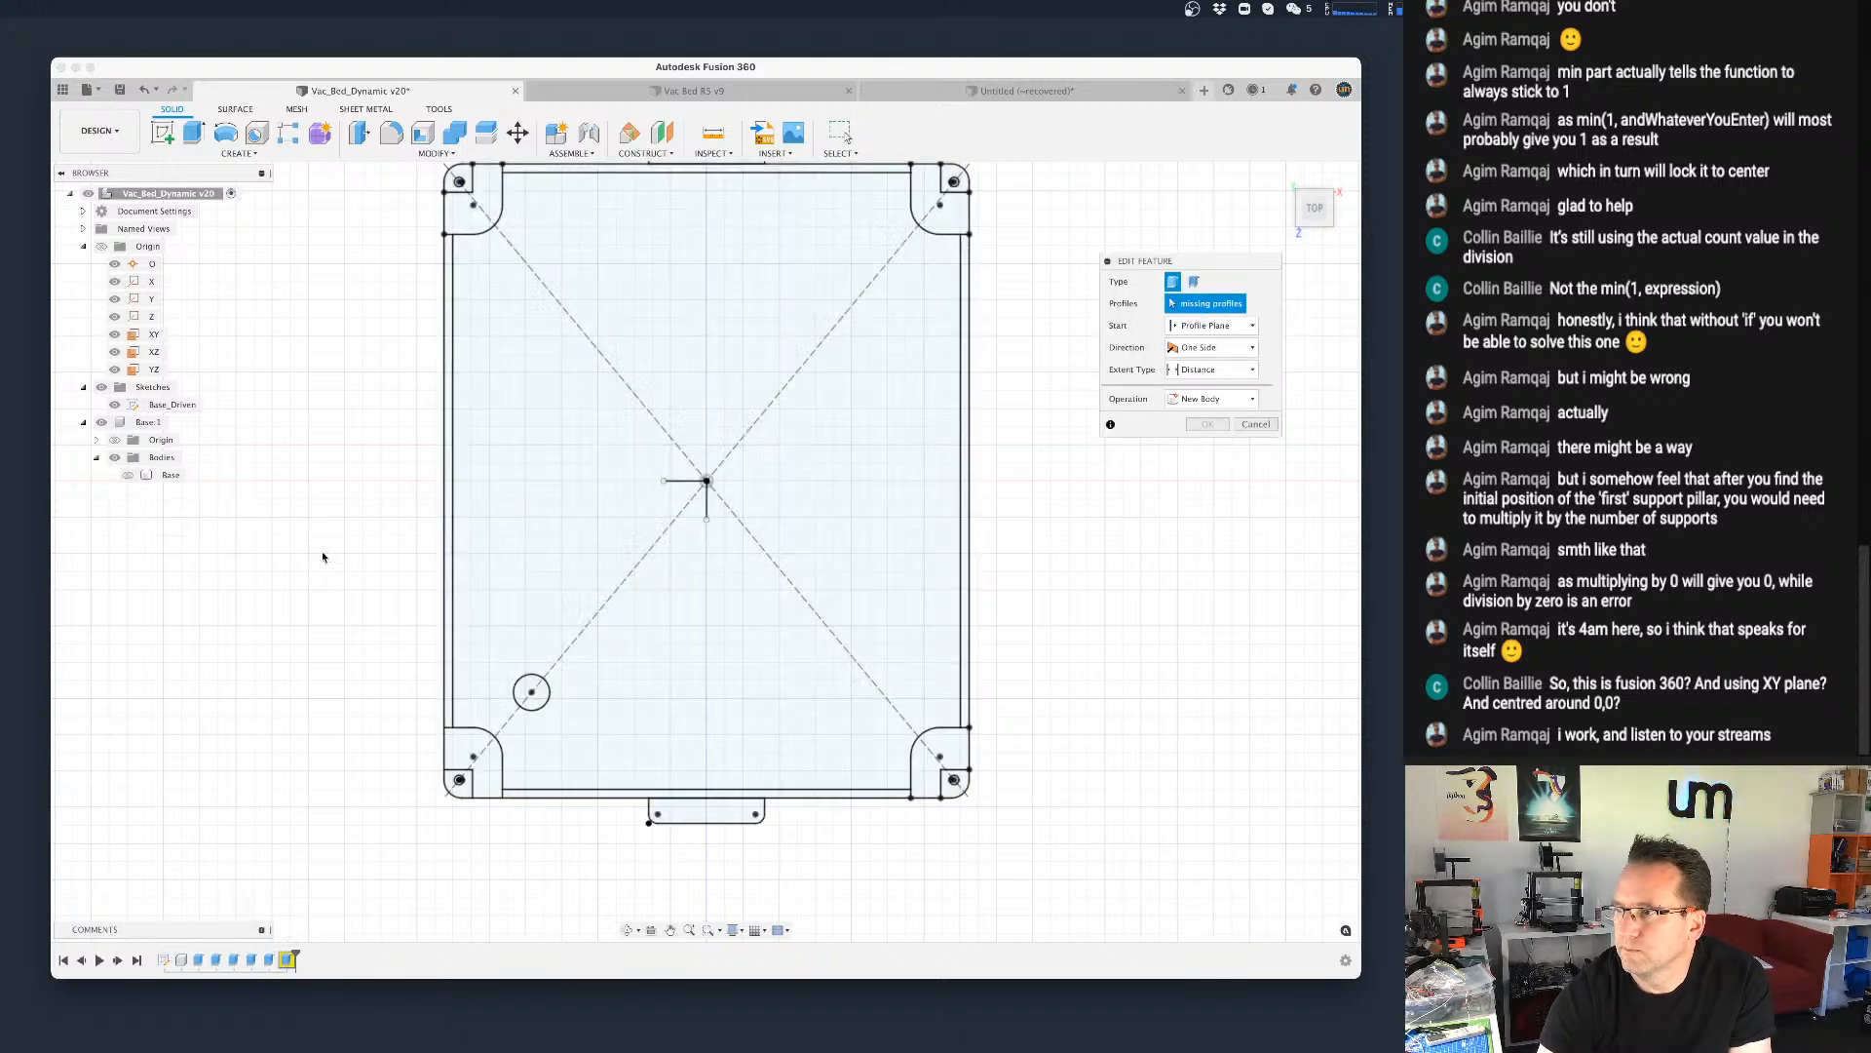
left_click(539, 700)
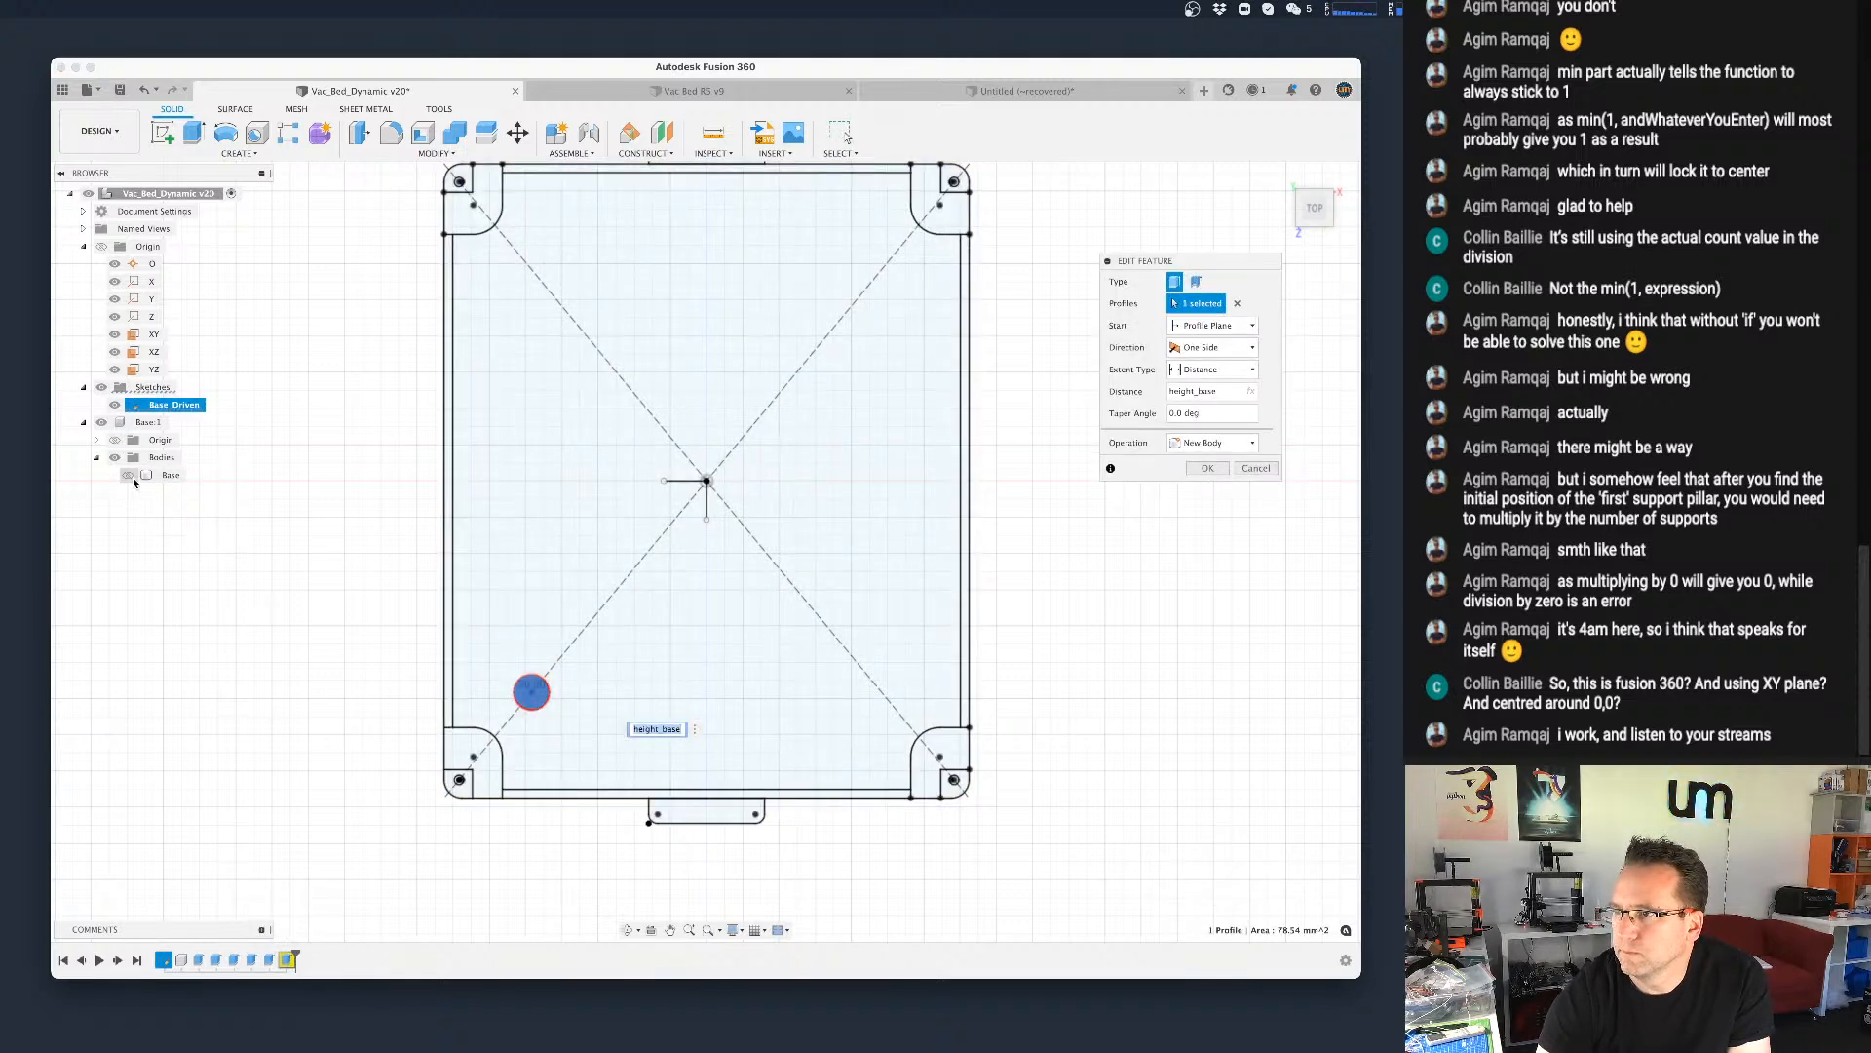
left_click(1205, 469)
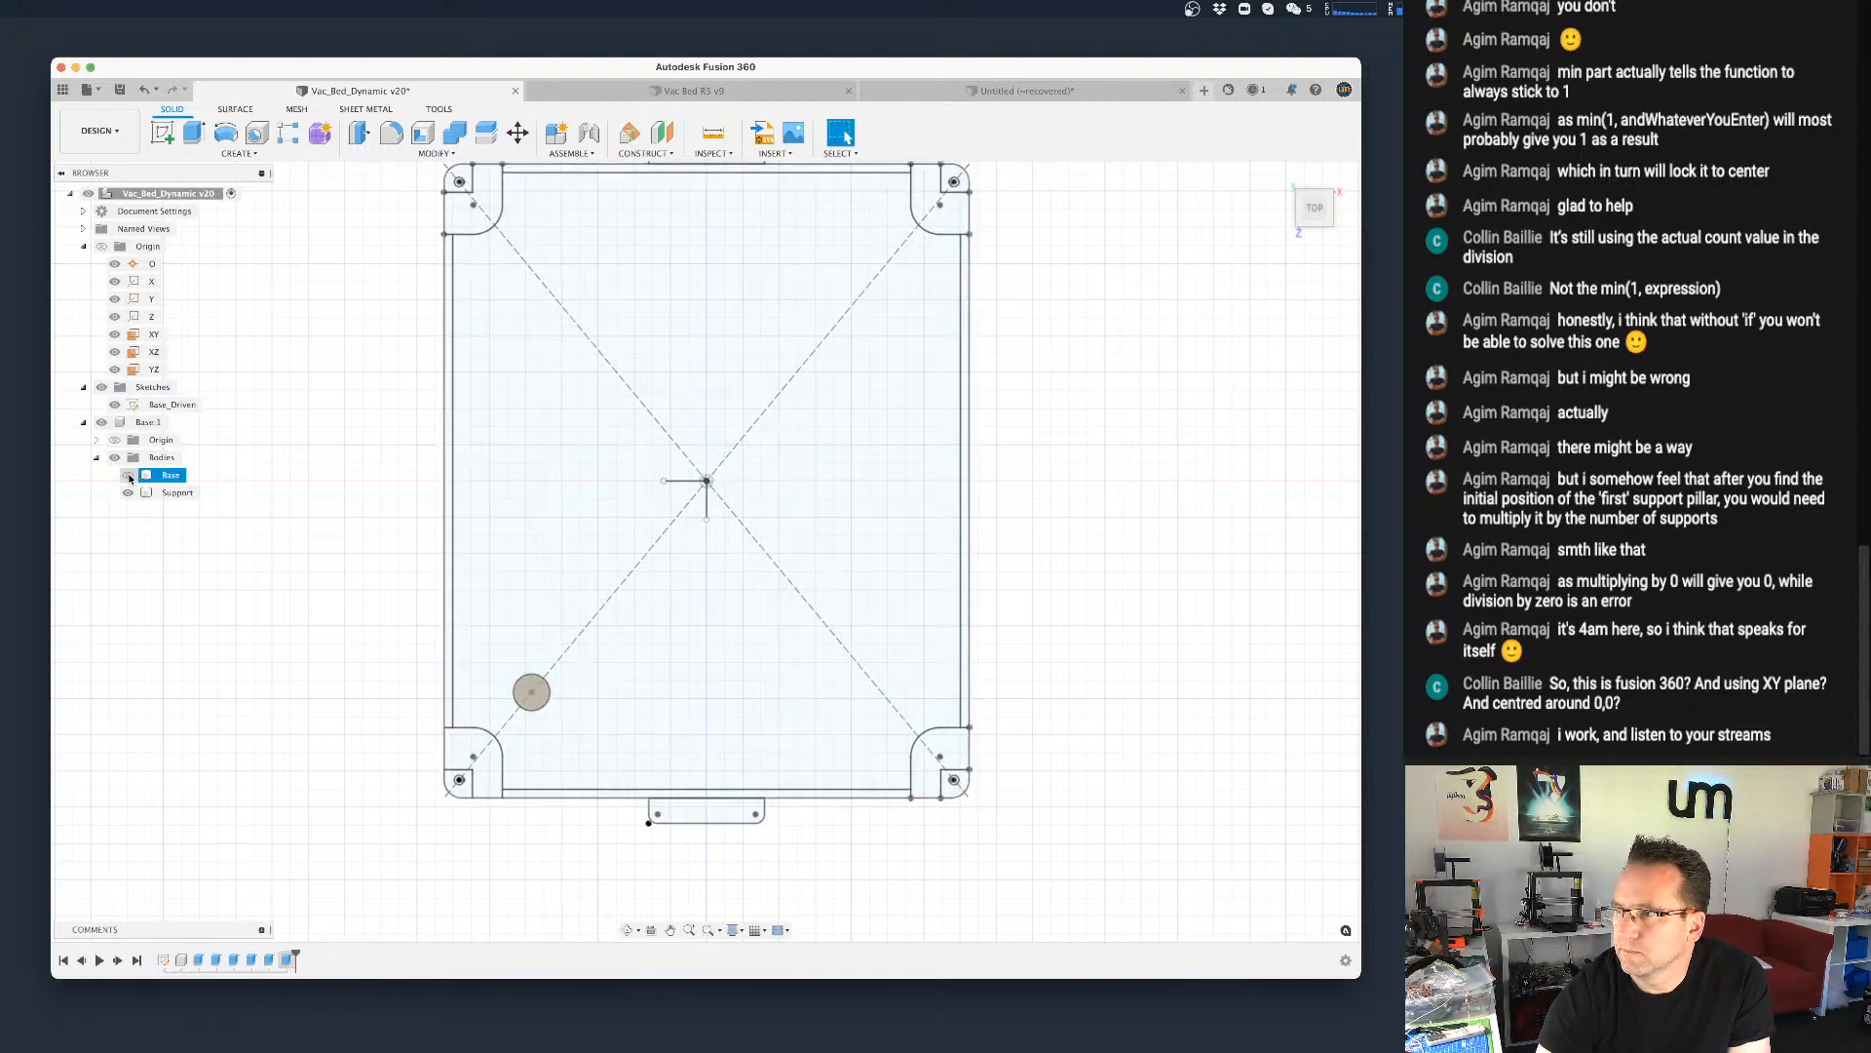
Step: Show the Base body again and hide the Base_Driven sketch
scroll(305, 712, "down", 2)
middle_click_drag(304, 713, 312, 687, "shift")
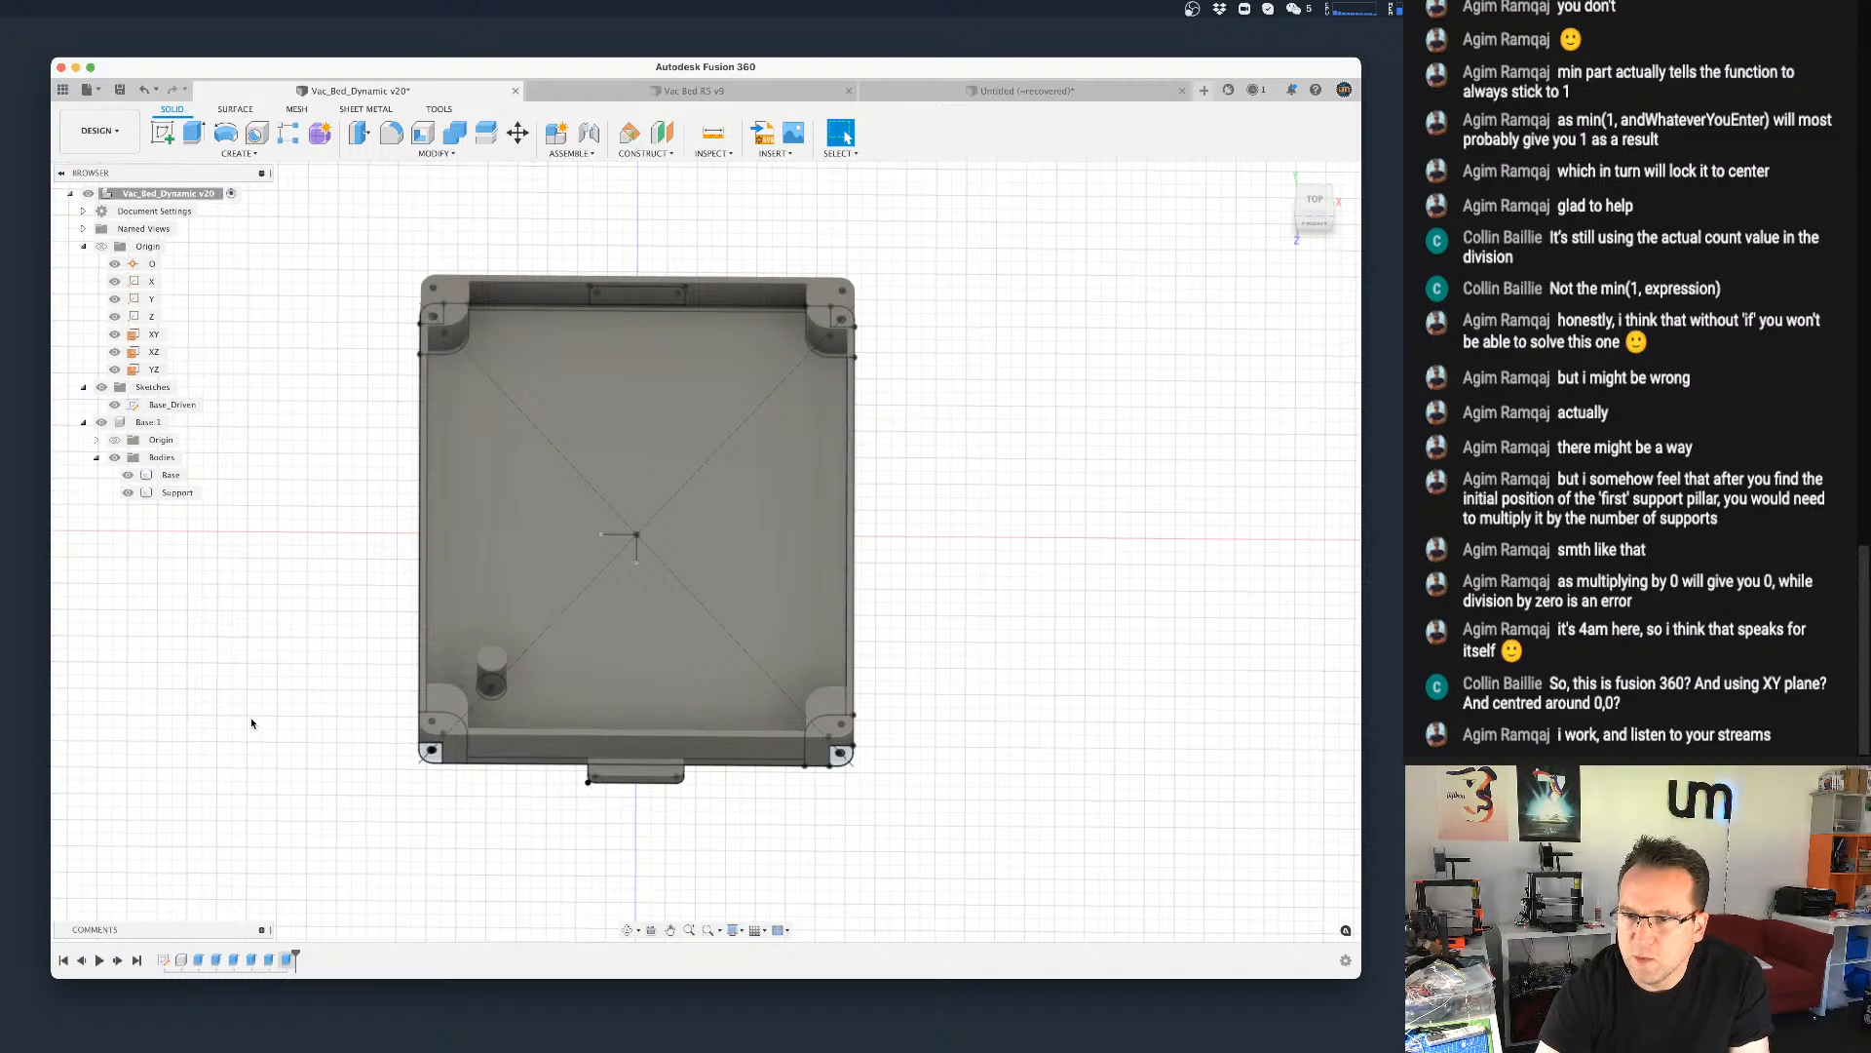
left_click(585, 642)
middle_click_drag(784, 611, 722, 594, "shift")
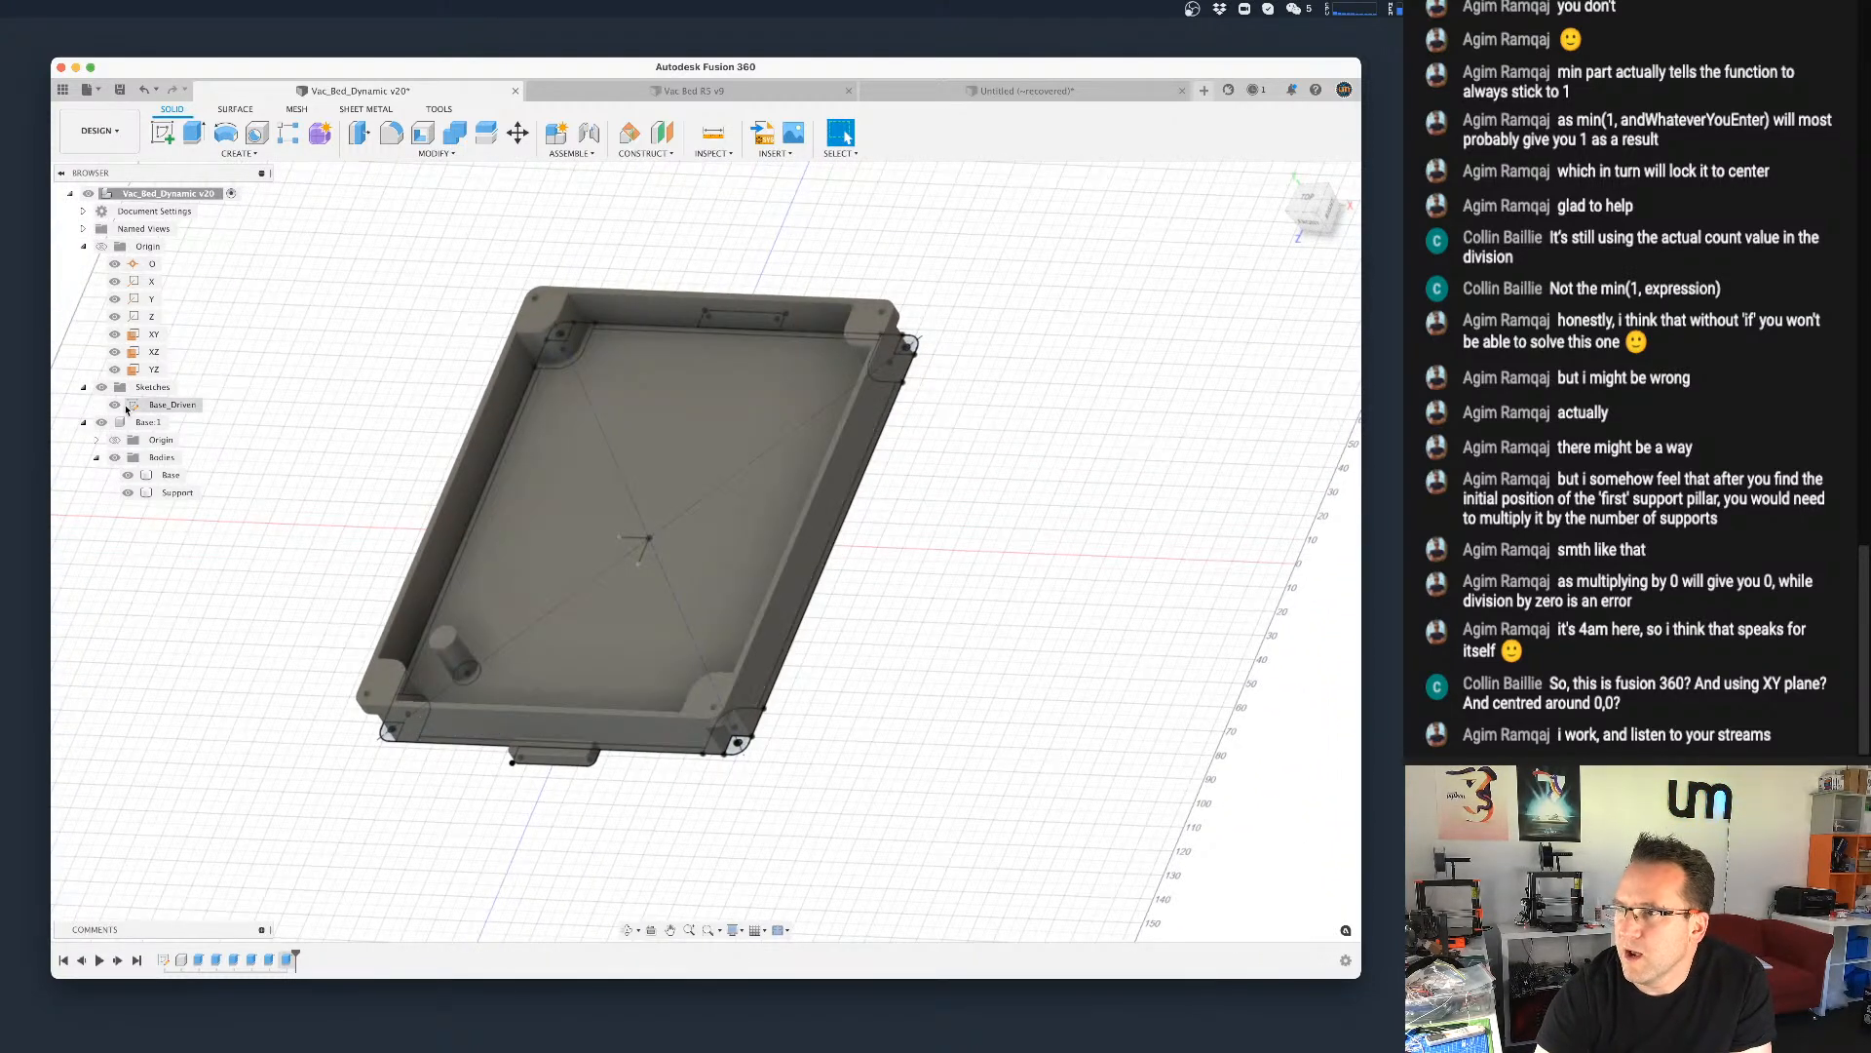
scroll(344, 828, "up", 2)
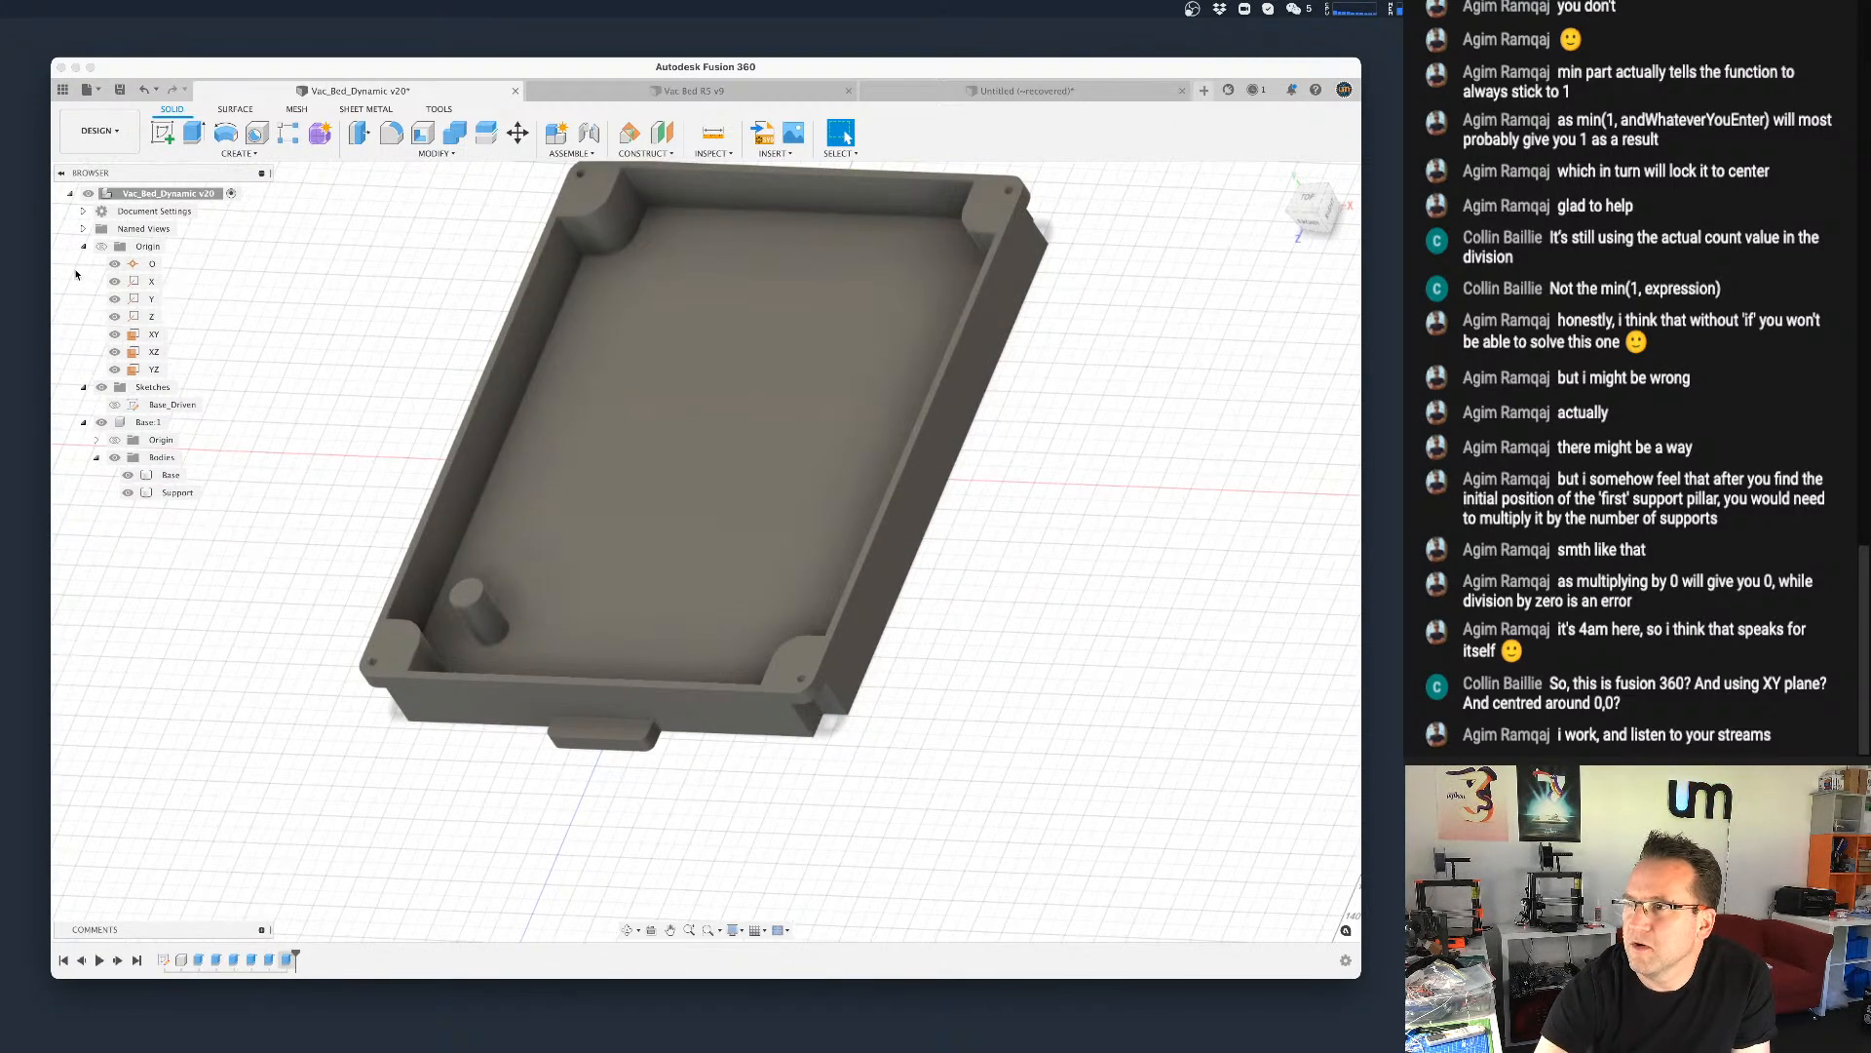
Step: Start a rectangular pattern of the Support body with its first quantity set to base_suppports_x
left_click(239, 153)
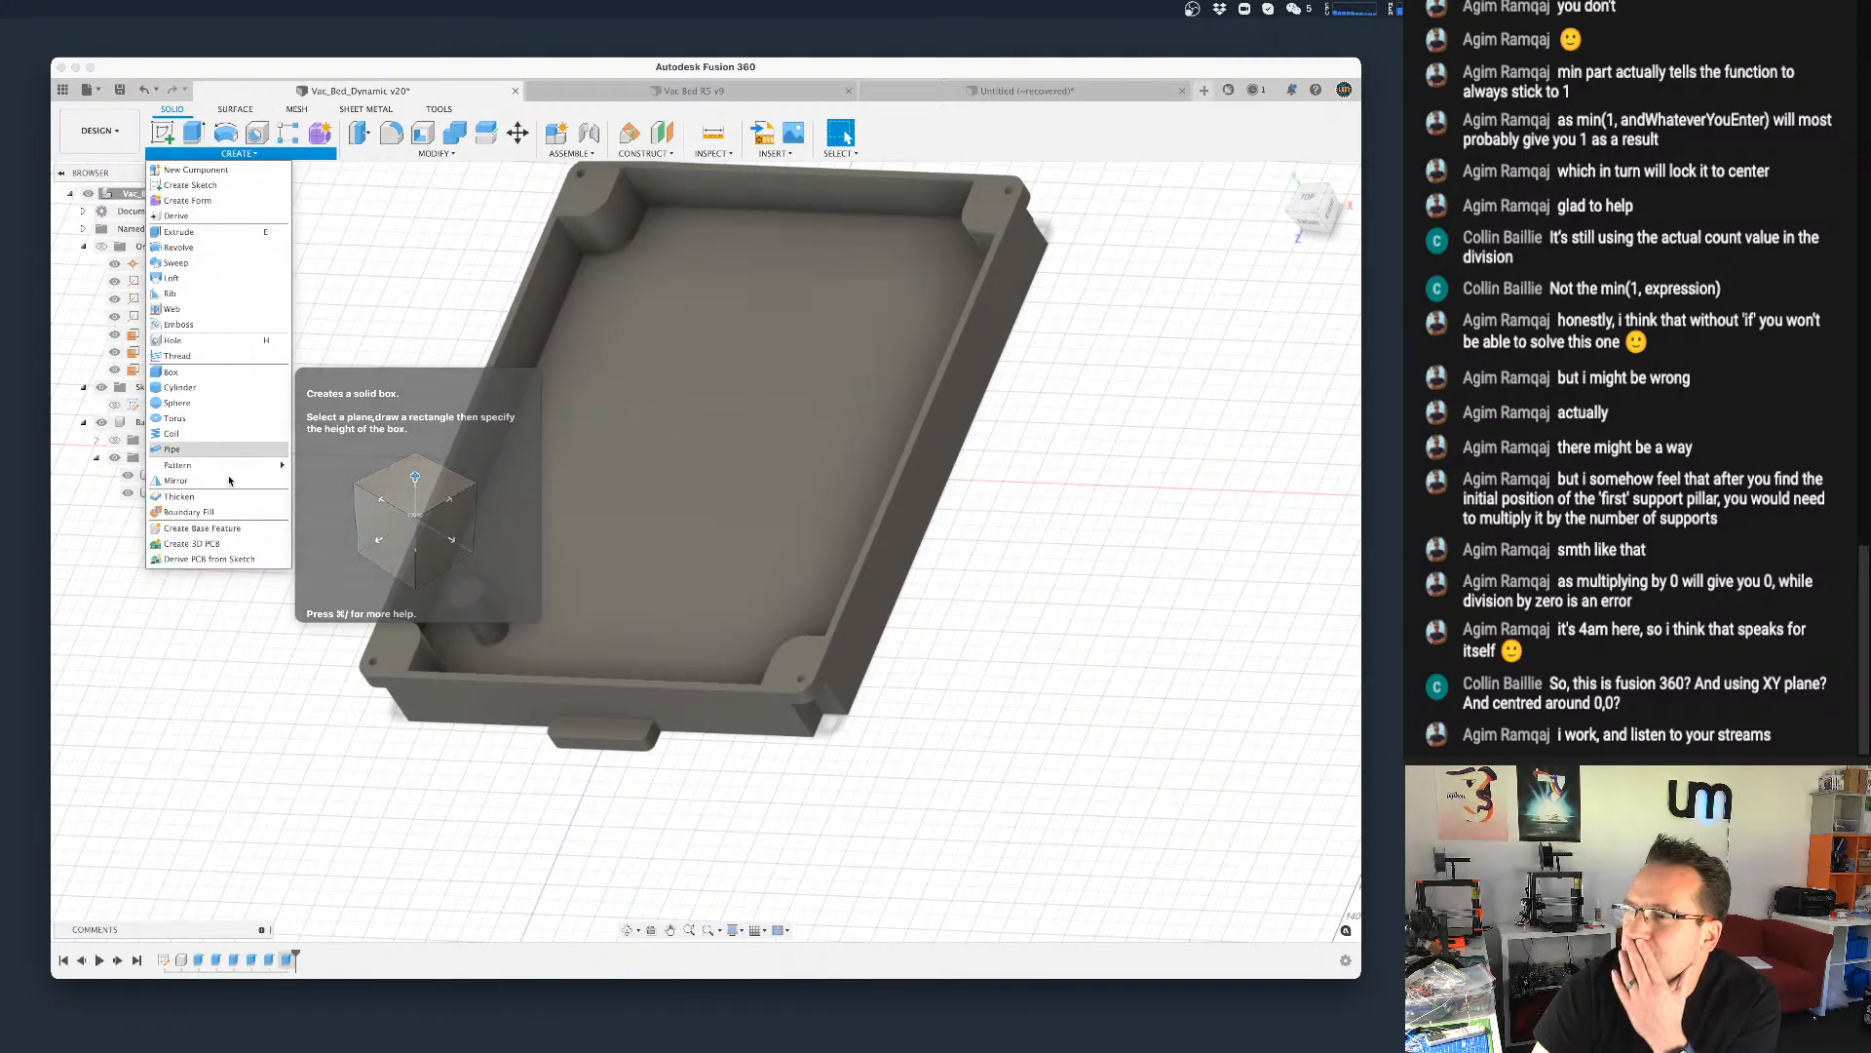
mouse_move(233, 473)
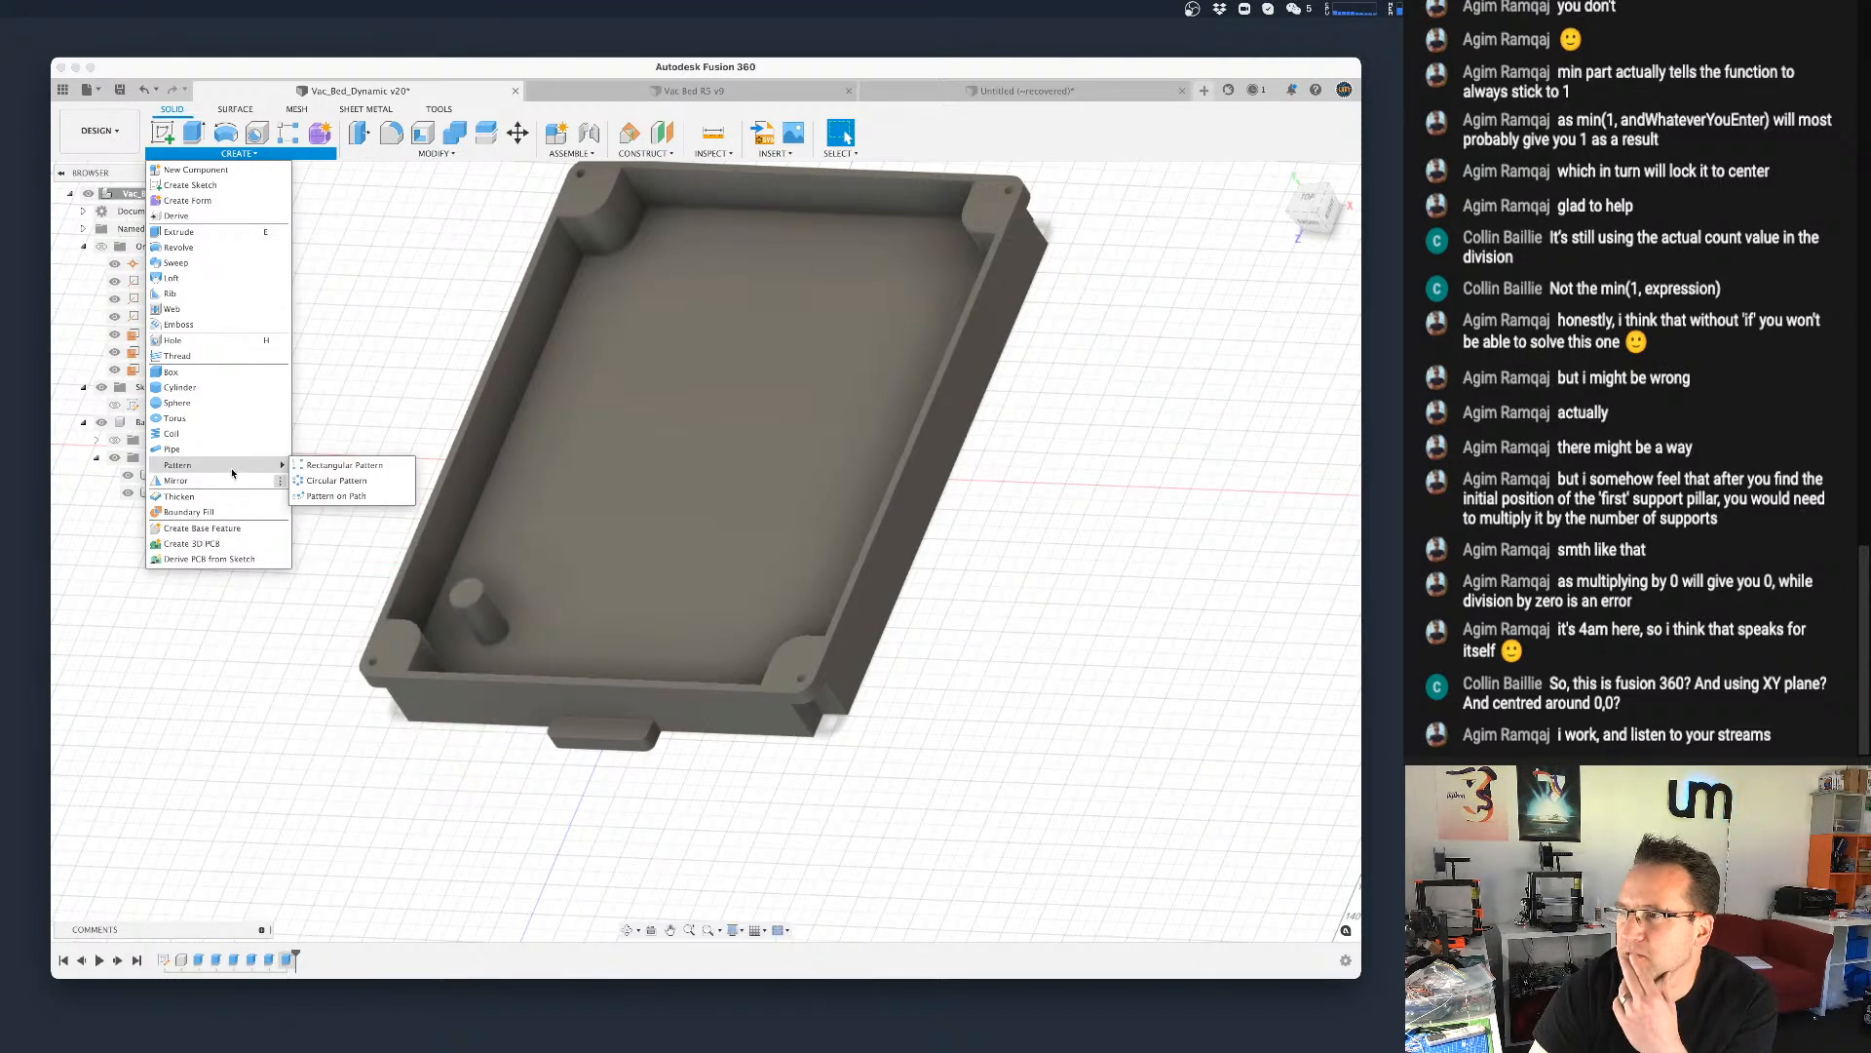
left_click(343, 465)
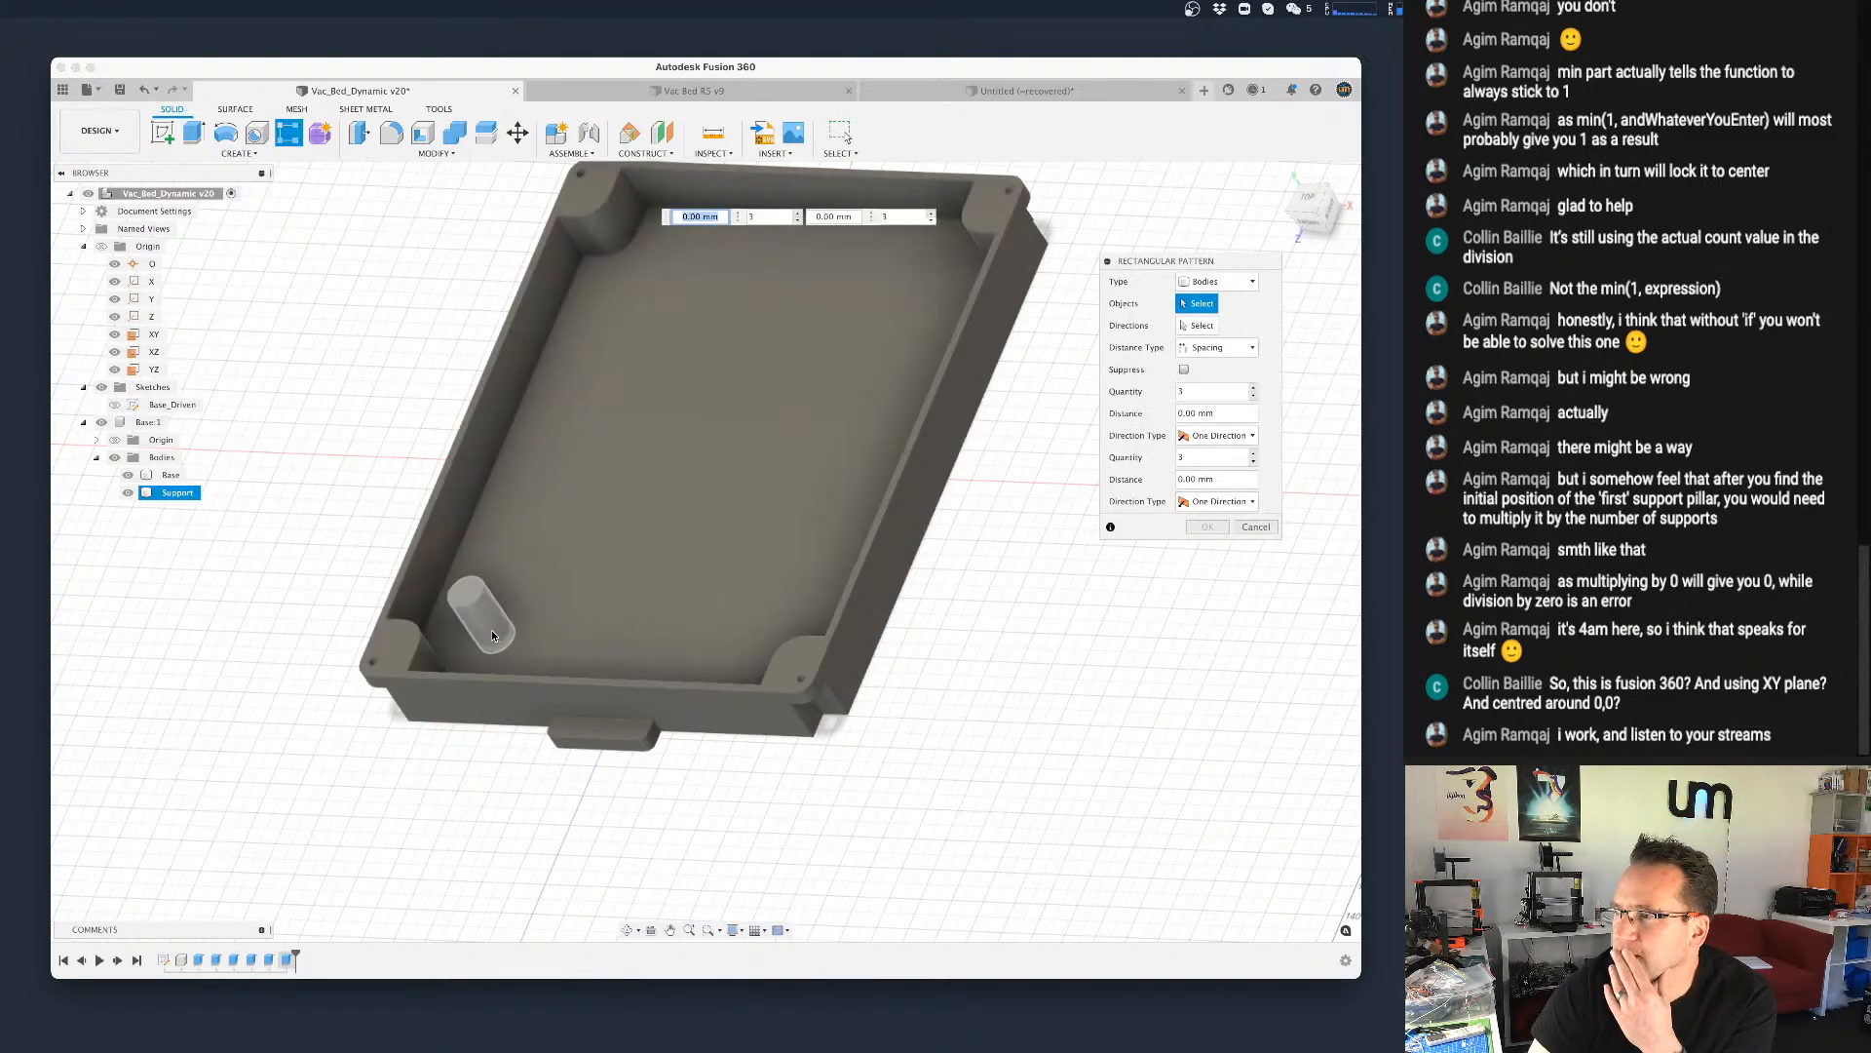
left_click(489, 628)
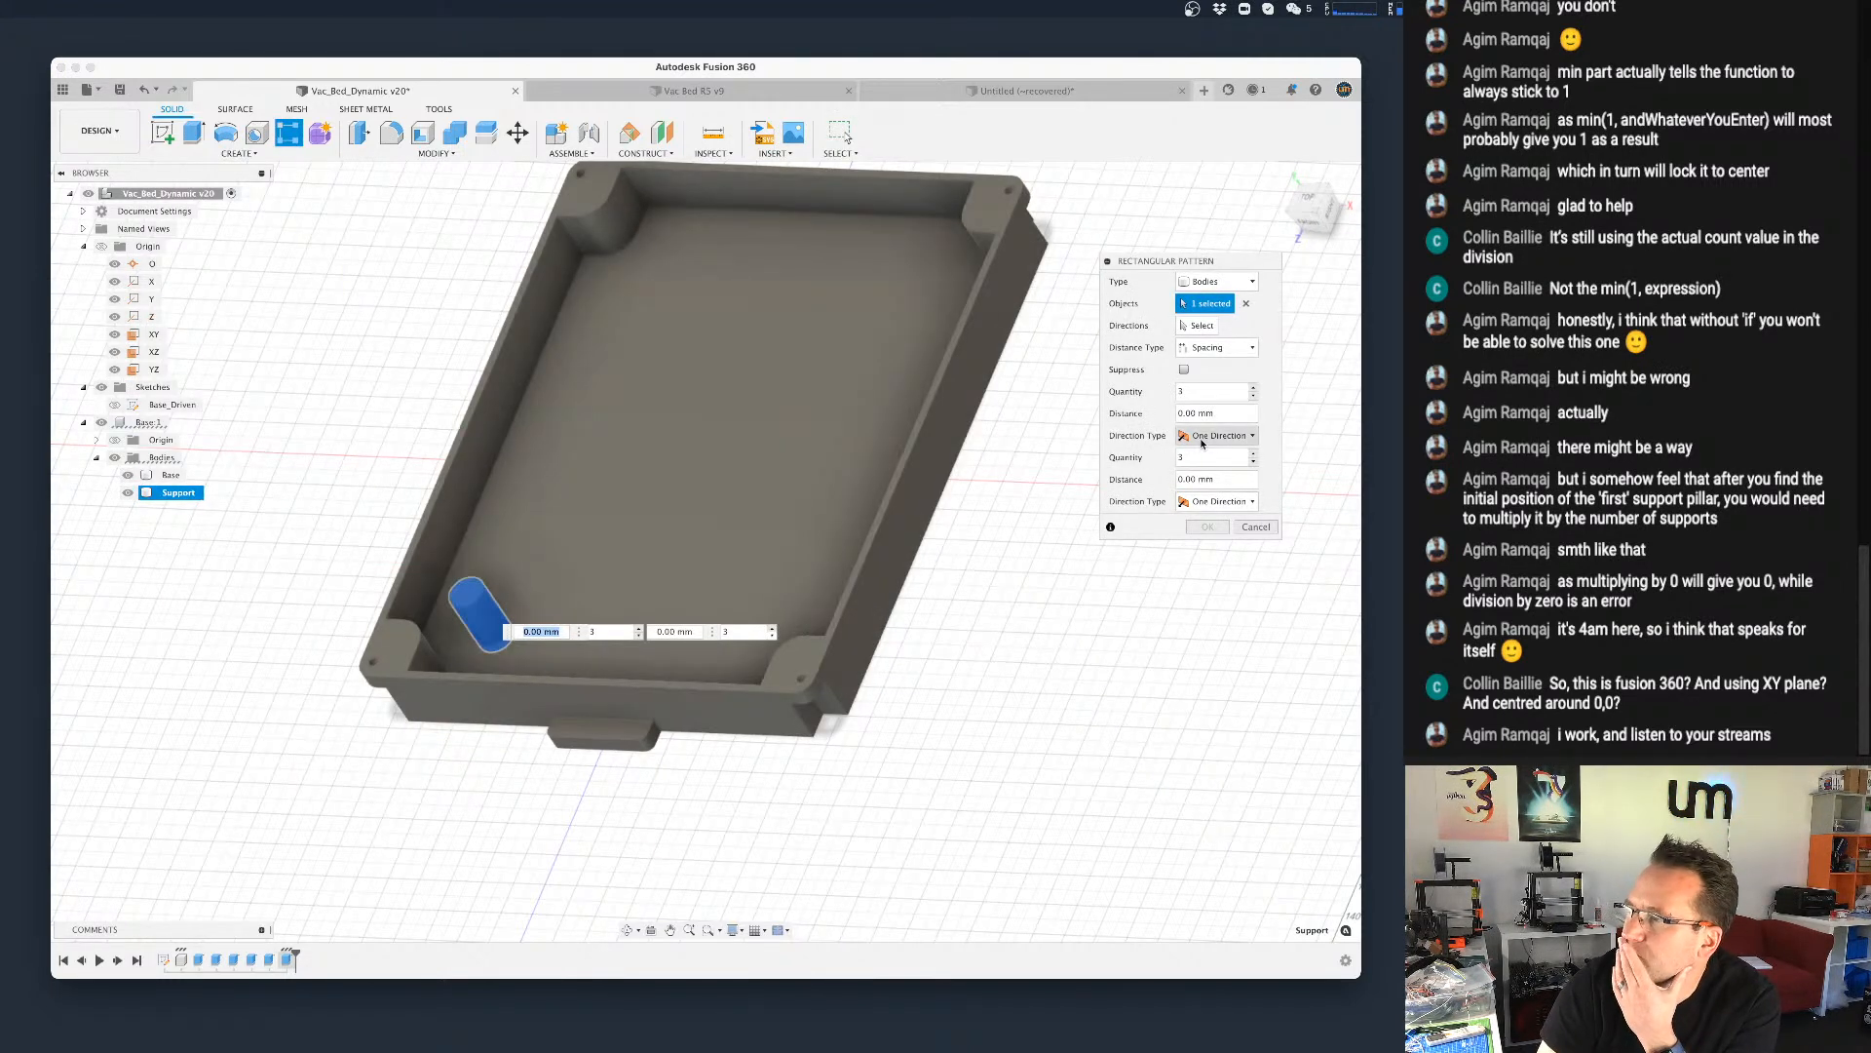
left_click_drag(1204, 392, 1171, 378)
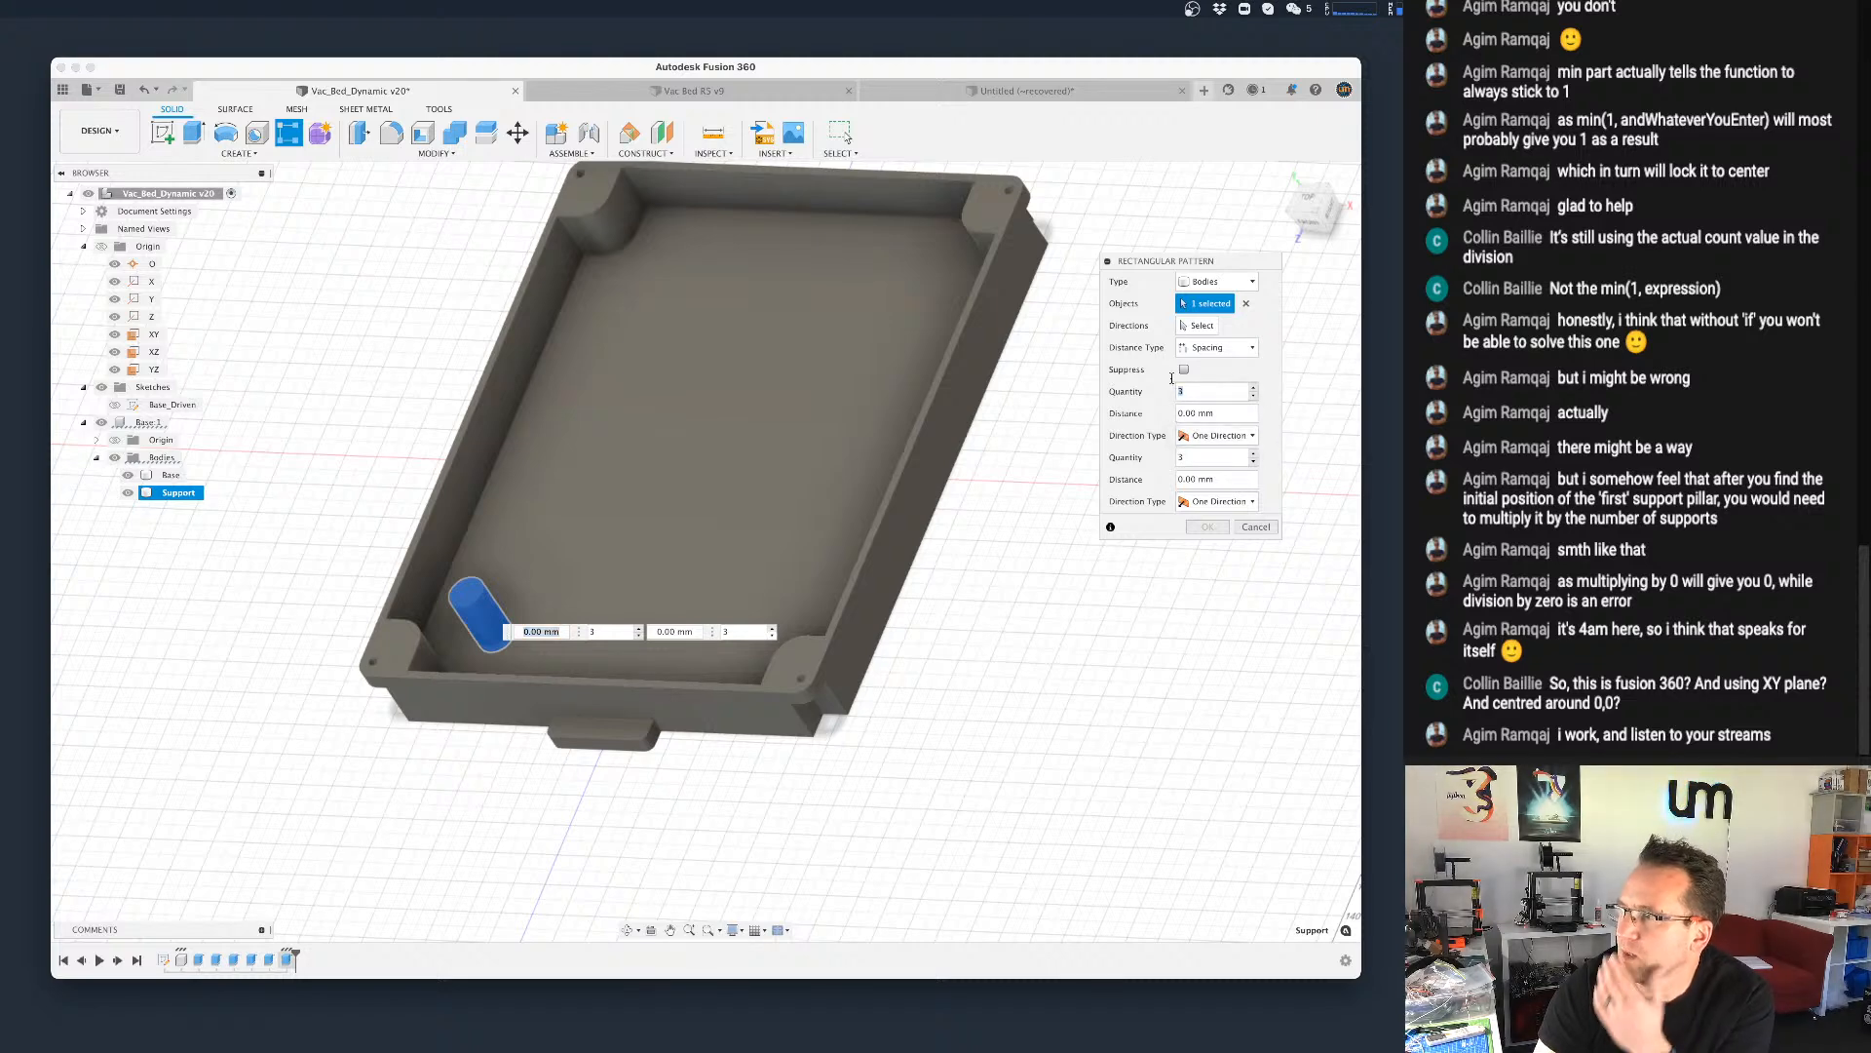
type("sup")
key("Down")
key("Down")
key("Down")
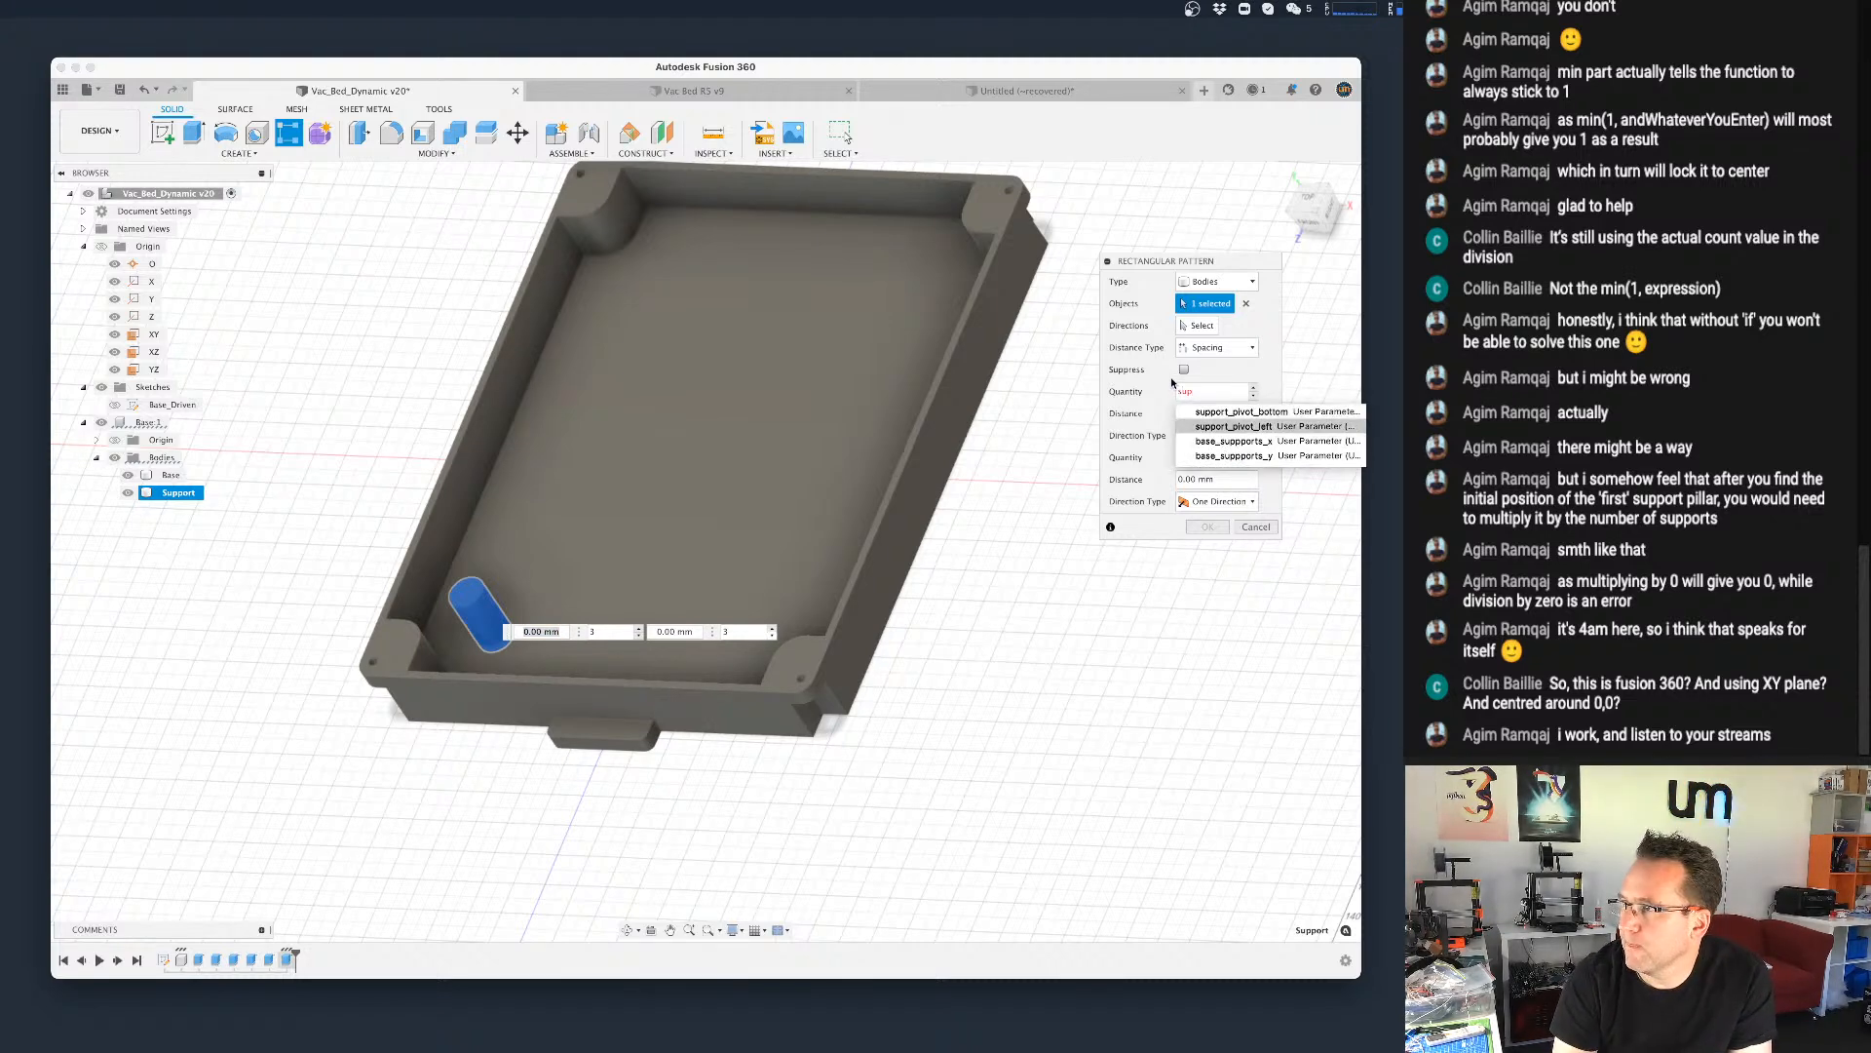
key("Up")
key("Return")
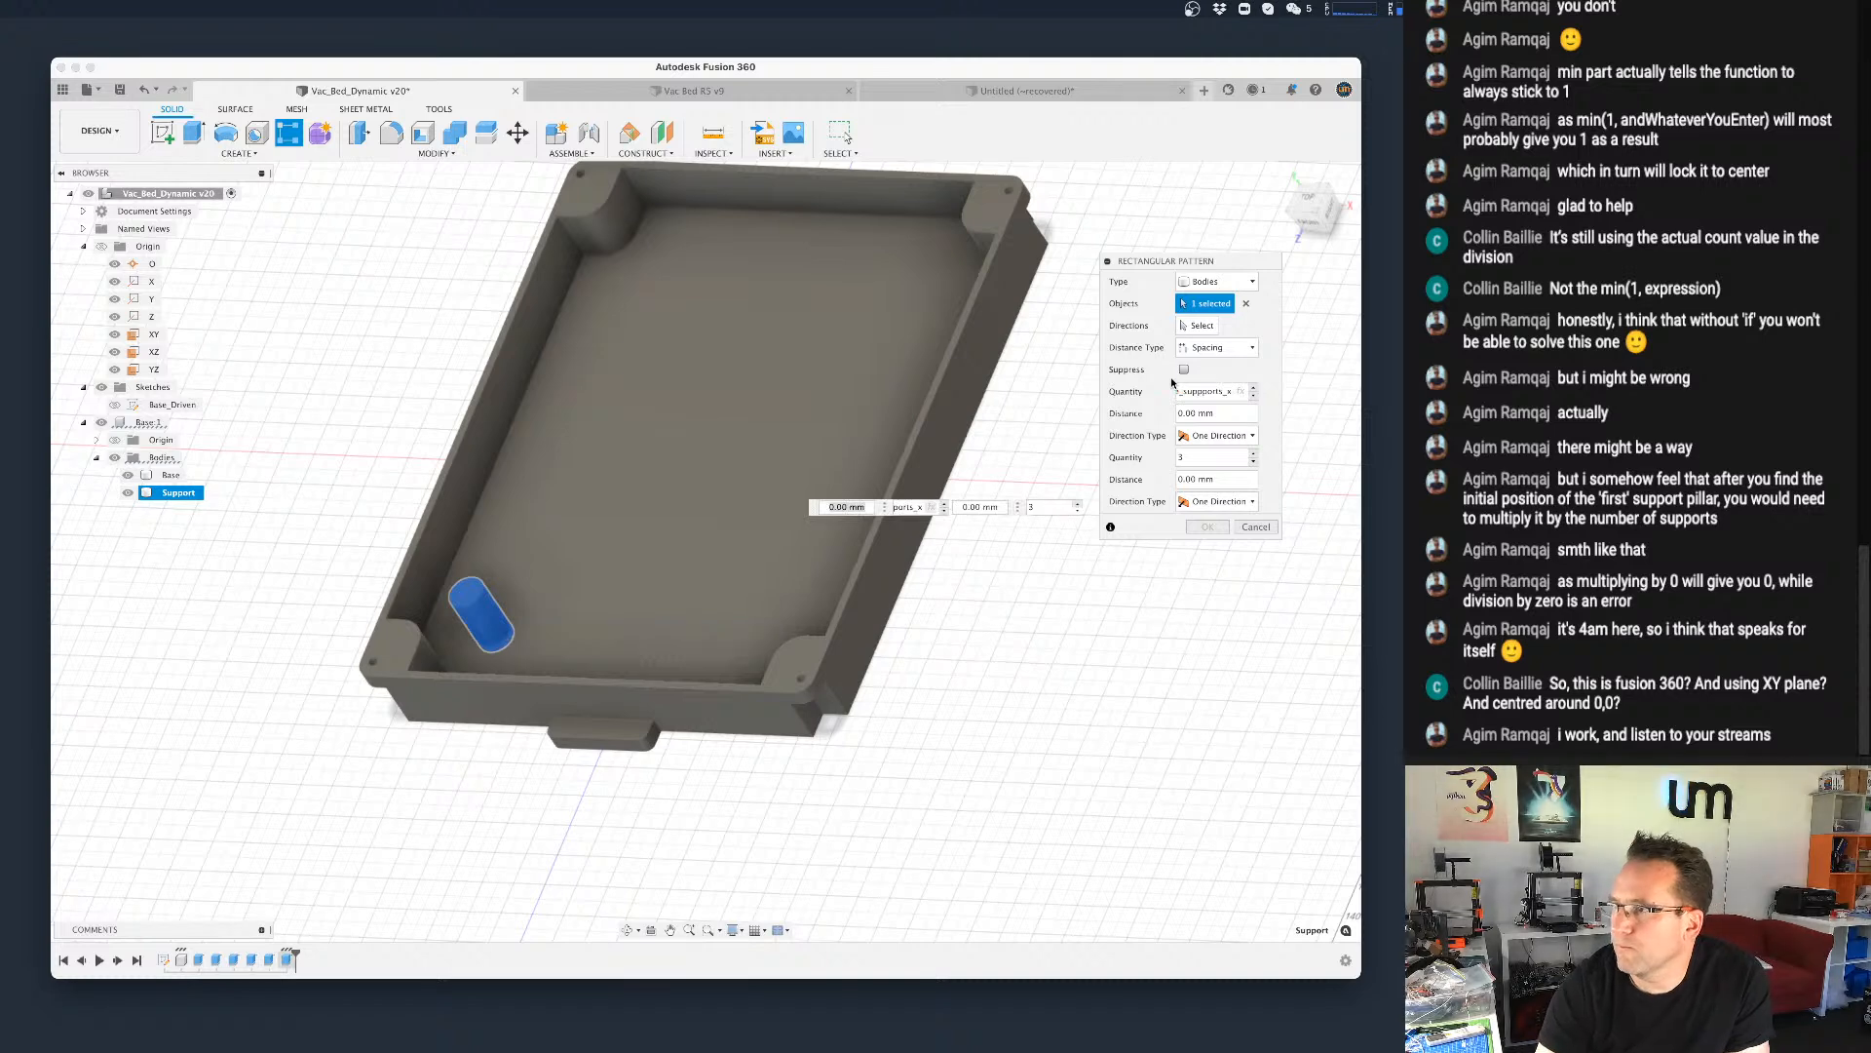
Step: Set the pattern's first spacing distance to width/base_suppports_x
key("Tab")
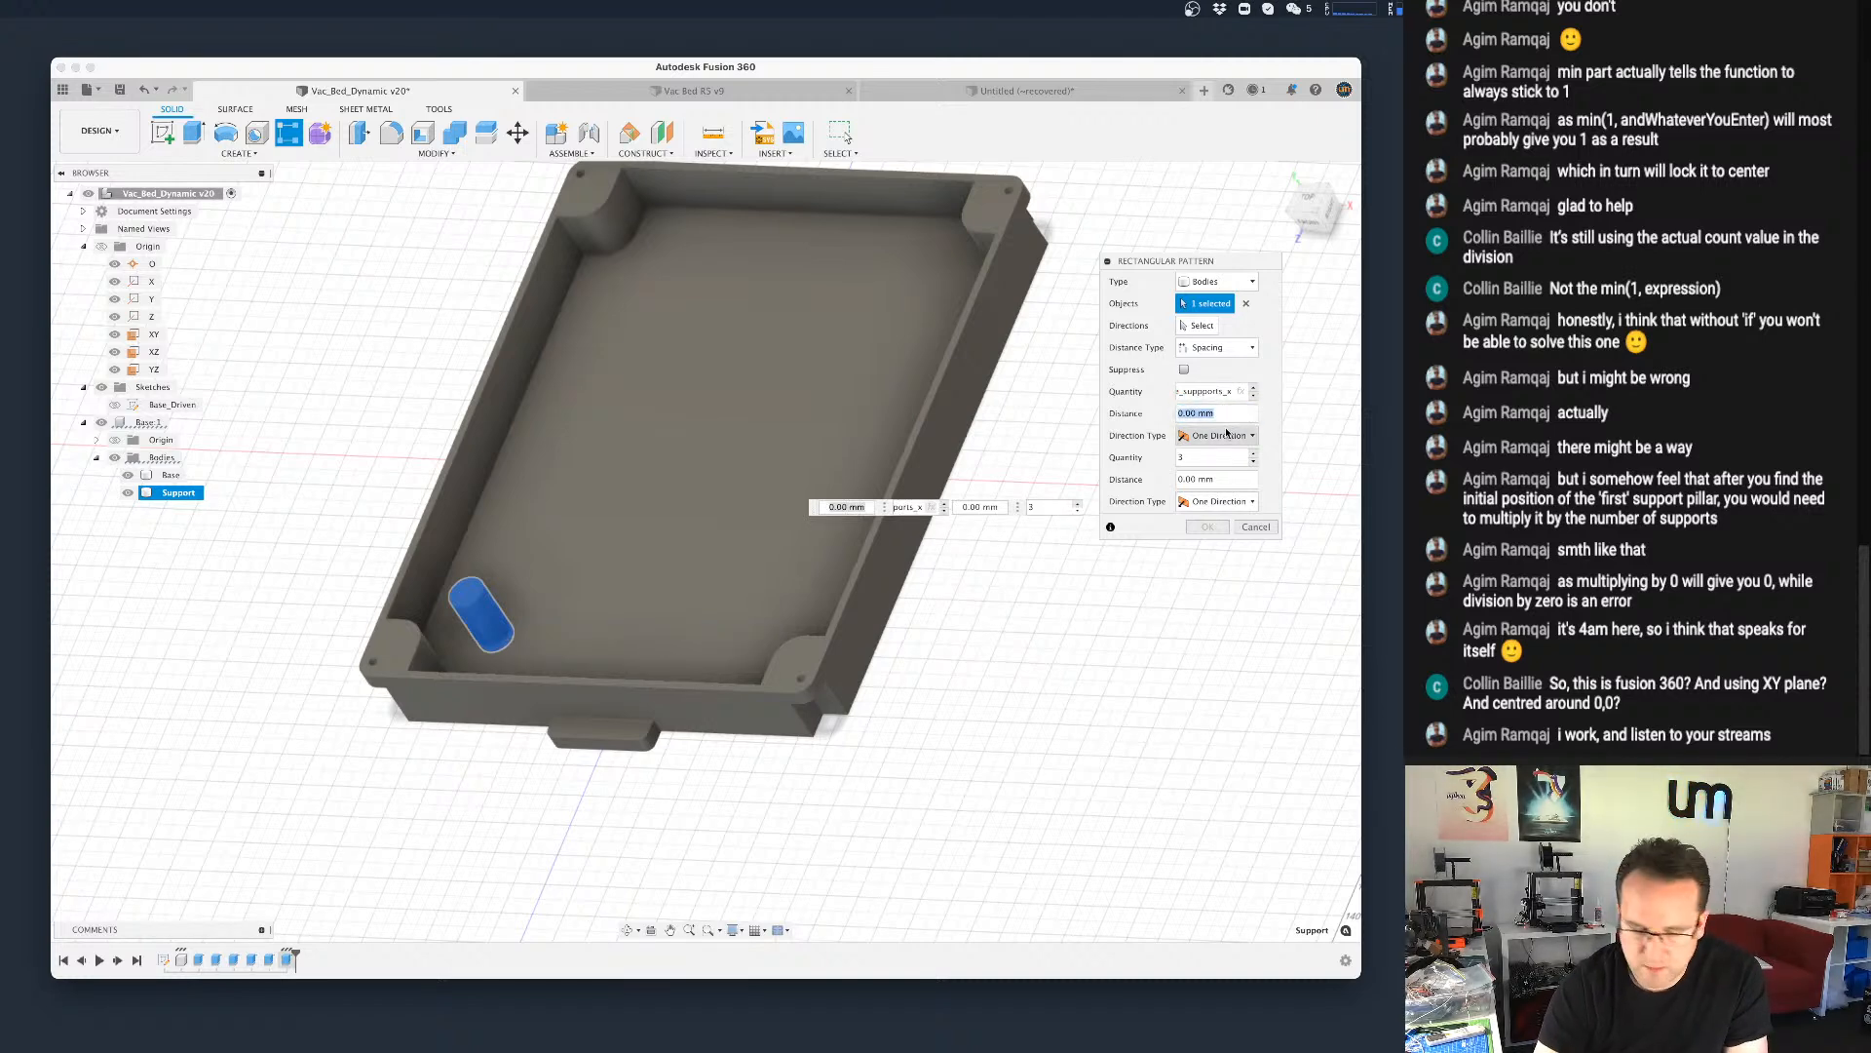
type("width")
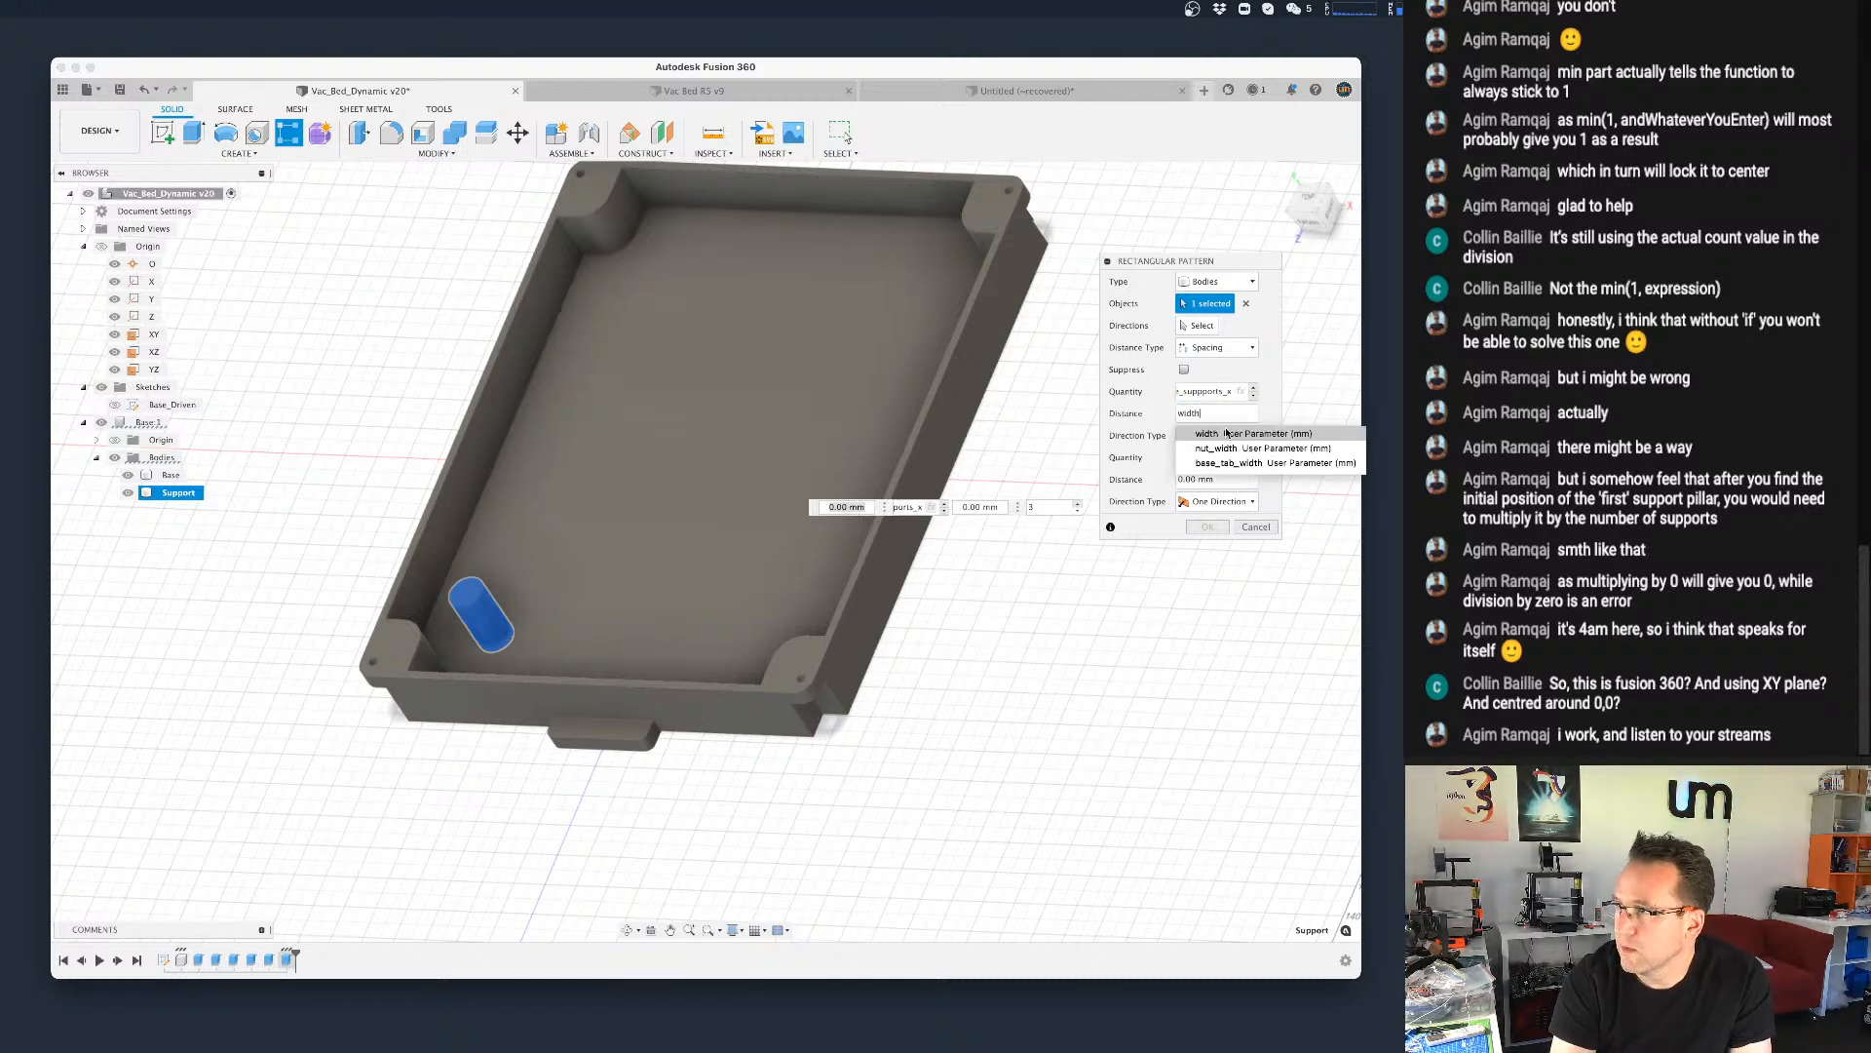
type("/su")
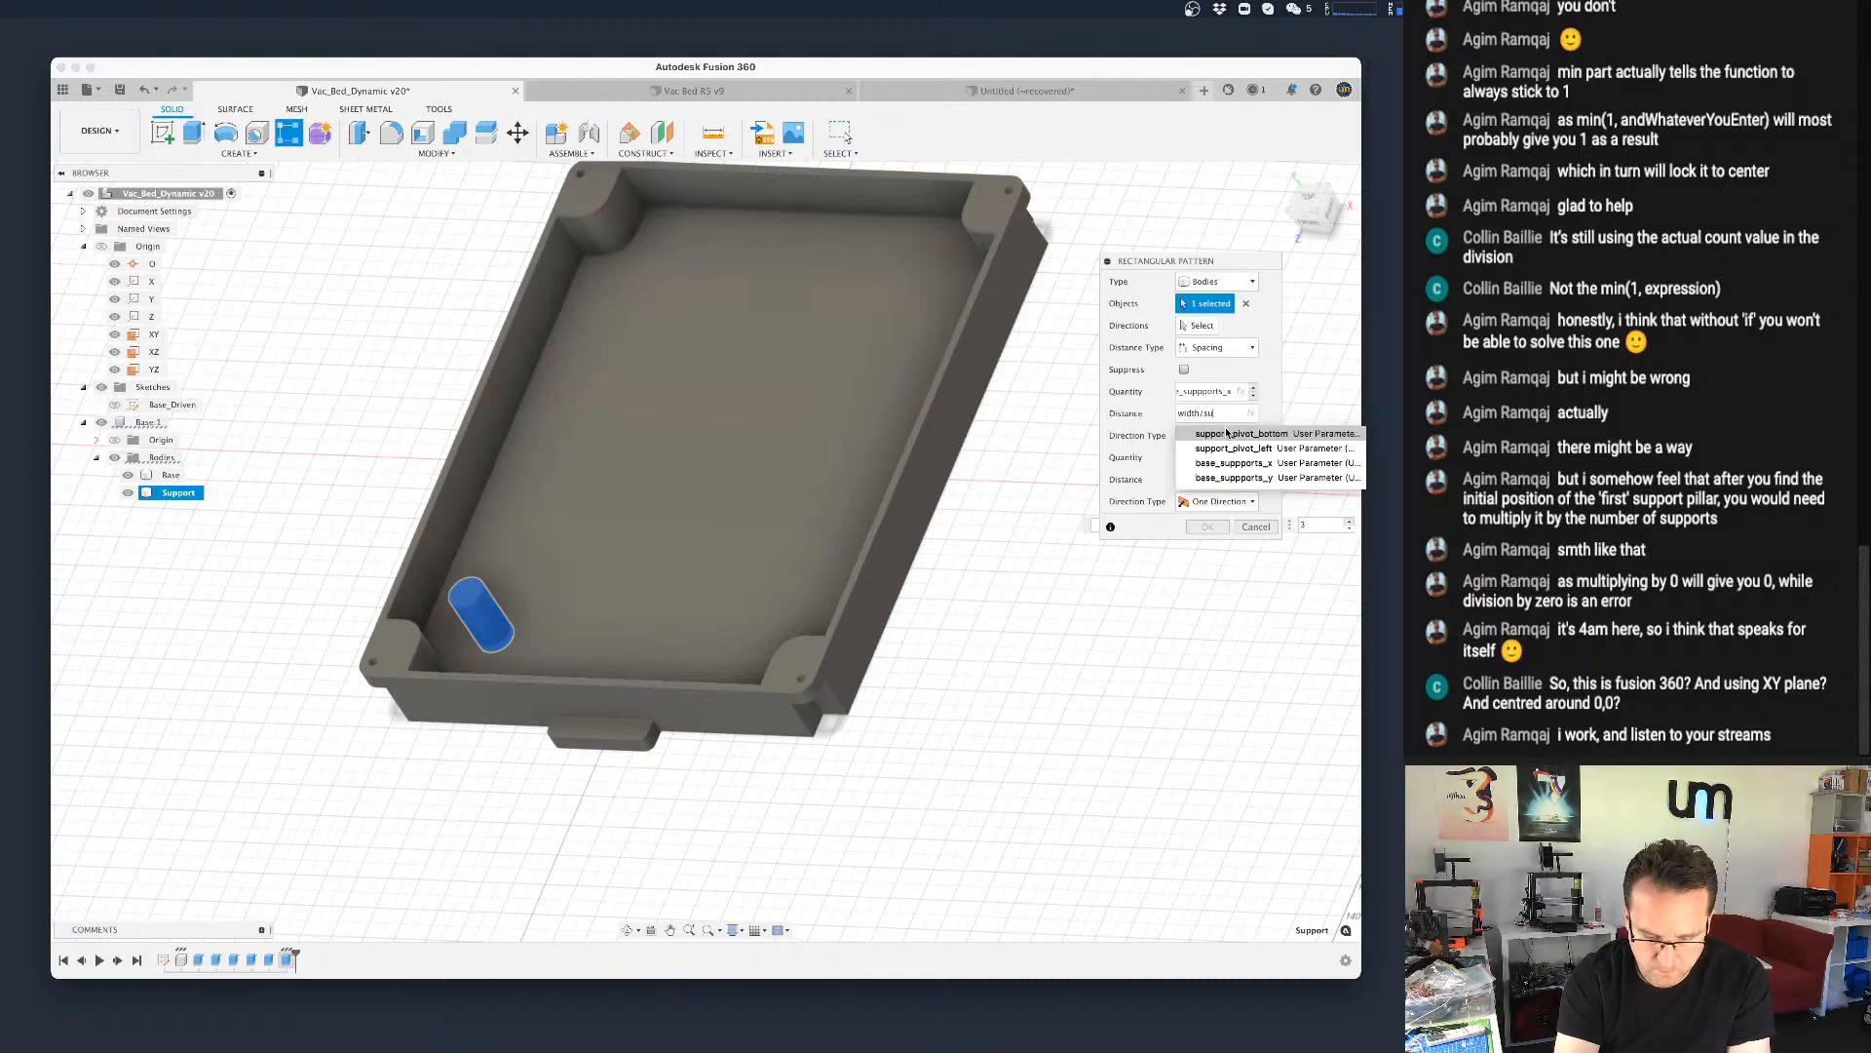
type("p")
key("Down")
key("Down")
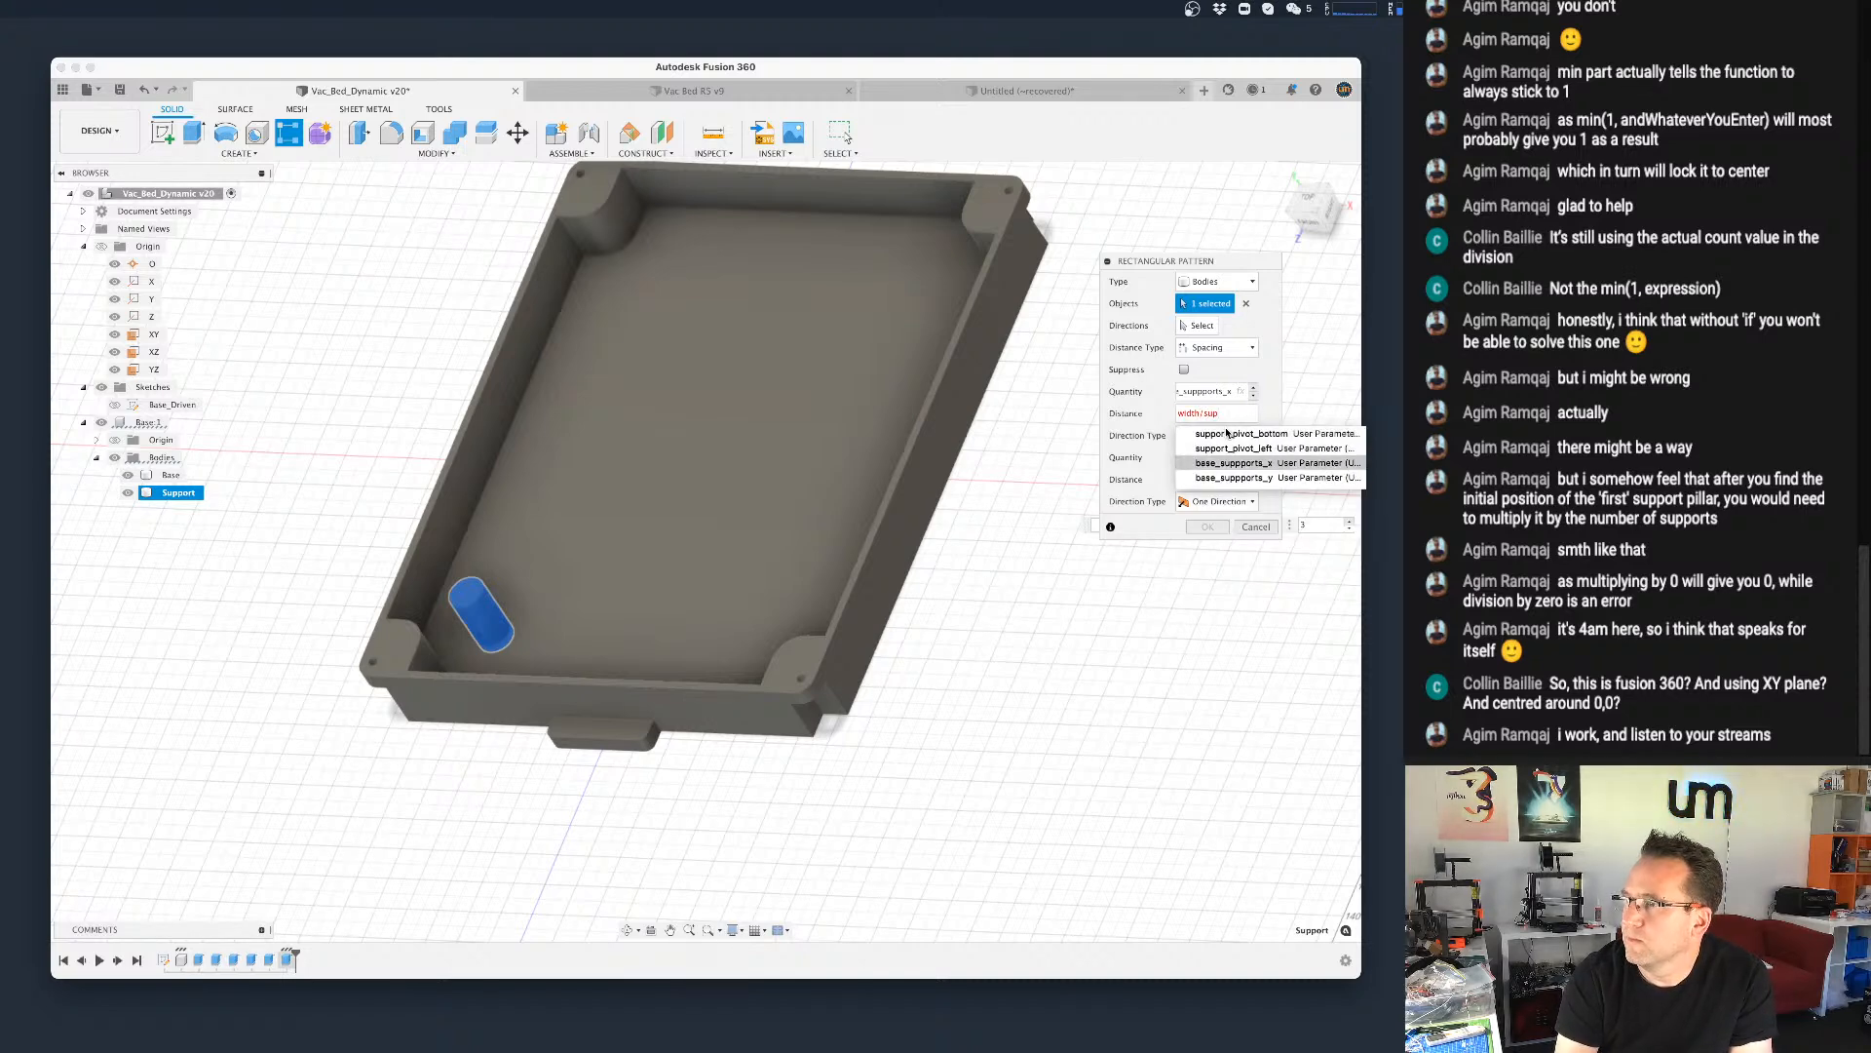
key("Return")
Step: Set the pattern's second quantity to base_suppports_y
left_click(1237, 455)
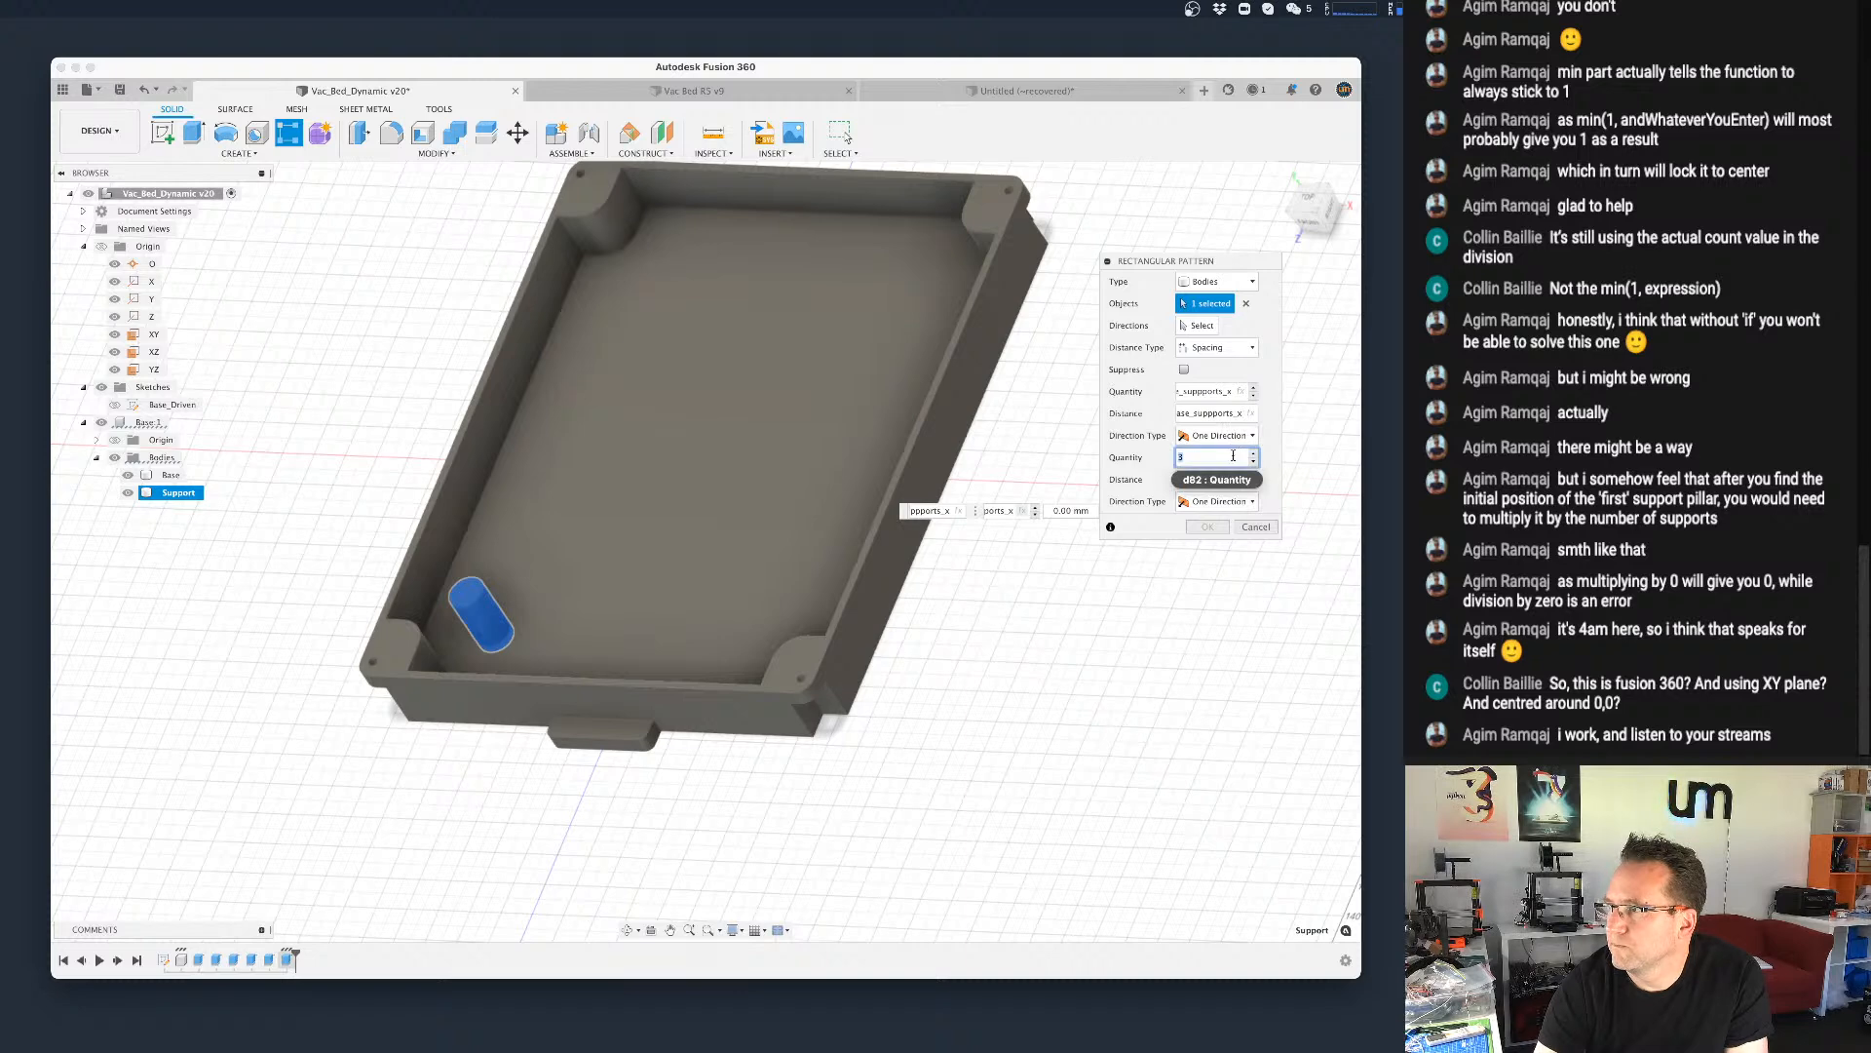
type("su")
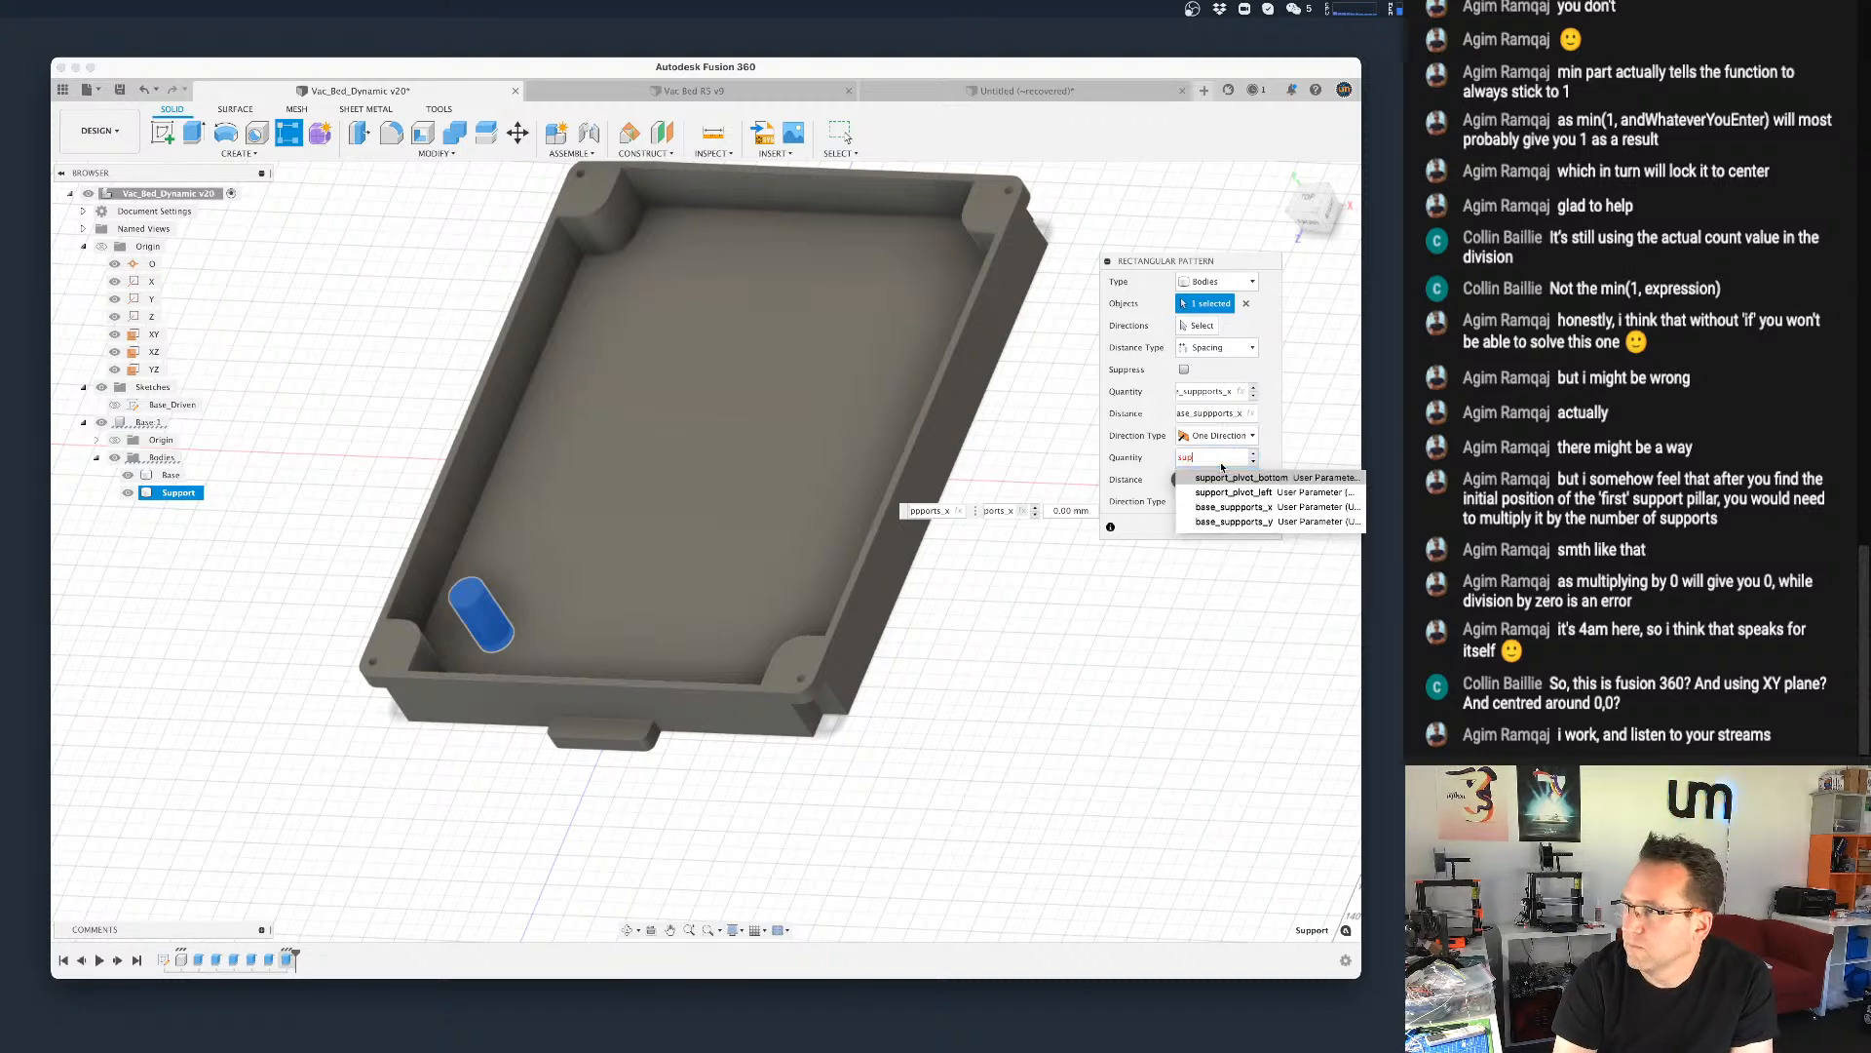
type("p")
key("Down")
key("Down")
key("Down")
key("Return")
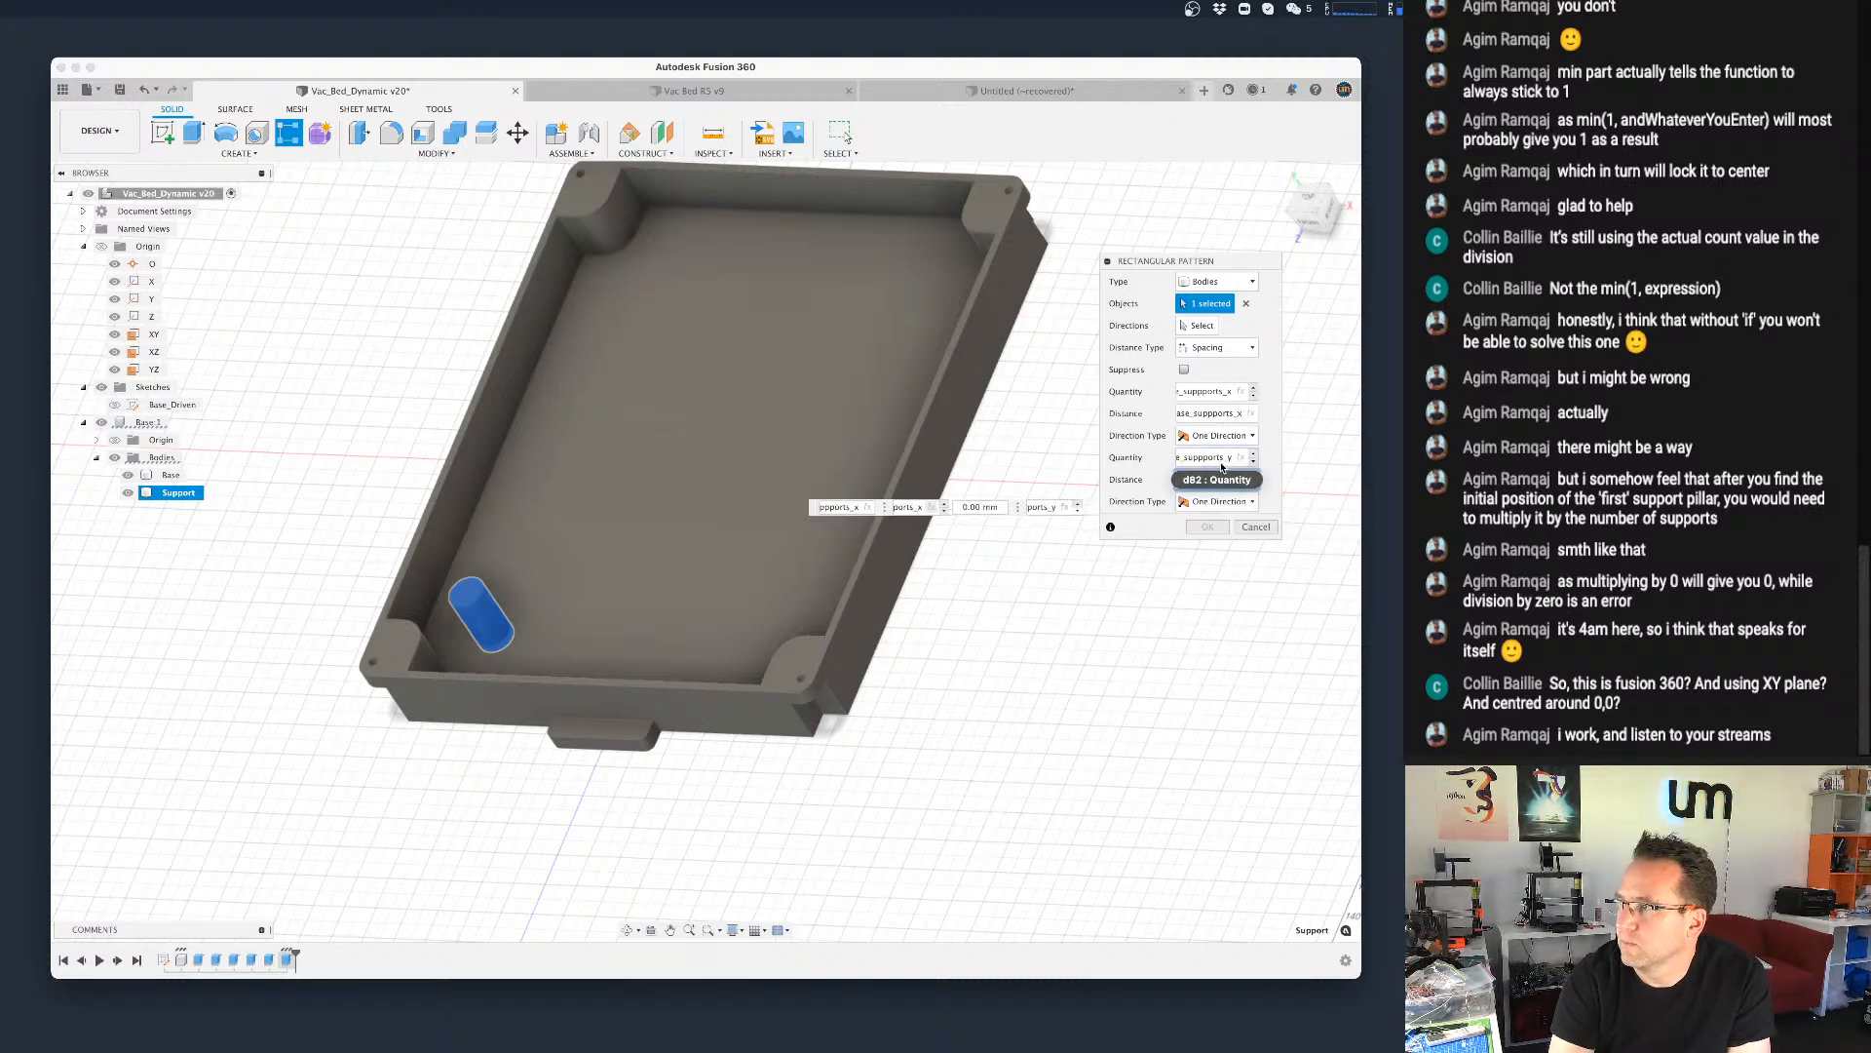
Step: Set the pattern's second spacing distance to length/base_suppports_y
key("Tab")
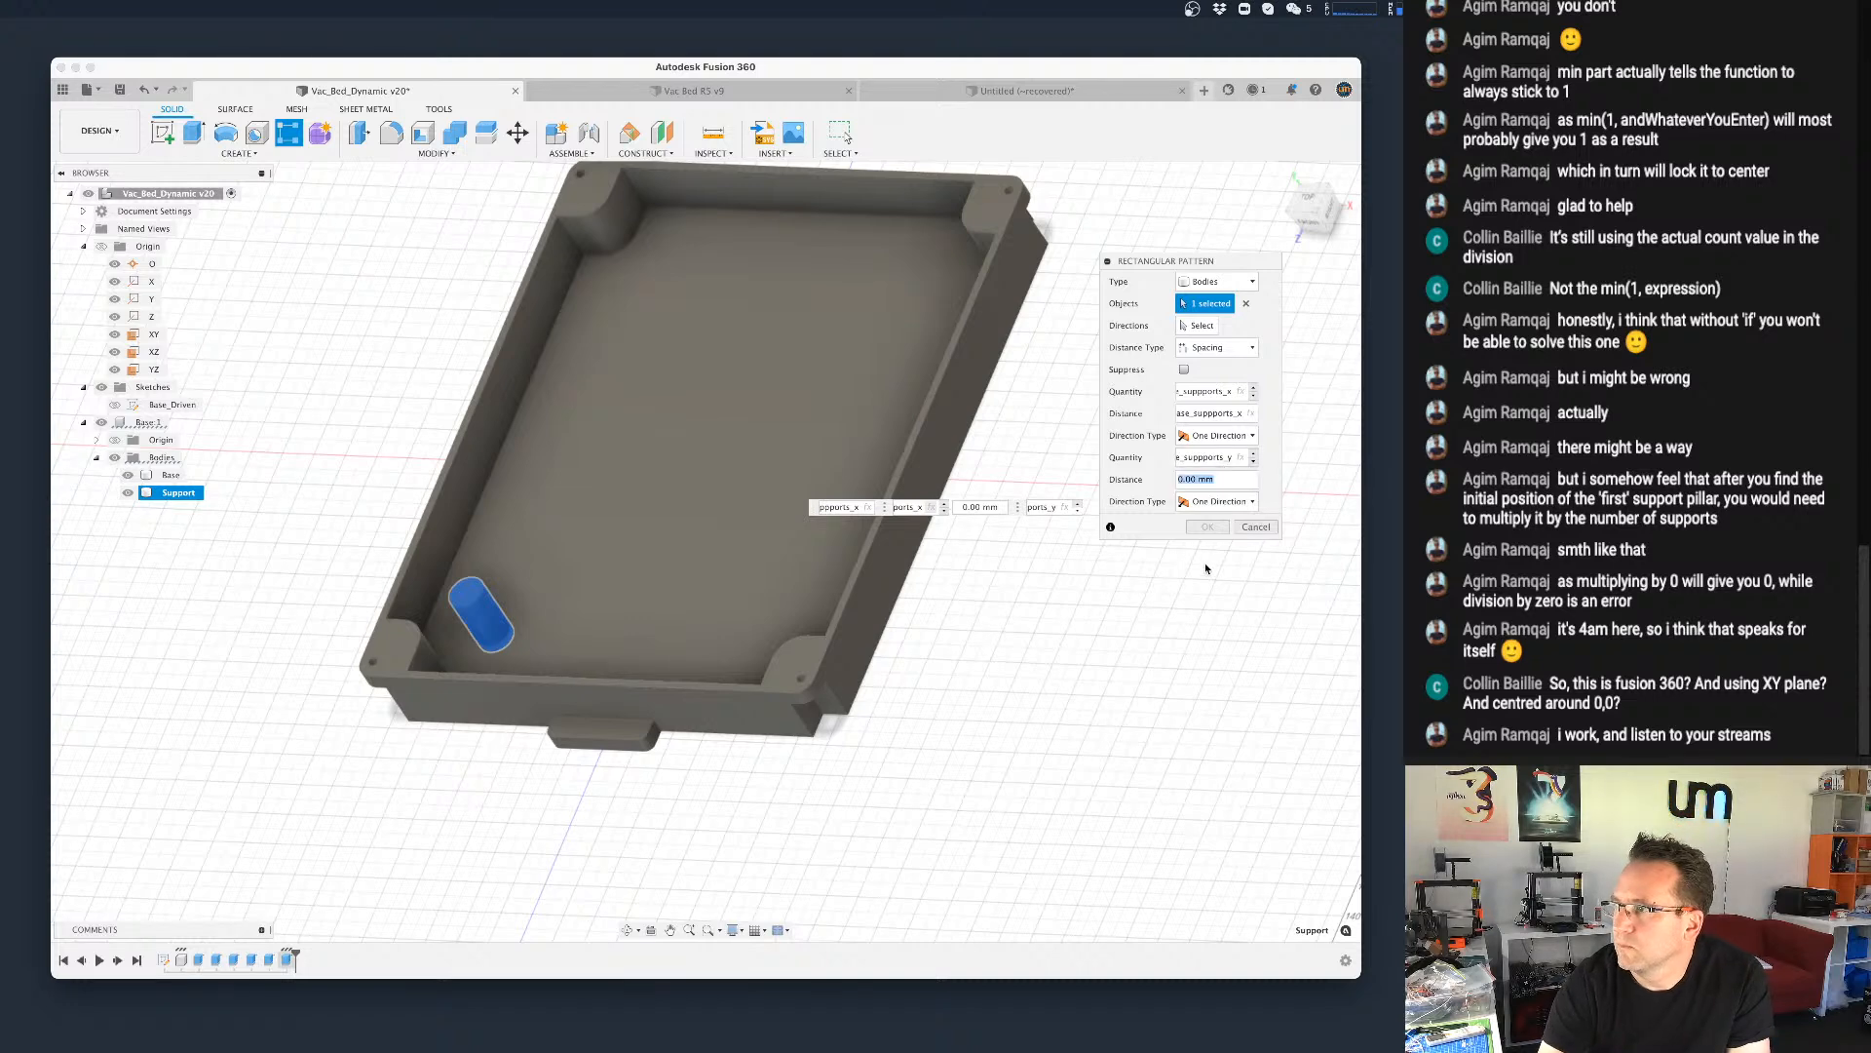
type("width")
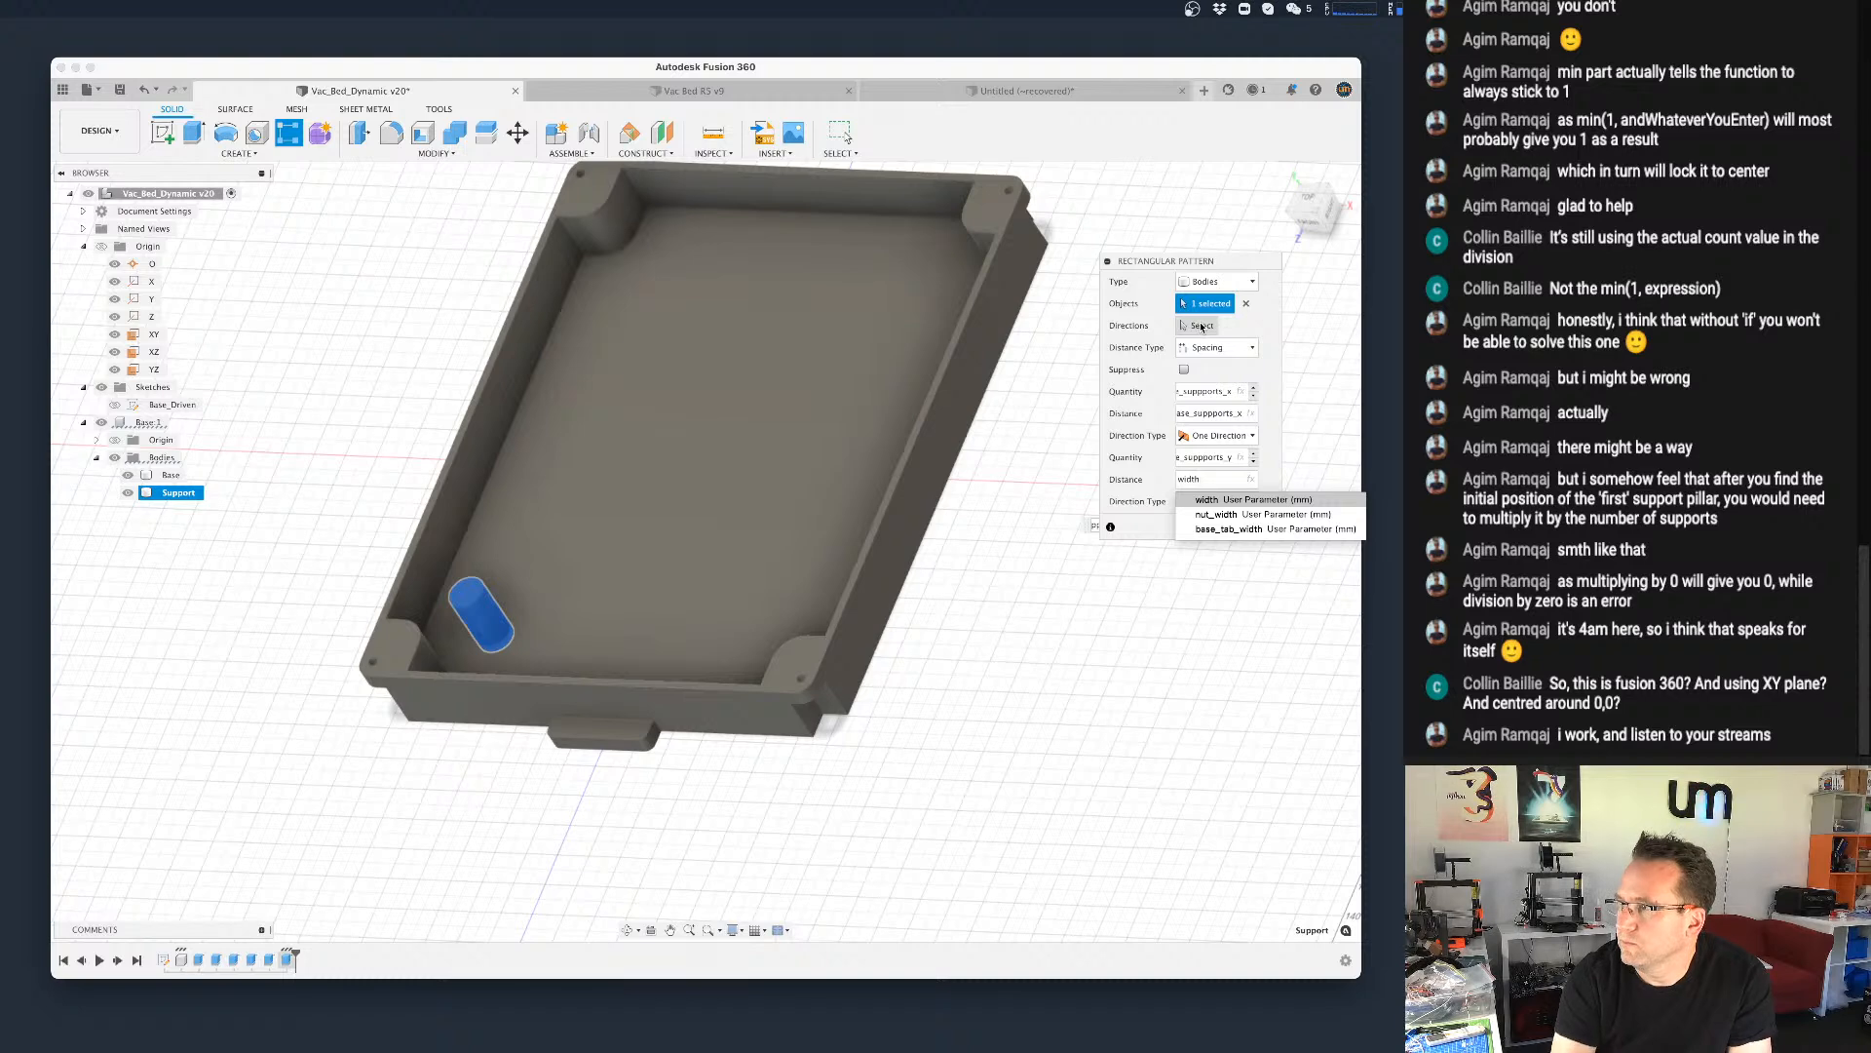
key("BackSpace")
key("BackSpace")
type("leng")
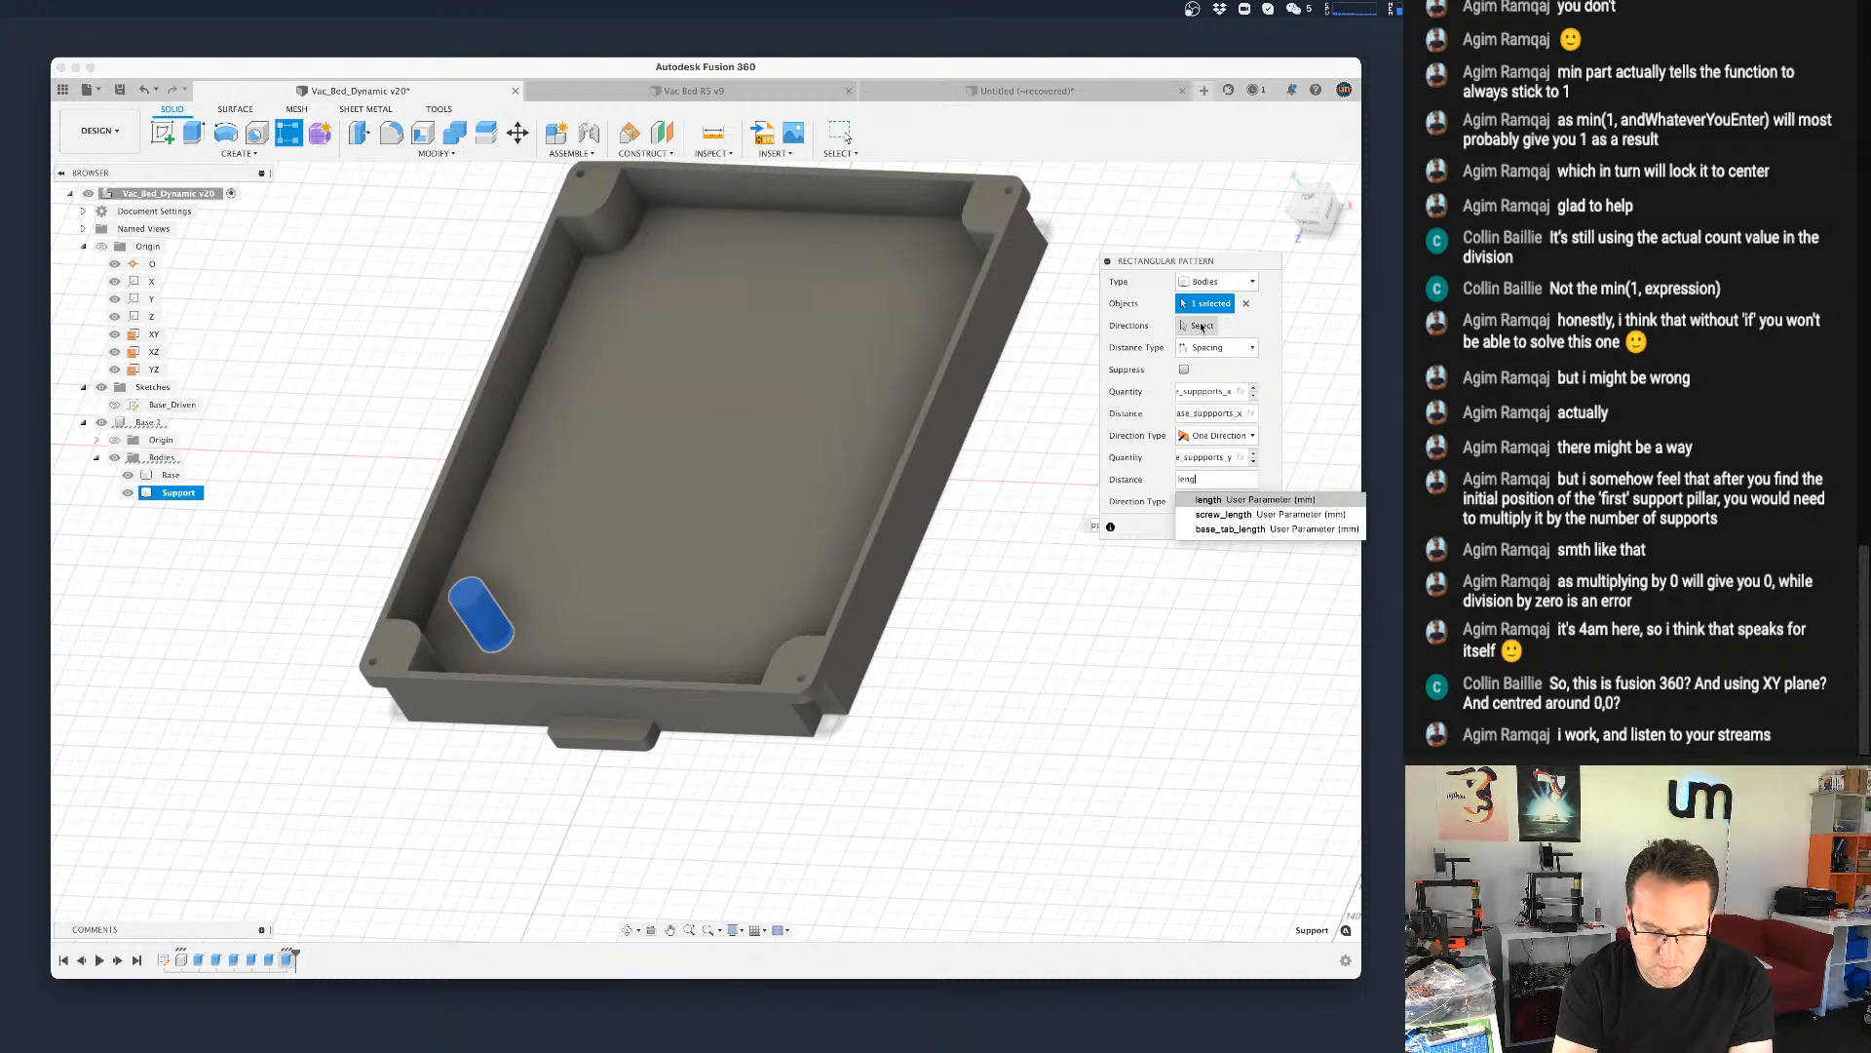
type("th/su")
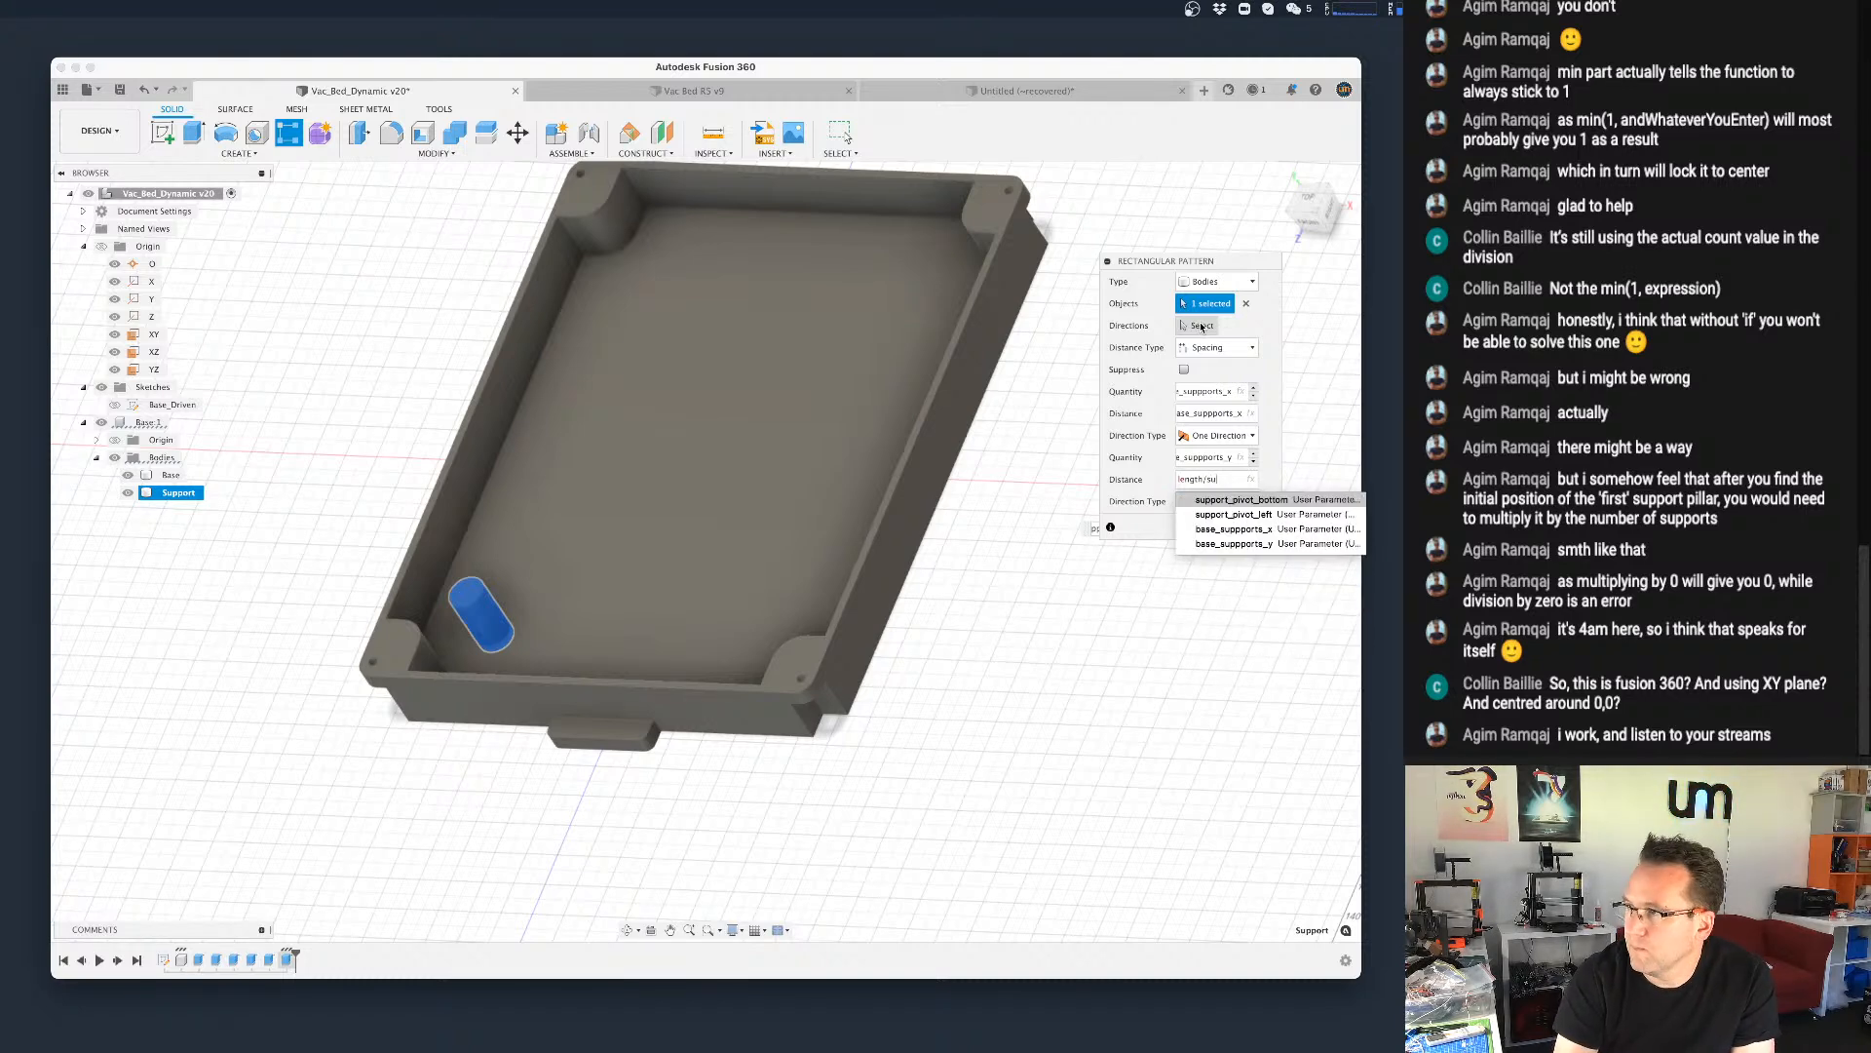
key("Return")
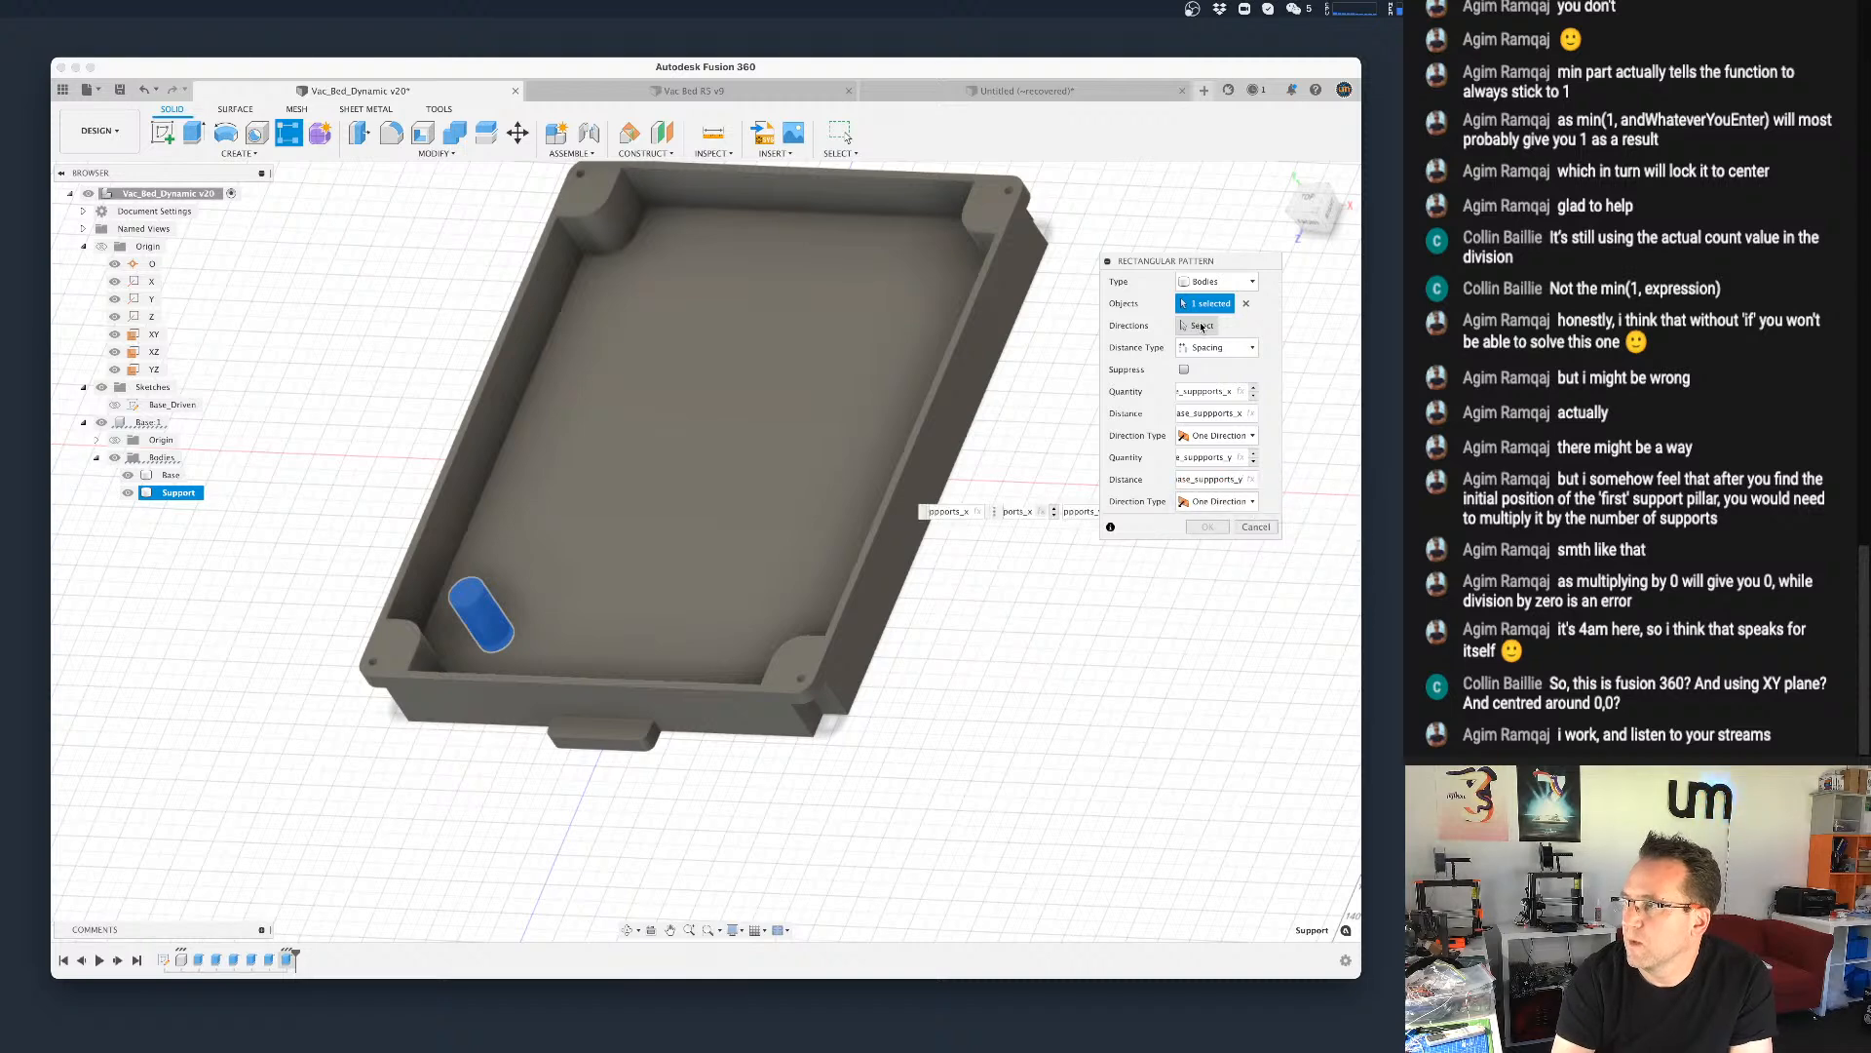
Step: Try the Z axis and the X axis as pattern directions, and clear the direction selection
left_click(1199, 325)
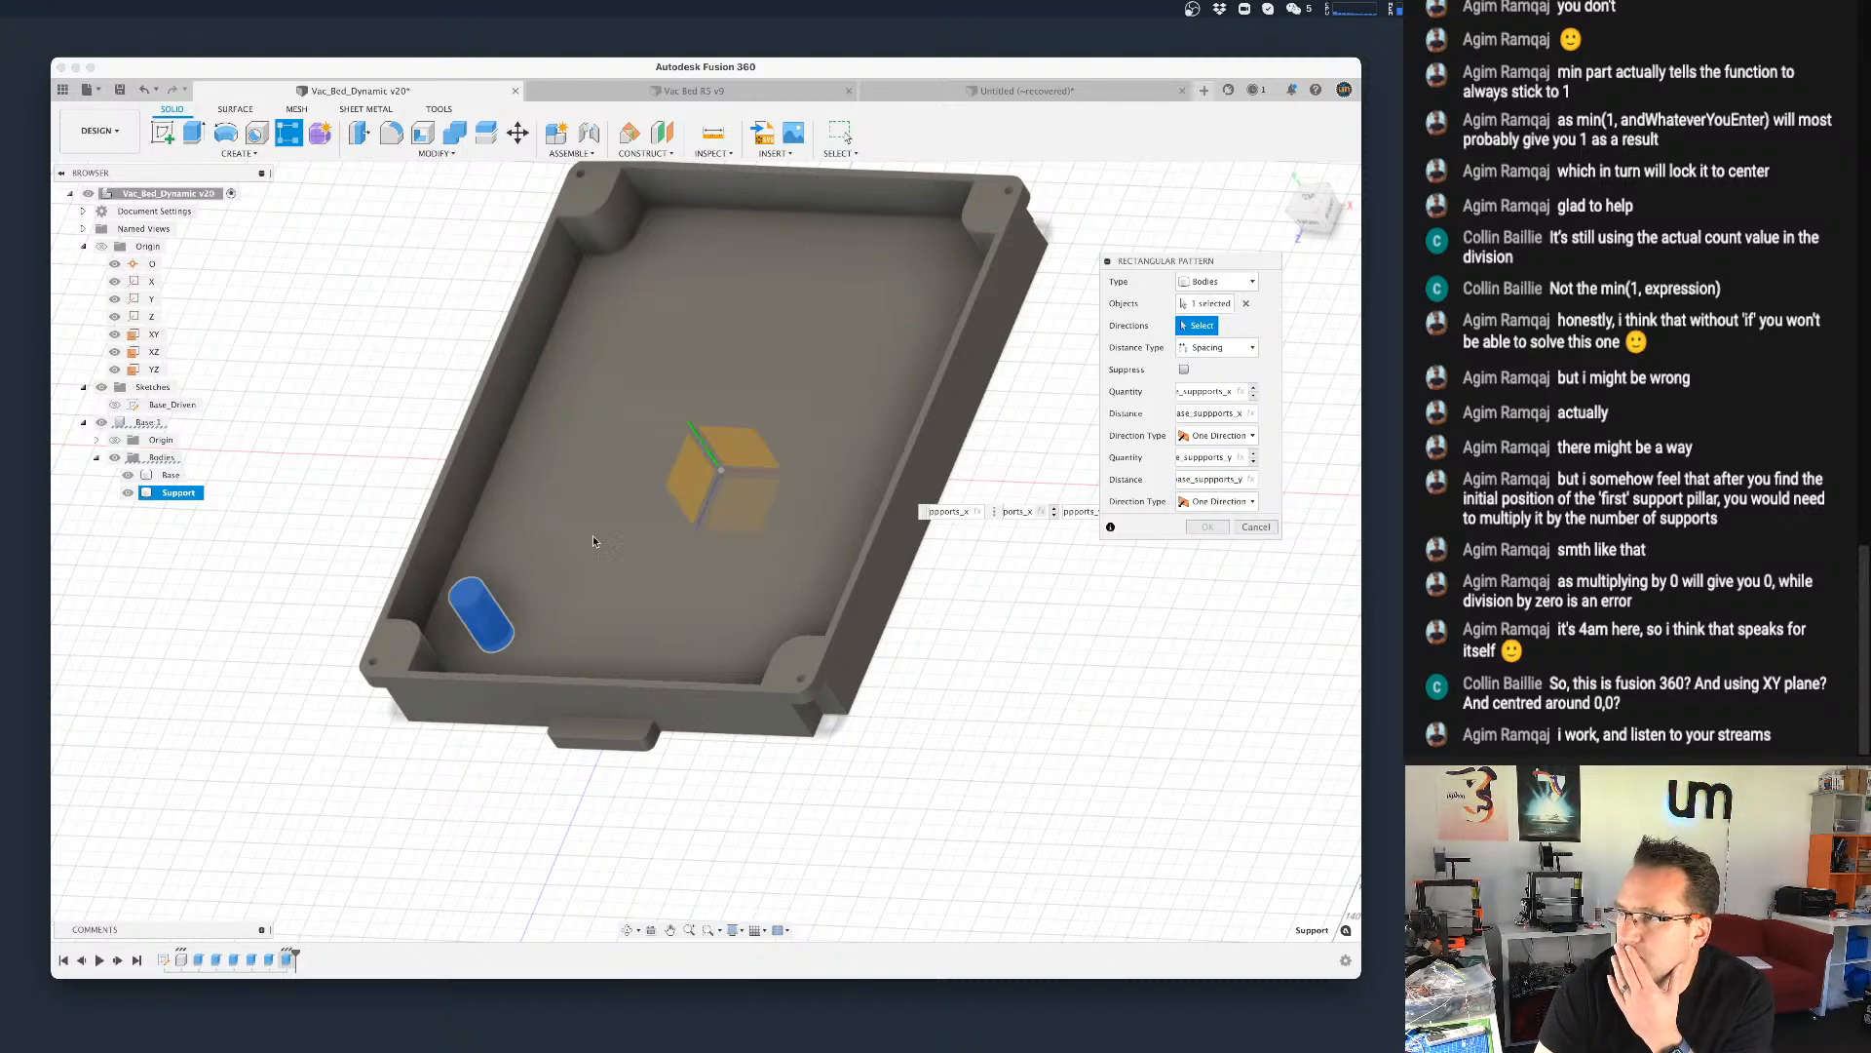
left_click(722, 526)
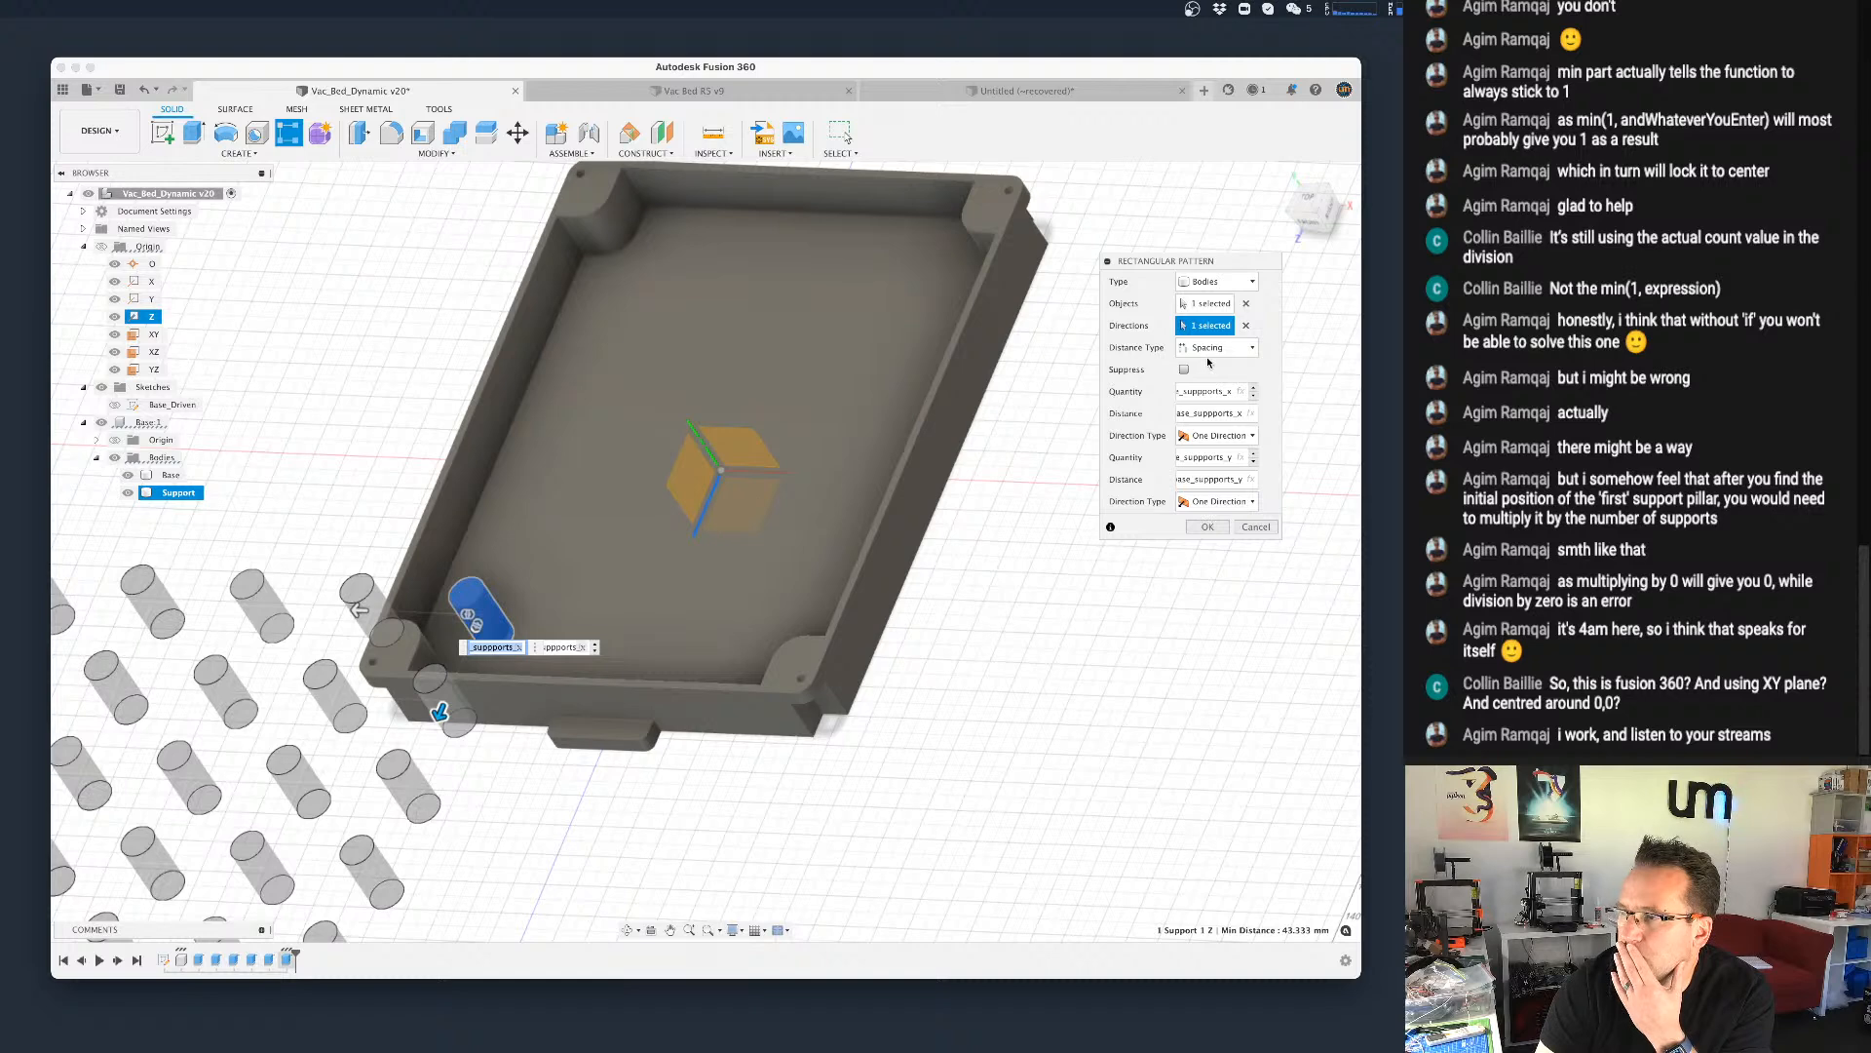
left_click(774, 472)
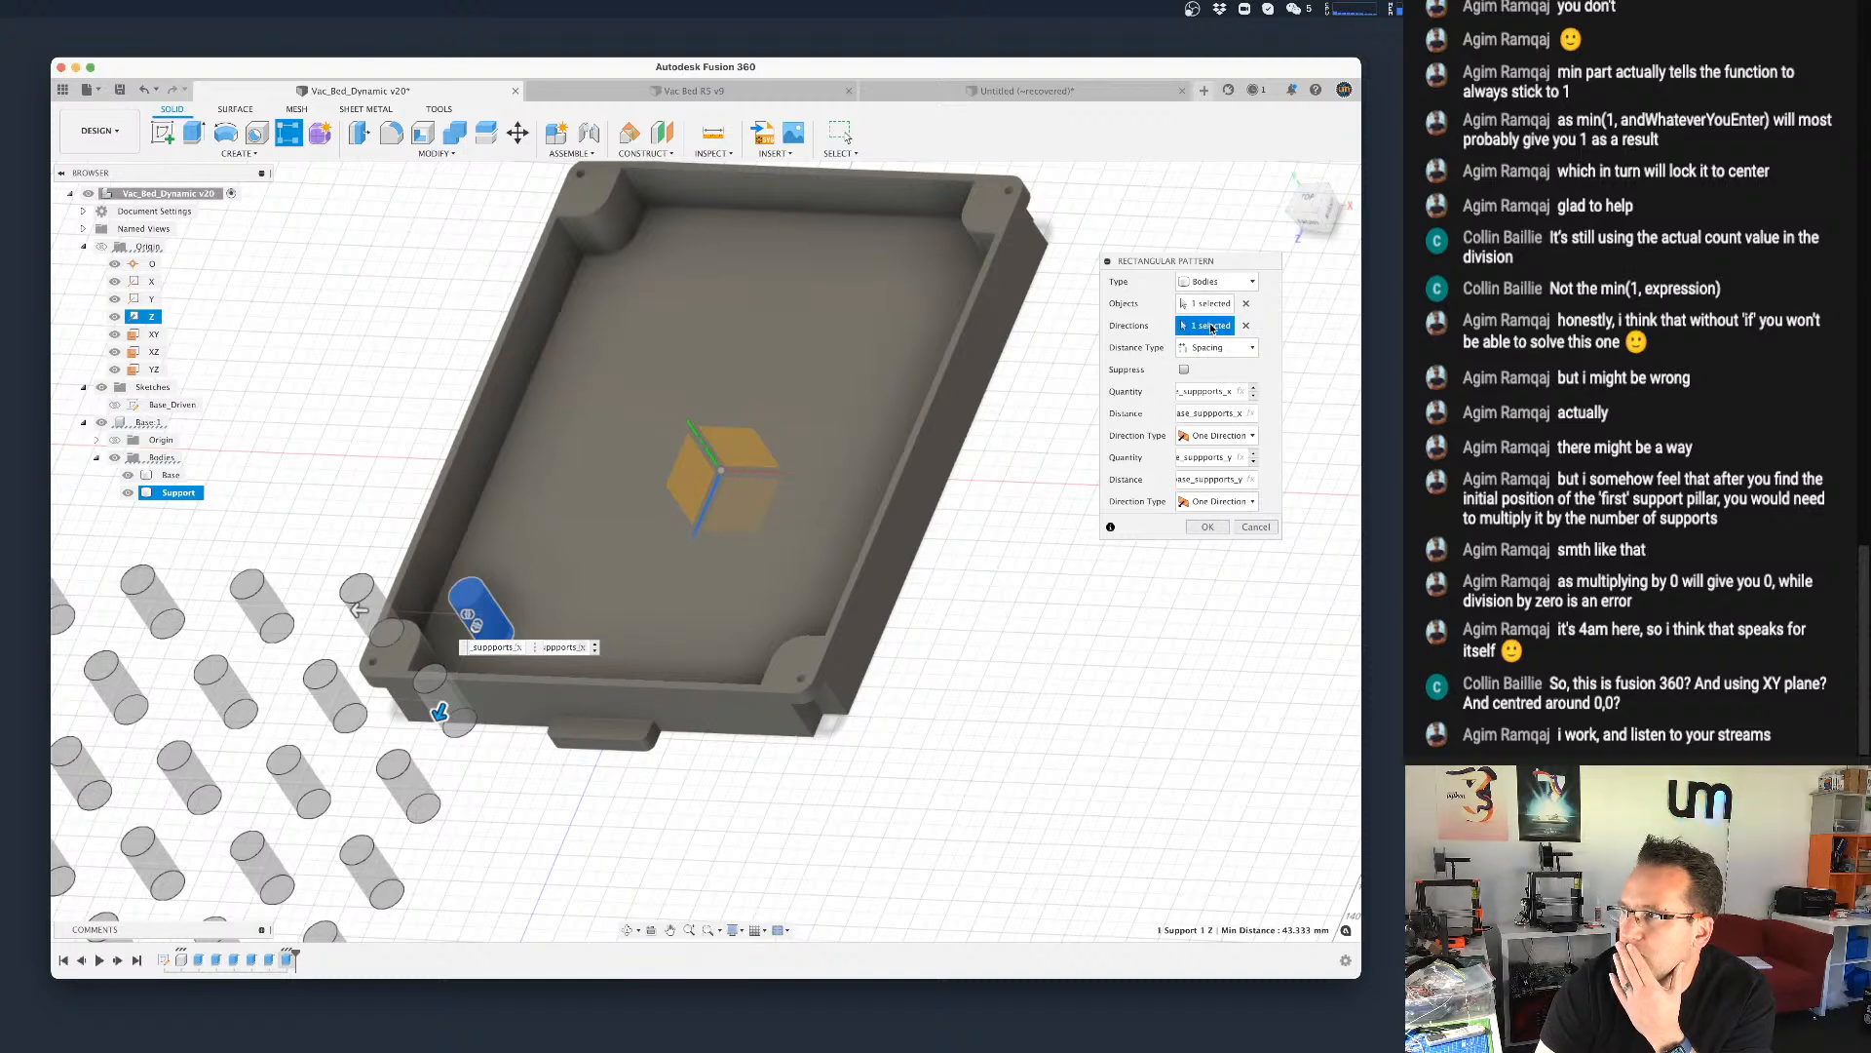
left_click(1245, 325)
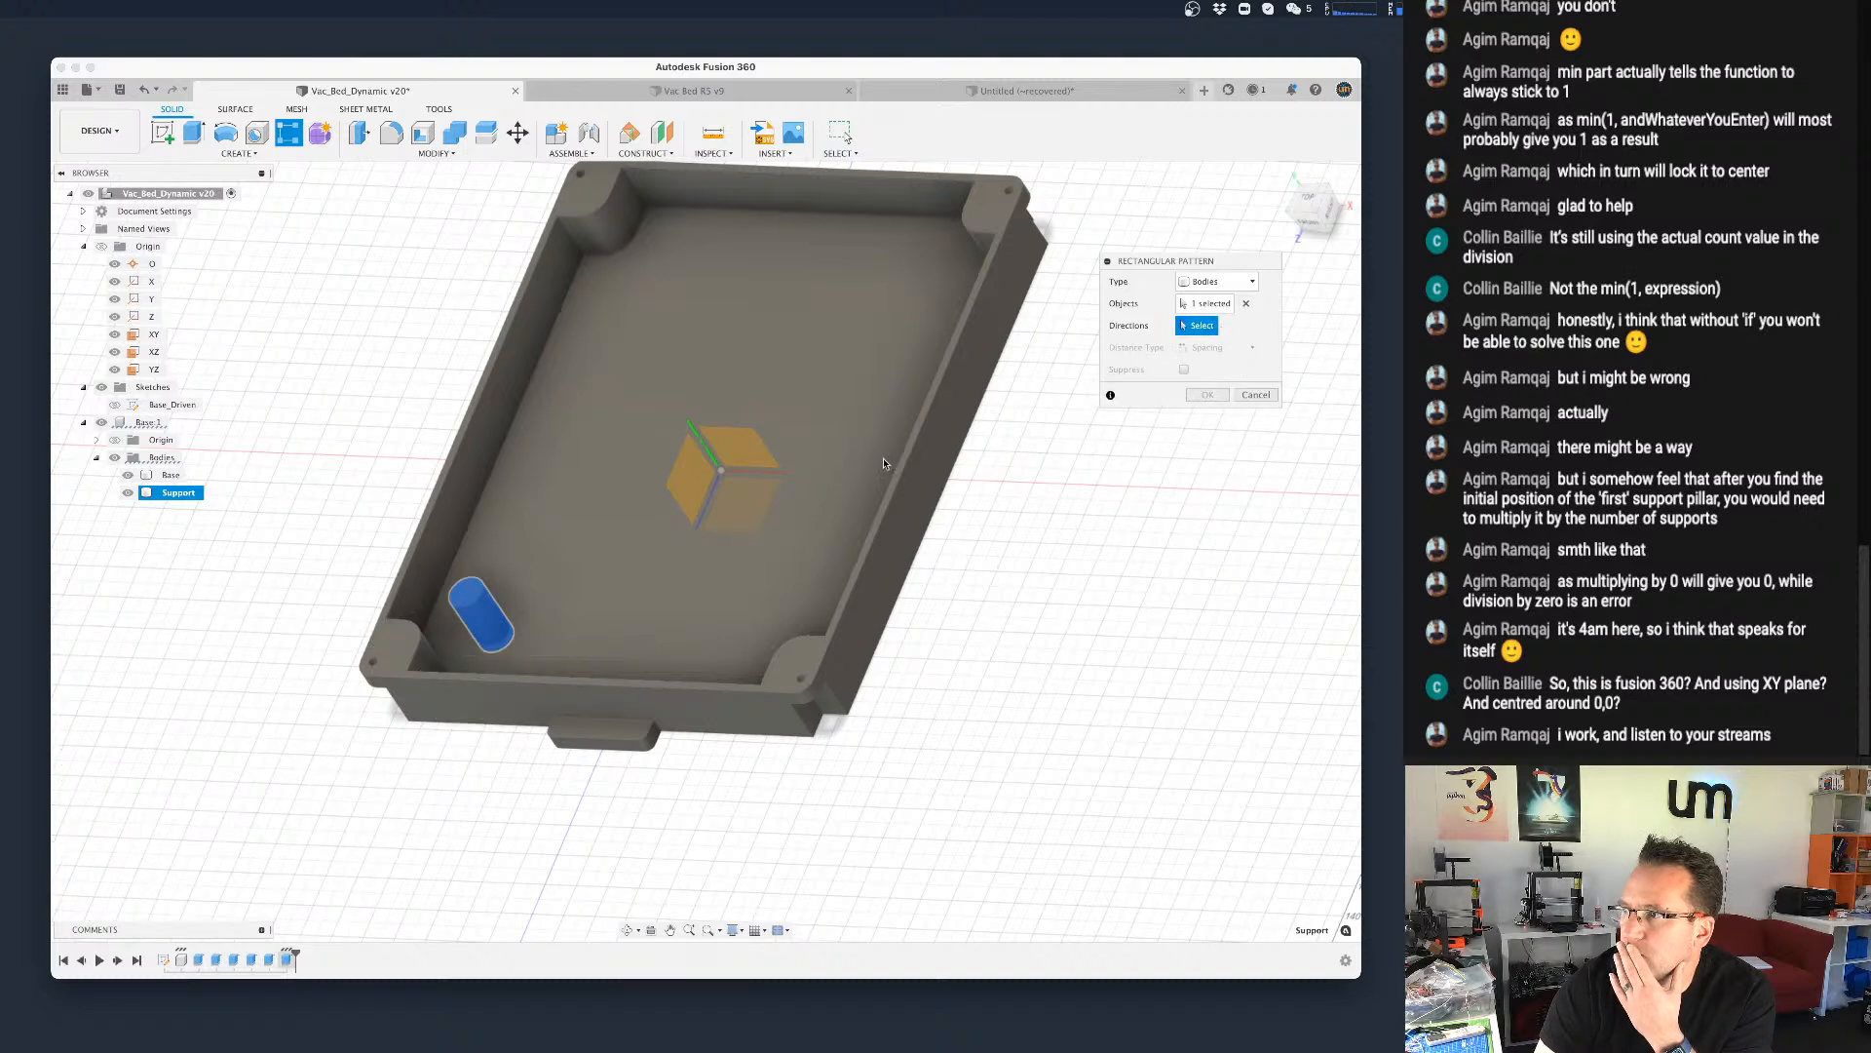
Step: Use the X axis as the pattern direction and set the second spacing distance to -length / base_suppports_y
left_click(750, 474)
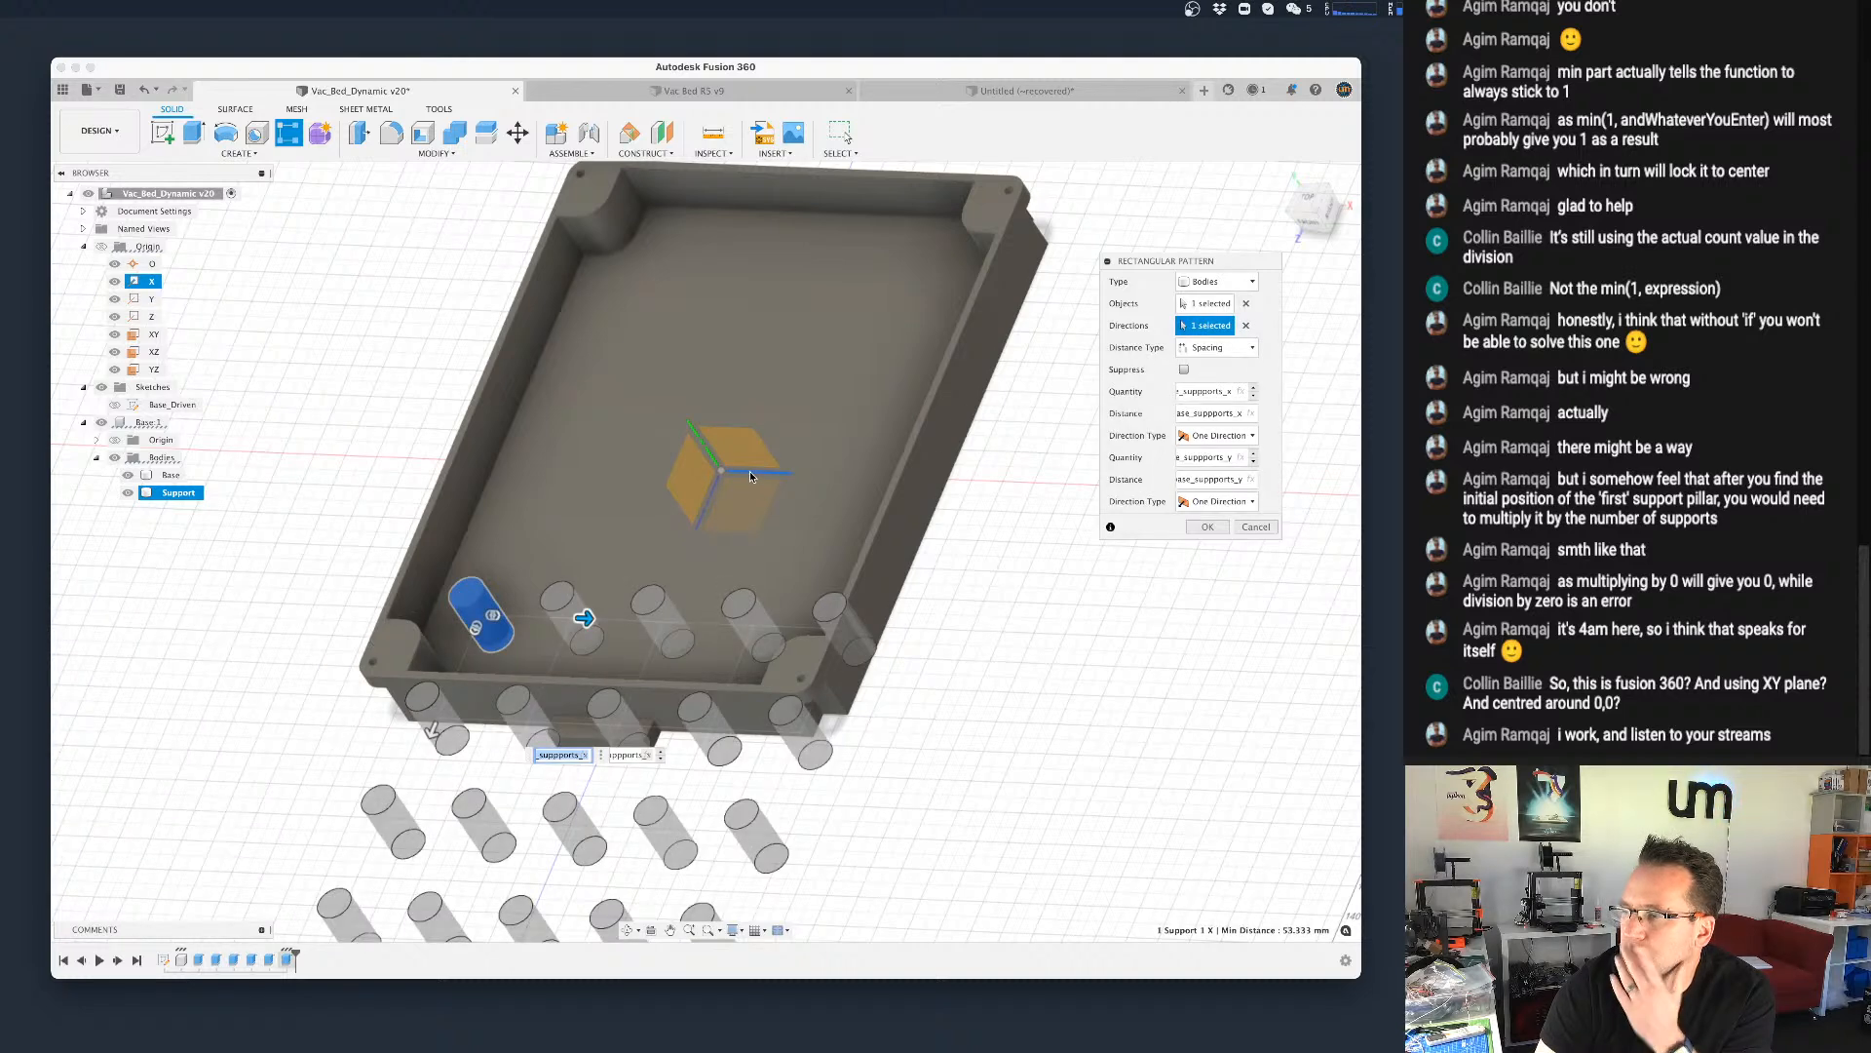
left_click(1199, 480)
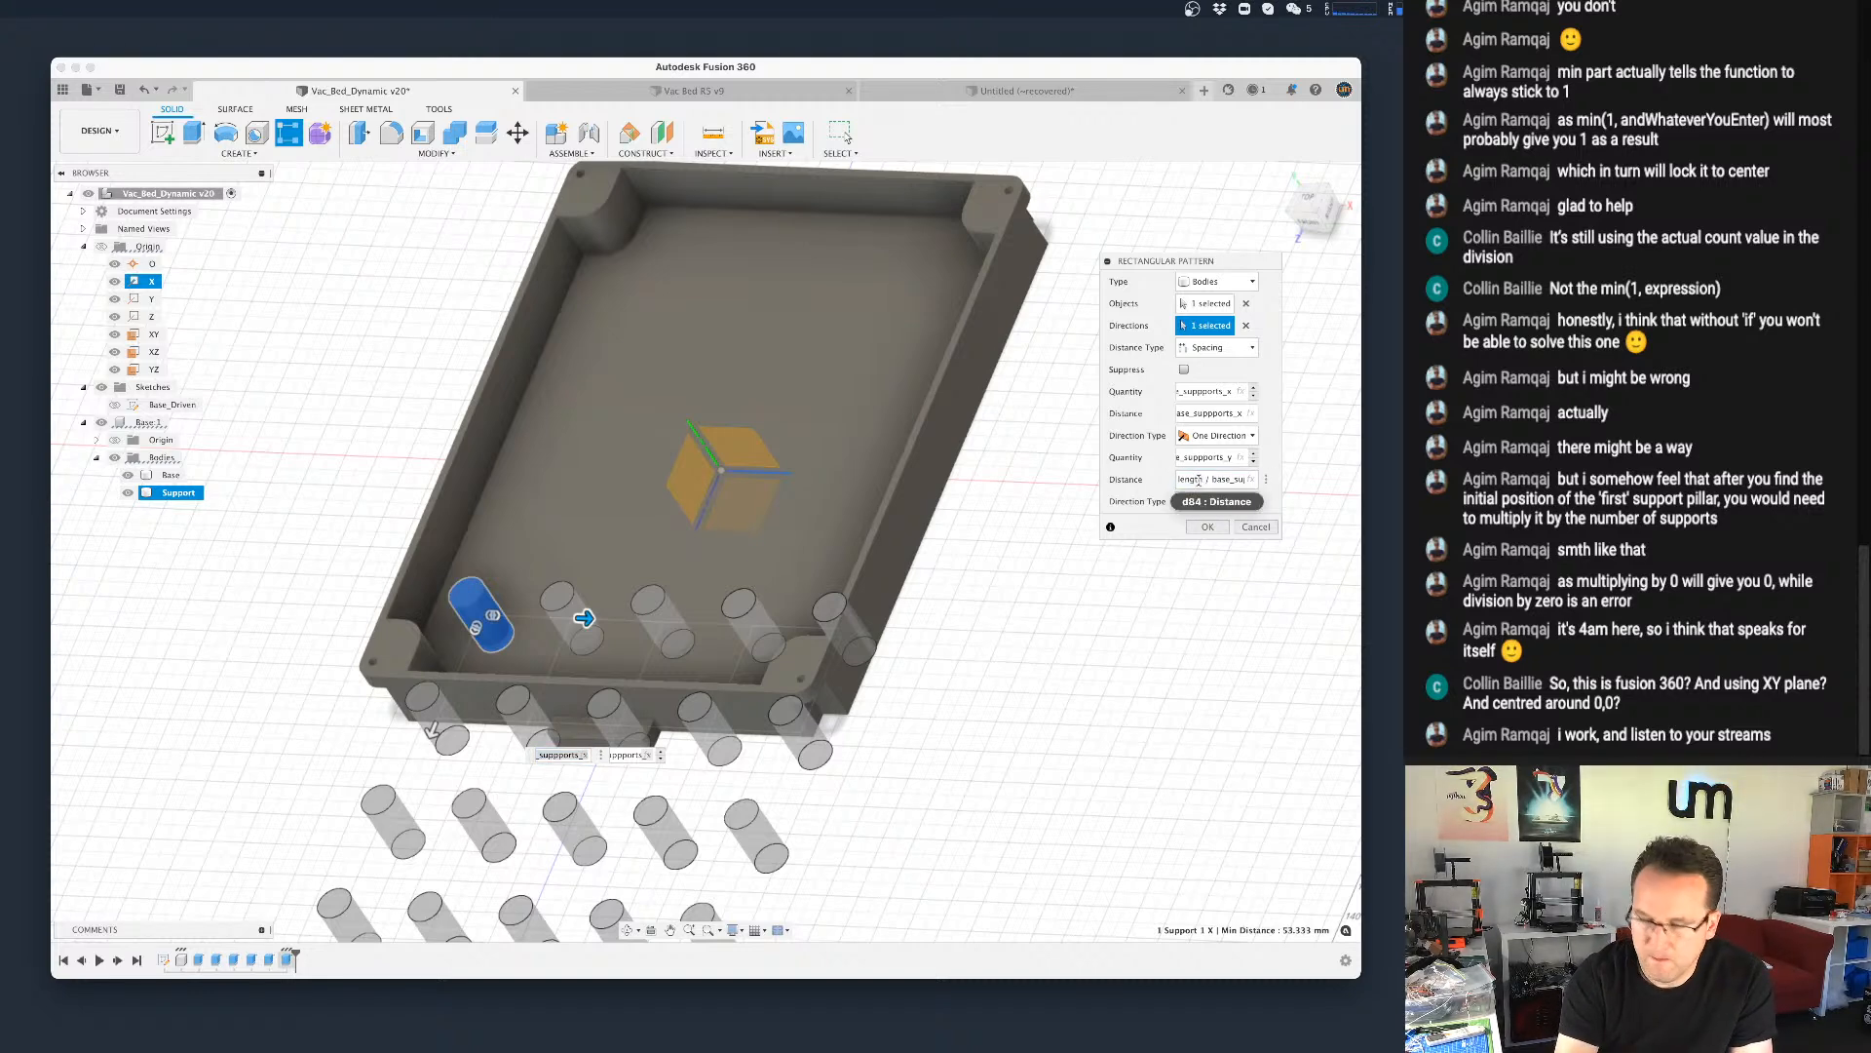
type("-")
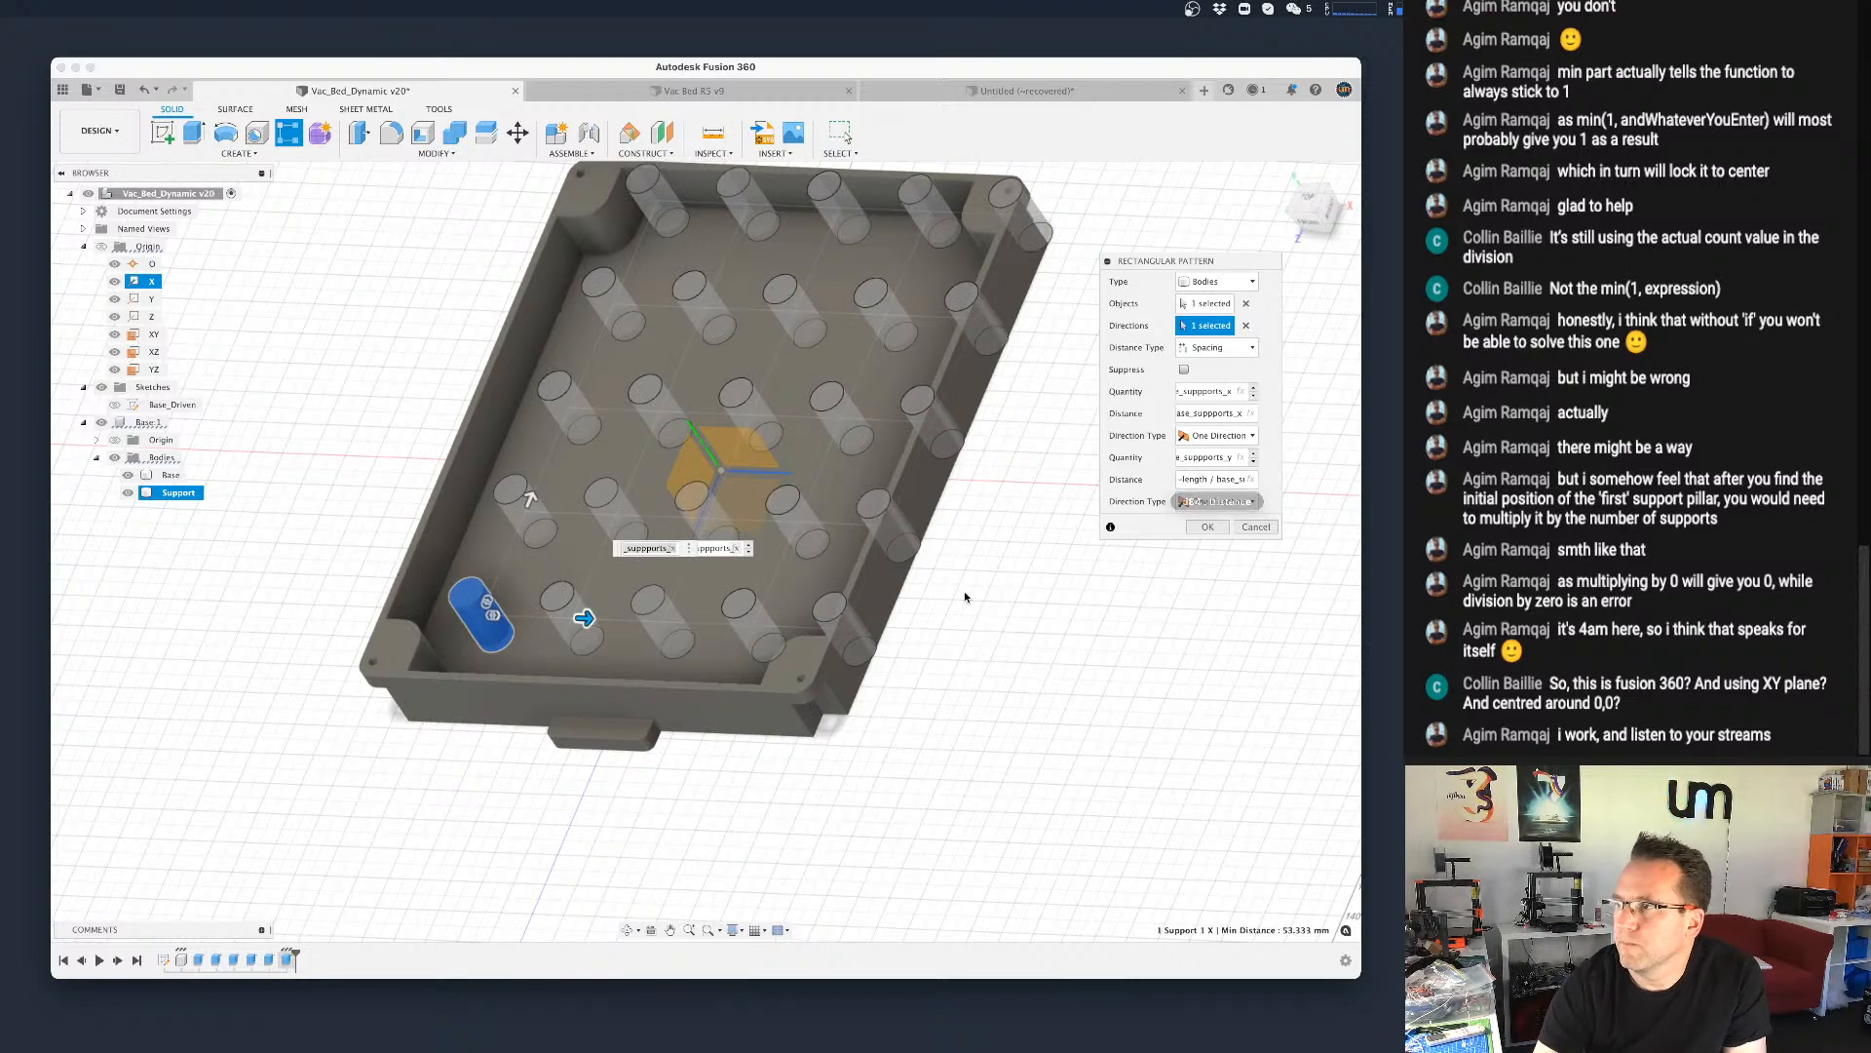
scroll(890, 659, "up", 3)
scroll(890, 660, "down", 3)
mouse_move(890, 660)
middle_mouse_down("shift")
mouse_move(926, 700)
mouse_move(914, 682)
middle_mouse_up("shift")
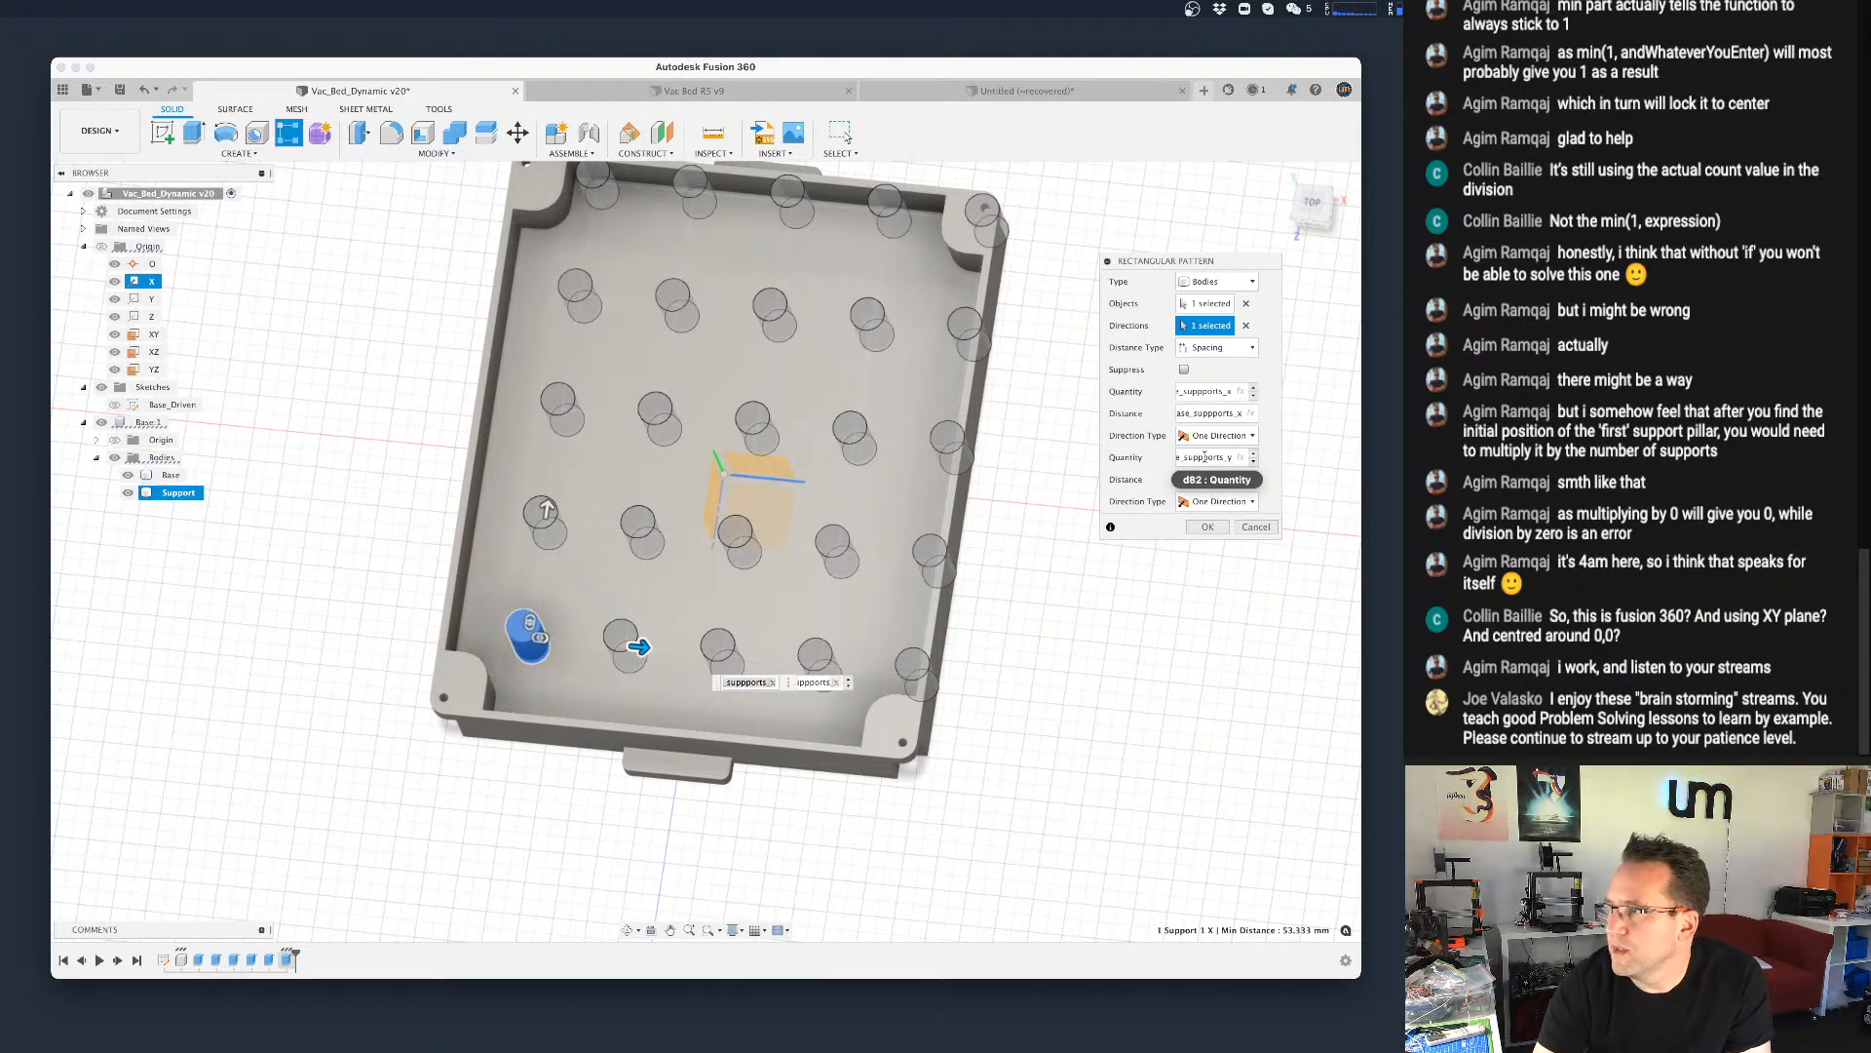
Step: Set the pattern's first spacing distance to width / max(1; base_suppports_x) + 1 mm
left_click(1219, 413)
left_click(1219, 413)
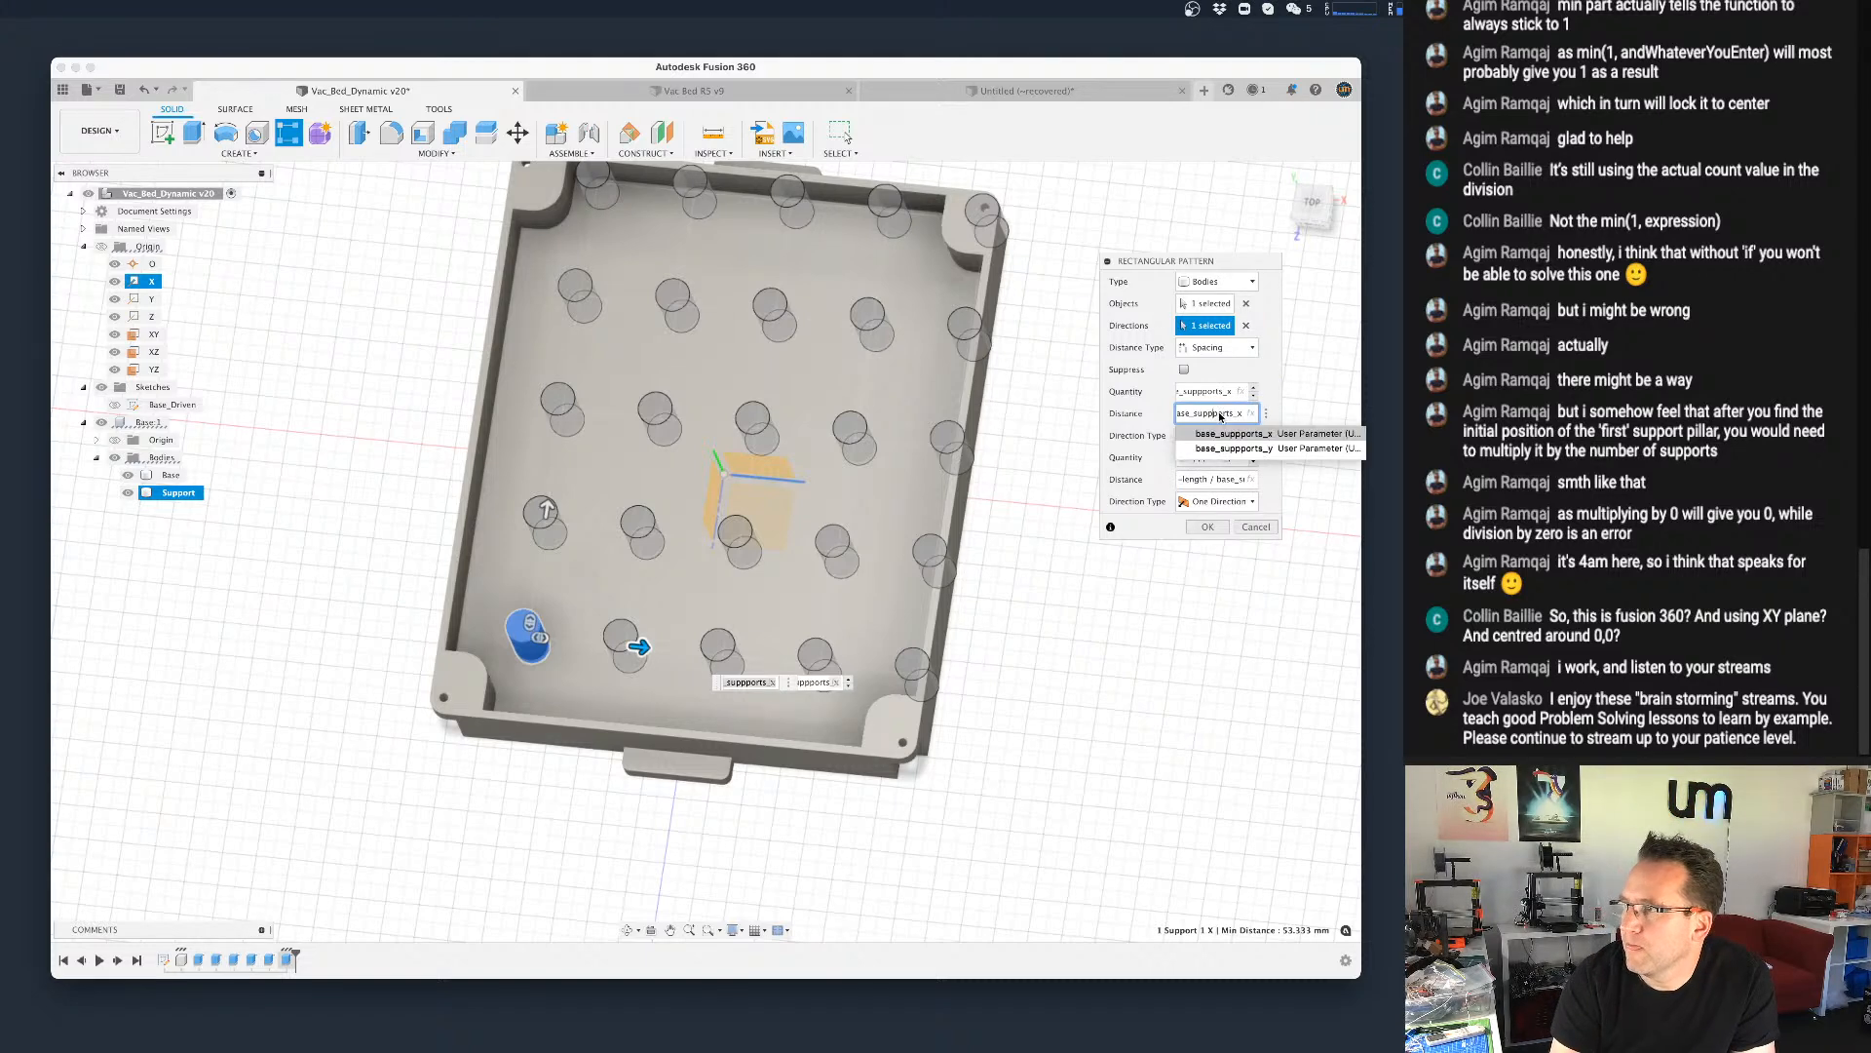
key("Left")
key("Left")
key("Left")
key("Left")
key("Left")
key("Left")
key("Left")
key("Left")
key("Left")
key("Left")
key("Left")
key("Left")
key("Right")
key("Right")
key("Right")
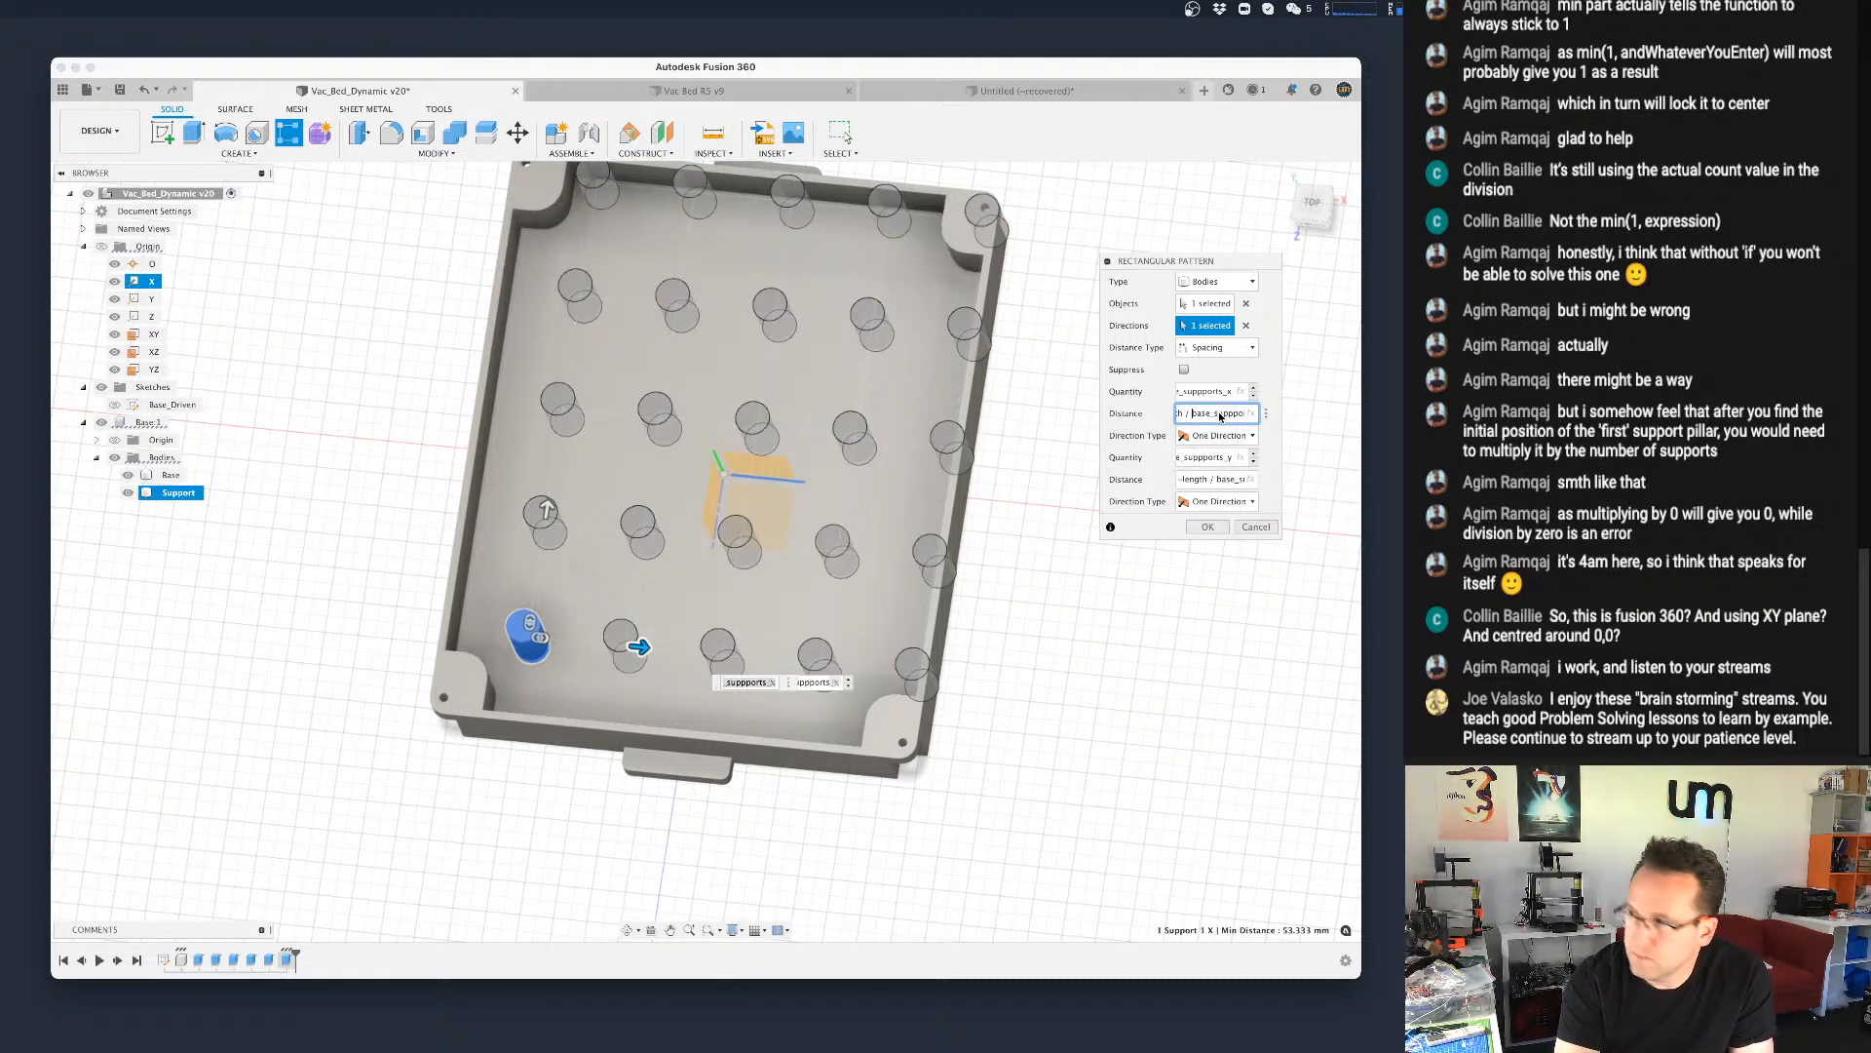
type("max(")
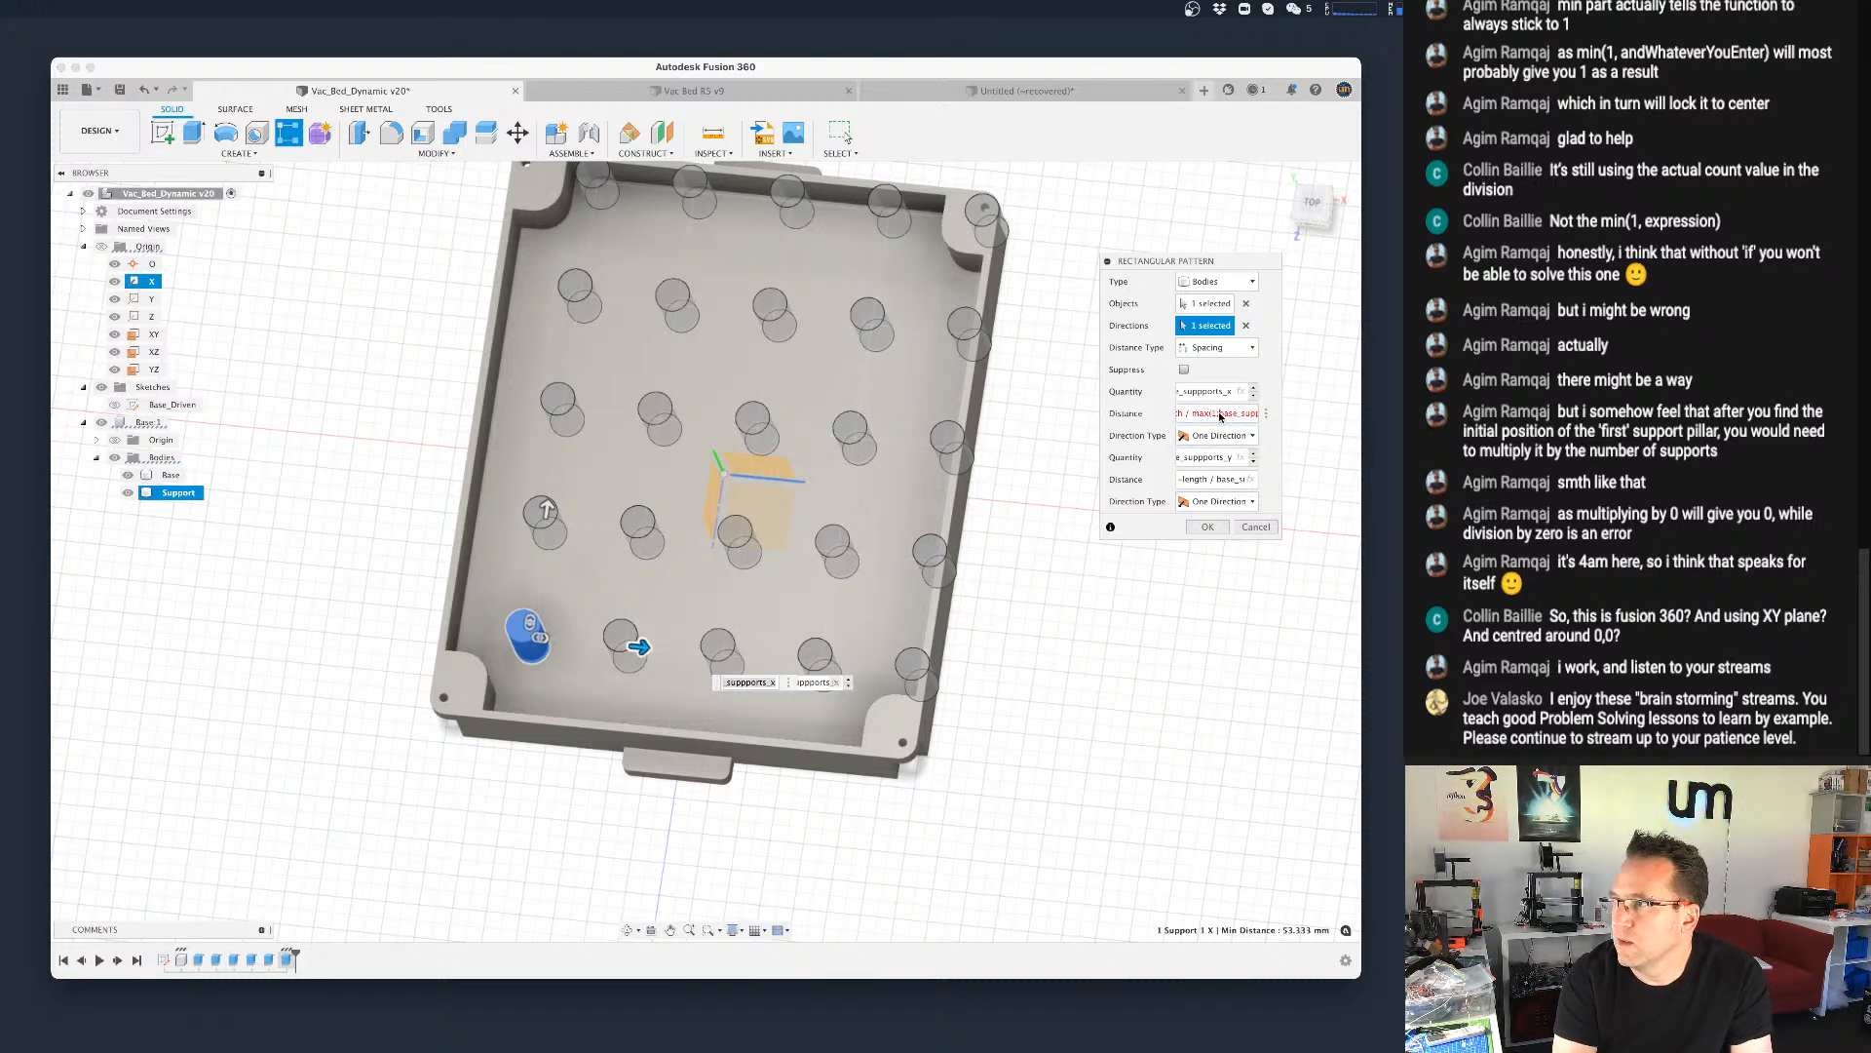
type("1,")
key("Right")
key("Right")
key("Right")
key("Right")
key("Right")
key("Right")
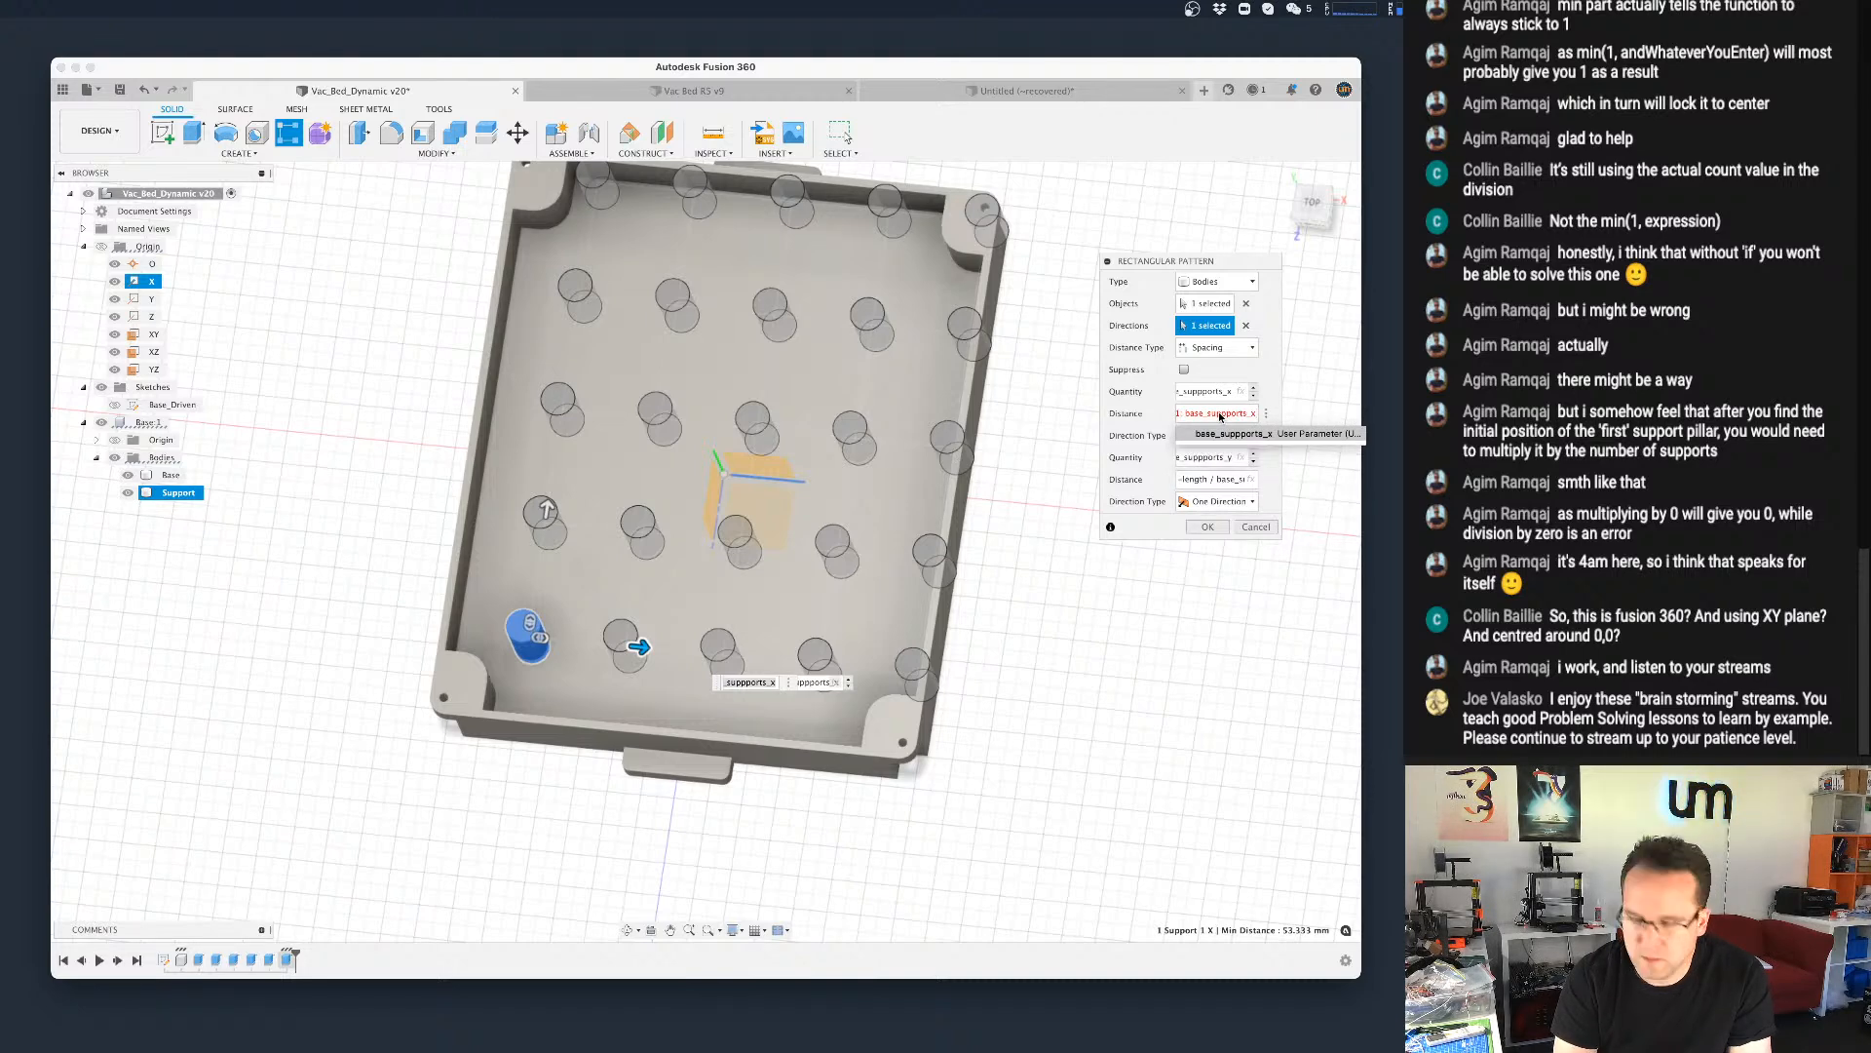
type(") + 1 mm")
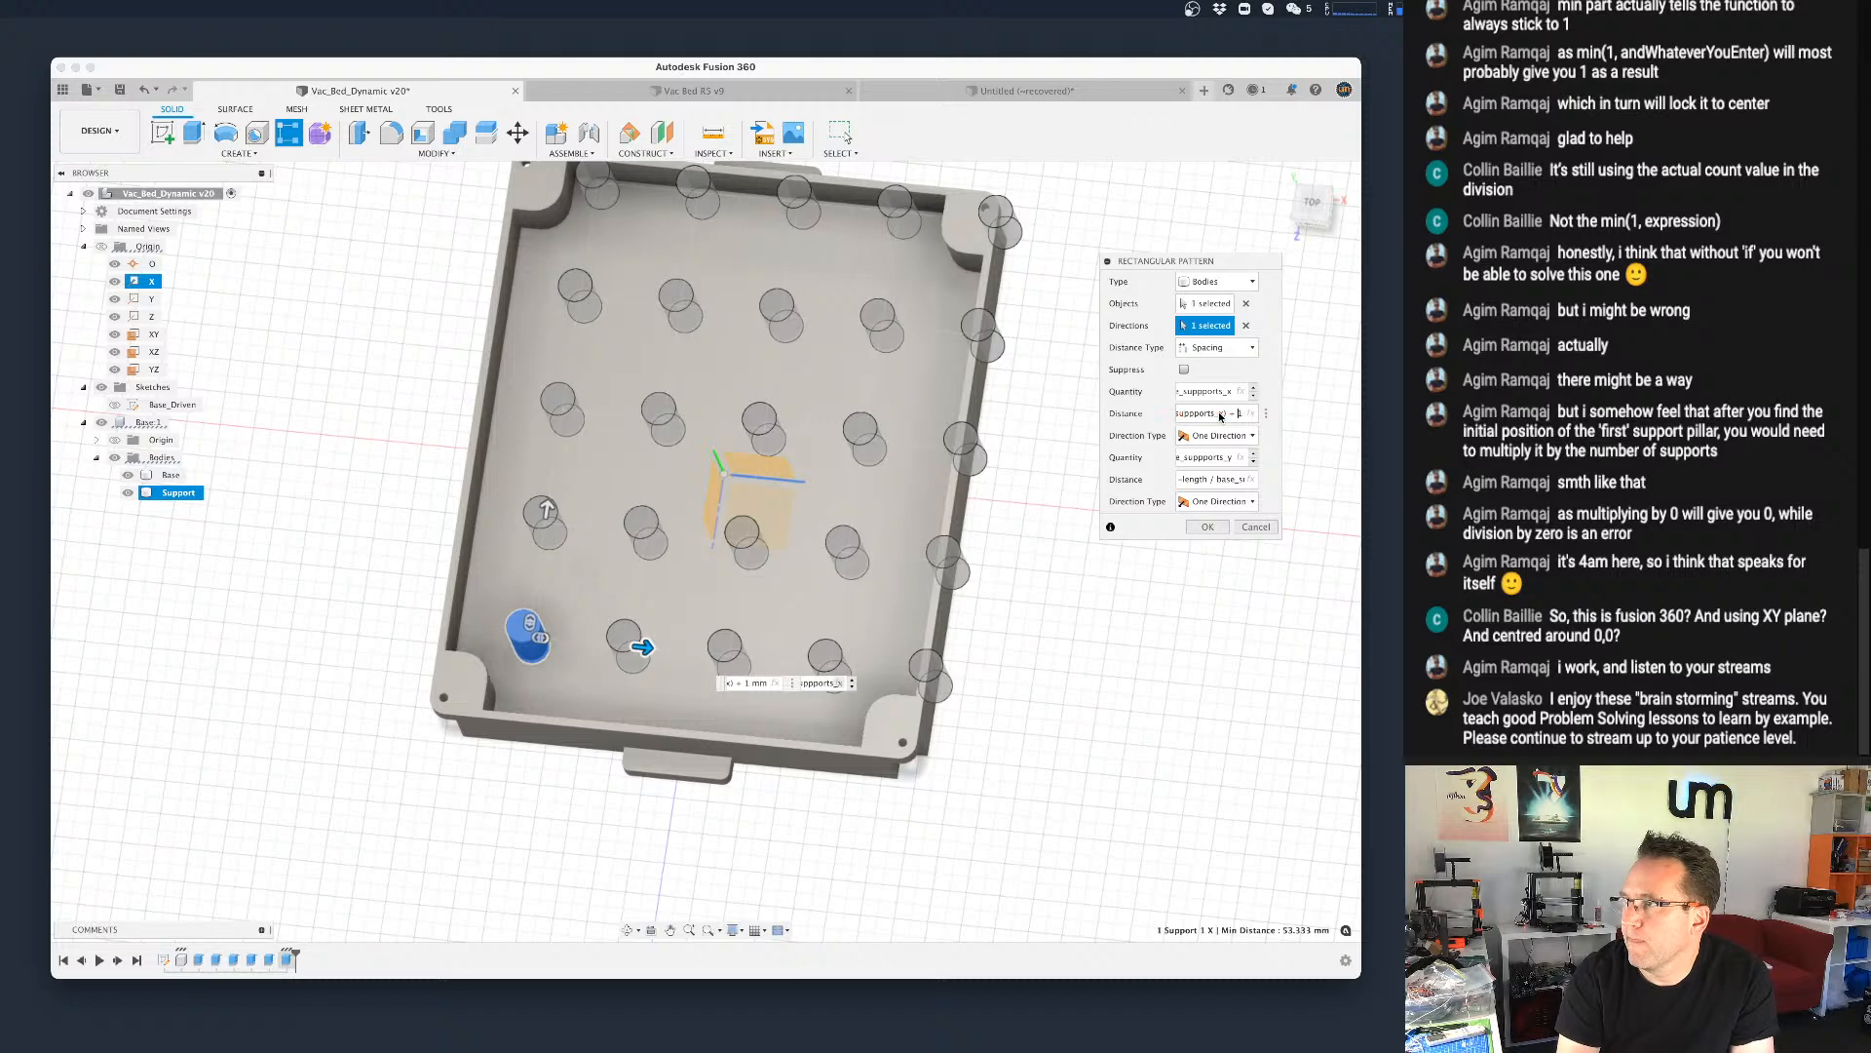
Step: Group the divisor of the first spacing distance so the expression reads width / (max(1; base_suppports_x) + 1)
key("BackSpace")
key("BackSpace")
key("Left")
key("Left")
key("Left")
key("Left")
key("Left")
key("Left")
key("Left")
key("Left")
key("Left")
key("Left")
key("Left")
key("Left")
key("Left")
key("Left")
key("Left")
key("Left")
key("Left")
key("Left")
key("Left")
key("Left")
key("Left")
key("Left")
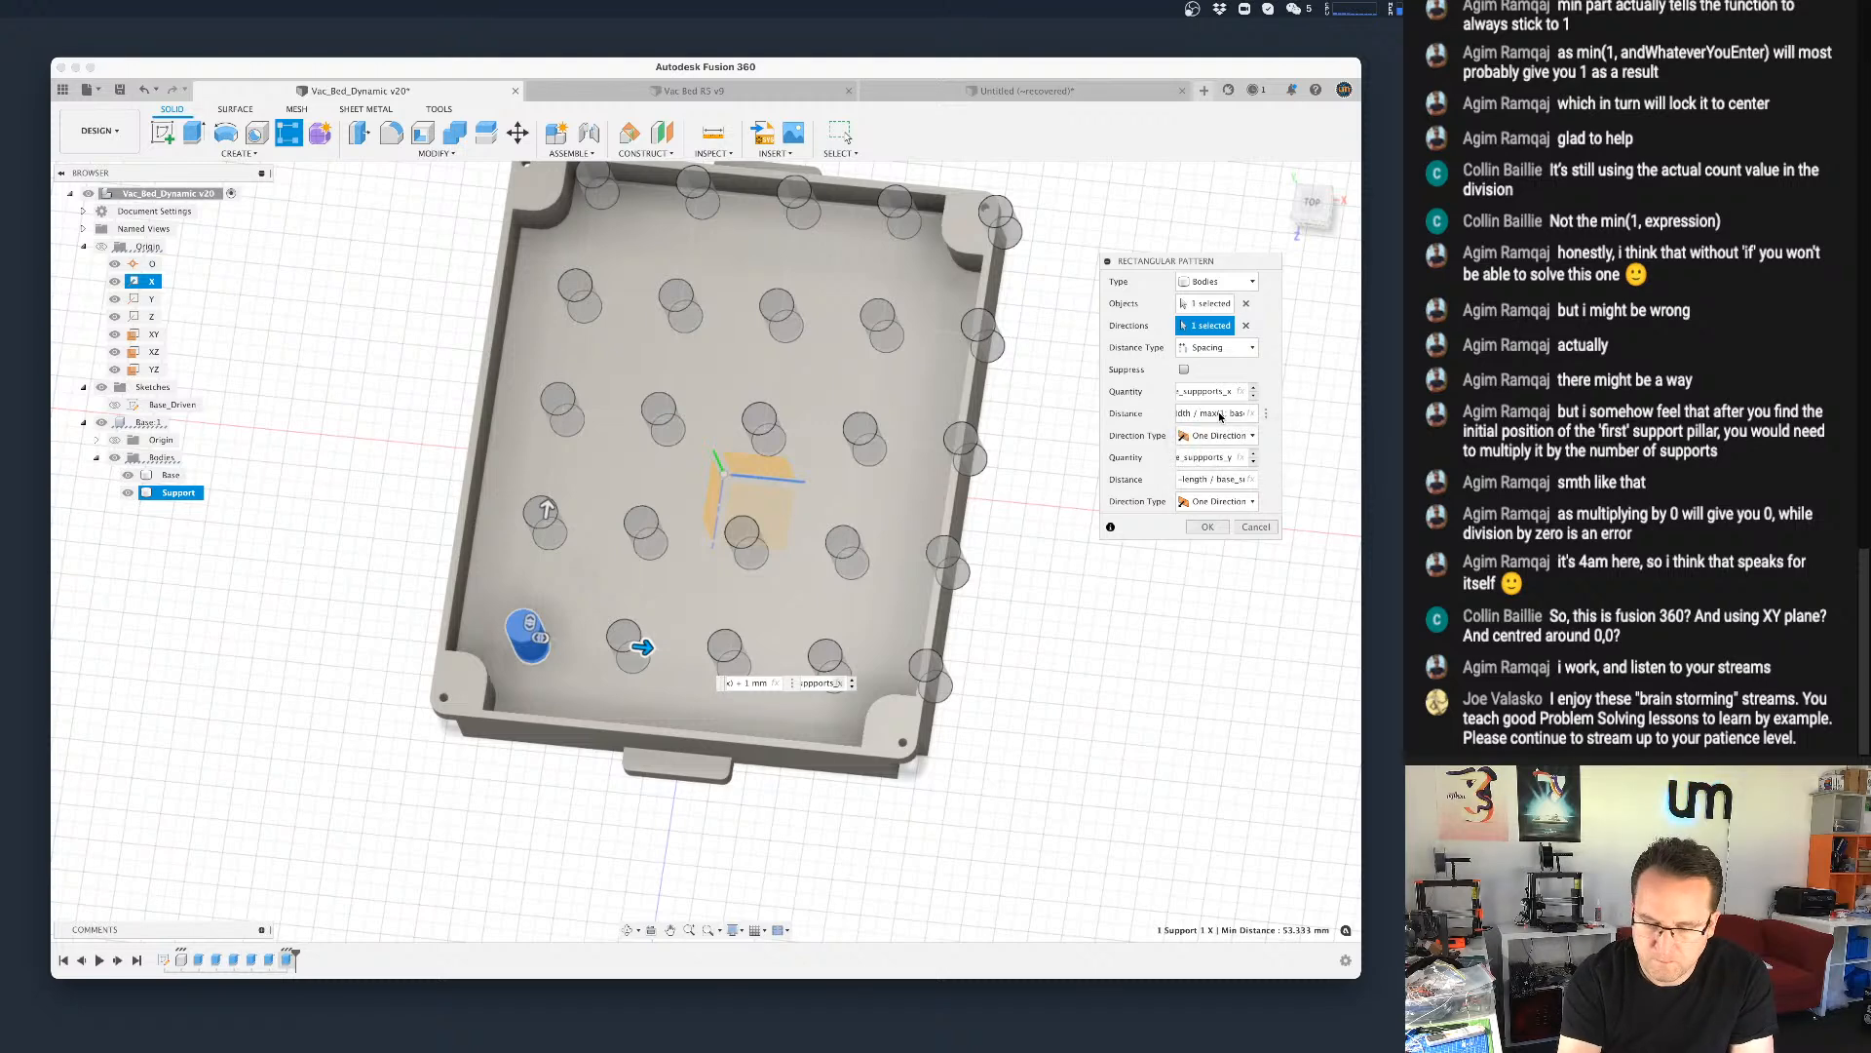
type("(")
key("Right")
key("Right")
key("Right")
key("Right")
key("Right")
key("Right")
key("Right")
key("Right")
key("Right")
key("Right")
key("Right")
key("Right")
key("Right")
key("Right")
key("Right")
key("Right")
key("Right")
key("Right")
key("Right")
key("Right")
key("Right")
key("Right")
key("Right")
key("Right")
key("Right")
key("Right")
key("Right")
key("Right")
type(")")
key("Tab")
key("Tab")
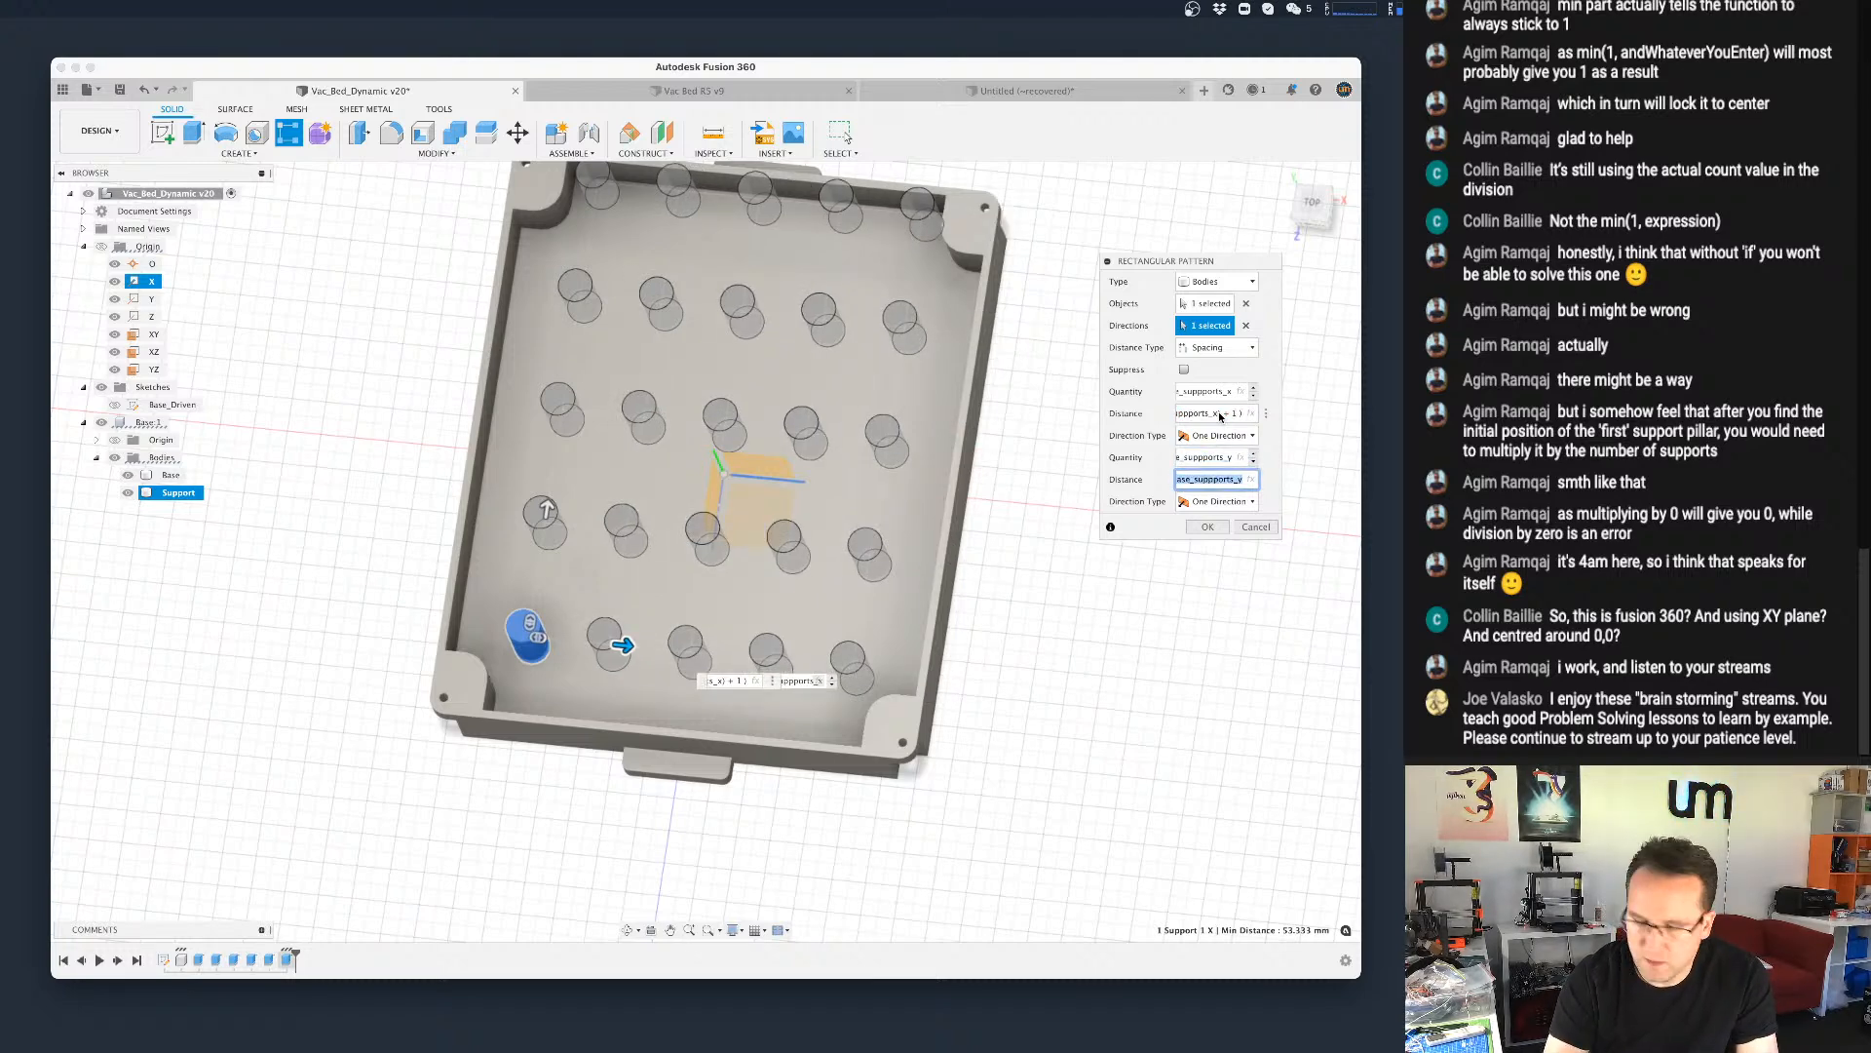
Step: Set the second spacing distance to -length / (max(1; base_suppports_y) + 1) and create the support pattern
key("Right")
key("Left")
key("Left")
key("Left")
key("Left")
key("Left")
key("Left")
key("Left")
key("Left")
key("Left")
key("Left")
key("Left")
key("Left")
key("Left")
key("Left")
key("Left")
key("Left")
key("Left")
key("Left")
key("Left")
key("Right")
key("Right")
key("Right")
key("Right")
key("Right")
key("Right")
key("Right")
key("Right")
type("(")
type("max(1,")
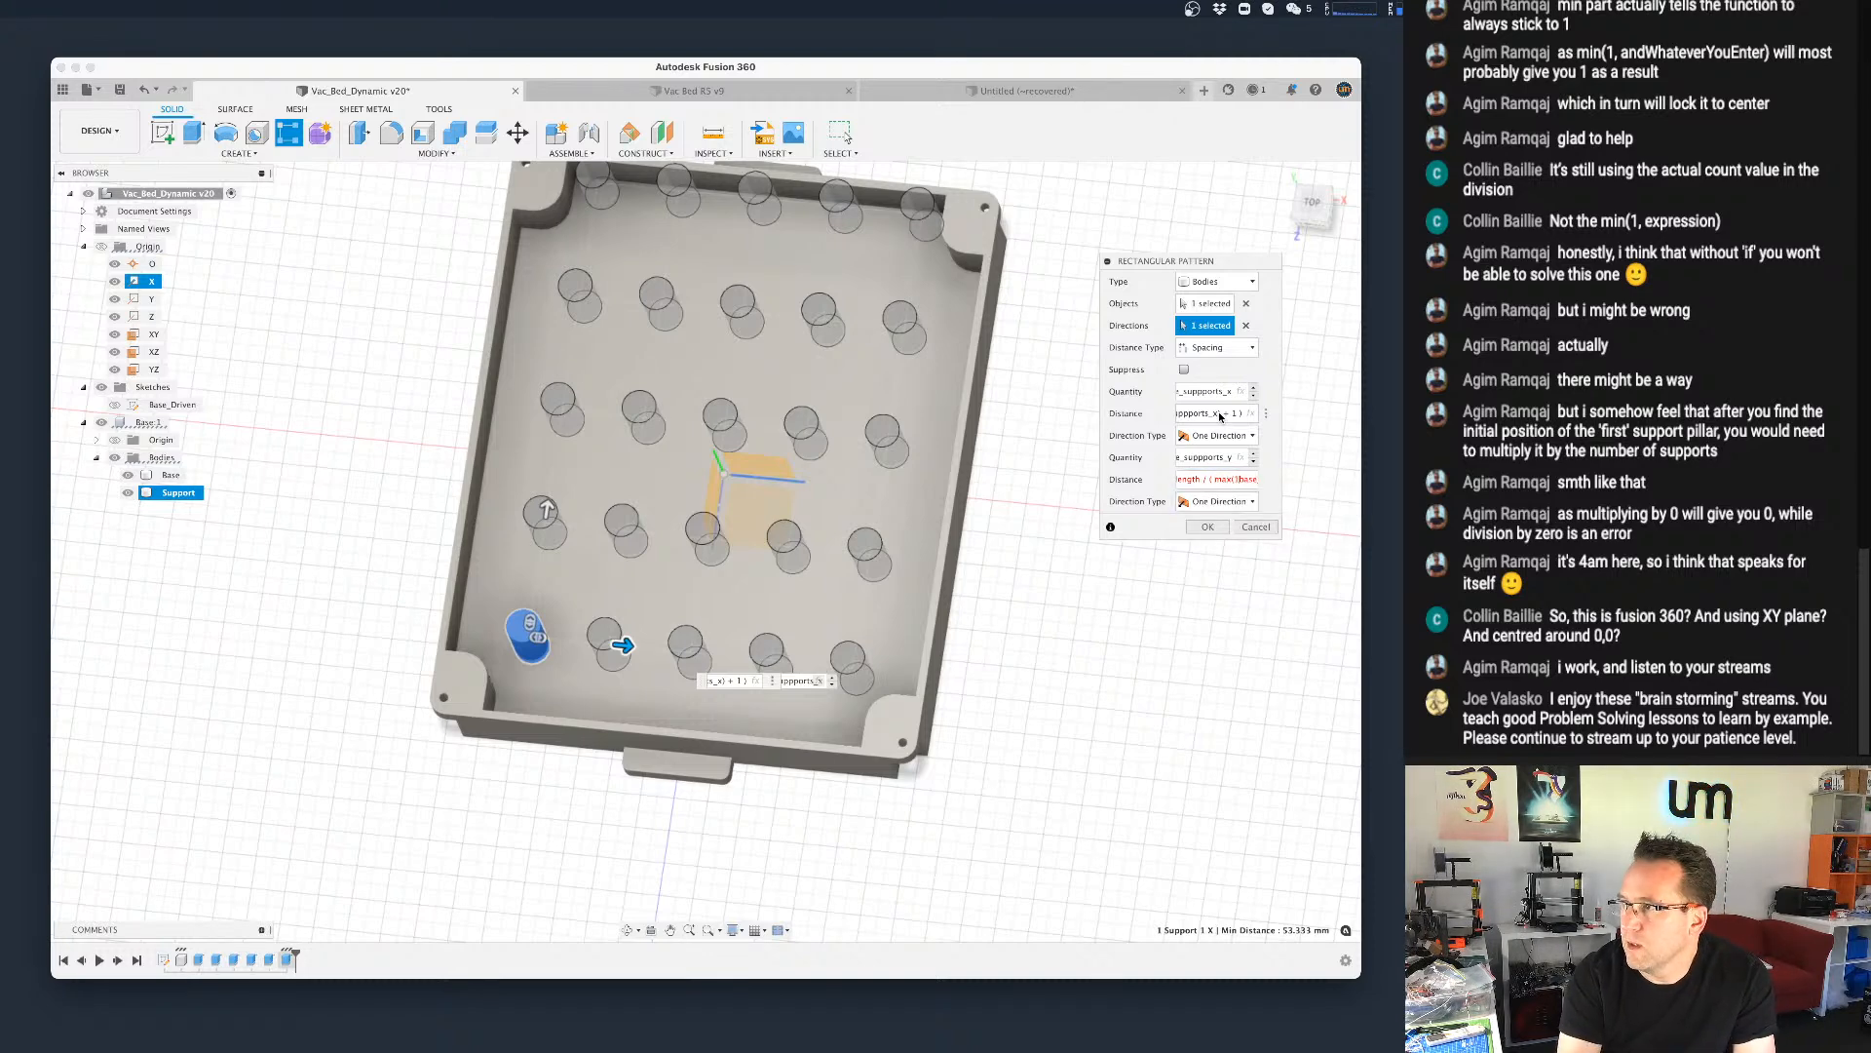
type("s")
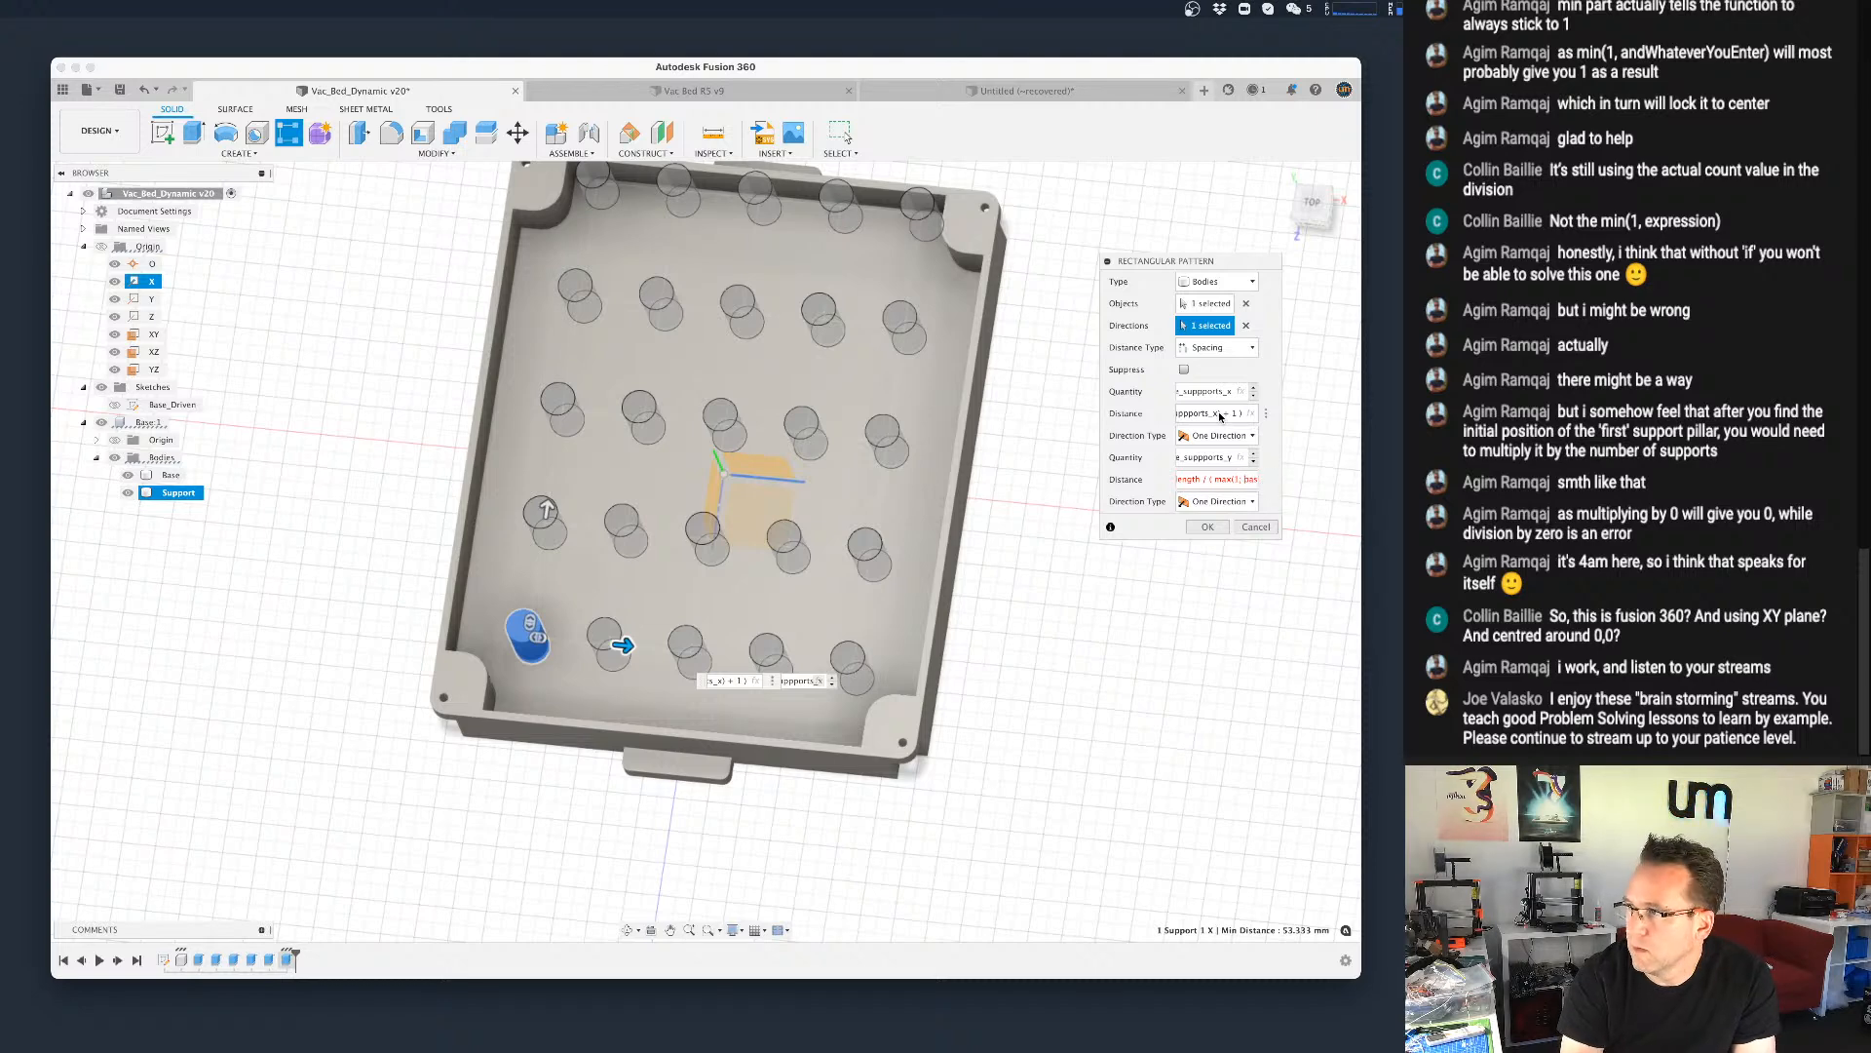
type("uppports_y")
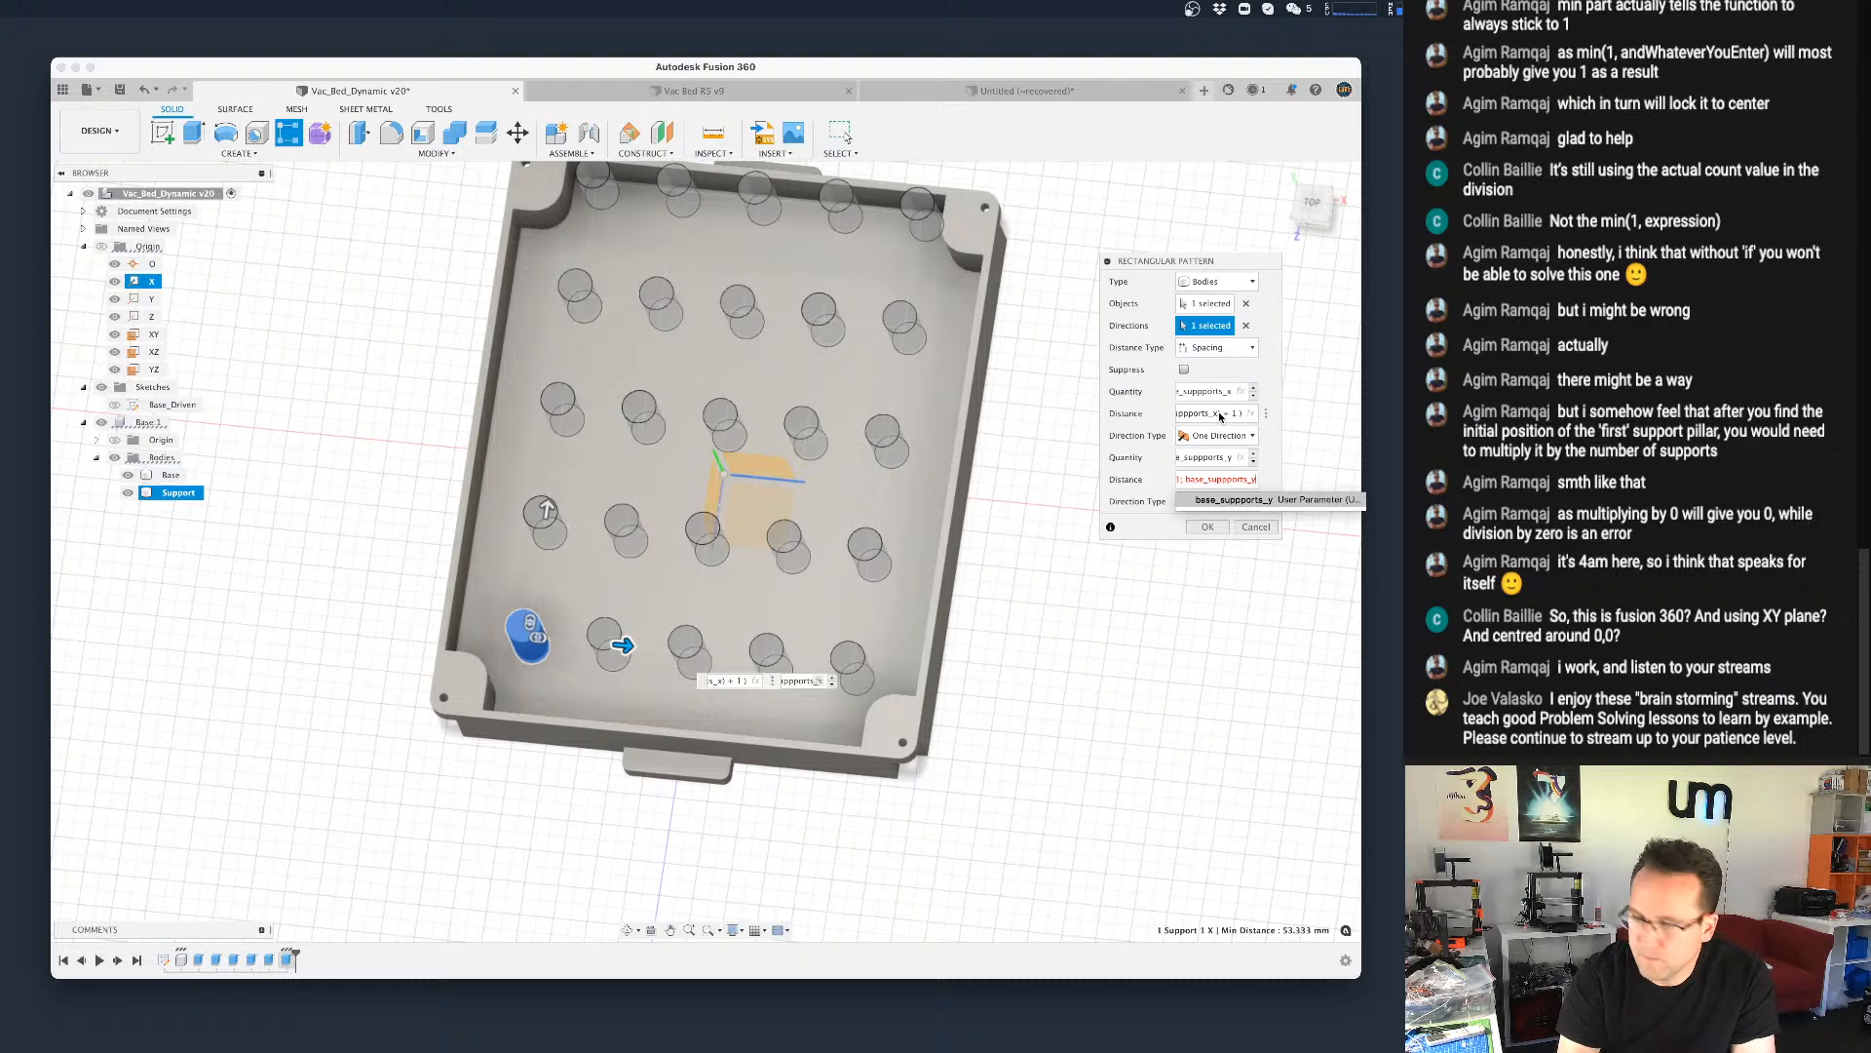
type(") + 1)")
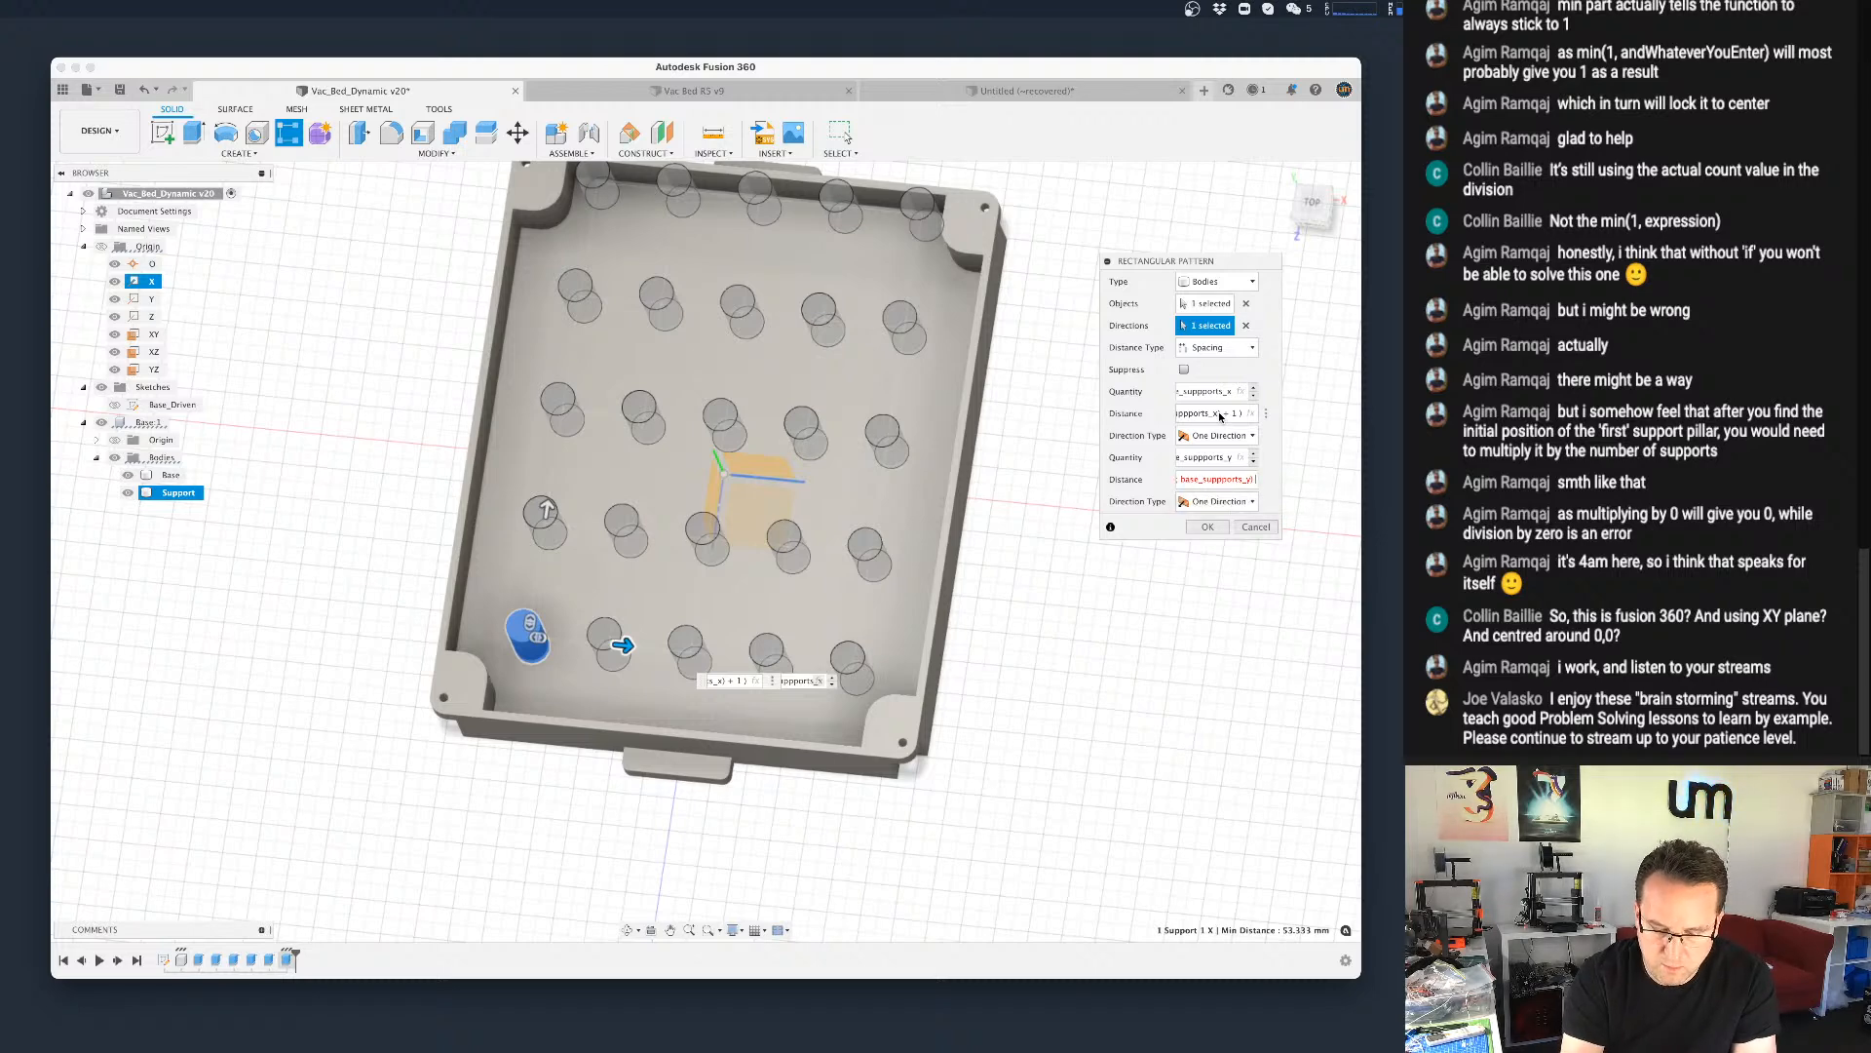
key("Return")
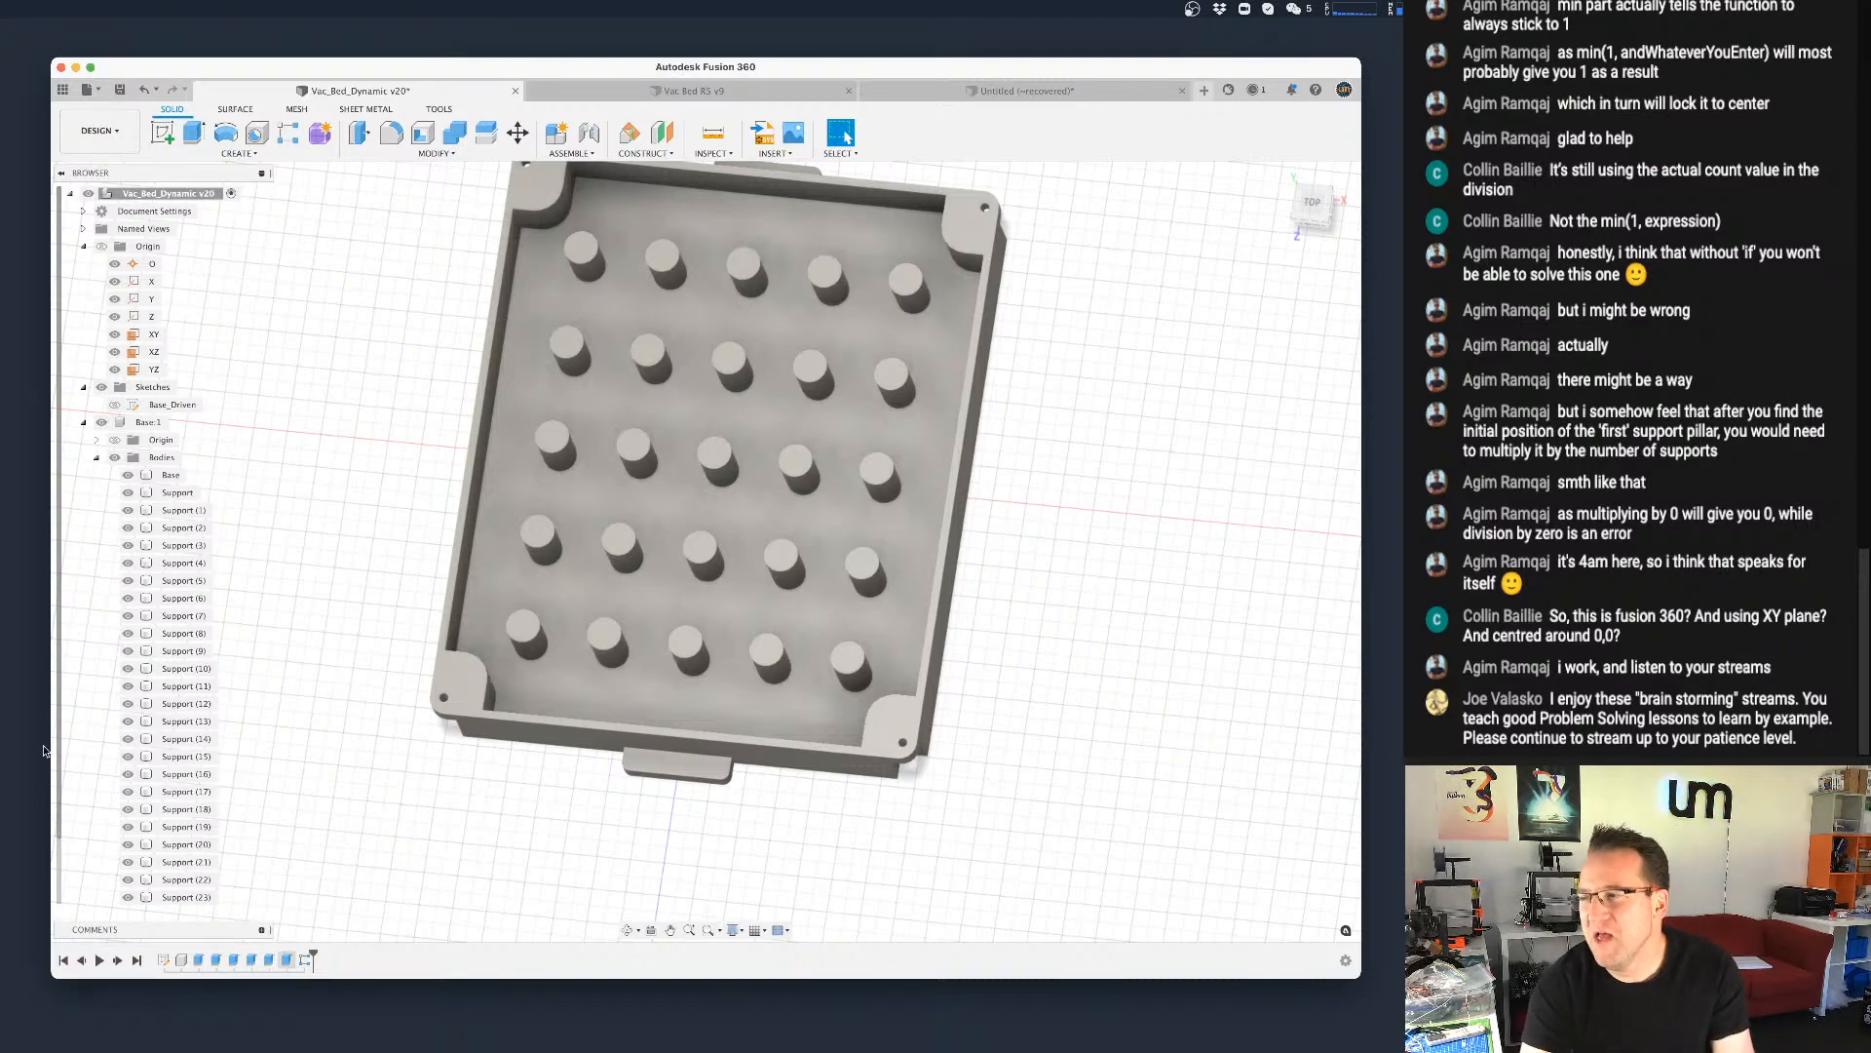
Step: Save the design as a new version with the description "User Saved"
scroll(877, 595, "up", 1)
middle_click_drag(732, 619, 691, 615, "shift")
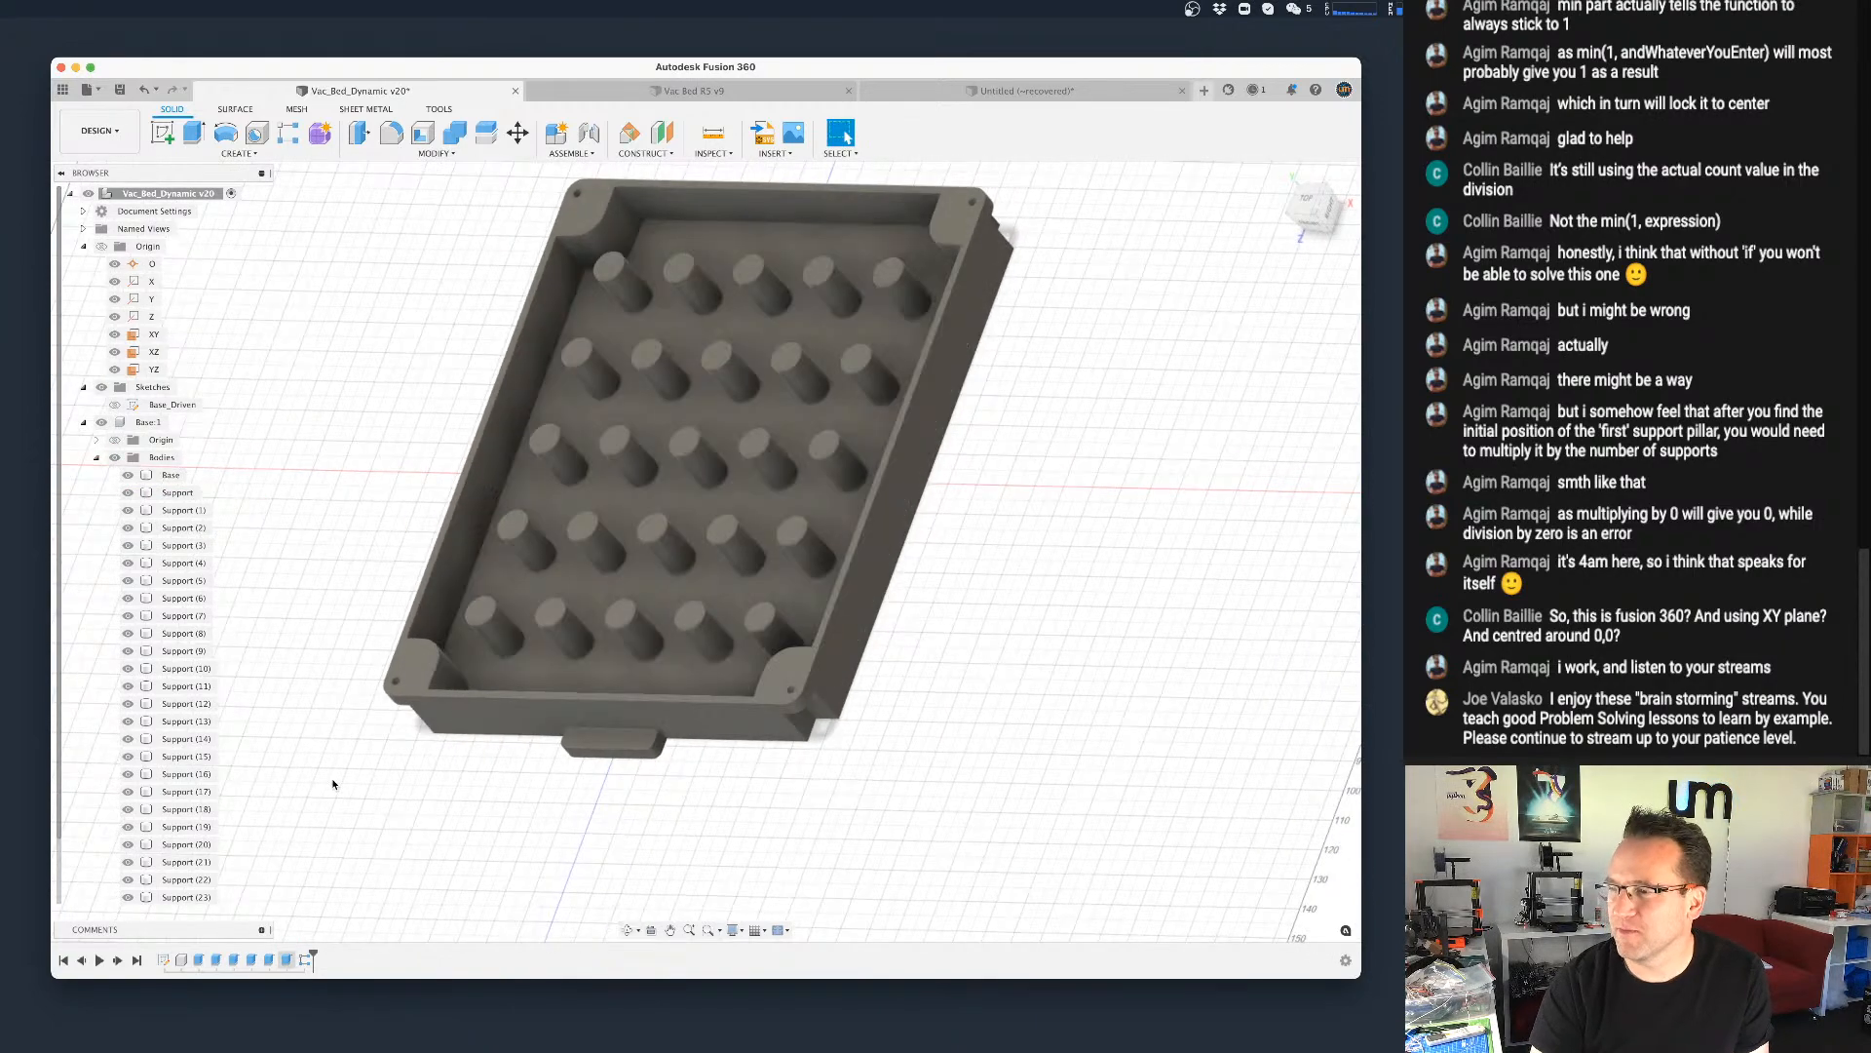
key("super+s")
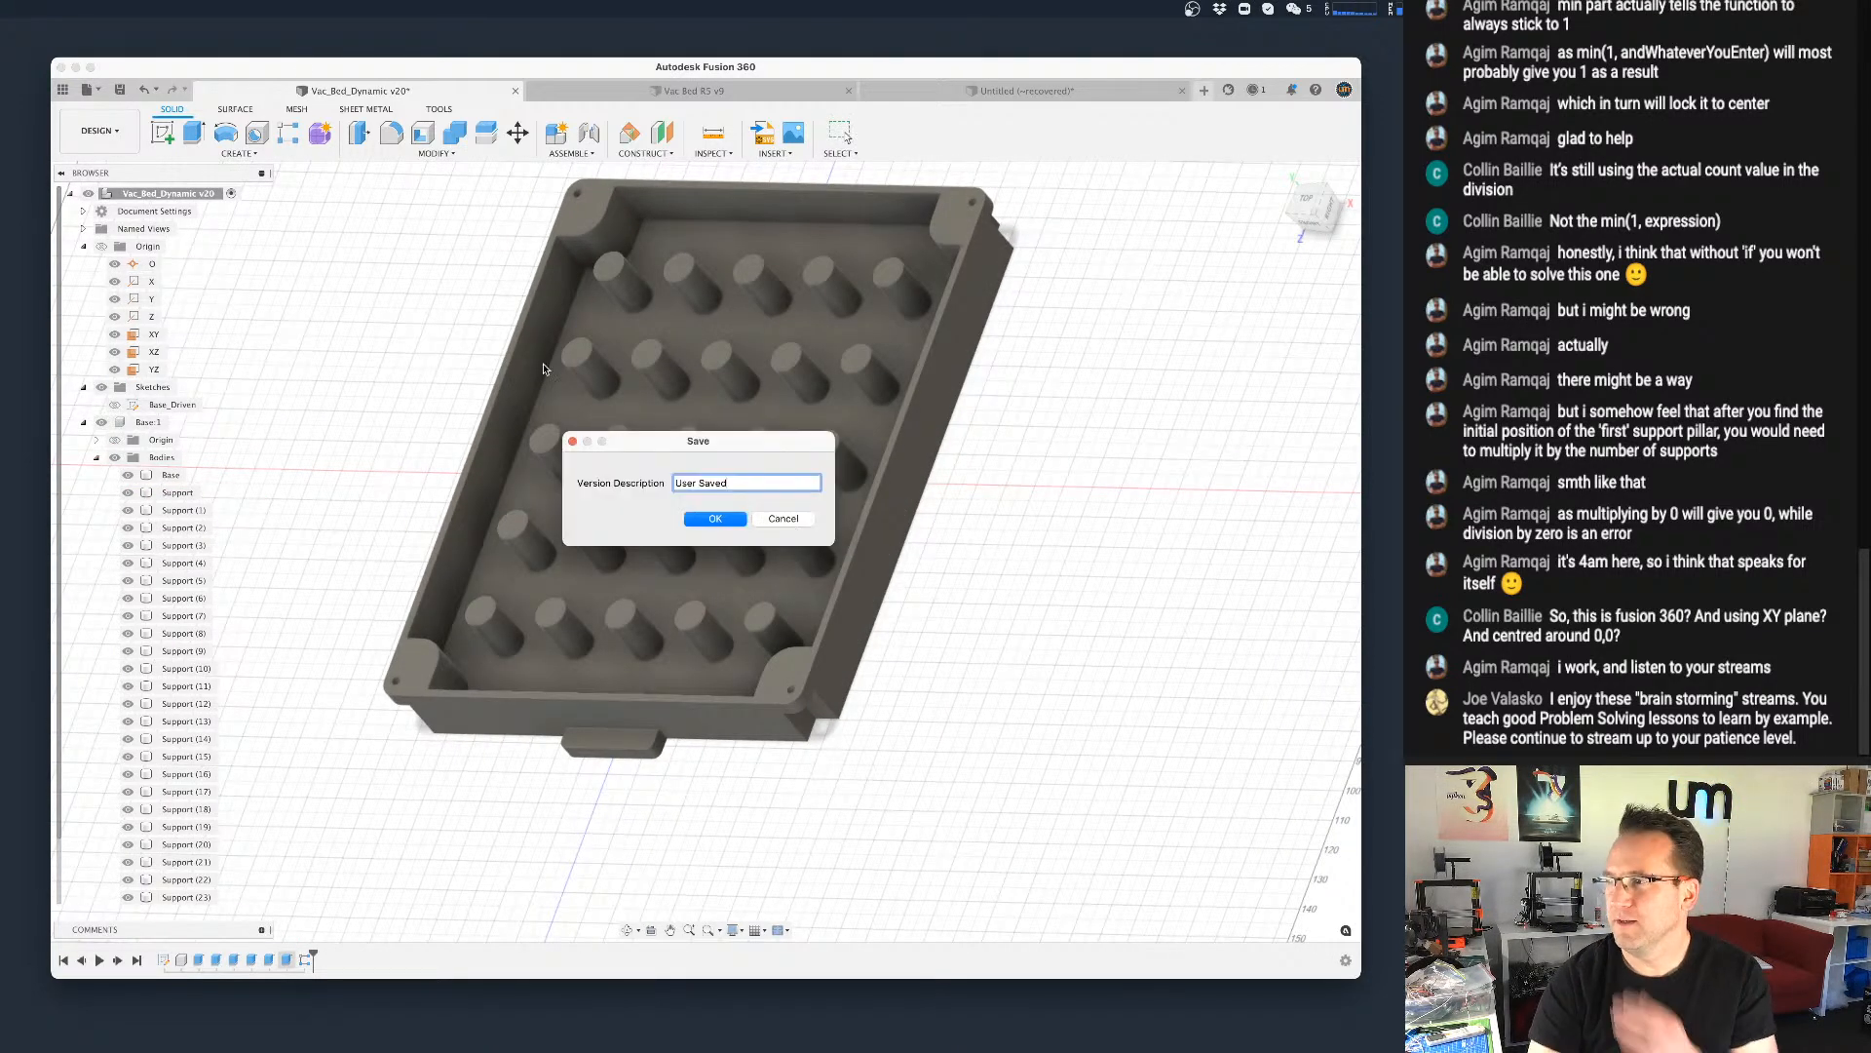
left_click(715, 519)
Step: Open the parameters table and set base_suppports_x and base_suppports_y to 2
left_click(238, 153)
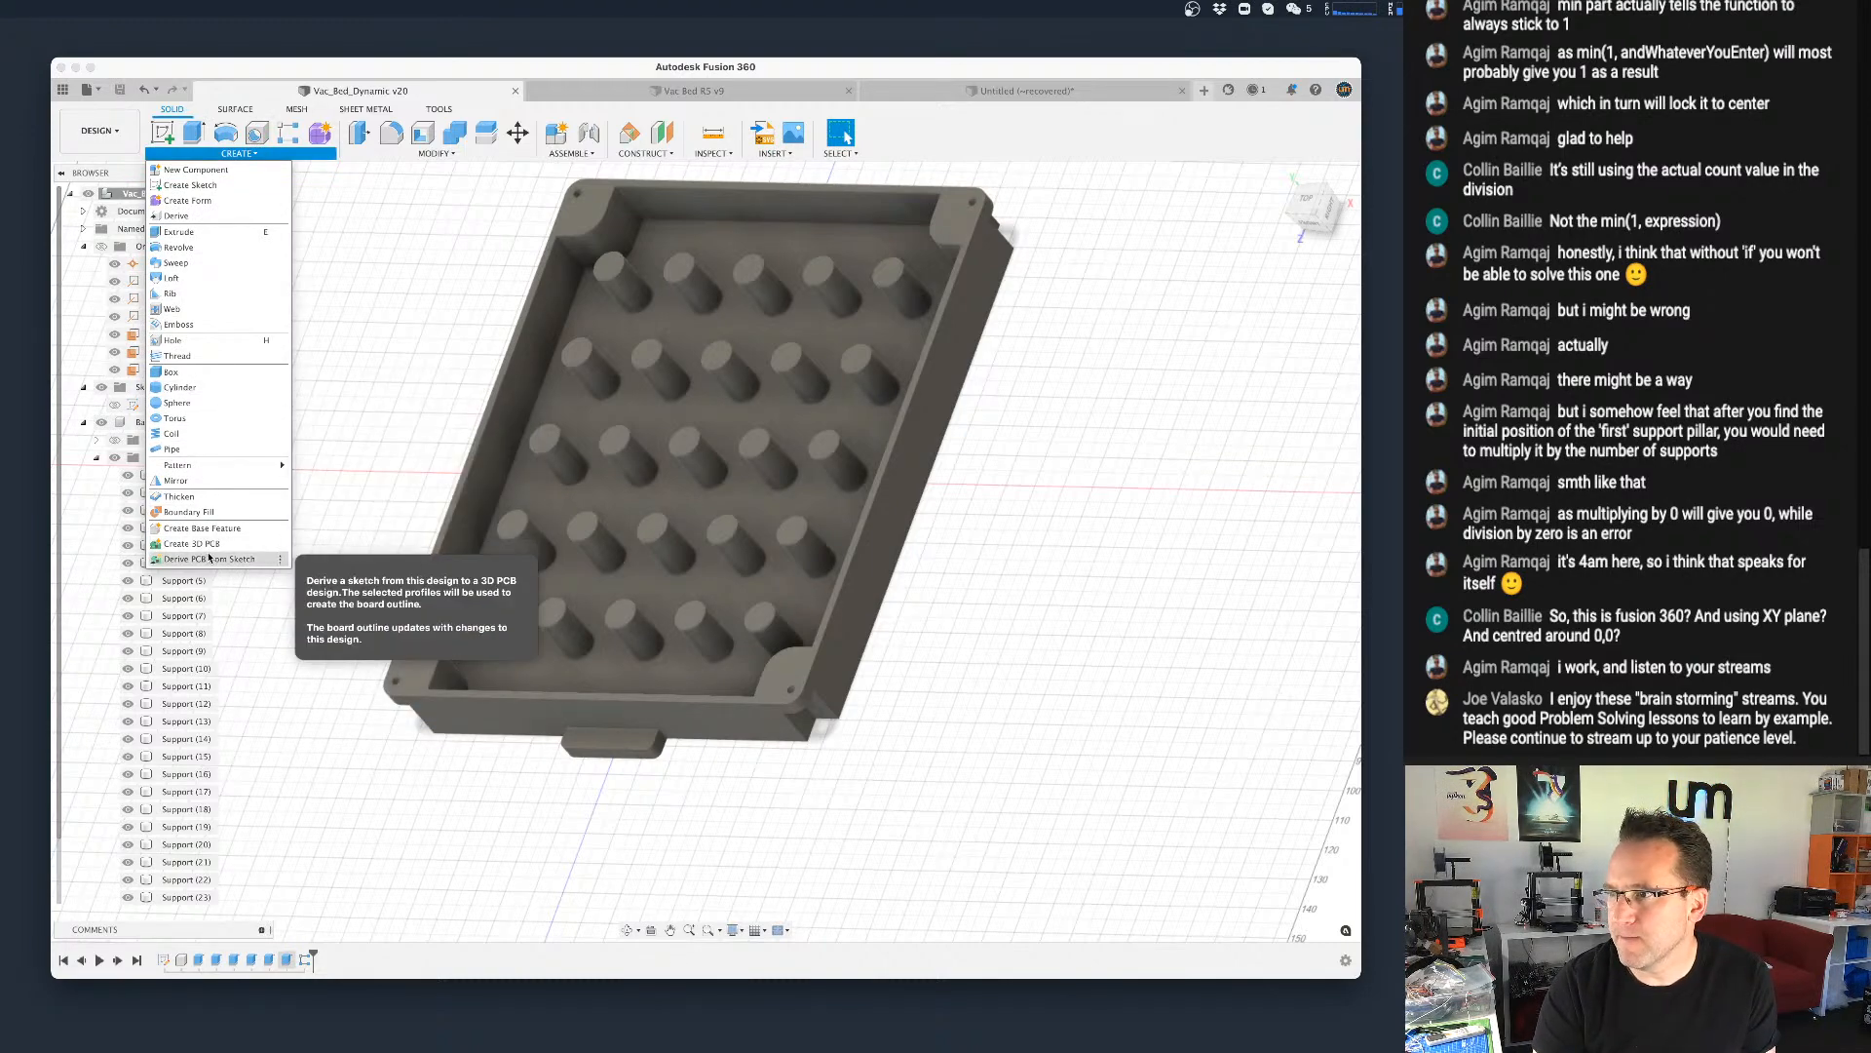
left_click(429, 154)
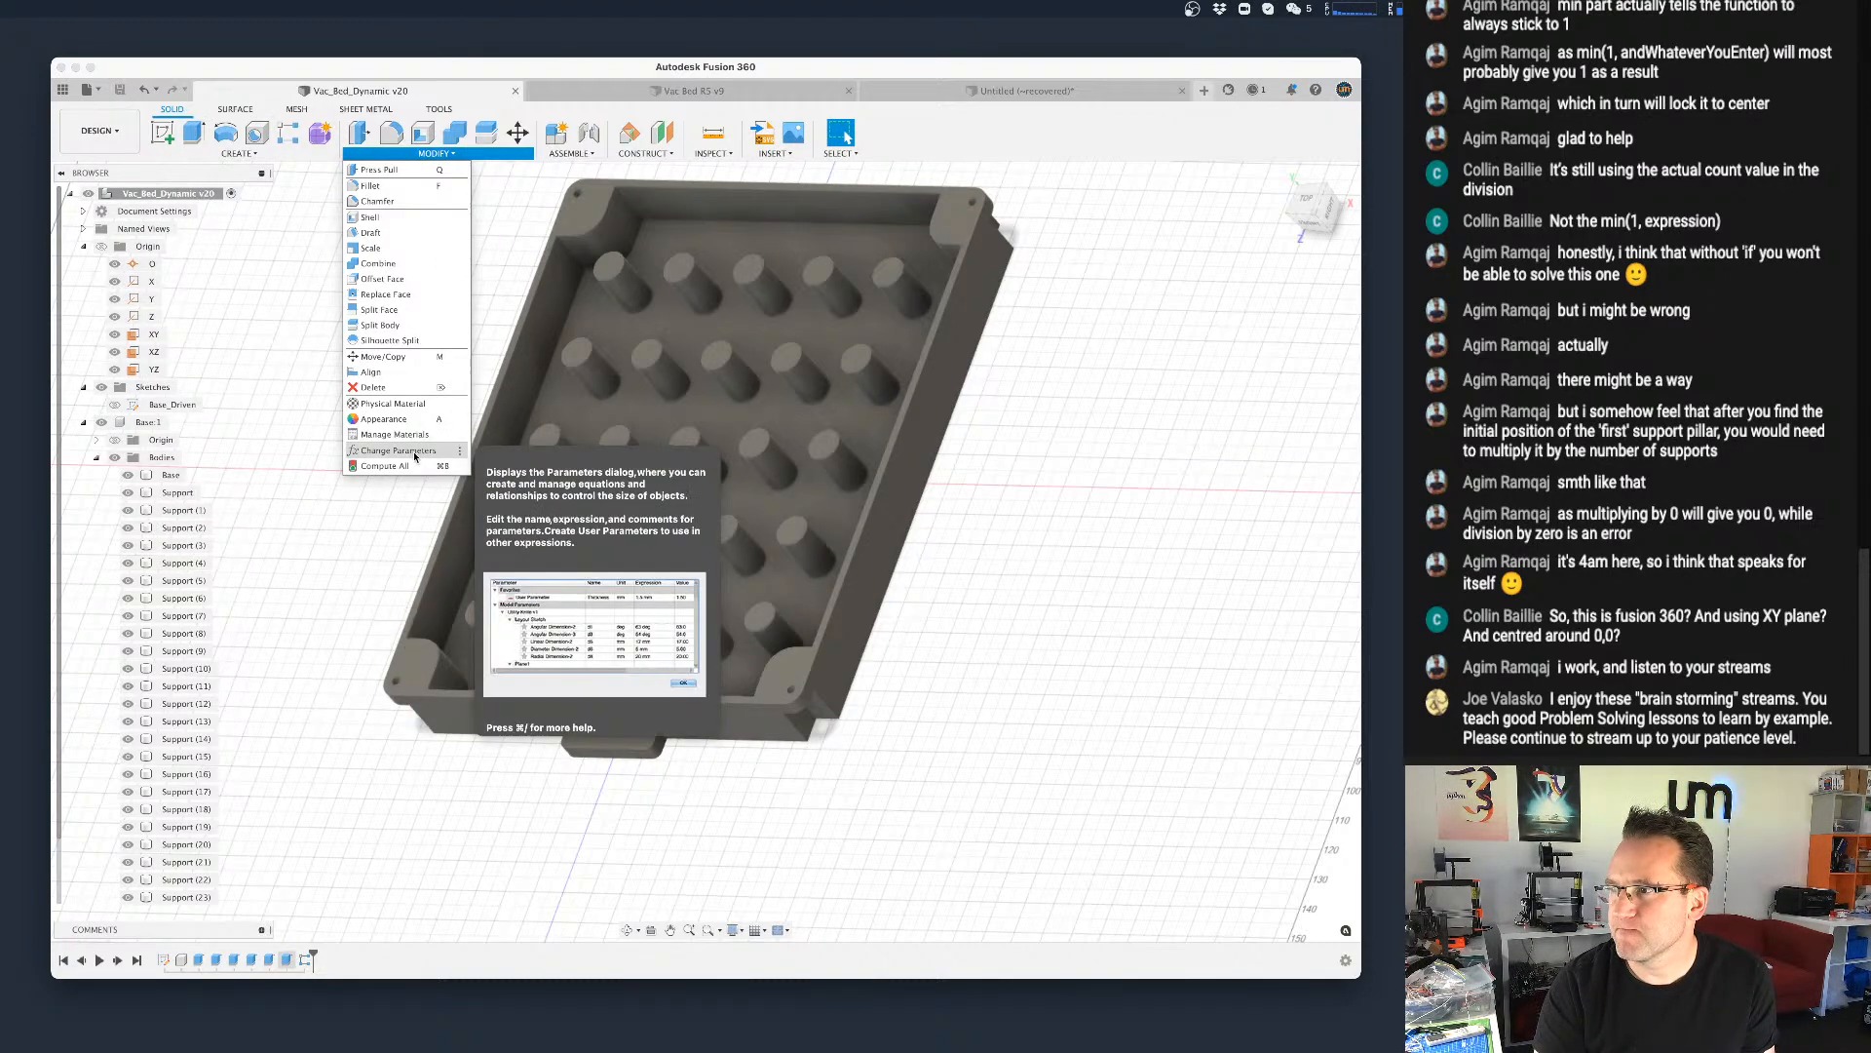
left_click(397, 450)
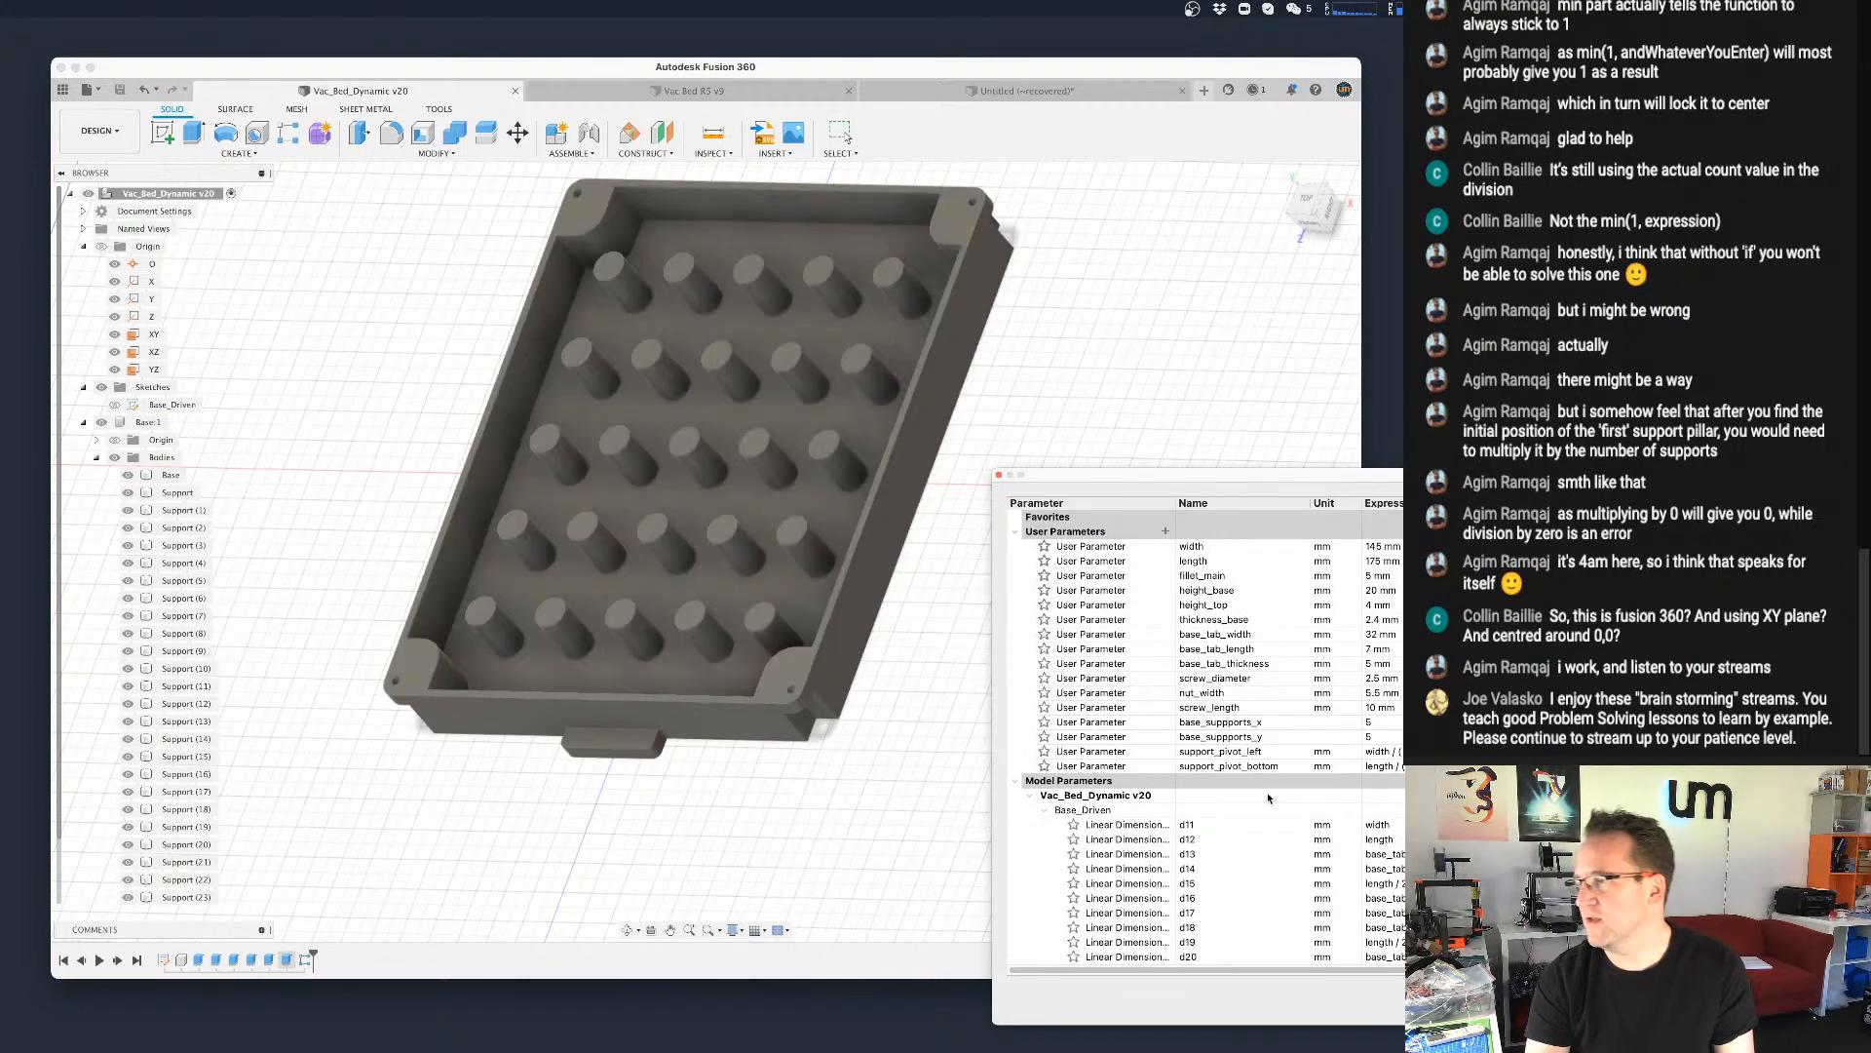
left_click(1400, 722)
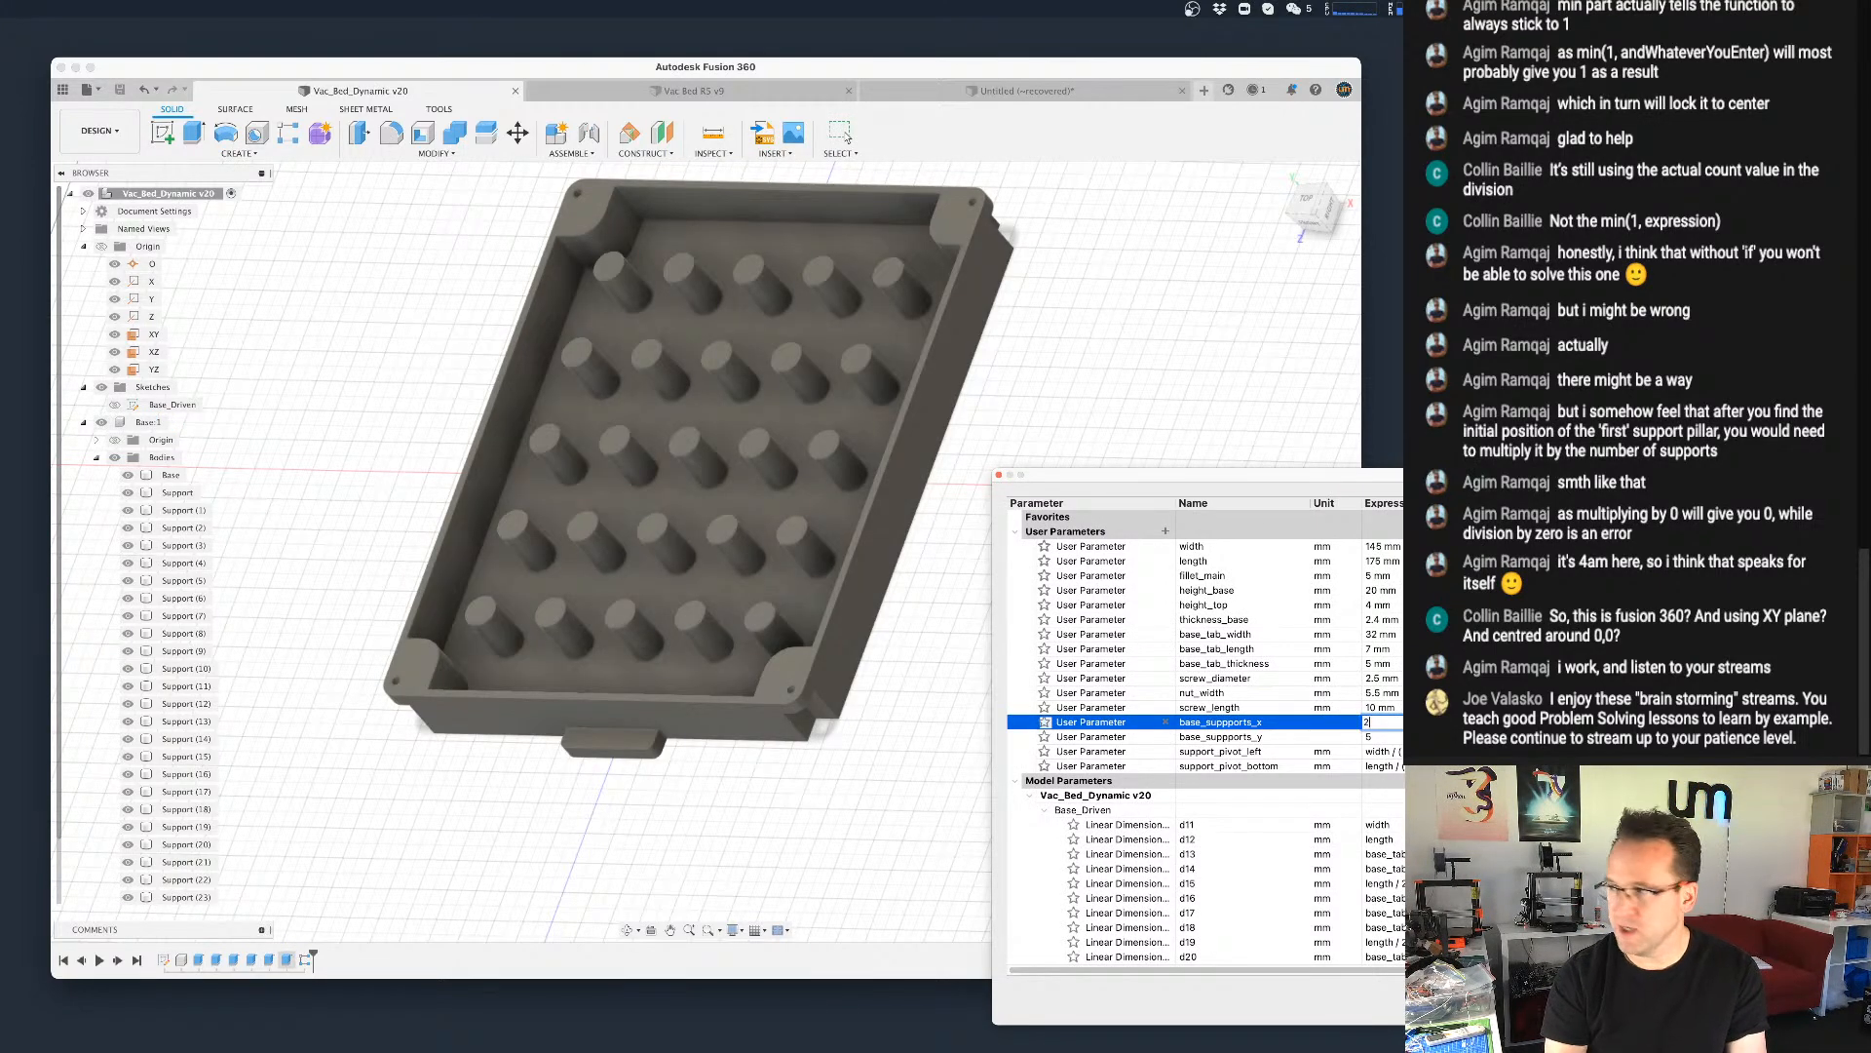
type("2")
key("Tab")
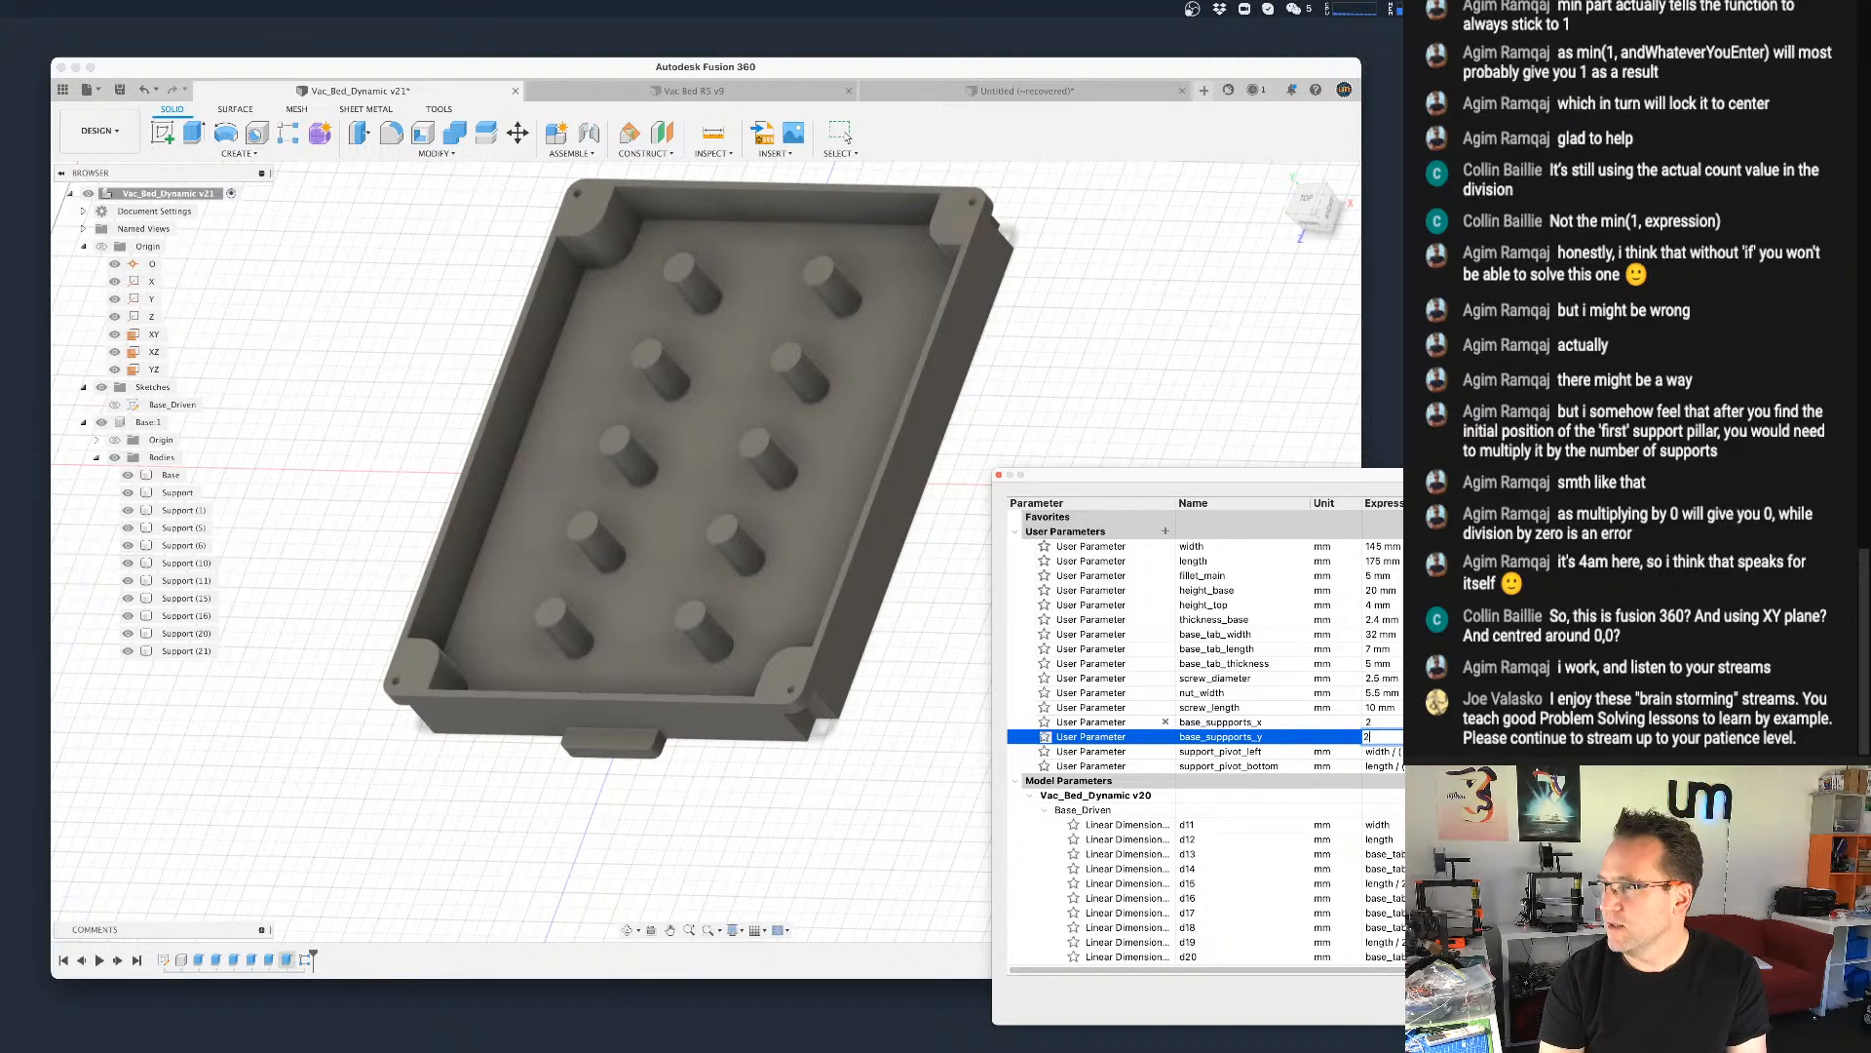
key("Tab")
Step: Set both base_suppports_x and base_suppports_y to 1 to test a single pillar
left_click(1400, 722)
type("1")
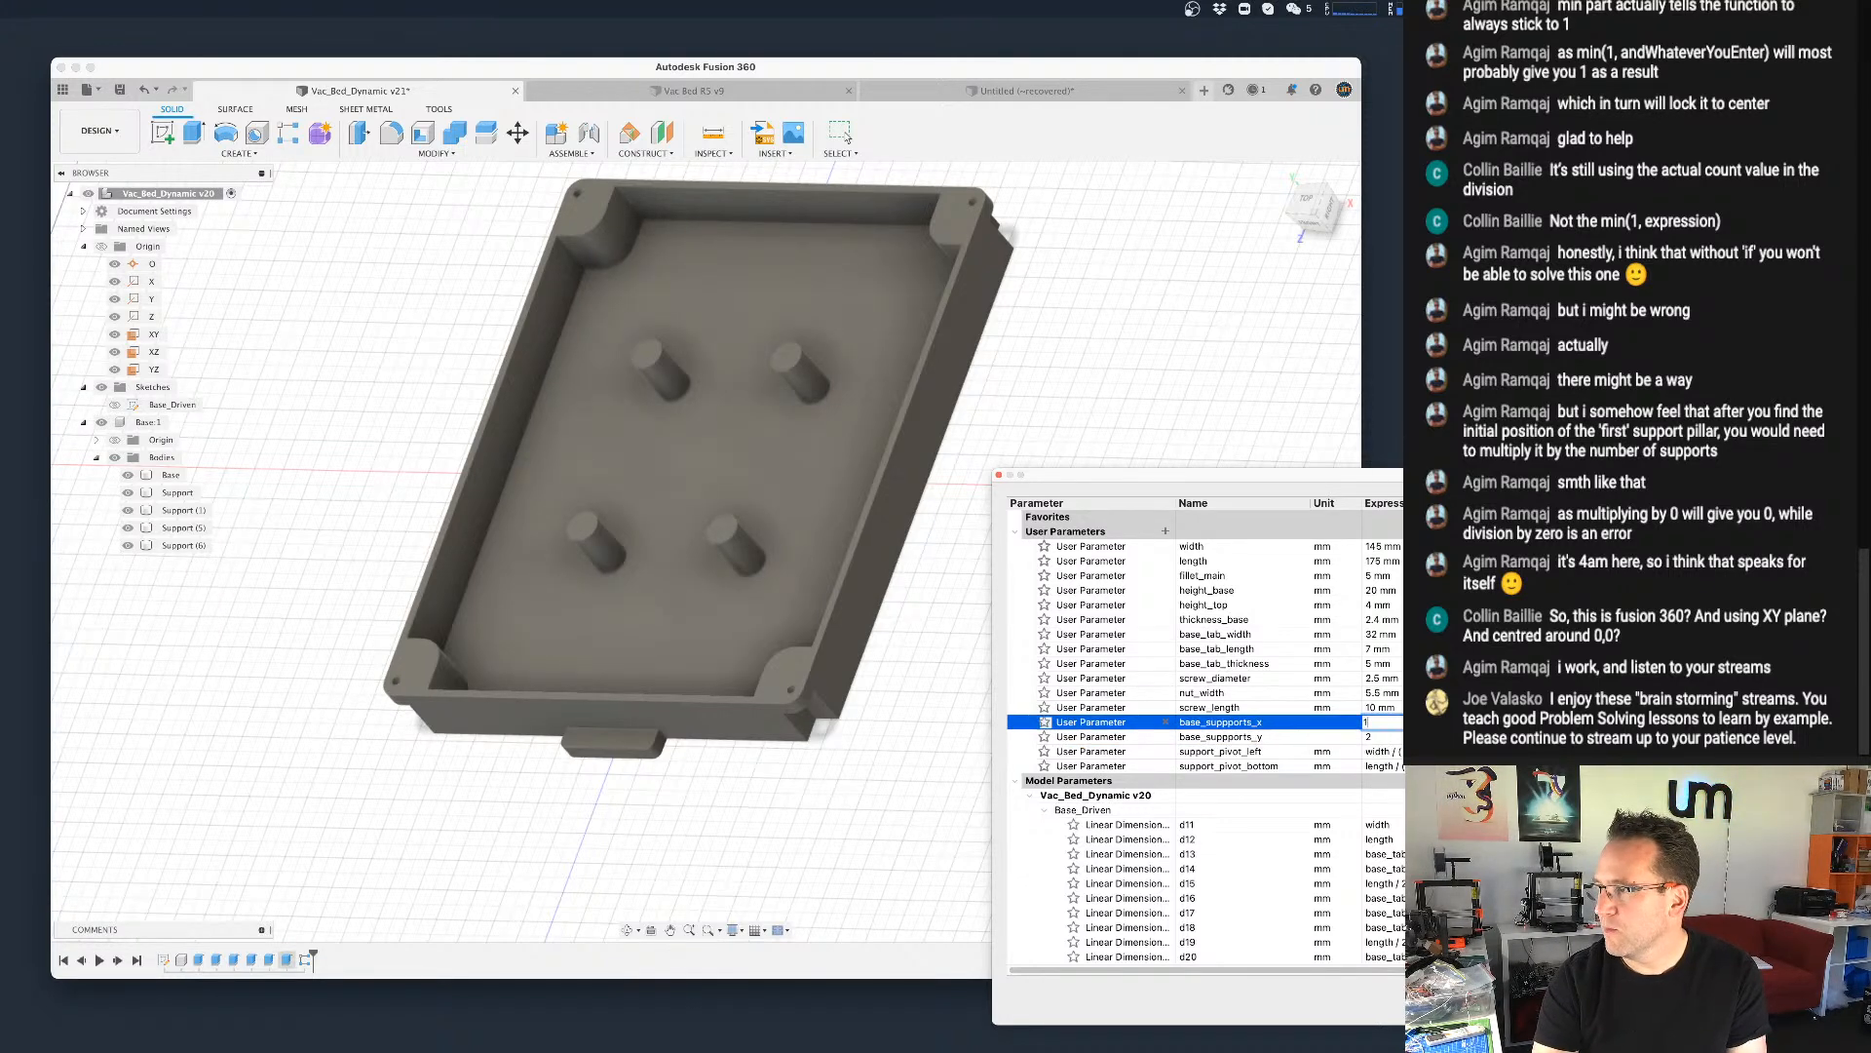
key("Tab")
key("Return")
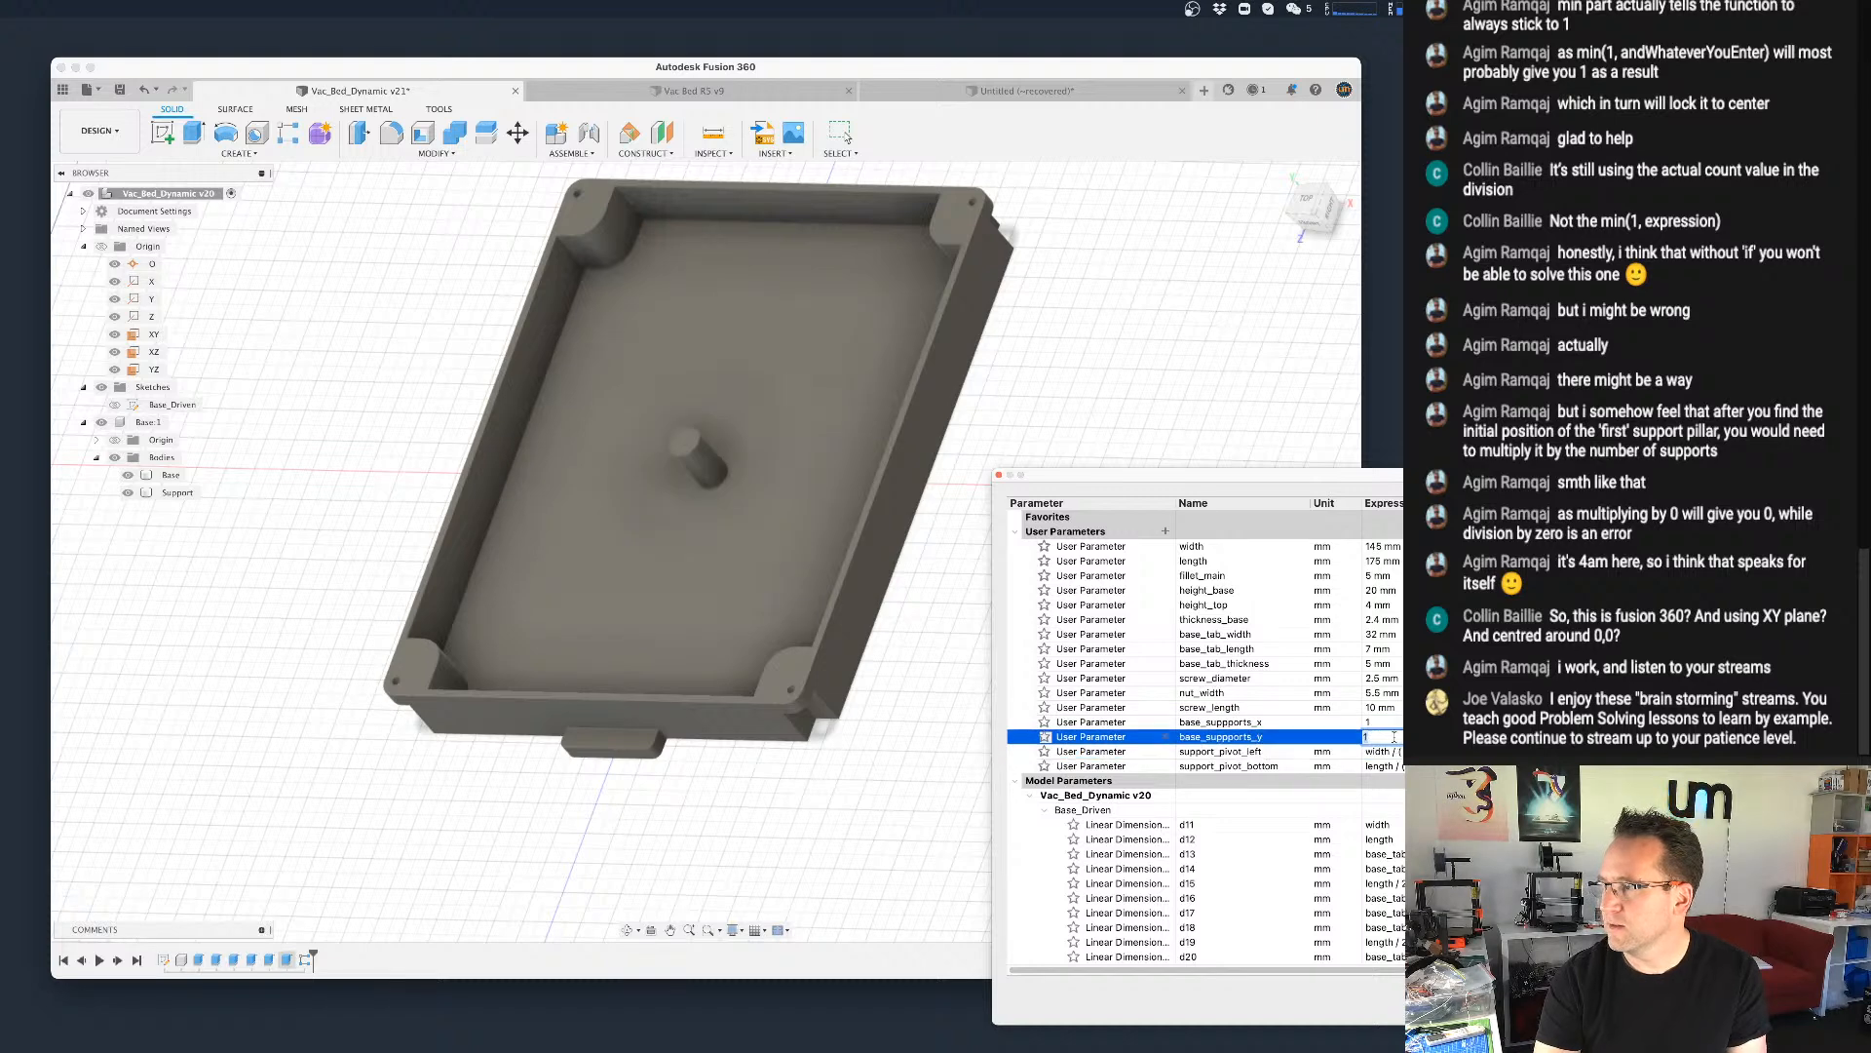
Step: Set base_suppports_y and base_suppports_x to 0 to test the zero-support case
key("Tab")
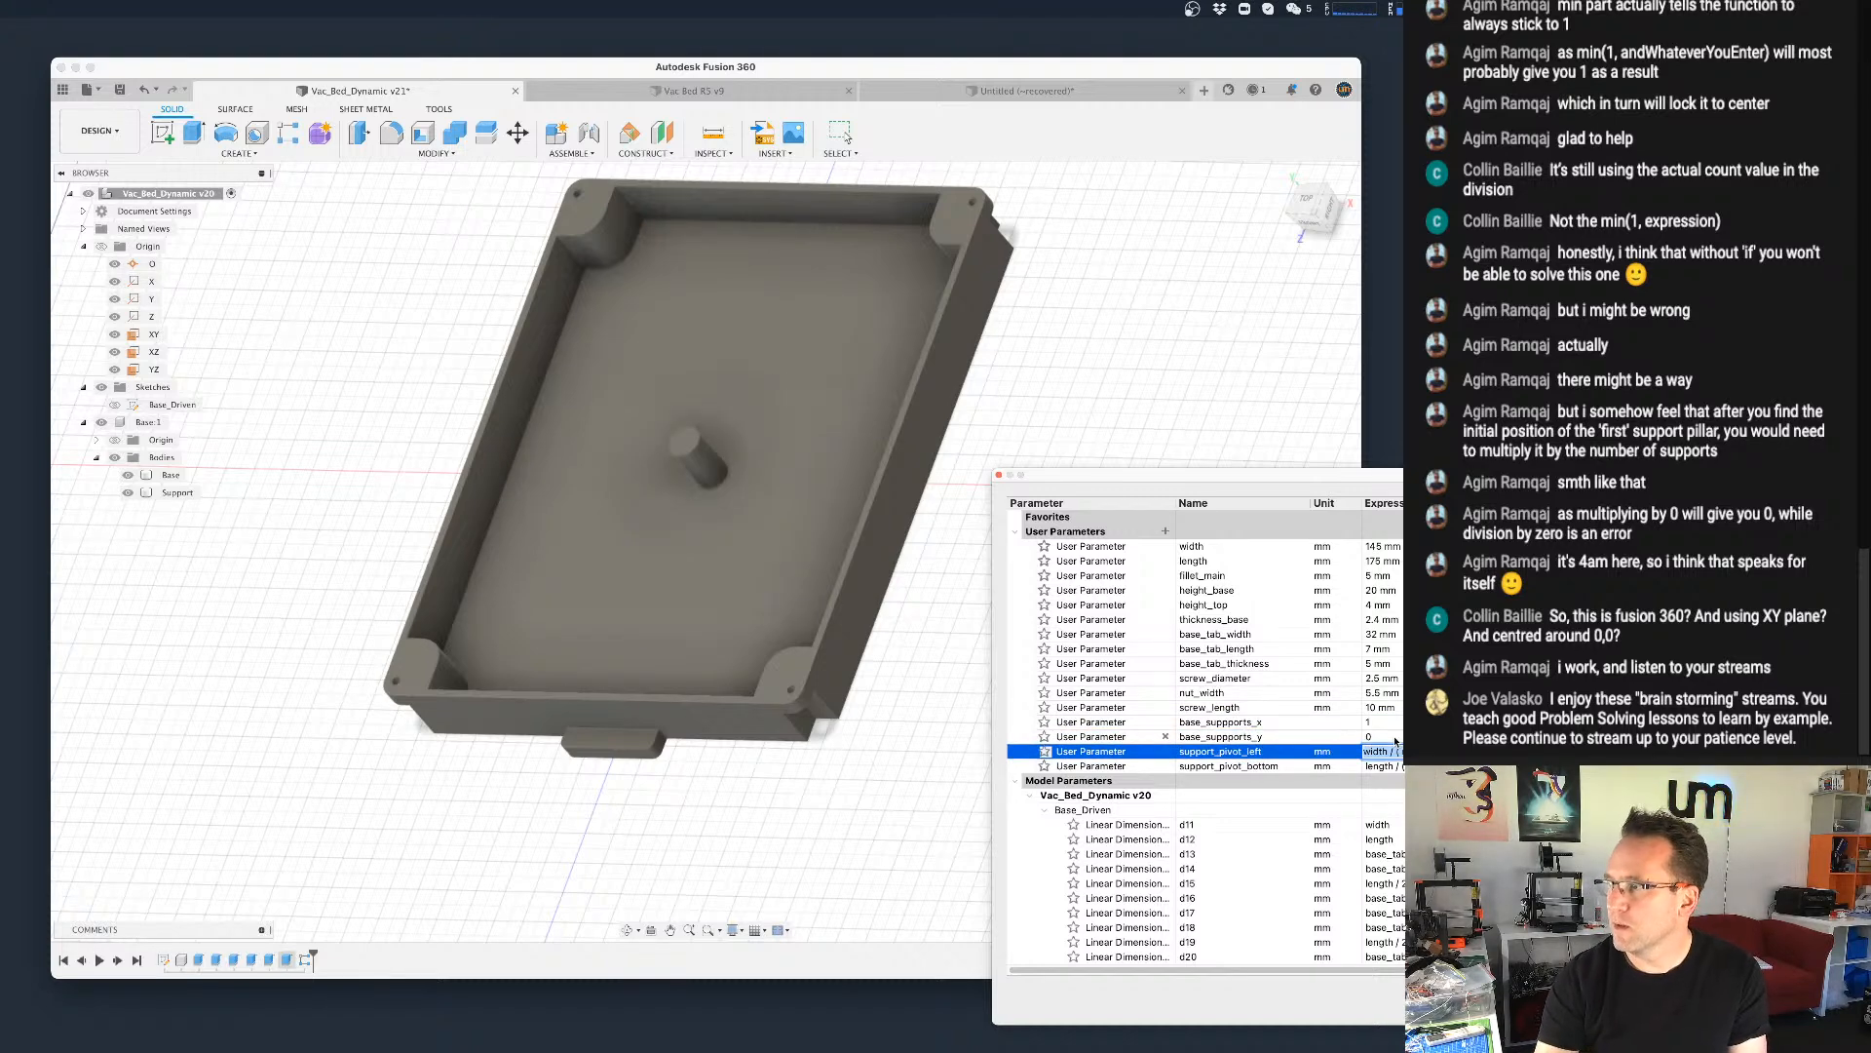
left_click(1386, 722)
key("Tab")
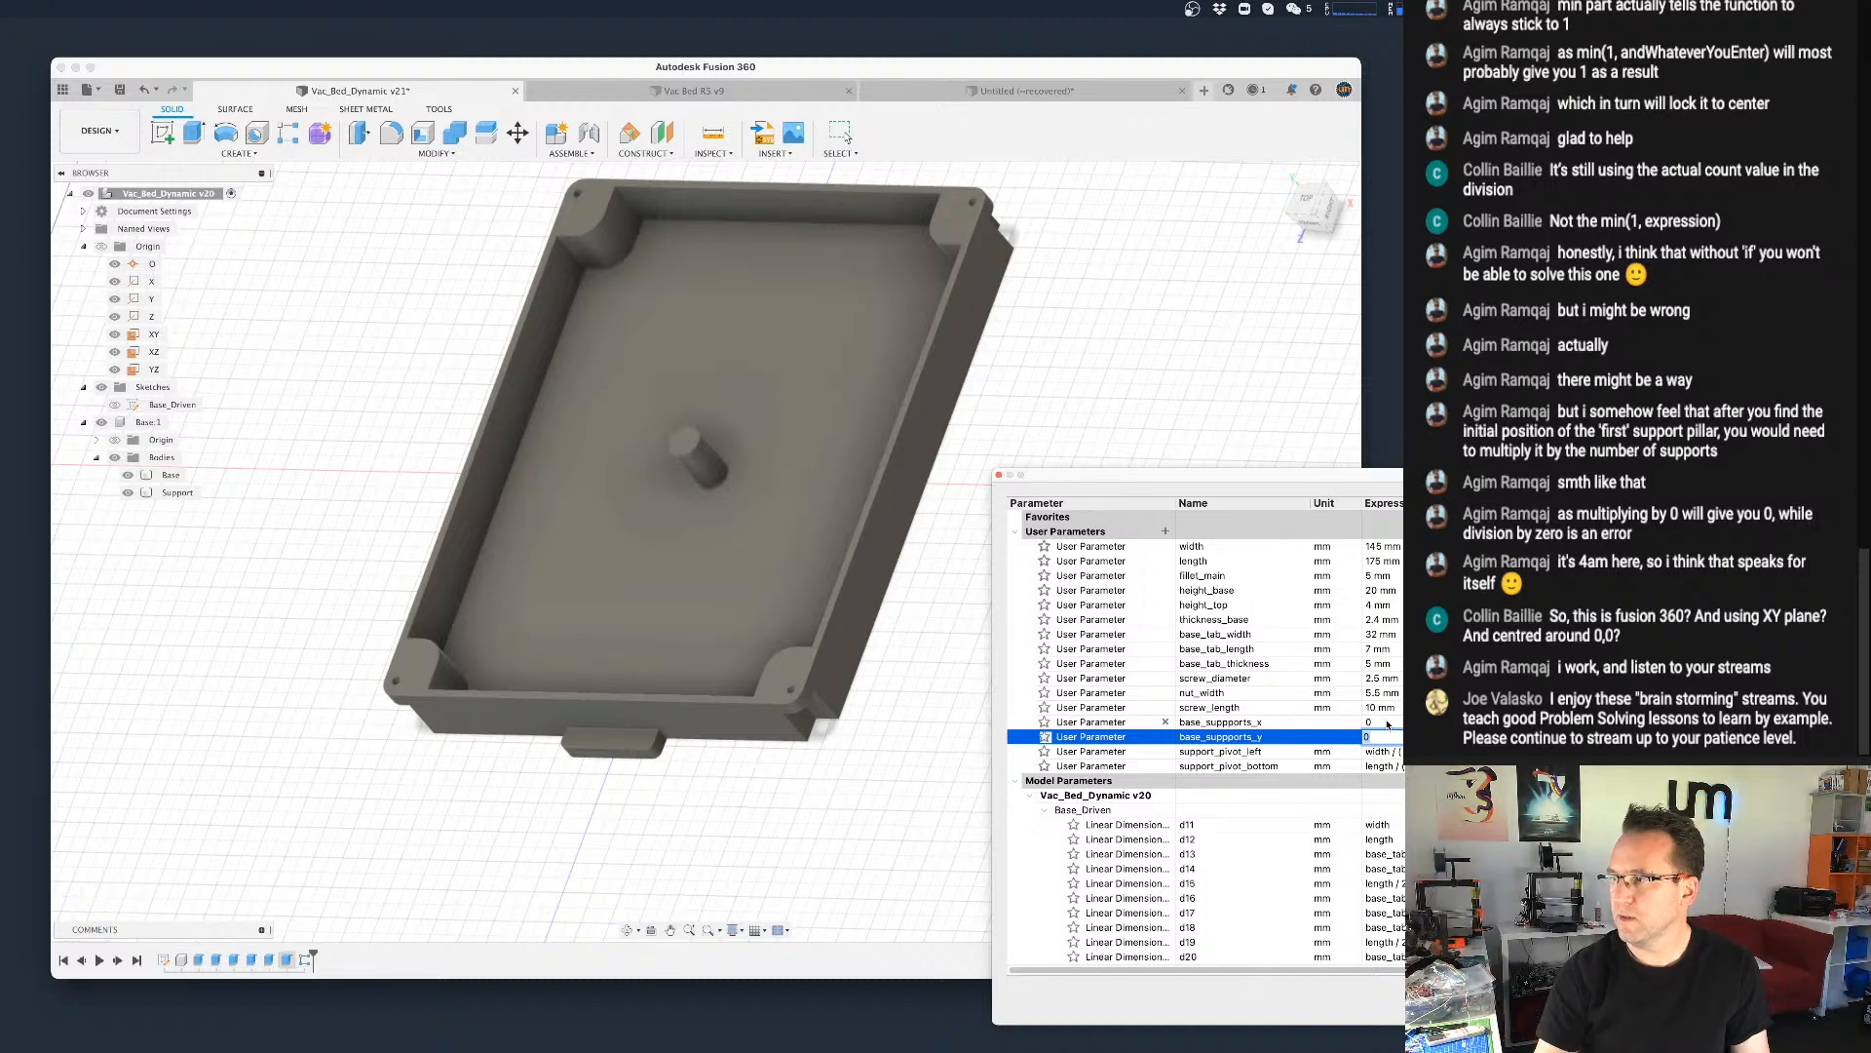
Step: Set base_suppports_y to 3 and check the pillar placement in the base
type("3")
key("Tab")
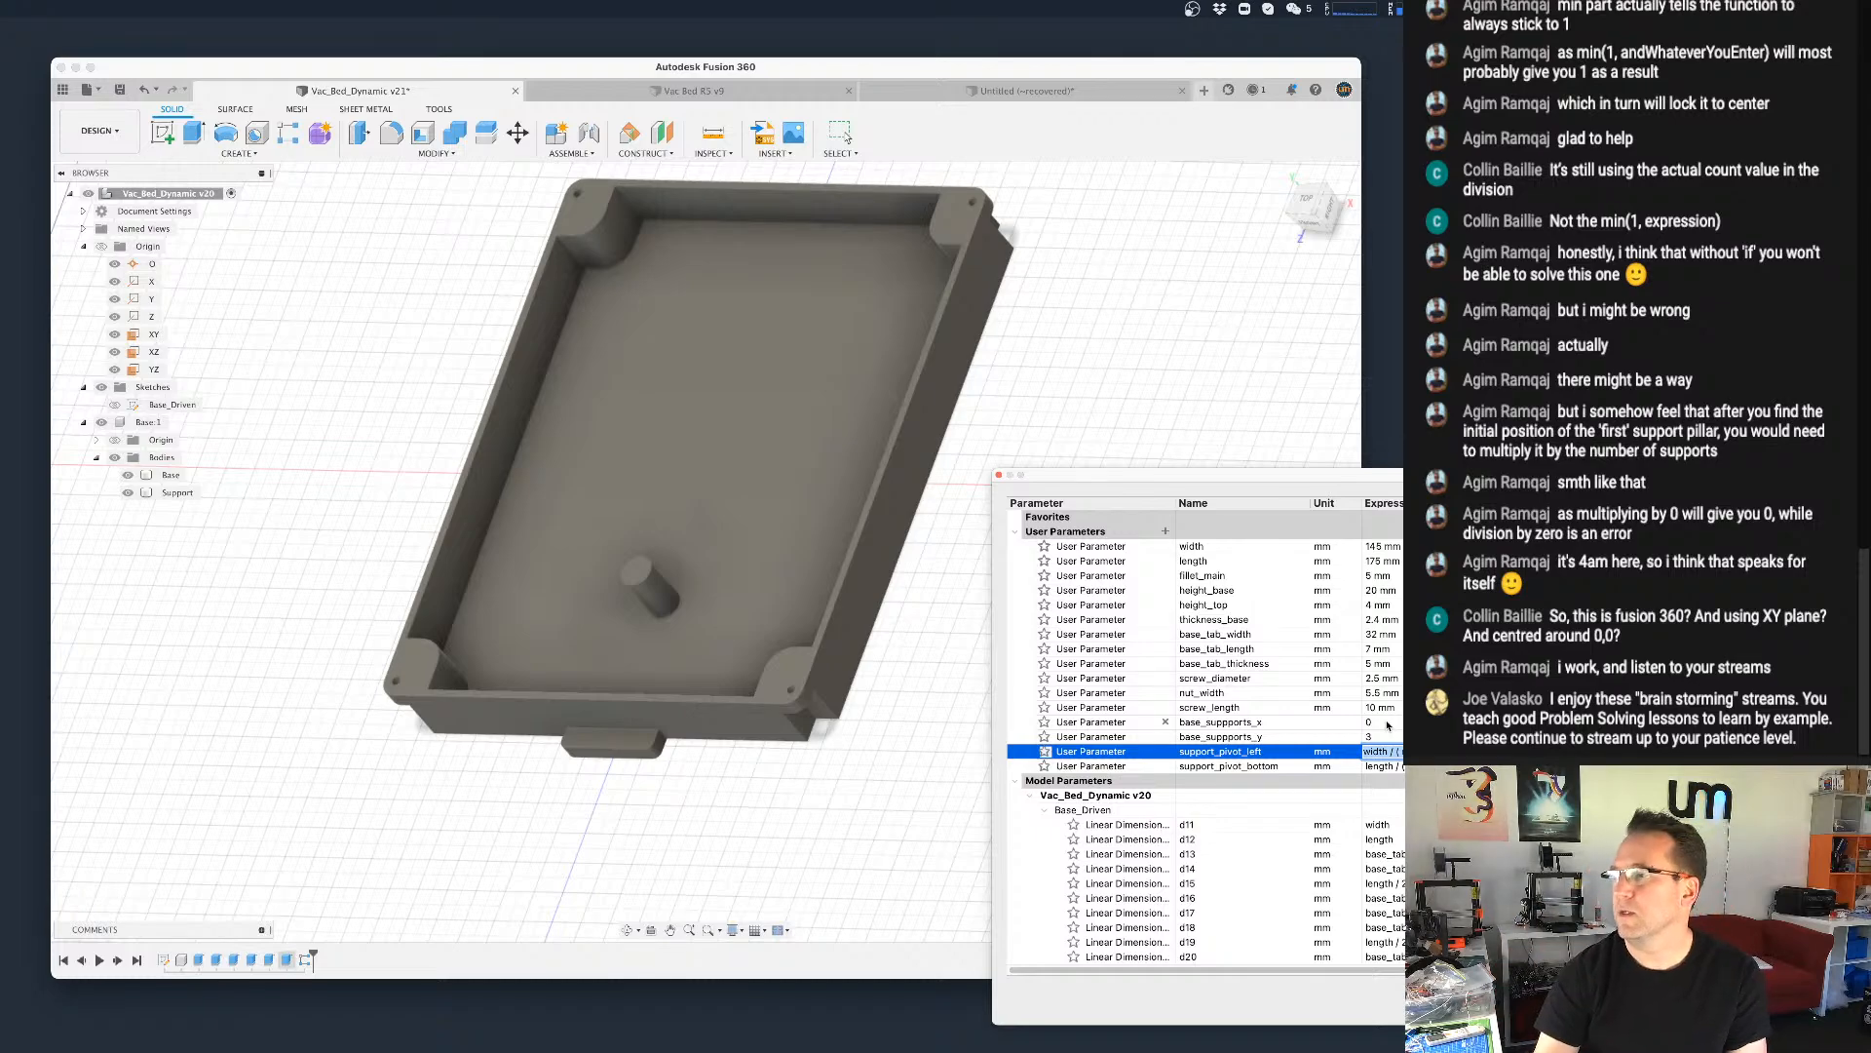
middle_click_drag(903, 745, 846, 760, "shift")
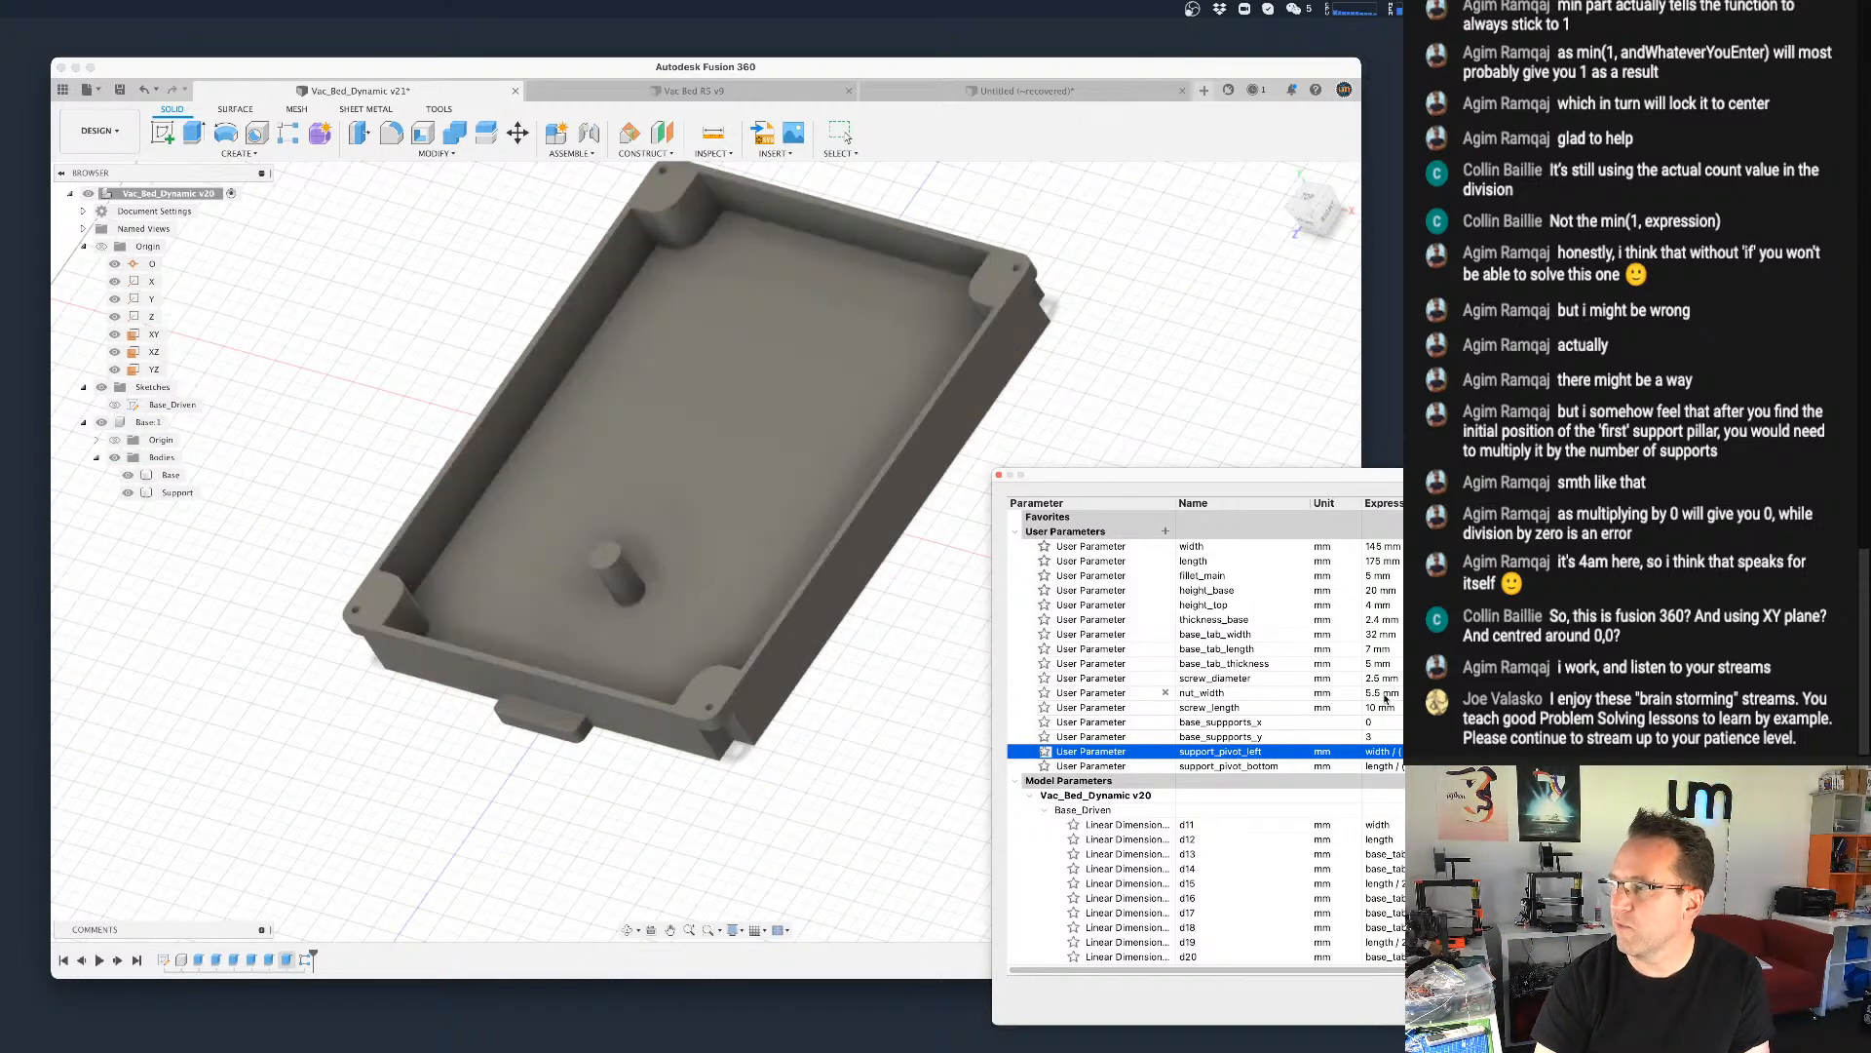
left_click(818, 586)
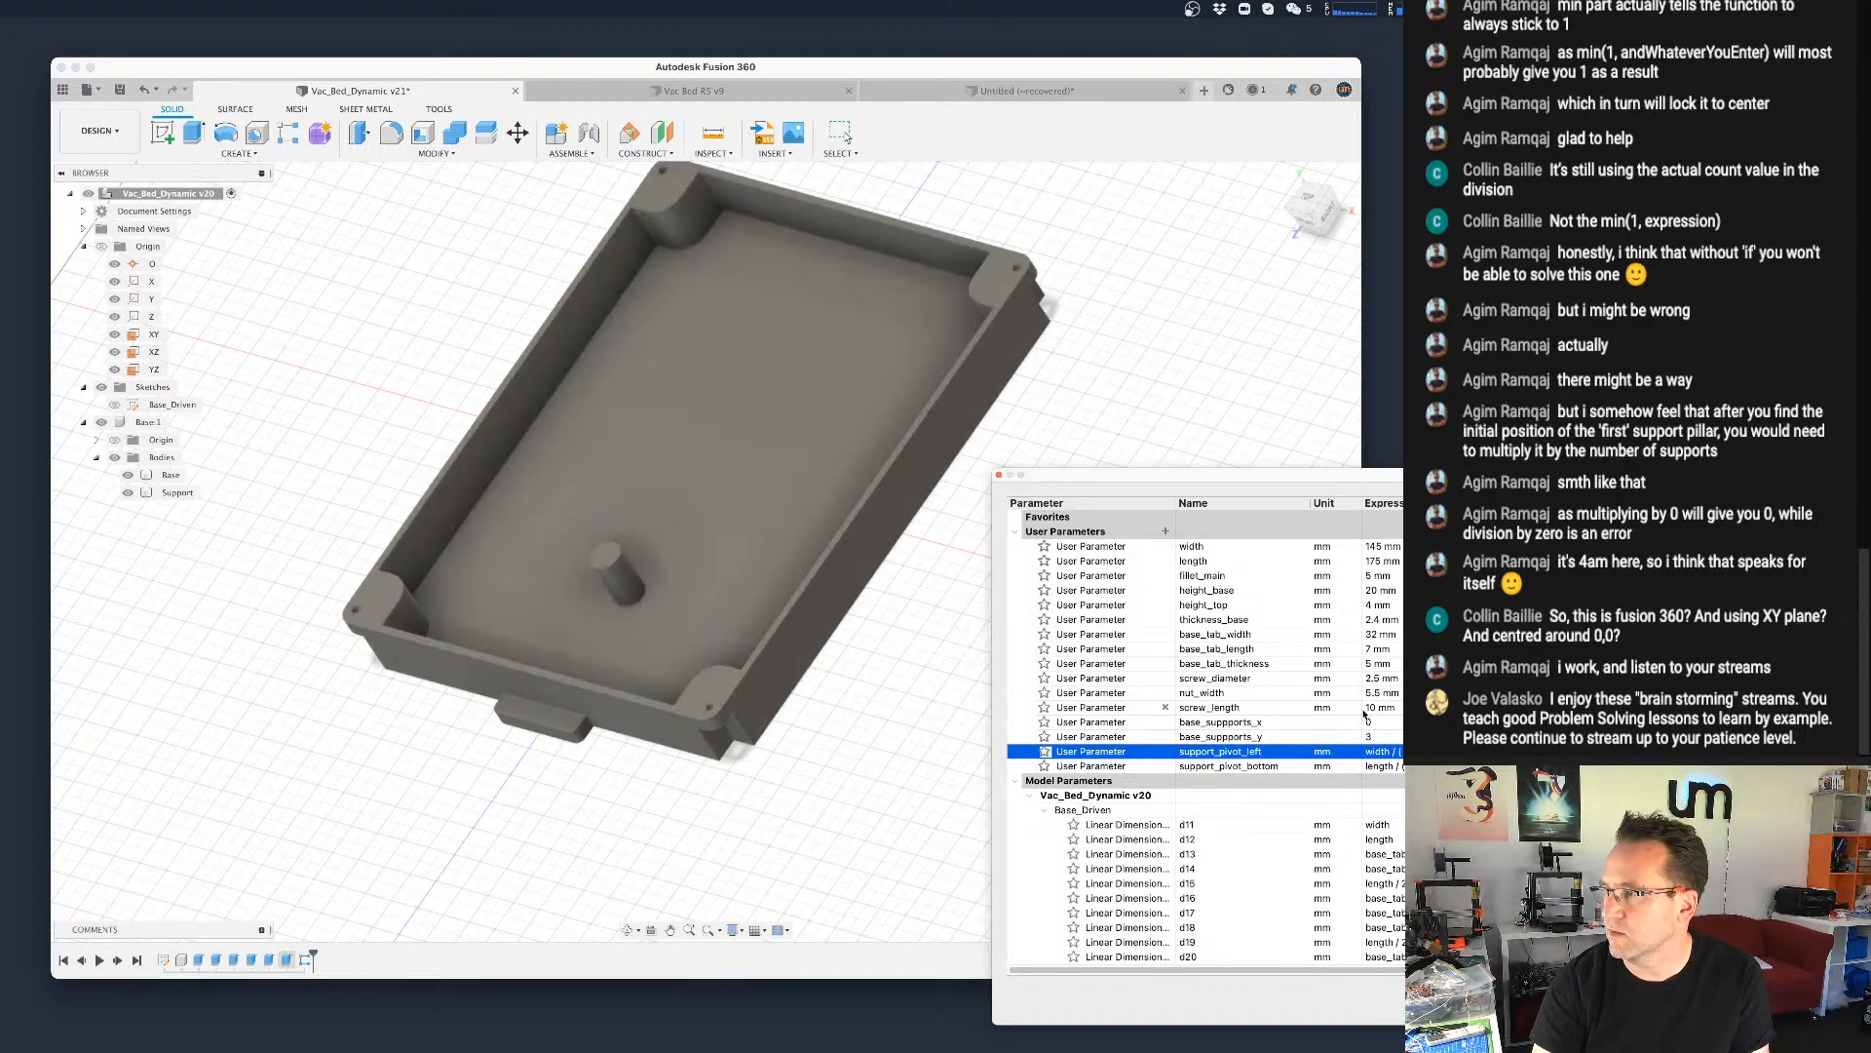
Step: Set base_suppports_x to 1, then test the pillar layout with base_suppports_y set to 0
double_click(1374, 736)
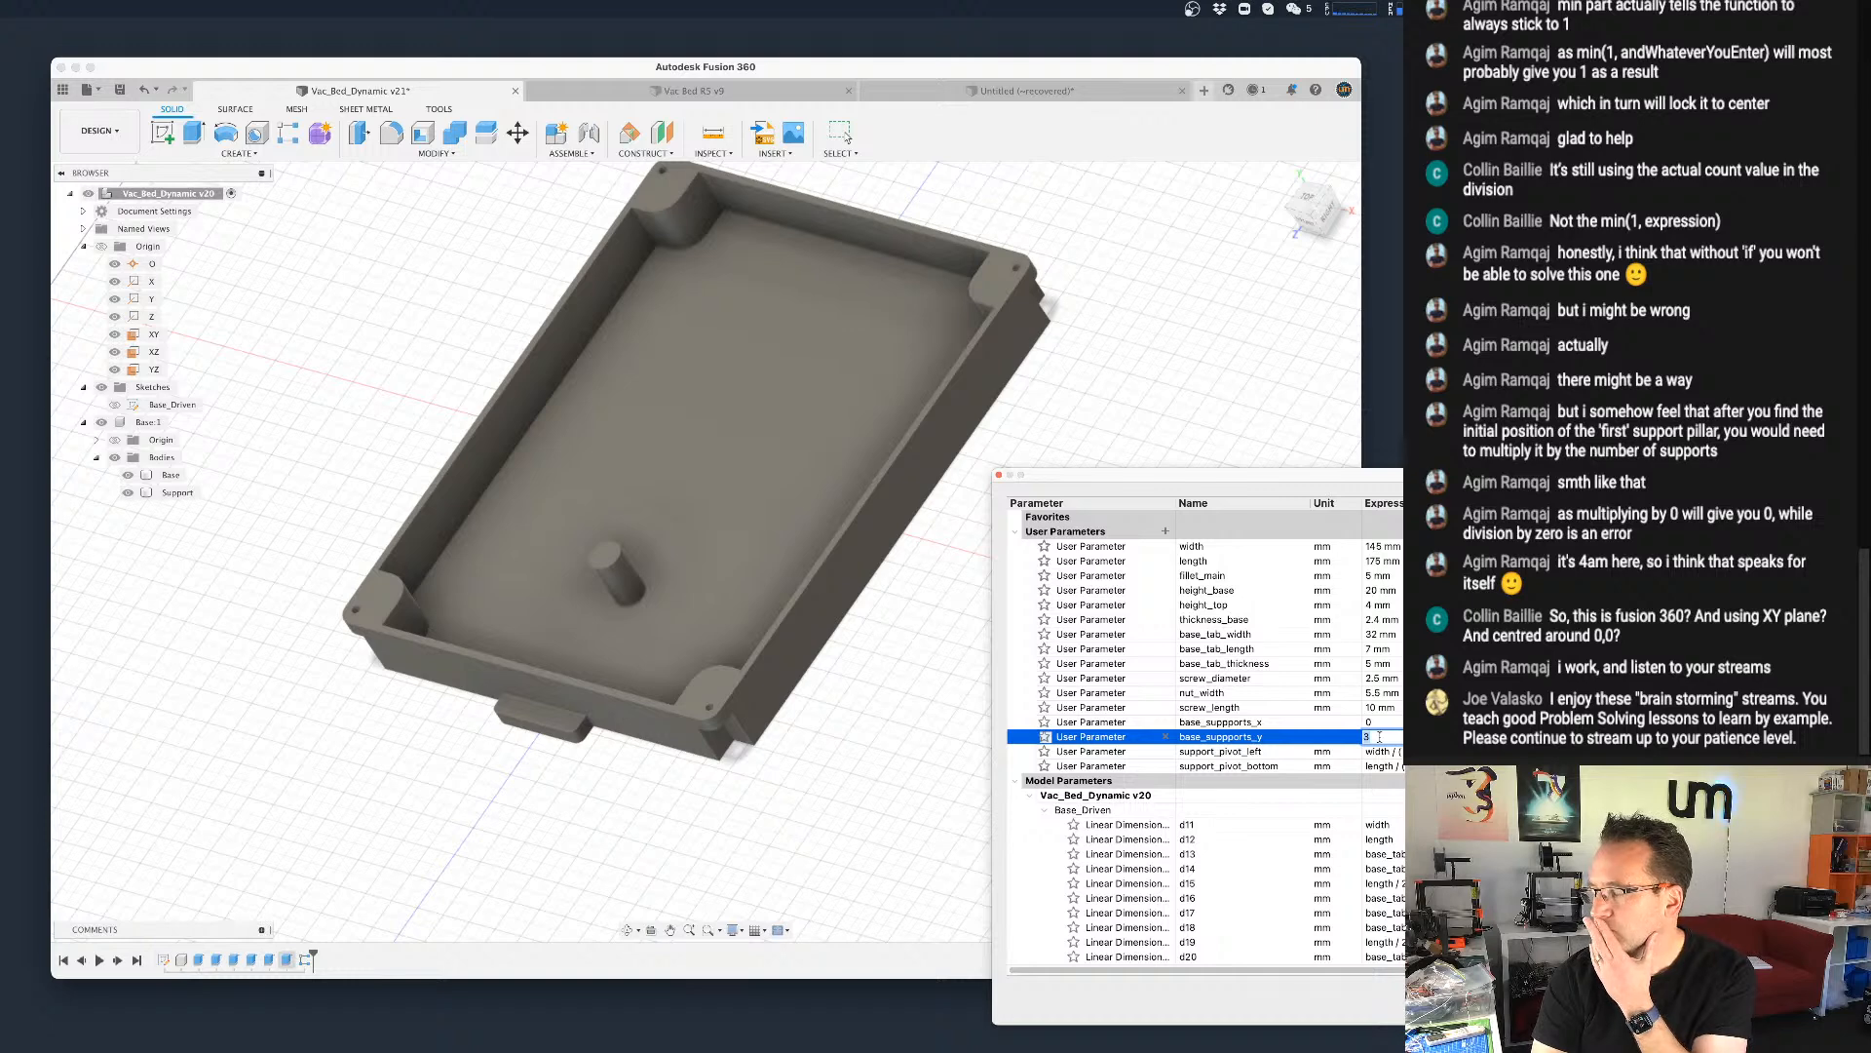
double_click(1384, 722)
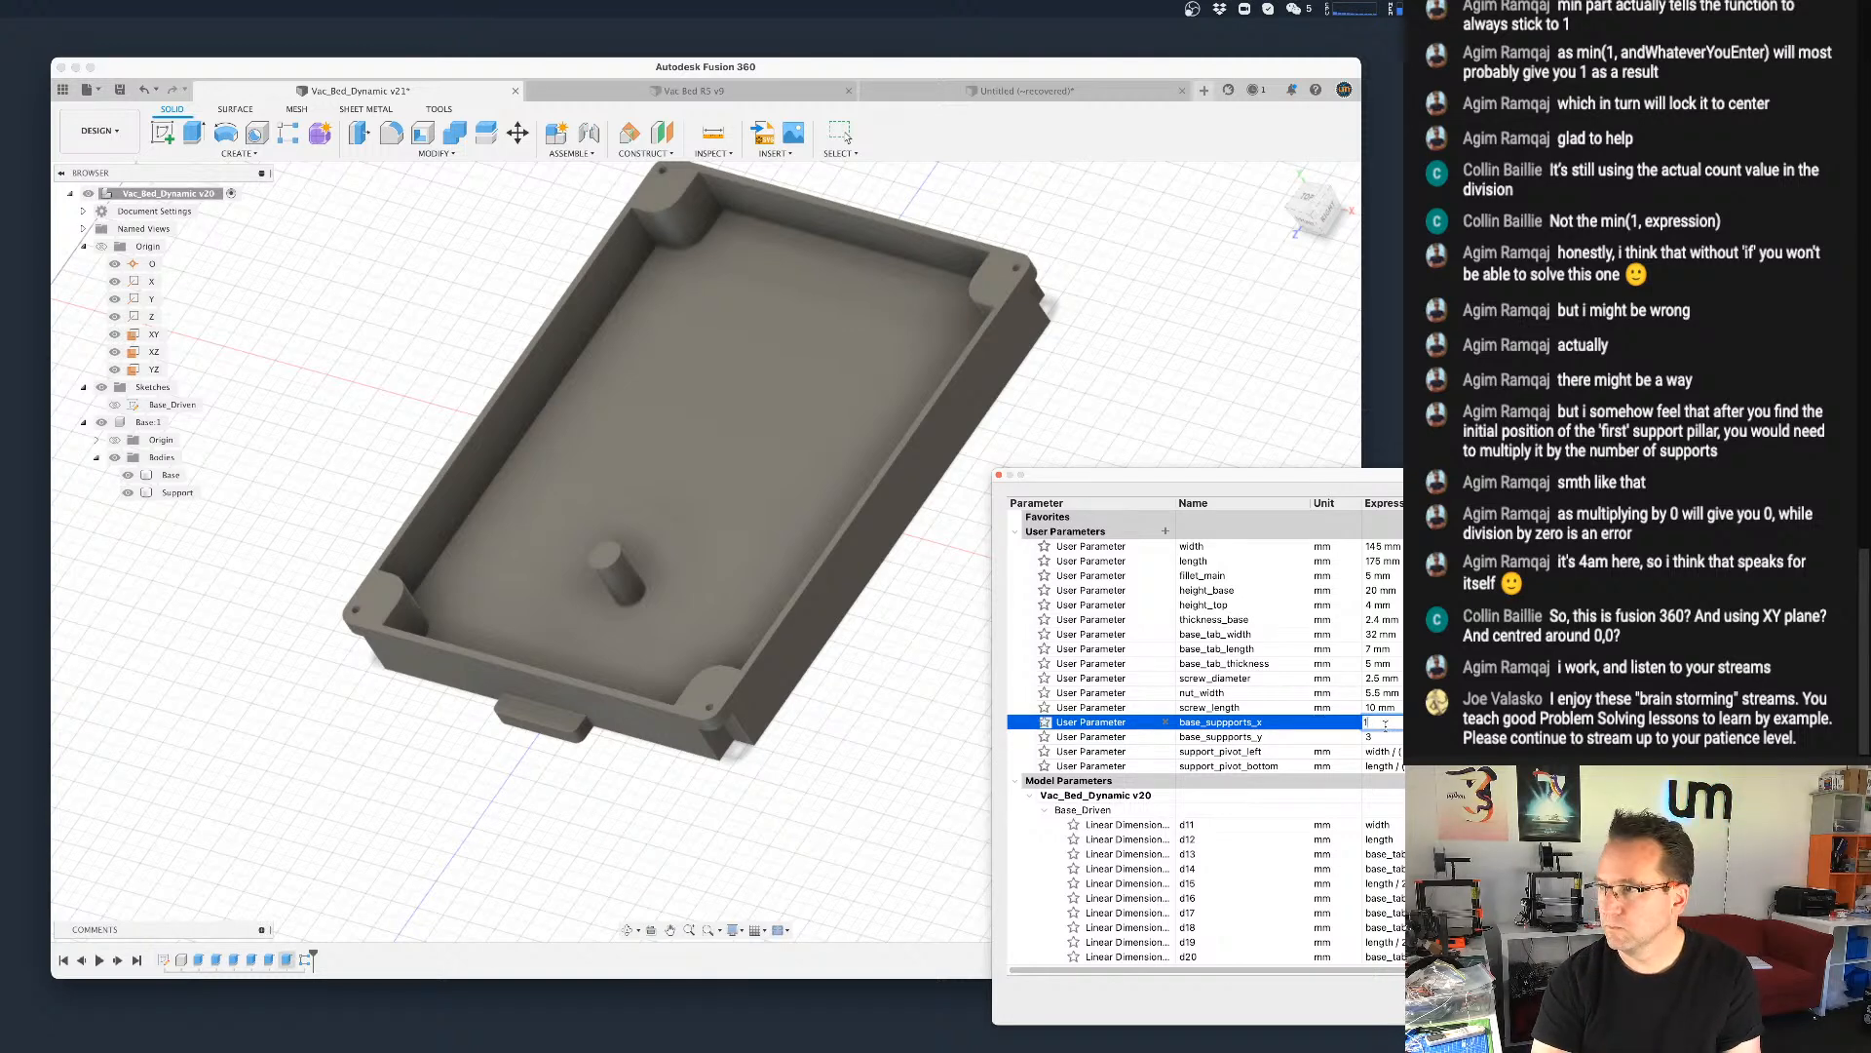
key("Tab")
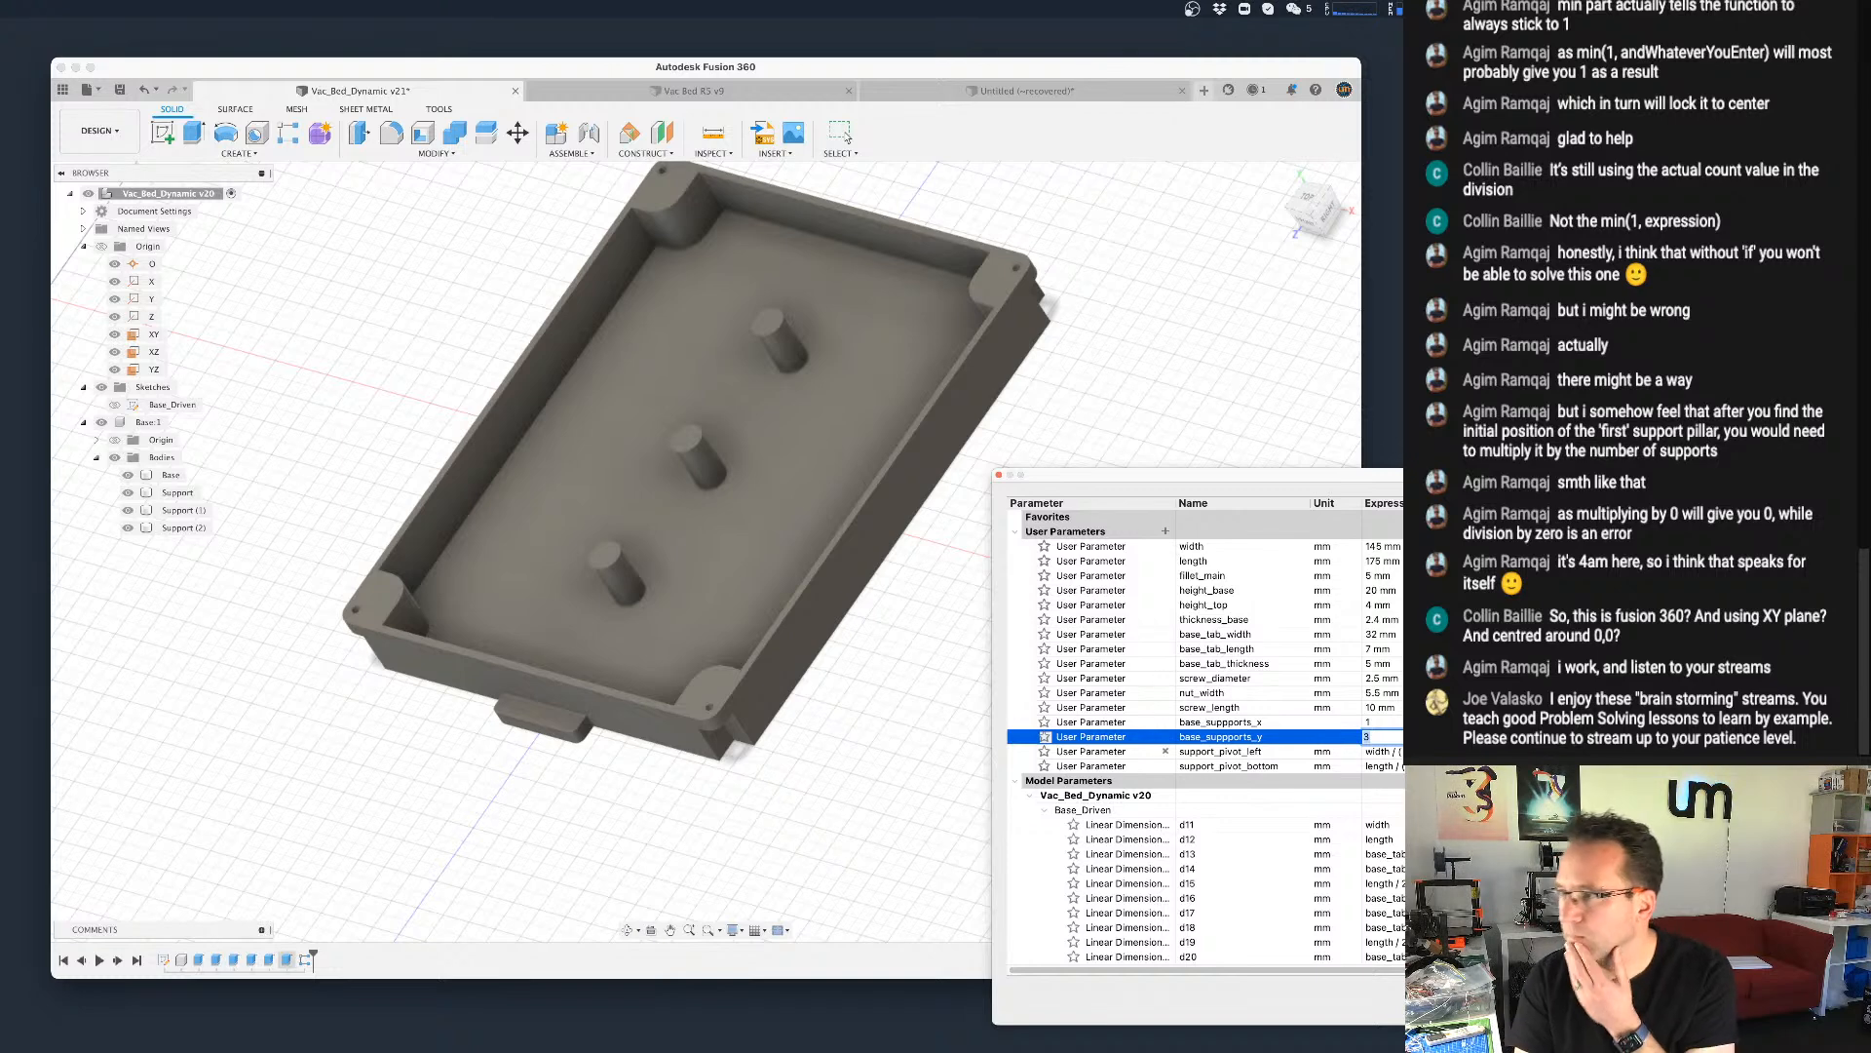
scroll(1165, 751, "down", 1)
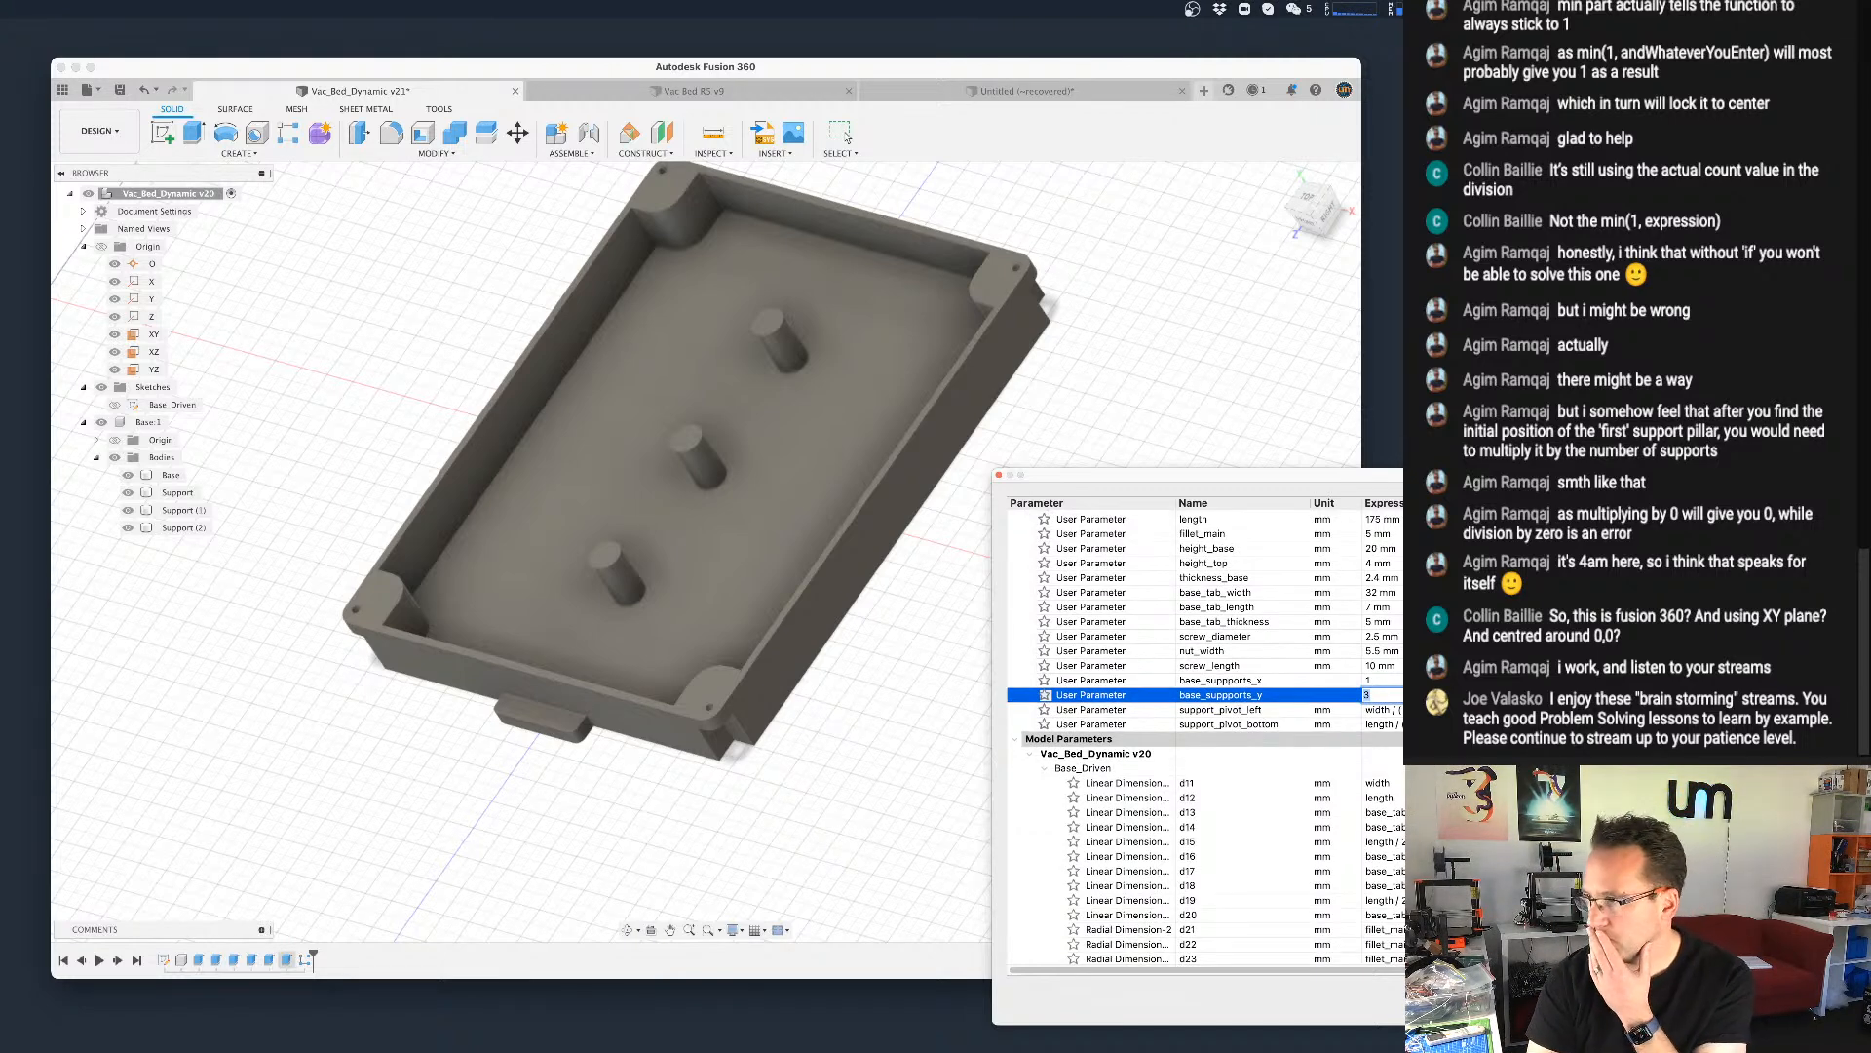
type("0")
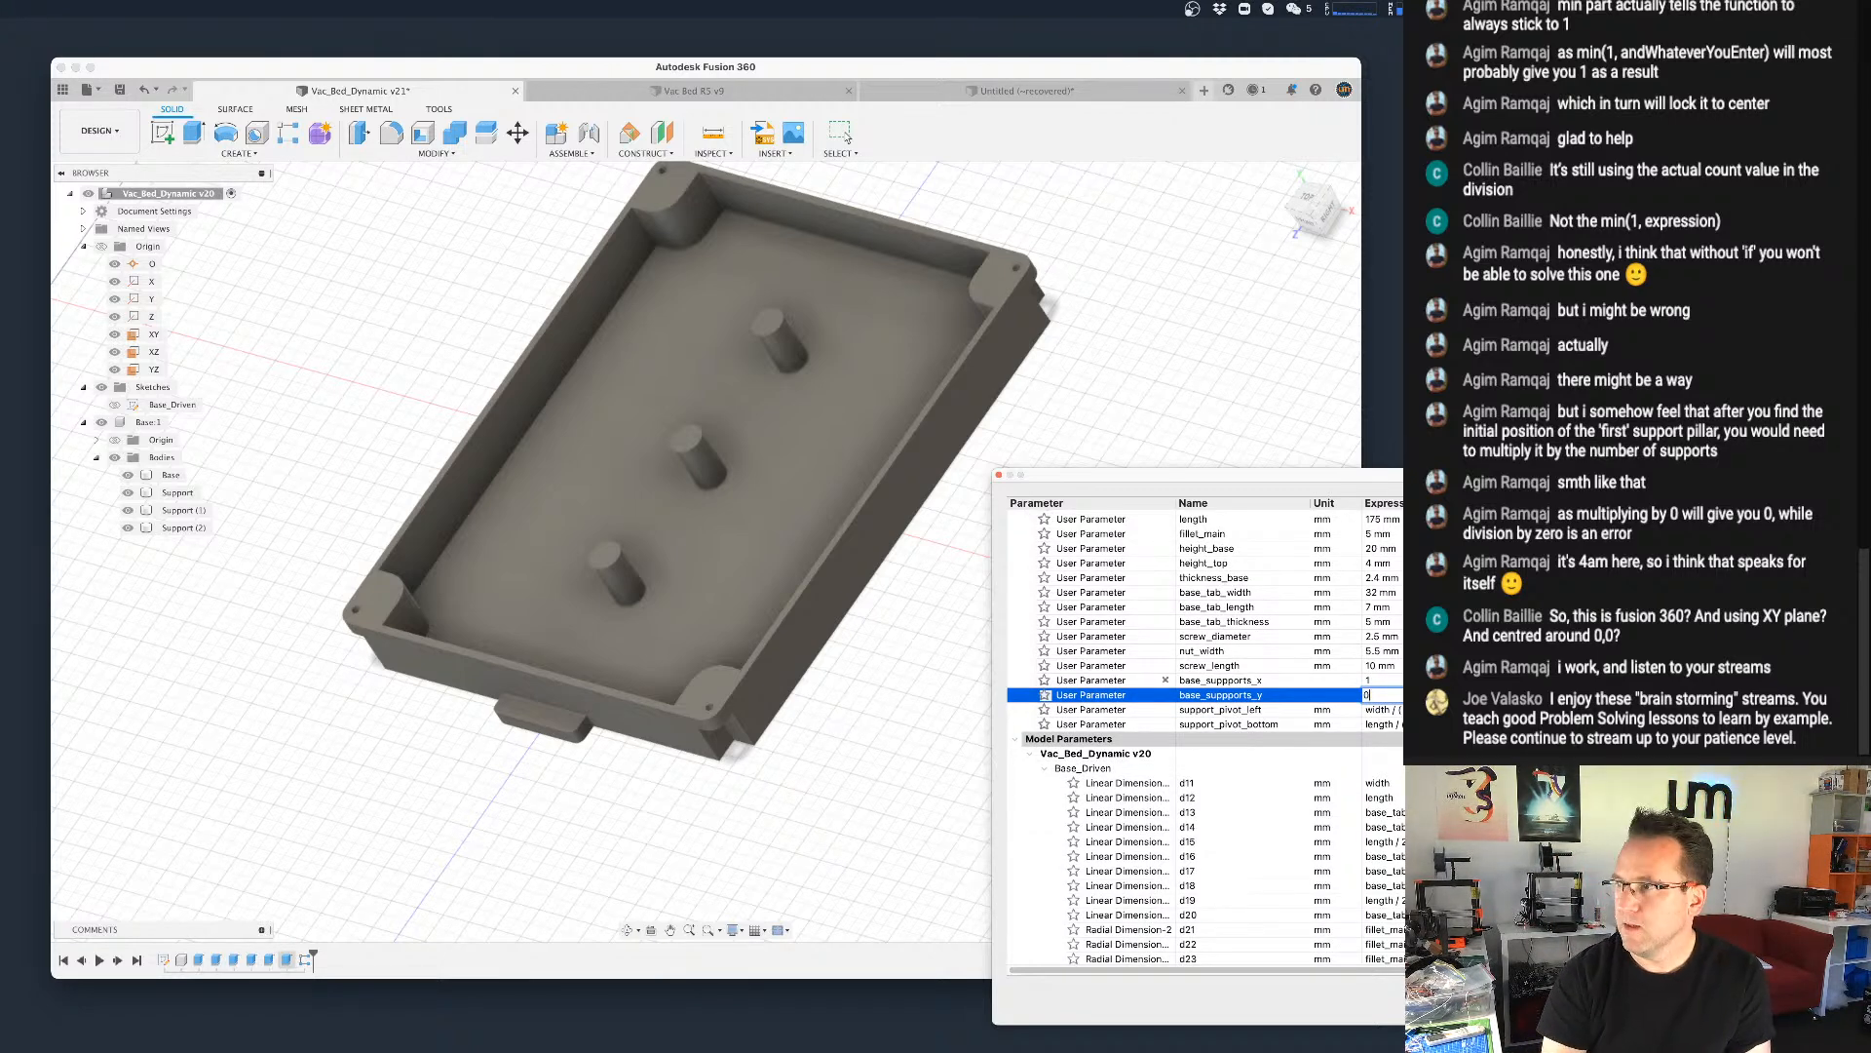
key("Return")
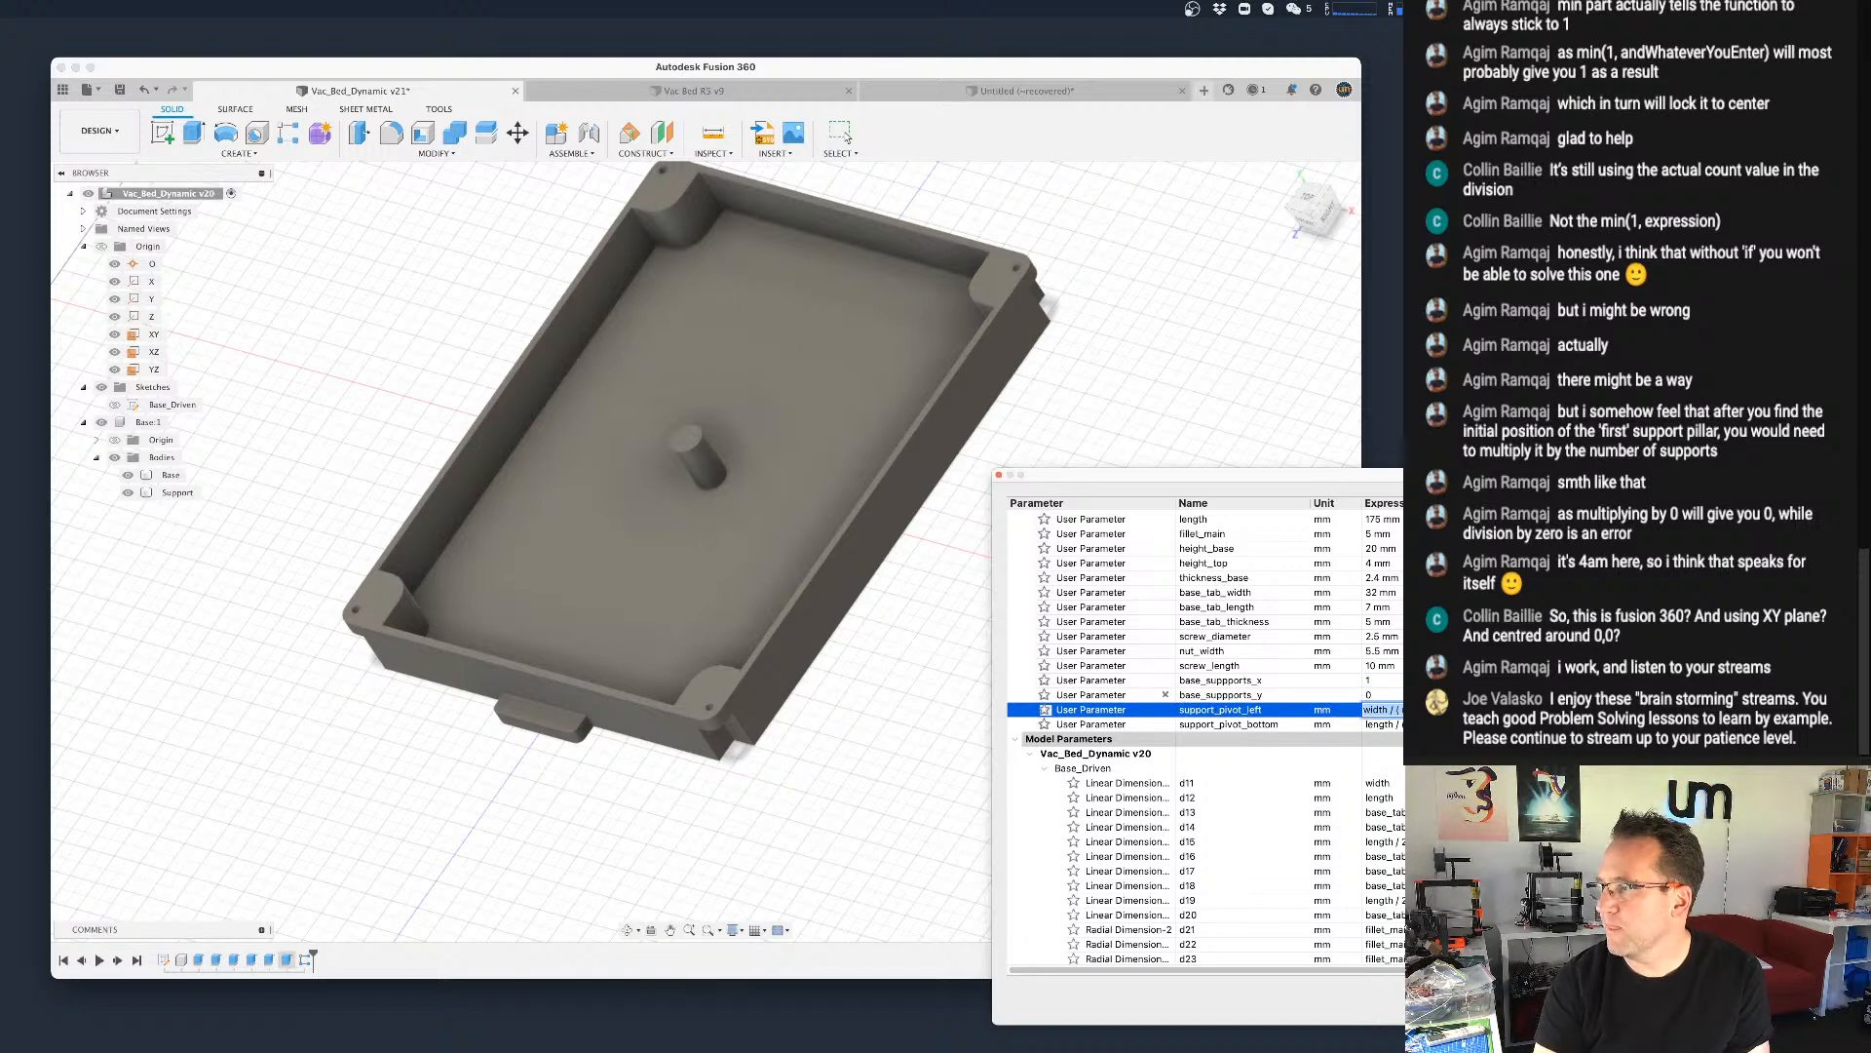
Step: Test base_suppports_y at 1 and then at 2 with a single pillar column
left_click(1382, 695)
type("1")
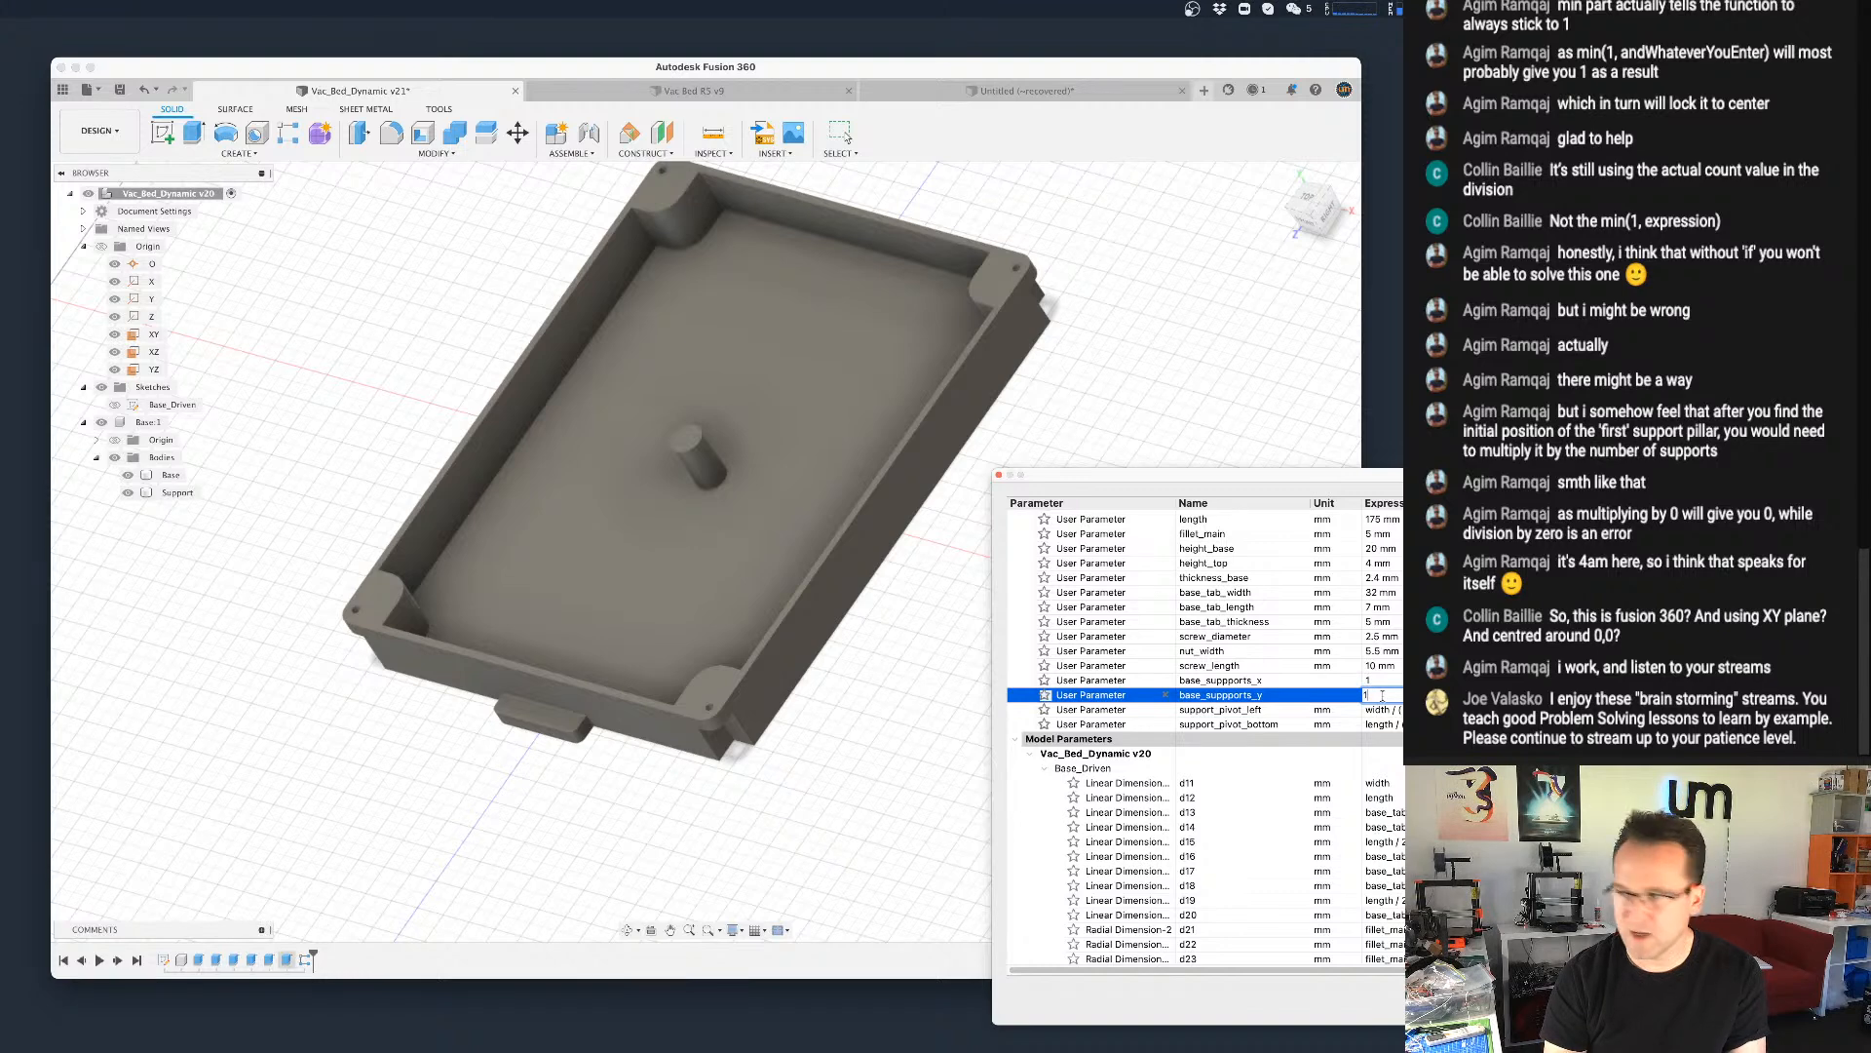
key("Return")
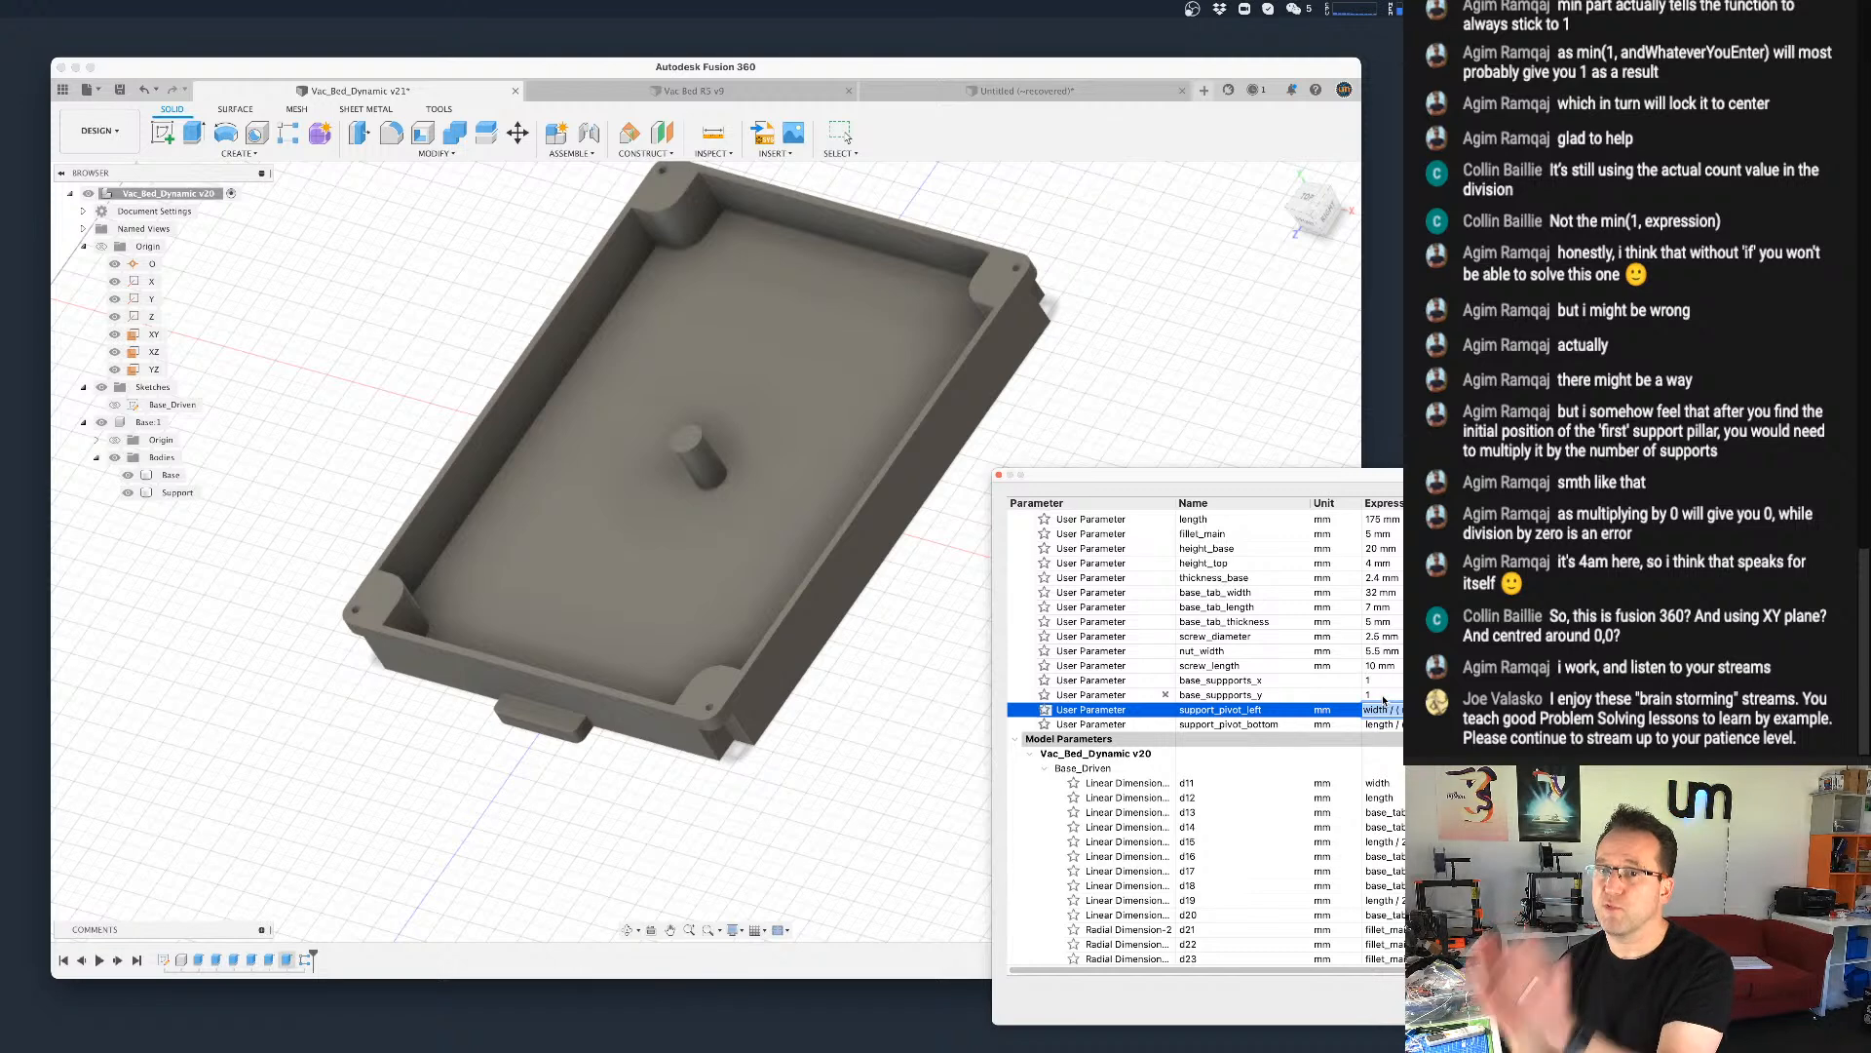
double_click(1382, 695)
type("2")
key("Return")
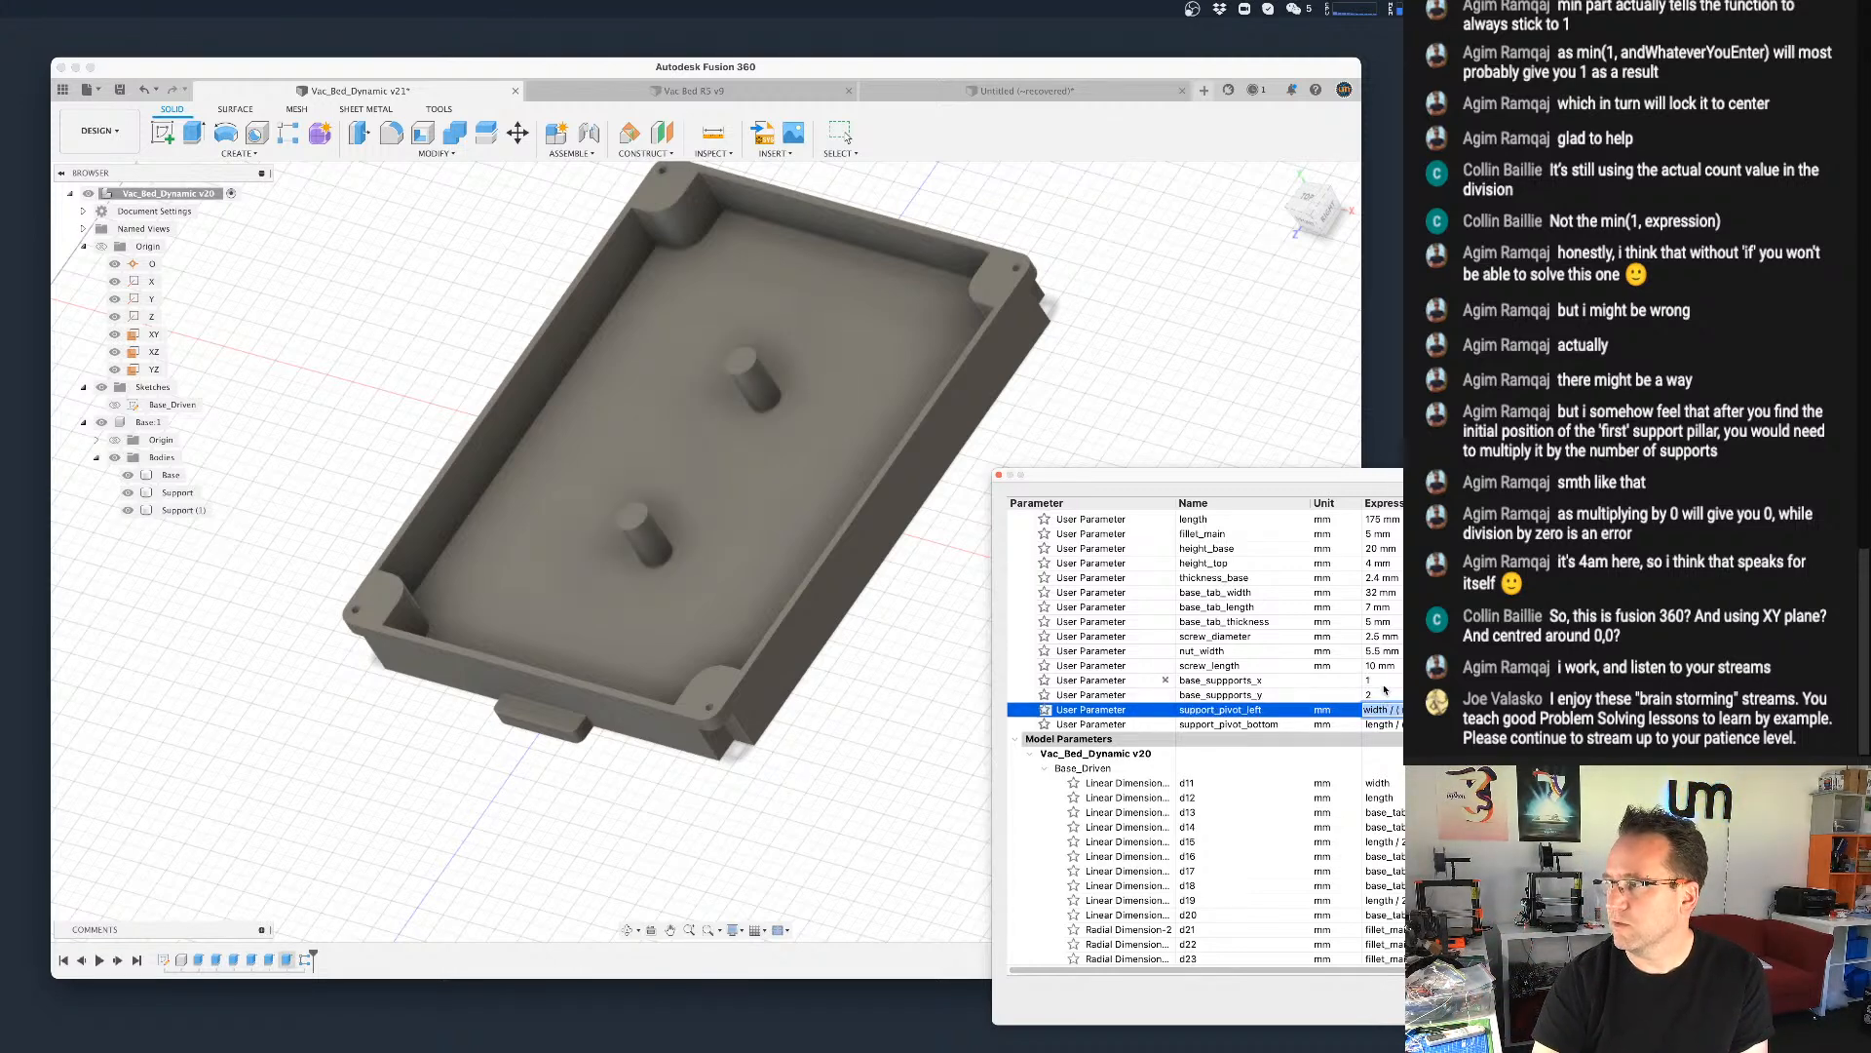
Step: Set both base_suppports_x and base_suppports_y to 3 for a three-by-three pillar grid and close the parameters table
double_click(1383, 681)
key("Return")
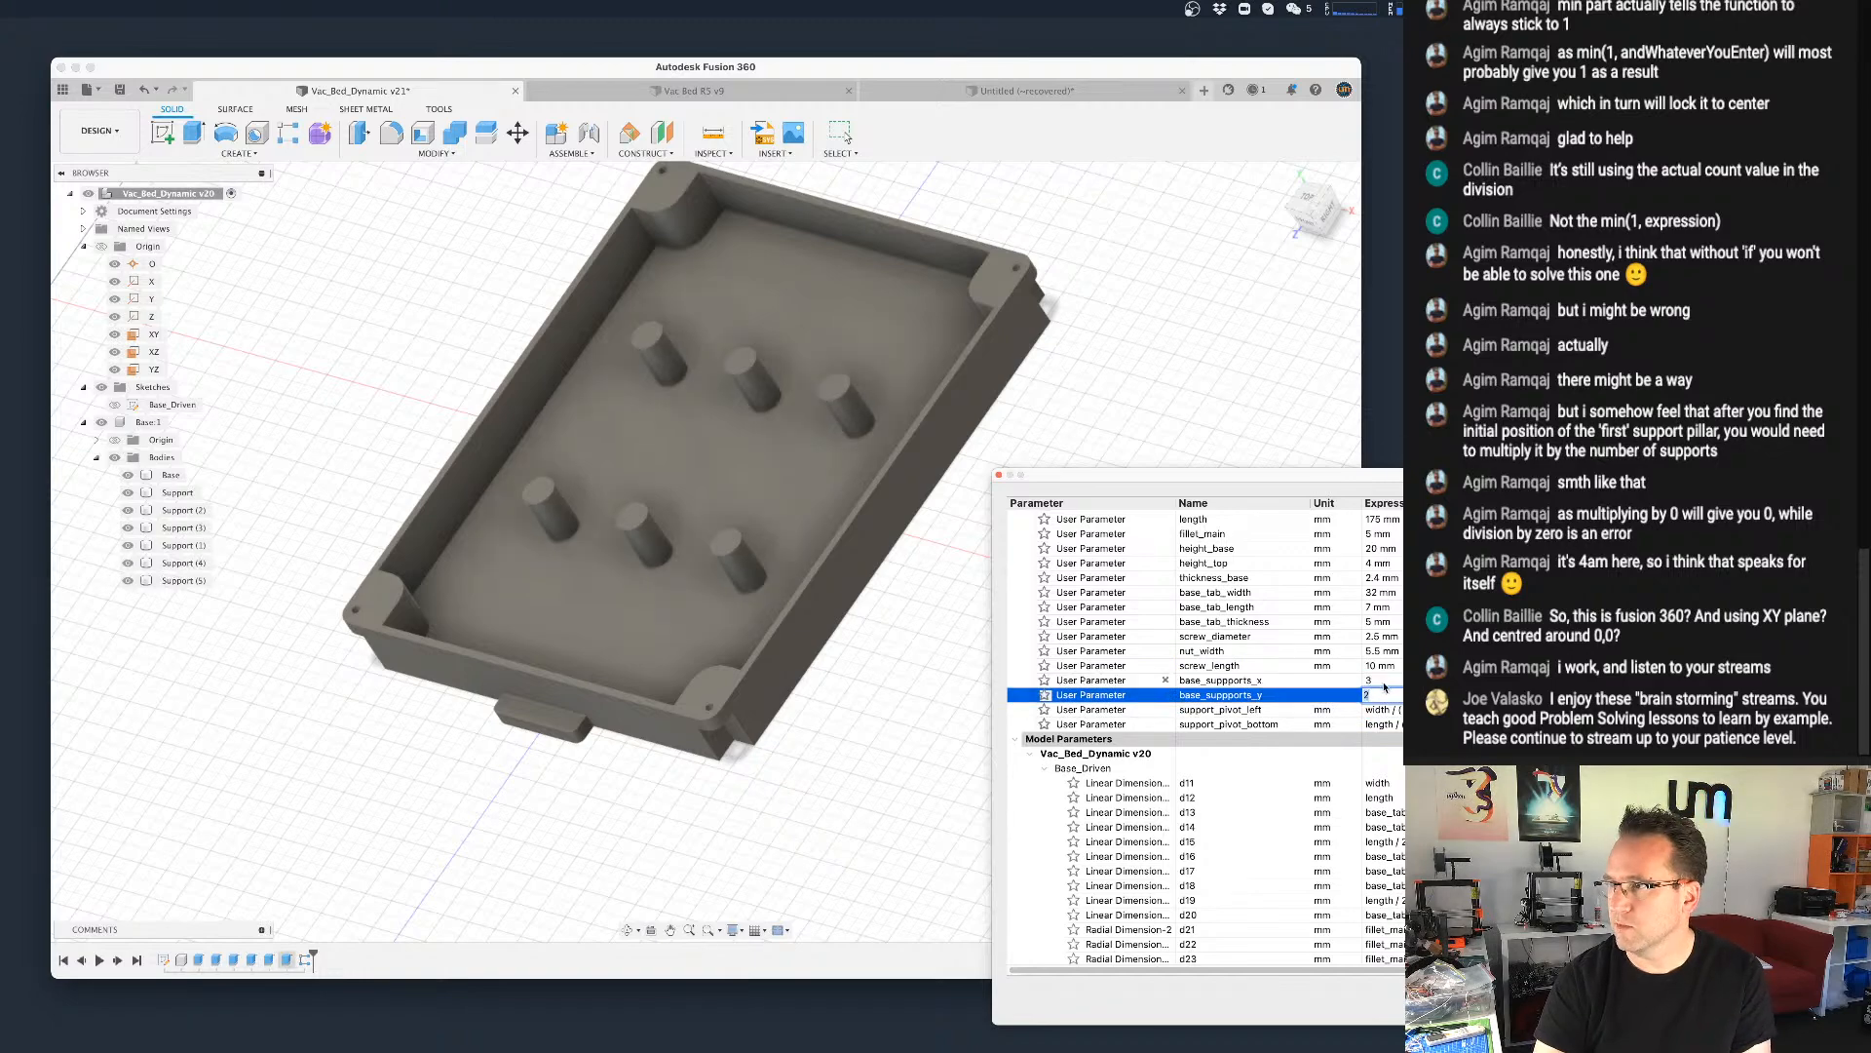
mouse_move(940, 814)
middle_mouse_down("shift")
mouse_move(956, 815)
mouse_move(919, 806)
middle_mouse_up("shift")
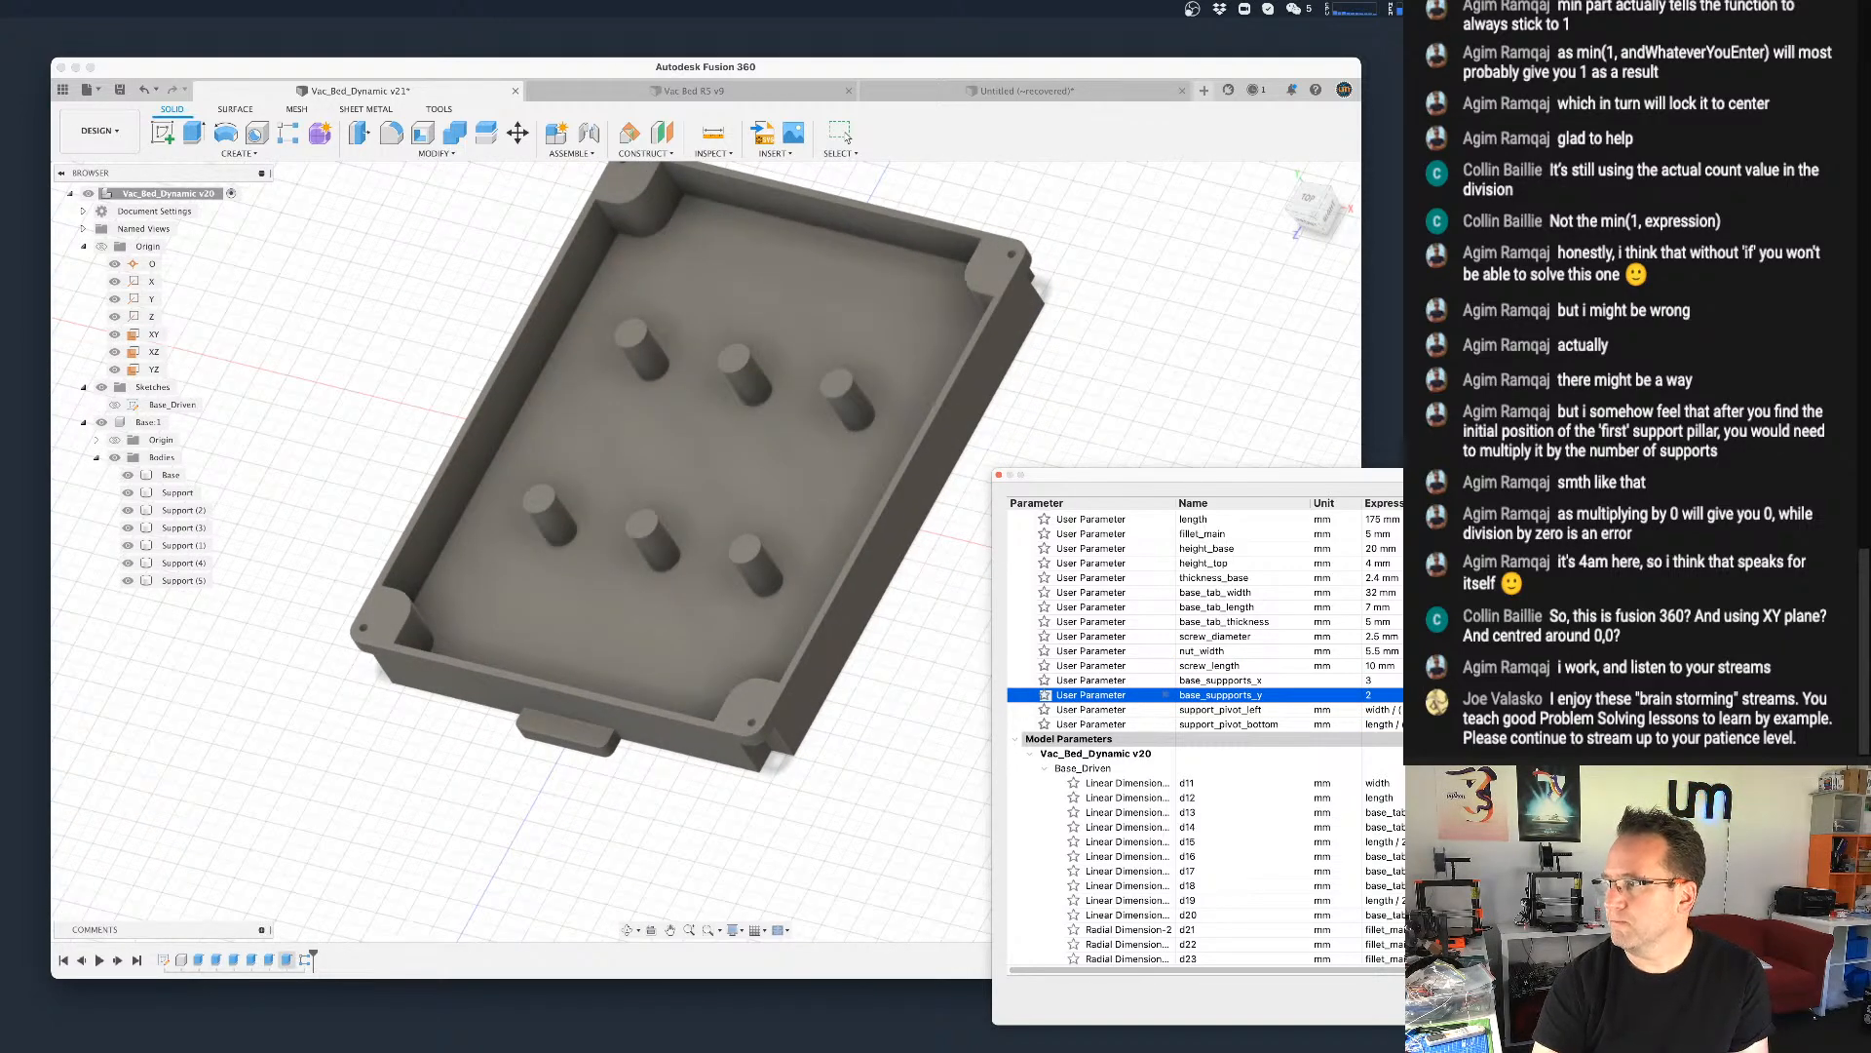
double_click(1394, 698)
type("3")
key("Return")
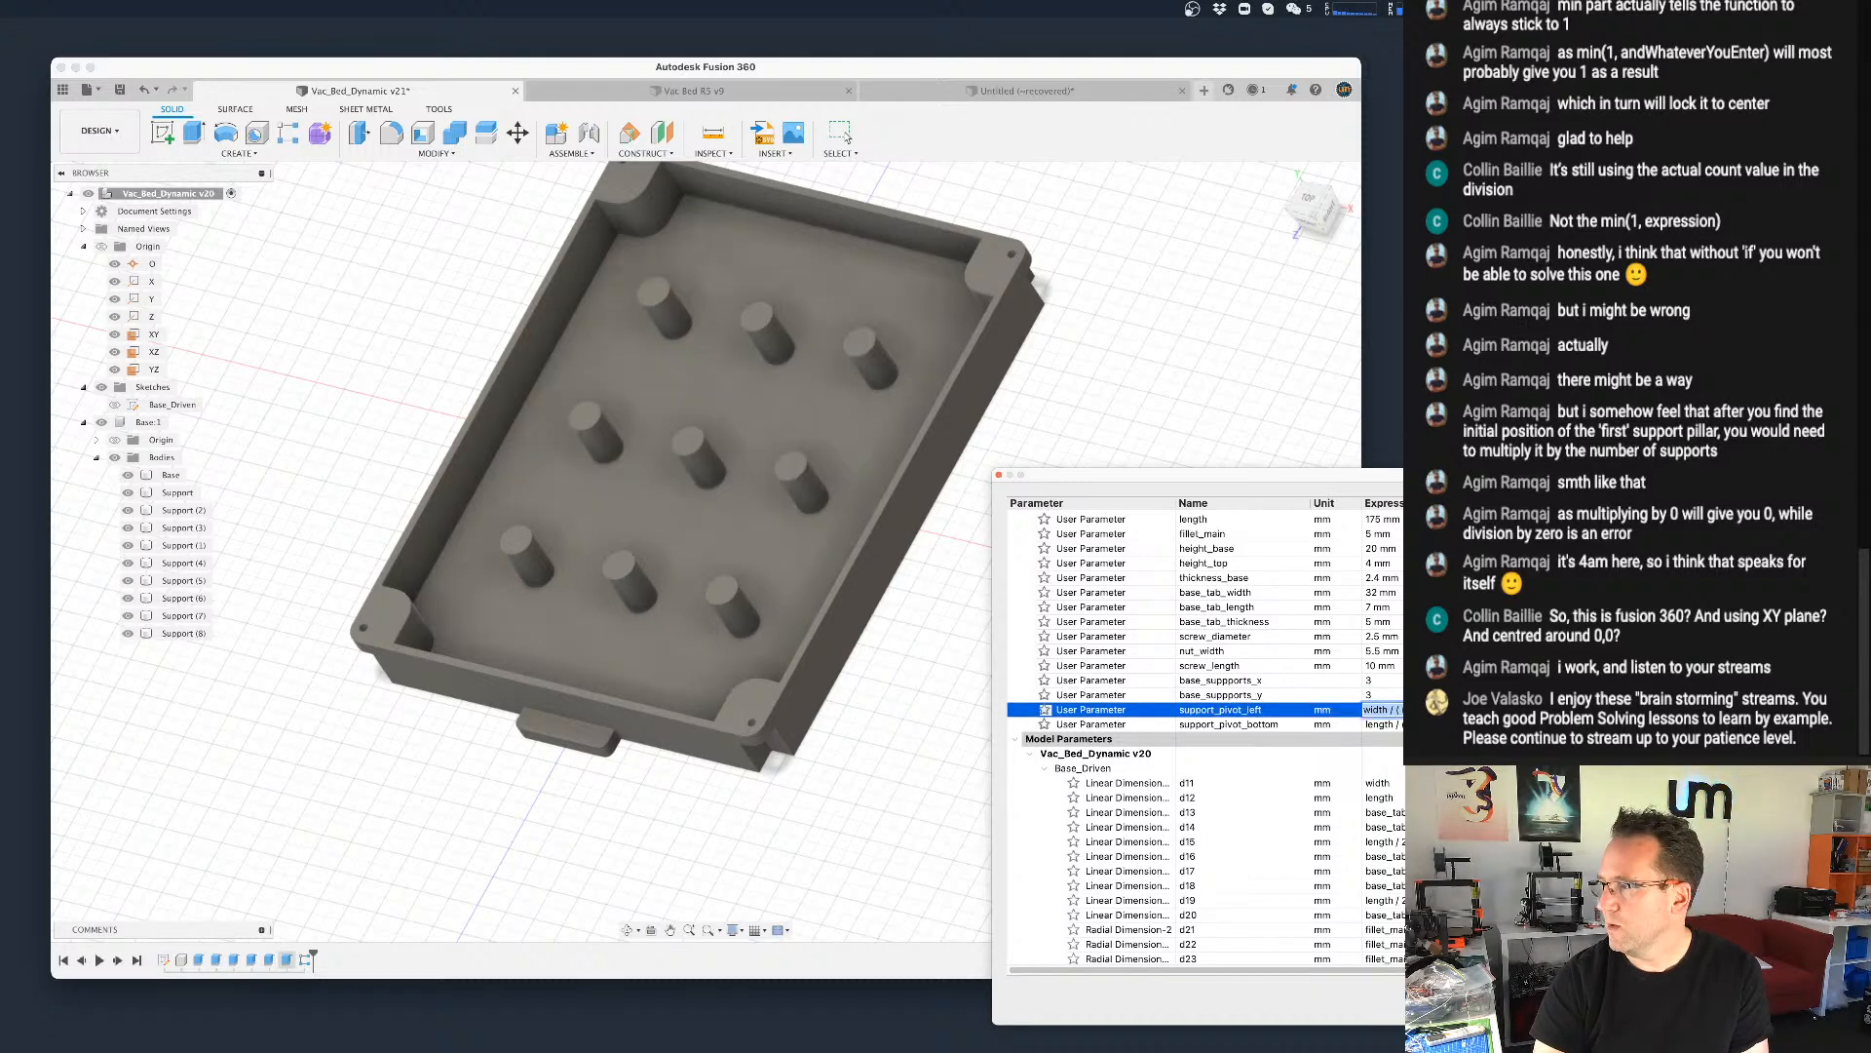
key("Return")
Step: Save the Vac_Bed_Dynamic design as a new version
scroll(941, 554, "down", 3)
middle_click_drag(857, 573, 899, 594)
key("super+s")
left_click(733, 519)
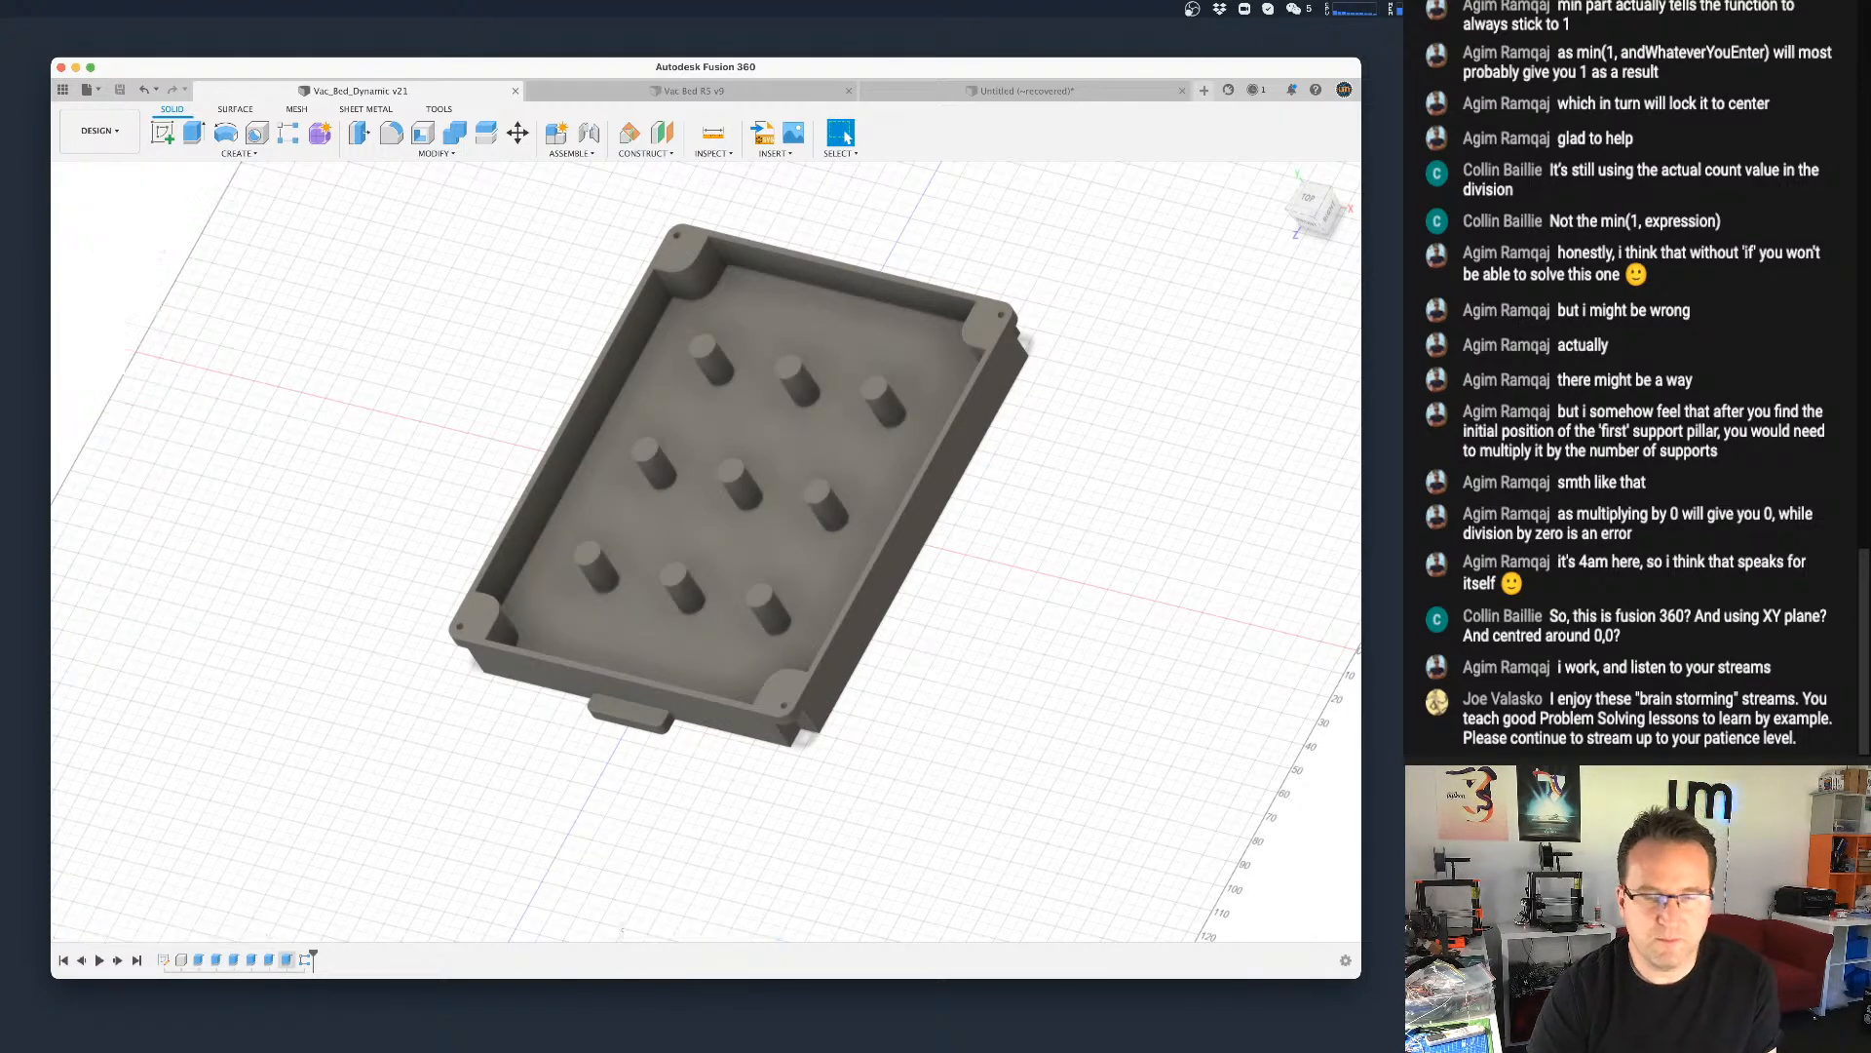
key("super+Tab")
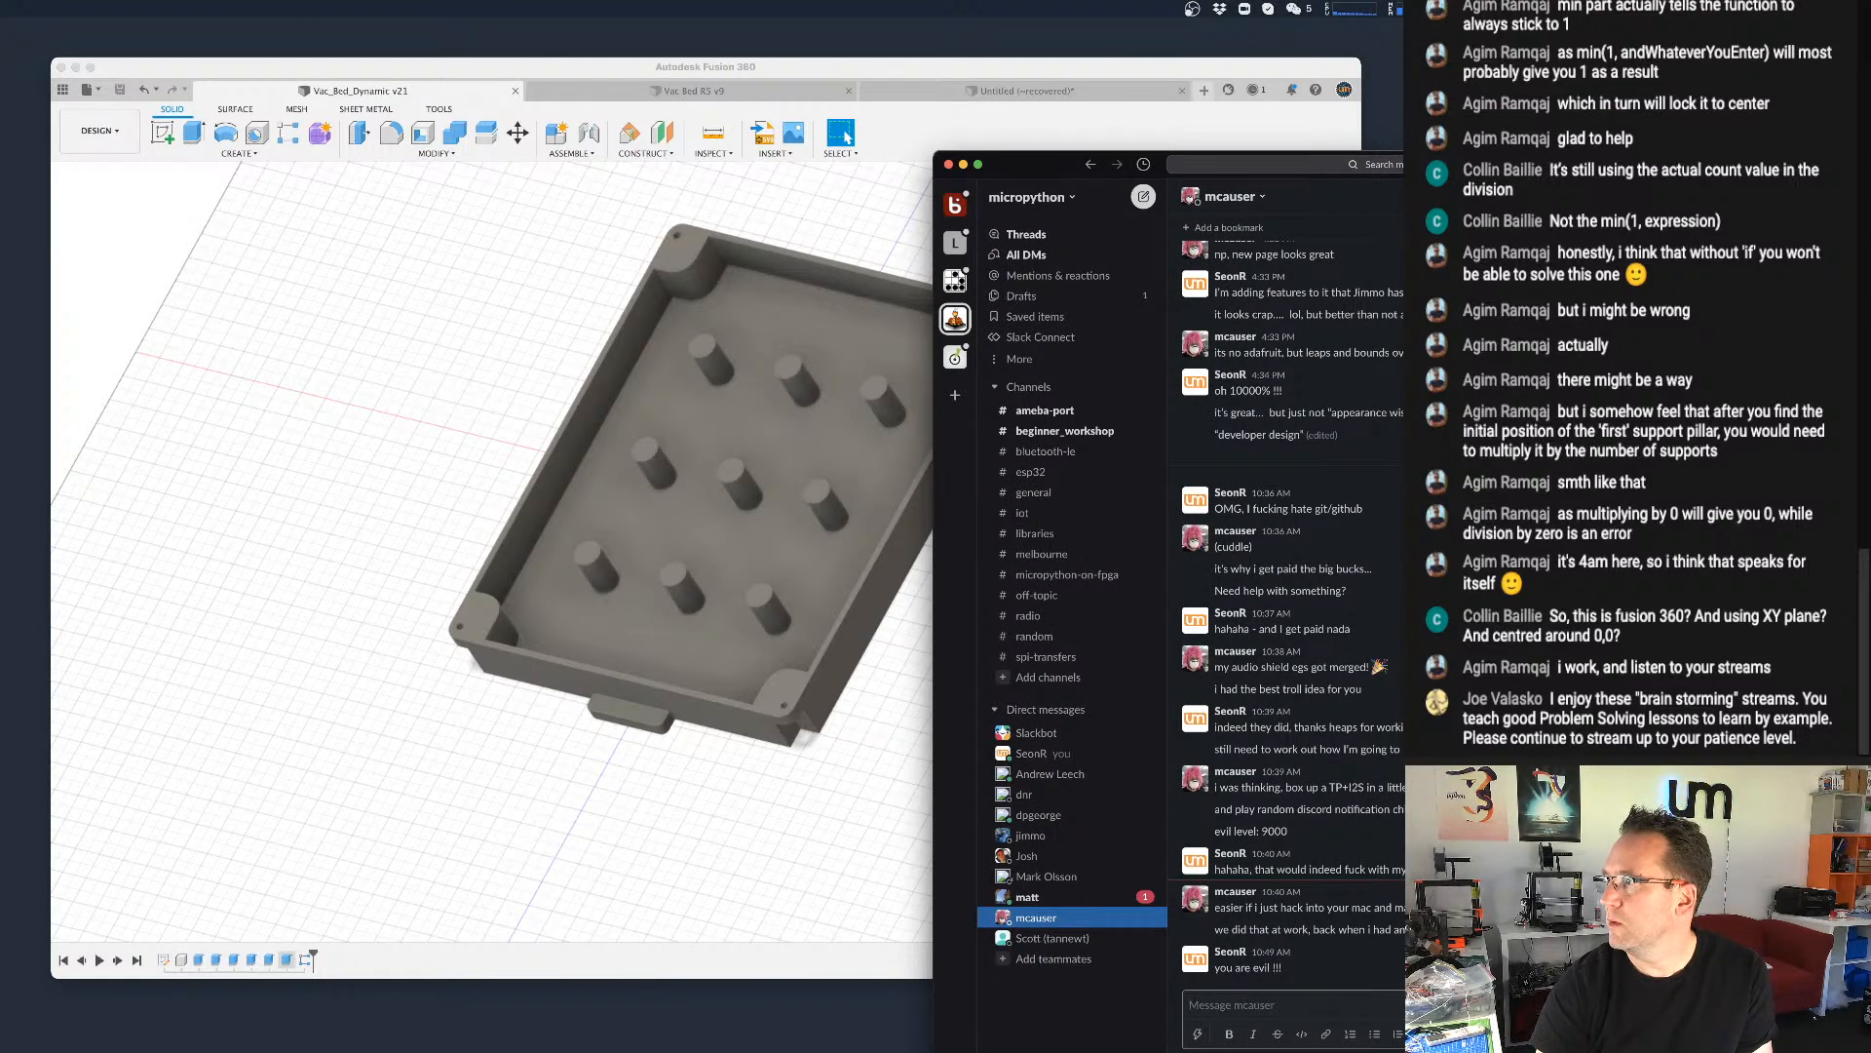
key("super+Tab")
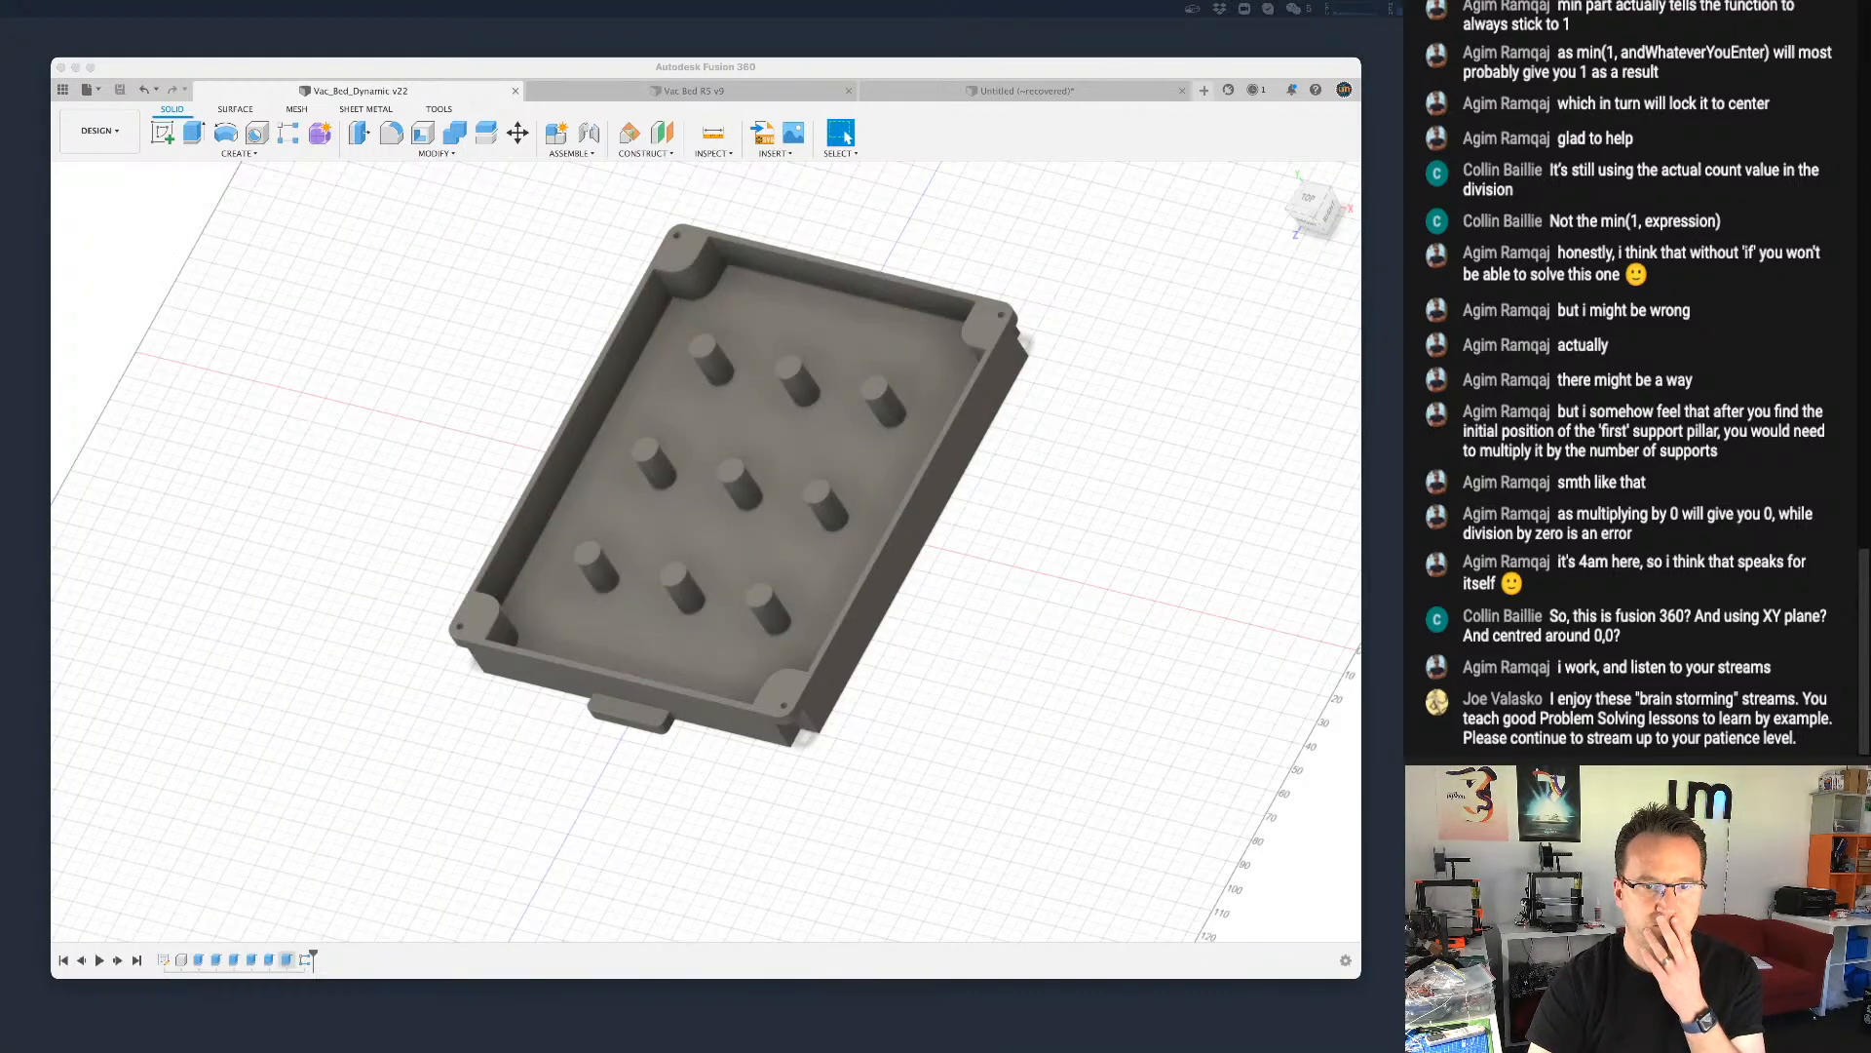
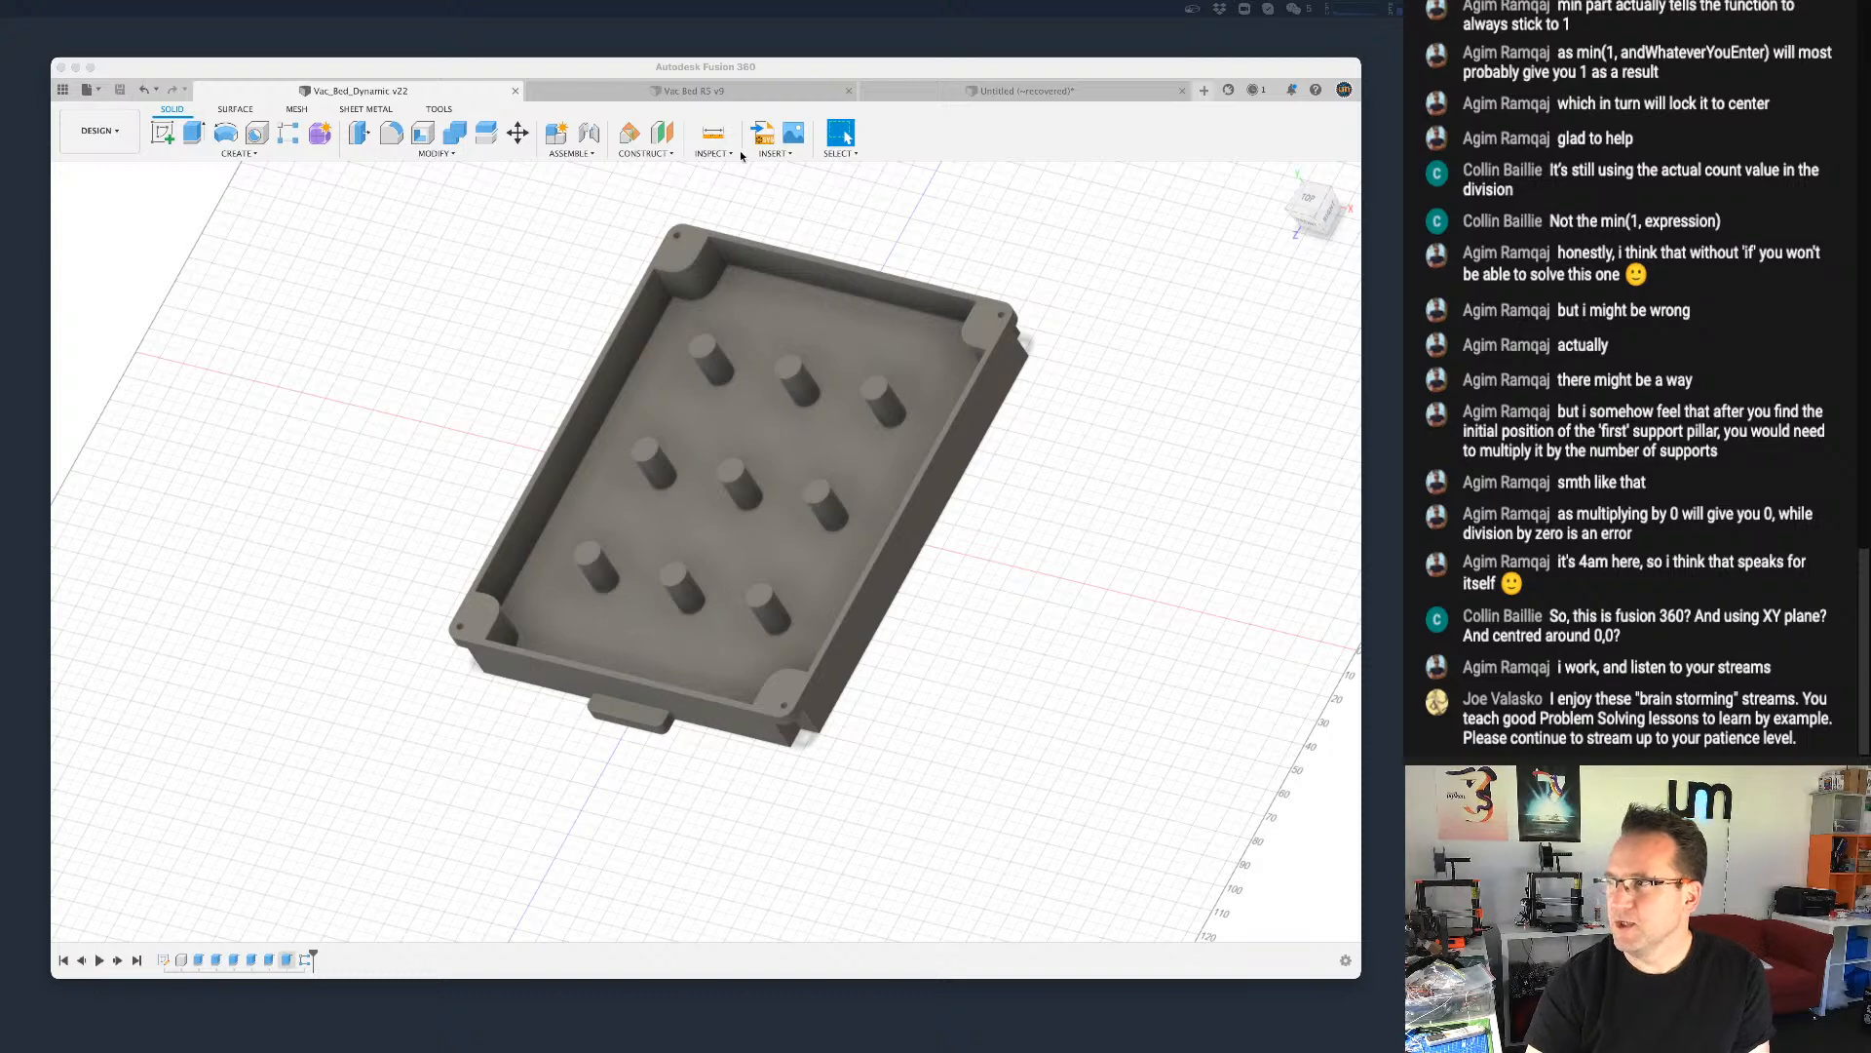
left_click(857, 62)
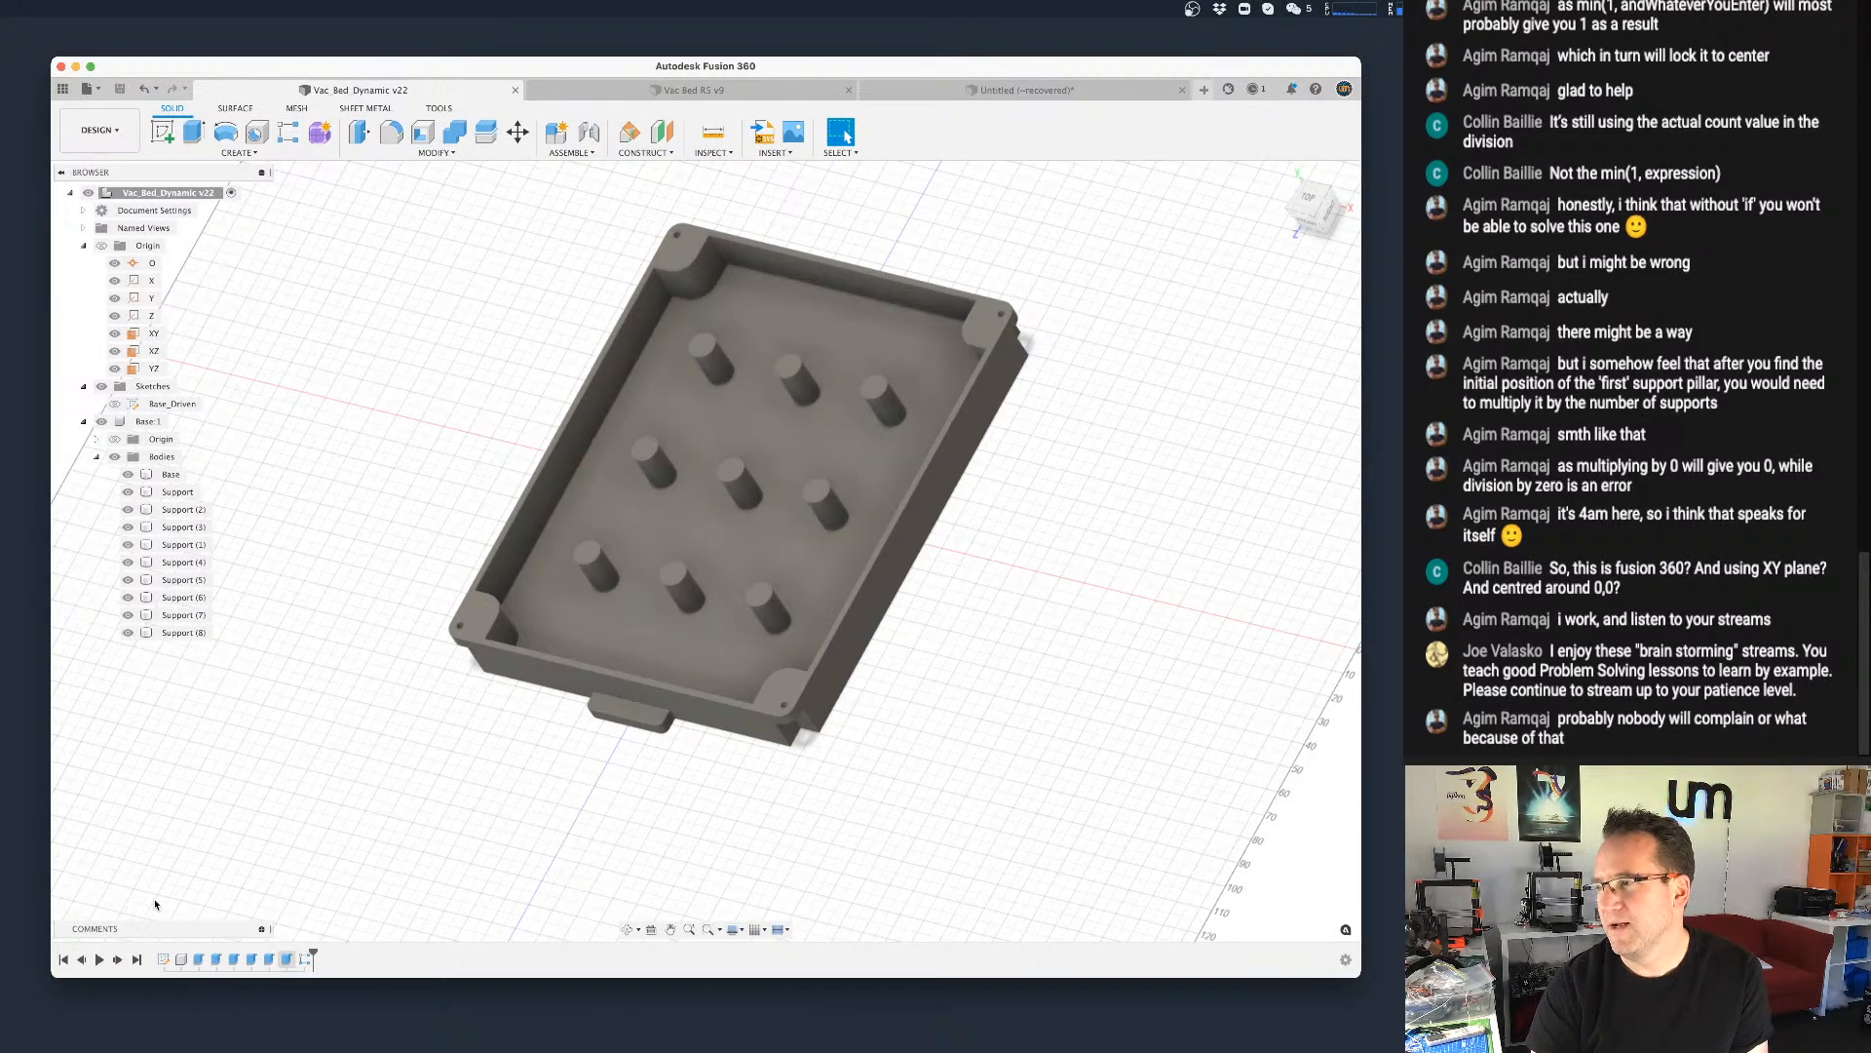
scroll(751, 566, "up", 3)
scroll(725, 581, "down", 3)
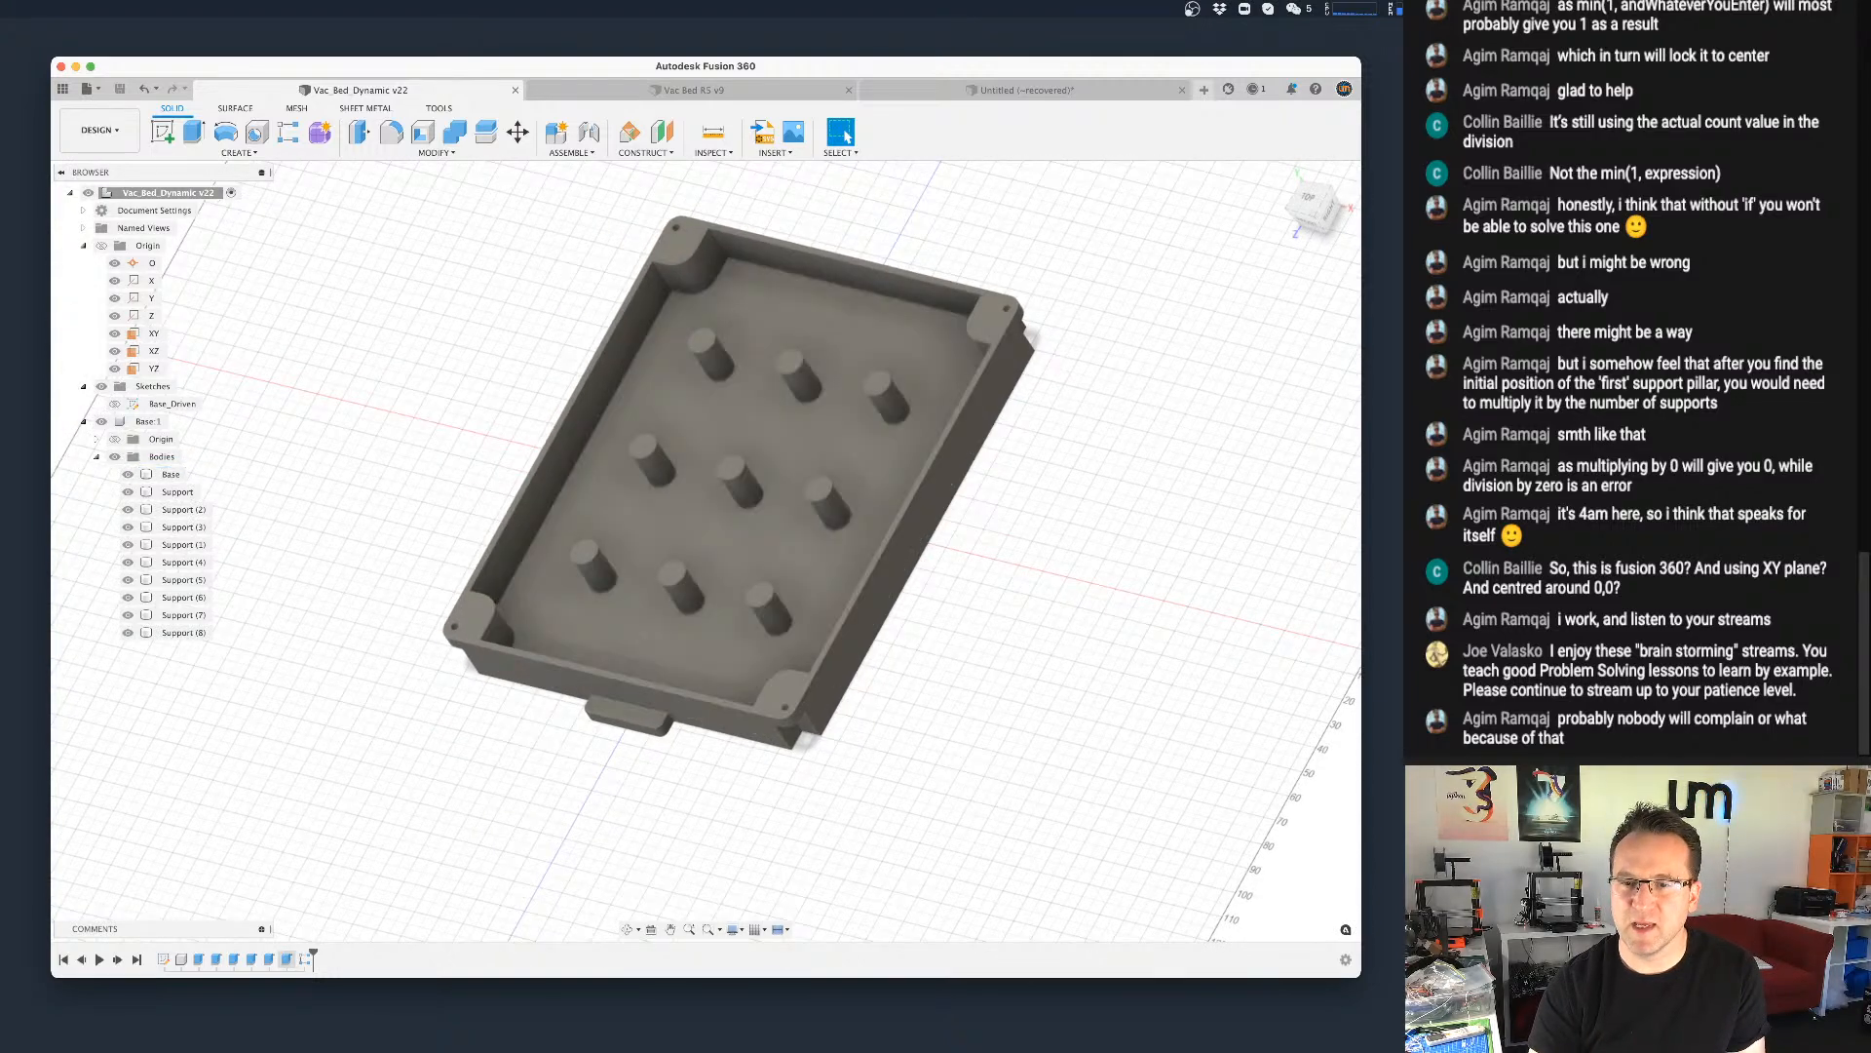
middle_click_drag(744, 481, 1036, 553, "shift")
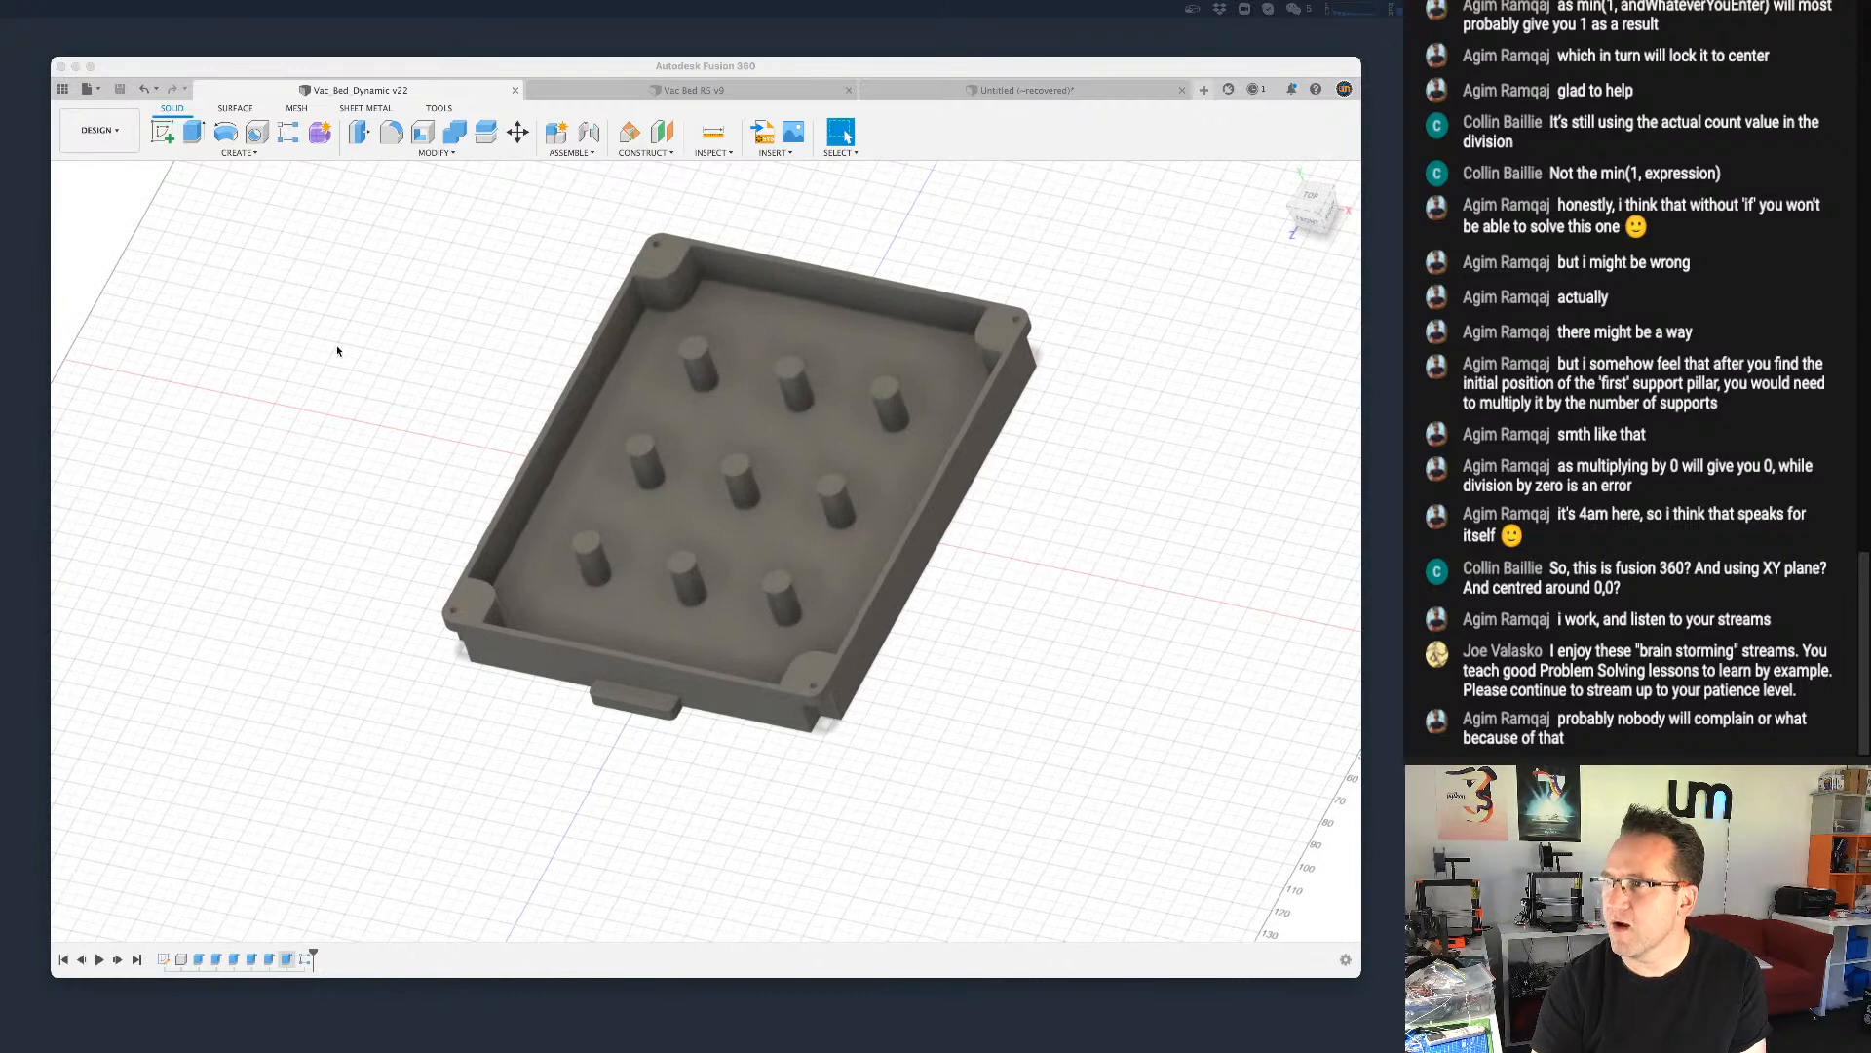
left_click(359, 294)
scroll(452, 439, "up", 2)
scroll(452, 440, "down", 1)
middle_click_drag(482, 448, 381, 490)
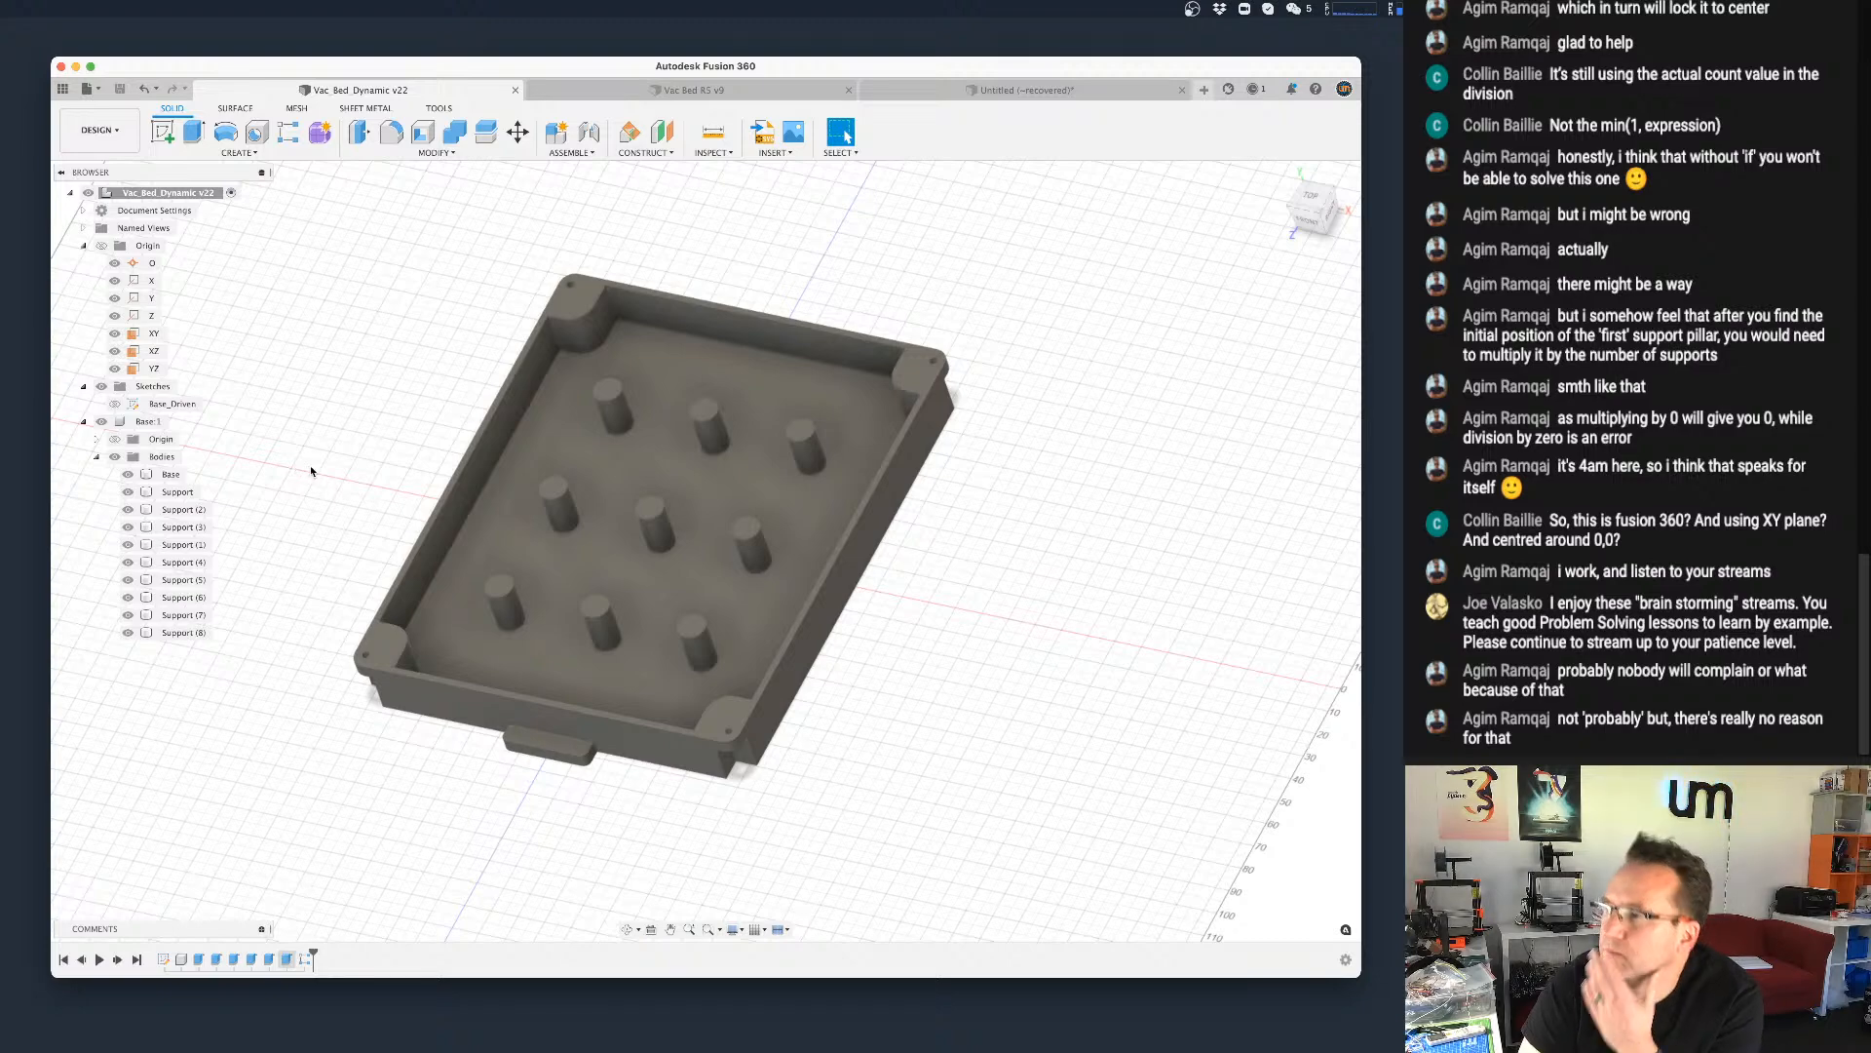
Step: Examine the base's long outer side wall as a possible location for a hole
middle_click_drag(278, 560, 396, 543, "shift")
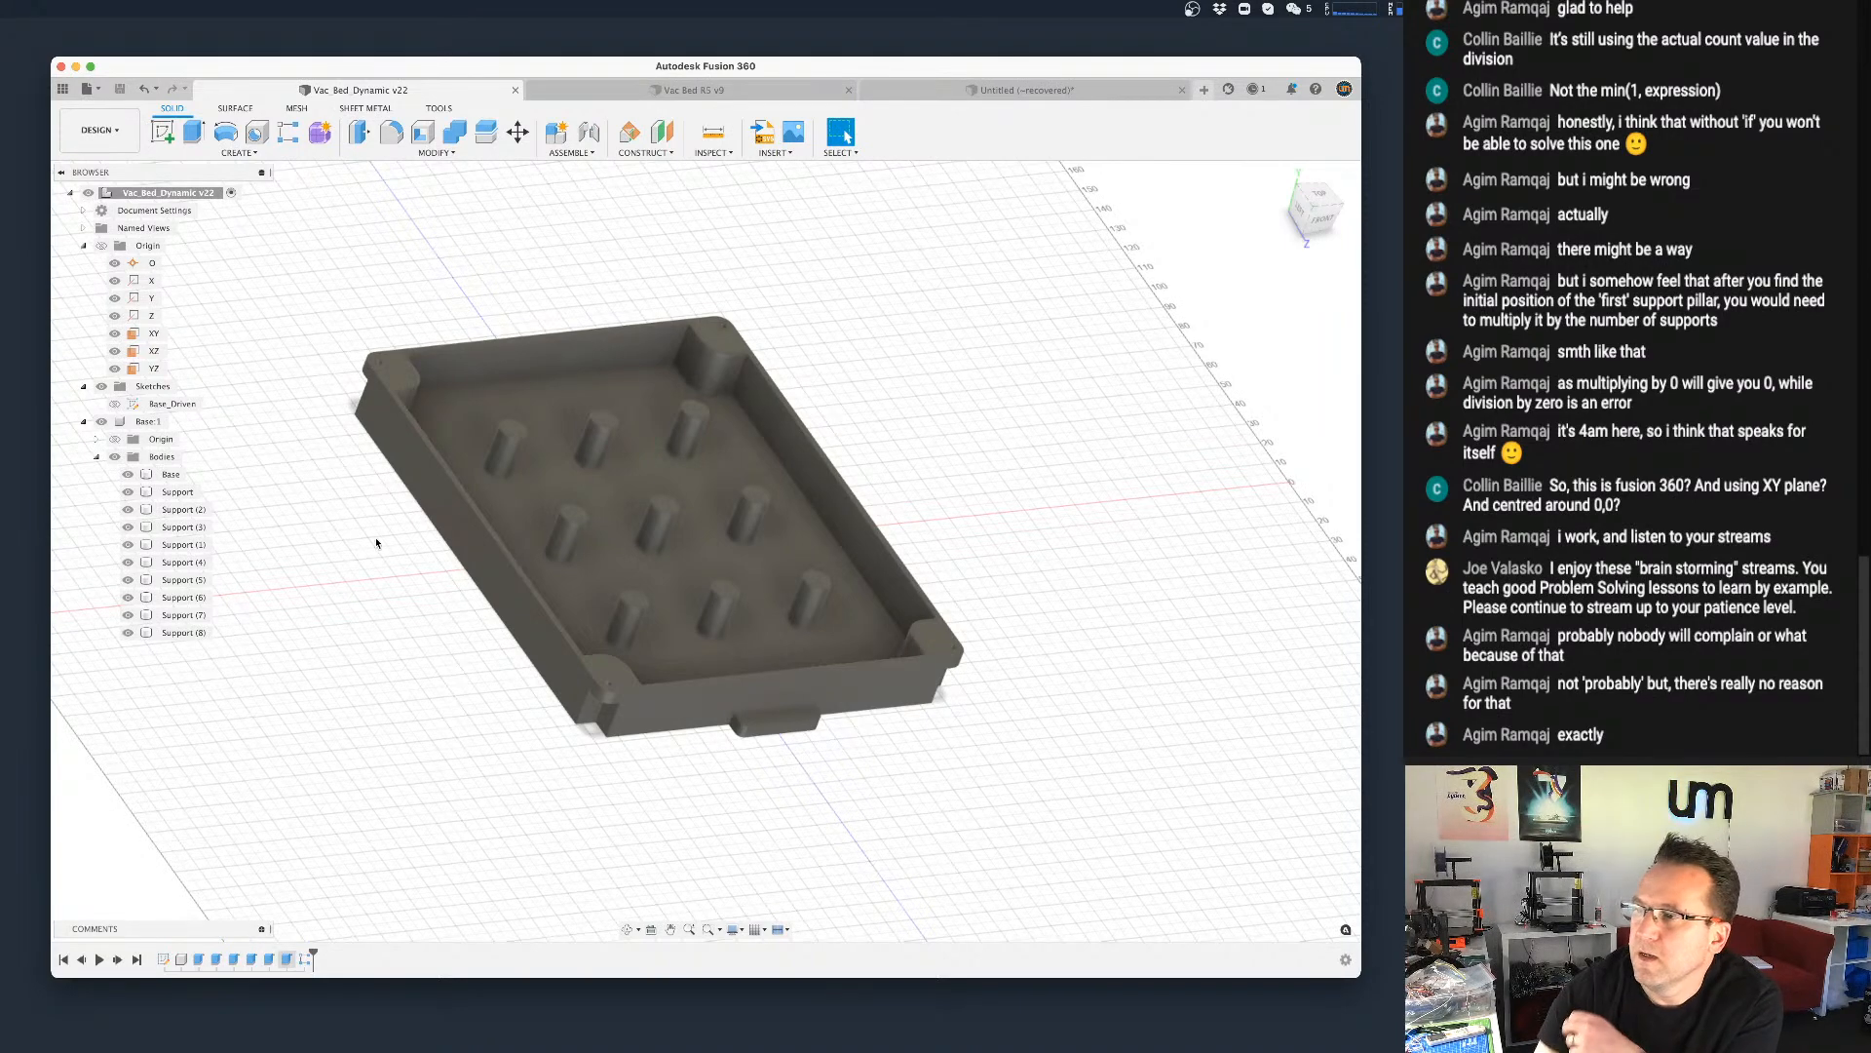
left_click(457, 531)
left_click(342, 554)
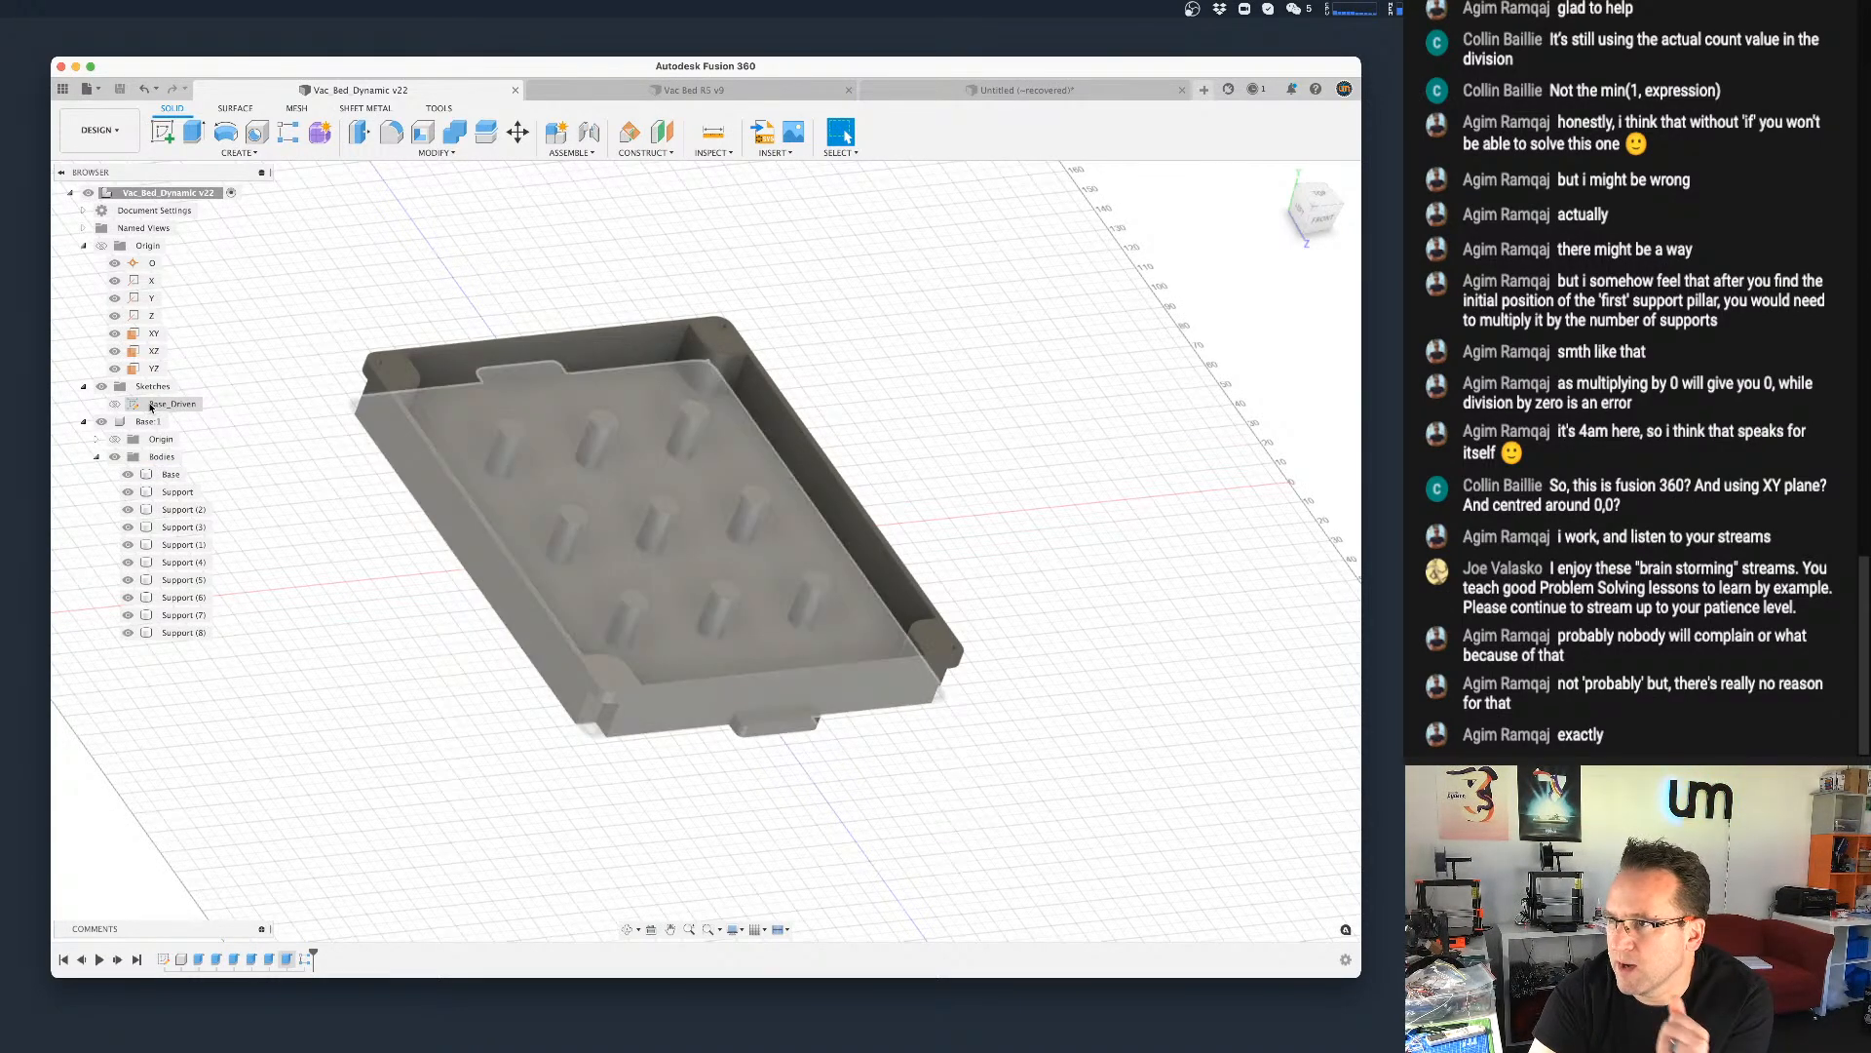
left_click(485, 508)
scroll(450, 549, "up", 3)
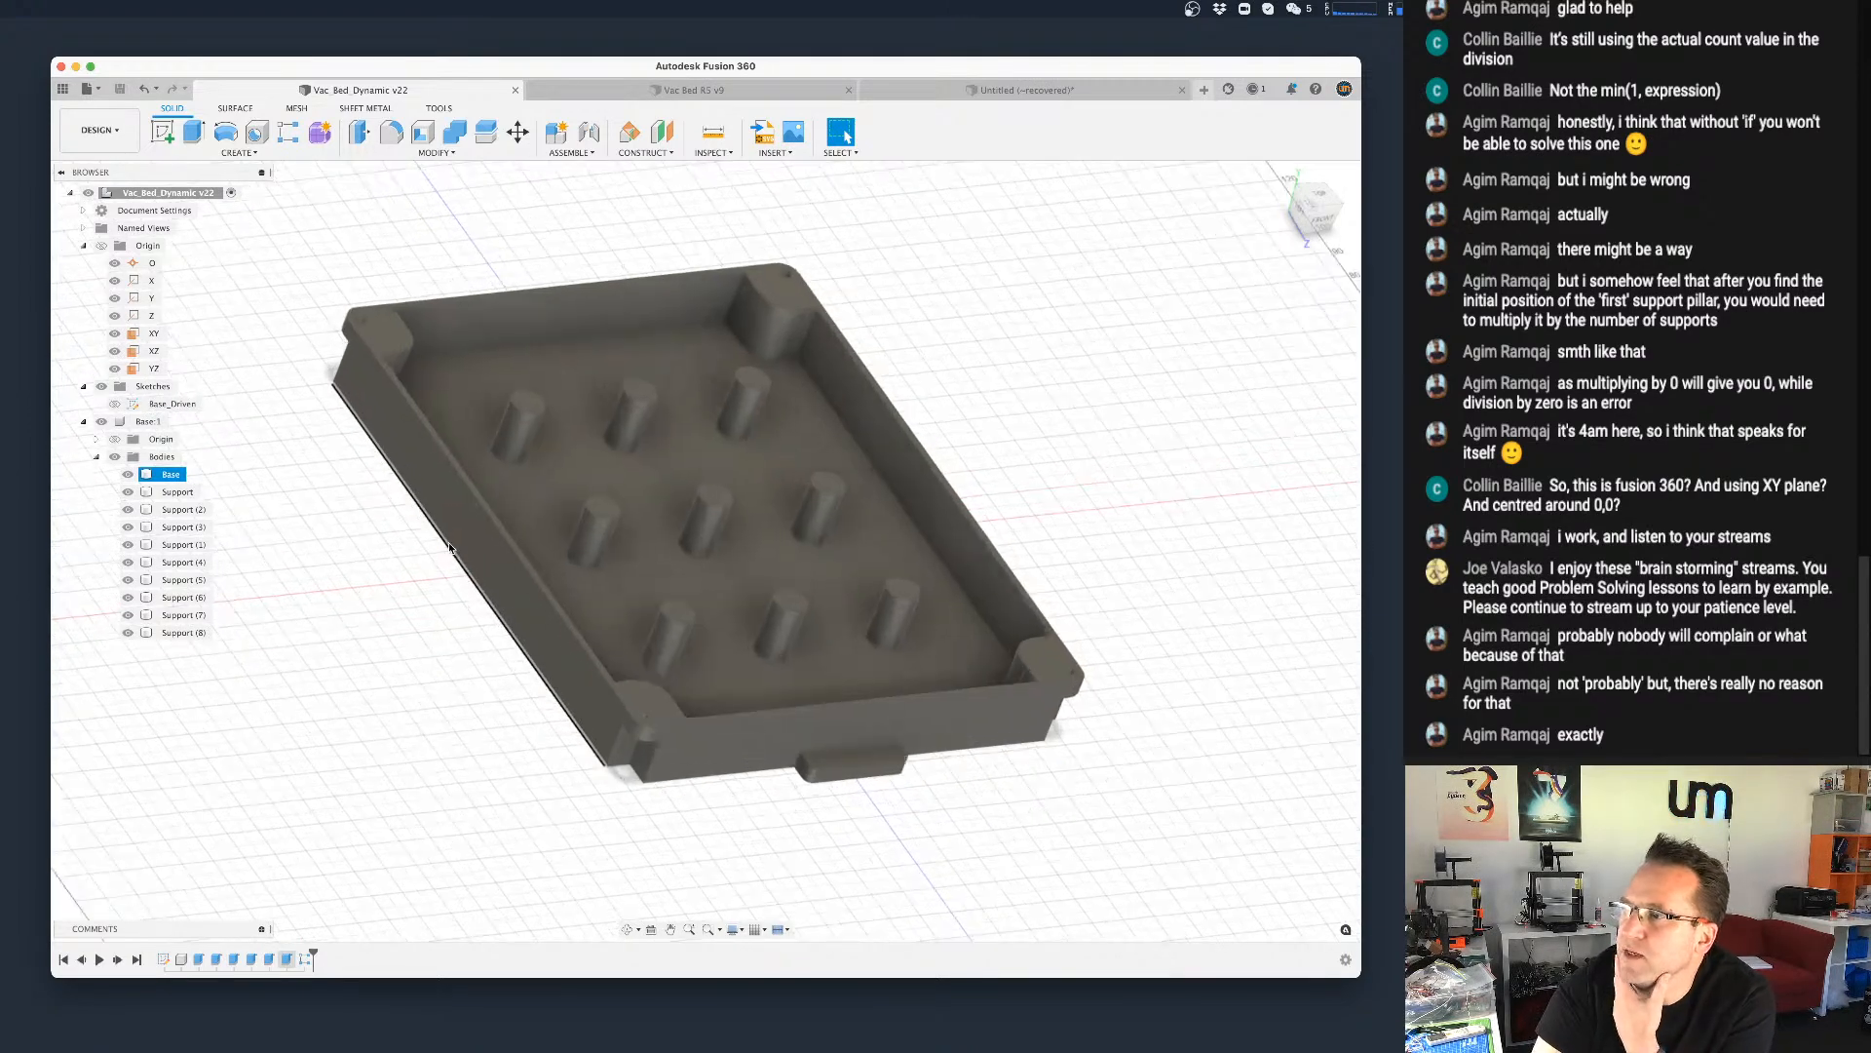
left_click(403, 553)
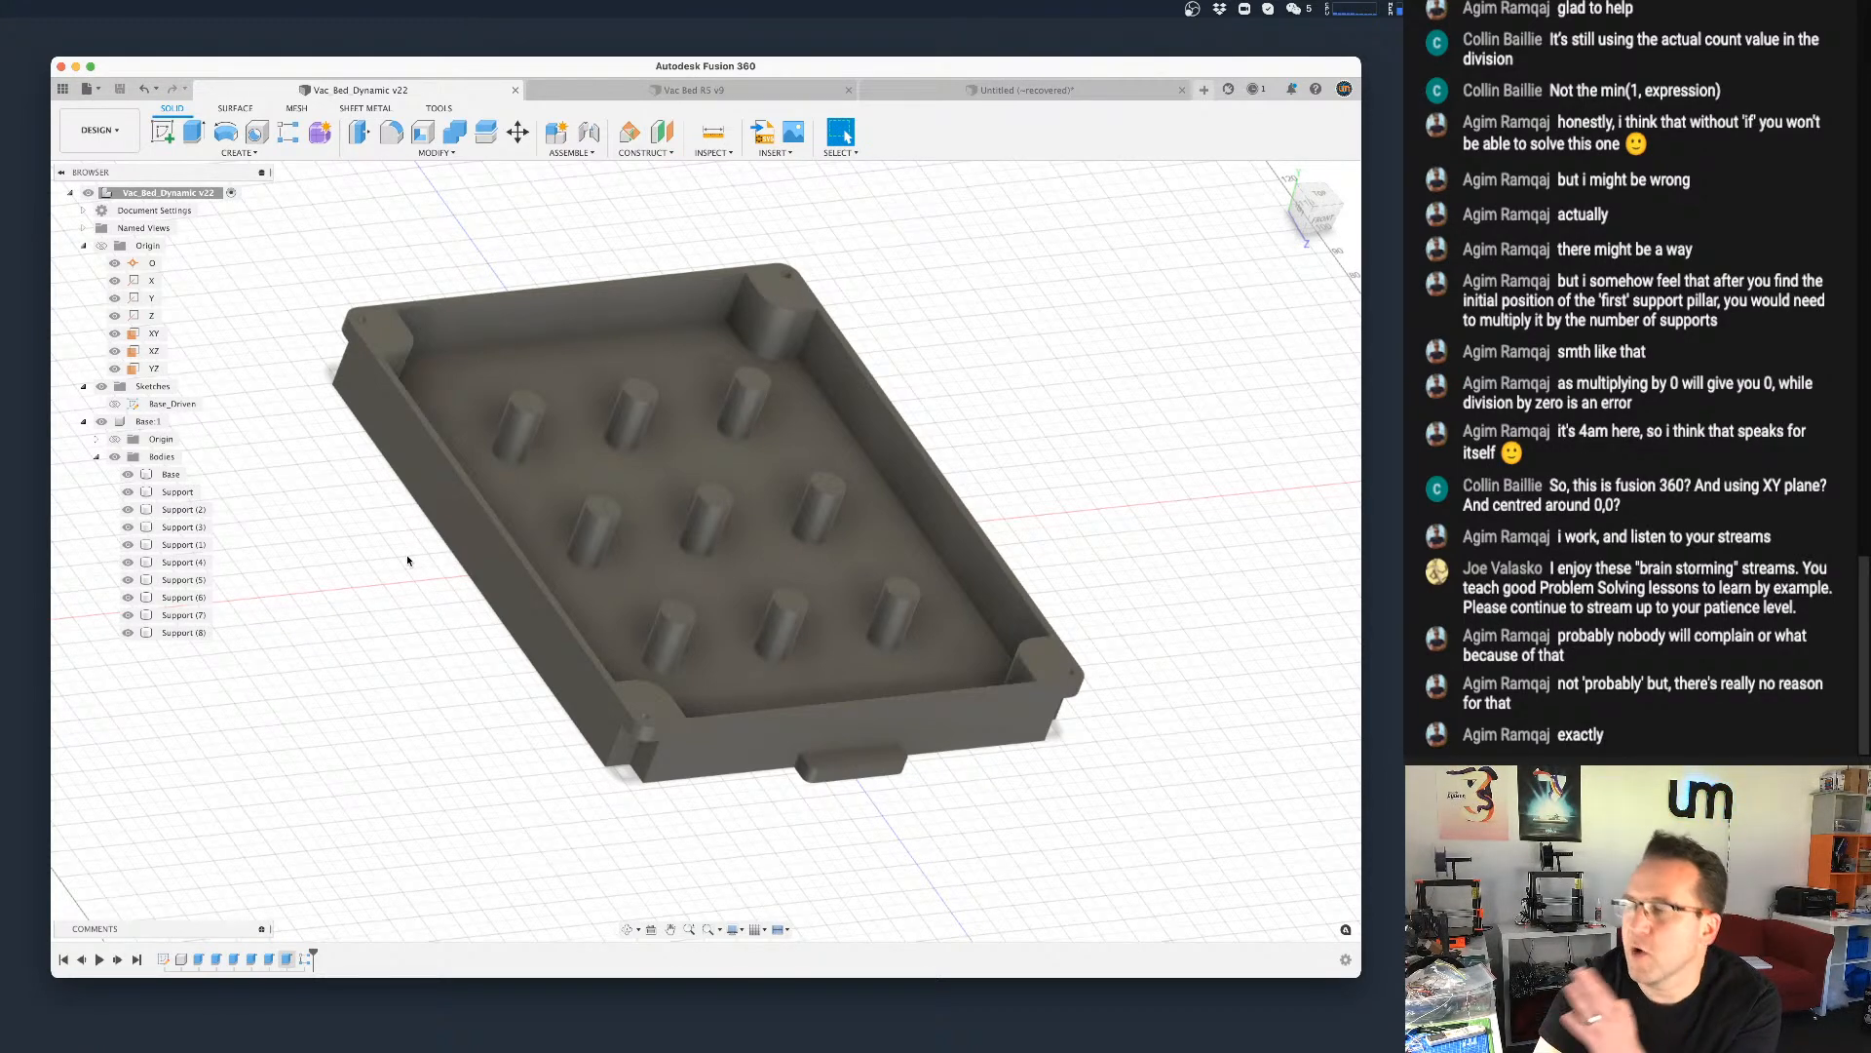
left_click(476, 538)
scroll(474, 538, "up", 5)
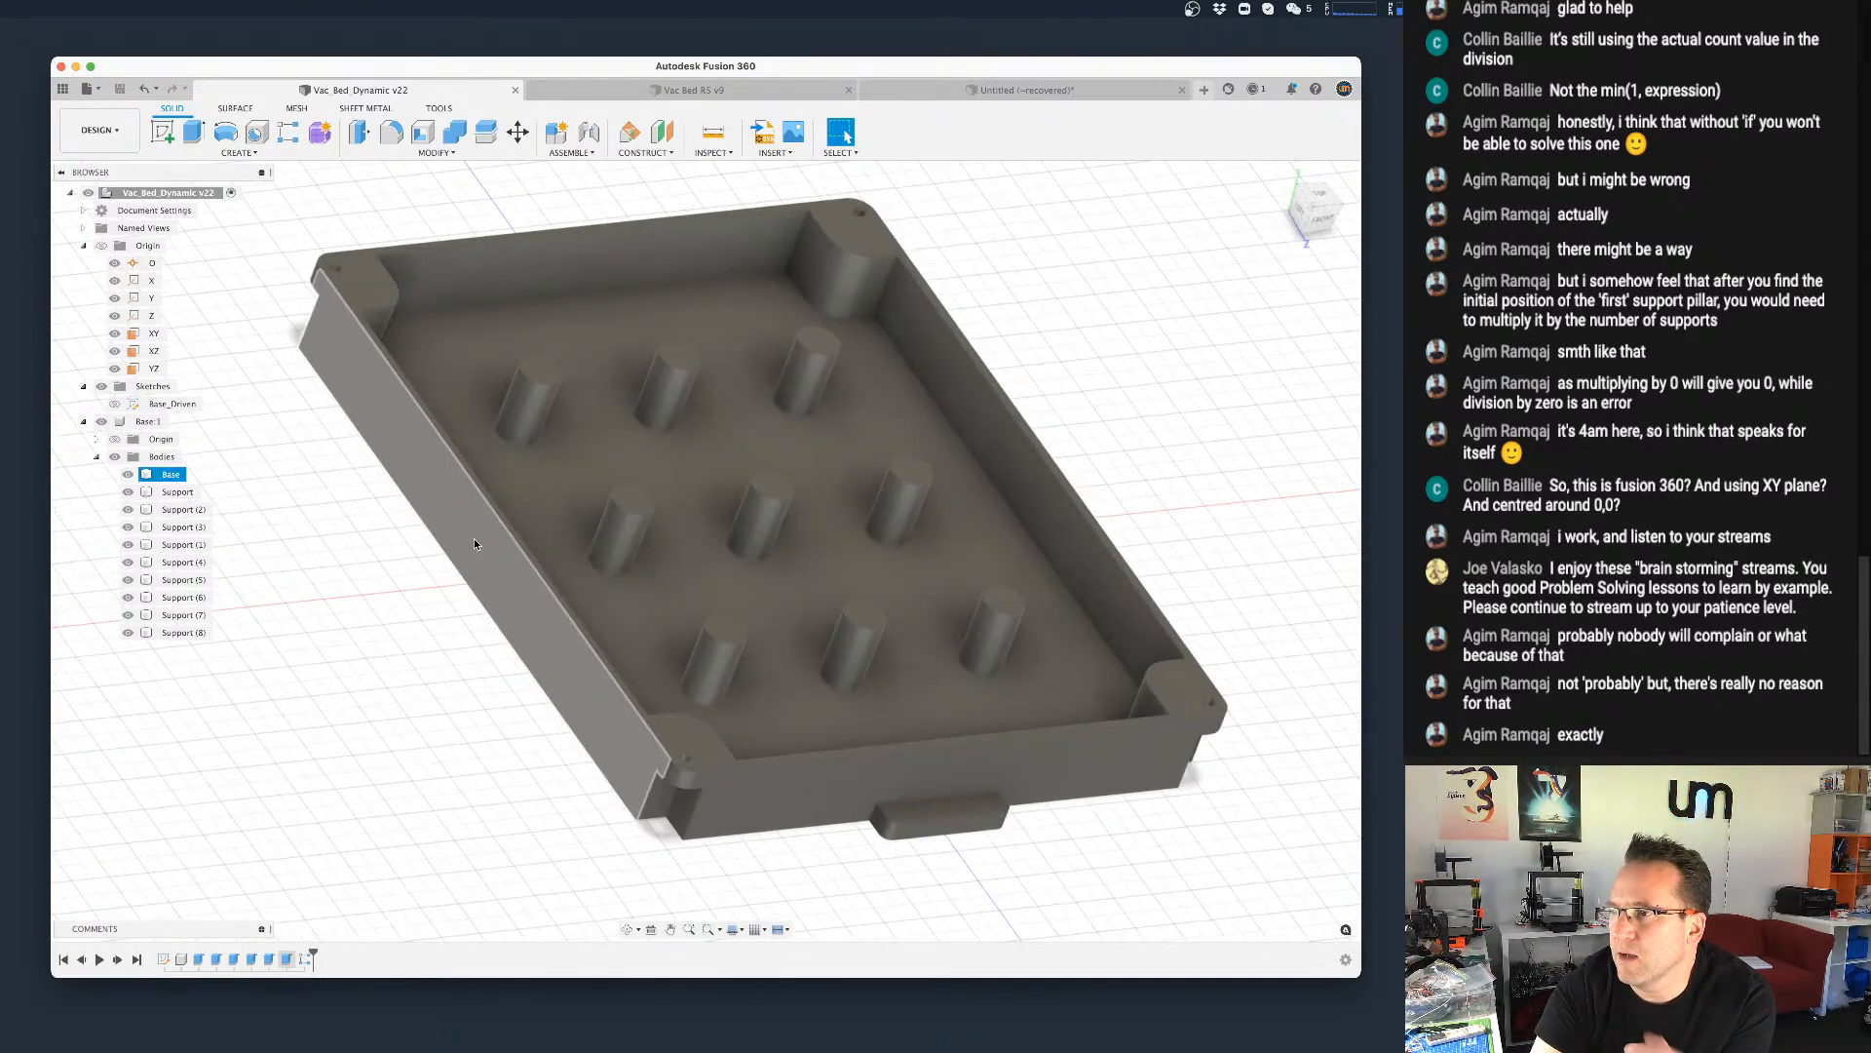
scroll(471, 531, "down", 2)
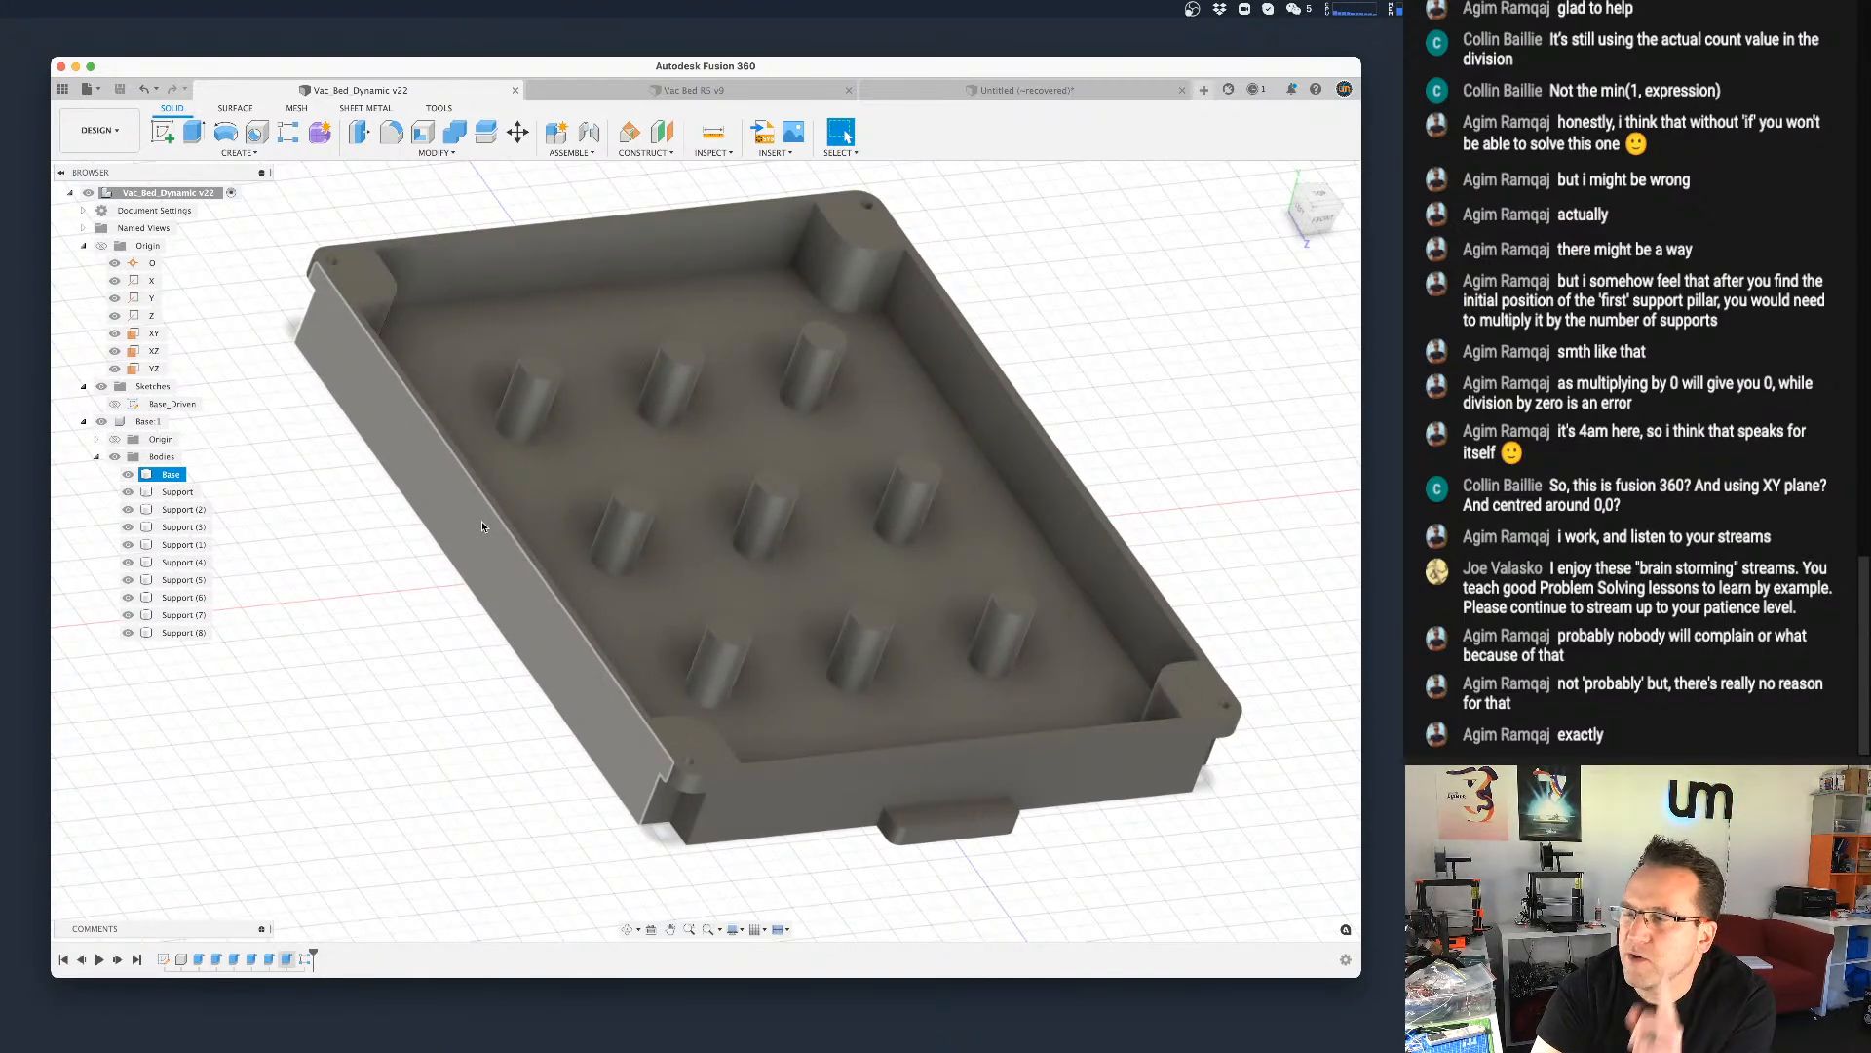
left_click(317, 580)
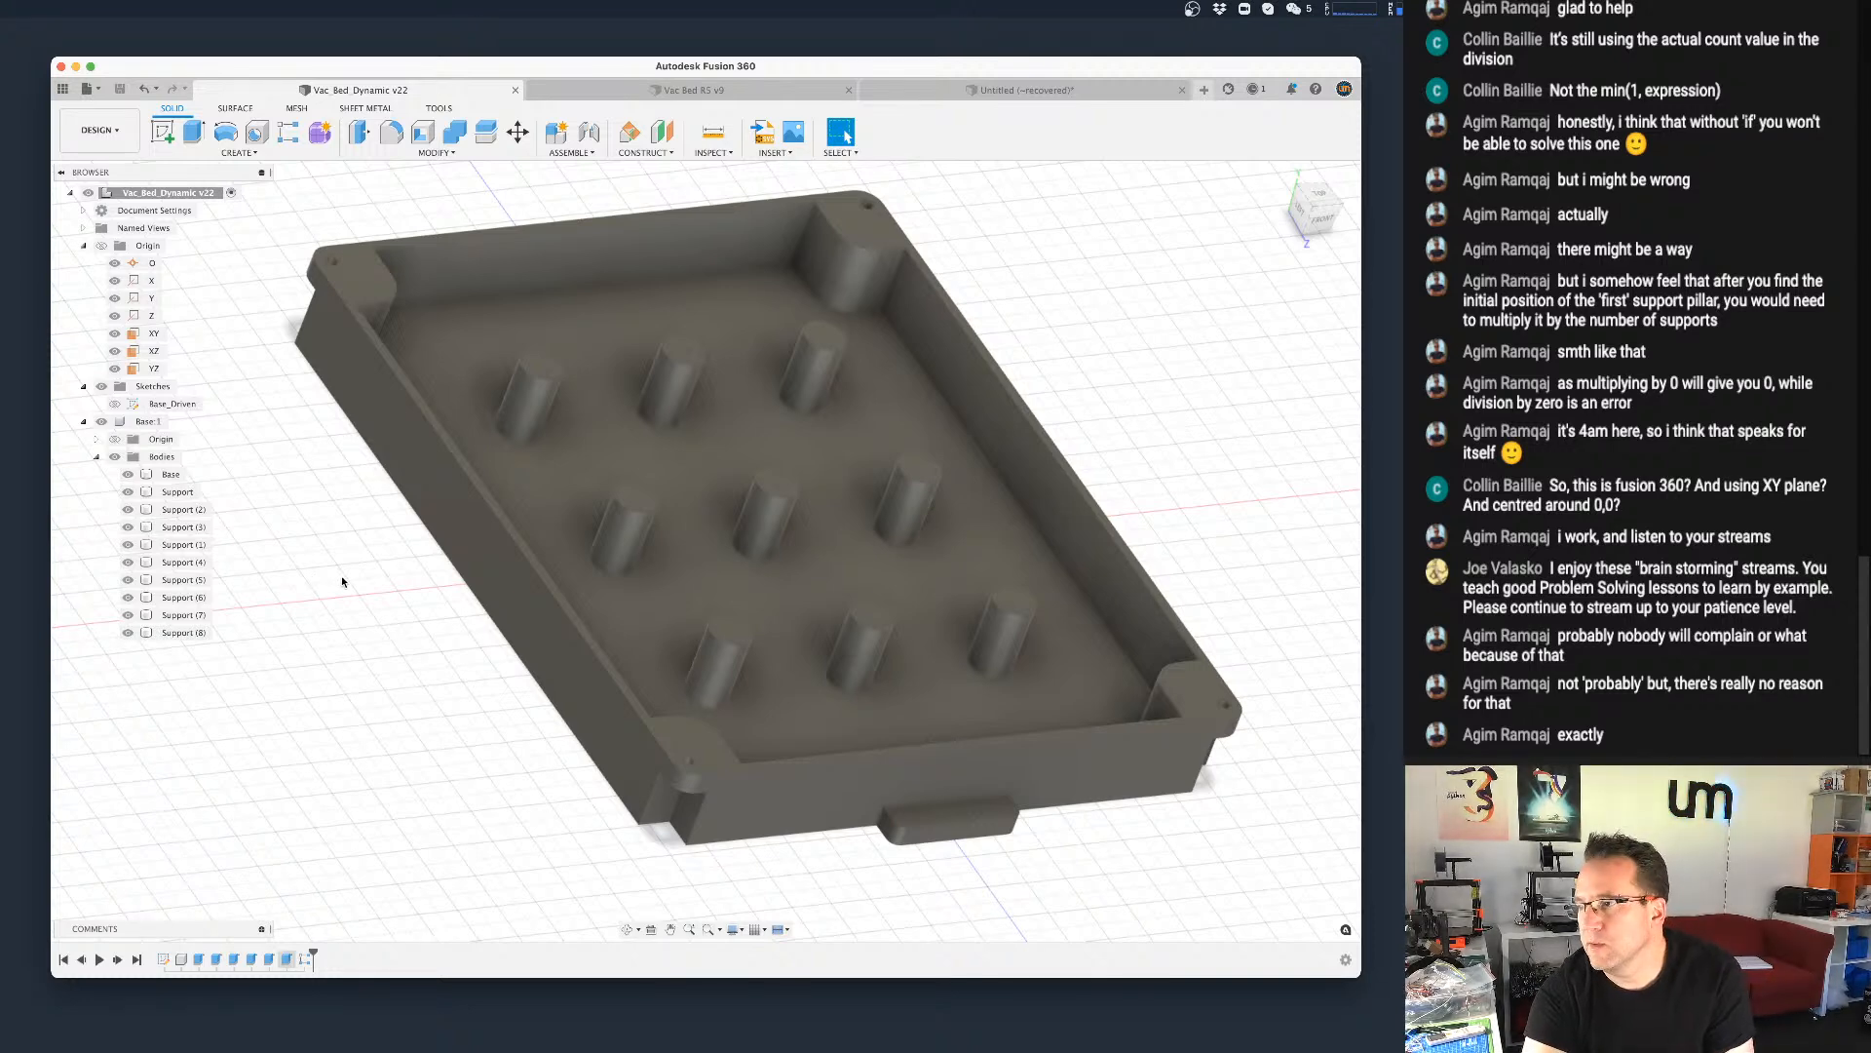
scroll(345, 596, "down", 2)
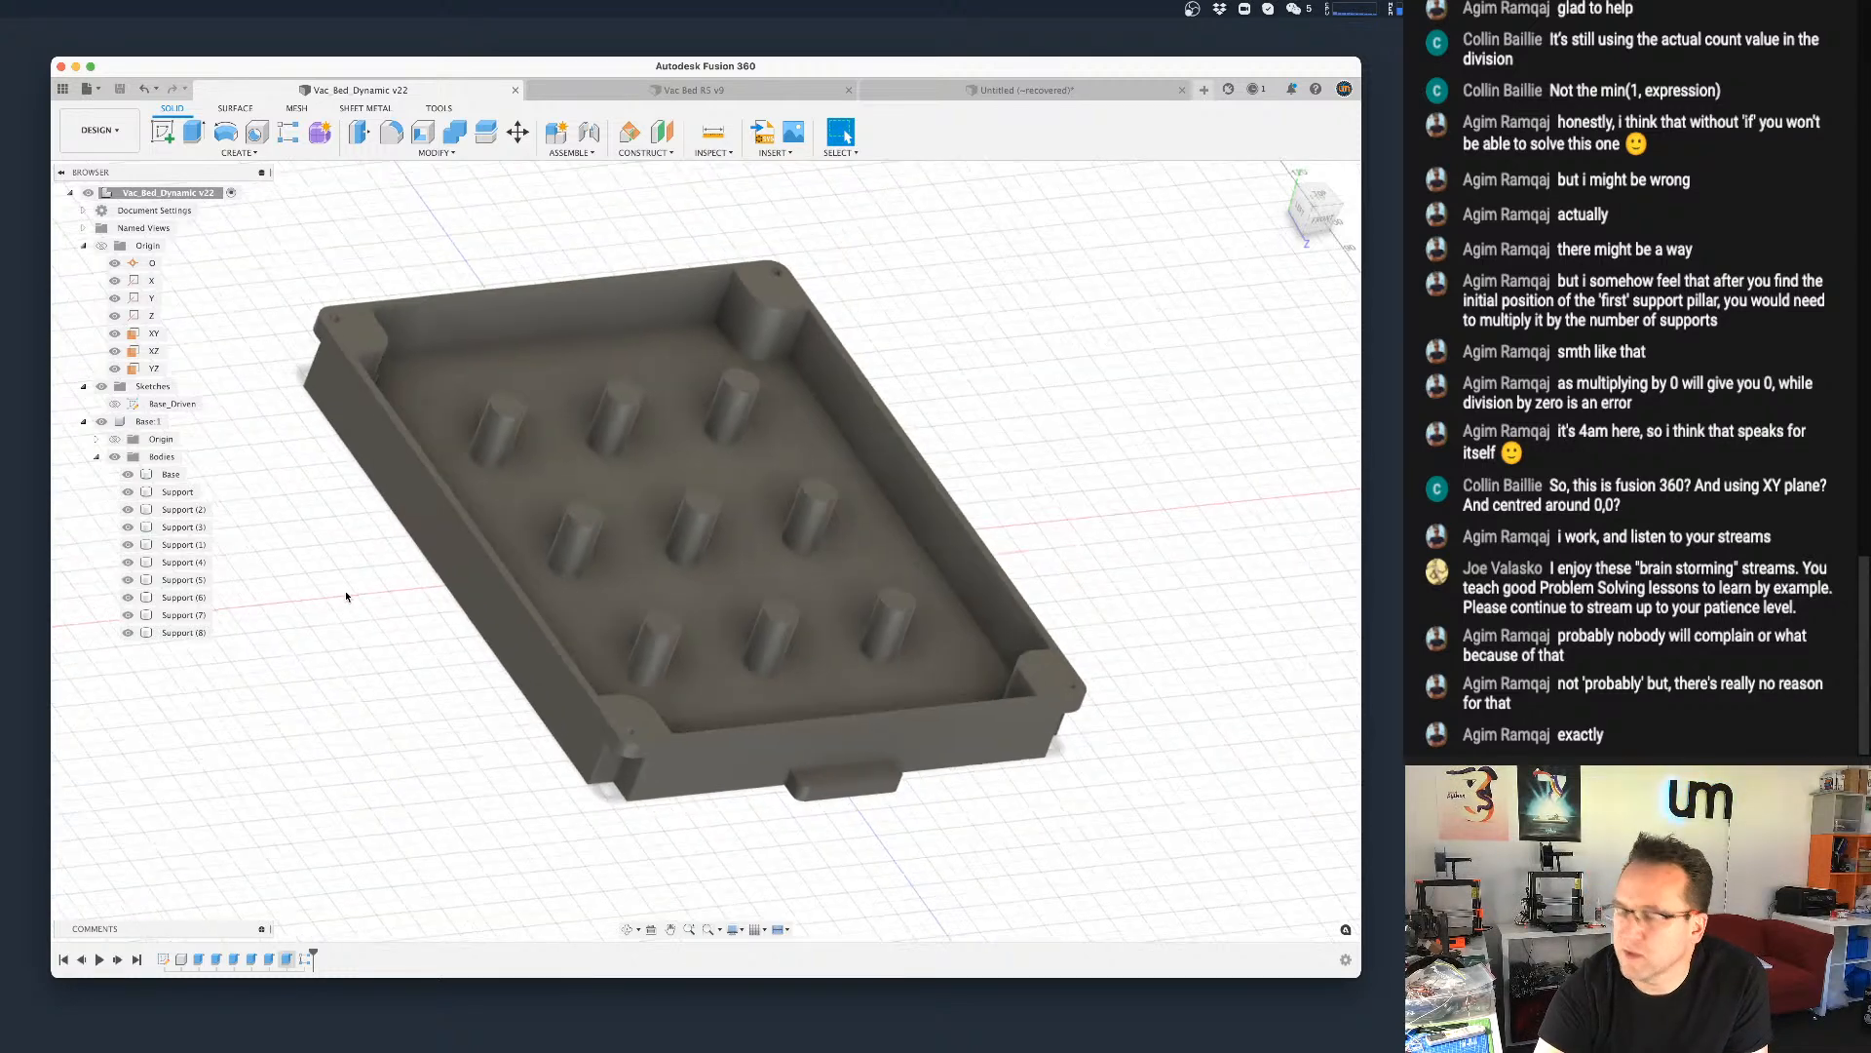
Step: Try a hole in the middle of the base's long outer side wall with a depth of 2*thickness_base
key("h")
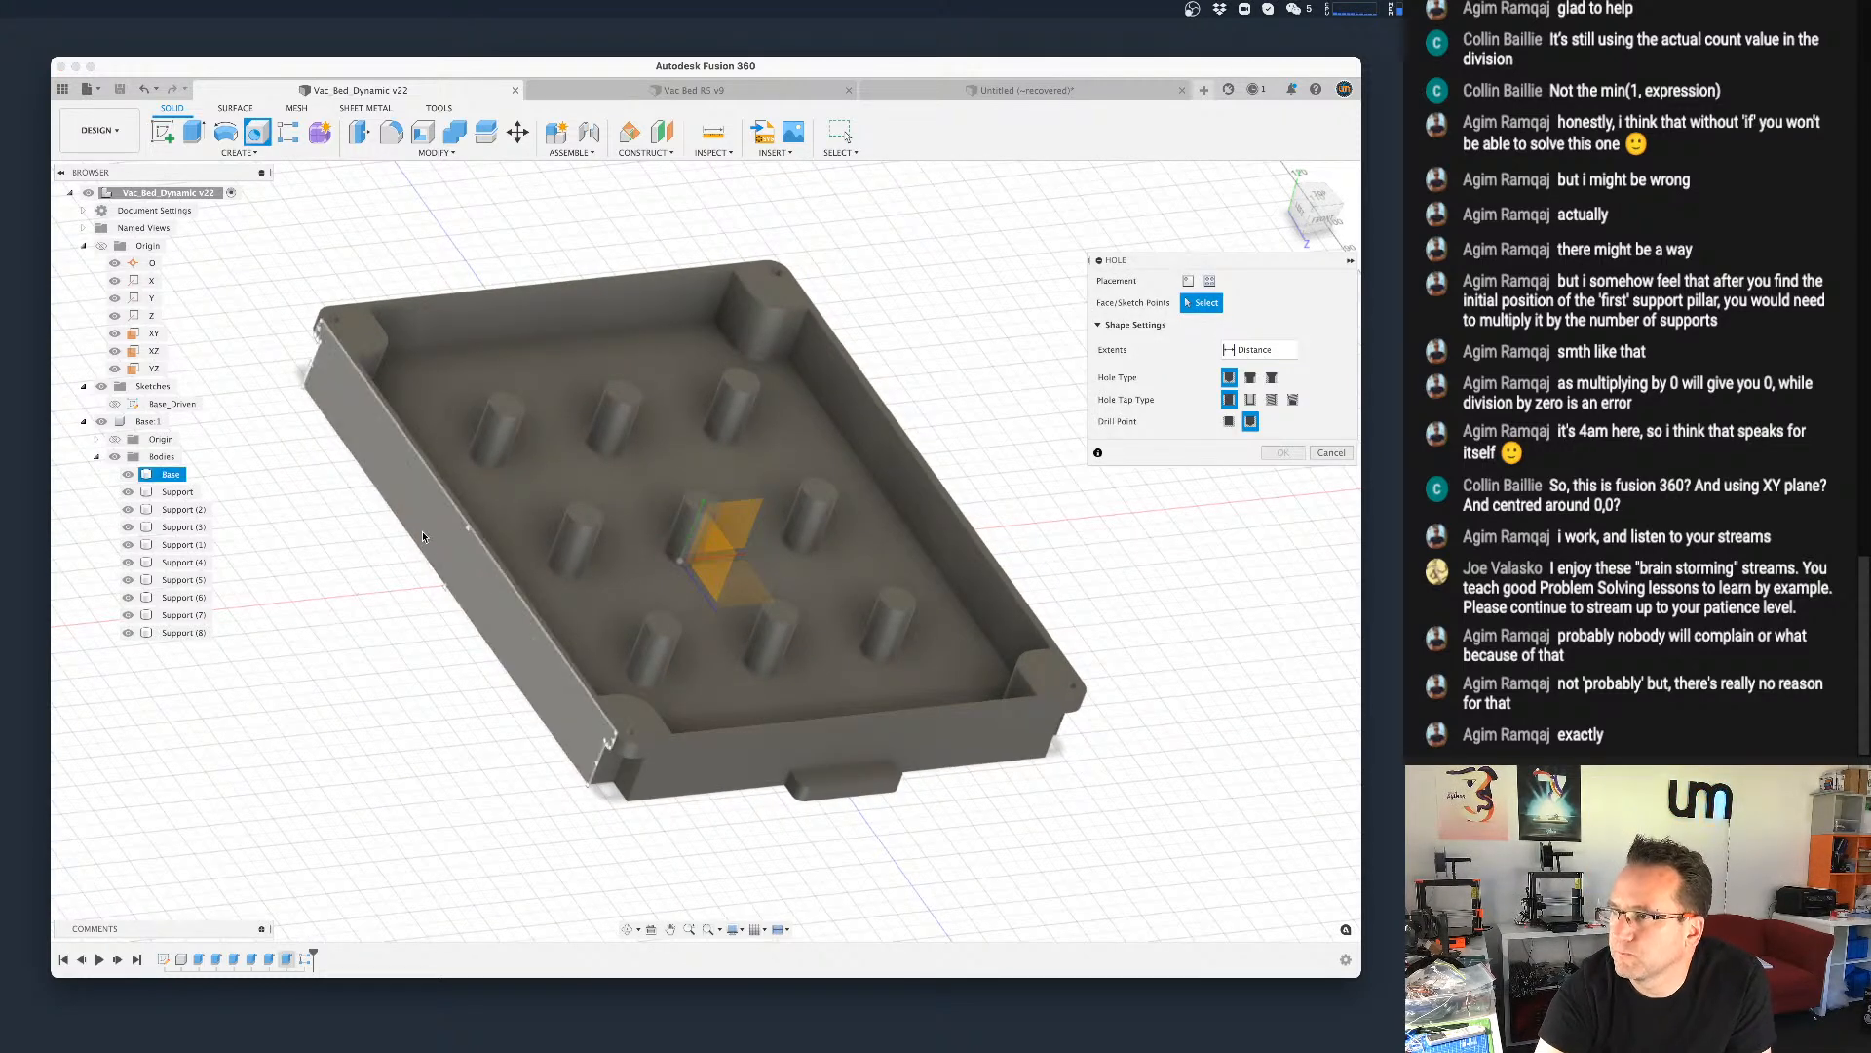
left_click(466, 531)
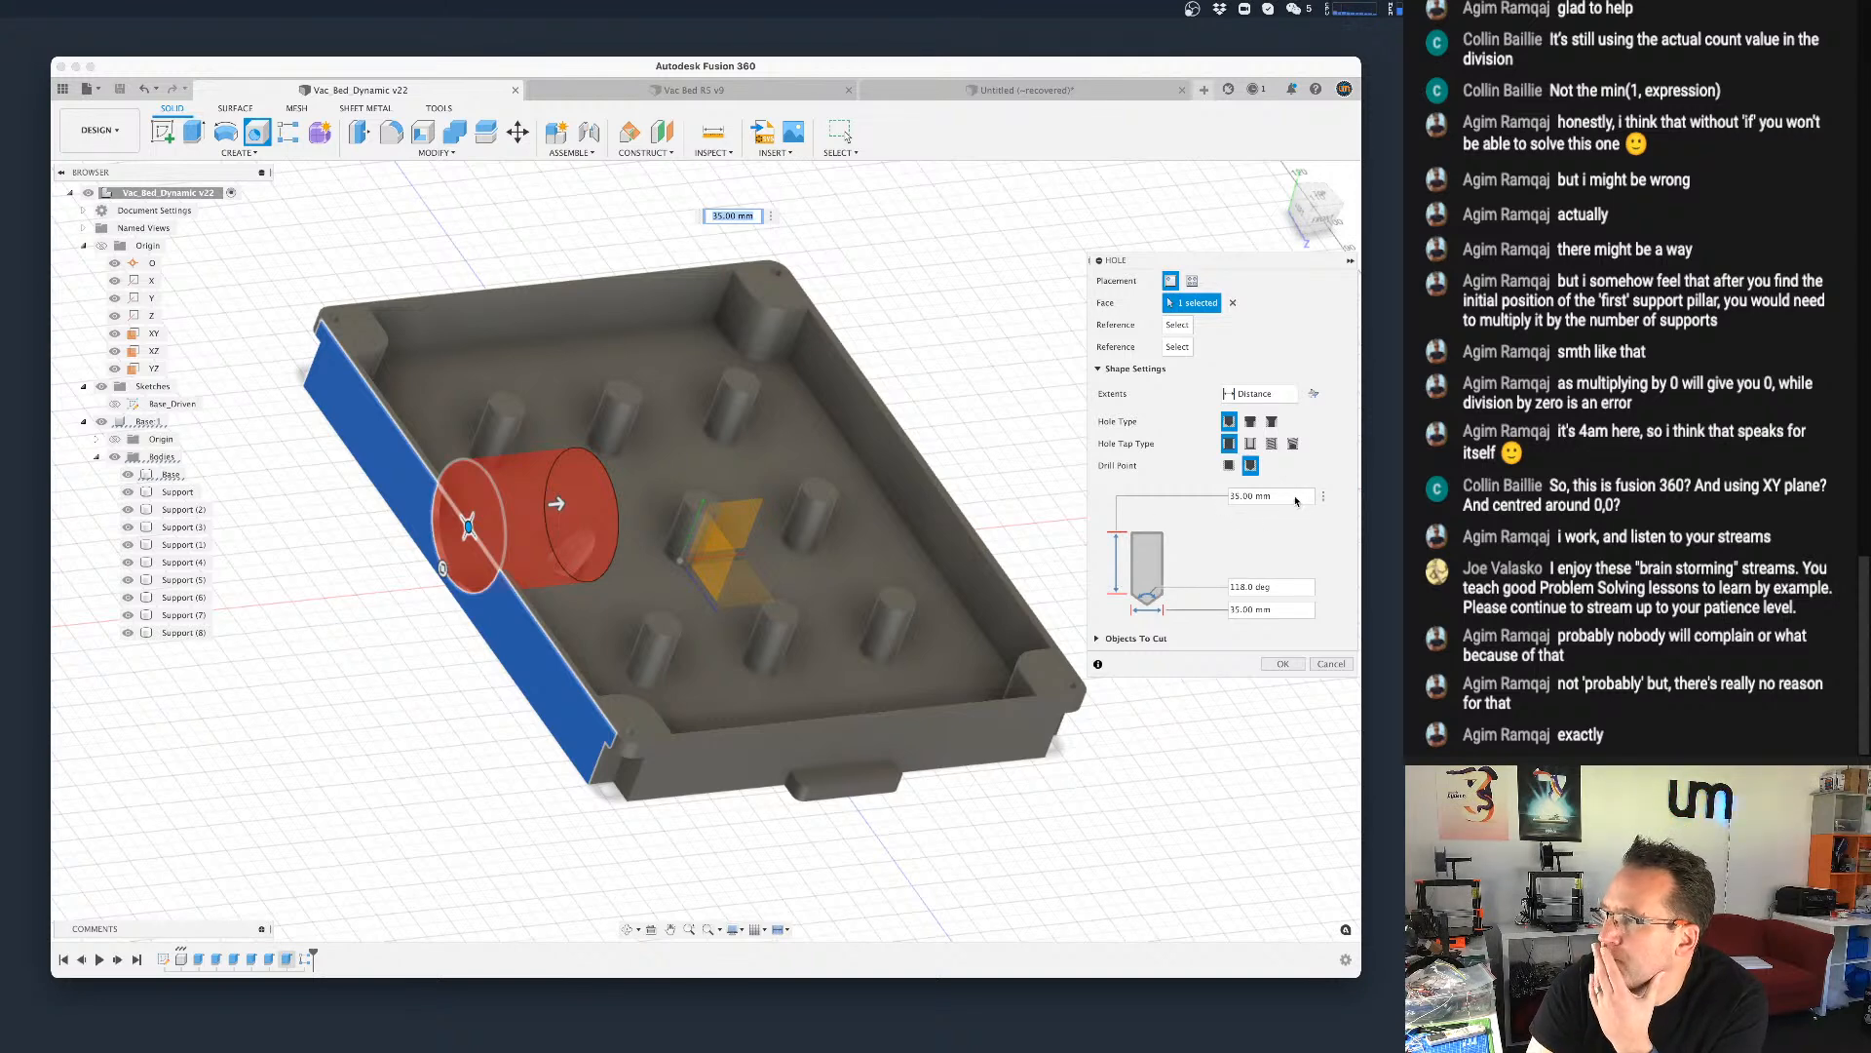
left_click(1232, 495)
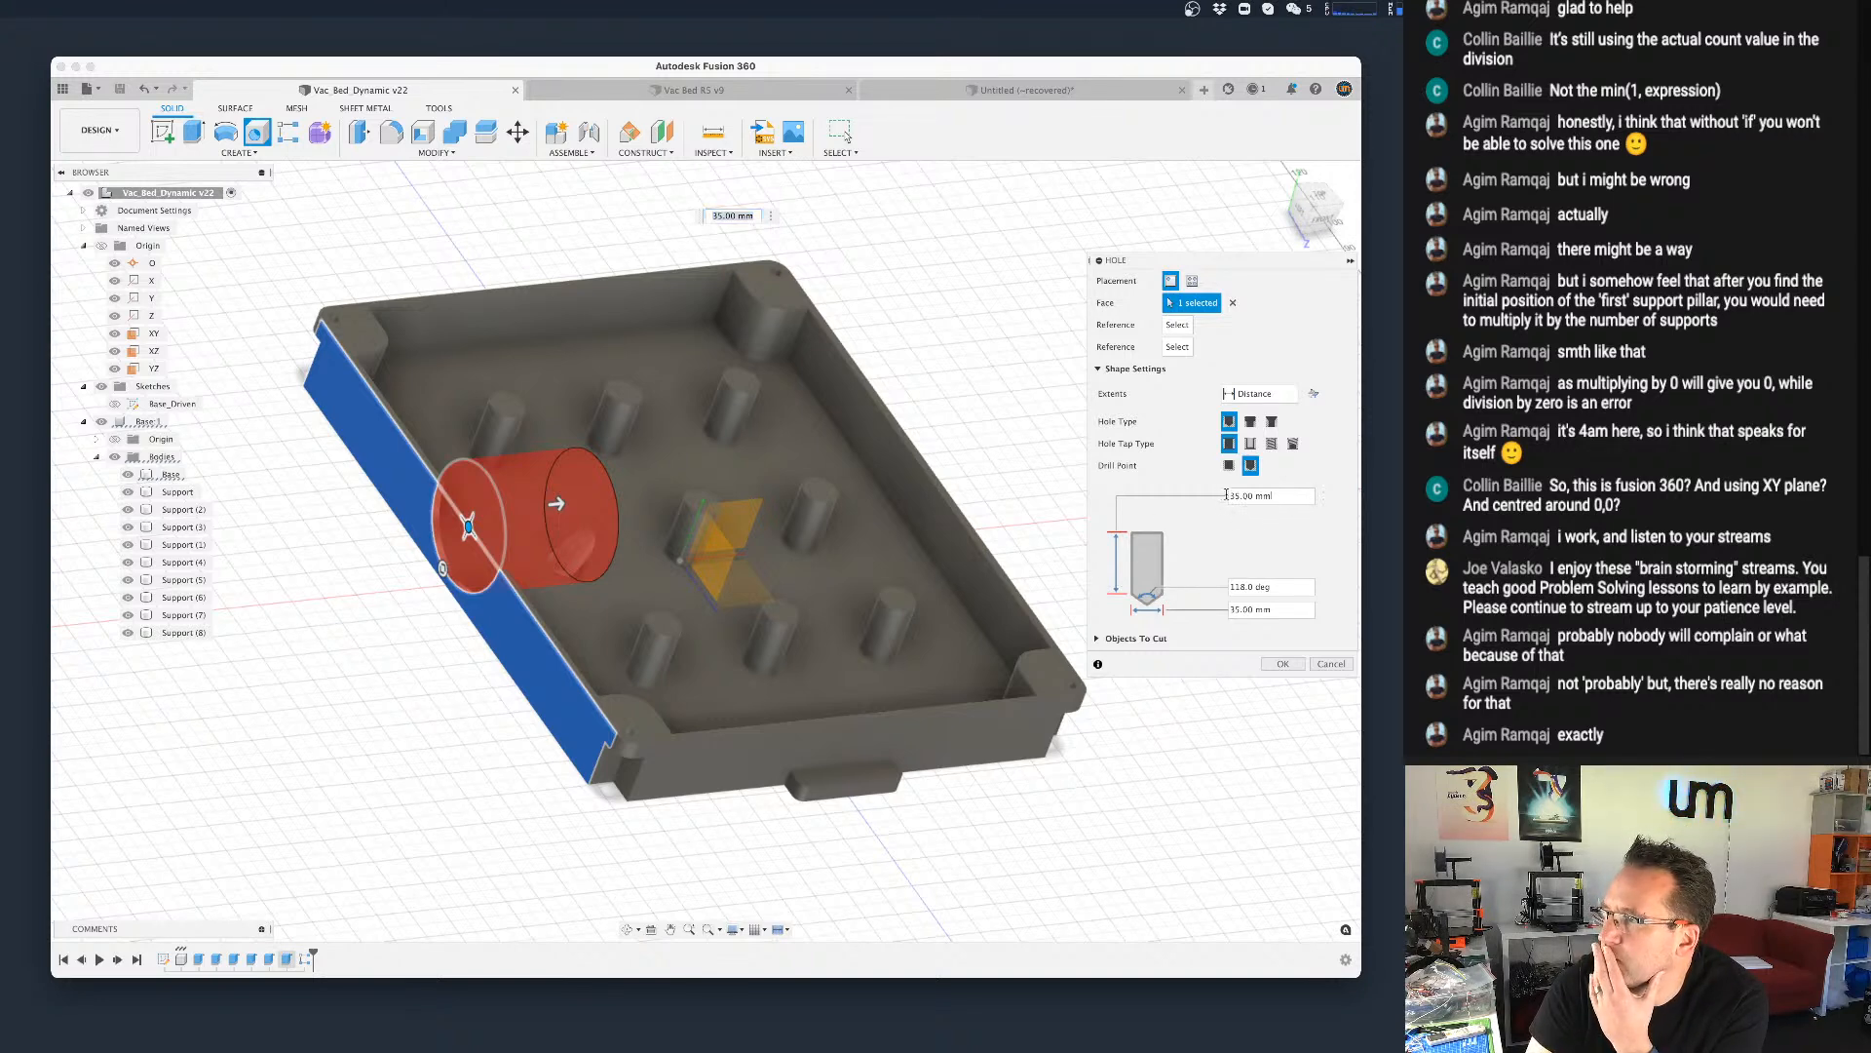
key("super+a")
type("2")
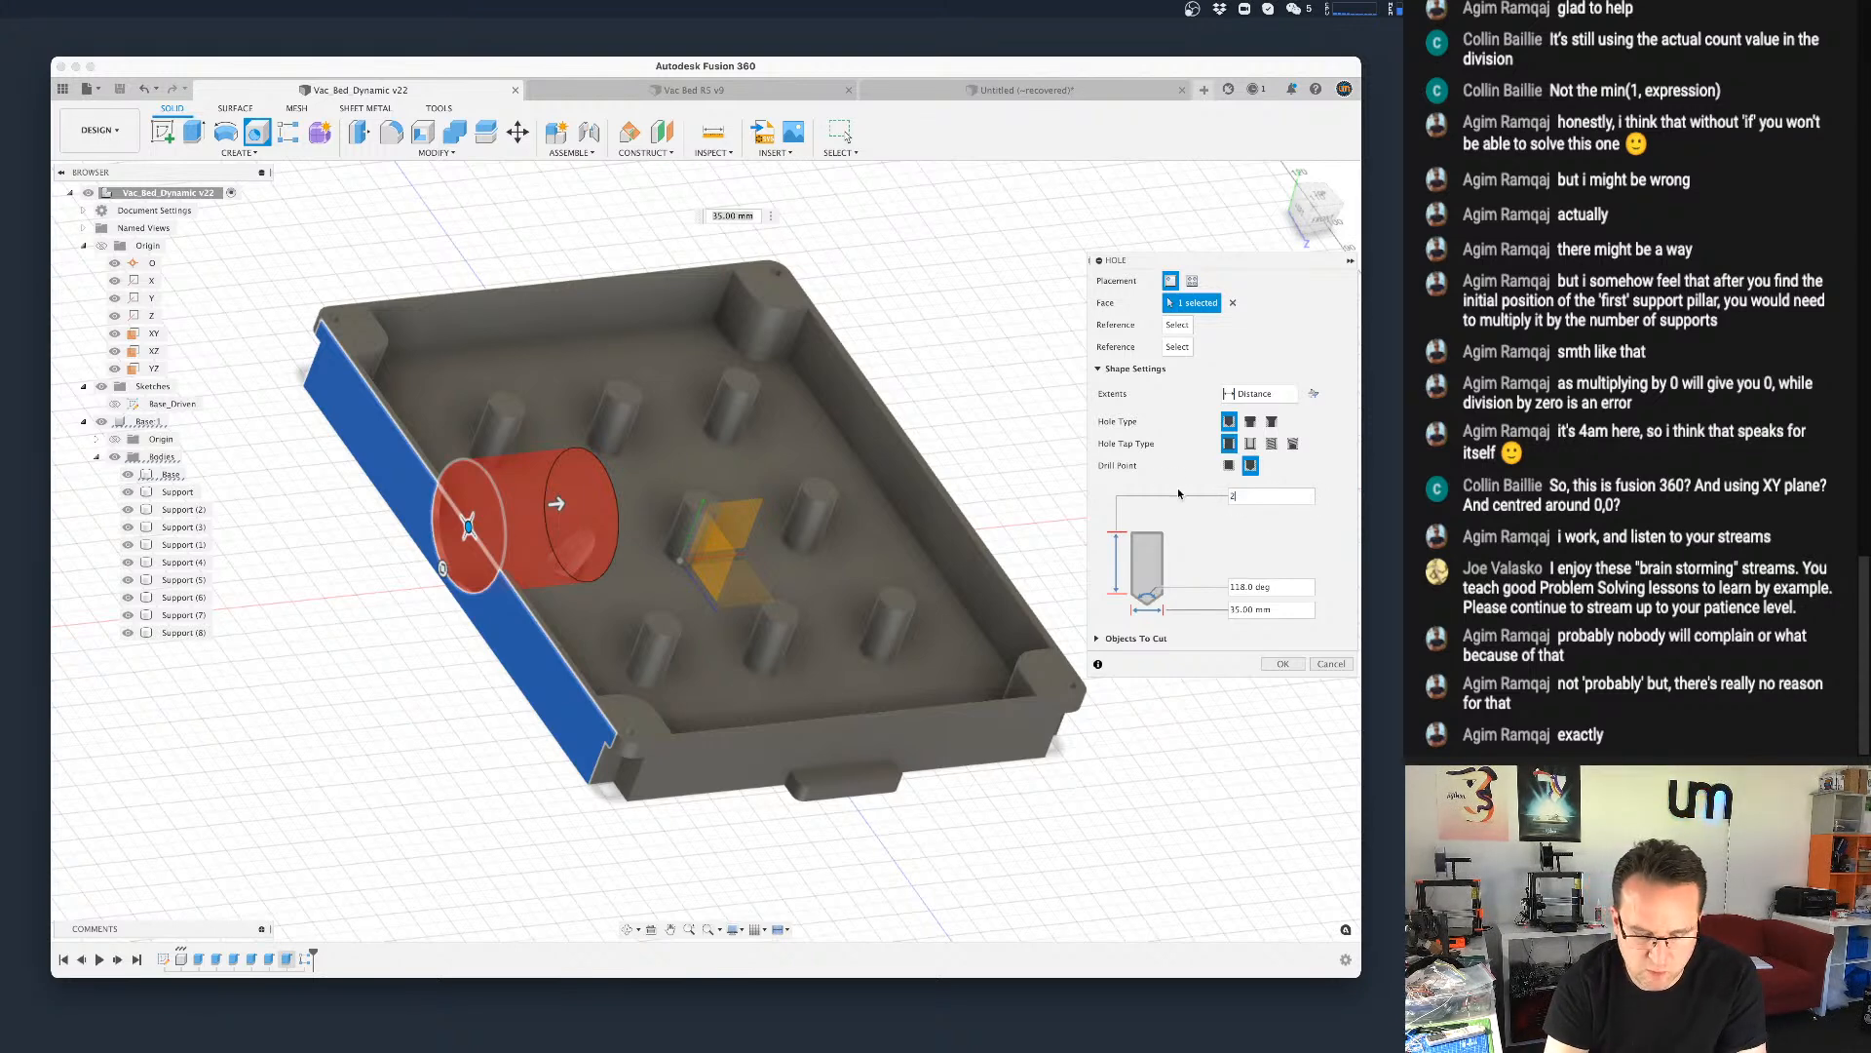
type("*th")
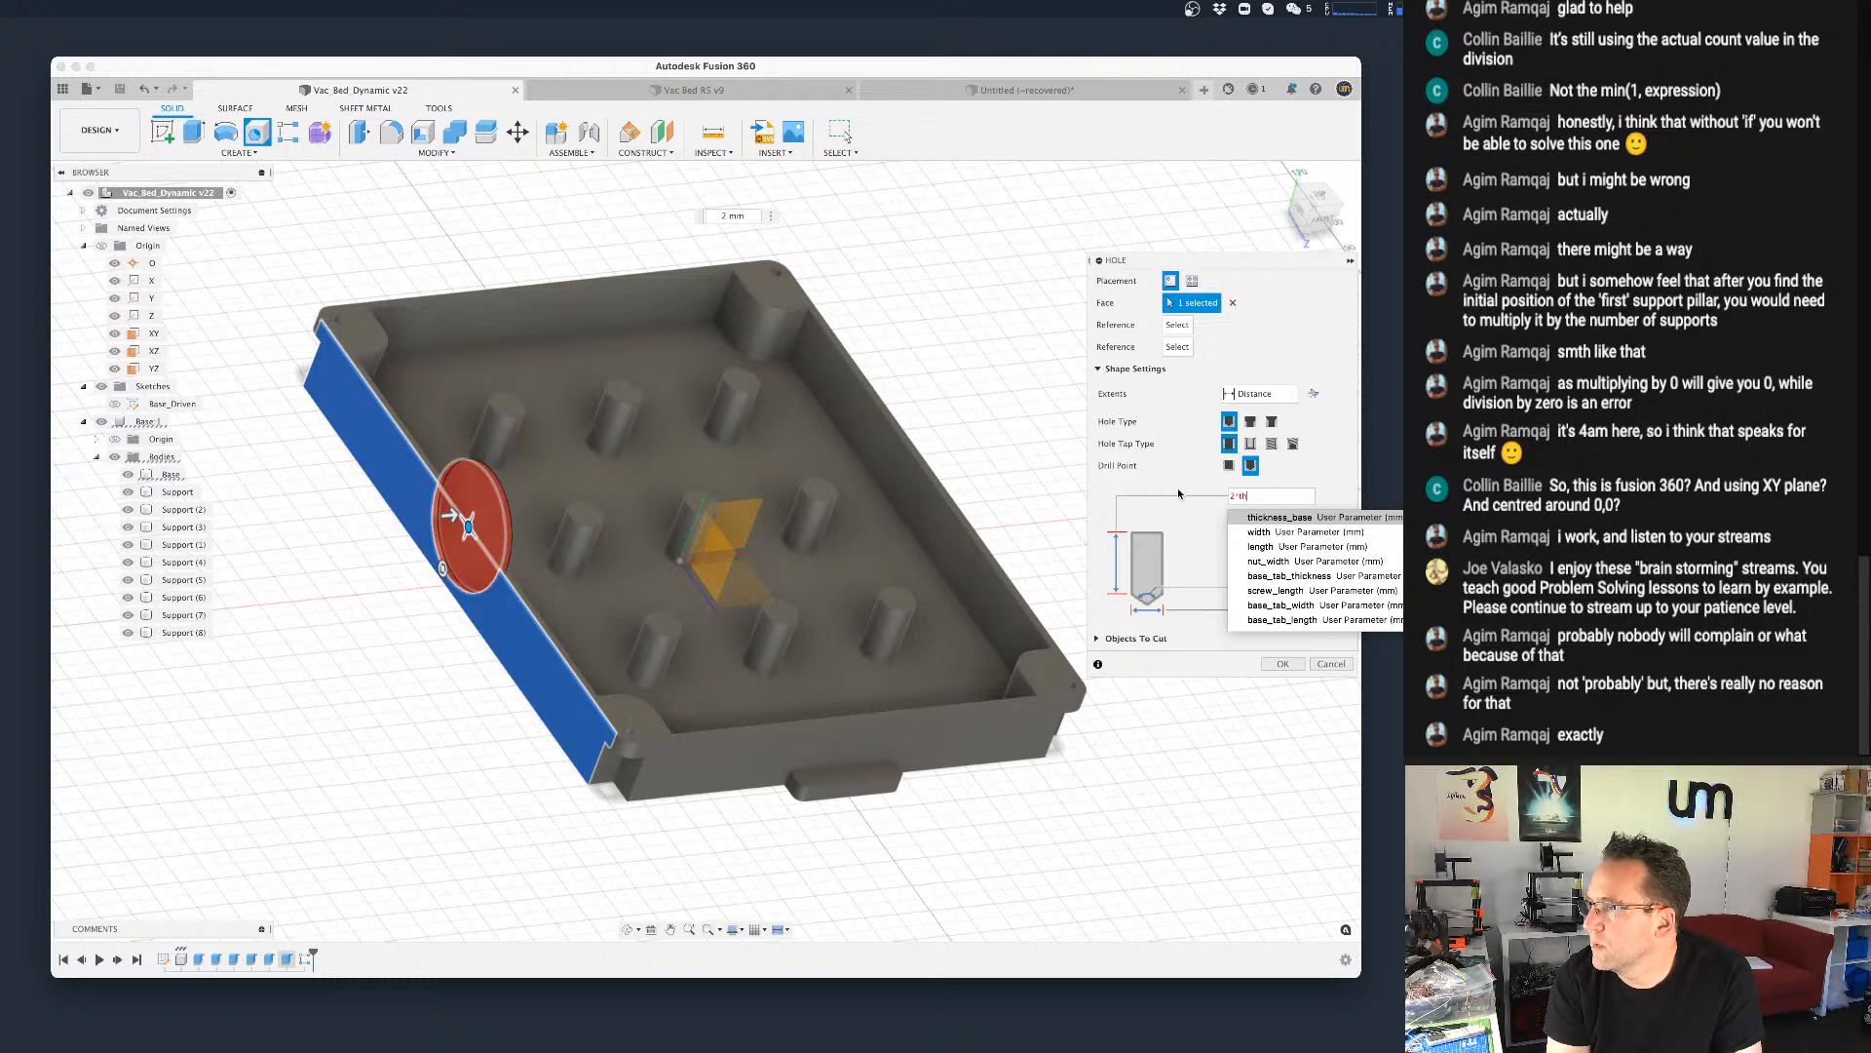
key("Down")
key("Down")
key("Down")
key("Down")
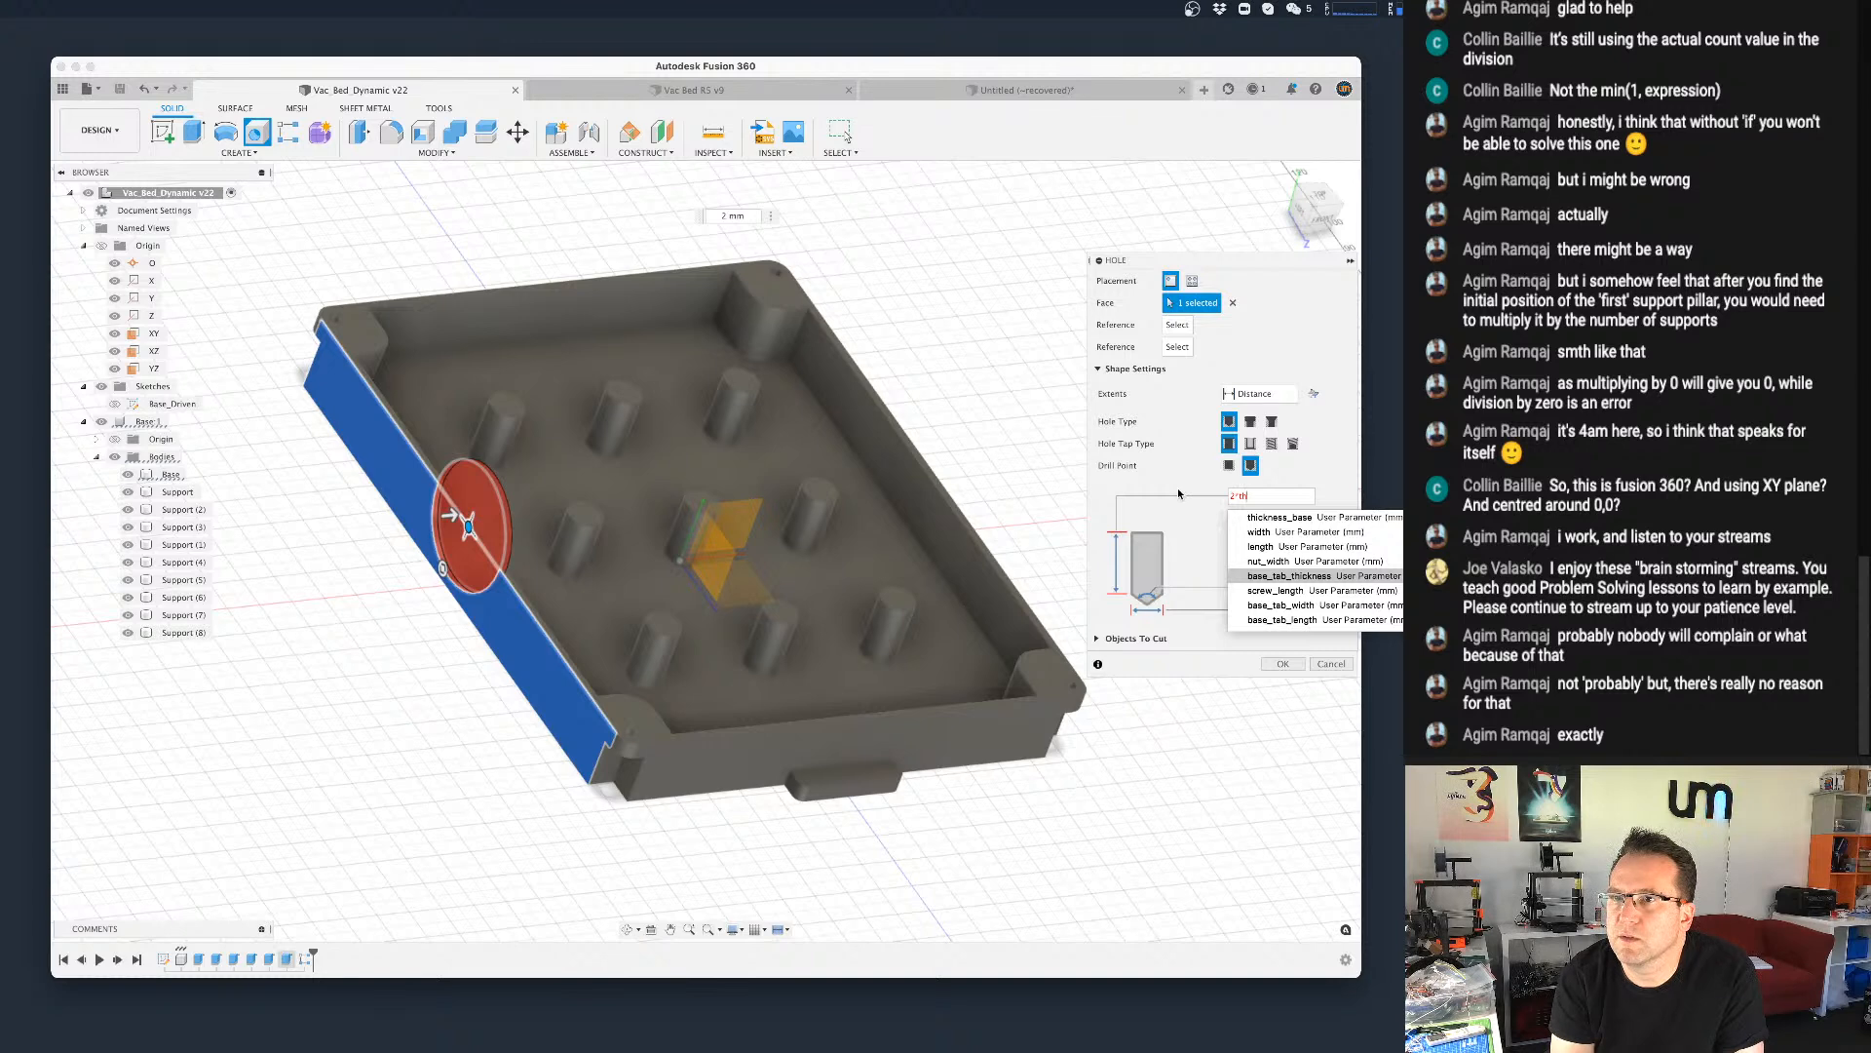
key("Up")
key("Up")
key("Up")
key("Up")
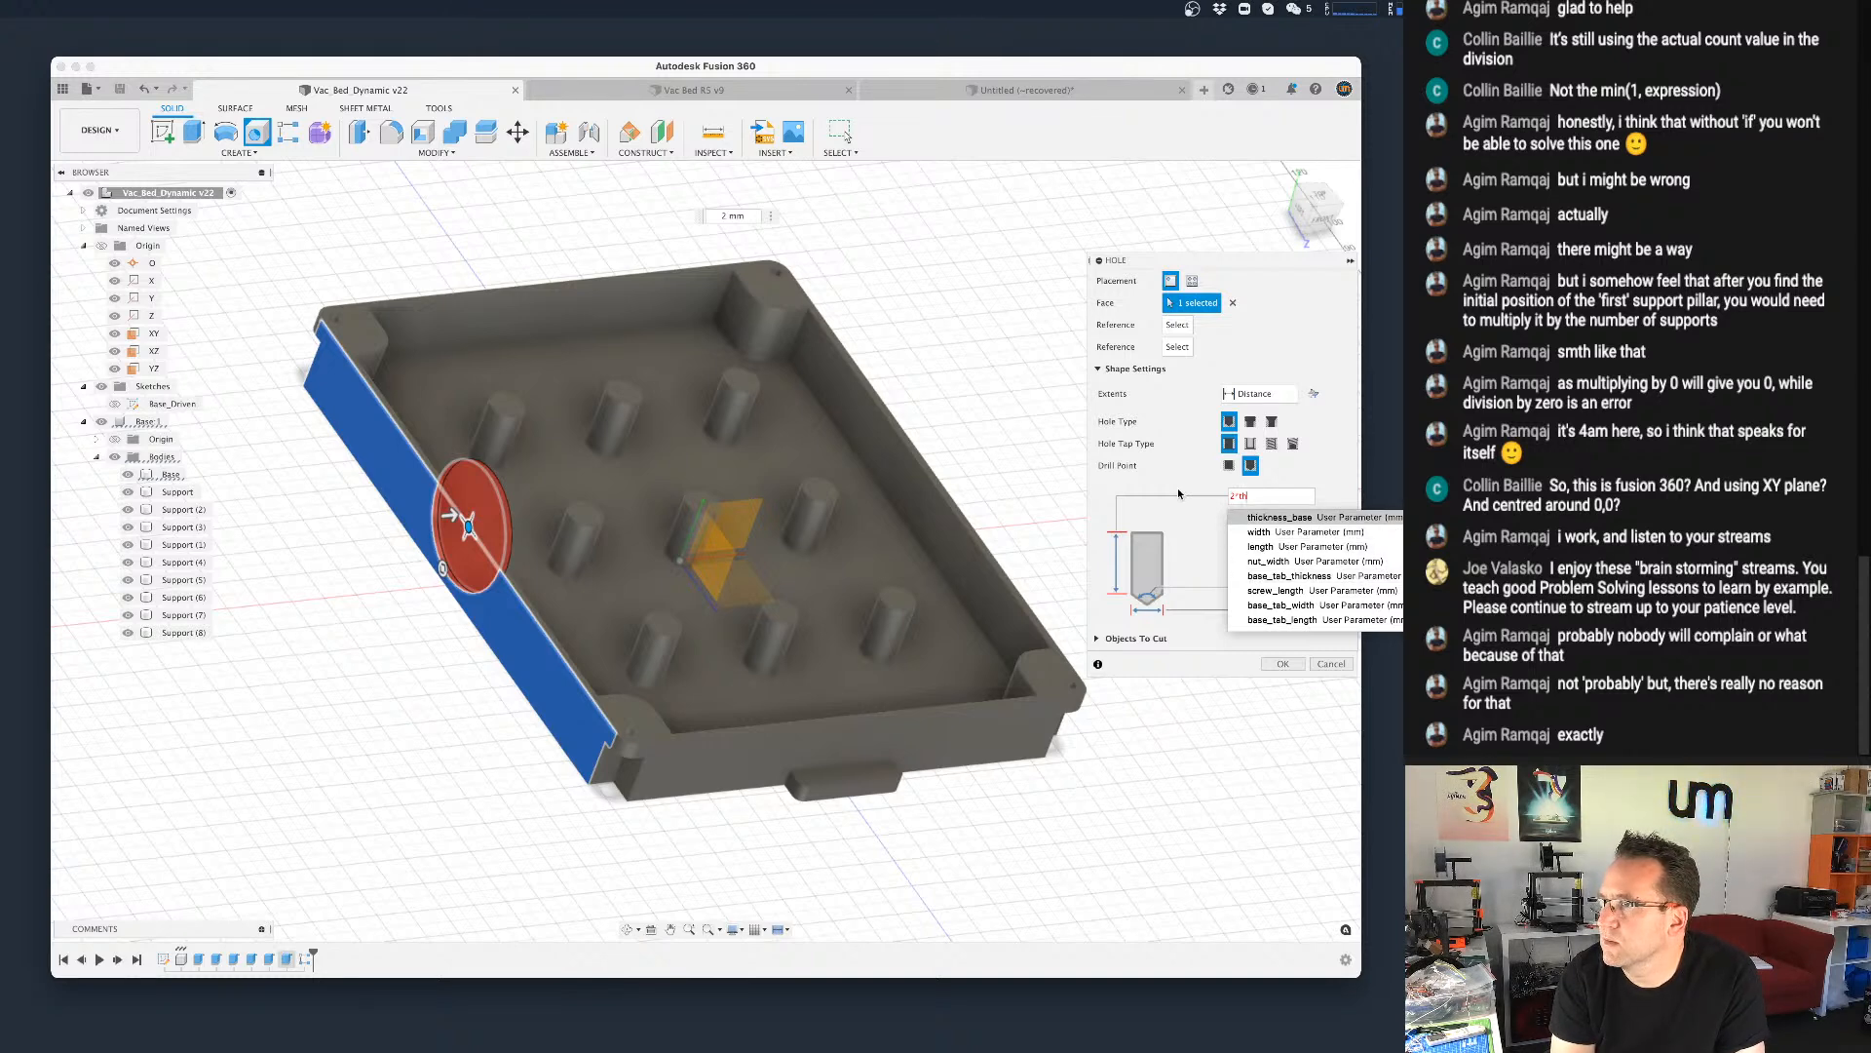
key("Return")
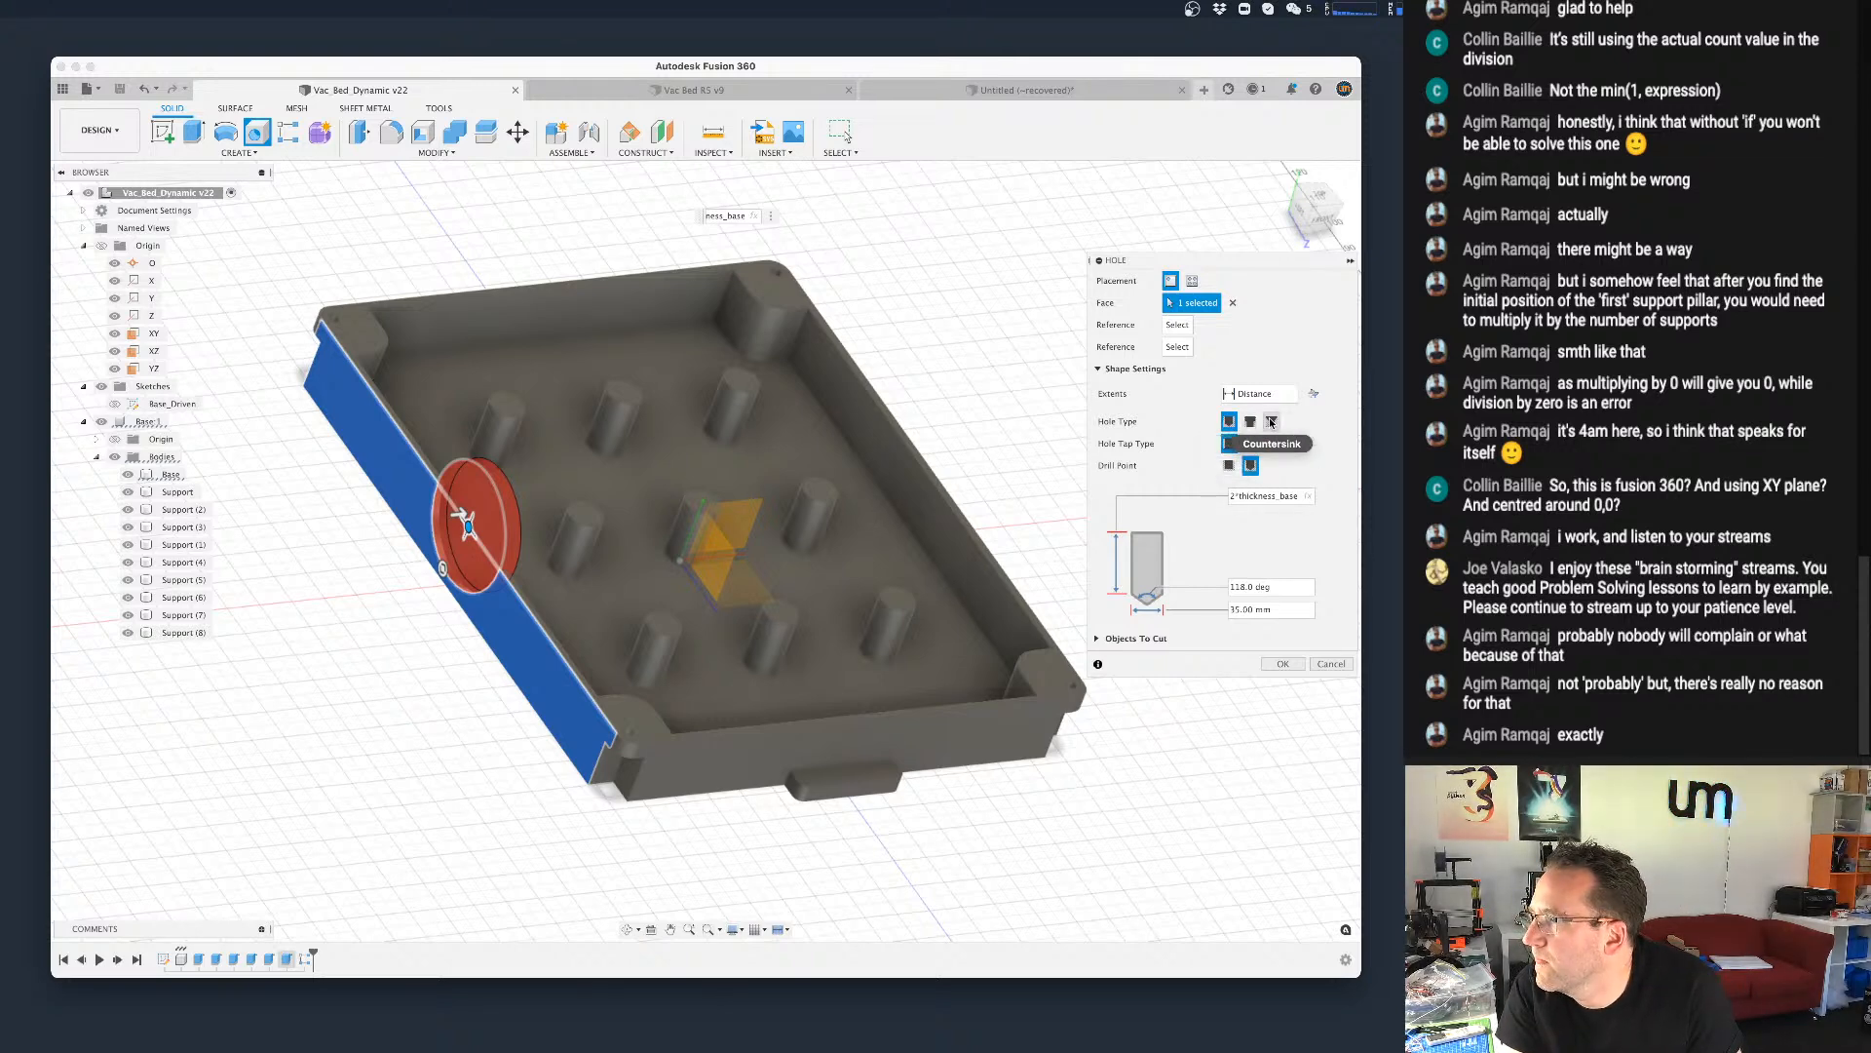
Step: Try a flat drill point and a diameter of height_base*0.9 for the side wall hole, and cancel the hole
left_click(1230, 466)
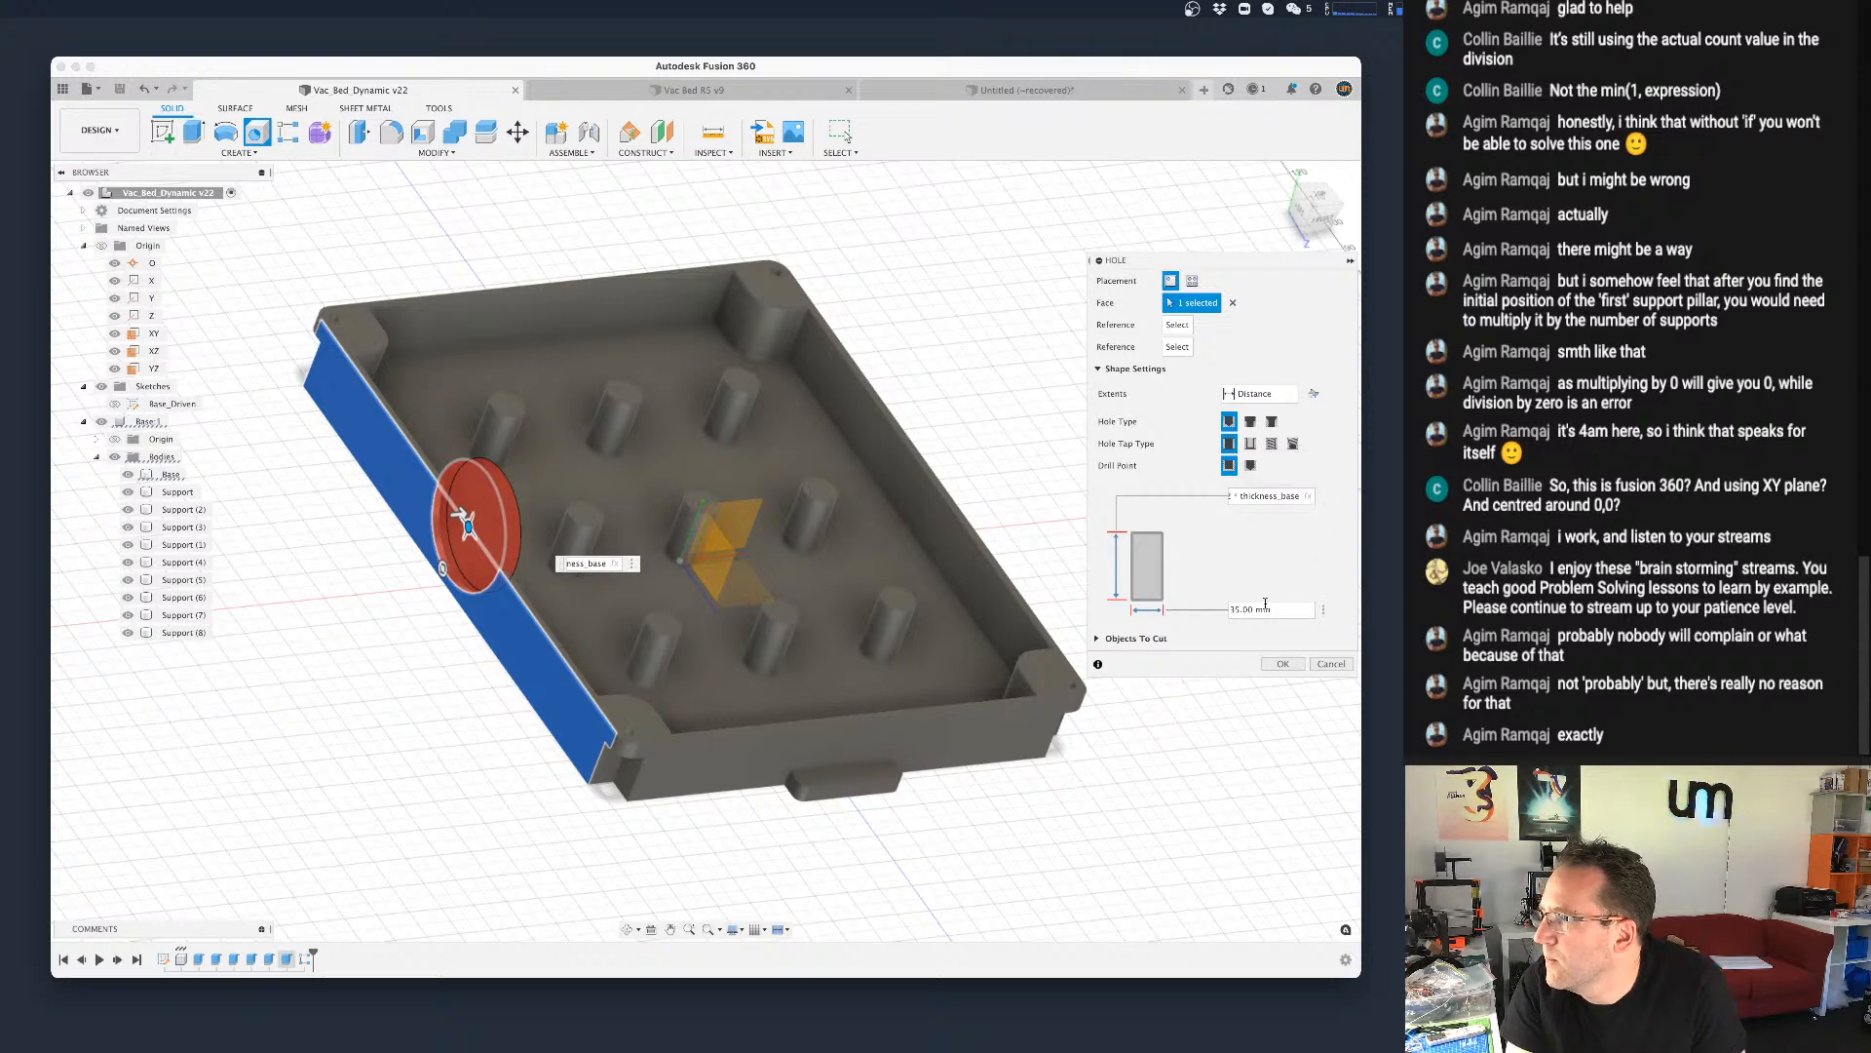
left_click_drag(1283, 608, 1210, 615)
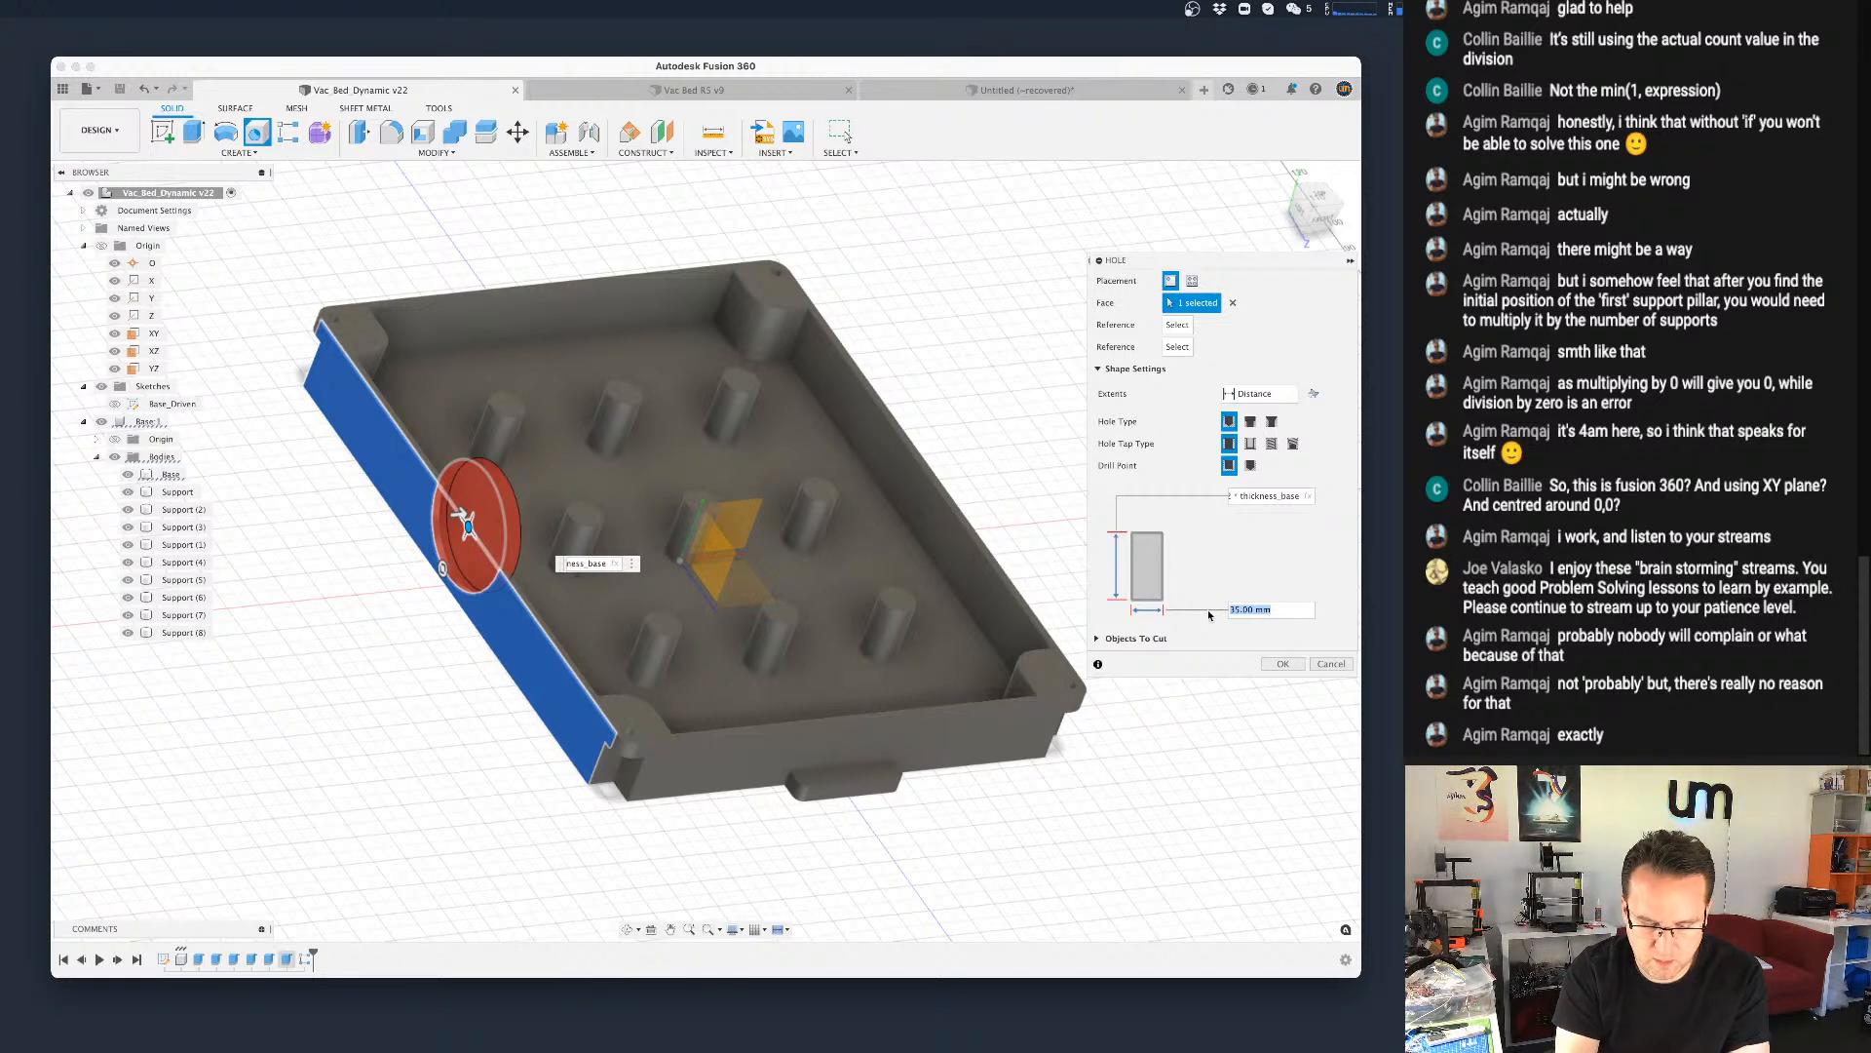
type("hei")
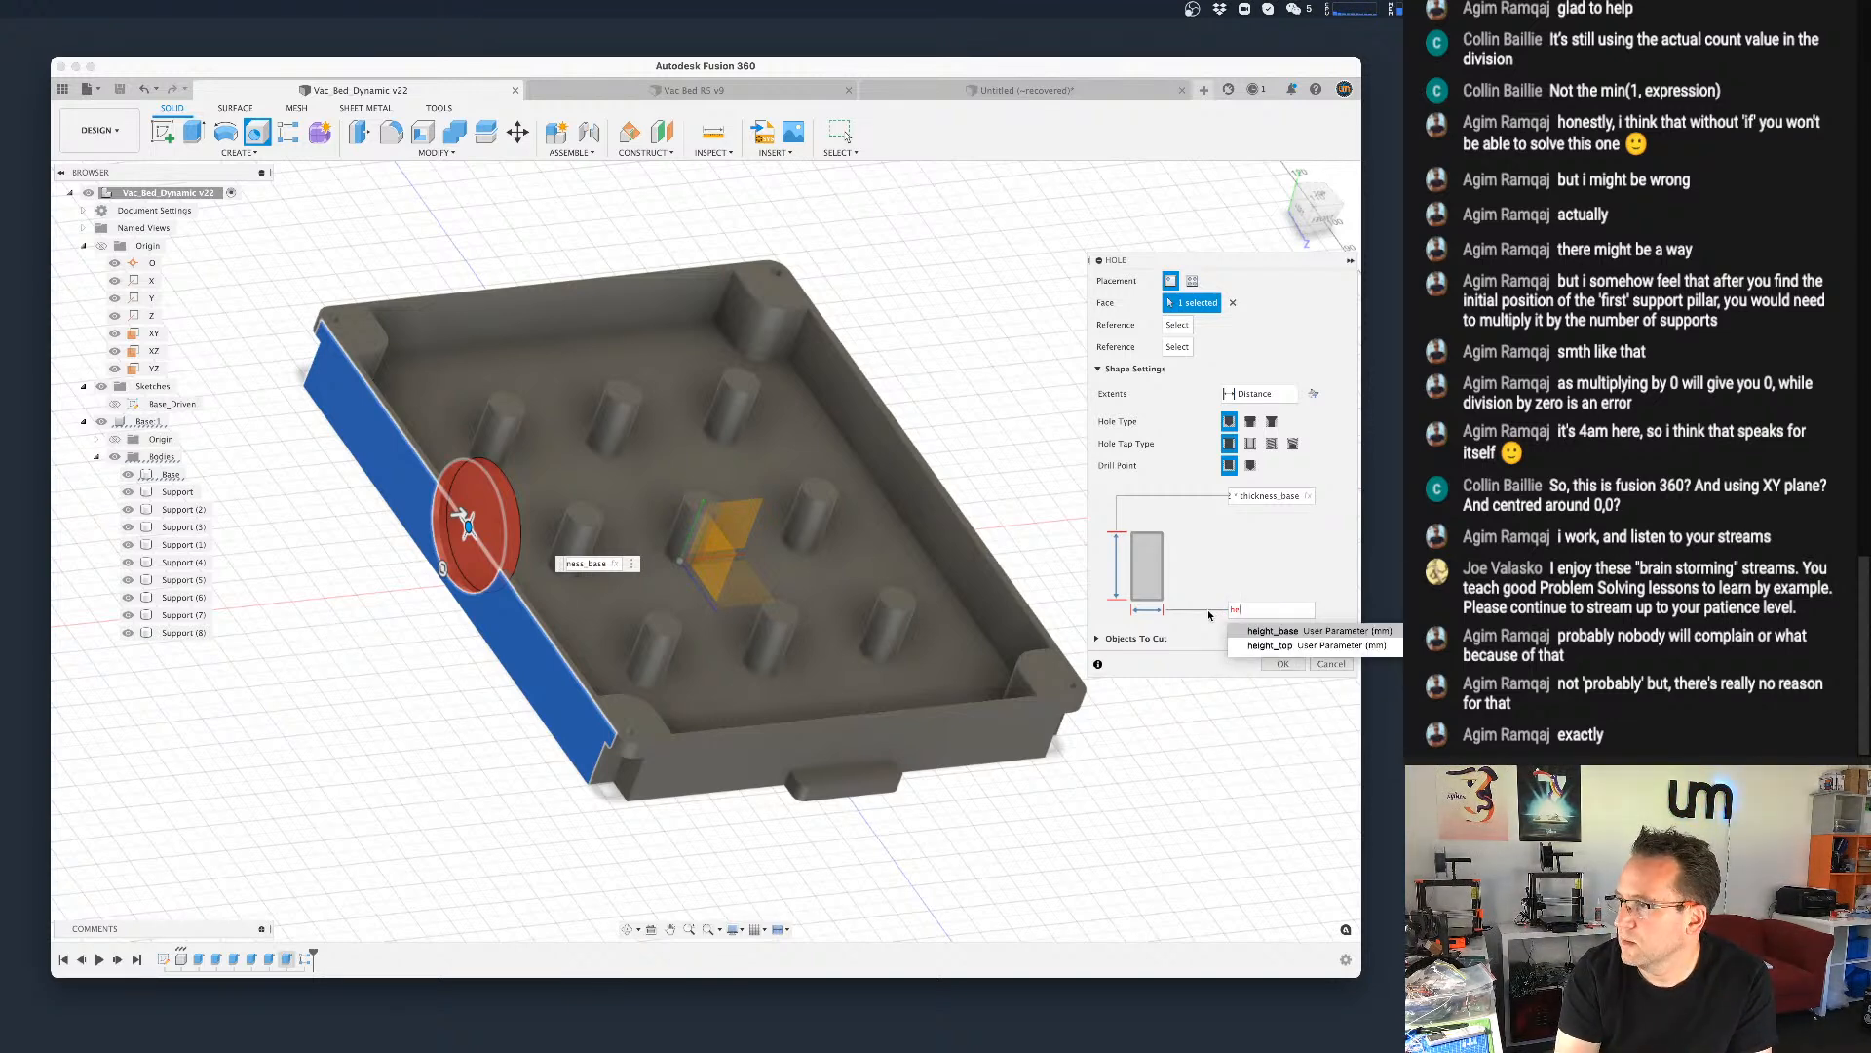
key("Return")
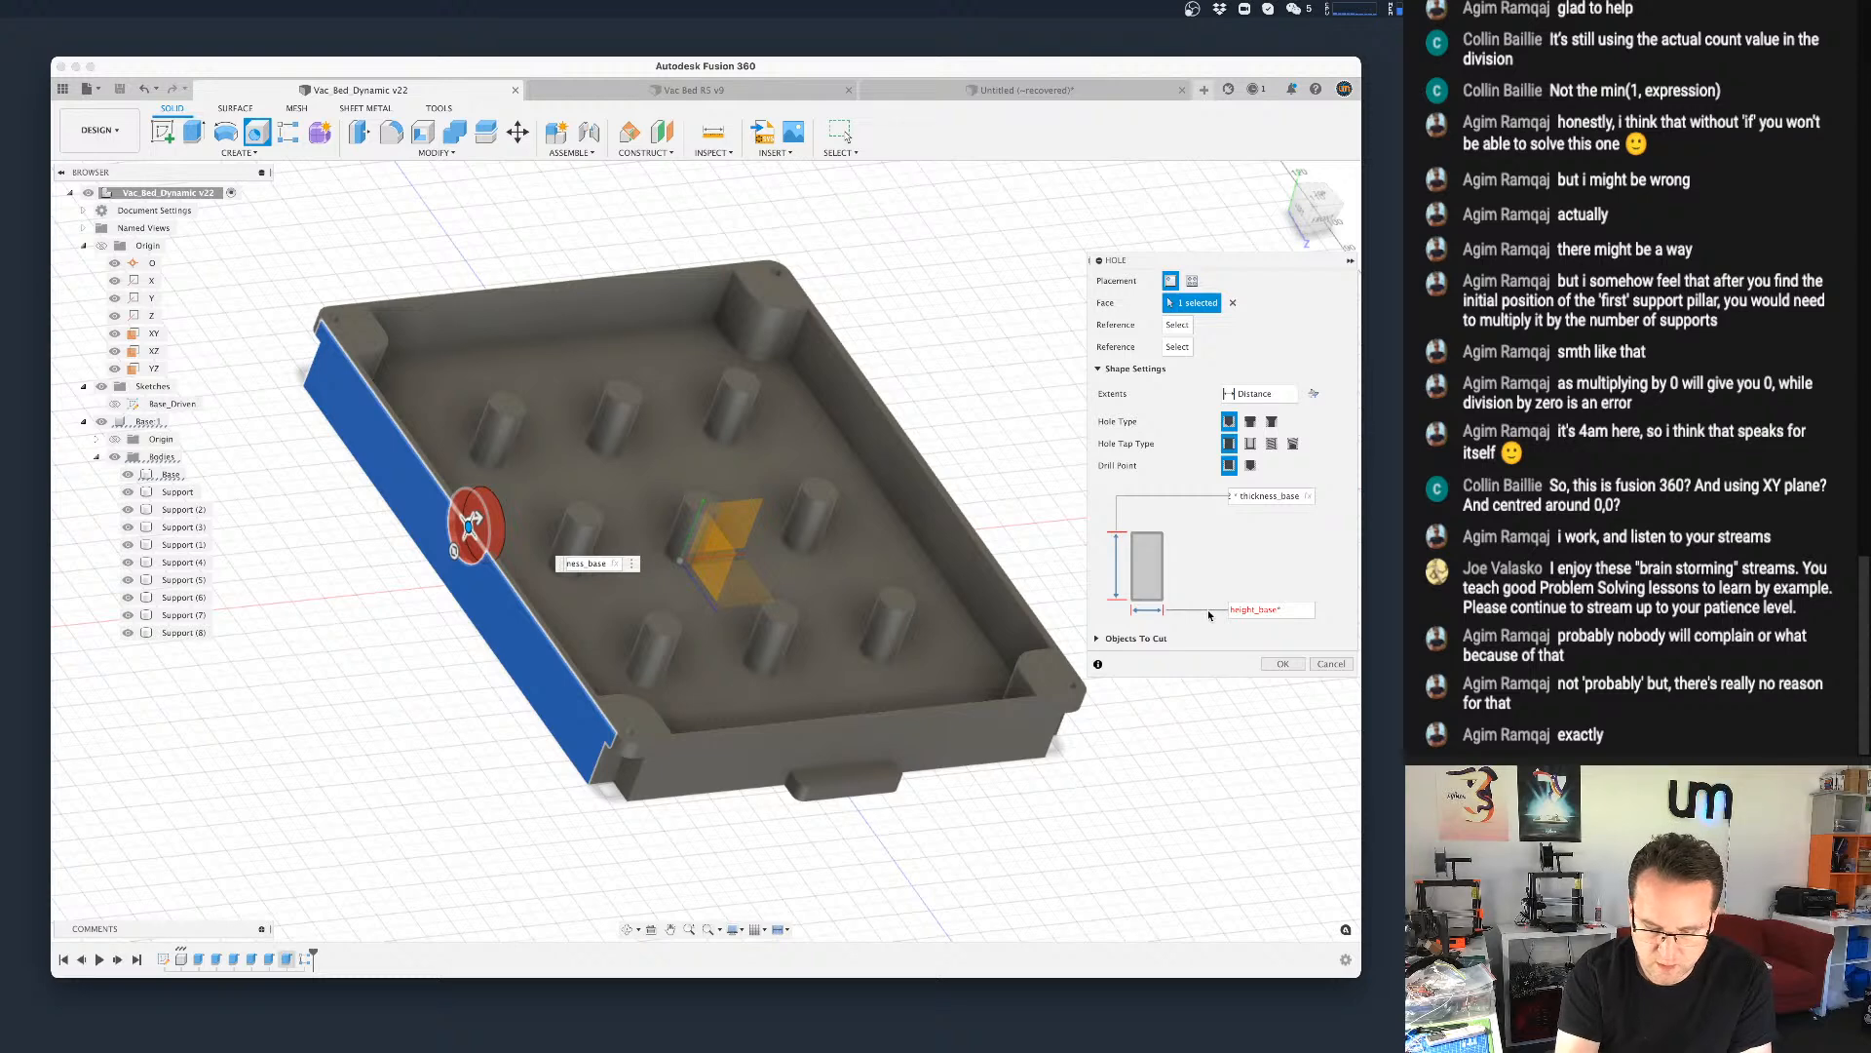
key("Return")
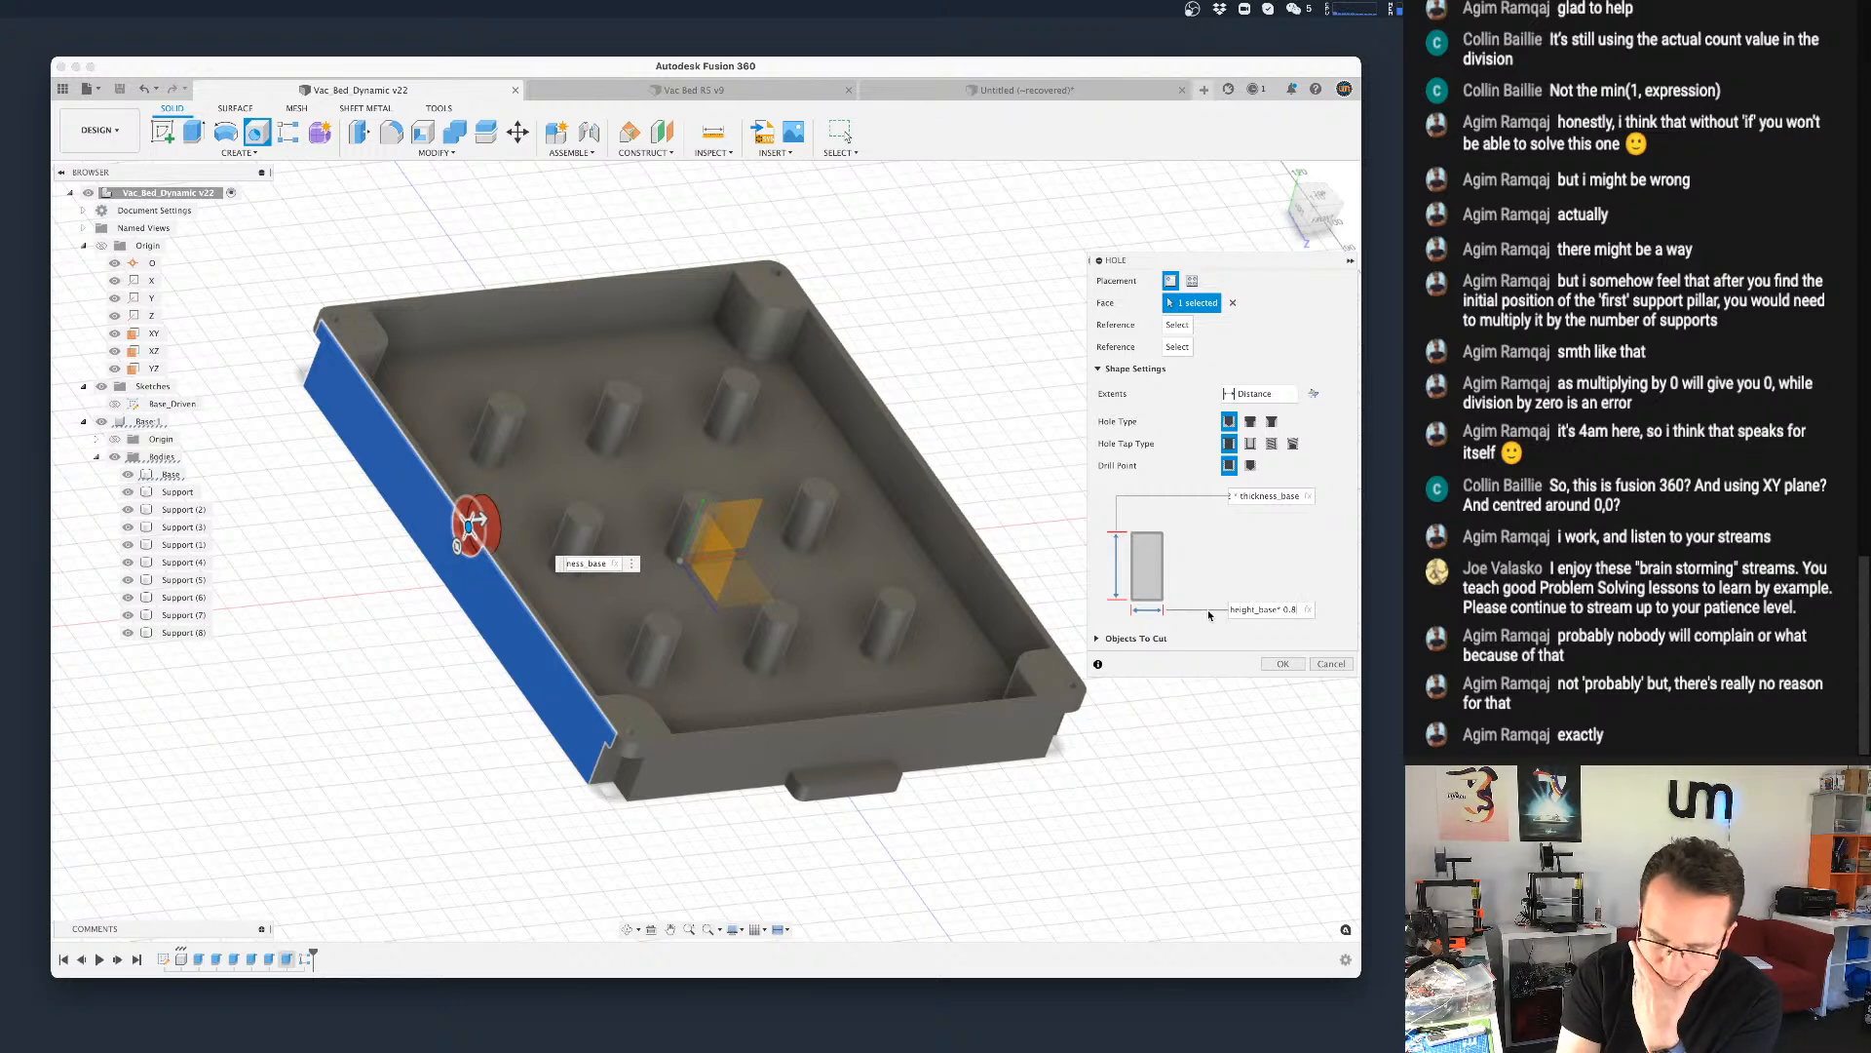
type("9")
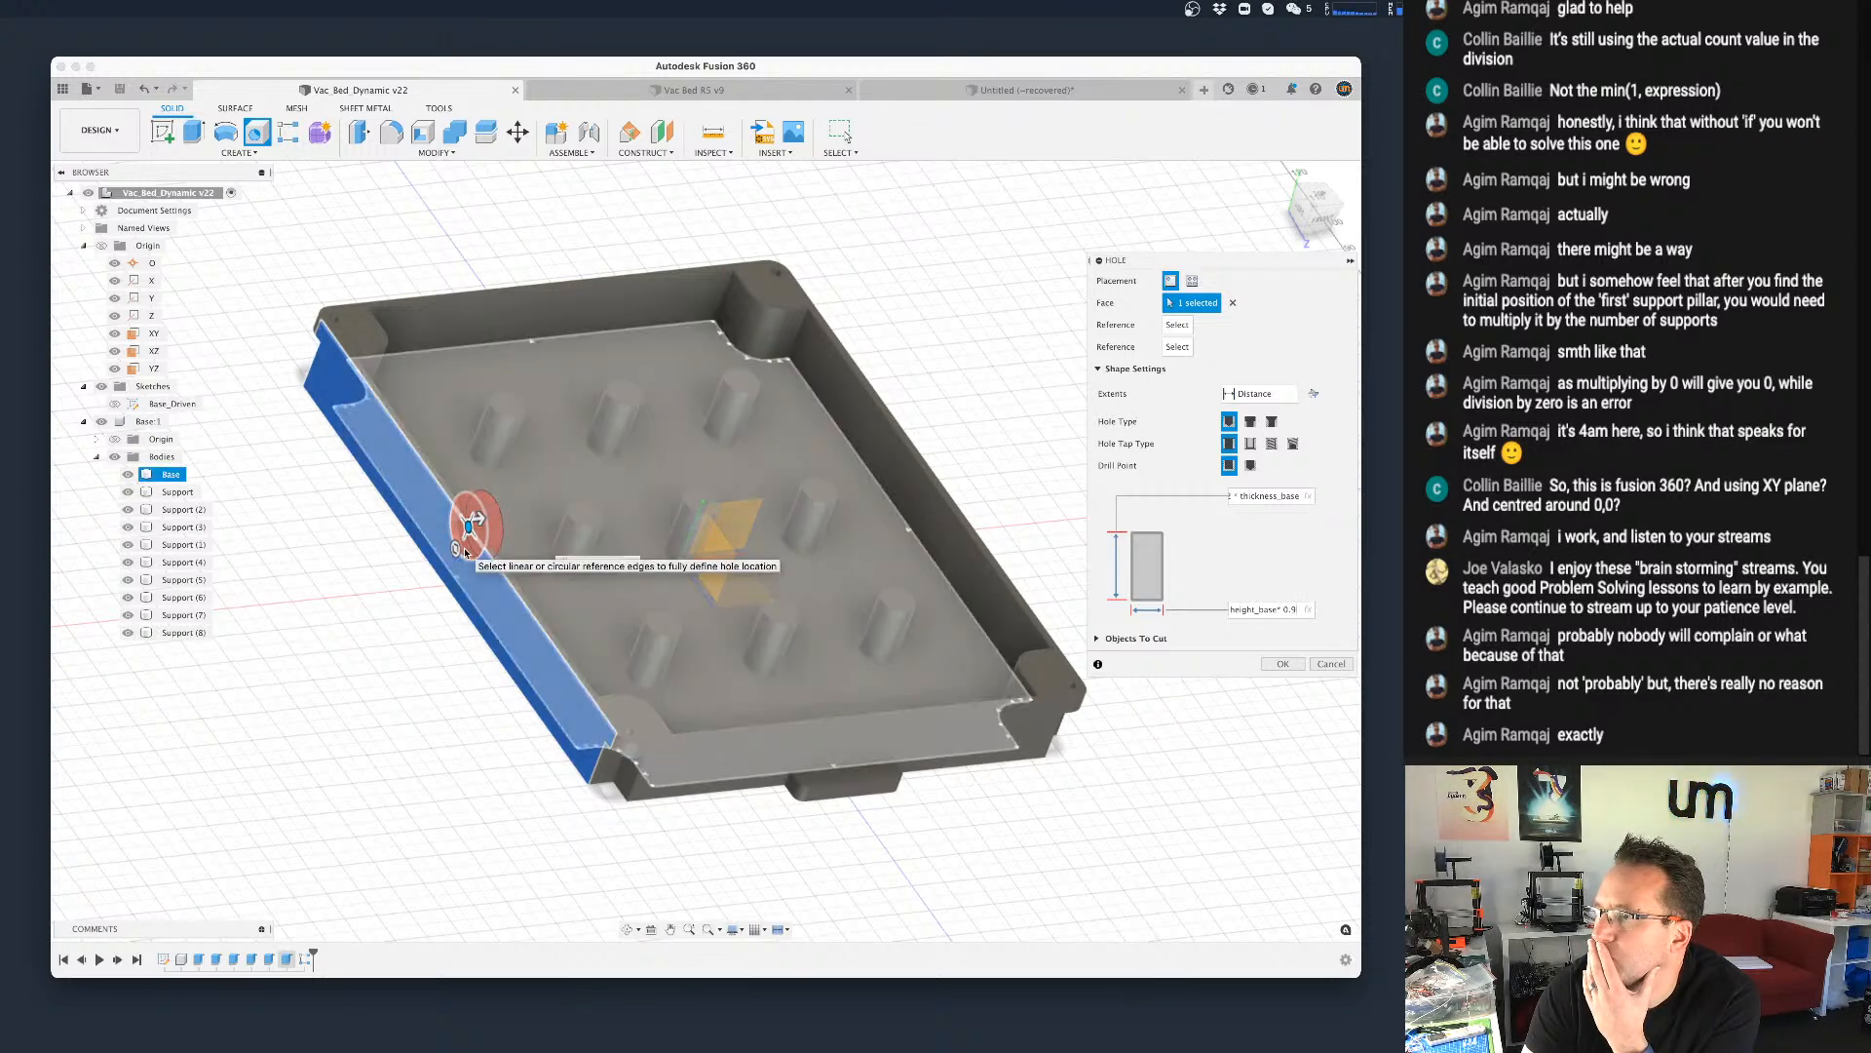
left_click(1346, 666)
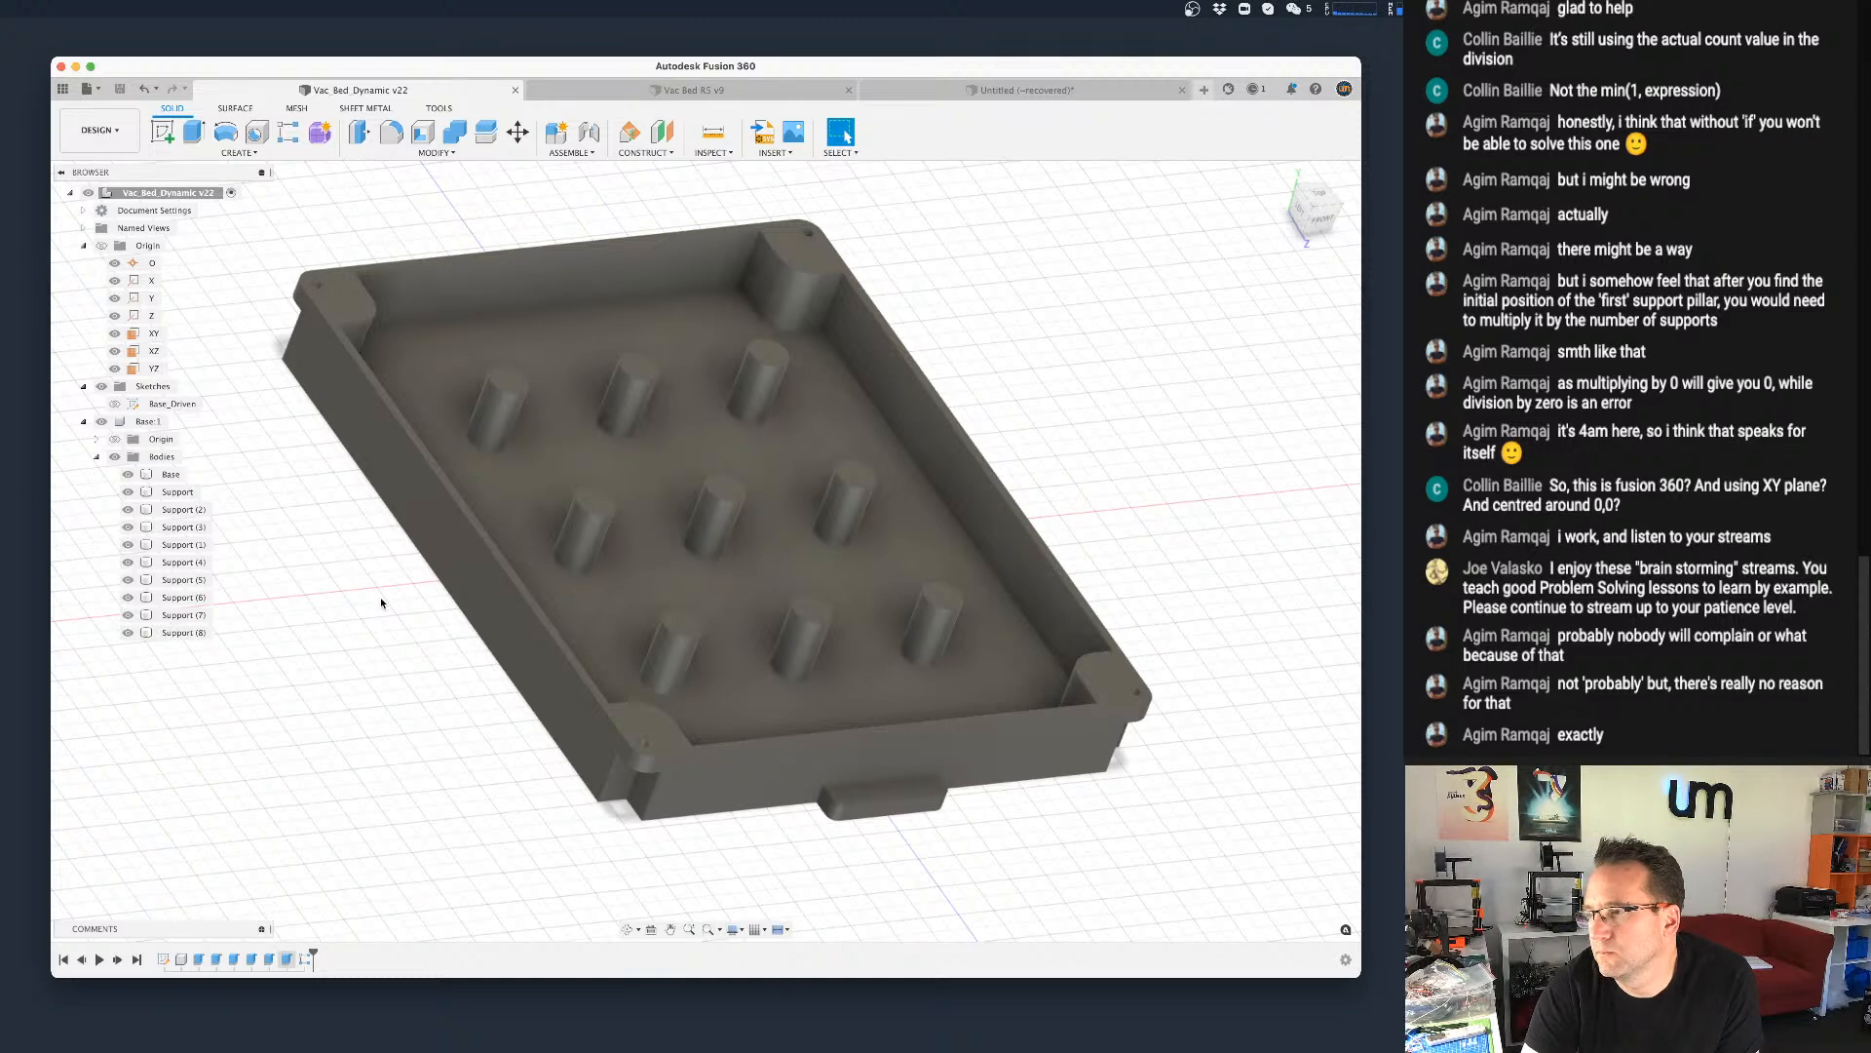
Step: Create a sketch on the base's long outer side wall and rename it Side_Vac_Cutout
left_click(333, 454)
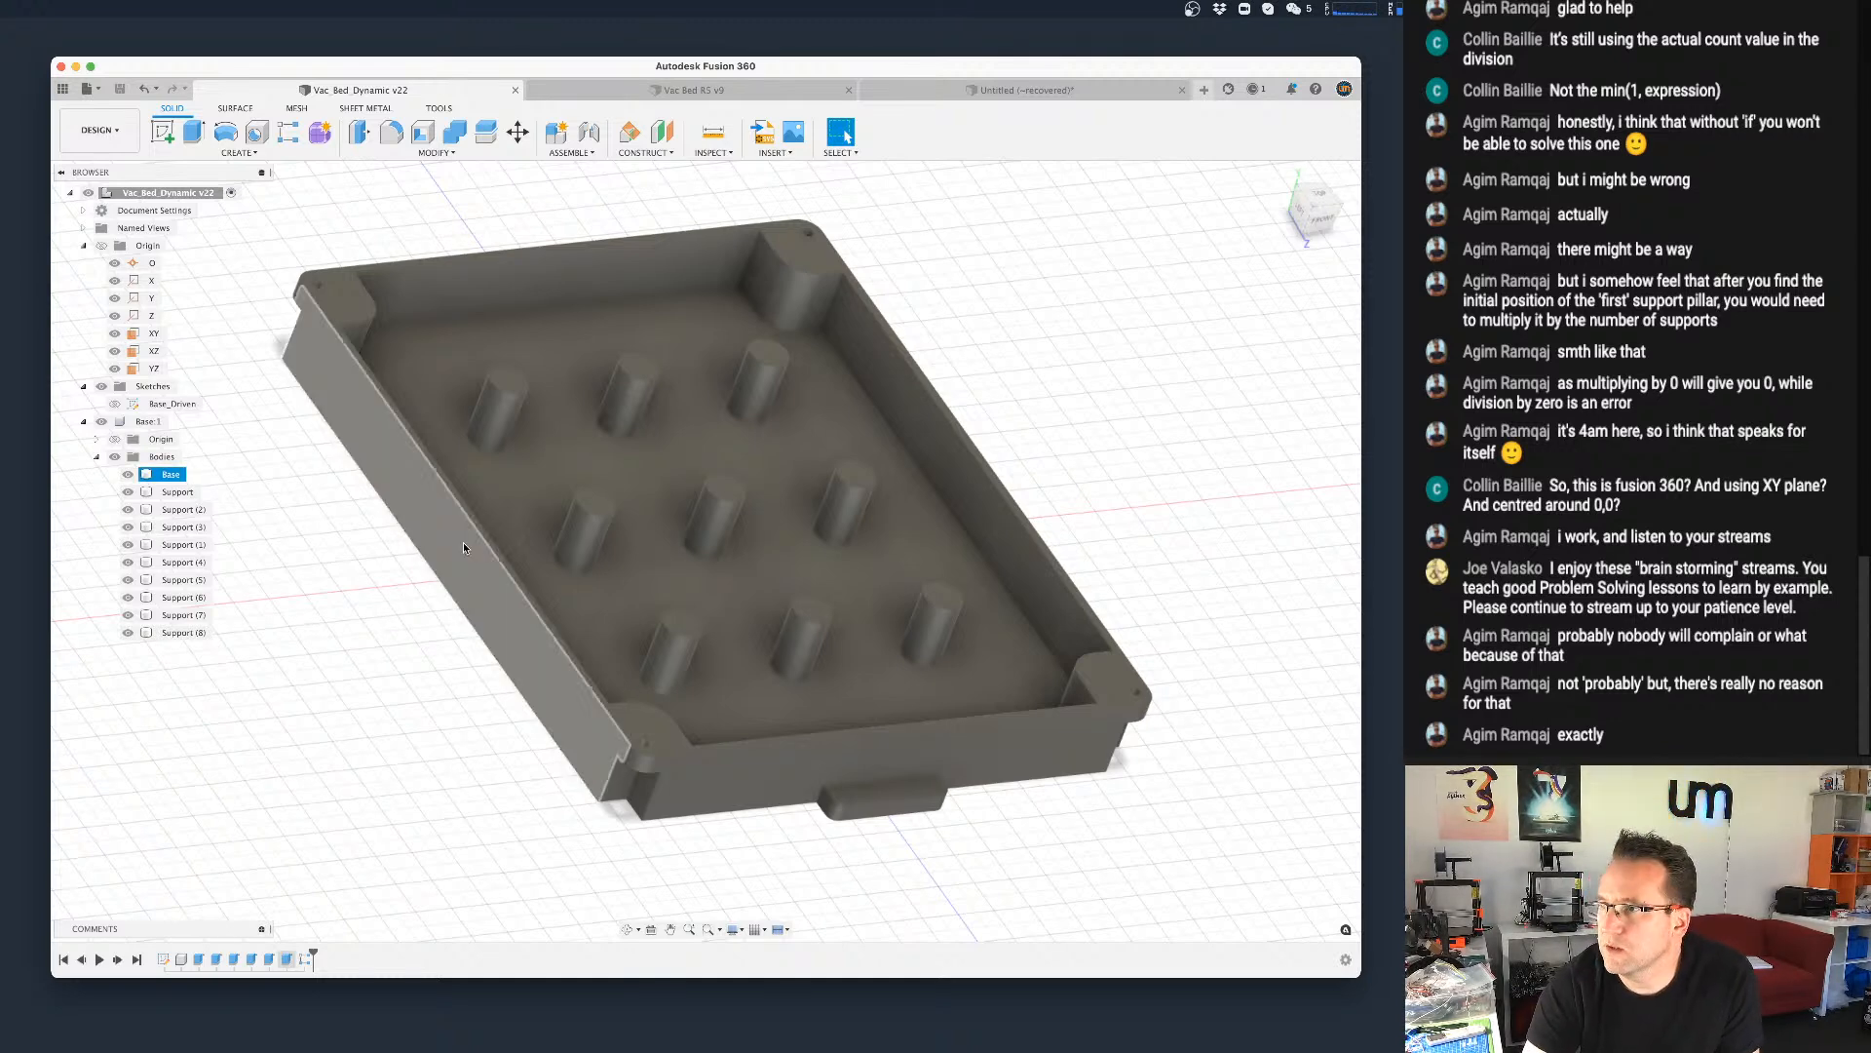
left_click(161, 130)
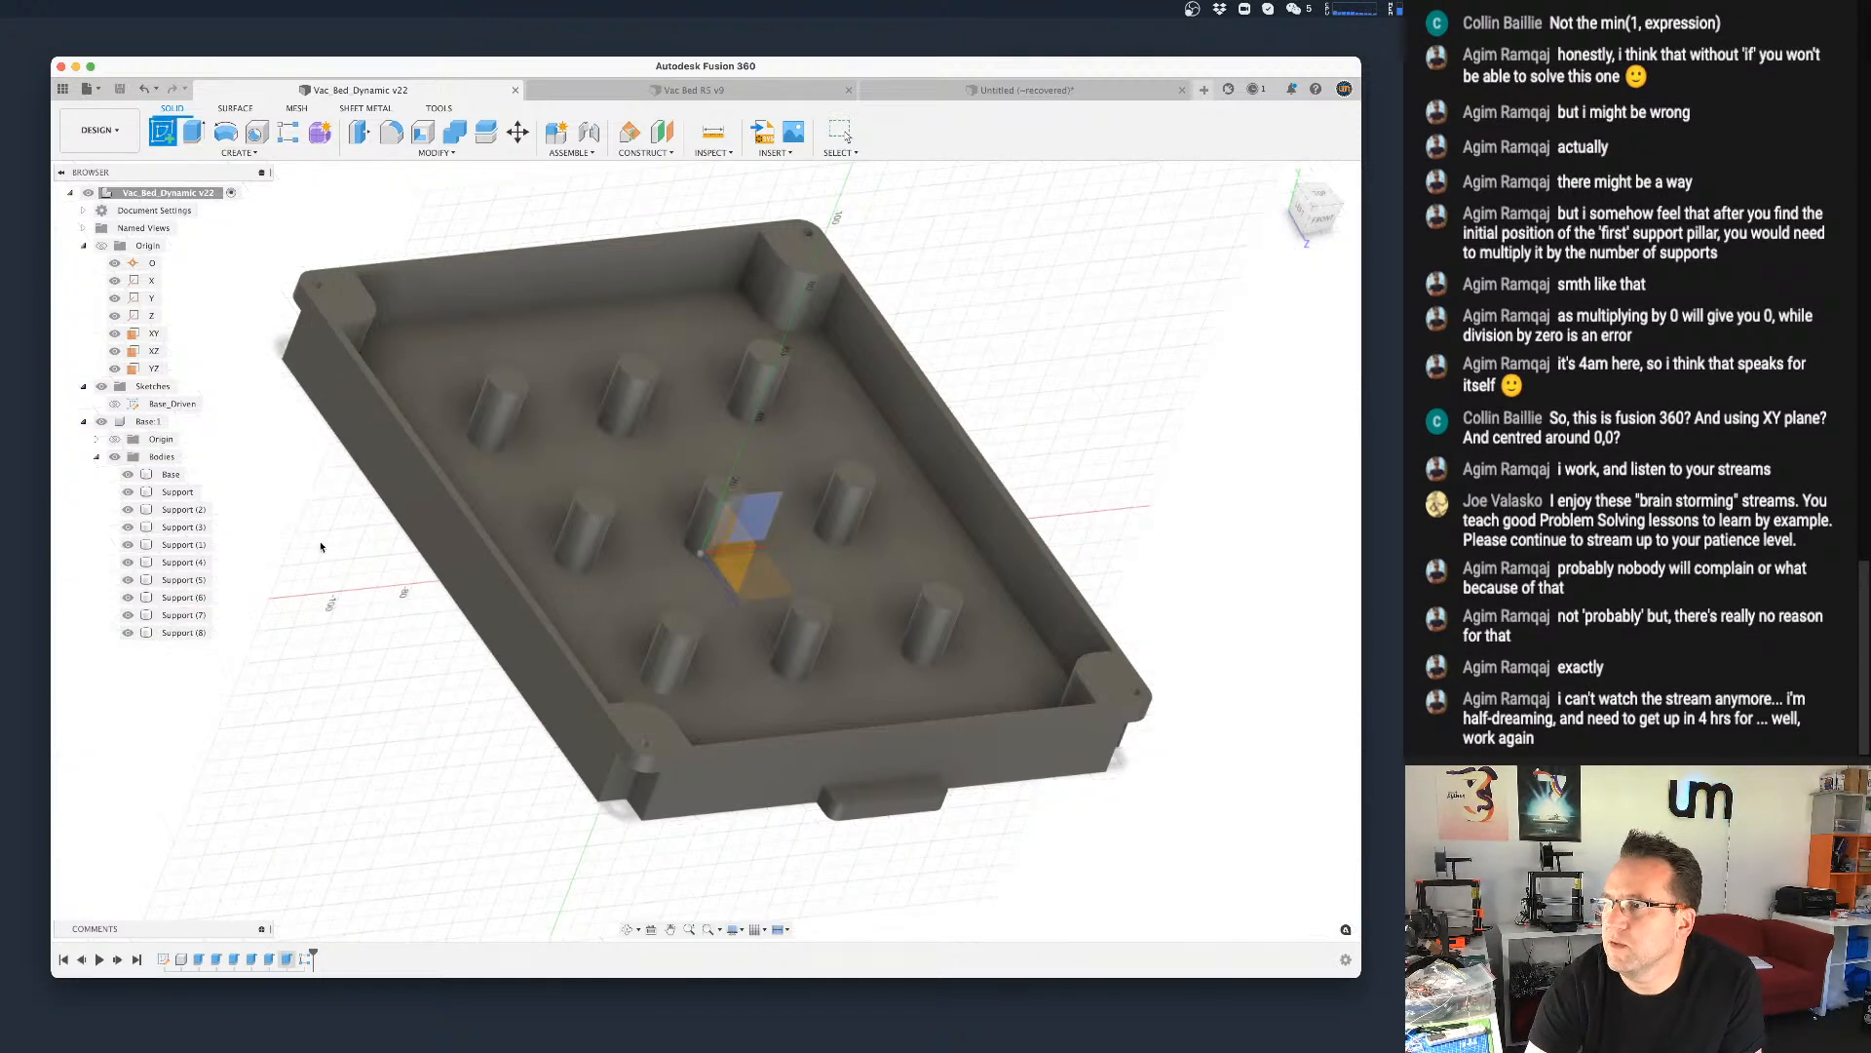
left_click(439, 537)
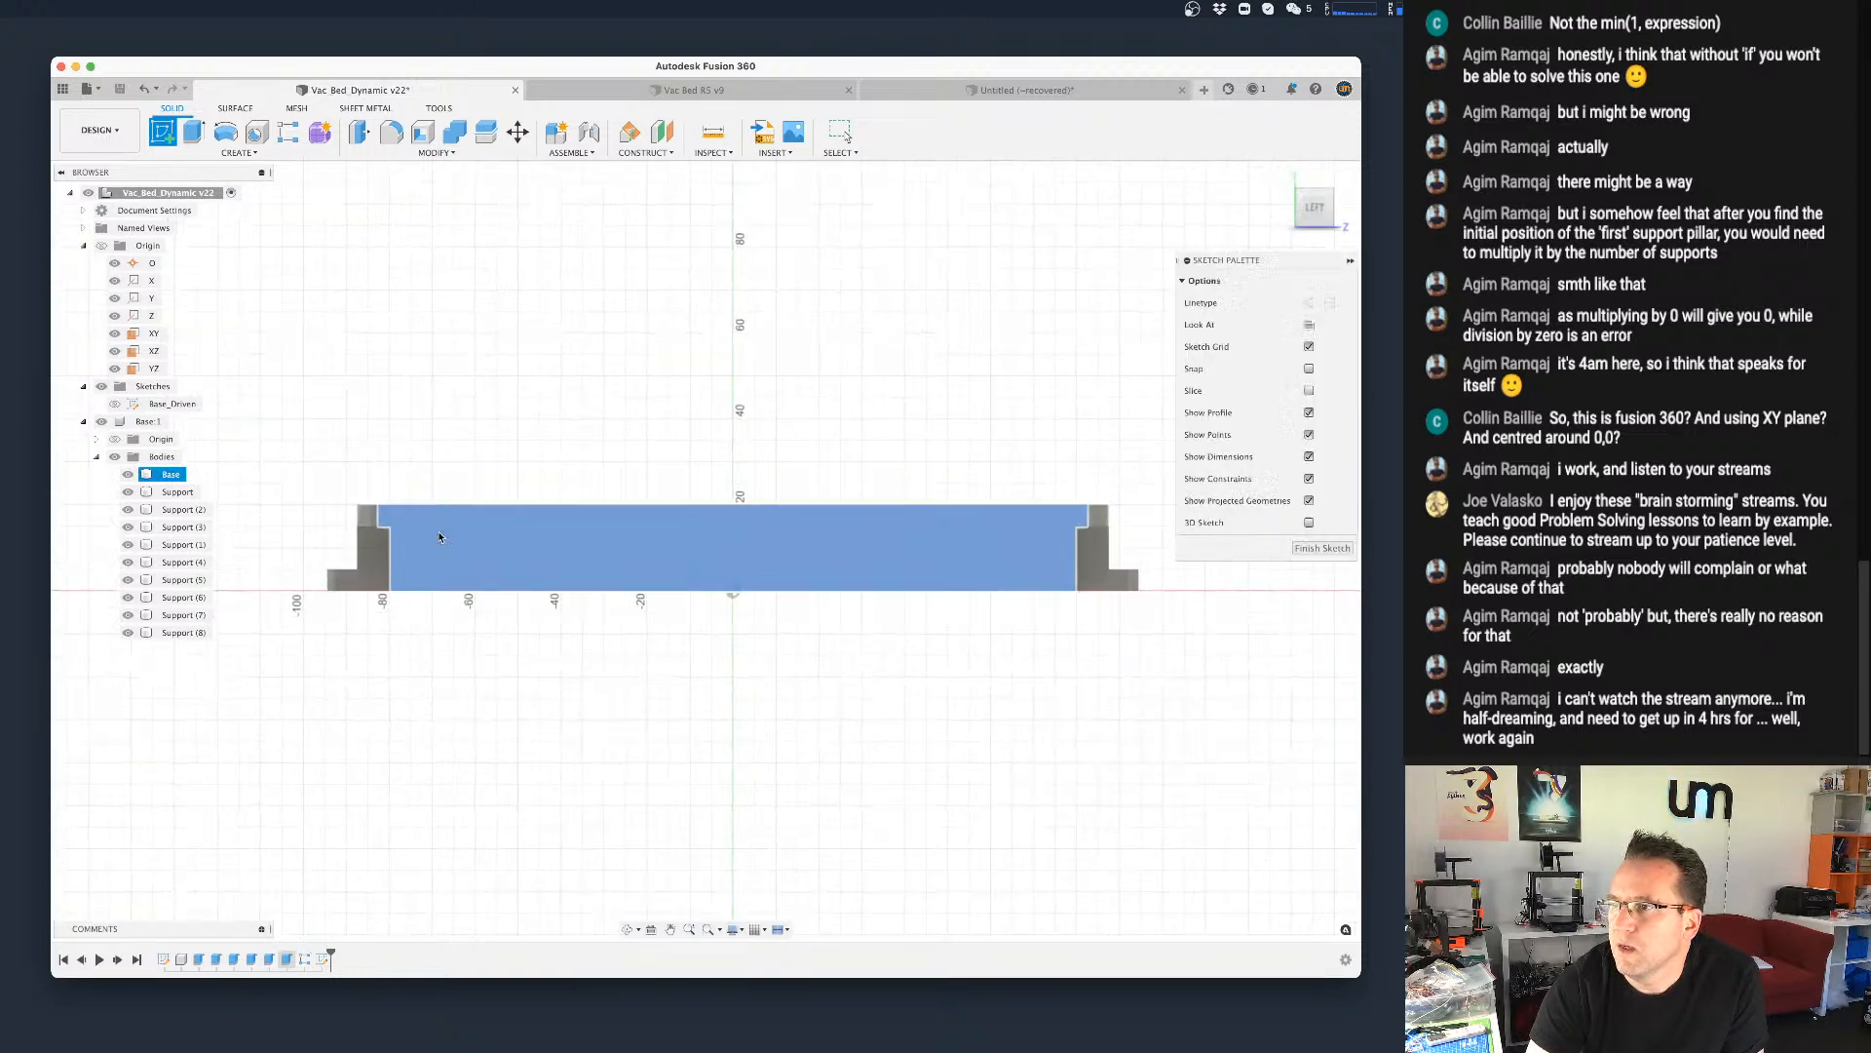
left_click(170, 424)
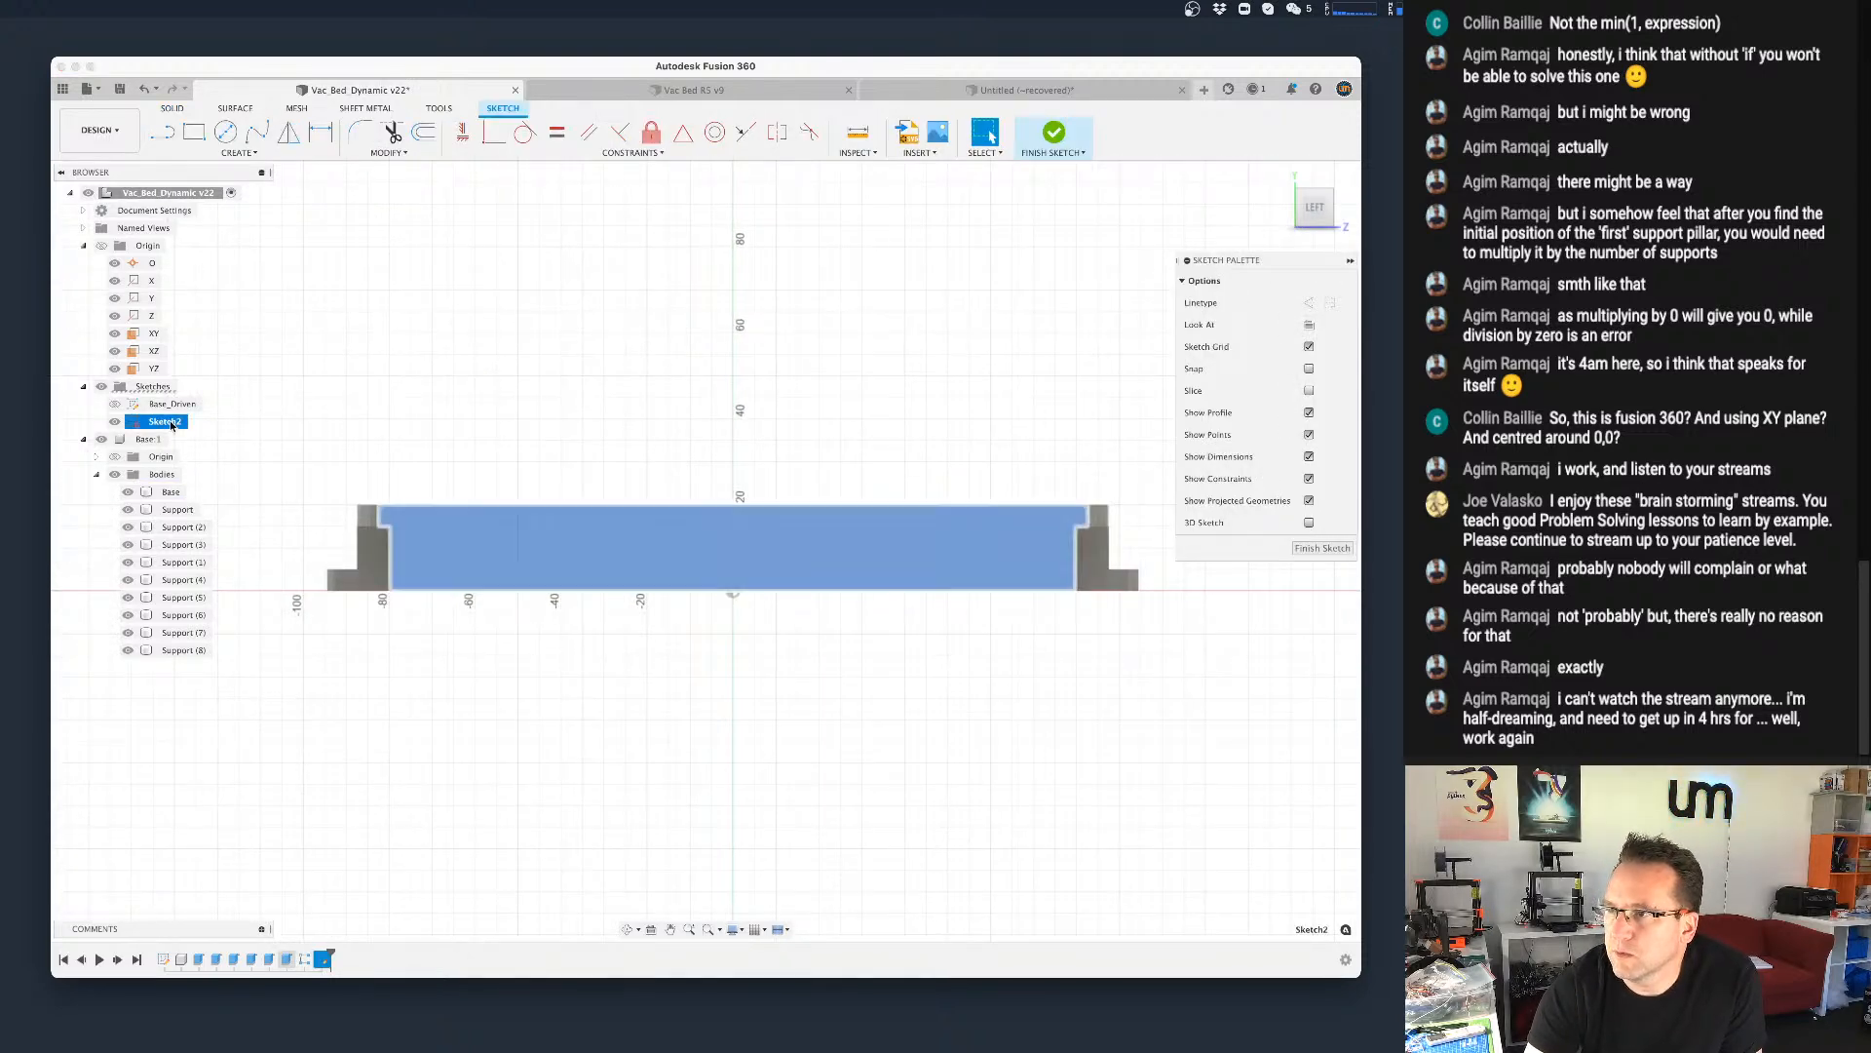
left_click(170, 422)
type("Si")
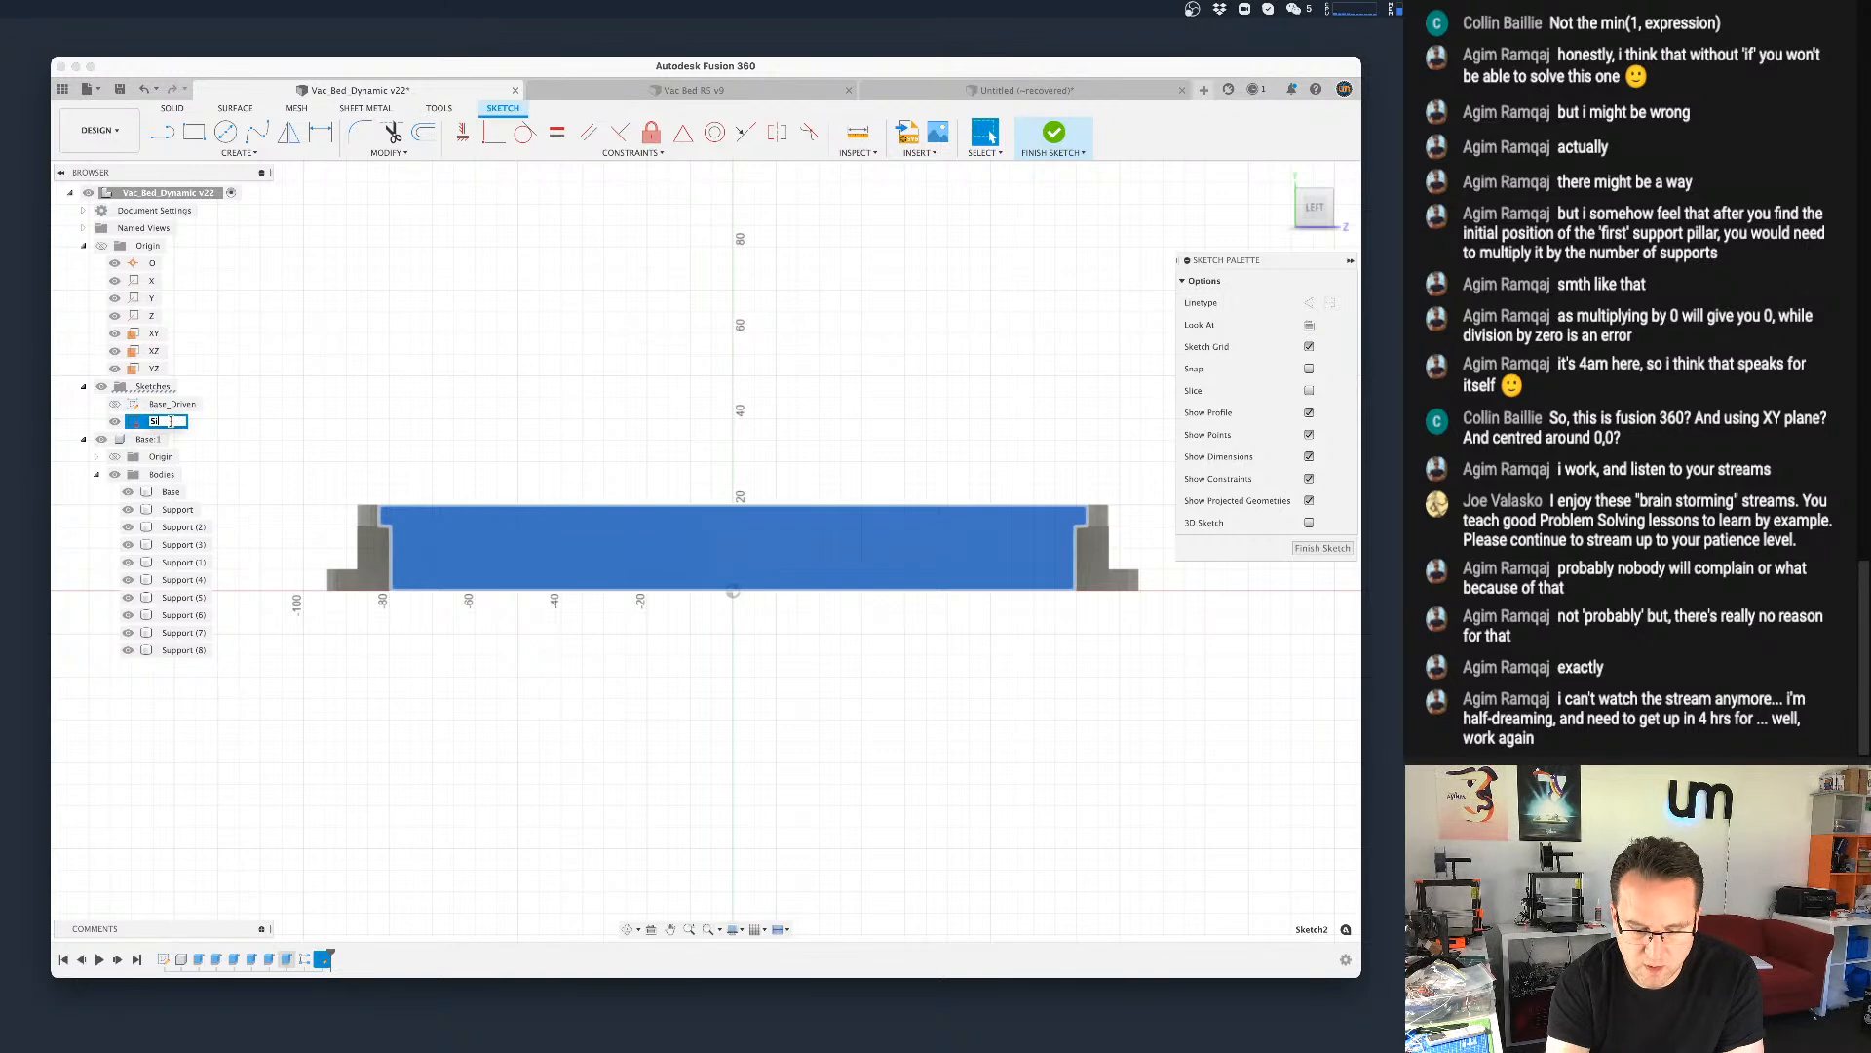
type("de Vac S")
type("utout")
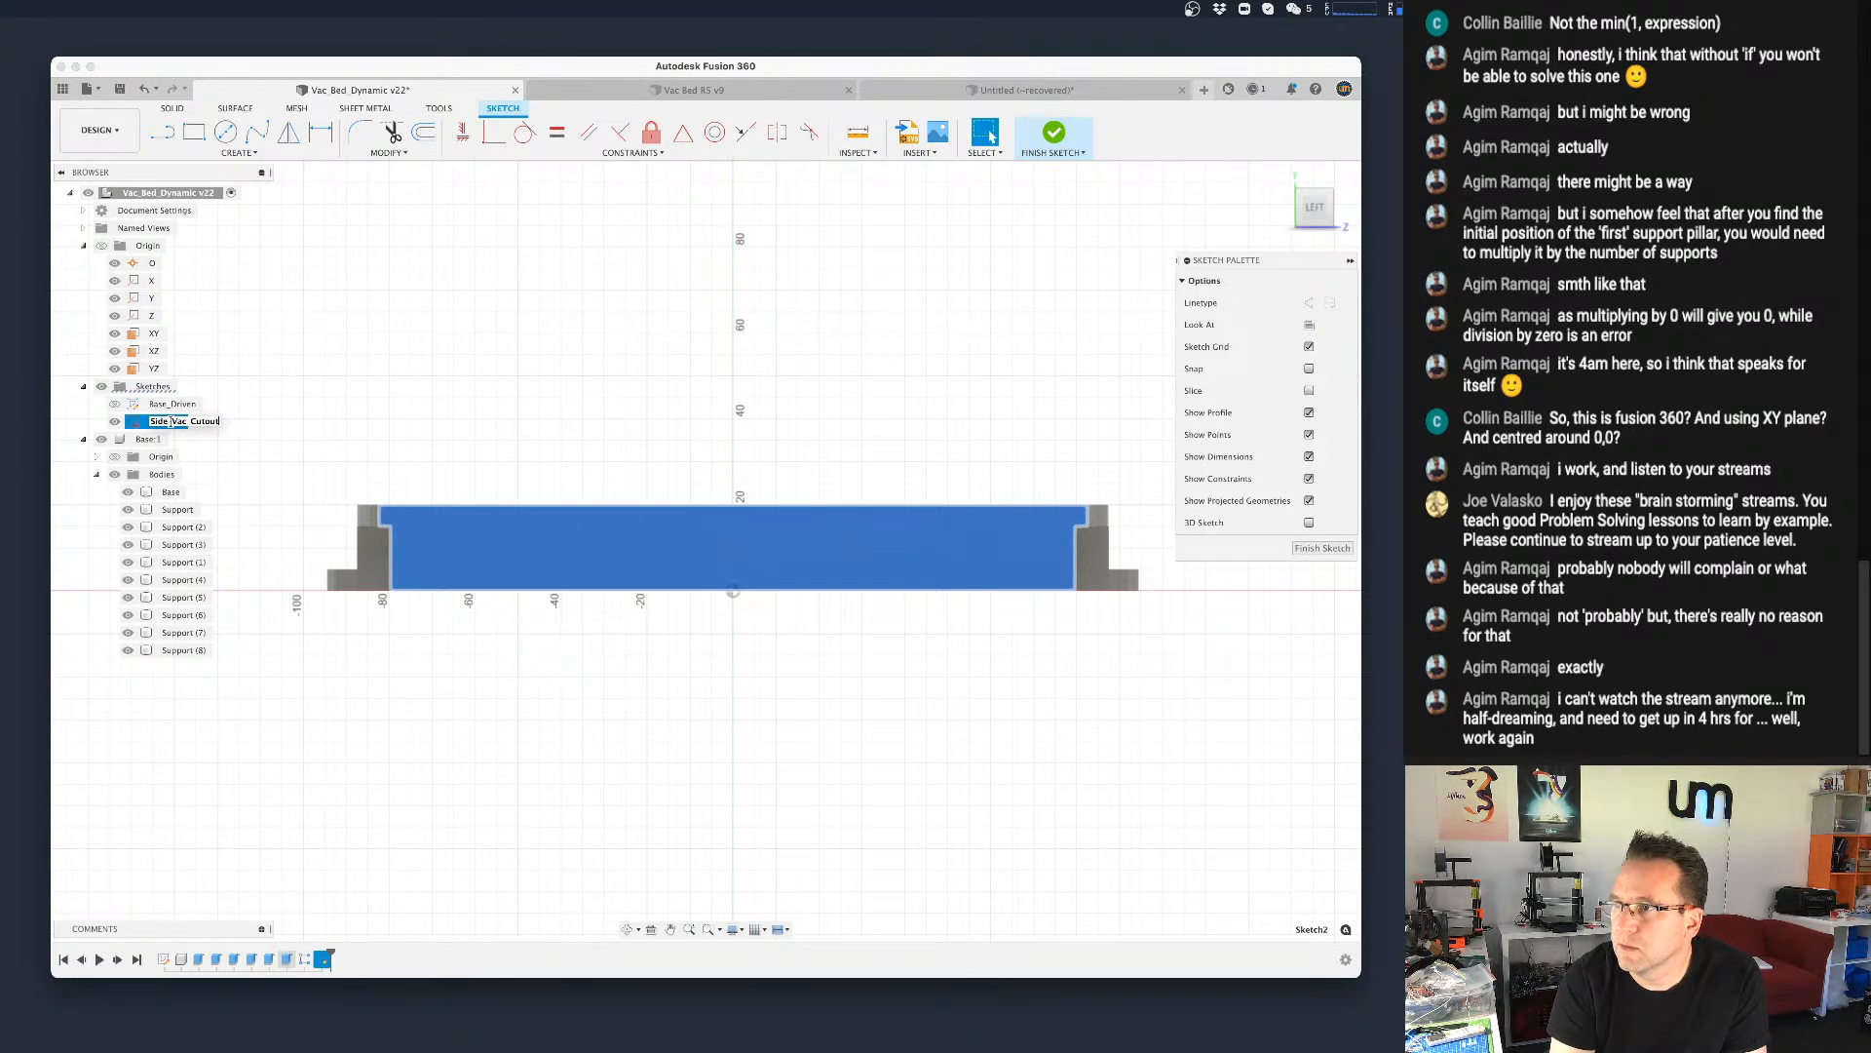
key("Return")
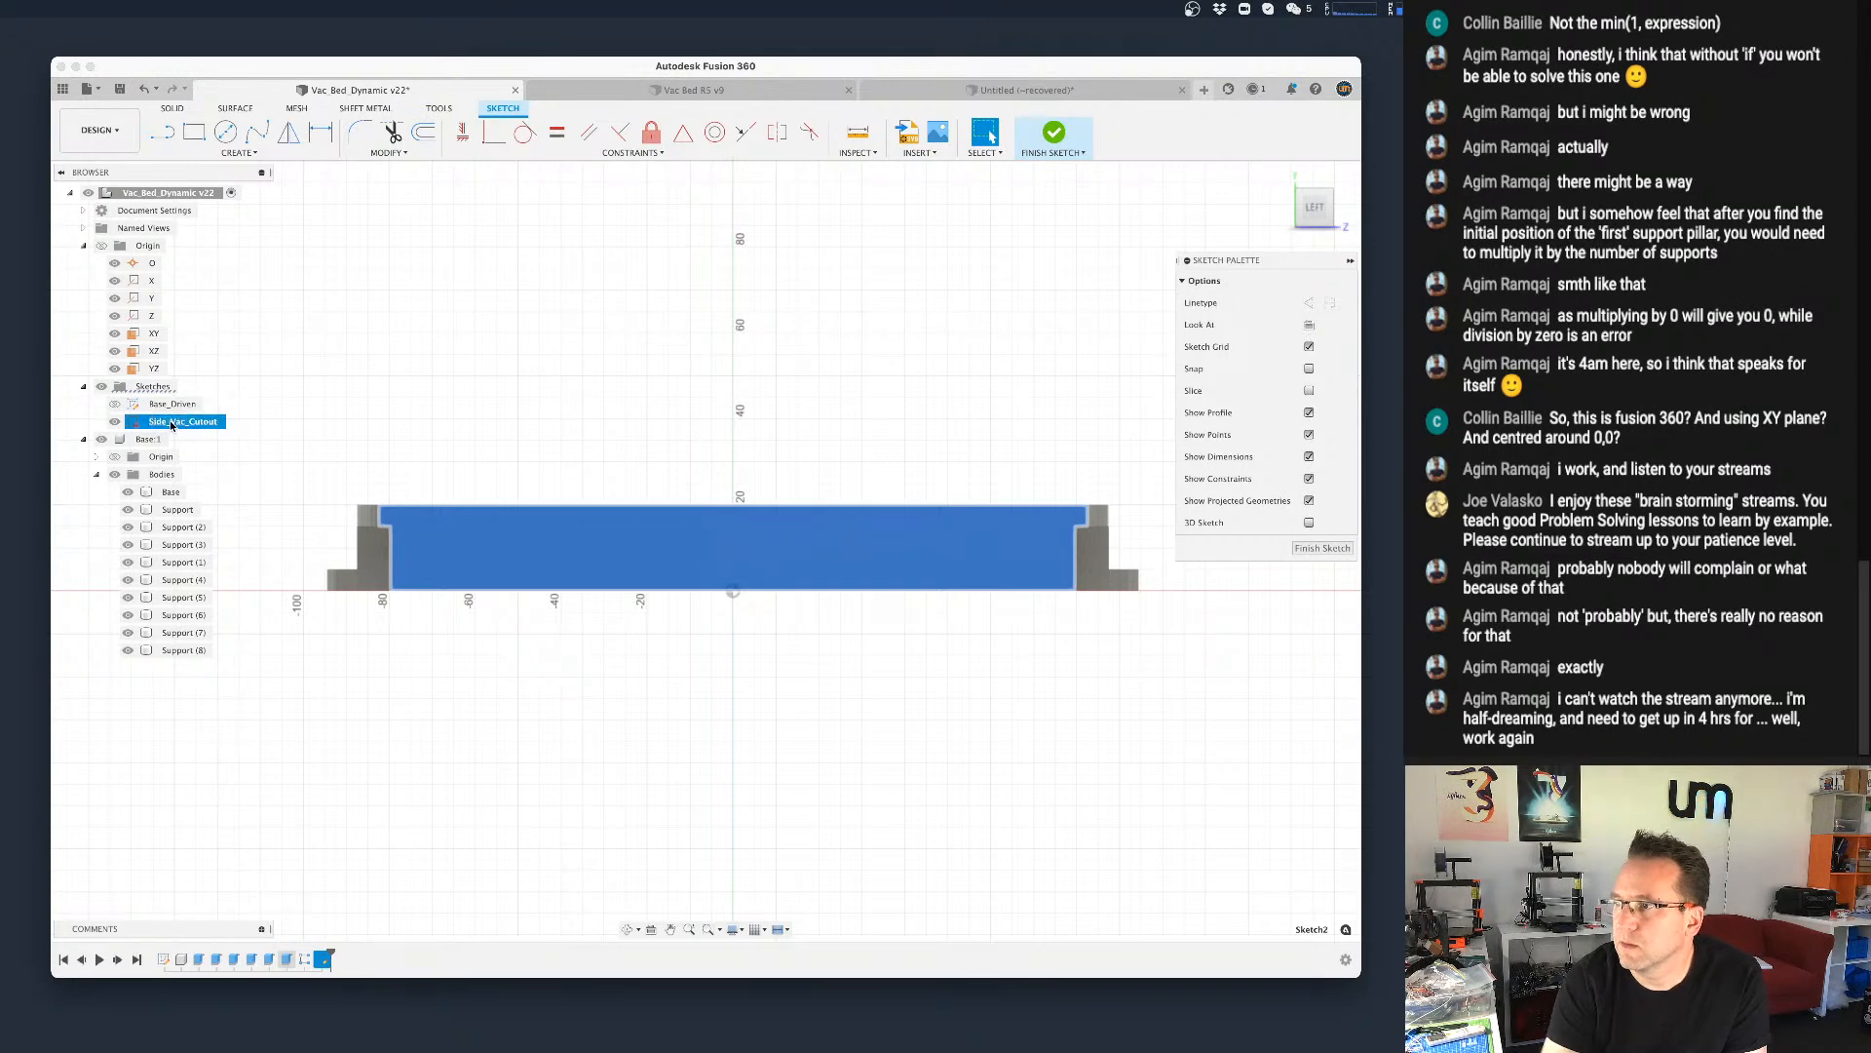
Step: Sketch a two-point rectangle about 38 mm wide and 14.5 mm high near the middle of the side wall
scroll(620, 540, "up", 3)
scroll(620, 540, "down", 1)
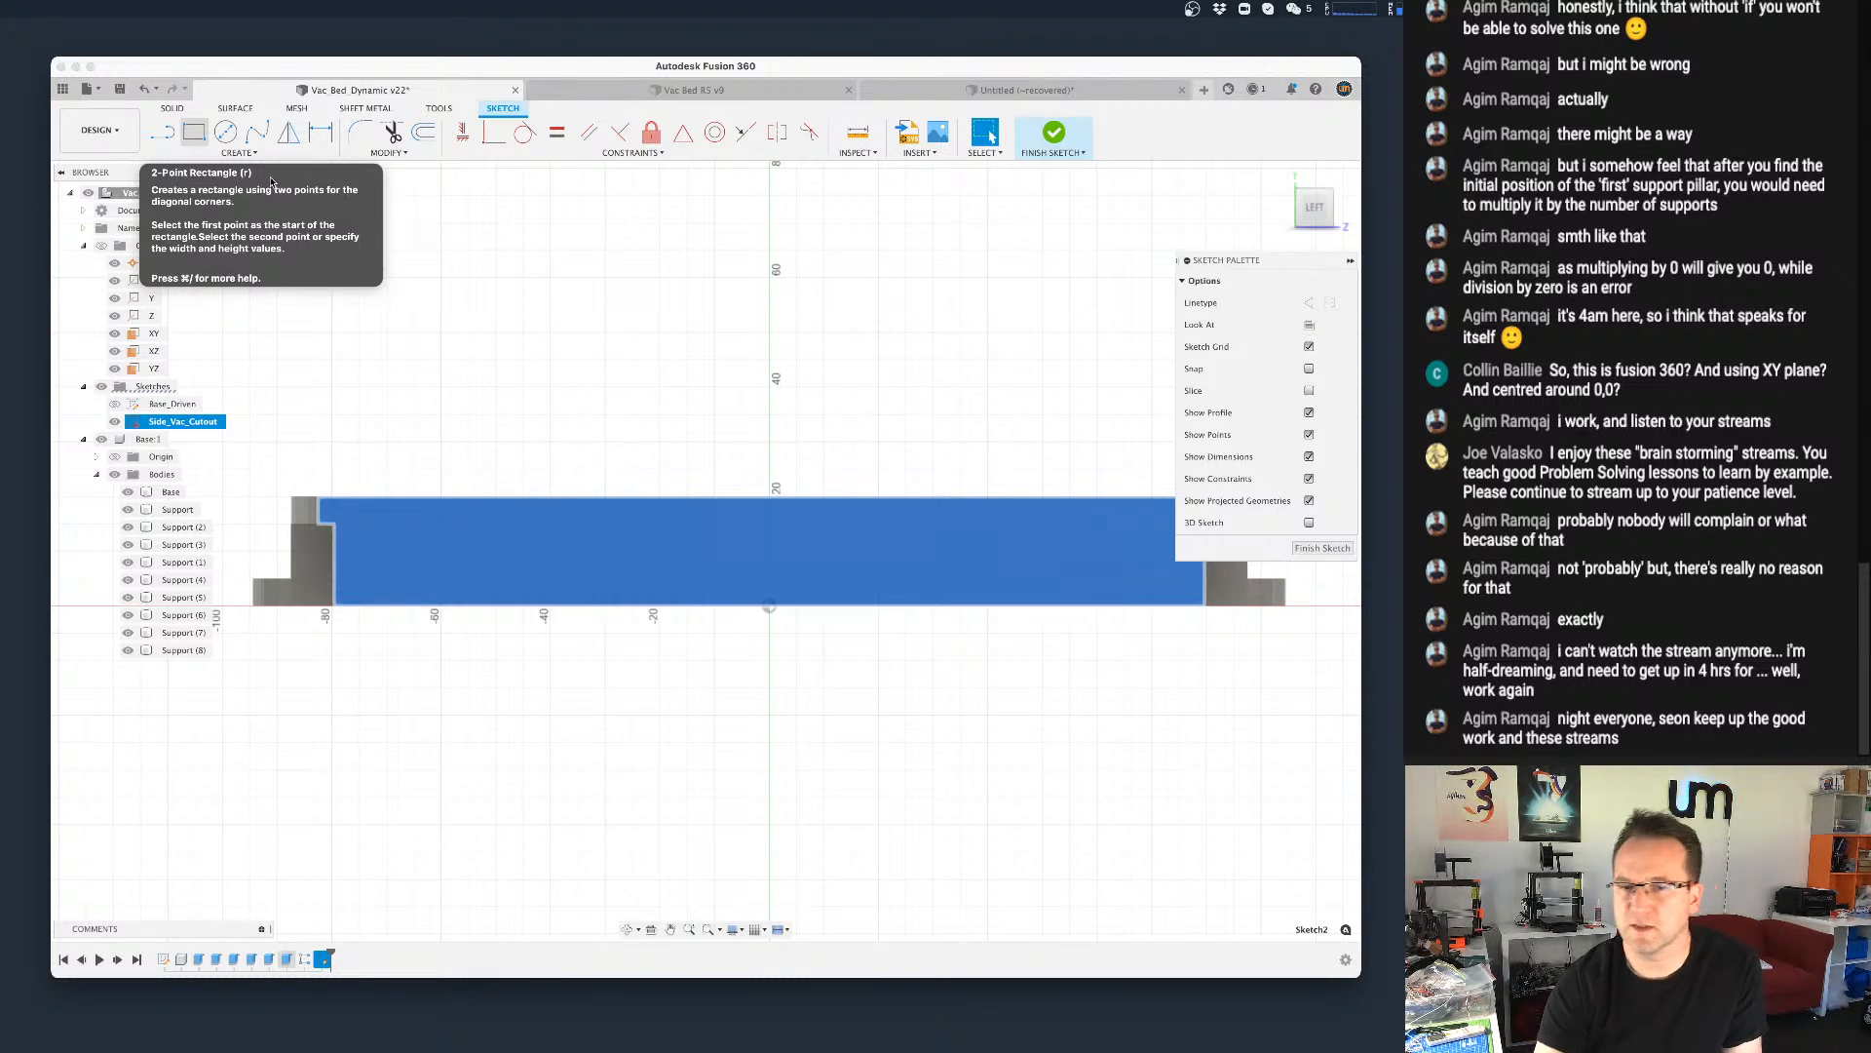
scroll(841, 574, "down", 2)
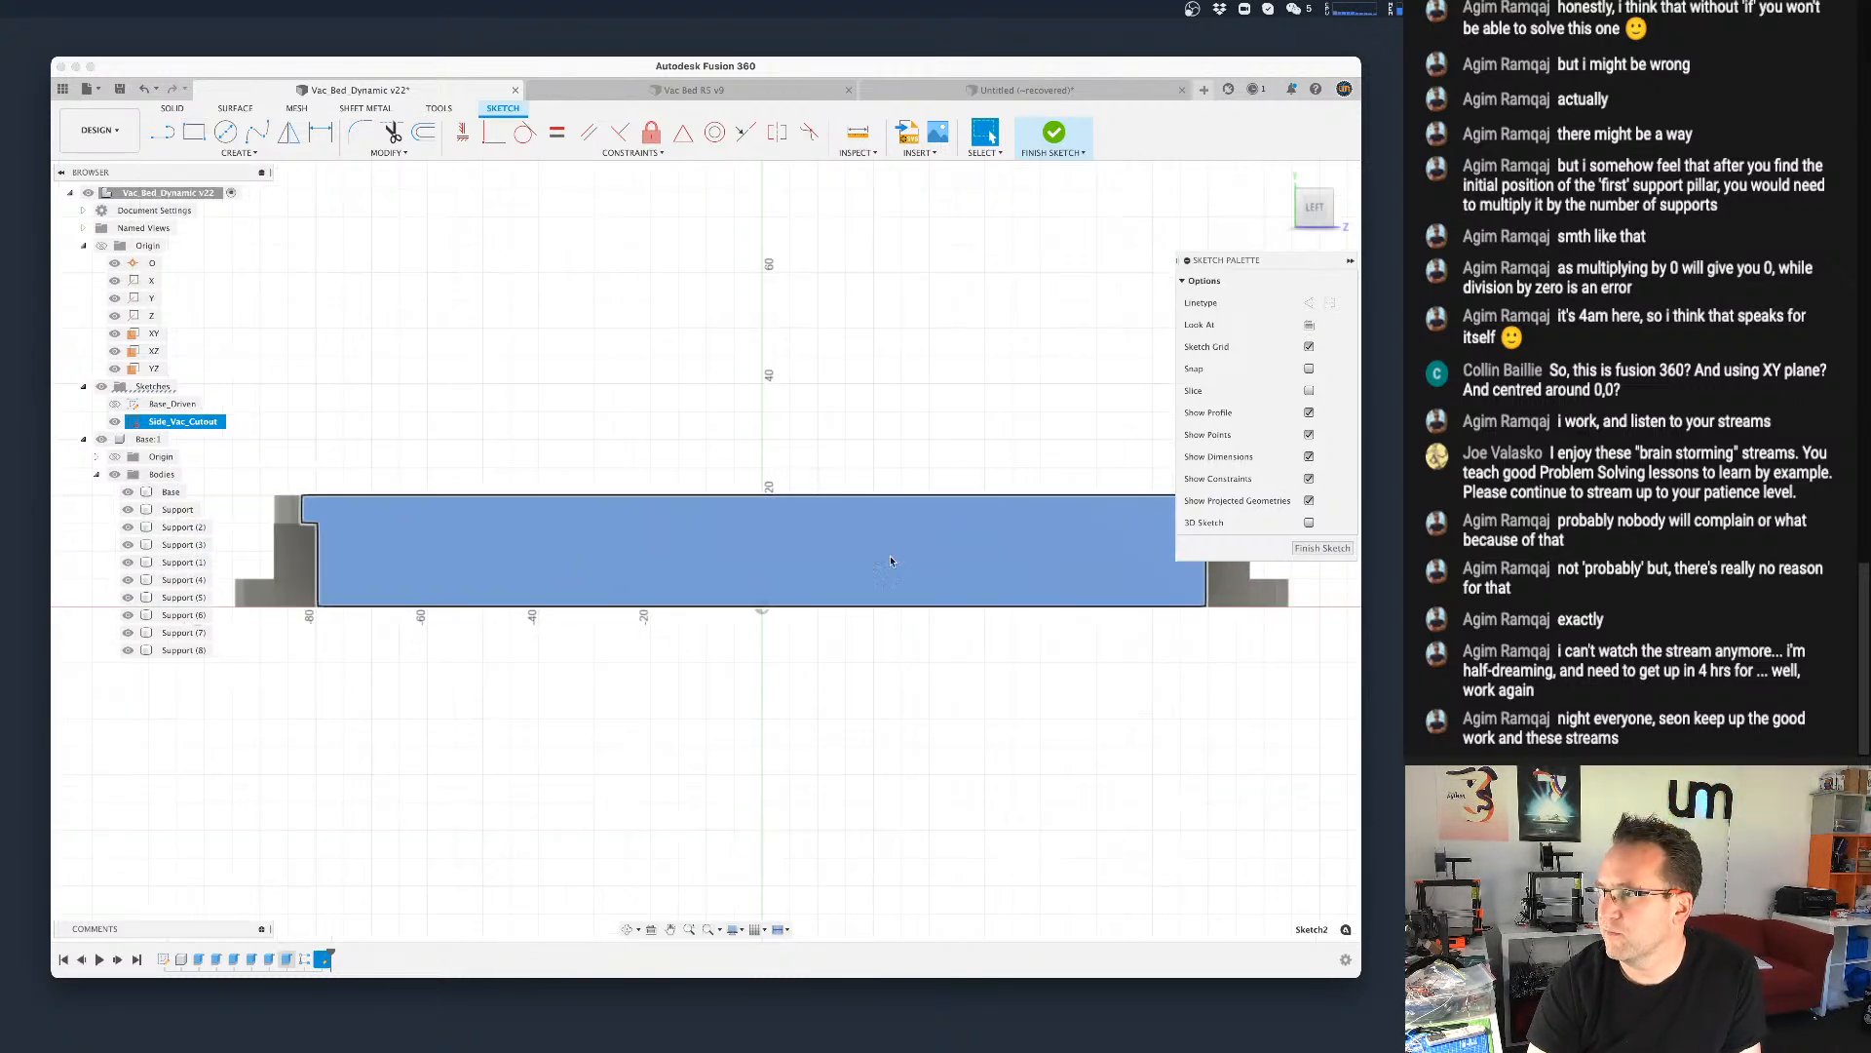
left_click(196, 131)
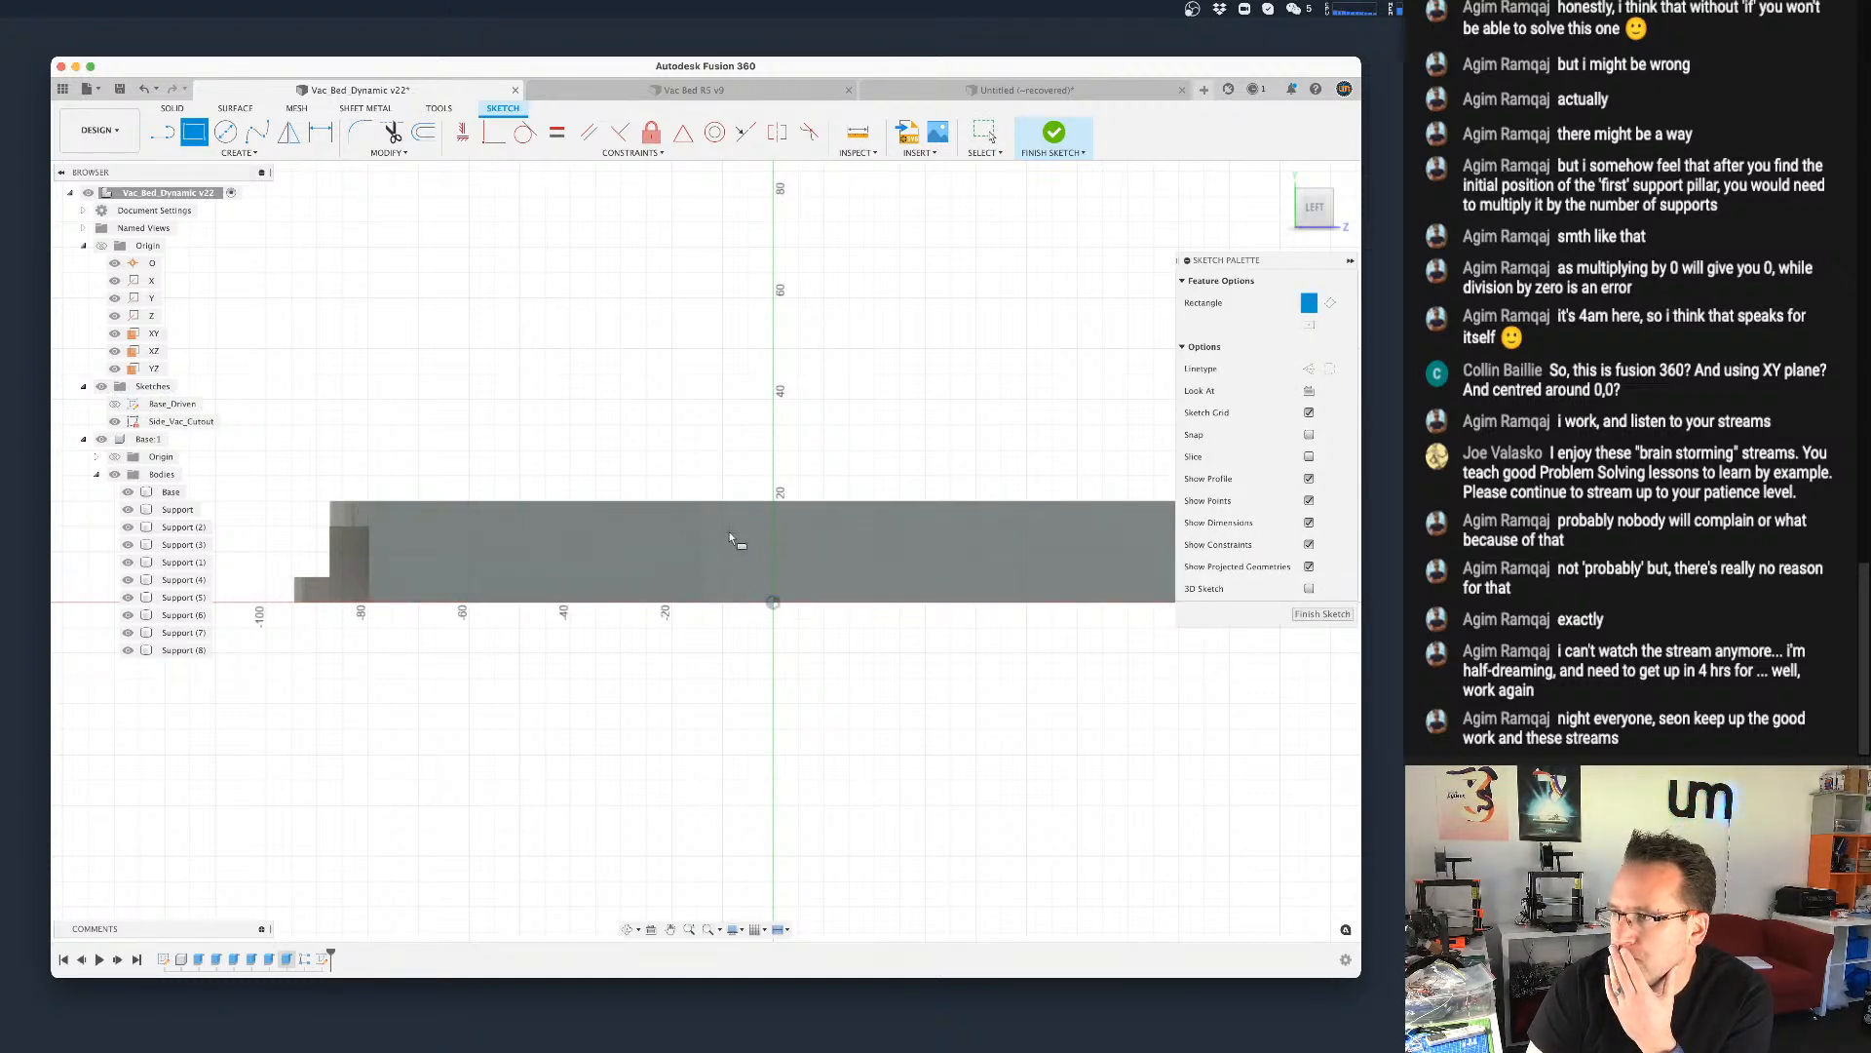
middle_click_drag(737, 551, 658, 546)
scroll(661, 545, "down", 2)
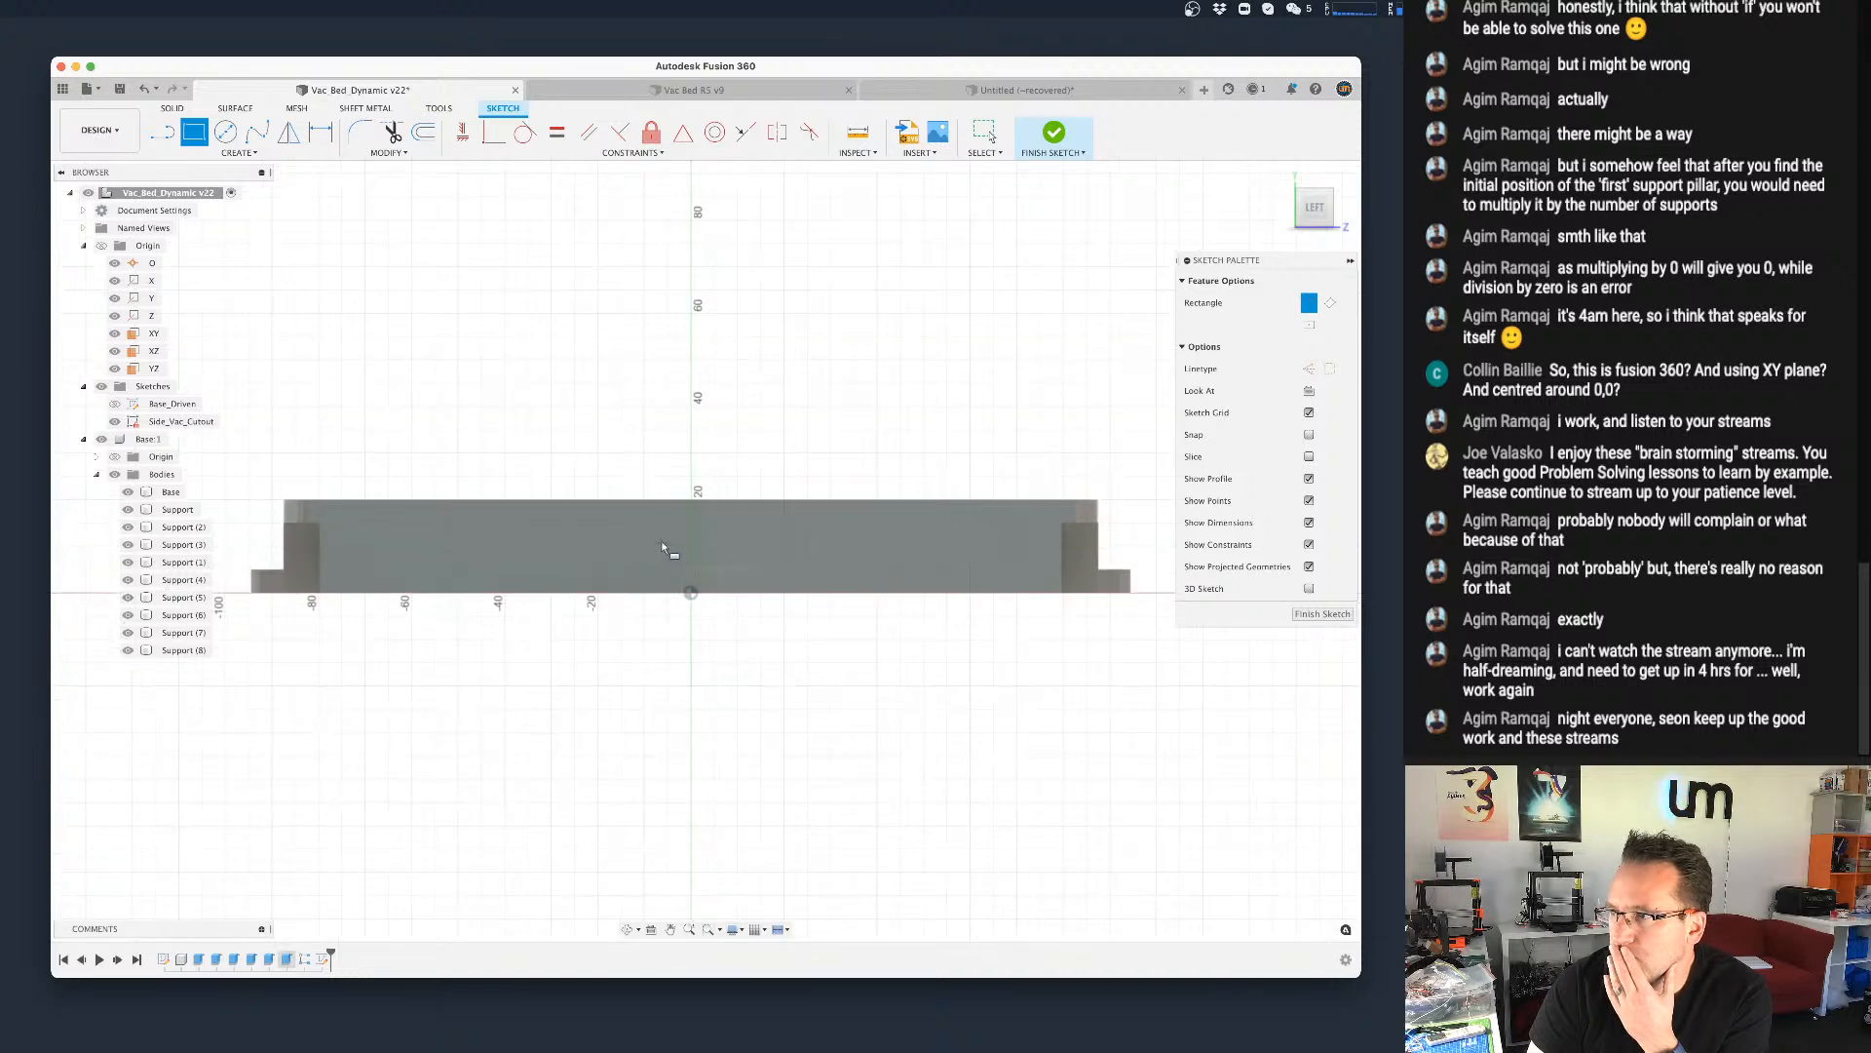
left_click(605, 511)
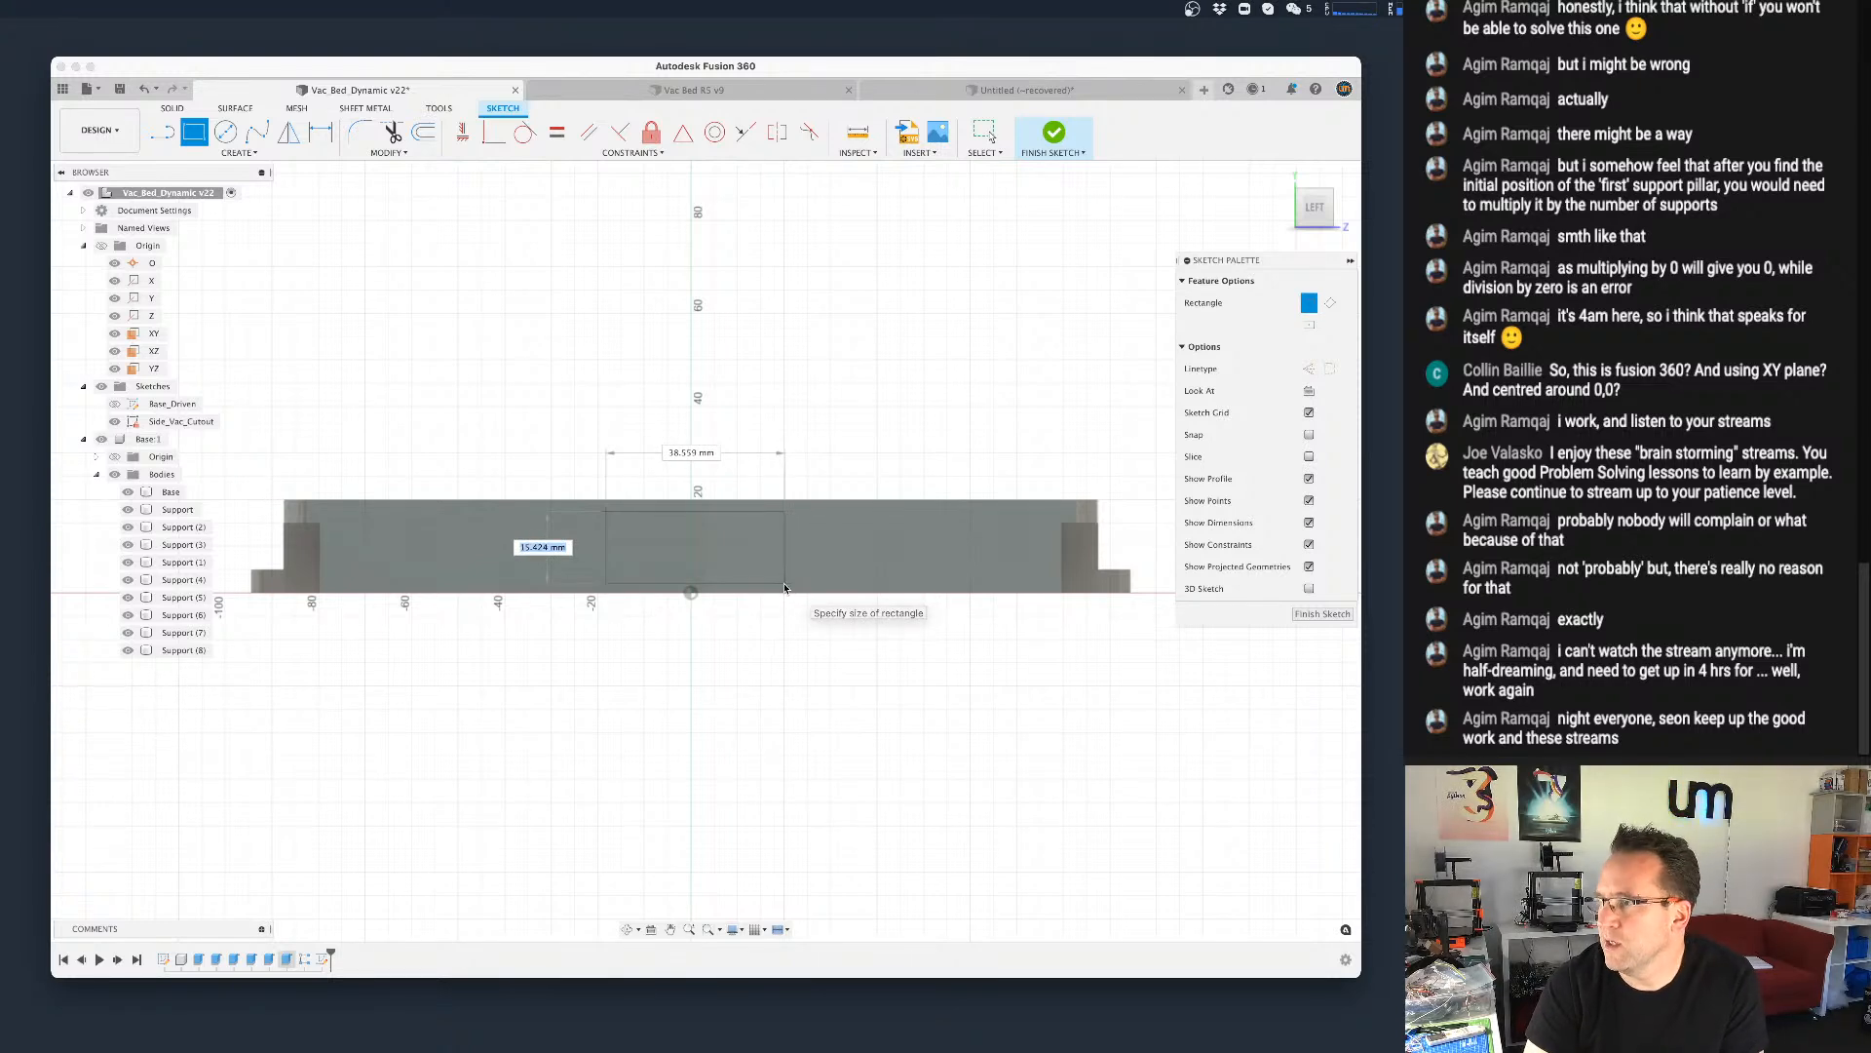
left_click(782, 580)
key("Escape")
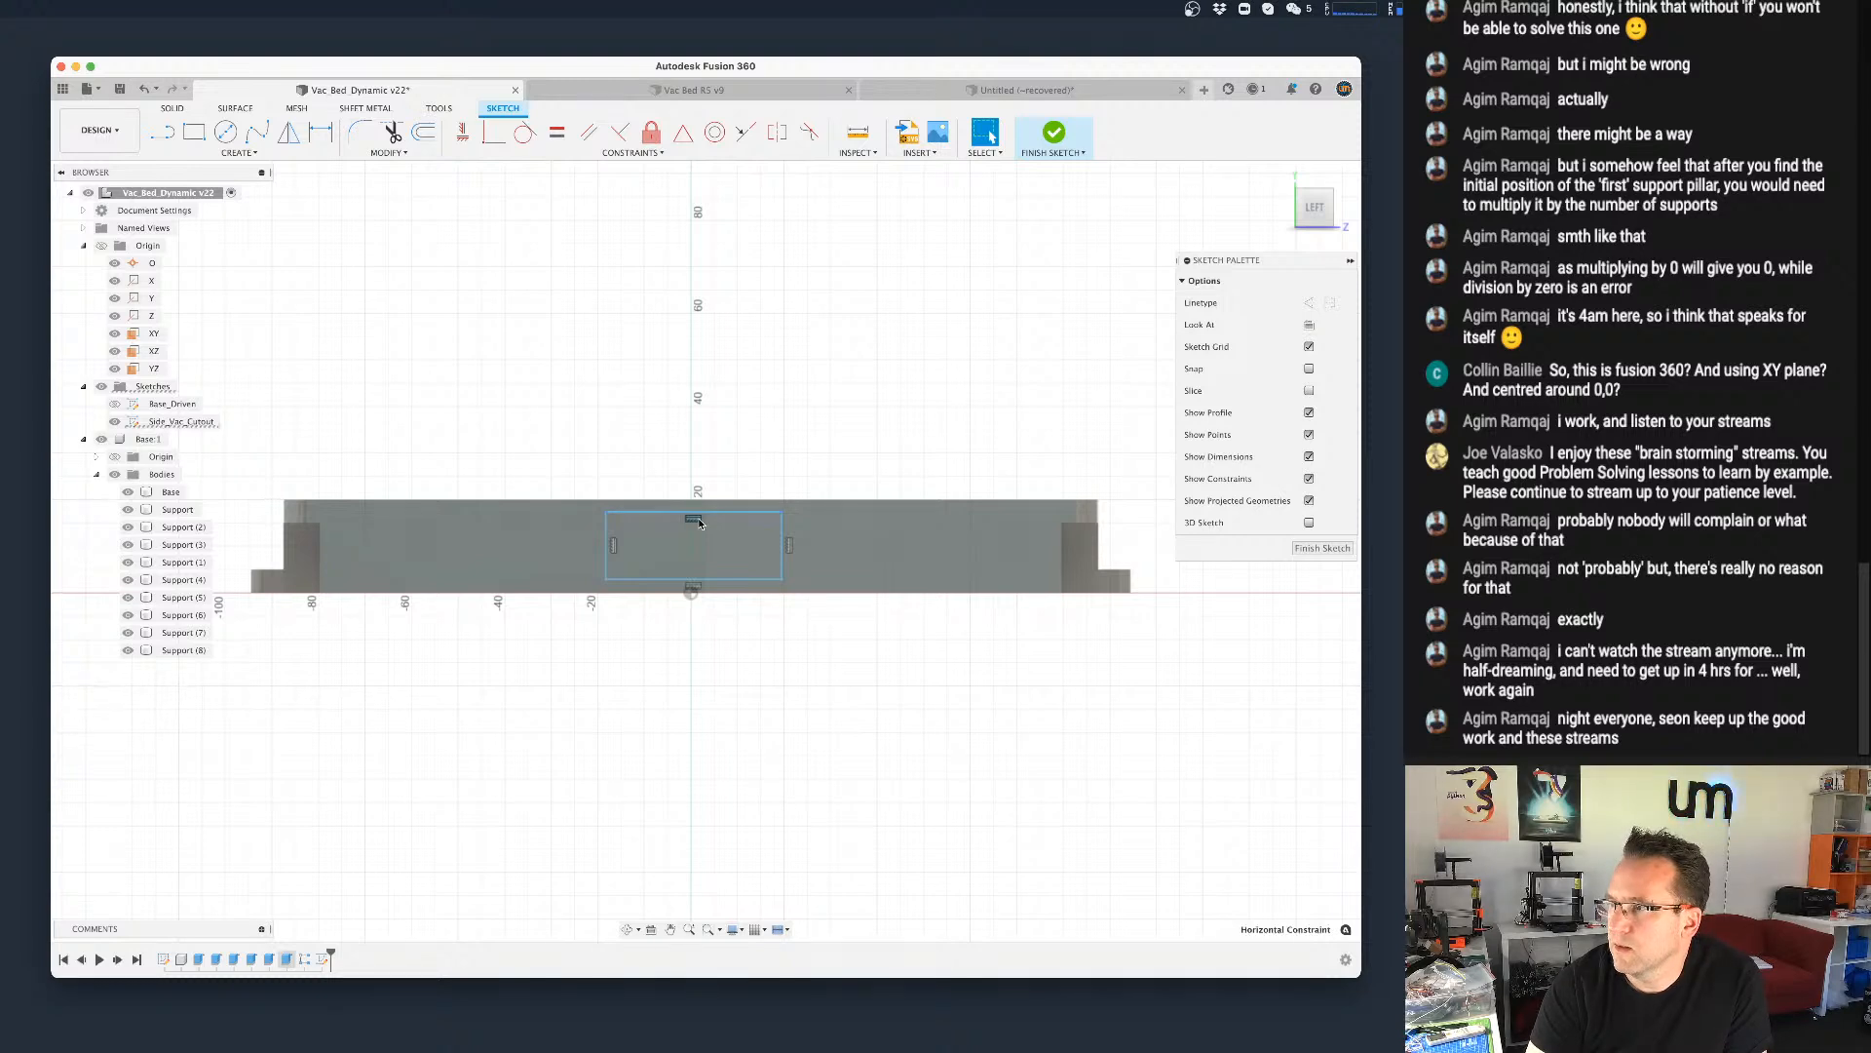
Step: Try to dimension the height of the rectangle on the side wall, and discard the rectangle
key("d")
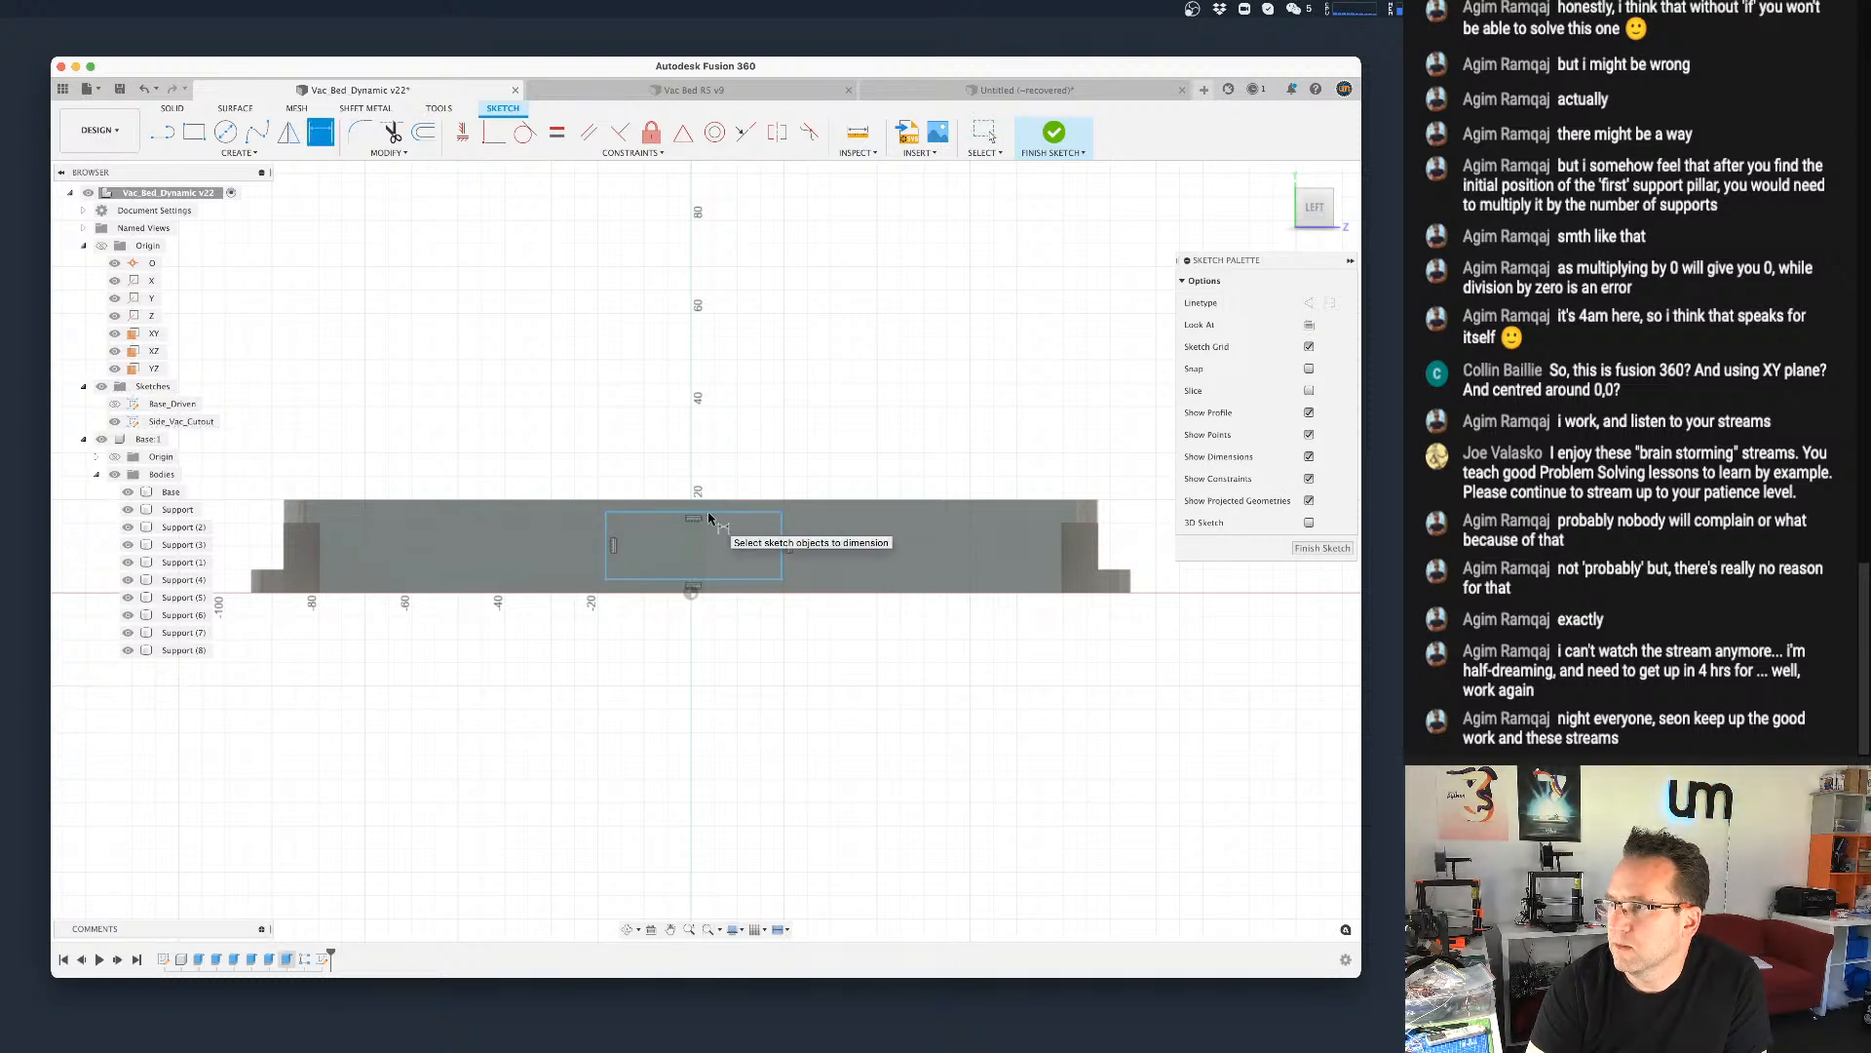
key("Escape")
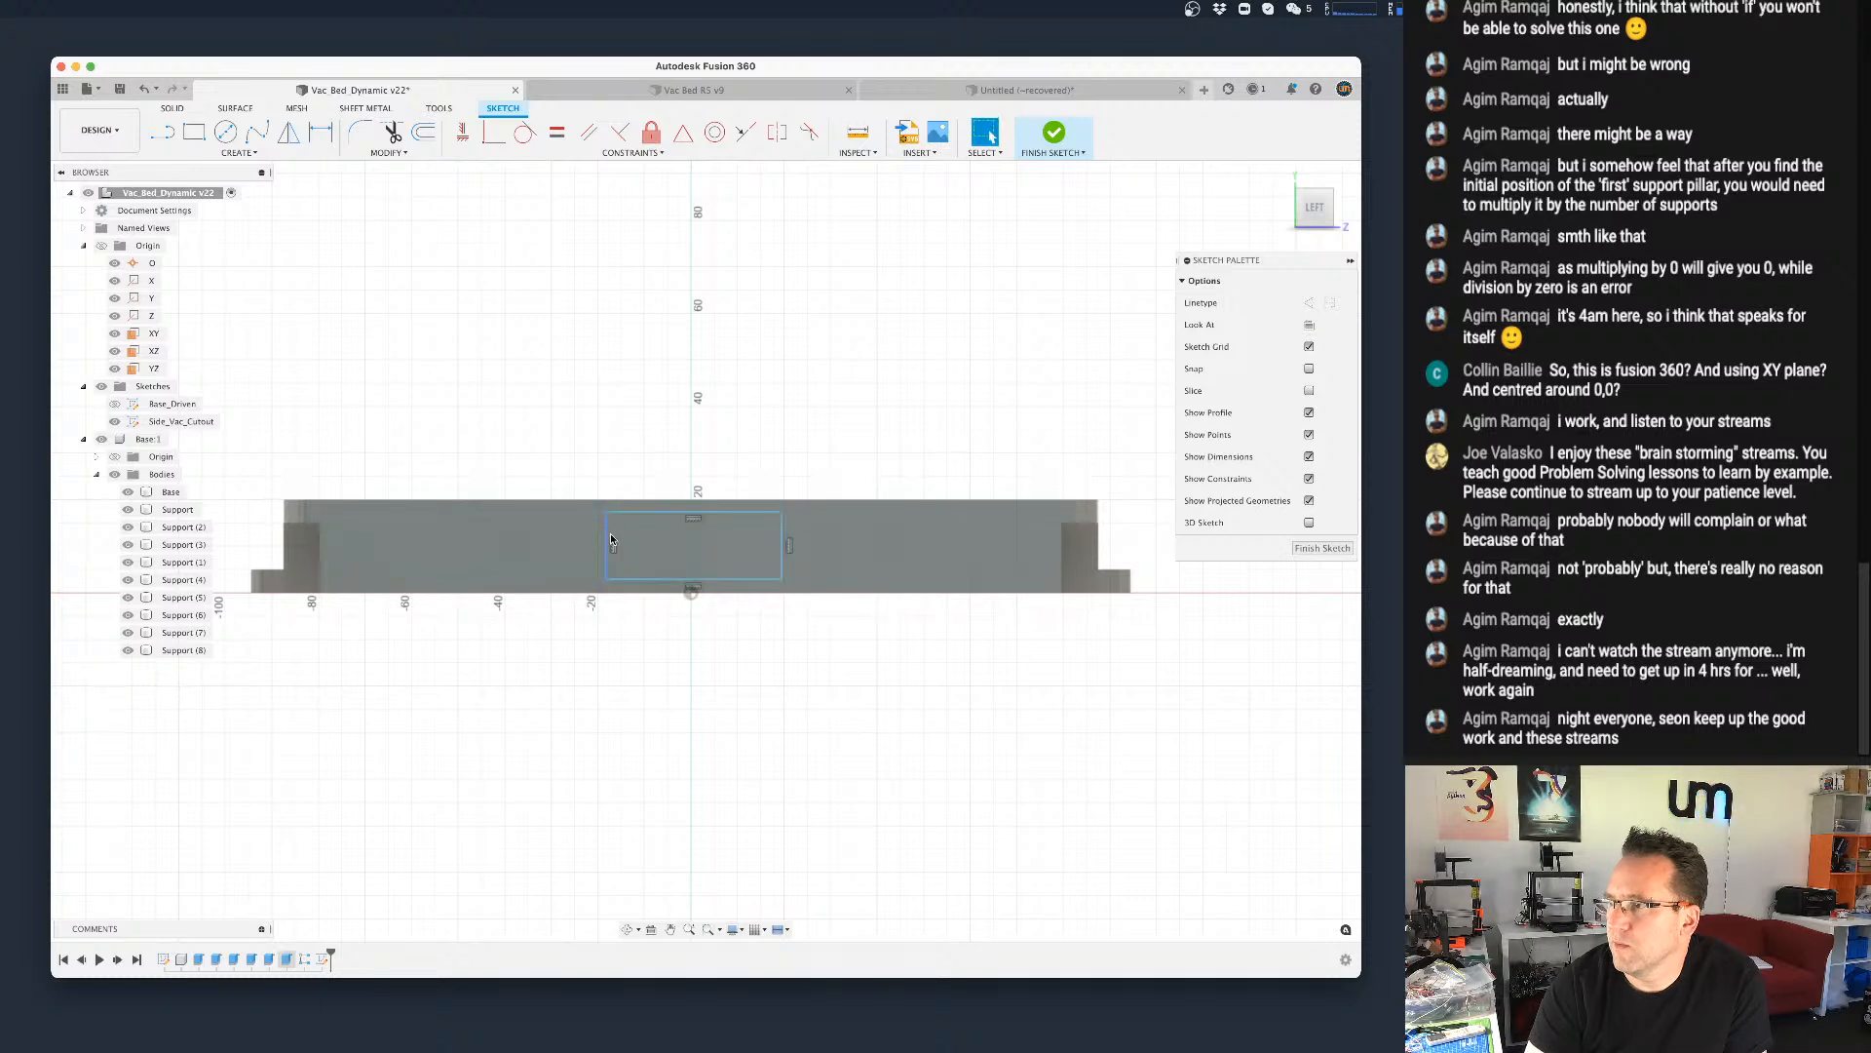
key("d")
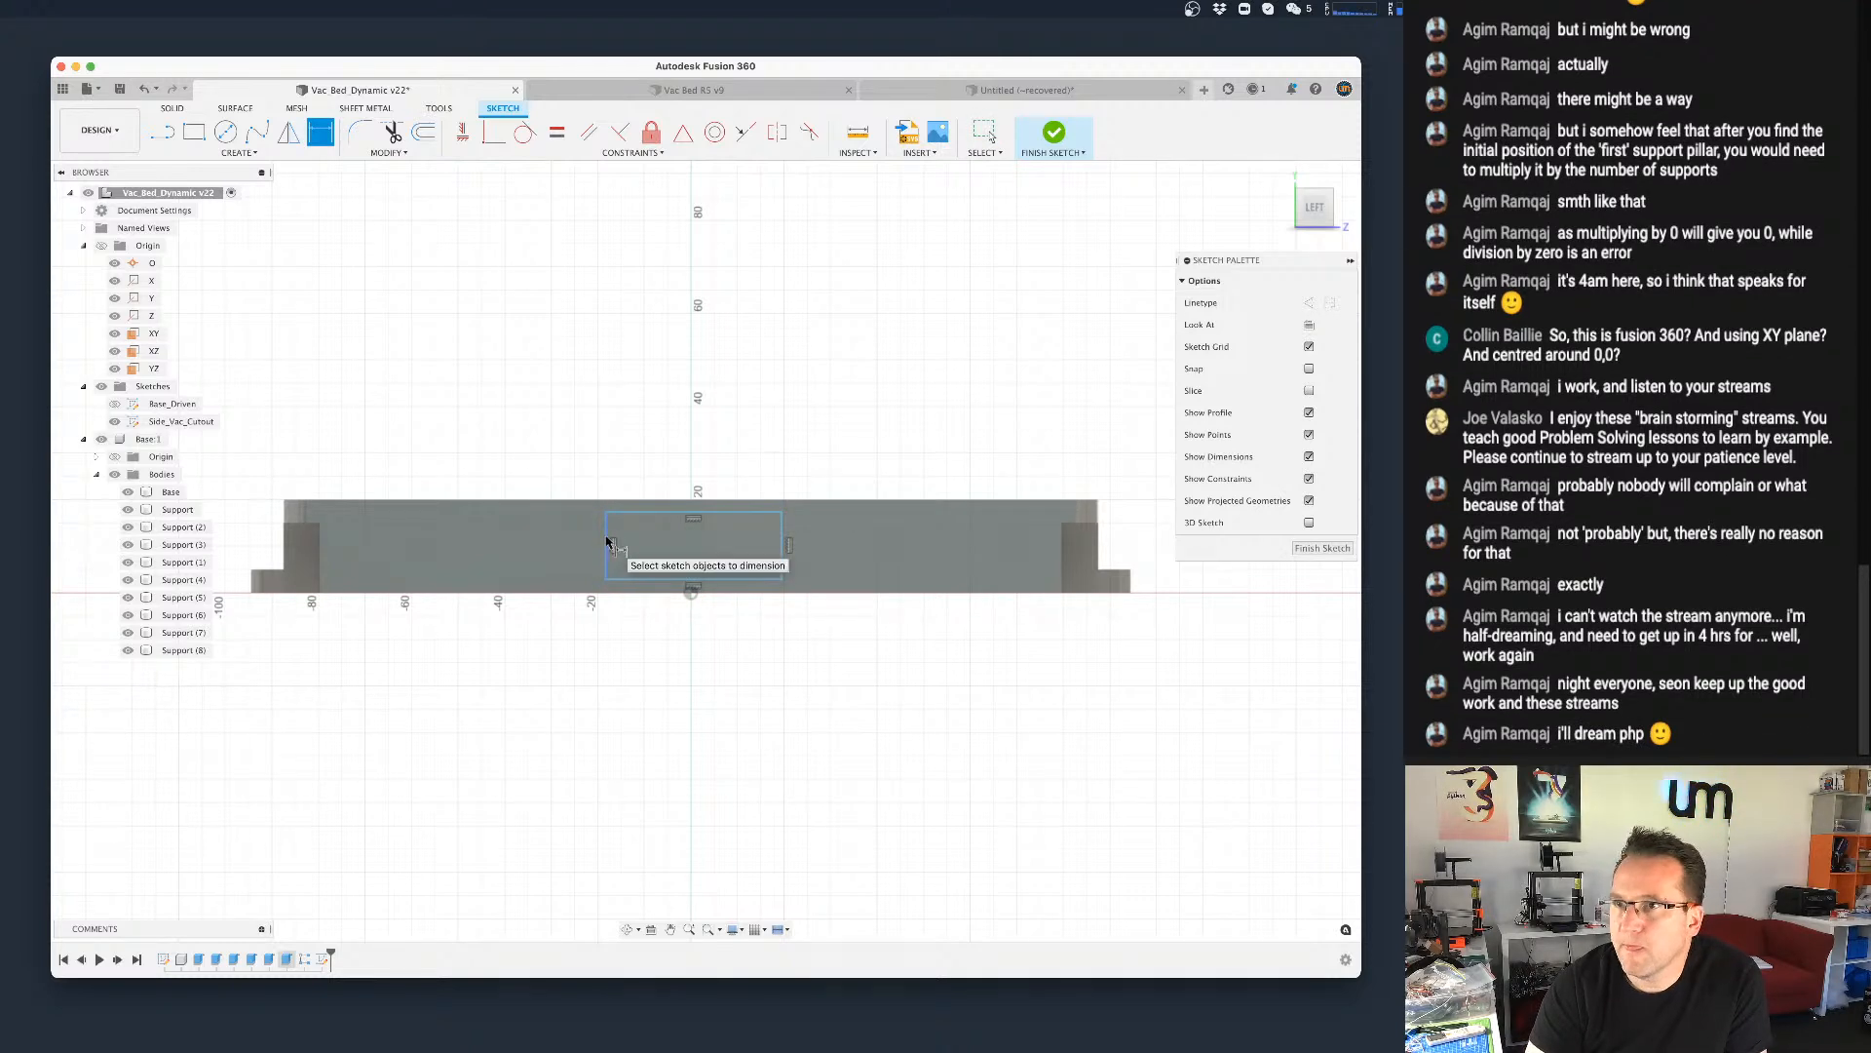
left_click(609, 543)
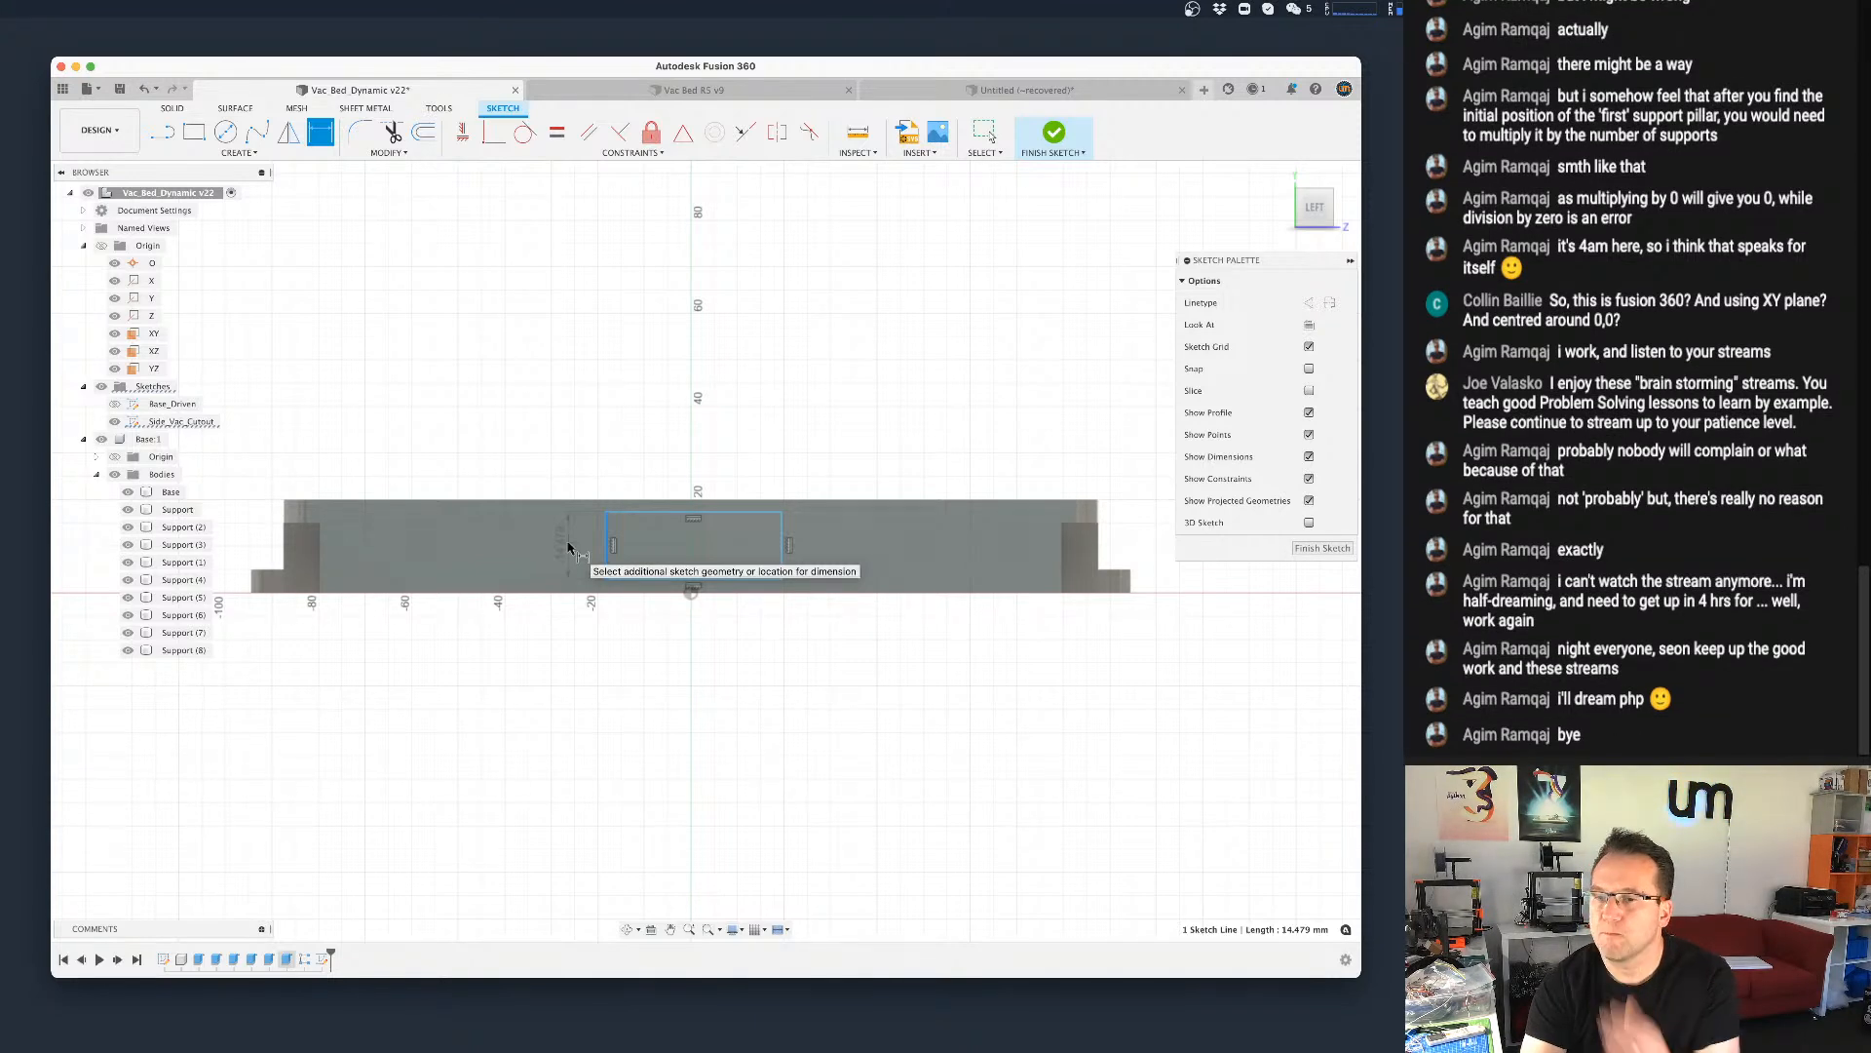
key("Escape")
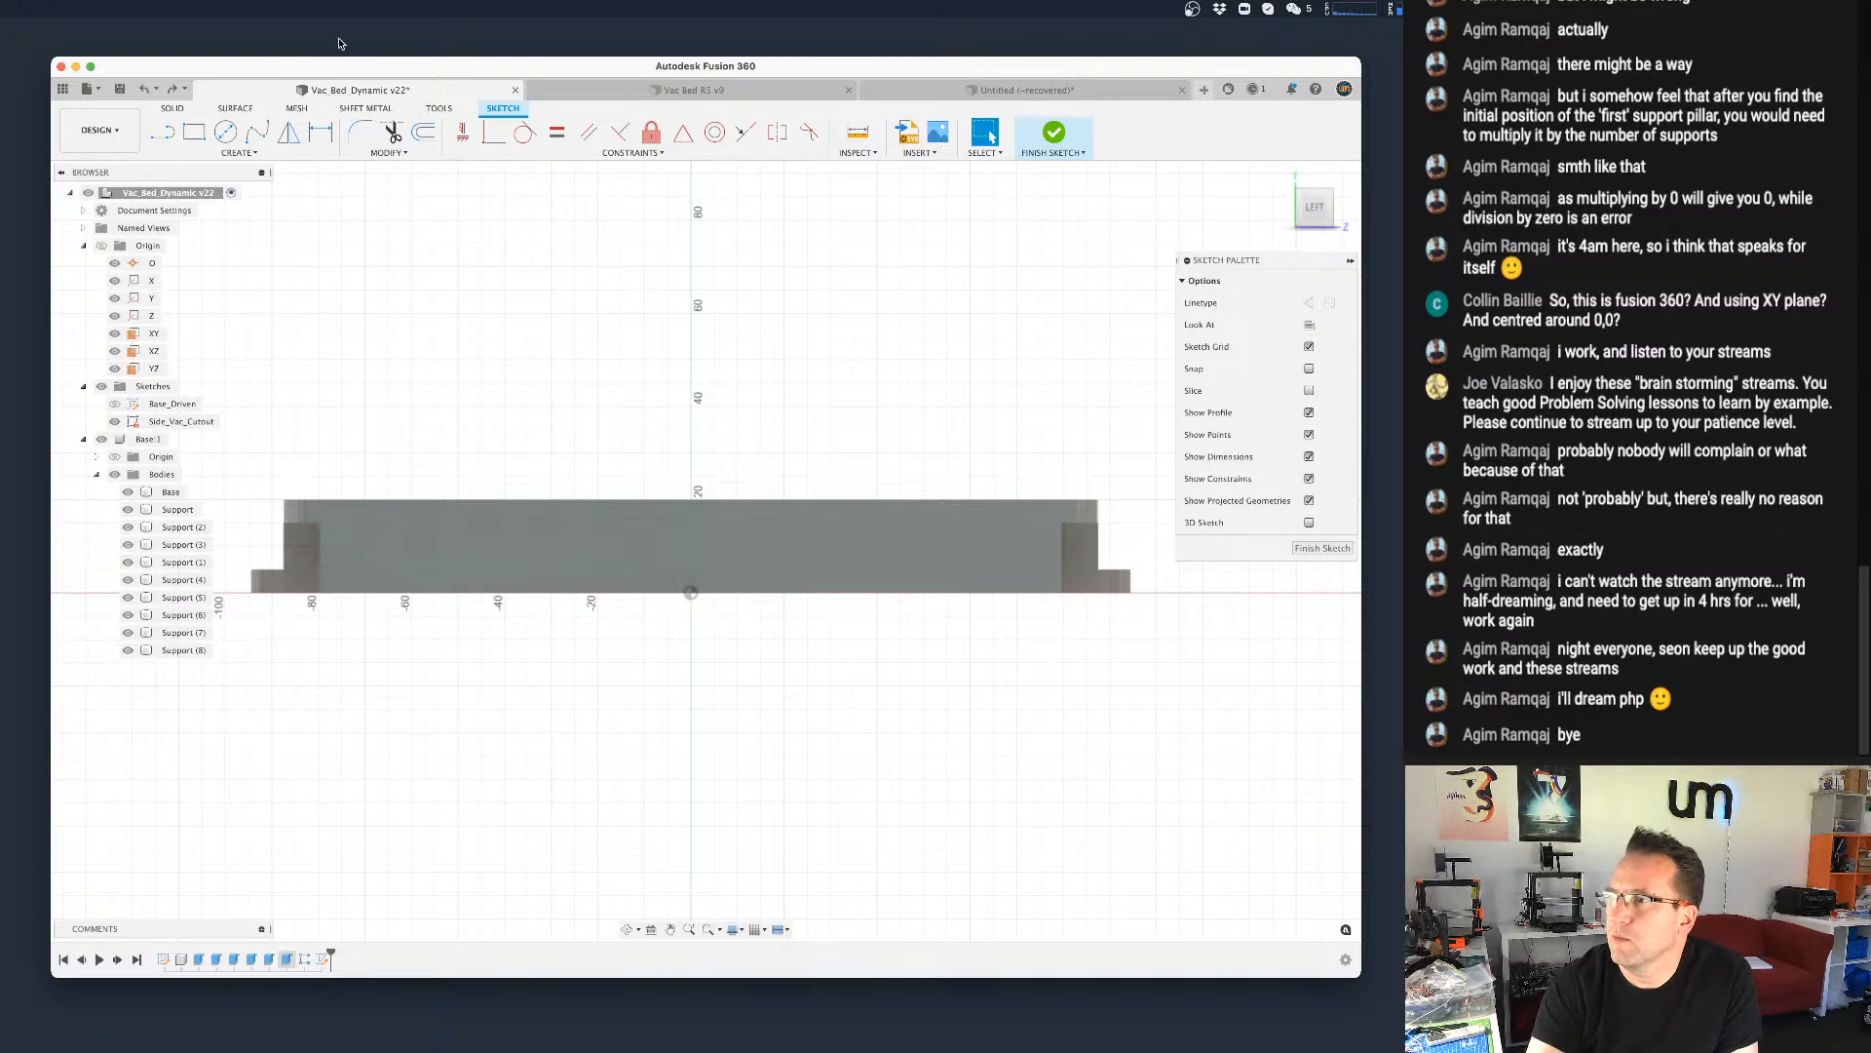
left_click(238, 152)
mouse_move(208, 188)
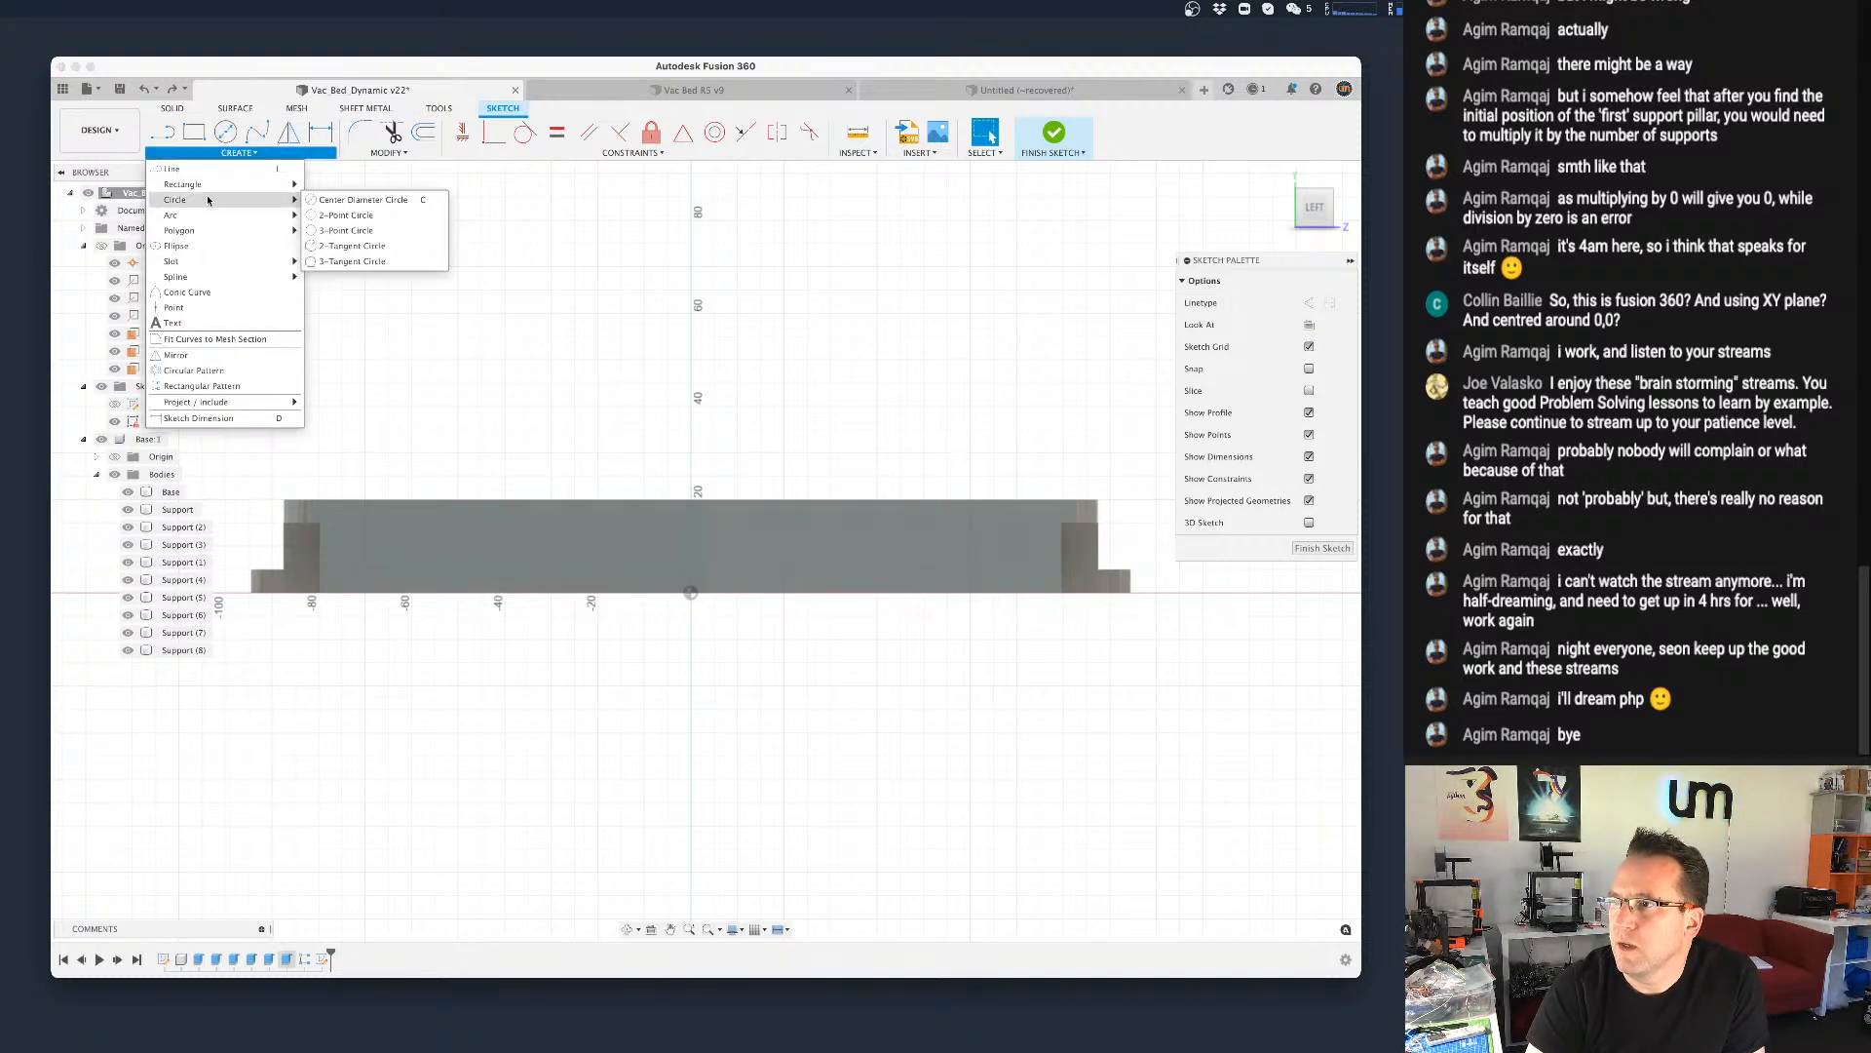
left_click(353, 184)
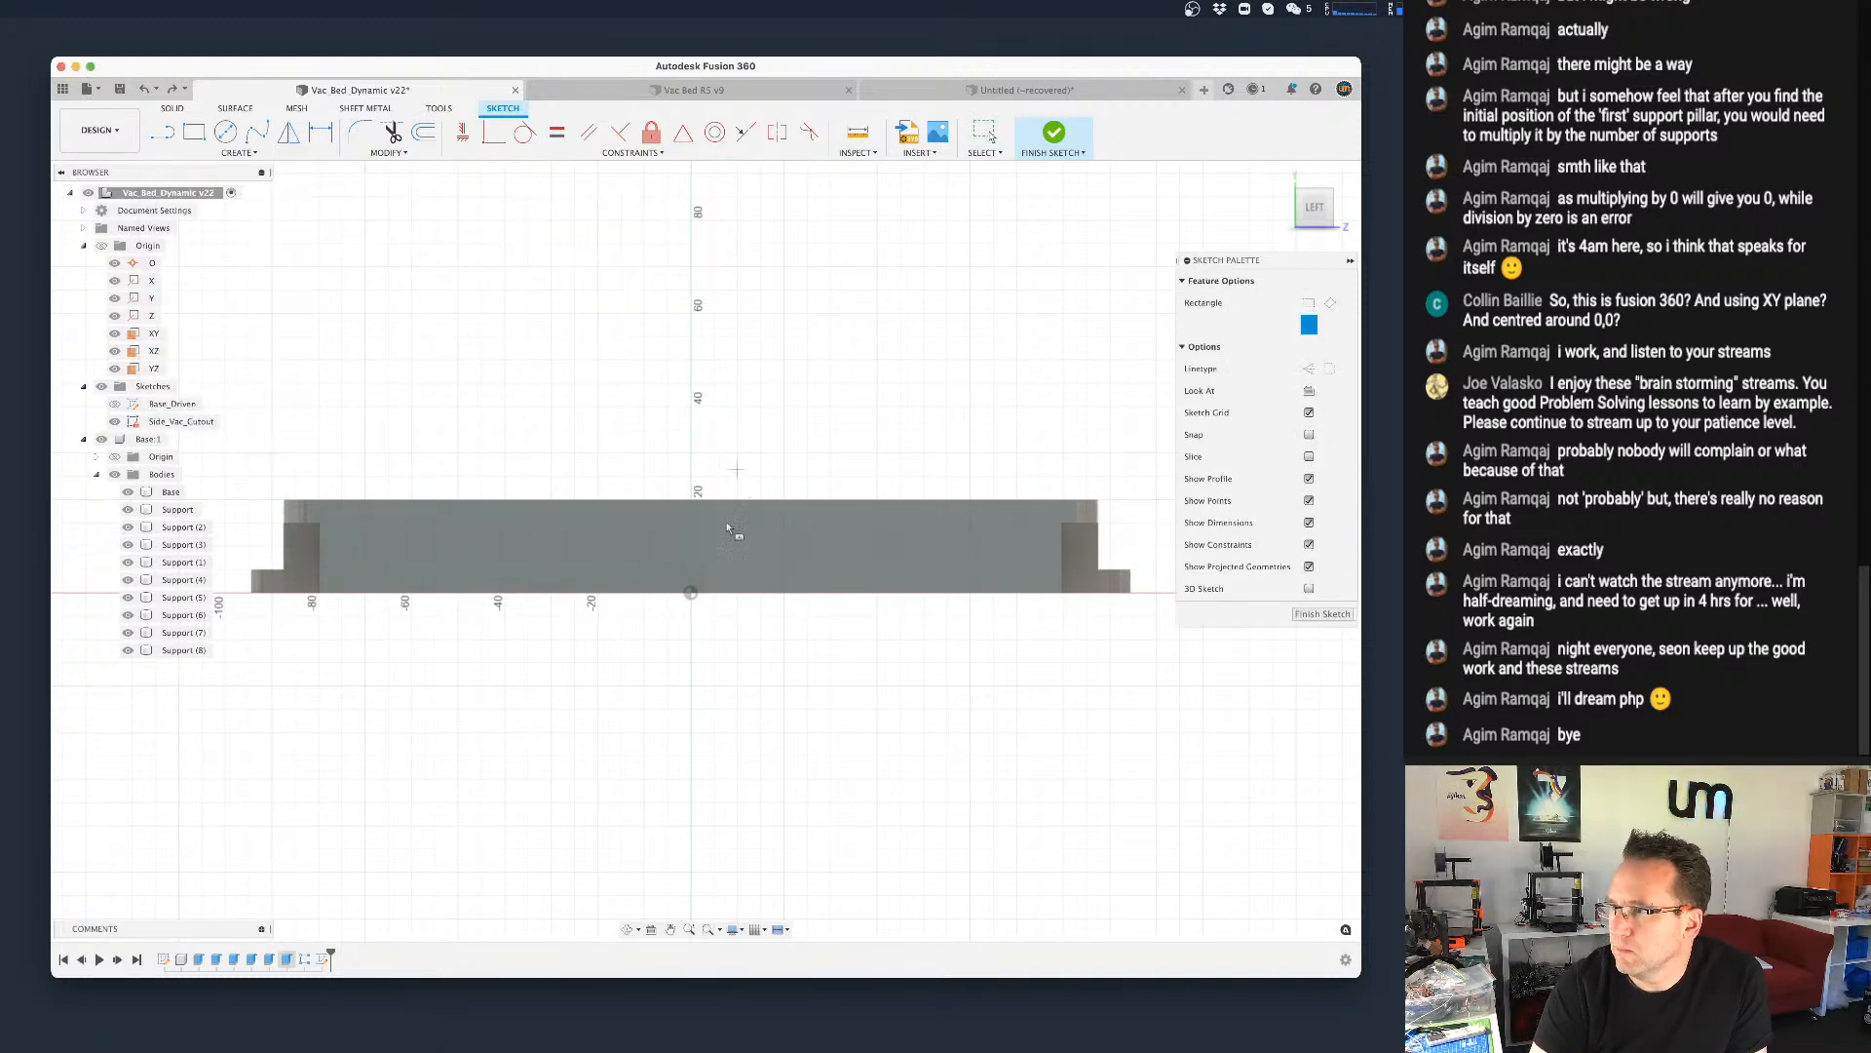
left_click(689, 543)
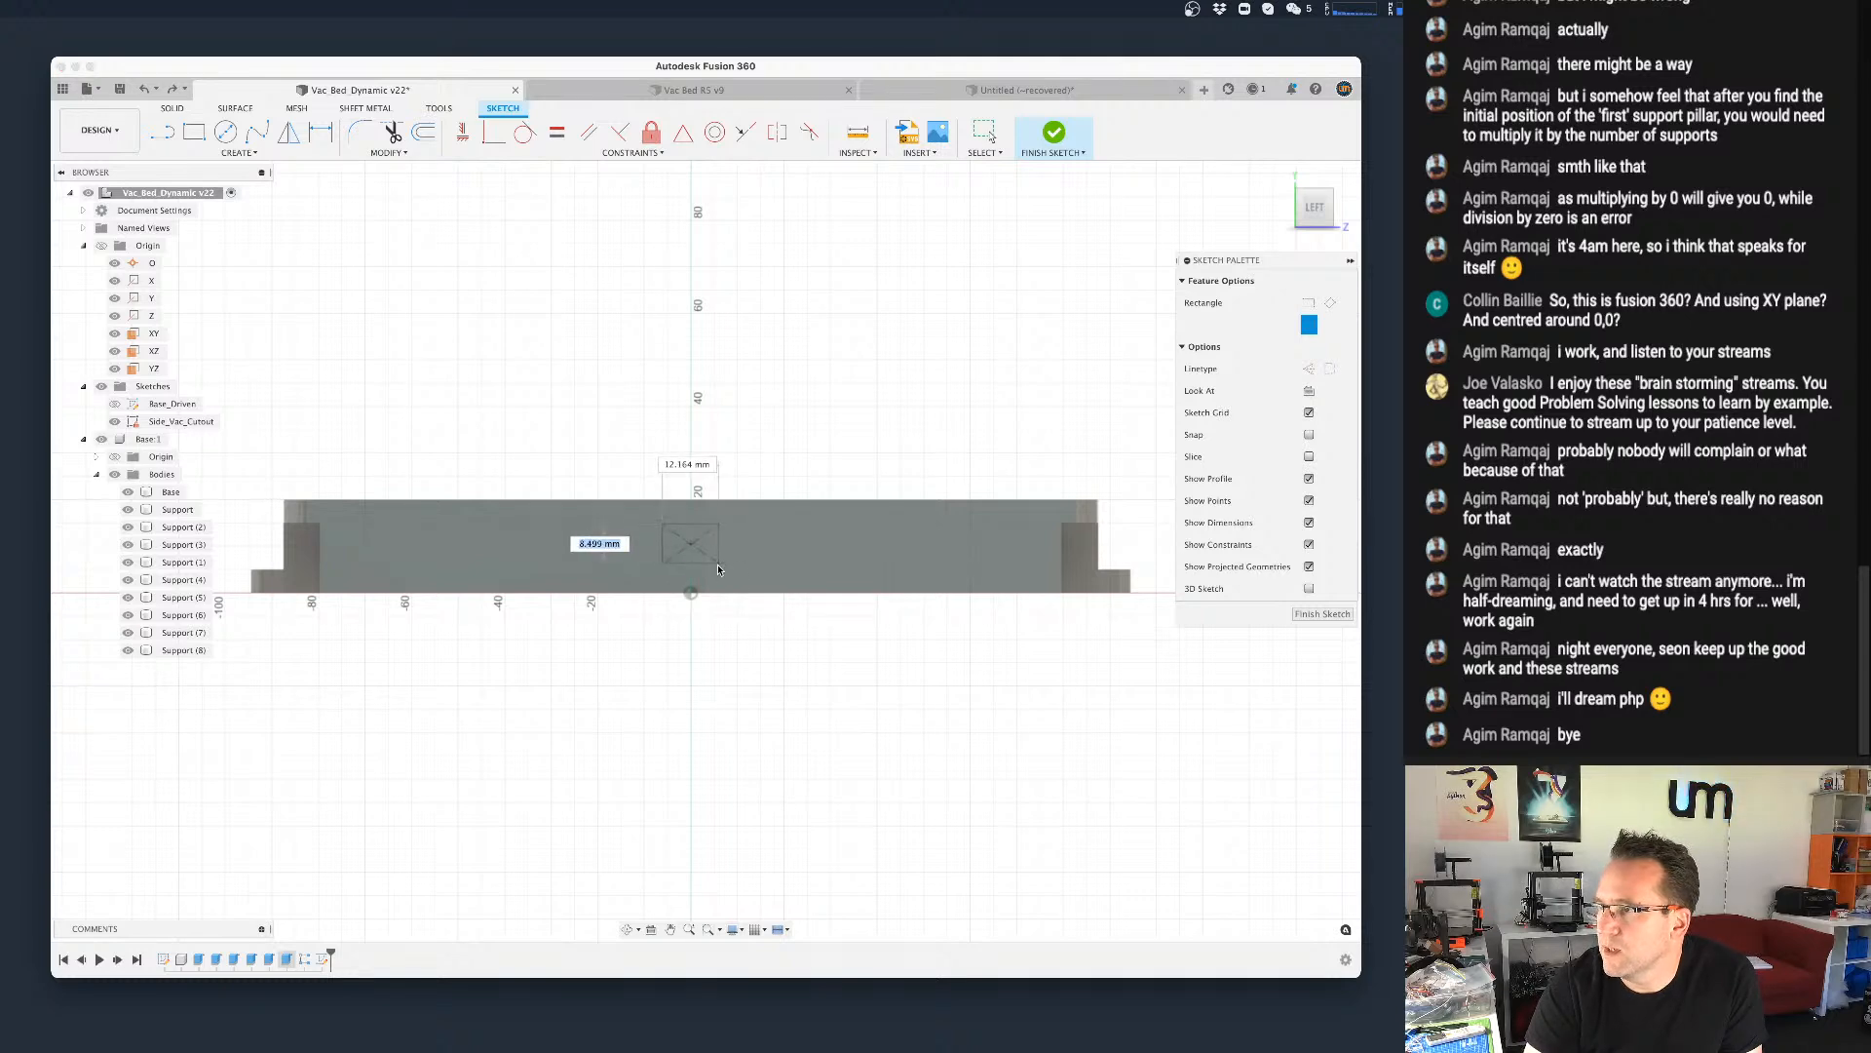
key("Escape")
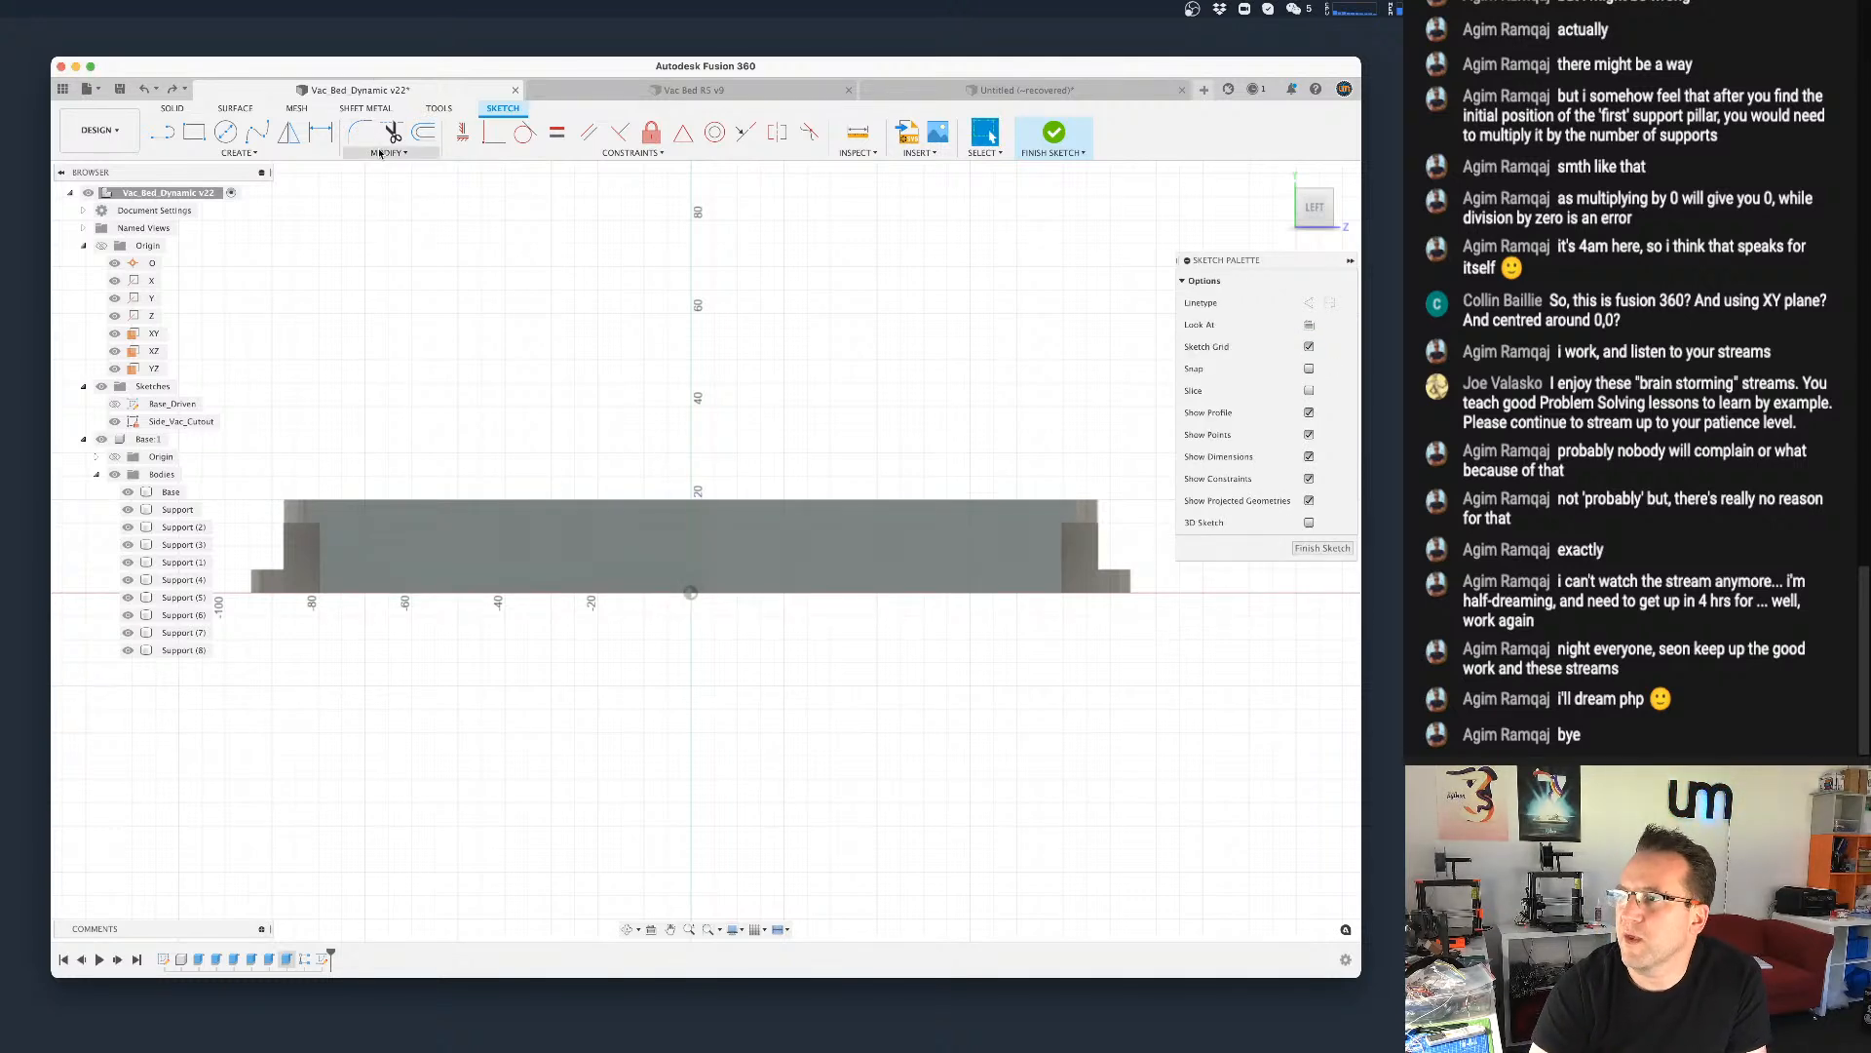
Step: Add a user parameter named vacuum_hole_cutout_width with unit mm and the expression 30
left_click(388, 152)
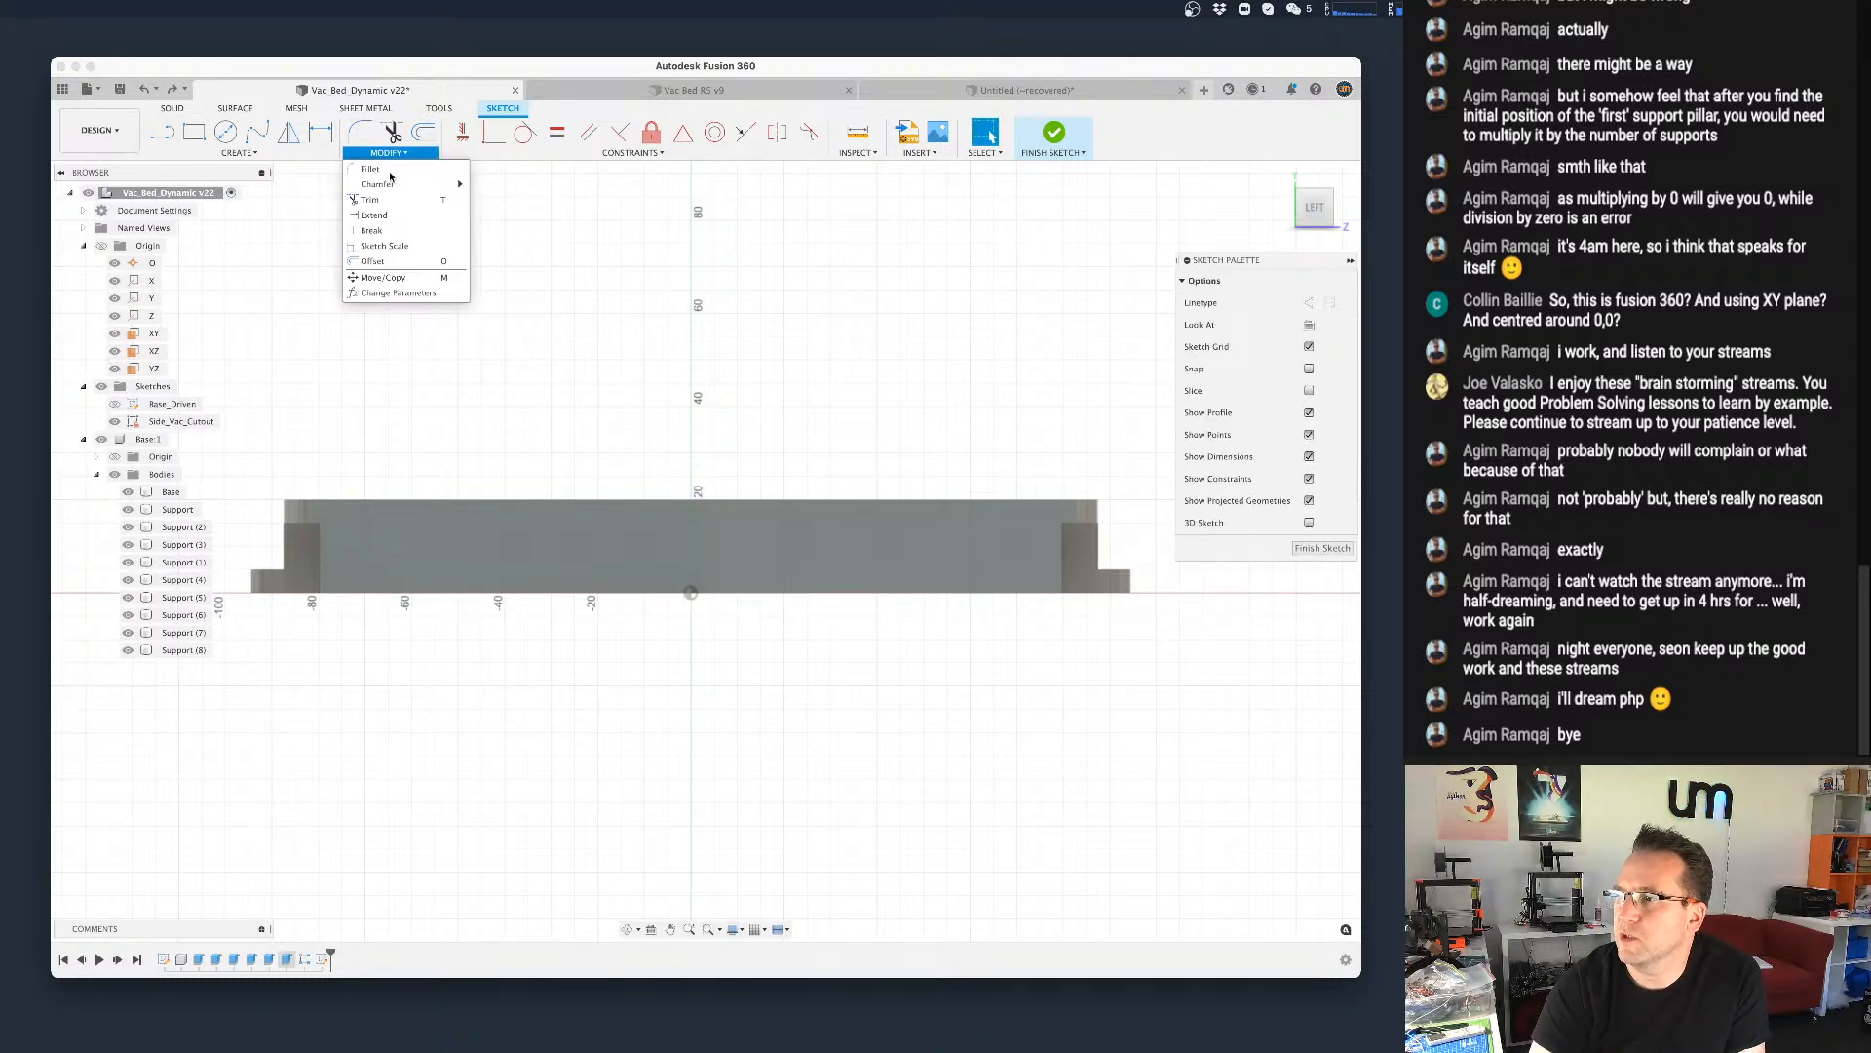
left_click(397, 293)
scroll(440, 626, "up", 2)
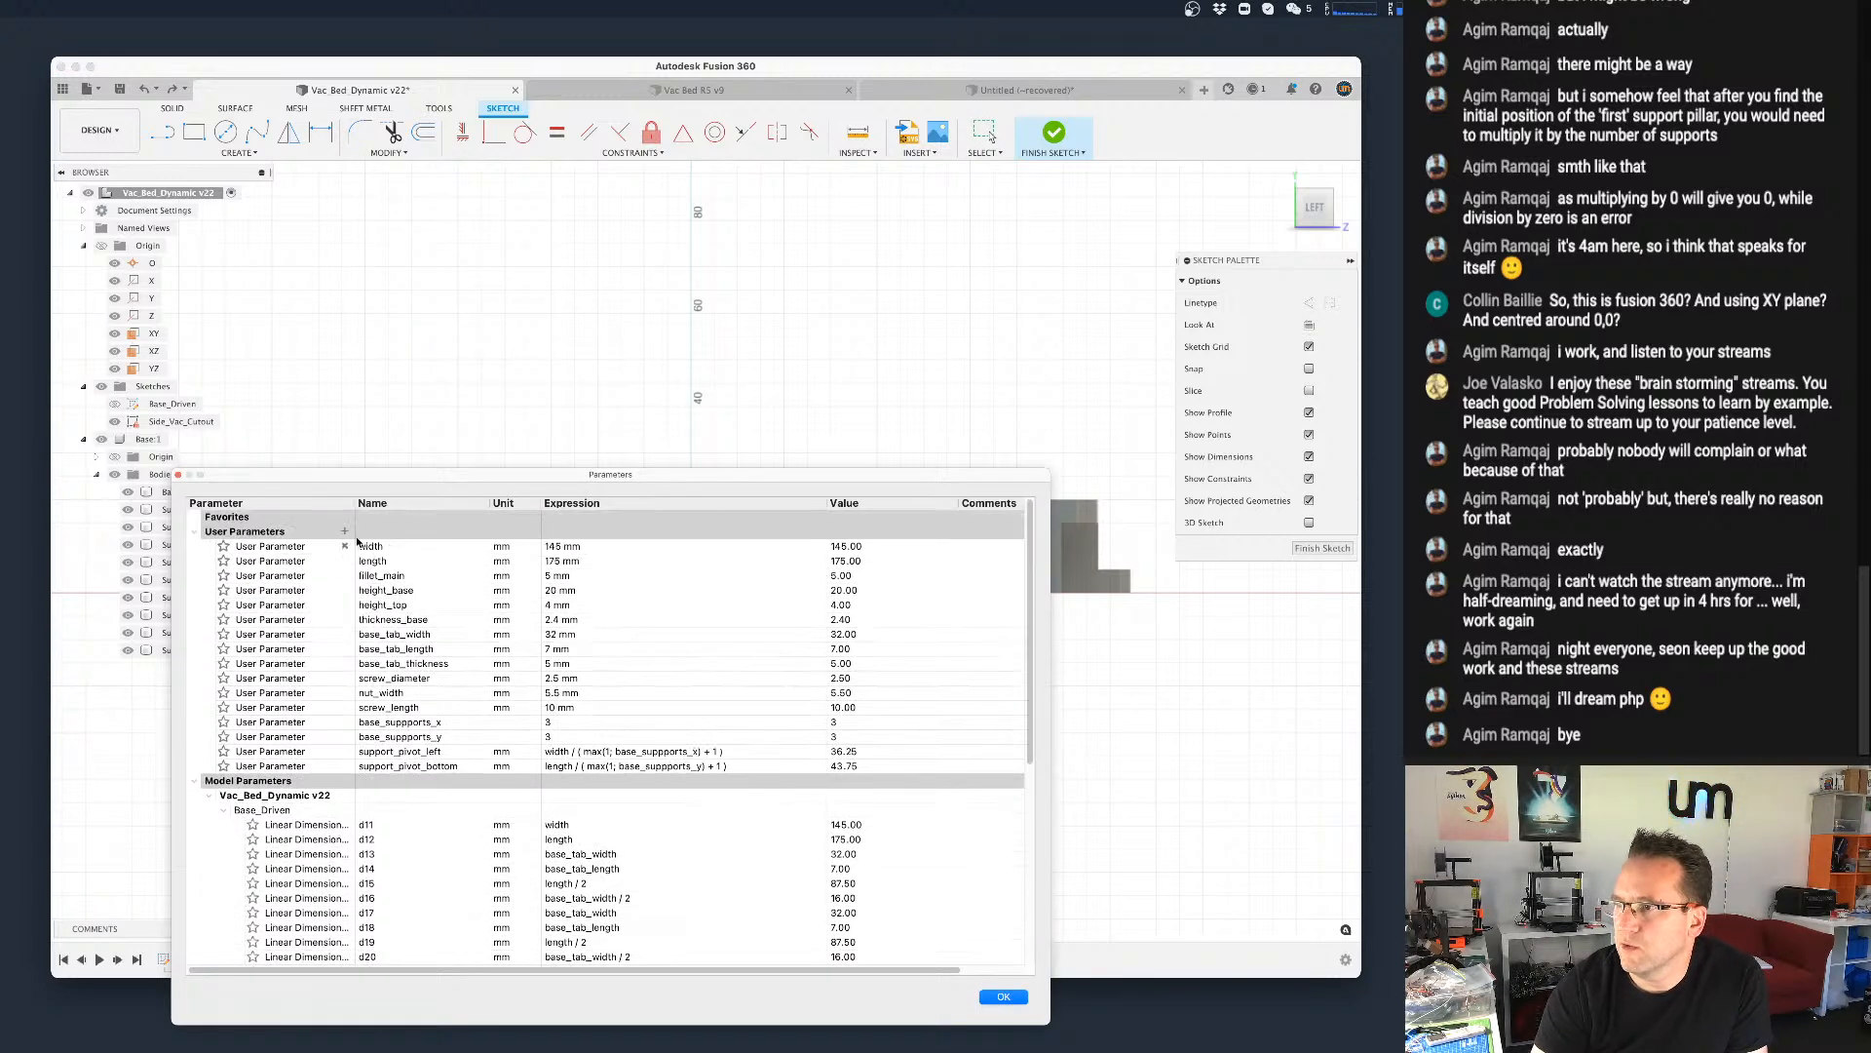
left_click(344, 532)
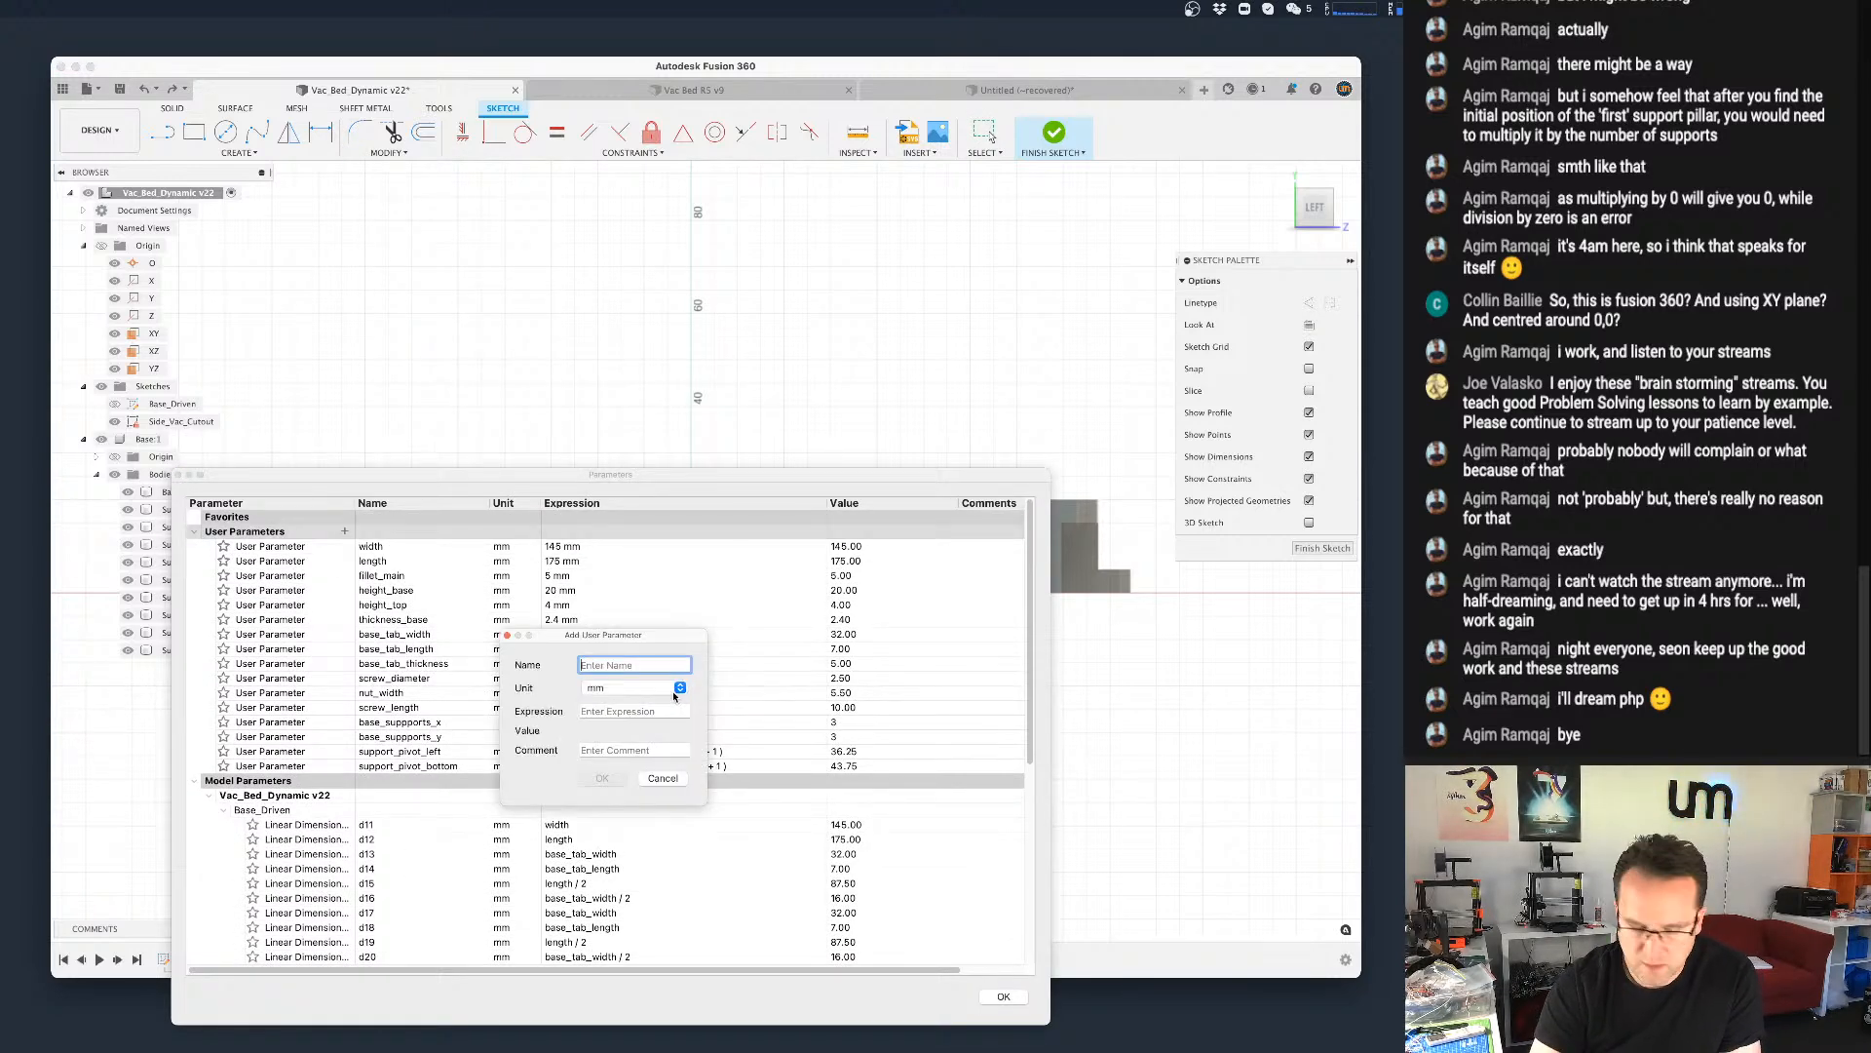
type("Vac")
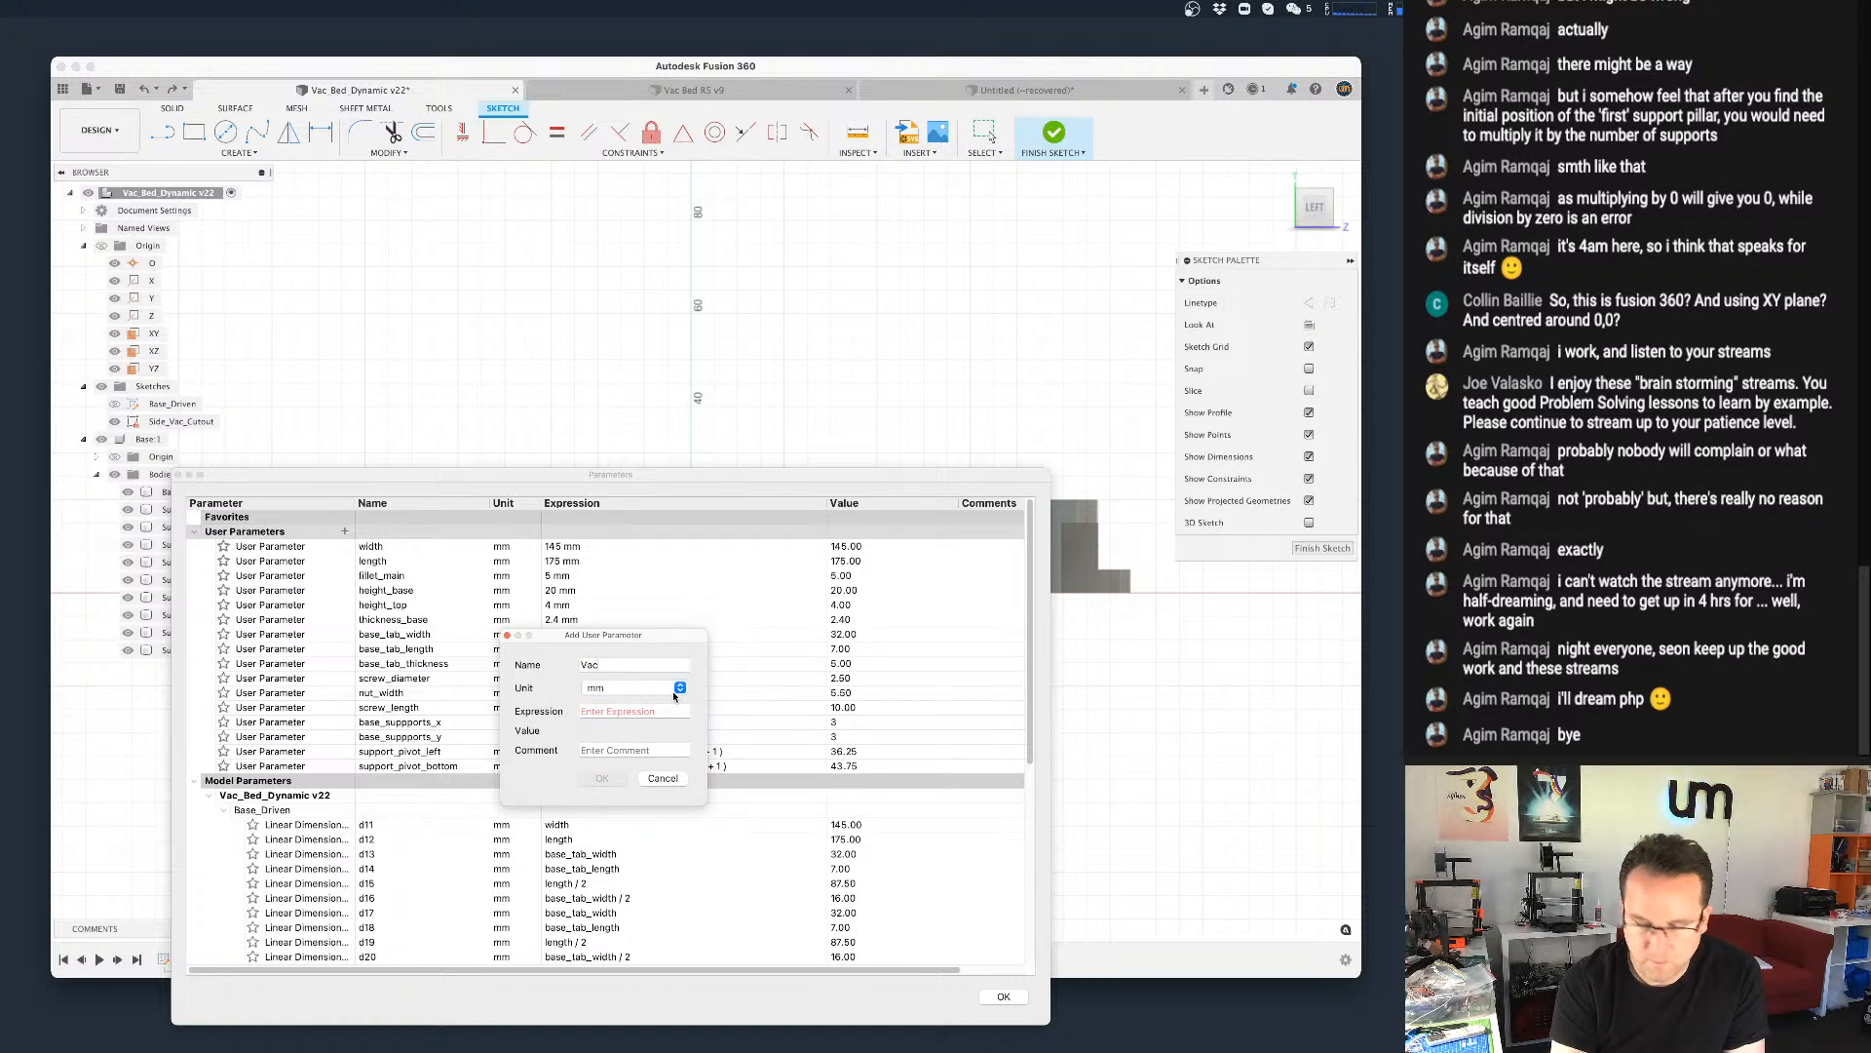
key("BackSpace")
key("BackSpace")
key("BackSpace")
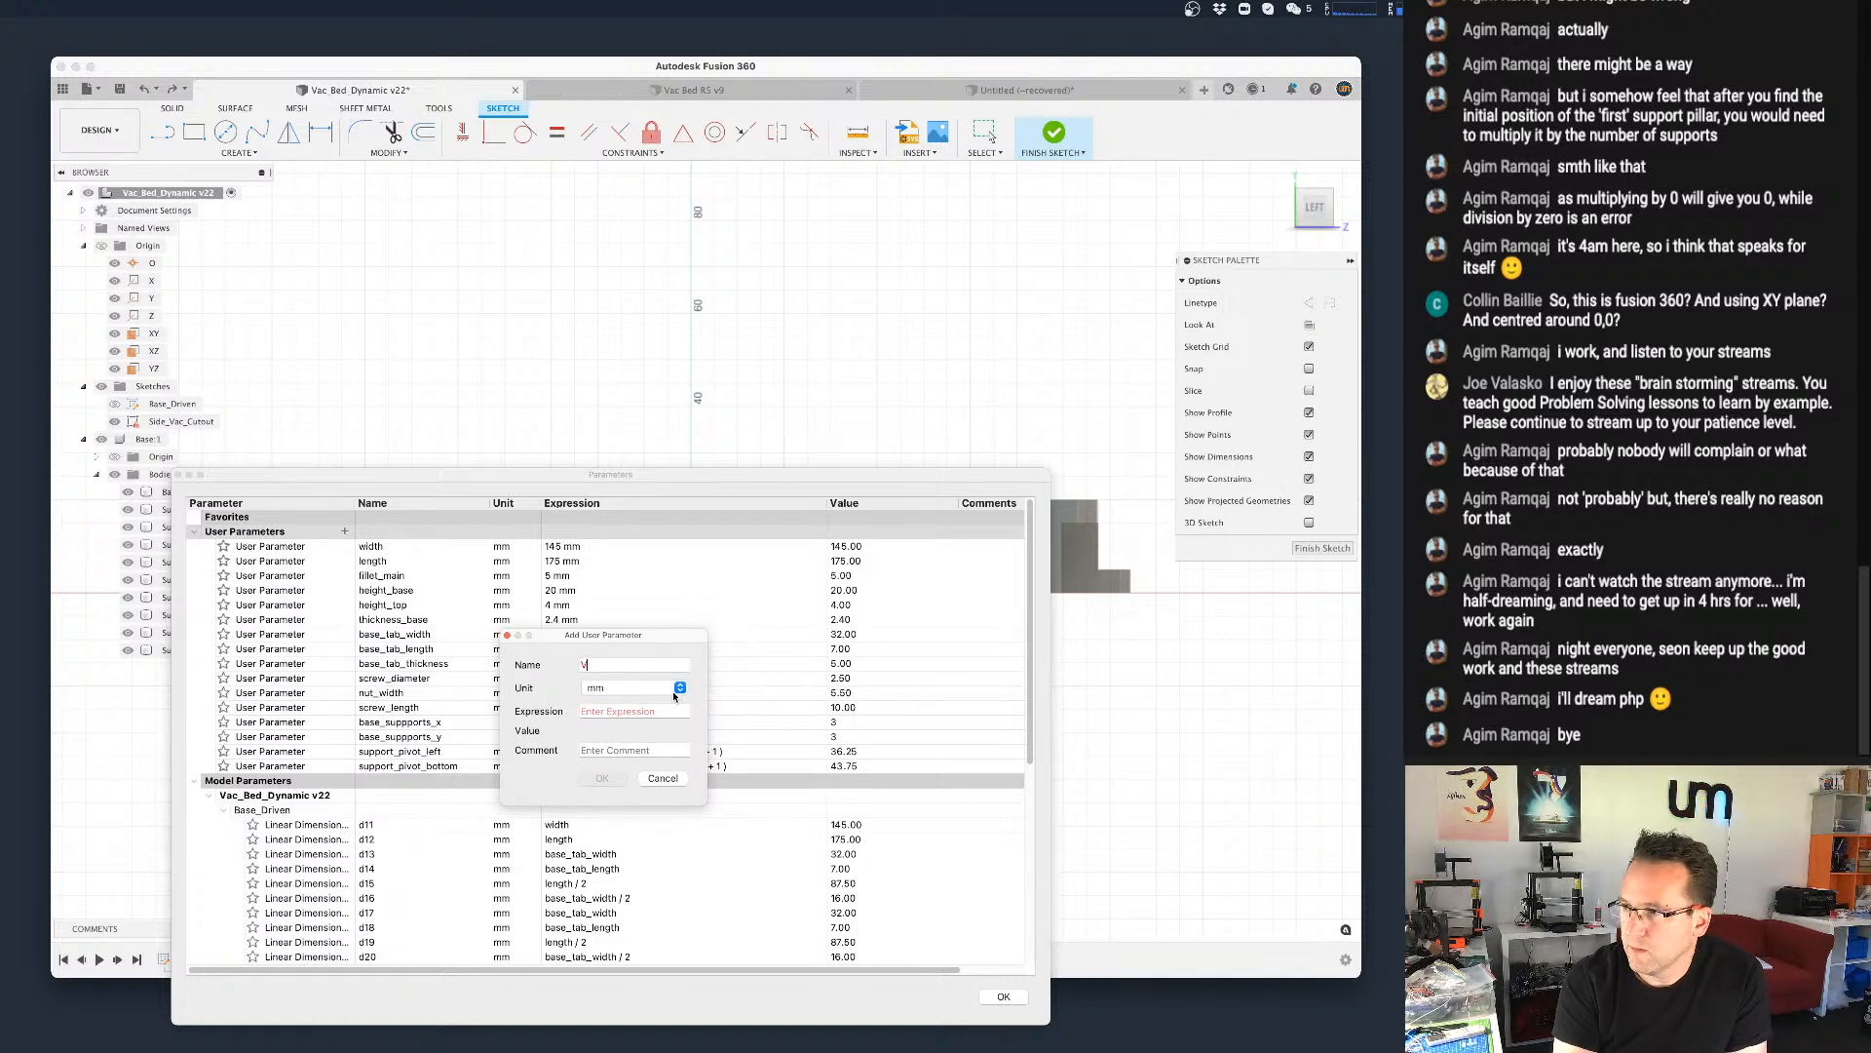
type("vacuum_hole_cu")
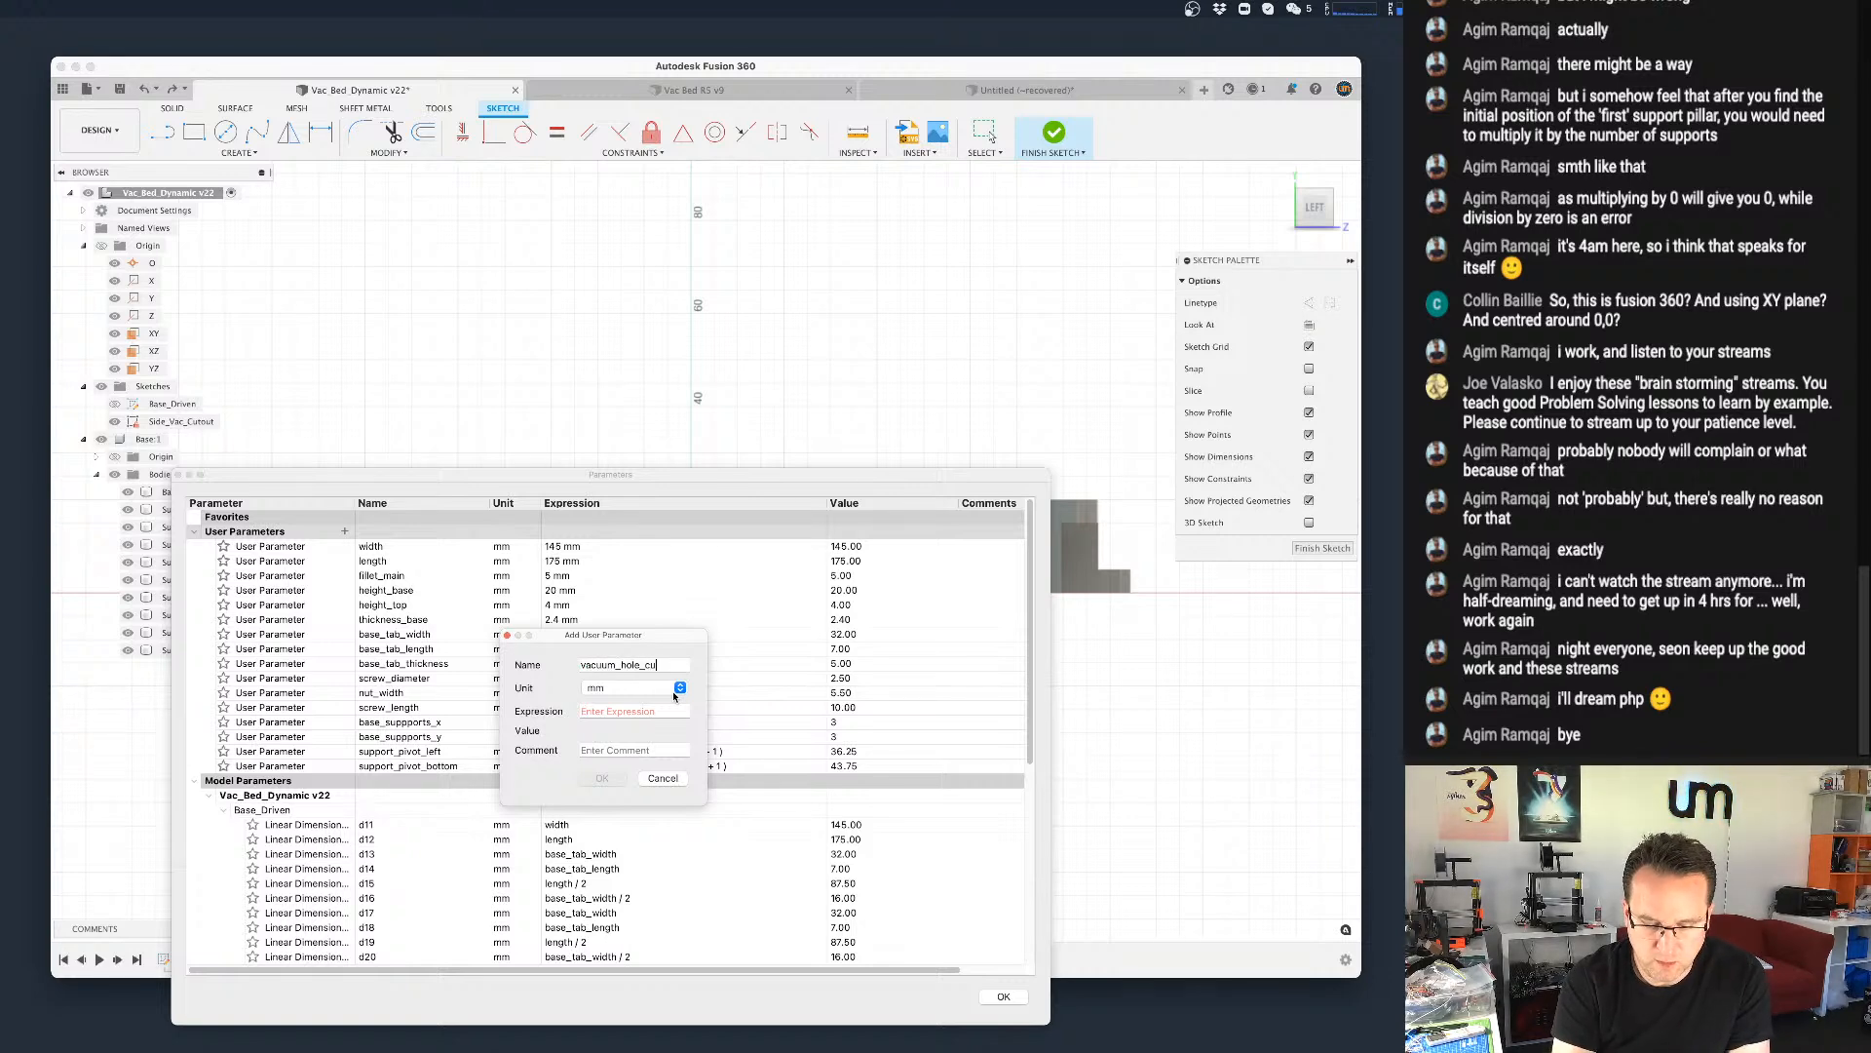
type("tout_width")
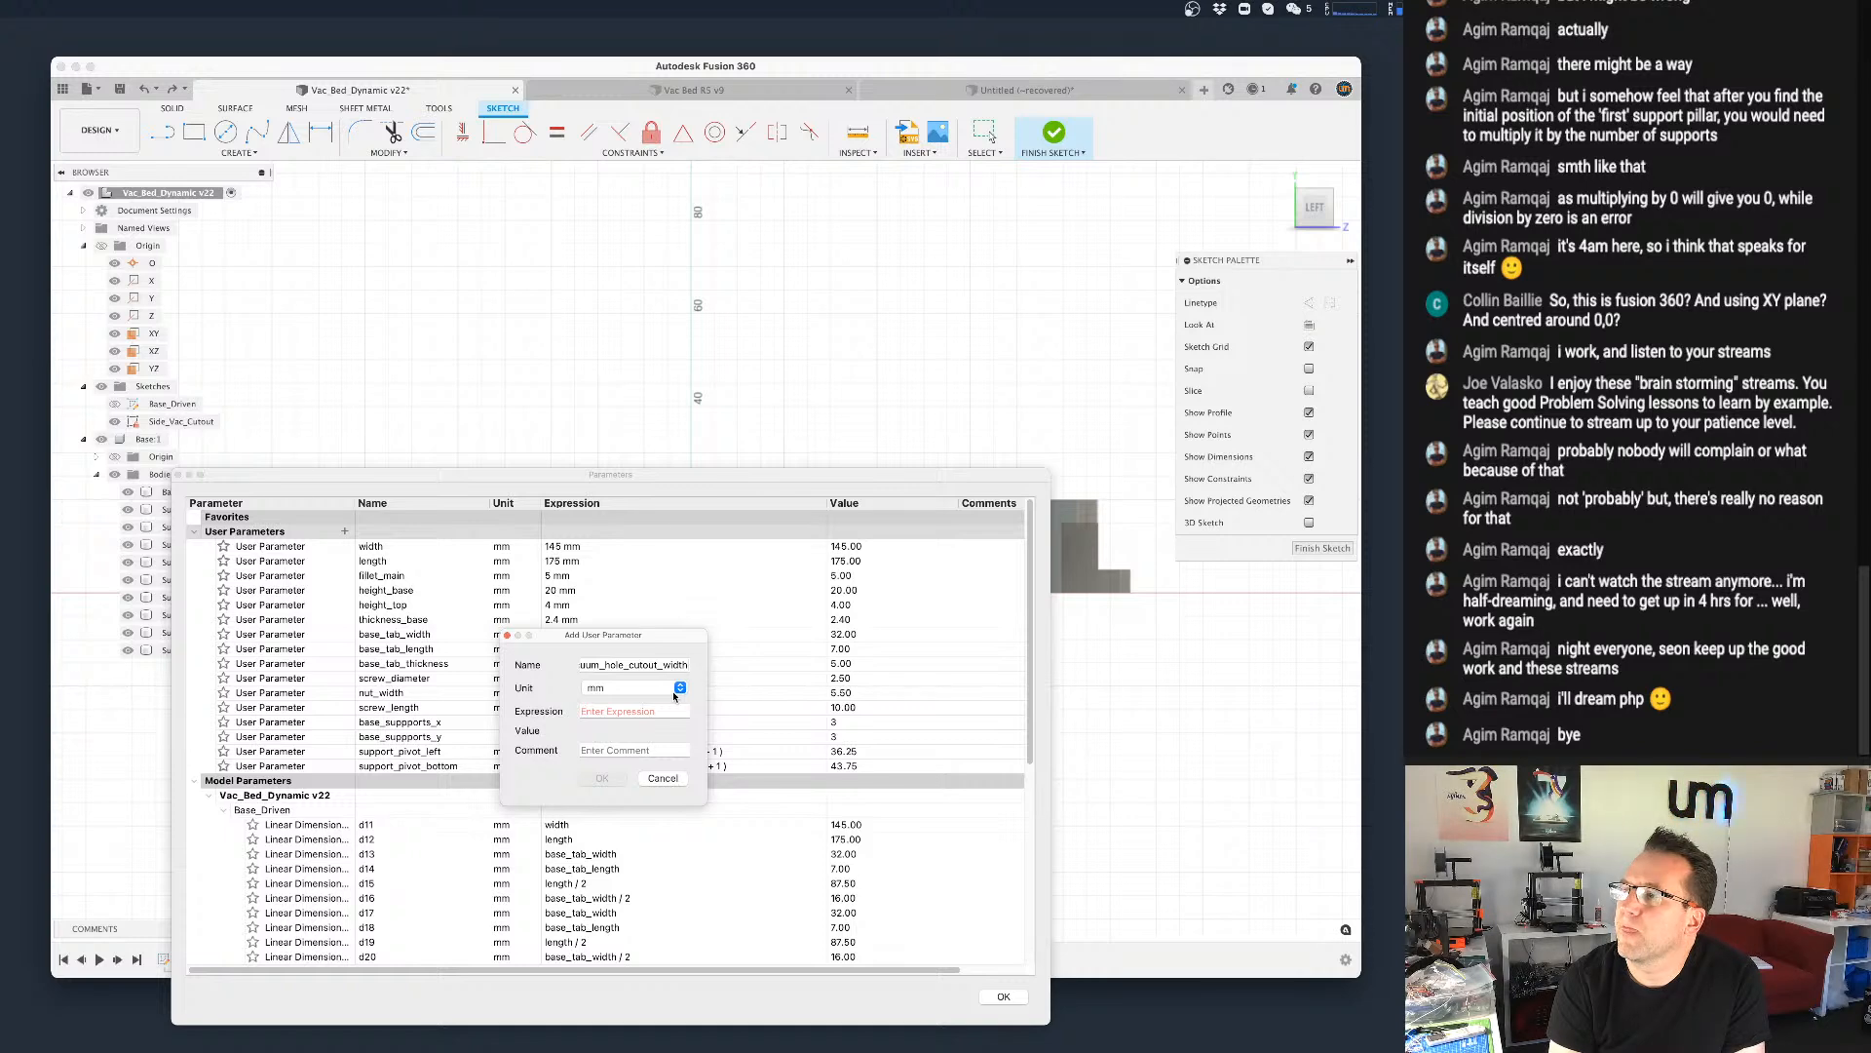
key("Tab")
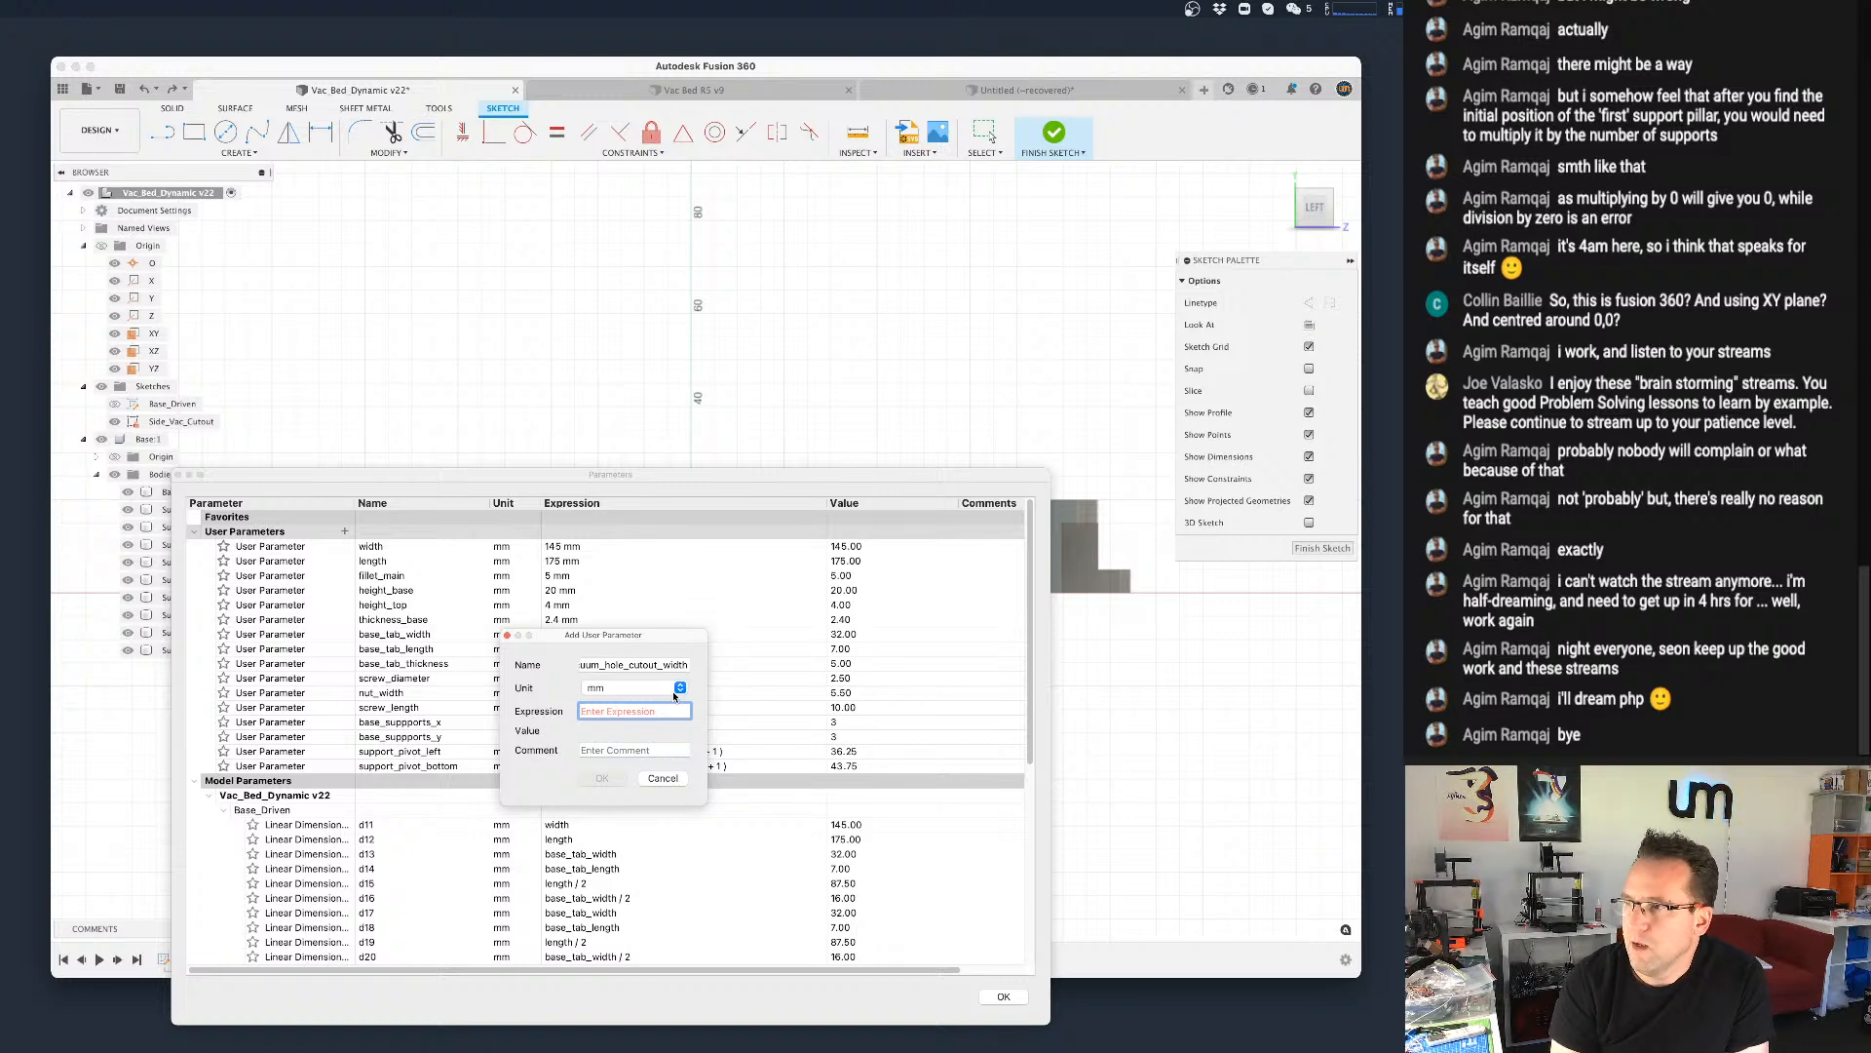
type("30")
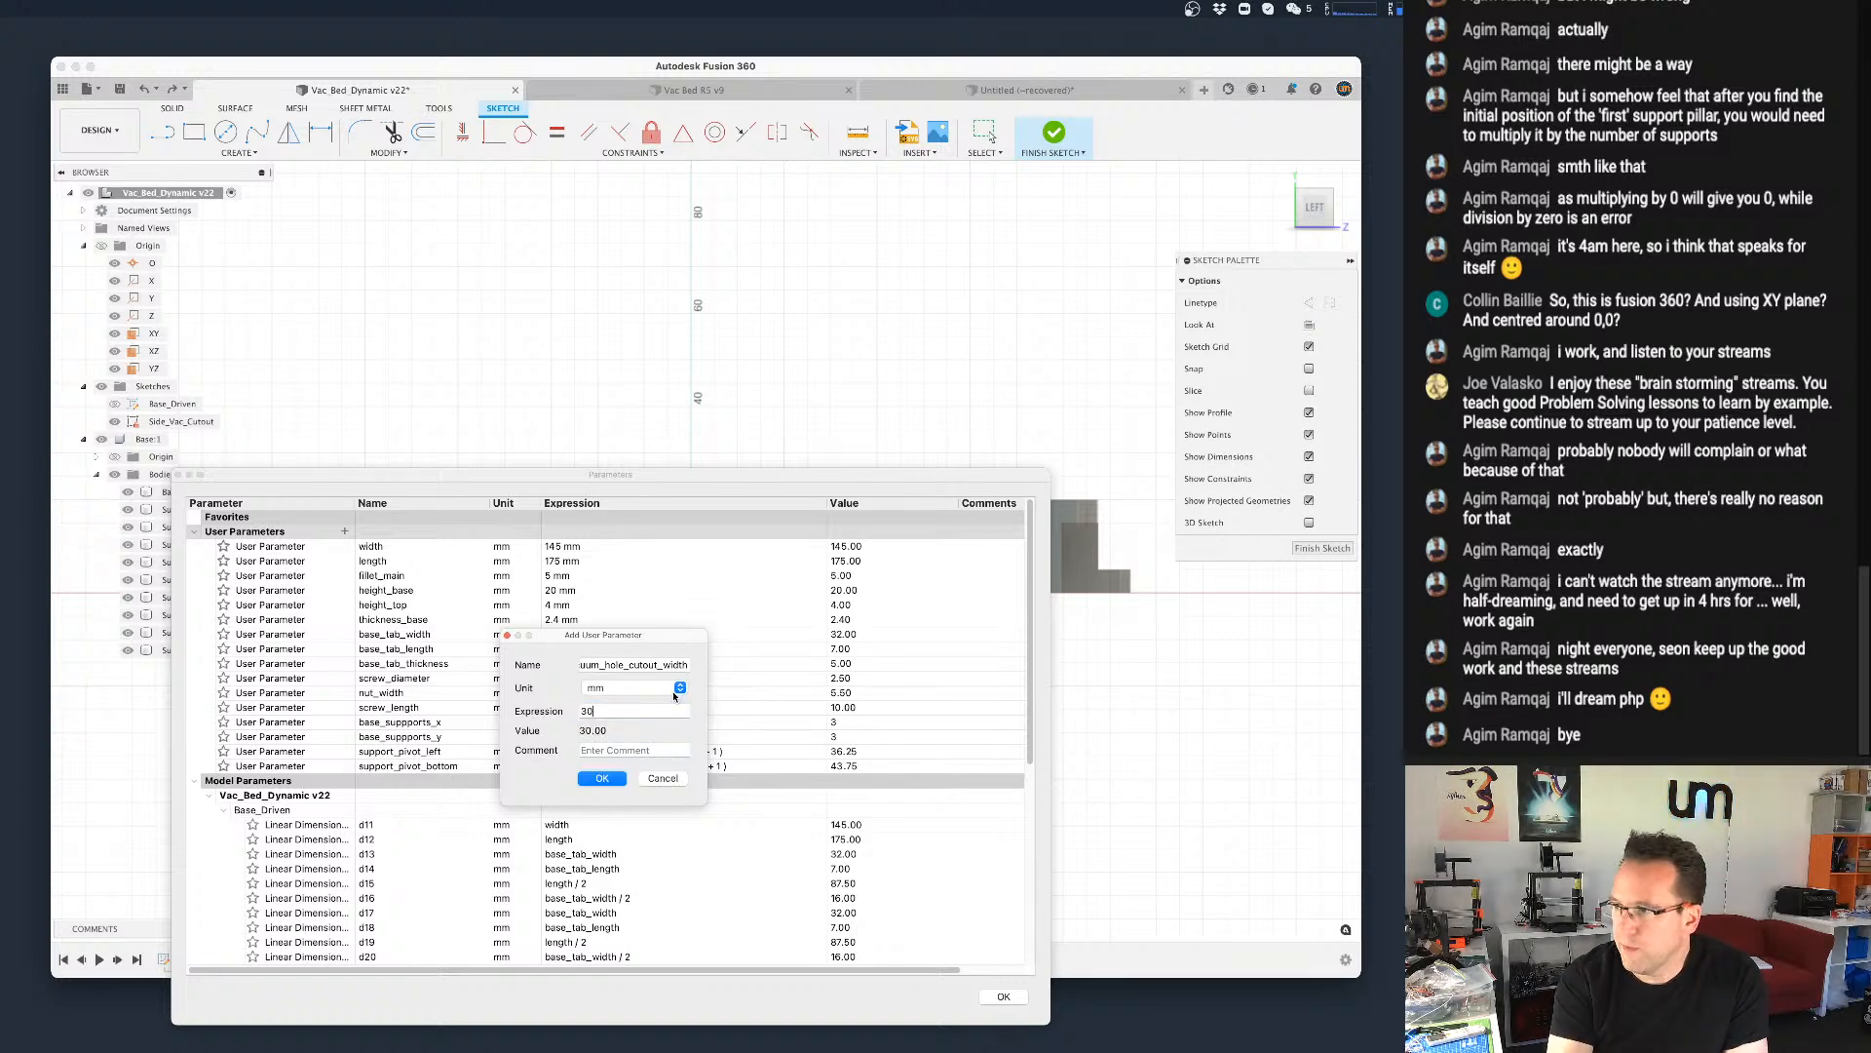
key("Return")
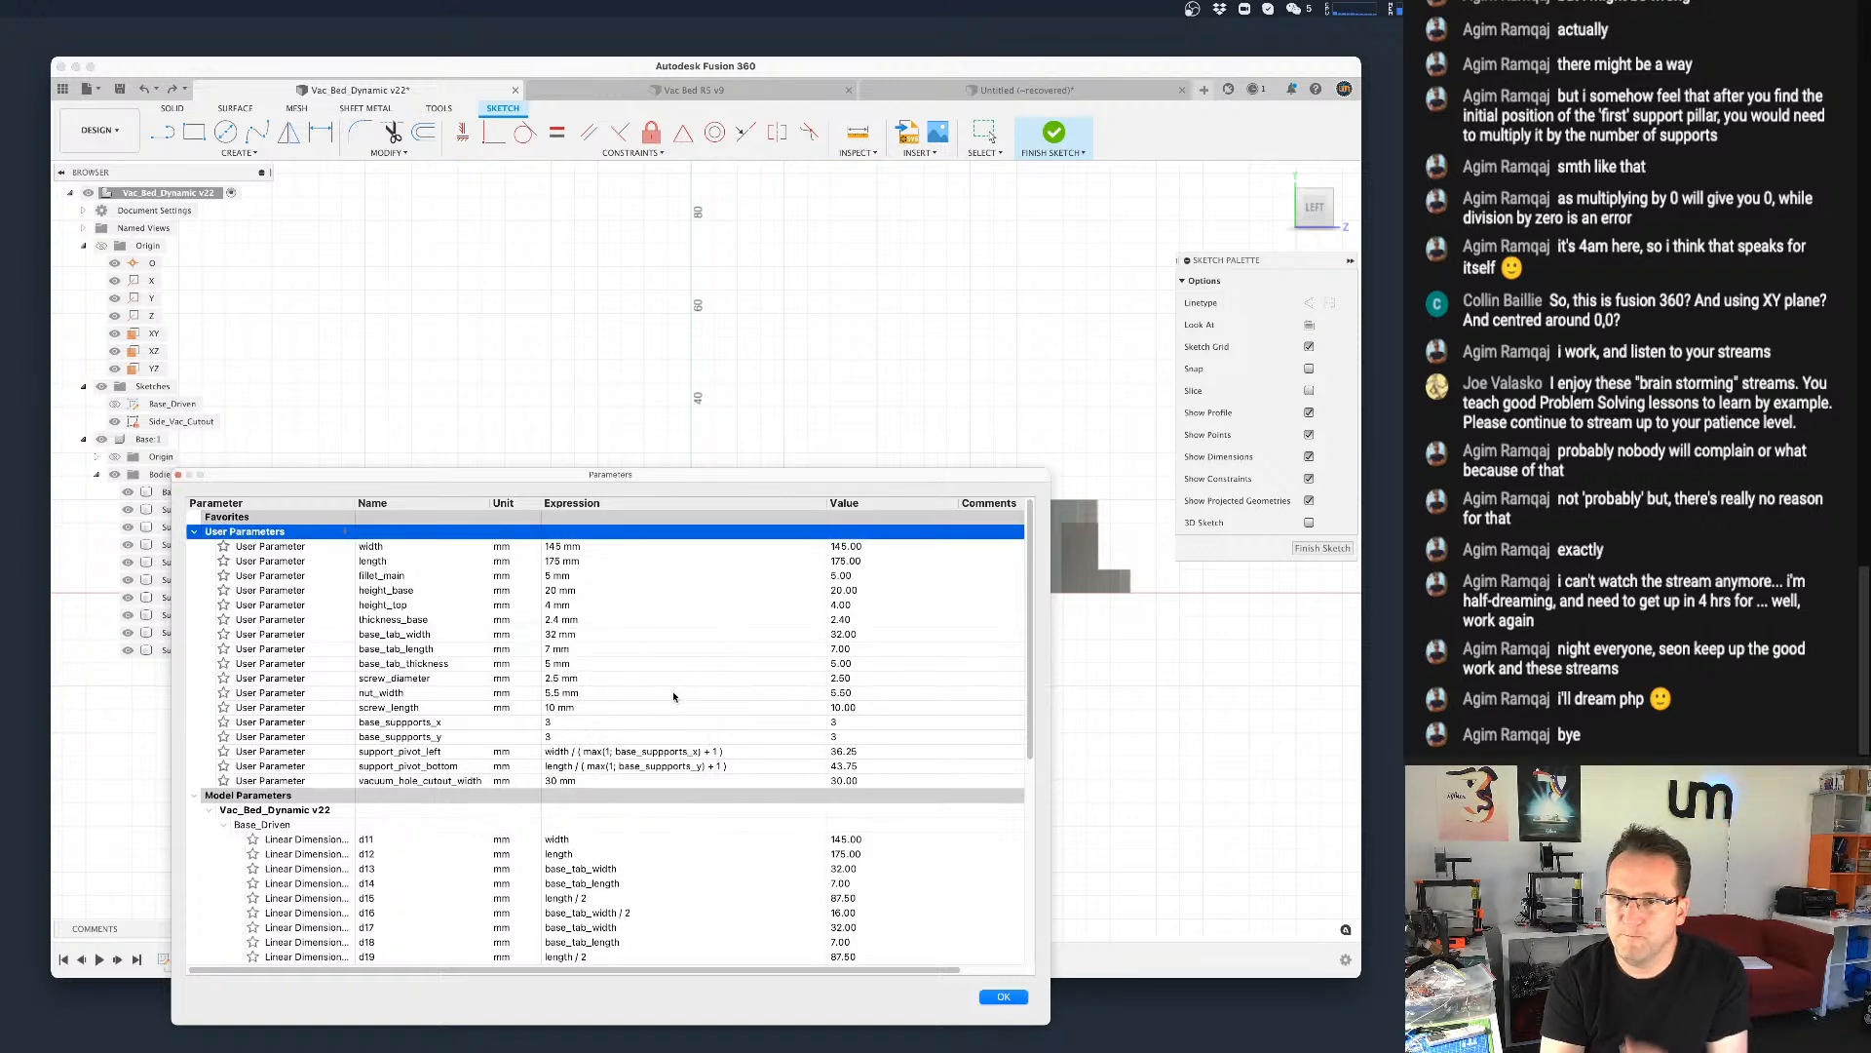
left_click(1004, 998)
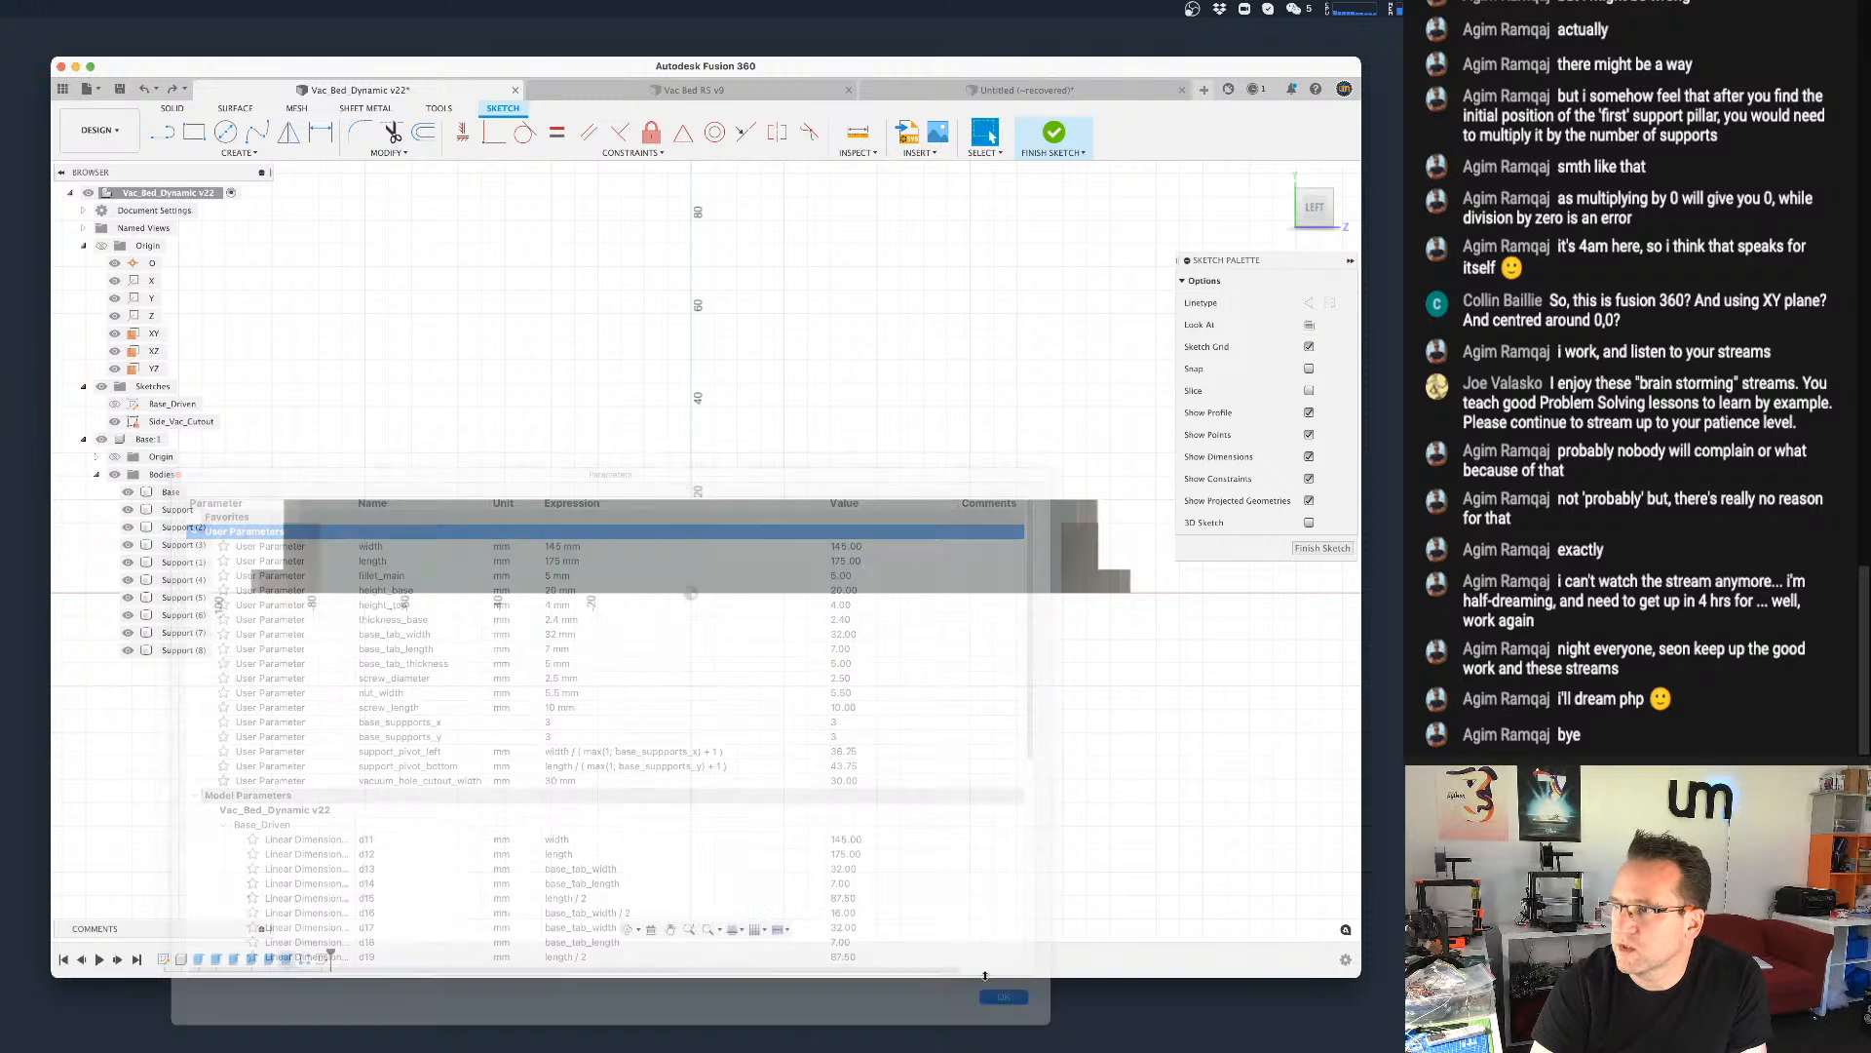
Step: Place a center rectangle on the vertical axis near the side wall's mid-height, with its height set to height_base - (2 * thickness_base)
left_click(243, 152)
mouse_move(249, 184)
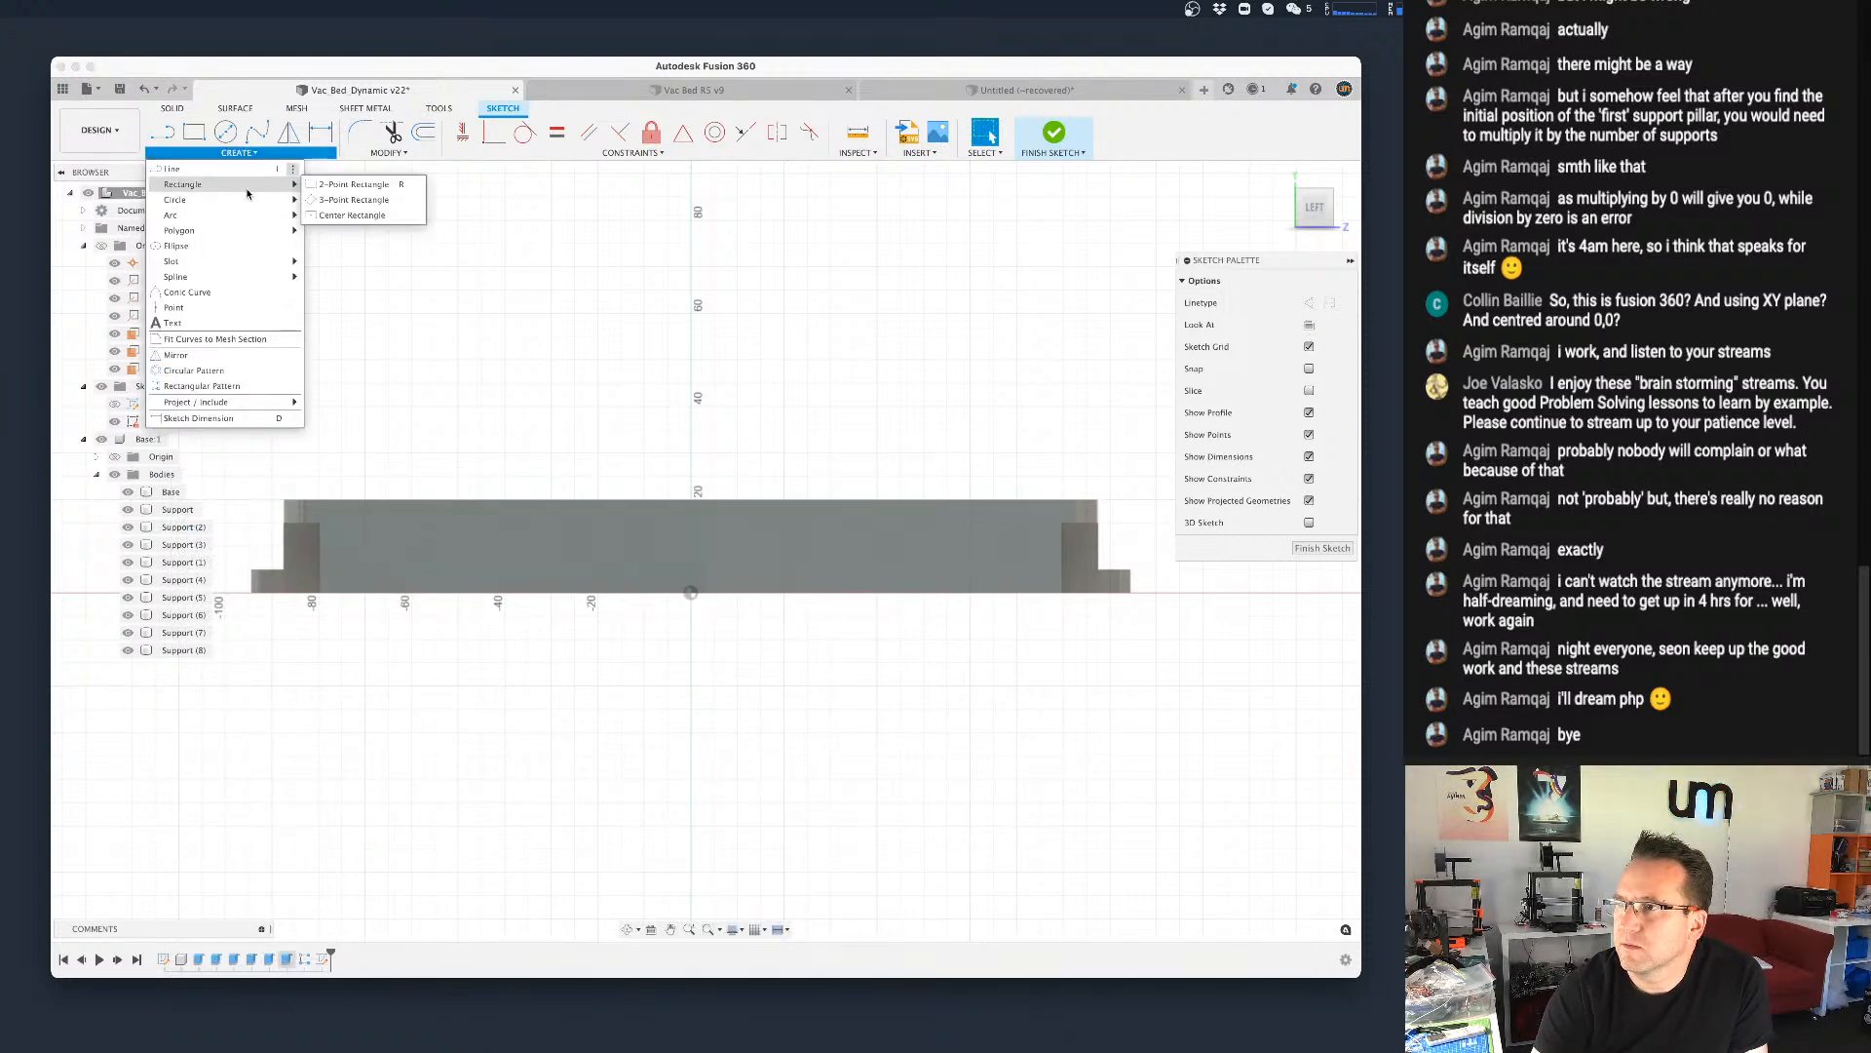
left_click(354, 214)
scroll(690, 548, "up", 2)
scroll(689, 550, "up", 1)
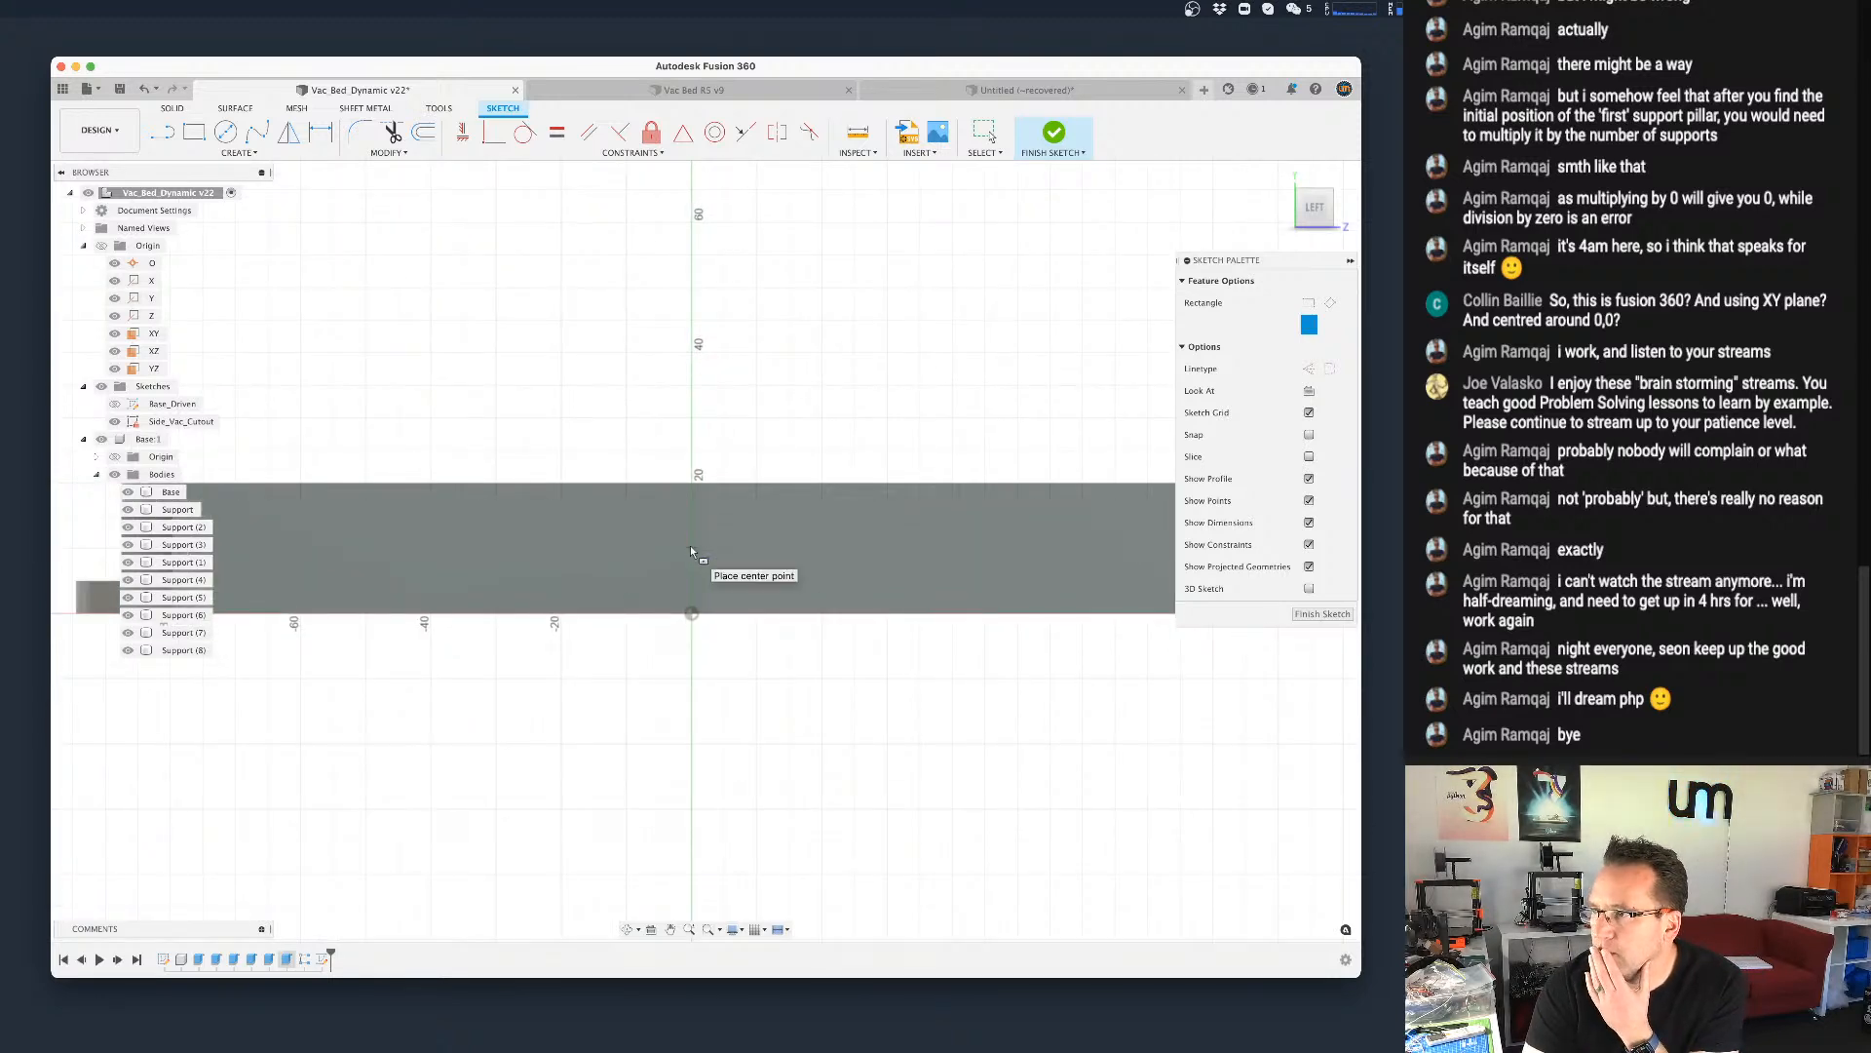
left_click(690, 547)
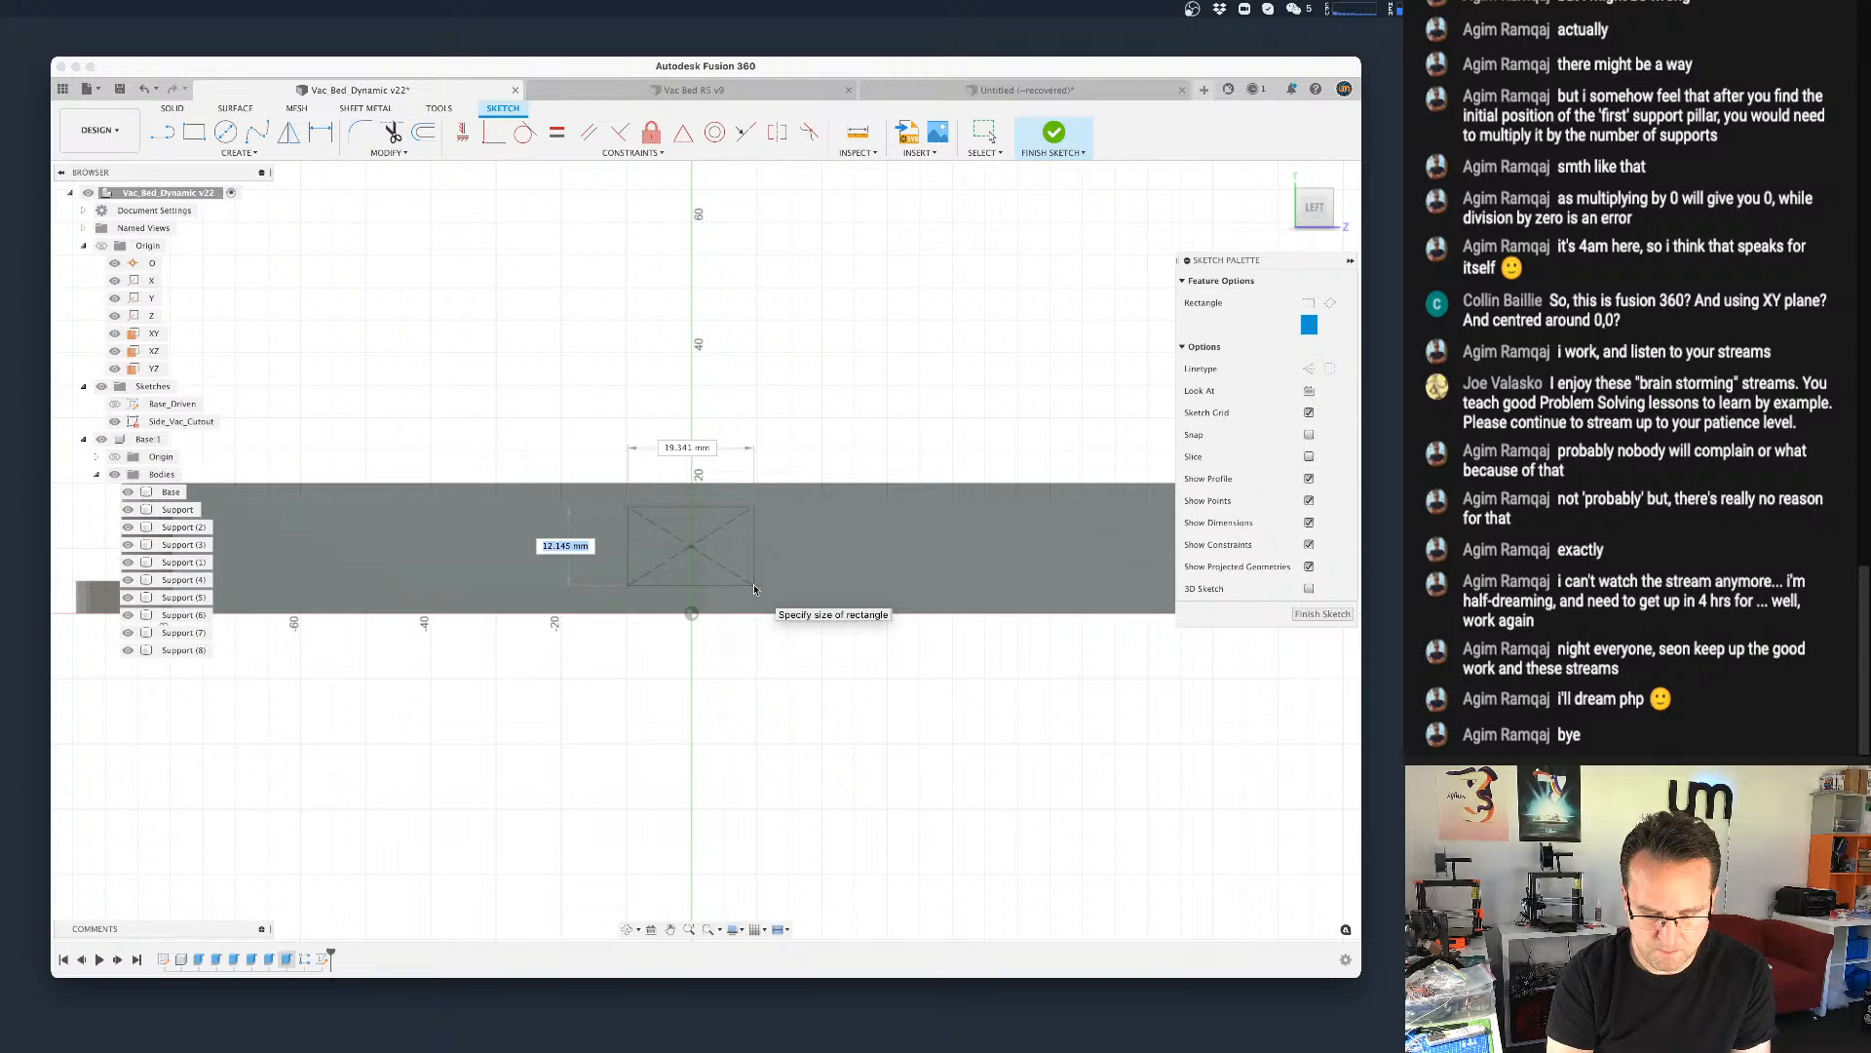
type("he")
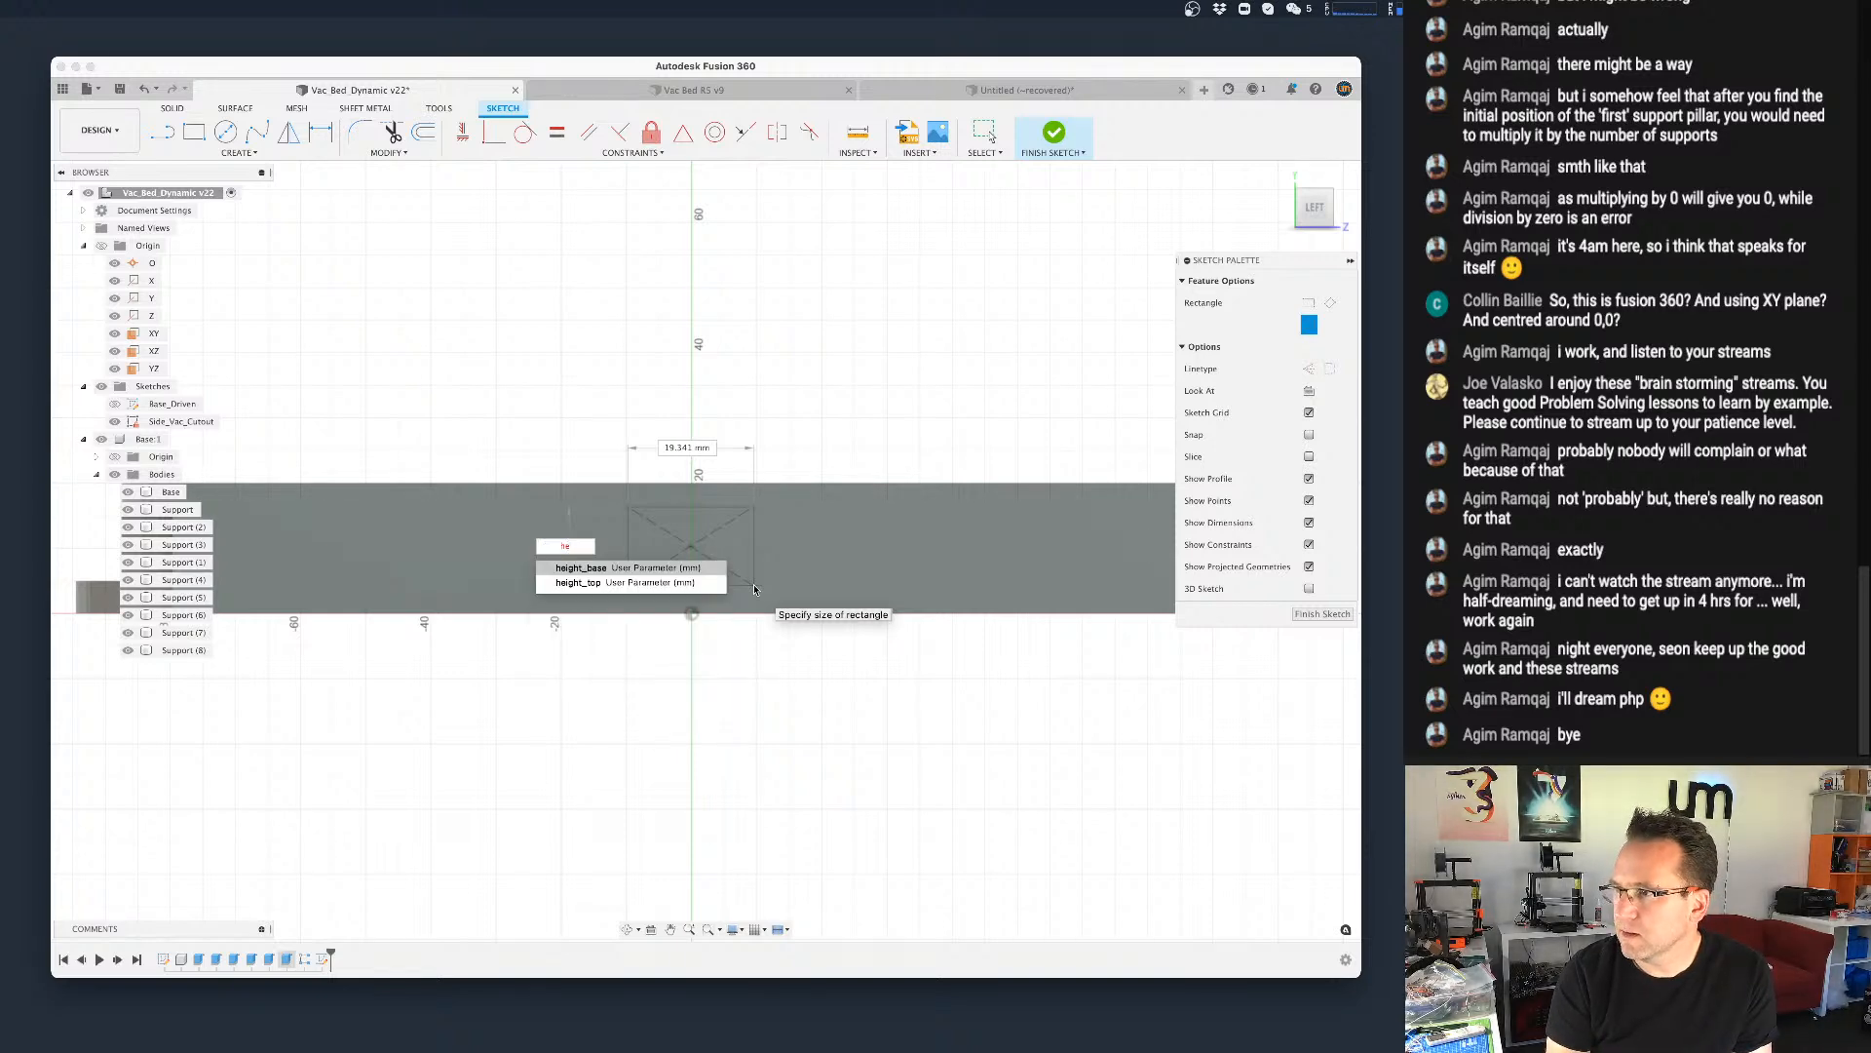
key("Return")
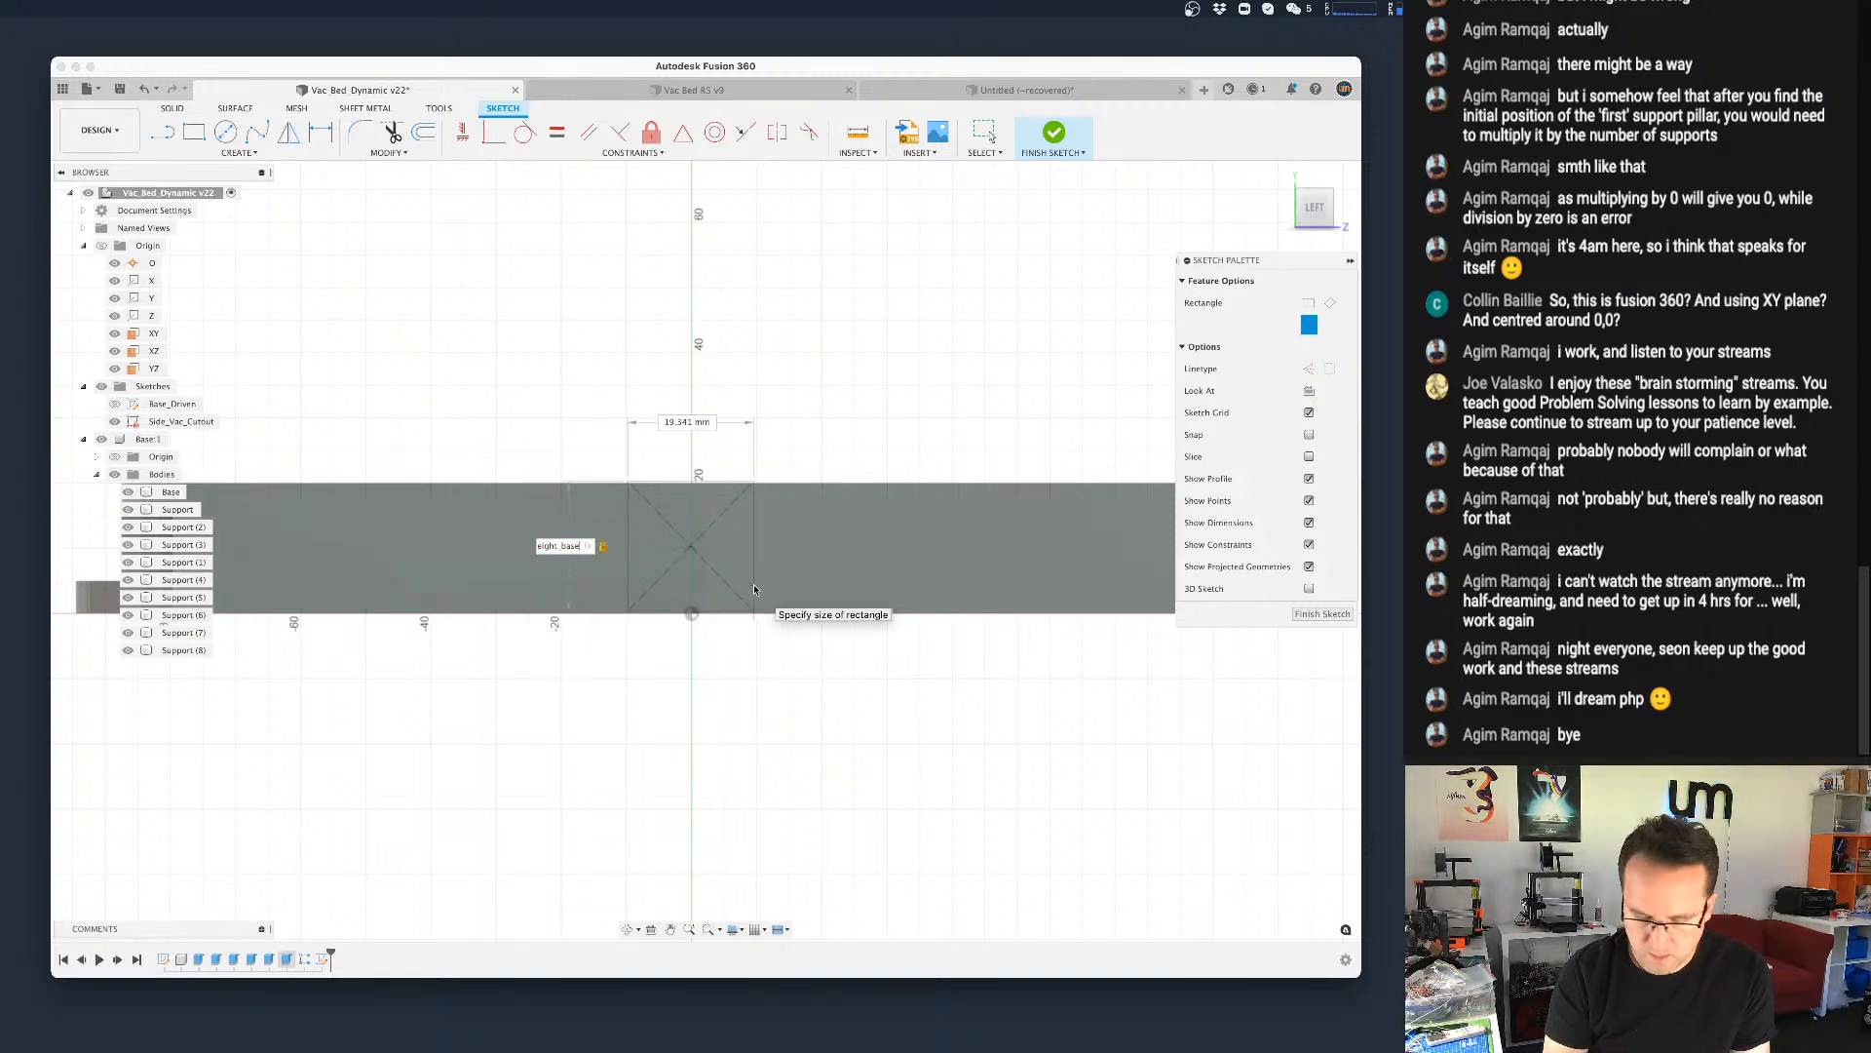
type("- (2 * bas")
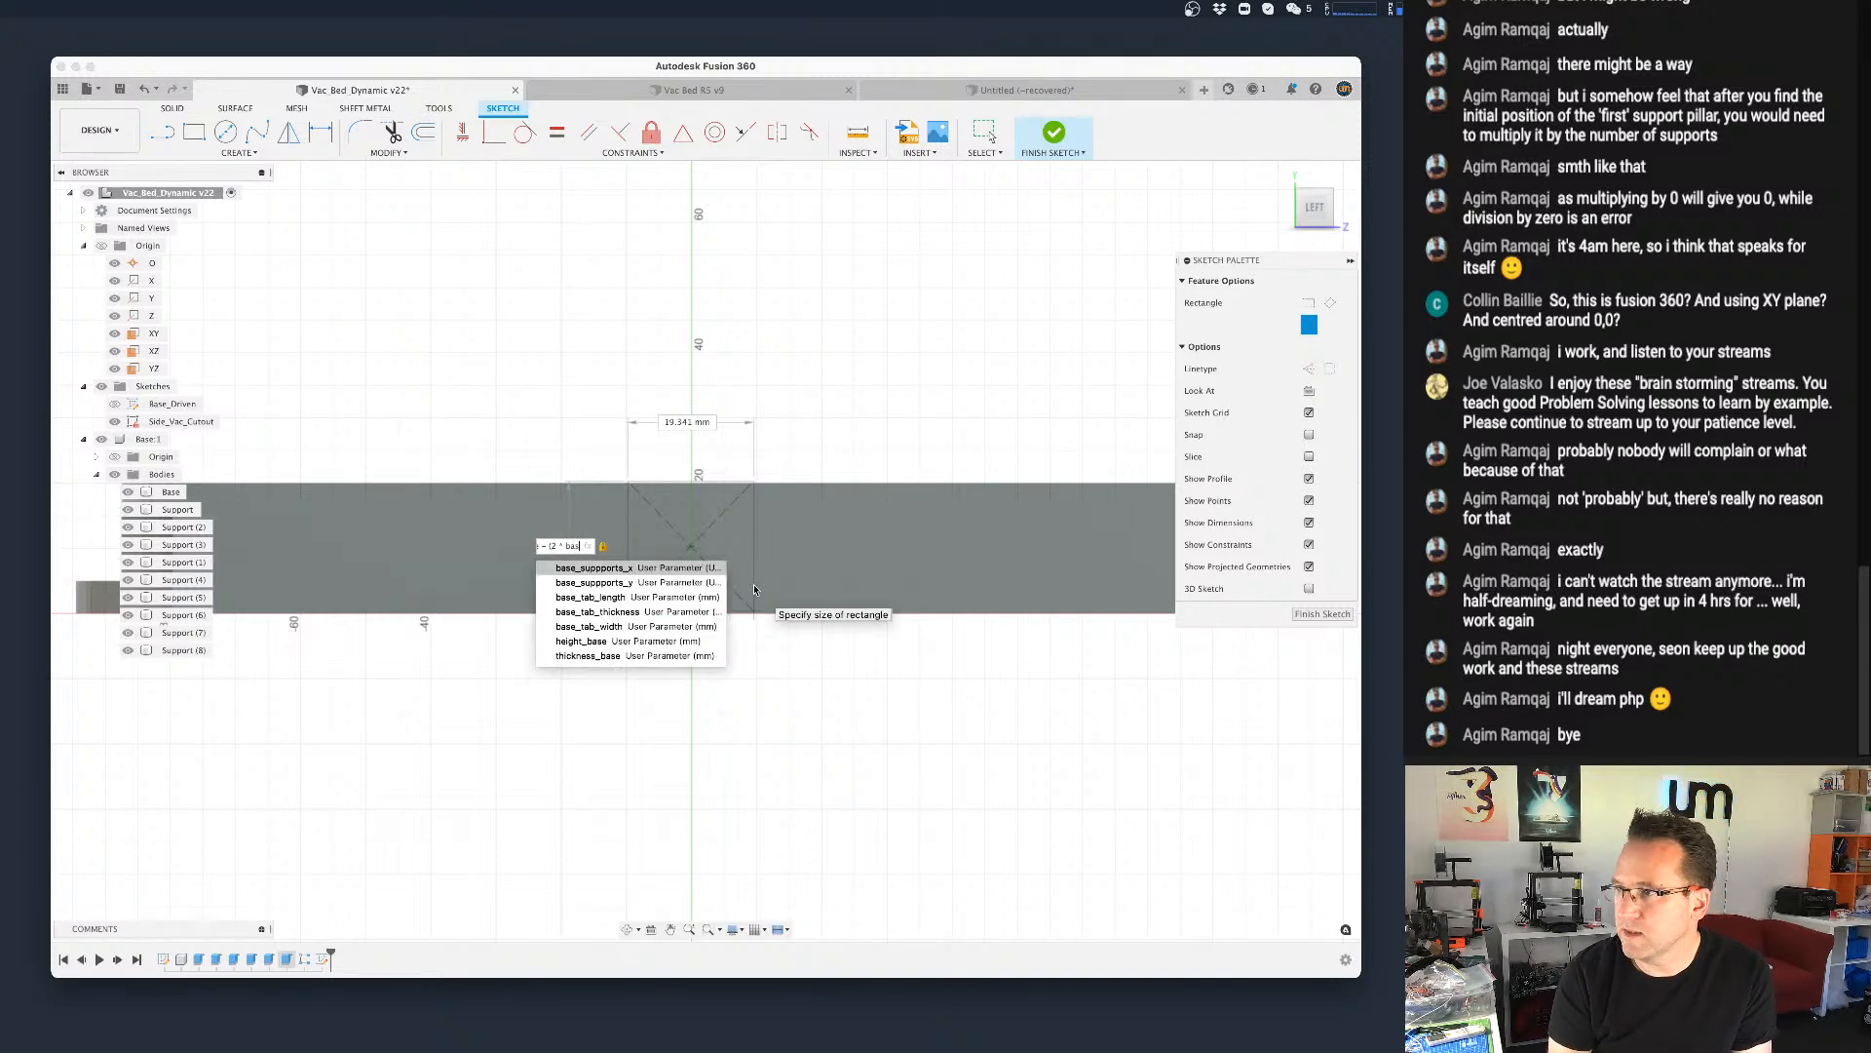
key("Down")
key("Down")
key("Down")
key("Down")
key("Down")
key("Down")
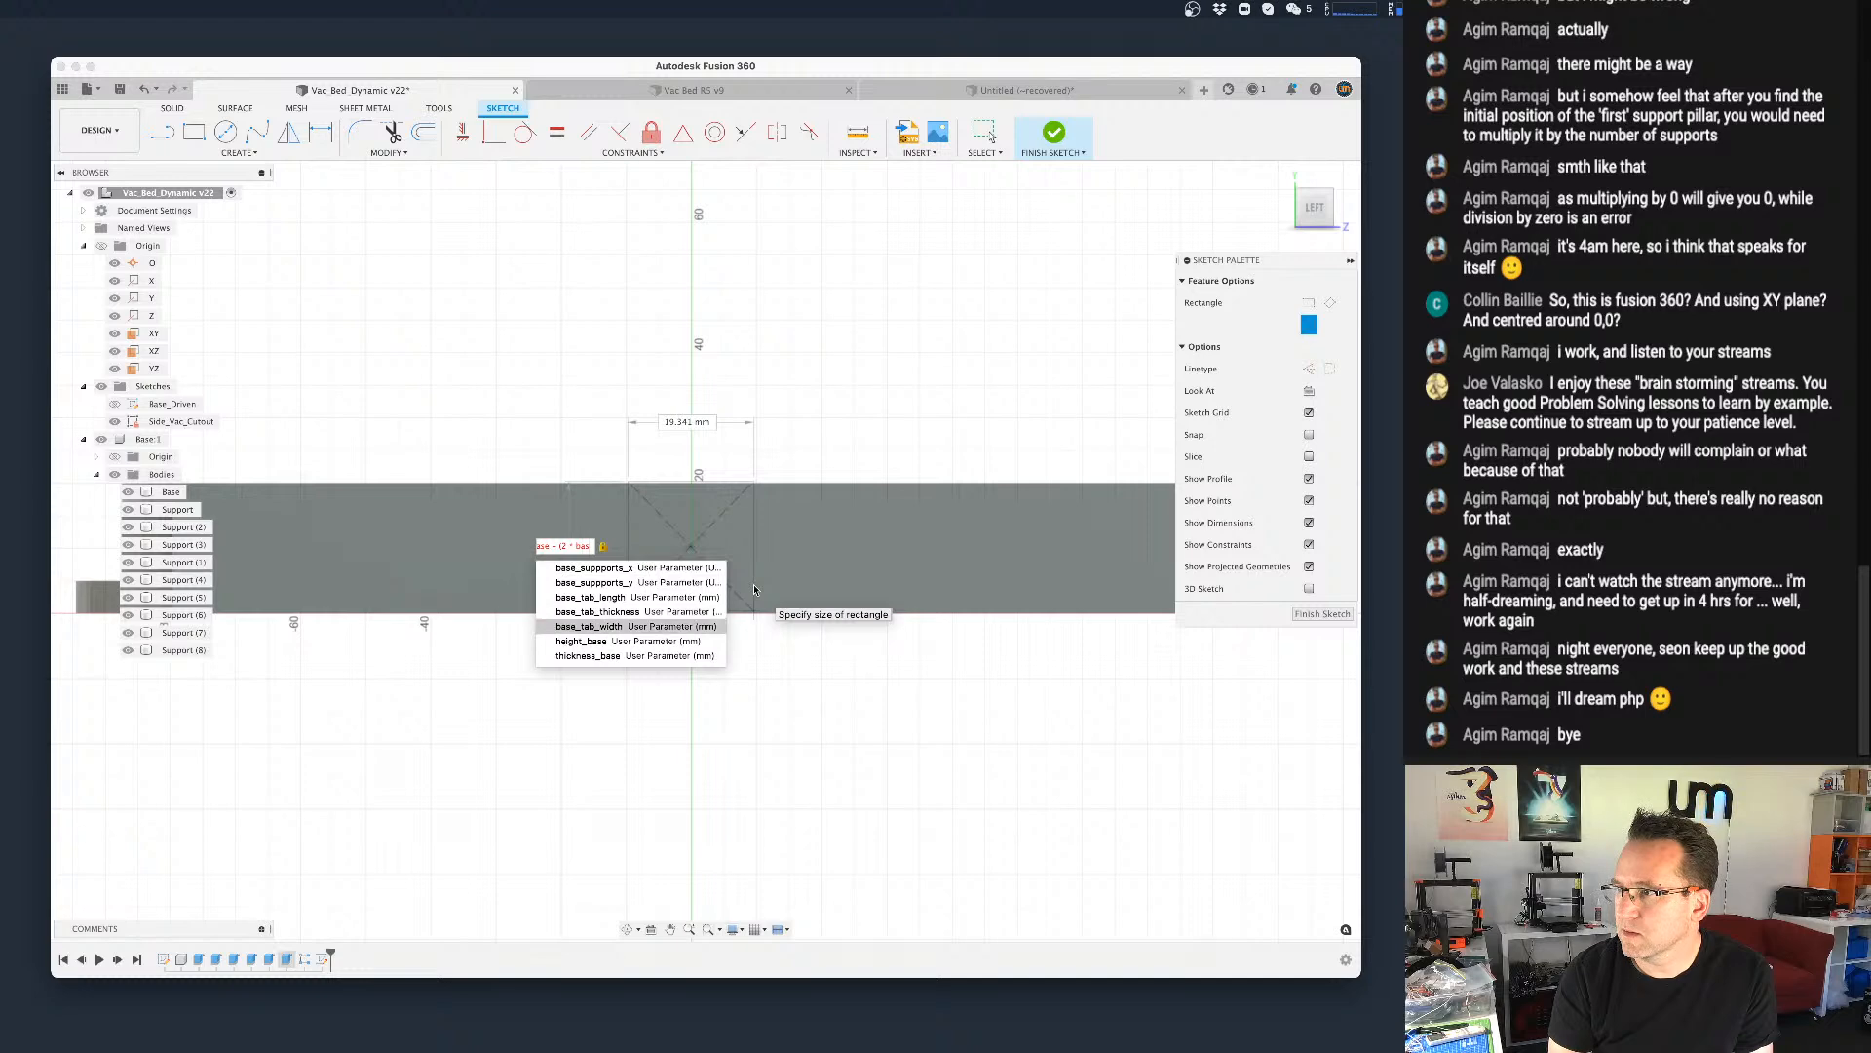
key("Return")
type(")")
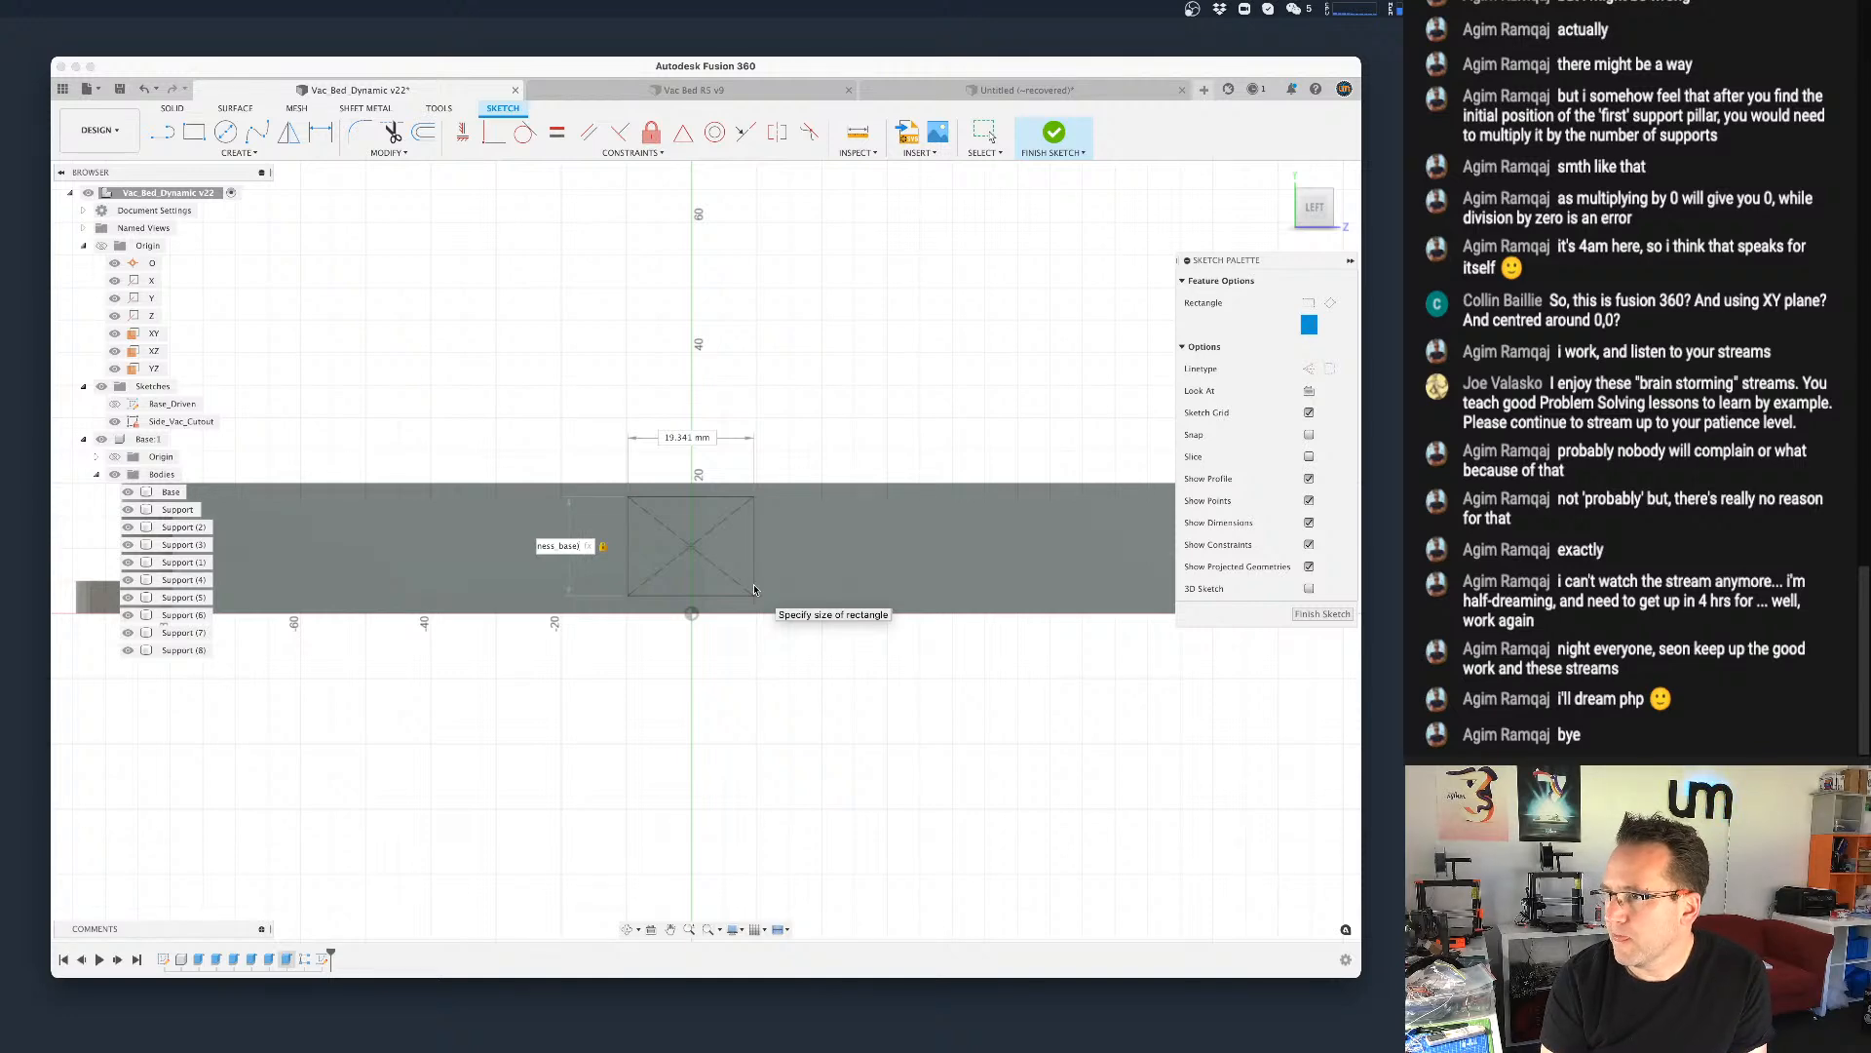
Step: Change the multiplier of thickness_base in the rectangle's height expression to 3
key("Left")
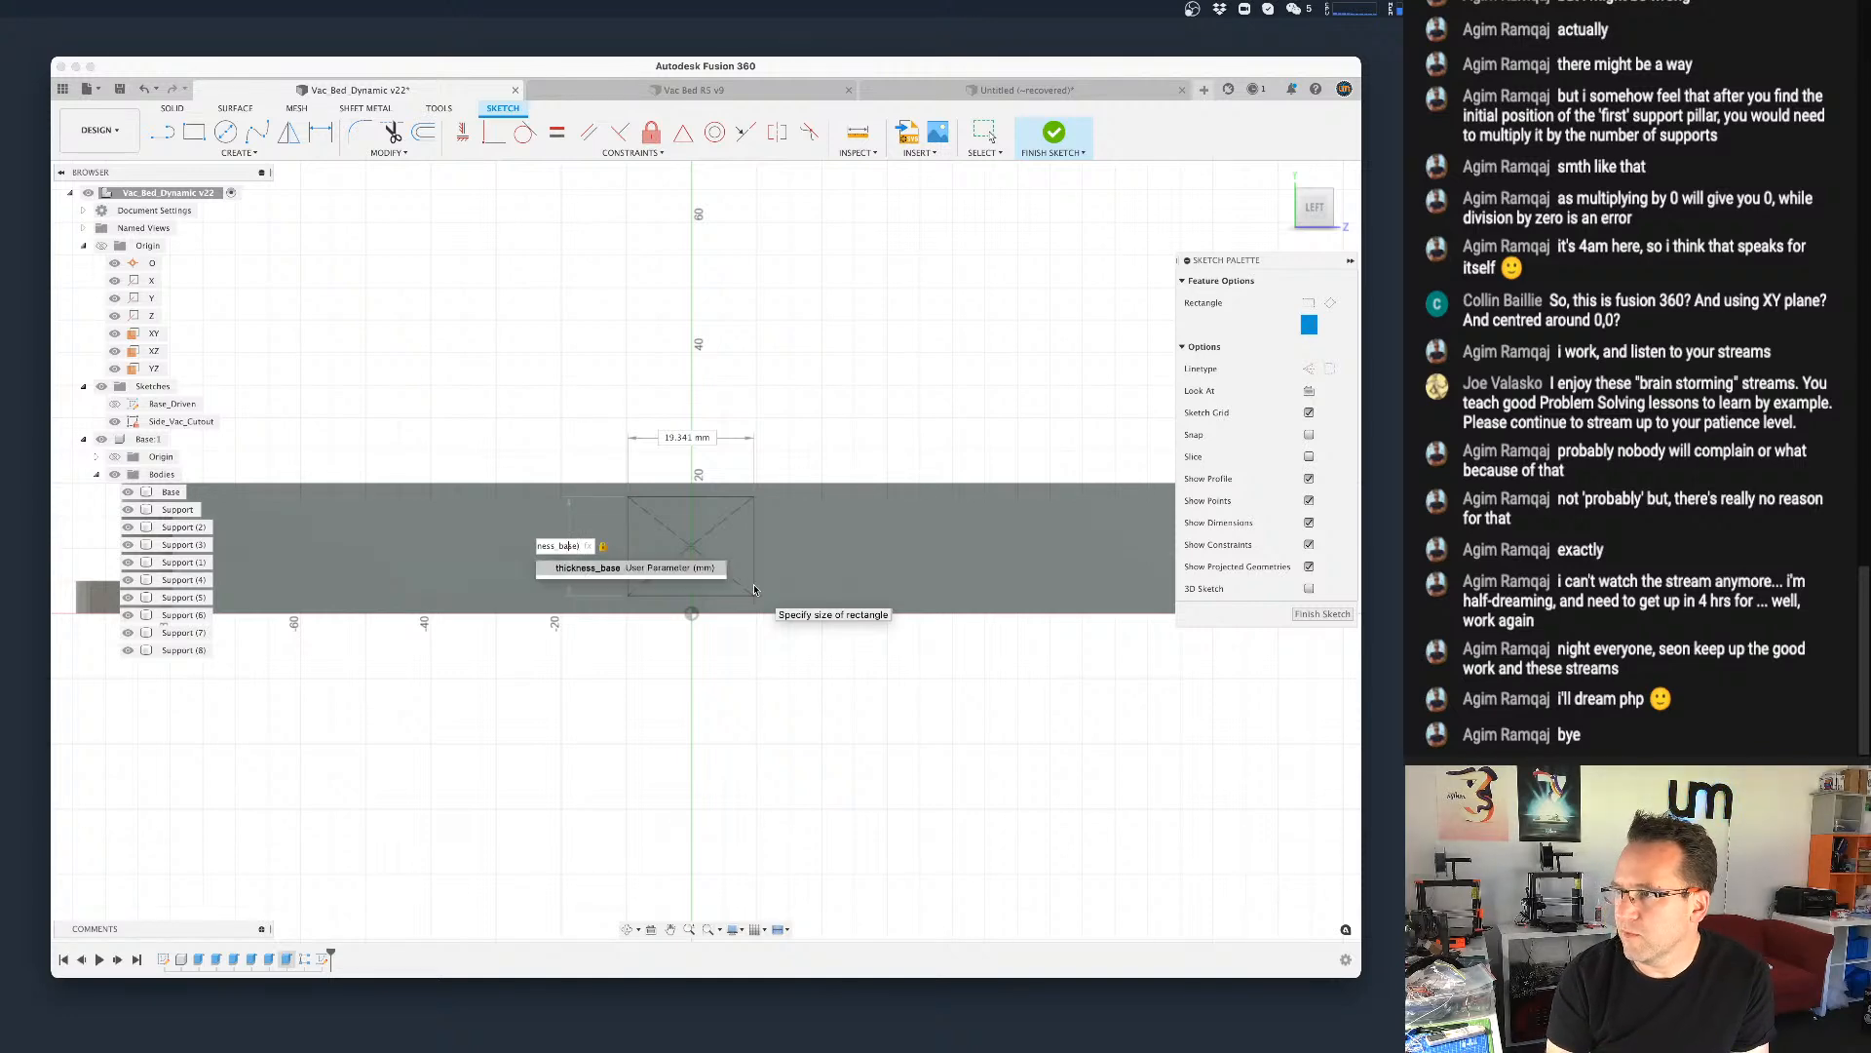
key("Left")
key("Left")
key("Left")
key("Left")
key("Left")
key("Left")
key("Left")
key("Left")
key("Left")
key("Left")
key("Left")
key("Left")
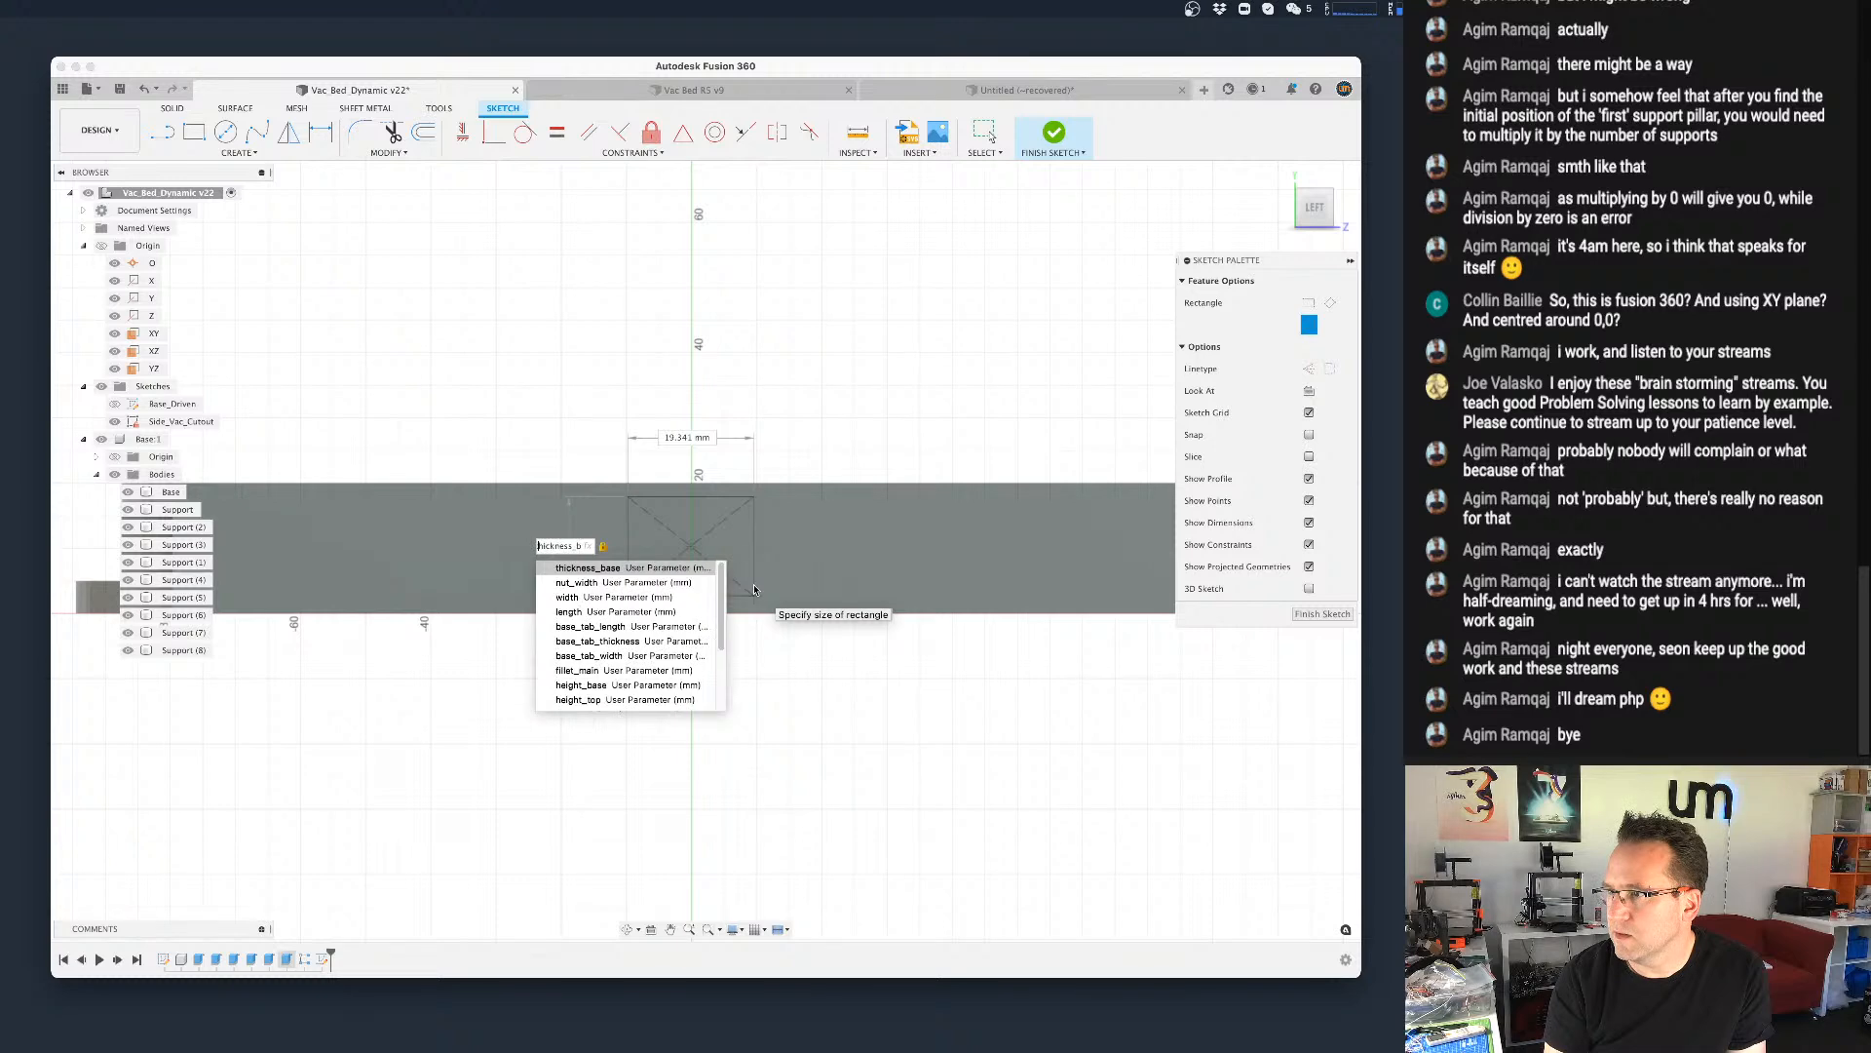
key("Left")
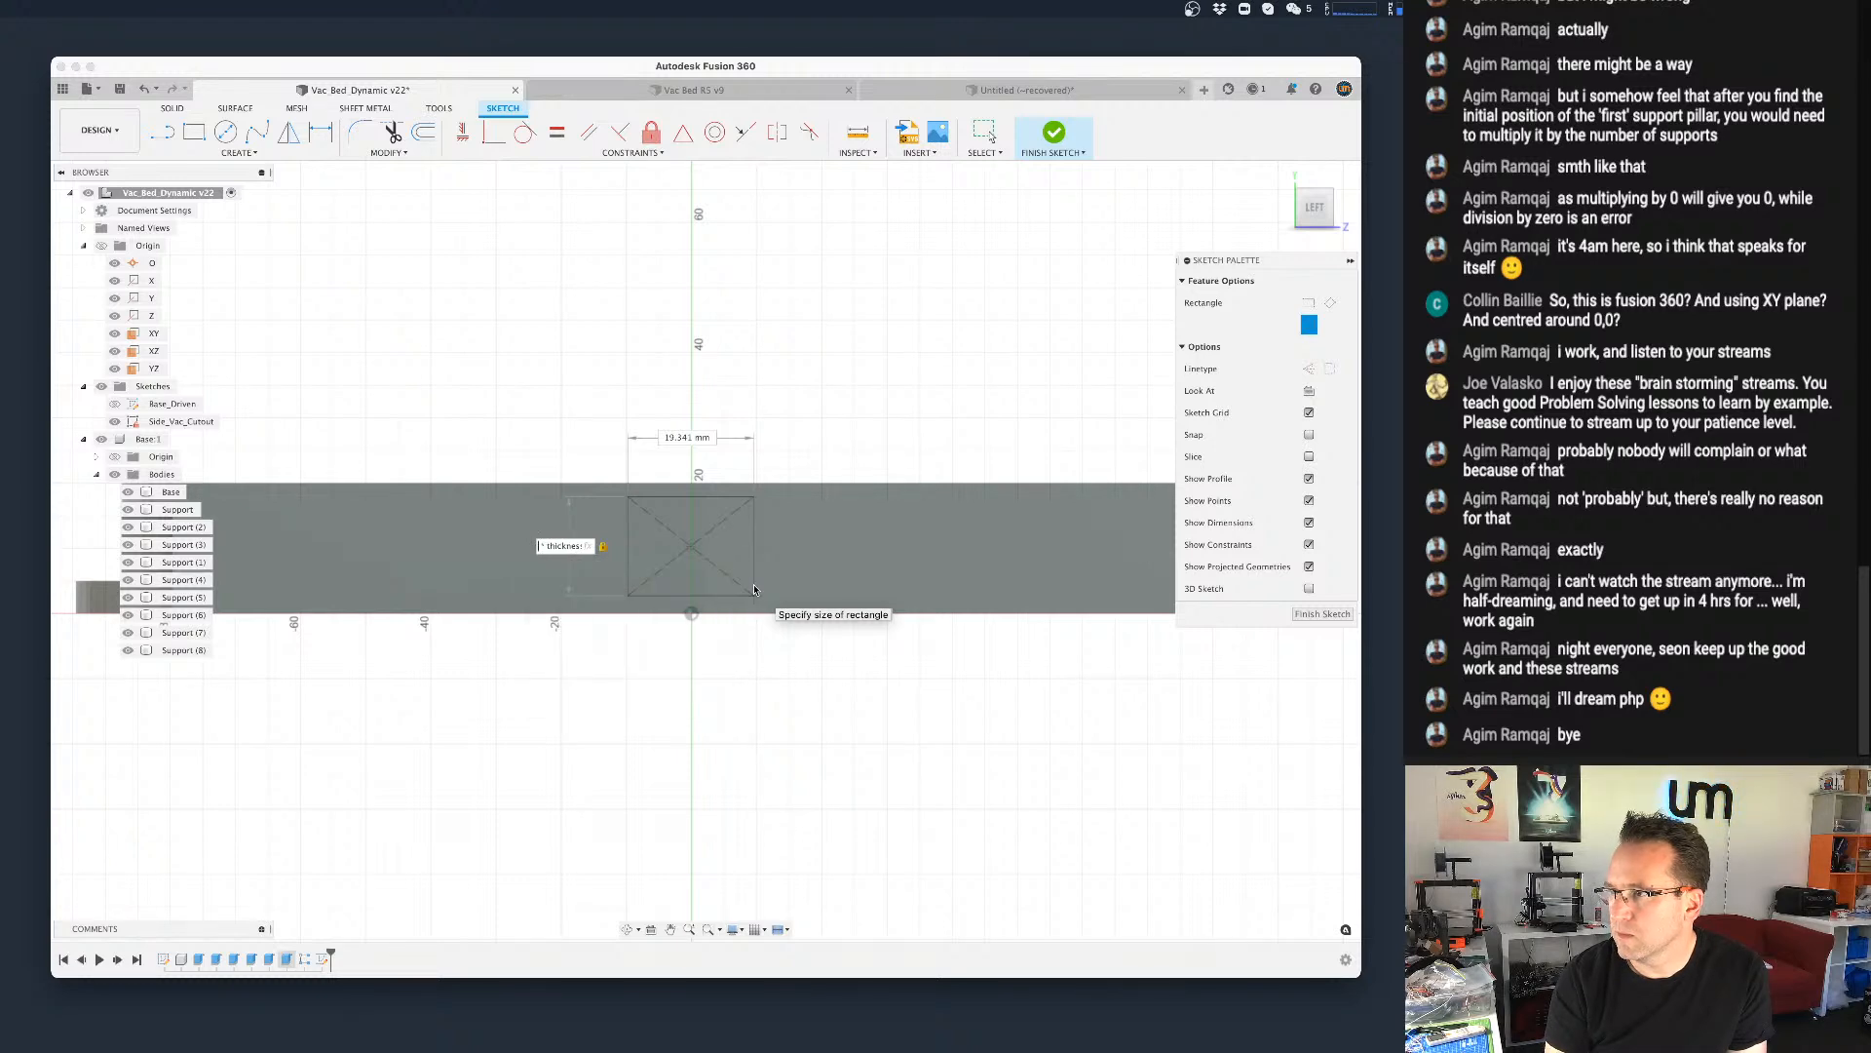
key("Left")
key("Left")
key("Left")
key("Left")
key("Left")
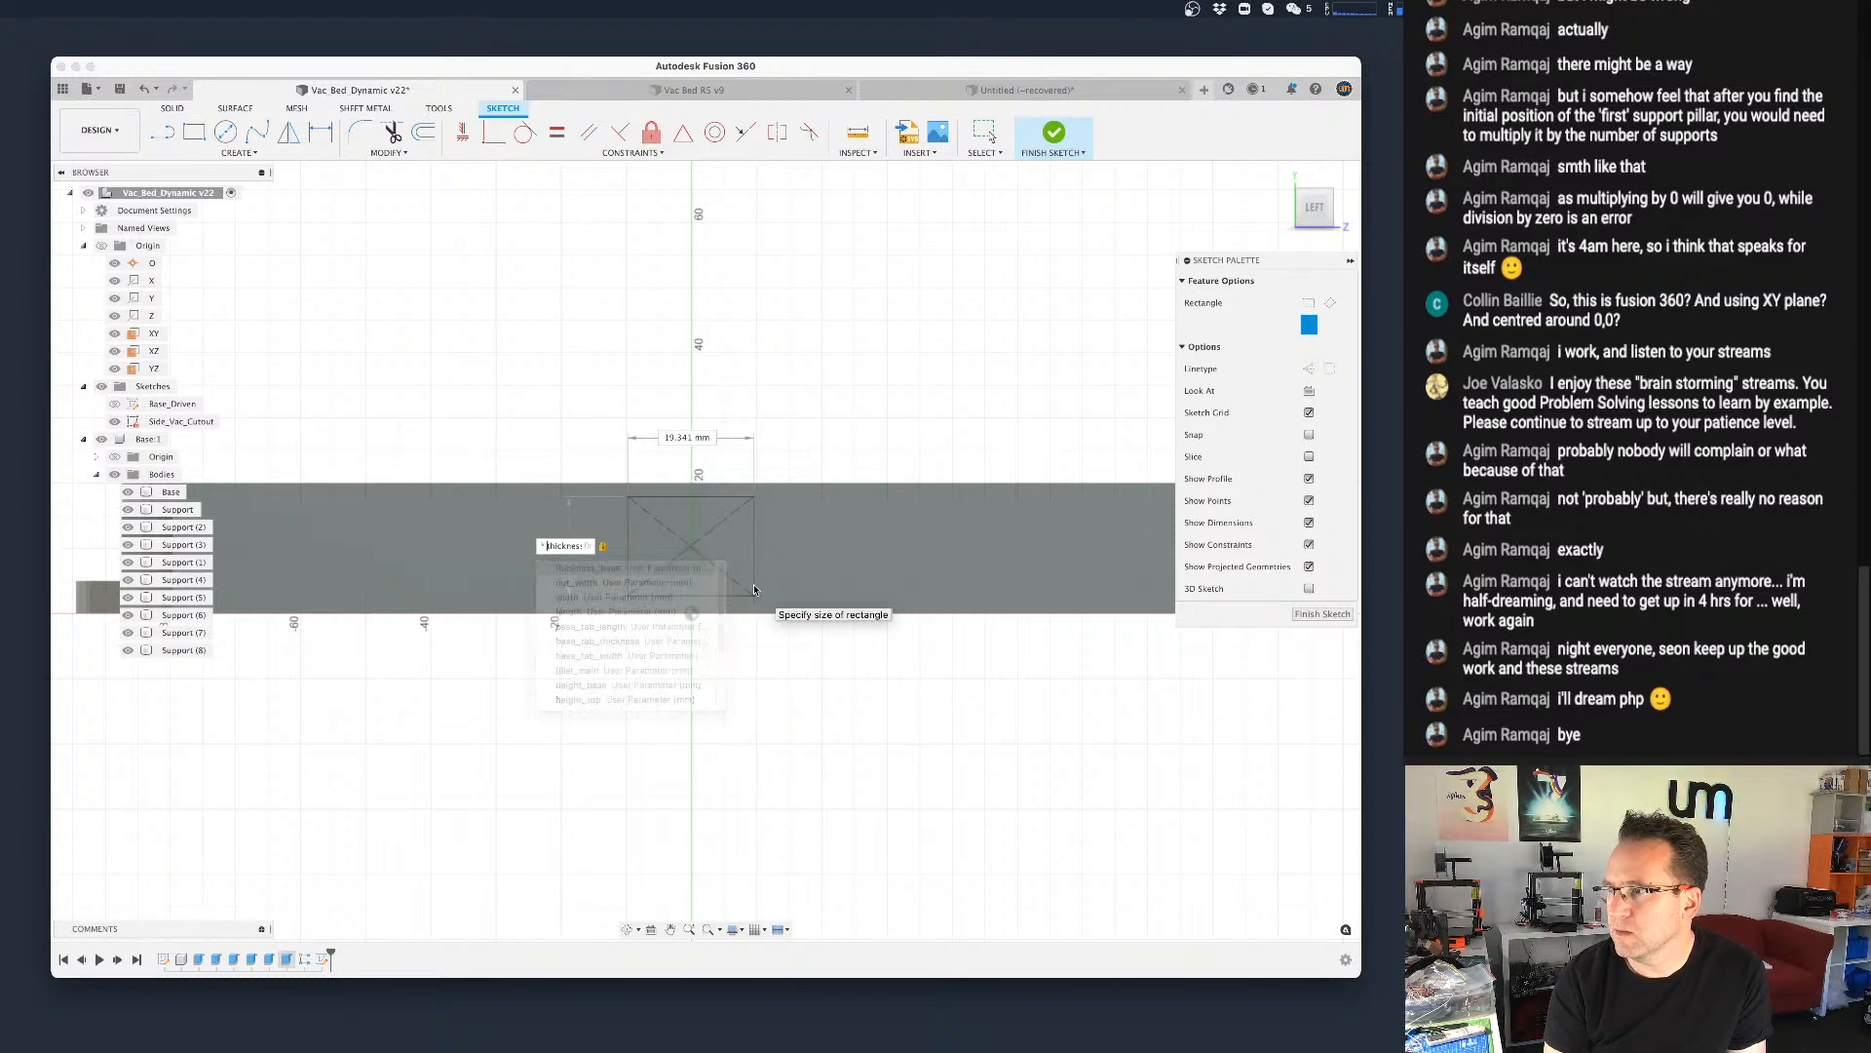
key("BackSpace")
type("3")
key("Tab")
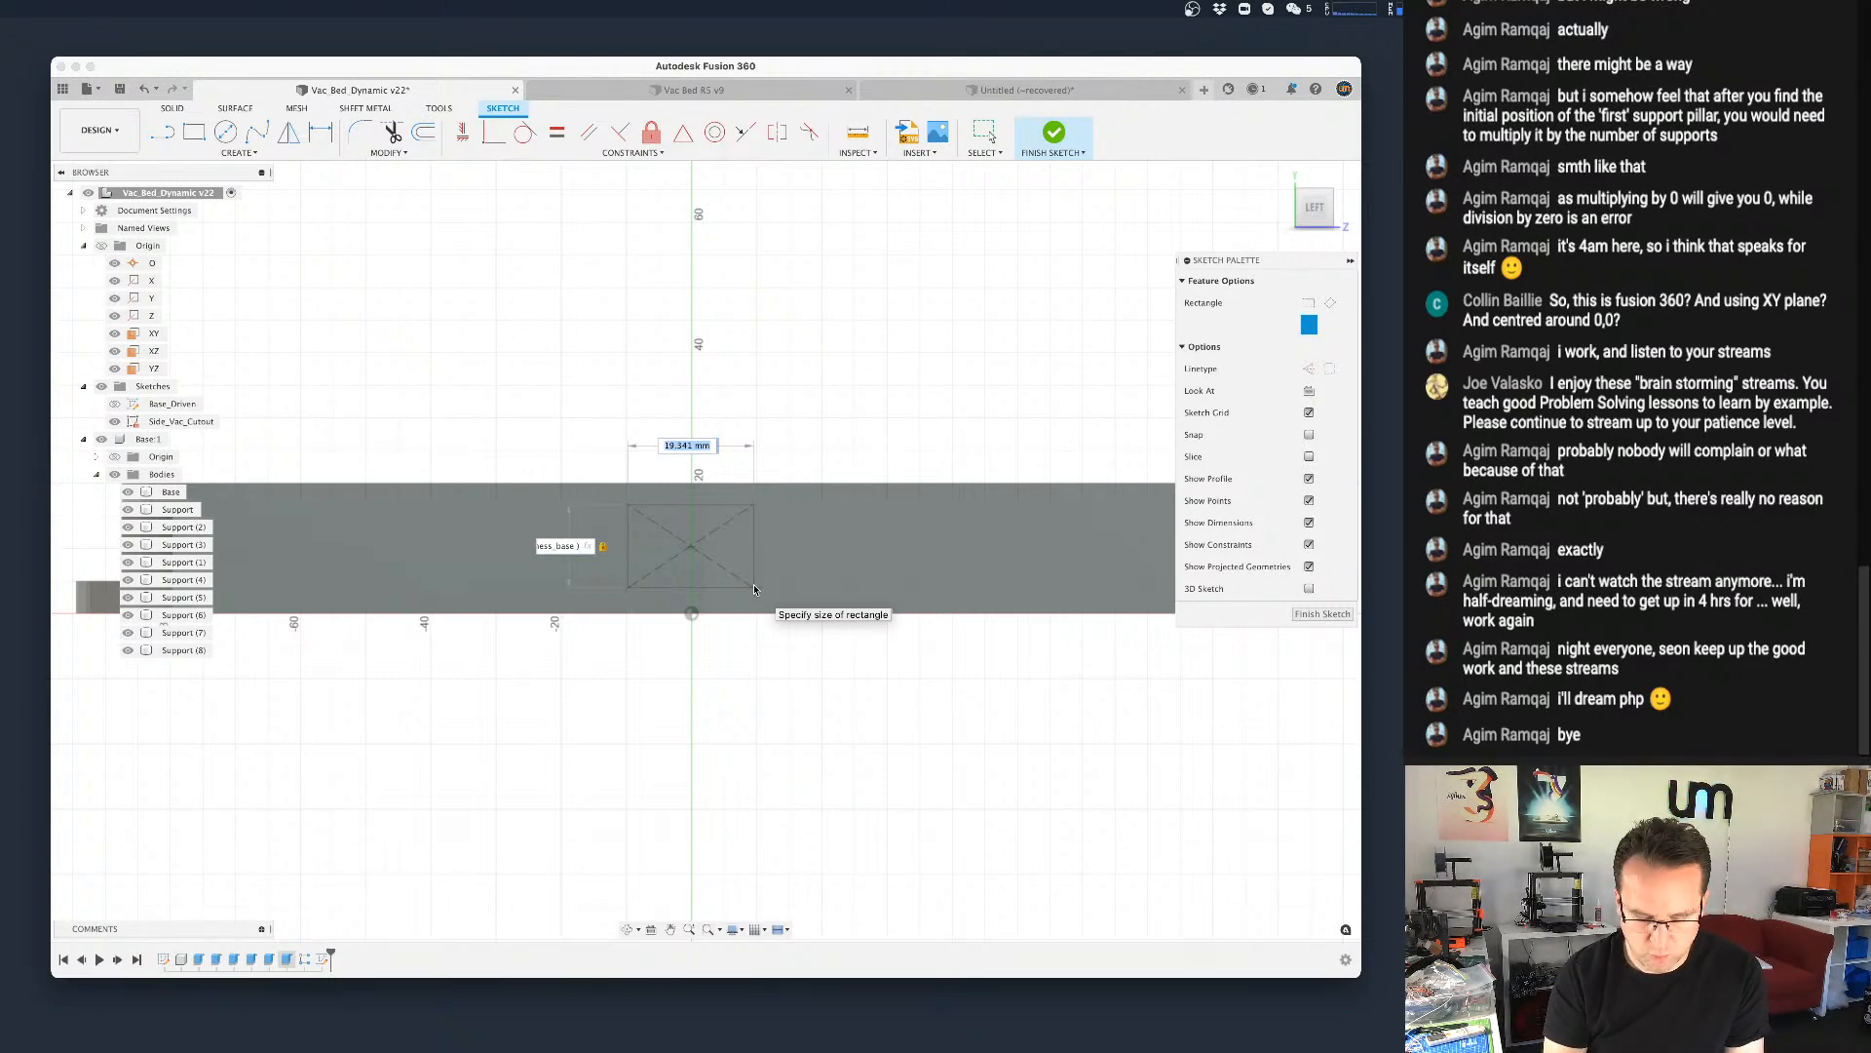
Step: Set the rectangle's width to vacuum_hole_cutout_width and complete the rectangle
type("cutout_width")
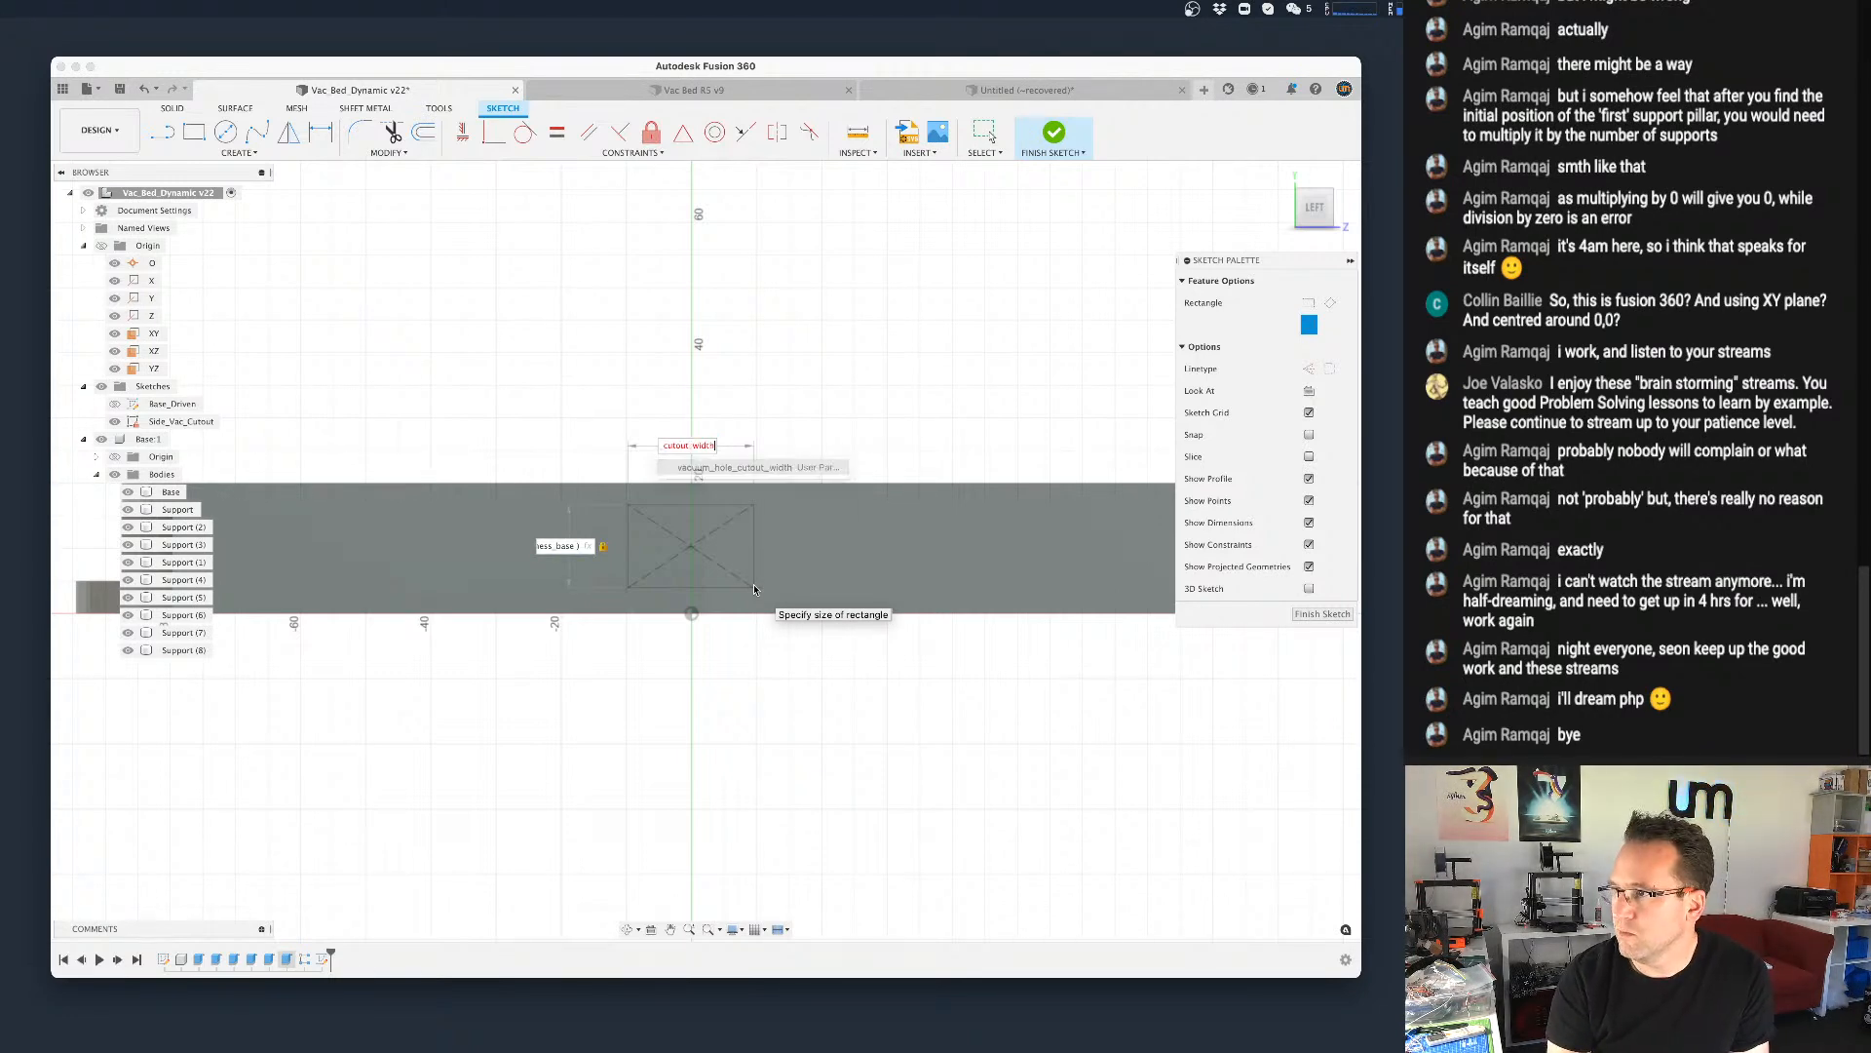
key("Tab")
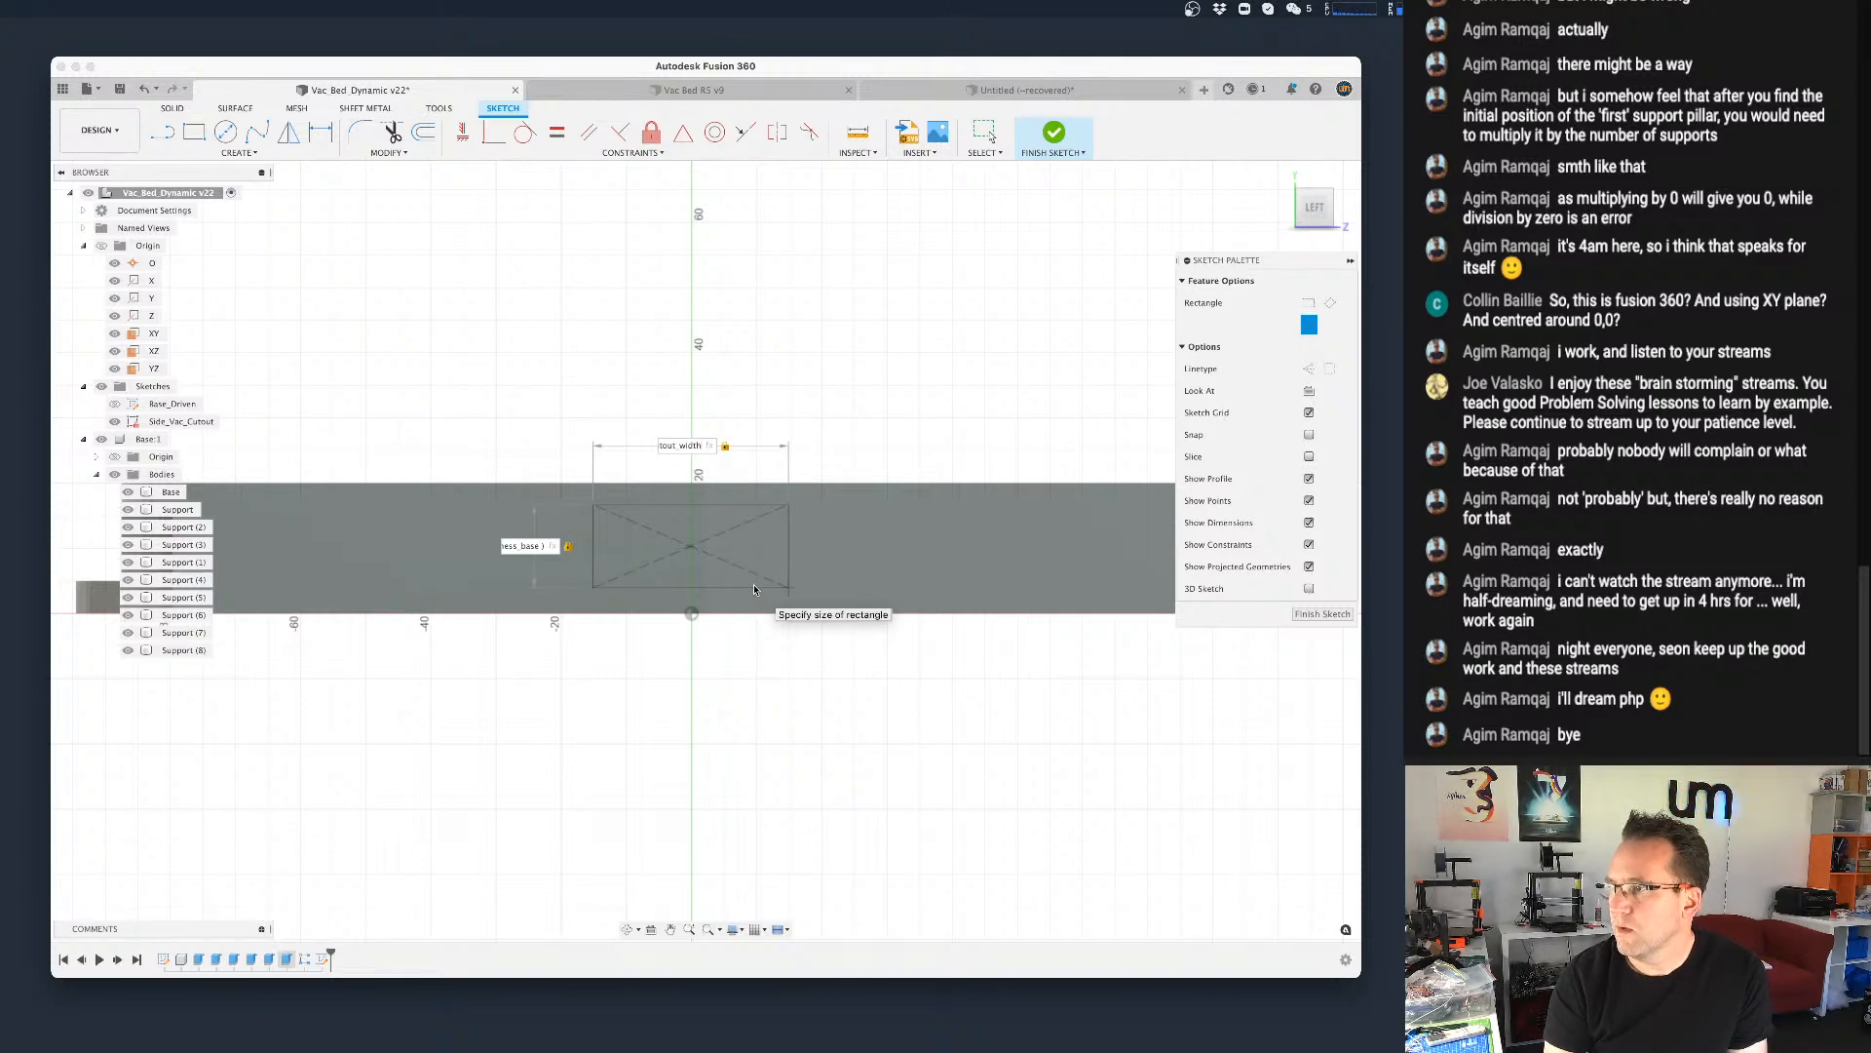
key("Return")
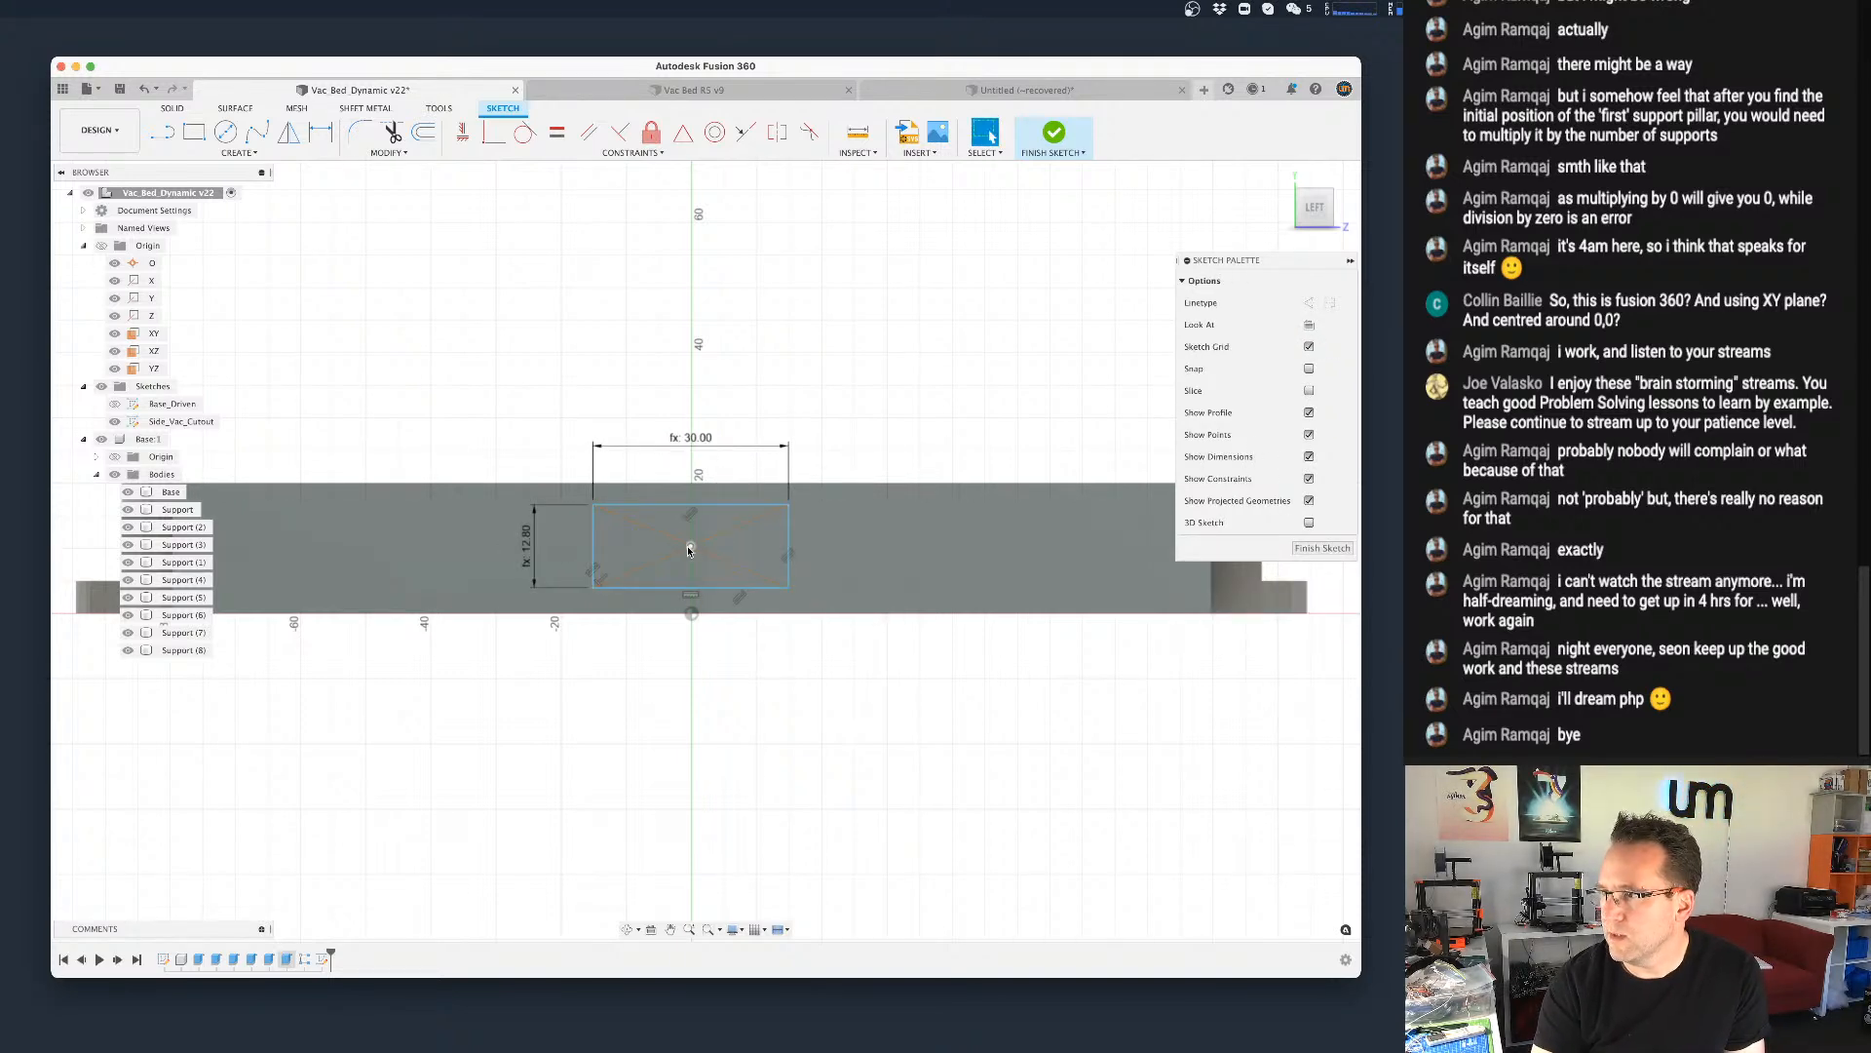
Step: Try dimensioning the rectangle's center from the side wall's vertical end edge as half the length, and delete that dimension
key("d")
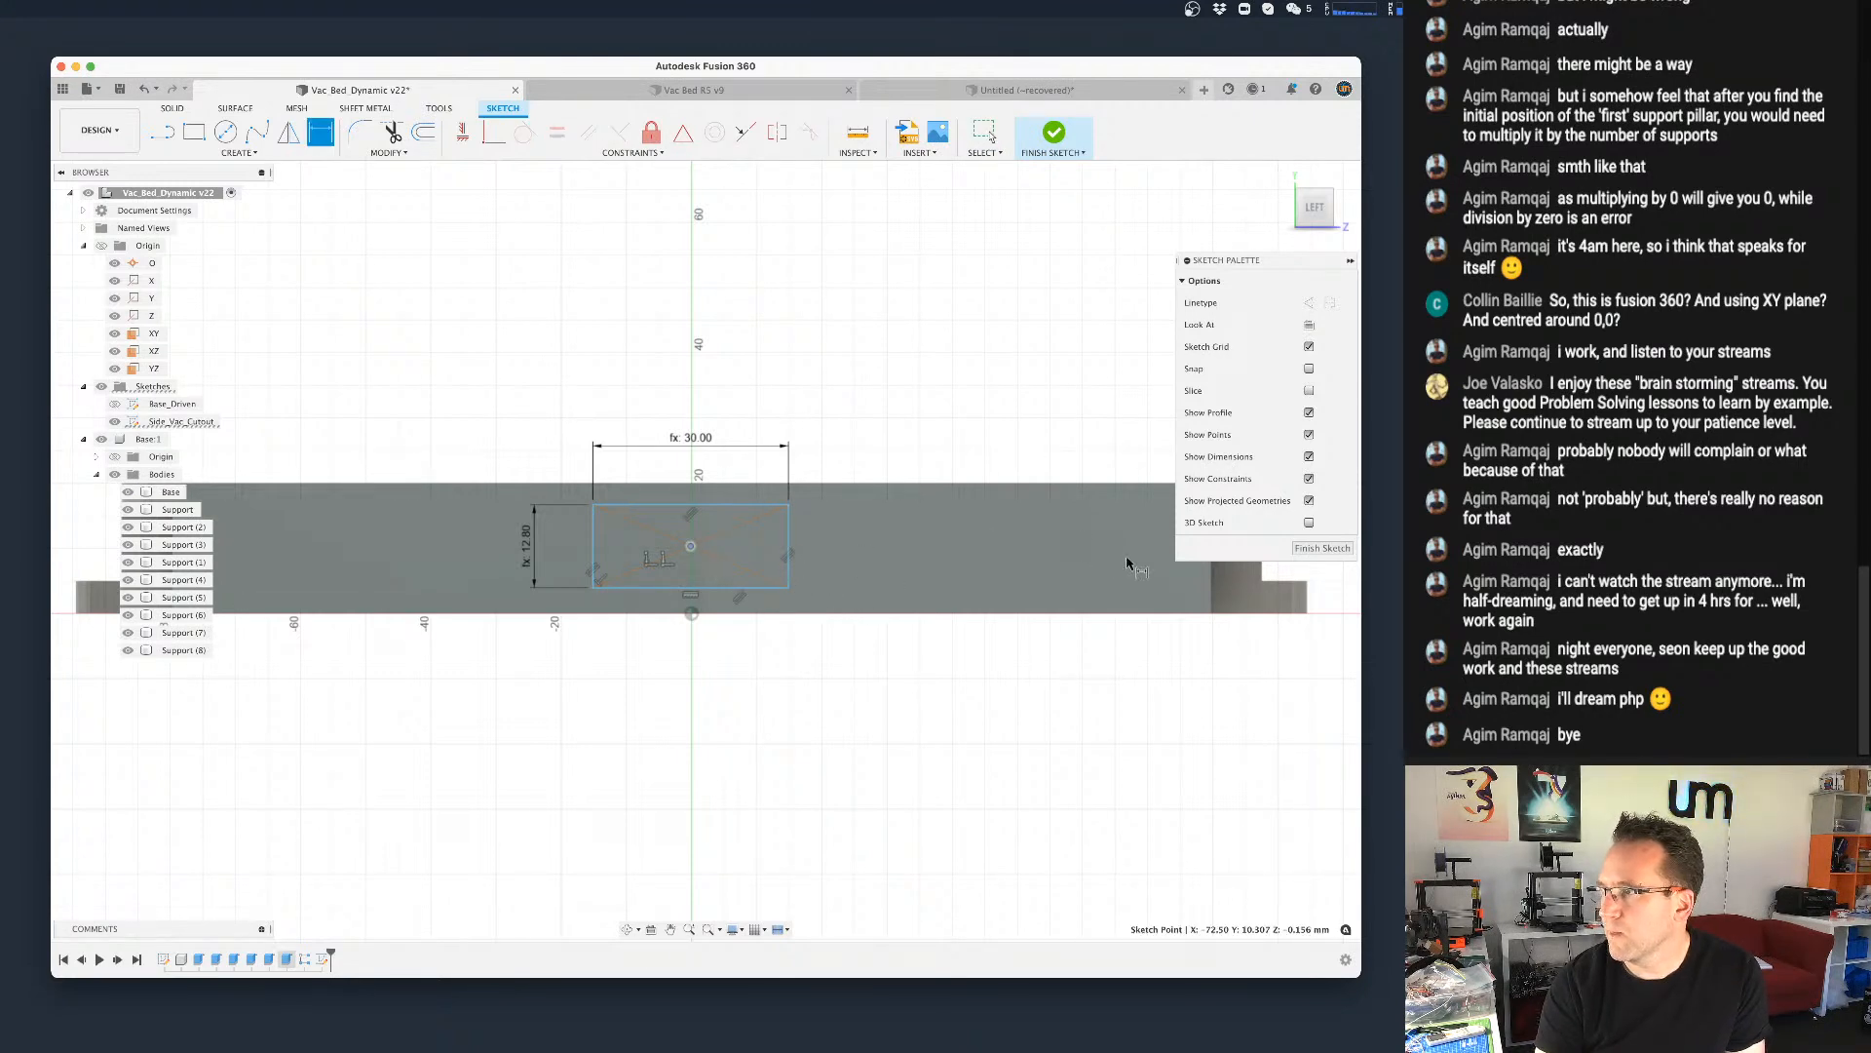
mouse_move(889, 538)
middle_mouse_down()
mouse_move(719, 576)
mouse_move(758, 630)
middle_mouse_up()
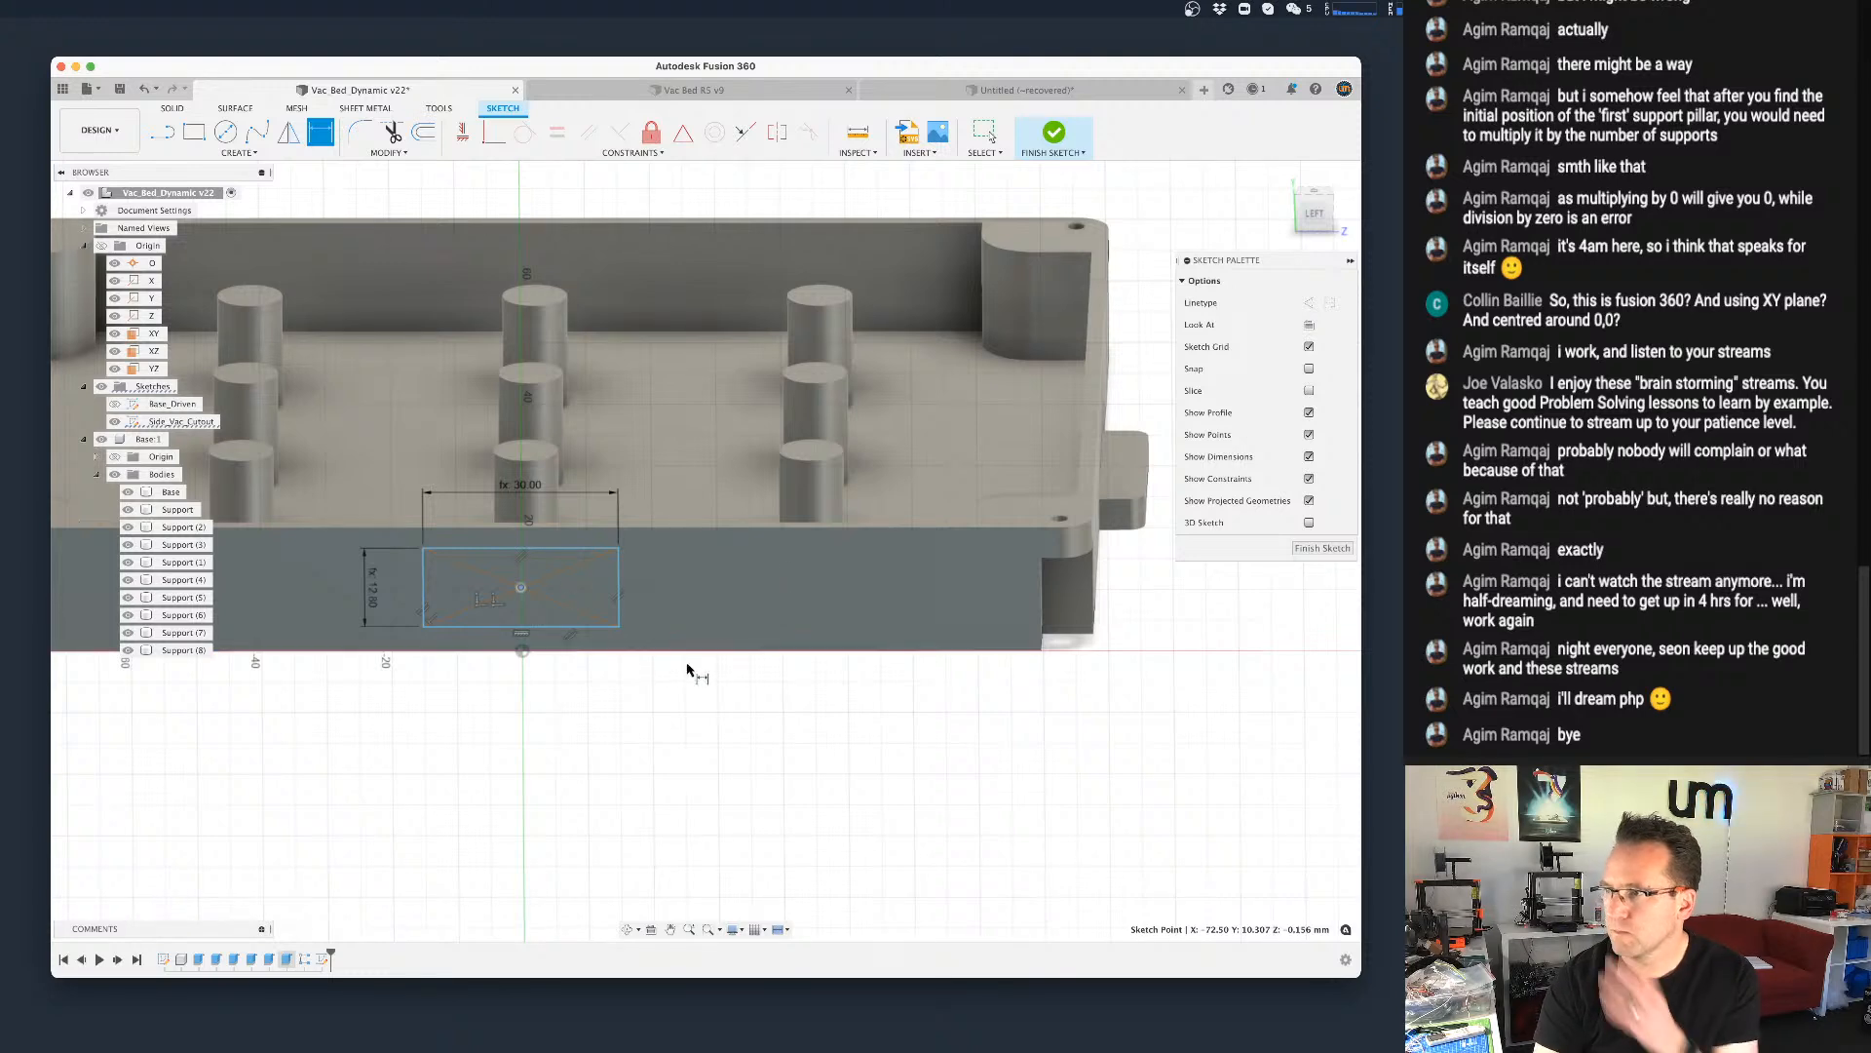
scroll(974, 622, "down", 3)
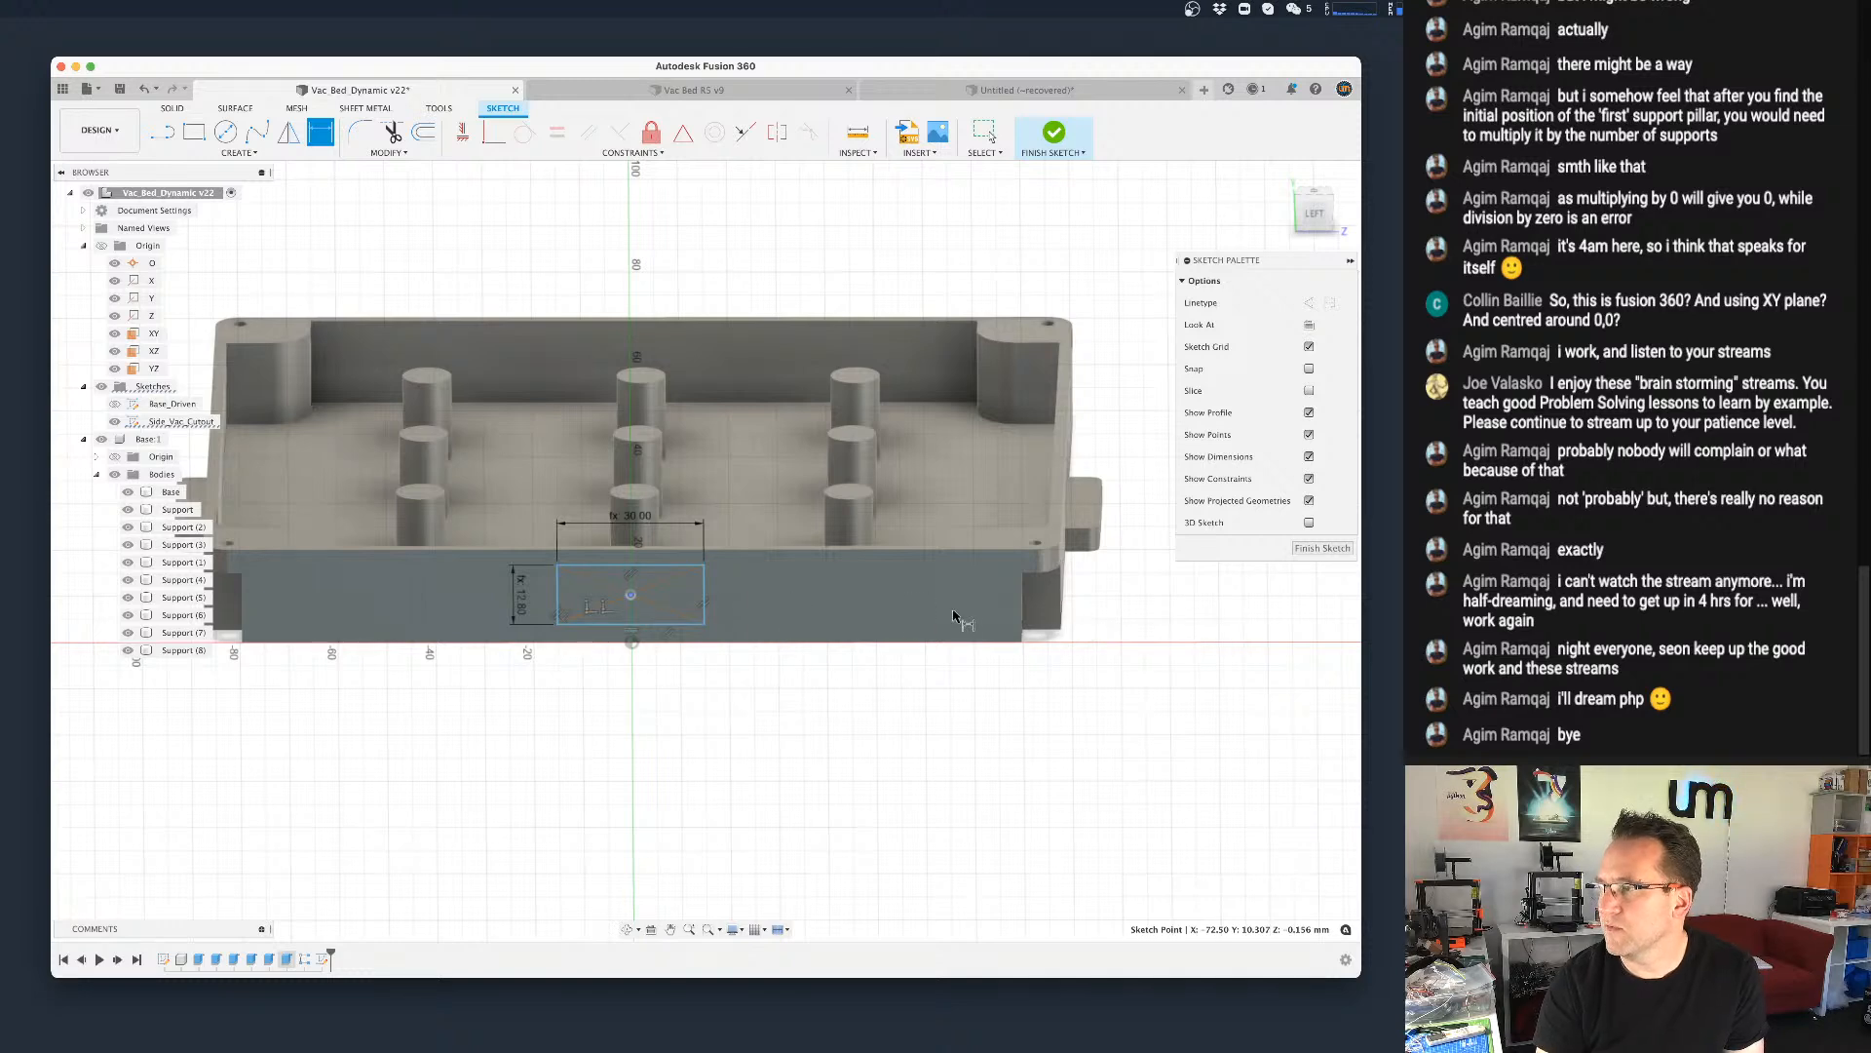
left_click(1021, 607)
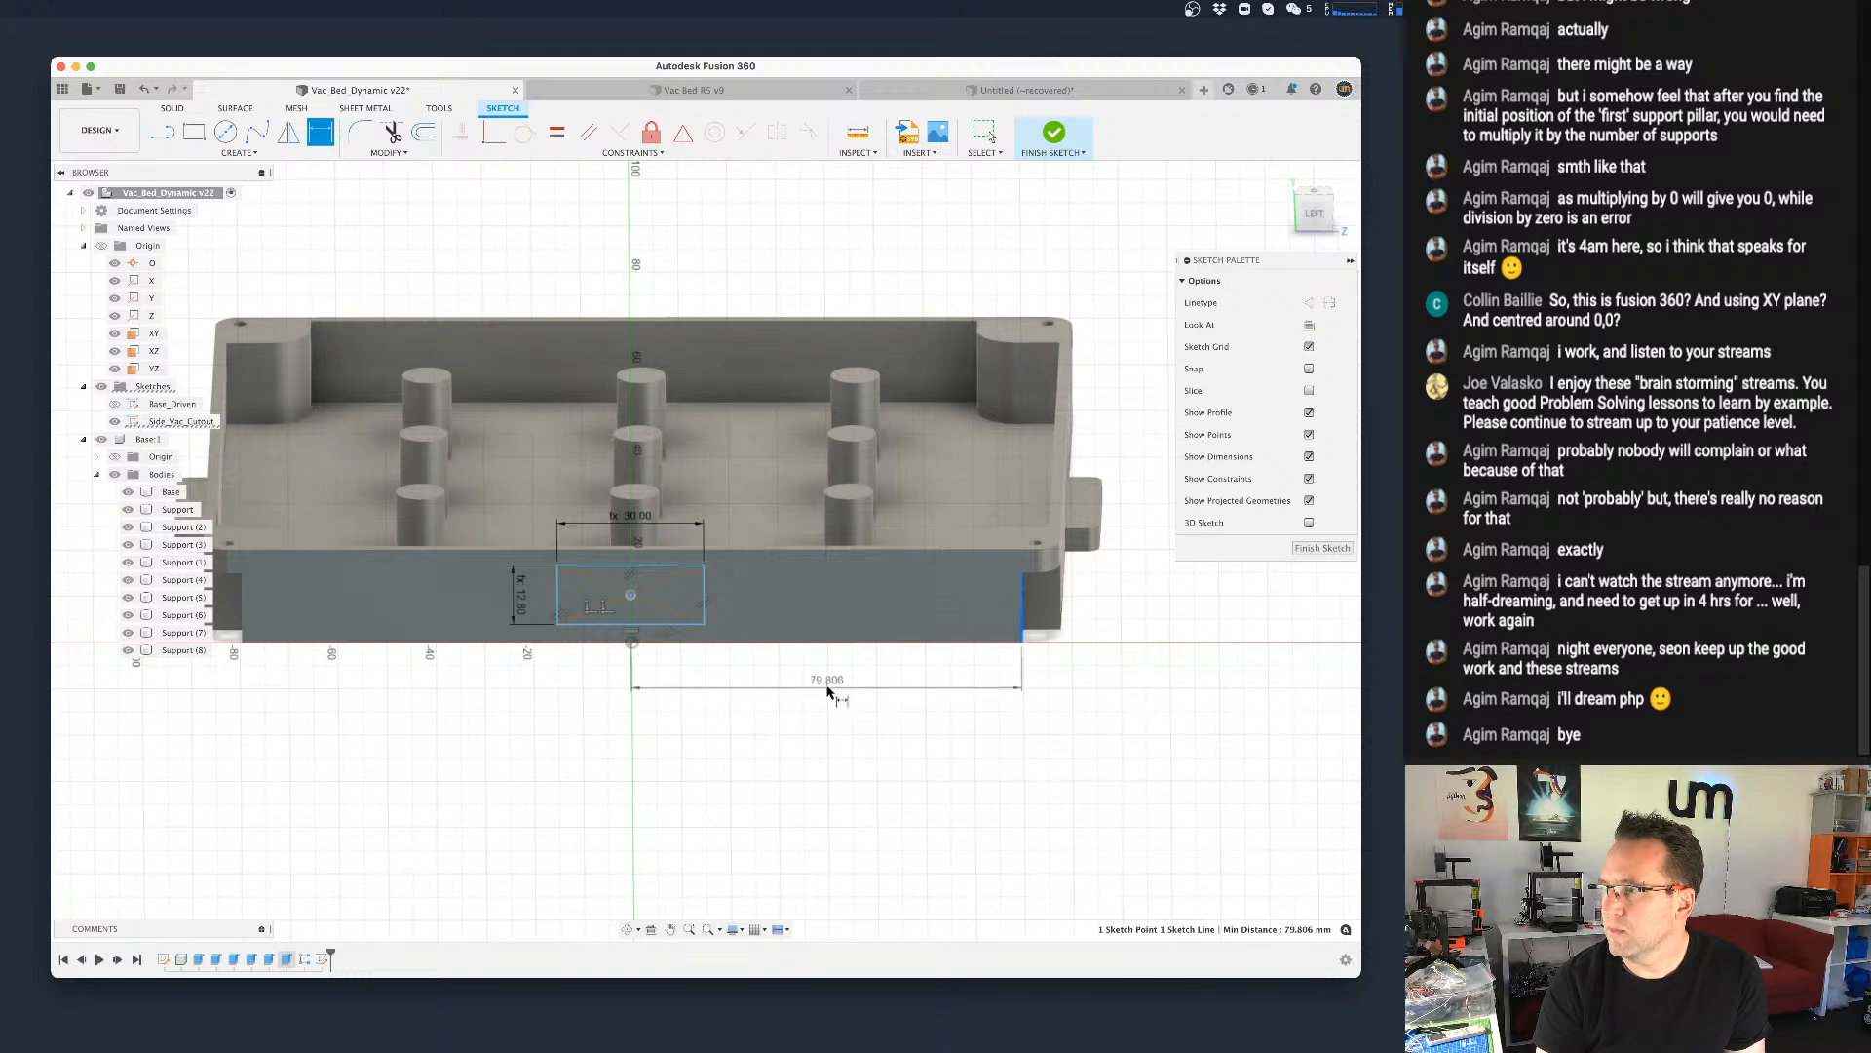
left_click(835, 671)
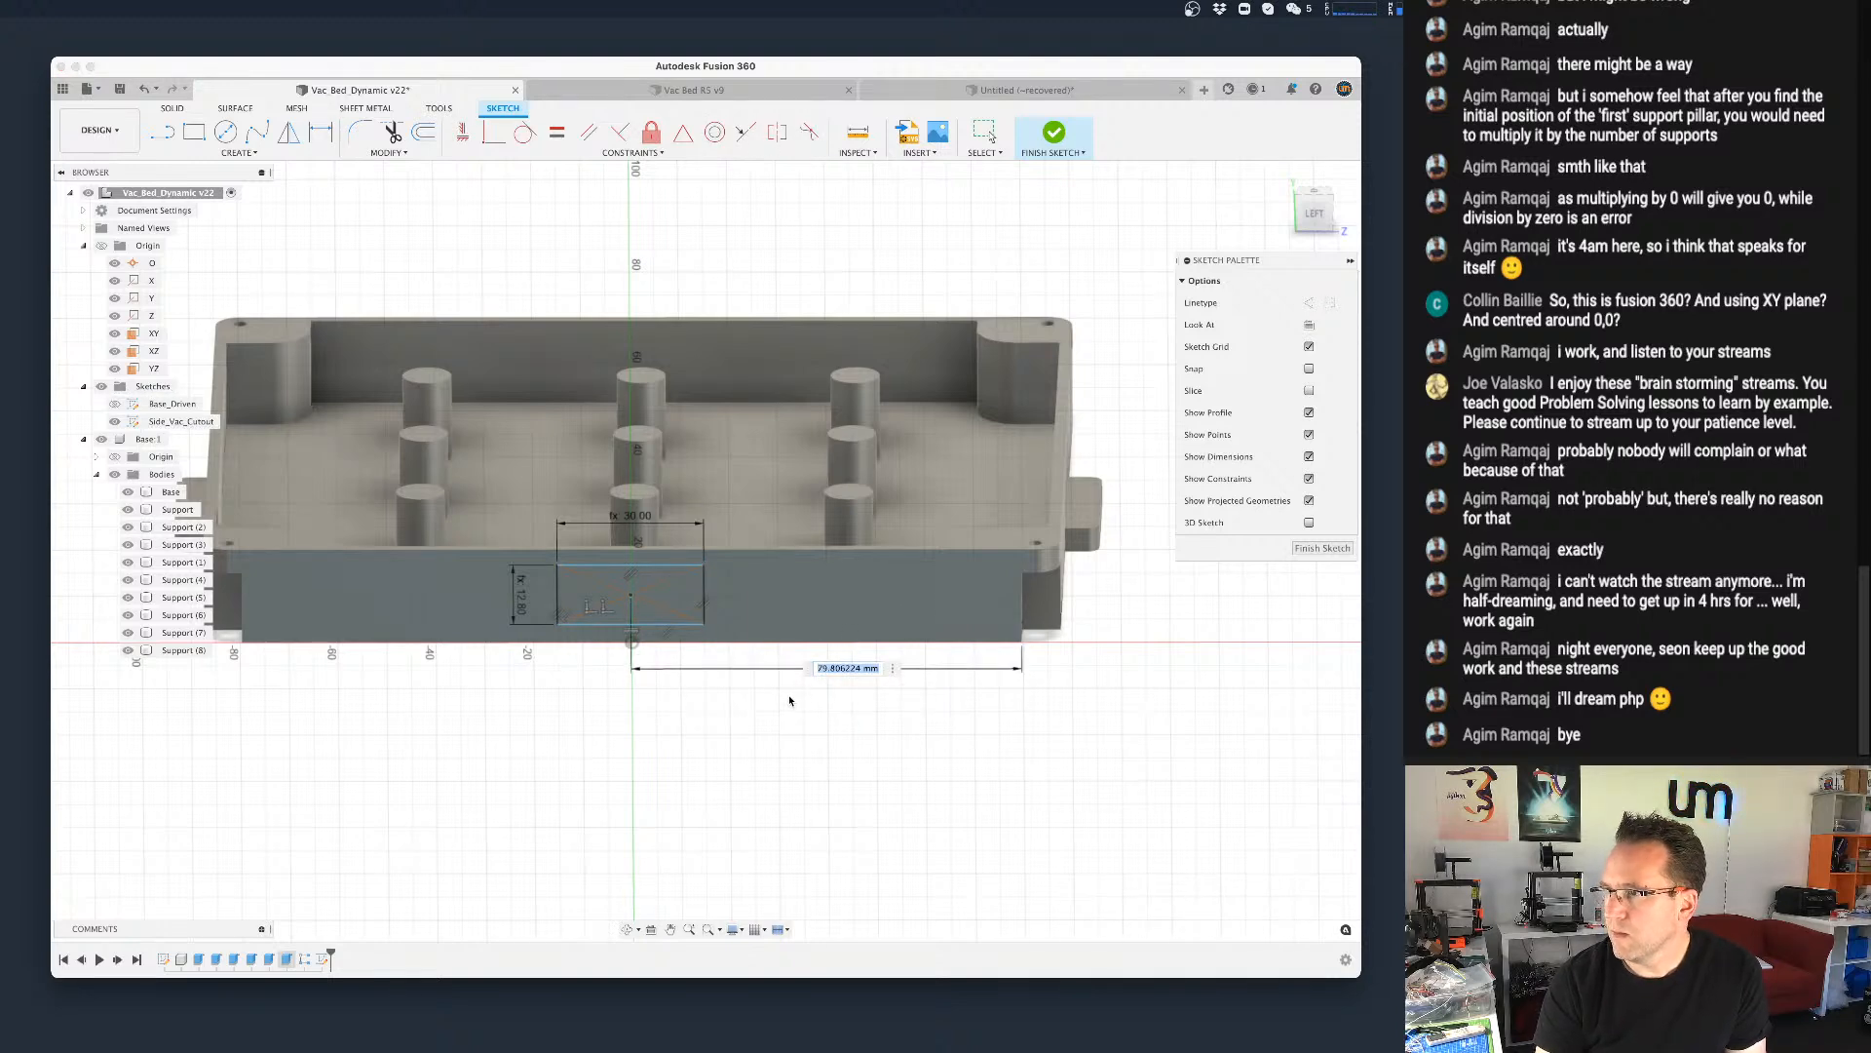
type("legnth")
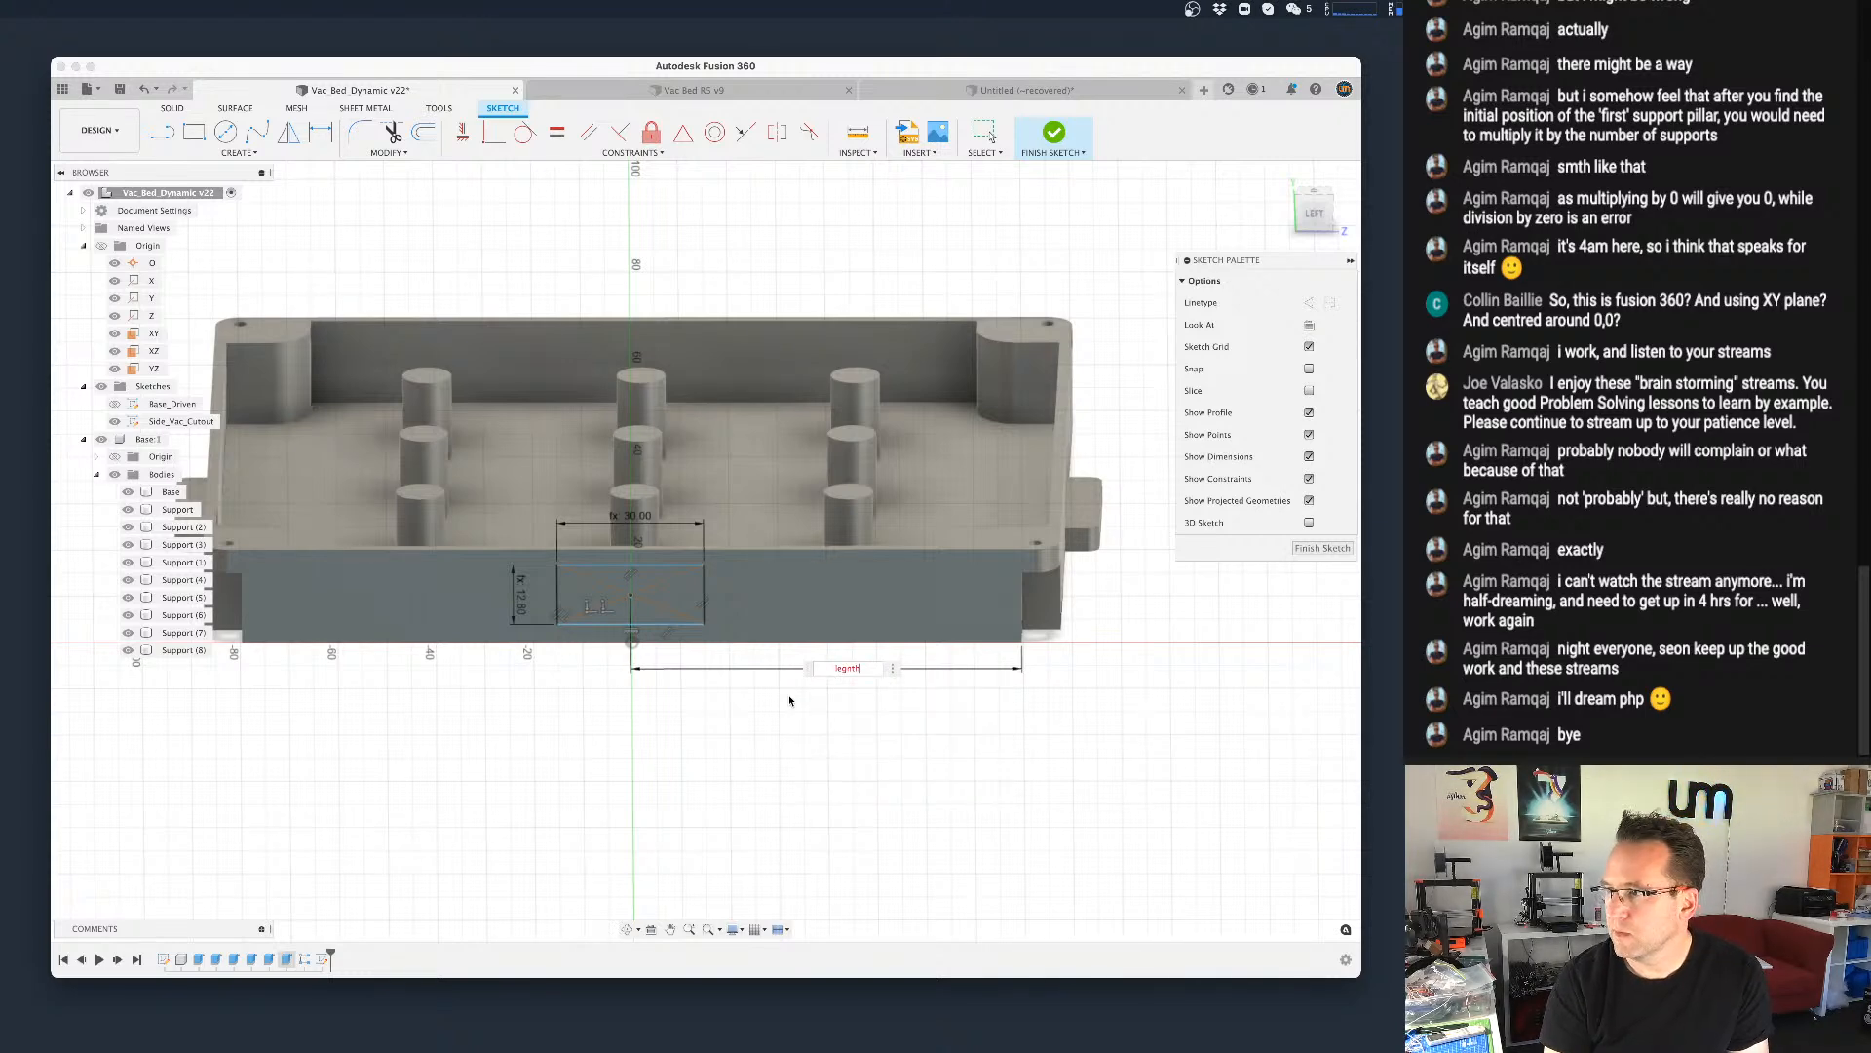
type("/2")
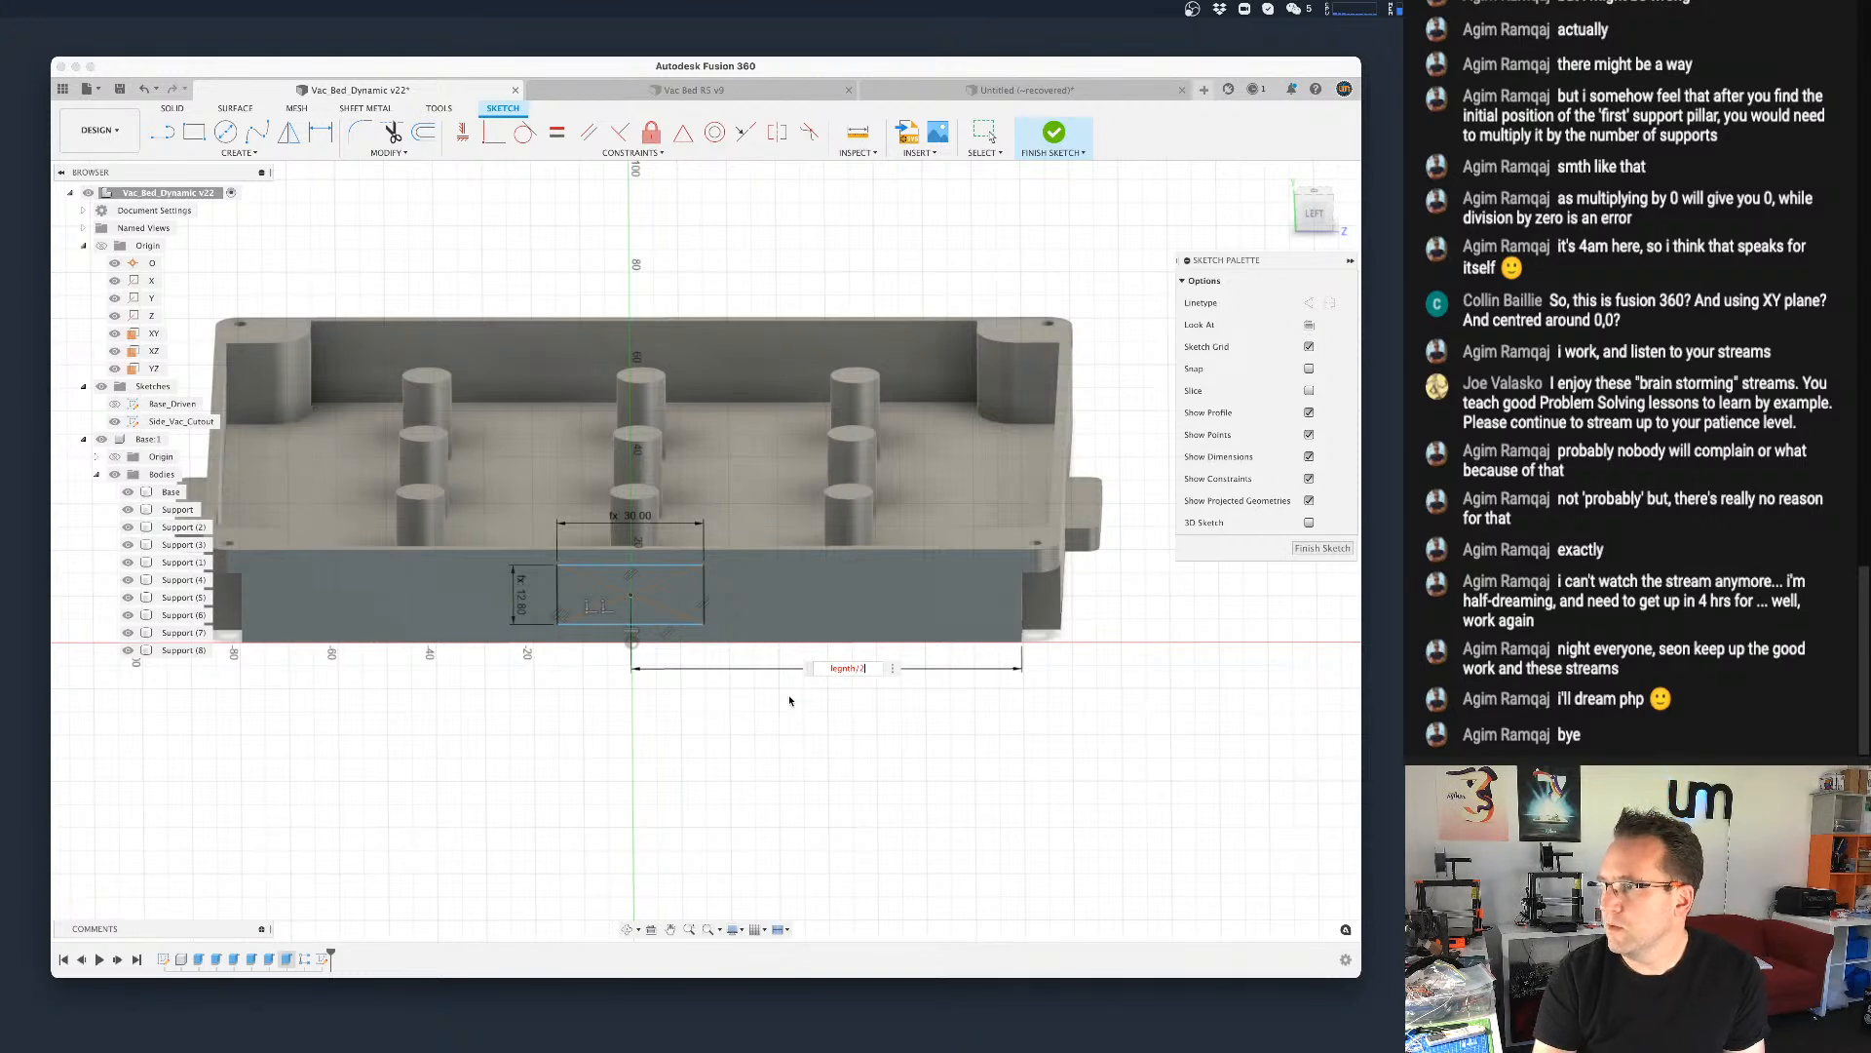
key("Return")
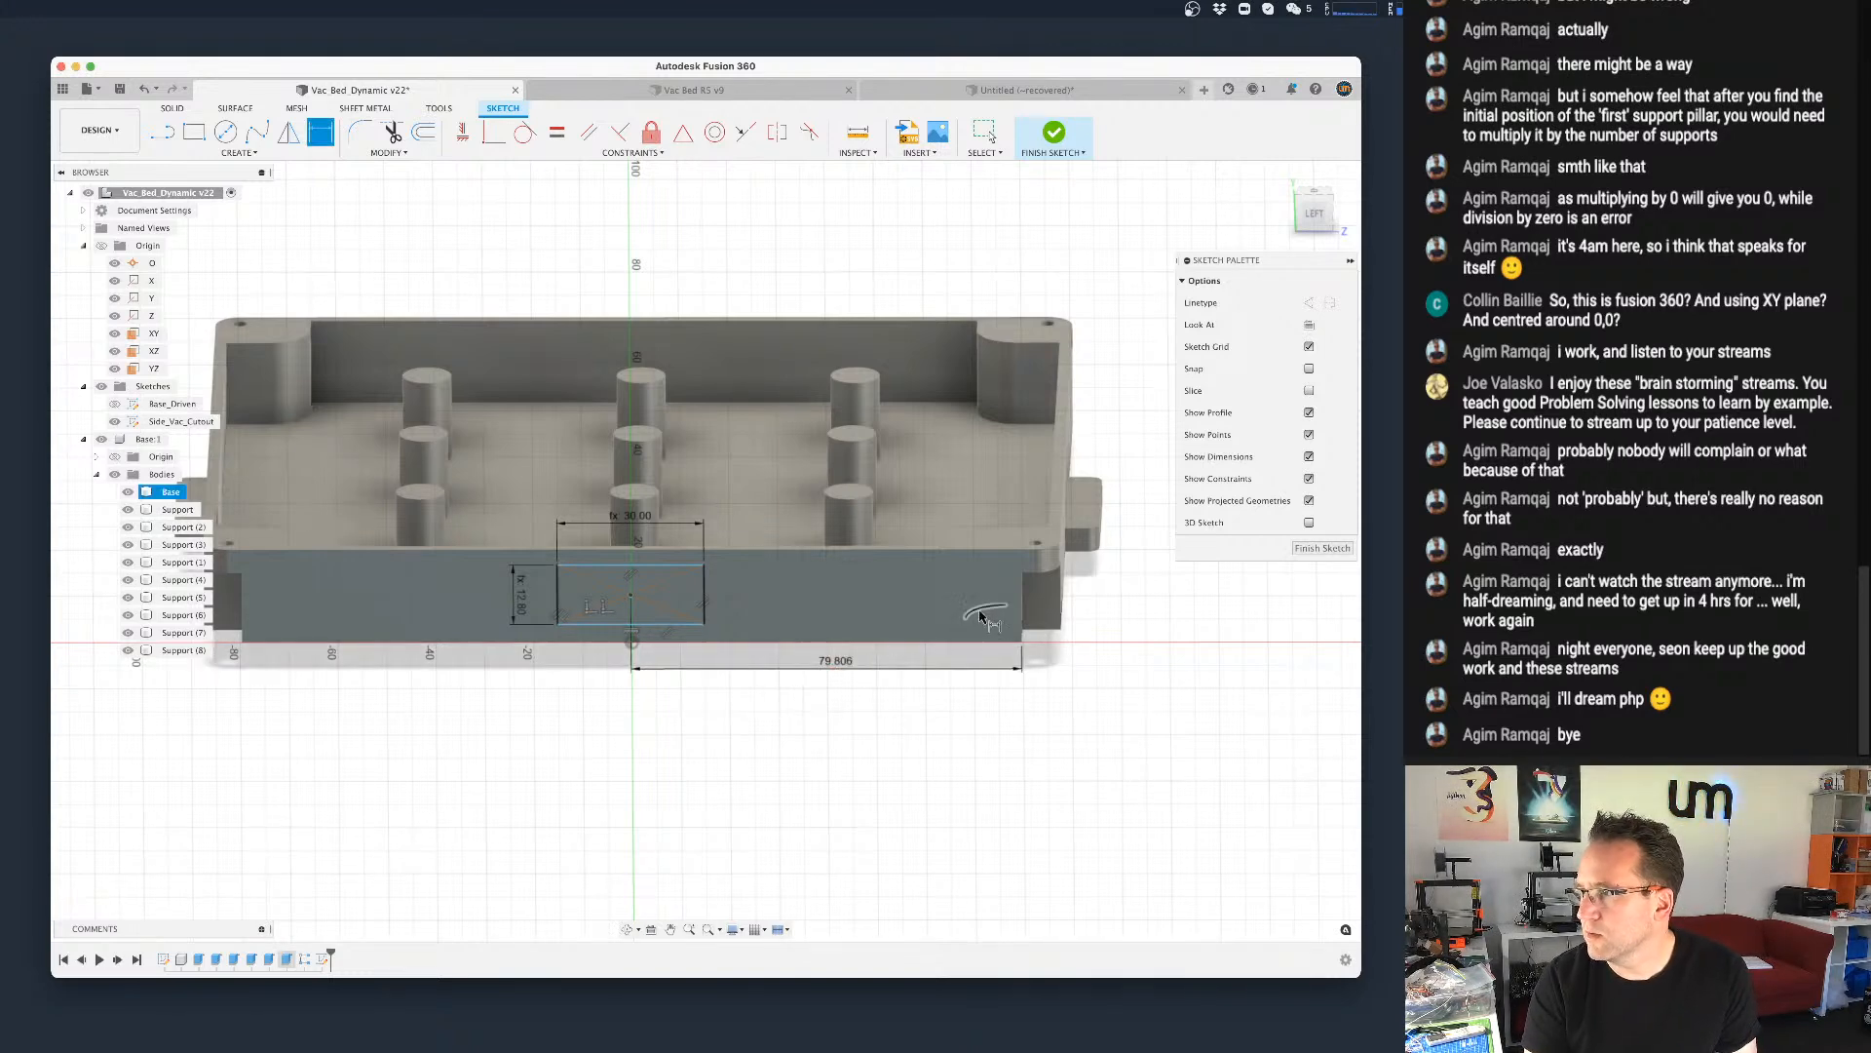
mouse_move(805, 704)
middle_mouse_down("shift")
mouse_move(798, 722)
mouse_move(810, 648)
mouse_move(803, 675)
middle_mouse_up("shift")
key("Escape")
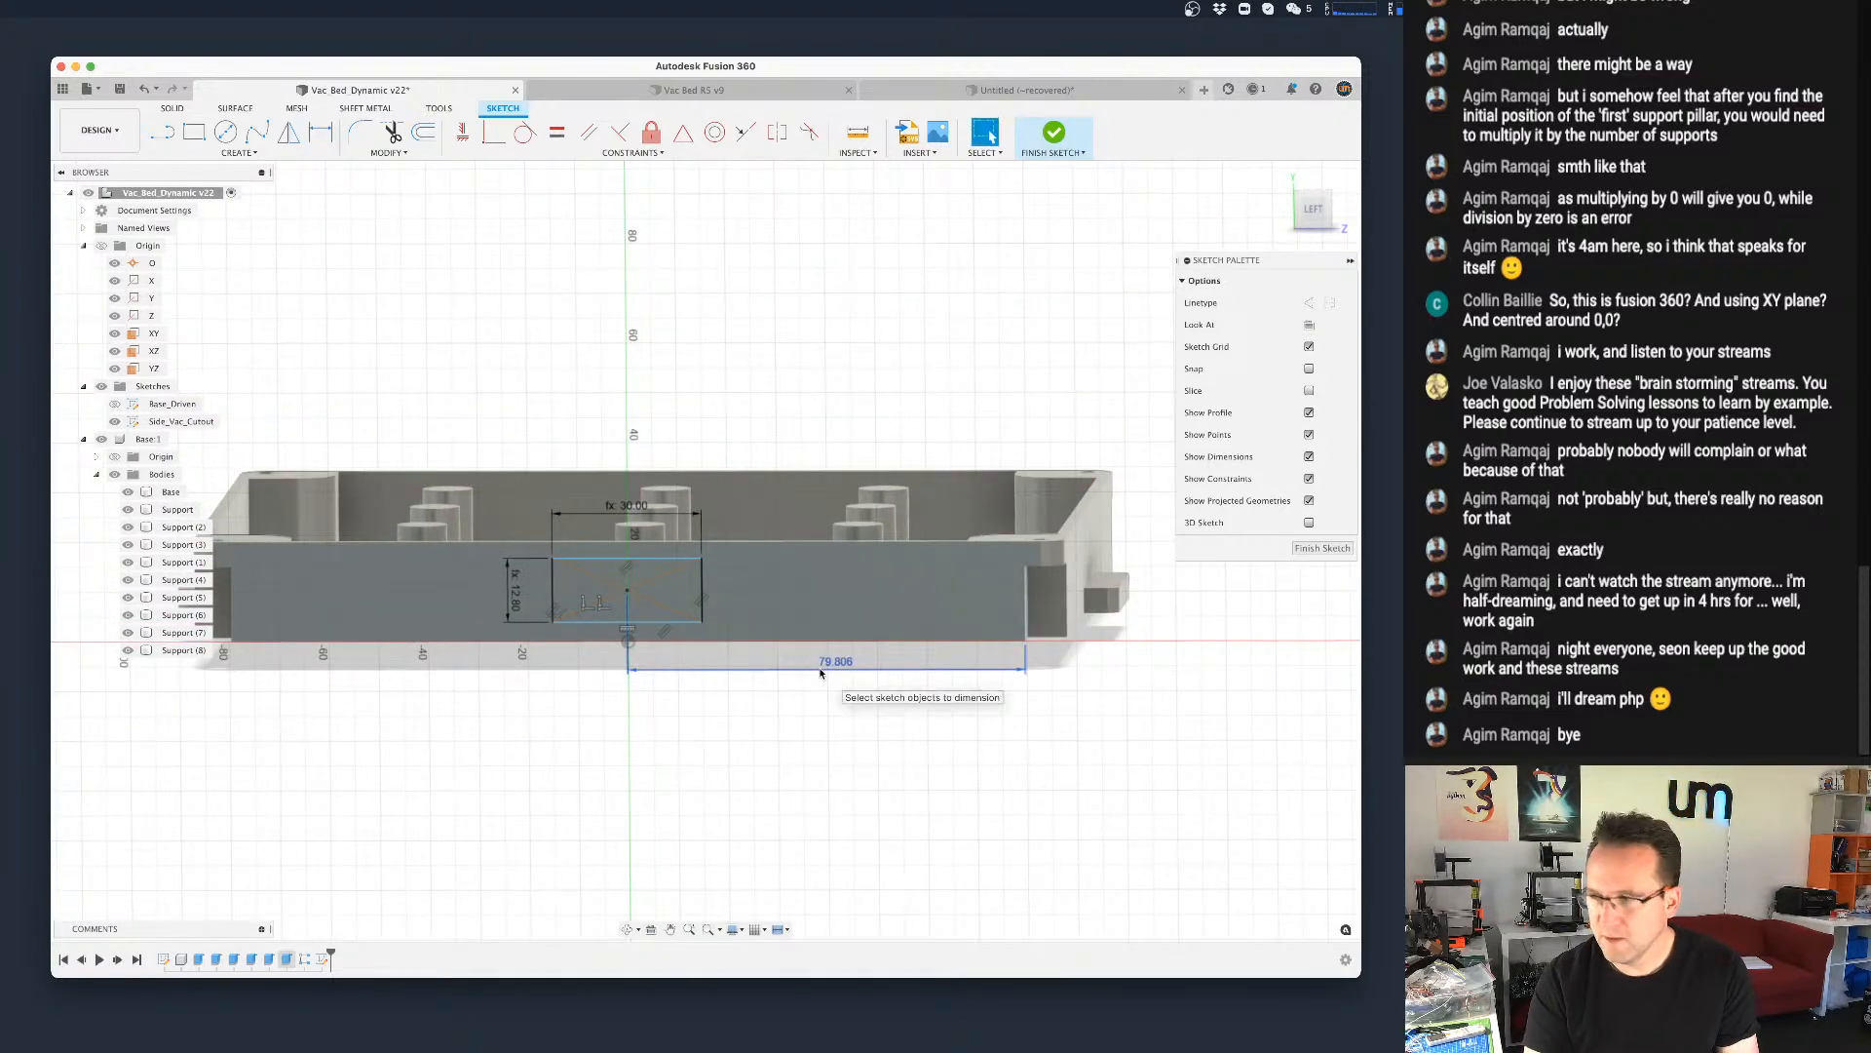
left_click(820, 671)
key("Delete")
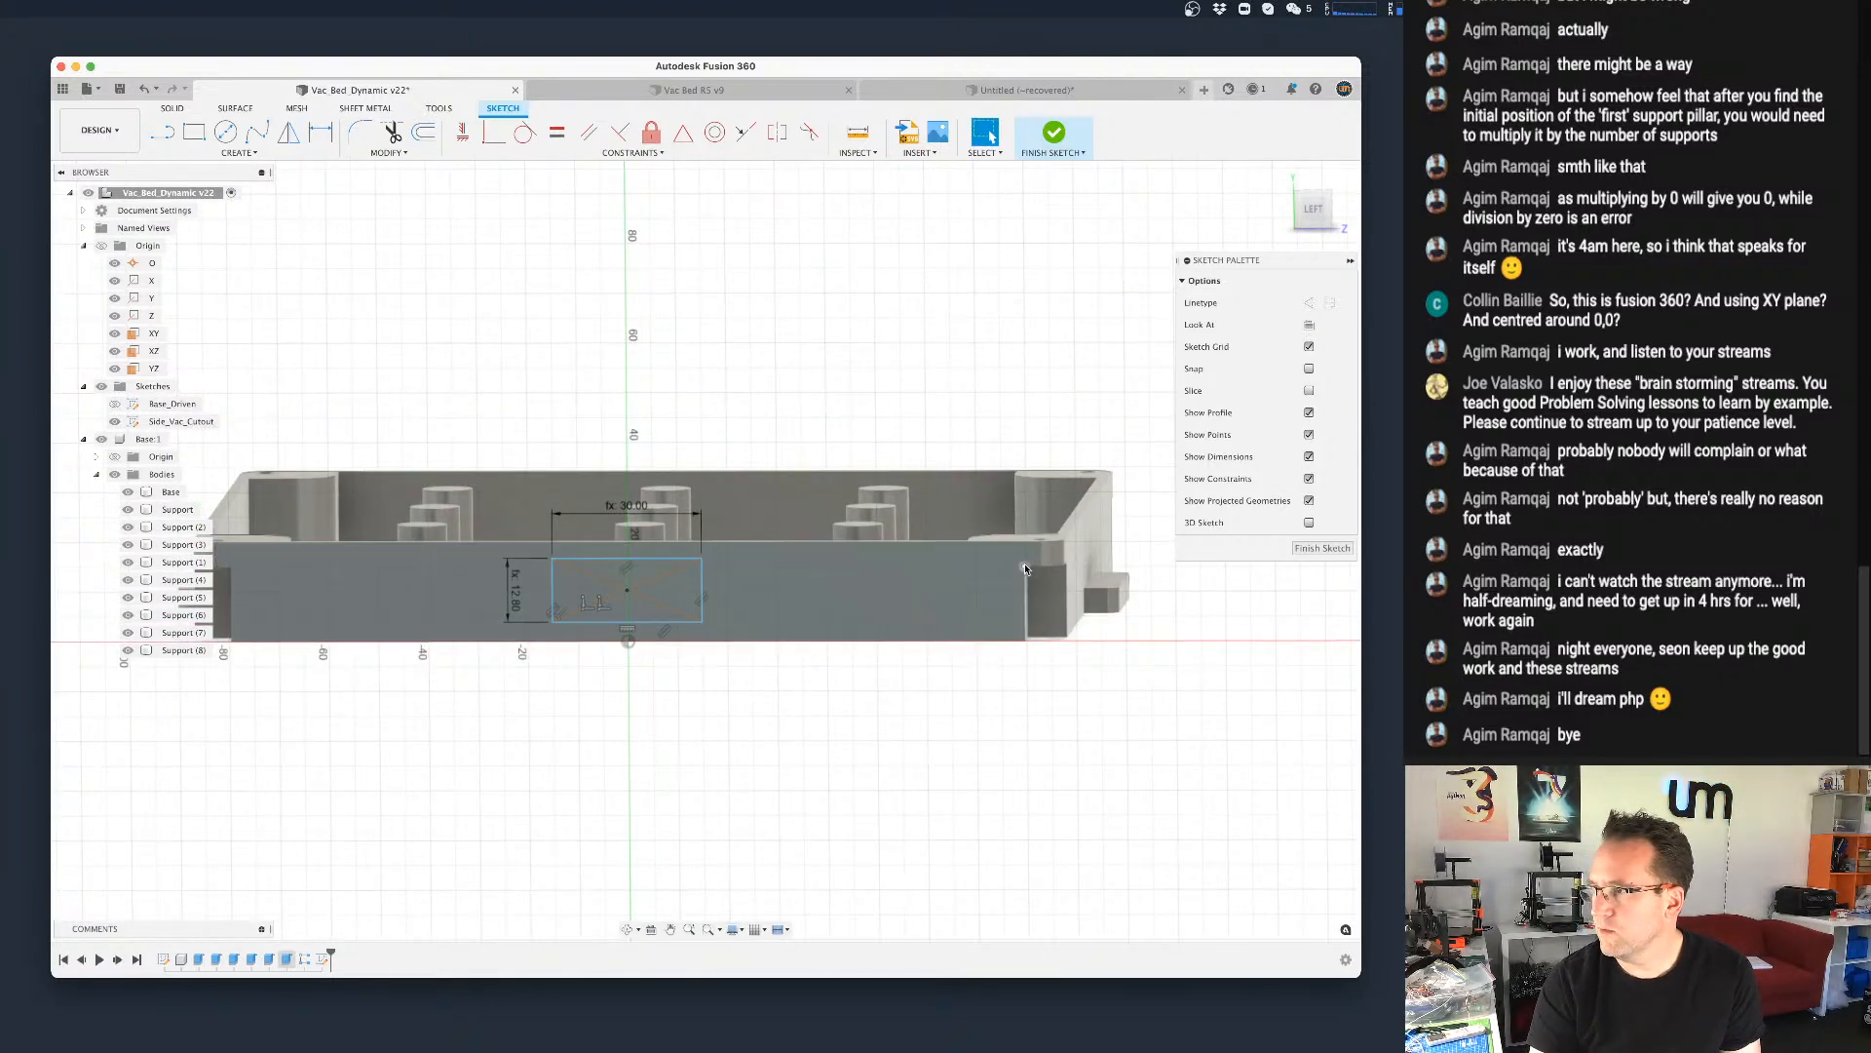
scroll(739, 588, "up", 4)
middle_click_drag(739, 588, 744, 577, "shift")
scroll(613, 600, "up", 3)
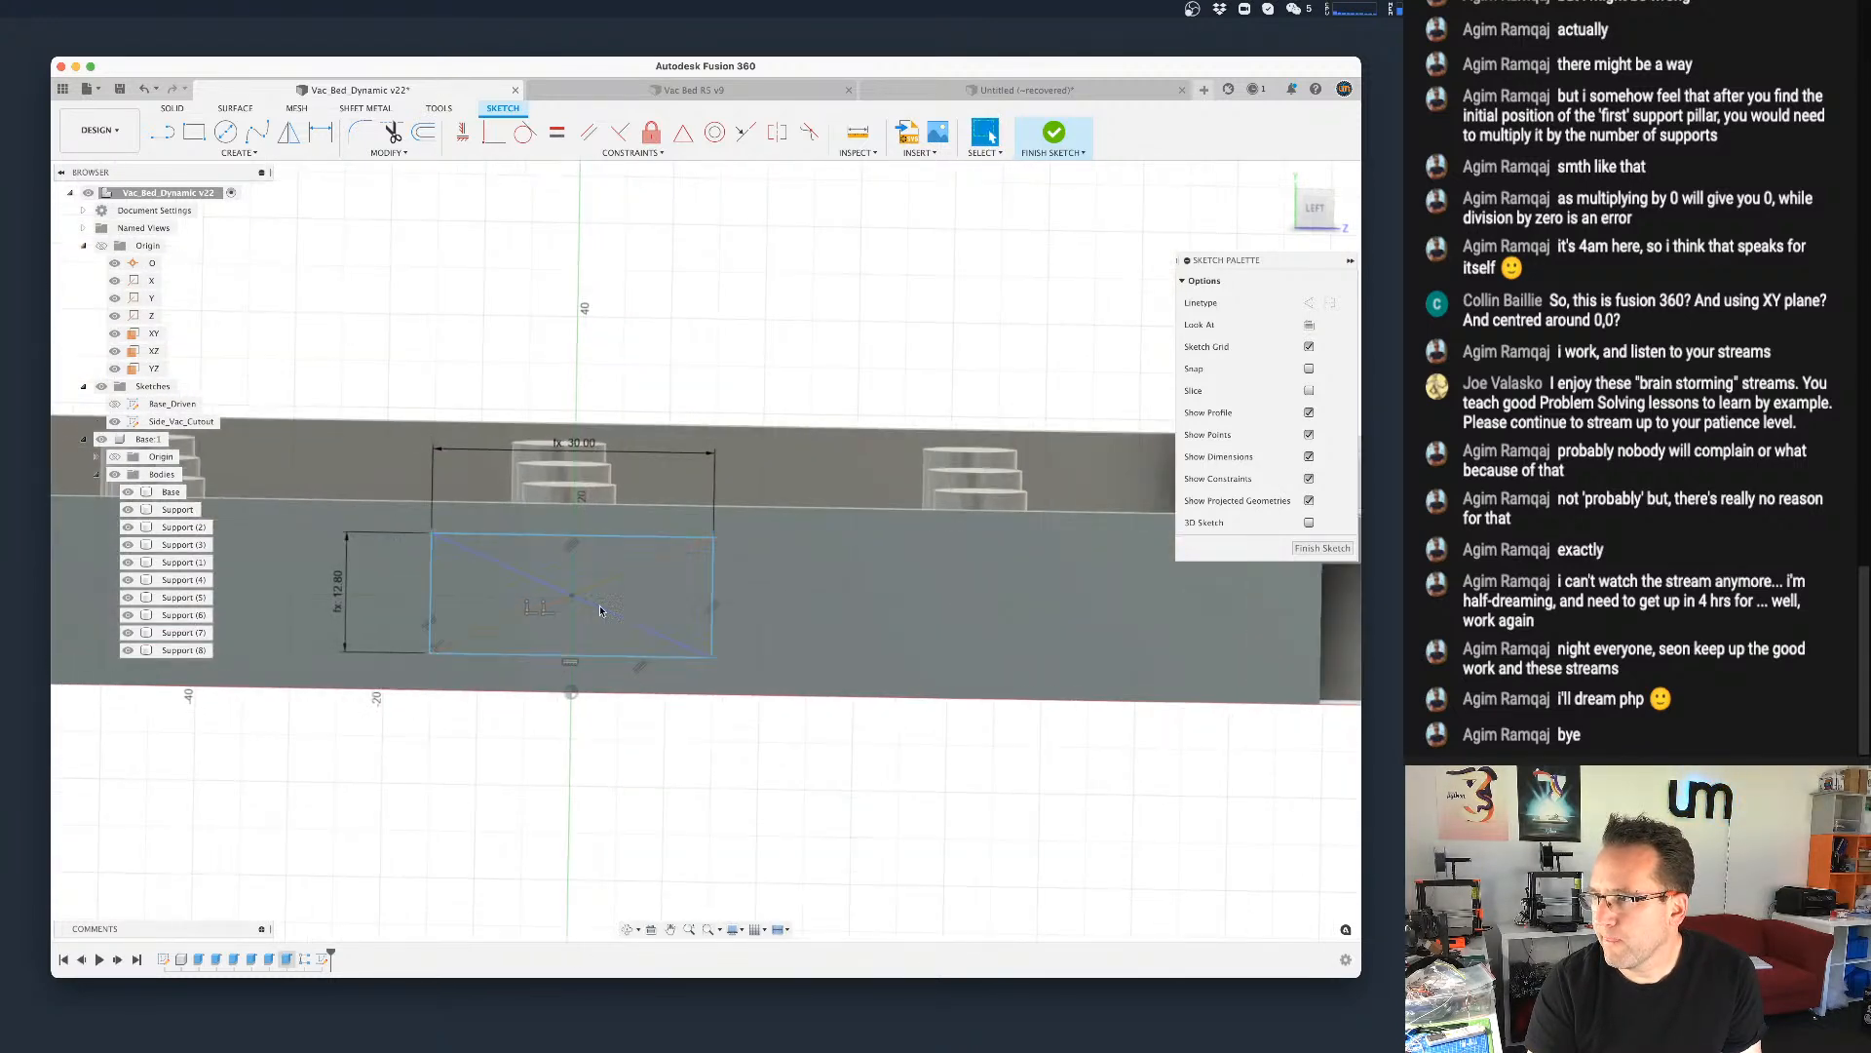
scroll(608, 606, "up", 4)
scroll(558, 588, "down", 2)
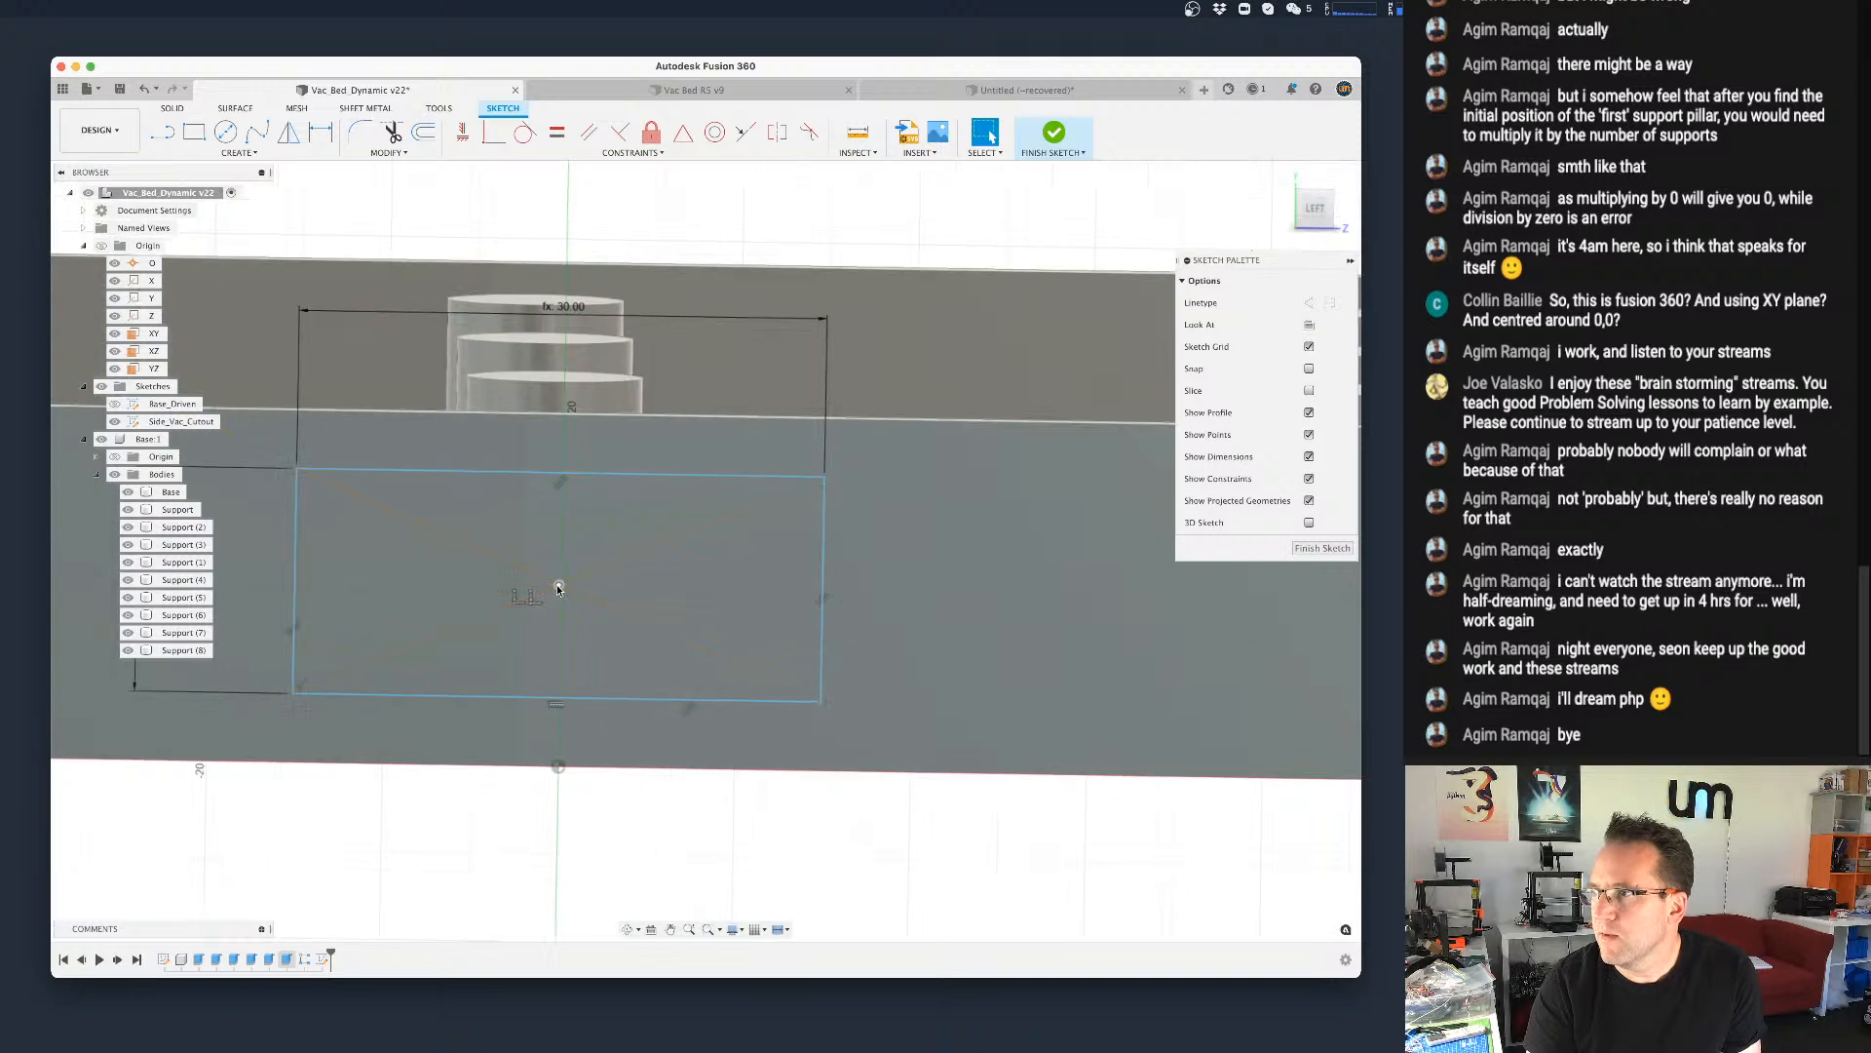
scroll(559, 588, "down", 5)
mouse_move(580, 605)
middle_mouse_down("shift")
mouse_move(575, 627)
mouse_move(582, 604)
middle_mouse_up("shift")
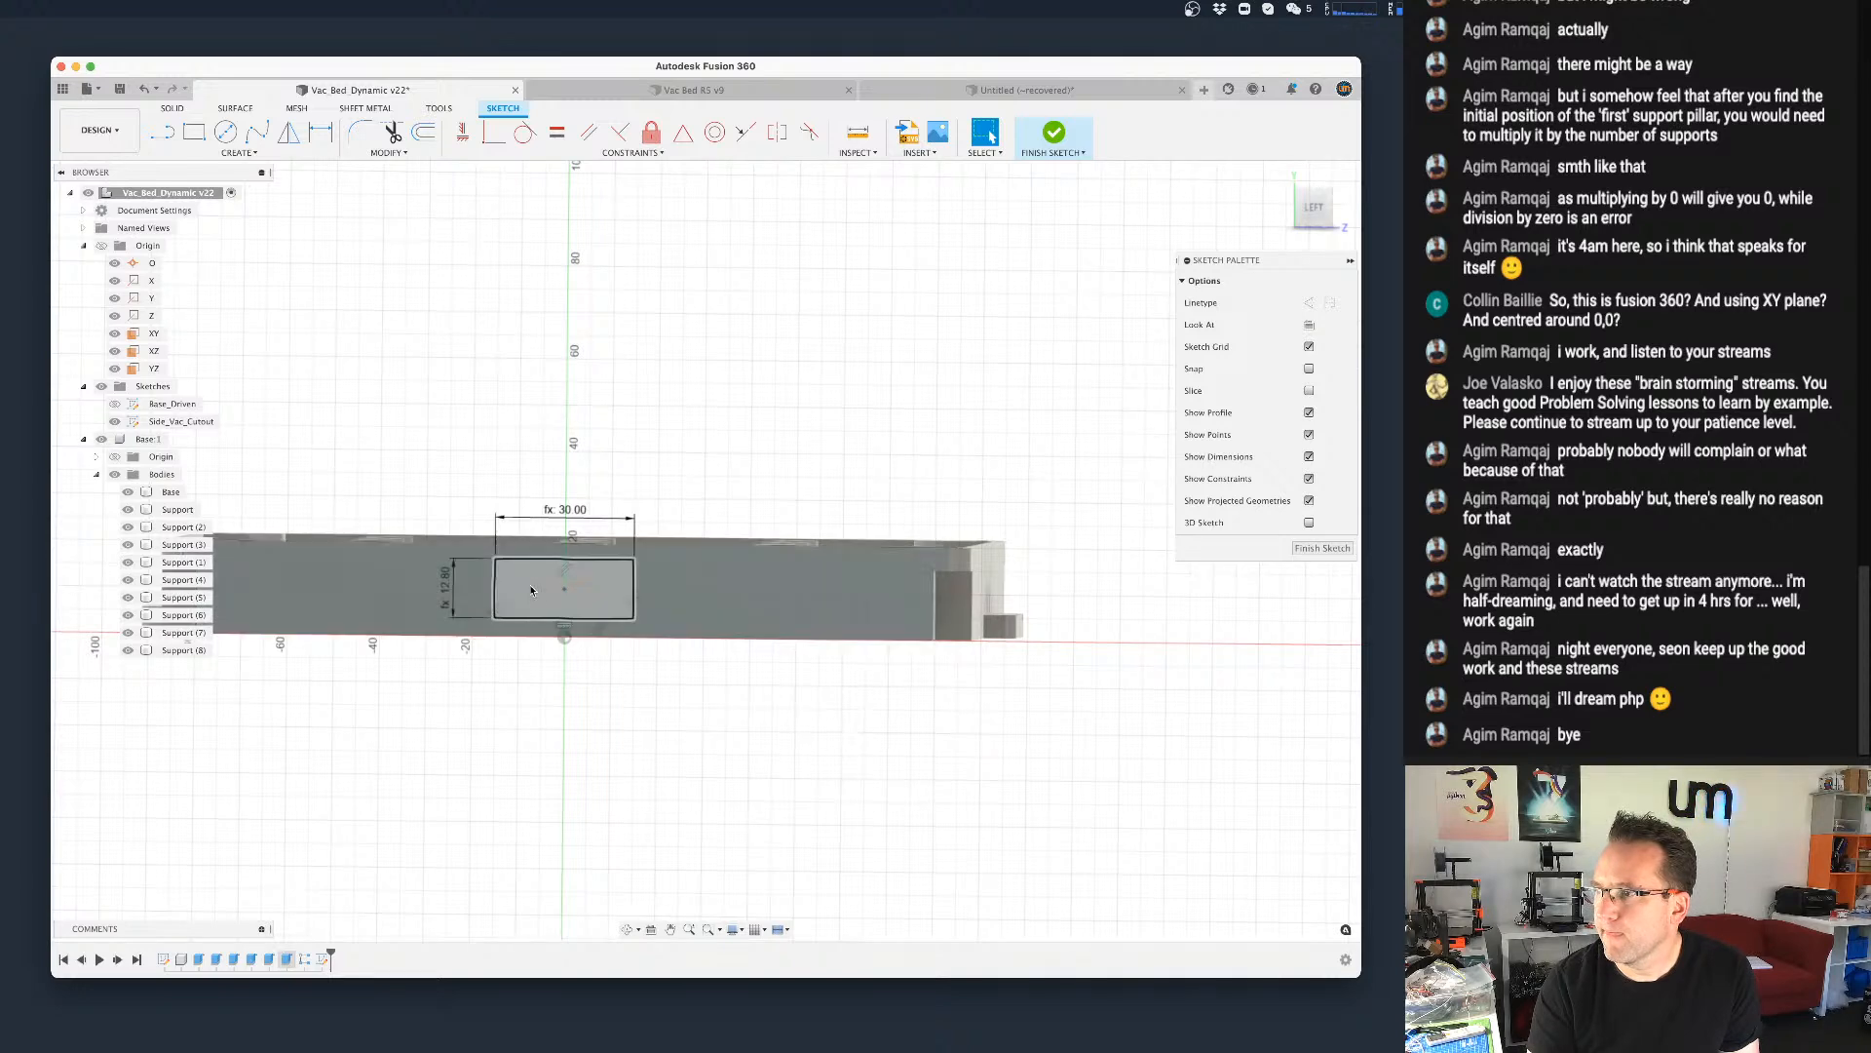
key("d")
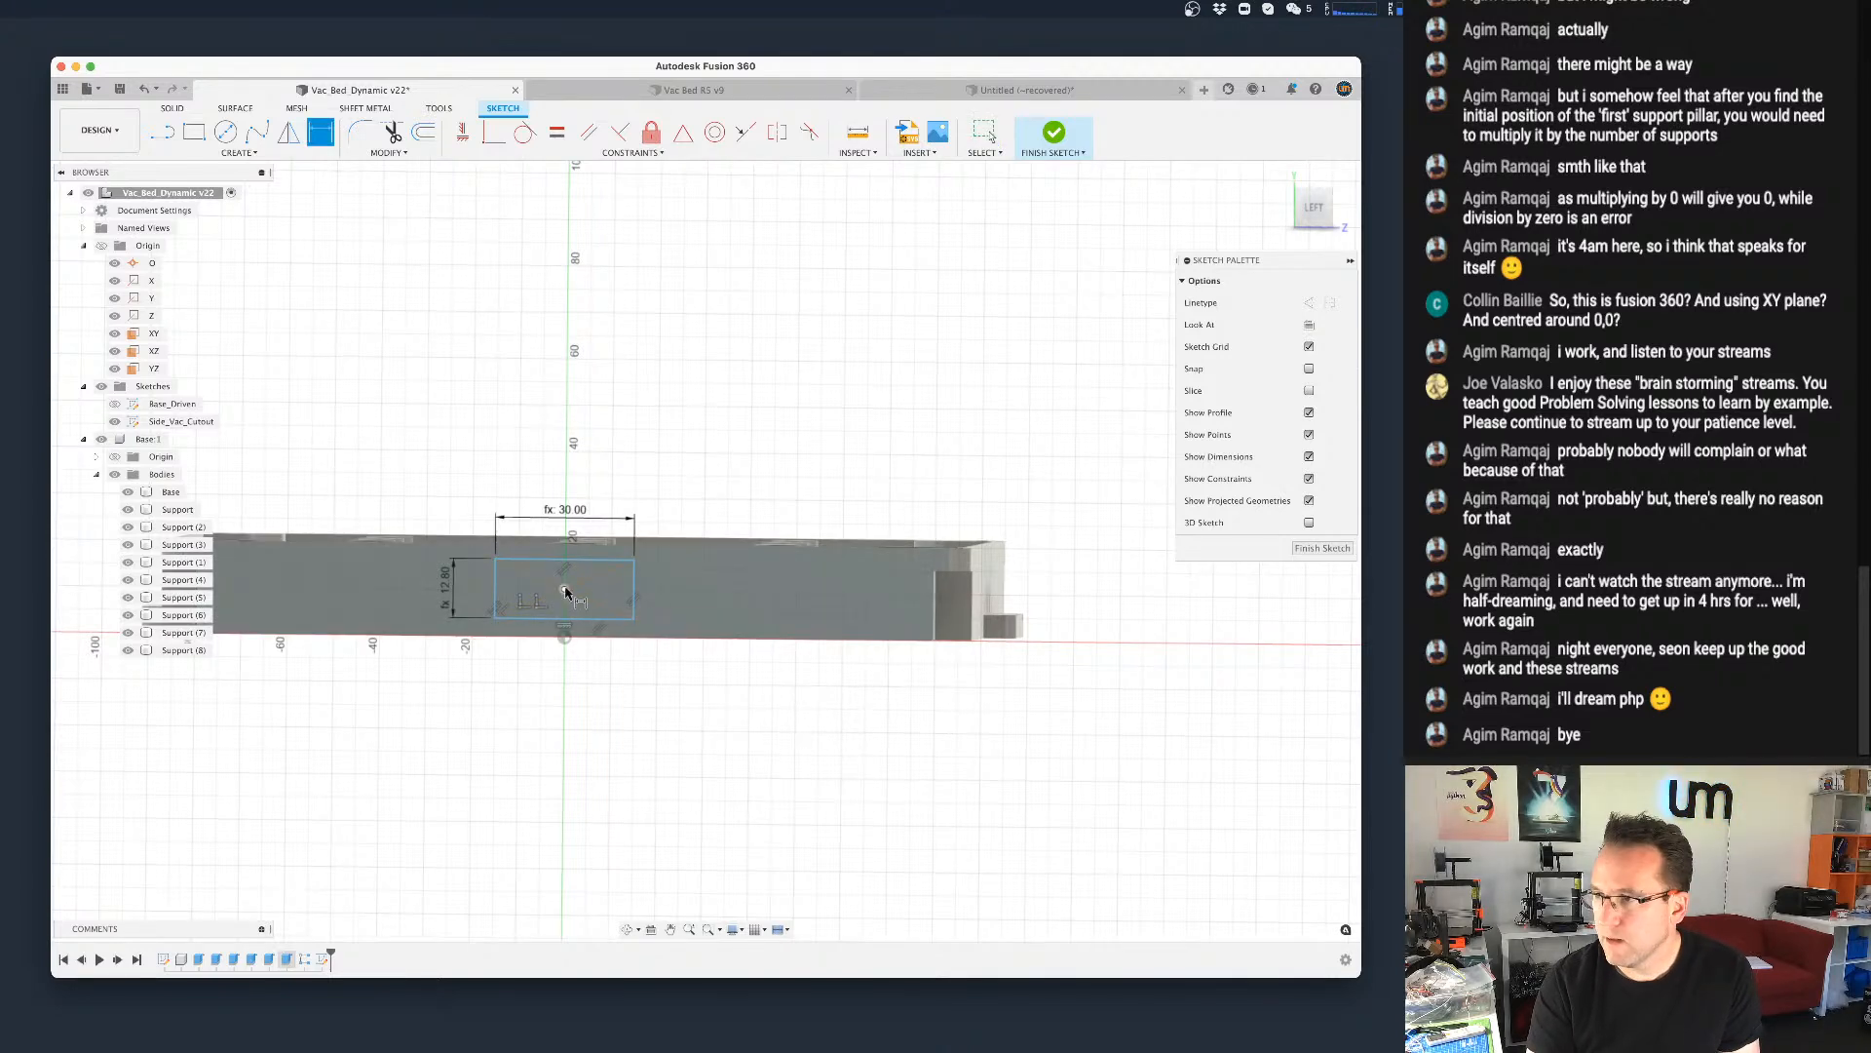
left_click(127, 492)
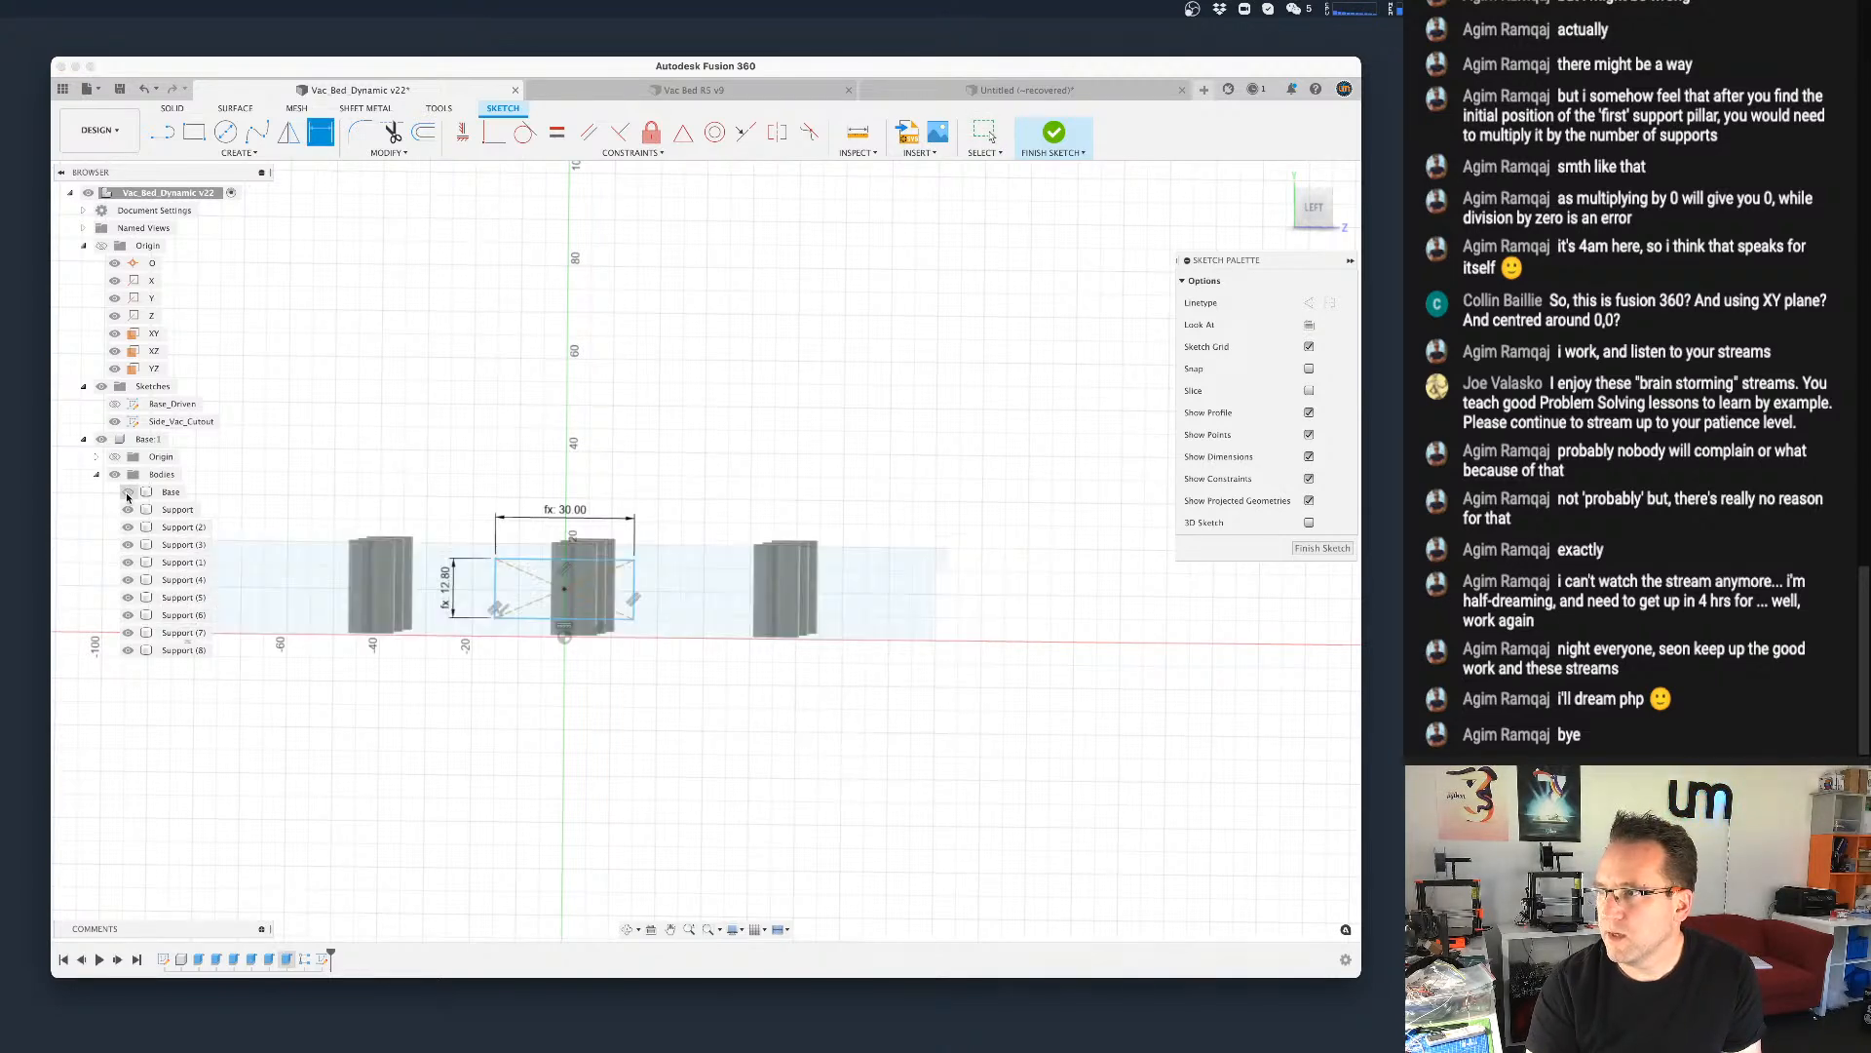
left_click(114, 475)
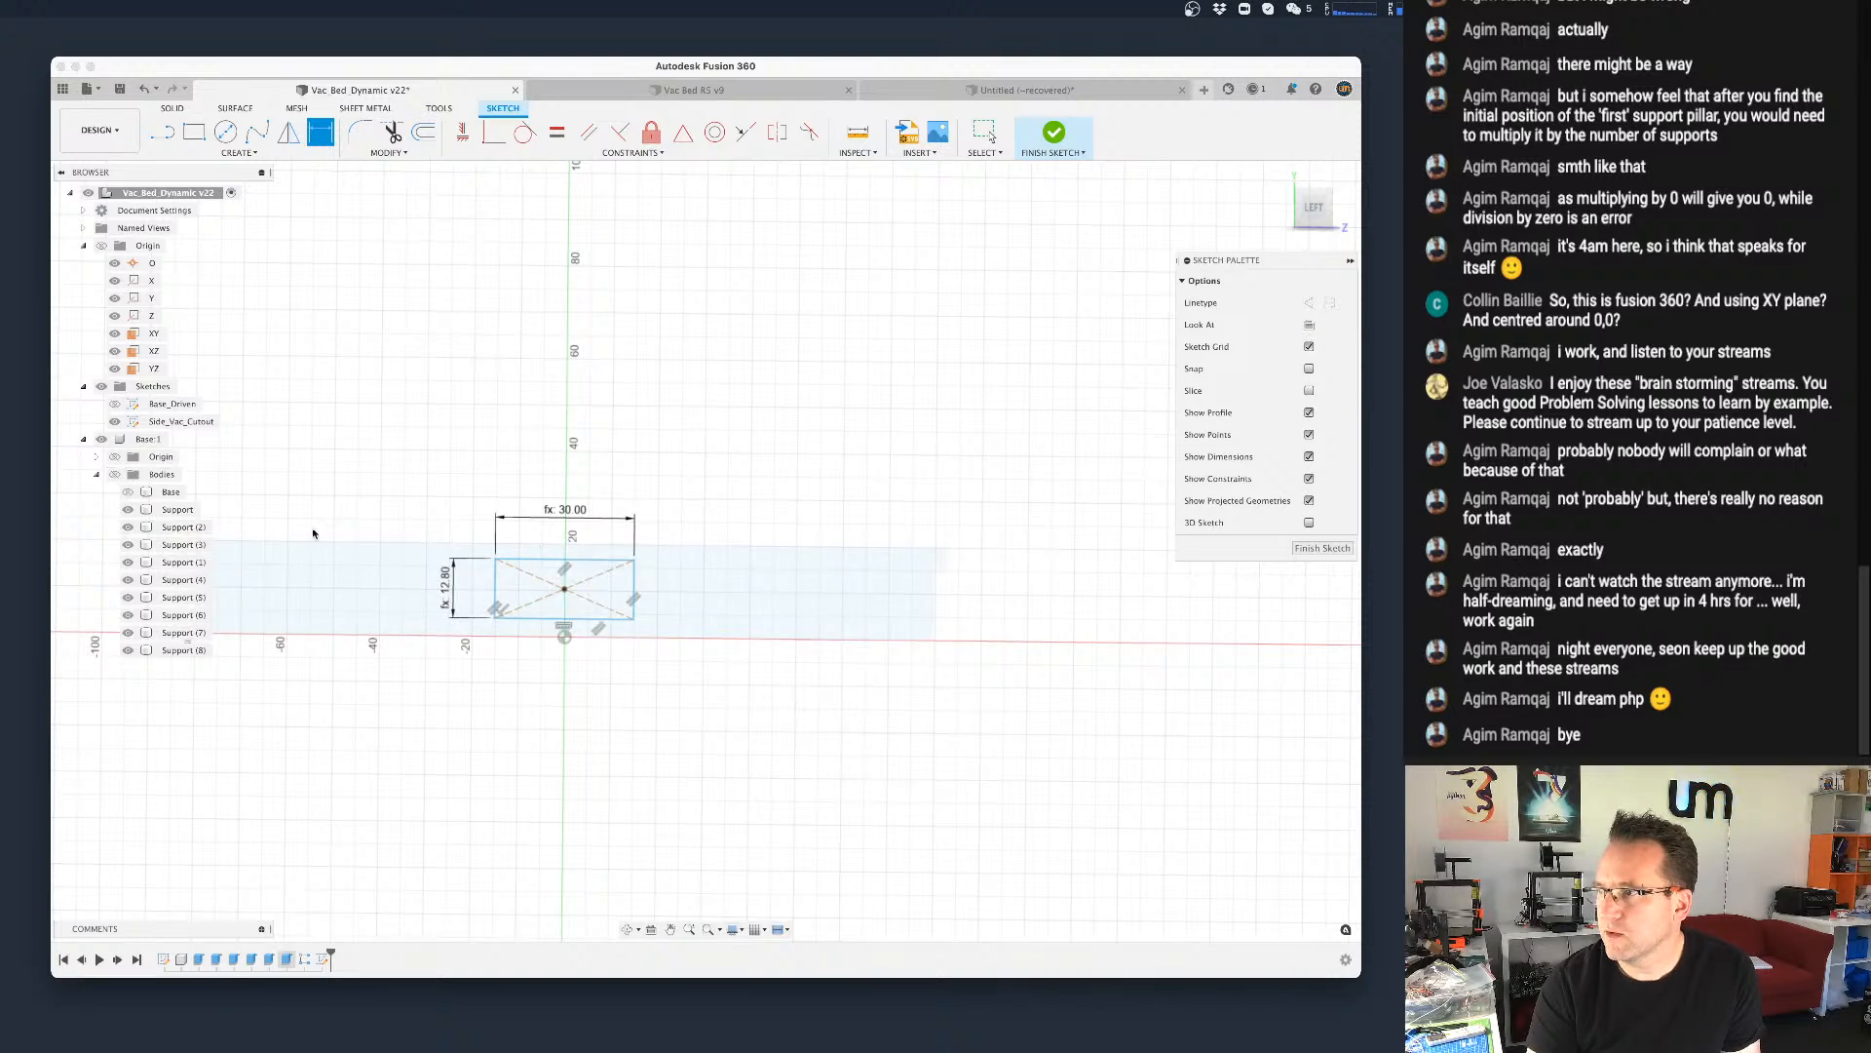
scroll(599, 610, "up", 5)
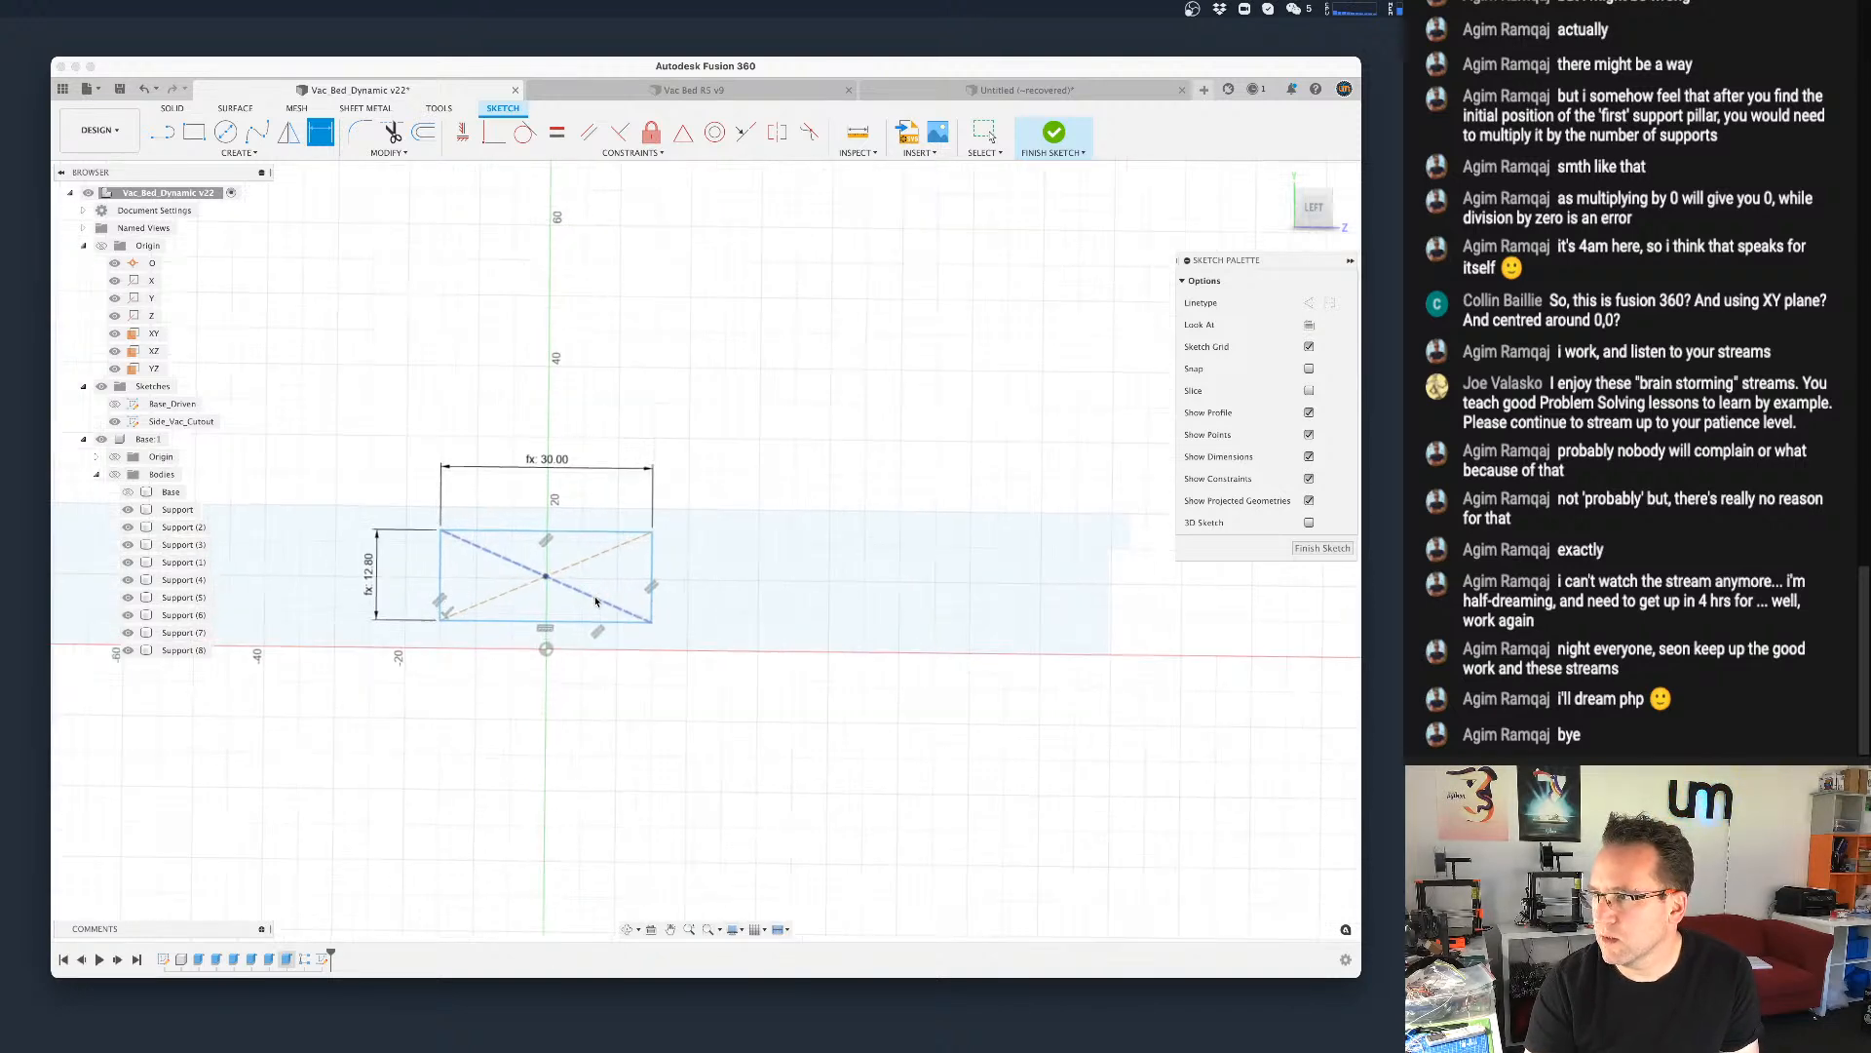
key("Escape")
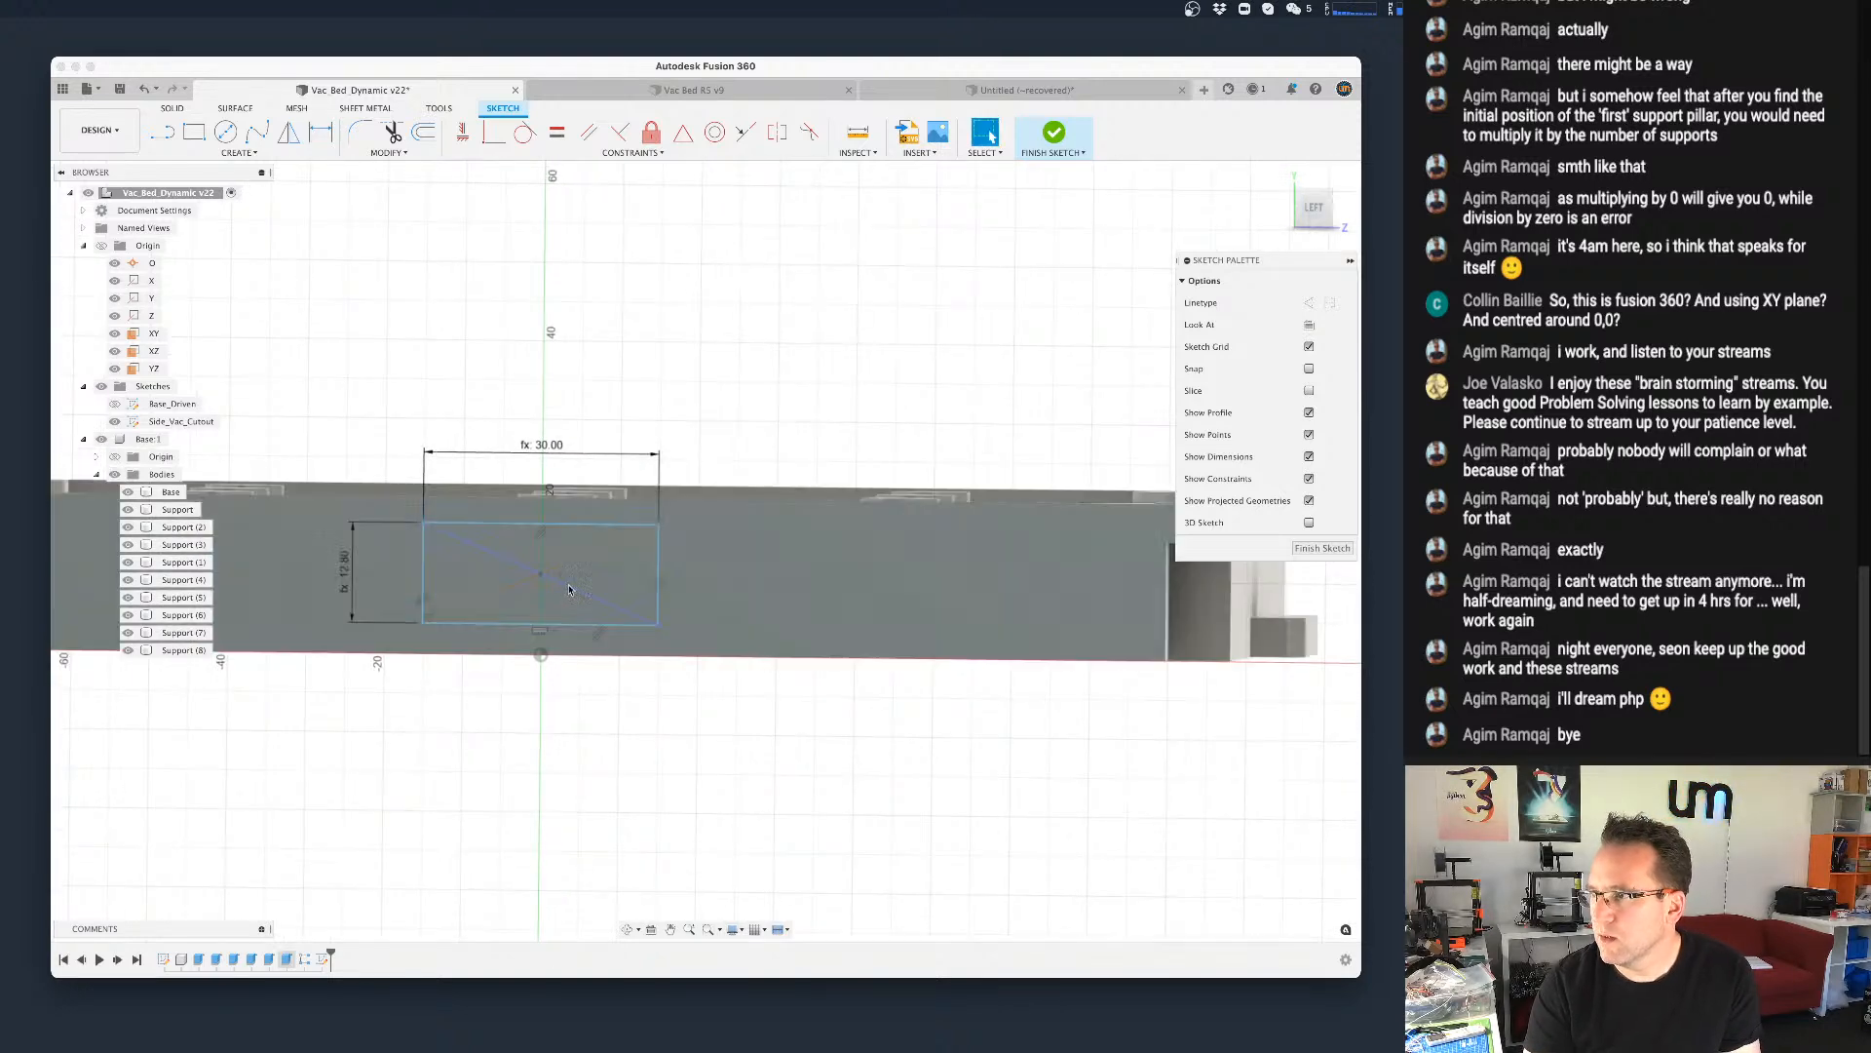
Step: Hide the base's bodies and dimension the rectangle's center above the wall's bottom edge as height_base / 2
left_click(114, 475)
key("d")
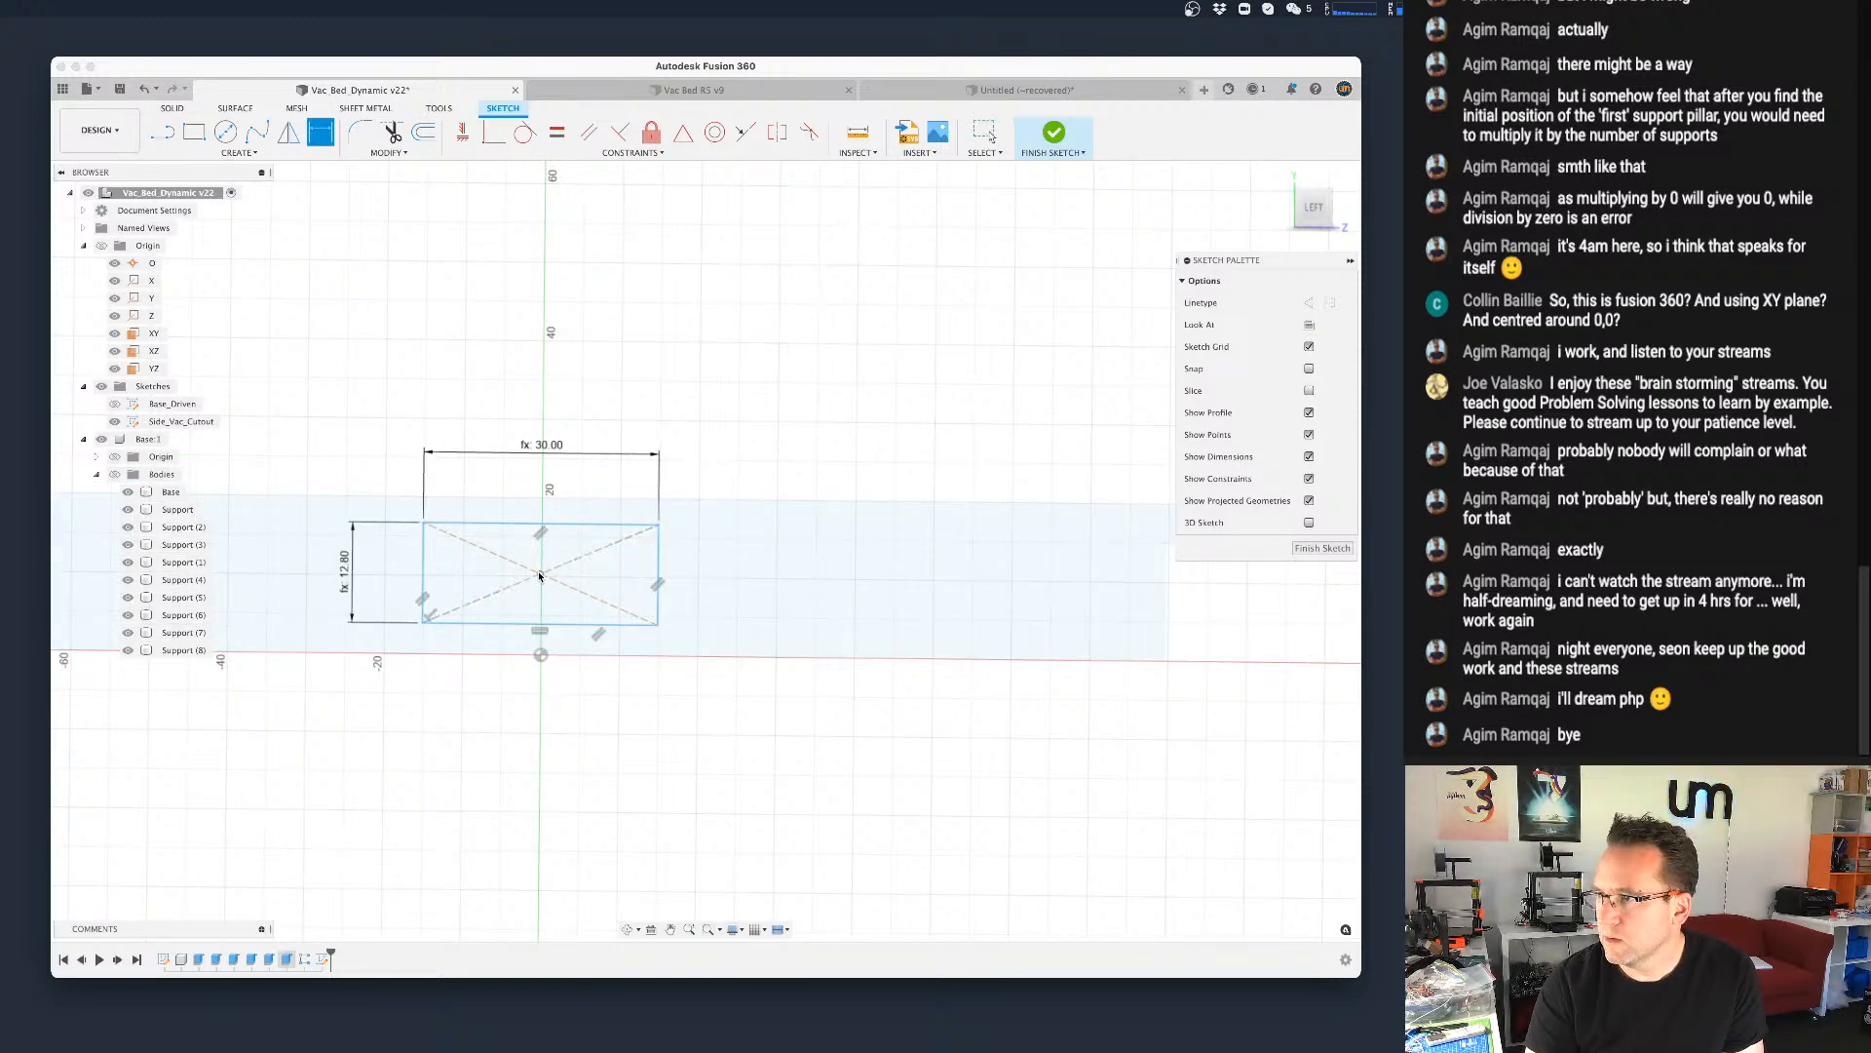
left_click(541, 574)
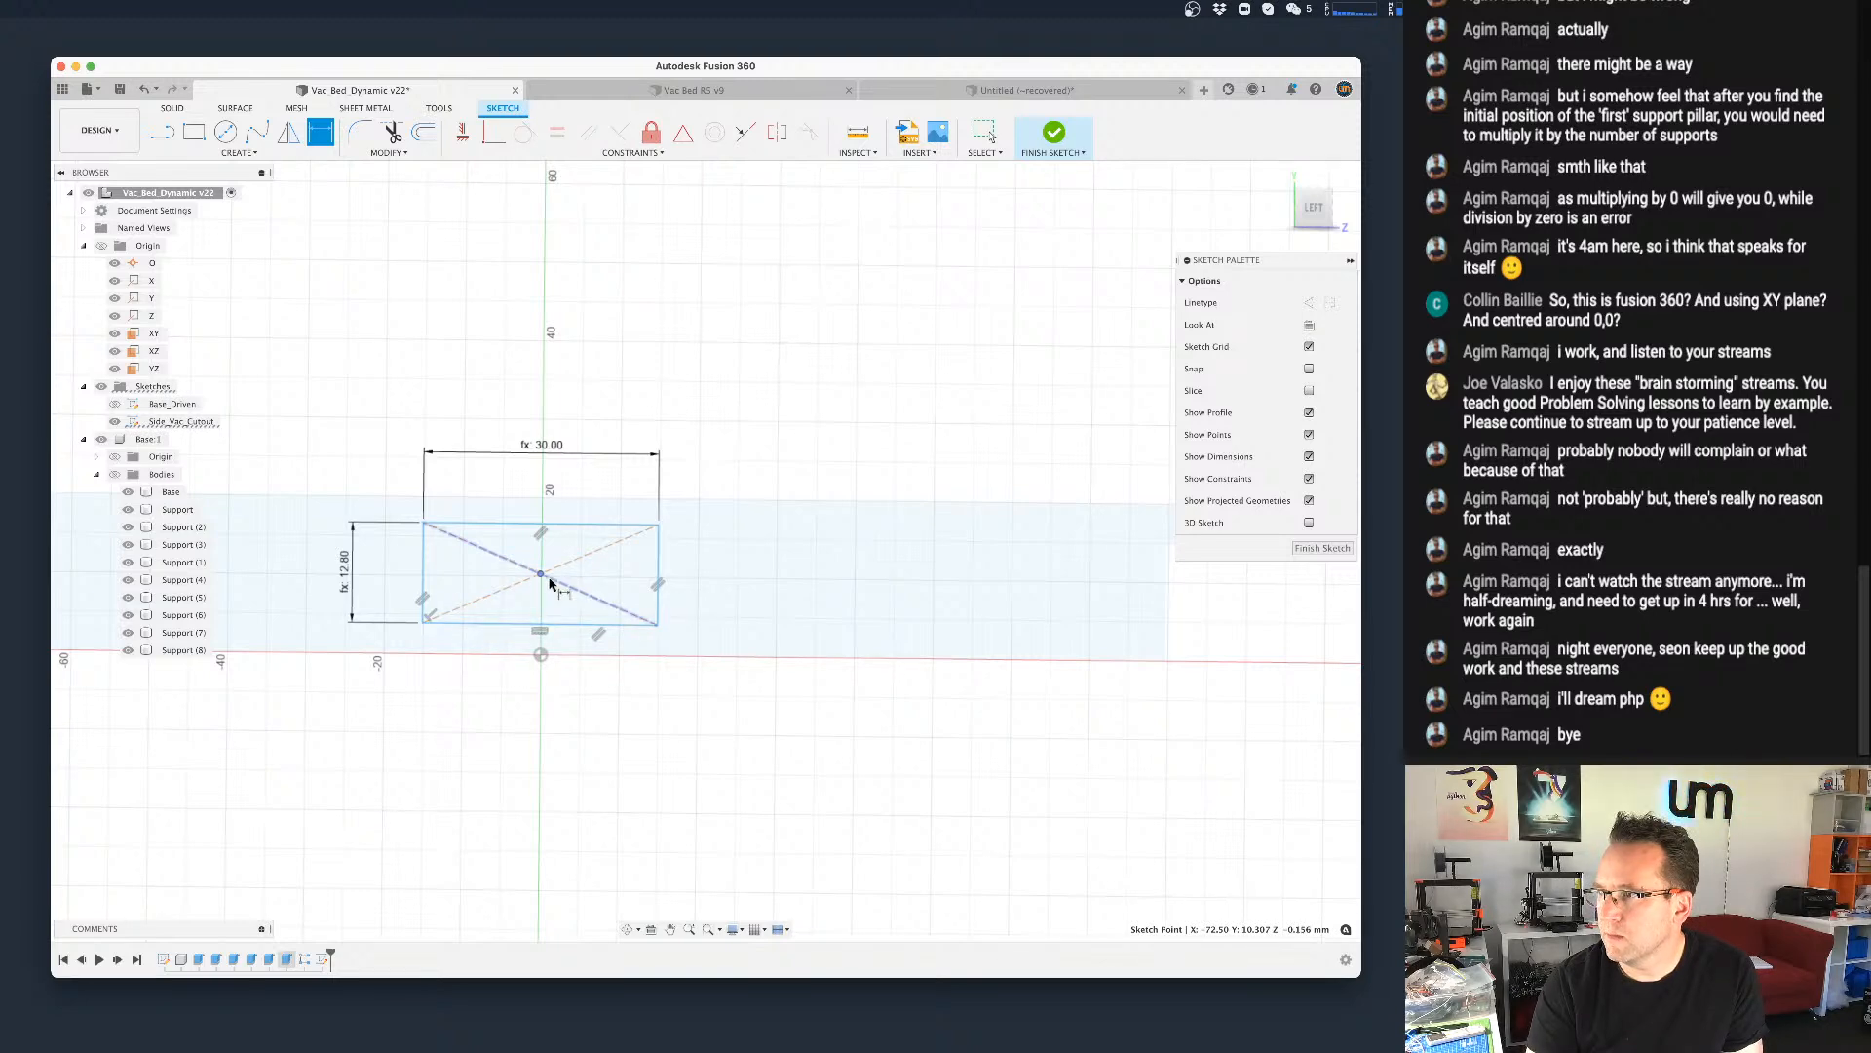
left_click(523, 657)
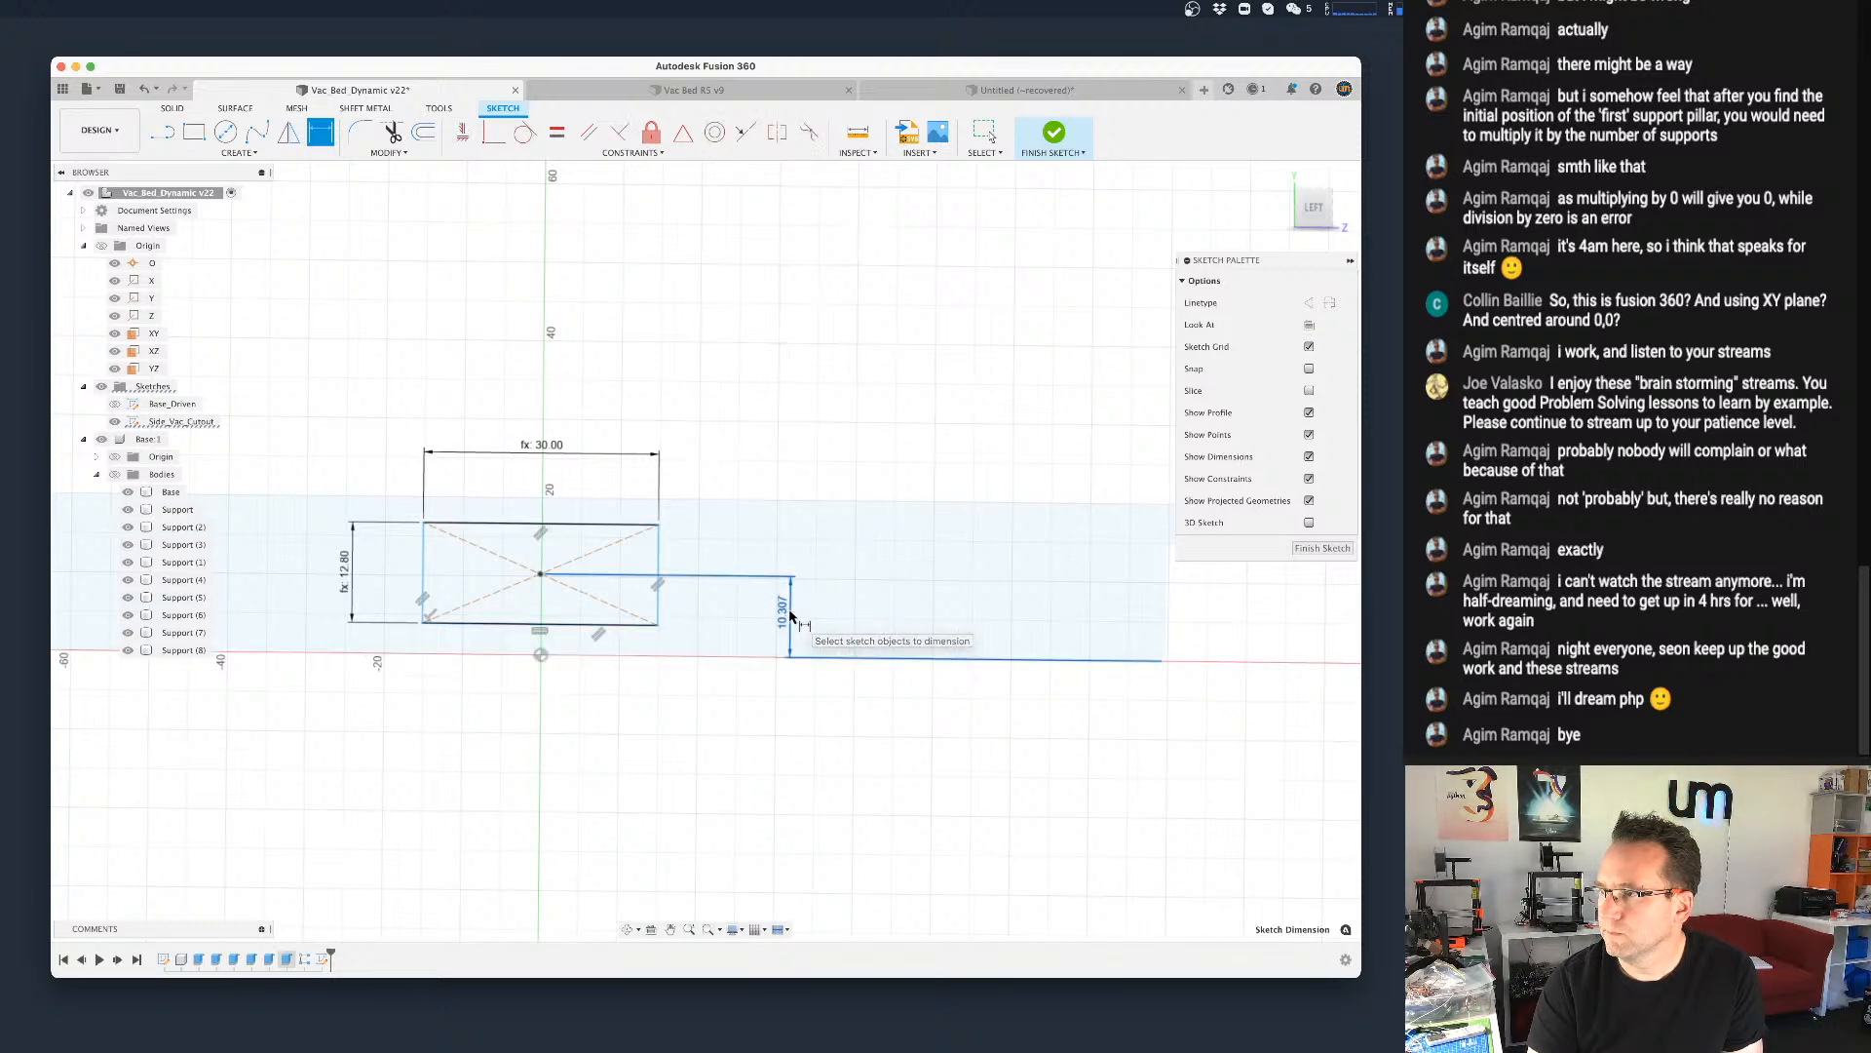
left_click(788, 615)
type("hei")
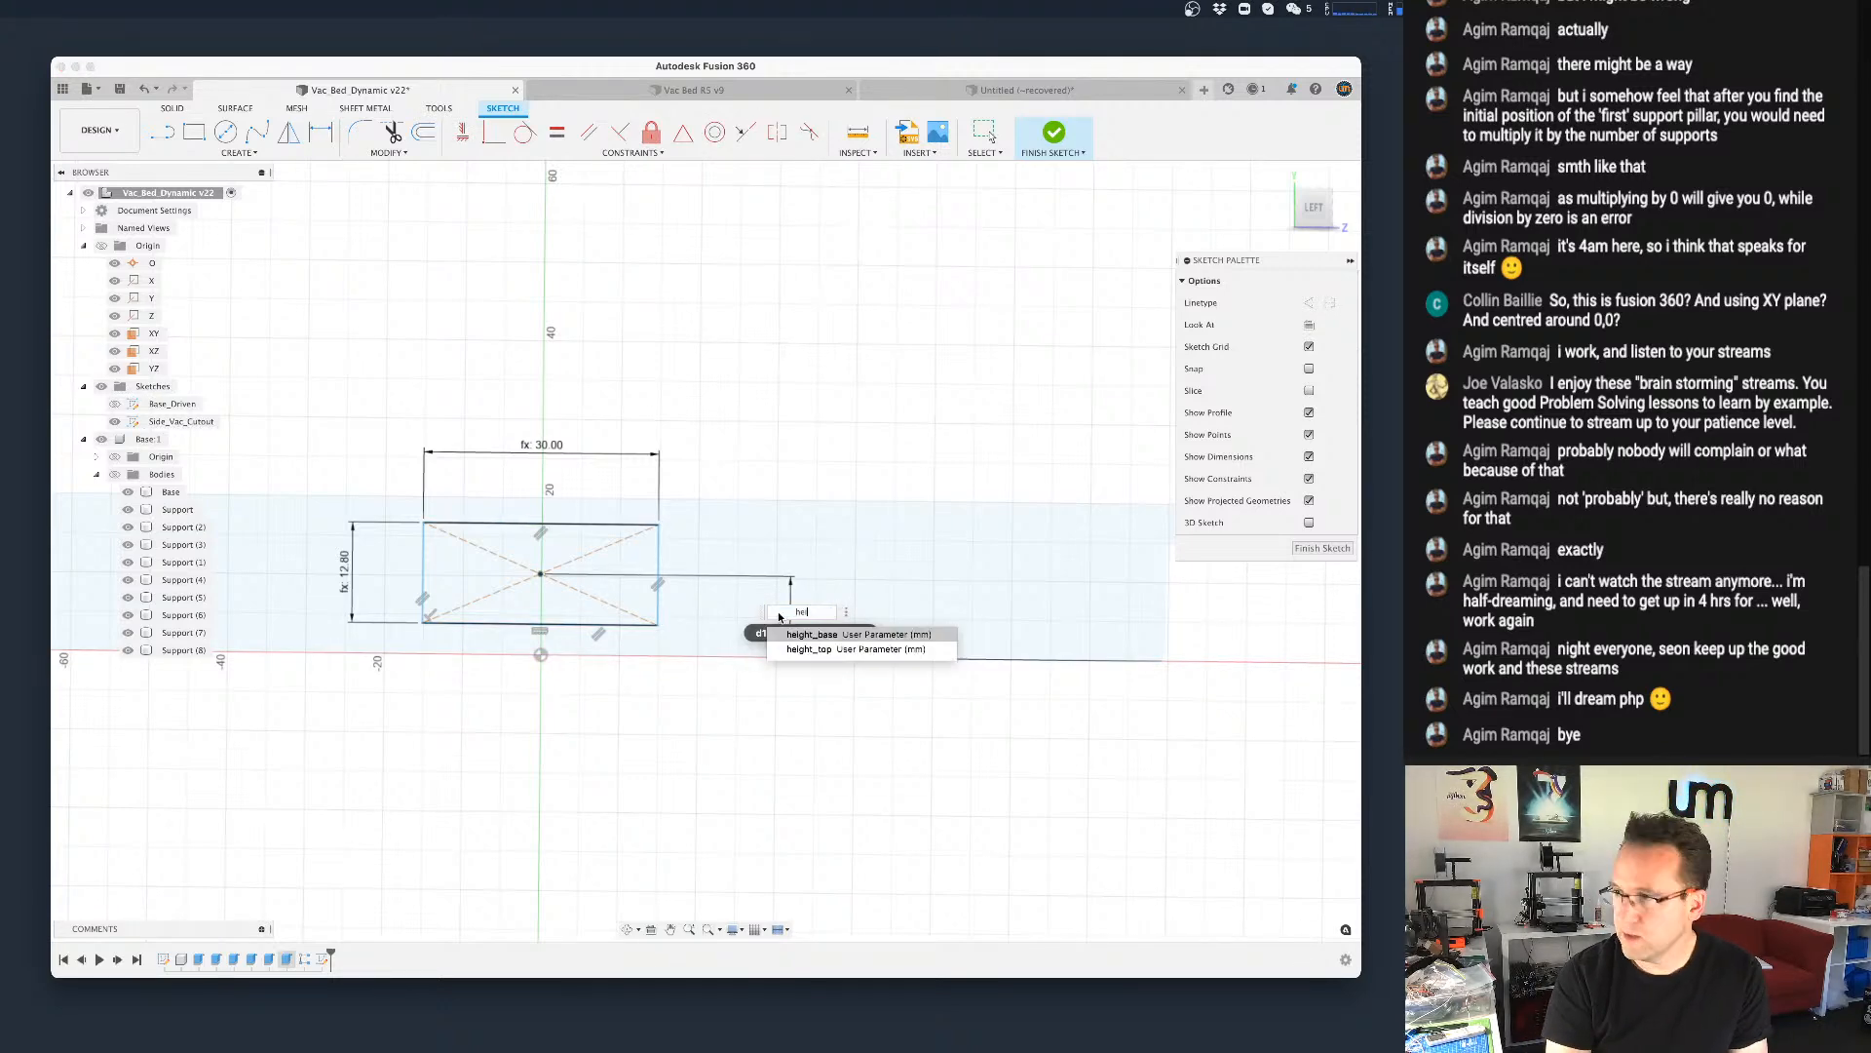
type("ght_base / 2")
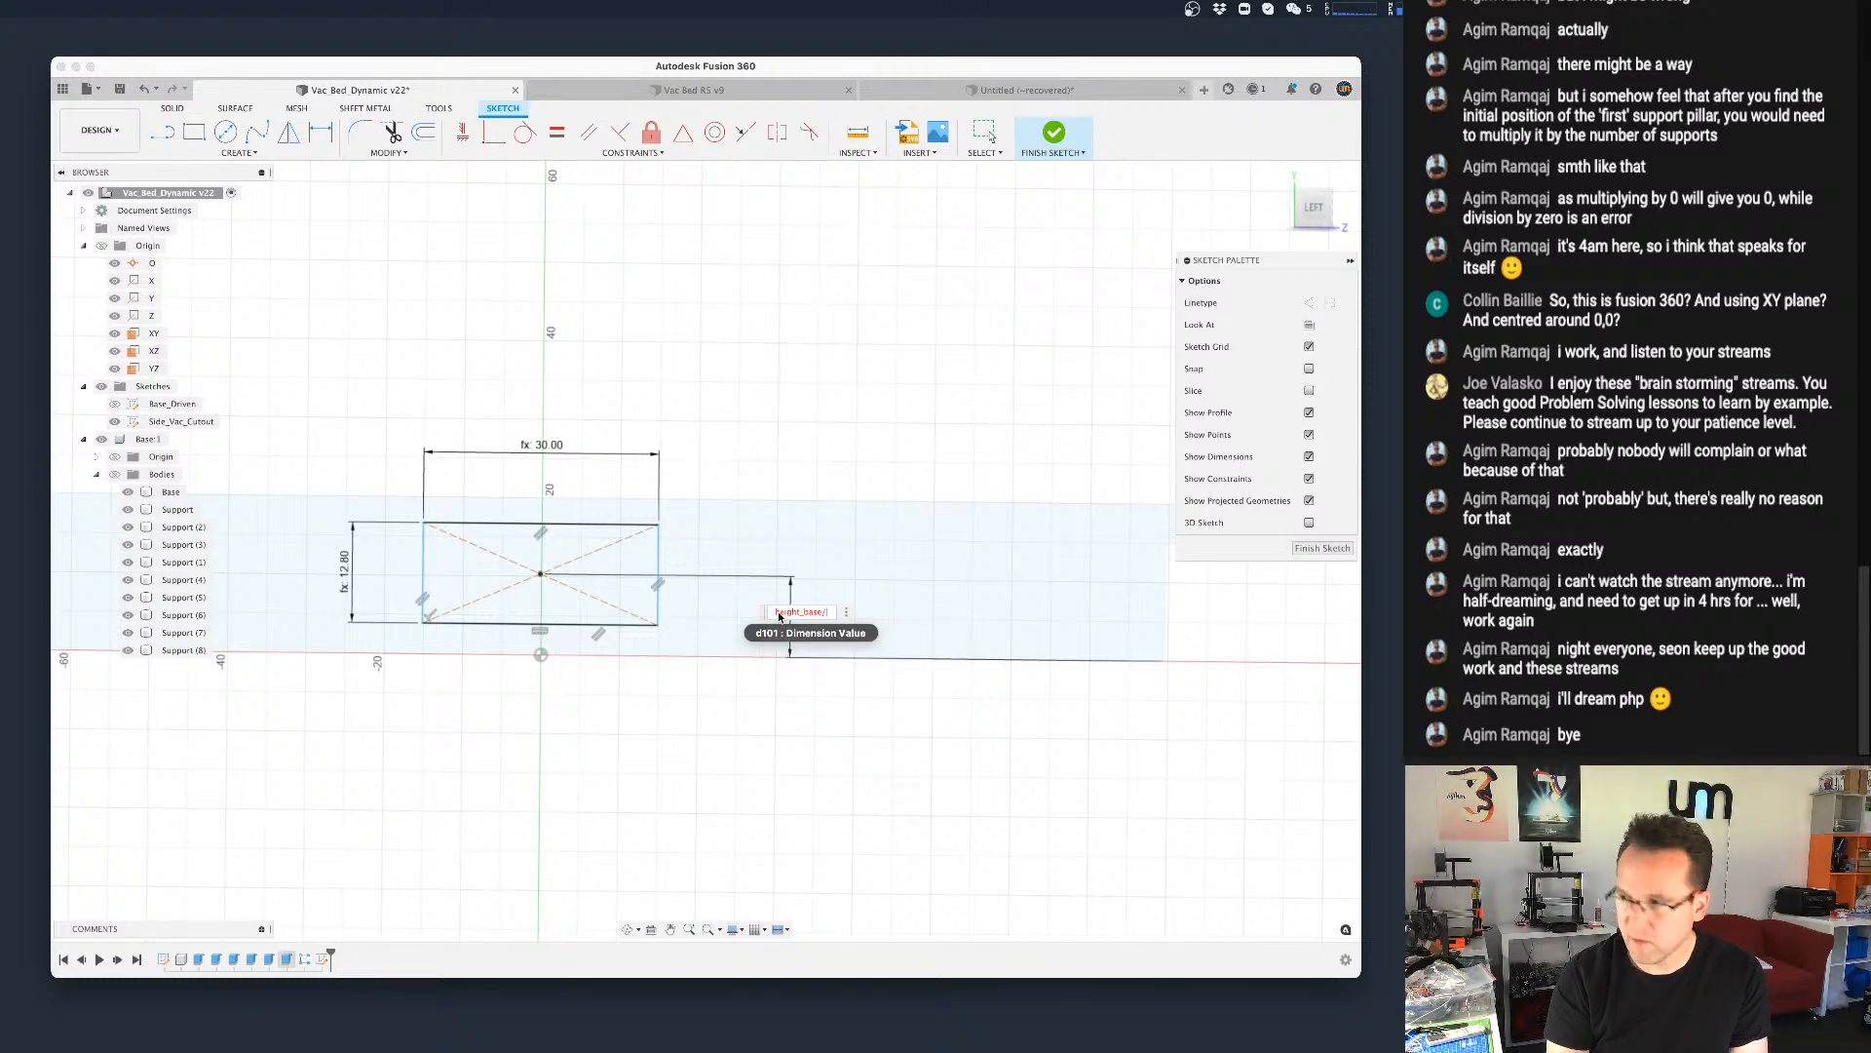
key("Return")
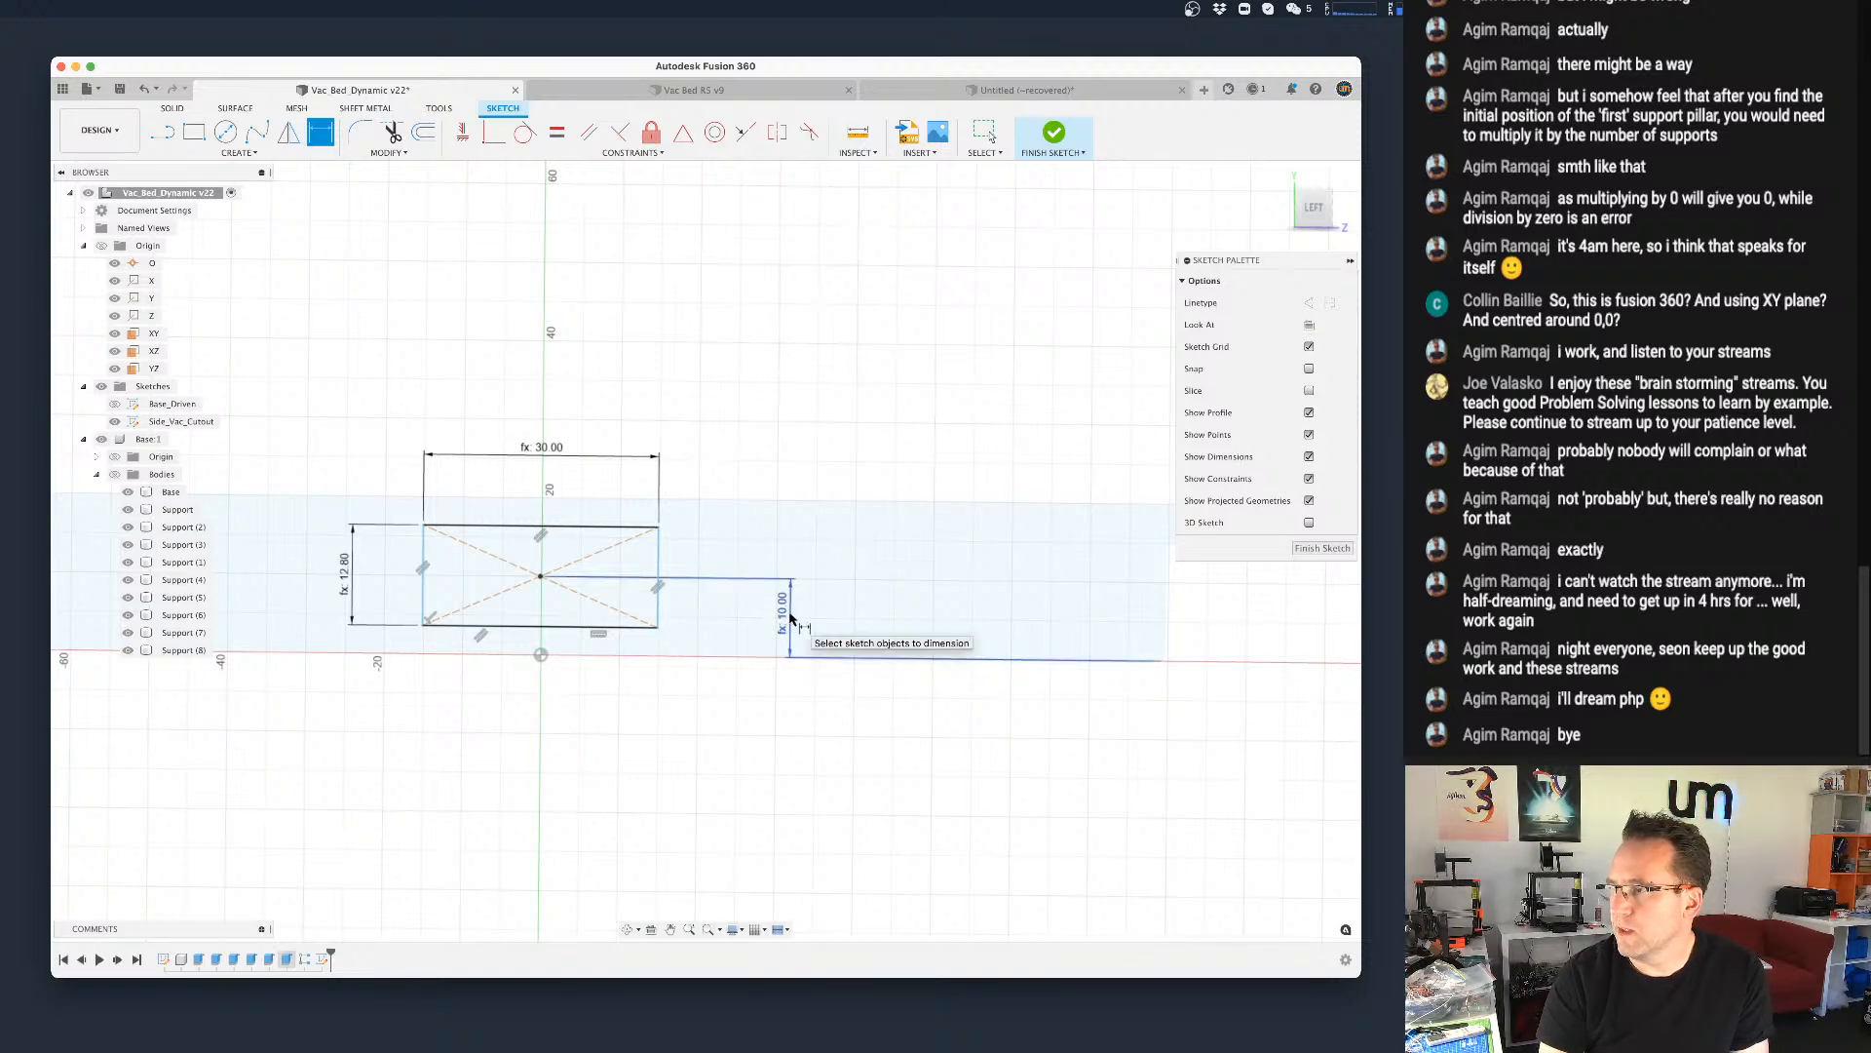
Step: Set the rectangle center's height dimension to height_base / 2 + base_tab_thickness
double_click(791, 617)
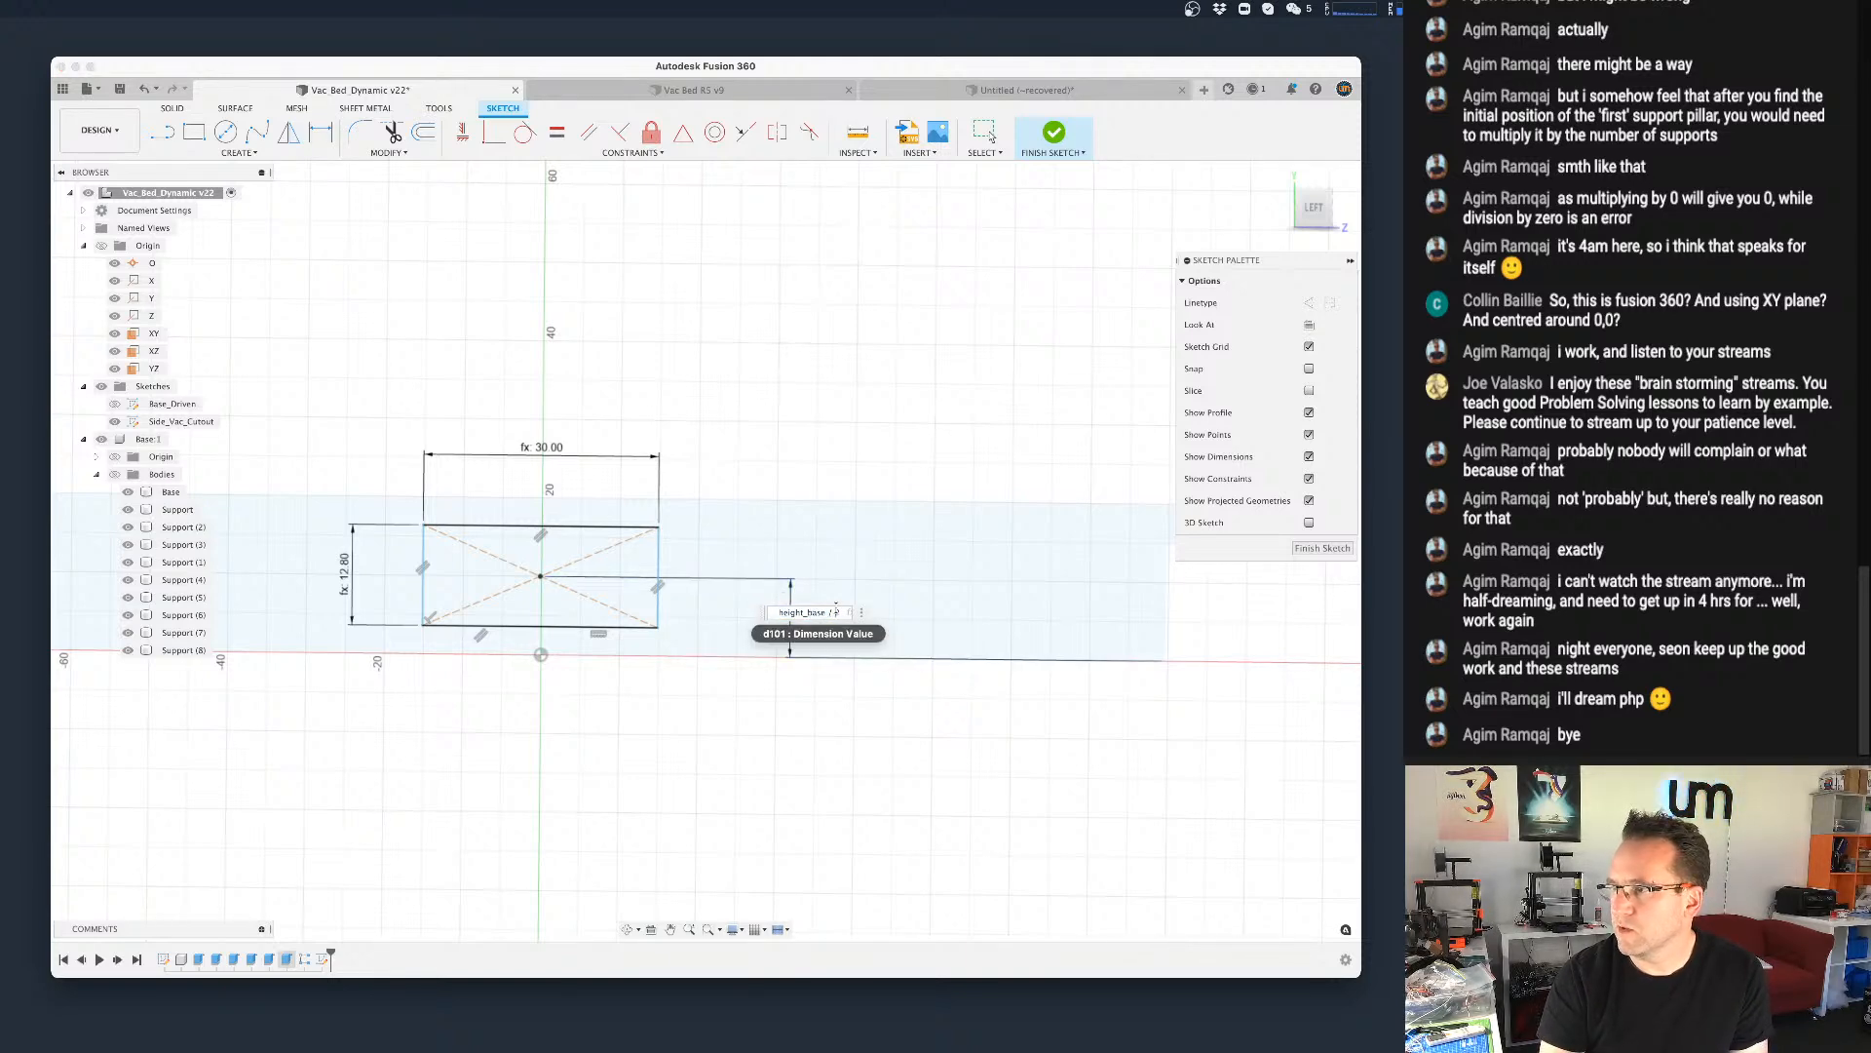
type("* ba")
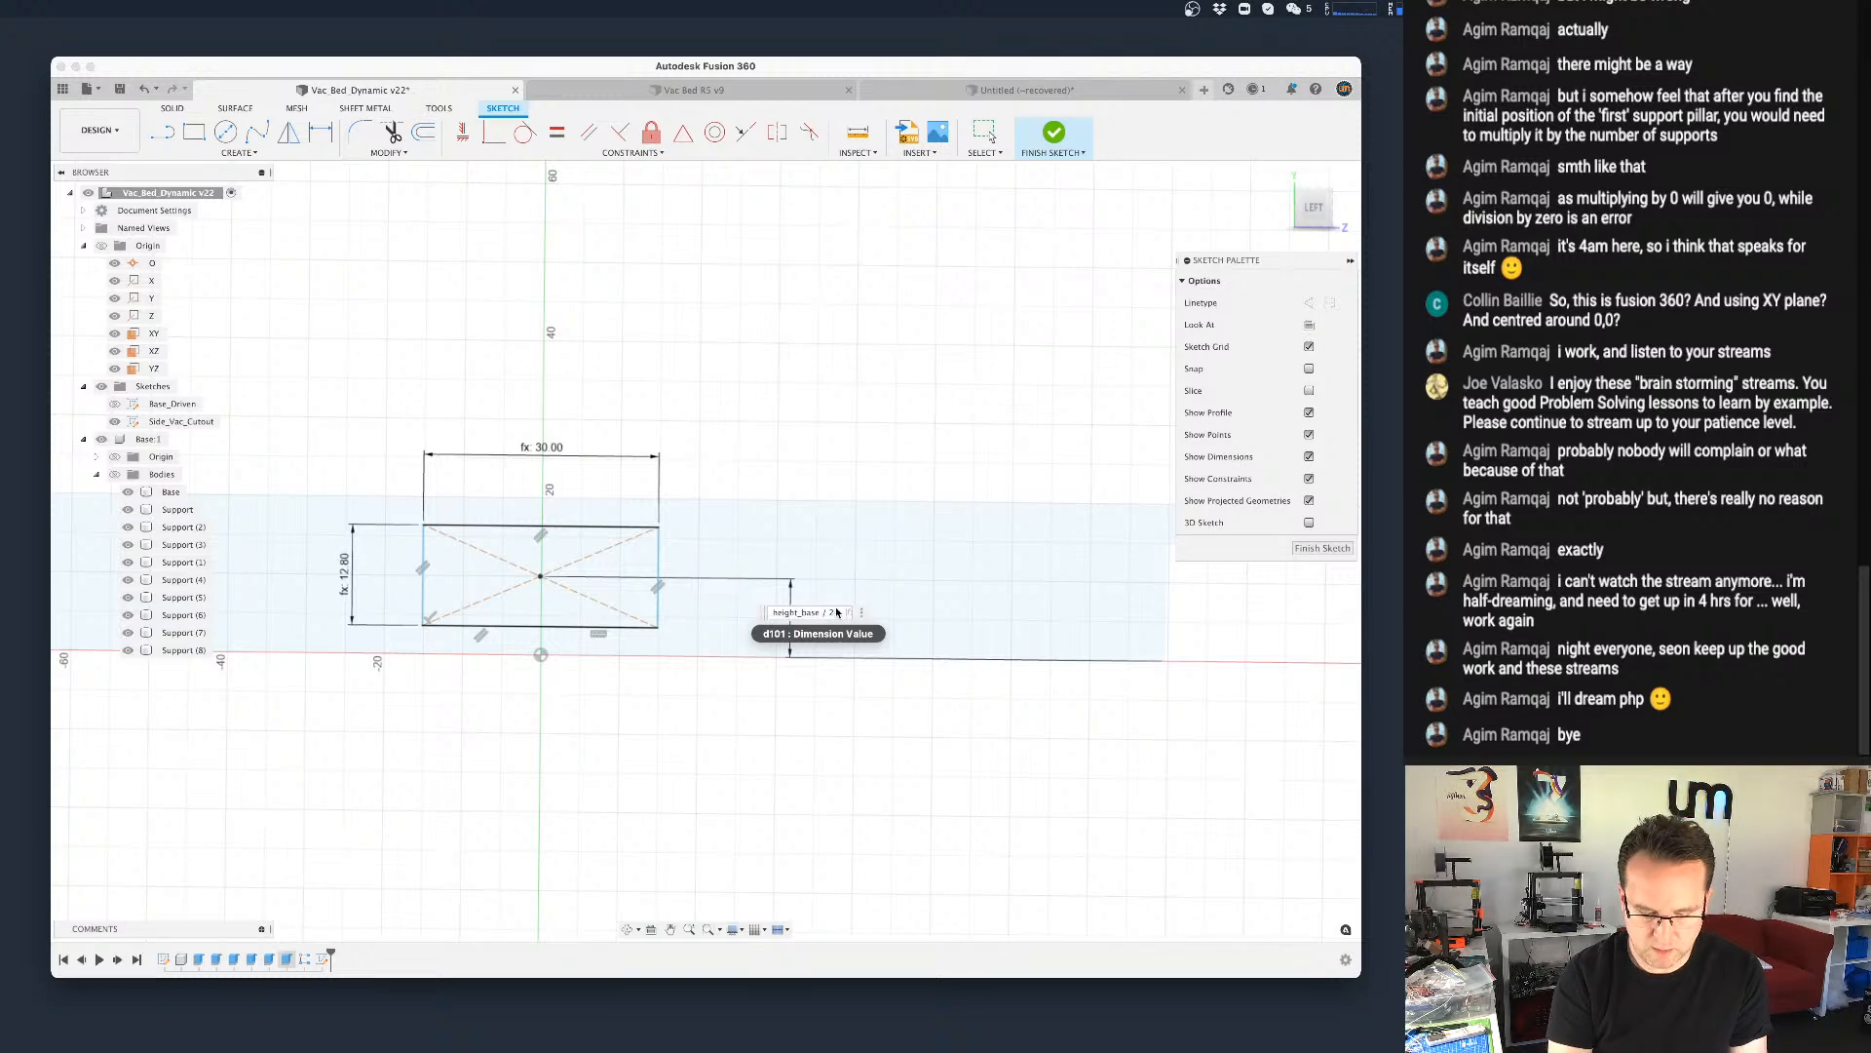
key("Down")
key("Down")
key("Down")
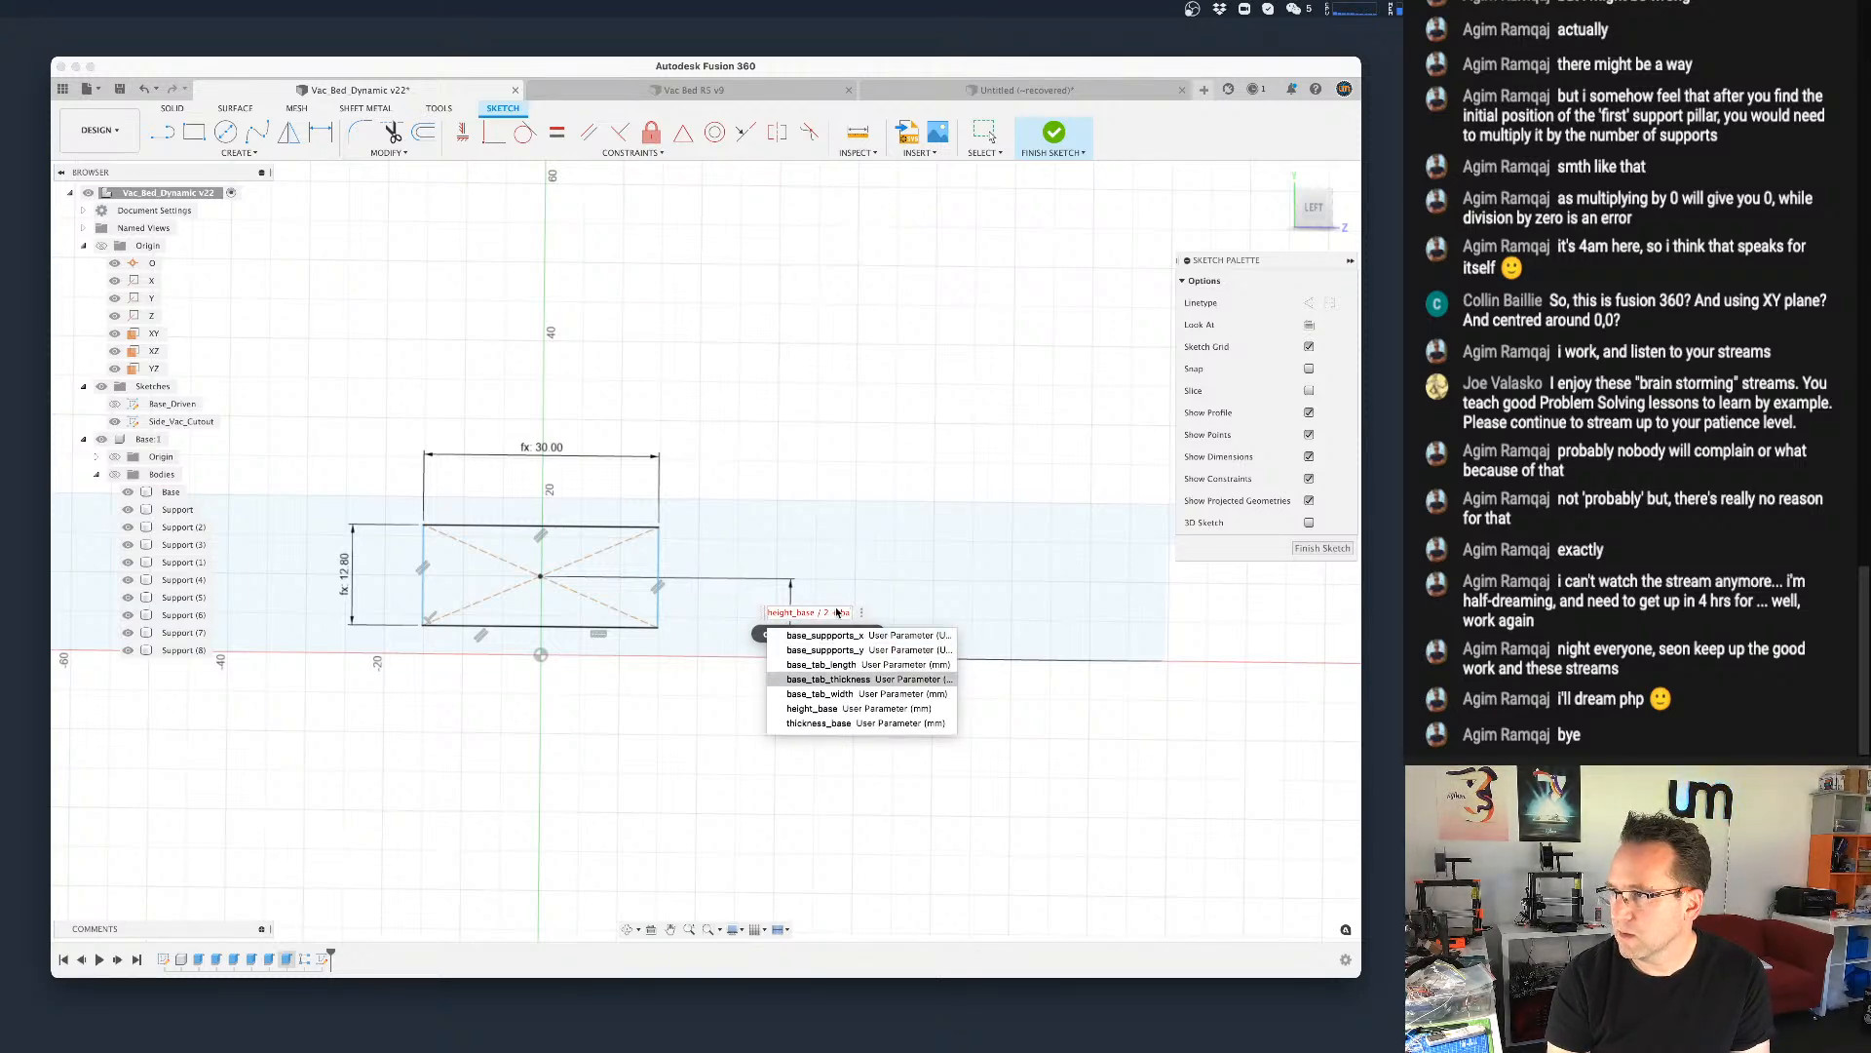
key("Return")
key("Return")
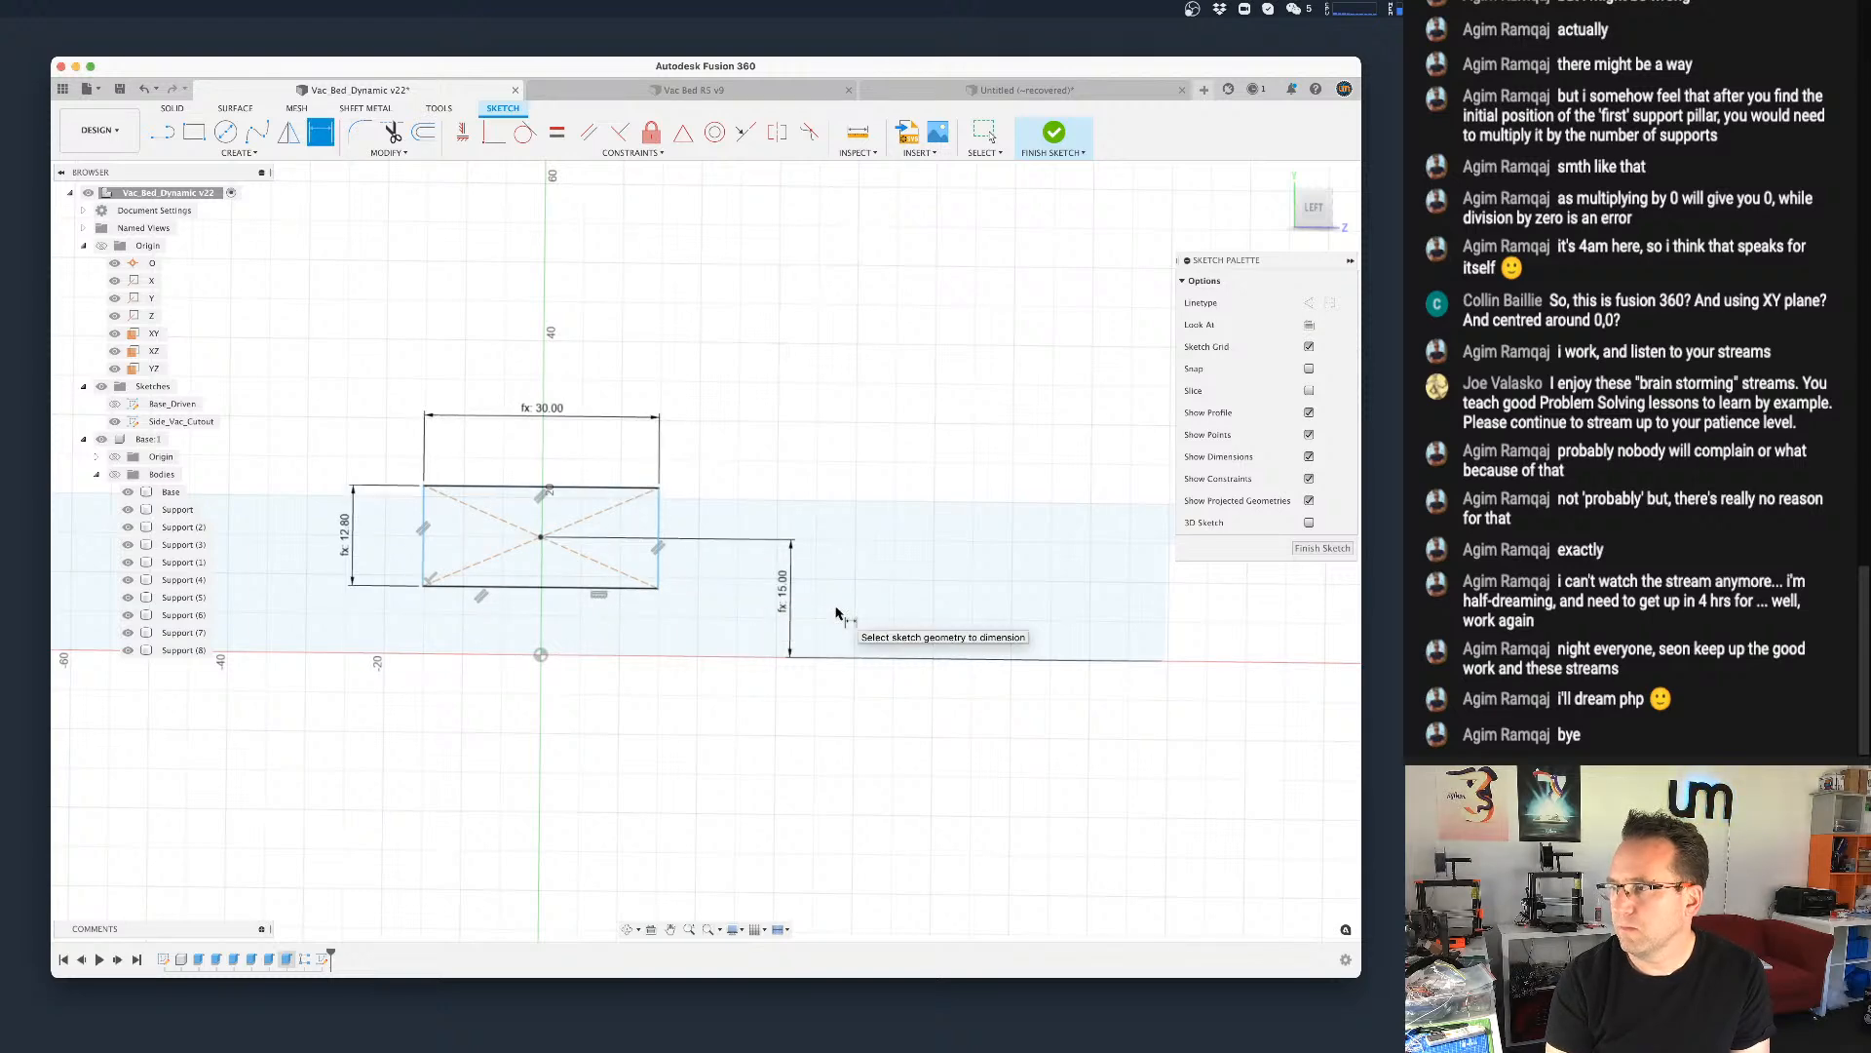
Step: Replace the second parameter in the center's height dimension so the expression is height_base / 2 + thickness_base
double_click(795, 612)
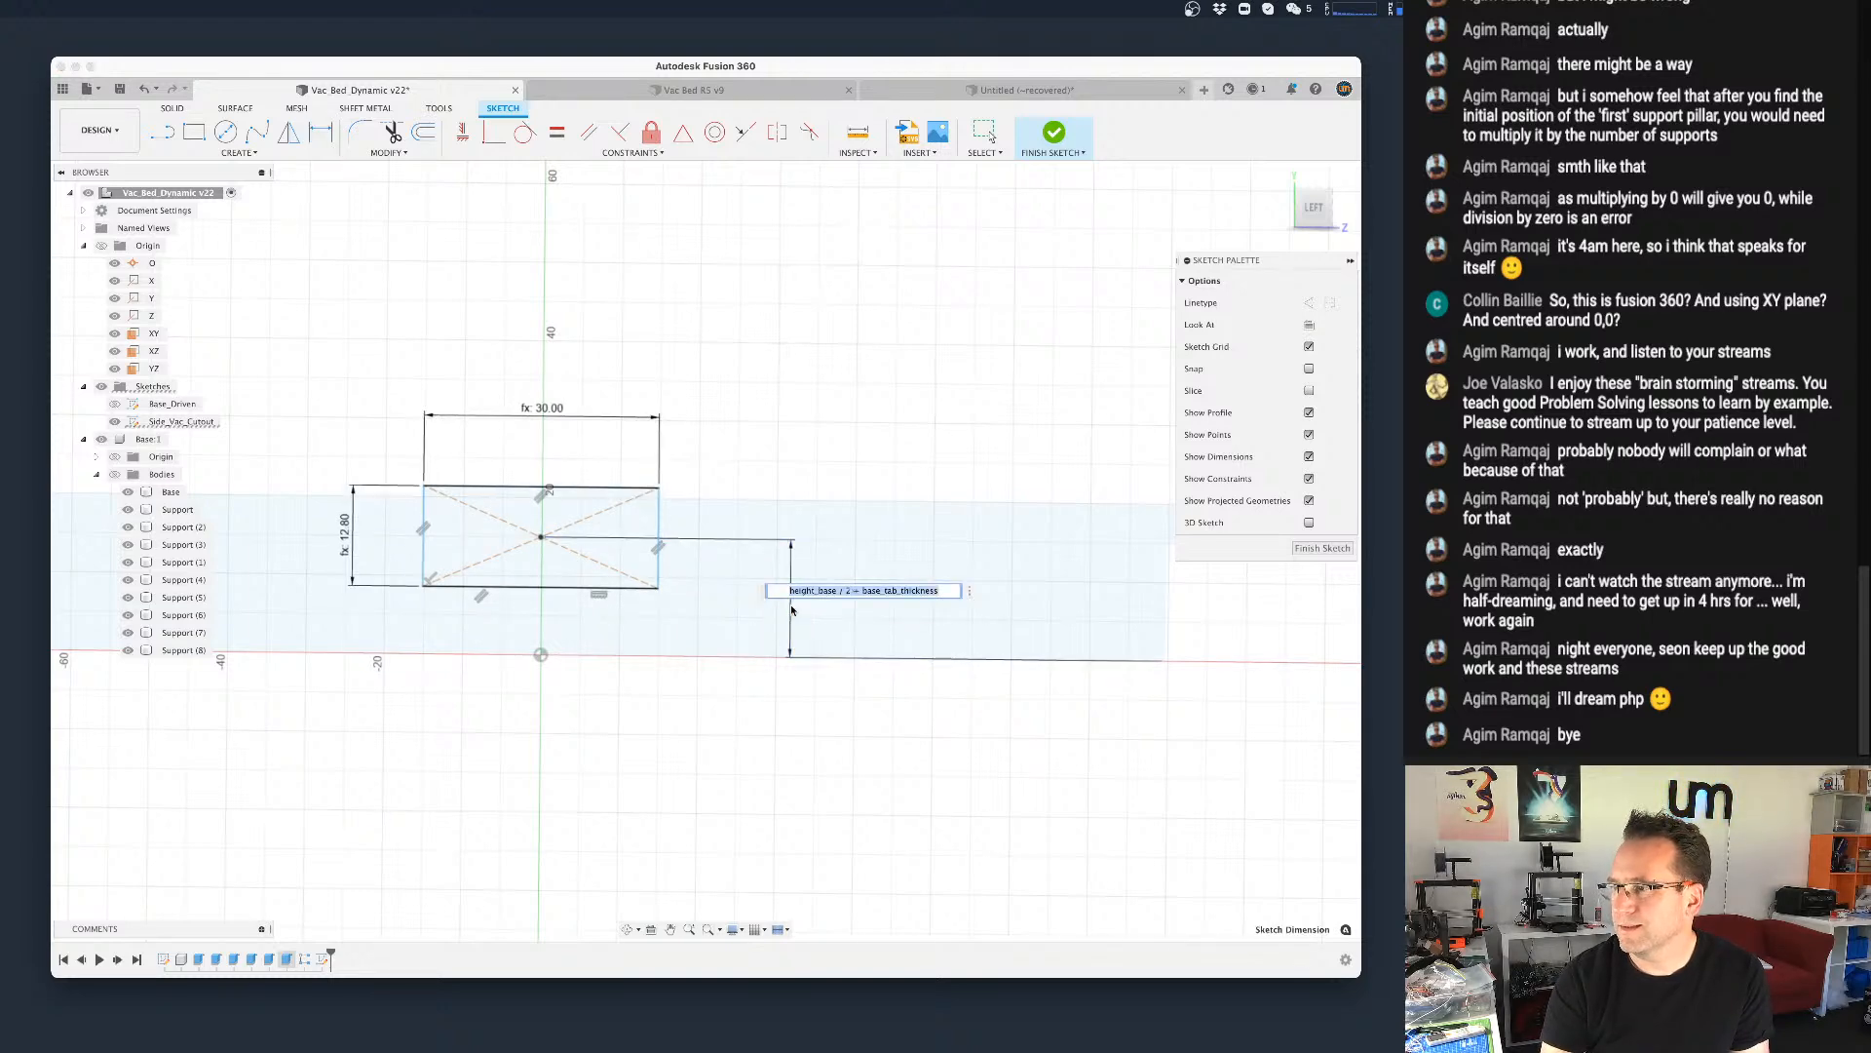
key("Left")
key("Left")
key("Left")
key("Left")
key("Left")
key("Left")
key("Left")
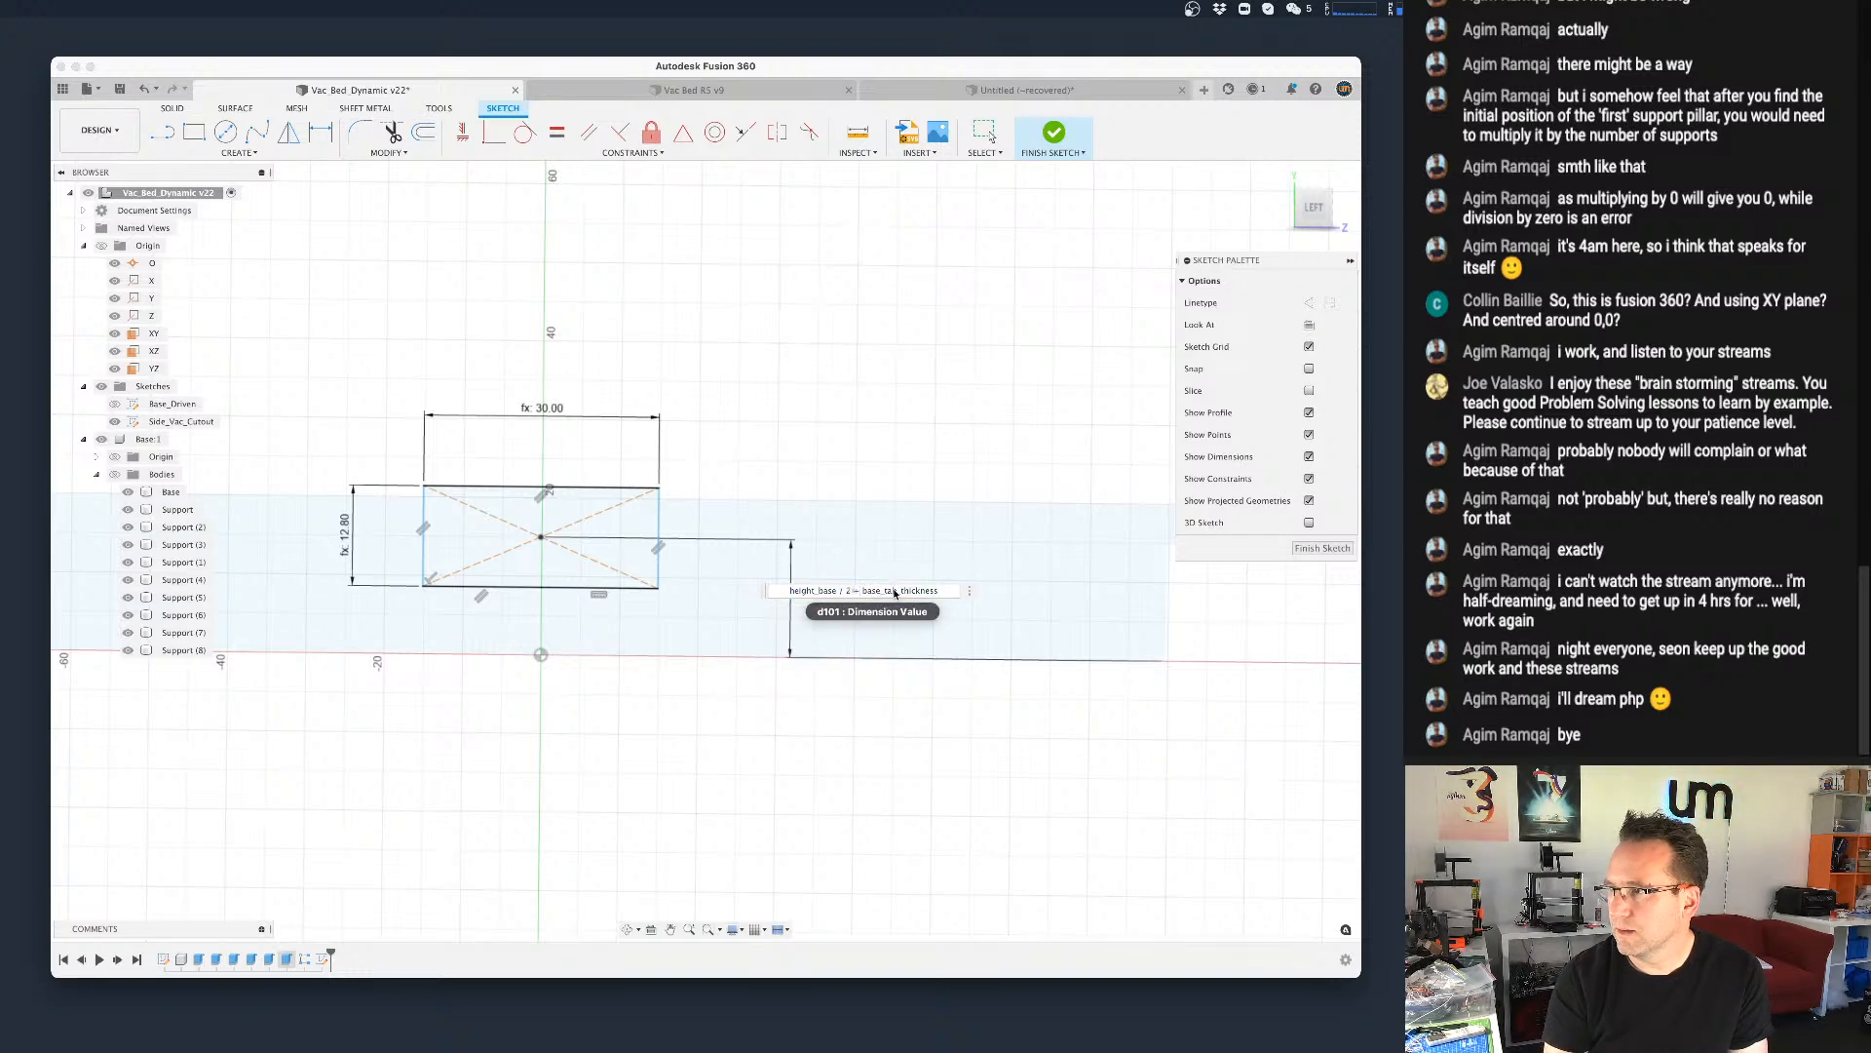
key("Left")
key("Right")
key("Right")
key("Right")
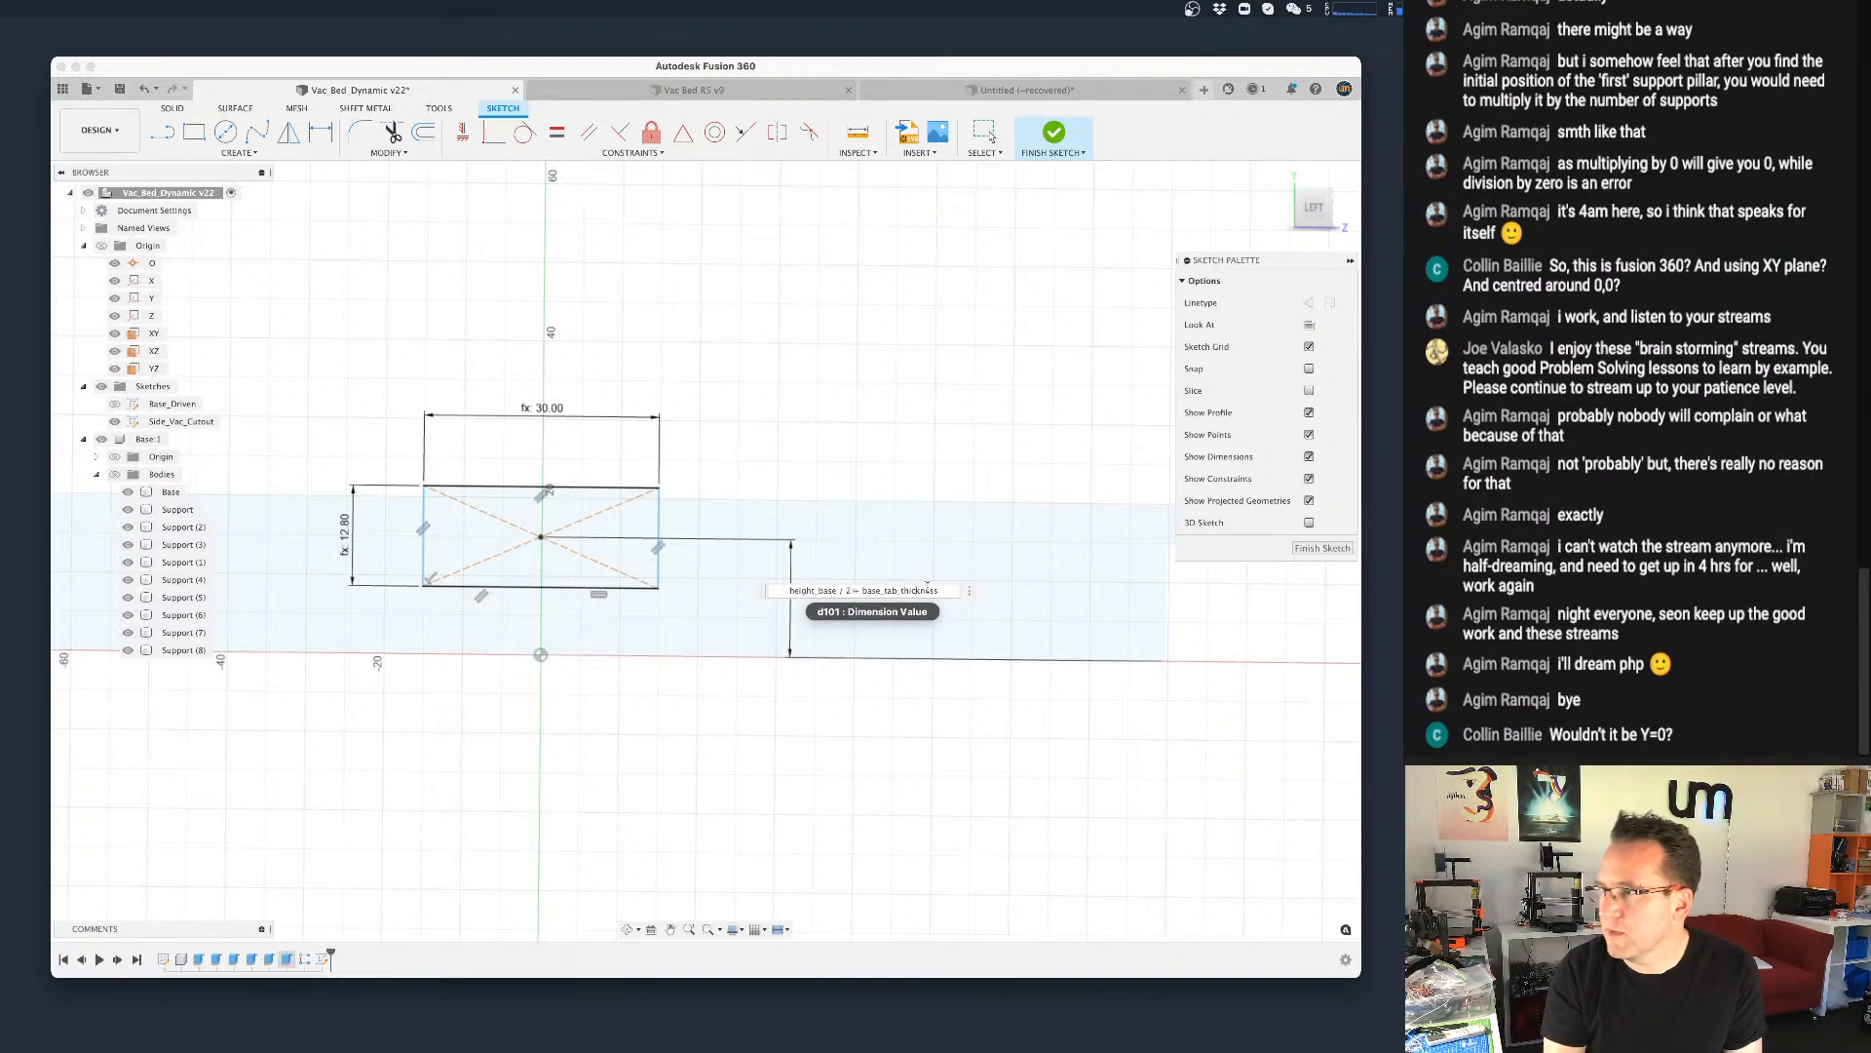
left_click(929, 591)
key("BackSpace")
key("BackSpace")
key("BackSpace")
key("BackSpace")
key("BackSpace")
key("BackSpace")
key("BackSpace")
key("BackSpace")
key("BackSpace")
key("BackSpace")
key("BackSpace")
key("BackSpace")
key("BackSpace")
key("BackSpace")
key("BackSpace")
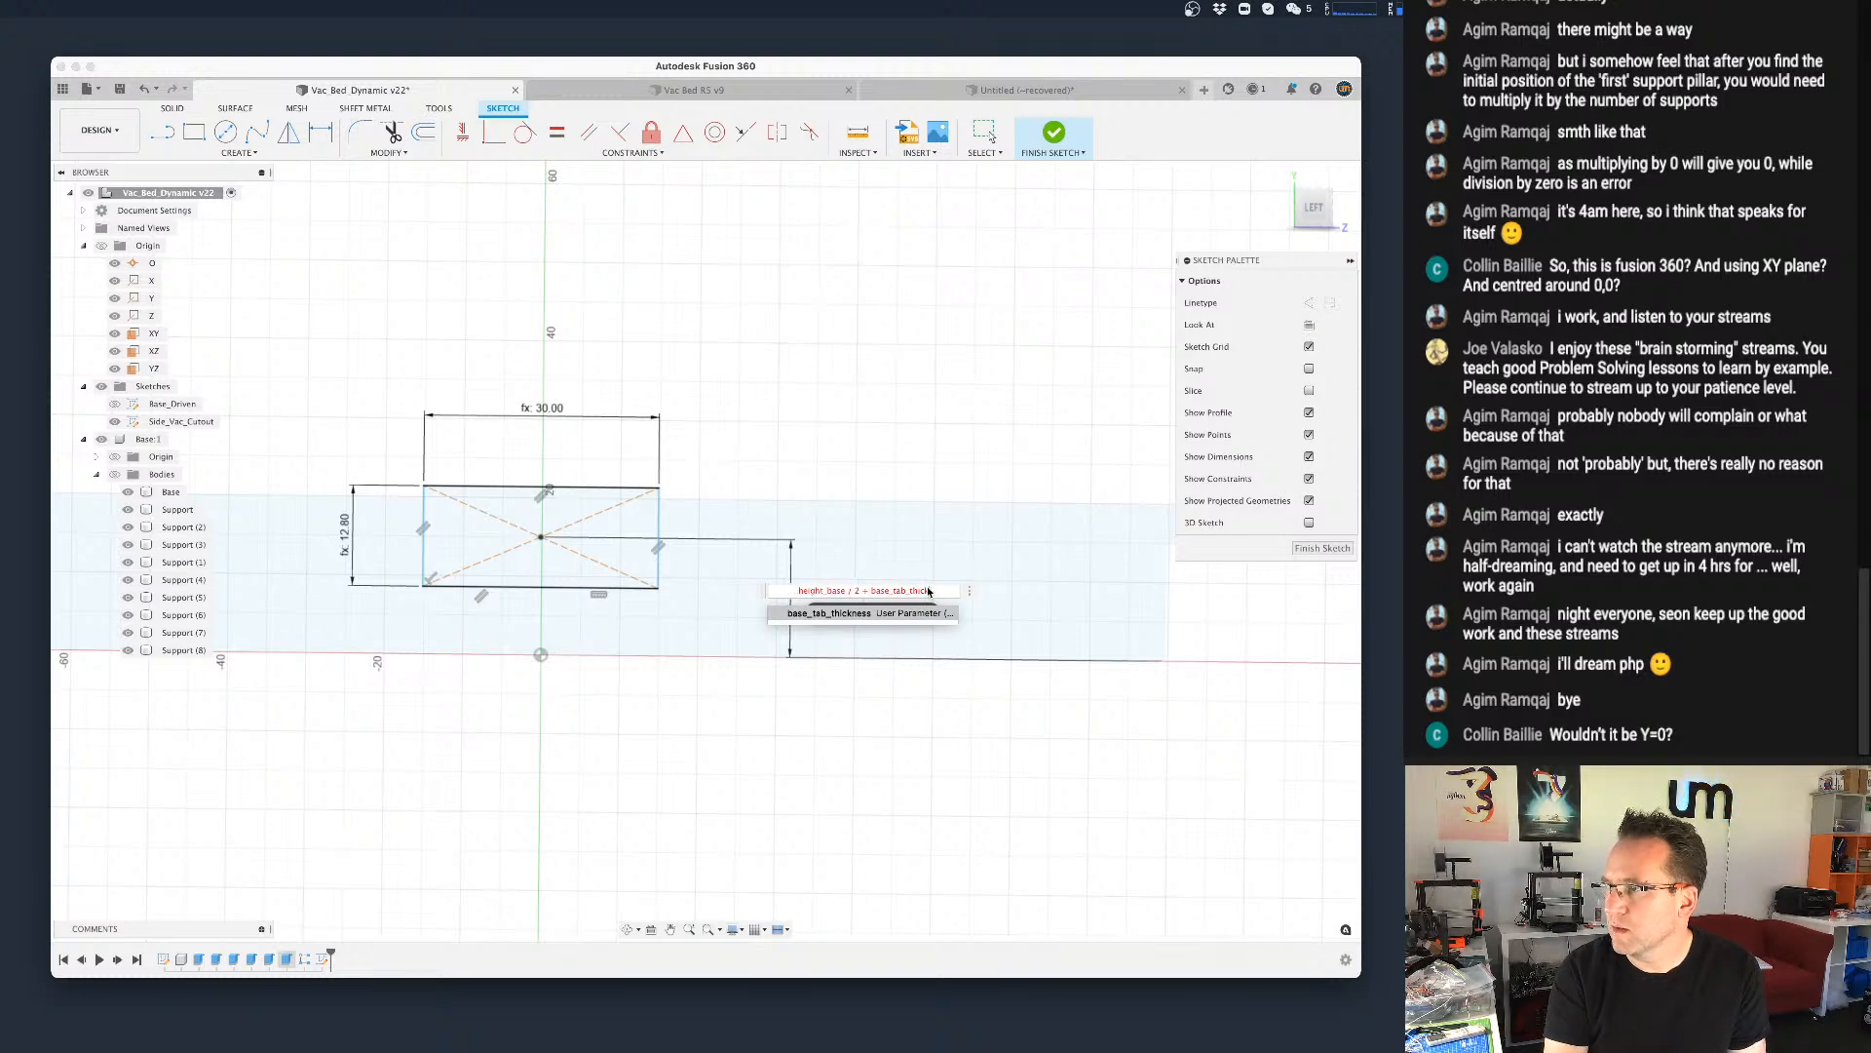
key("BackSpace")
key("BackSpace")
key("BackSpace")
type("thi")
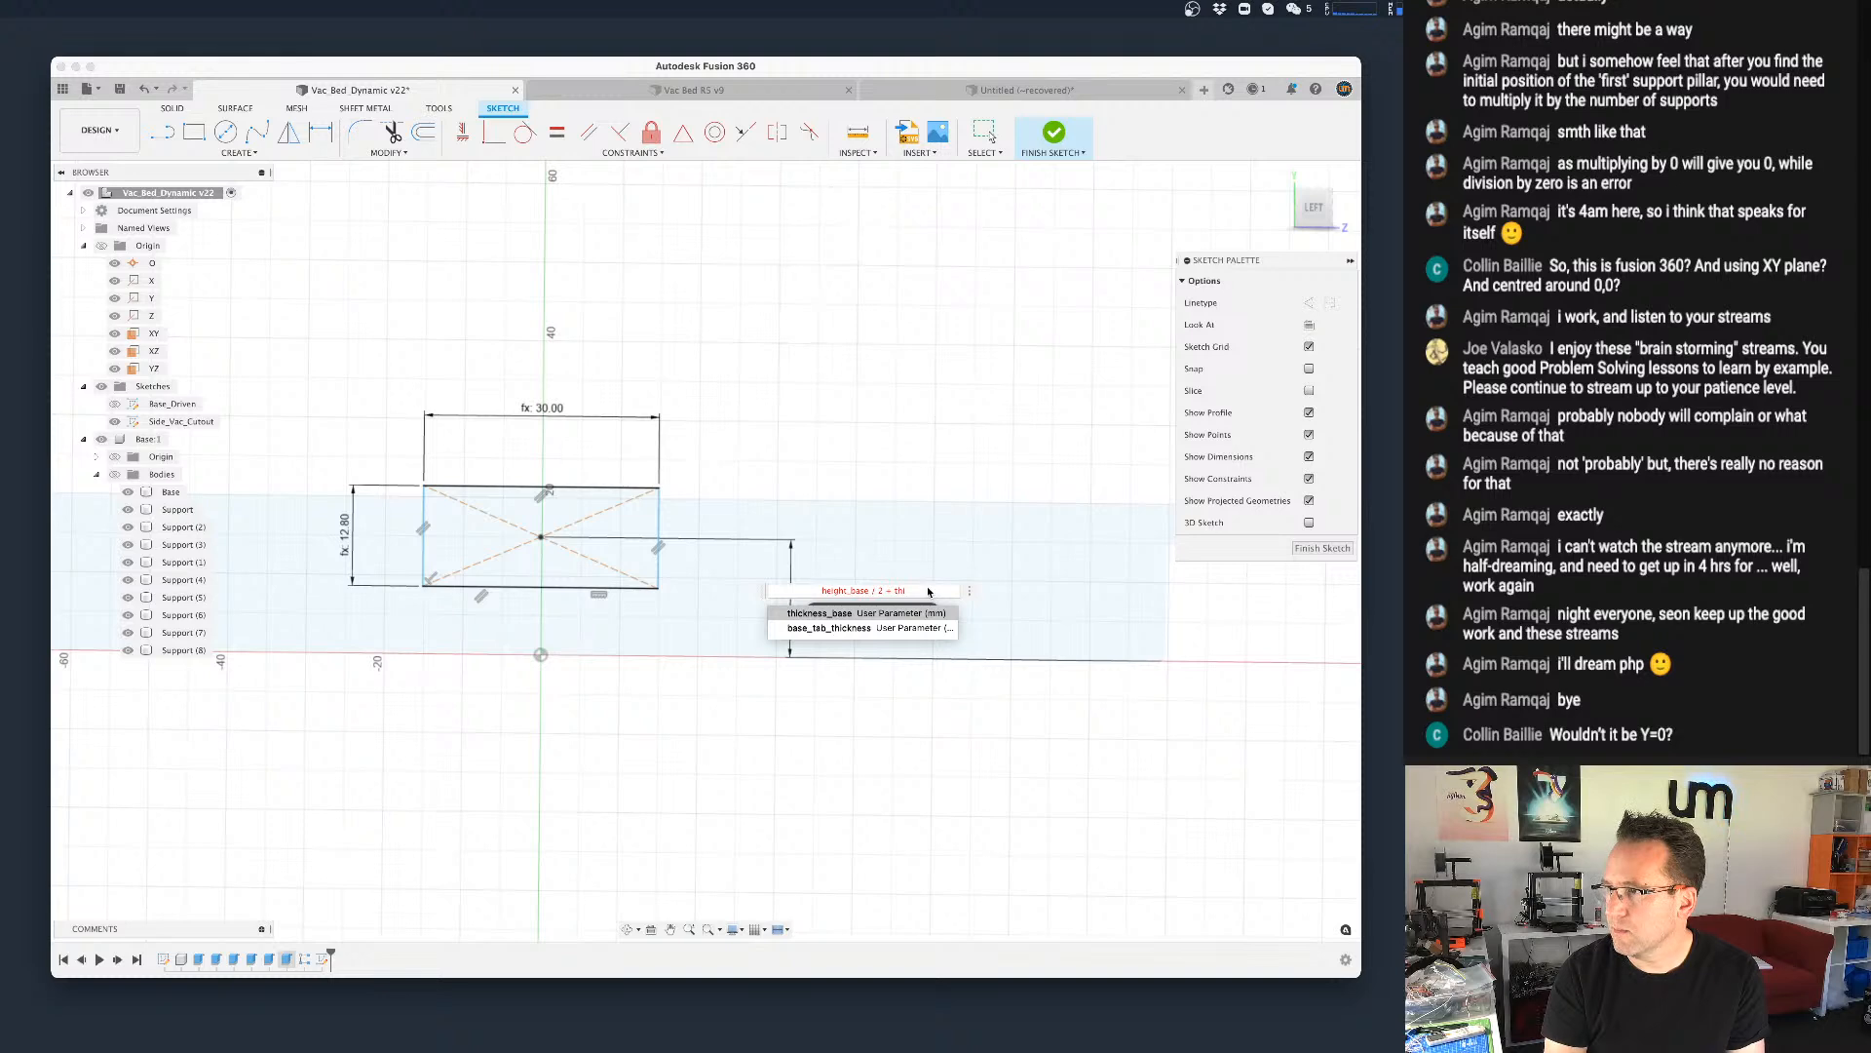
key("Return")
key("Return")
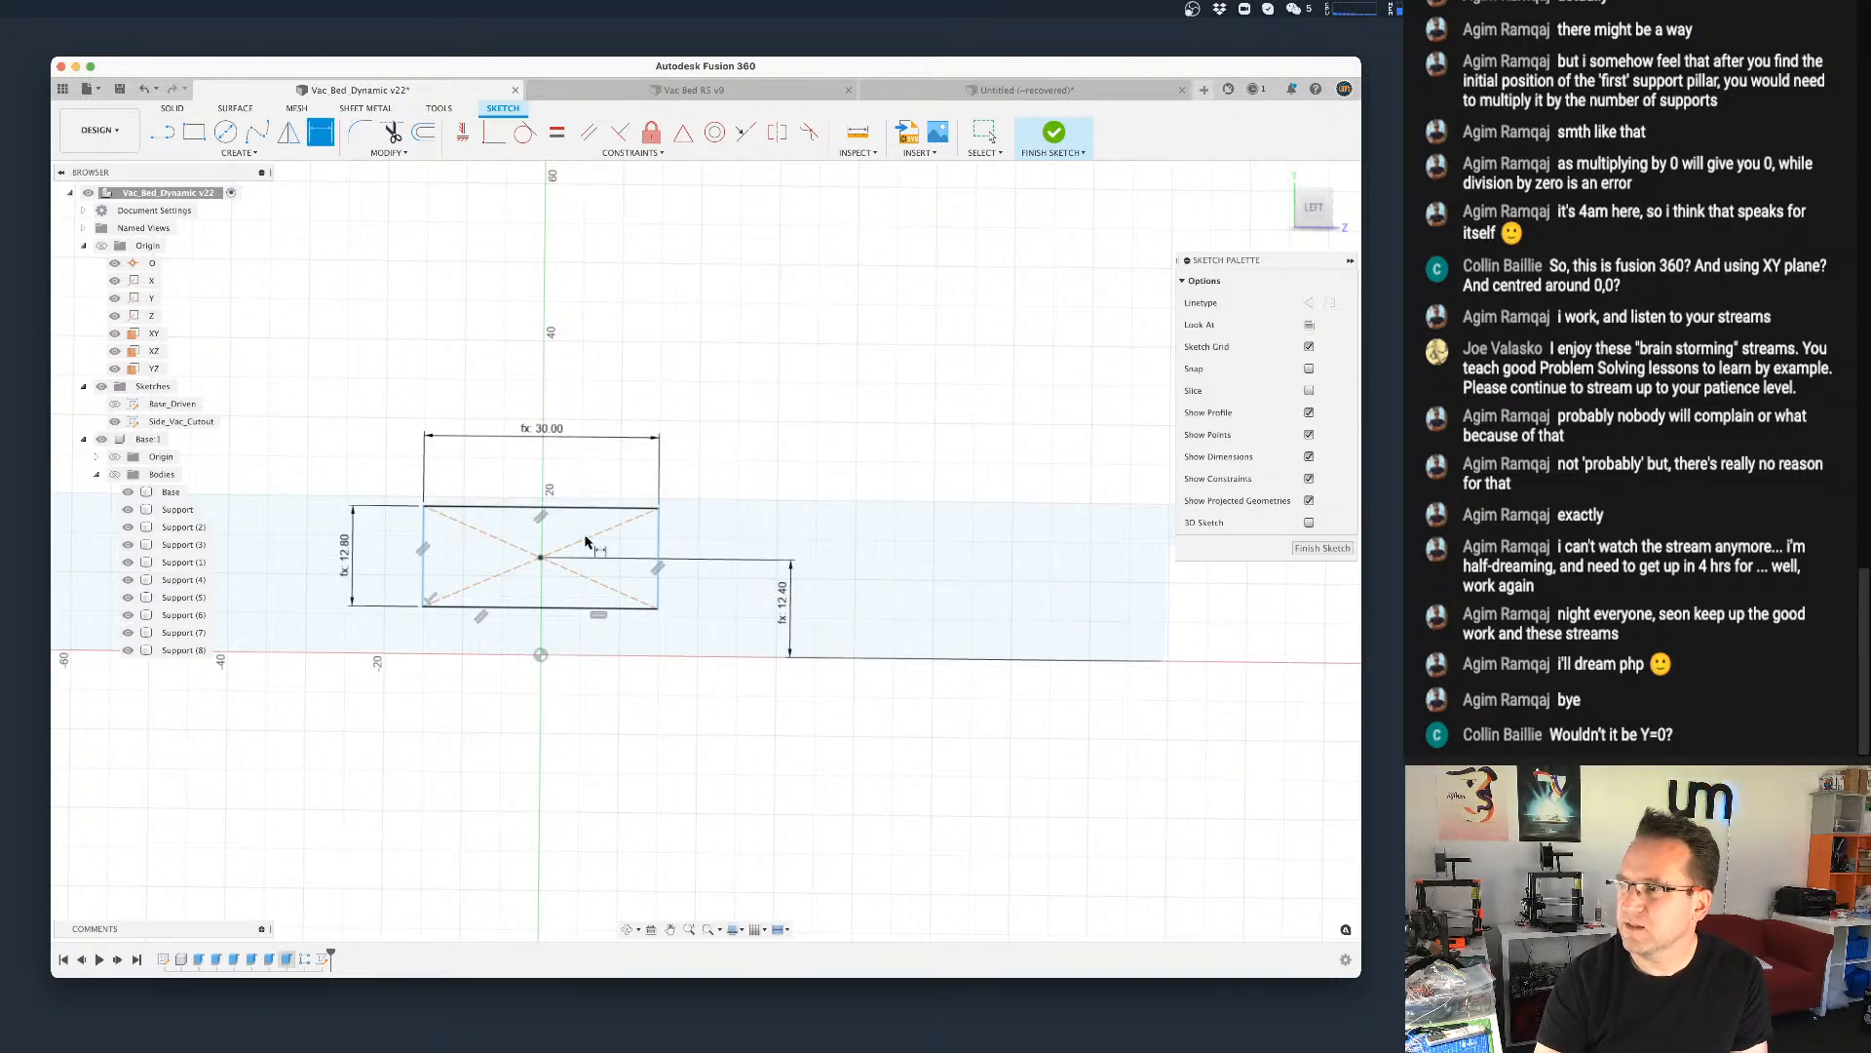
scroll(598, 502, "up", 2)
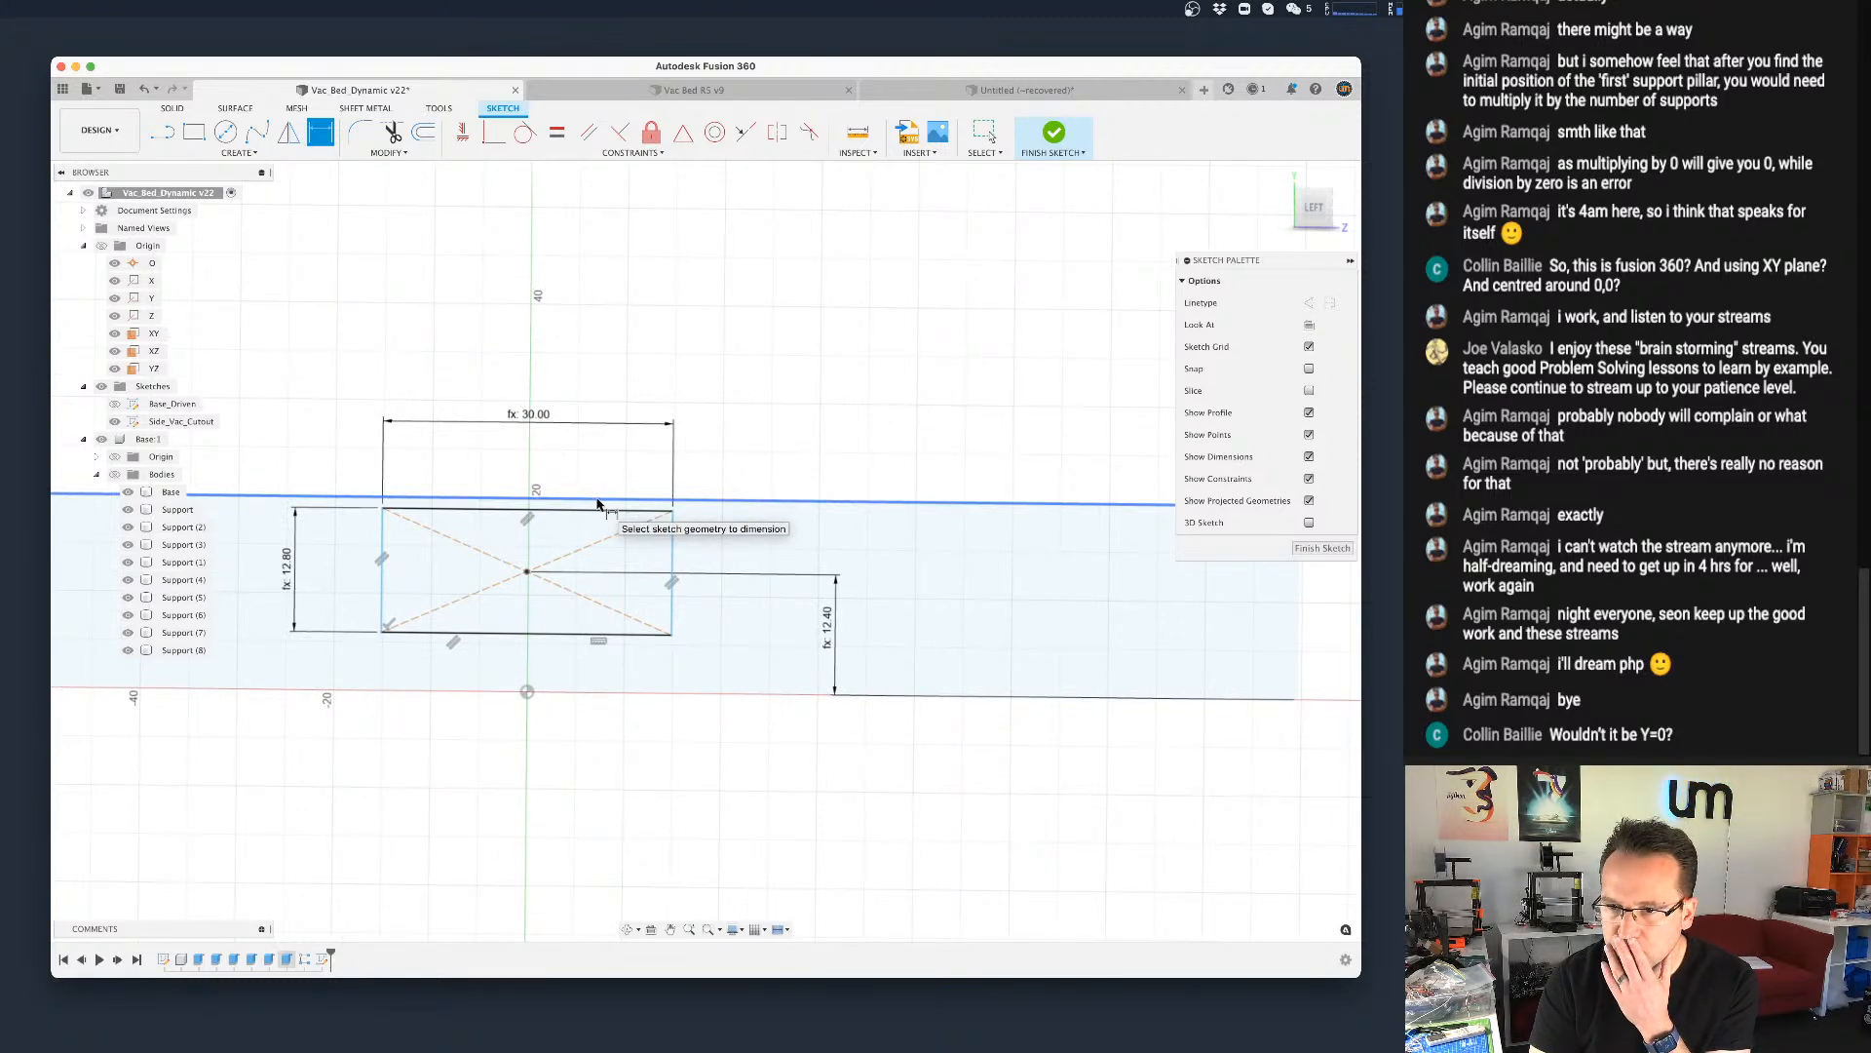
Step: Set the rectangle center's height dimension above the wall's bottom edge to height_base / 2 + thickness_base / 2
scroll(597, 503, "down", 2)
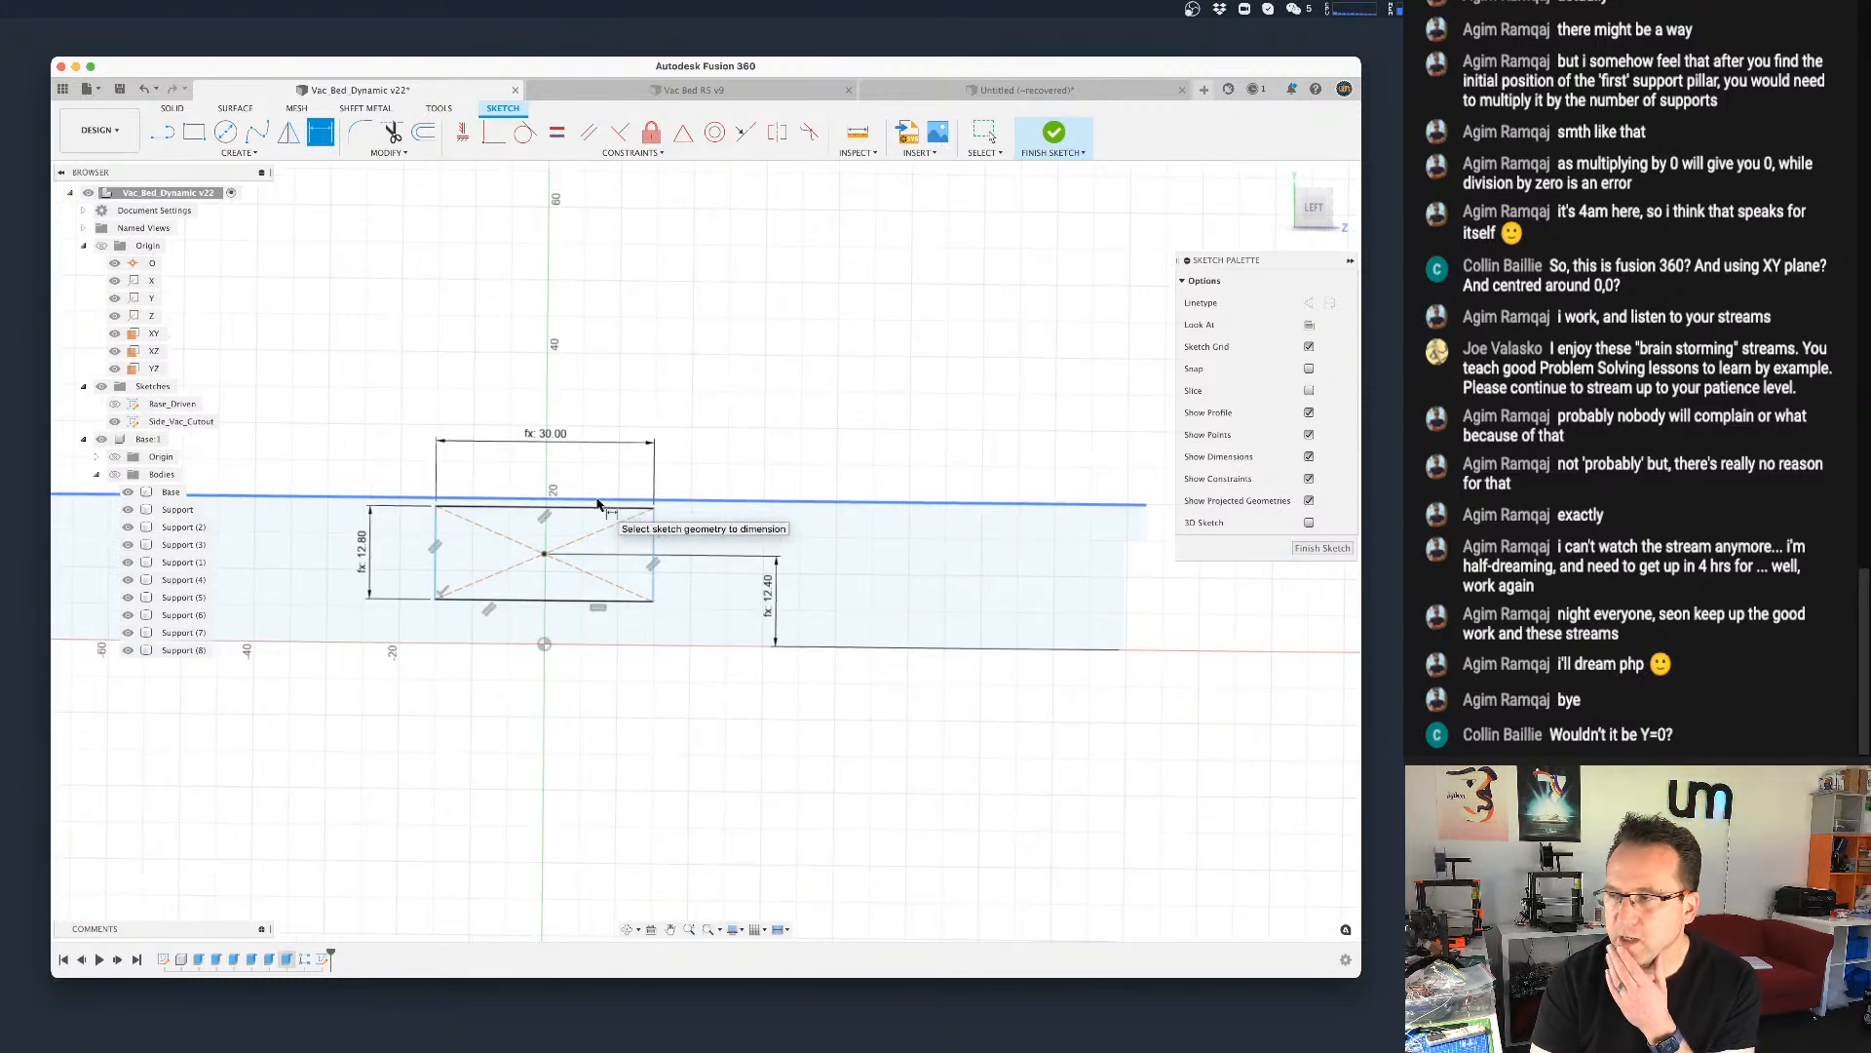
scroll(554, 621, "up", 2)
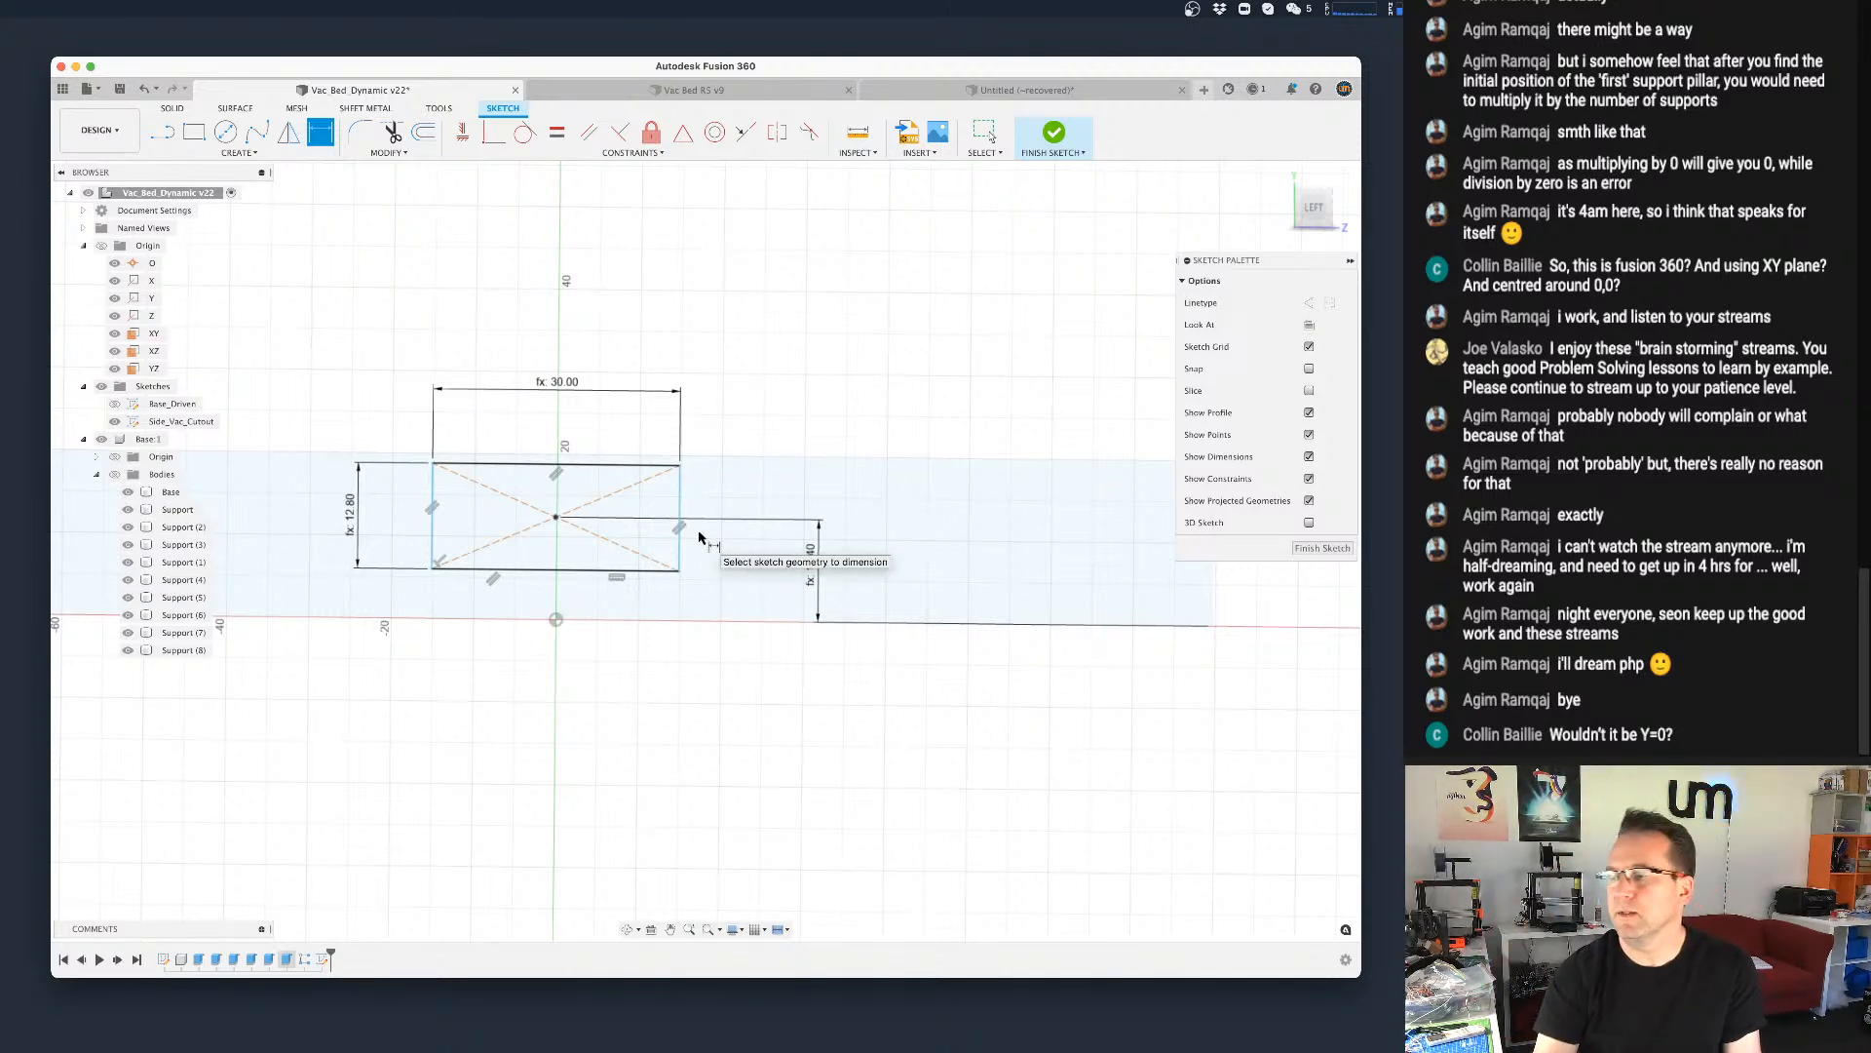
double_click(819, 577)
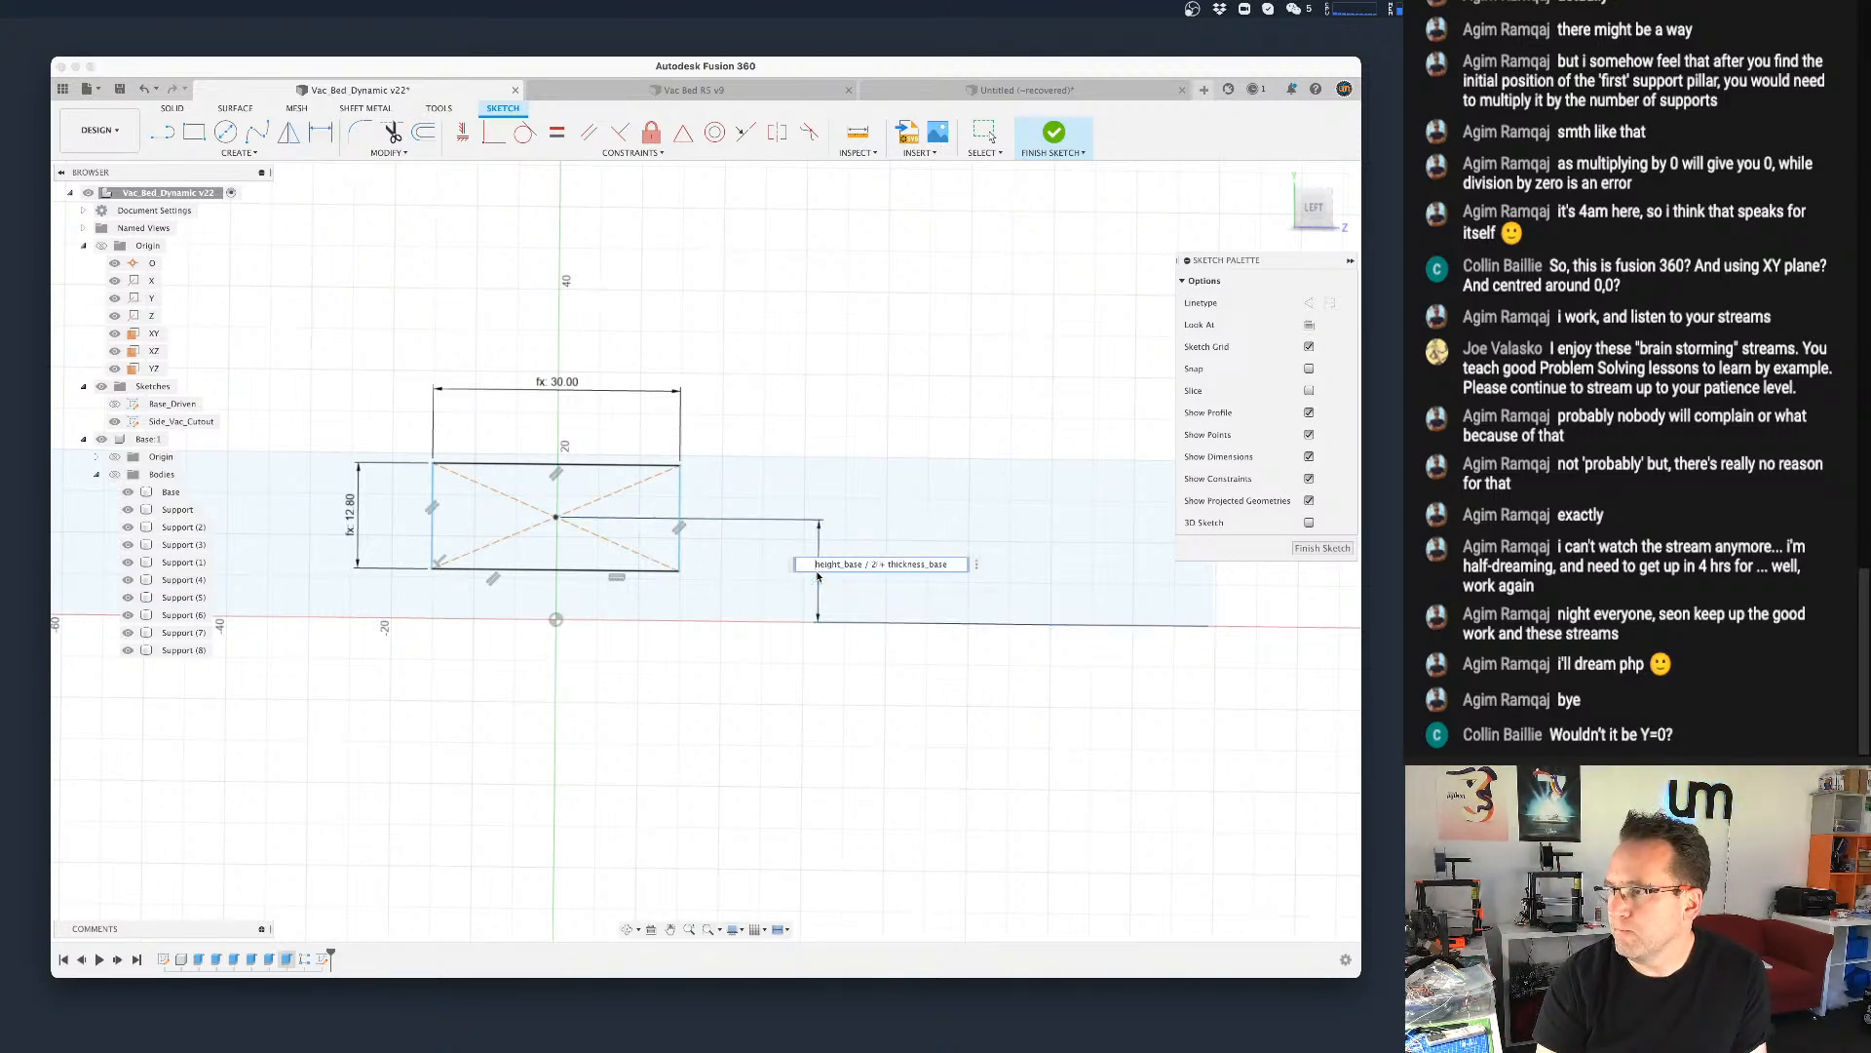
left_click(951, 563)
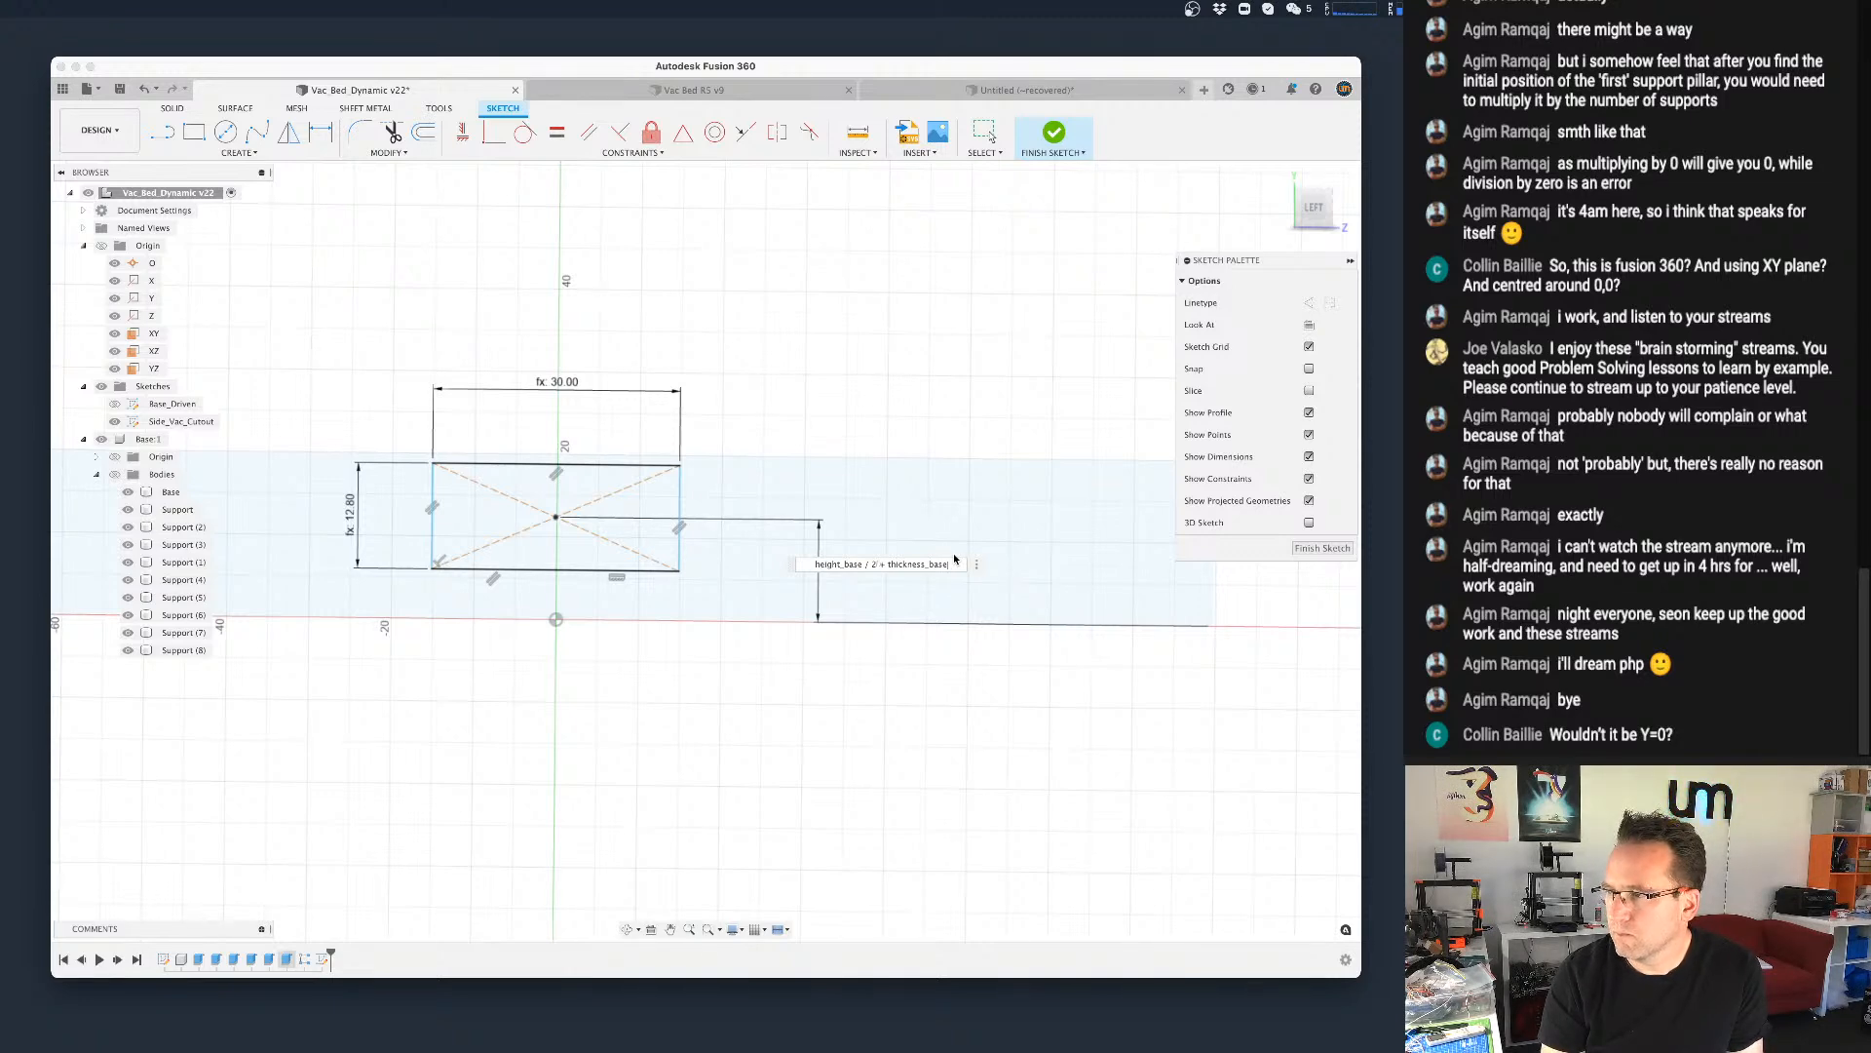
type("/ 2")
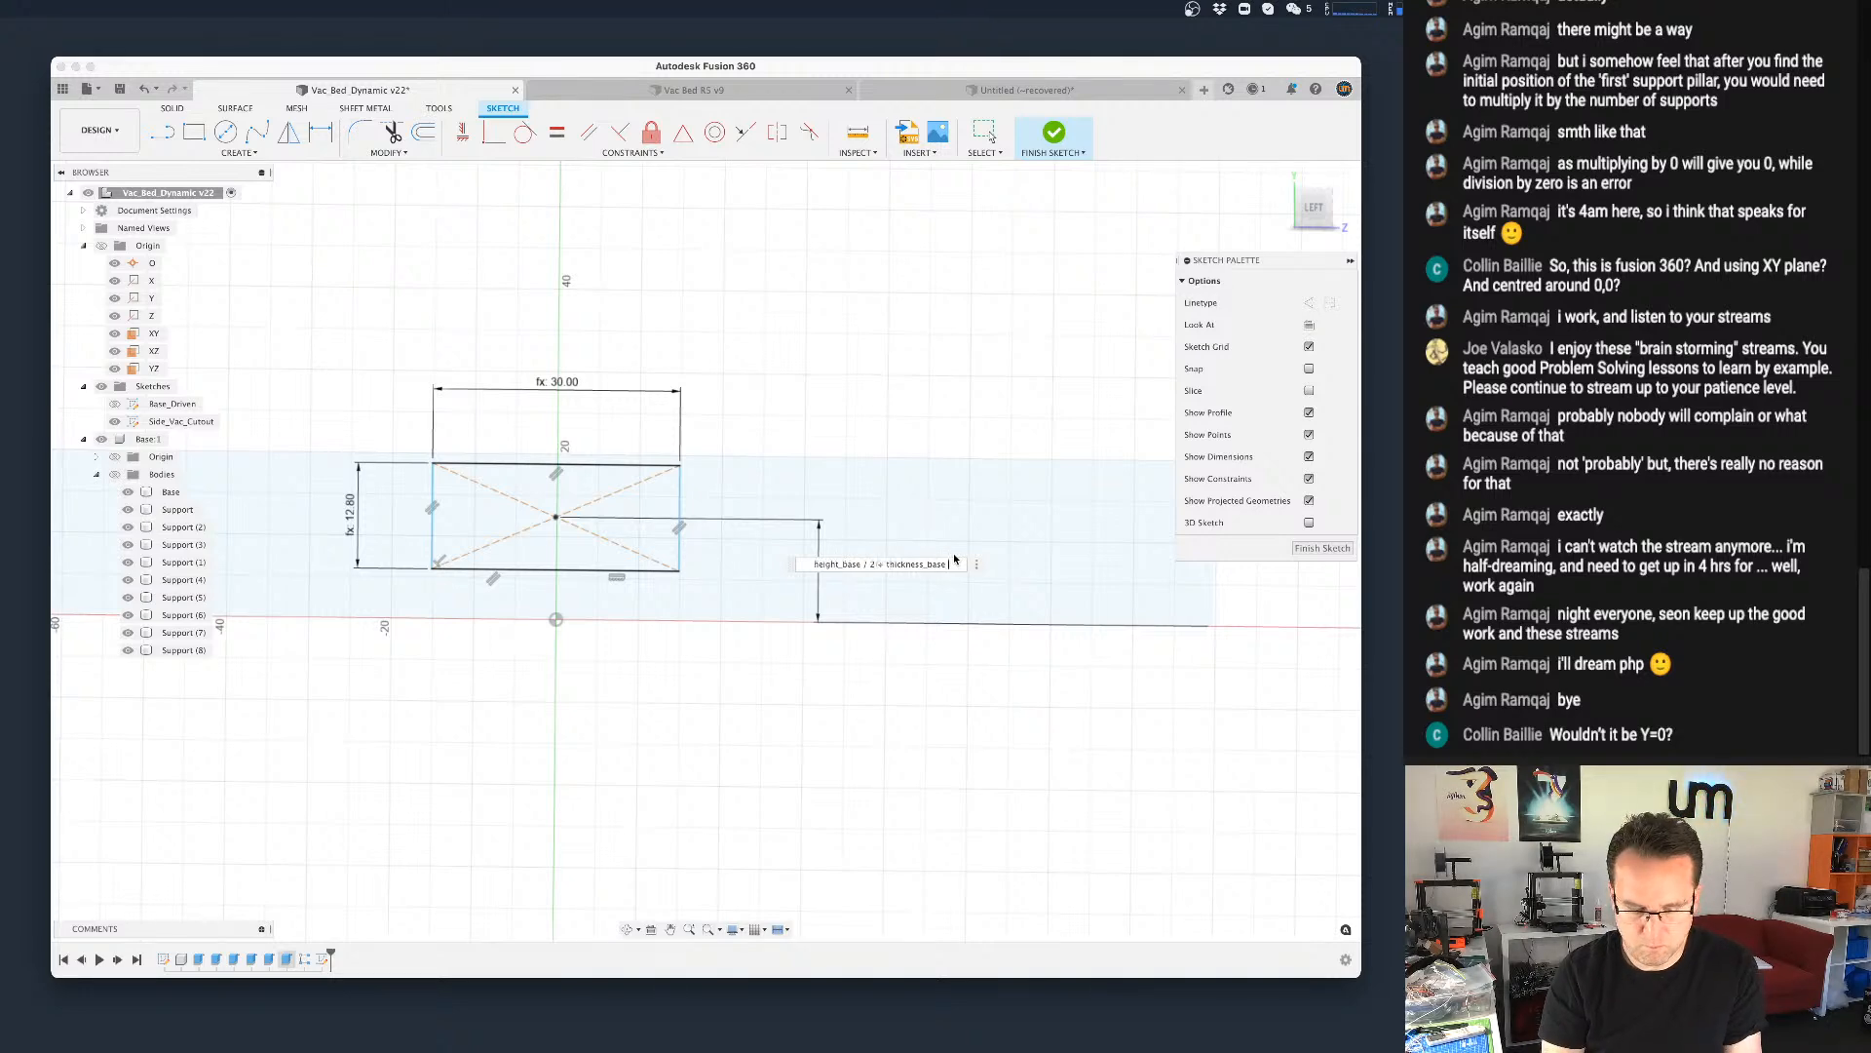
key("Return")
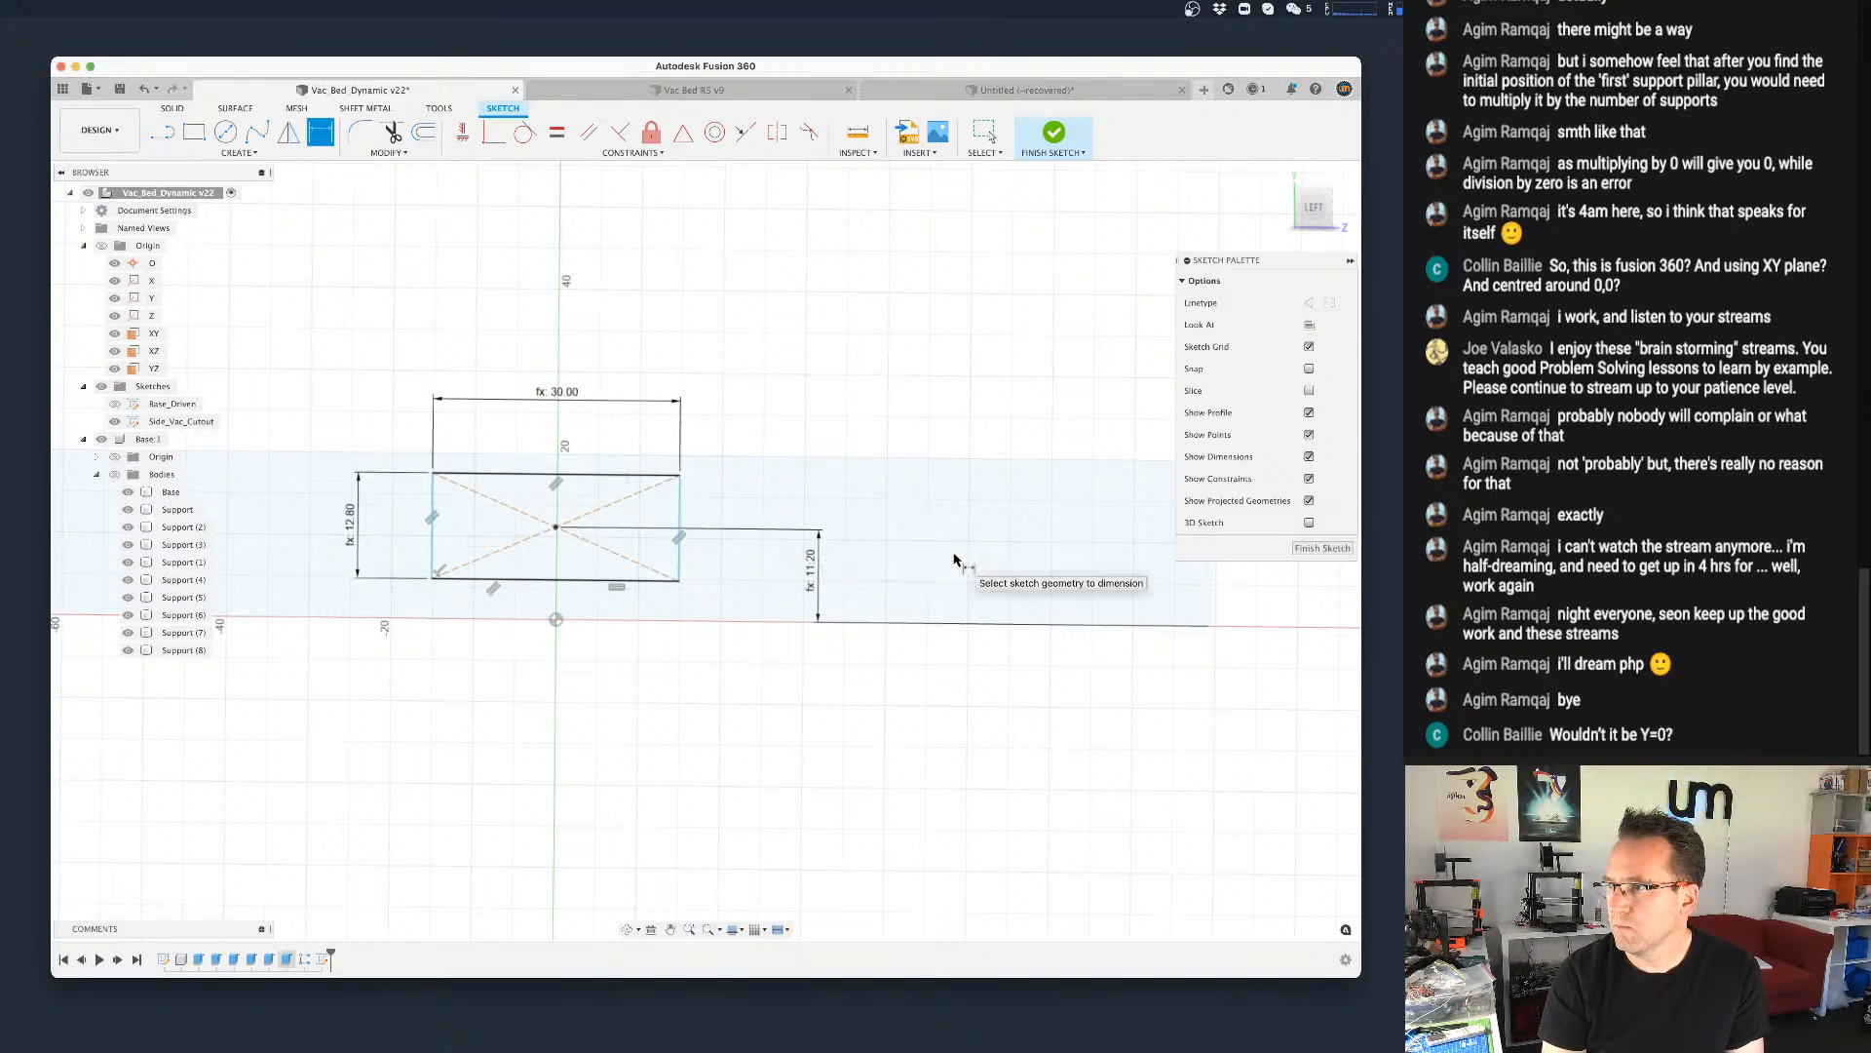
key("Escape")
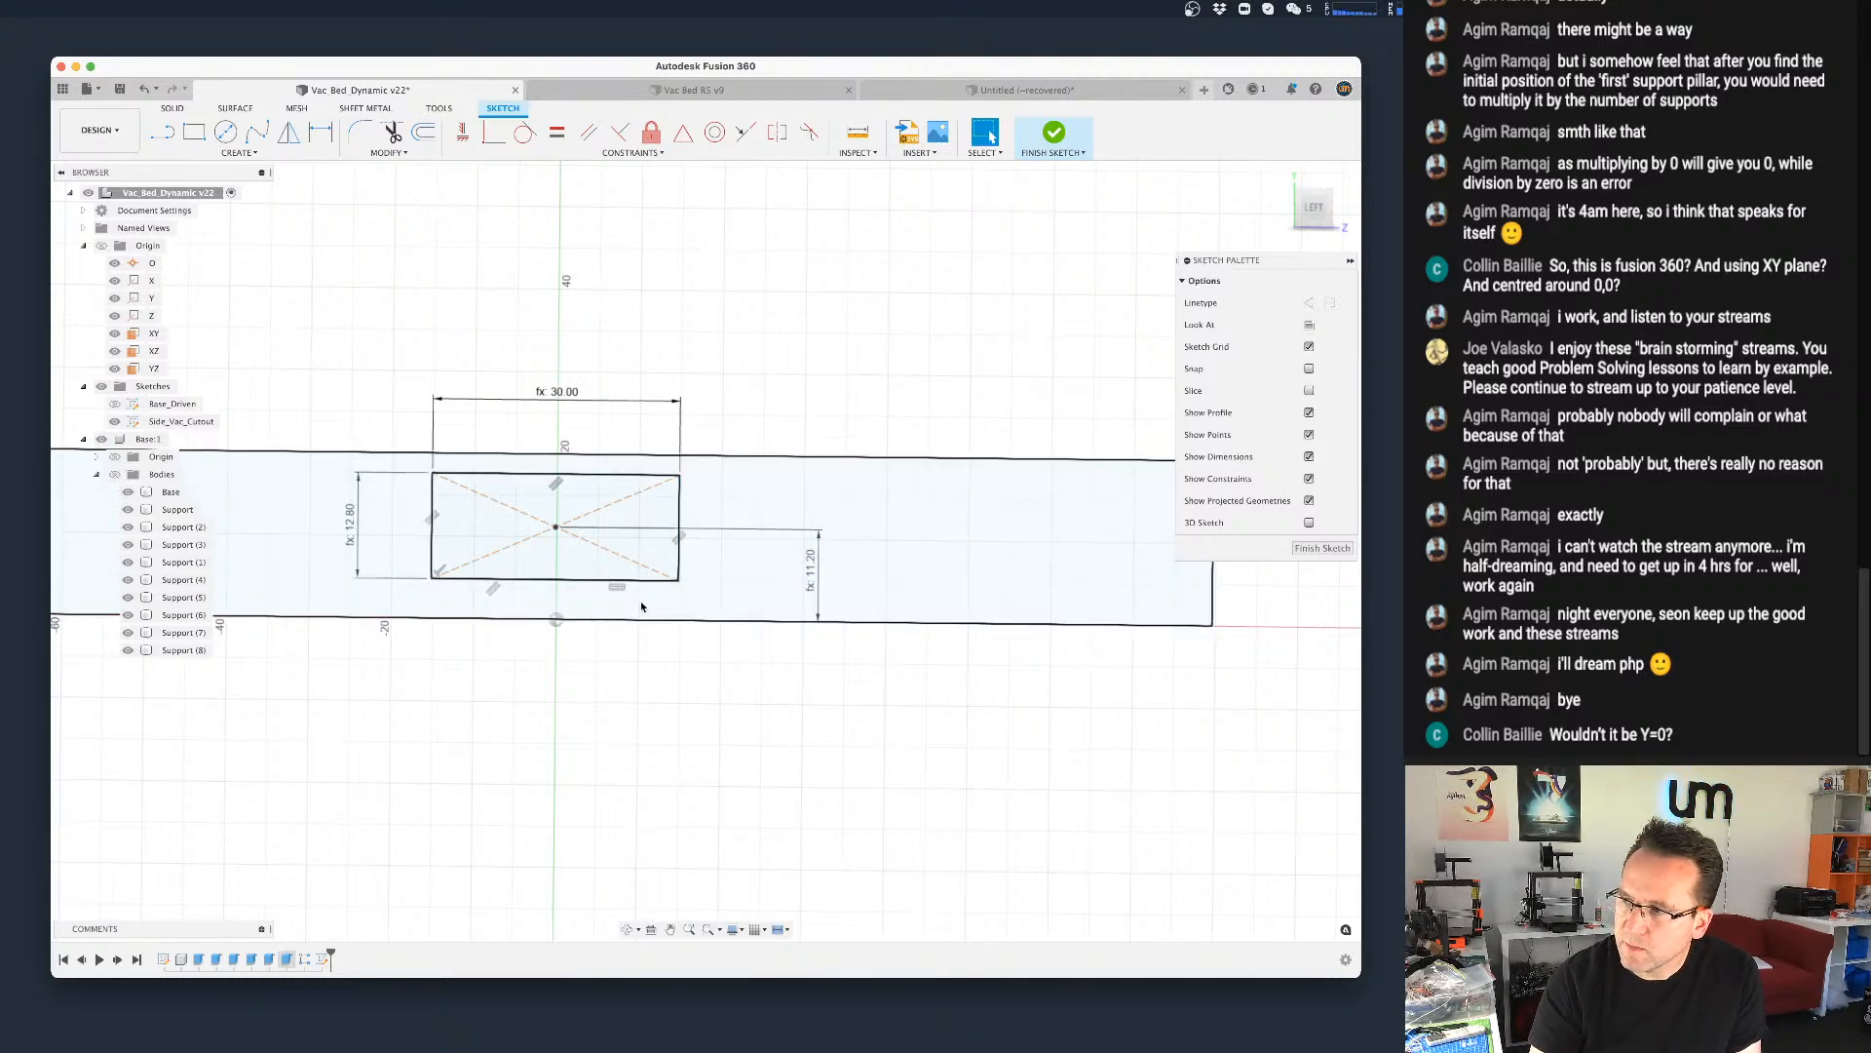
scroll(662, 610, "up", 3)
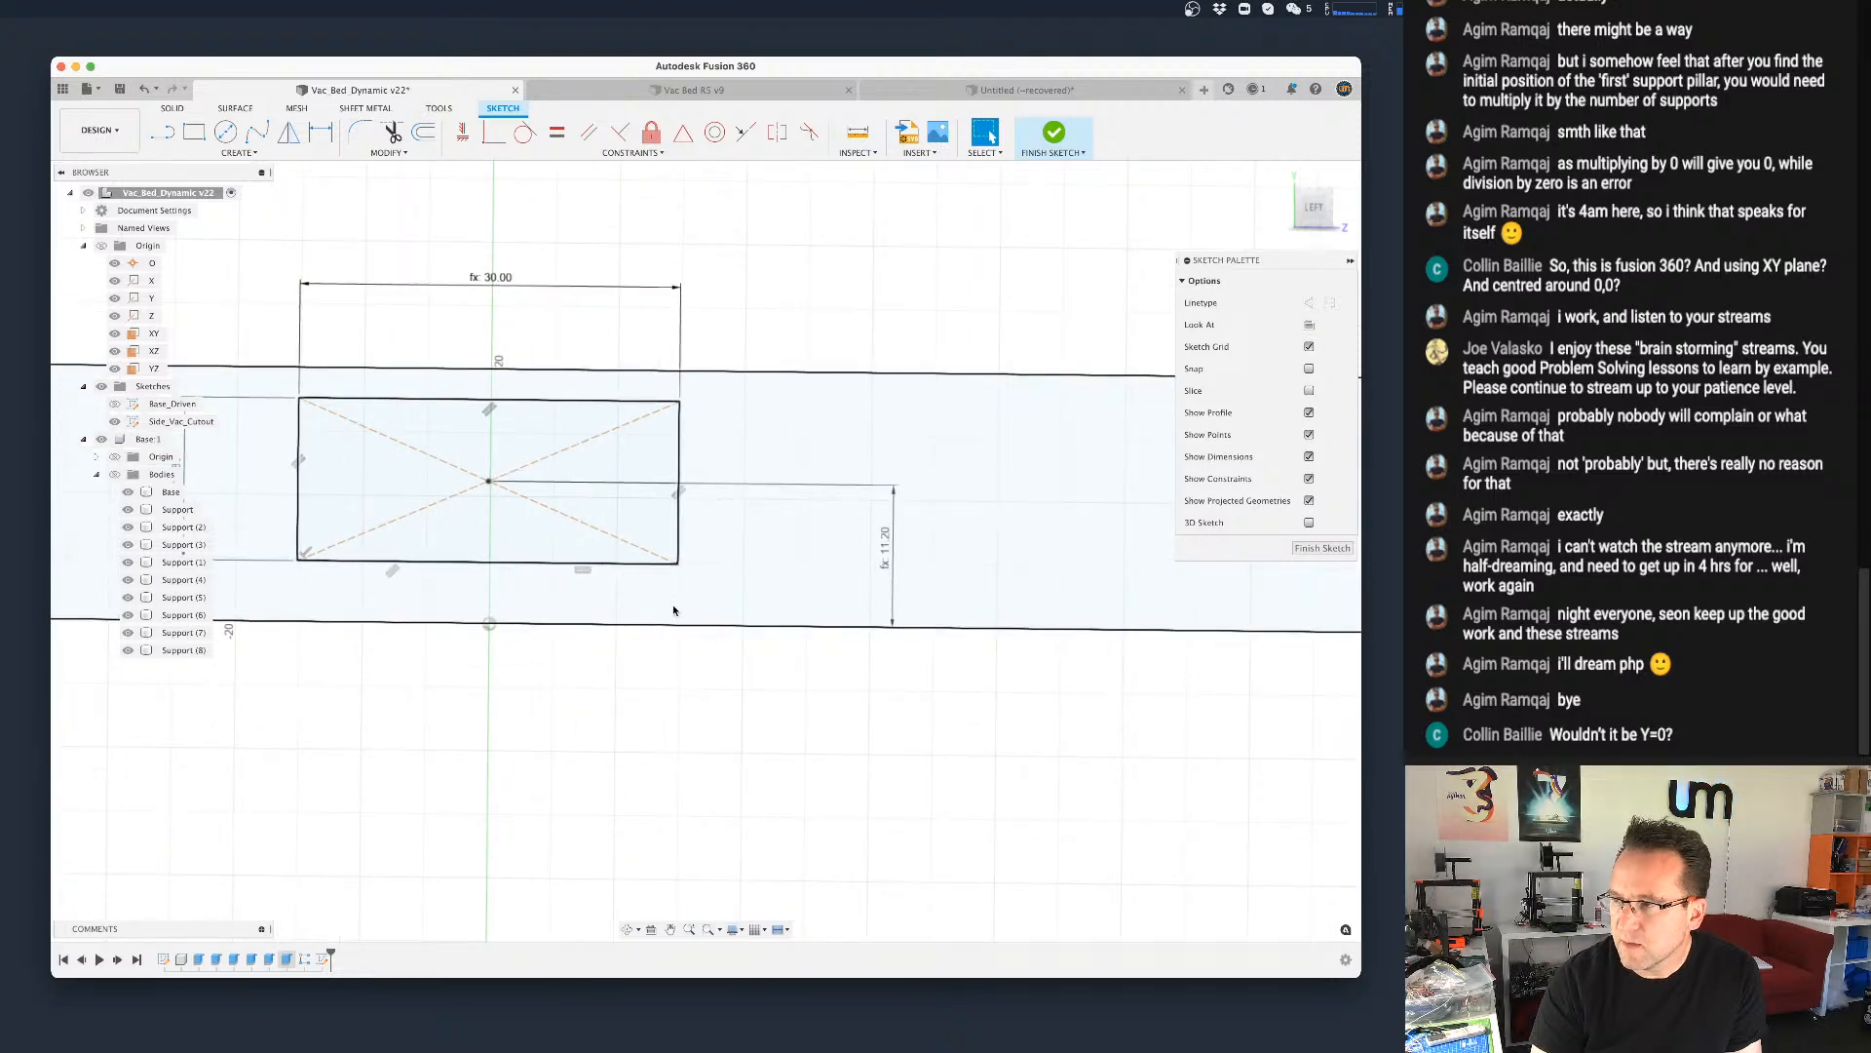
scroll(673, 609, "down", 2)
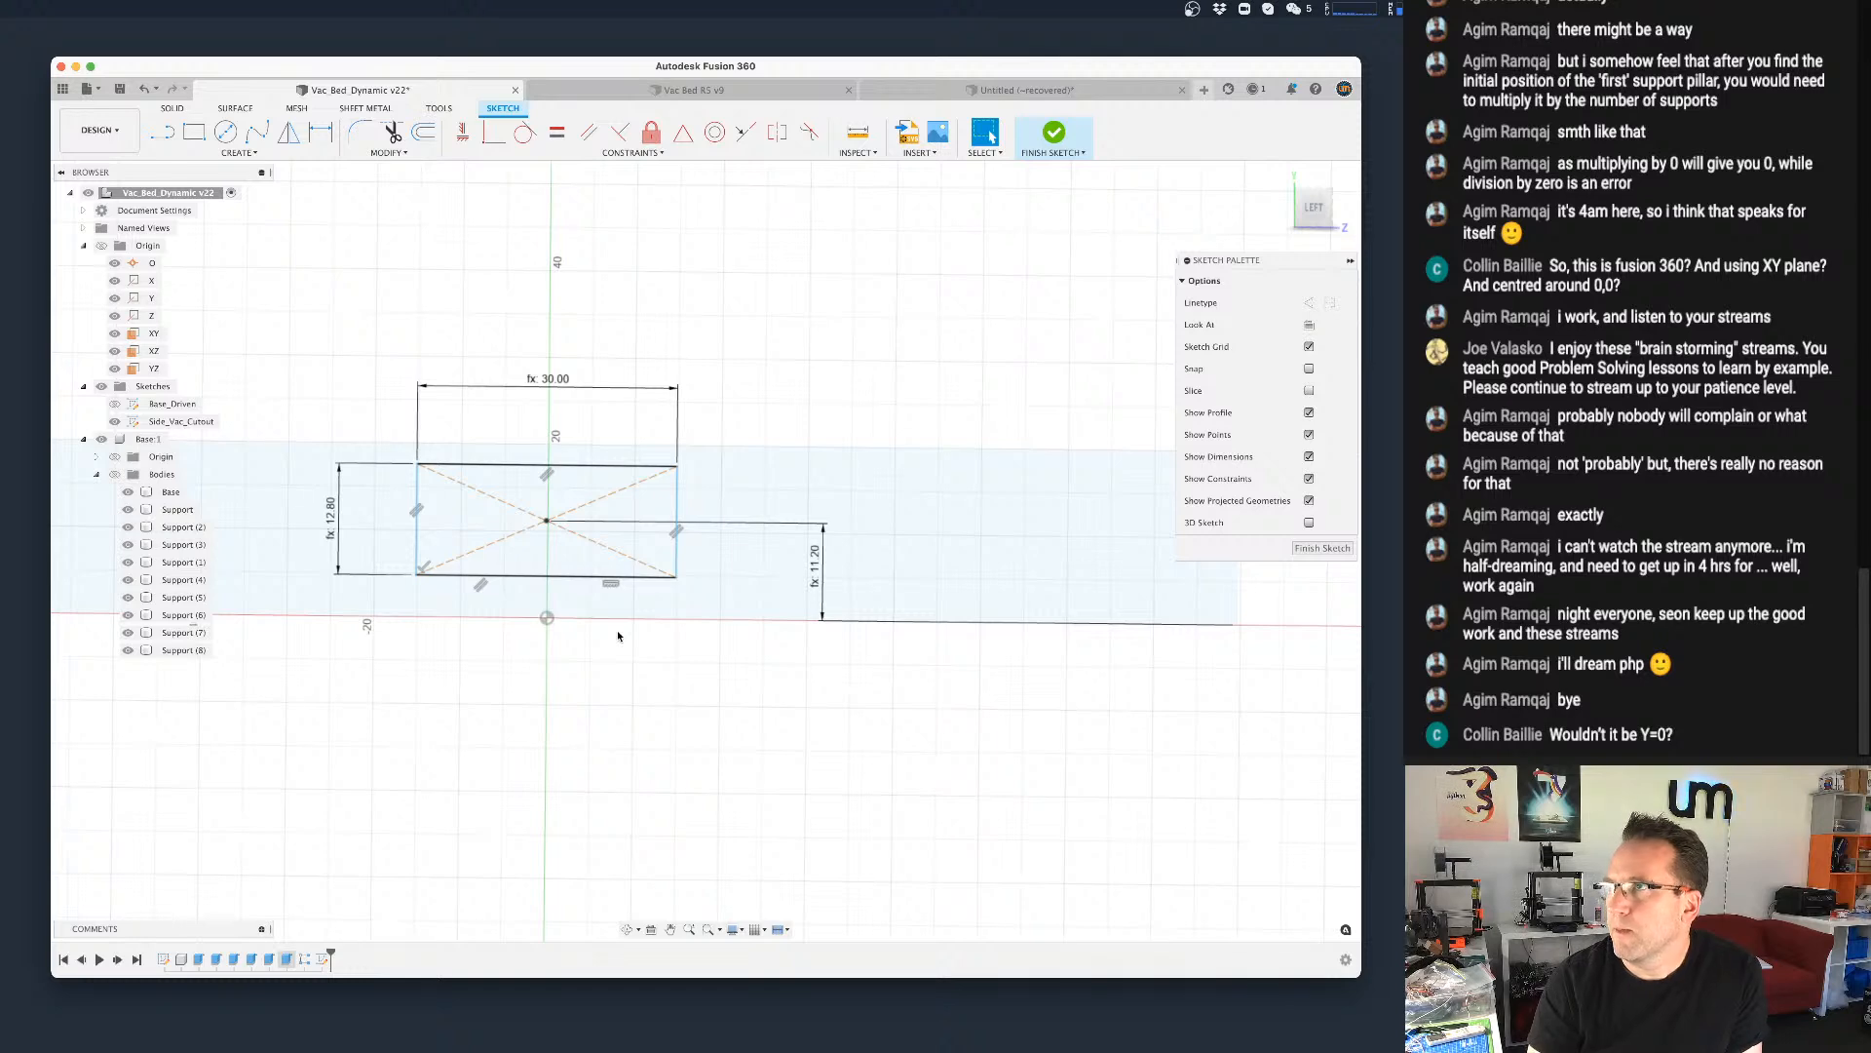
Step: Undo the rectangle center's height dimension together with all its expression changes
key("super+z")
key("super+z")
key("super+z")
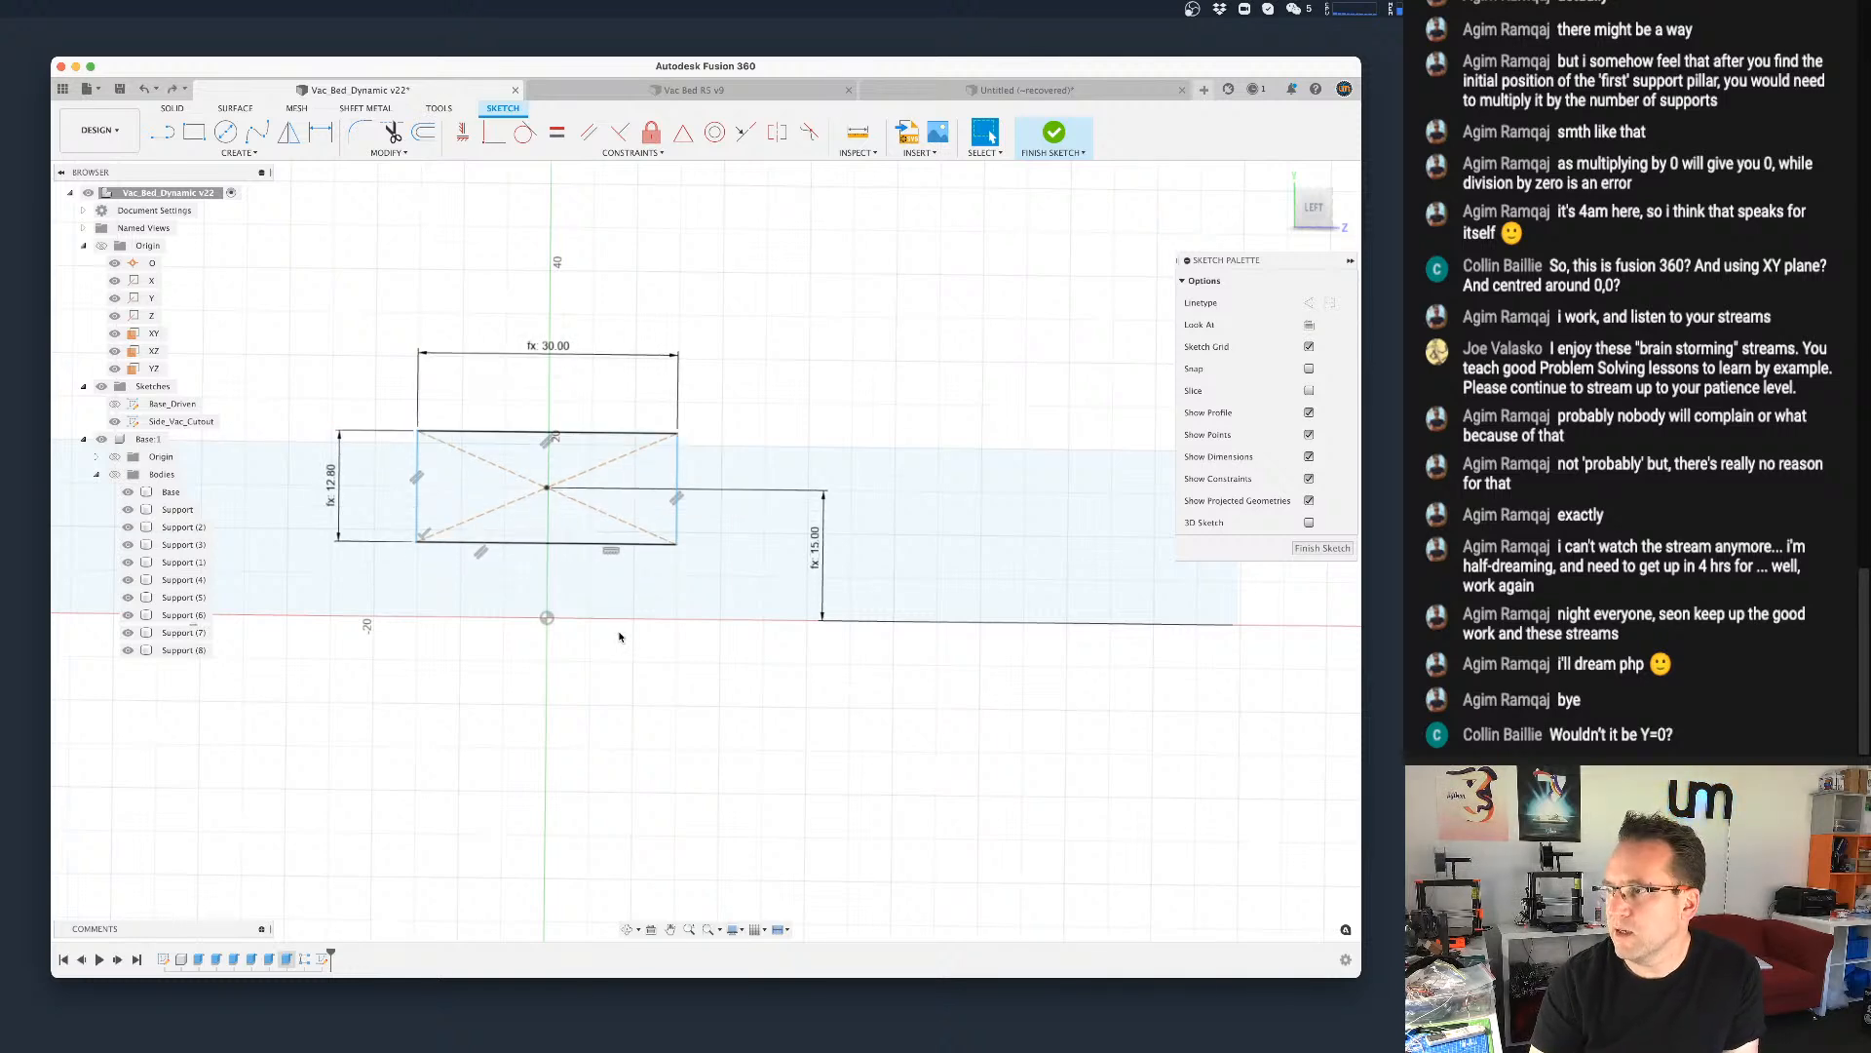
key("super+z")
key("super+z")
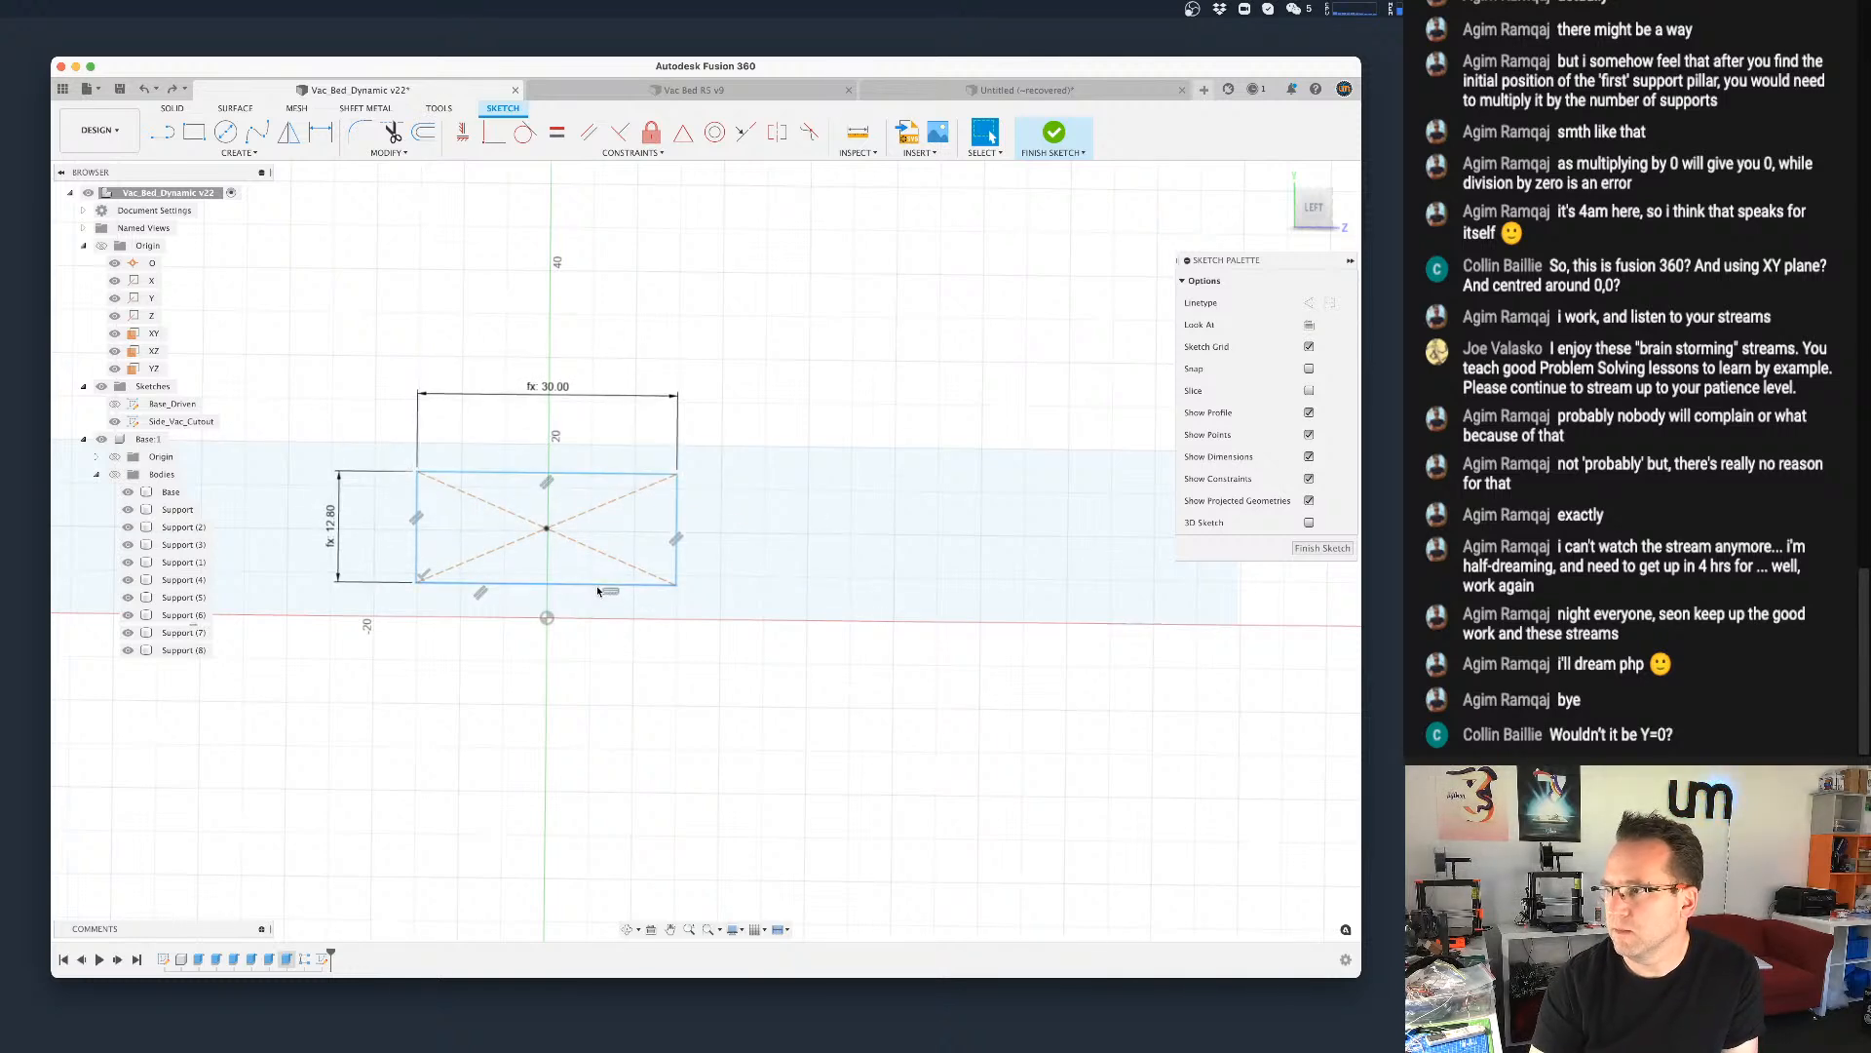
Step: Dimension the rectangle's lower edge above the wall's bottom edge as thickness_base
key("d")
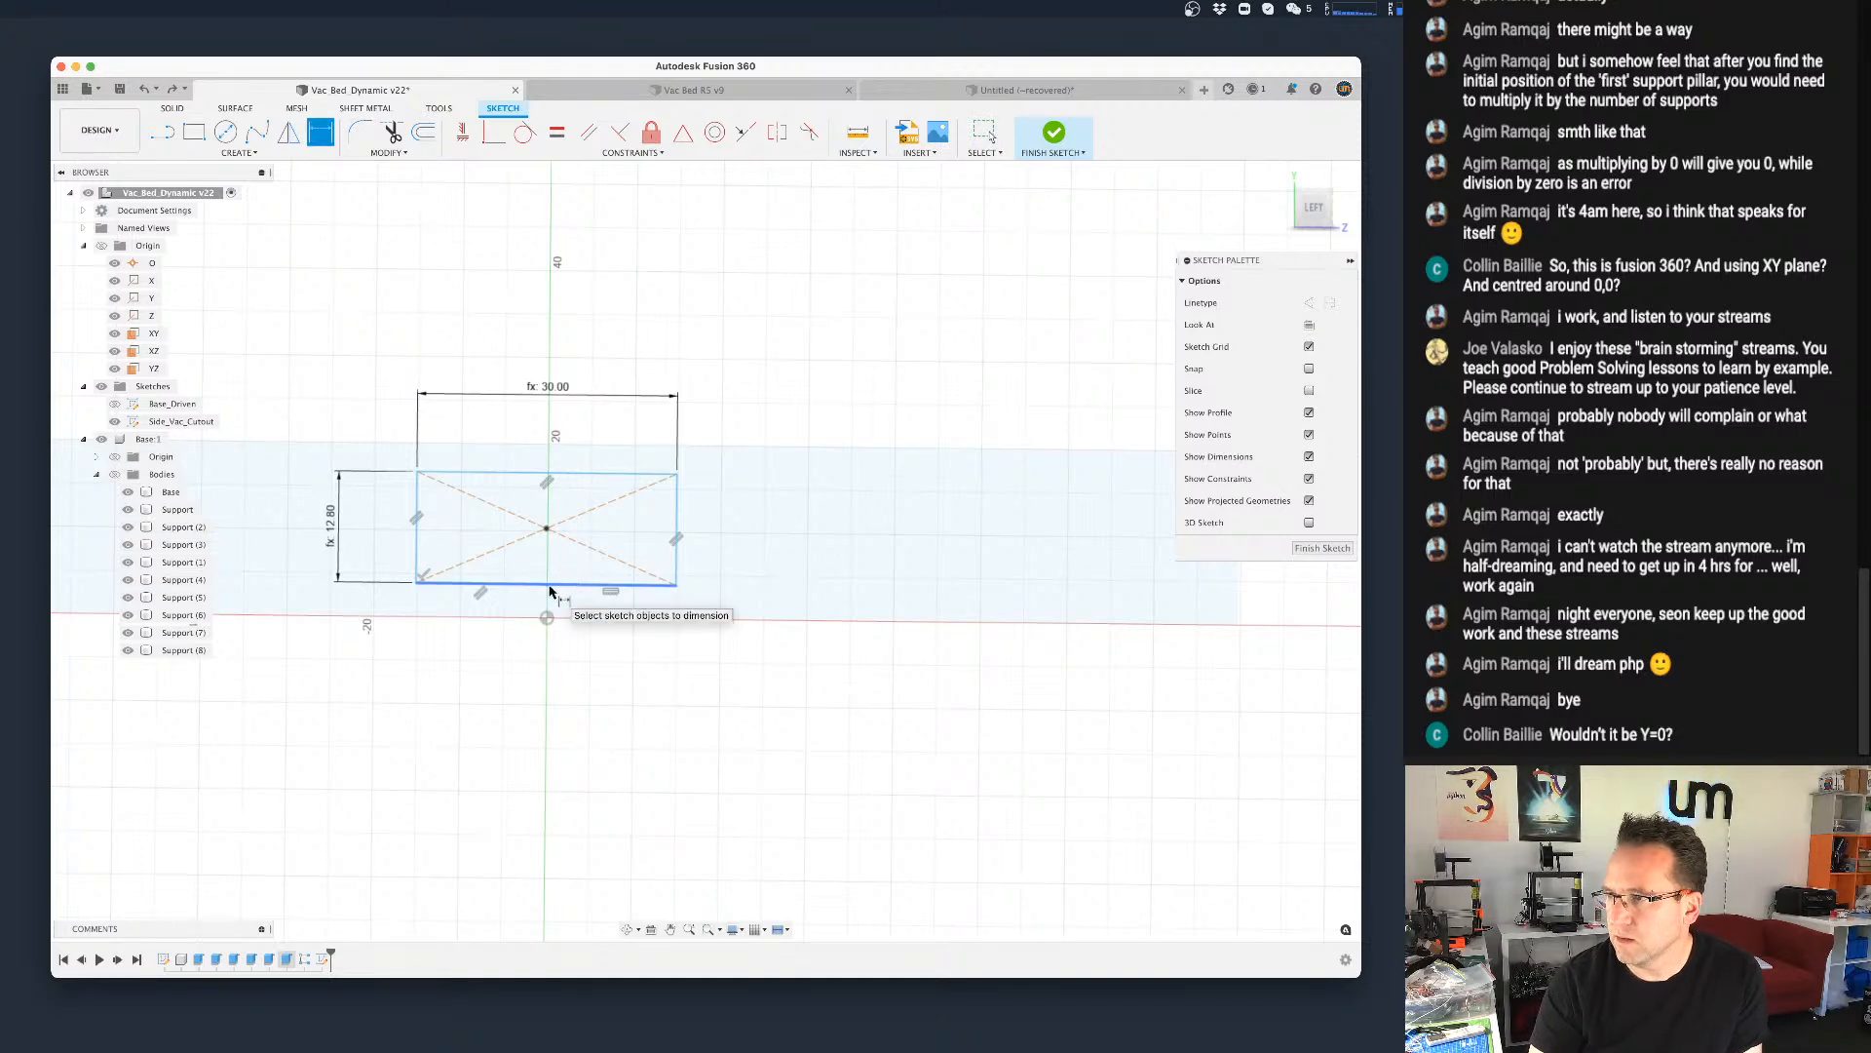
left_click(551, 587)
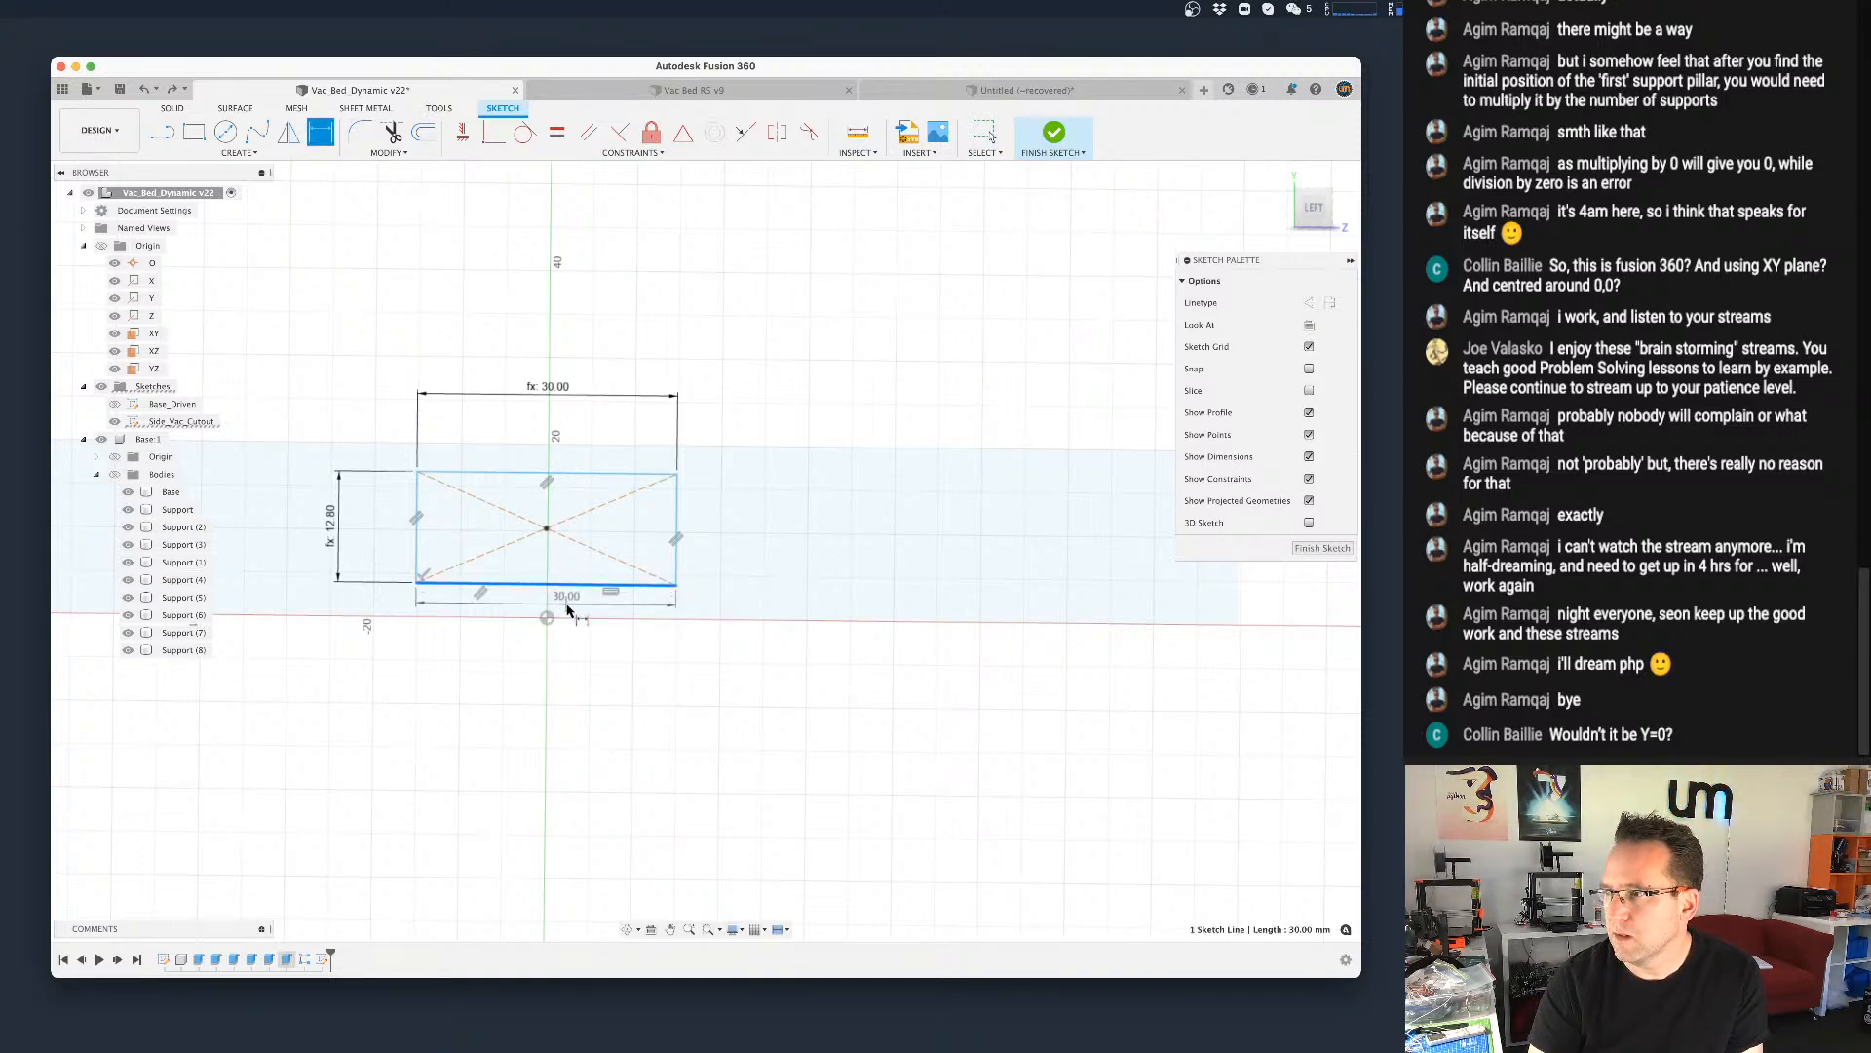
left_click(573, 618)
left_click(752, 602)
type("th")
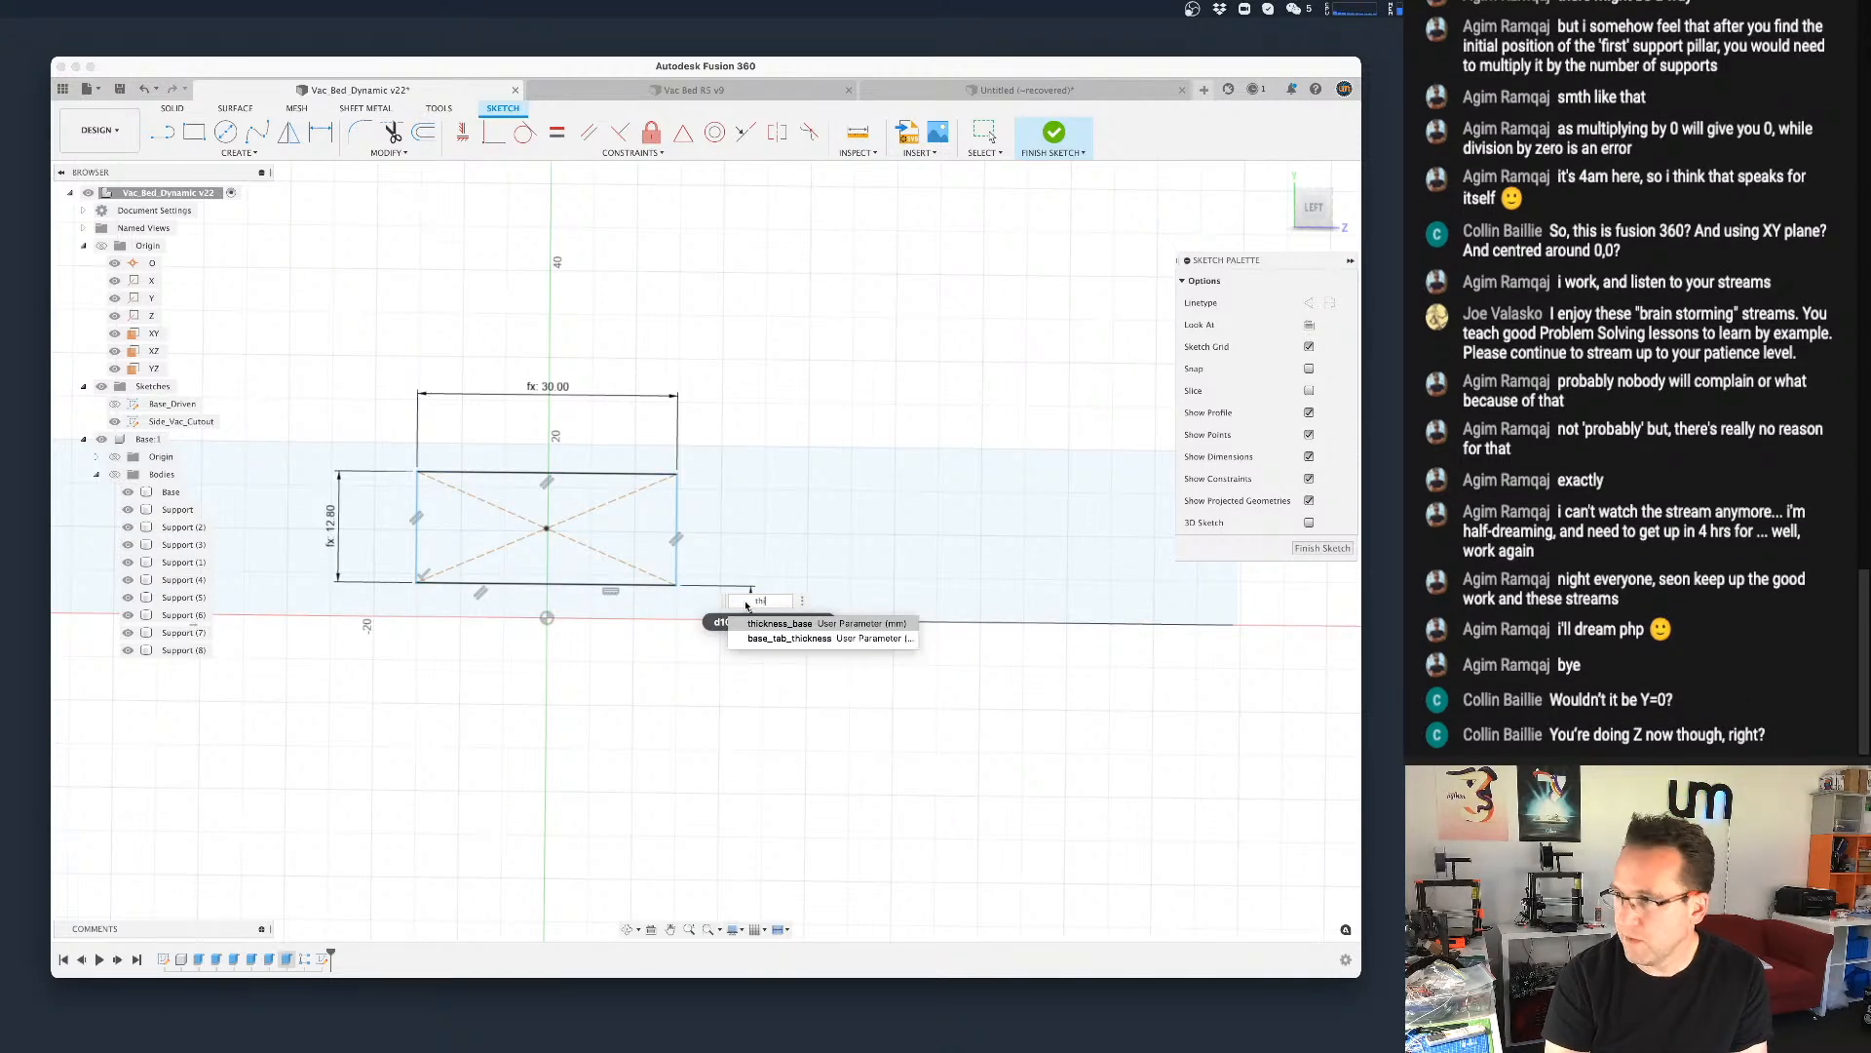
key("Return")
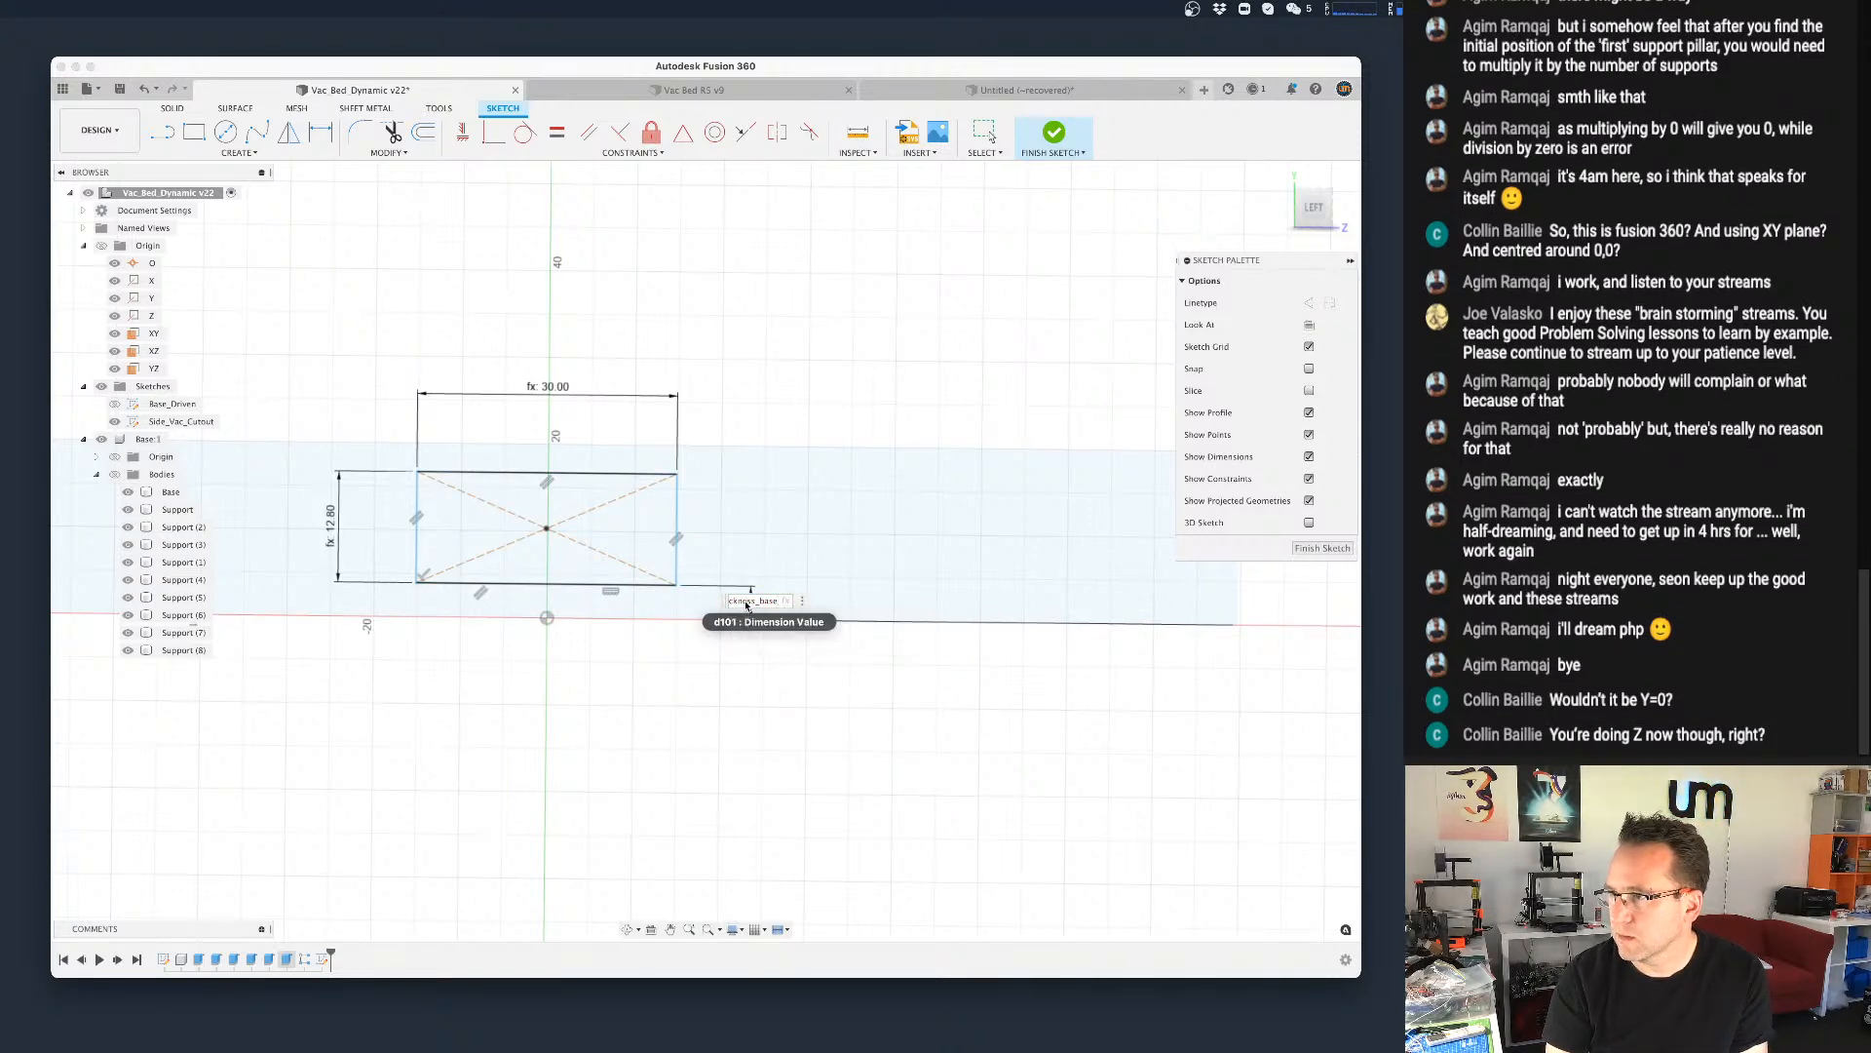
key("Return")
key("Escape")
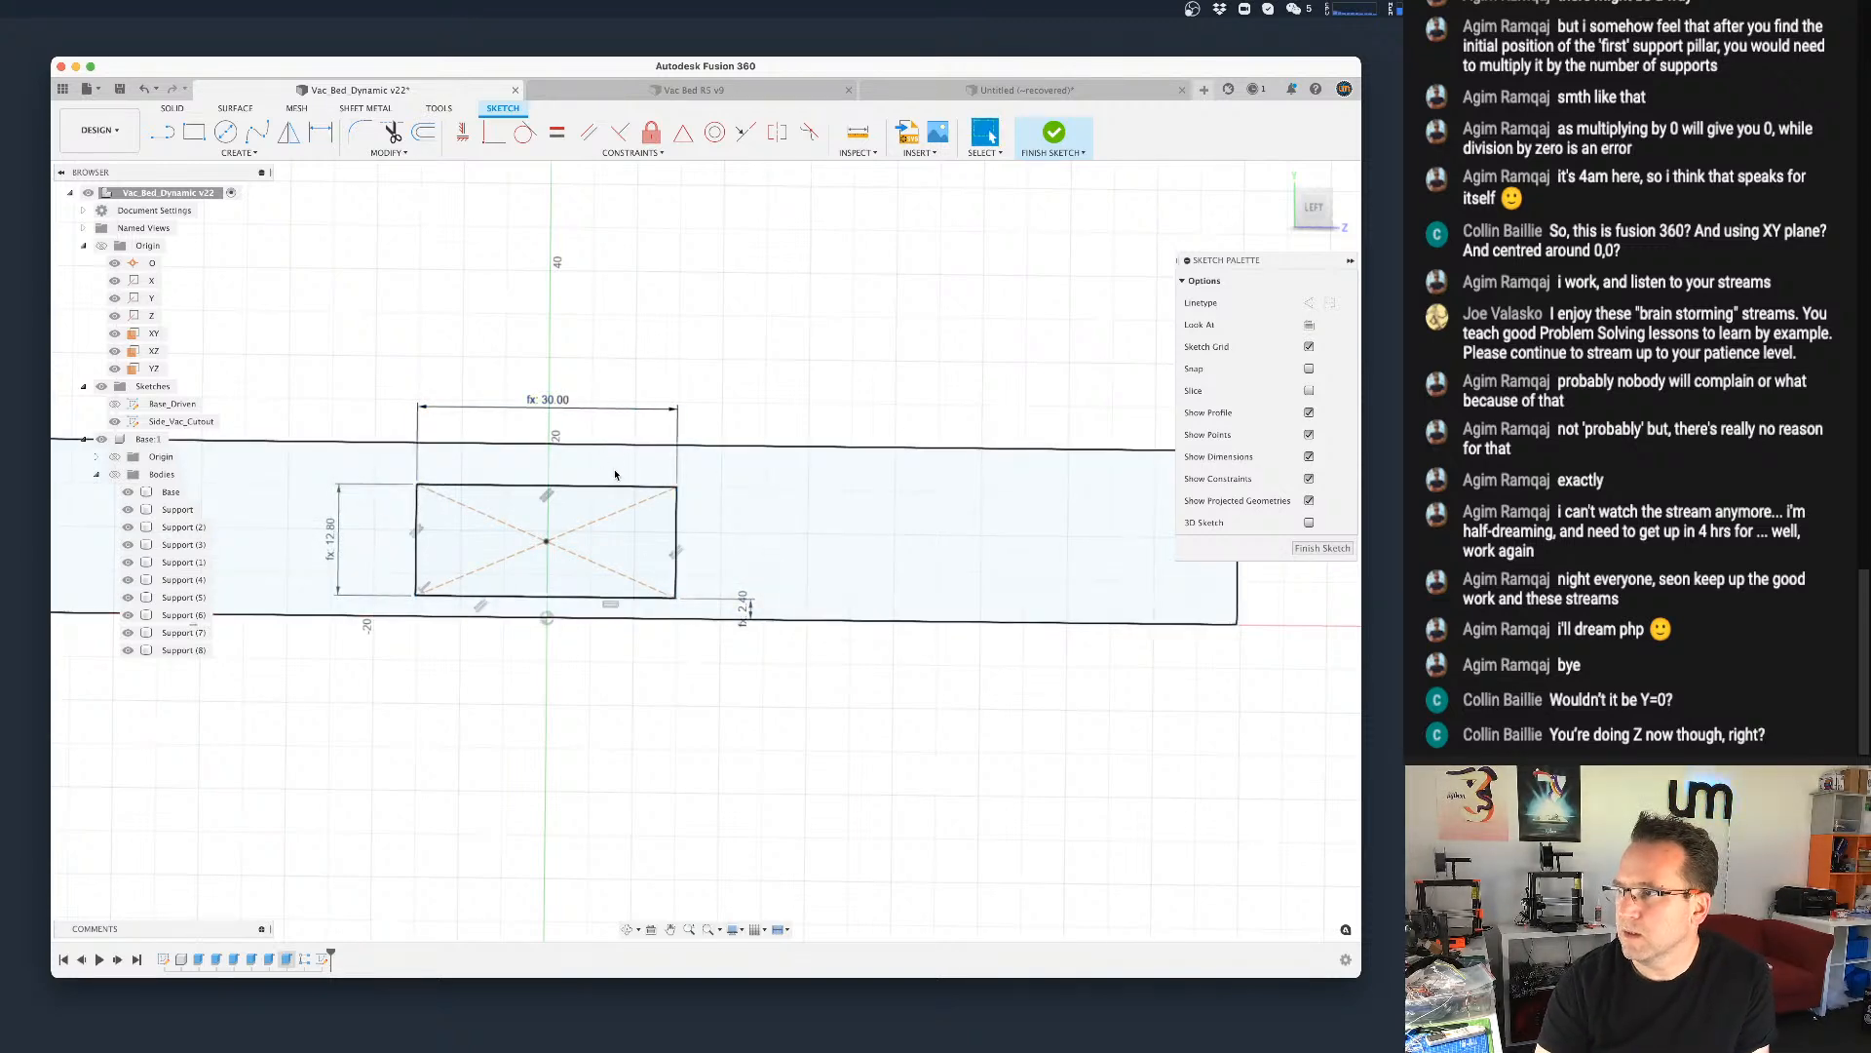
Step: Delete the rectangle's height and width dimensions and its diagonal construction lines
left_click(337, 544)
key("Delete")
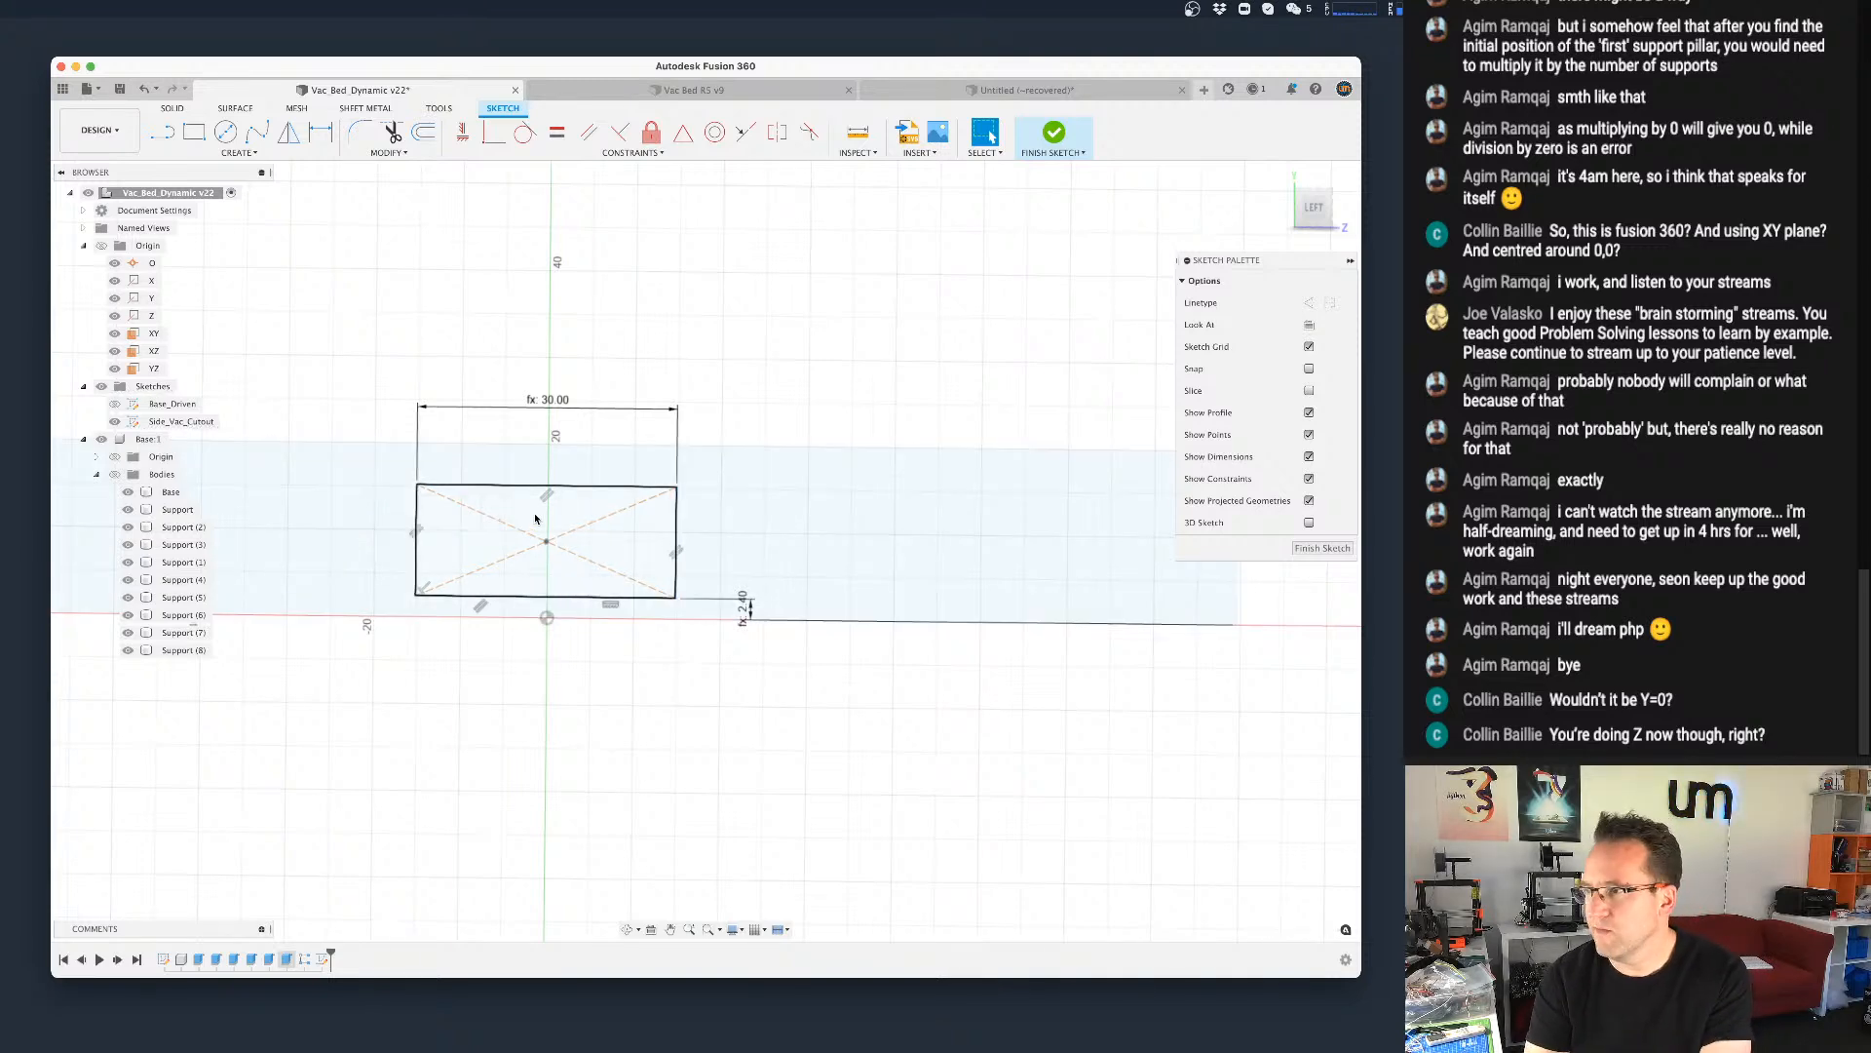
left_click(516, 553)
key("Delete")
left_click(583, 408)
key("Delete")
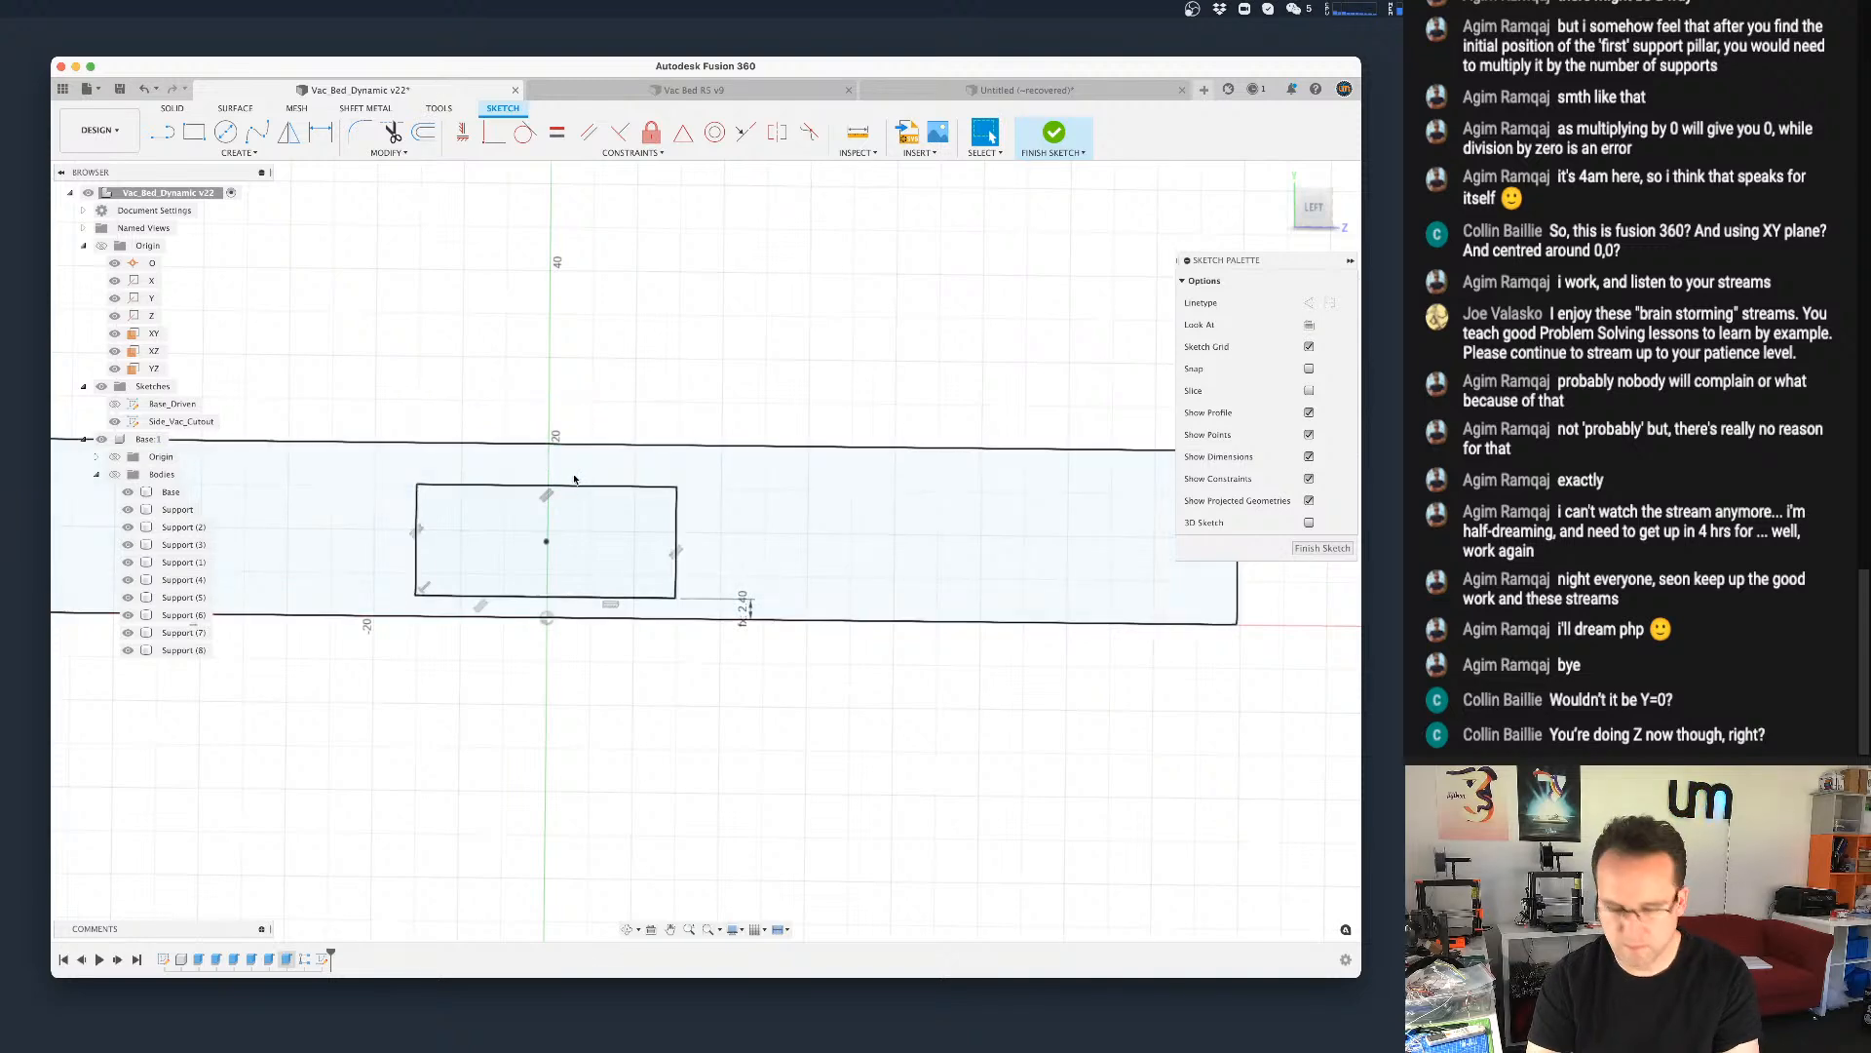
Step: Dimension the rectangle's upper edge below the wall's top edge as thickness_base
key("d")
left_click(581, 486)
left_click(588, 447)
left_click(748, 479)
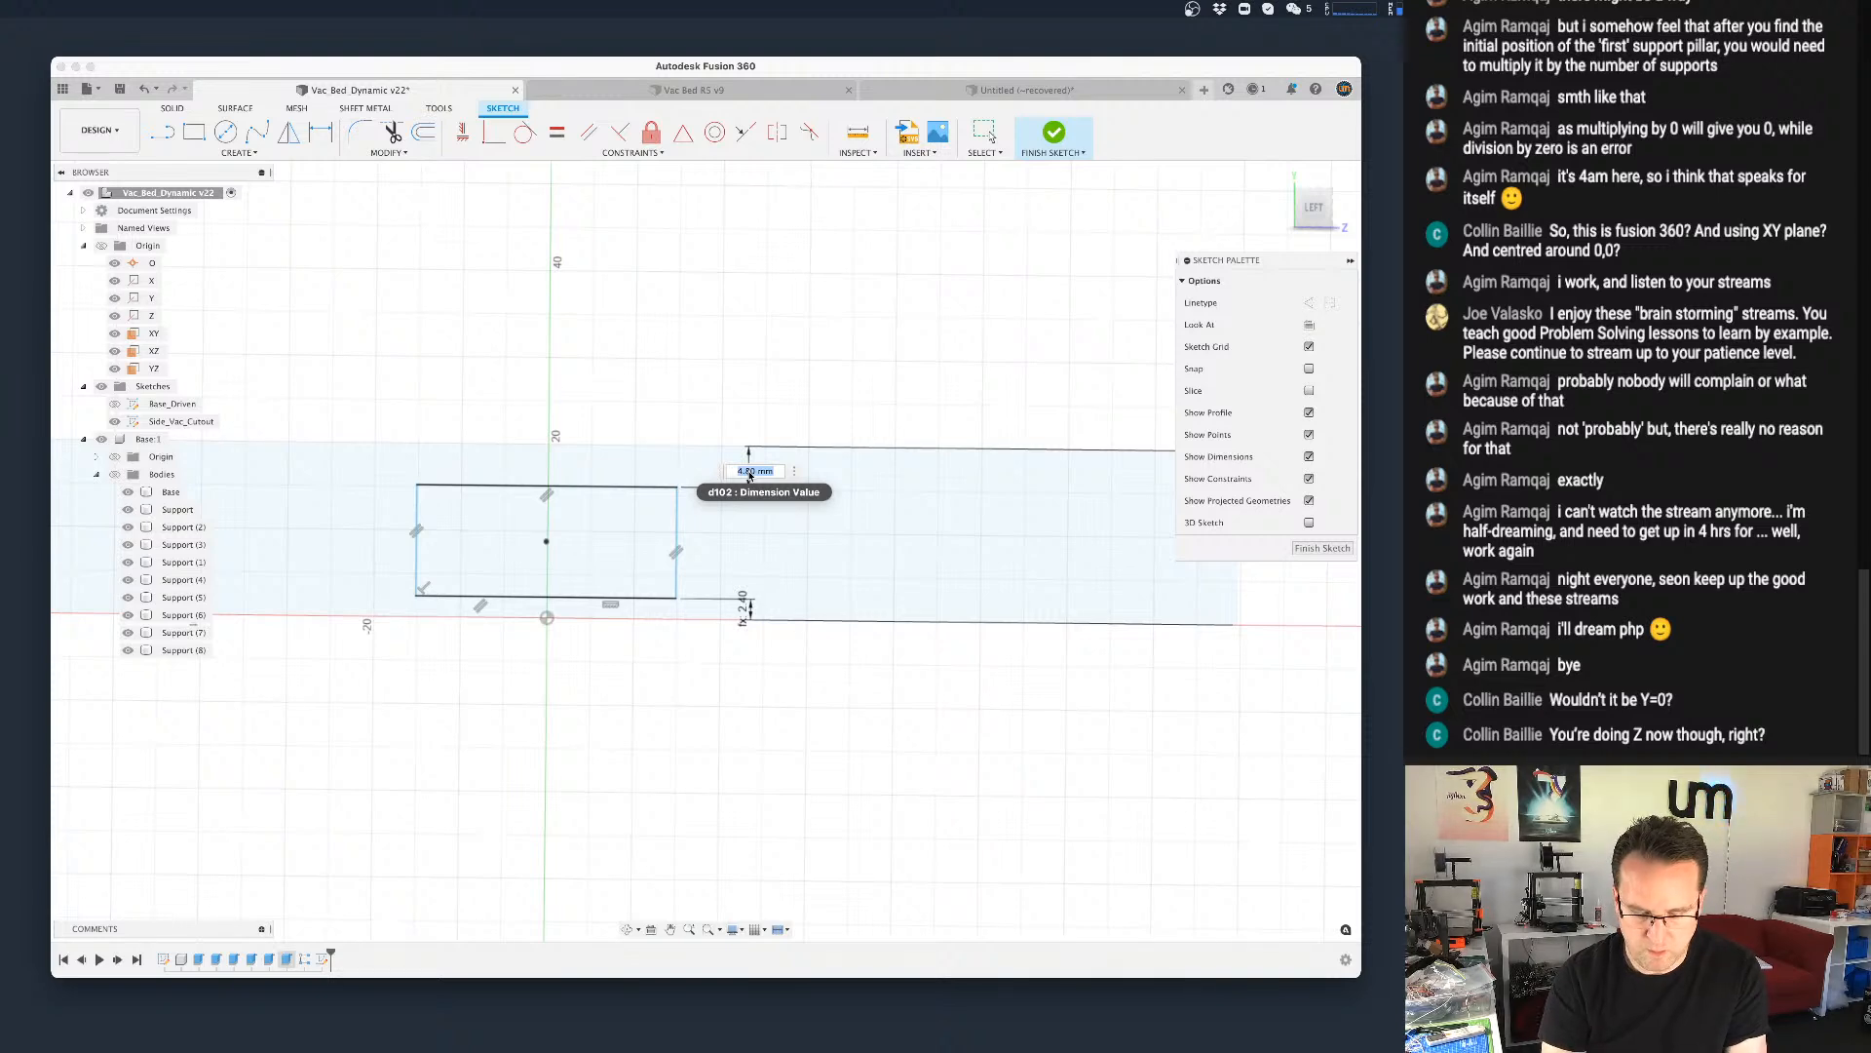
type("thickness_base")
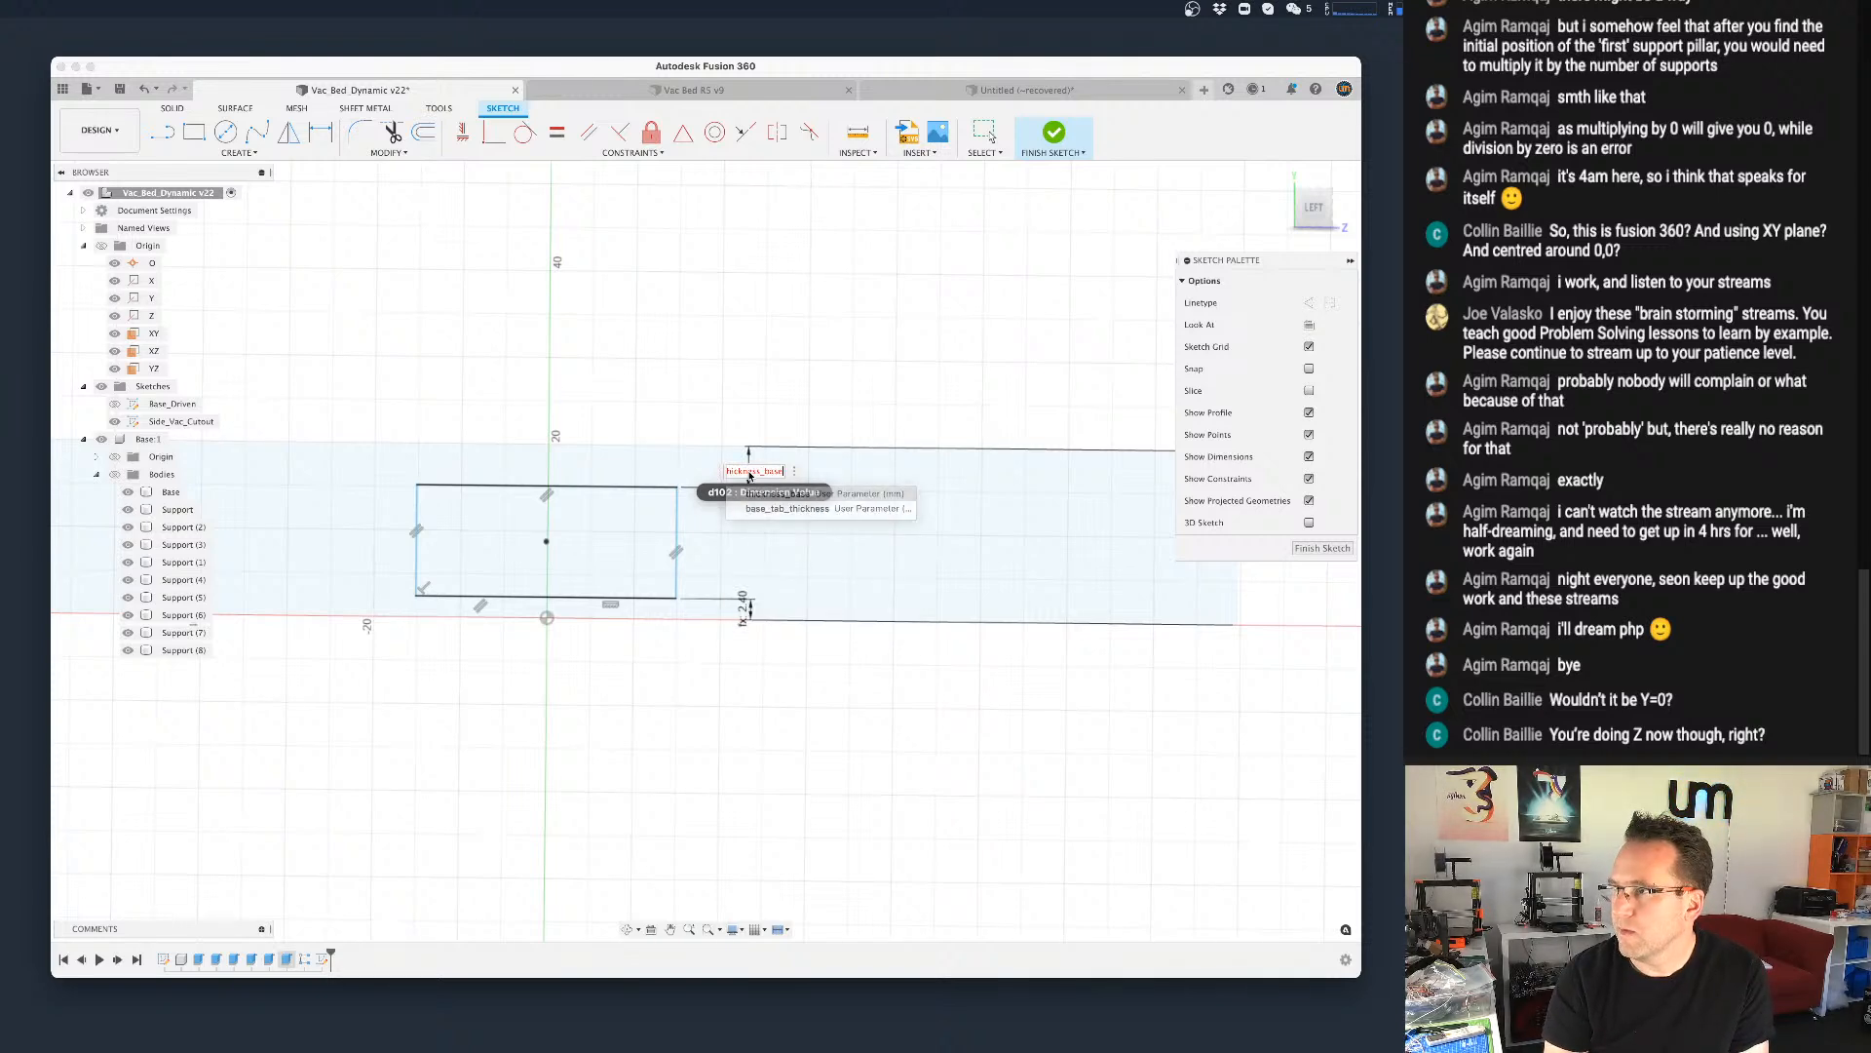
key("Return")
key("Return")
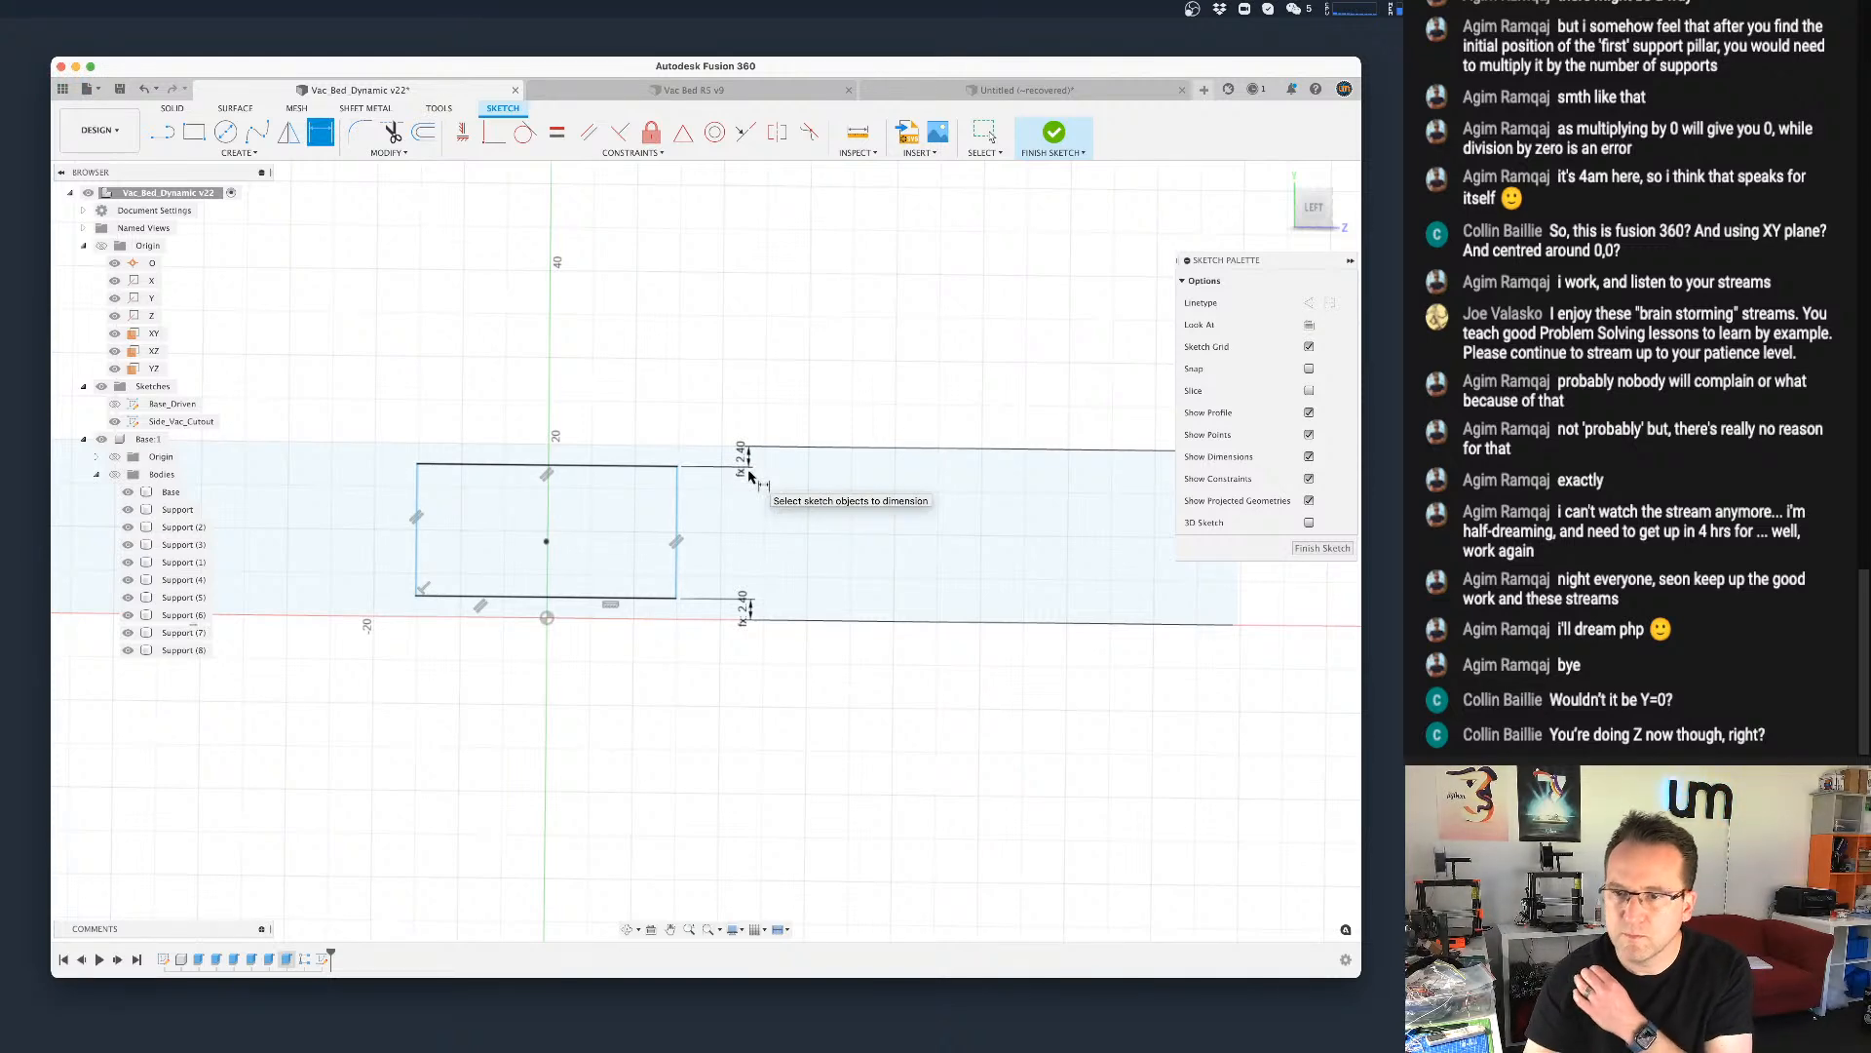
scroll(628, 492, "down", 5)
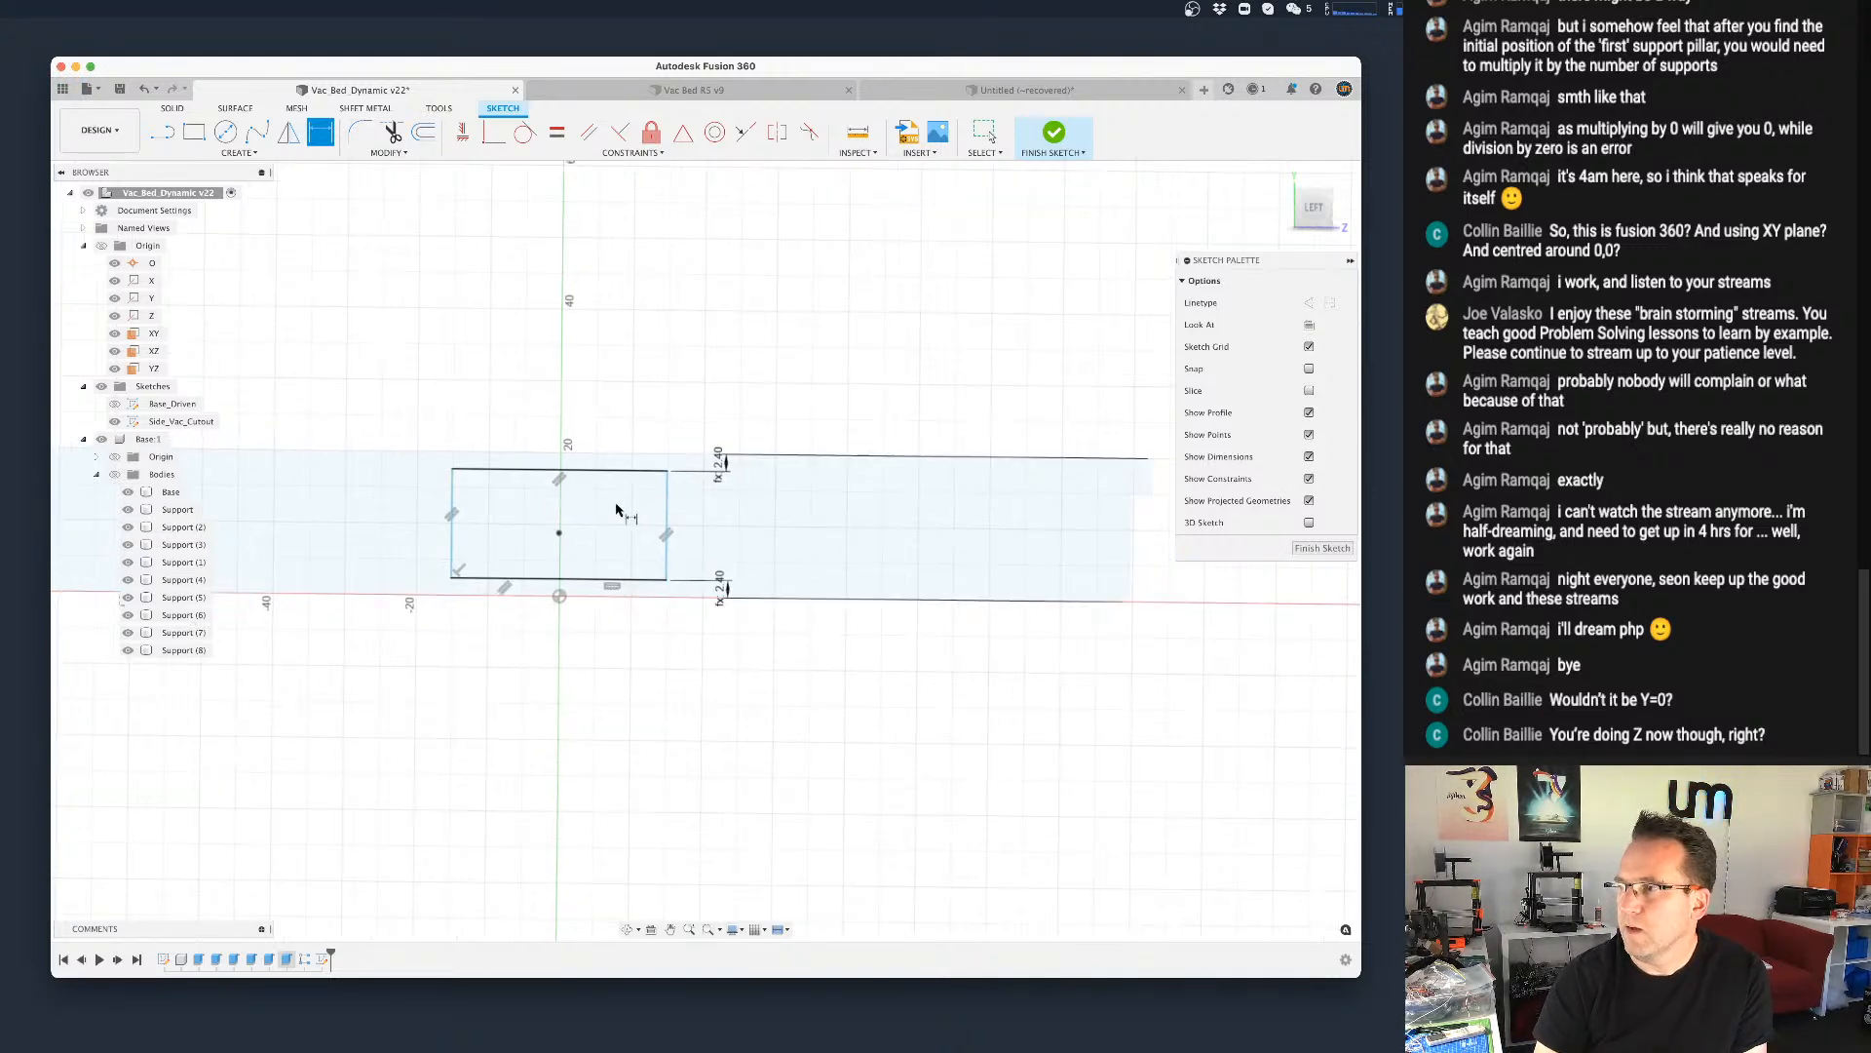
middle_click_drag(671, 524, 731, 515)
key("Escape")
left_click(716, 506)
left_click(711, 508)
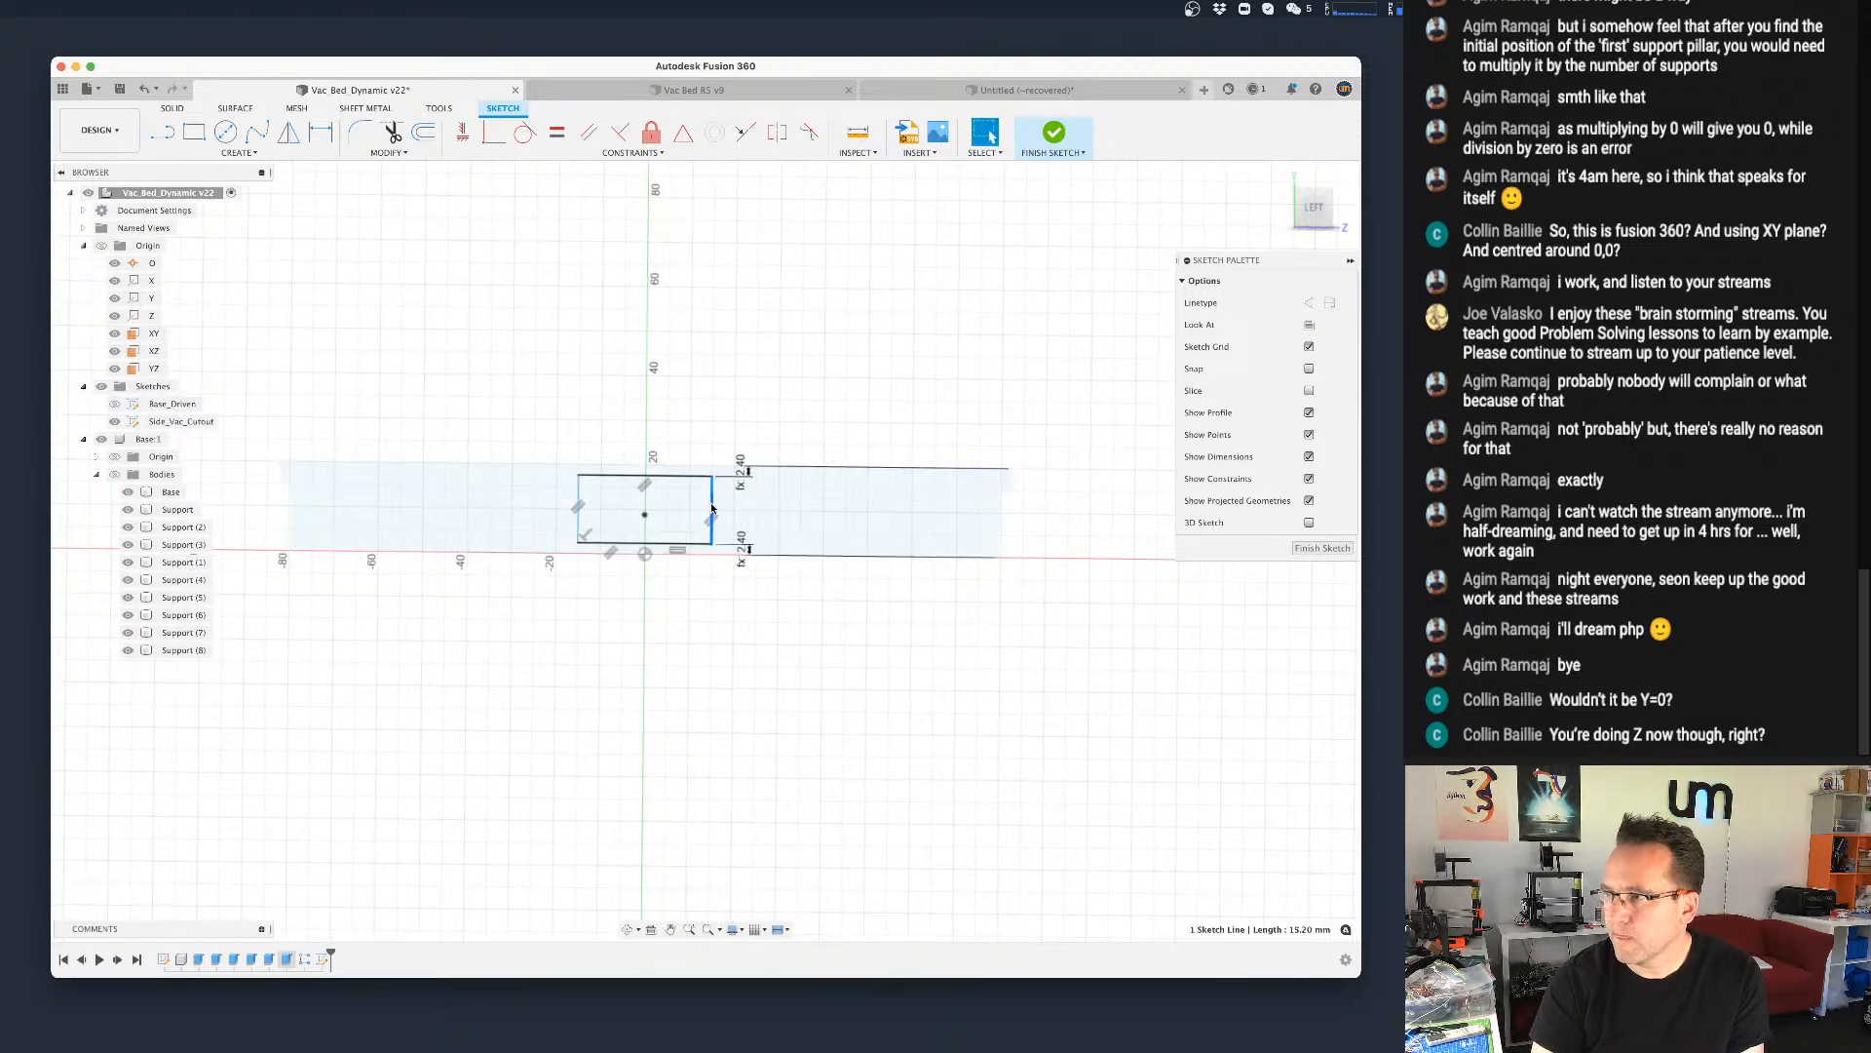
key("d")
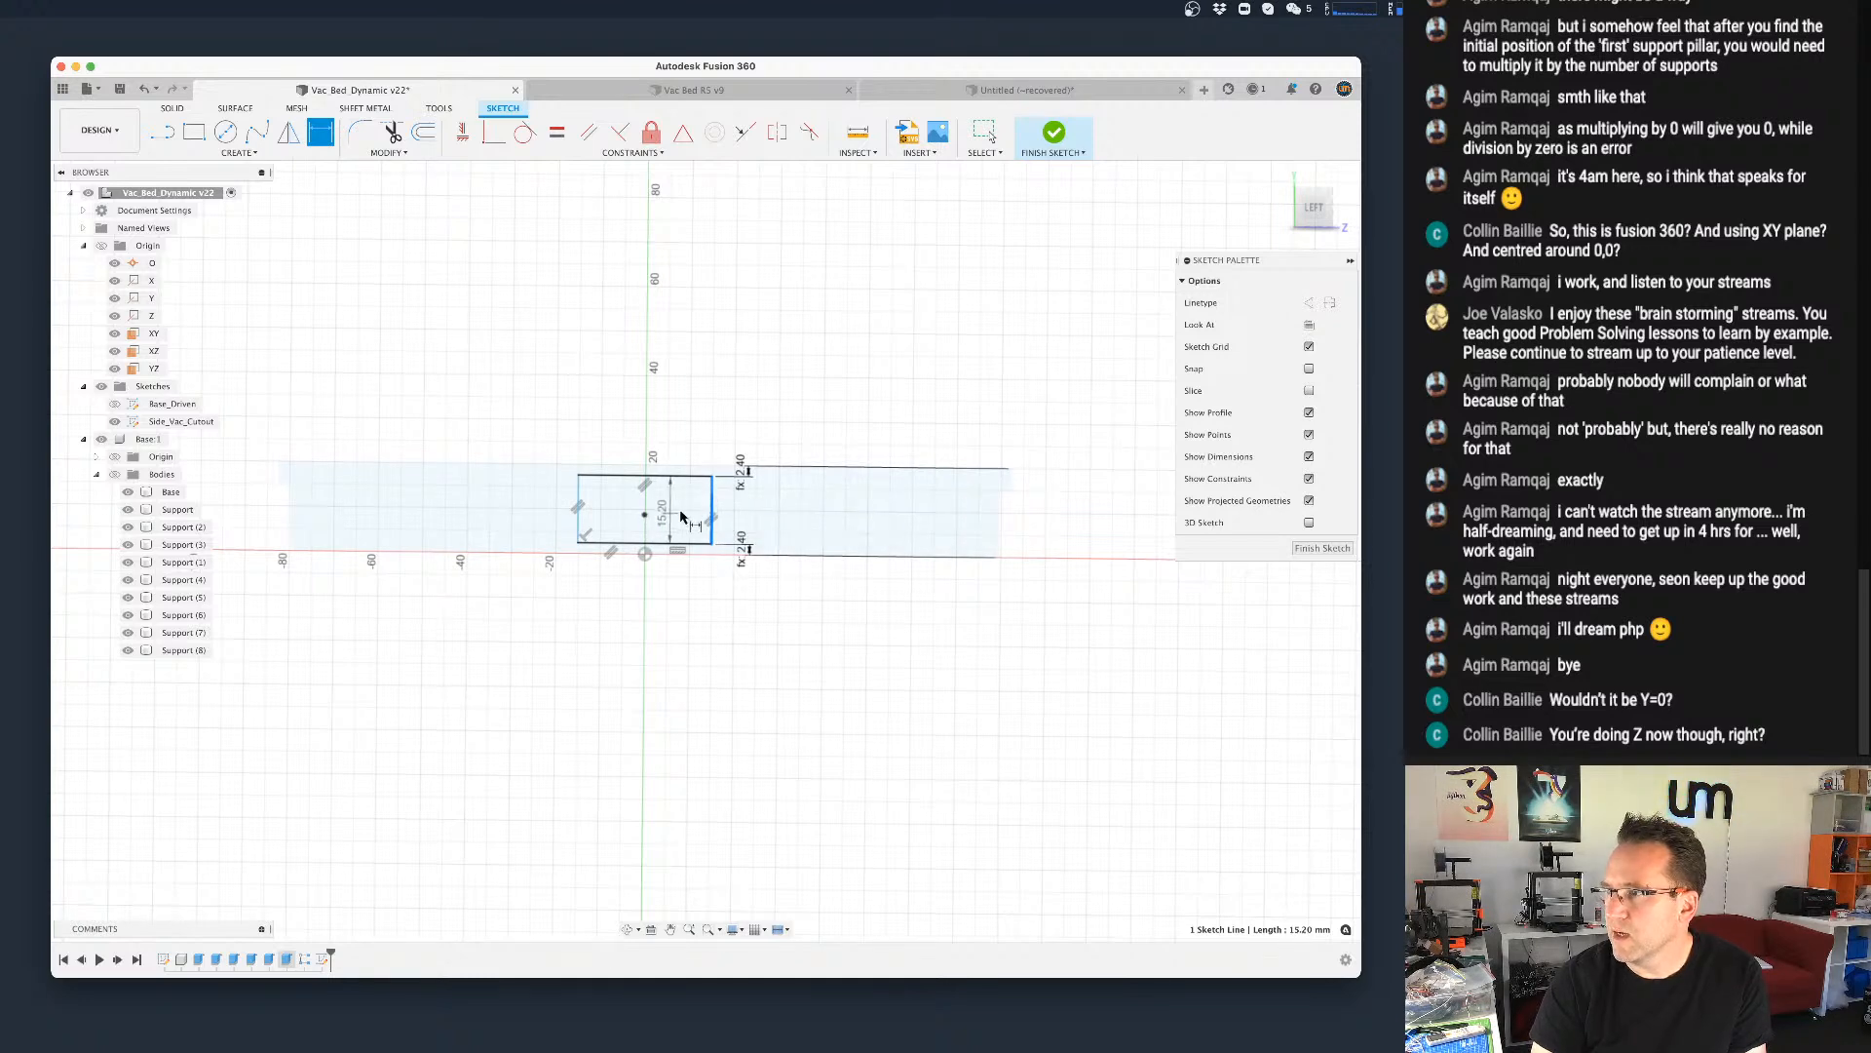
key("Escape")
key("d")
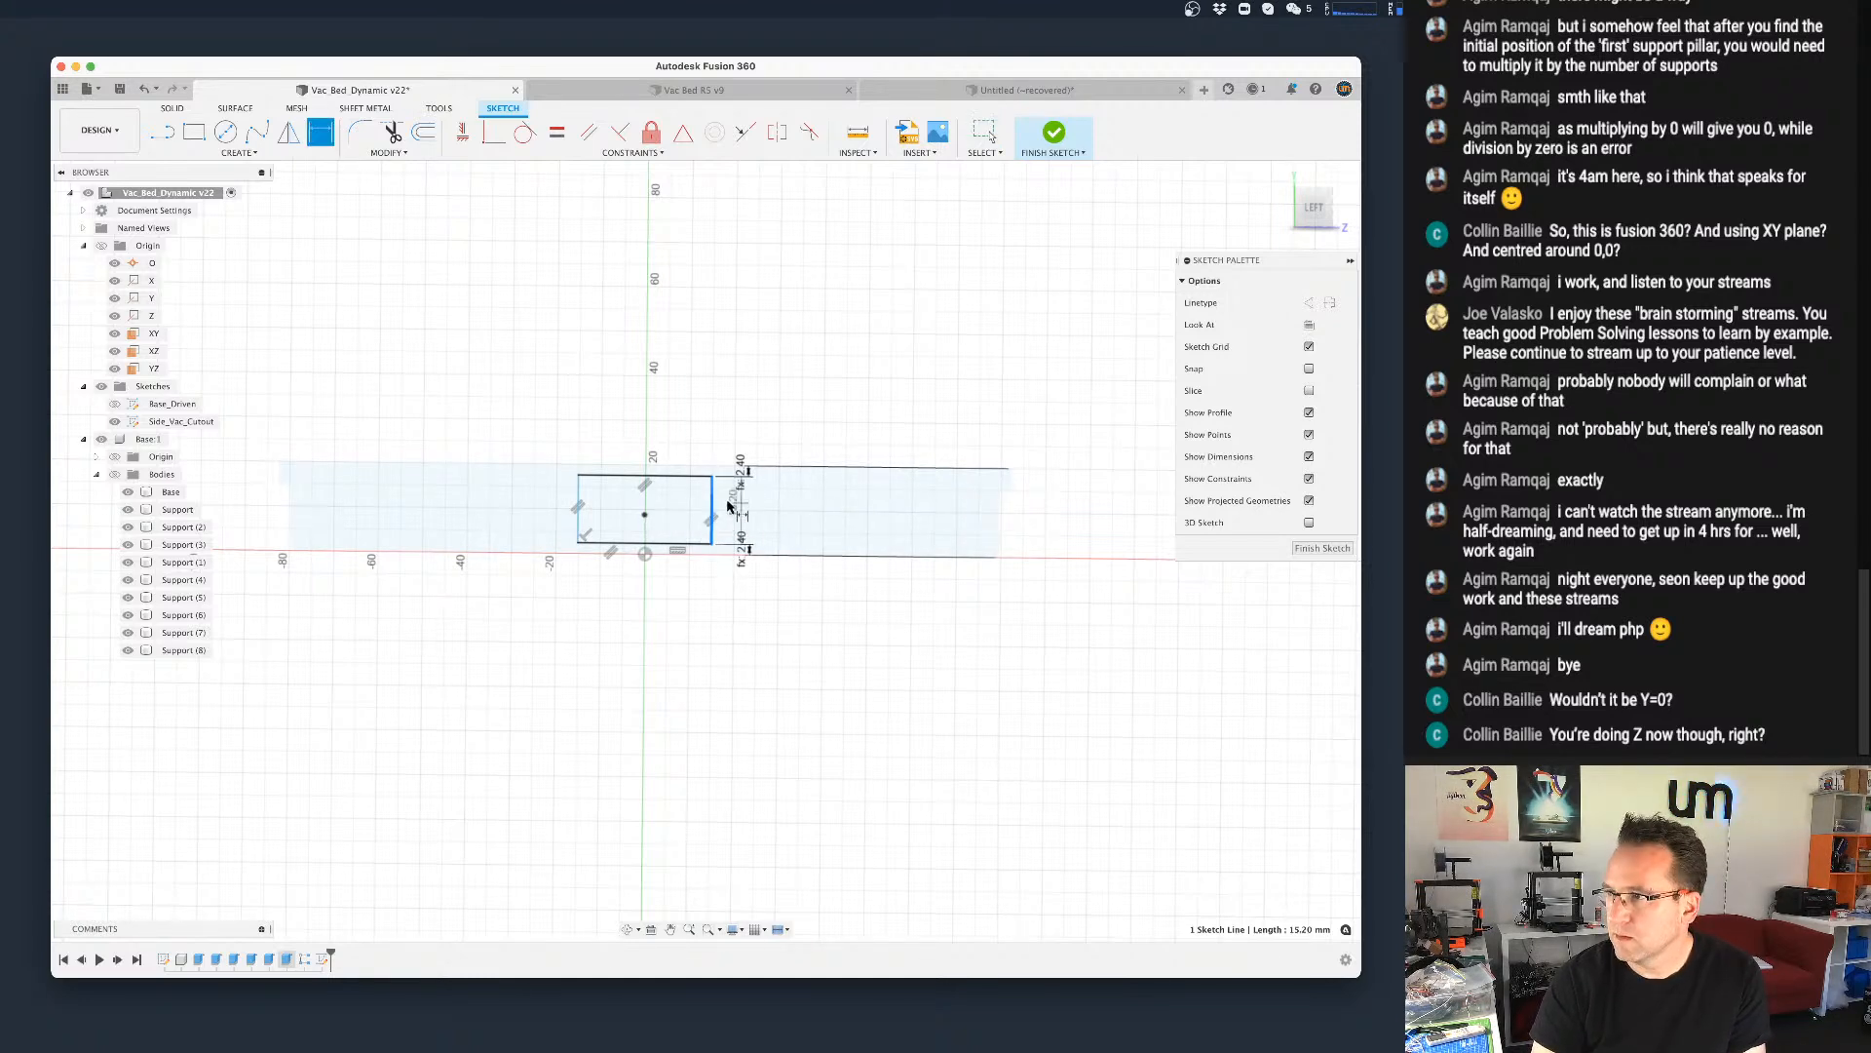
key("Escape")
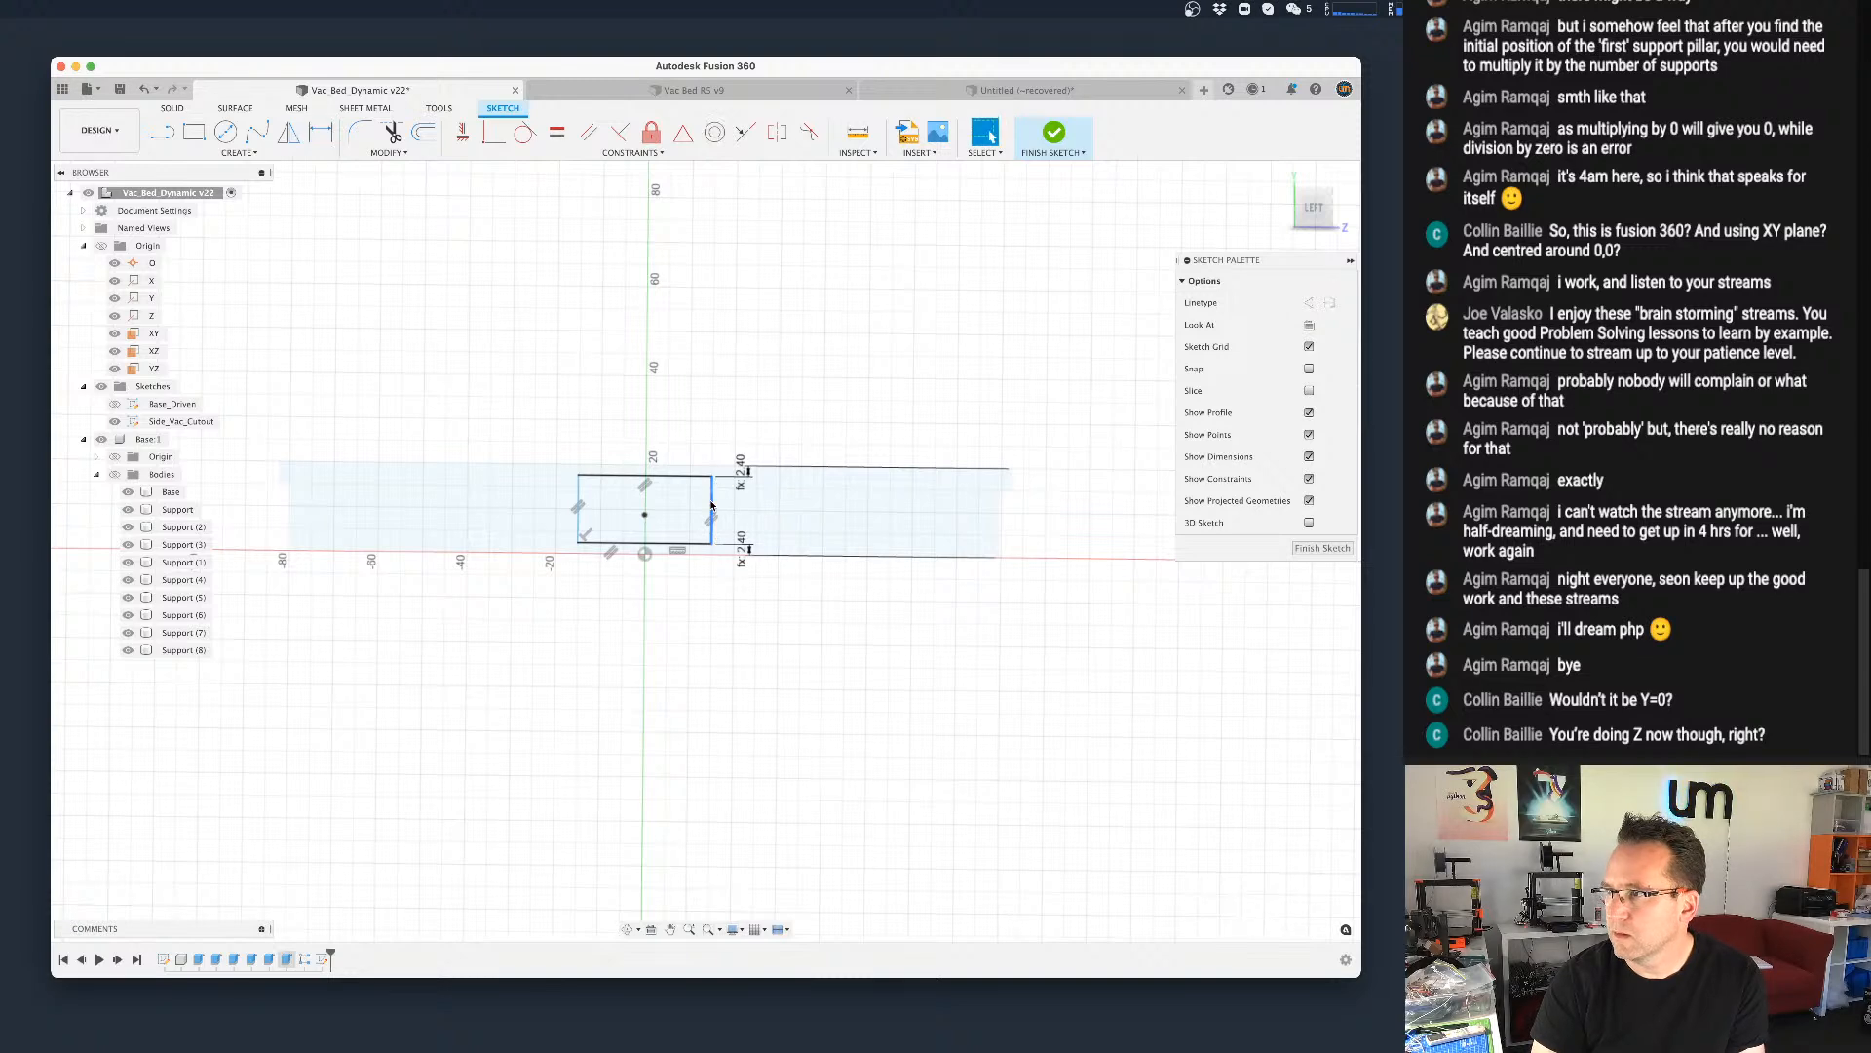
Step: Dimension the rectangle's vertical edge on the positive Z side from the wall's nearest end edge as length/2 - height_base
key("d")
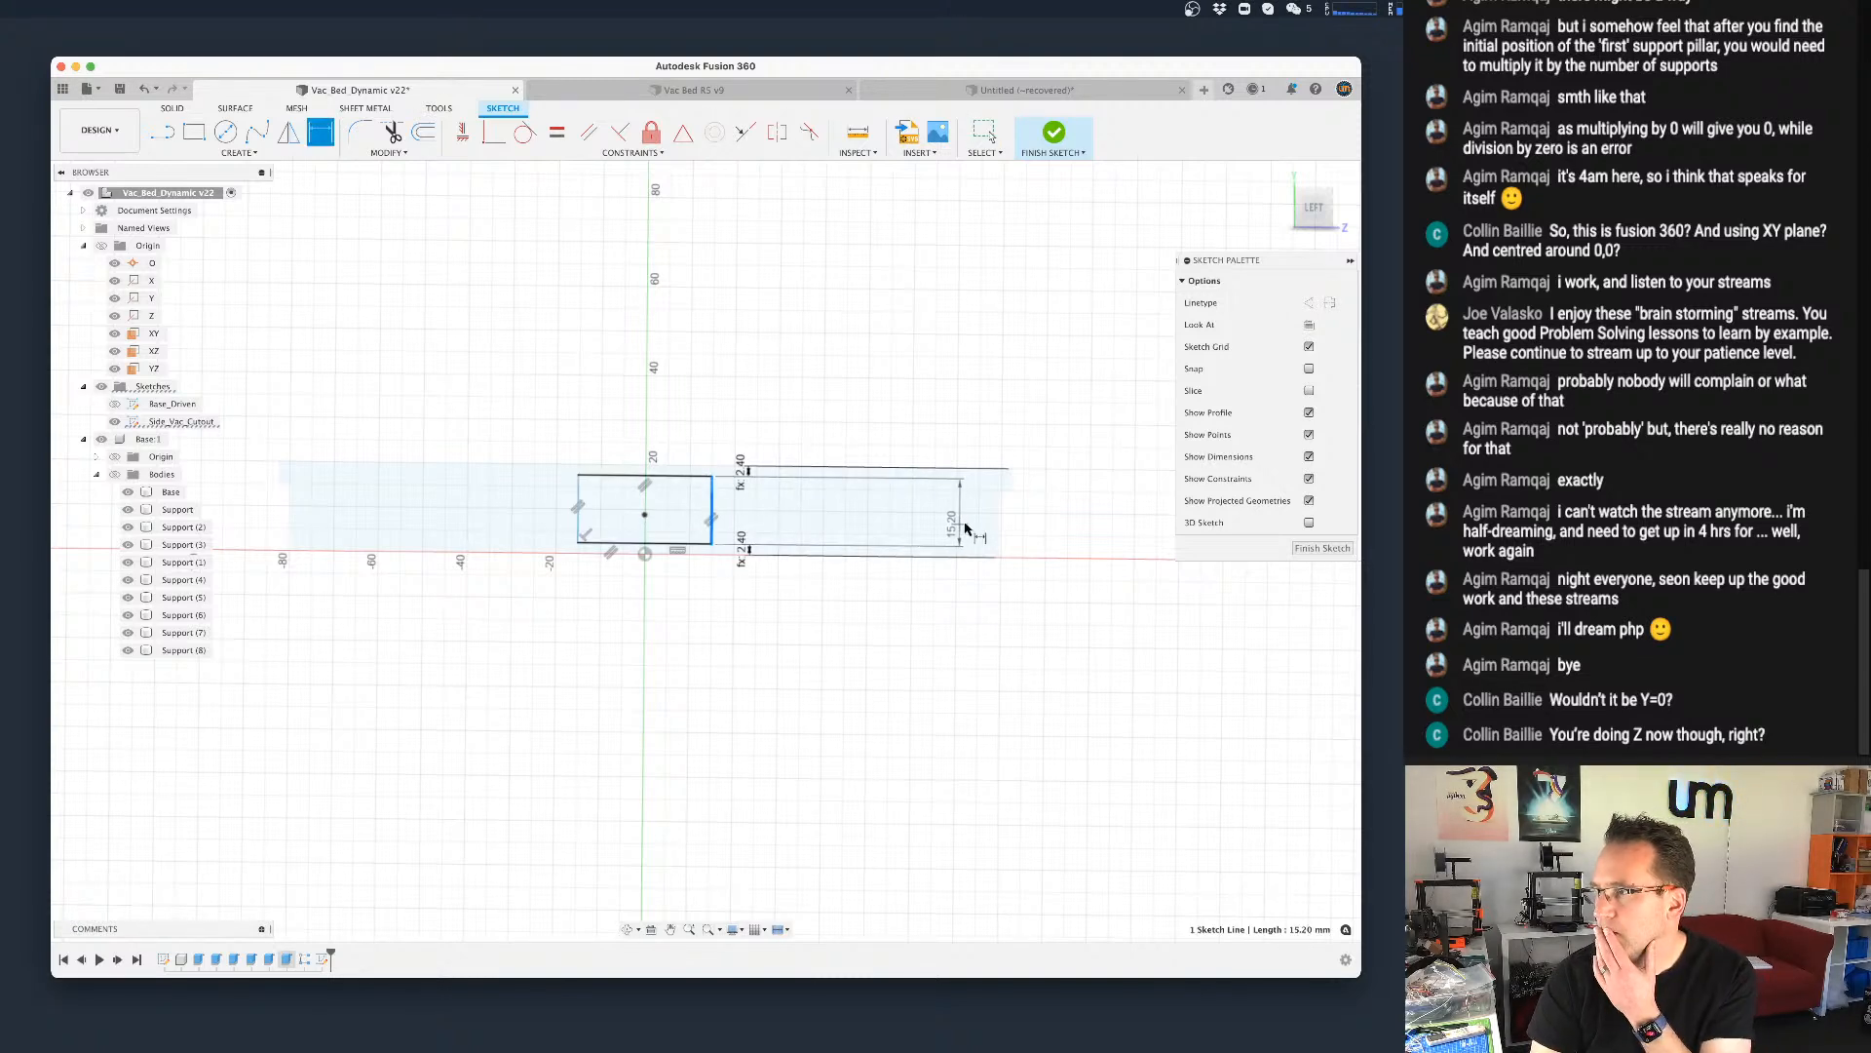
left_click(1001, 523)
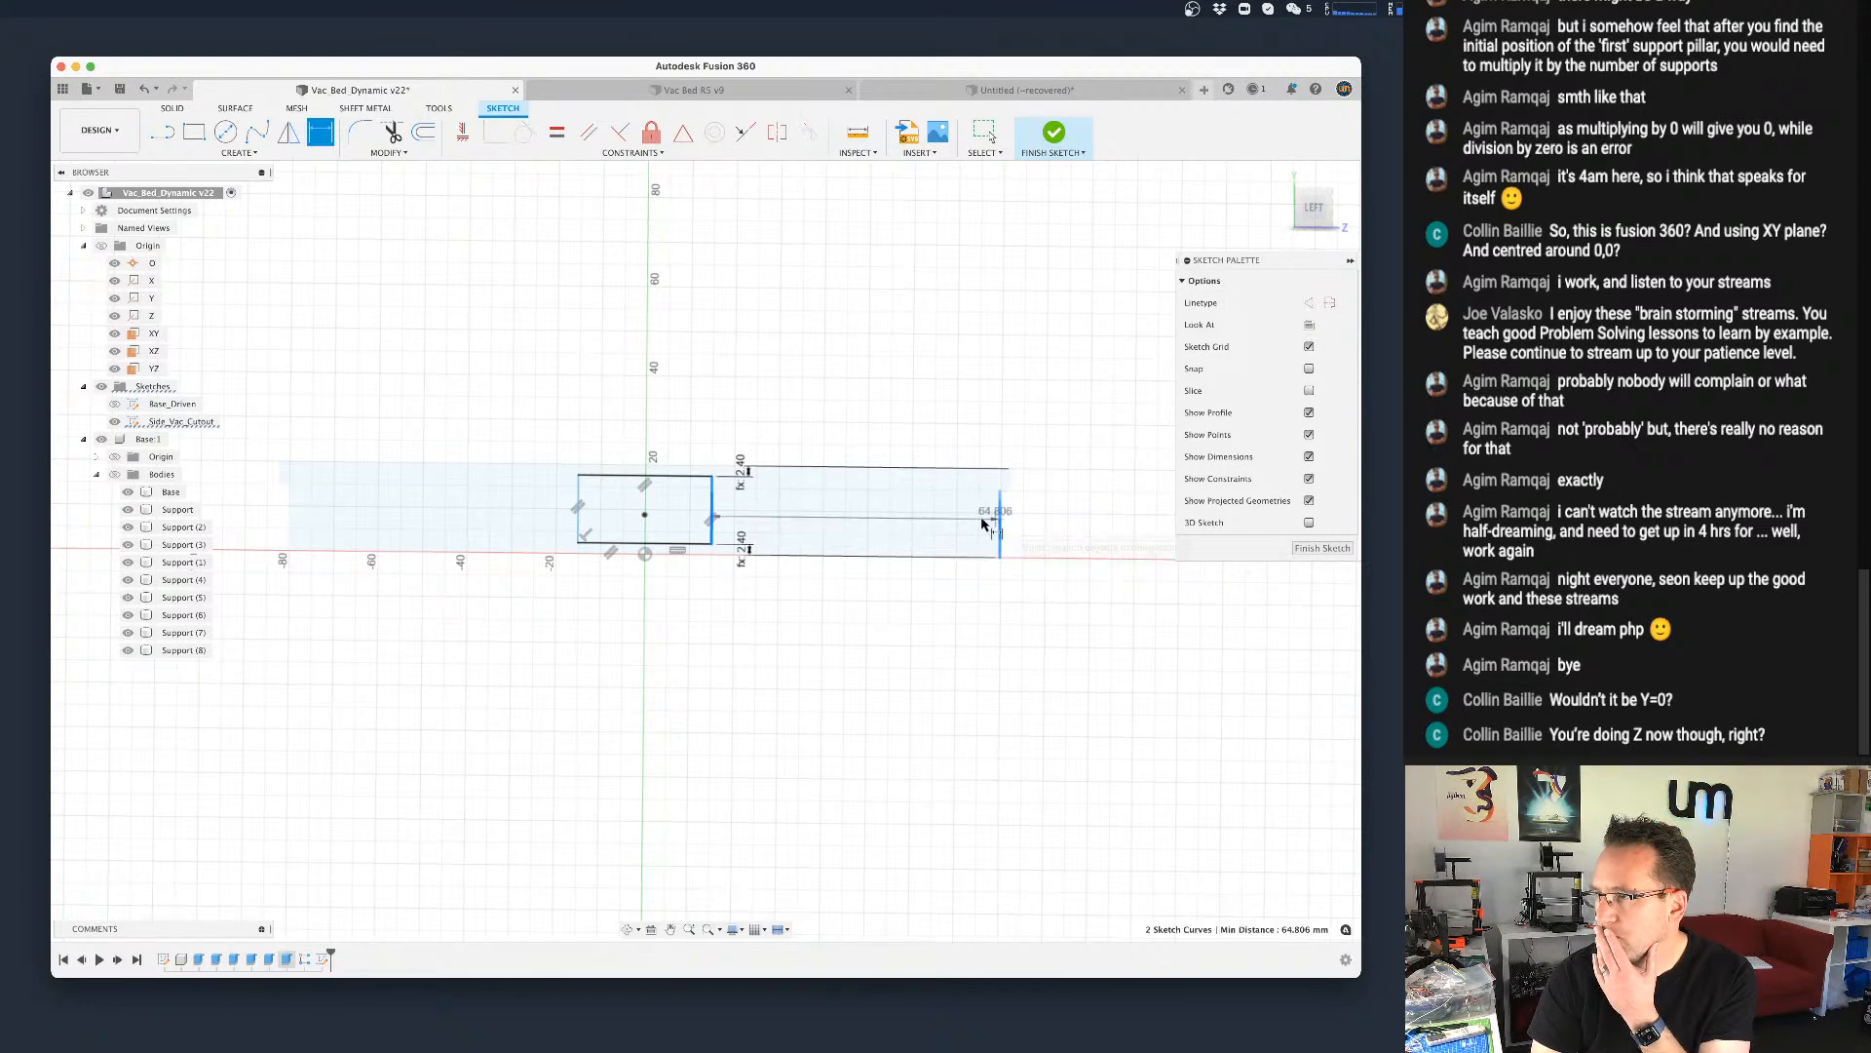
left_click(864, 583)
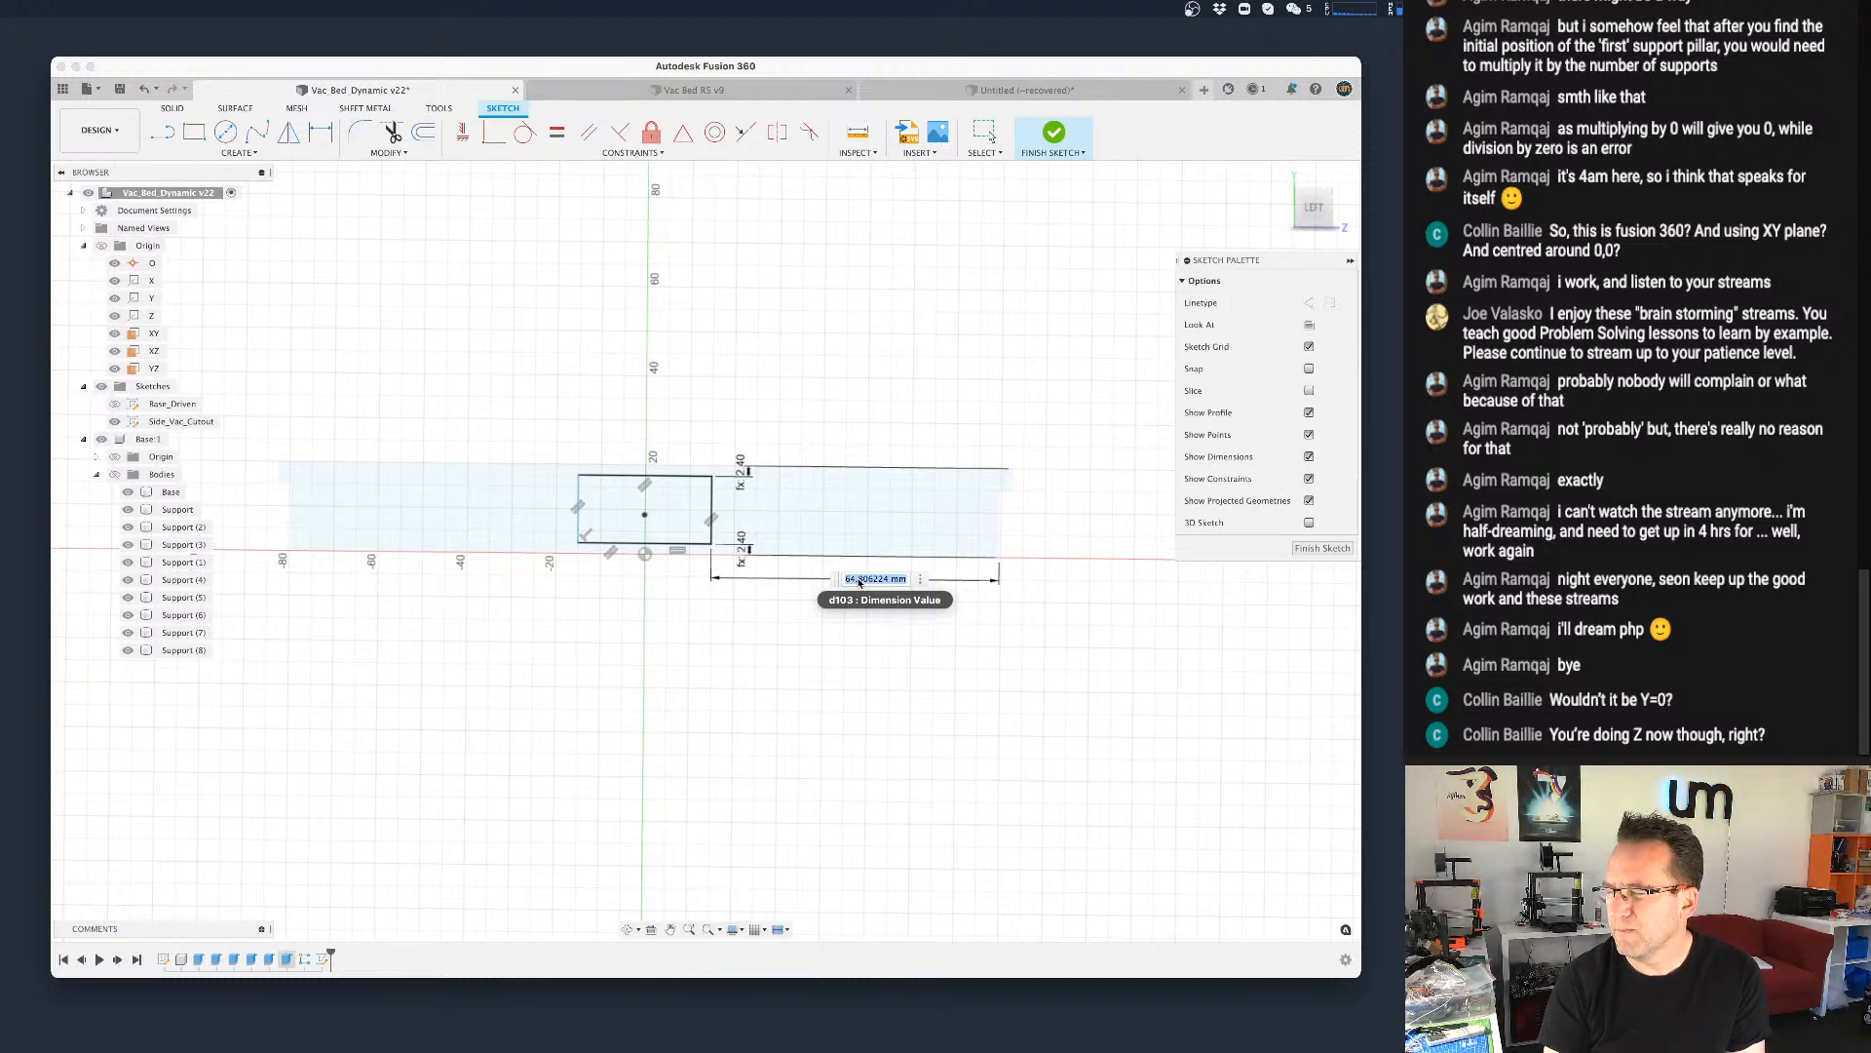
type("leng")
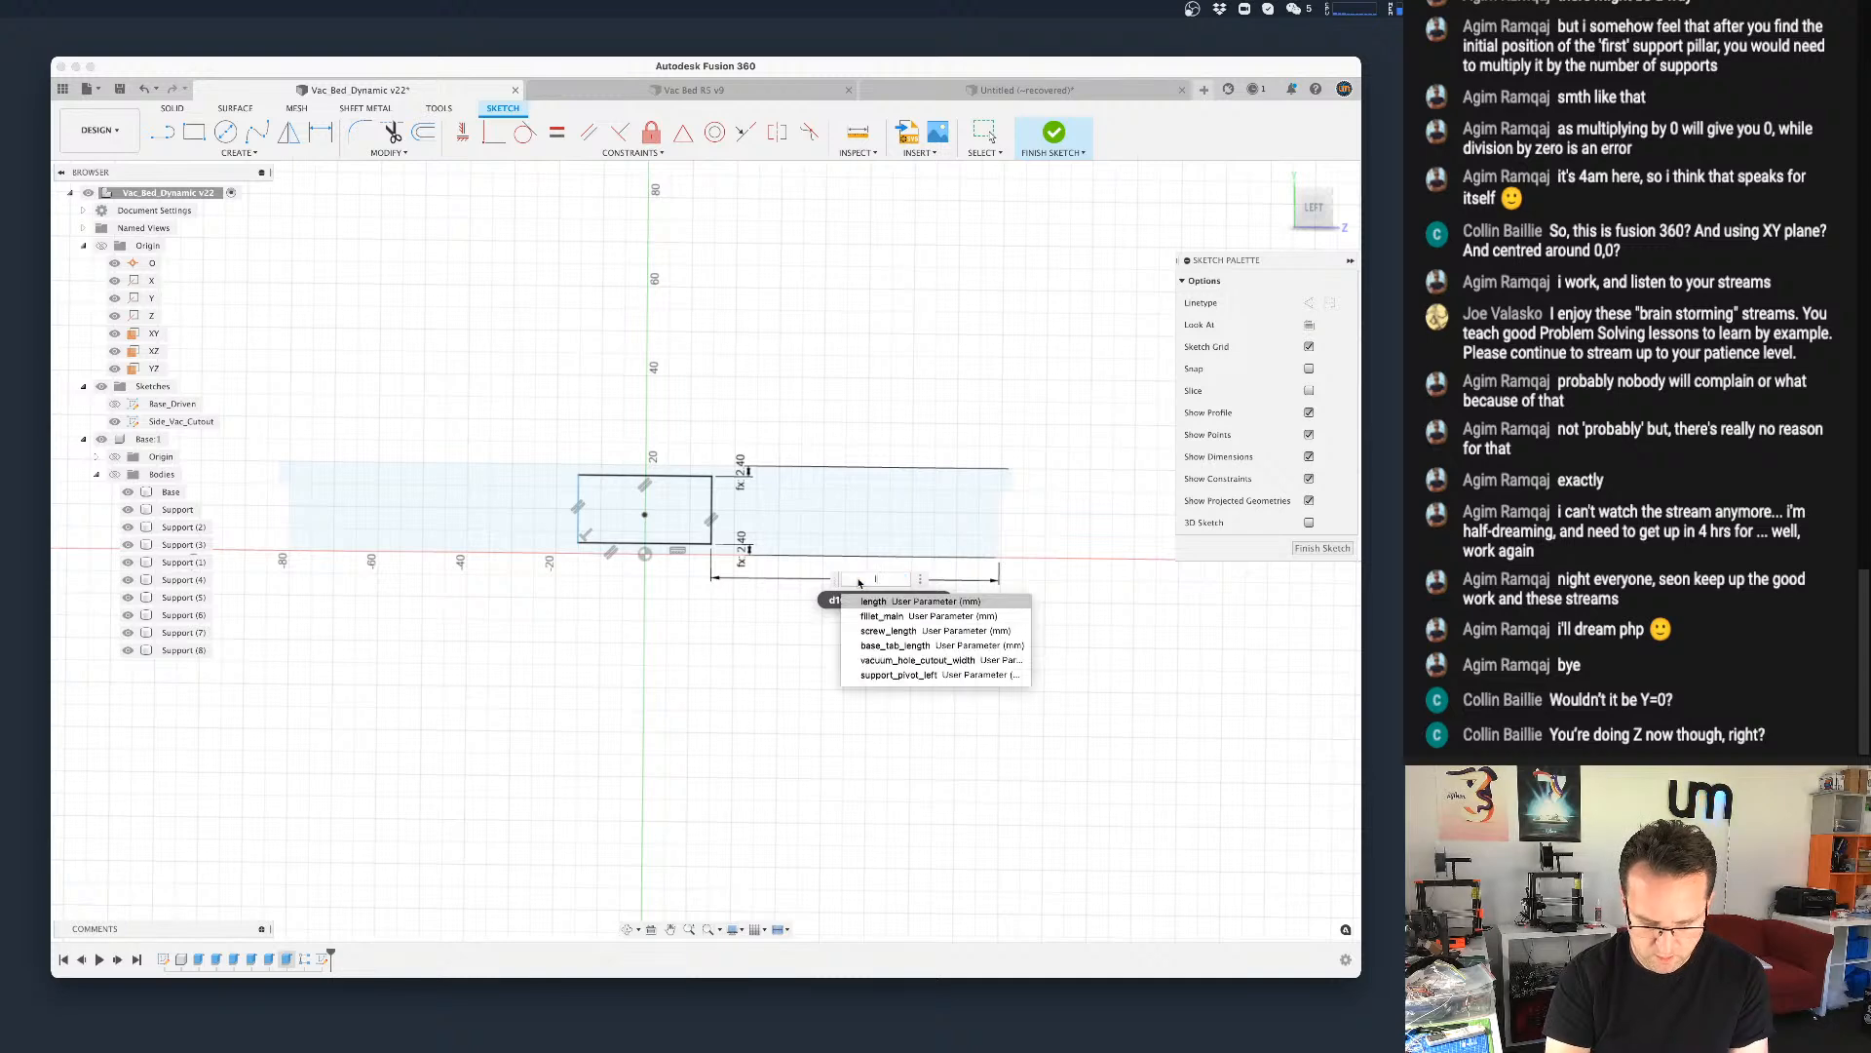
type("th/2 -")
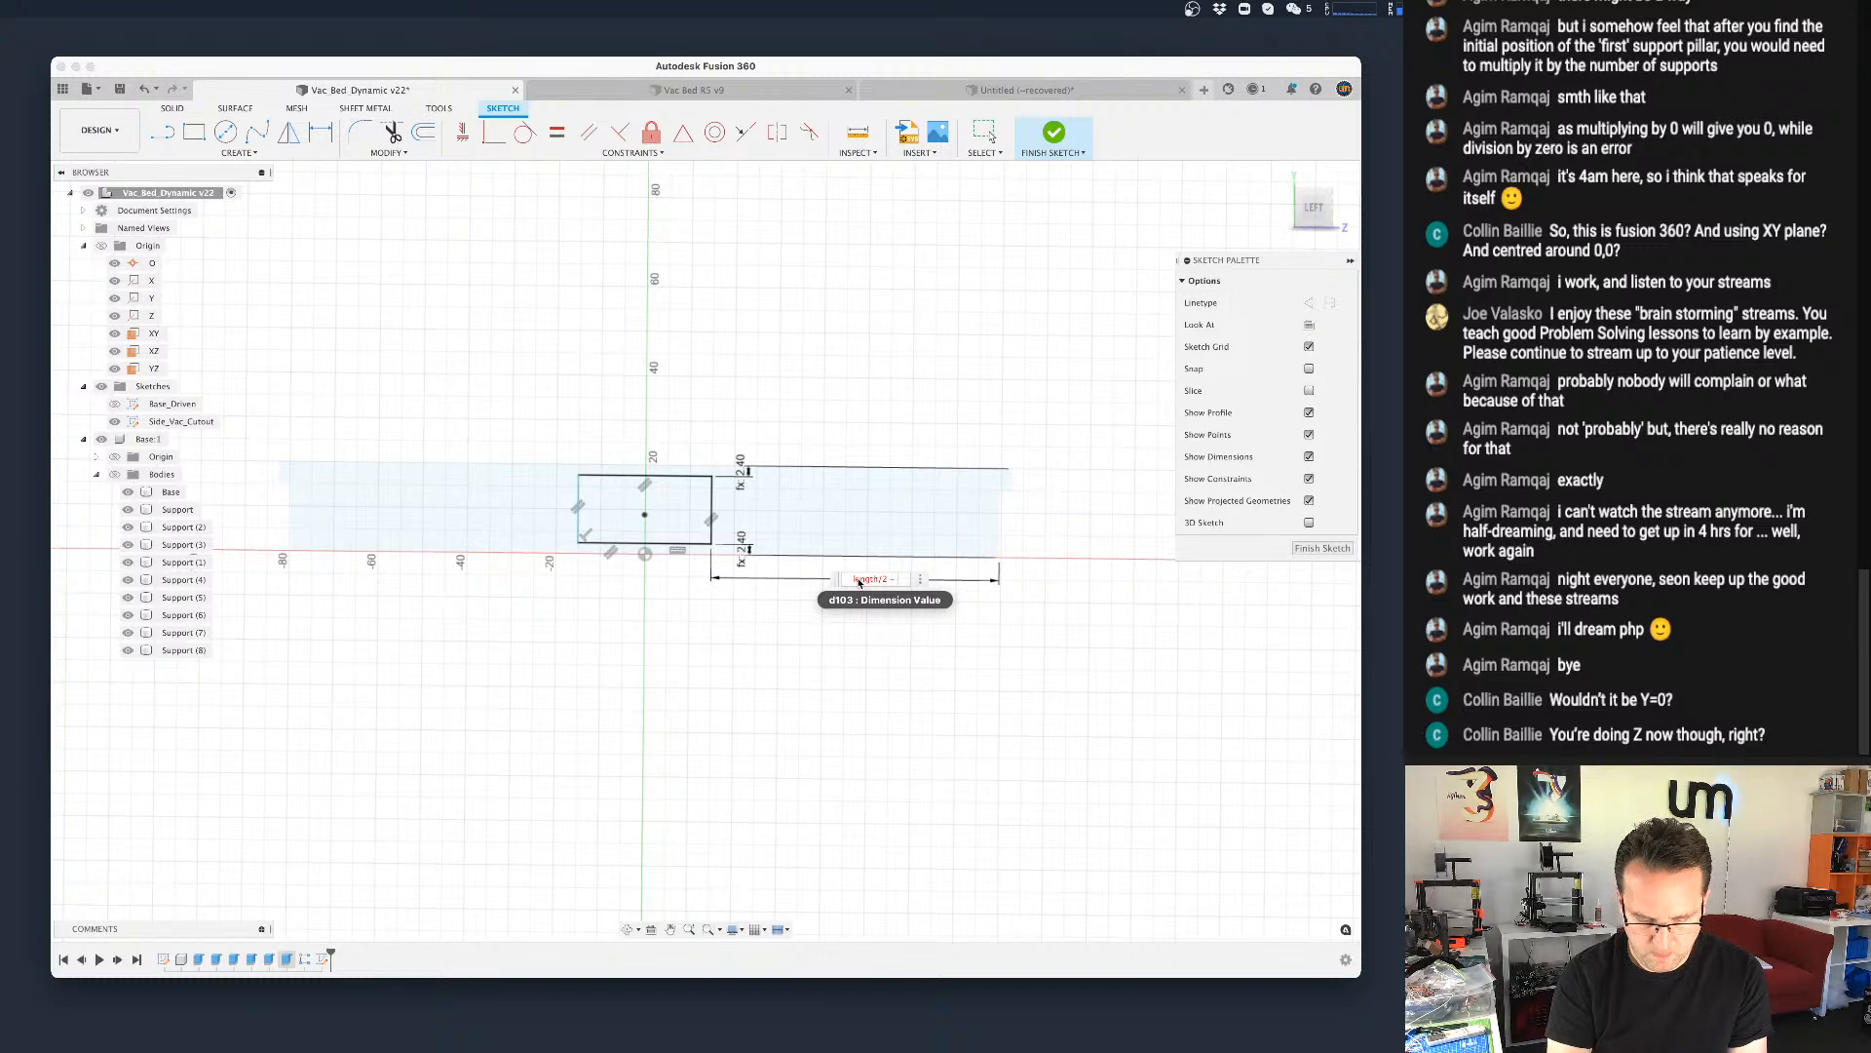
type("height")
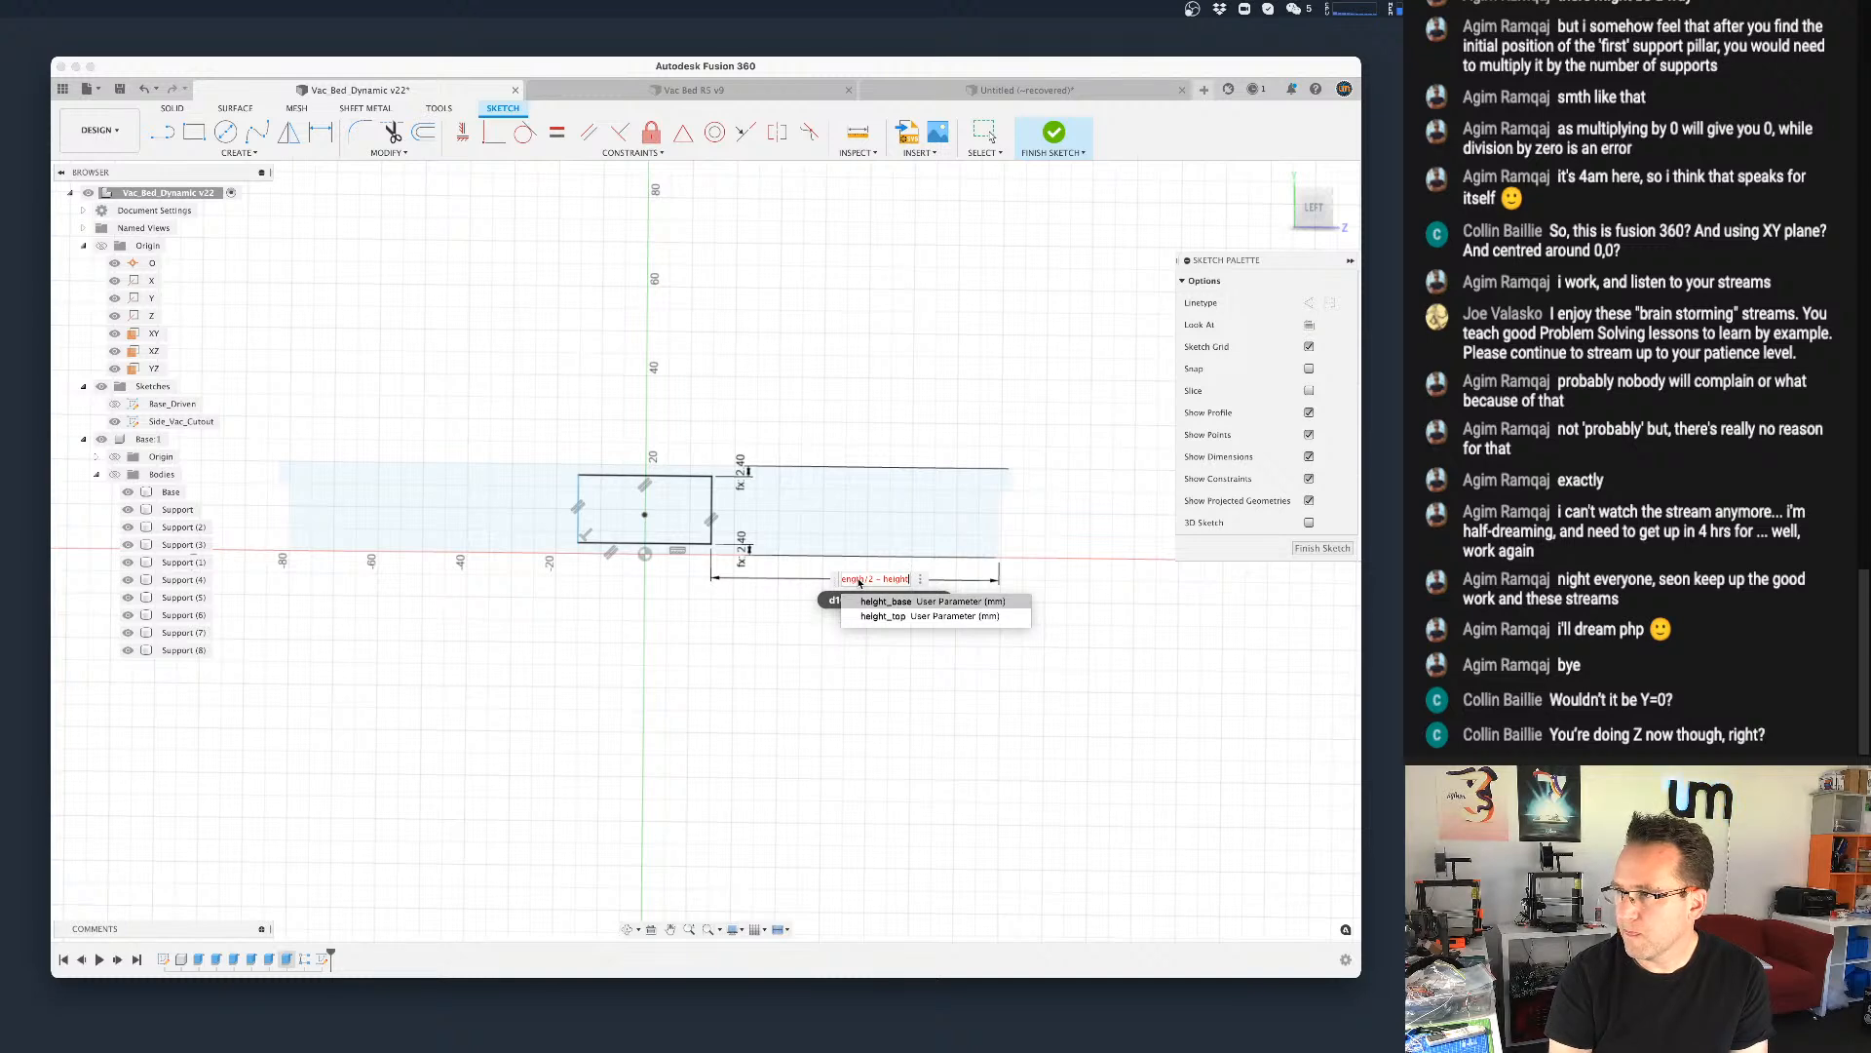
key("Return")
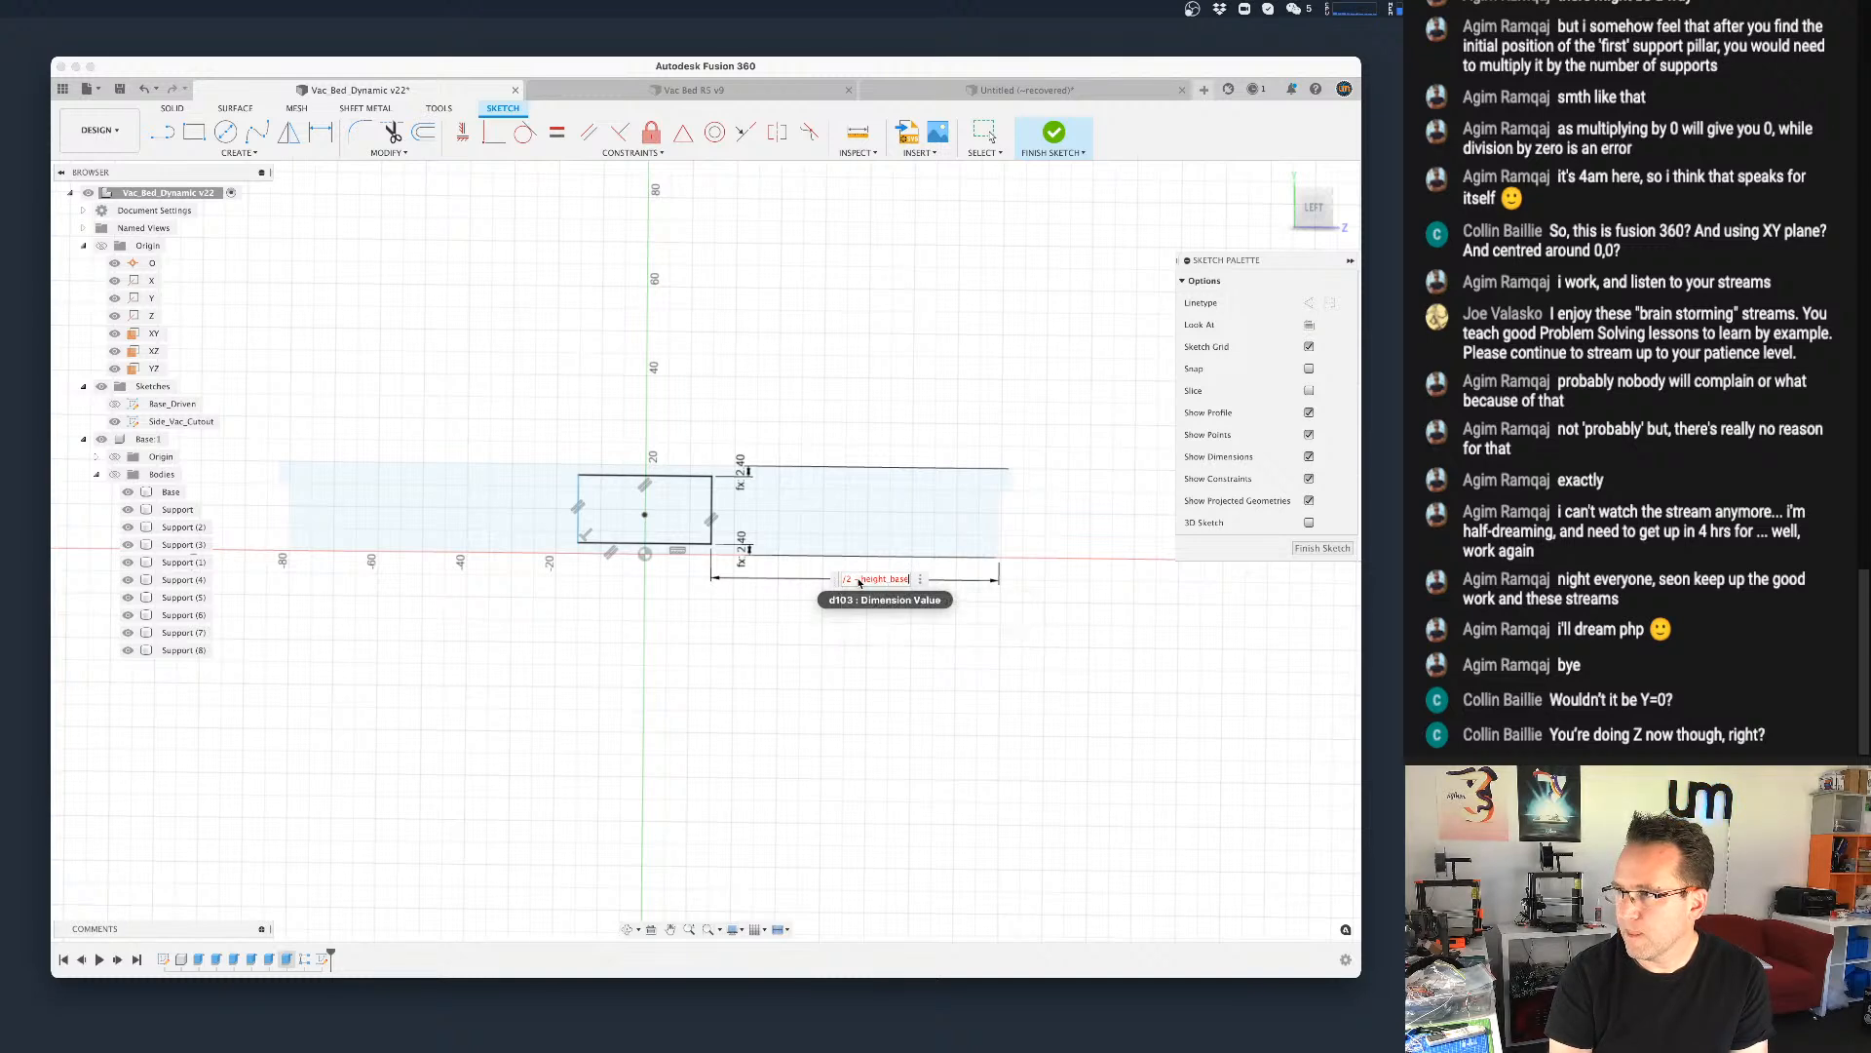
key("Return")
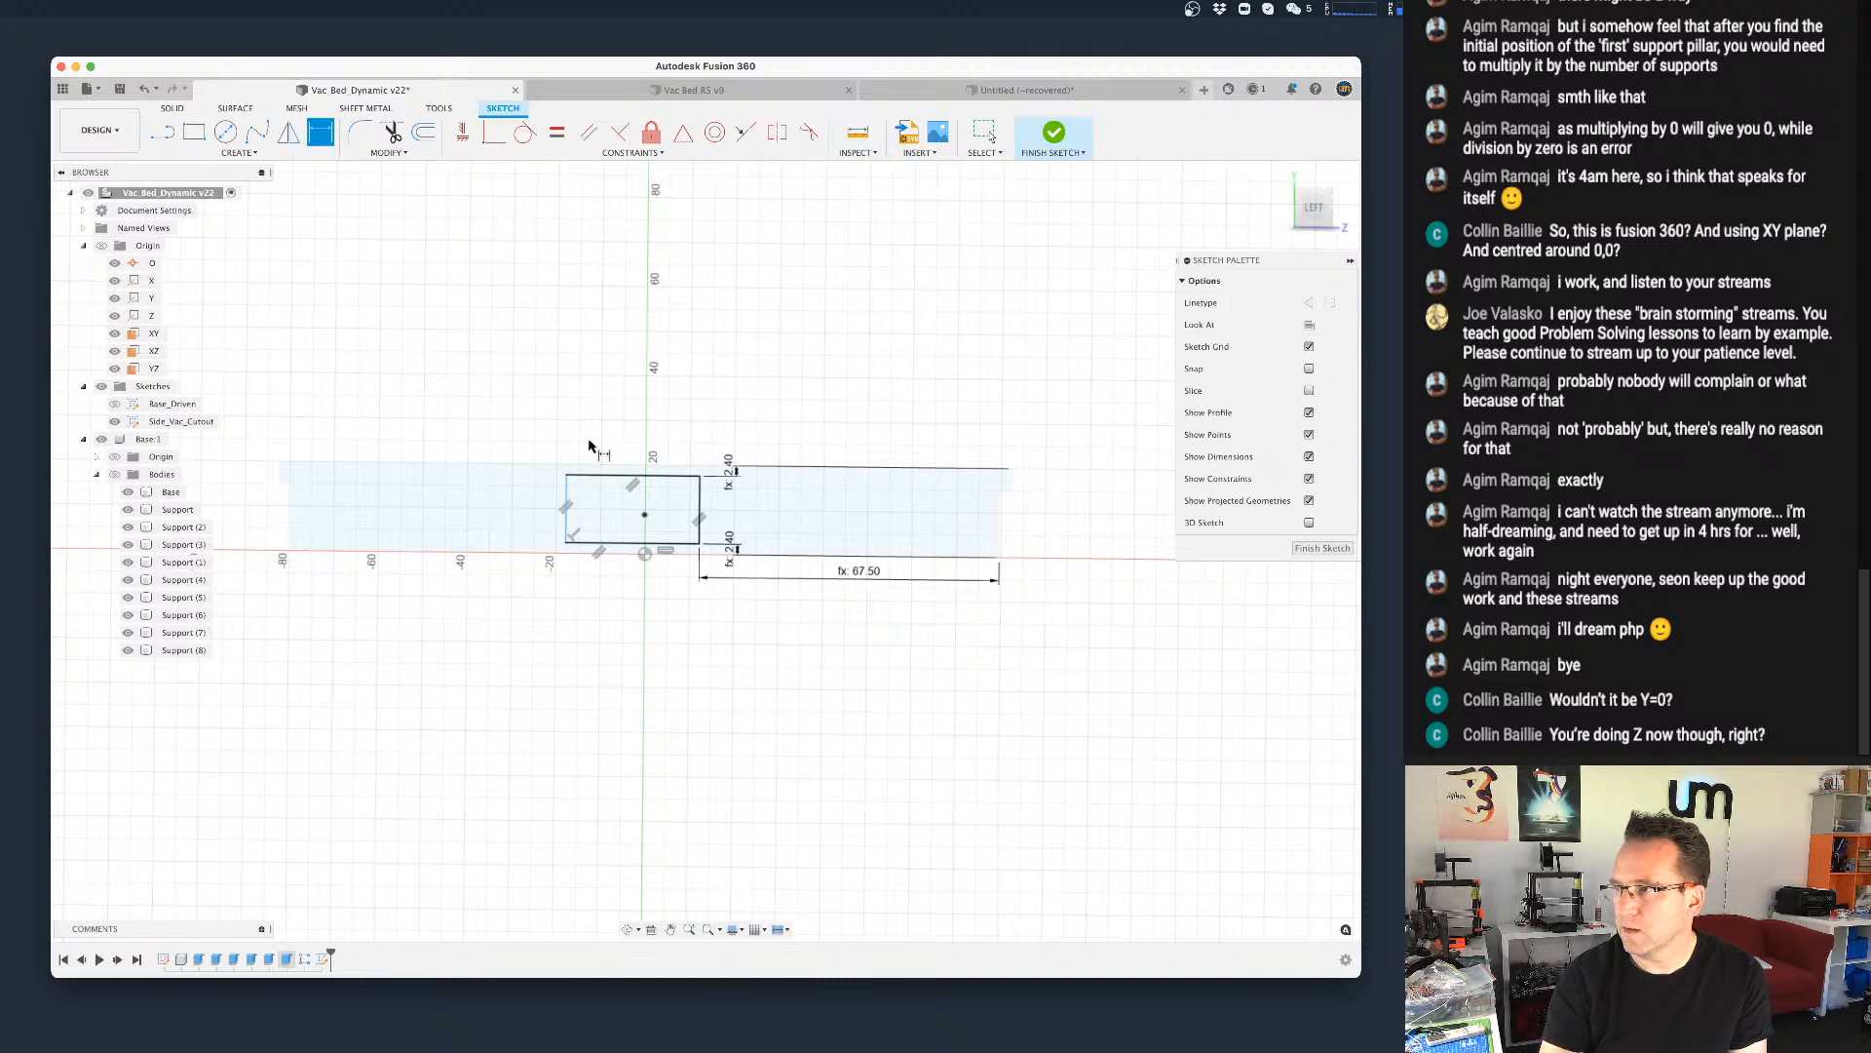
key("Escape")
Step: Dimension the rectangle's vertical edge on the negative Z side from the wall's nearest end edge as length/2 - height_base
key("d")
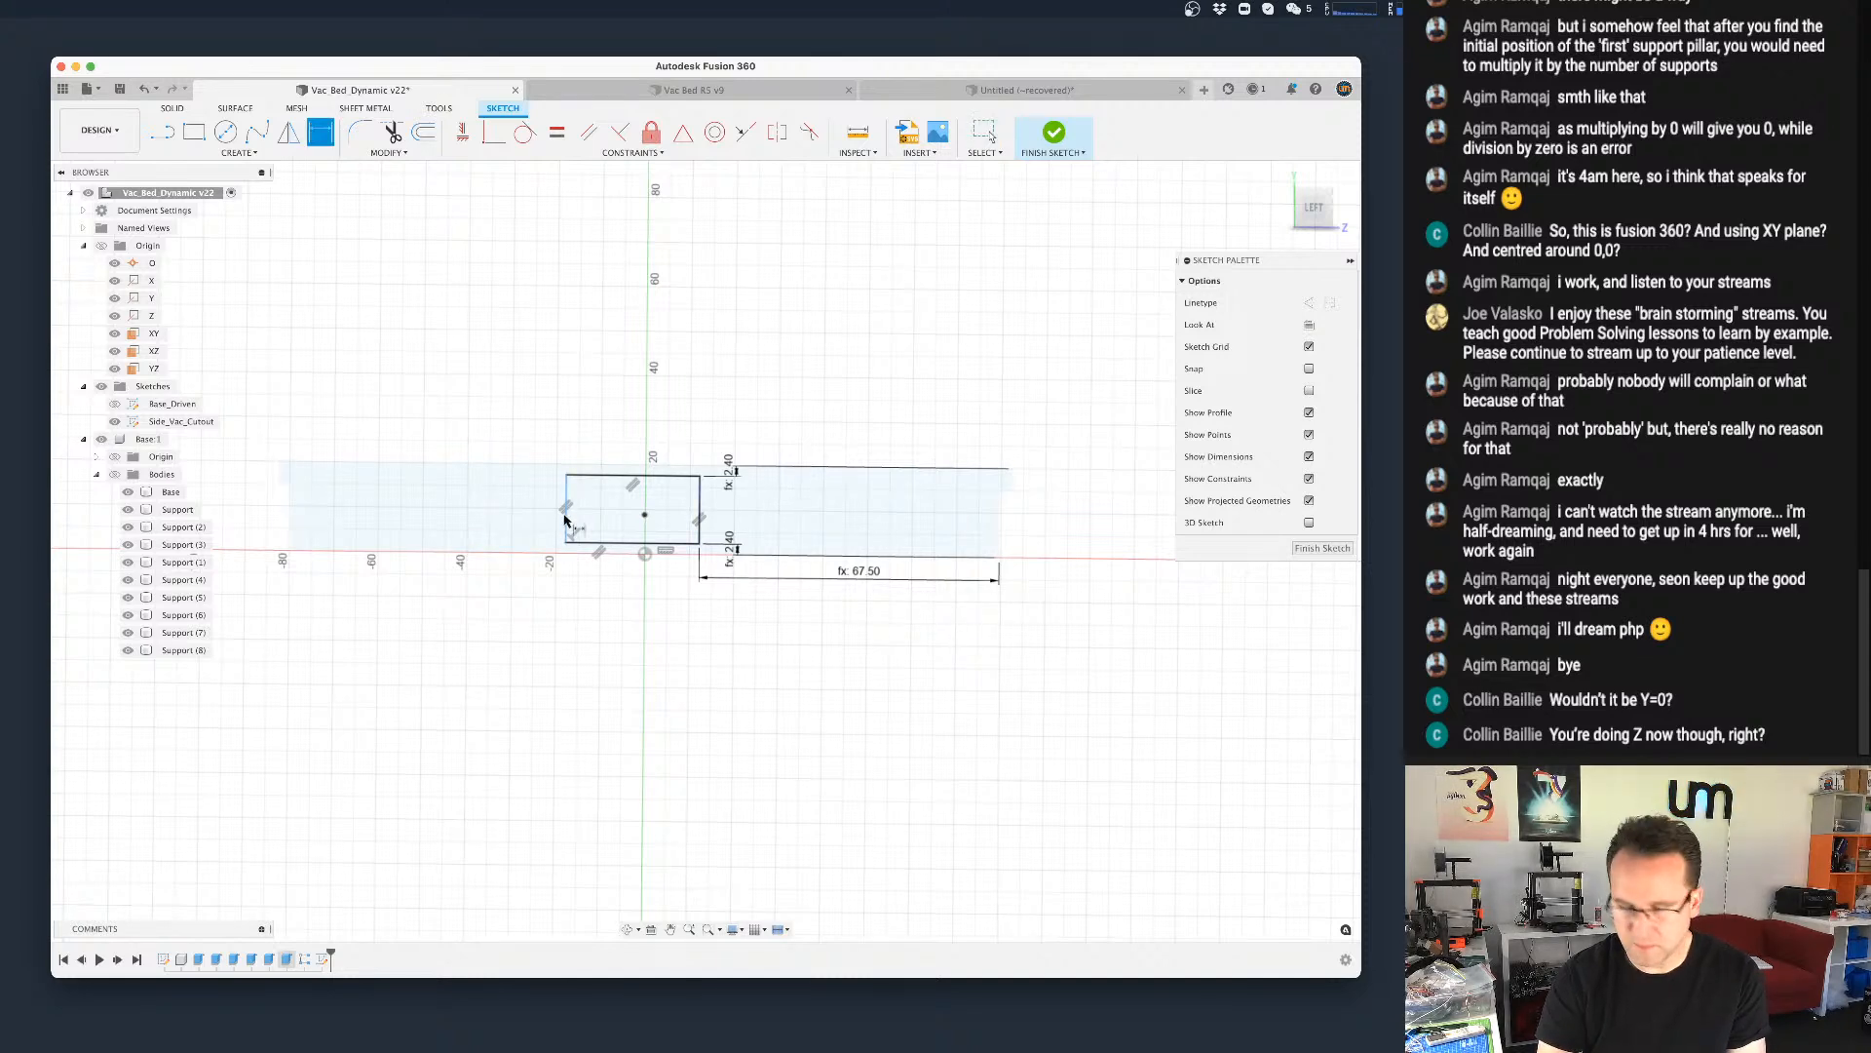
left_click(282, 522)
left_click(291, 514)
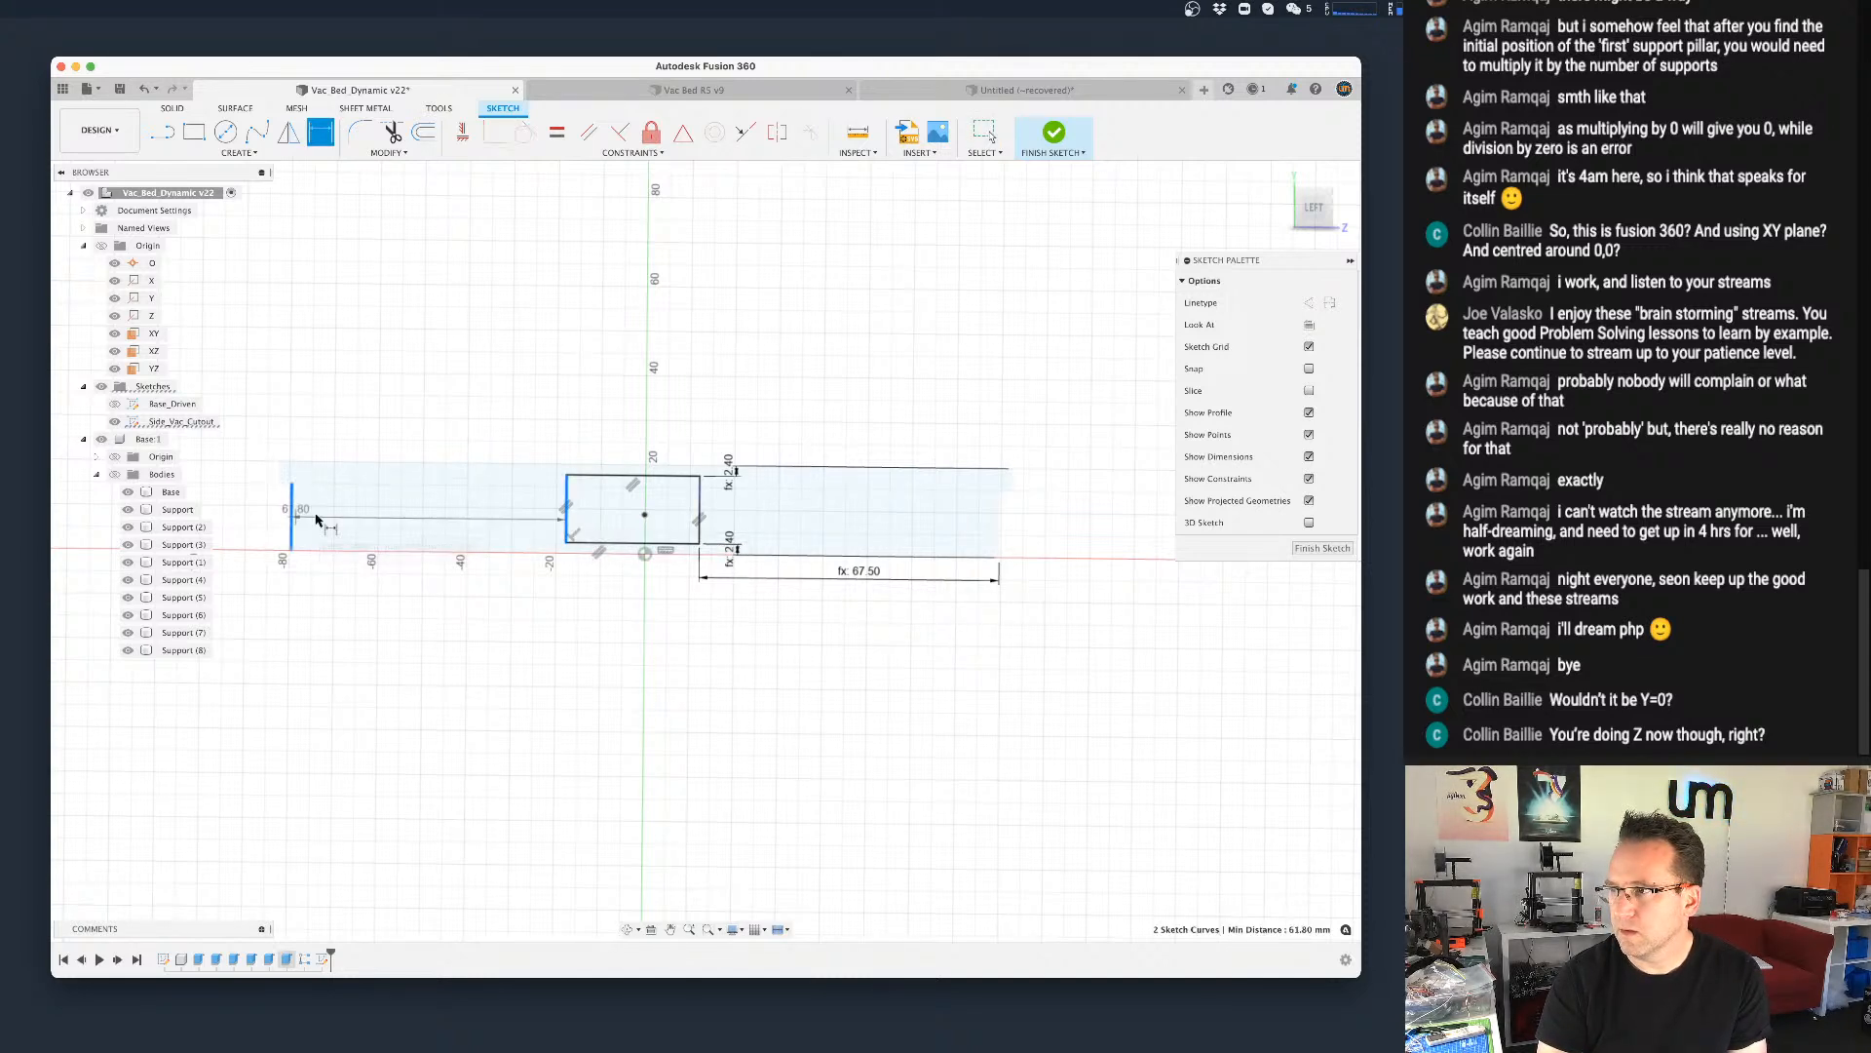
left_click(441, 575)
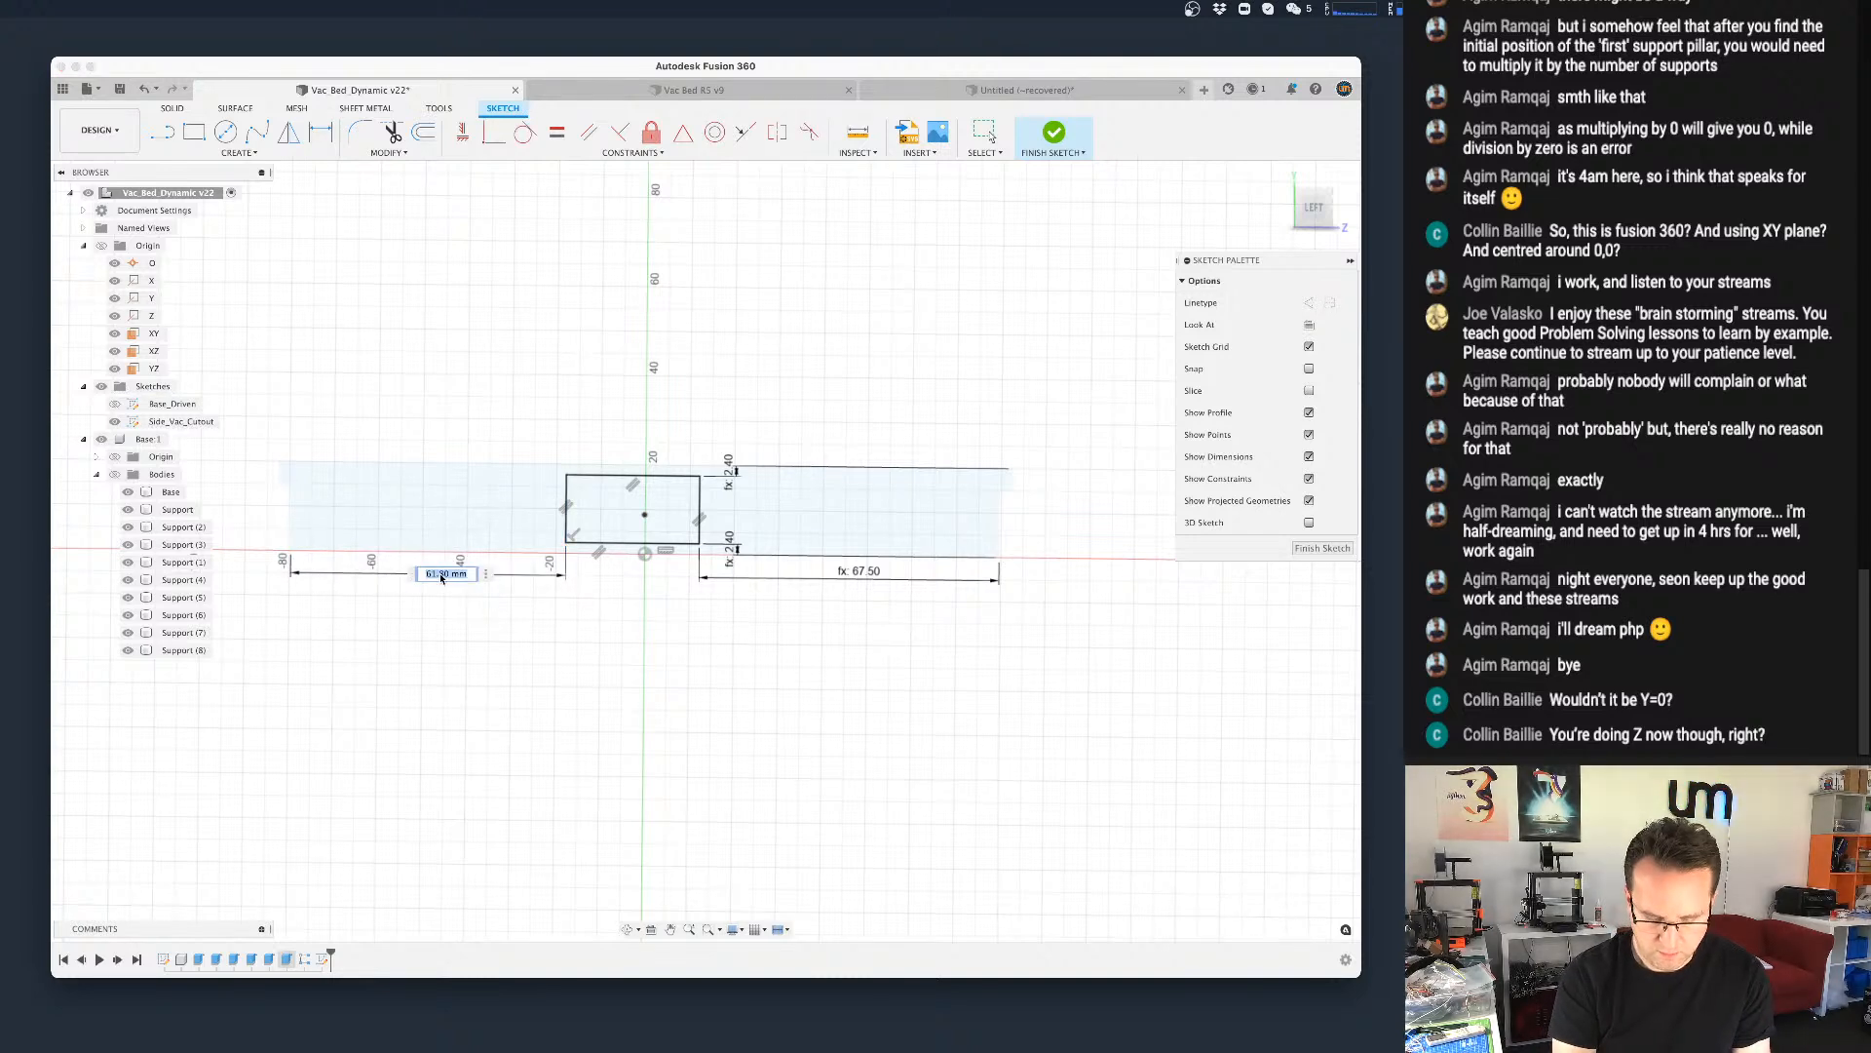
type("length")
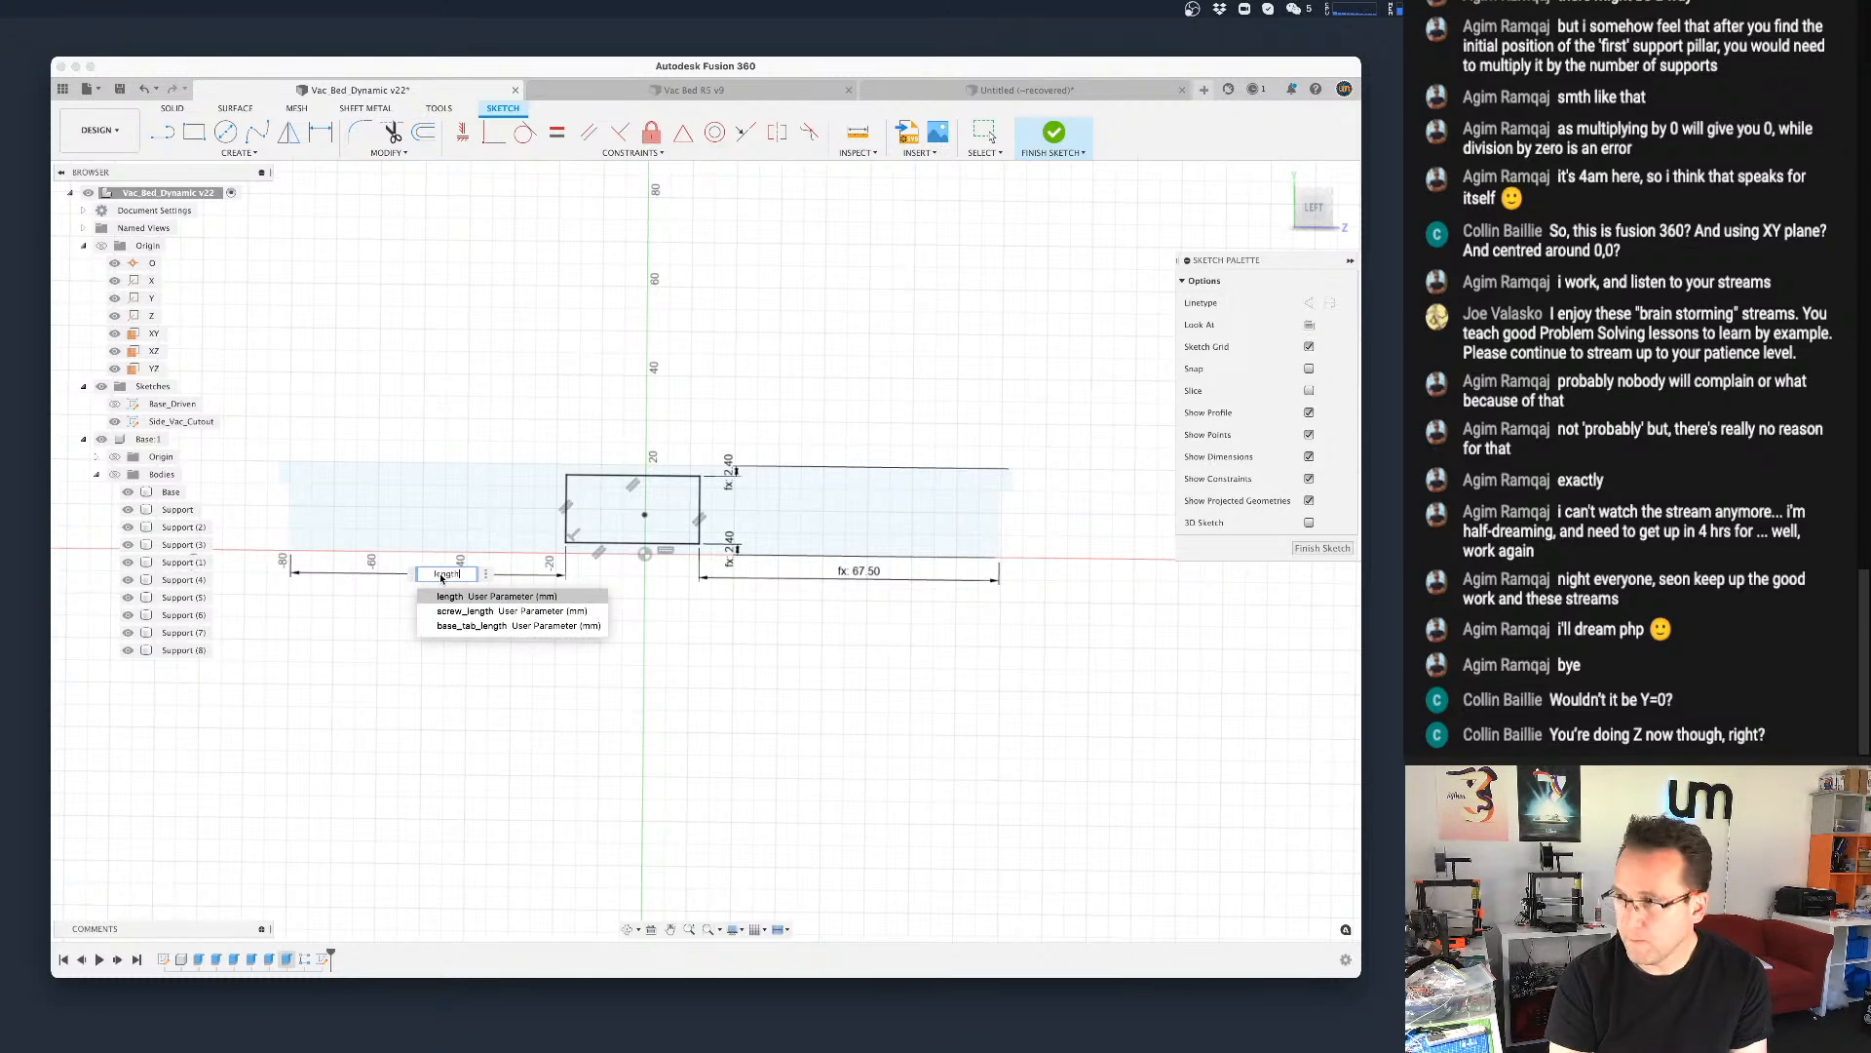
key("Return")
type("/2 -")
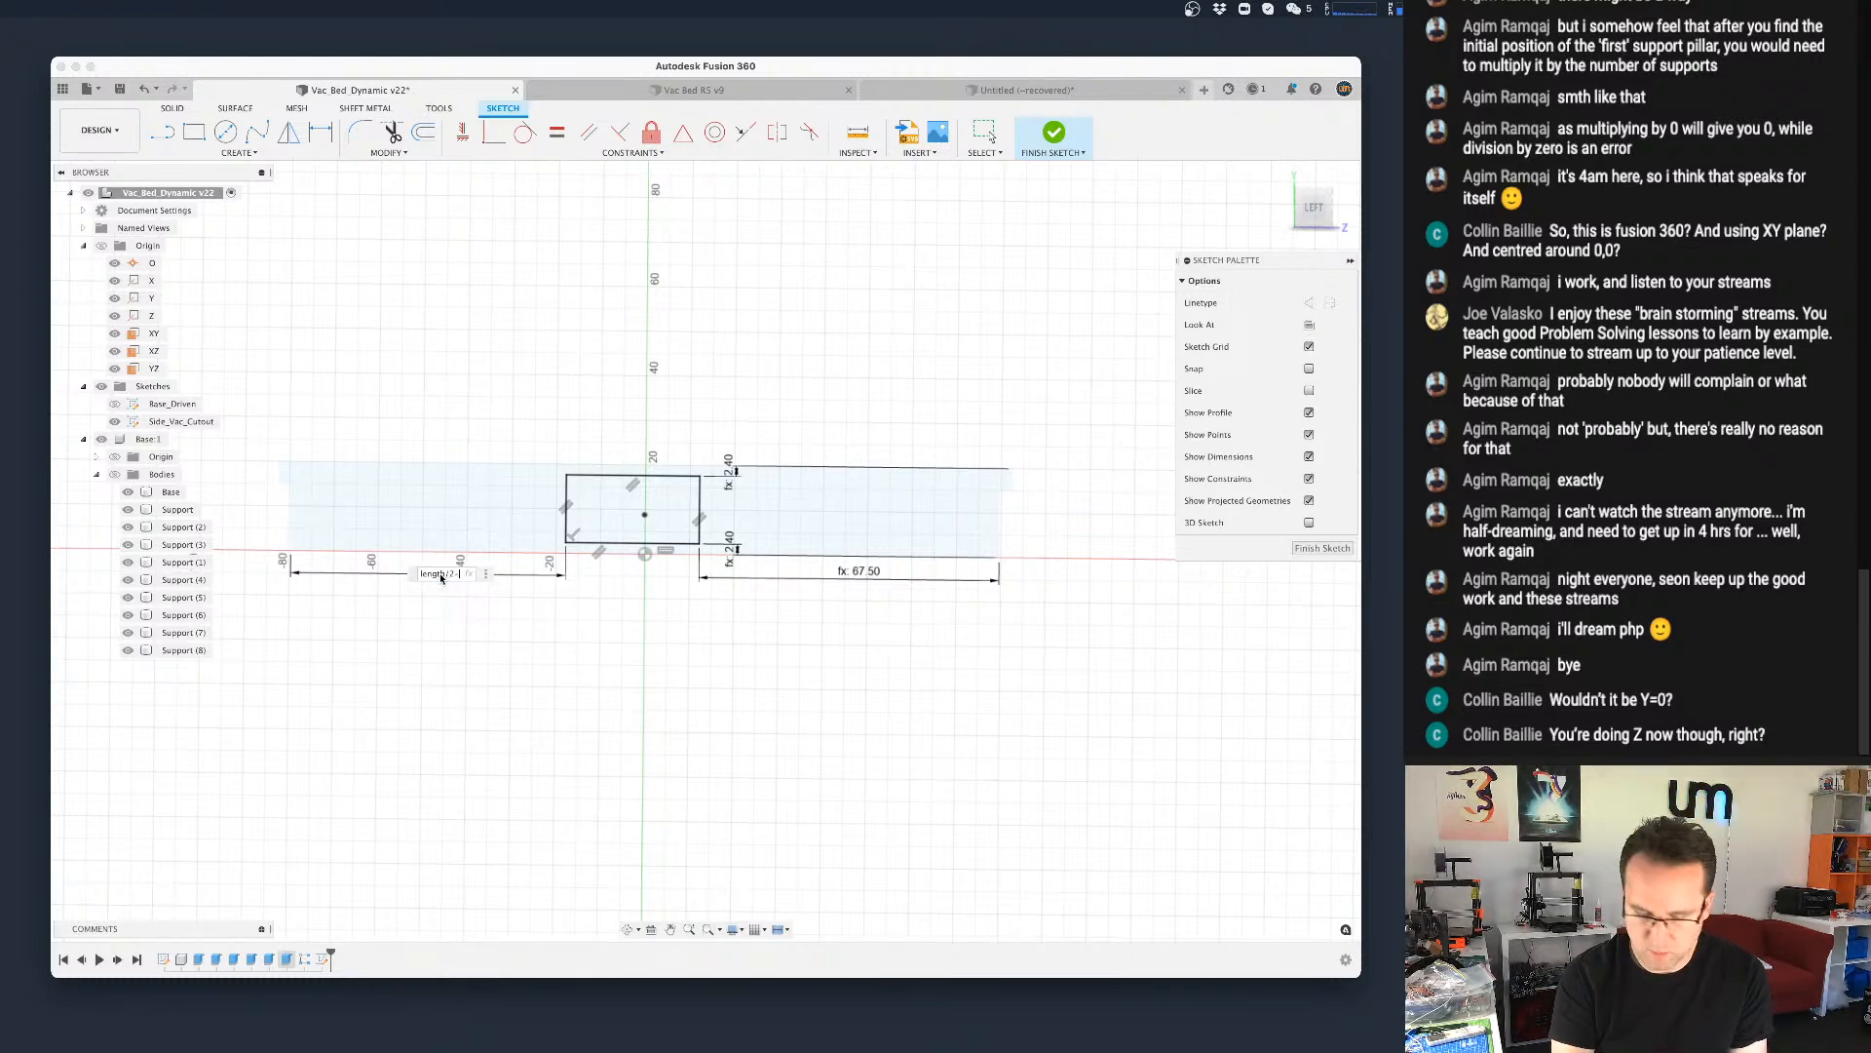
key("Return")
type("-he")
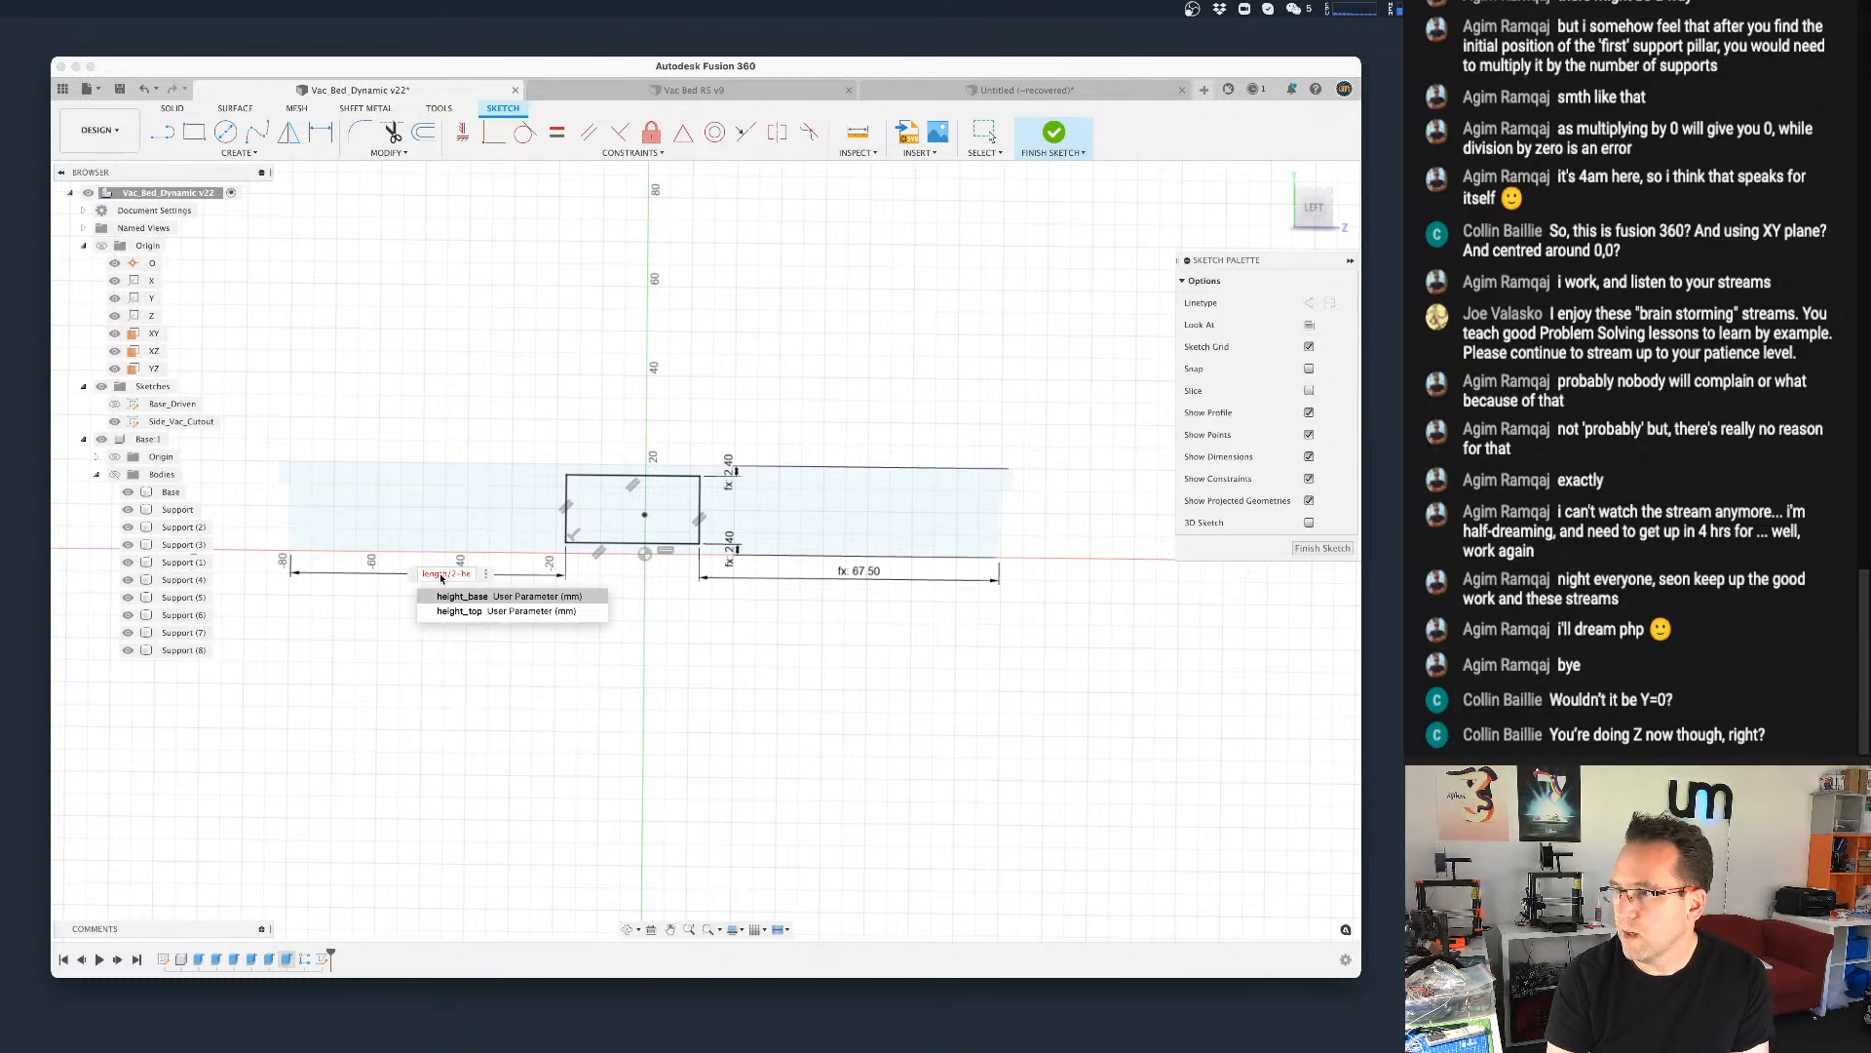
key("Return")
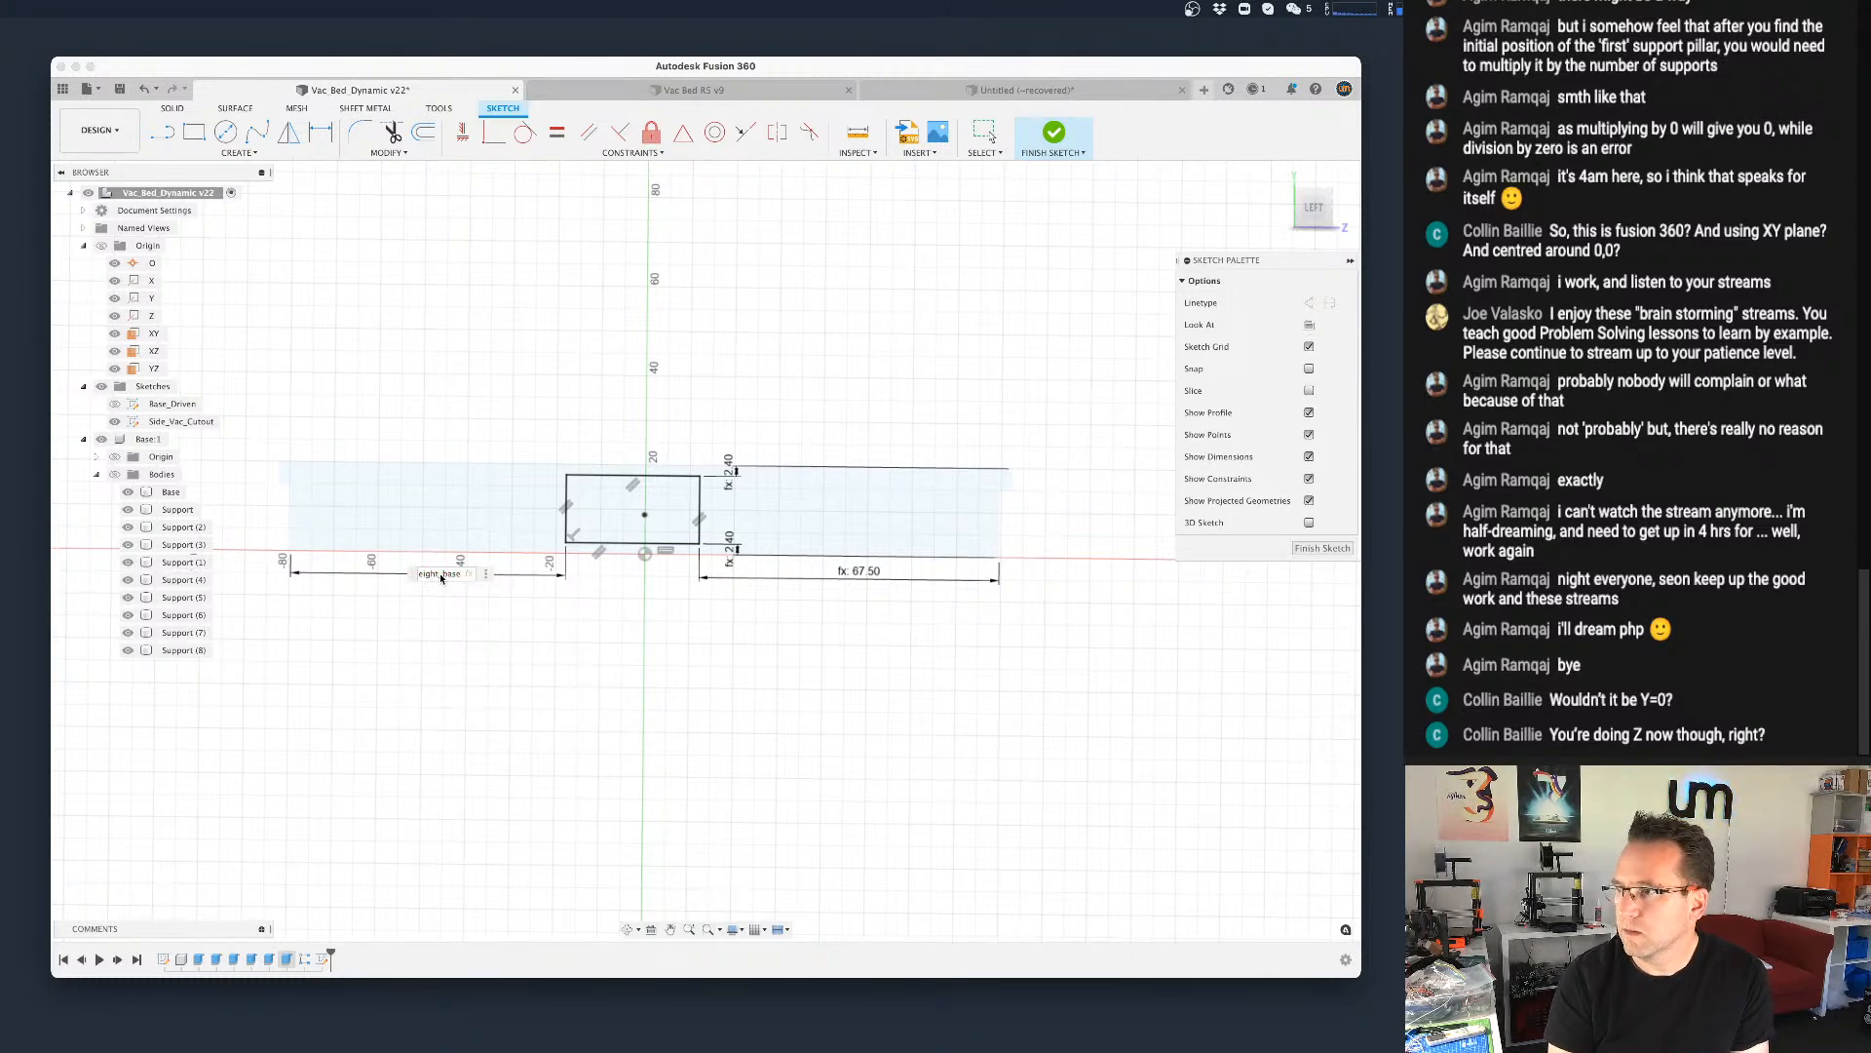
key("Return")
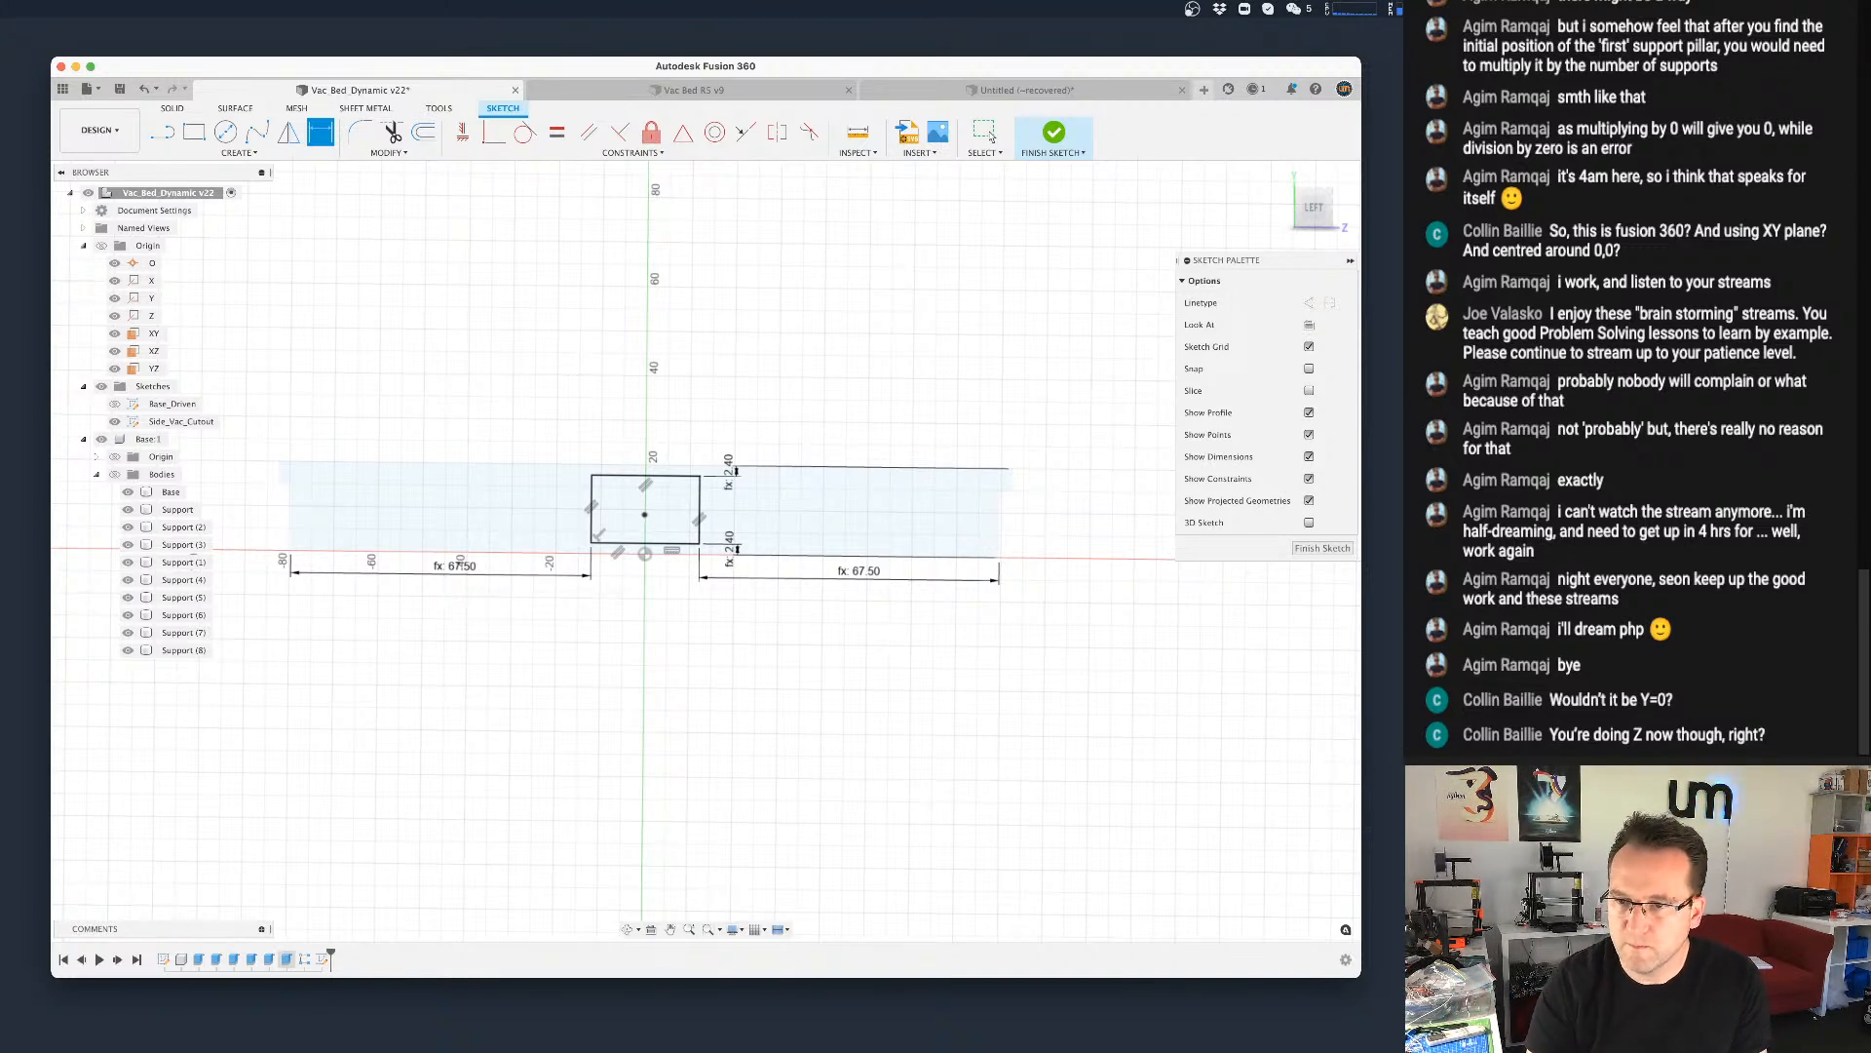
Step: Finish the cutout sketch and show the bodies of the base component
scroll(724, 406, "down", 1)
scroll(724, 406, "up", 1)
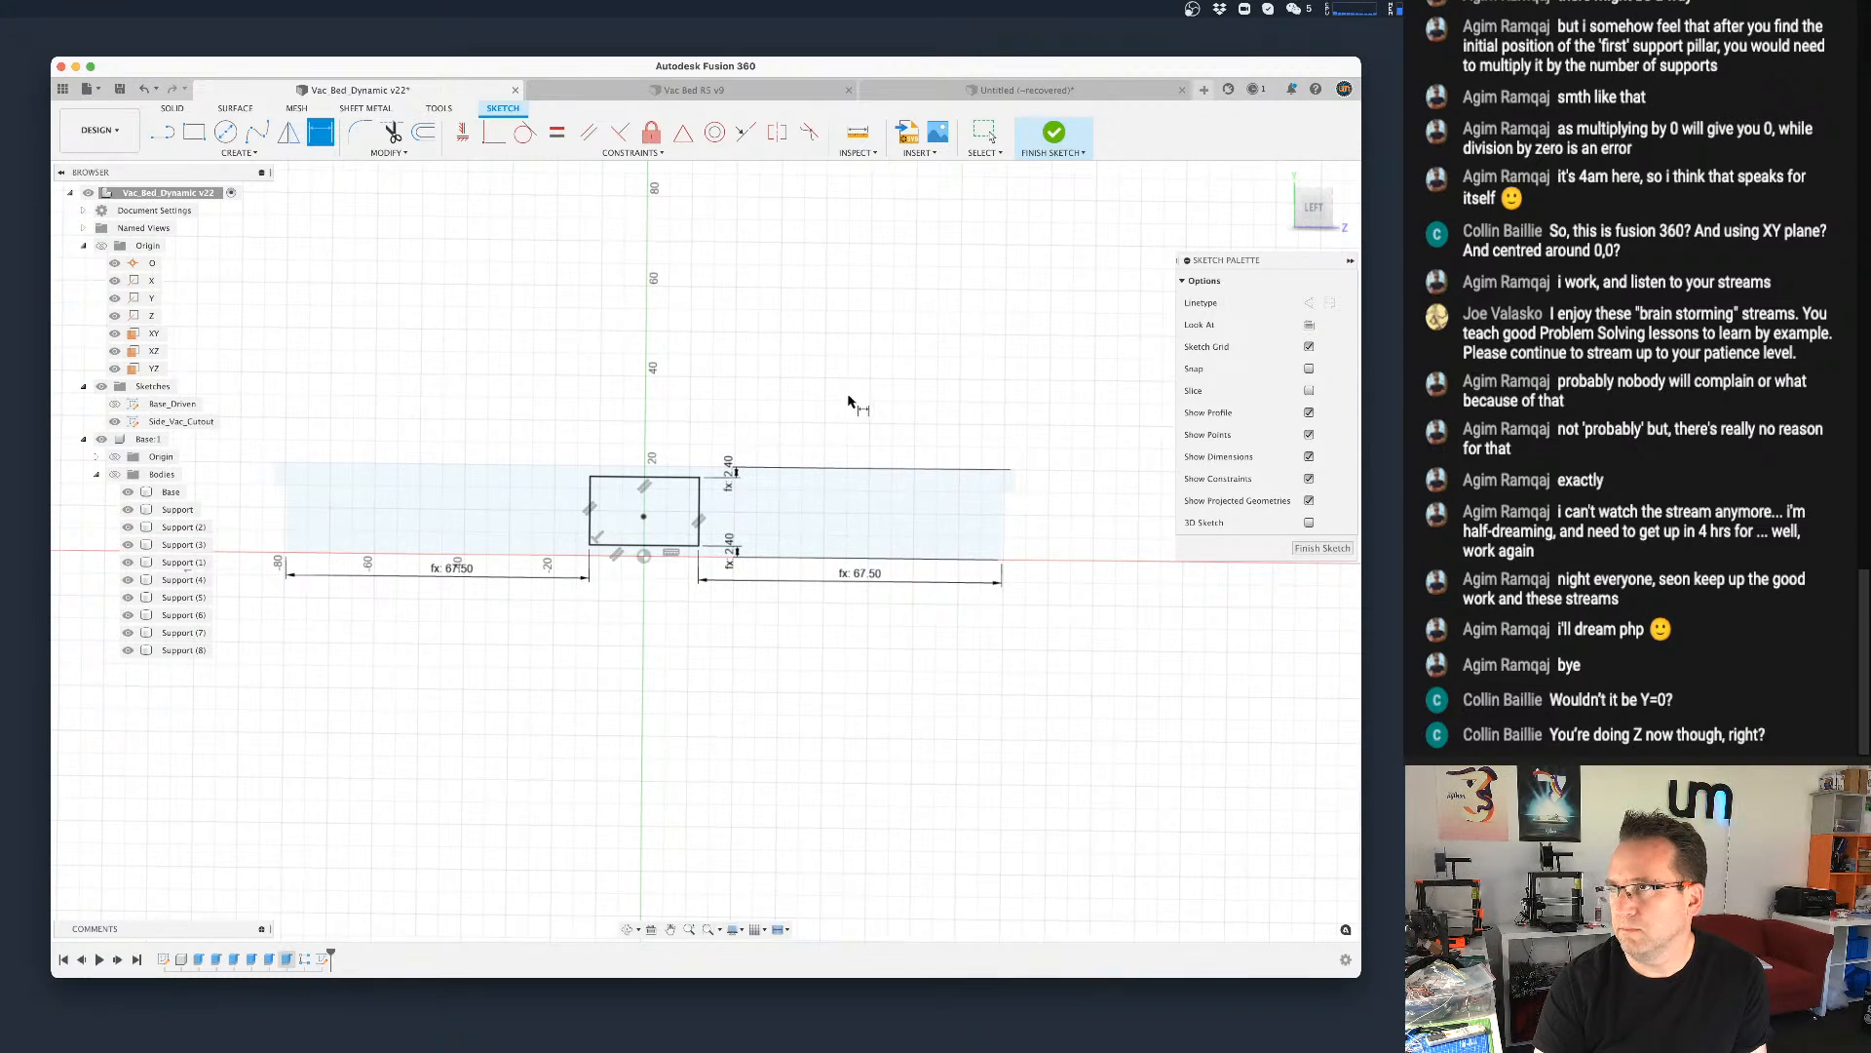
scroll(864, 417, "down", 1)
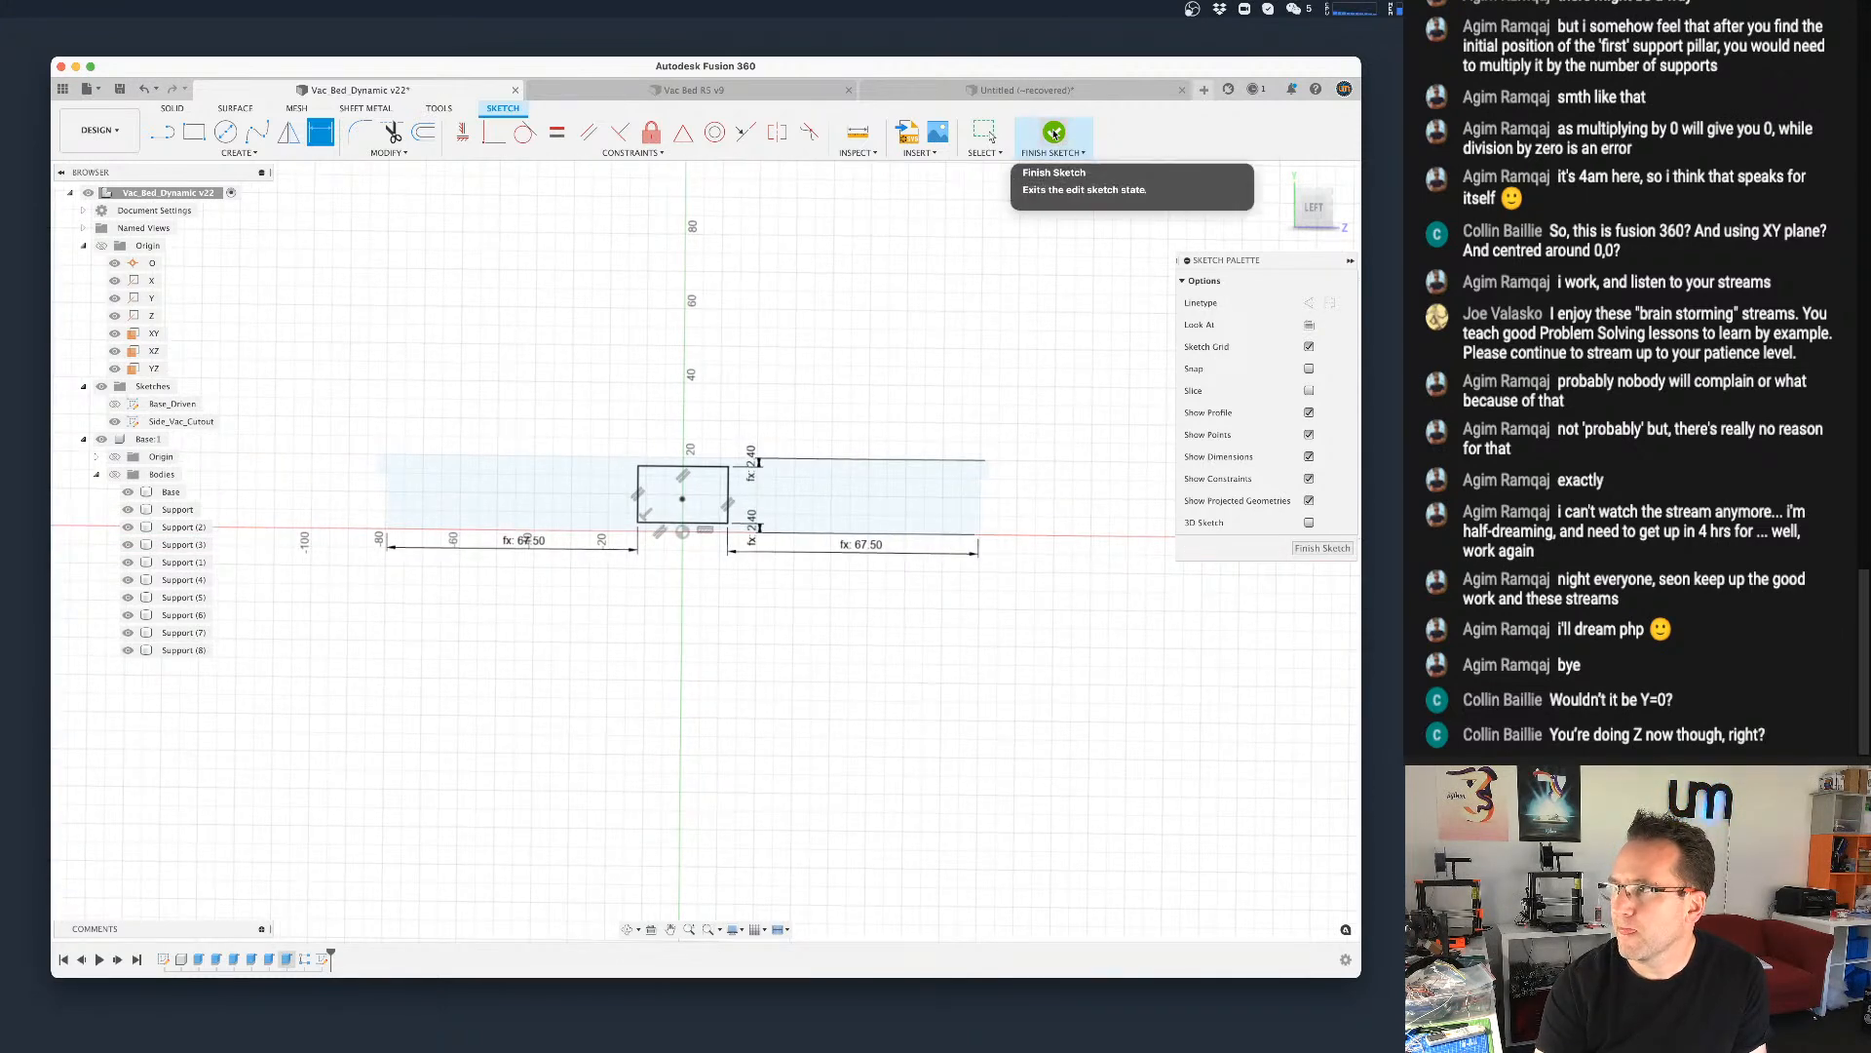
left_click(1053, 132)
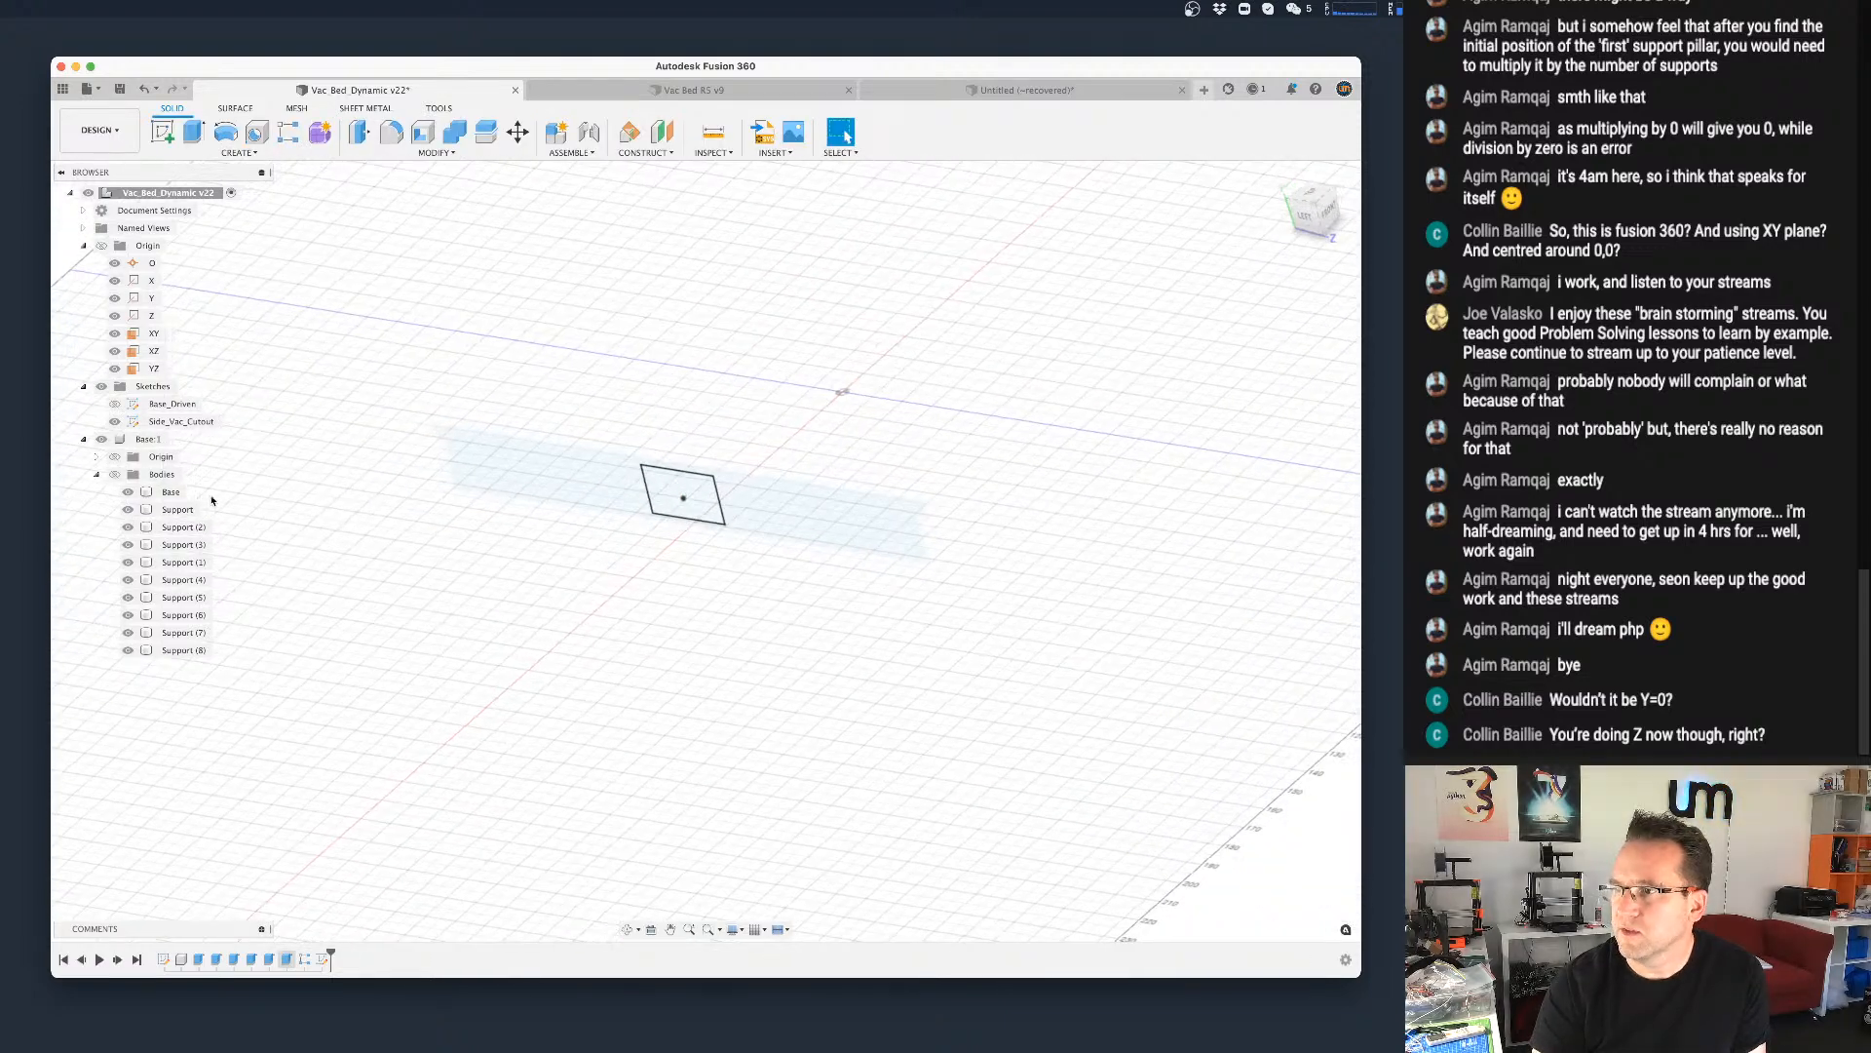
left_click(114, 473)
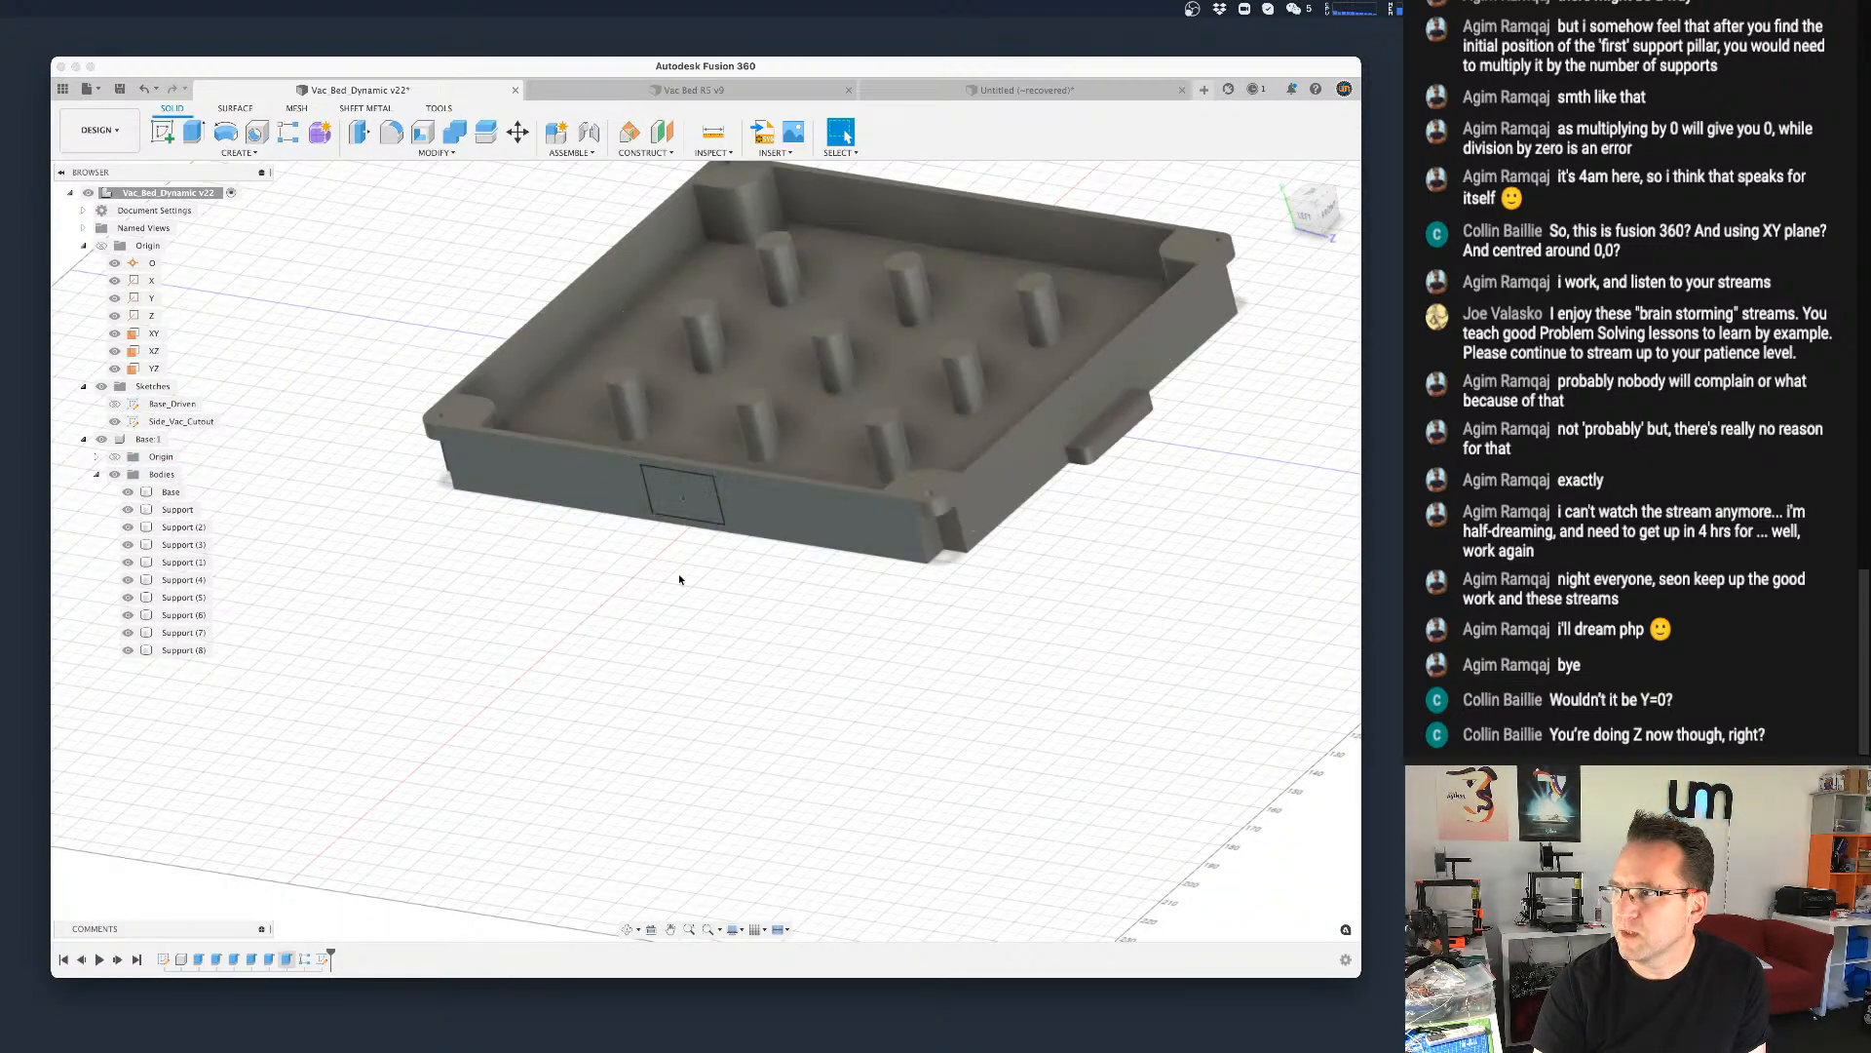
Step: Extrude the rectangular profile by -thickness_base as a cut through the base's long side wall
scroll(684, 562, "up", 5)
middle_click_drag(616, 577, 463, 725)
scroll(549, 608, "up", 3)
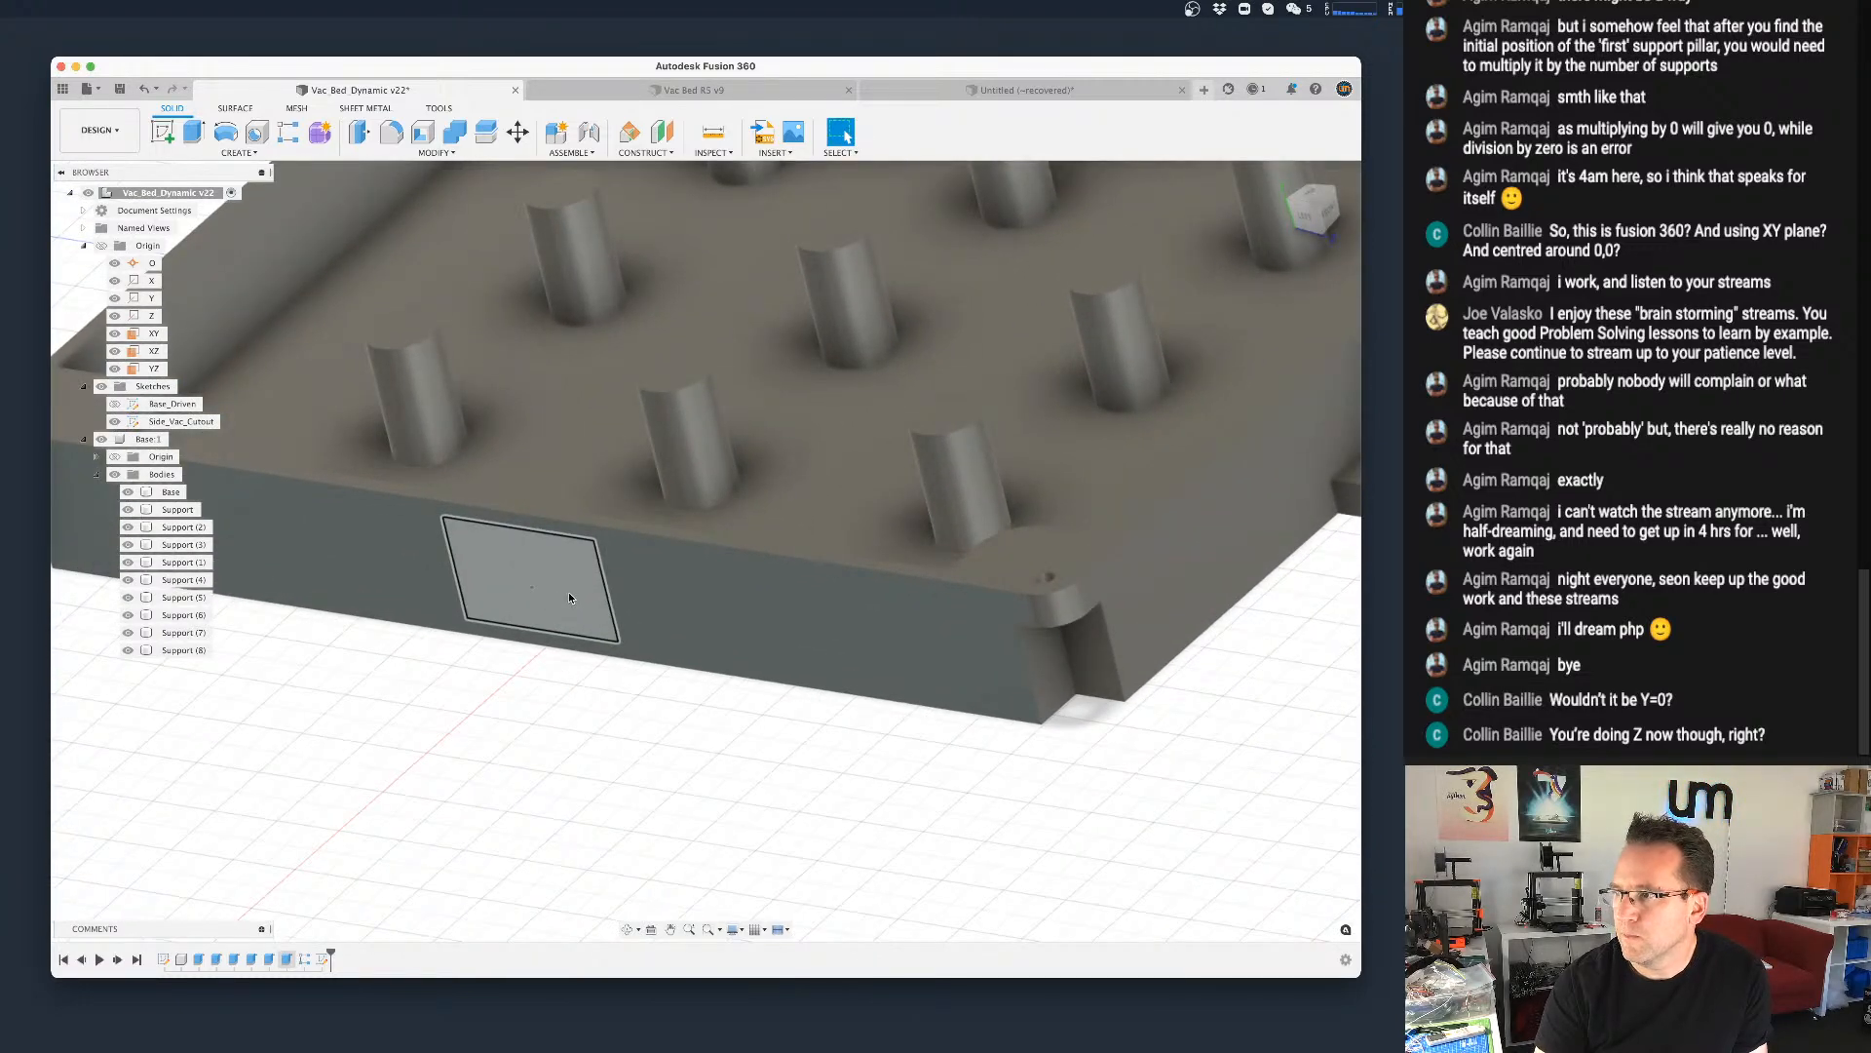
left_click(569, 596)
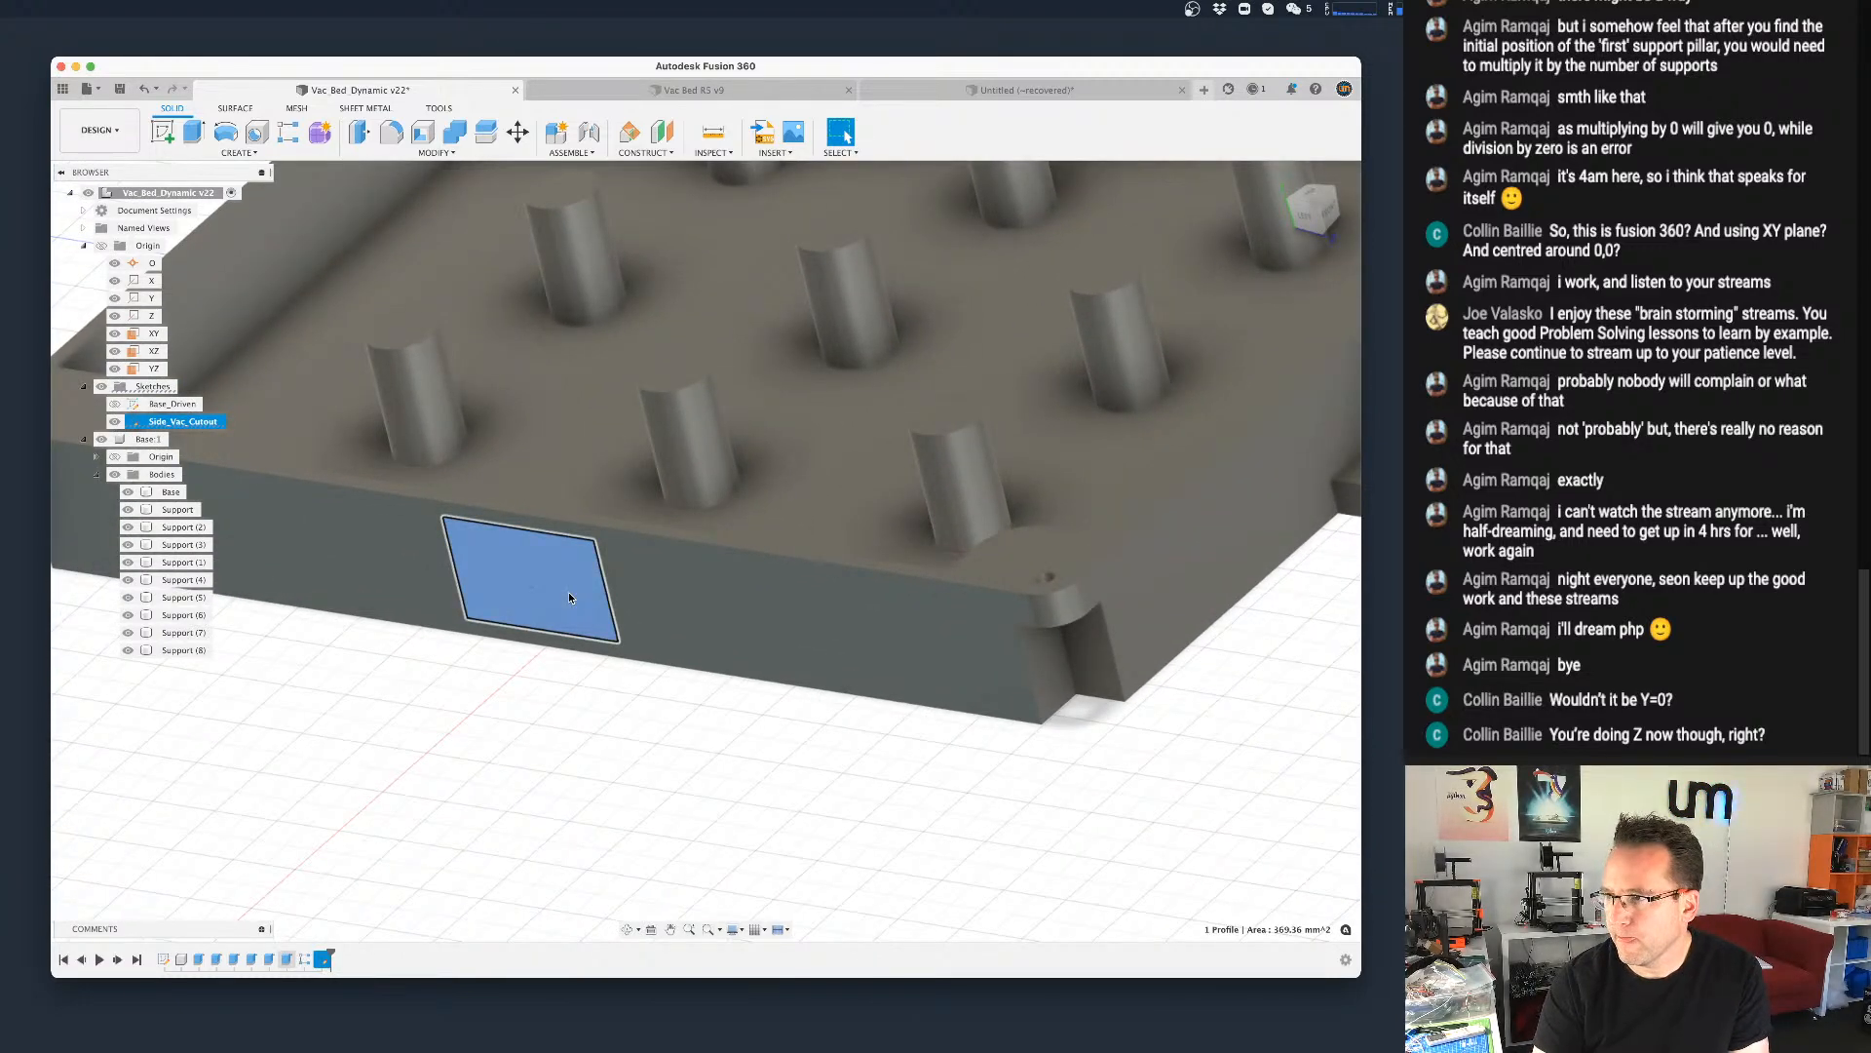
key("e")
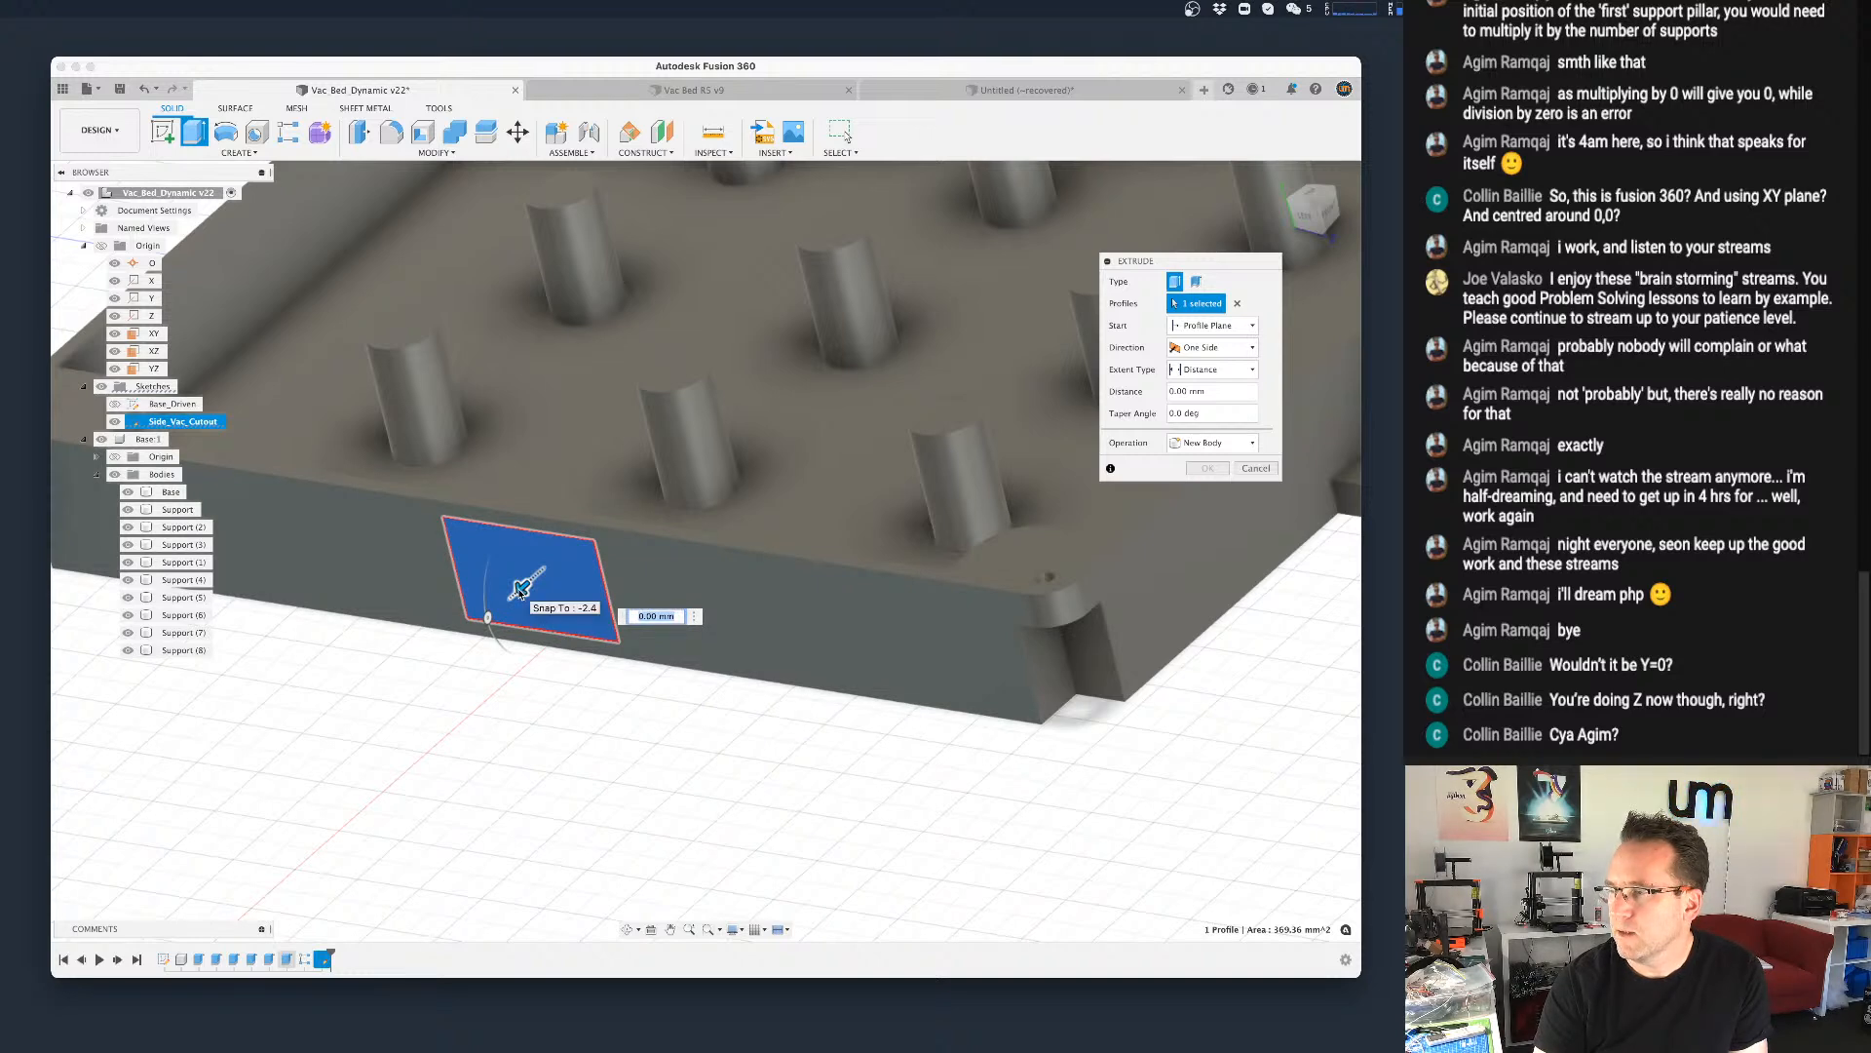
type("-")
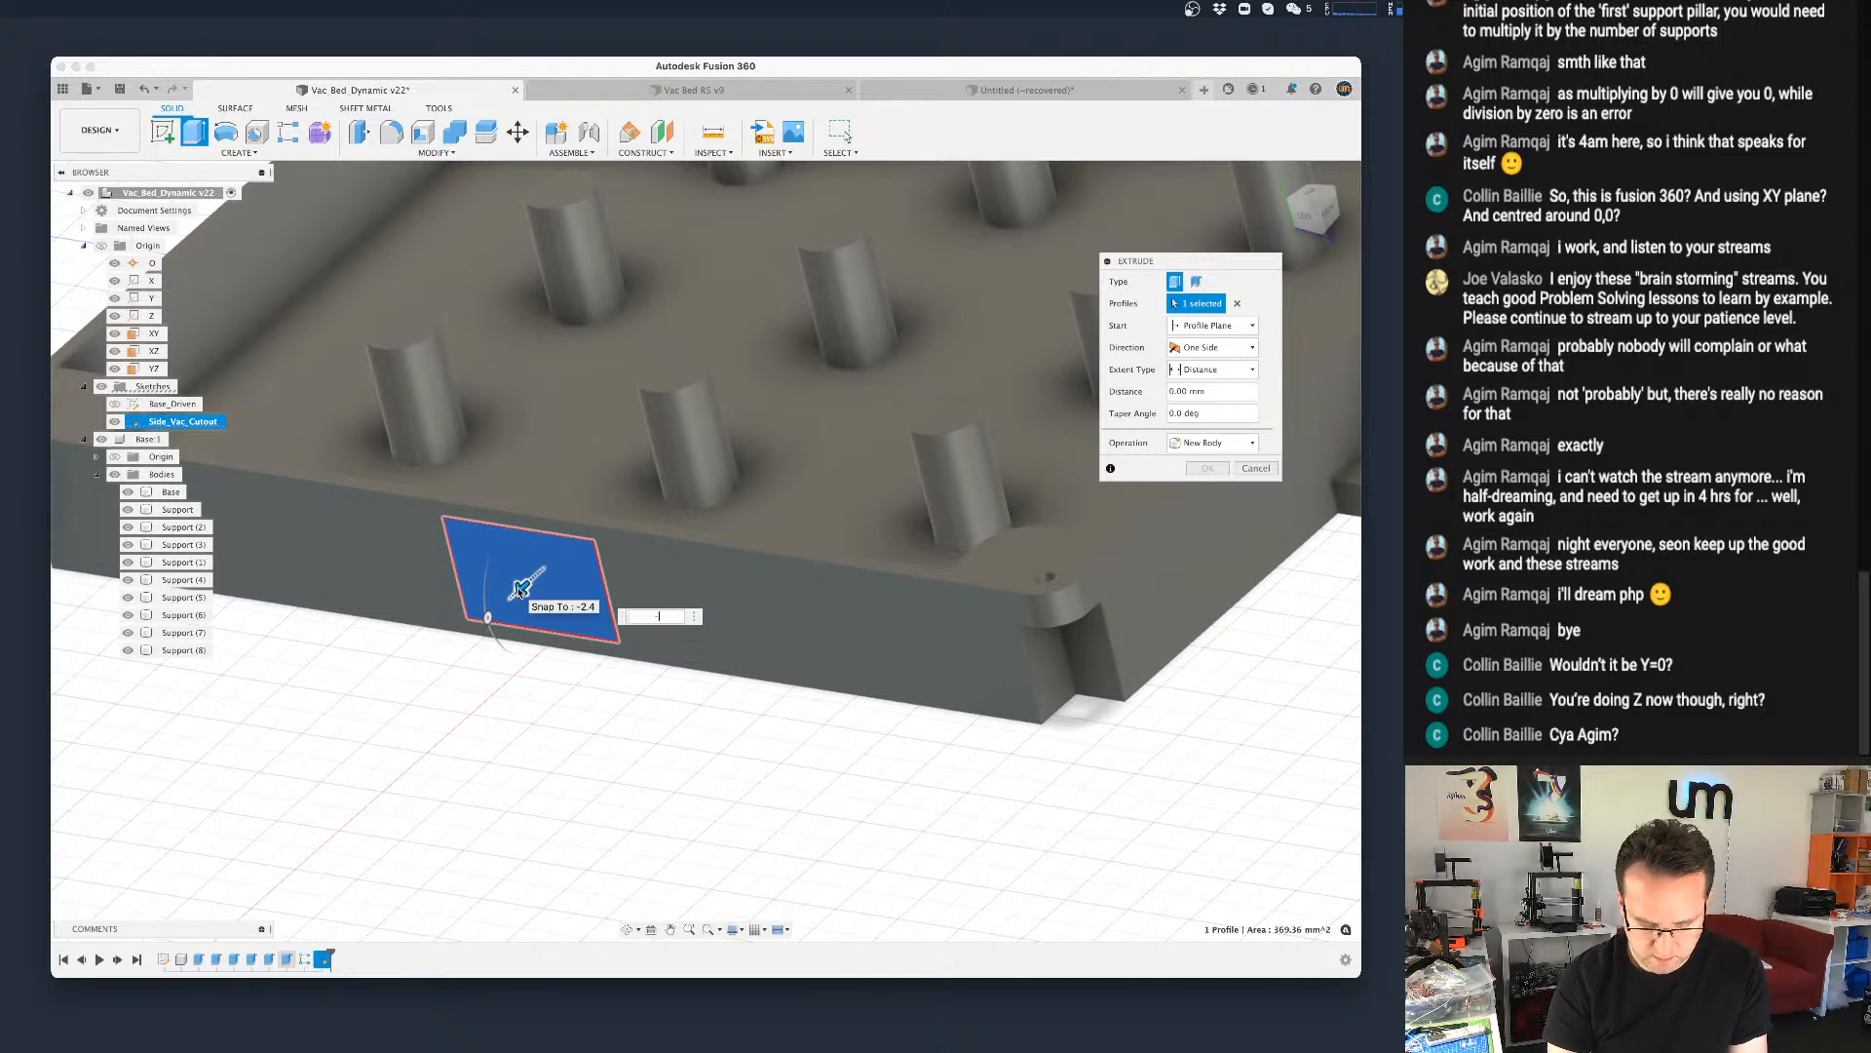
type("thi")
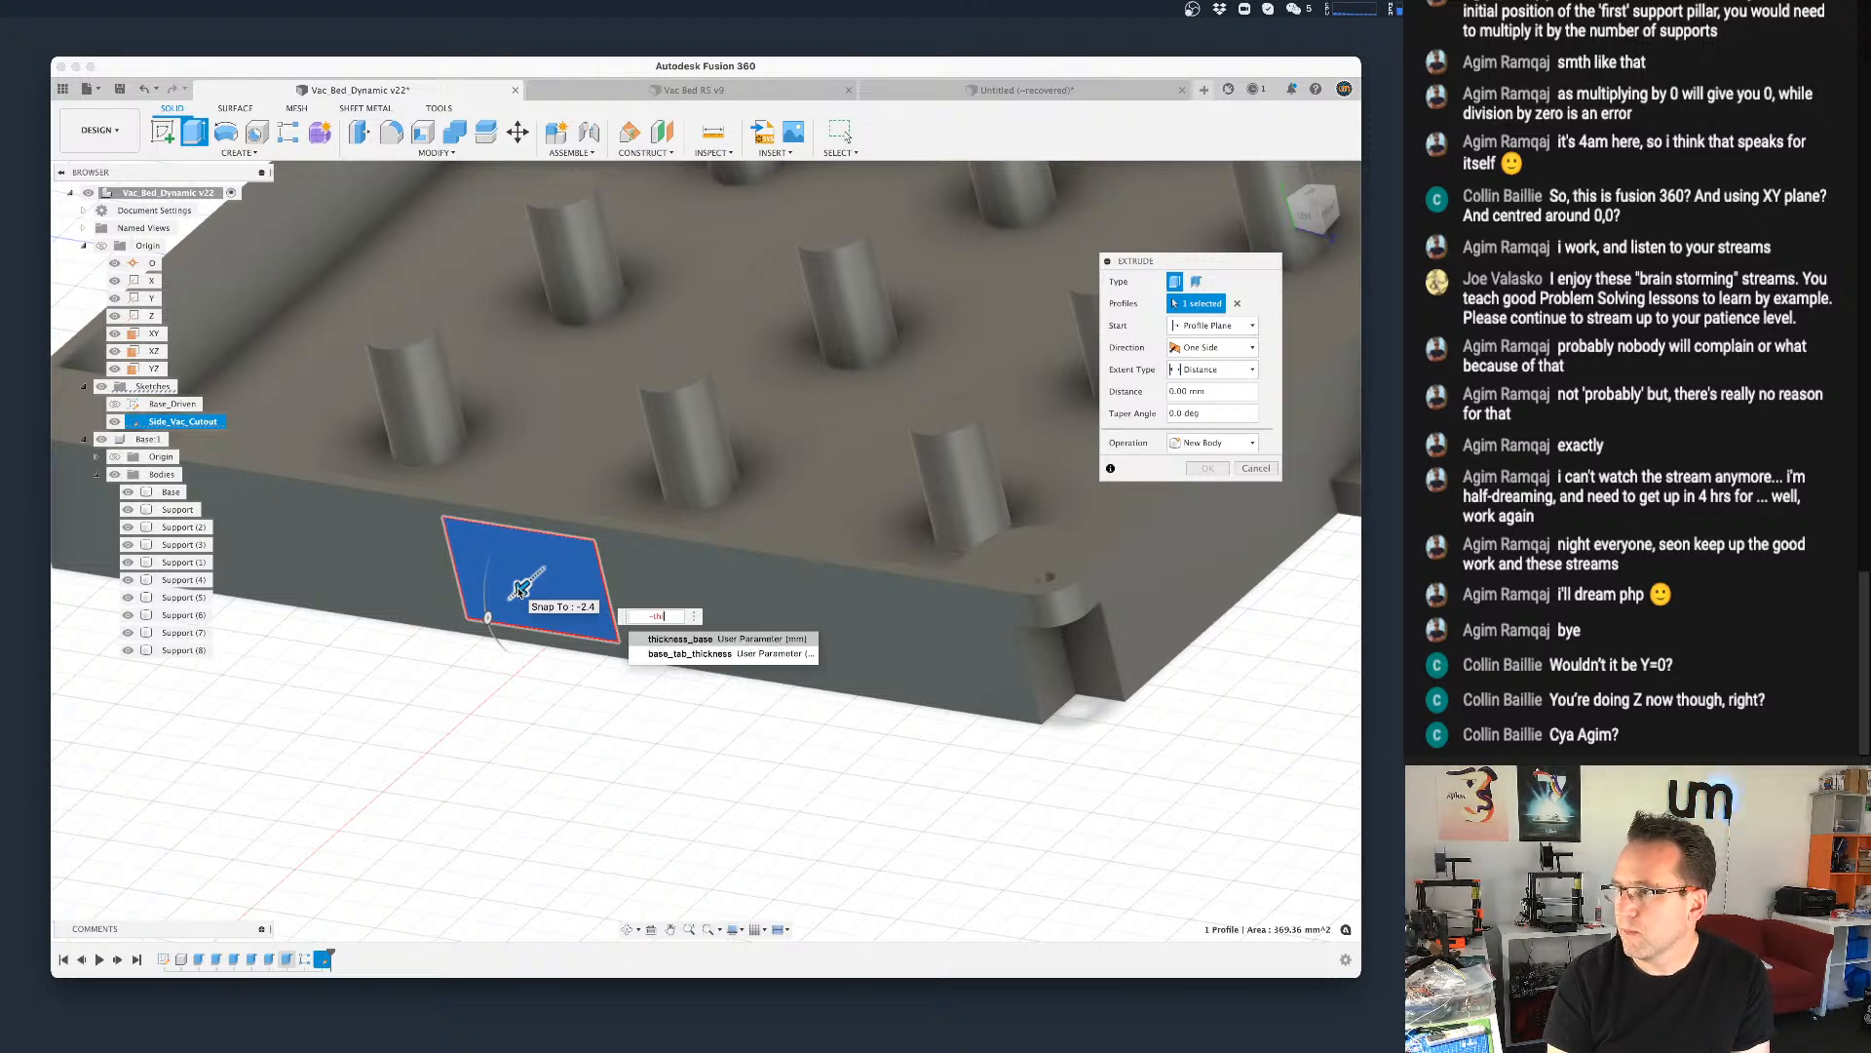
key("Return")
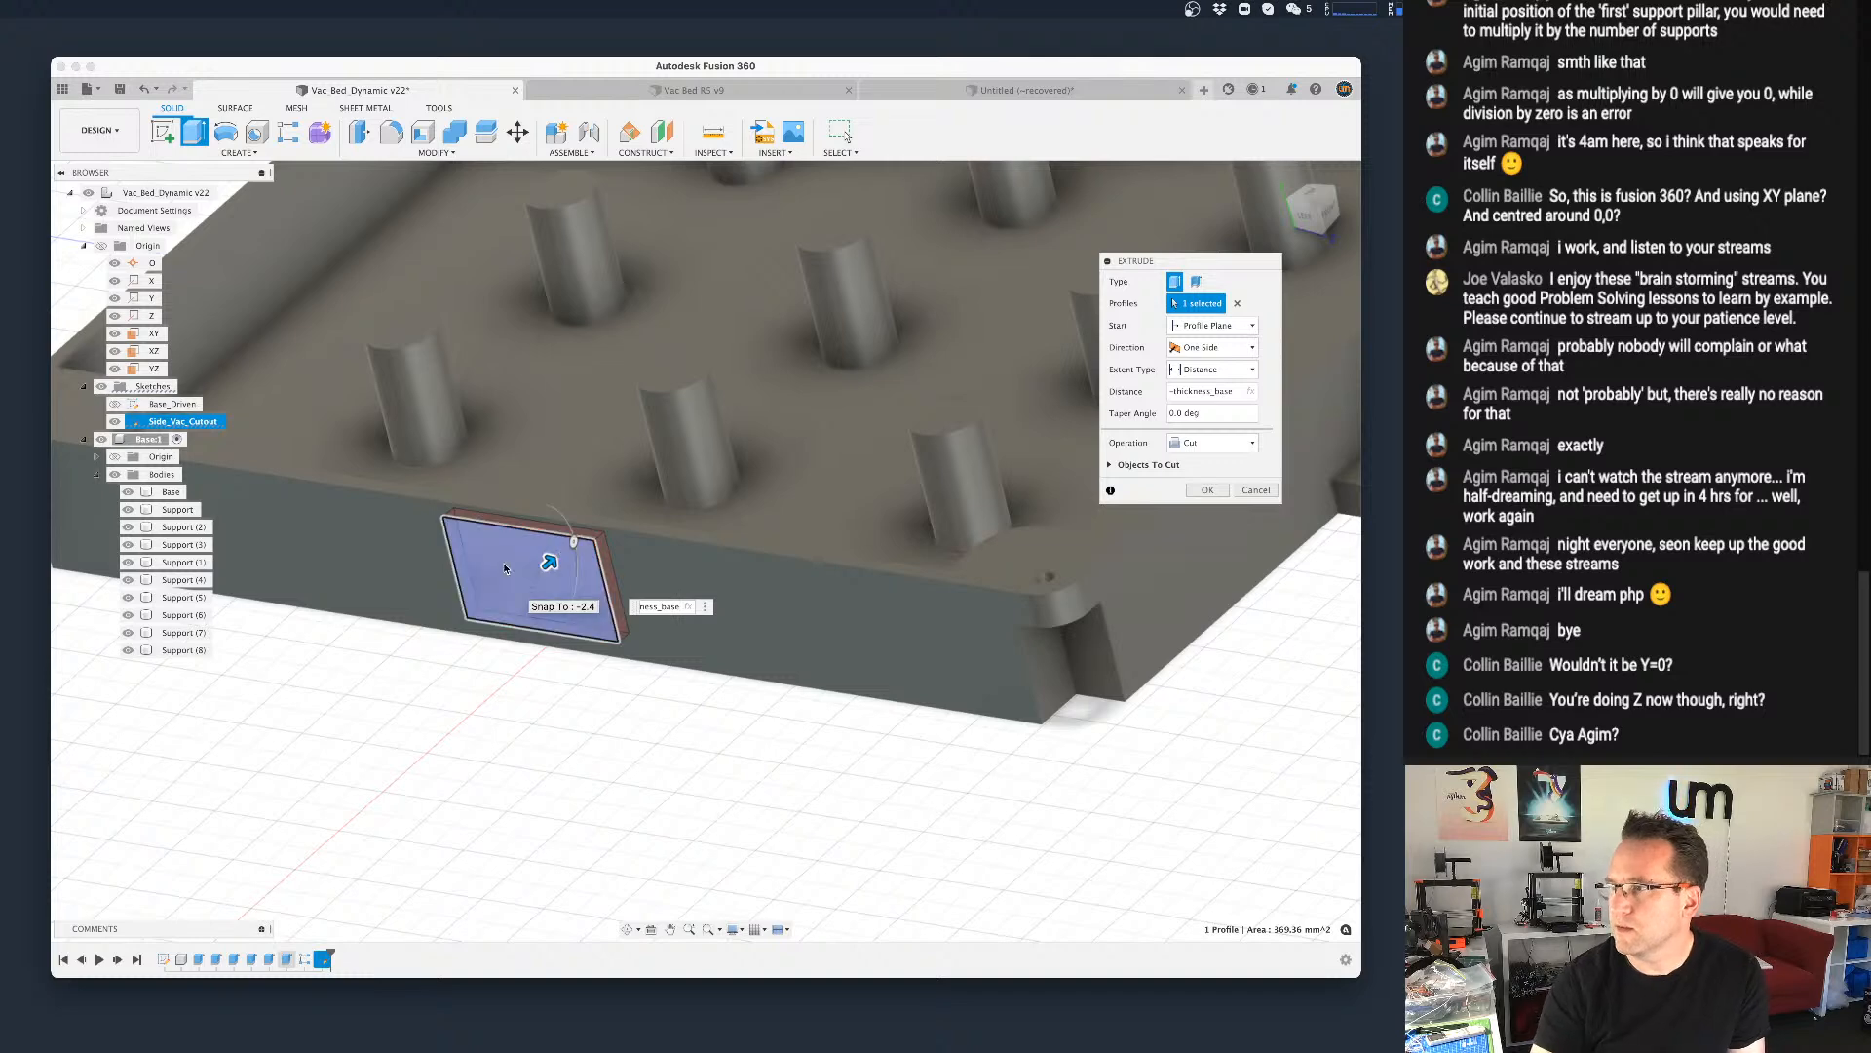
middle_click_drag(513, 580, 546, 795, "shift")
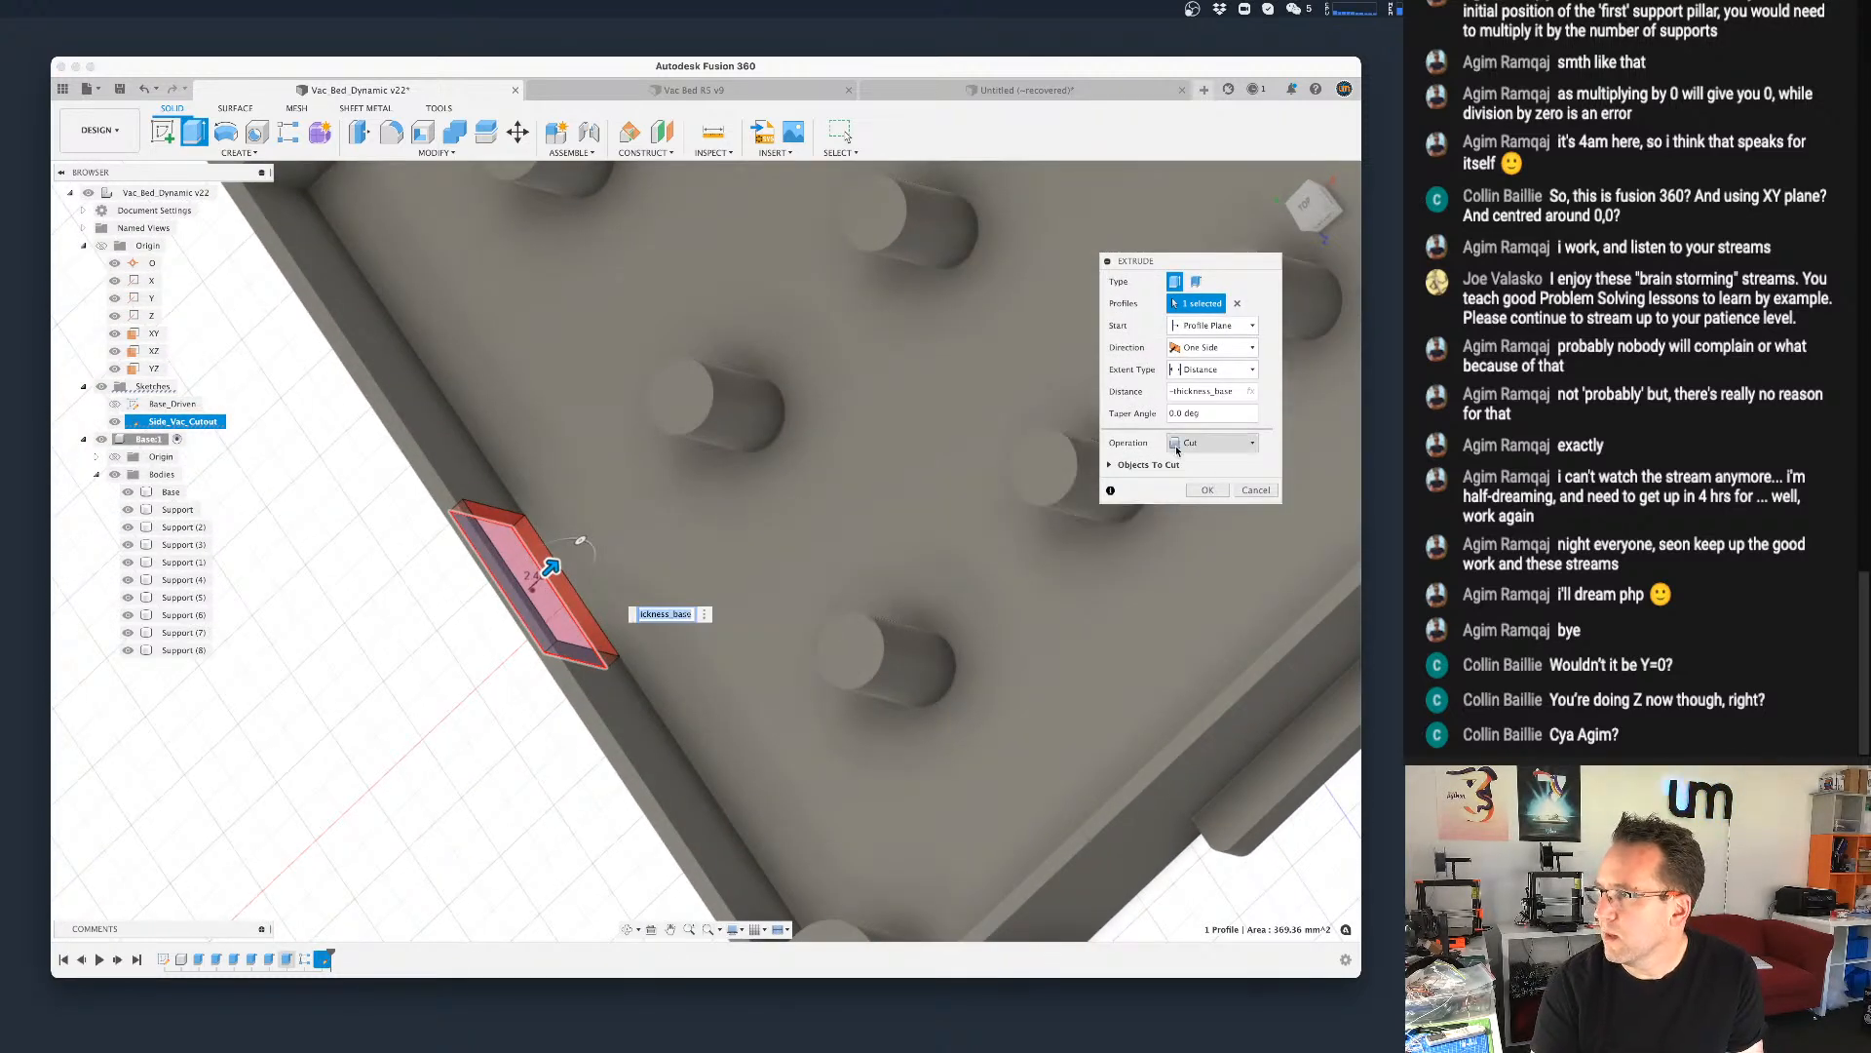
left_click(1206, 489)
Step: Save the design with the vacuum cutout as a new version
mouse_move(492, 753)
middle_mouse_down("shift")
mouse_move(502, 706)
mouse_move(456, 733)
mouse_move(460, 758)
mouse_move(521, 687)
mouse_move(561, 717)
mouse_move(494, 723)
middle_mouse_up("shift")
scroll(605, 692, "down", 5)
key("super+s")
left_click(708, 506)
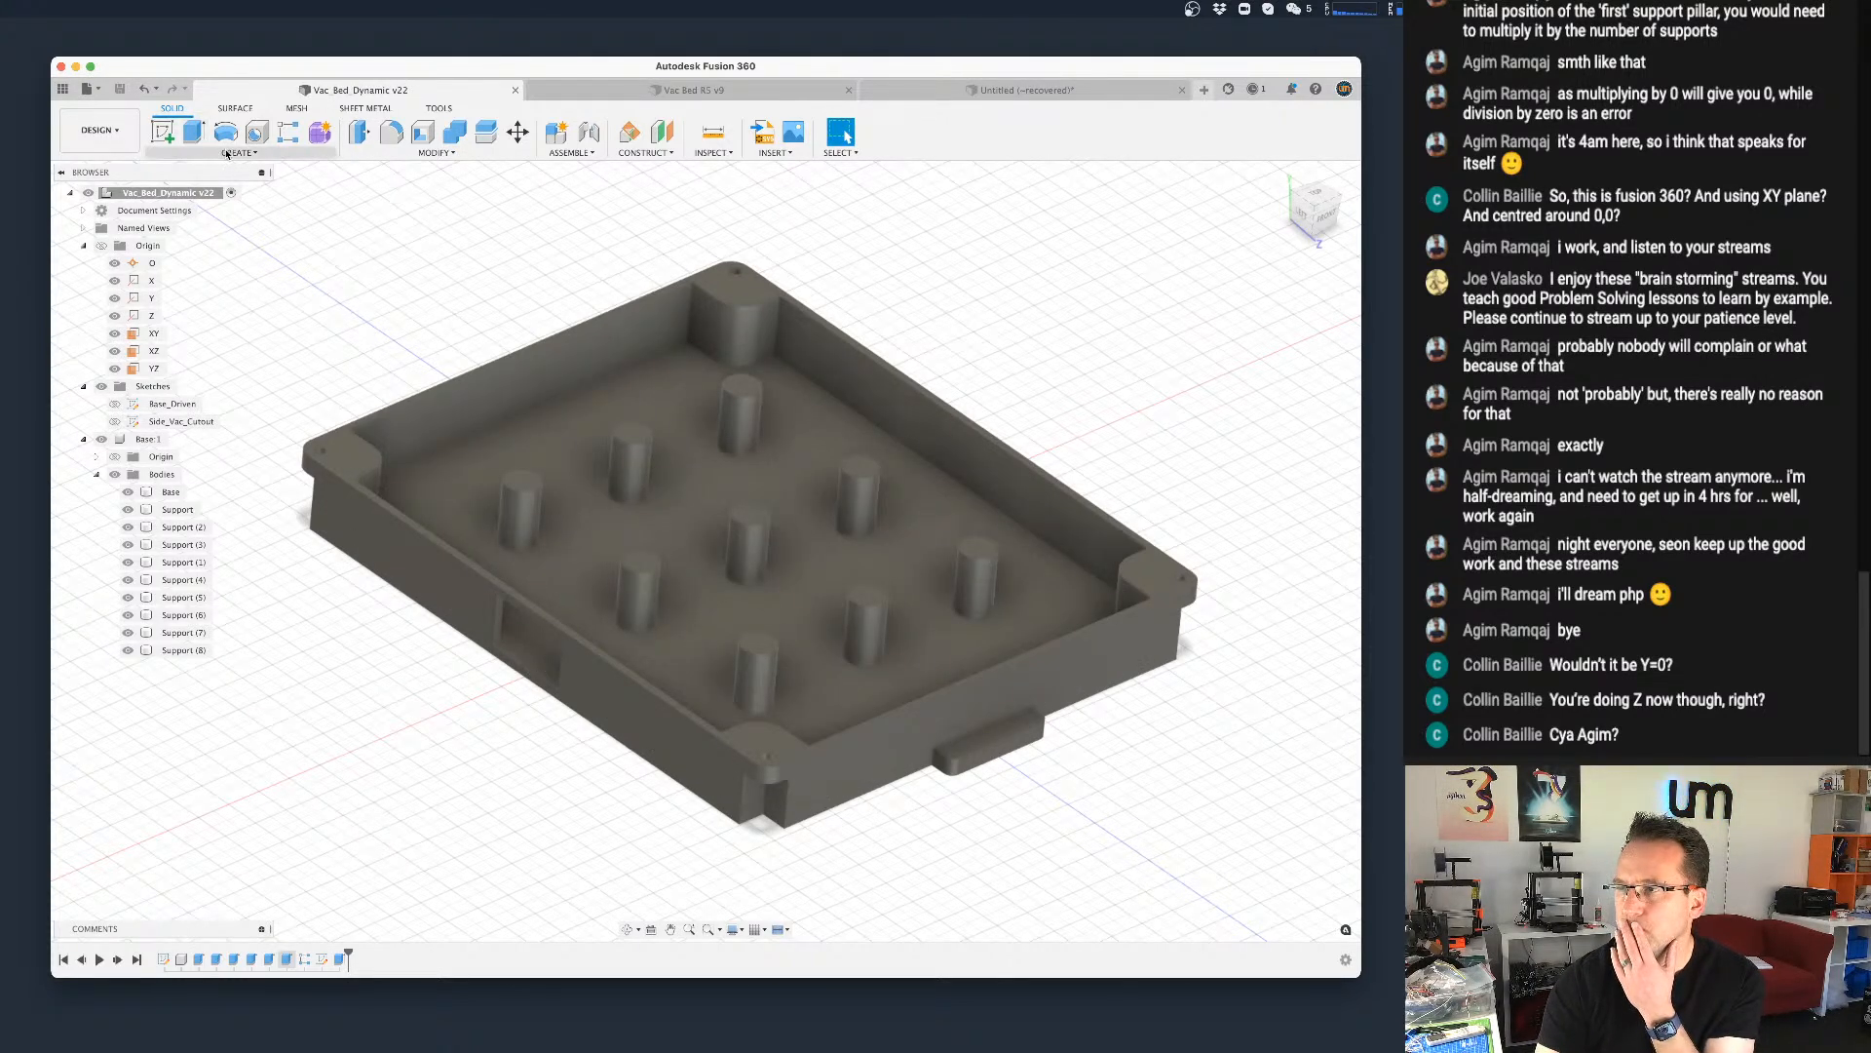
Step: Open the parameters table and move it clear of most of the model
left_click(436, 153)
left_click(398, 449)
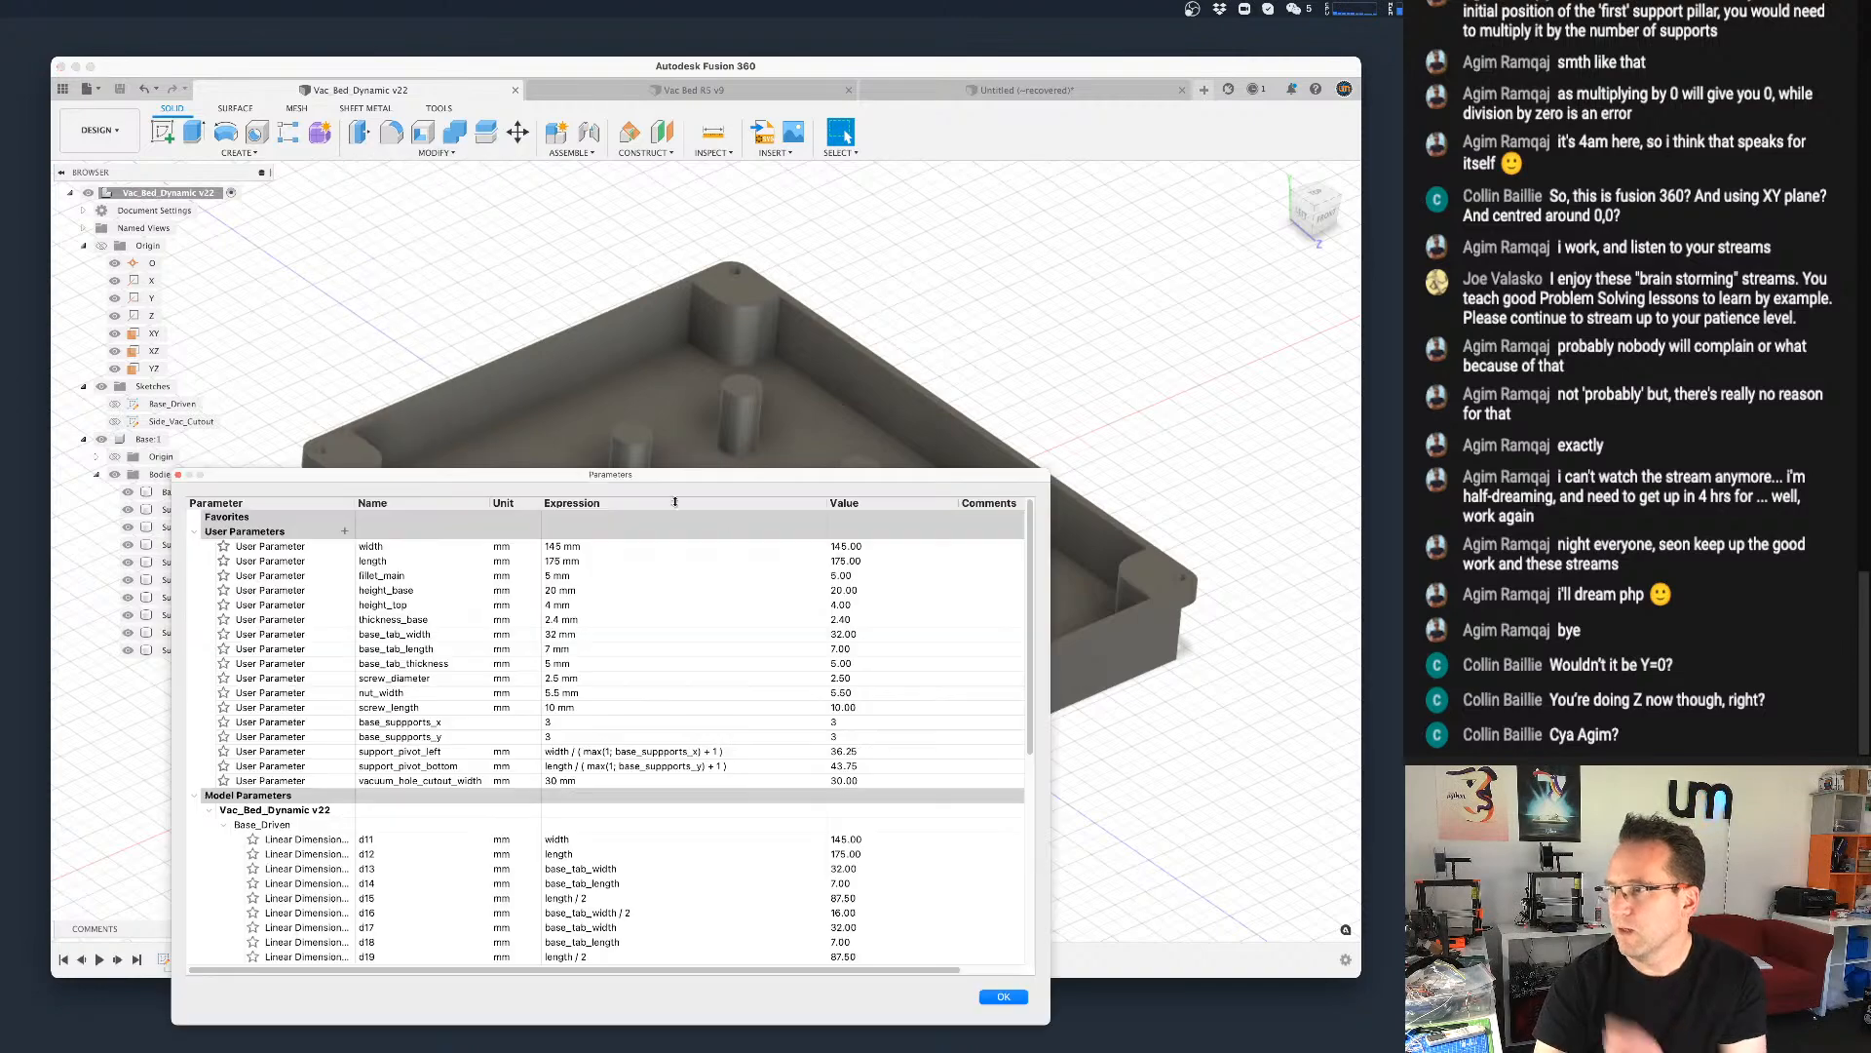
left_click_drag(725, 475, 1456, 631)
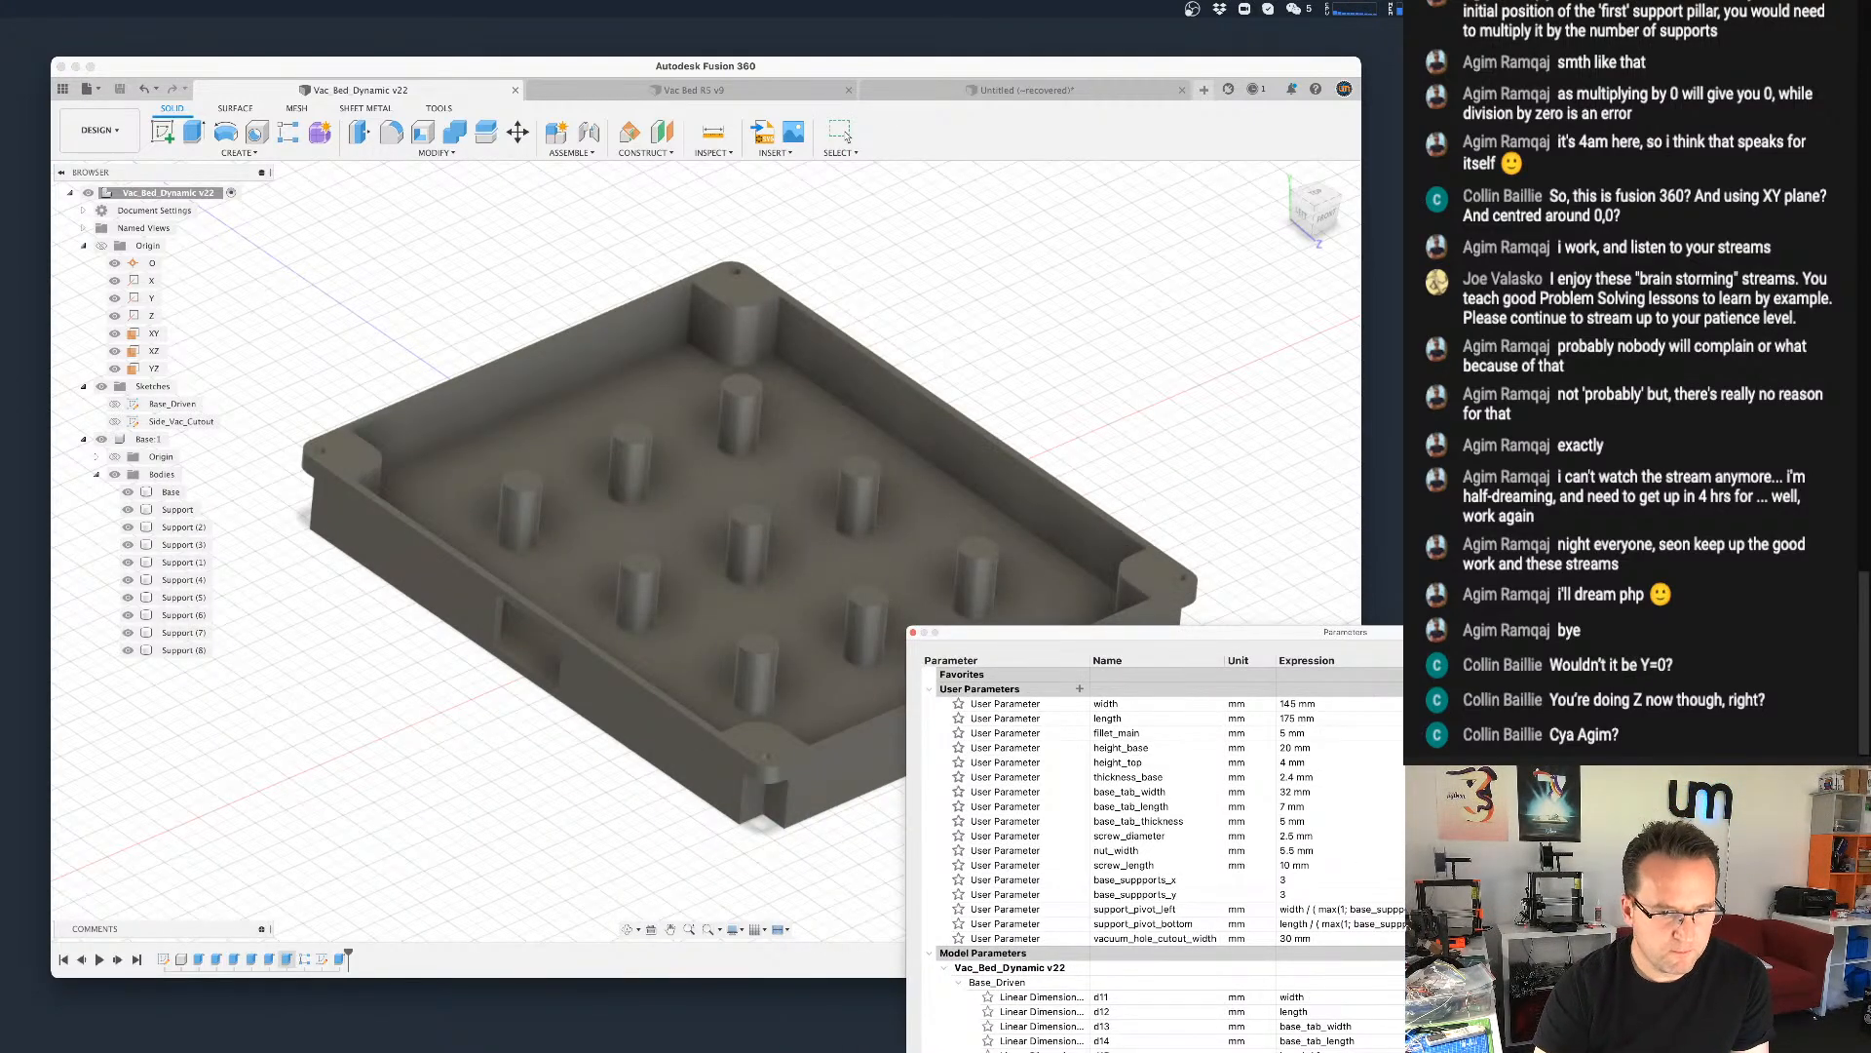
Step: Move the Discord and mail windows out of the way and return to Fusion 360
left_click(2, 787)
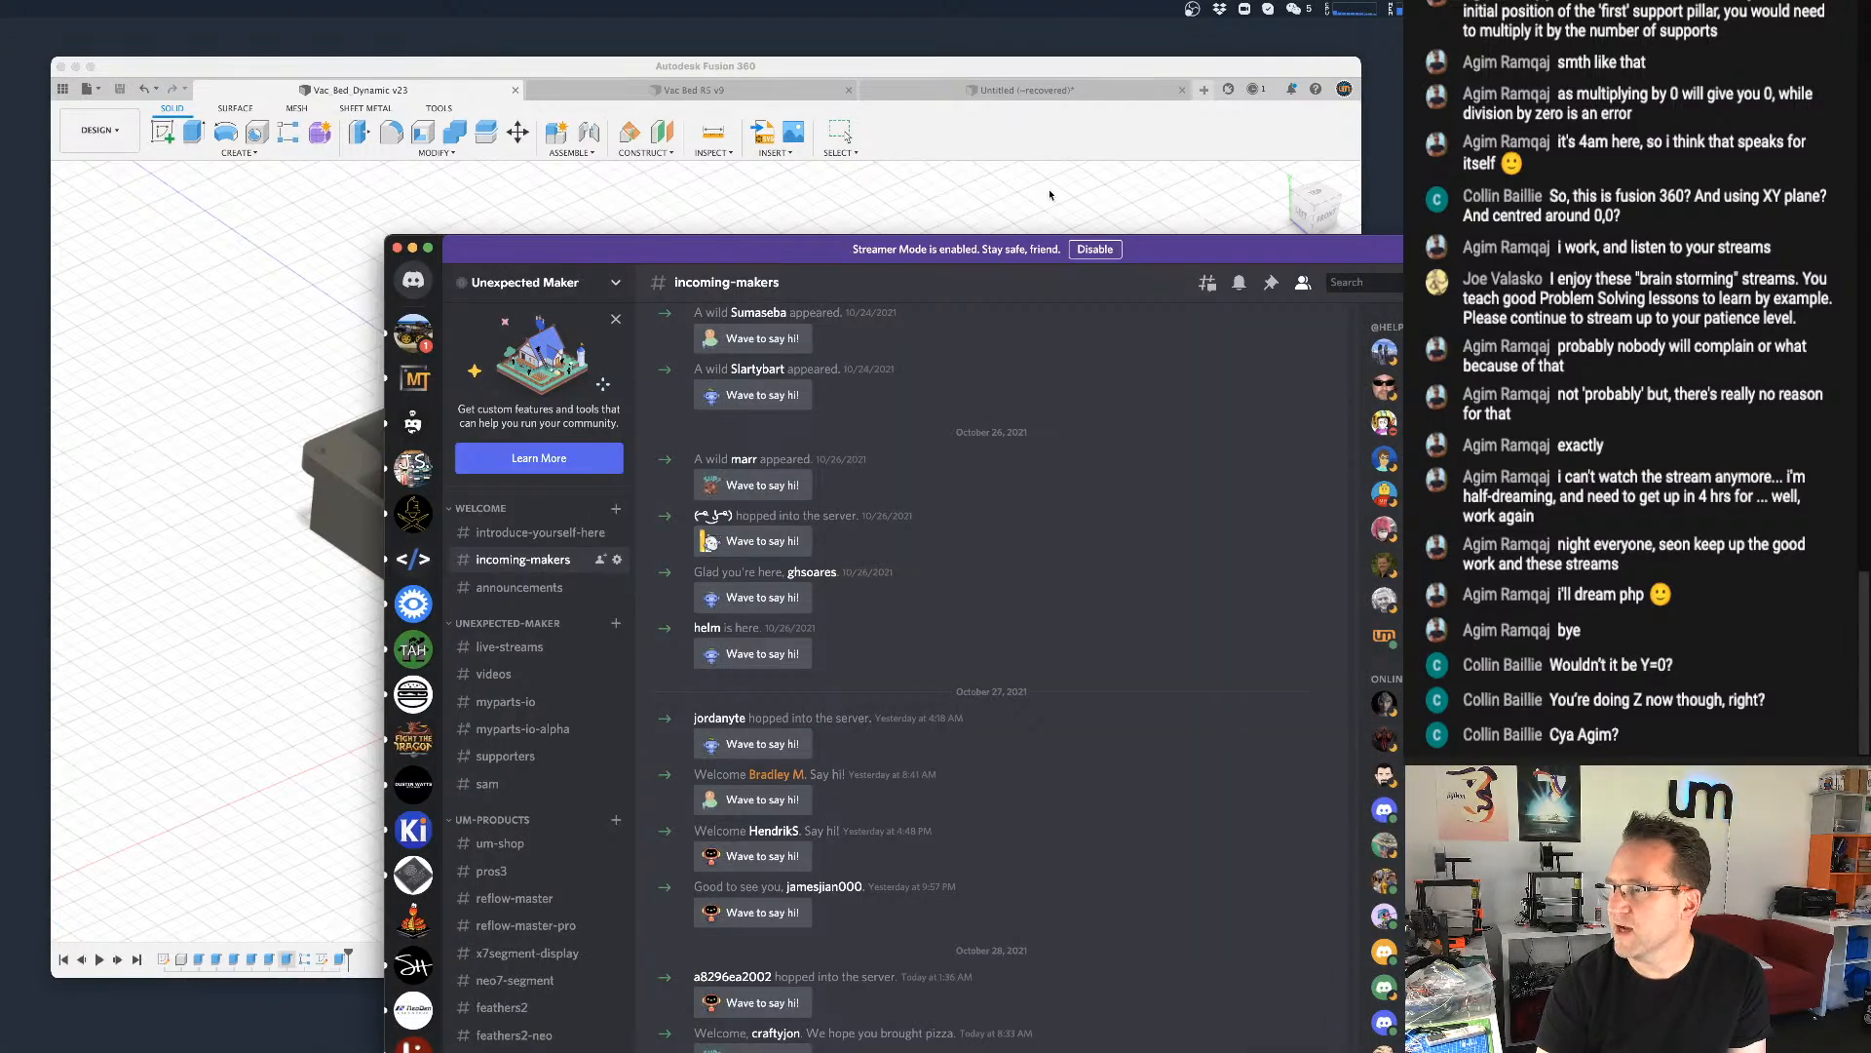
left_click_drag(1303, 254, 2, 292)
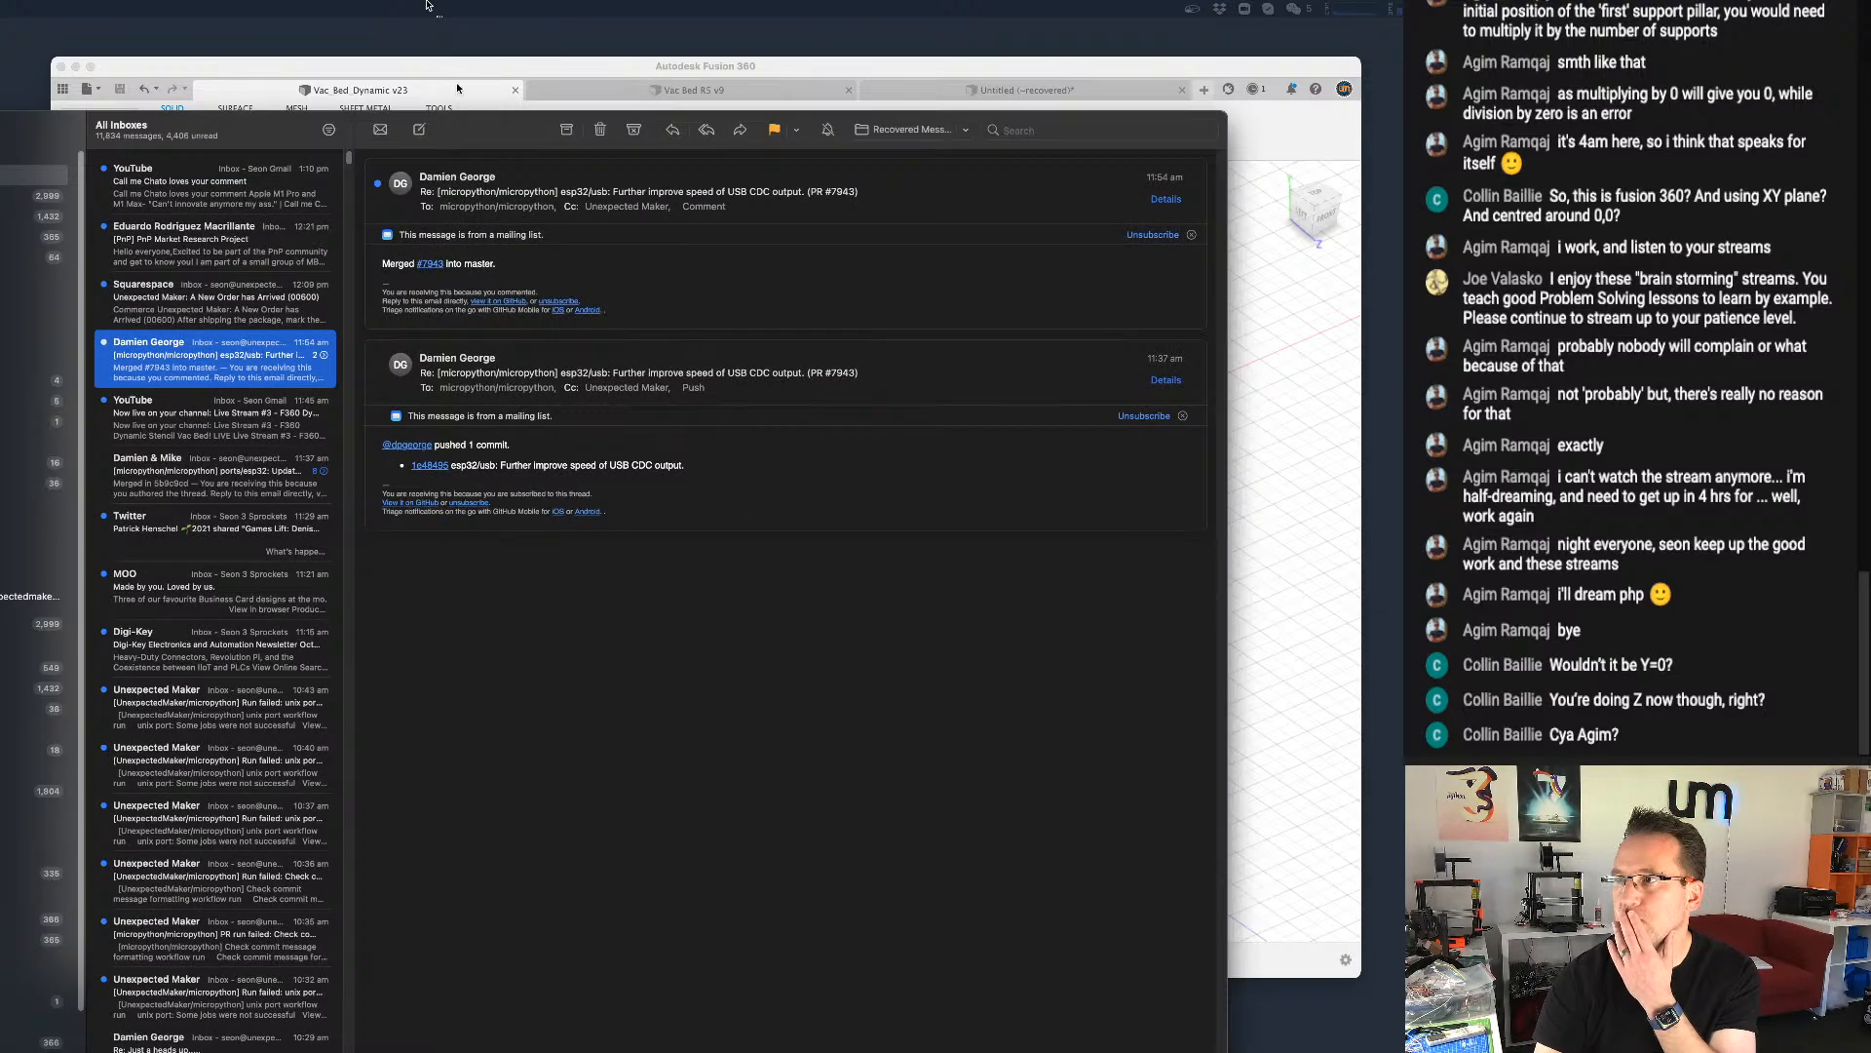
left_click_drag(487, 125, 0, 181)
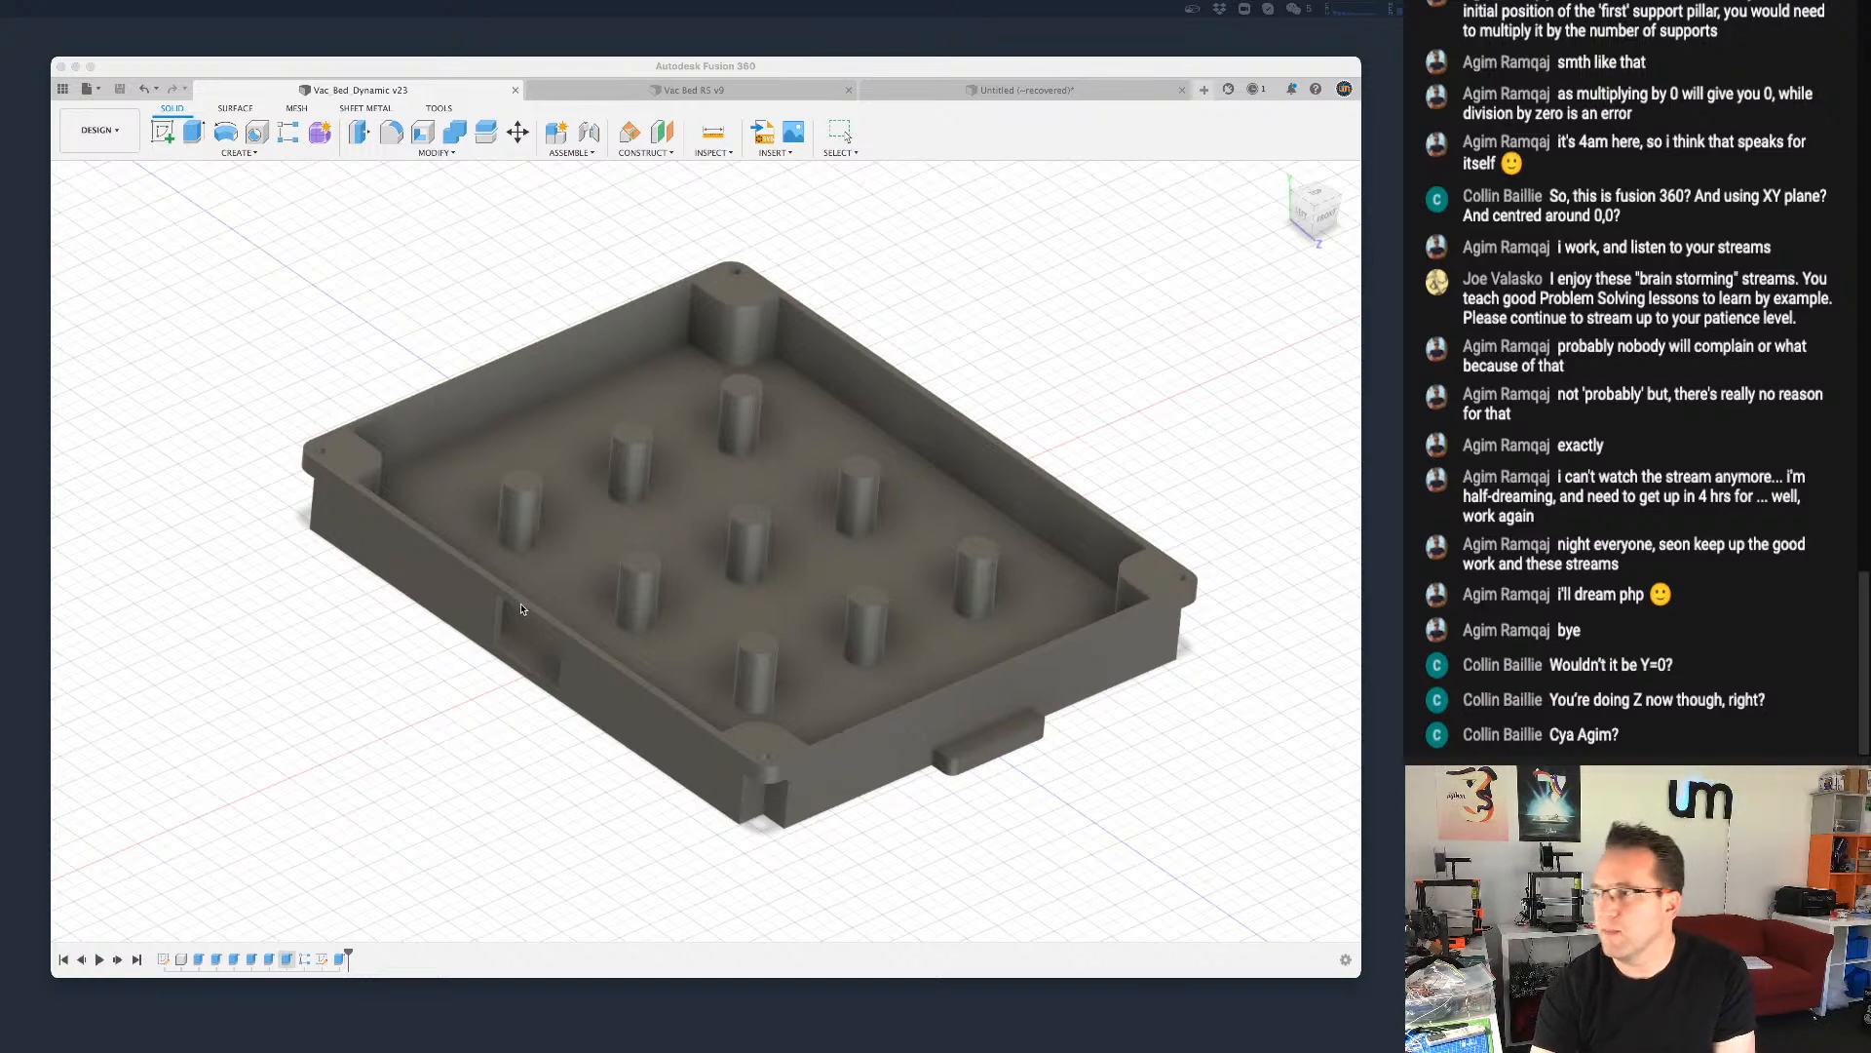
left_click(480, 735)
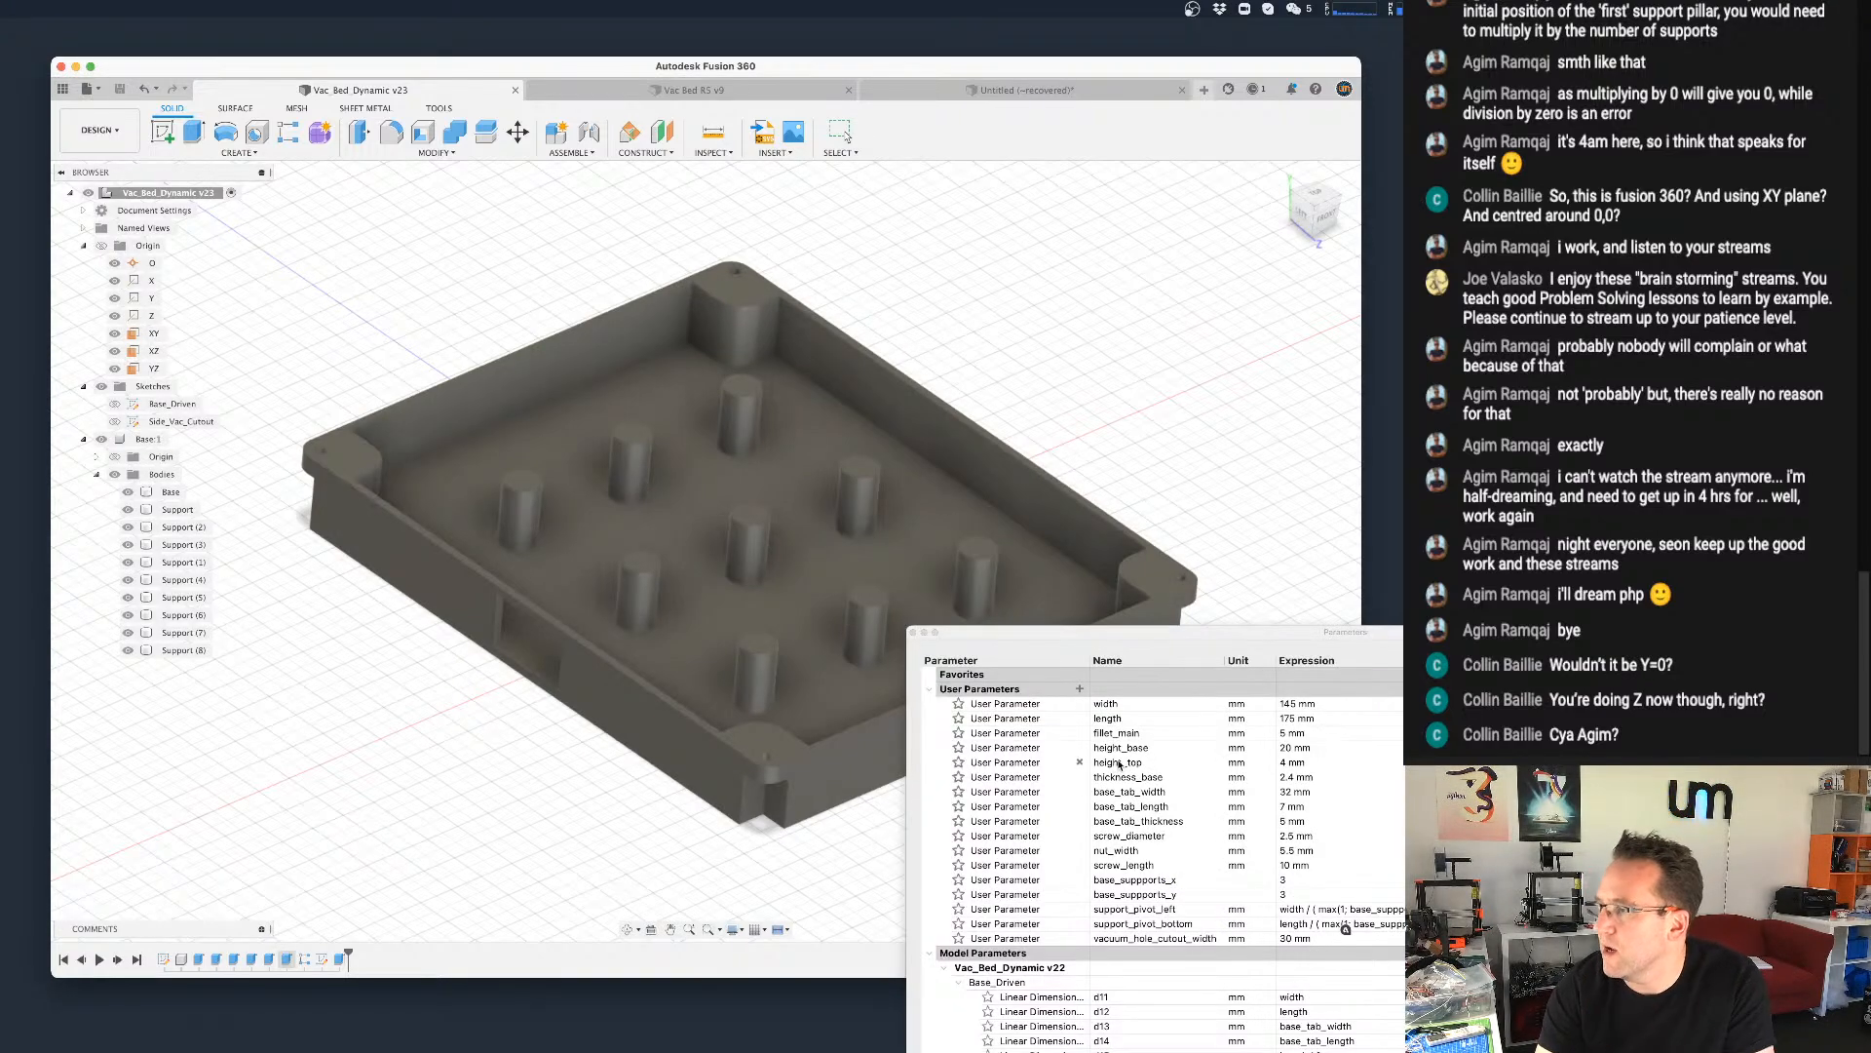
Step: Set the length user parameter to 133 mm to test how the base and cutout adapt
double_click(1328, 719)
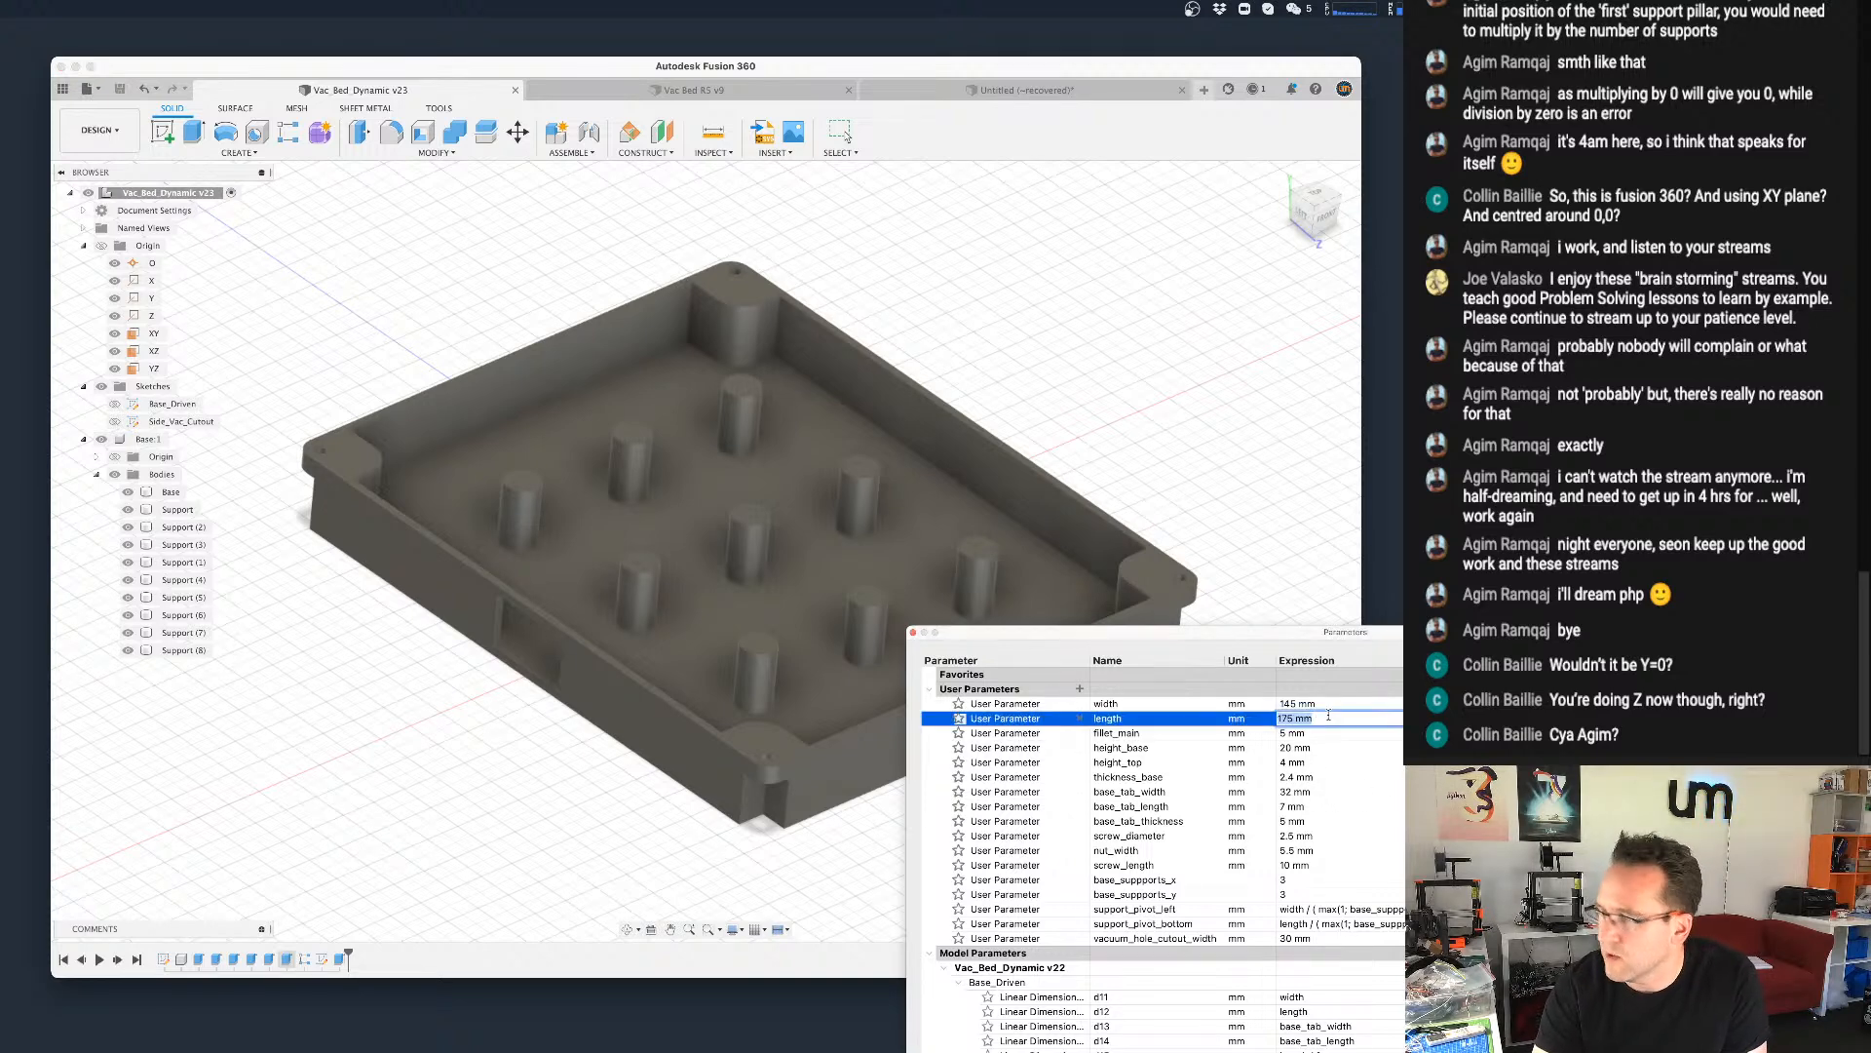
type("133")
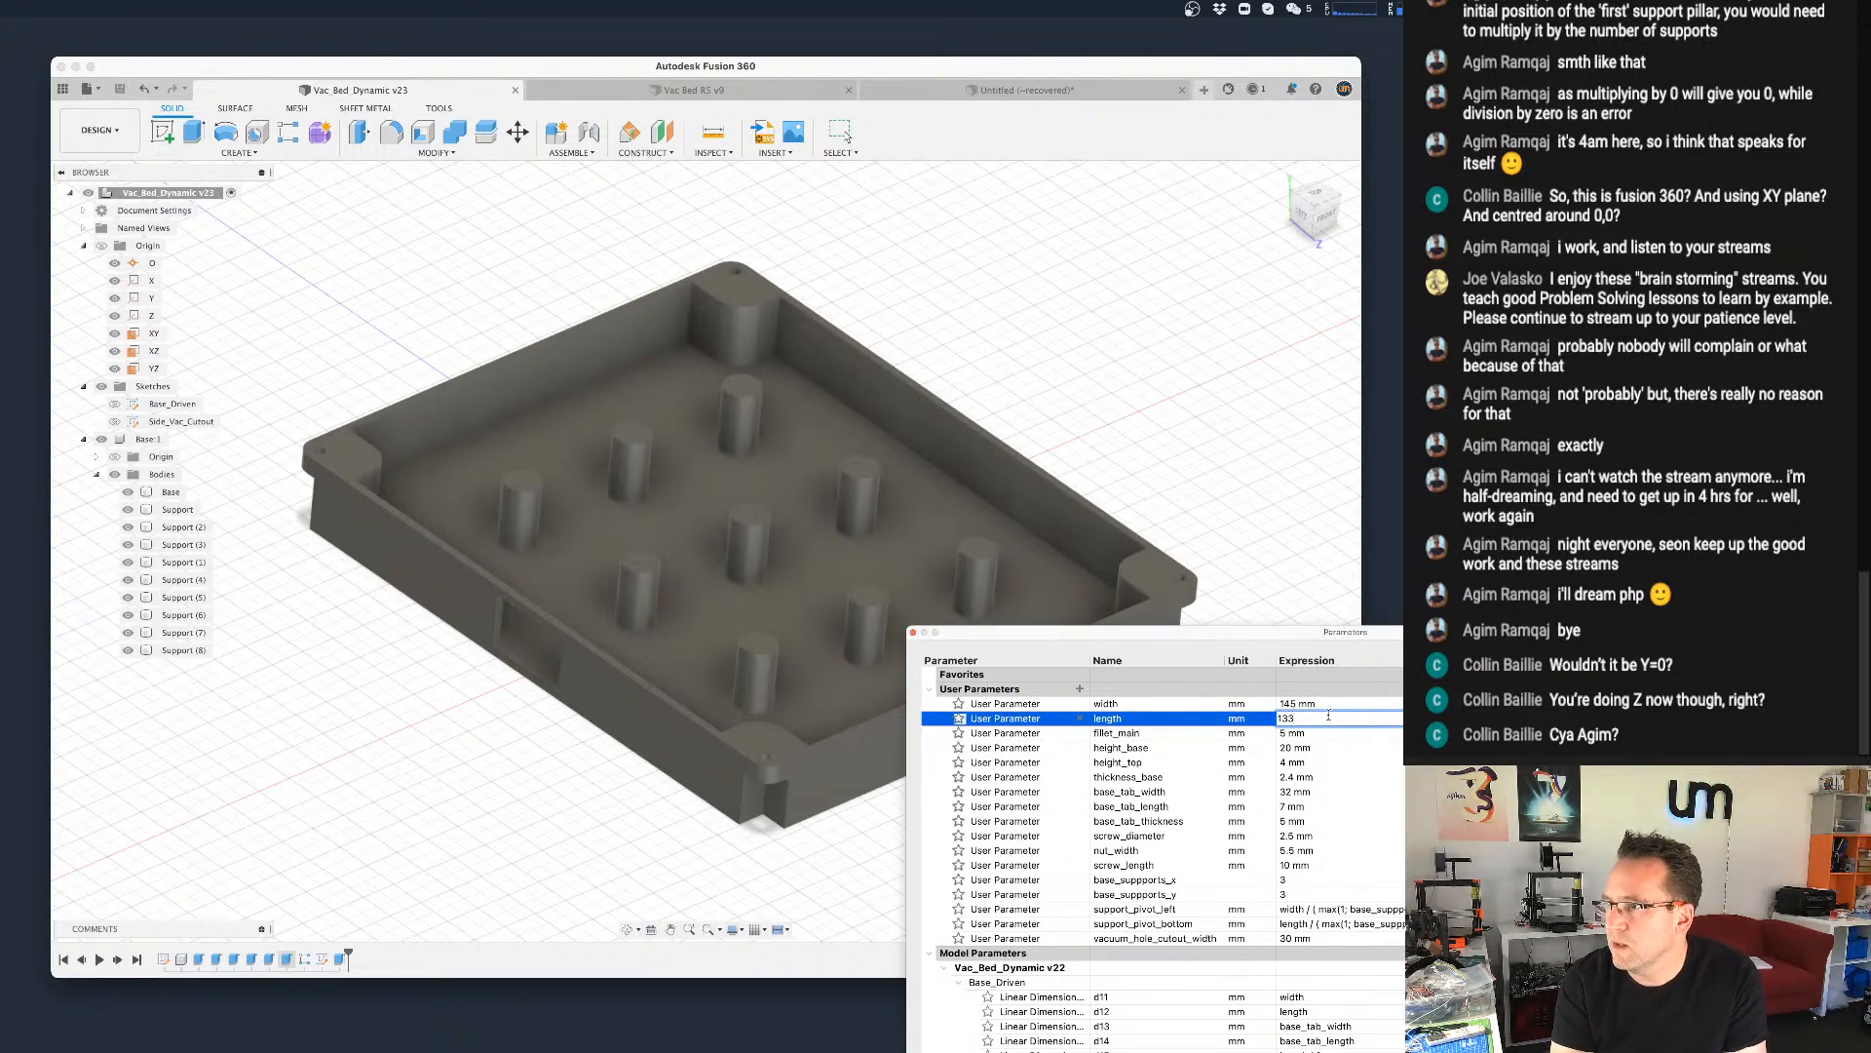
key("Return")
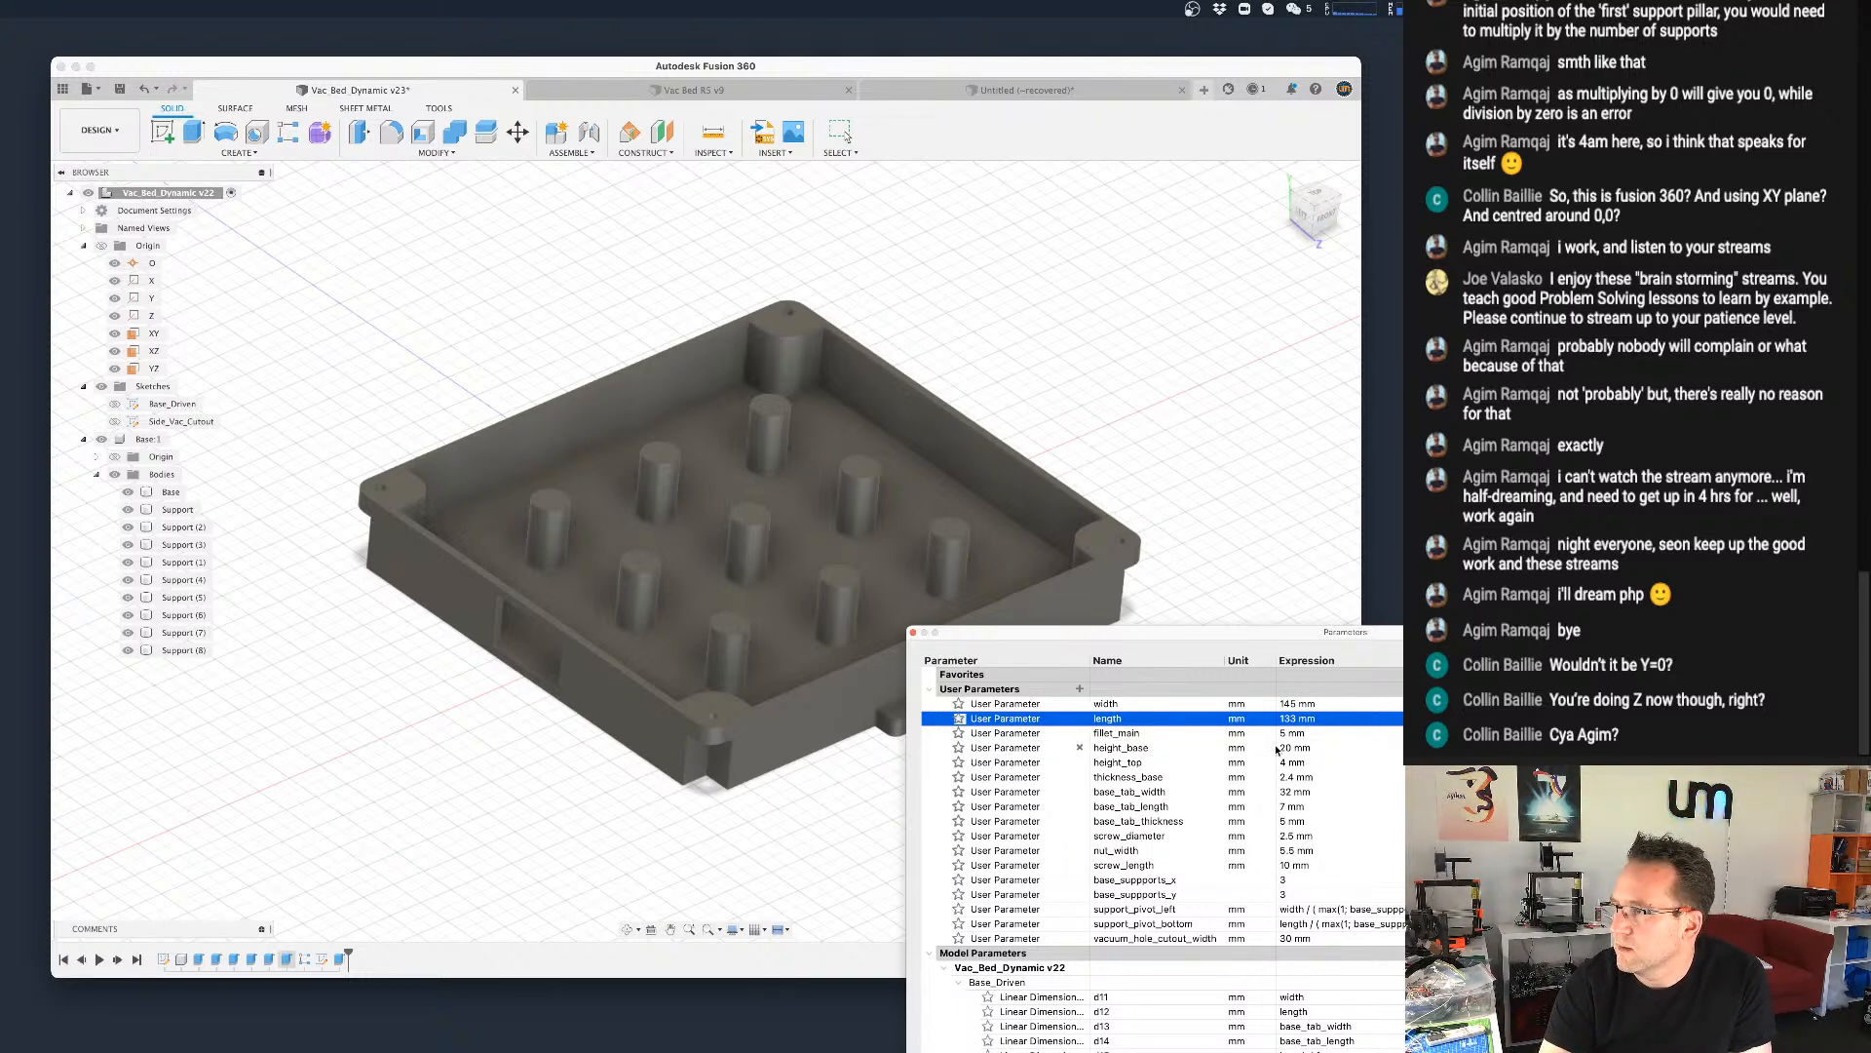
Step: Set the height_base user parameter to 33 mm and check the taller base with its cutout
double_click(1291, 748)
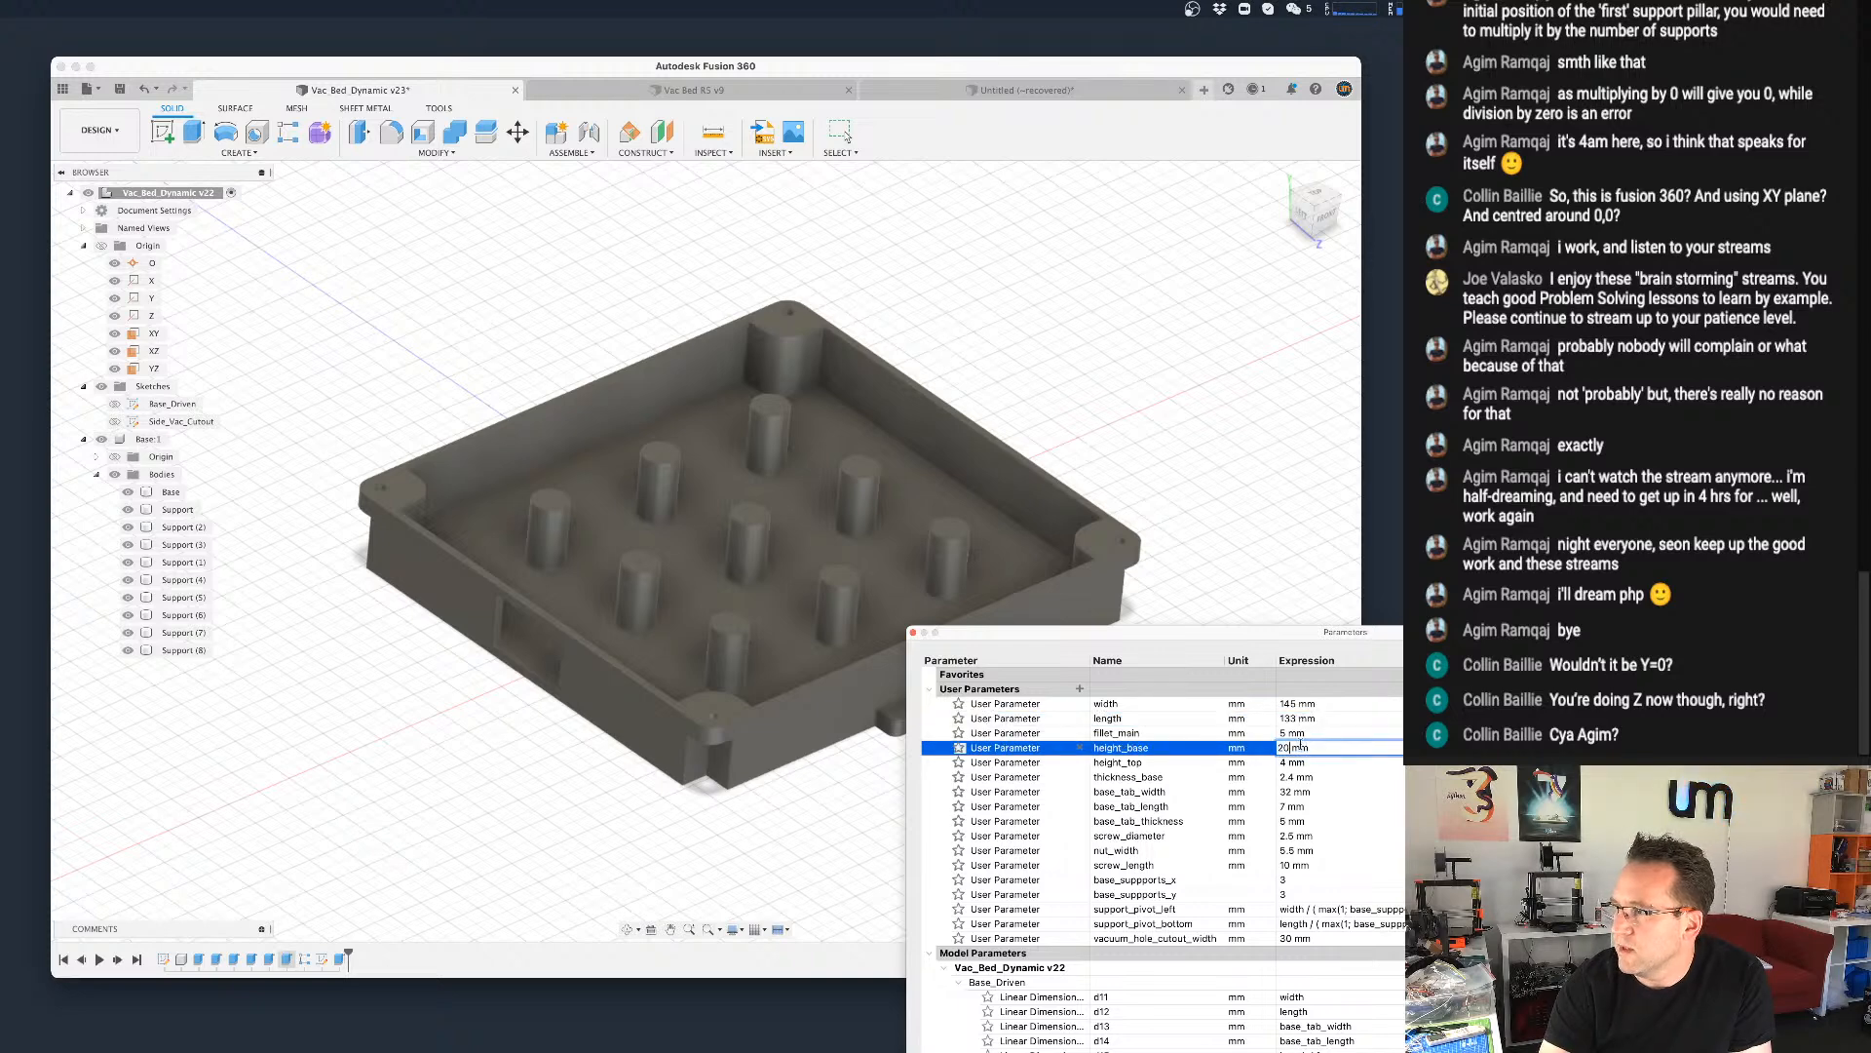
type("3")
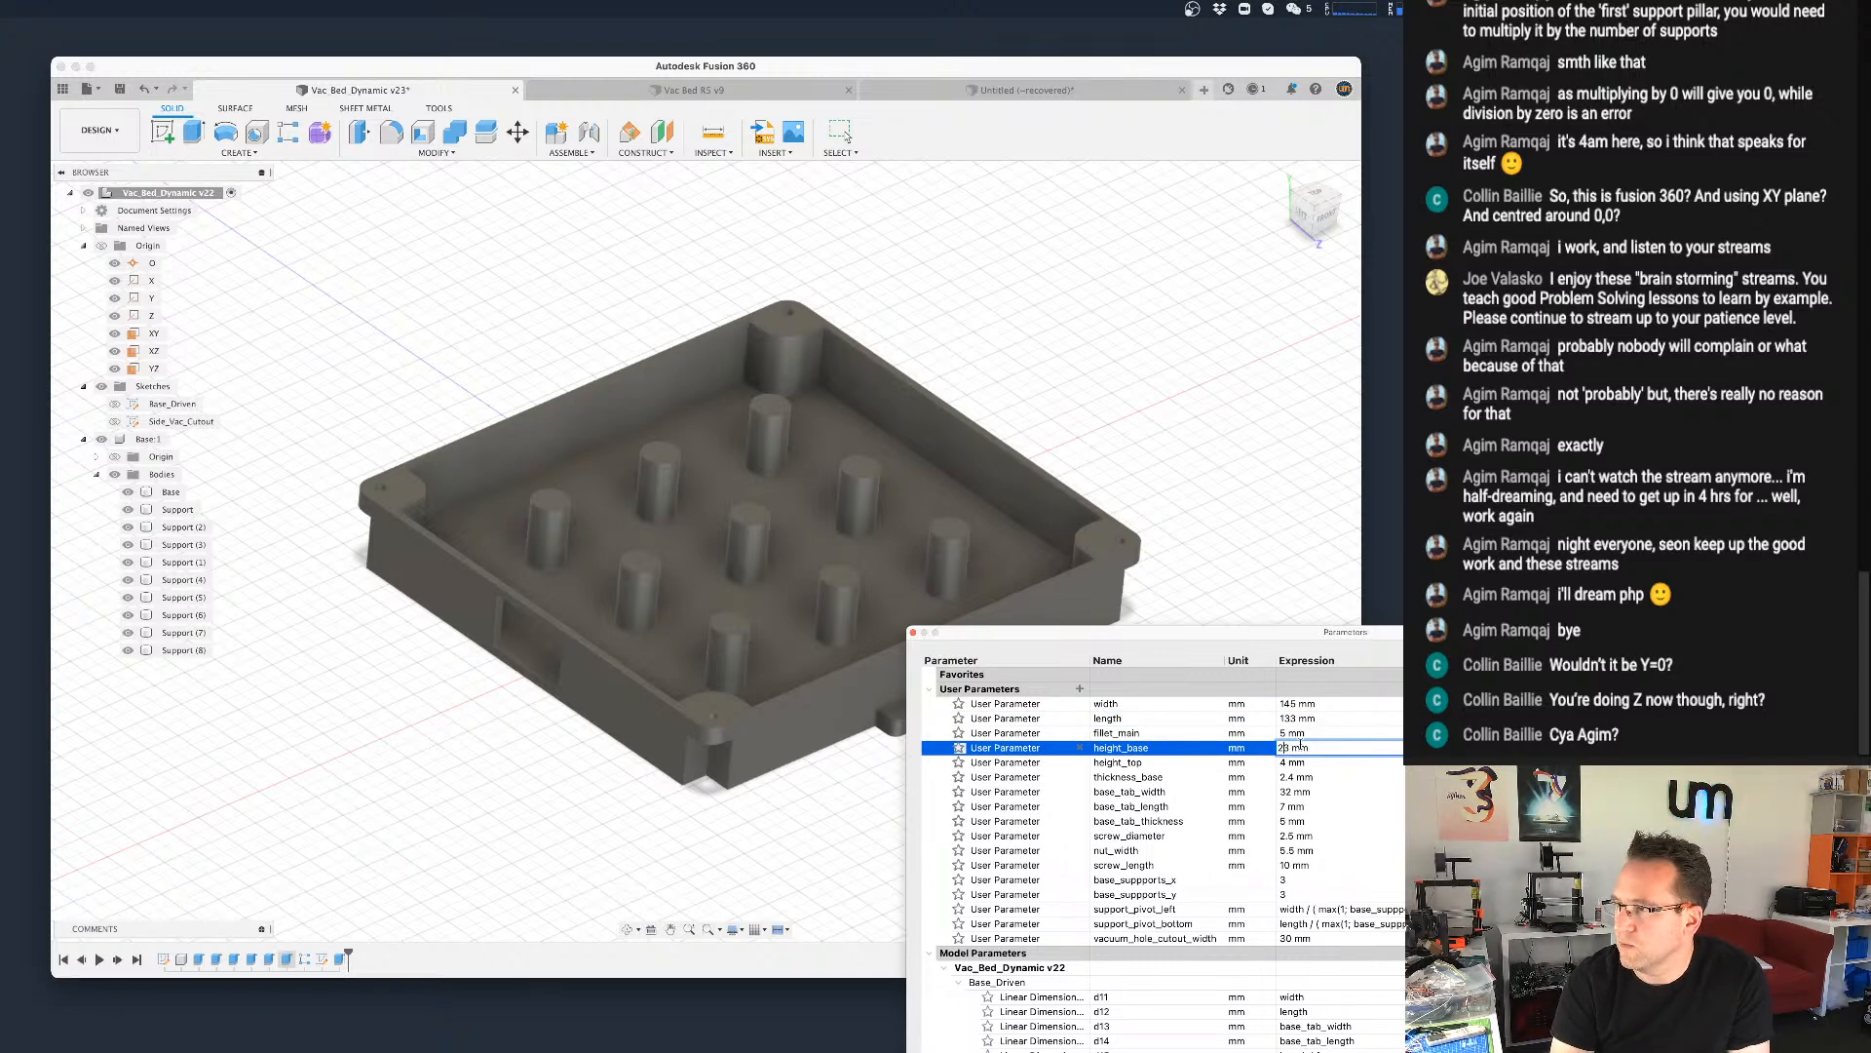
key("BackSpace")
type("3")
key("Return")
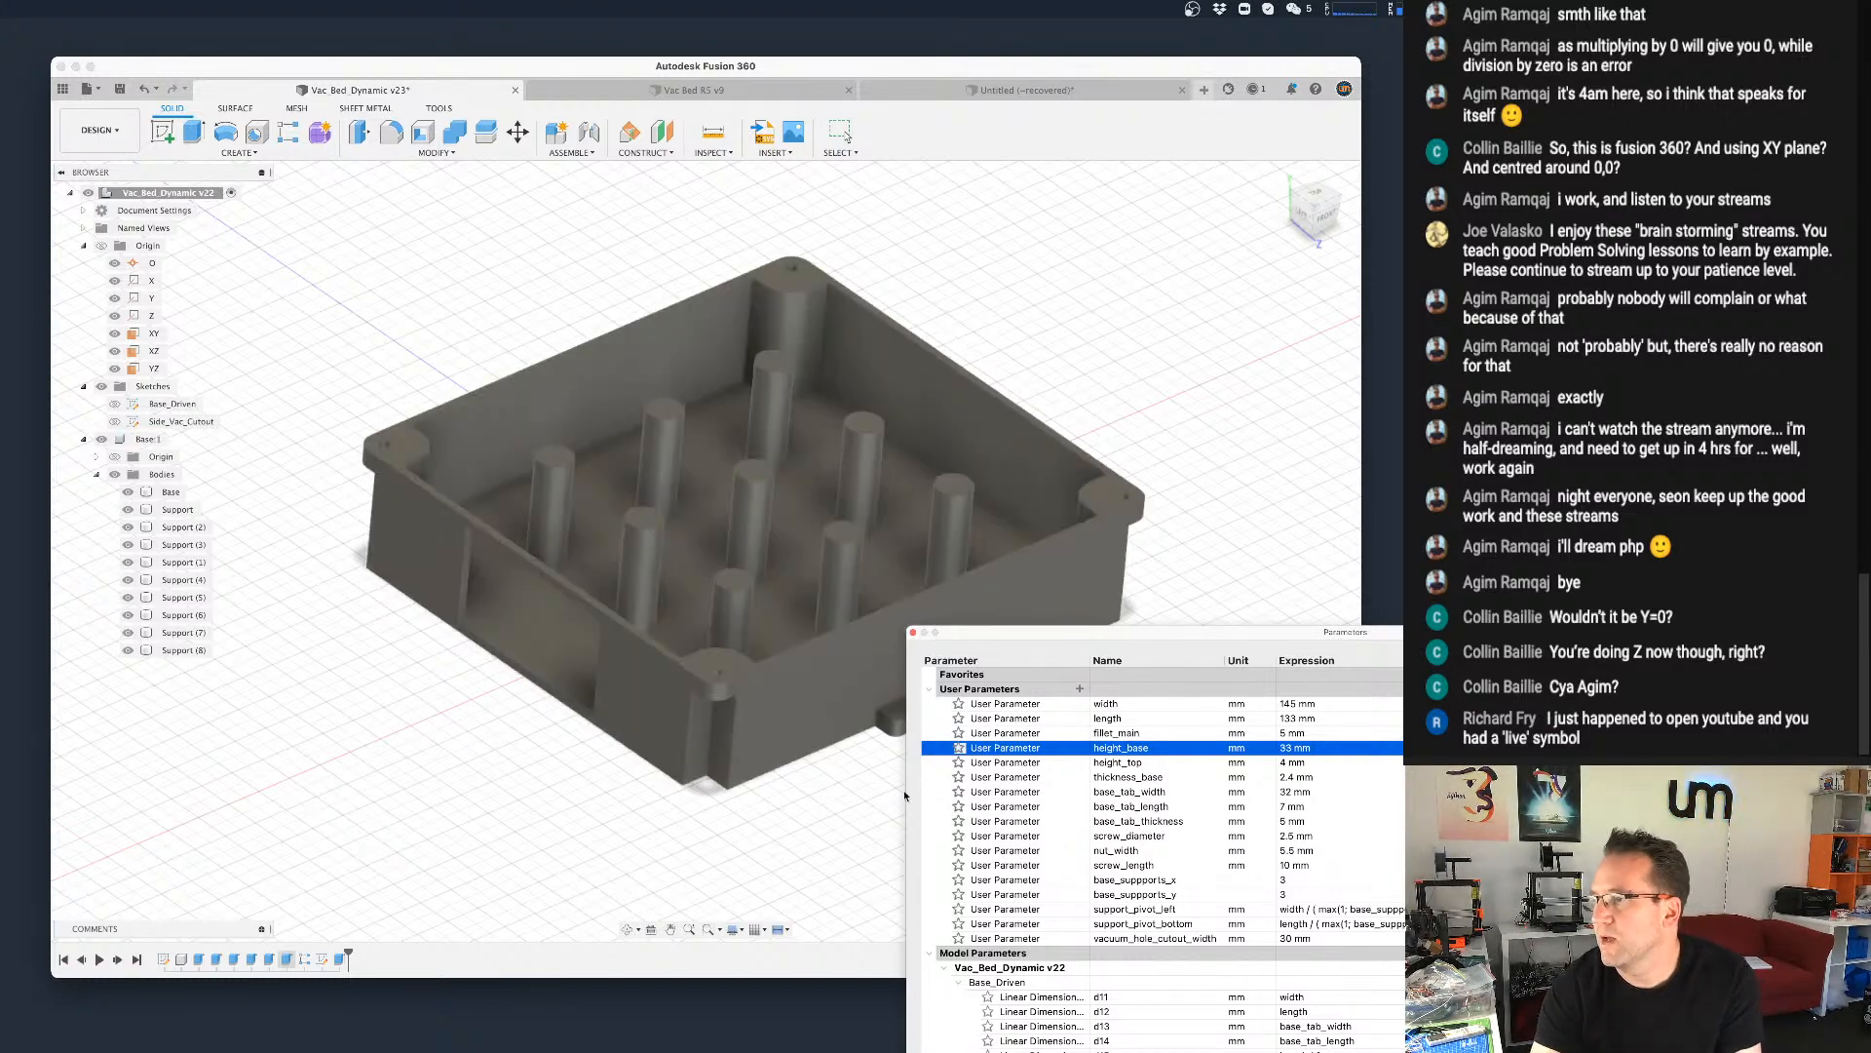
scroll(549, 718, "down", 6)
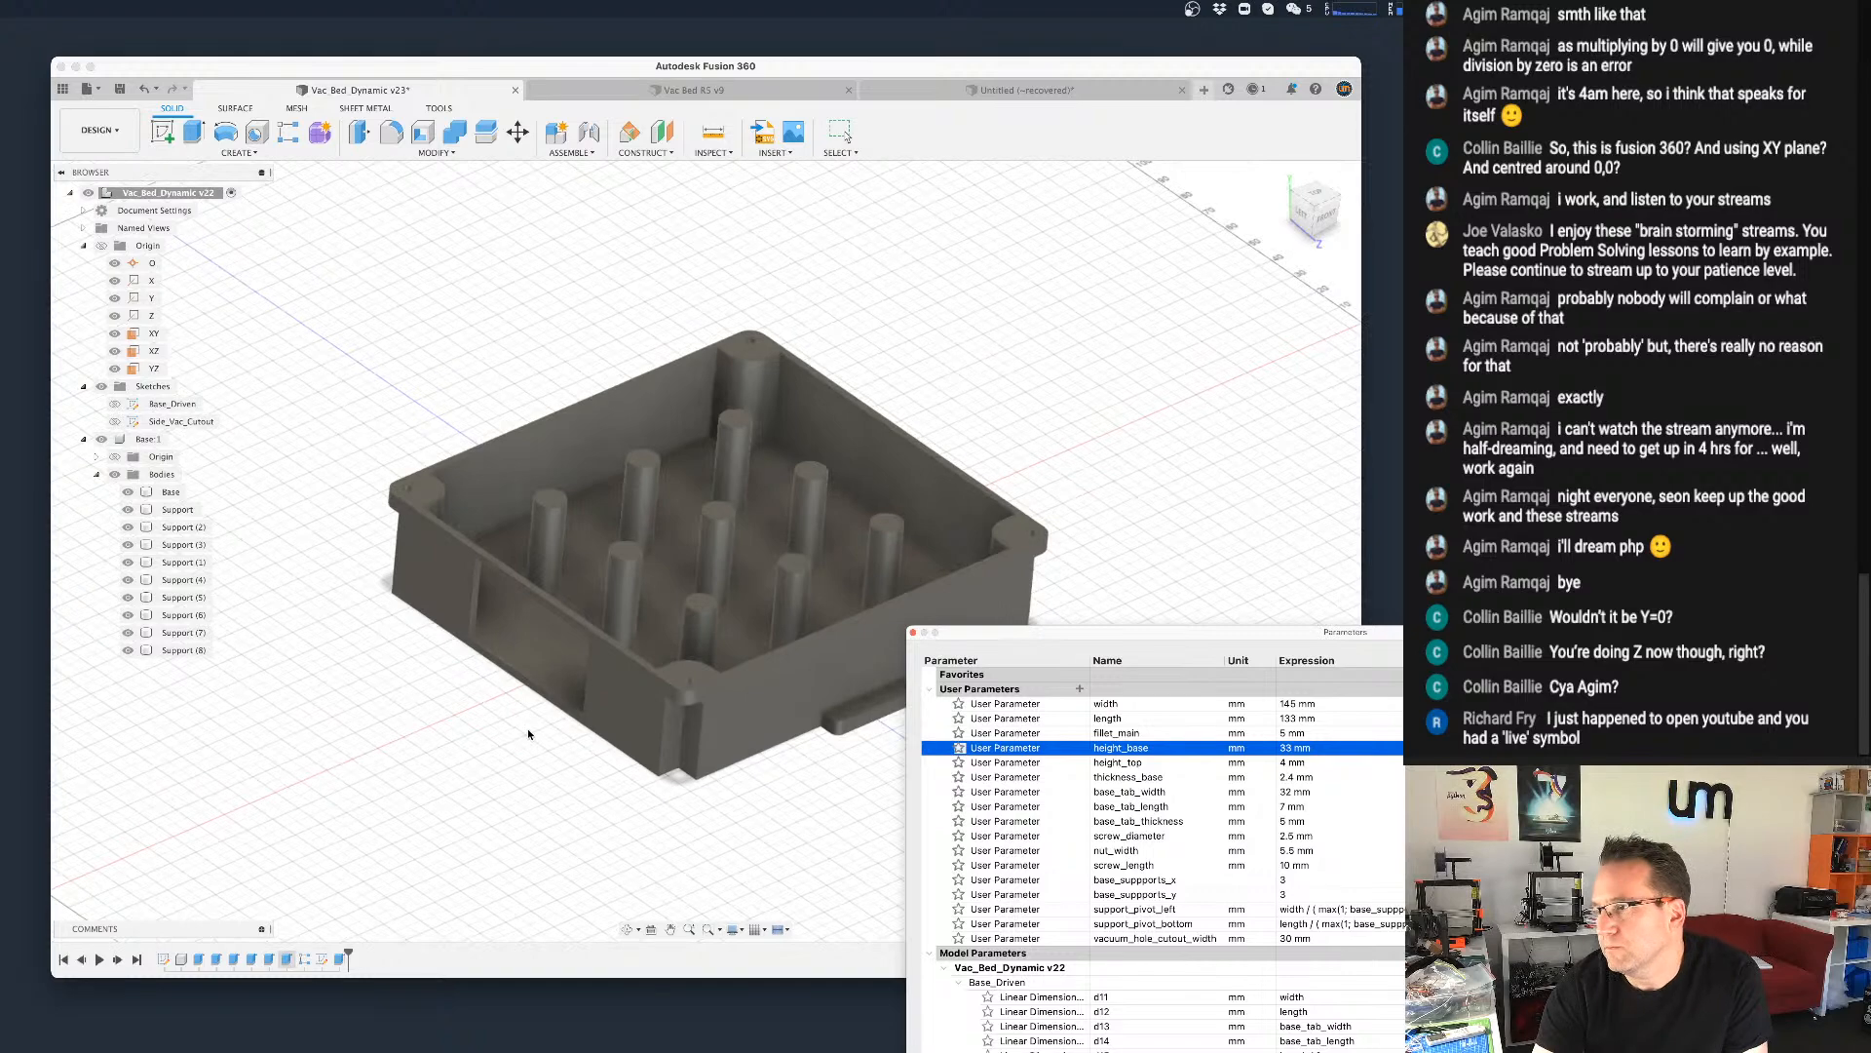
scroll(527, 737, "up", 2)
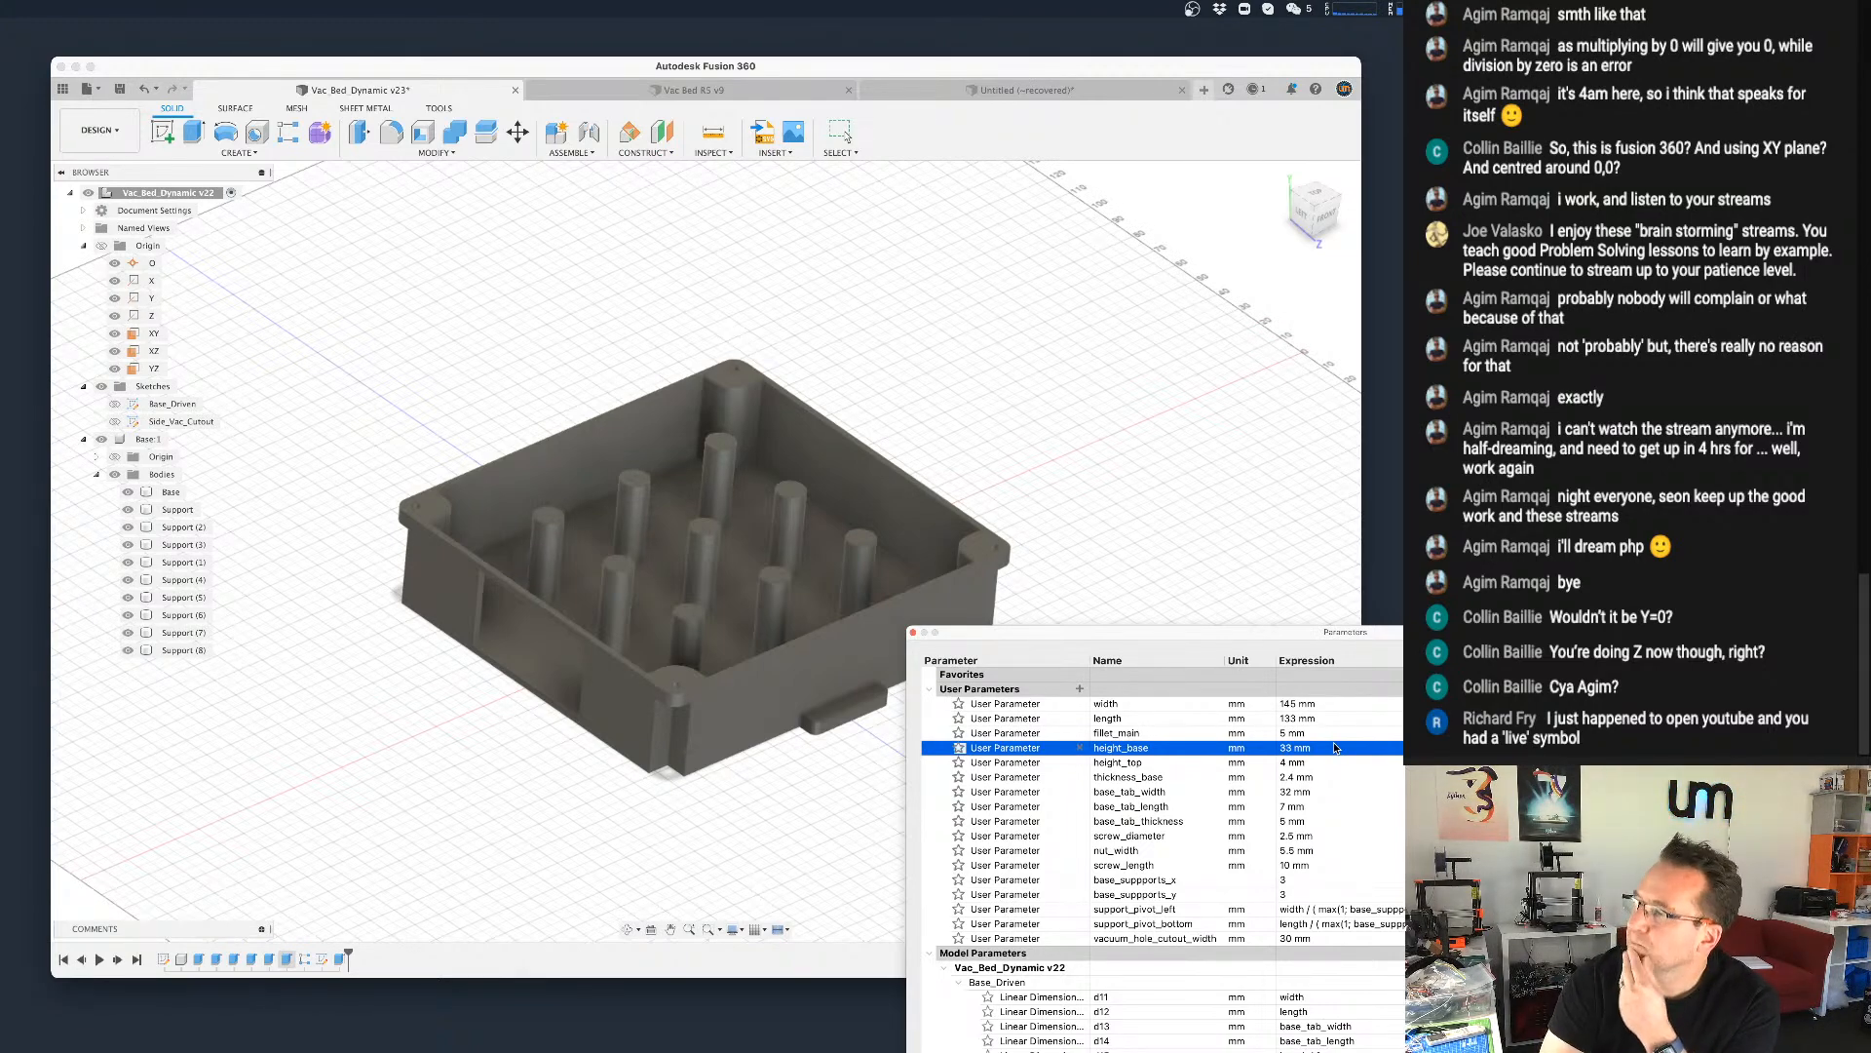
Step: Set the height_base user parameter to 20 mm
left_click(1298, 747)
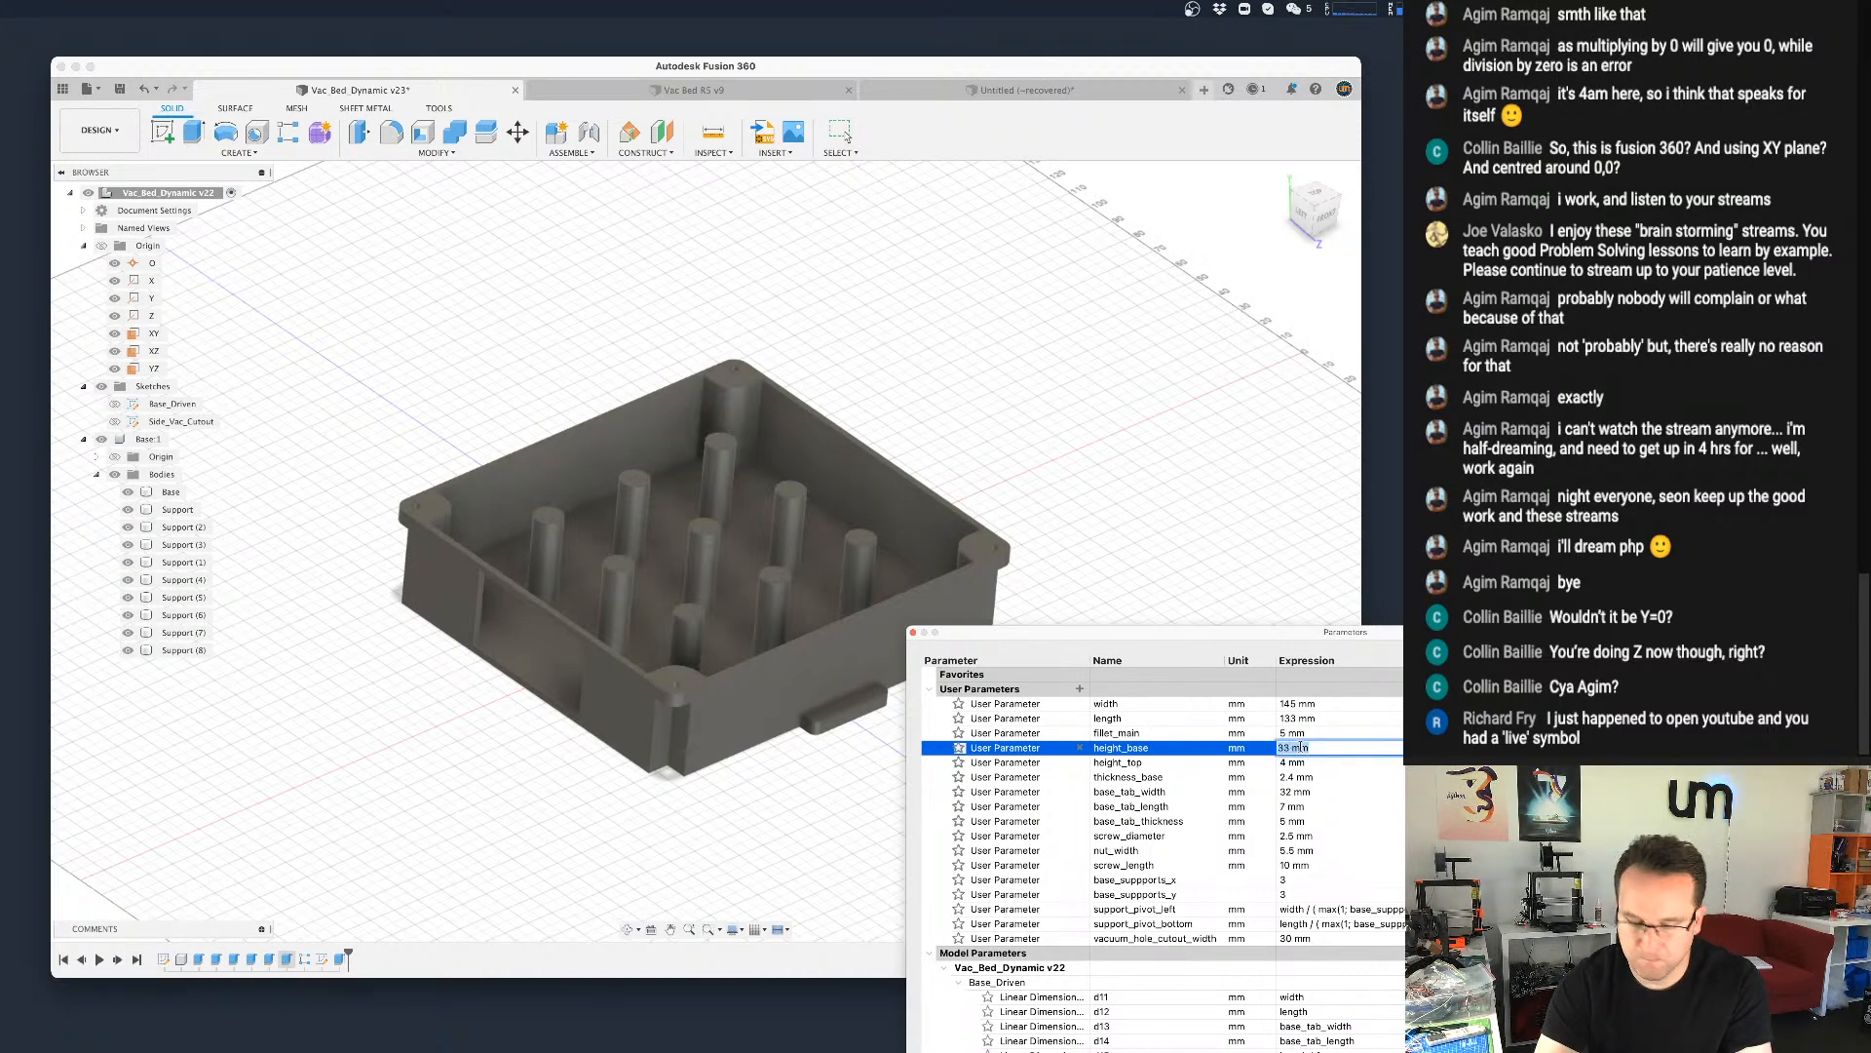
type("20")
key("Return")
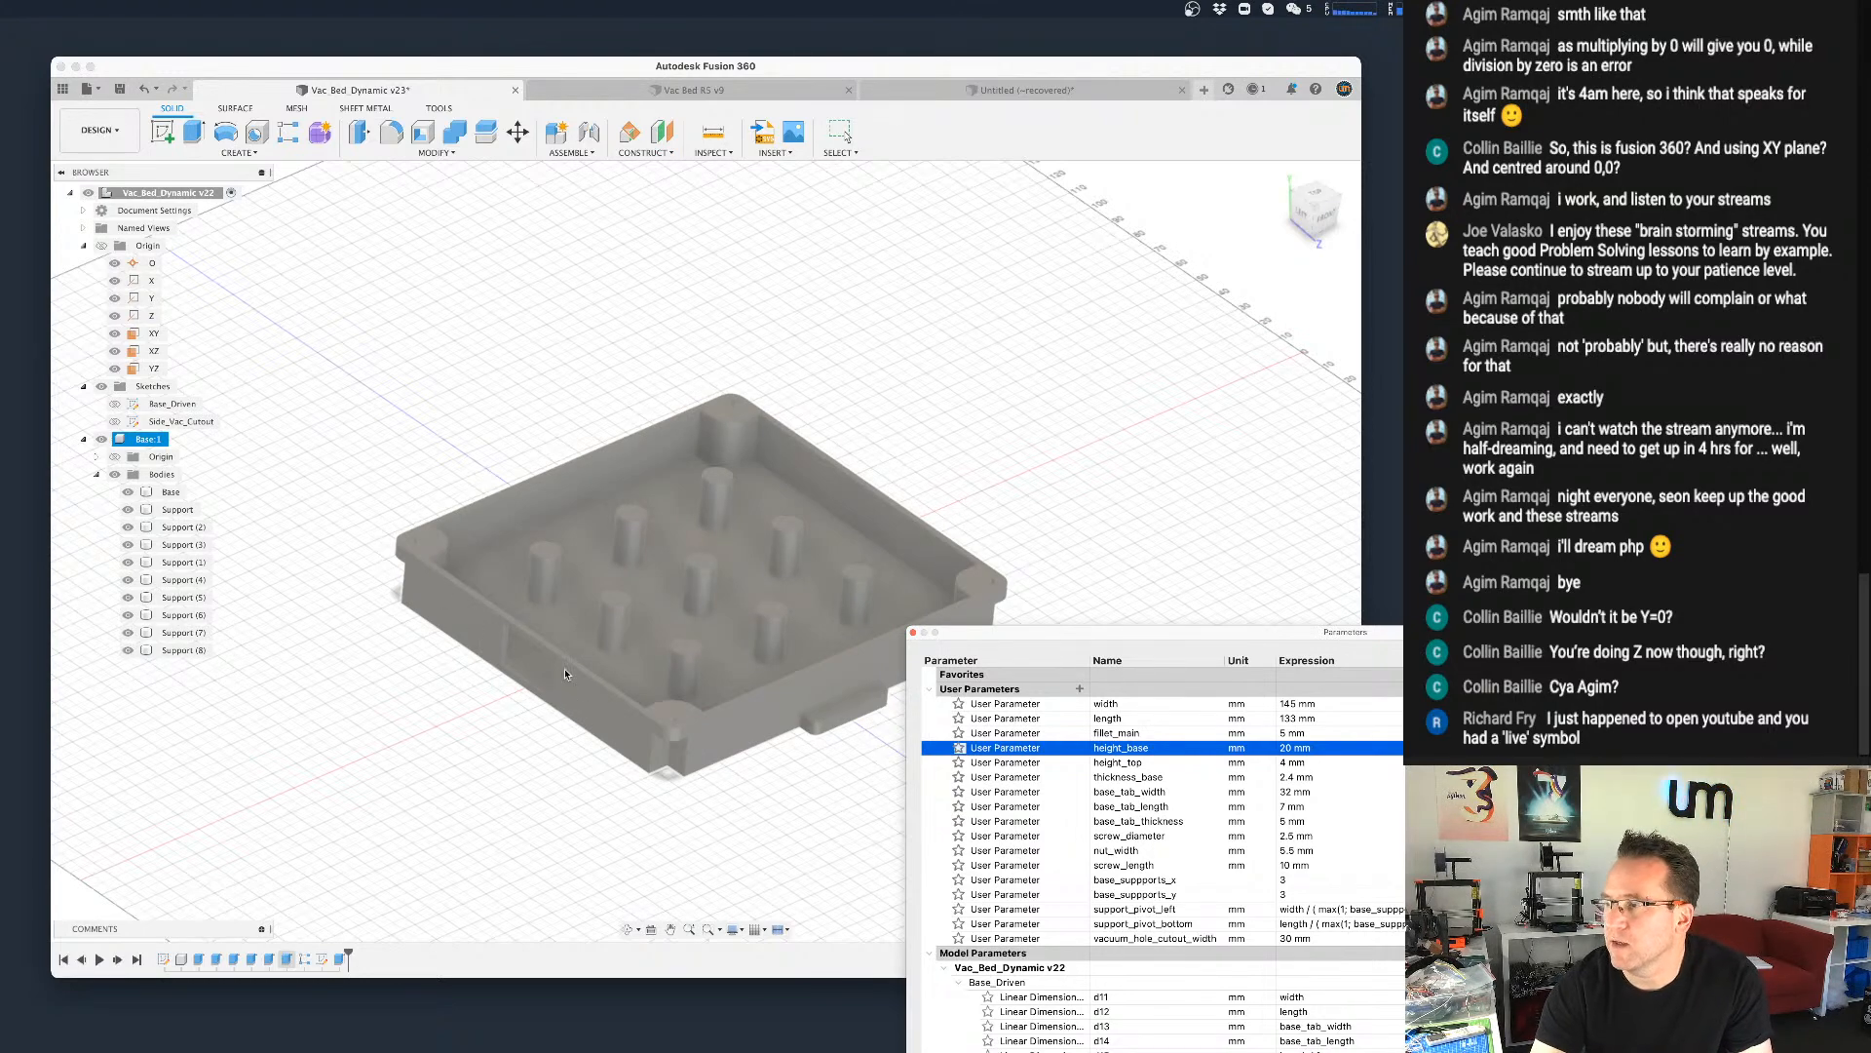
Step: Set the length user parameter to 175 mm, check the longer base with its cutout, and close the parameters table
left_click(1320, 719)
type("175")
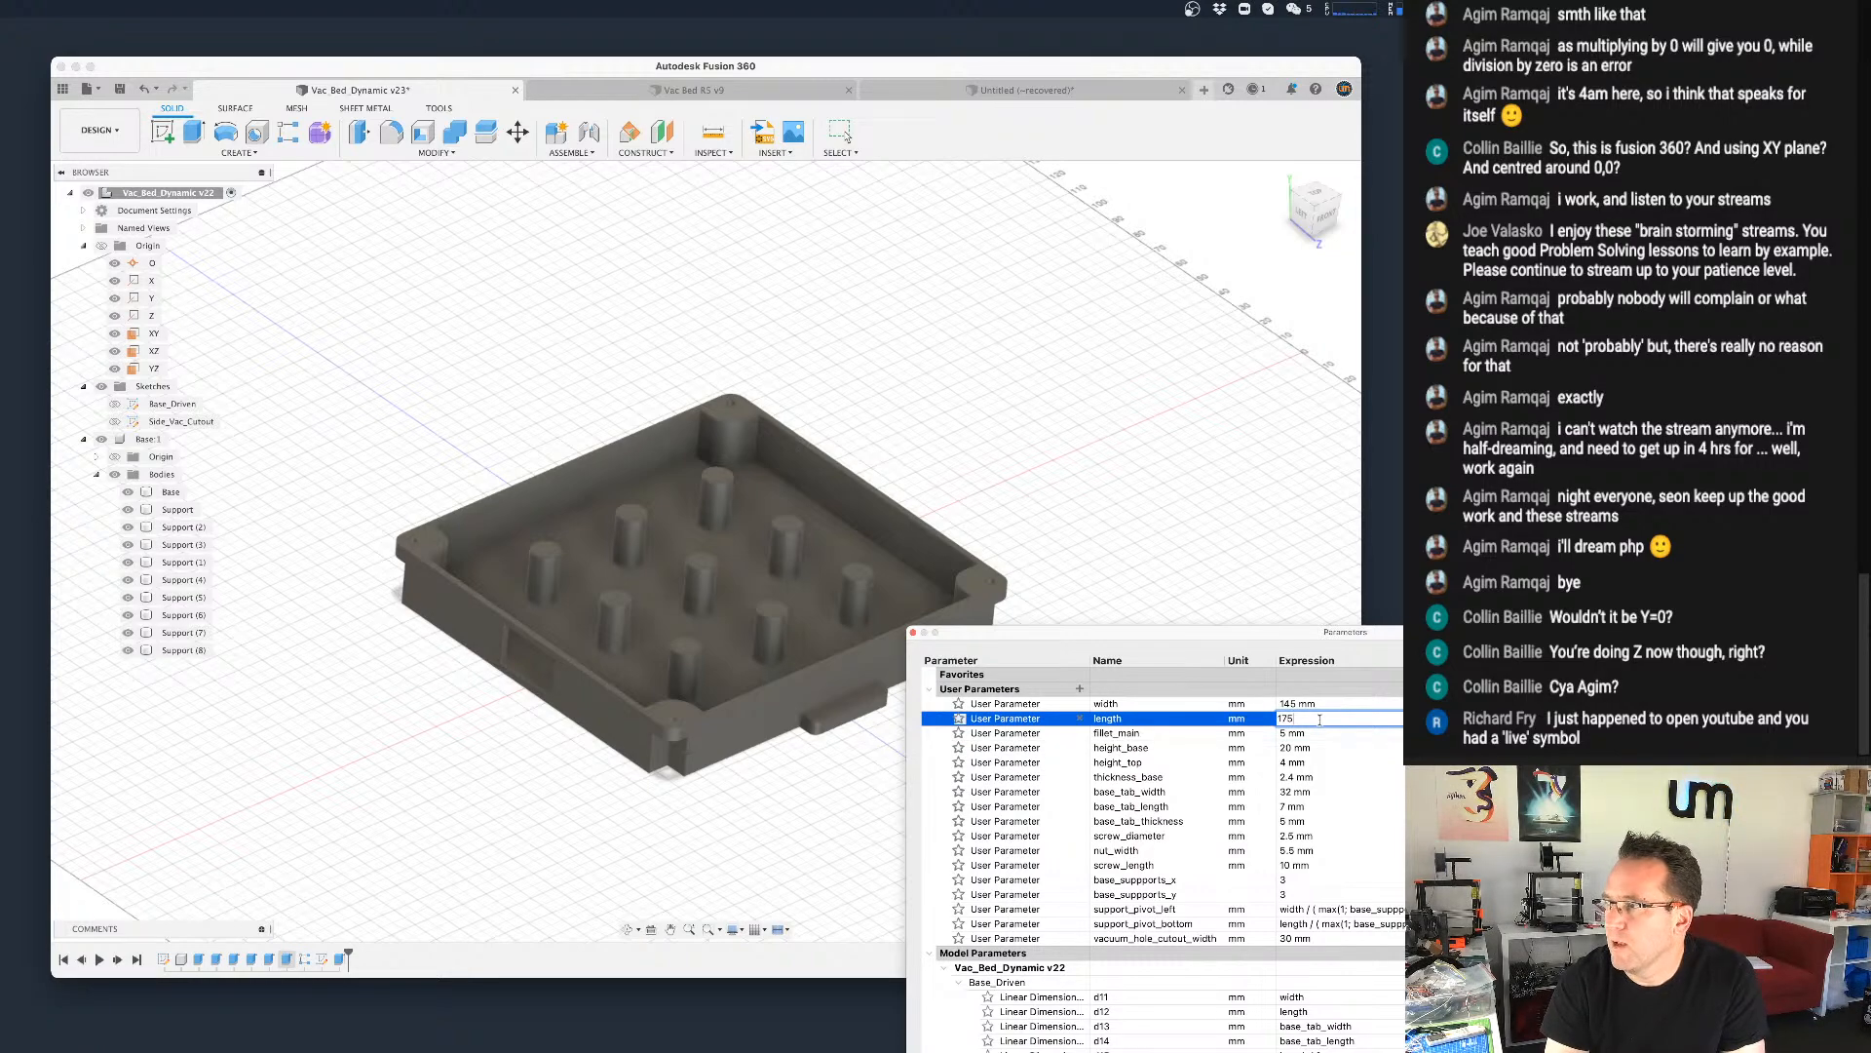
key("Return")
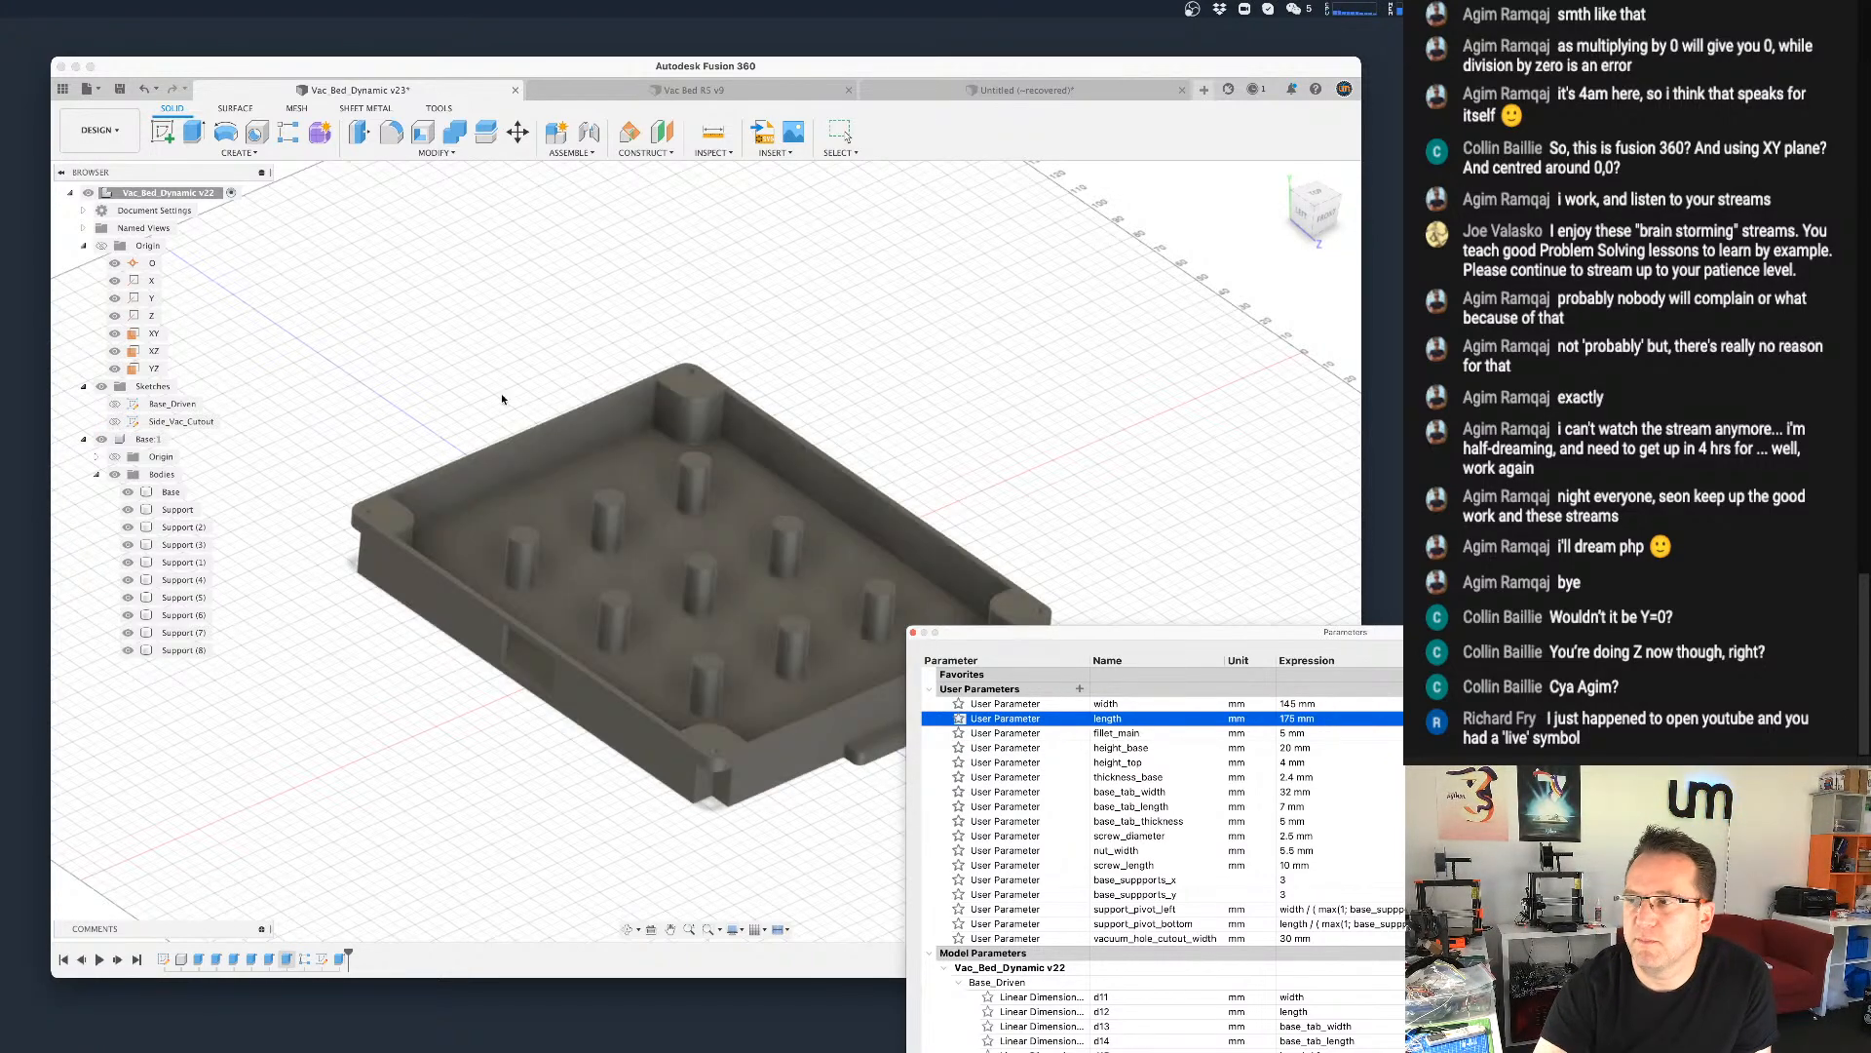
middle_click_drag(699, 524, 734, 581, "shift")
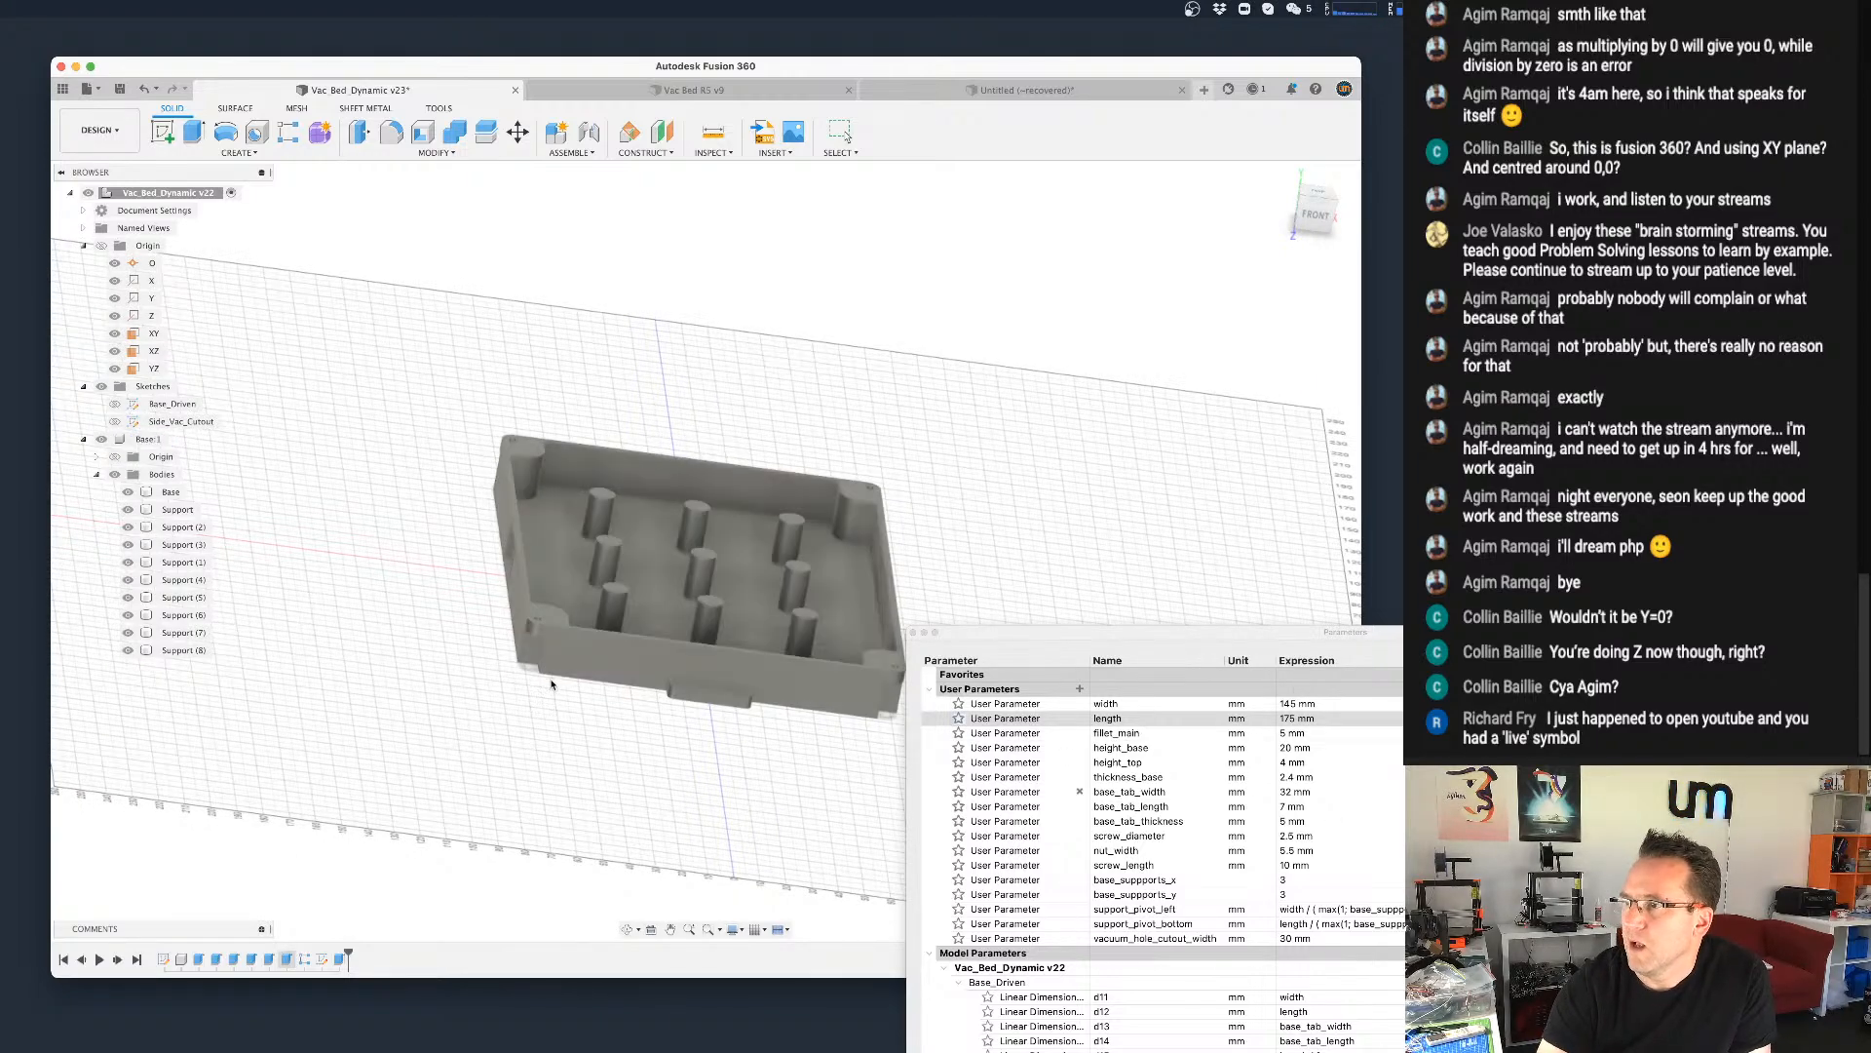
middle_click_drag(560, 682, 573, 697, "shift")
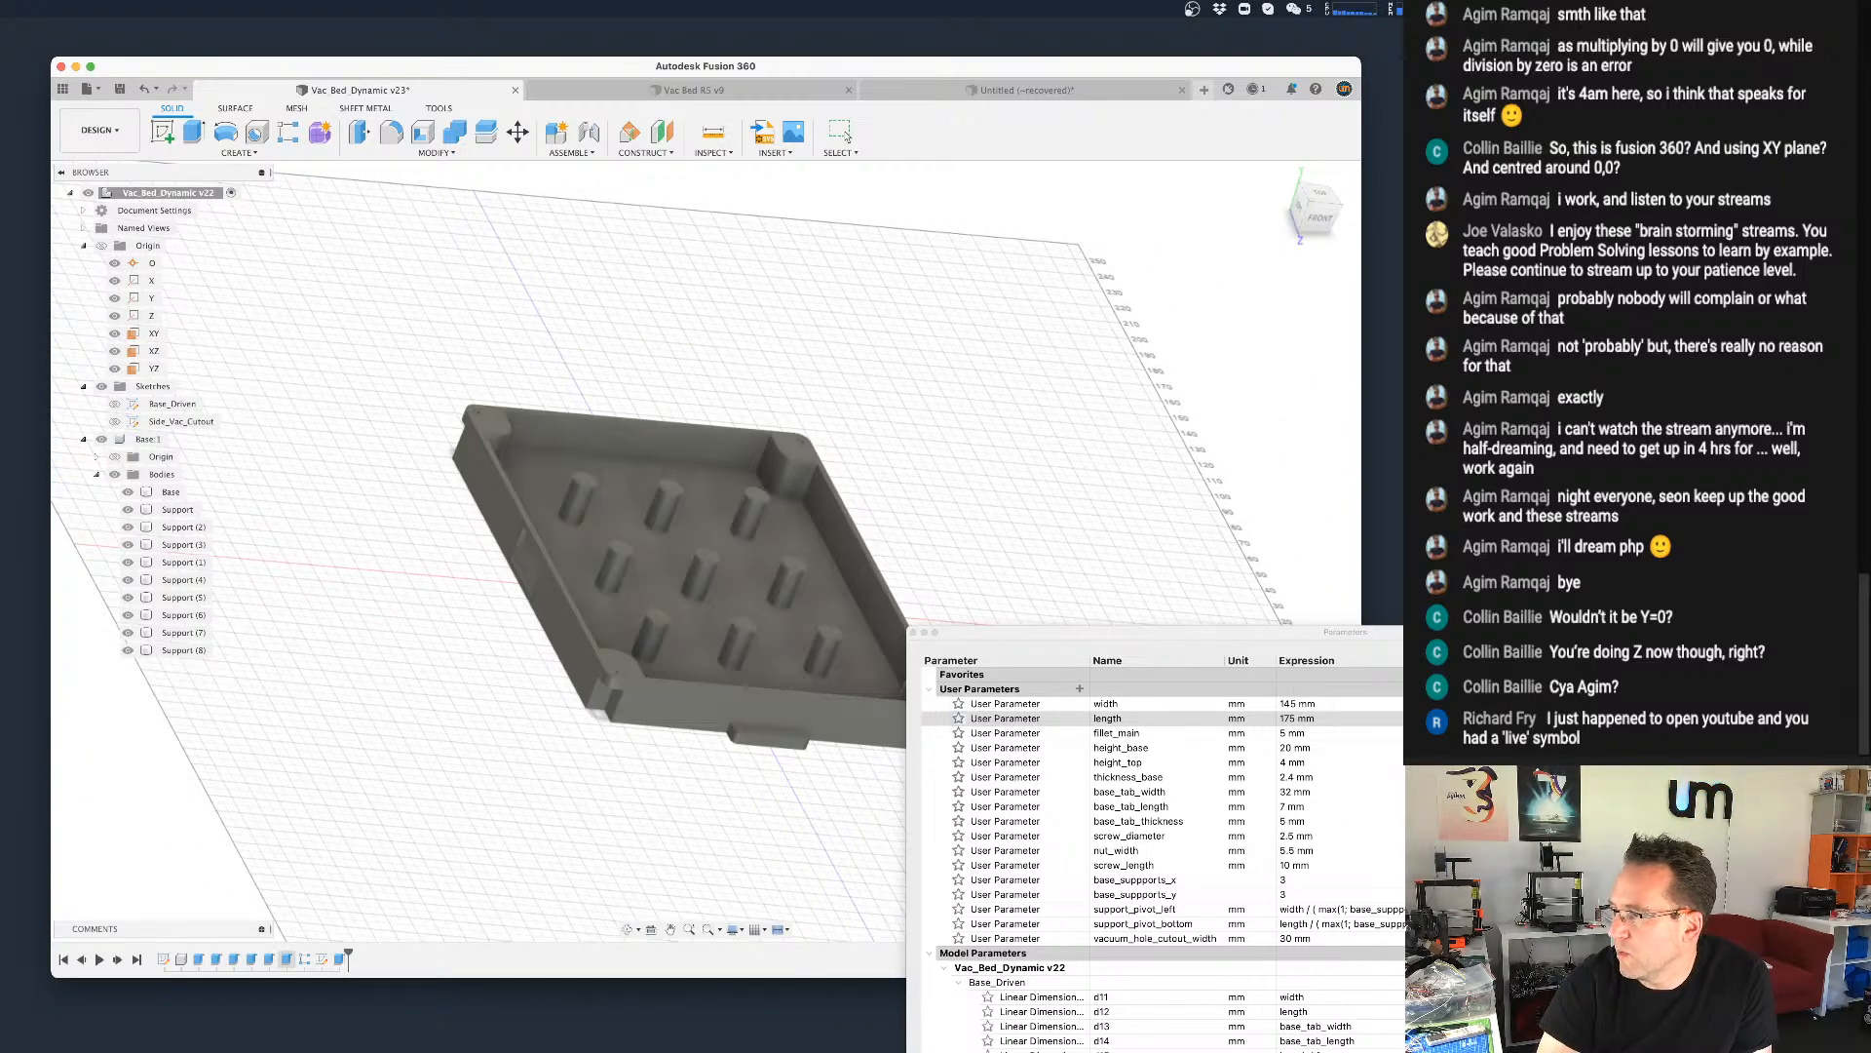
left_click(844, 134)
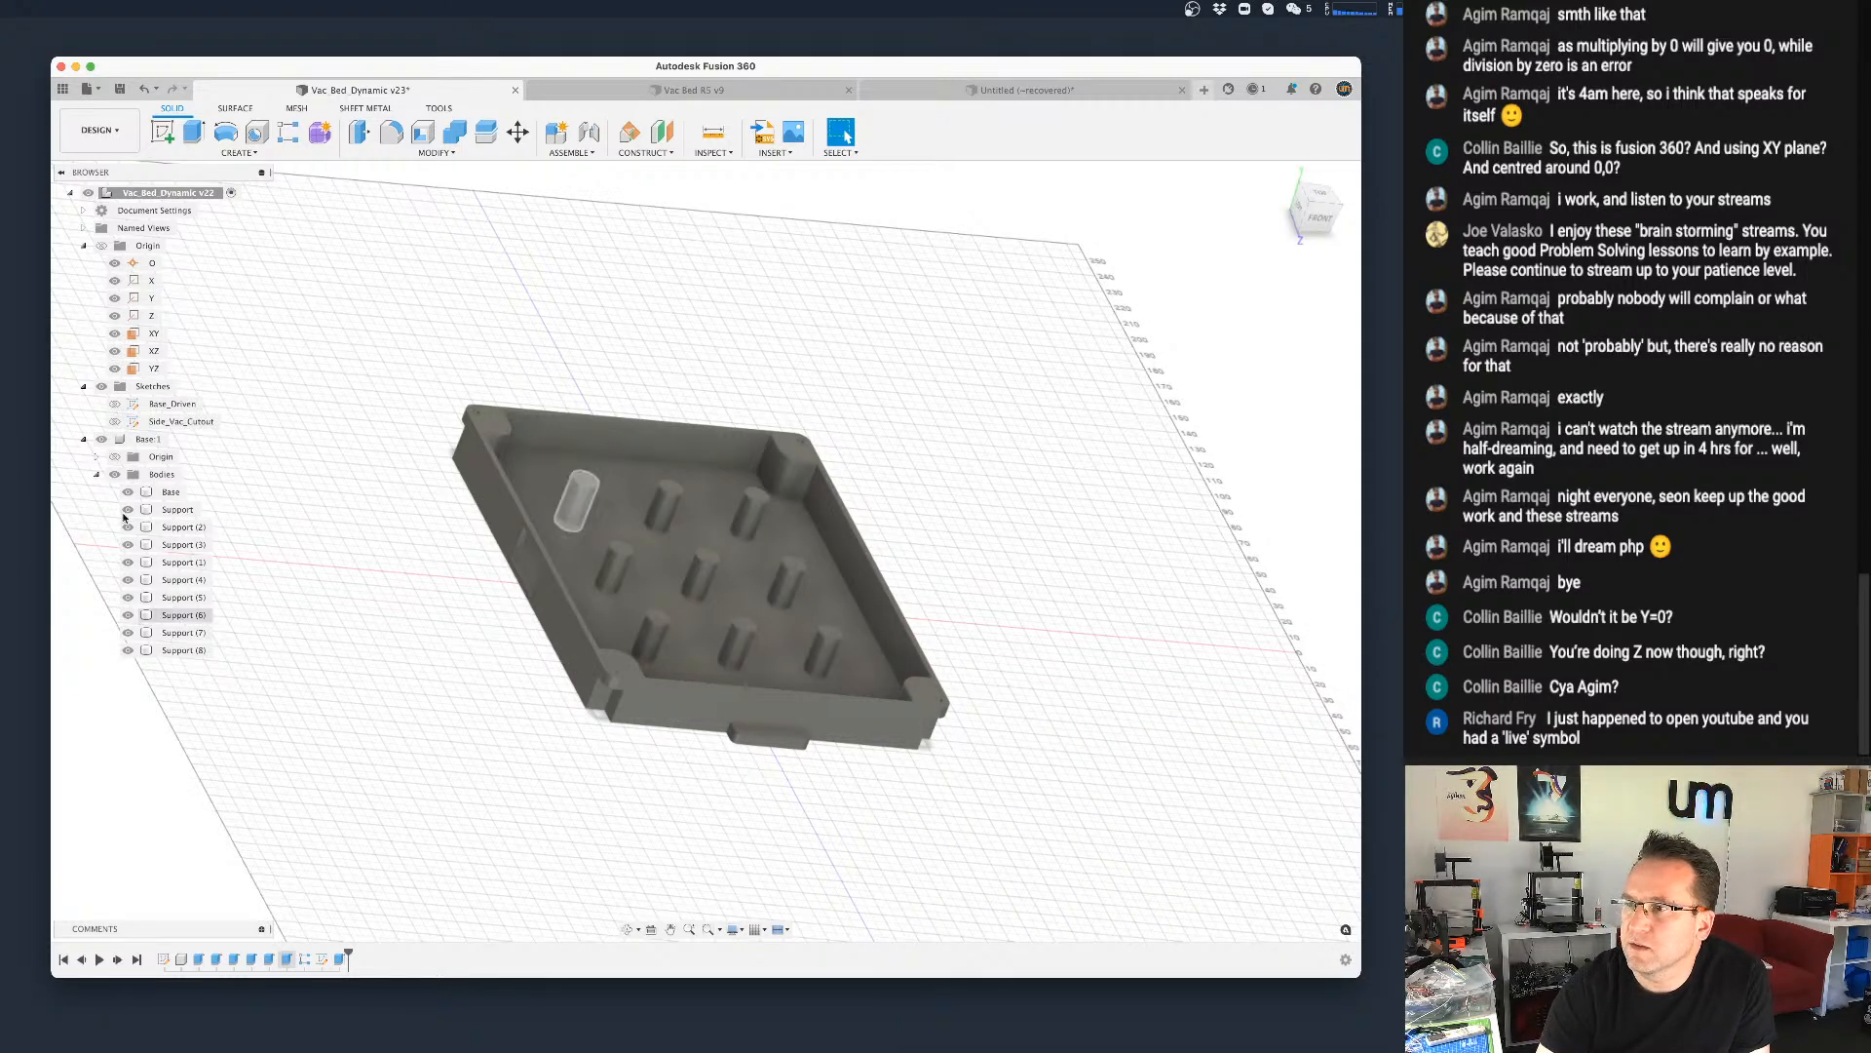
Step: Open the Side_Vac_Cutout sketch for editing, with the cutout rectangle in close view
left_click(138, 421)
double_click(137, 421)
scroll(766, 818, "up", 5)
middle_click_drag(763, 682, 718, 636)
scroll(686, 618, "down", 2)
scroll(686, 618, "up", 2)
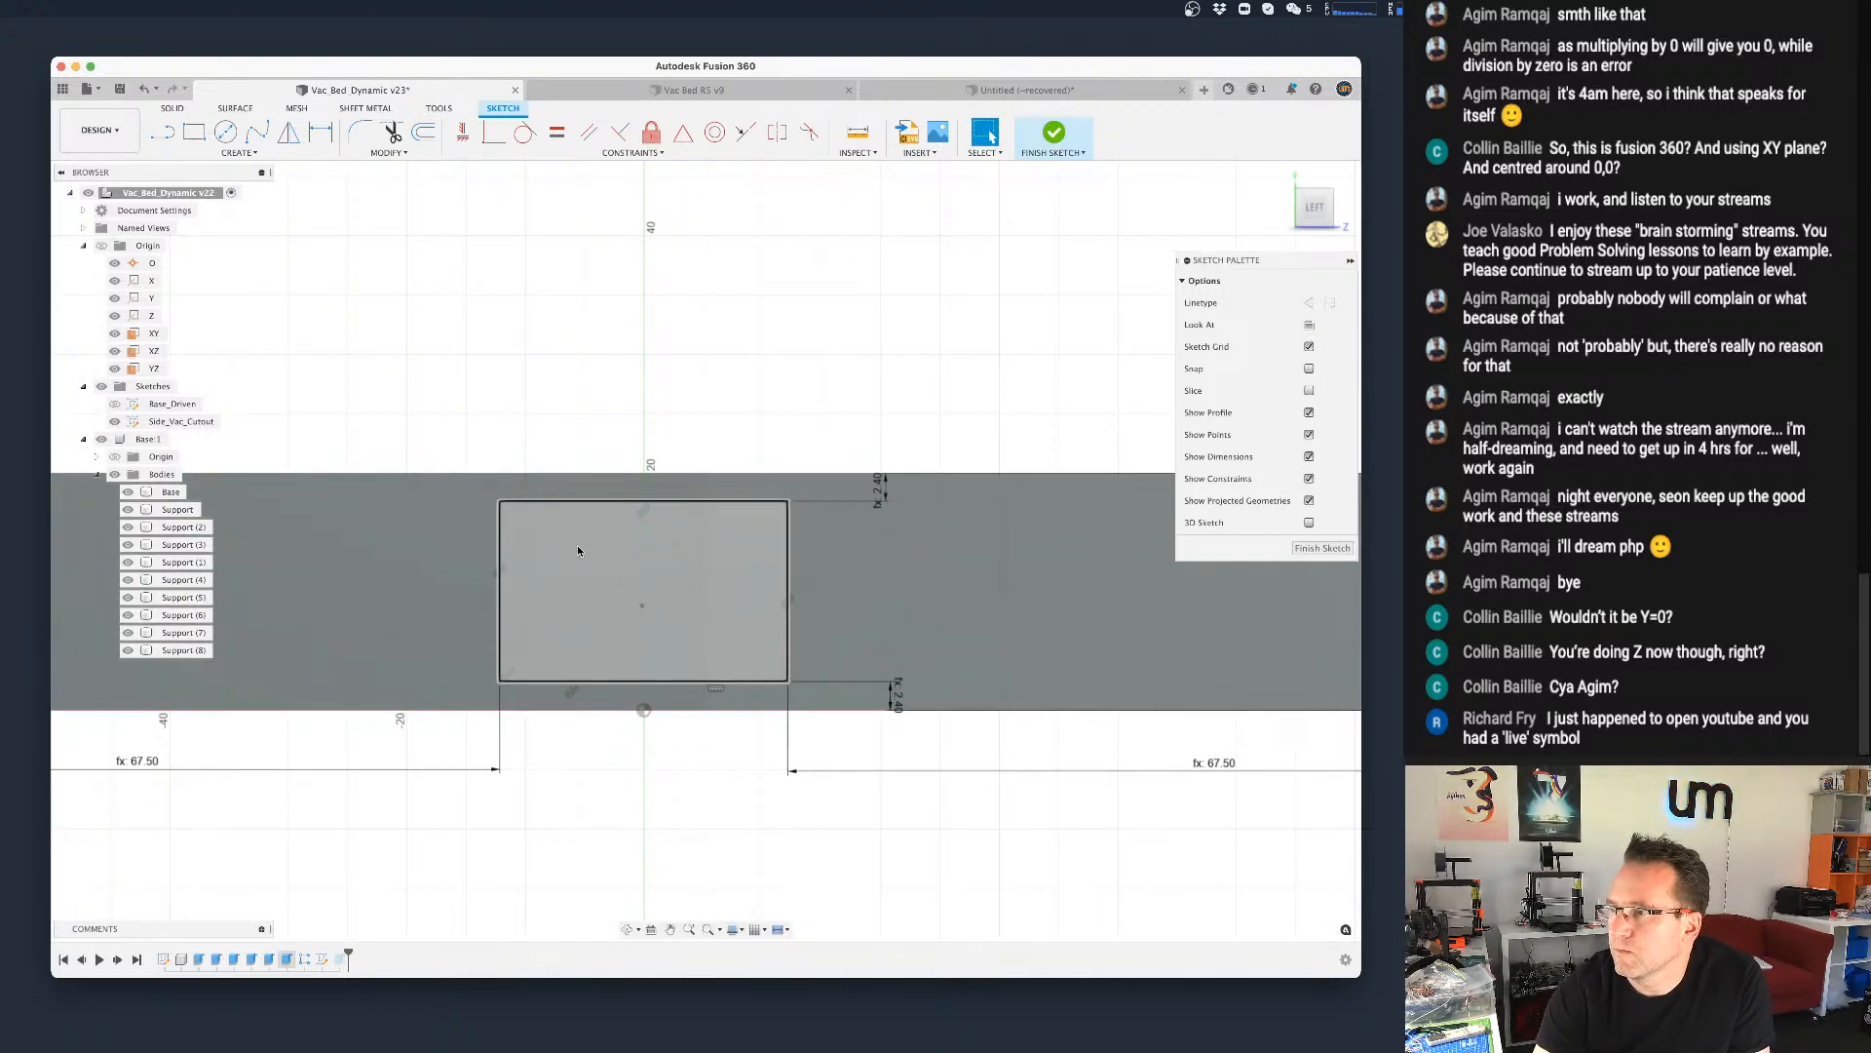
Step: Draw a circle on the side wall left of the cutout rectangle, with its diameter set to the screw_diameter parameter
key("c")
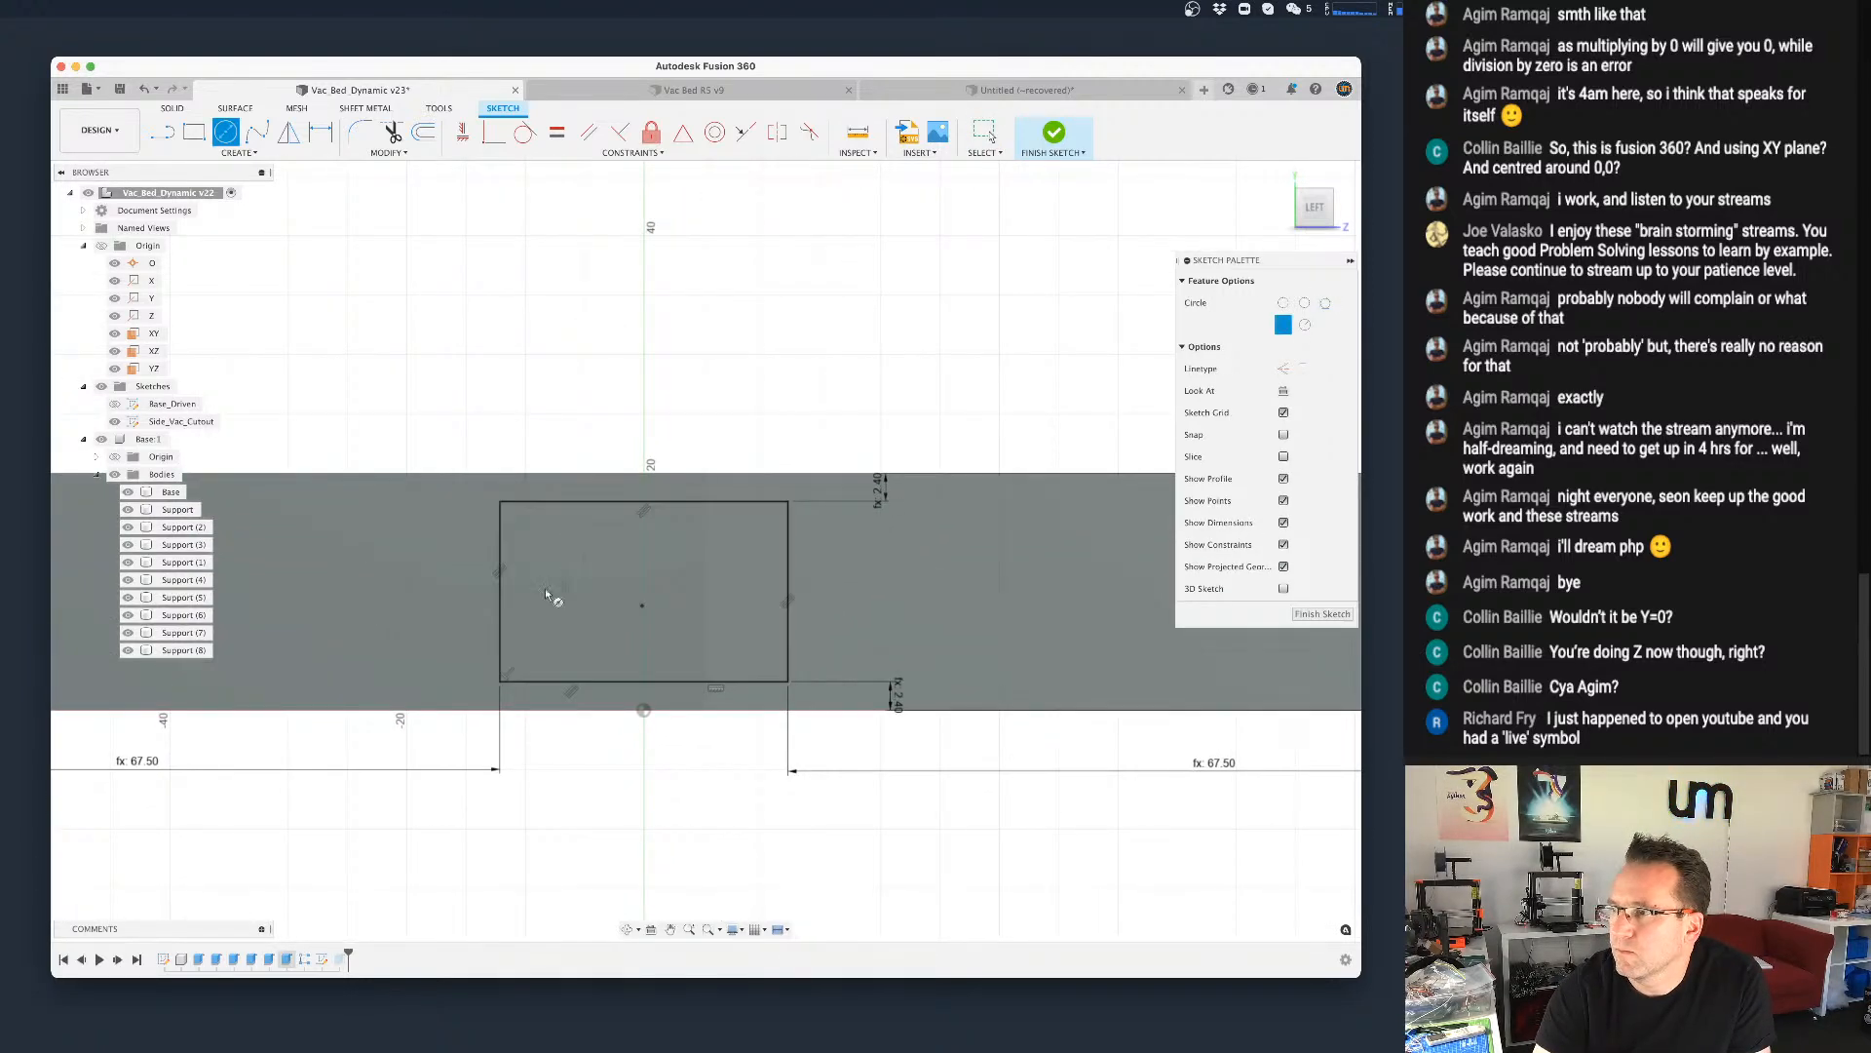
left_click(436, 589)
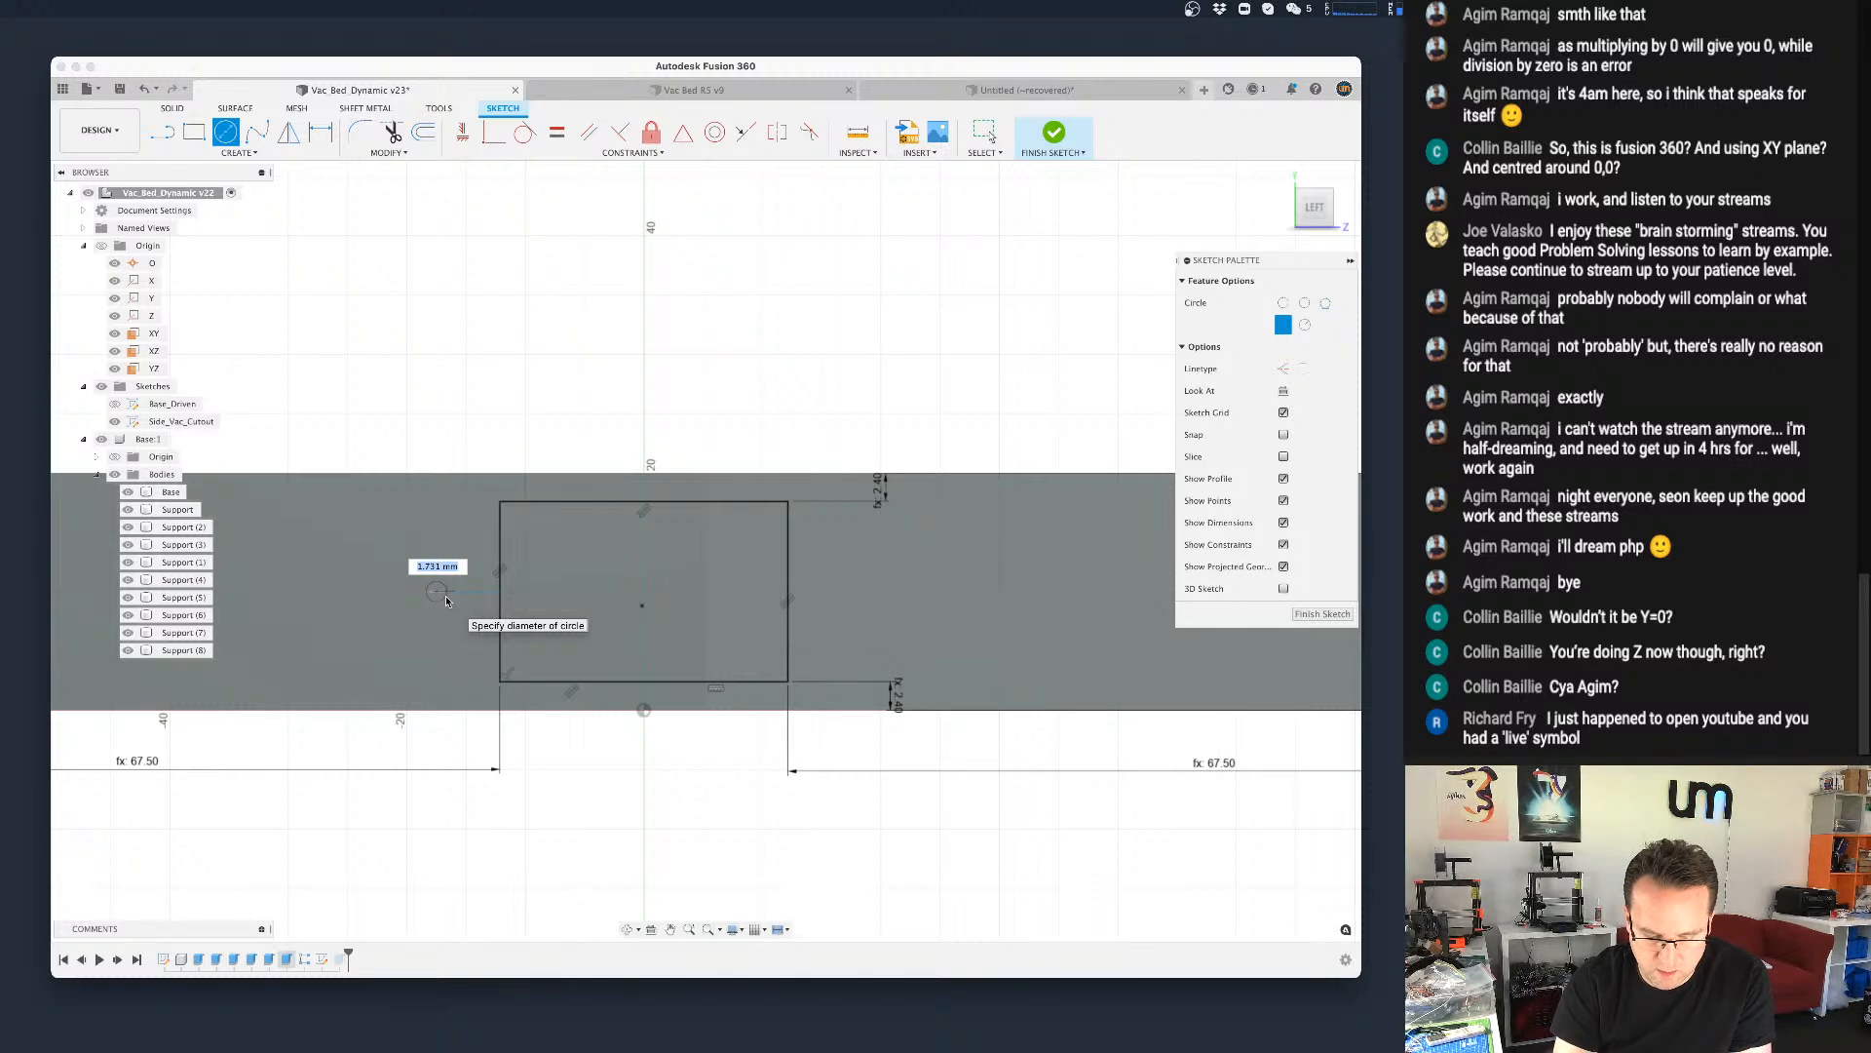
type("sc")
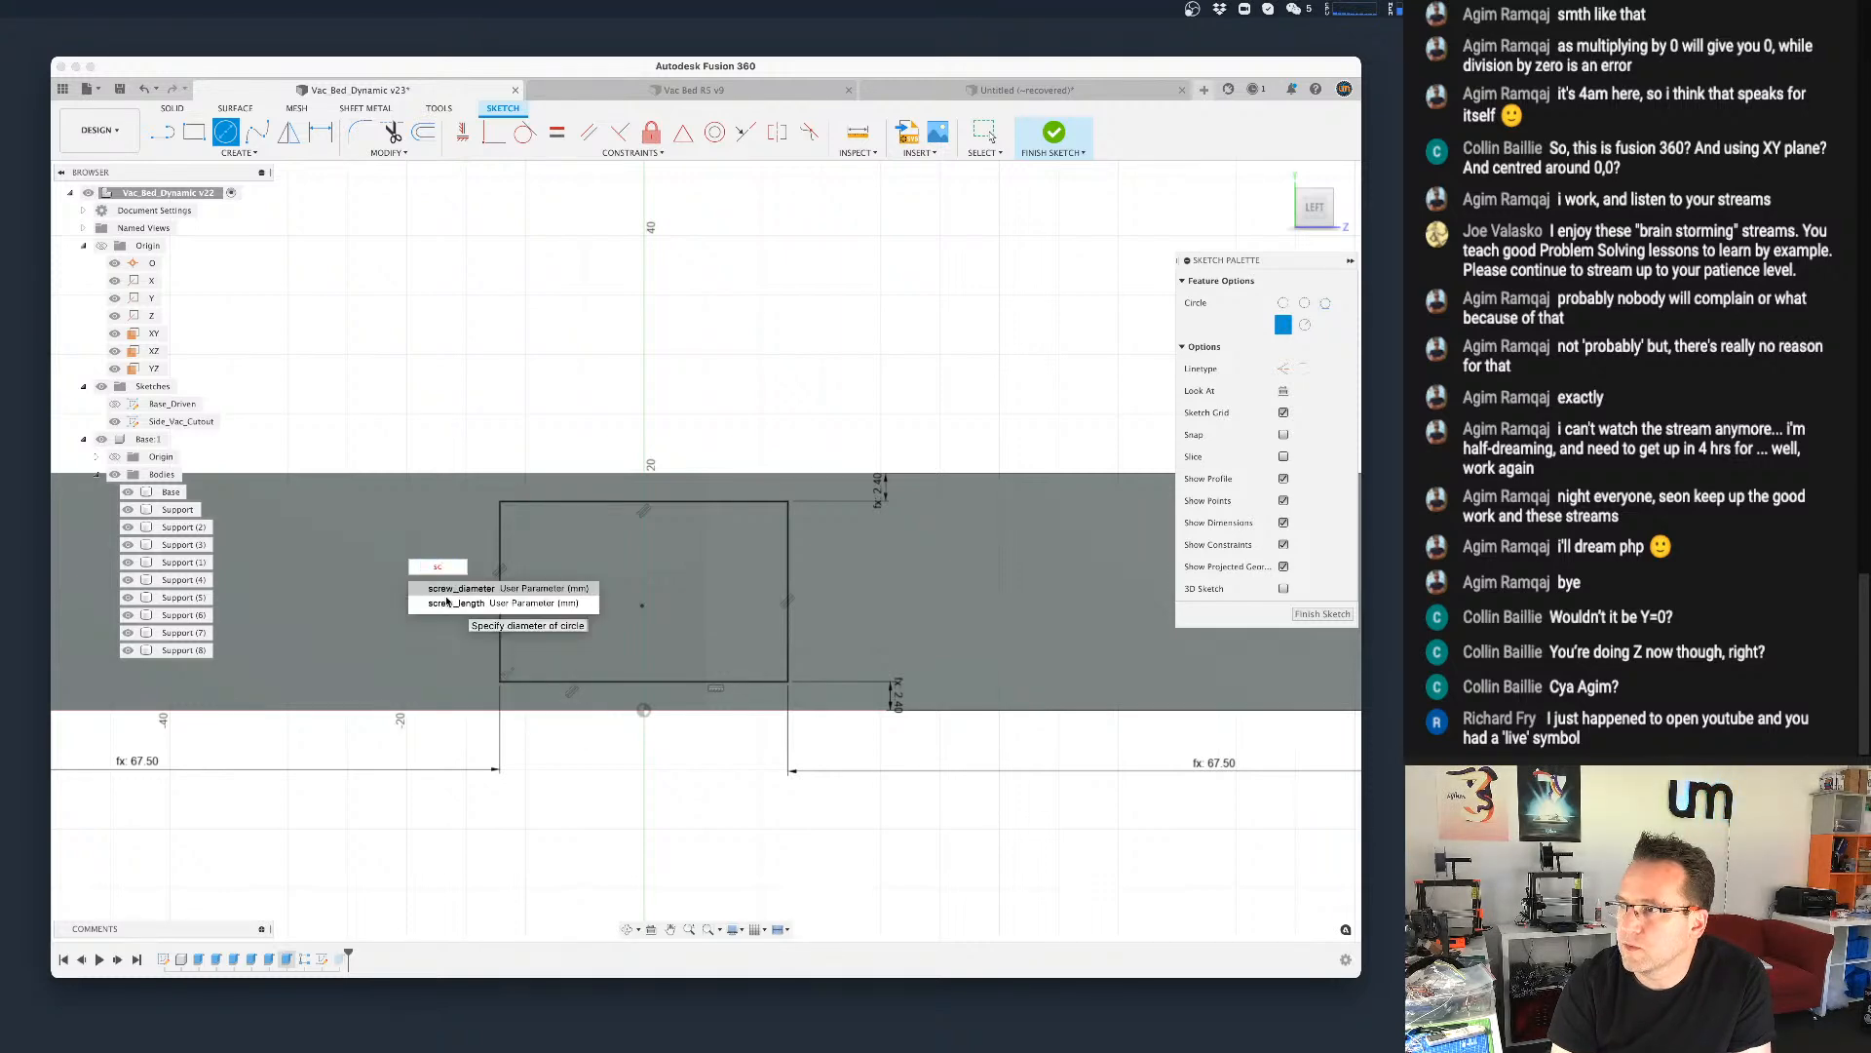
key("Return")
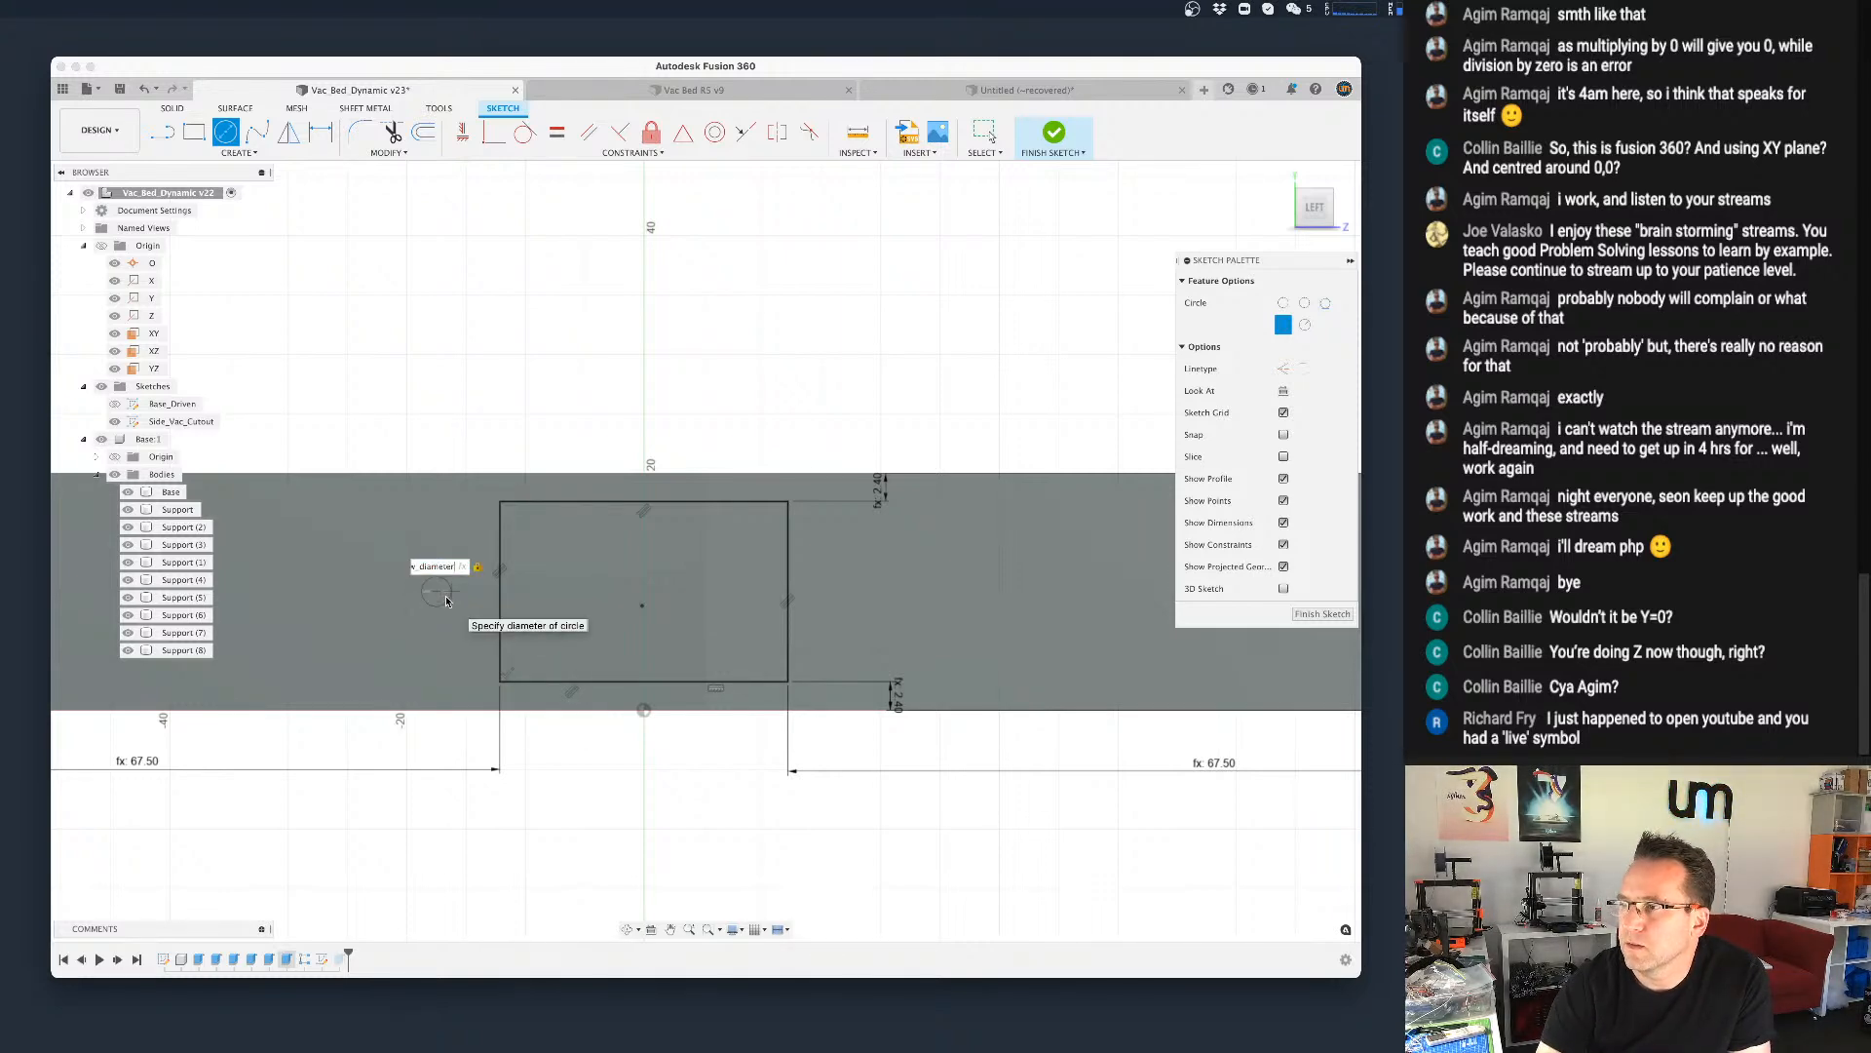
key("Return")
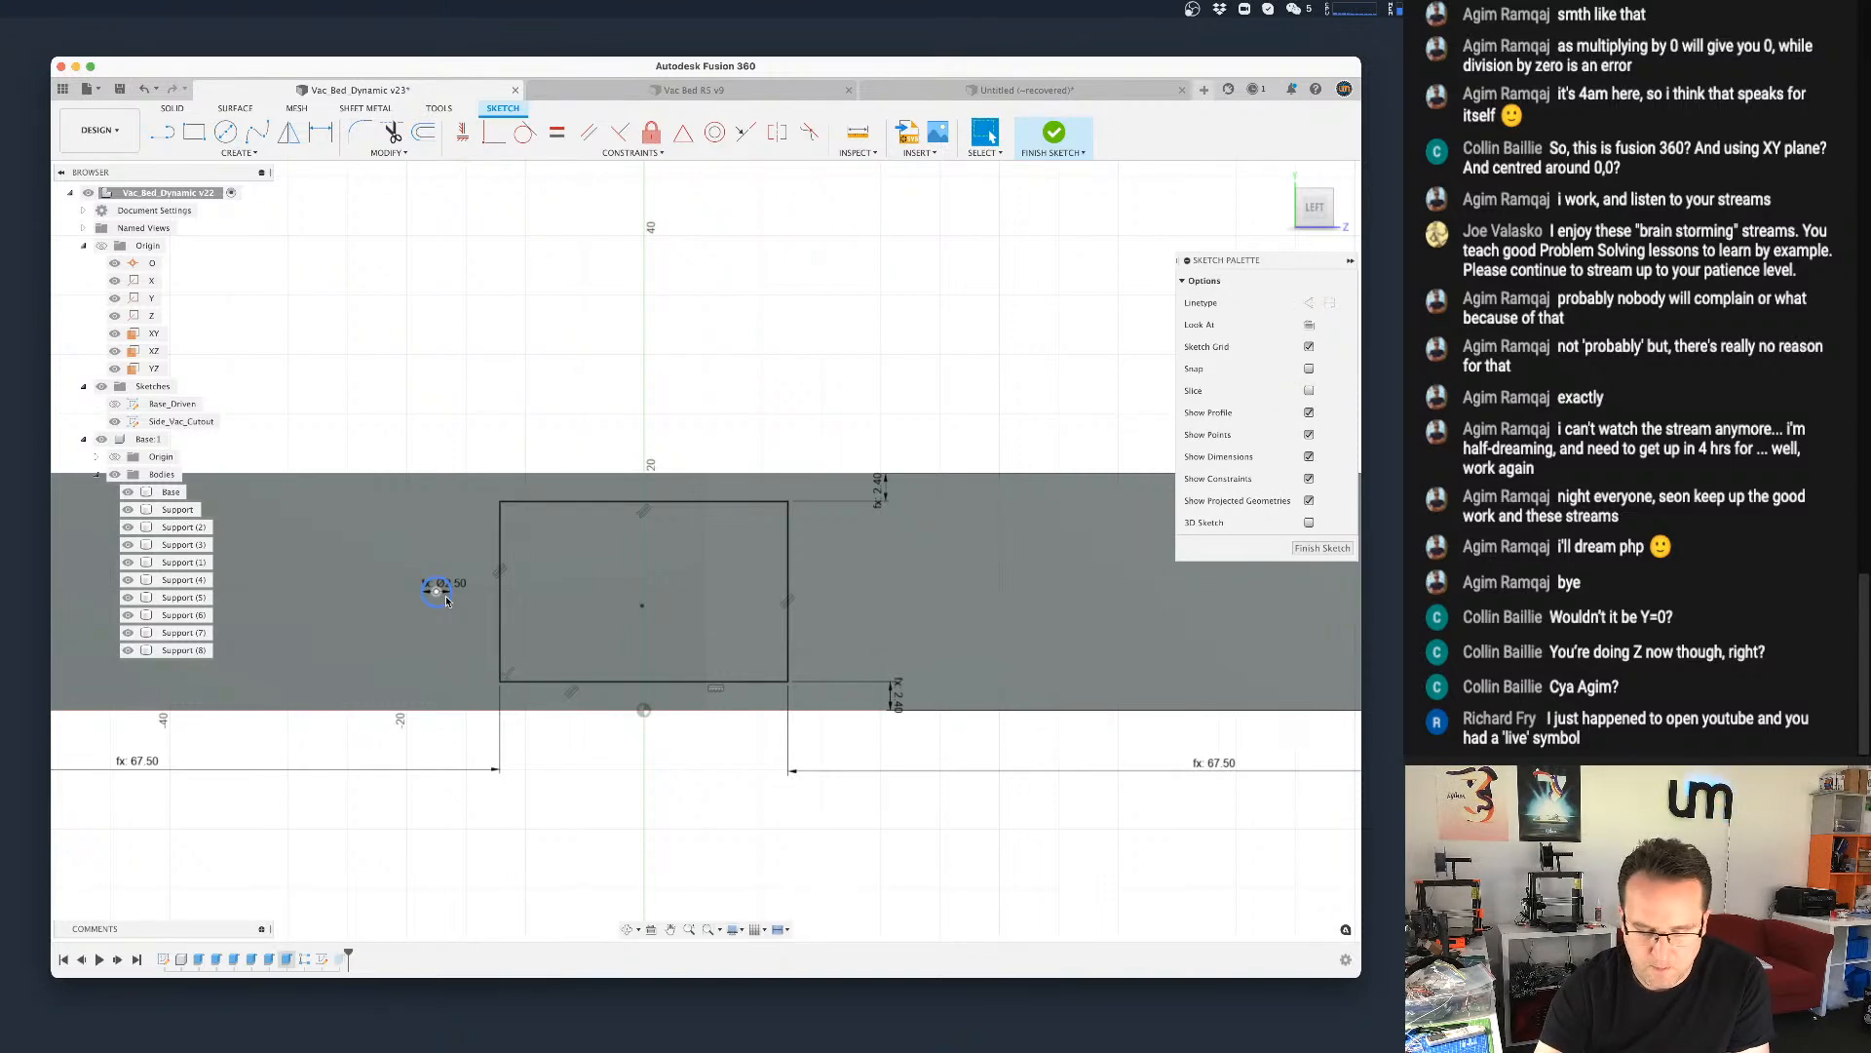
Step: Dimension the screw circle's centre 5 mm from the left edge of the cutout rectangle
key("d")
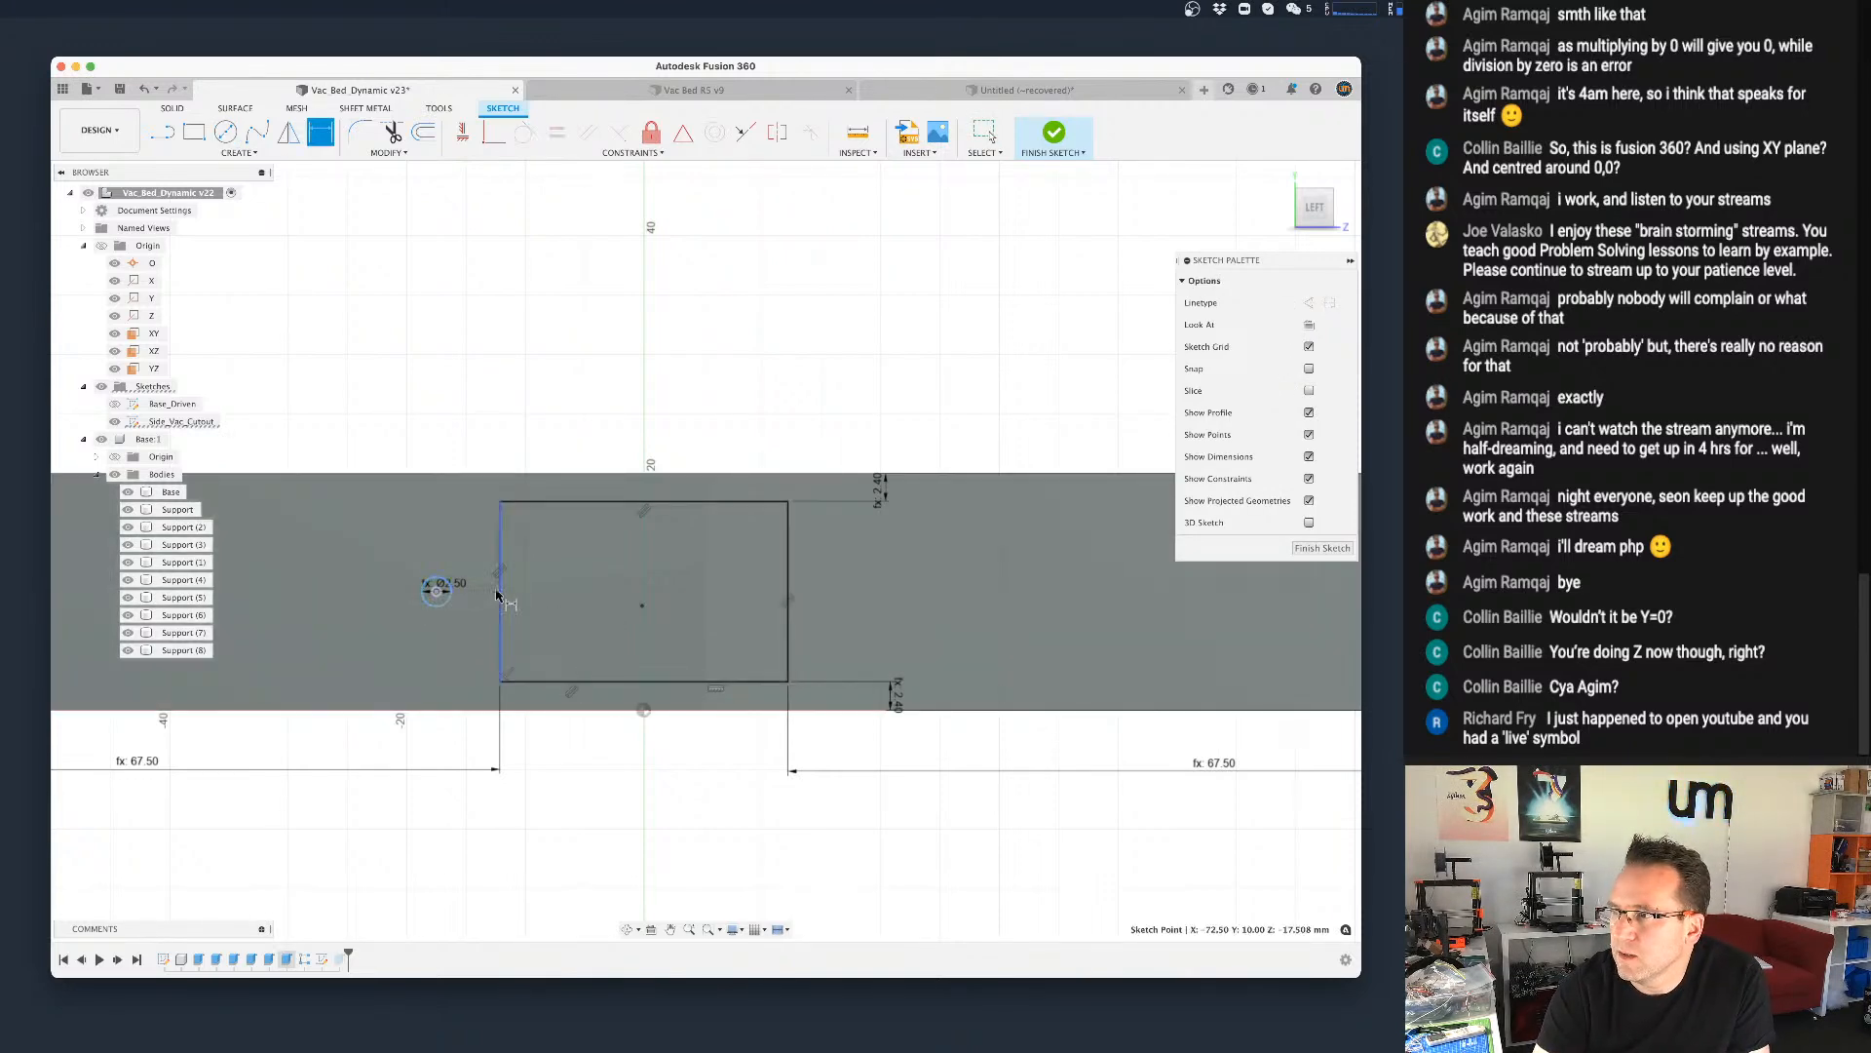
left_click(500, 595)
left_click(462, 635)
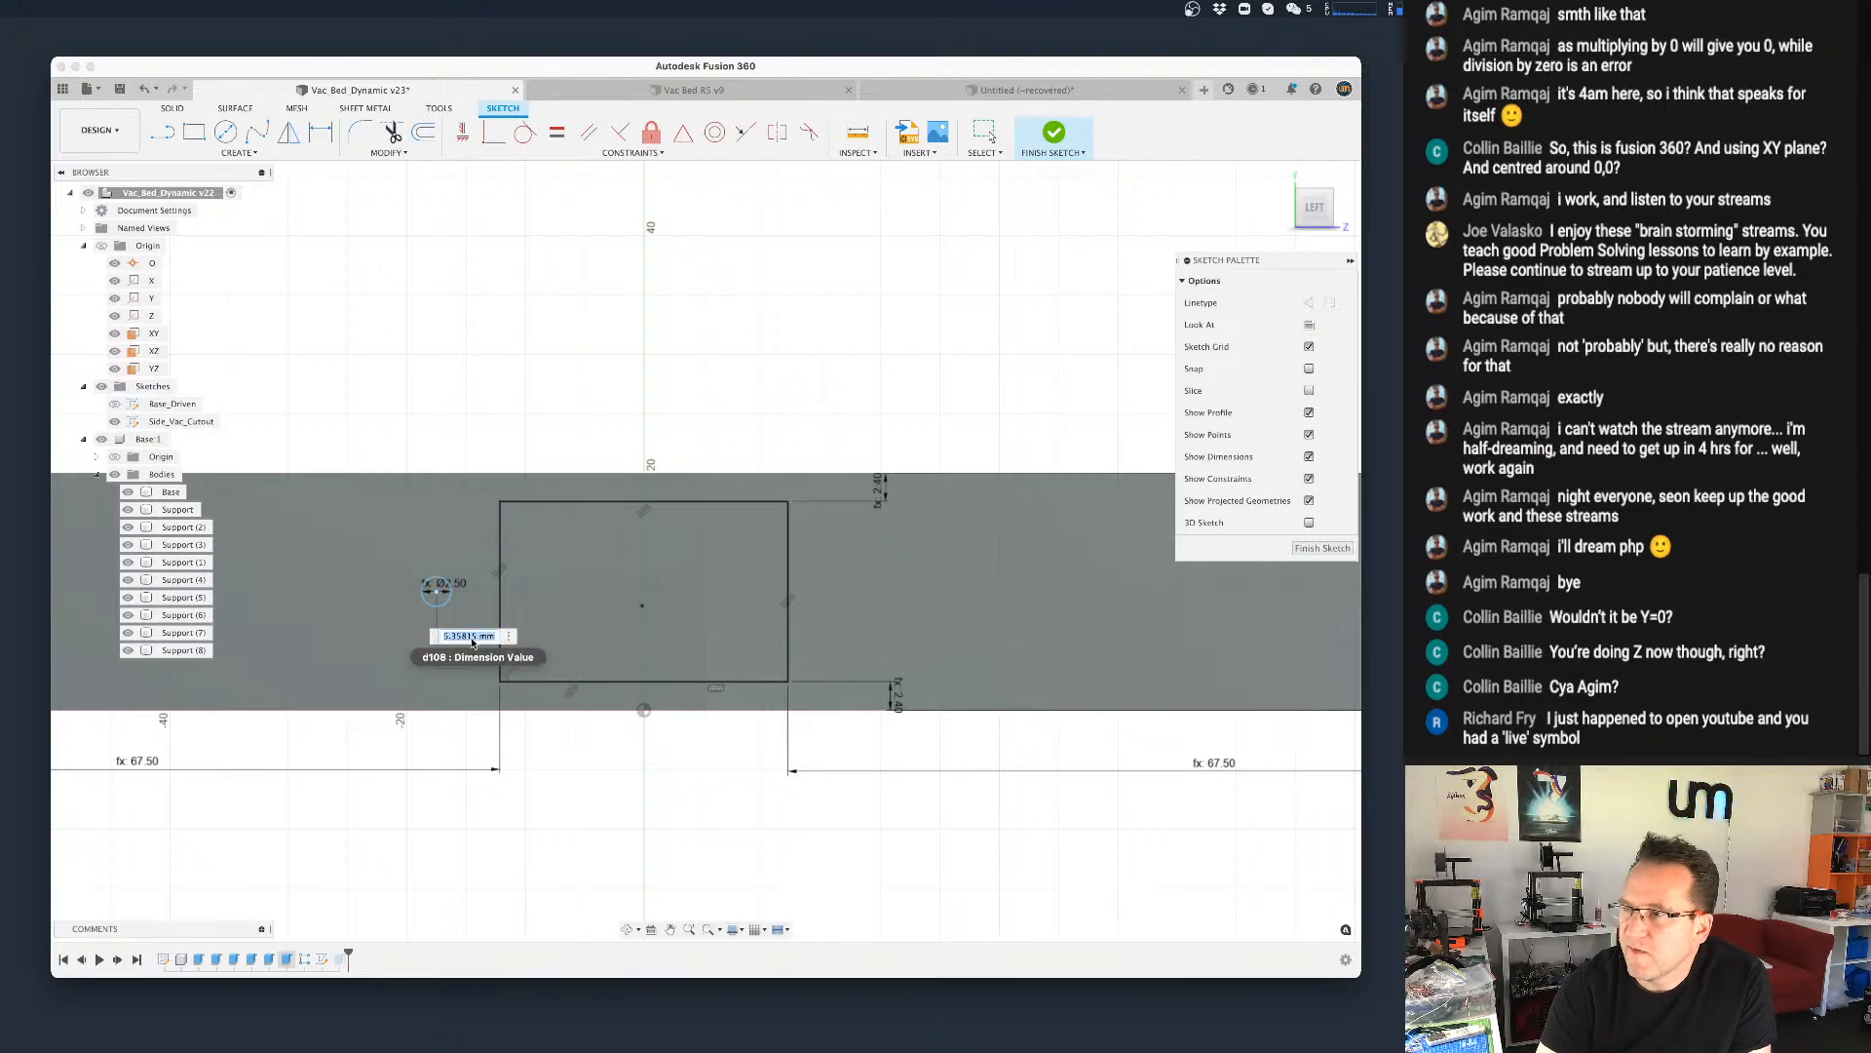
type("5")
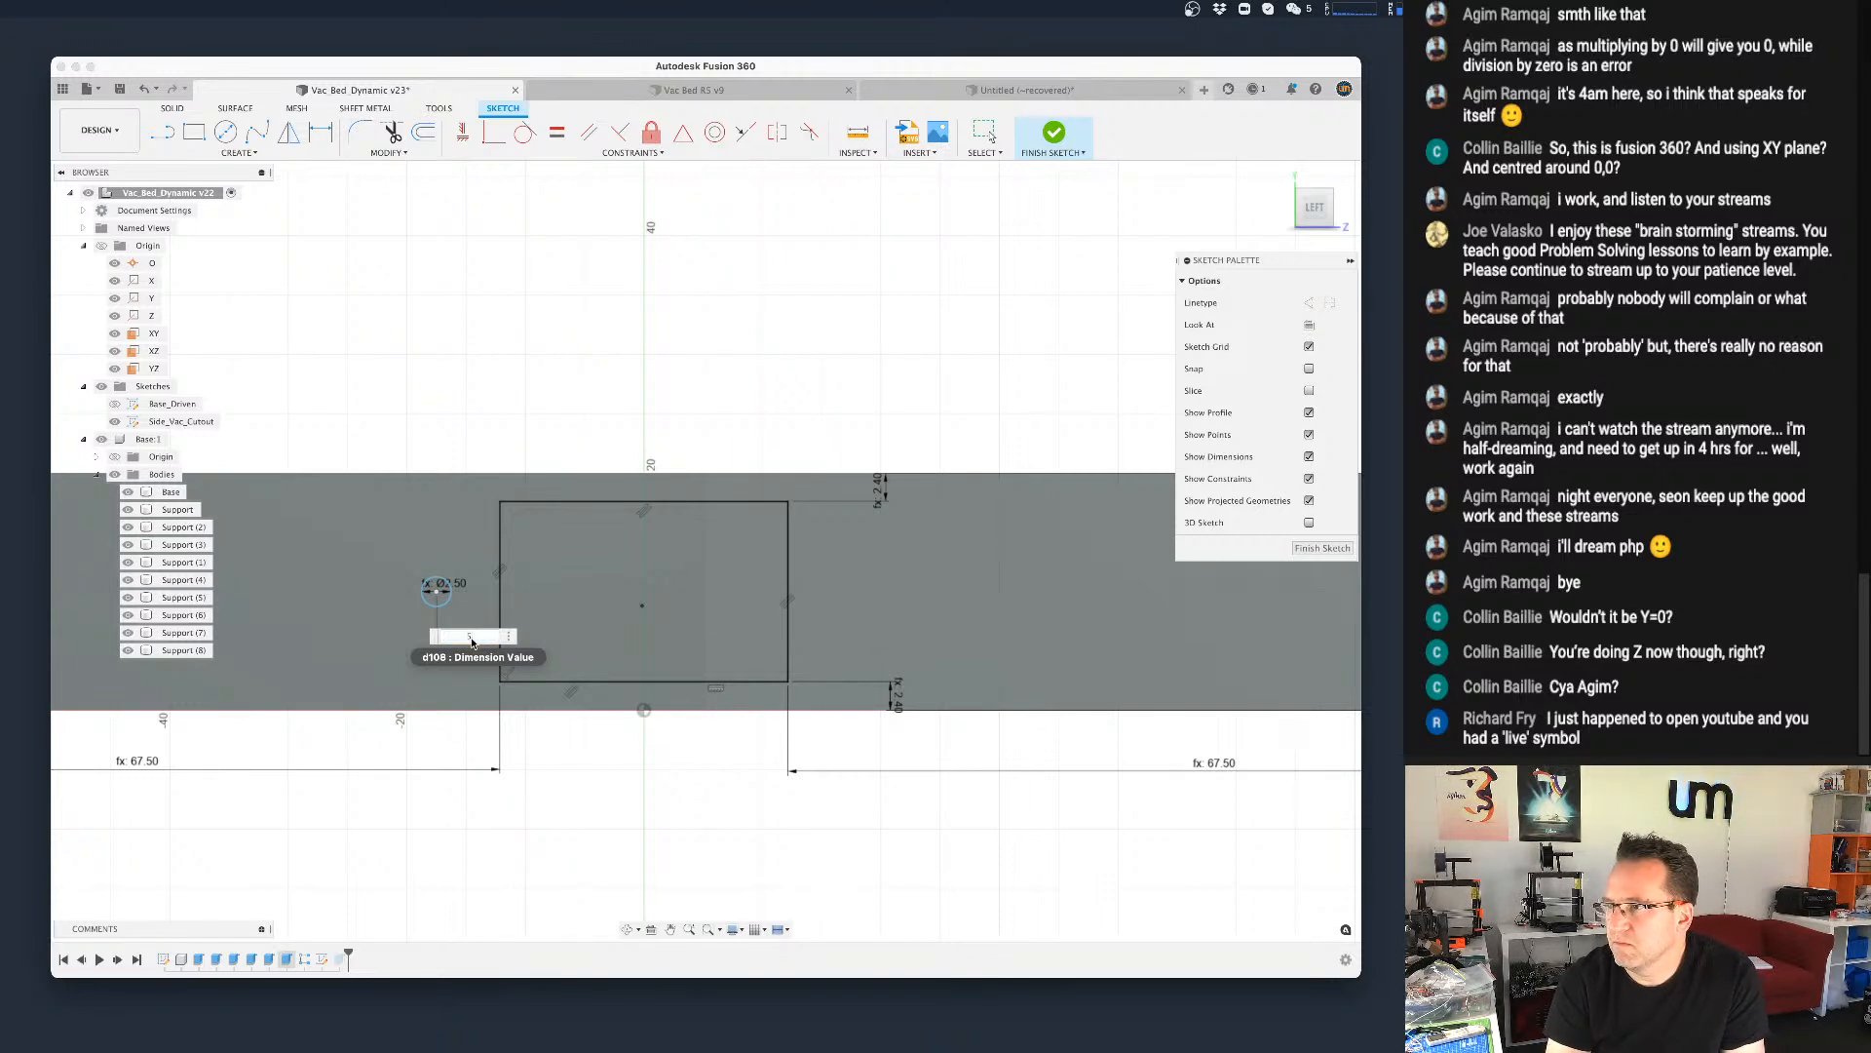
key("Return")
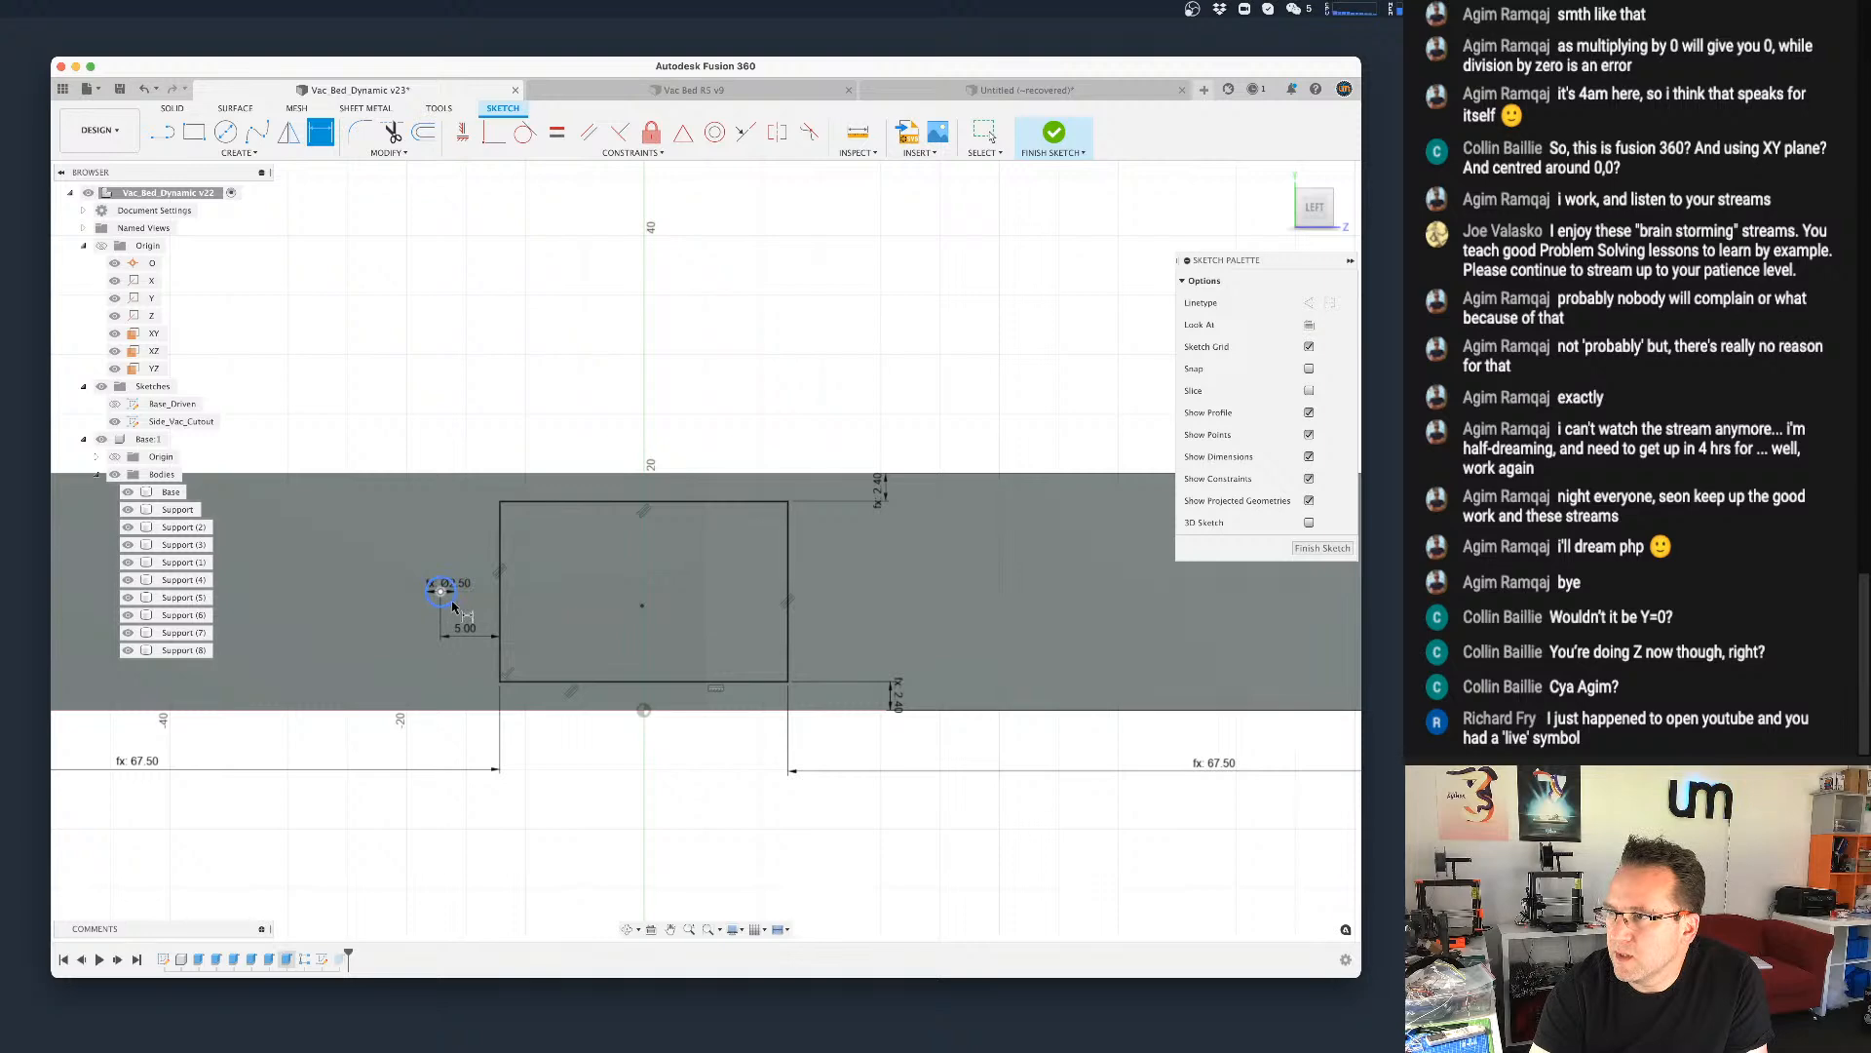
left_click(448, 605)
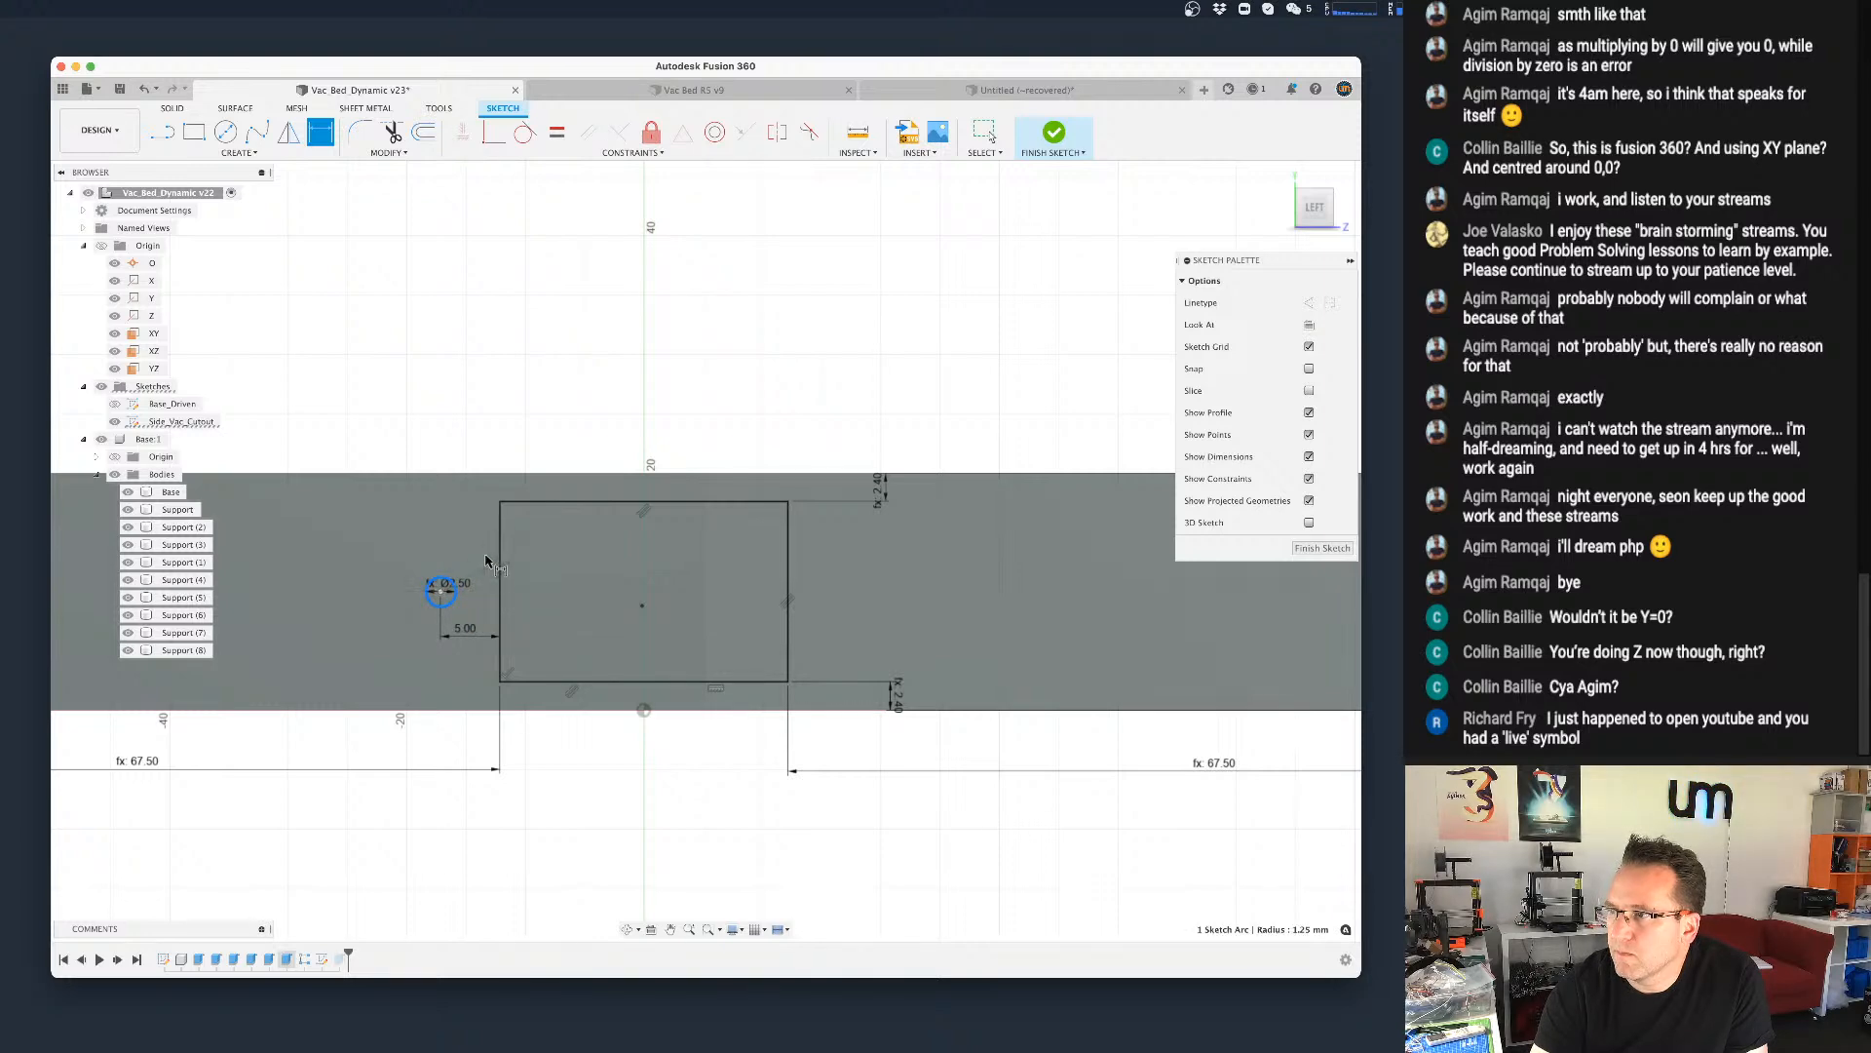
left_click(551, 504)
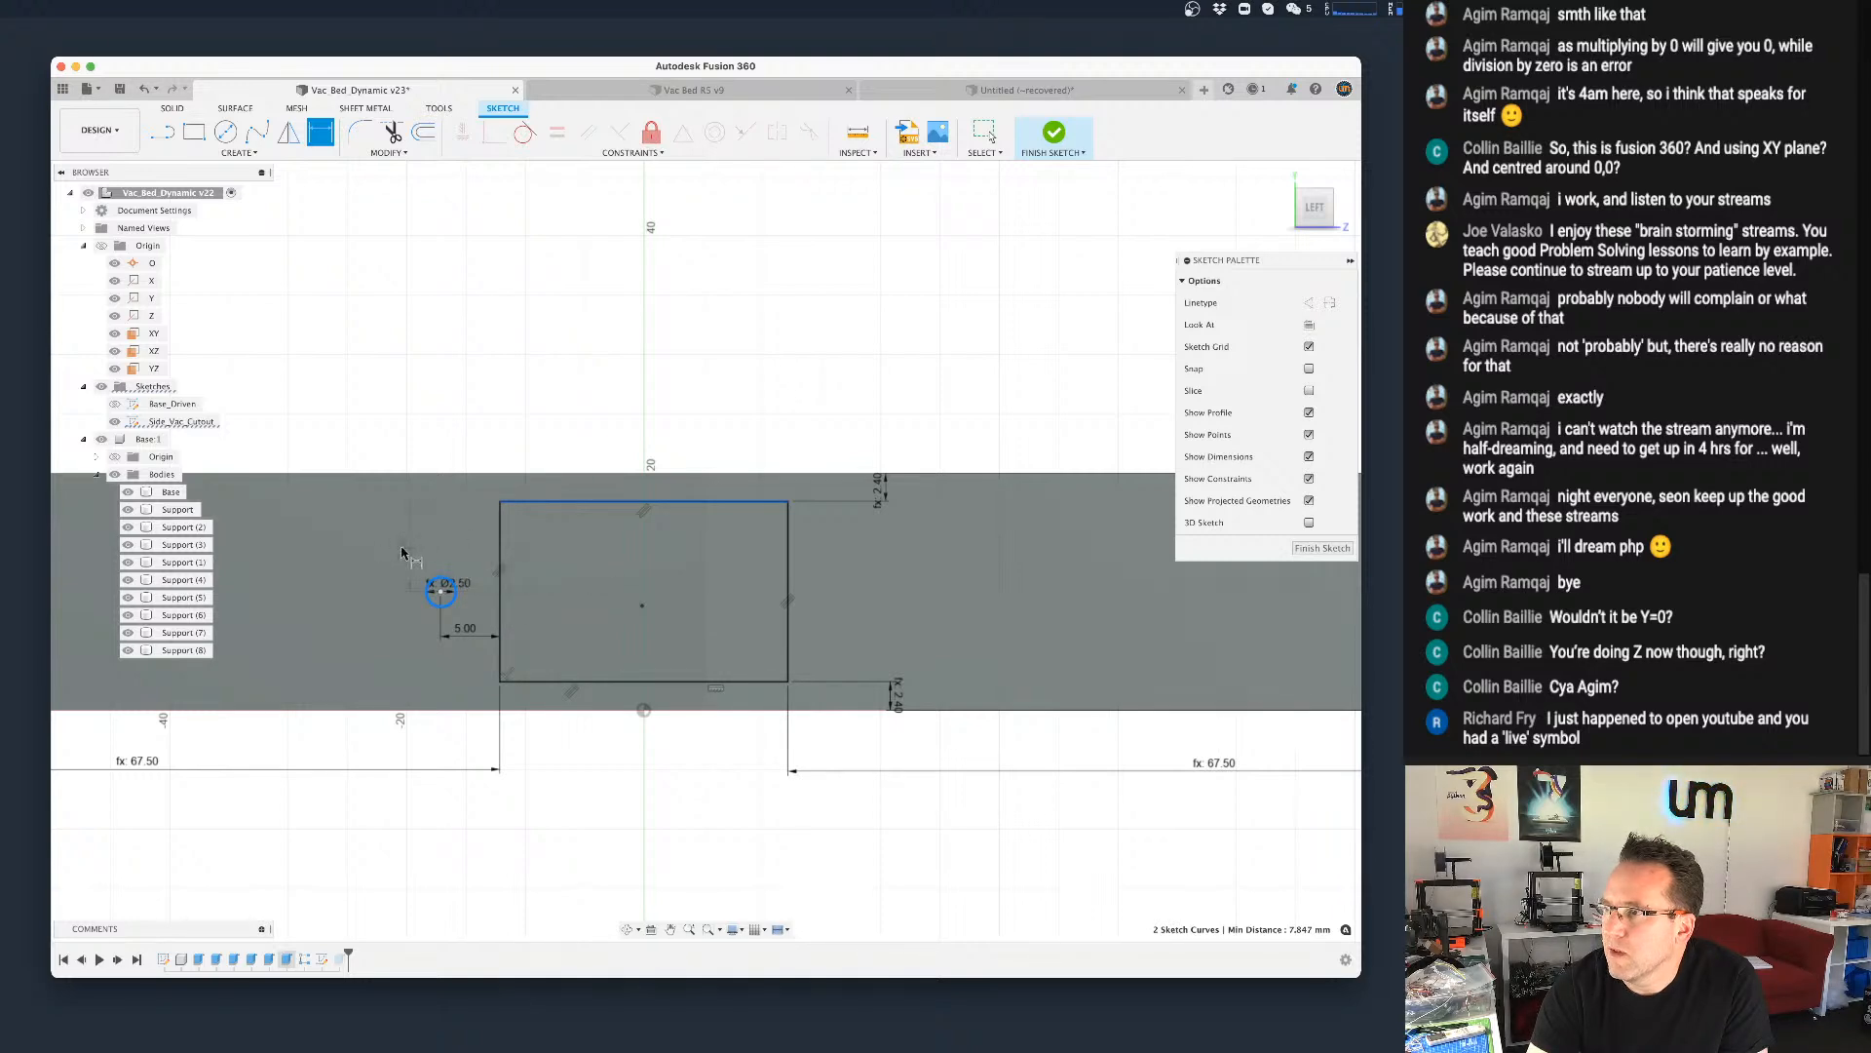
key("Escape")
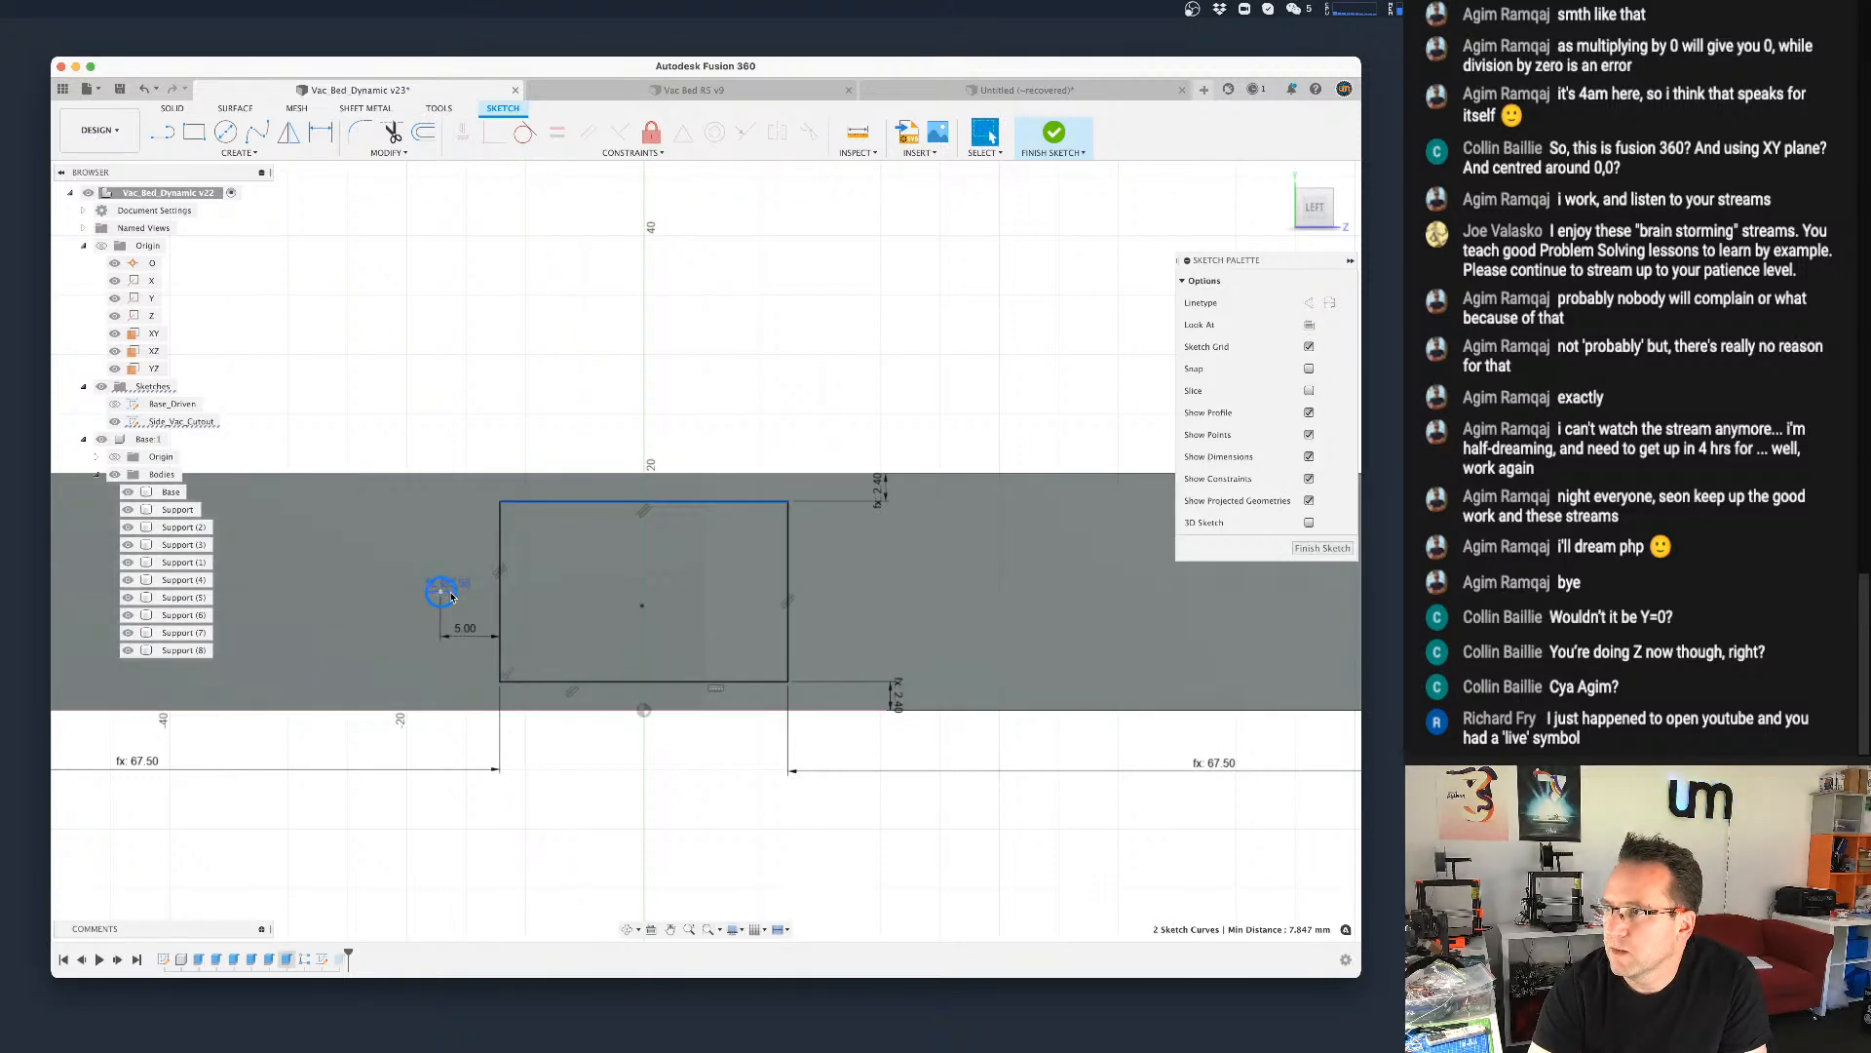
key("c")
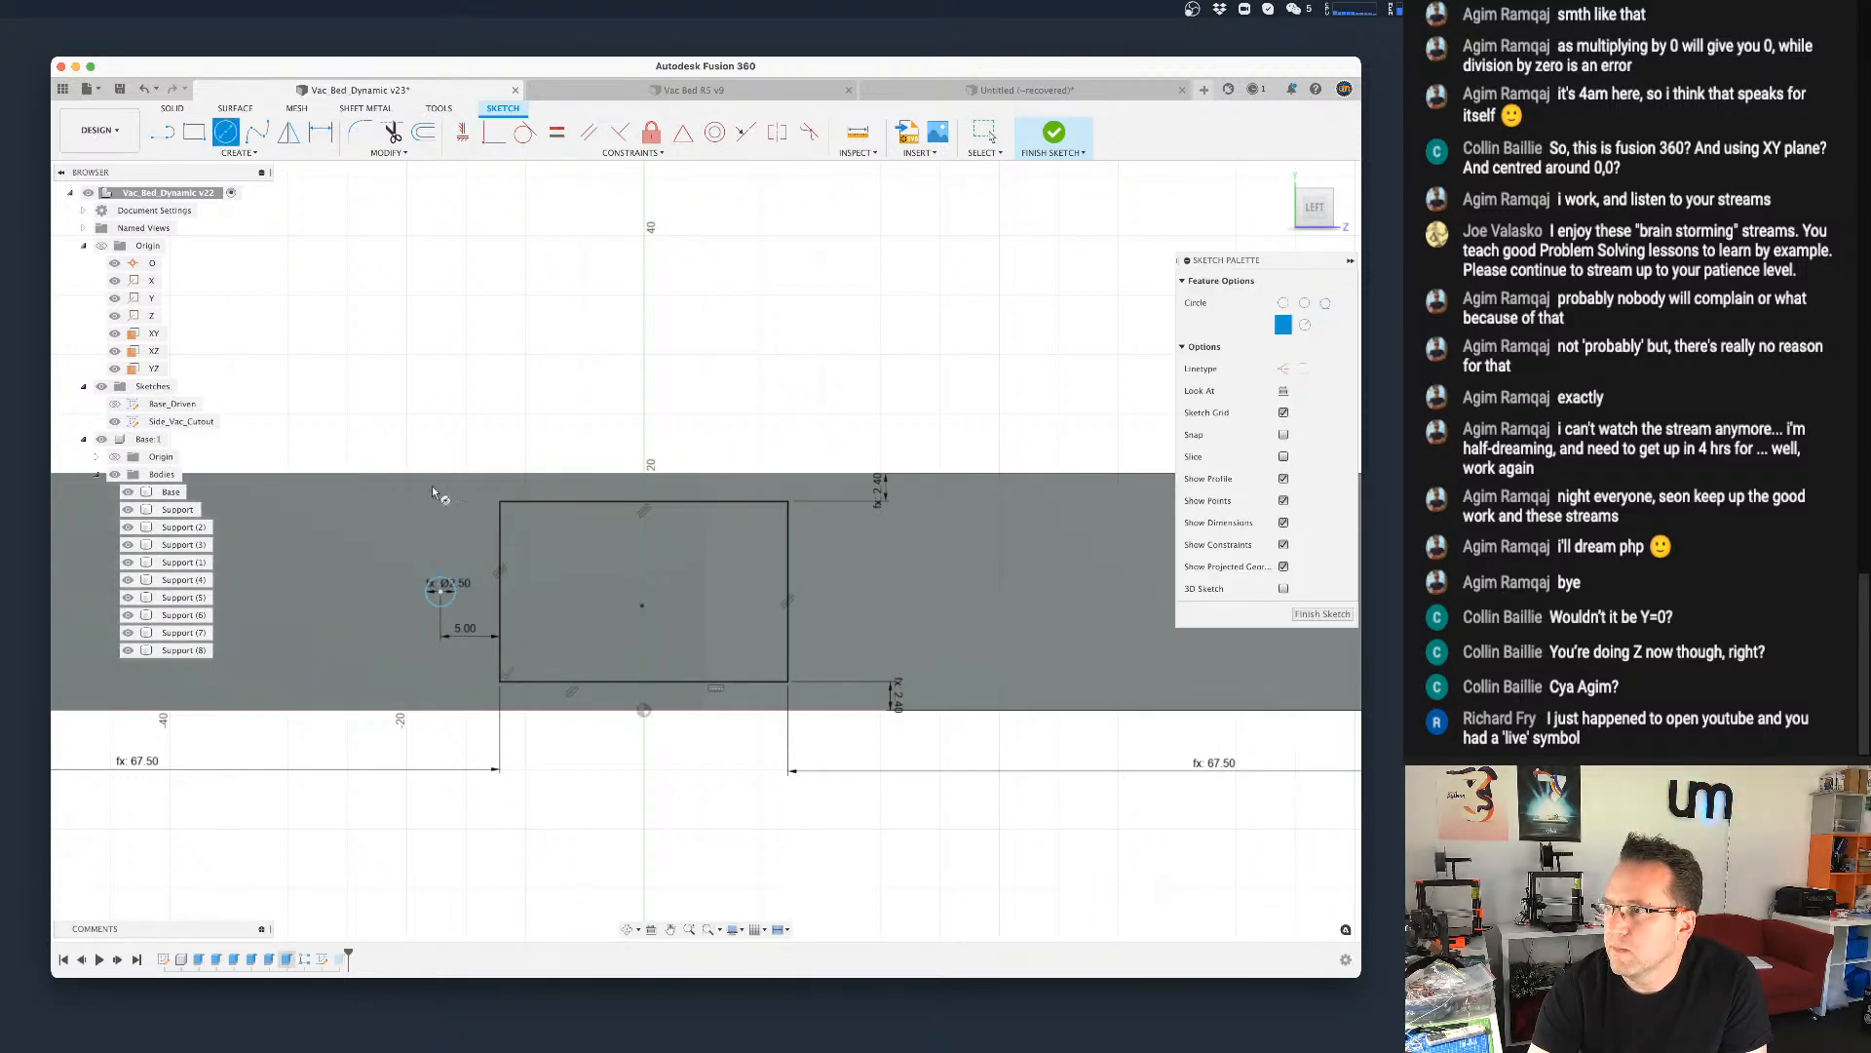
key("Escape")
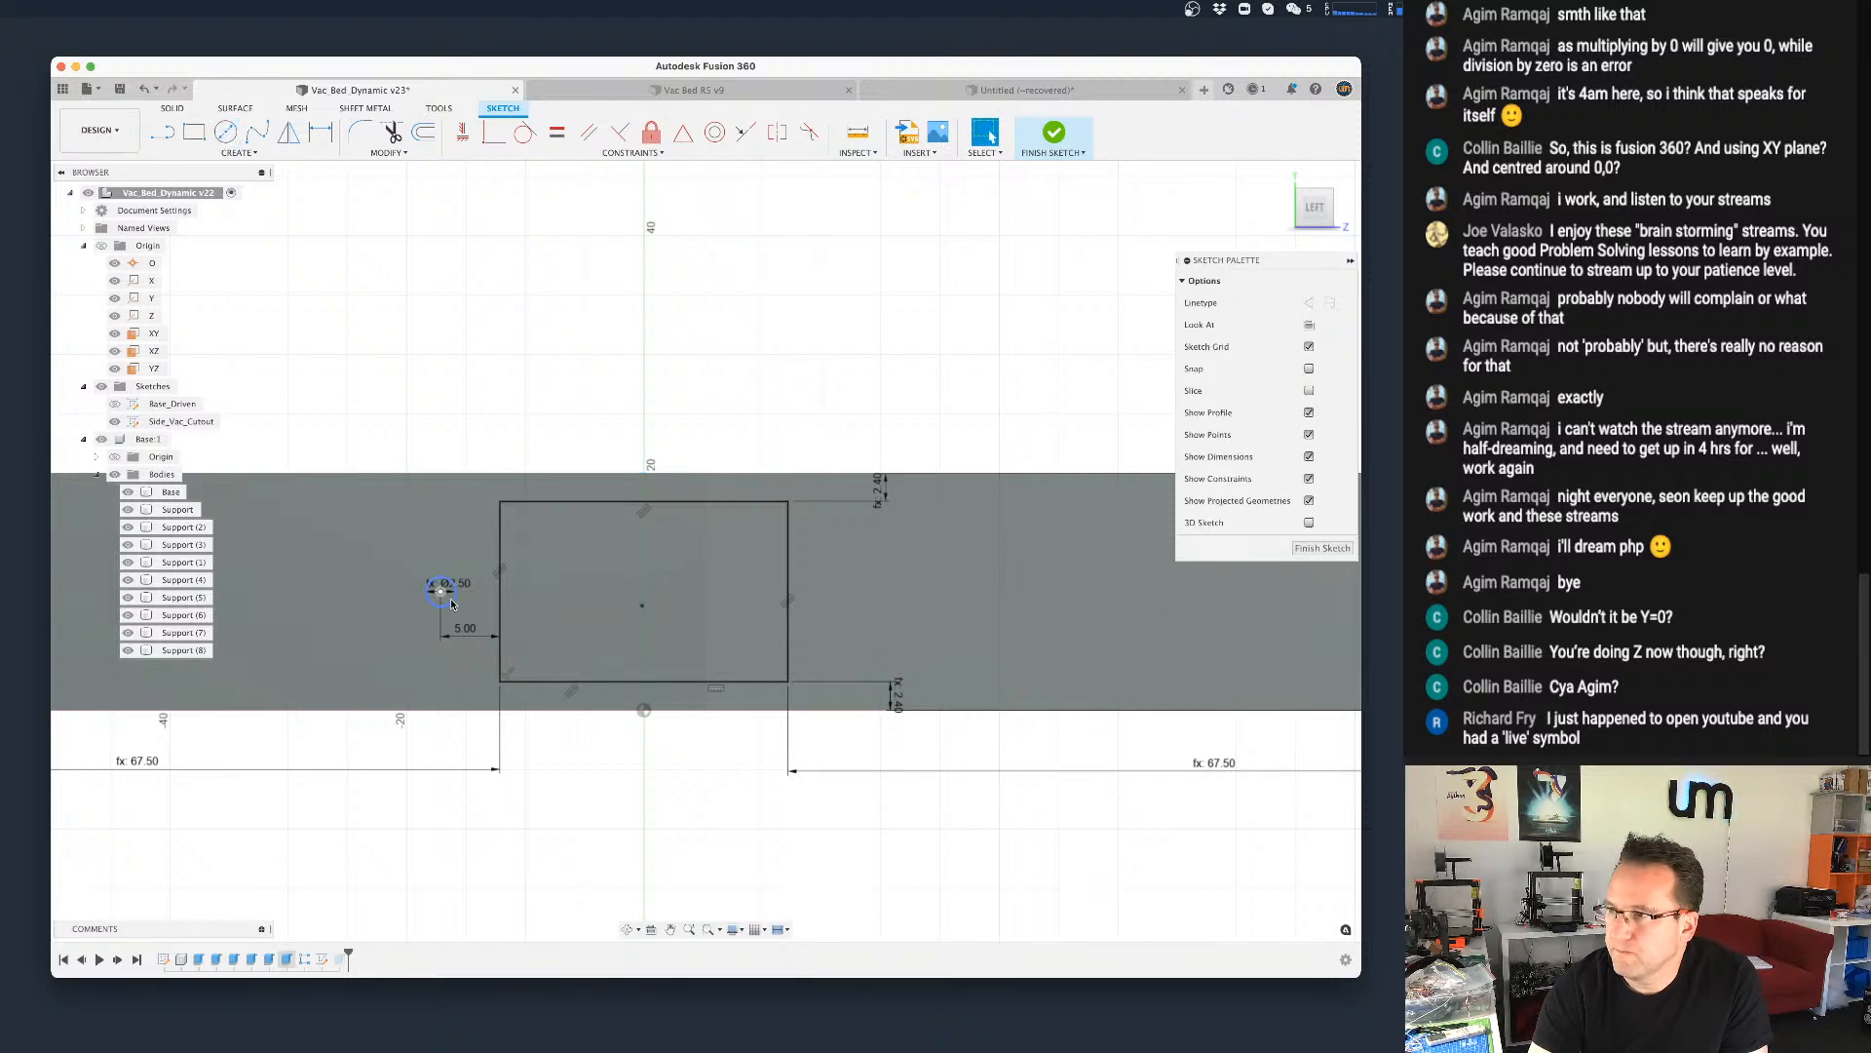
key("d")
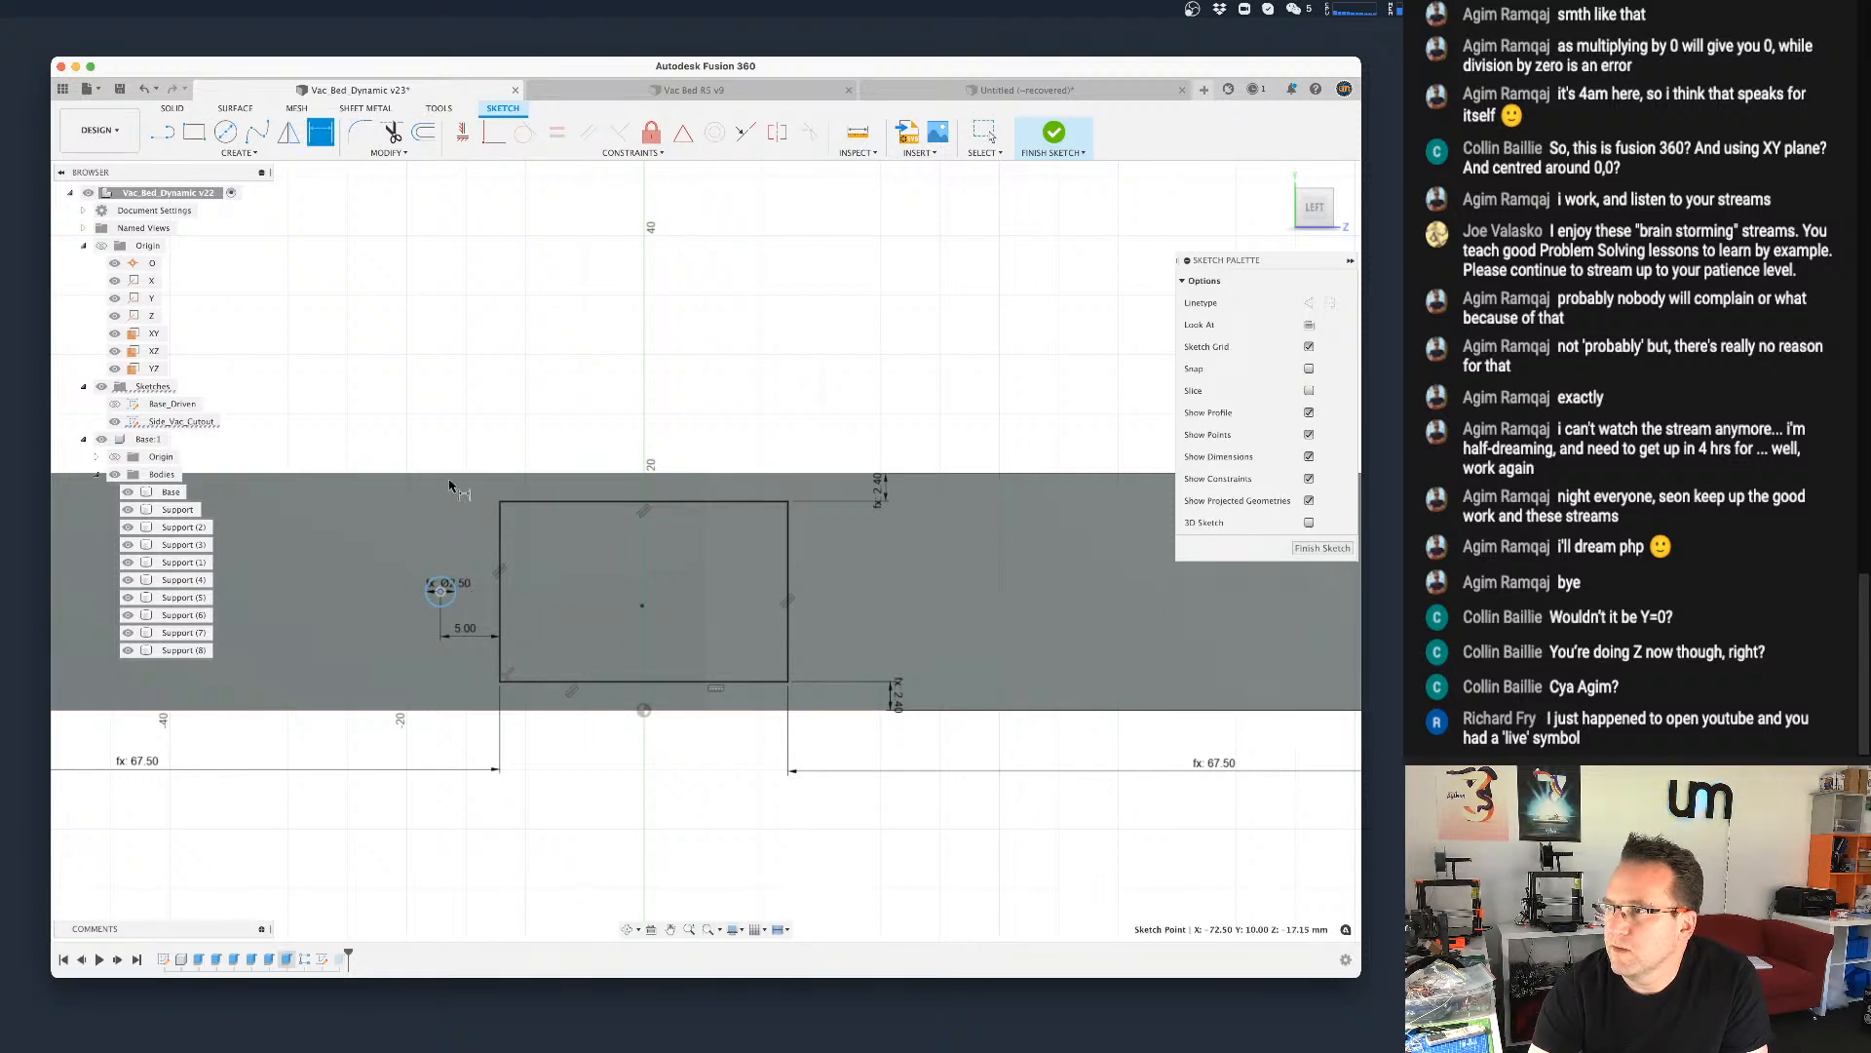
left_click(442, 476)
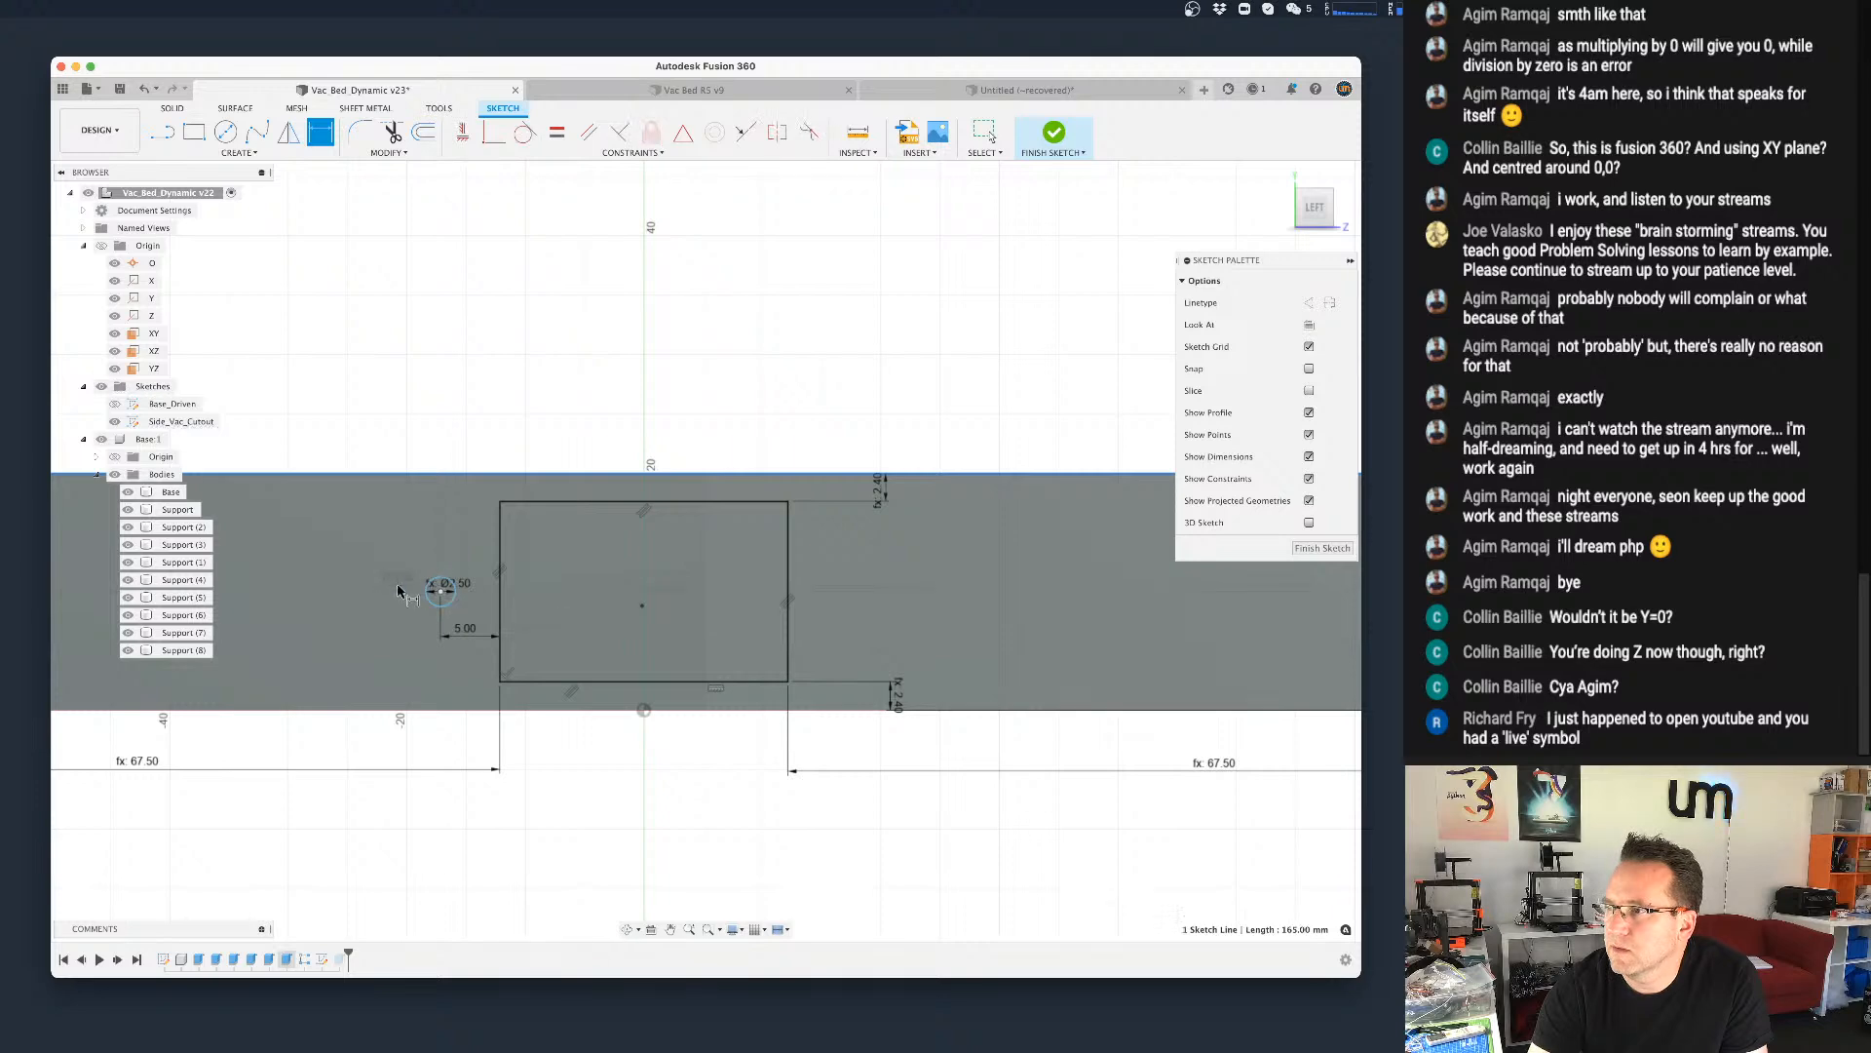
key("Escape")
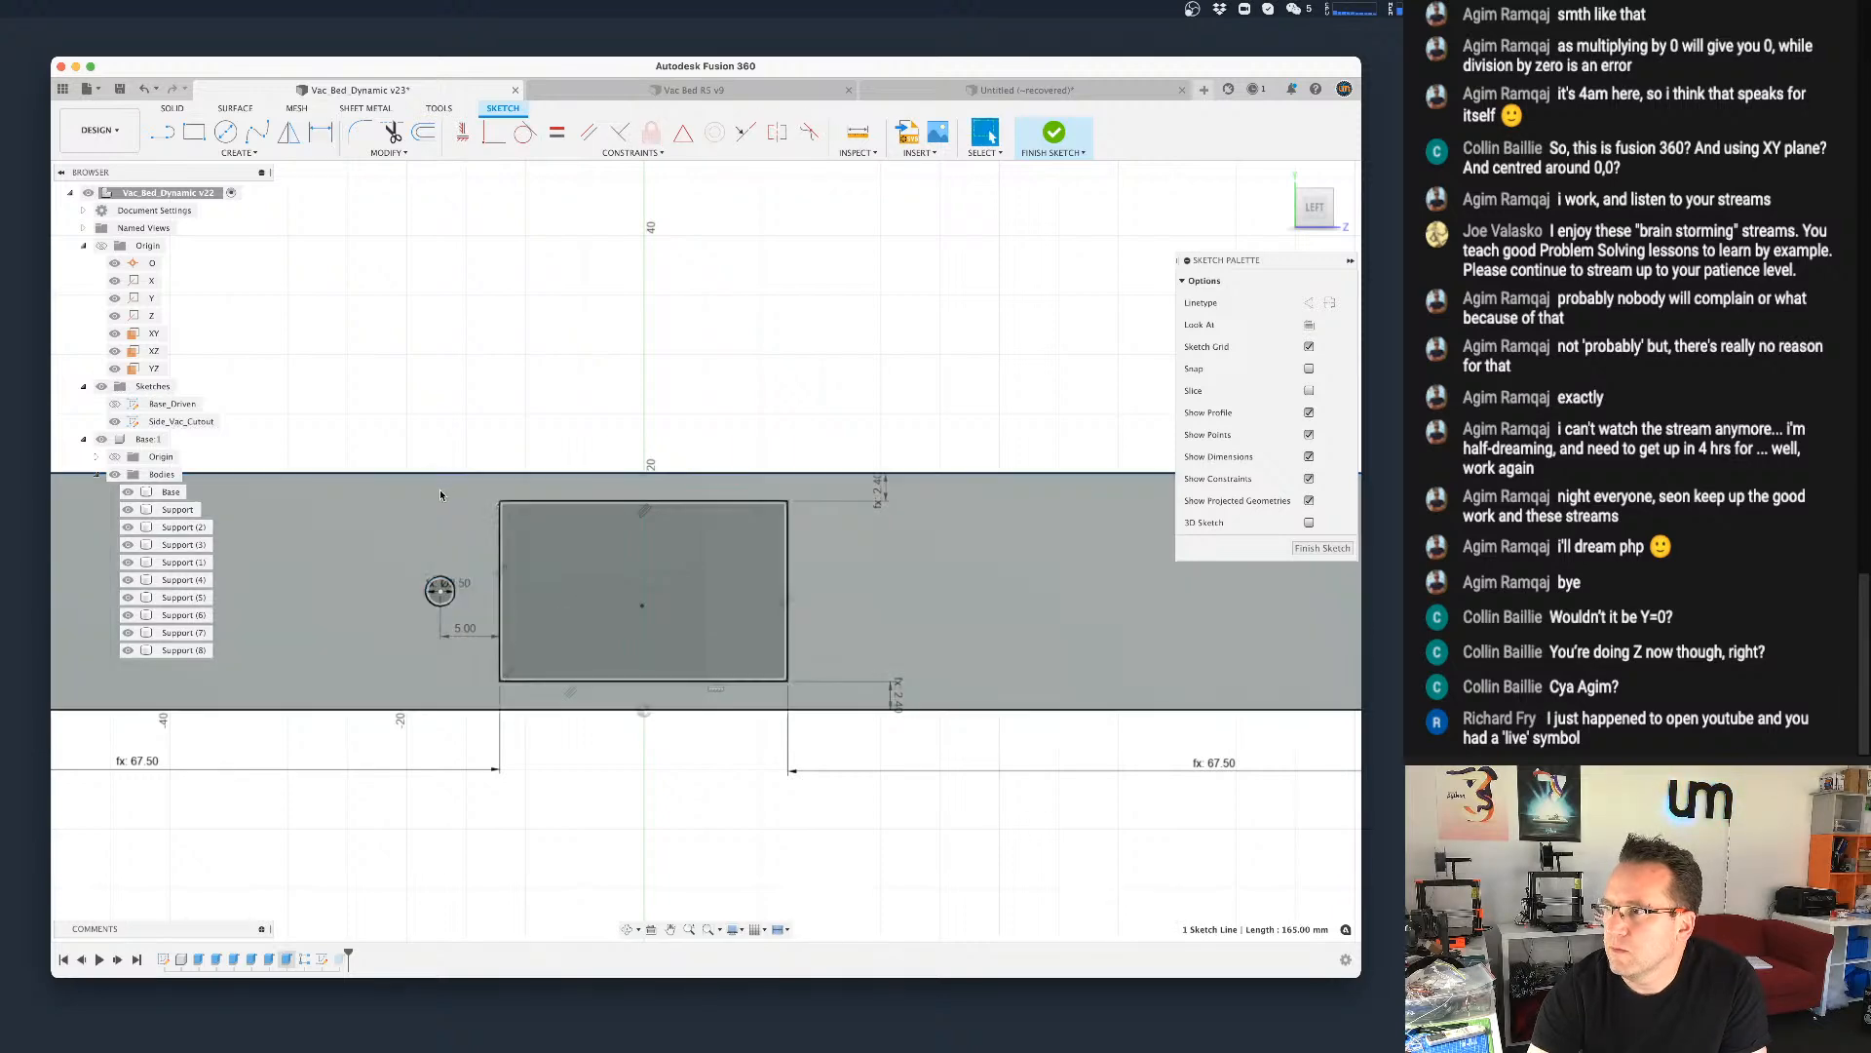
Step: Dimension the screw circle's centre from the top edge of the base wall as height_base/2
key("d")
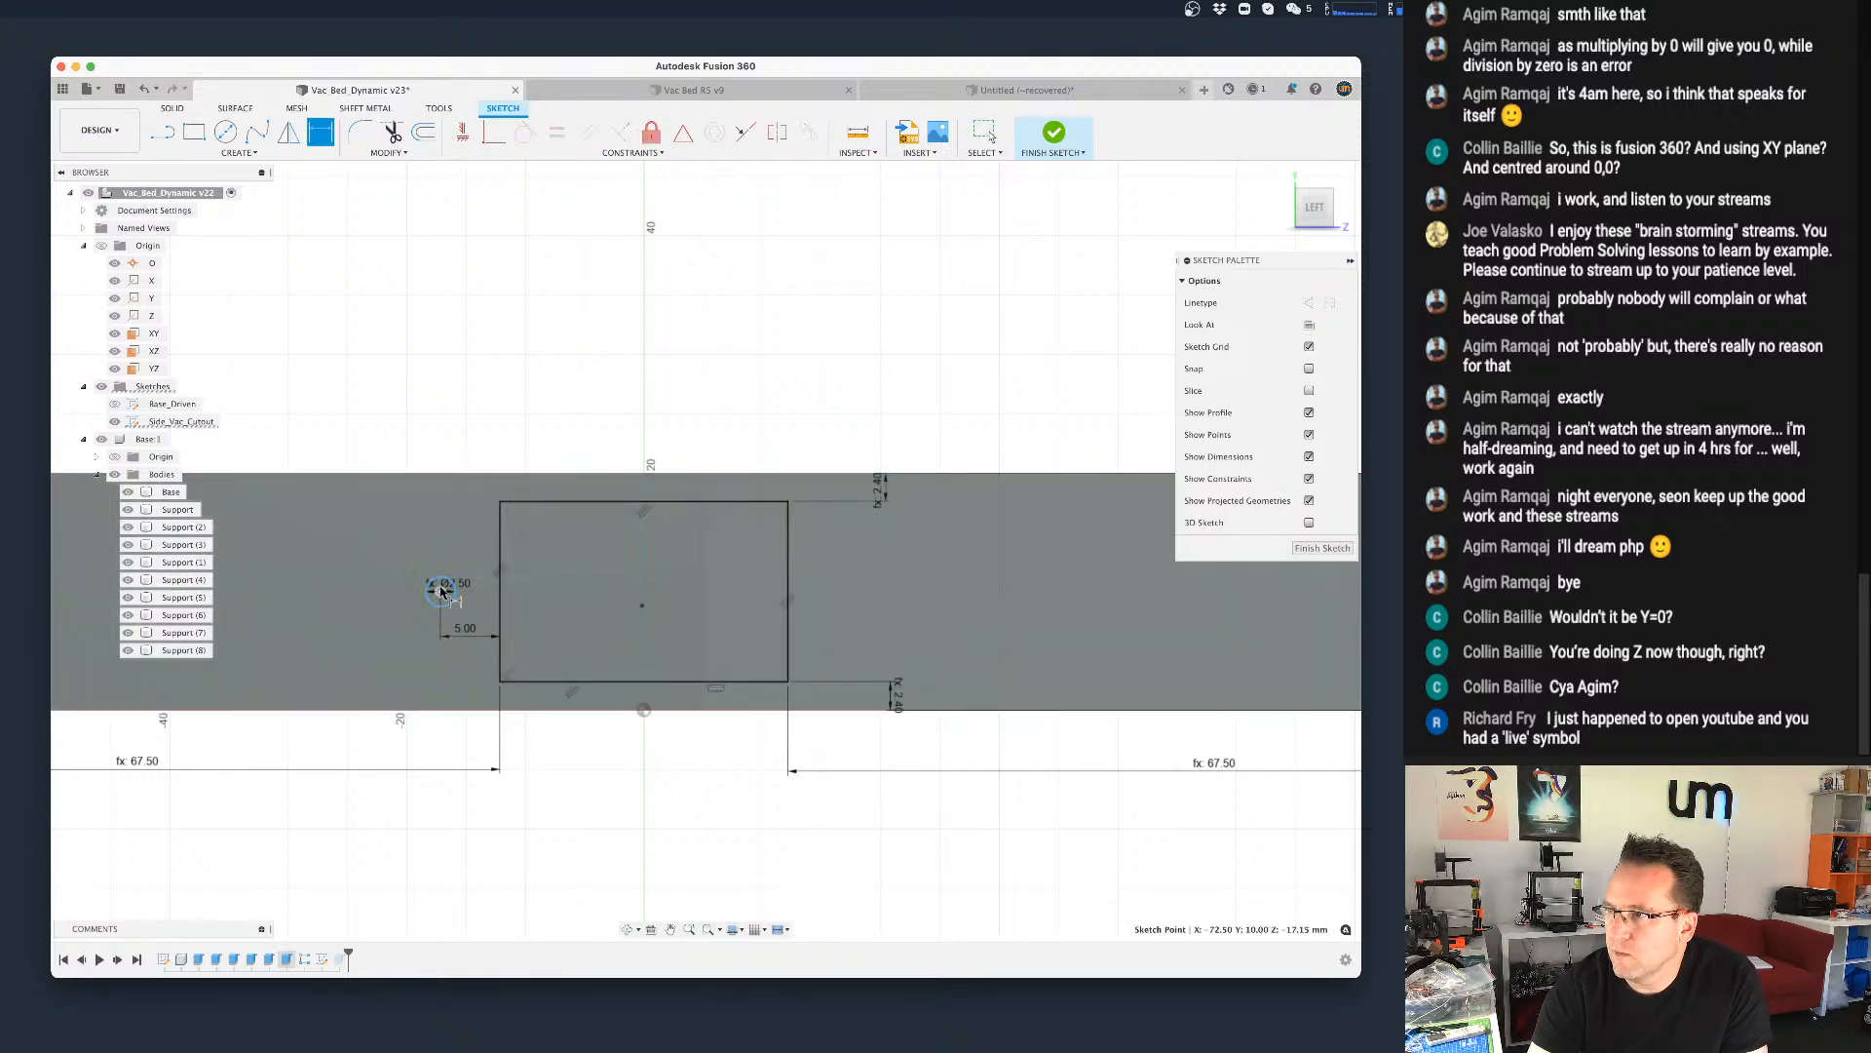
left_click(443, 479)
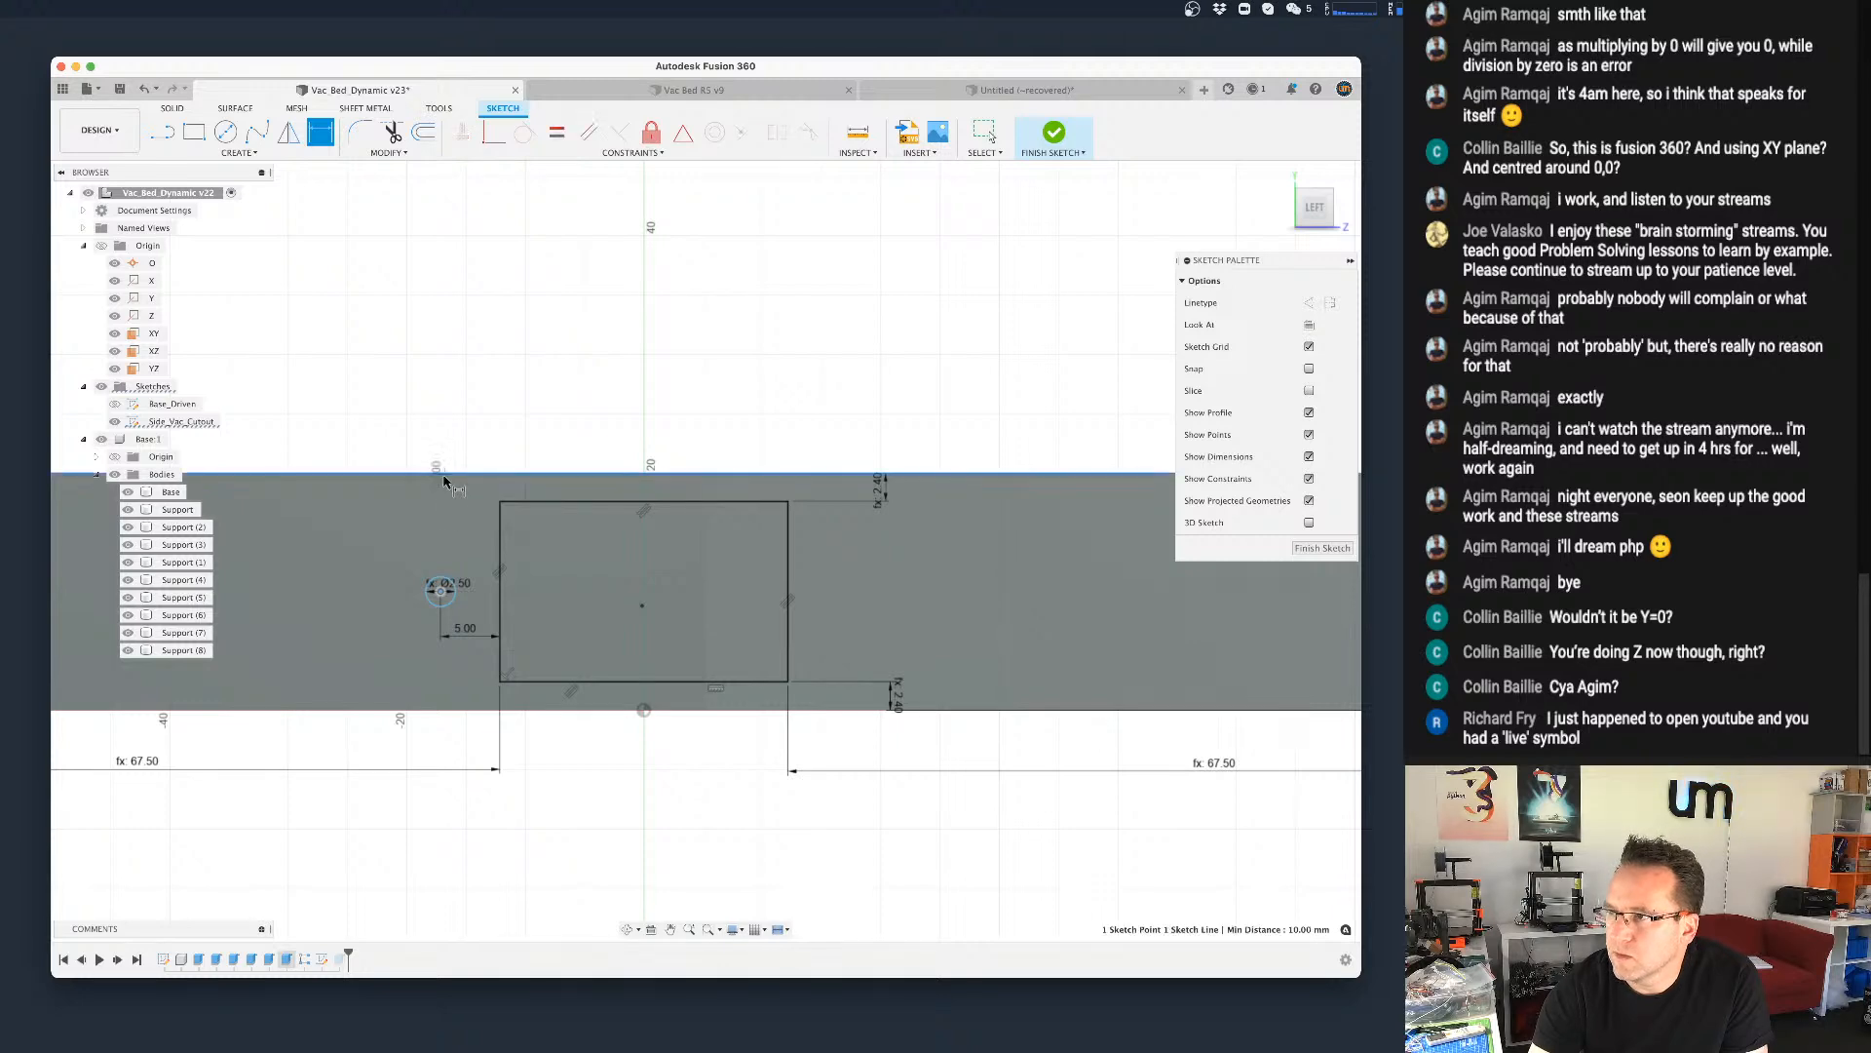
left_click(413, 554)
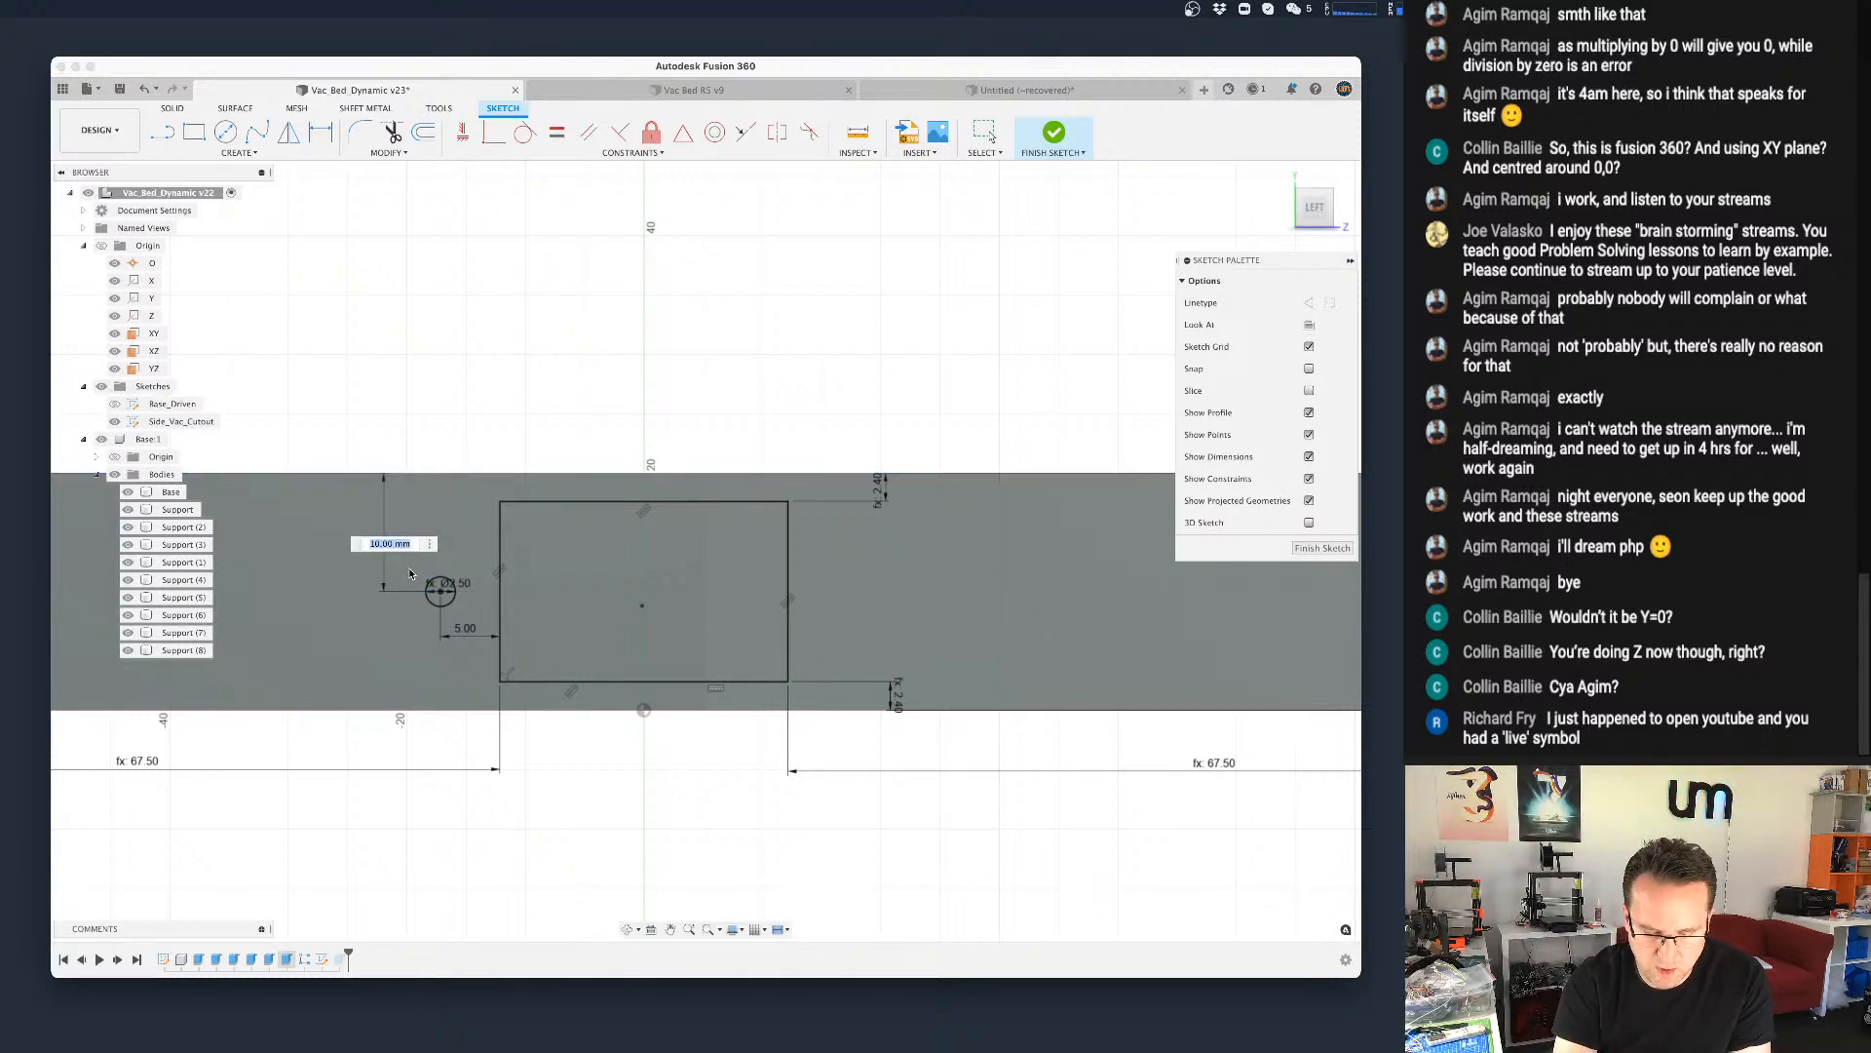
type("heig")
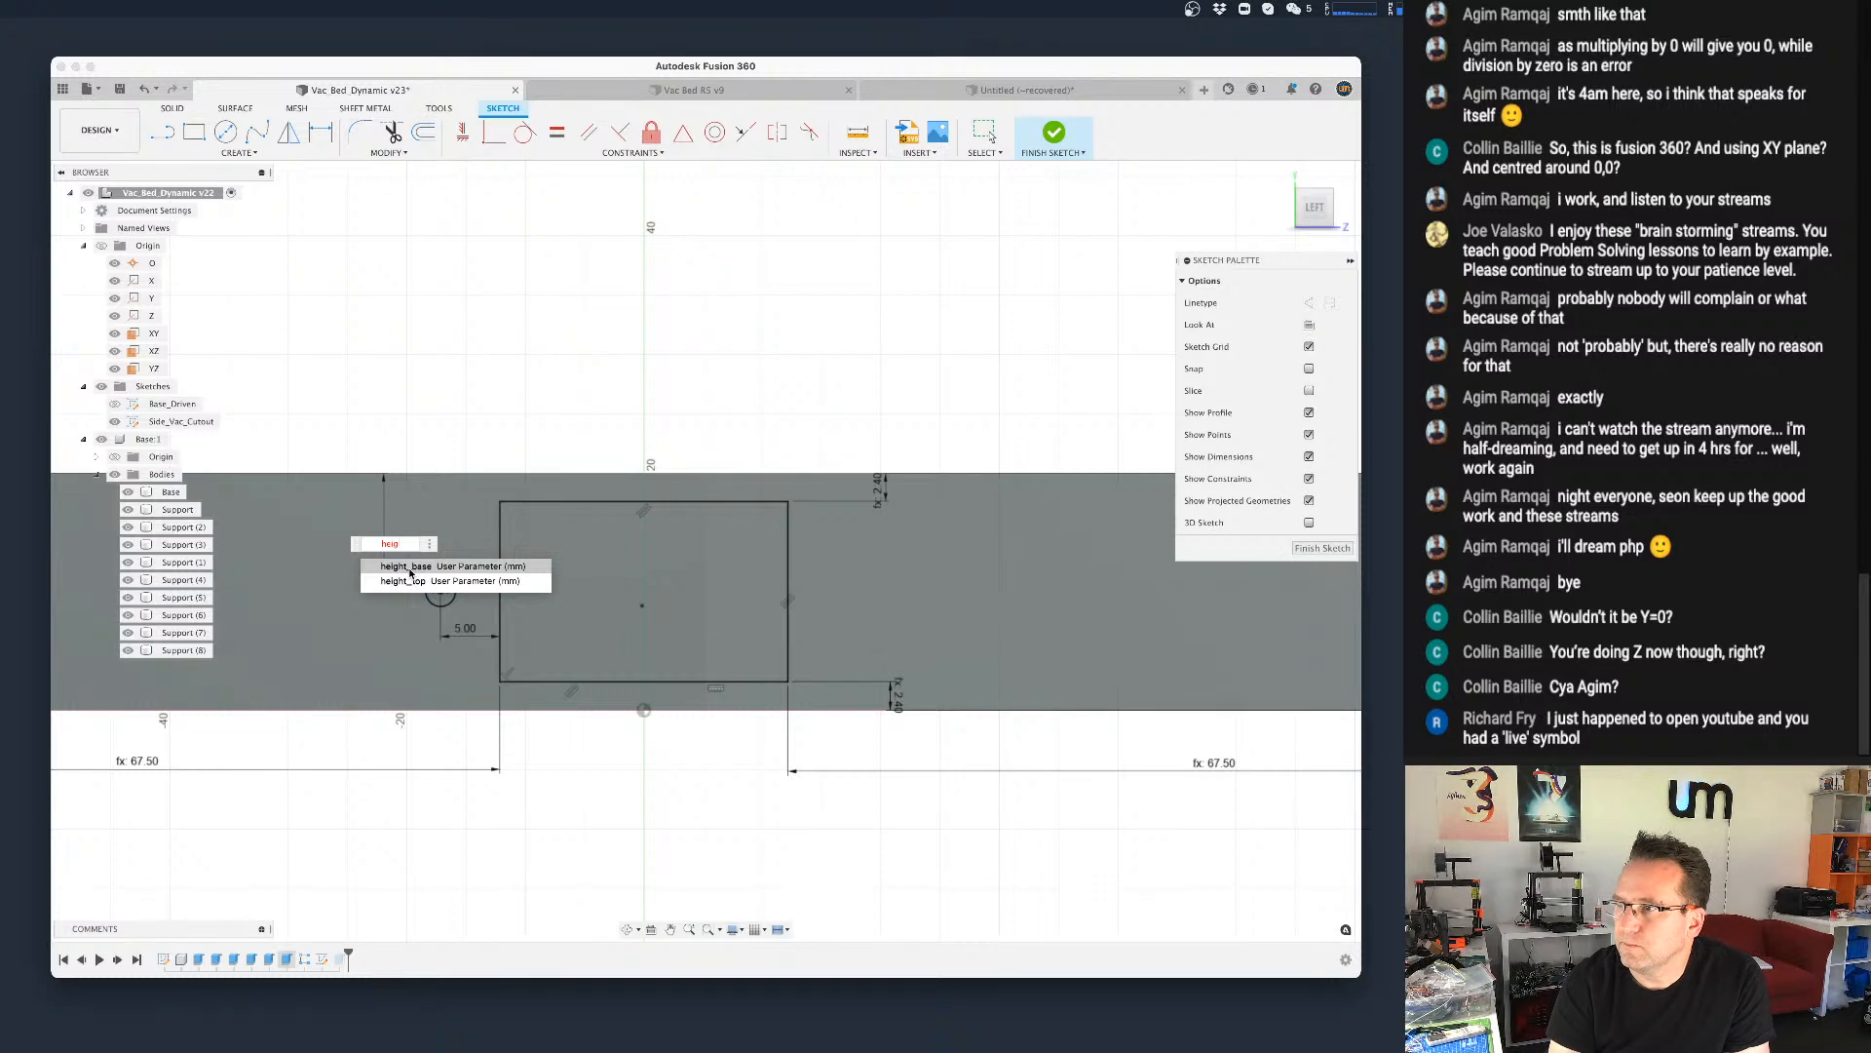
left_click(410, 567)
type("/2")
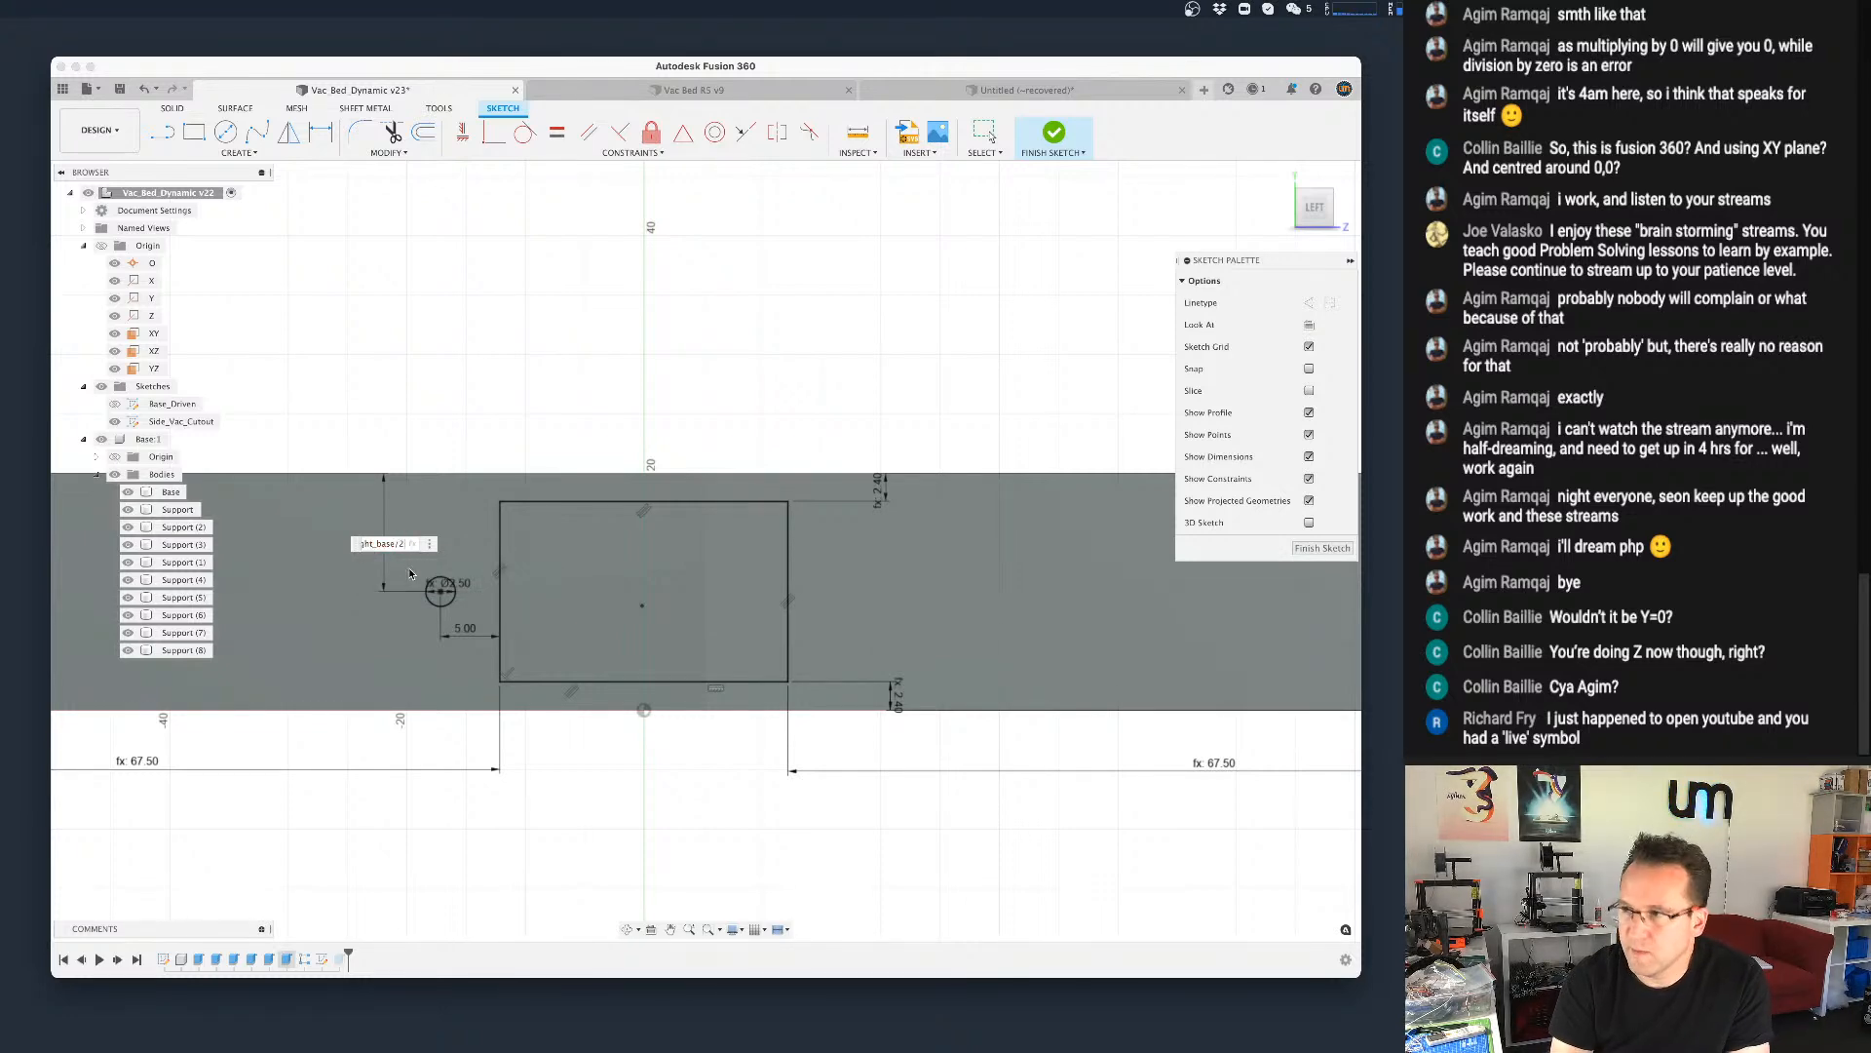
key("Return")
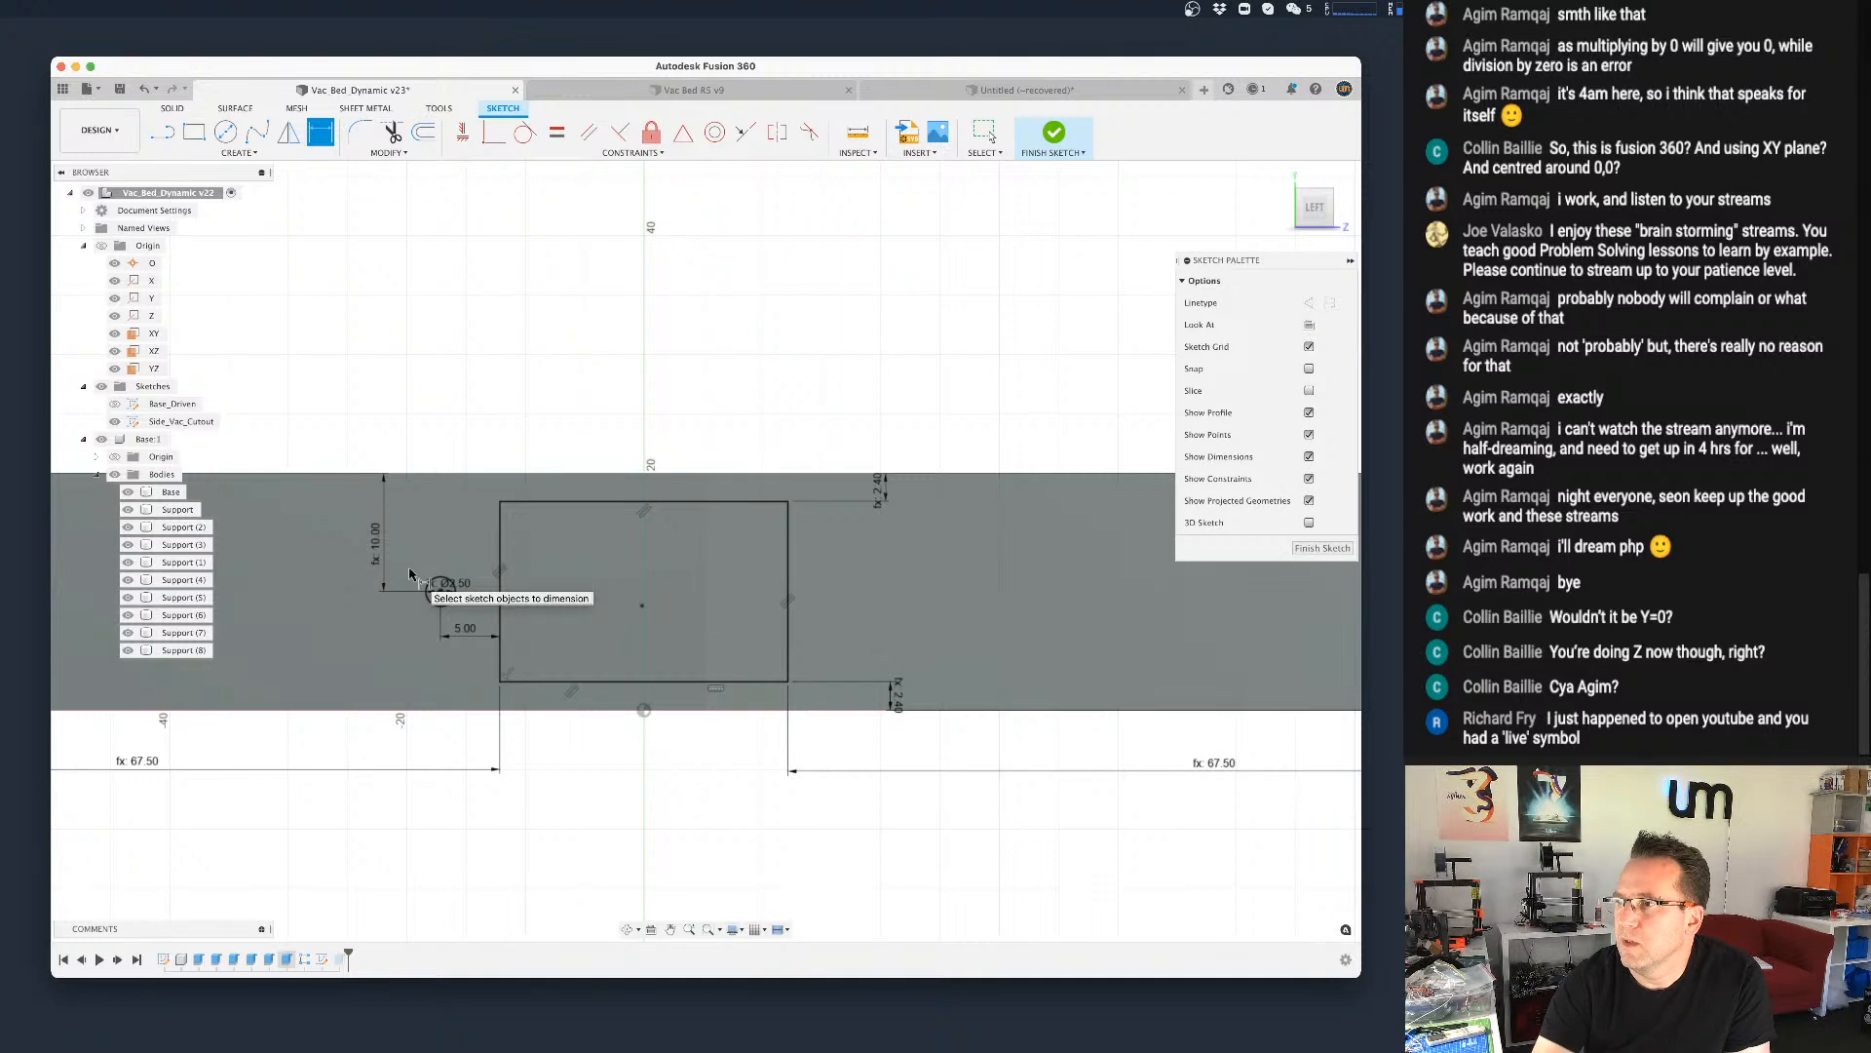
key("Escape")
Step: Copy the screw circle 33 mm horizontally to the opposite side of the cutout rectangle
left_click(452, 605)
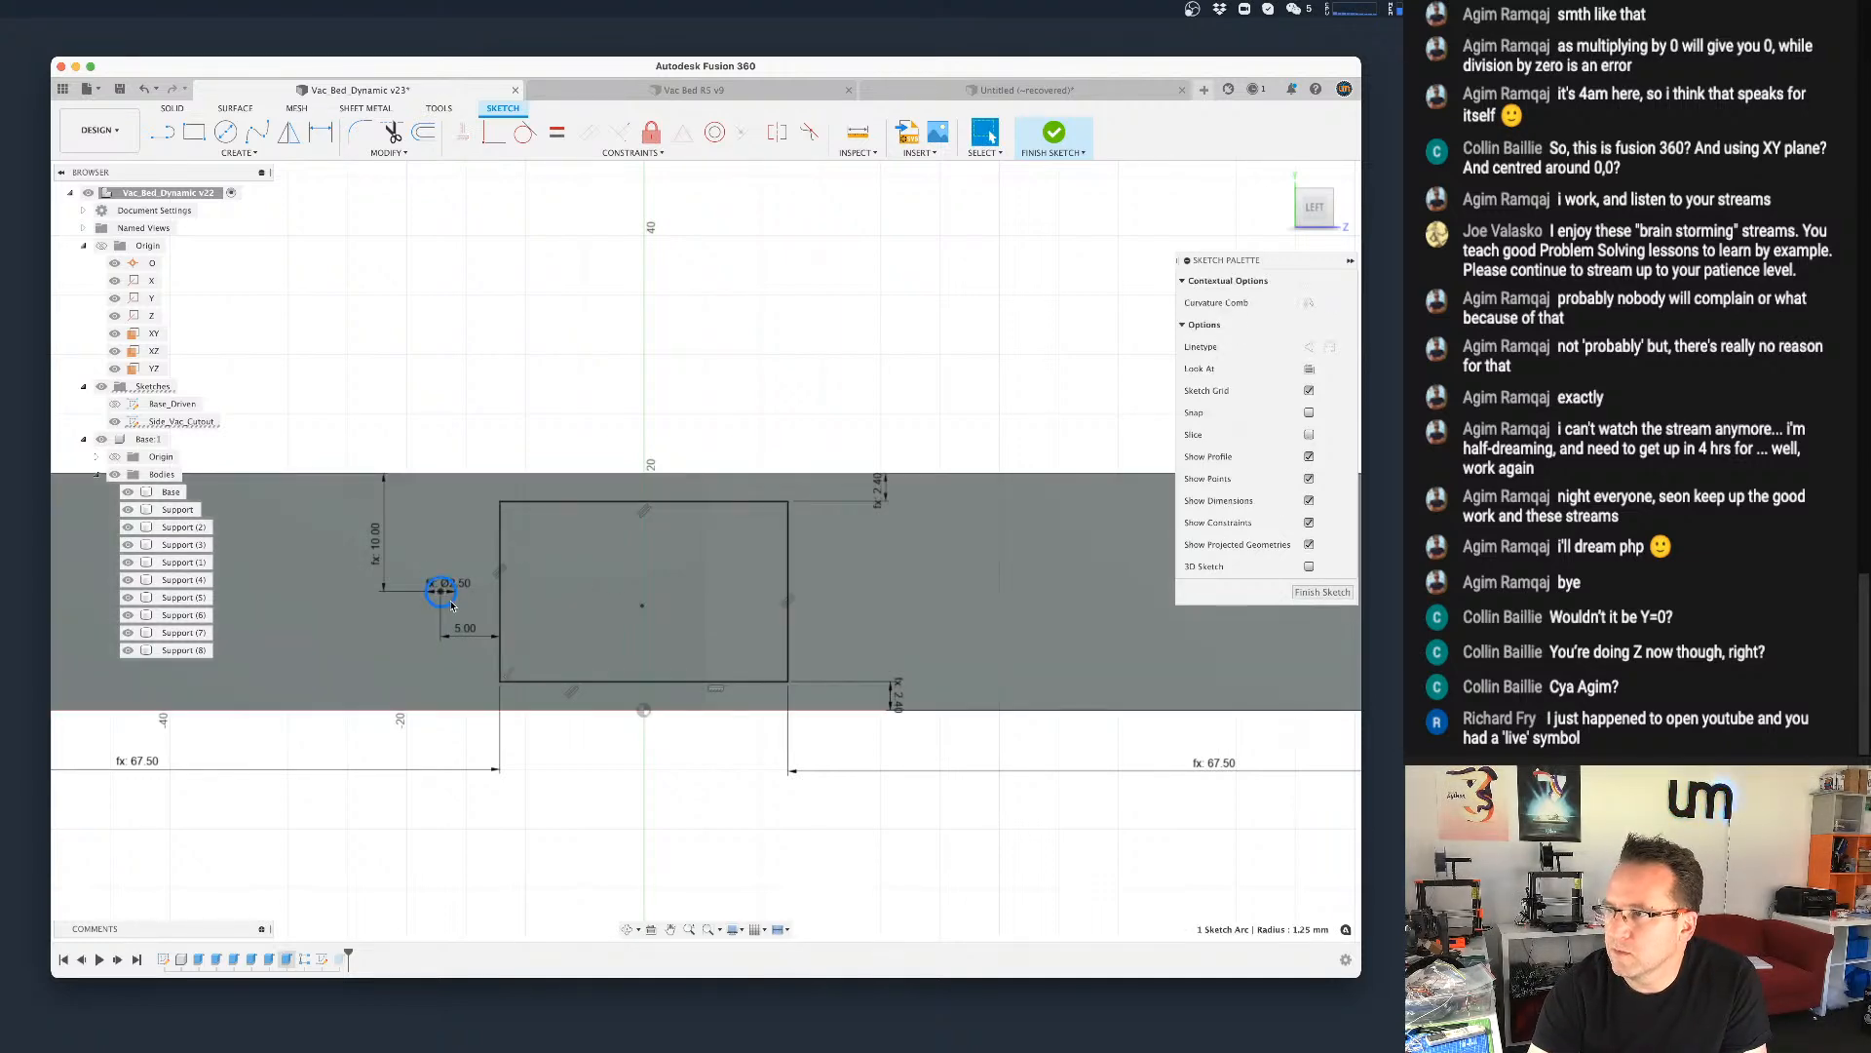
key("m")
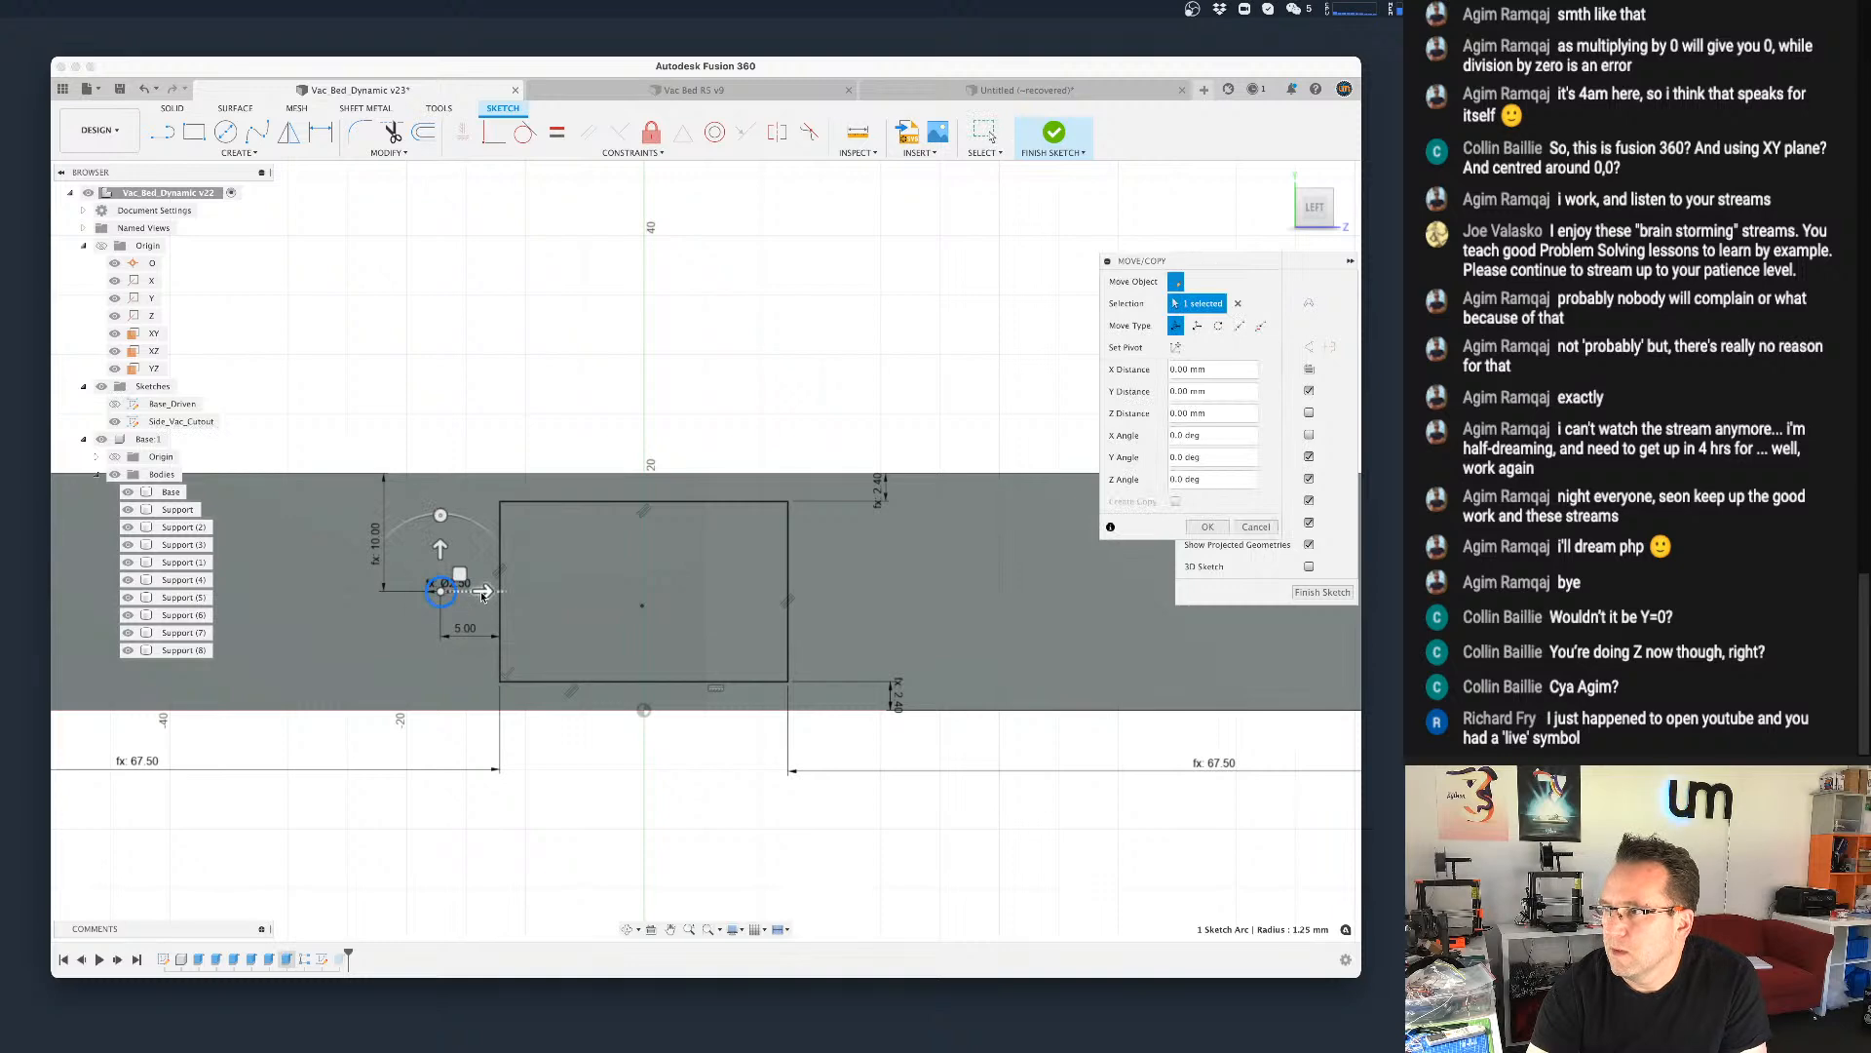
left_click_drag(489, 592, 877, 592)
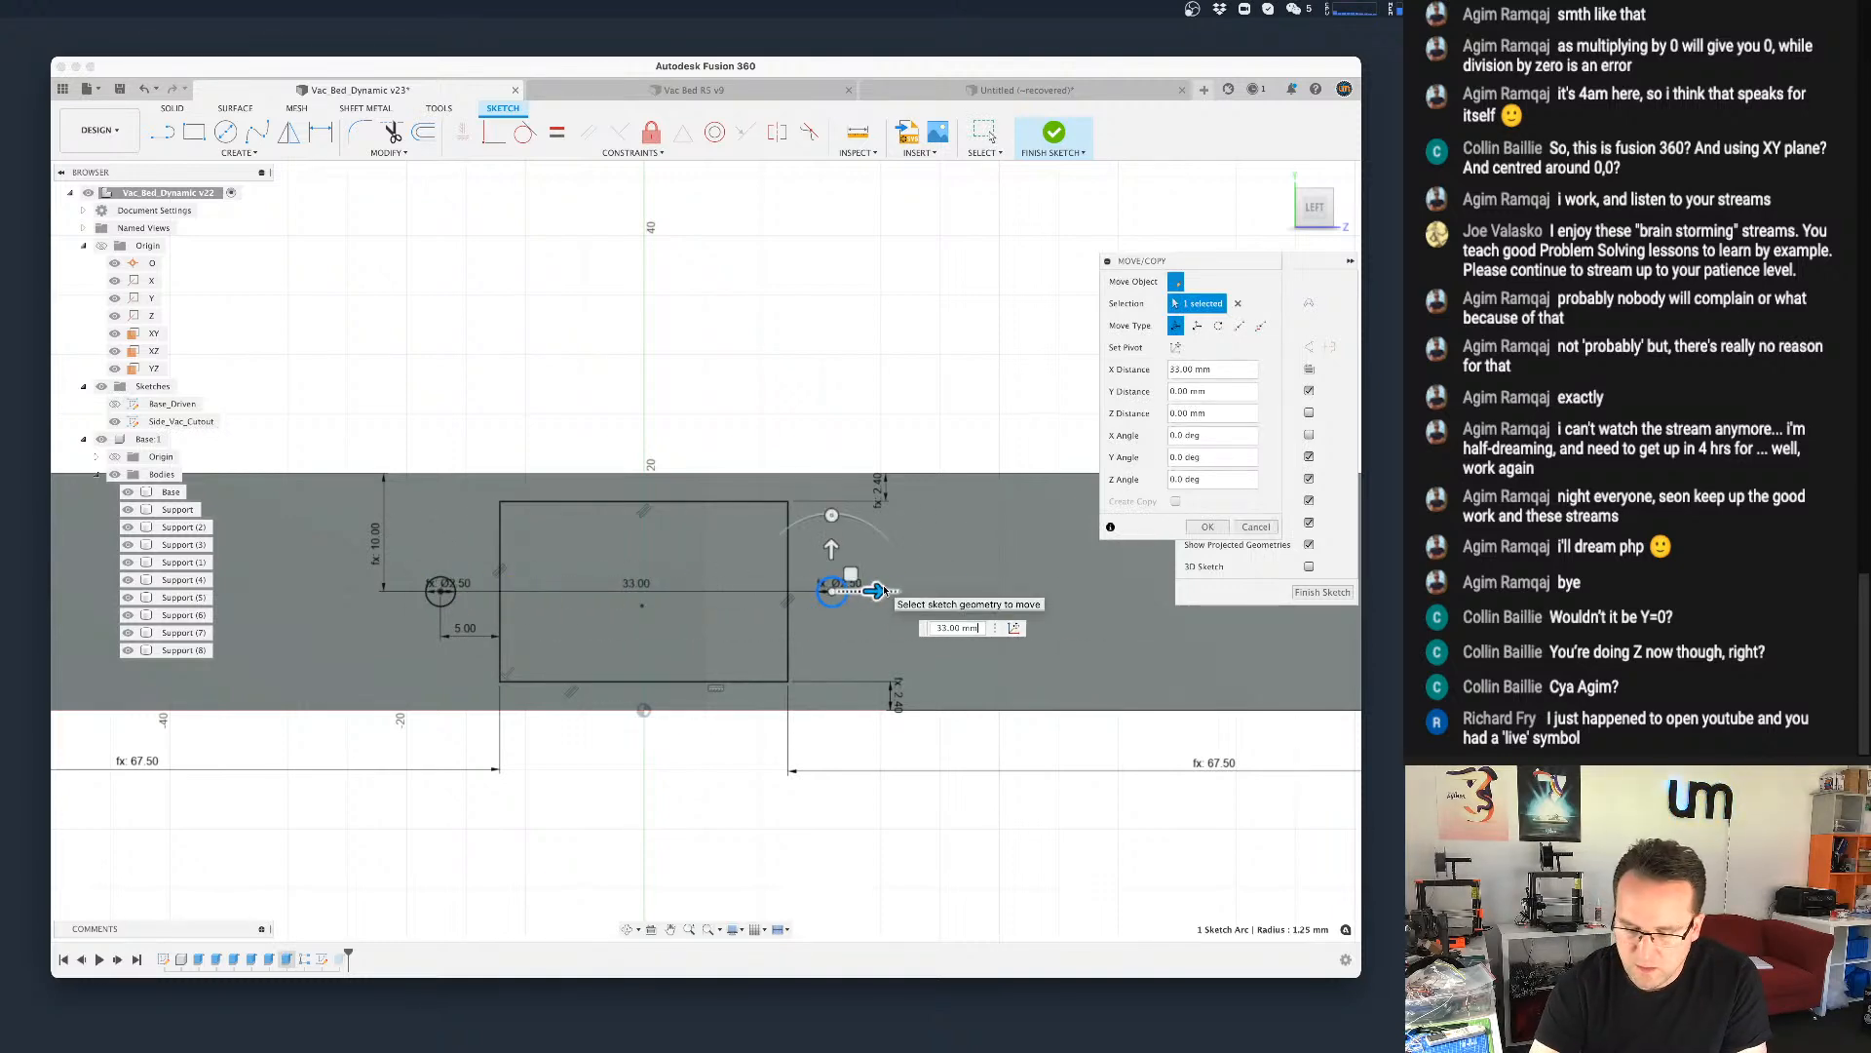
key("Return")
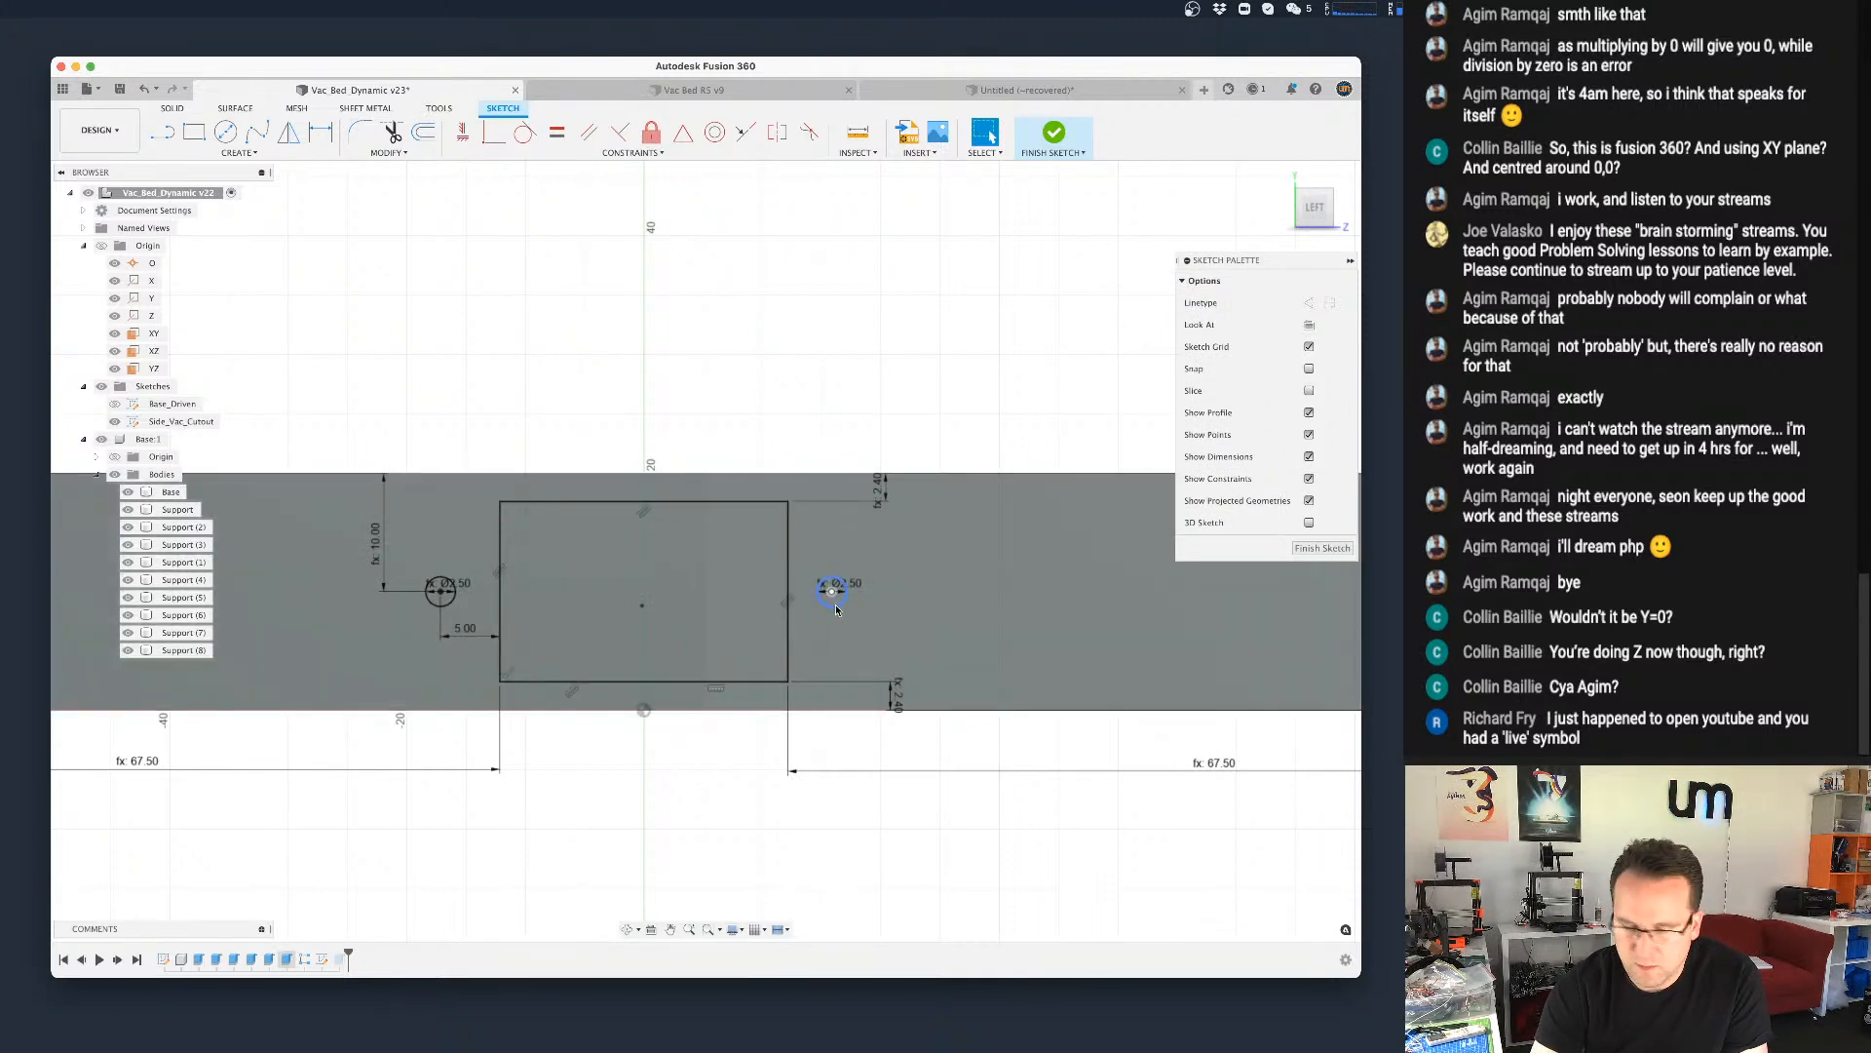
key("d")
left_click(789, 596)
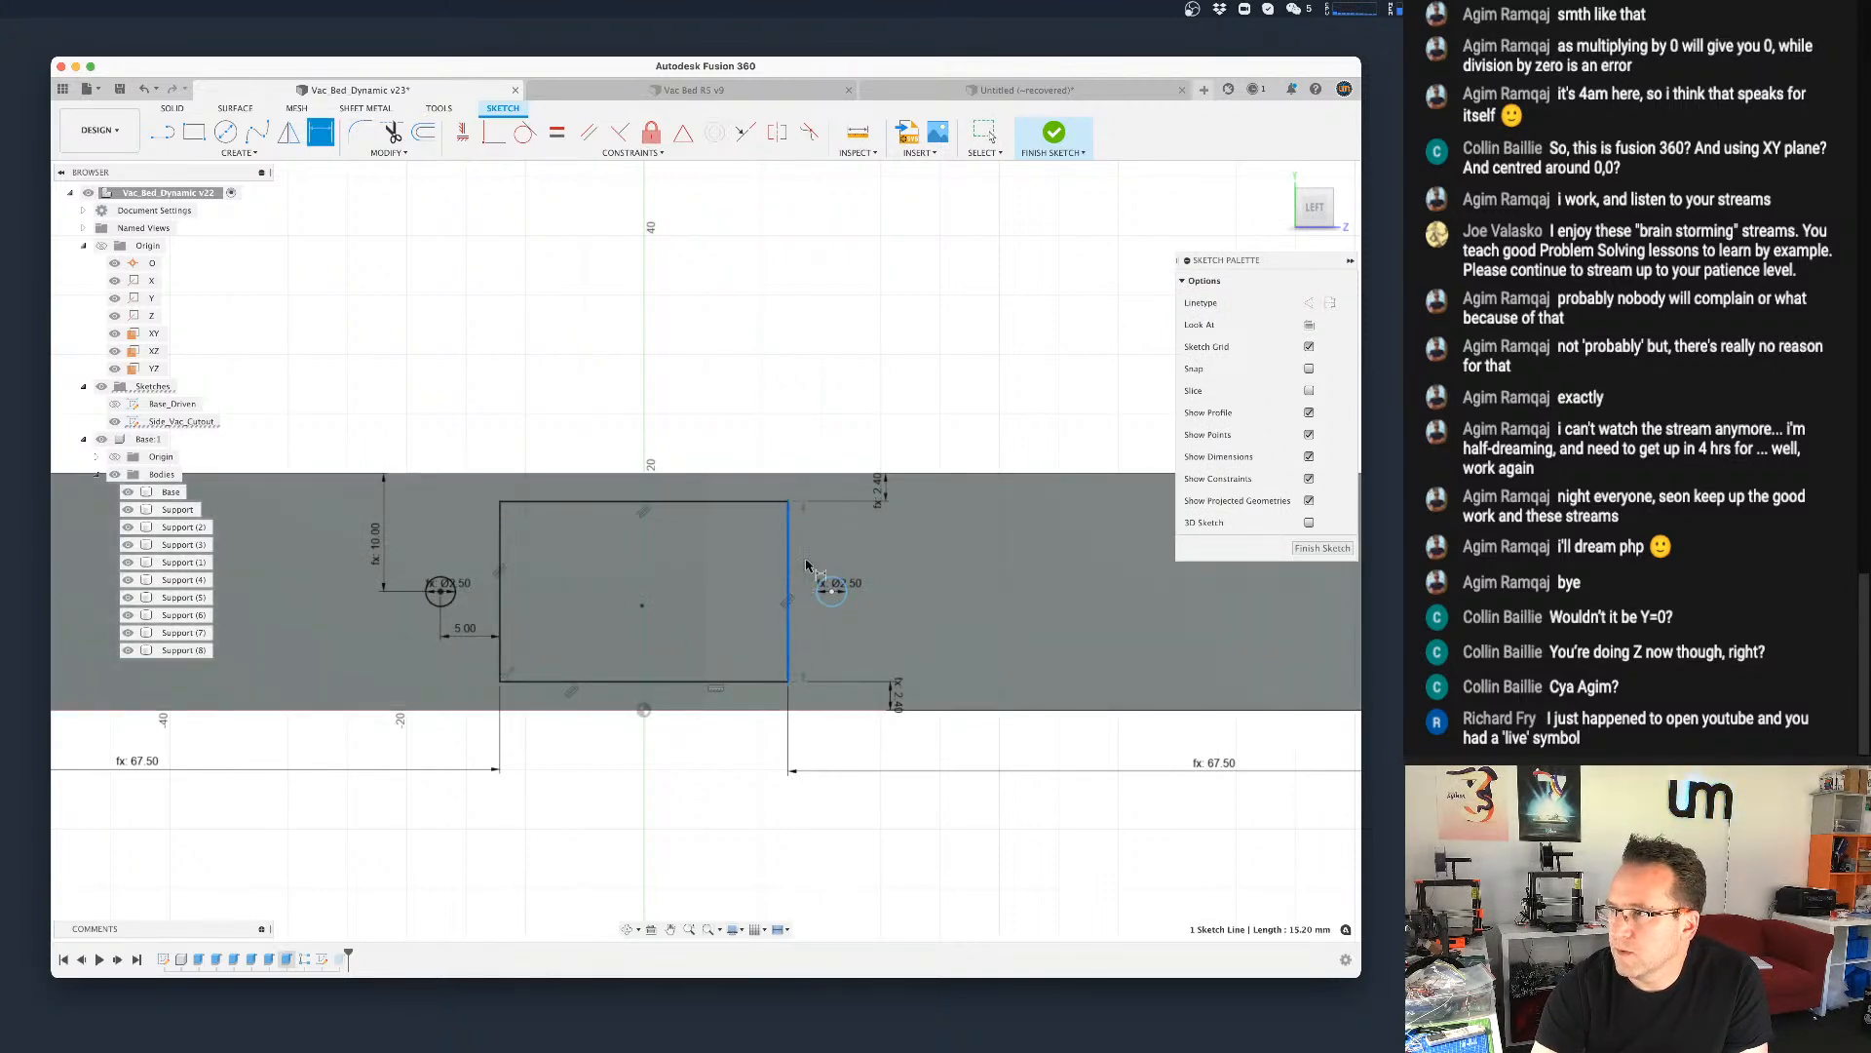
key("Escape")
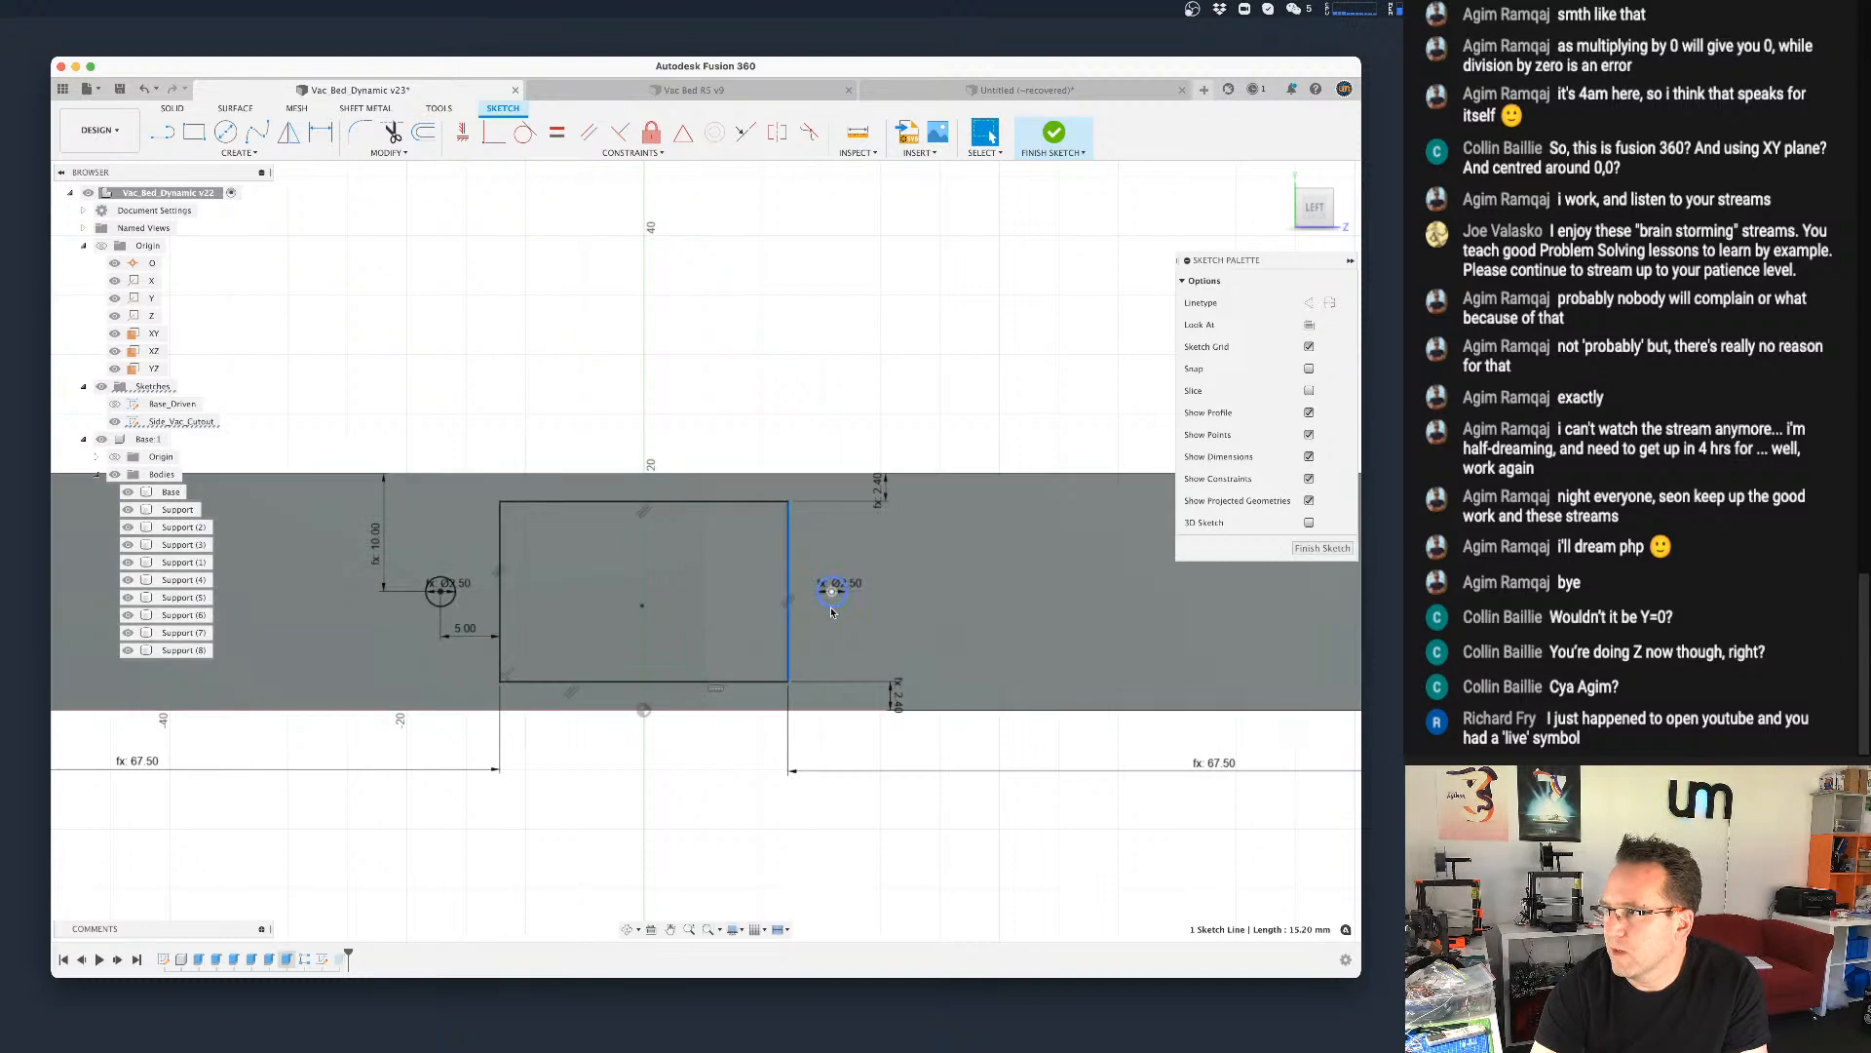
left_click(833, 591)
key("Escape")
Step: Dimension the copied screw circle's centre 5 mm from the right edge of the cutout rectangle
key("d")
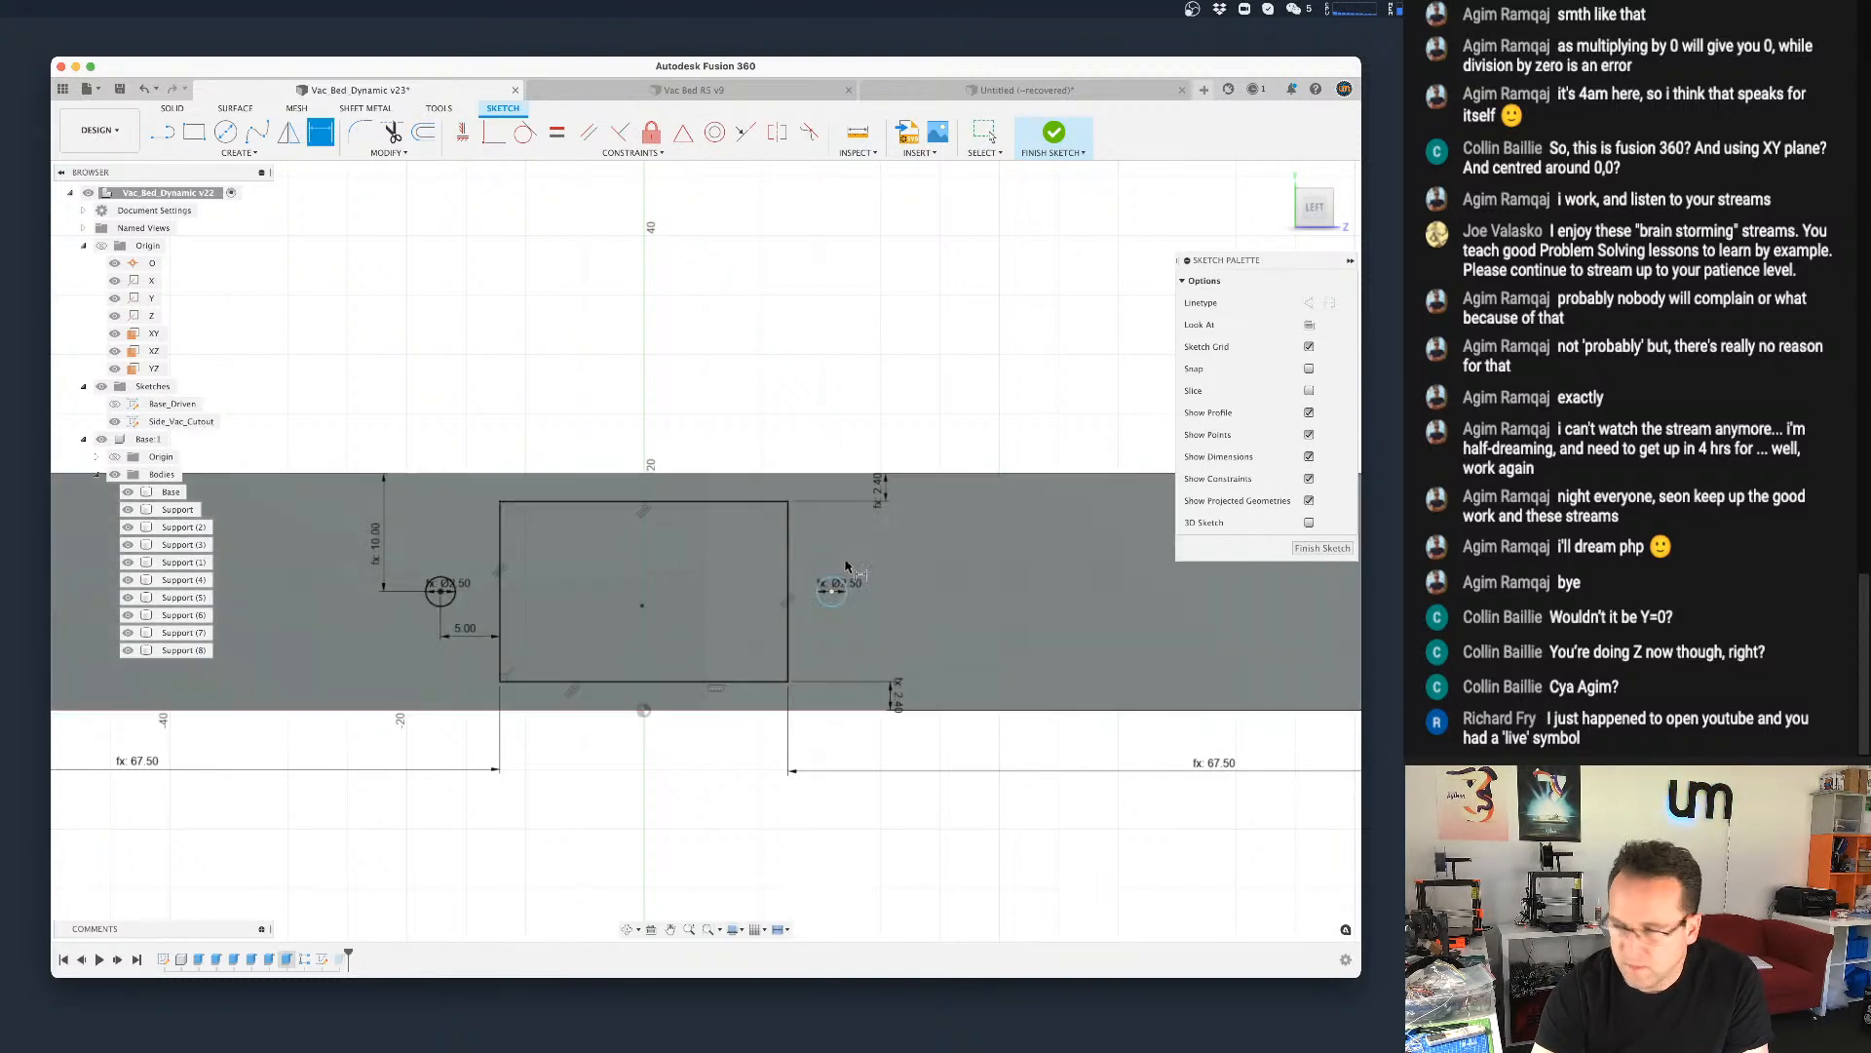
left_click(788, 589)
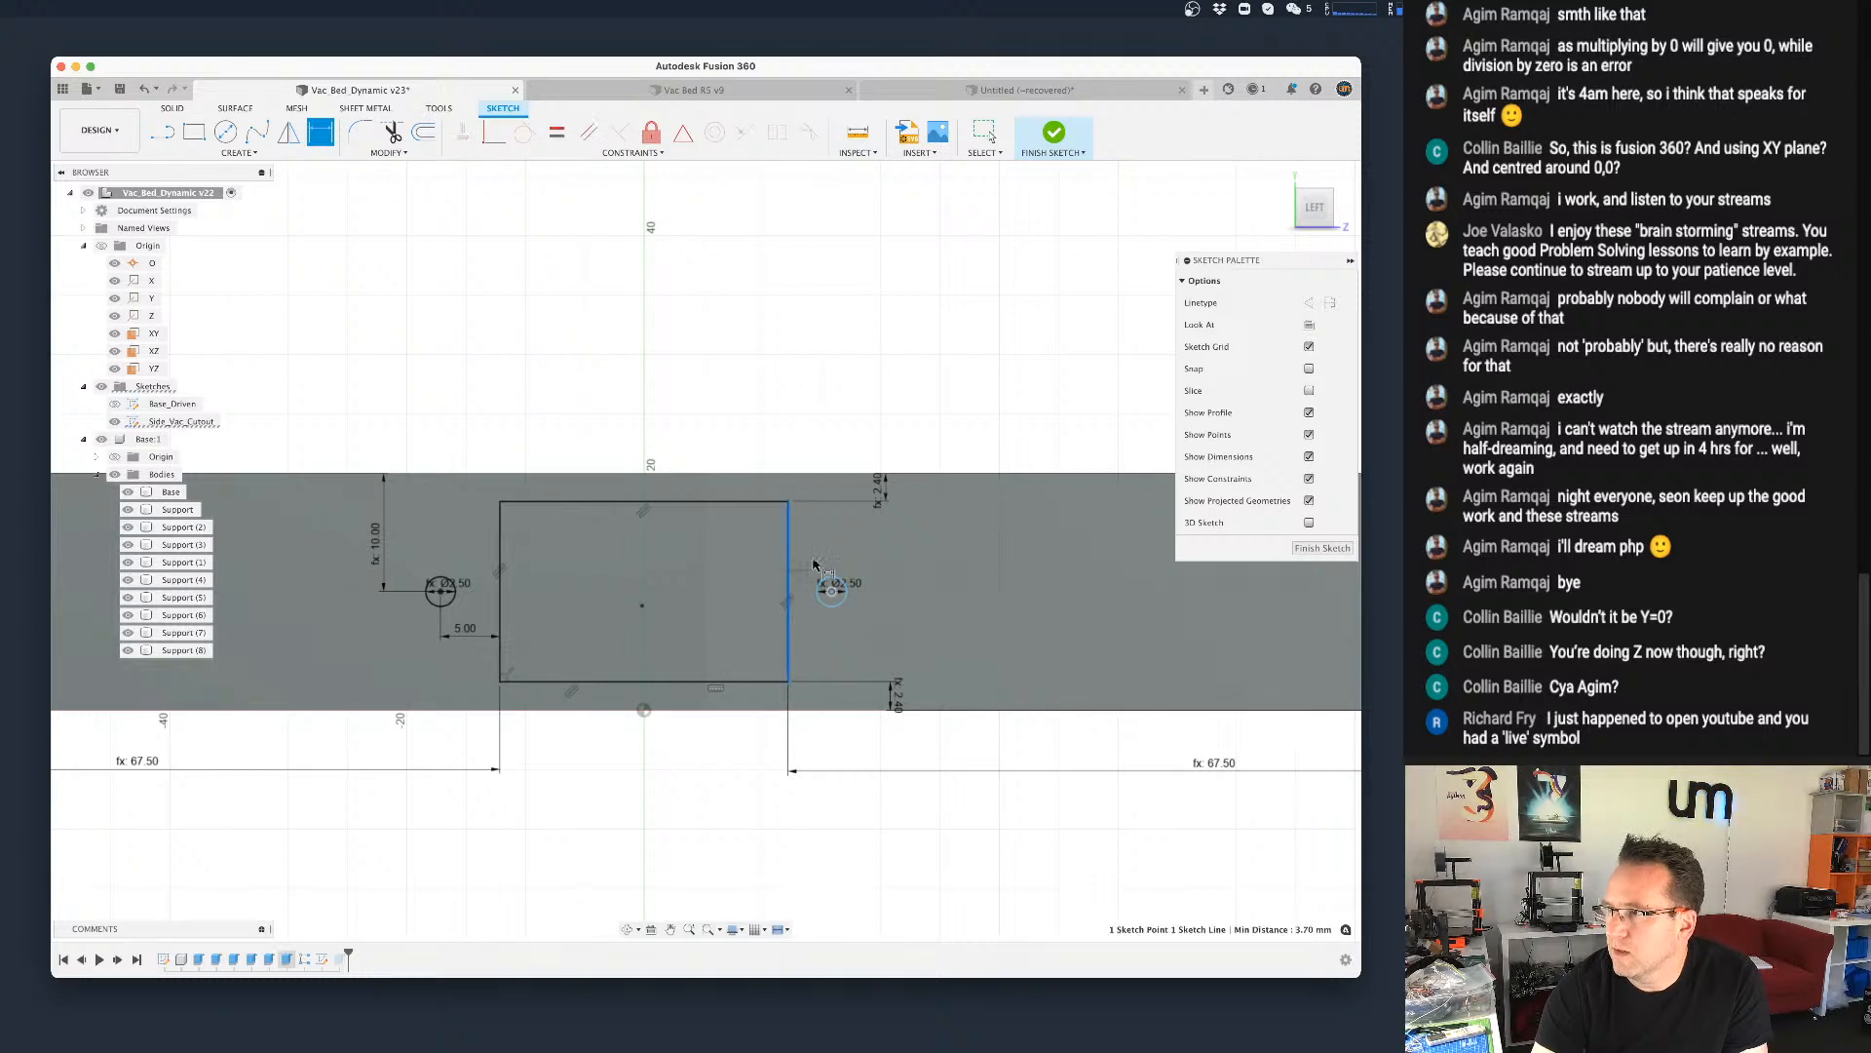
left_click(832, 590)
left_click(823, 637)
type("5")
key("Return")
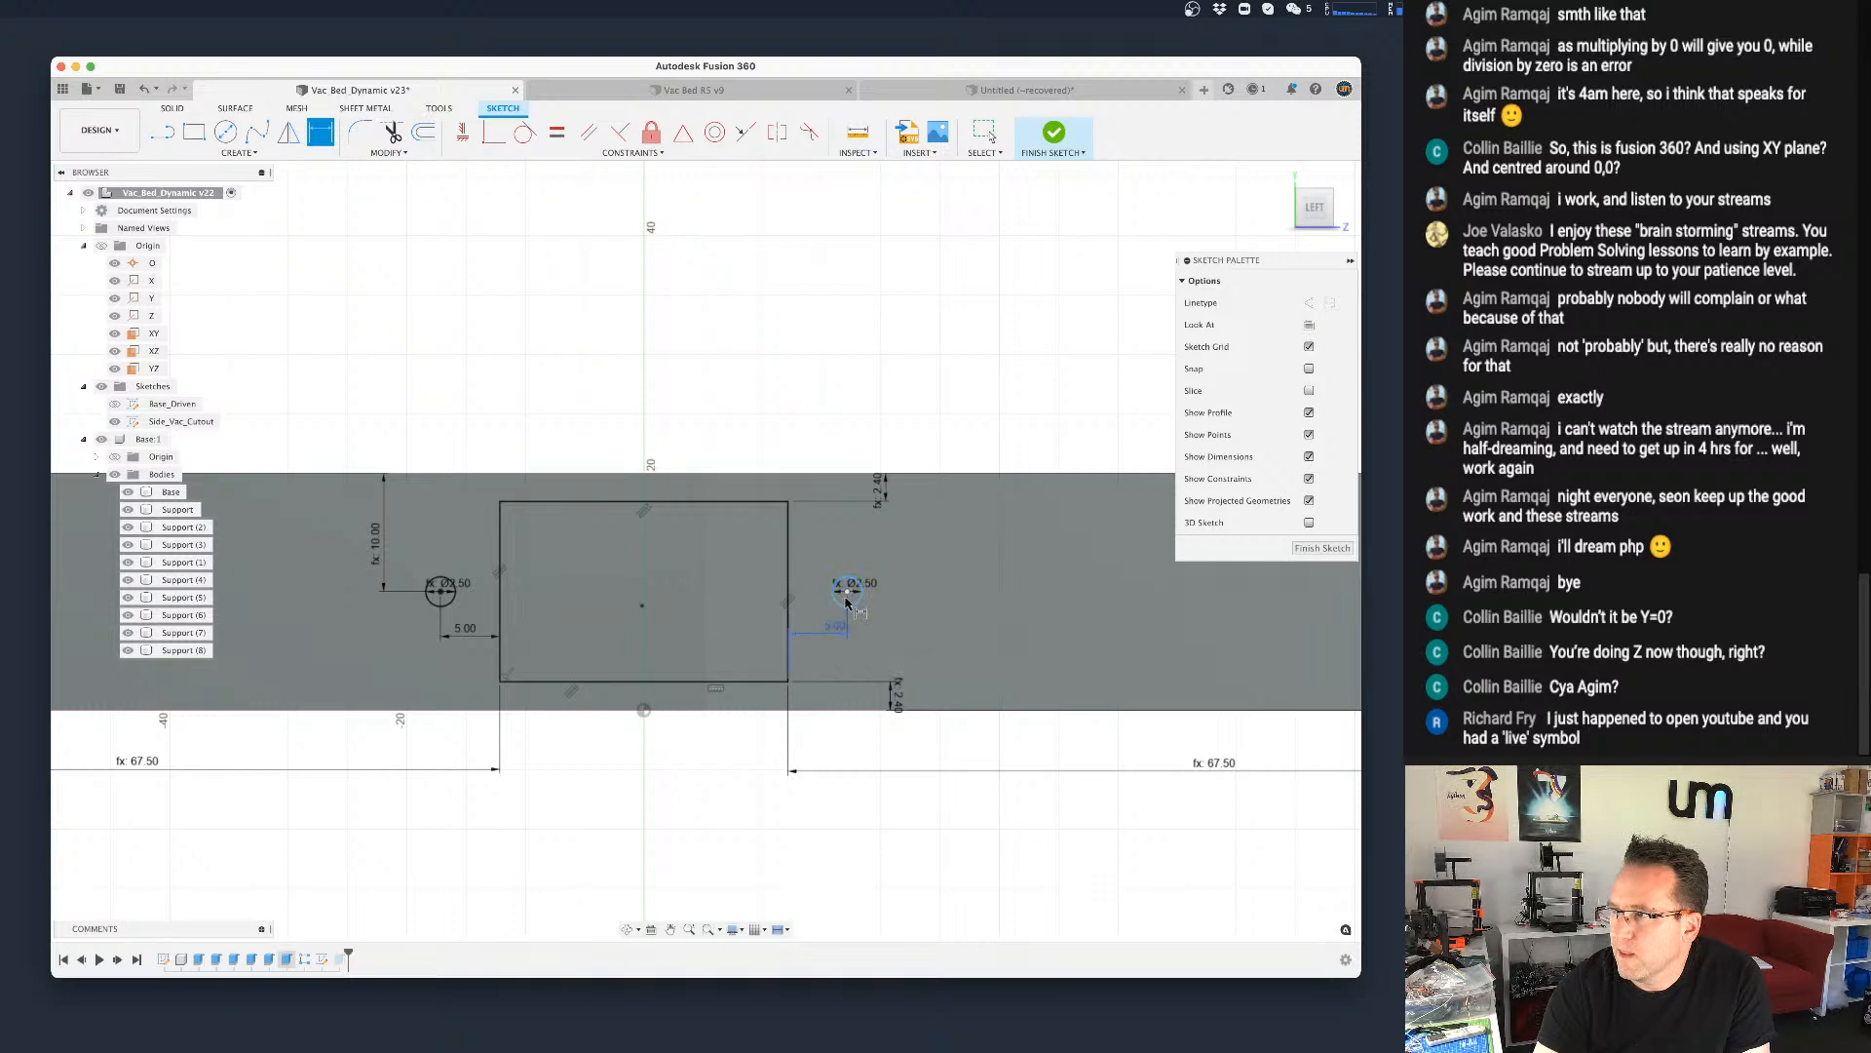
Step: Dimension the copied screw circle's centre from the top edge of the base wall as height_base/2
left_click(847, 474)
left_click(917, 553)
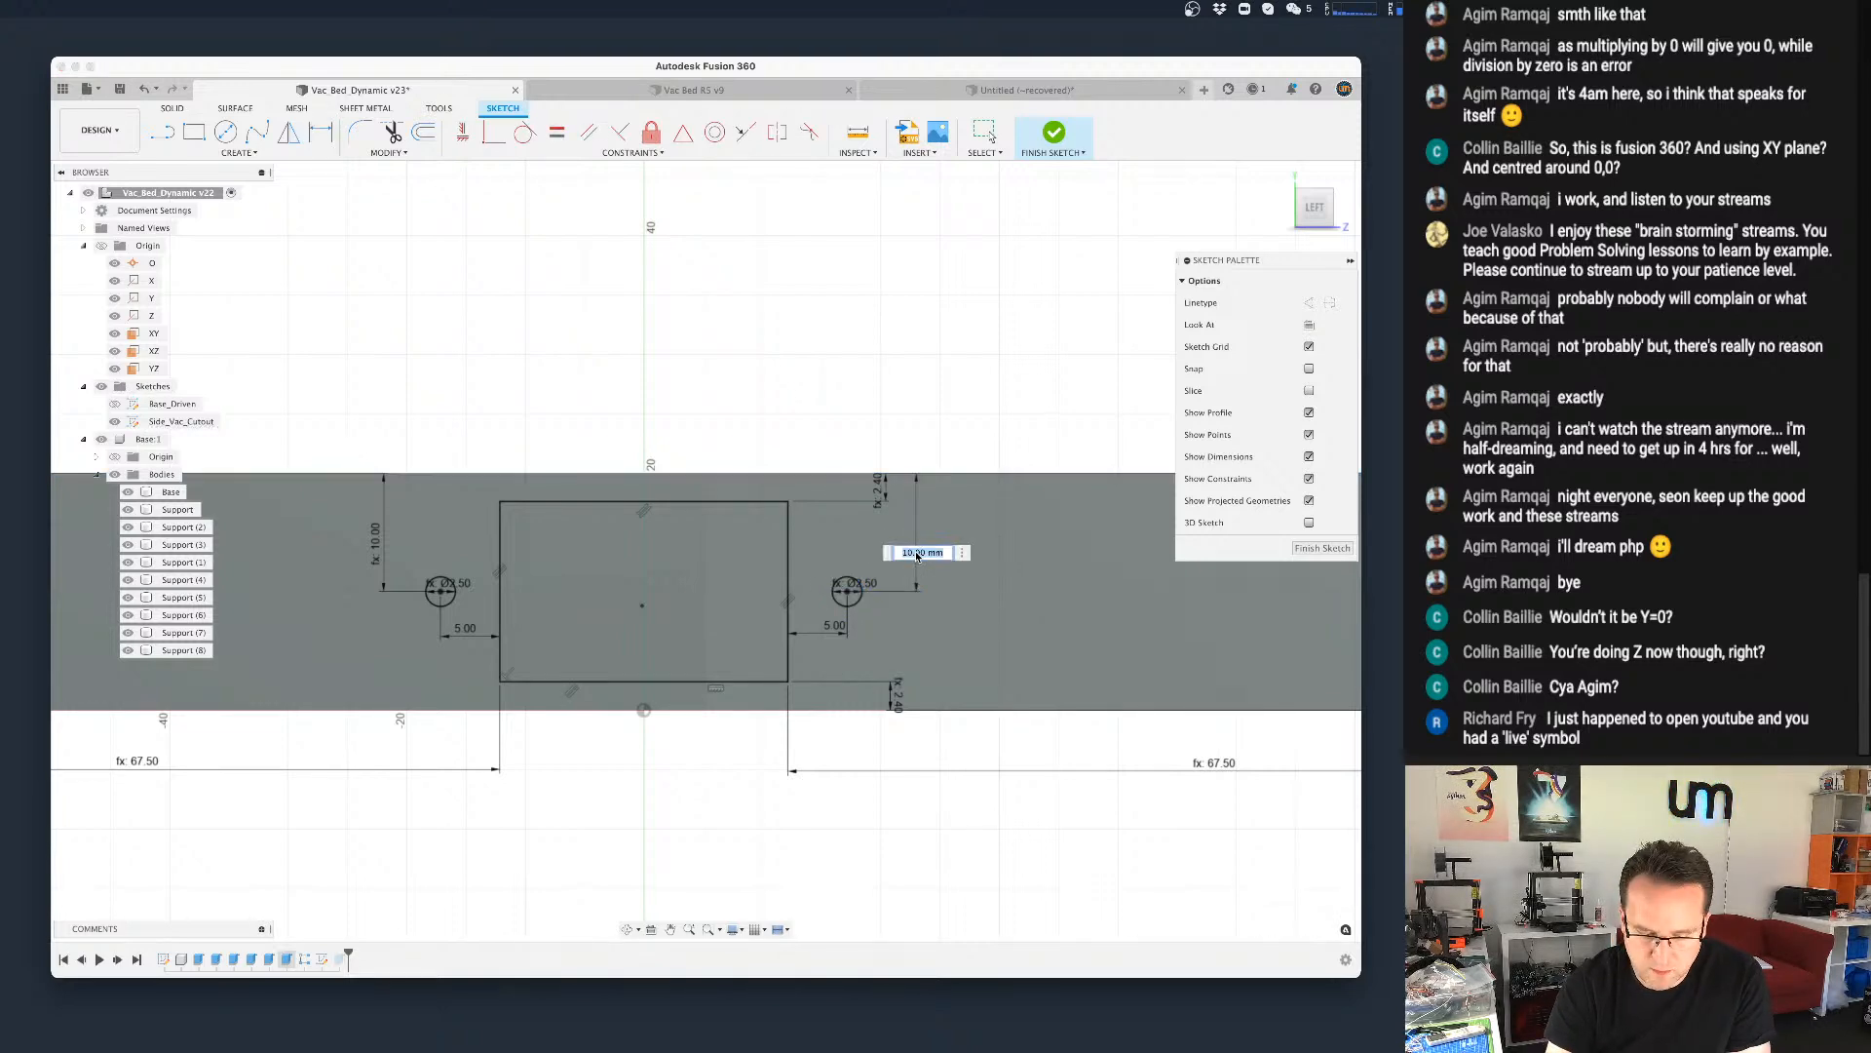
type("he")
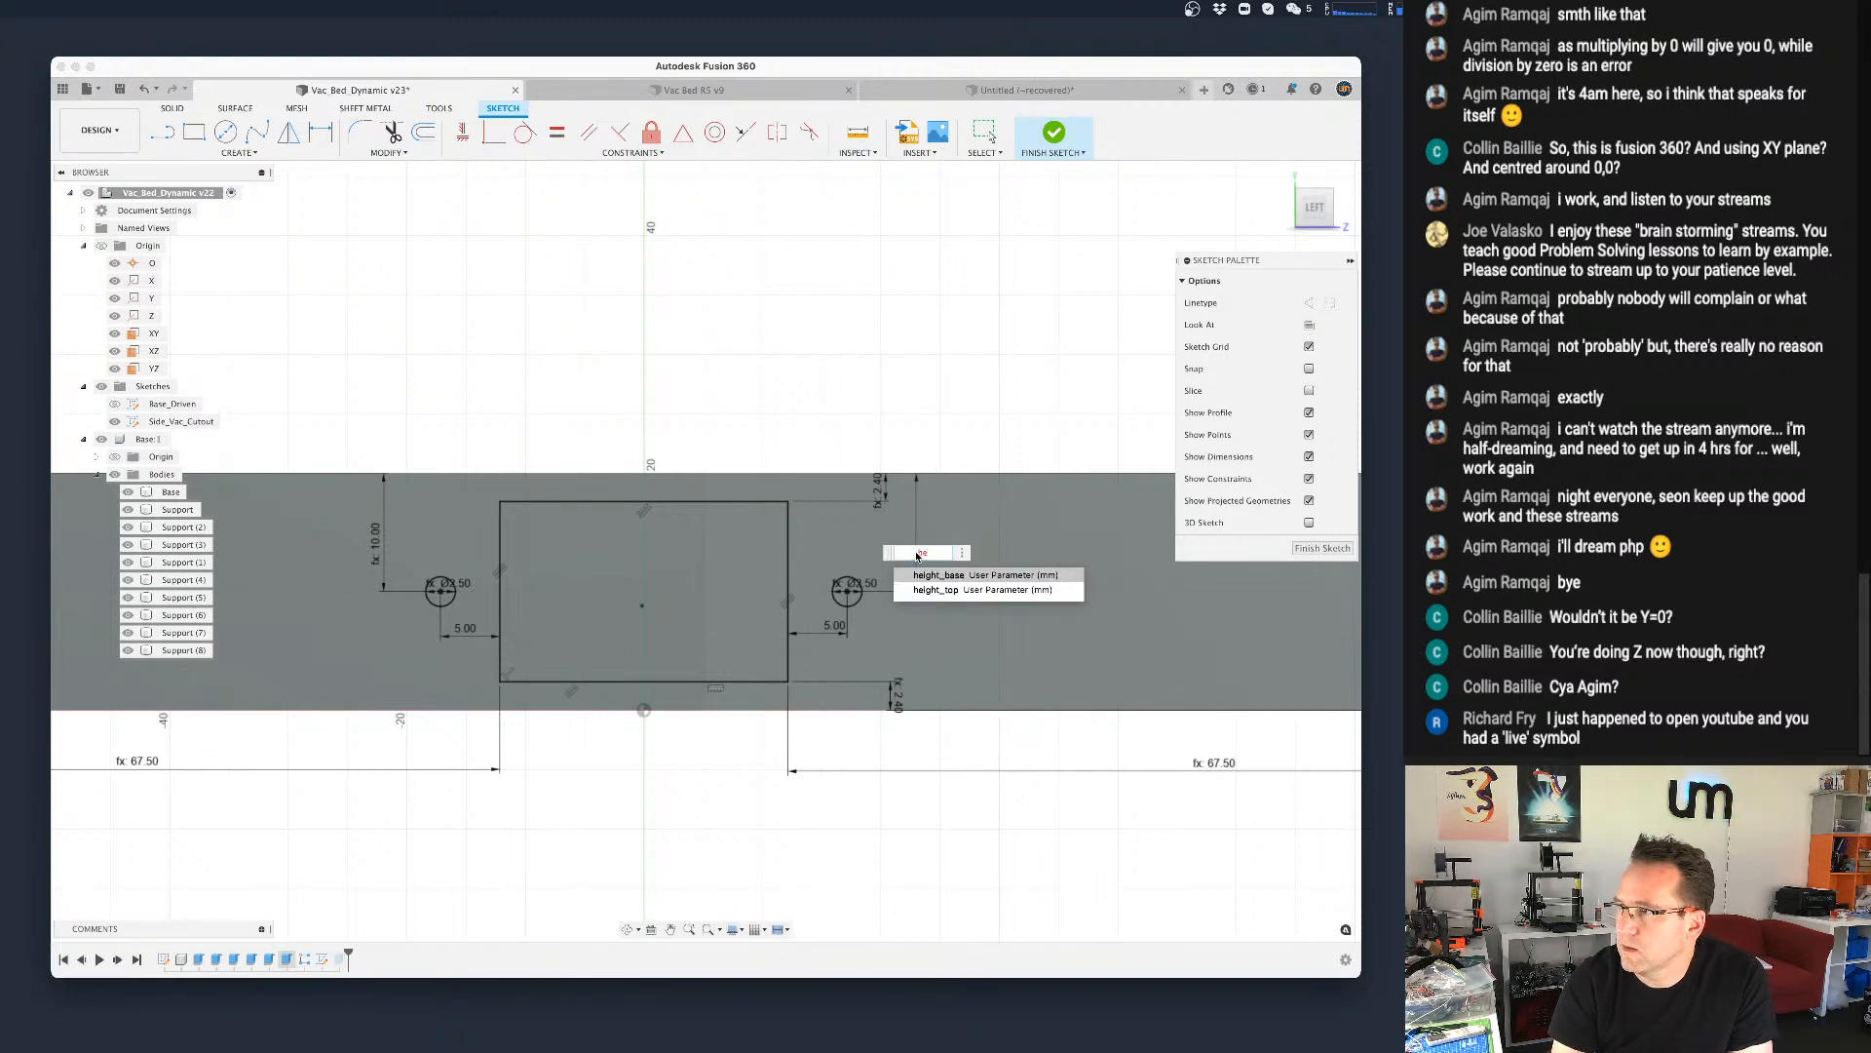
type("ight_base/2")
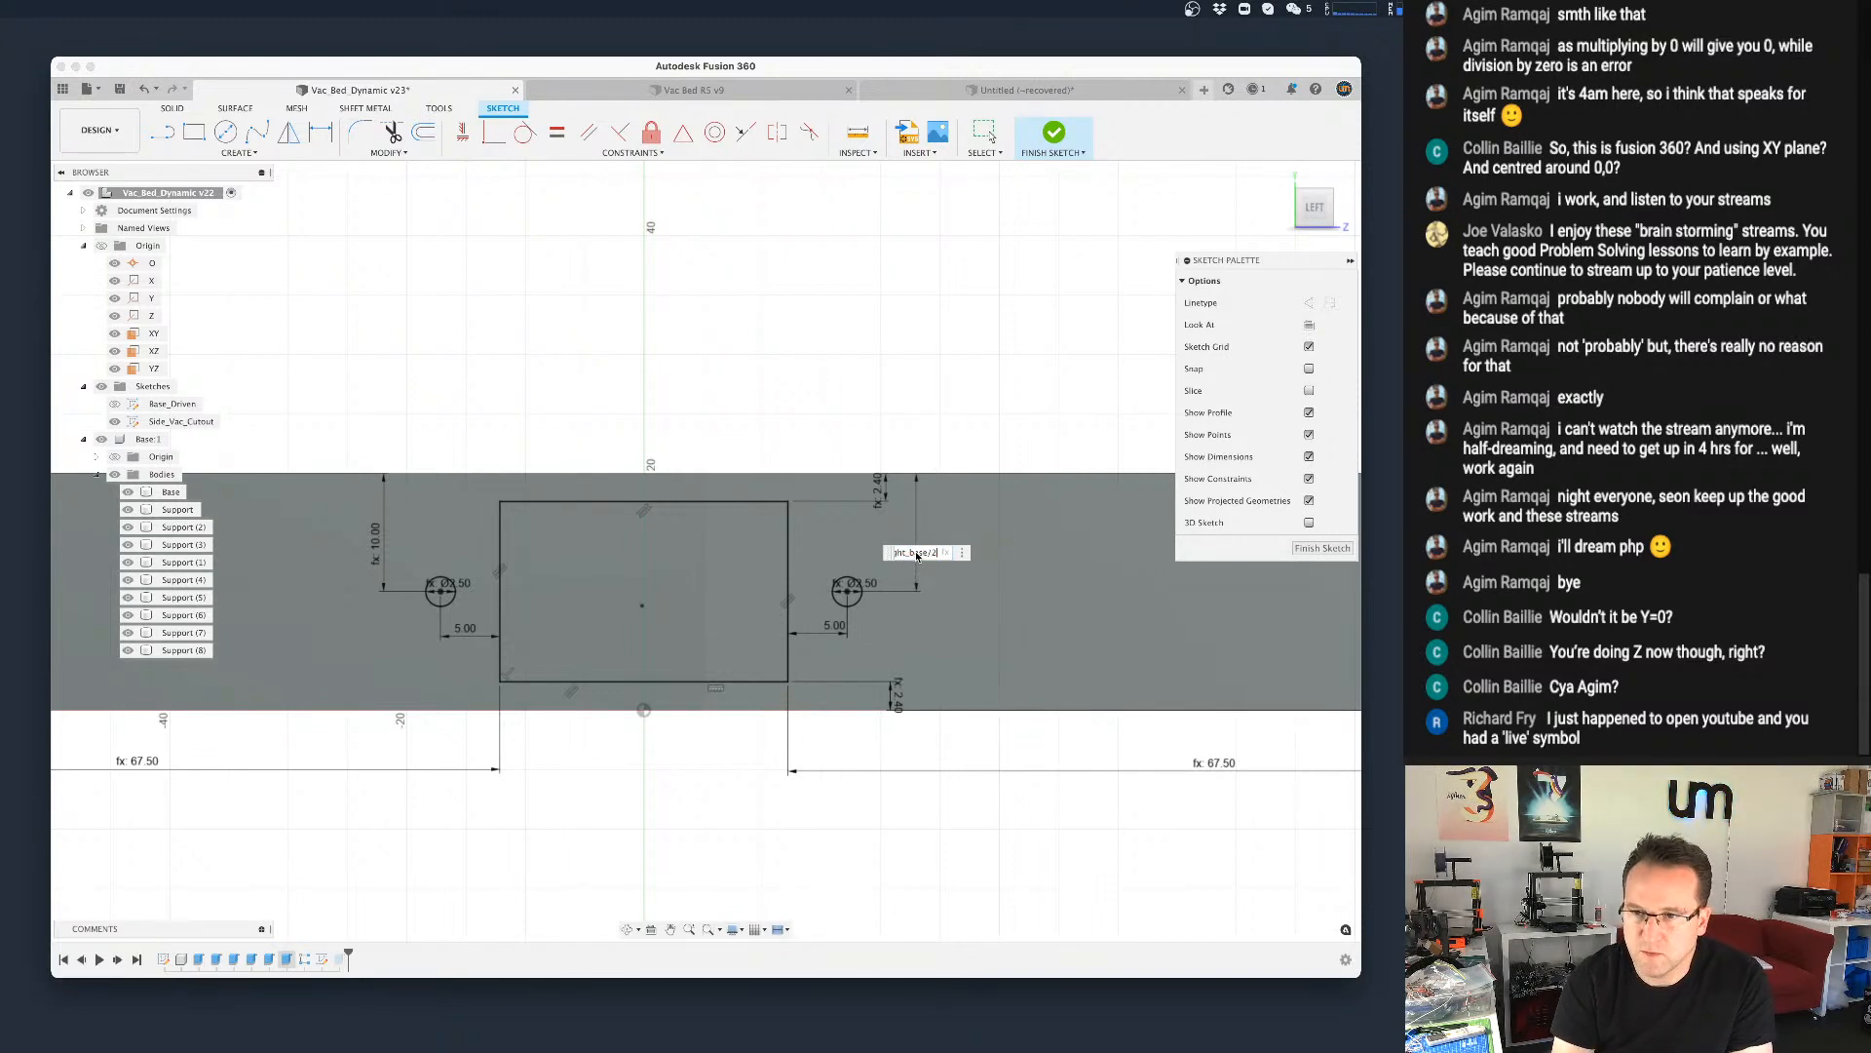
key("Return")
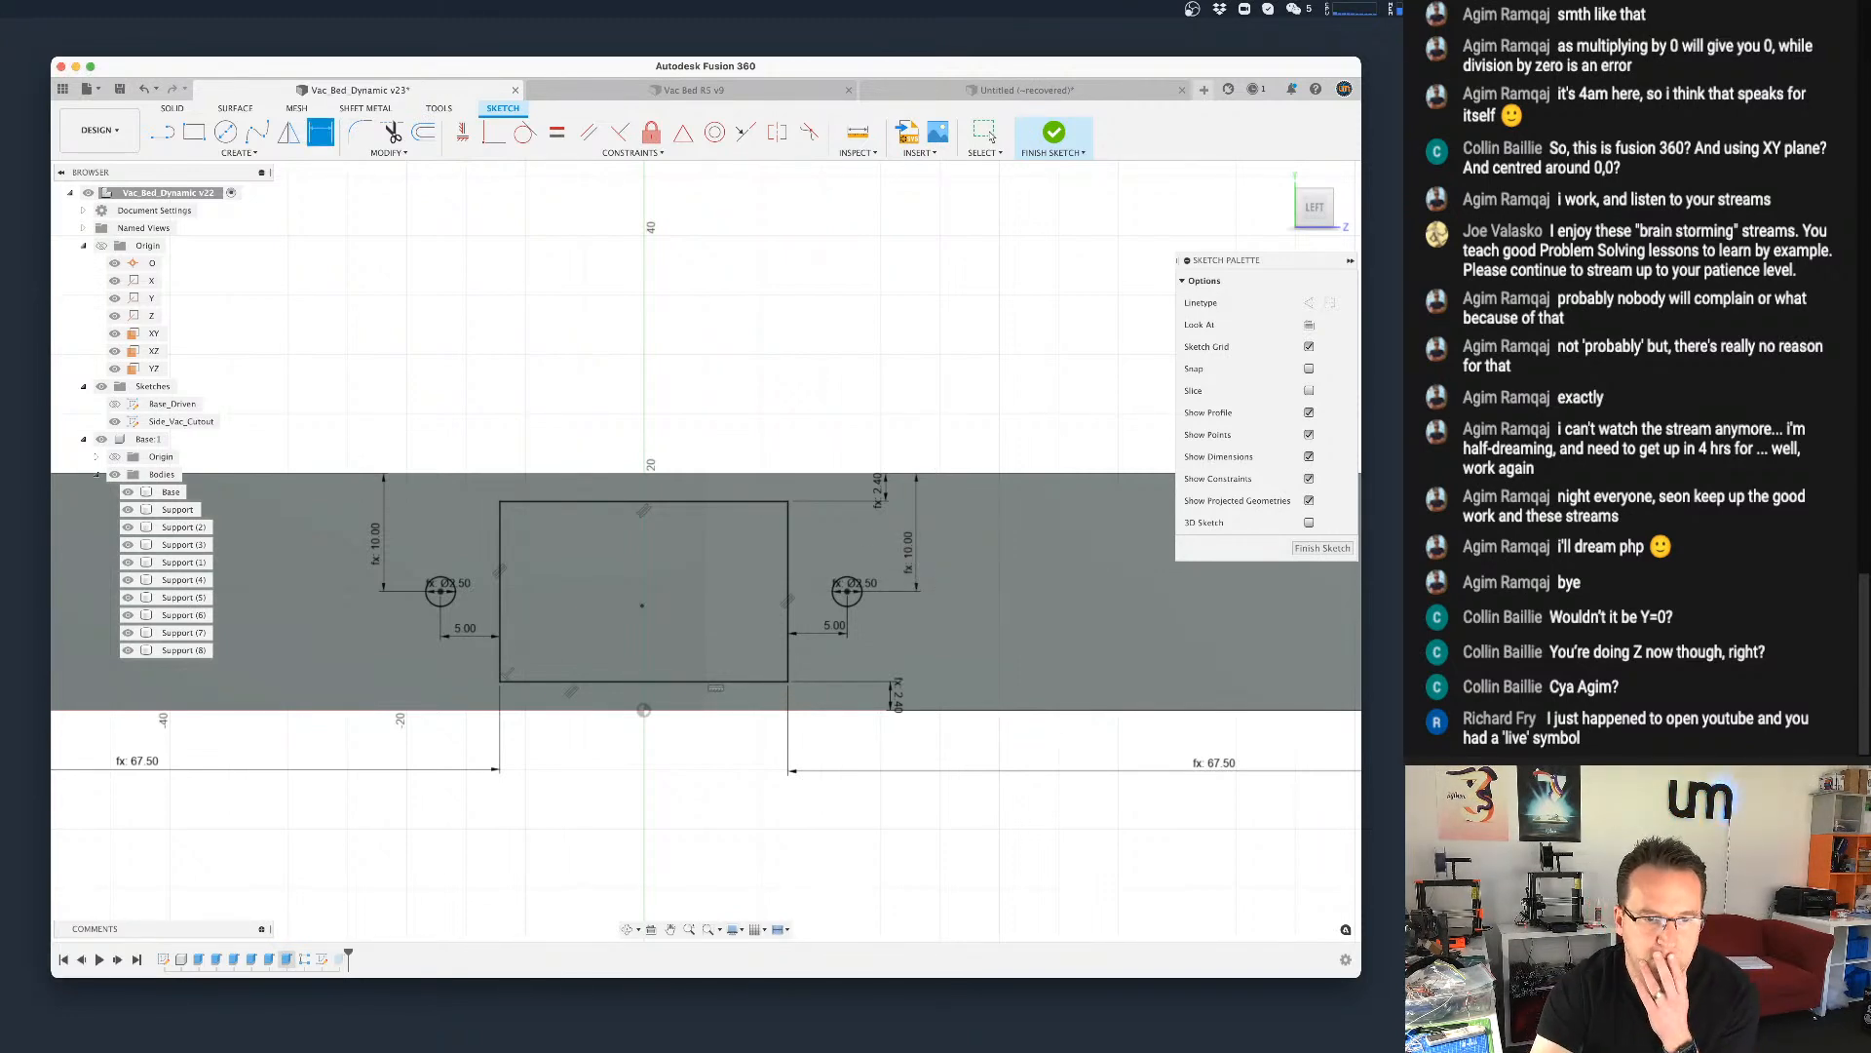
scroll(839, 646, "down", 3)
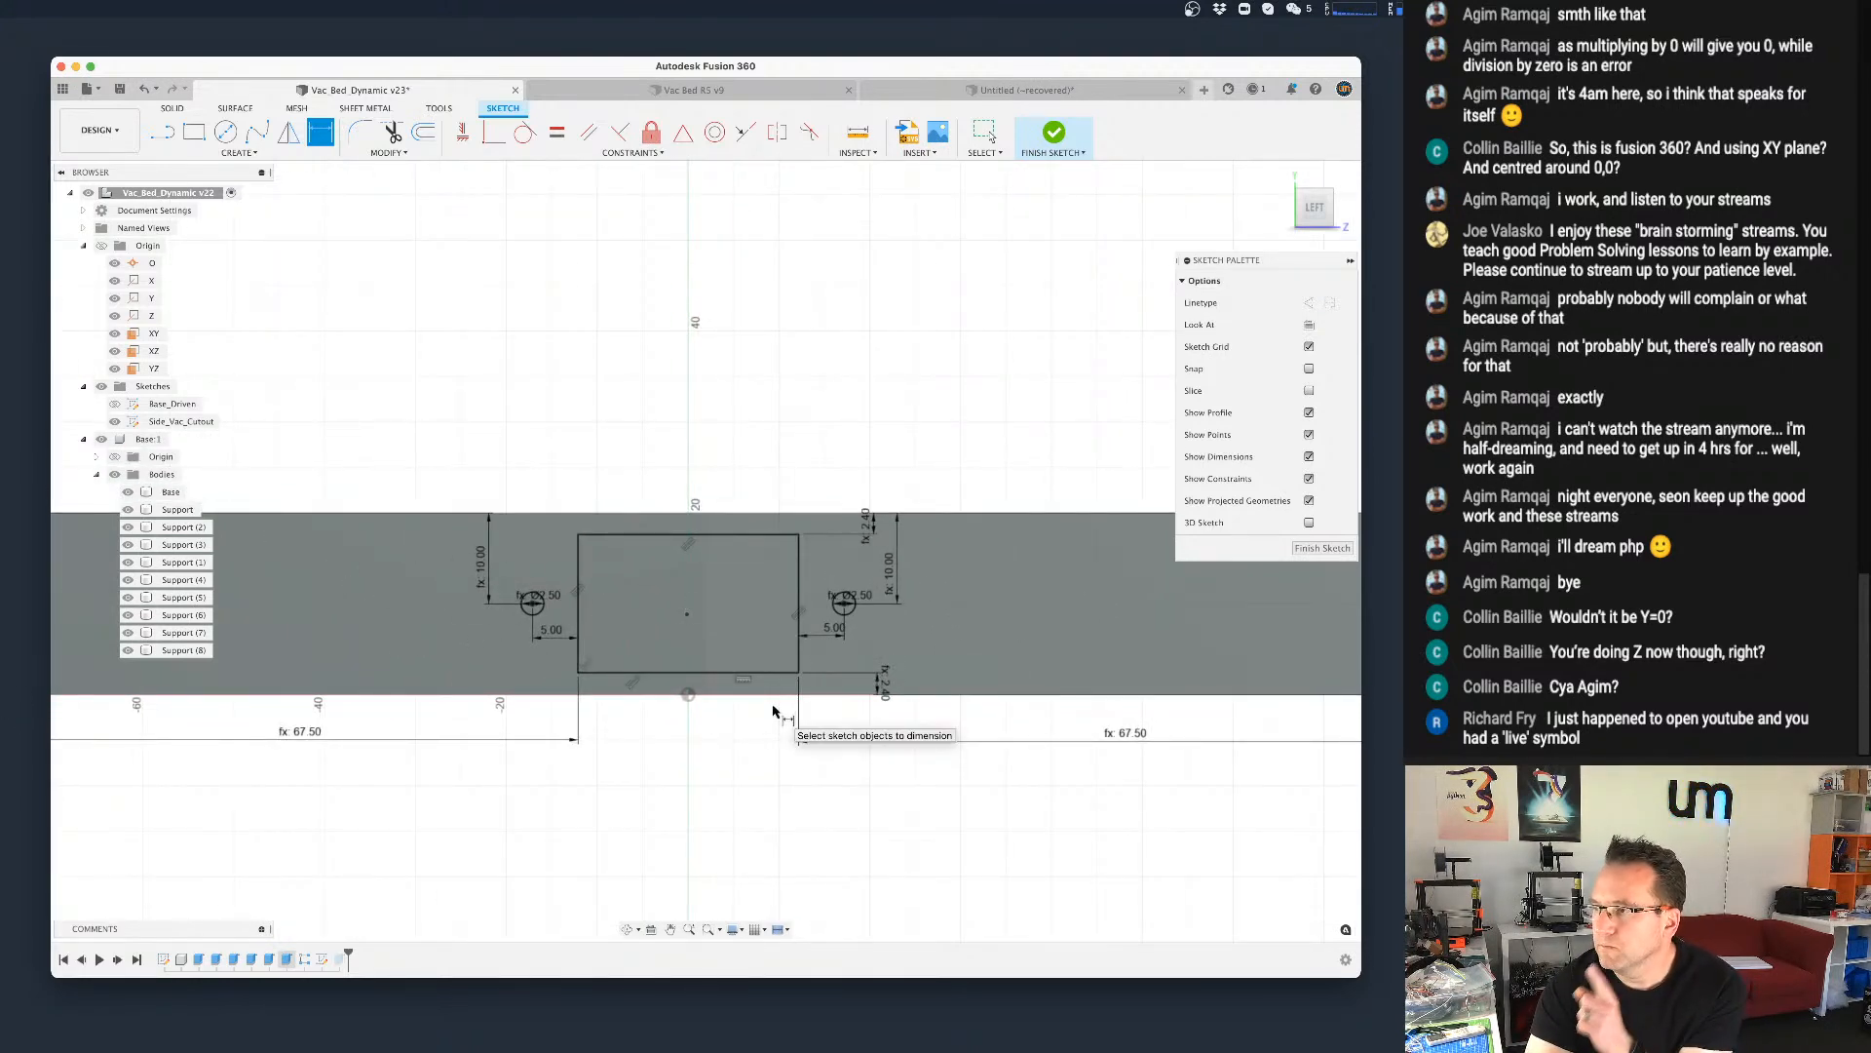
scroll(673, 747, "down", 2)
scroll(673, 746, "up", 1)
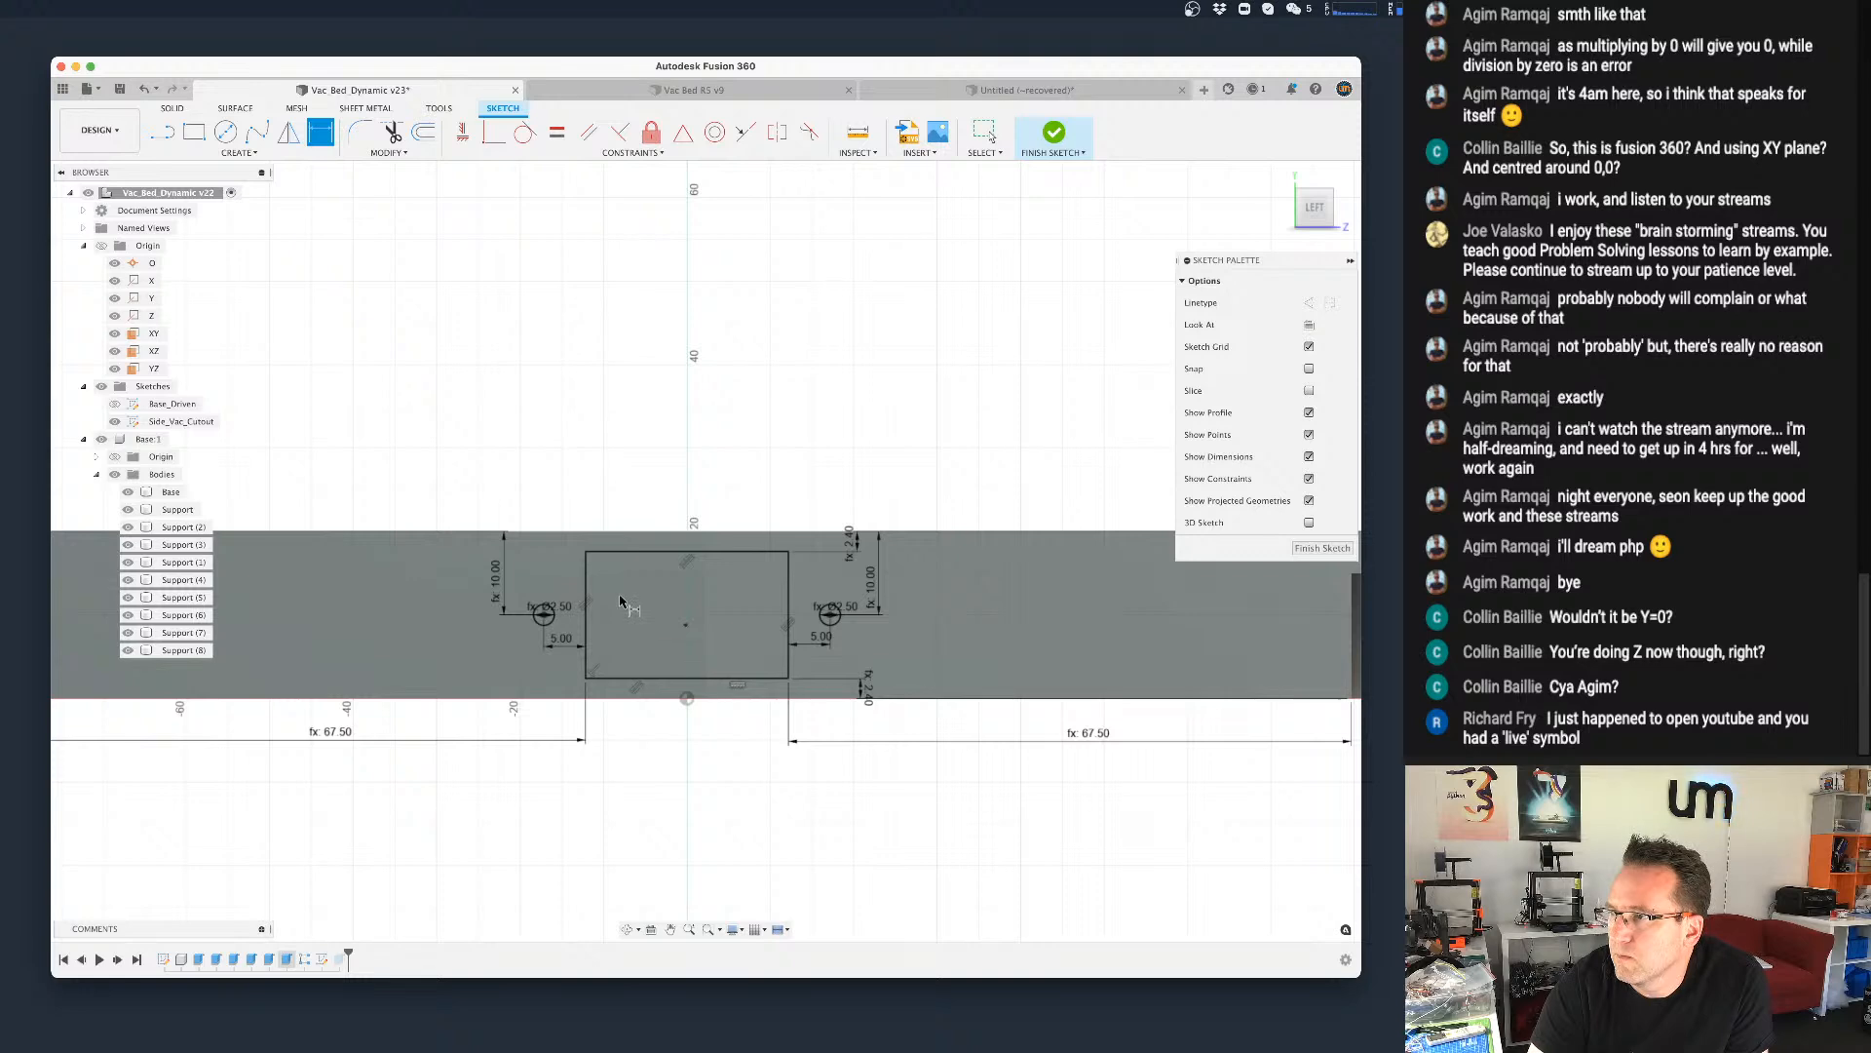
key("c")
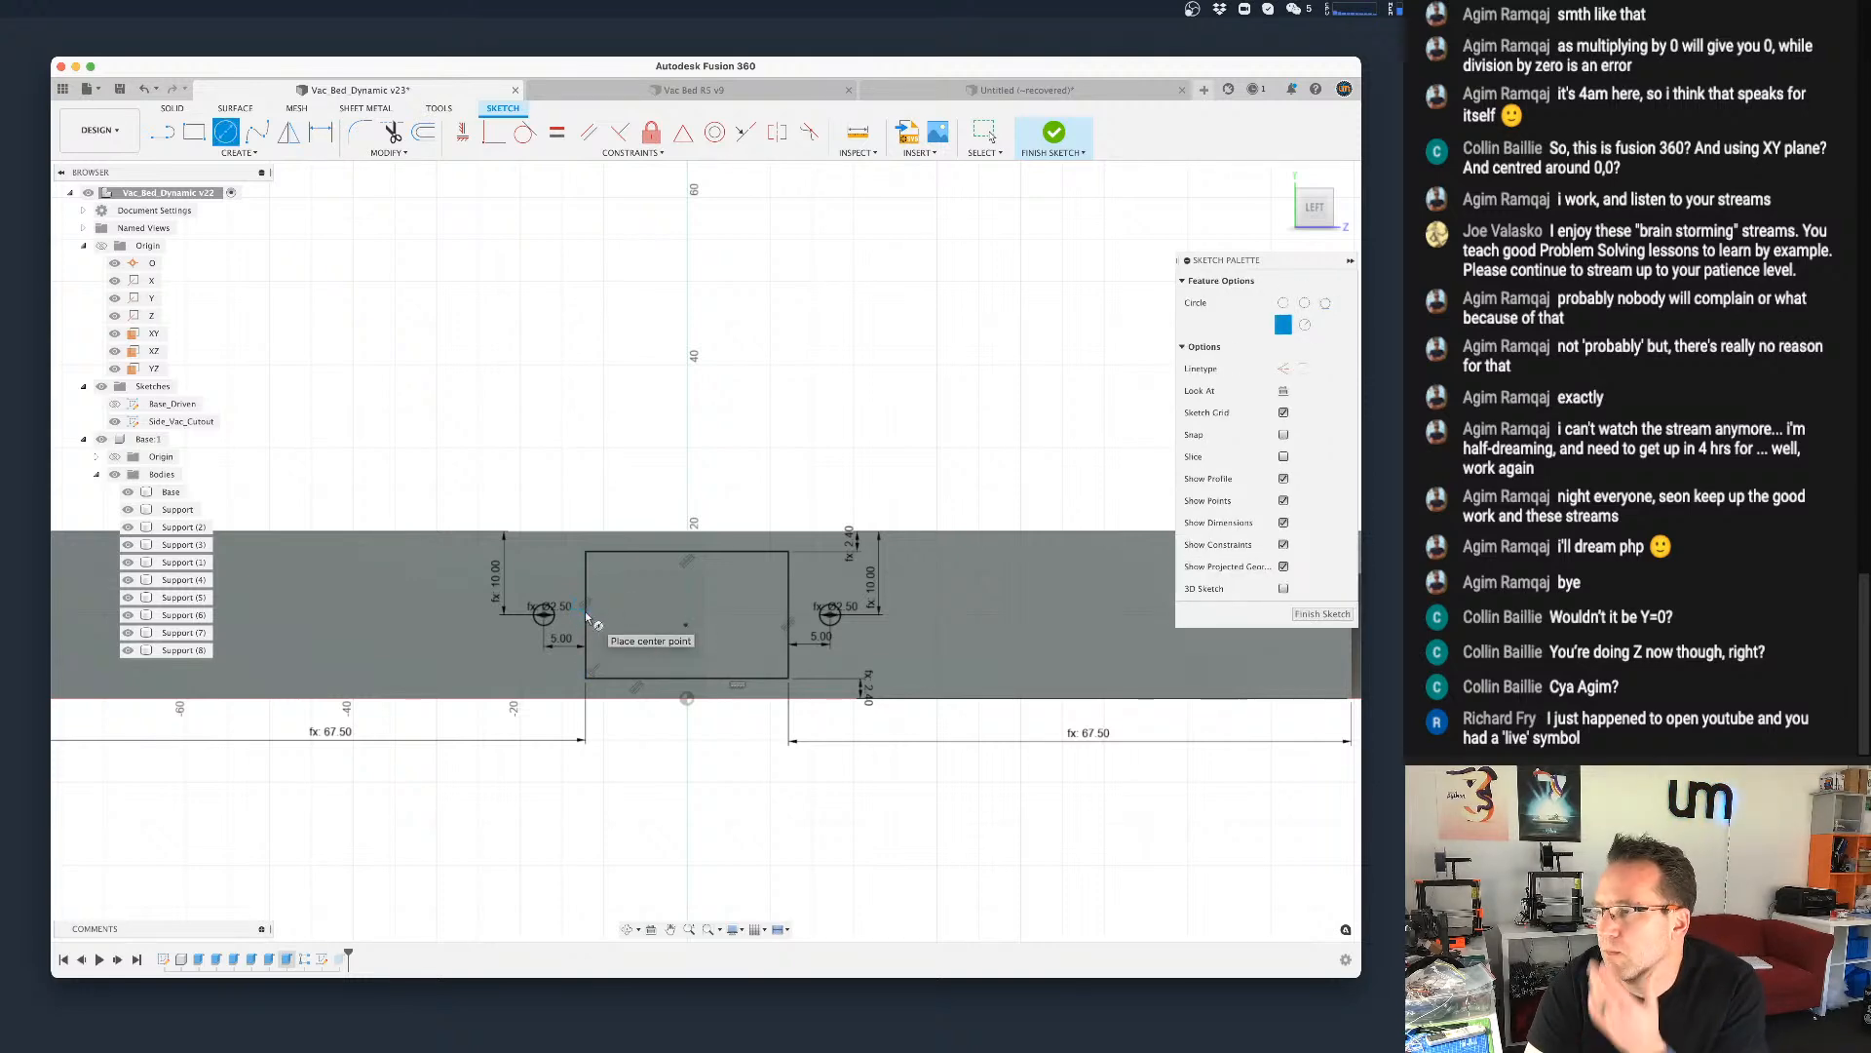
left_click(586, 616)
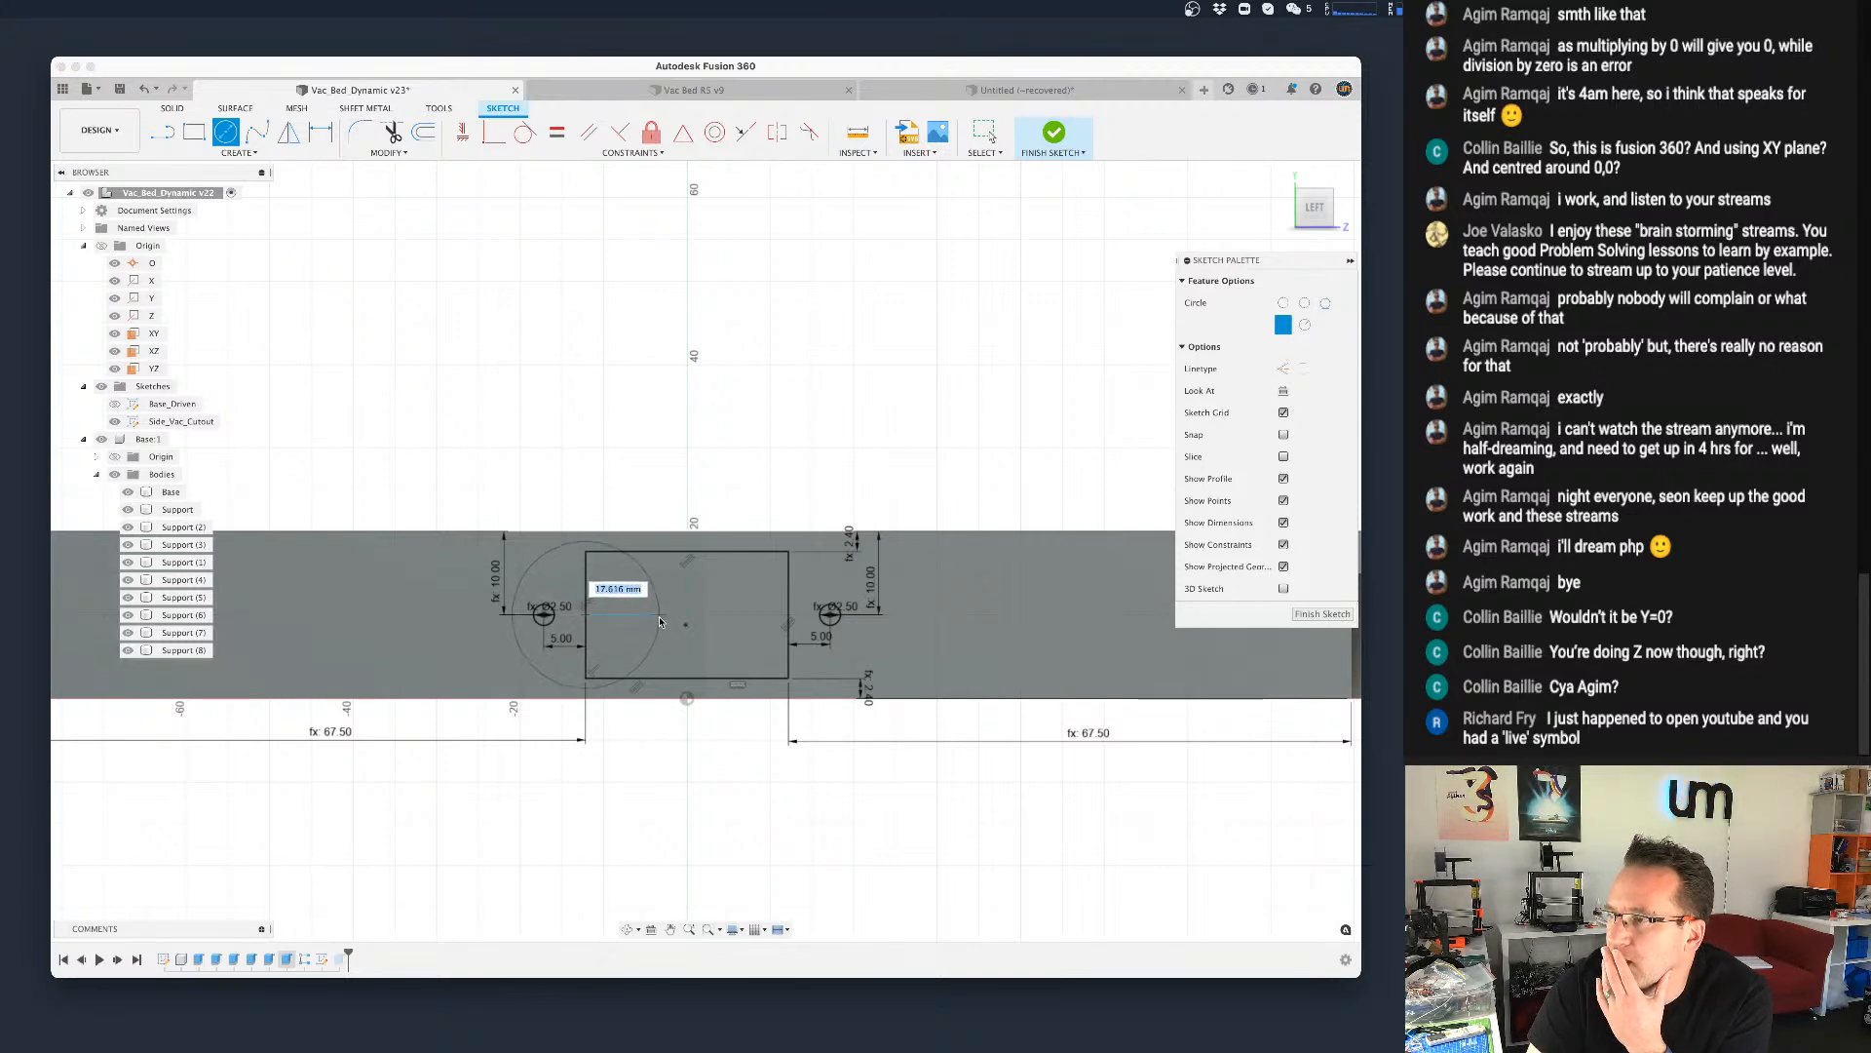
key("Escape")
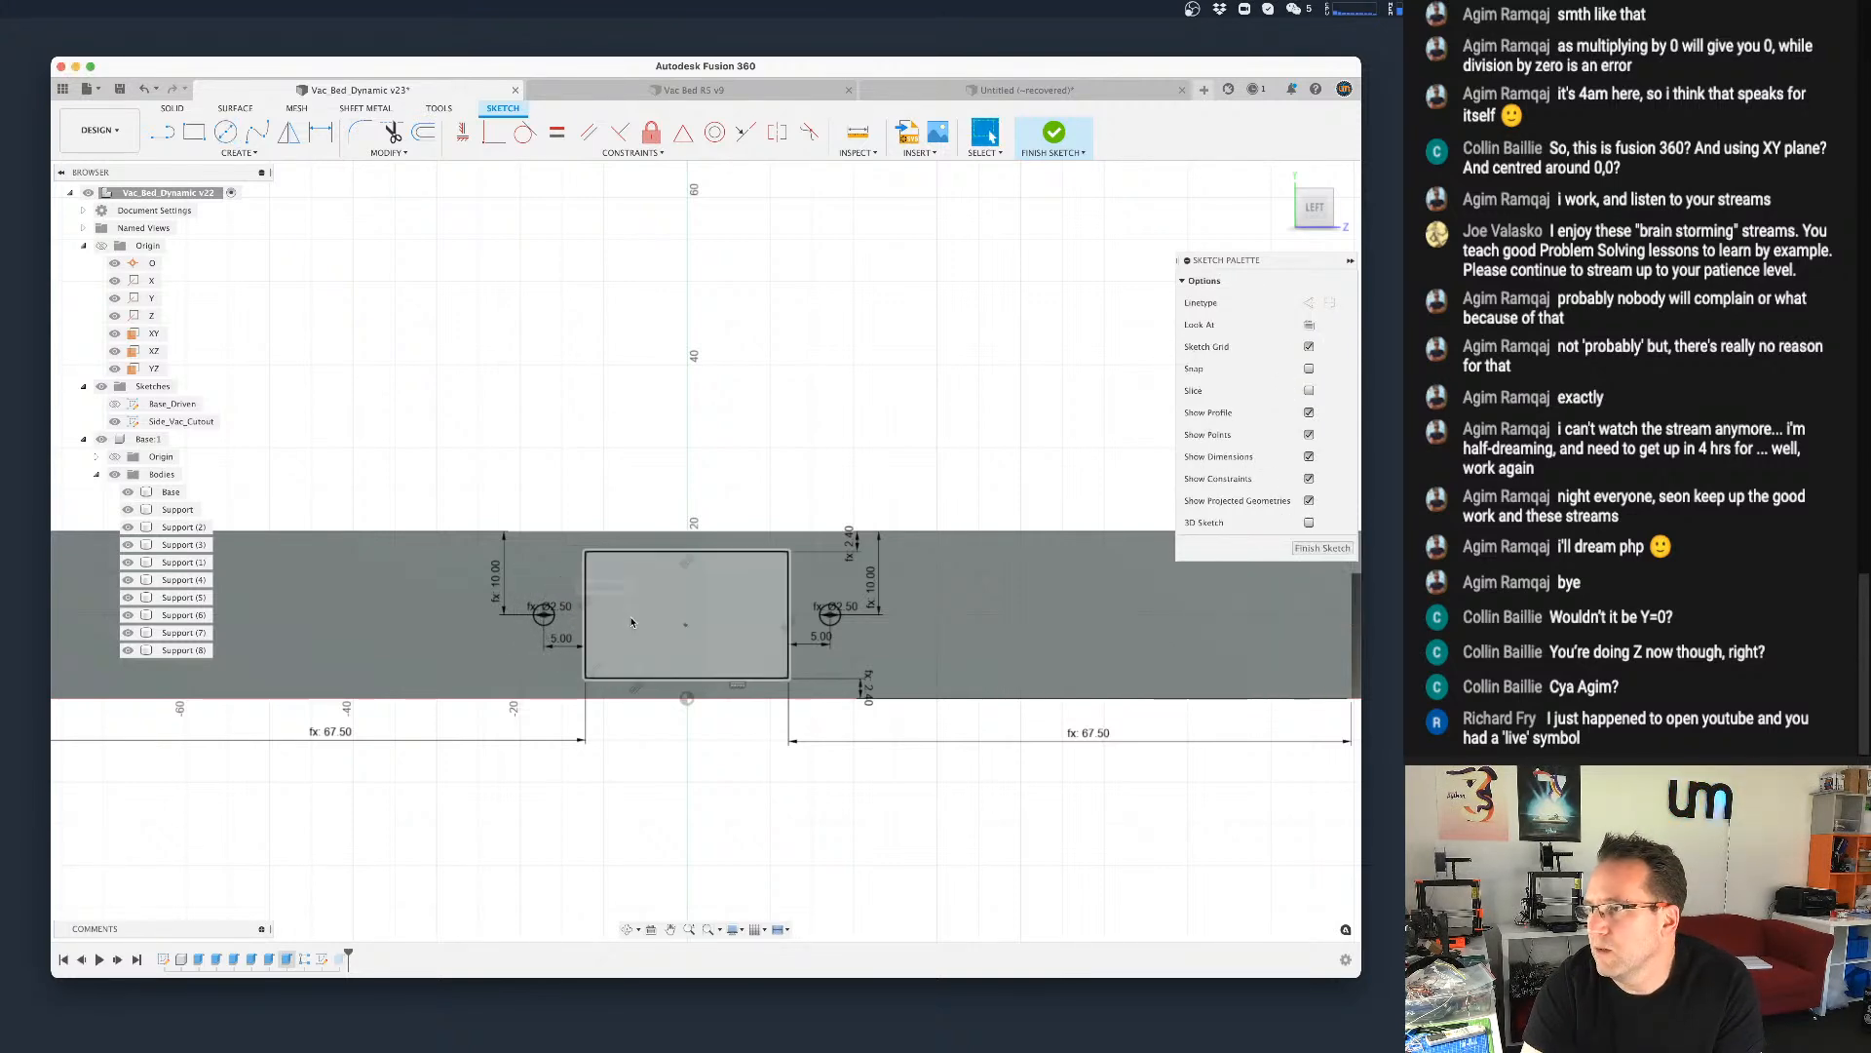
scroll(577, 634, "up", 1)
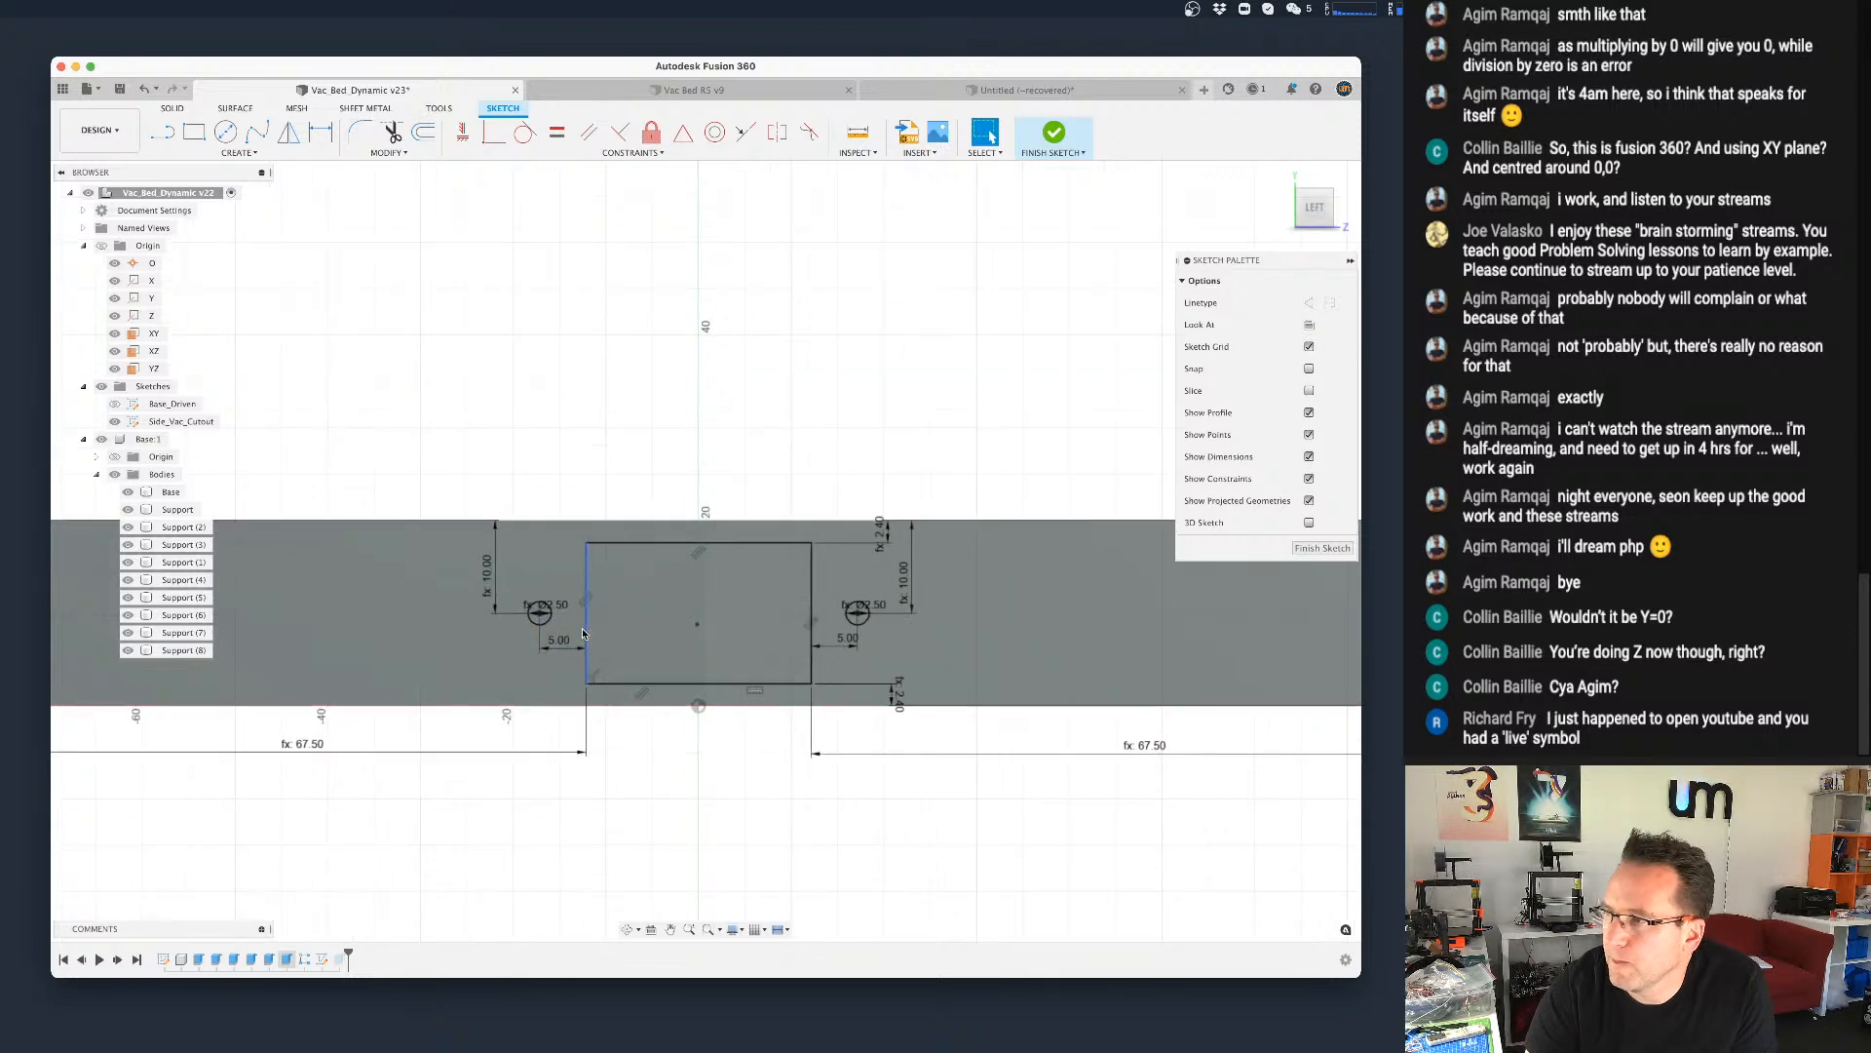
scroll(583, 635, "down", 2)
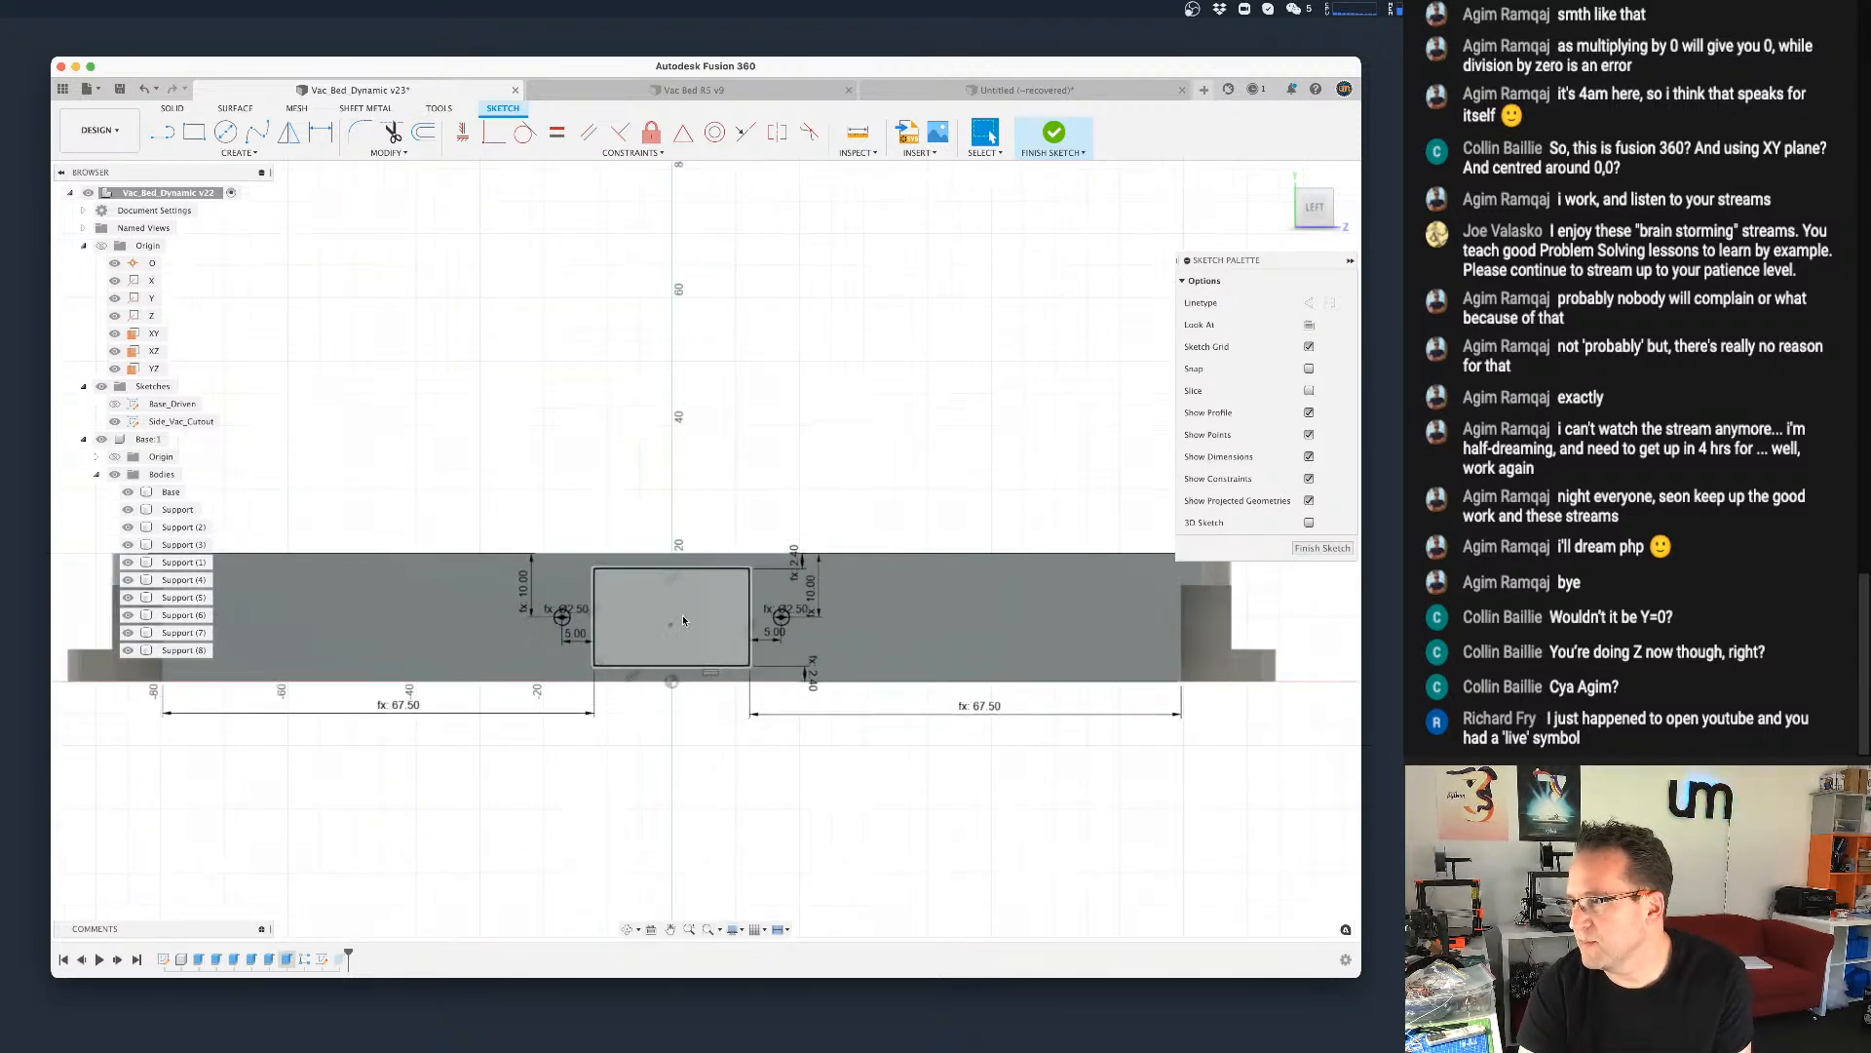
scroll(681, 619, "up", 2)
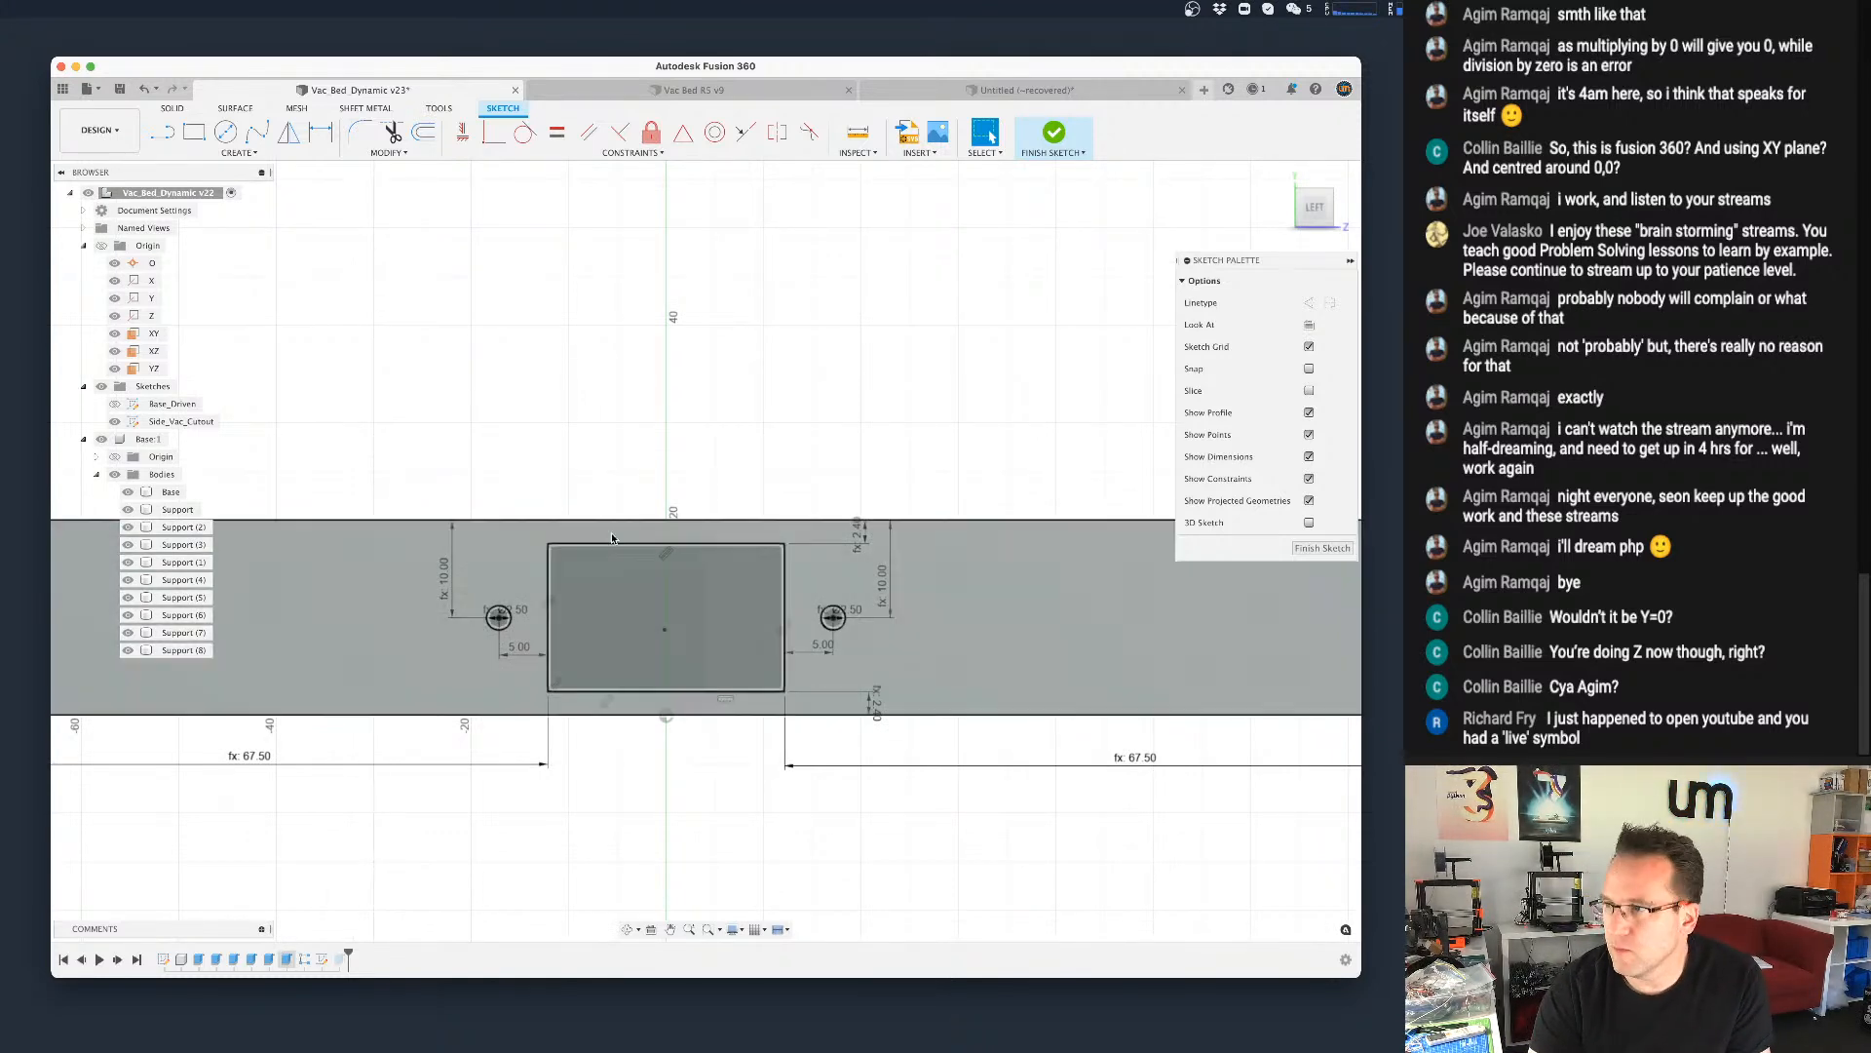
Step: Sketch a rectangle about 39.5 mm wide and 24.4 mm high around the cutout rectangle and both screw circles
key("r")
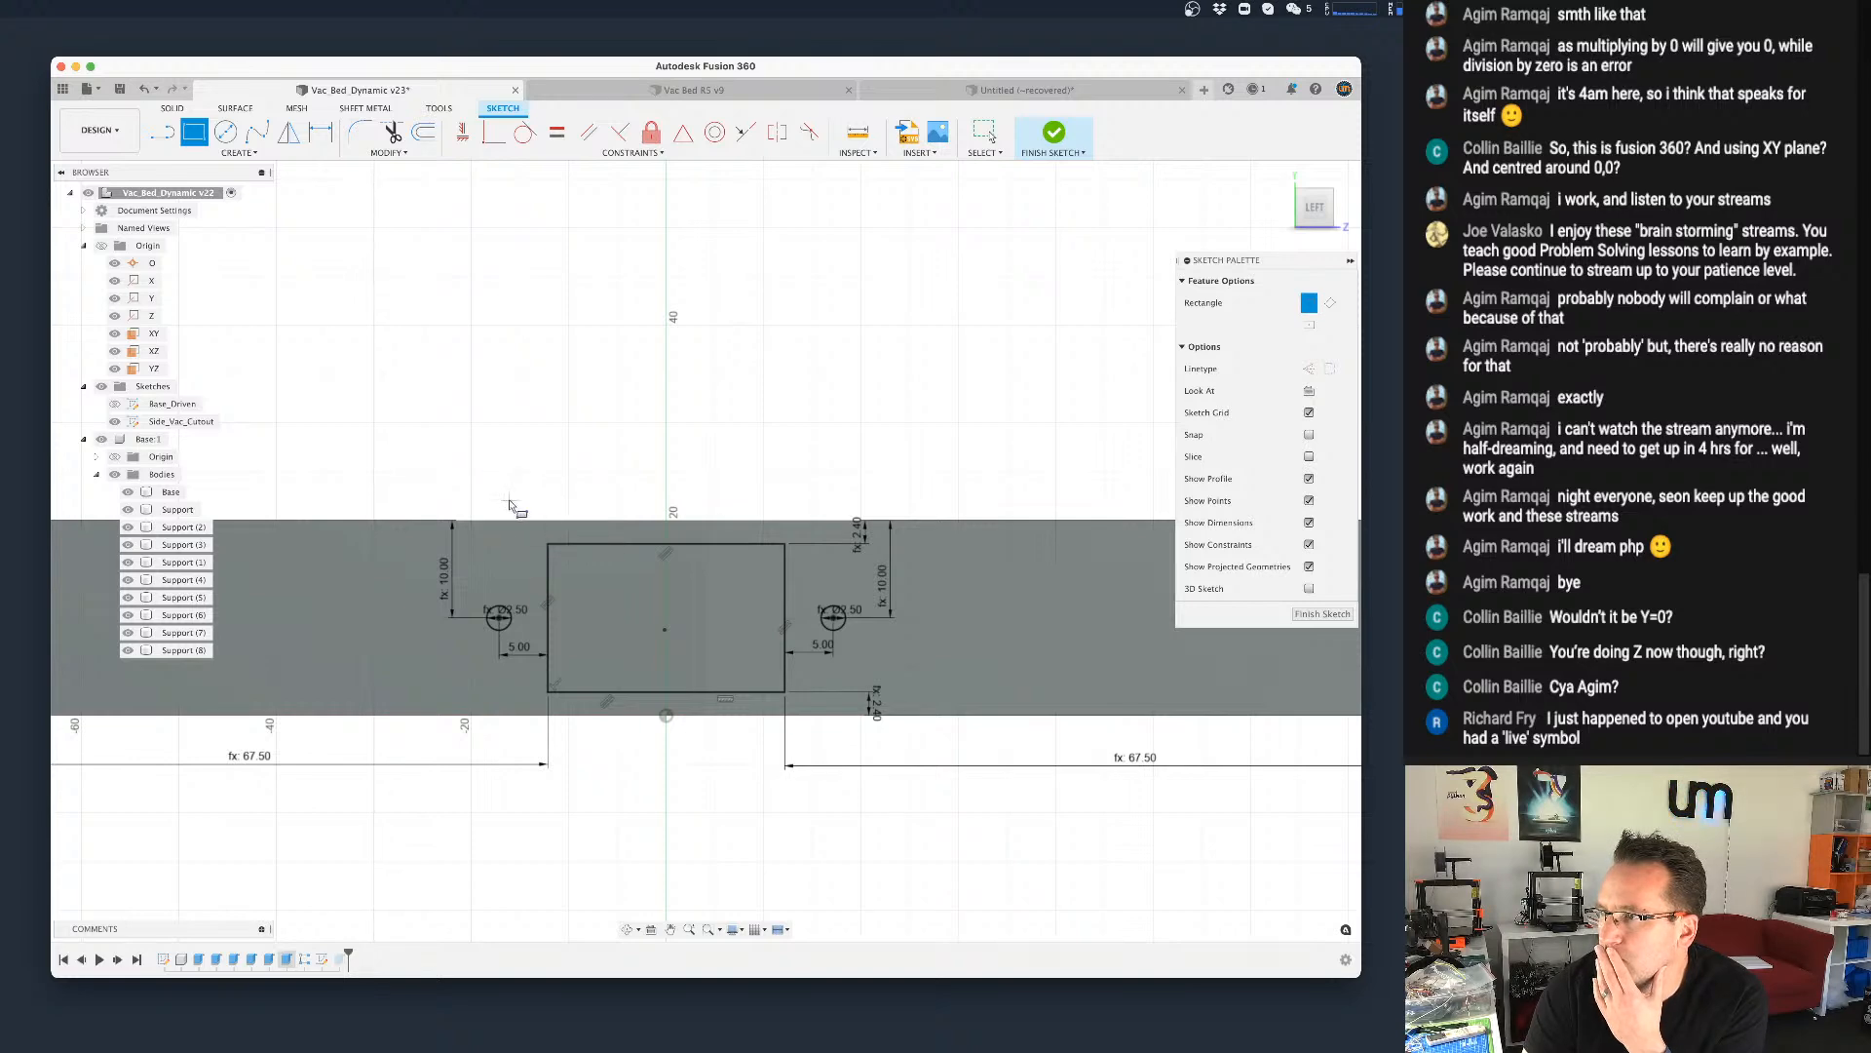
left_click(485, 509)
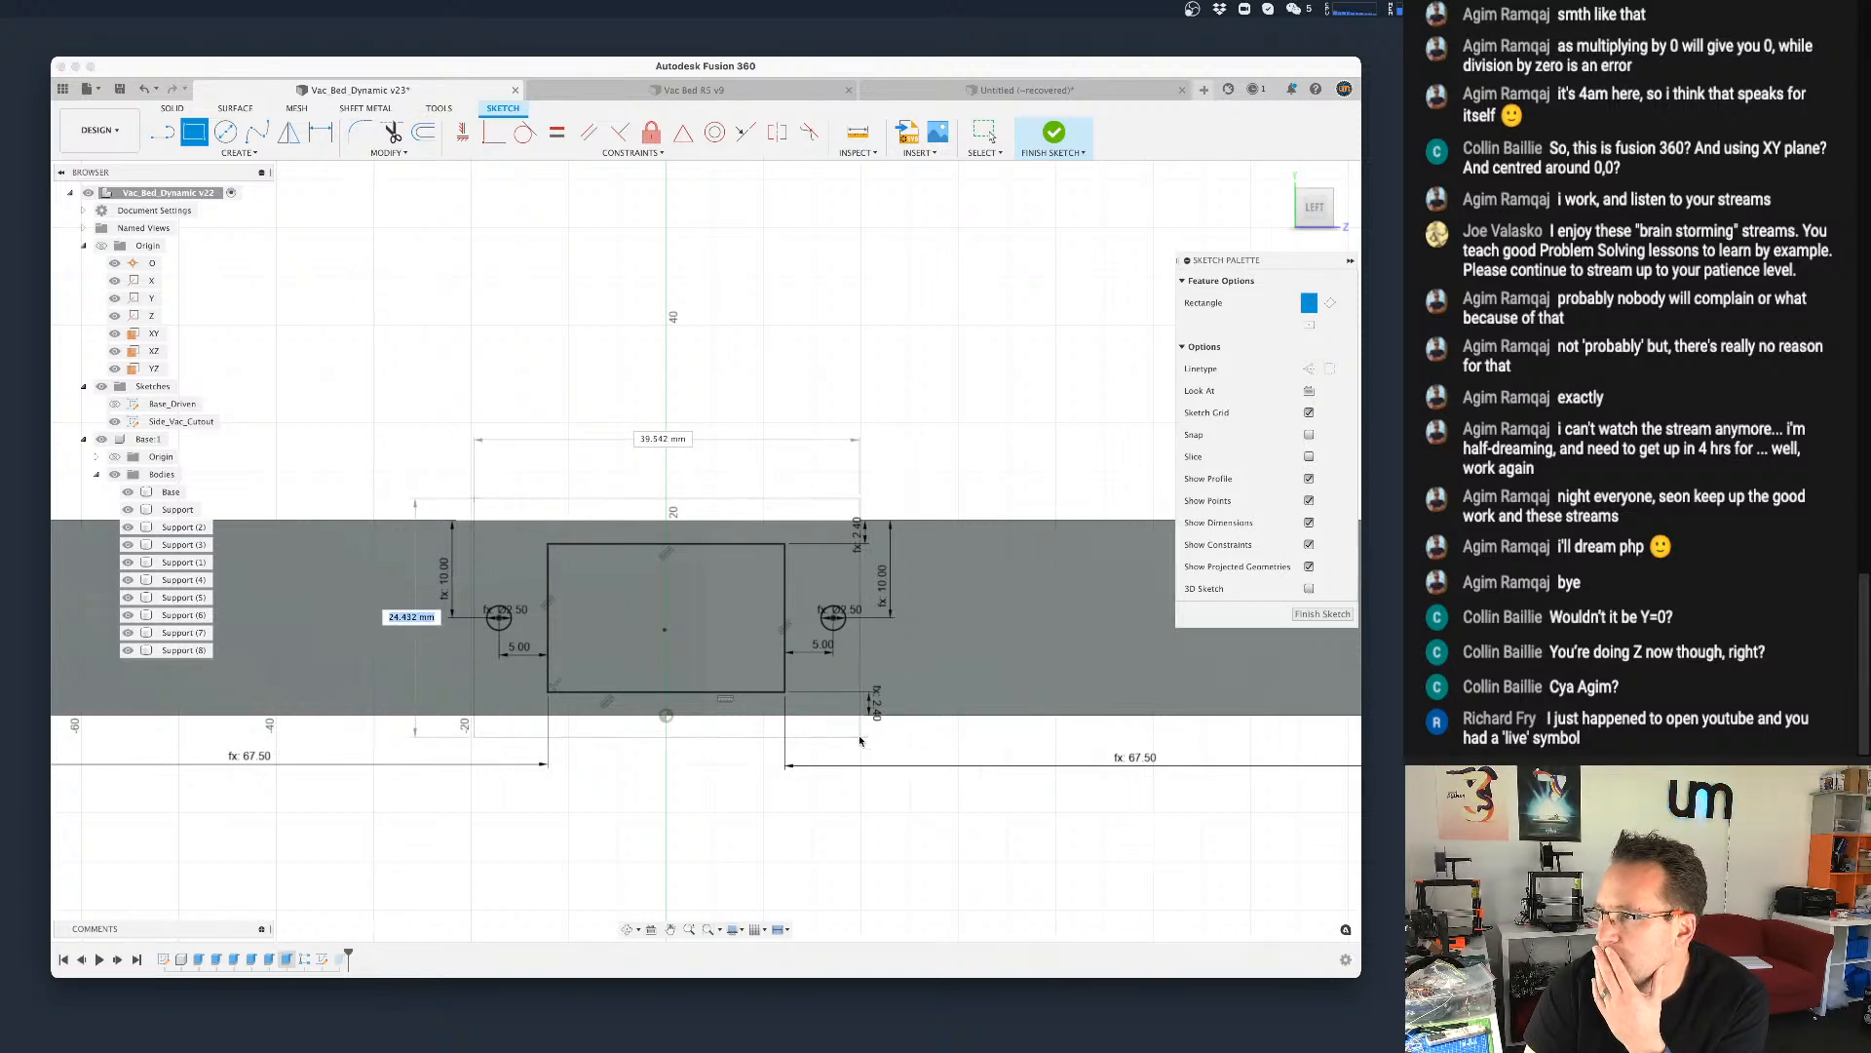
left_click(861, 739)
Step: Dimension the outer rectangle's top edge from the cutout rectangle's top edge with the thickness_base parameter
key("d")
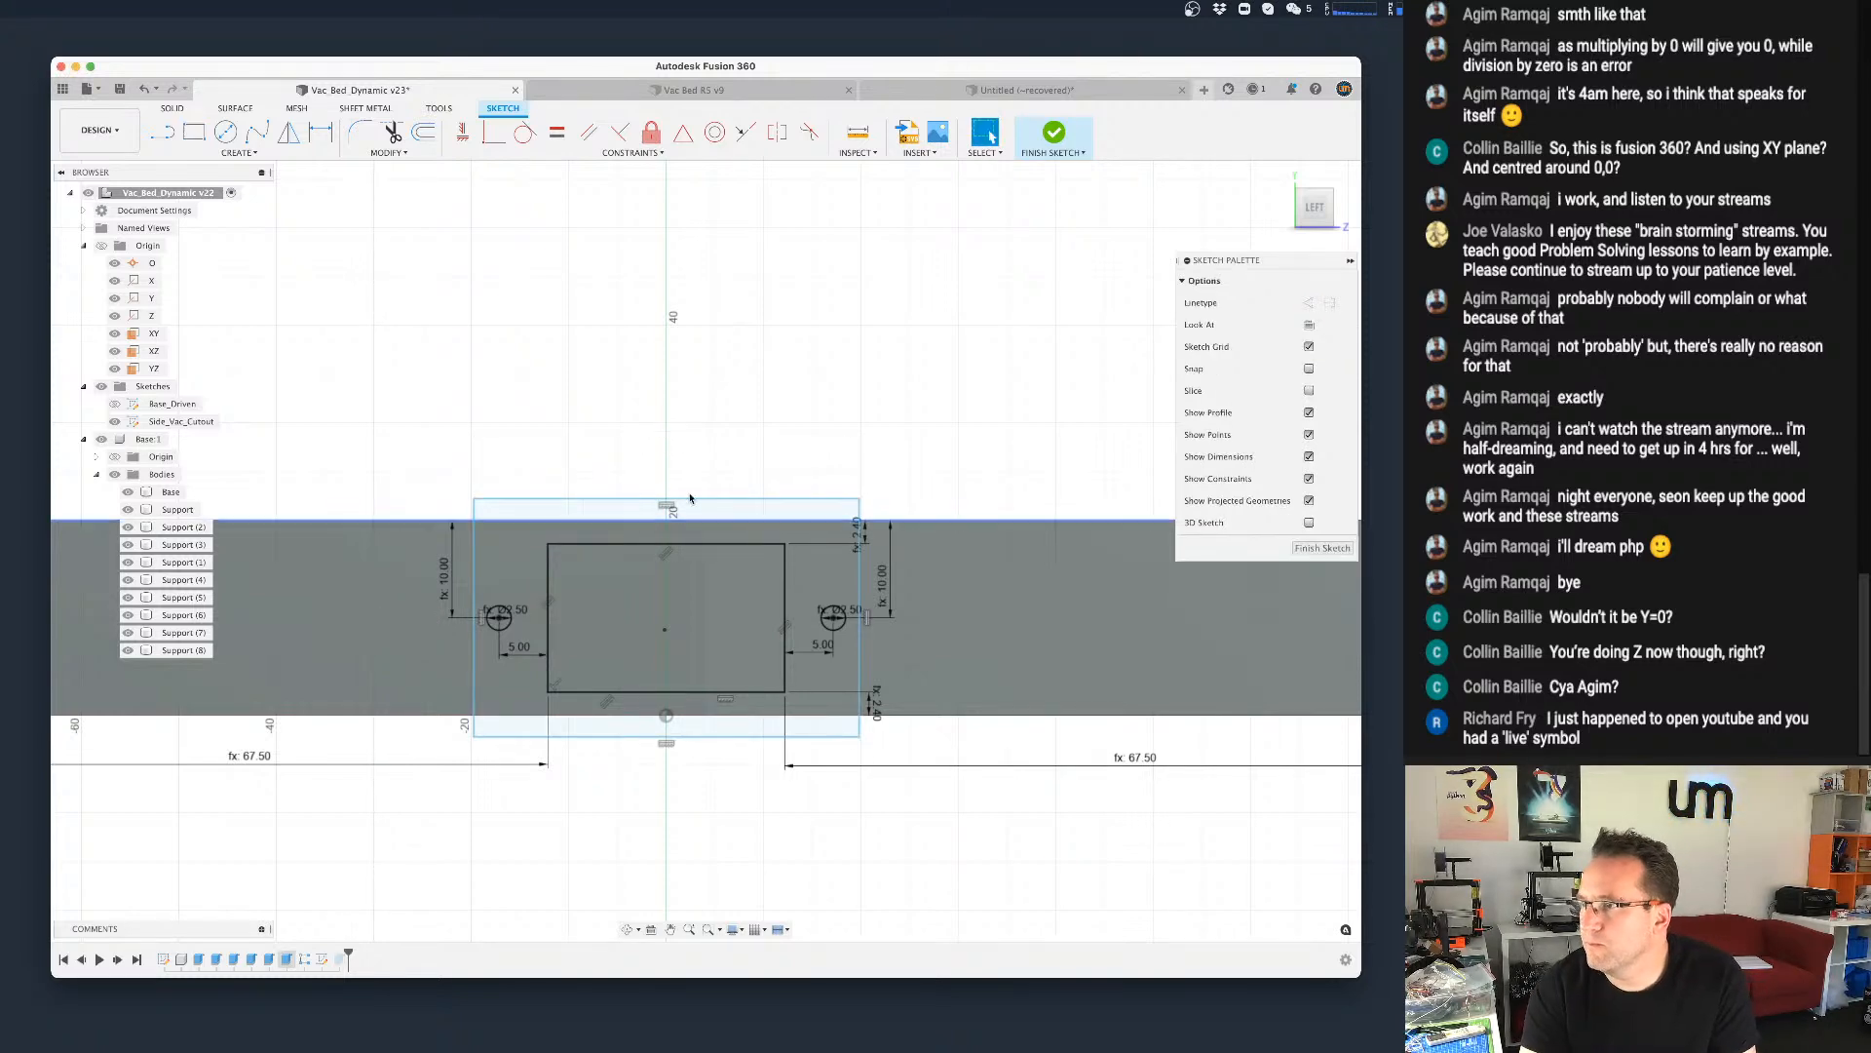
left_click(614, 501)
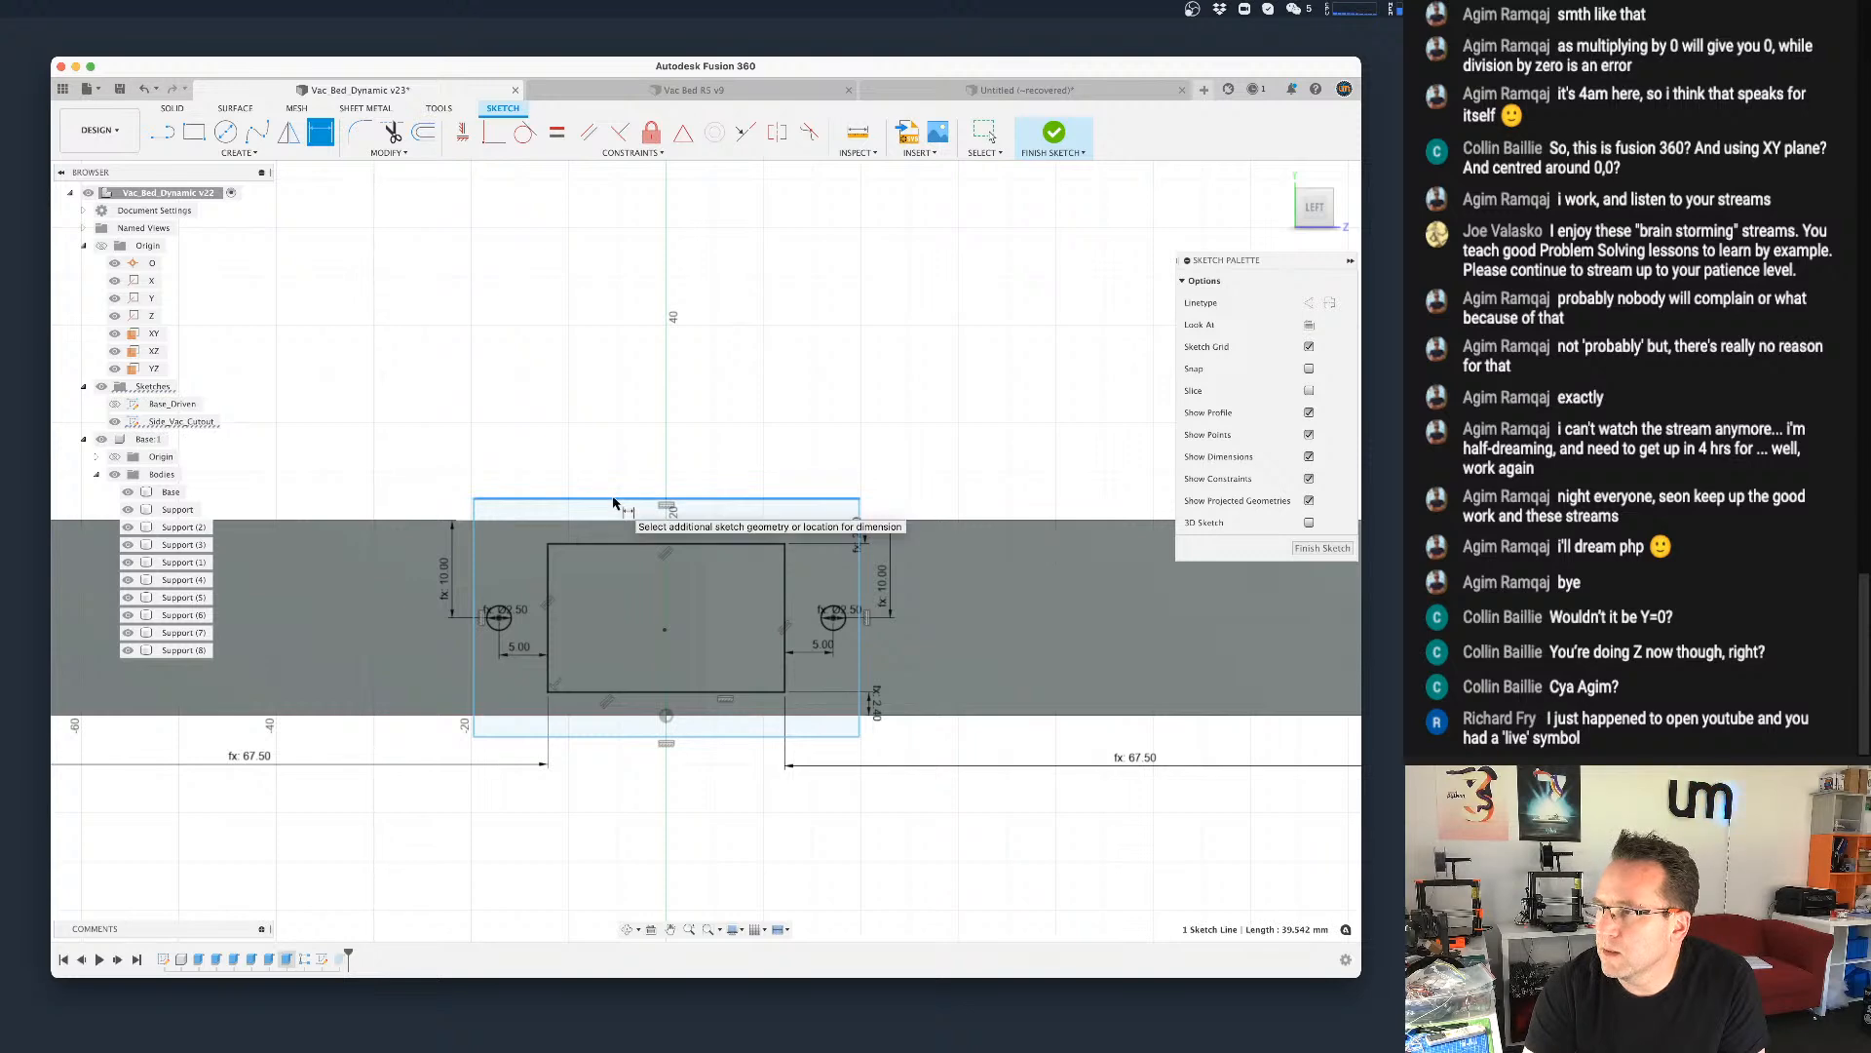
left_click(620, 547)
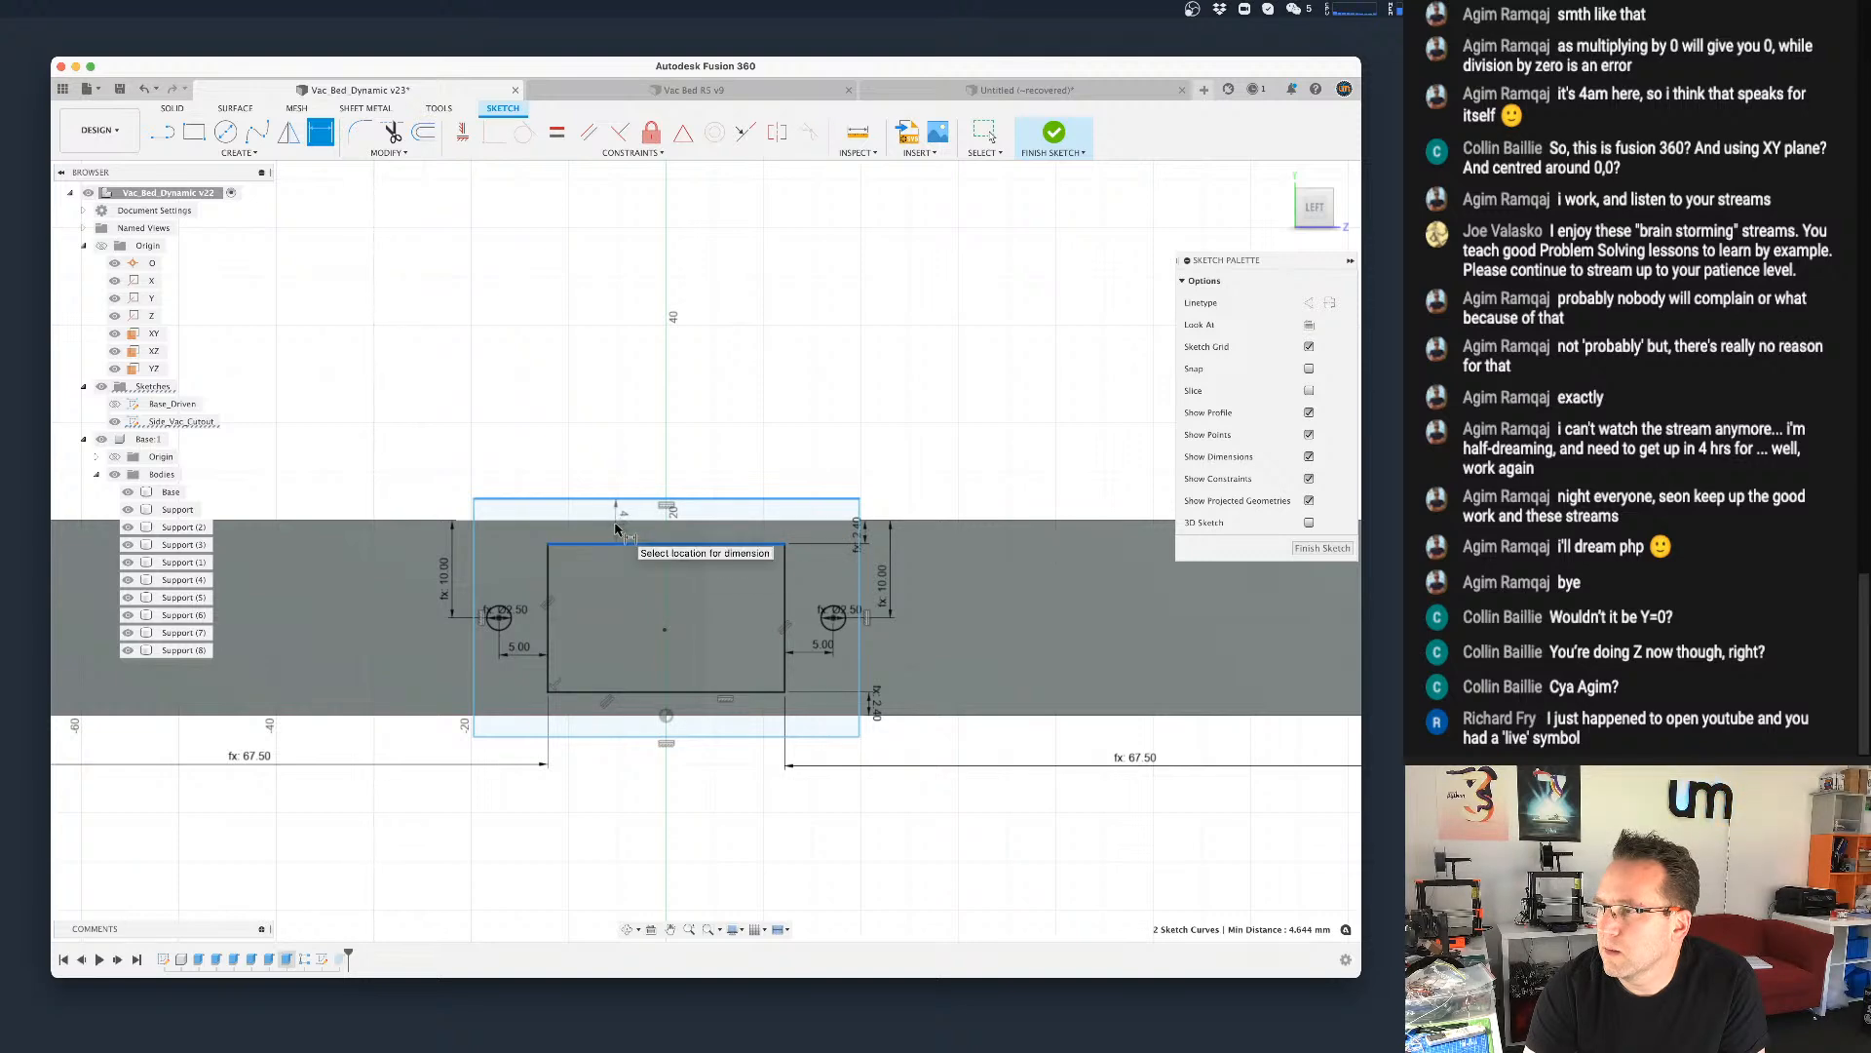
left_click(616, 528)
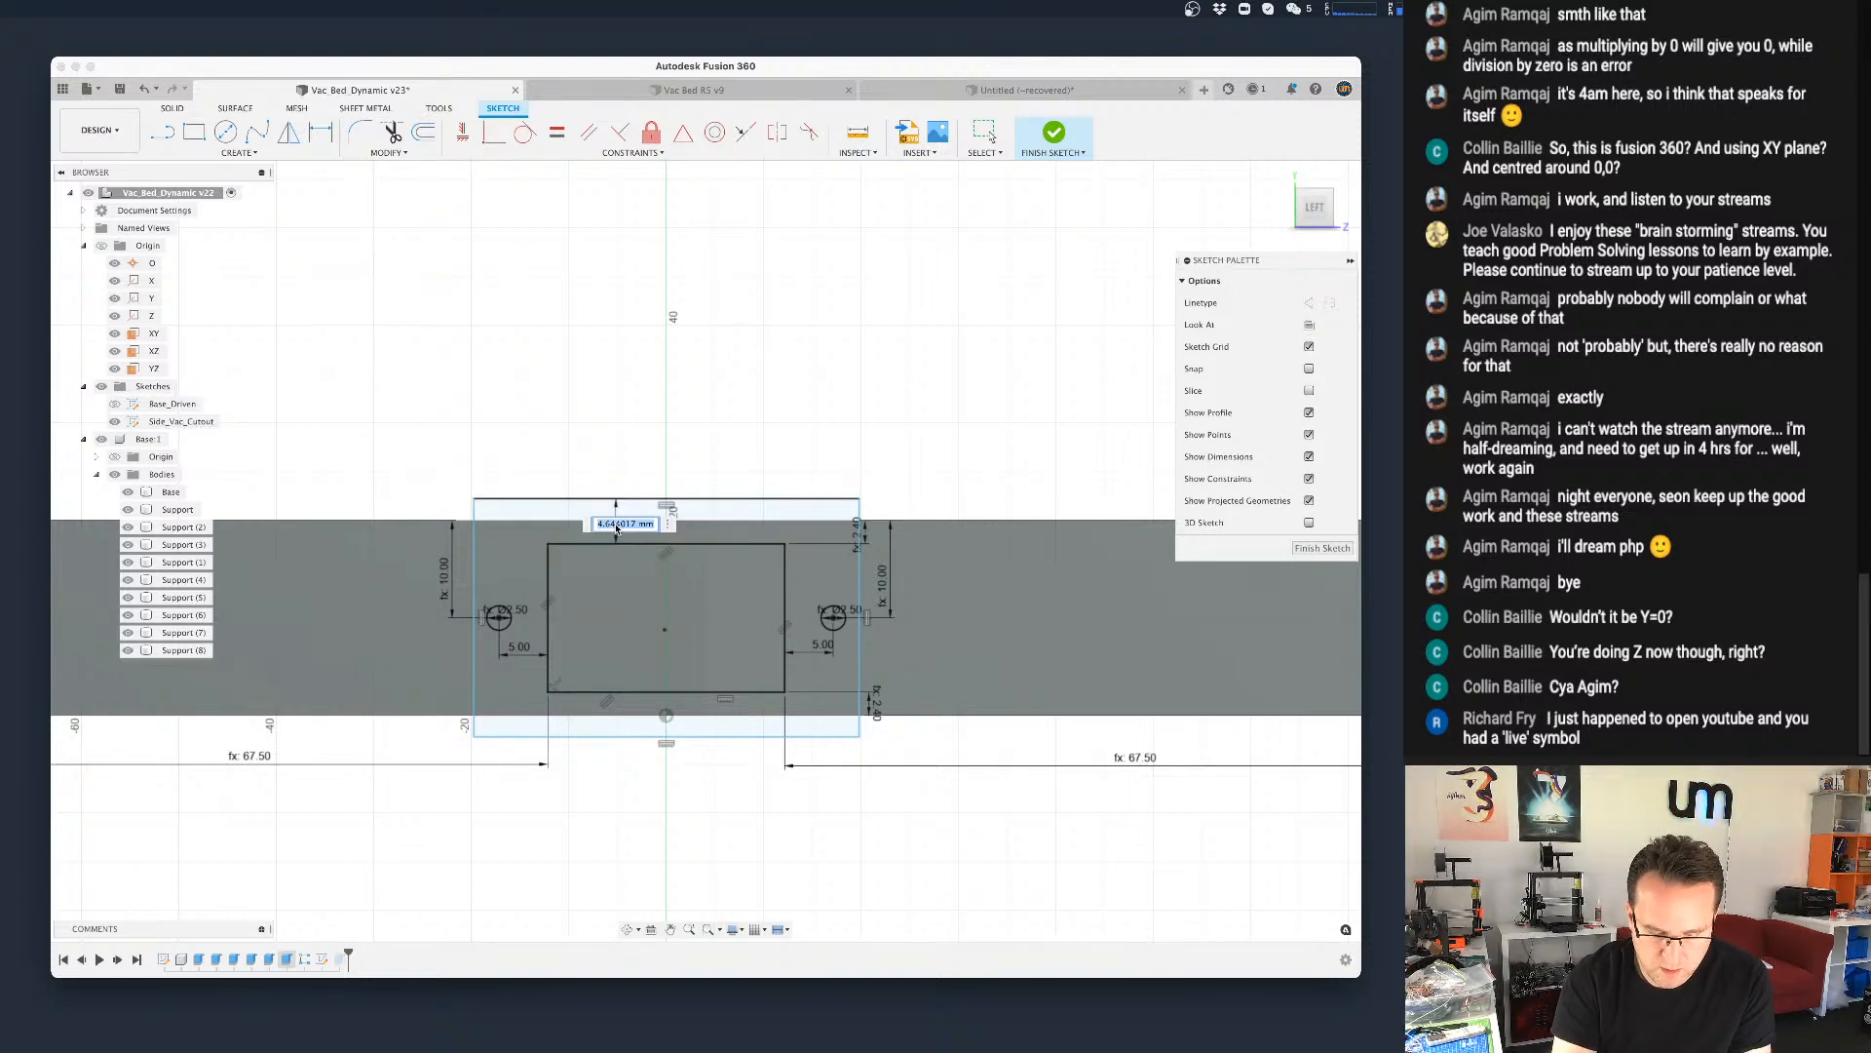
type("thic")
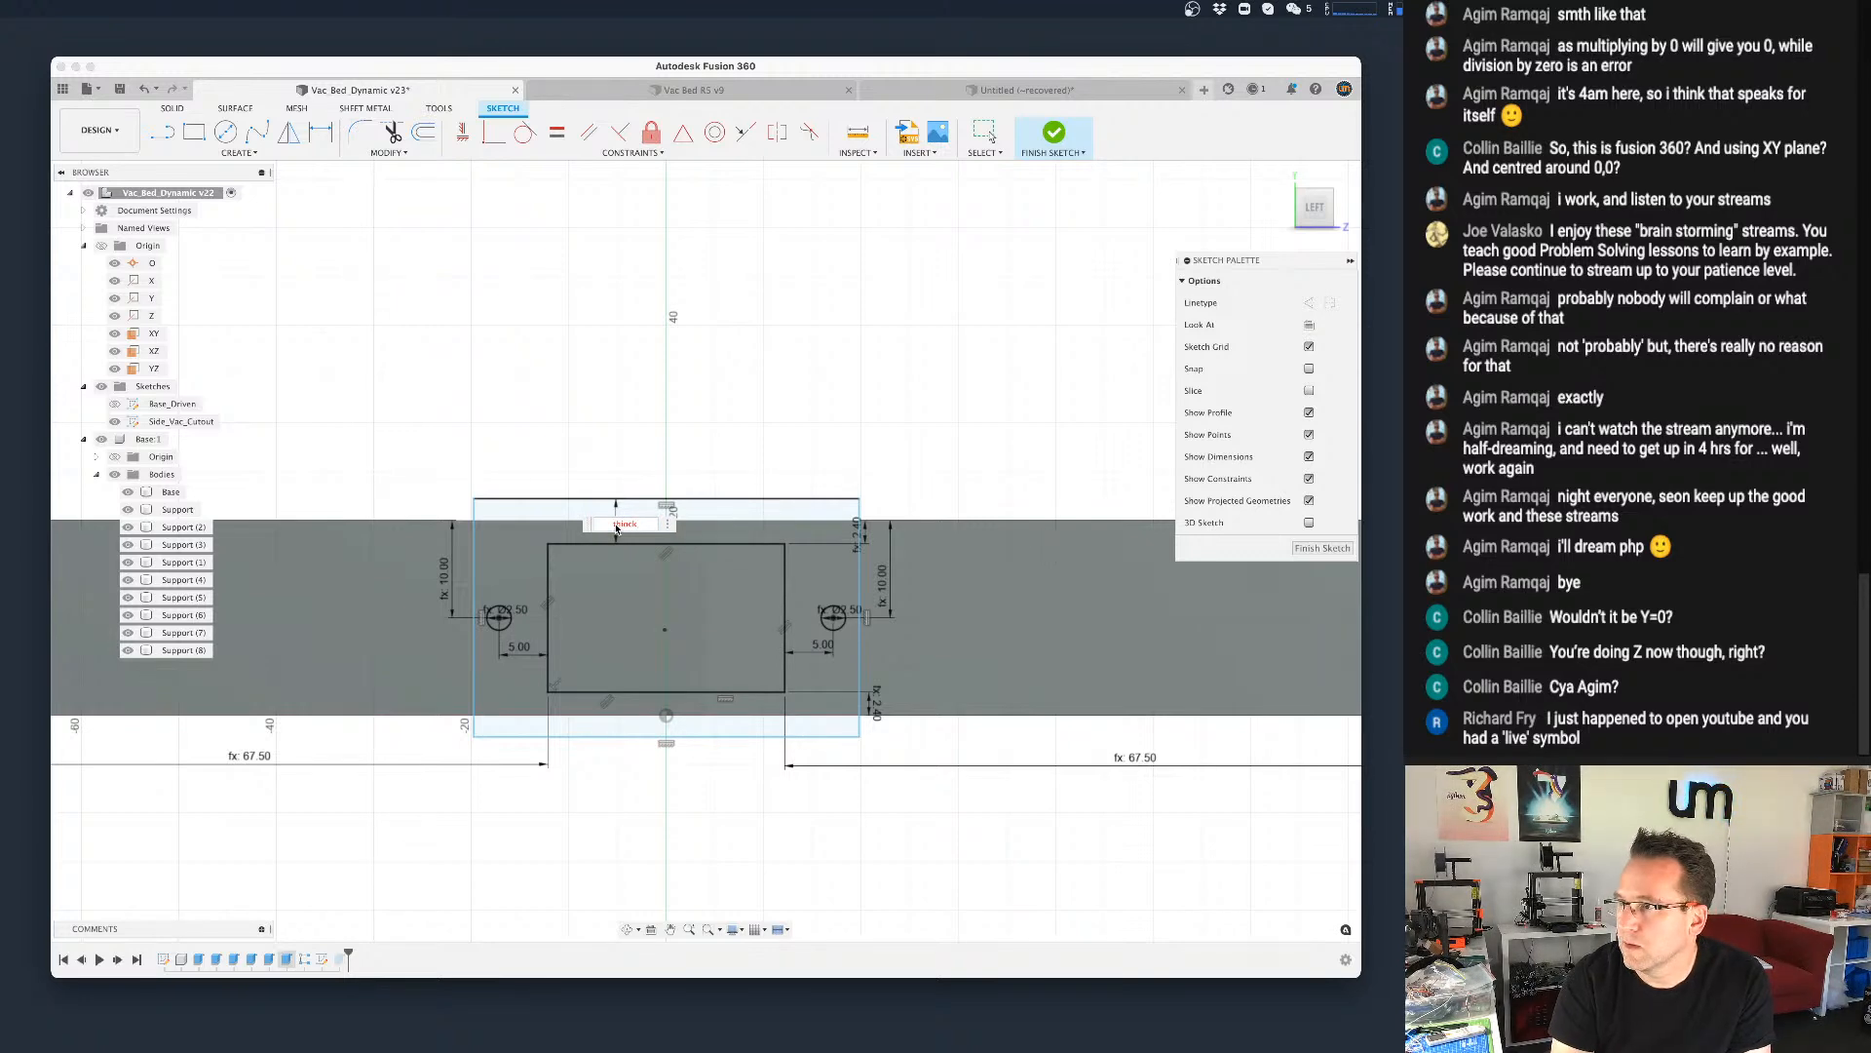
key("Down")
key("Up")
key("Return")
key("Return")
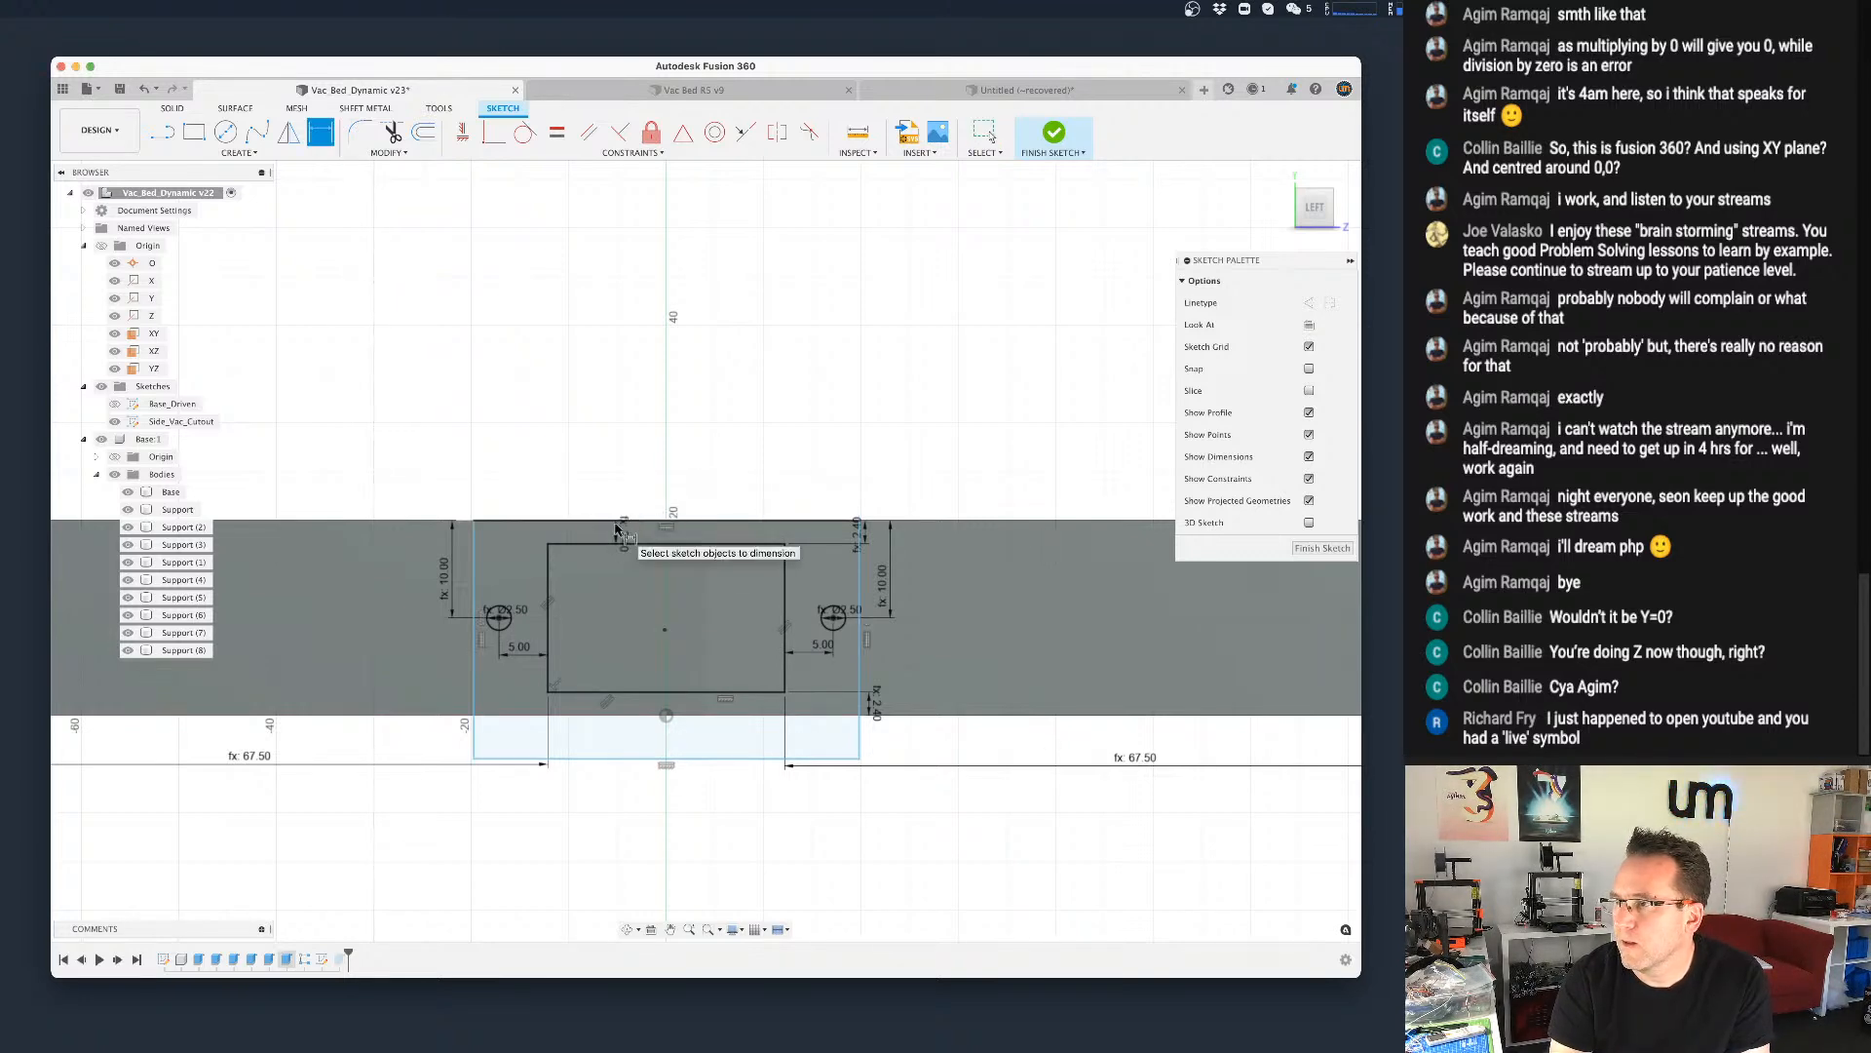
Step: Dimension the outer rectangle's bottom edge from the cutout rectangle's bottom edge with the thickness_base parameter
left_click(614, 758)
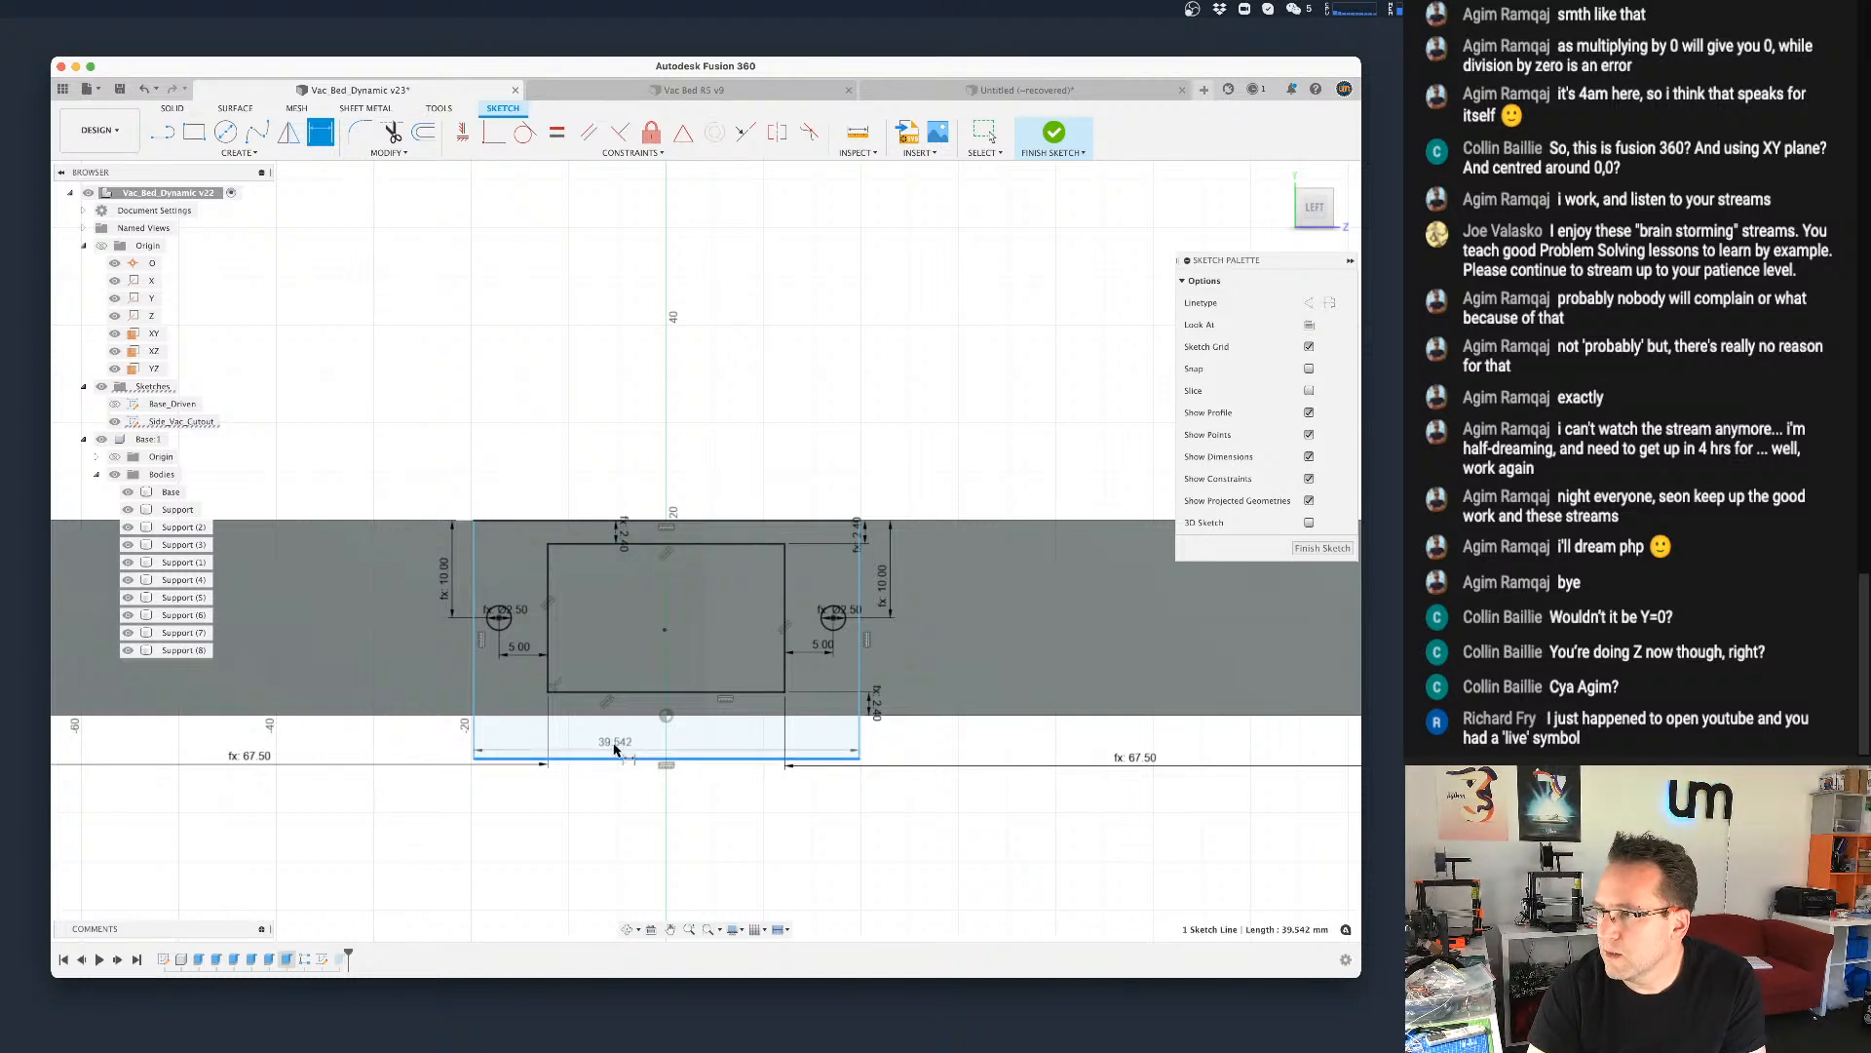
left_click(641, 692)
left_click(630, 732)
type("thic")
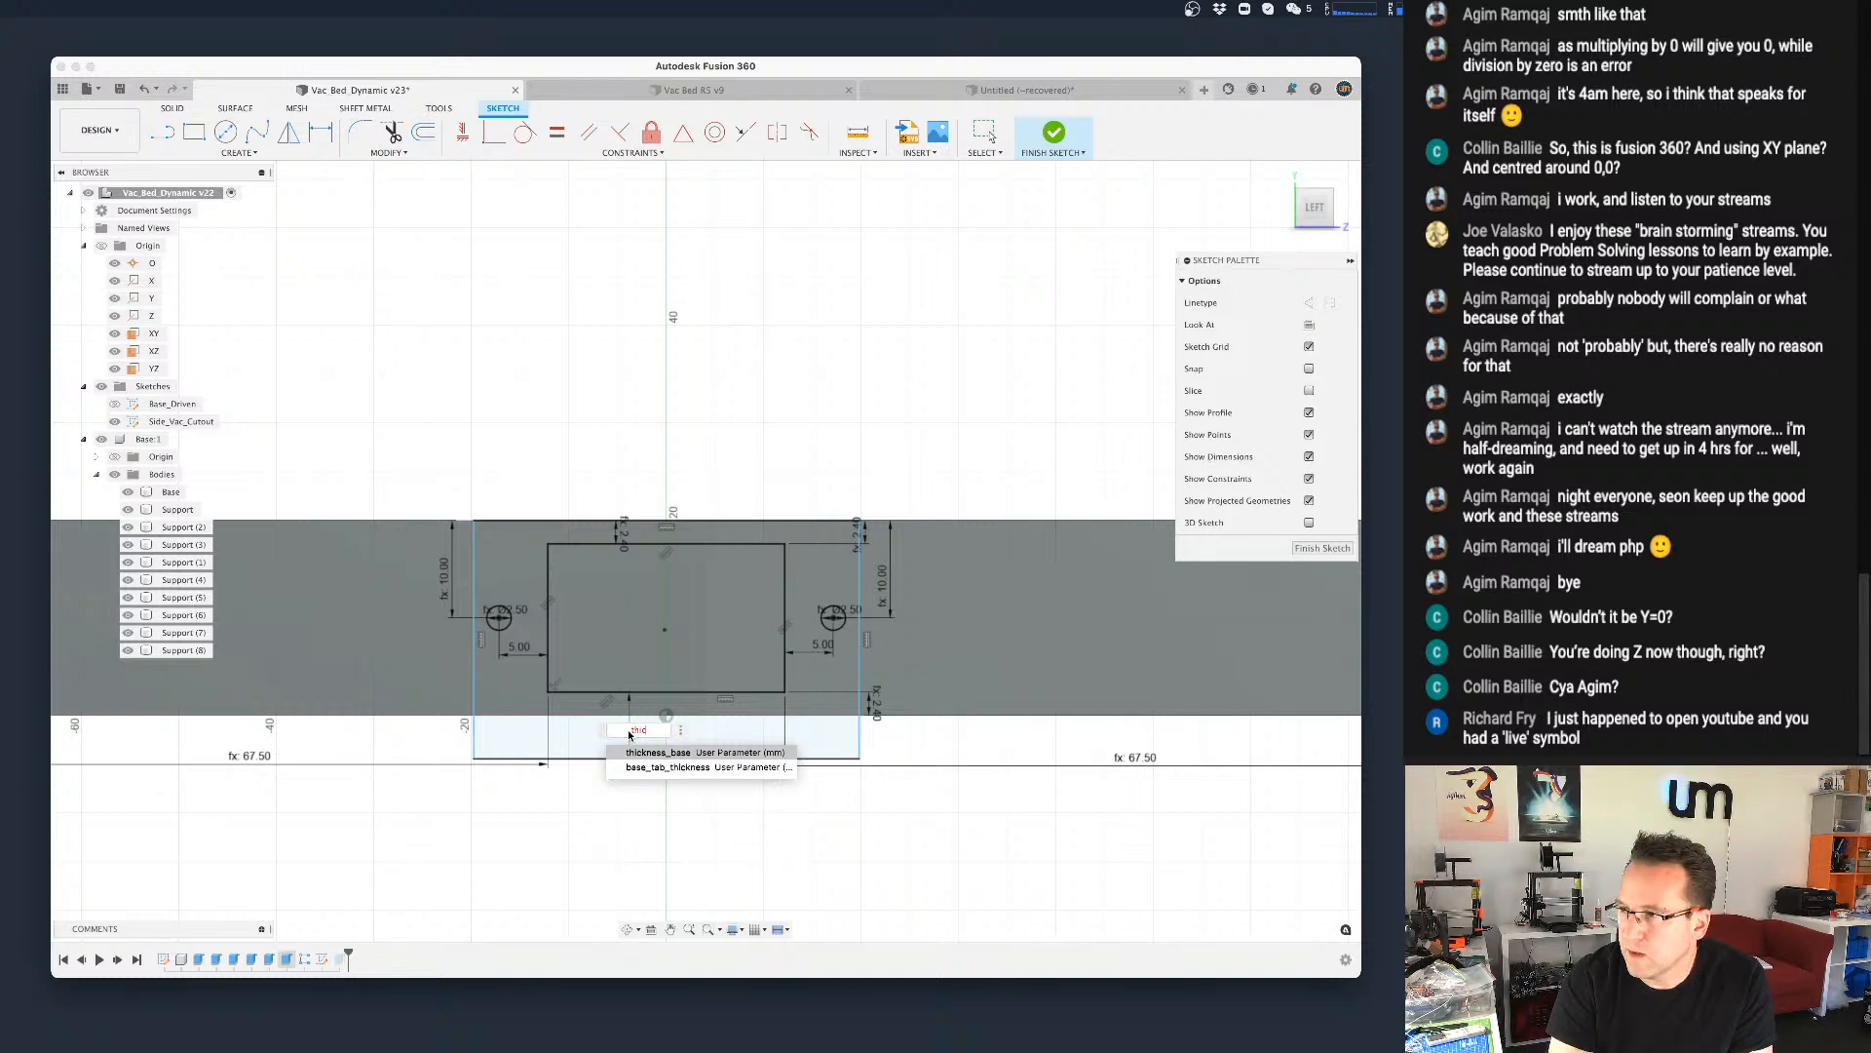
key("Return")
key("Return")
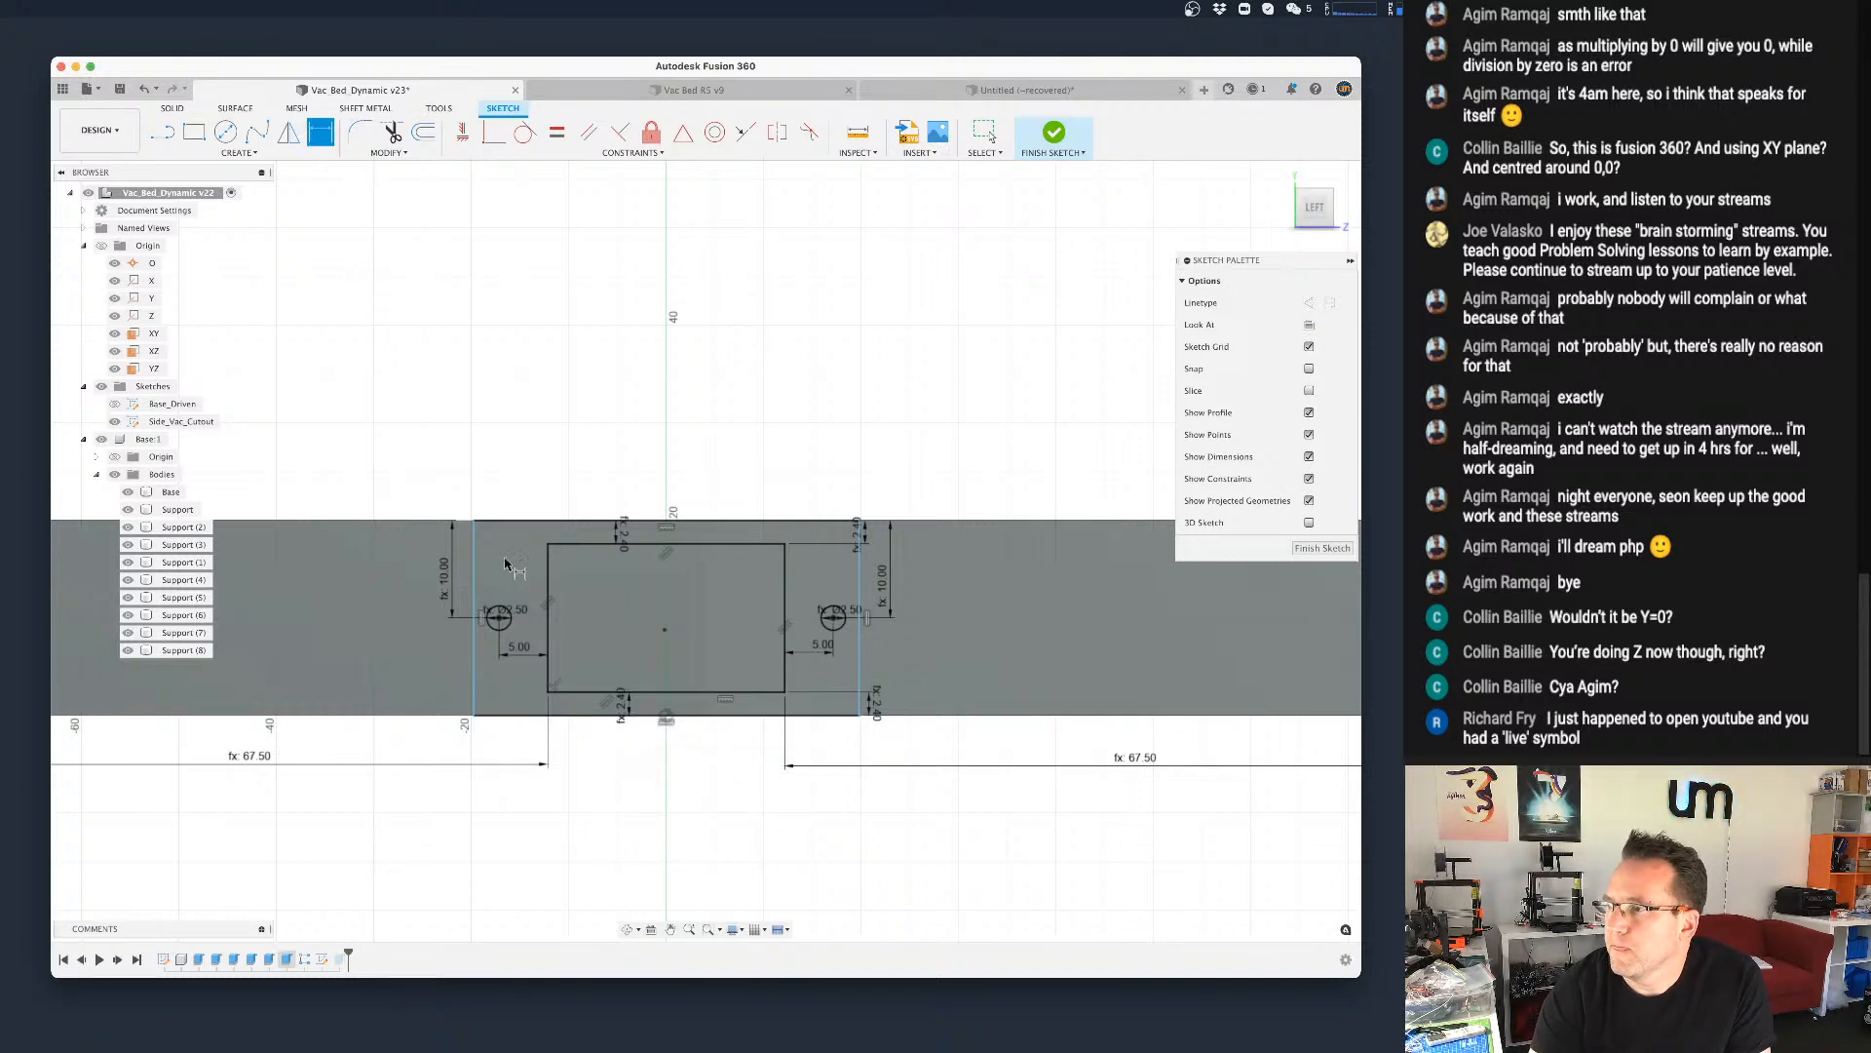
Step: Dimension the outer rectangle's left edge 10 mm from the cutout rectangle's left edge
left_click(475, 577)
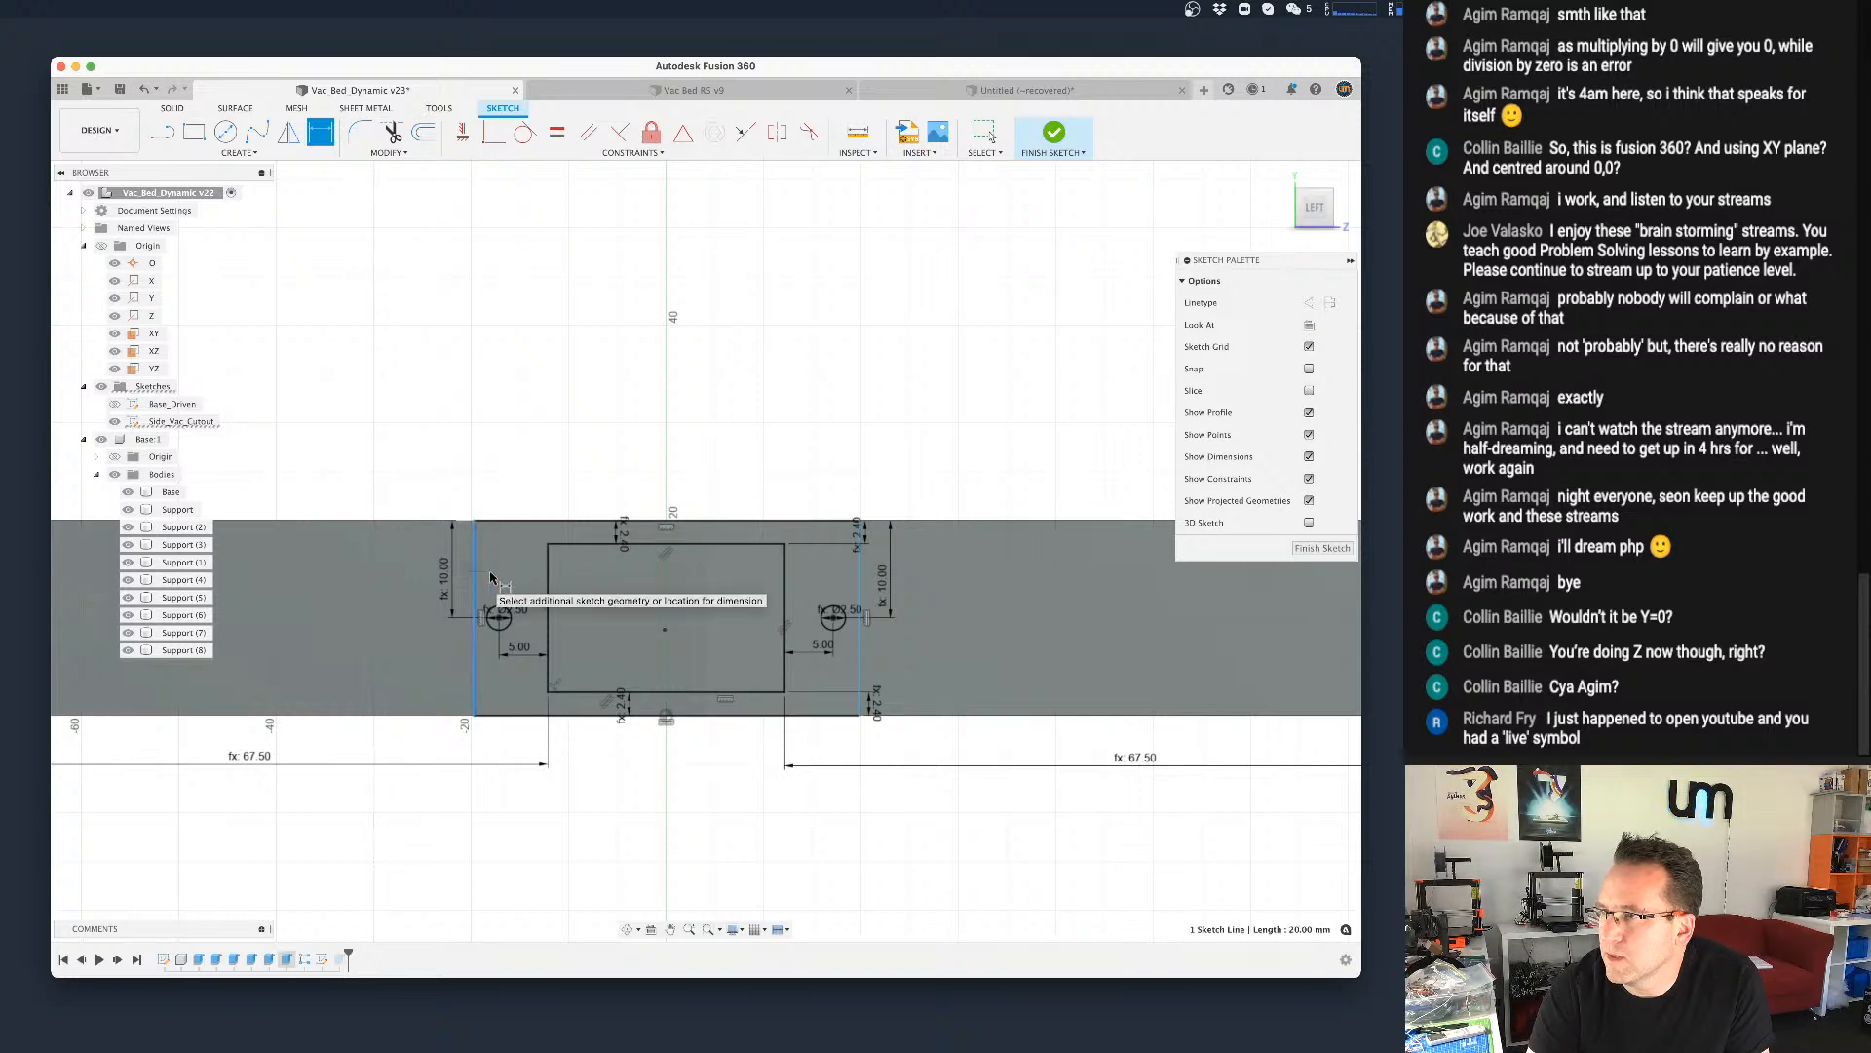
left_click(546, 581)
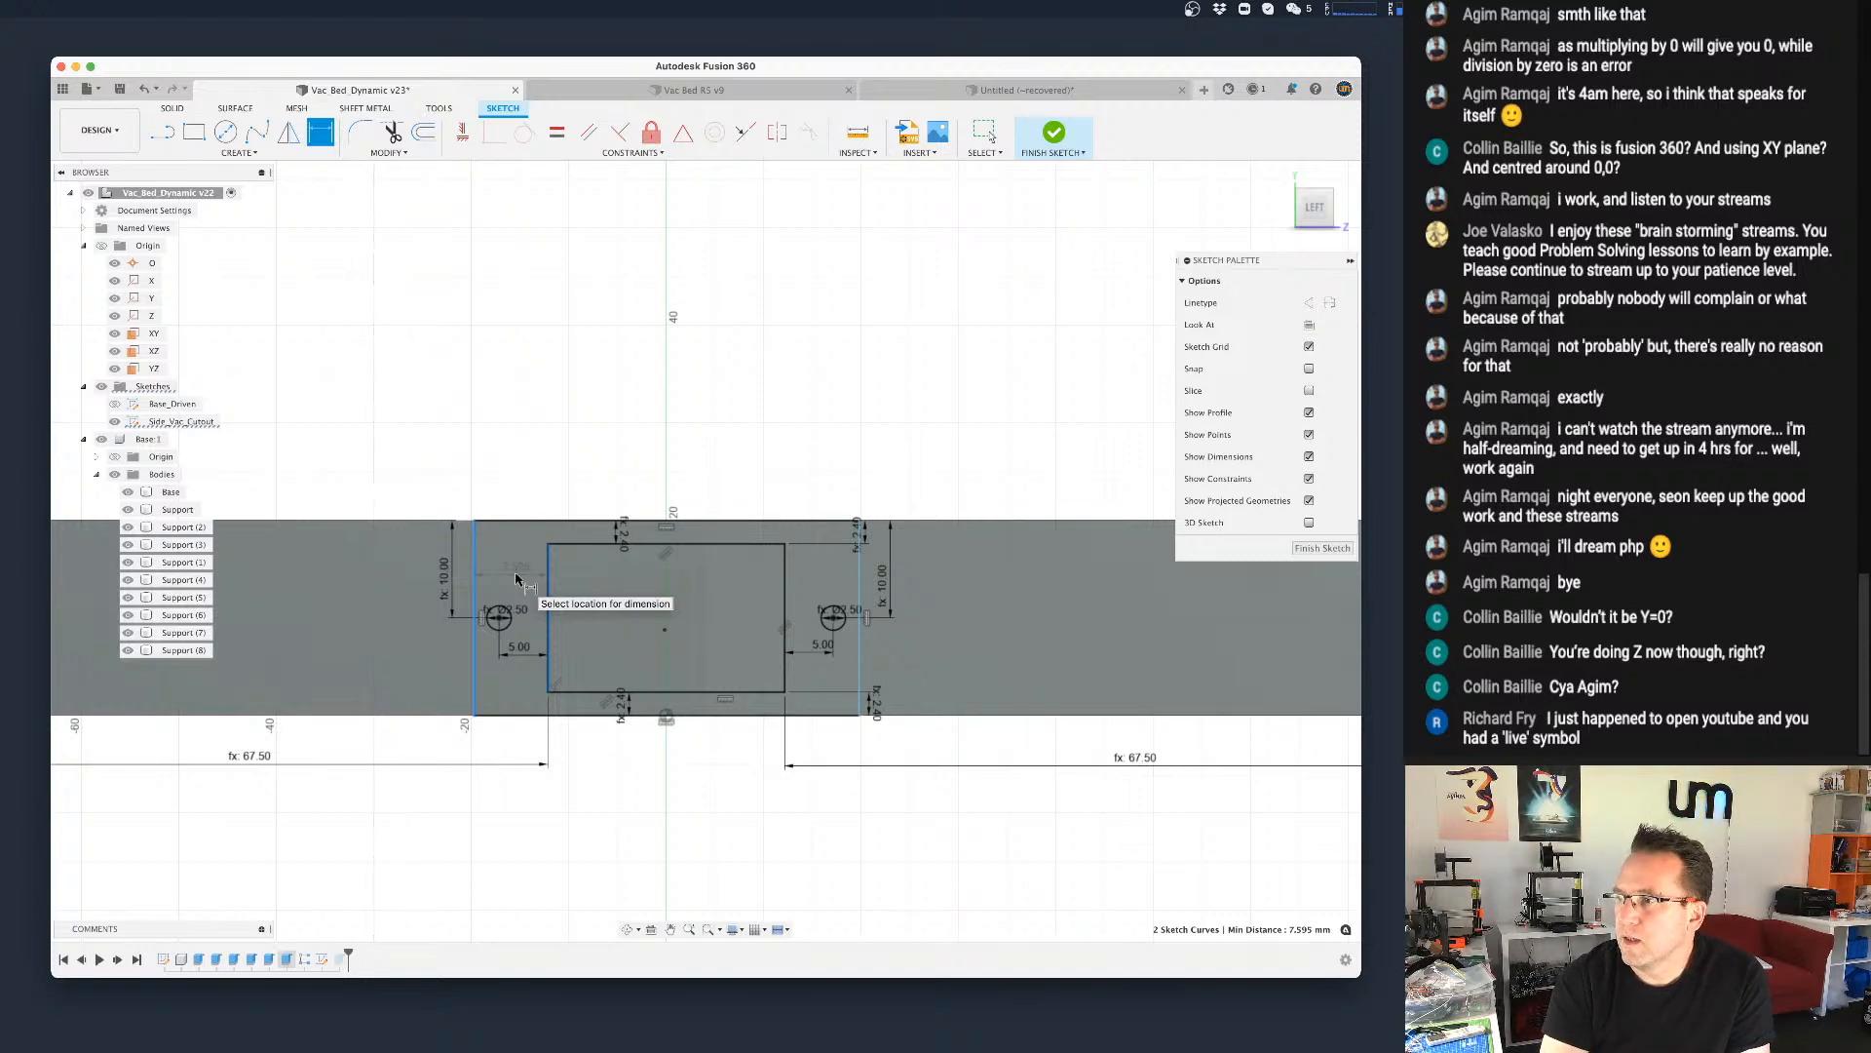
left_click(517, 579)
type("10")
key("Return")
Step: Dimension the outer rectangle's right edge 10 mm from the cutout rectangle's right edge
left_click(786, 589)
left_click(860, 582)
left_click(830, 579)
type("10")
key("Return")
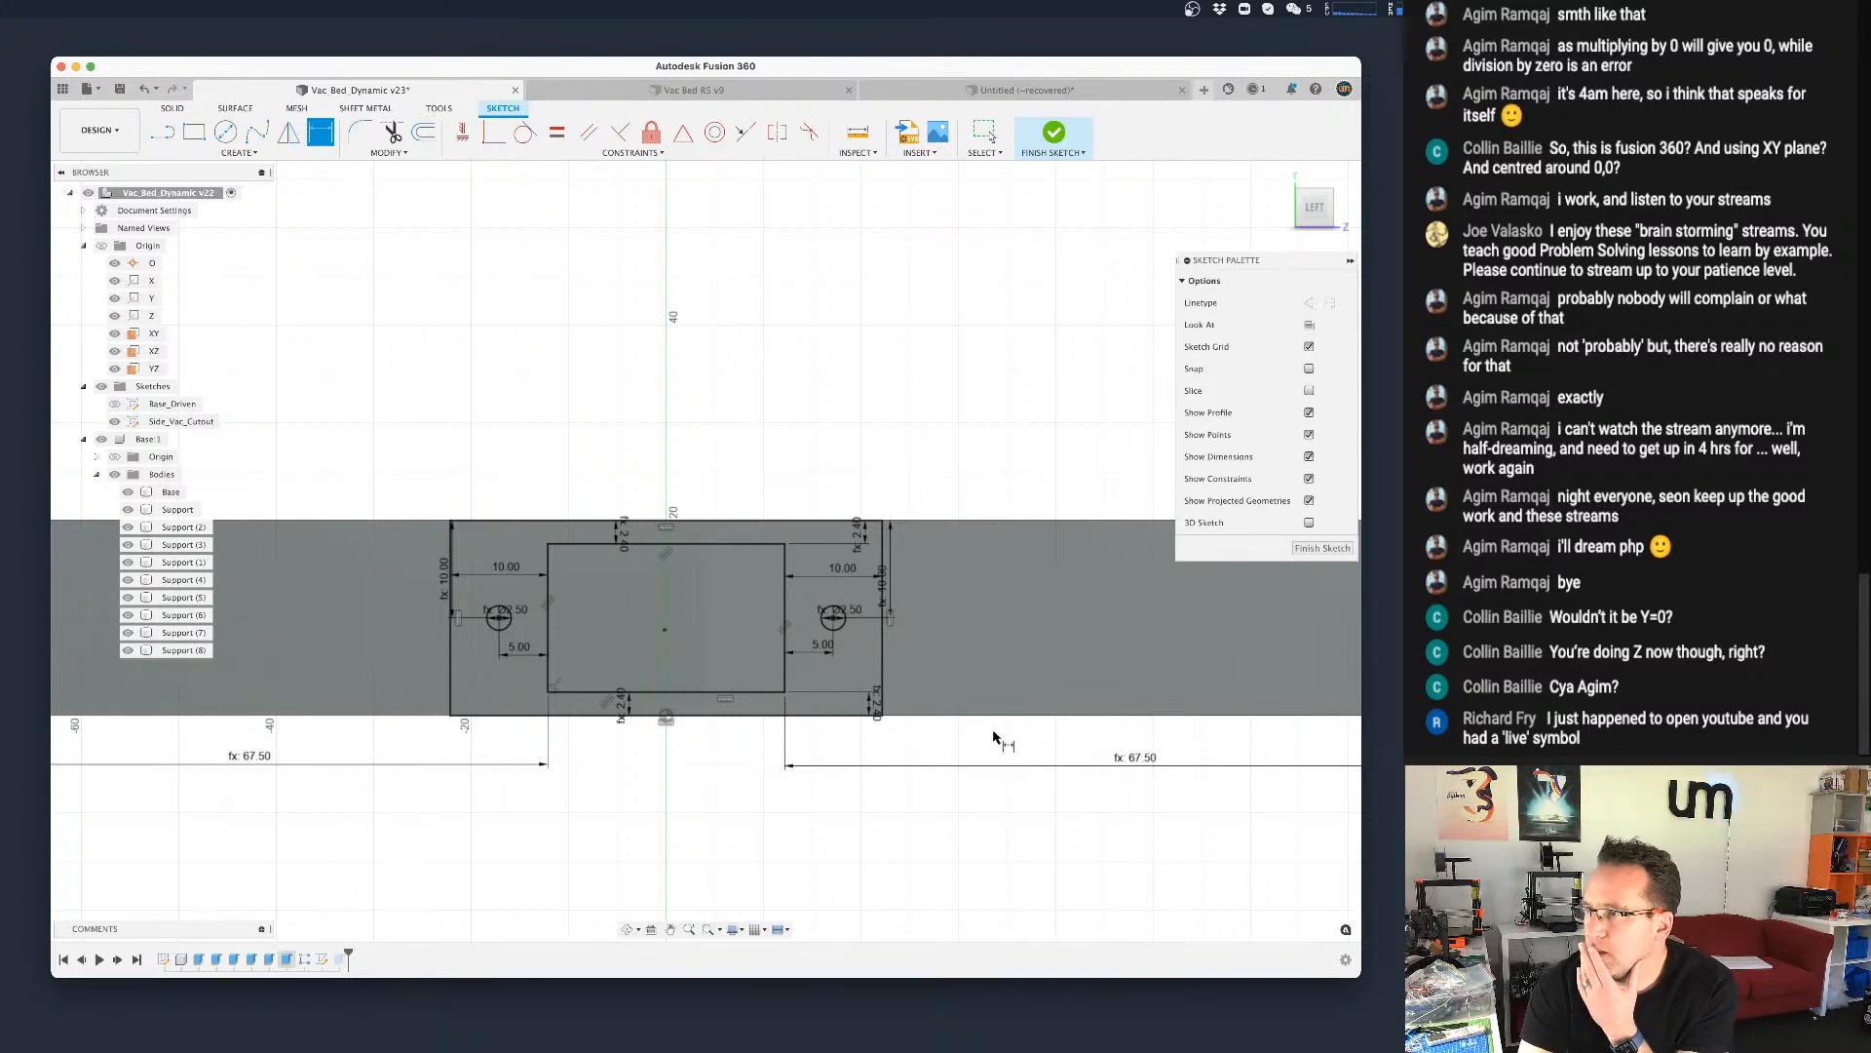
scroll(994, 736, "up", 1)
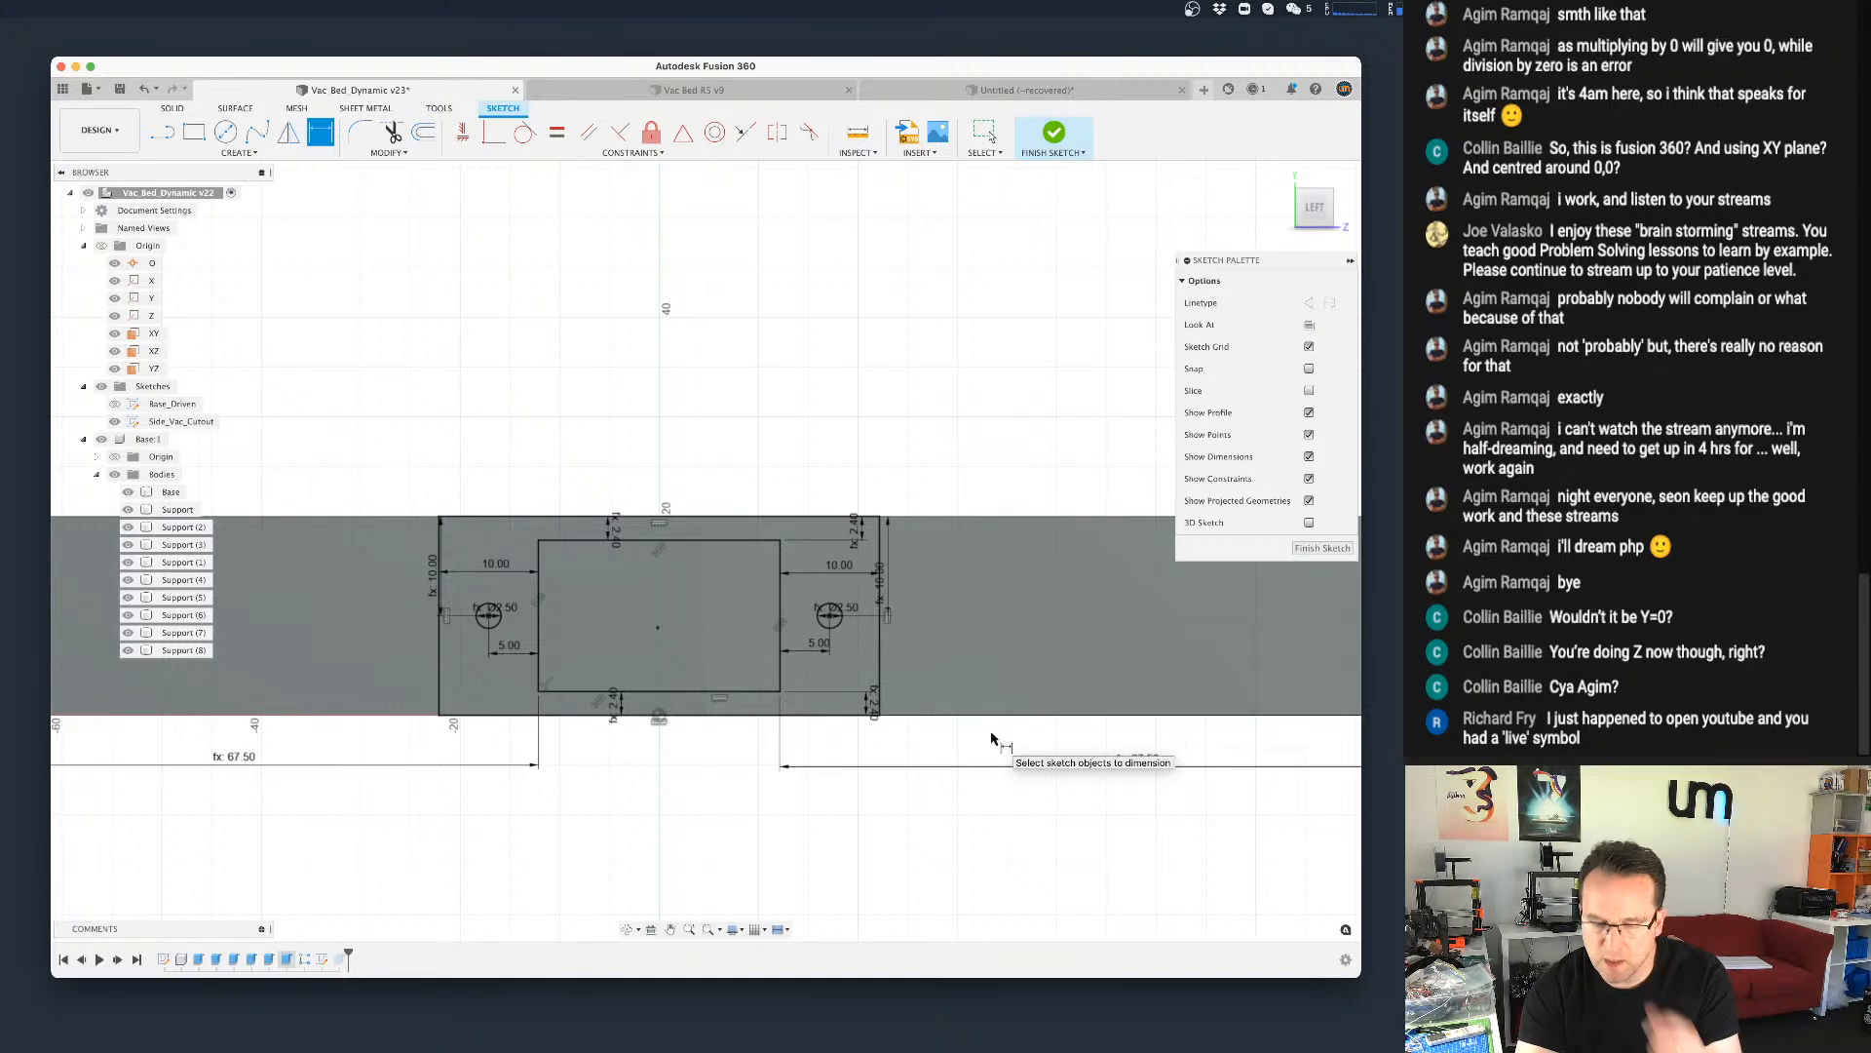
key("c")
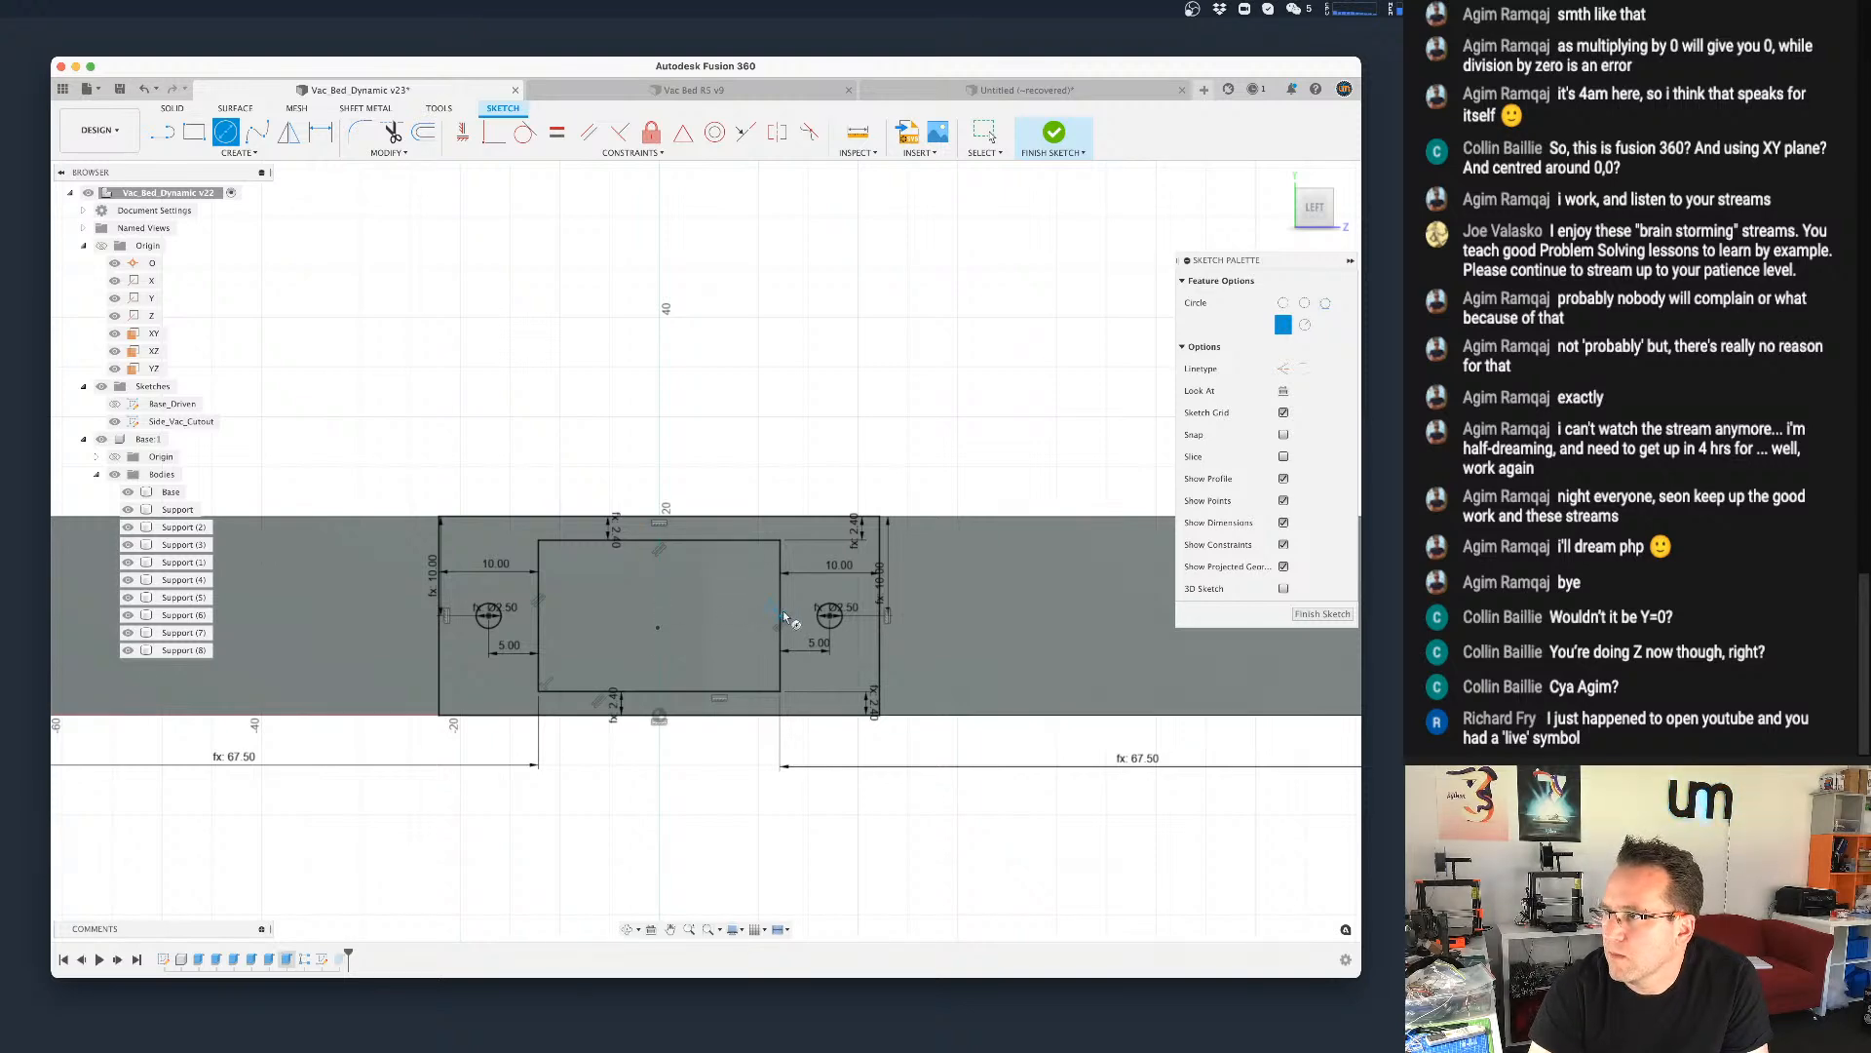
left_click(661, 618)
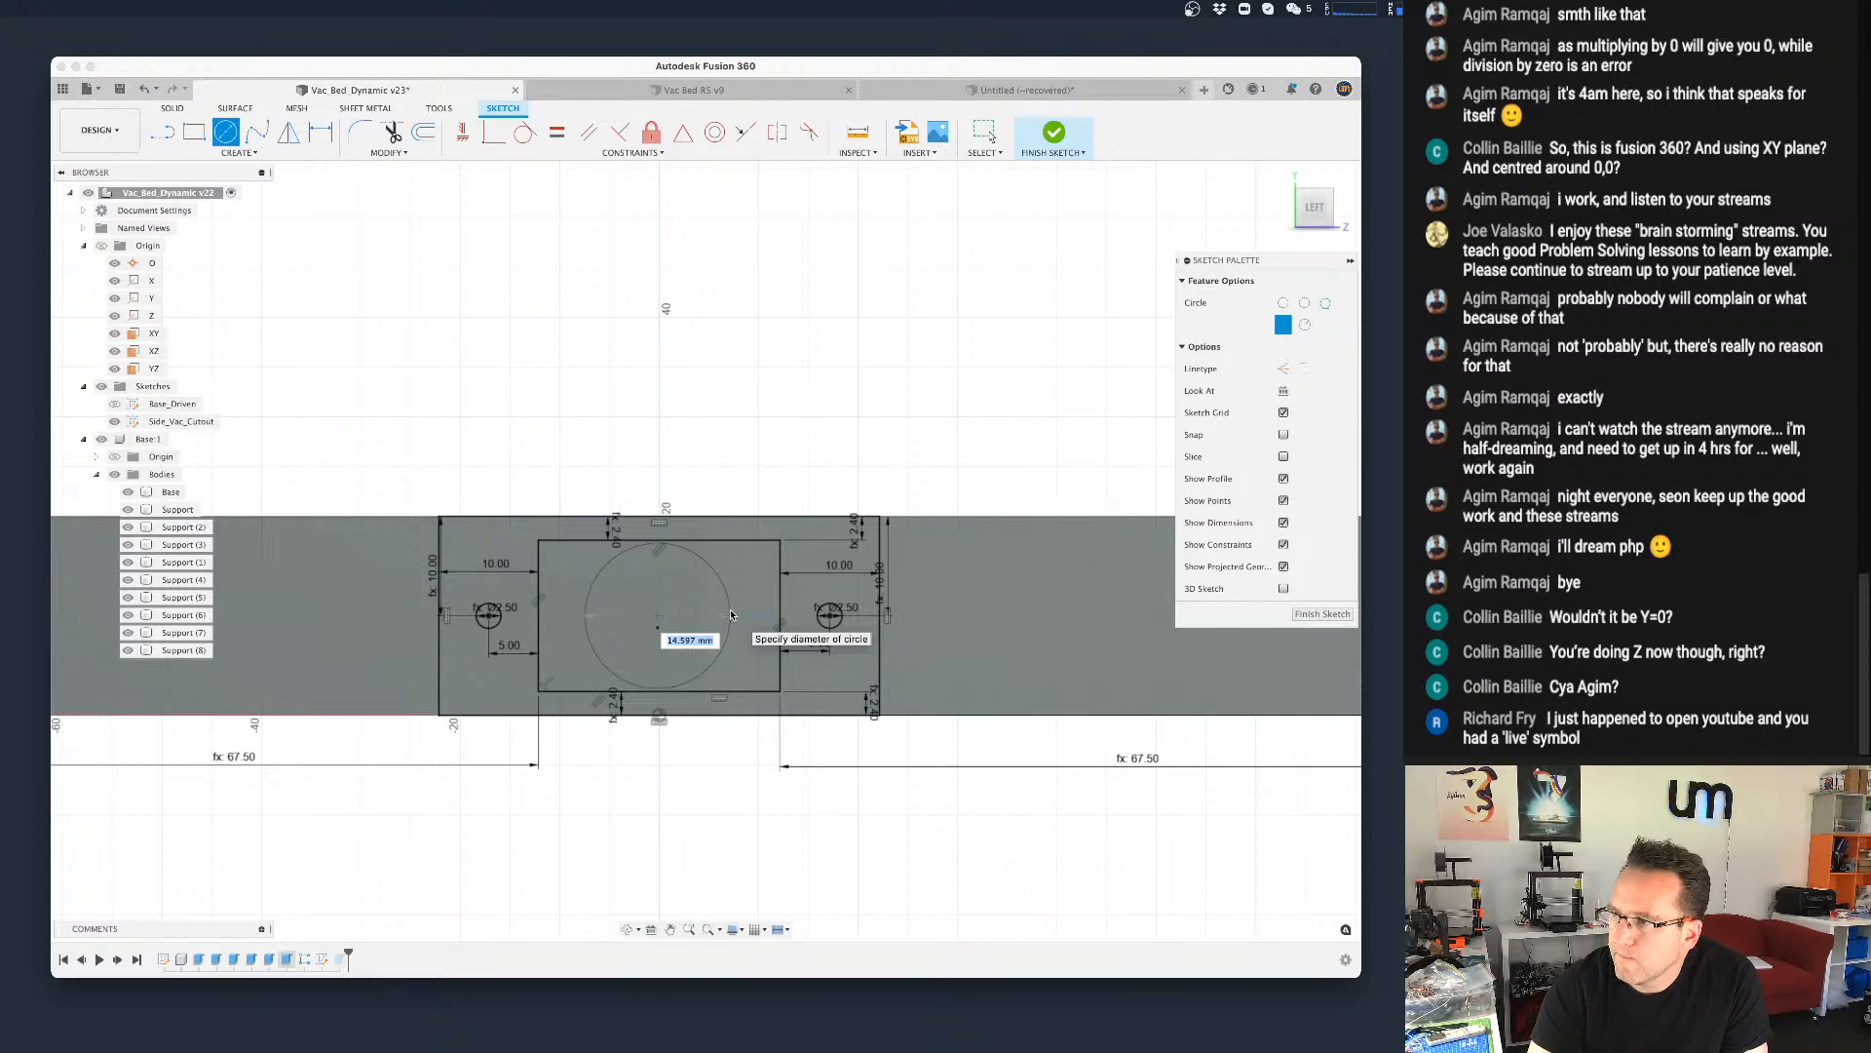
key("Escape")
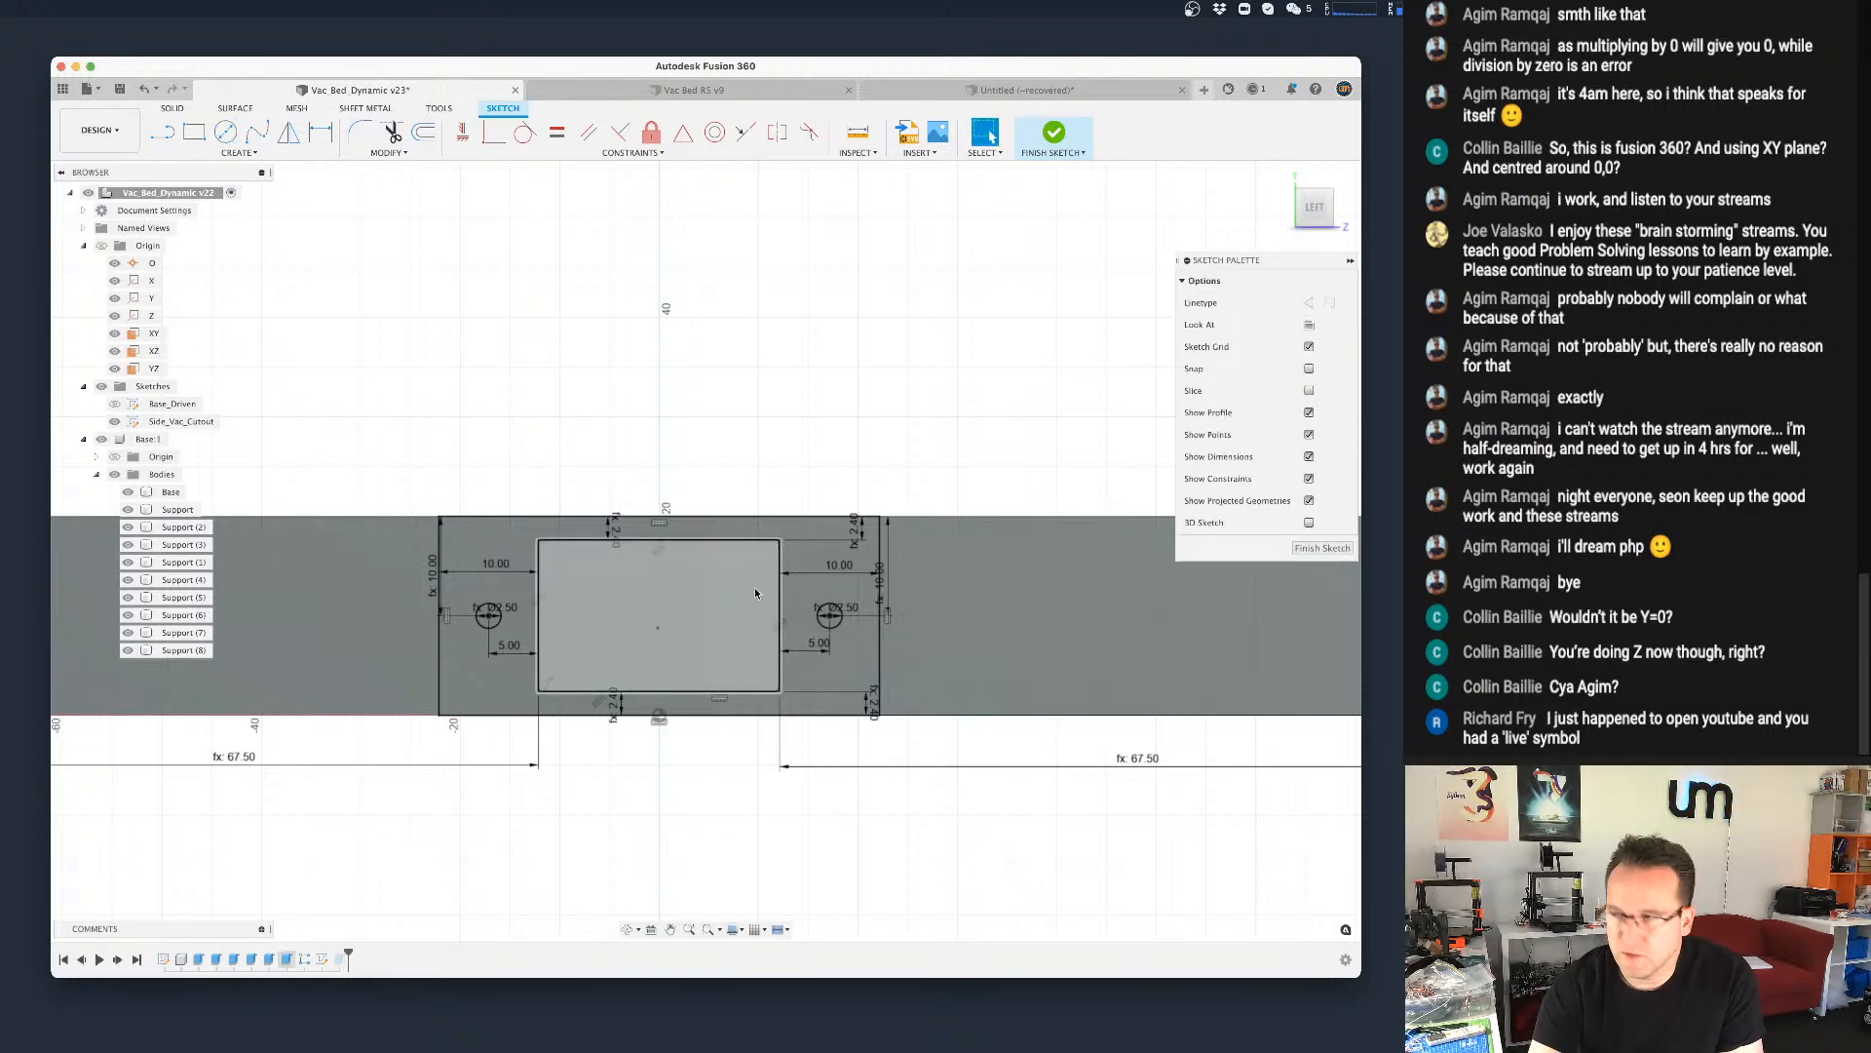
Step: Save the Vac_Bed_Dynamic design as a new version
key("super+s")
key("Return")
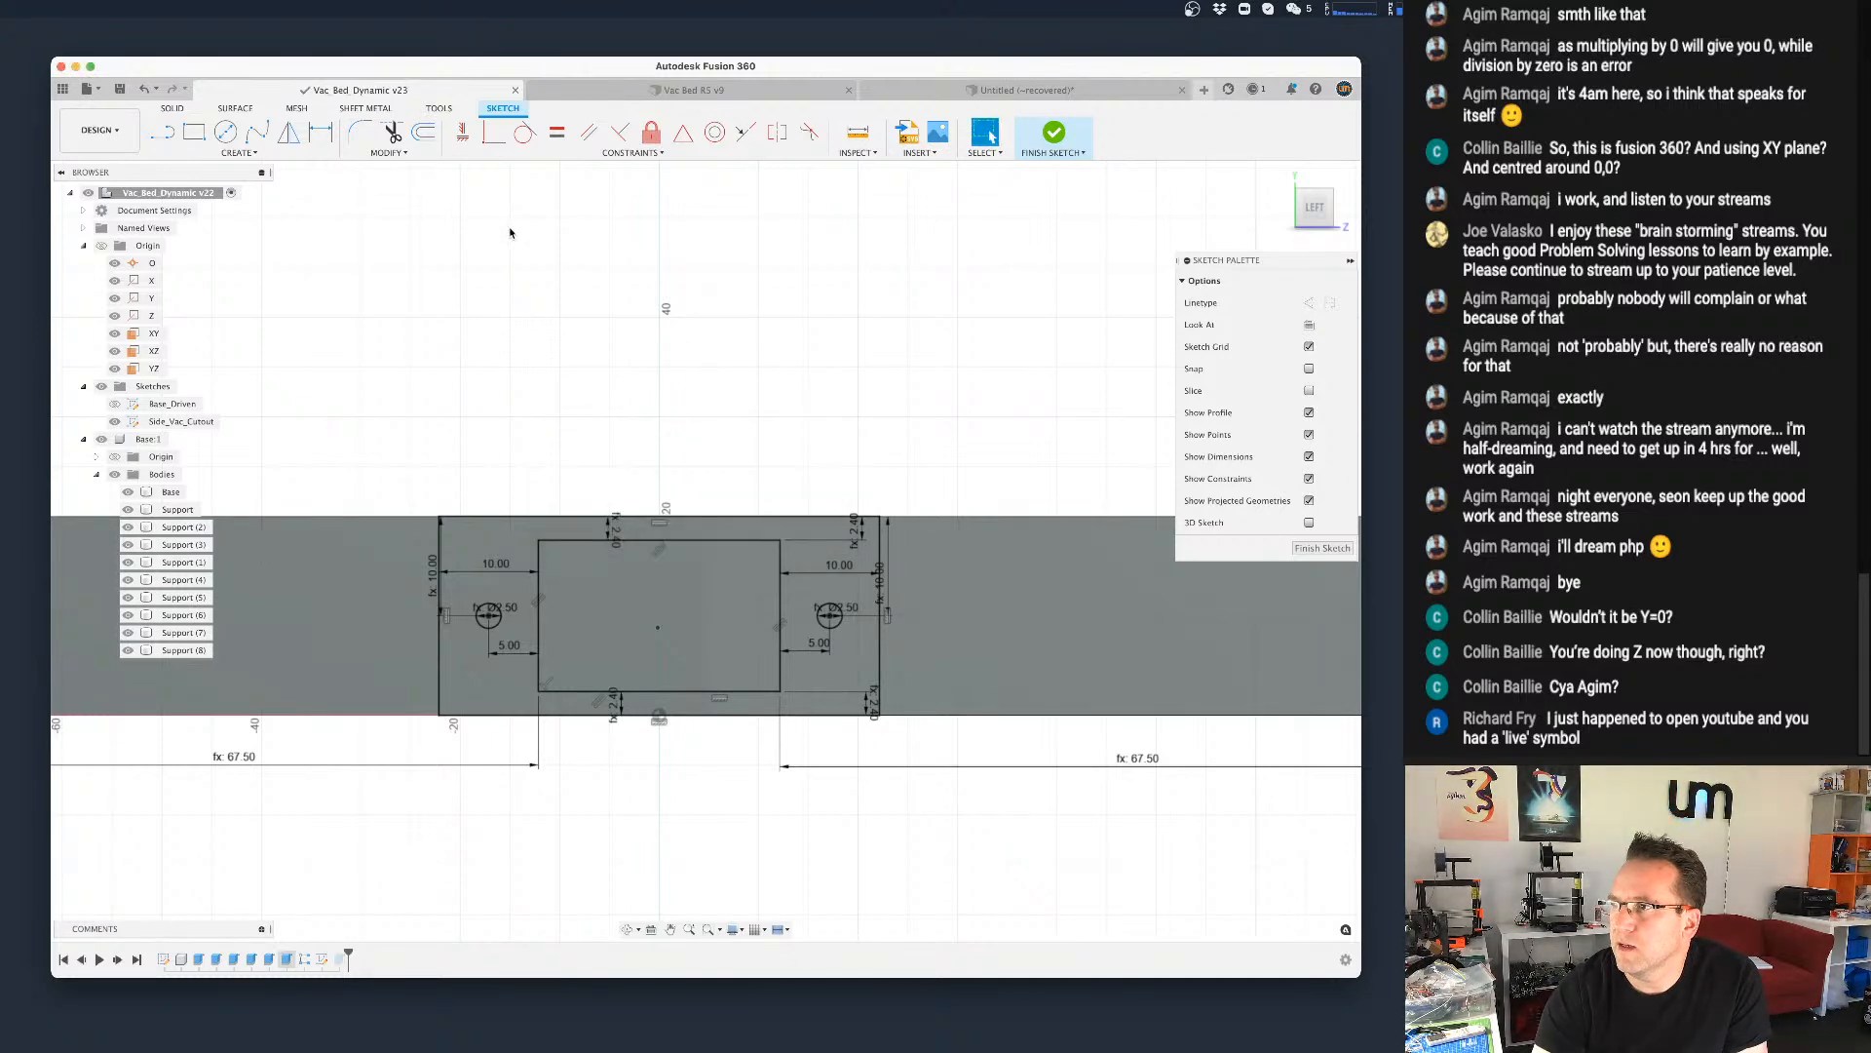
Step: Start a new user parameter named vacuum_hose_diameter in mm, ready for its expression
left_click(388, 152)
left_click(429, 293)
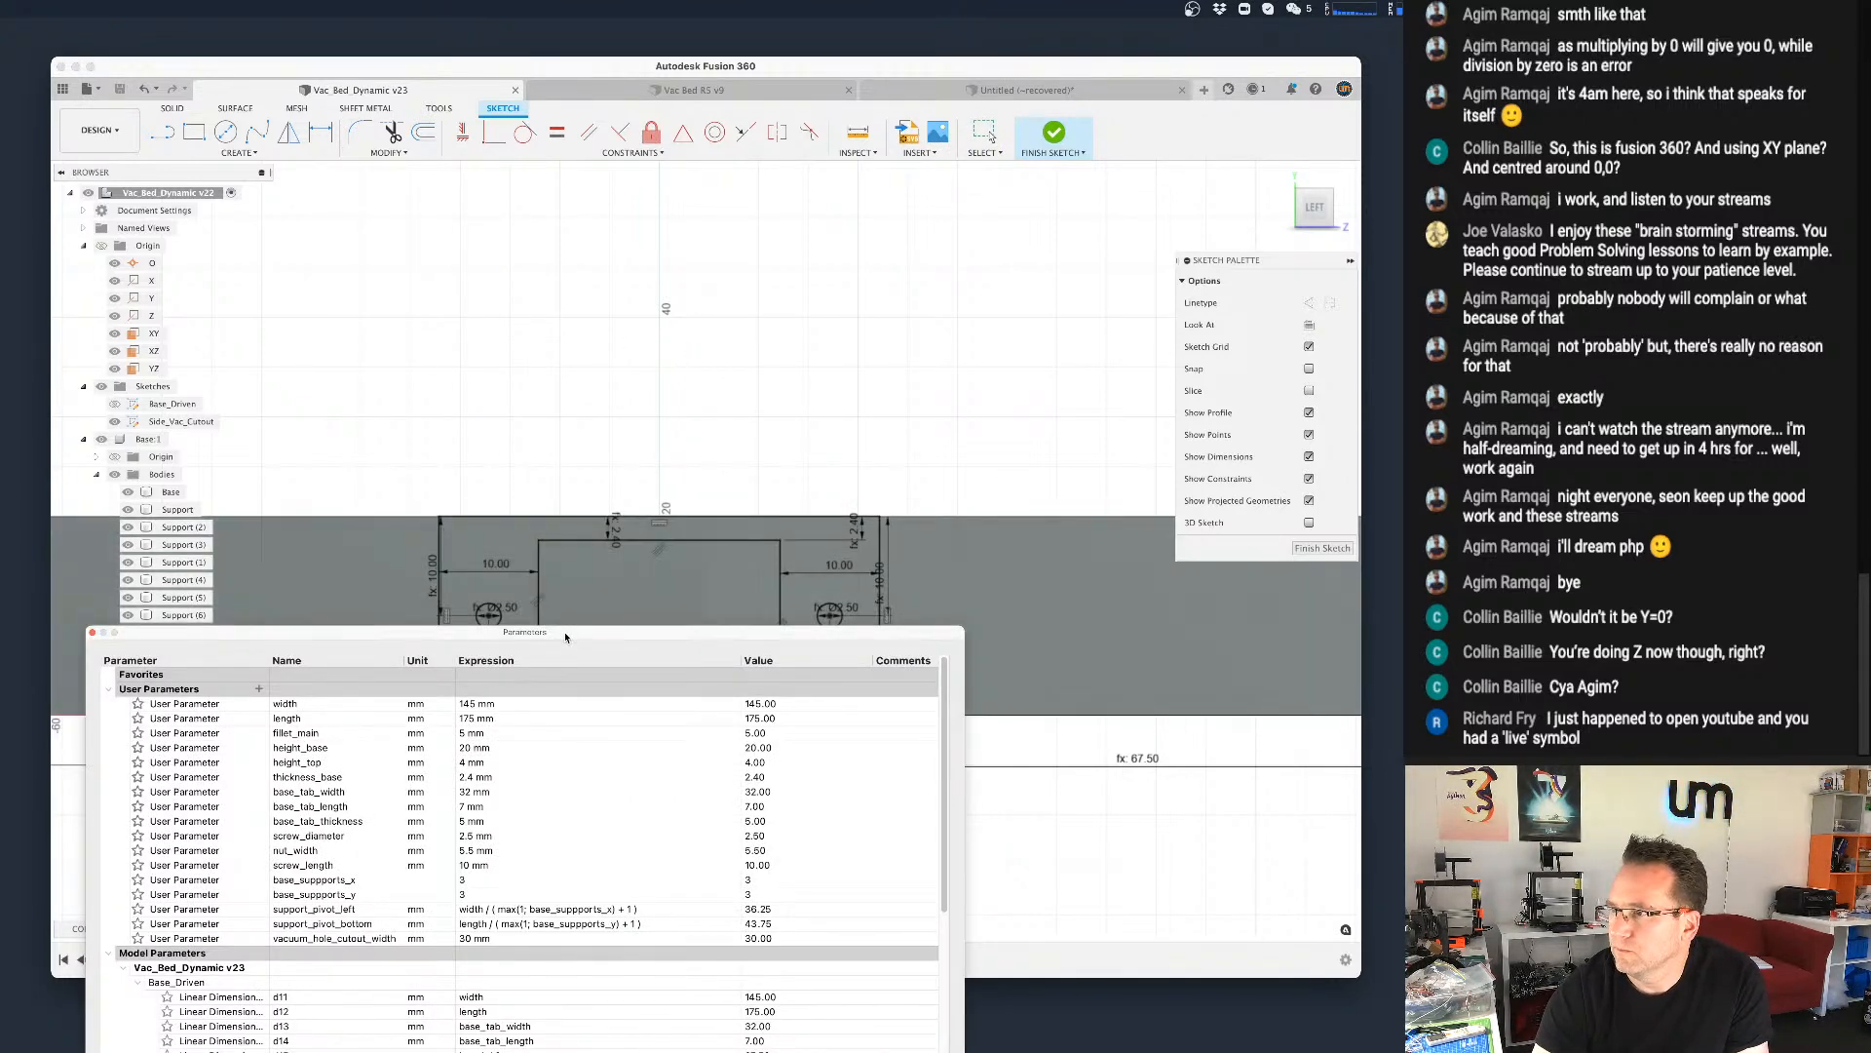
scroll(687, 801, "down", 5)
scroll(686, 770, "up", 4)
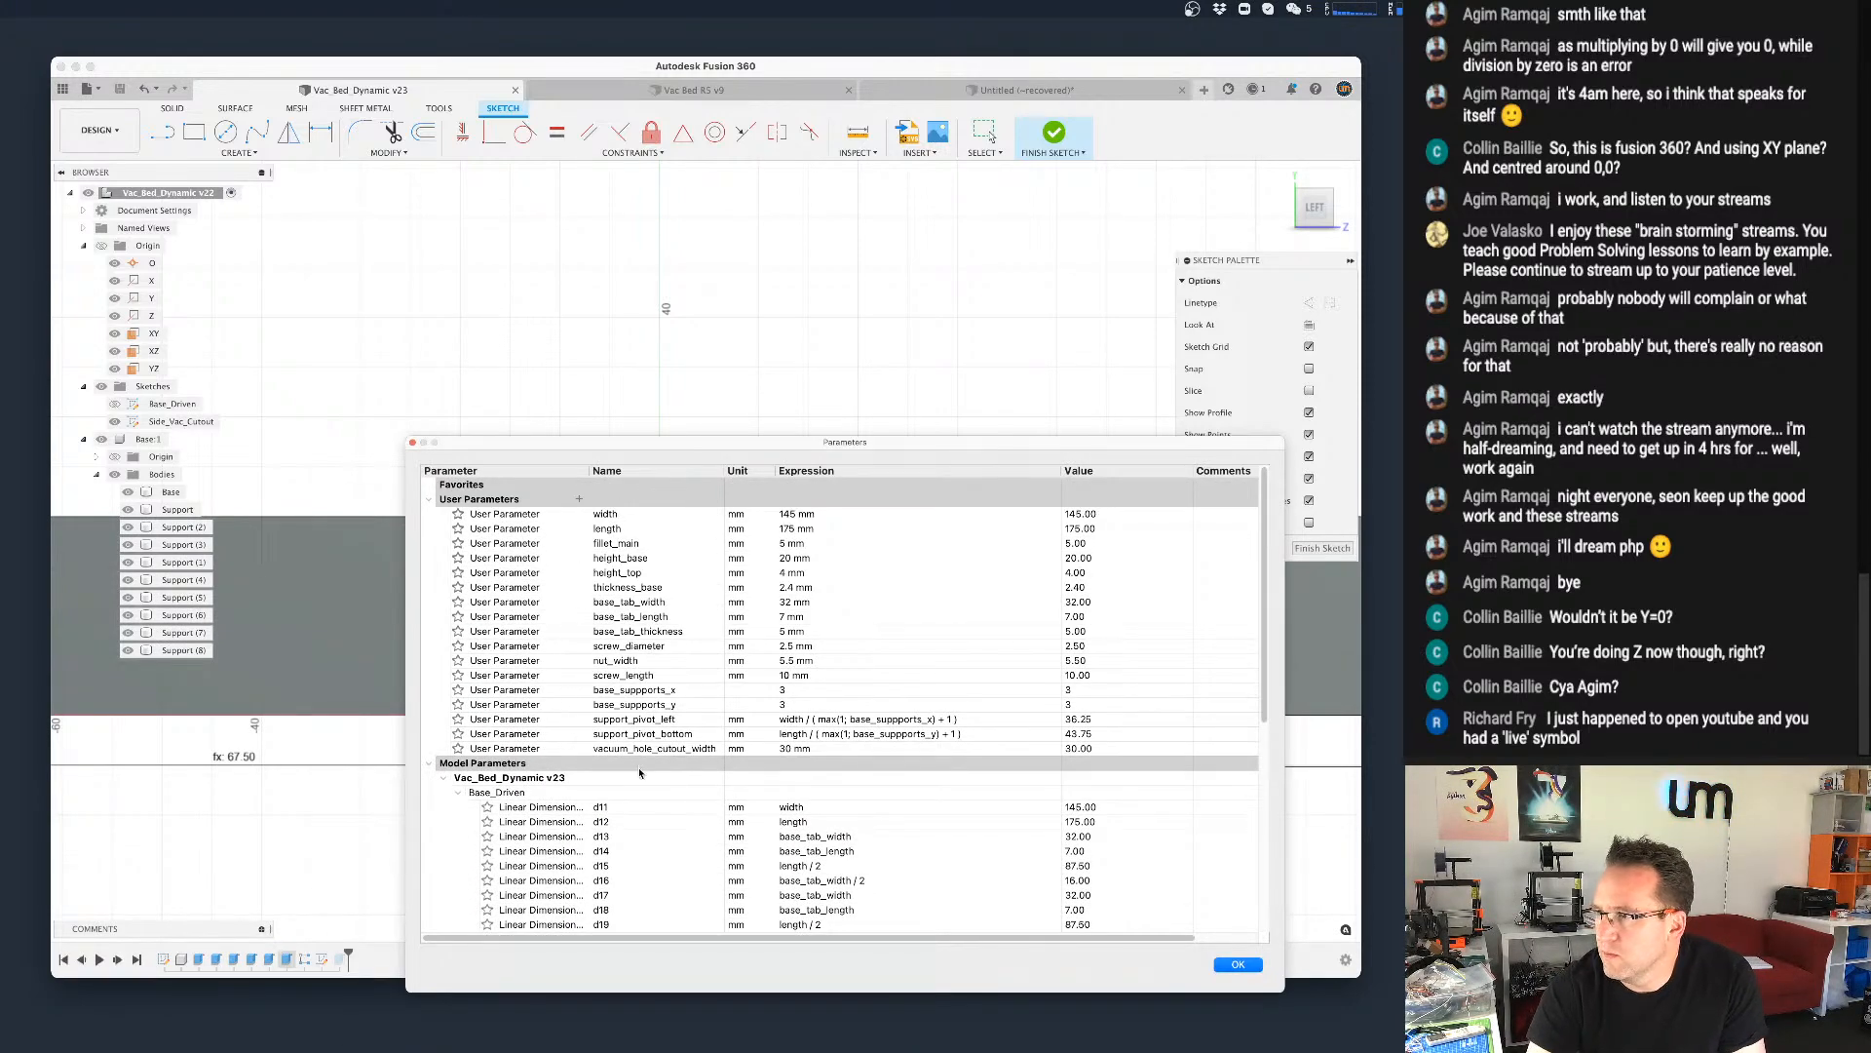
left_click(580, 500)
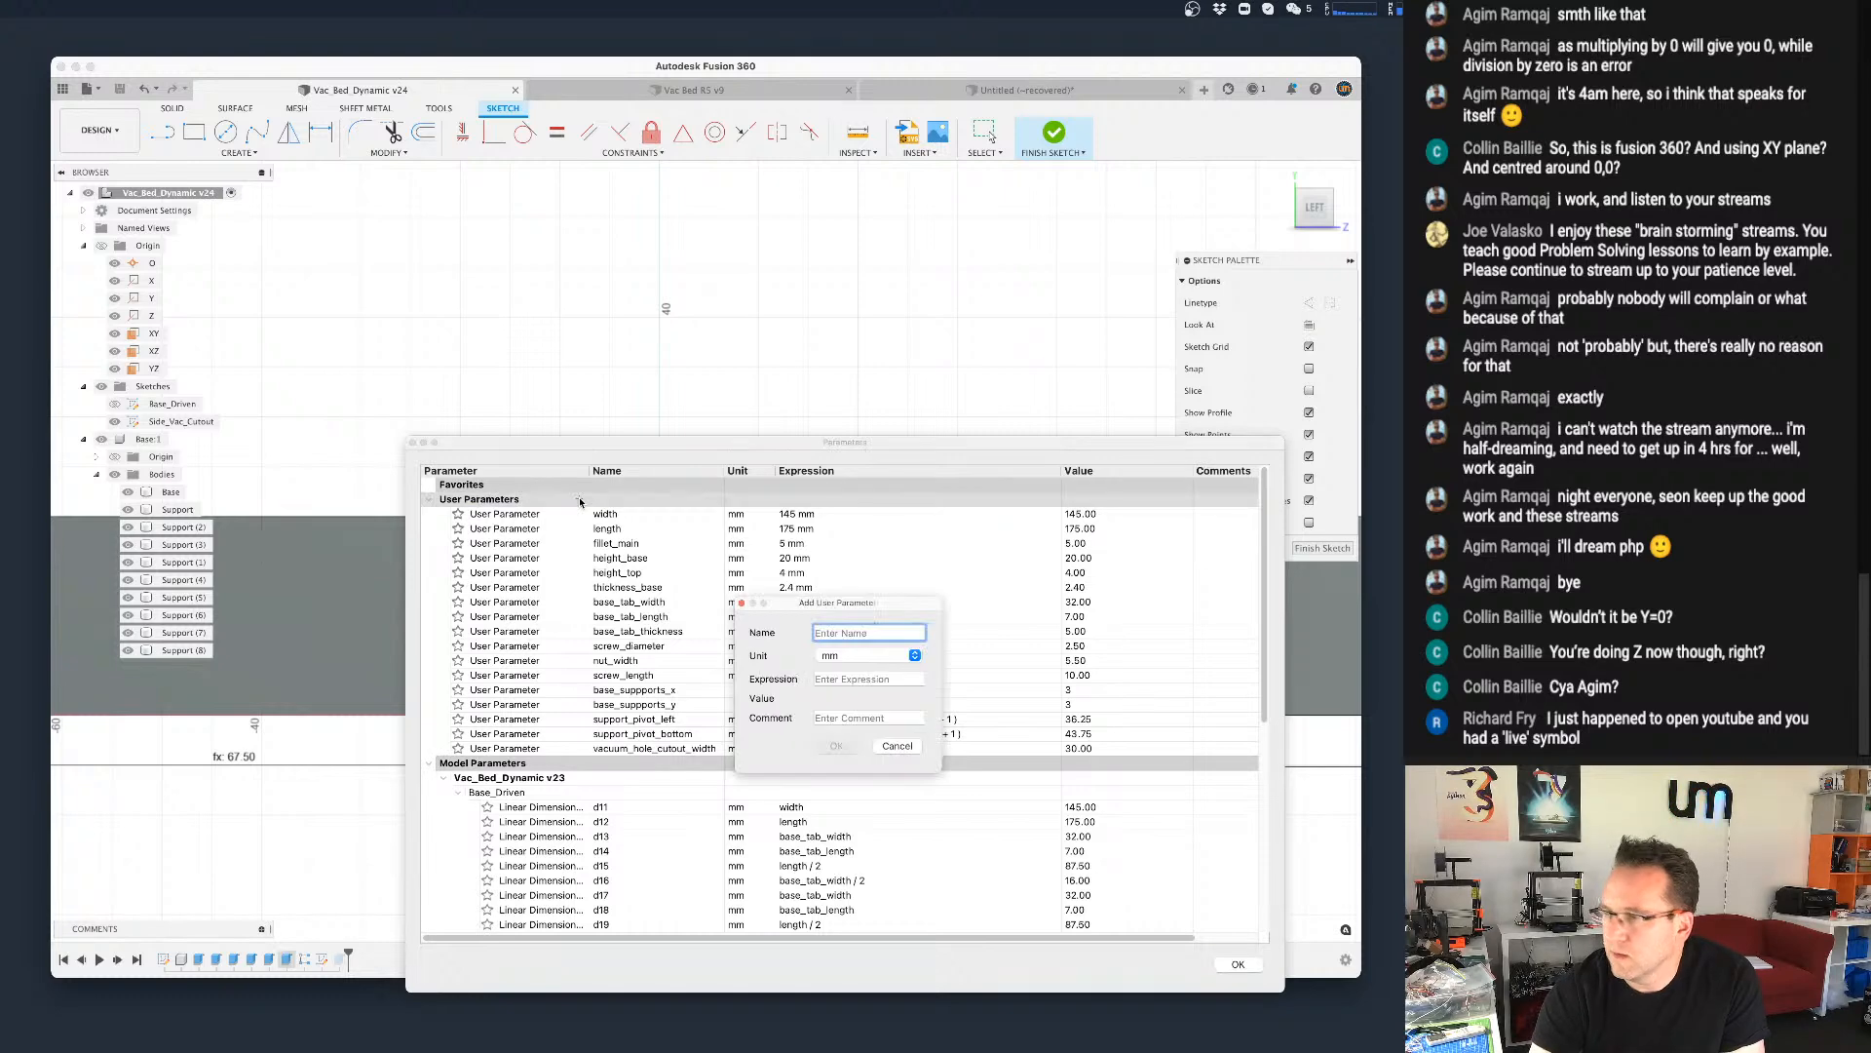
type("vacuum_hose_diameter")
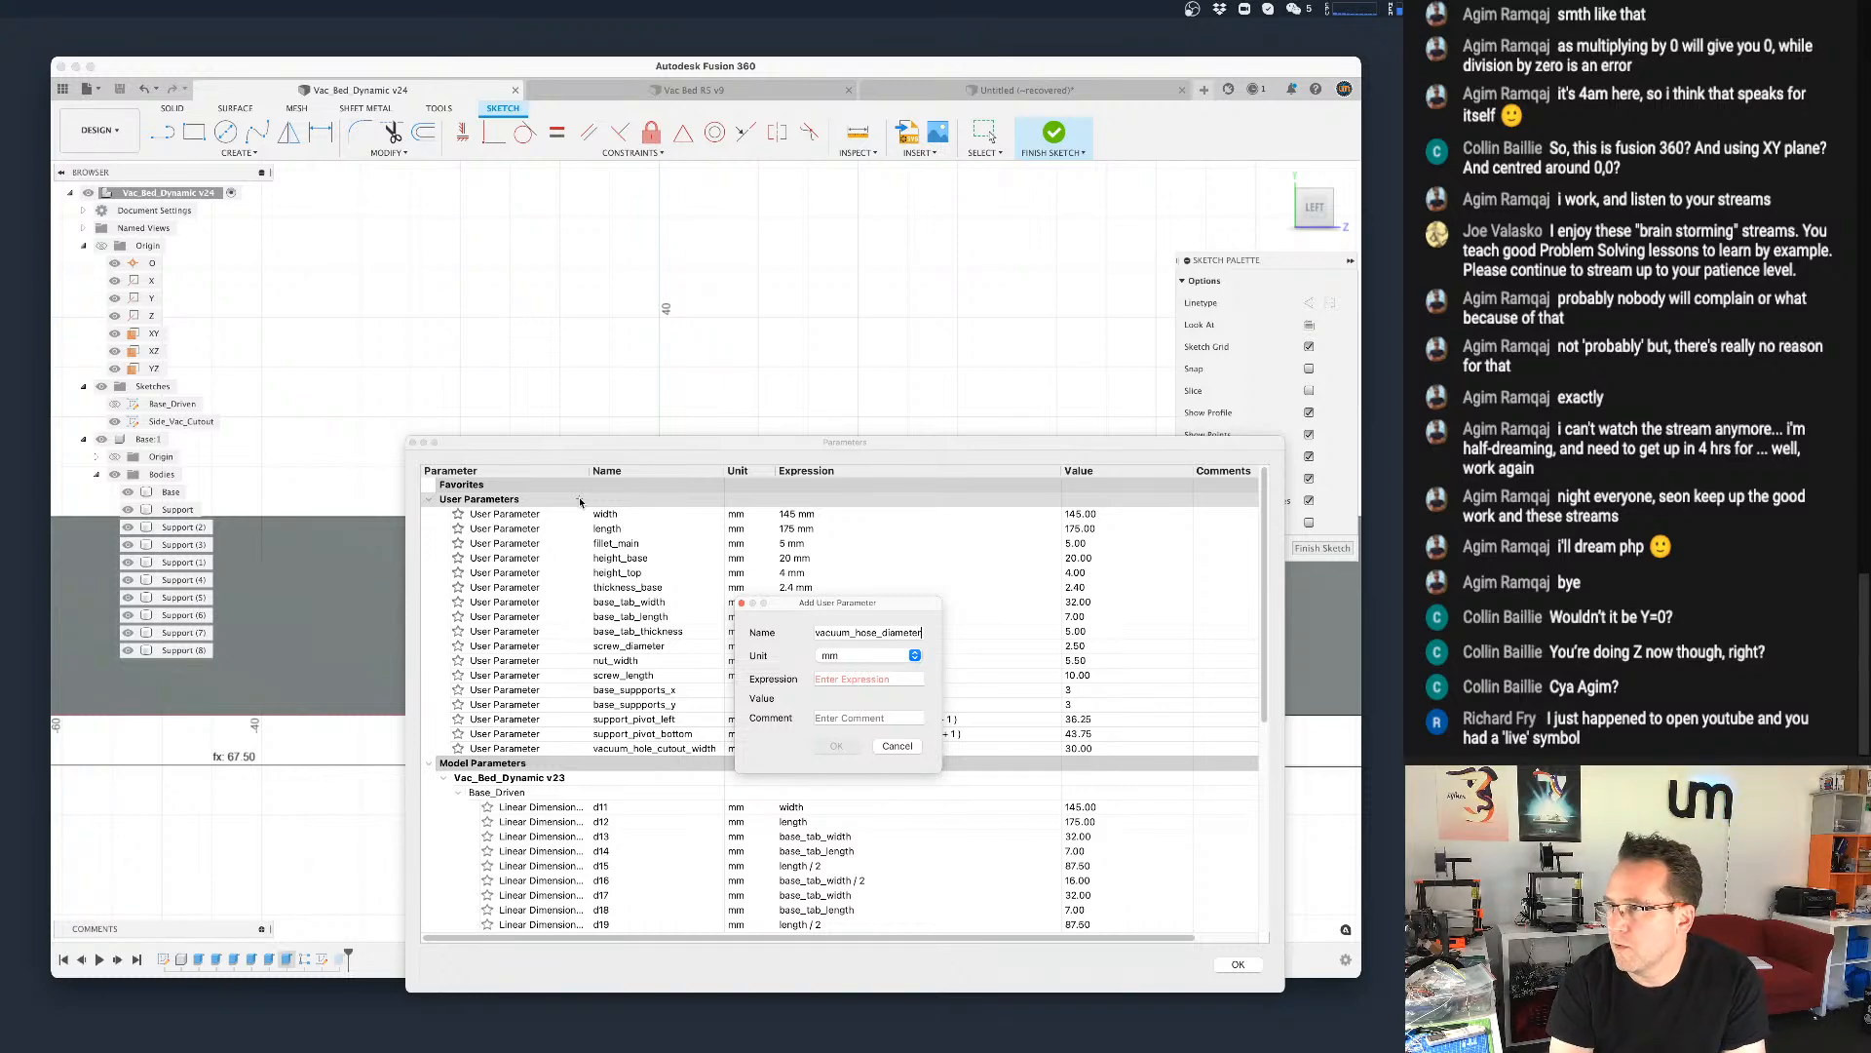
key("Tab")
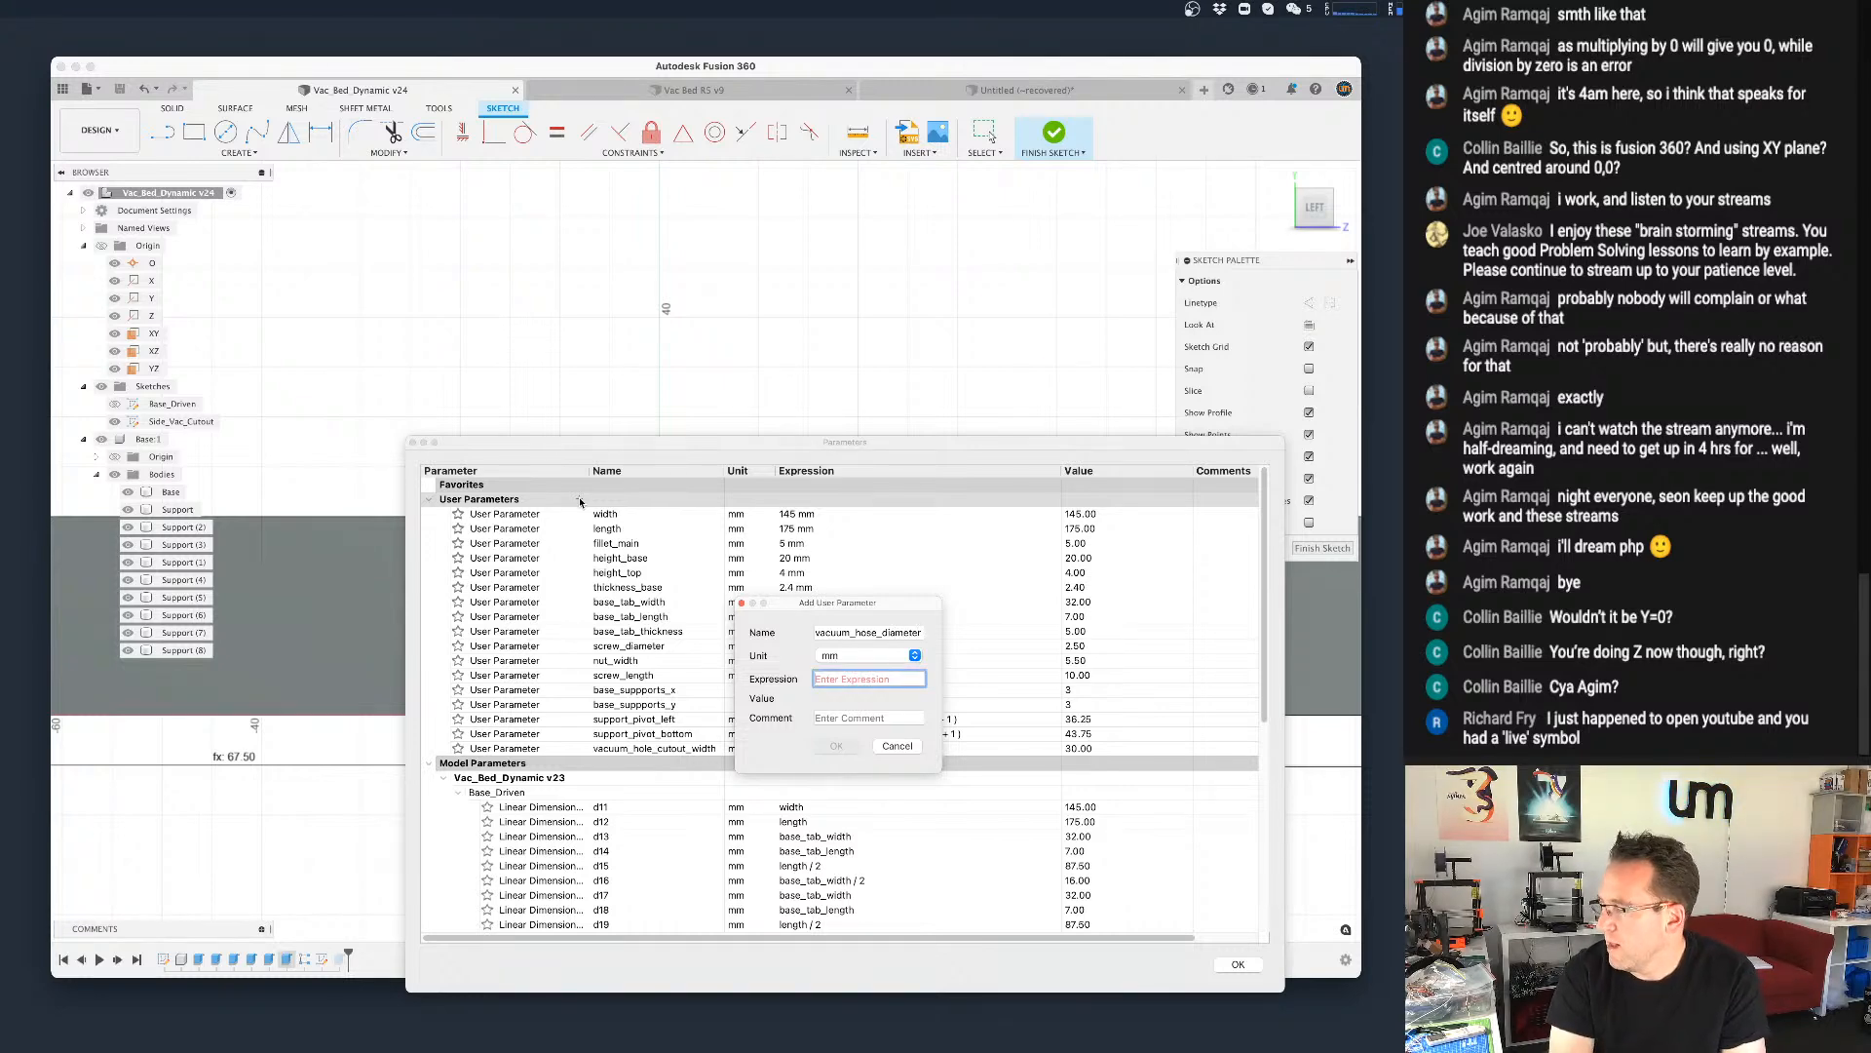
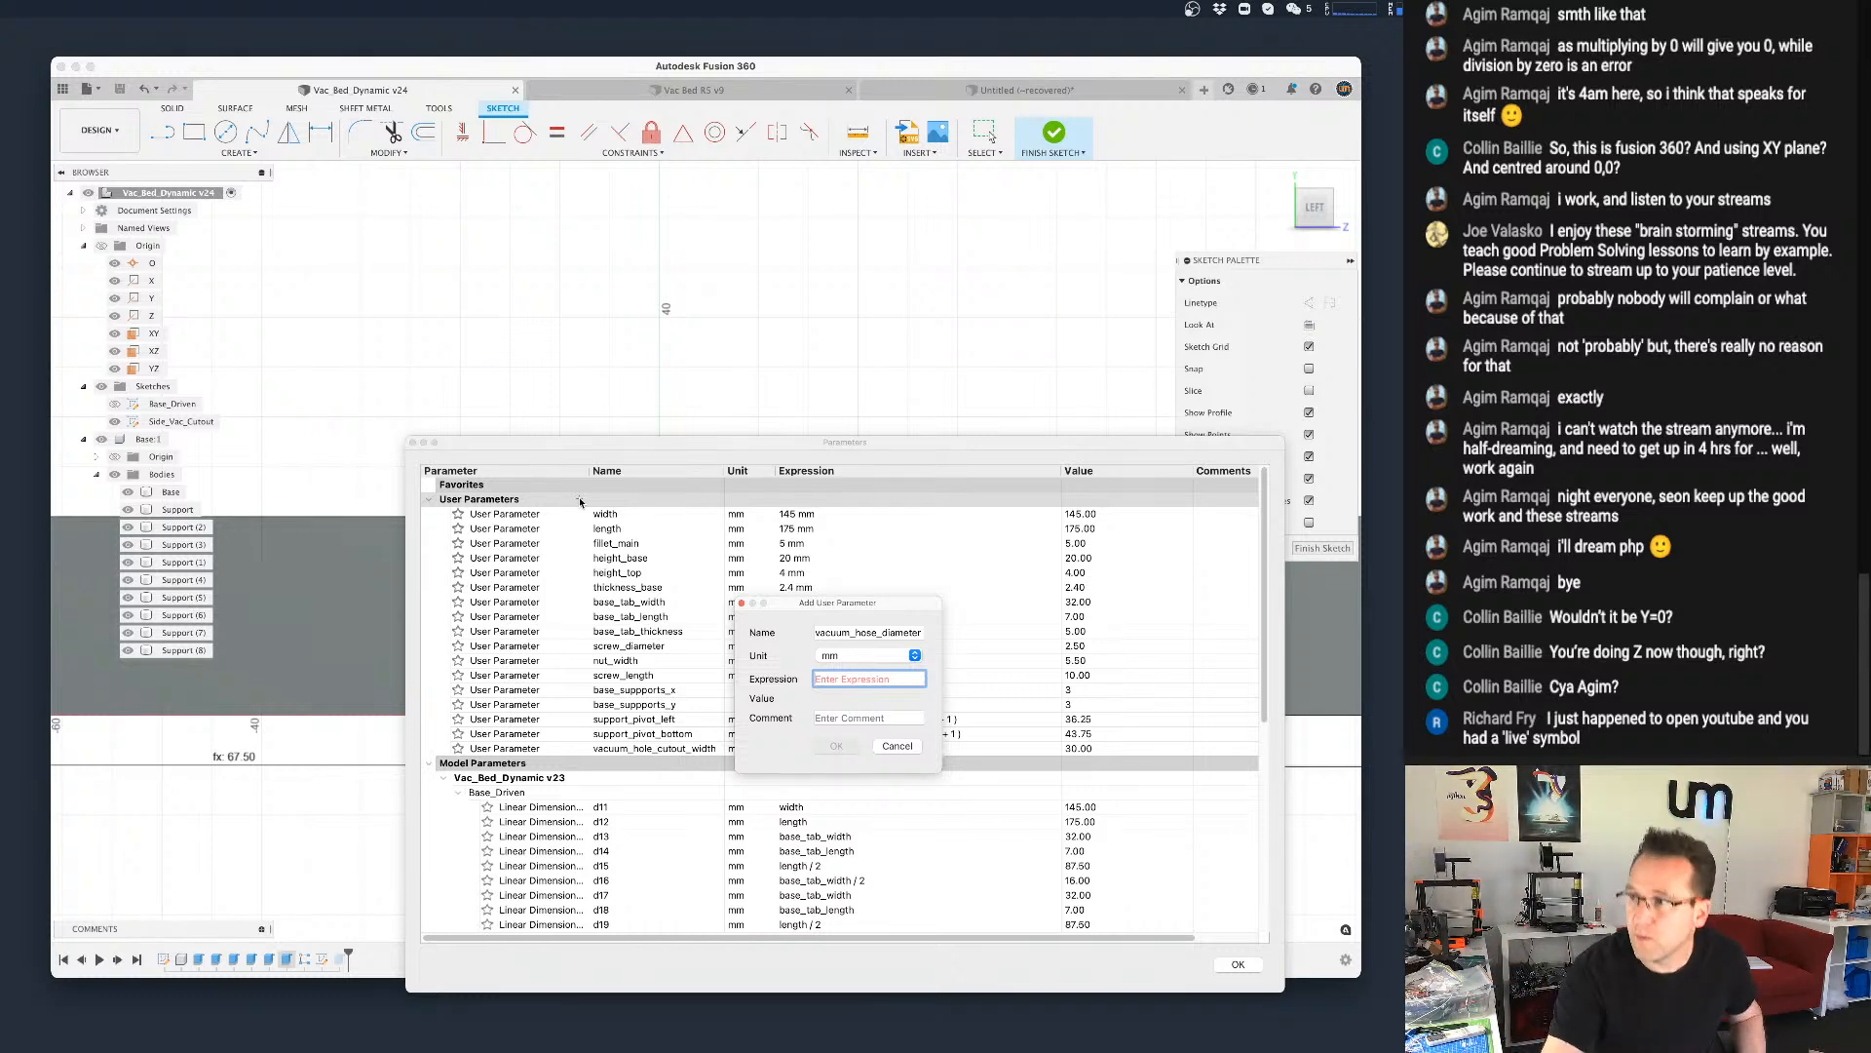
Step: Add the user parameter vacuum_hose_diameter with an expression of 31.3 mm and close the parameter list
type("31.3")
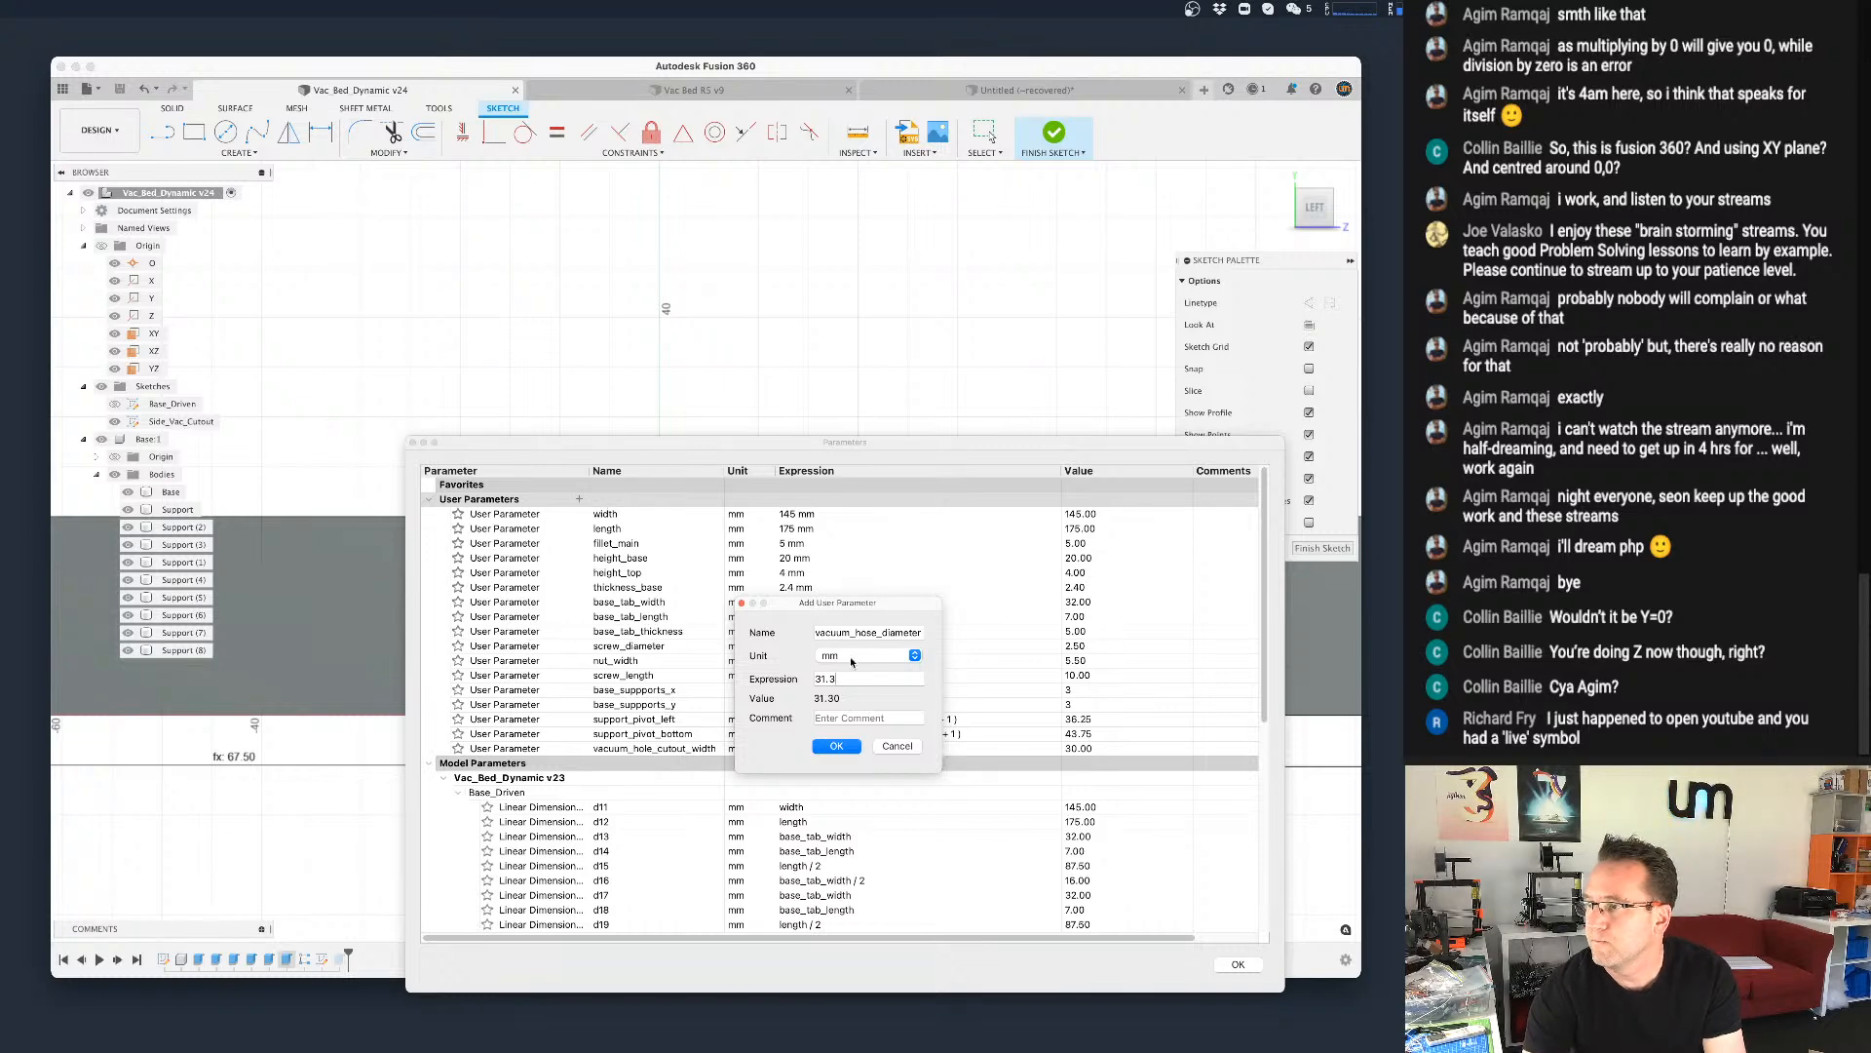
key("Tab")
left_click(843, 747)
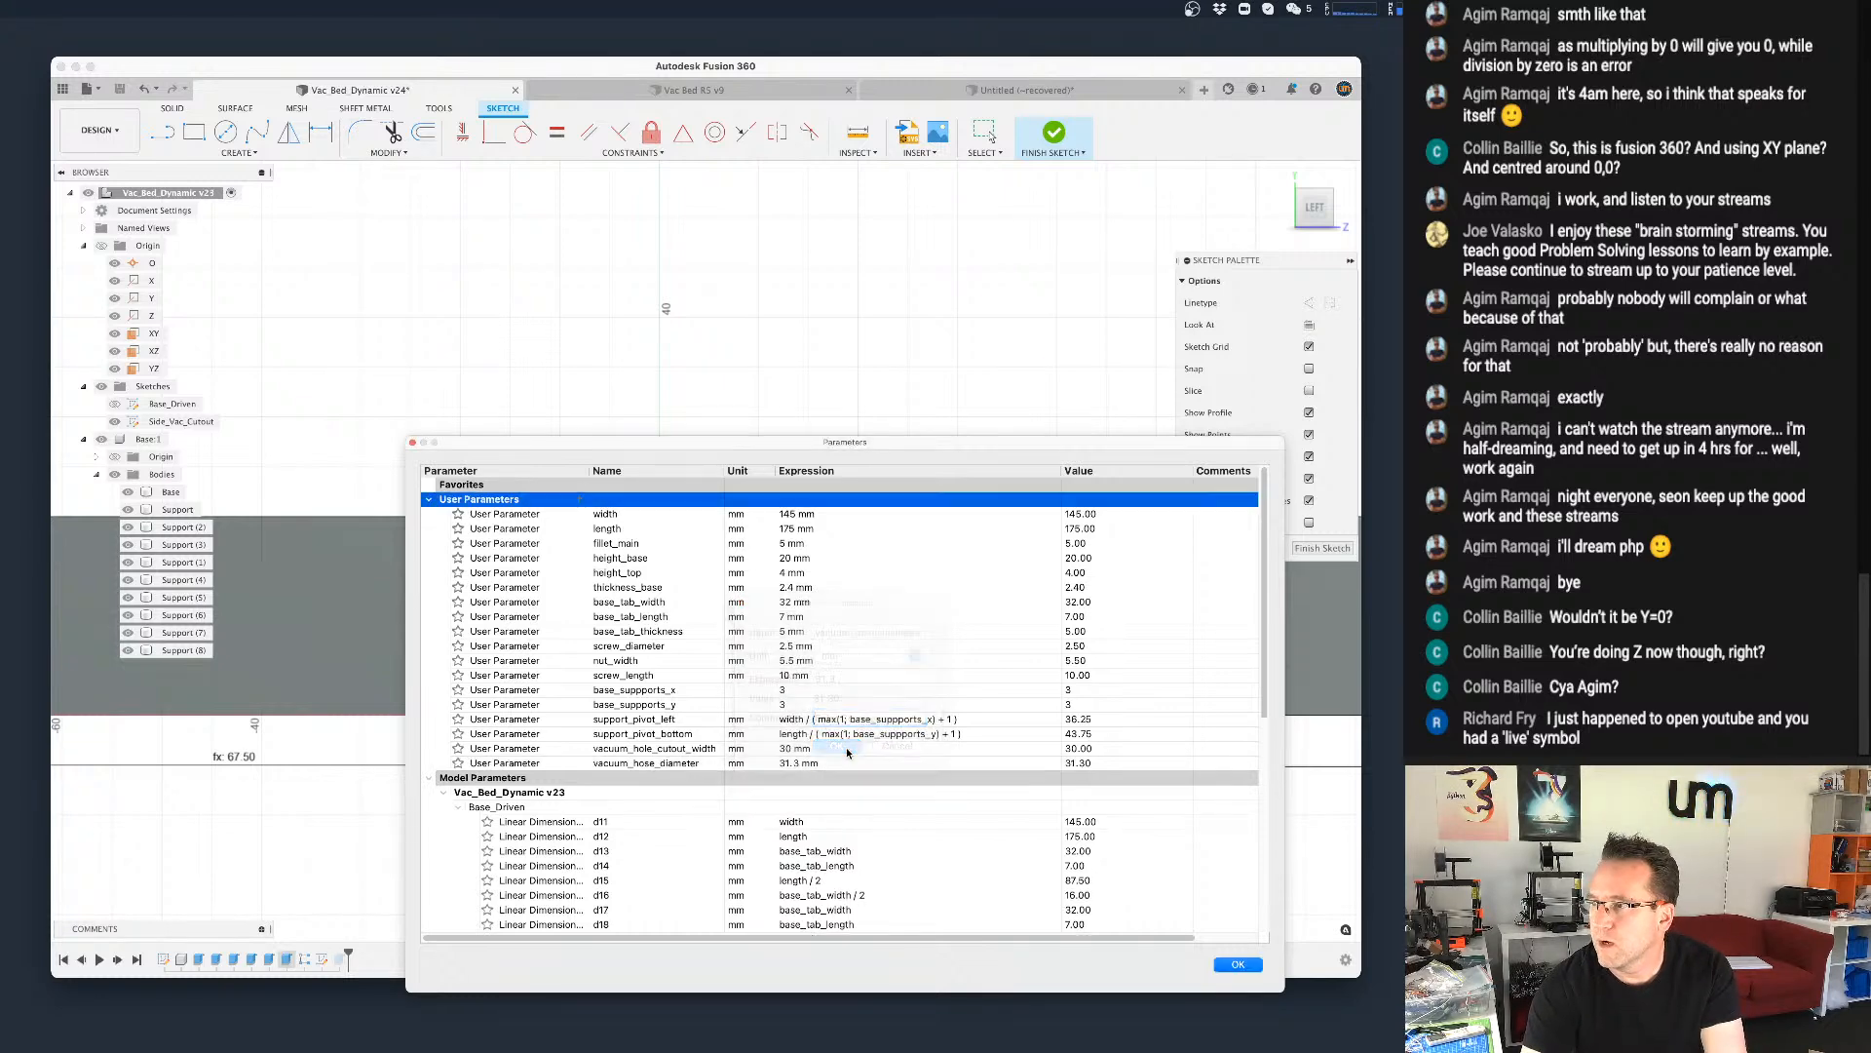
left_click(1238, 965)
Step: Sketch a circle at the centre of the rectangular cutout with diameter vacuum_hose_diameter/2, and finish the sketch
key("c")
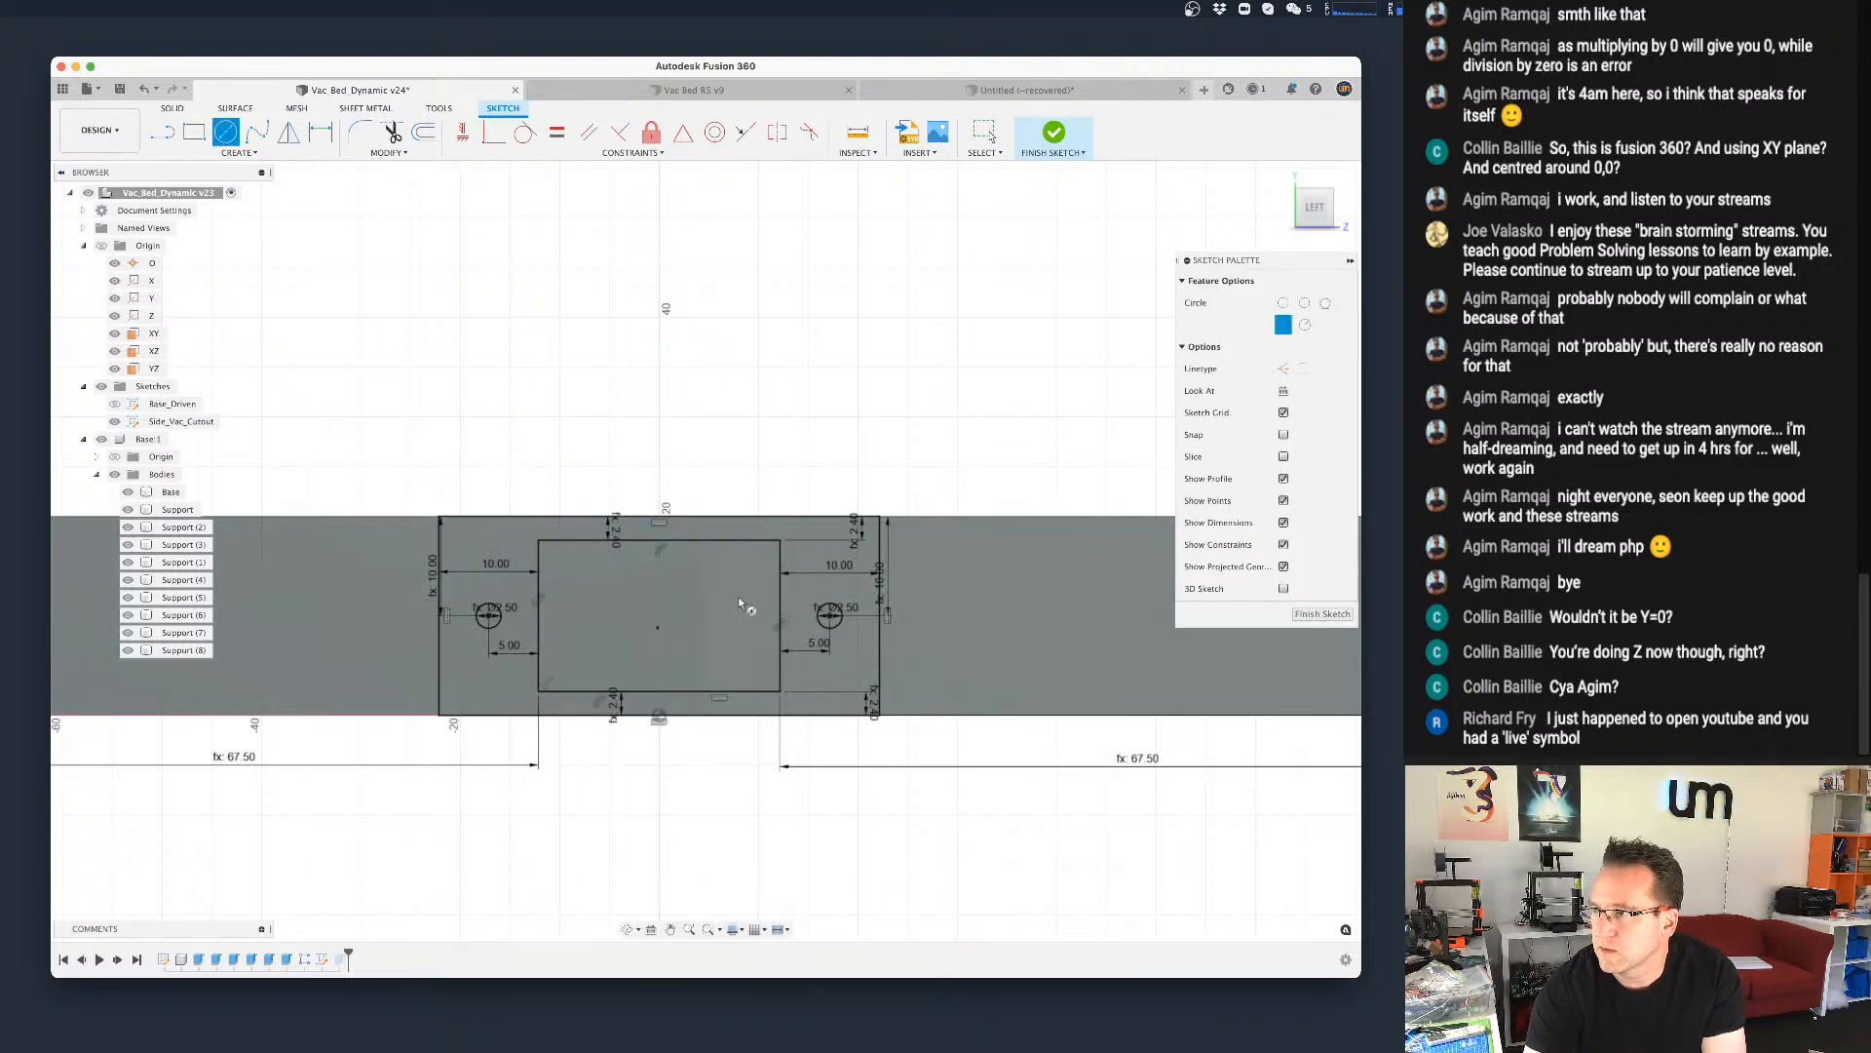
left_click(658, 626)
type("vac")
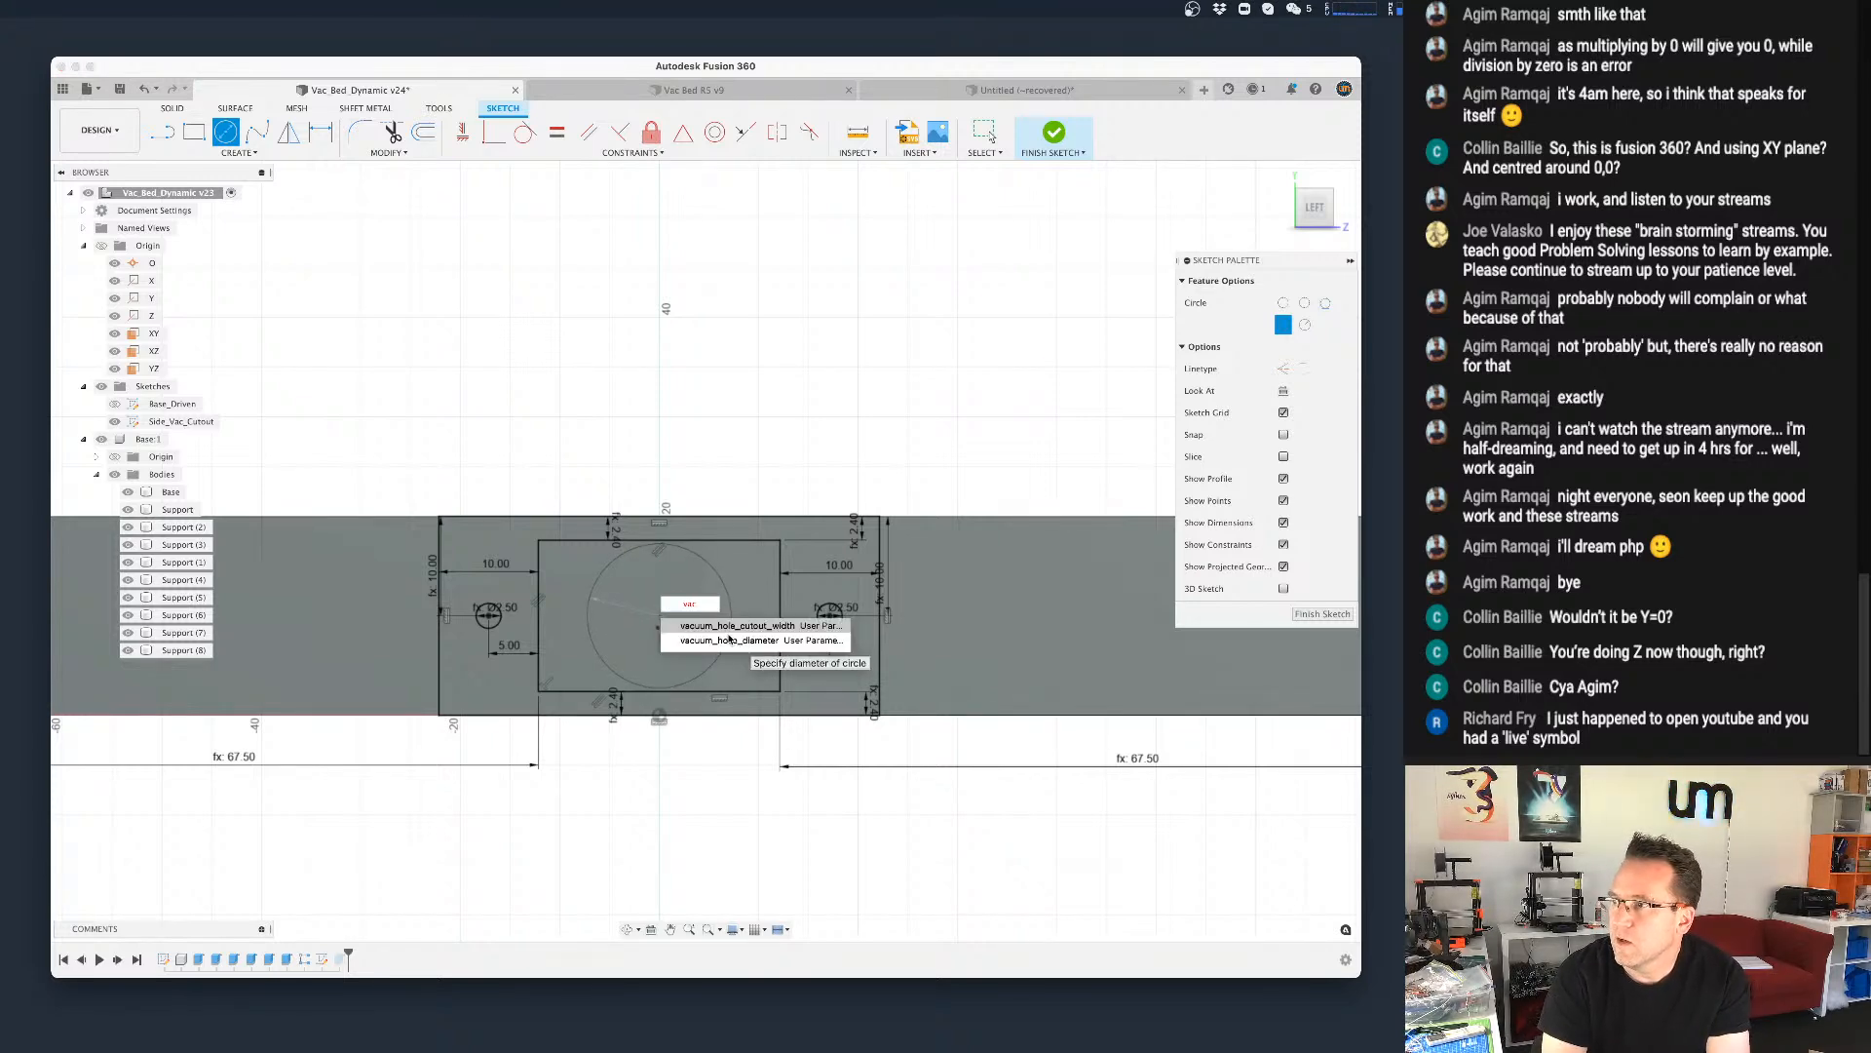
left_click(729, 639)
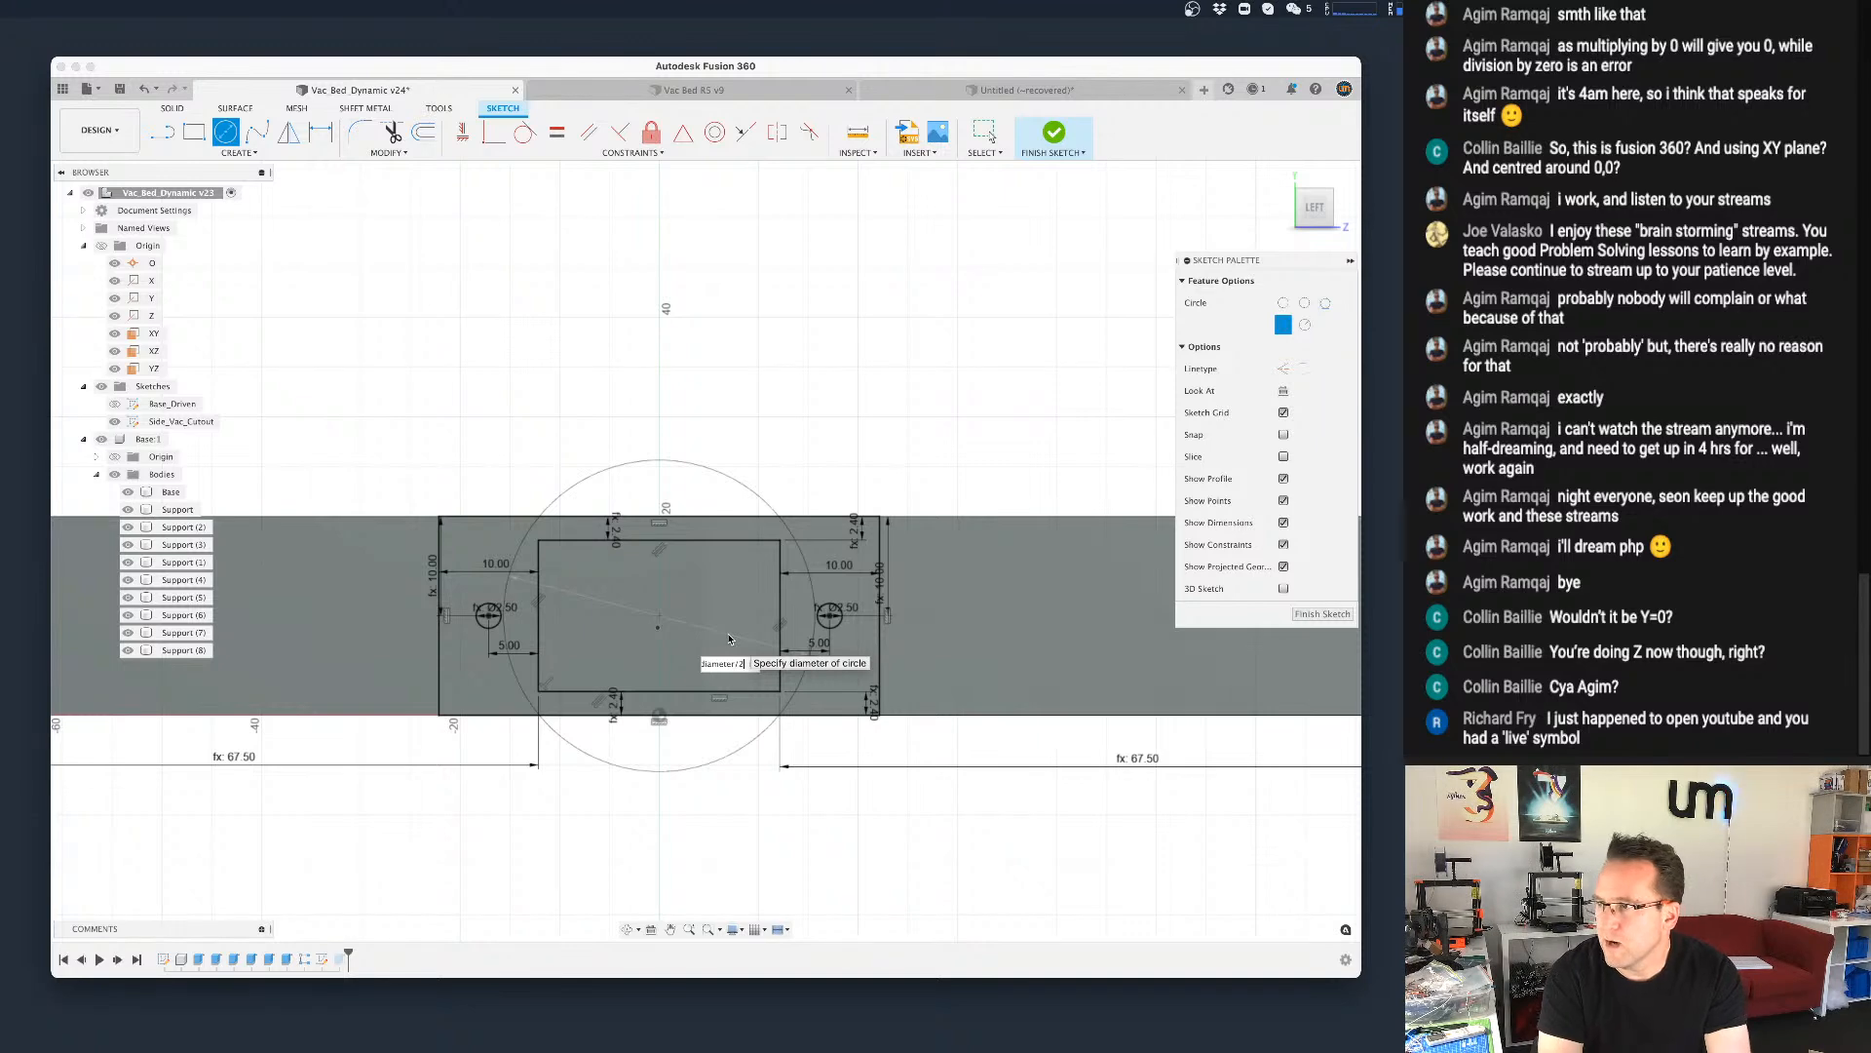
type("/2")
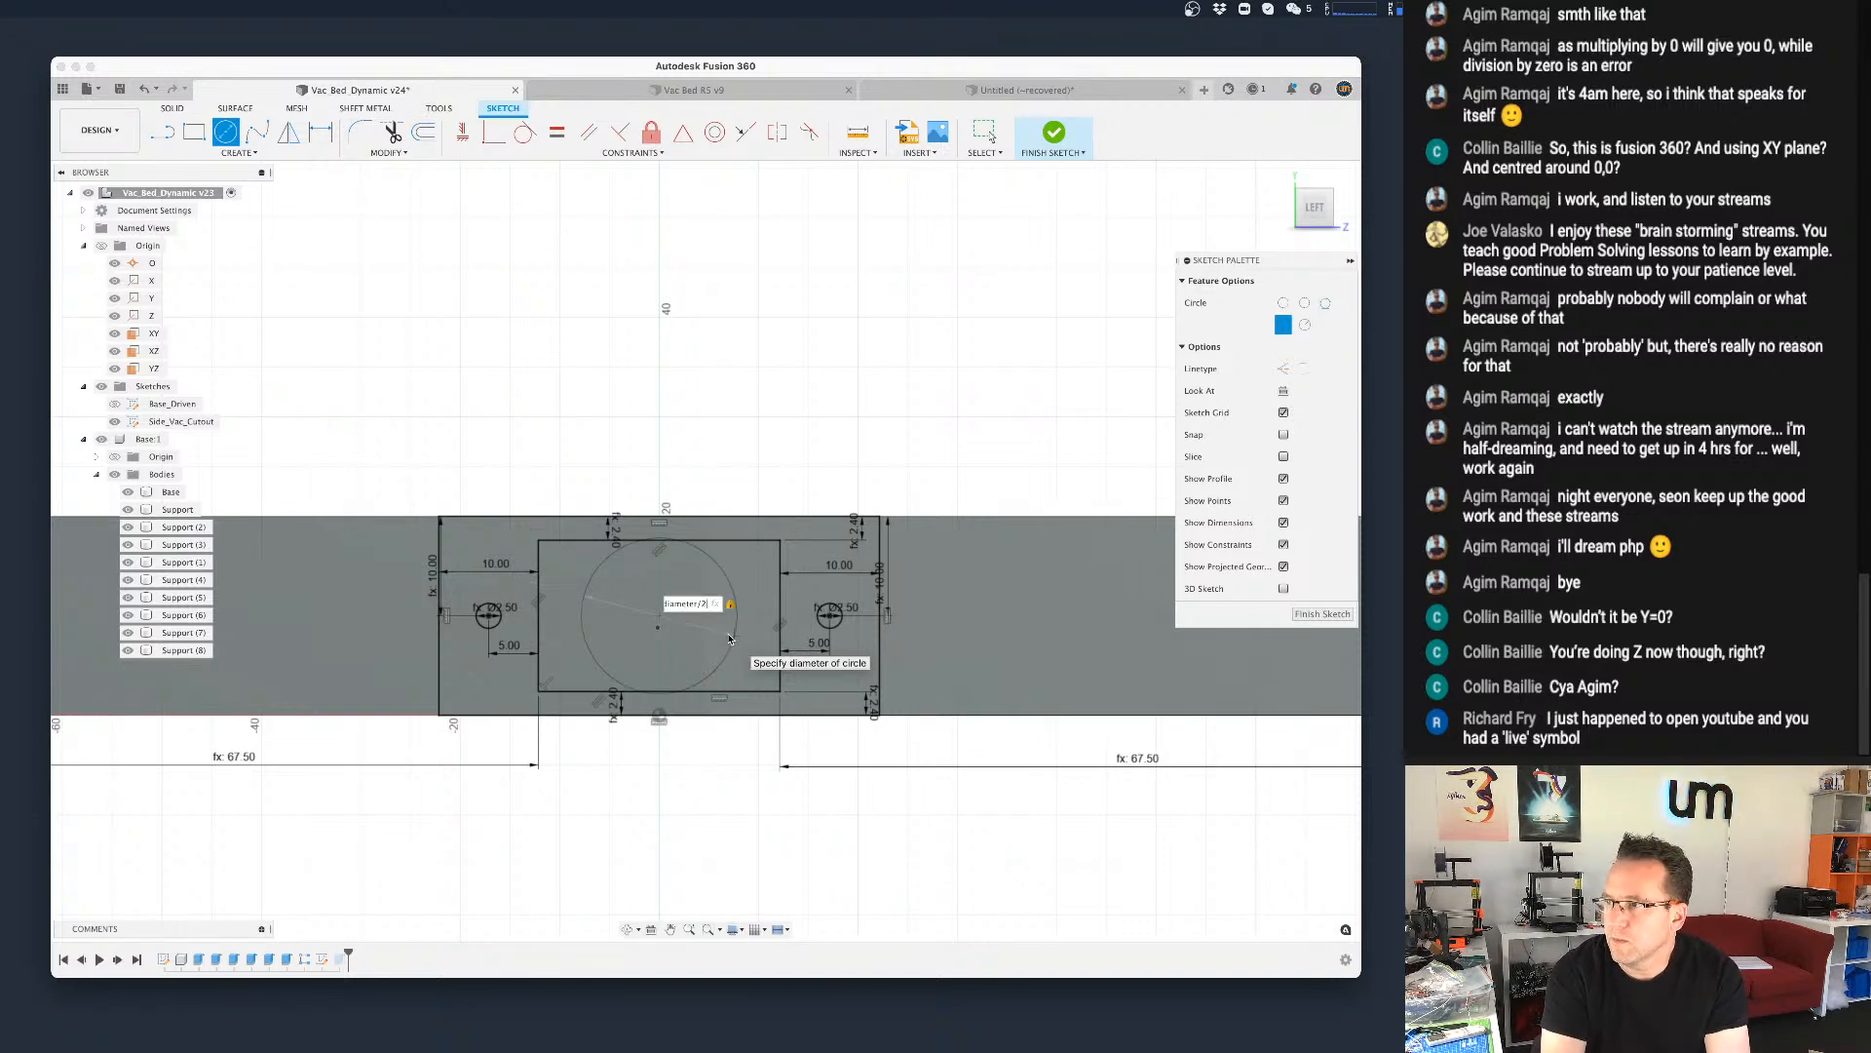
key("Return")
key("Escape")
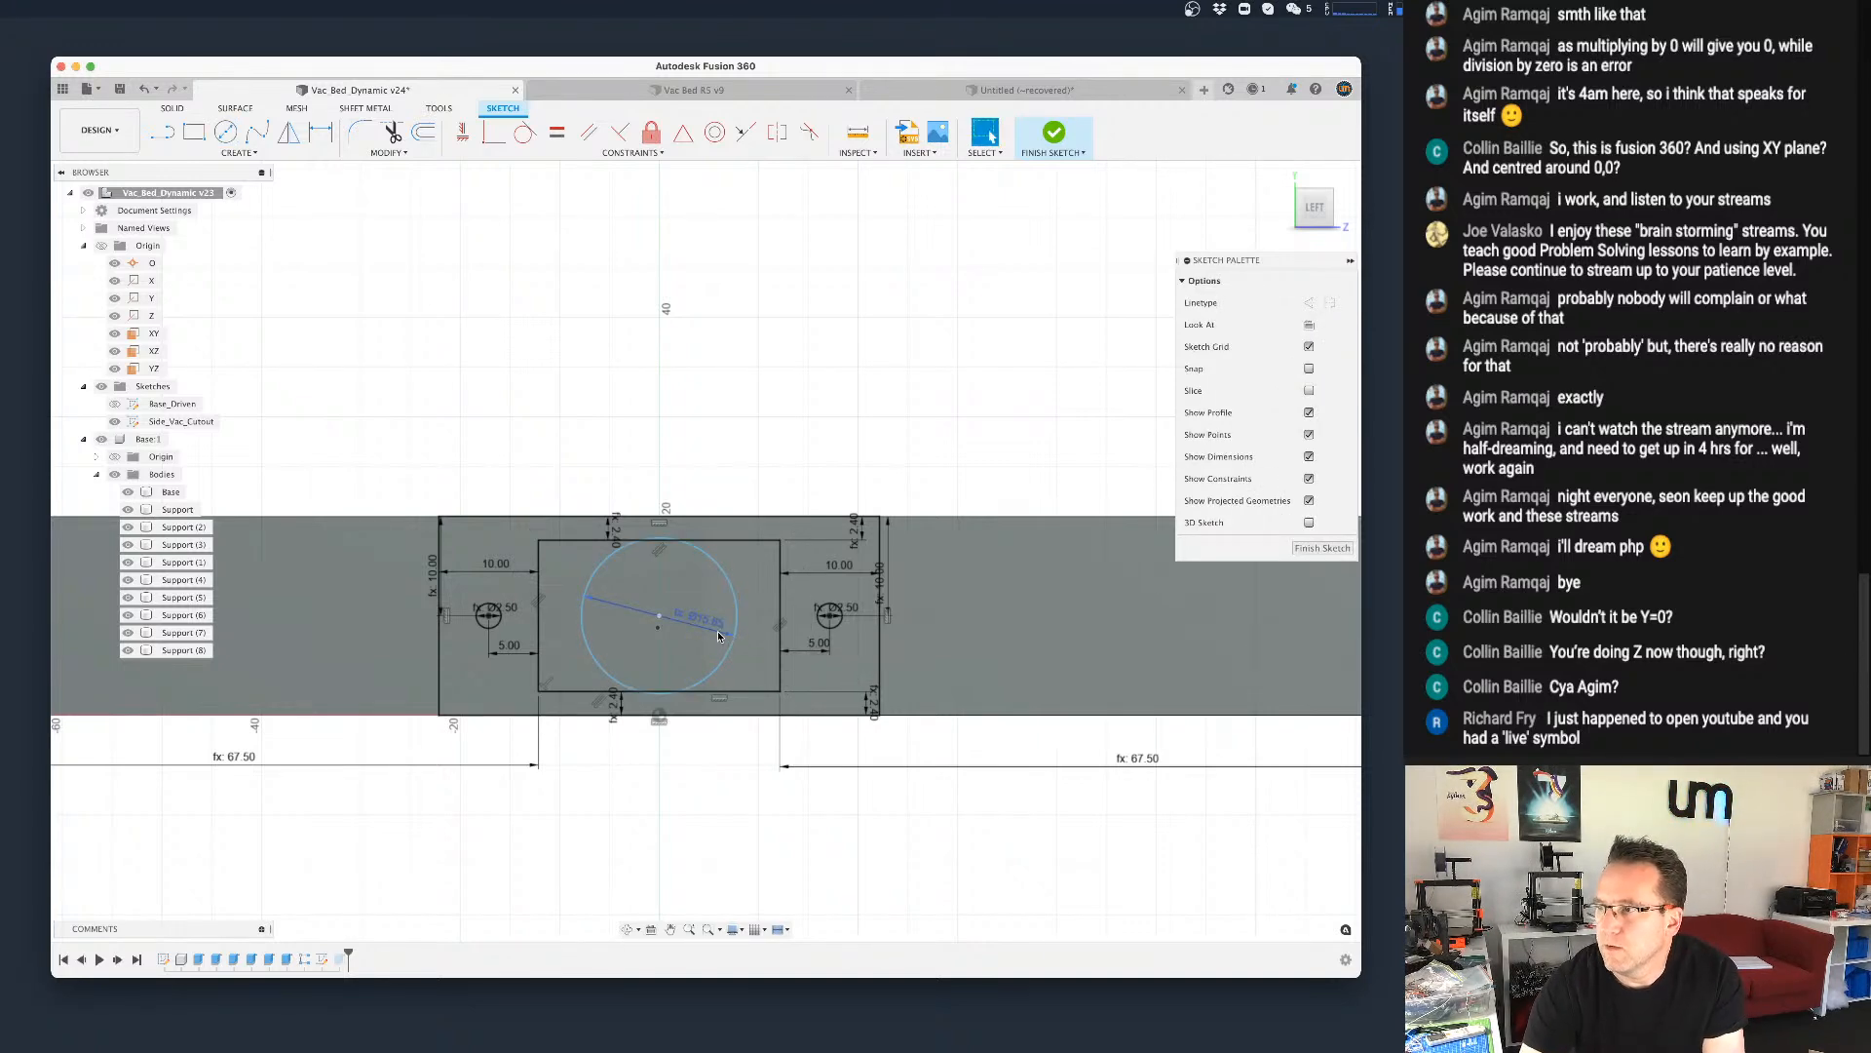
scroll(729, 638, "up", 2)
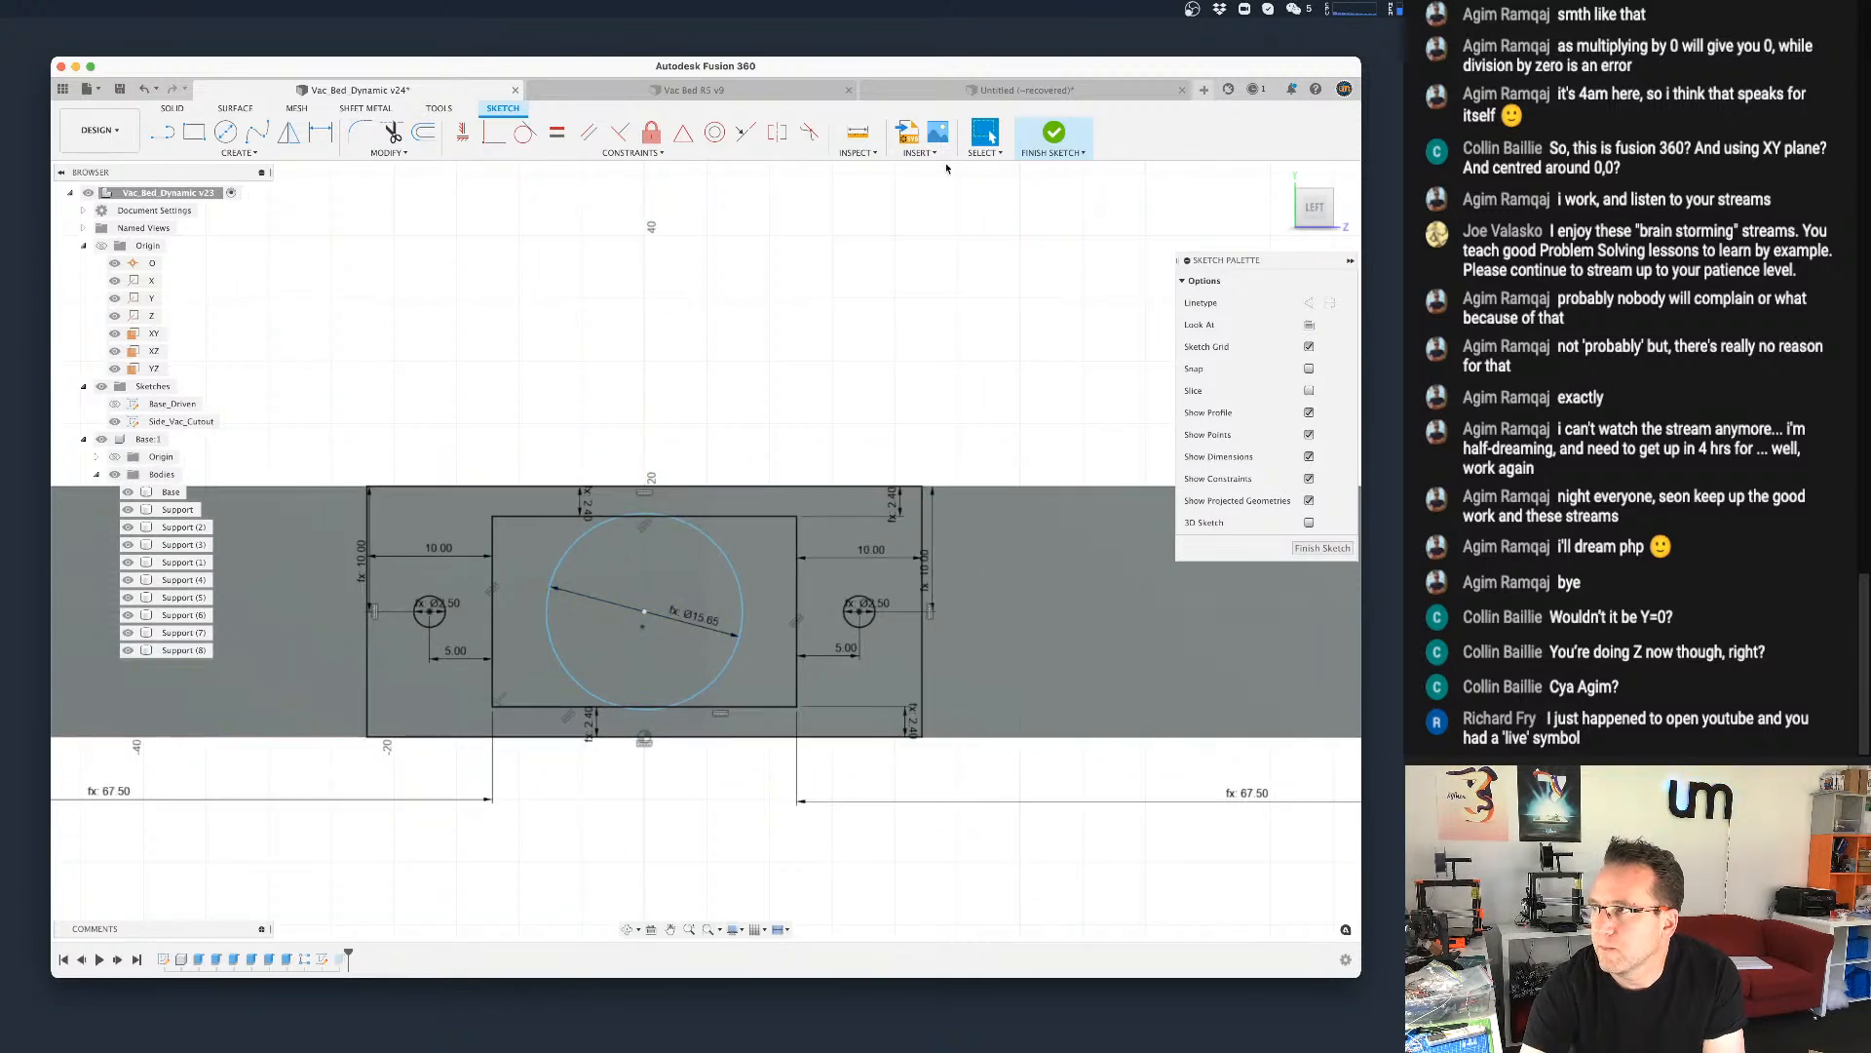
left_click(1053, 134)
Step: Make the Side_Vac_Cutout sketch visible on the side wall of the base
scroll(808, 678, "down", 3)
middle_click_drag(808, 680, 793, 792, "shift")
middle_click_drag(827, 614, 945, 416)
left_click(530, 764)
left_click(170, 491)
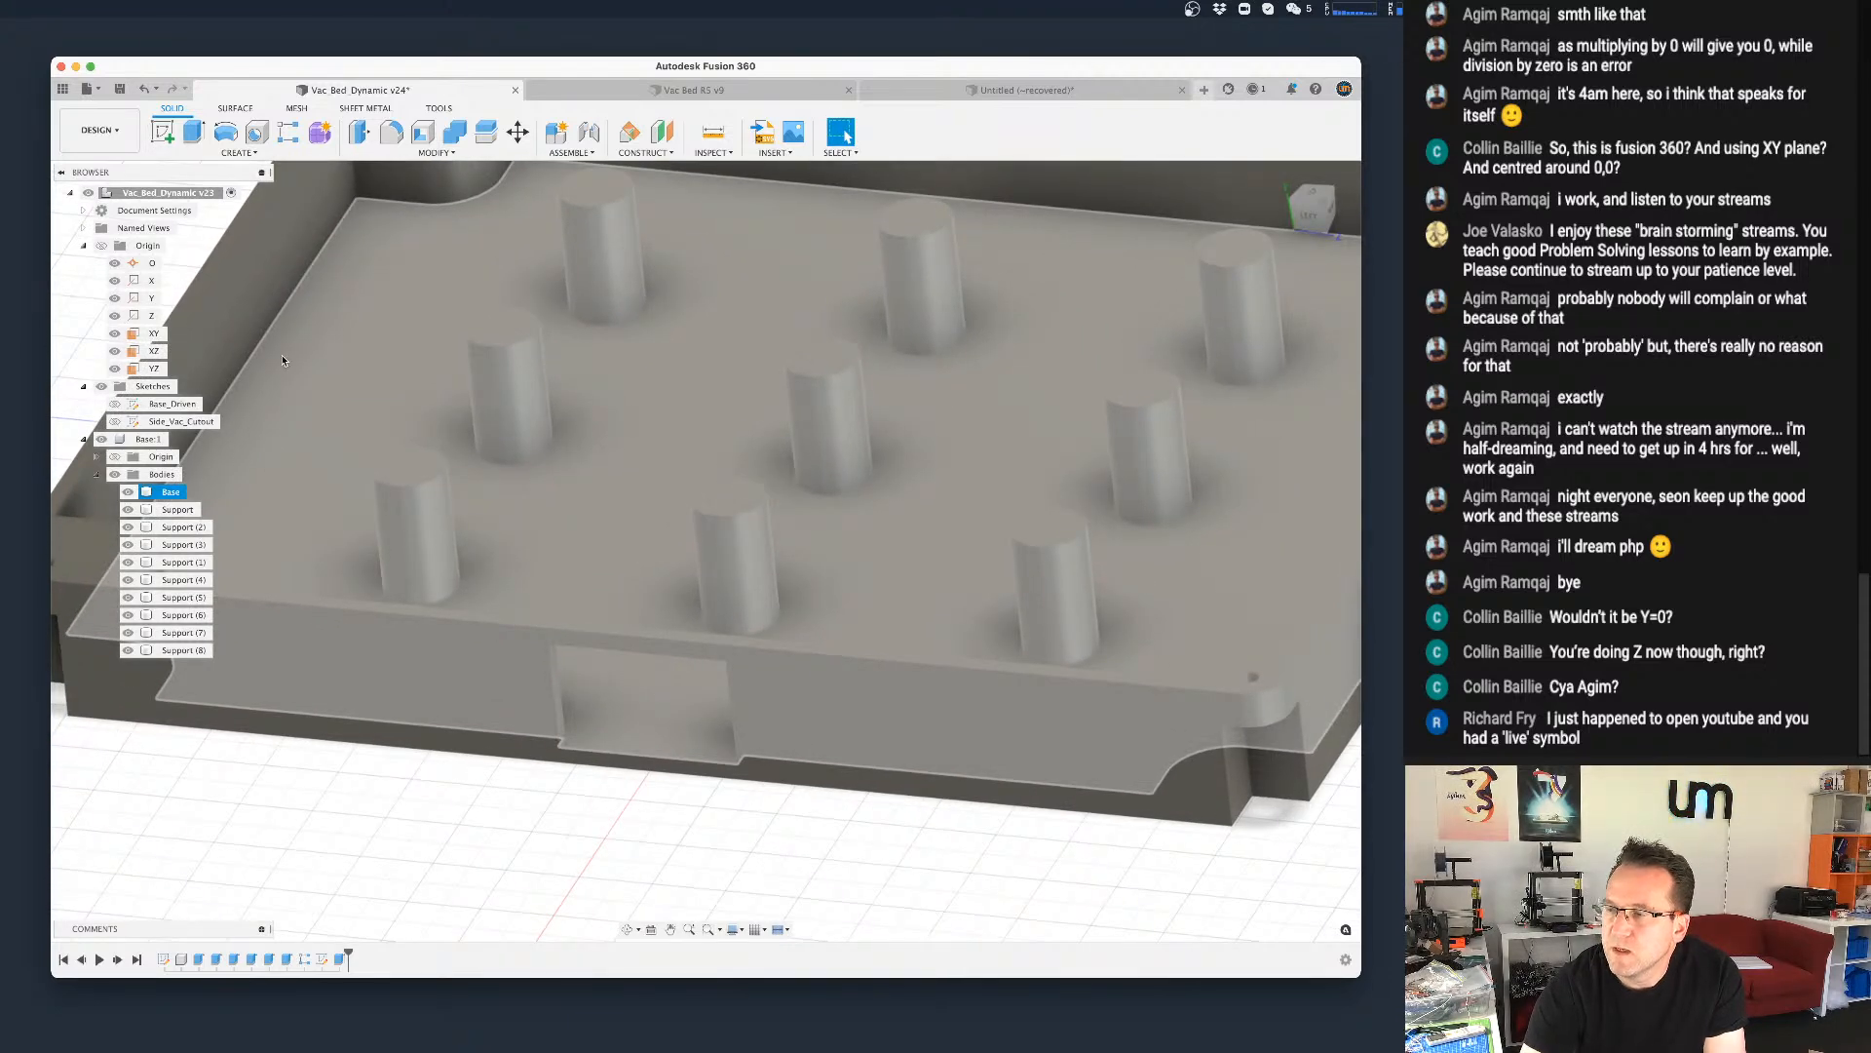
left_click(170, 422)
left_click(114, 421)
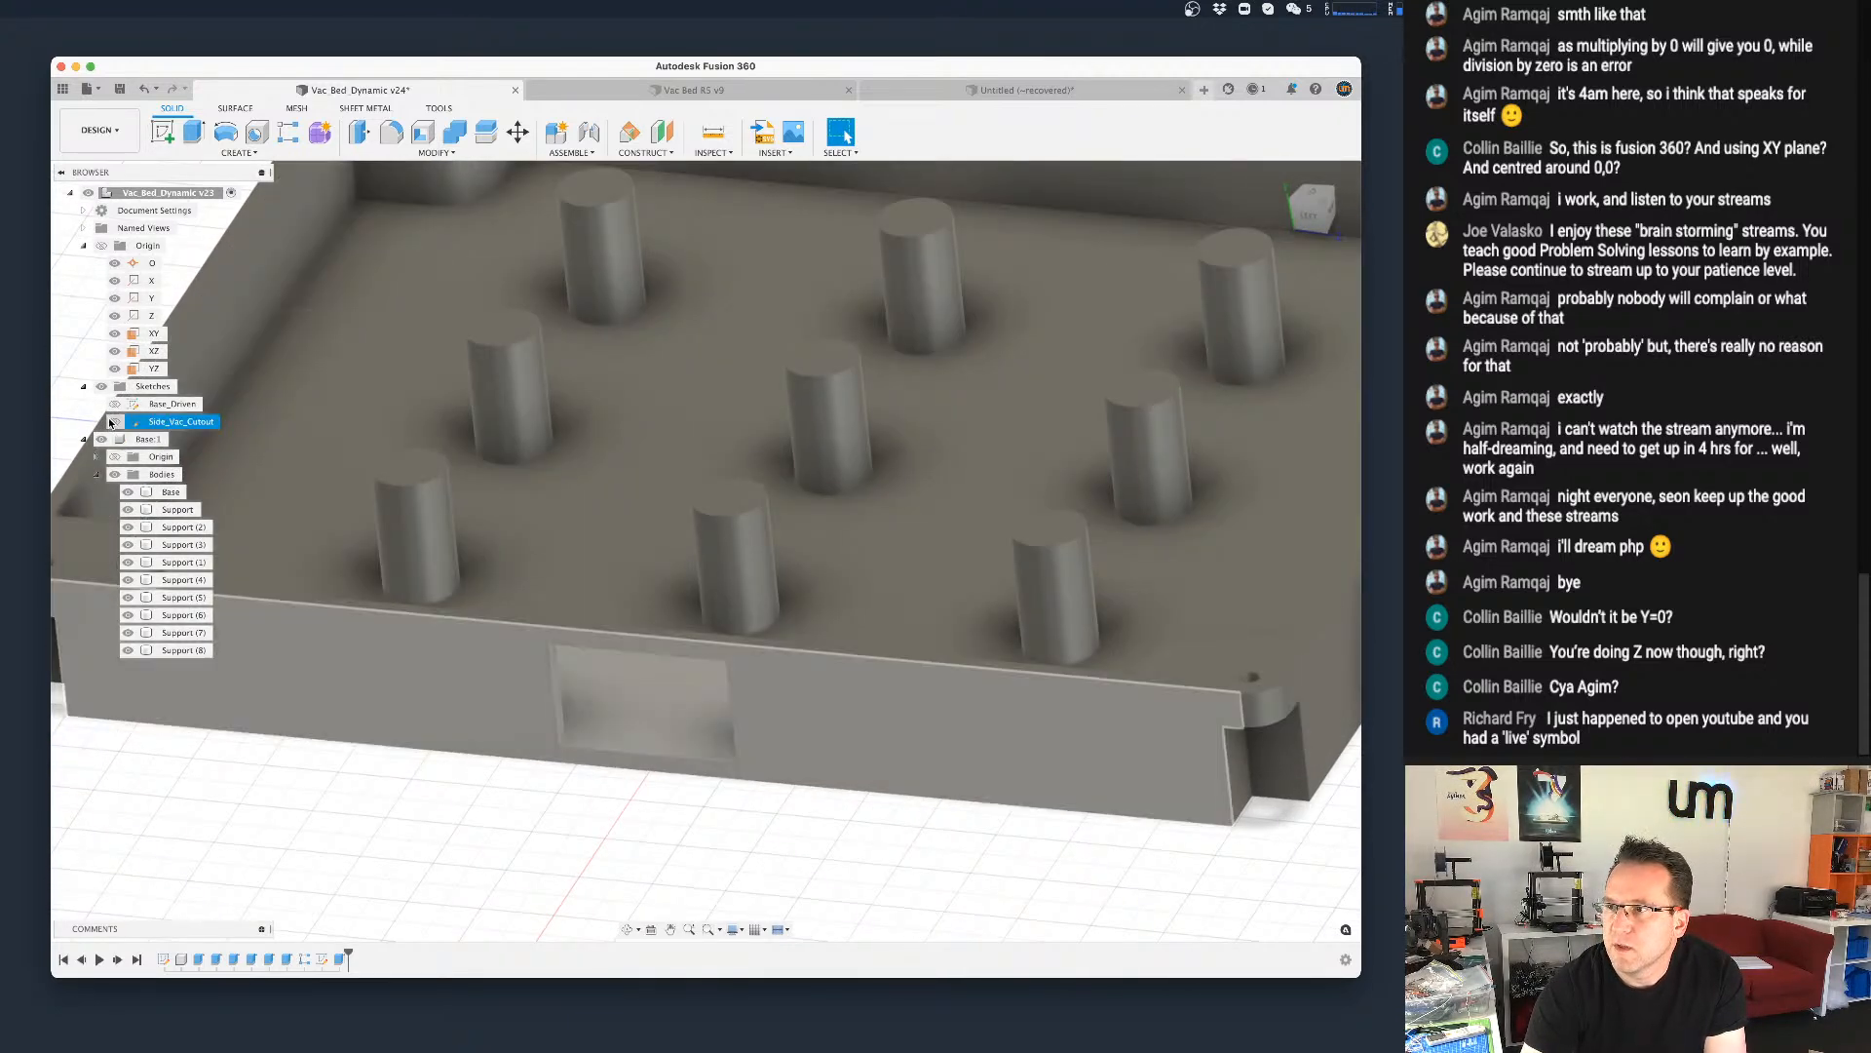
left_click(530, 826)
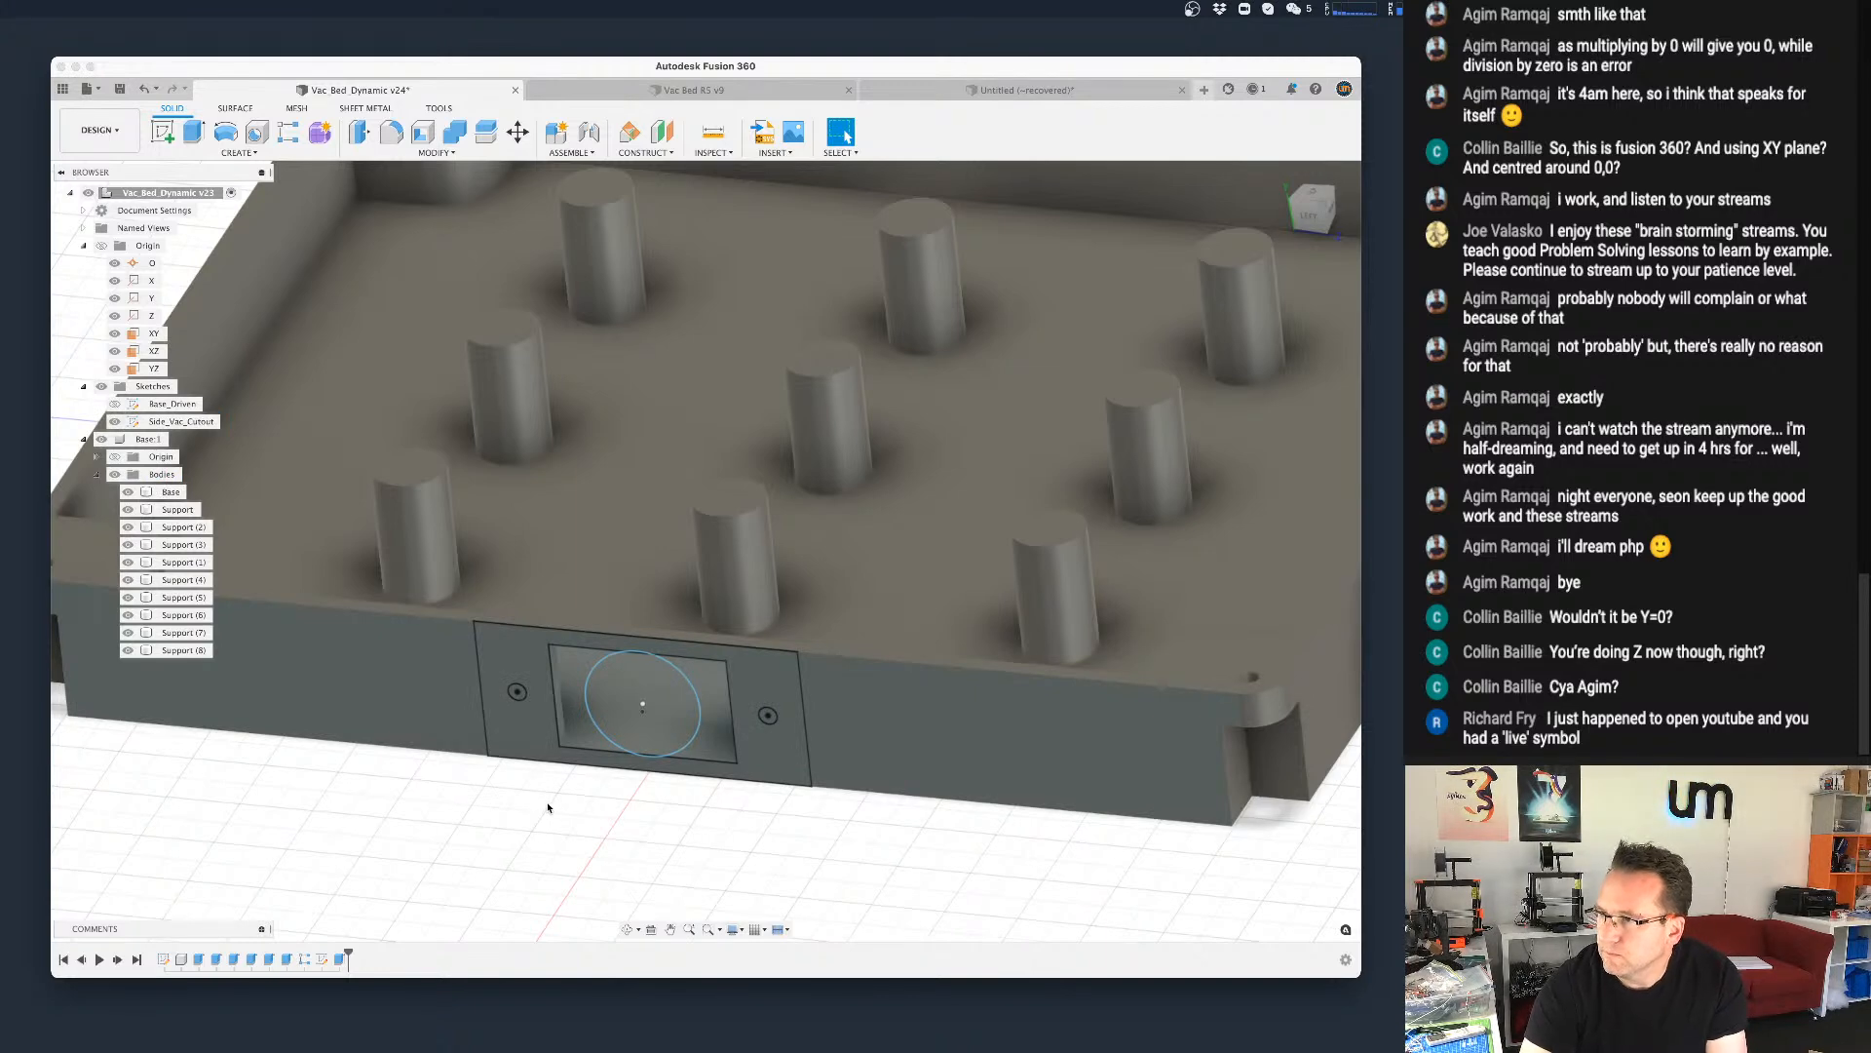
scroll(543, 805, "up", 5)
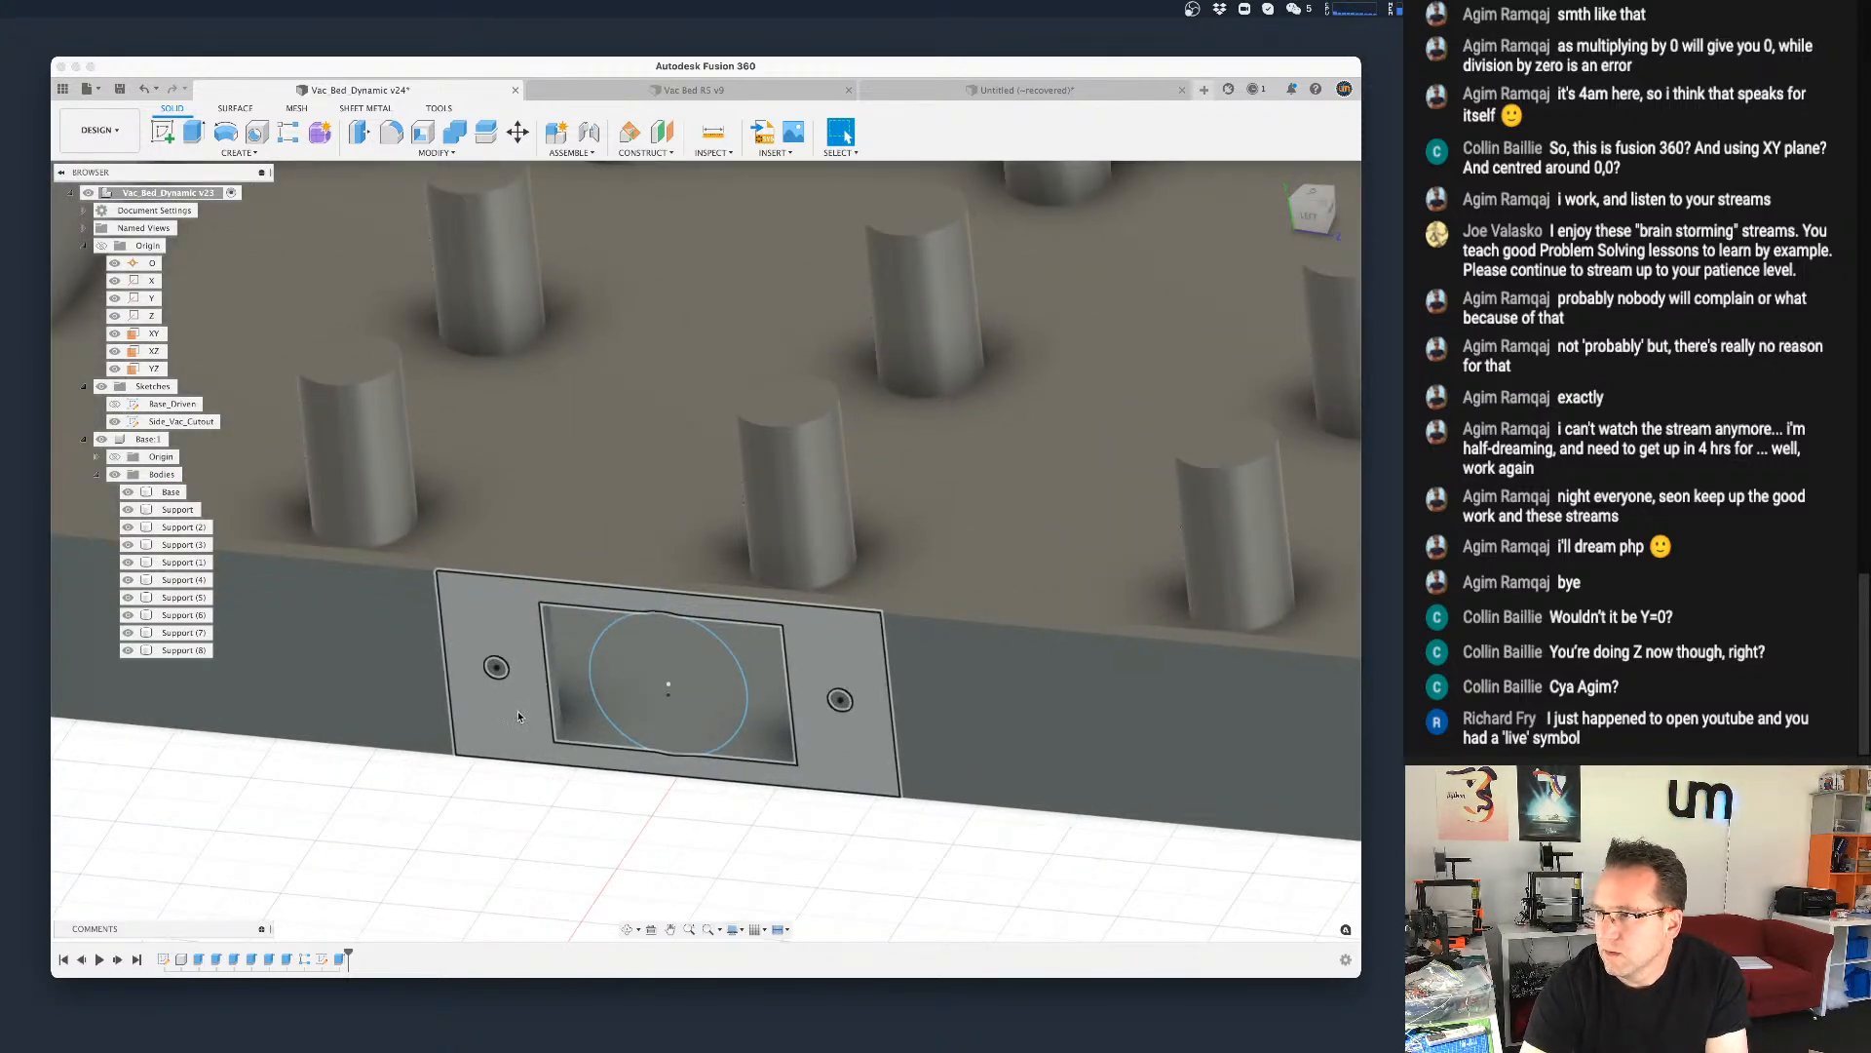
left_click(516, 719)
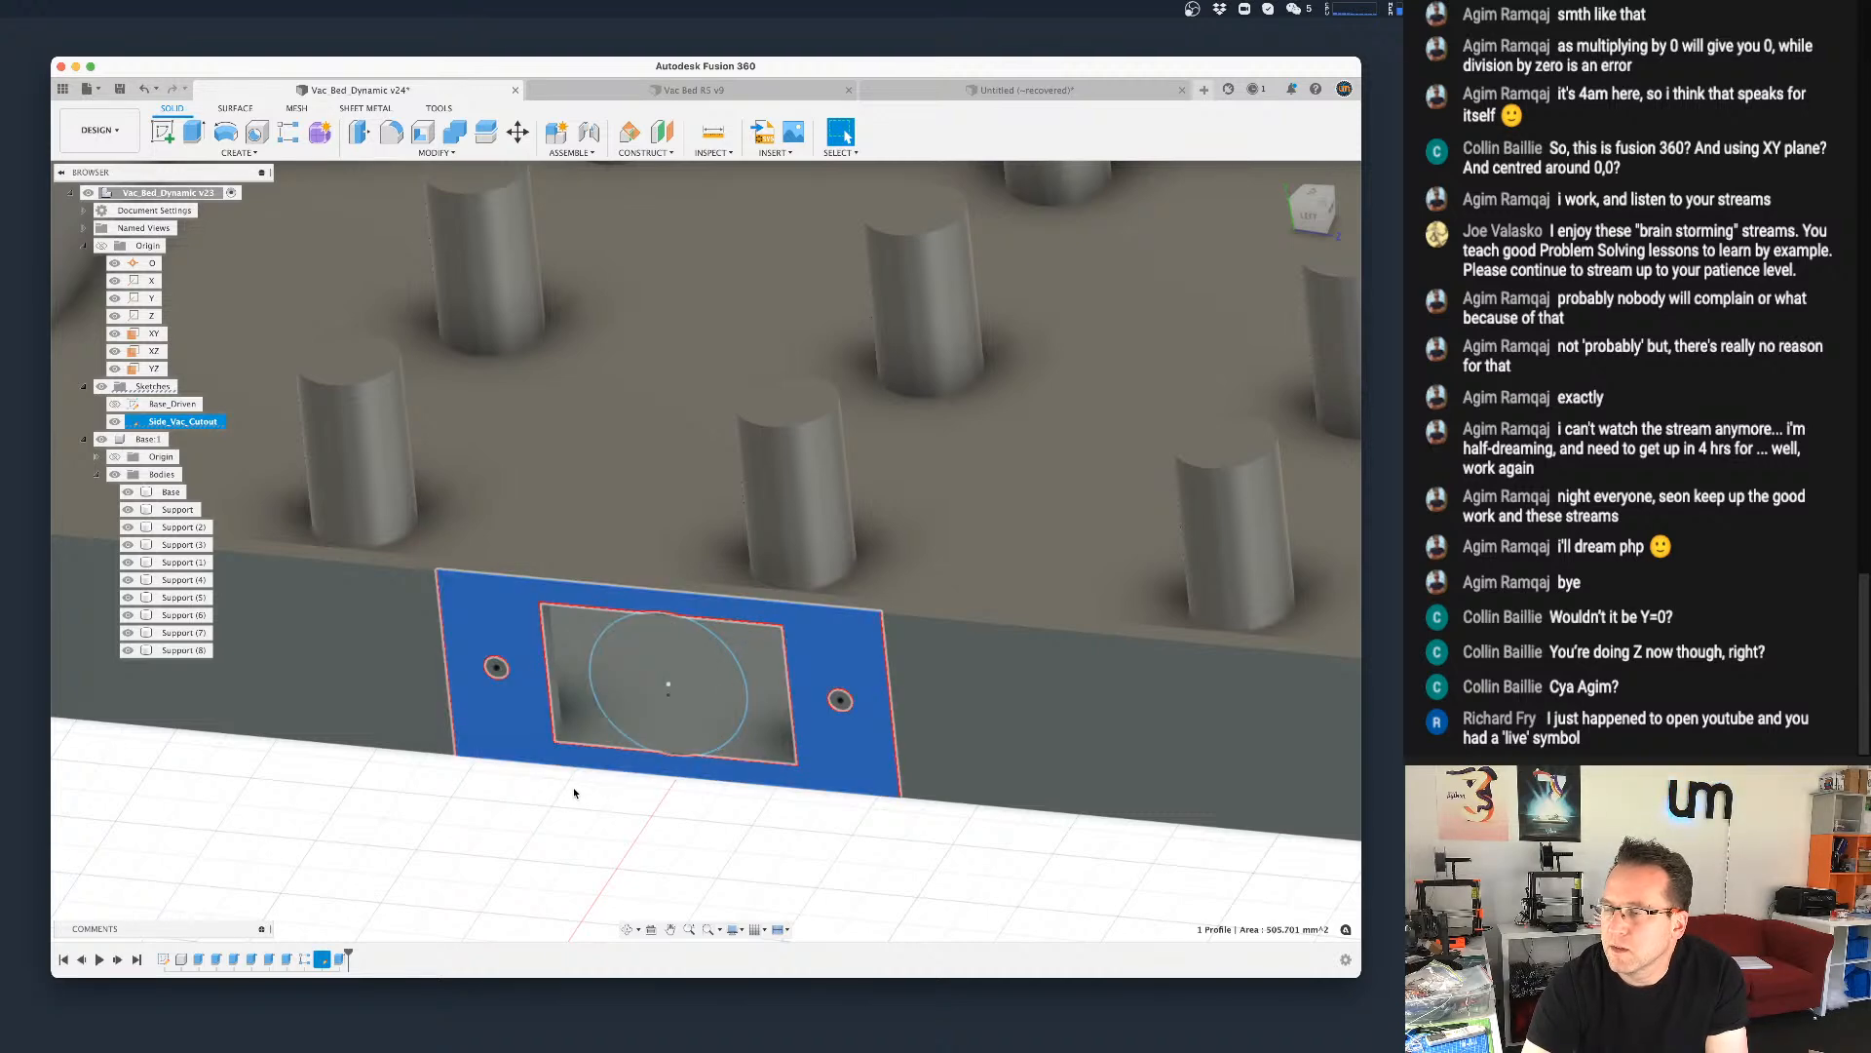
scroll(649, 786, "down", 2)
left_click(643, 787)
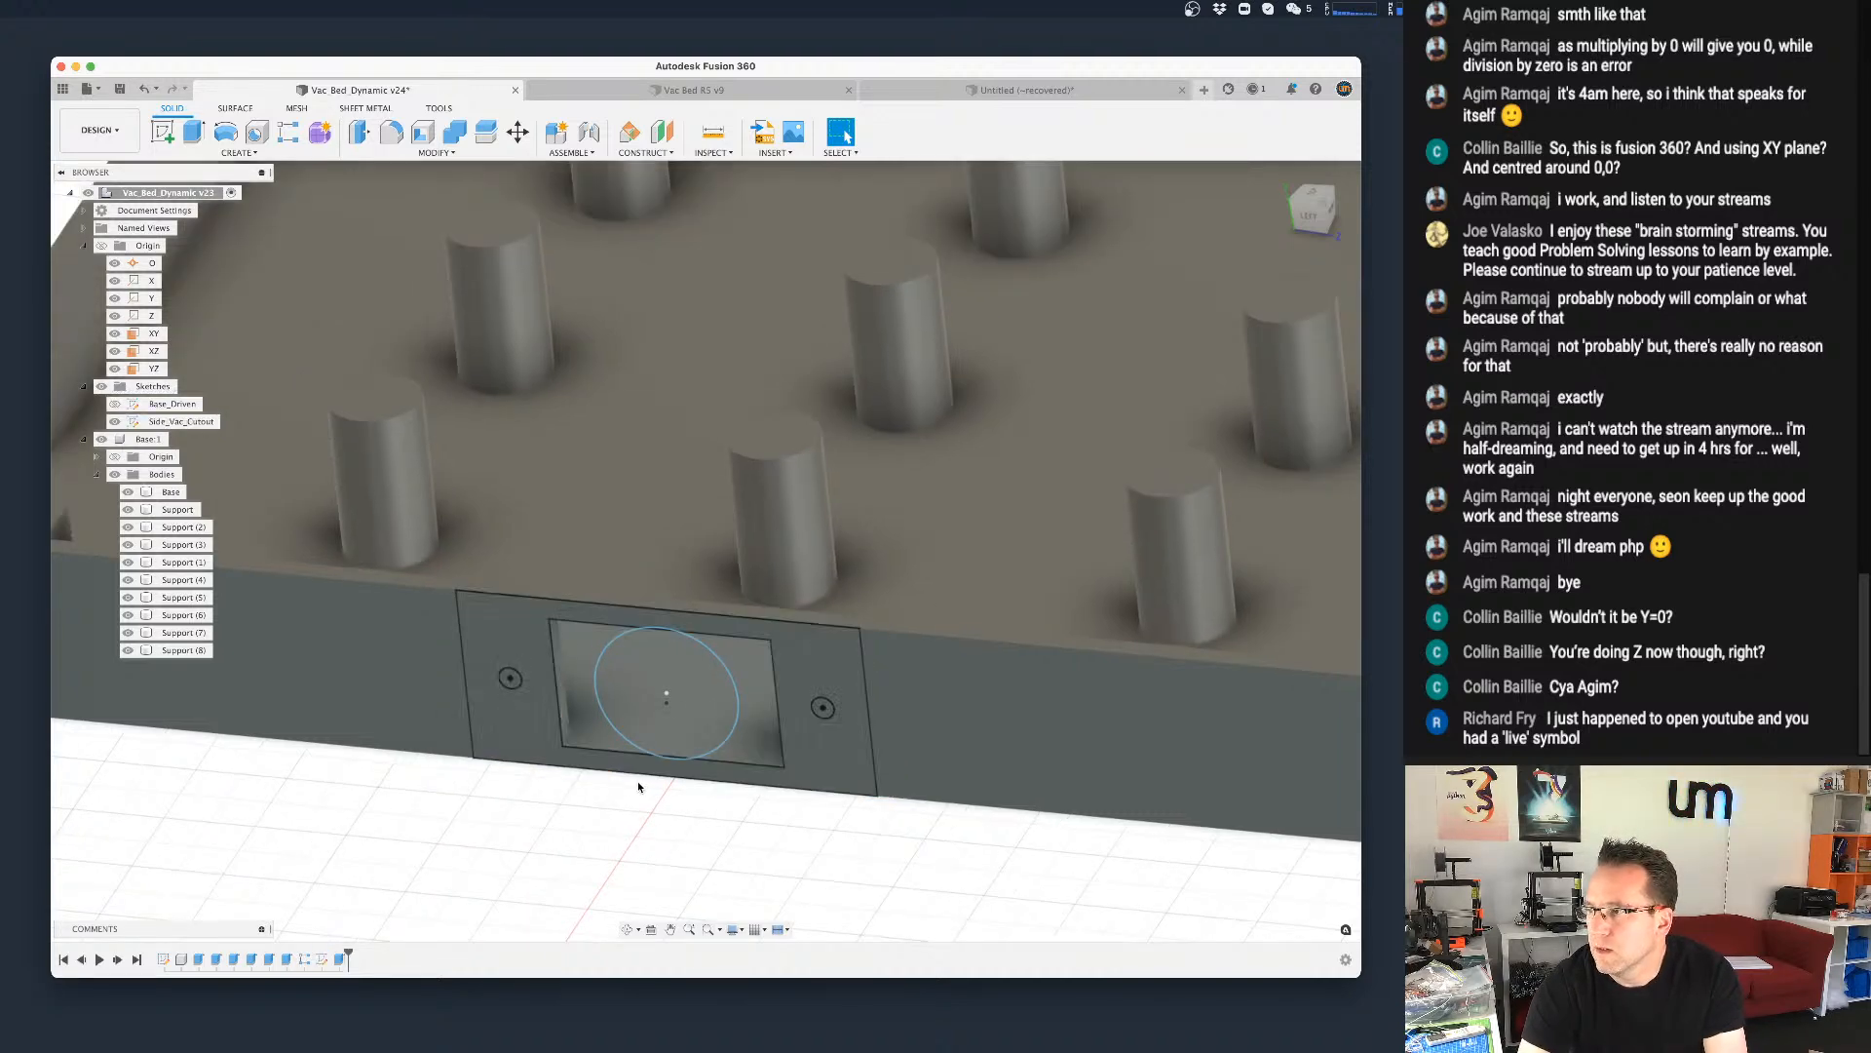
Step: Edit the side cutout extrusion so that it also cuts both small screw-hole circles through the wall
scroll(634, 785, "up", 3)
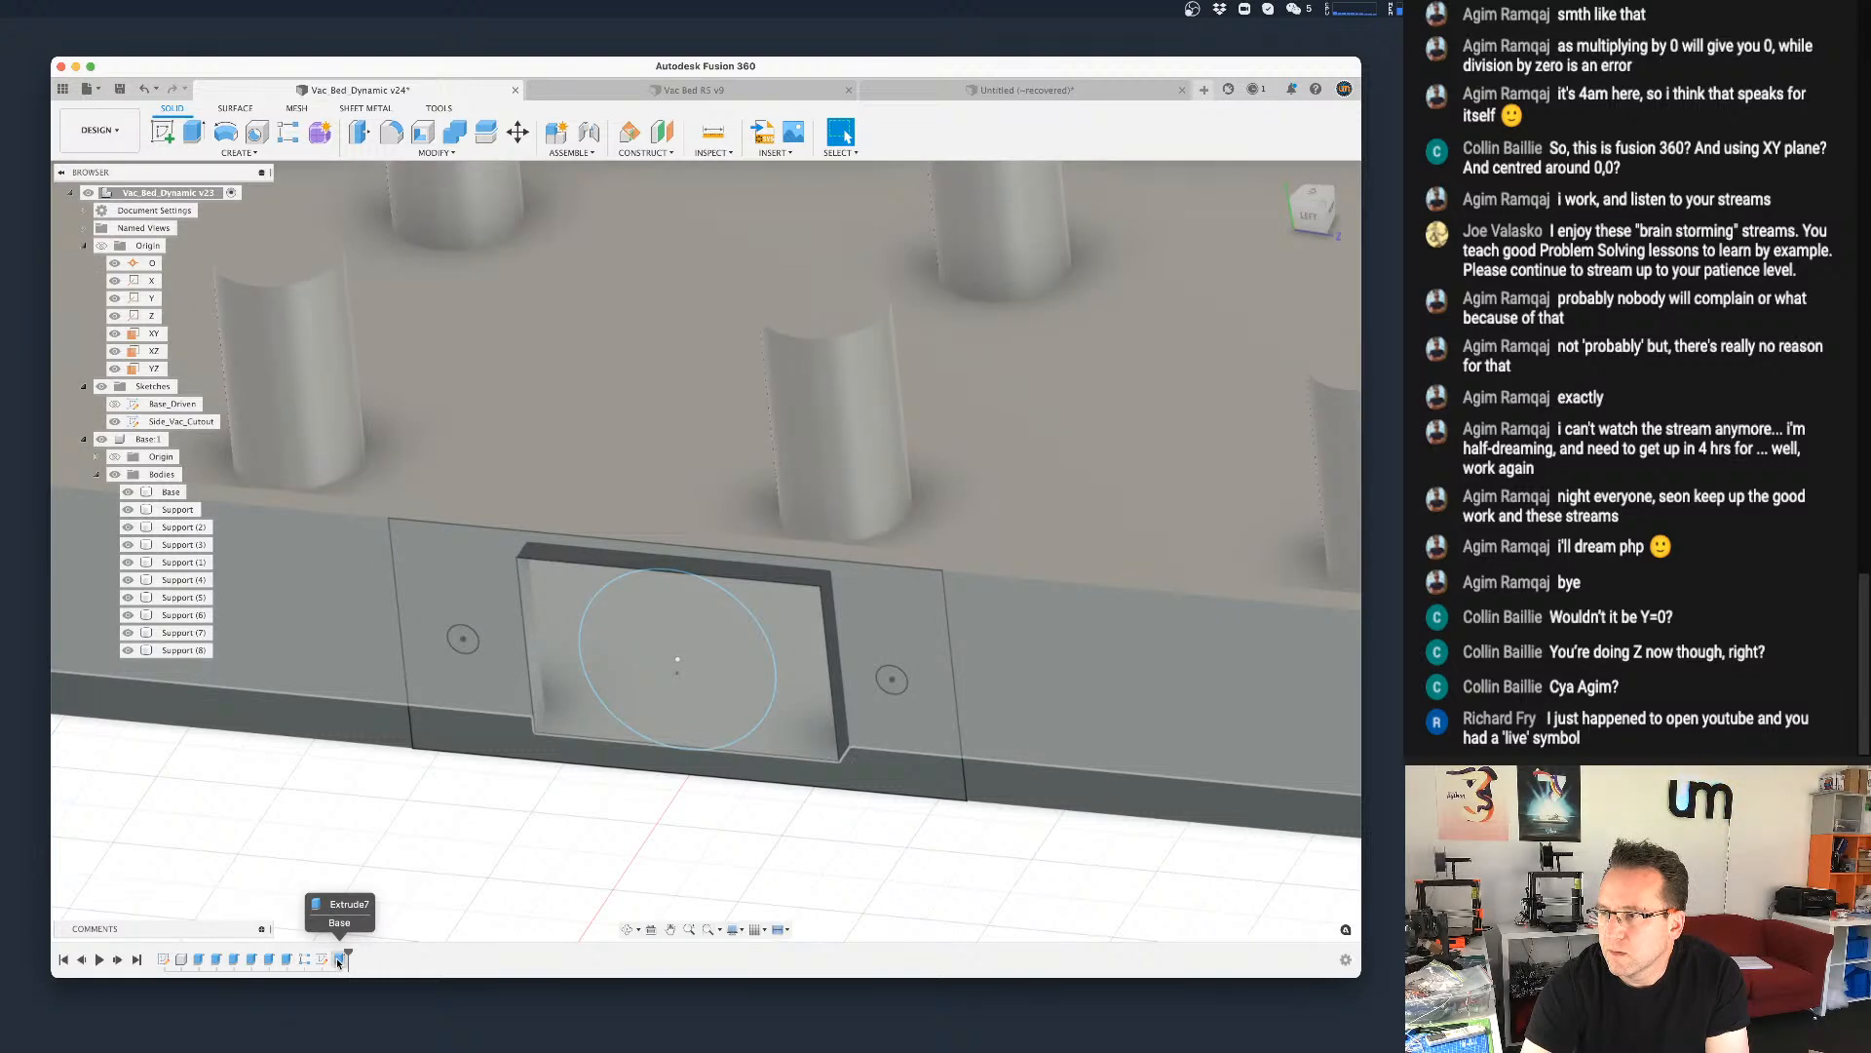
double_click(338, 960)
scroll(468, 606, "up", 3)
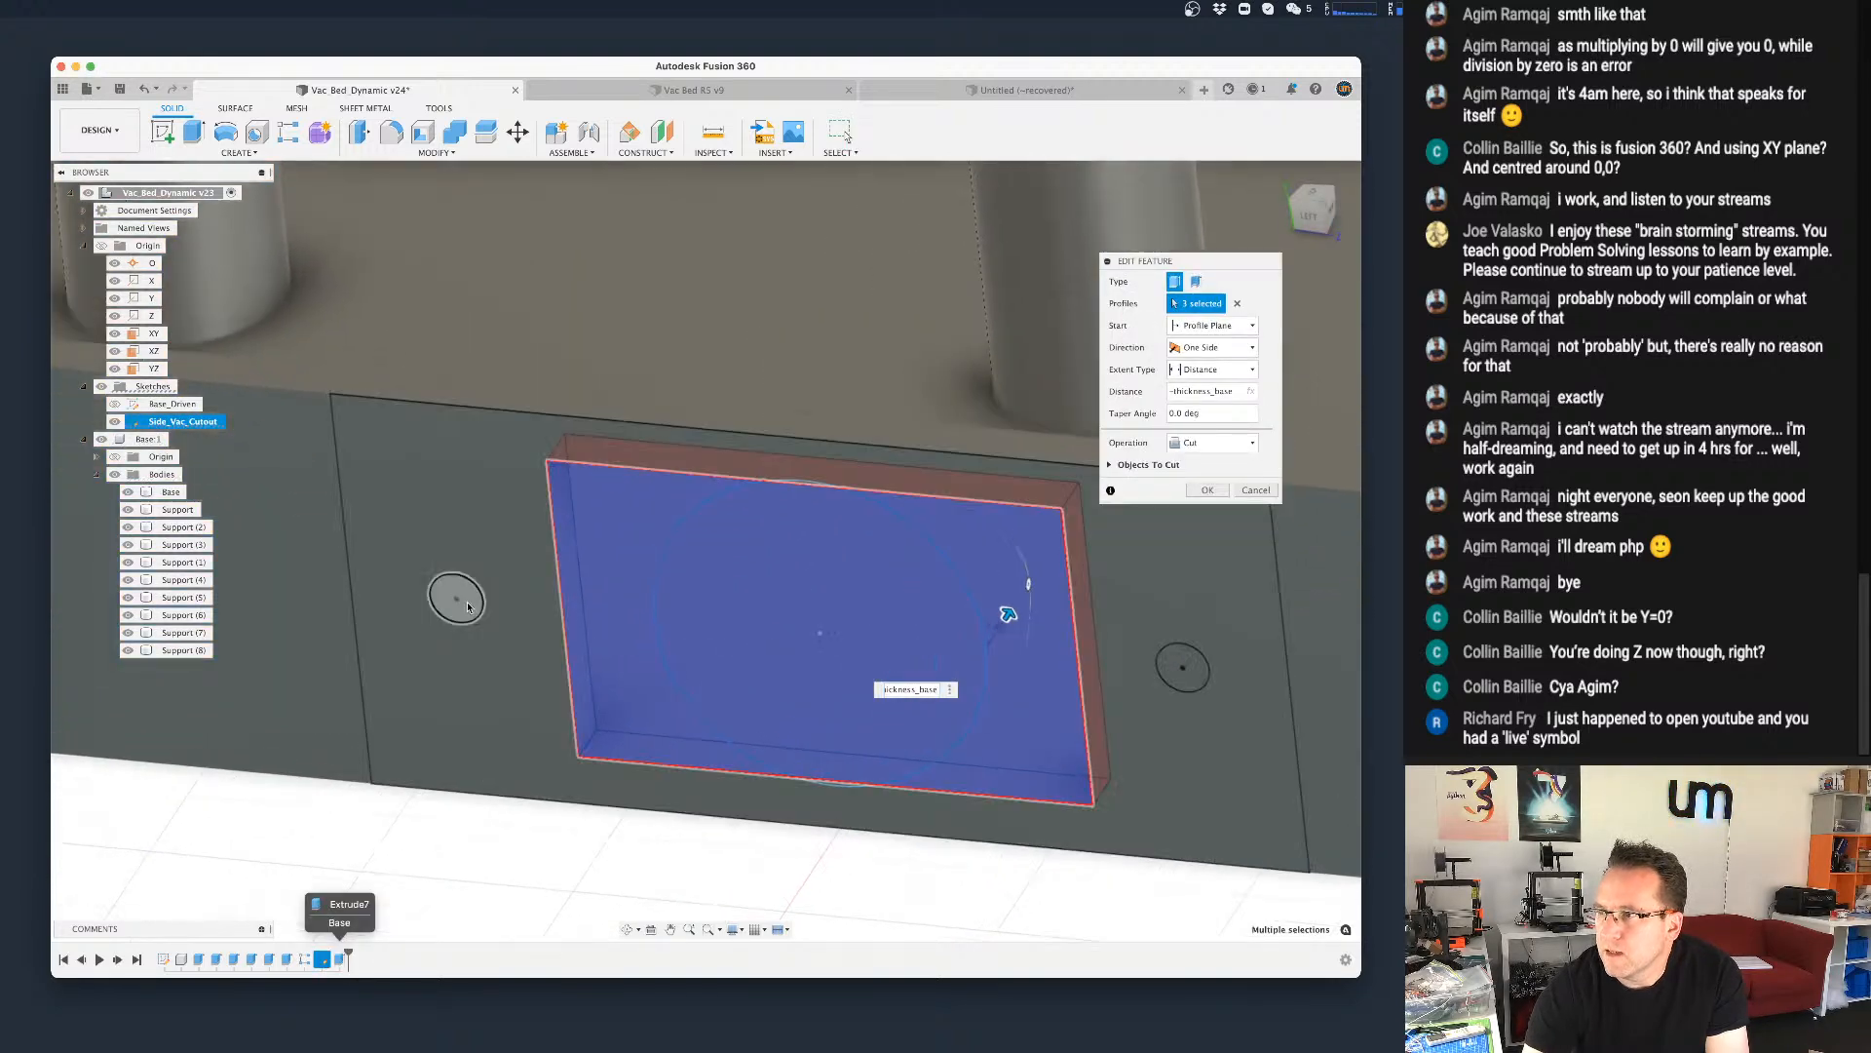
left_click(458, 597)
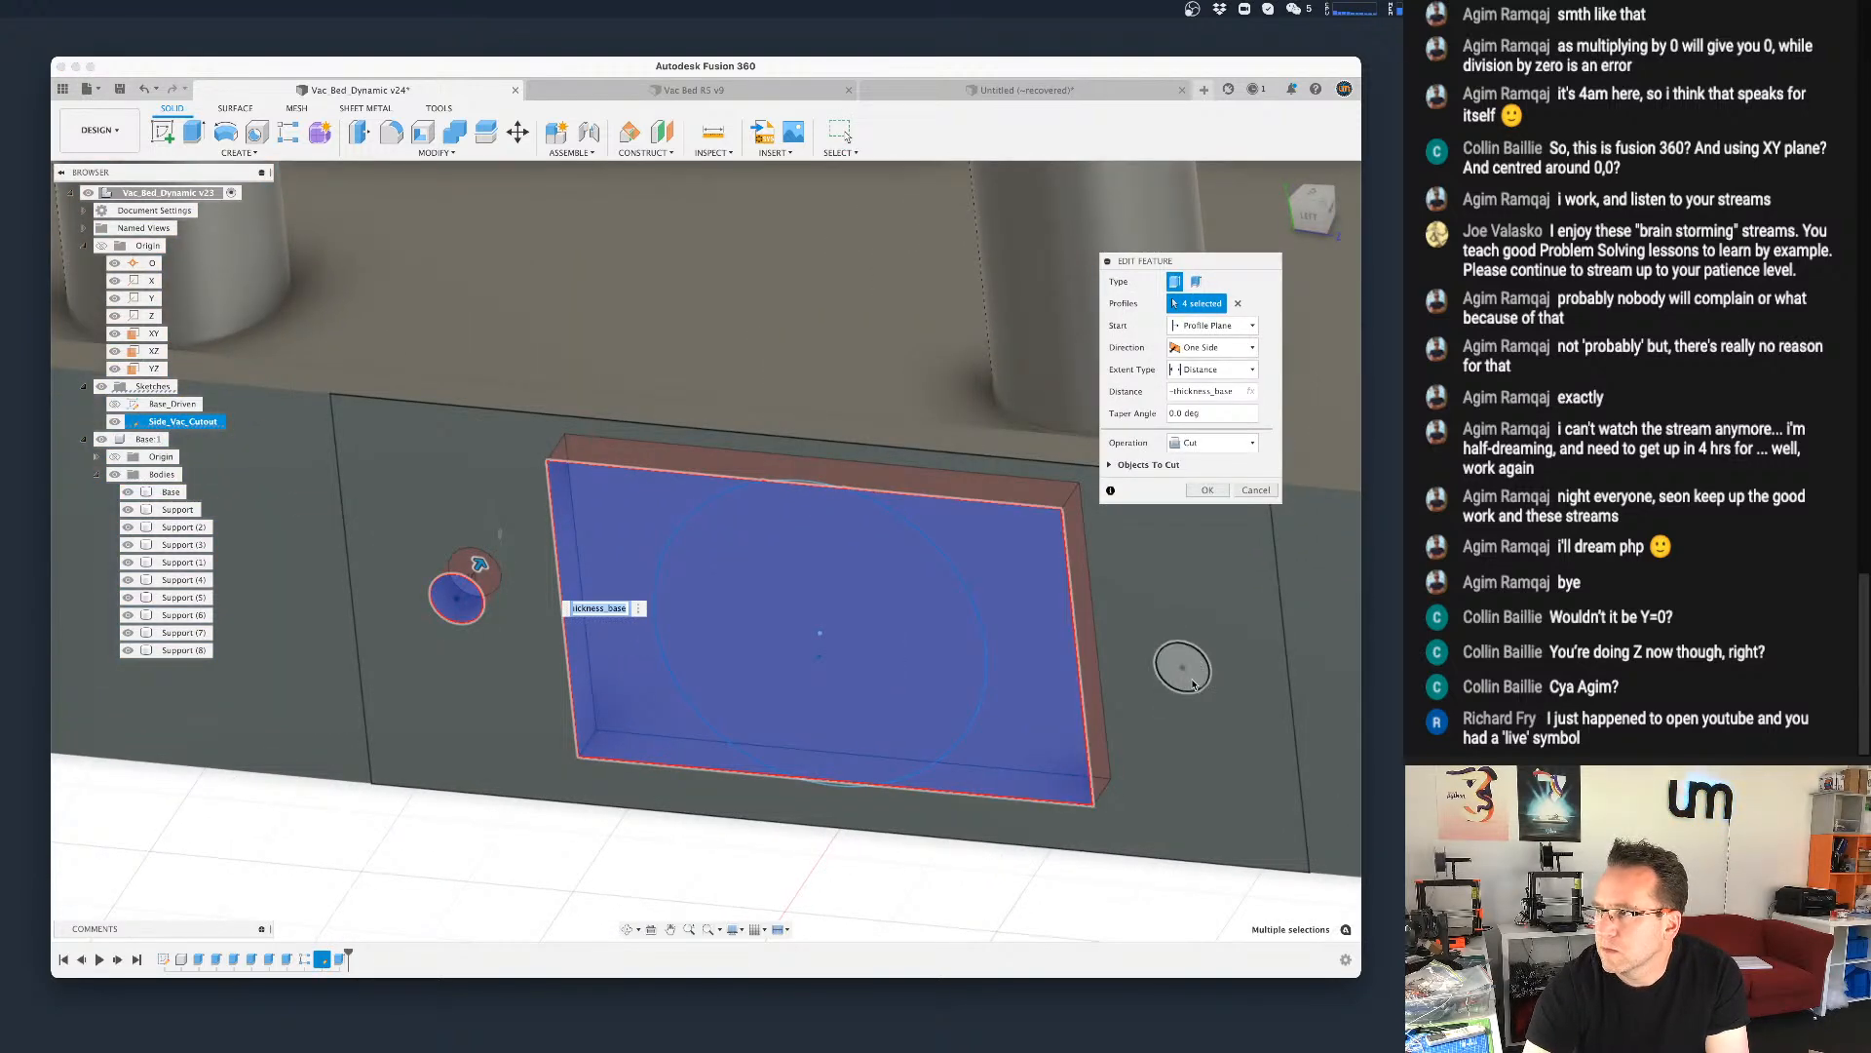
left_click(1183, 670)
scroll(1121, 717, "down", 3)
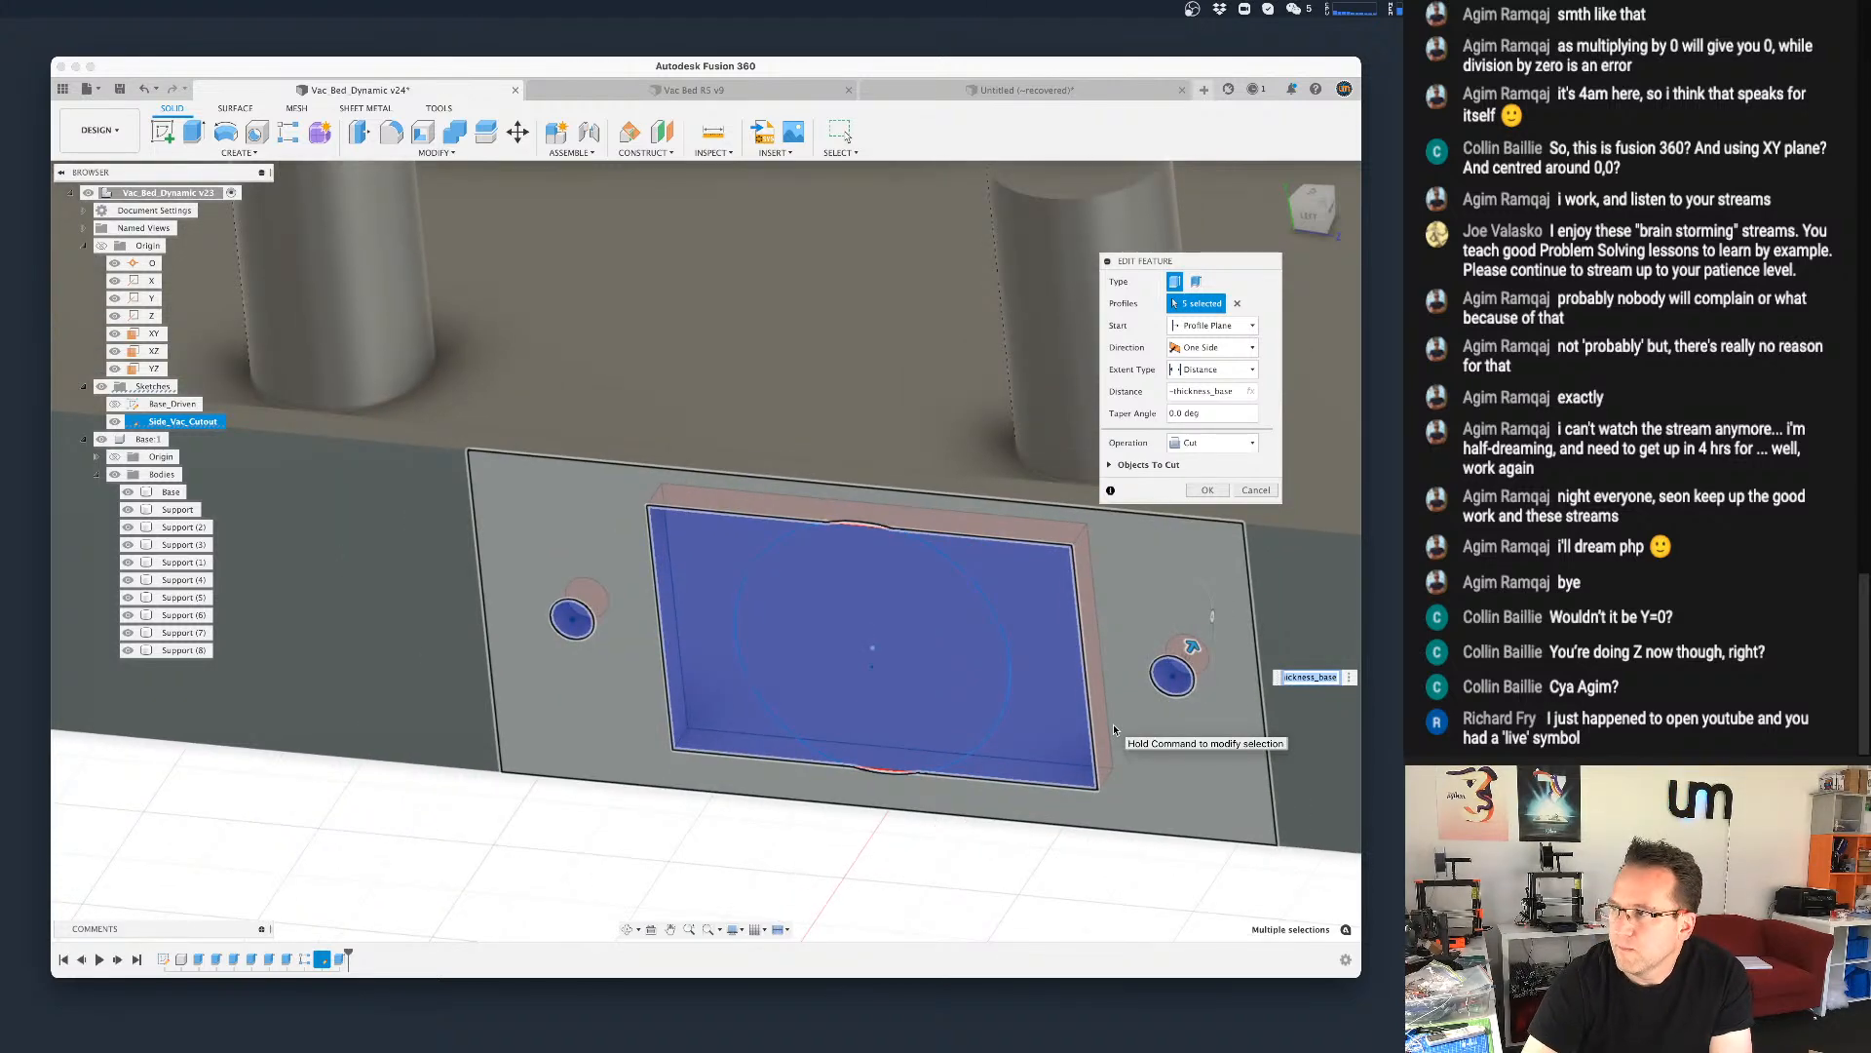
key("Return")
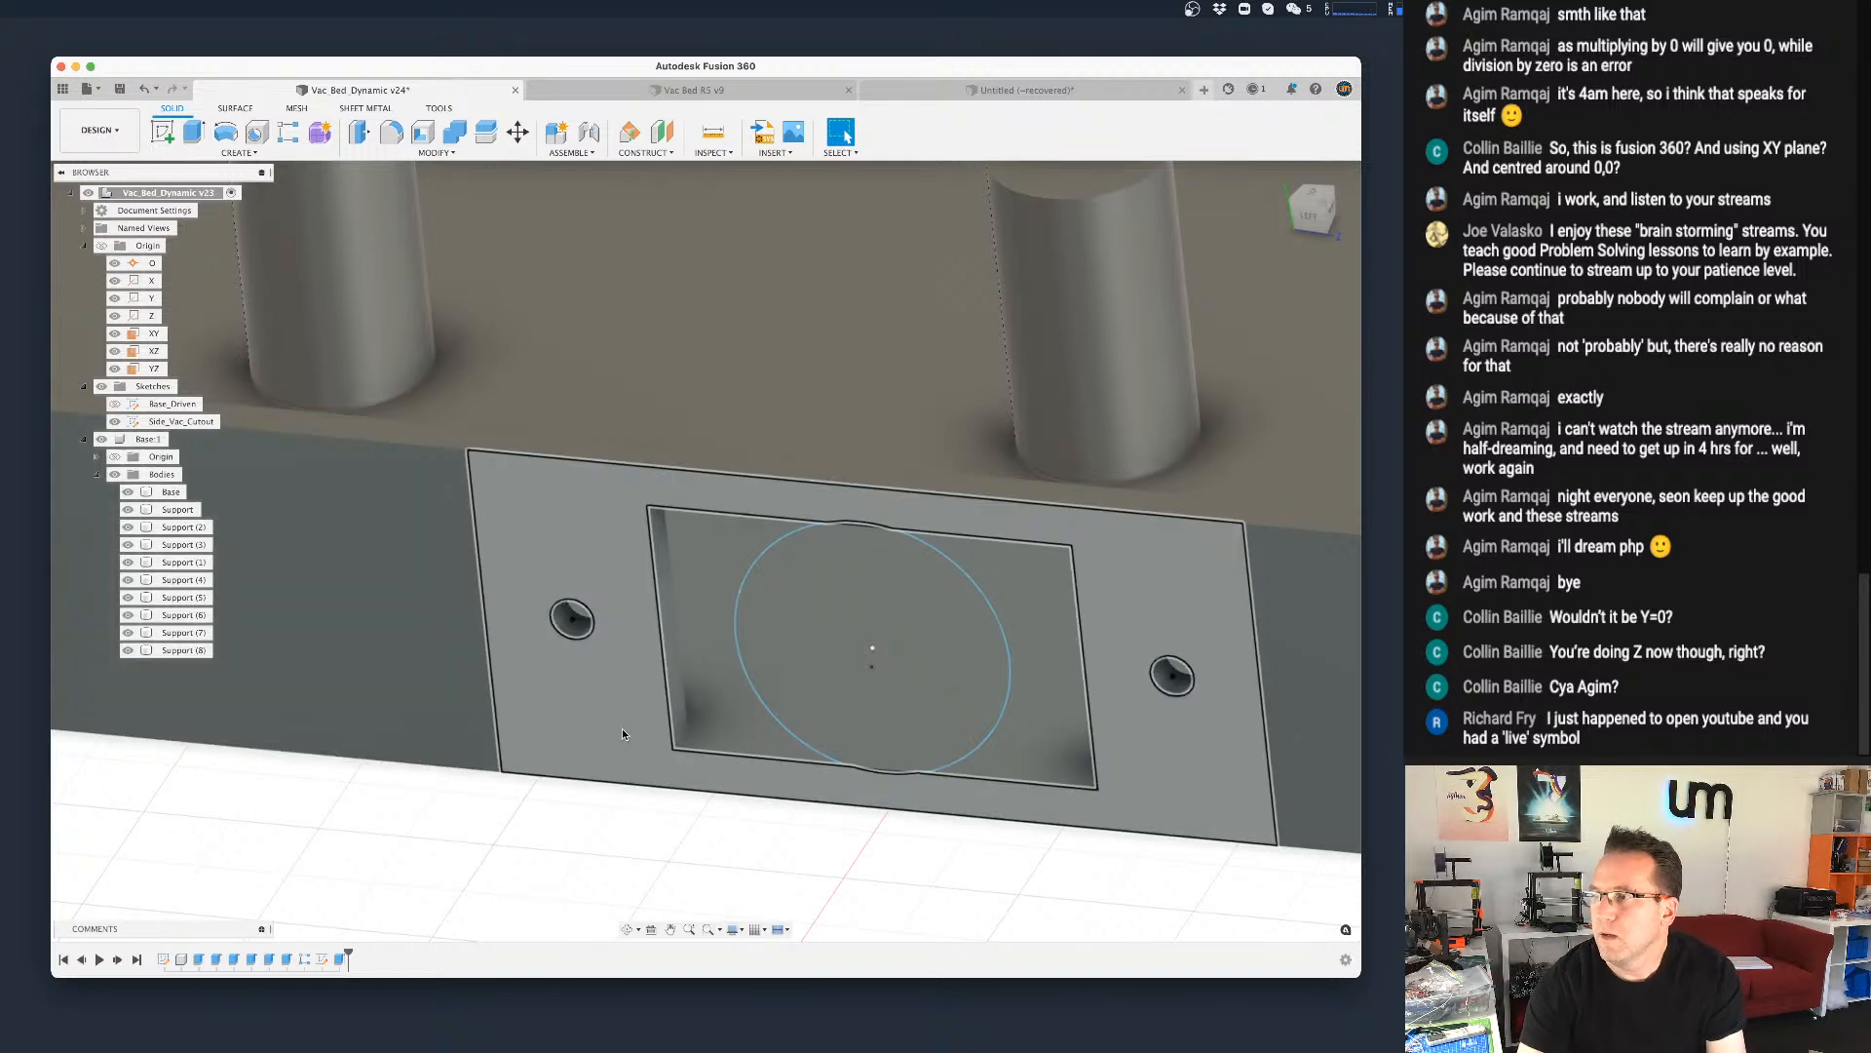
Step: Set up a 10 mm outward extrusion of the mounting-plate profile and the rectangle regions around the hose circle
scroll(591, 831, "down", 2)
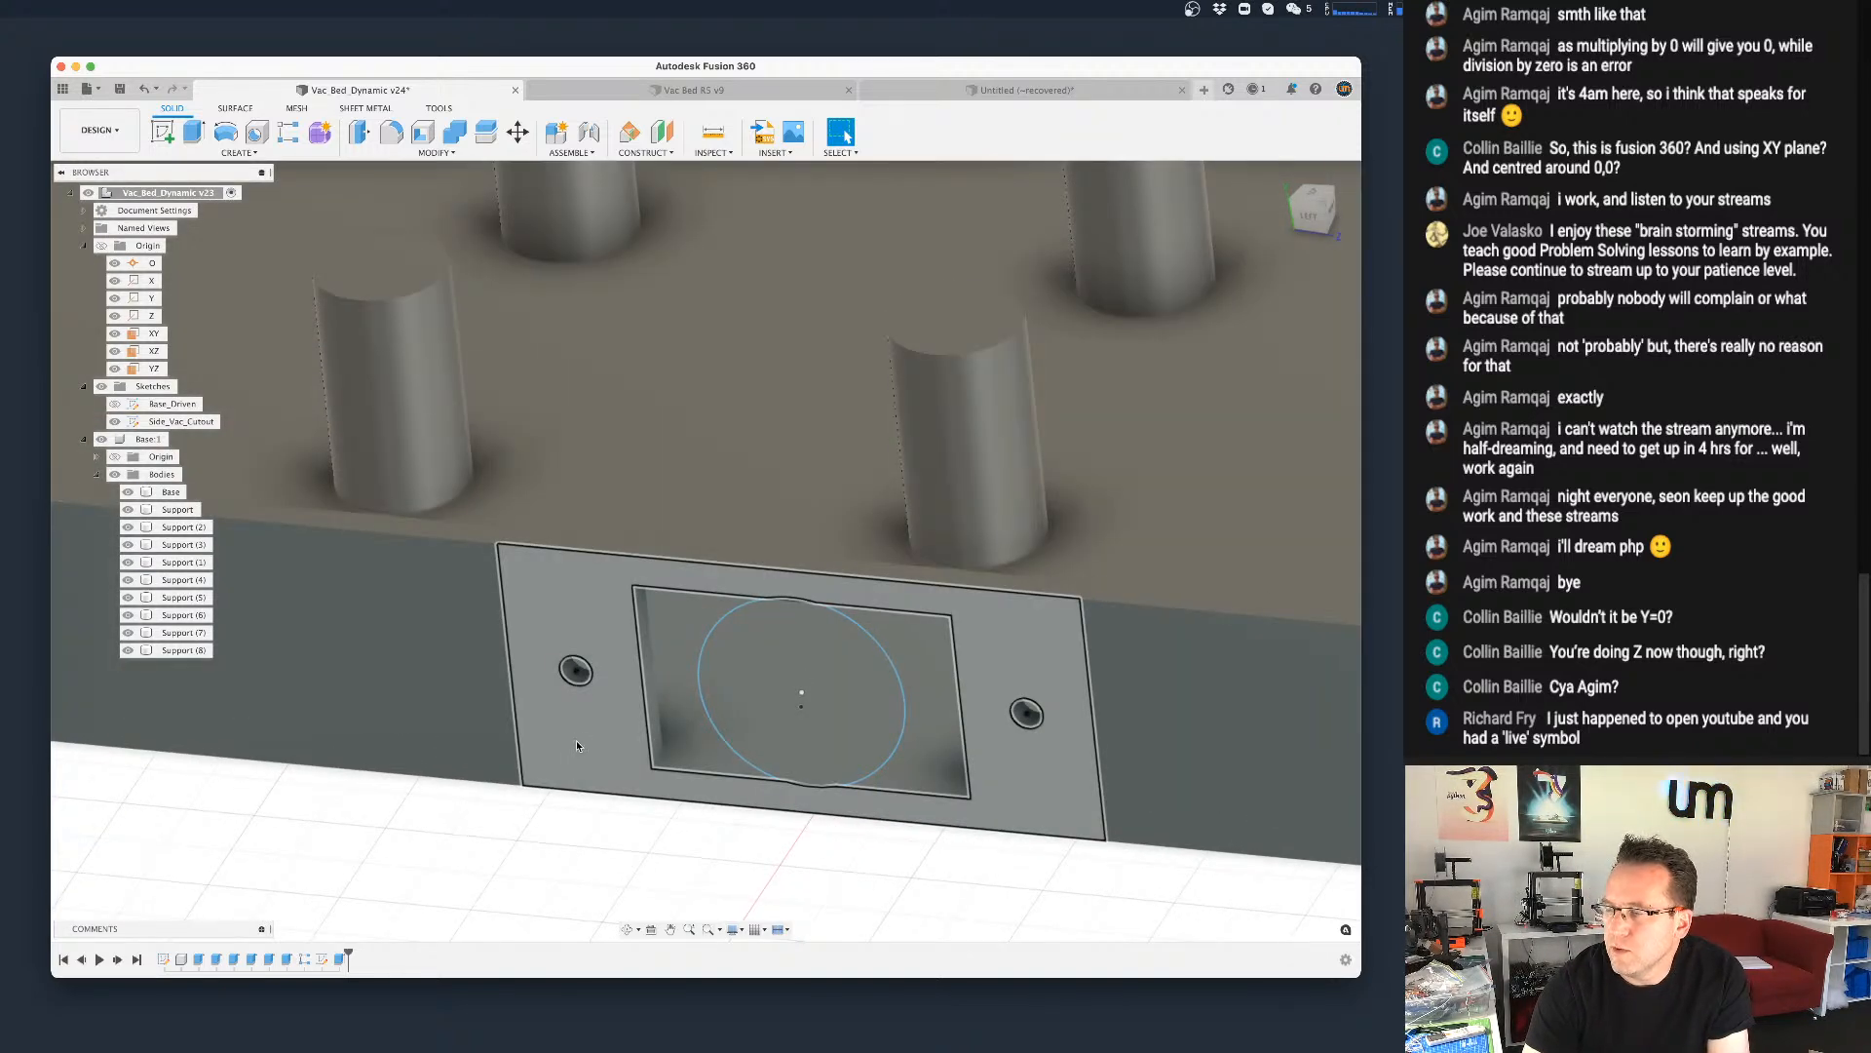
key("e")
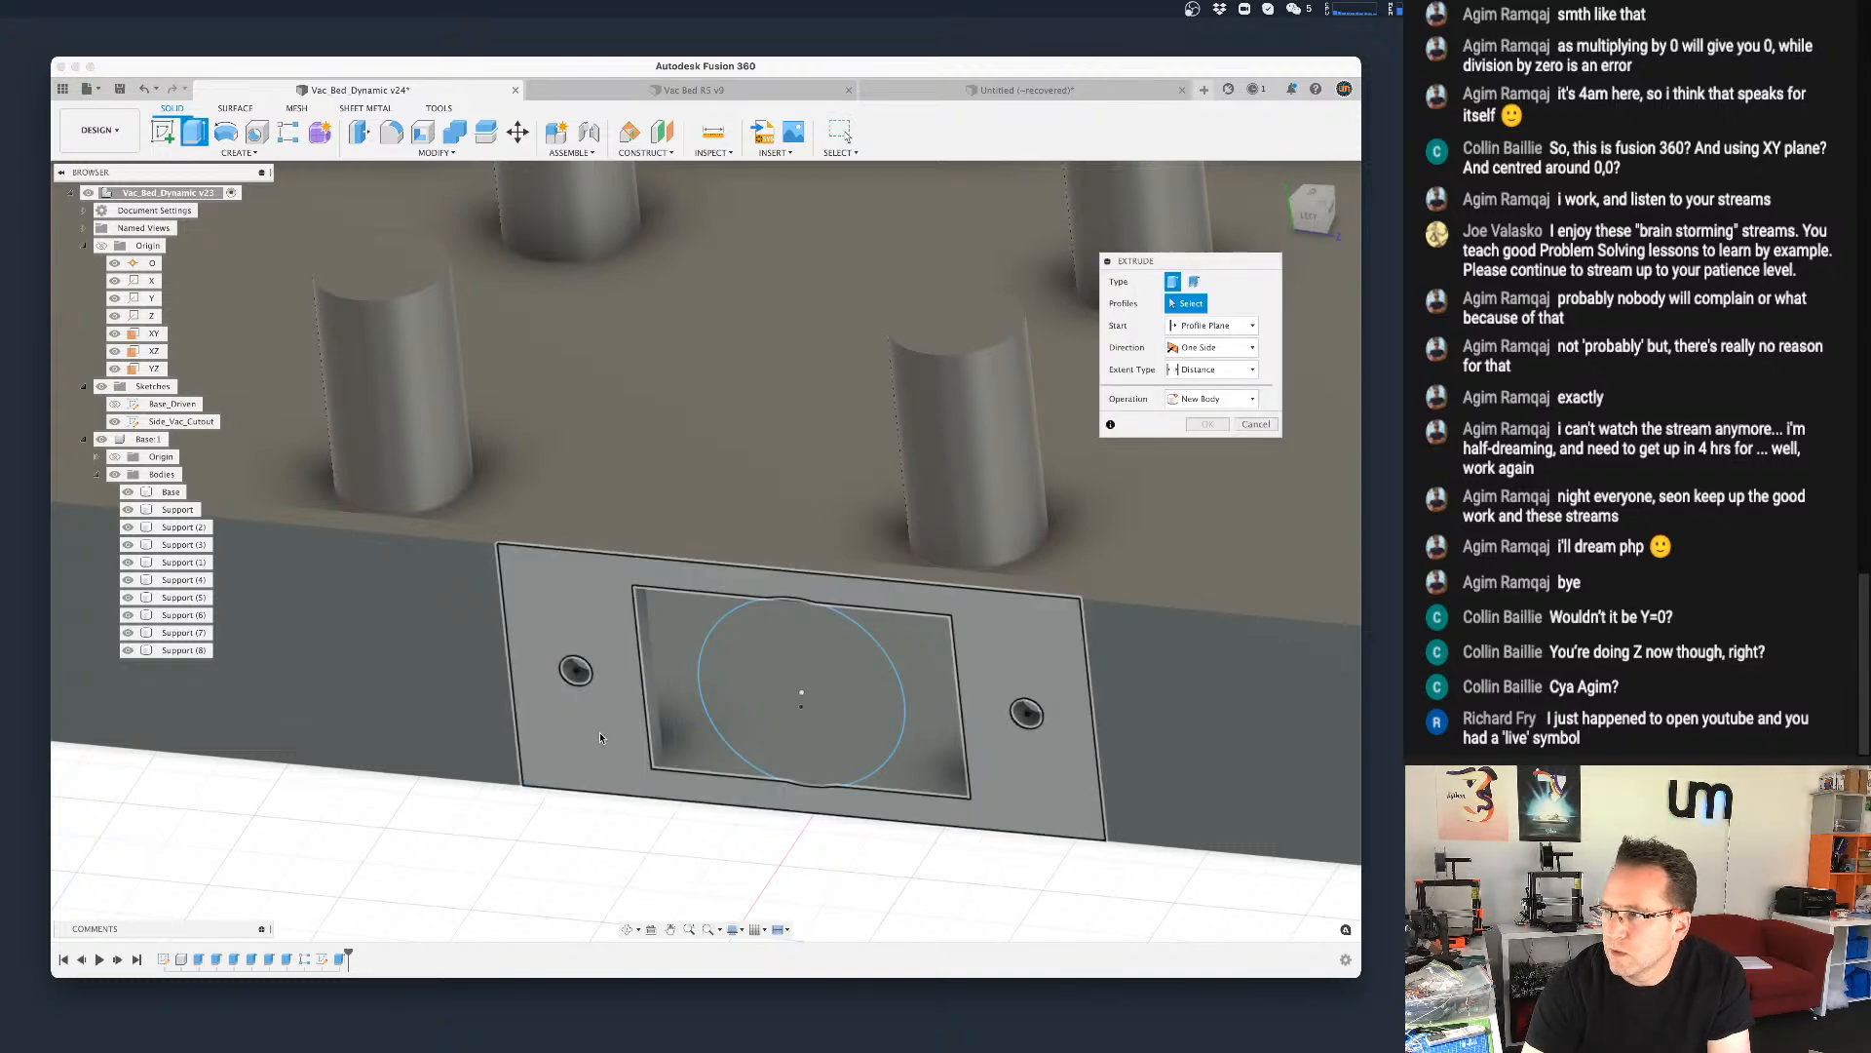
left_click(602, 738)
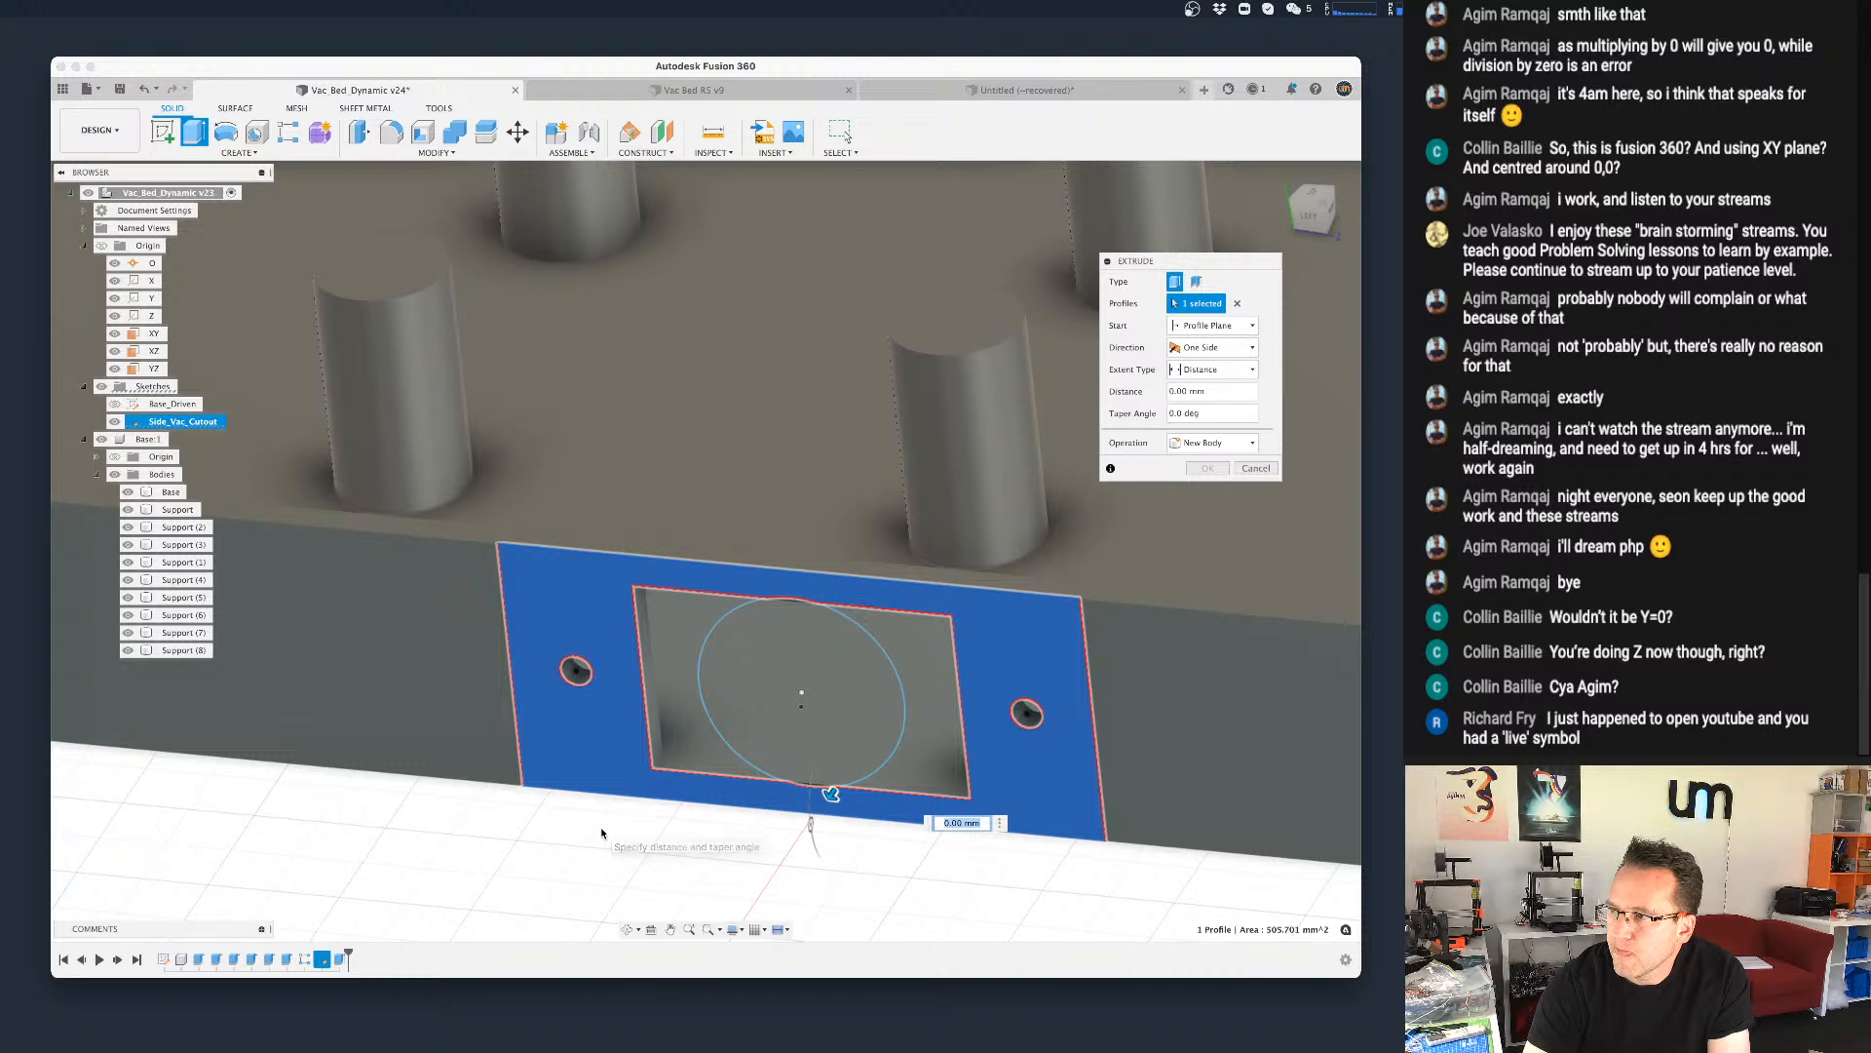
left_click(670, 748)
left_click(934, 755)
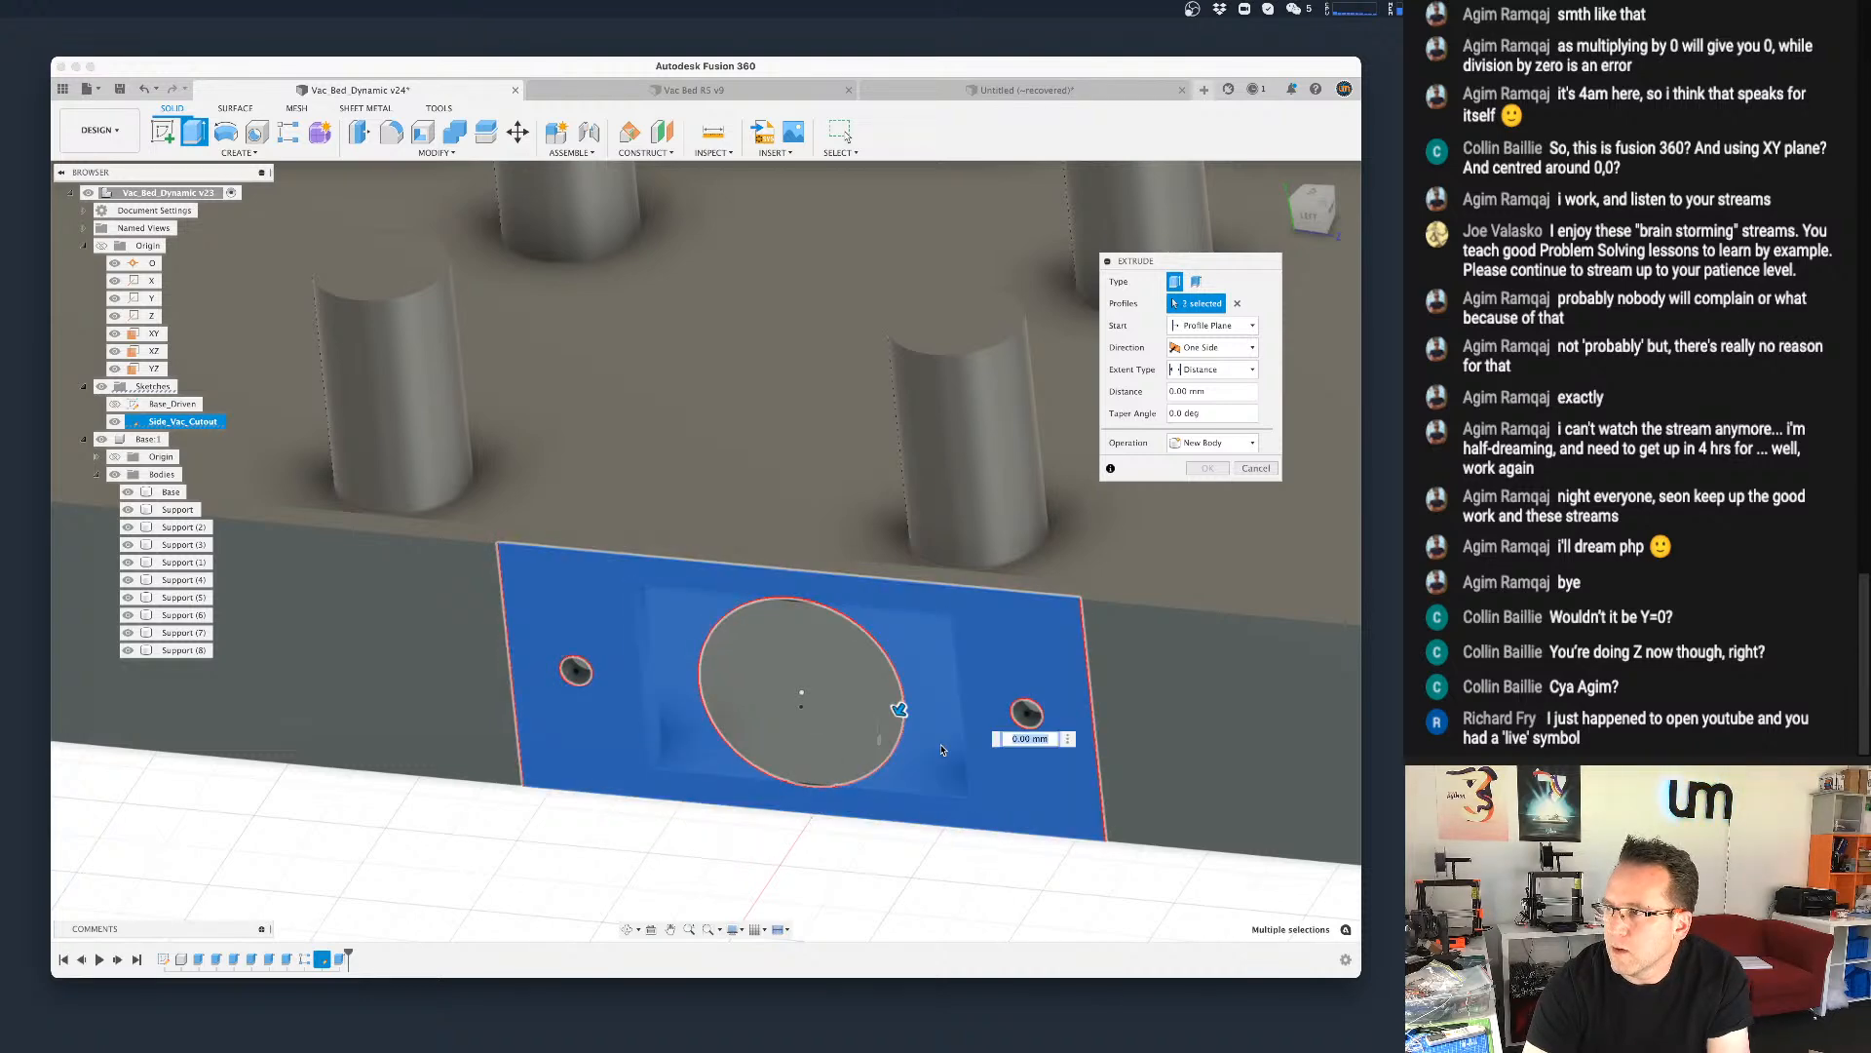
left_click(693, 799)
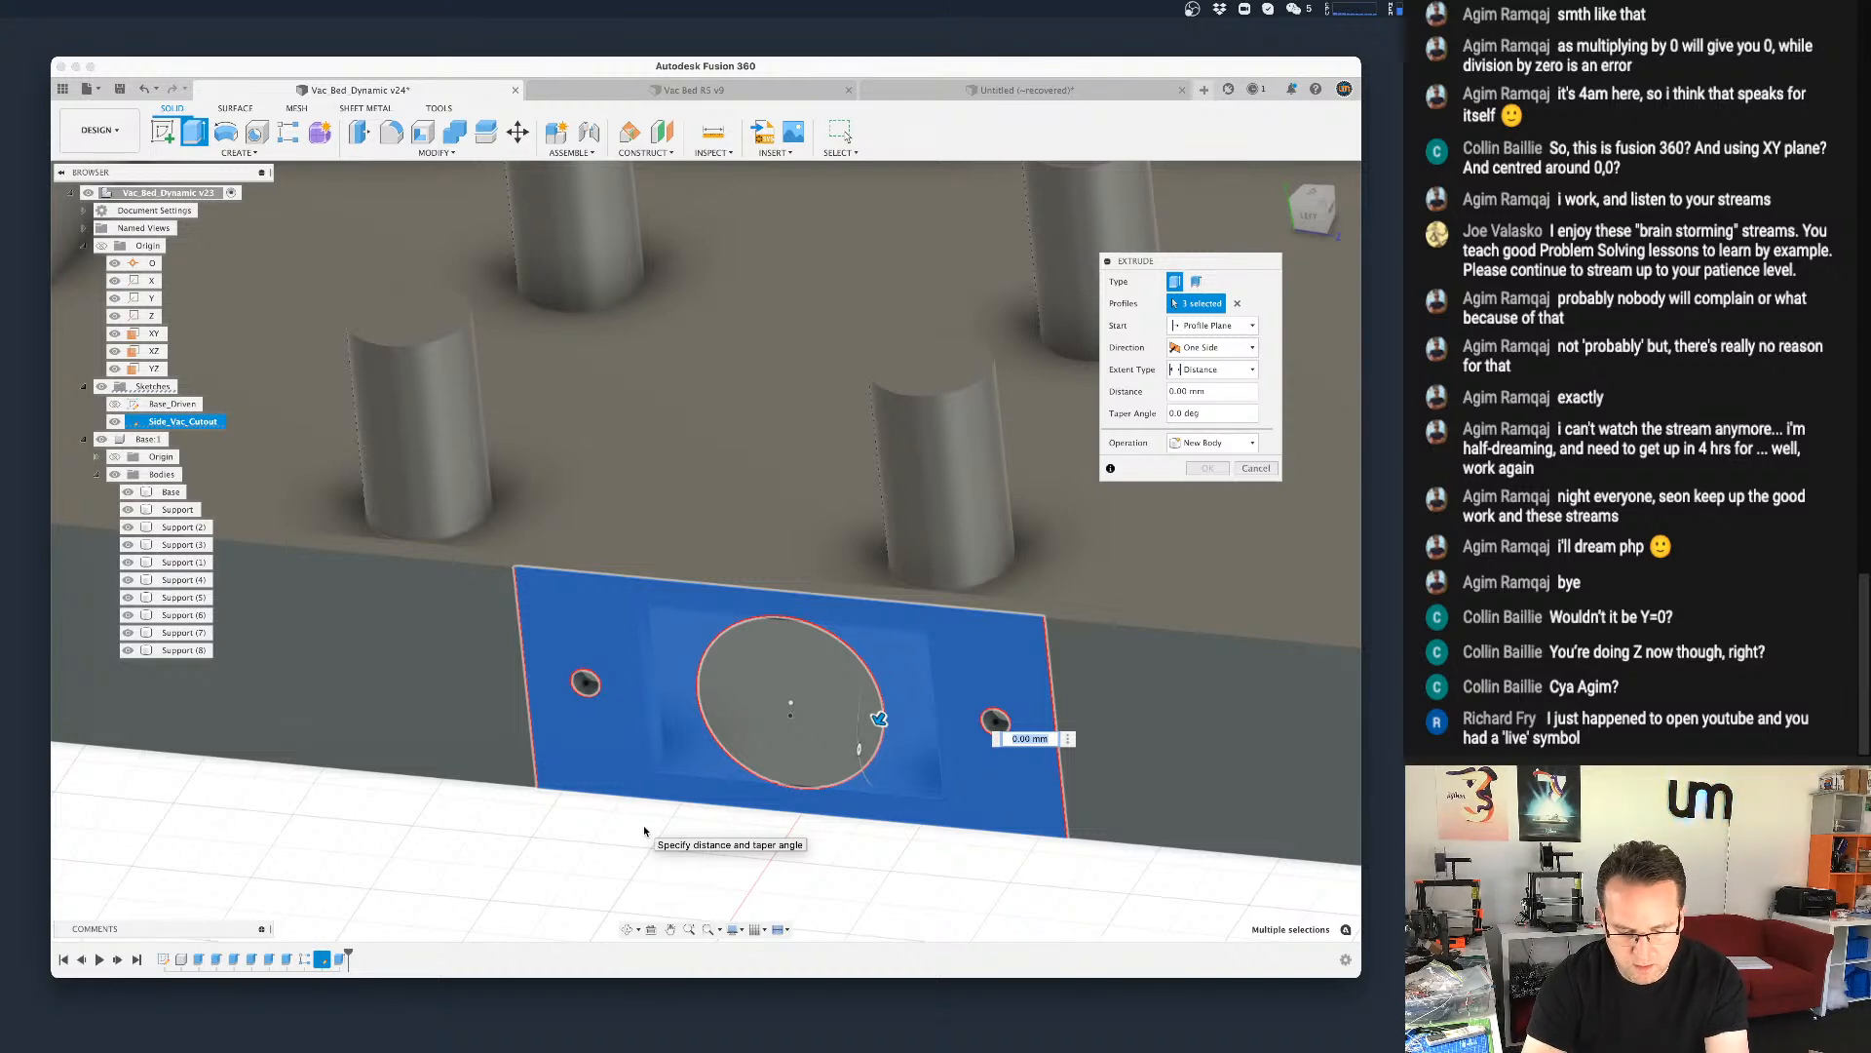
type("10")
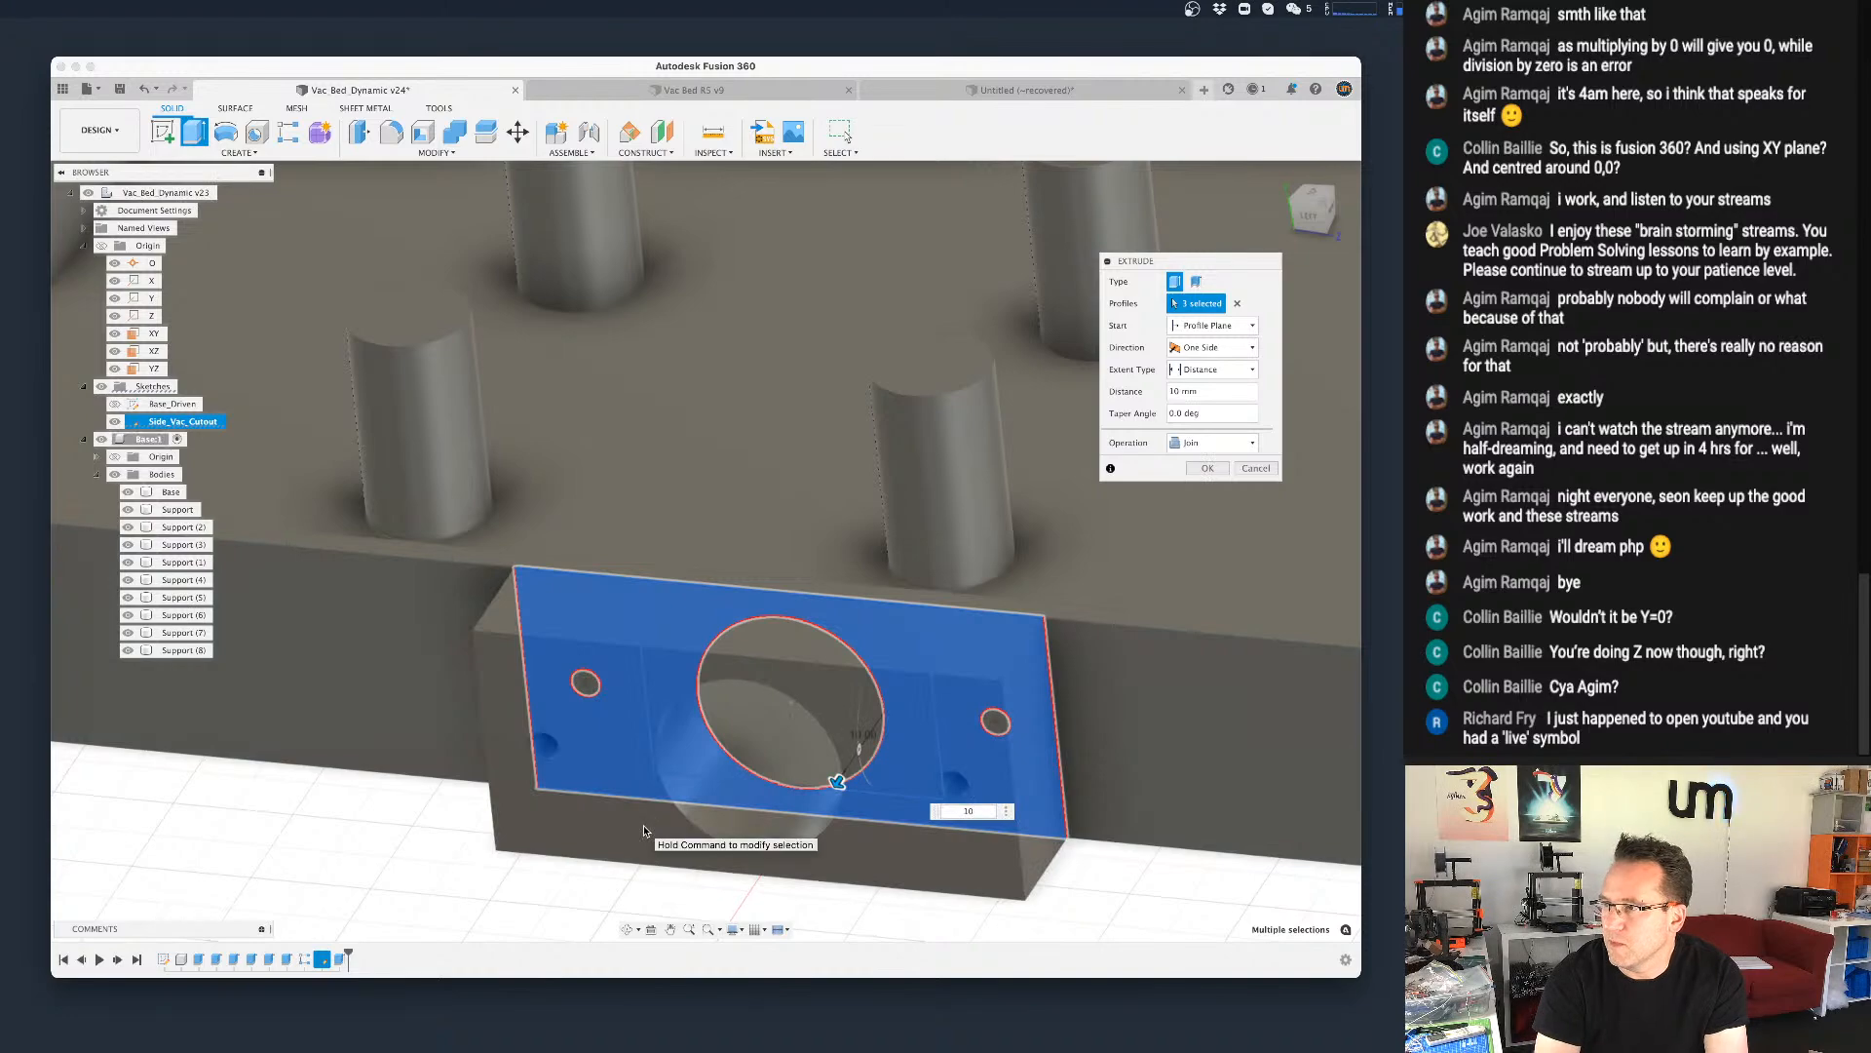
Step: Set the plate extrusion's operation to New Body and create it
mouse_move(644, 830)
middle_mouse_down("shift")
mouse_move(458, 809)
mouse_move(673, 861)
mouse_move(564, 822)
mouse_move(545, 854)
mouse_move(500, 857)
middle_mouse_up("shift")
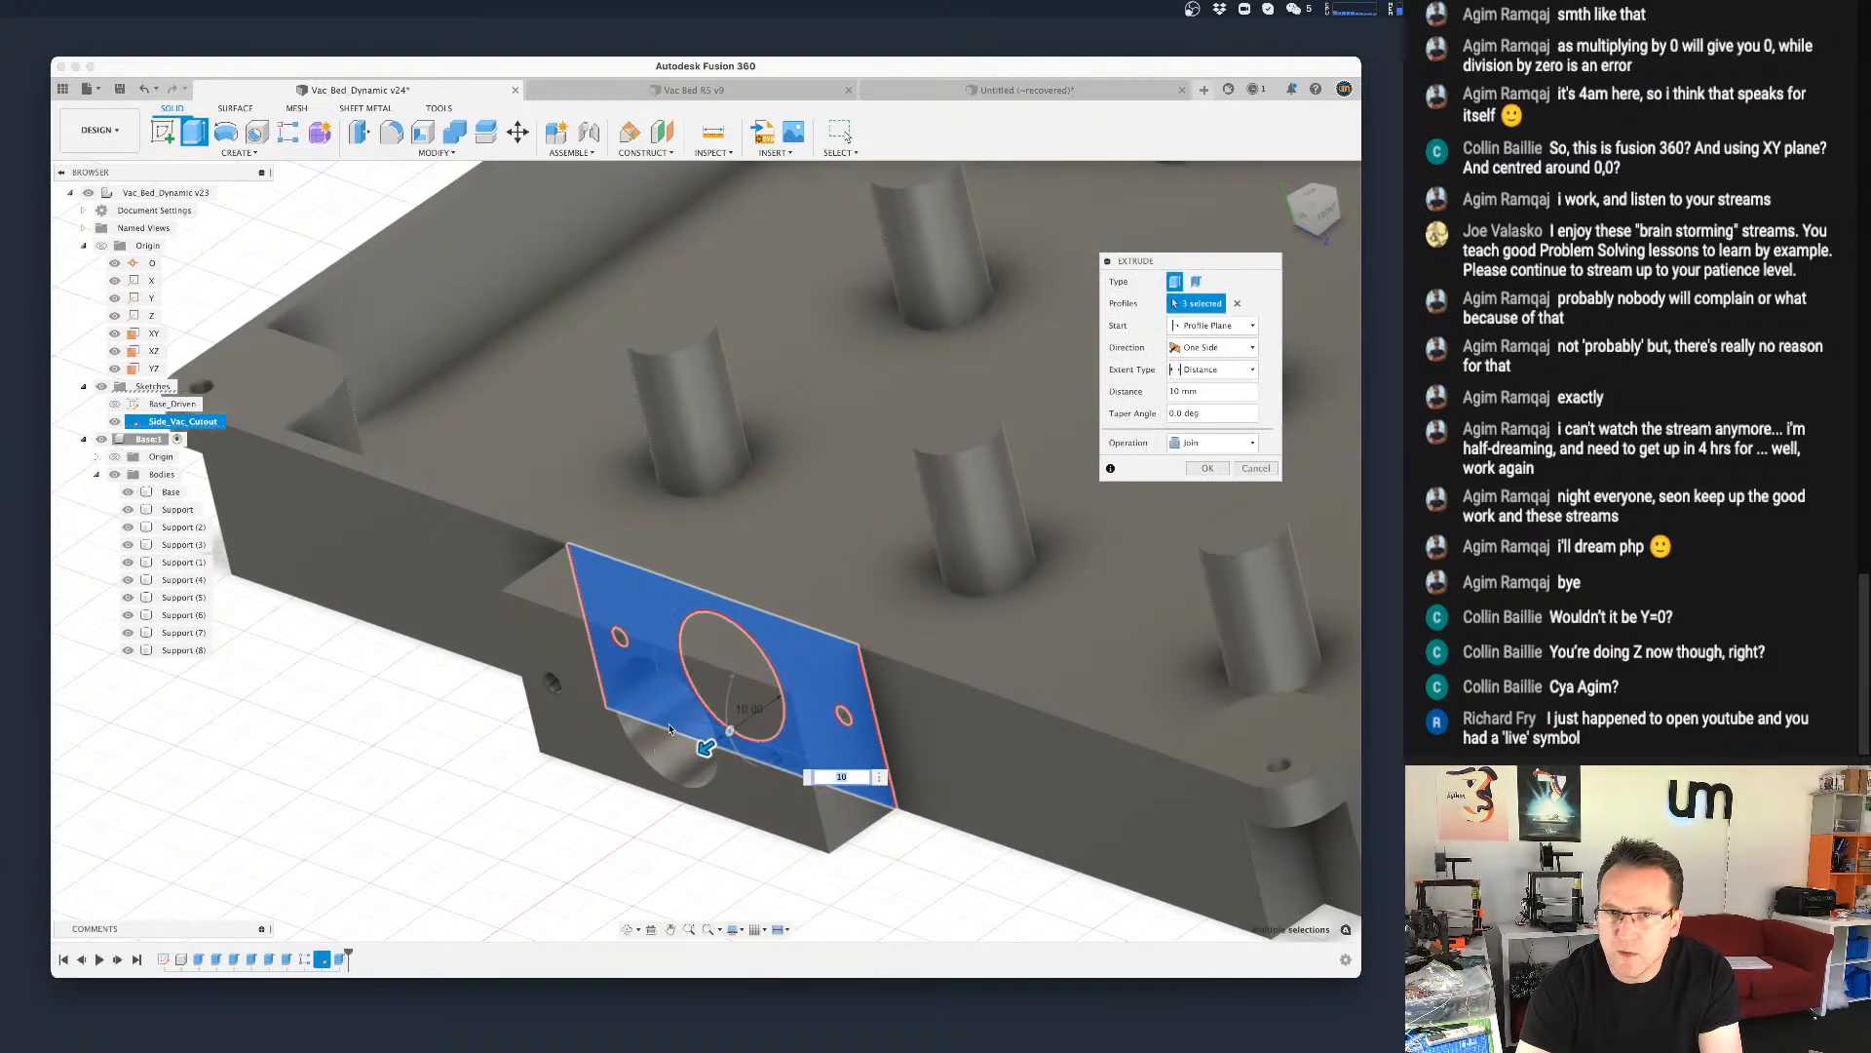
middle_click_drag(690, 718, 652, 839, "shift")
scroll(688, 726, "up", 10)
scroll(687, 759, "down", 4)
scroll(688, 755, "down", 5)
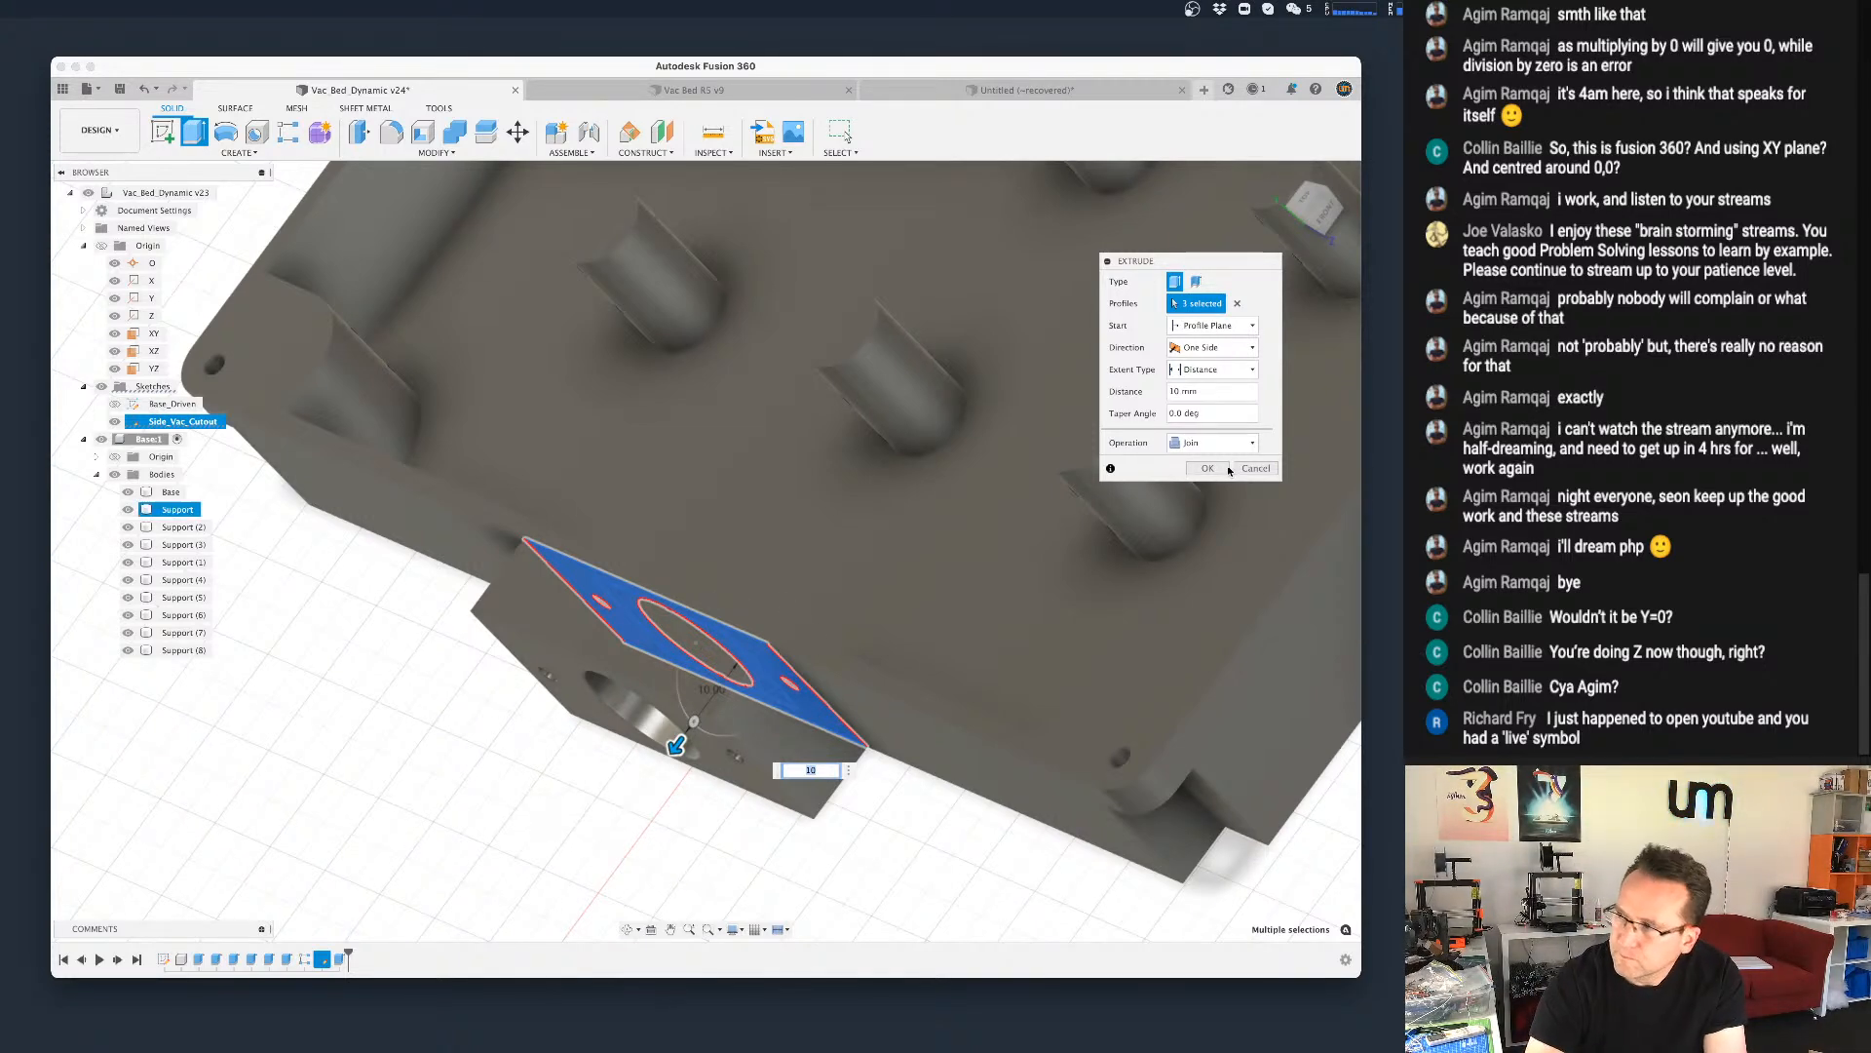
left_click(1212, 443)
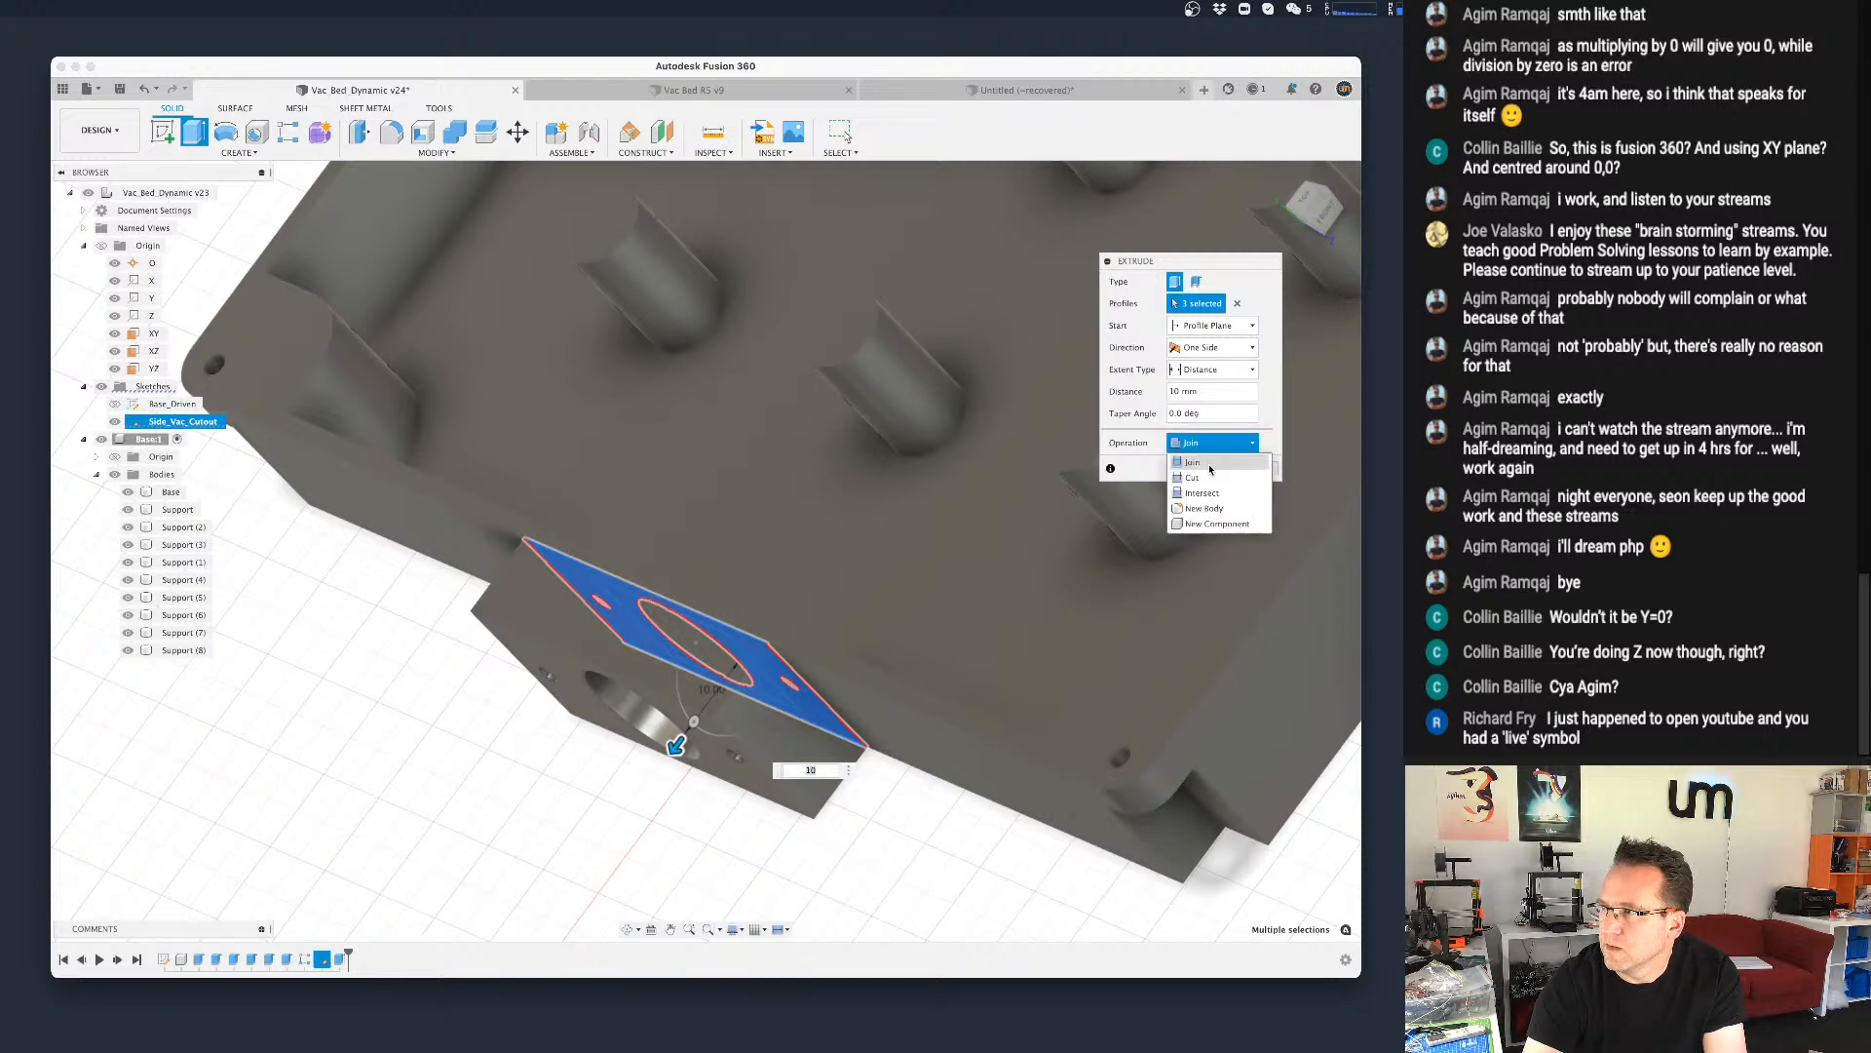
left_click(1204, 508)
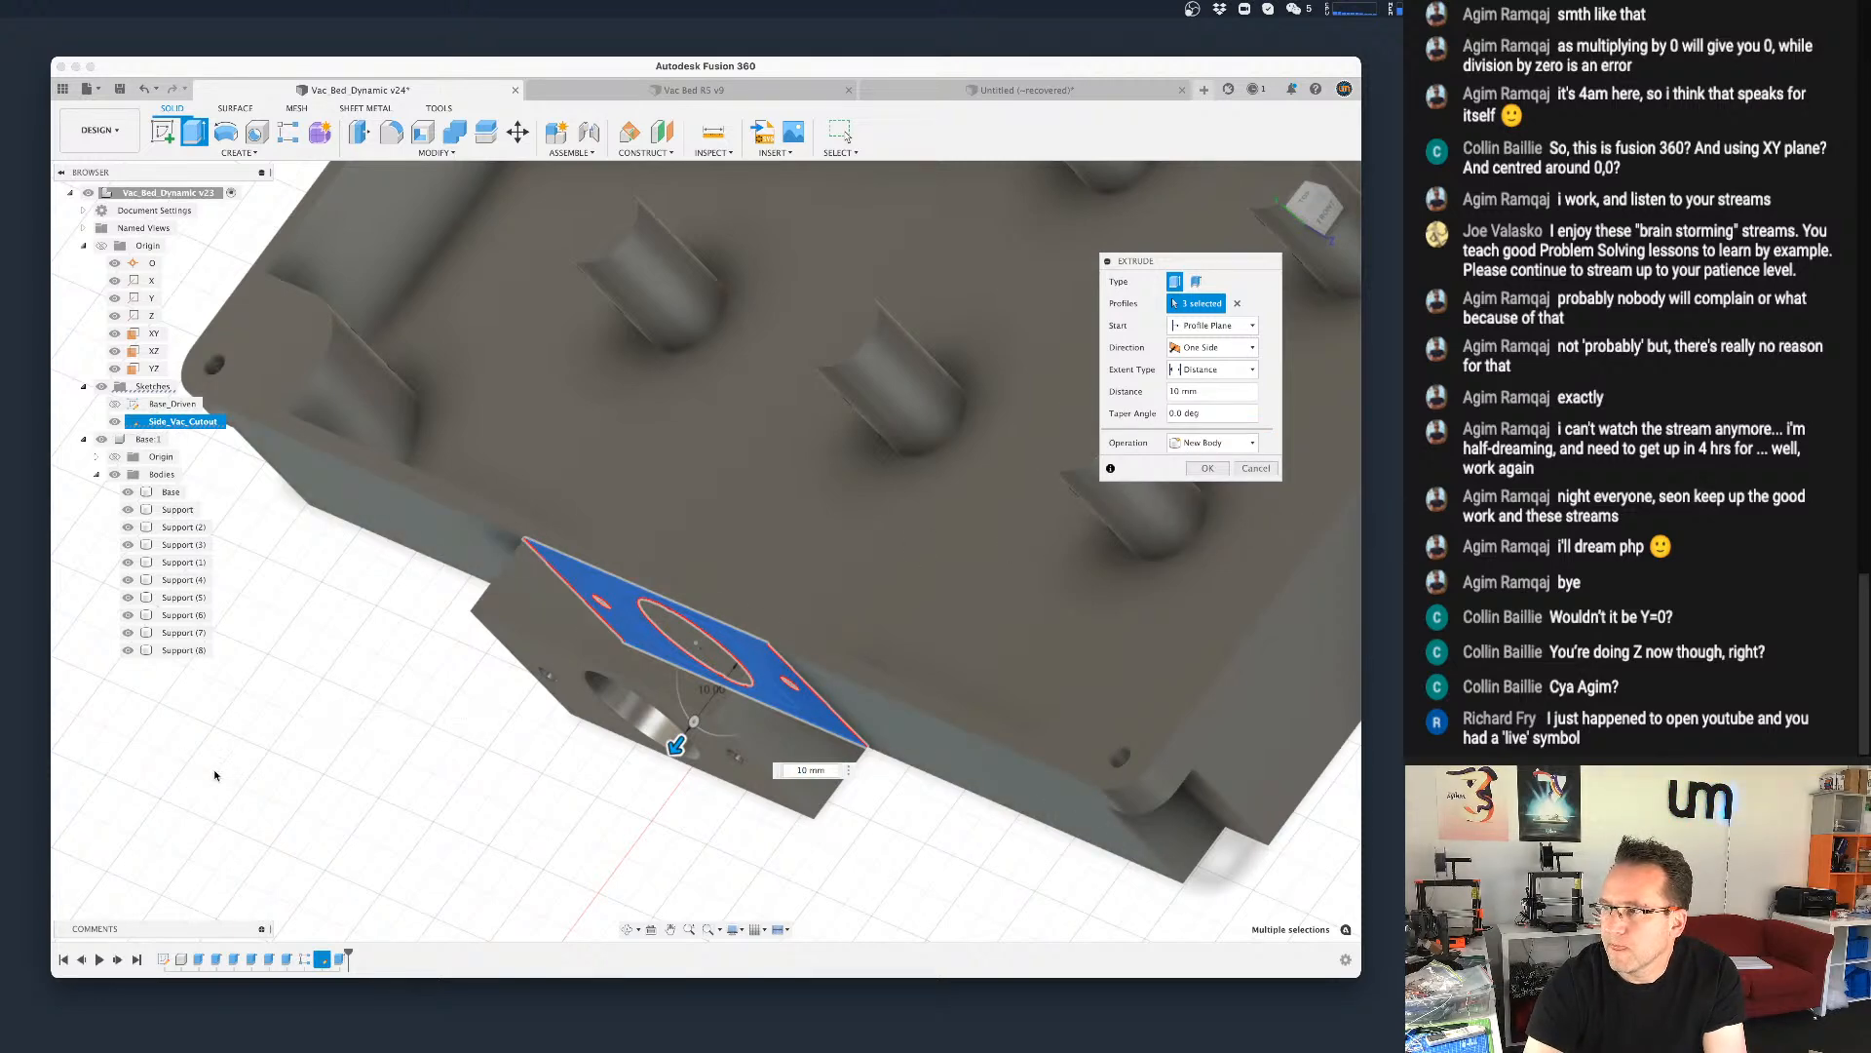
left_click(1208, 468)
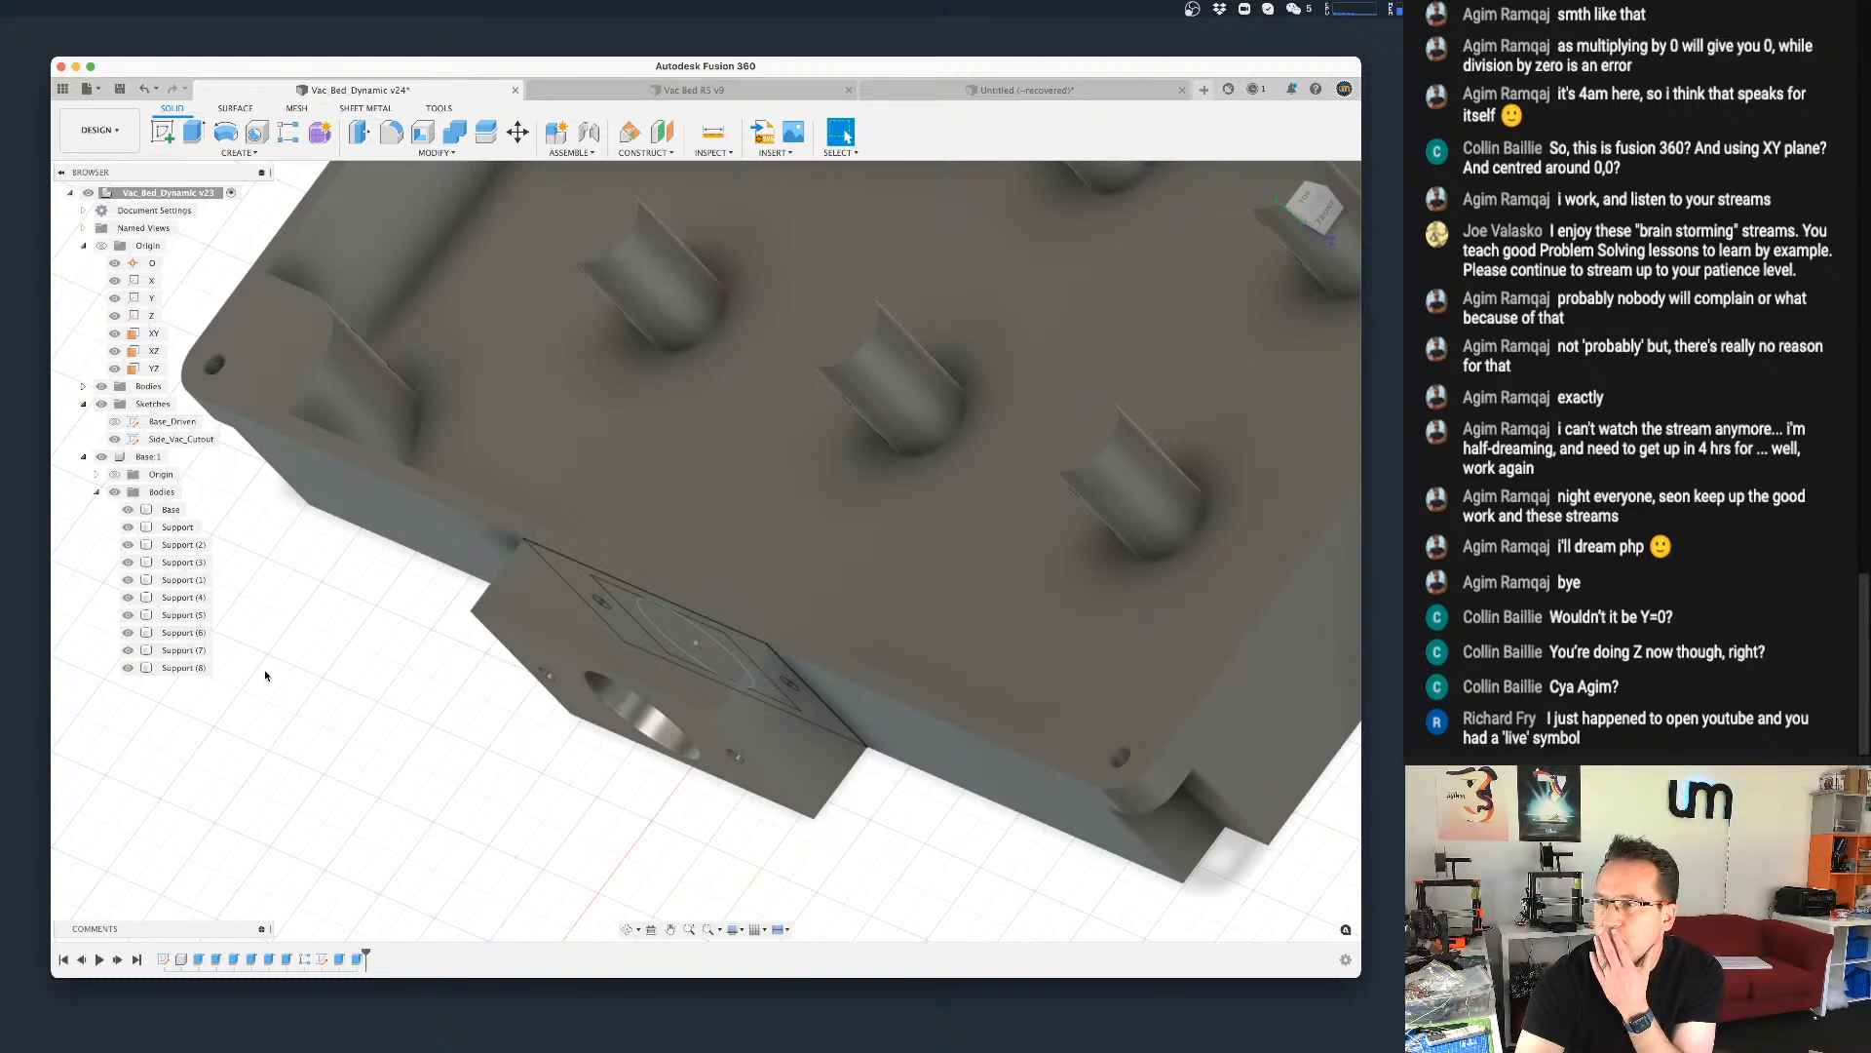
Step: Undo the extrusion of the mounting plate
scroll(527, 687, "down", 3)
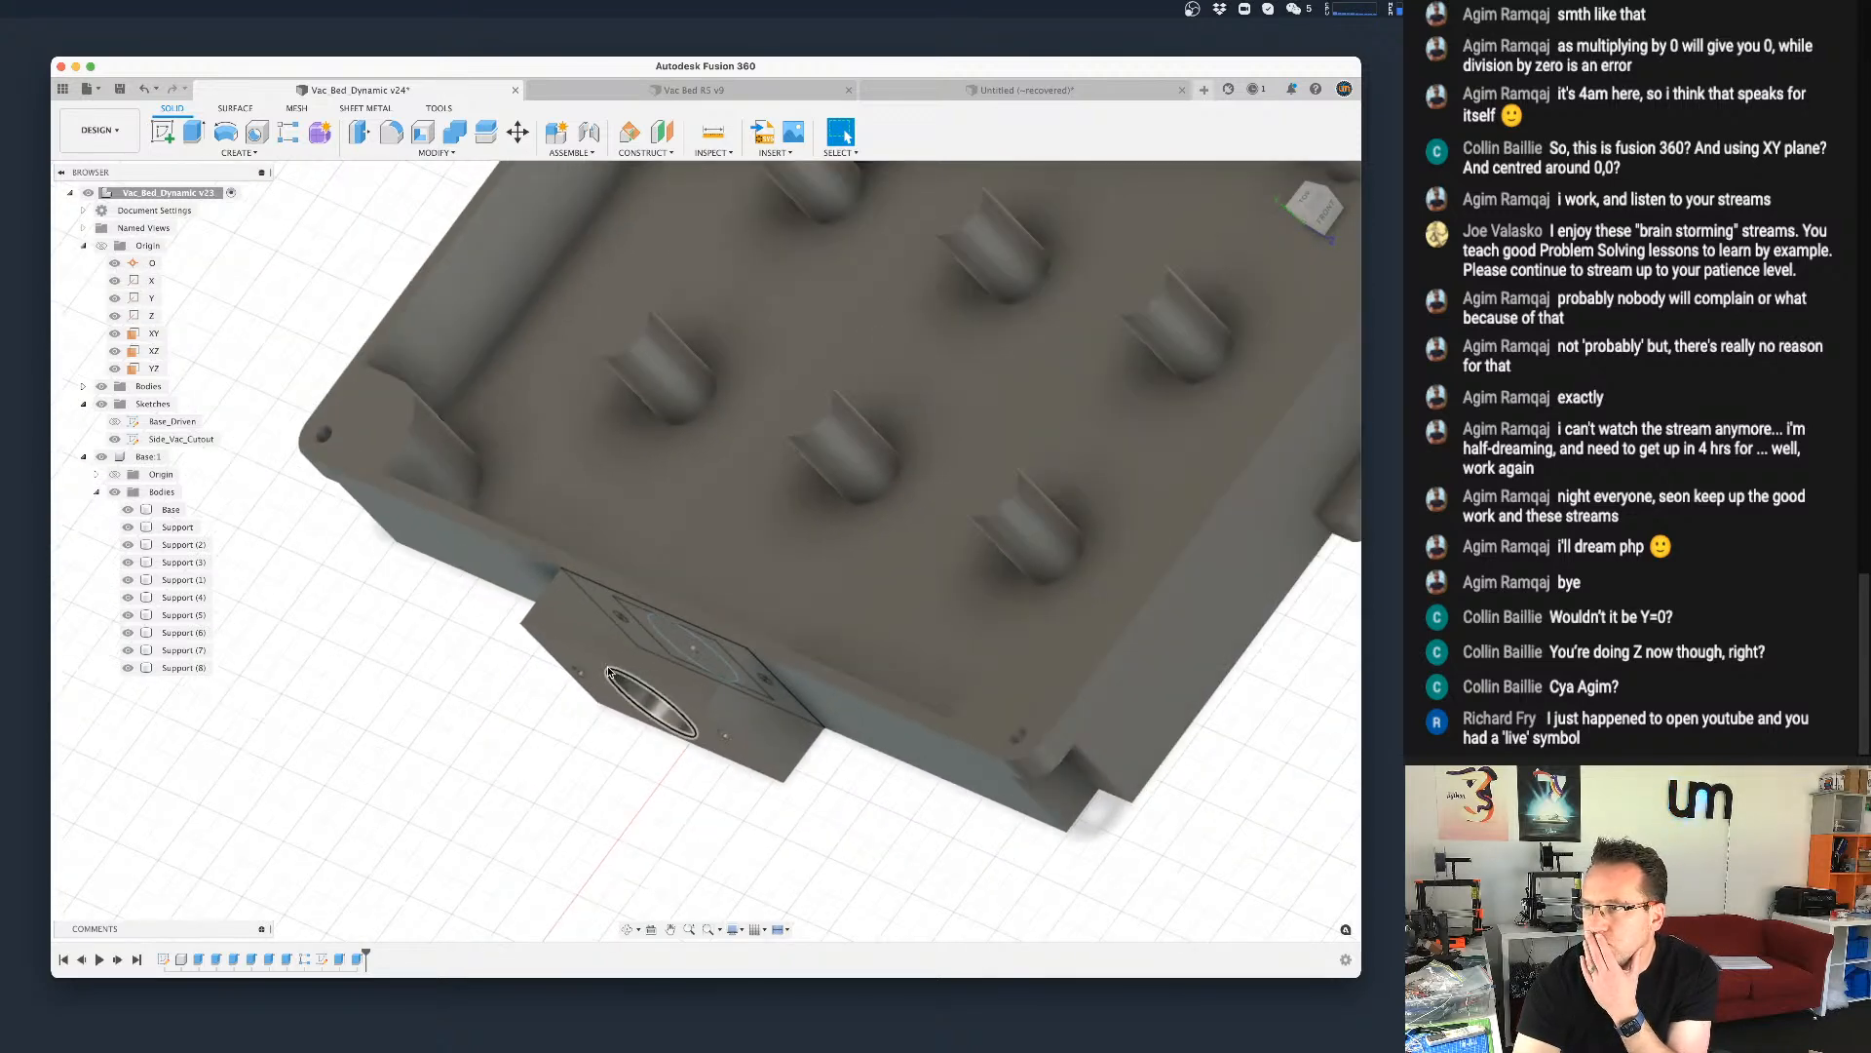
key("super+z")
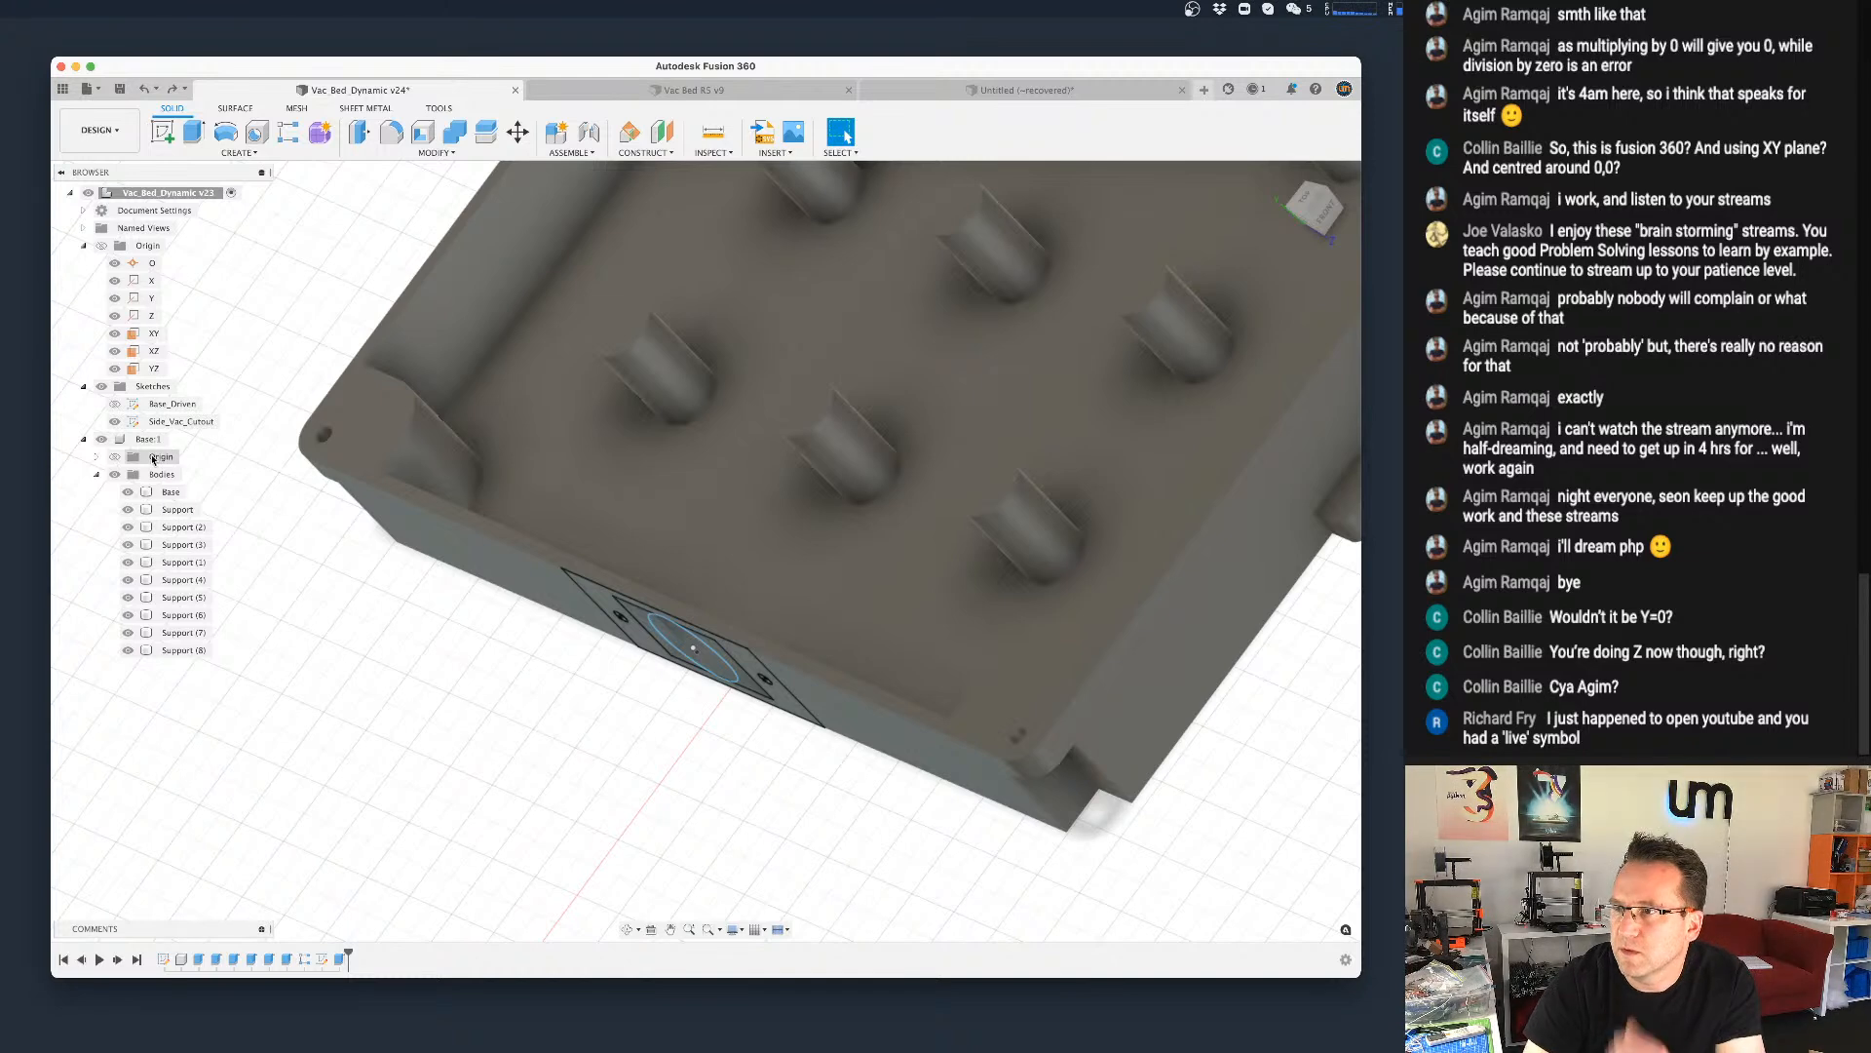
Step: Create a new internal component named Vacuum Adapter under the top-level assembly and keep it activated
right_click(183, 195)
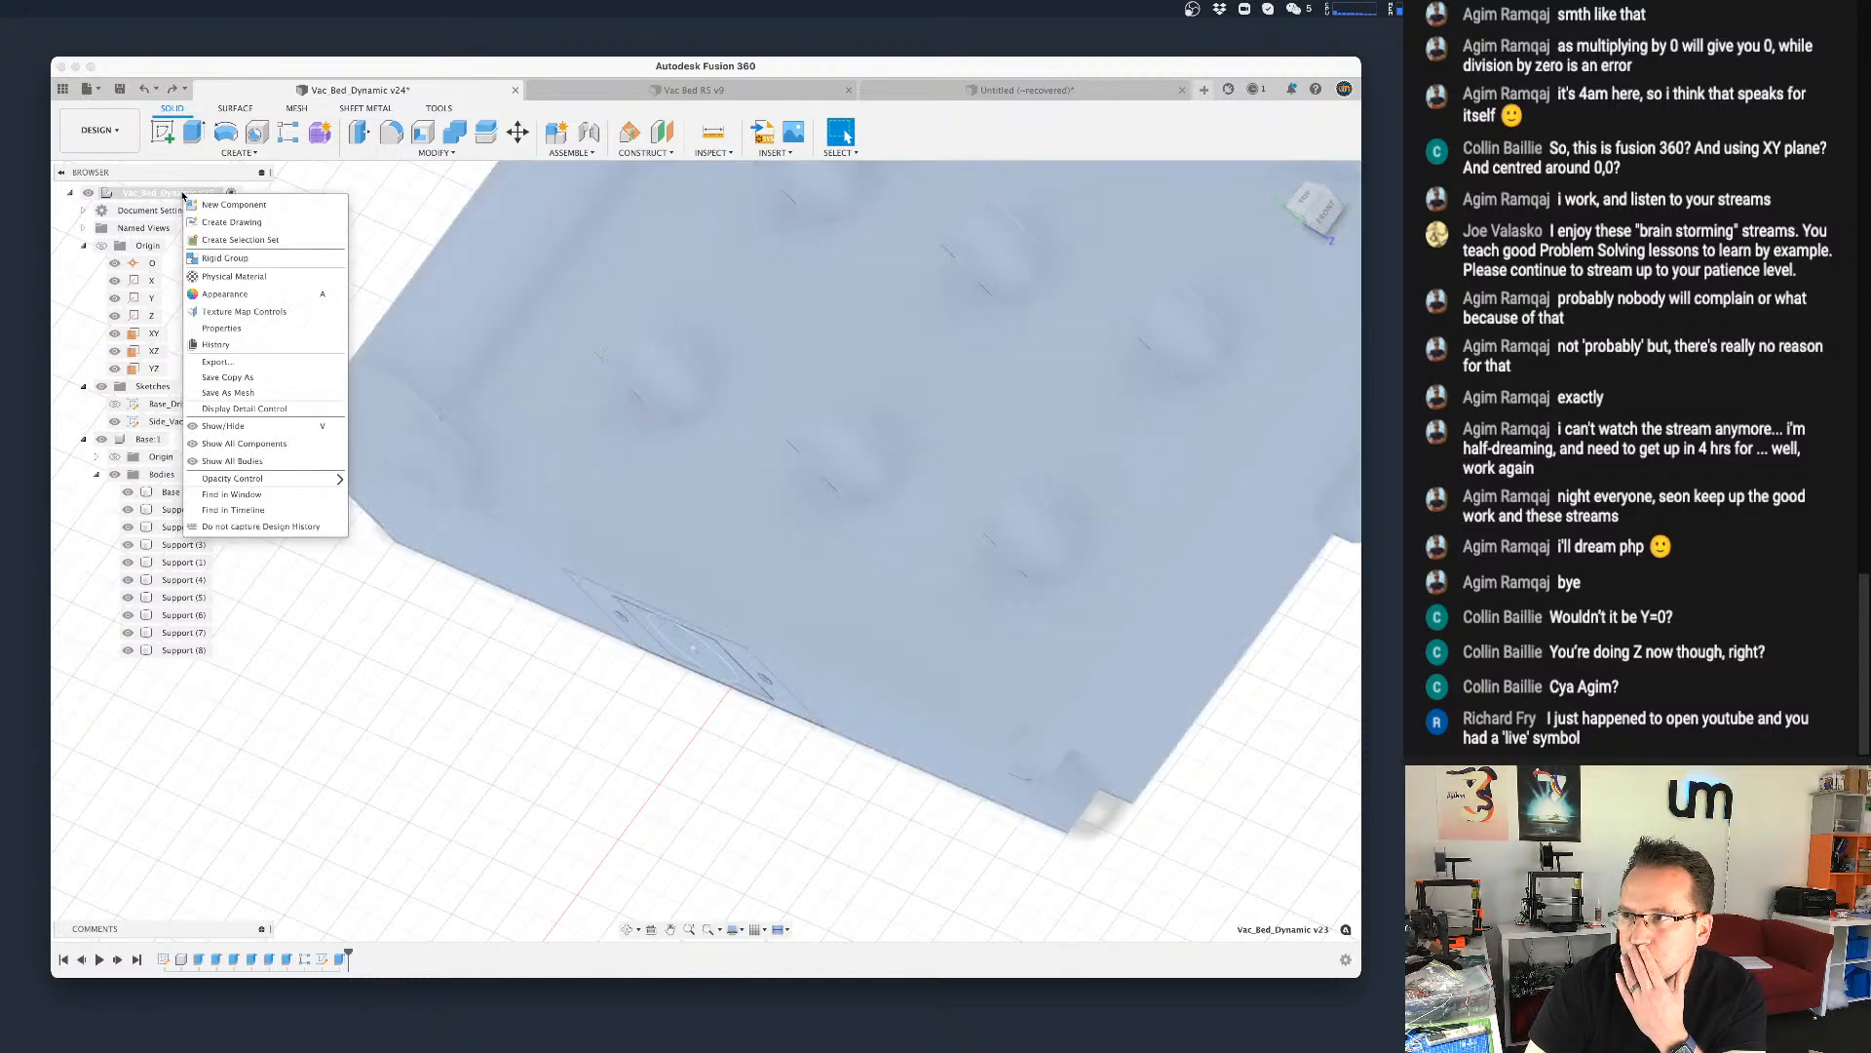
left_click(244, 205)
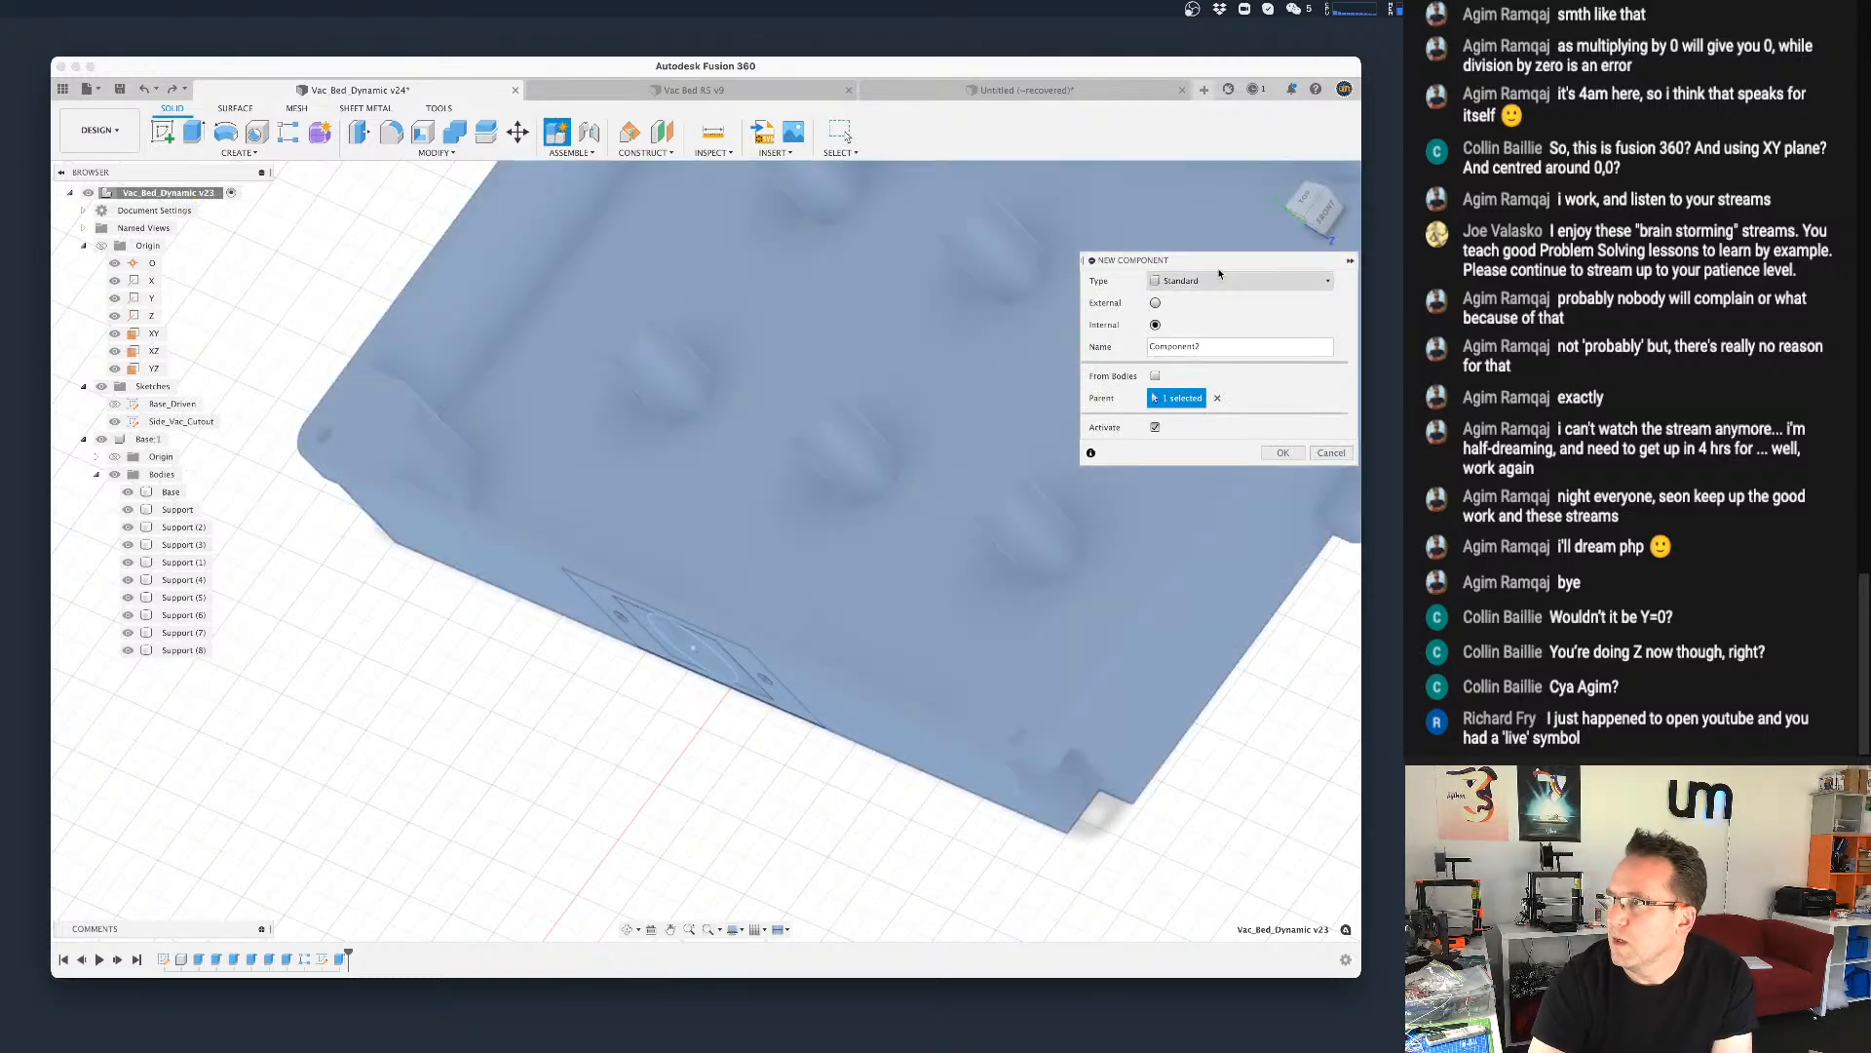
left_click_drag(1211, 346, 1117, 348)
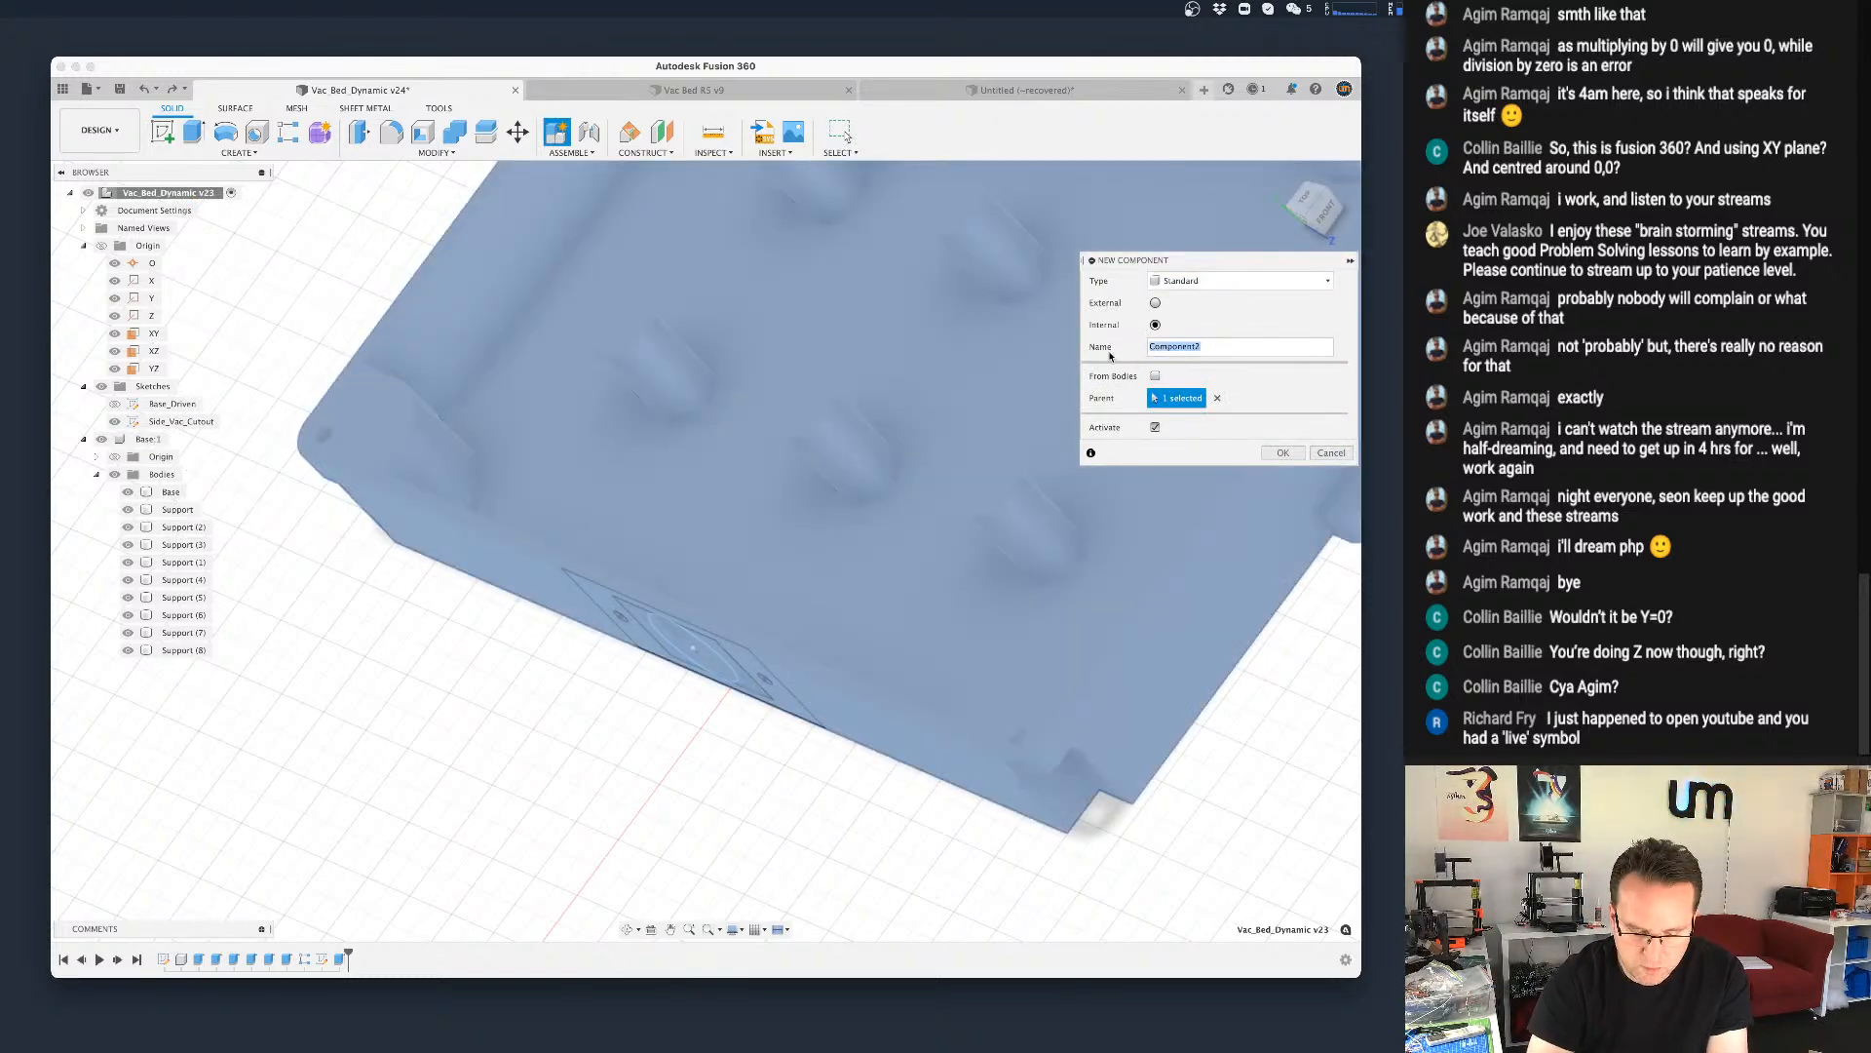
type("Vacuum Adapter")
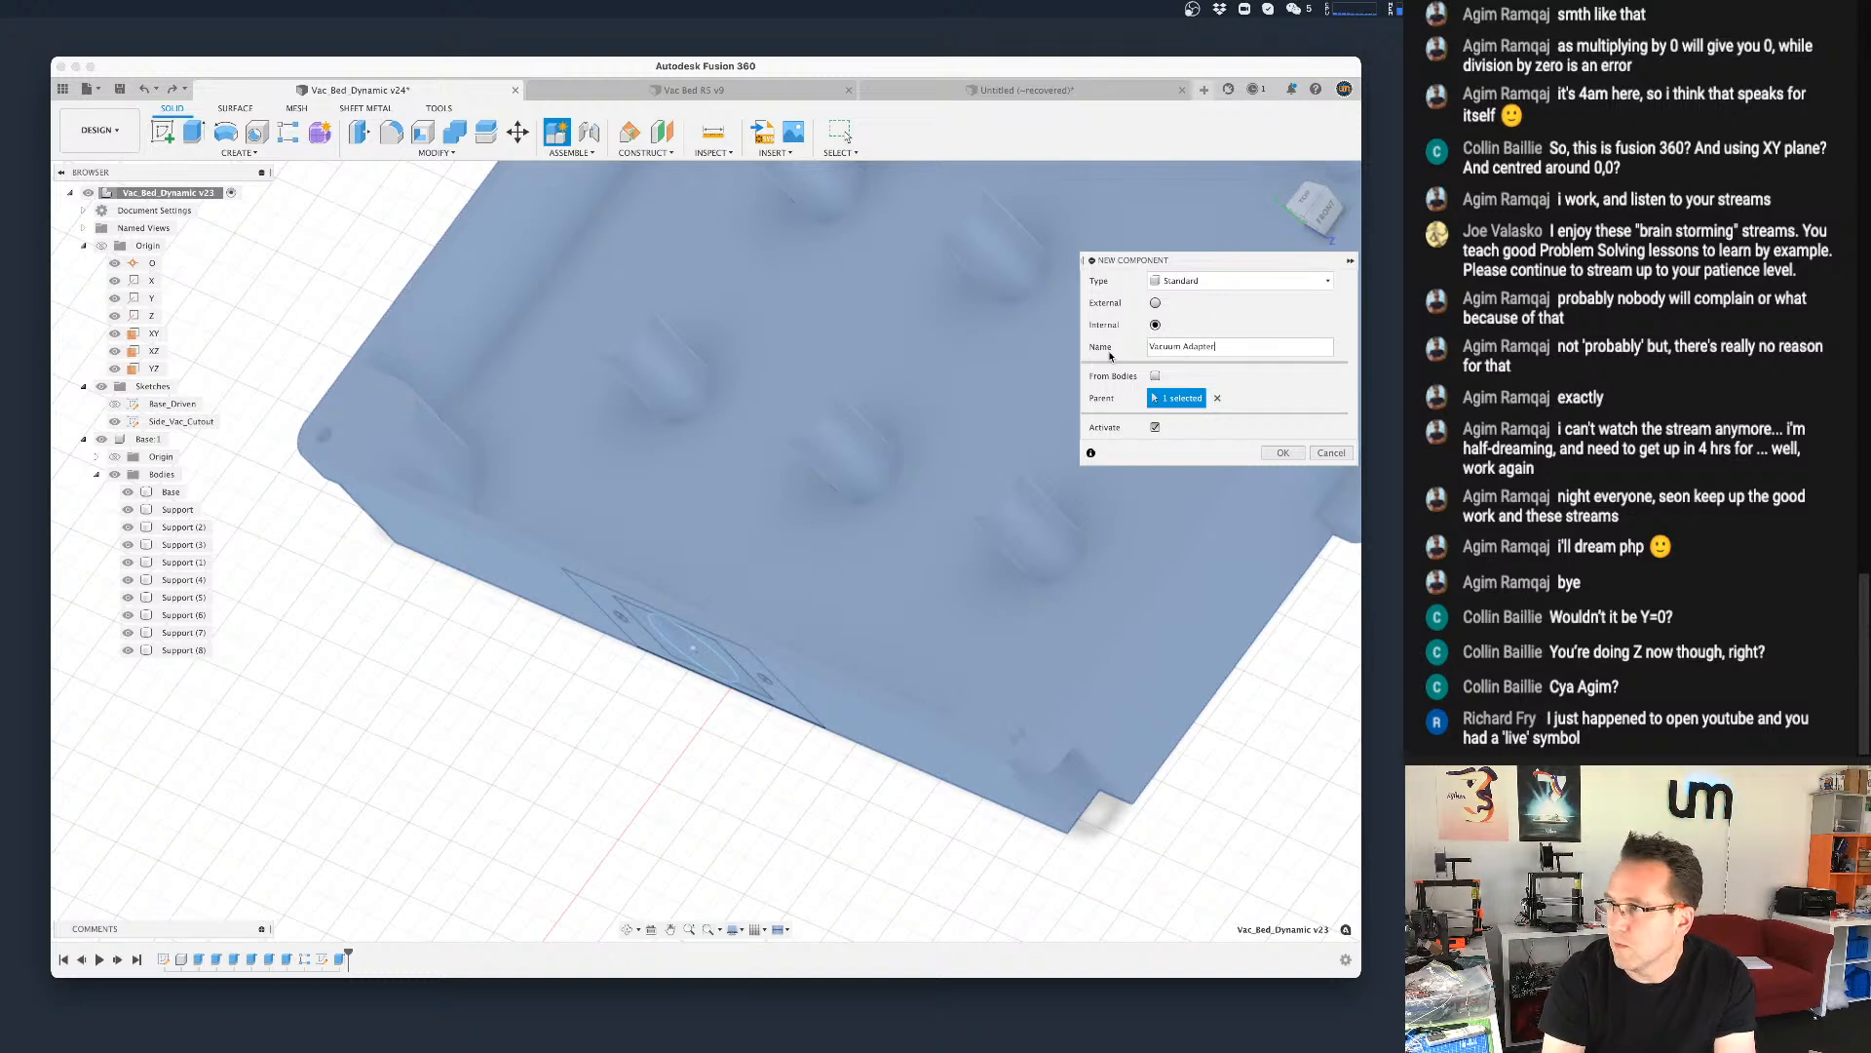
key("Return")
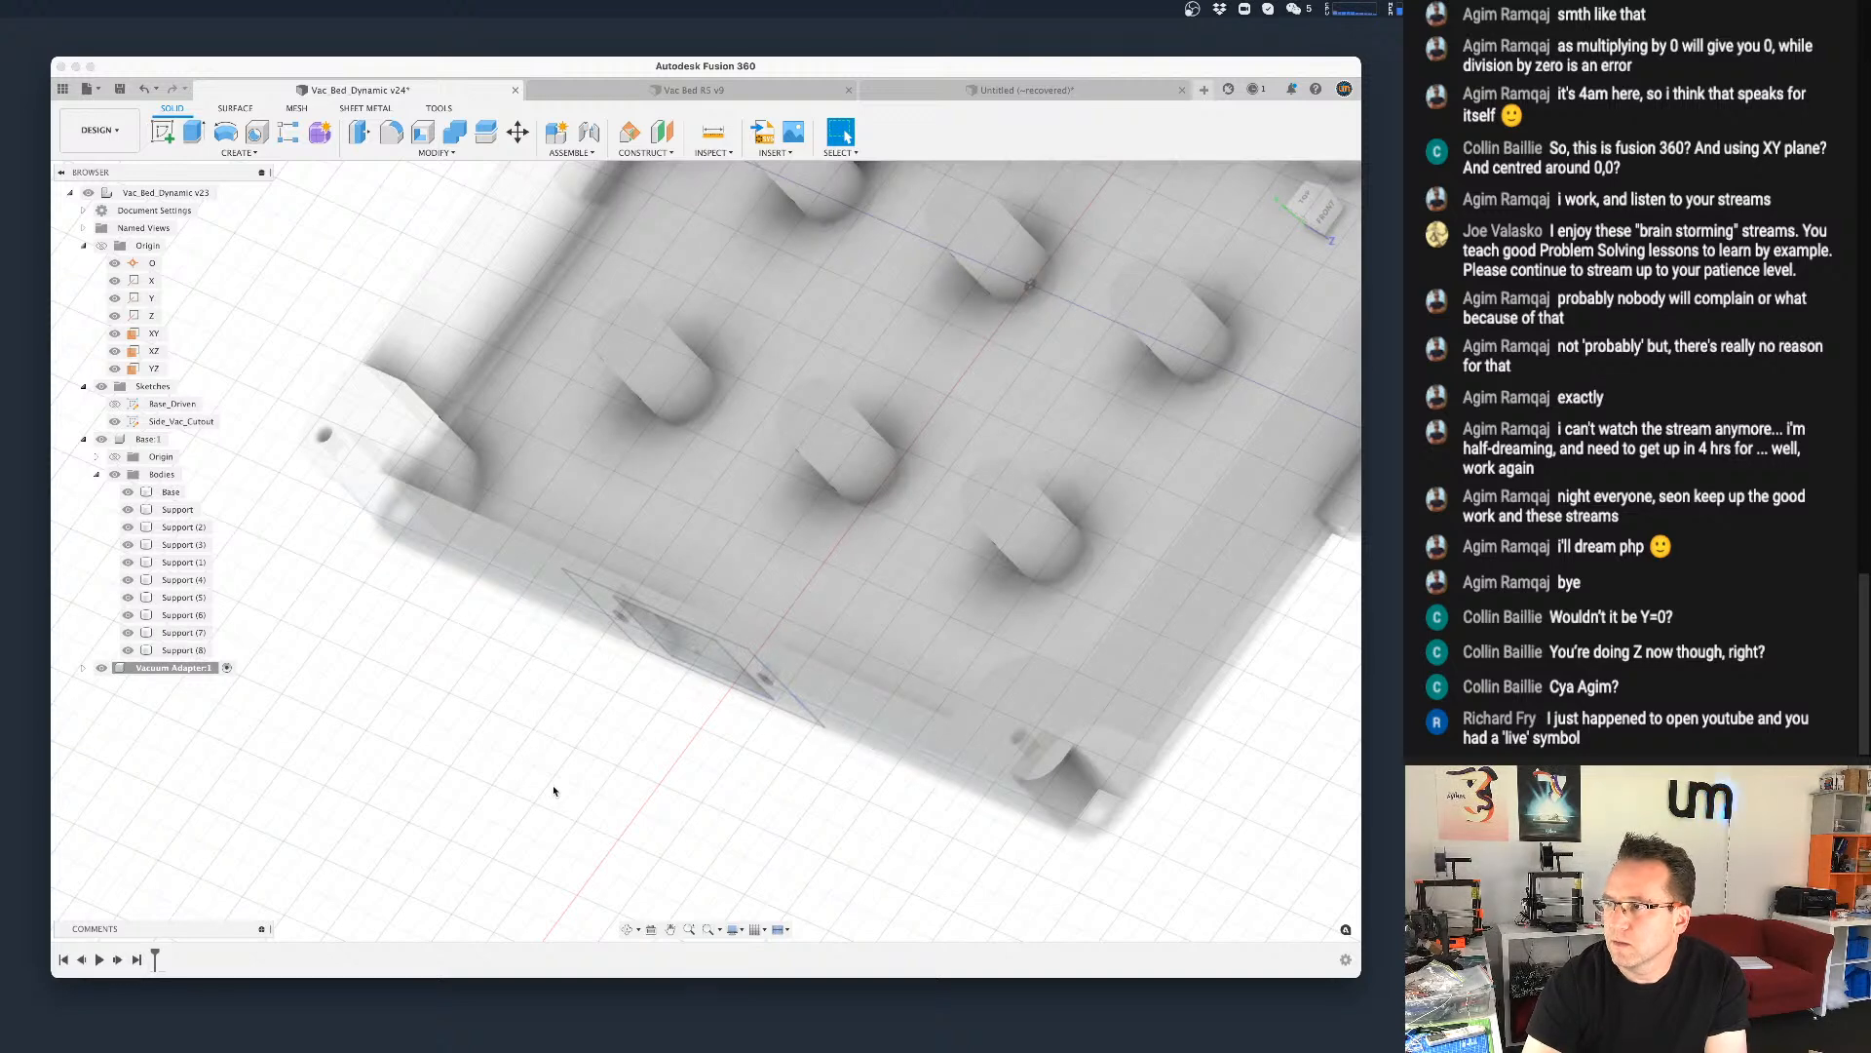
Step: Extrude the mounting-plate profile and the two rectangle regions around the hose circle 5 mm outward as a new body
middle_click_drag(425, 730, 457, 671, "shift")
key("e")
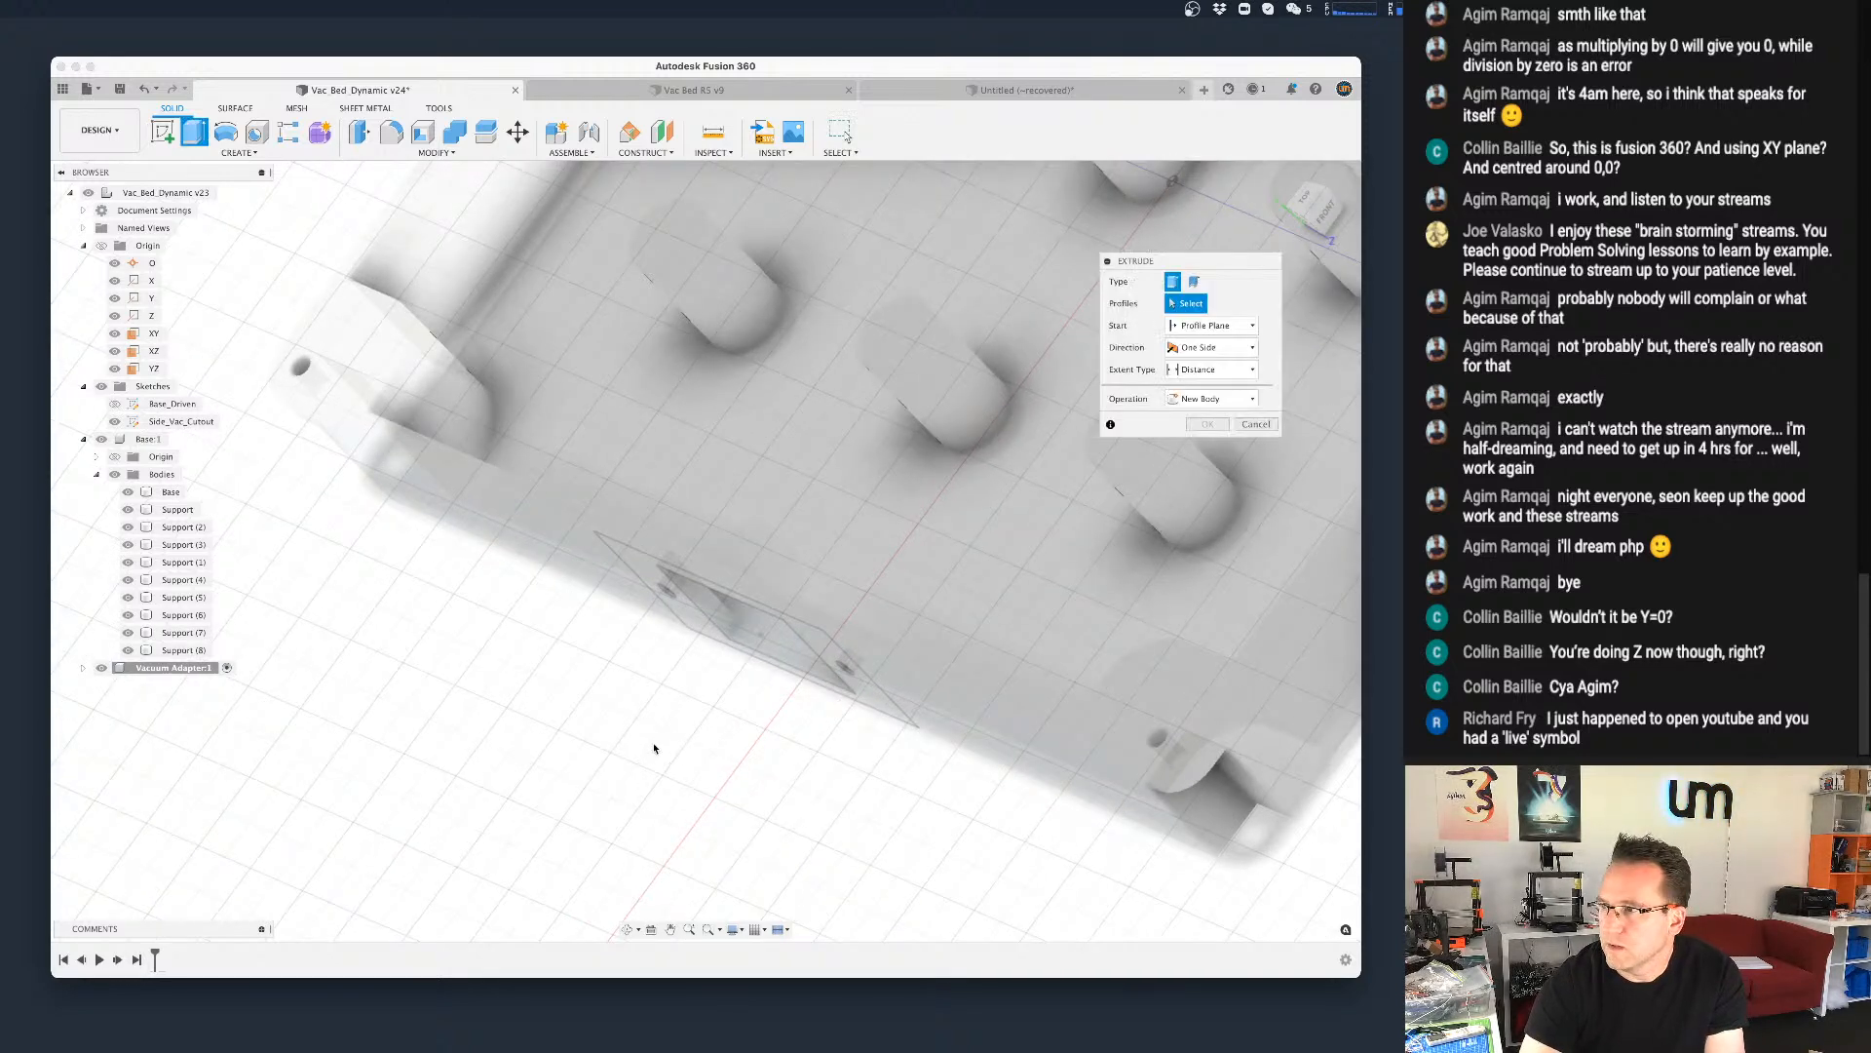
mouse_move(647, 744)
middle_mouse_down("shift")
mouse_move(680, 718)
mouse_move(669, 637)
middle_mouse_up("shift")
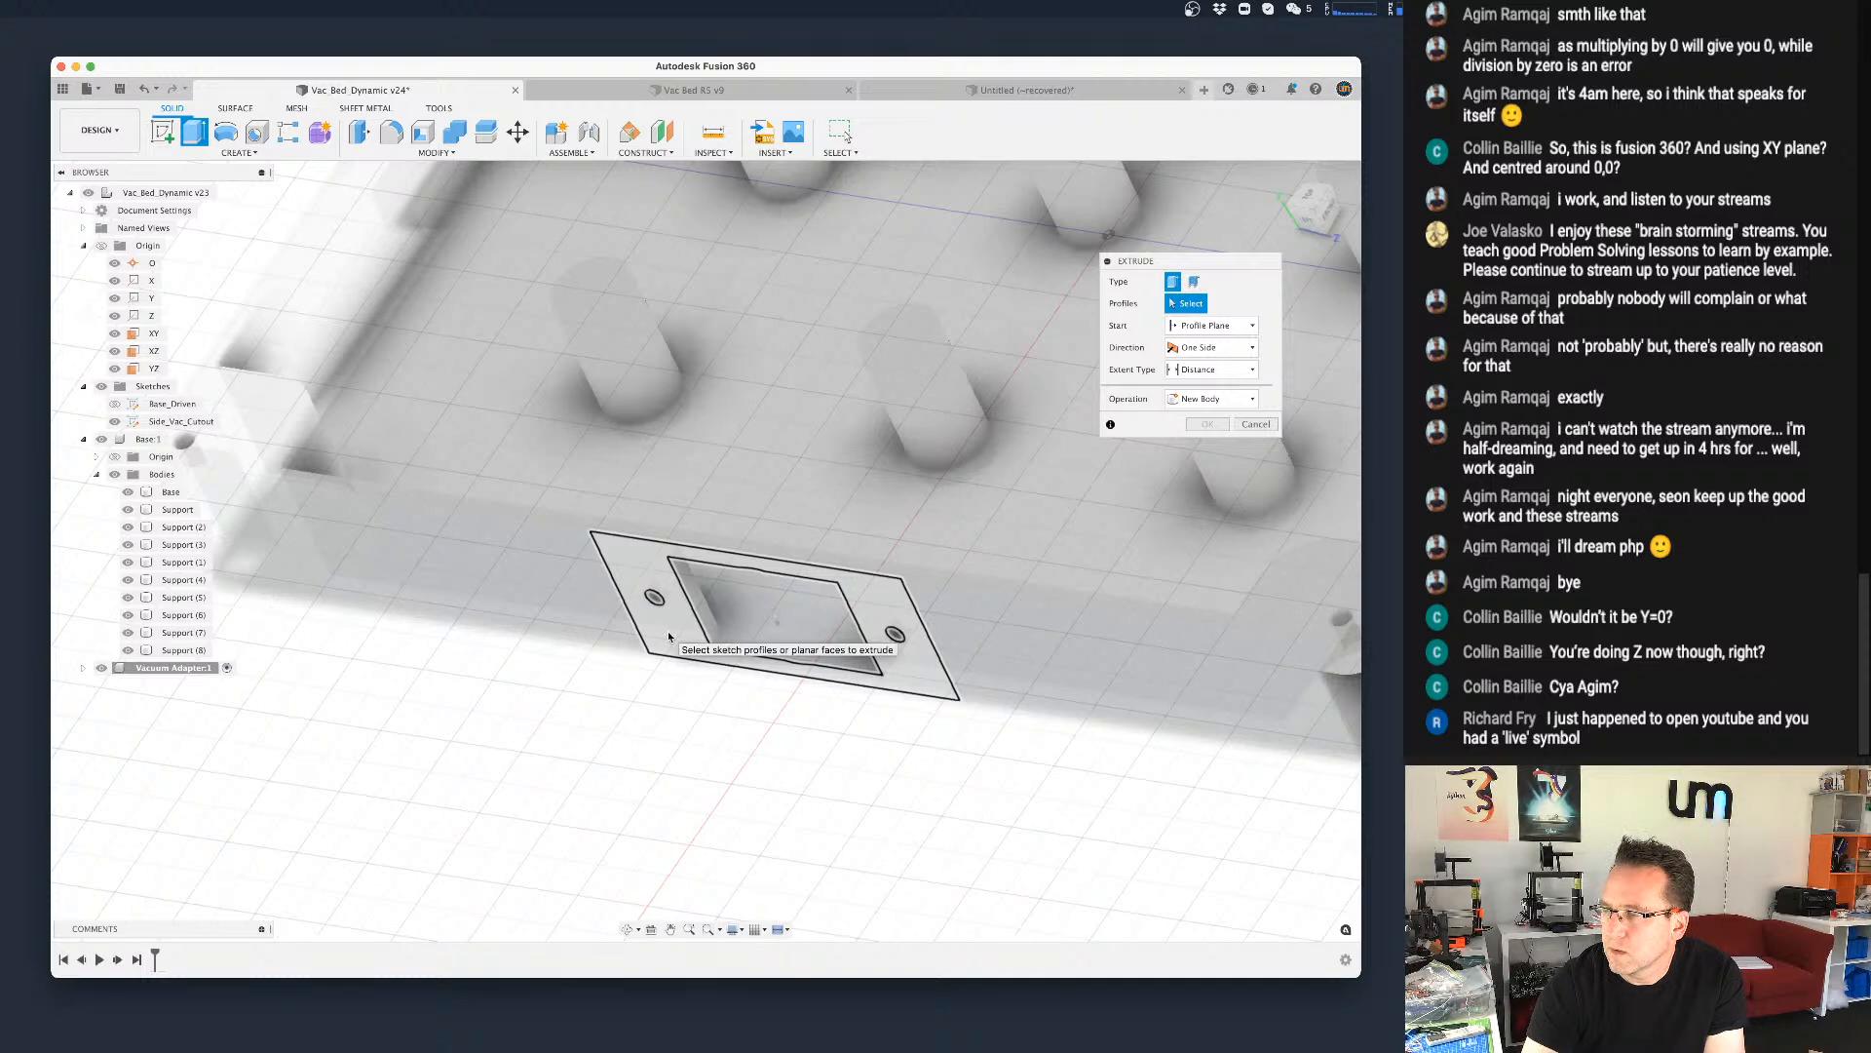
left_click(669, 633)
scroll(711, 633, "up", 2)
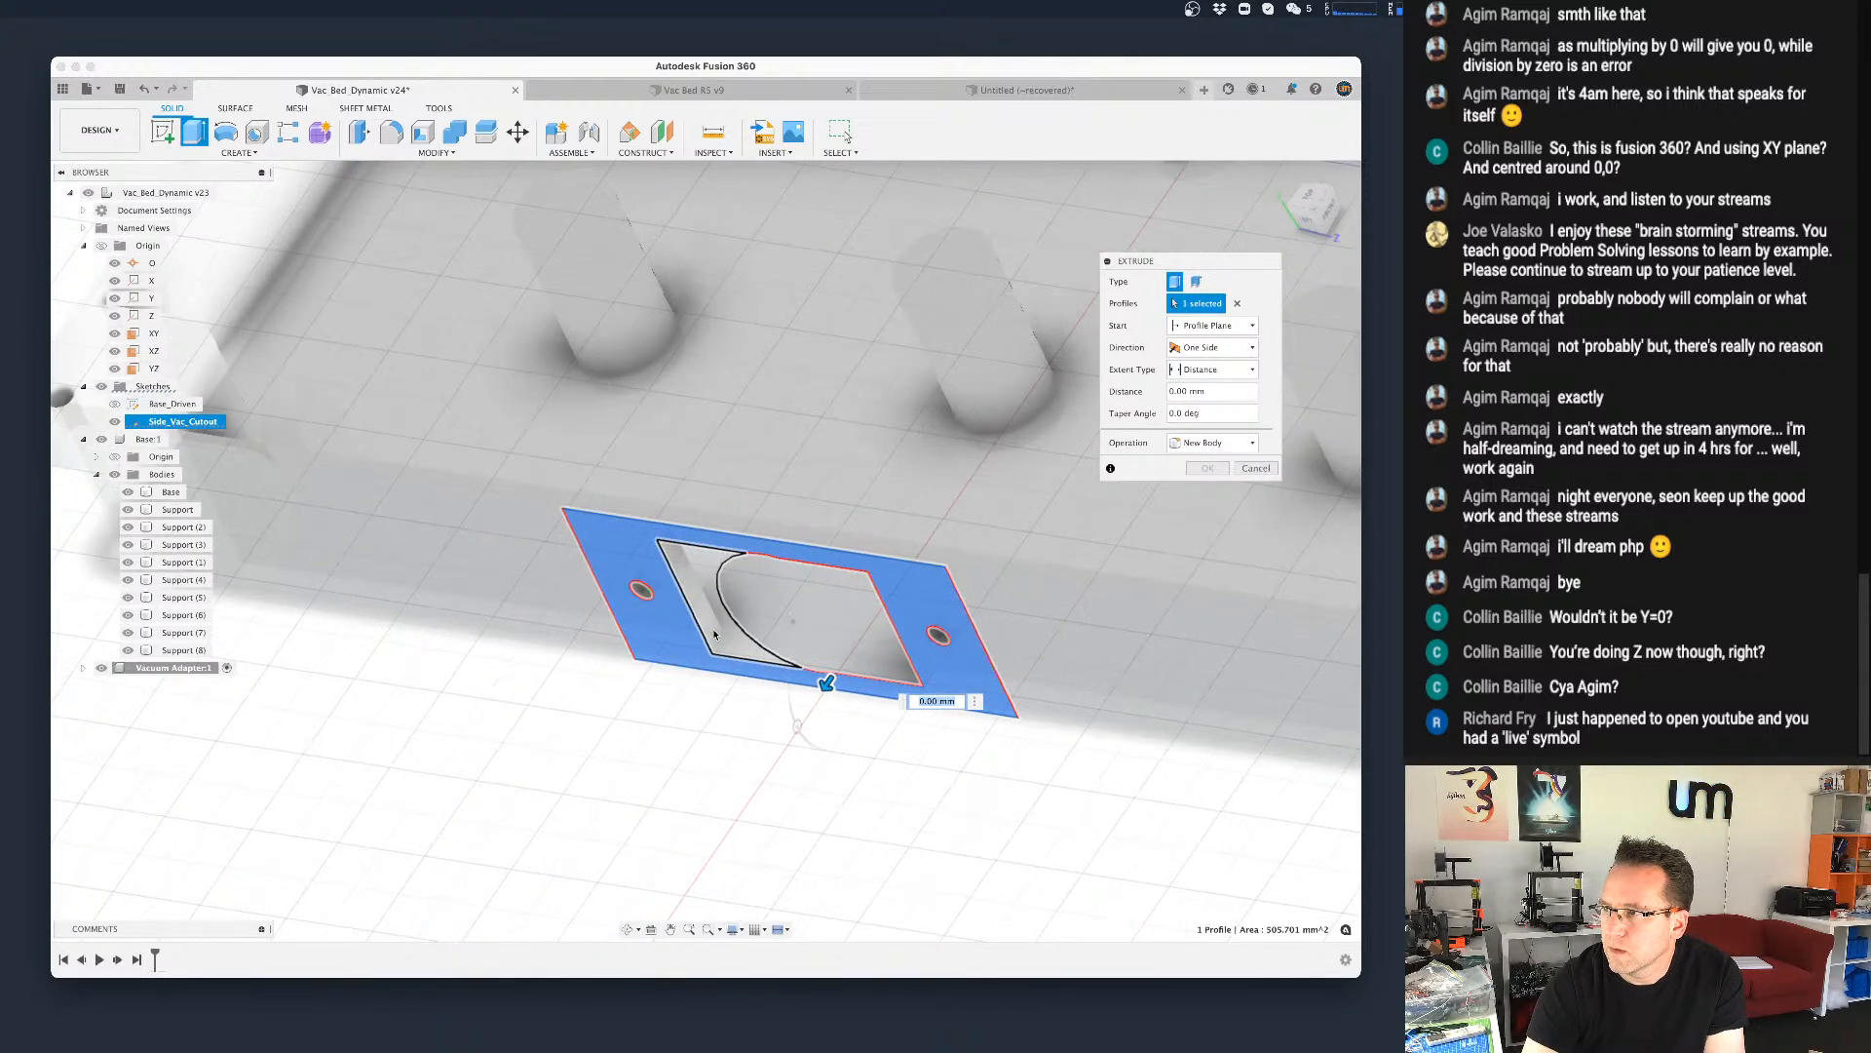
left_click(712, 633)
left_click(875, 652)
middle_click_drag(785, 730, 776, 724, "shift")
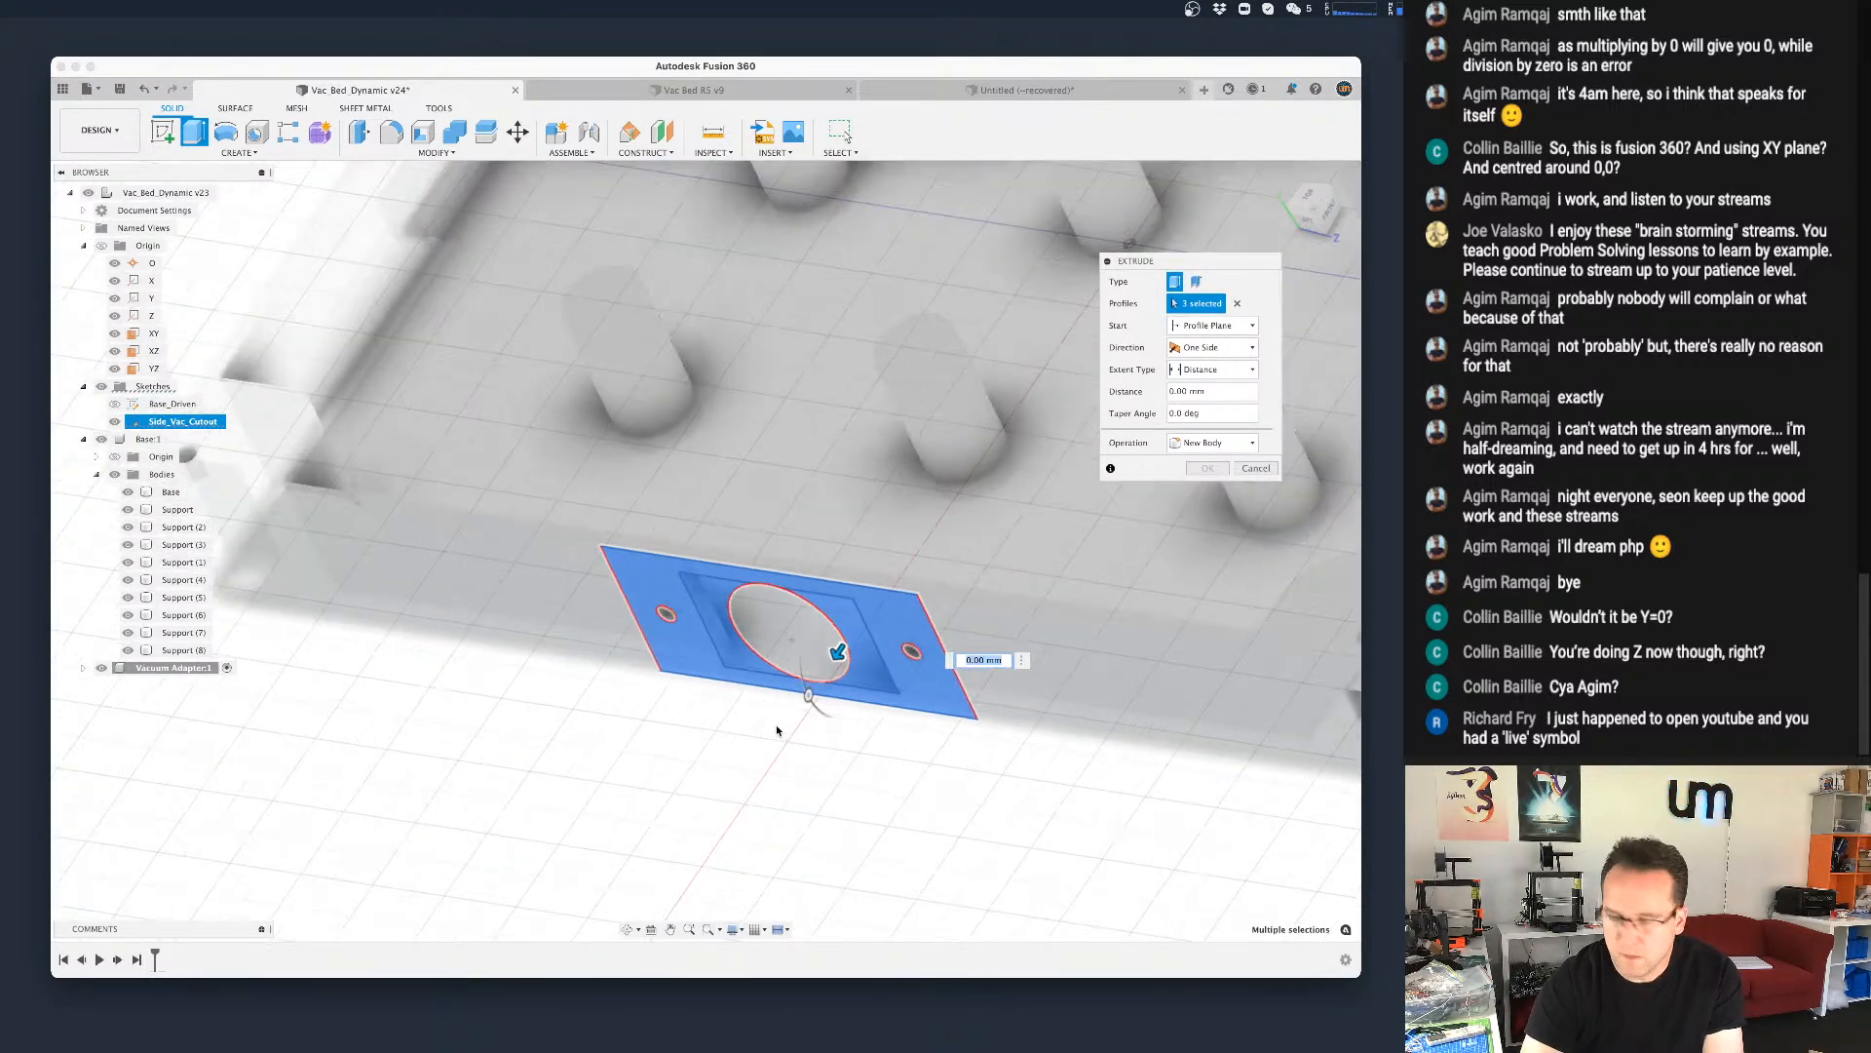
type("5")
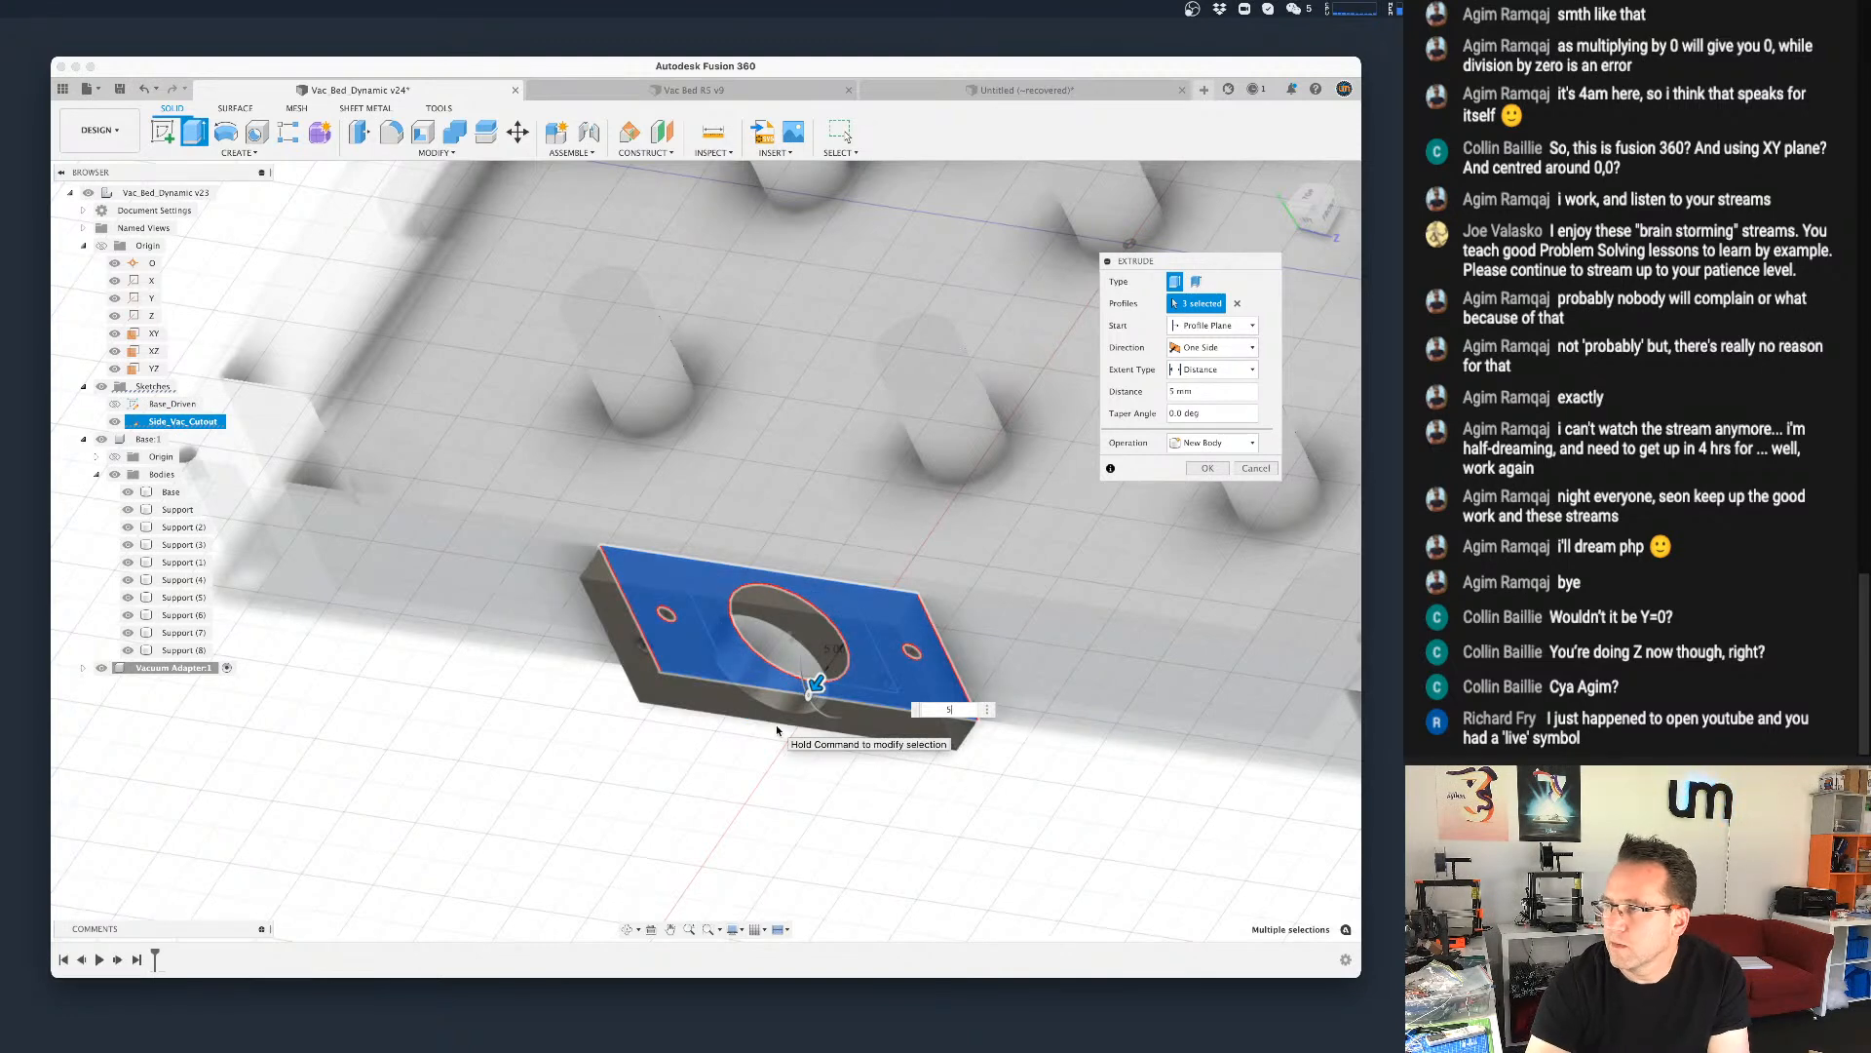
left_click(1208, 469)
Step: Rename the new body in the adapter component as Vacuum Adapter
left_click(82, 667)
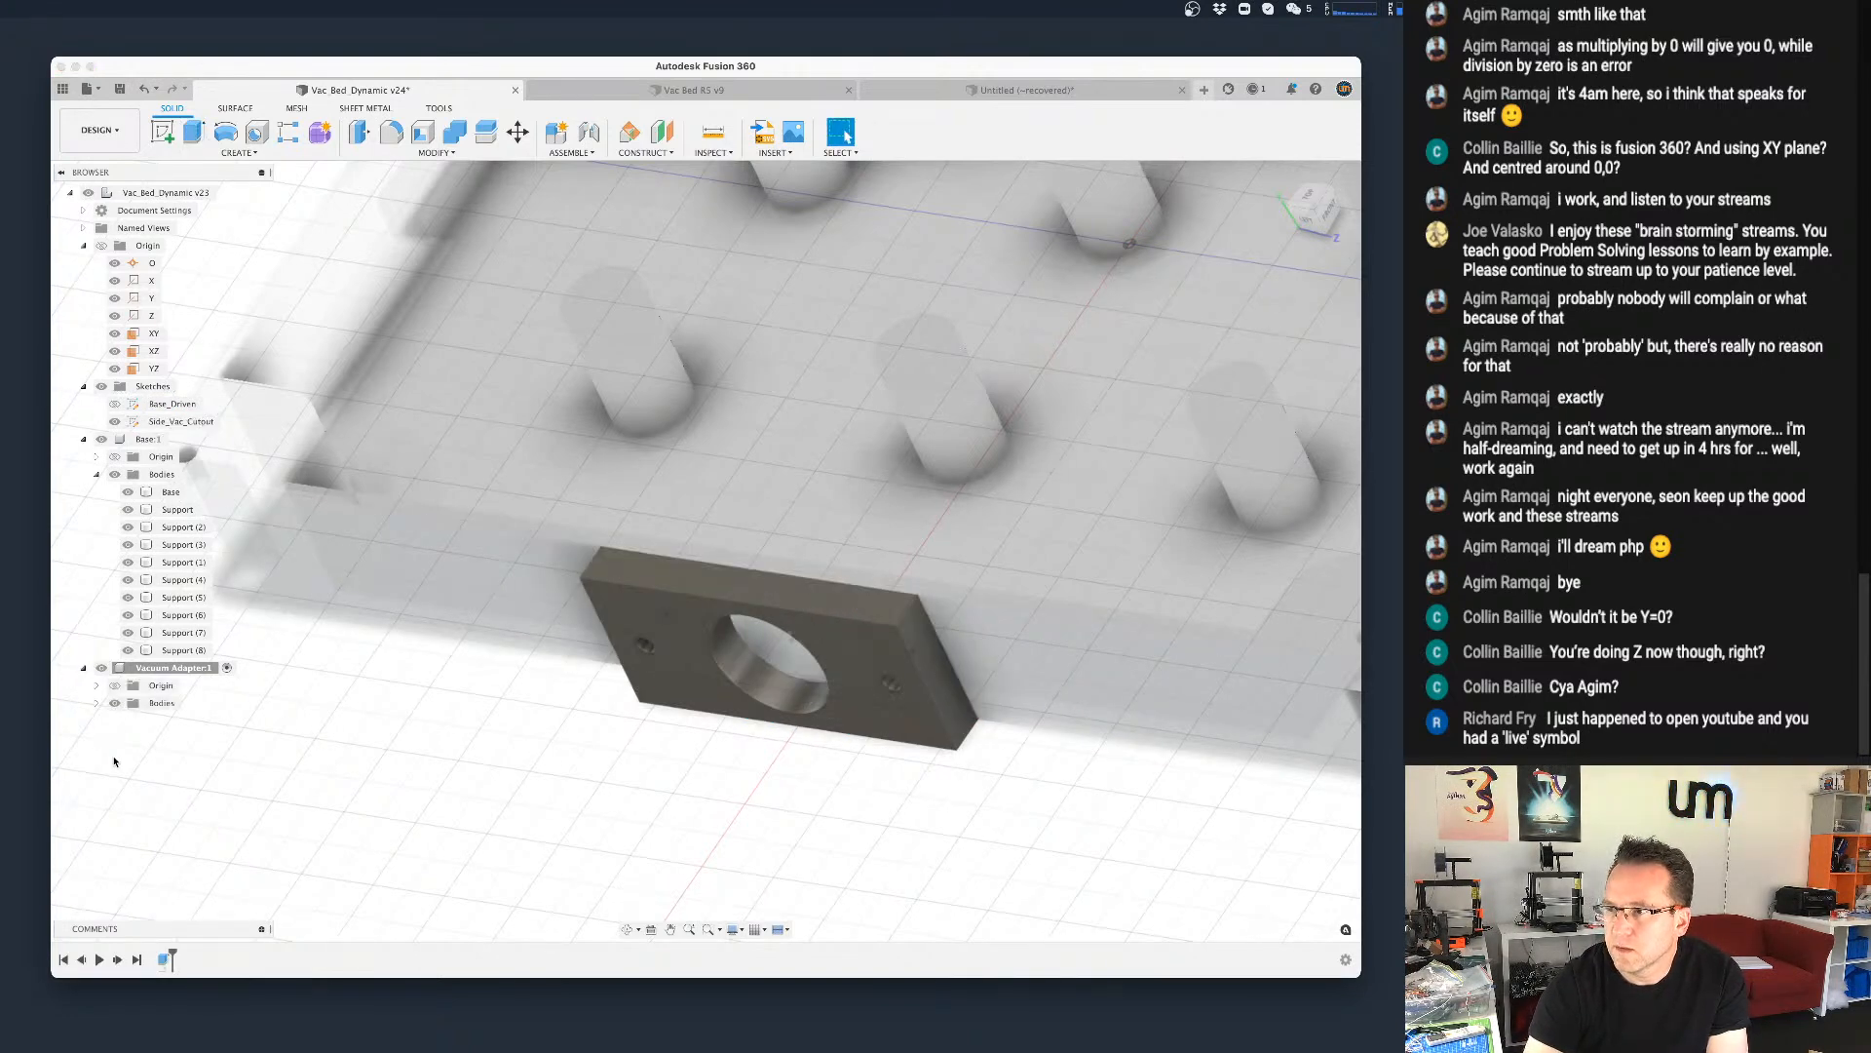
left_click(166, 721)
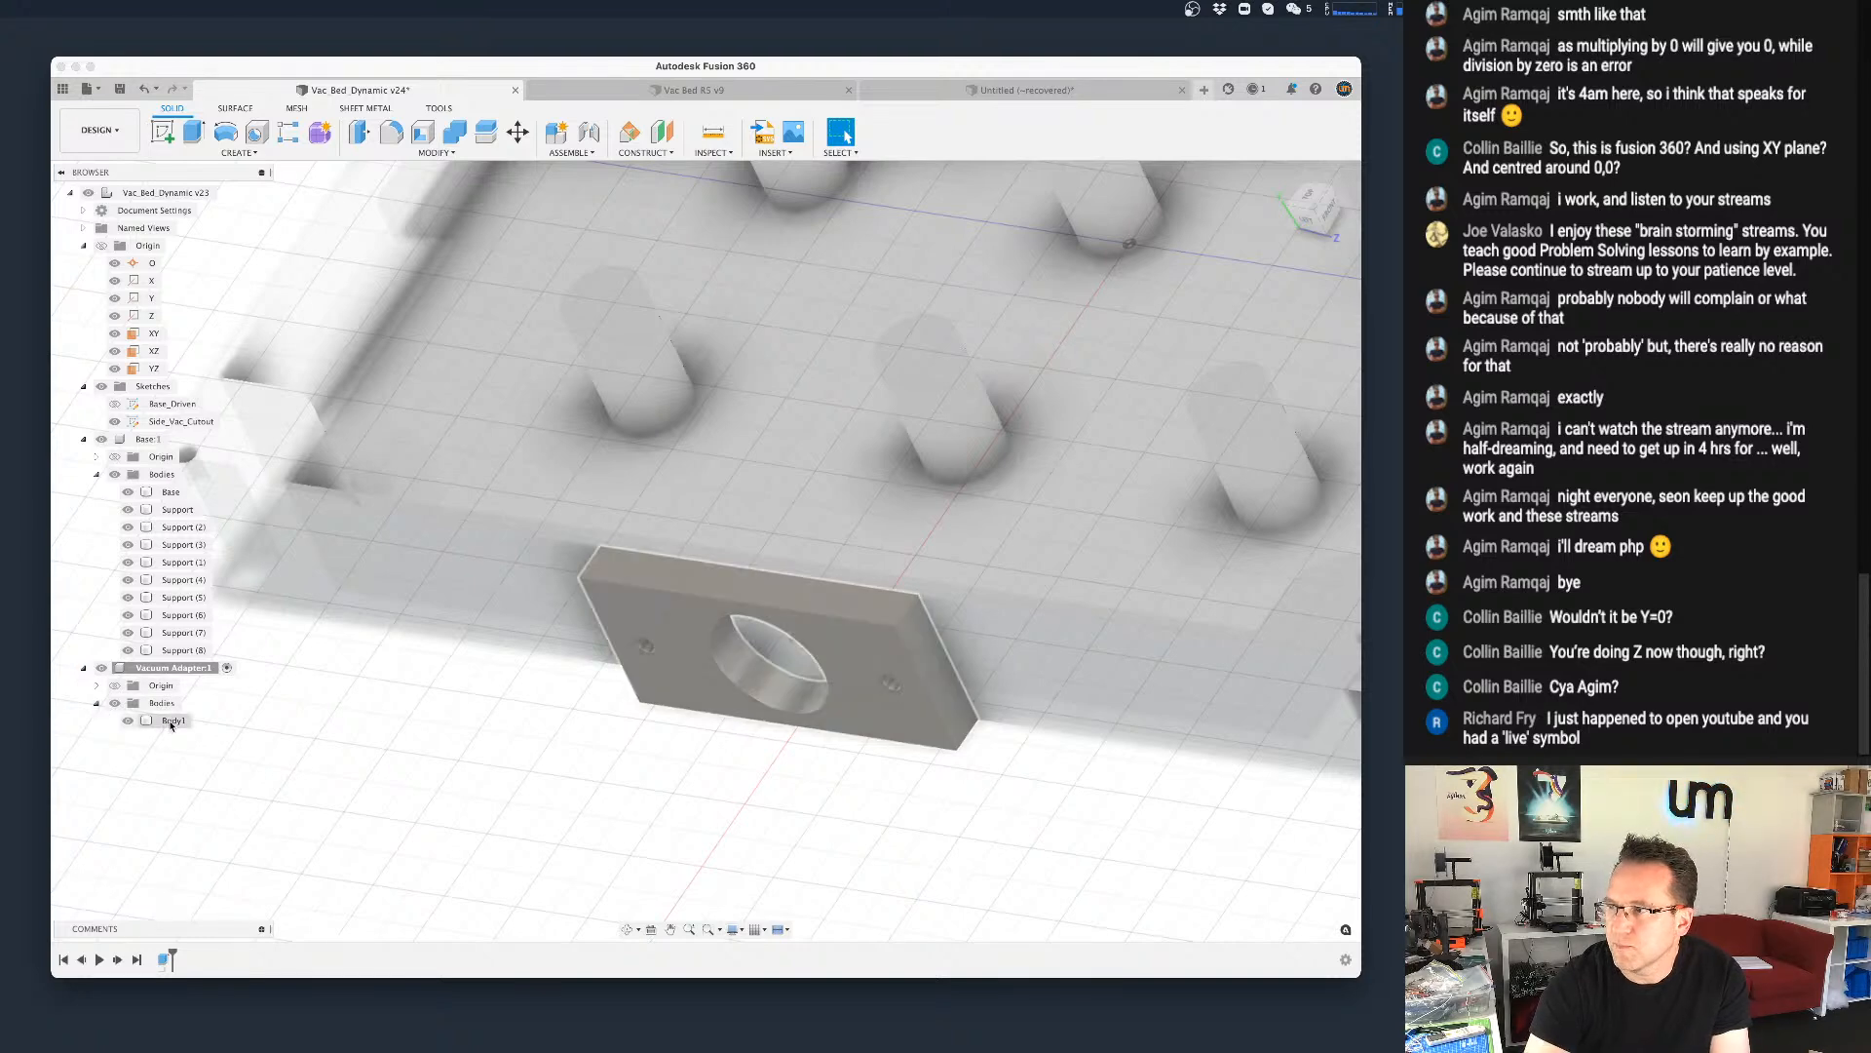
double_click(172, 723)
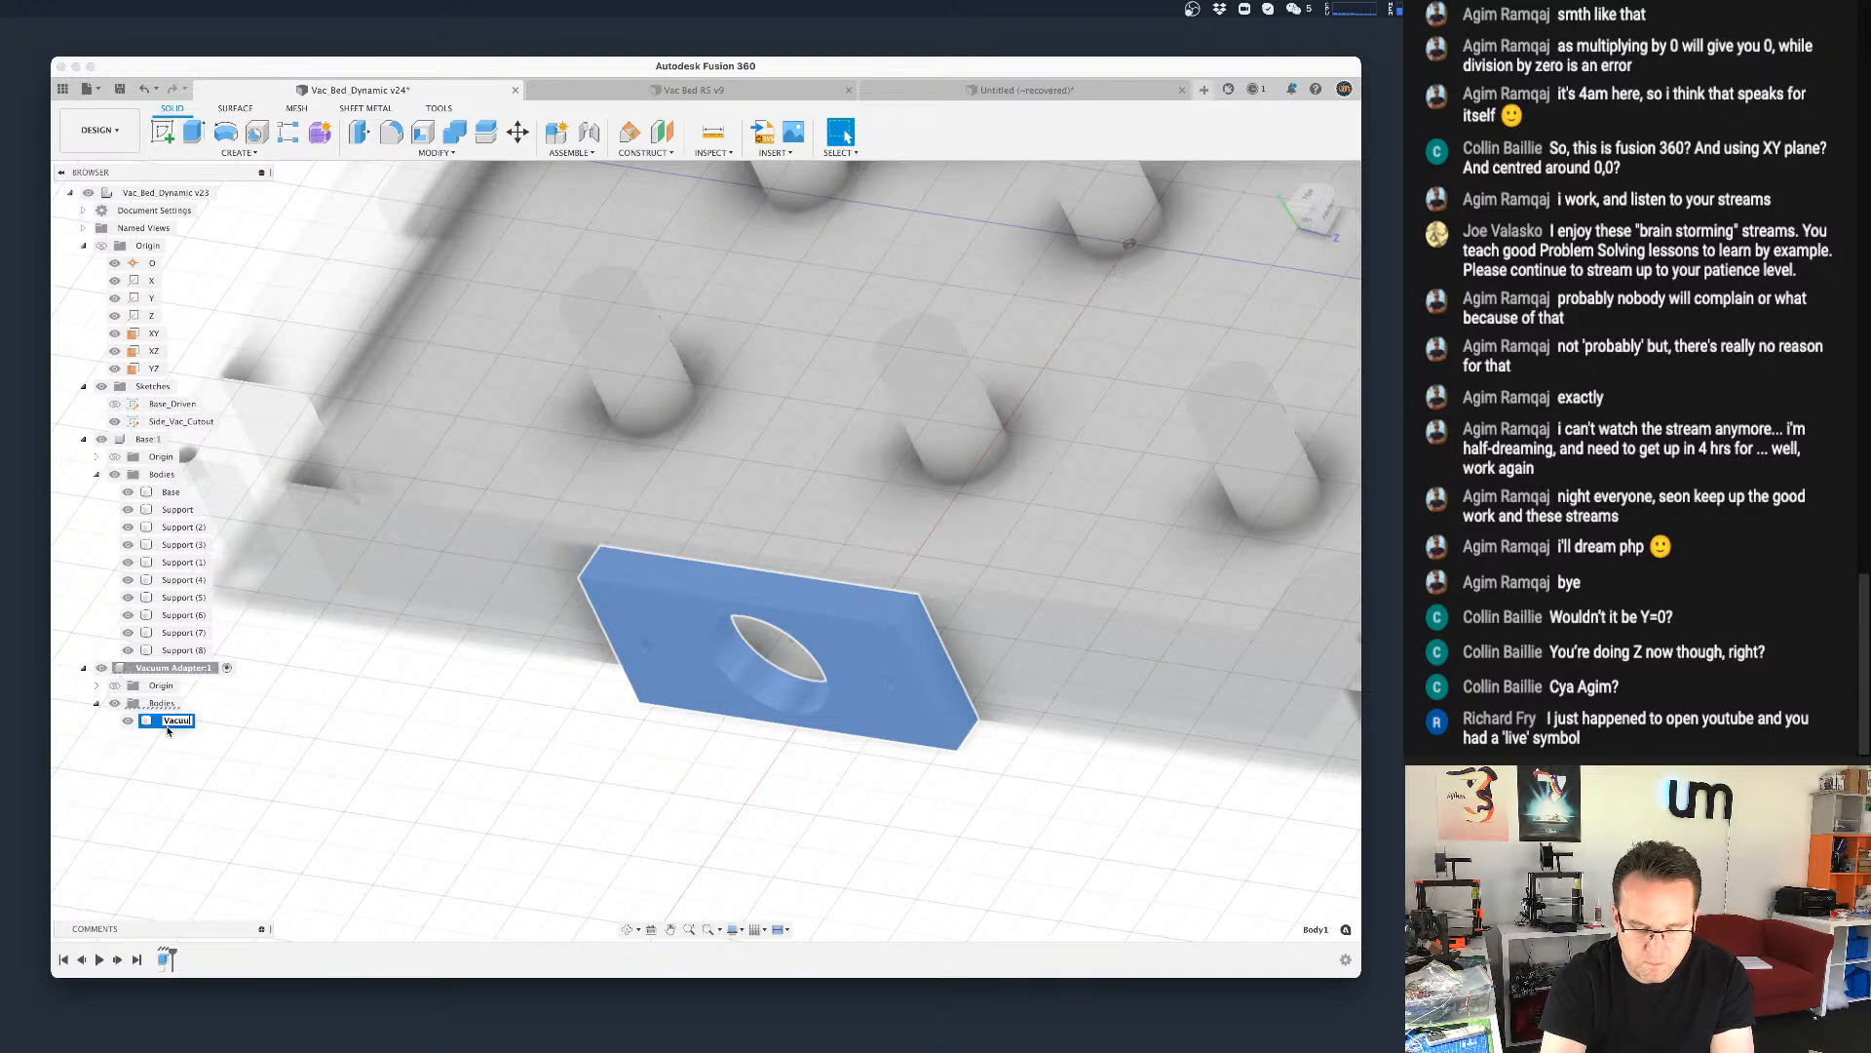
type("Vacuum Adapter")
key("Return")
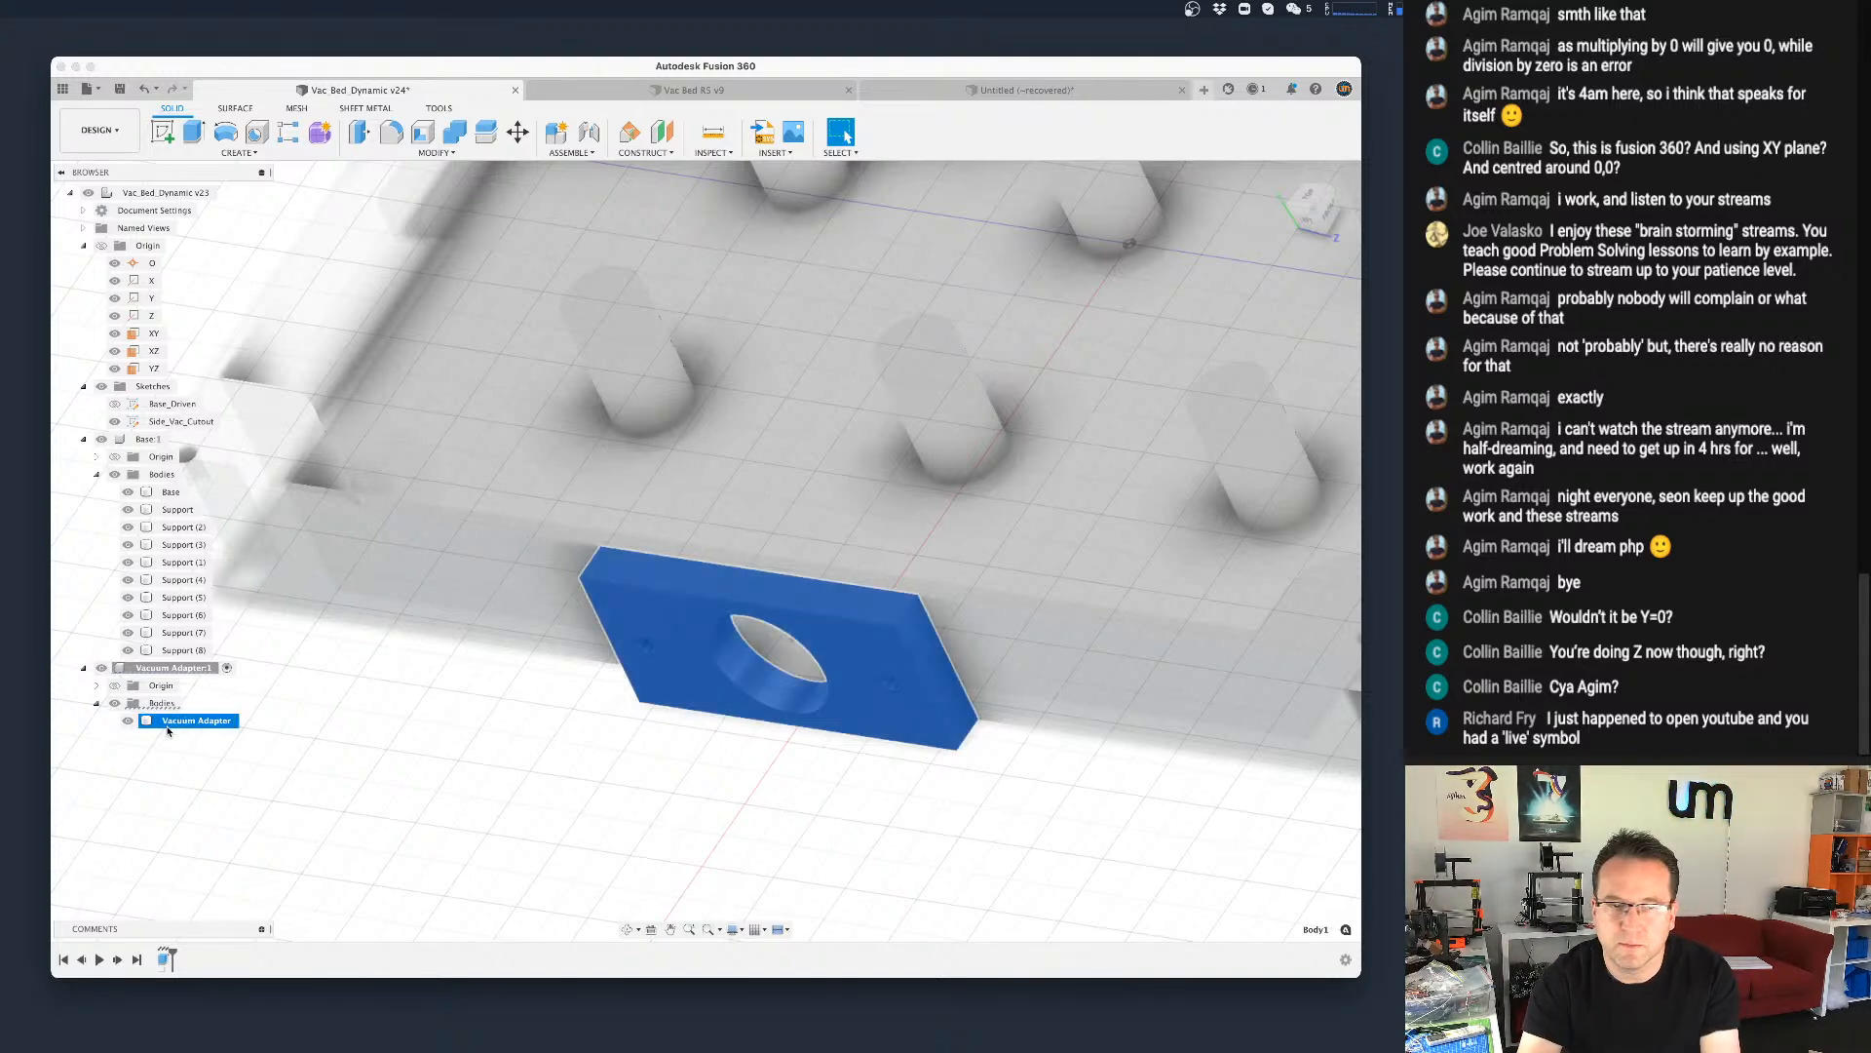
Step: Activate the Base component and inspect how the adapter plate sits against the side cutout and screw holes
scroll(497, 651, "down", 3)
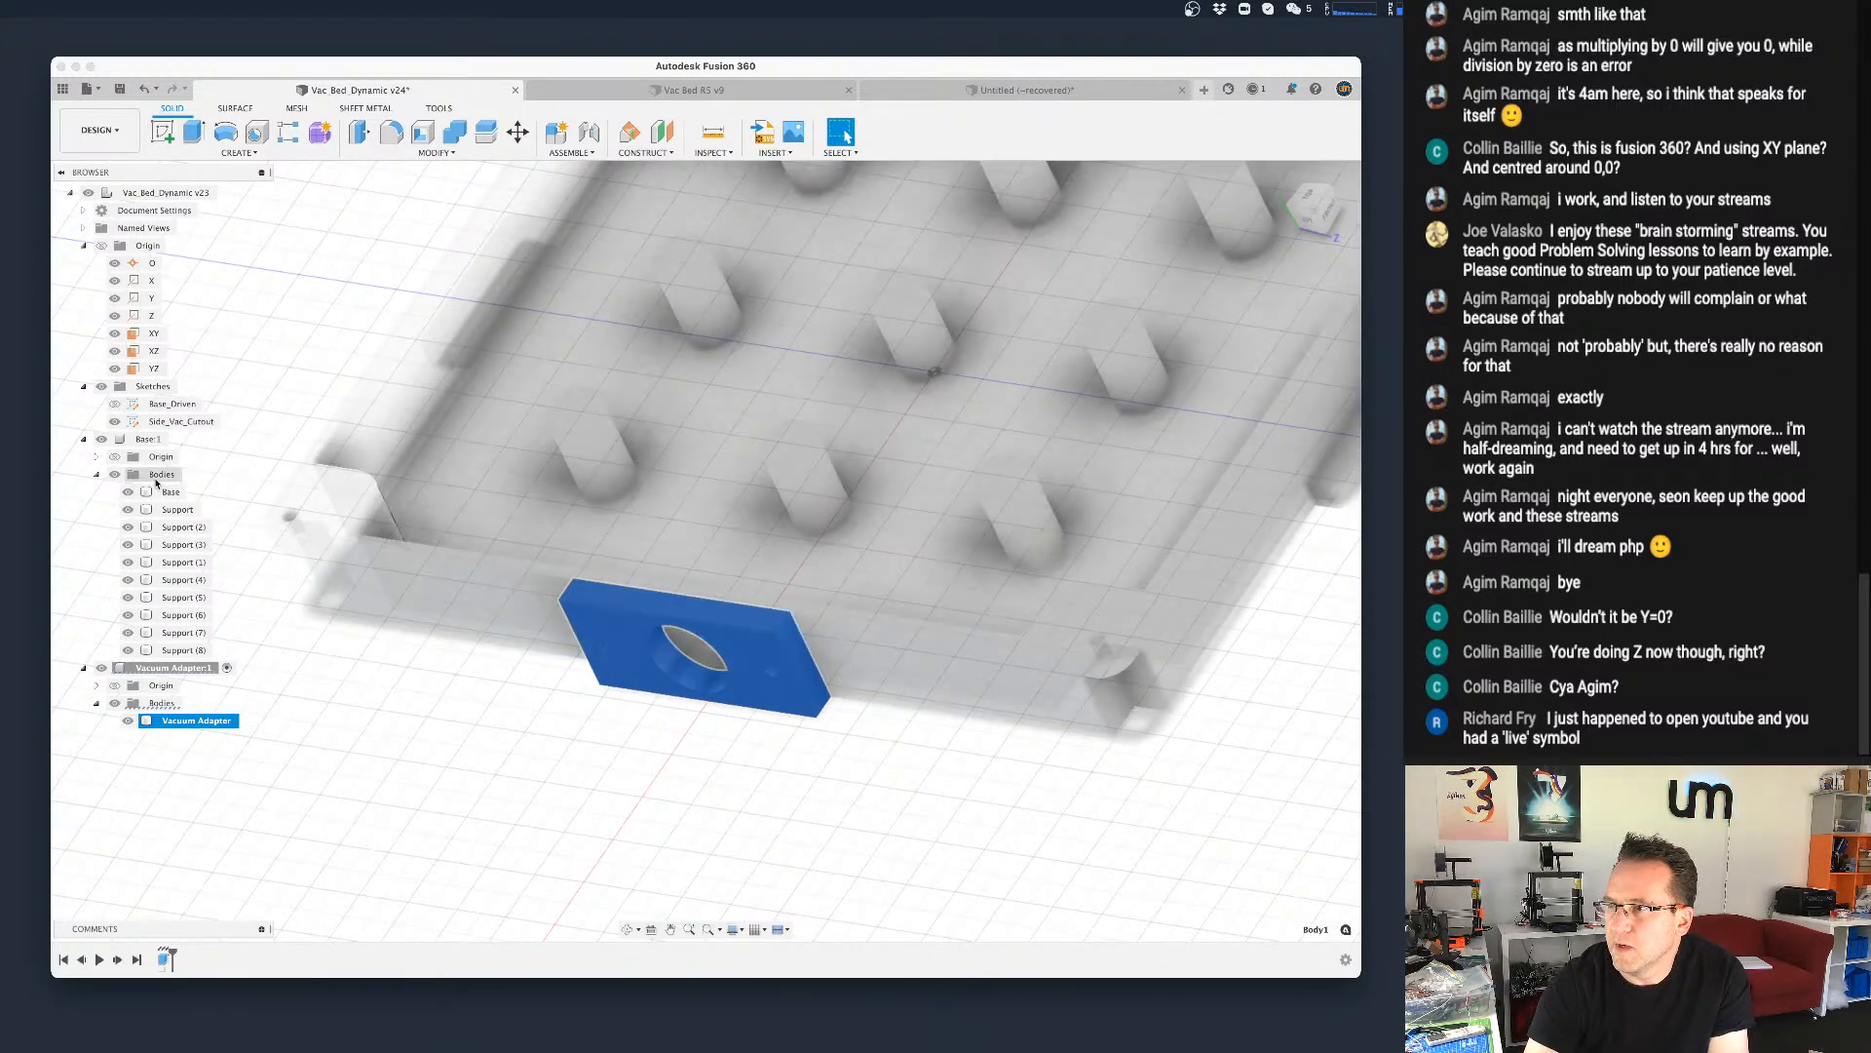
left_click(143, 438)
left_click(176, 441)
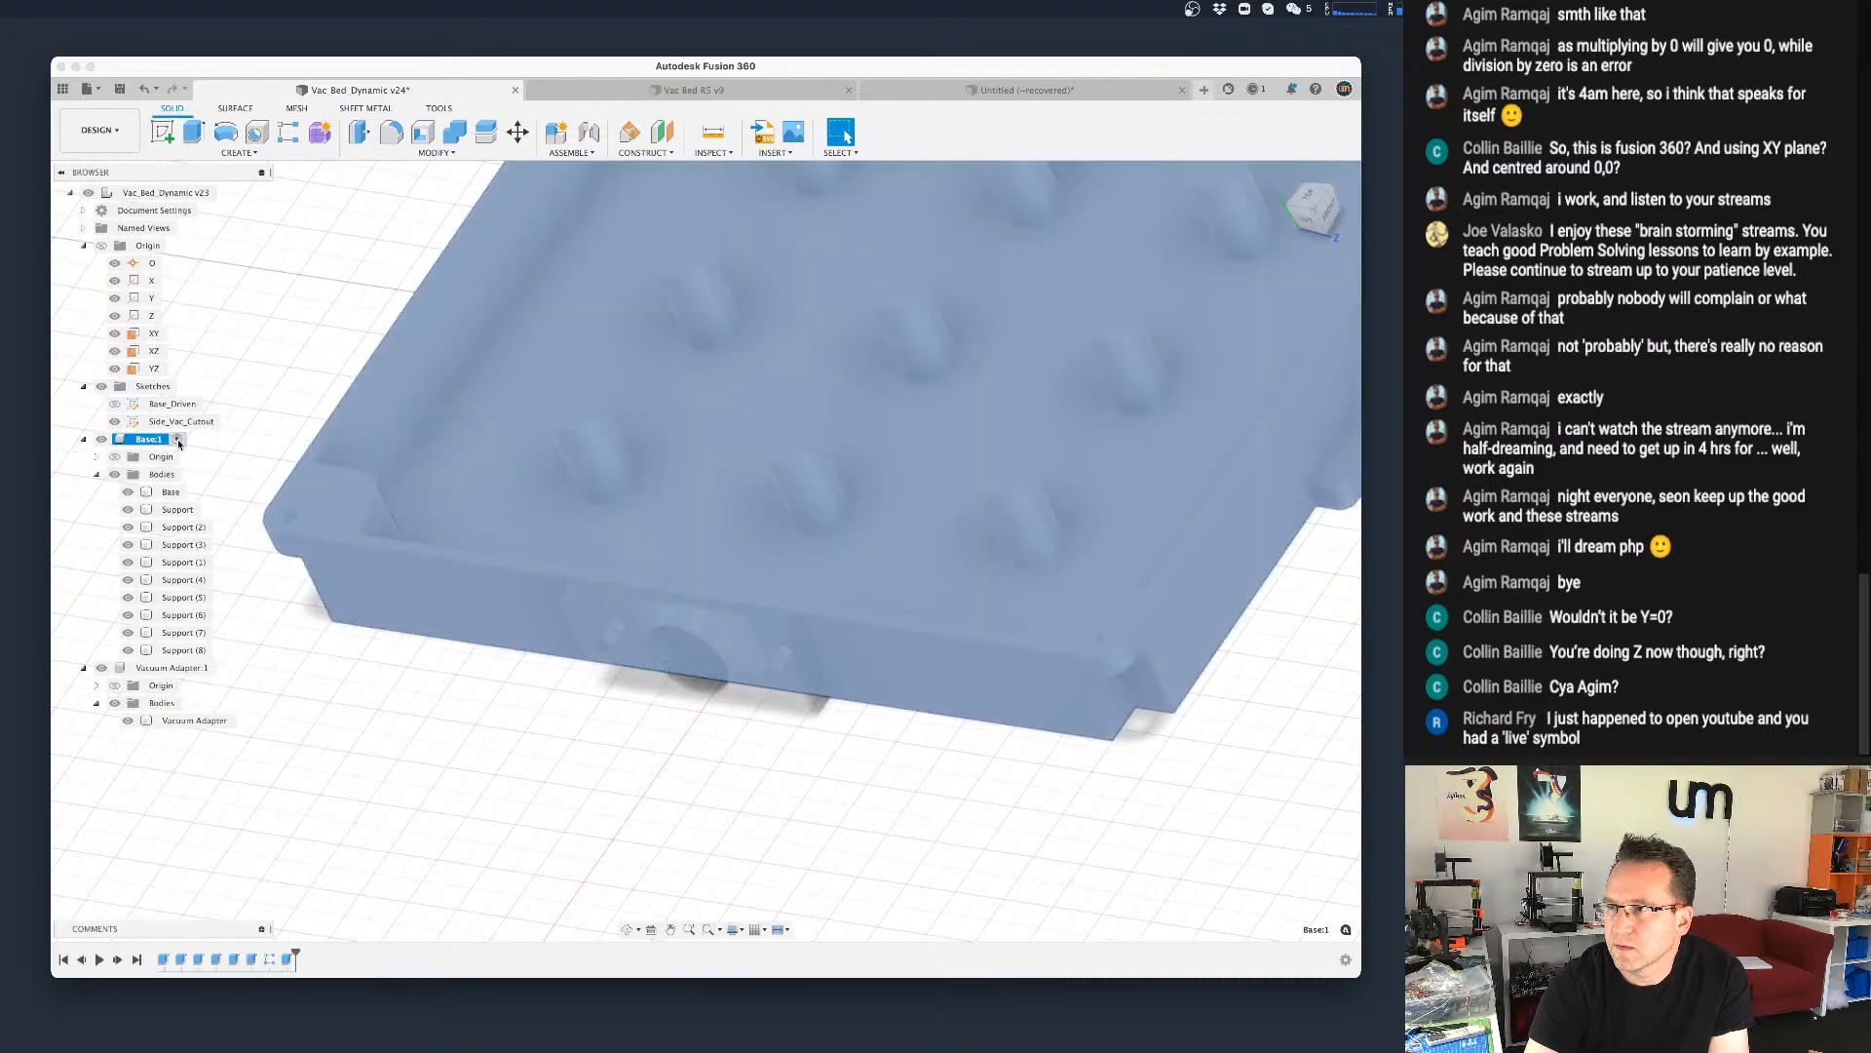
middle_click_drag(632, 705, 715, 764, "shift")
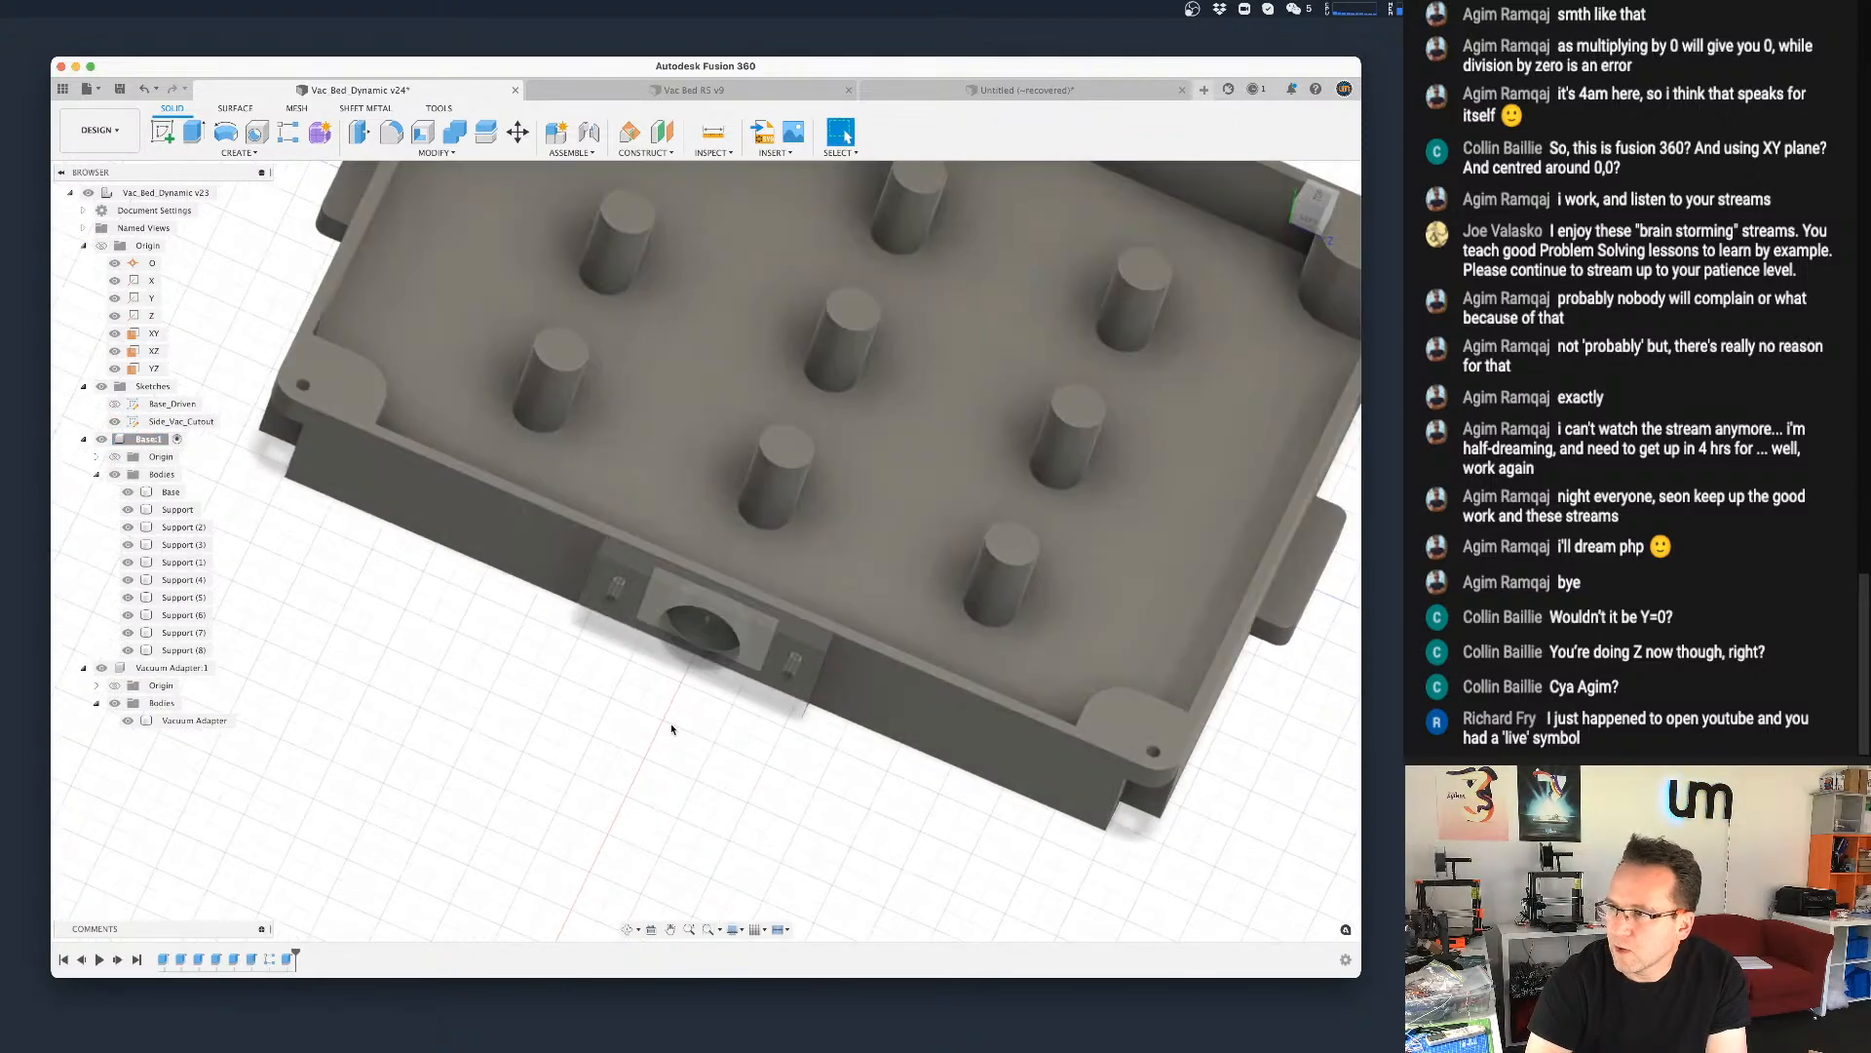
scroll(612, 604, "up", 10)
scroll(630, 602, "down", 5)
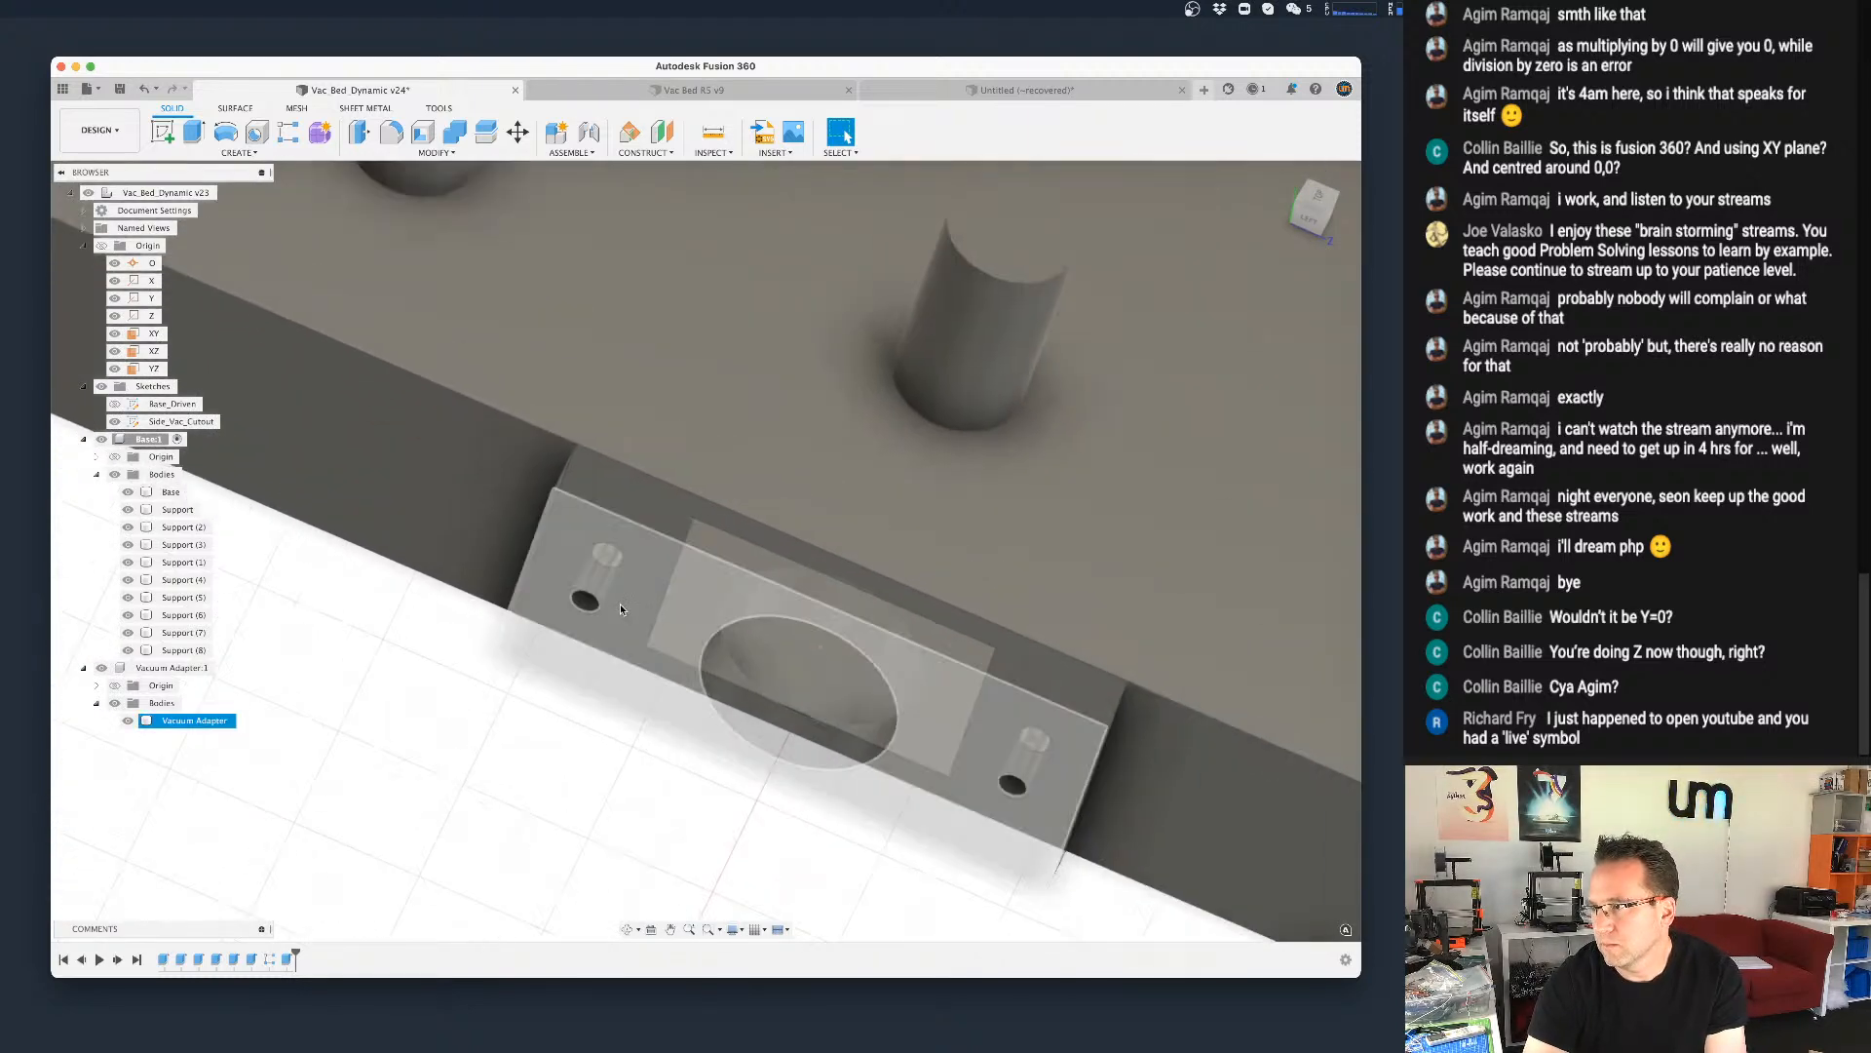
middle_click_drag(589, 726, 490, 743, "shift")
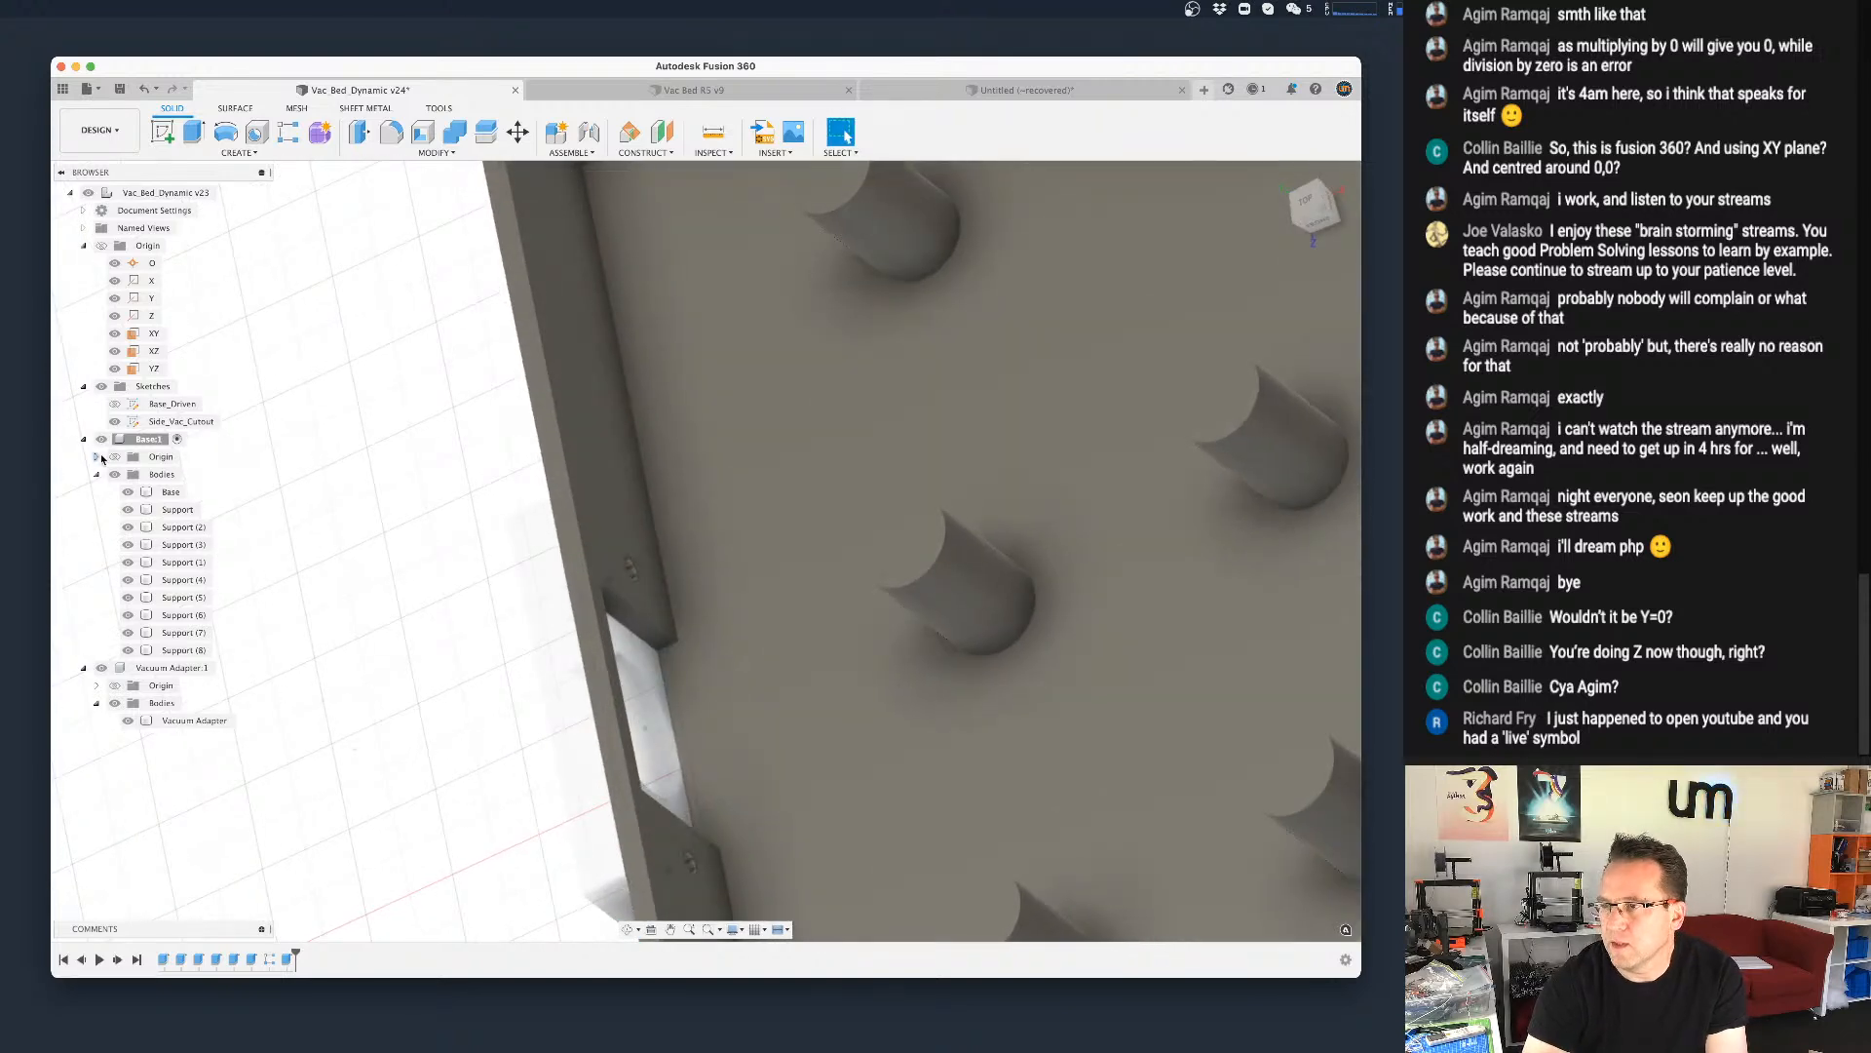
Step: Activate the Vacuum Adapter component and extrude the two rectangle regions around the hose circle by -thickness_base, joined to the plate
double_click(172, 668)
middle_click_drag(327, 664, 589, 512)
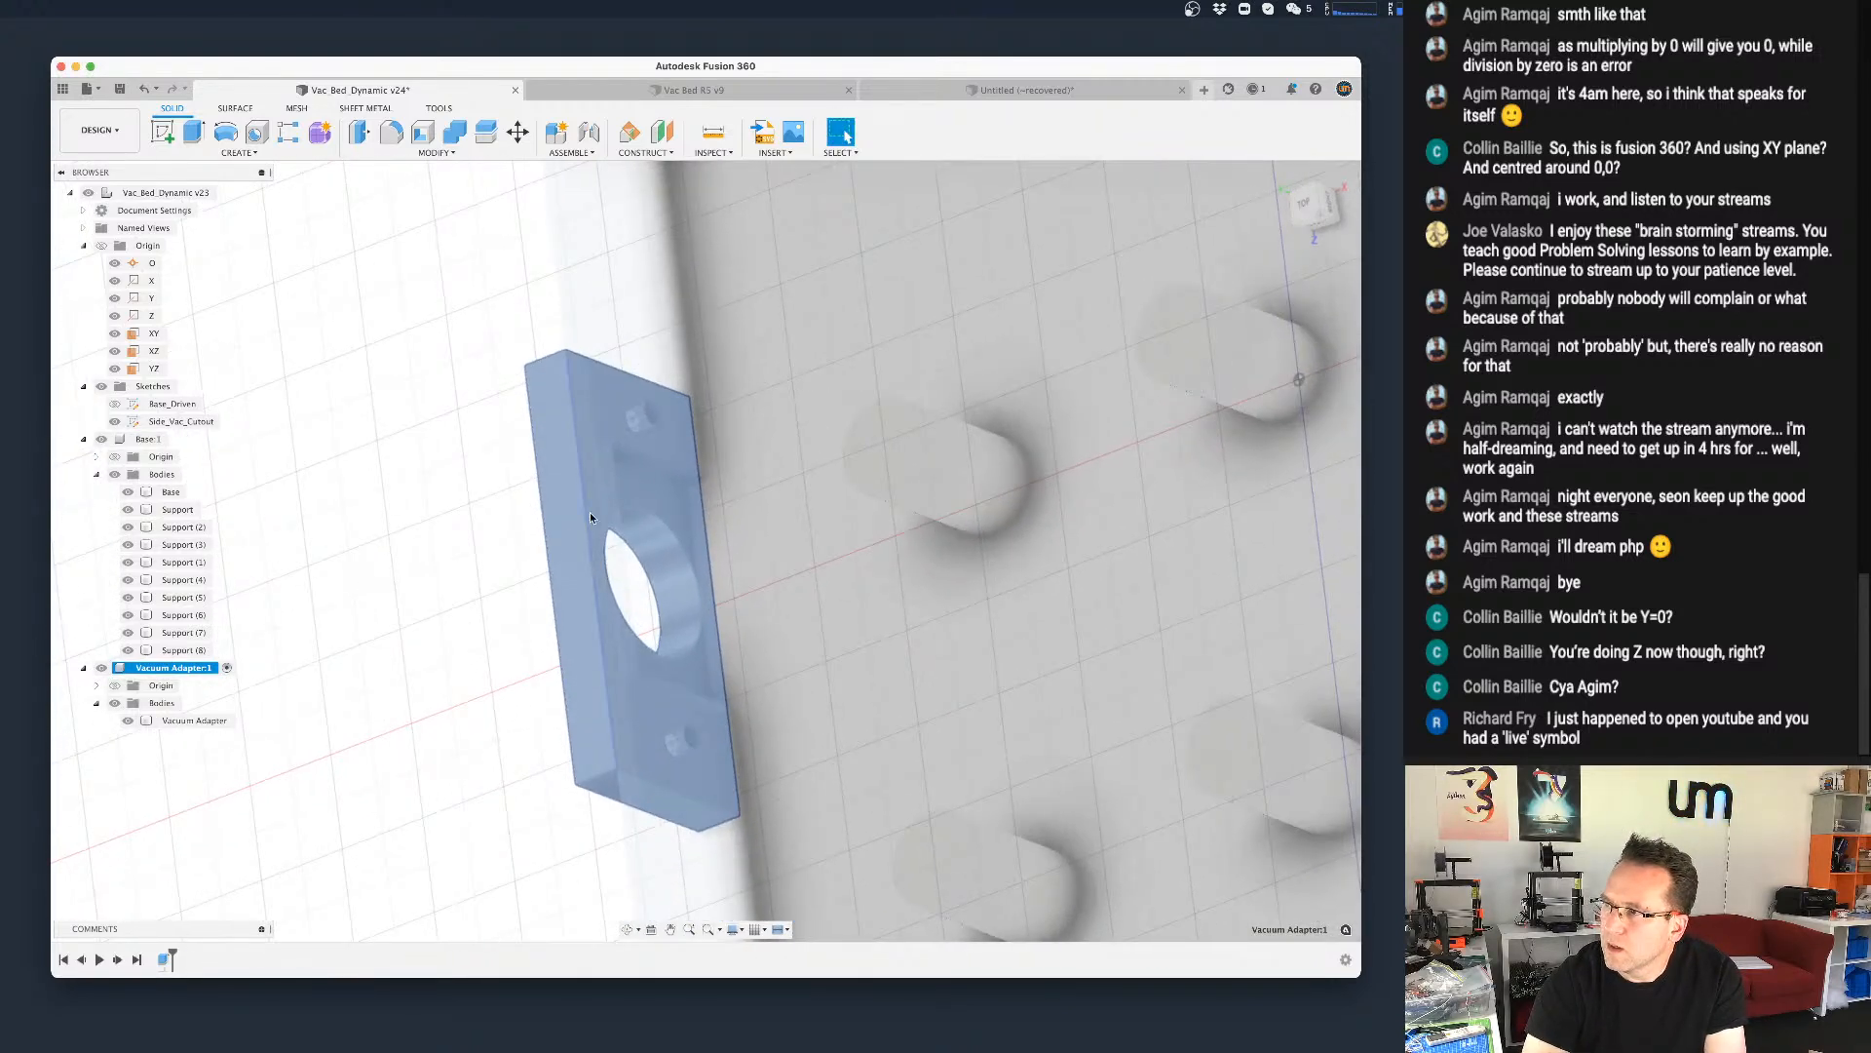
left_click(633, 485)
left_click(691, 678, "shift")
mouse_move(426, 627)
middle_mouse_down("shift")
mouse_move(495, 598)
mouse_move(427, 595)
mouse_move(431, 609)
middle_mouse_up("shift")
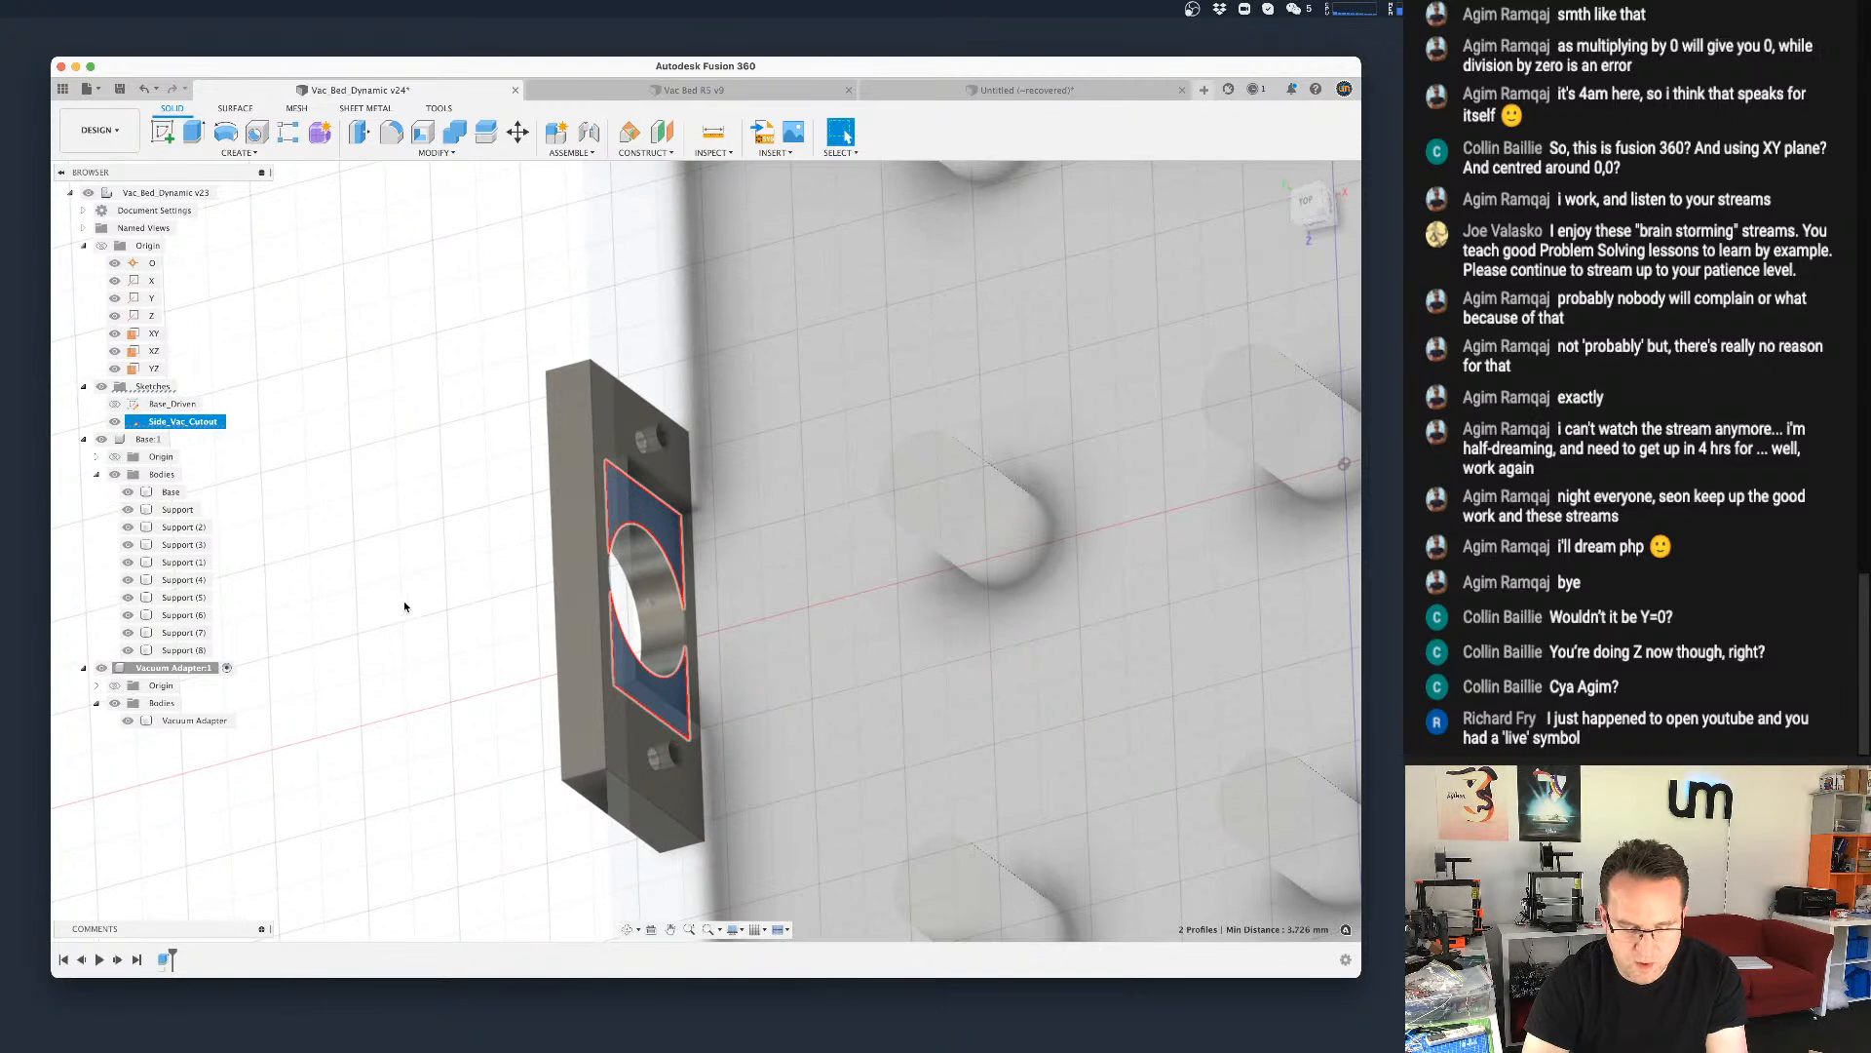
key("e")
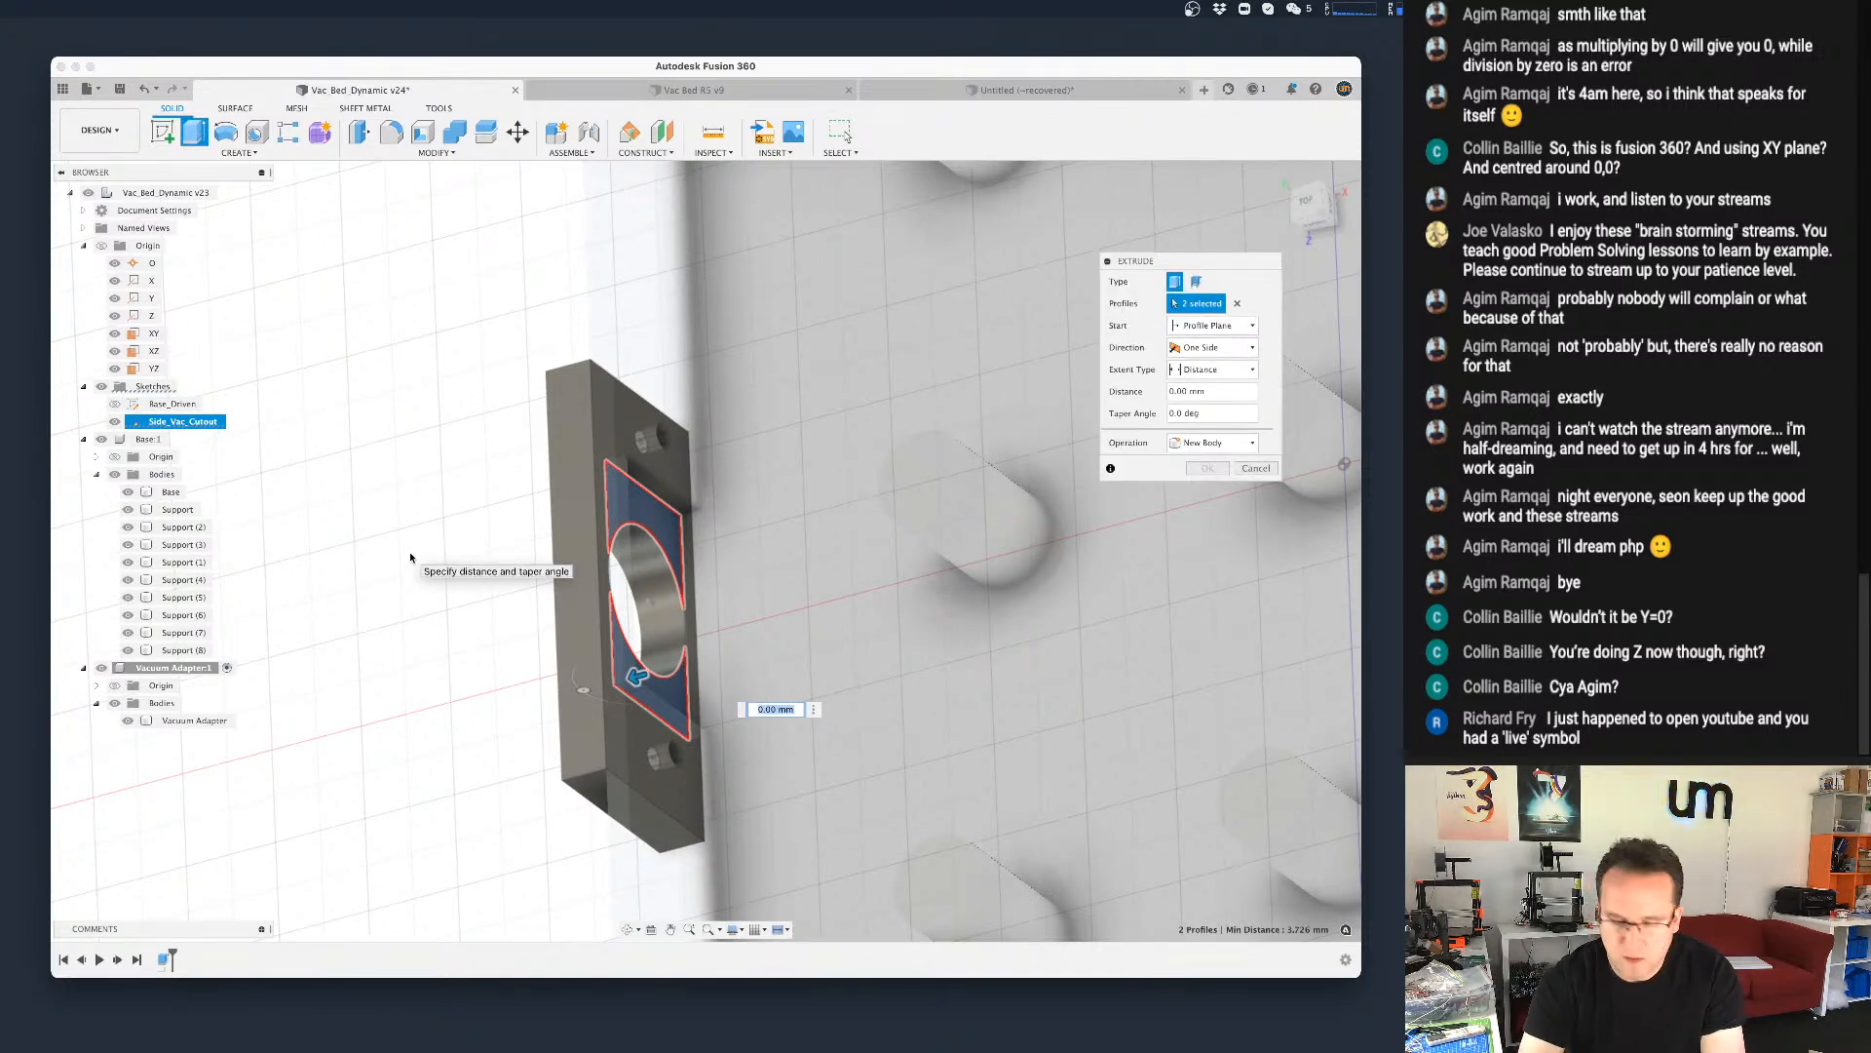
type("-thi")
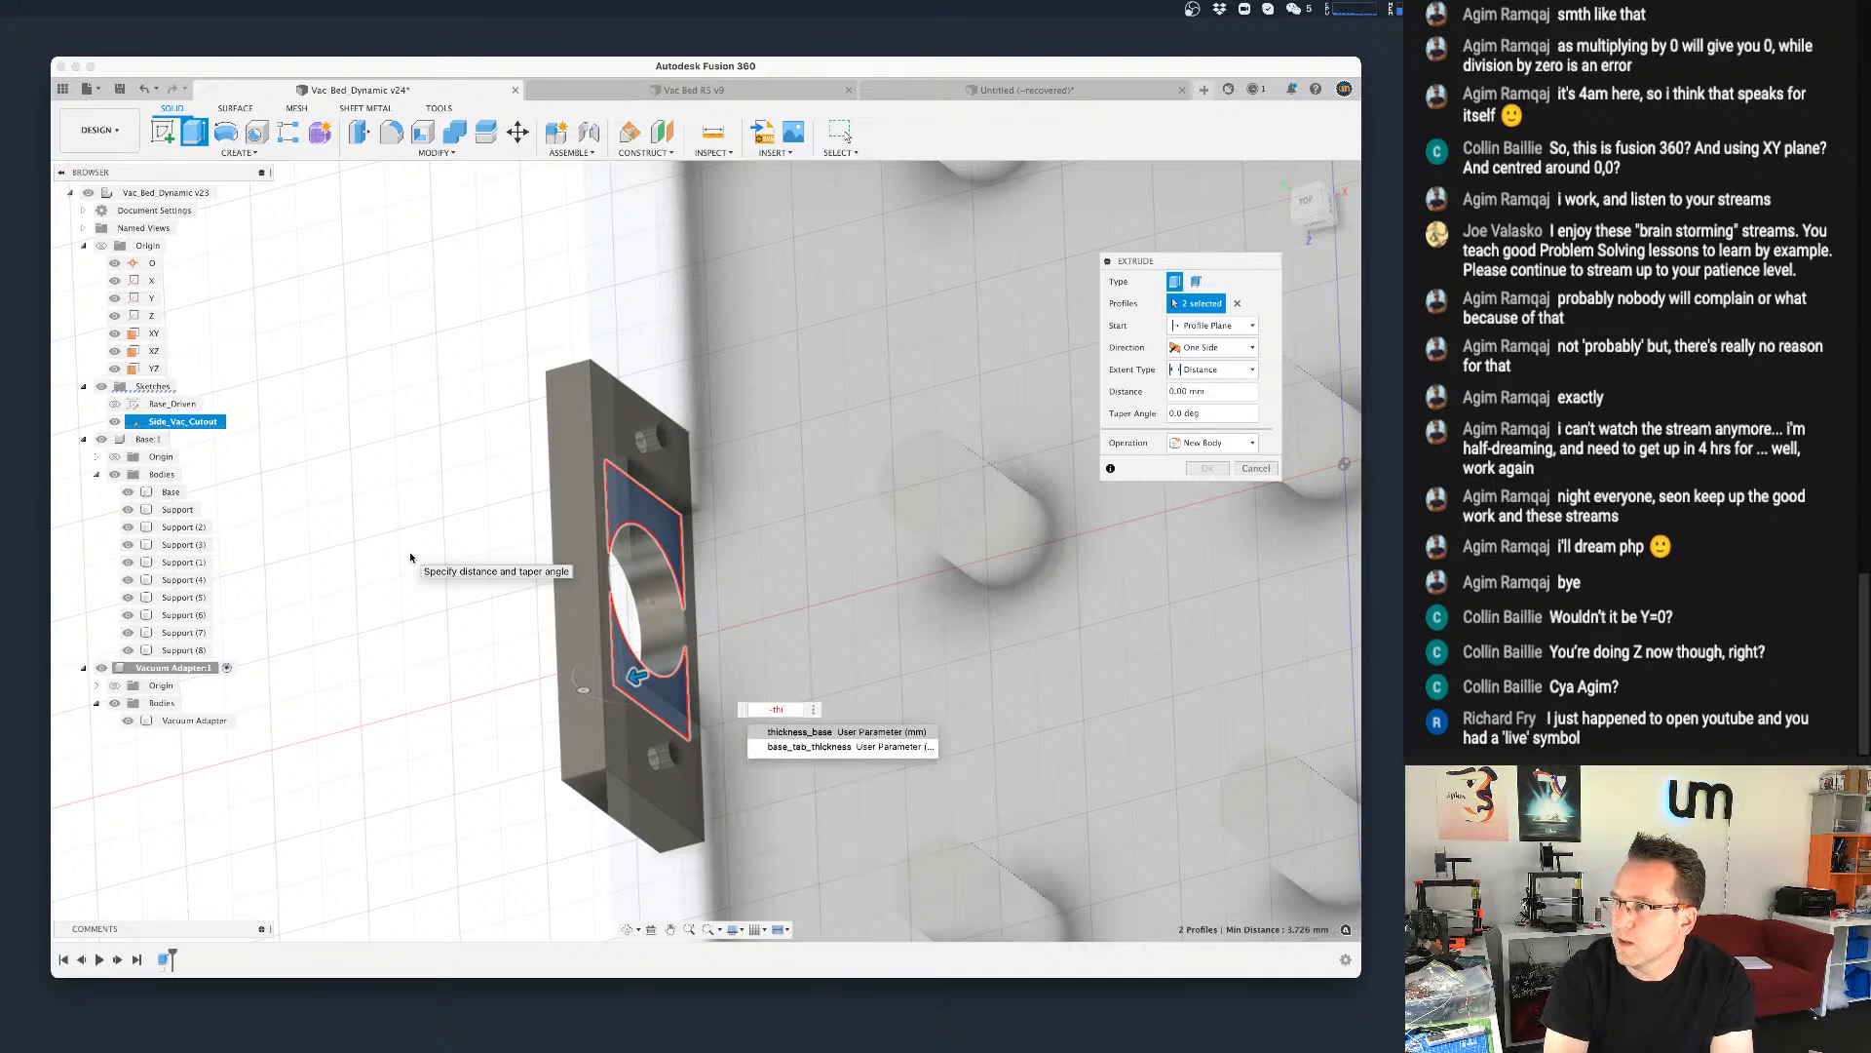
key("Down")
key("Up")
key("Return")
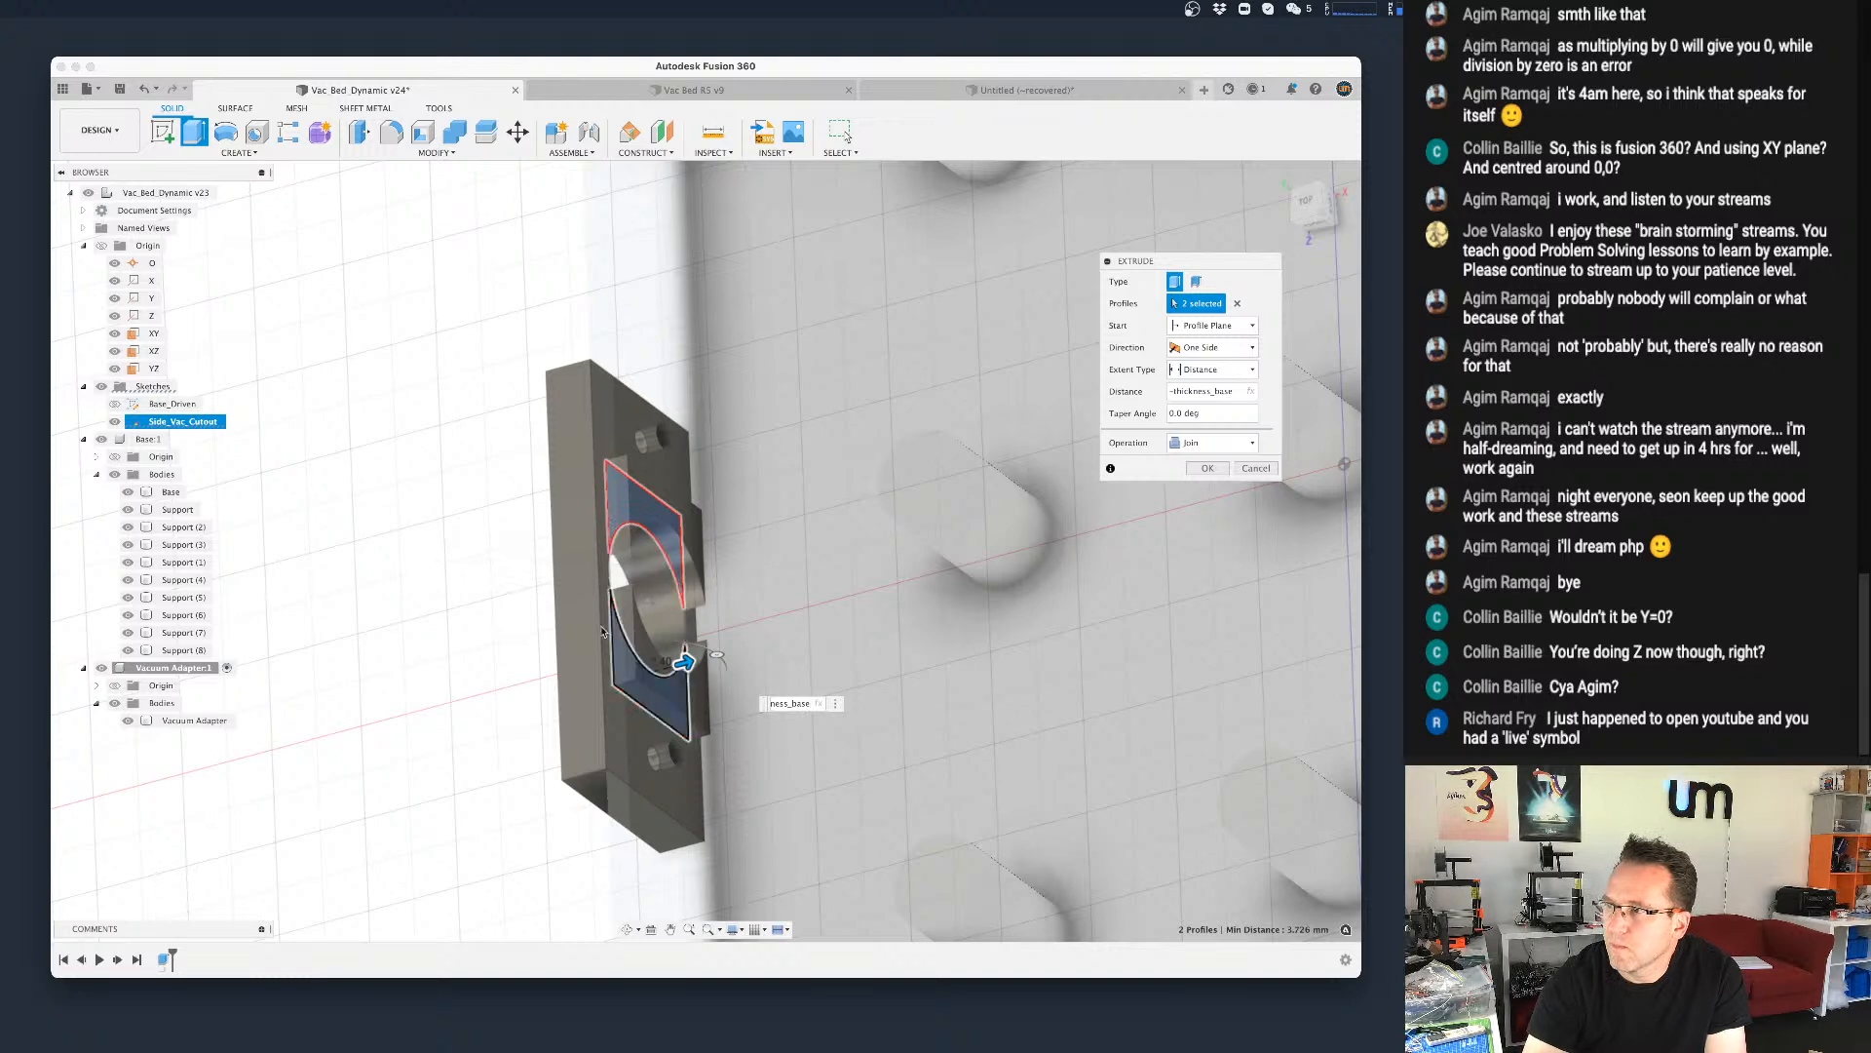
scroll(612, 577, "down", 3)
scroll(471, 645, "up", 3)
mouse_move(472, 639)
middle_mouse_down("shift")
mouse_move(426, 668)
mouse_move(463, 645)
middle_mouse_up("shift")
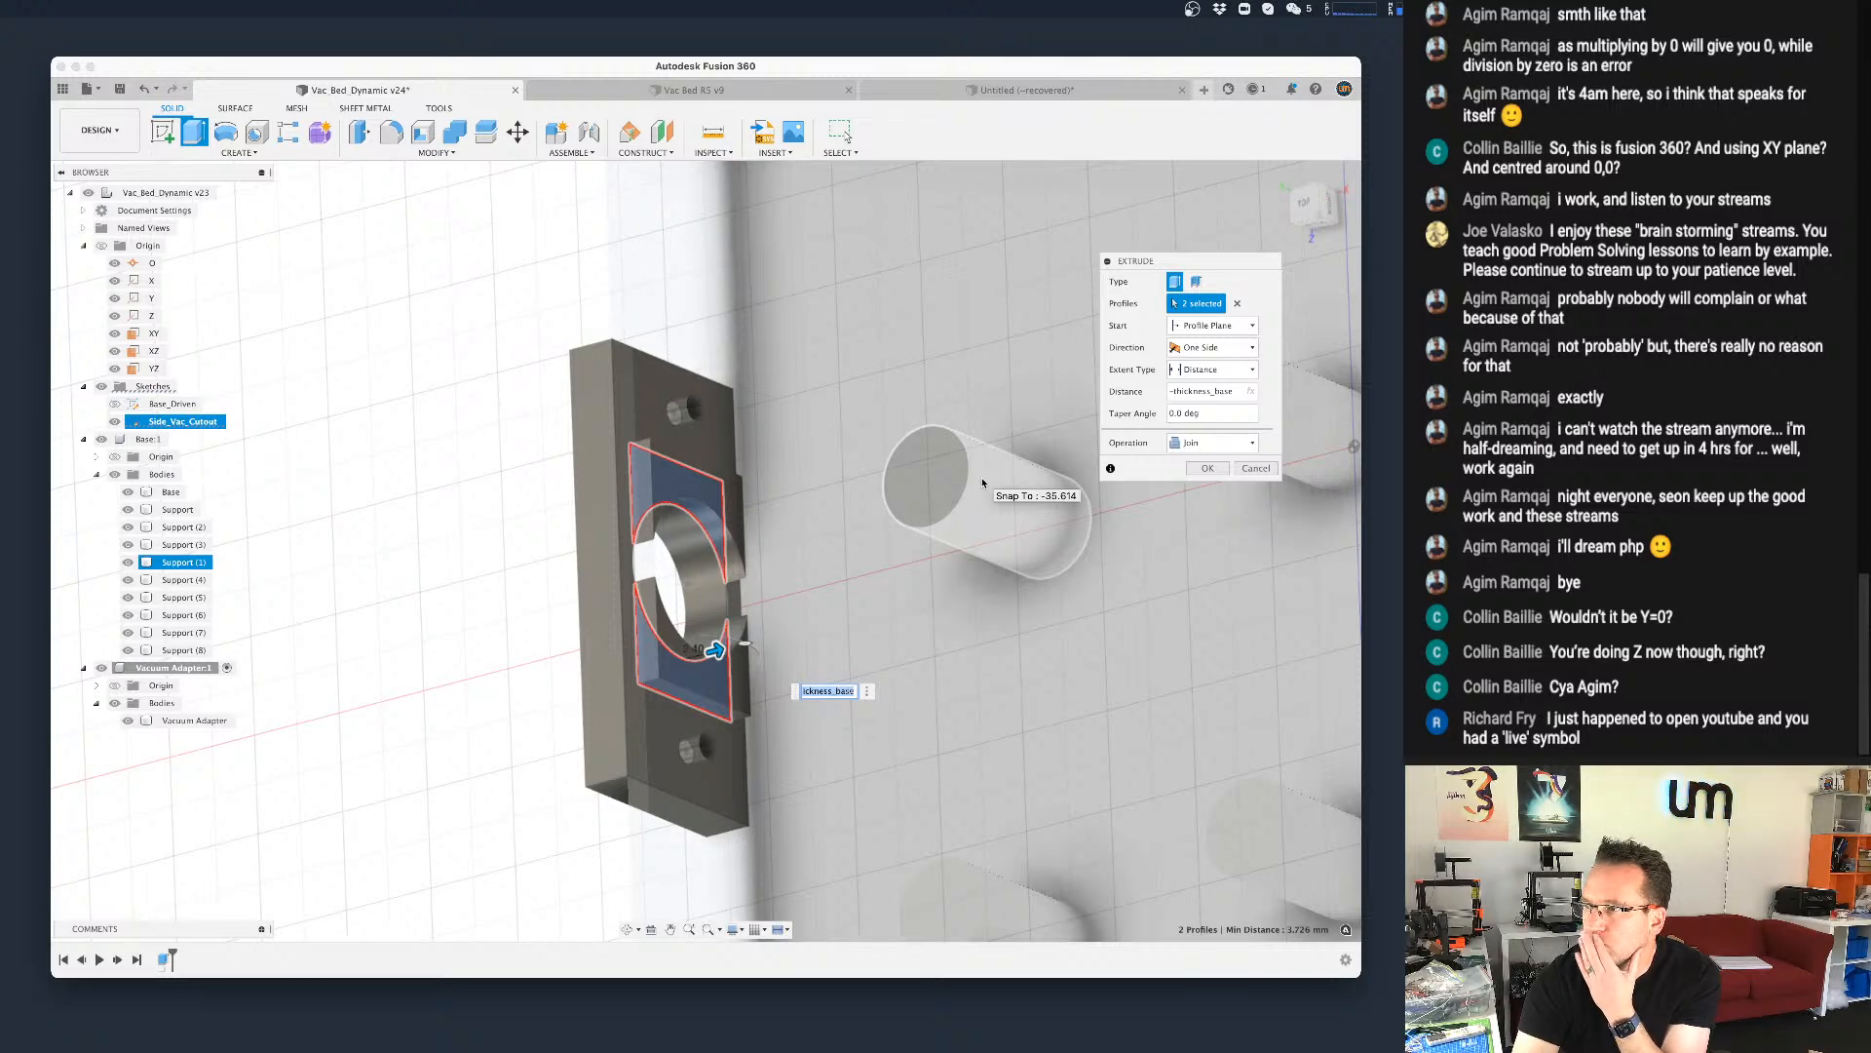
left_click(1206, 469)
Step: Examine the adapter's raised insert and hose opening from both sides, checking the gaps where the circle exceeds the rectangle
middle_click_drag(401, 444, 416, 646, "shift")
scroll(585, 488, "up", 10)
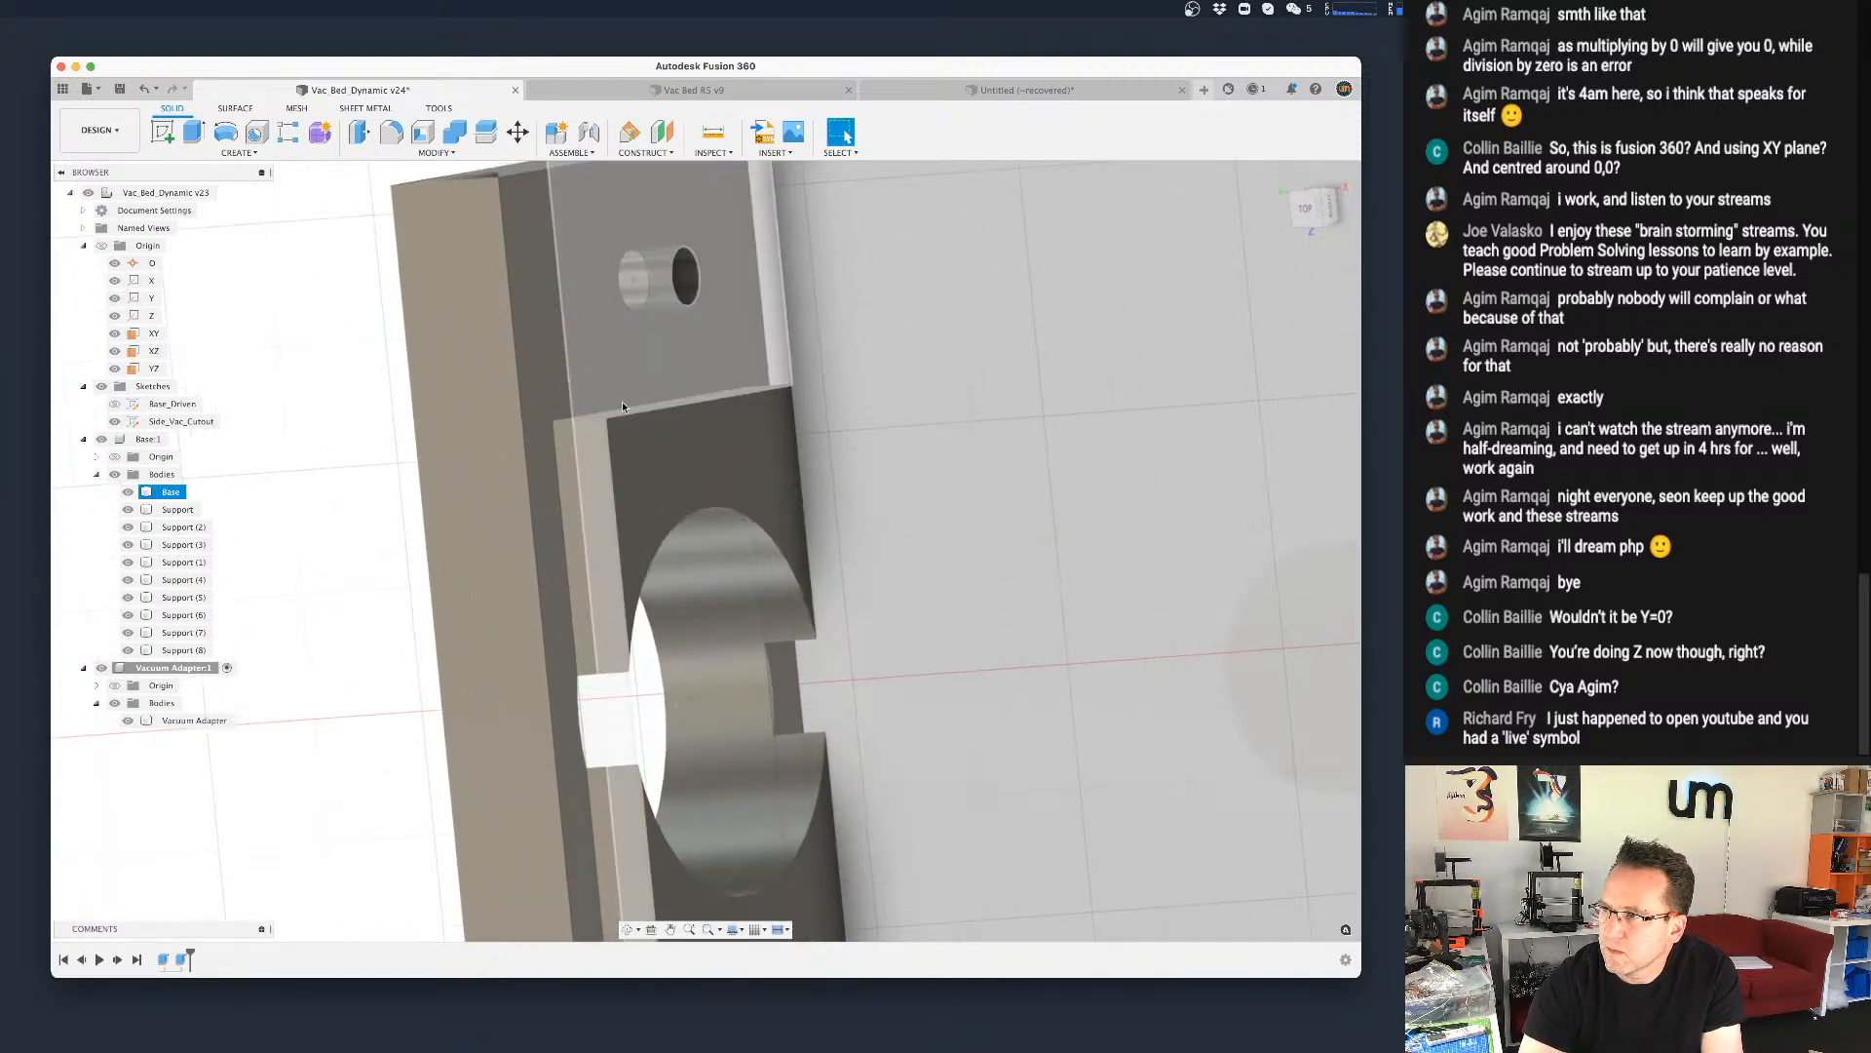
scroll(627, 409, "up", 3)
scroll(627, 410, "down", 5)
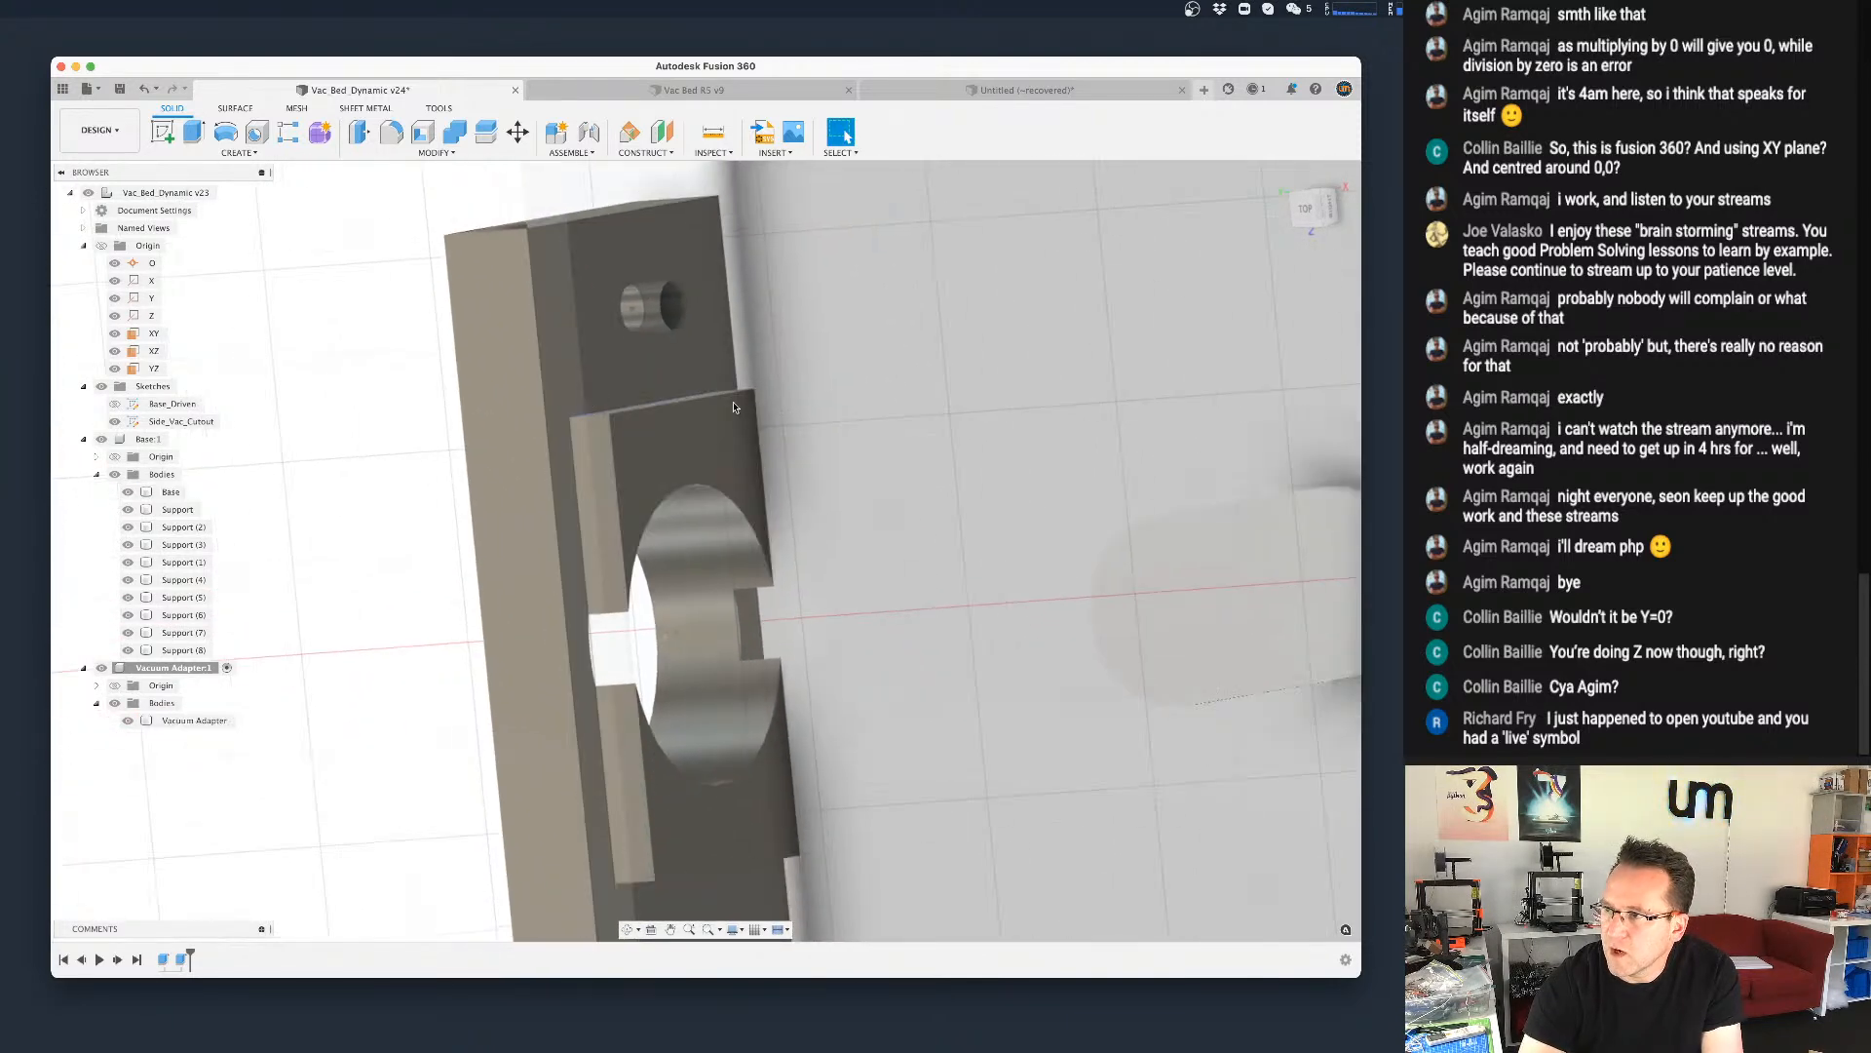
scroll(439, 612, "down", 3)
middle_click_drag(406, 623, 362, 648, "shift")
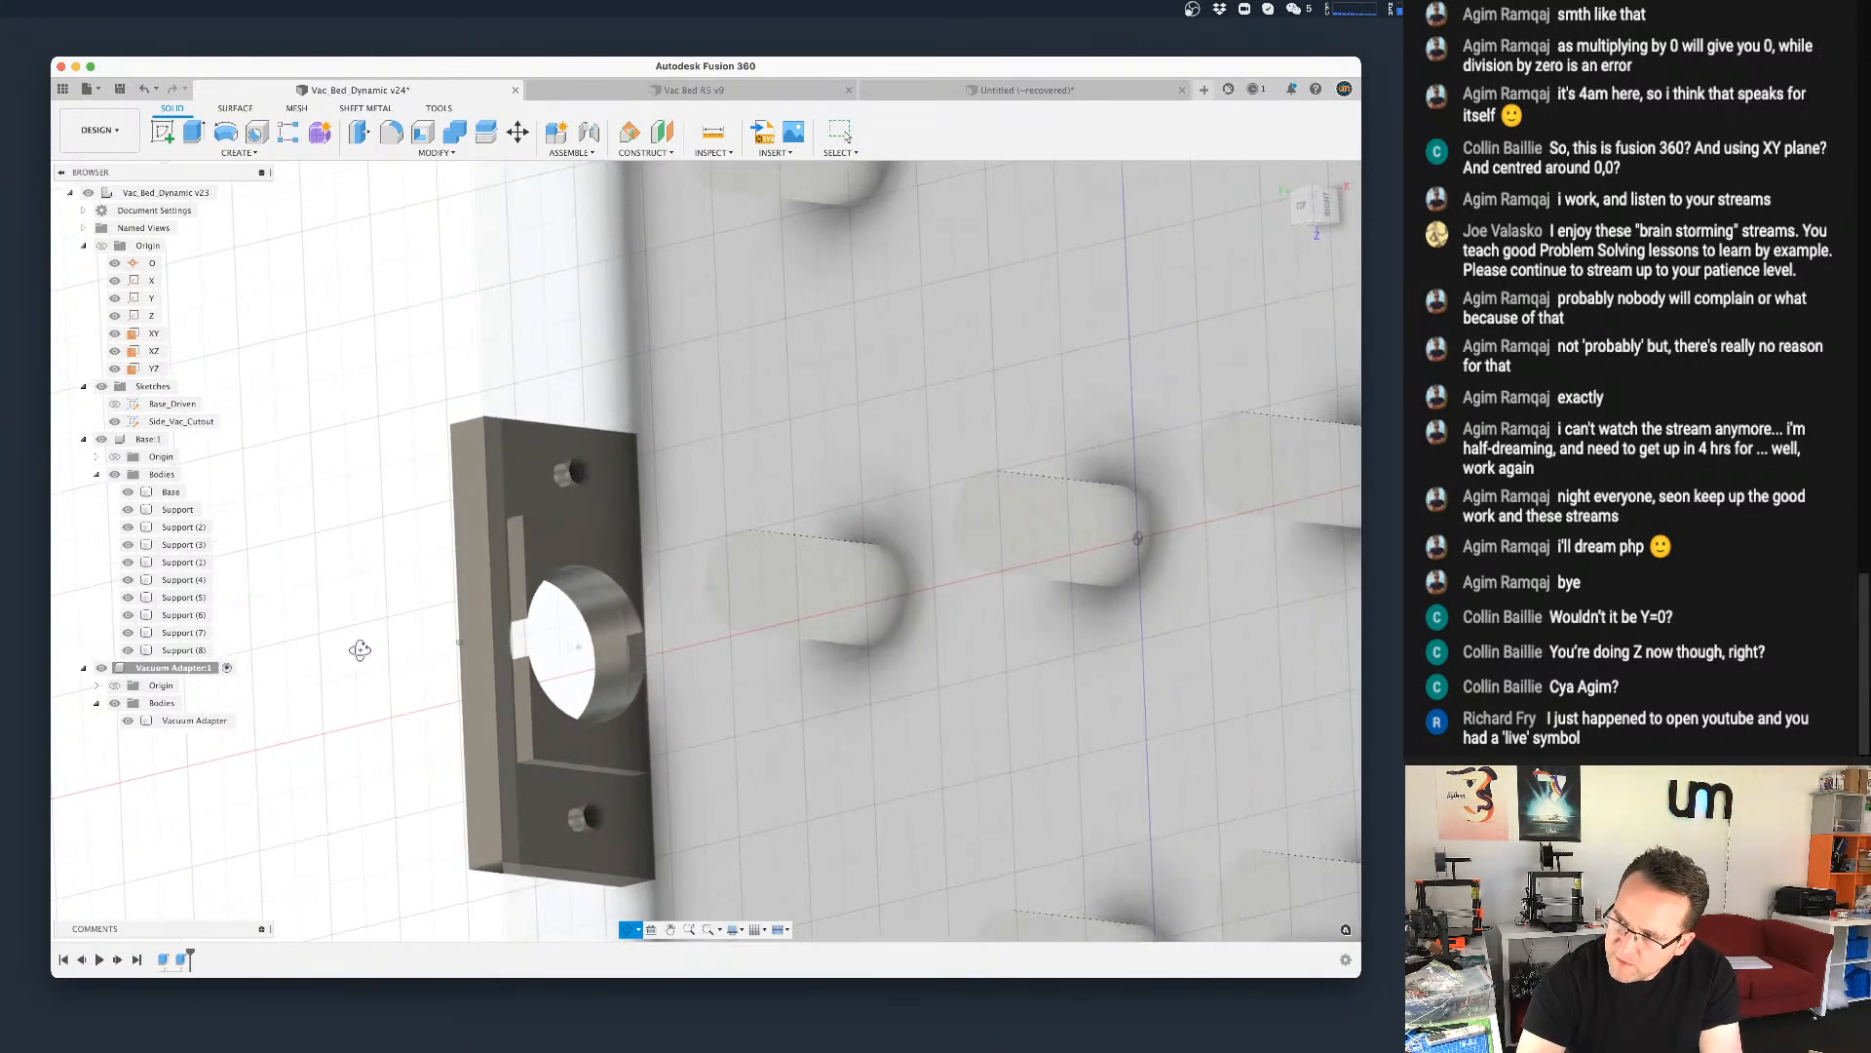
scroll(621, 669, "up", 5)
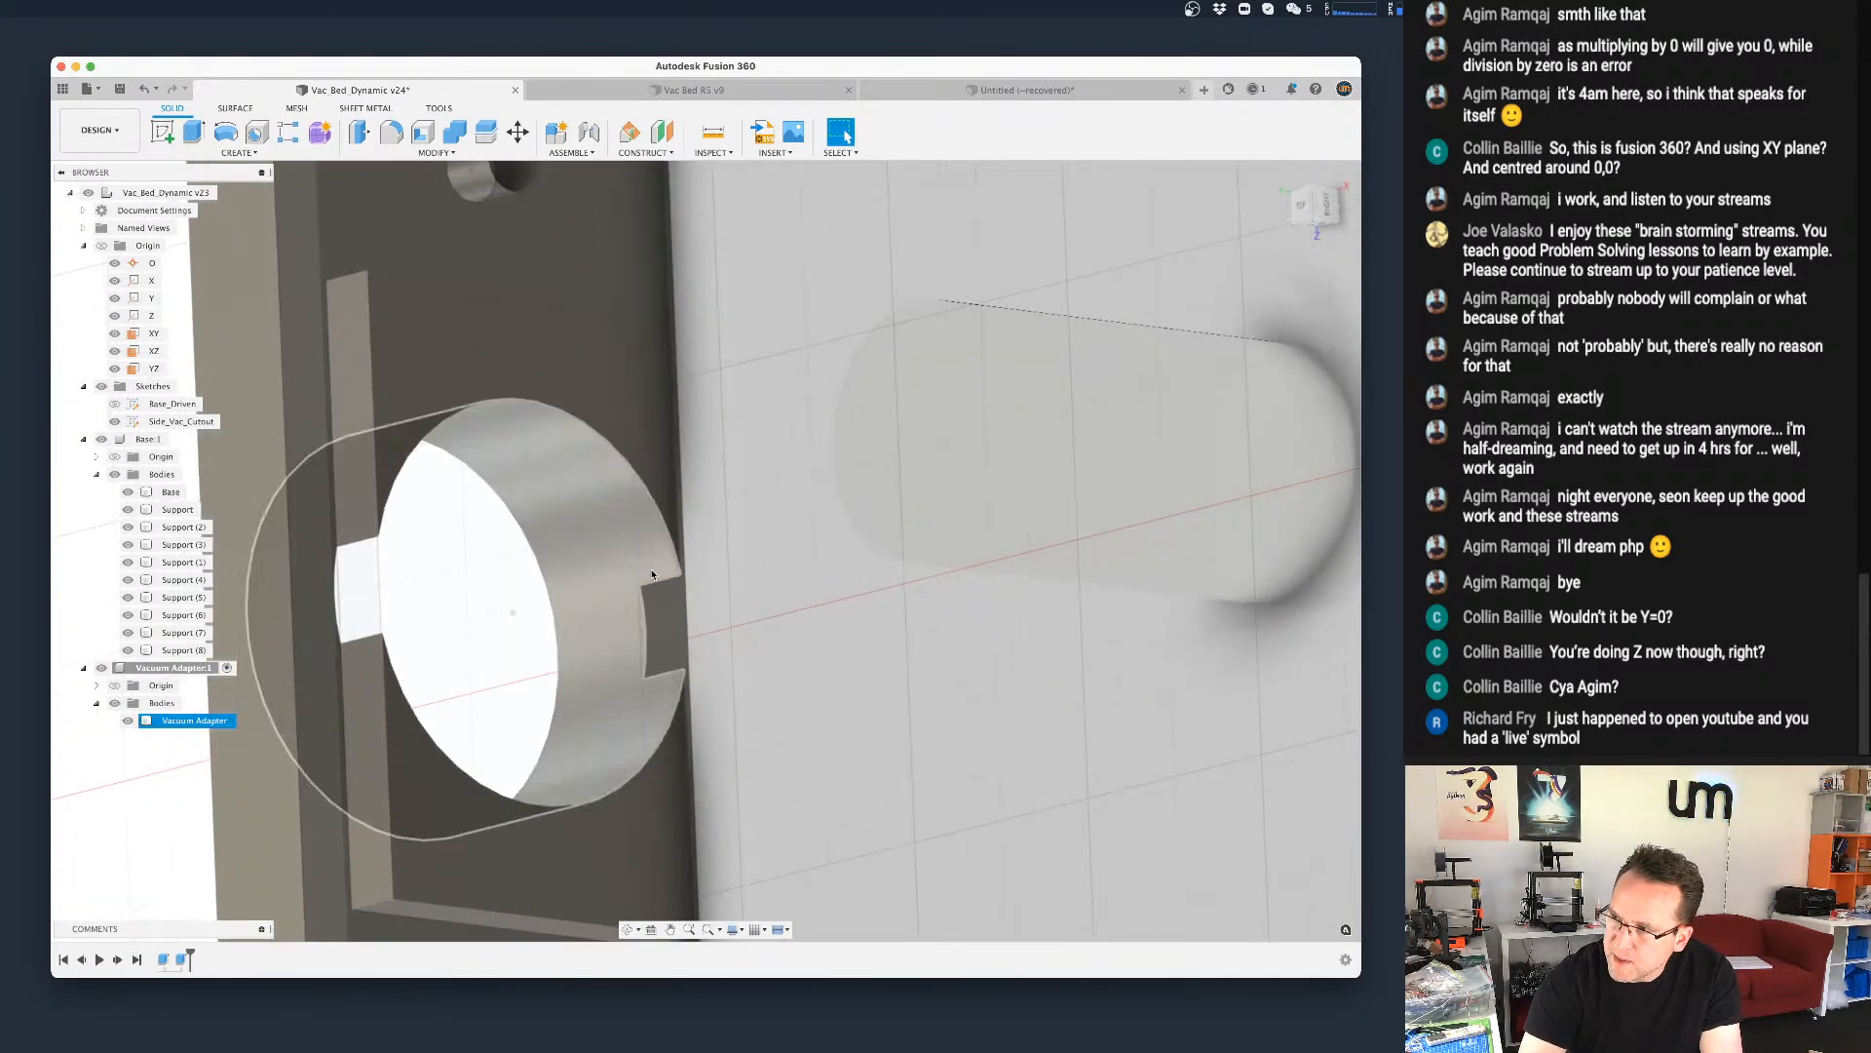
scroll(684, 631, "down", 5)
middle_click_drag(612, 645, 694, 600, "shift")
scroll(625, 610, "up", 3)
scroll(624, 609, "down", 6)
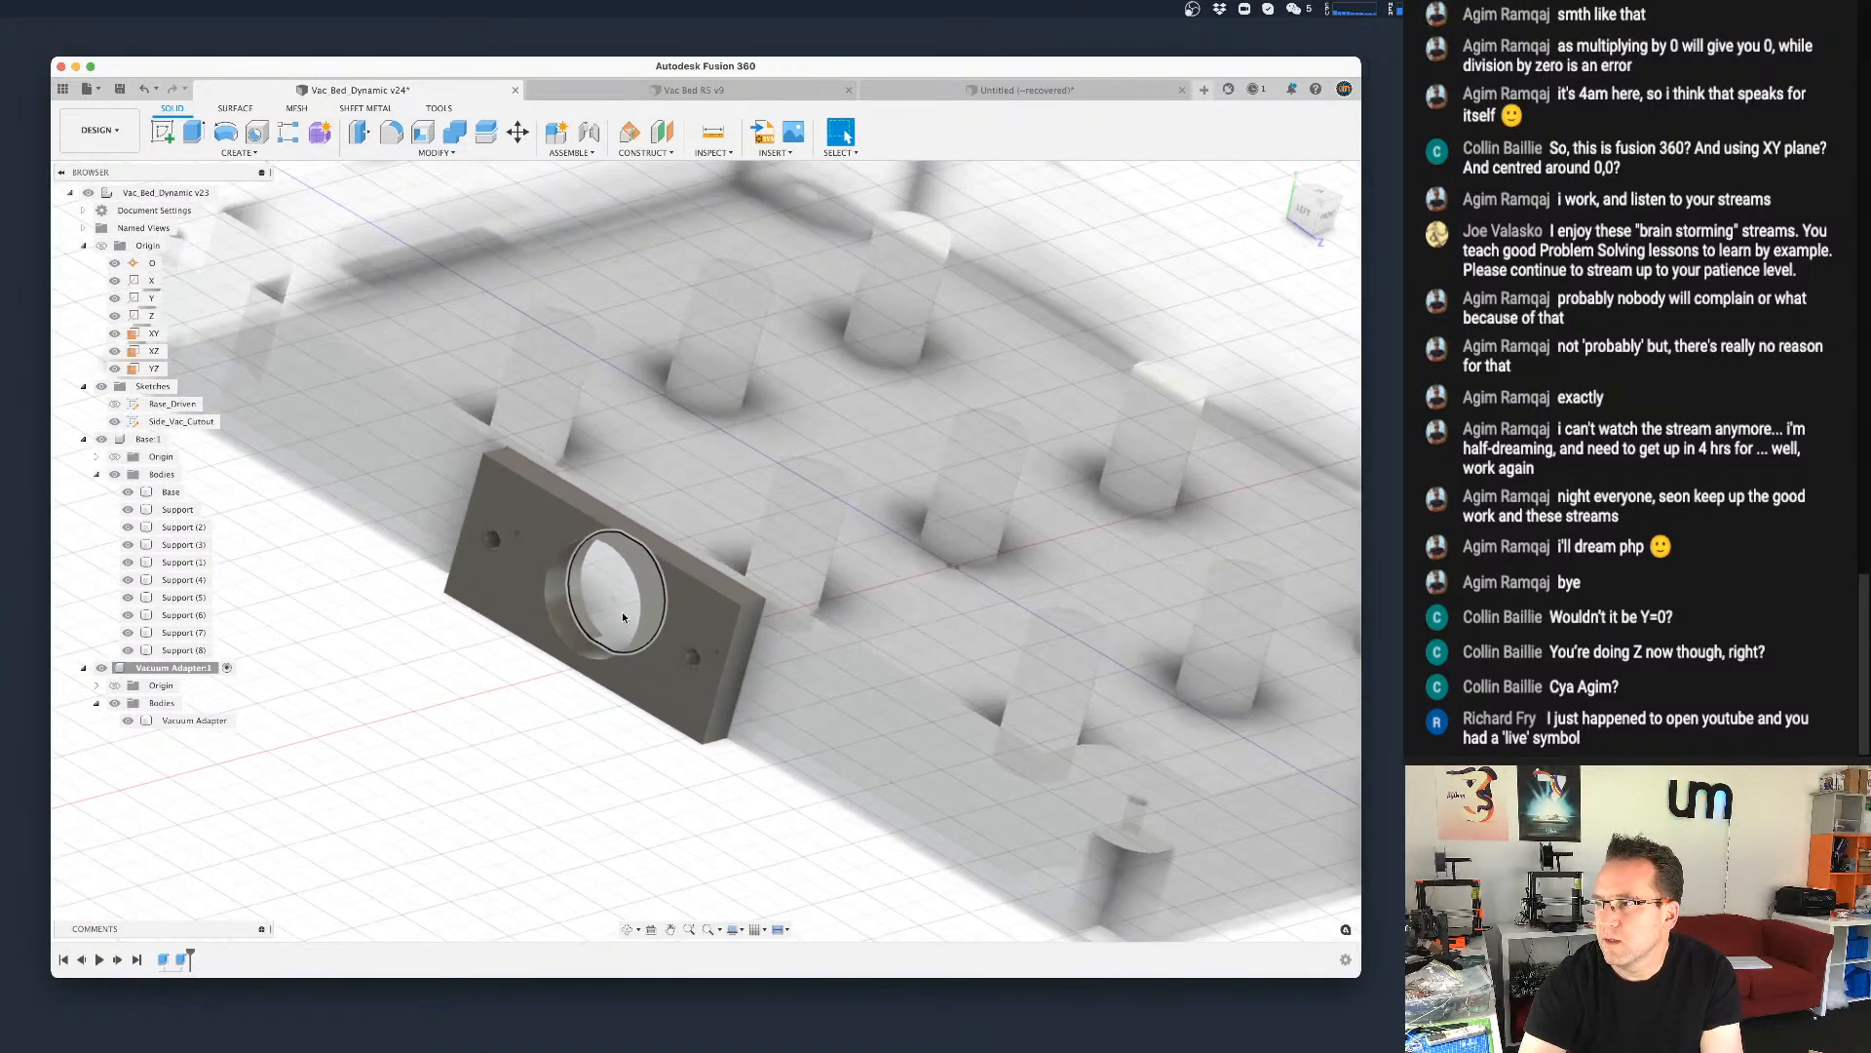
Step: Set the height_base user parameter to 22 mm
left_click(437, 152)
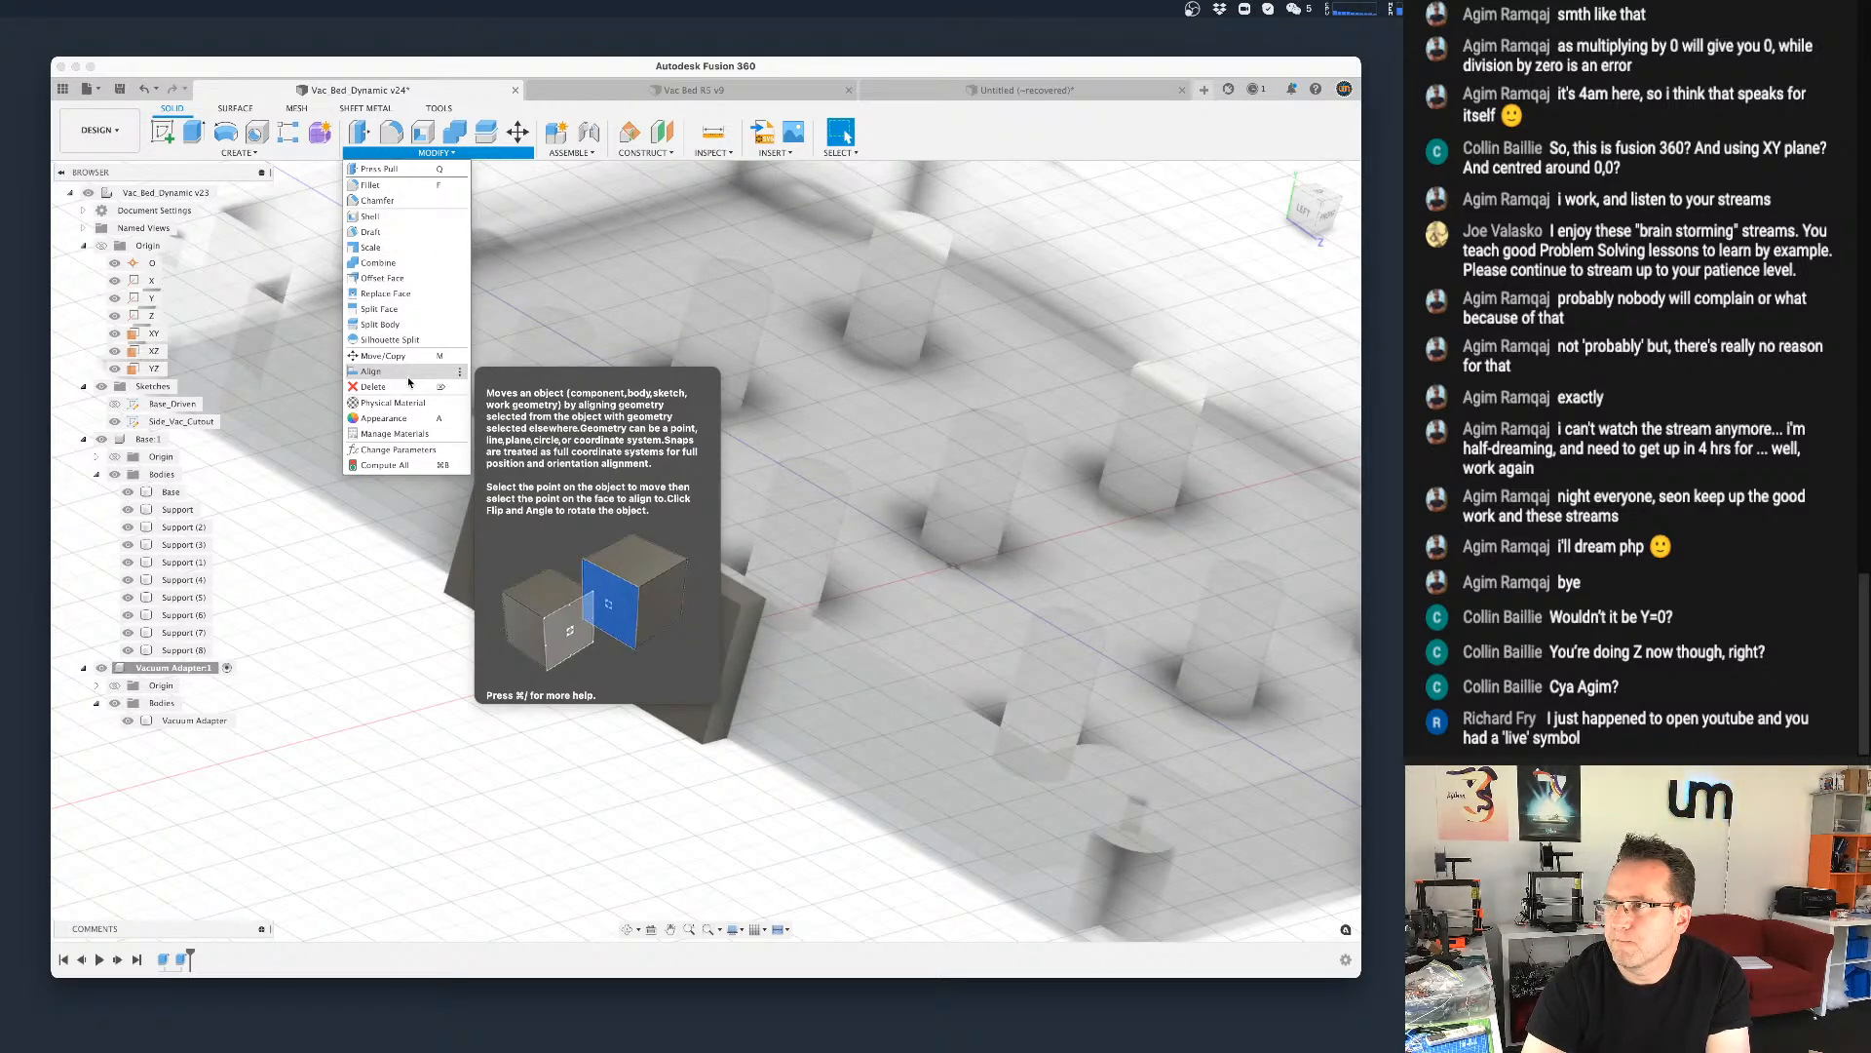
left_click(398, 450)
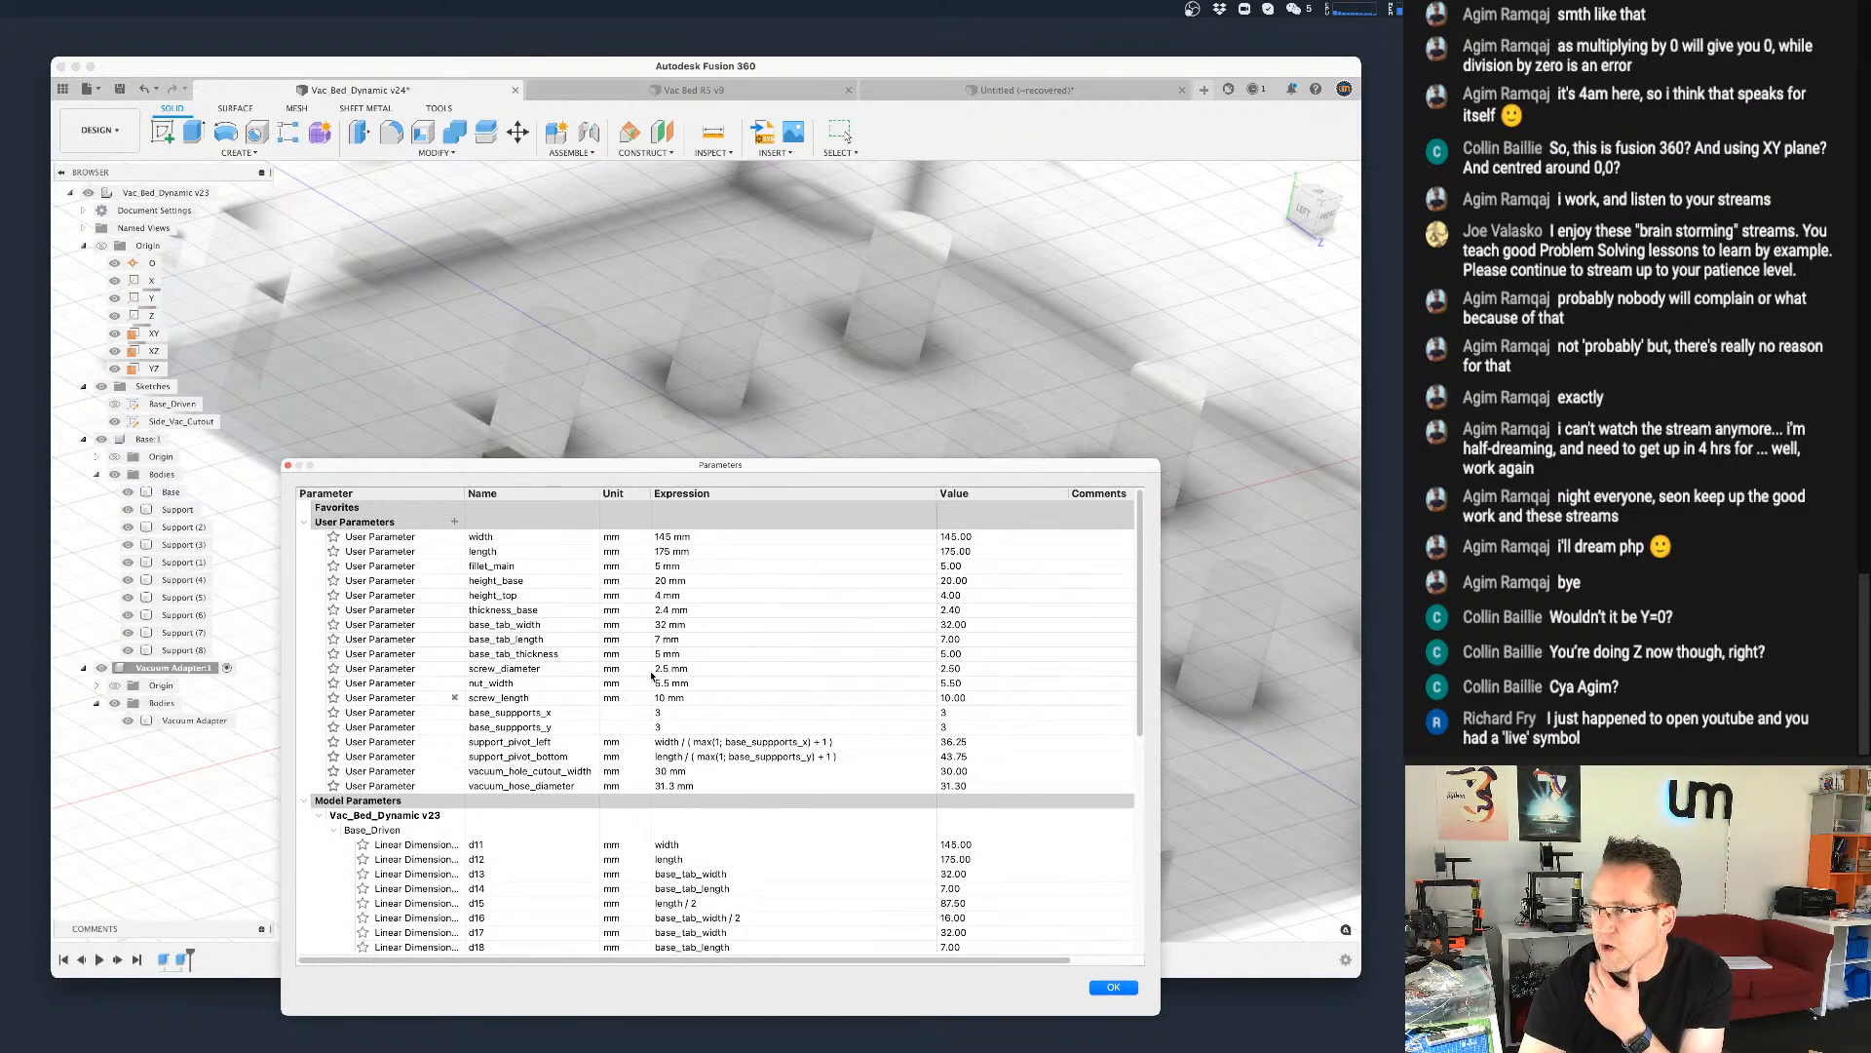
left_click(659, 580)
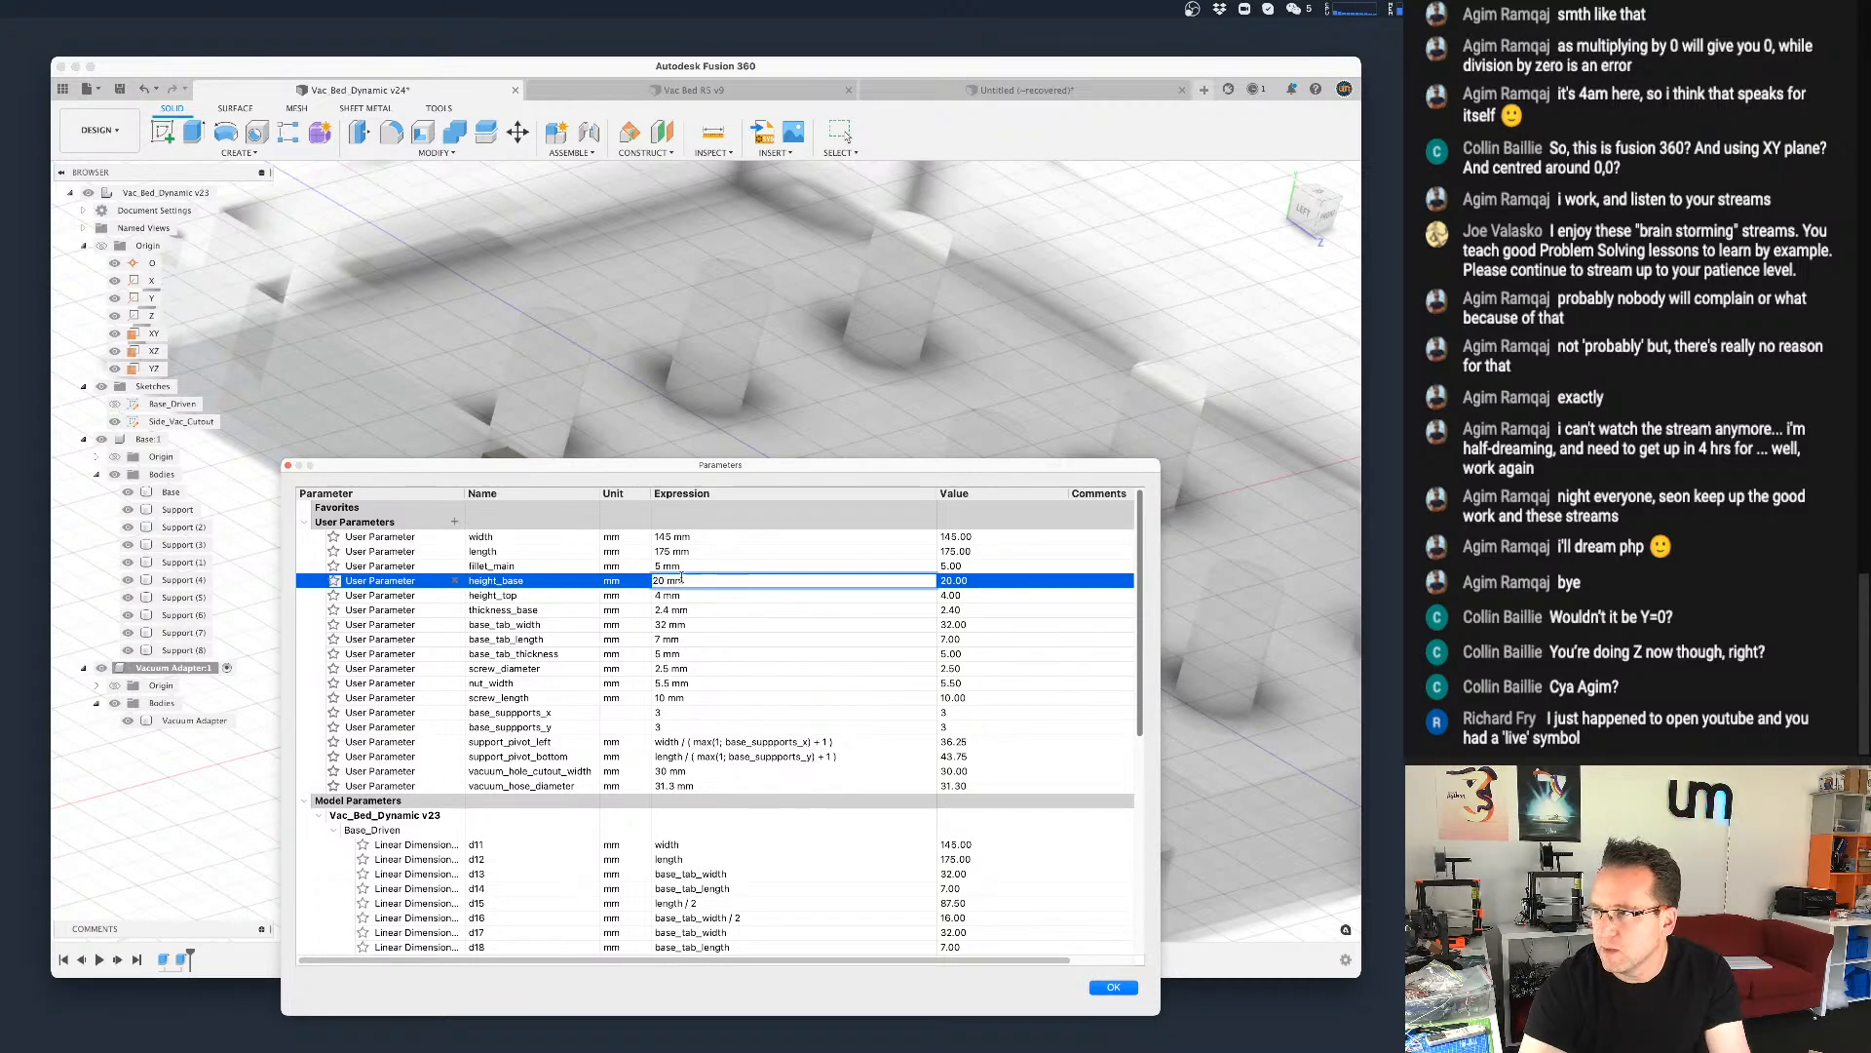
key("Return")
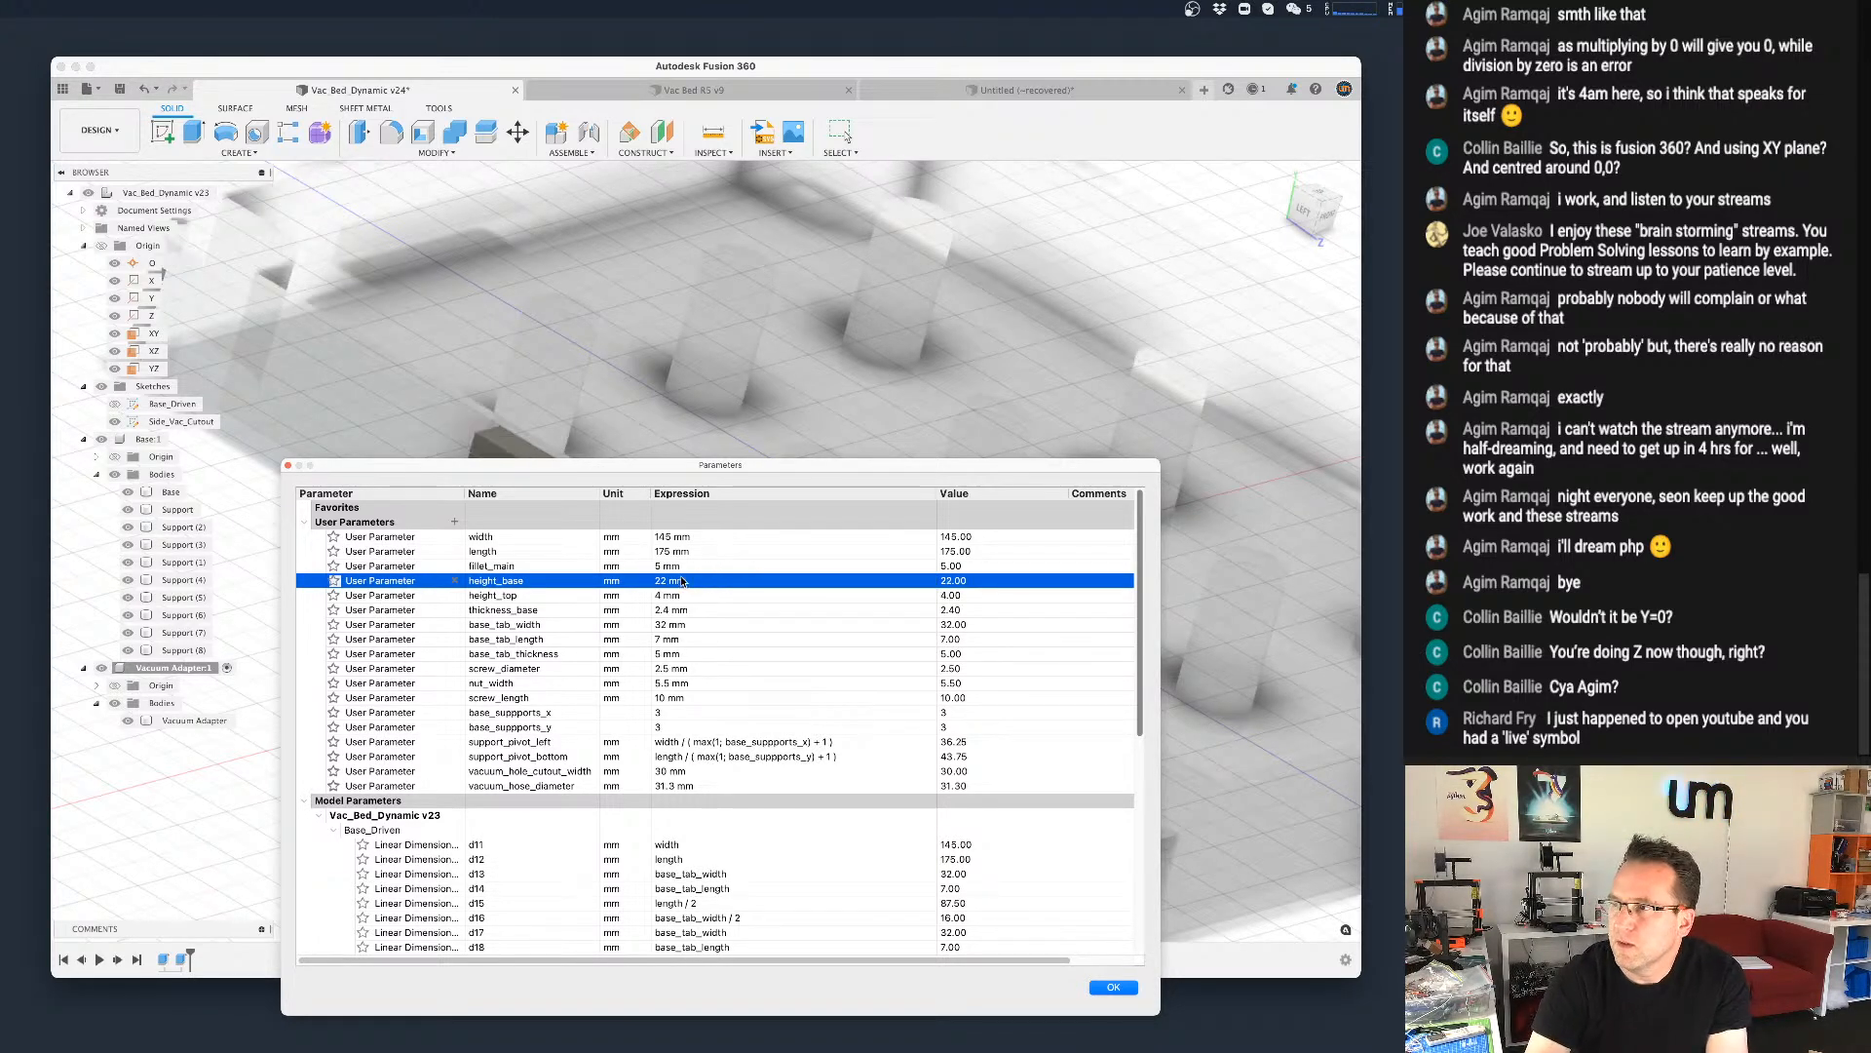
left_click(1113, 987)
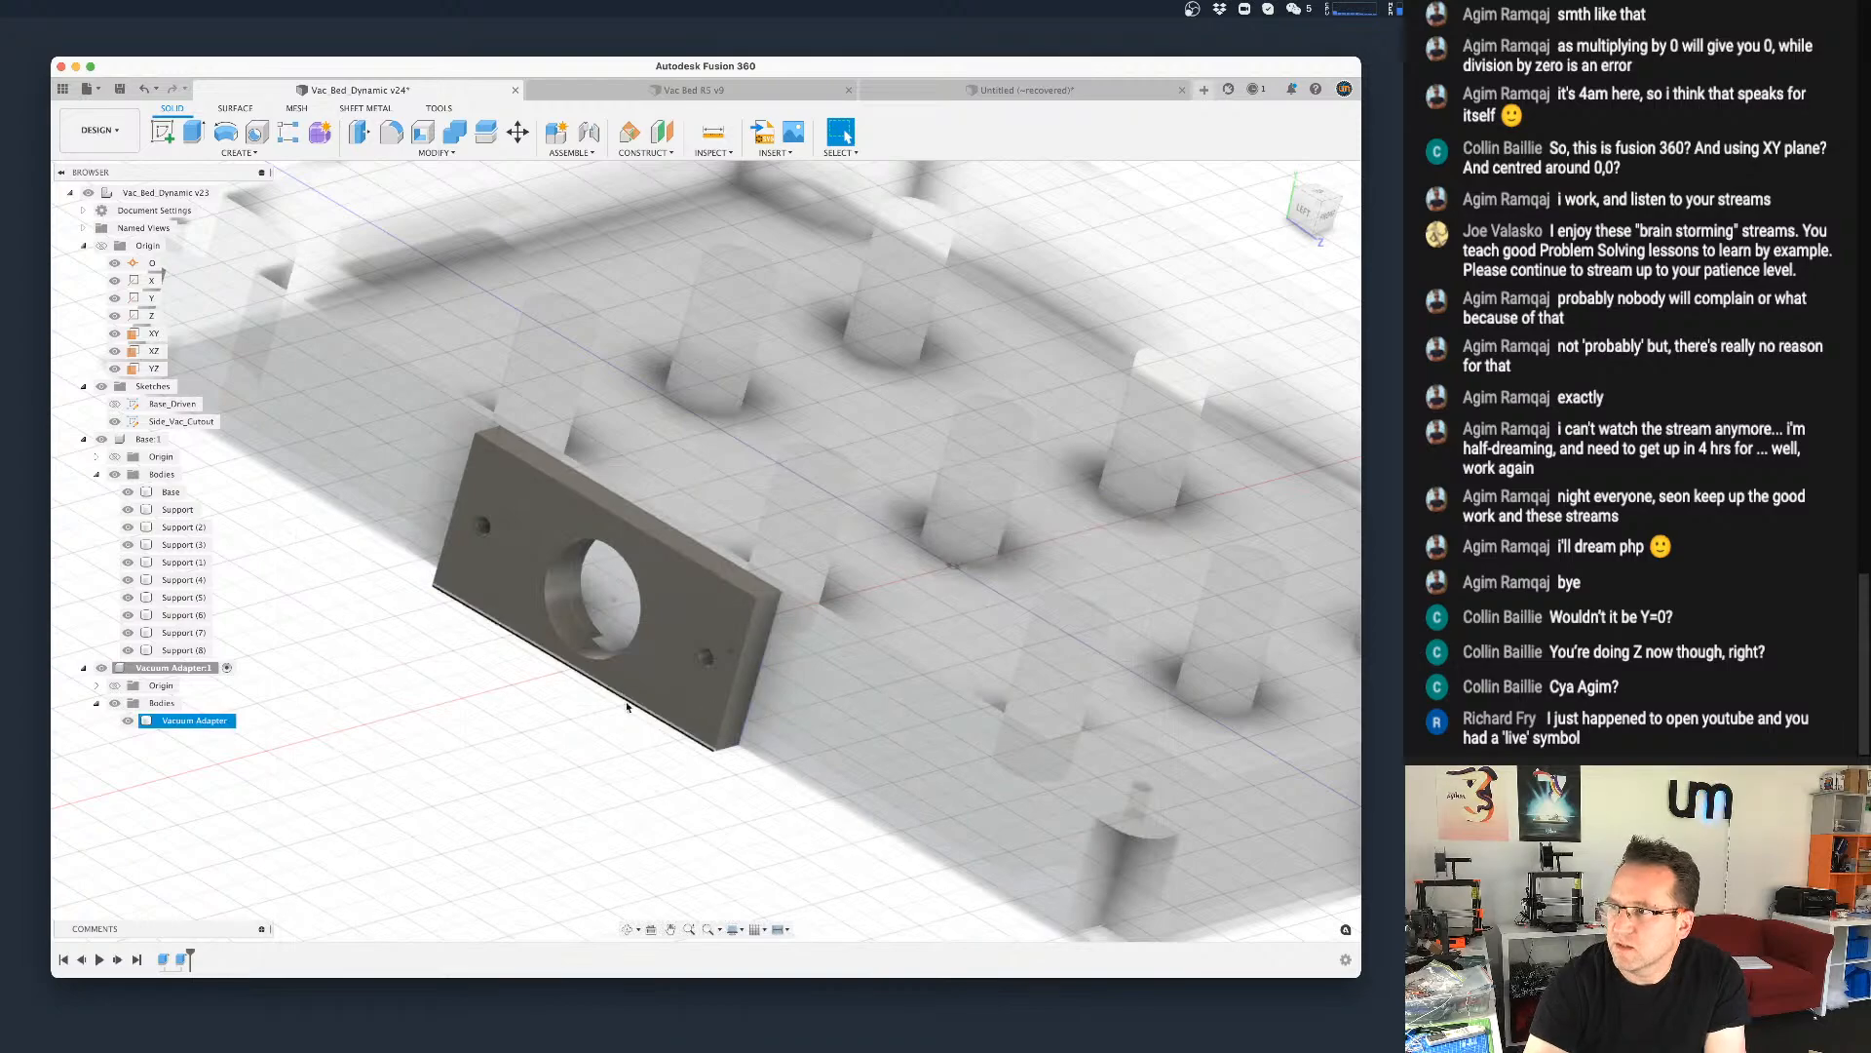
Step: Compare the adapter's plate and hose opening before and after the last height change by repeatedly undoing and redoing it
scroll(634, 663, "up", 5)
mouse_move(644, 632)
middle_mouse_down("shift")
mouse_move(475, 599)
mouse_move(630, 628)
middle_mouse_up("shift")
scroll(619, 638, "up", 3)
key("Escape")
scroll(542, 645, "down", 6)
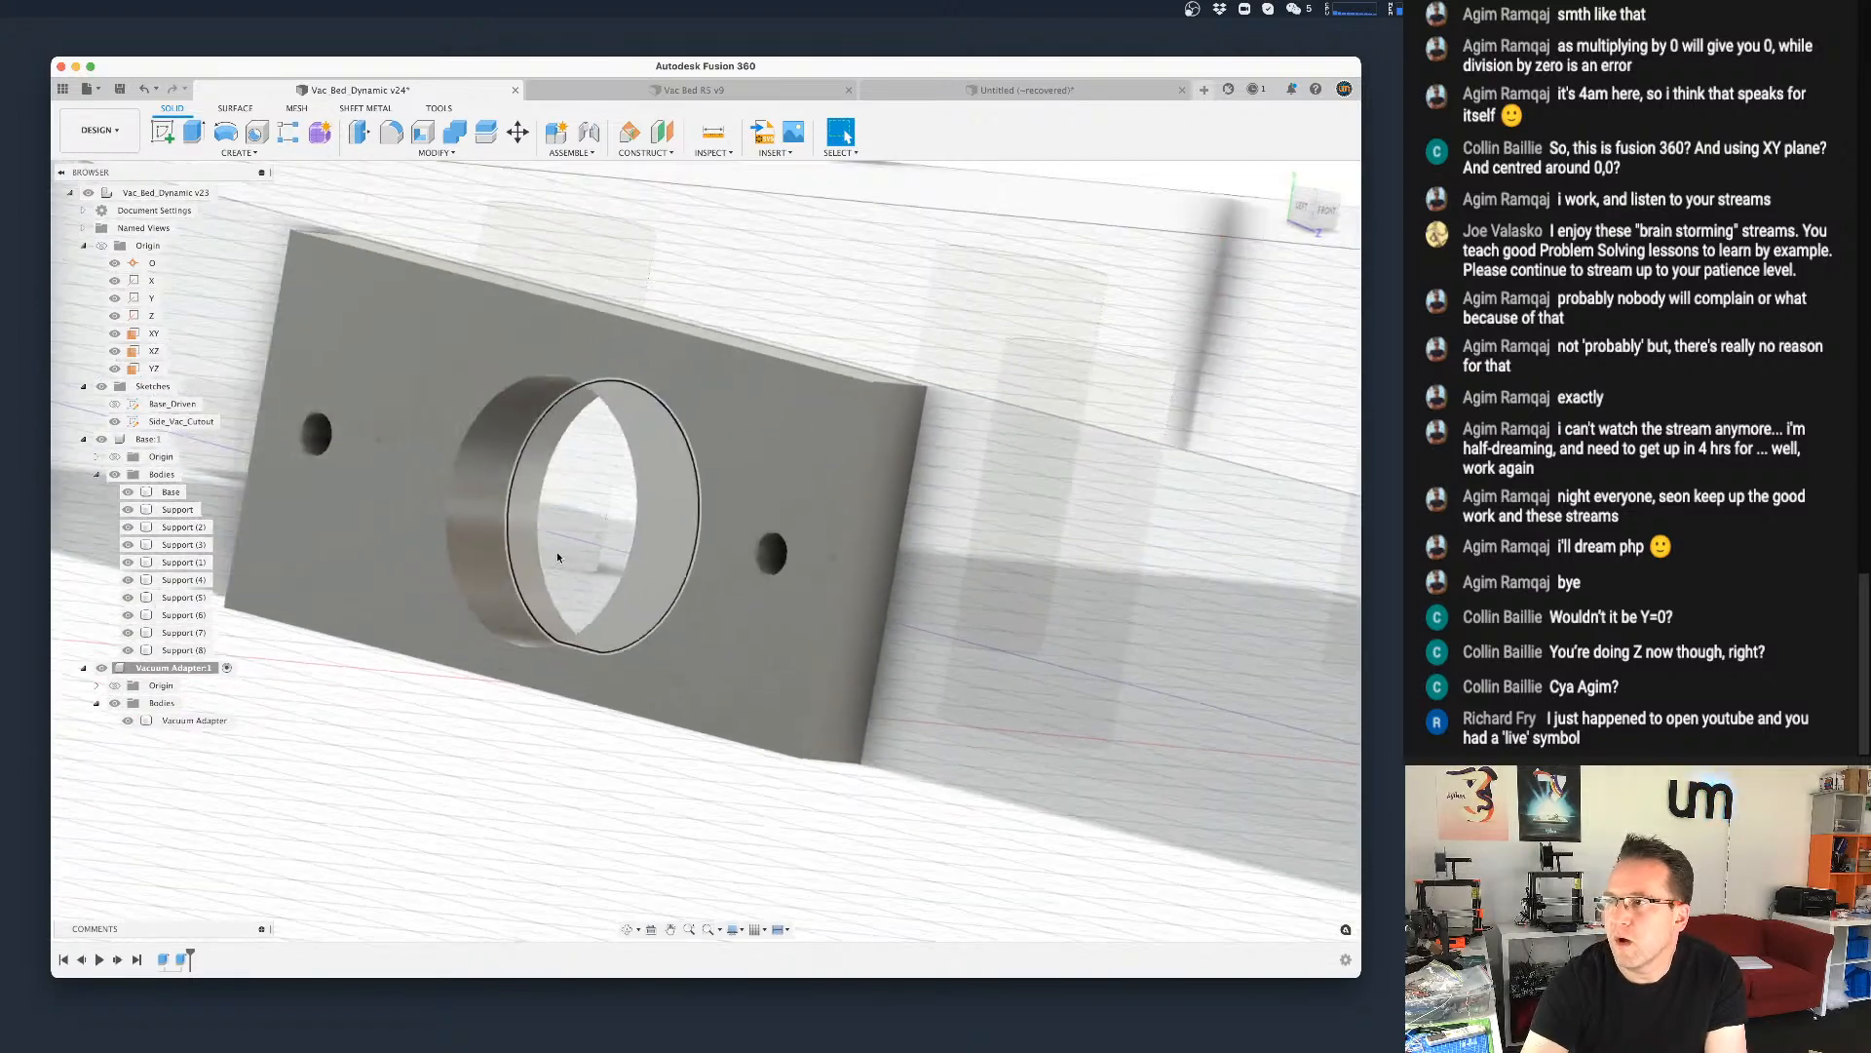
key("super+z")
key("super+shift+z")
key("super+z")
key("super+shift+z")
key("super+z")
key("super+shift+z")
key("super+z")
key("super+shift+z")
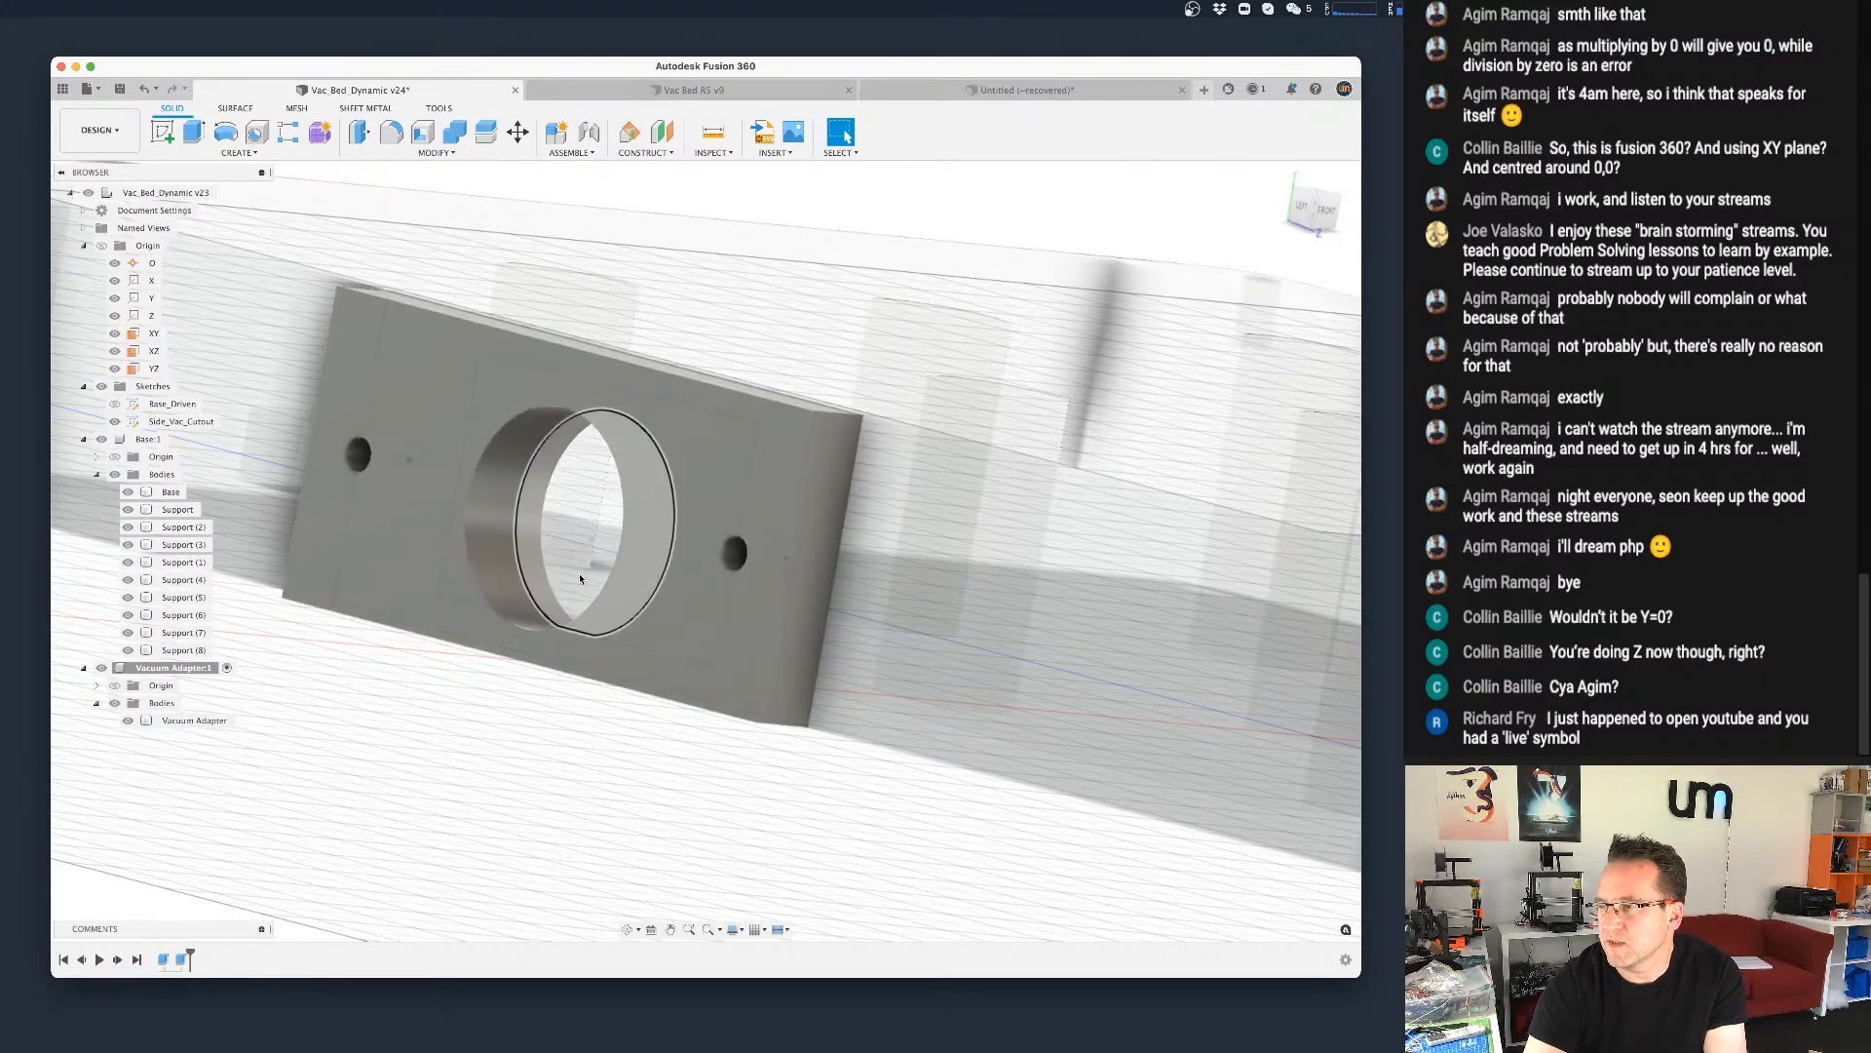
scroll(544, 639, "down", 5)
scroll(538, 669, "down", 2)
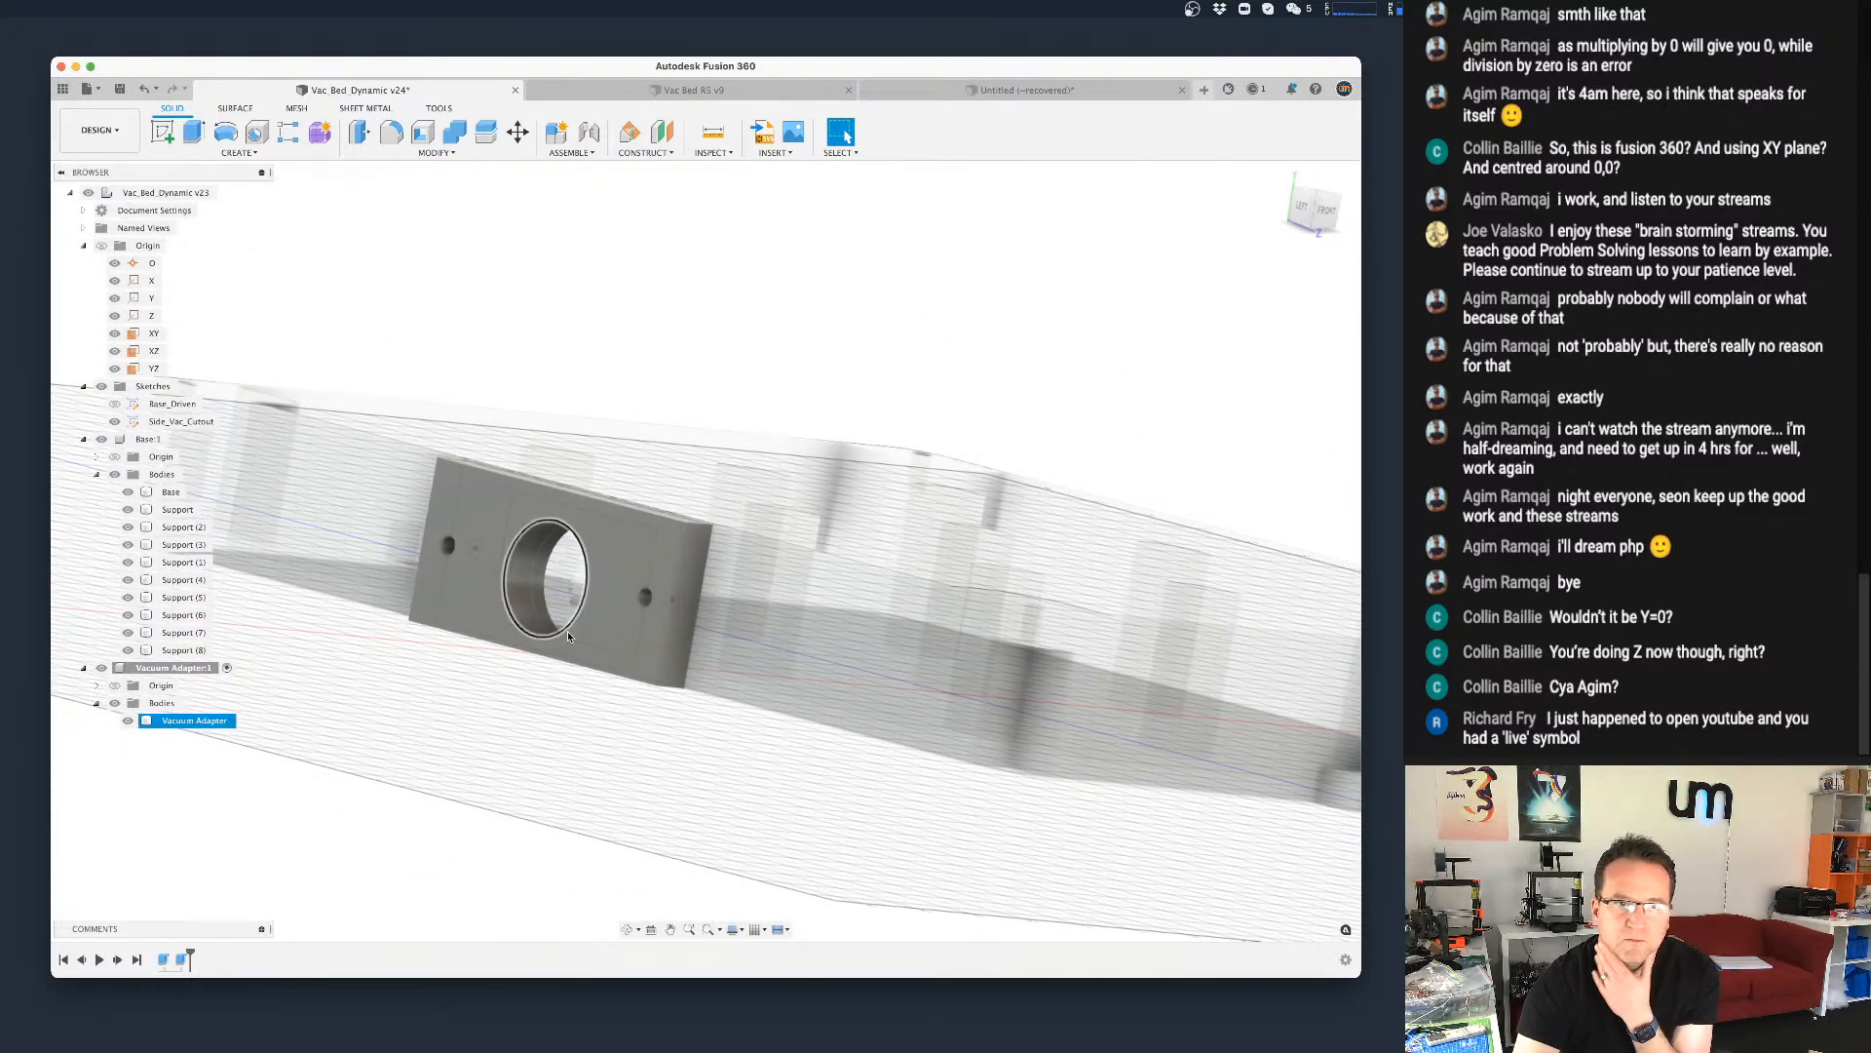
scroll(504, 671, "up", 3)
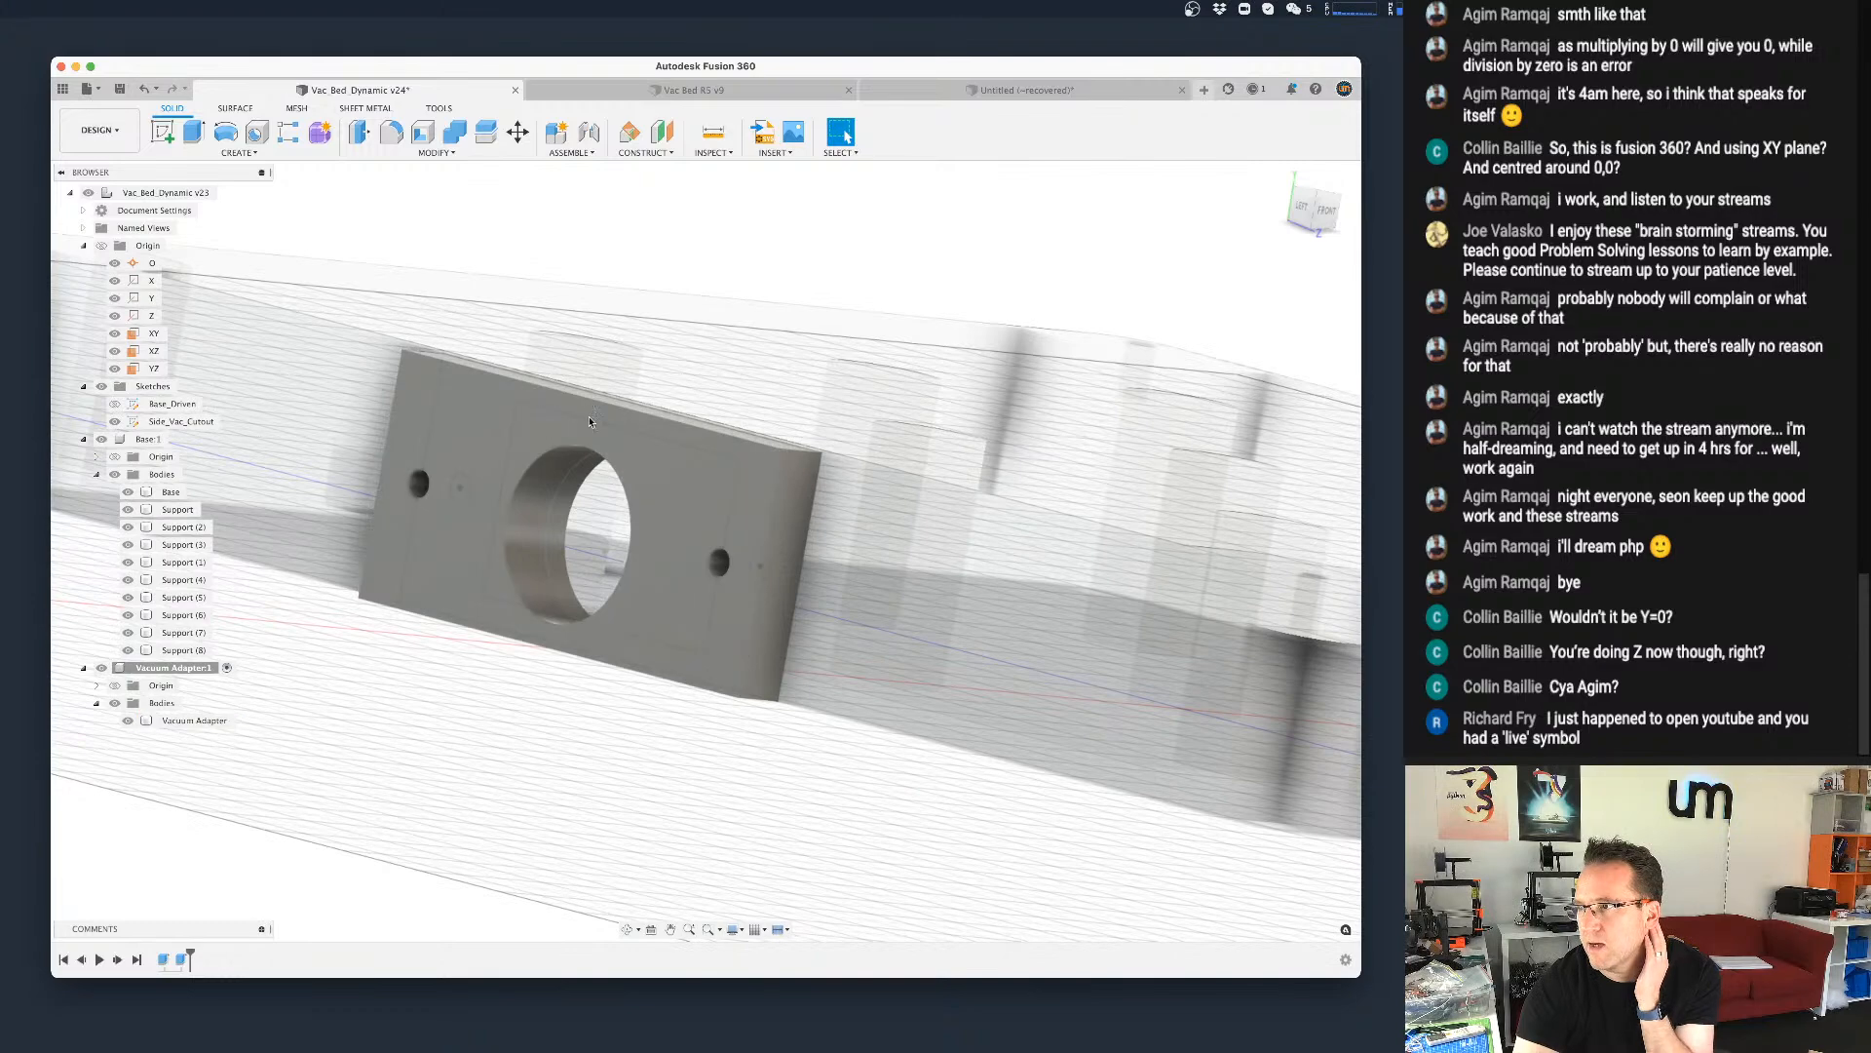
scroll(487, 670, "down", 2)
scroll(491, 672, "down", 2)
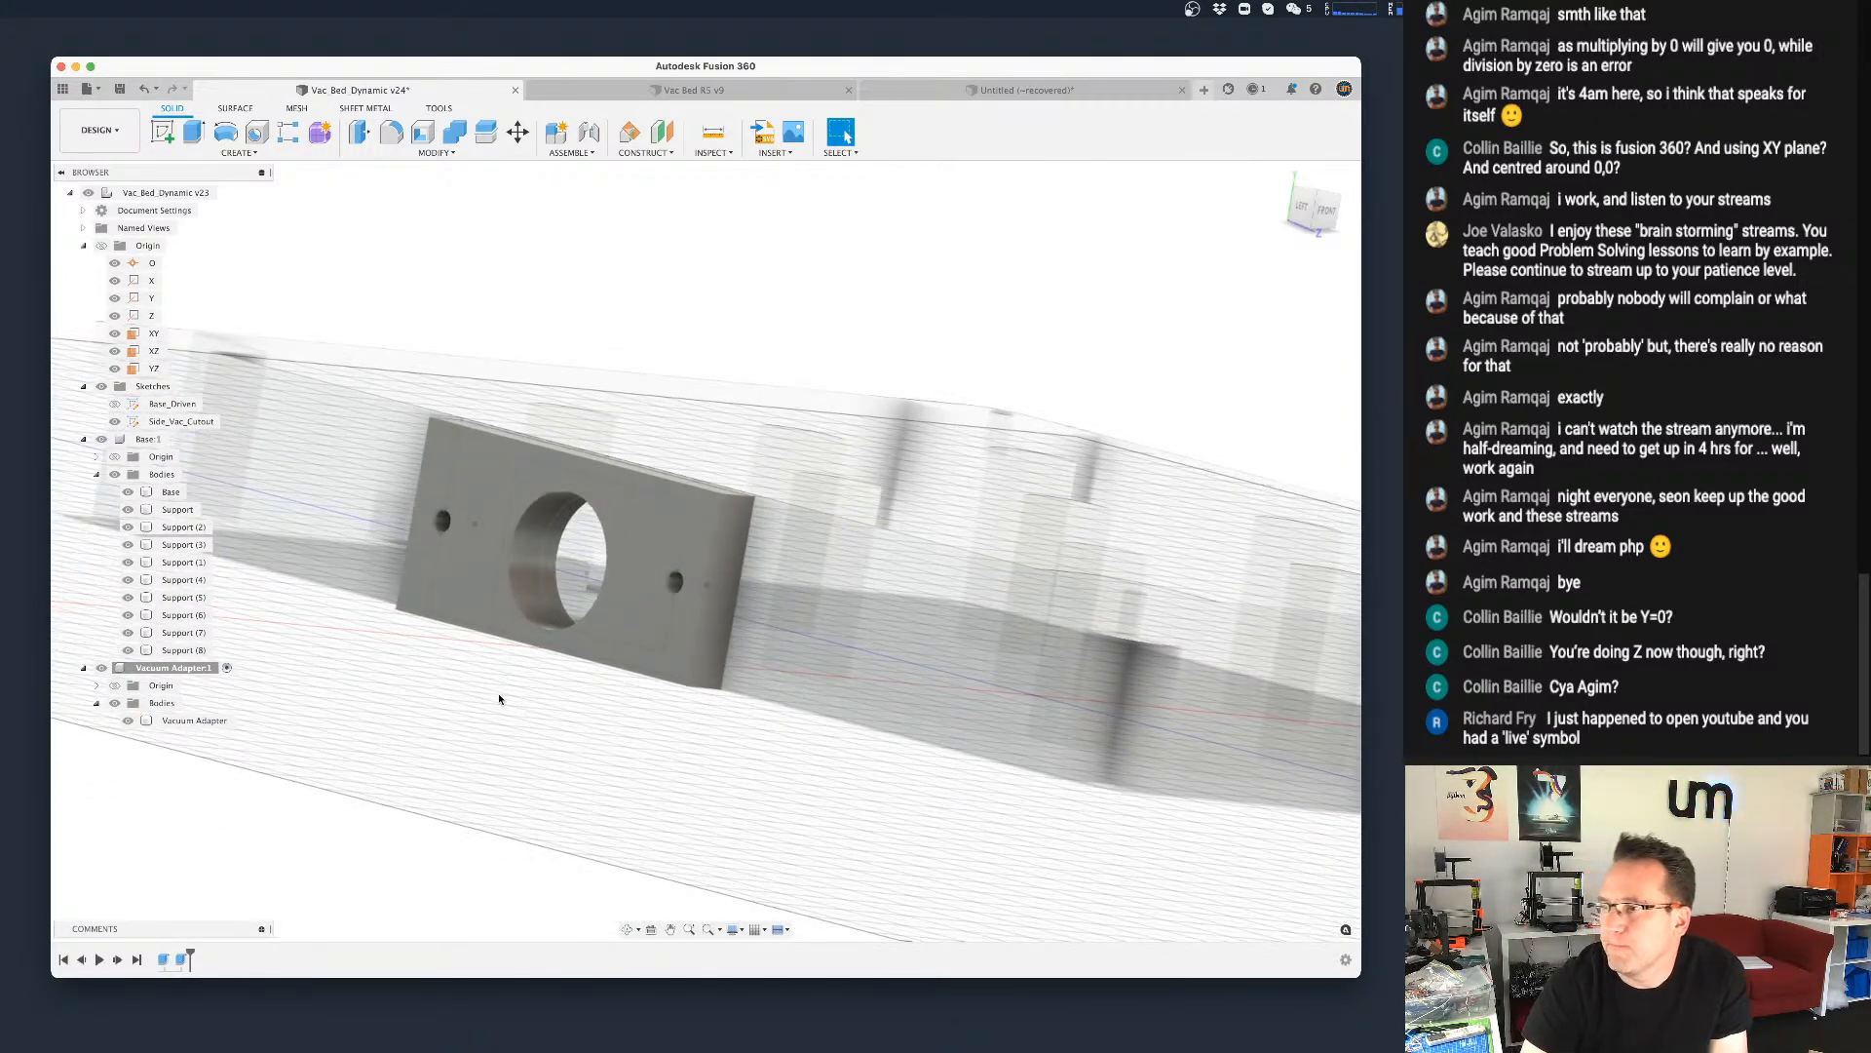
mouse_move(520, 735)
middle_mouse_down("shift")
mouse_move(581, 718)
mouse_move(535, 746)
middle_mouse_up("shift")
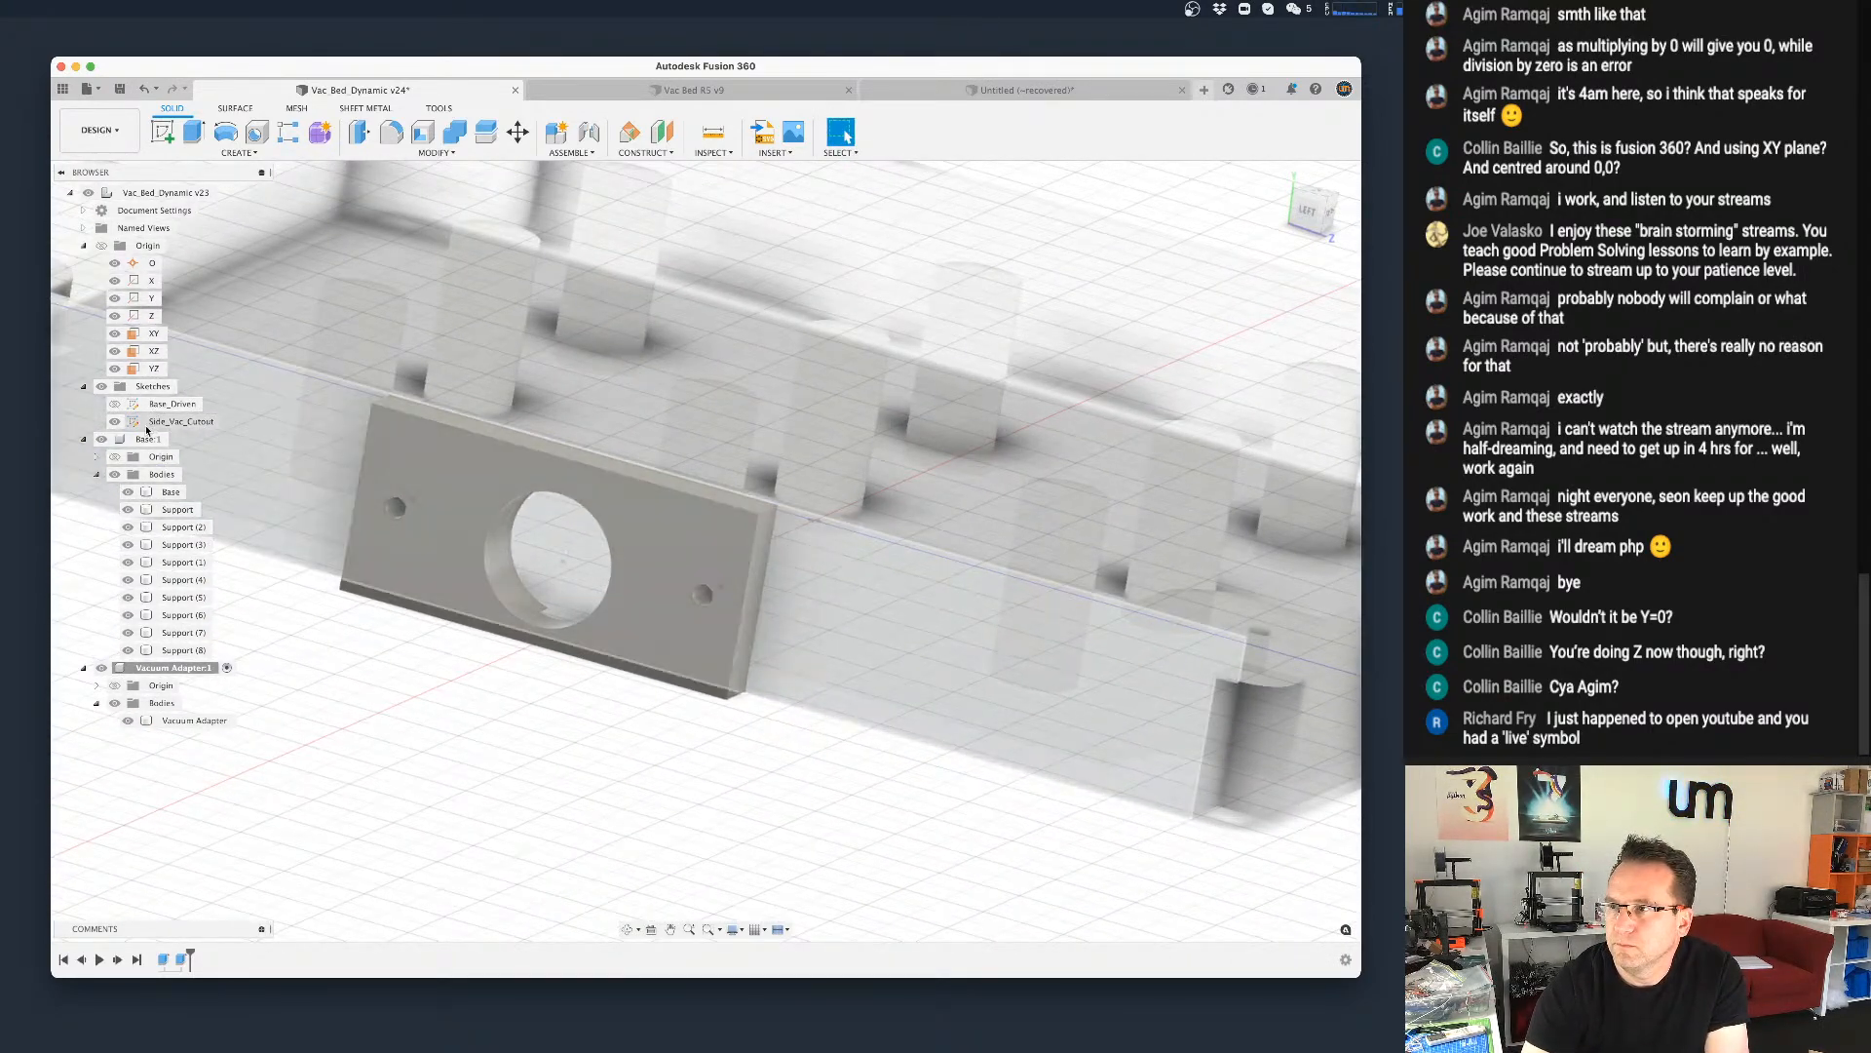
Step: In the Side_Vac_Cutout sketch, dimension the hose circle's centre from the base's upper edge as height_base/2 and finish the sketch
double_click(133, 421)
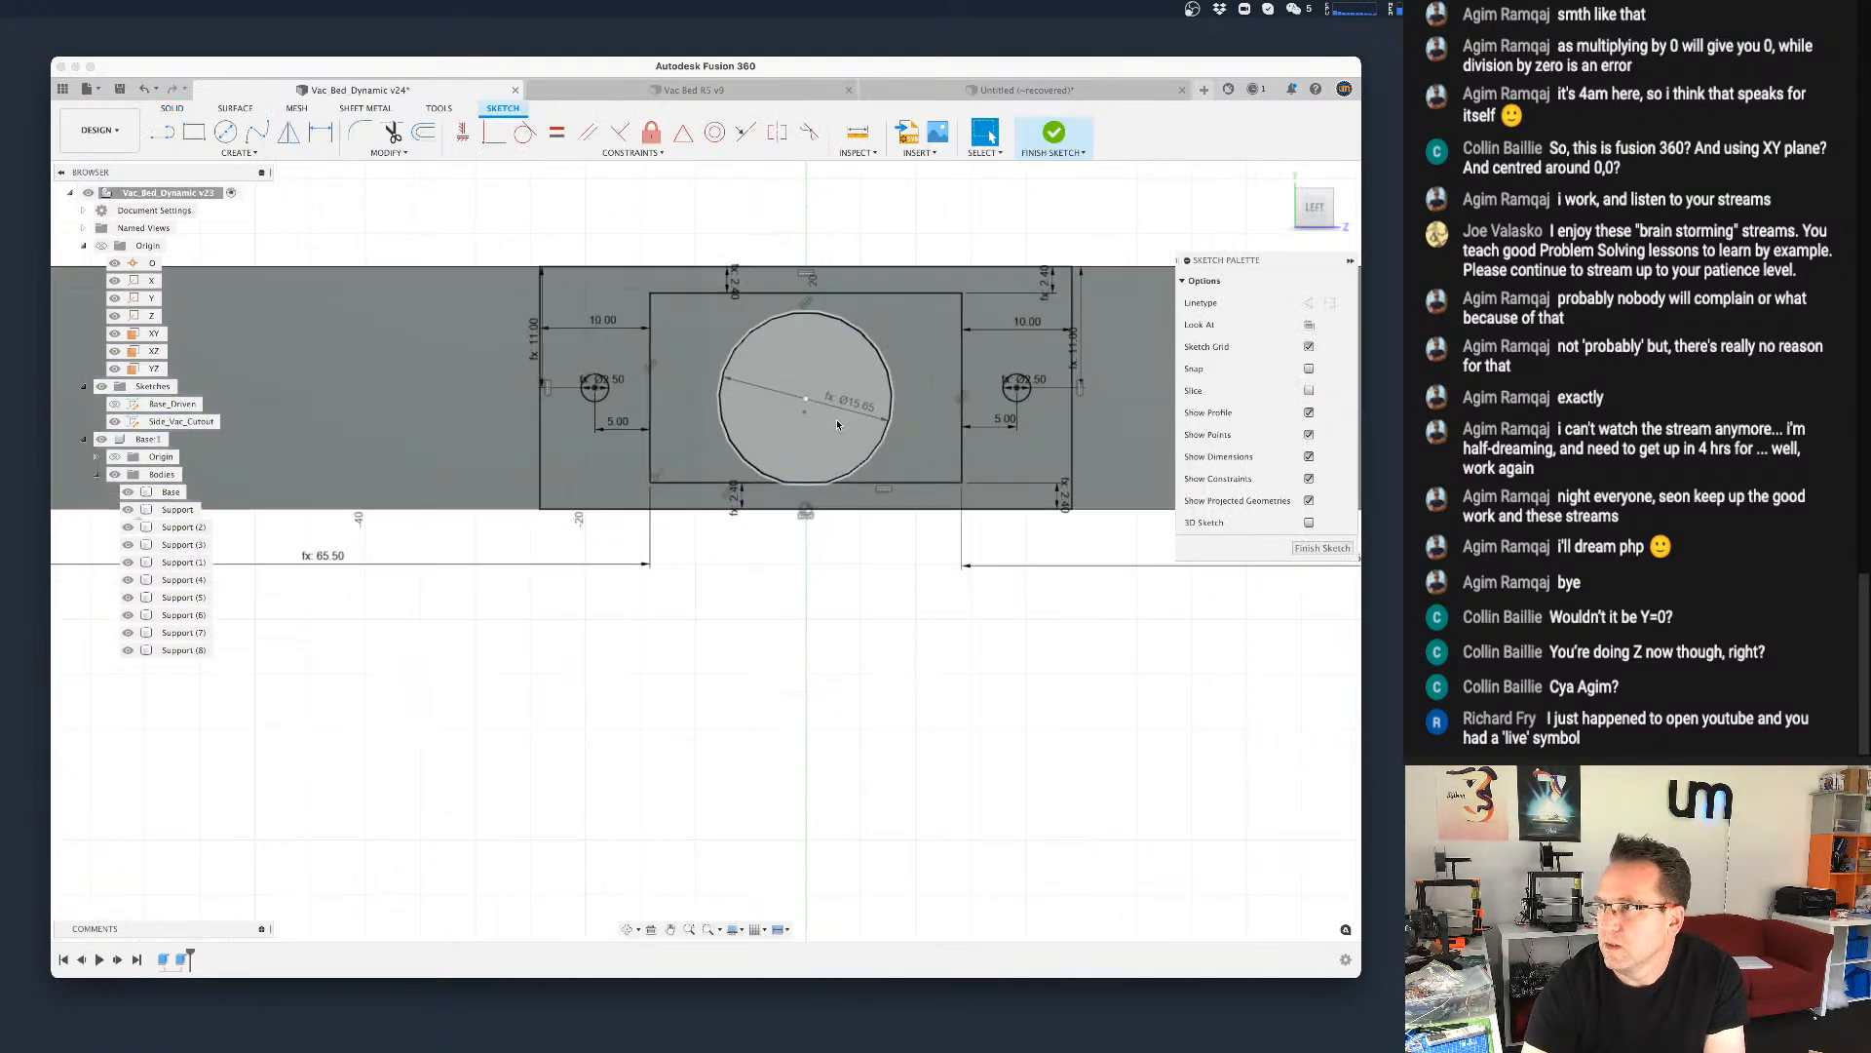
middle_click_drag(858, 612, 800, 818)
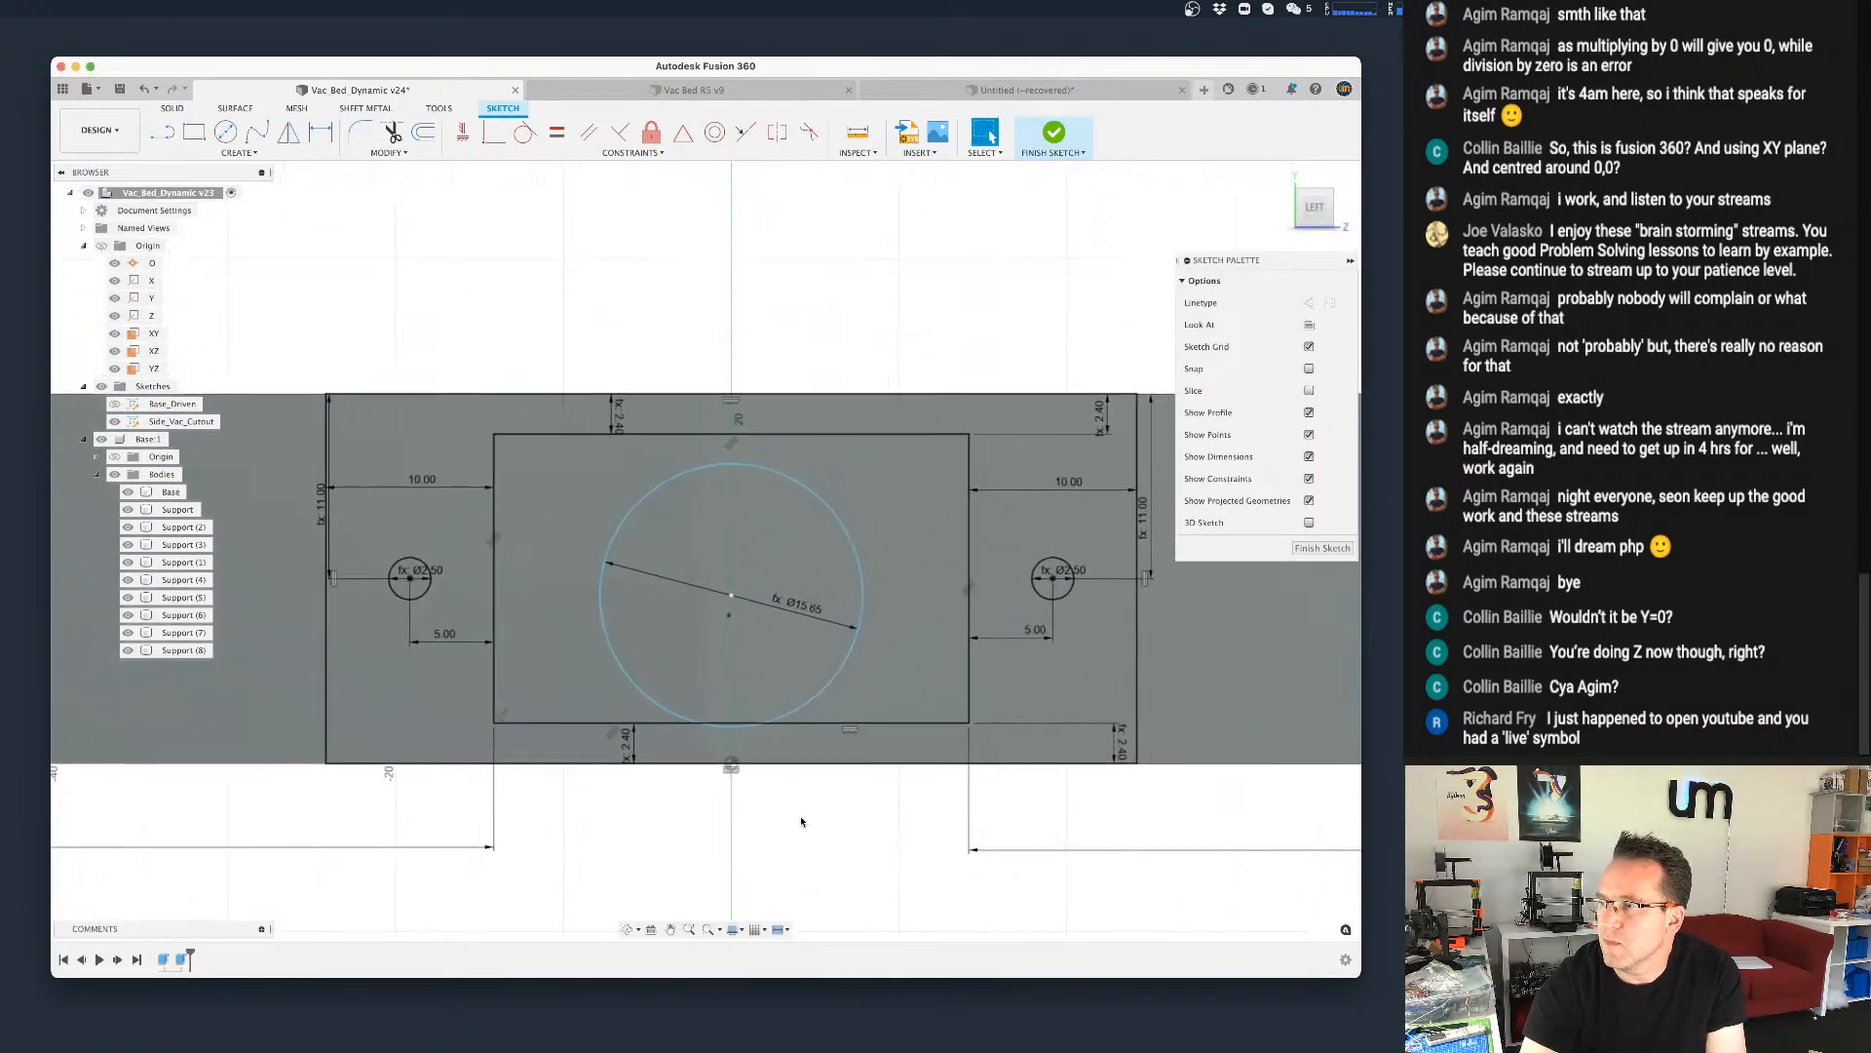
scroll(755, 546, "up", 2)
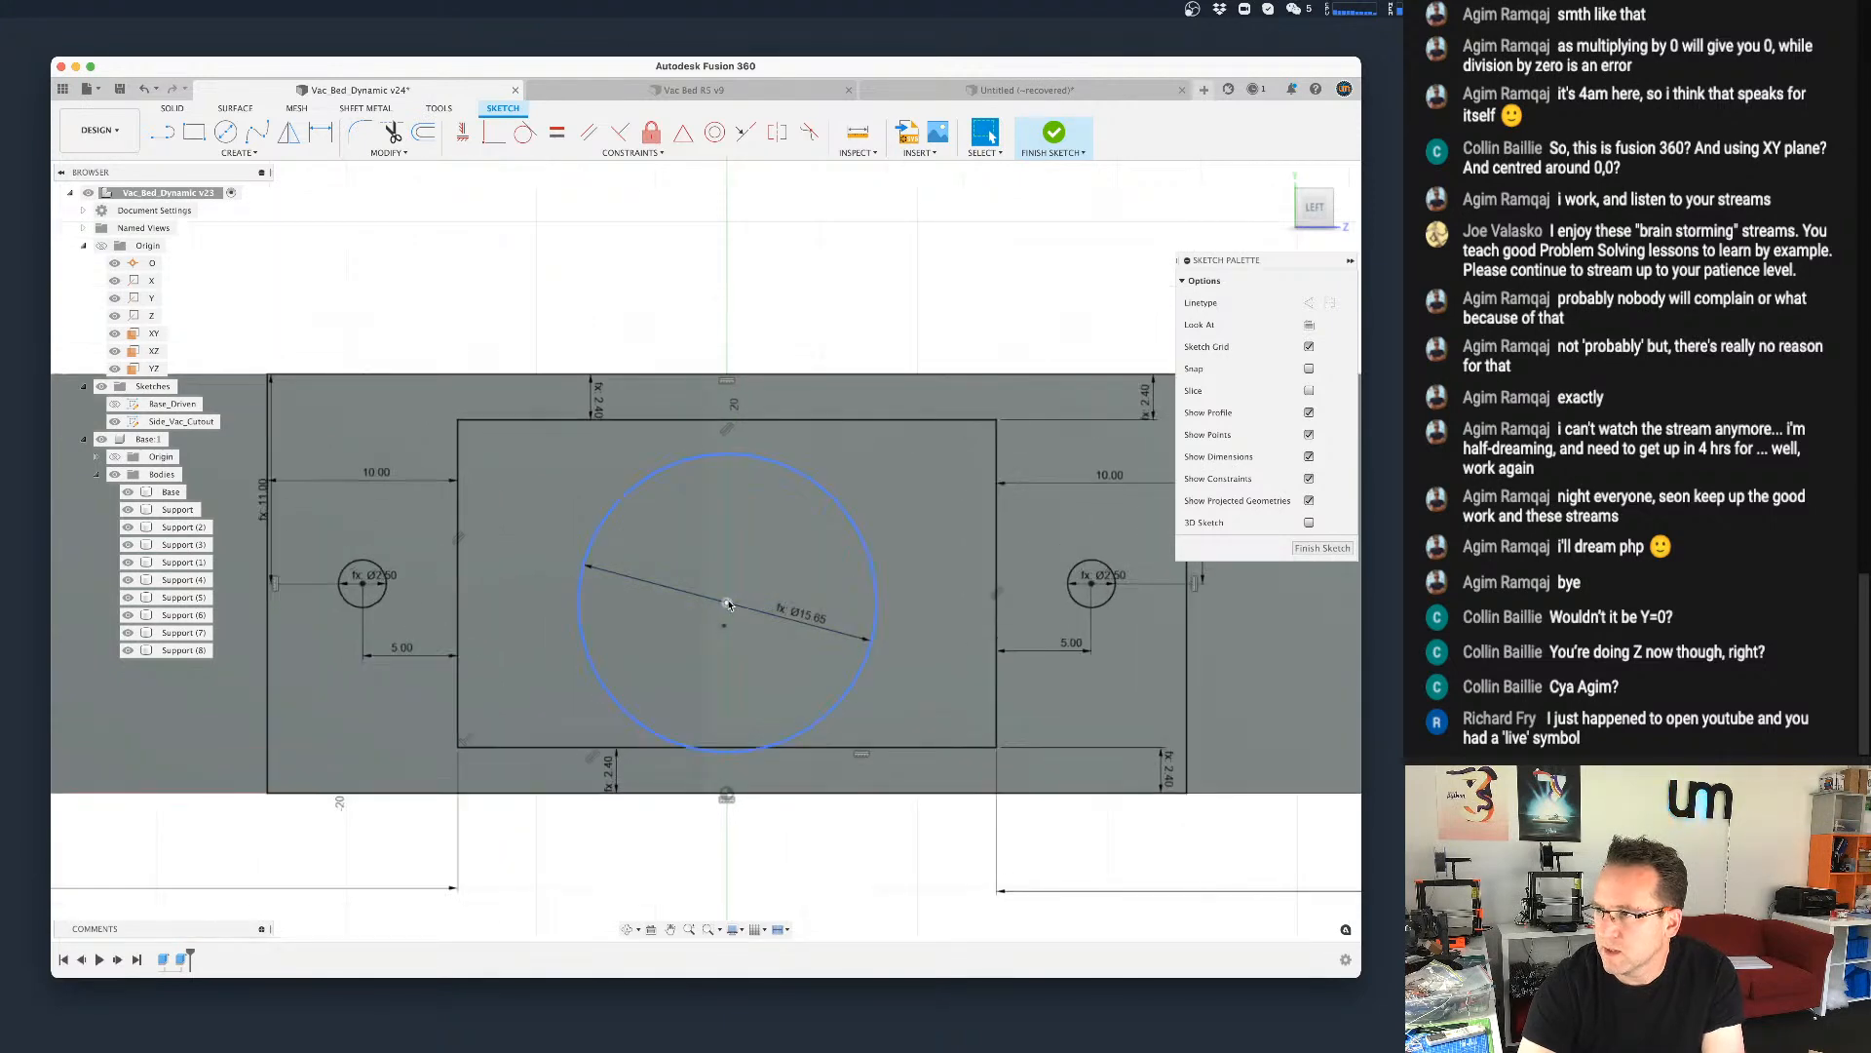
key("d")
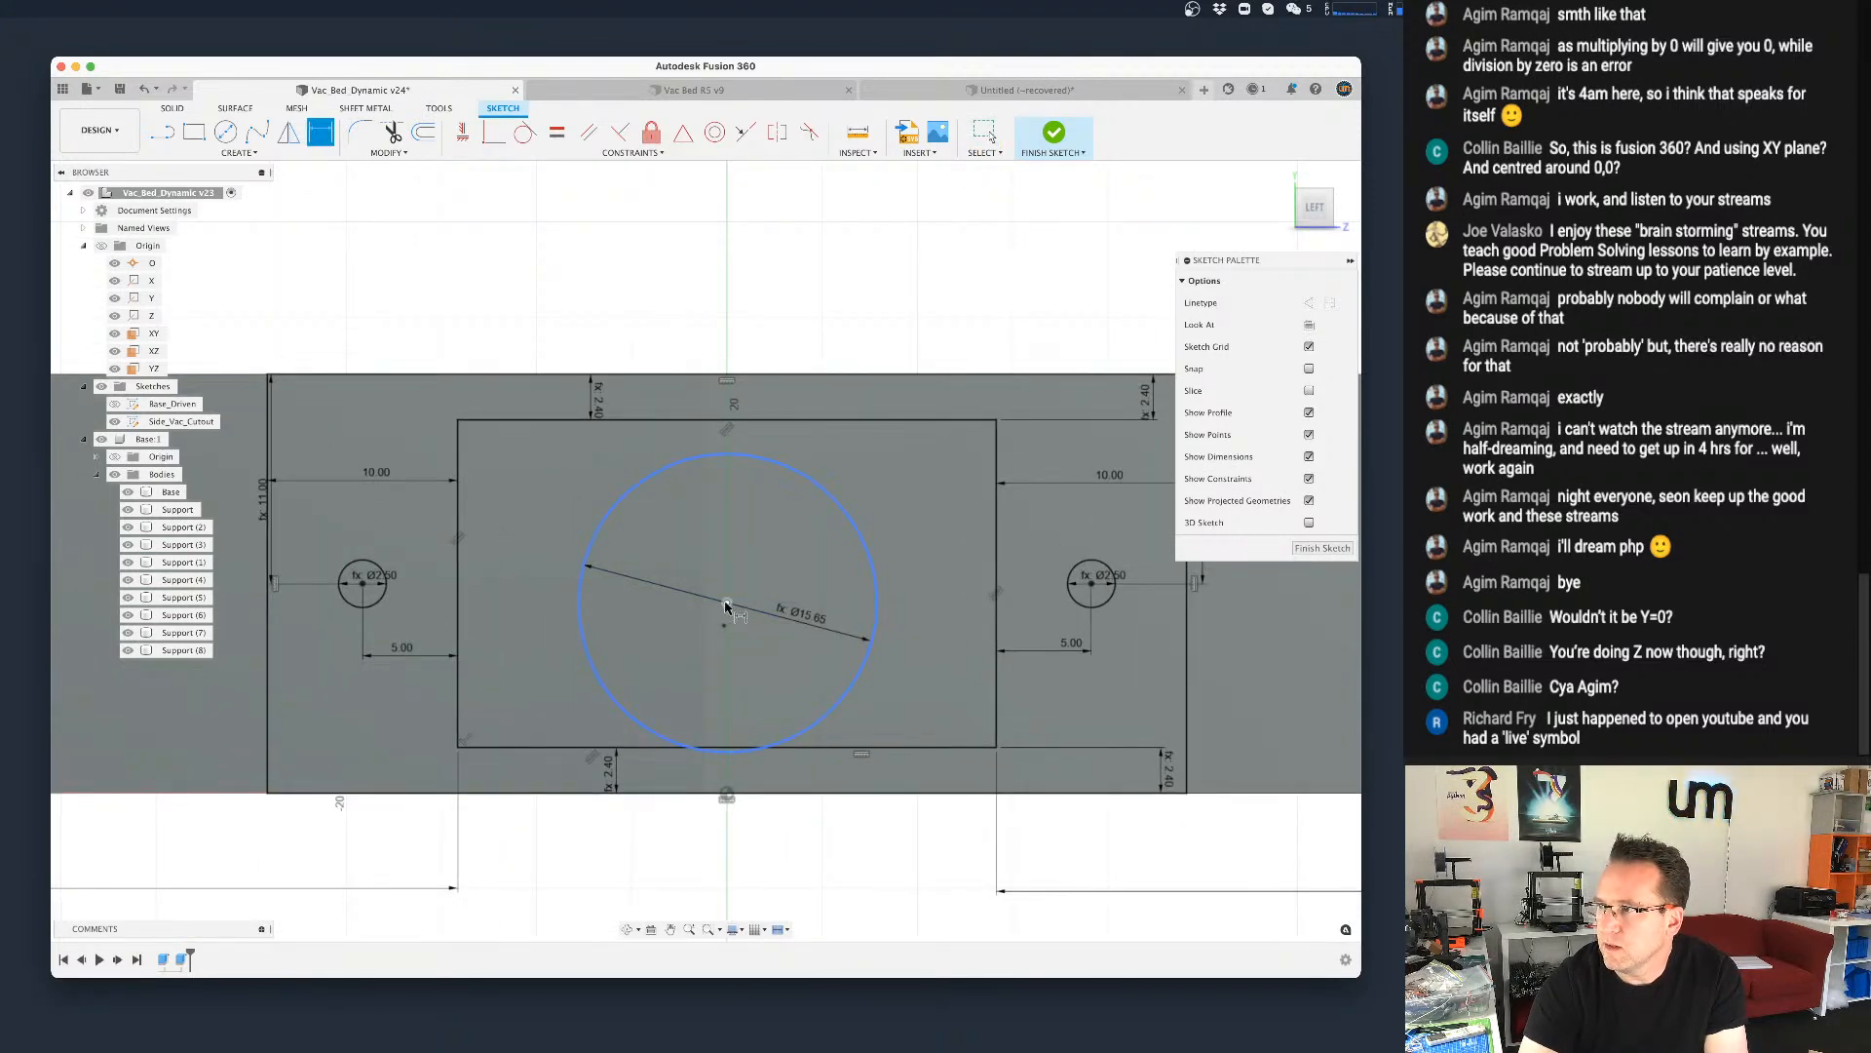
left_click(742, 375)
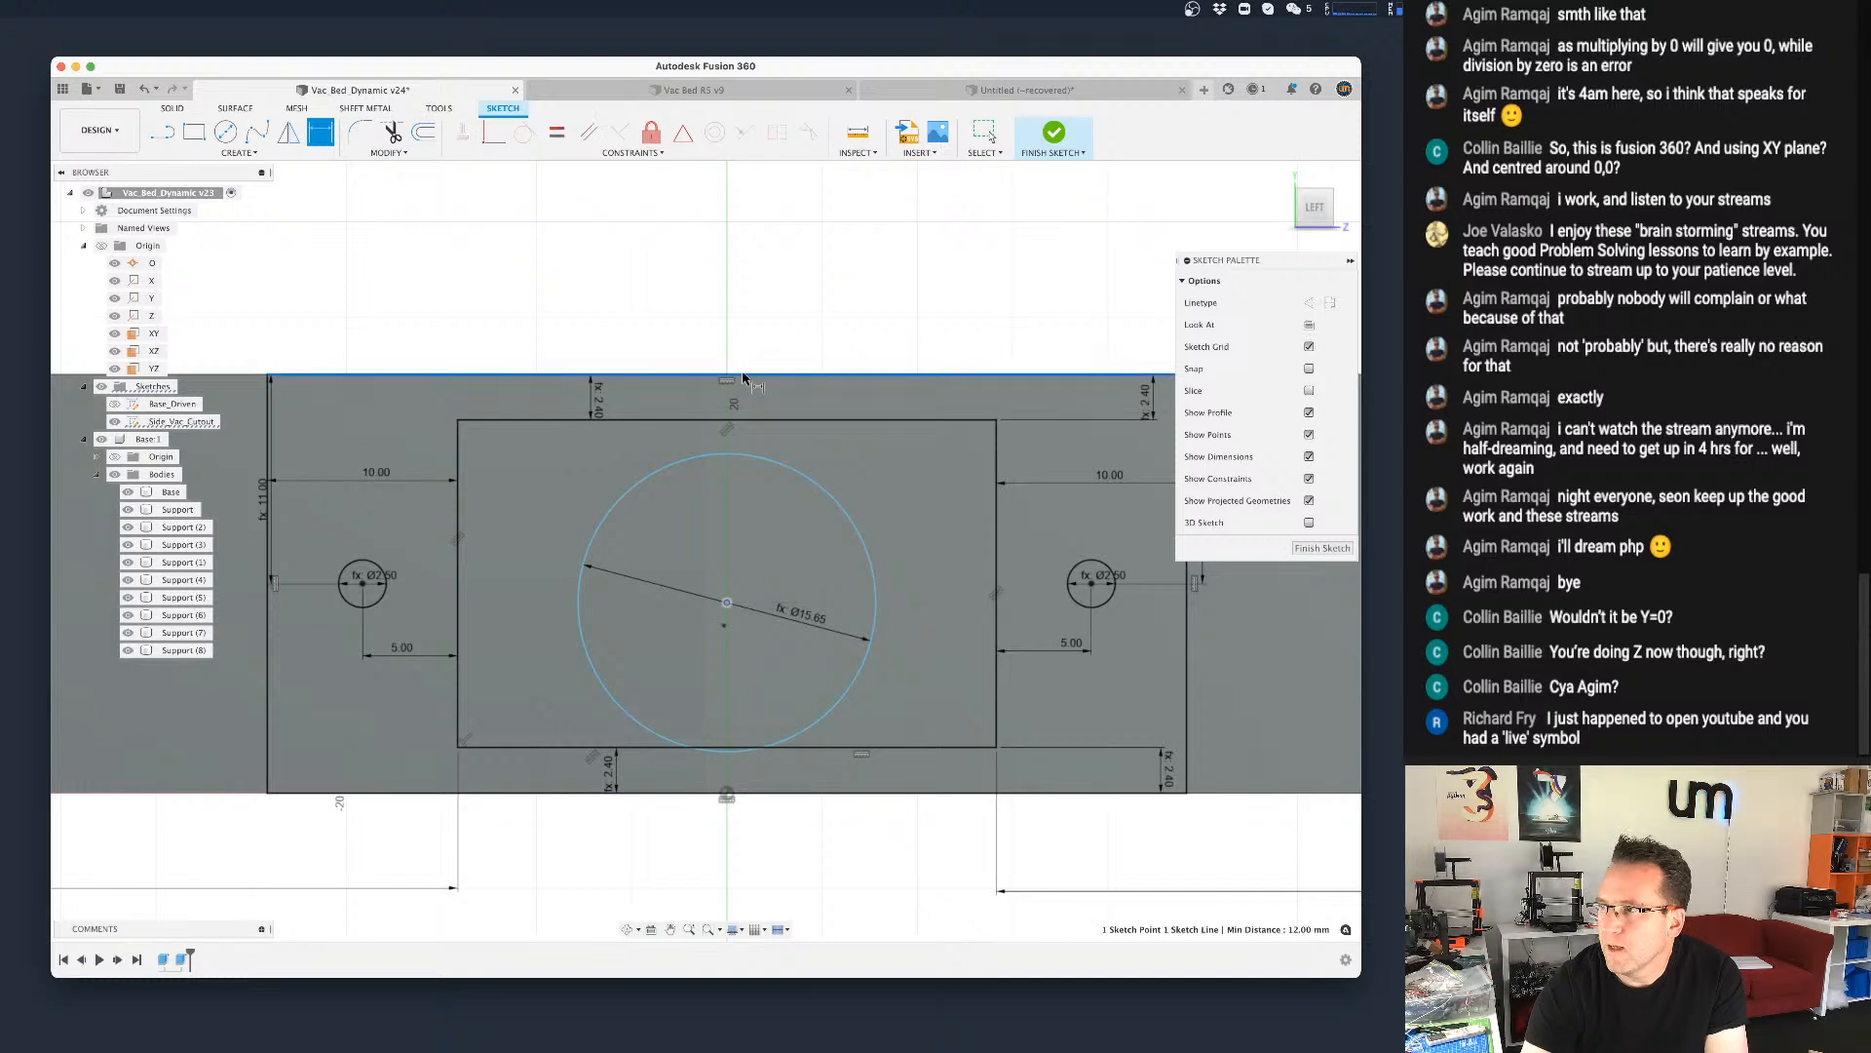
left_click(931, 483)
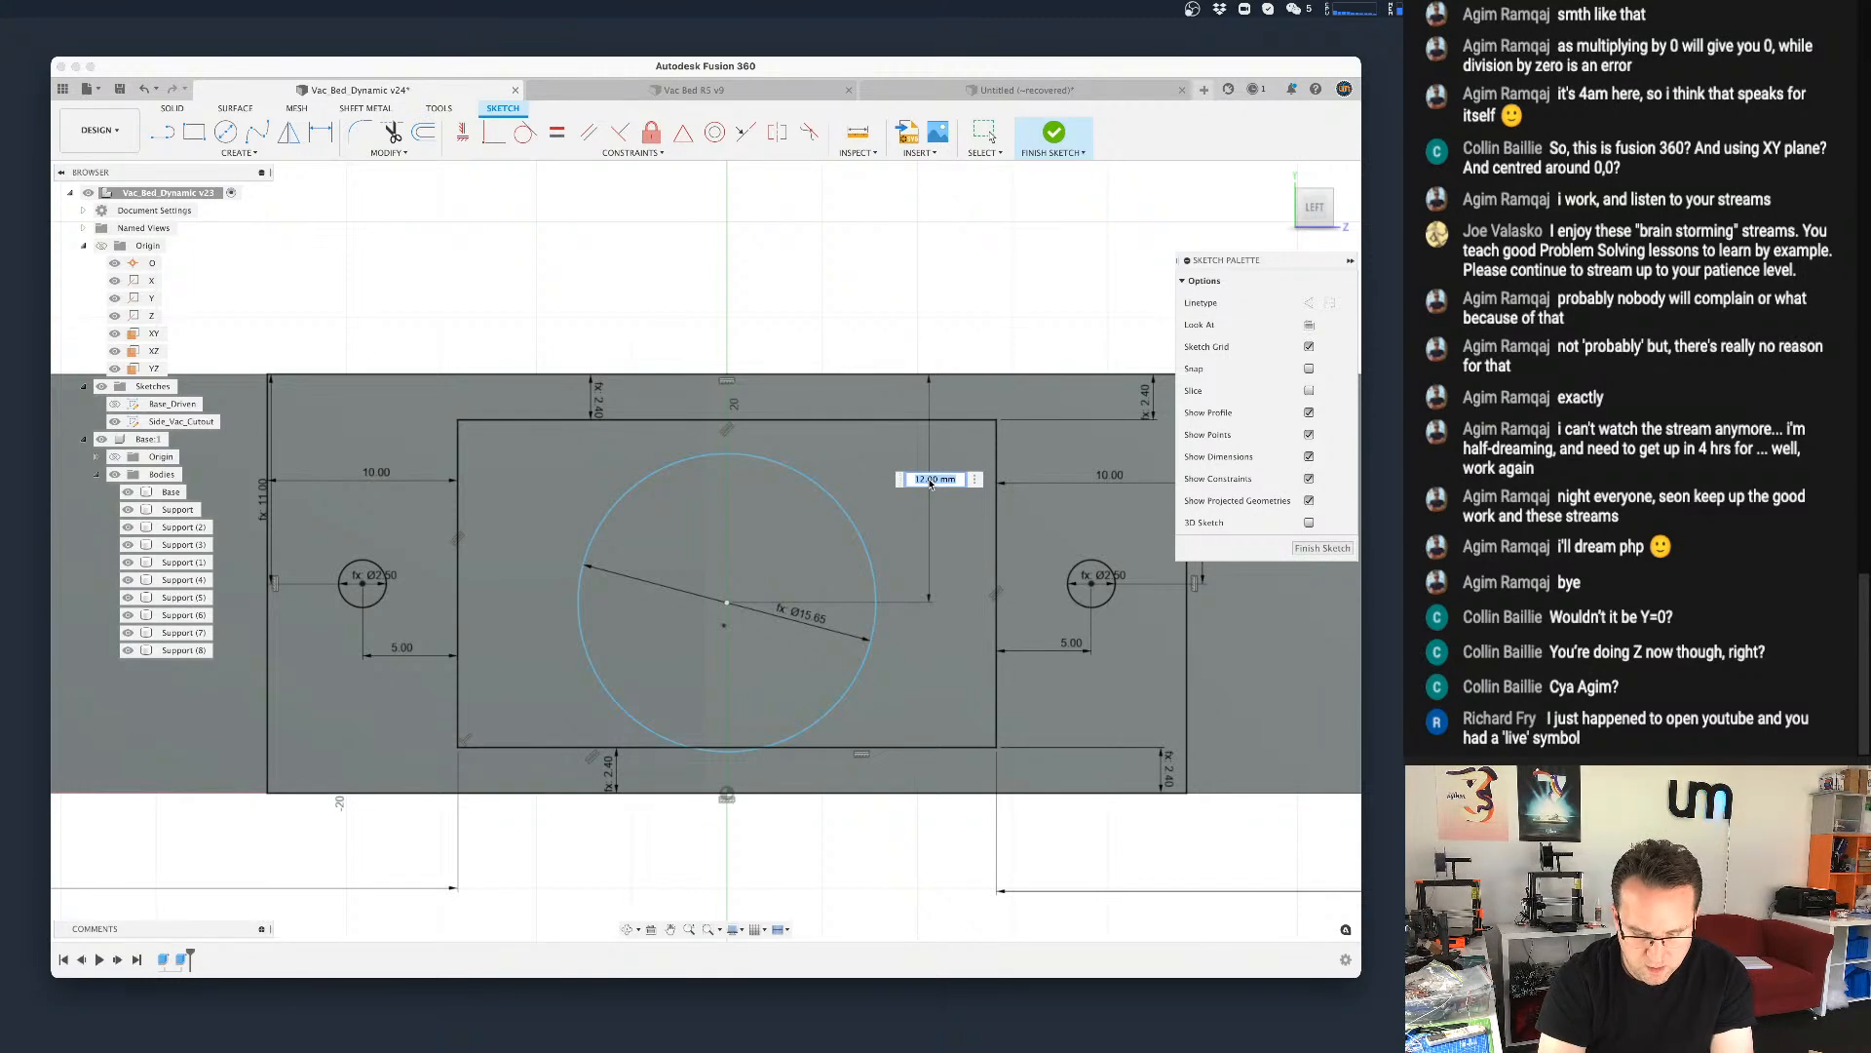
type("hei")
key("Return")
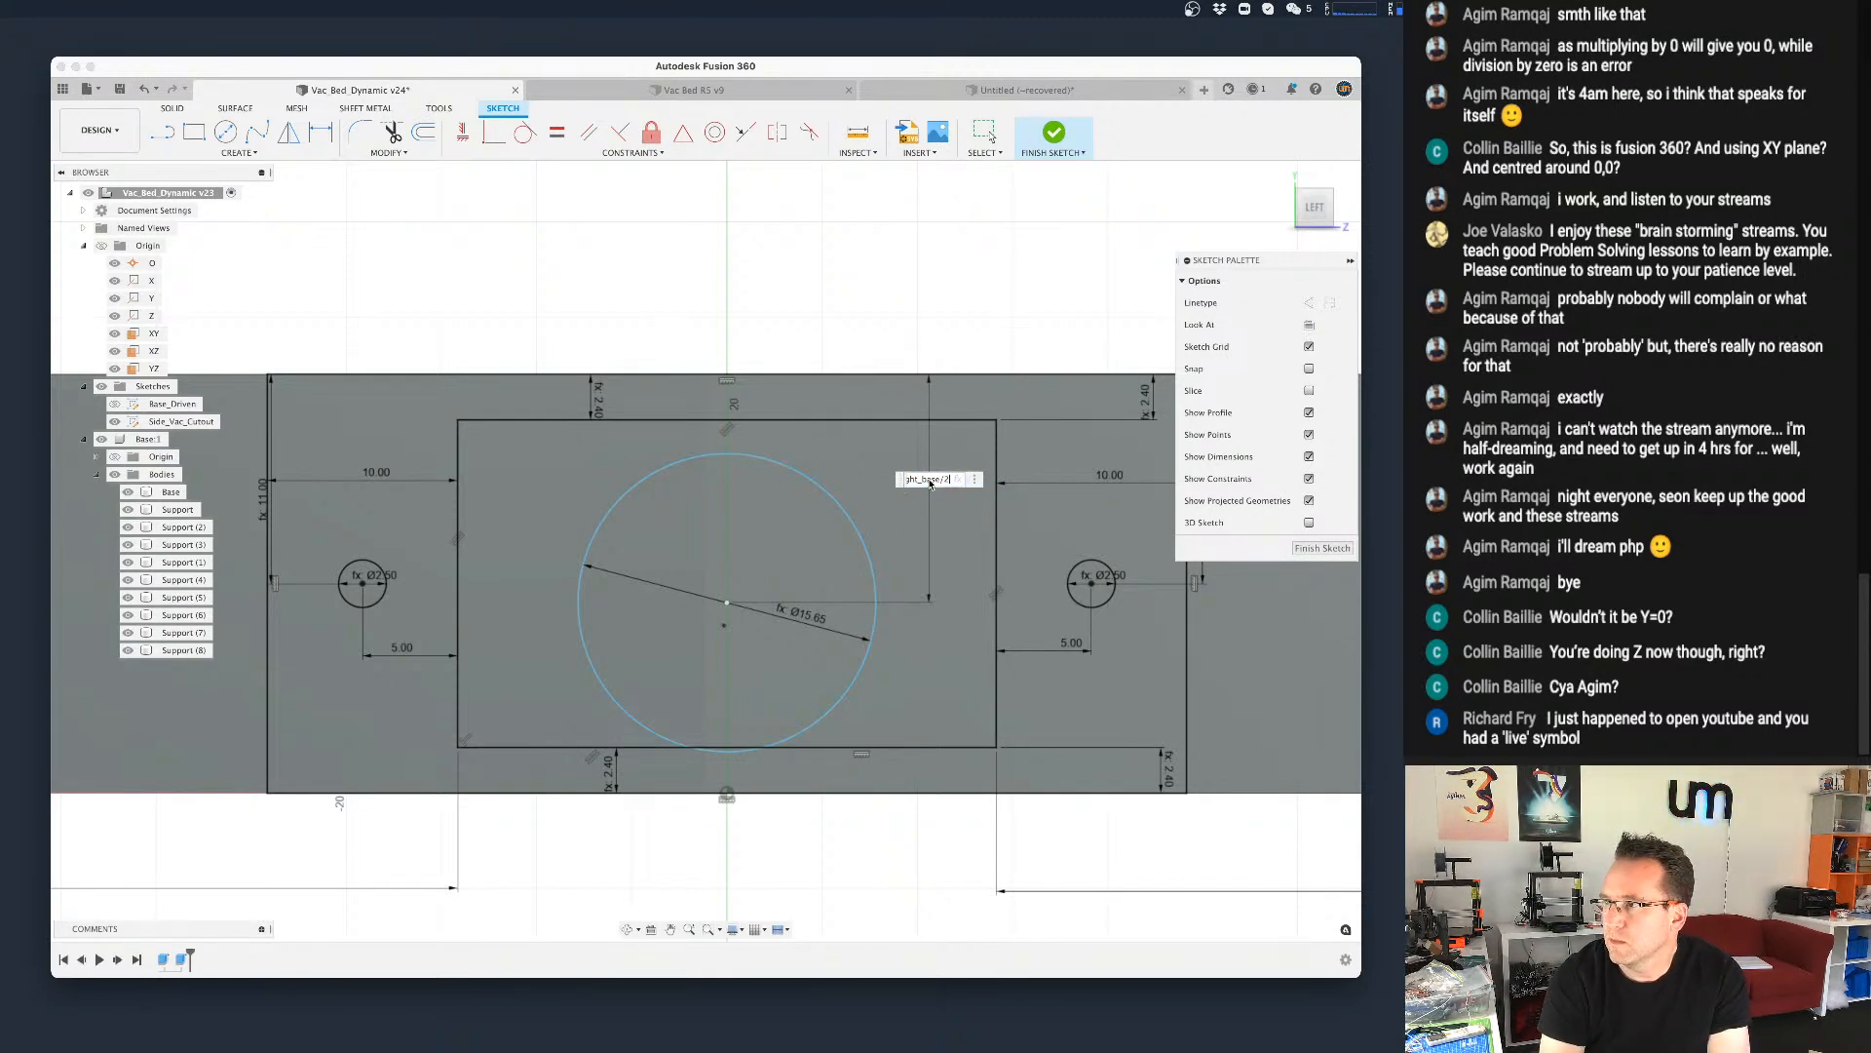
type("/2")
key("Return")
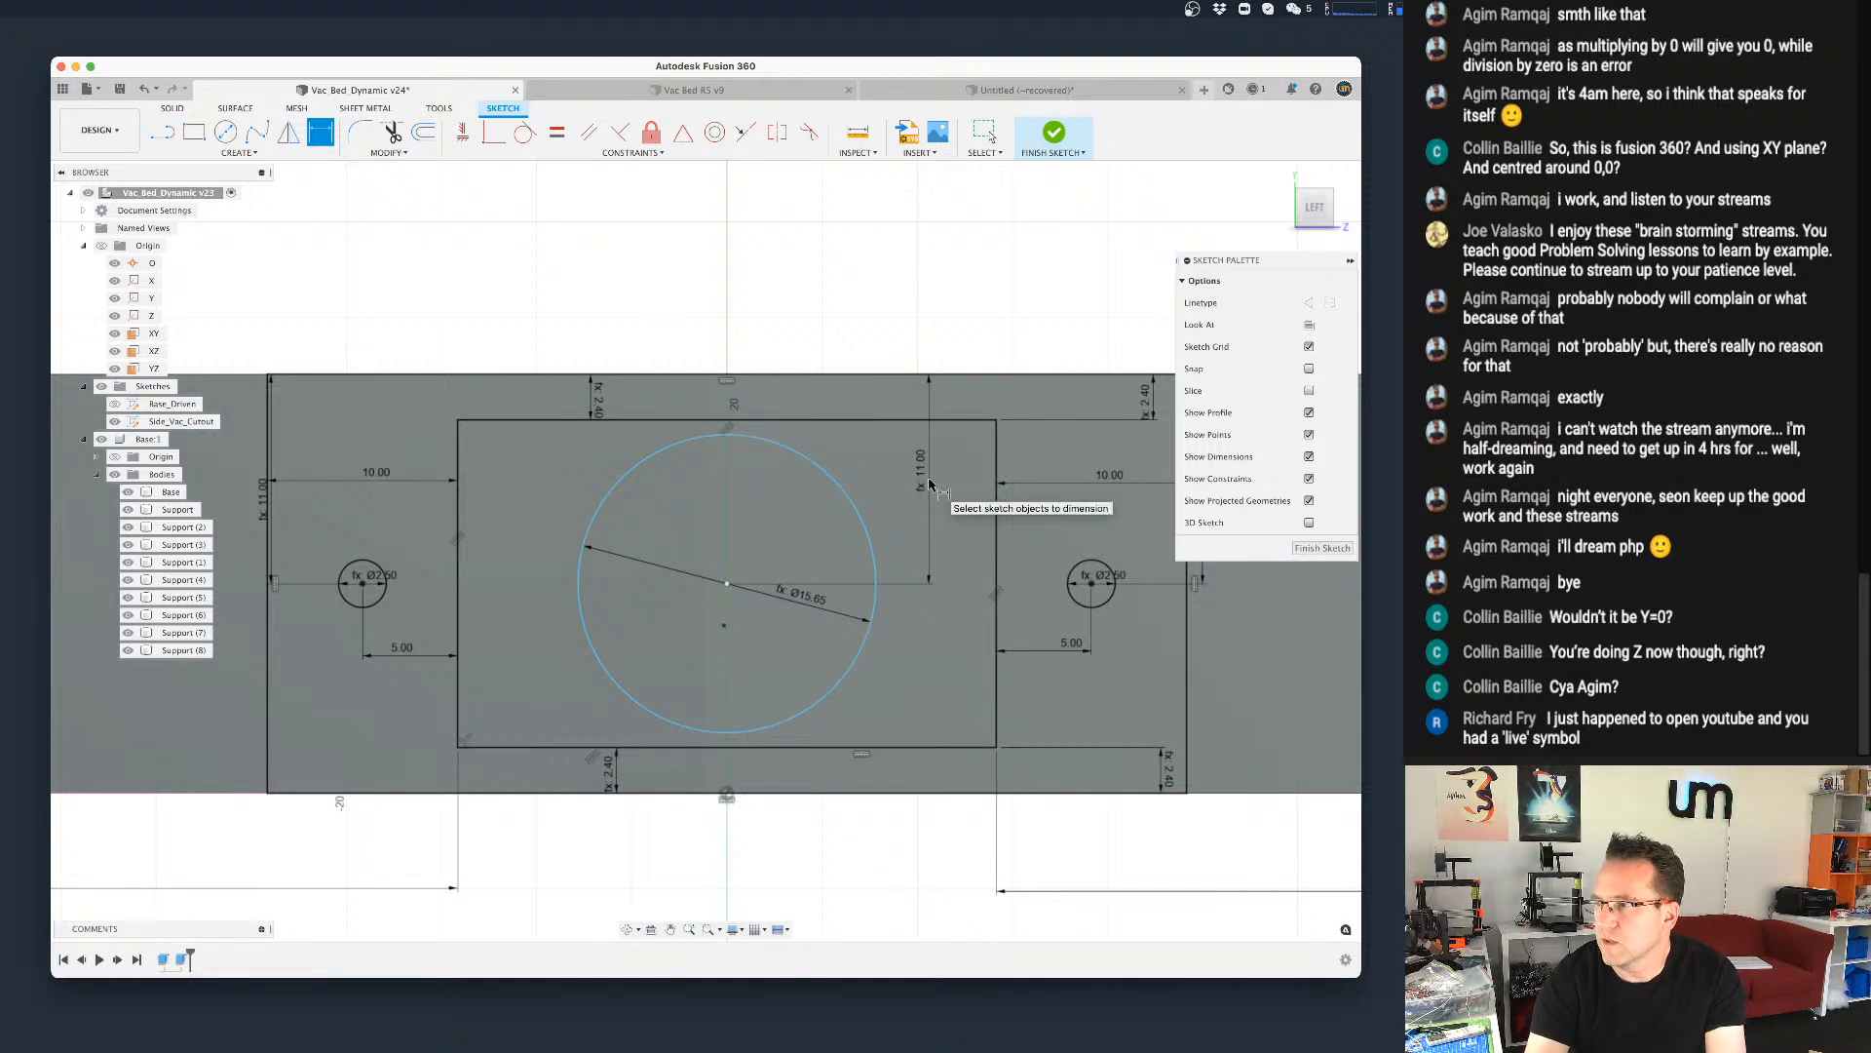
left_click(1056, 134)
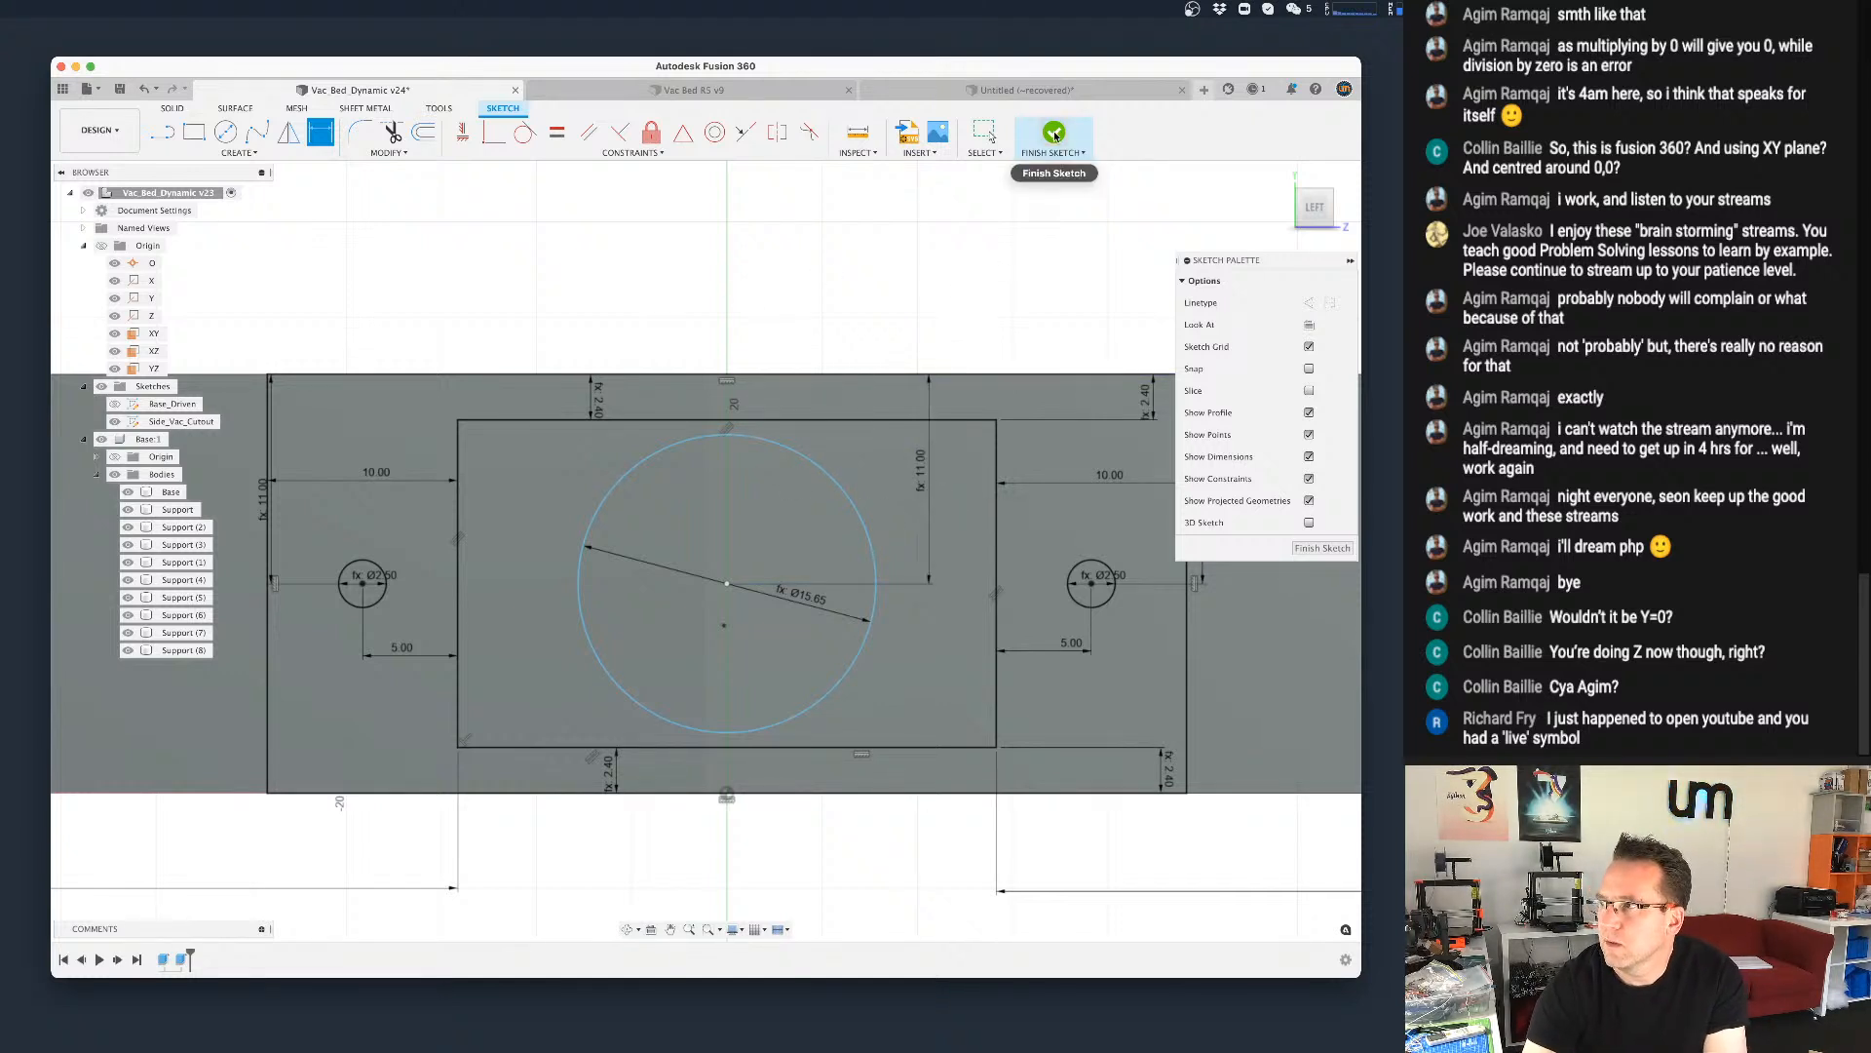
Step: Set the height_base user parameter to 17 mm
middle_click_drag(829, 815, 799, 848, "shift")
middle_click_drag(811, 705, 739, 773)
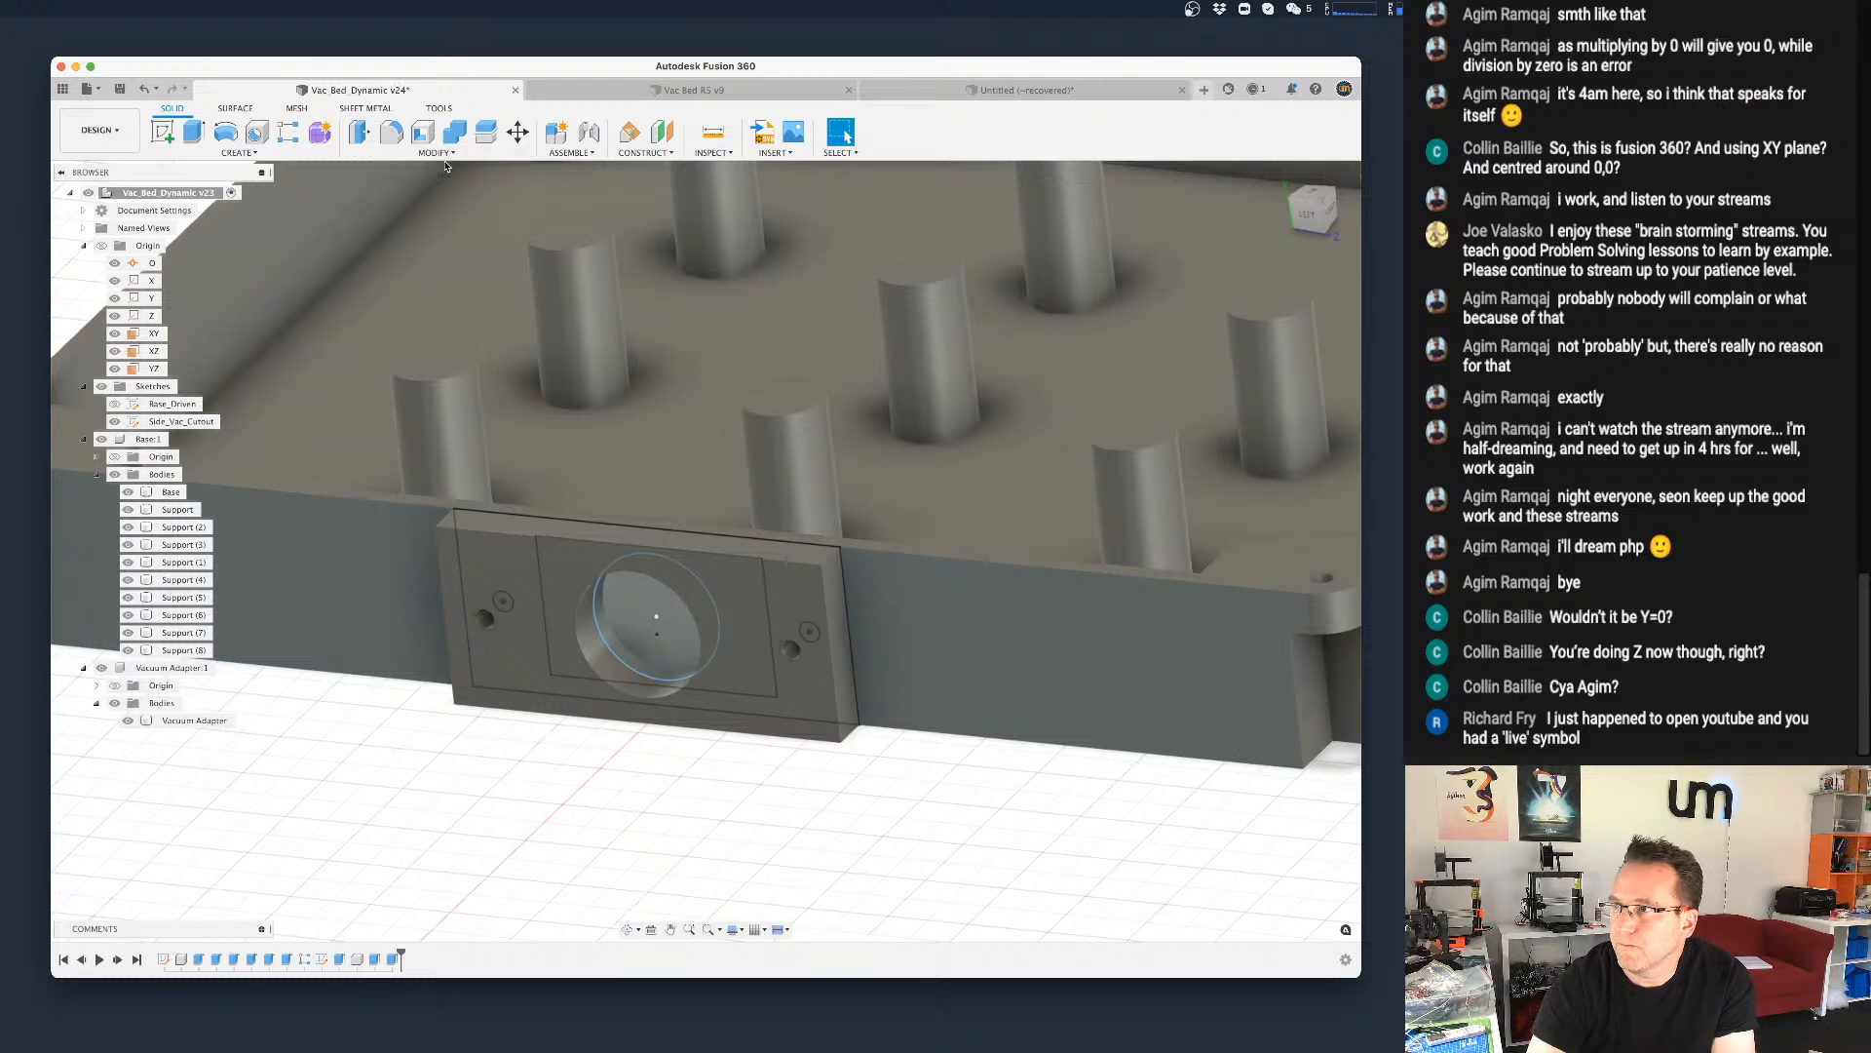
left_click(435, 153)
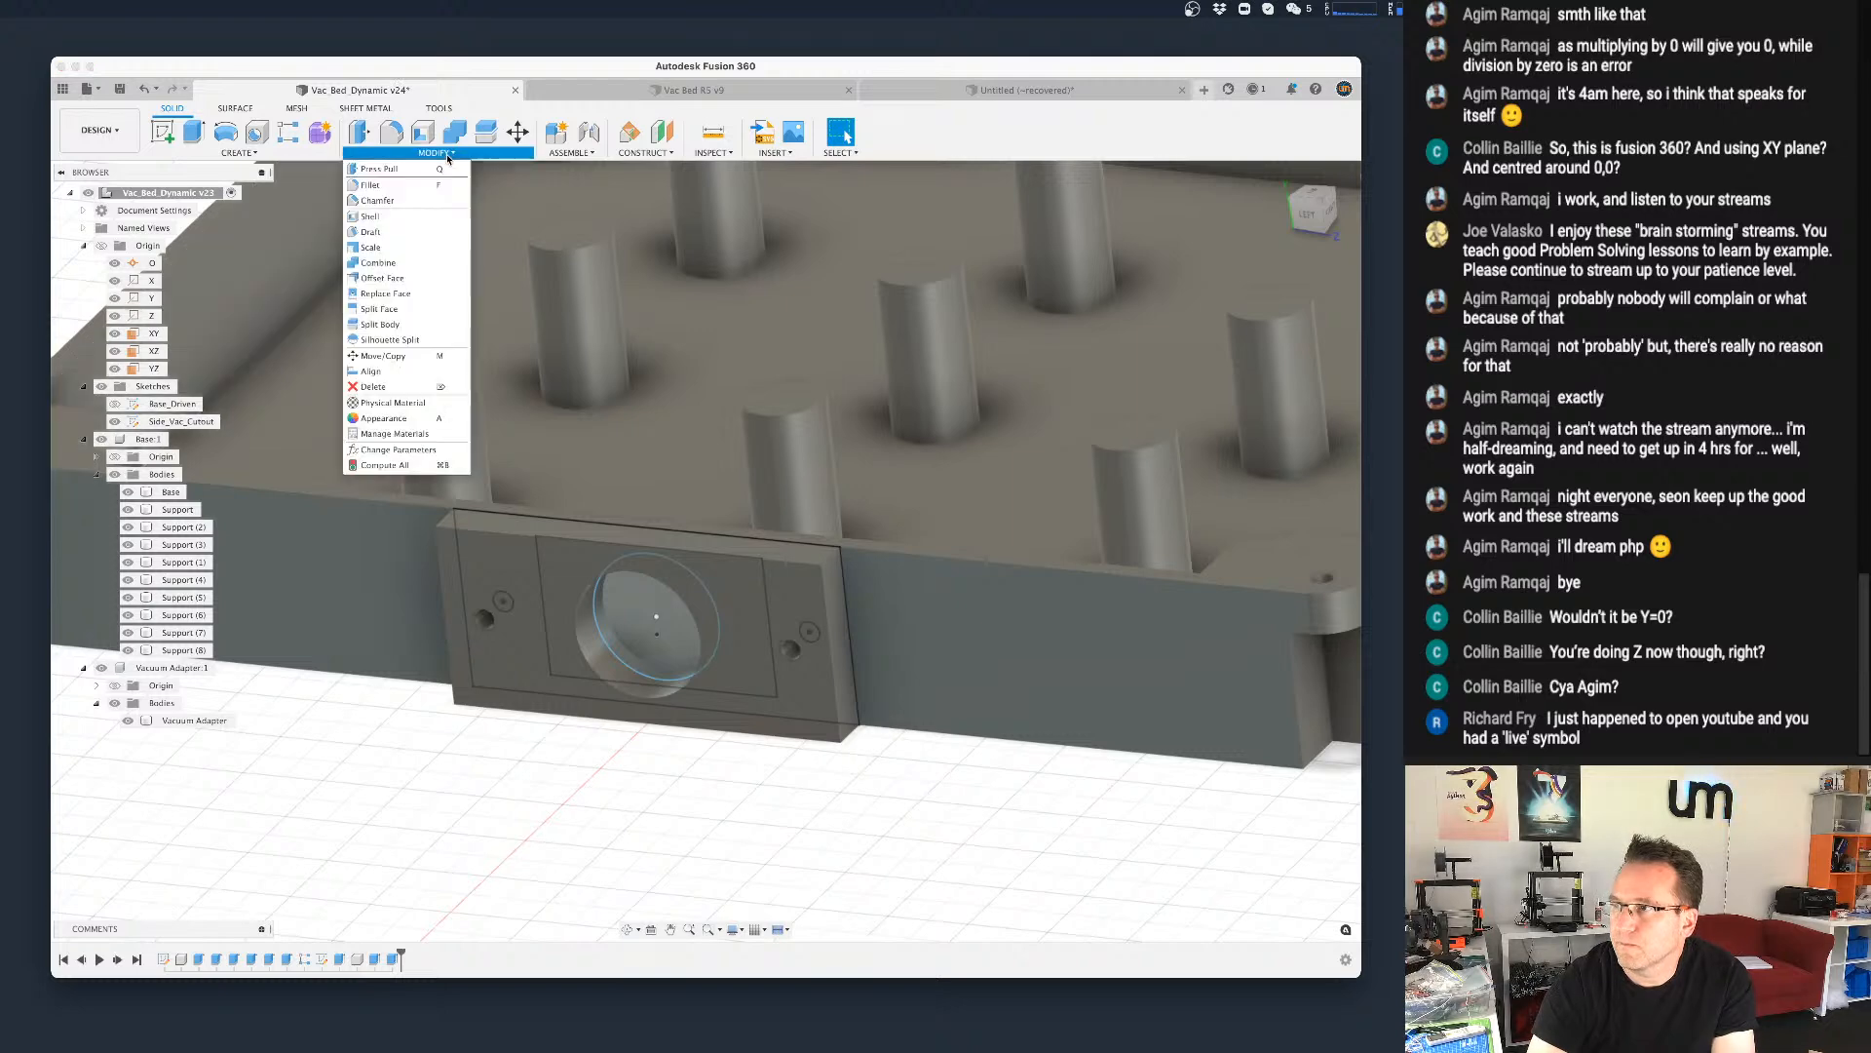
left_click(397, 450)
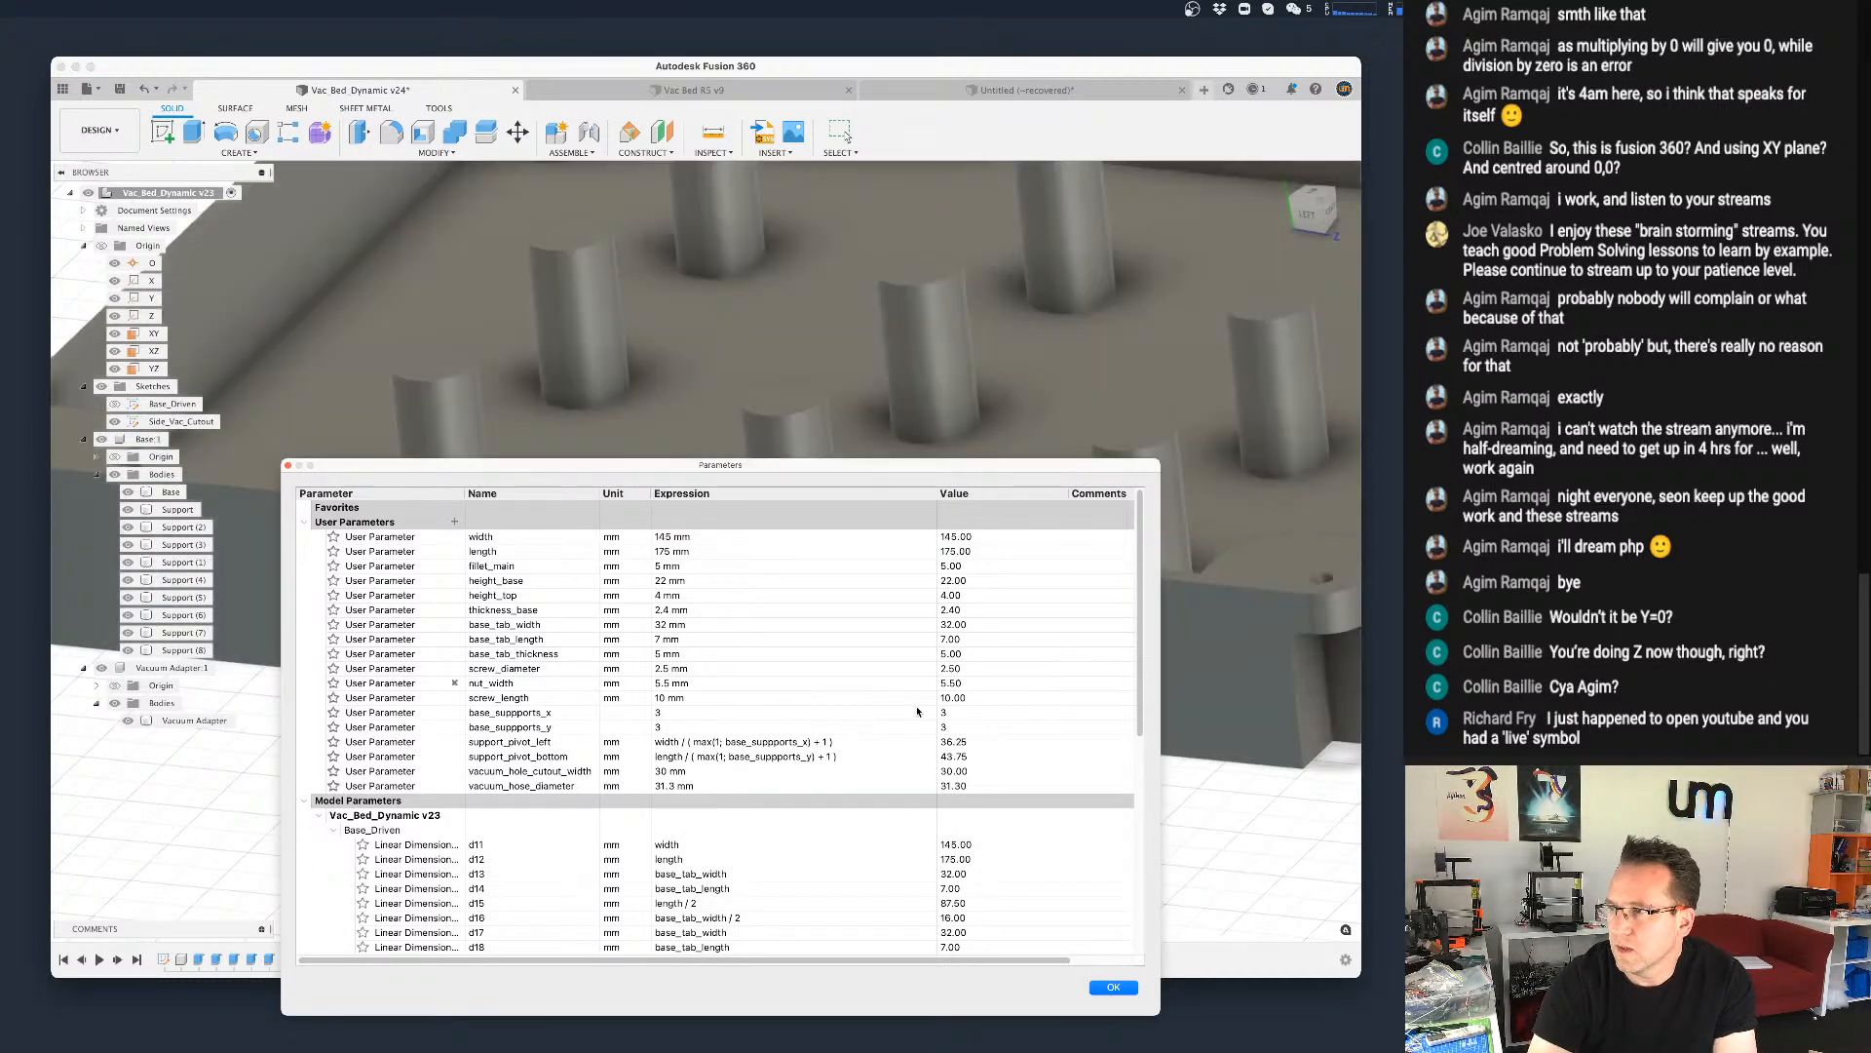
left_click(689, 583)
type("17")
key("Return")
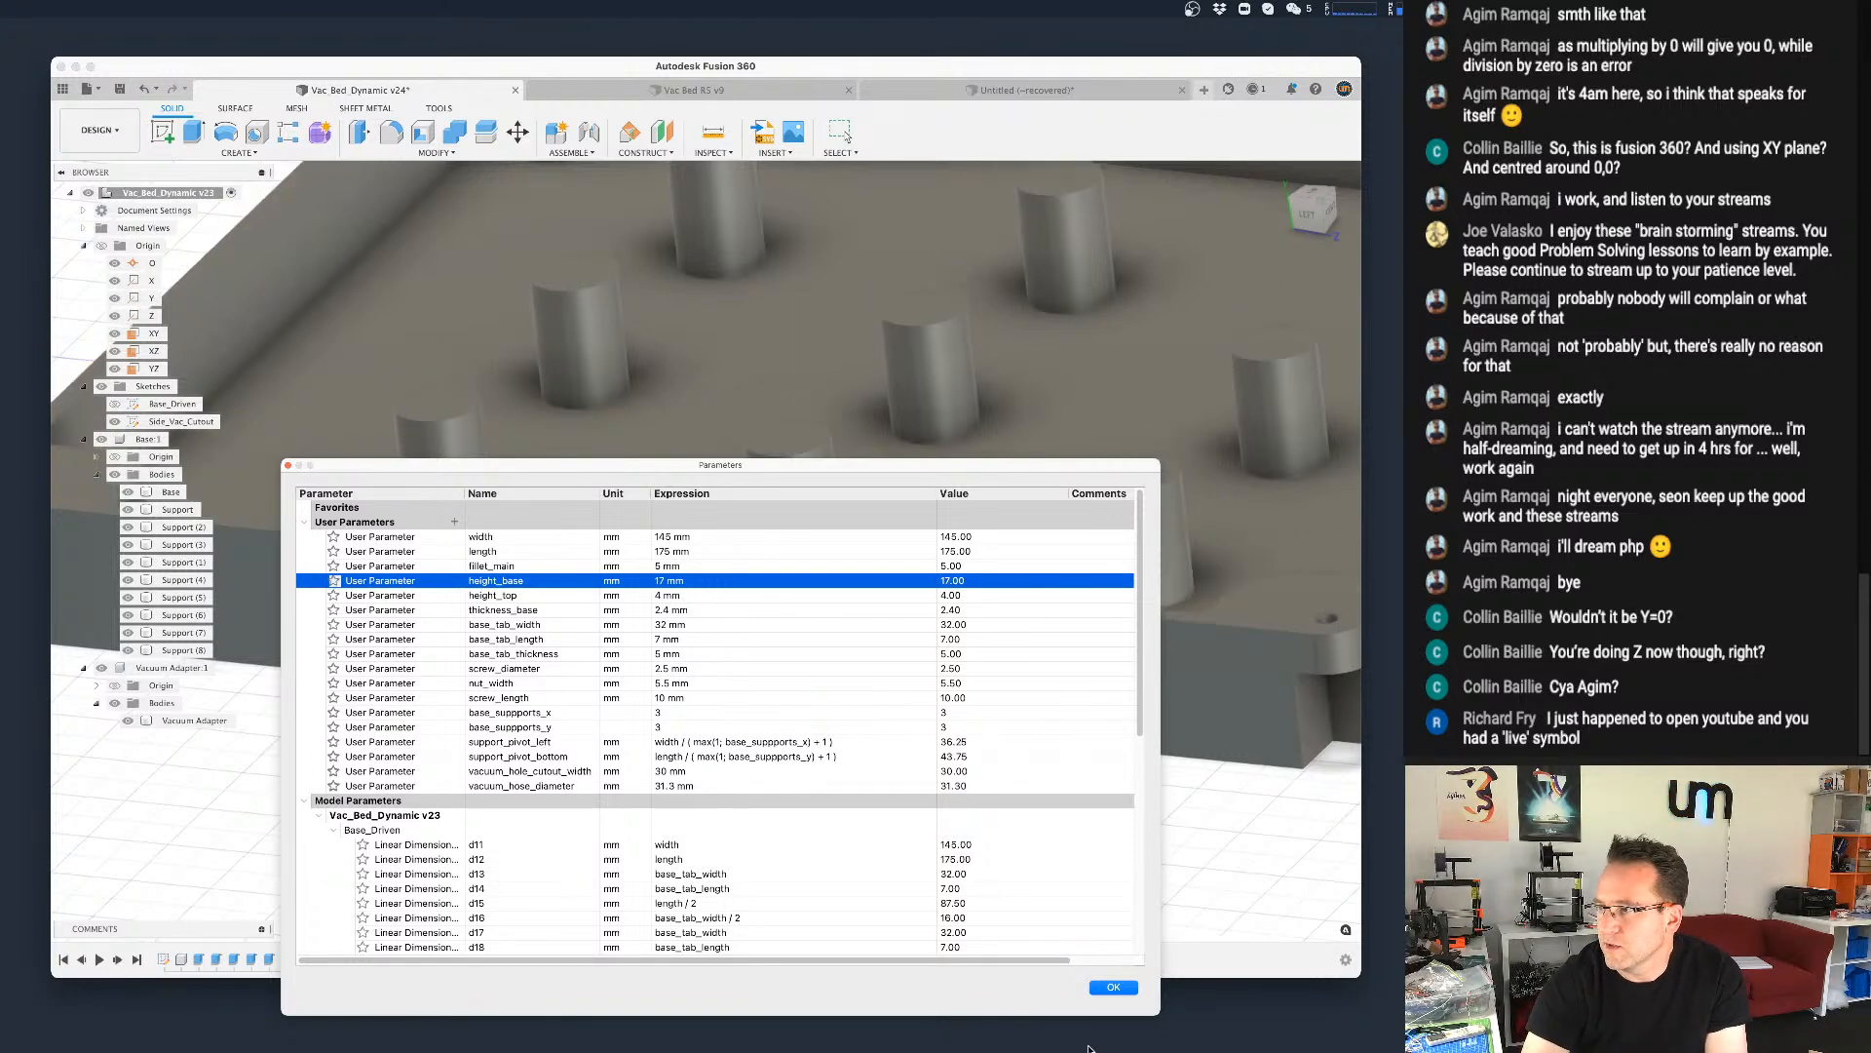
left_click(1122, 987)
Step: Examine where the hose opening breaks through the adapter's raised insert, hiding the Base component to inspect the part from both sides
scroll(751, 735, "up", 4)
middle_click_drag(815, 807, 794, 522, "shift")
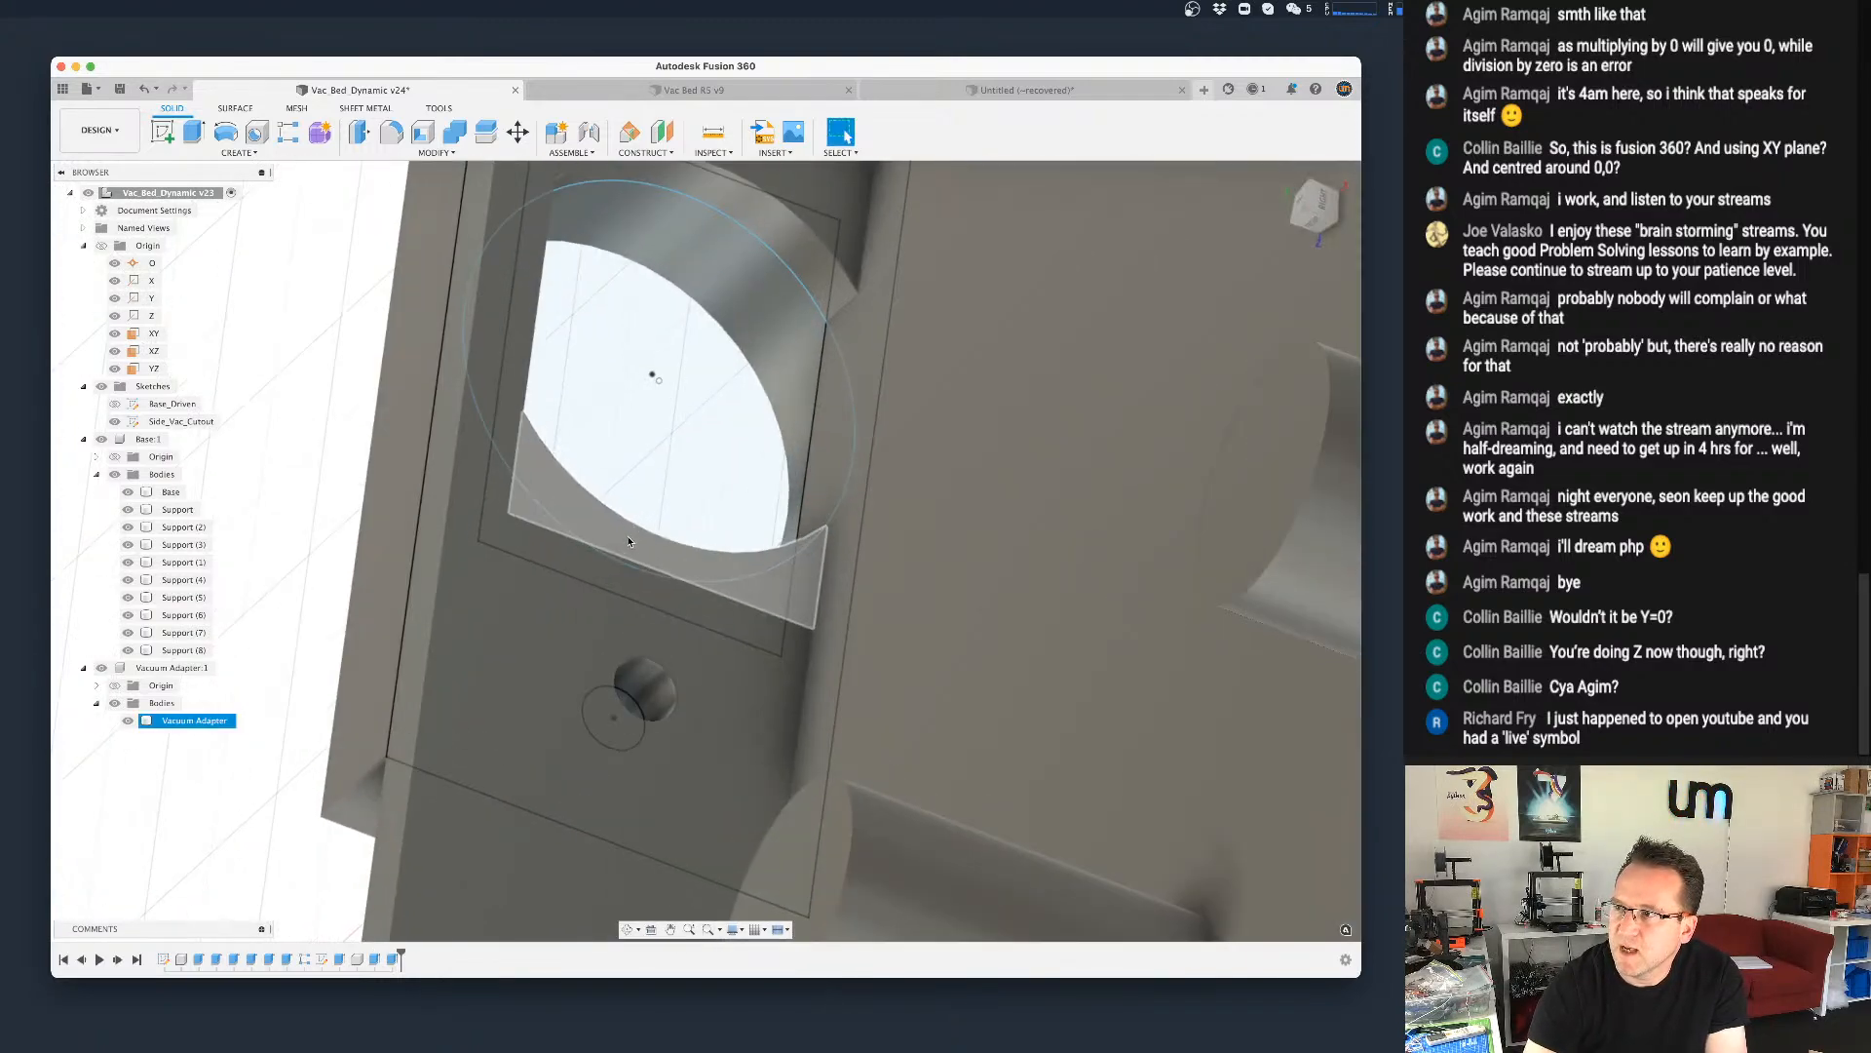
scroll(642, 548, "down", 3)
scroll(643, 547, "down", 2)
middle_click_drag(673, 555, 552, 606, "shift")
scroll(582, 665, "down", 3)
middle_click_drag(558, 730, 530, 820, "shift")
left_click(101, 439)
middle_click_drag(426, 744, 354, 738, "shift")
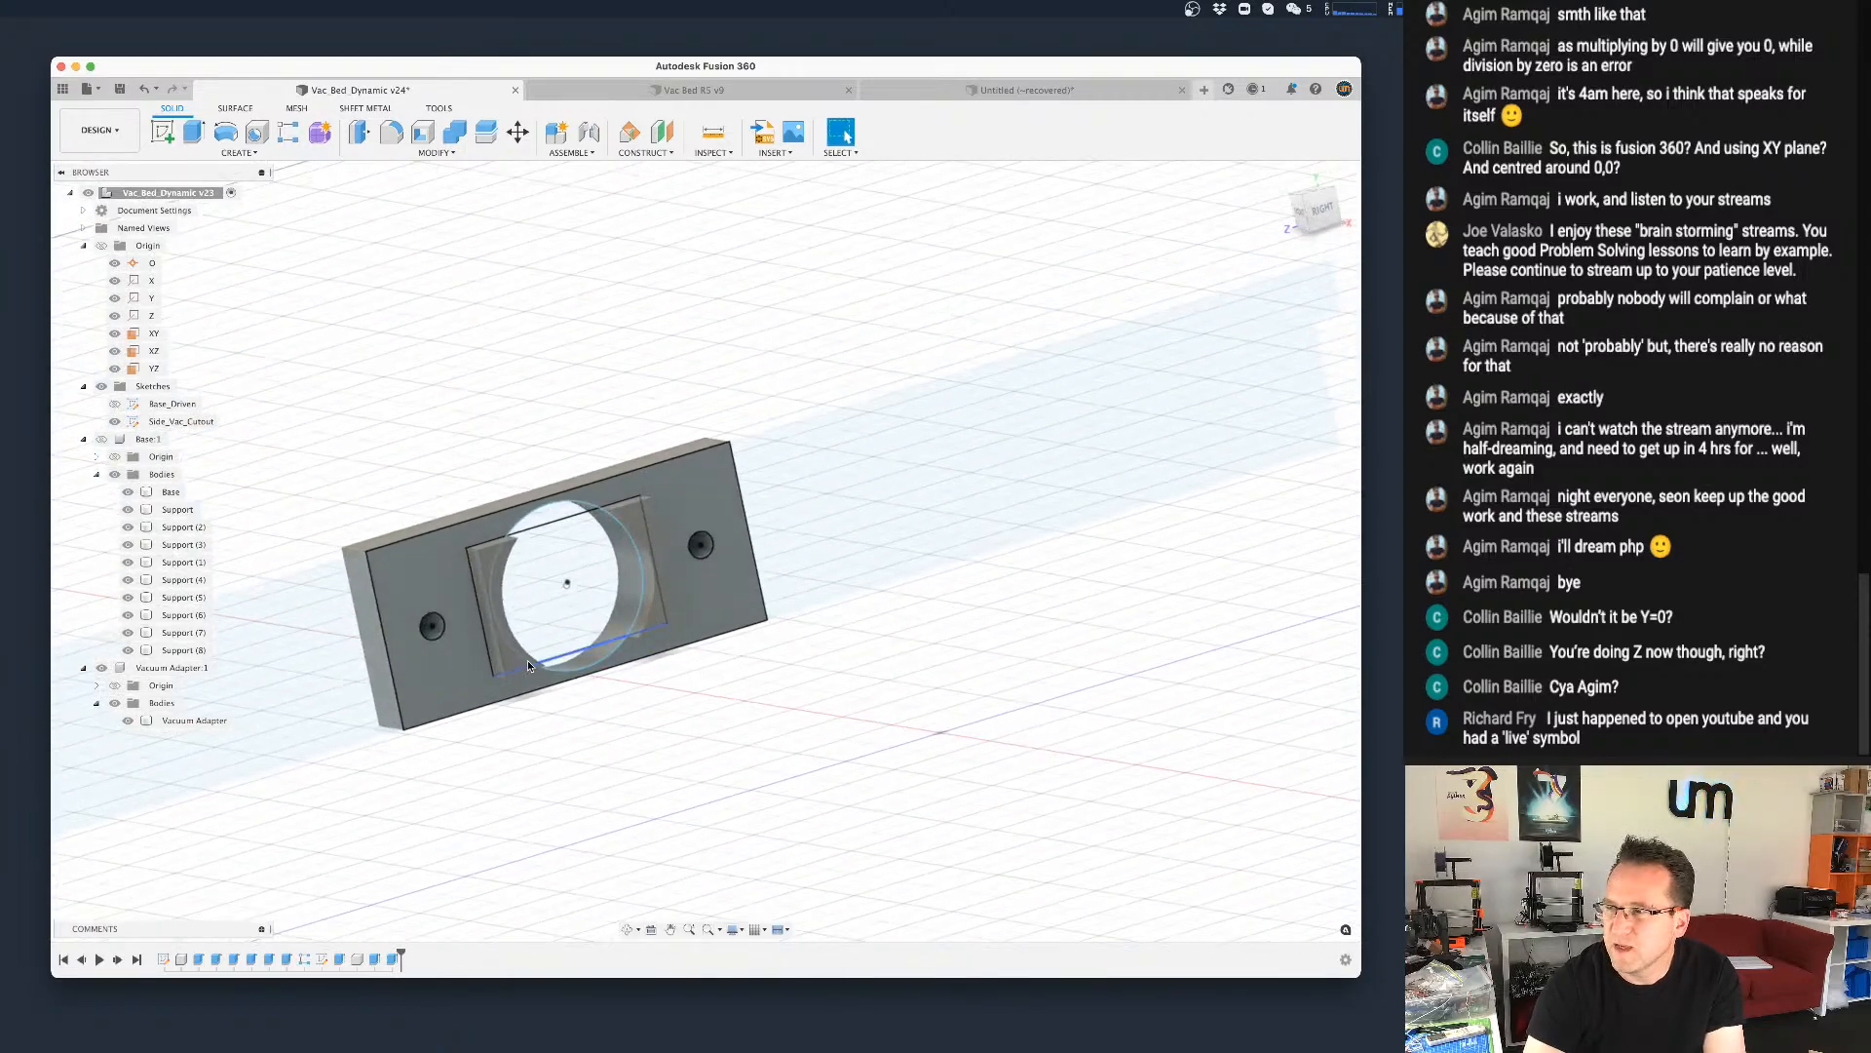
scroll(522, 658, "up", 5)
scroll(516, 645, "down", 3)
middle_click_drag(517, 645, 535, 735, "shift")
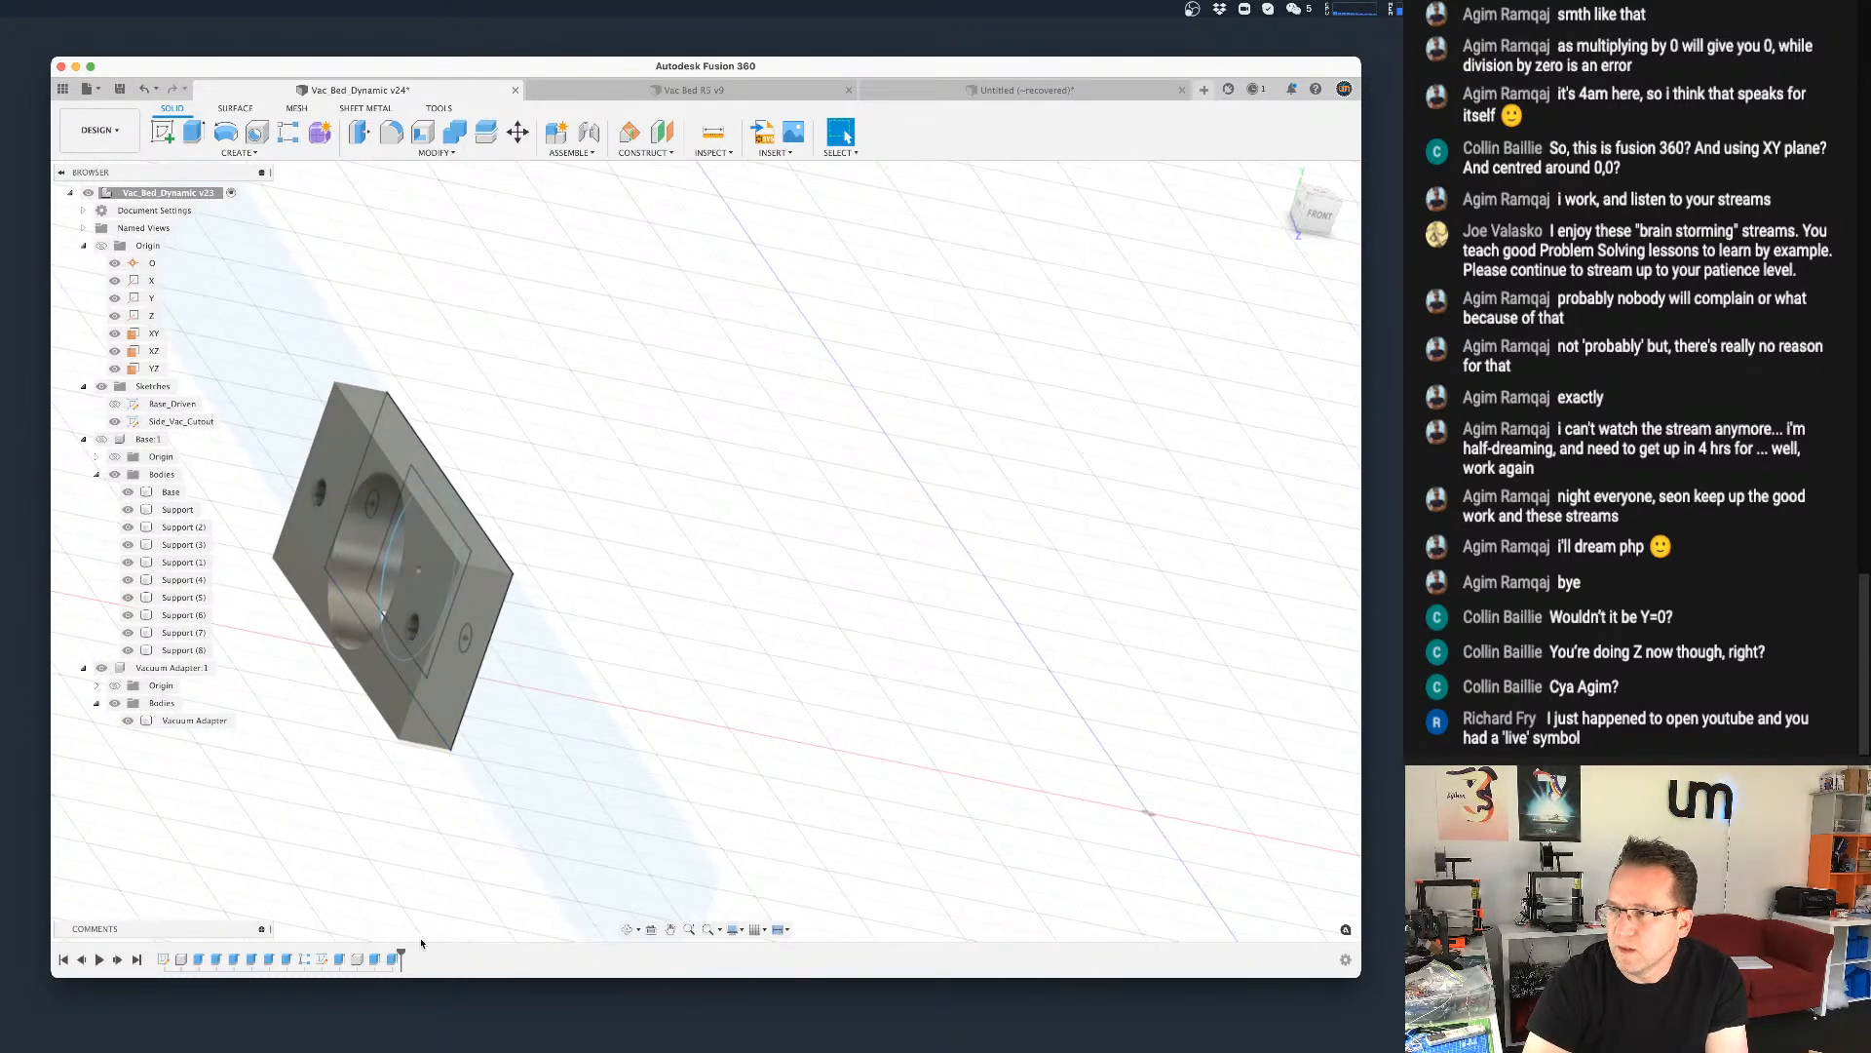
Step: Delete the extrusion that forms the adapter's raised insert and show the Base component again
right_click(399, 959)
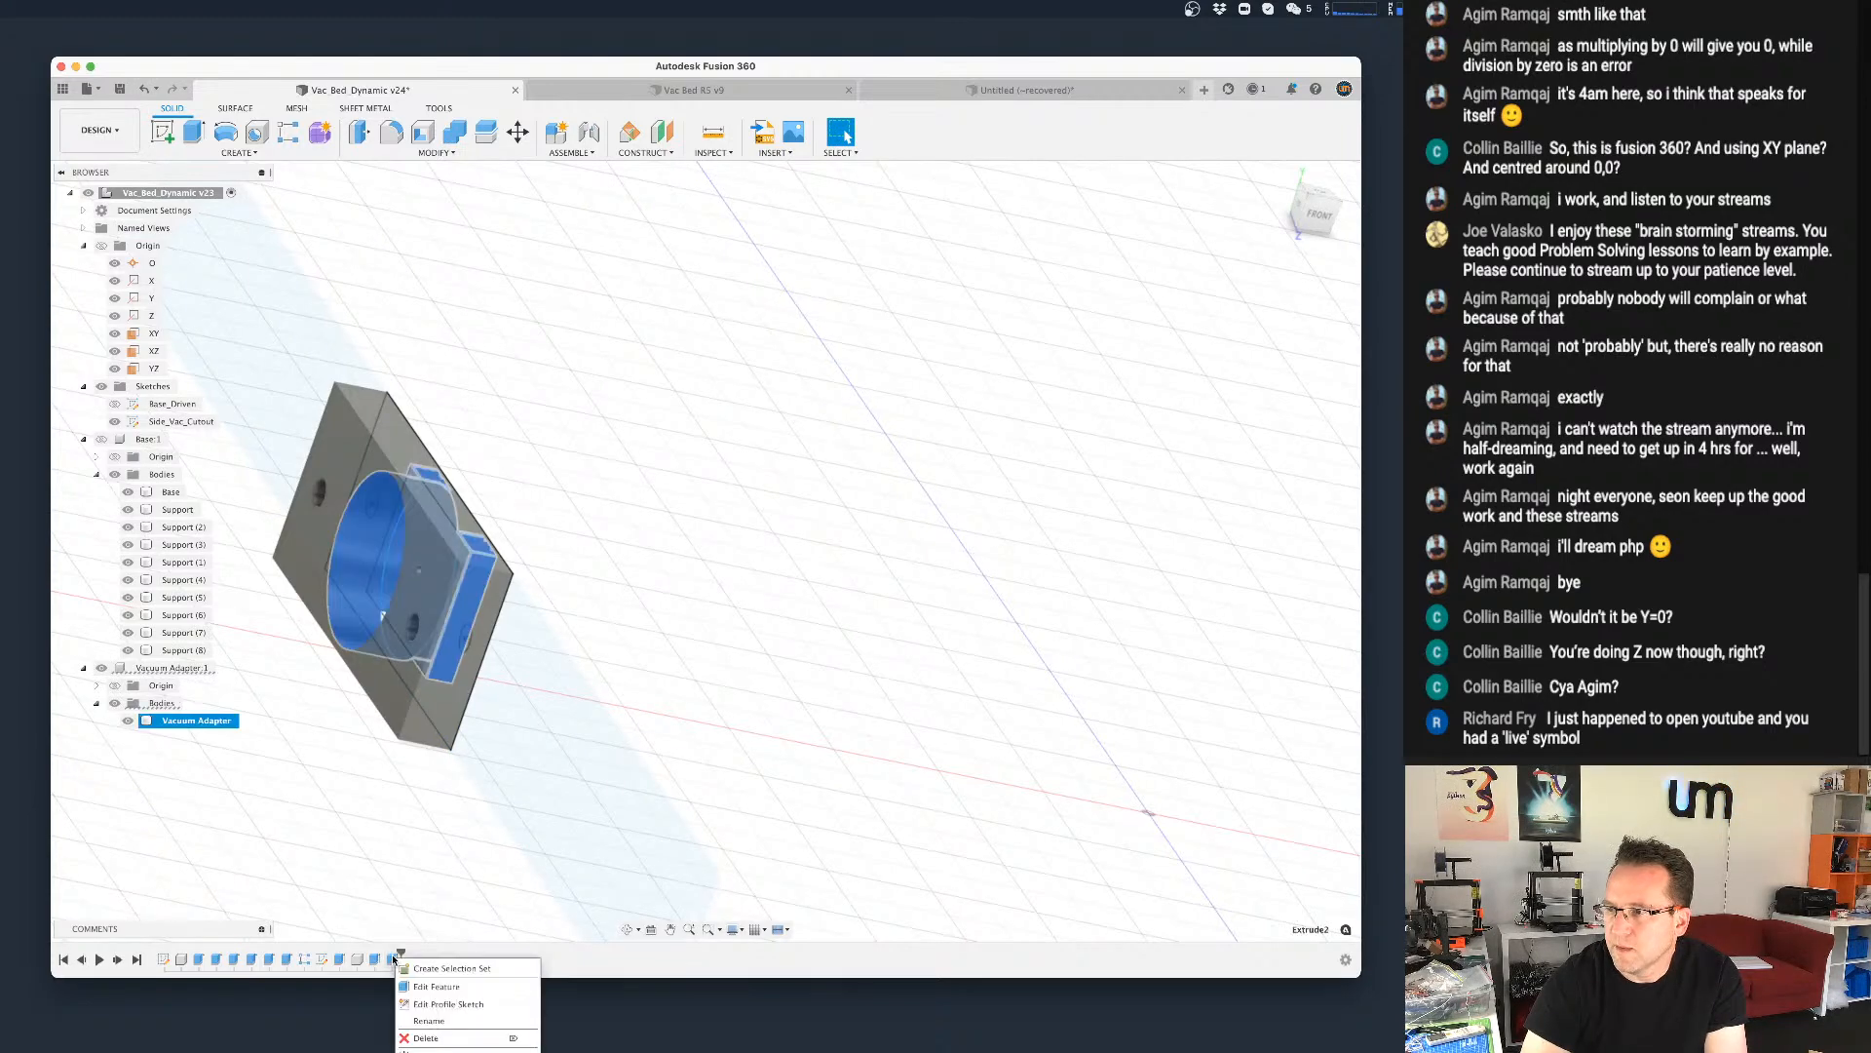
left_click(435, 1039)
middle_click_drag(585, 702, 374, 579, "shift")
left_click(439, 661)
left_click(101, 439)
Step: Set the height_base user parameter to 12 mm
scroll(450, 662, "up", 3)
scroll(448, 662, "down", 5)
middle_click_drag(448, 661, 516, 624, "shift")
left_click(408, 581)
left_click(357, 739)
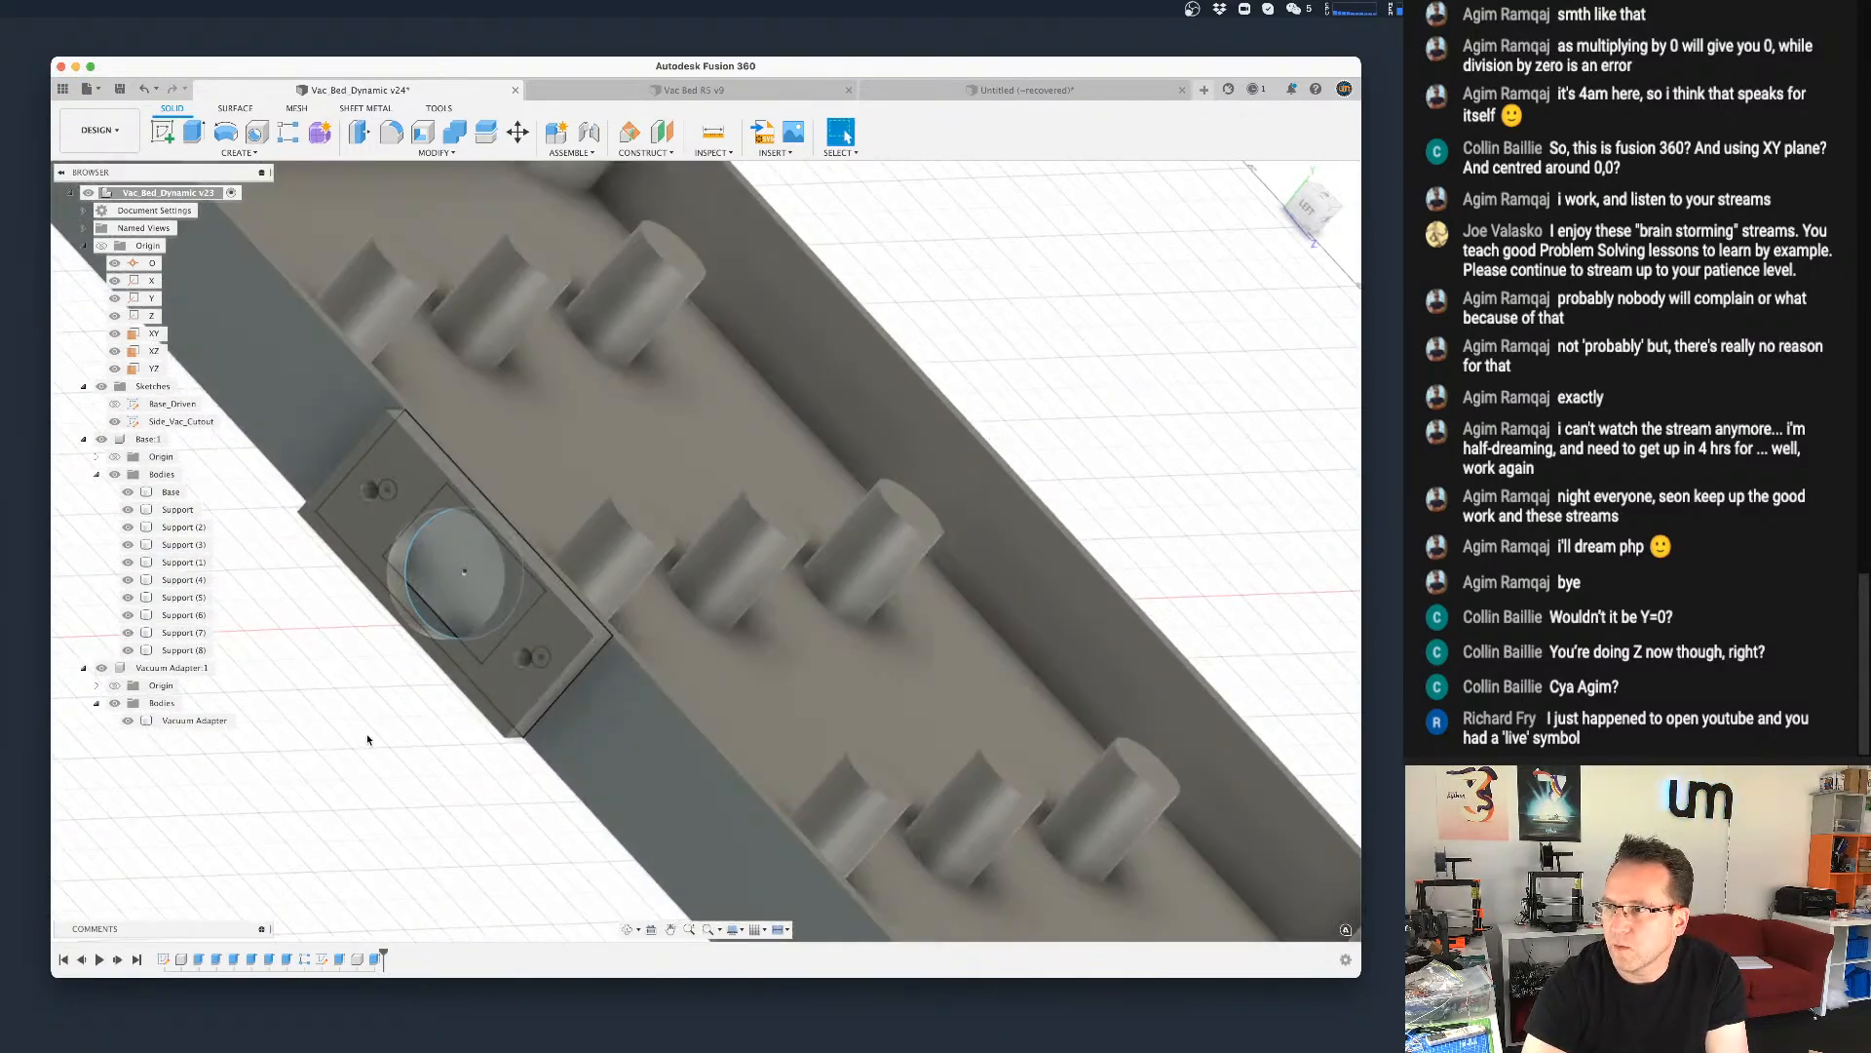
scroll(399, 728, "up", 4)
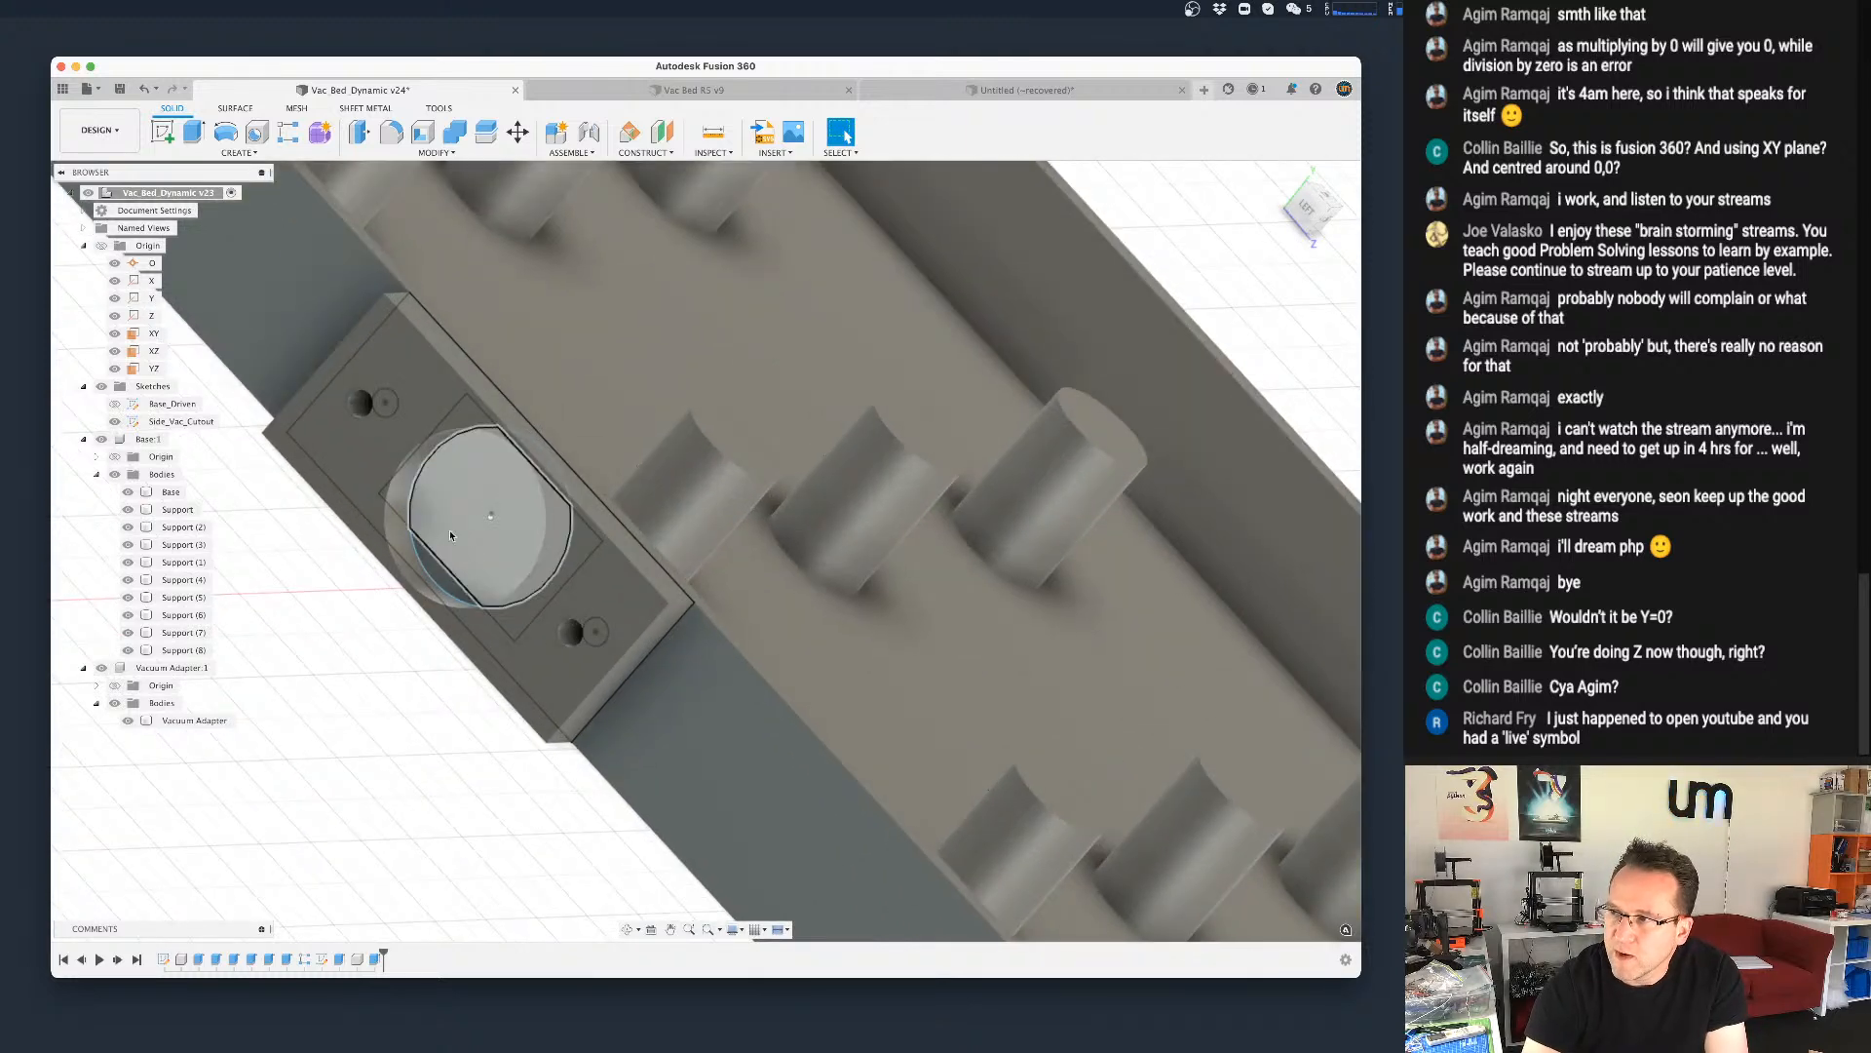
scroll(319, 672, "down", 2)
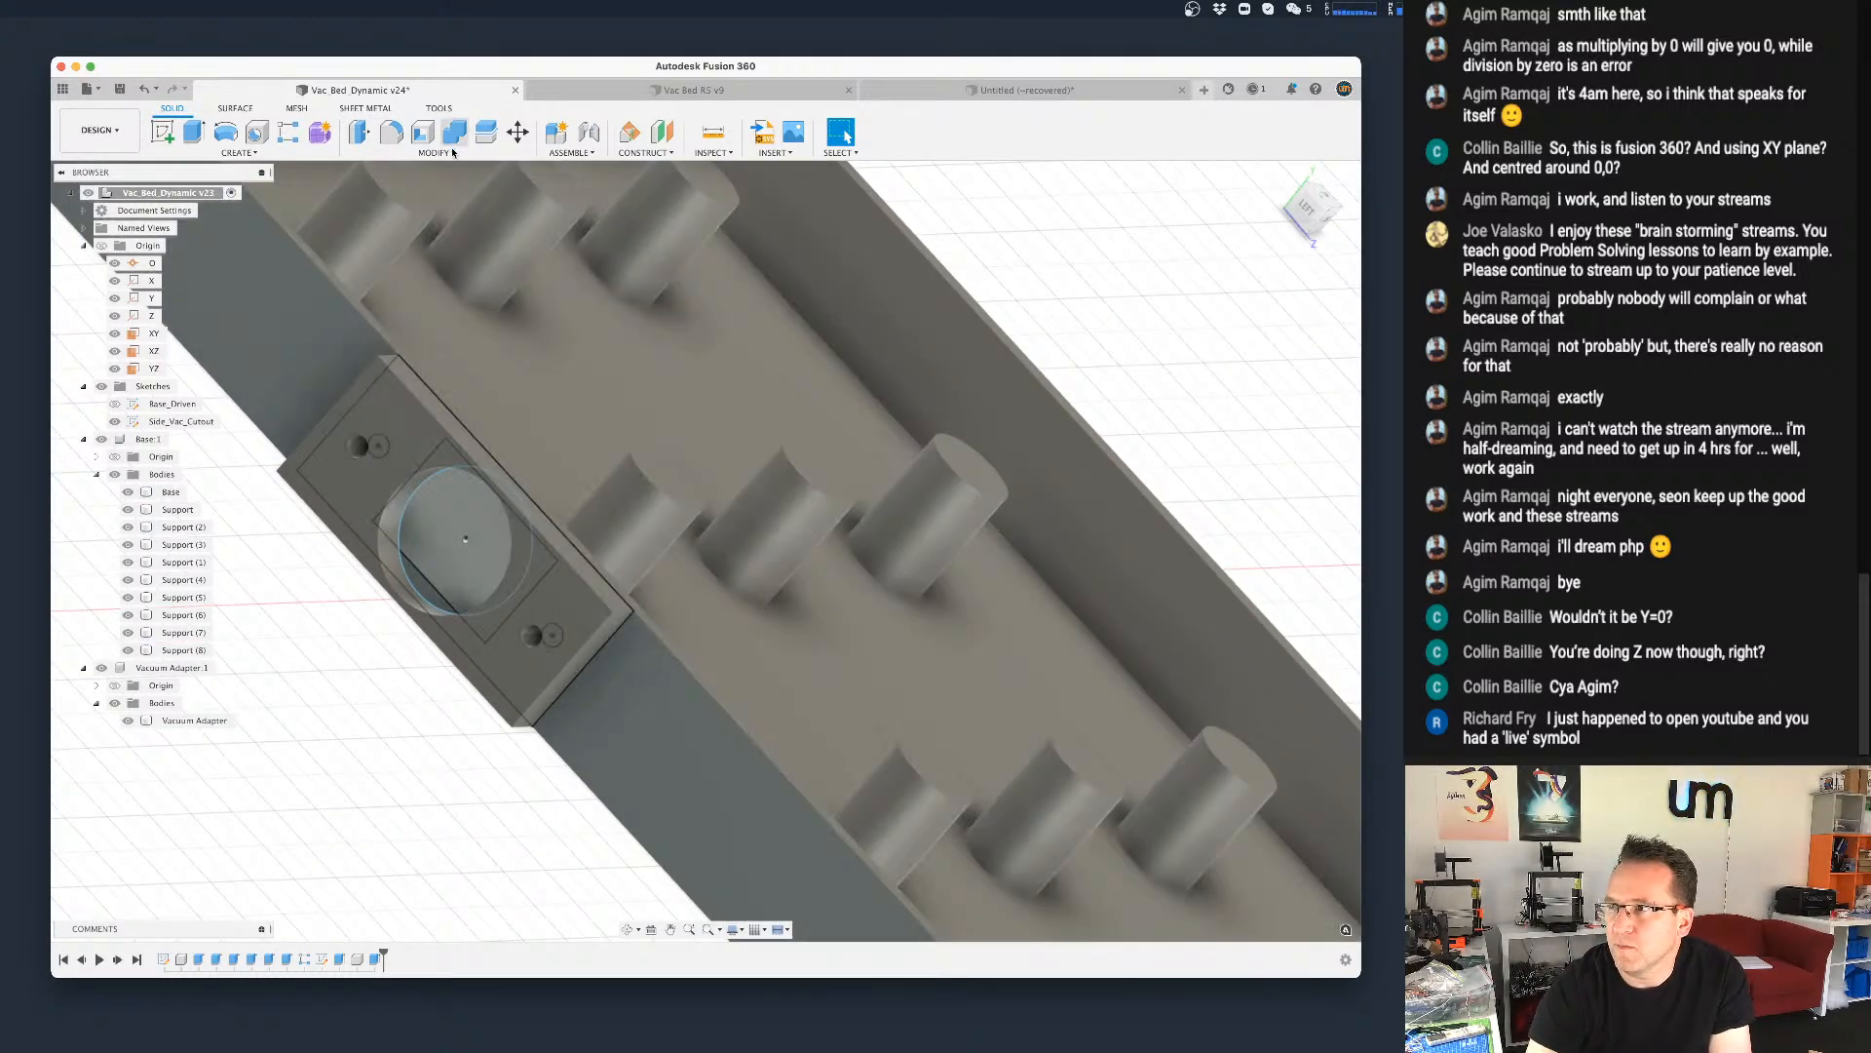
left_click(452, 153)
left_click(398, 449)
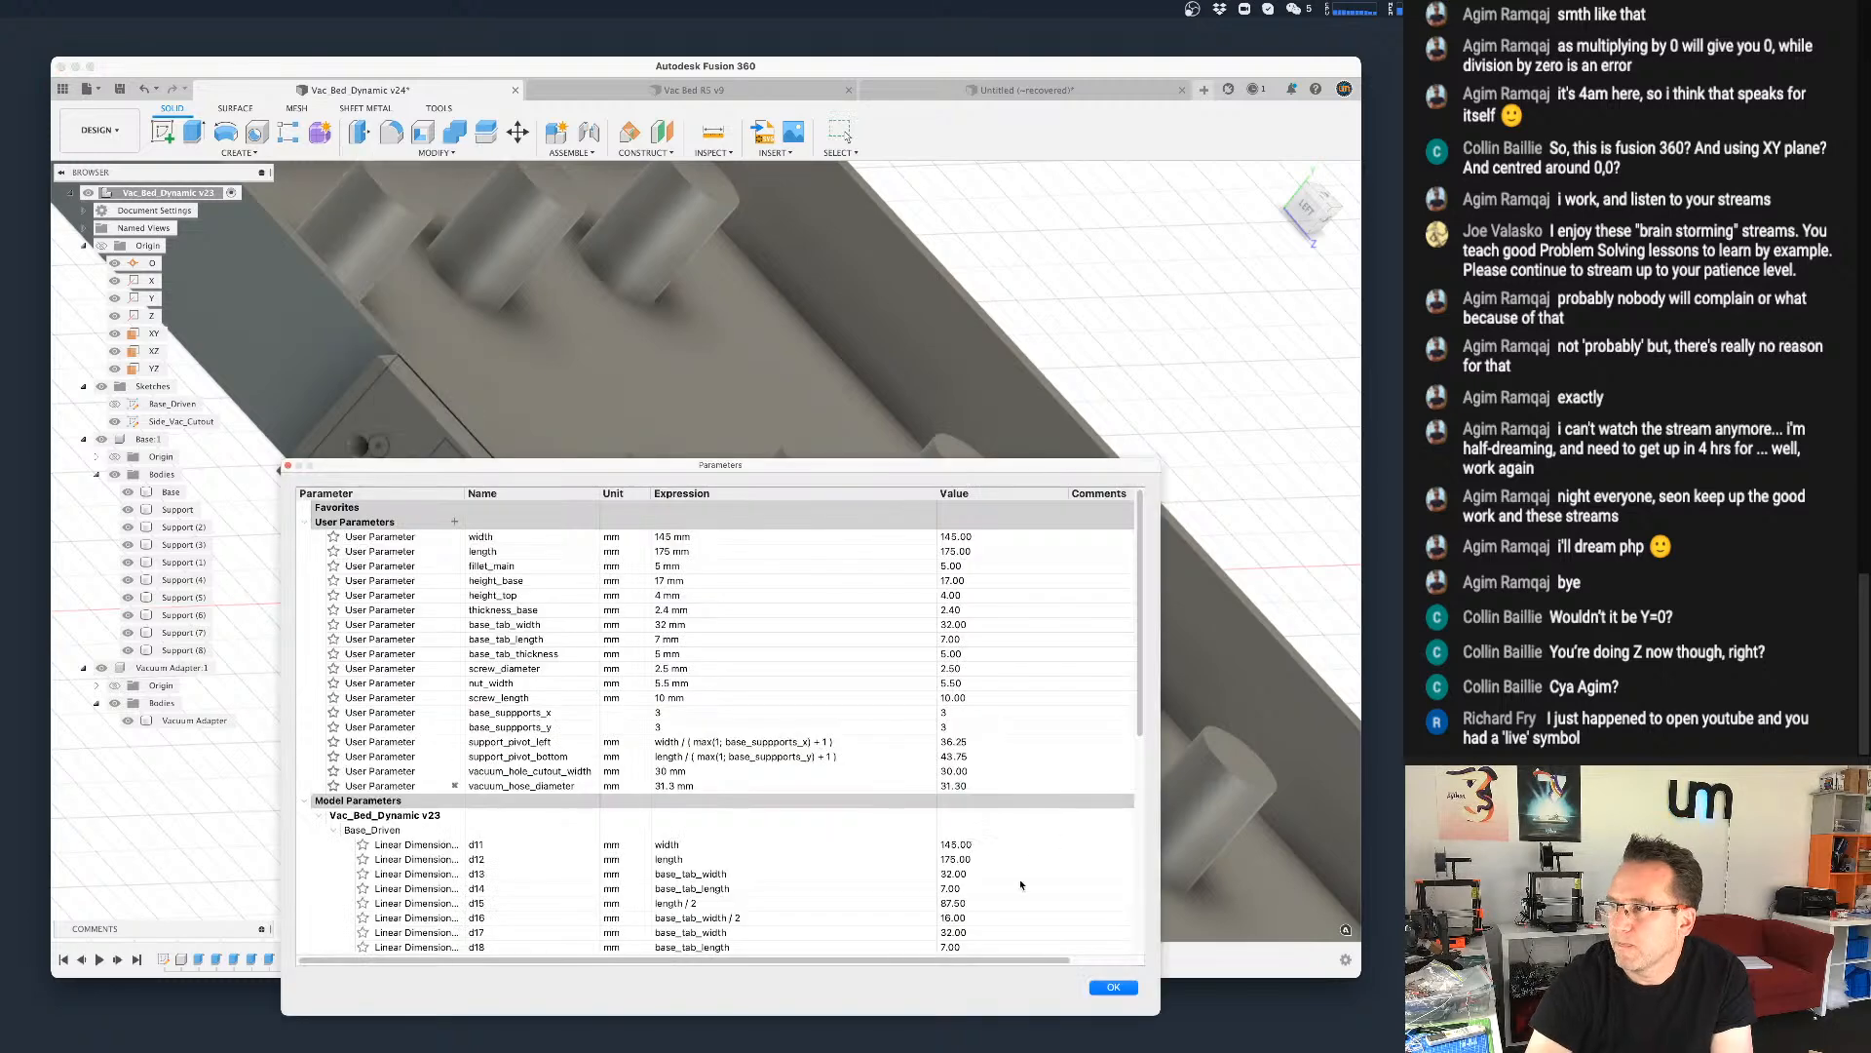
left_click(685, 580)
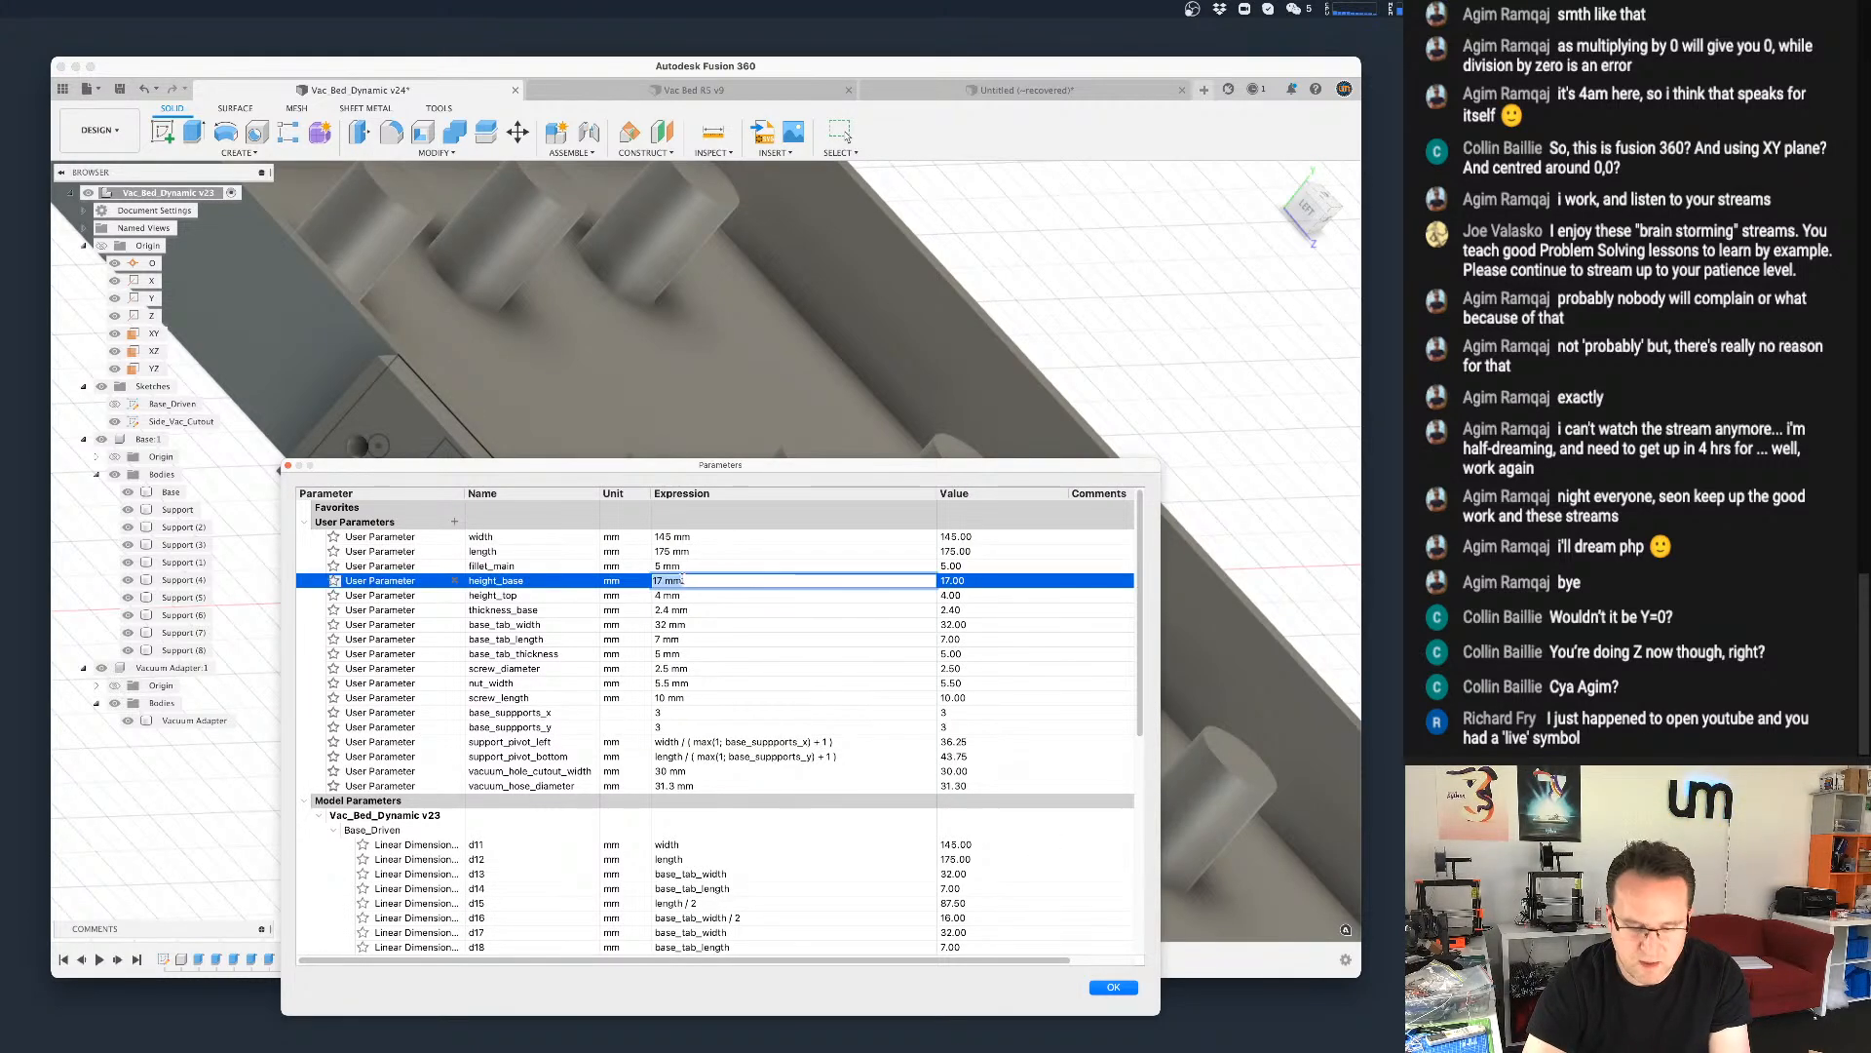
key("Return")
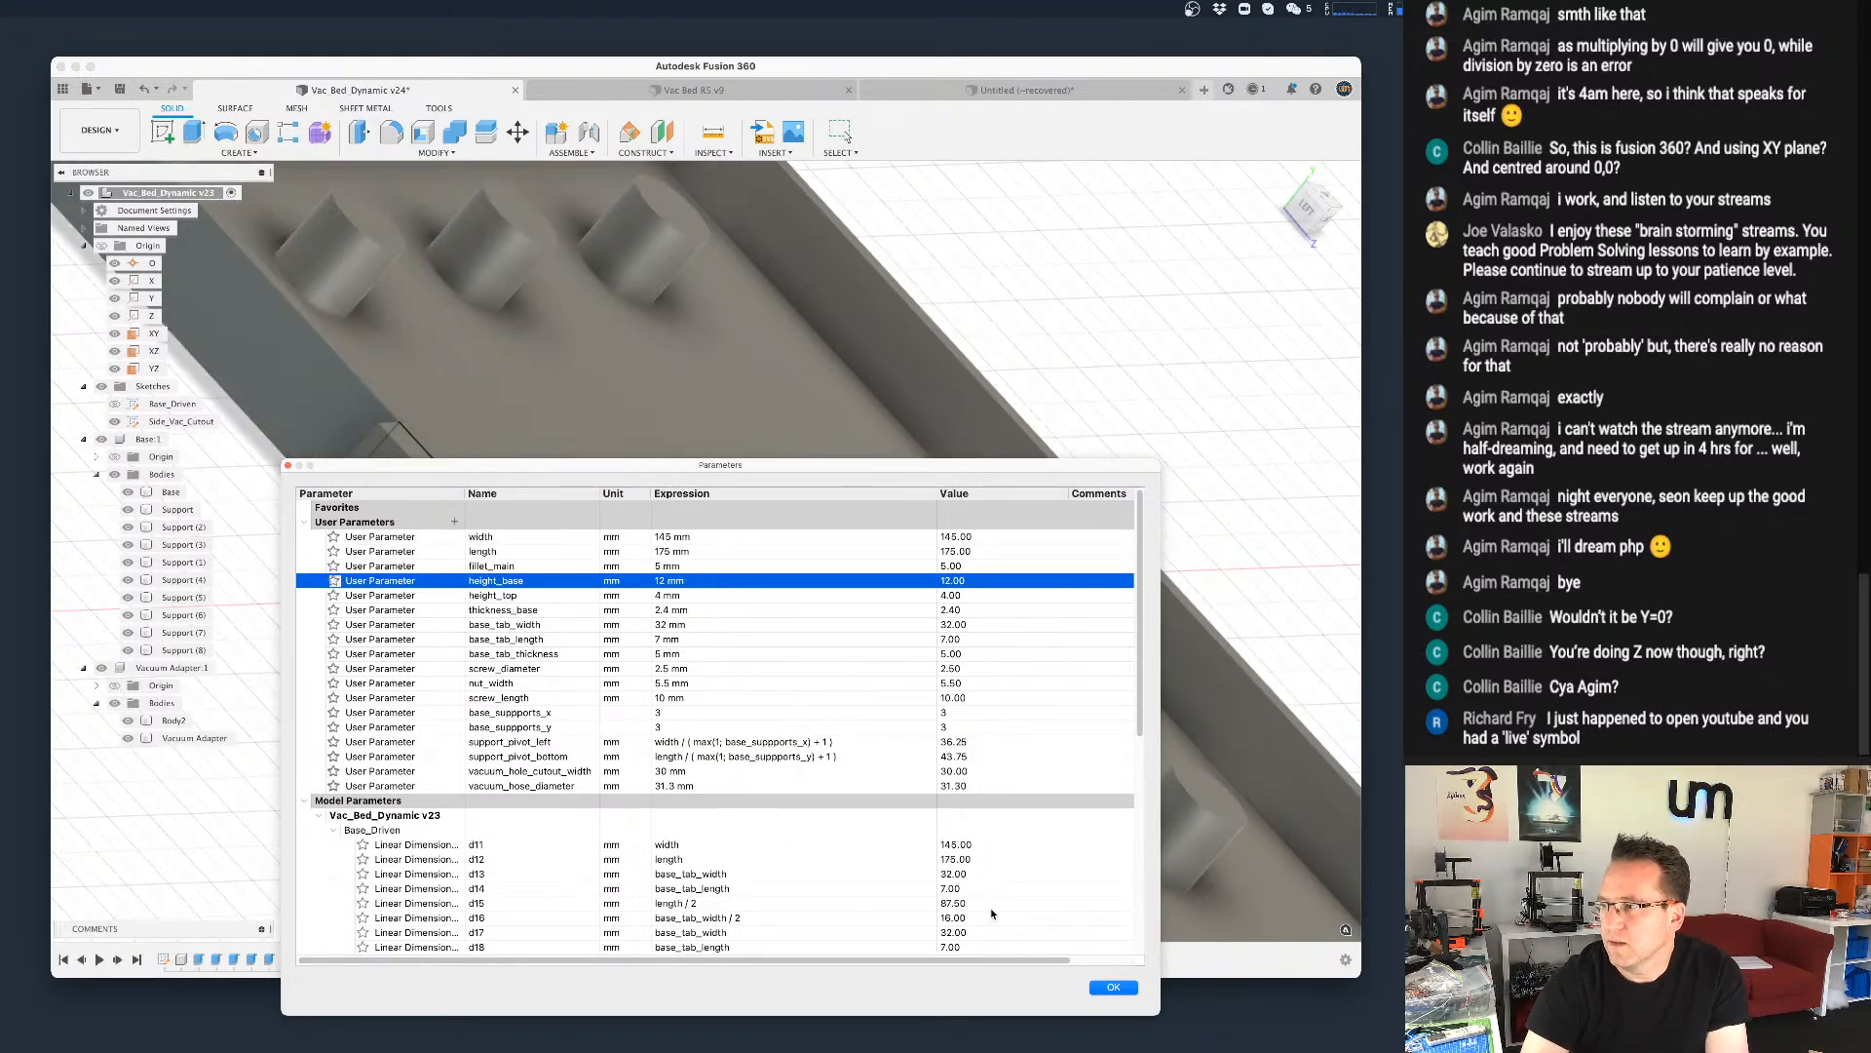
left_click(1118, 990)
Step: Examine the adapter plate, hose circle and side cutout on the lower base, checking where the circle exceeds the plate's height
scroll(624, 665, "up", 5)
middle_click_drag(595, 667, 414, 773, "shift")
scroll(726, 779, "down", 5)
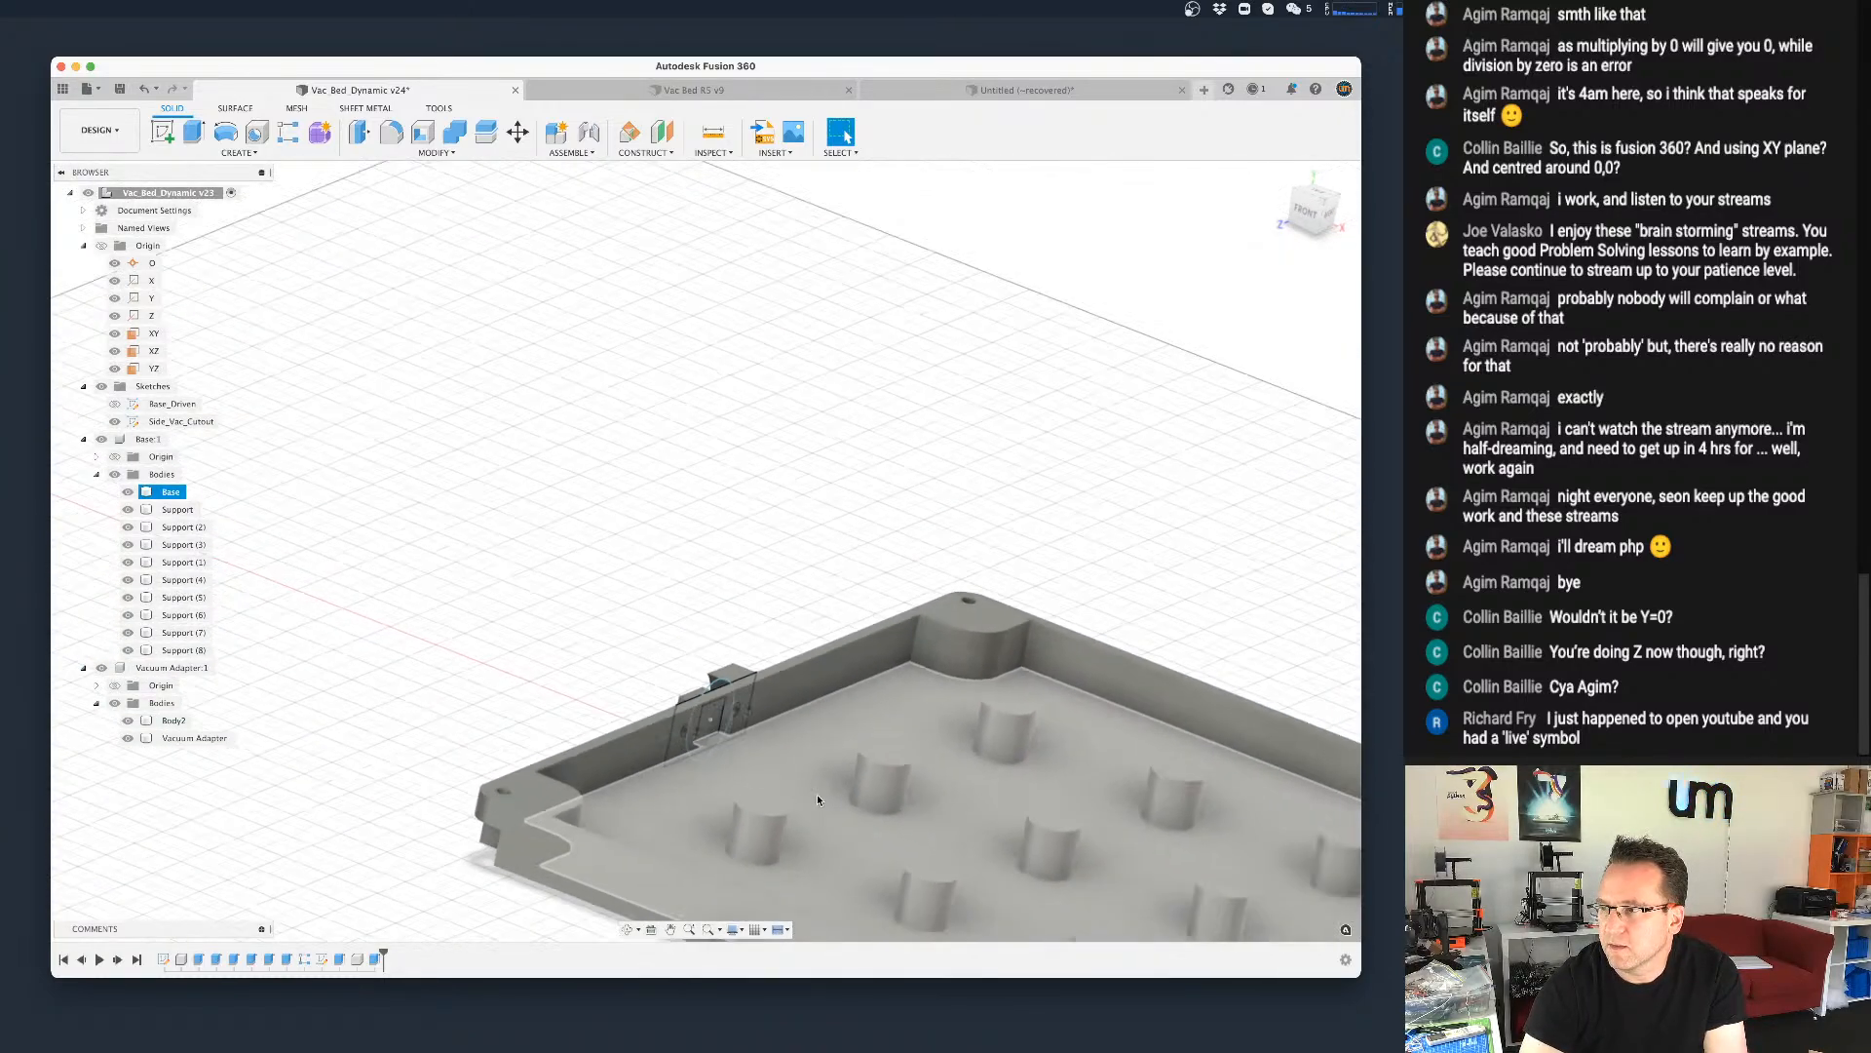
scroll(816, 795, "up", 2)
middle_click_drag(815, 797, 750, 868, "shift")
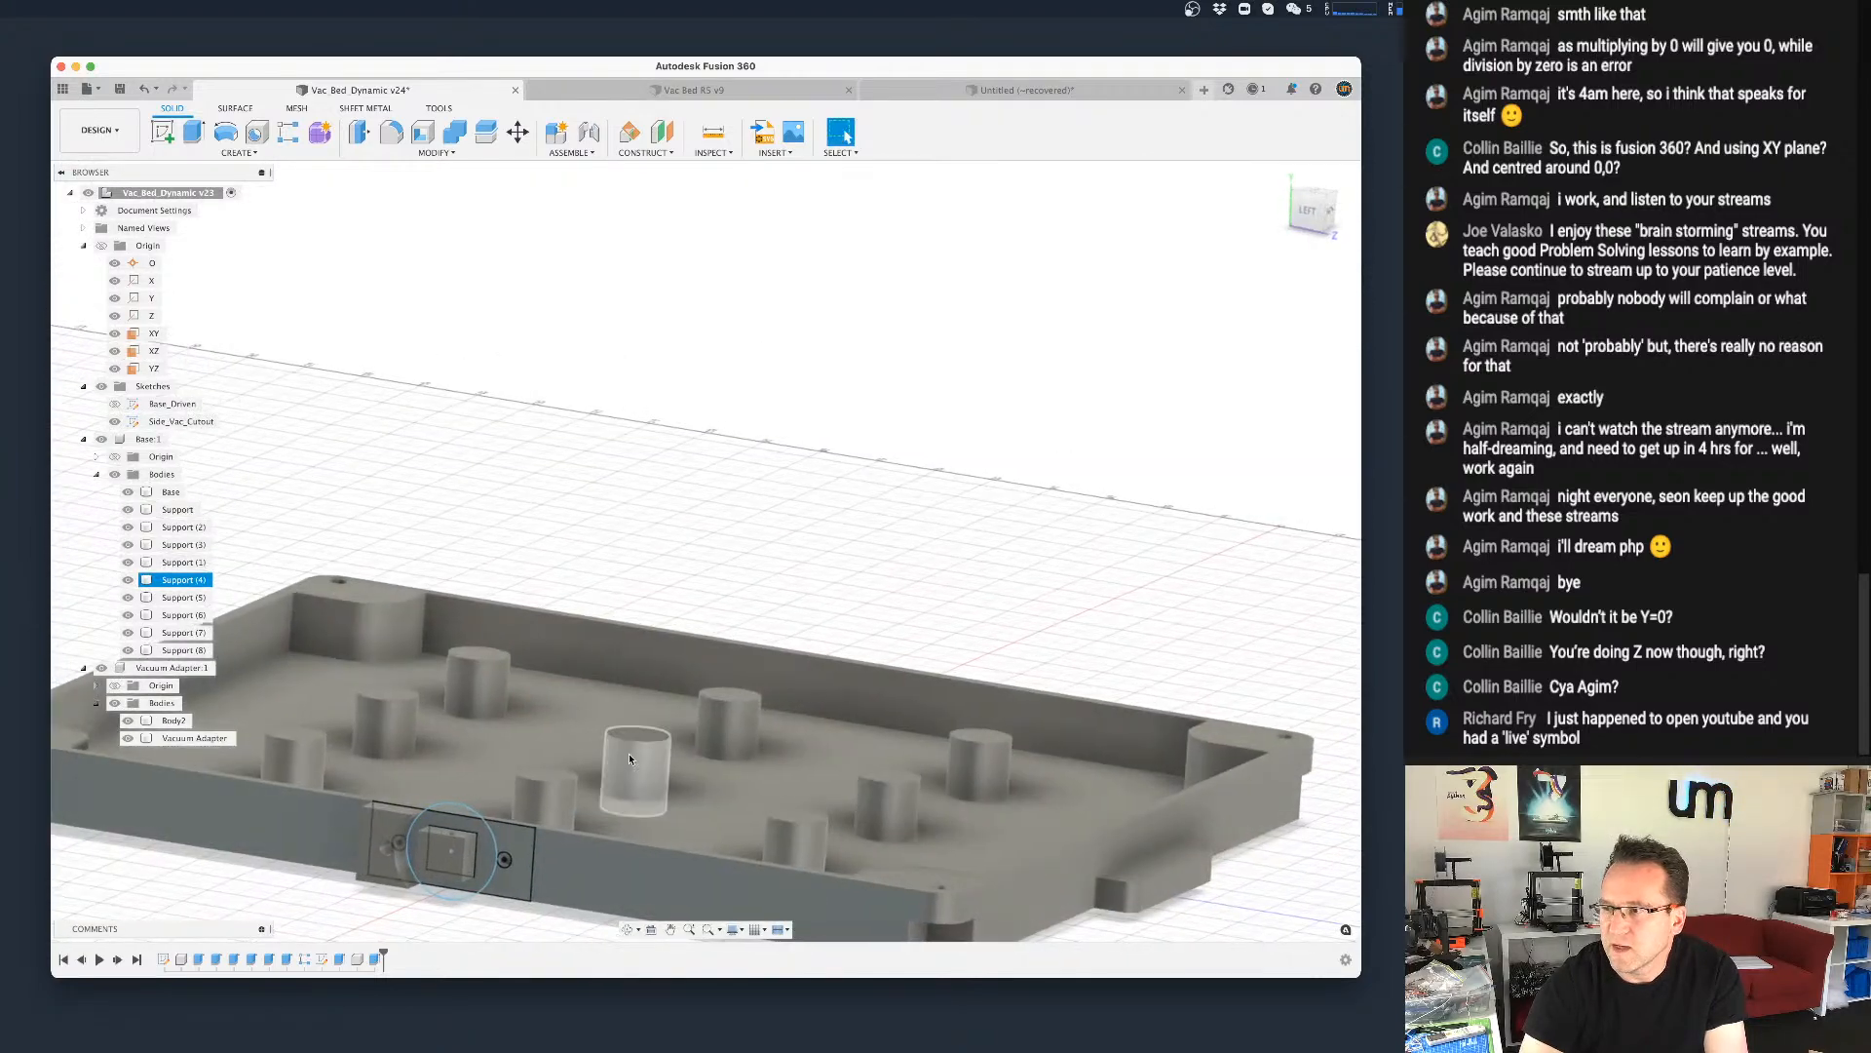
scroll(482, 795, "up", 5)
middle_click_drag(497, 775, 724, 574)
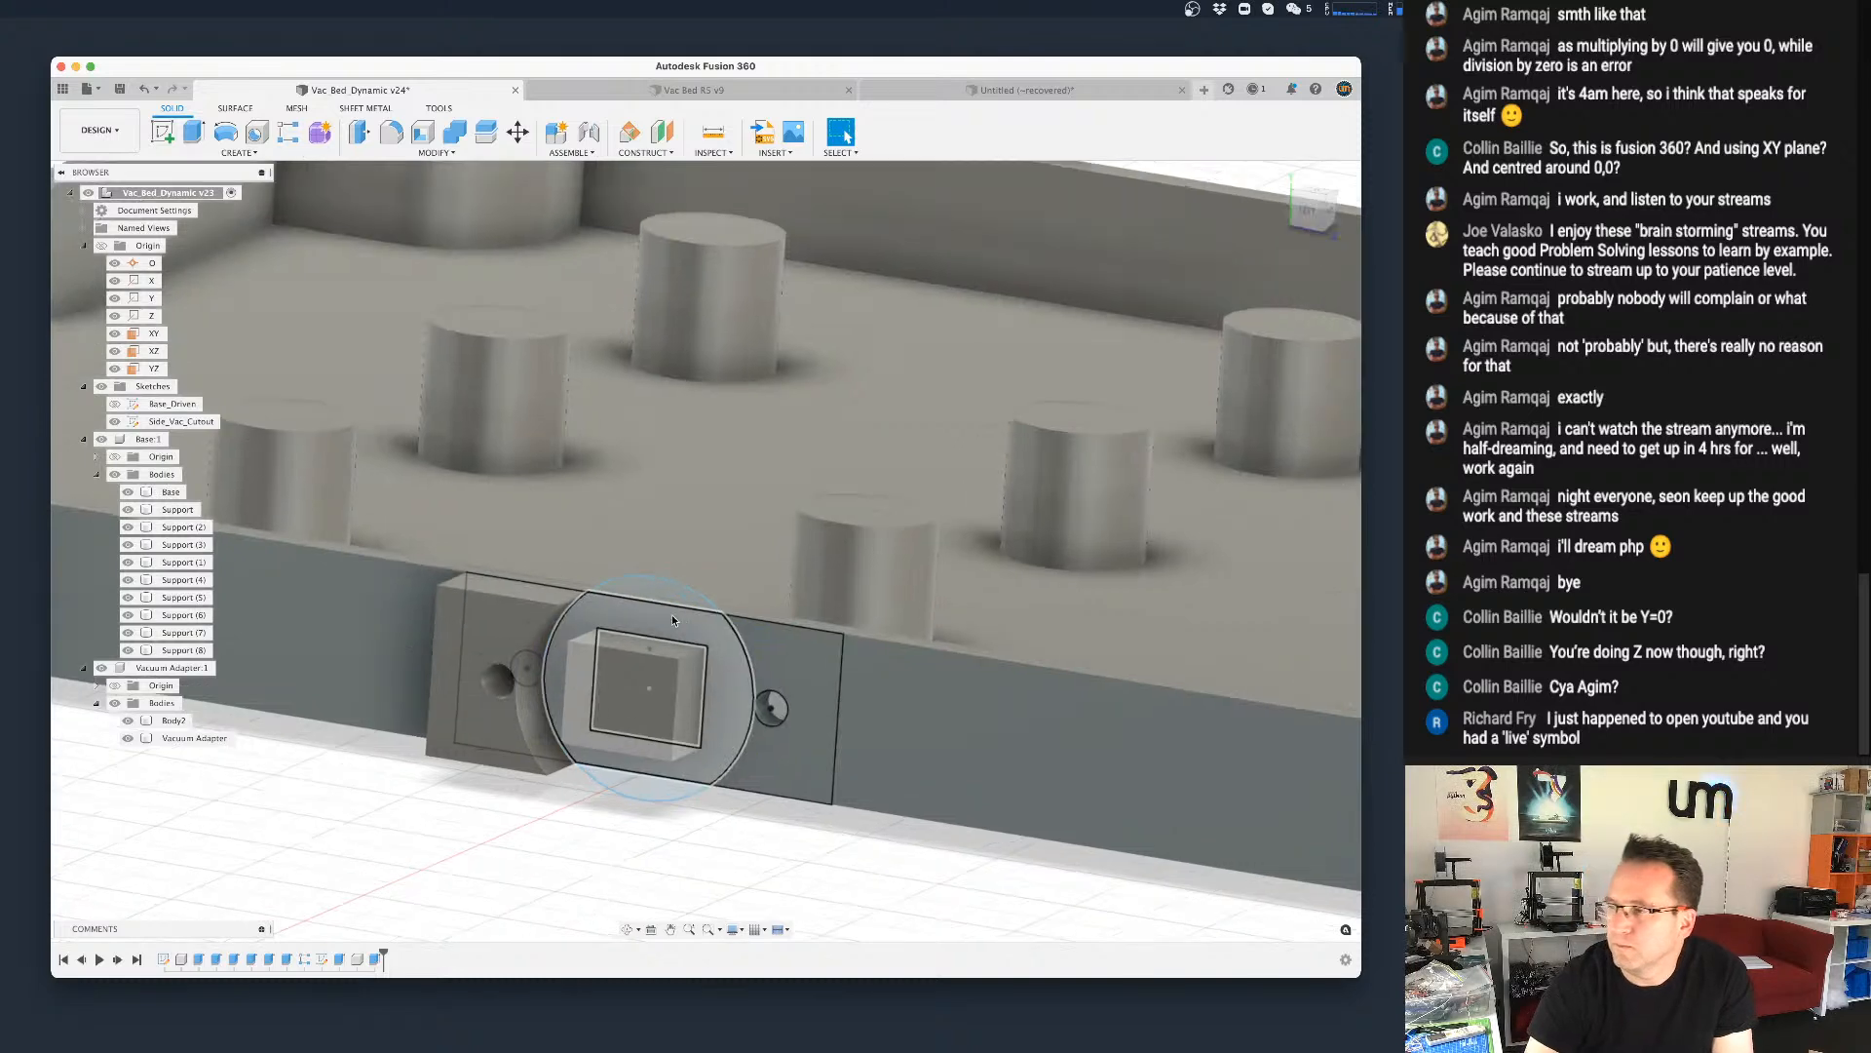
left_click(546, 702)
scroll(547, 701, "down", 3)
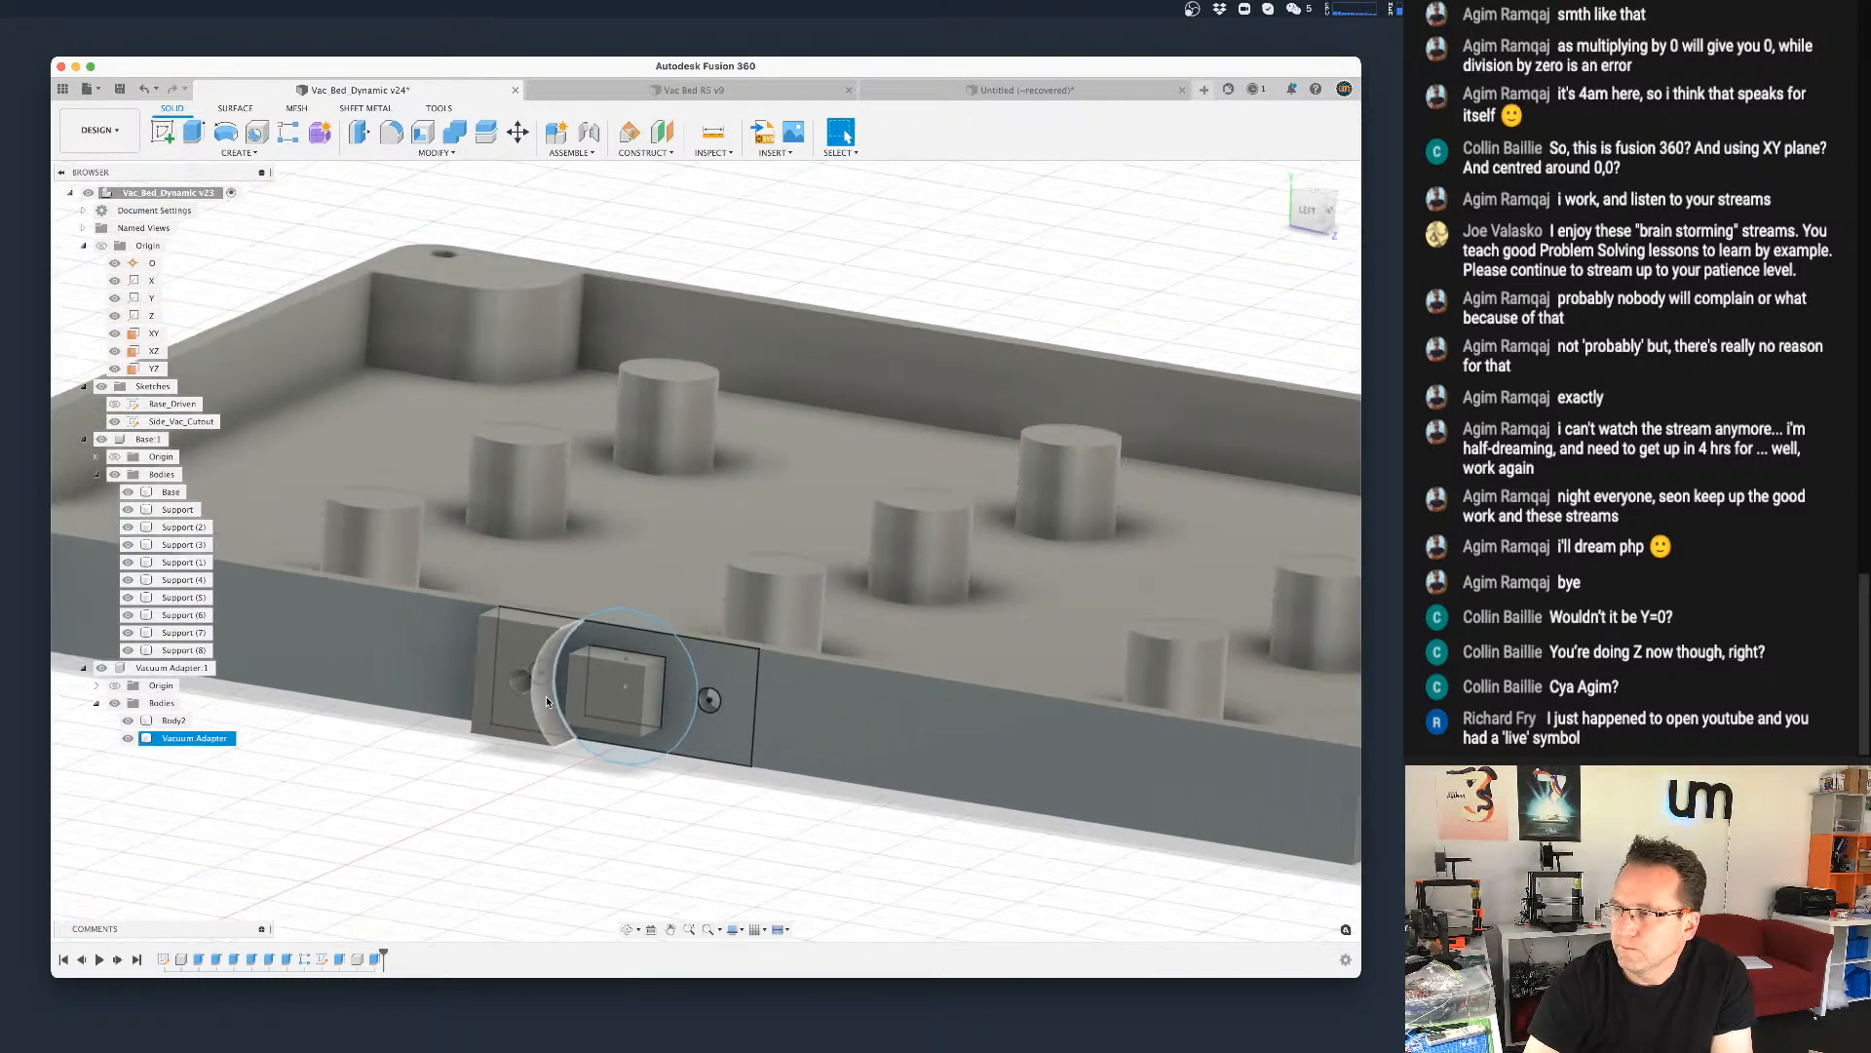
key("Escape")
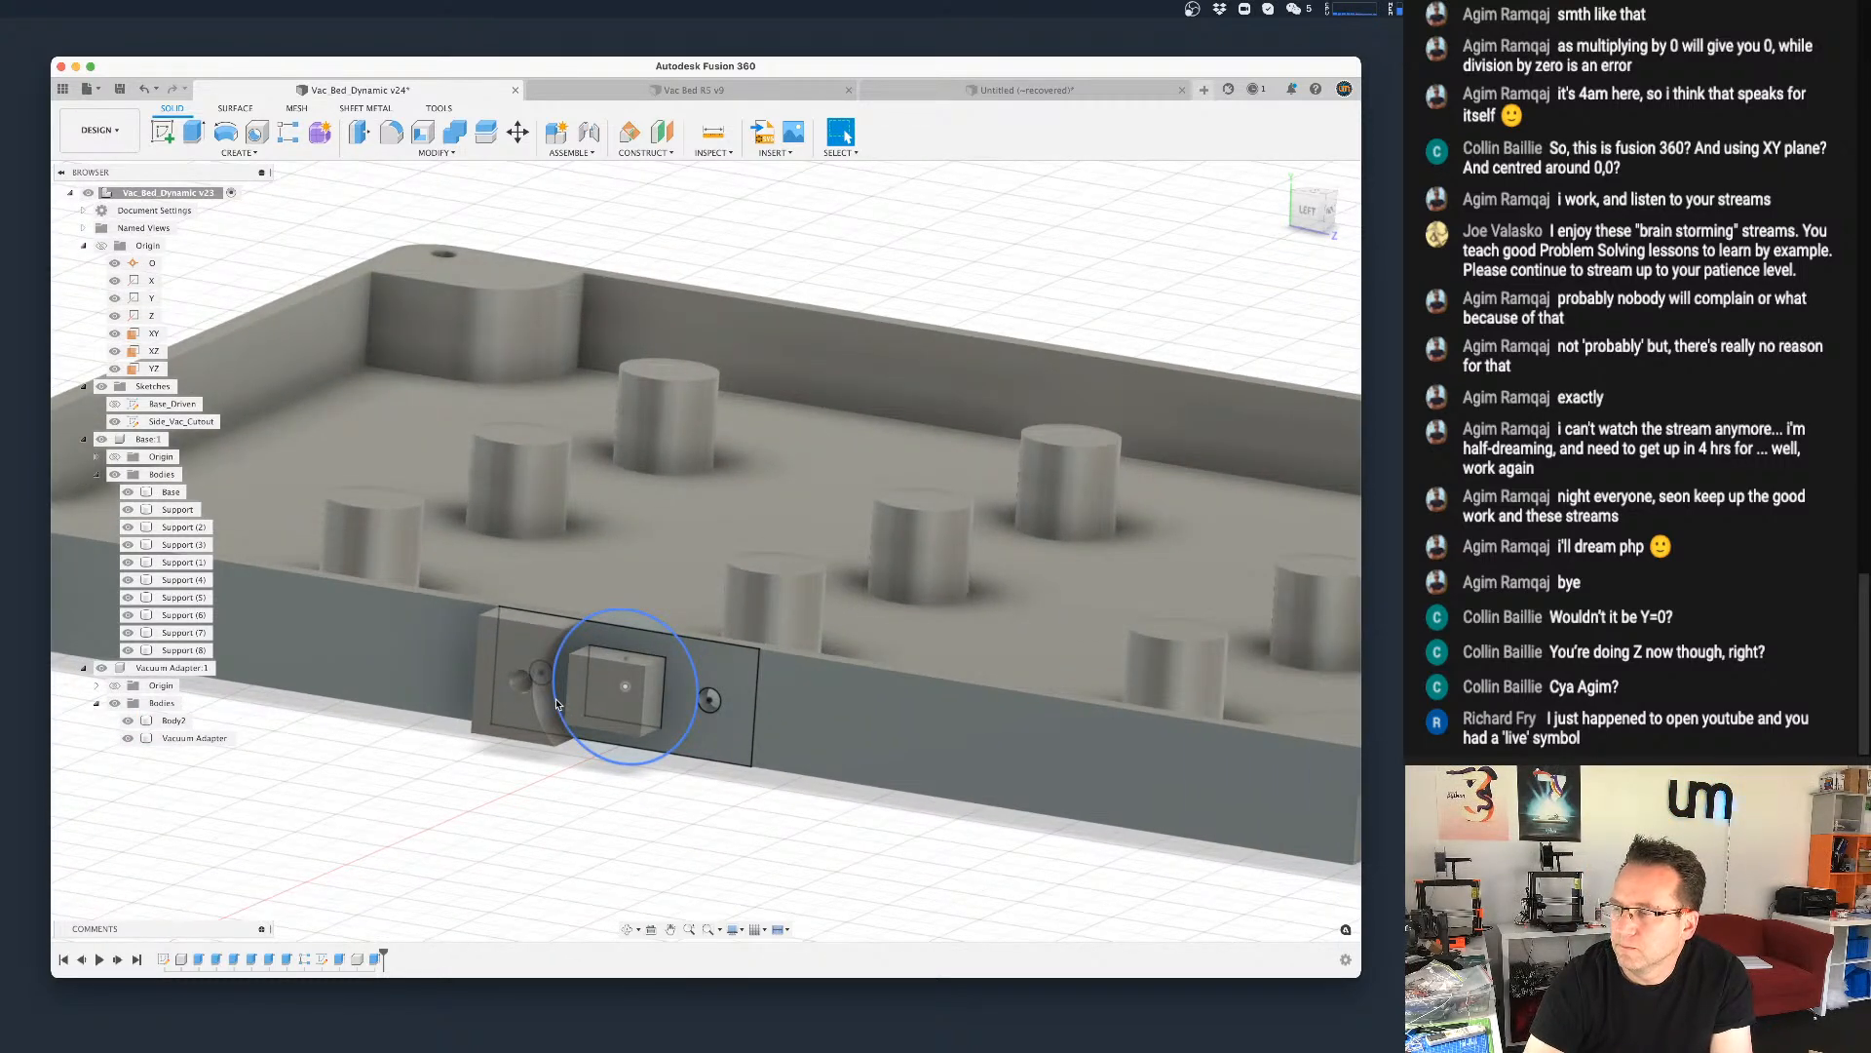
scroll(526, 705, "down", 3)
scroll(526, 705, "up", 3)
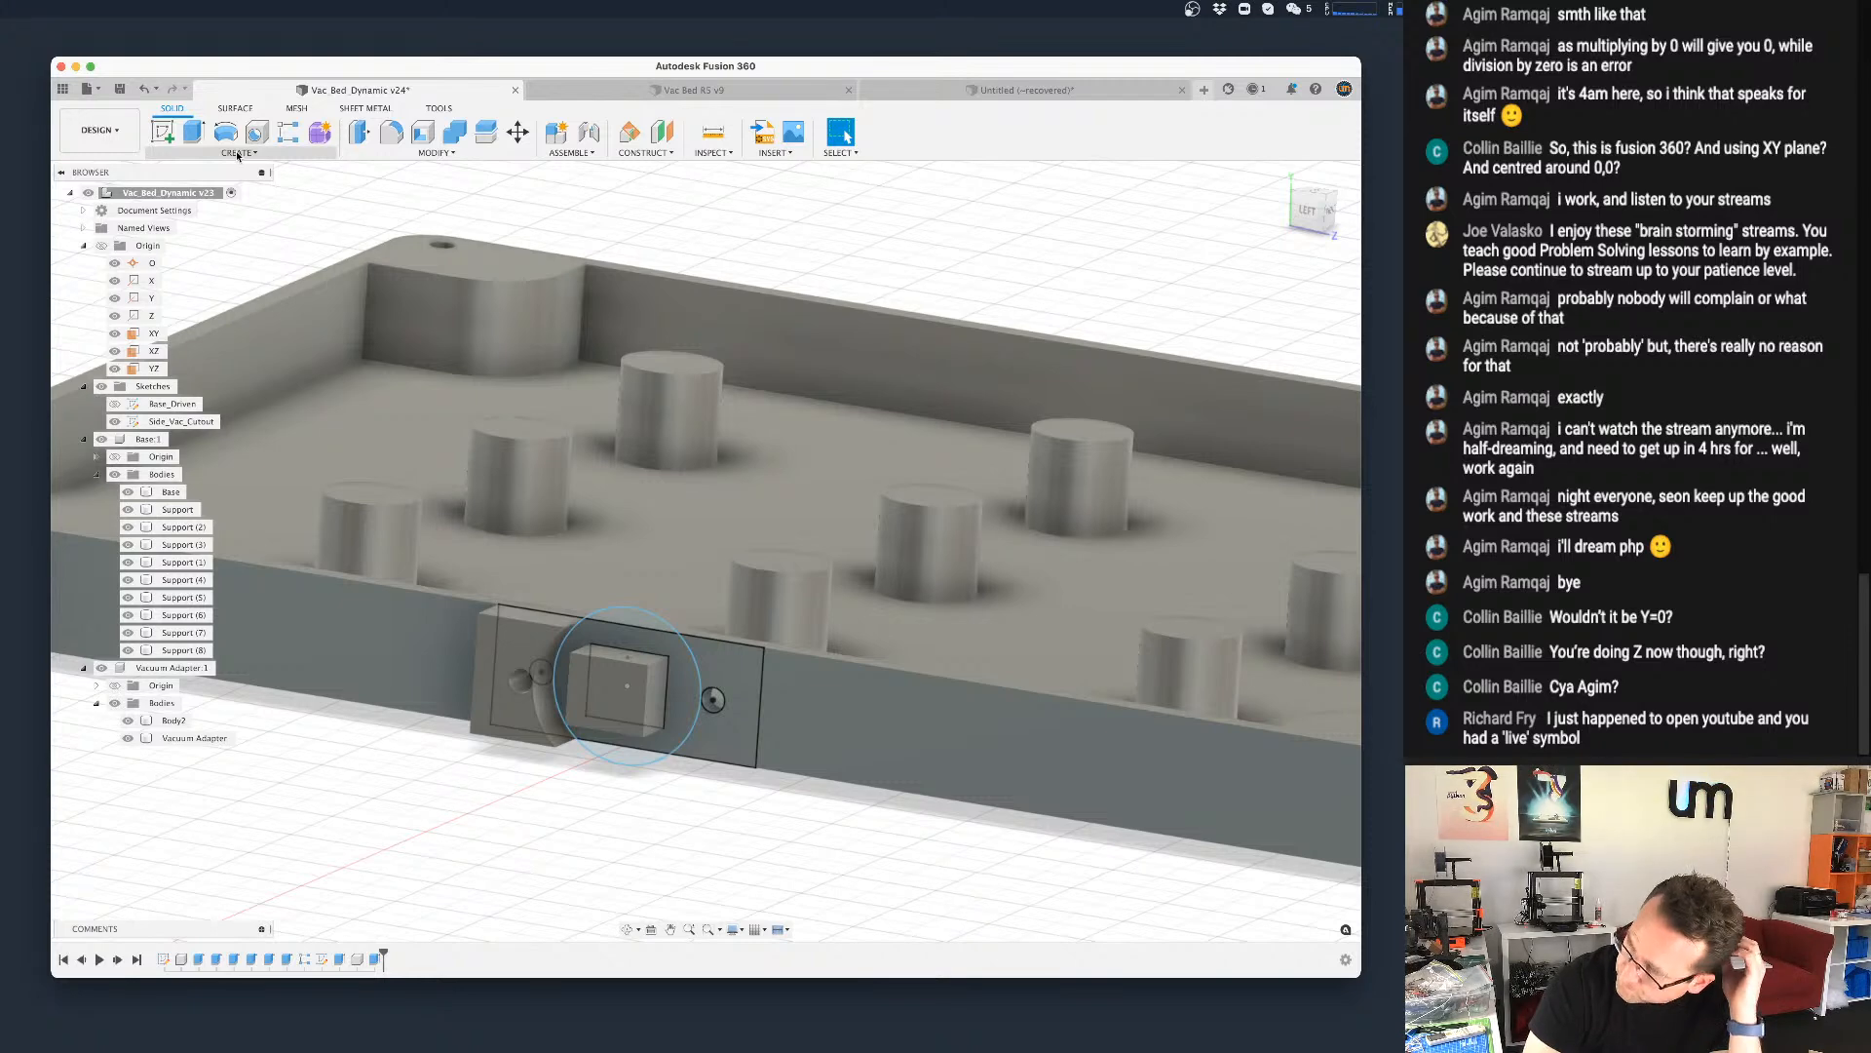
Step: Set the height_base user parameter to 20 mm and save the design
left_click(436, 153)
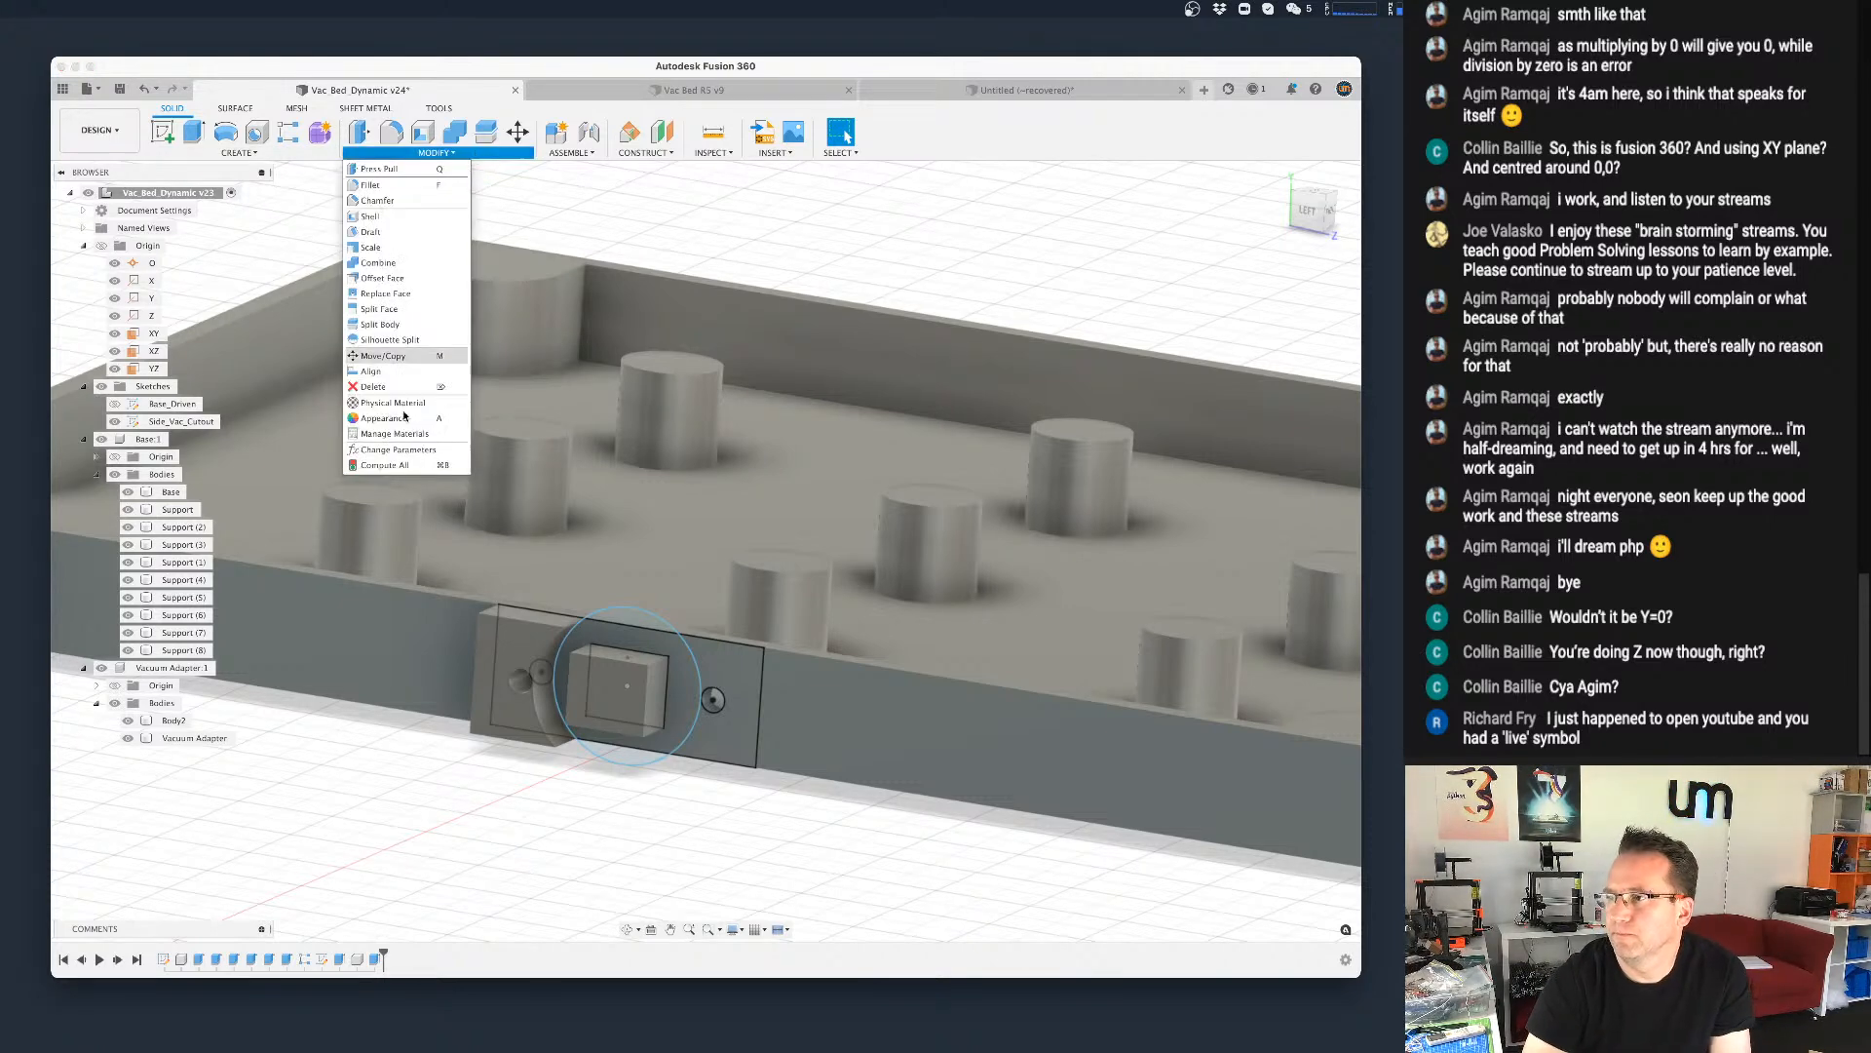
left_click(395, 449)
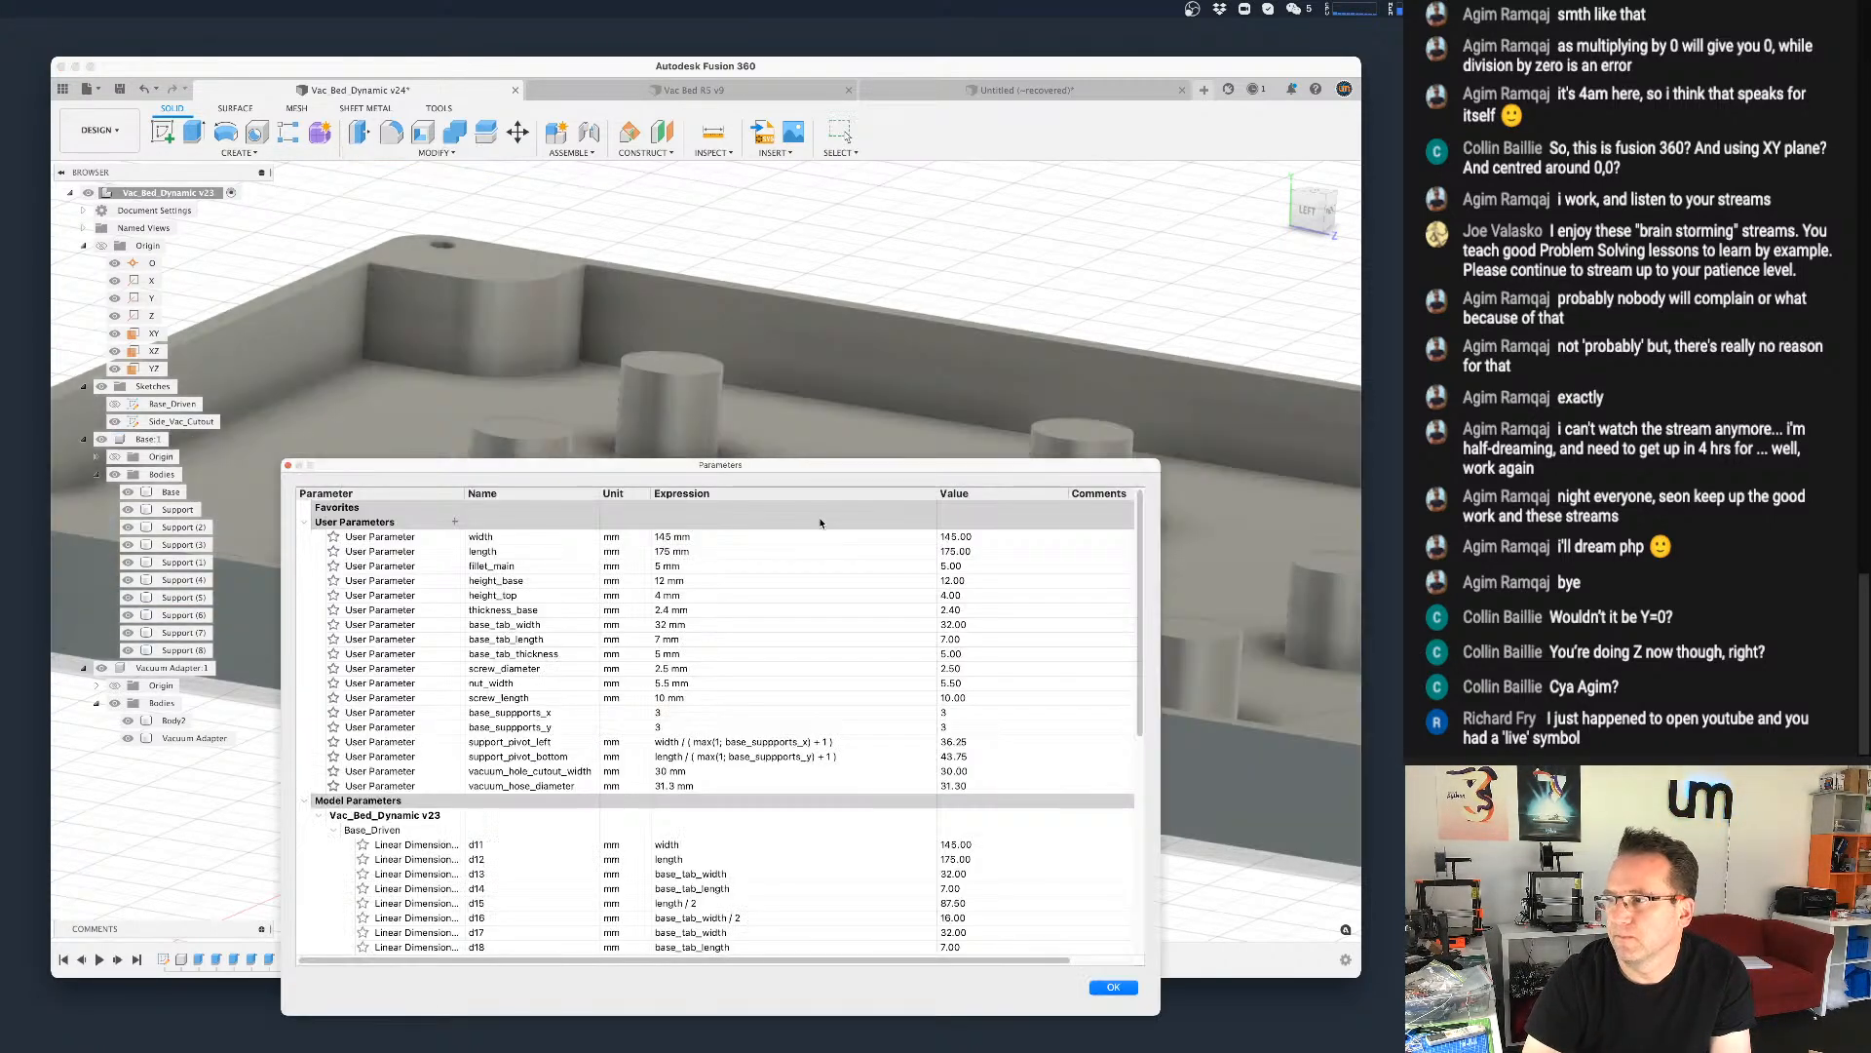
double_click(695, 579)
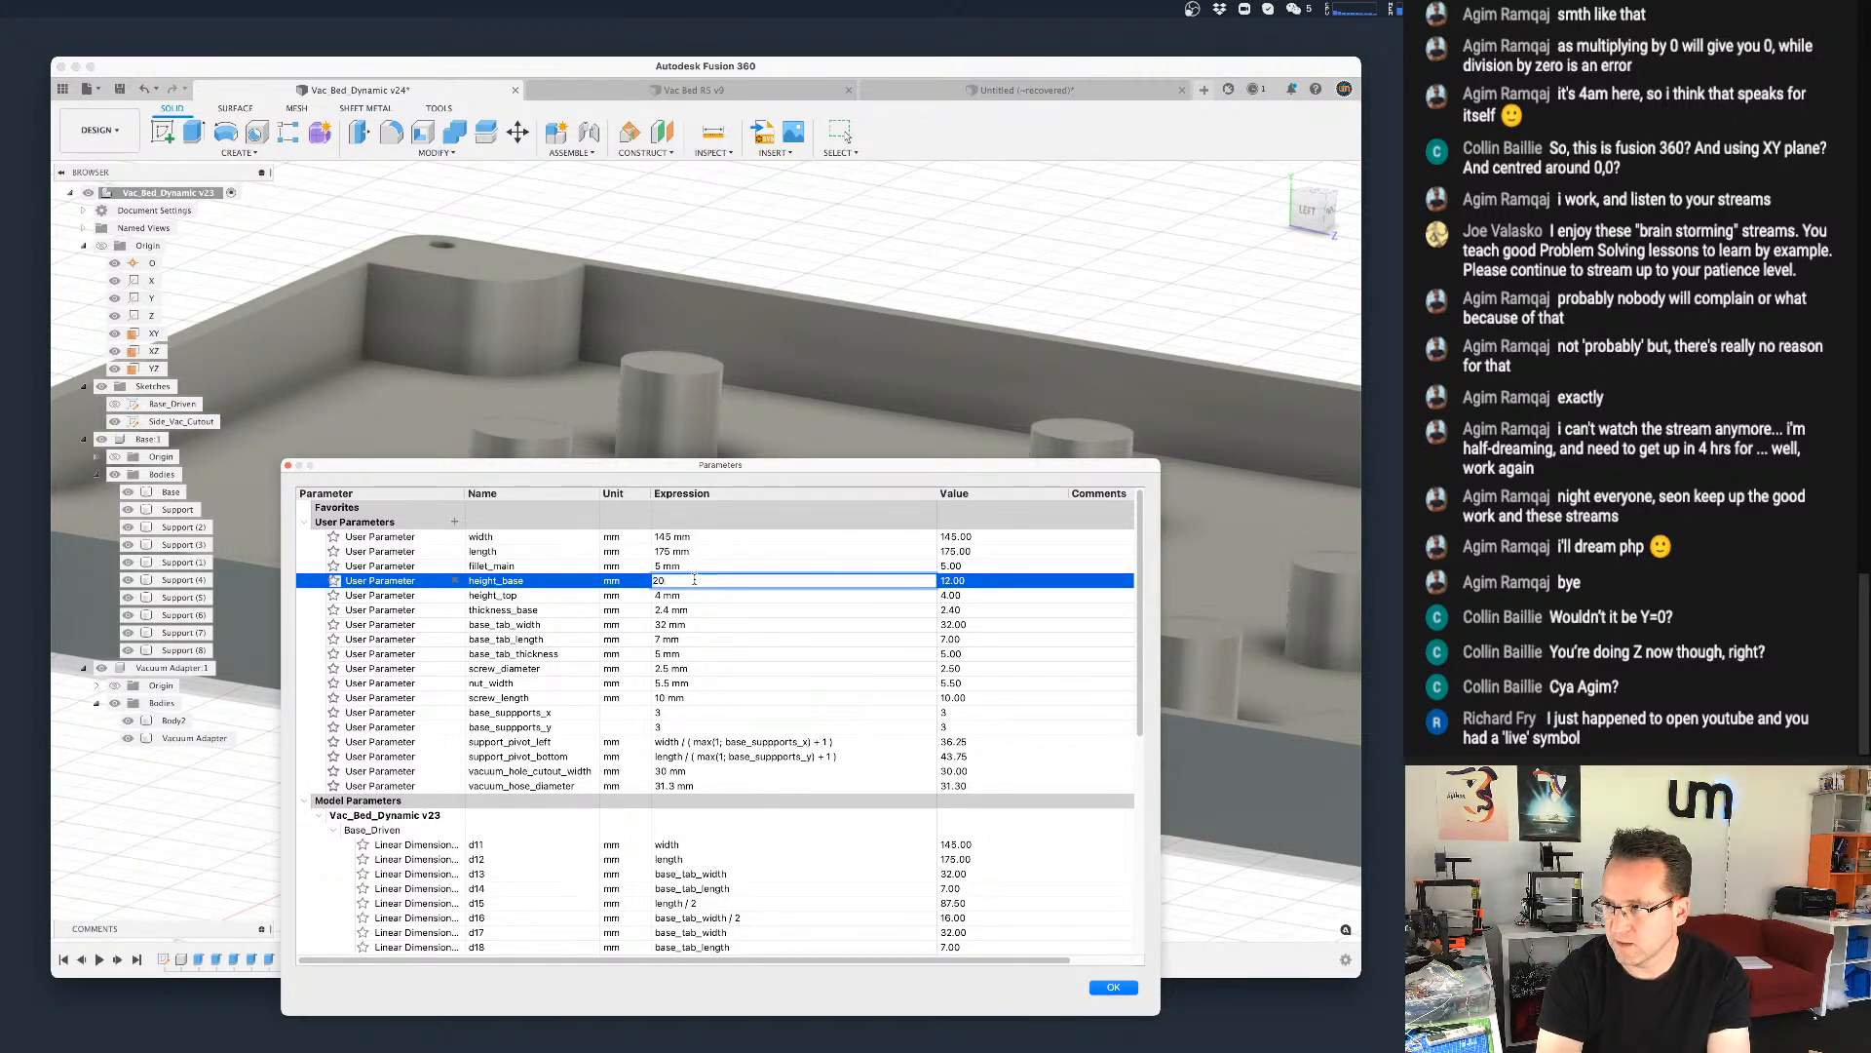
key("Return")
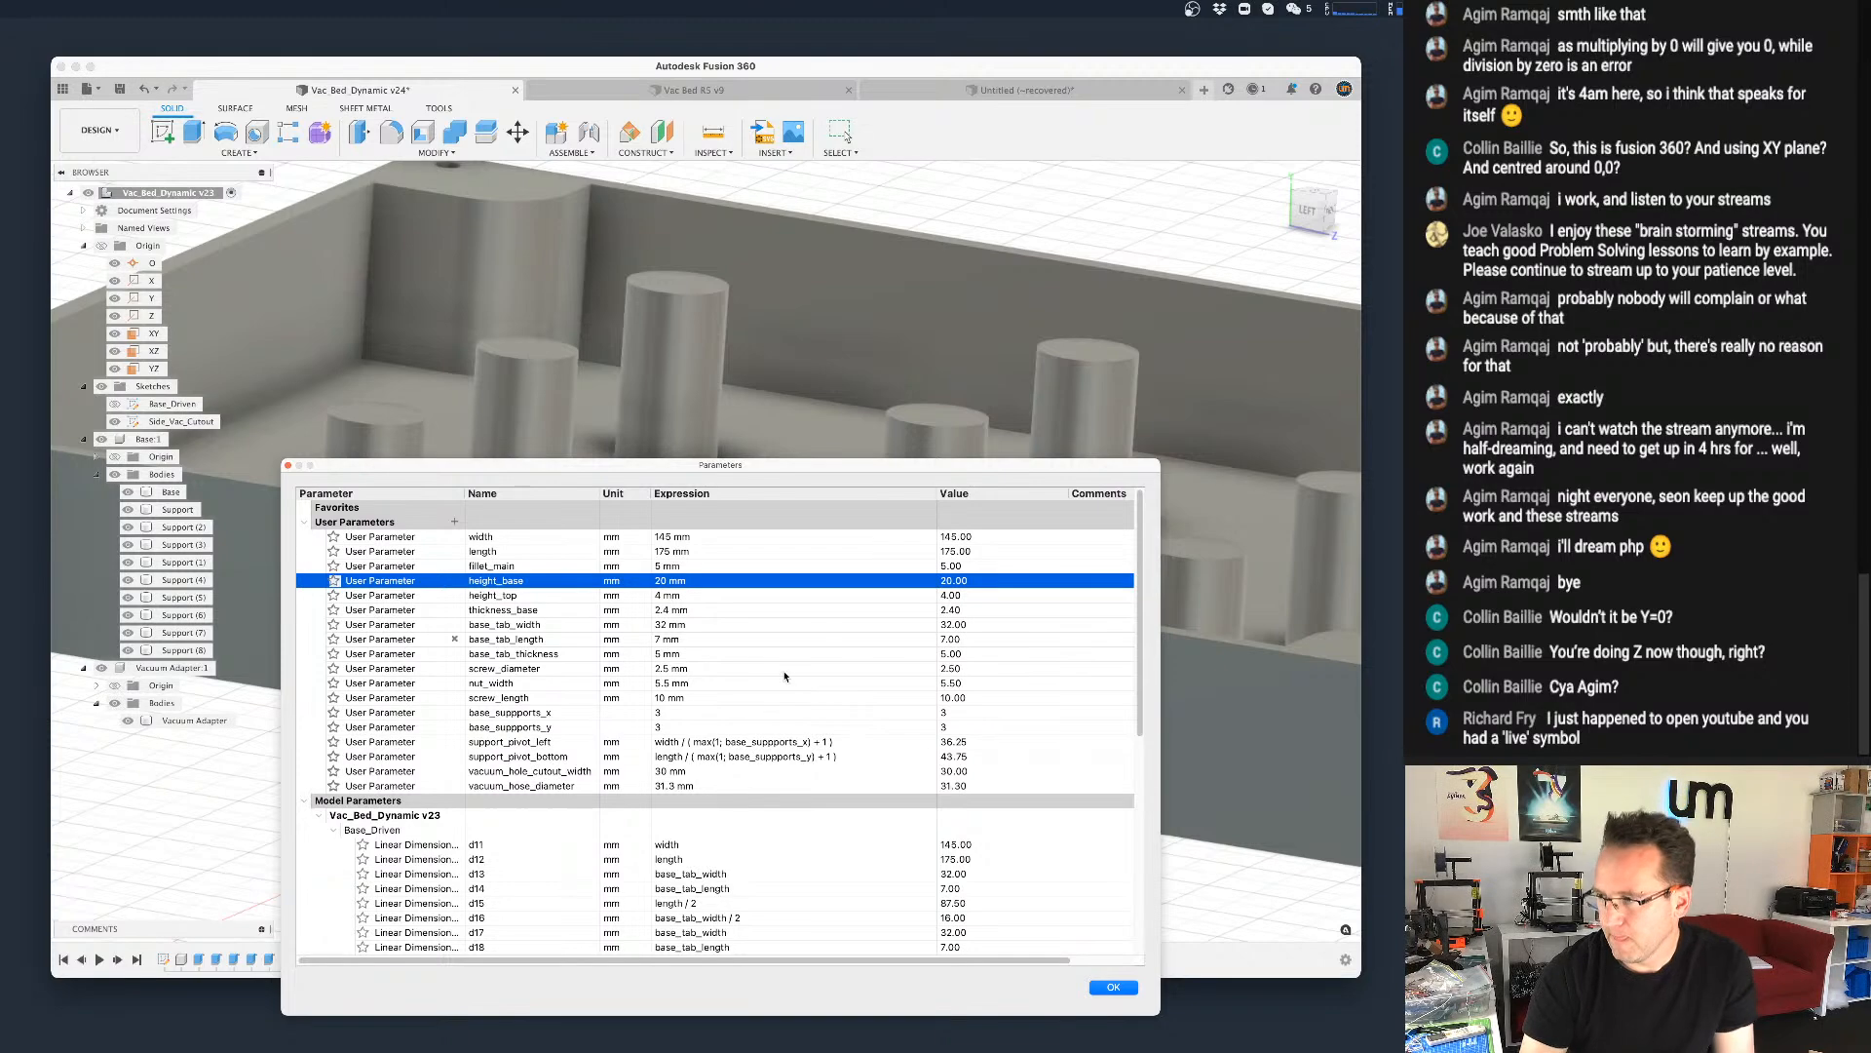
left_click(1114, 987)
middle_click_drag(729, 673, 663, 767, "shift")
scroll(670, 706, "down", 5)
middle_click_drag(926, 624, 845, 588)
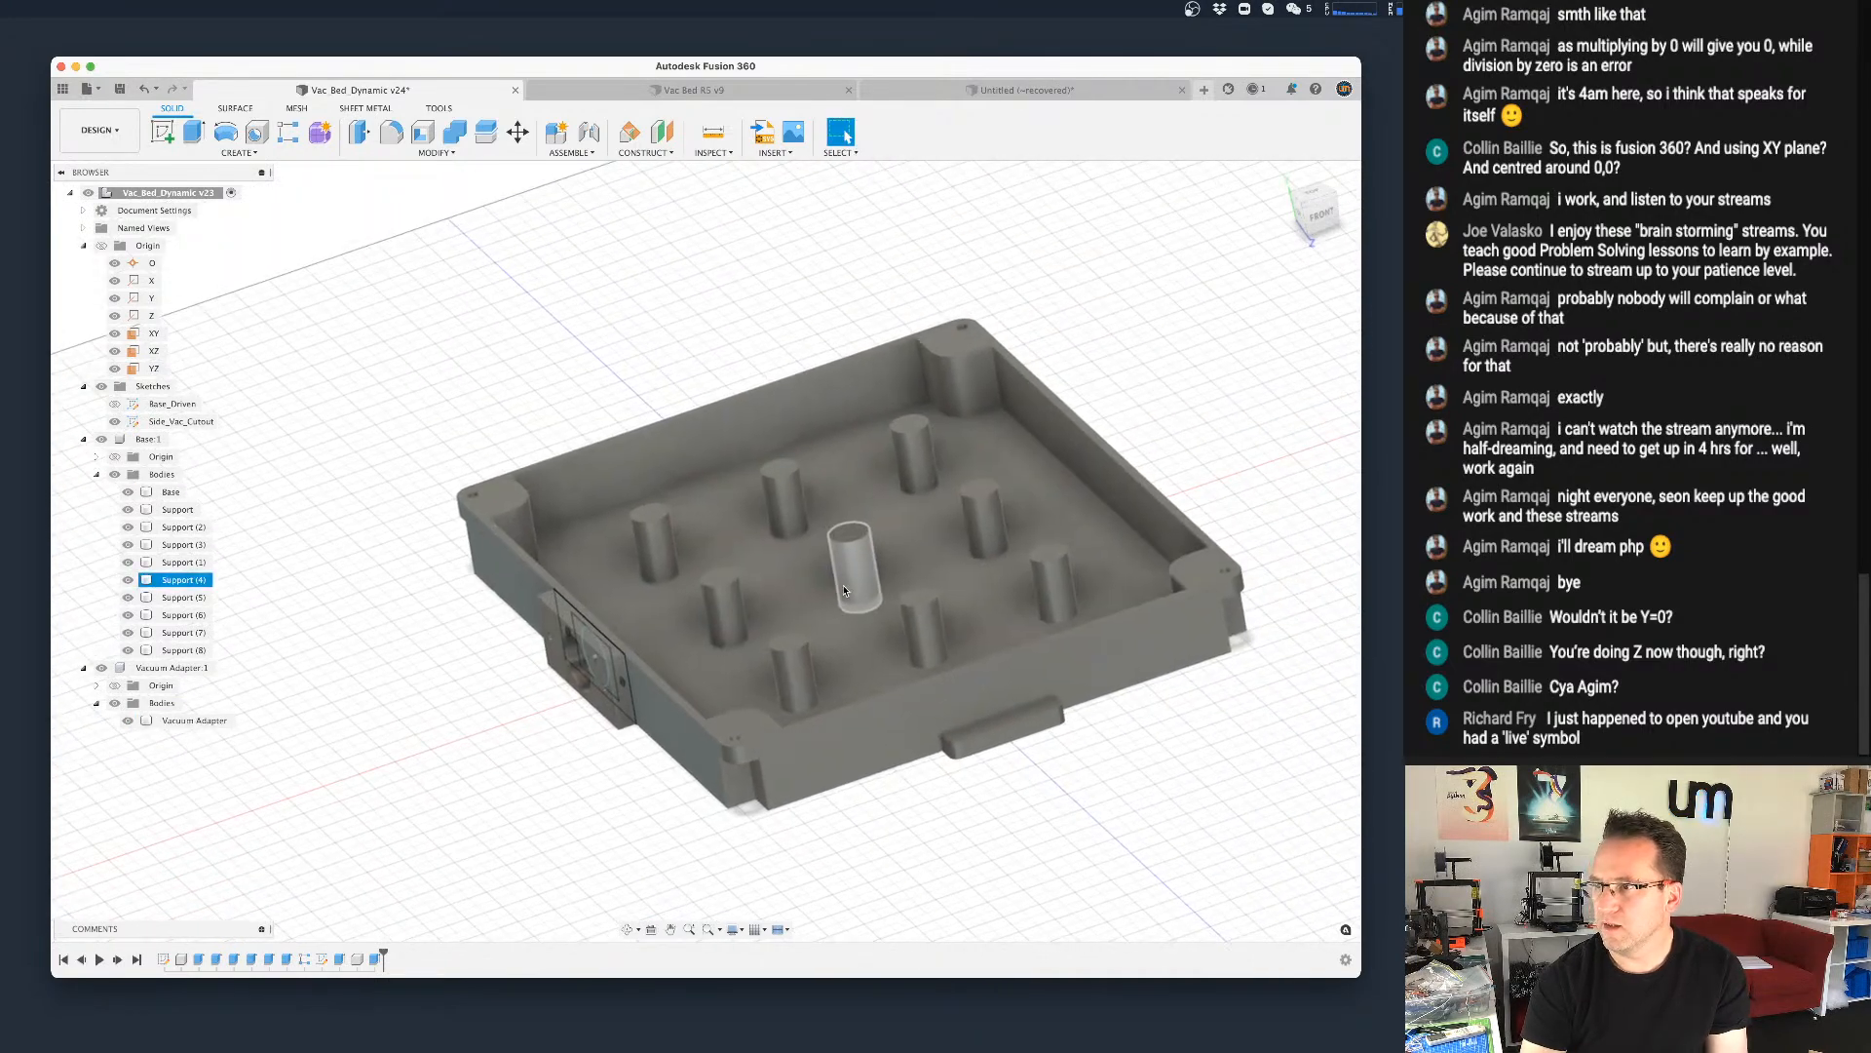
key("super+s")
left_click(716, 518)
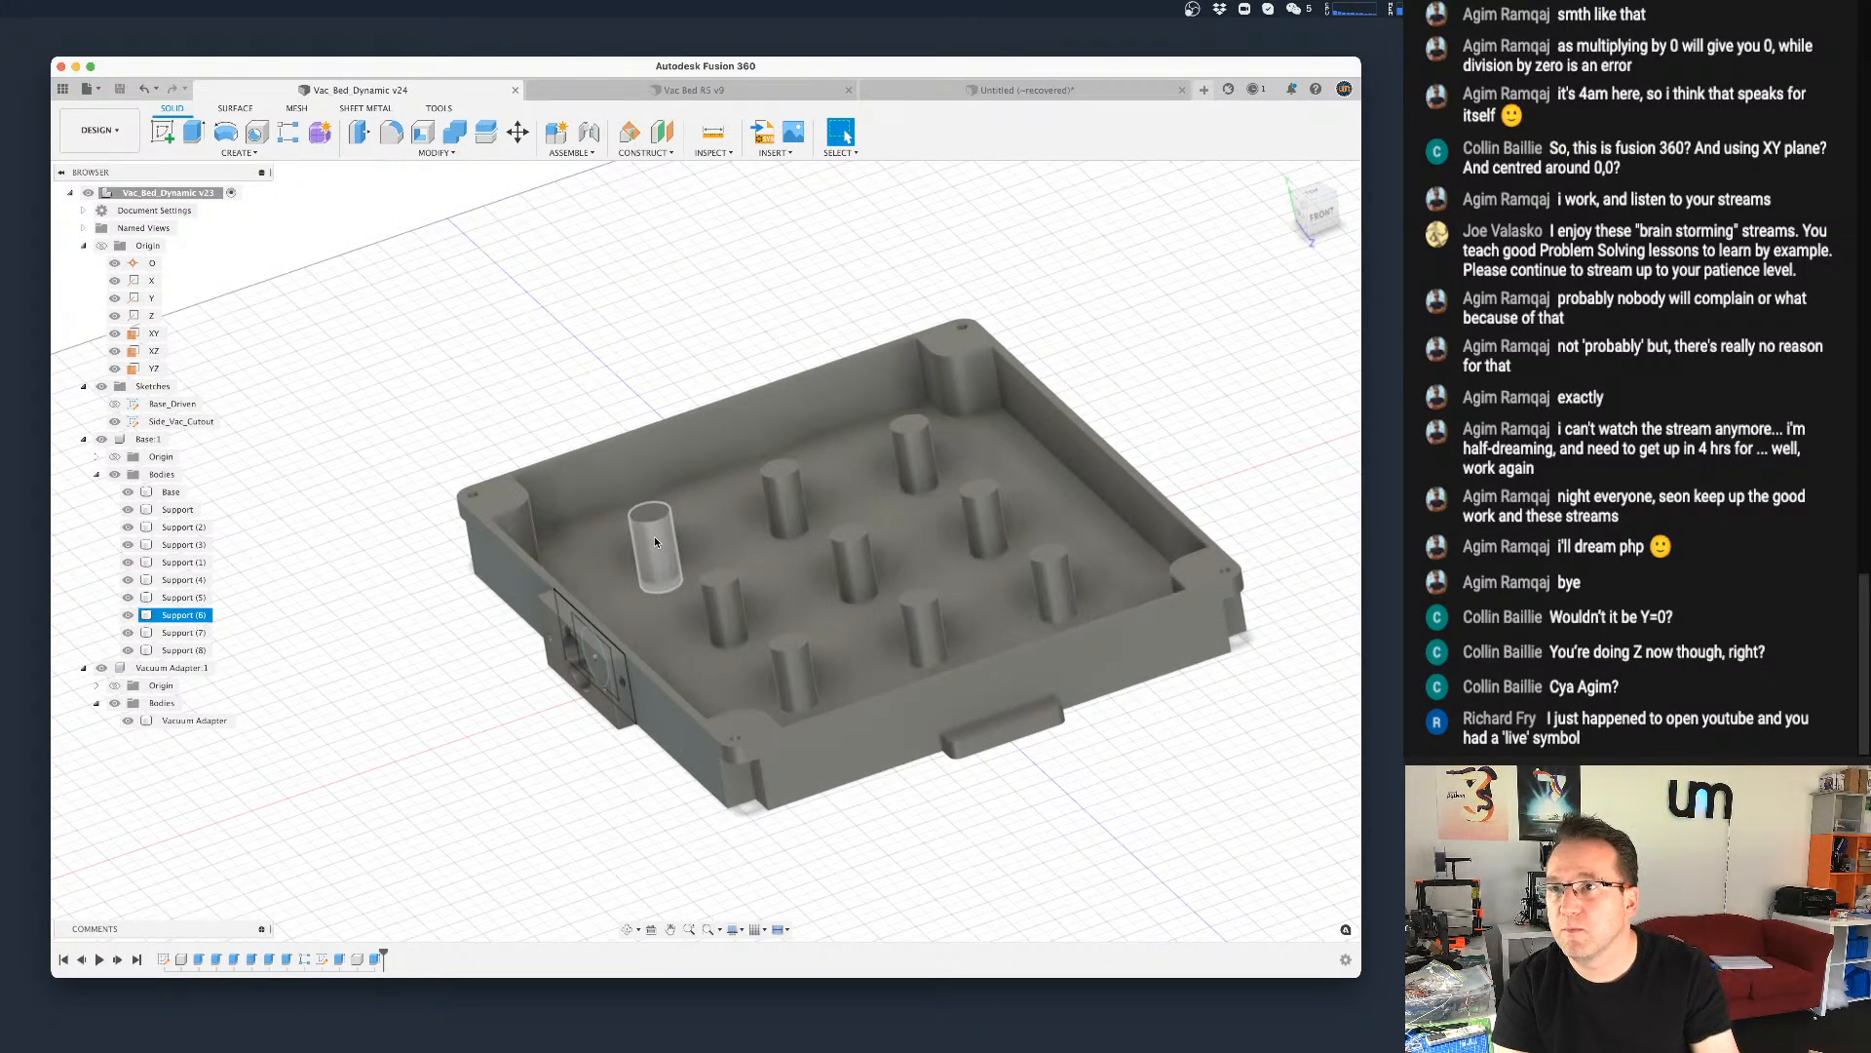
left_click(297, 673)
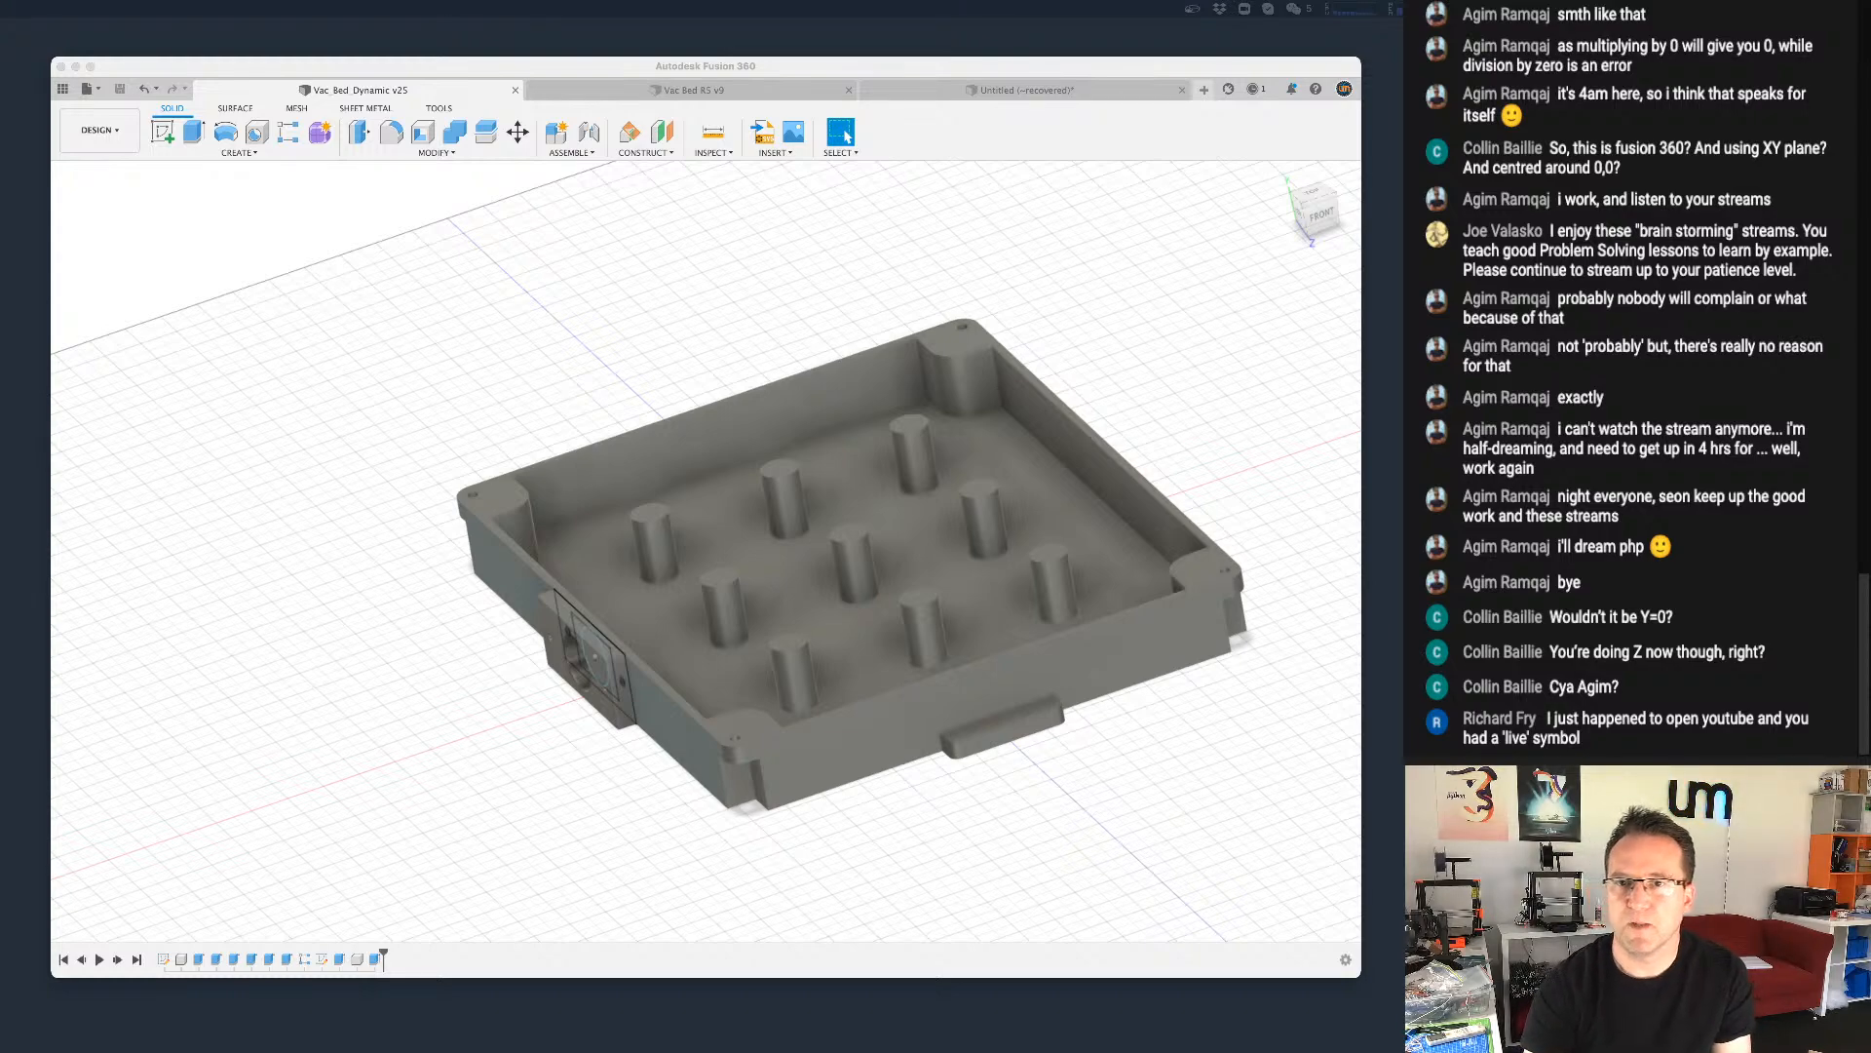
left_click_drag(582, 72, 586, 68)
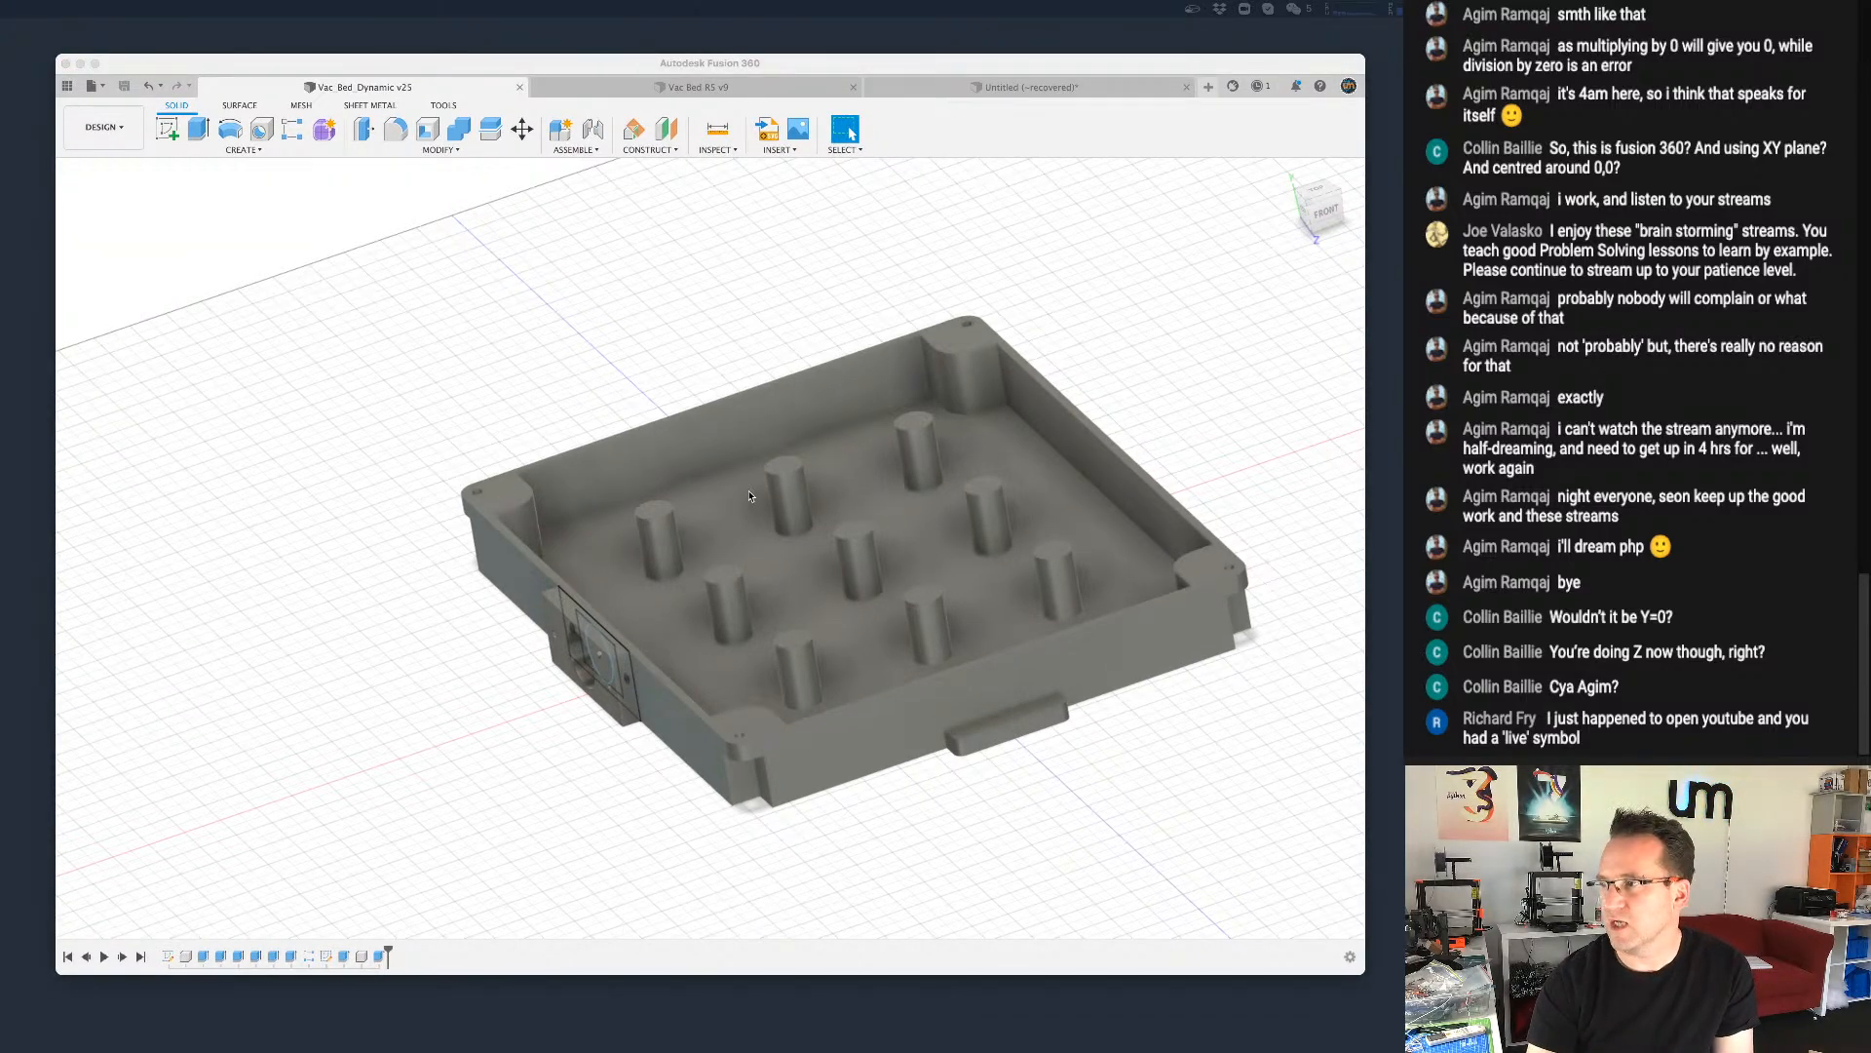
left_click(548, 618)
scroll(866, 596, "up", 2)
scroll(867, 595, "down", 2)
middle_click_drag(867, 596, 801, 621)
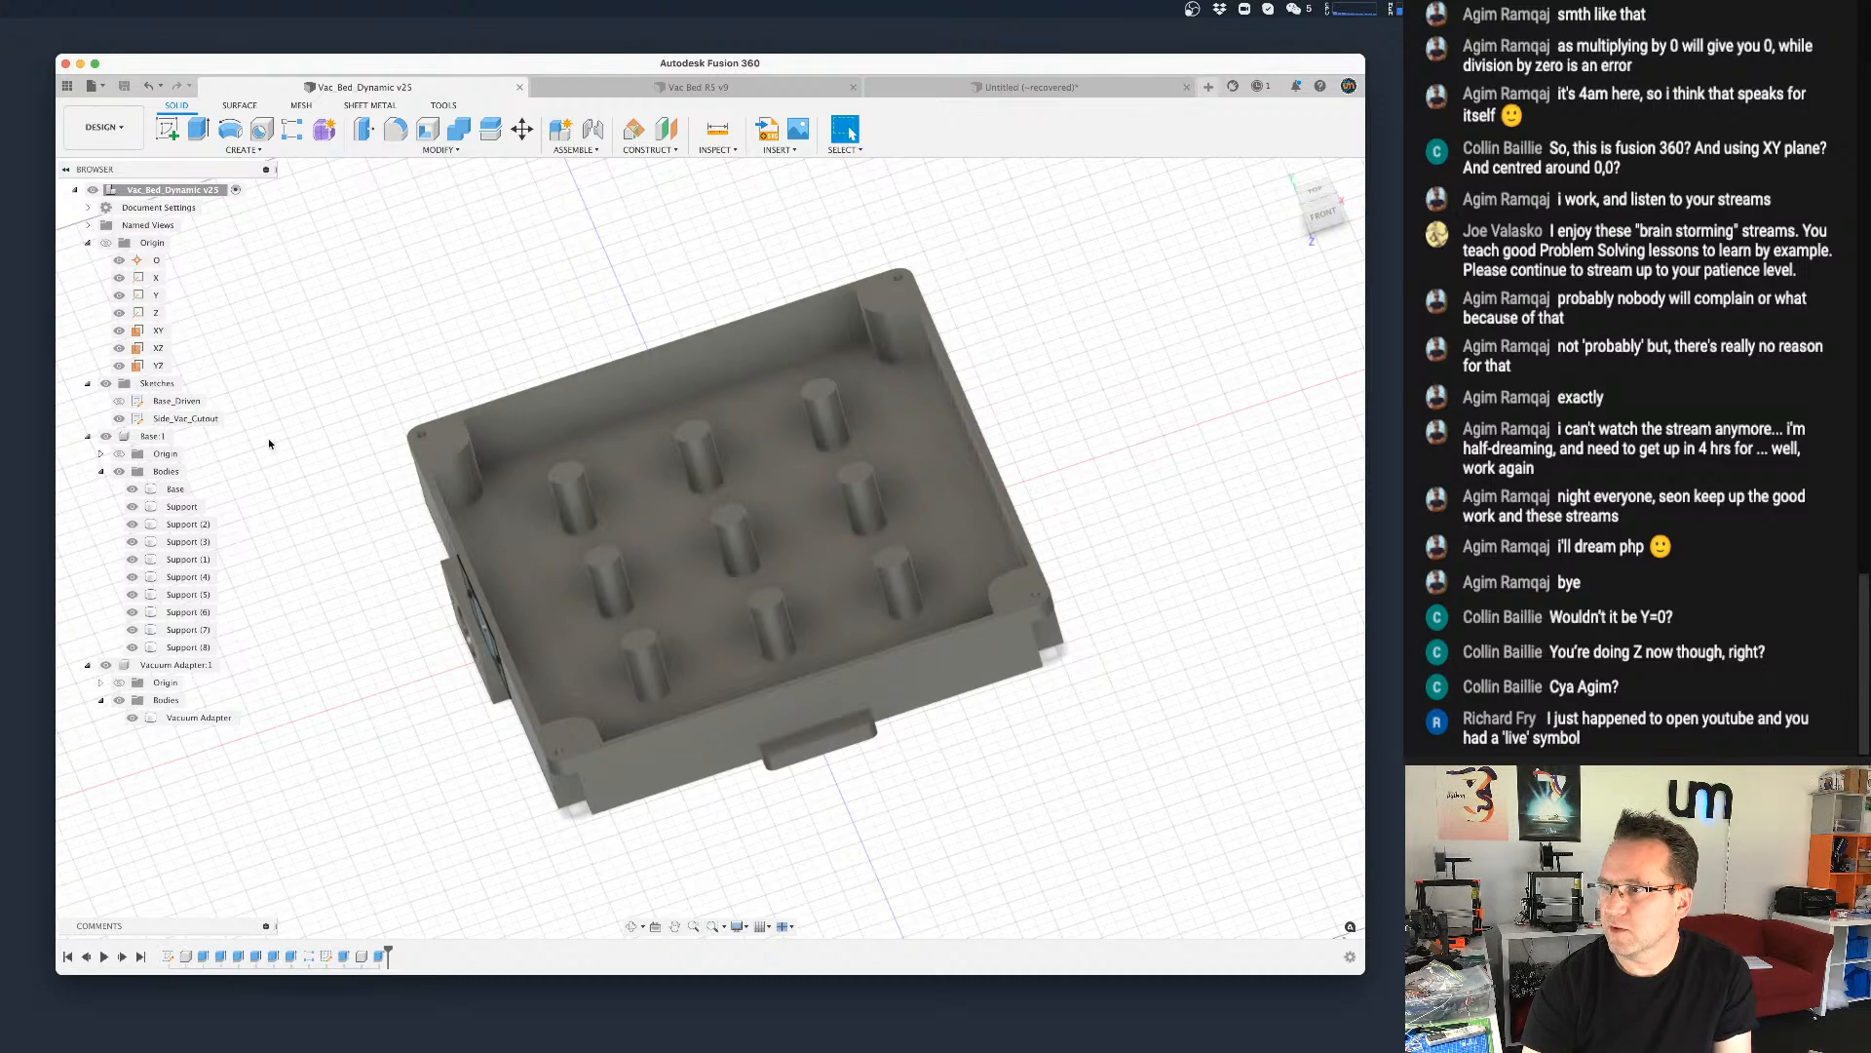
Step: Create a new internal standard component named Base Cover under the top-level assembly
left_click(186, 189)
right_click(198, 191)
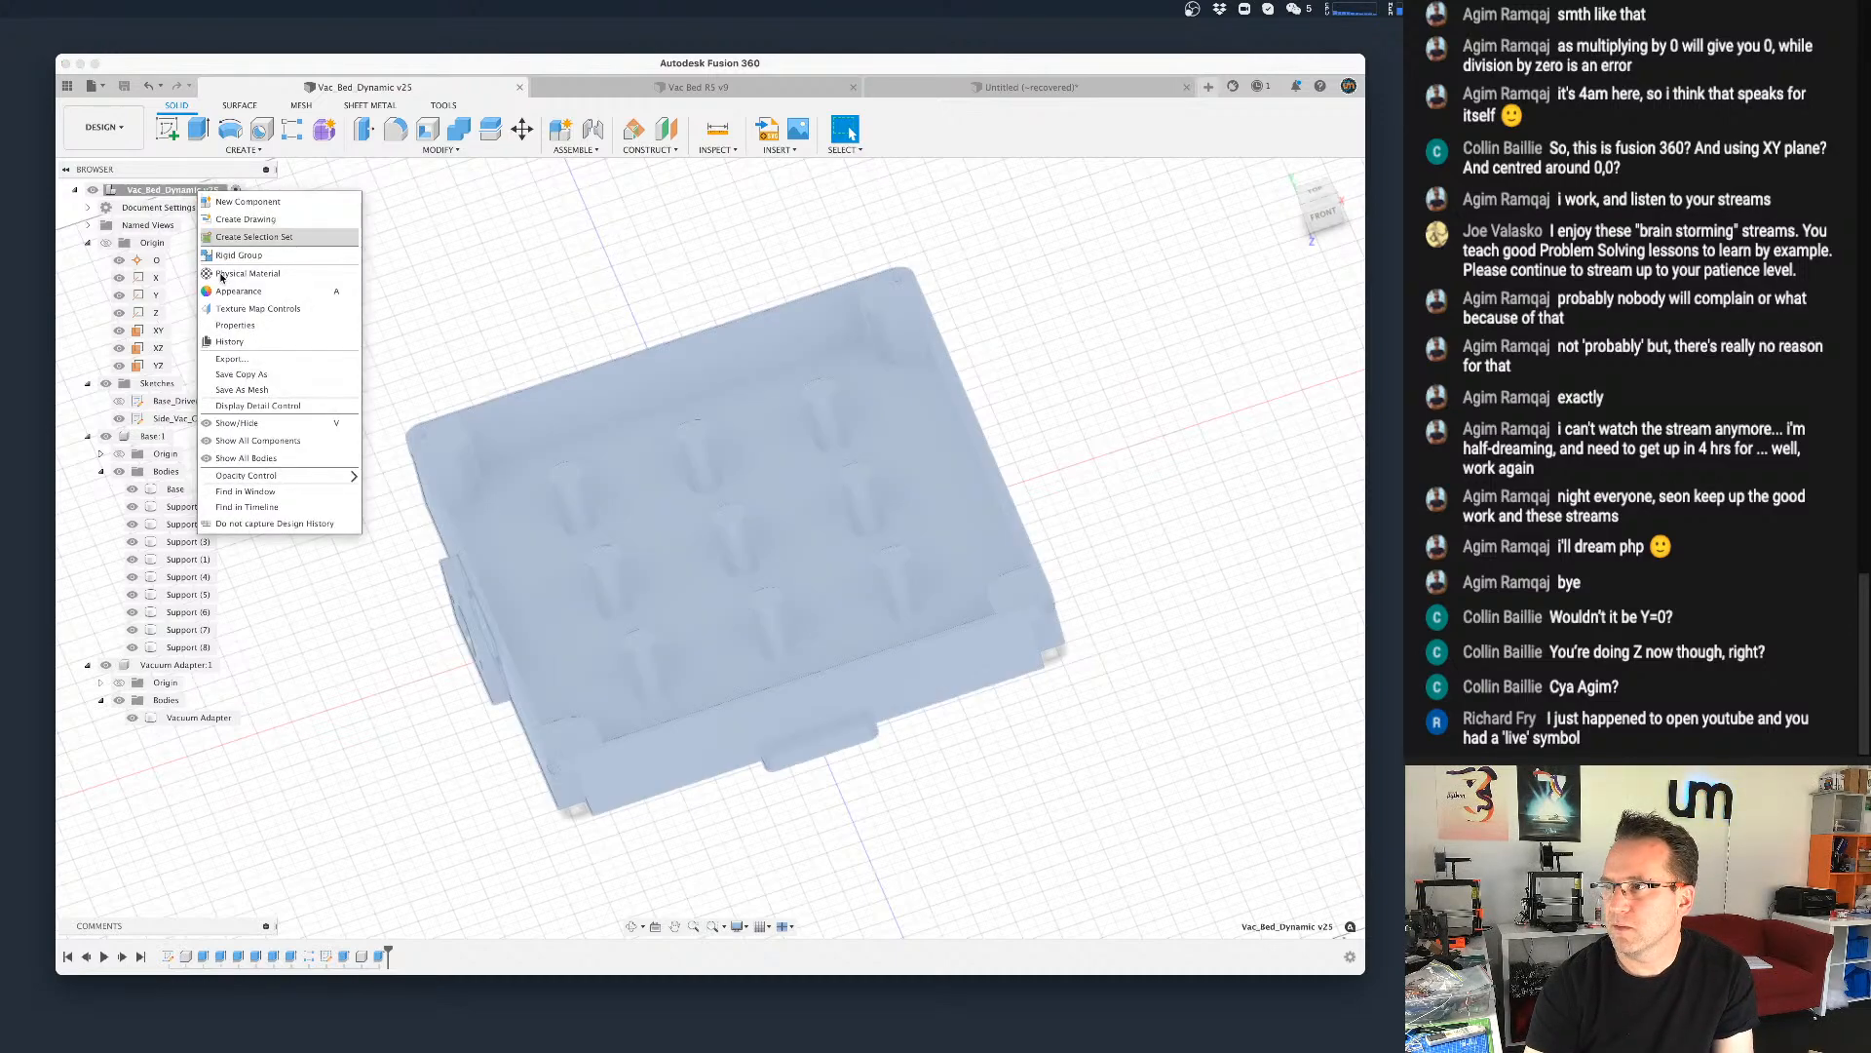
left_click(272, 205)
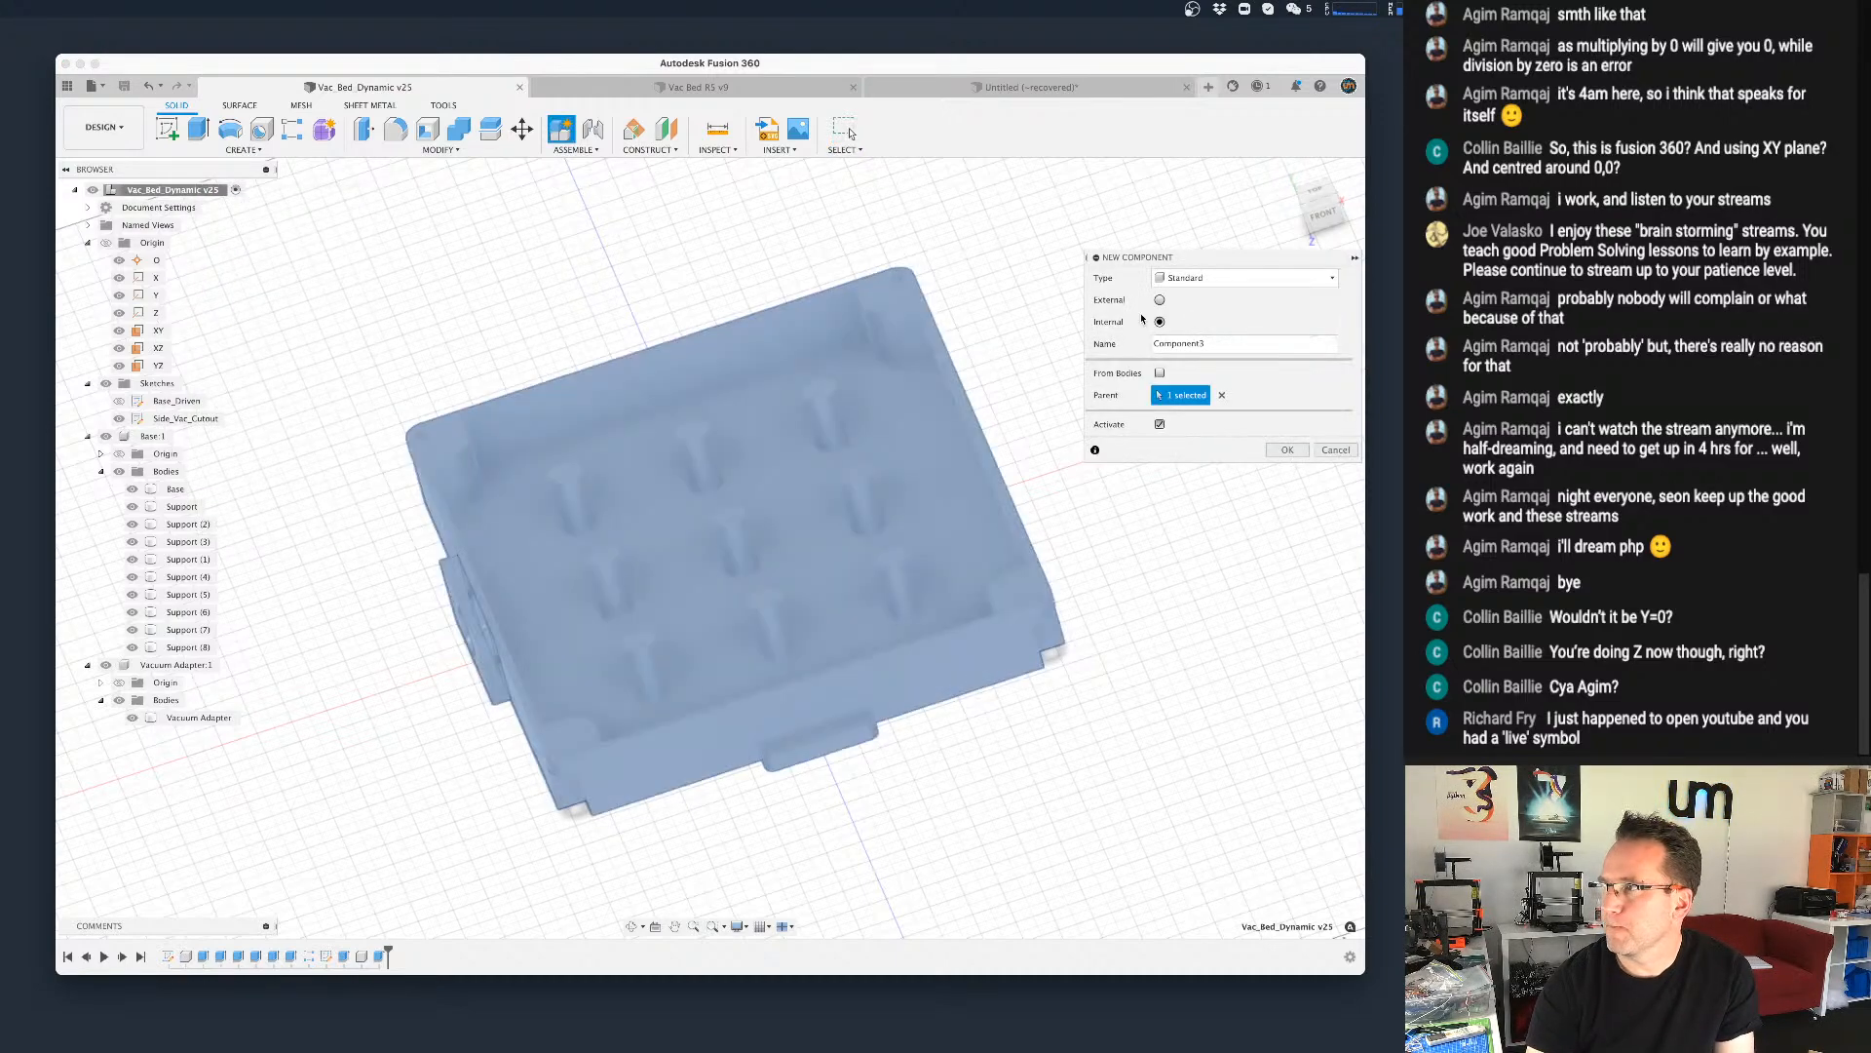
double_click(1215, 342)
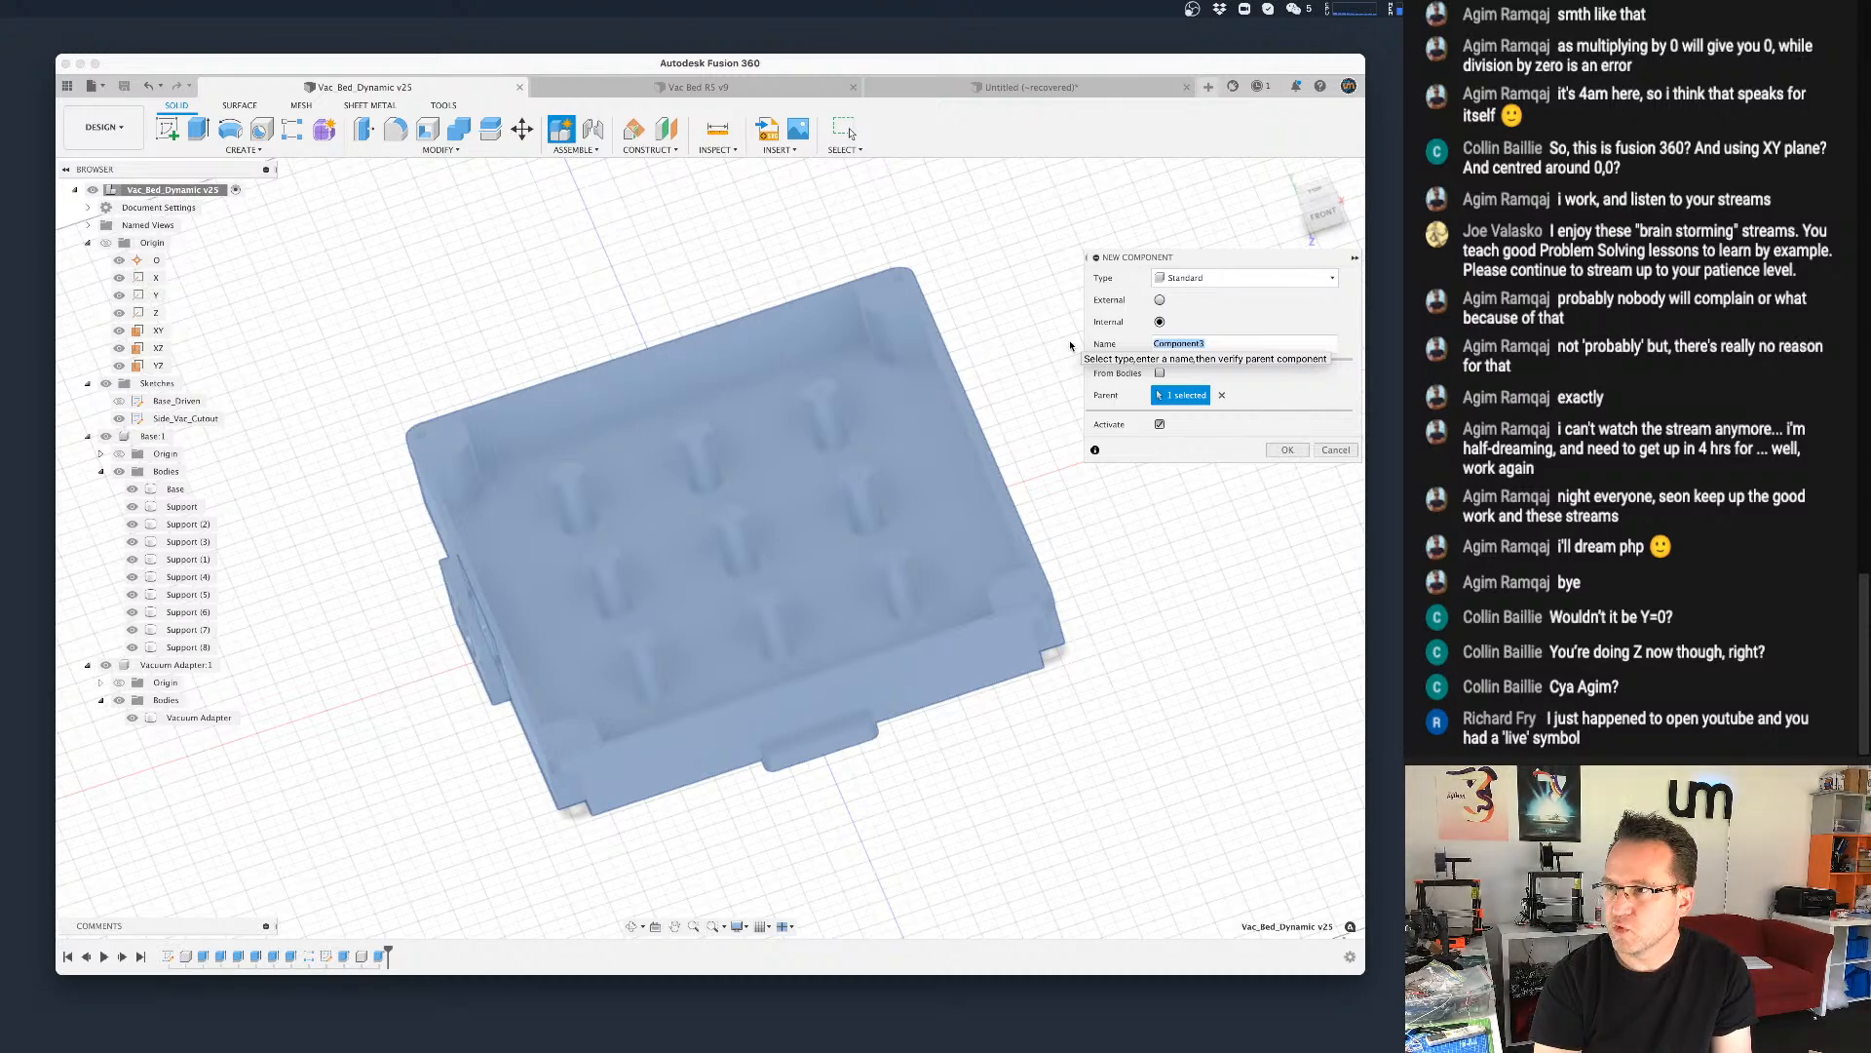
type("Base Cover")
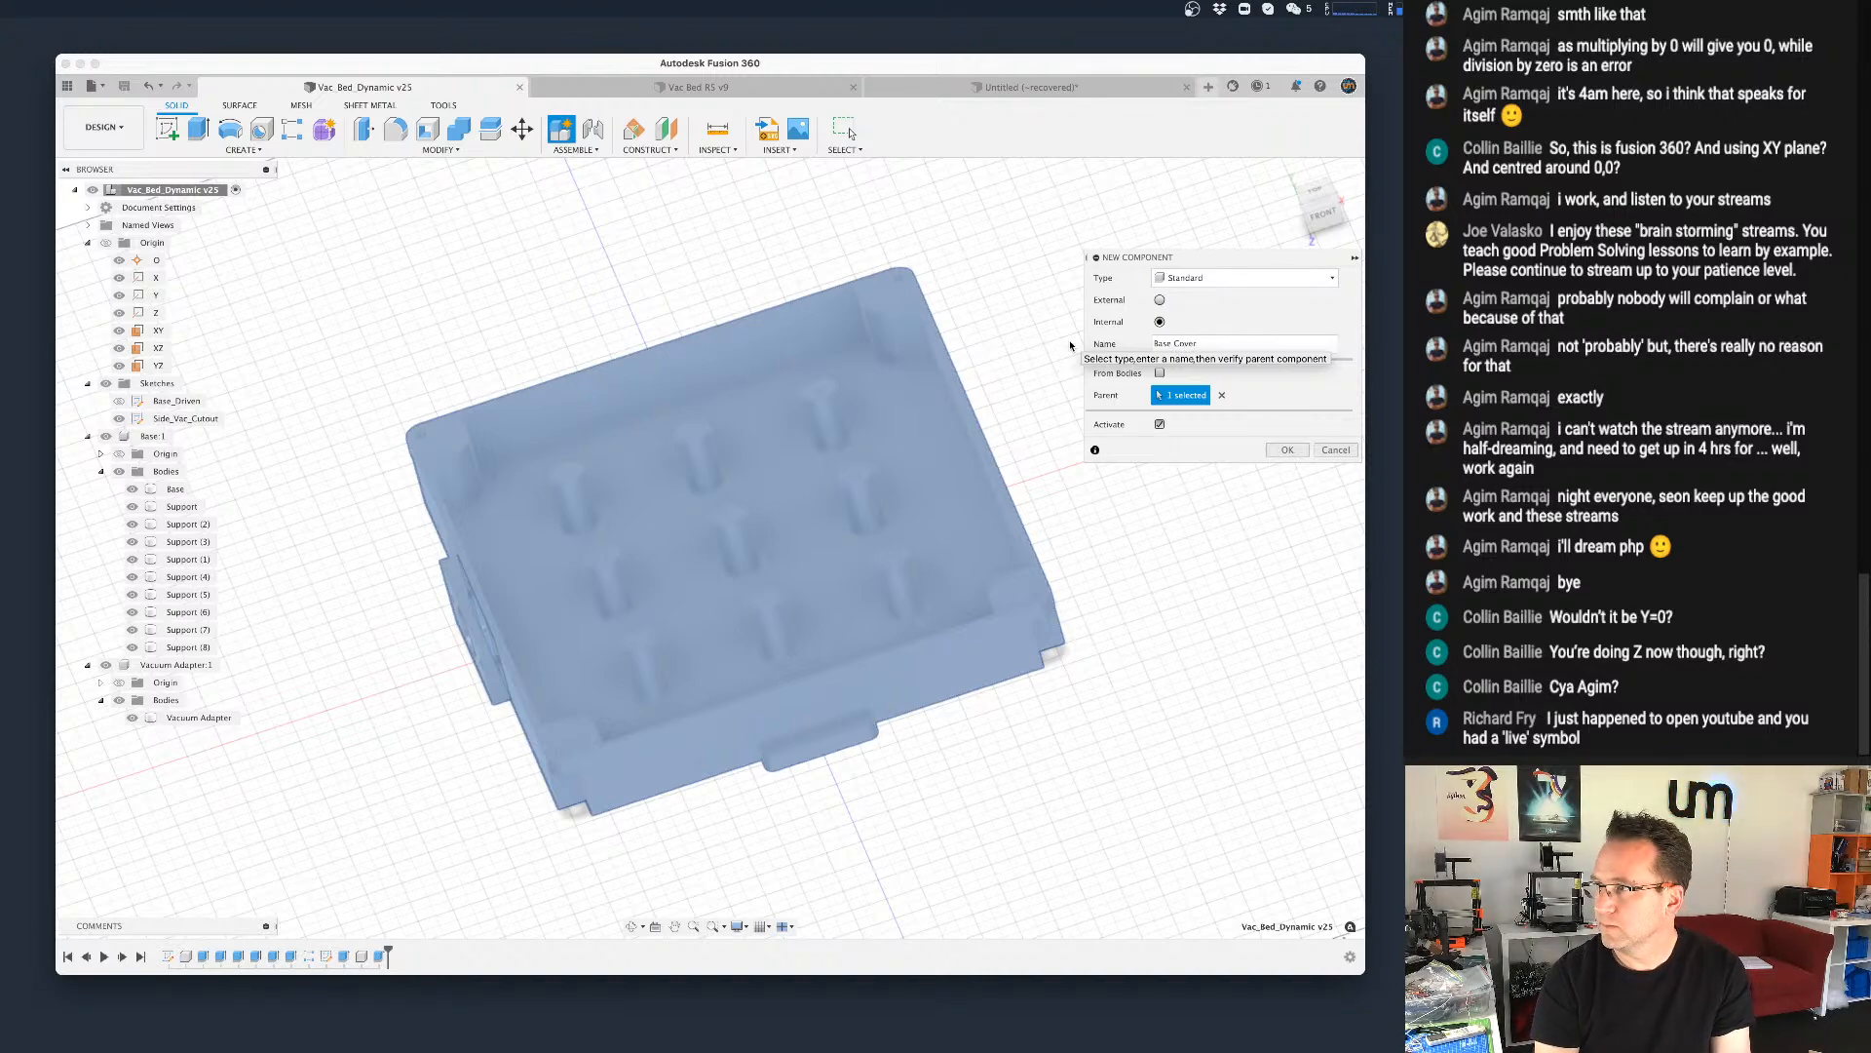
key("Return")
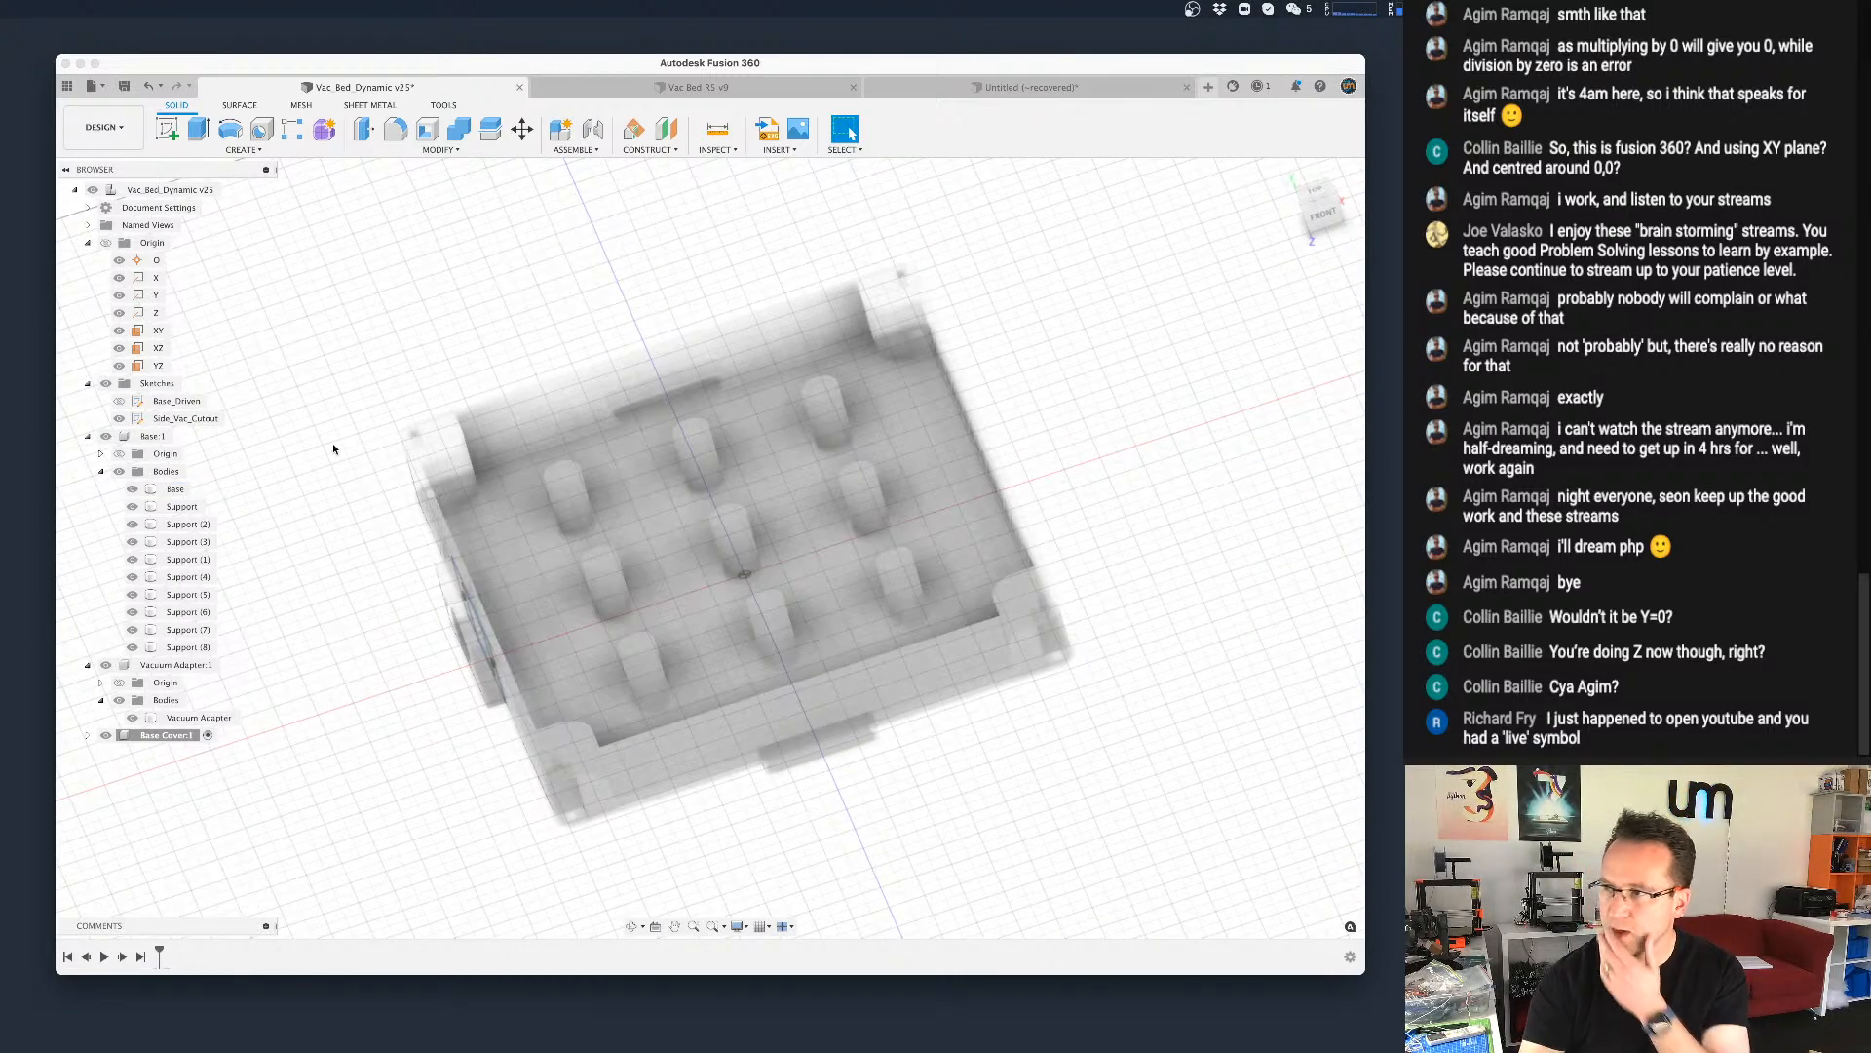
Step: Show the Base_Driven sketch and hide the Base component's bodies to expose the tray outline and corner profiles
left_click(119, 400)
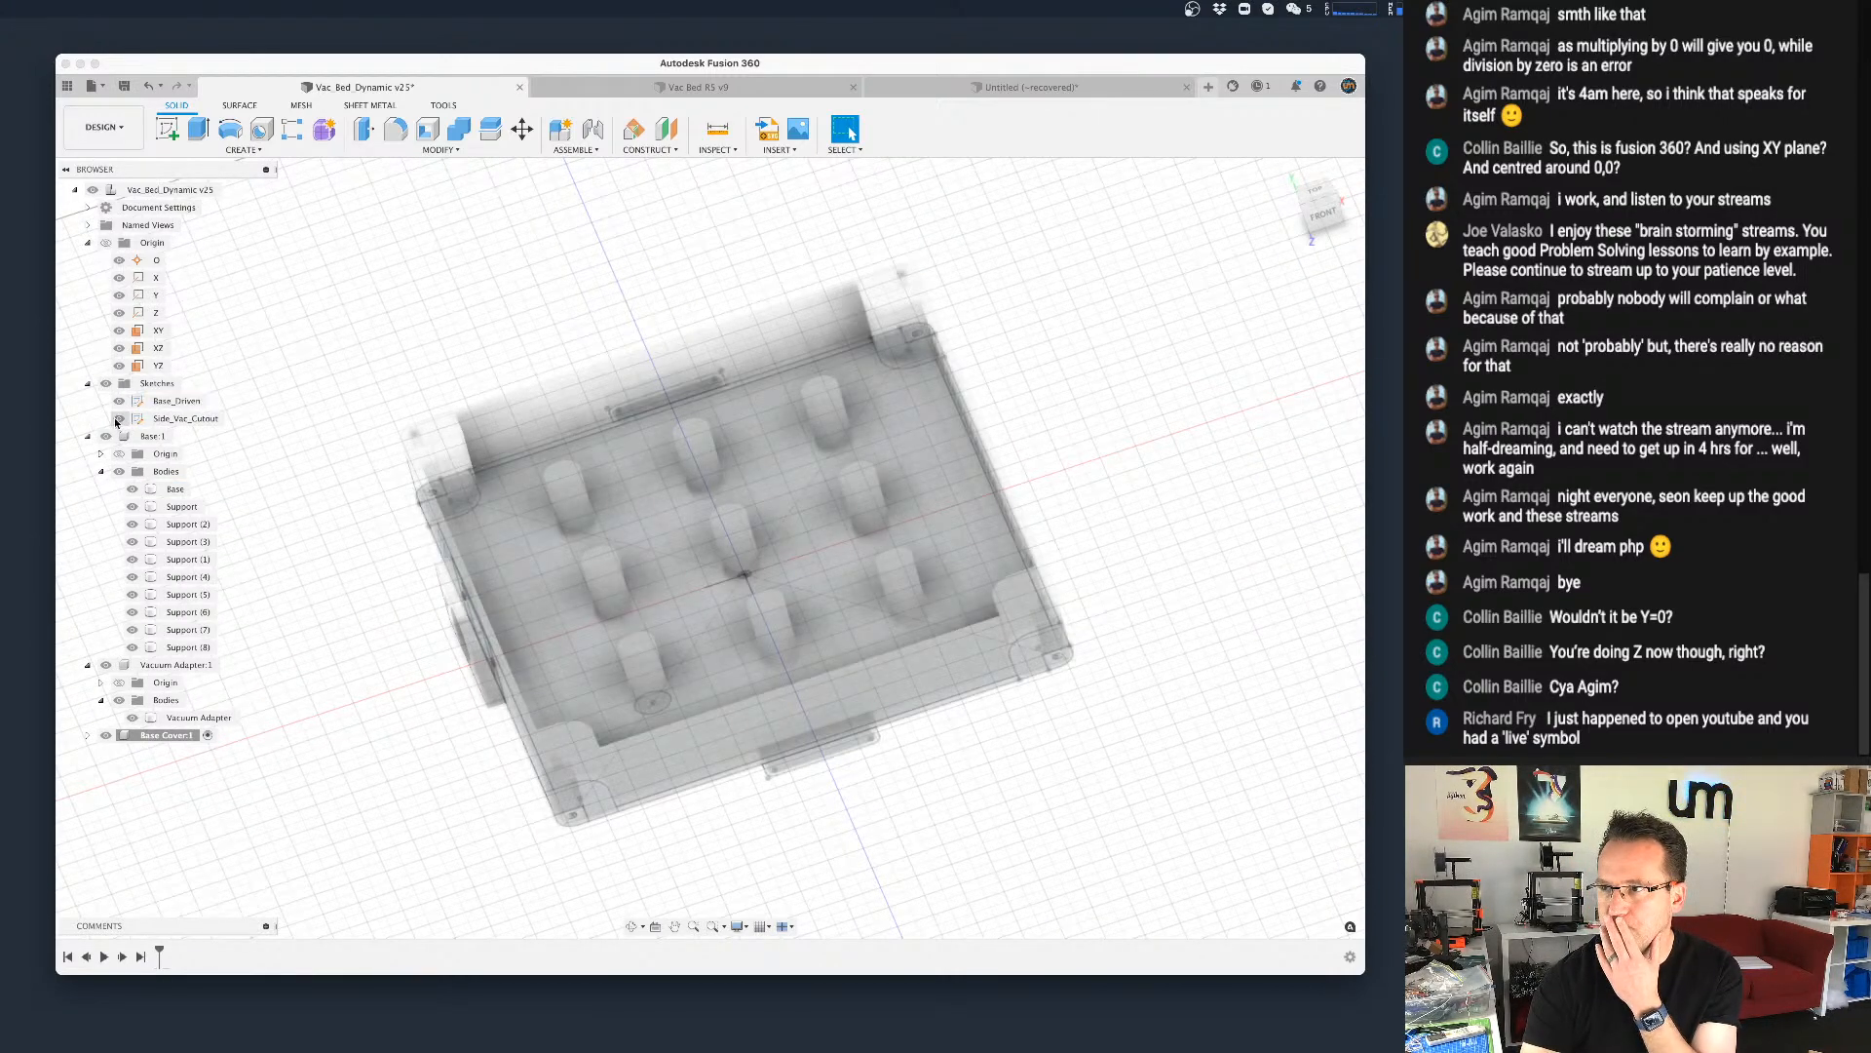
left_click(119, 472)
scroll(524, 537, "up", 2)
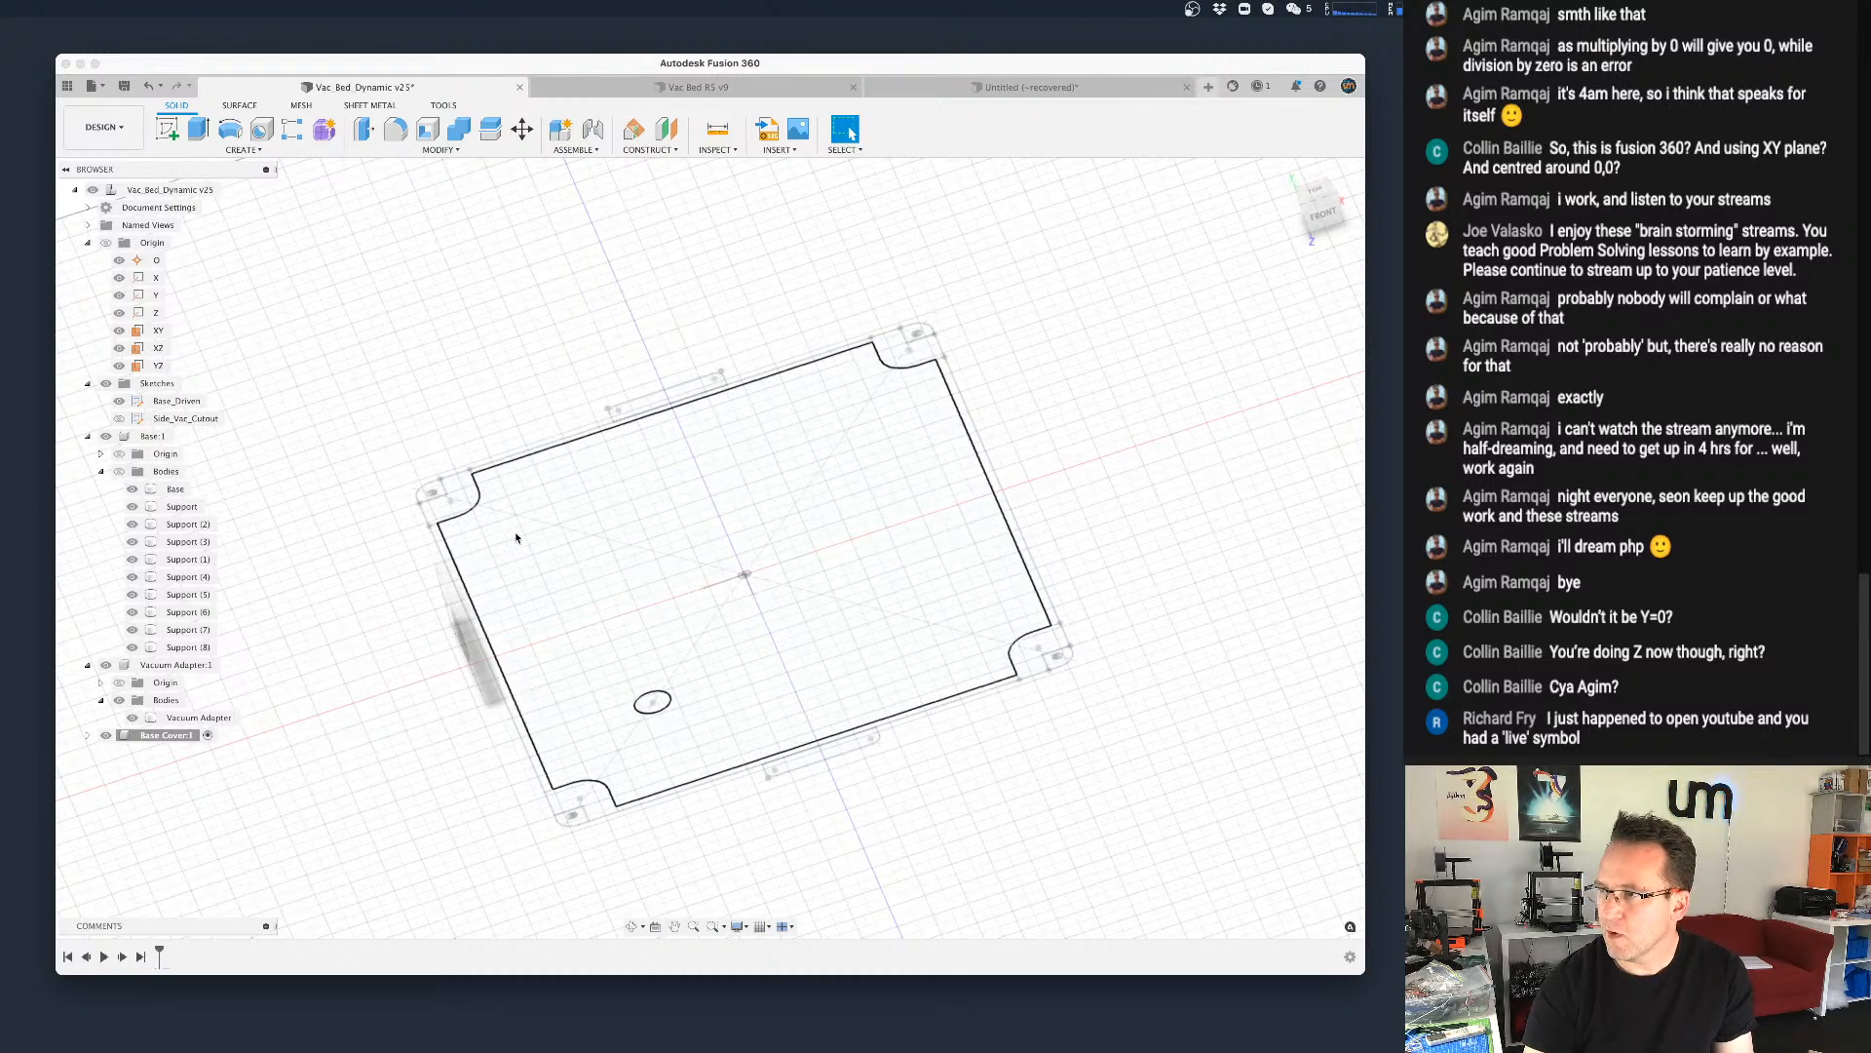
scroll(521, 555, "up", 2)
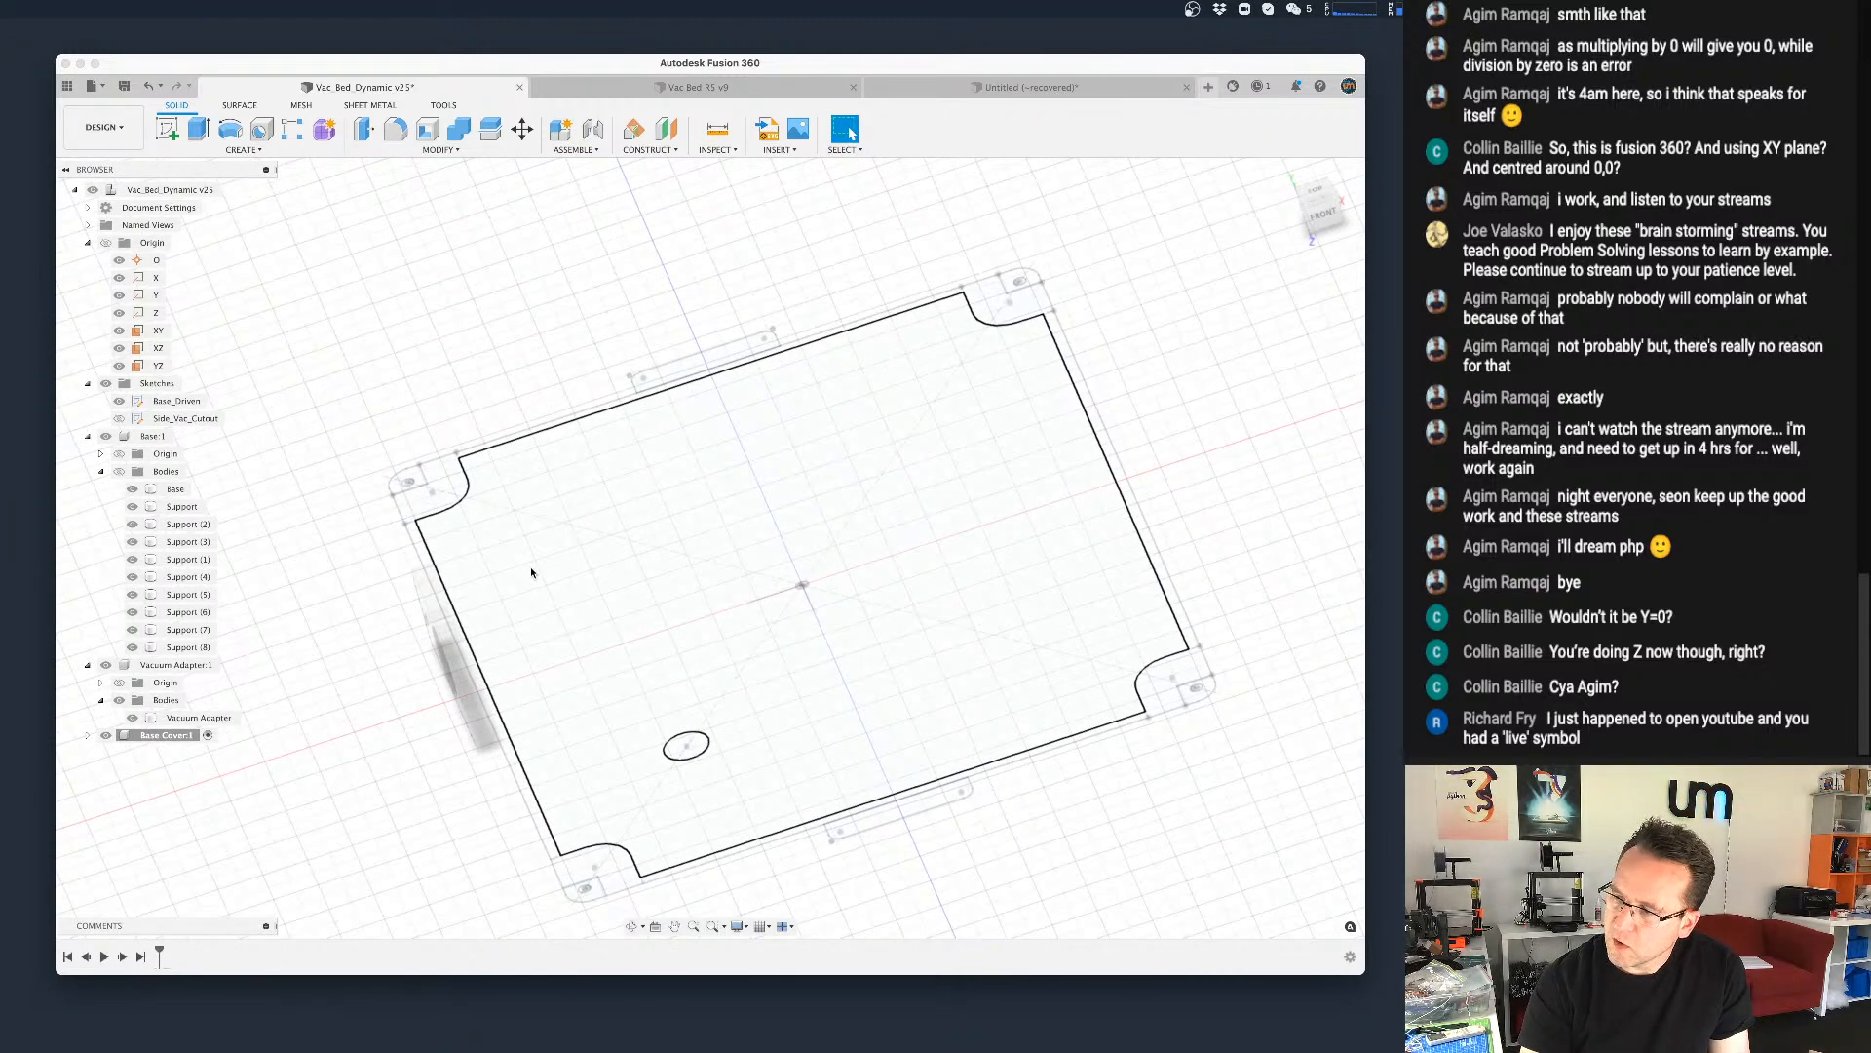
scroll(531, 572, "down", 1)
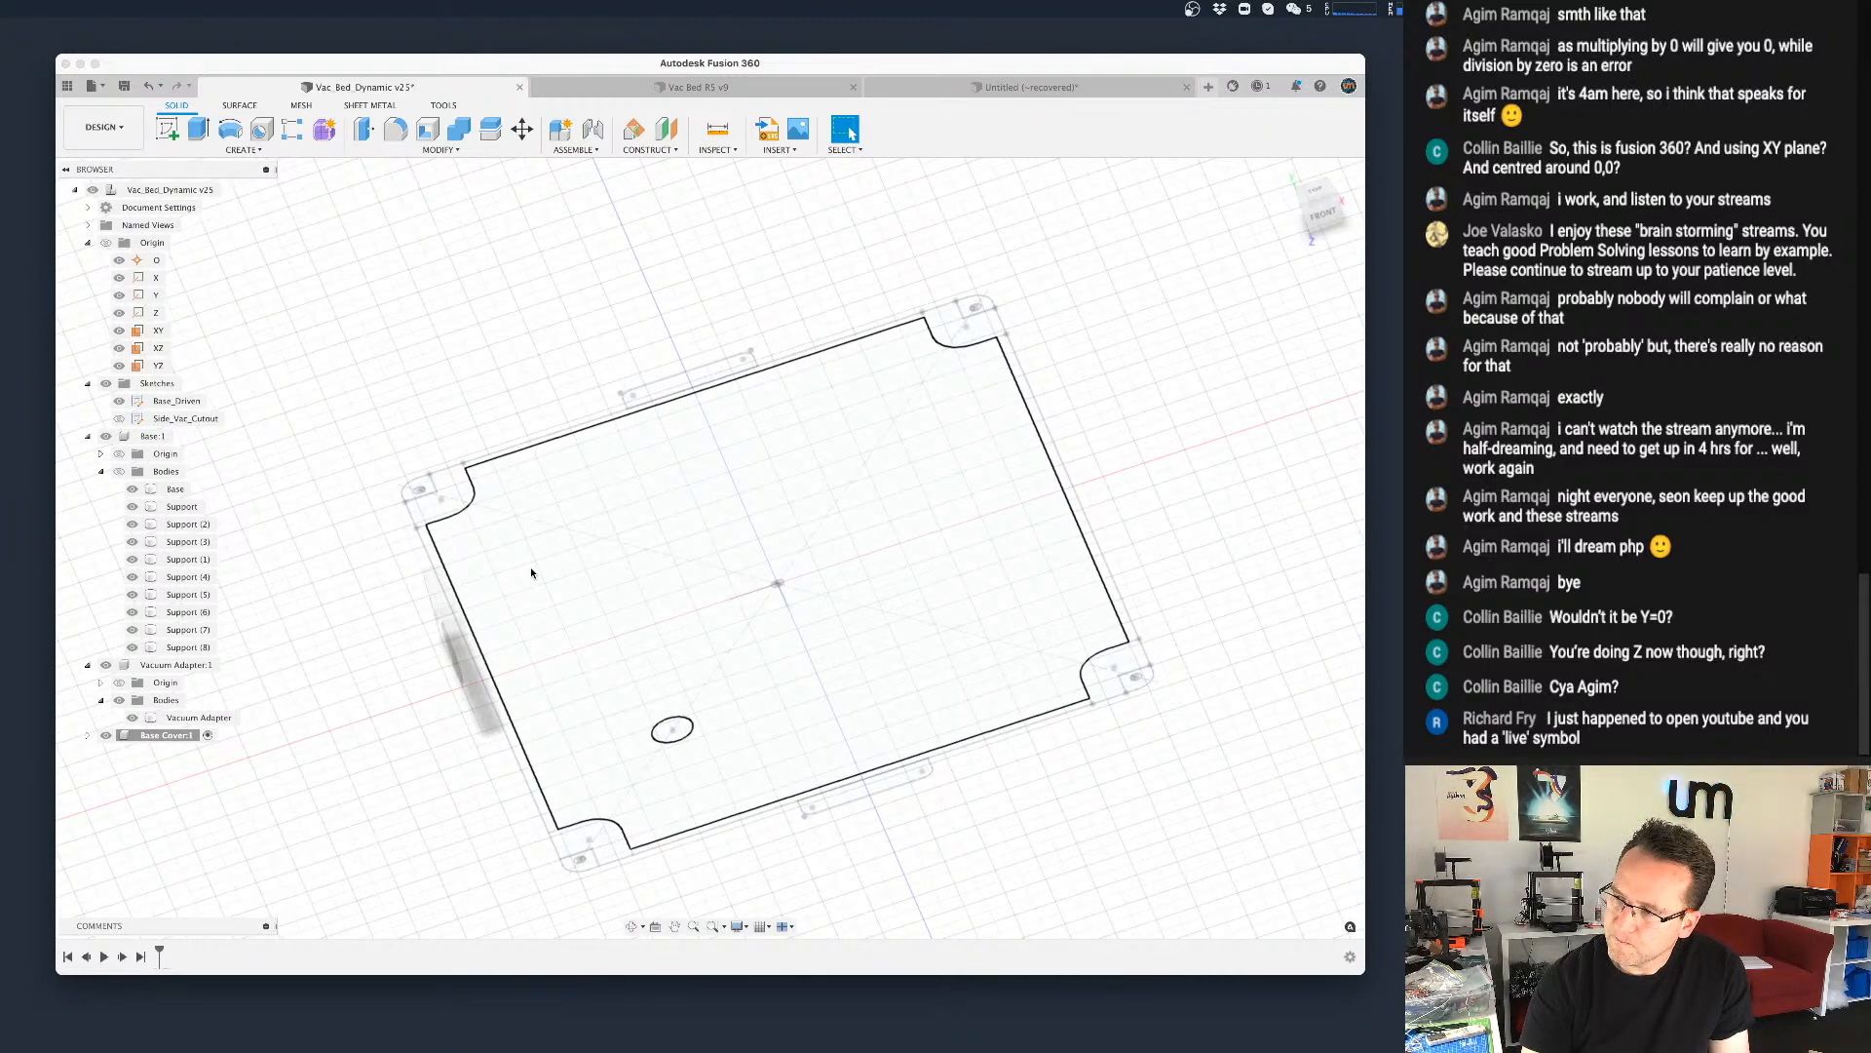
scroll(531, 572, "down", 1)
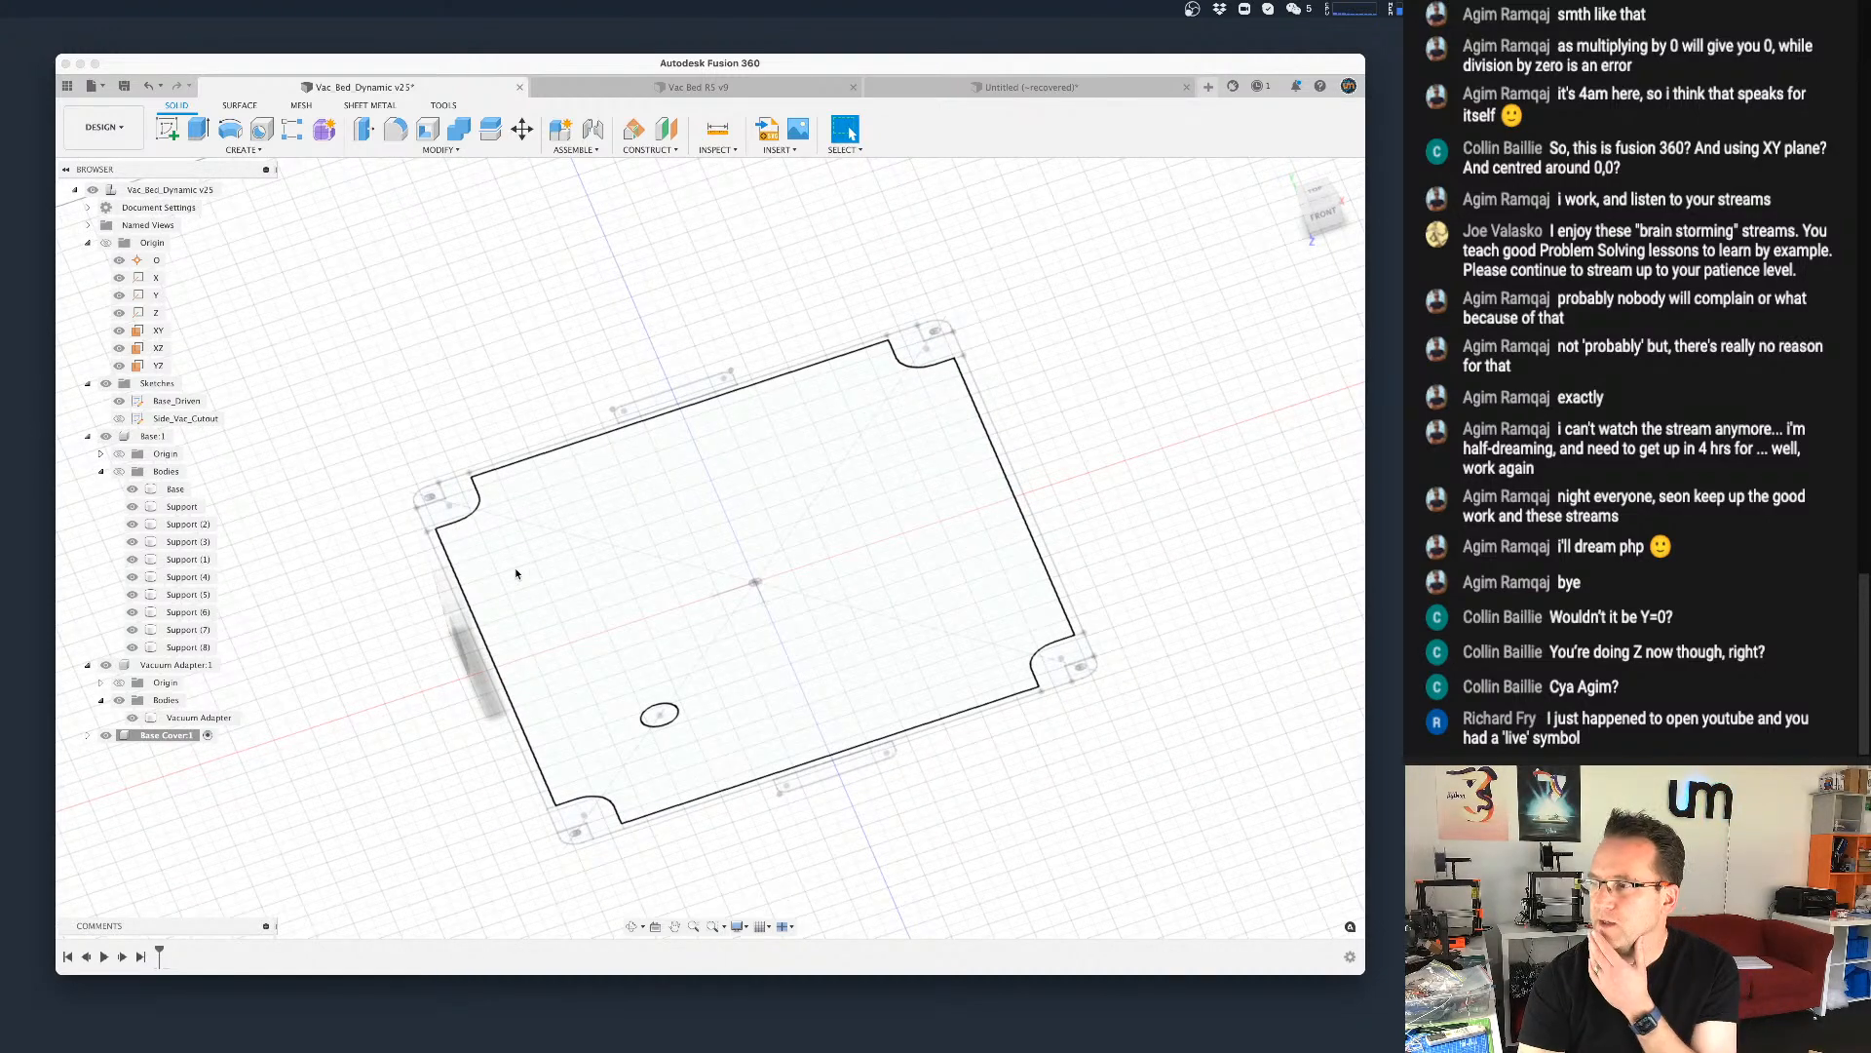
scroll(640, 627, "up", 4)
scroll(681, 651, "down", 1)
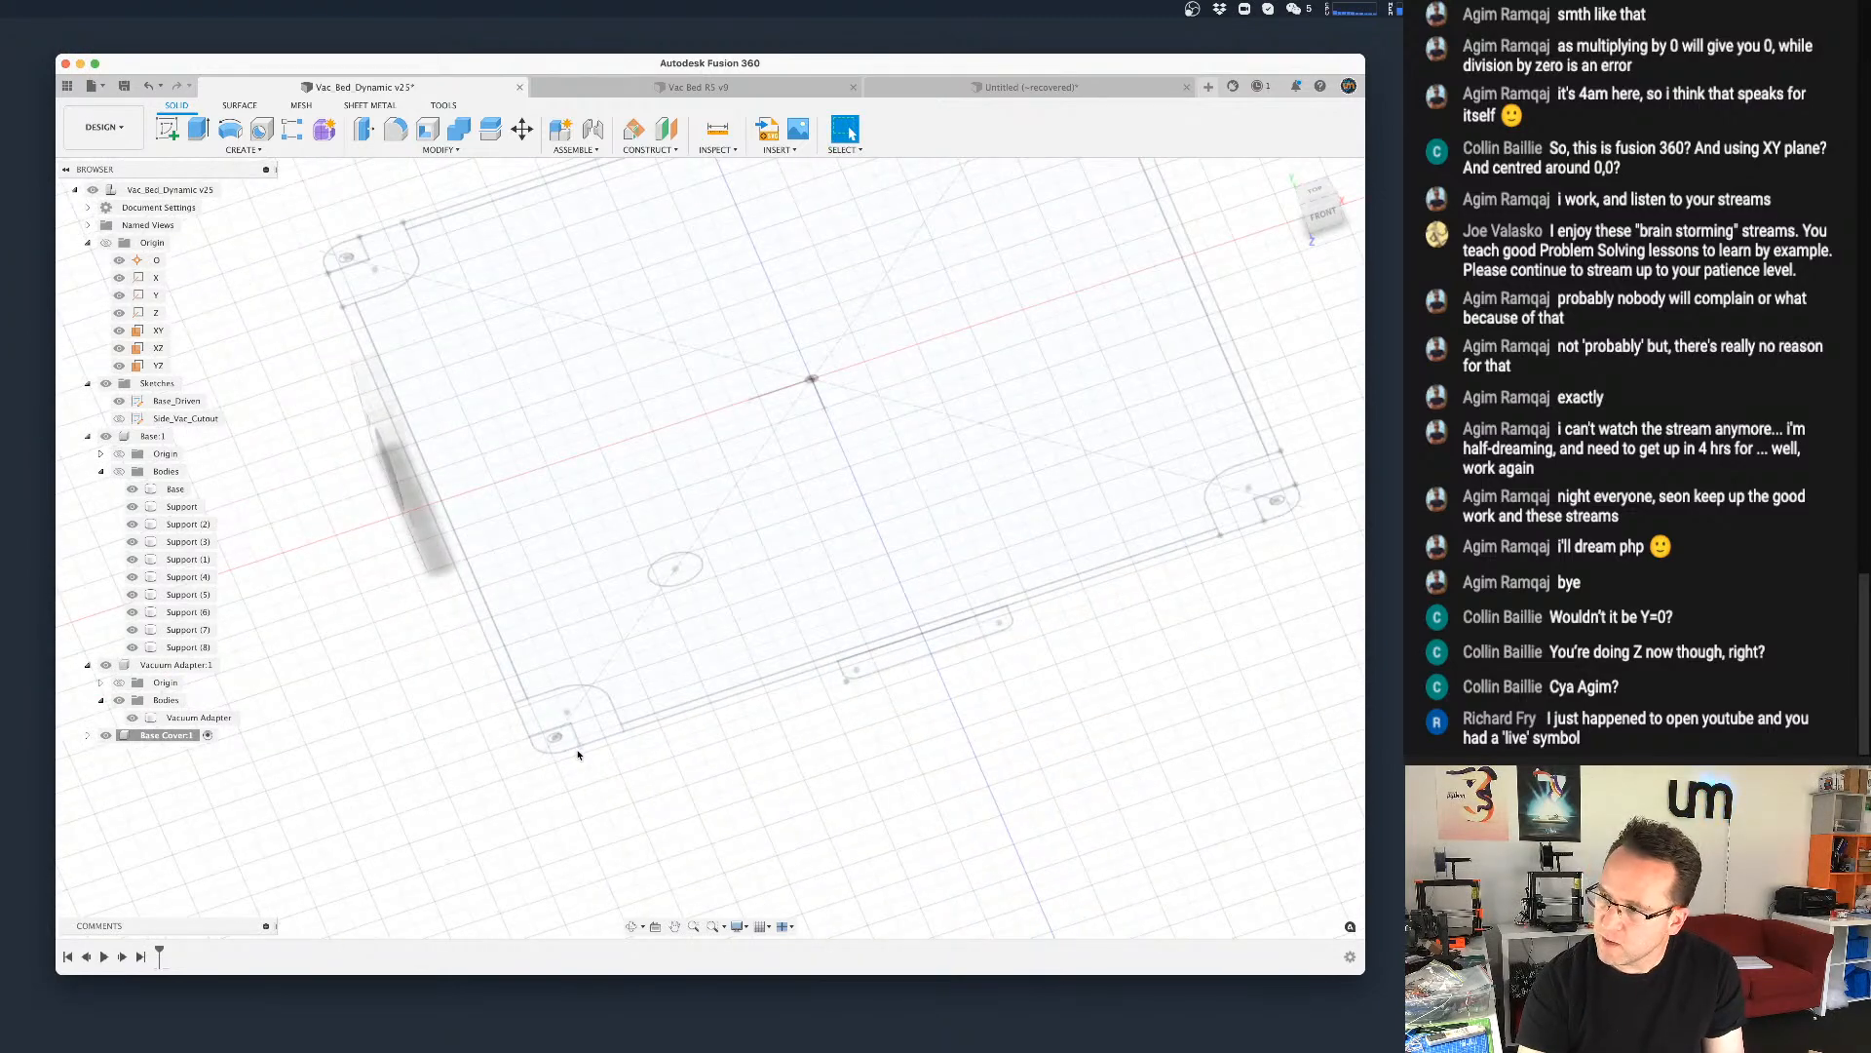
mouse_move(599, 752)
middle_mouse_down("shift")
mouse_move(634, 852)
mouse_move(621, 781)
mouse_move(654, 799)
mouse_move(692, 783)
middle_mouse_up("shift")
scroll(653, 799, "down", 2)
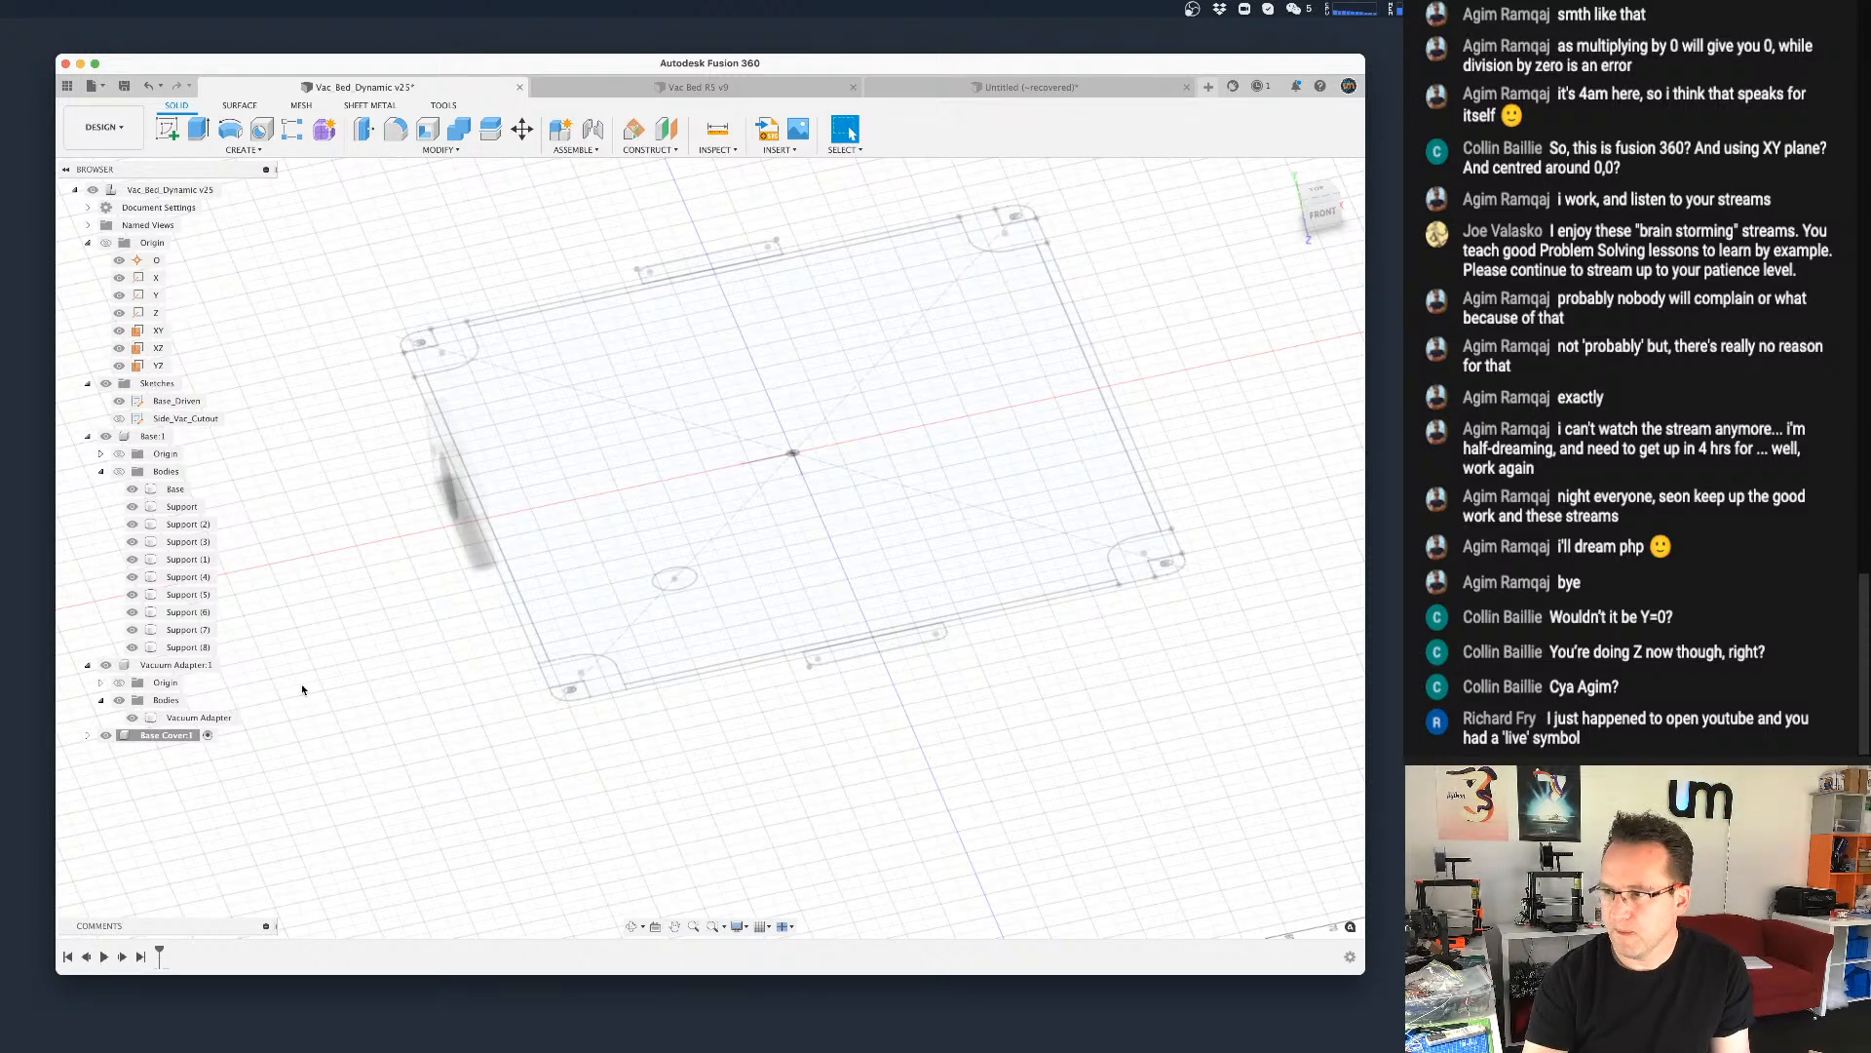
Step: Start an Extrude with the Base_Driven profiles of the central area, support circle, front-left corner and its two adjoining wall strips
key("e")
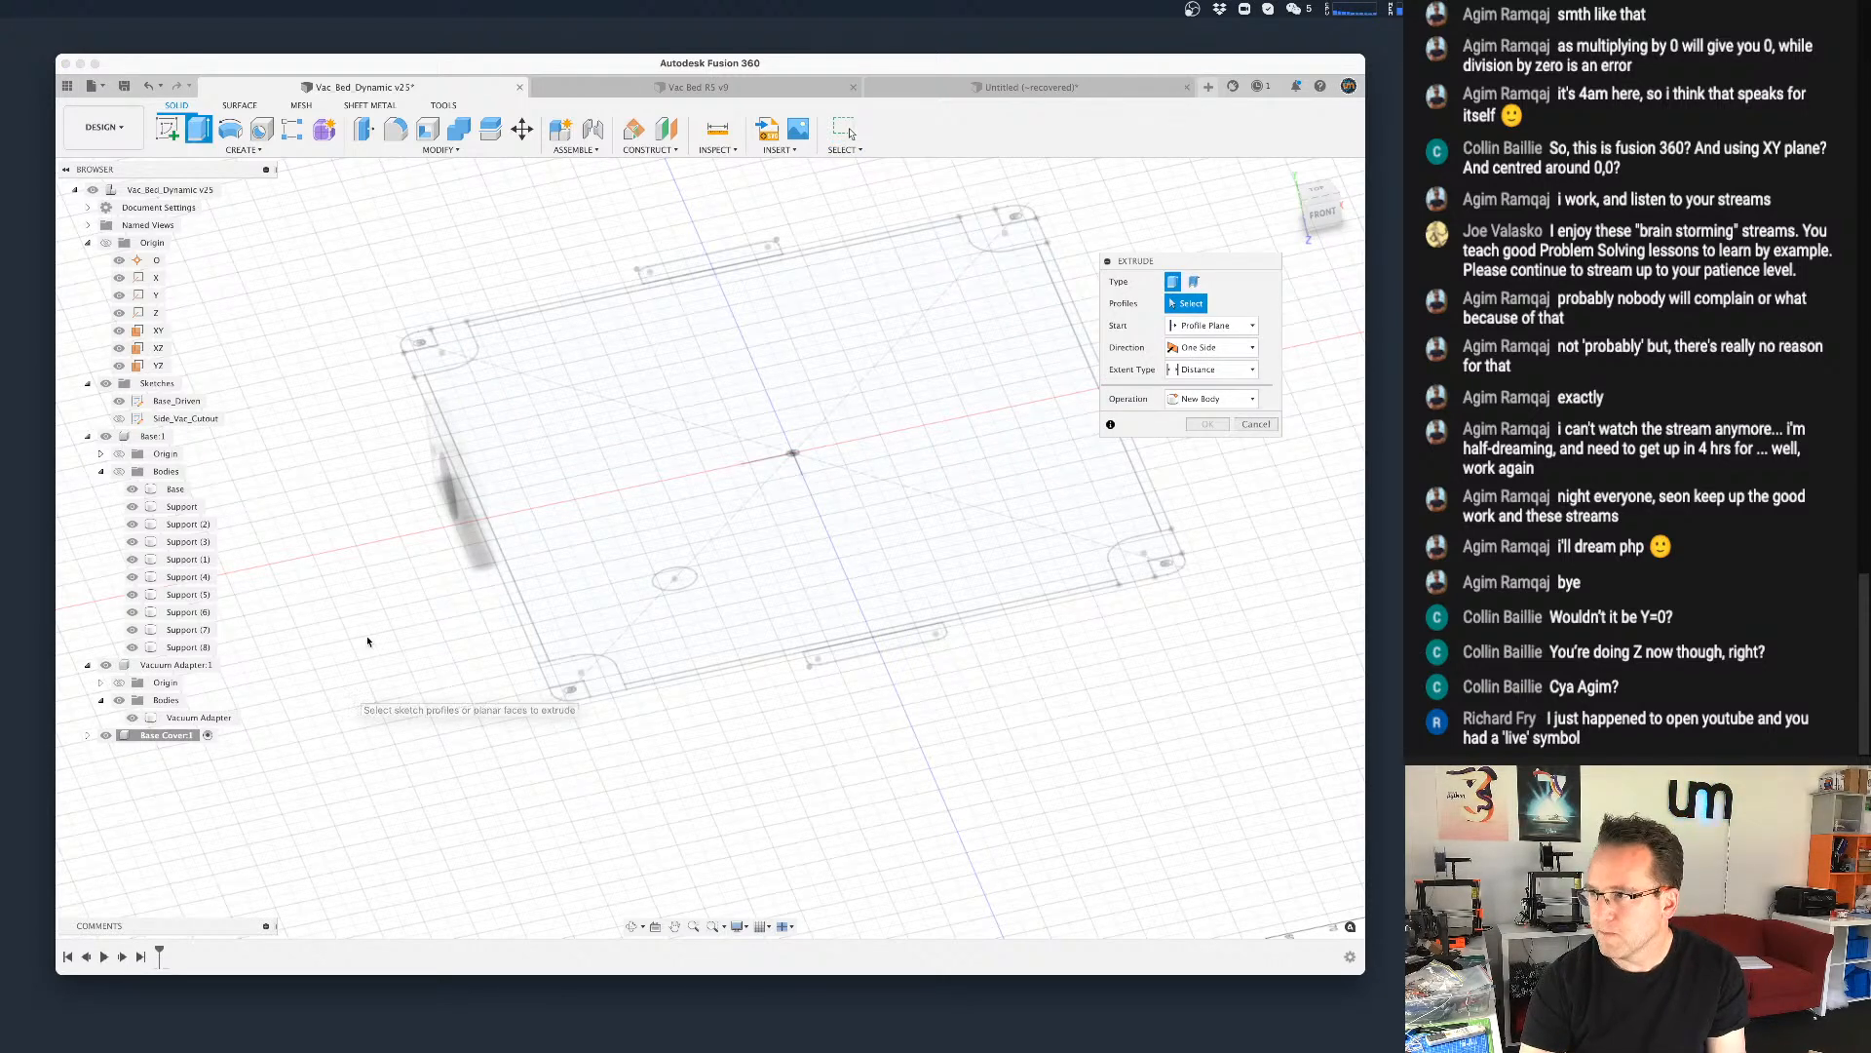
left_click(643, 590)
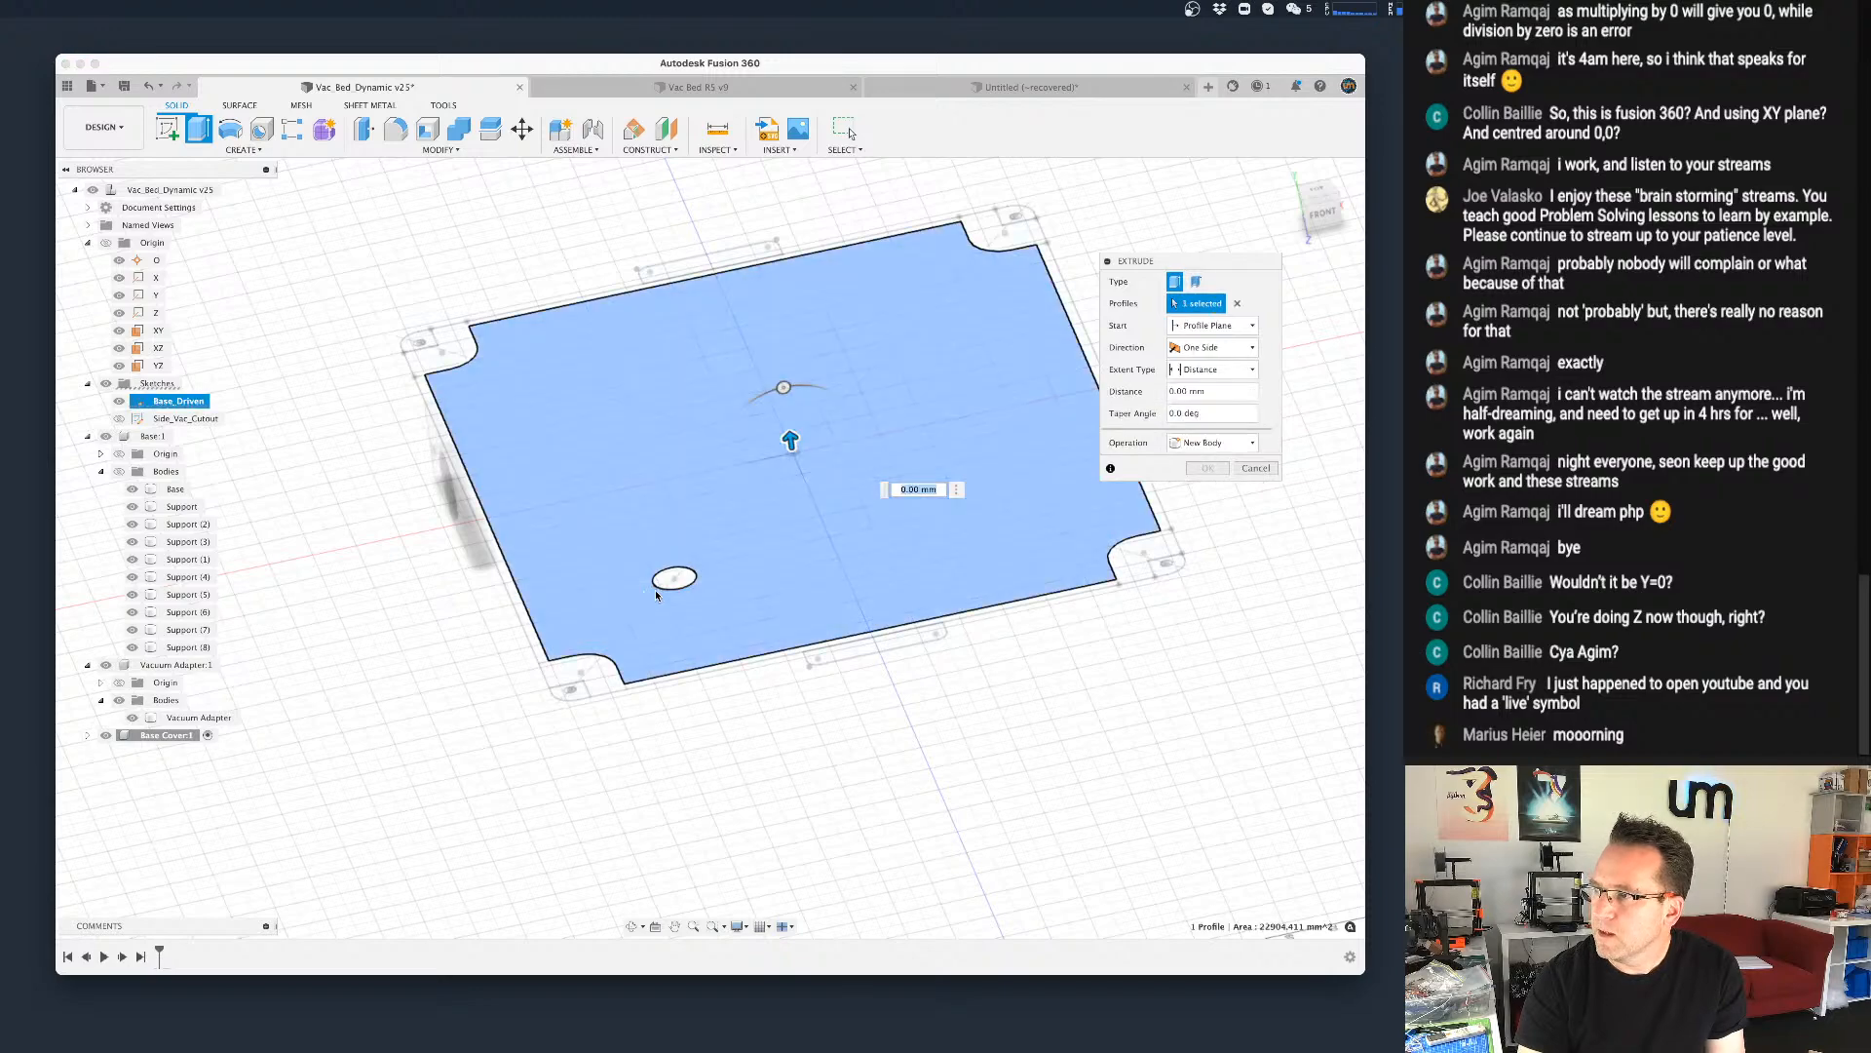
scroll(682, 588, "up", 2)
left_click(689, 582)
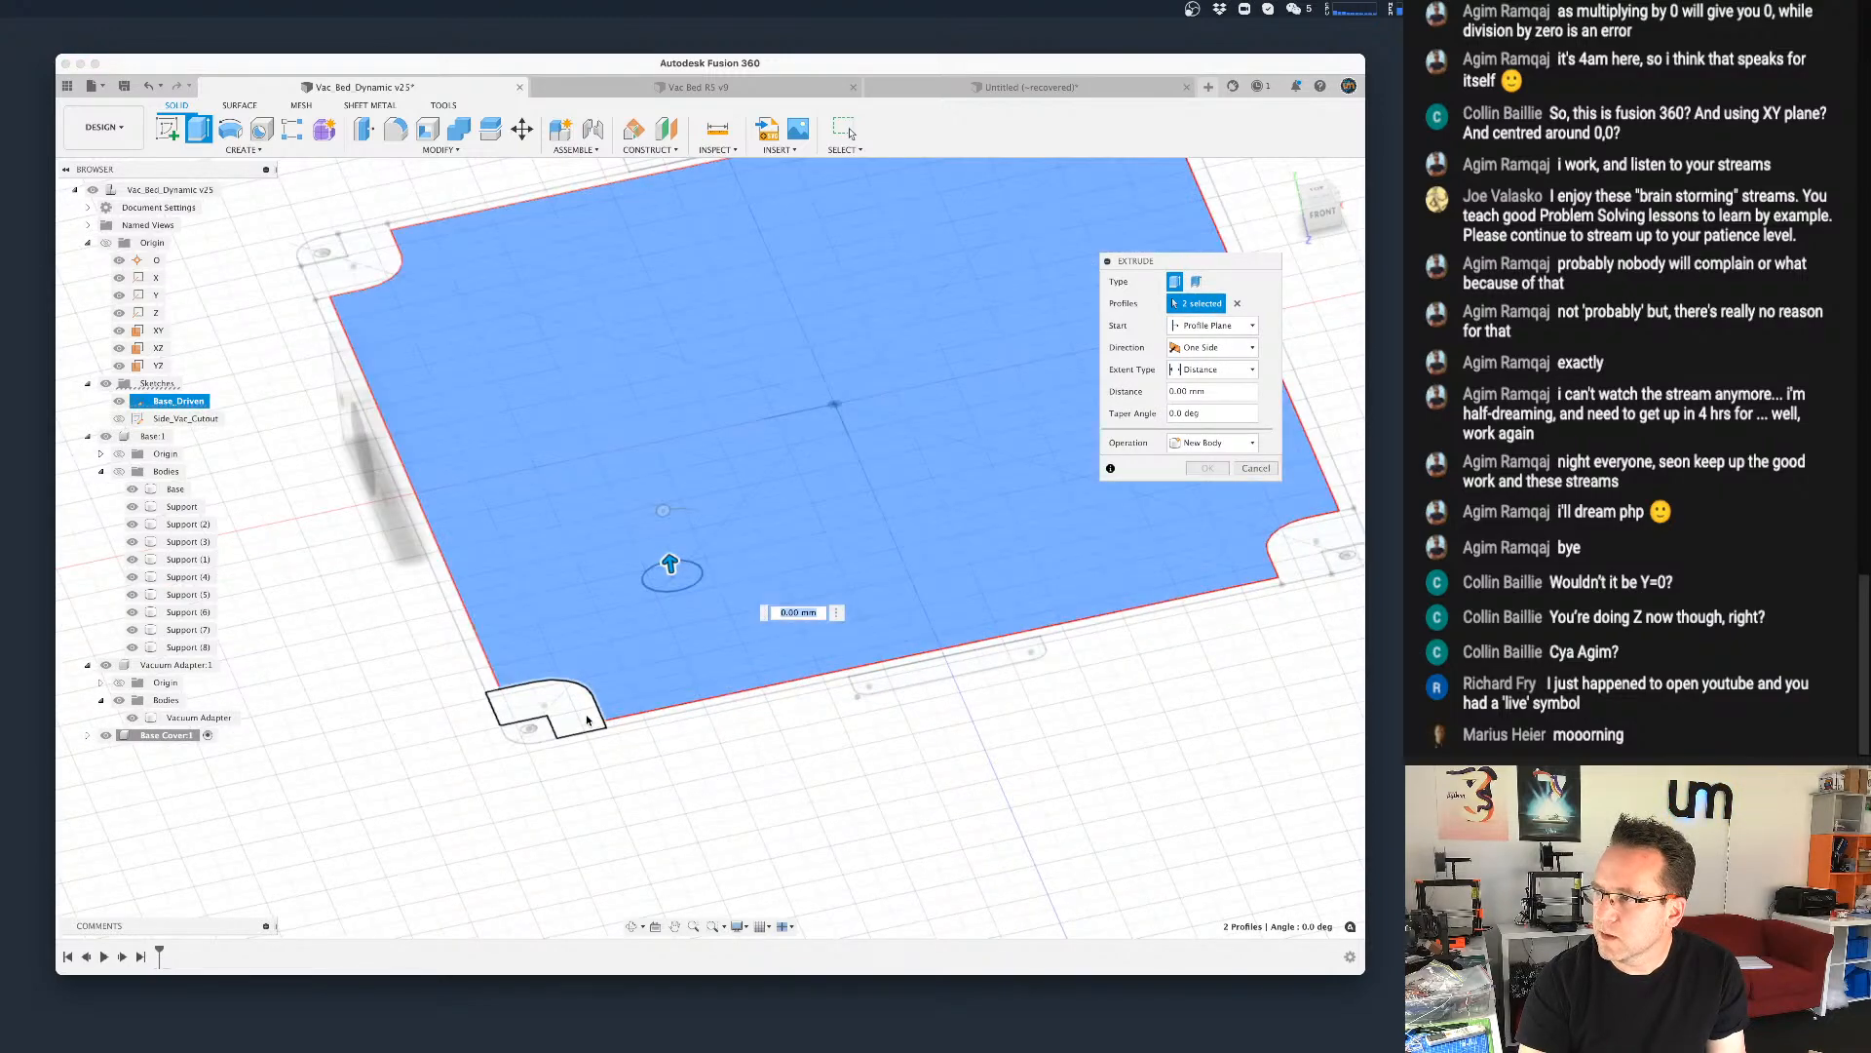
scroll(578, 722, "up", 5)
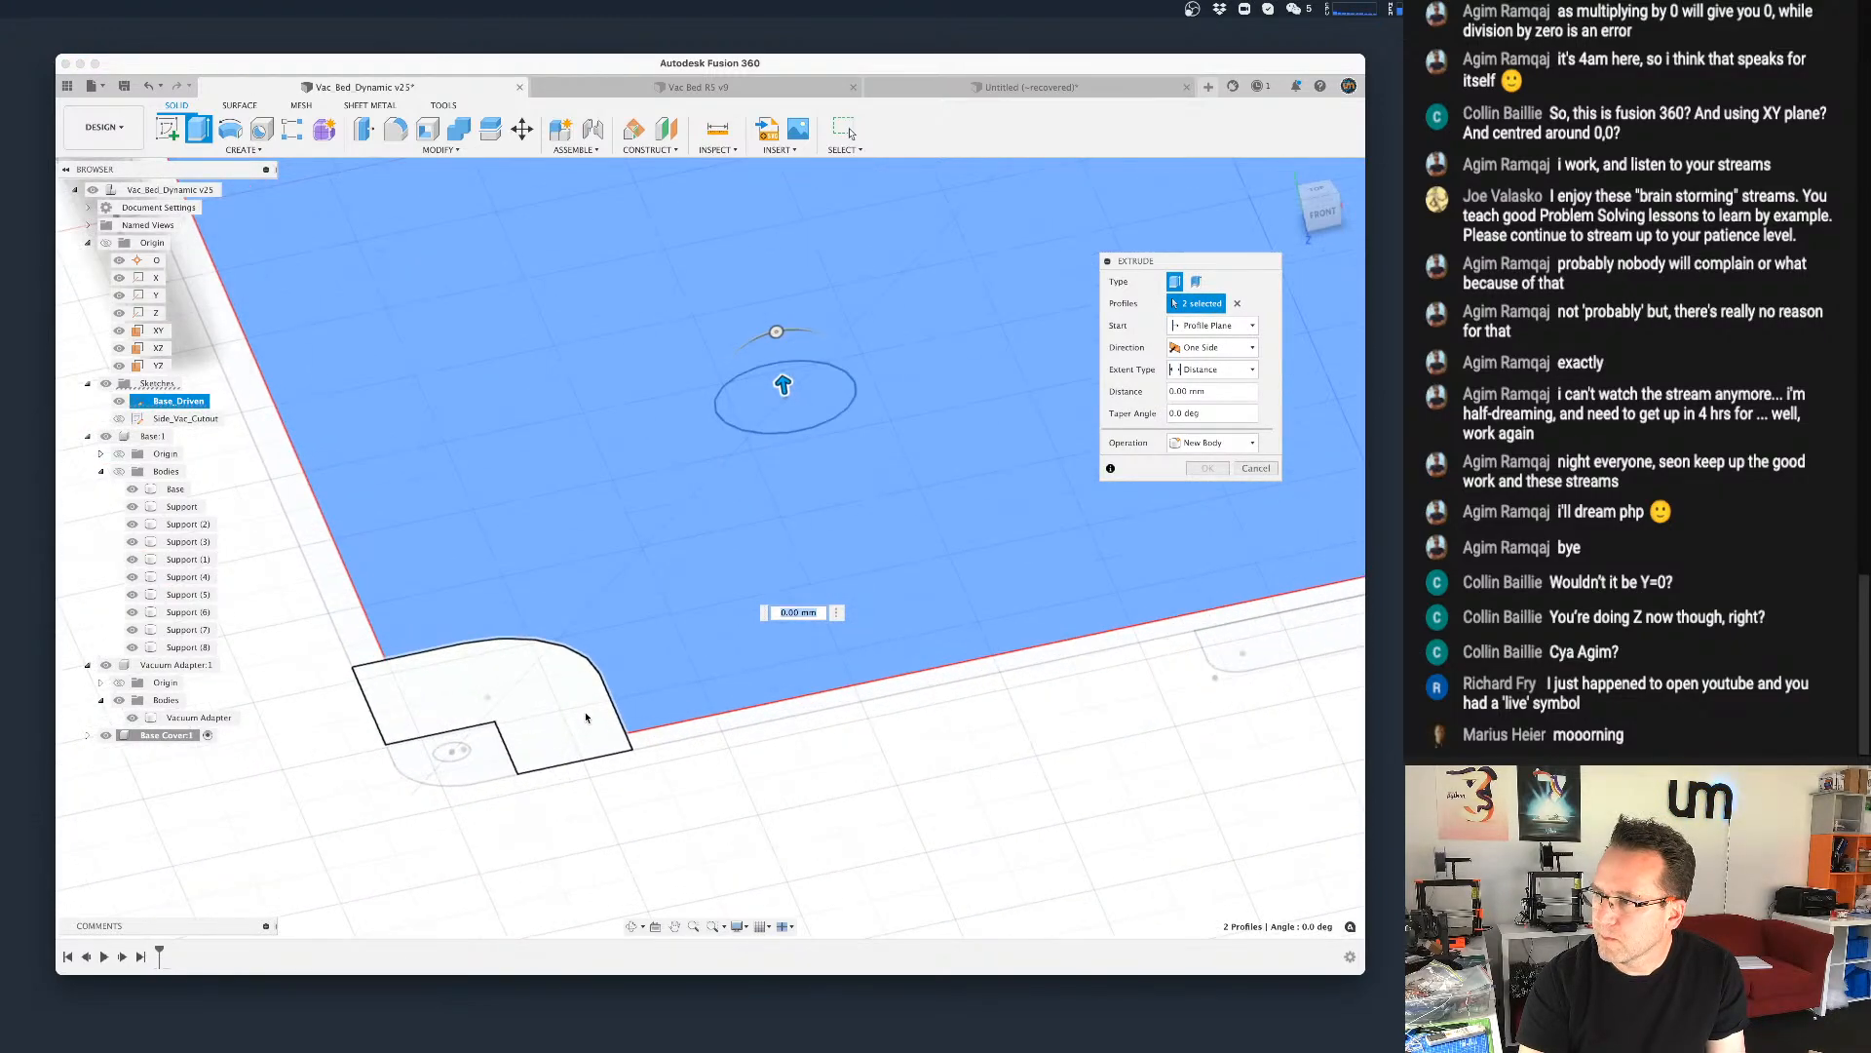
left_click(581, 721)
left_click(677, 736)
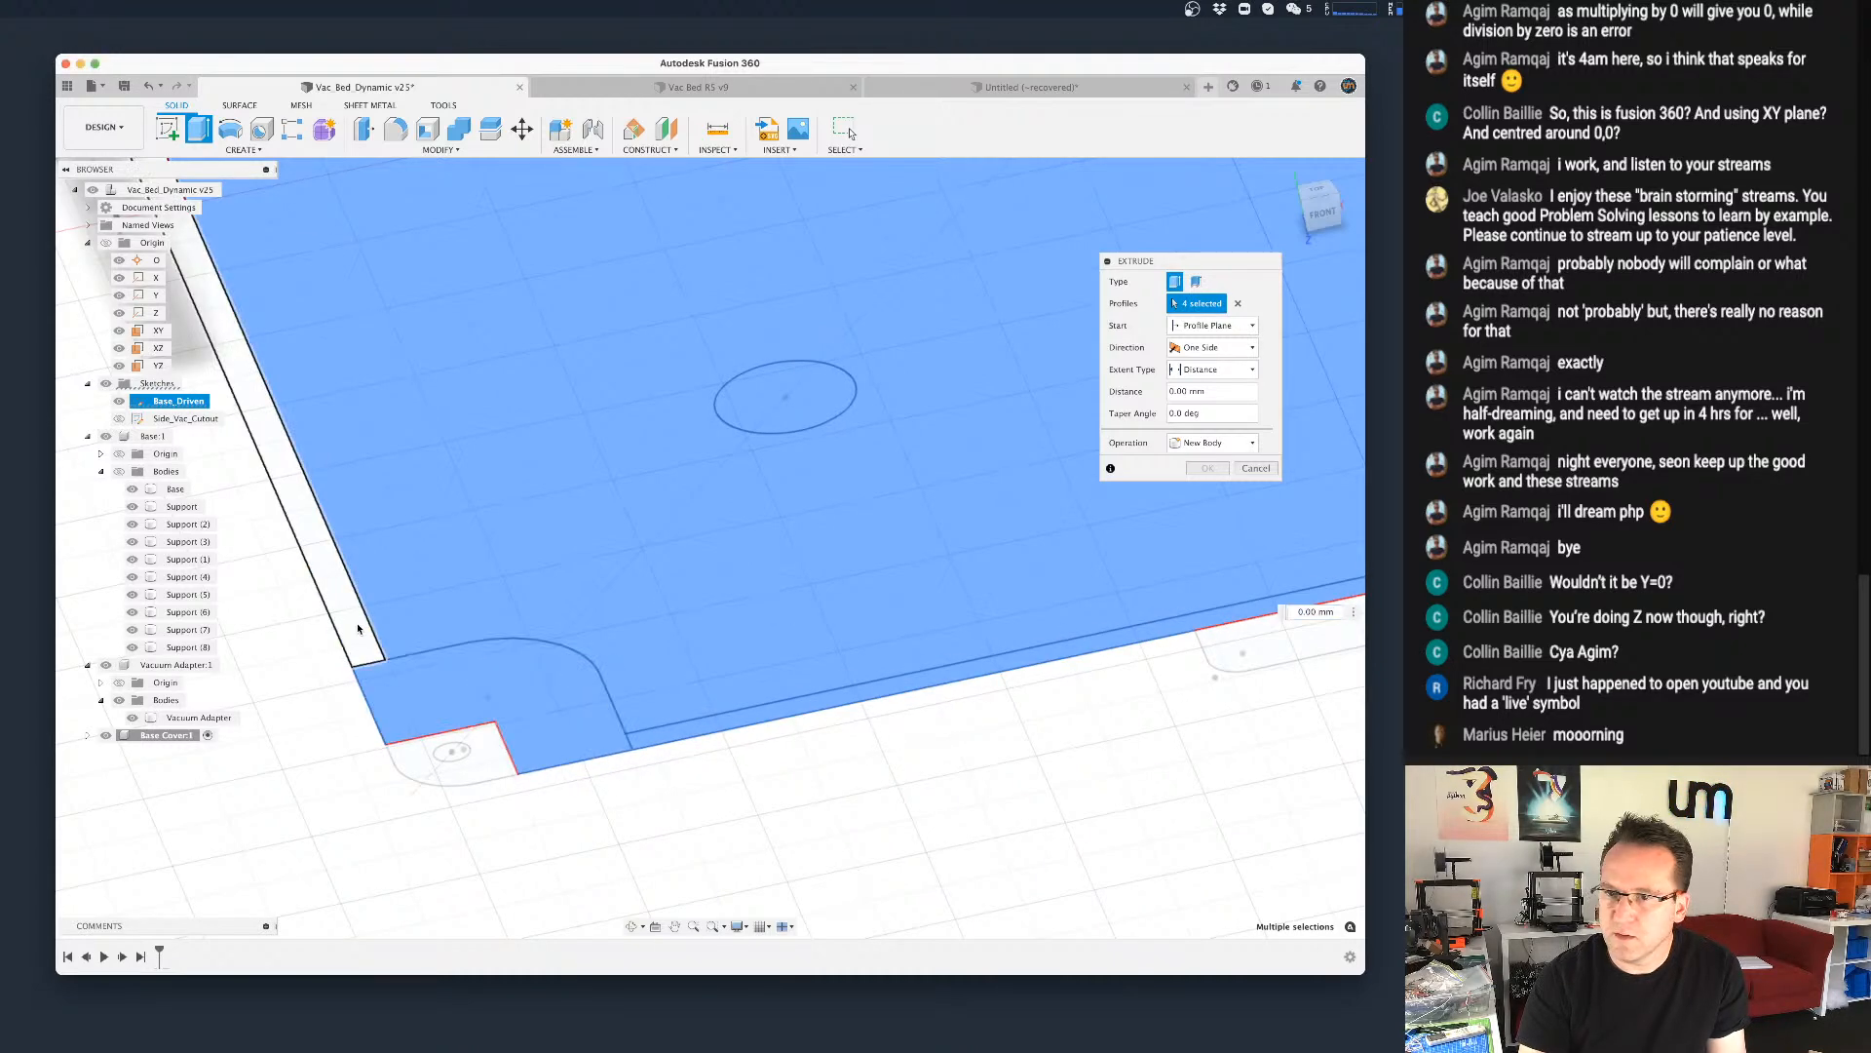
left_click(358, 628)
Step: Add the three remaining corner profiles and the right and rear wall strips to the extrusion selection, leaving out the screw tabs
scroll(565, 561, "down", 3)
scroll(881, 478, "down", 3)
middle_click_drag(881, 478, 771, 678)
scroll(843, 560, "down", 3)
scroll(1217, 587, "up", 3)
left_click(1267, 638)
left_click(1287, 571)
scroll(990, 614, "down", 3)
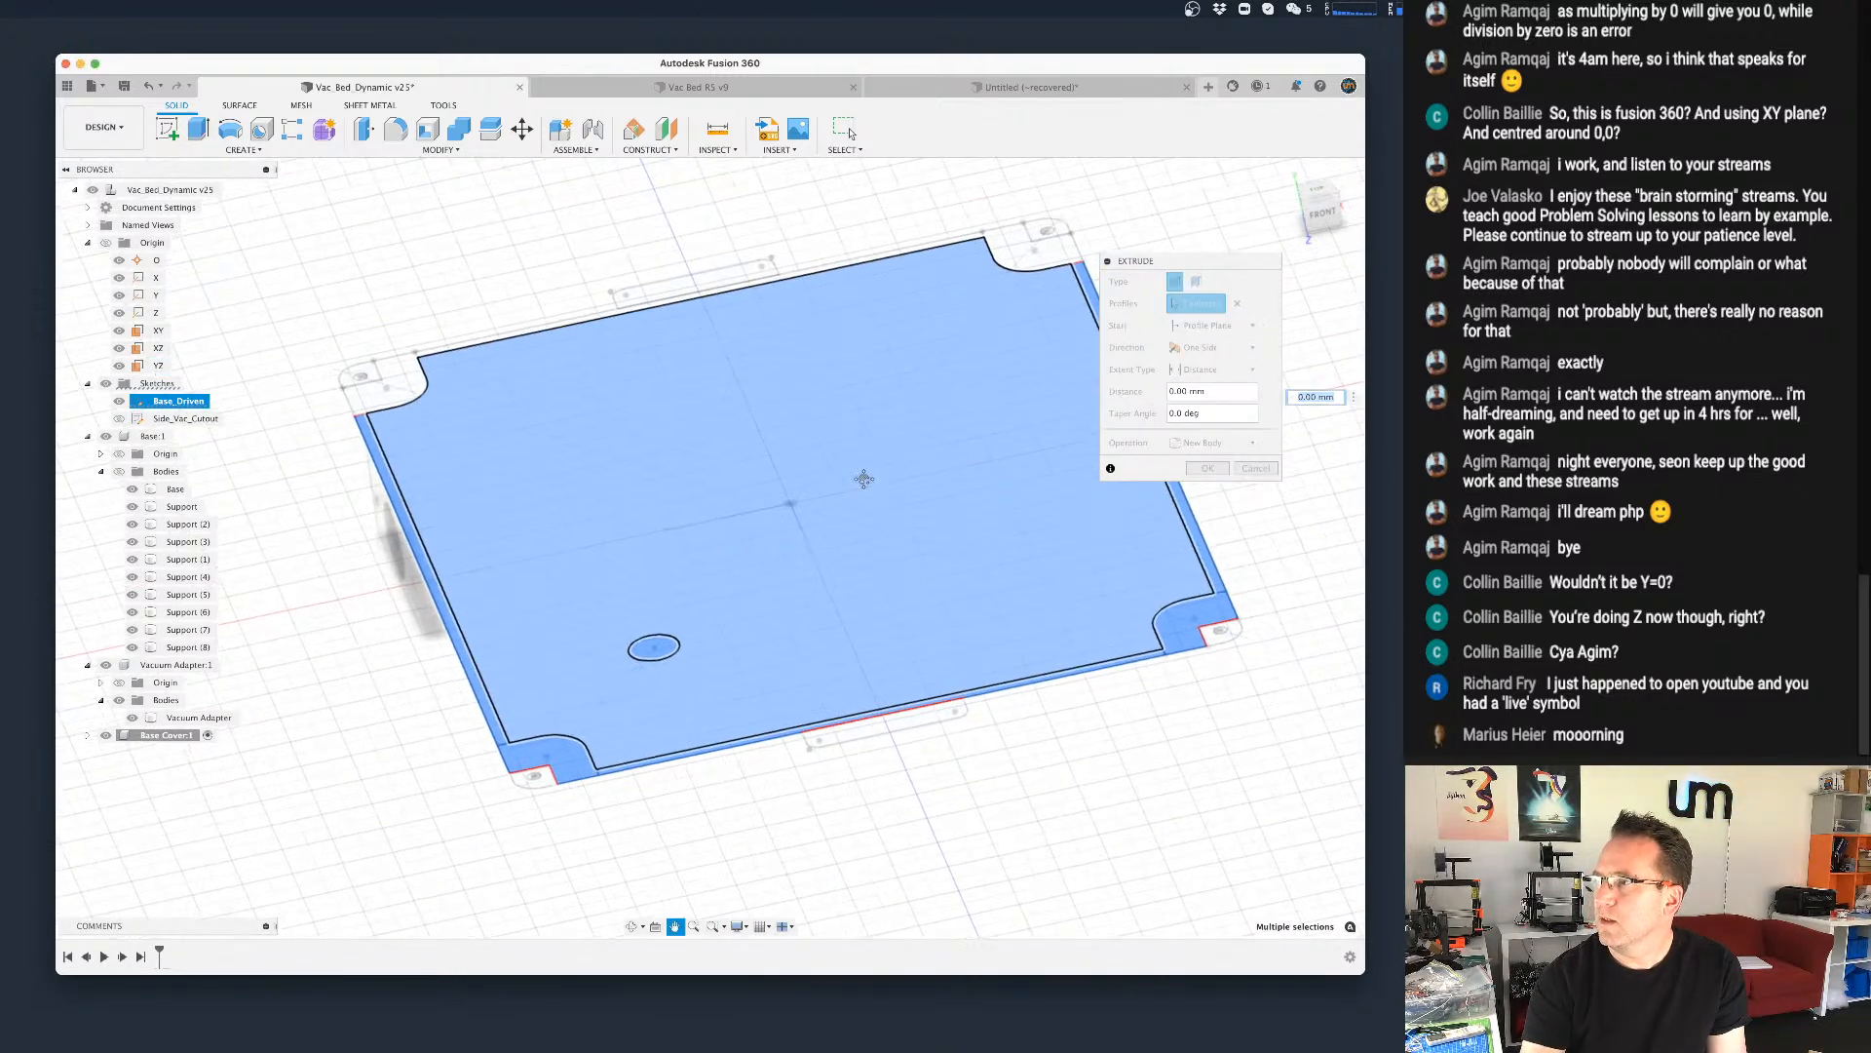
middle_click_drag(865, 448, 847, 619)
scroll(1040, 385, "up", 5)
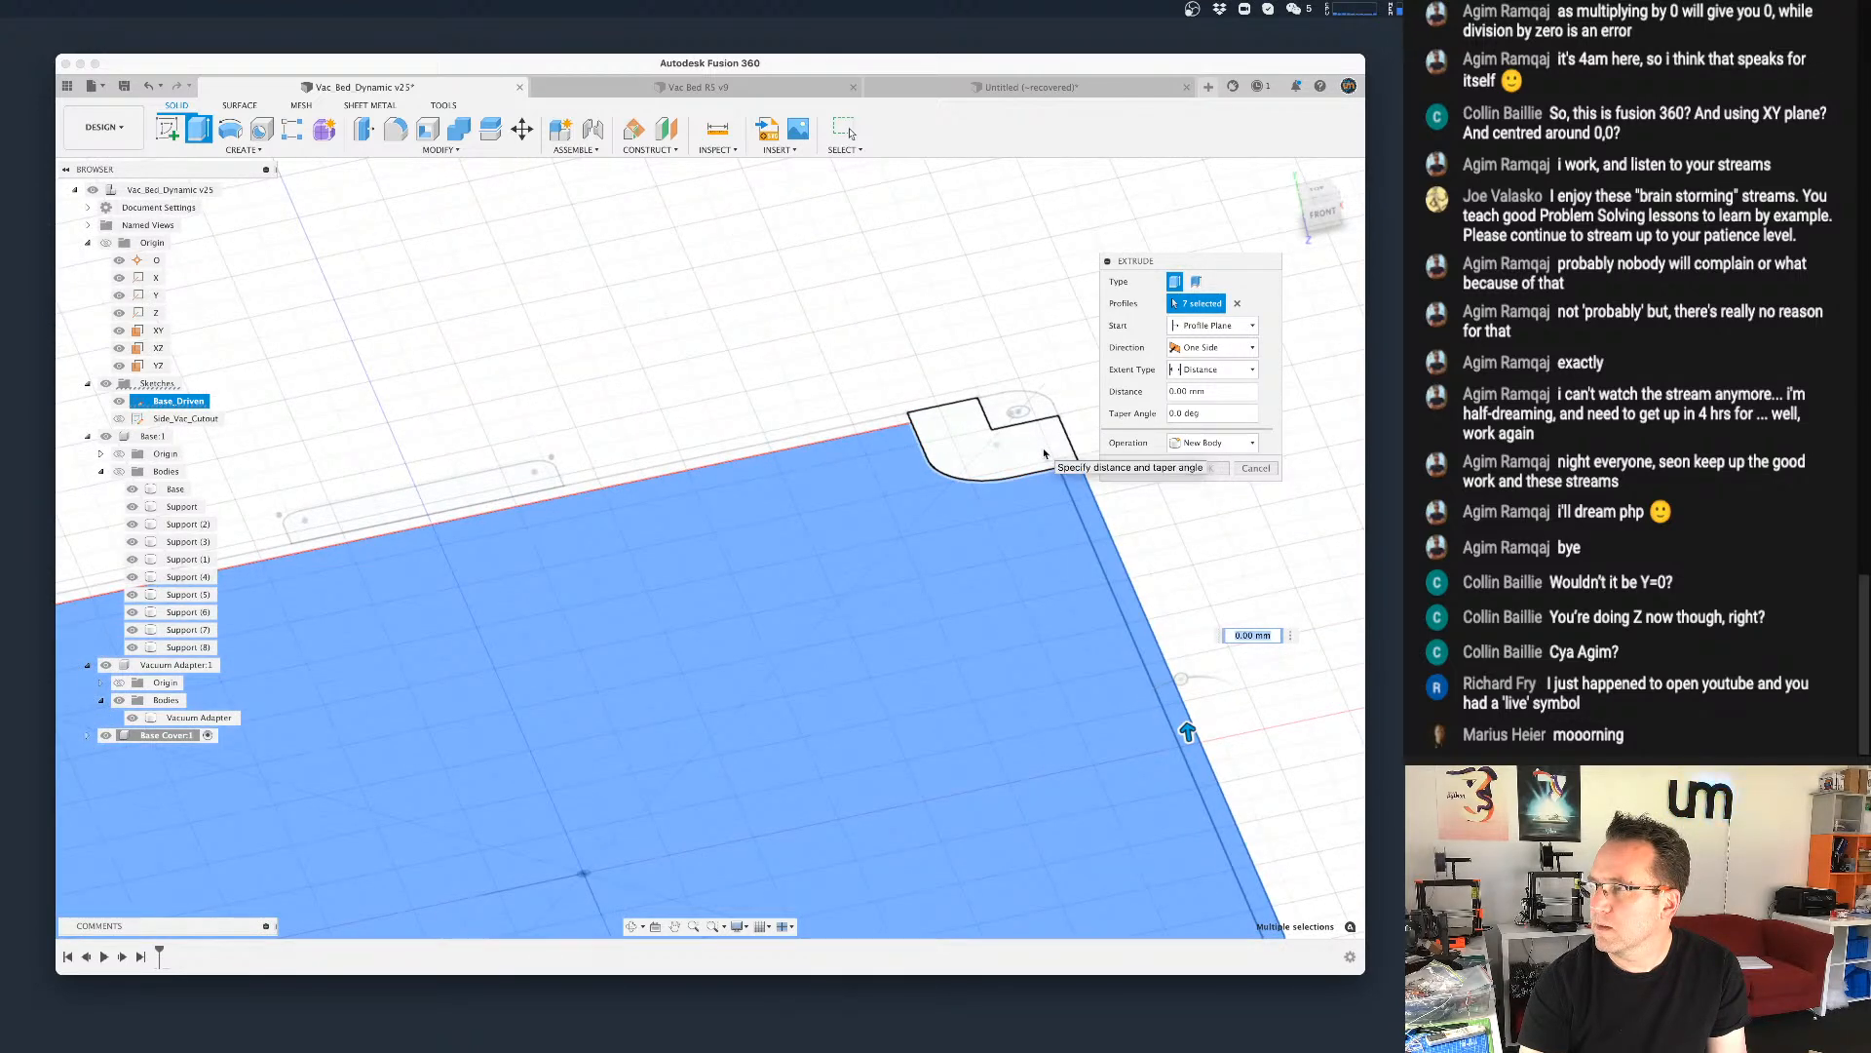
left_click(1044, 454)
left_click(885, 430)
scroll(765, 614, "down", 3)
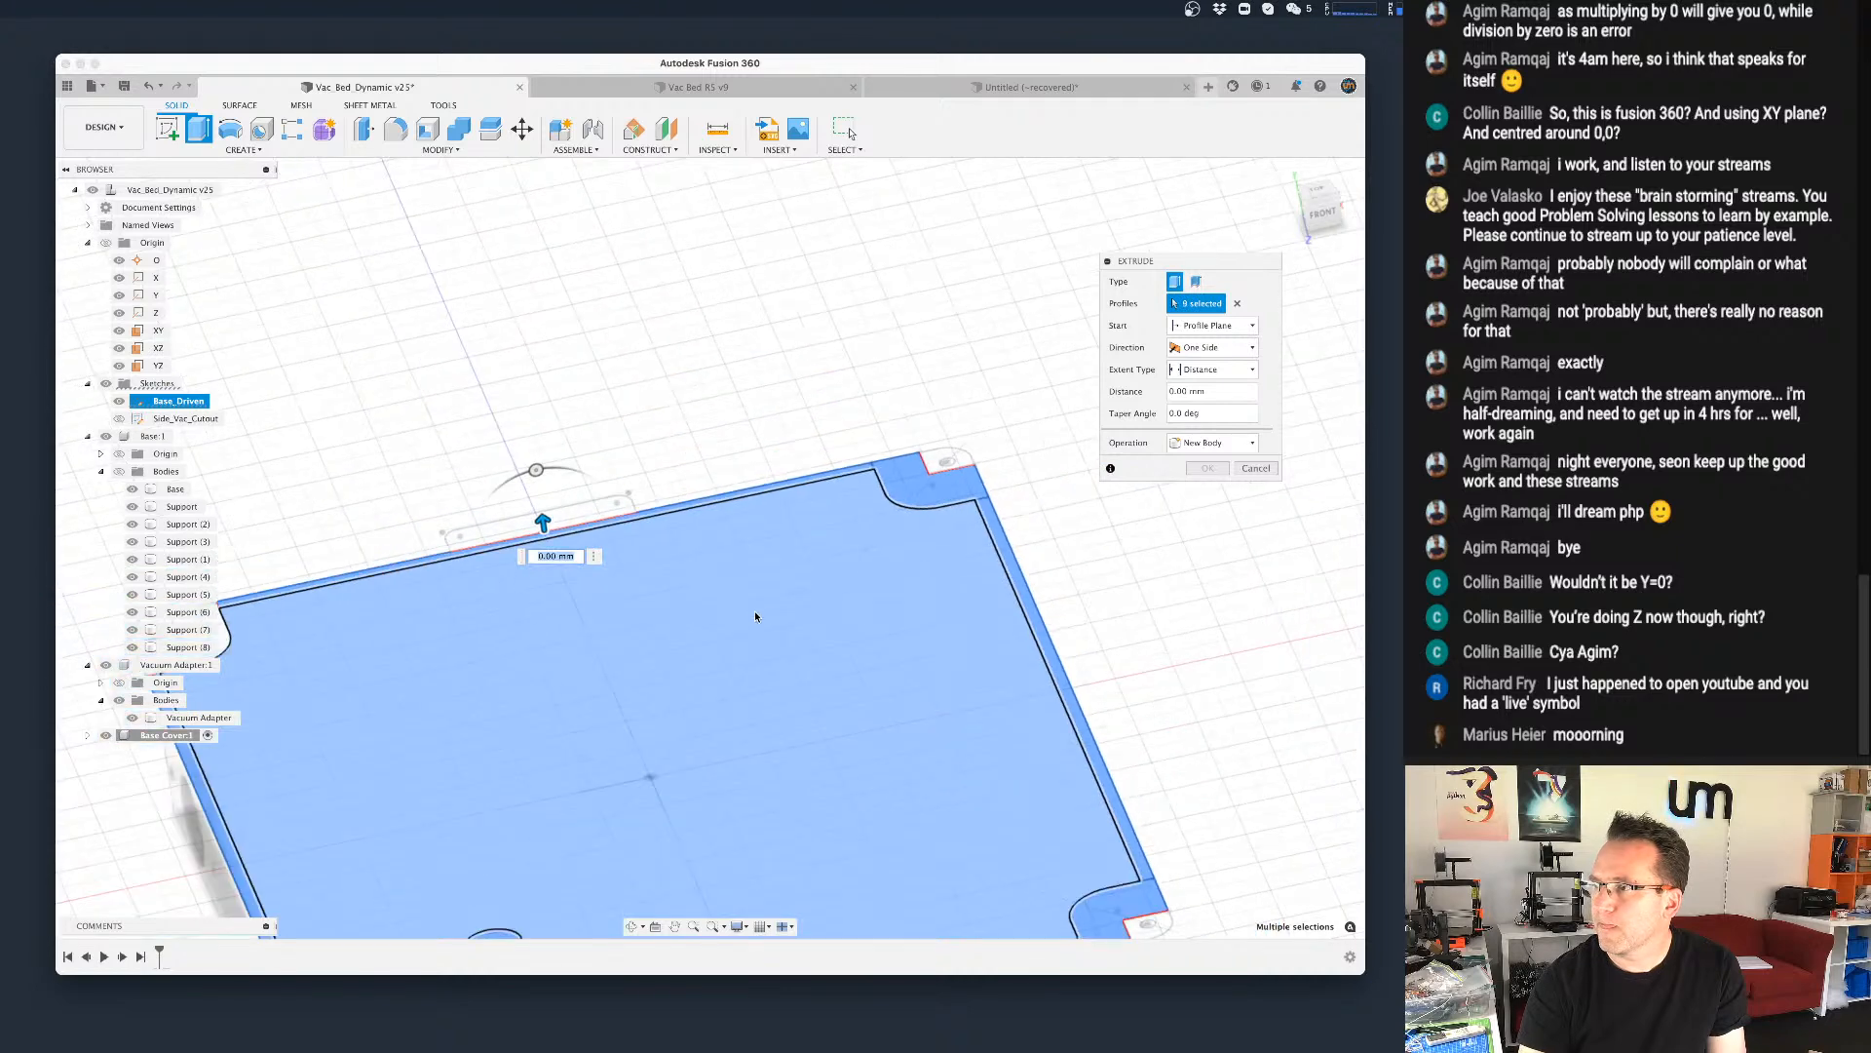
middle_click_drag(765, 614, 963, 514)
scroll(326, 546, "up", 5)
left_click(447, 528)
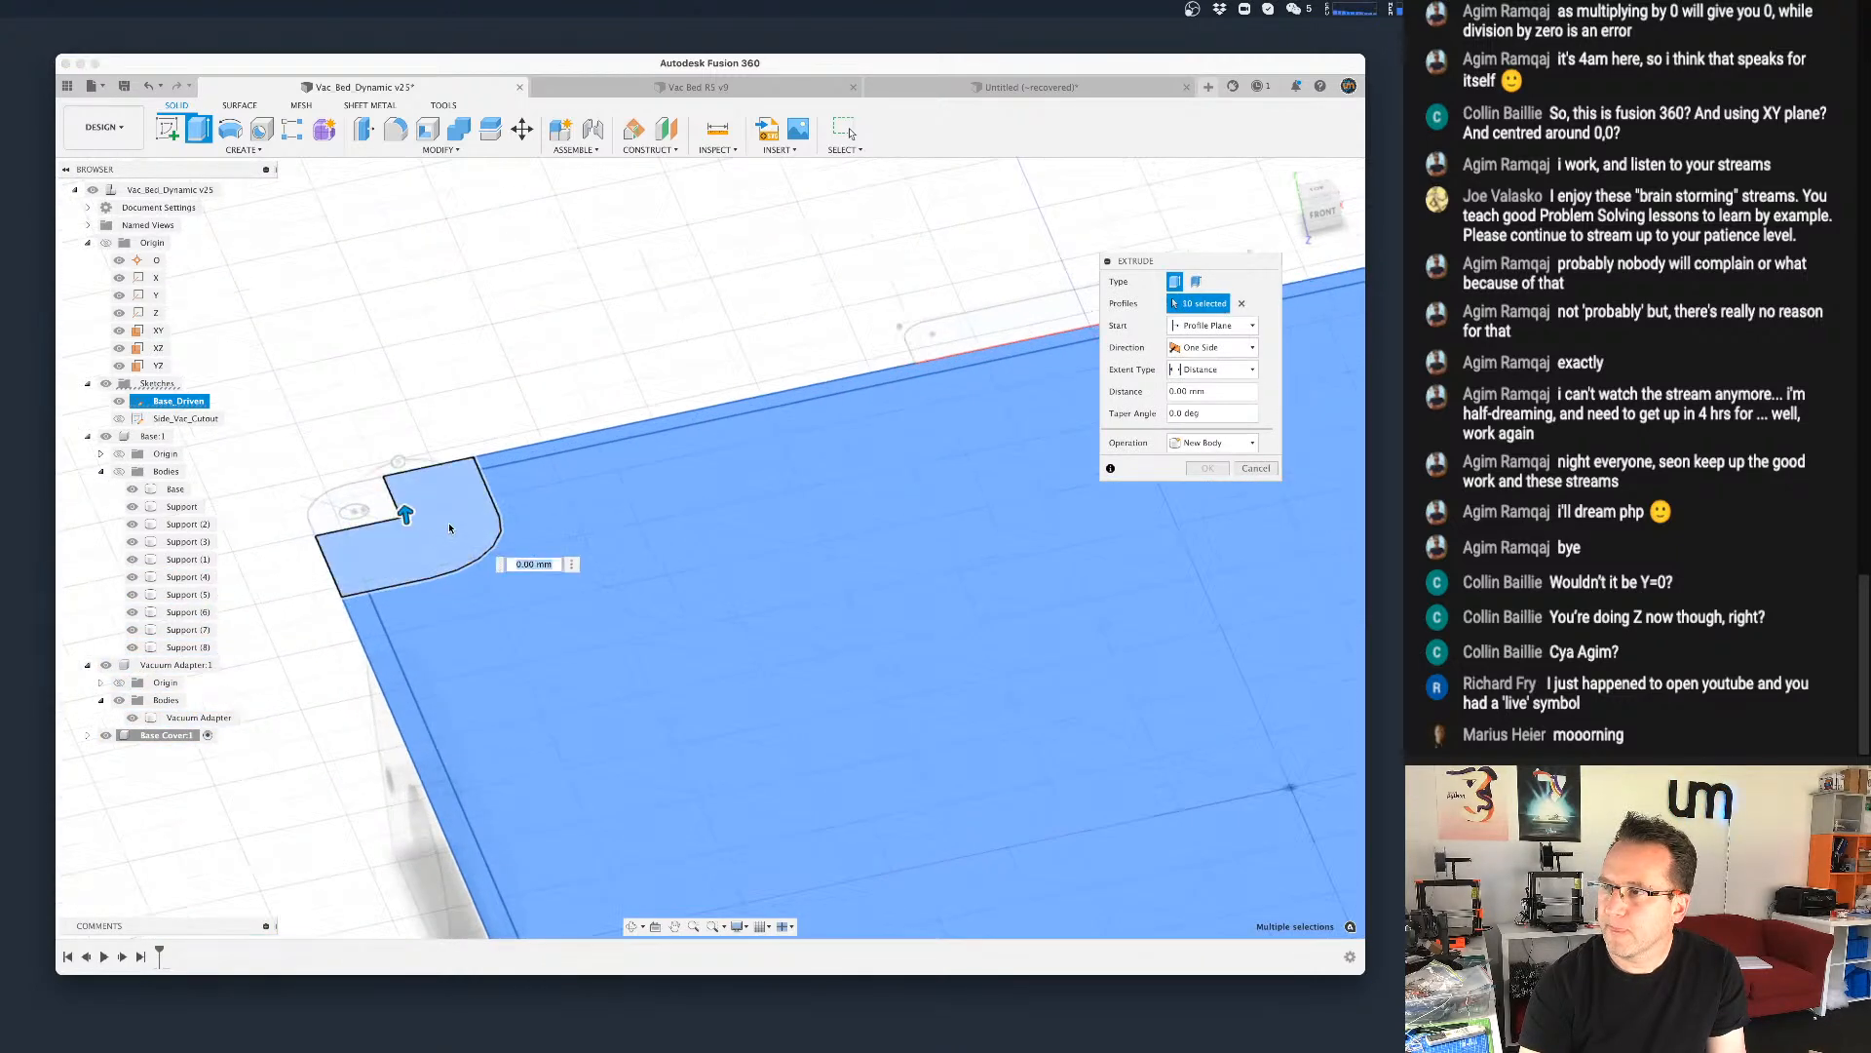
scroll(627, 612, "down", 6)
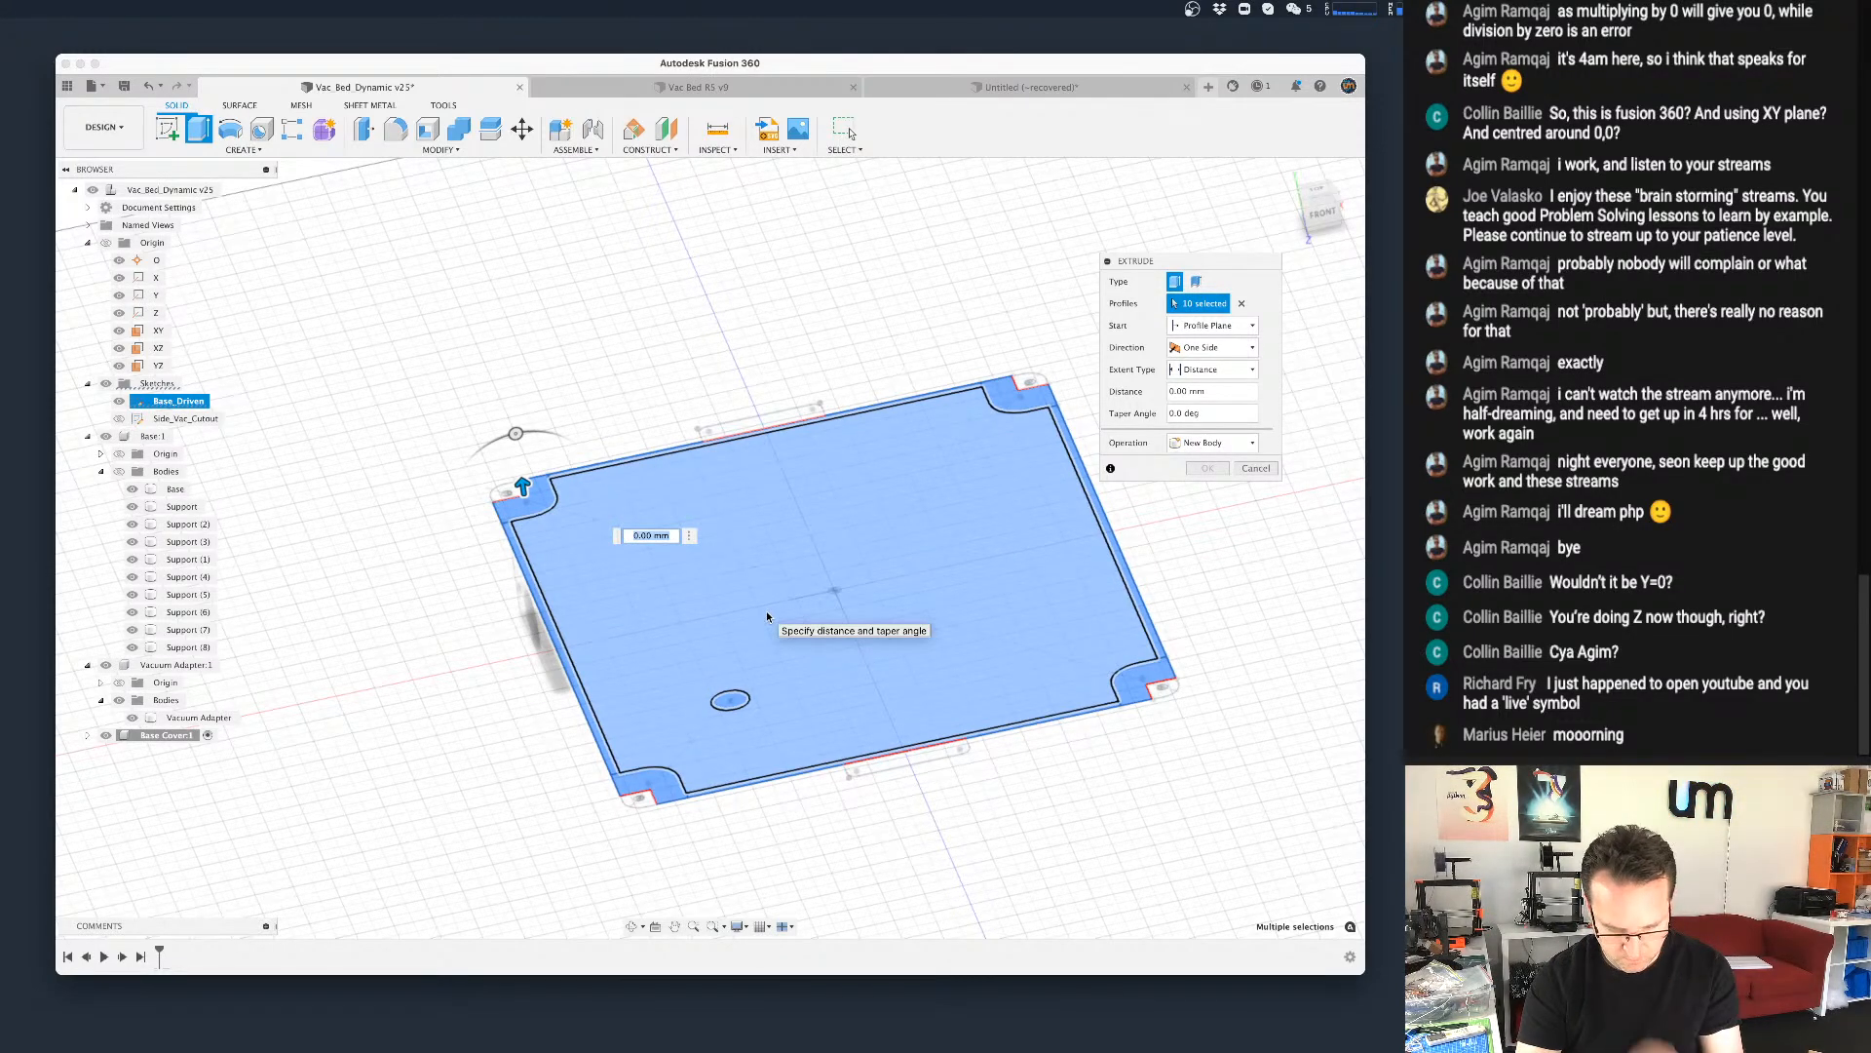
Step: Extrude the ten selected profiles by thickness_base as a new body in the Base Cover component
type("thi")
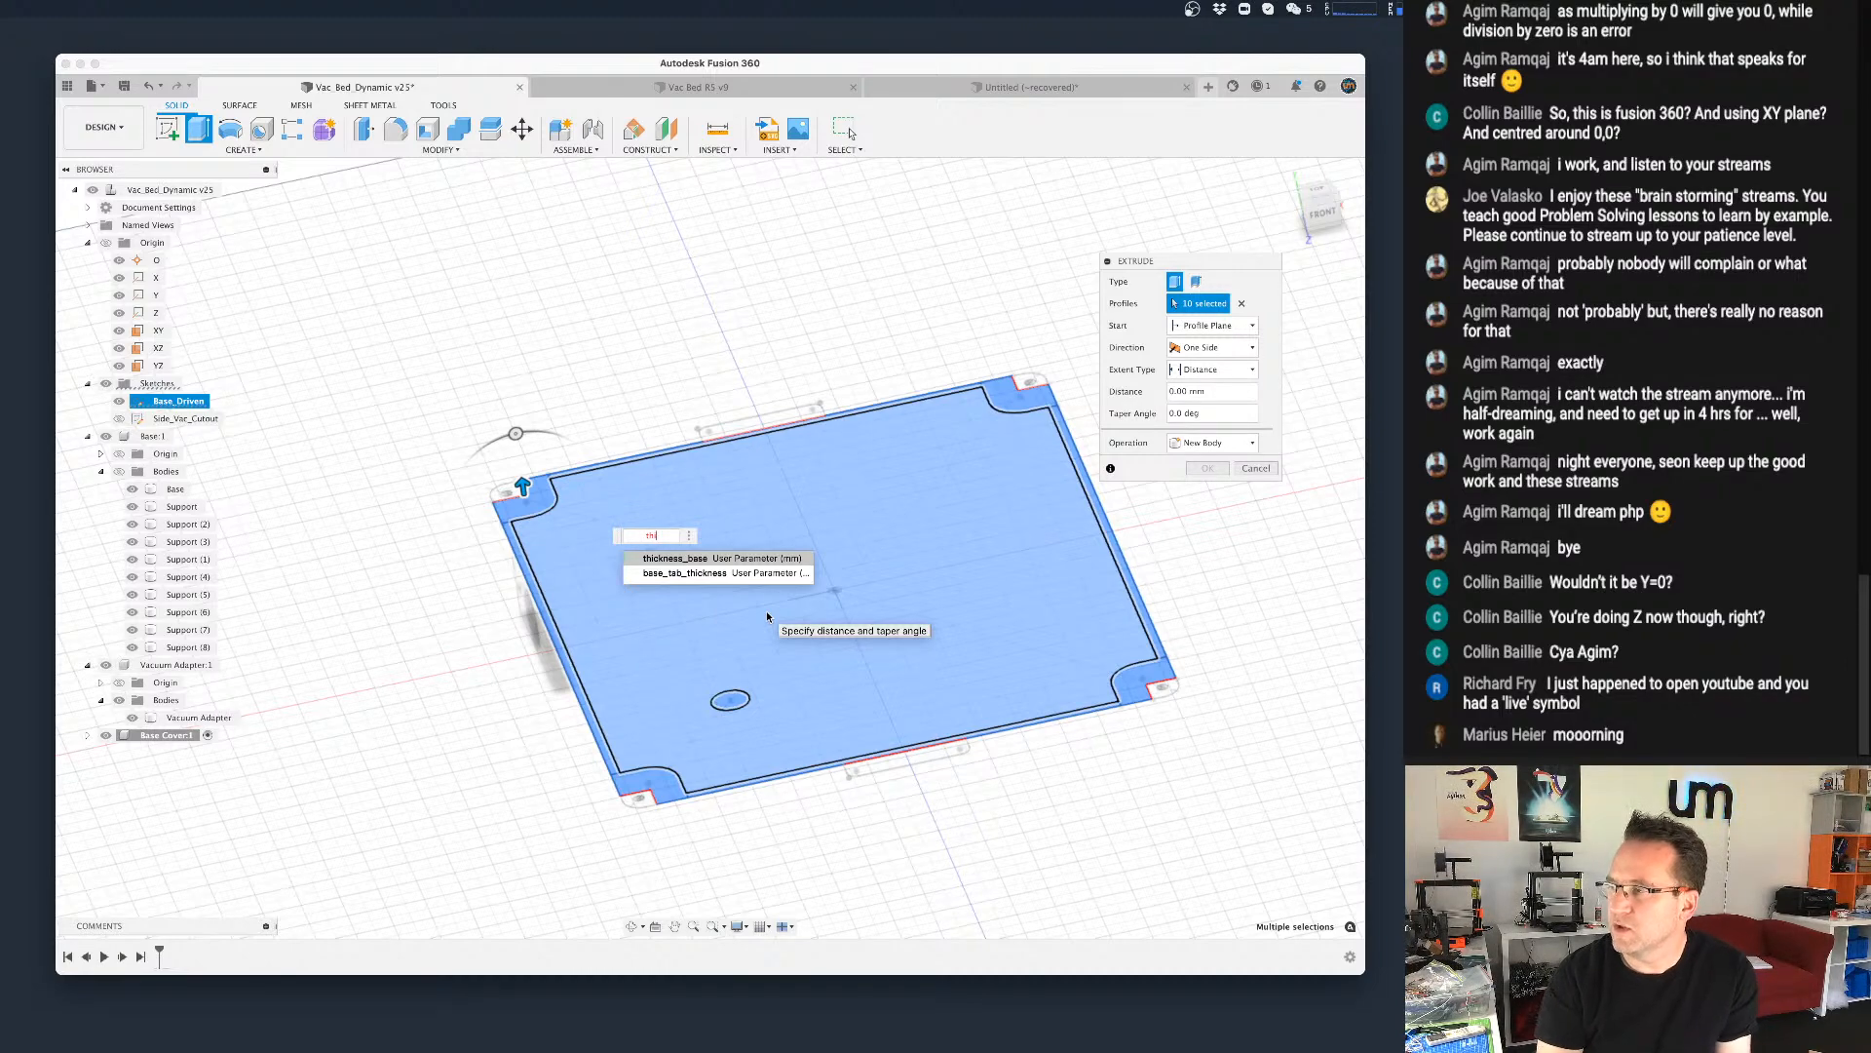
key("Return")
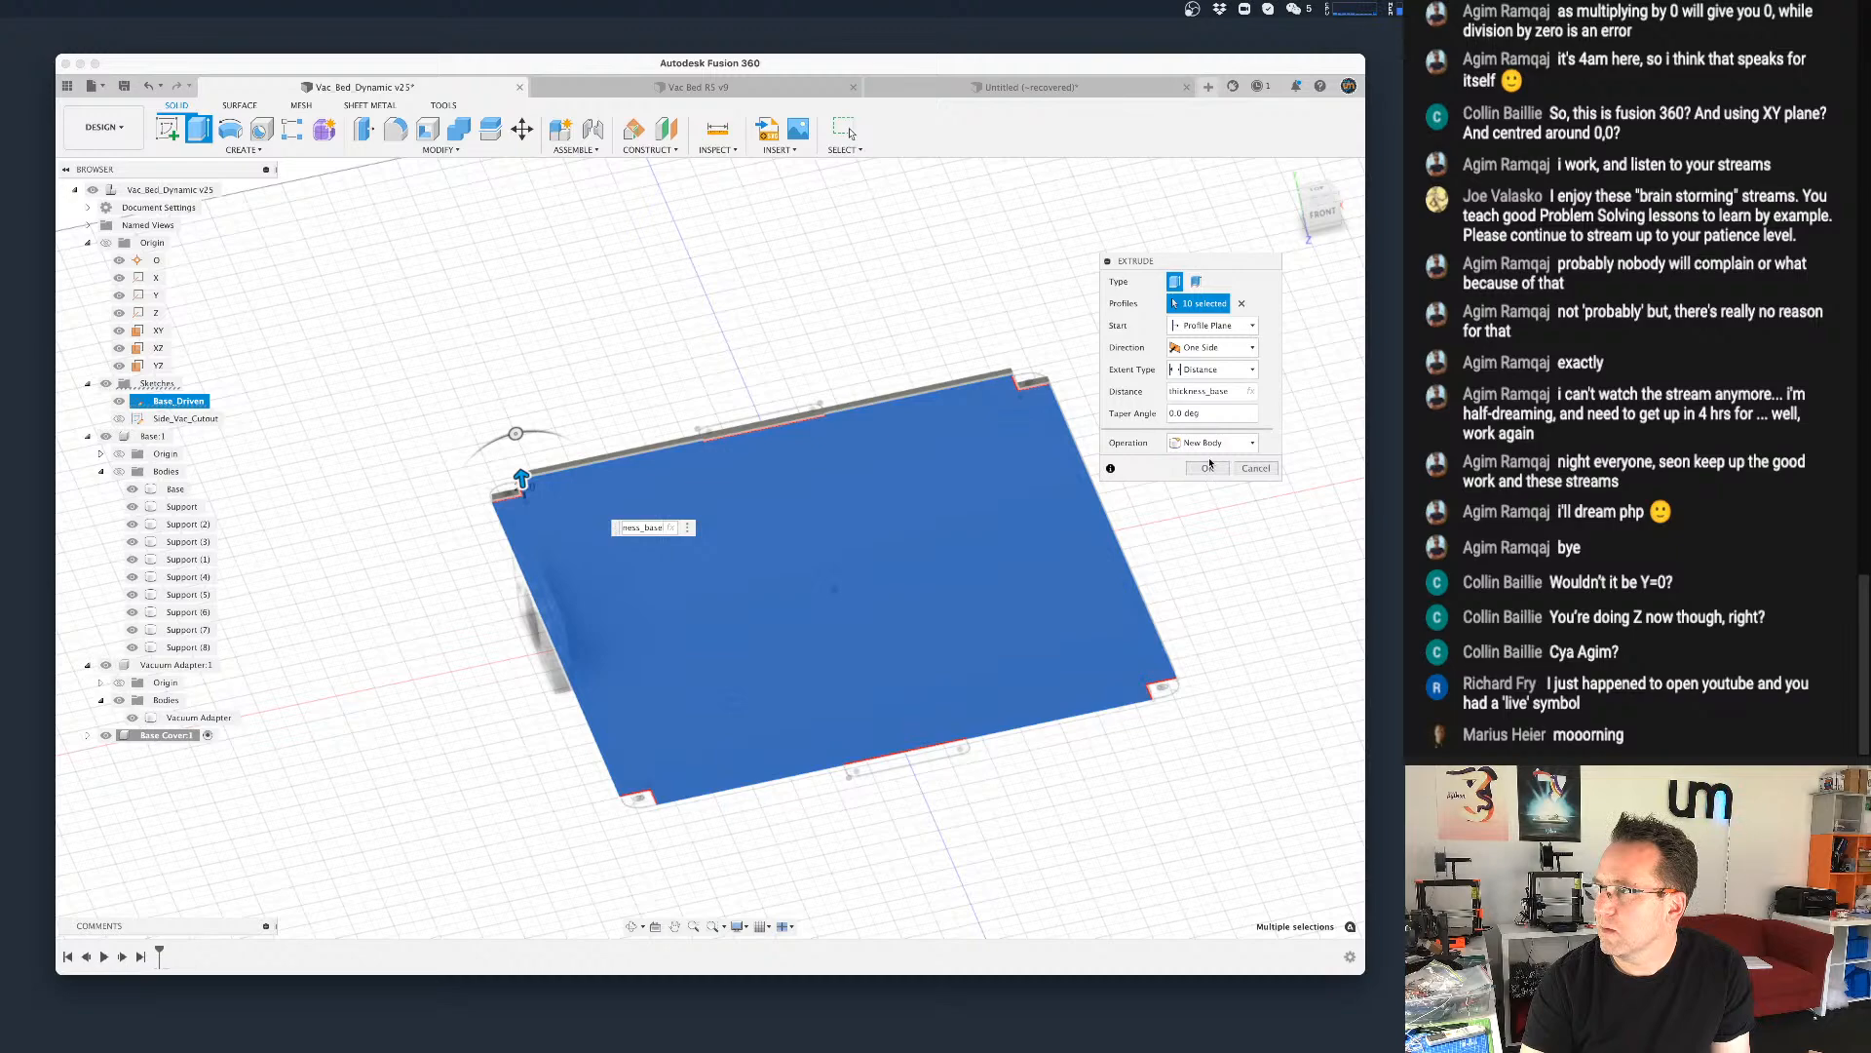
left_click(1209, 391)
left_click(88, 736)
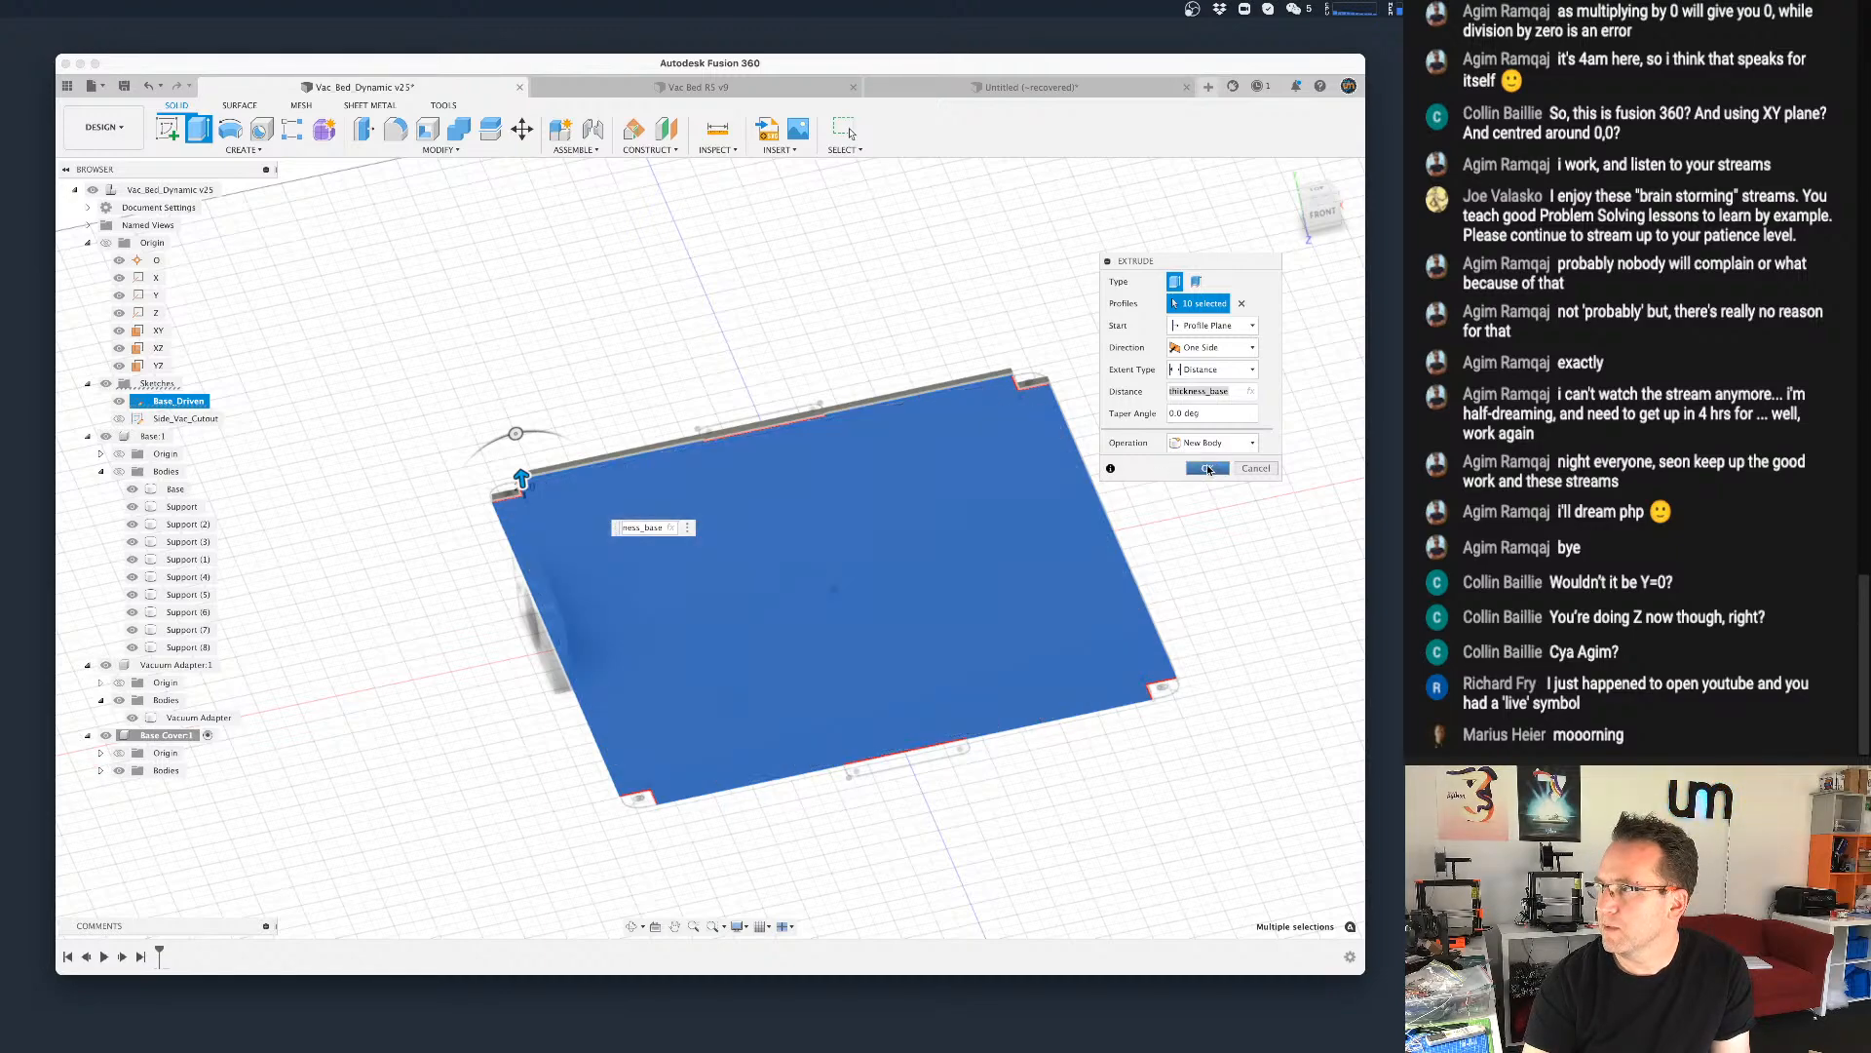
left_click(1207, 467)
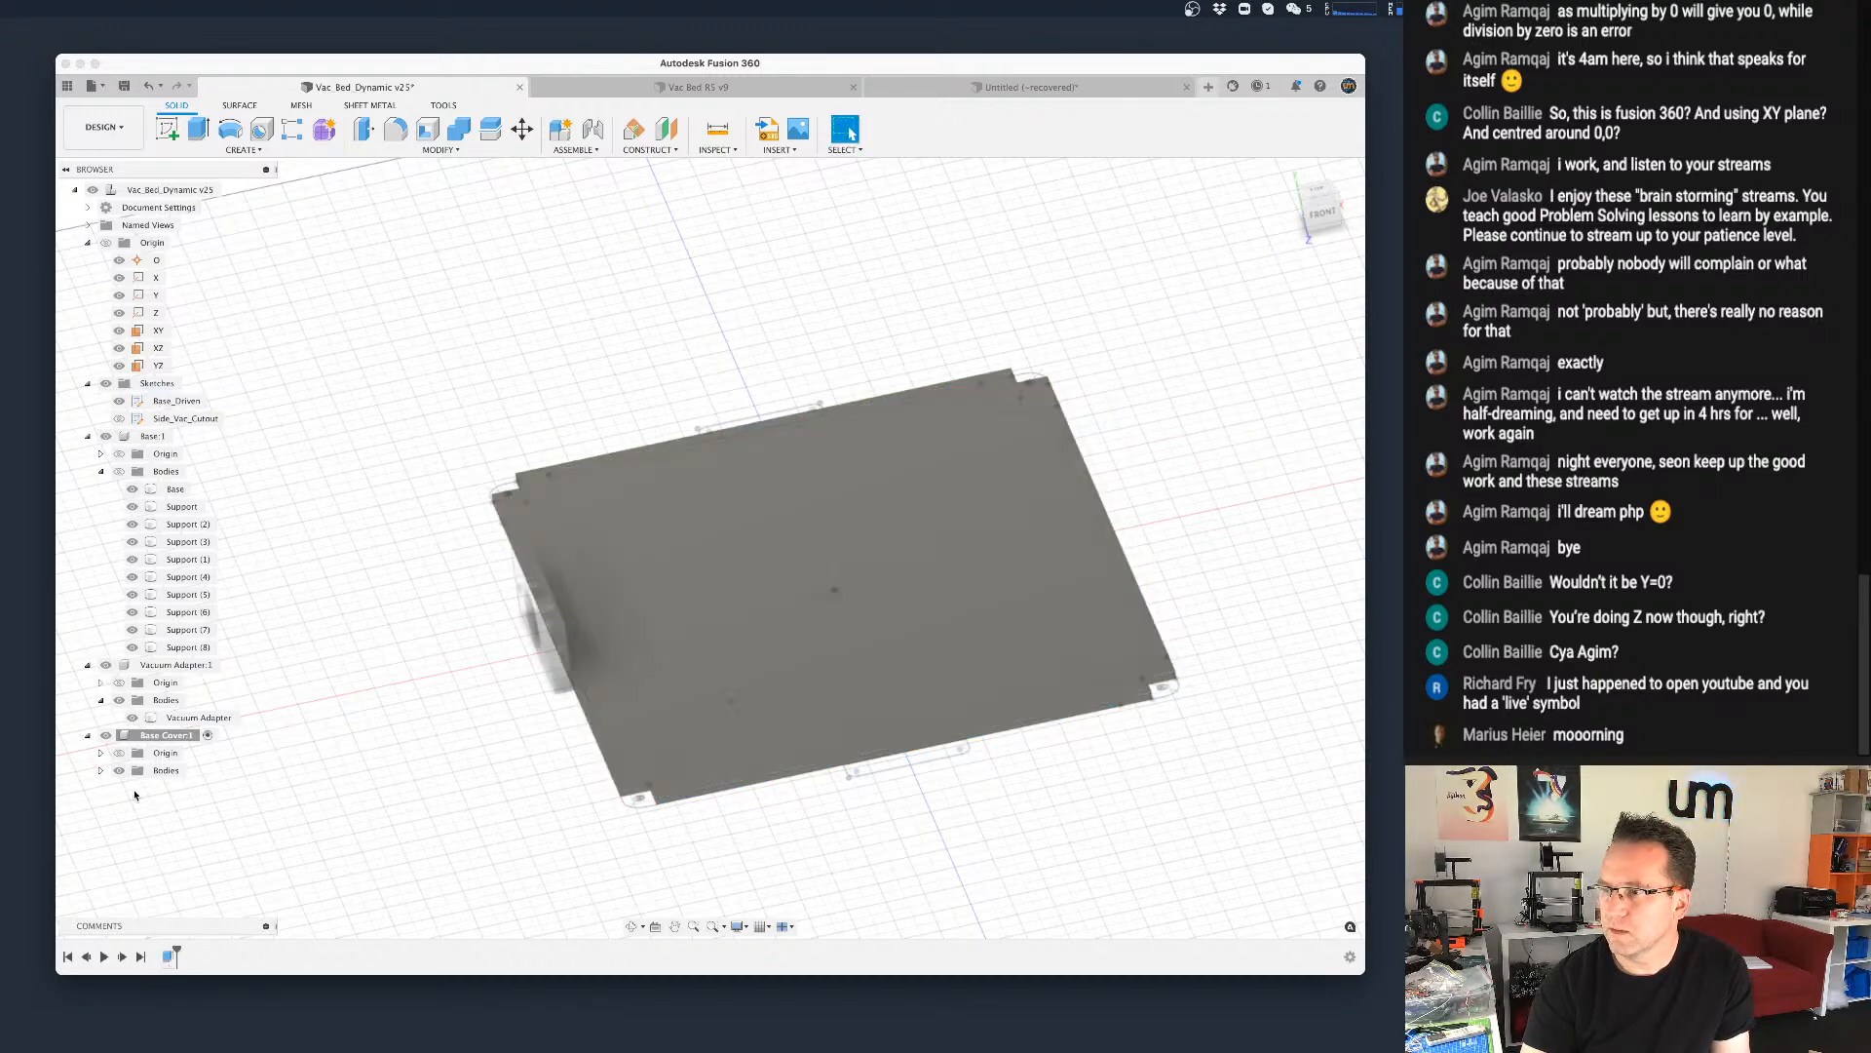
Step: Rename the new body in the Base Cover component as Cover
double_click(165, 788)
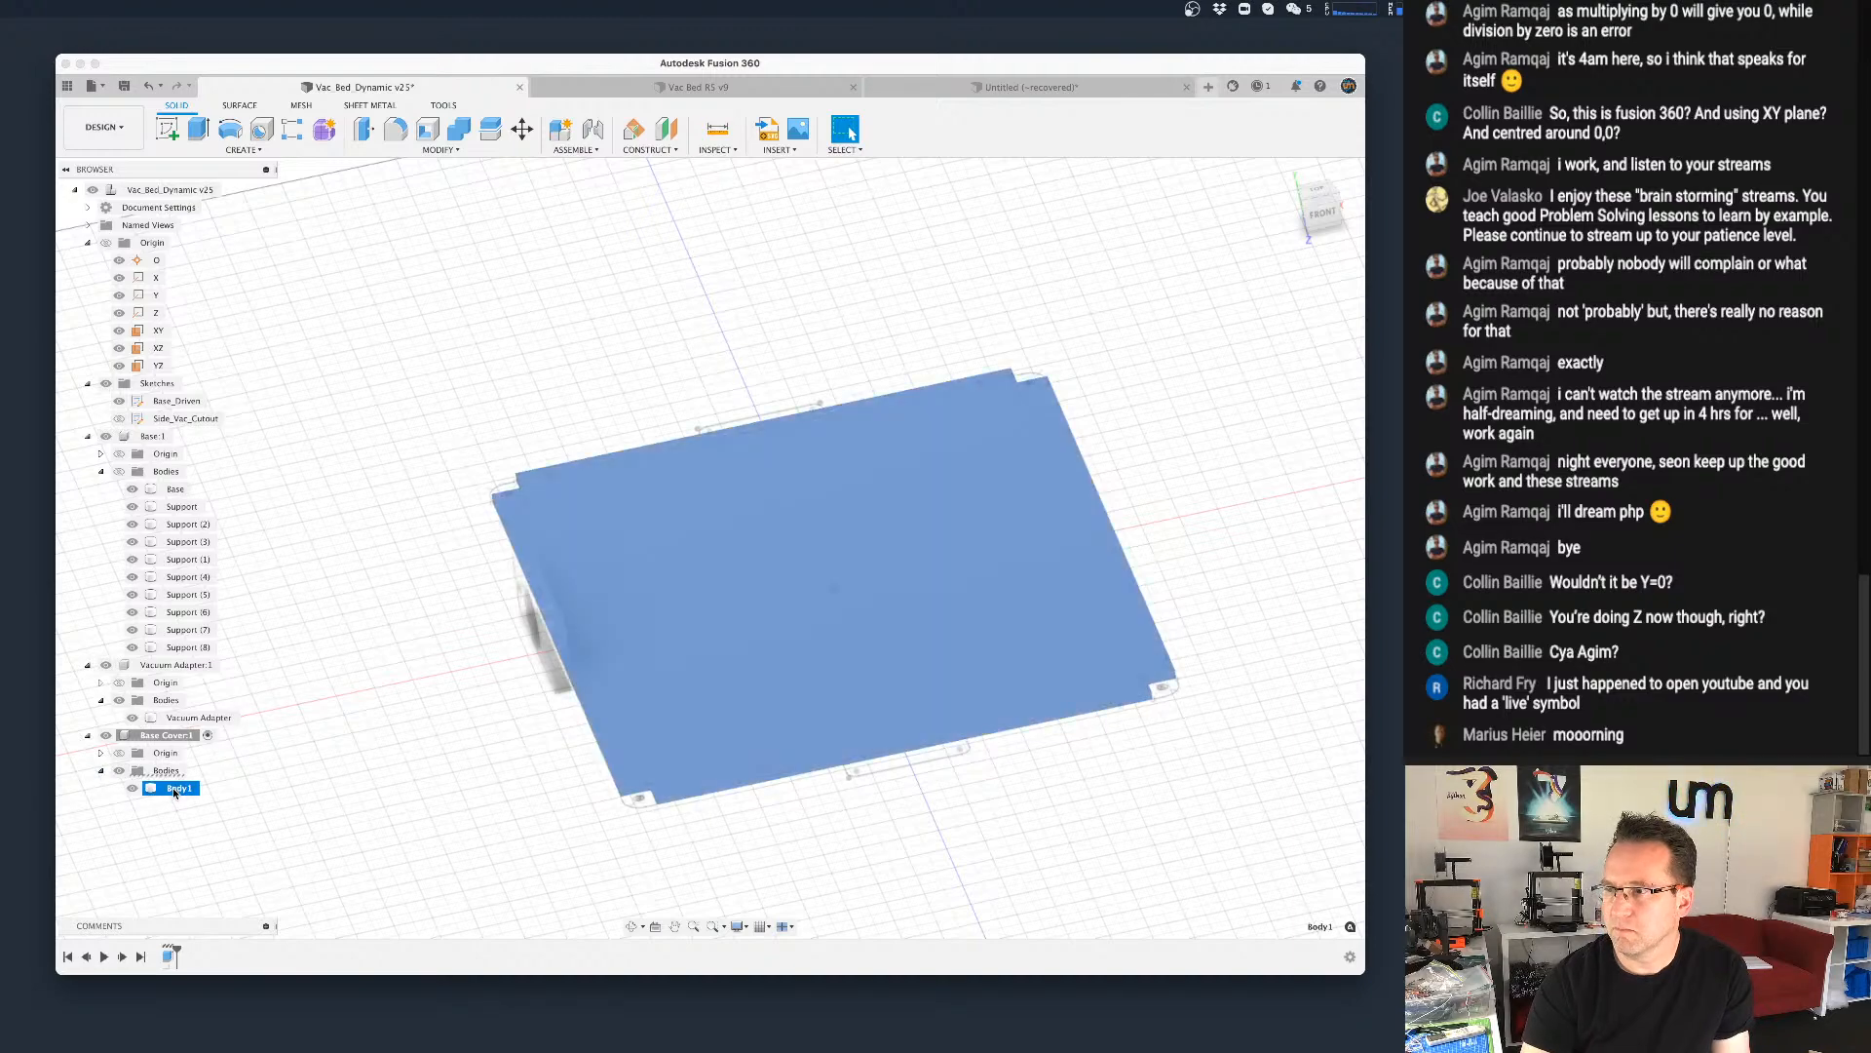
type("Cove")
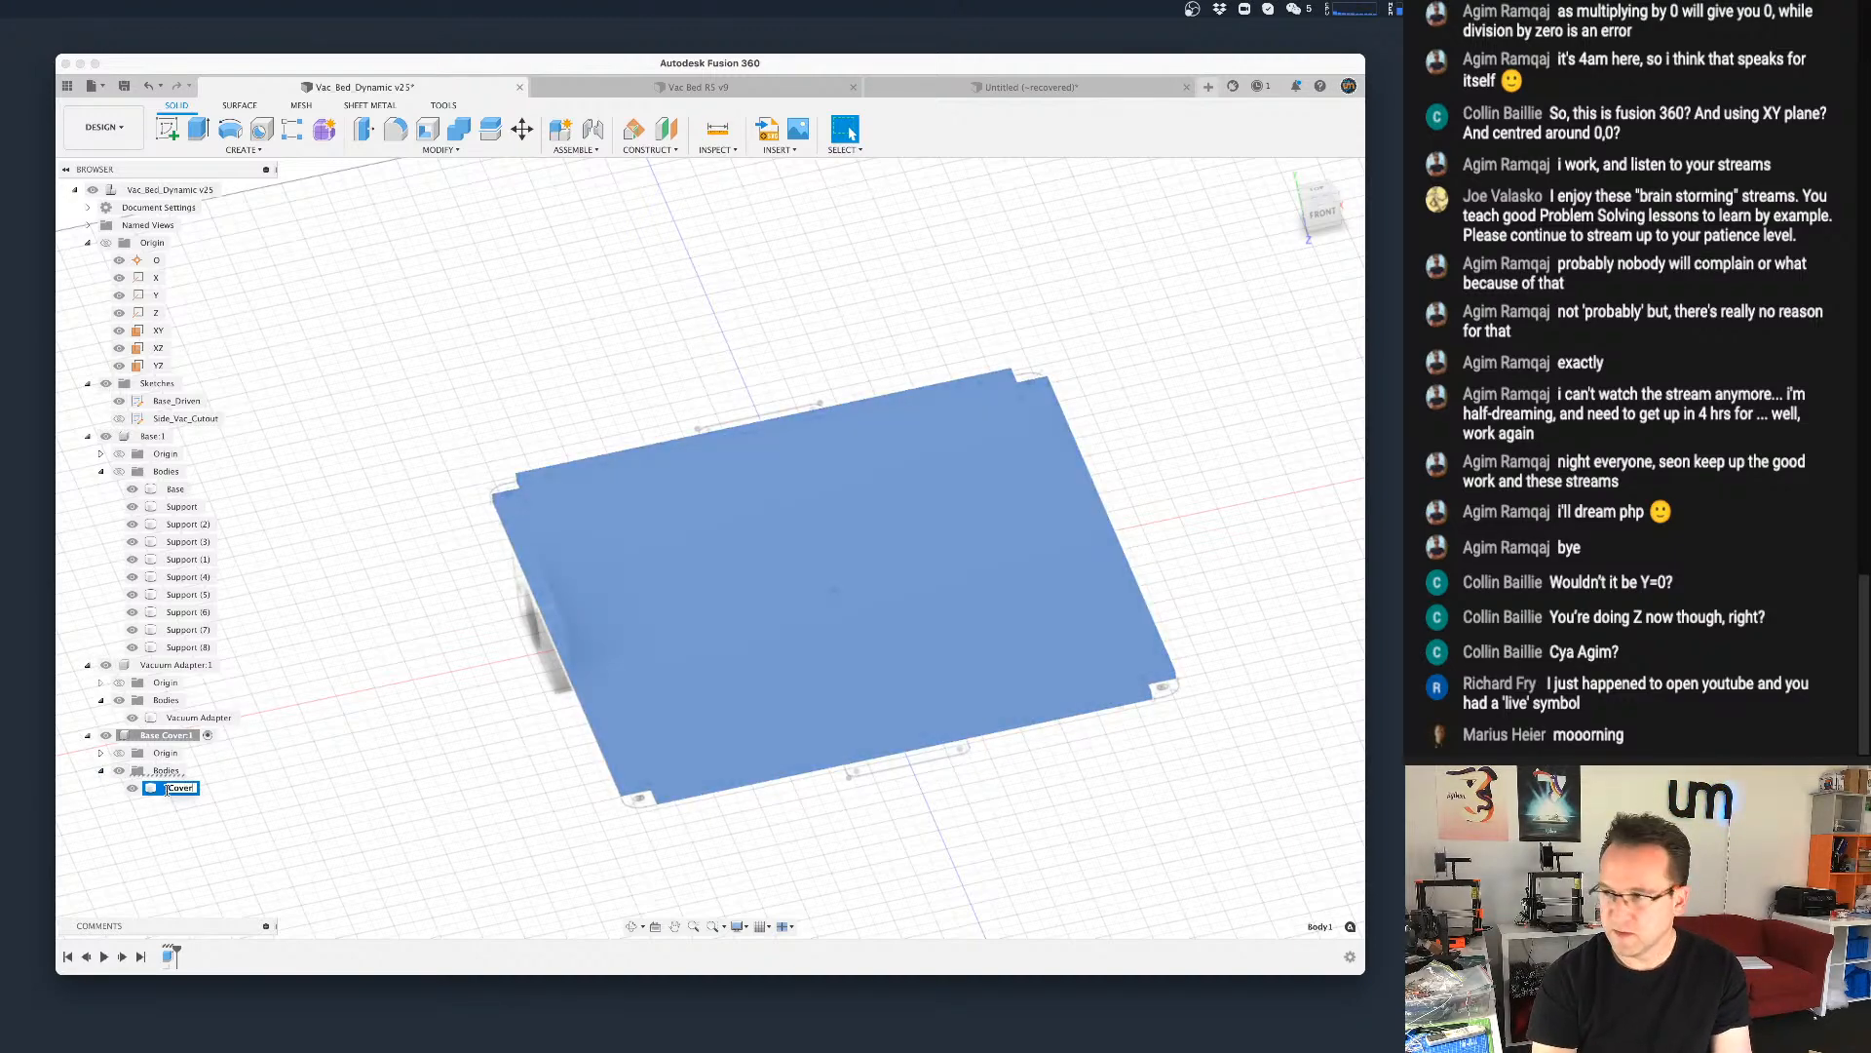
type("r")
key("Return")
Step: Move the Cover body upward along the Y distance by height_base
scroll(581, 724, "down", 2)
middle_click_drag(536, 744, 634, 698, "shift")
scroll(575, 703, "up", 5)
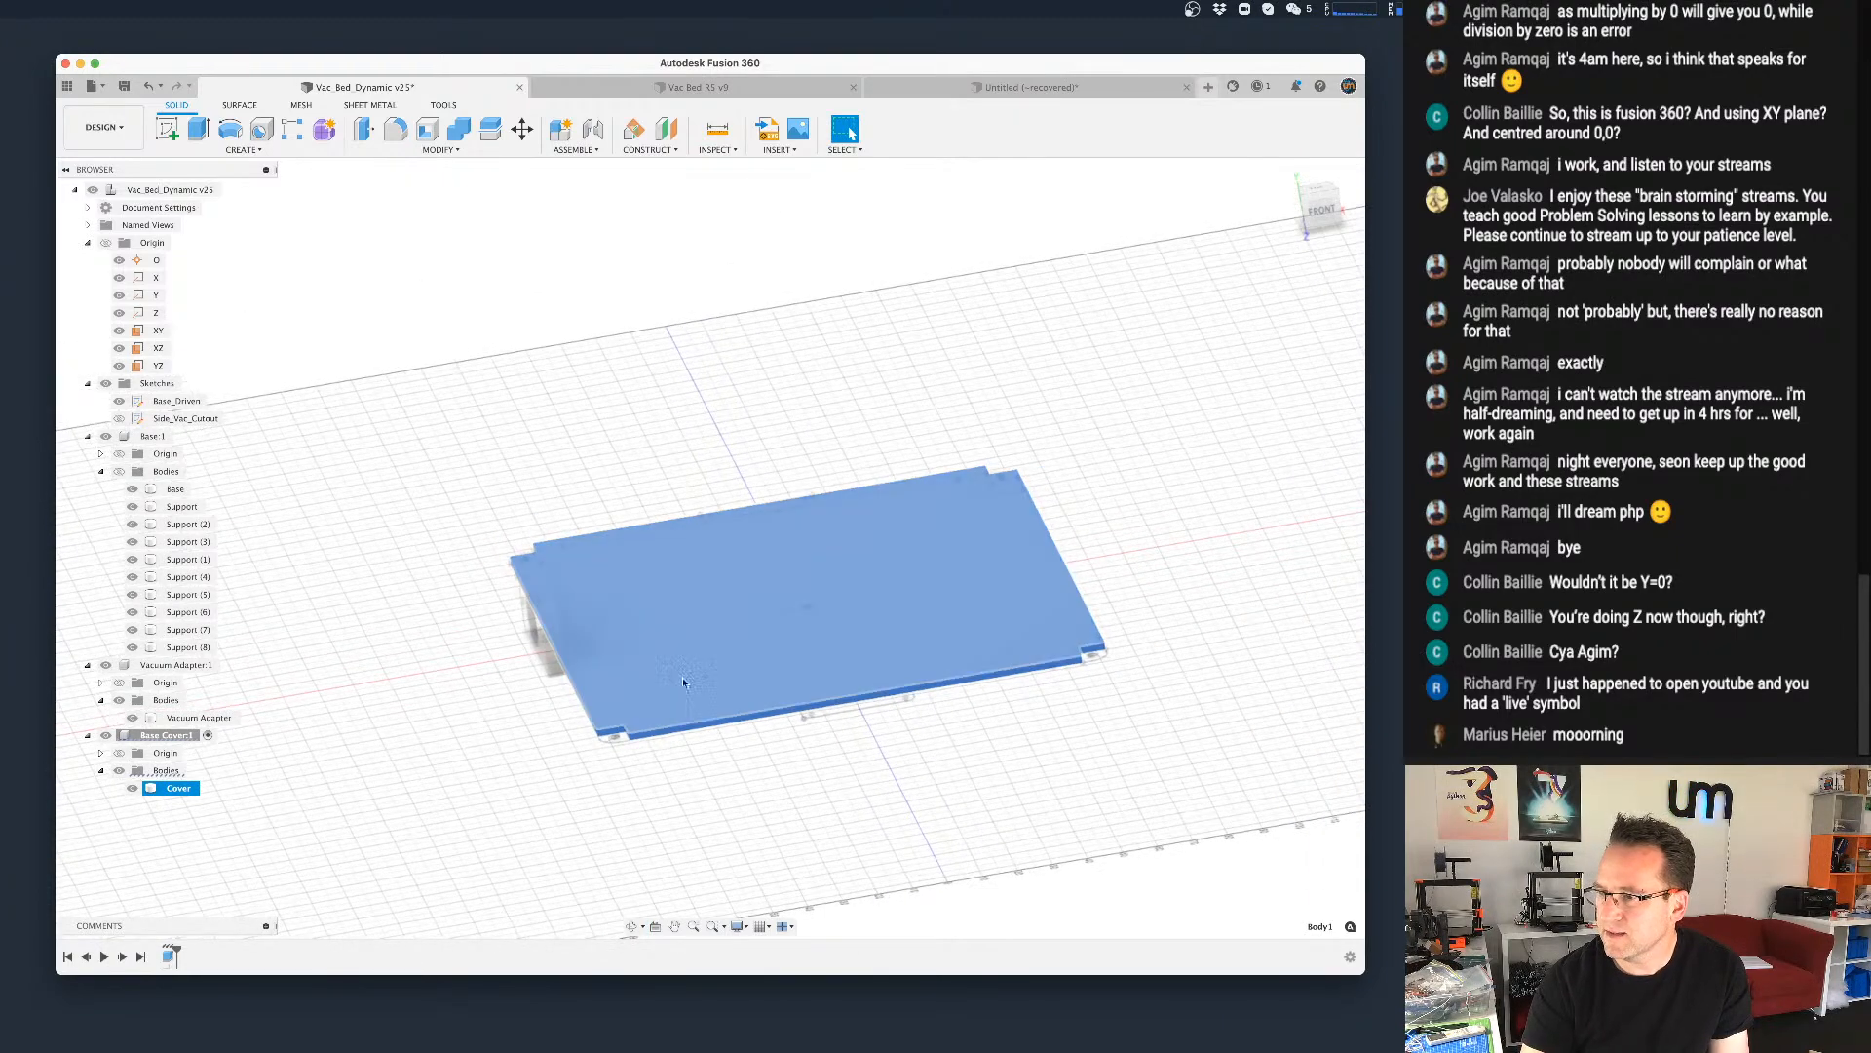
key("m")
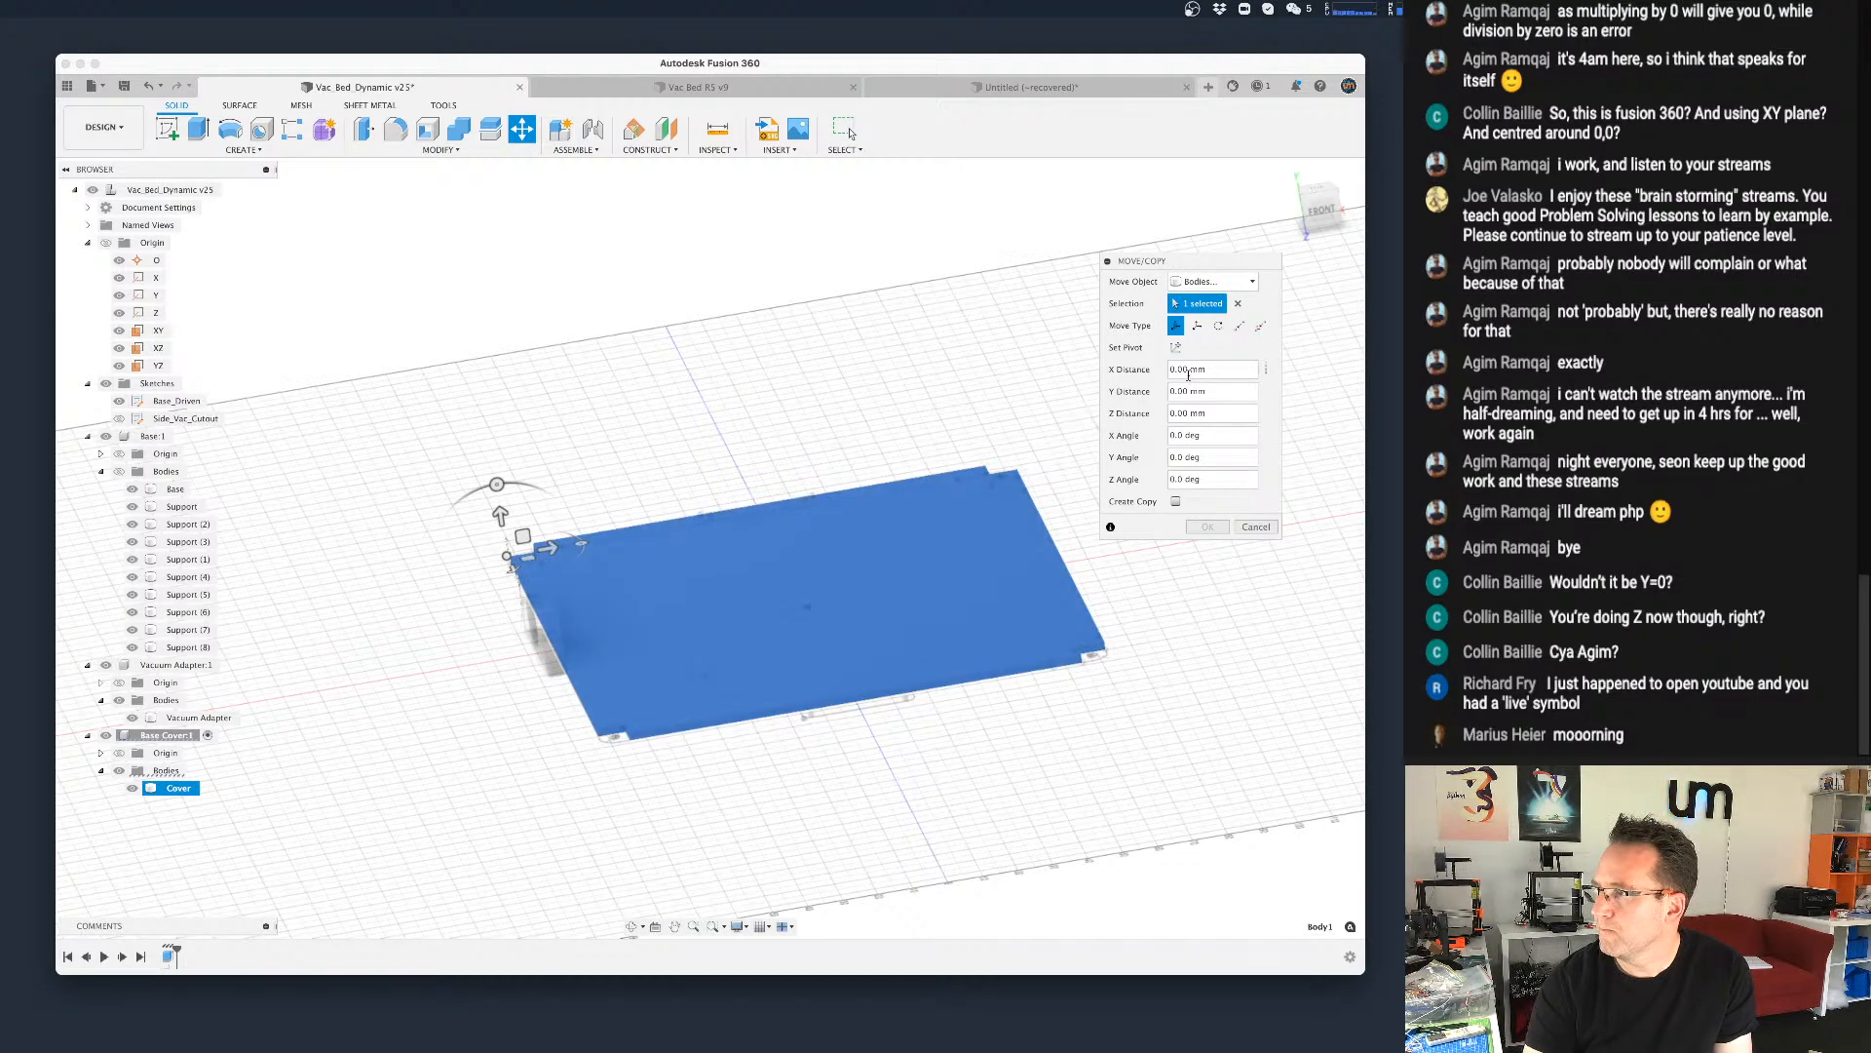
left_click_drag(494, 514, 498, 495)
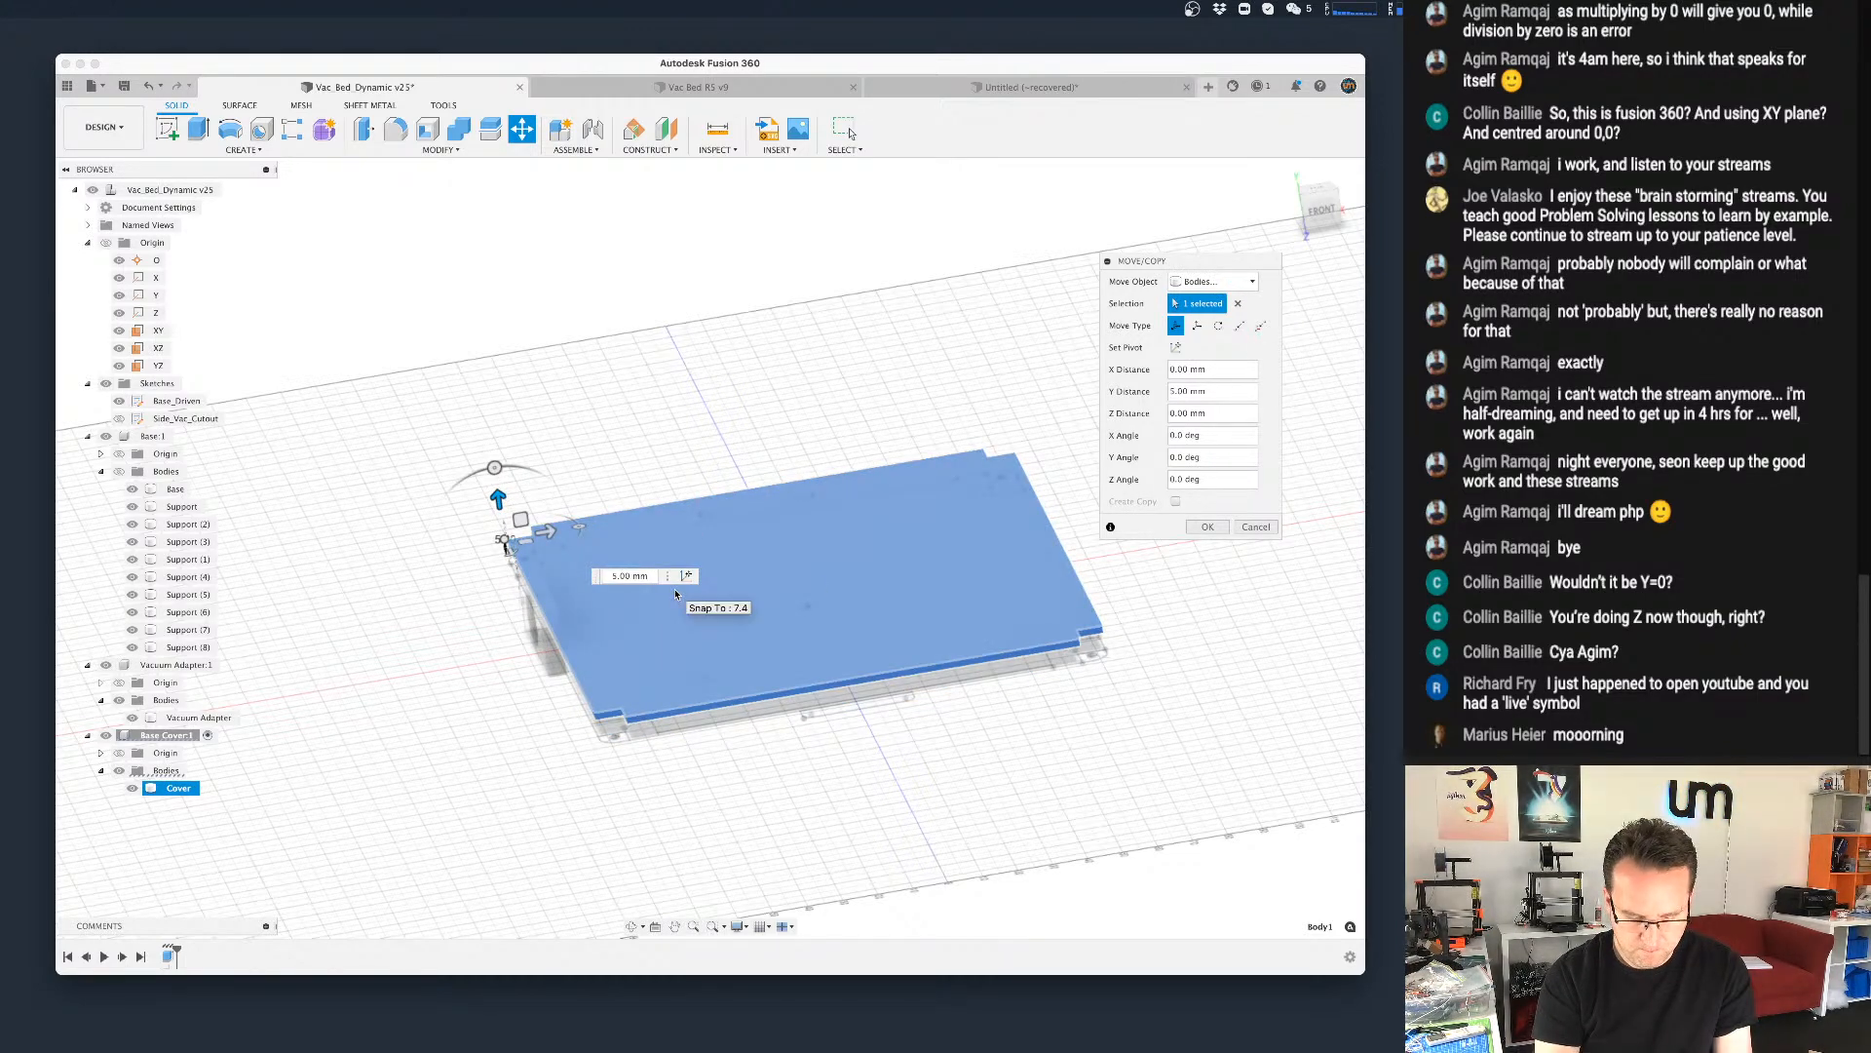
type("heig")
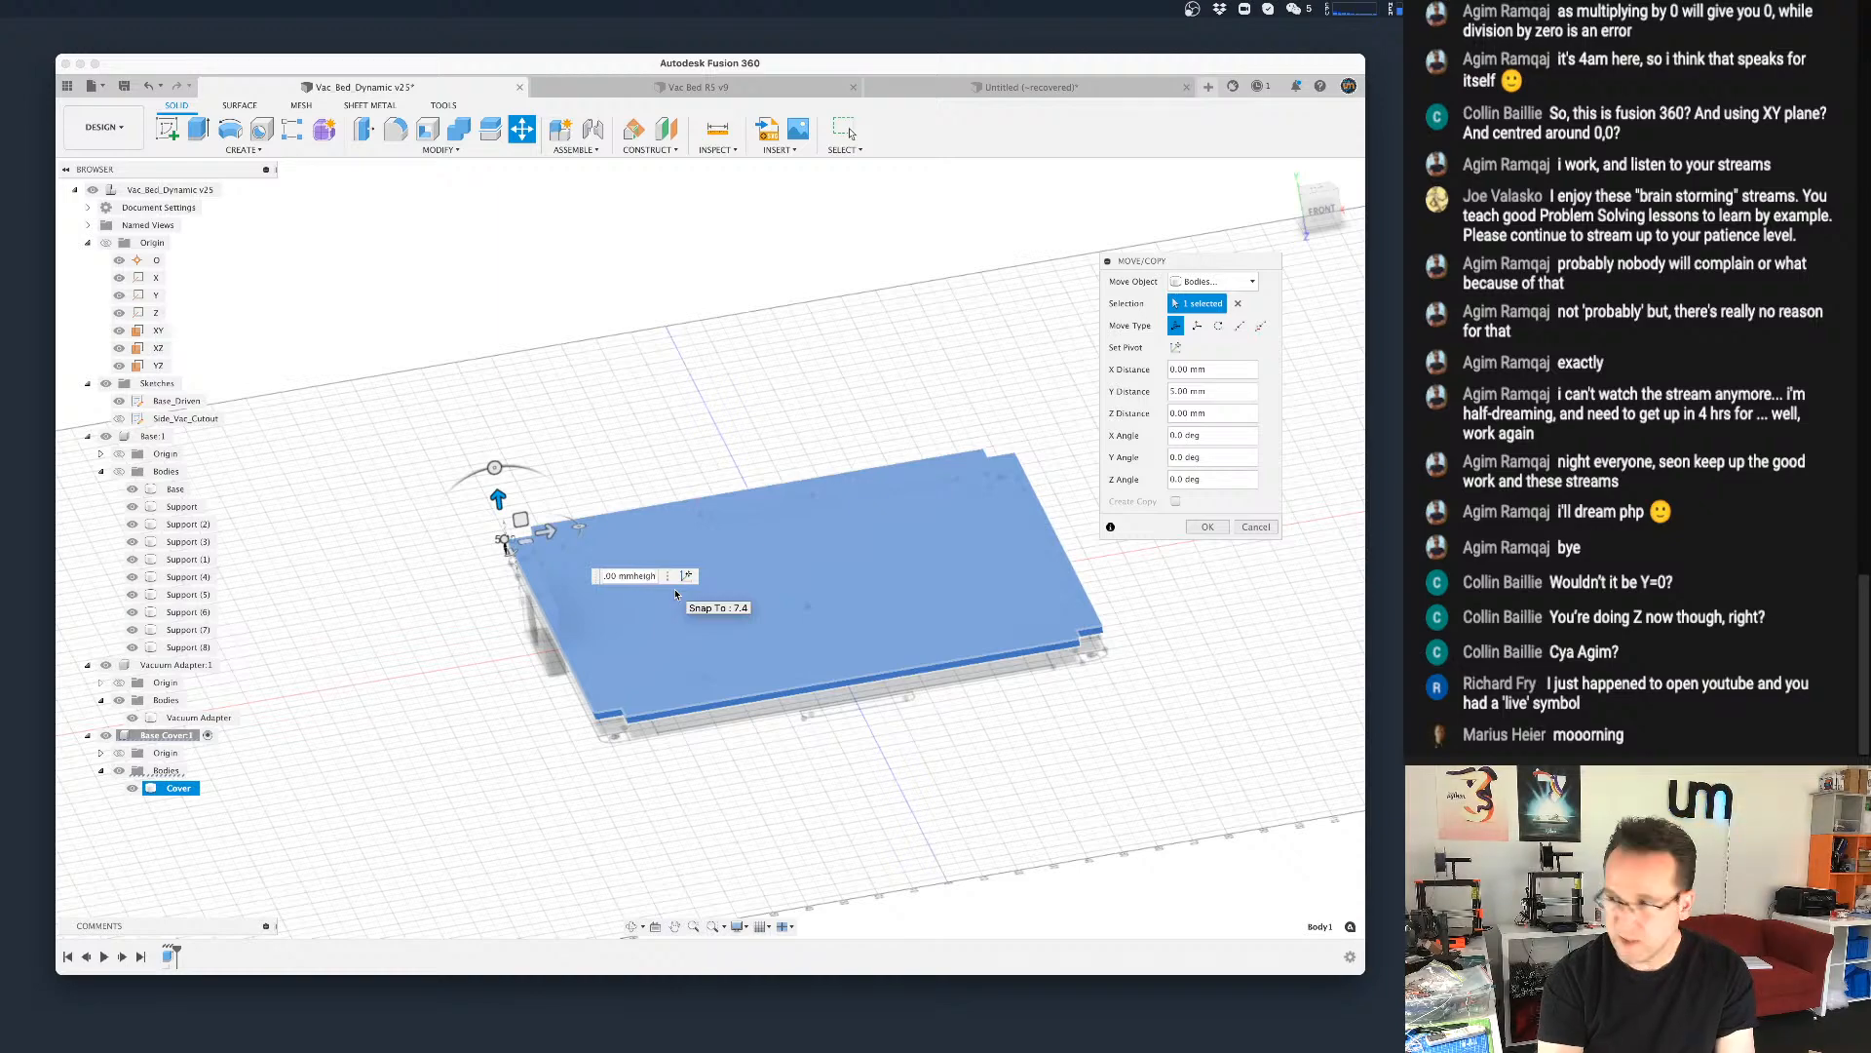
type("h")
key("BackSpace")
key("BackSpace")
key("BackSpace")
key("BackSpace")
key("BackSpace")
key("BackSpace")
type("height_base")
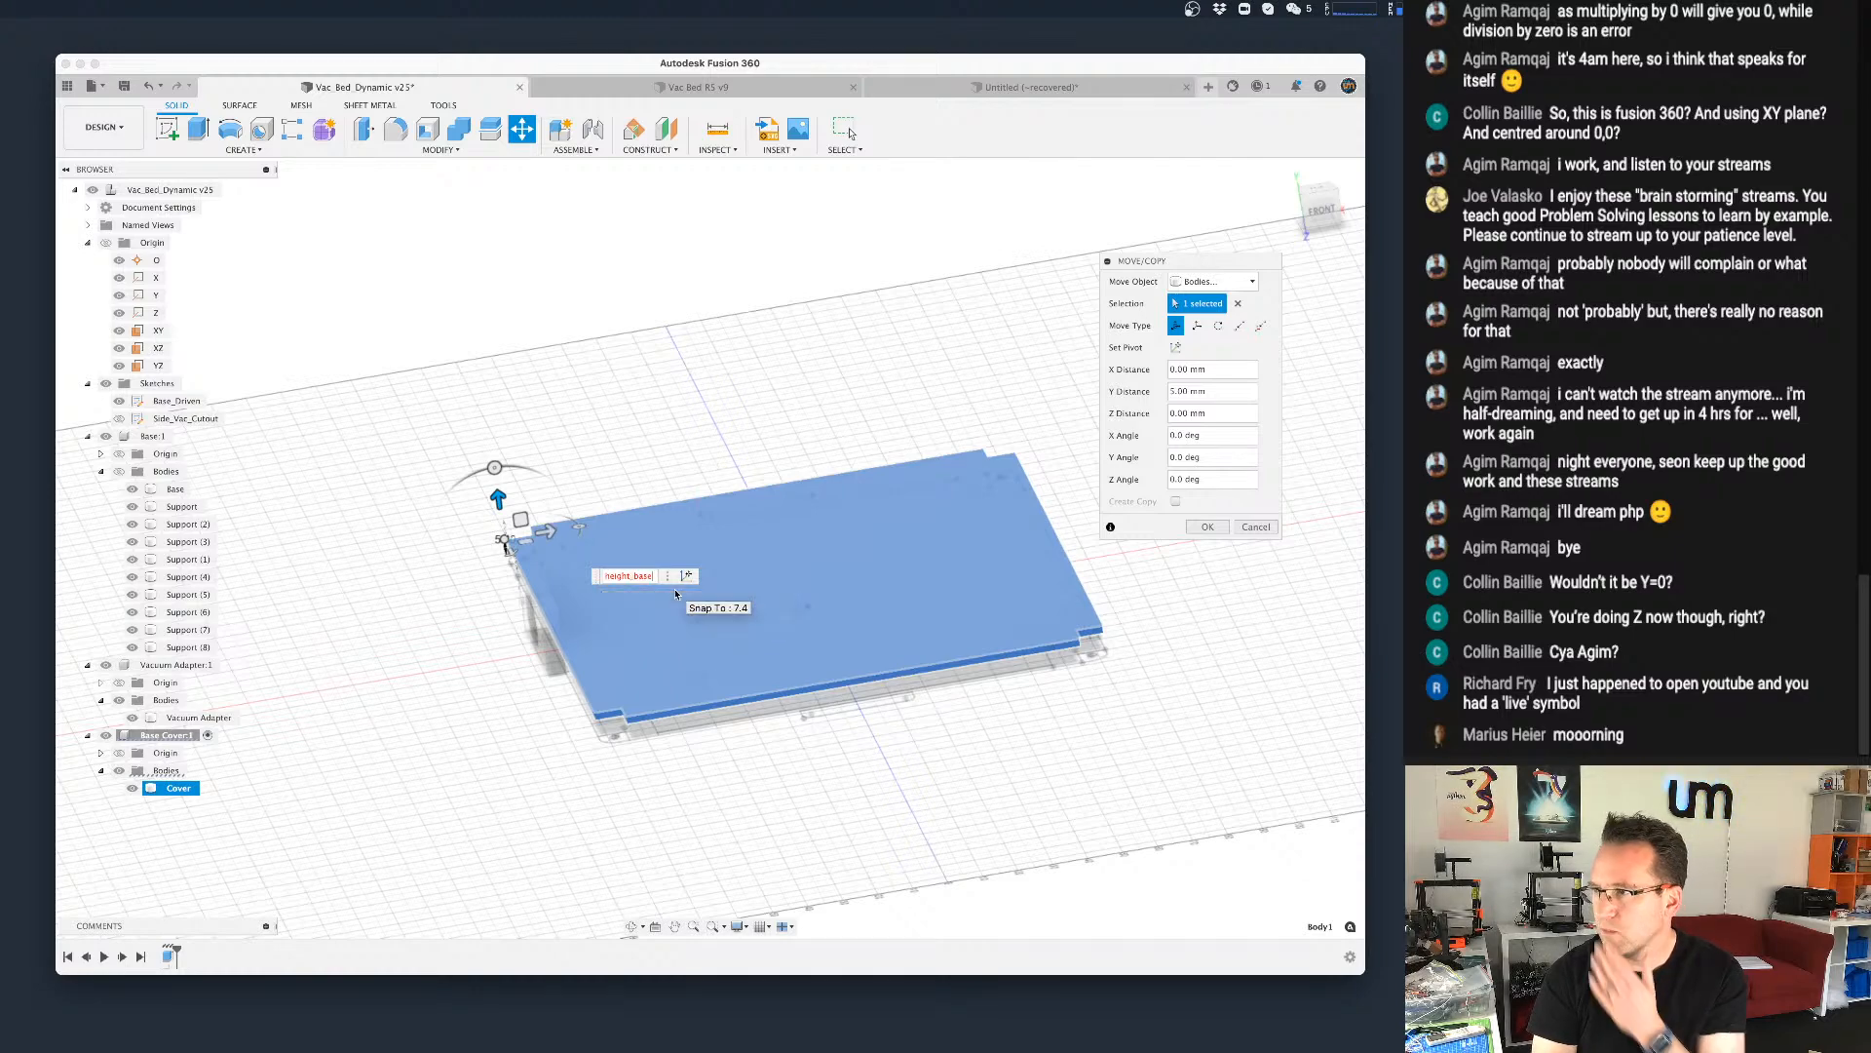
left_click(675, 597)
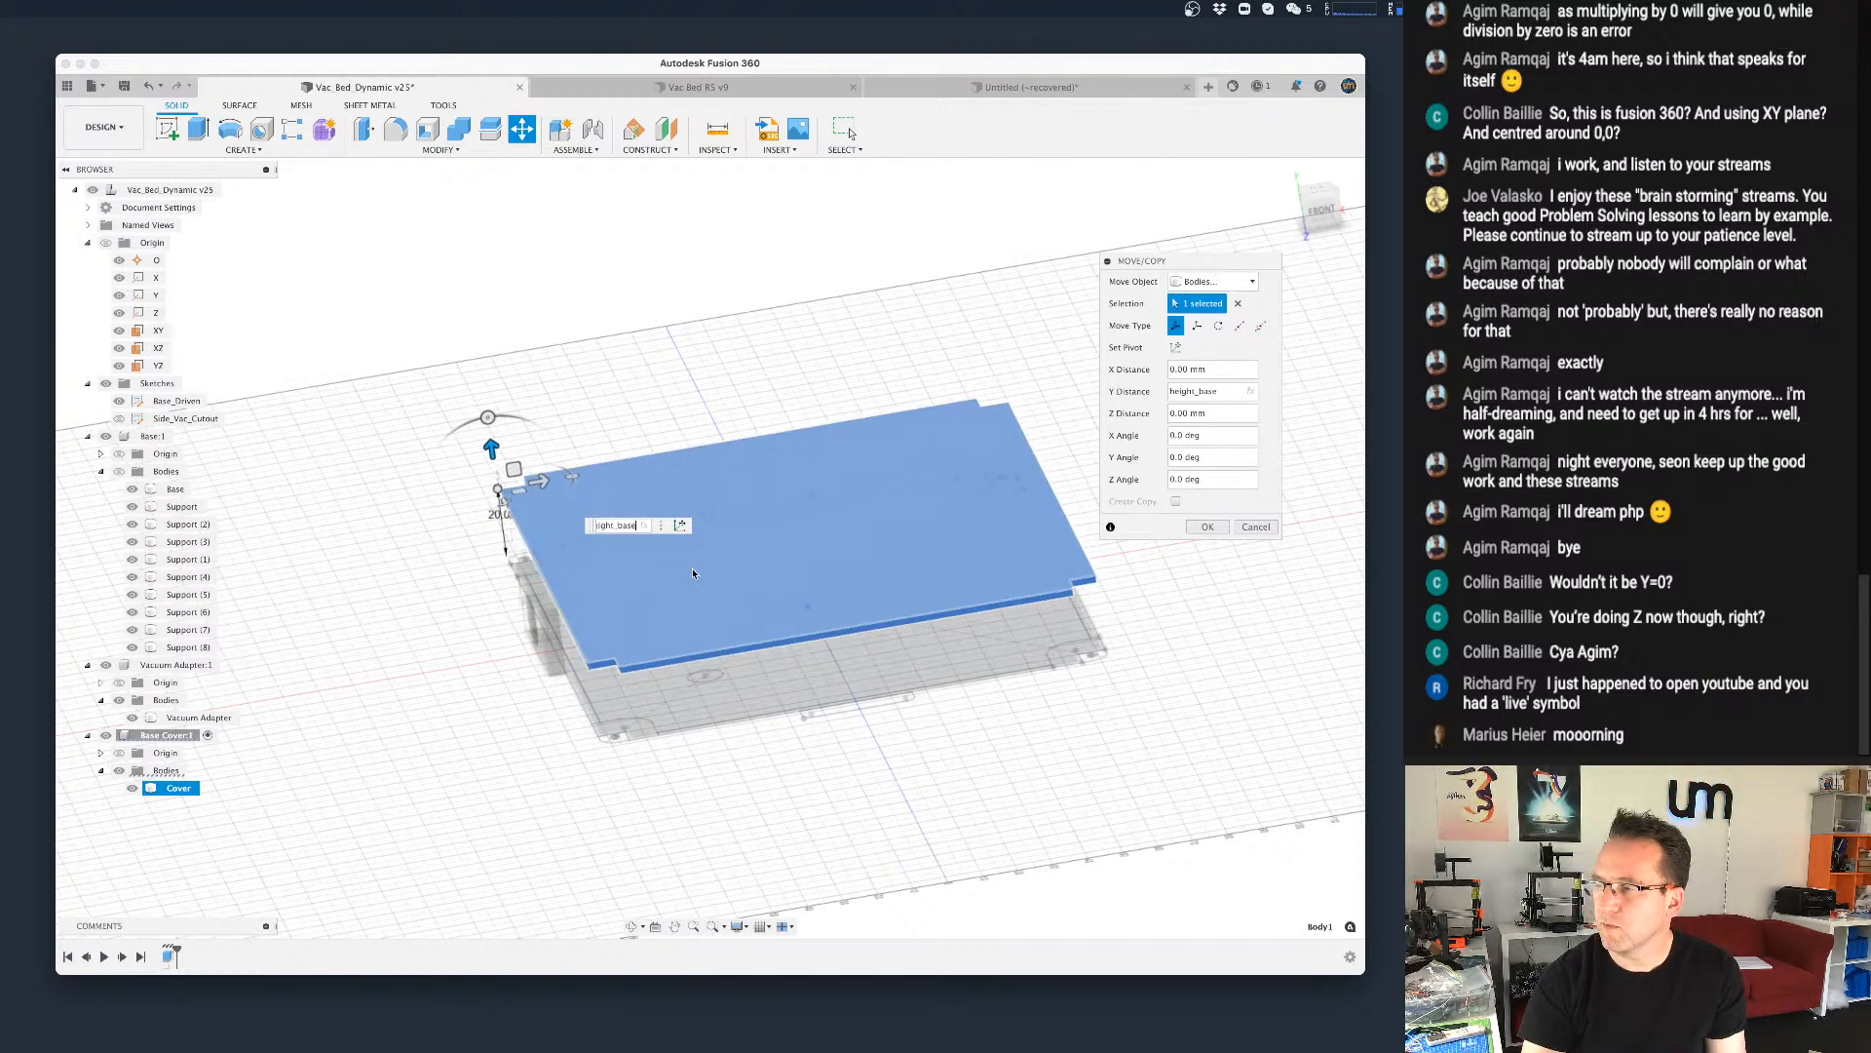
key("Return")
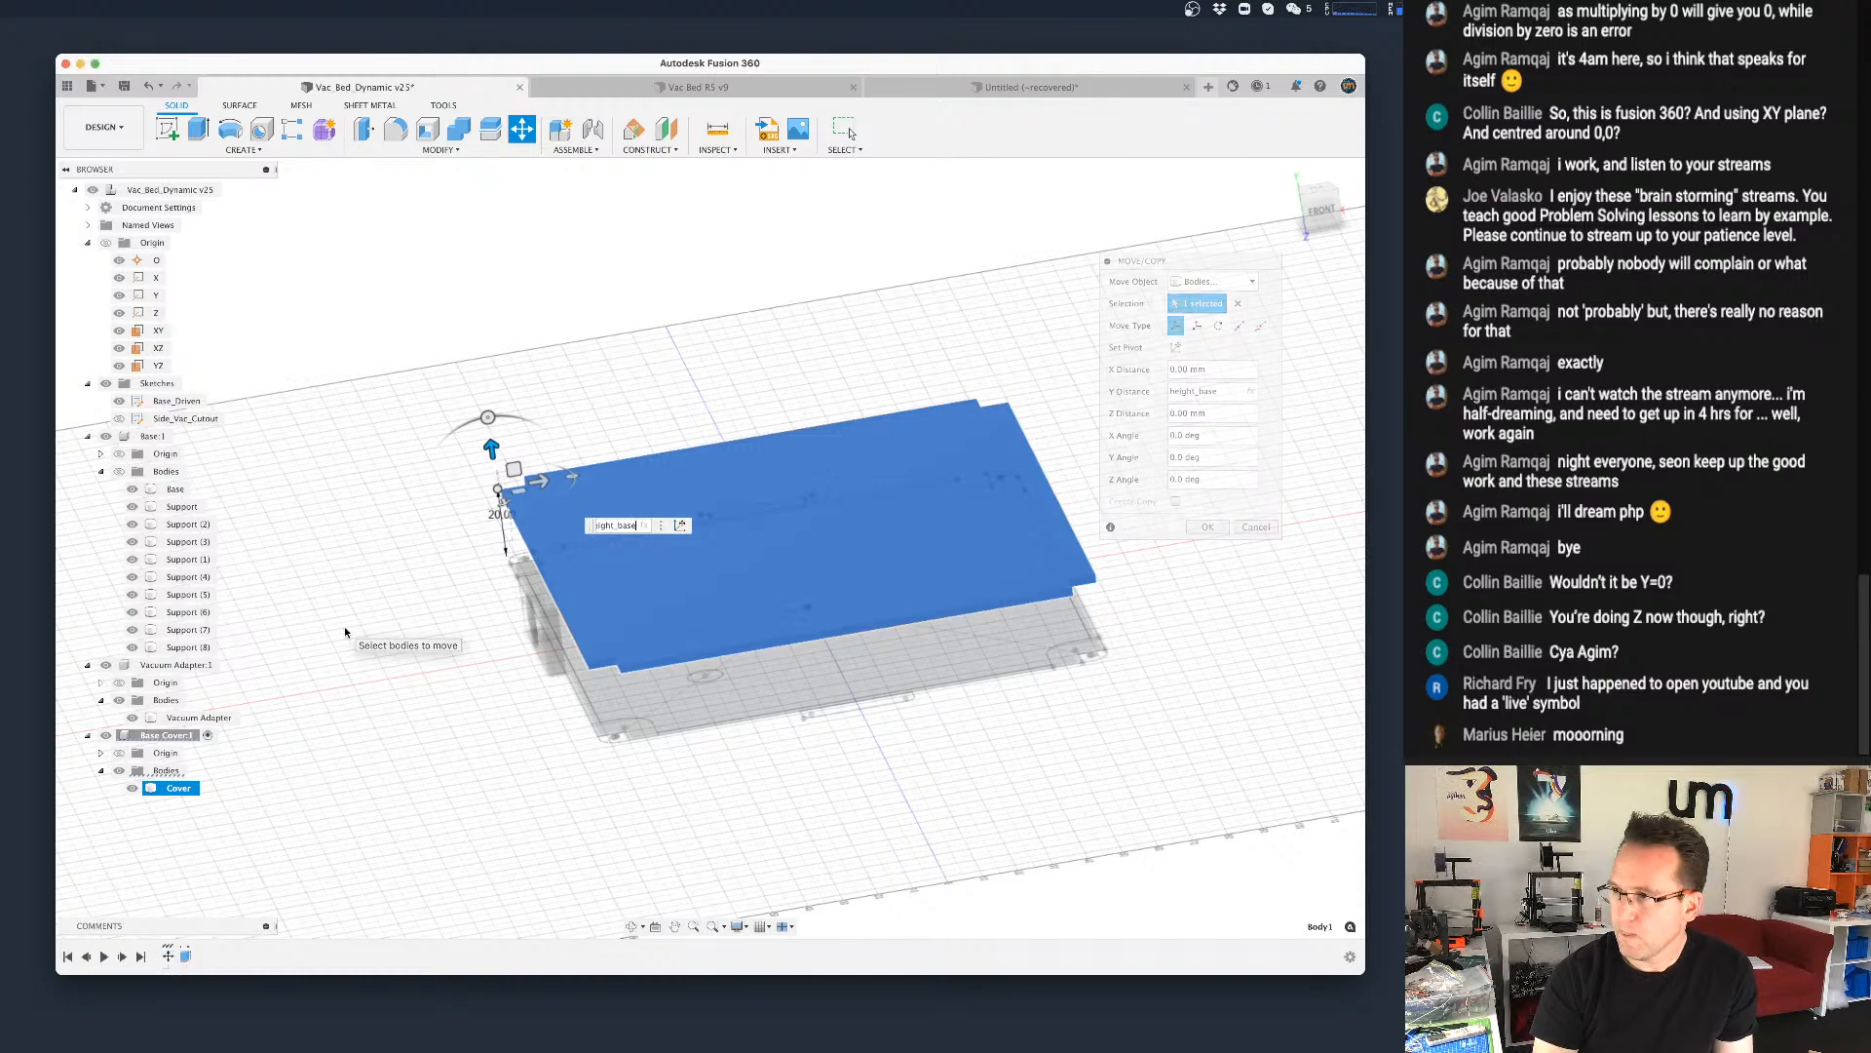
Step: Show the Base component's bodies again and activate the top-level Vac_Bed_Dynamic component
left_click(122, 473)
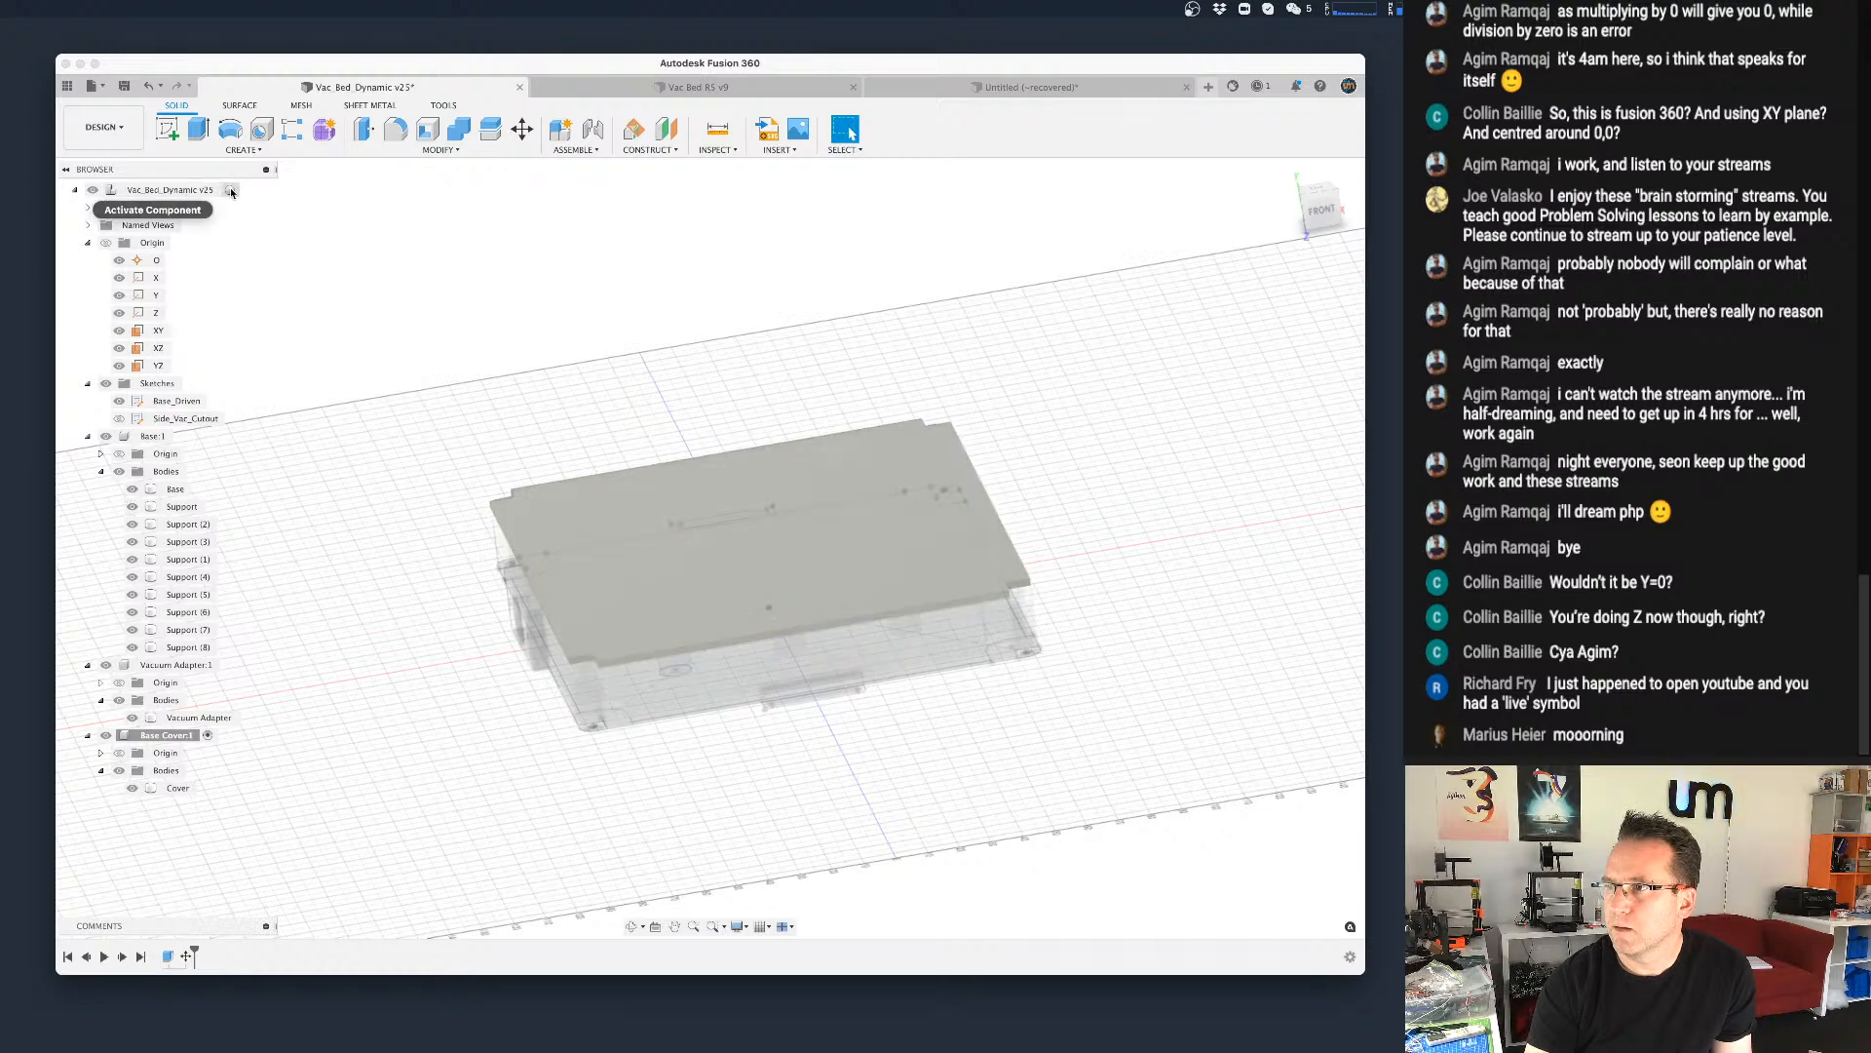
left_click(236, 190)
scroll(441, 628, "down", 3)
left_click(618, 794)
scroll(619, 752, "up", 6)
middle_click_drag(618, 751, 620, 749, "shift")
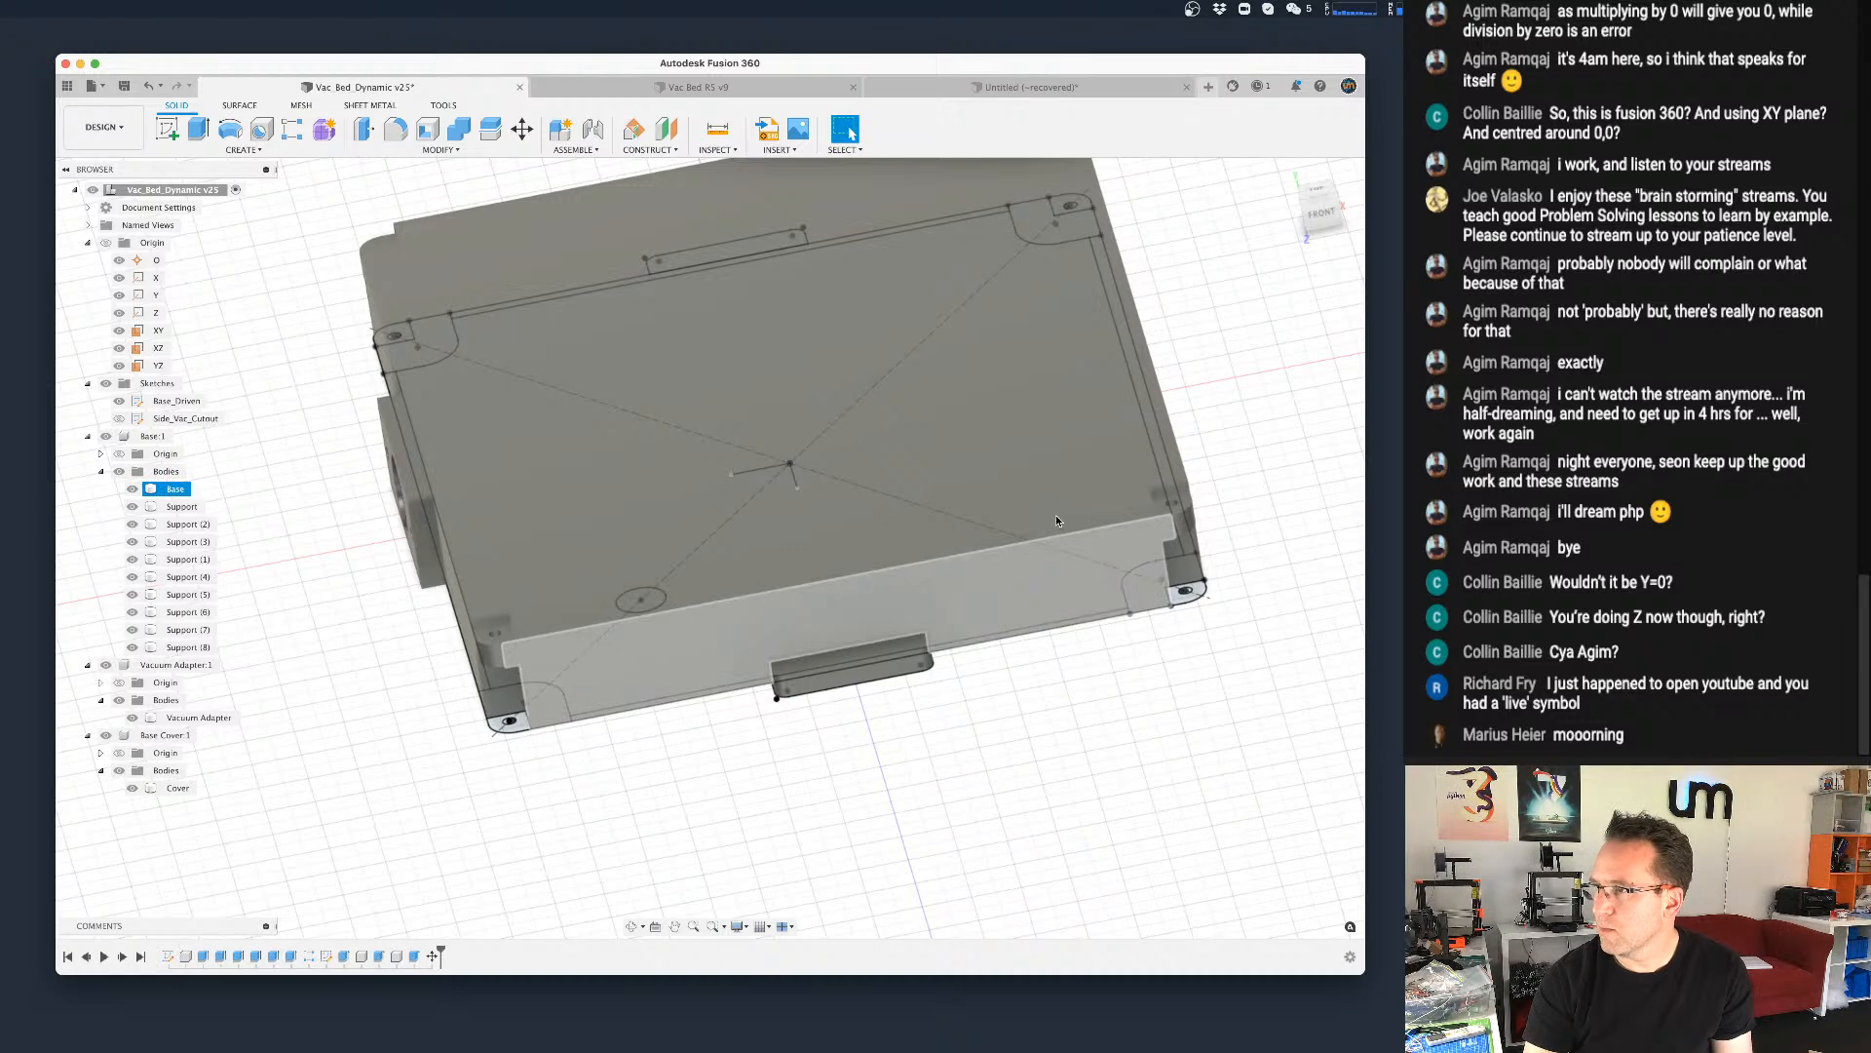
Step: Find the opaque plastics in the appearance library and apply Plastic - Glossy (Green) to the Cover body
key("a")
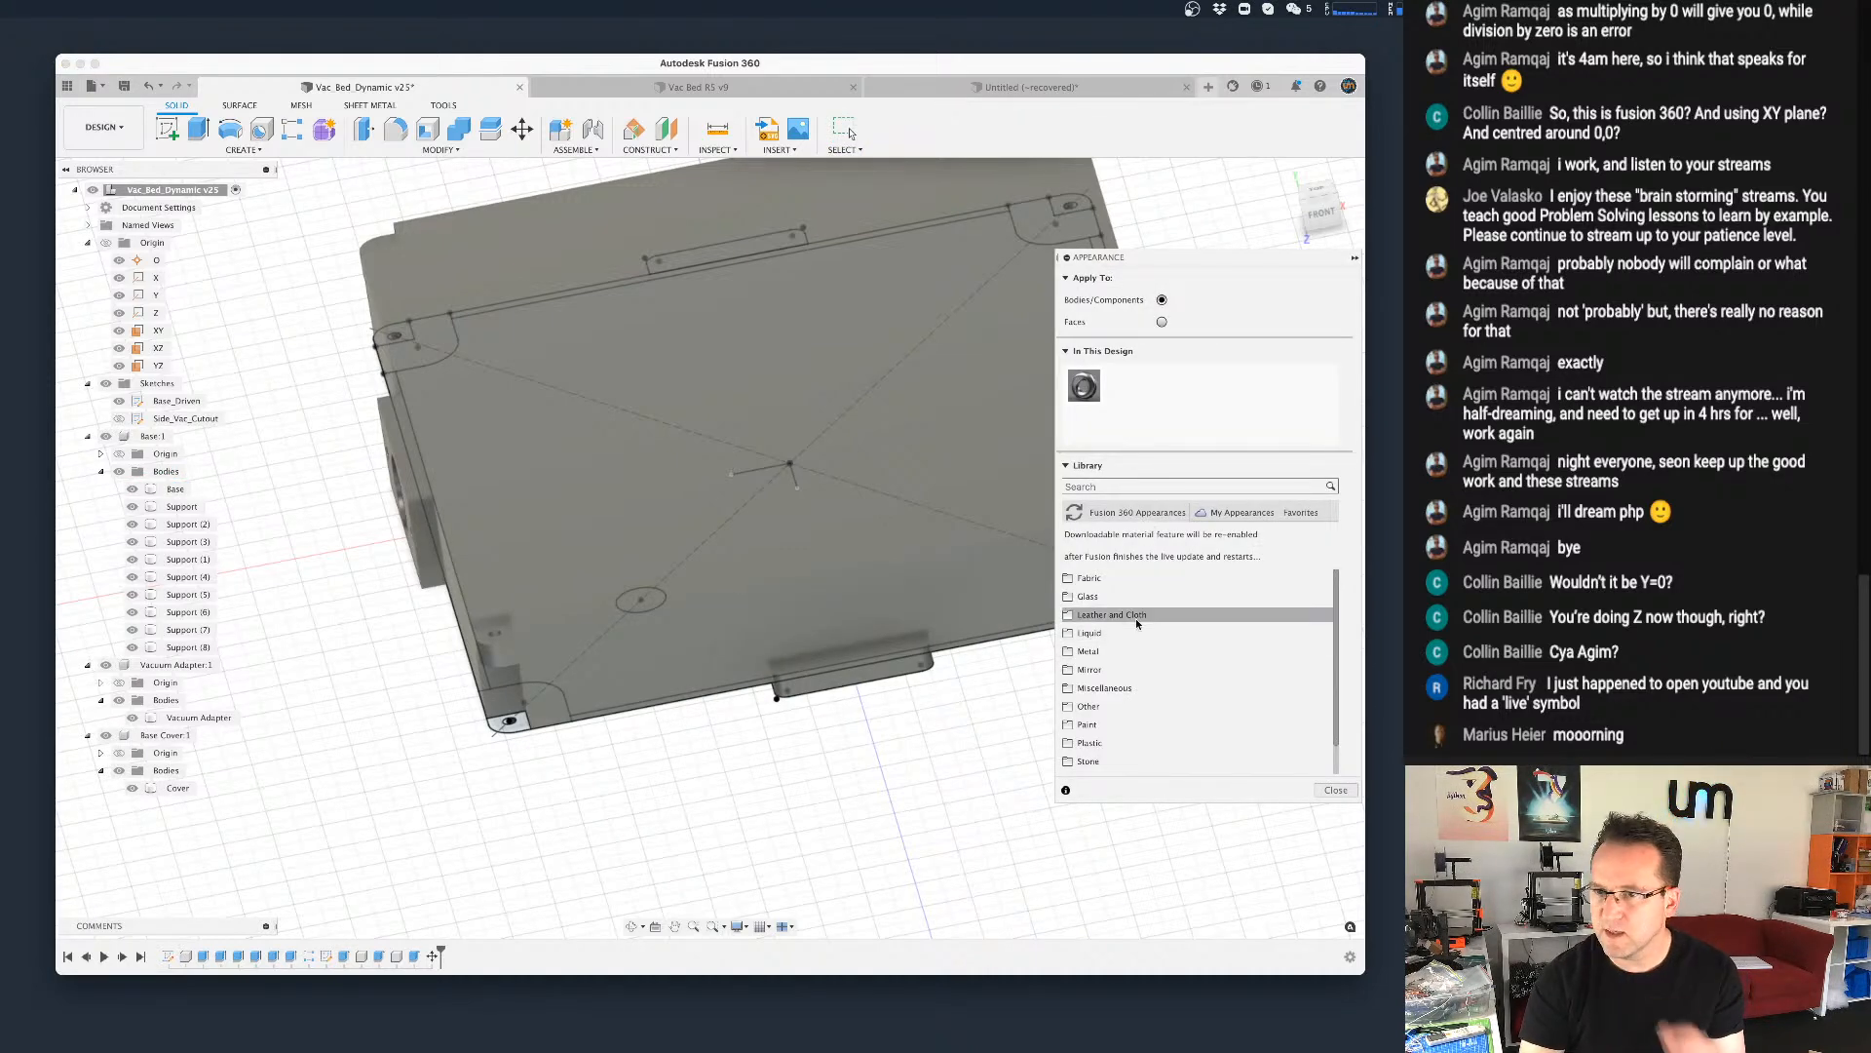
scroll(1116, 663, "down", 2)
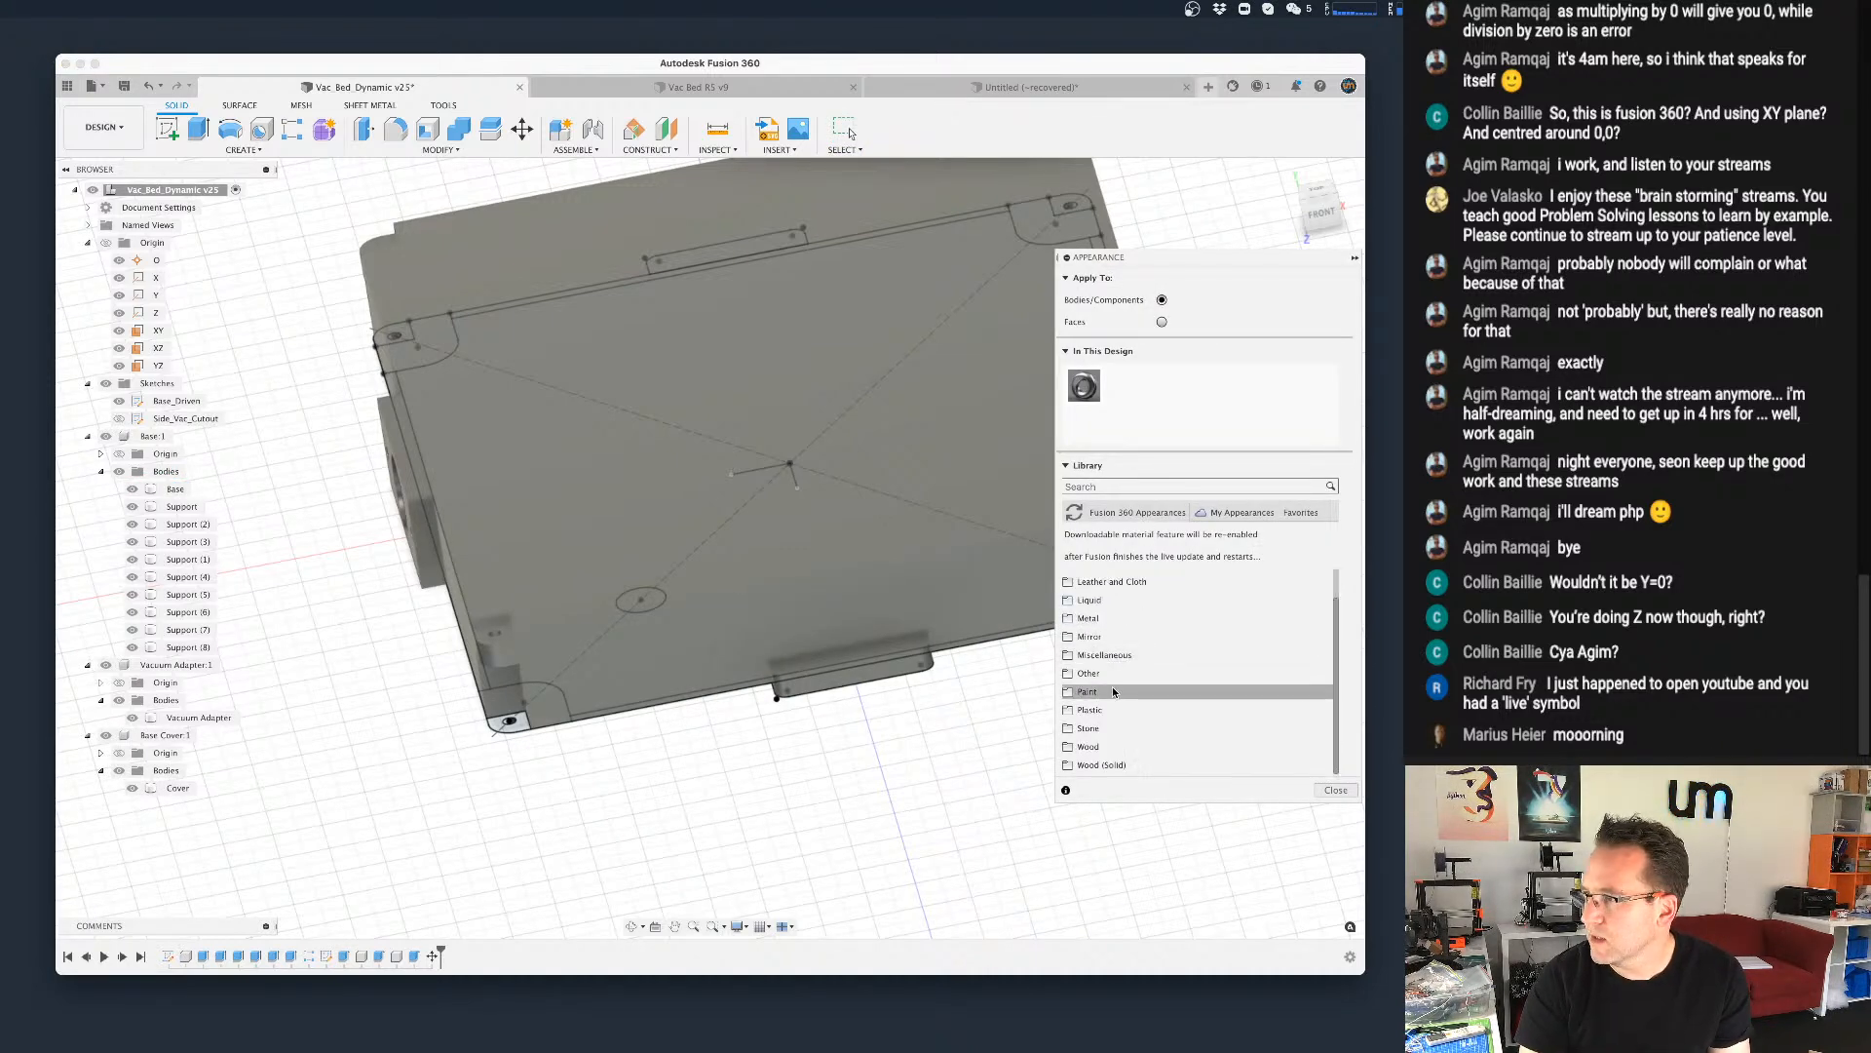
left_click(1070, 717)
scroll(1156, 667, "down", 5)
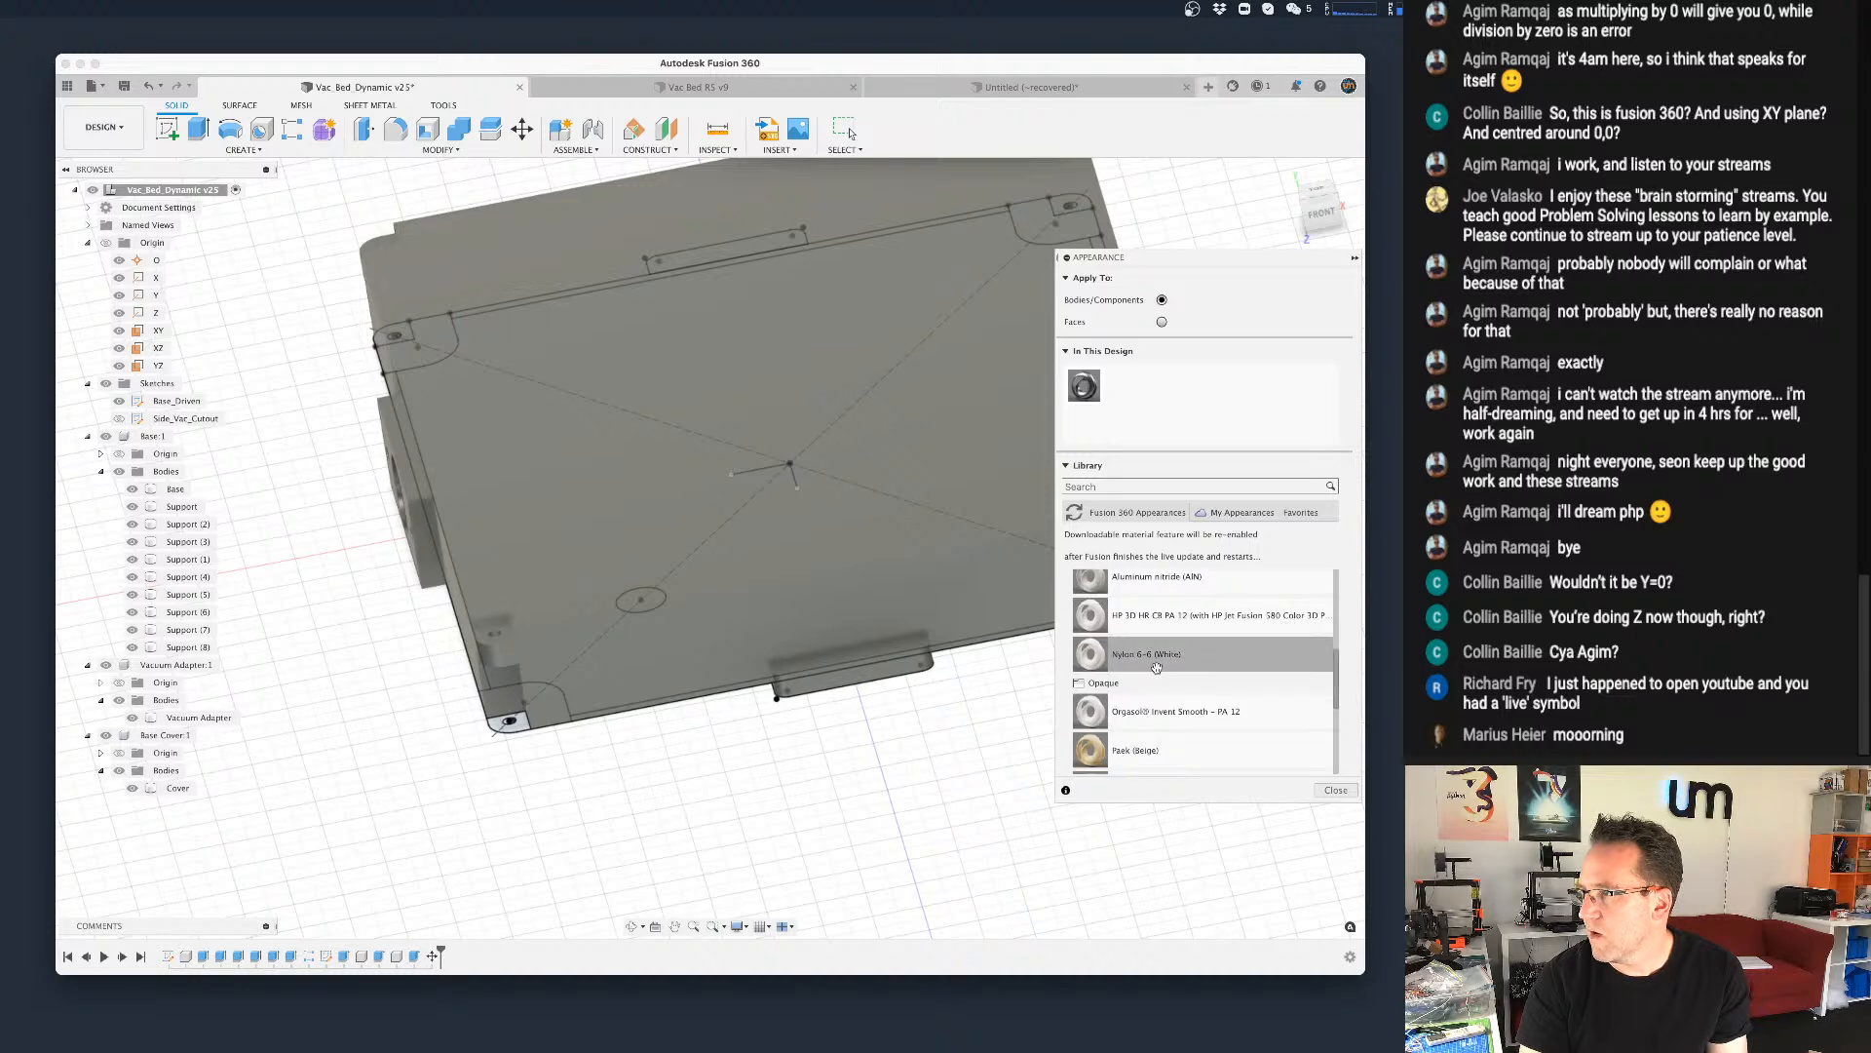
scroll(1156, 667, "down", 4)
scroll(1150, 653, "up", 3)
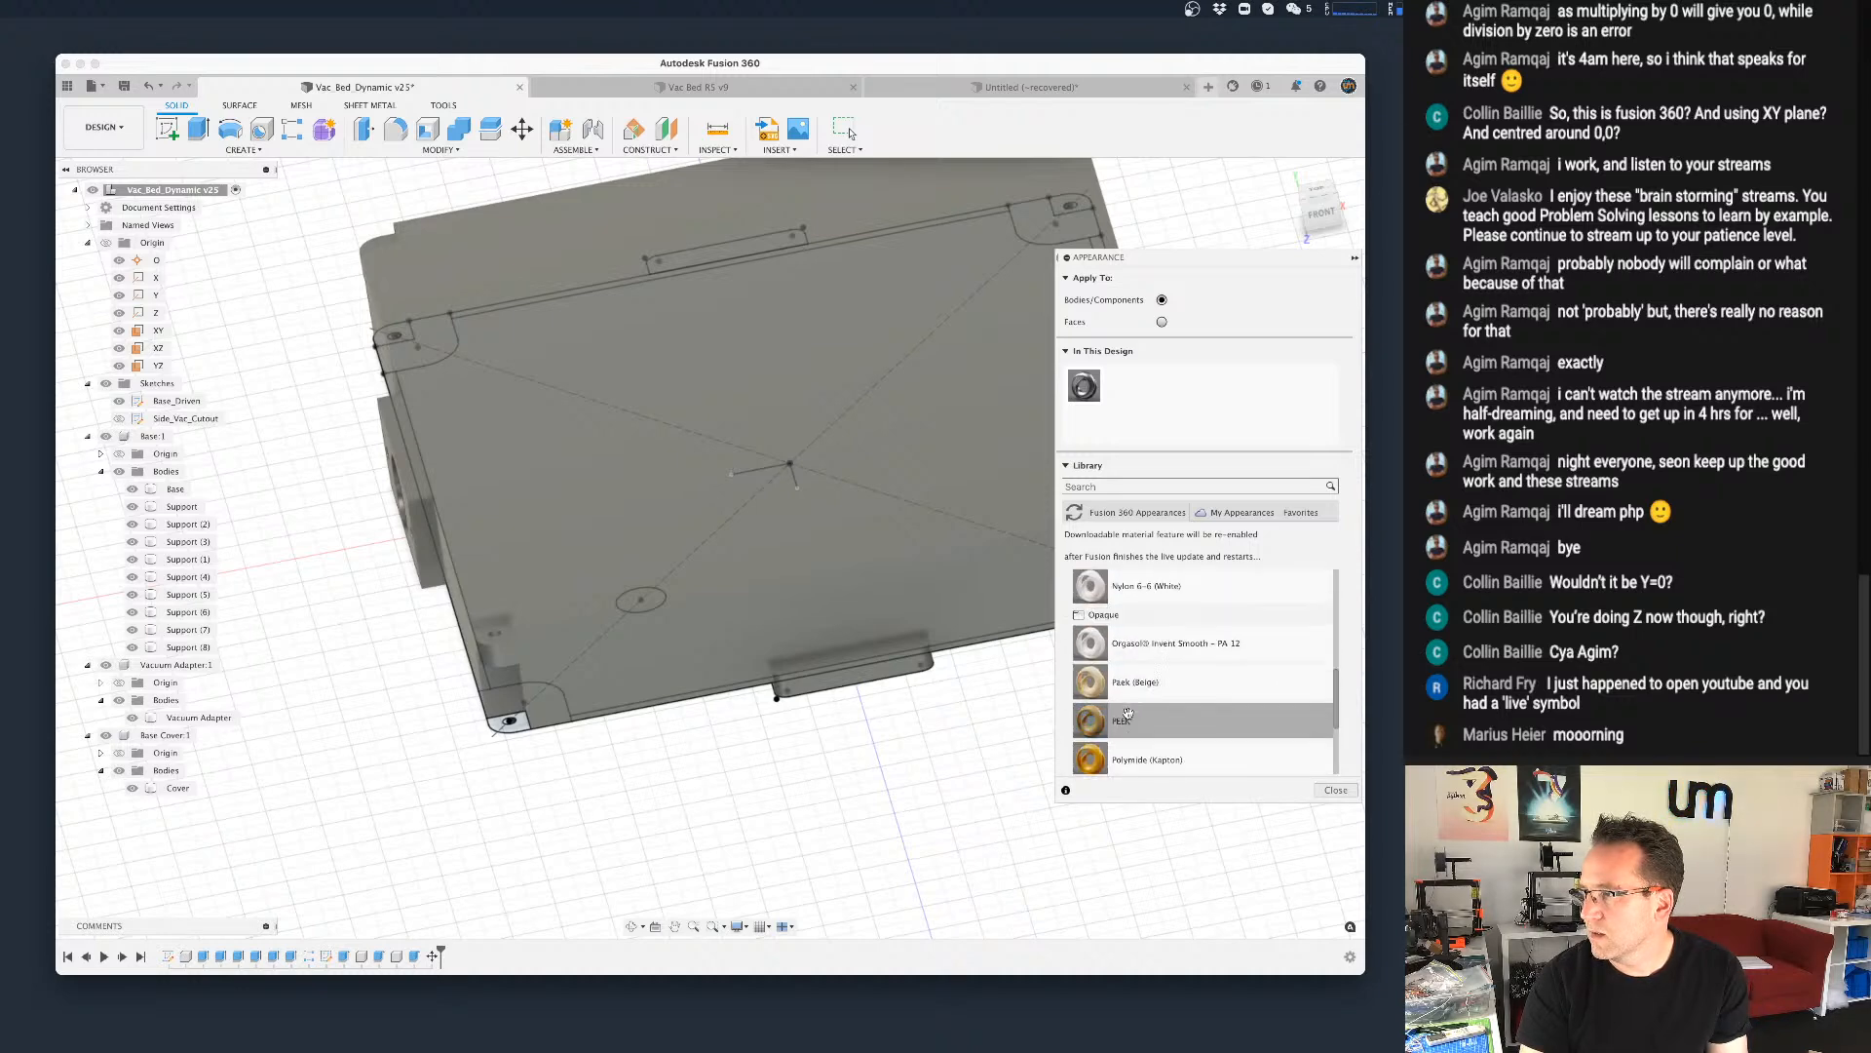
left_click(1119, 616)
scroll(1150, 643, "down", 5)
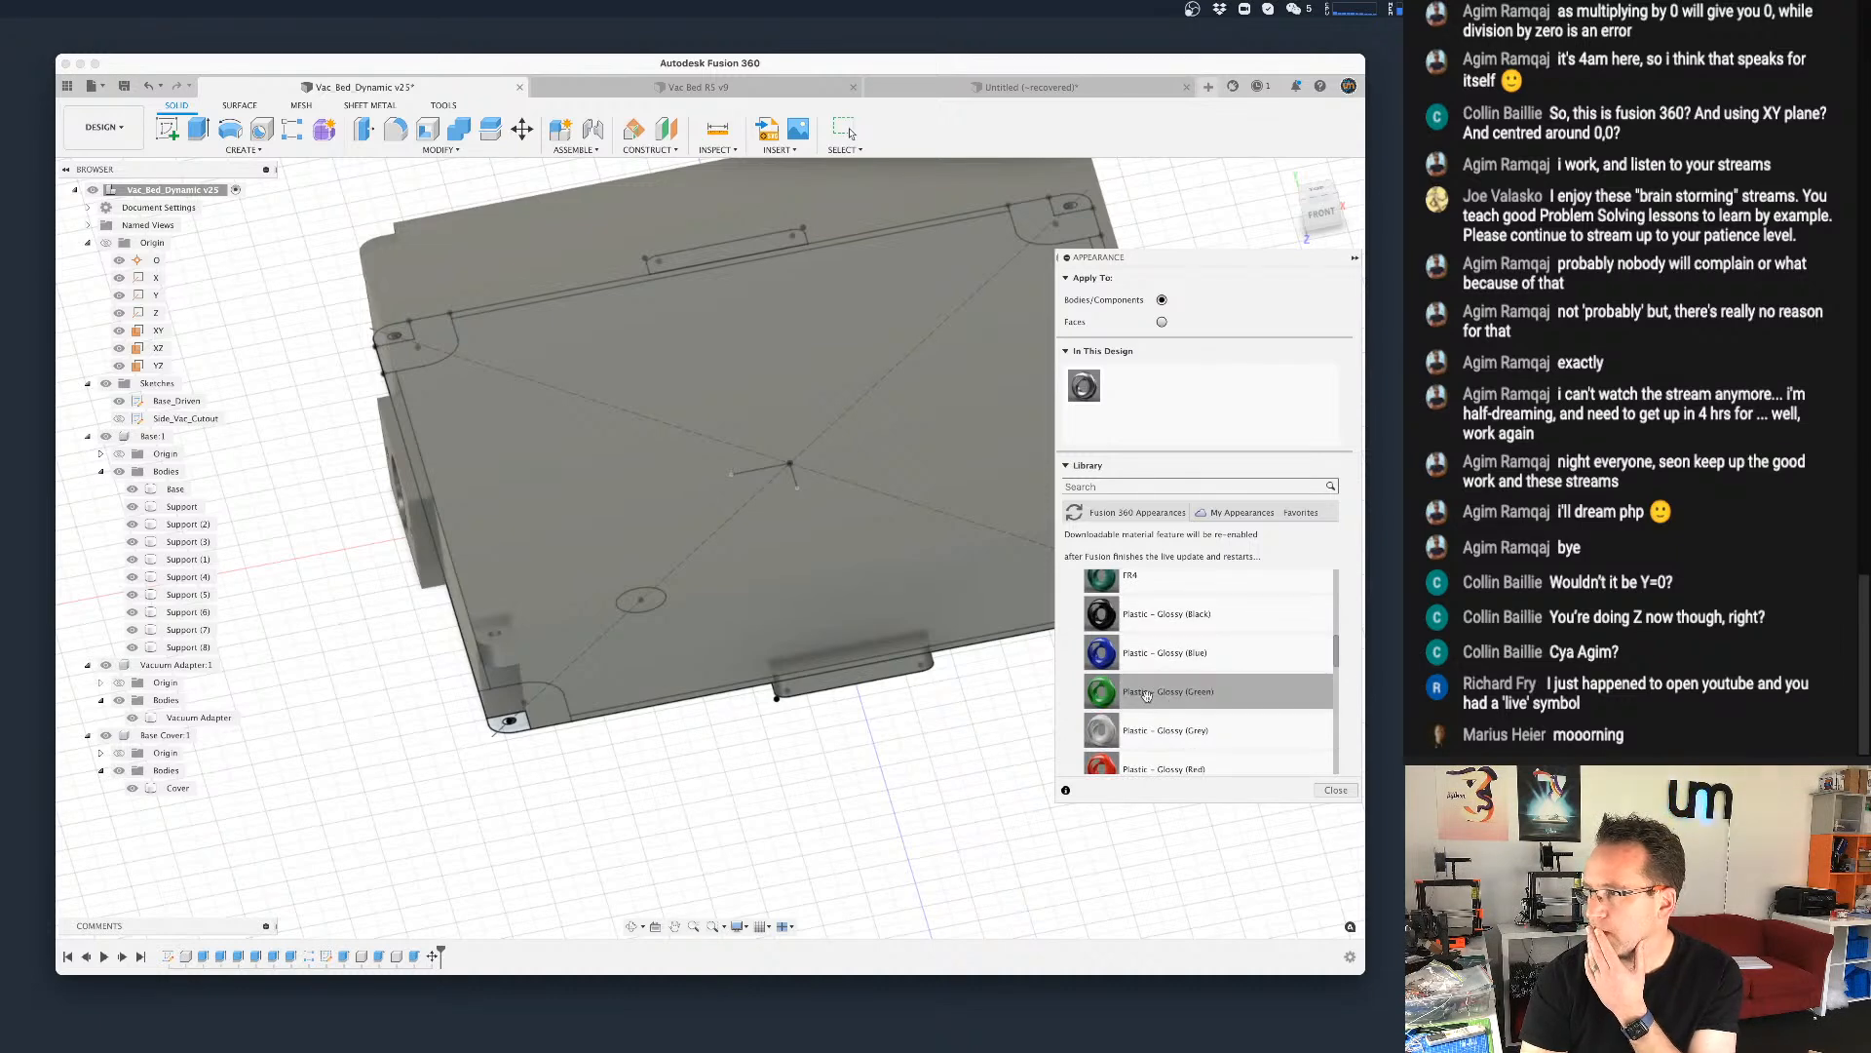
left_click_drag(1101, 693, 663, 483)
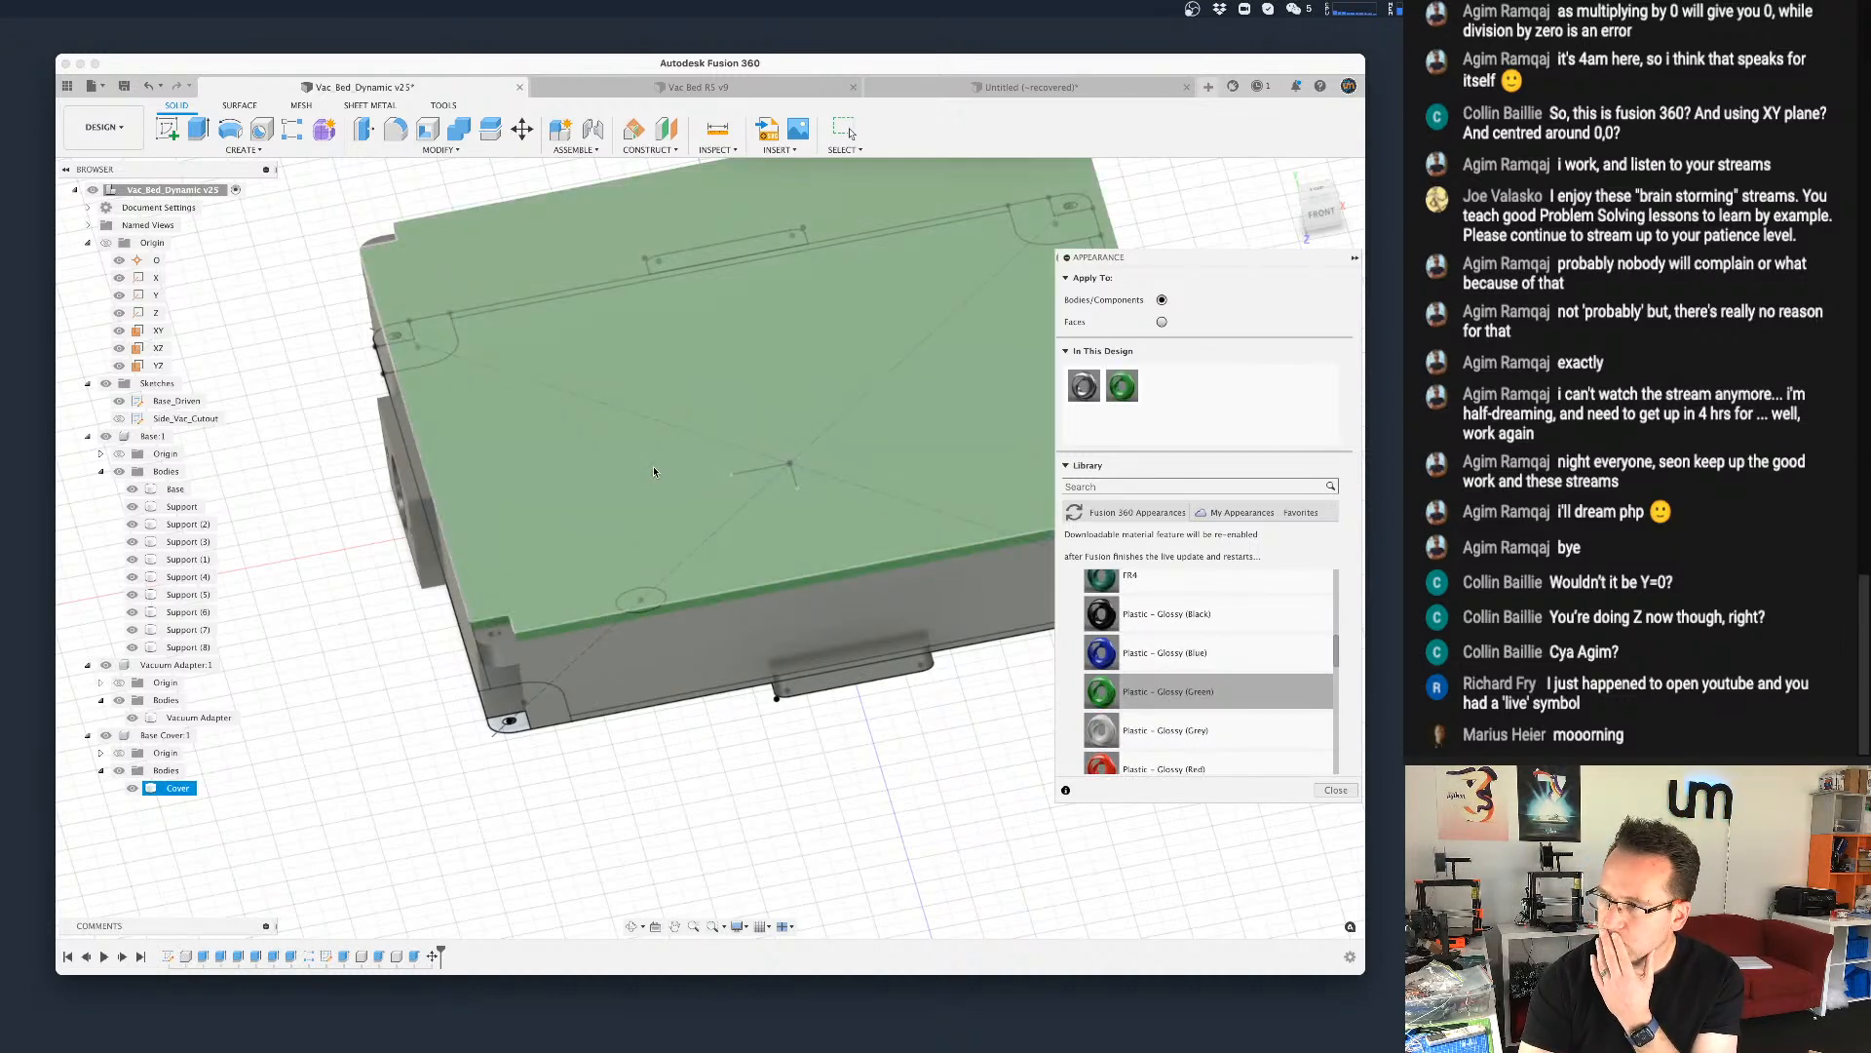
Step: Apply the Plastic - Matte (Black) appearance to the Base body
scroll(1168, 697, "down", 2)
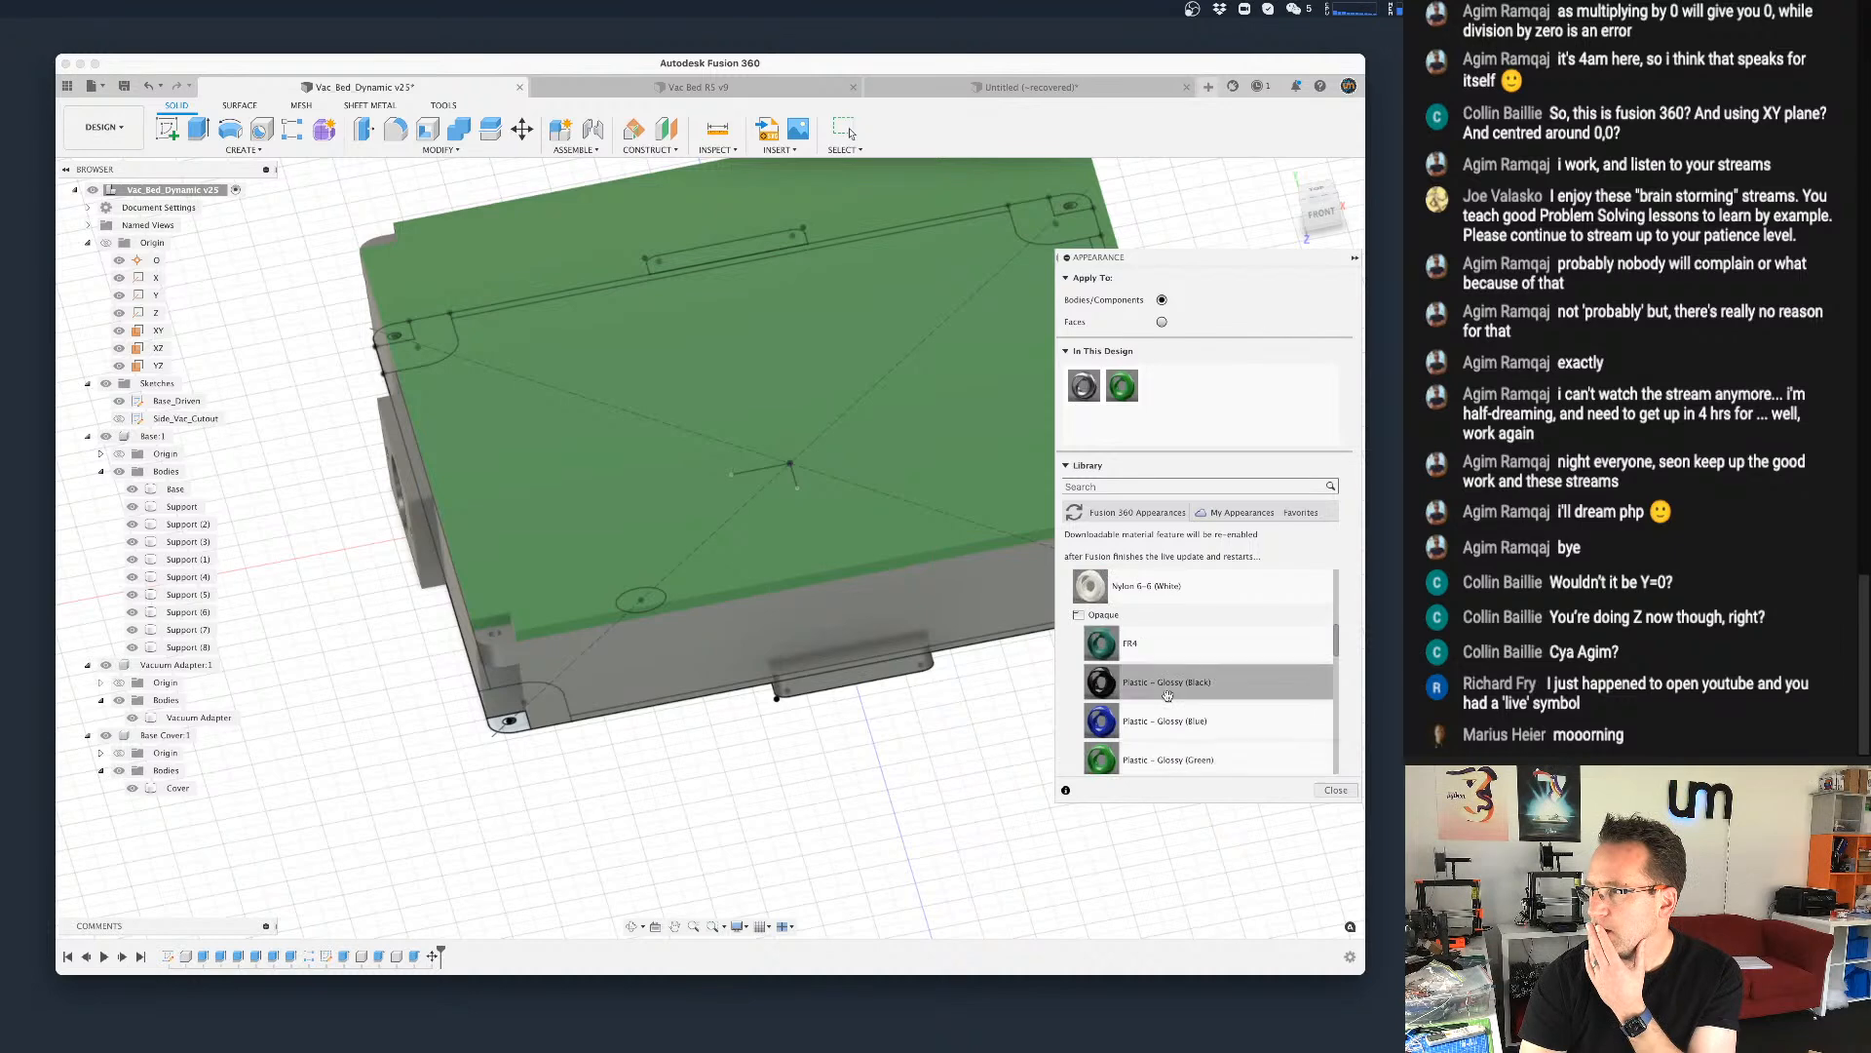
scroll(1168, 697, "down", 3)
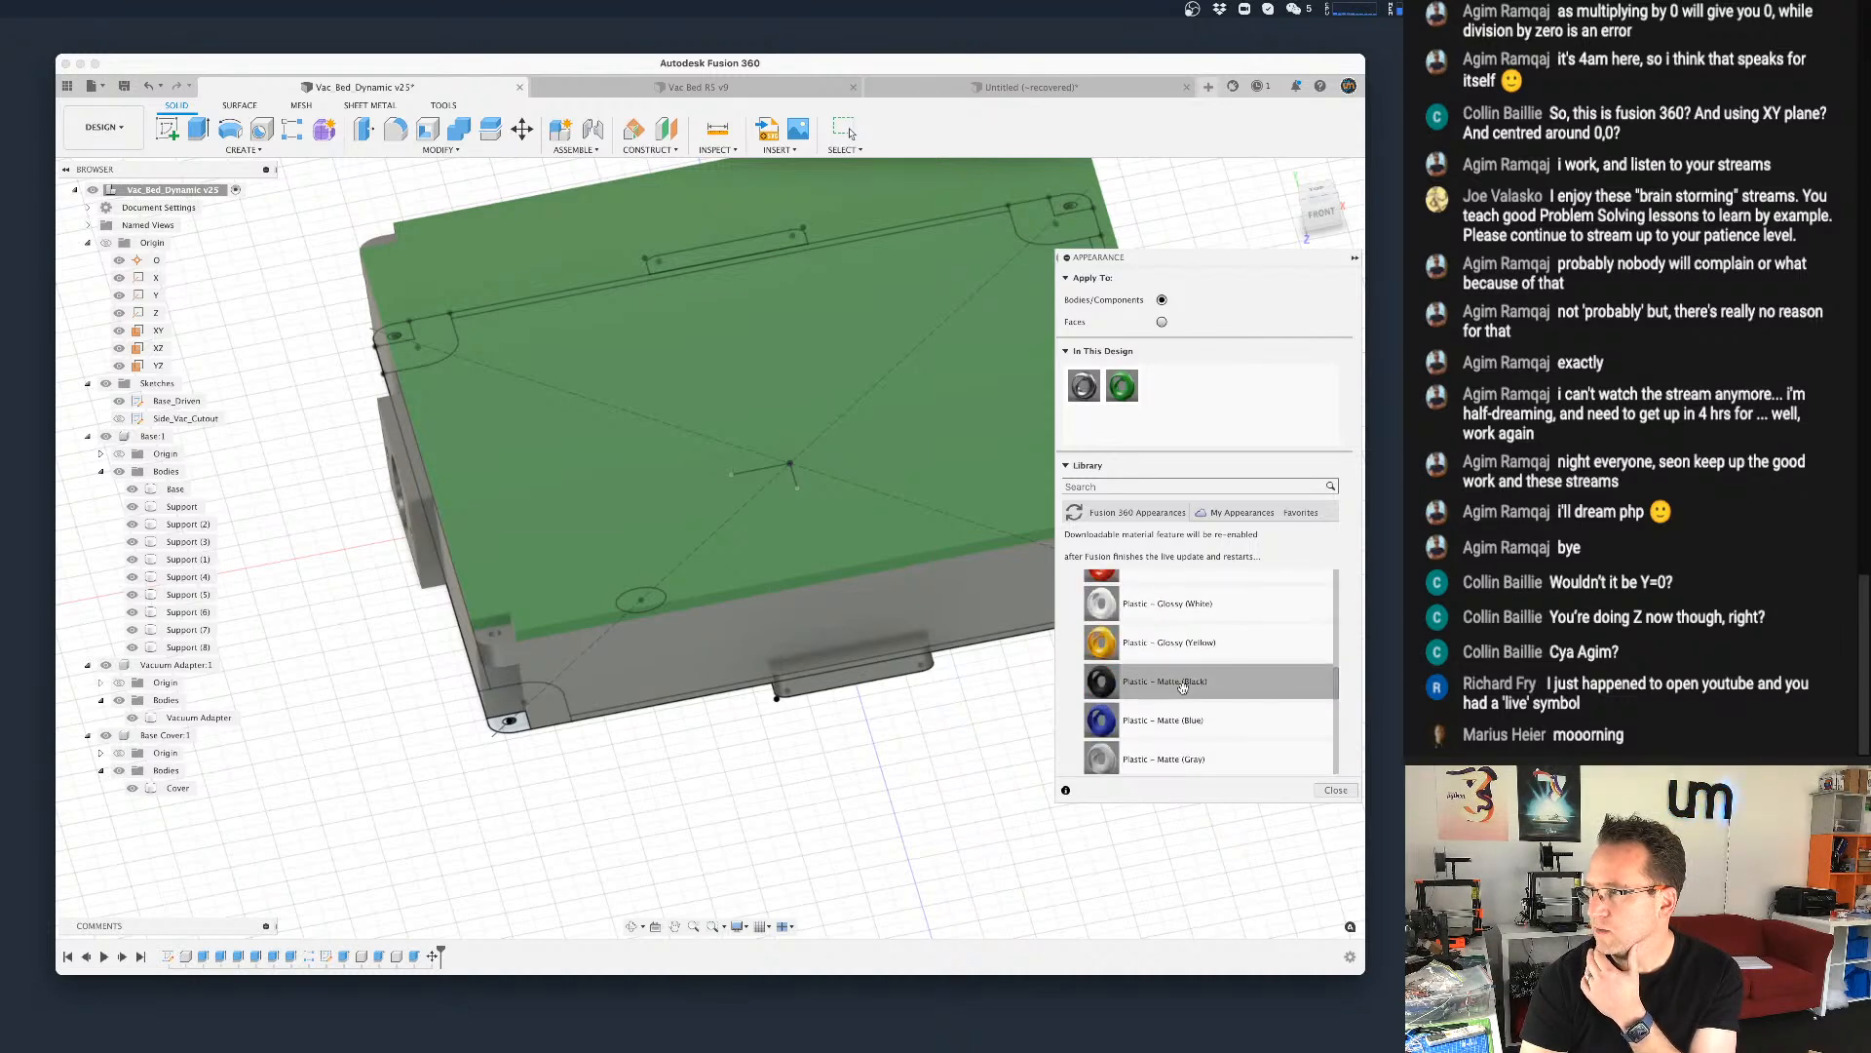
left_click_drag(1184, 689, 721, 711)
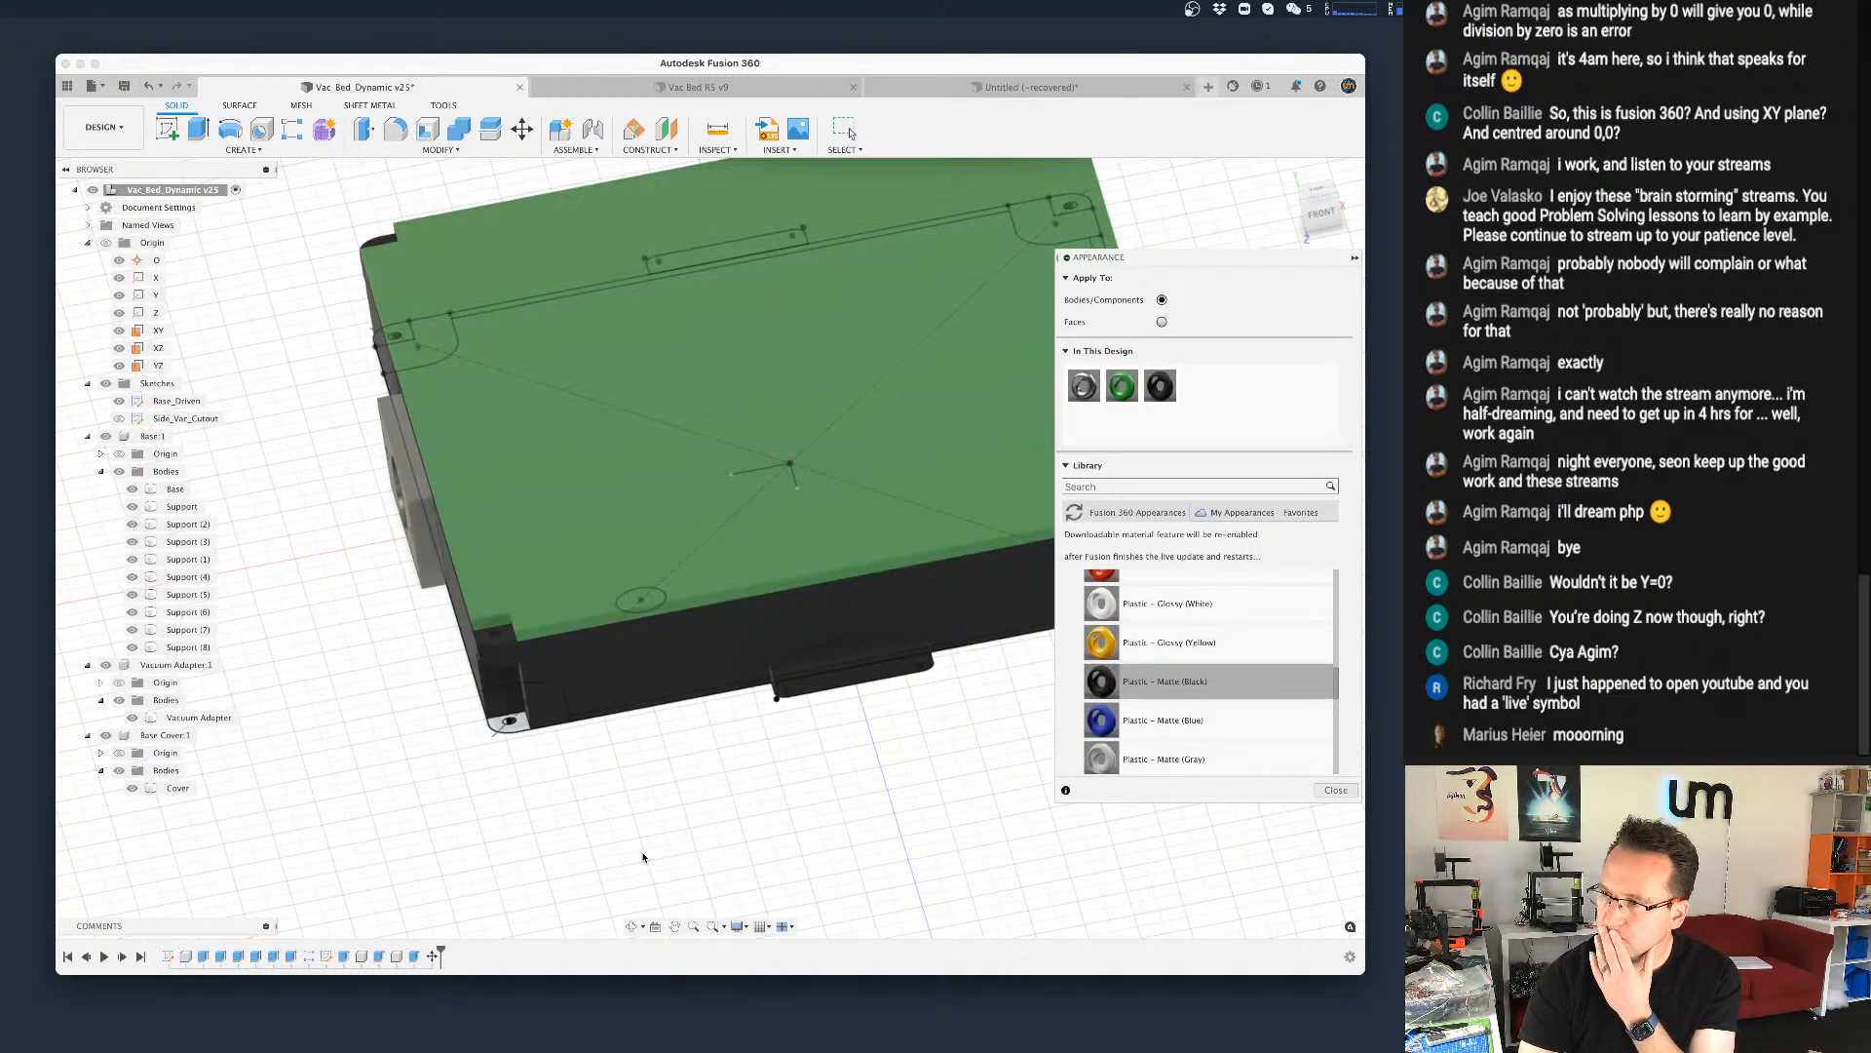
Step: Apply the Plastic - Matte (Blue) appearance to the Vacuum Adapter body and finish the appearance assignment
left_click_drag(1195, 720, 414, 502)
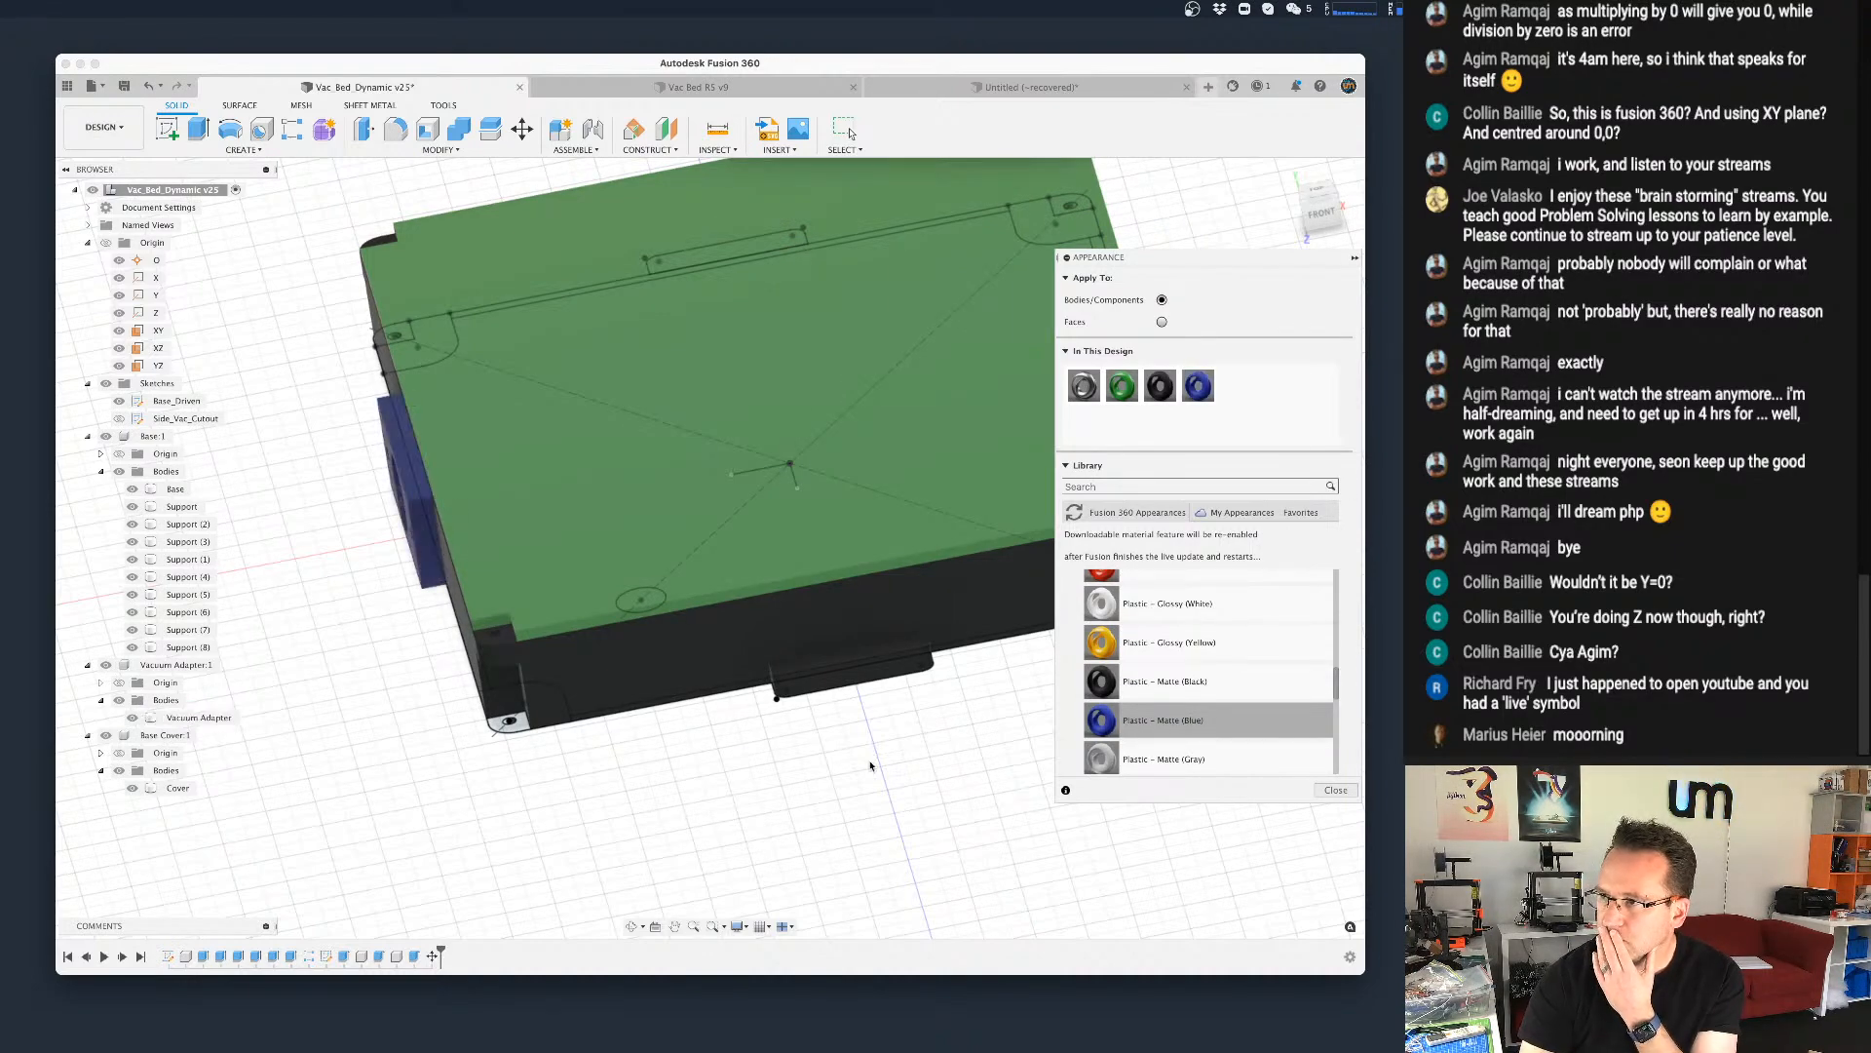
middle_click_drag(1002, 776, 800, 716, "shift")
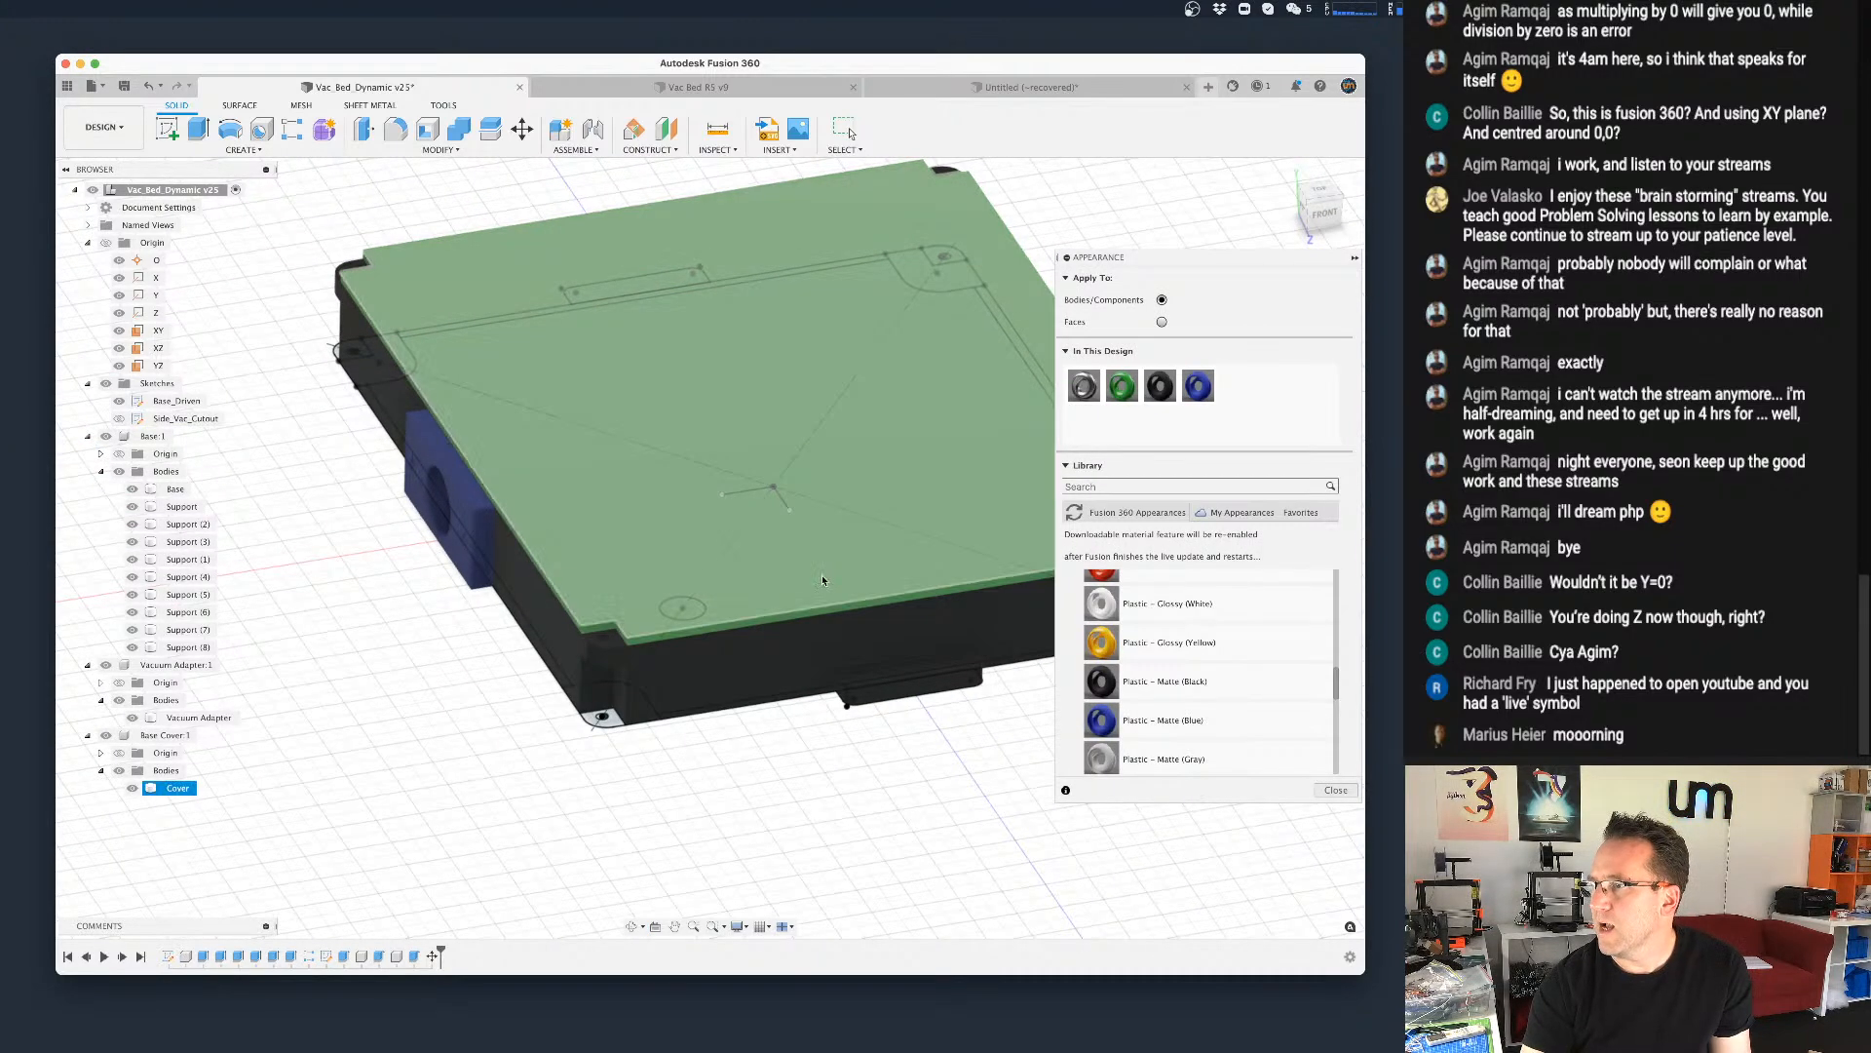
left_click(1353, 792)
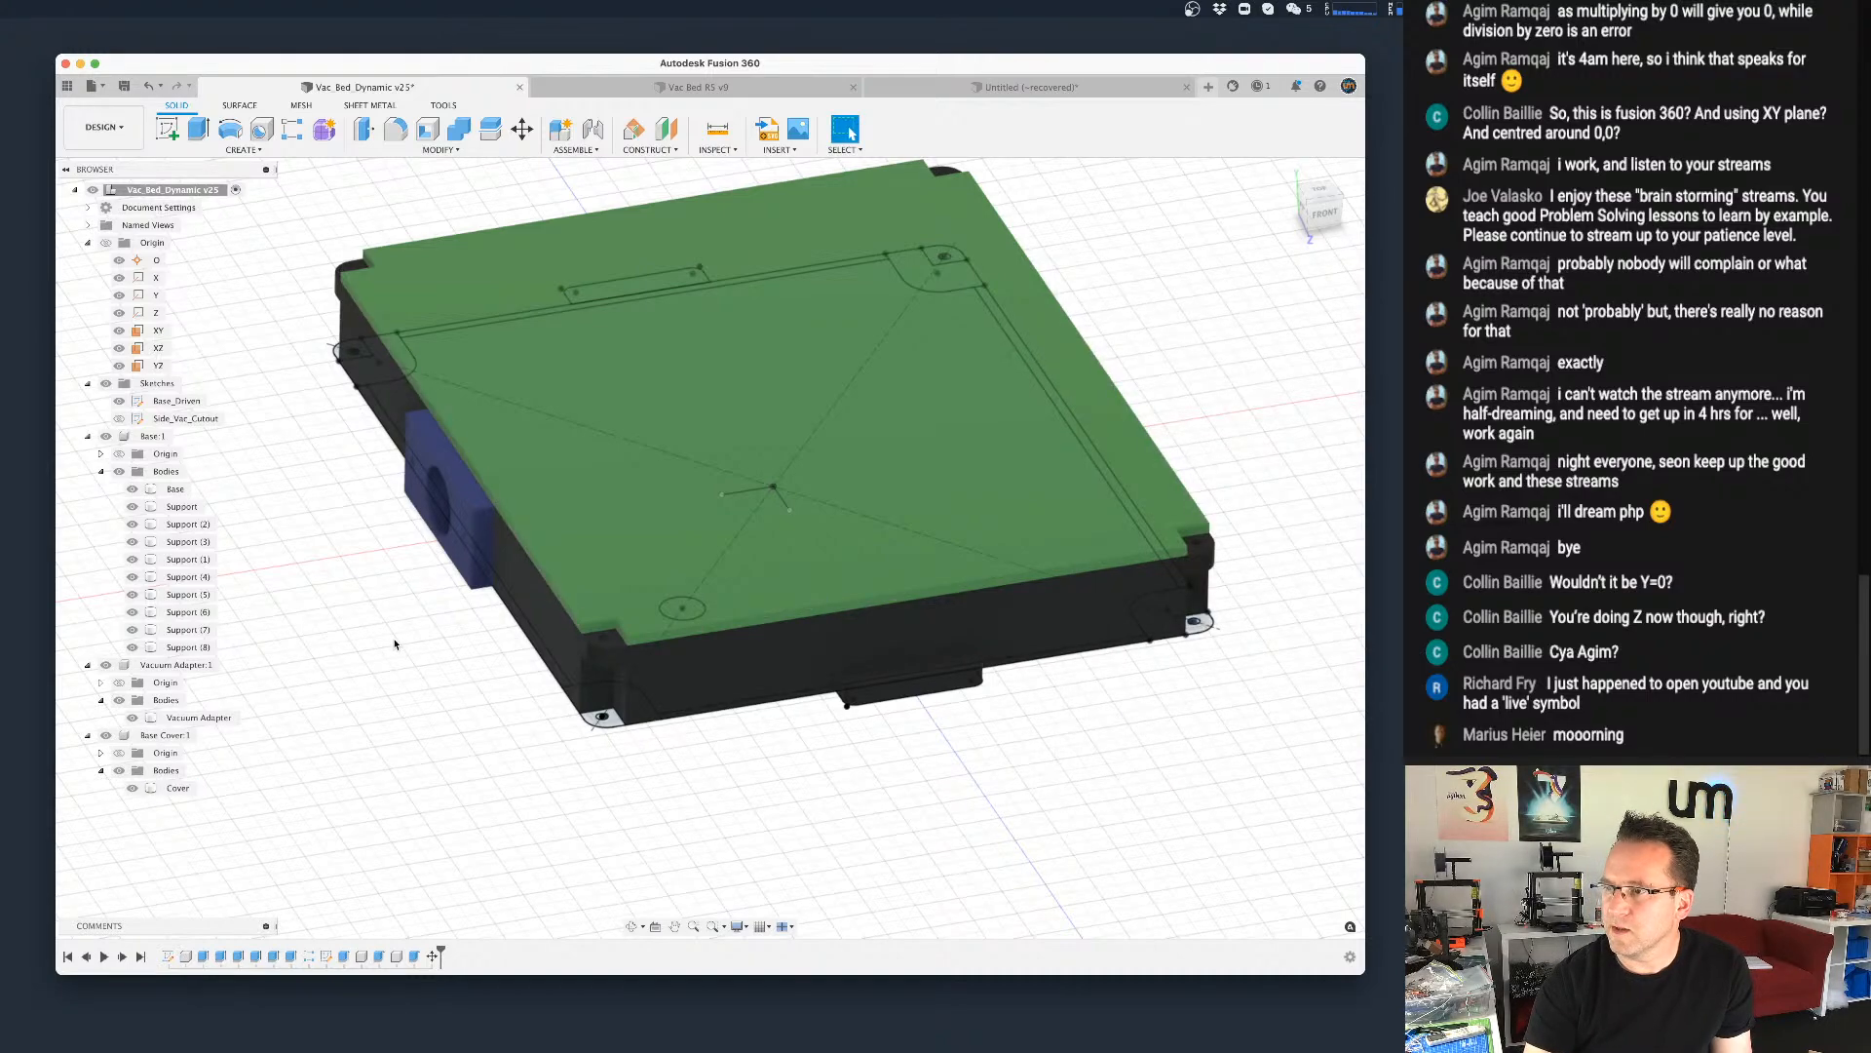
Step: Hide the Base Cover's bodies to inspect the tray interior and supports, and show them again
left_click(119, 771)
middle_click_drag(892, 505, 874, 556, "shift")
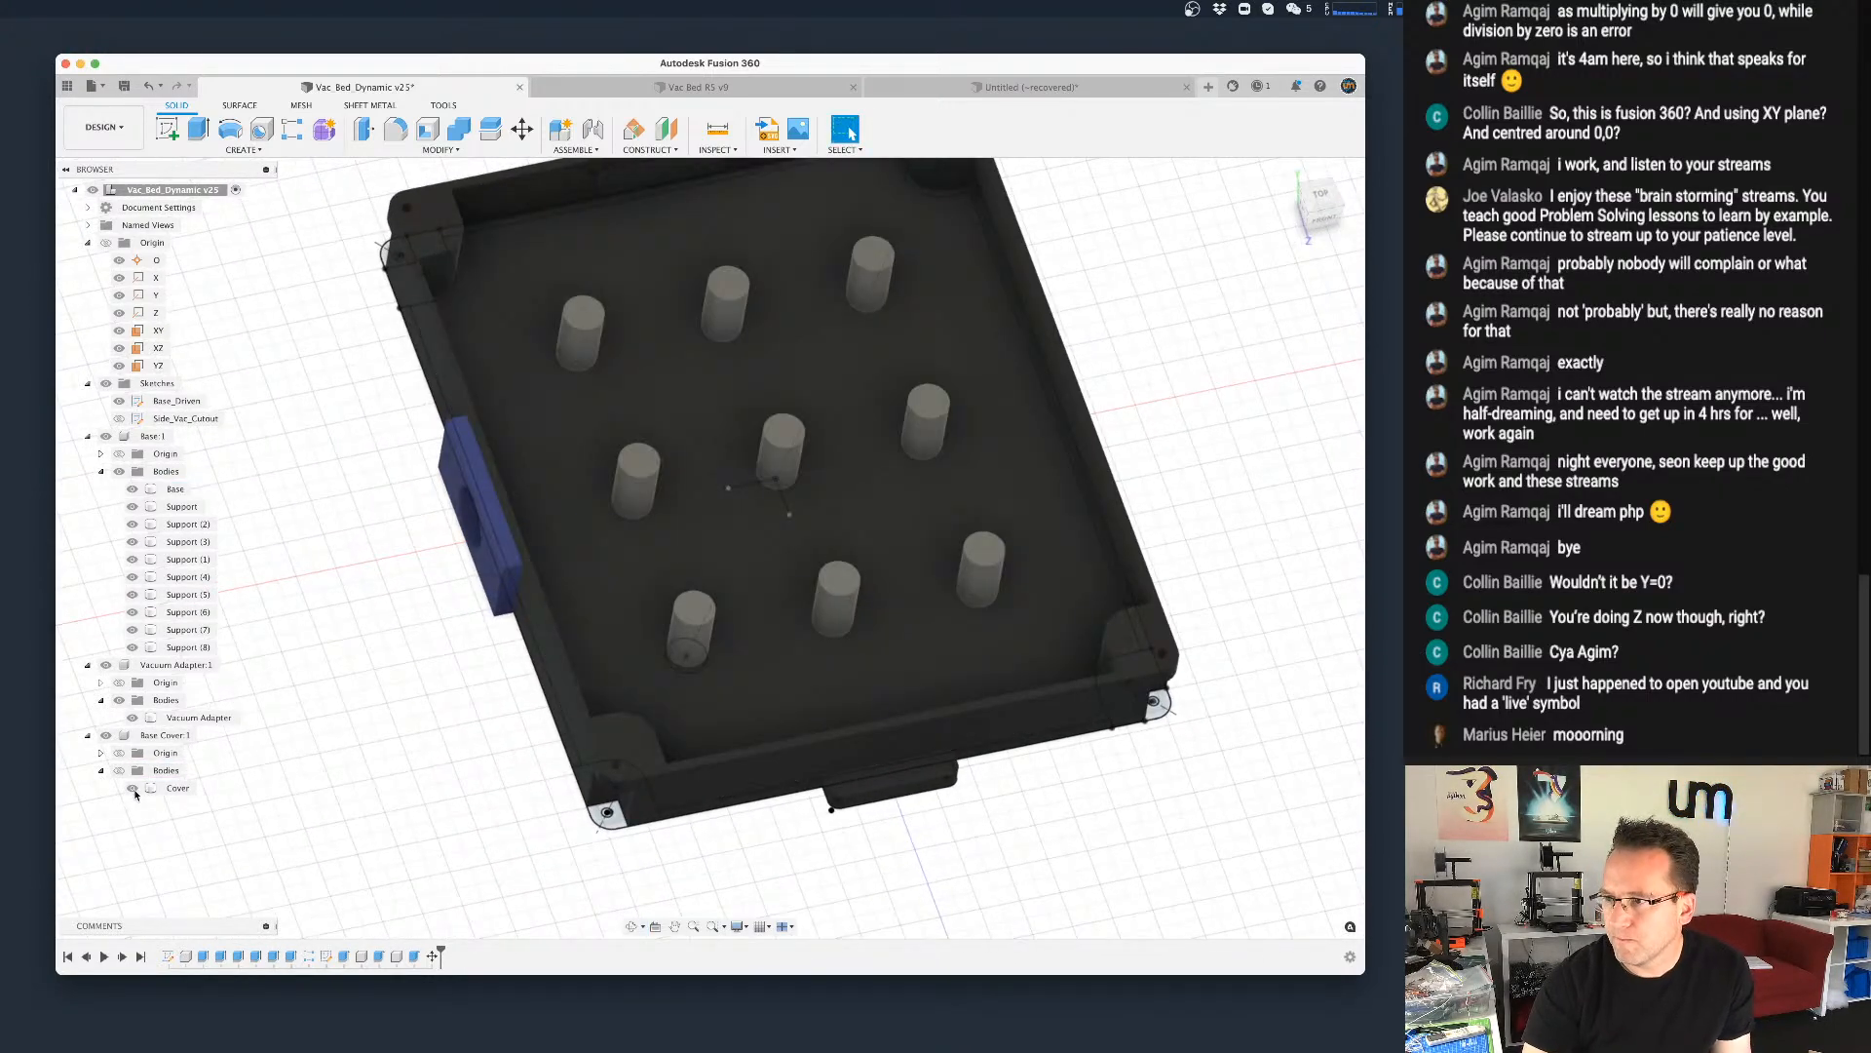
left_click(119, 771)
mouse_move(517, 775)
middle_mouse_down("shift")
mouse_move(546, 770)
mouse_move(539, 736)
mouse_move(530, 775)
middle_mouse_up("shift")
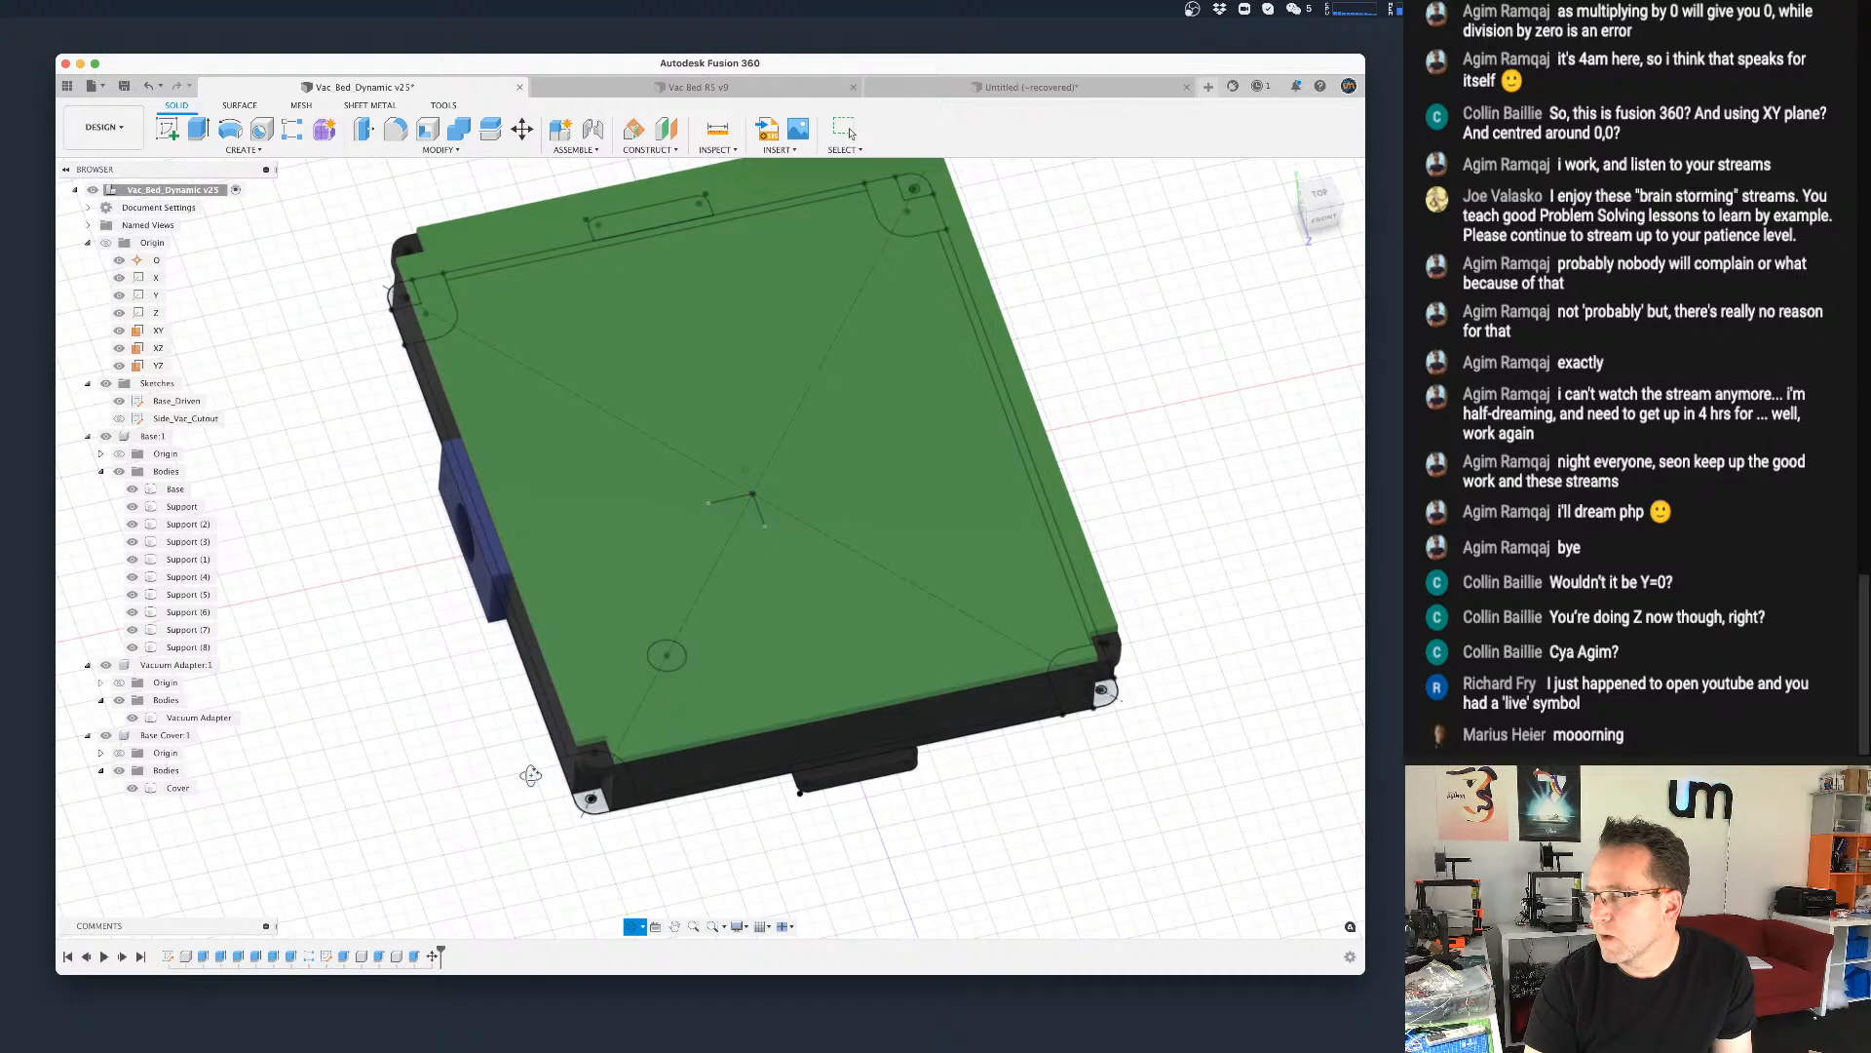
middle_click_drag(530, 775, 501, 789, "shift")
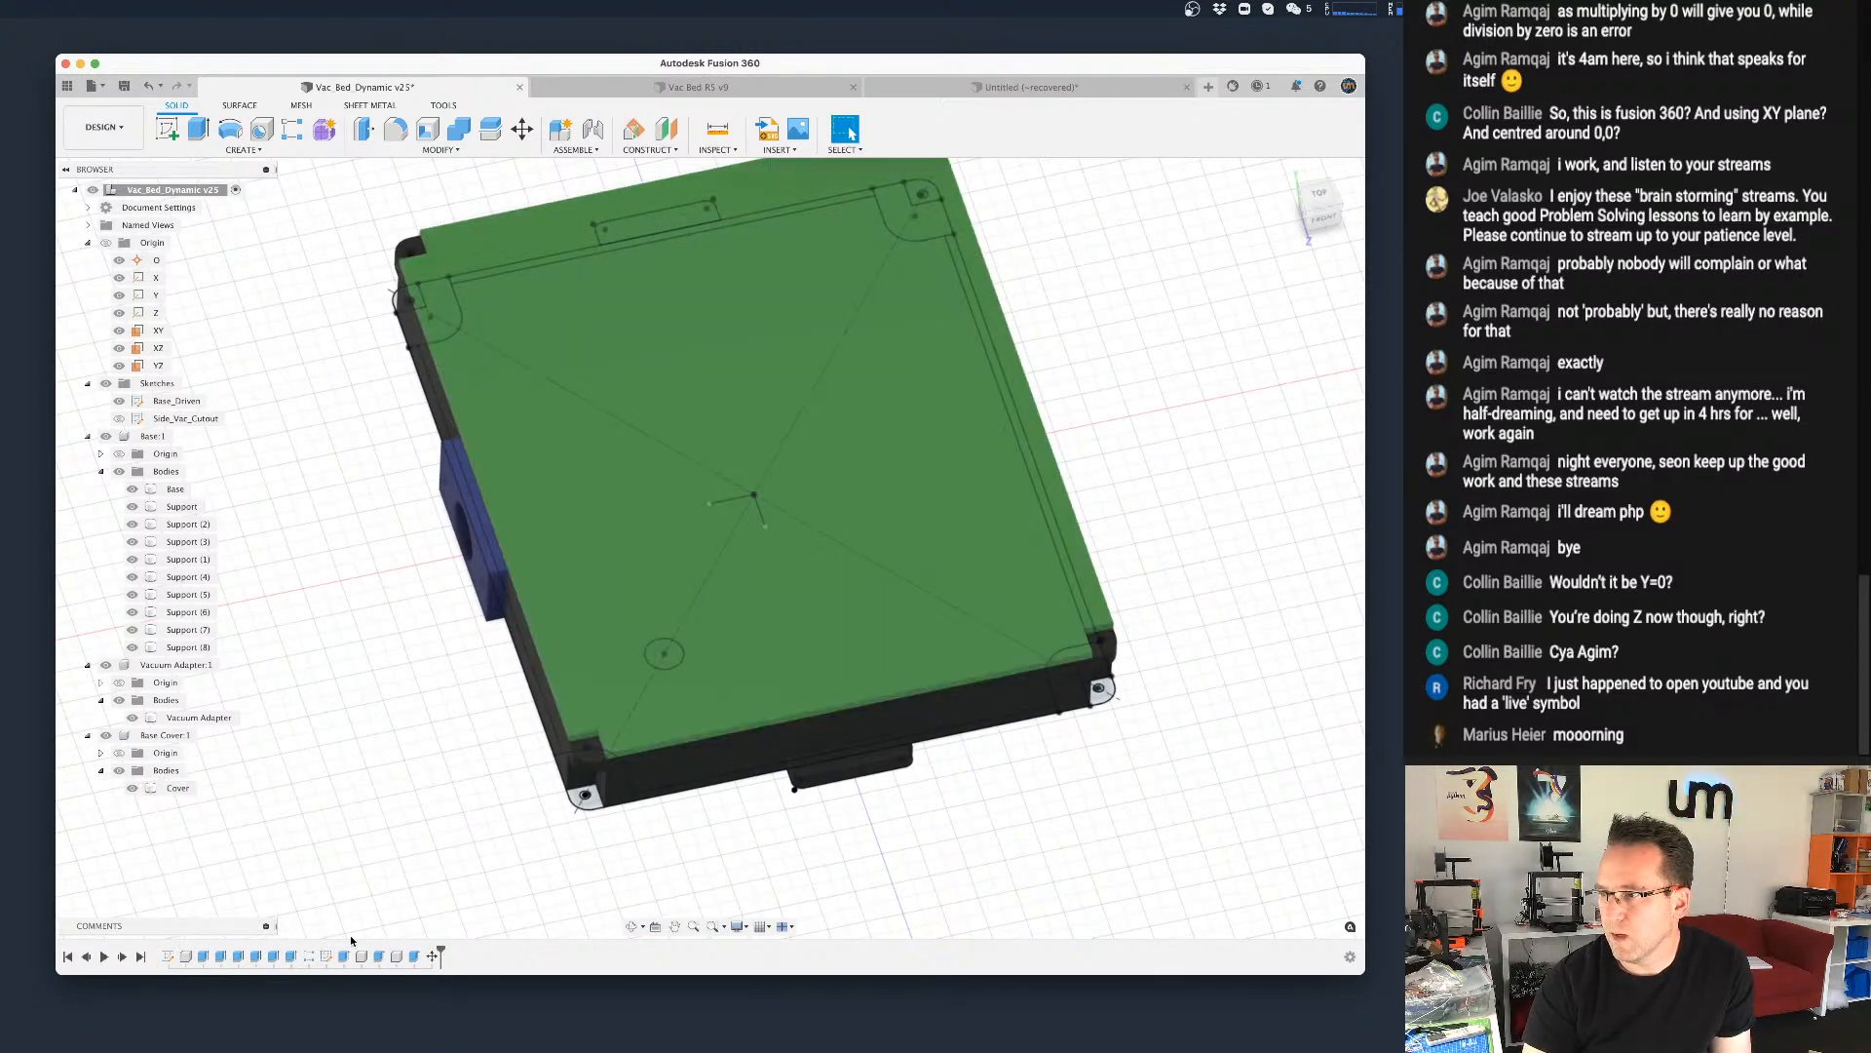
Step: Activate Base Cover and edit its extrusion, adding the front-left and front-right corner screw tab profiles
double_click(166, 735)
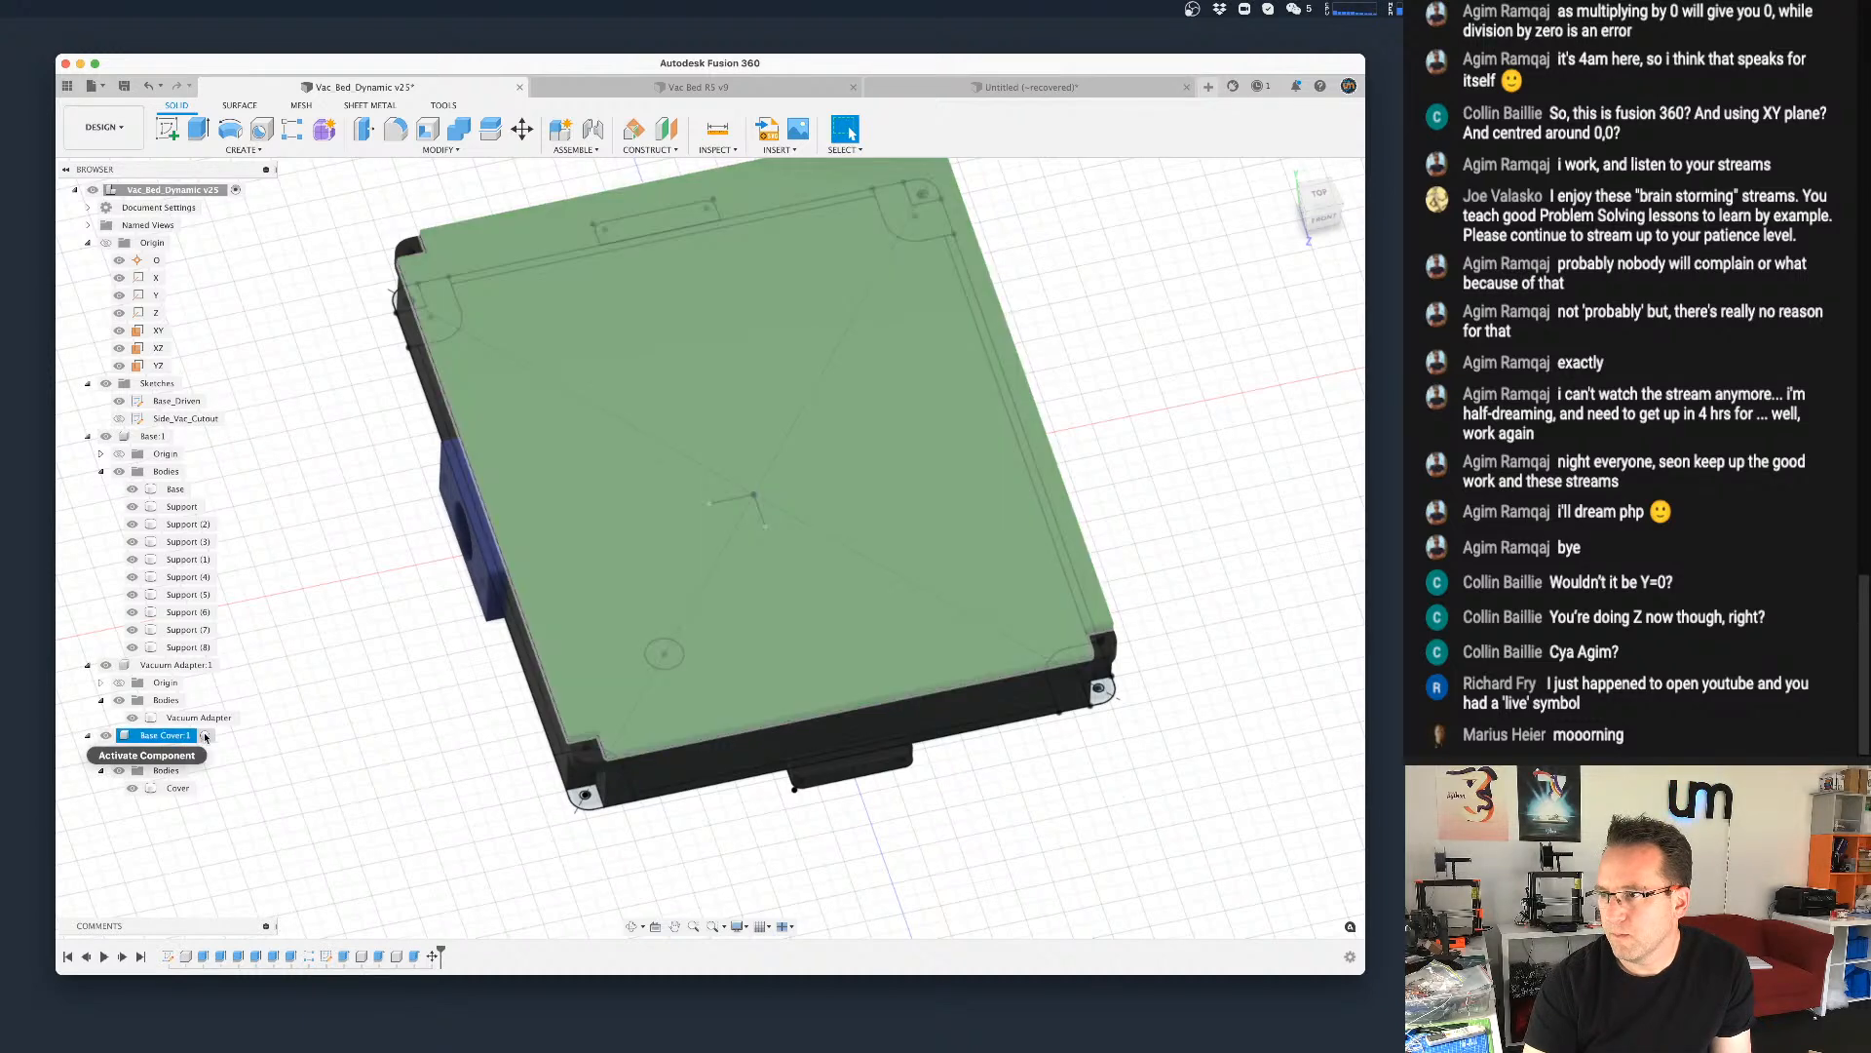
double_click(167, 956)
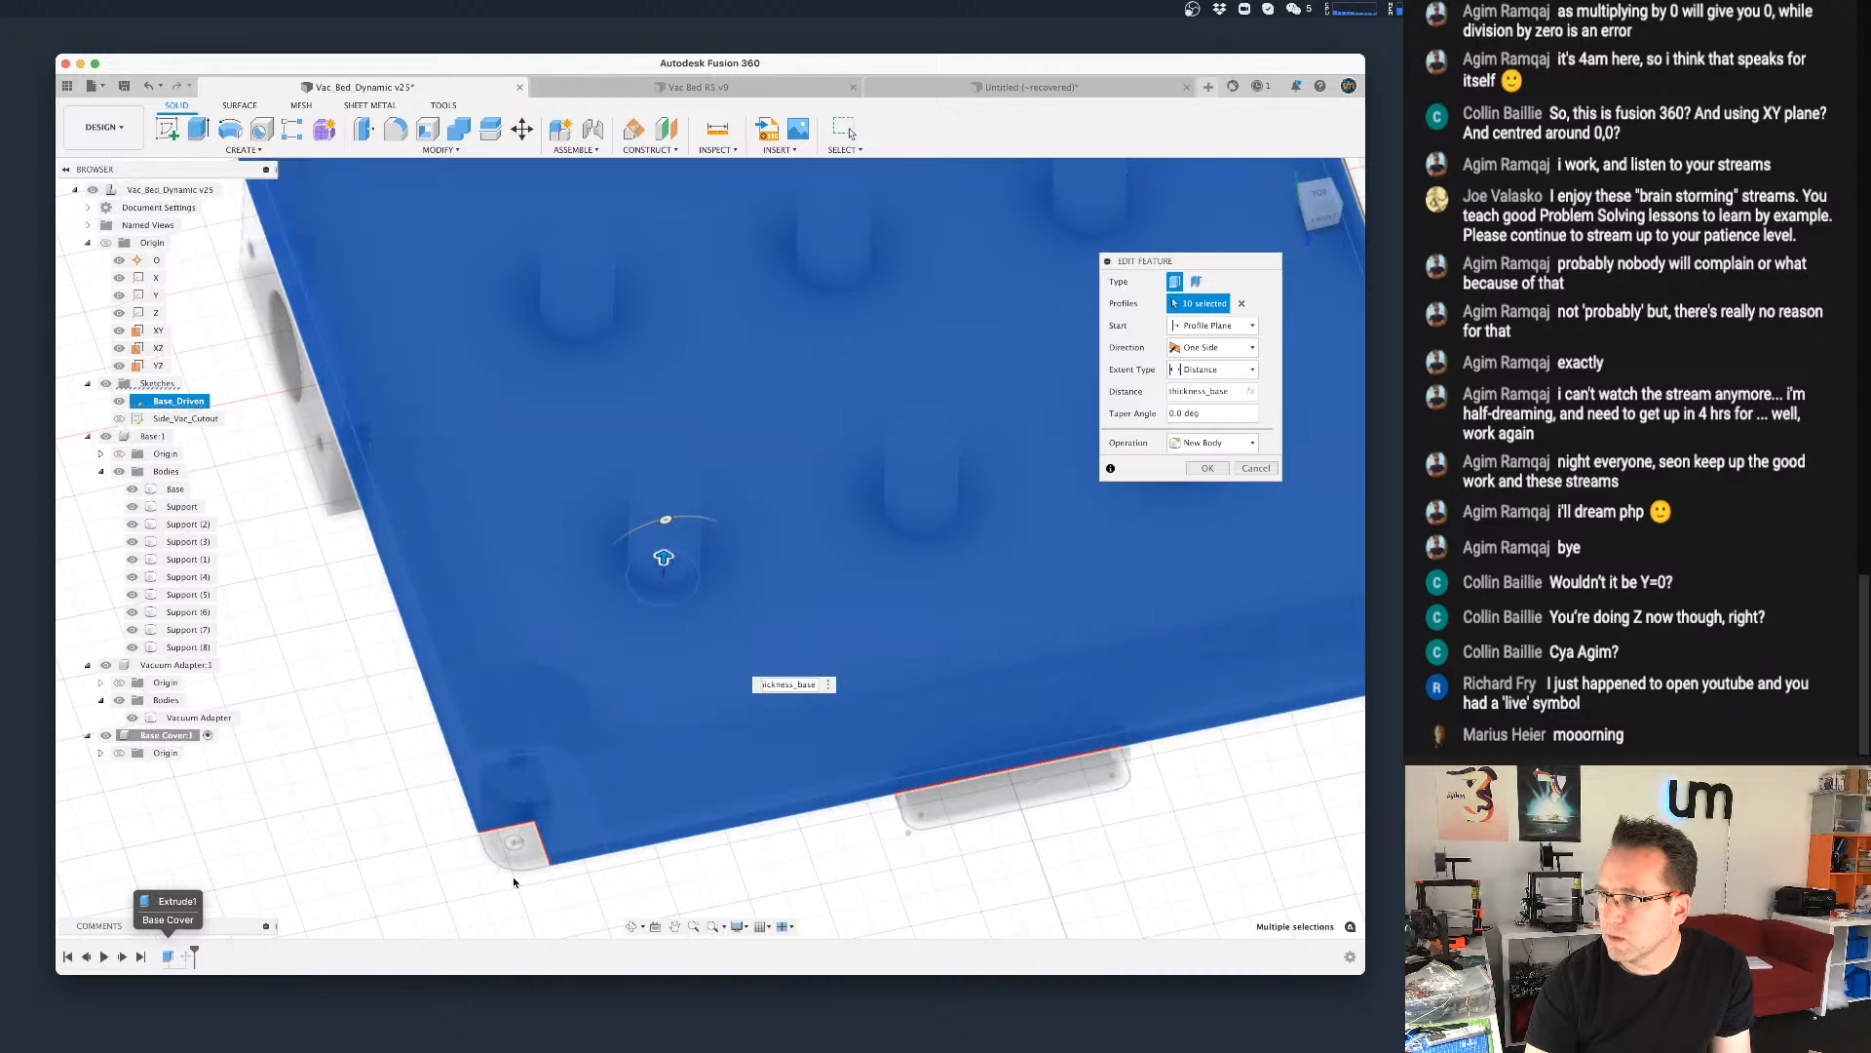
left_click(526, 850)
middle_click_drag(1107, 762, 682, 749)
scroll(1032, 697, "up", 3)
left_click(880, 675)
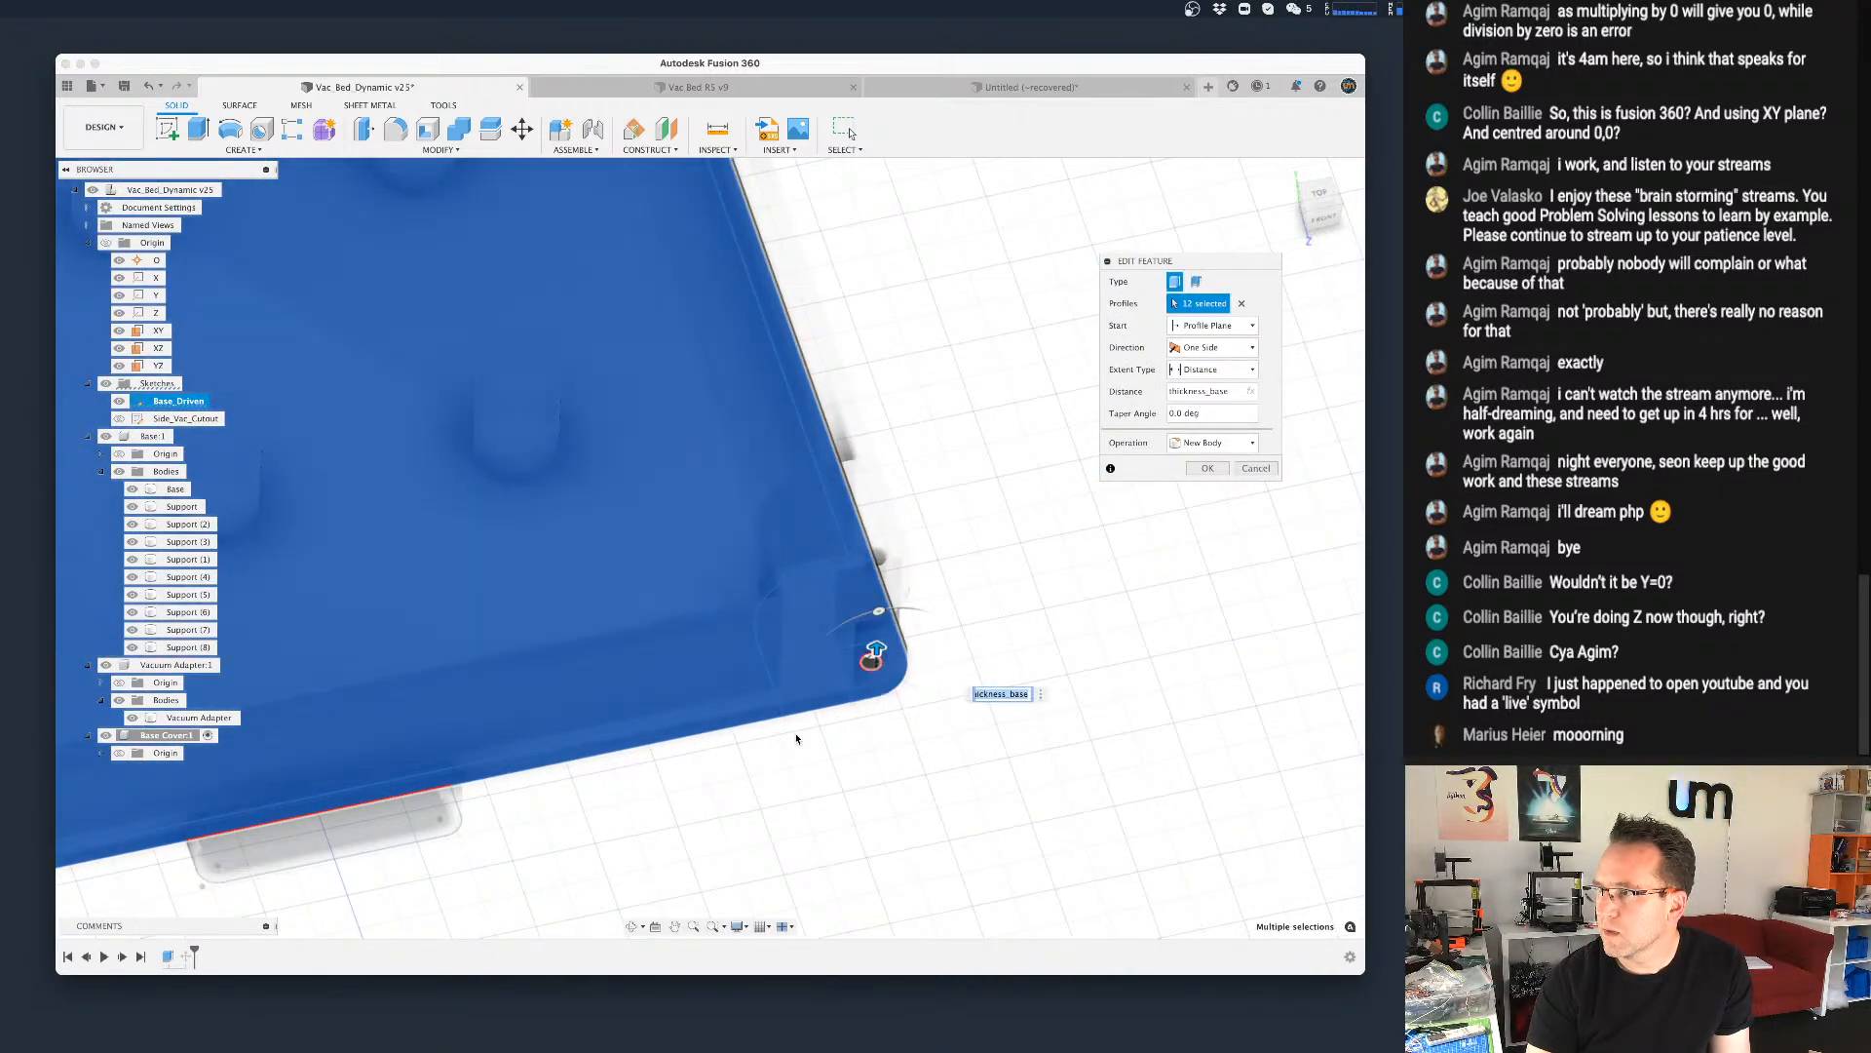
Step: Add the rear-left and rear-right corner screw tab profiles to the Cover extrusion and apply the edit
scroll(797, 739, "down", 3)
scroll(511, 687, "down", 2)
middle_click_drag(323, 586, 651, 647)
scroll(273, 330, "up", 2)
scroll(272, 330, "up", 3)
left_click(350, 288)
scroll(644, 390, "down", 4)
middle_click_drag(1121, 226, 727, 426)
scroll(727, 426, "up", 4)
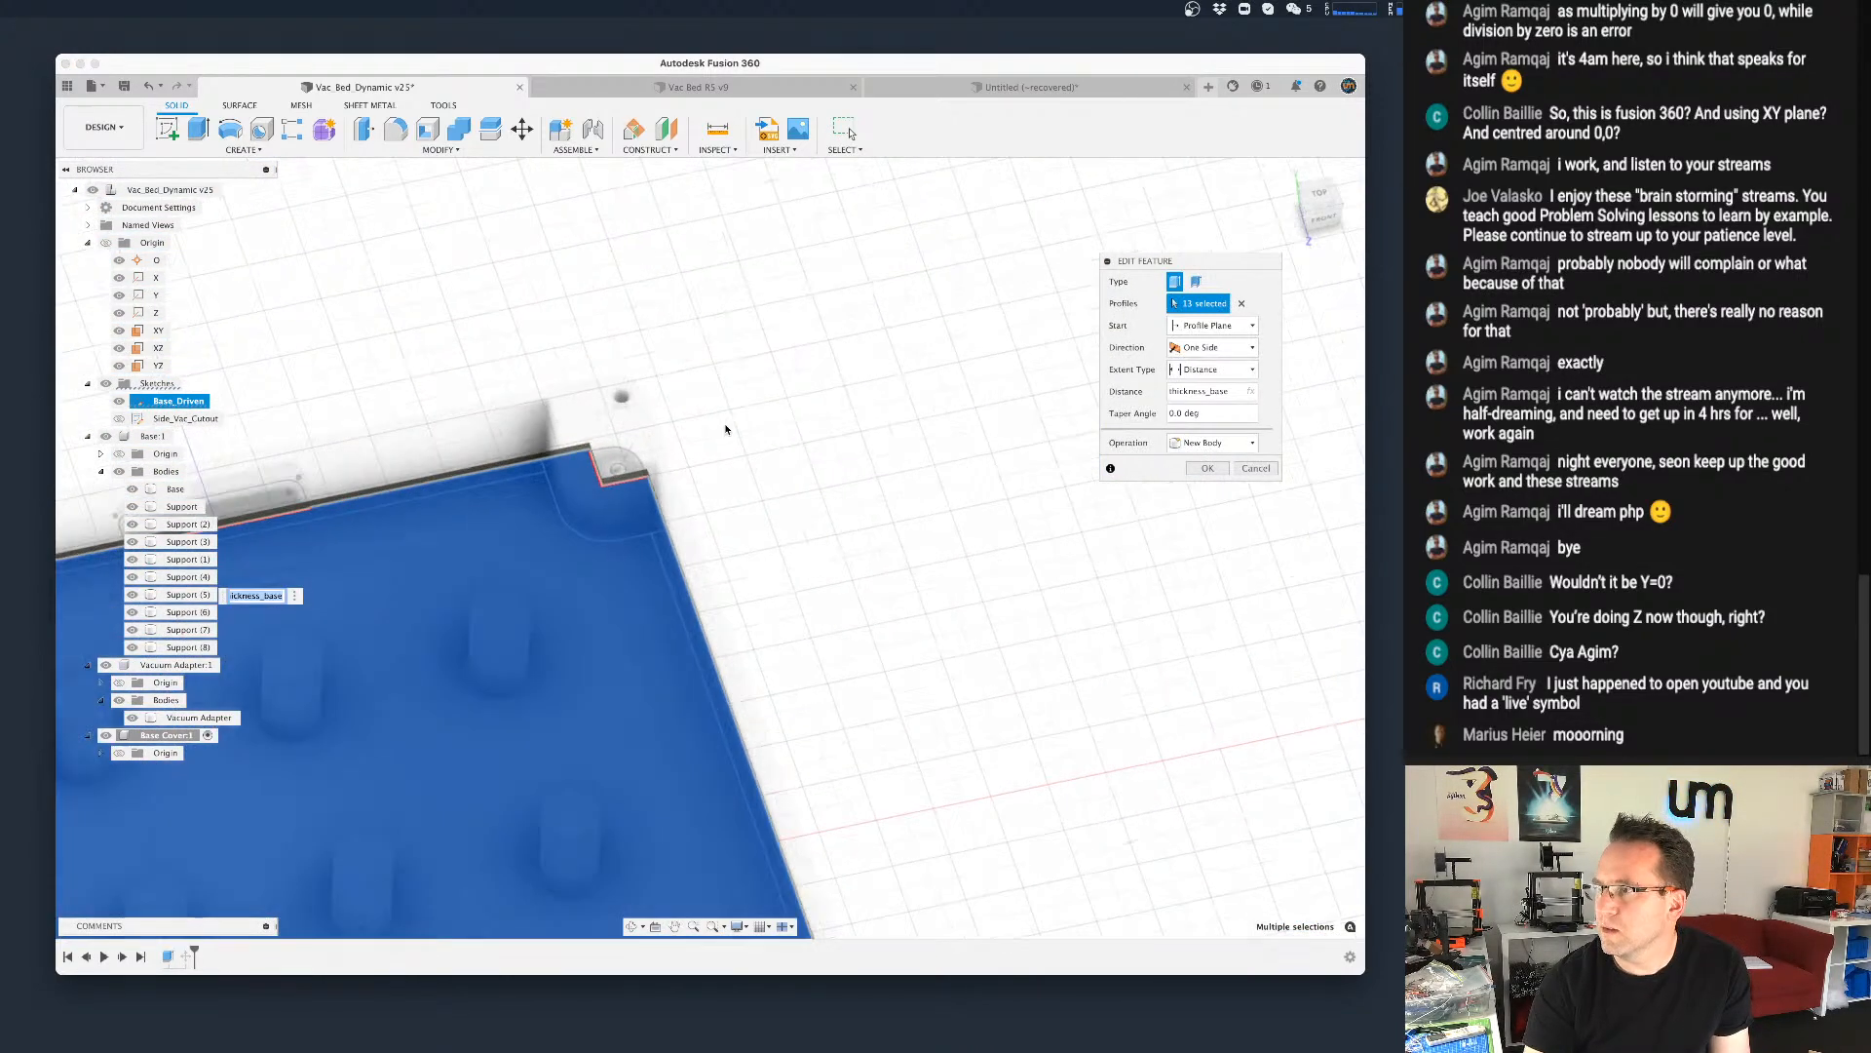
left_click(609, 473)
scroll(599, 618, "down", 2)
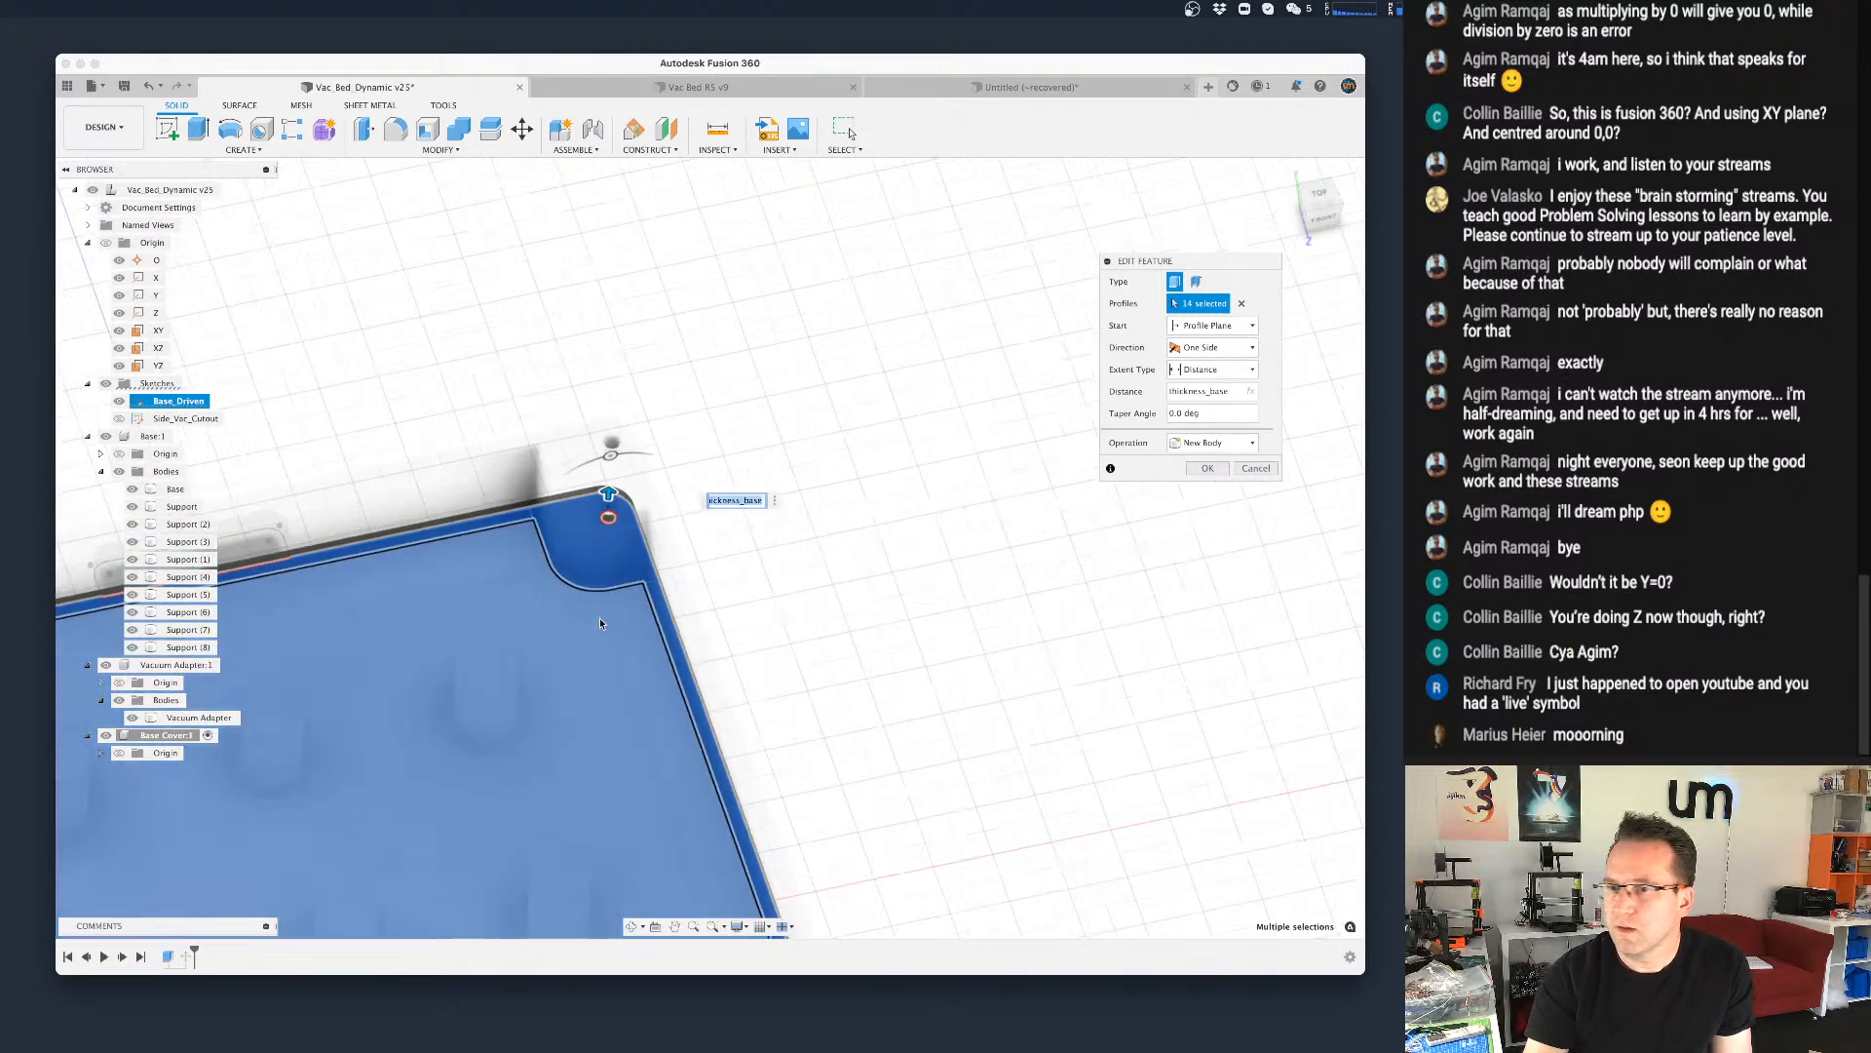
key("Return")
Step: Examine the Cover's rounded corners and screw holes against the base from above and below
scroll(605, 618, "down", 4)
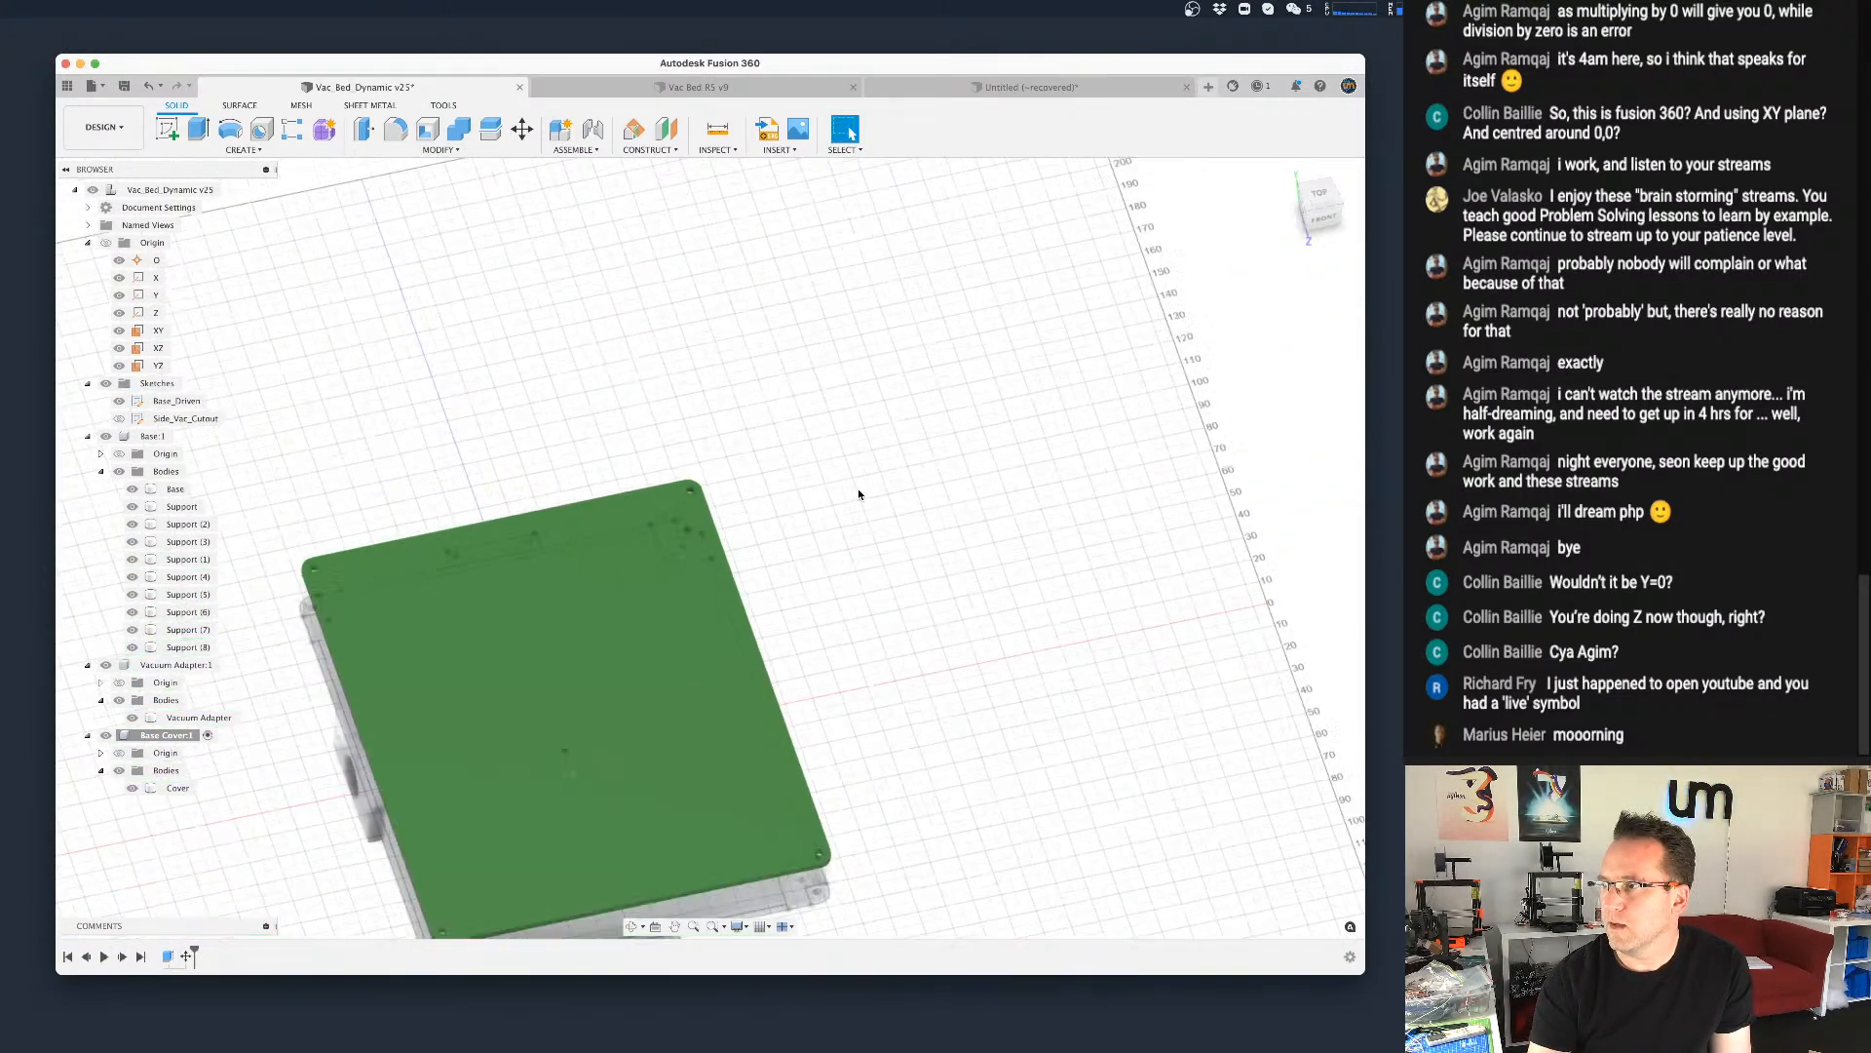
middle_click_drag(729, 634, 728, 606, "shift")
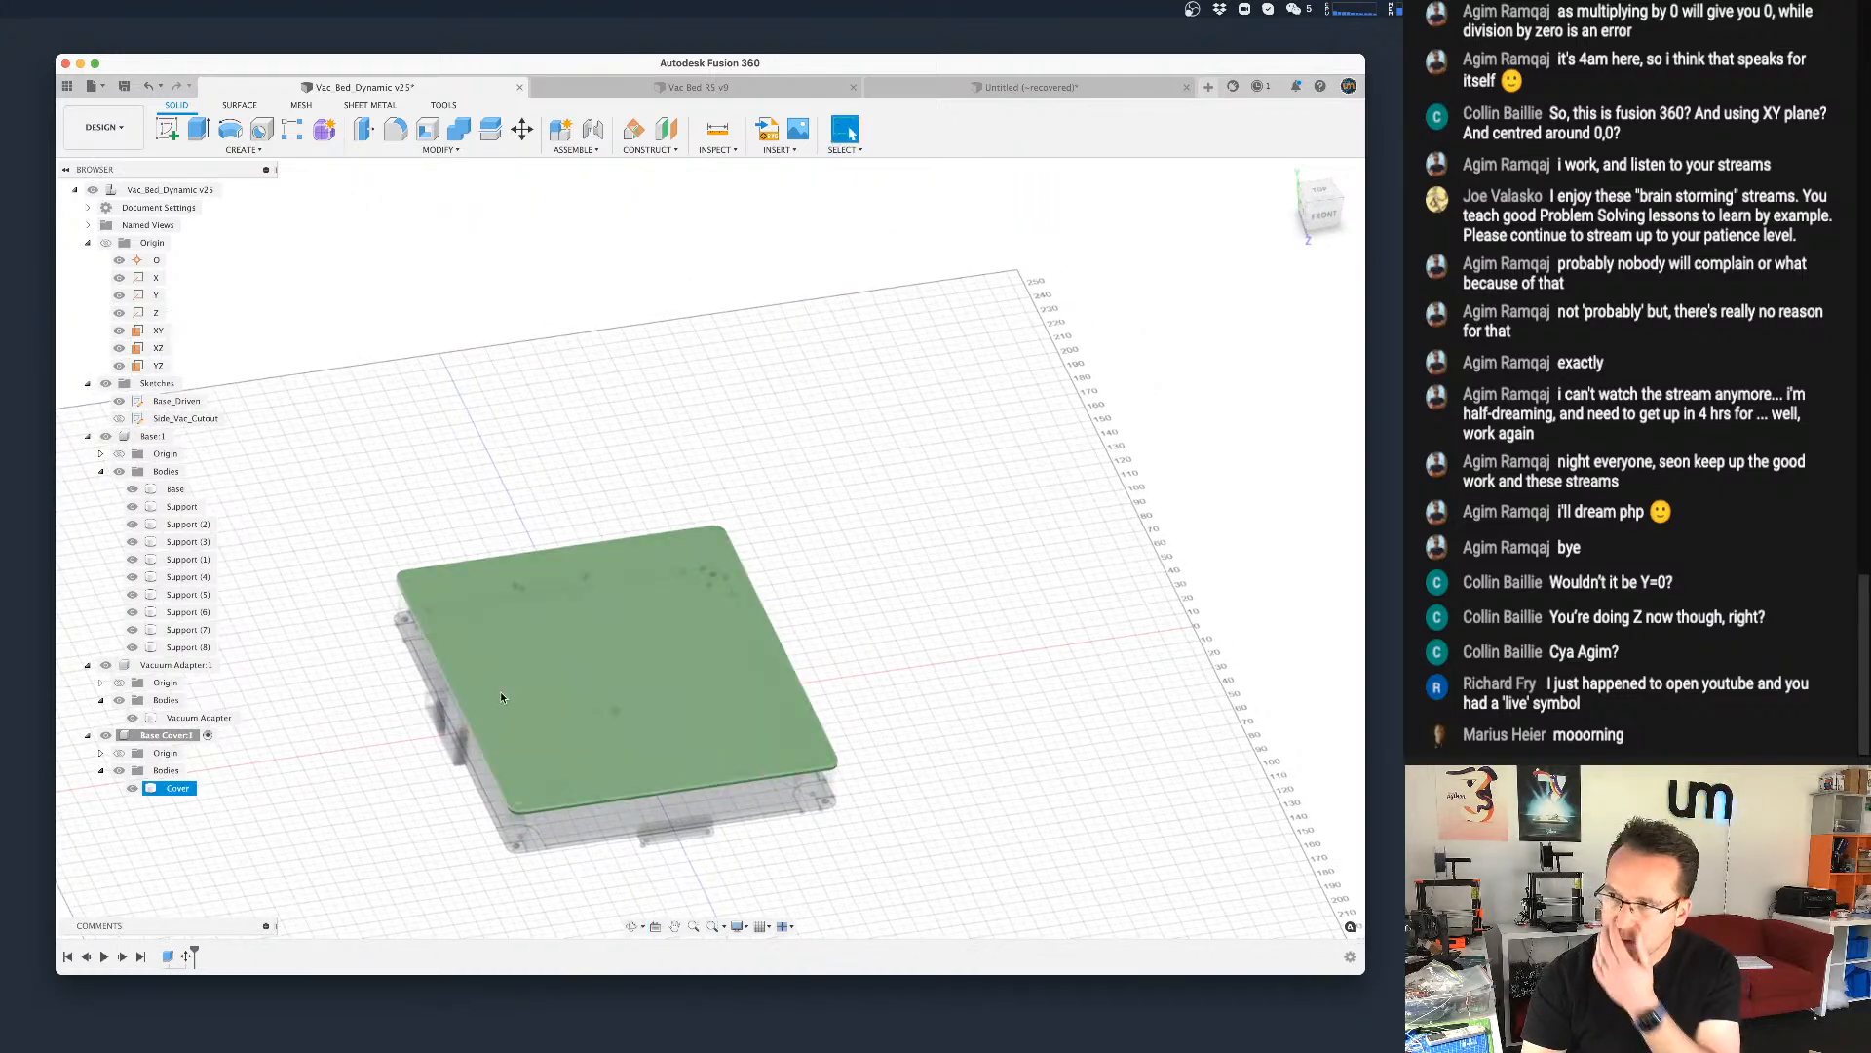
scroll(512, 821, "up", 1)
scroll(518, 826, "up", 3)
mouse_move(534, 782)
middle_mouse_down("shift")
mouse_move(544, 719)
mouse_move(532, 803)
mouse_move(546, 740)
mouse_move(548, 786)
middle_mouse_up("shift")
scroll(512, 727, "up", 2)
scroll(546, 781, "down", 3)
scroll(646, 671, "up", 2)
scroll(646, 675, "down", 5)
middle_click_drag(691, 568, 704, 477, "shift")
left_click_drag(705, 478, 703, 401, "shift")
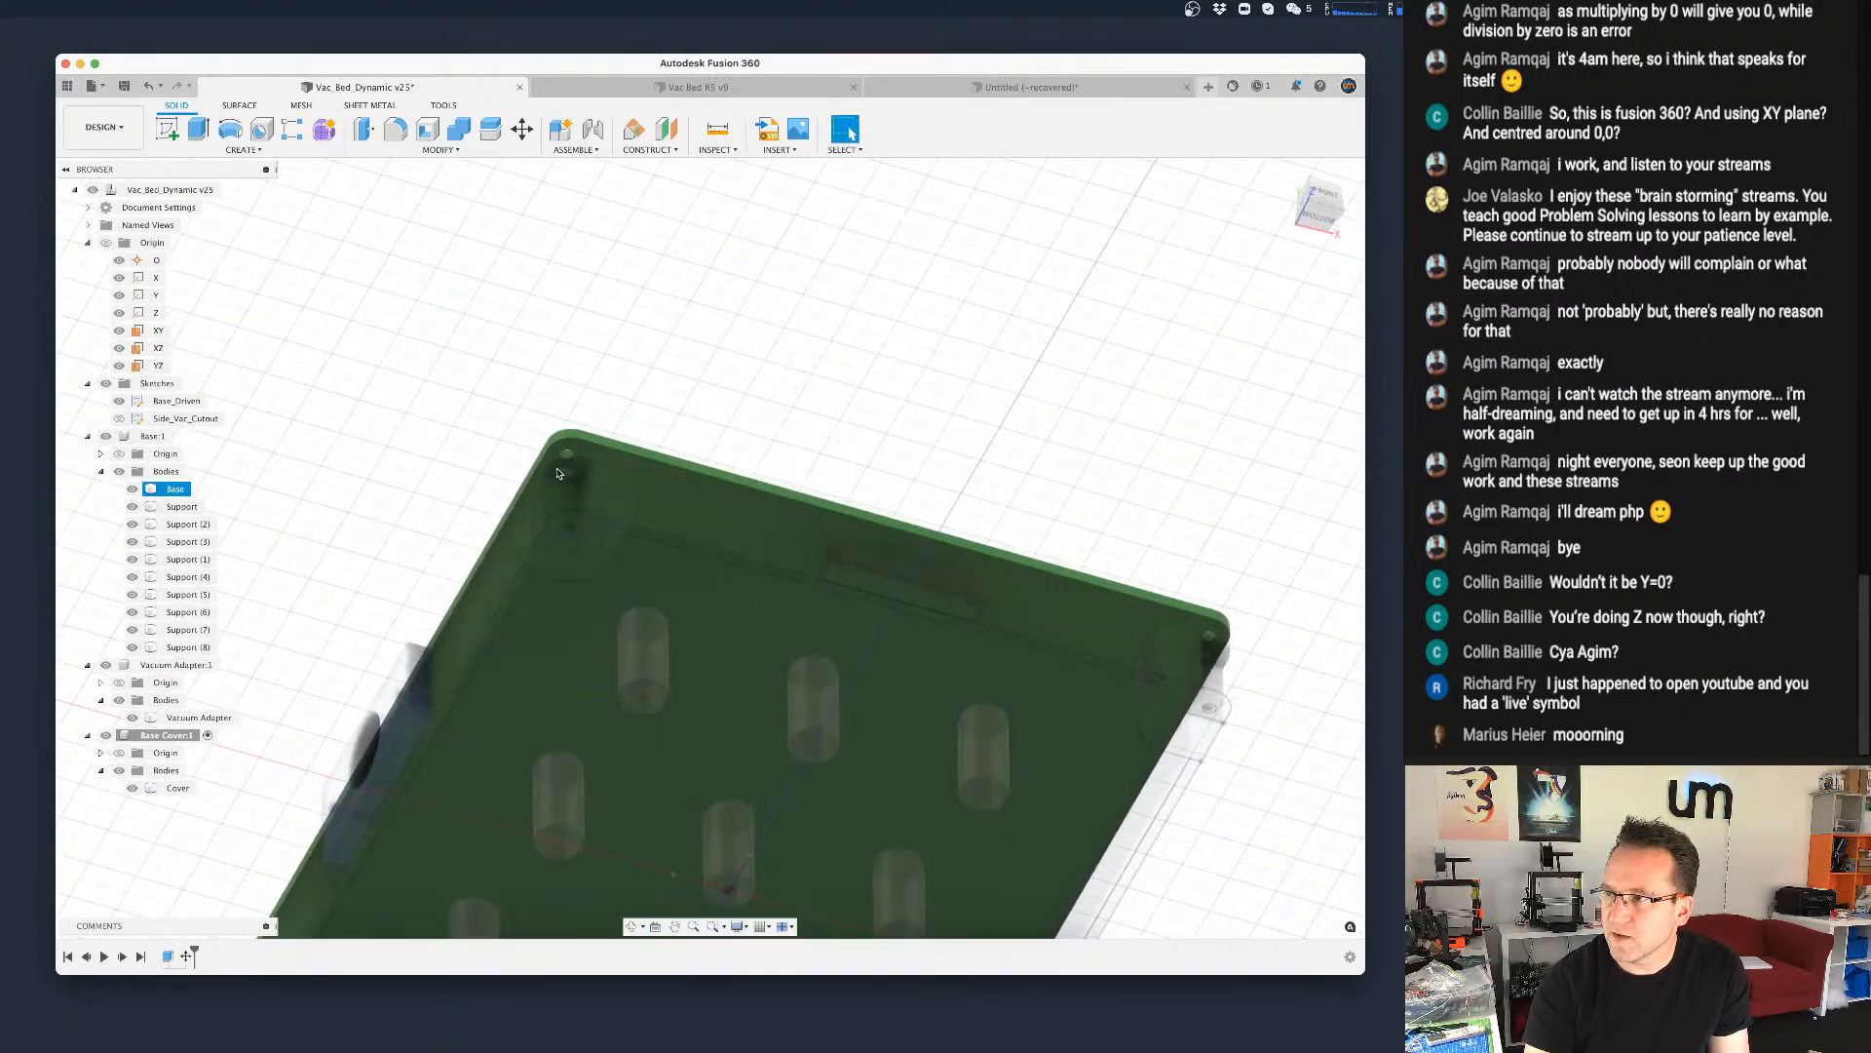
middle_click_drag(720, 519, 682, 623, "shift")
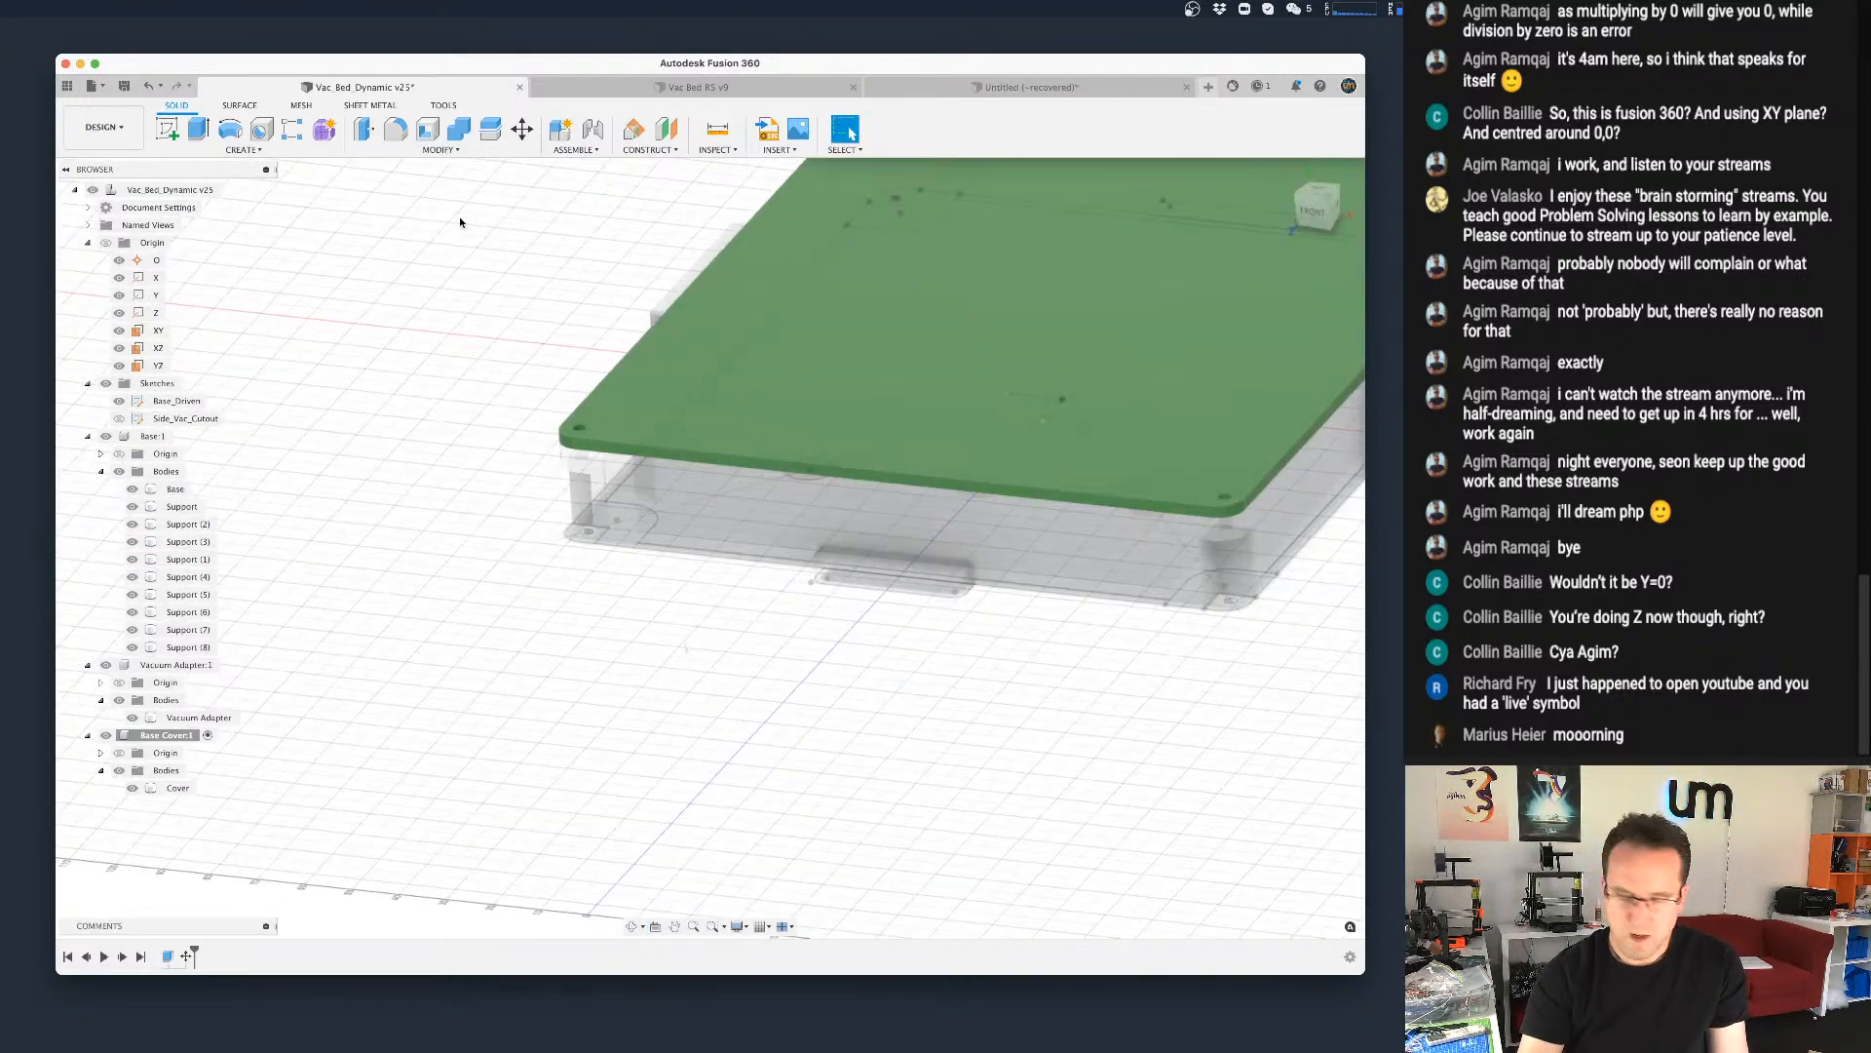
Step: Save the design and review its user parameters for one that defines the cover's height
key("super+s")
key("Return")
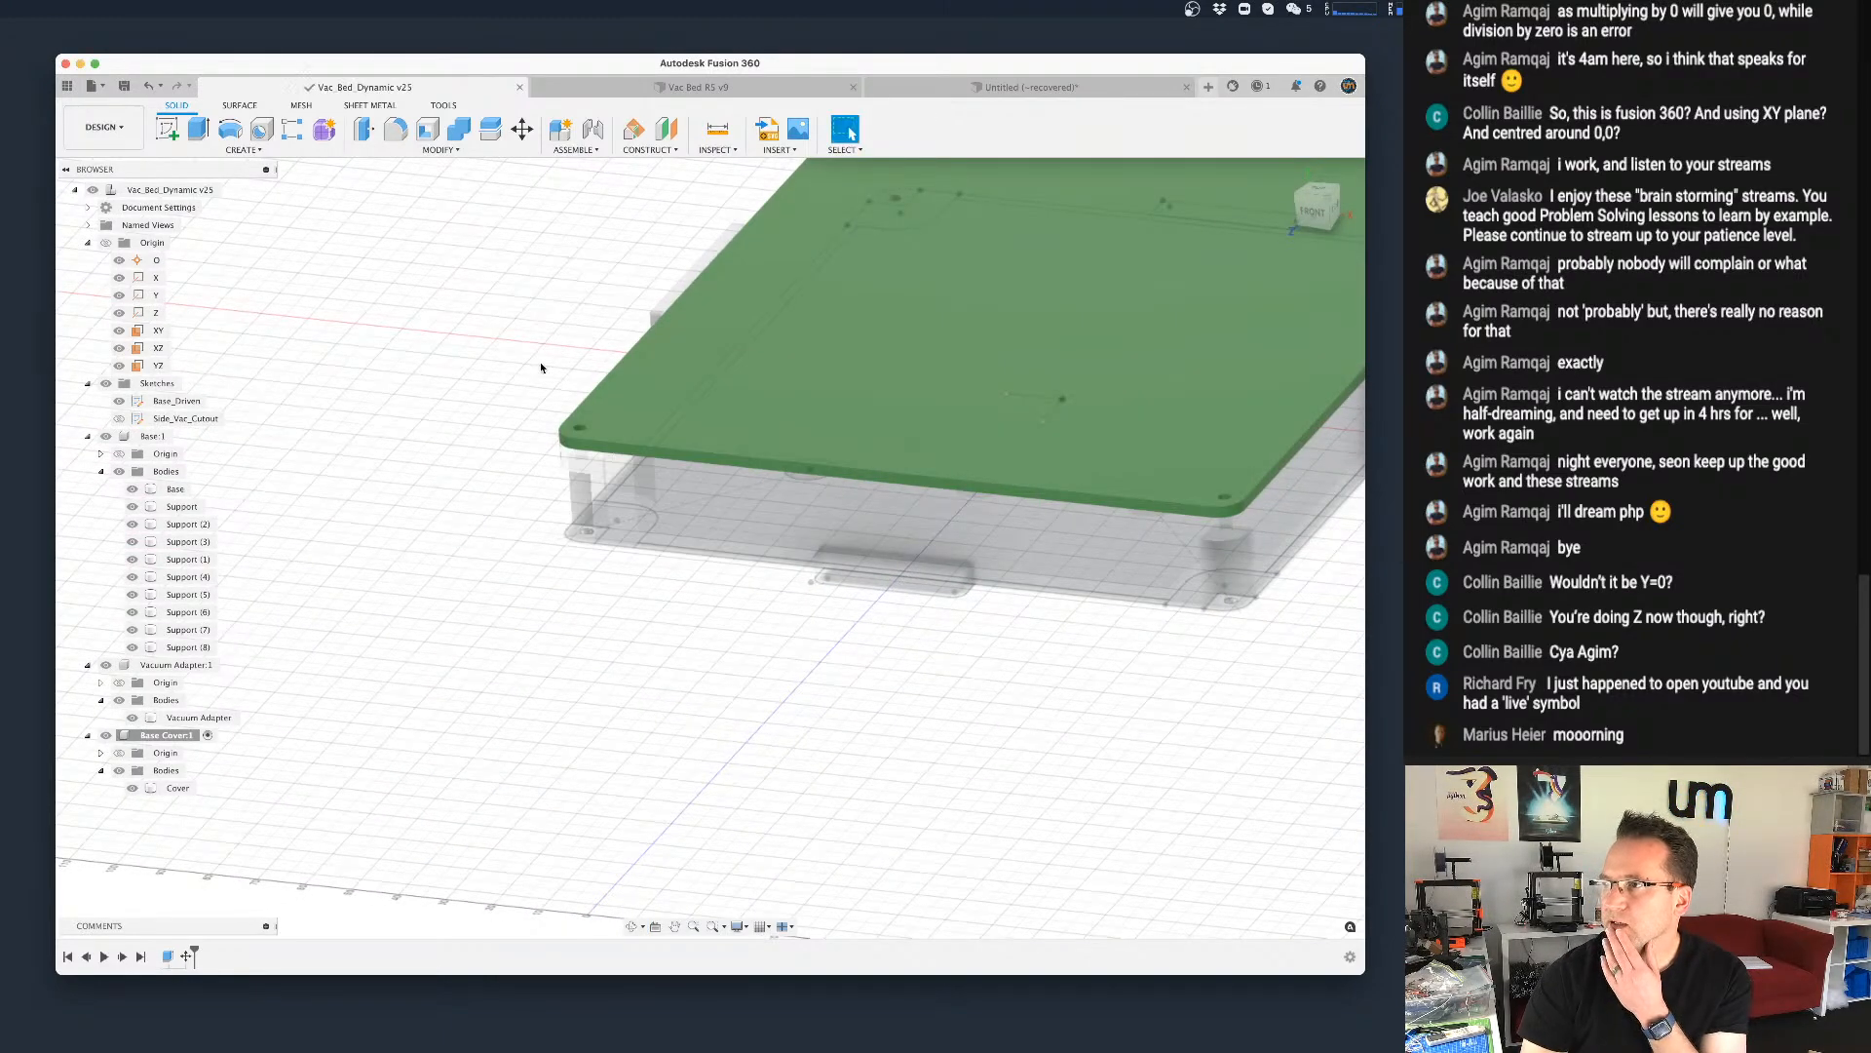
left_click(460, 148)
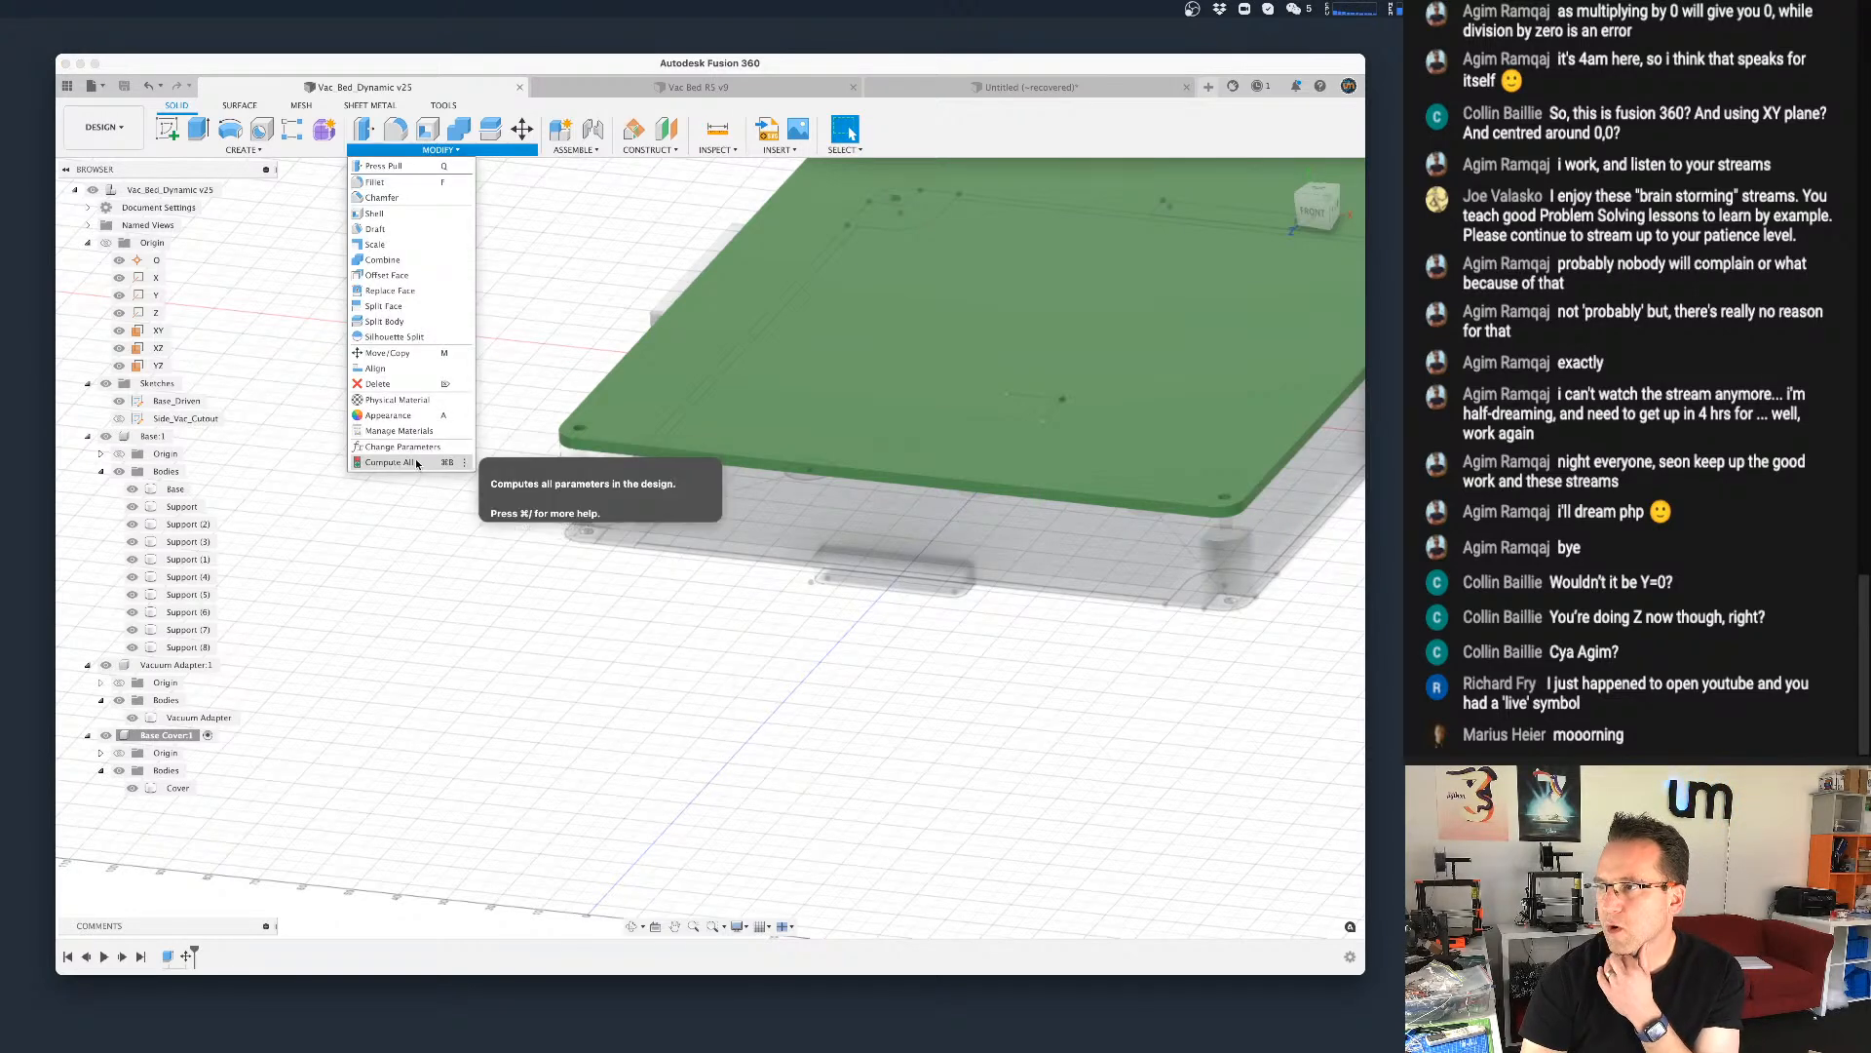
left_click(424, 450)
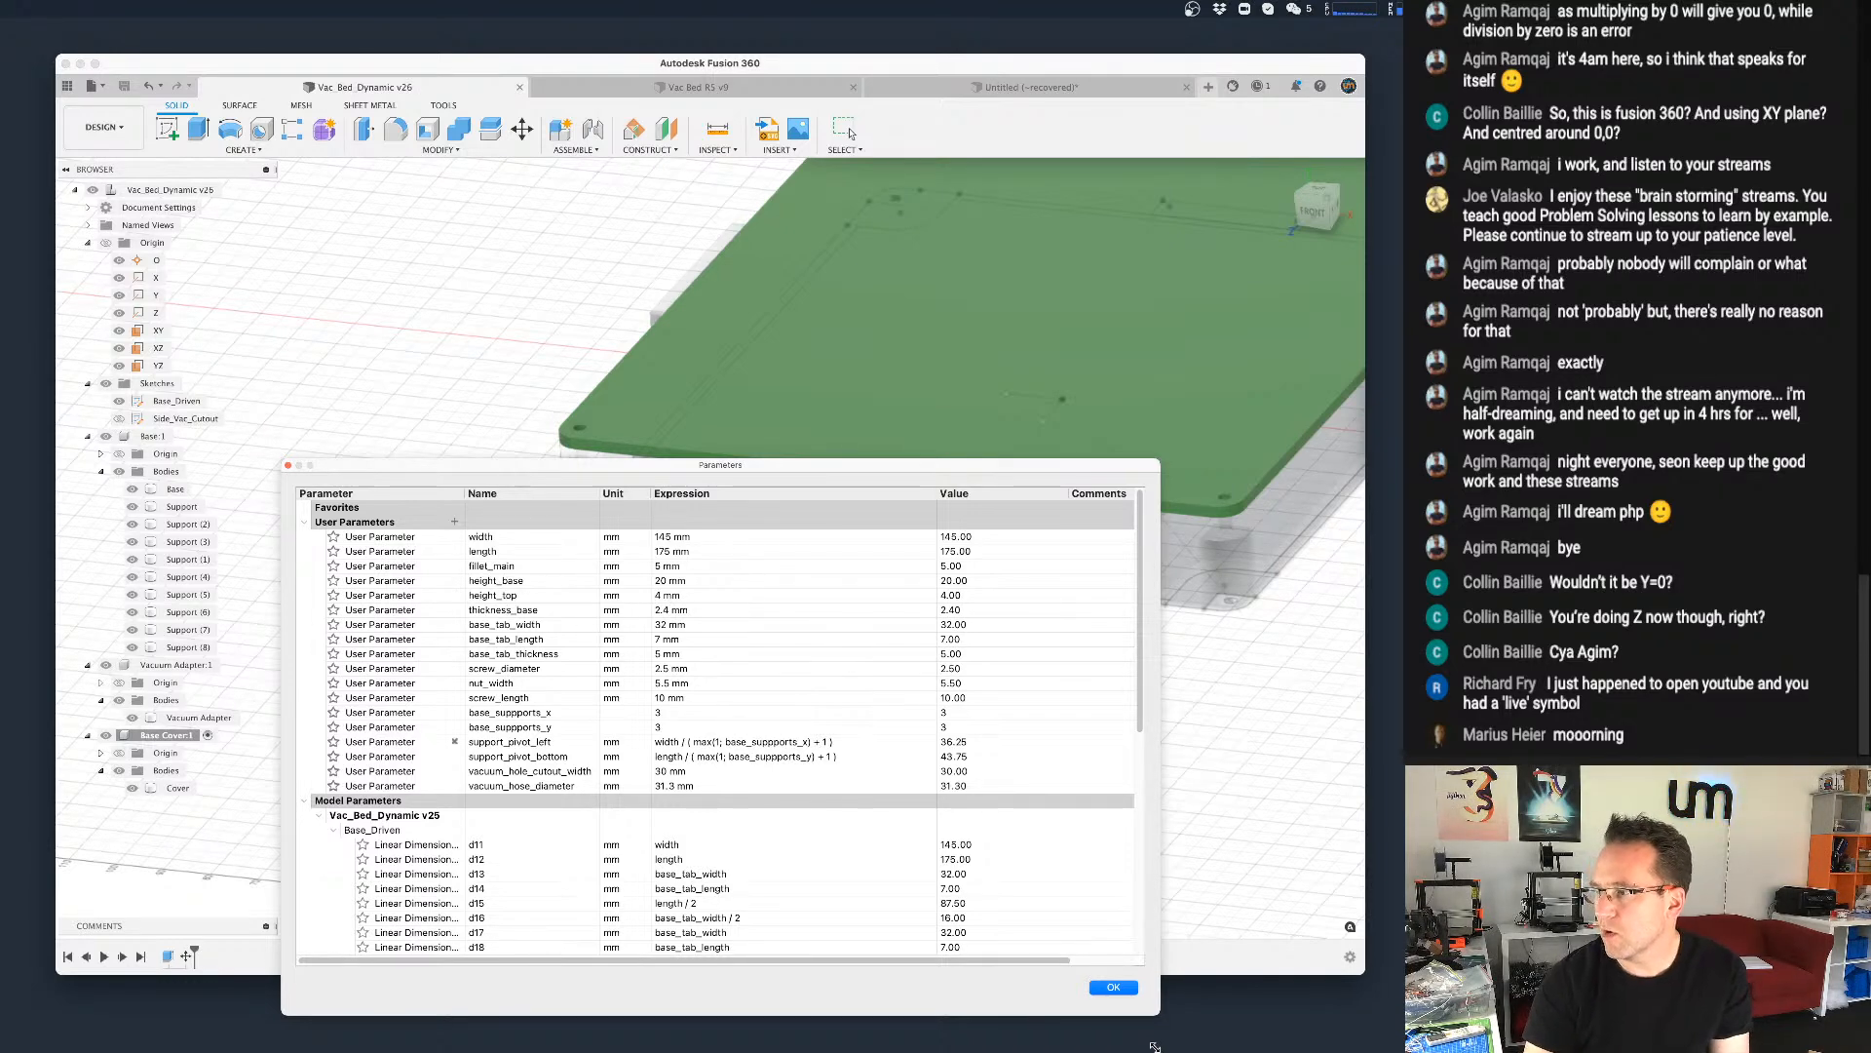
left_click(1112, 987)
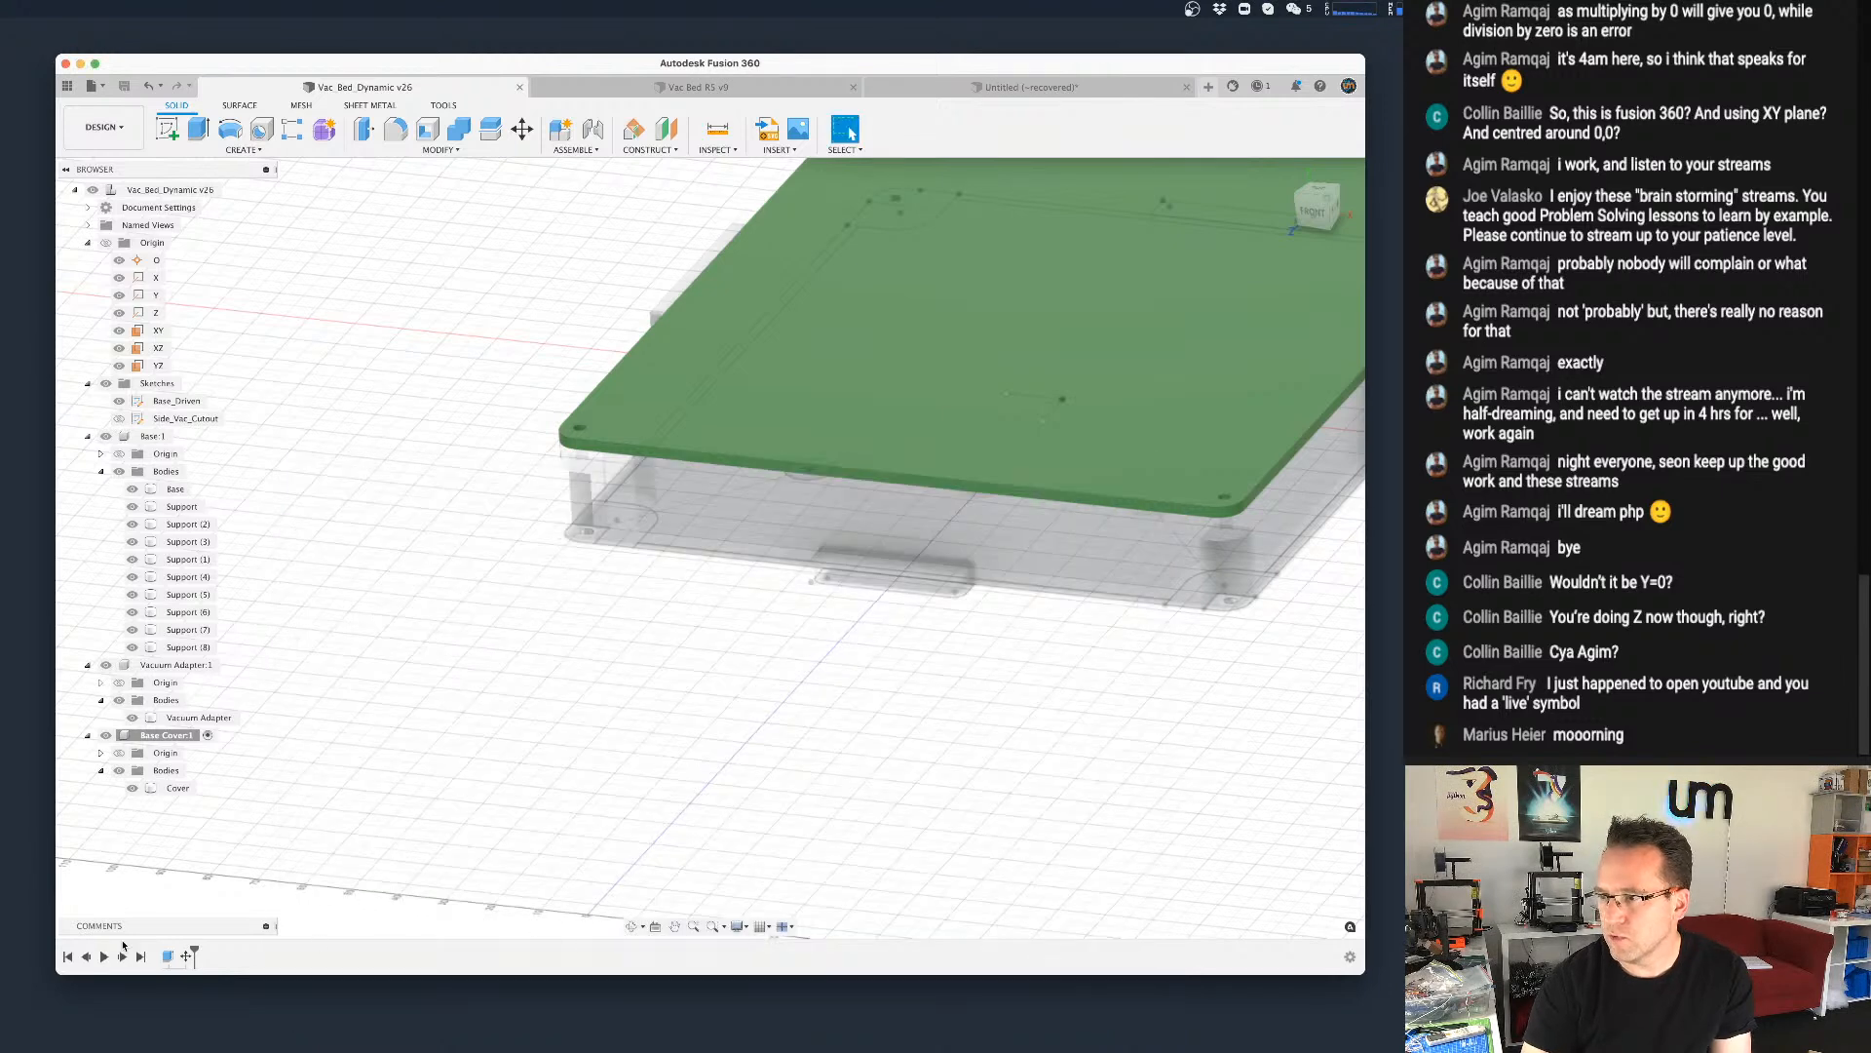
Step: Edit the Cover's extrusion, setting its distance to the height_top parameter, and save the design
double_click(168, 956)
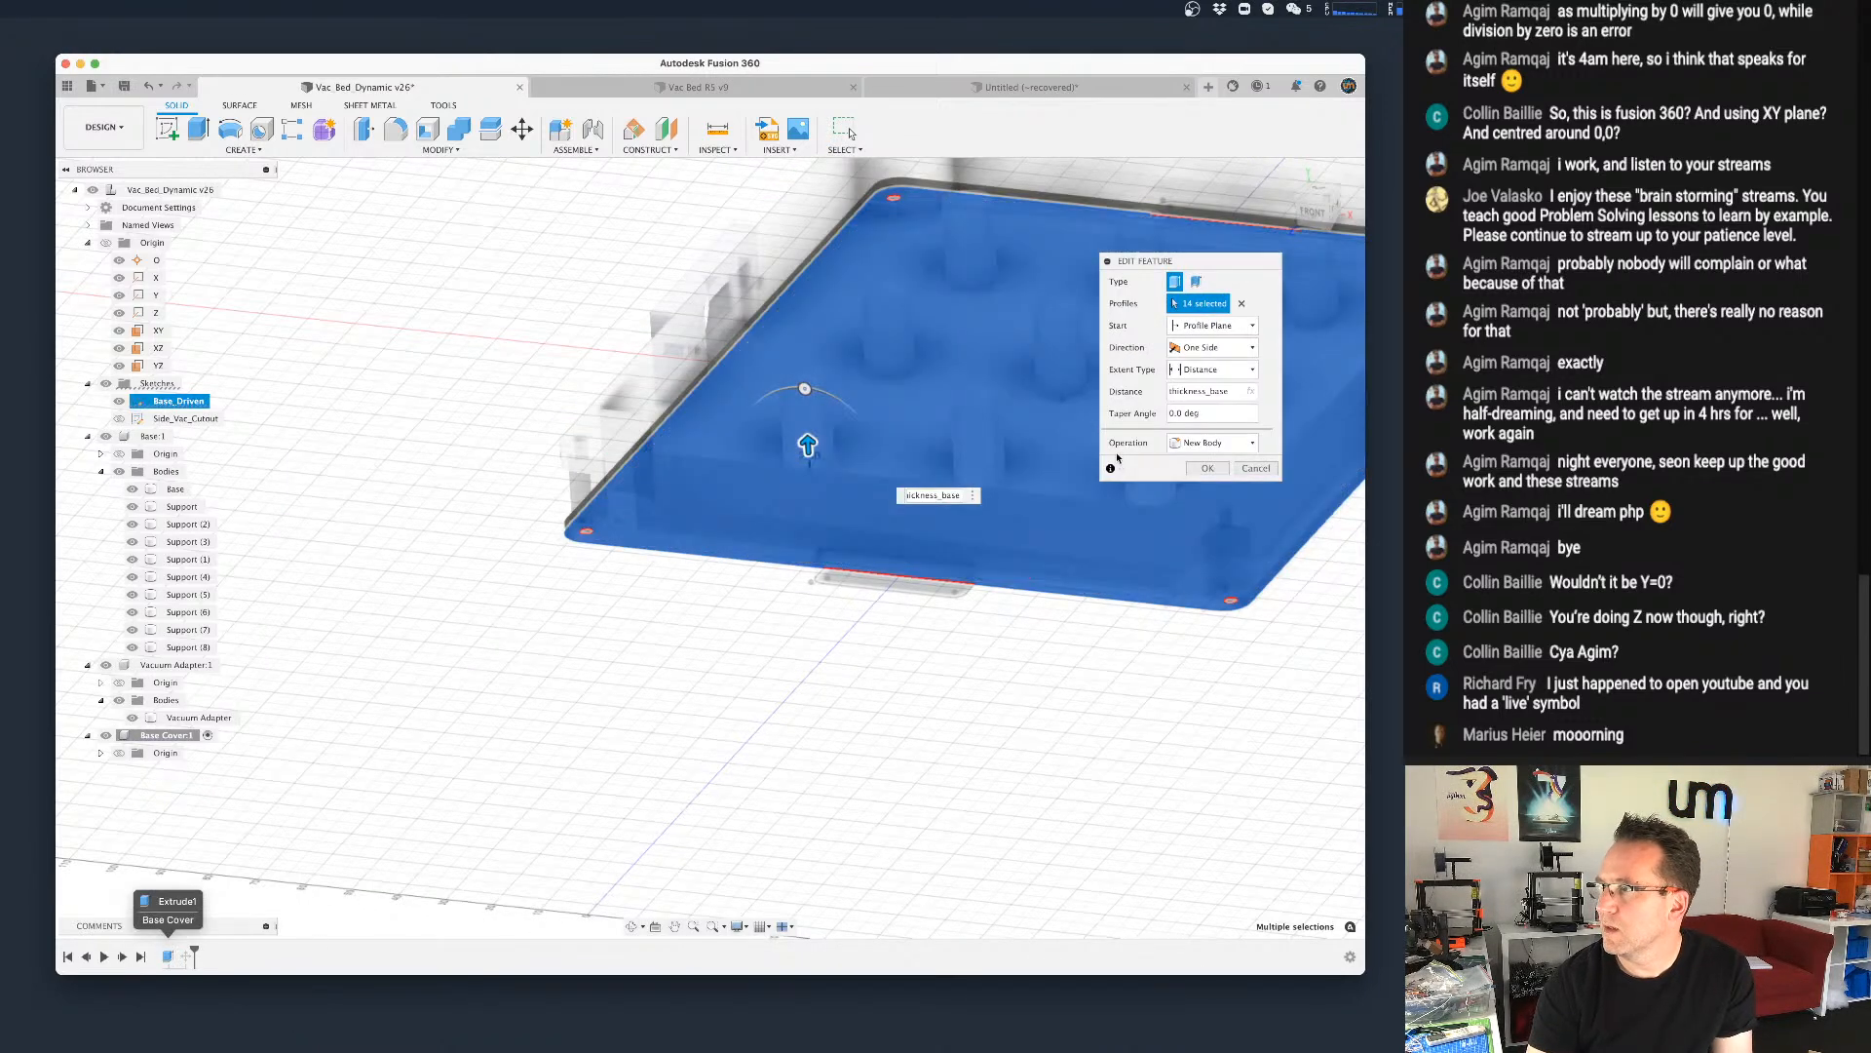
left_click_drag(1233, 392, 1137, 407)
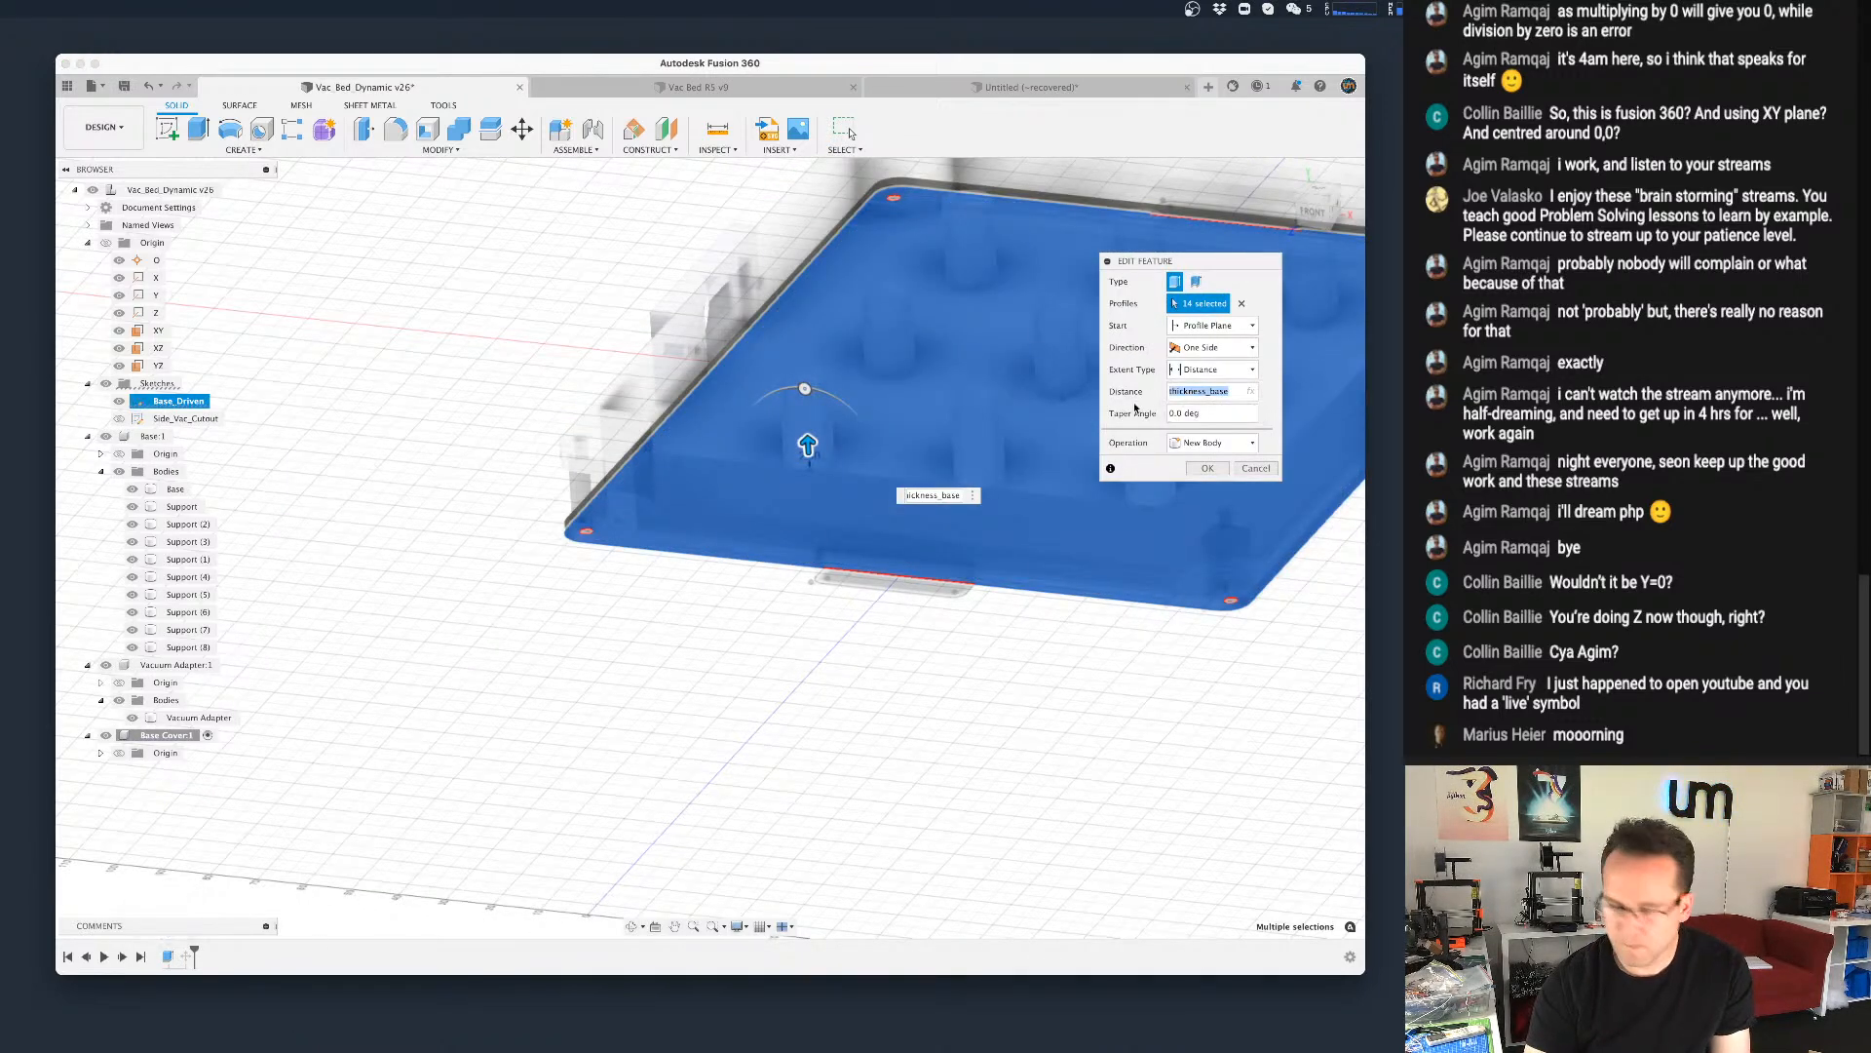
type("height_top")
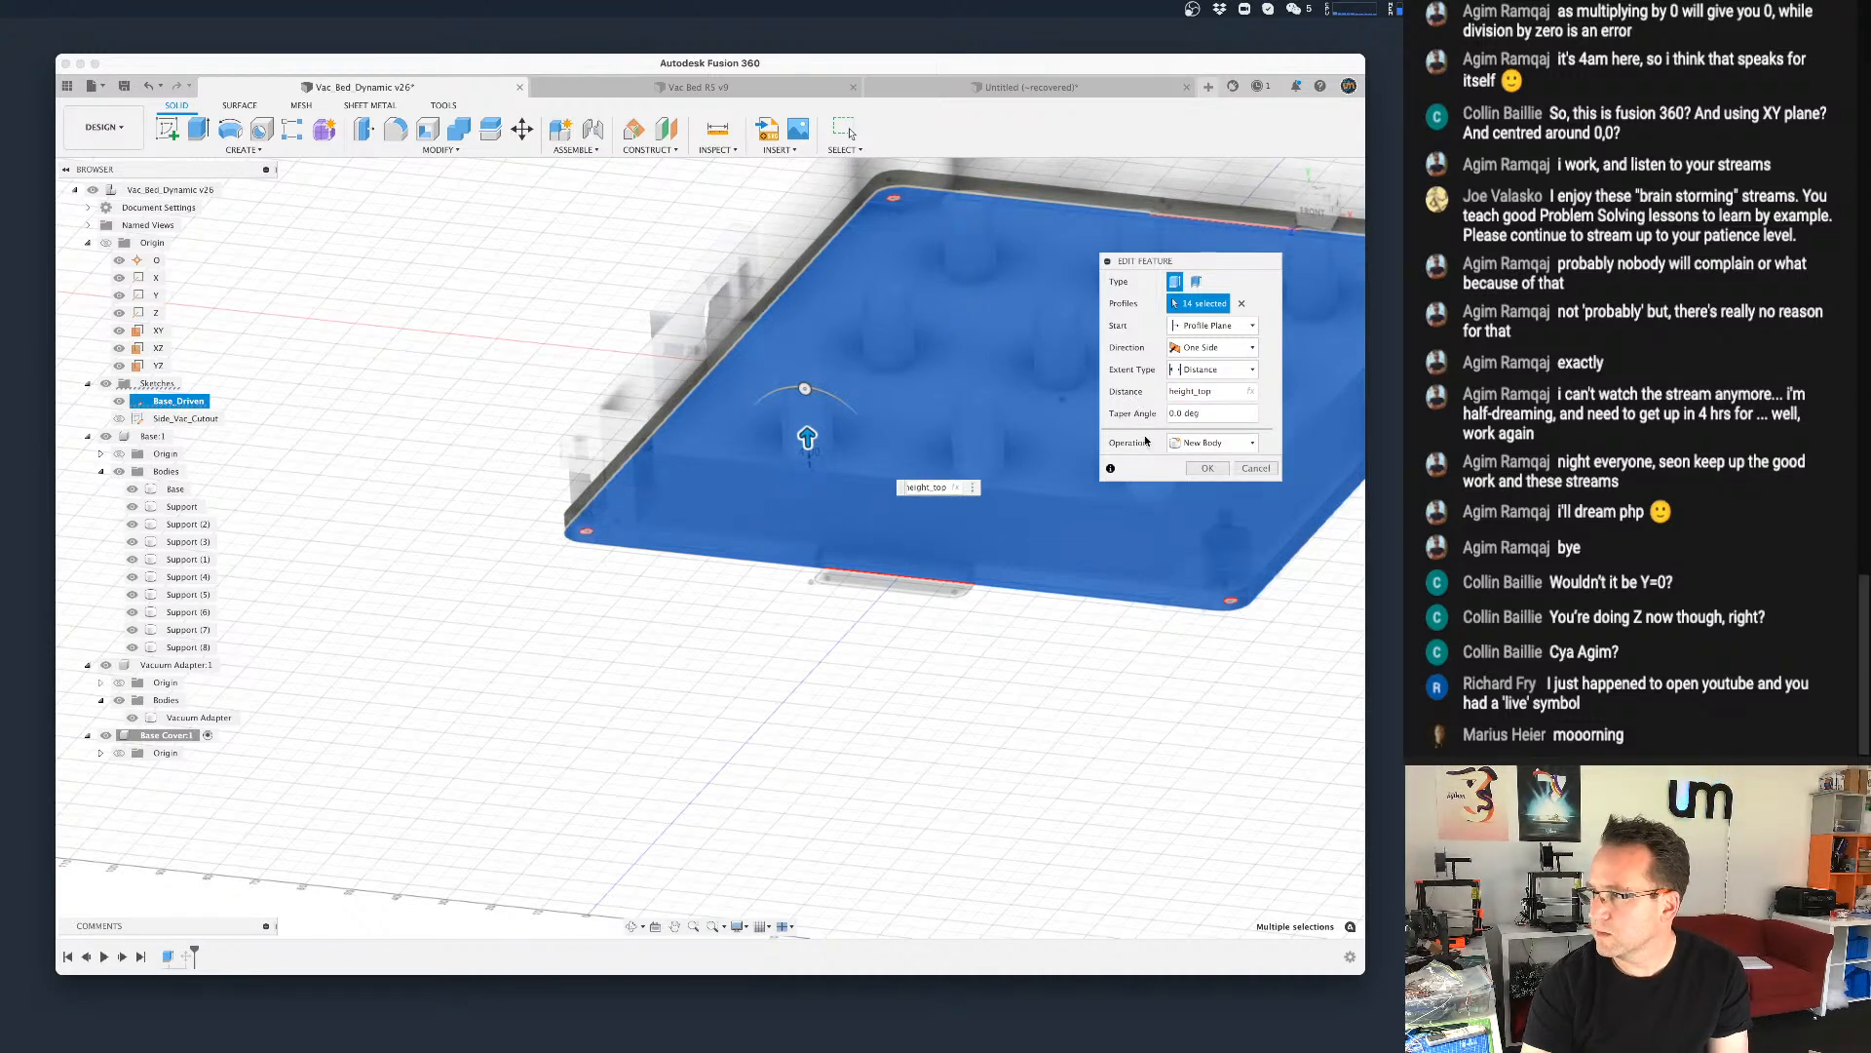
left_click(1211, 473)
scroll(932, 709, "down", 3)
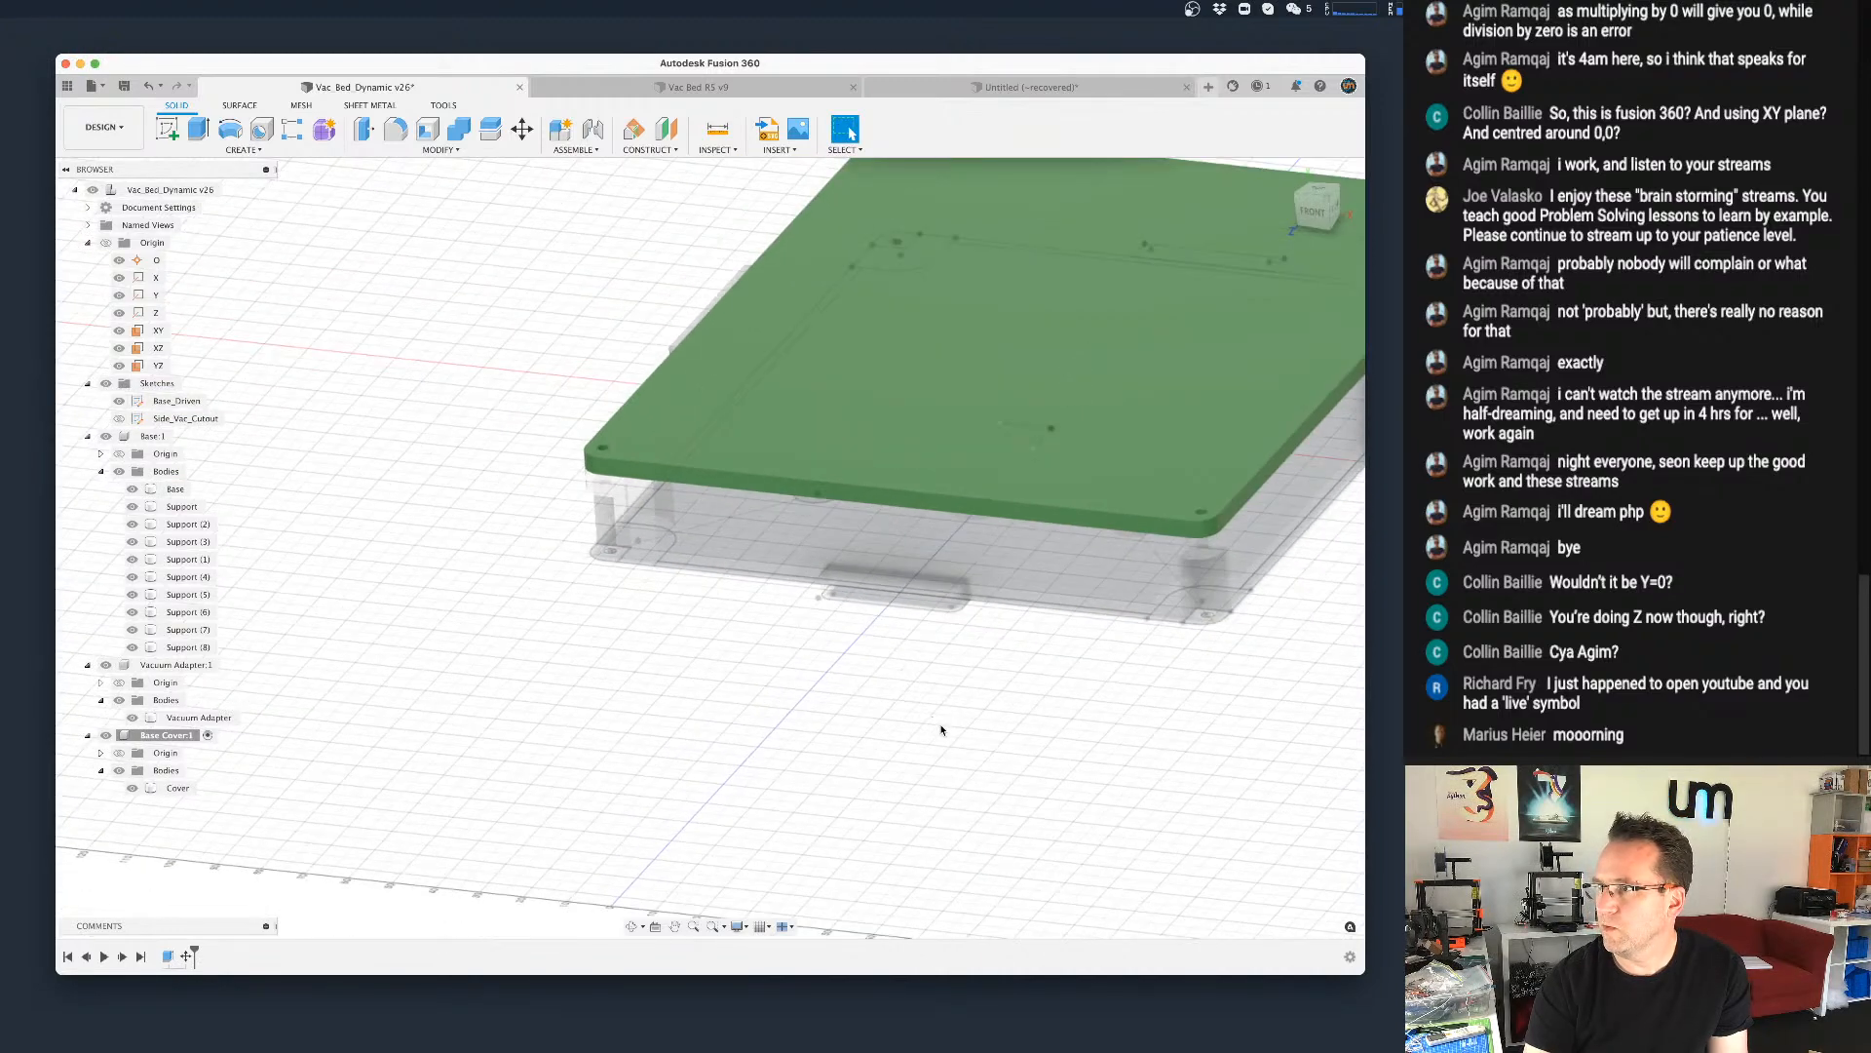
middle_click_drag(934, 719, 870, 777)
scroll(969, 719, "up", 1)
middle_click_drag(970, 726, 933, 733, "shift")
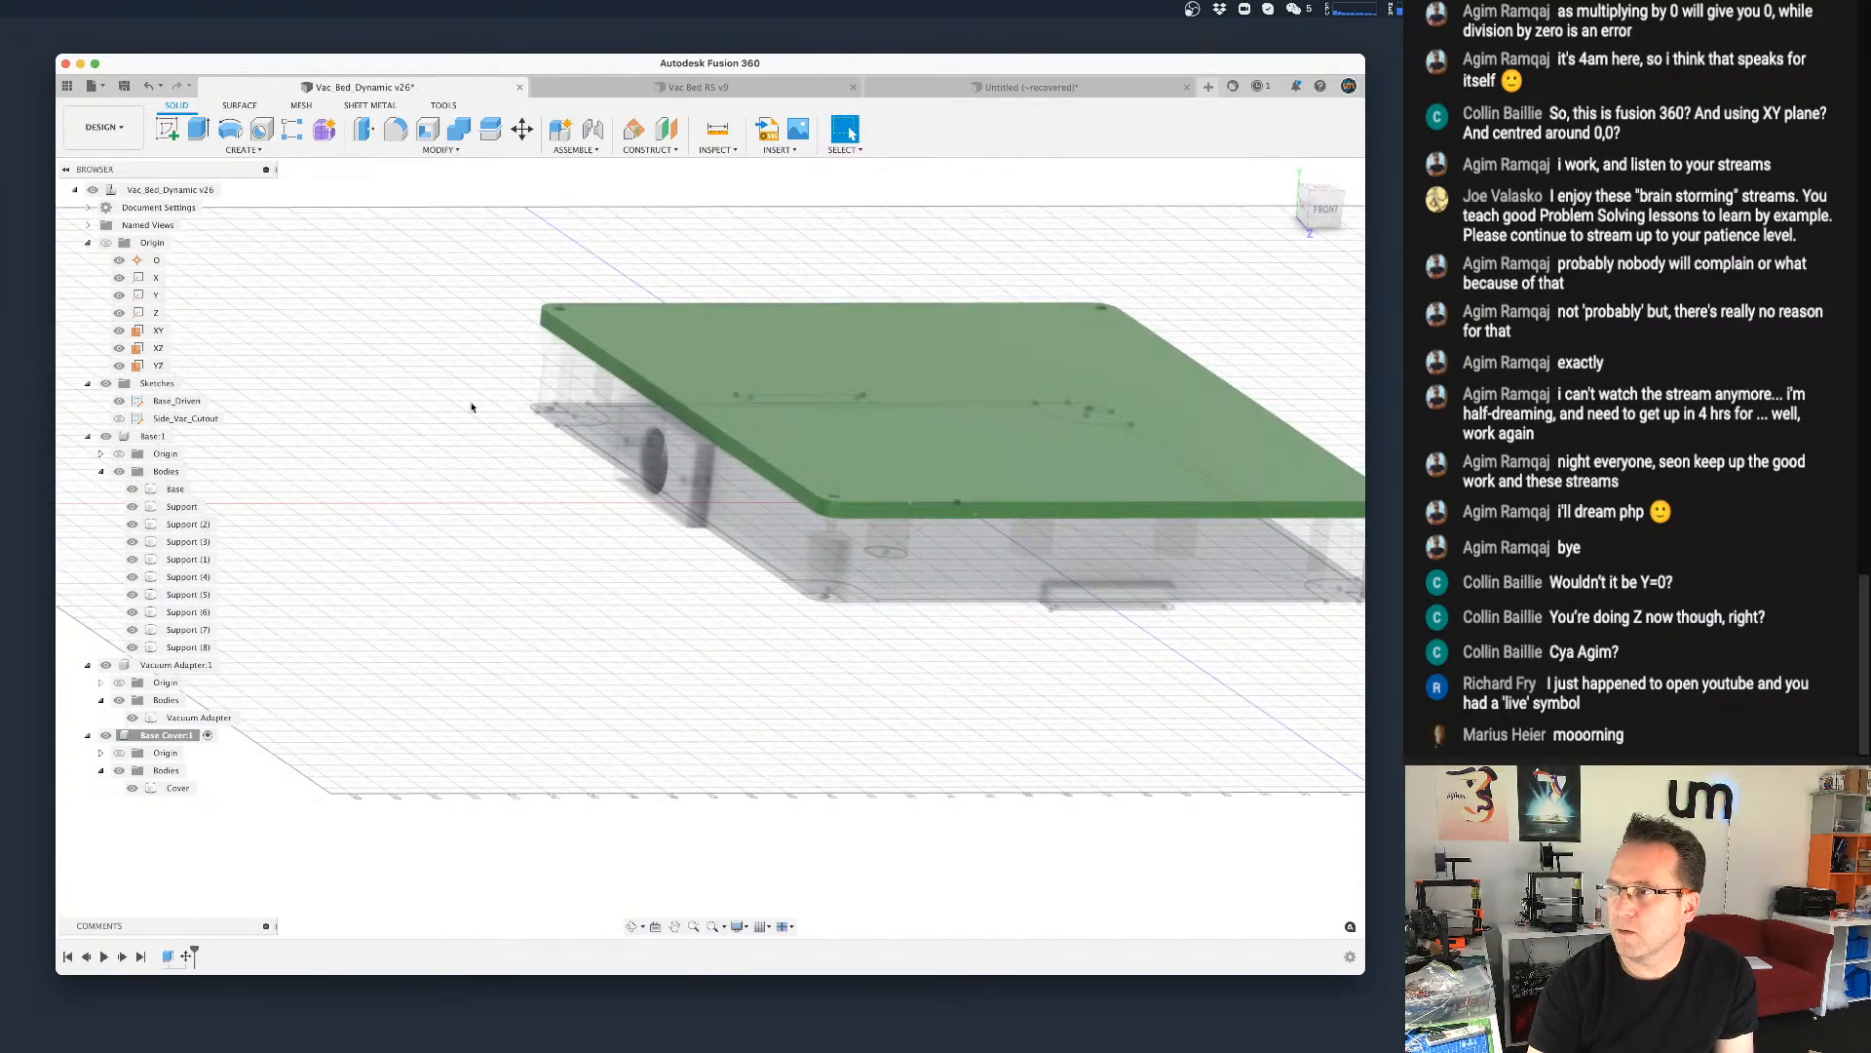
key("super+s")
left_click(719, 514)
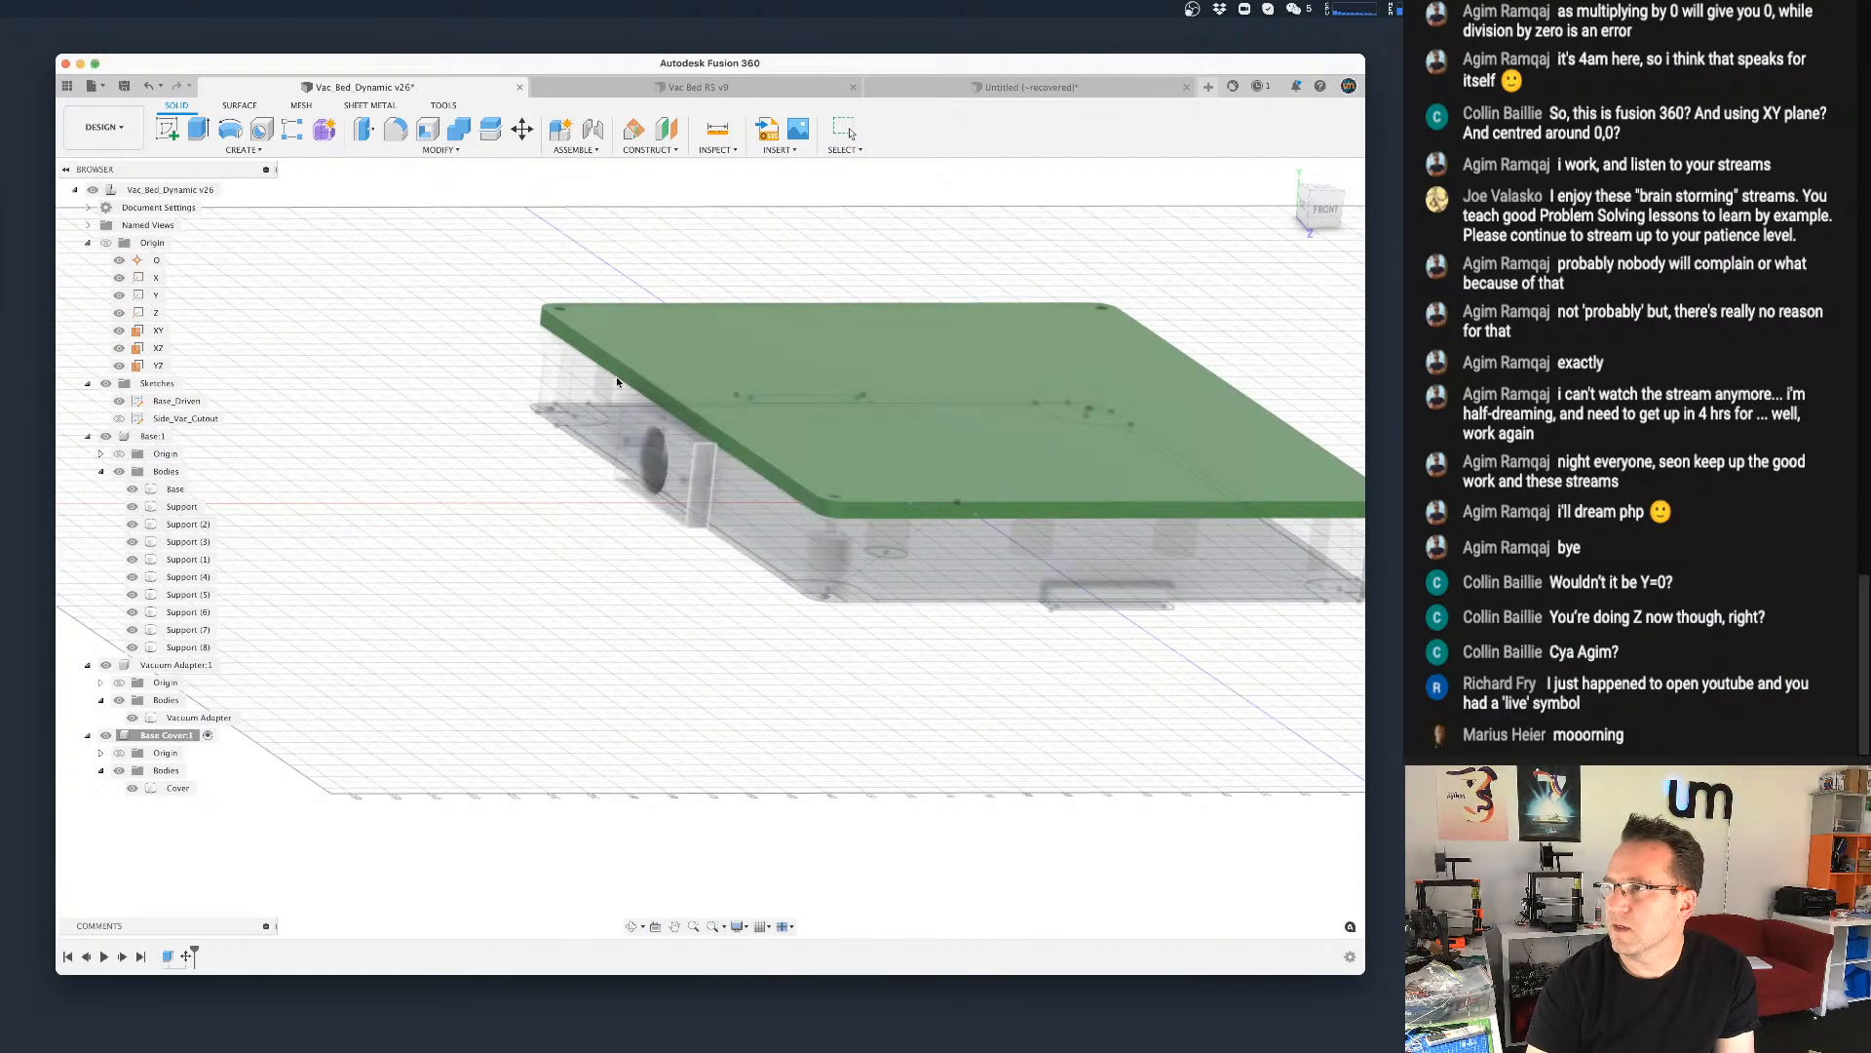
Step: Set the height_base user parameter to 27 mm and apply the parameter change
left_click(440, 149)
left_click(400, 447)
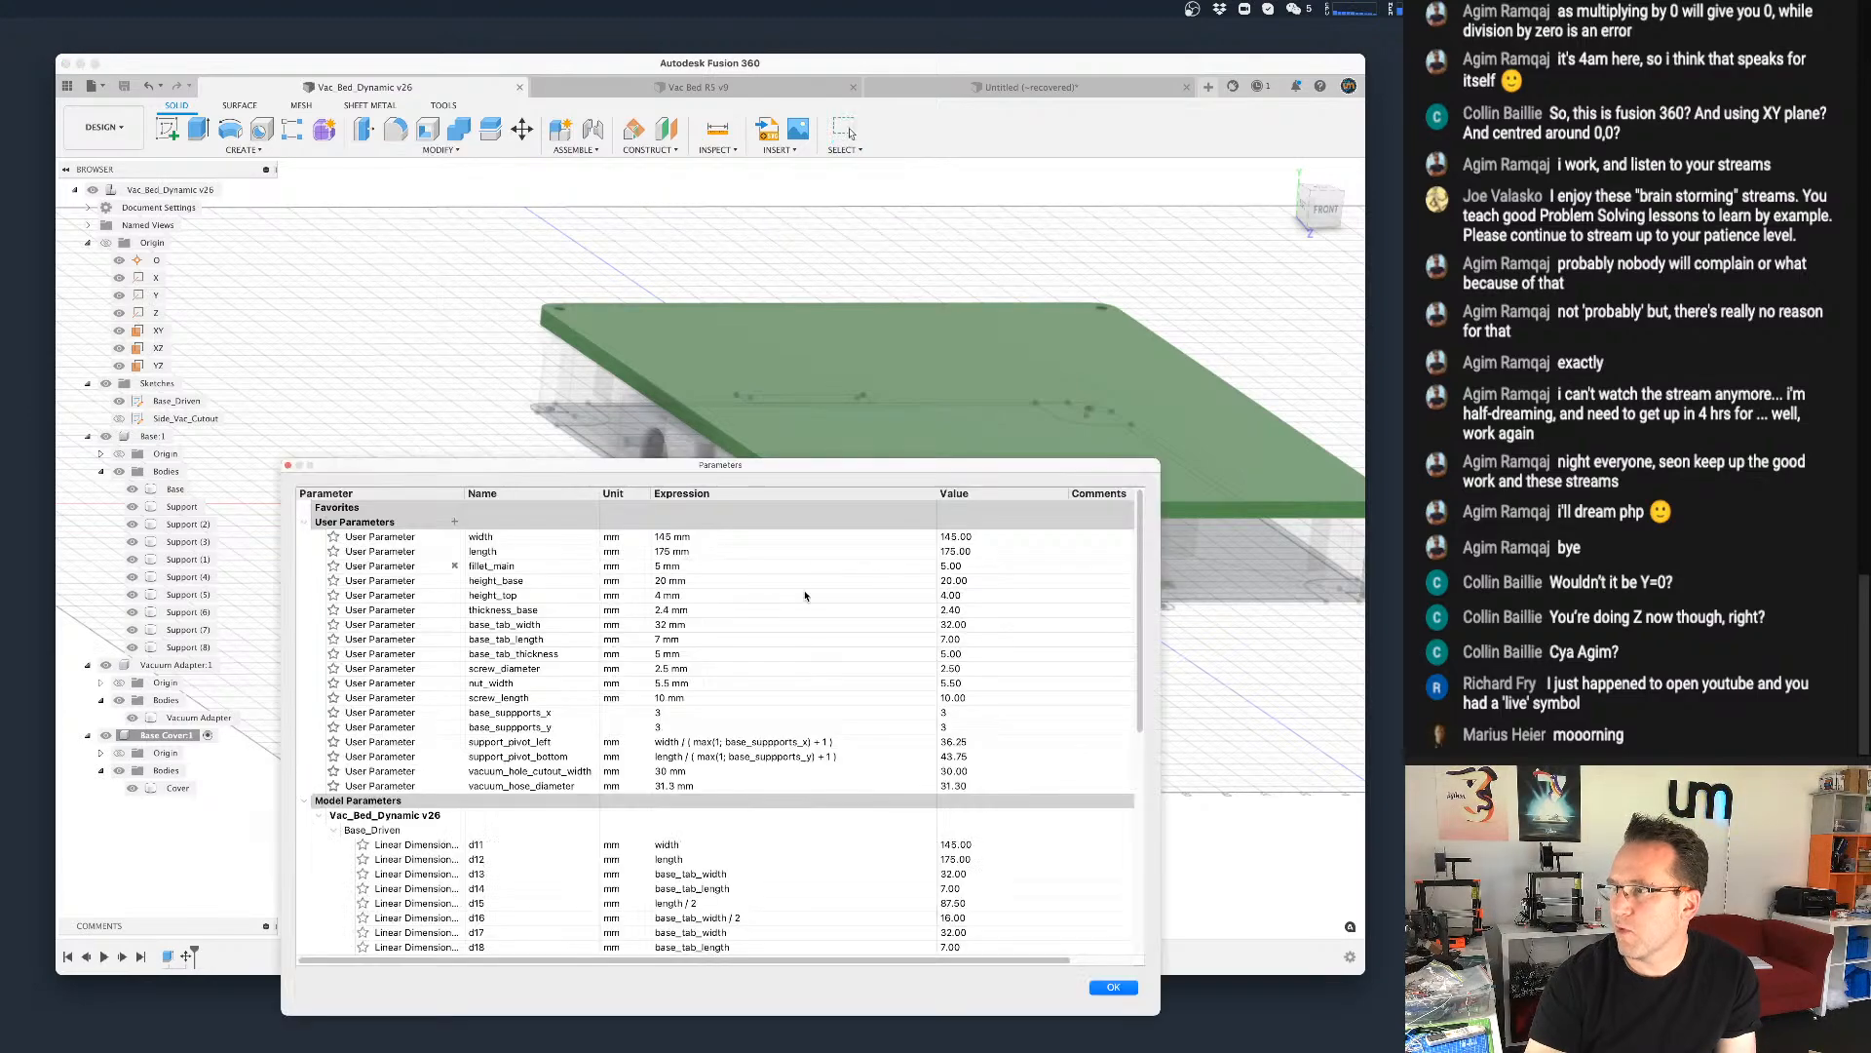
left_click_drag(781, 471, 1009, 636)
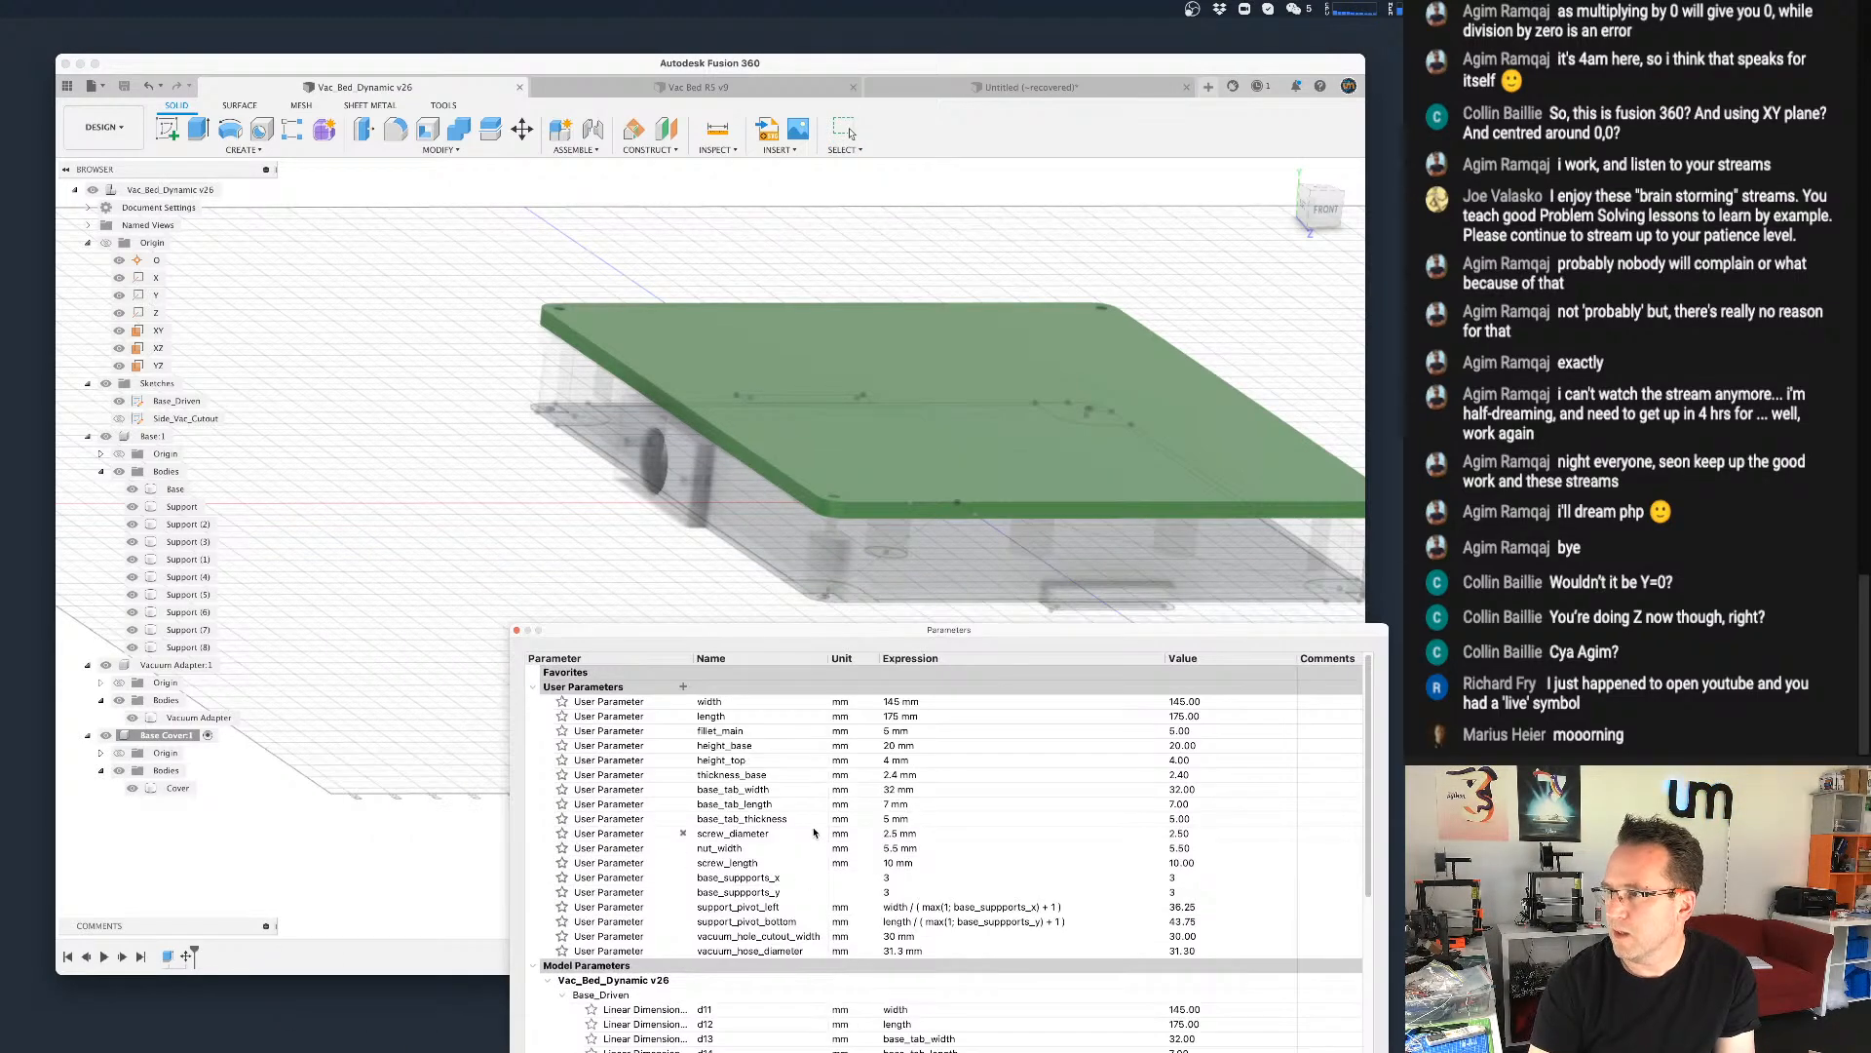
left_click(890, 746)
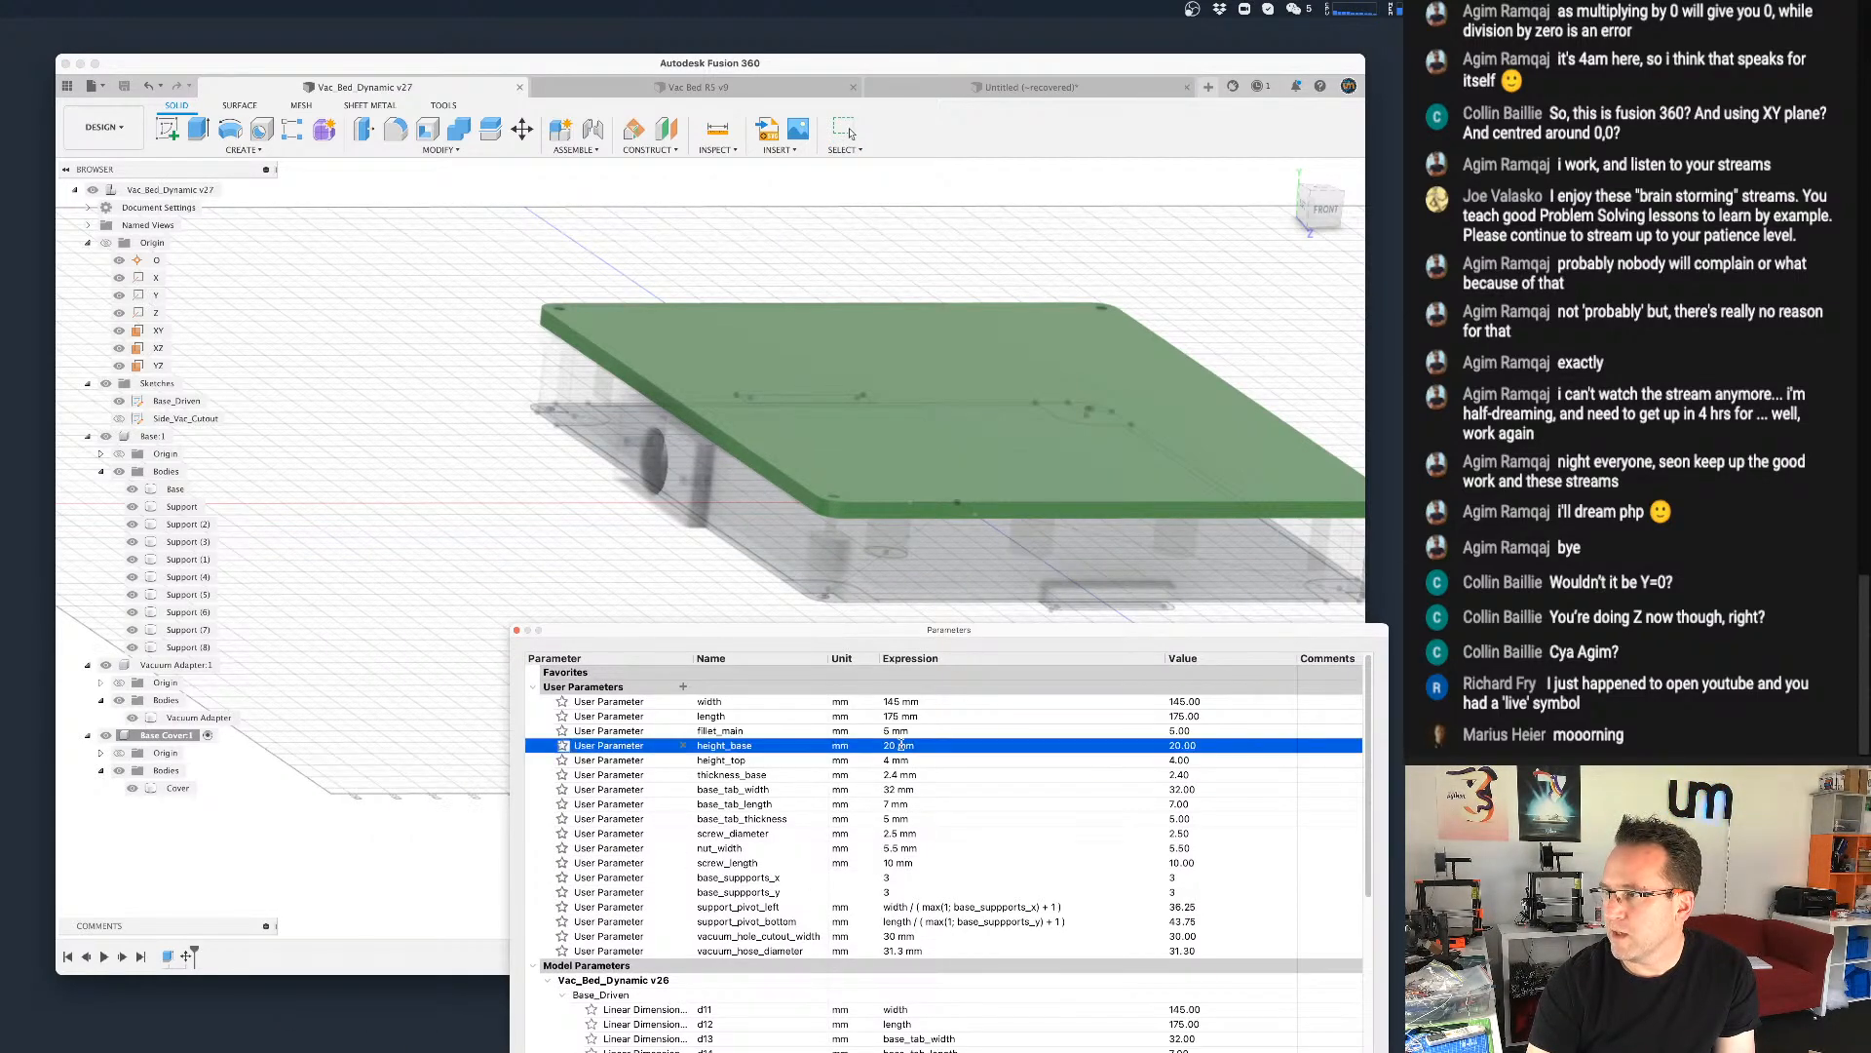
type("7")
key("Return")
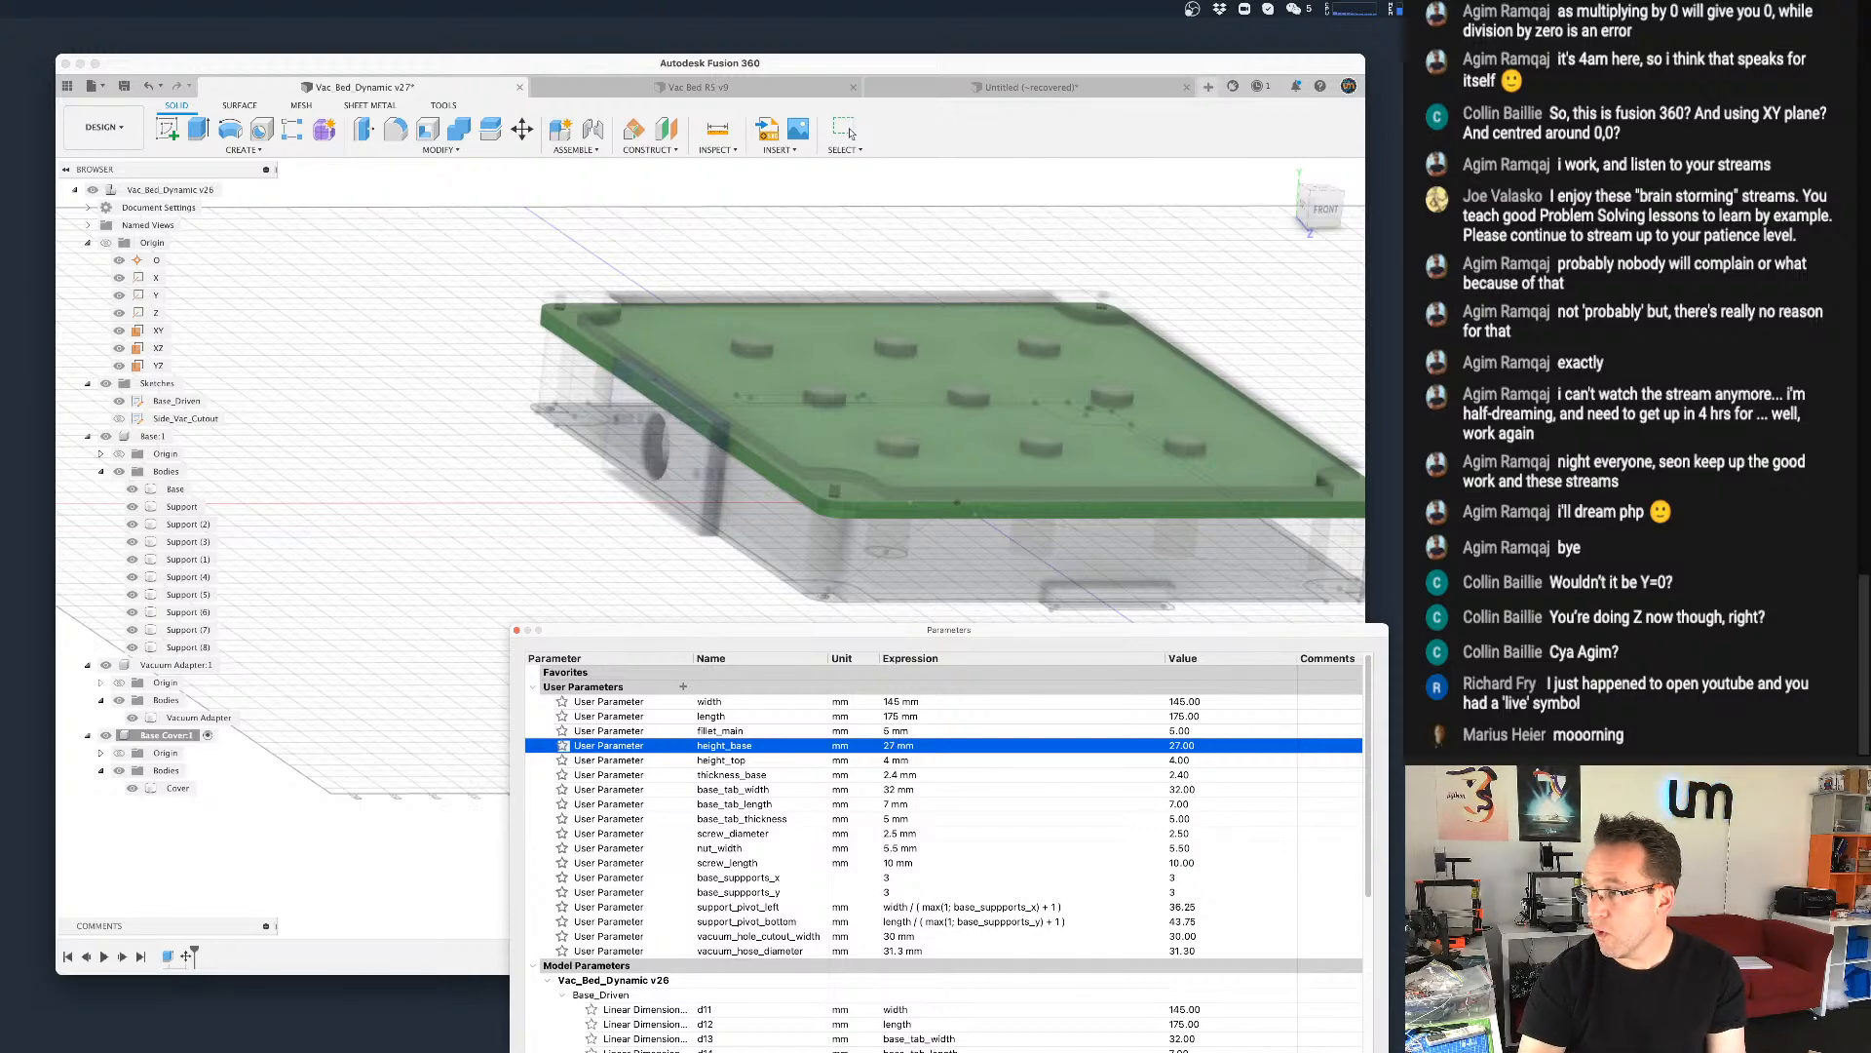
key("Return")
Step: Inspect the Cover's Move feature settings and its position relative to the resized base, leaving the feature as it is
scroll(634, 709, "up", 1)
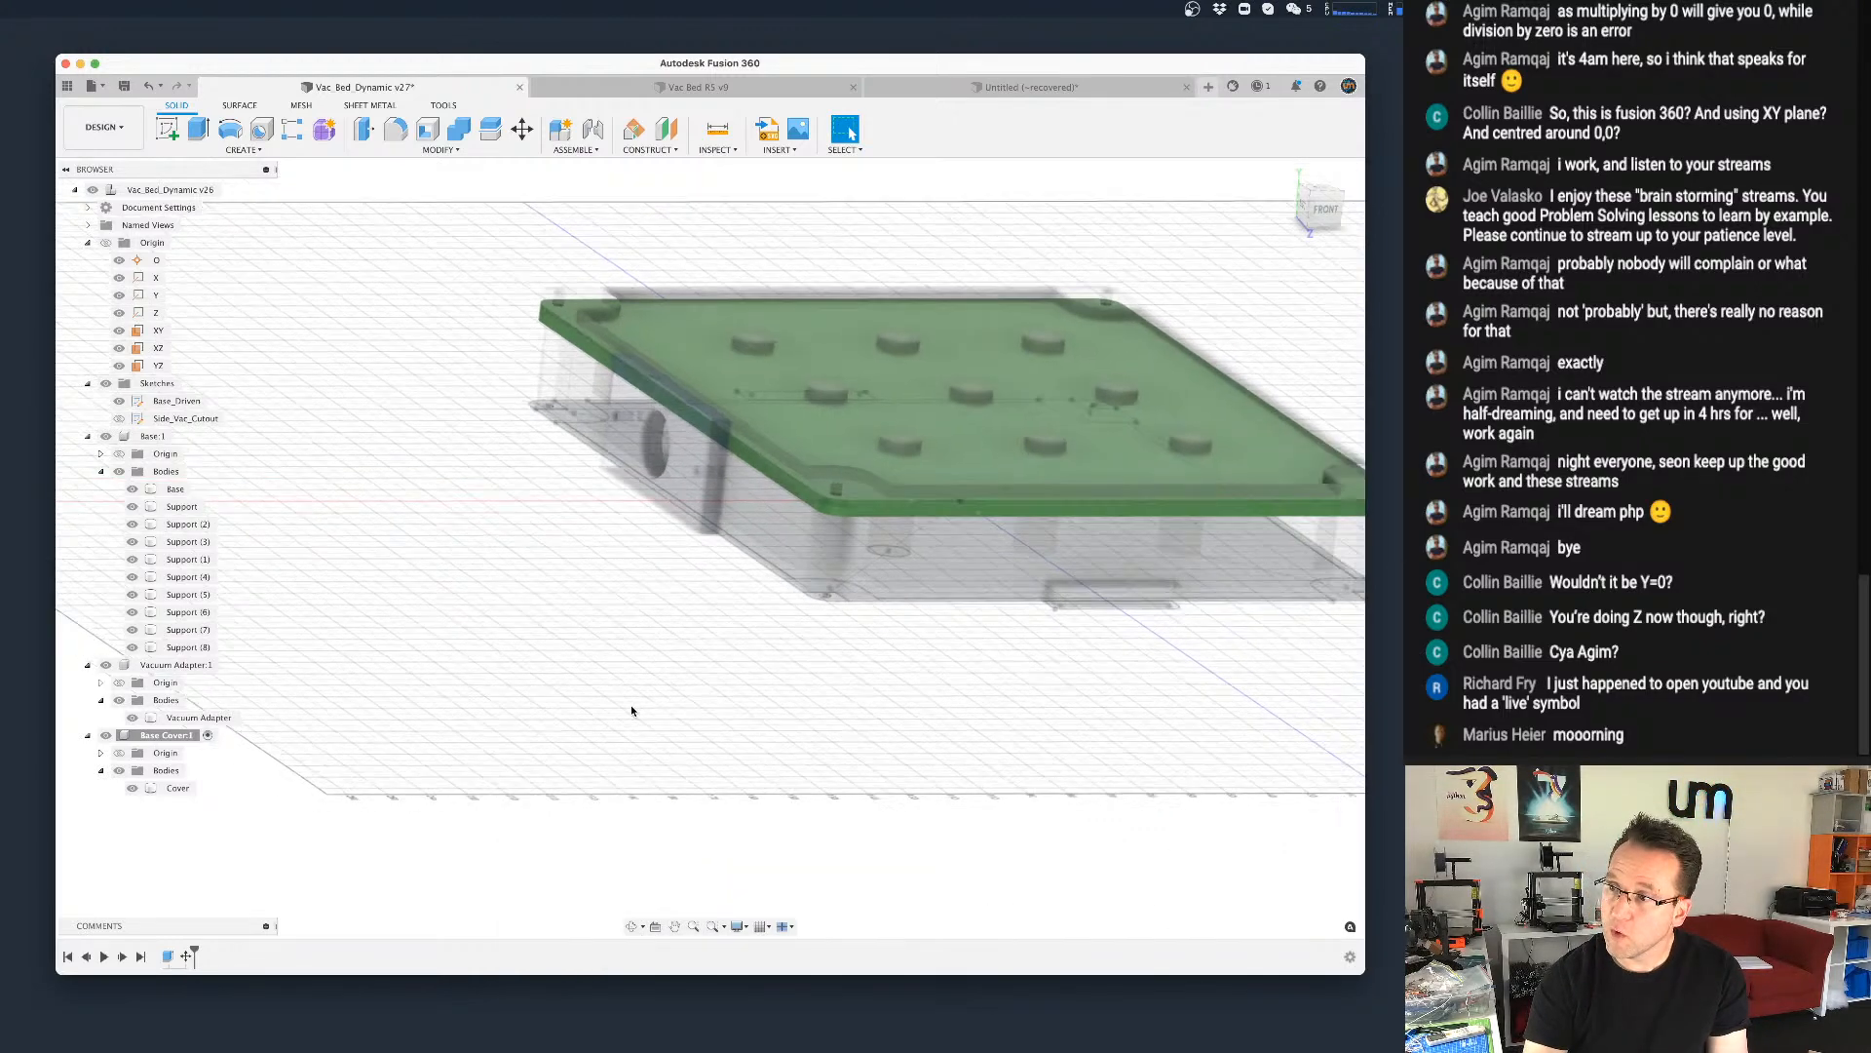
scroll(624, 712, "down", 2)
double_click(185, 962)
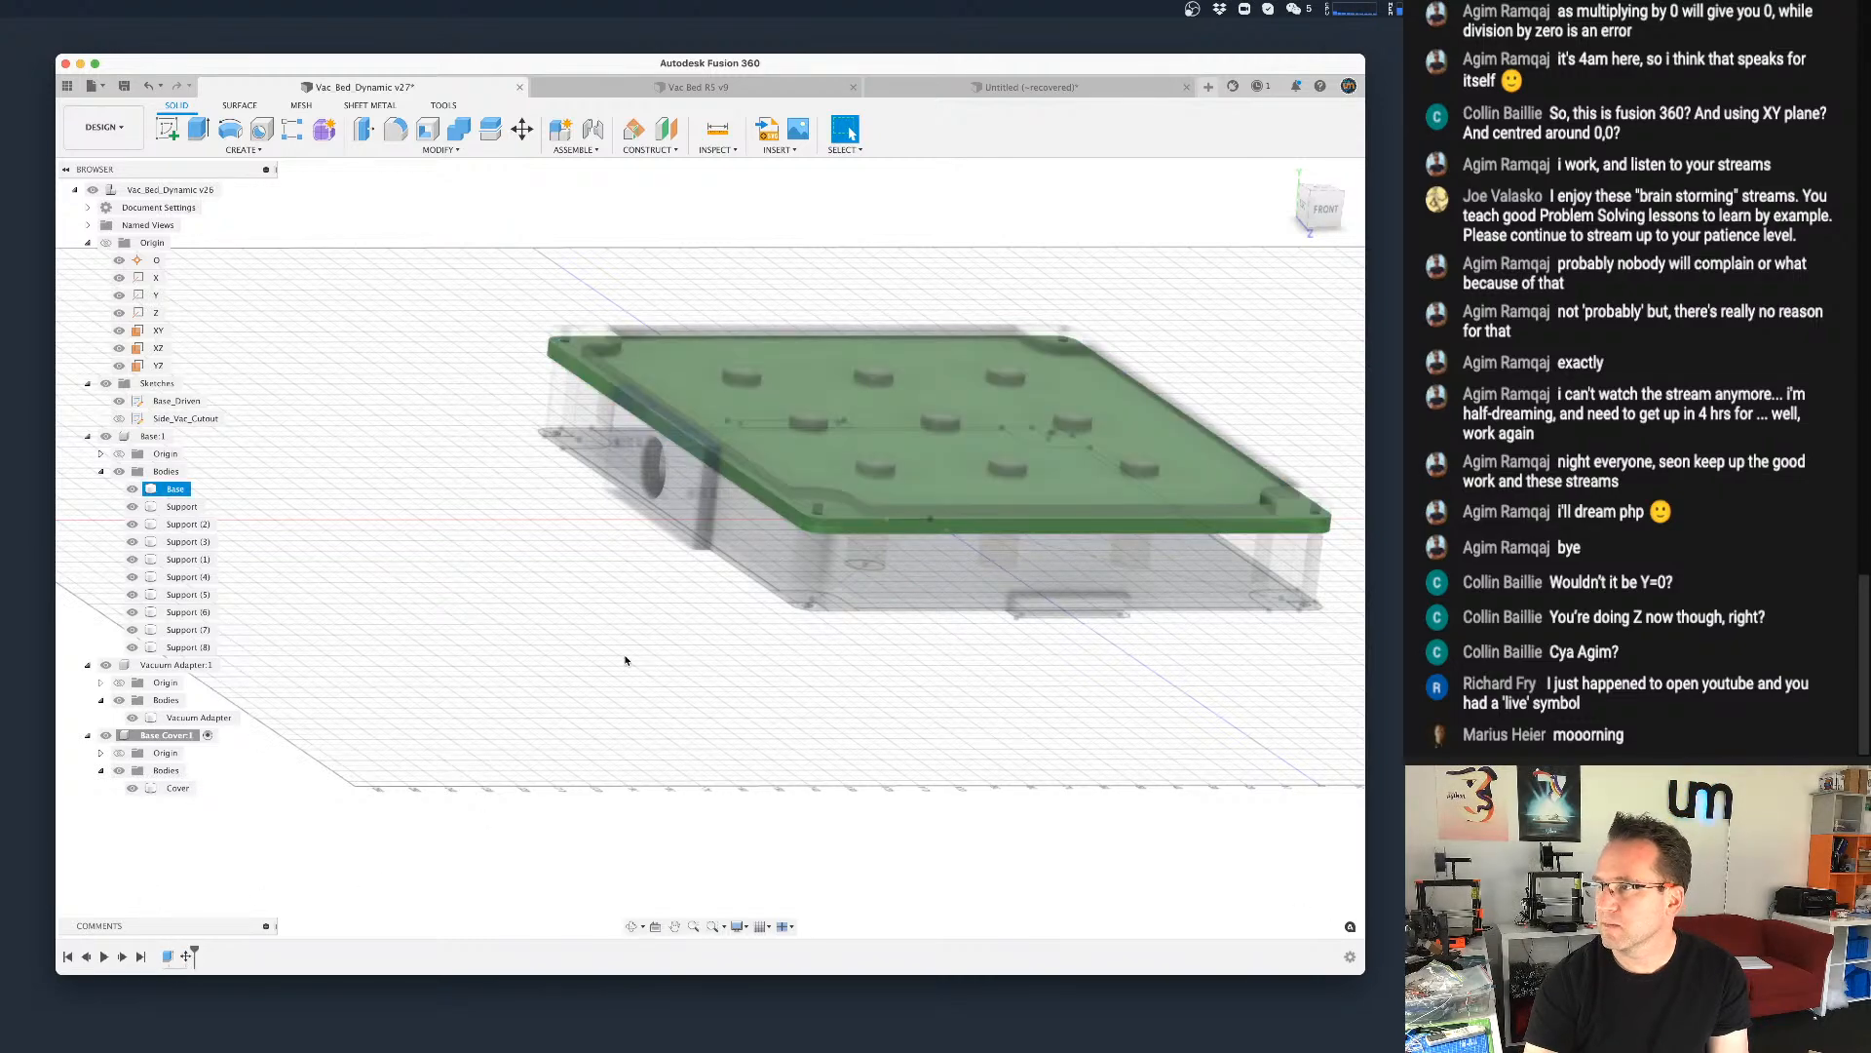
double_click(186, 960)
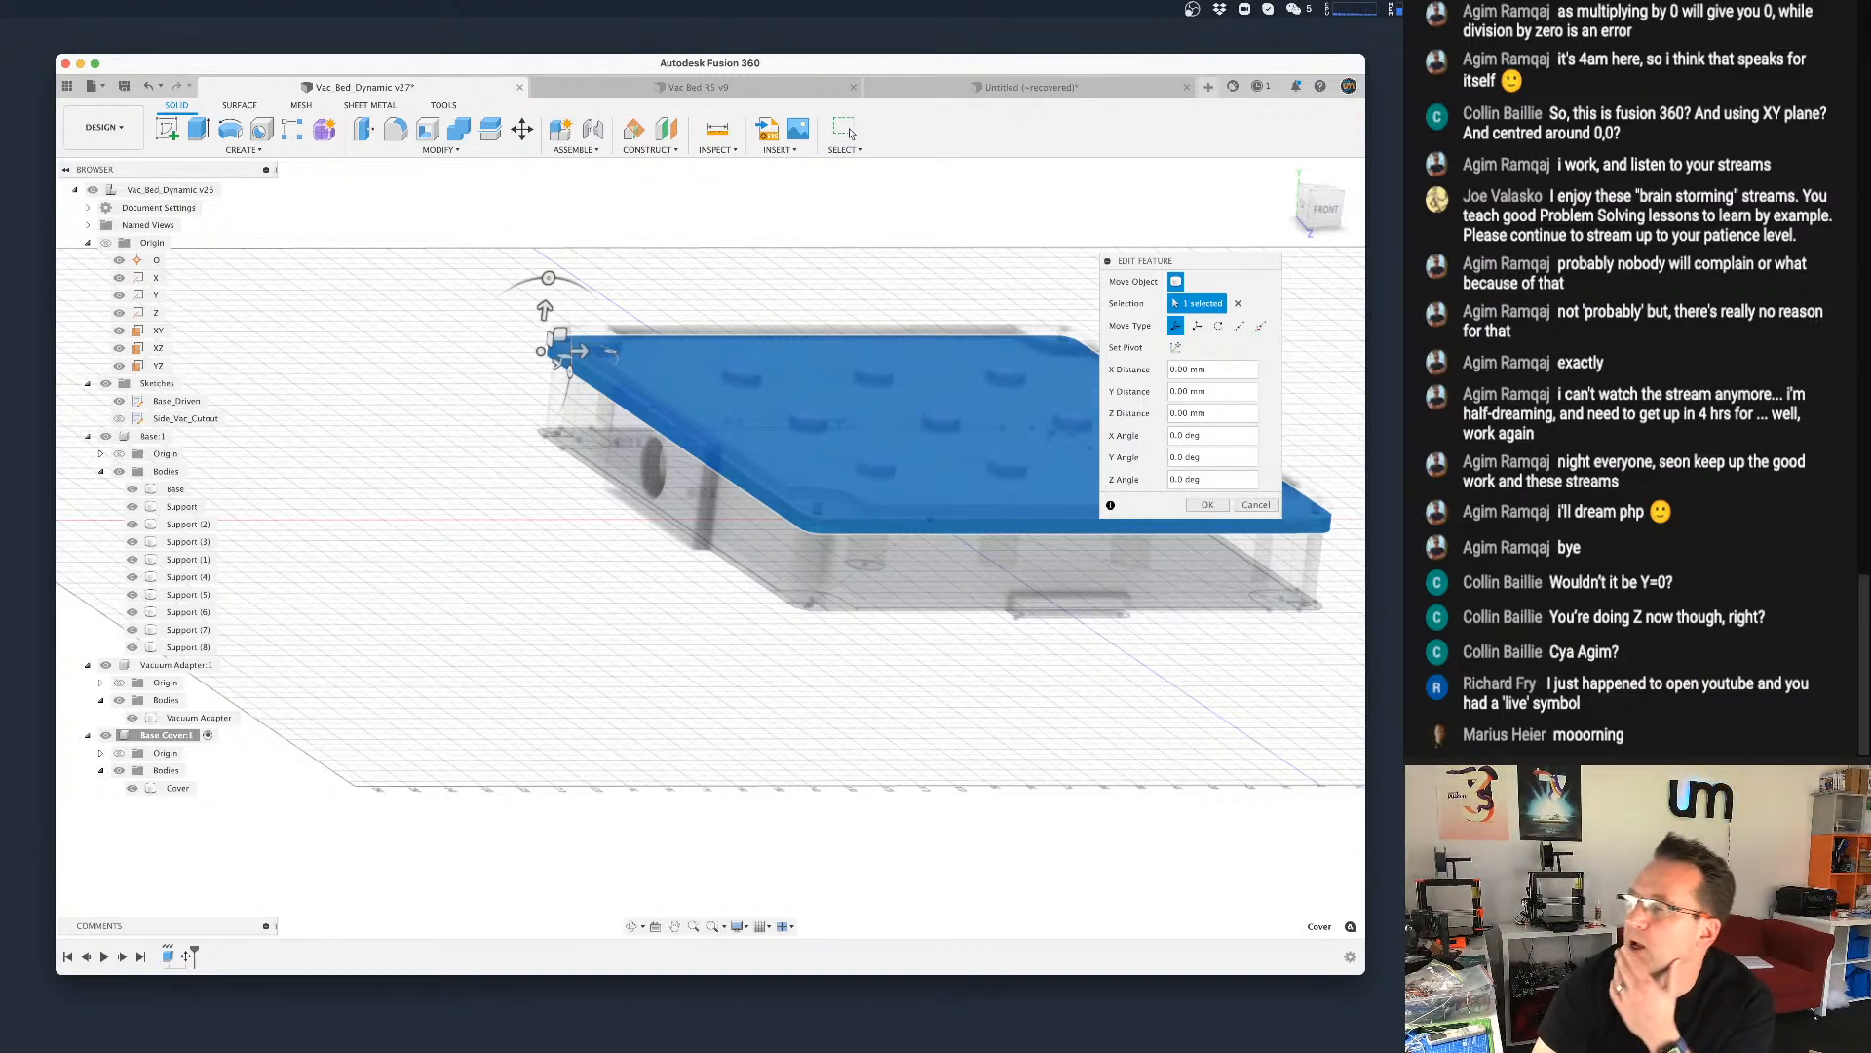
left_click(1256, 505)
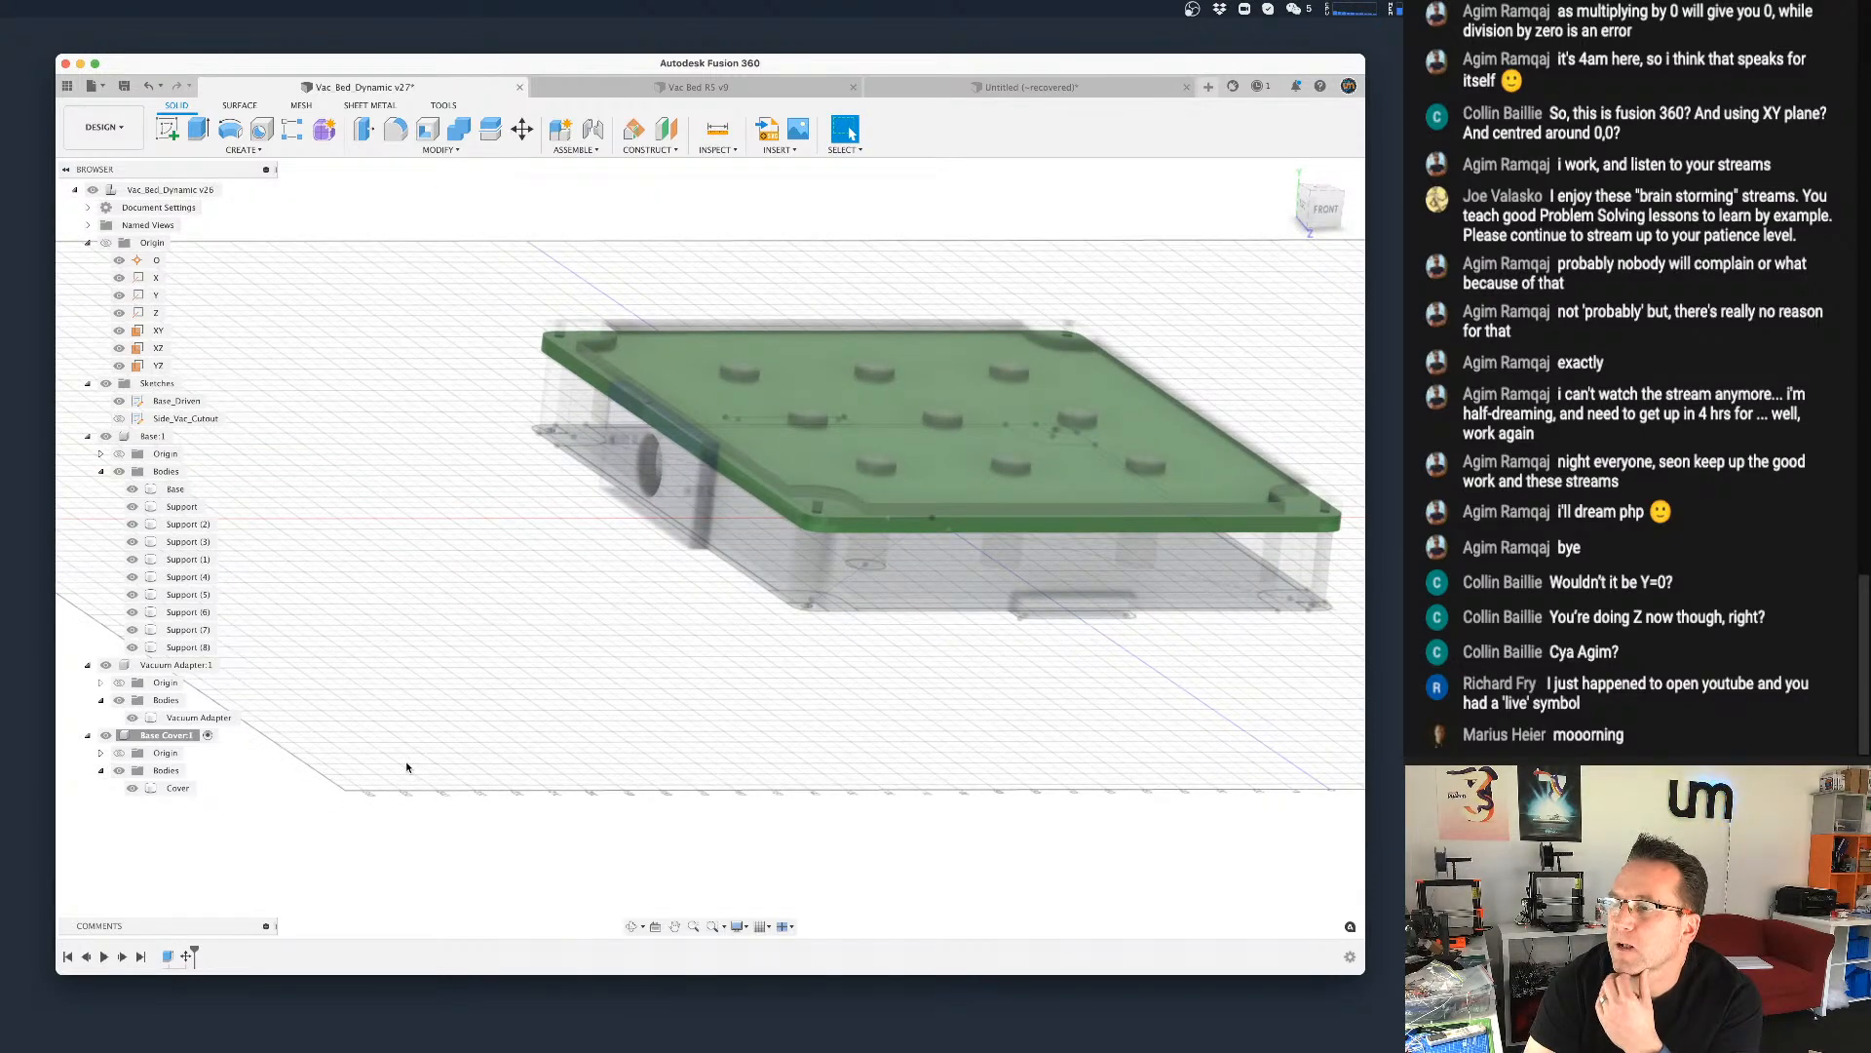
scroll(406, 767, "down", 3)
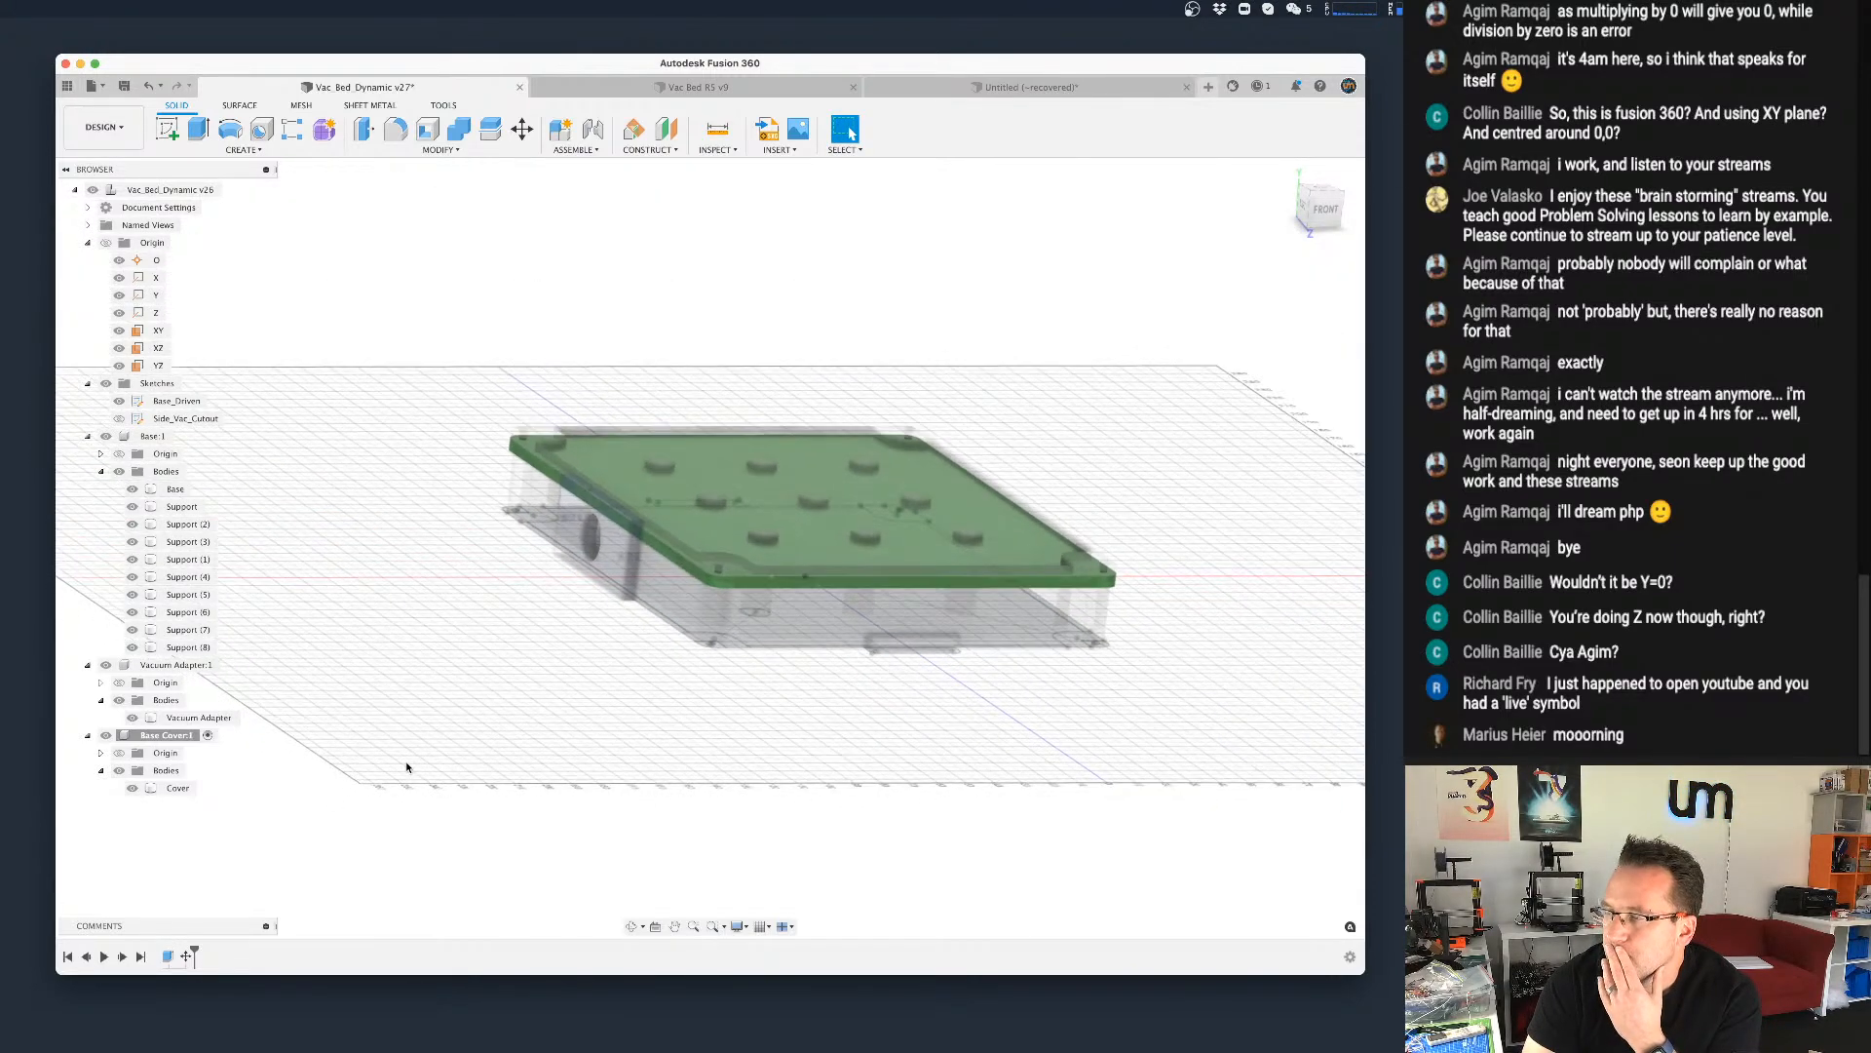
scroll(406, 767, "up", 2)
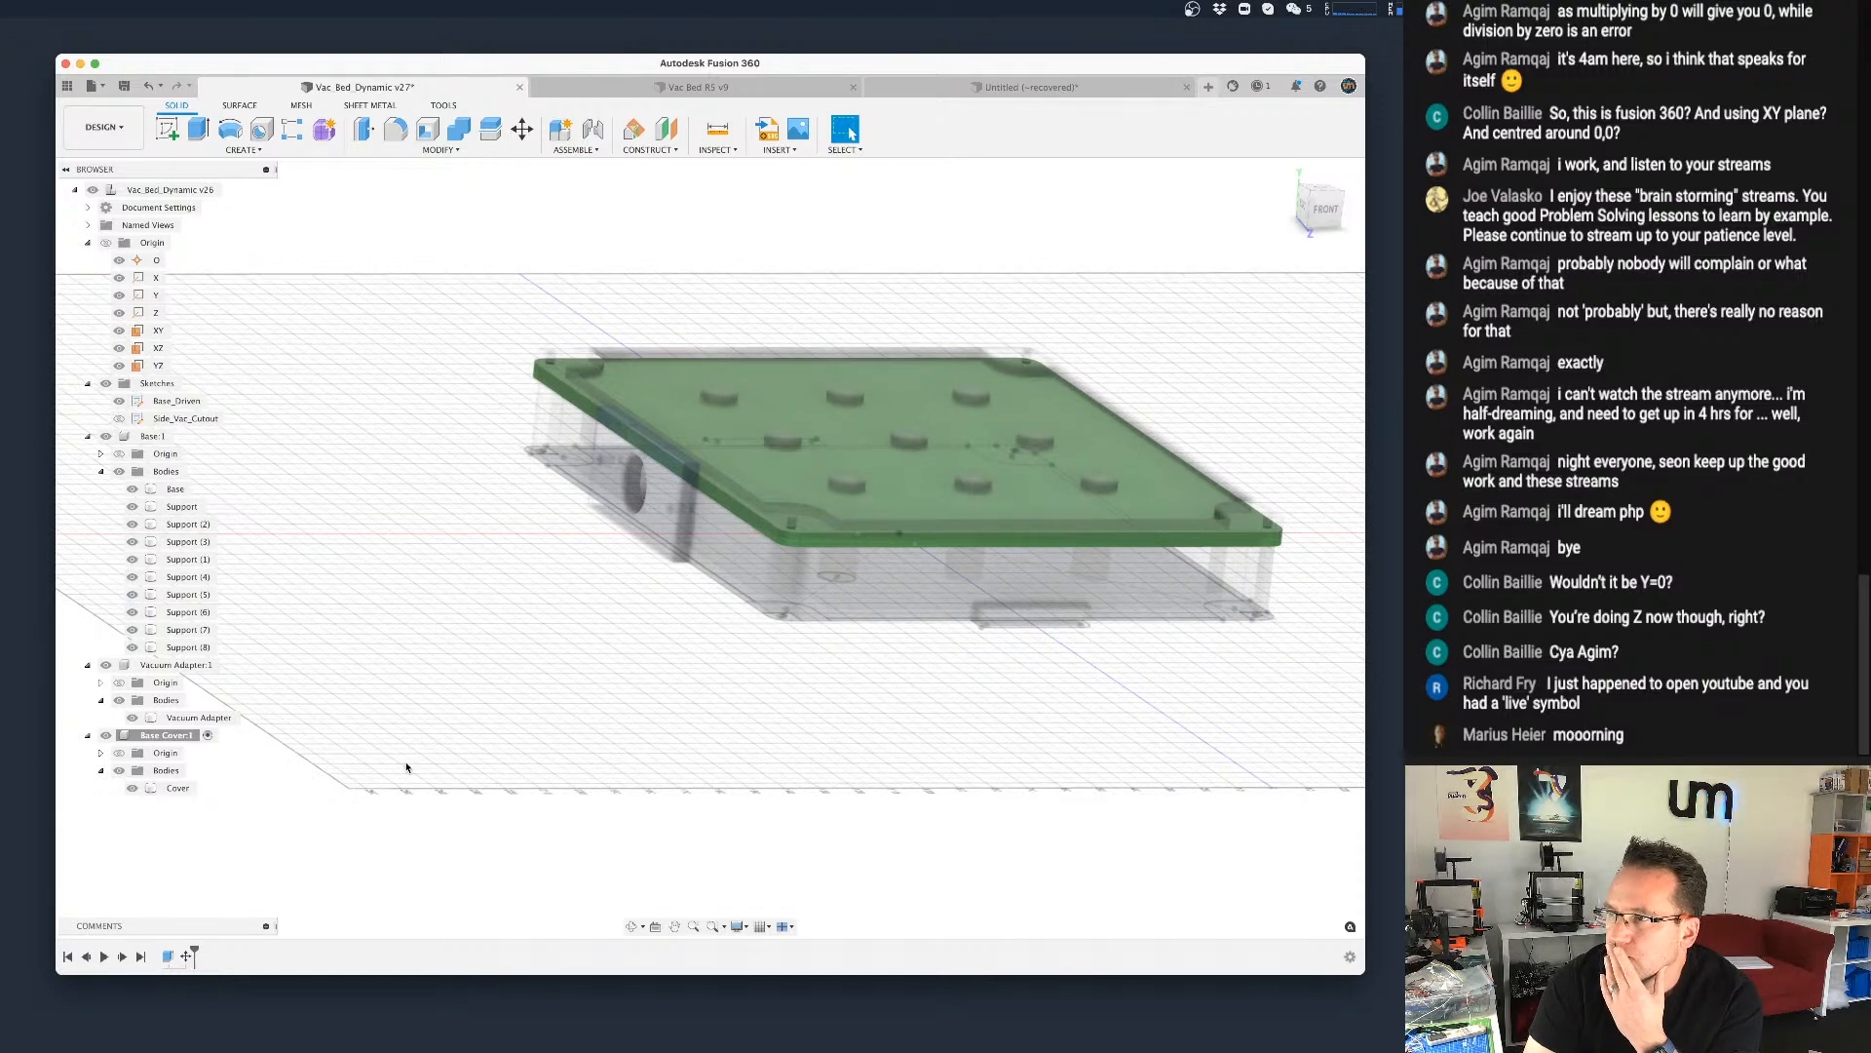
scroll(827, 515, "up", 2)
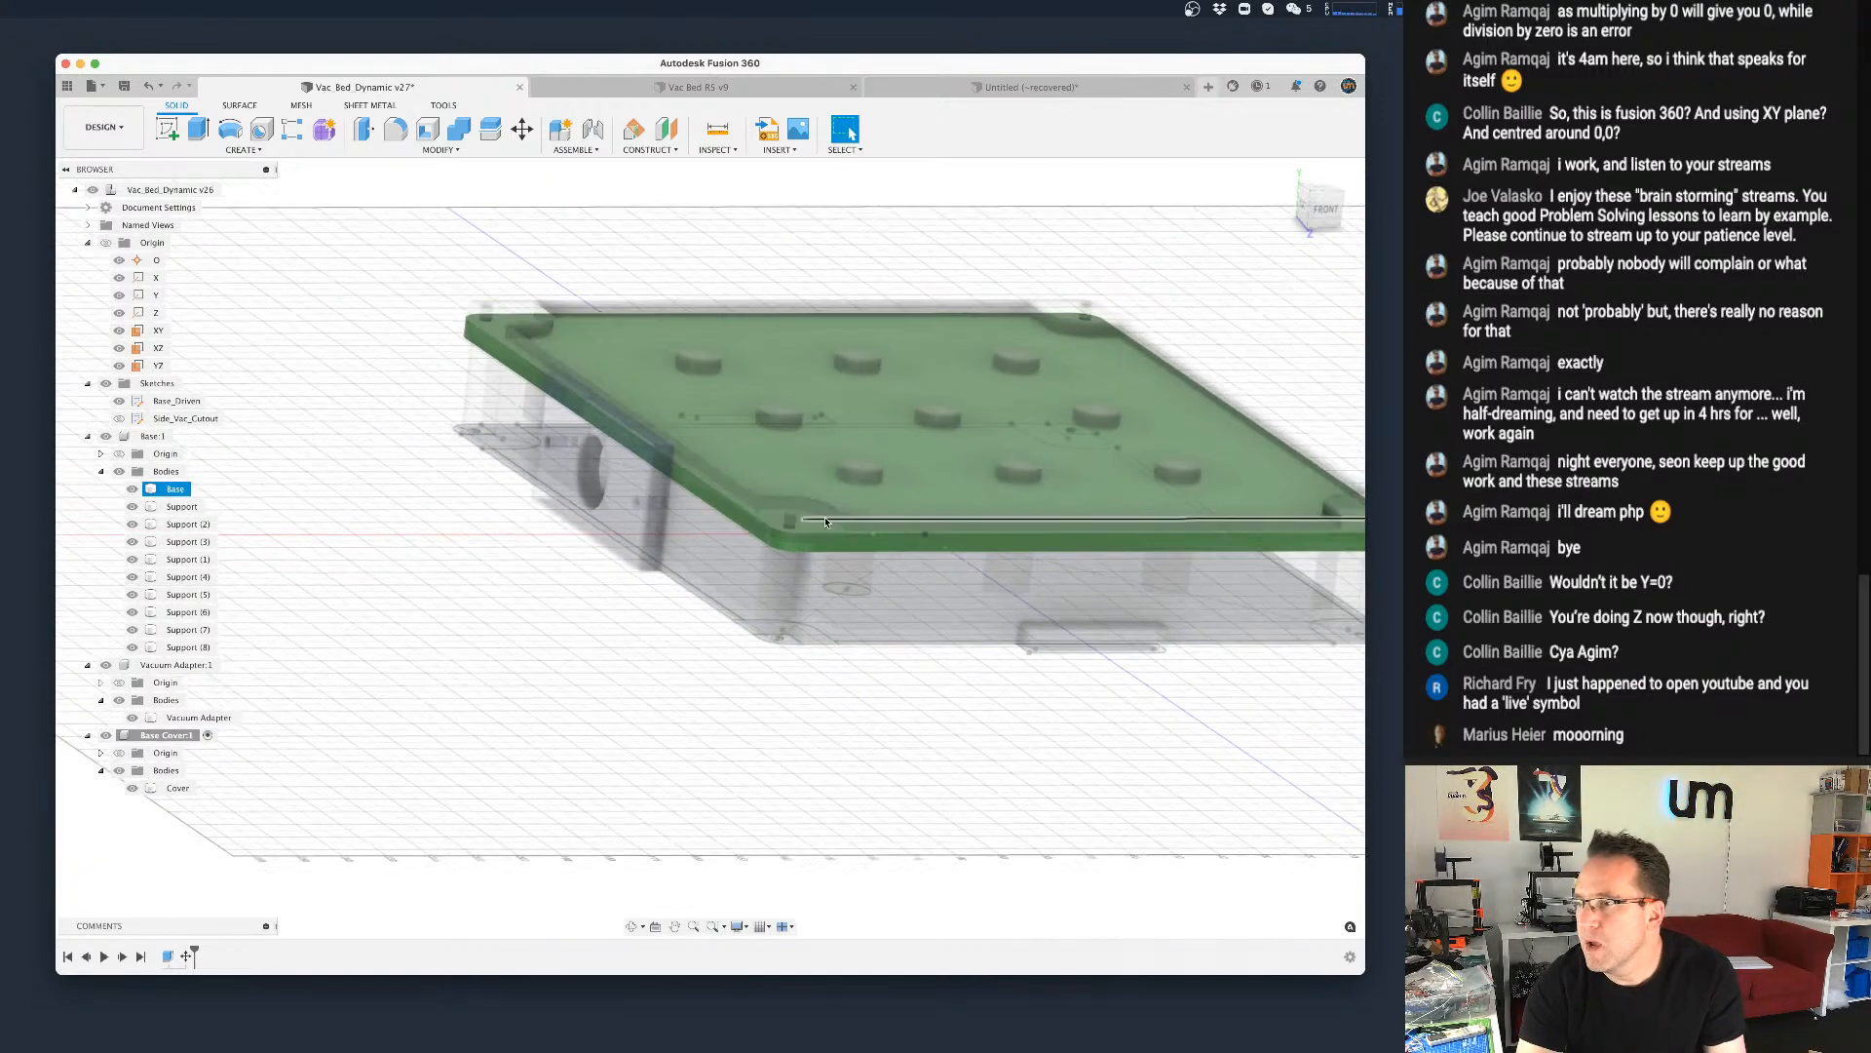
scroll(530, 629, "down", 2)
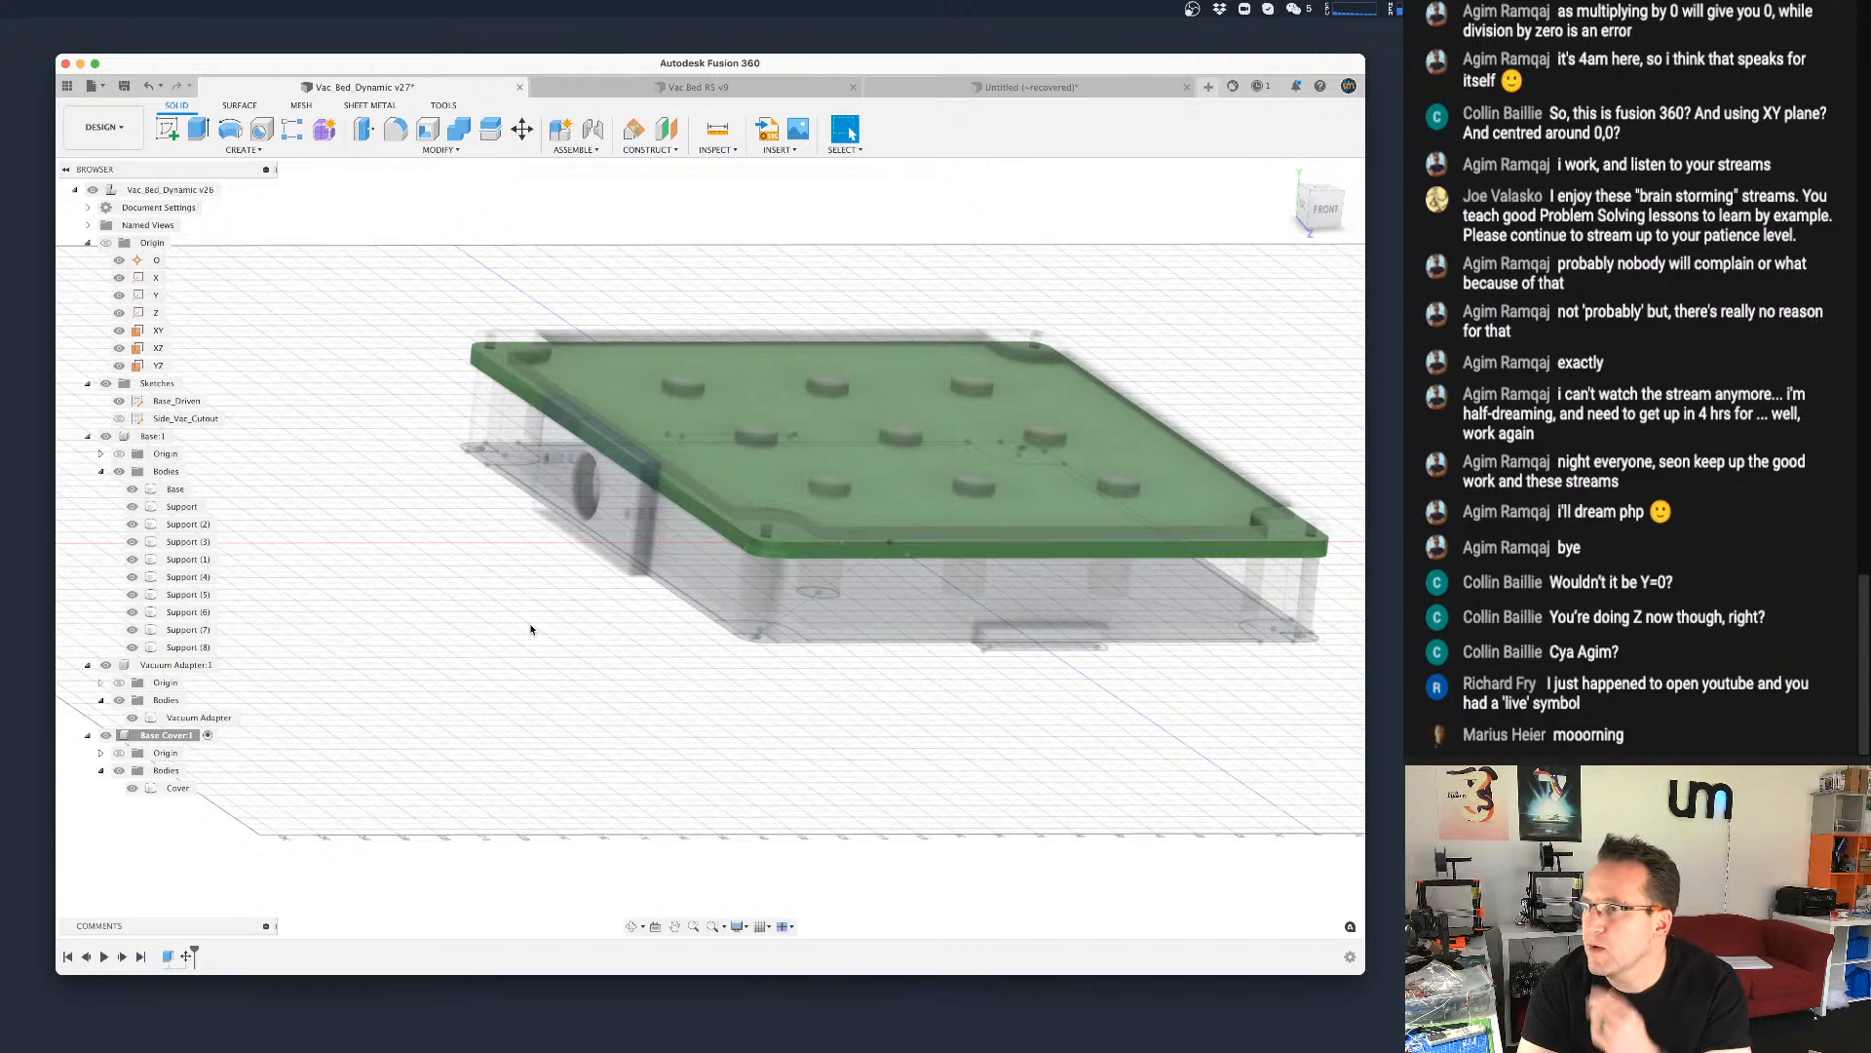
Step: Switch to the web browser, search for "fusion 360 lock body to face of other body" and open the thread "Positioning components relative to bodies"
key("super+Tab")
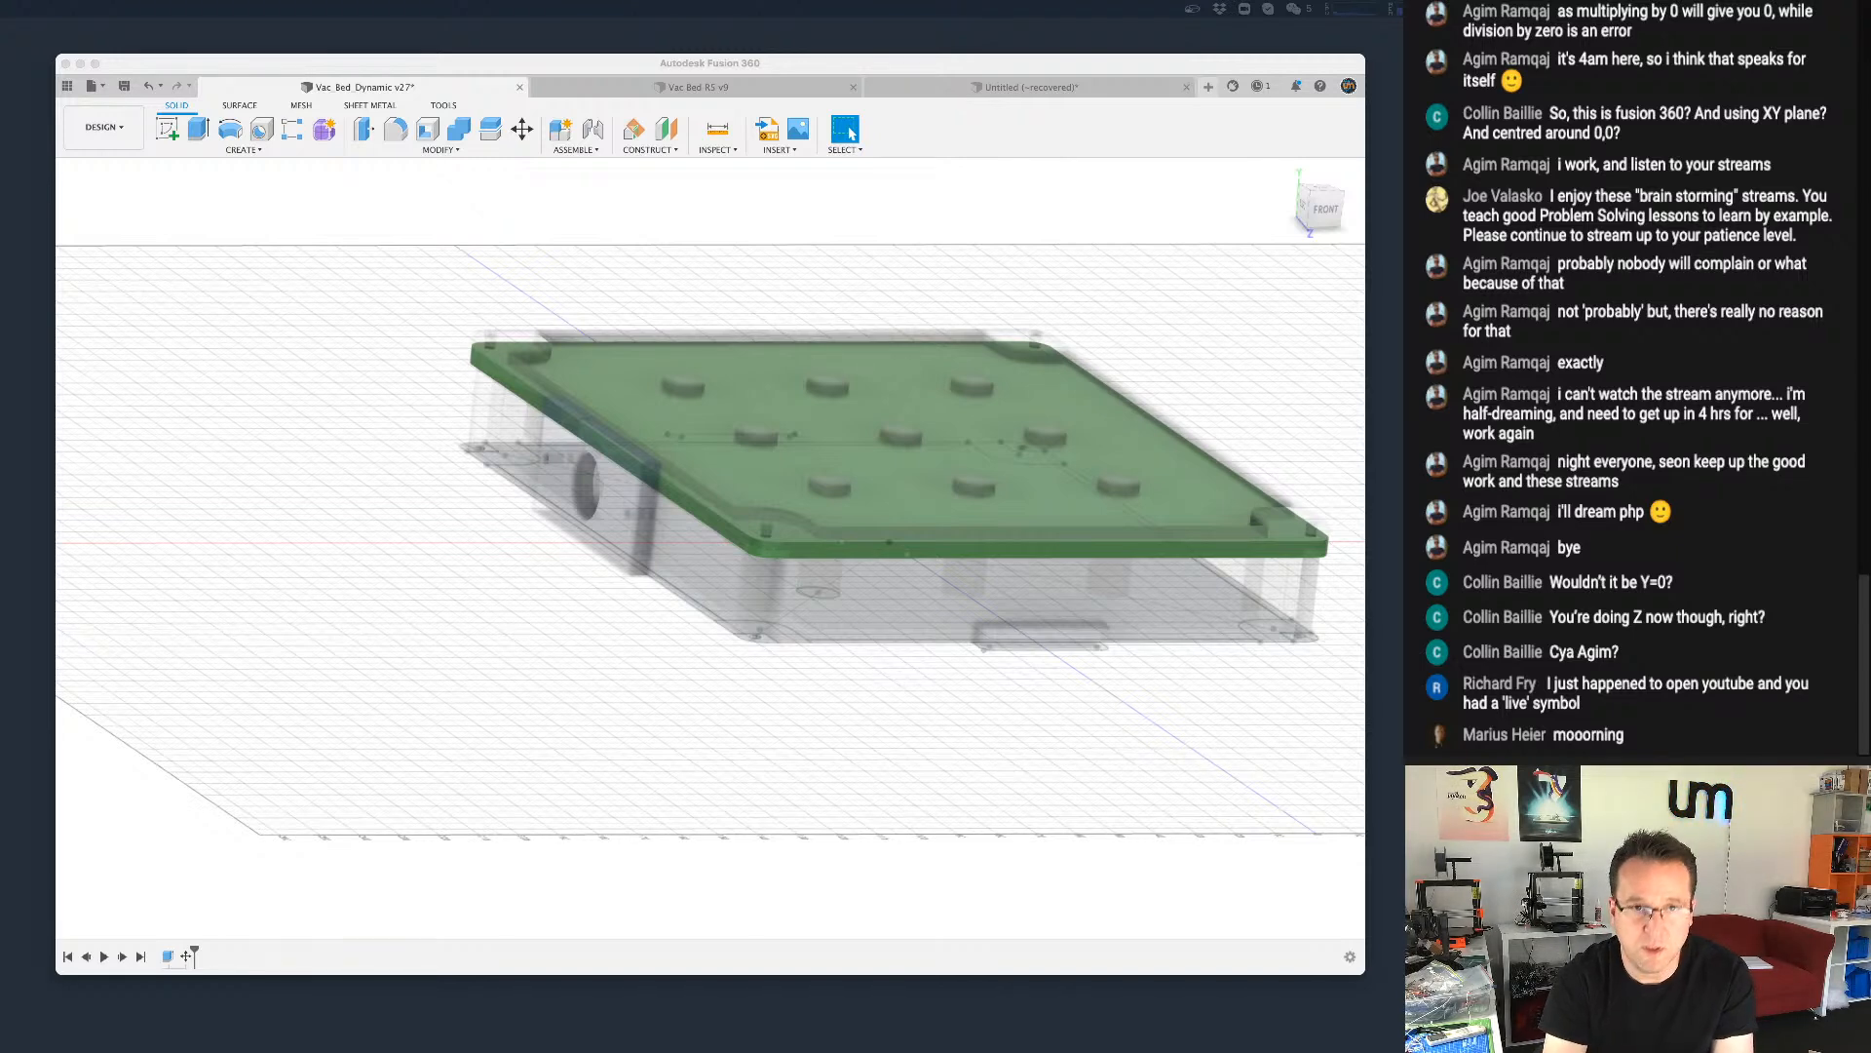
left_click_drag(792, 1051, 992, 174)
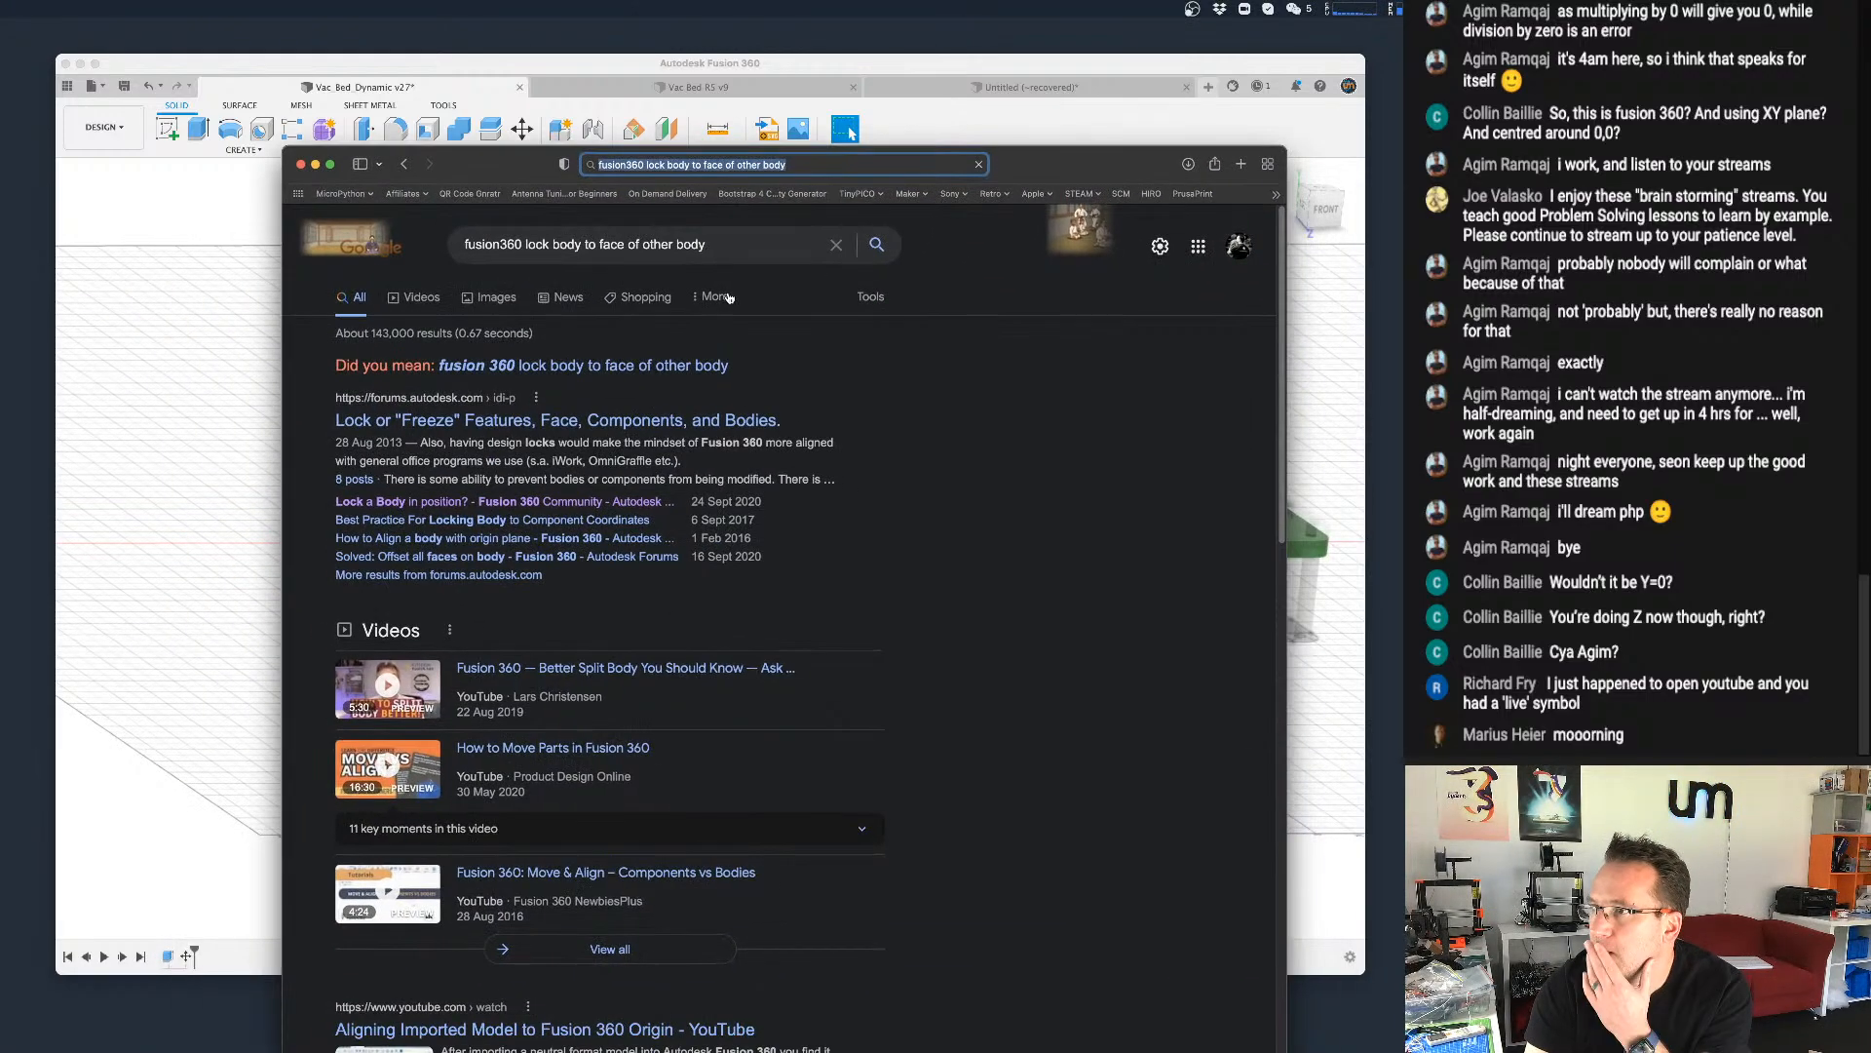
left_click(663, 367)
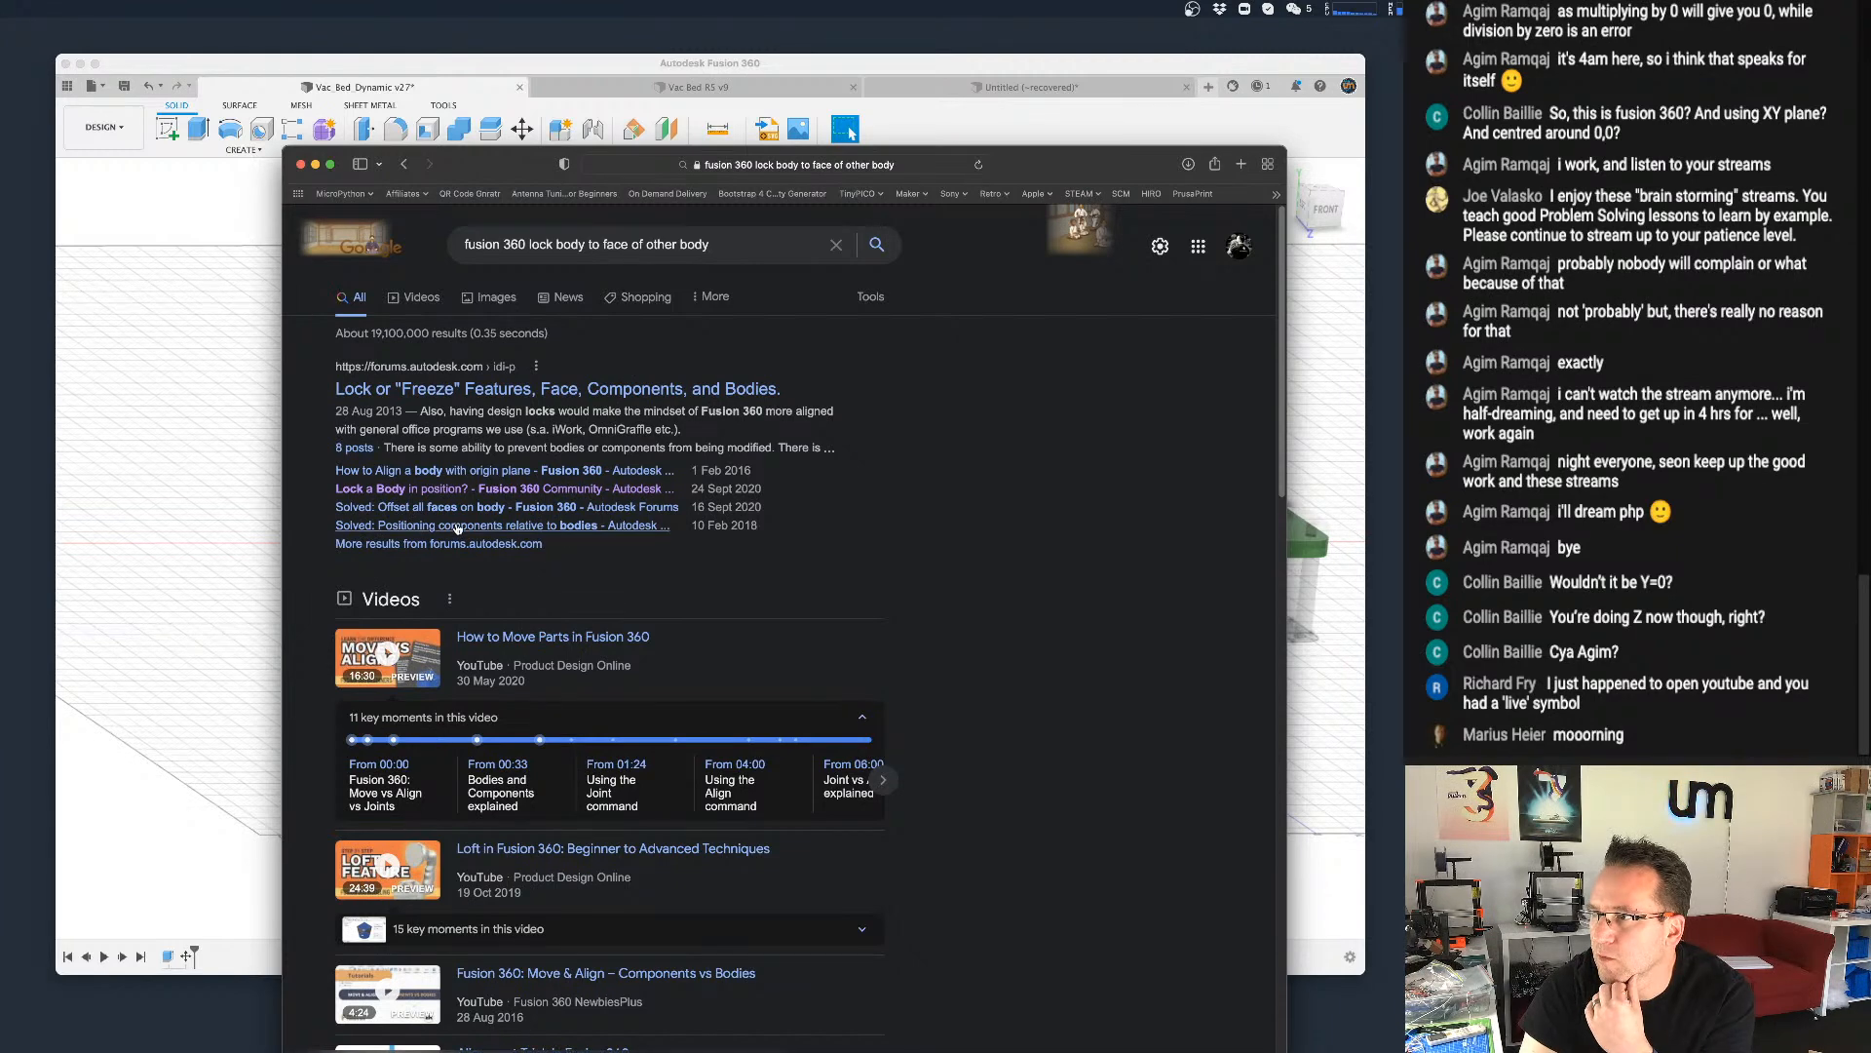
left_click(558, 530)
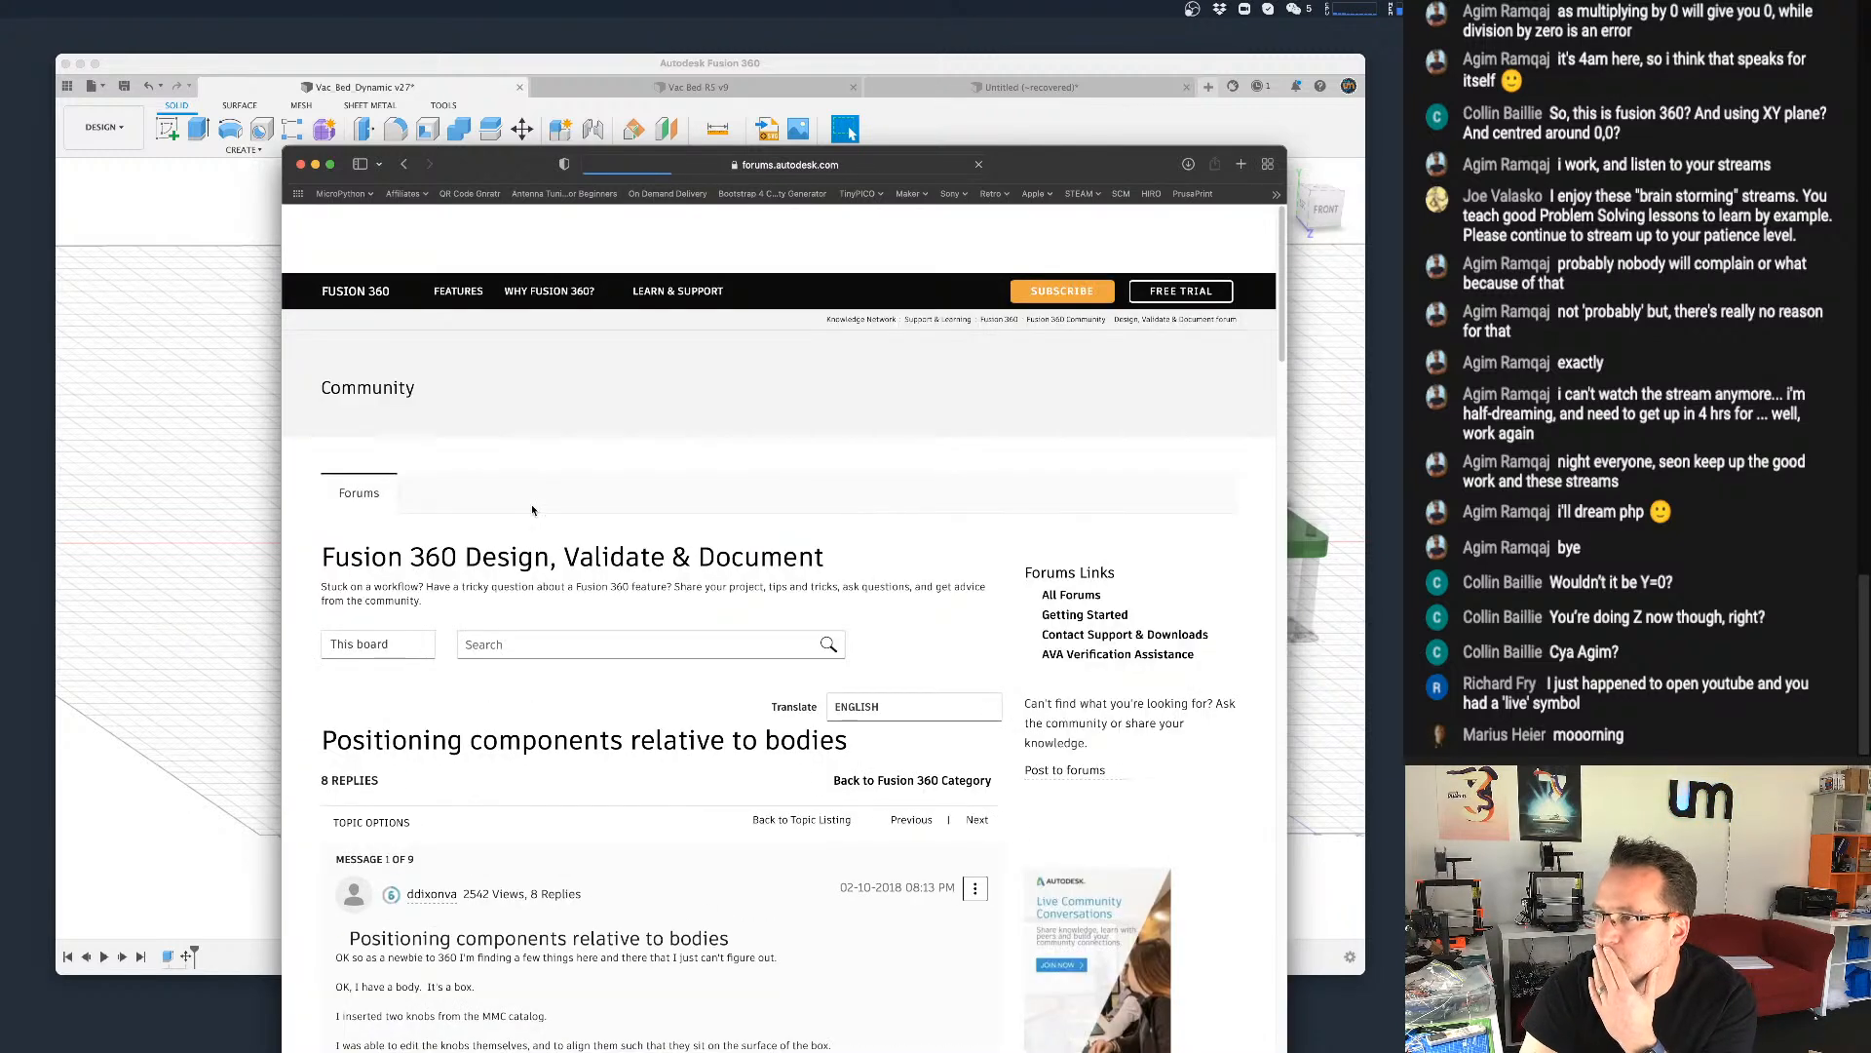
Step: Read the forum thread's replies through message 9 for advice on positioning components with joints and grounding
scroll(531, 517, "down", 10)
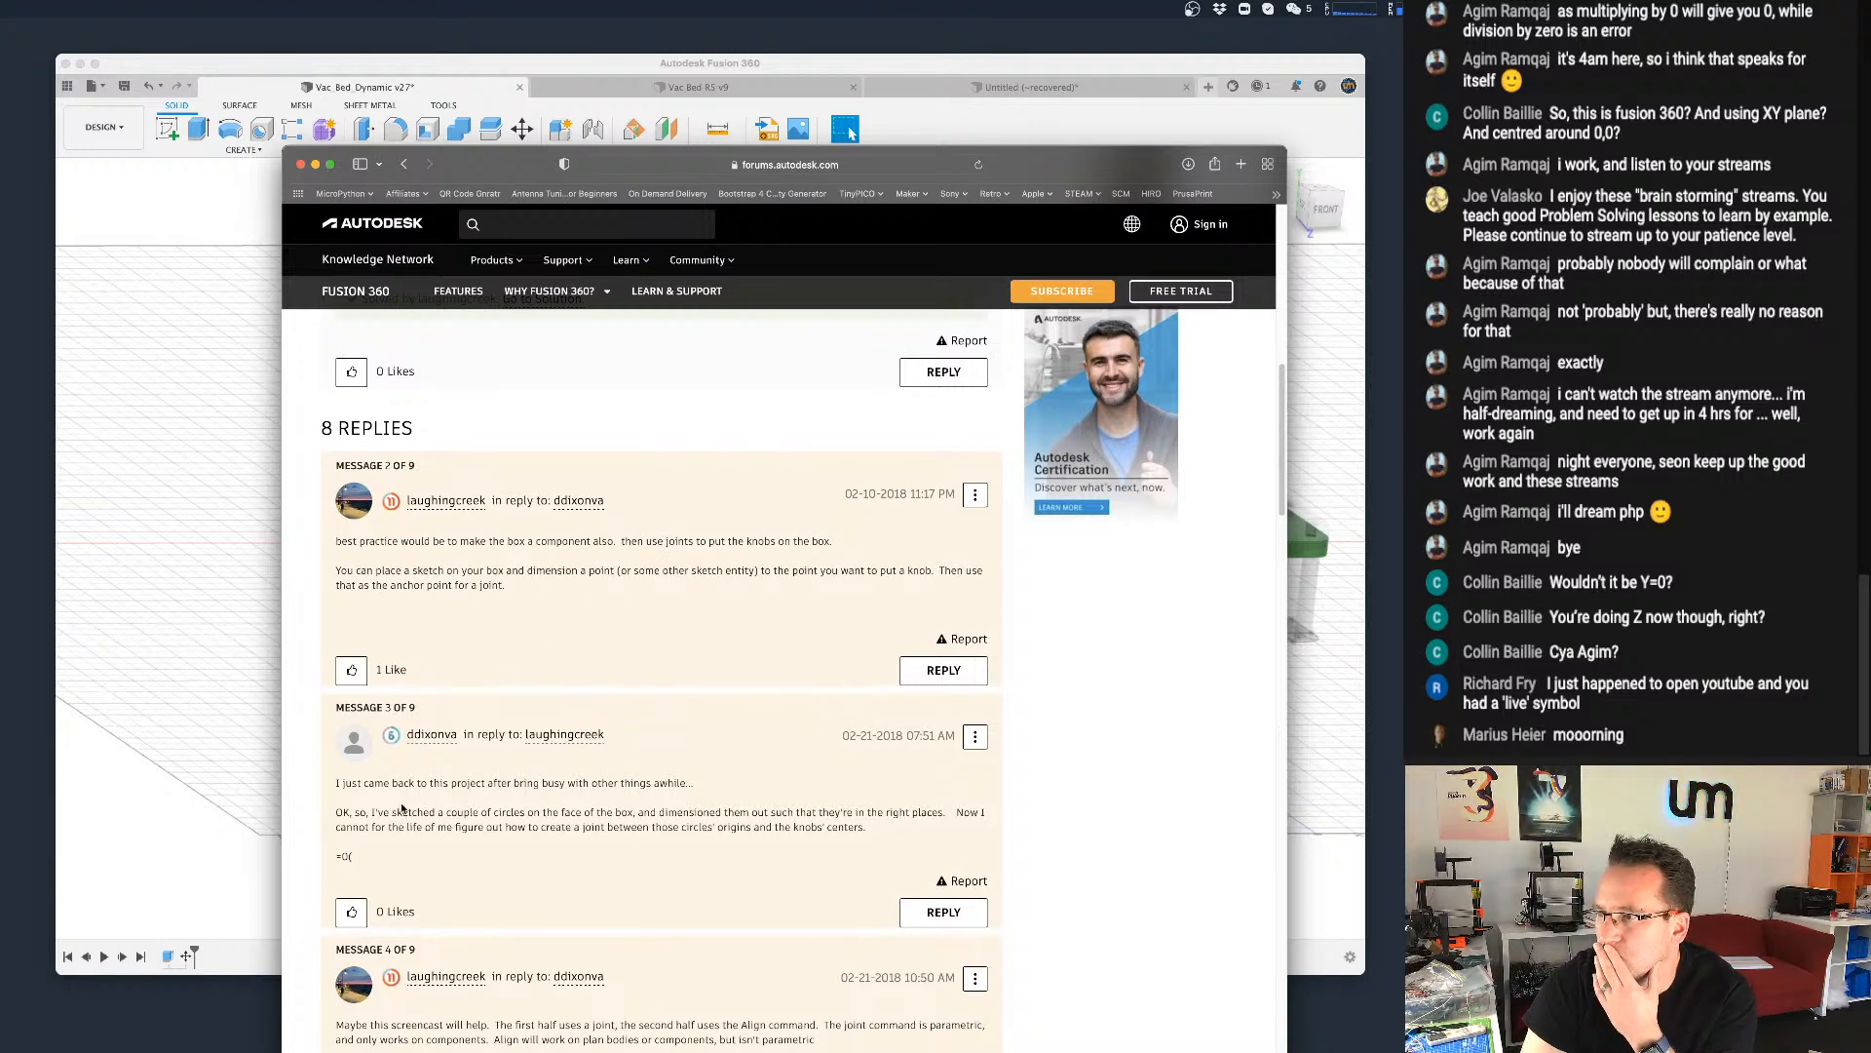
scroll(429, 809, "down", 5)
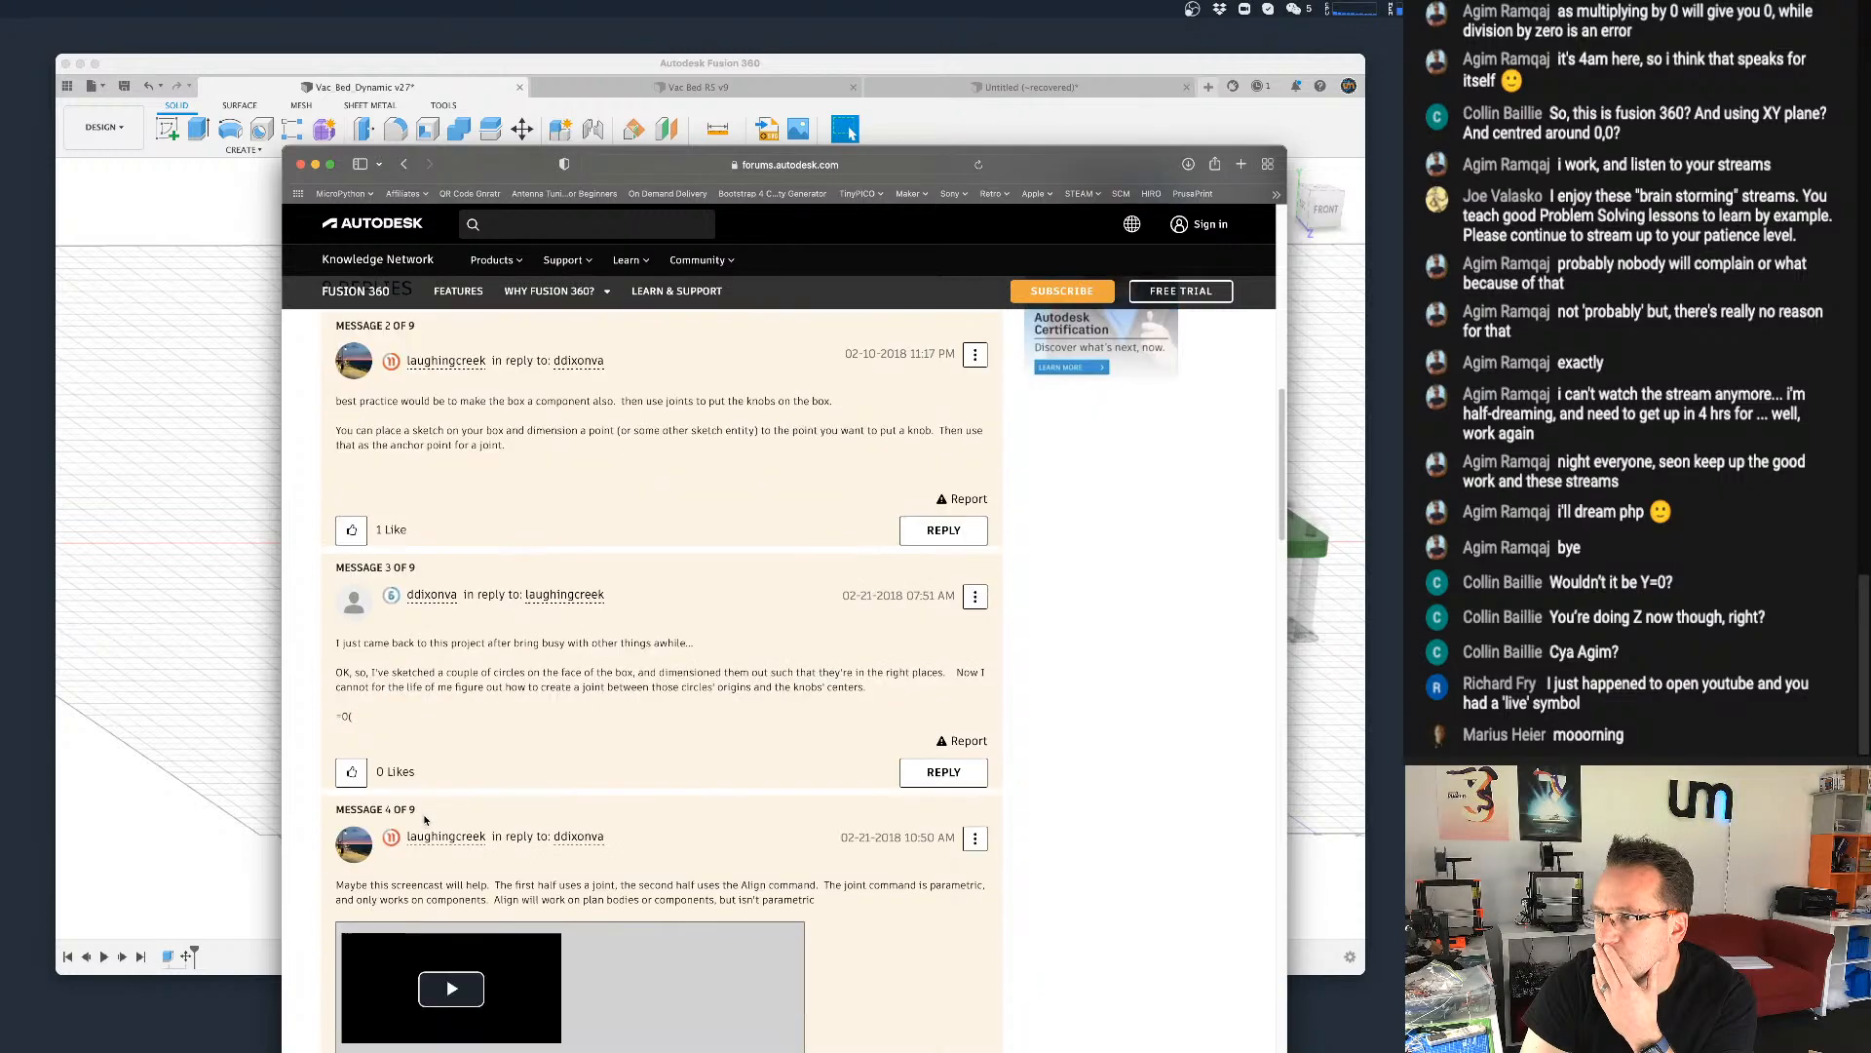
scroll(444, 811, "down", 2)
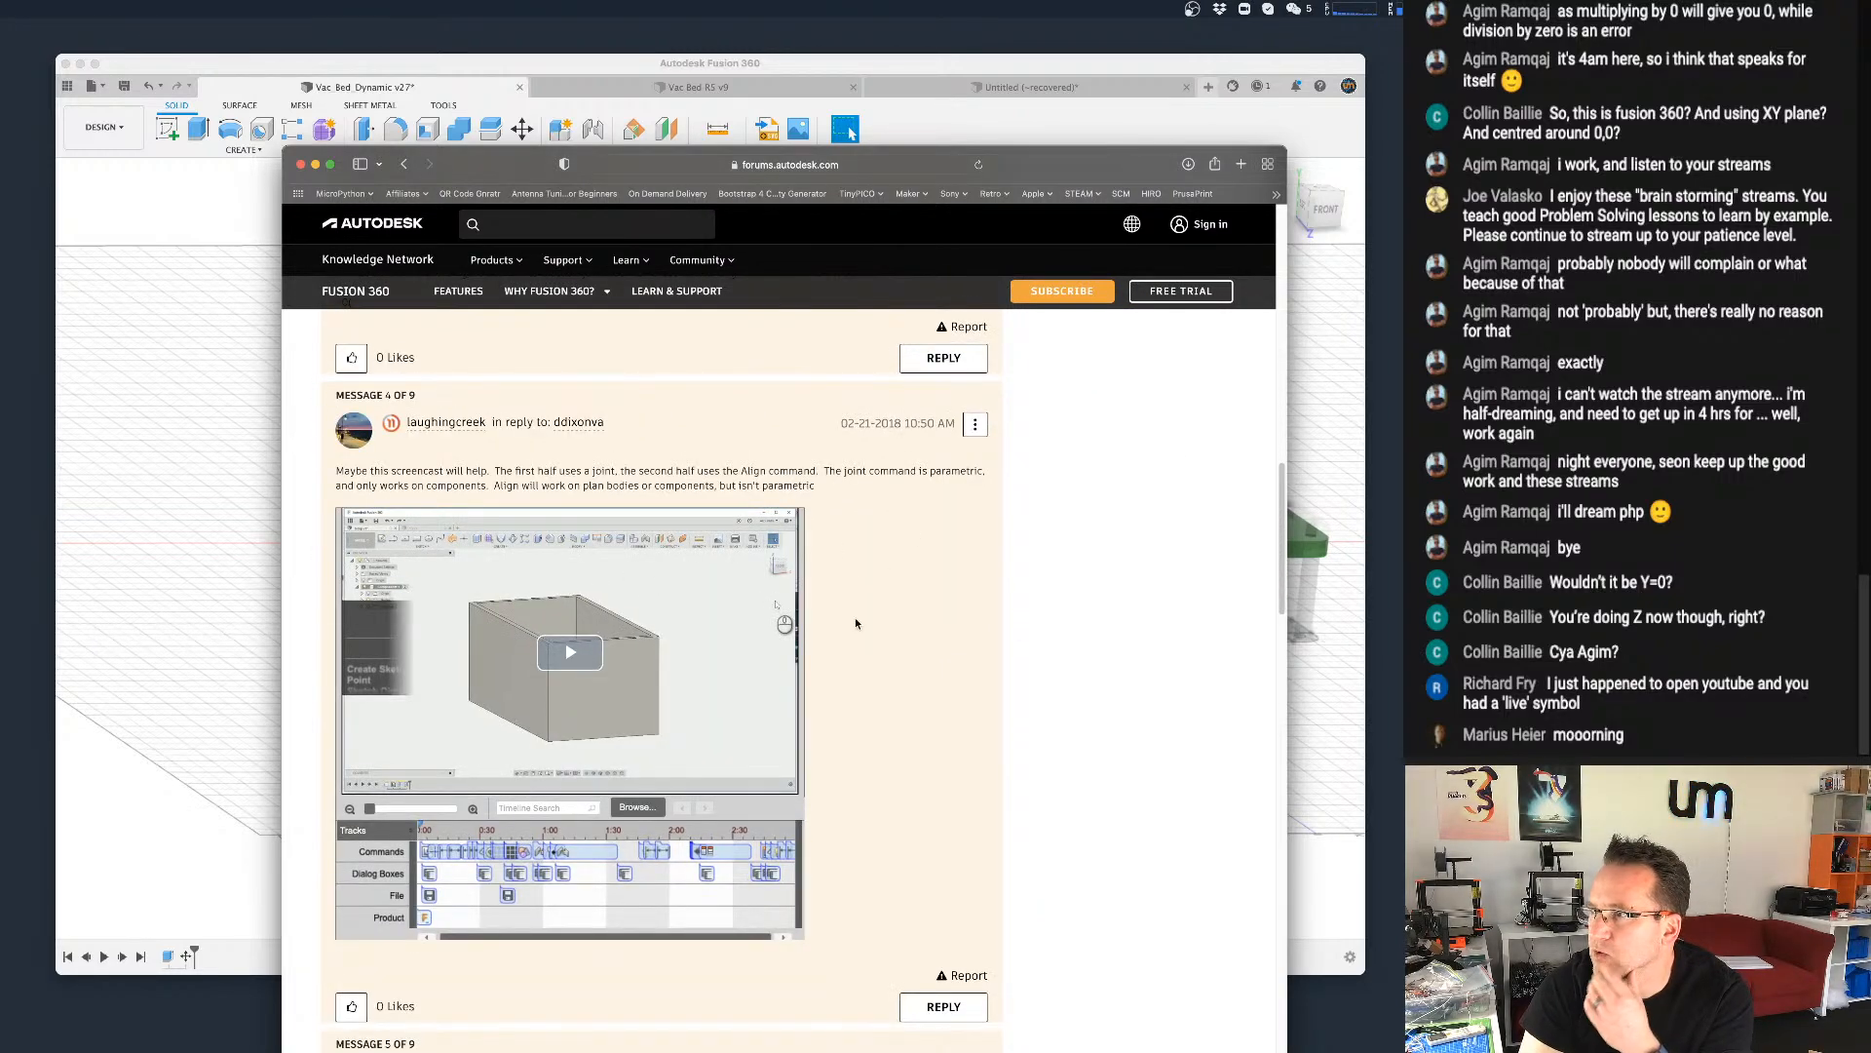
scroll(935, 668, "down", 1)
scroll(934, 668, "down", 3)
scroll(797, 716, "down", 4)
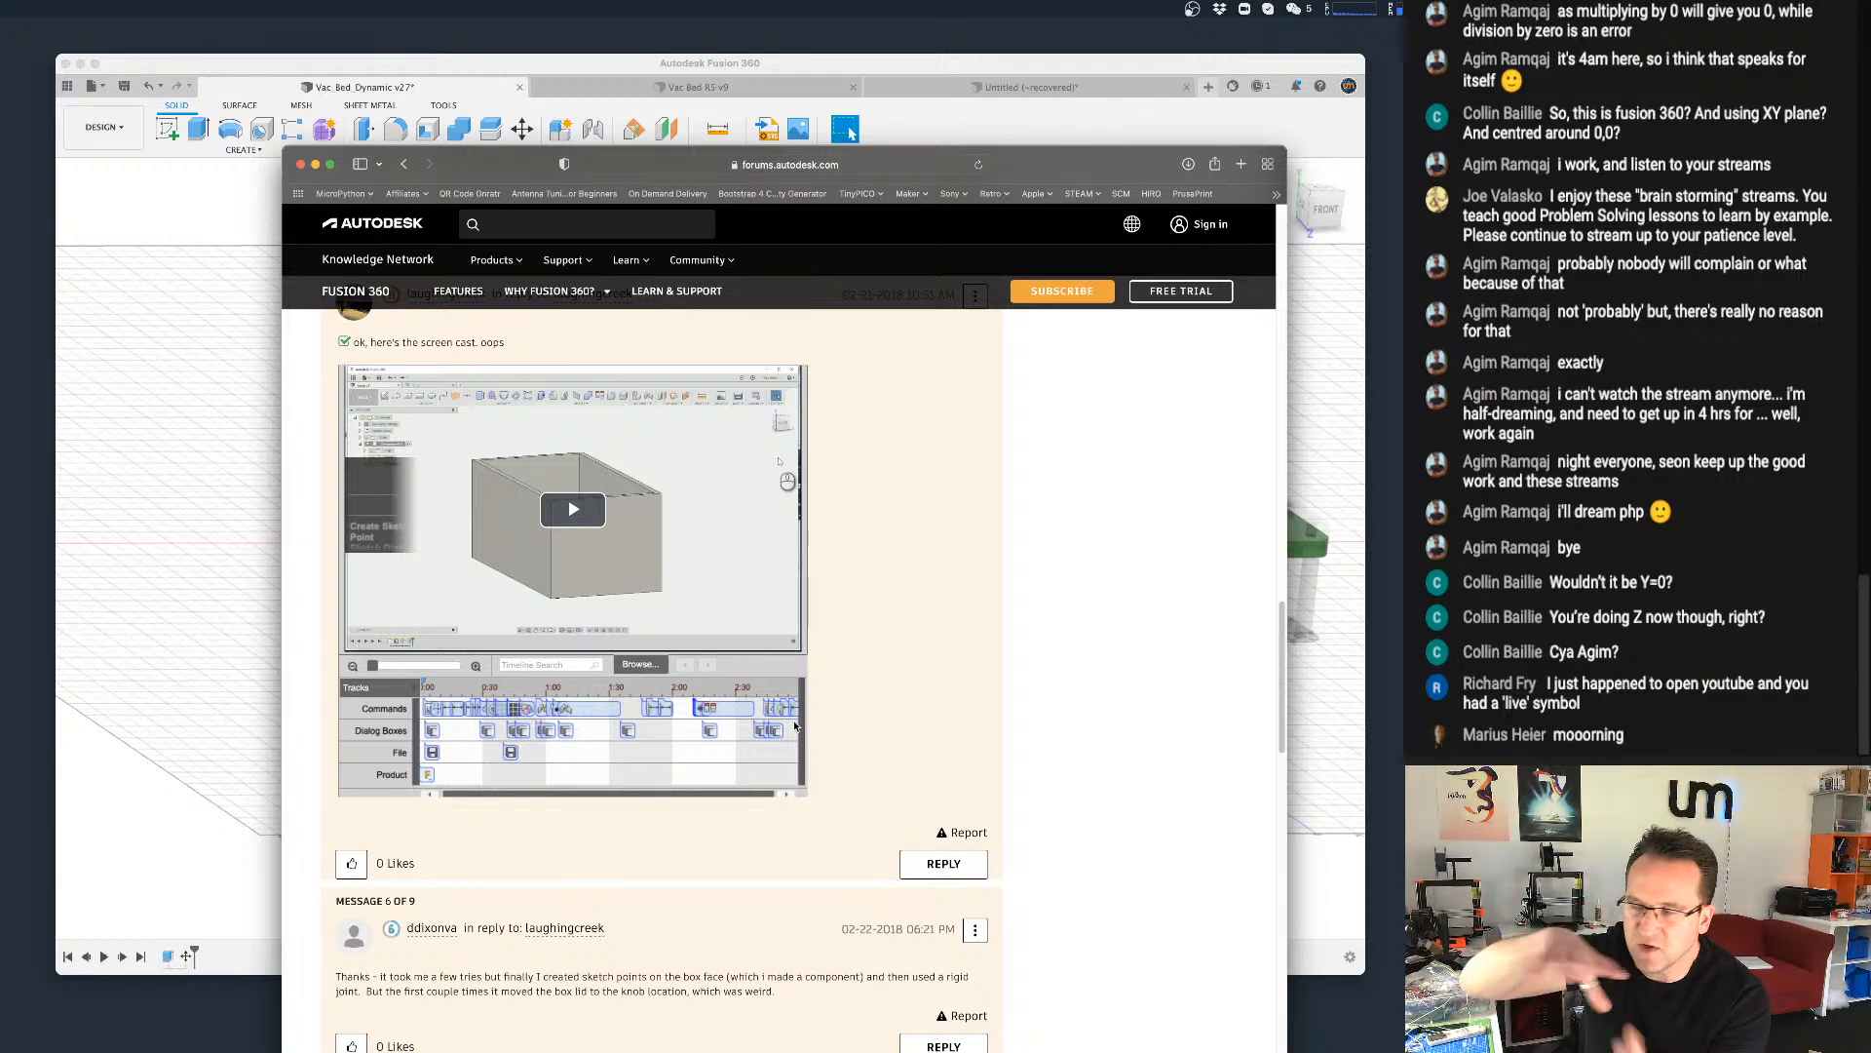
scroll(701, 965, "down", 2)
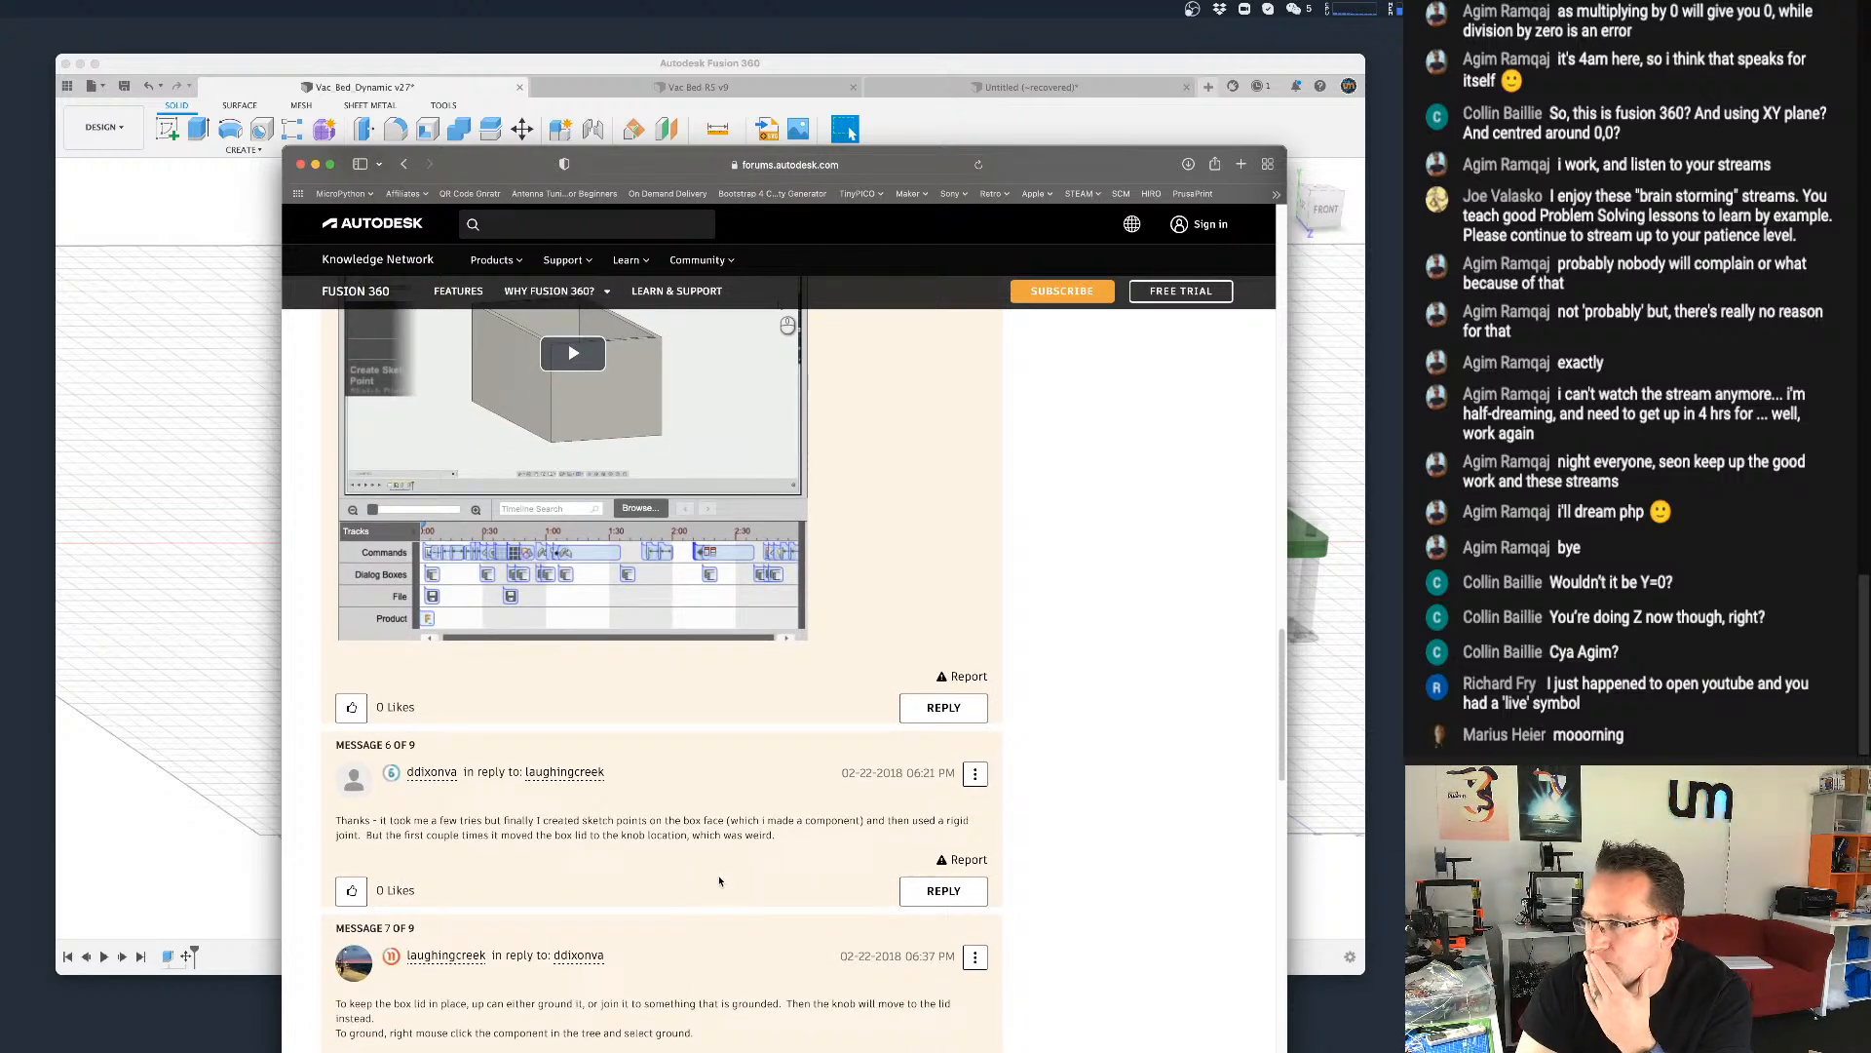
scroll(719, 880, "down", 2)
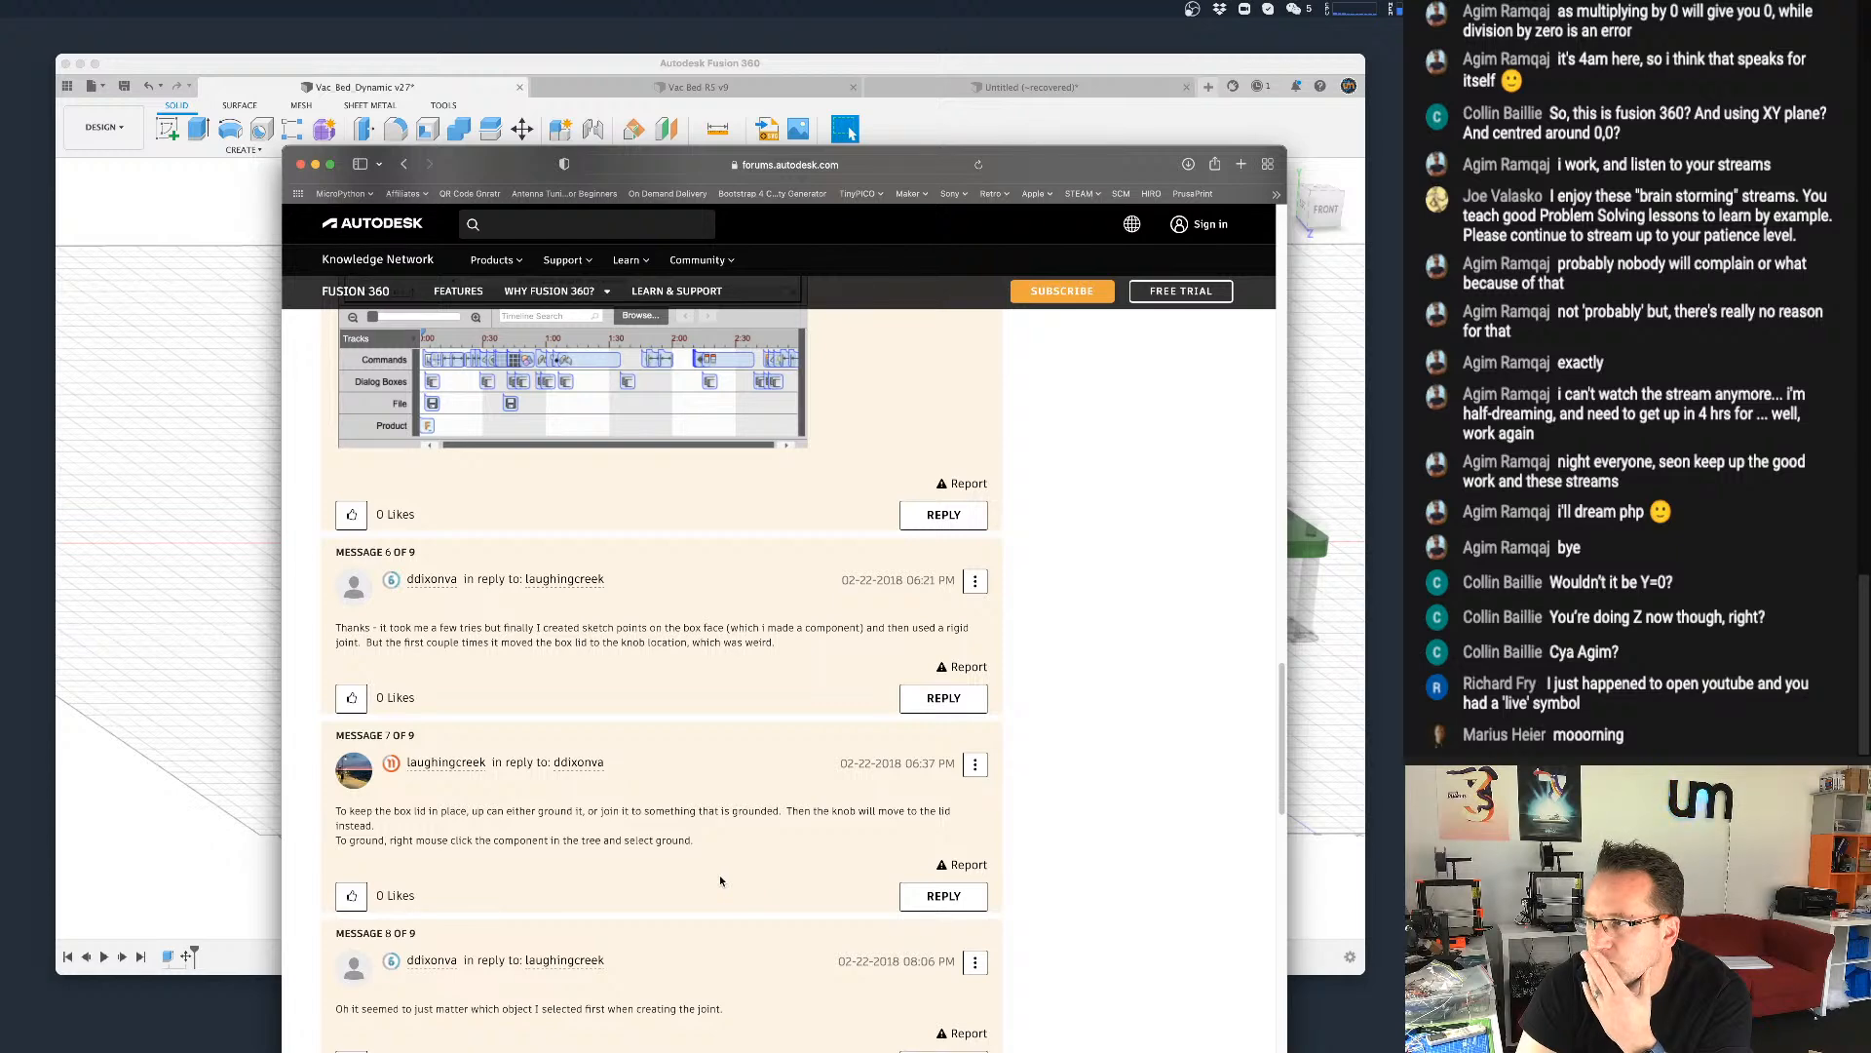
scroll(720, 880, "down", 1)
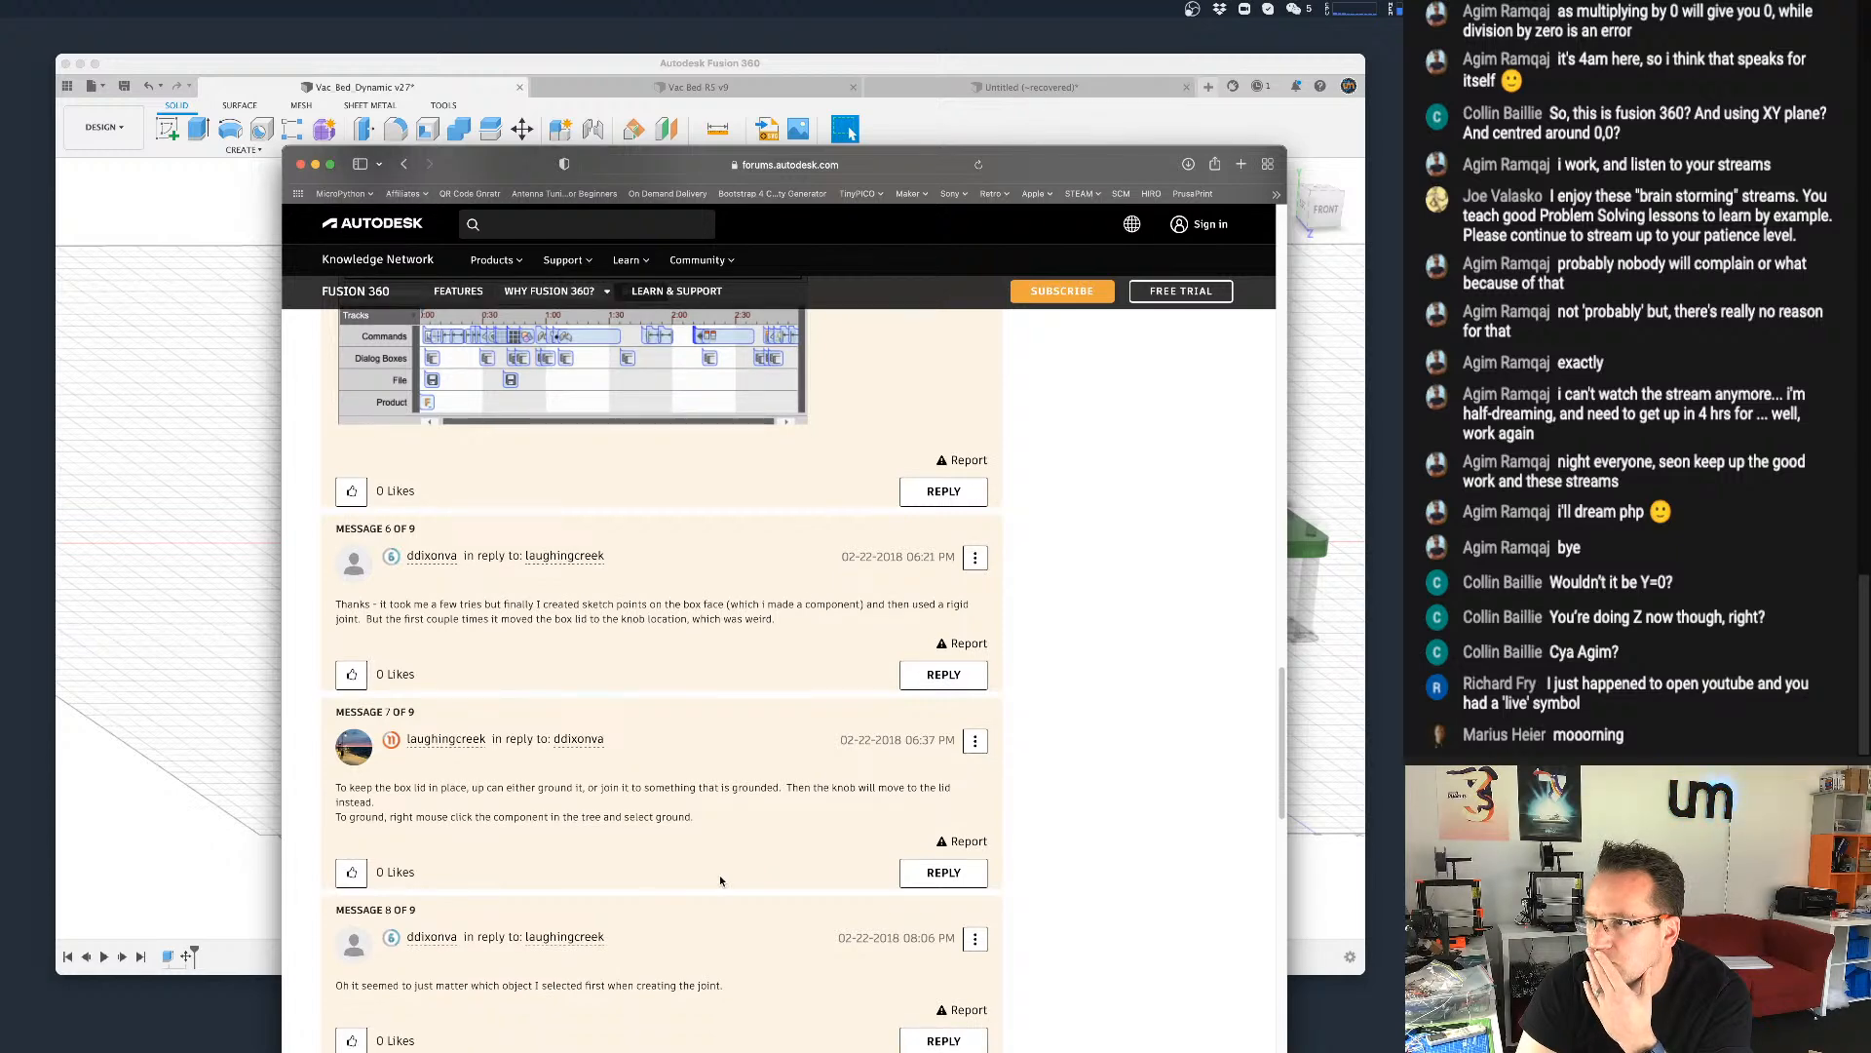
scroll(720, 880, "down", 5)
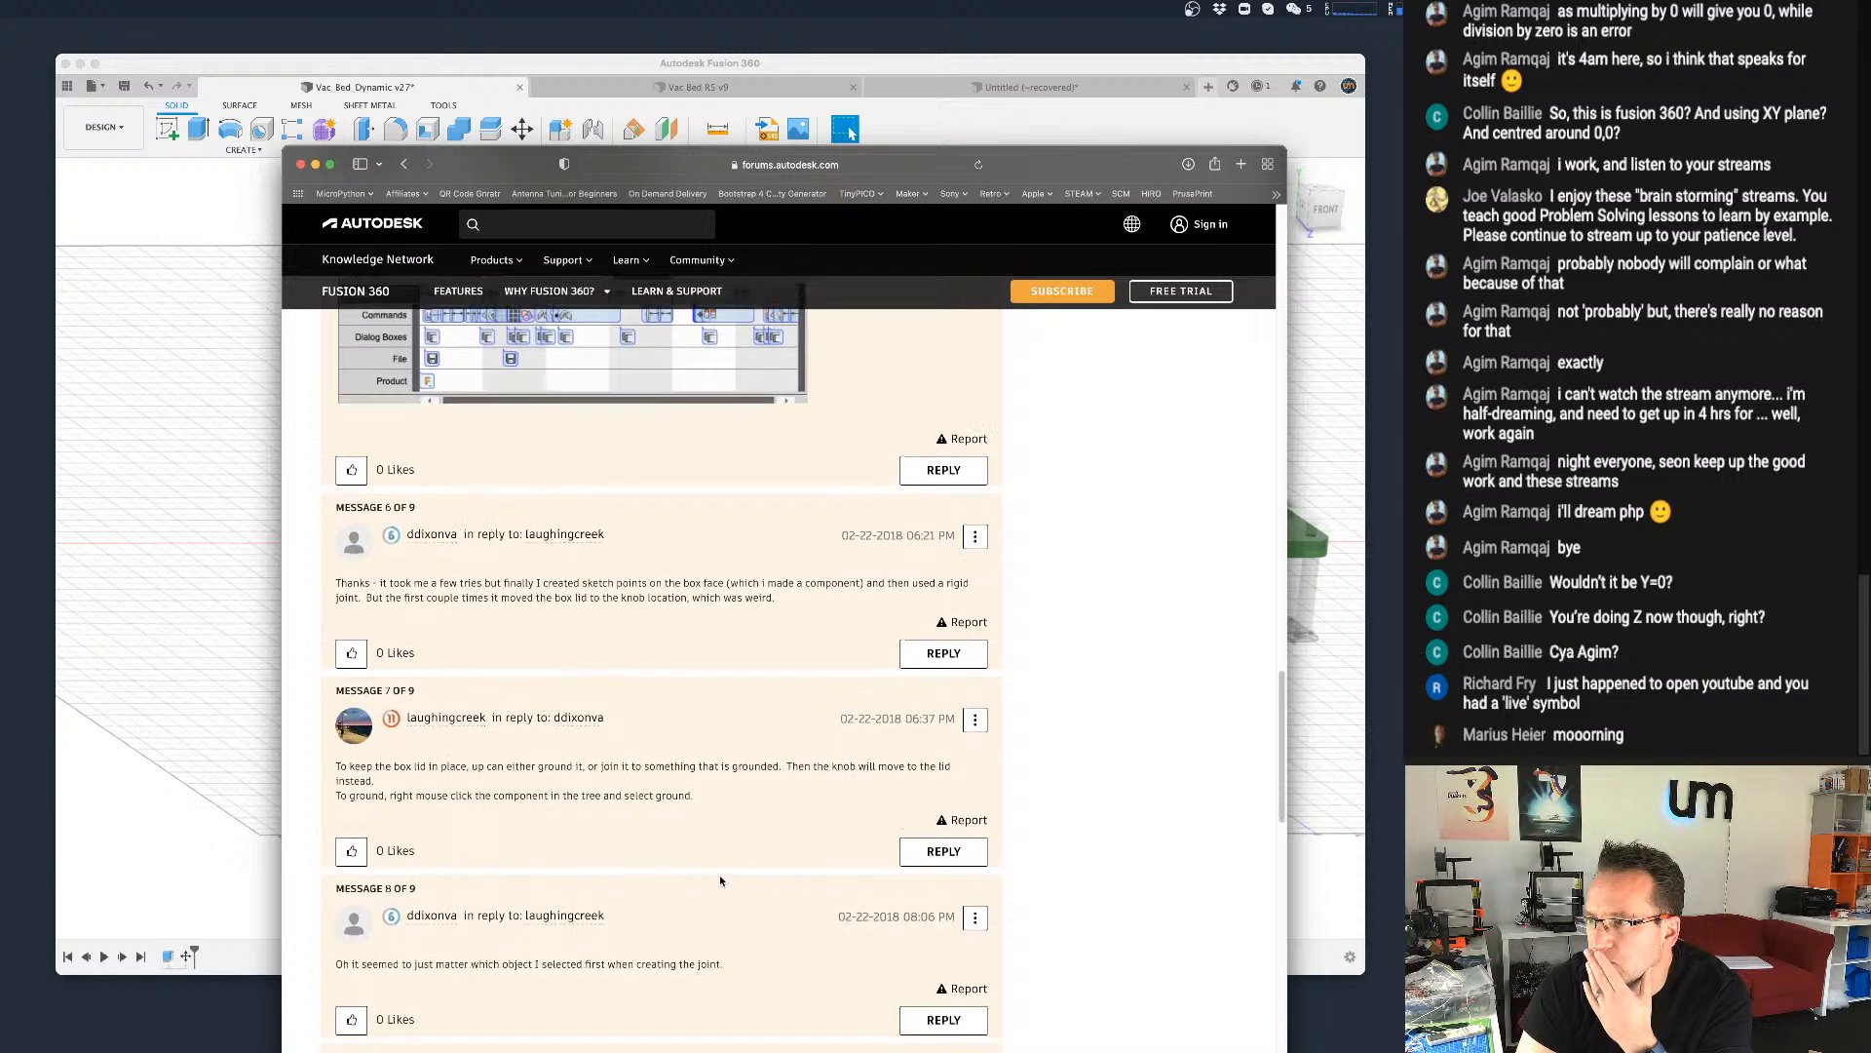
scroll(721, 880, "down", 14)
scroll(720, 880, "down", 5)
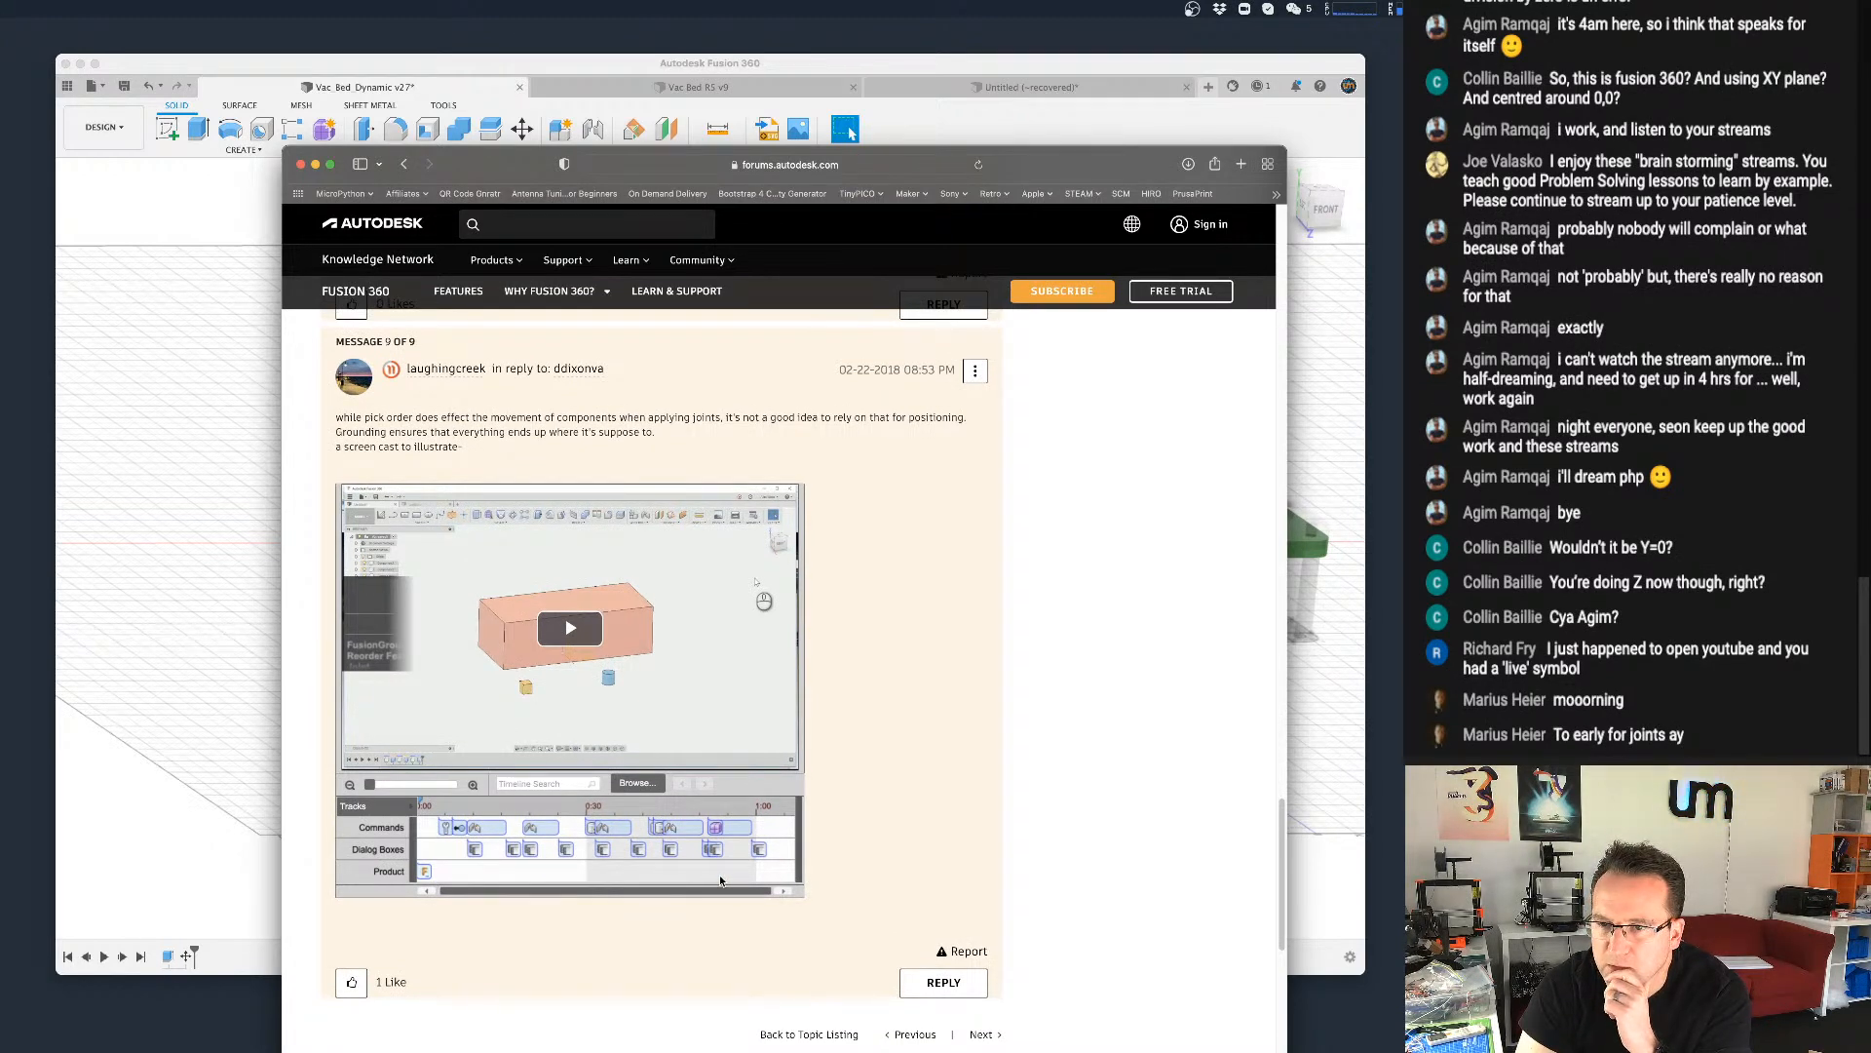
Step: Finish looking over the forum thread, return to the search results and look through them for other body-positioning guidance
scroll(719, 874, "down", 7)
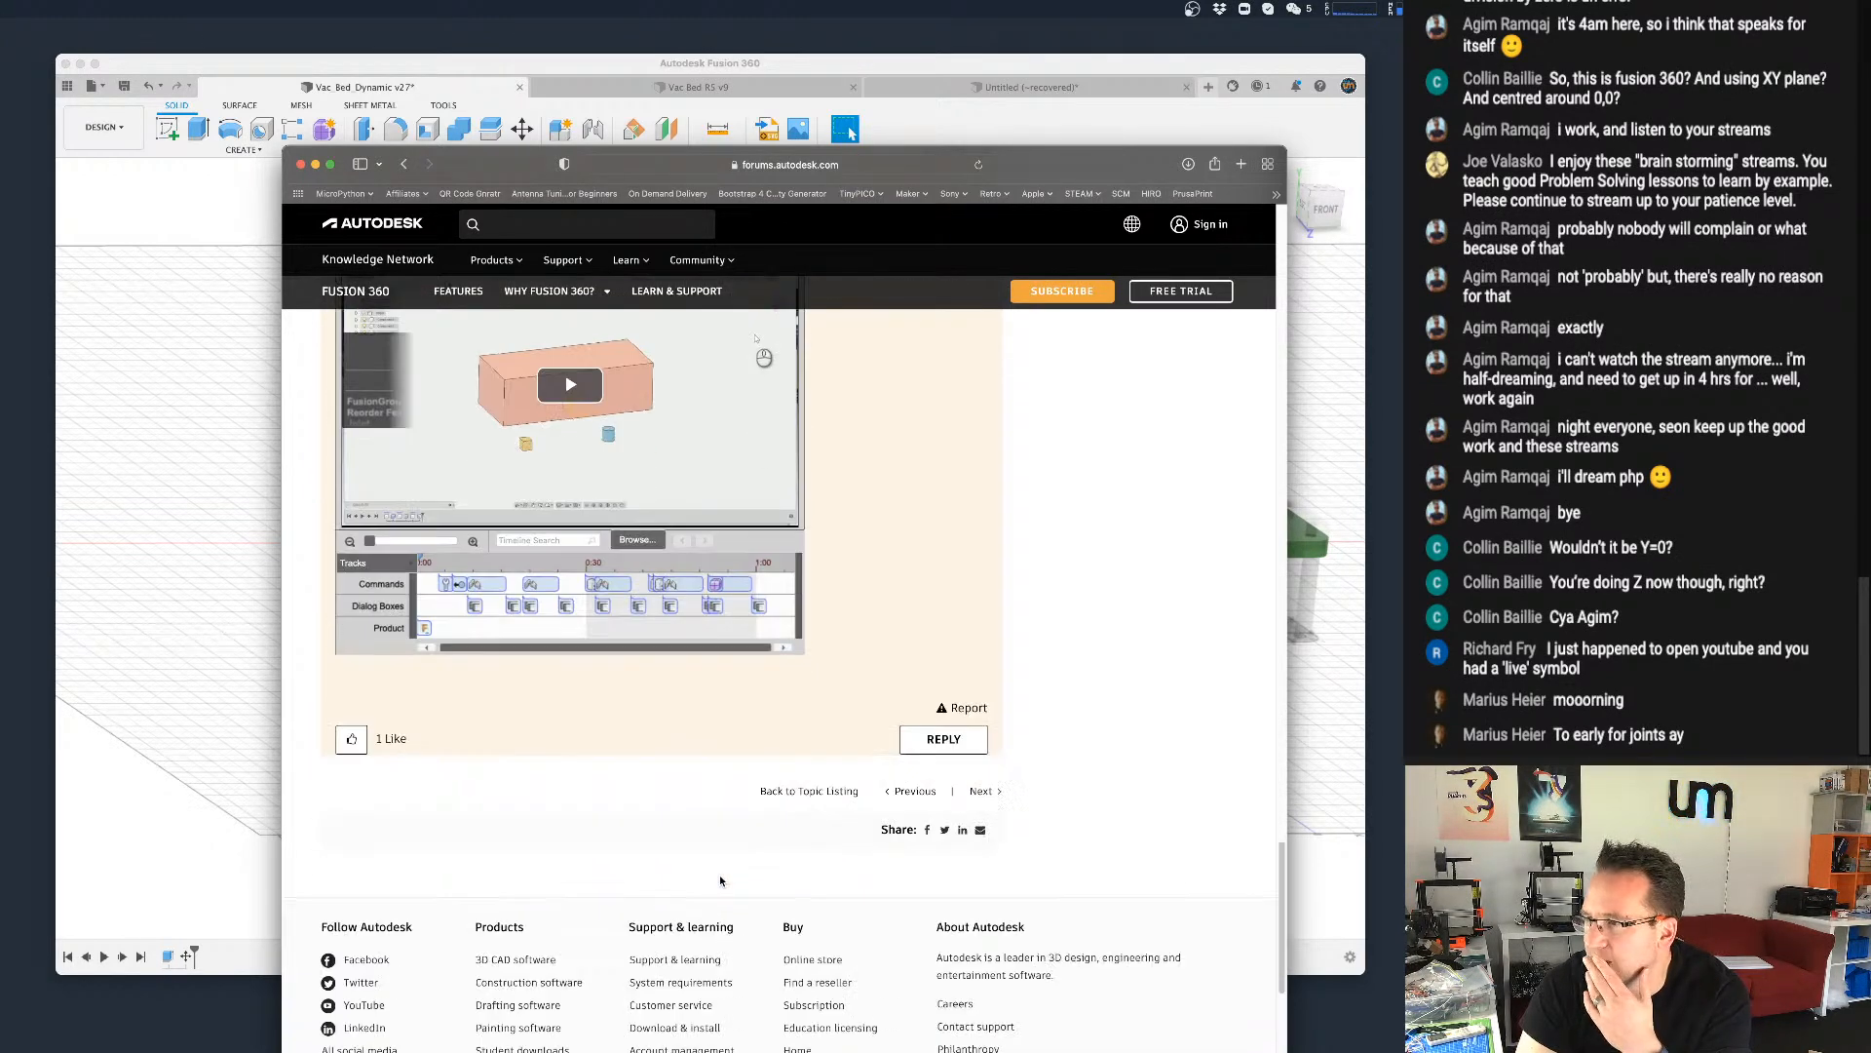
scroll(720, 875, "up", 10)
scroll(1193, 456, "up", 10)
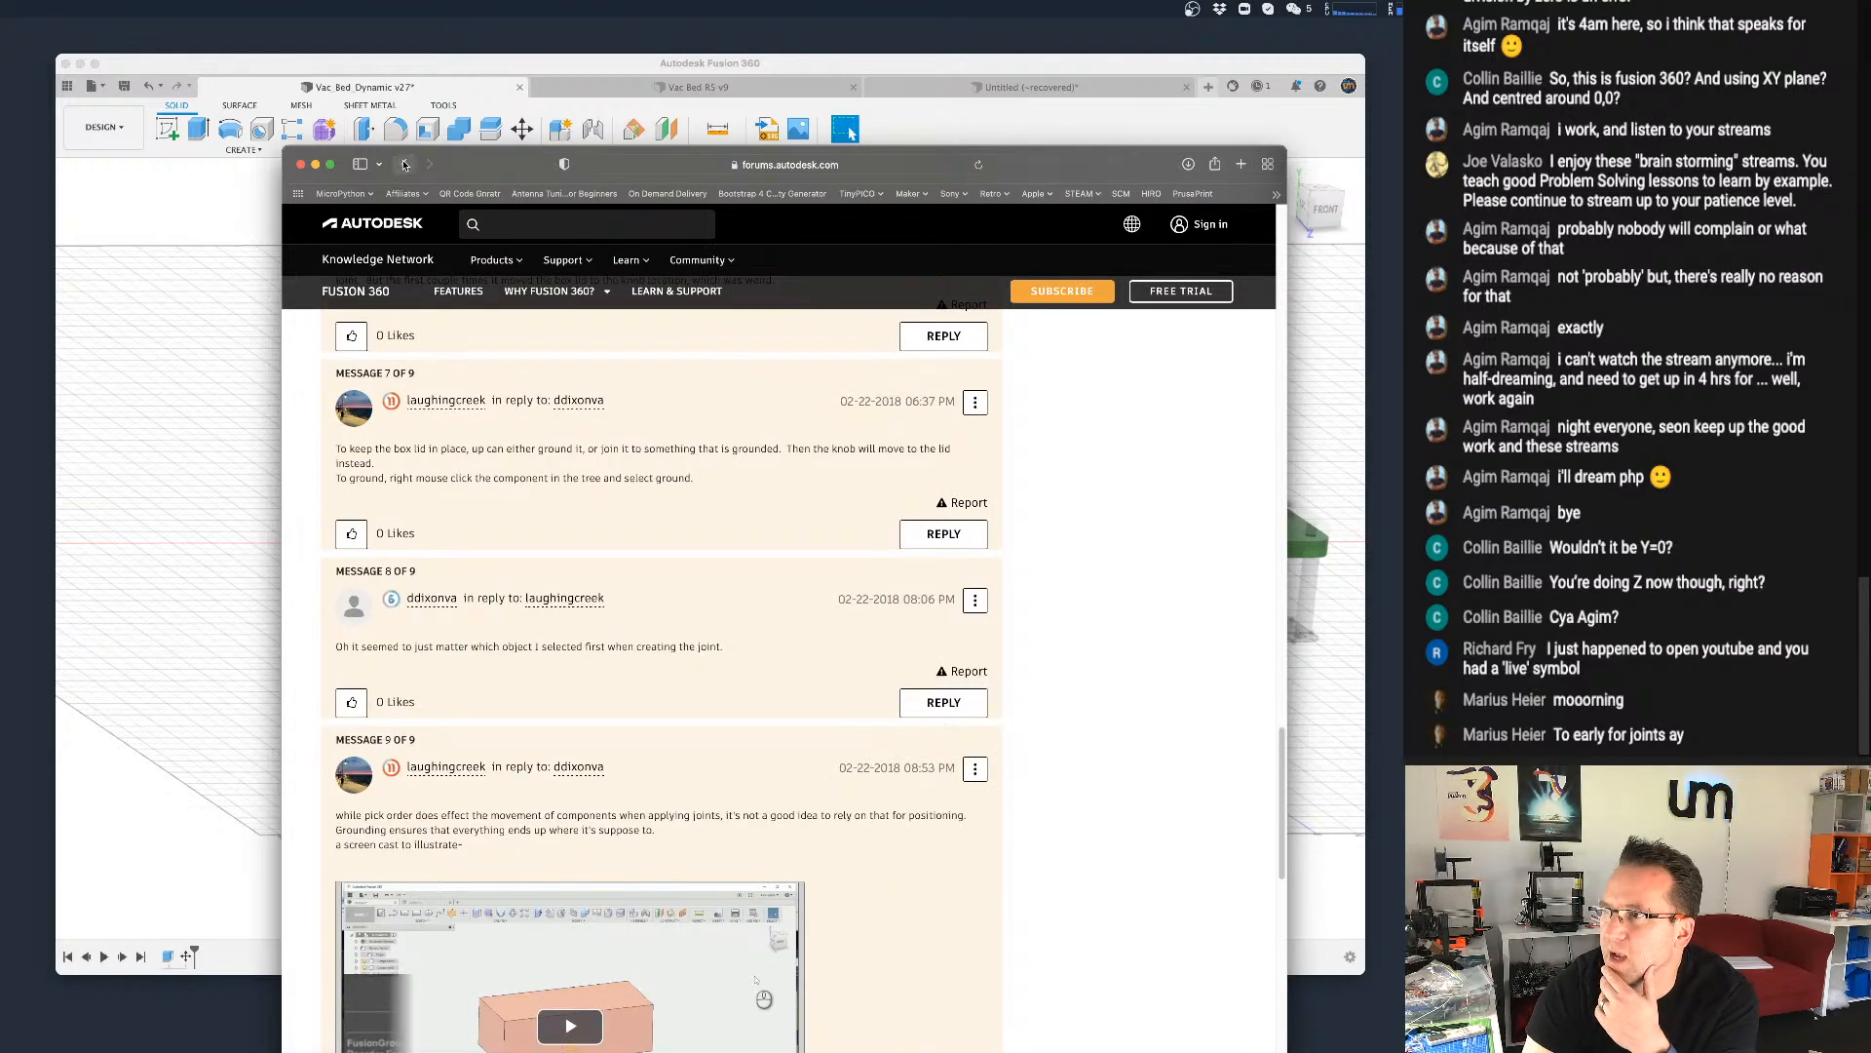
left_click(404, 164)
scroll(683, 647, "down", 10)
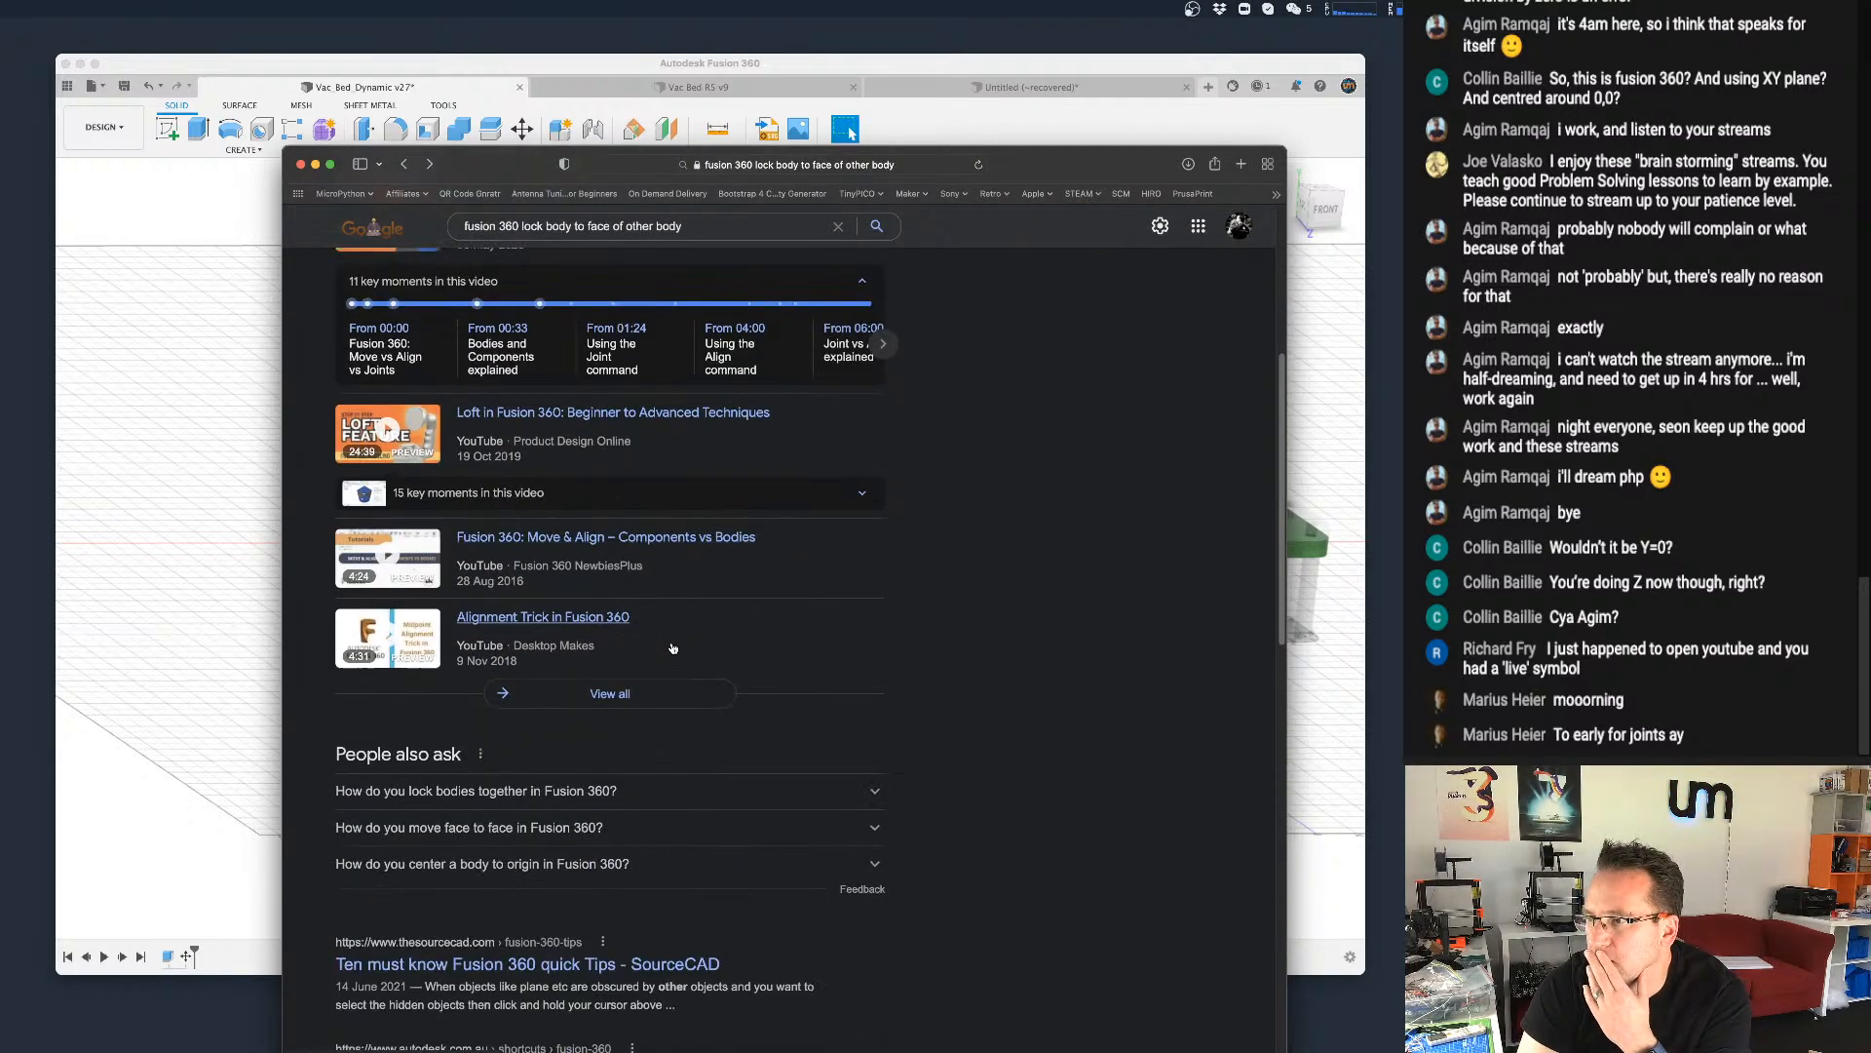
scroll(722, 620, "down", 2)
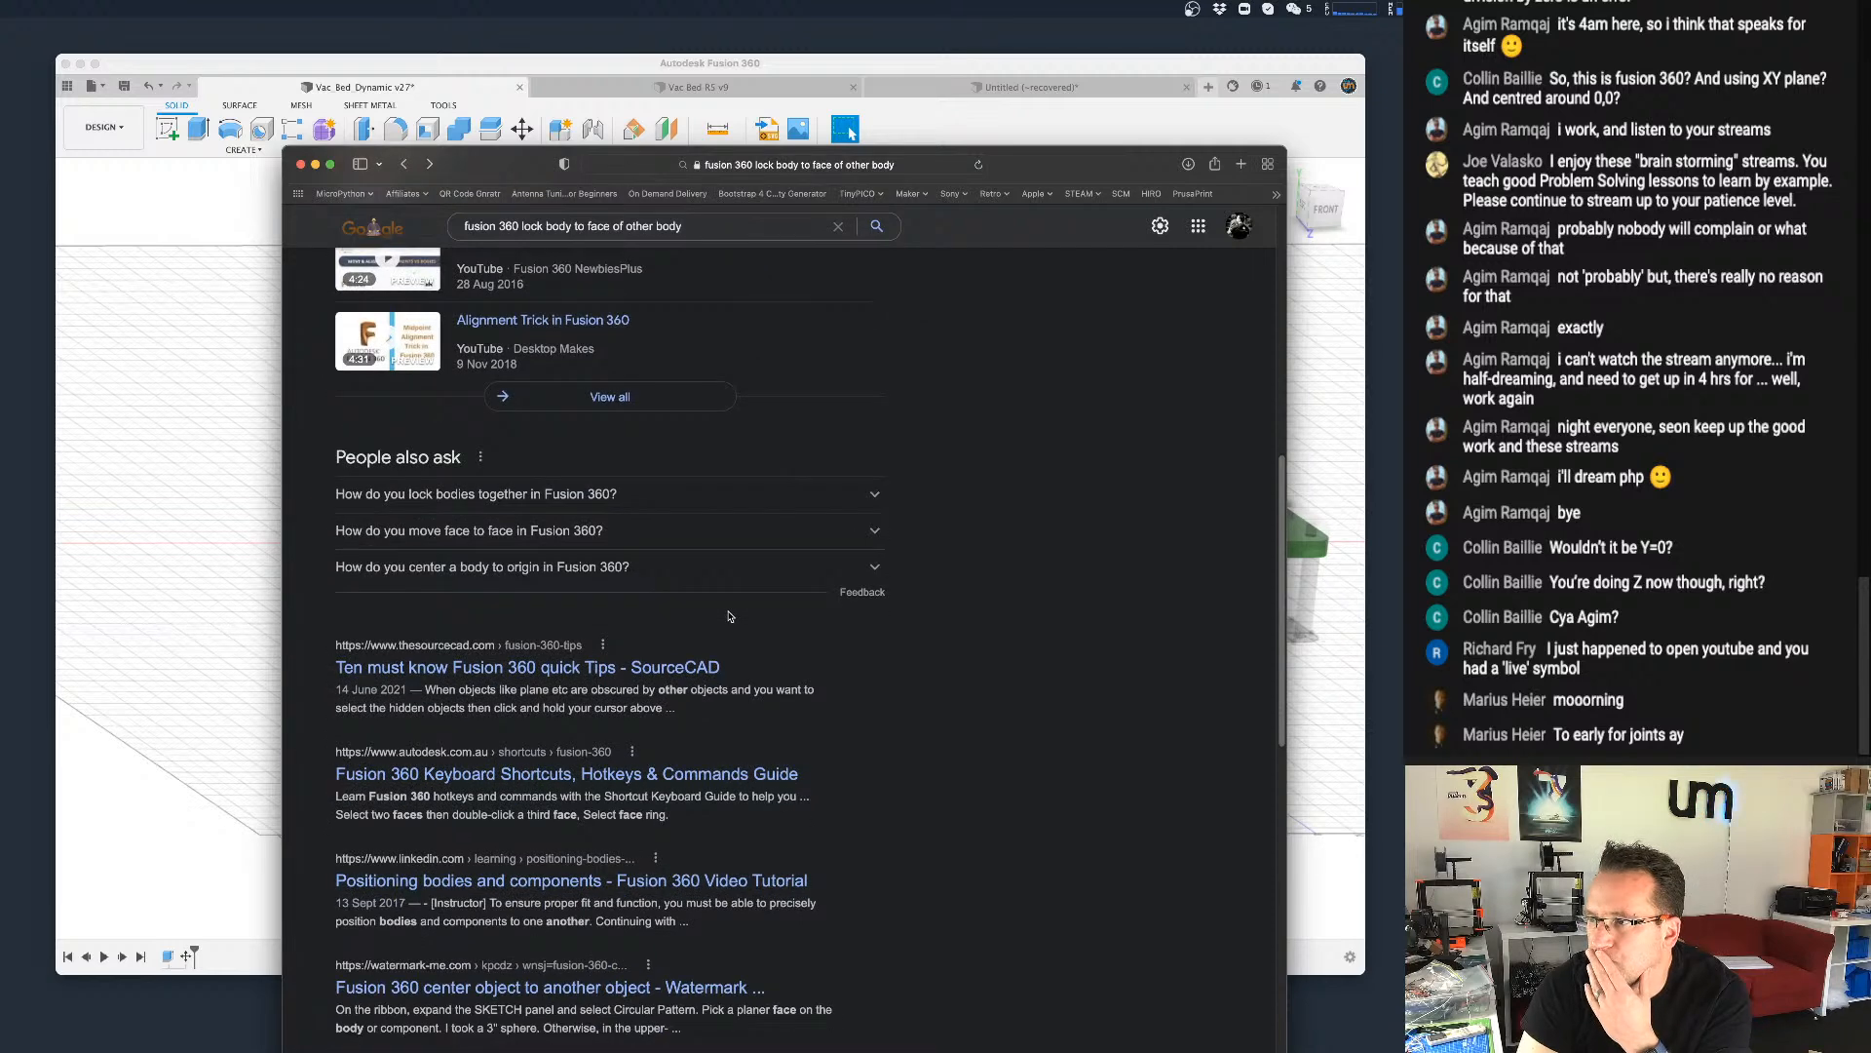
scroll(734, 612, "down", 1)
scroll(737, 611, "up", 13)
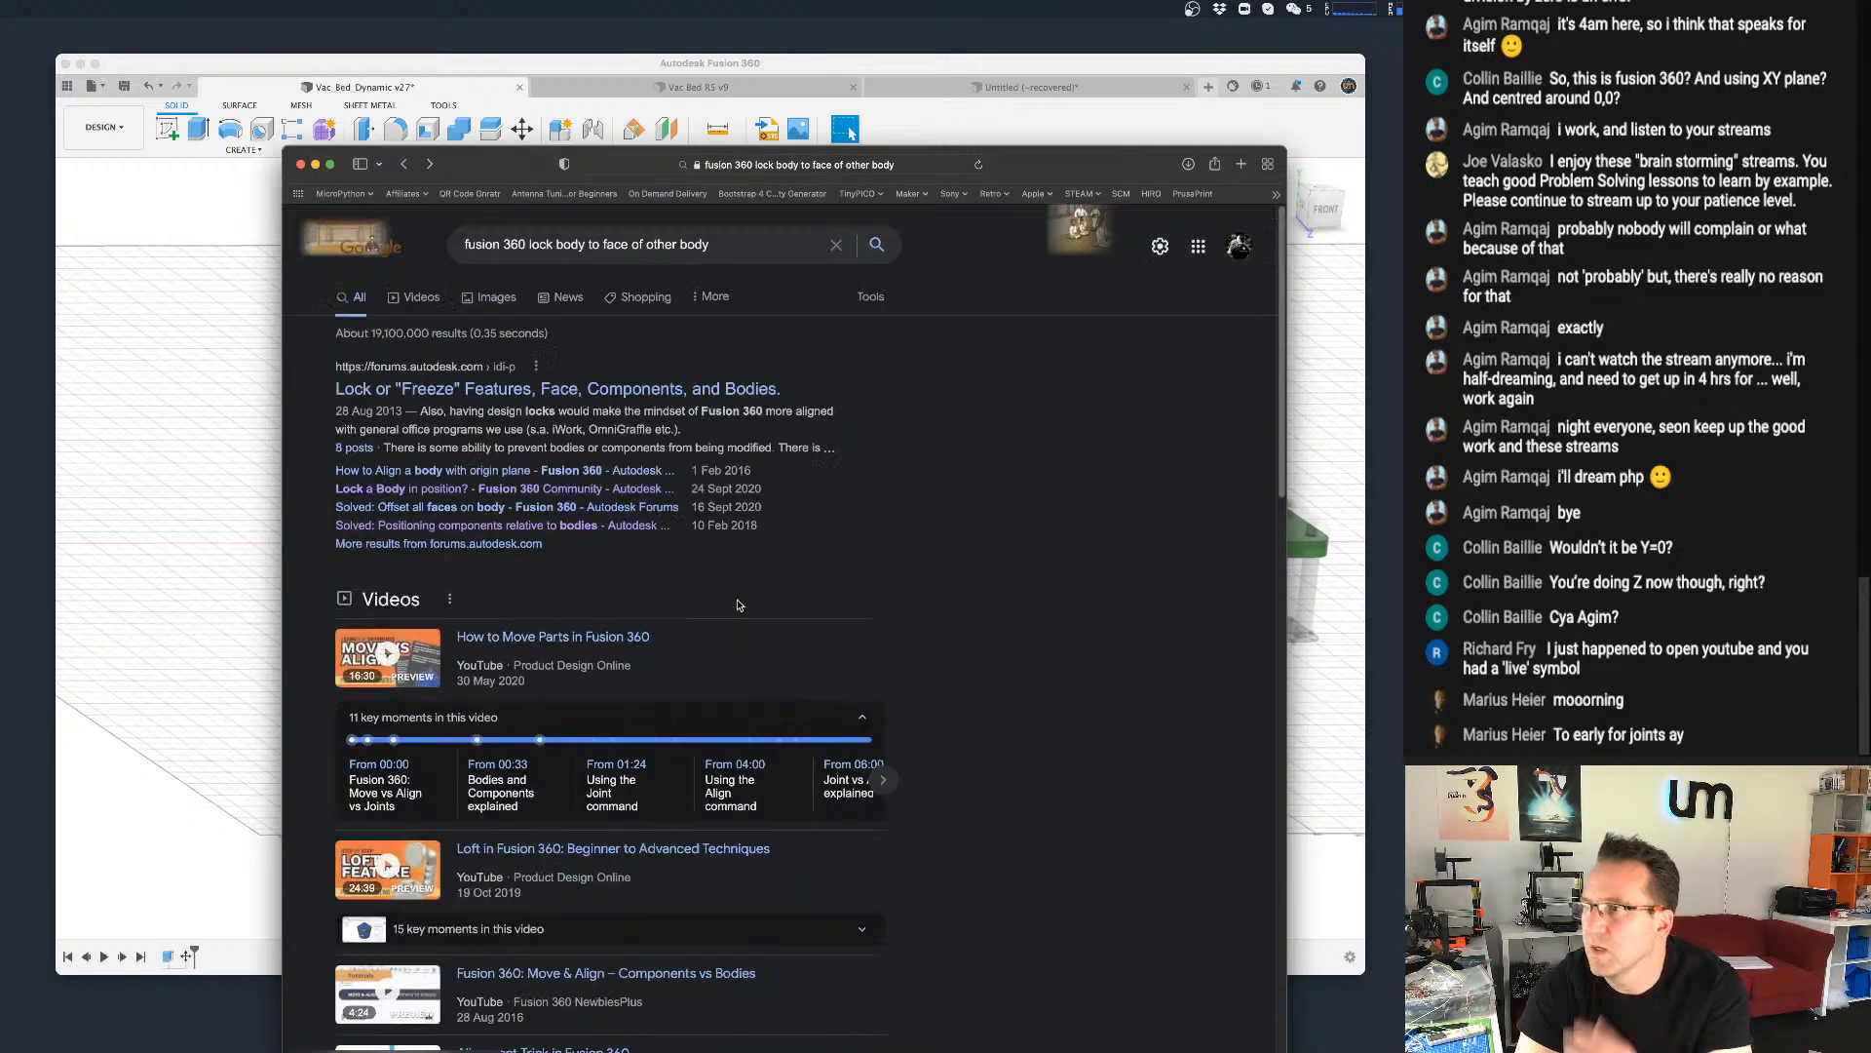
Step: Search the web for "fusion 360 move using formulas loses formula" and look through the results
left_click_drag(532, 236, 783, 257)
type("move")
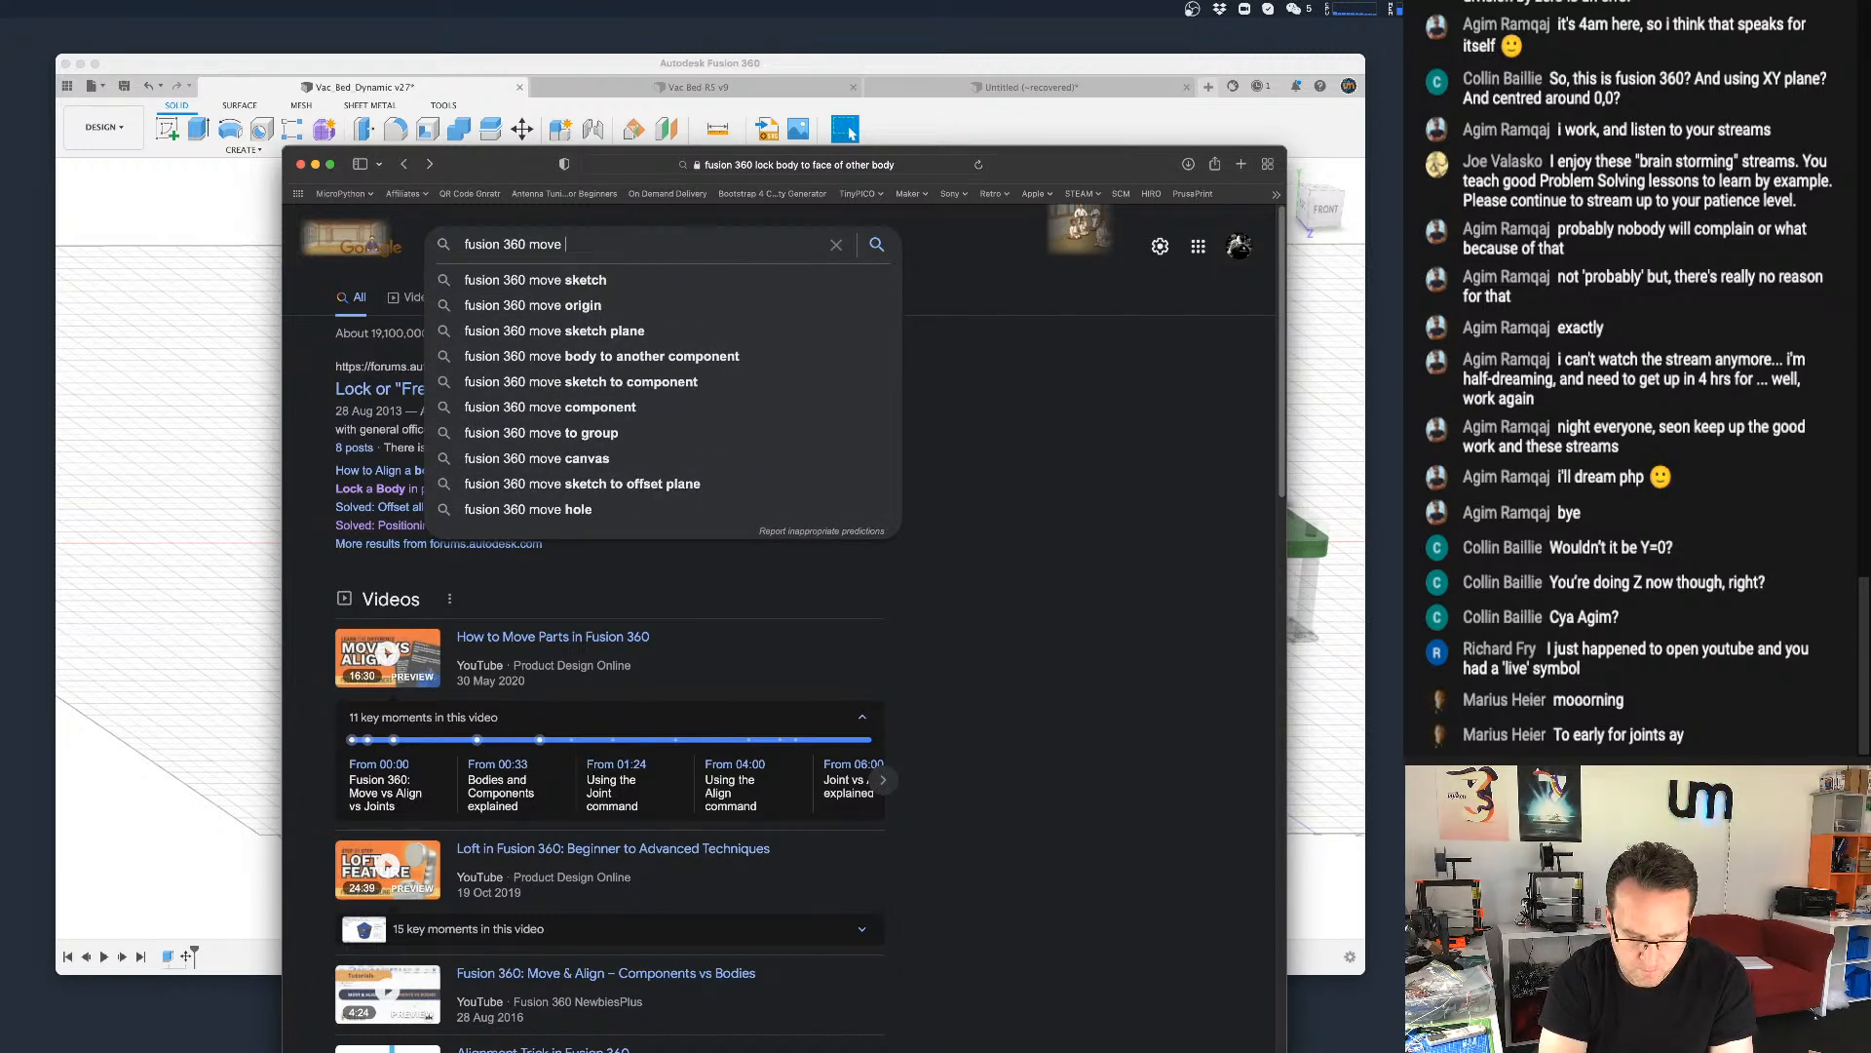
type("using")
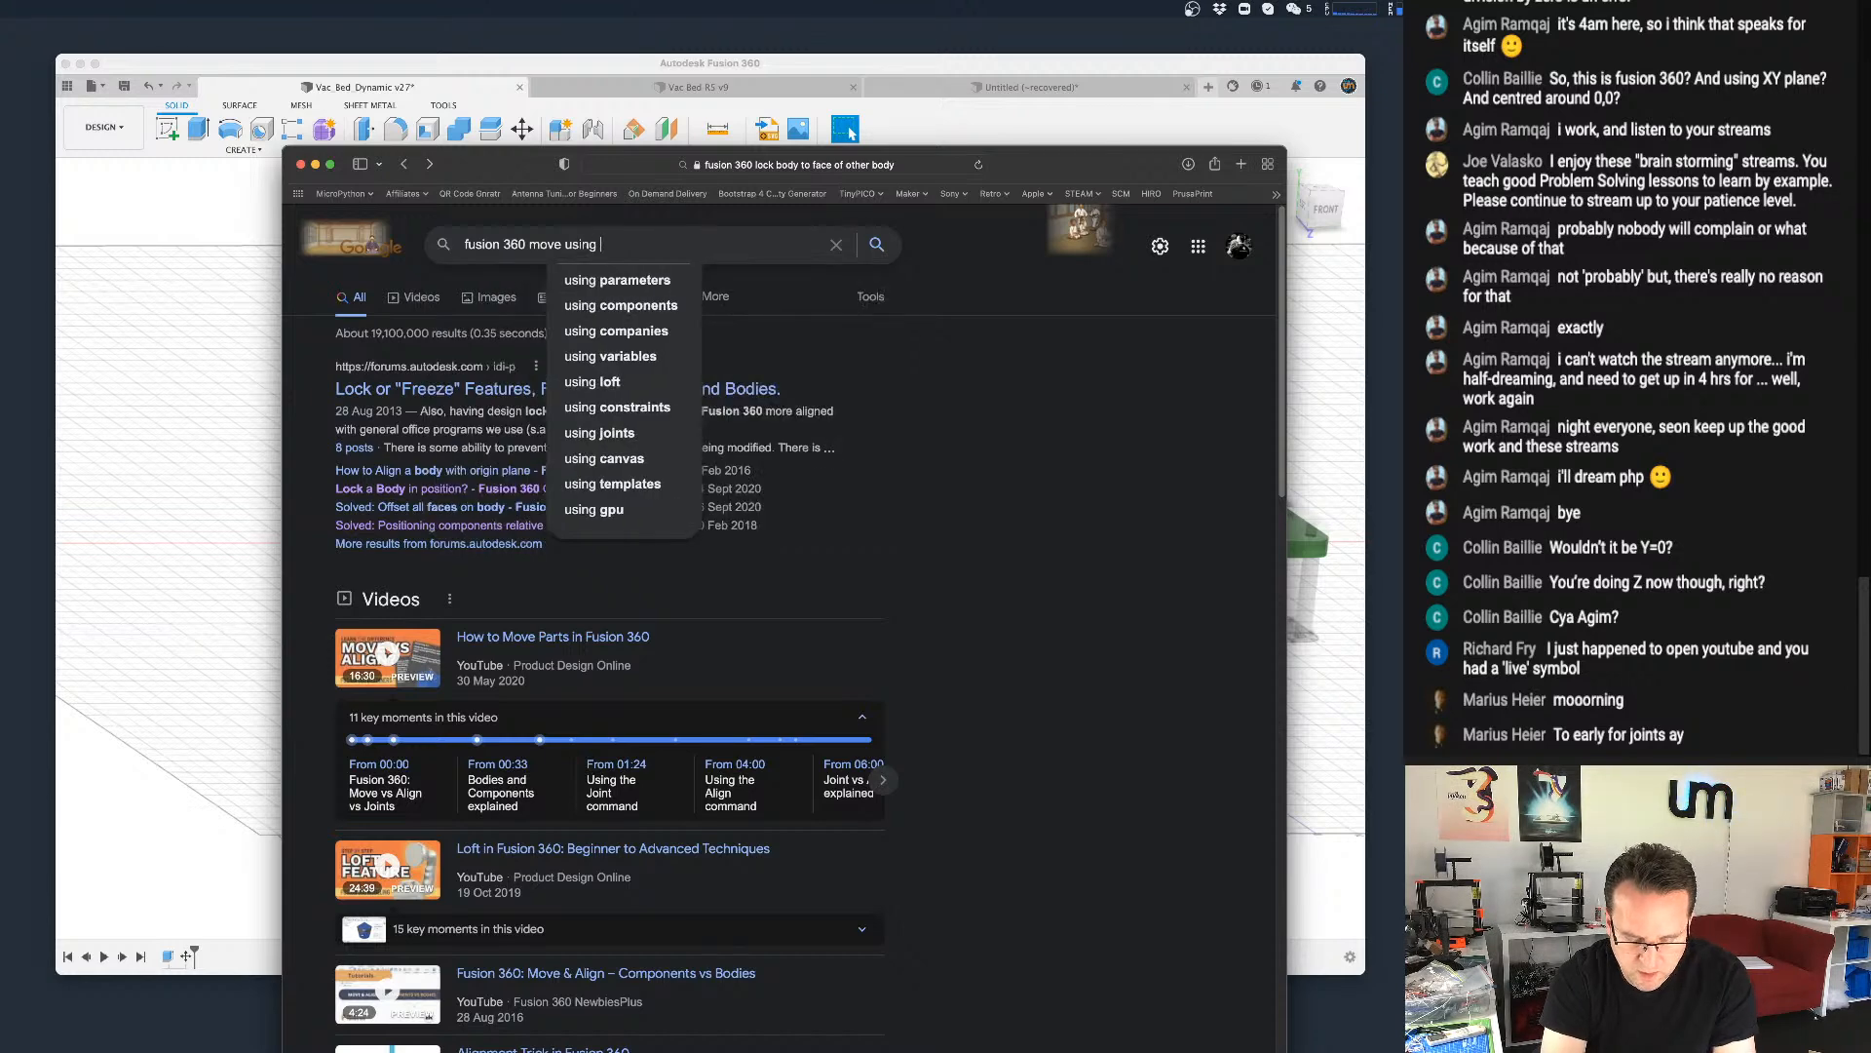
type(" form")
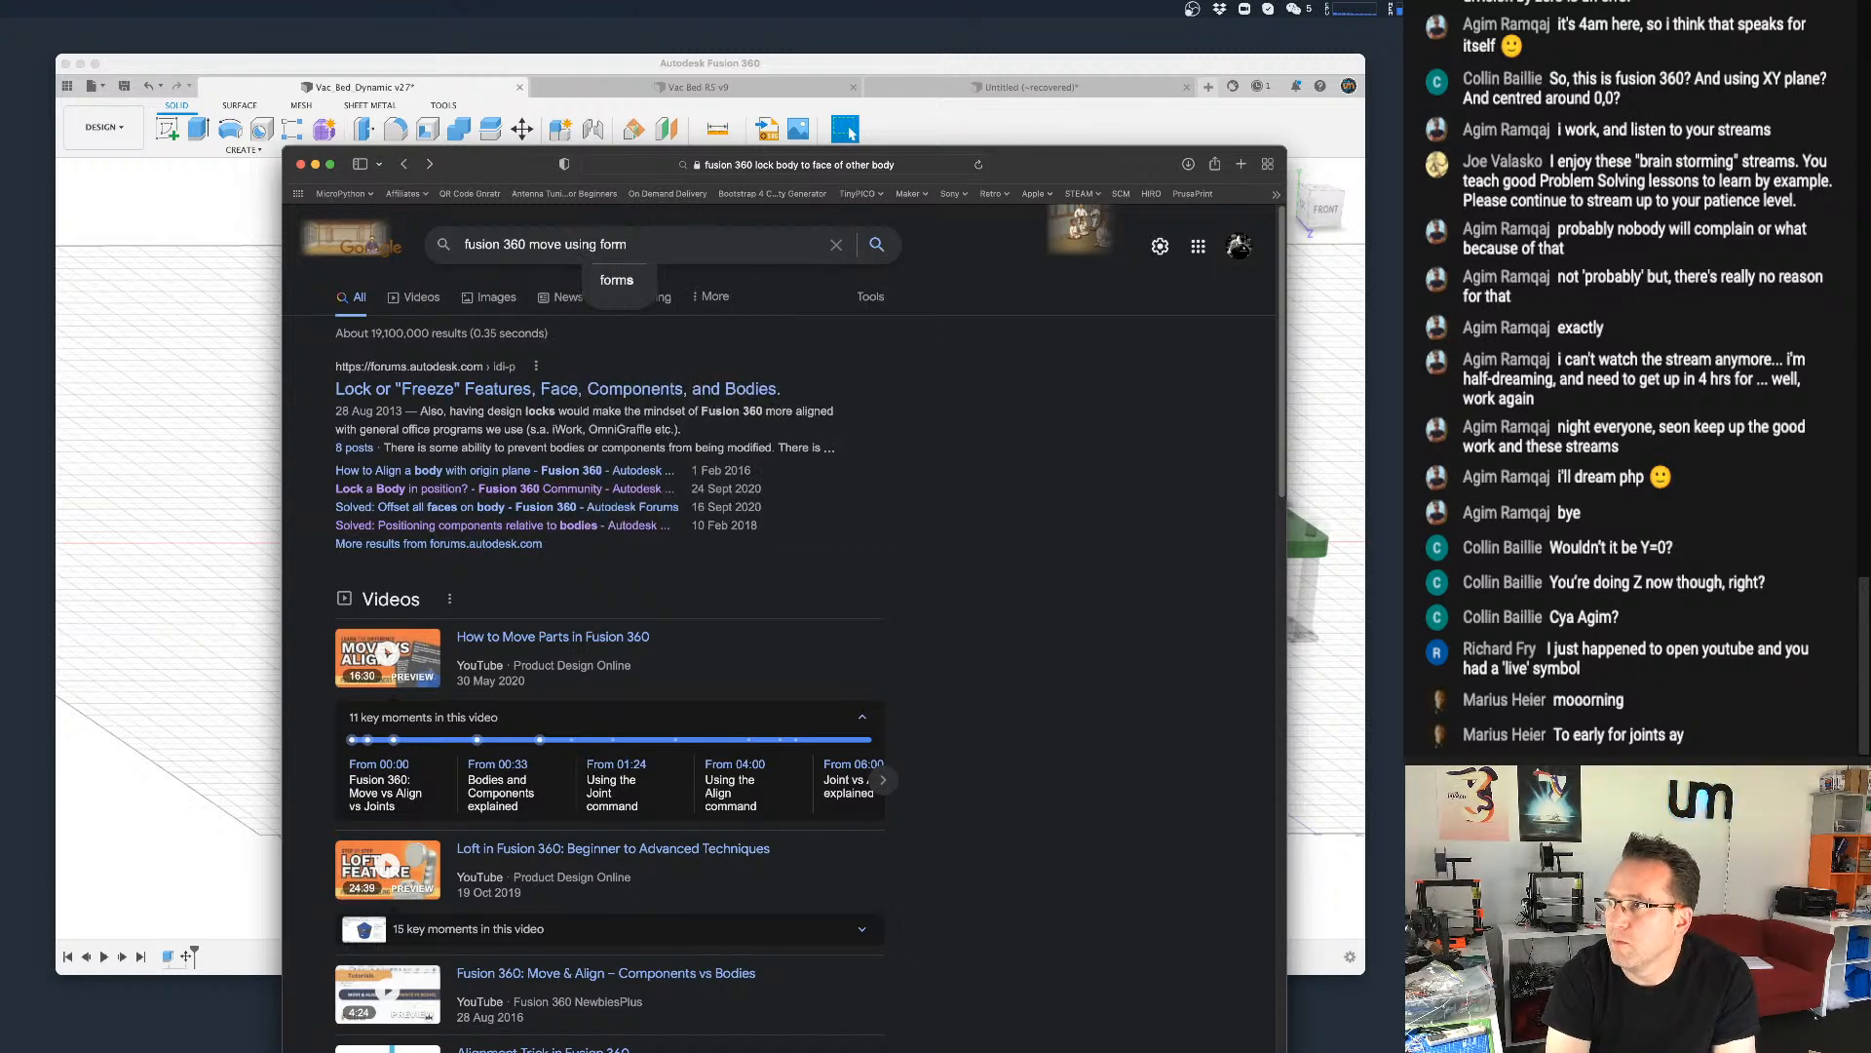
type("ulas los")
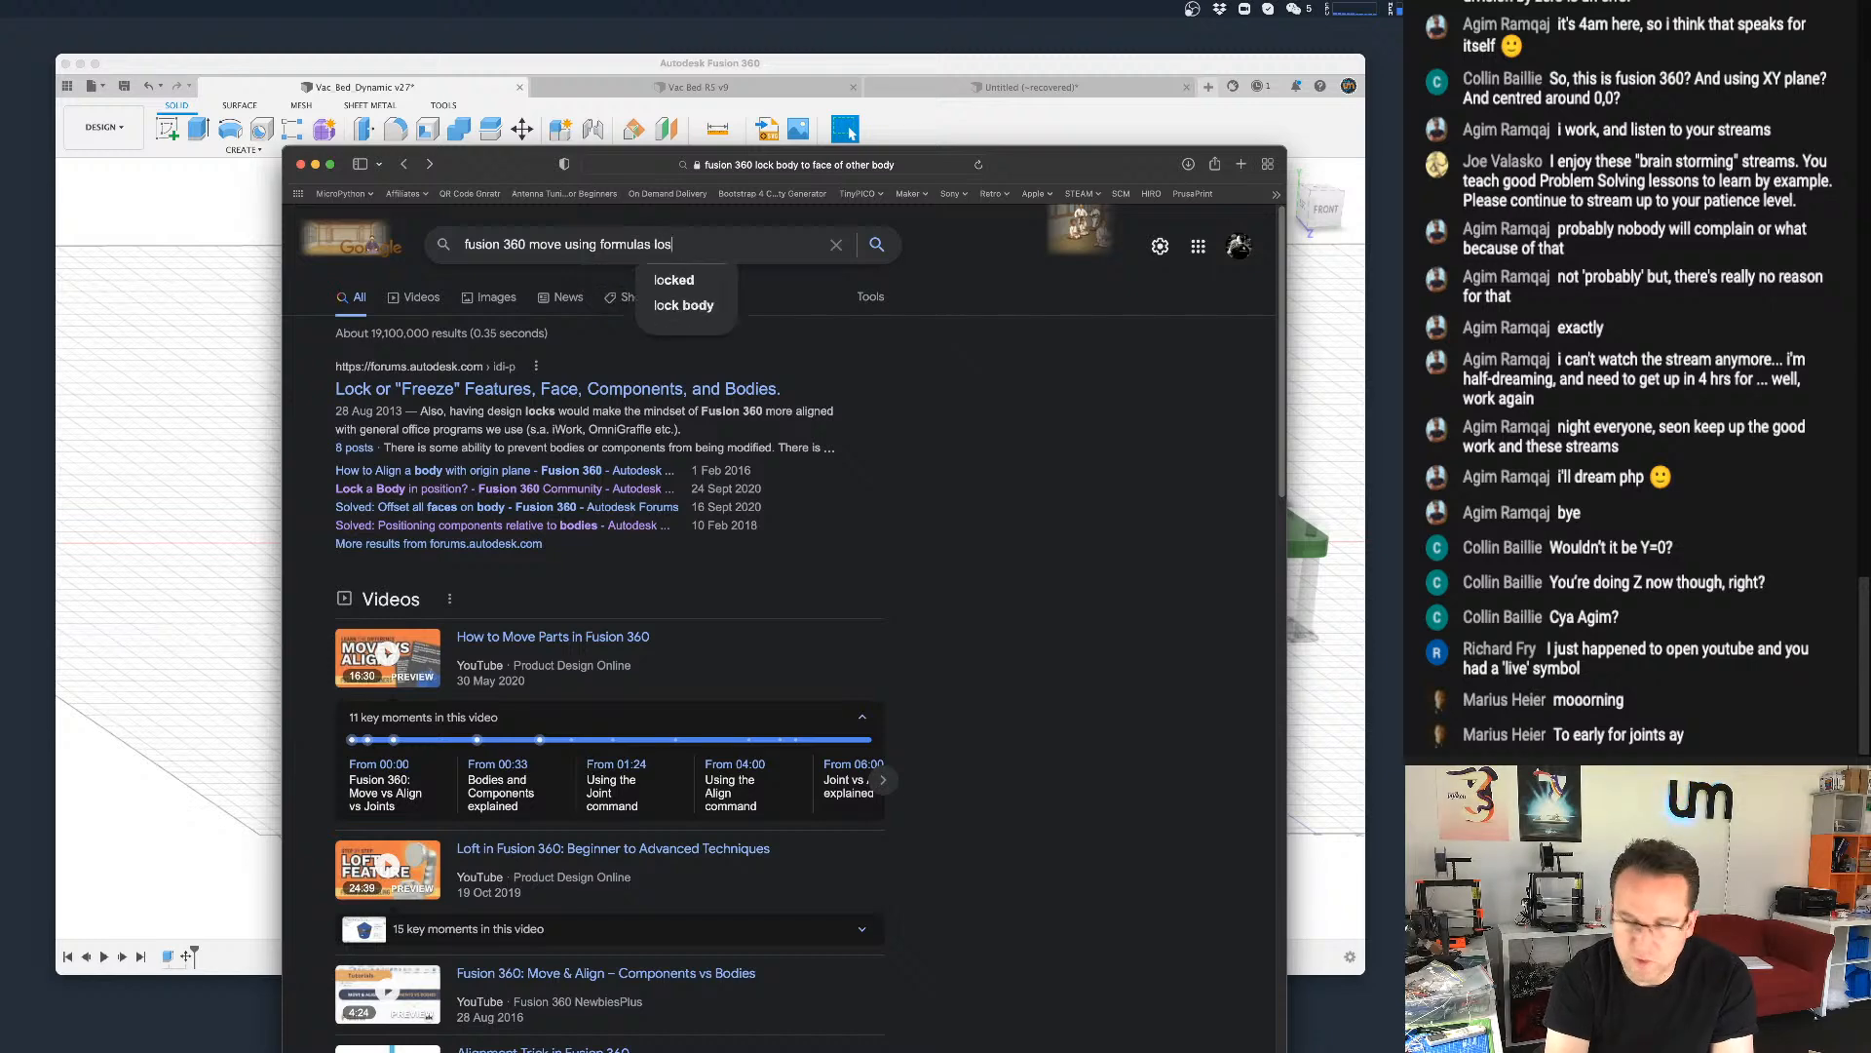
type("es formula")
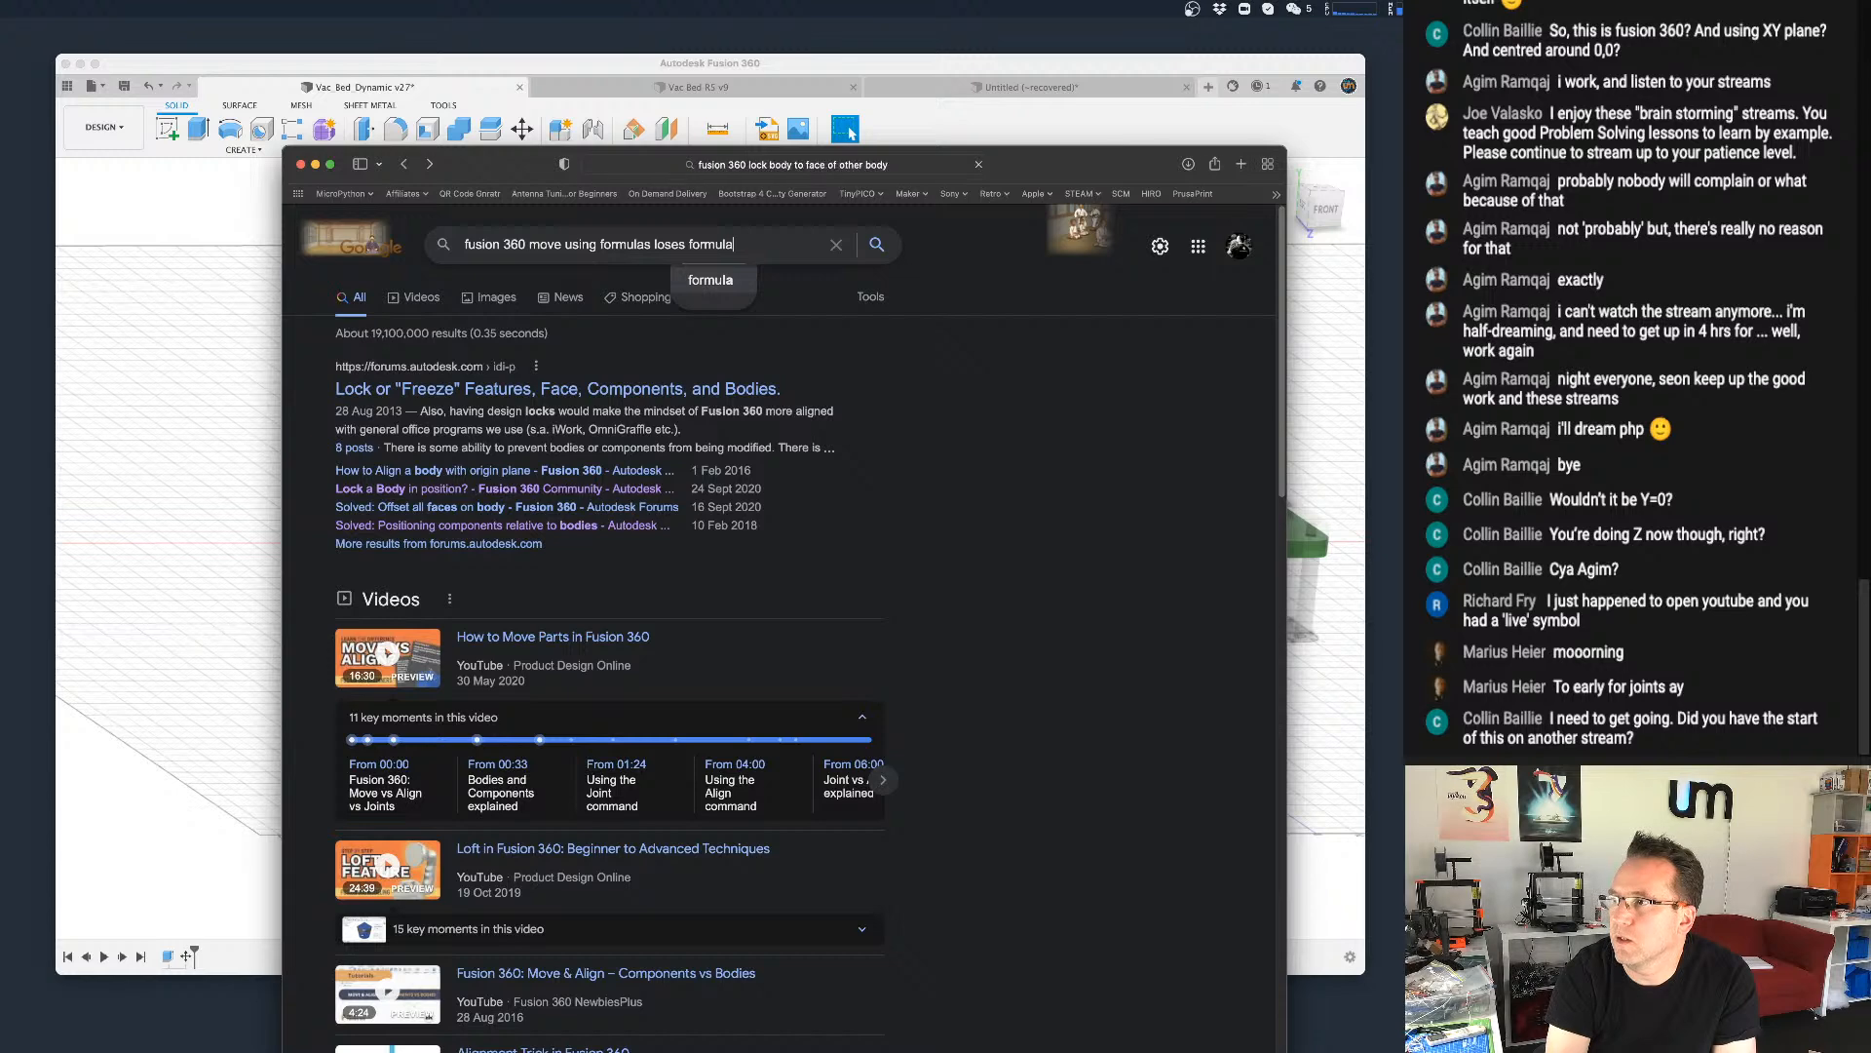
key("Return")
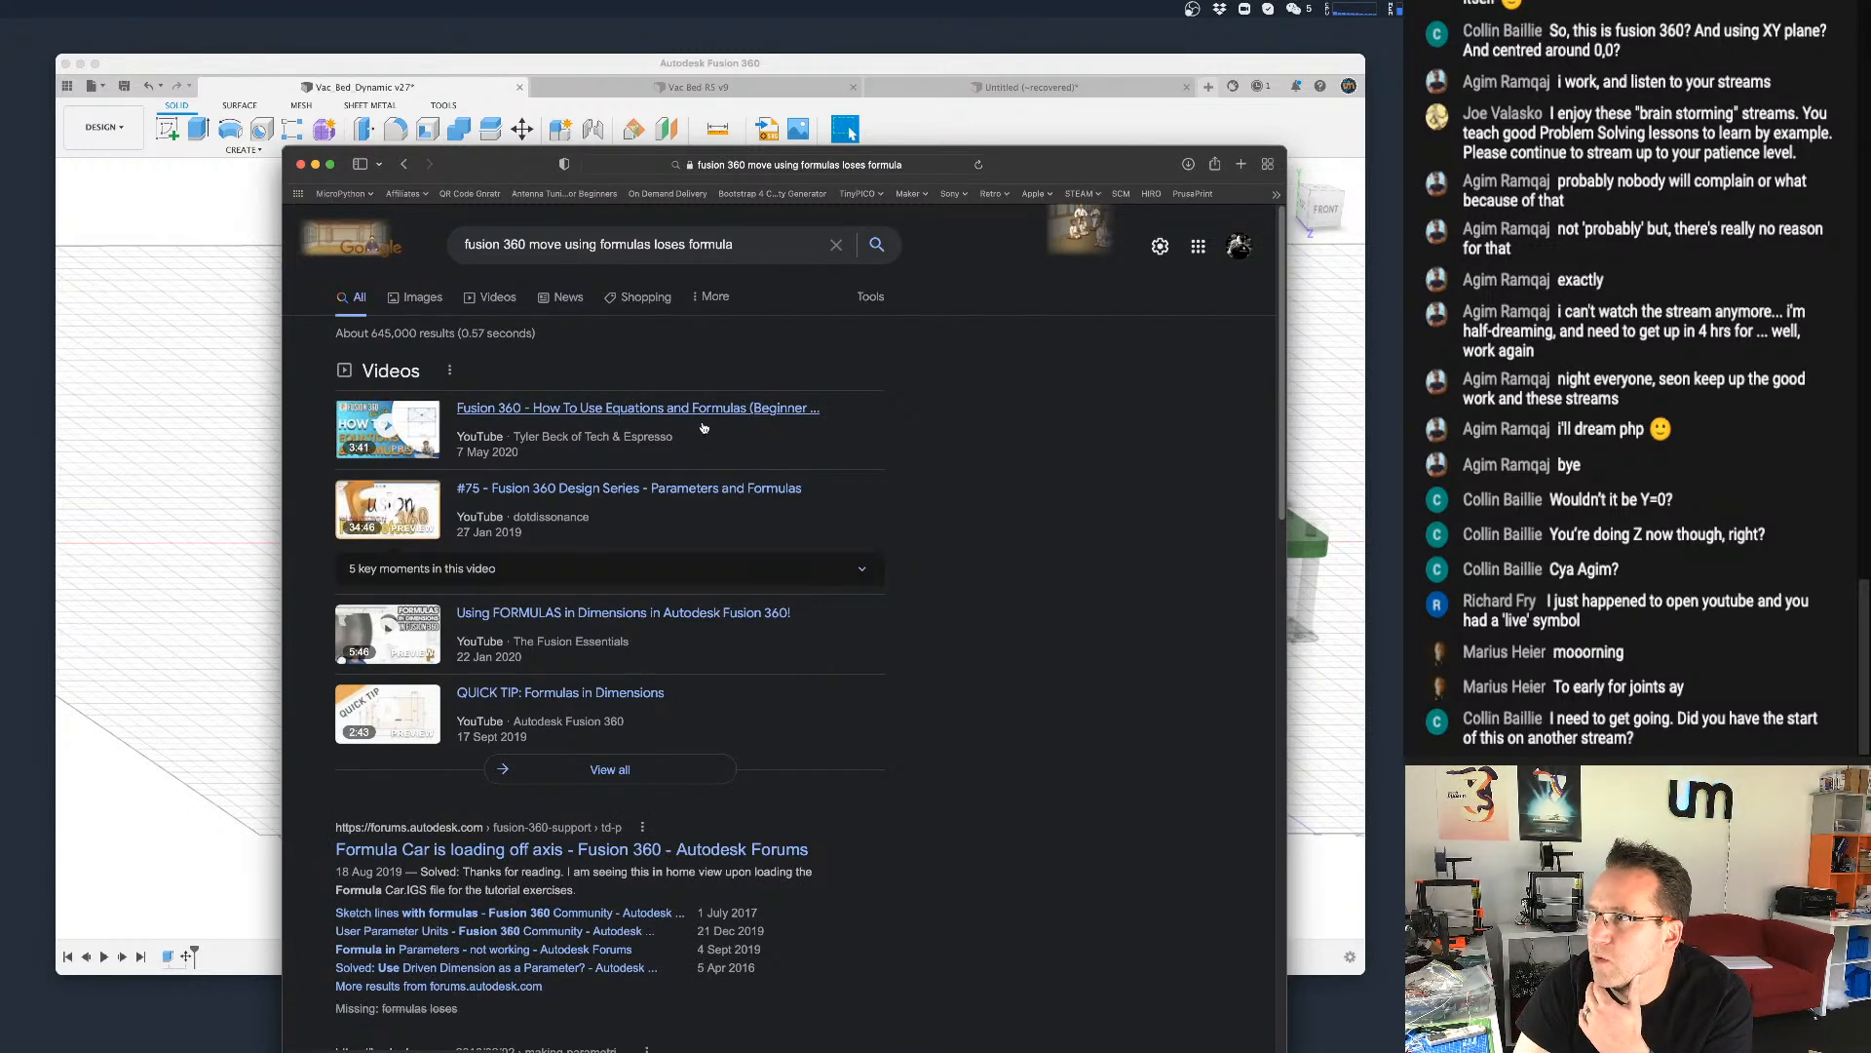
scroll(704, 429, "down", 1)
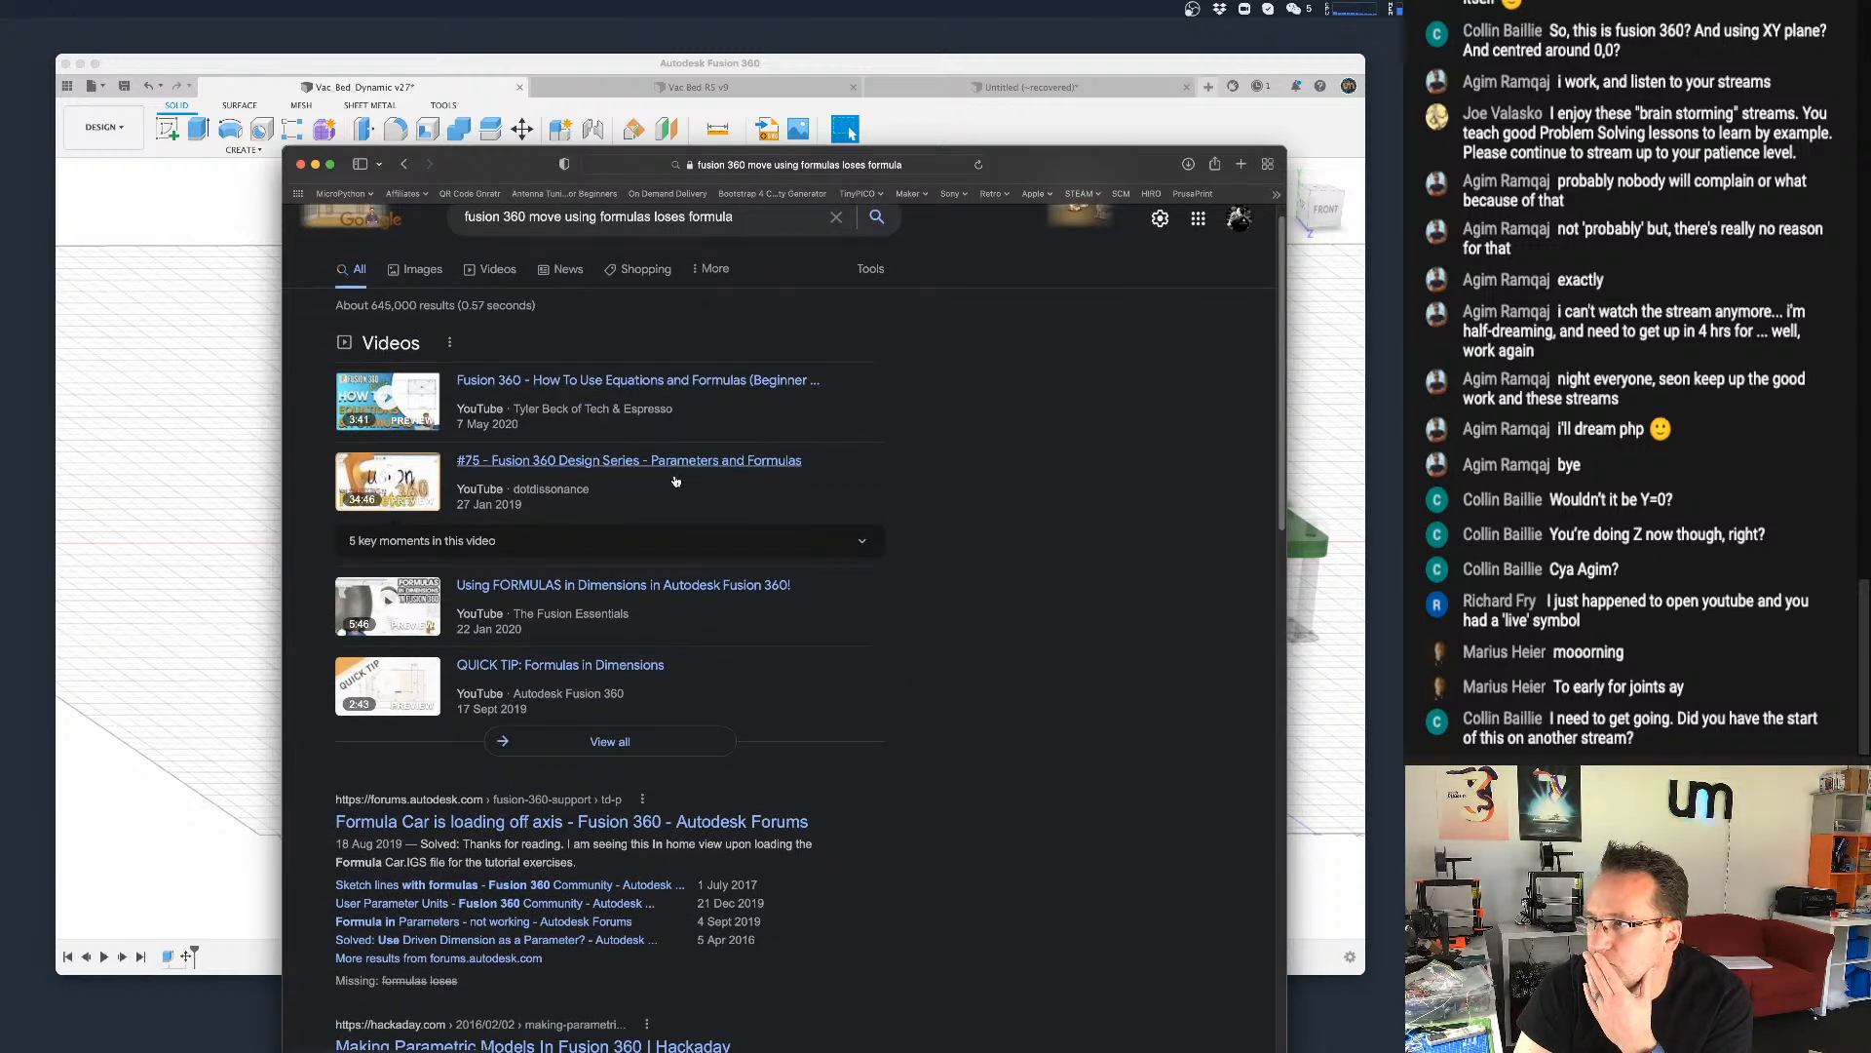
scroll(682, 477, "down", 3)
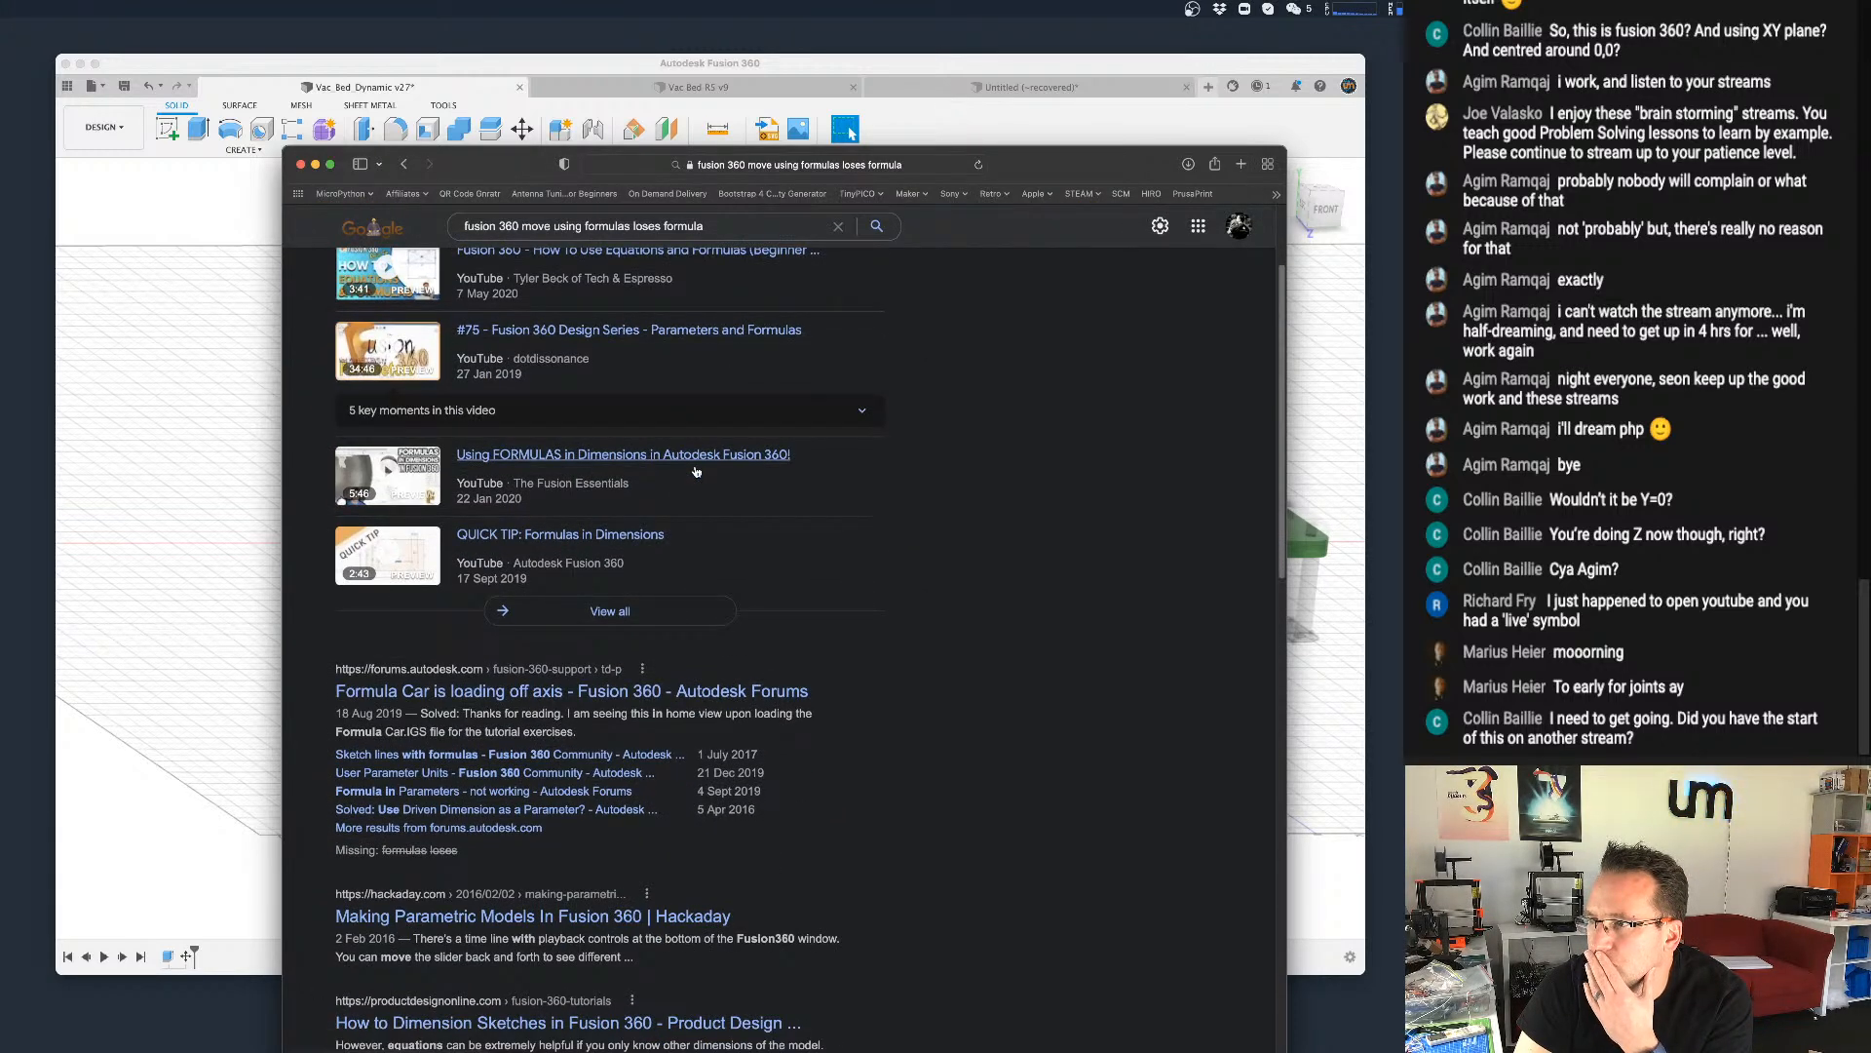
scroll(697, 472, "down", 1)
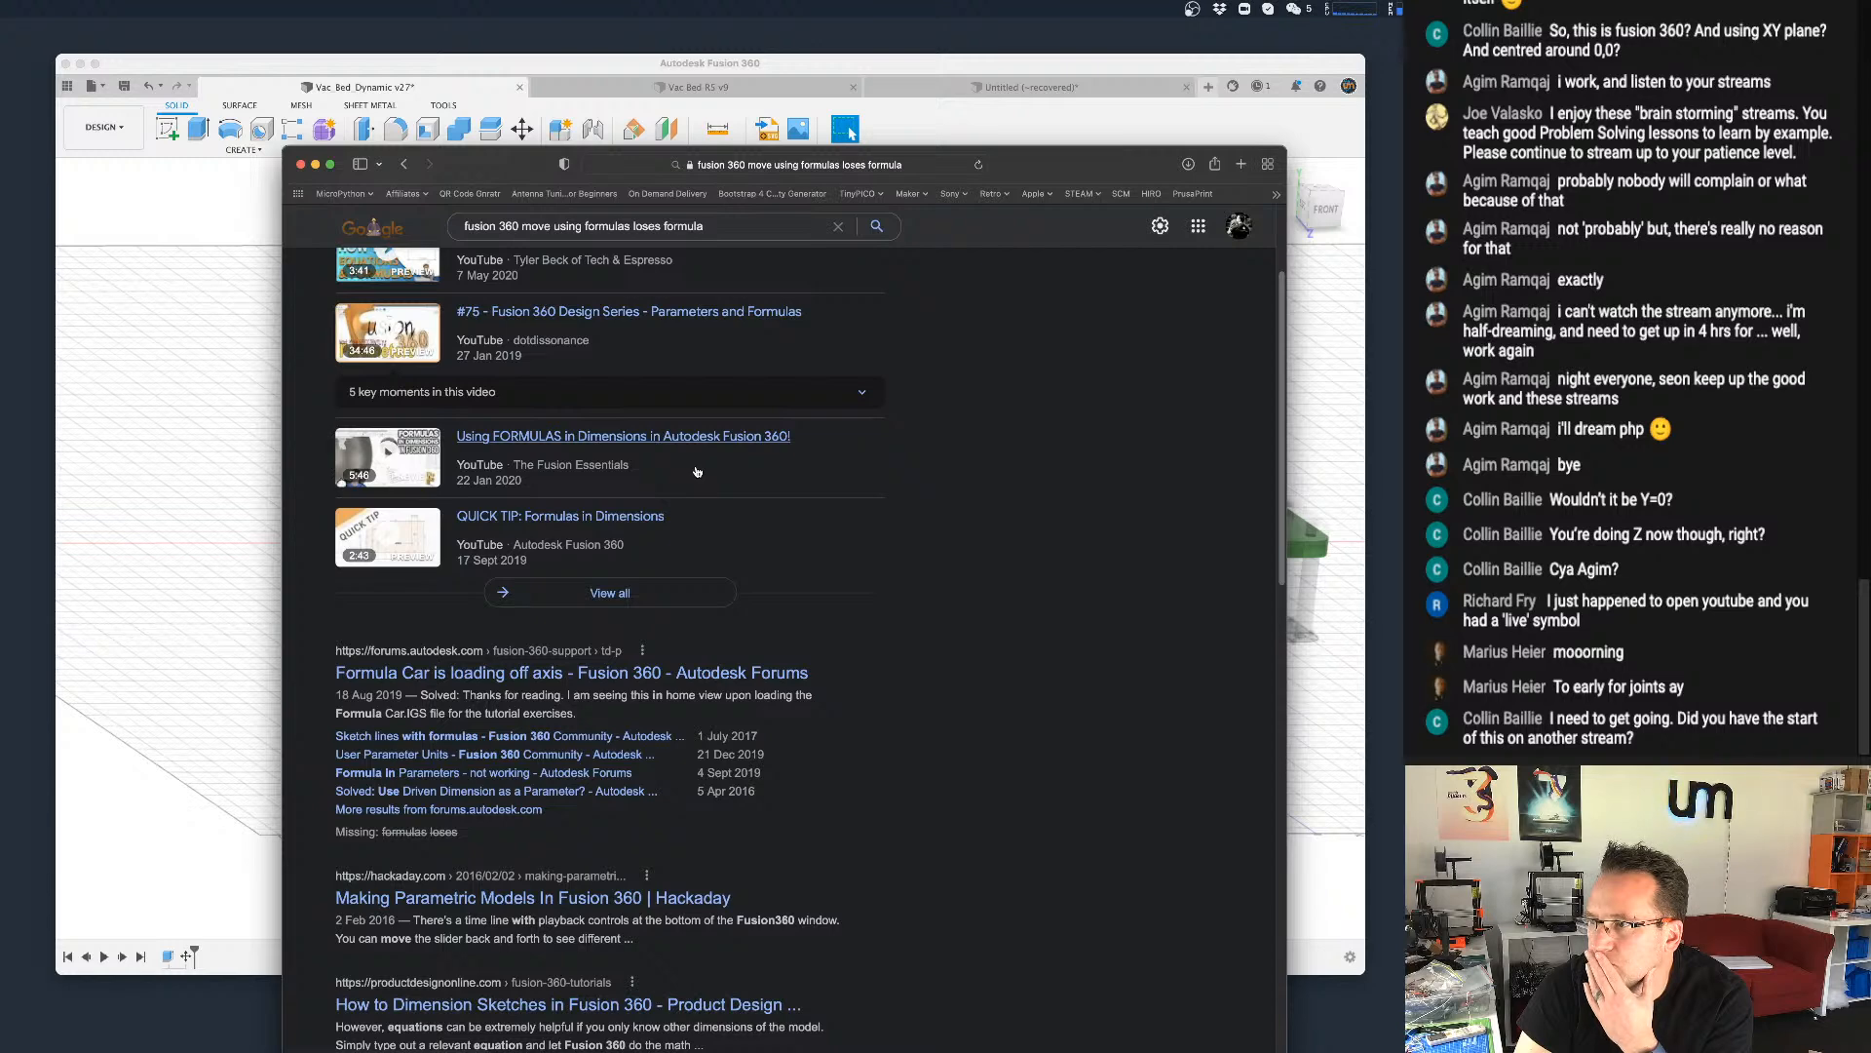
scroll(696, 472, "down", 1)
scroll(697, 472, "down", 1)
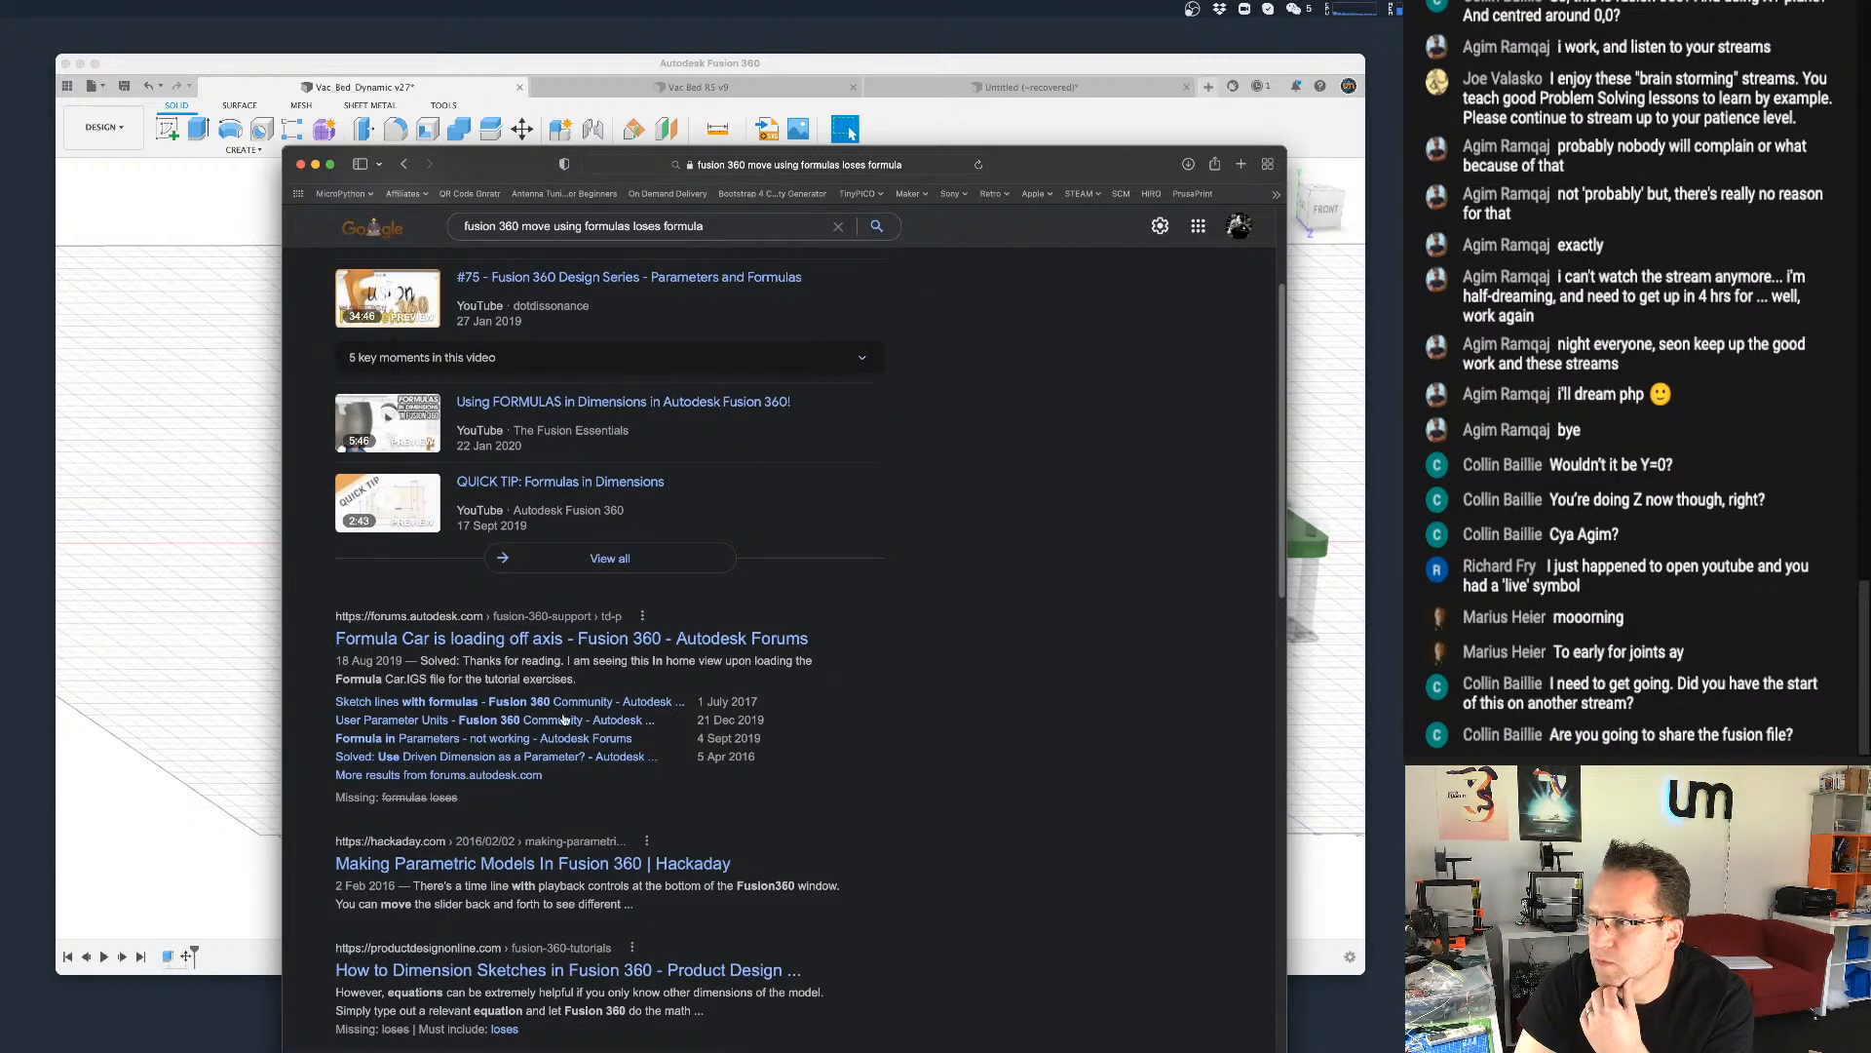
Step: Refine the web search to "fusion 360 move body using formulas loses formula"
scroll(620, 682, "up", 10)
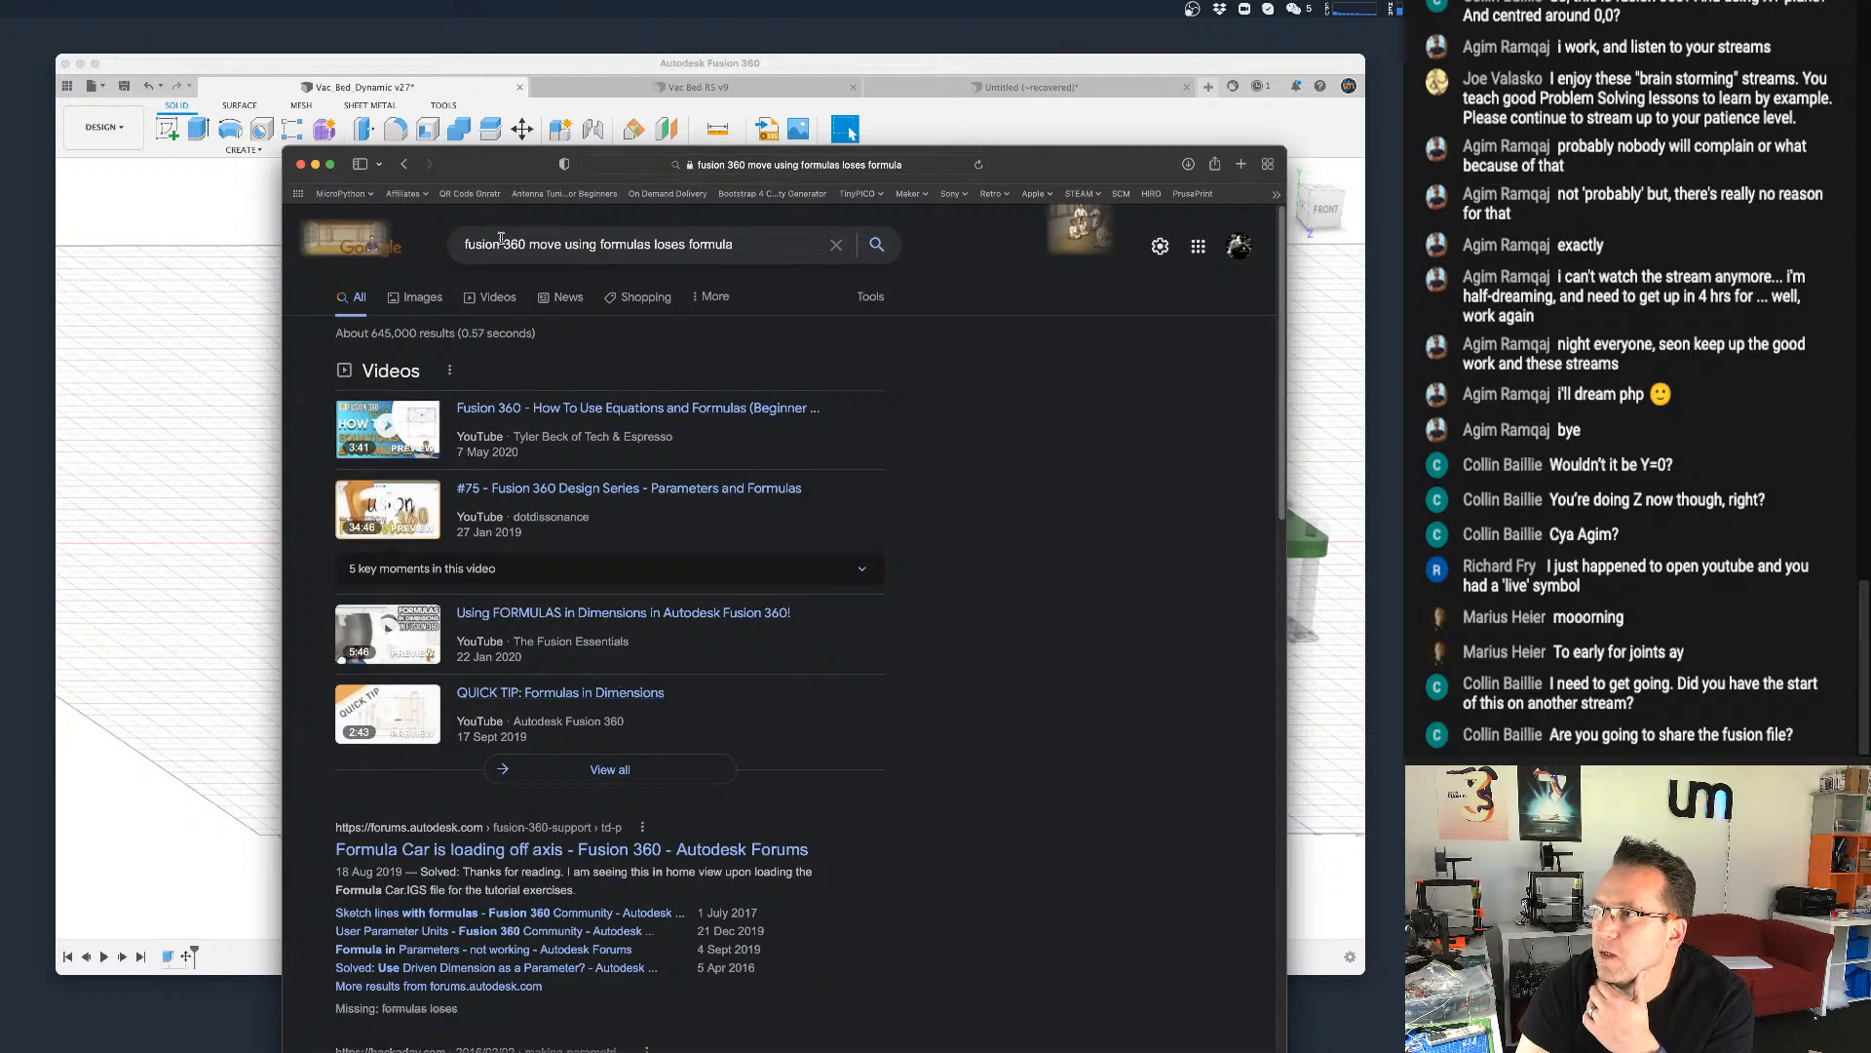
left_click(564, 246)
type("body")
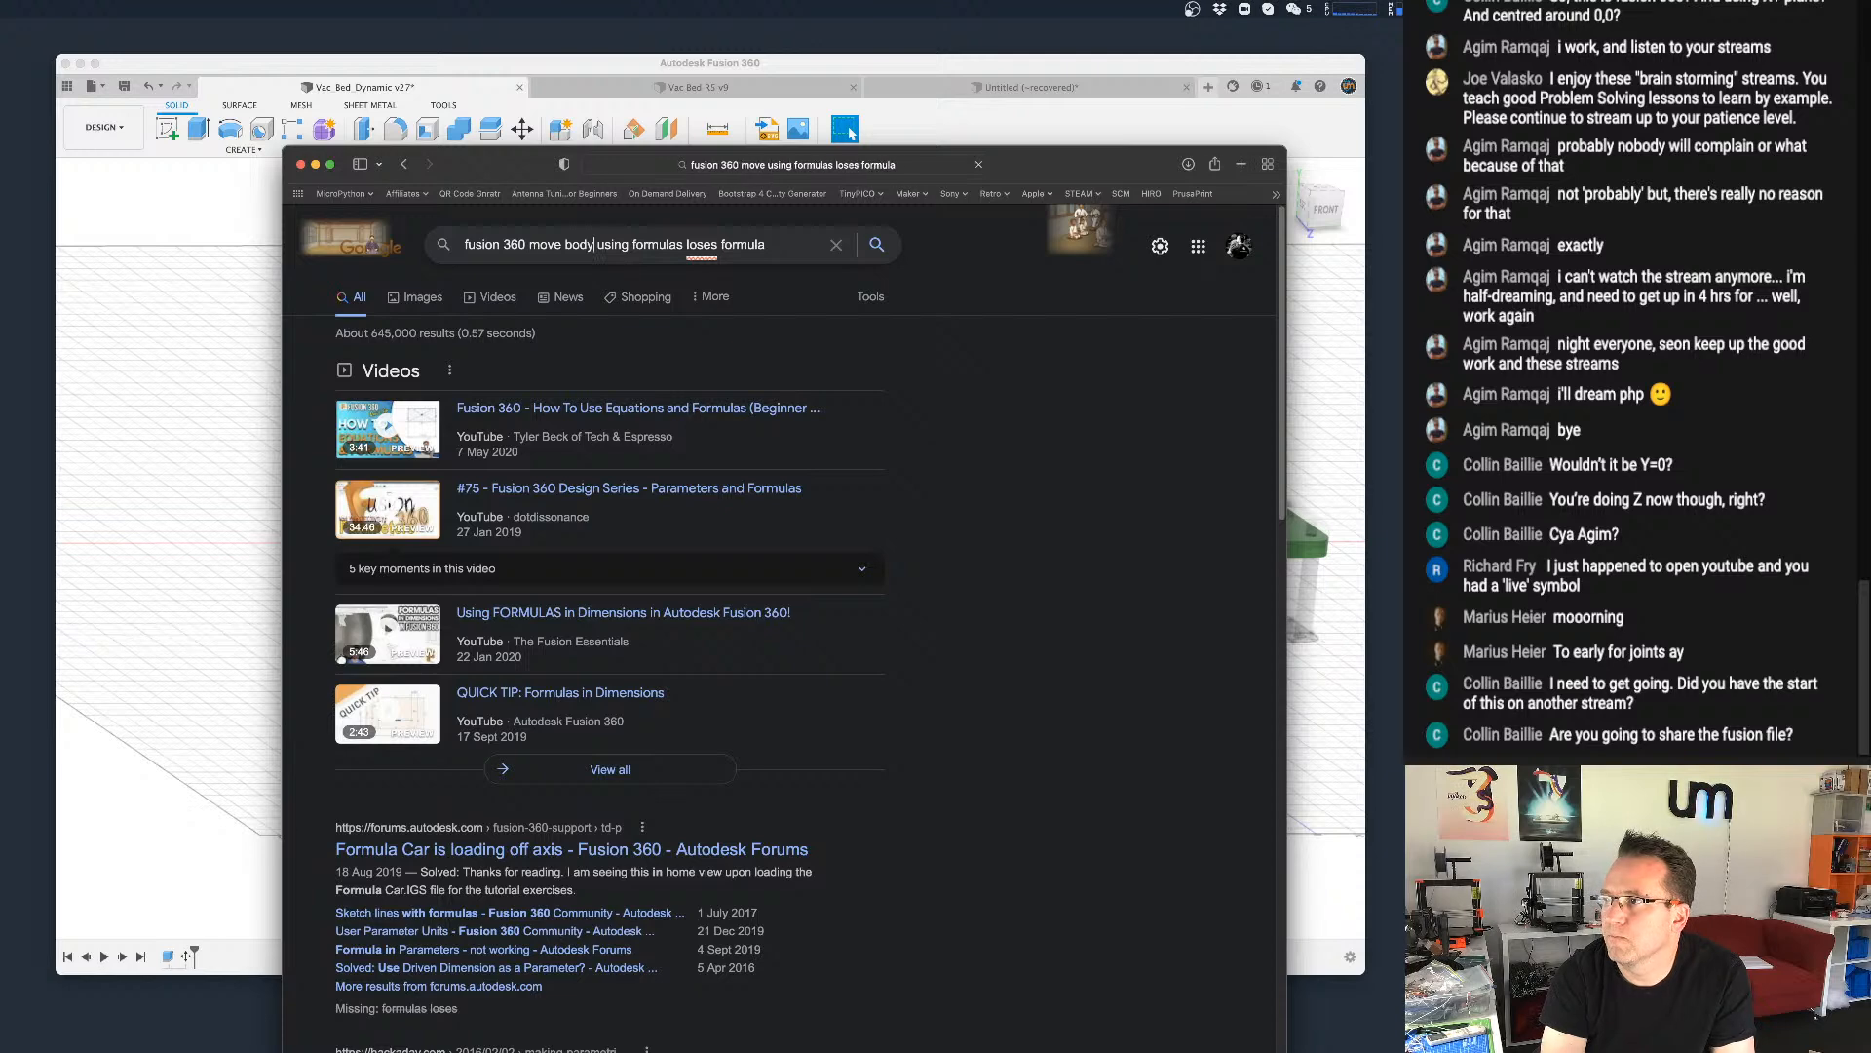
key("Return")
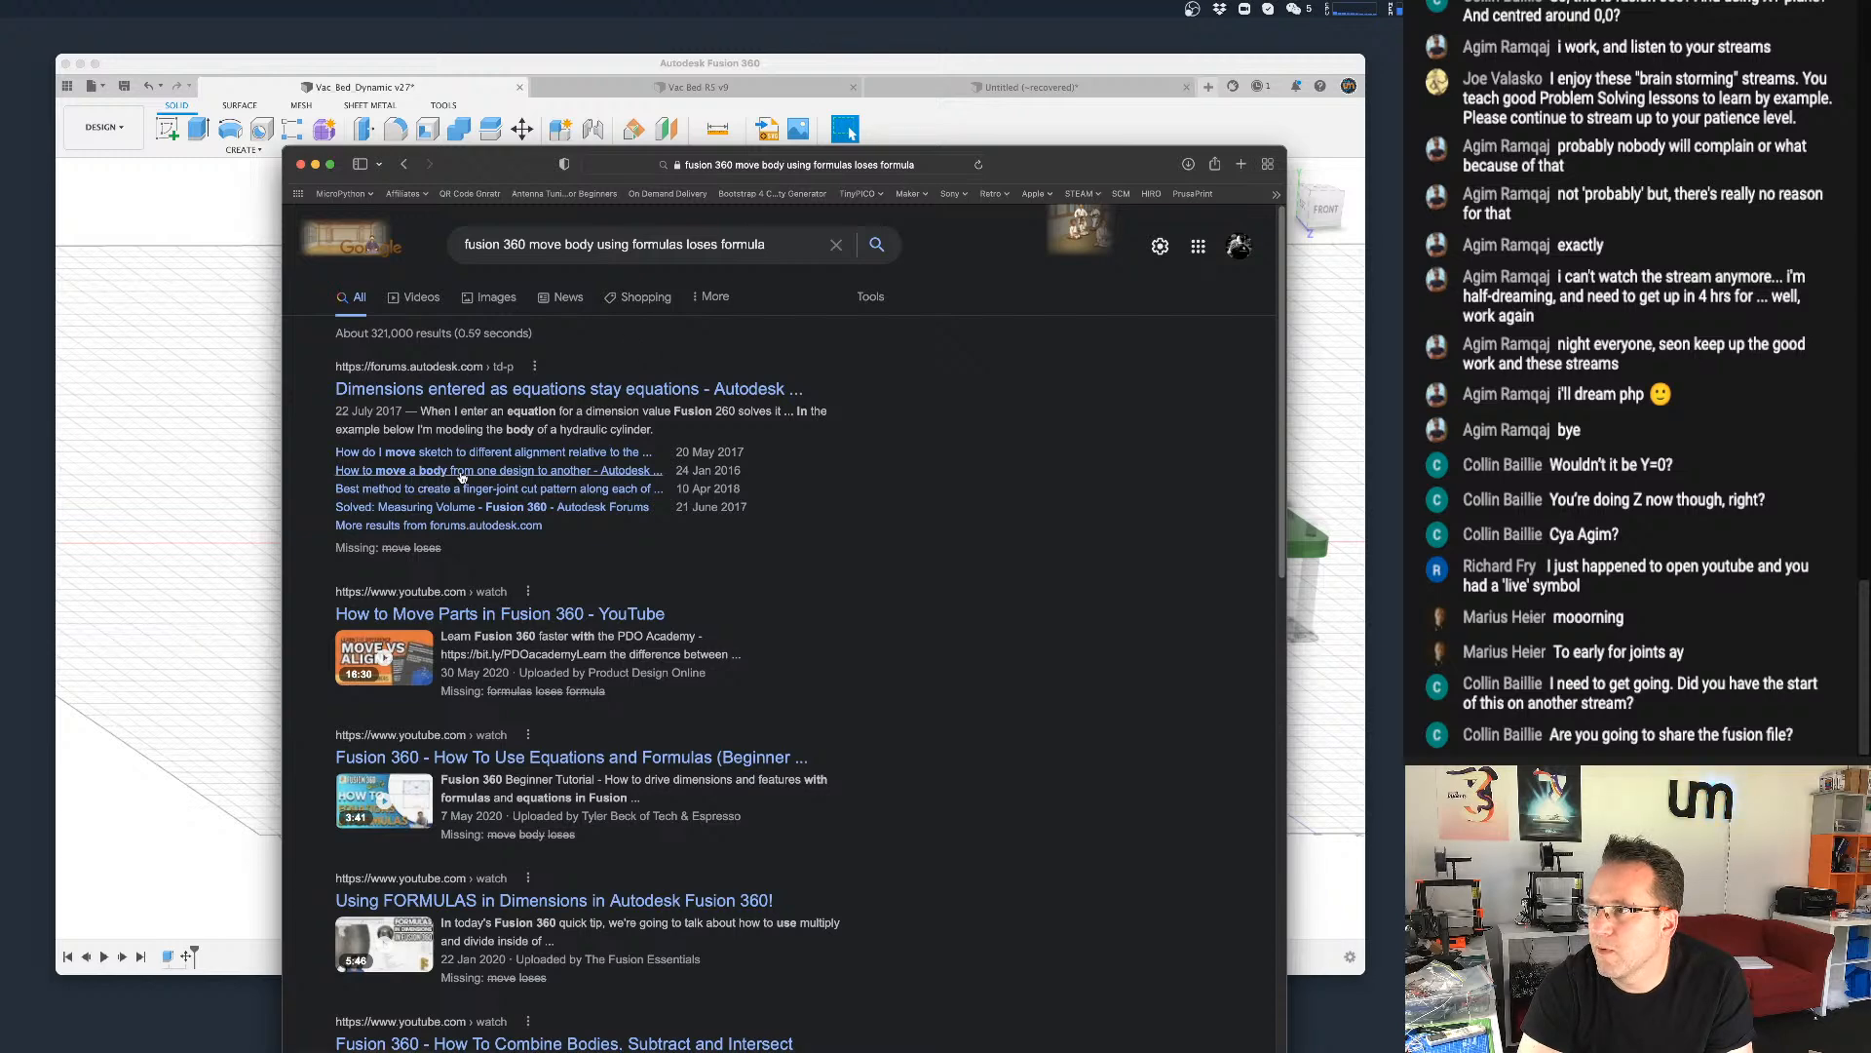
Step: Look through the refined search results for advice on keeping a formula in a body's Move feature
scroll(522, 479, "down", 1)
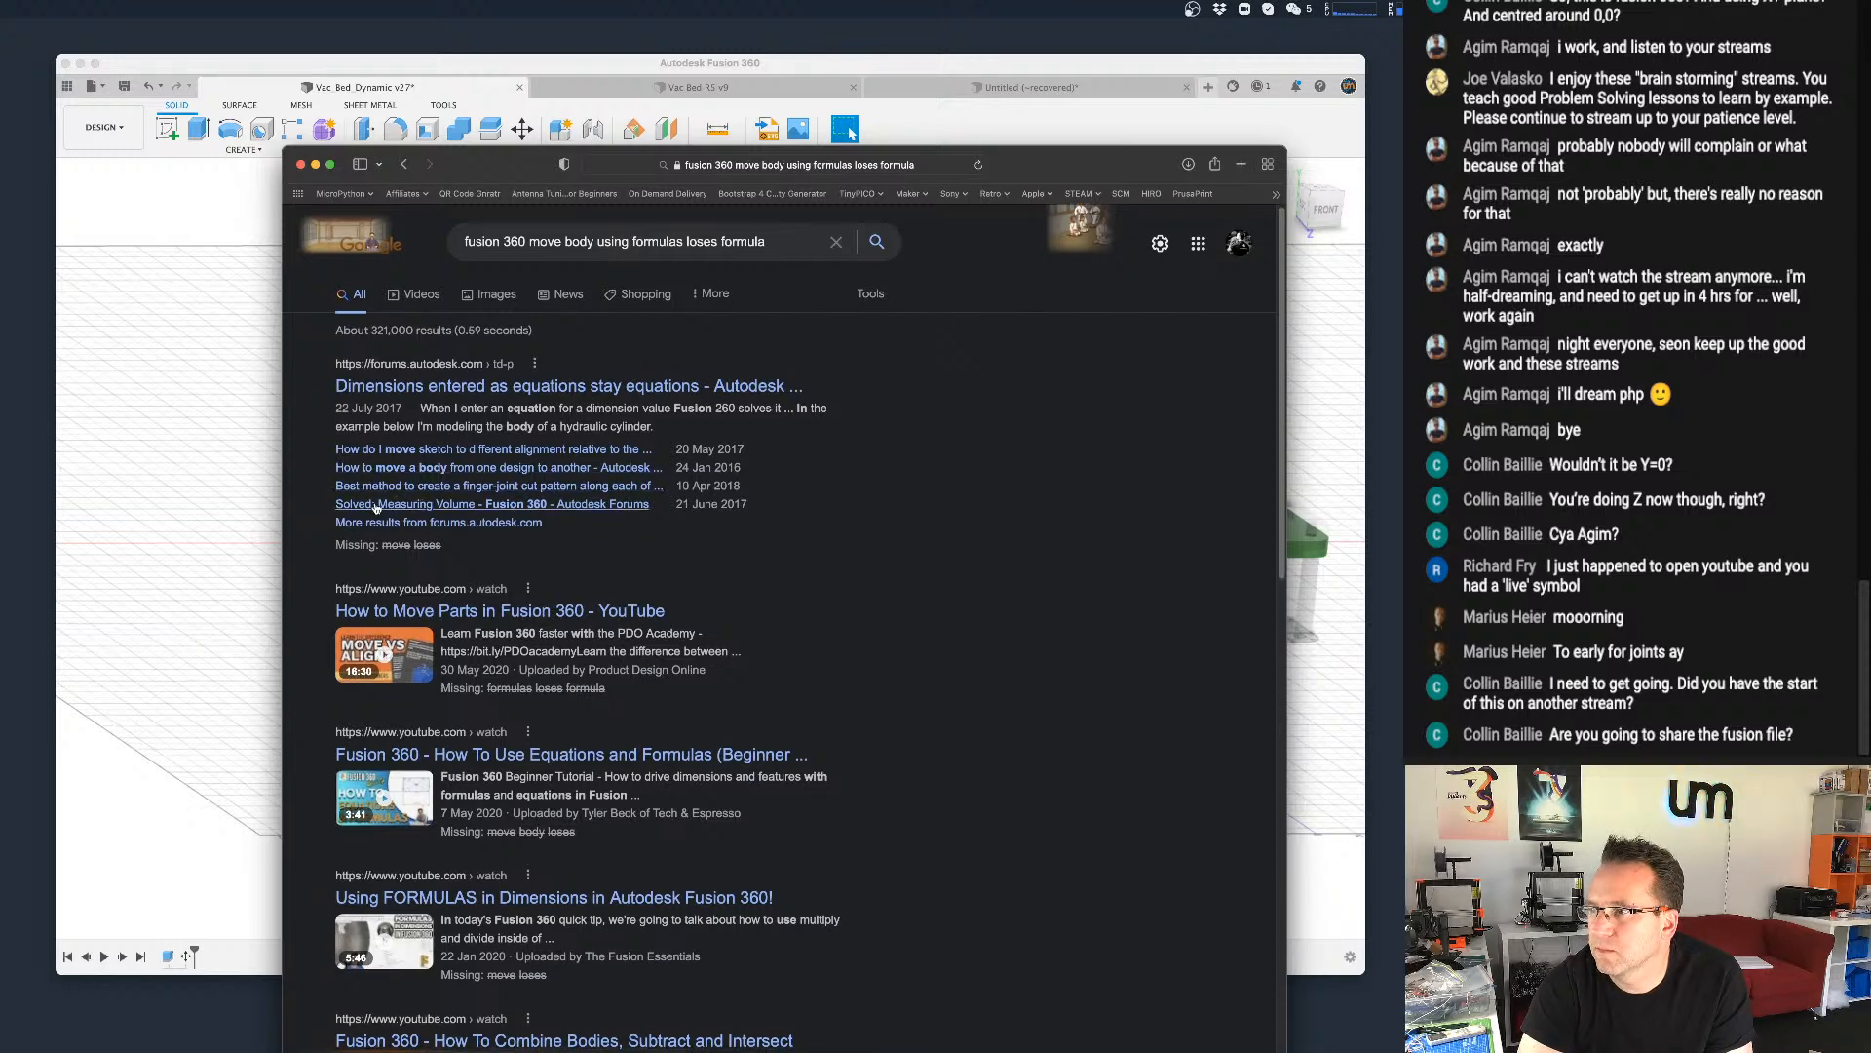
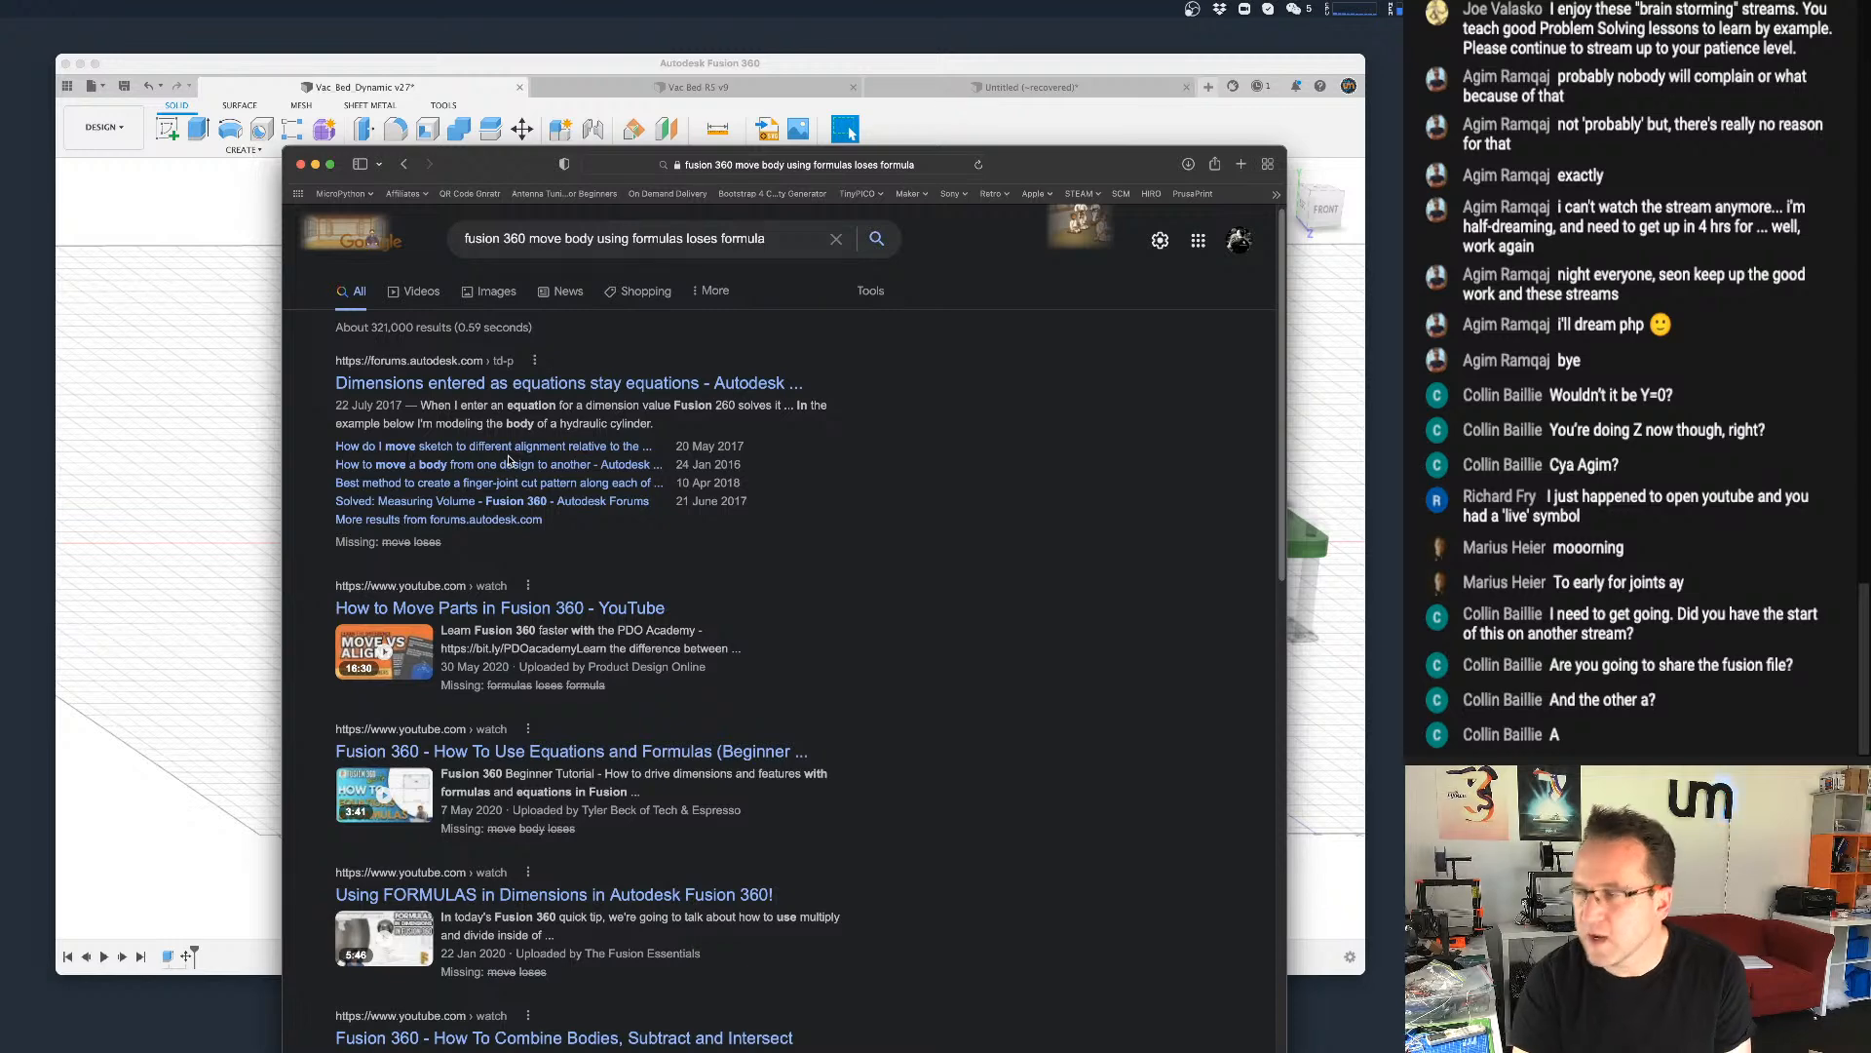
scroll(948, 584, "down", 1)
scroll(950, 582, "down", 4)
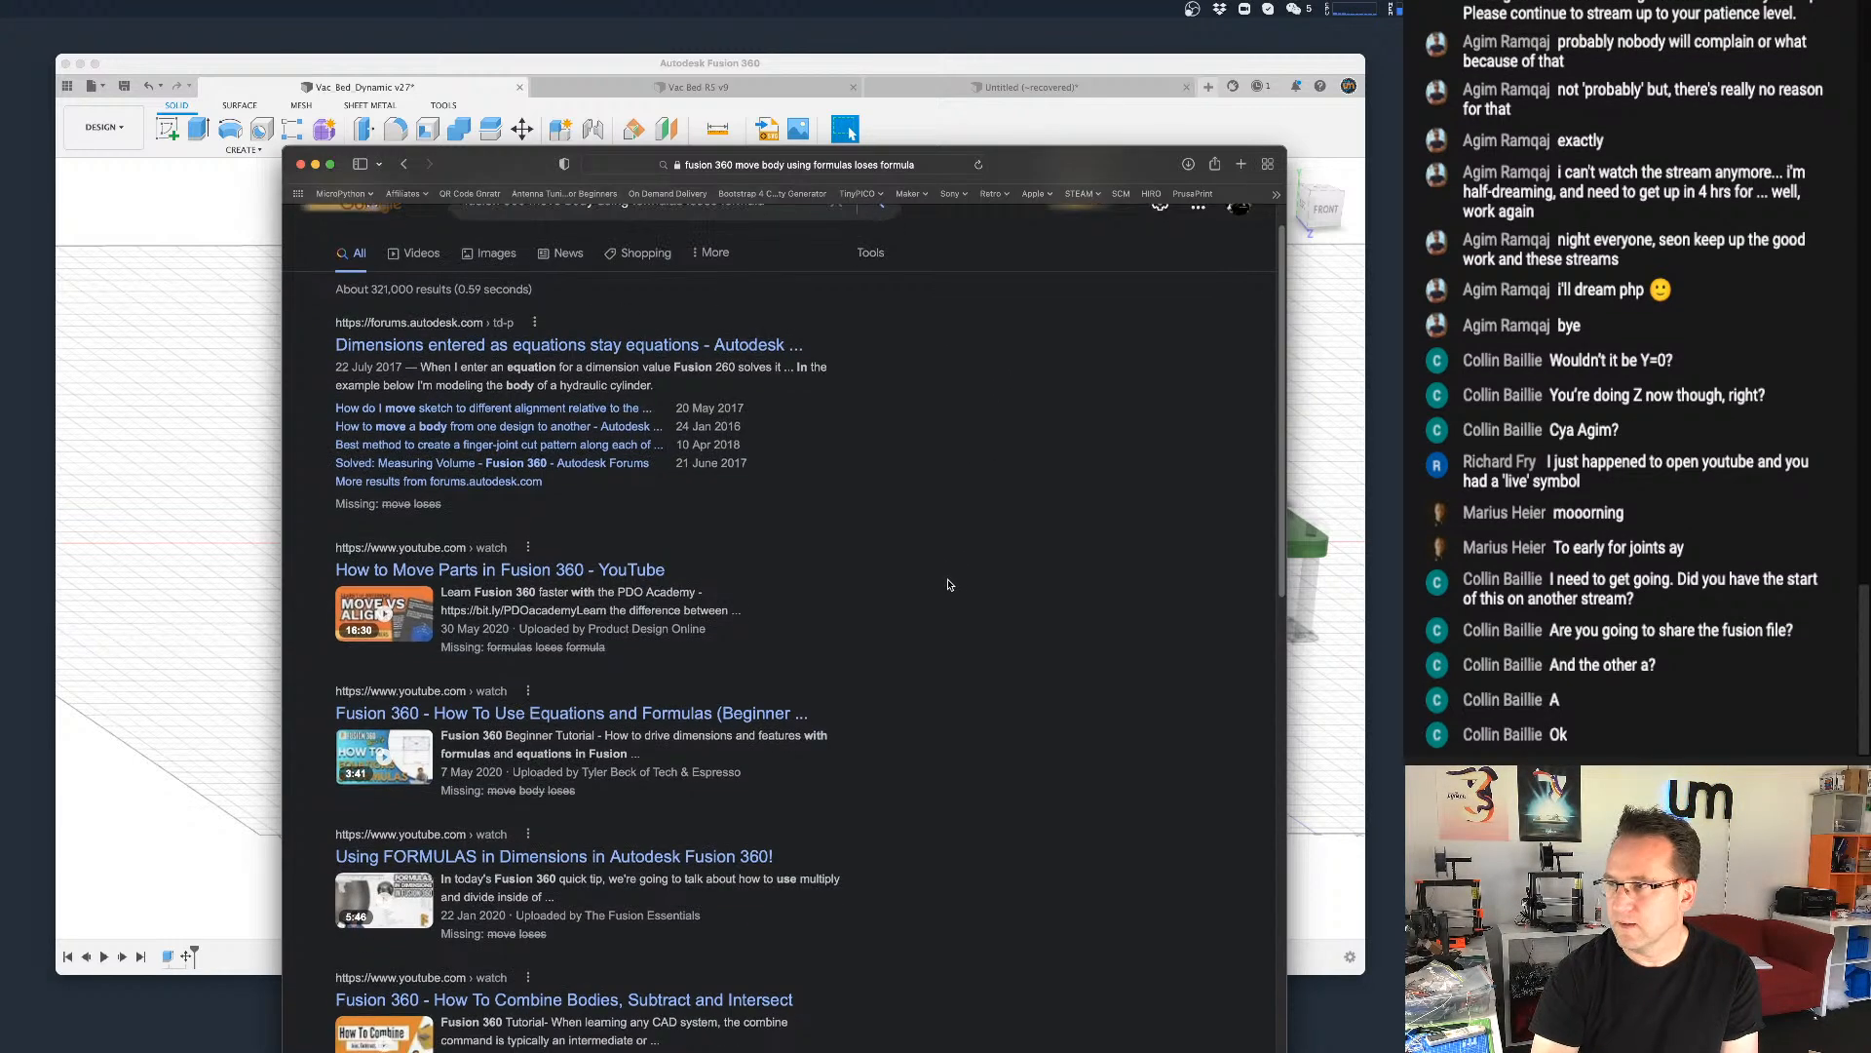
scroll(981, 573, "down", 5)
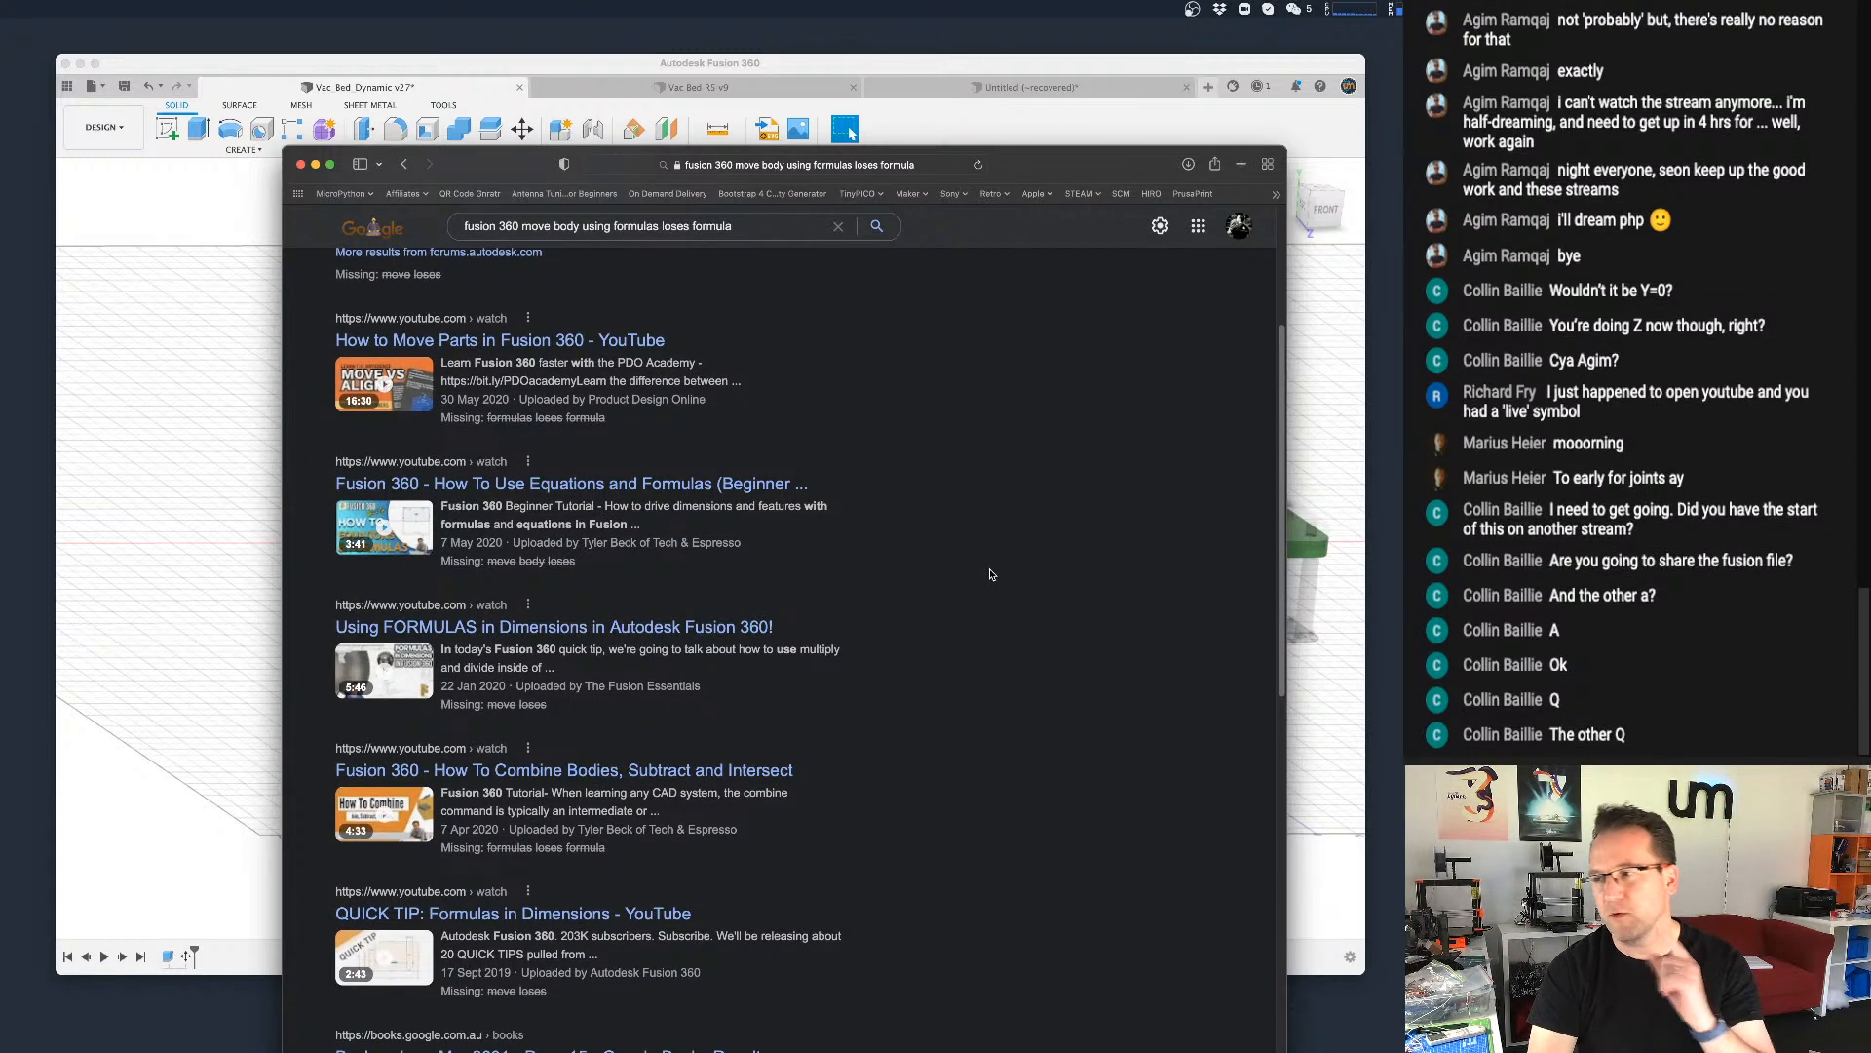
scroll(974, 590, "down", 2)
scroll(953, 636, "down", 4)
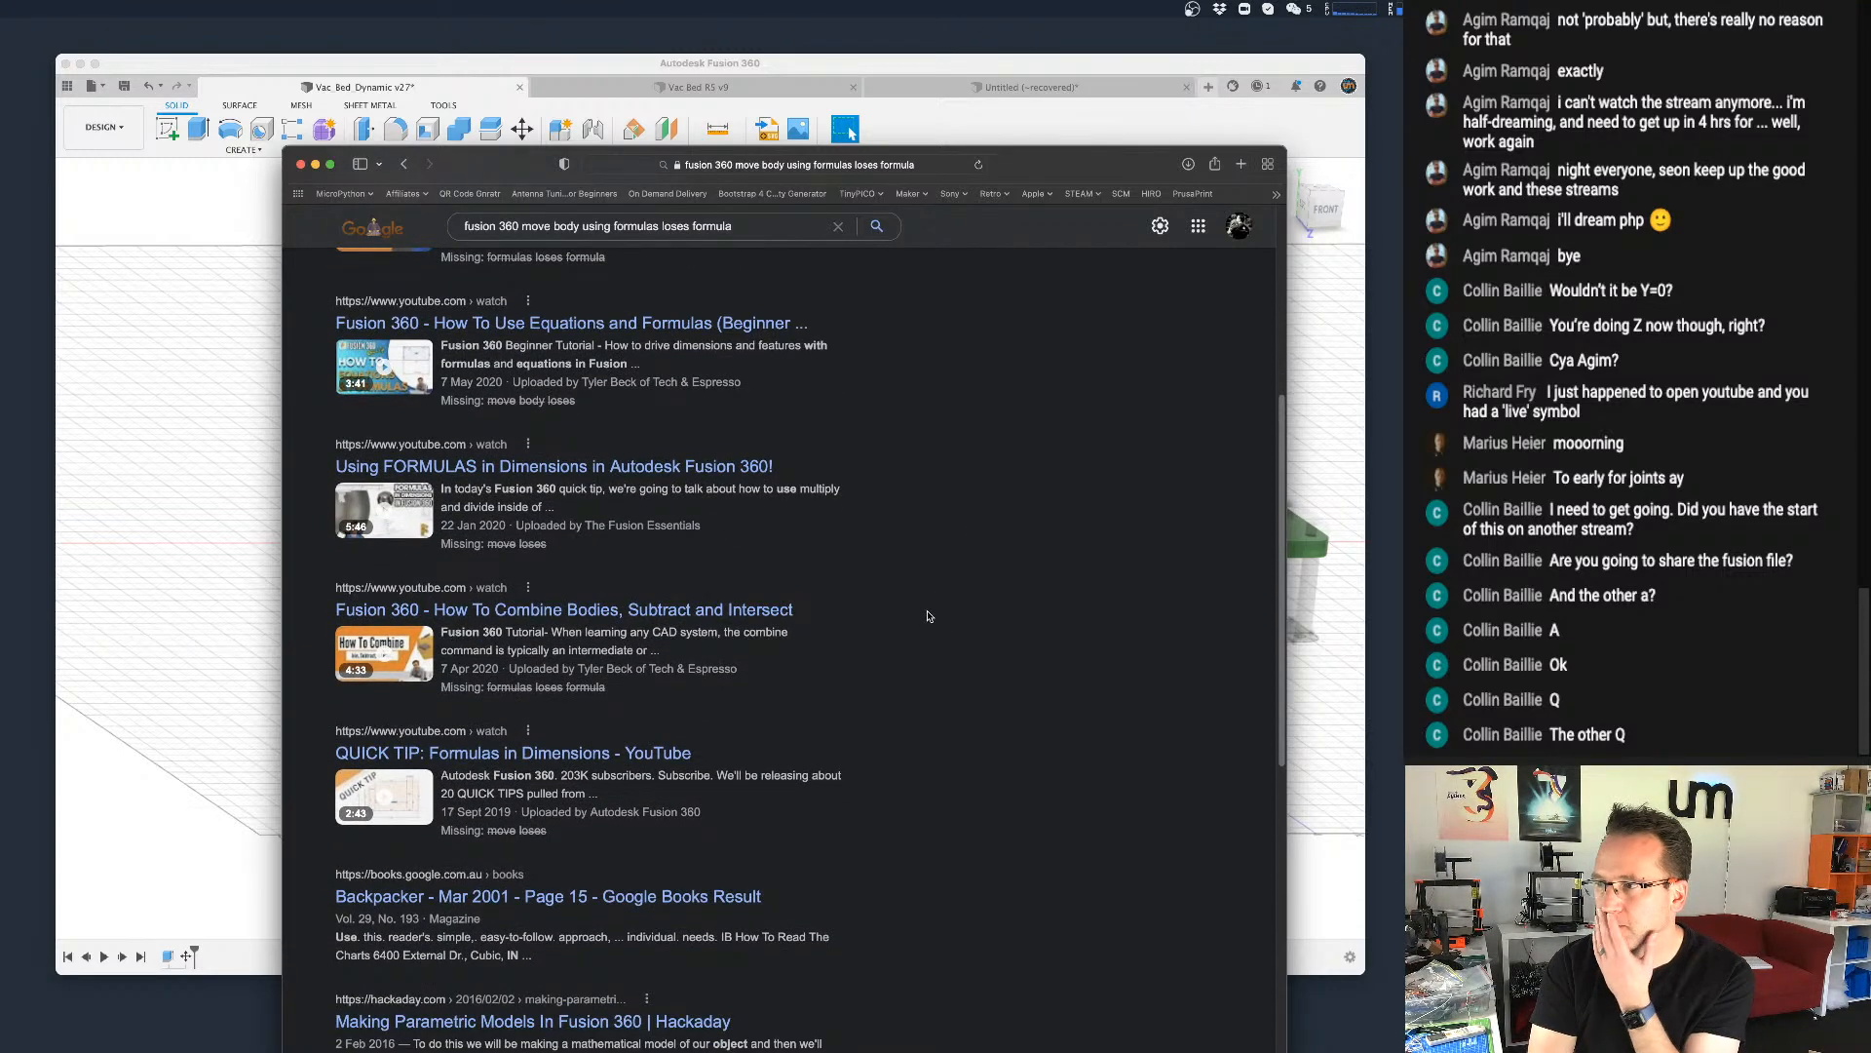
scroll(928, 614, "up", 4)
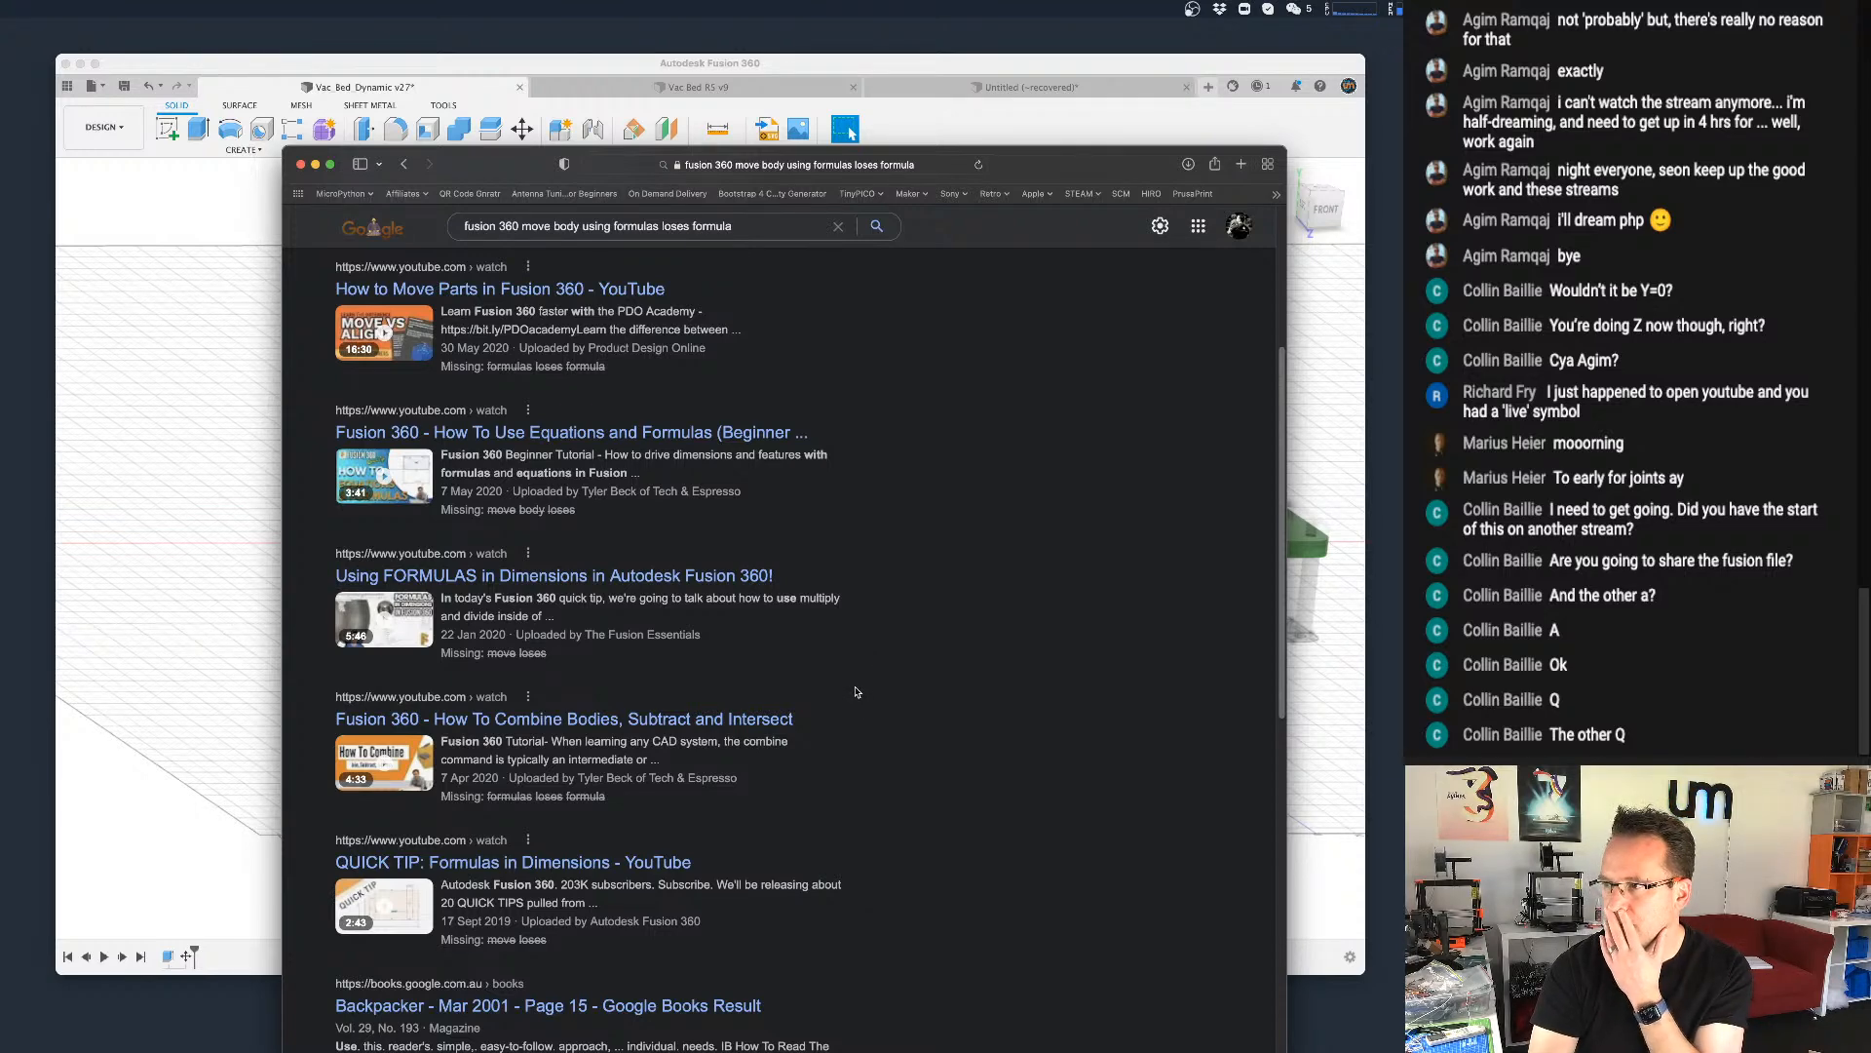
scroll(860, 691, "down", 2)
scroll(860, 691, "up", 6)
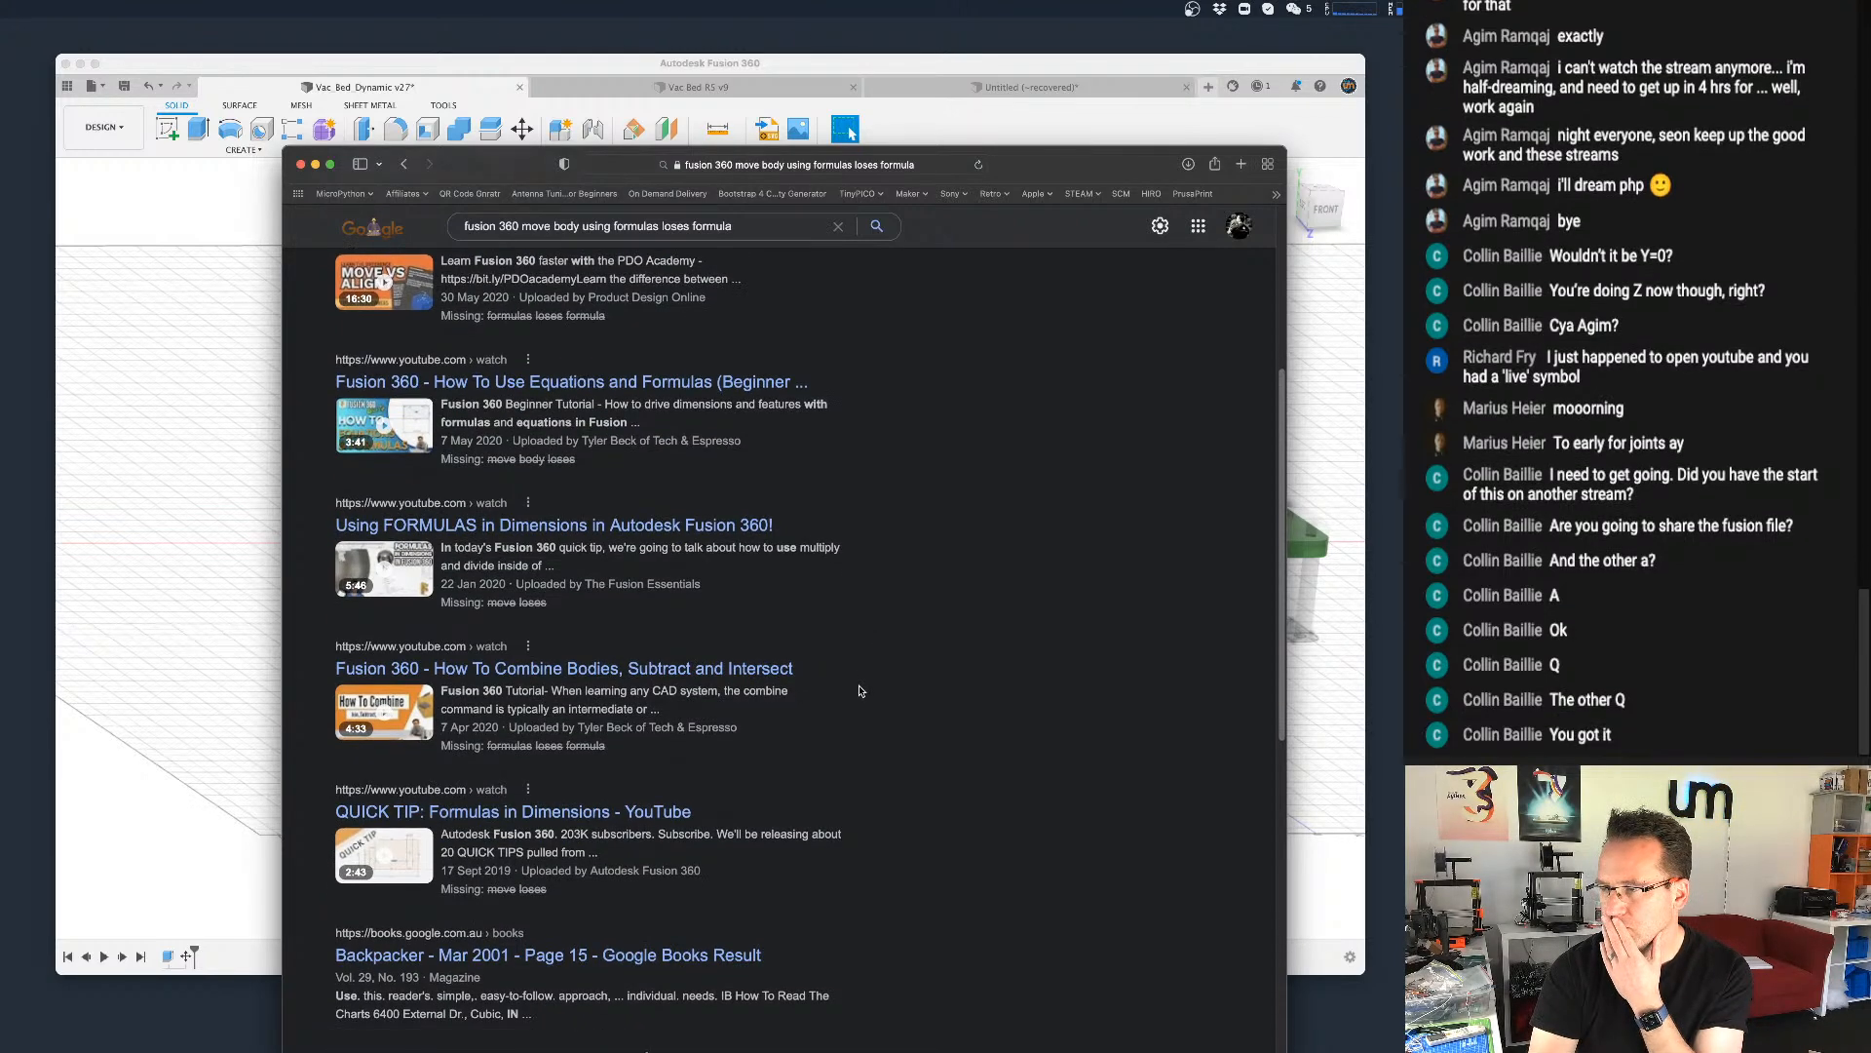
scroll(860, 691, "up", 3)
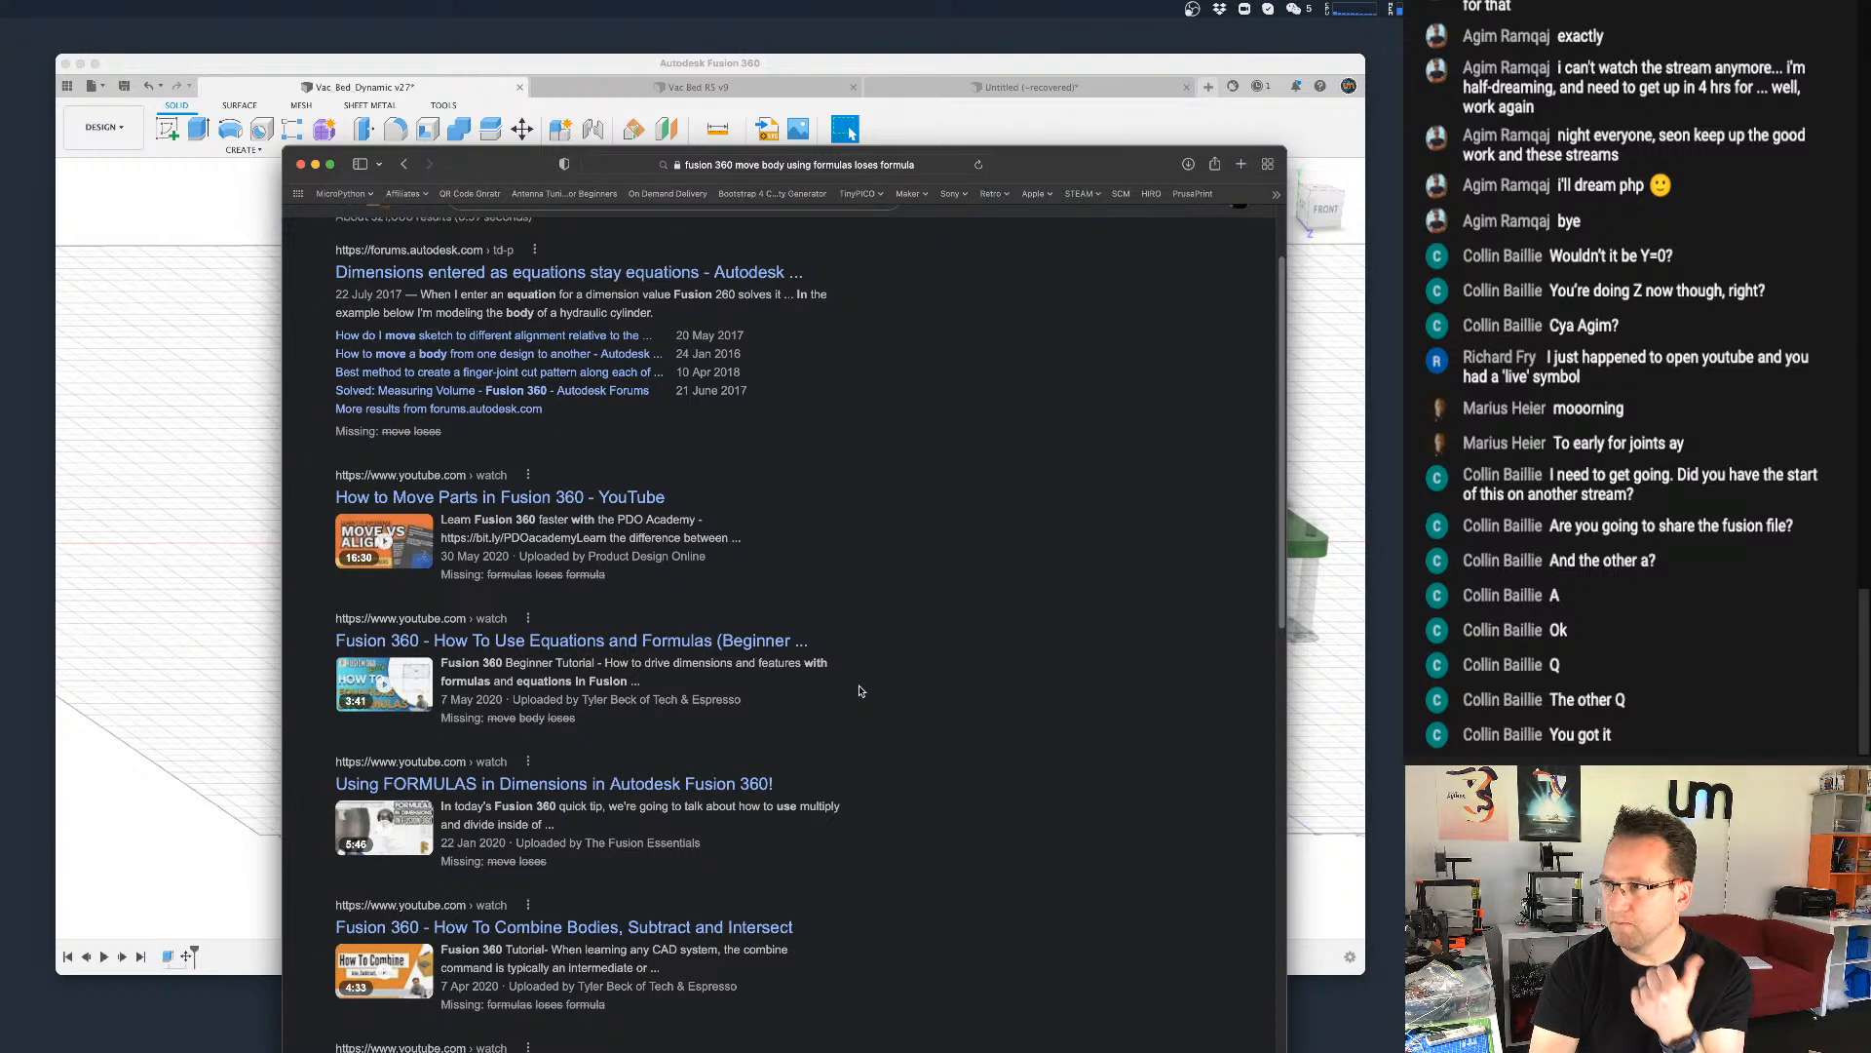
scroll(860, 691, "up", 3)
scroll(860, 691, "up", 1)
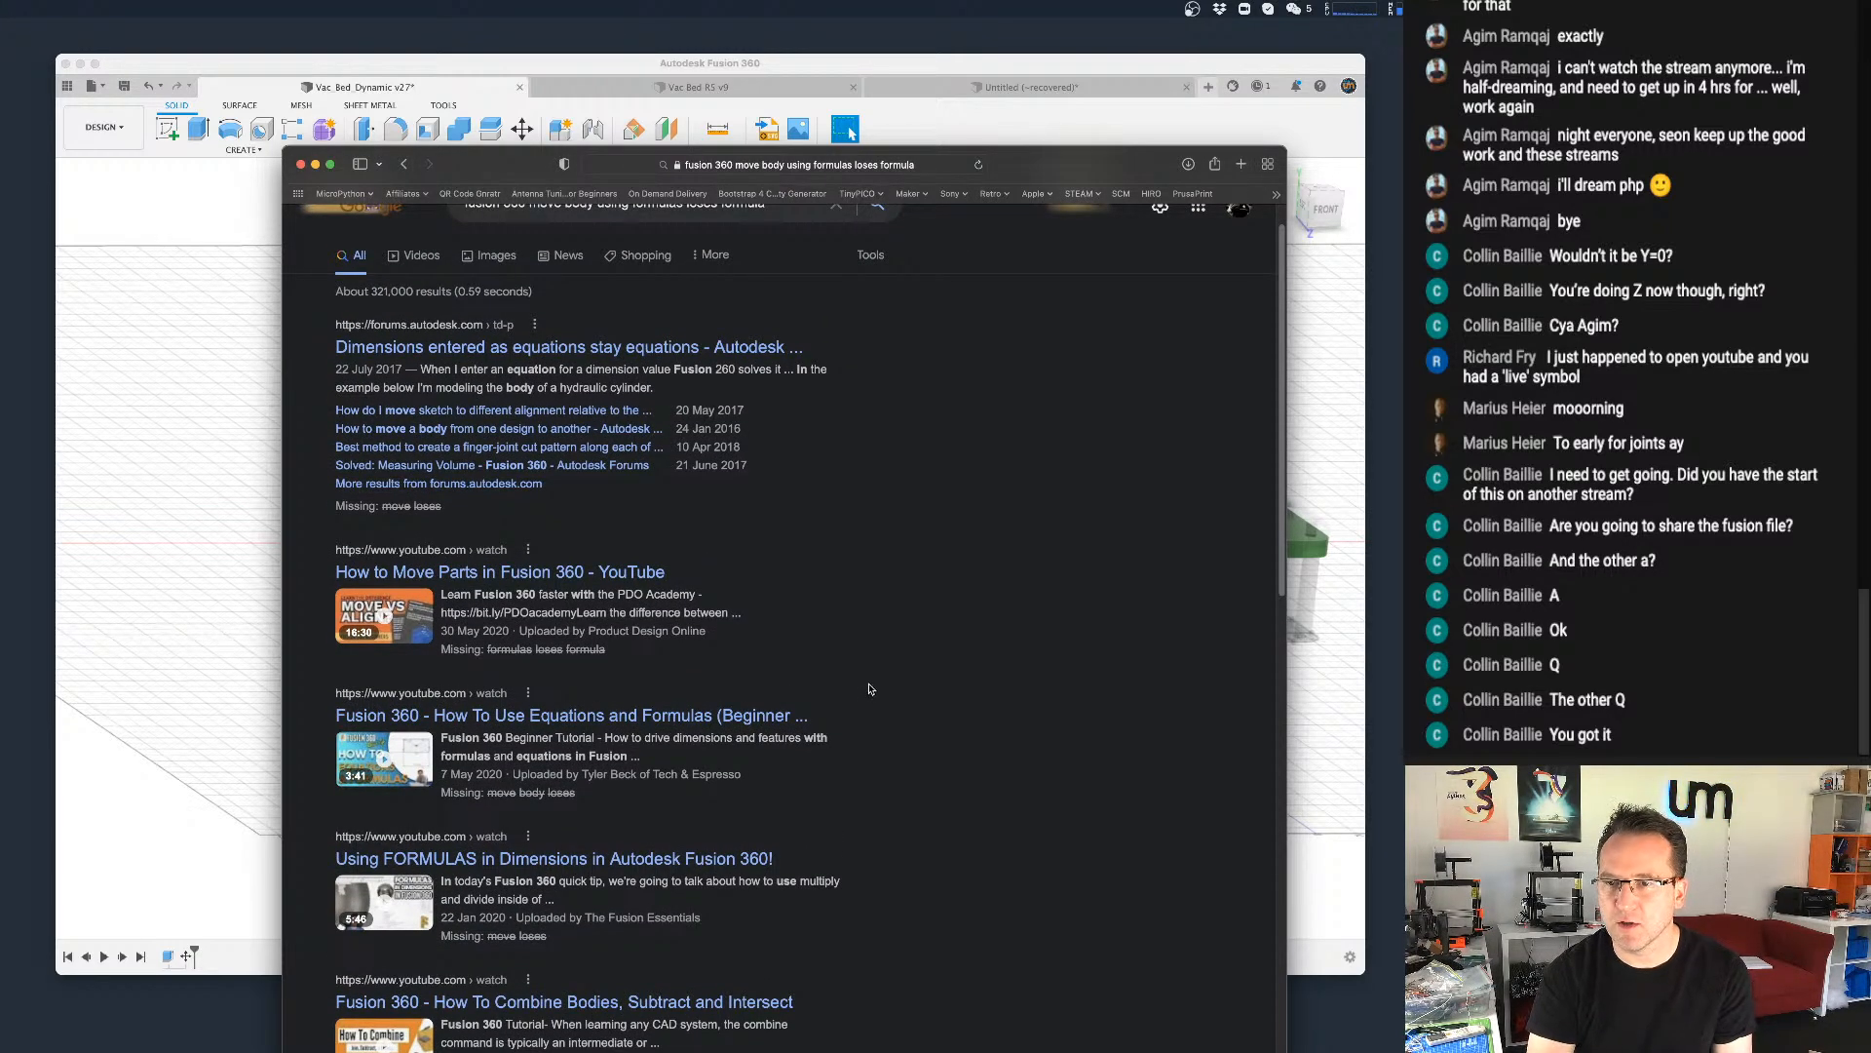
scroll(863, 692, "down", 15)
scroll(873, 690, "down", 5)
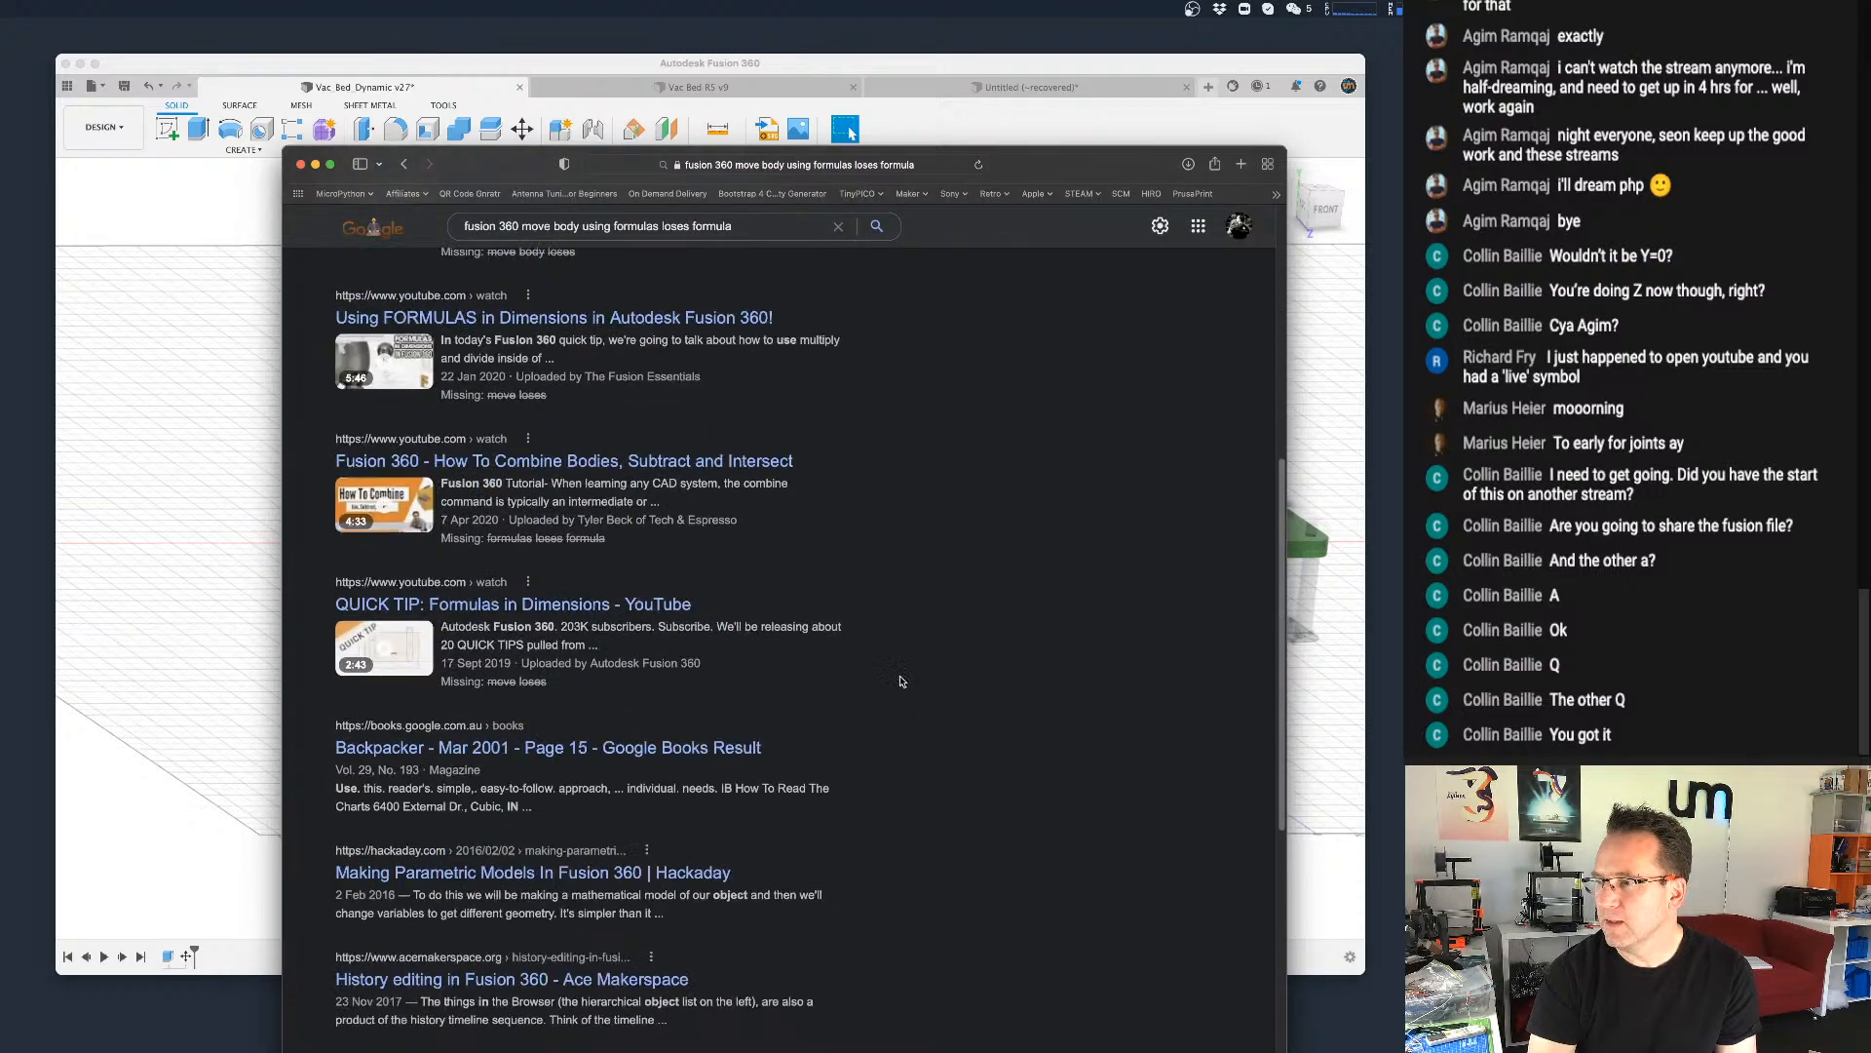
scroll(881, 692, "up", 20)
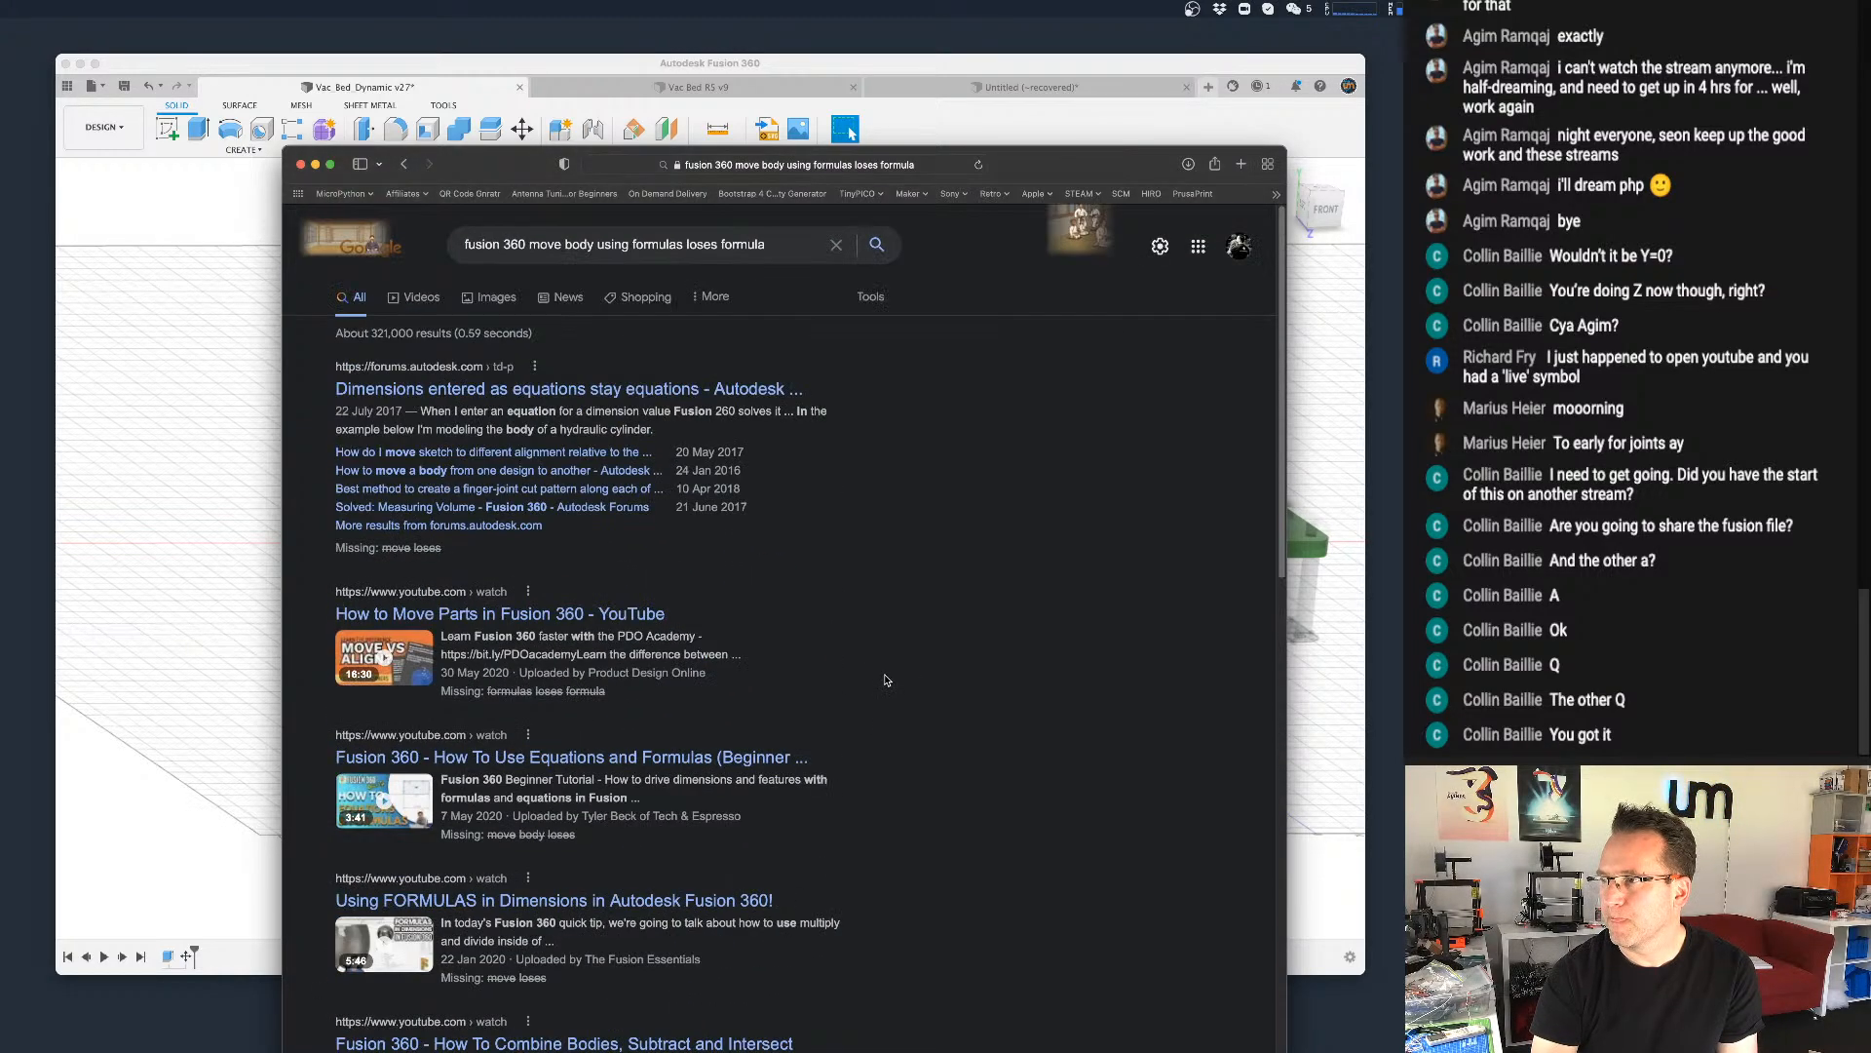
left_click(649, 246)
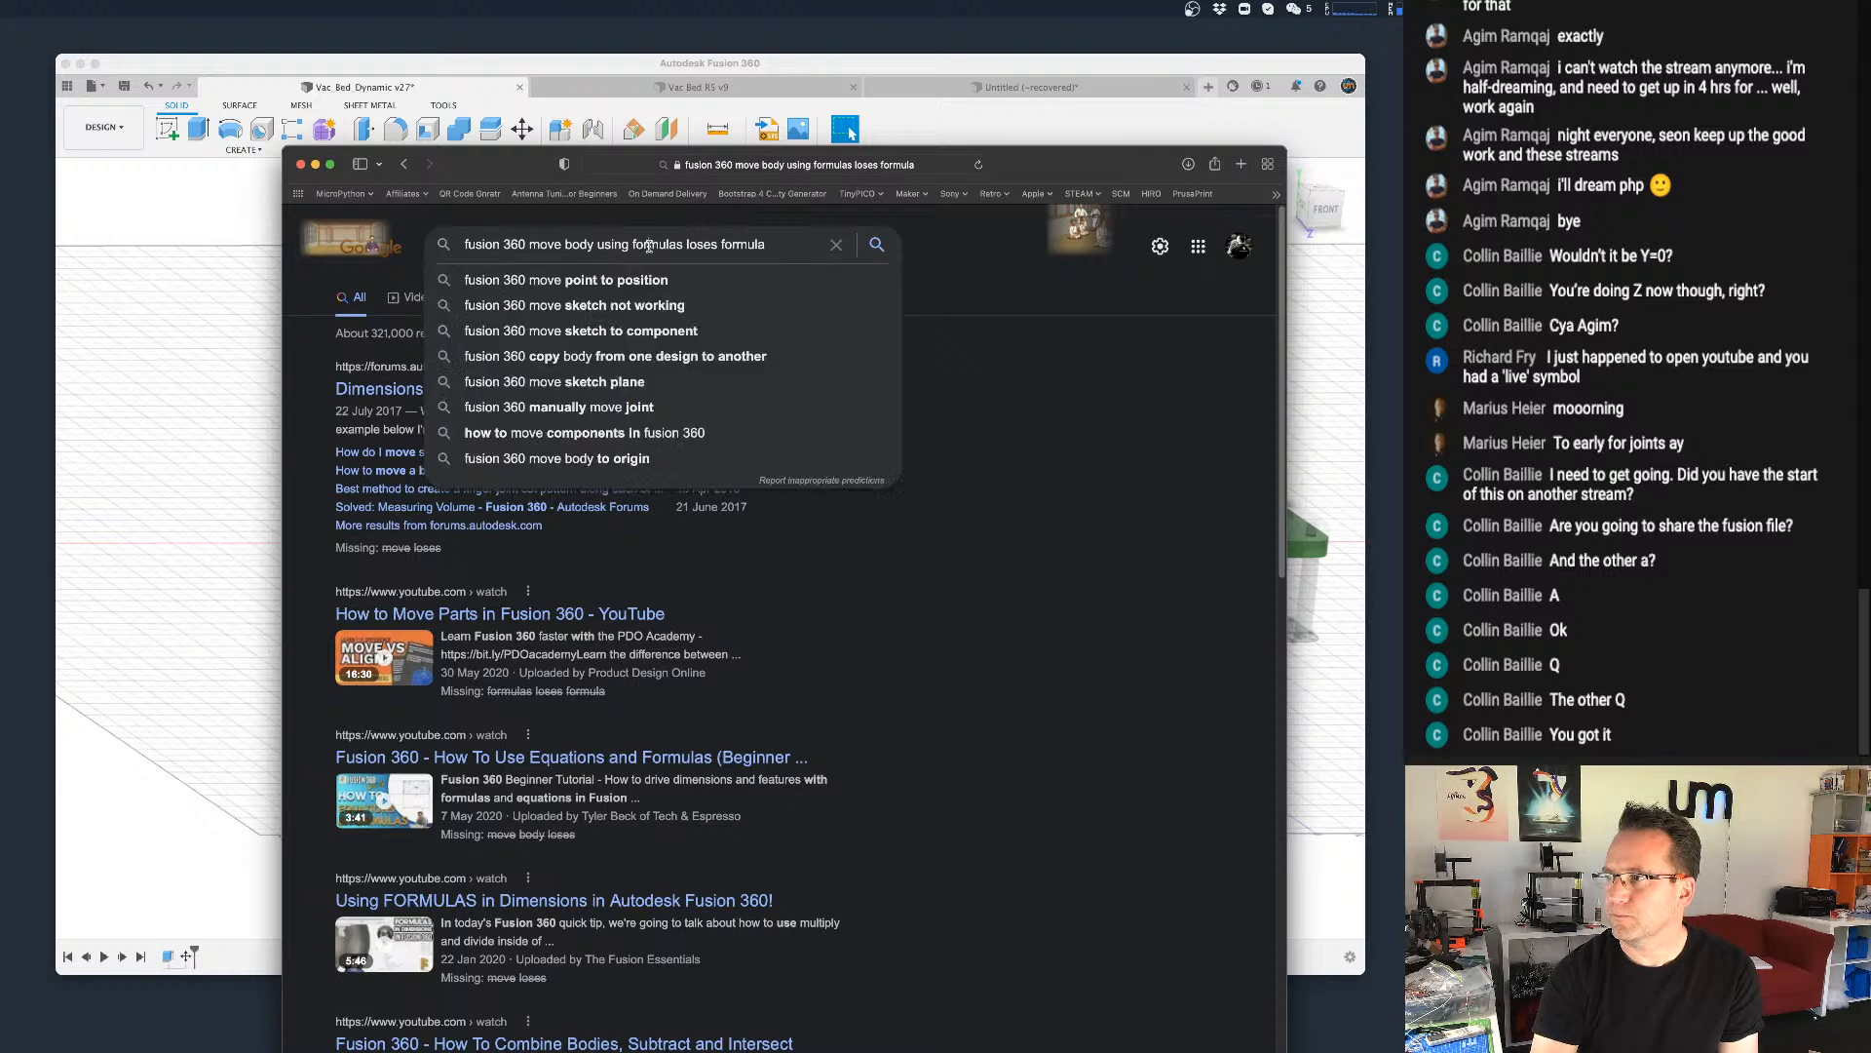
left_click_drag(530, 245, 763, 255)
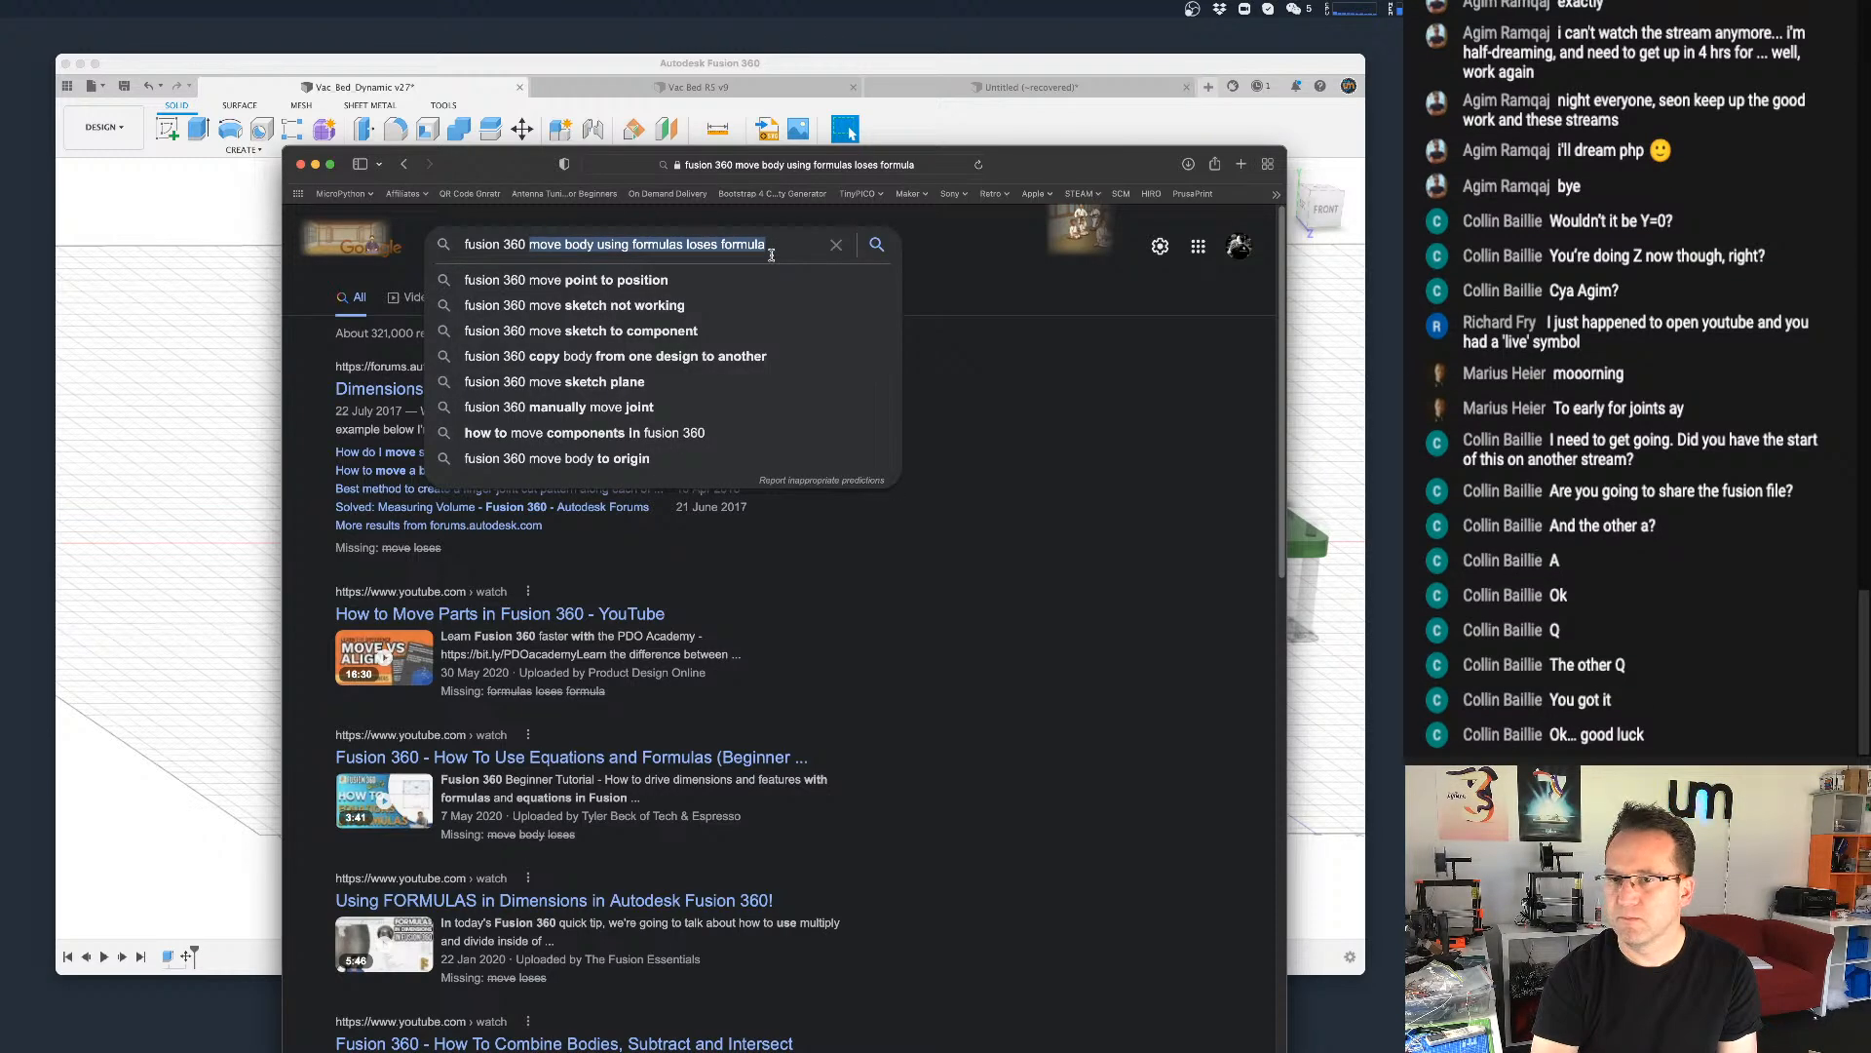
key("BackSpace")
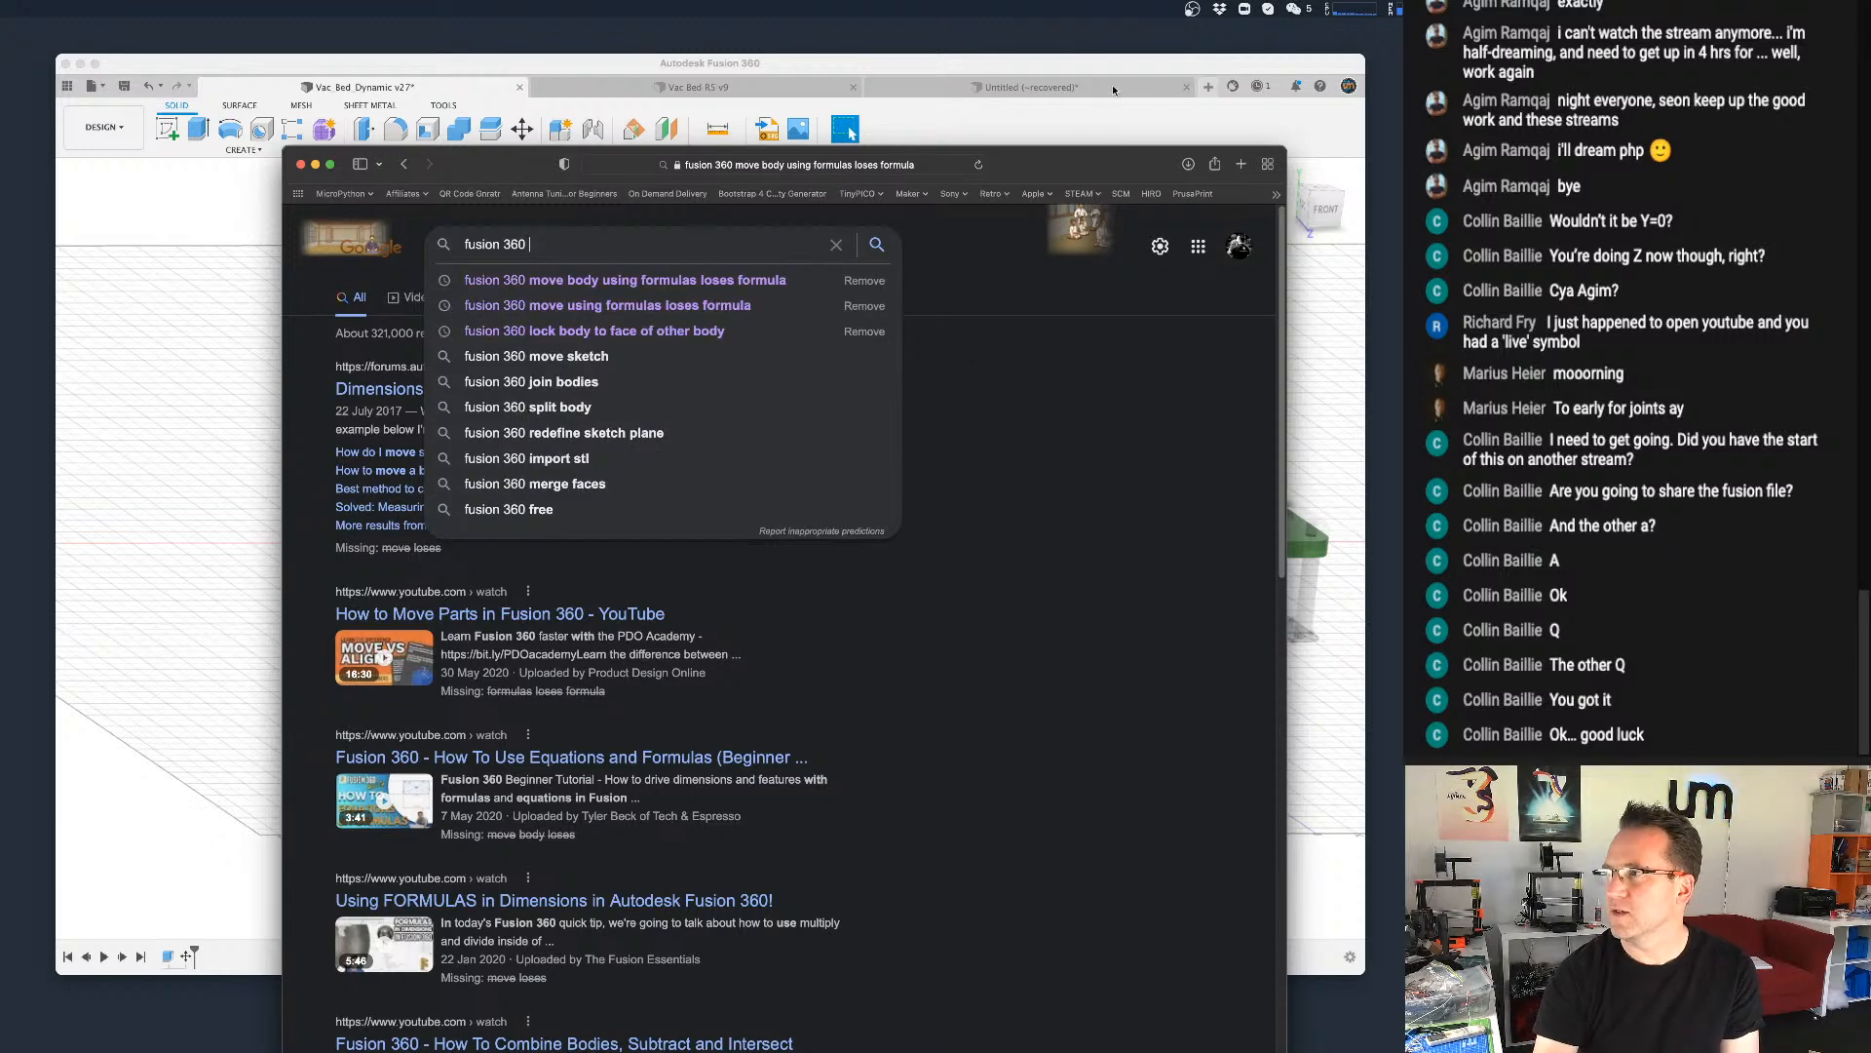
Step: Return to Fusion 360, set the Base Cover extrusion distance to height_top + height_base, and delete the cover's Move feature
left_click(1120, 70)
scroll(726, 634, "up", 3)
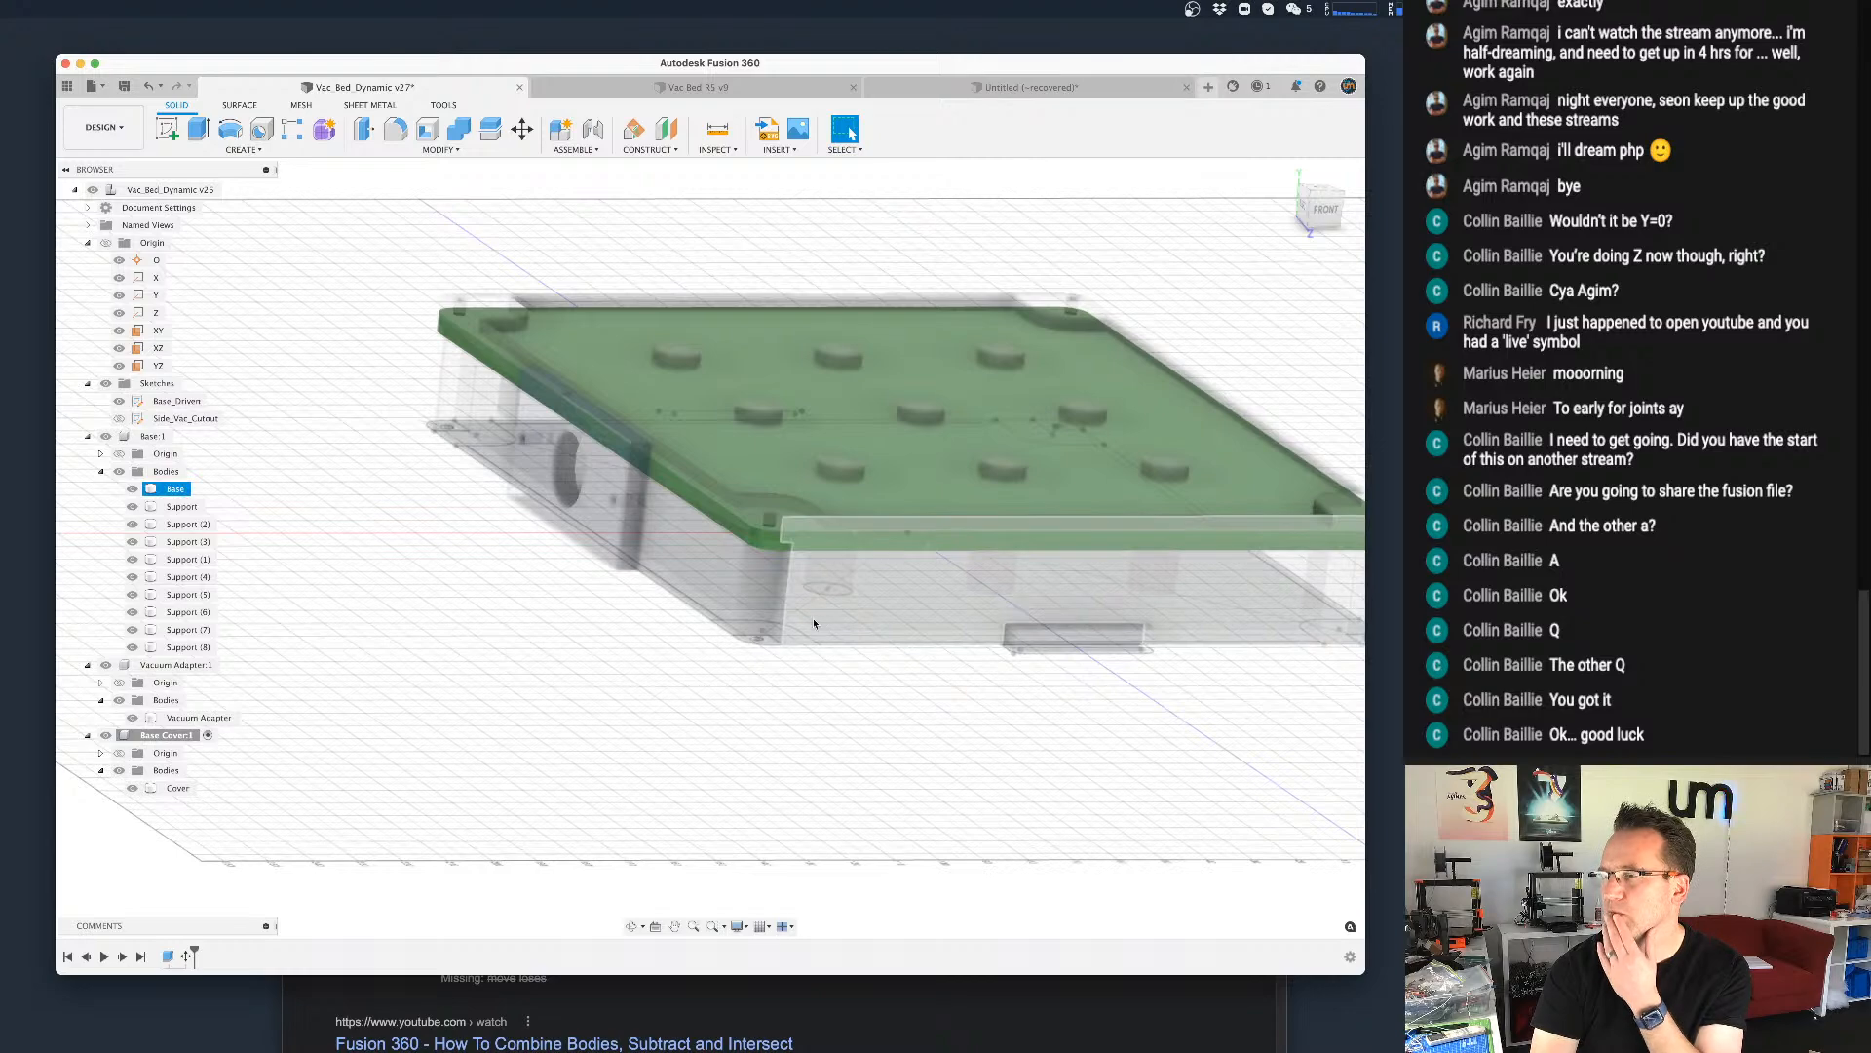
scroll(783, 643, "down", 2)
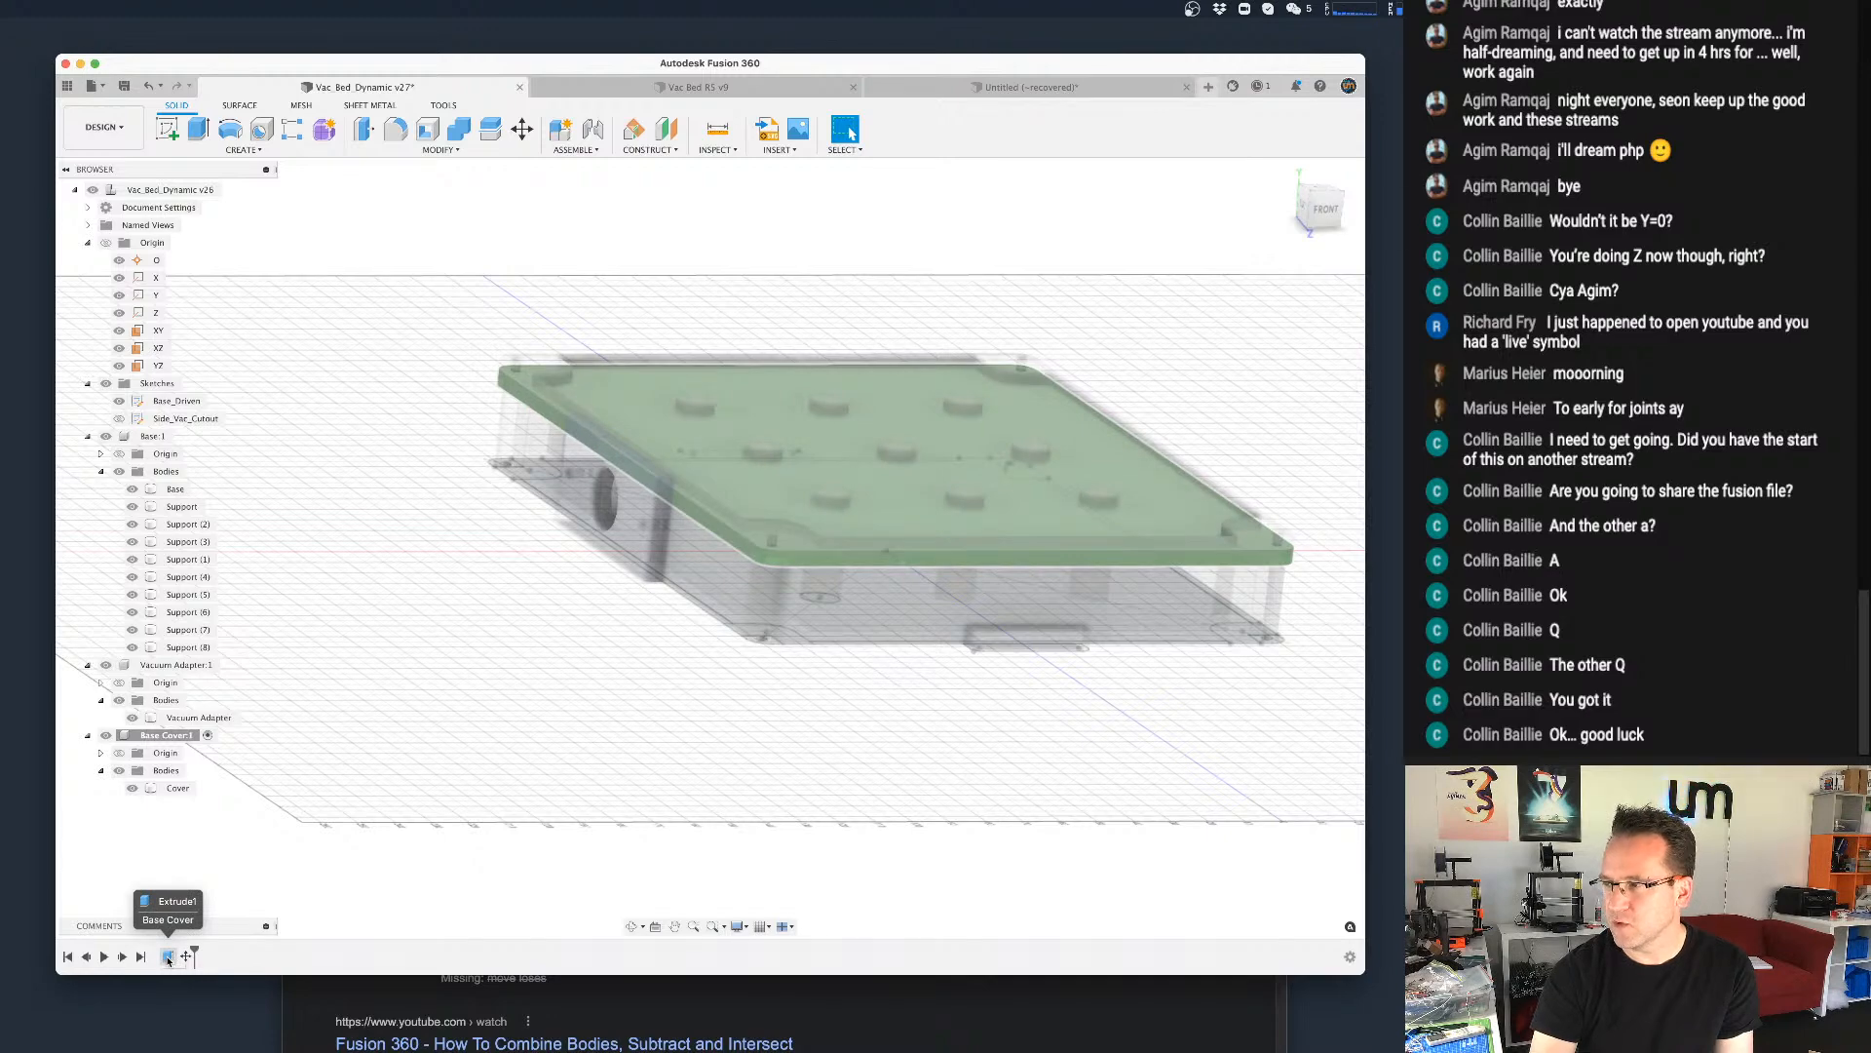
double_click(168, 957)
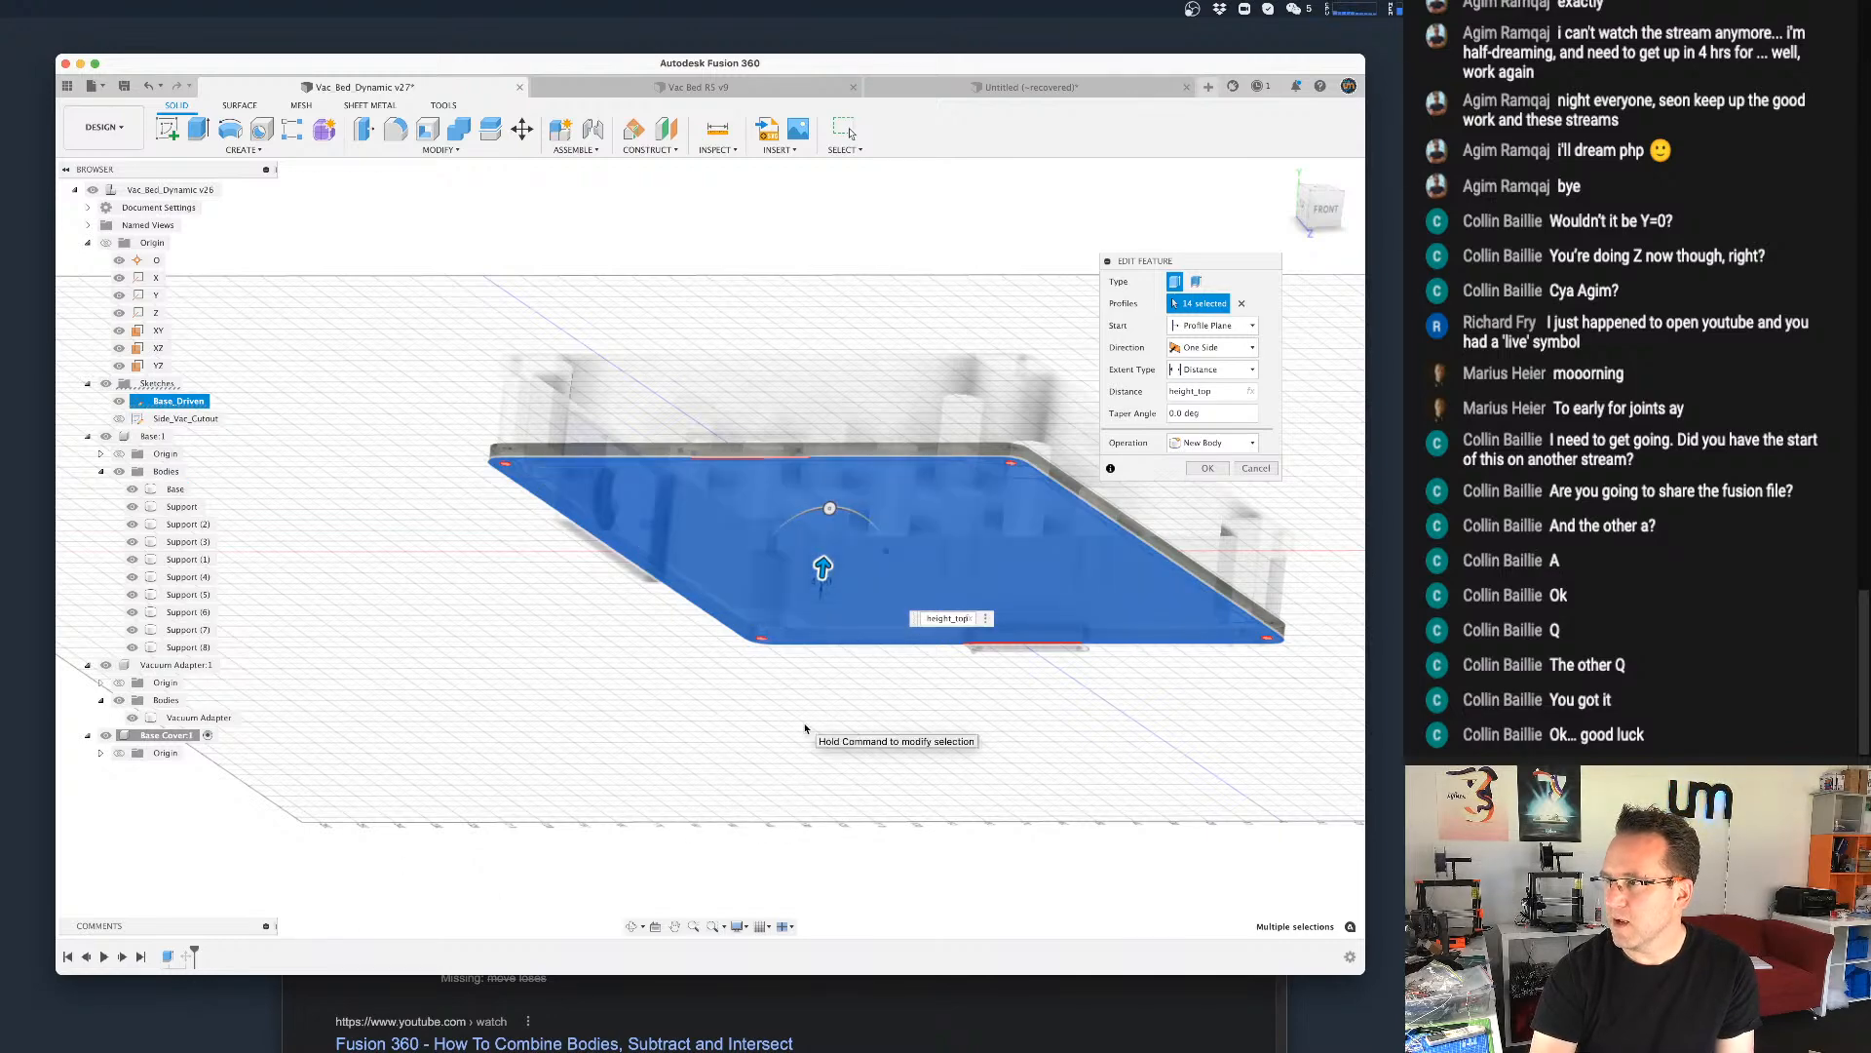
left_click(950, 618)
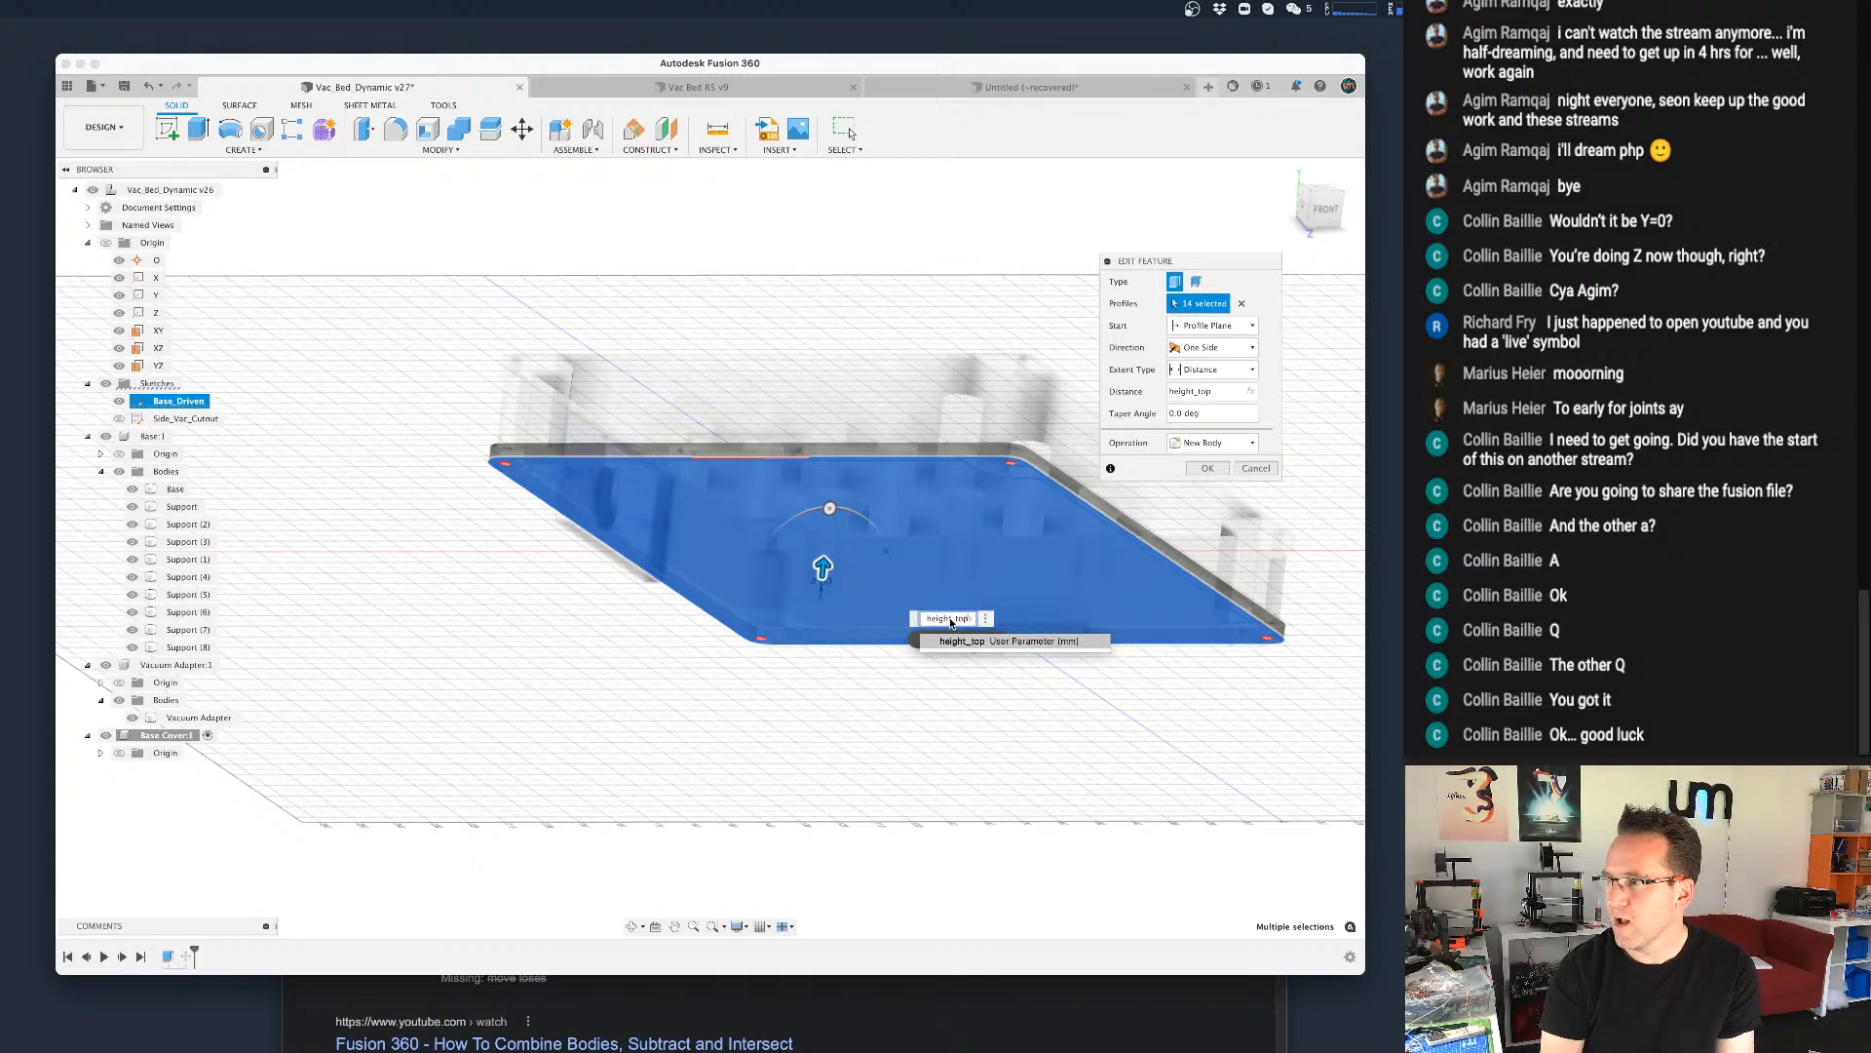
type("+ heigh")
key("Return")
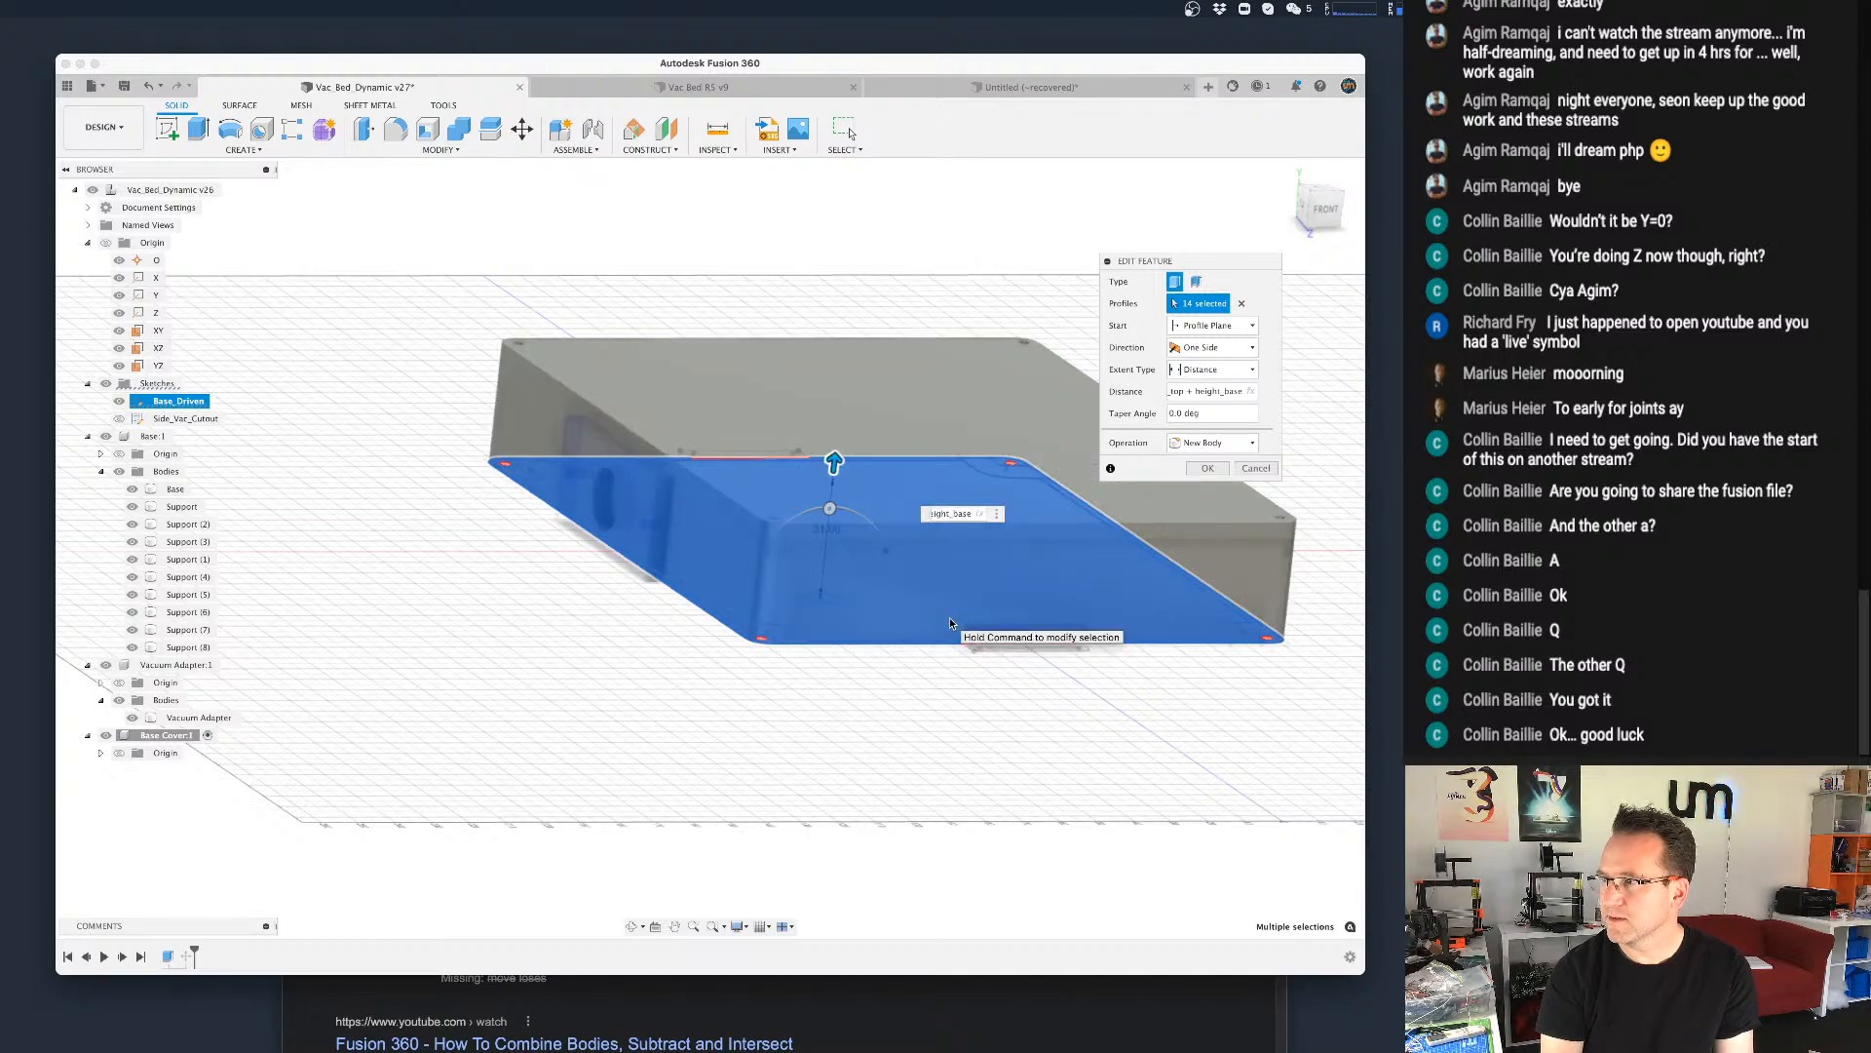
key("Return")
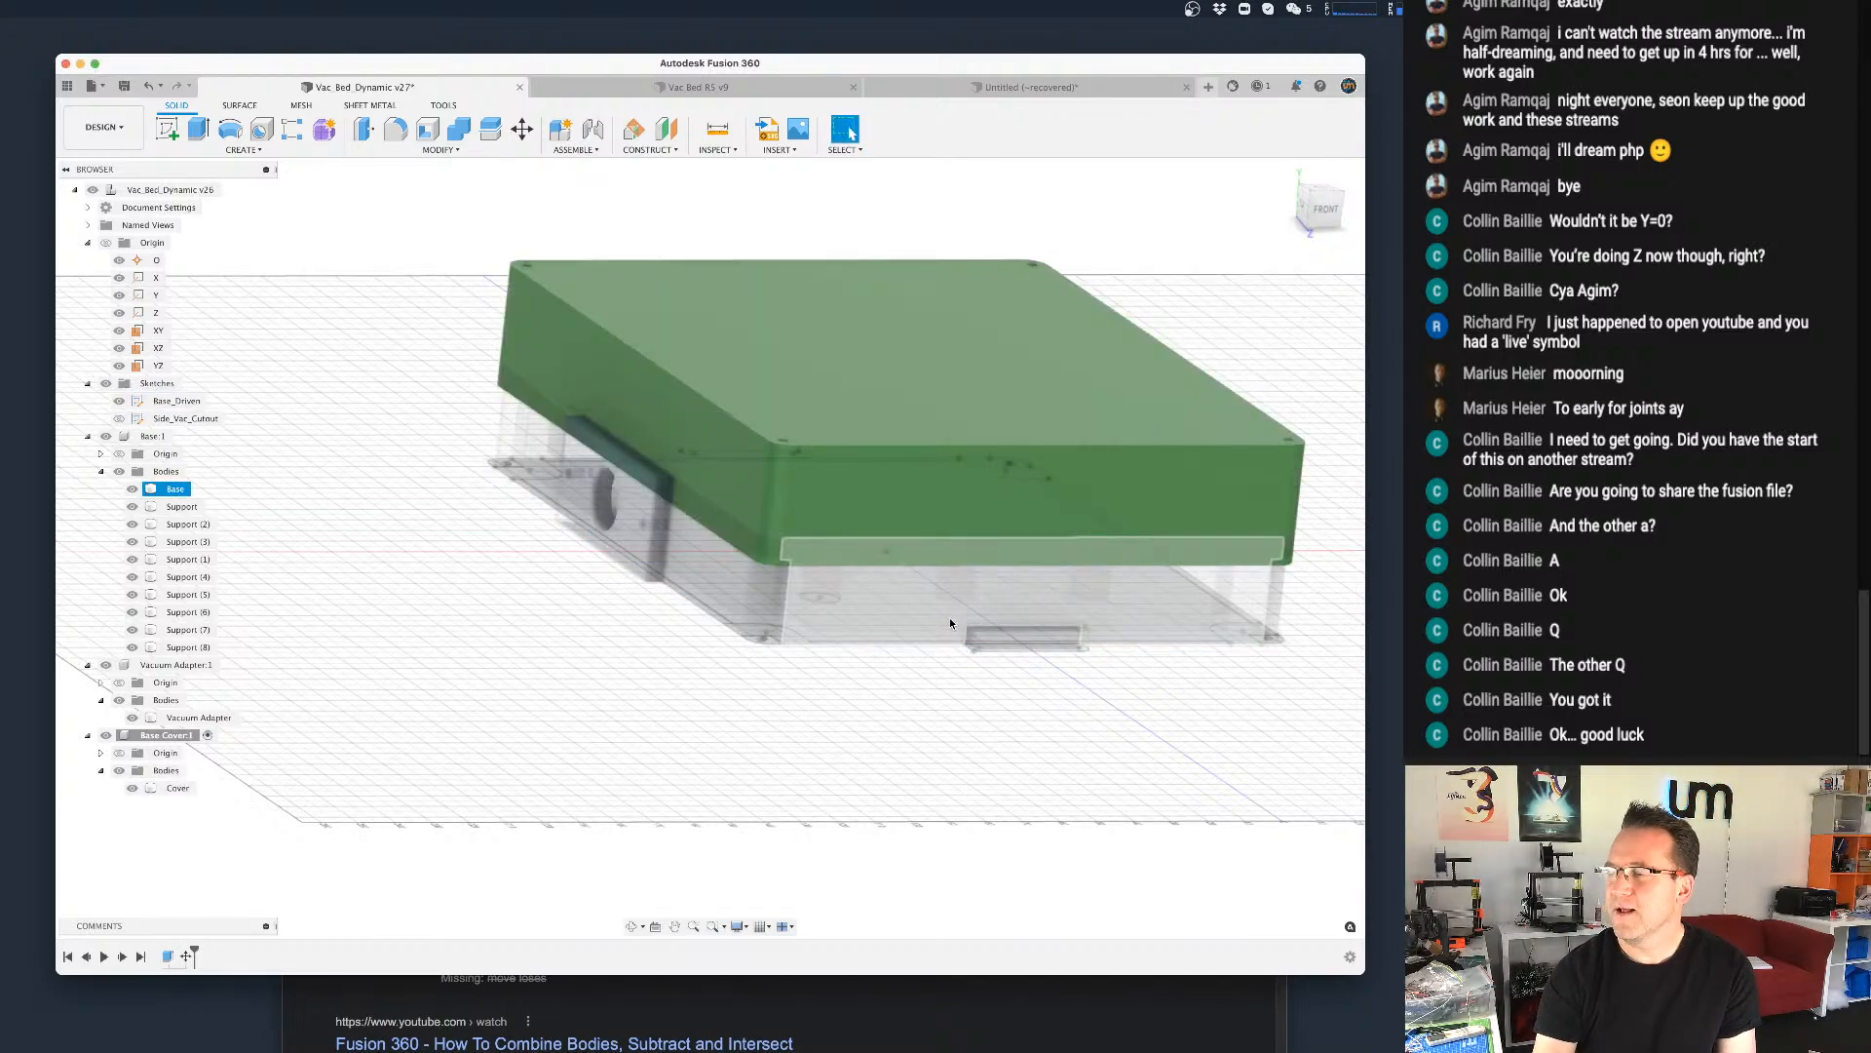
right_click(186, 956)
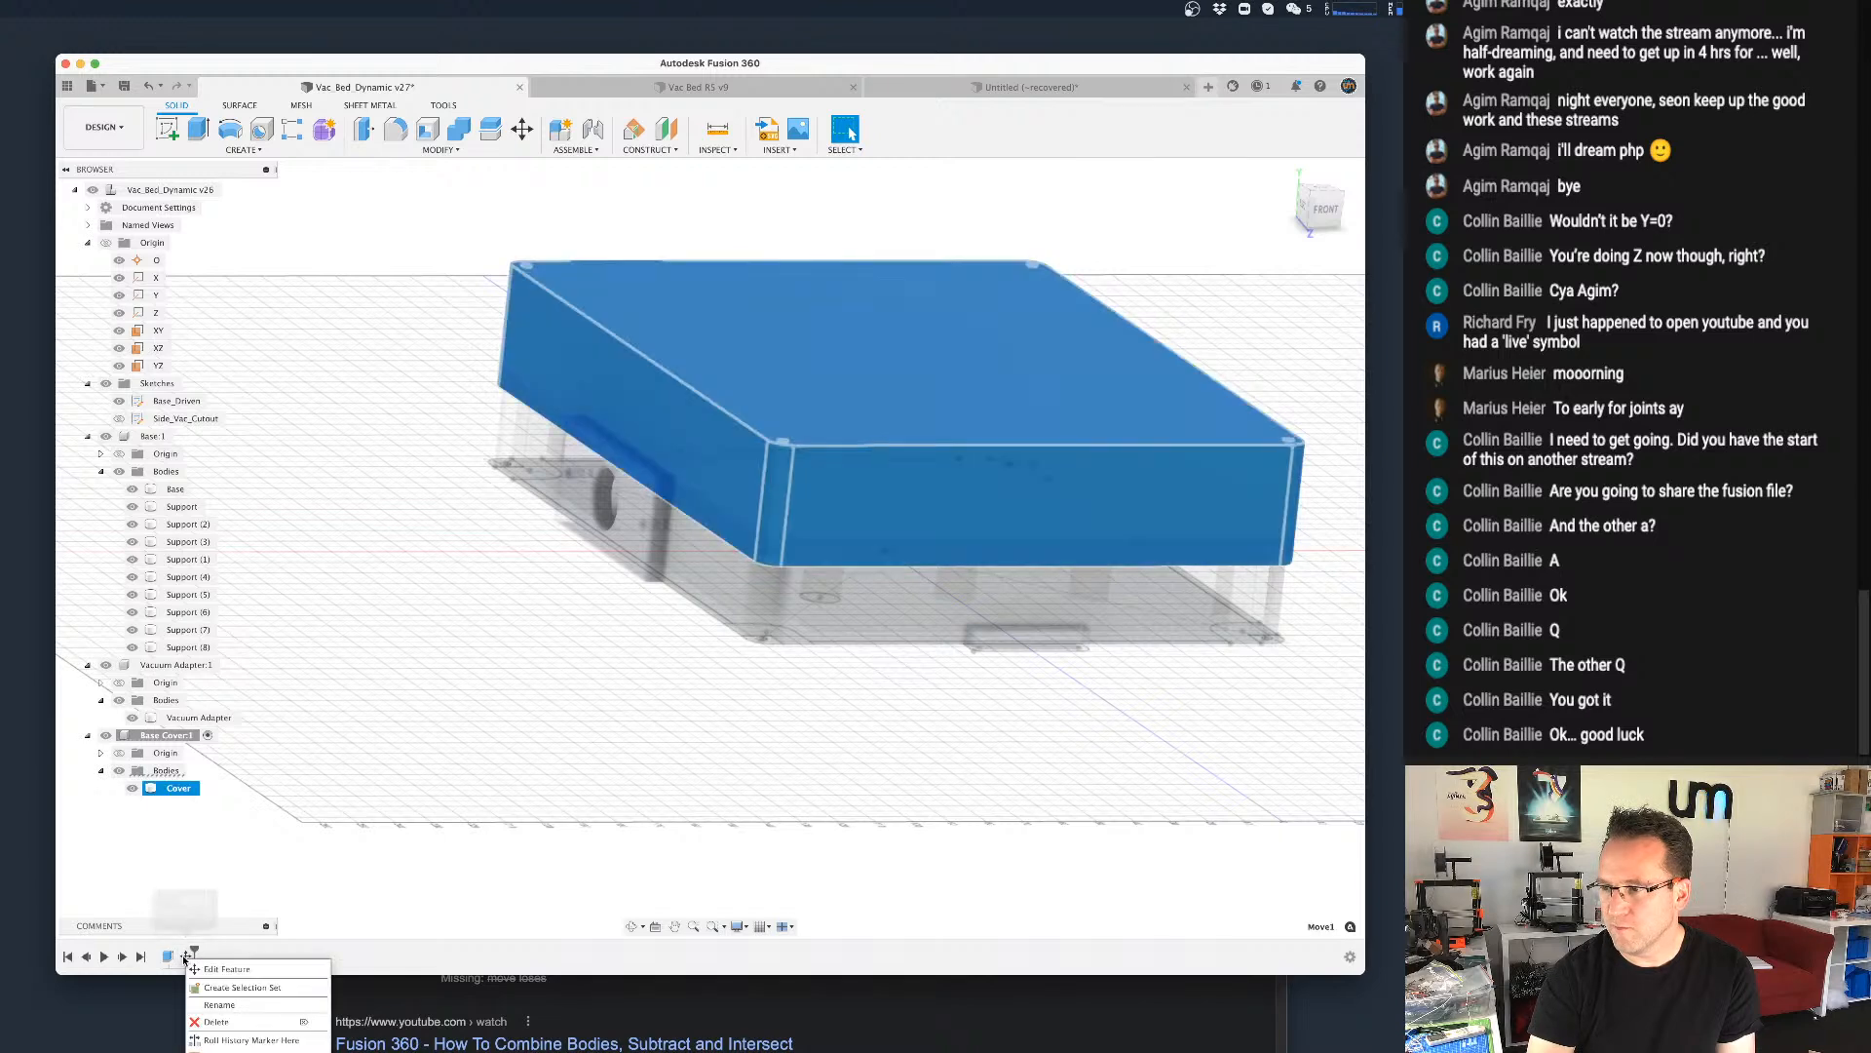
left_click(232, 1041)
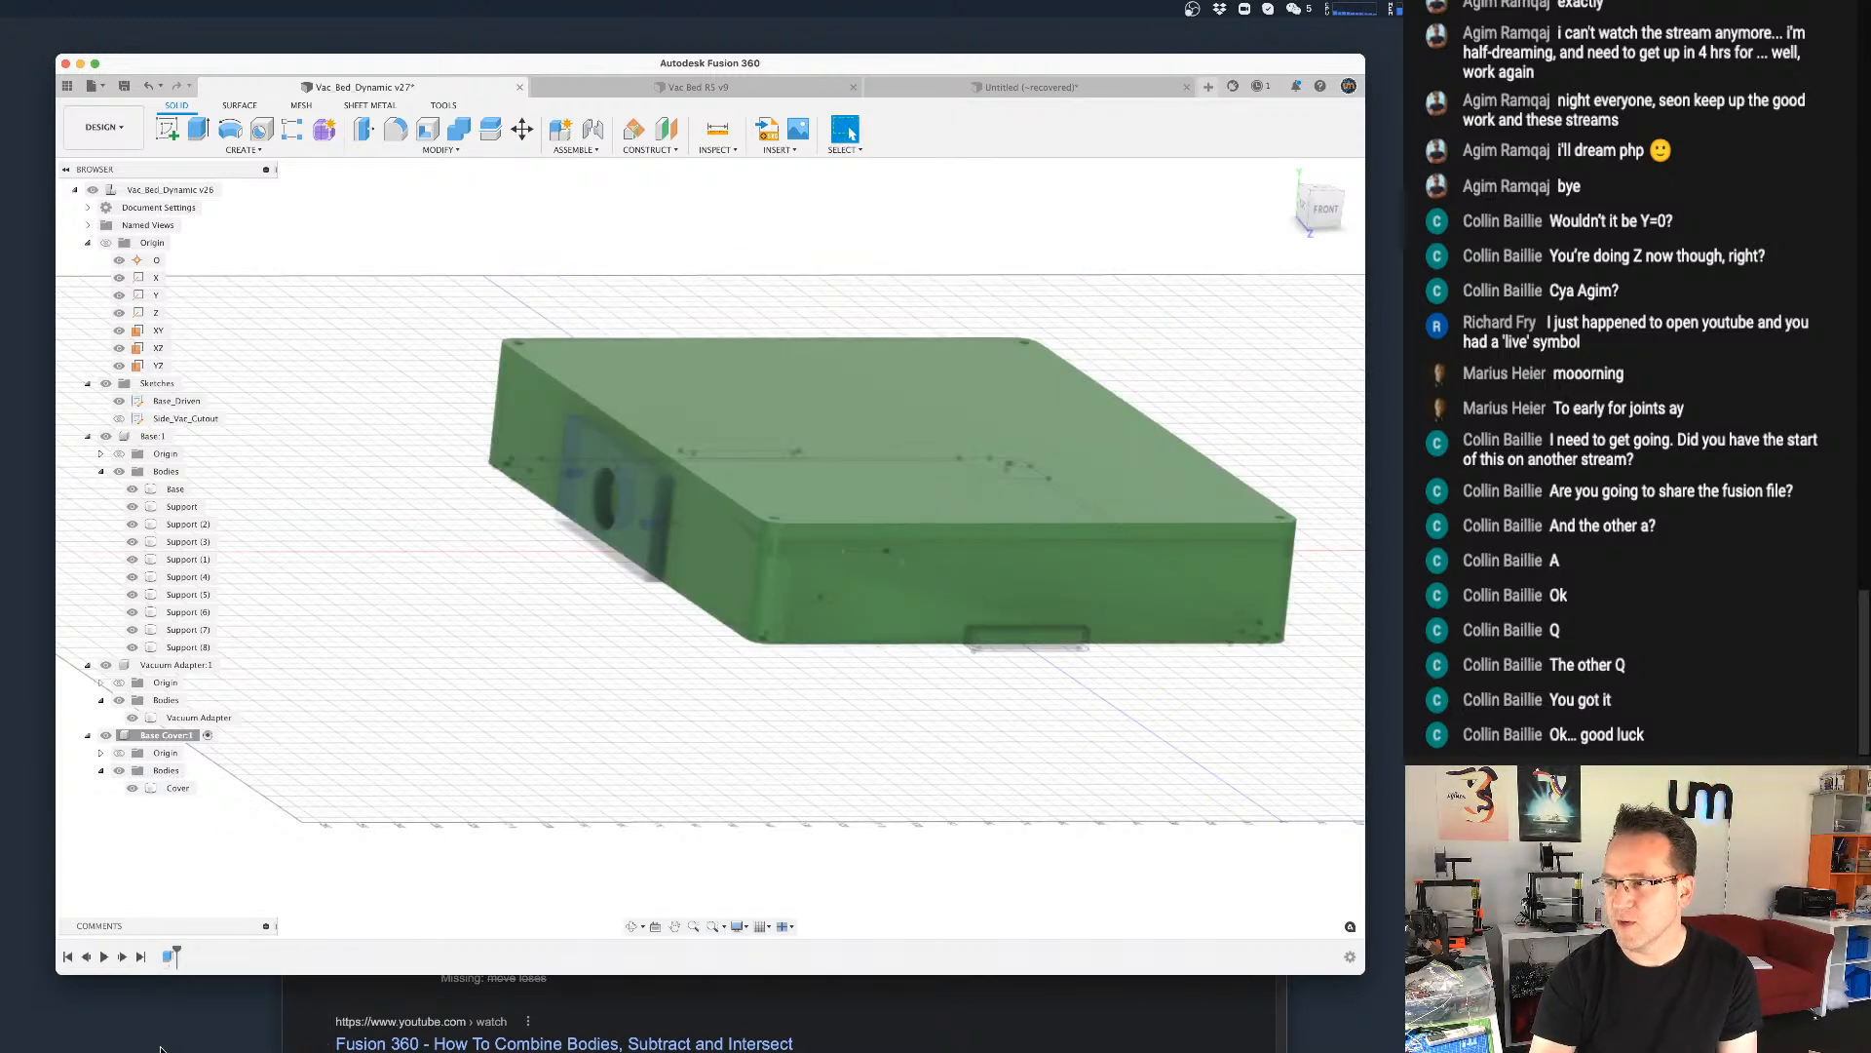
Step: Hide the Base_Driven sketch and the Base component's bodies so the cover's underside can be selected
middle_click_drag(782, 770, 782, 736, "shift")
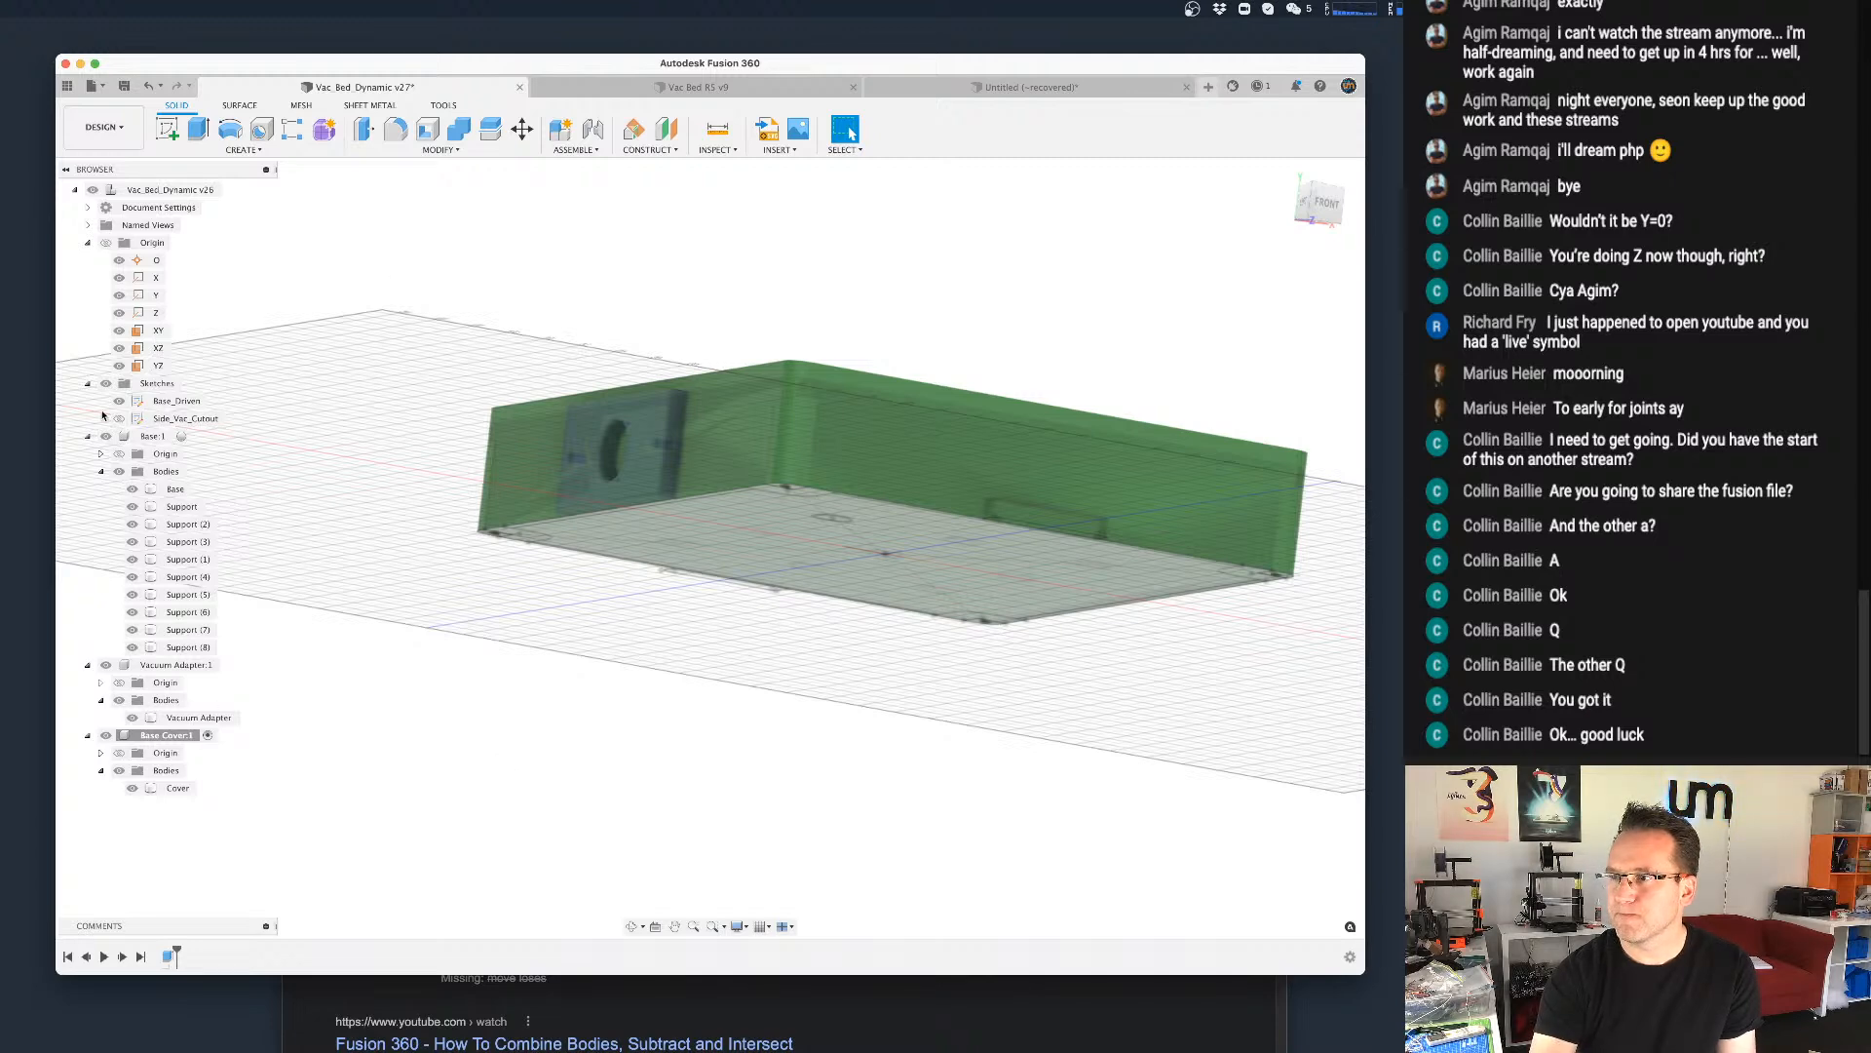
left_click(698, 523)
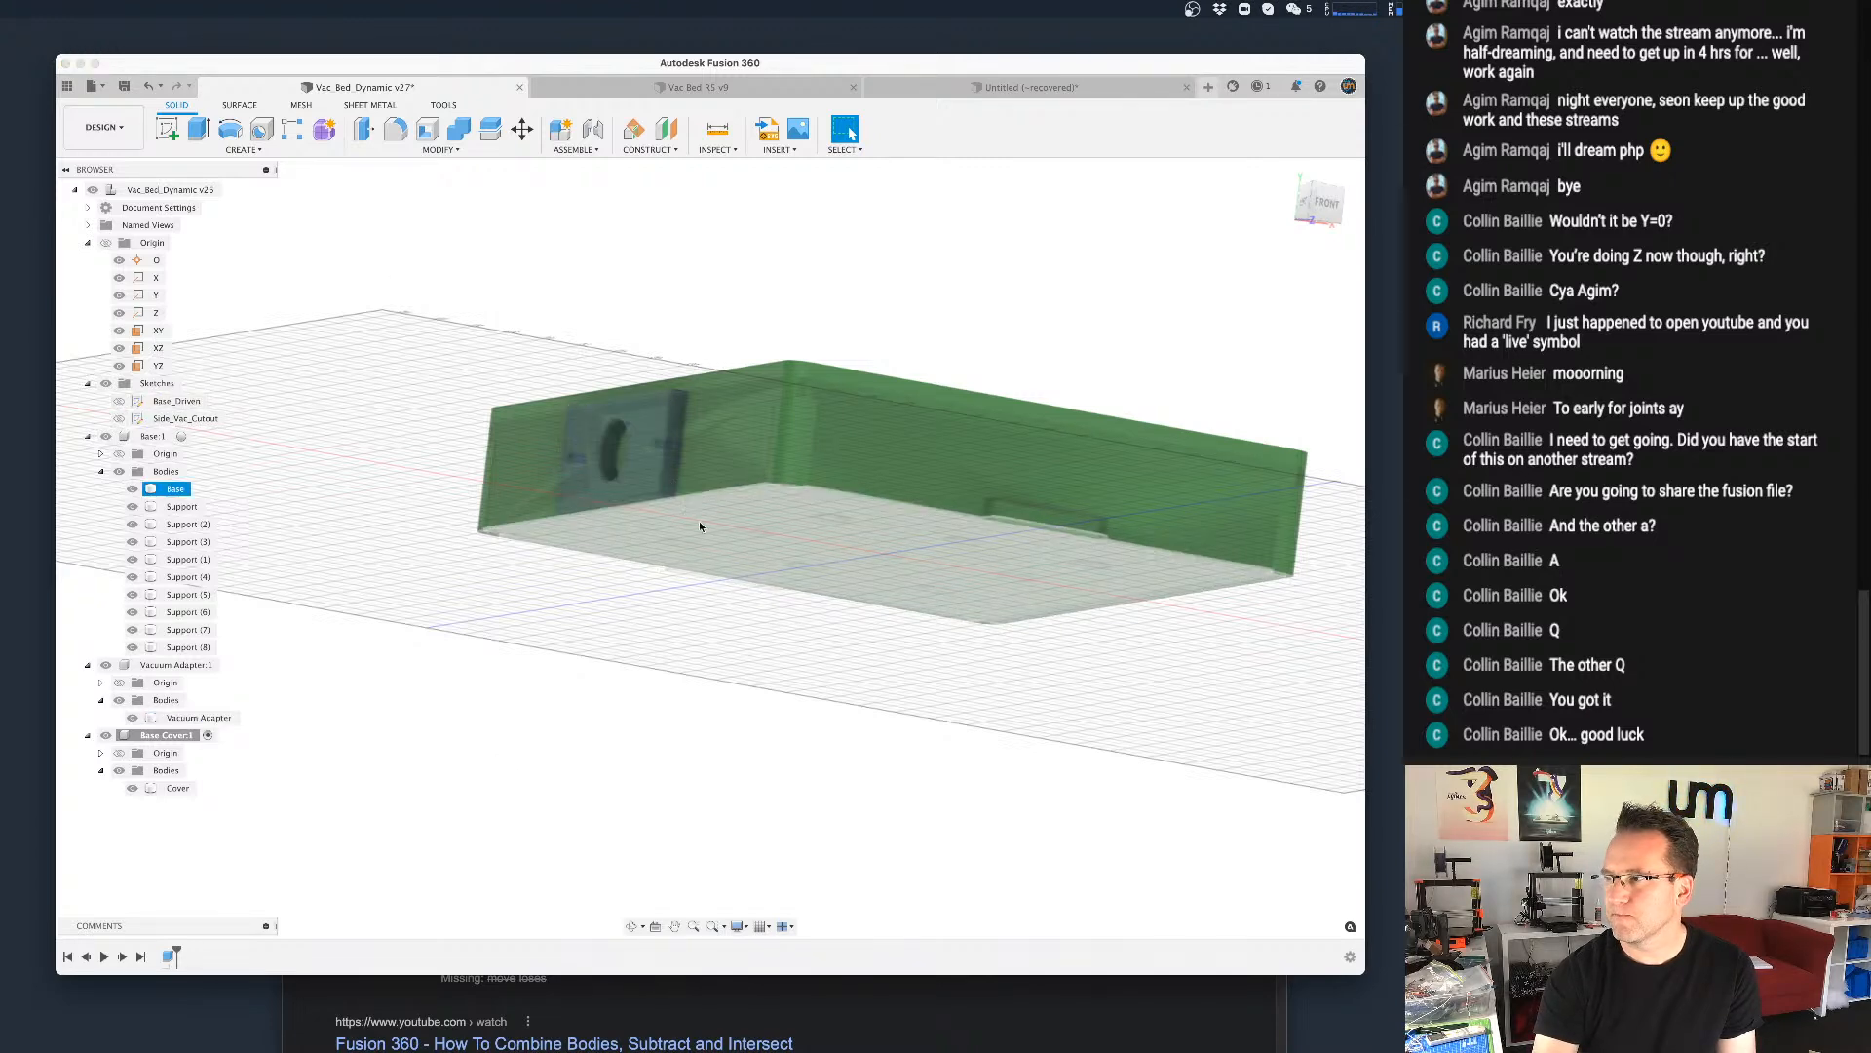
left_click(700, 513)
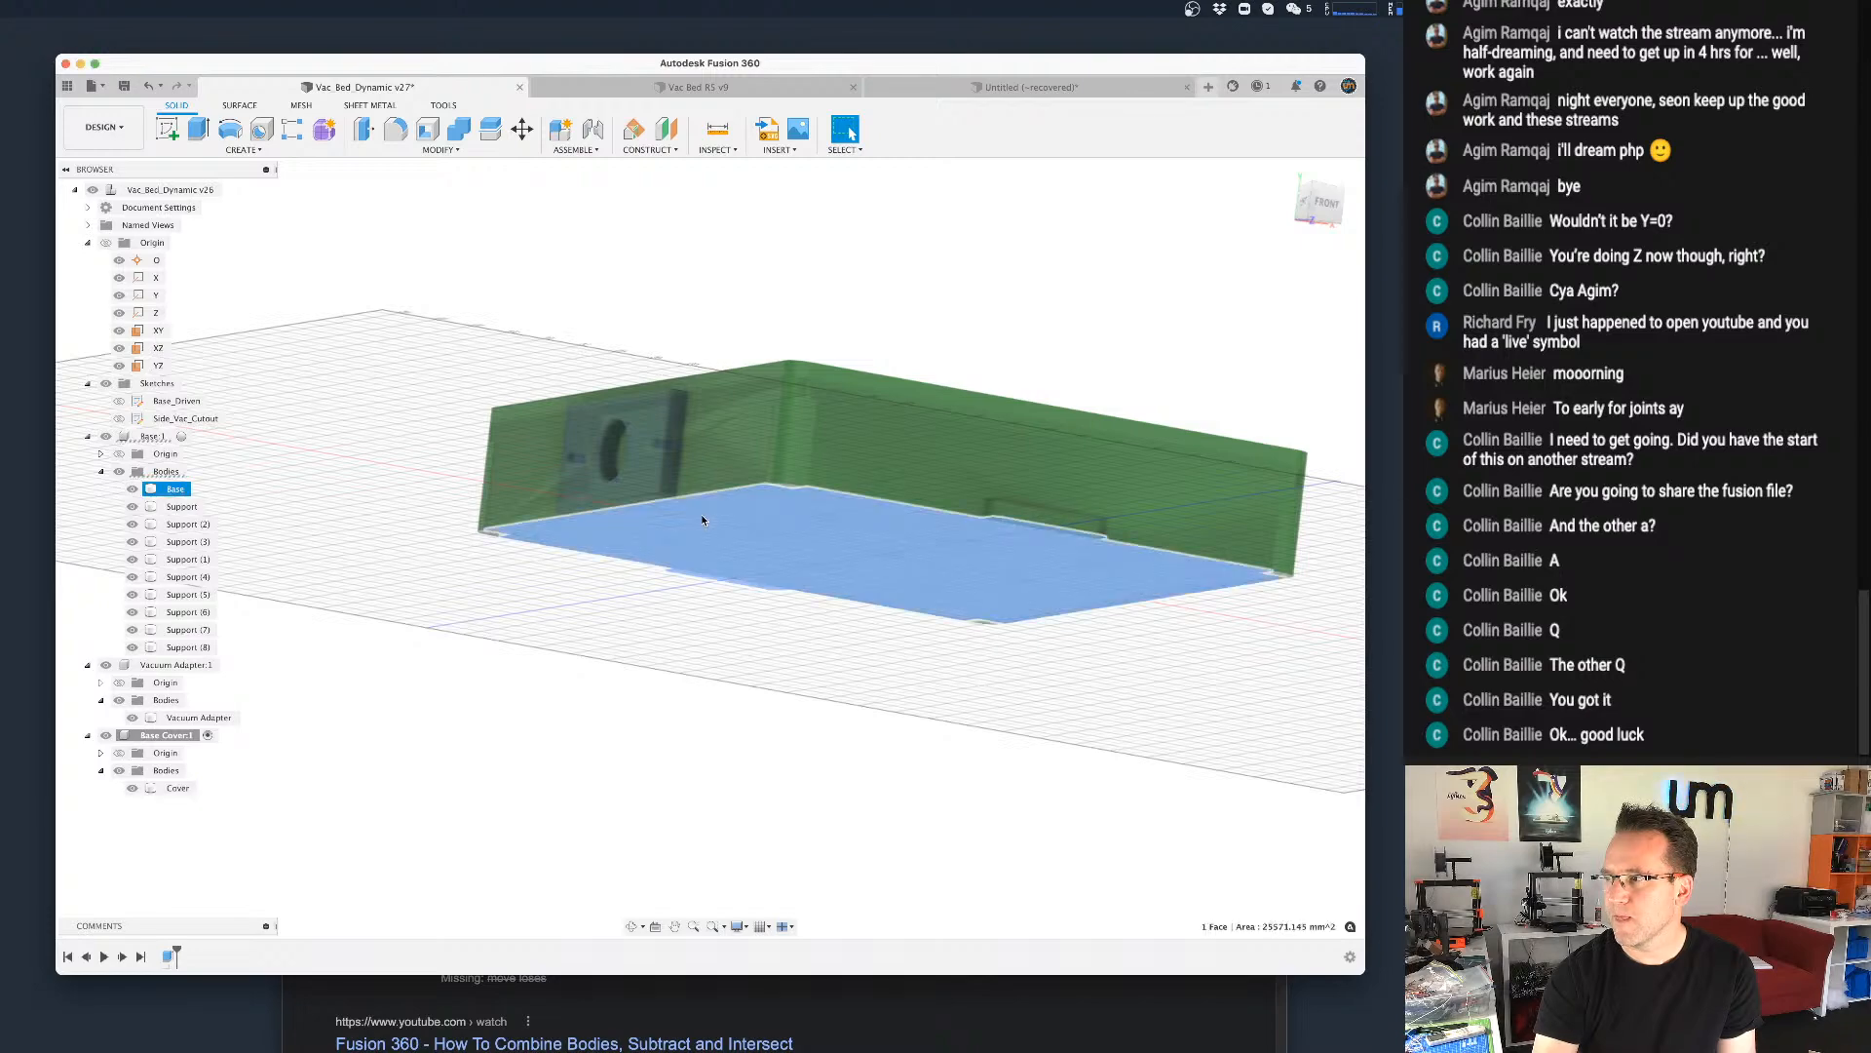
middle_click_drag(700, 514, 787, 700, "shift")
left_click(612, 761)
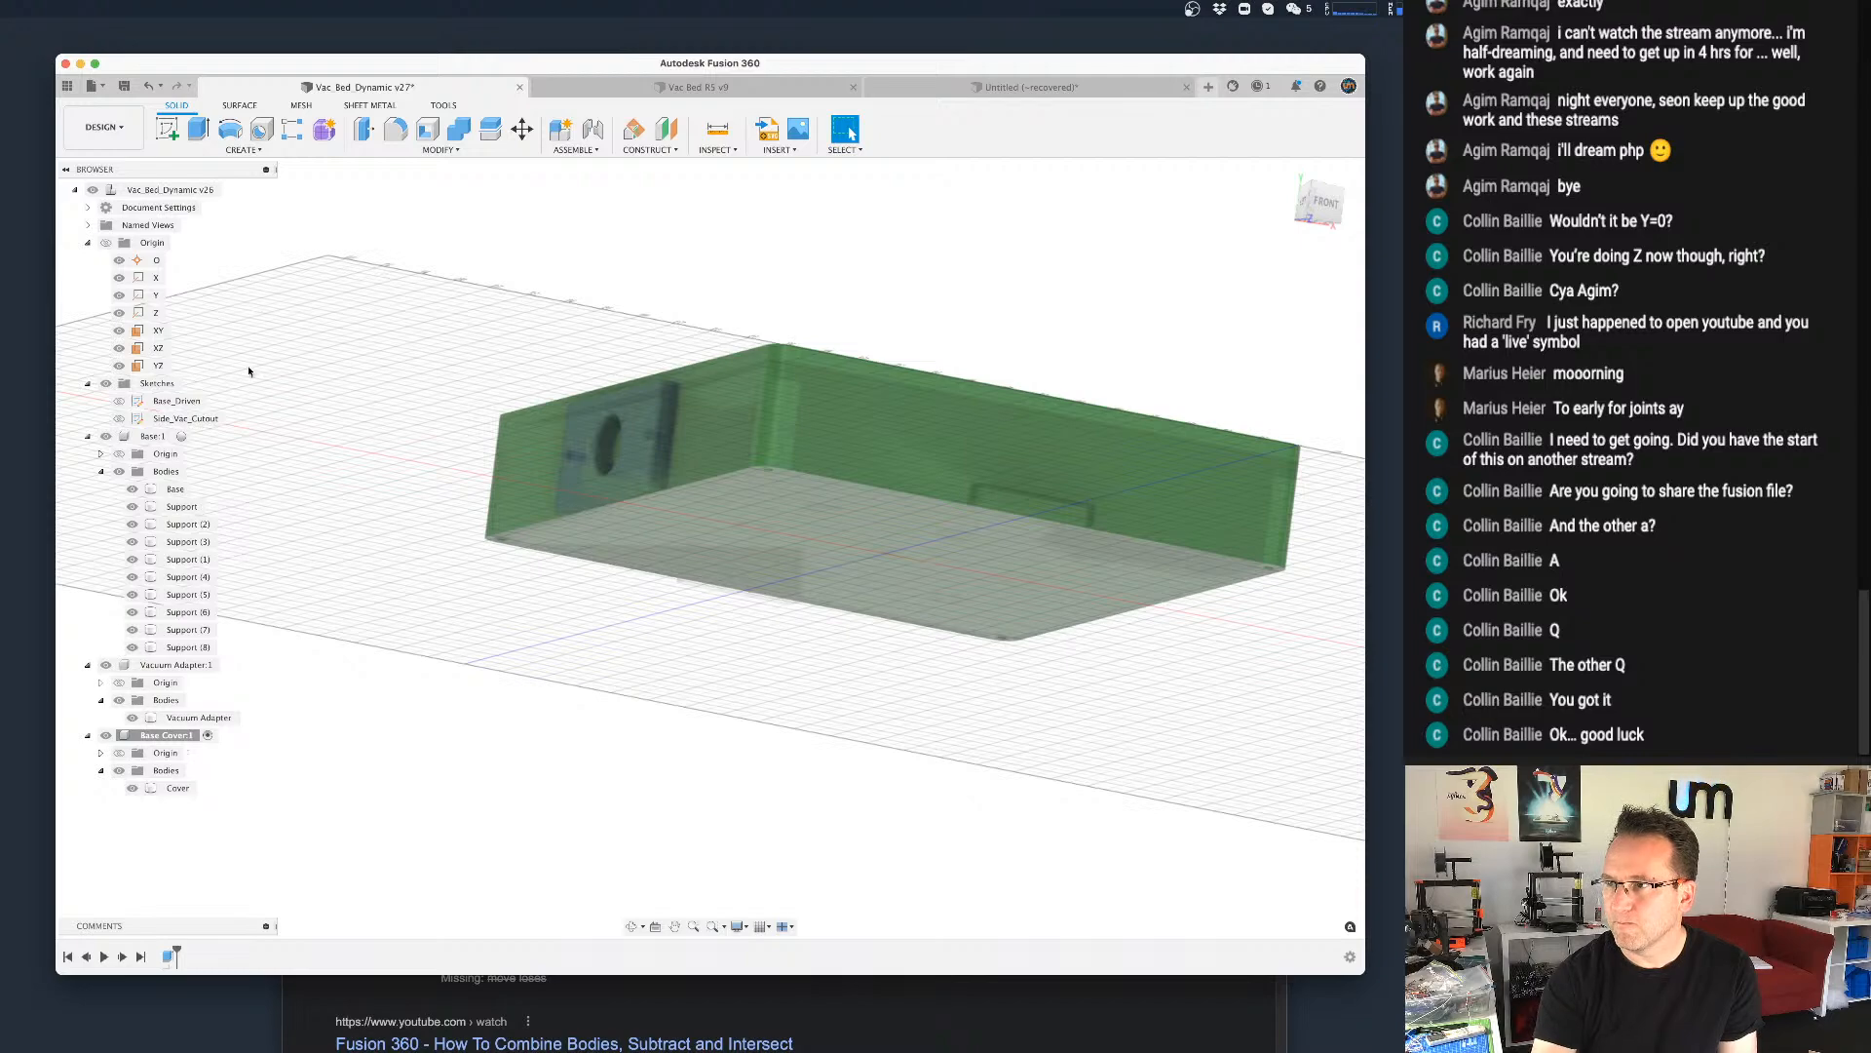
left_click(119, 472)
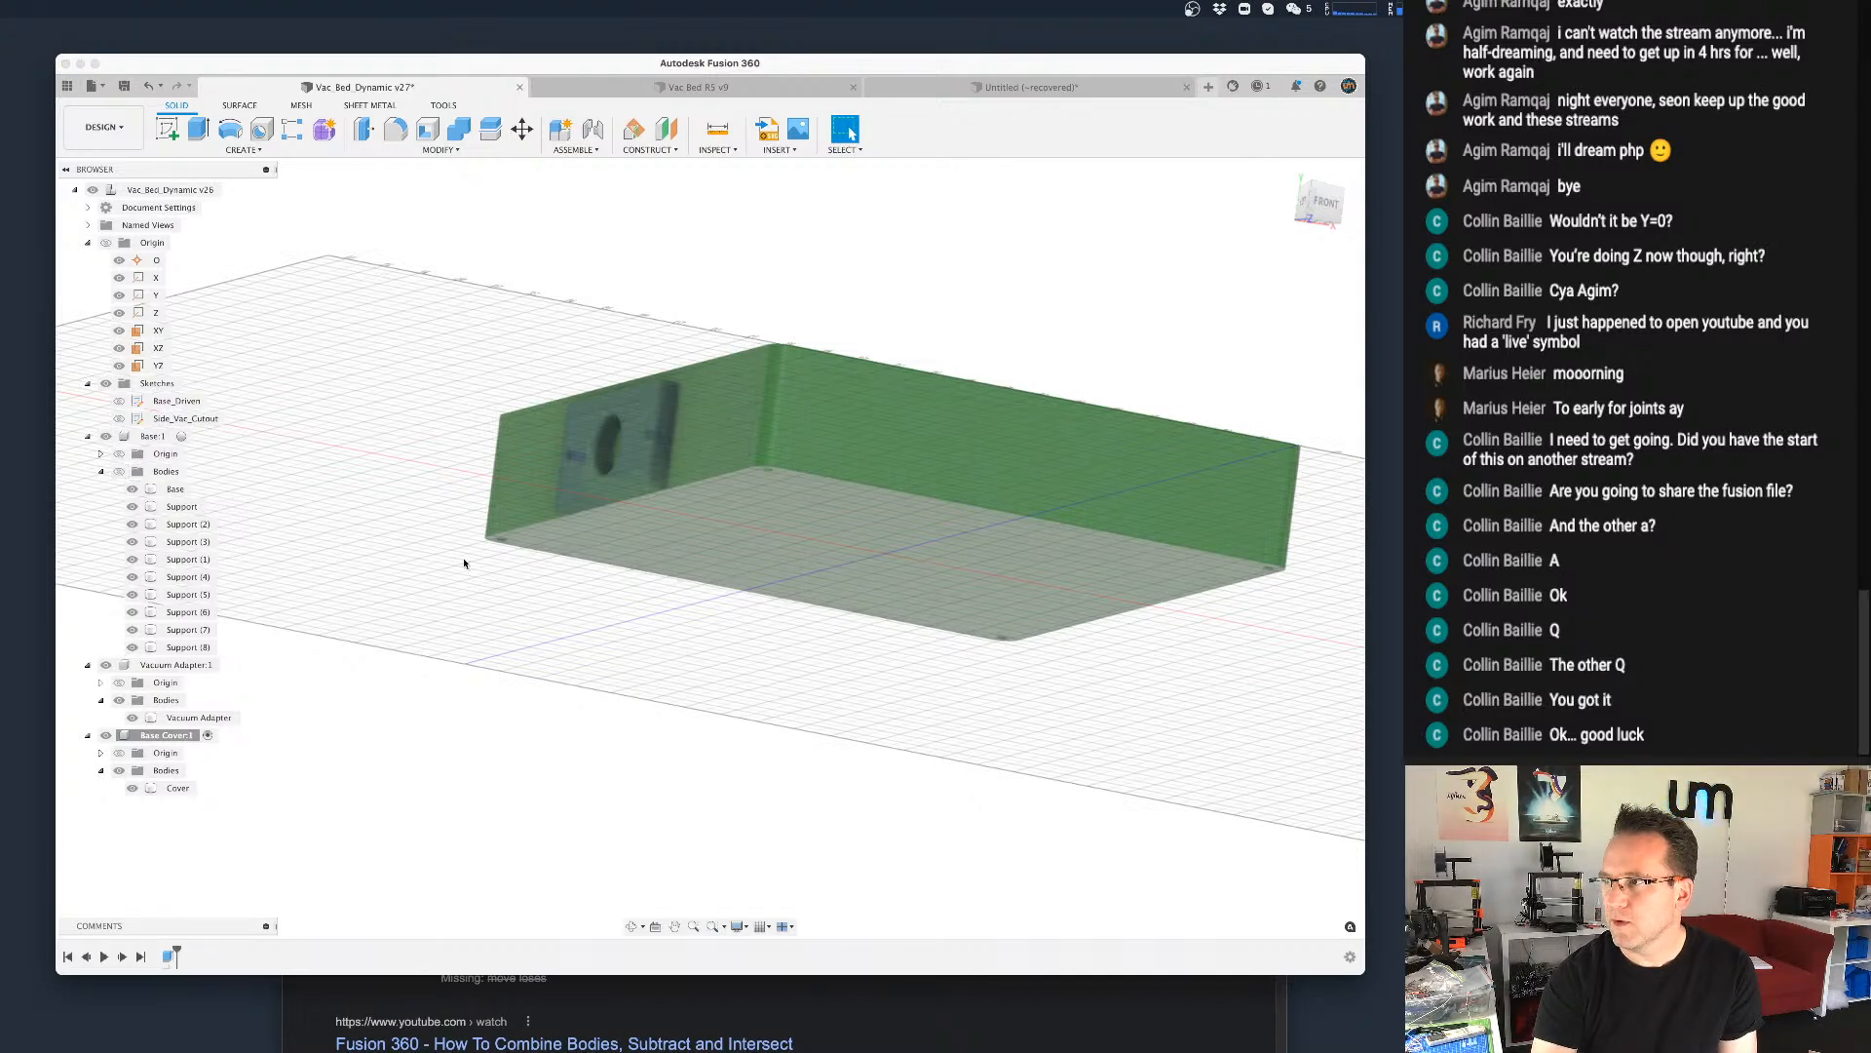
Step: Extrude the cover's bottom face by -height_base to cut away the lower part of the block
left_click(751, 660)
middle_click_drag(752, 659, 695, 734, "shift")
key("e")
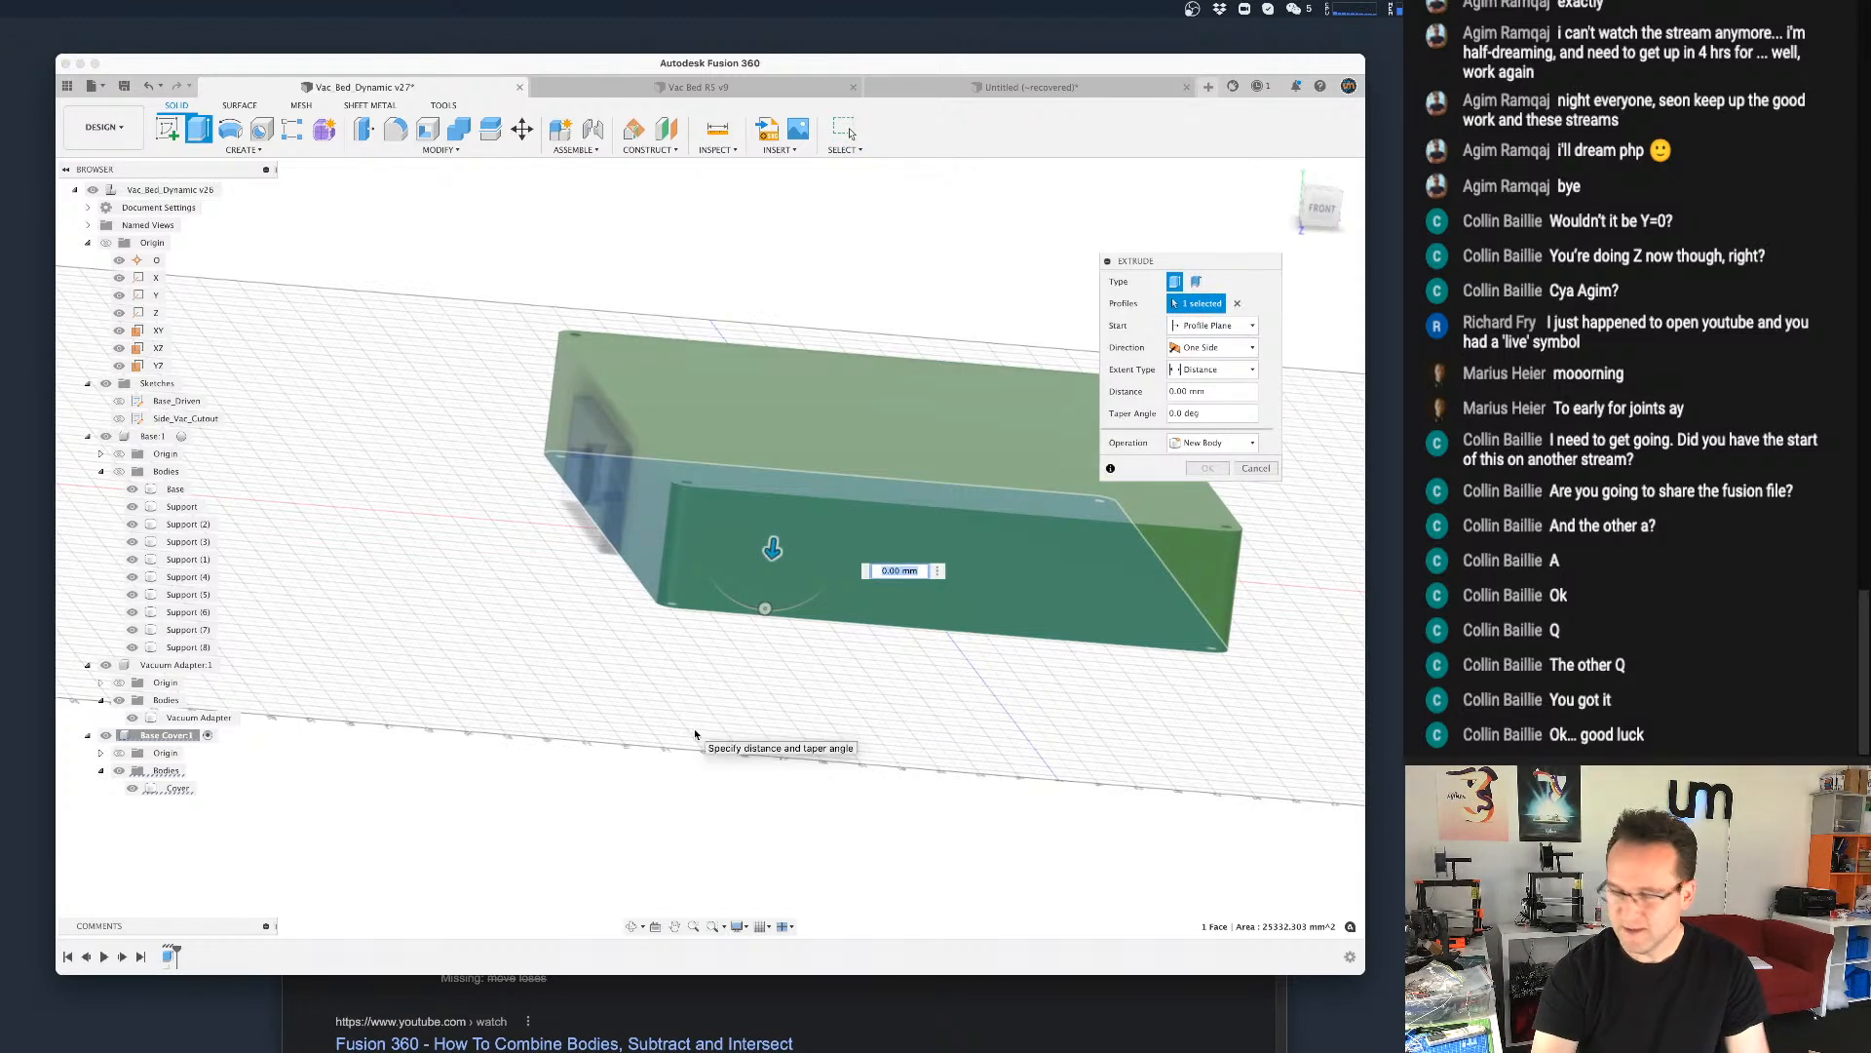
type("-hei")
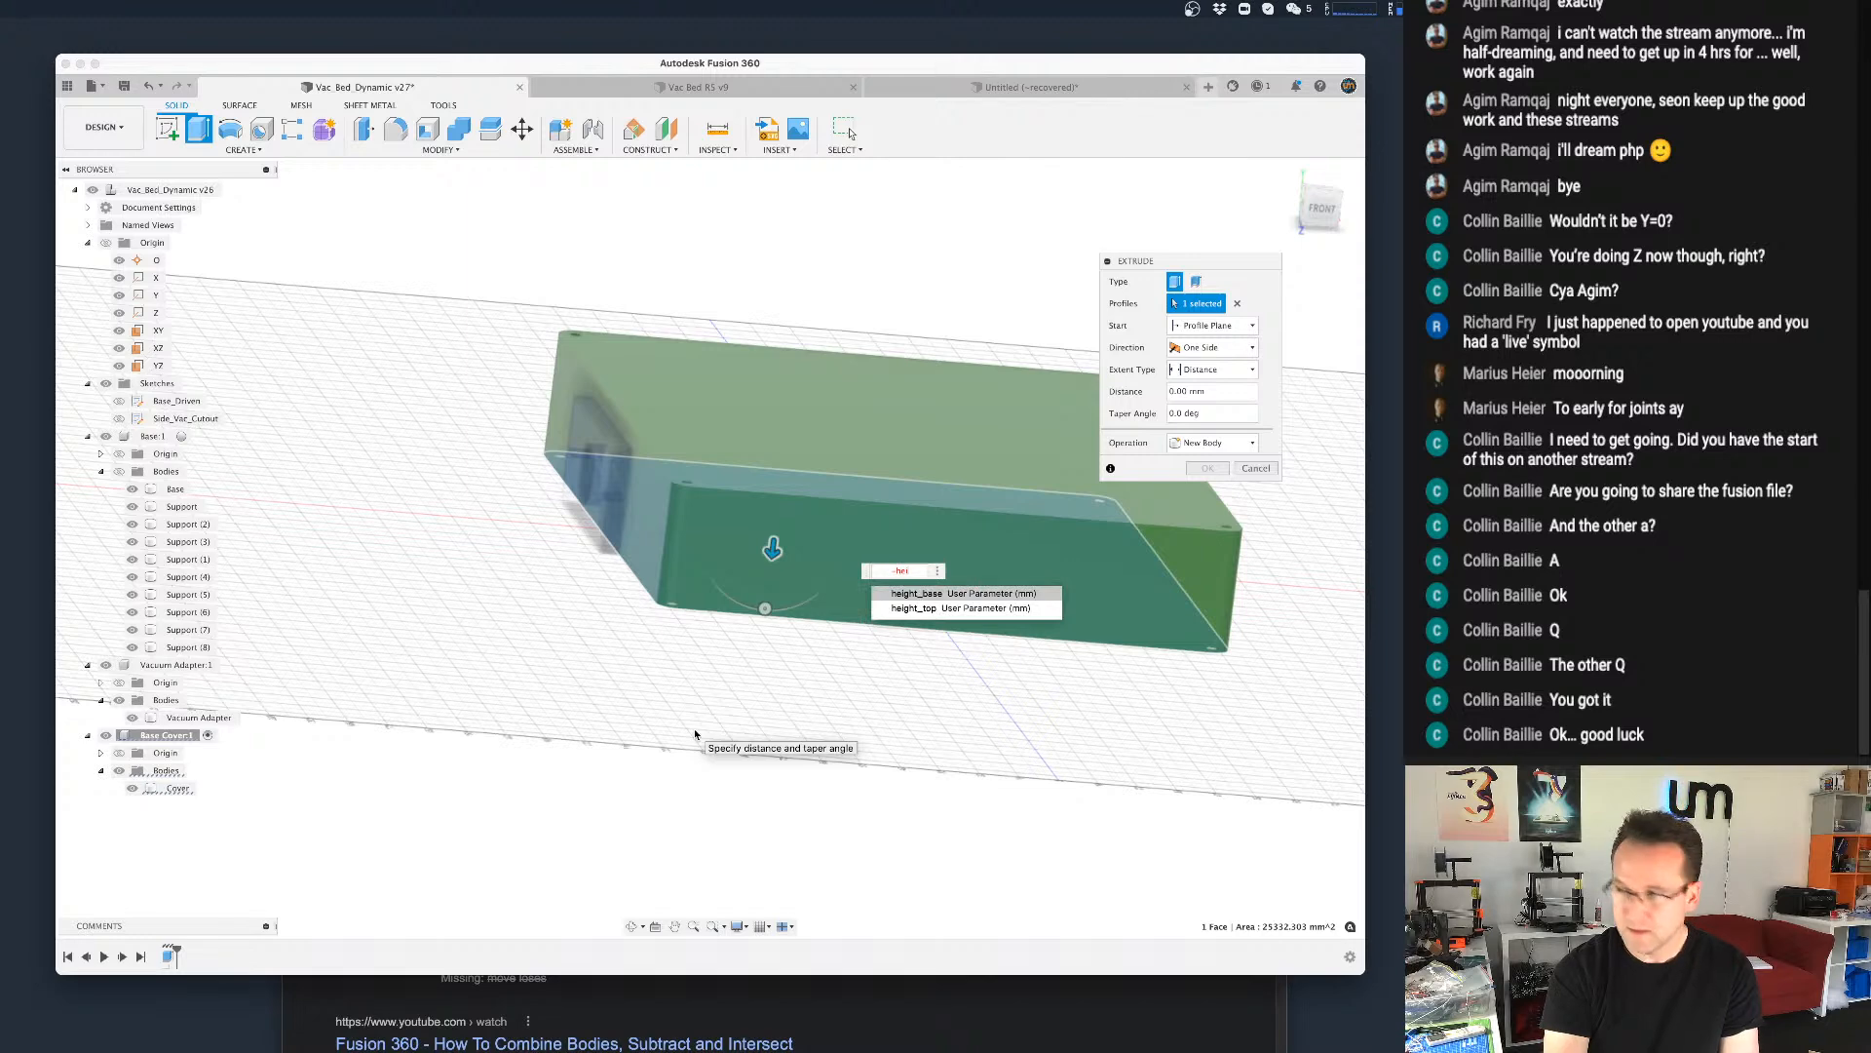
key("Return")
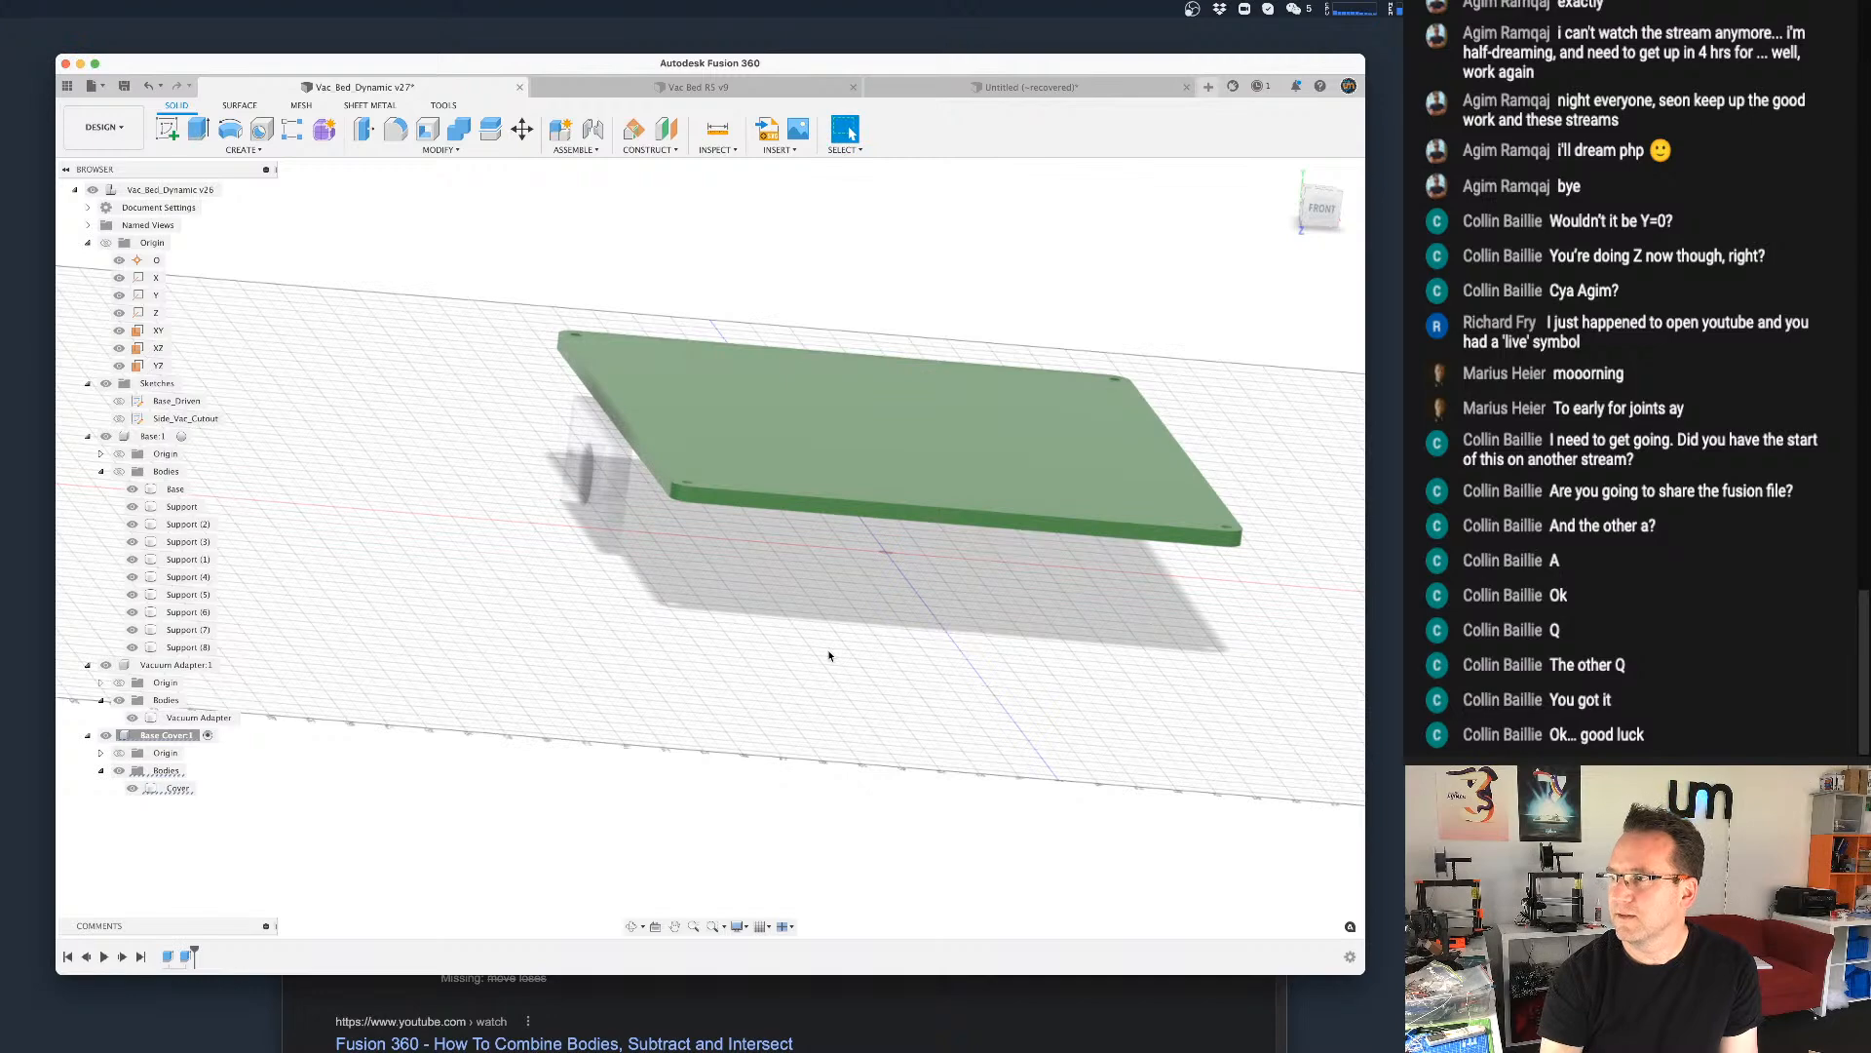
Step: Show the Base component's bodies again and activate the top-level component to inspect the cover on the base
left_click(116, 476)
left_click(118, 473)
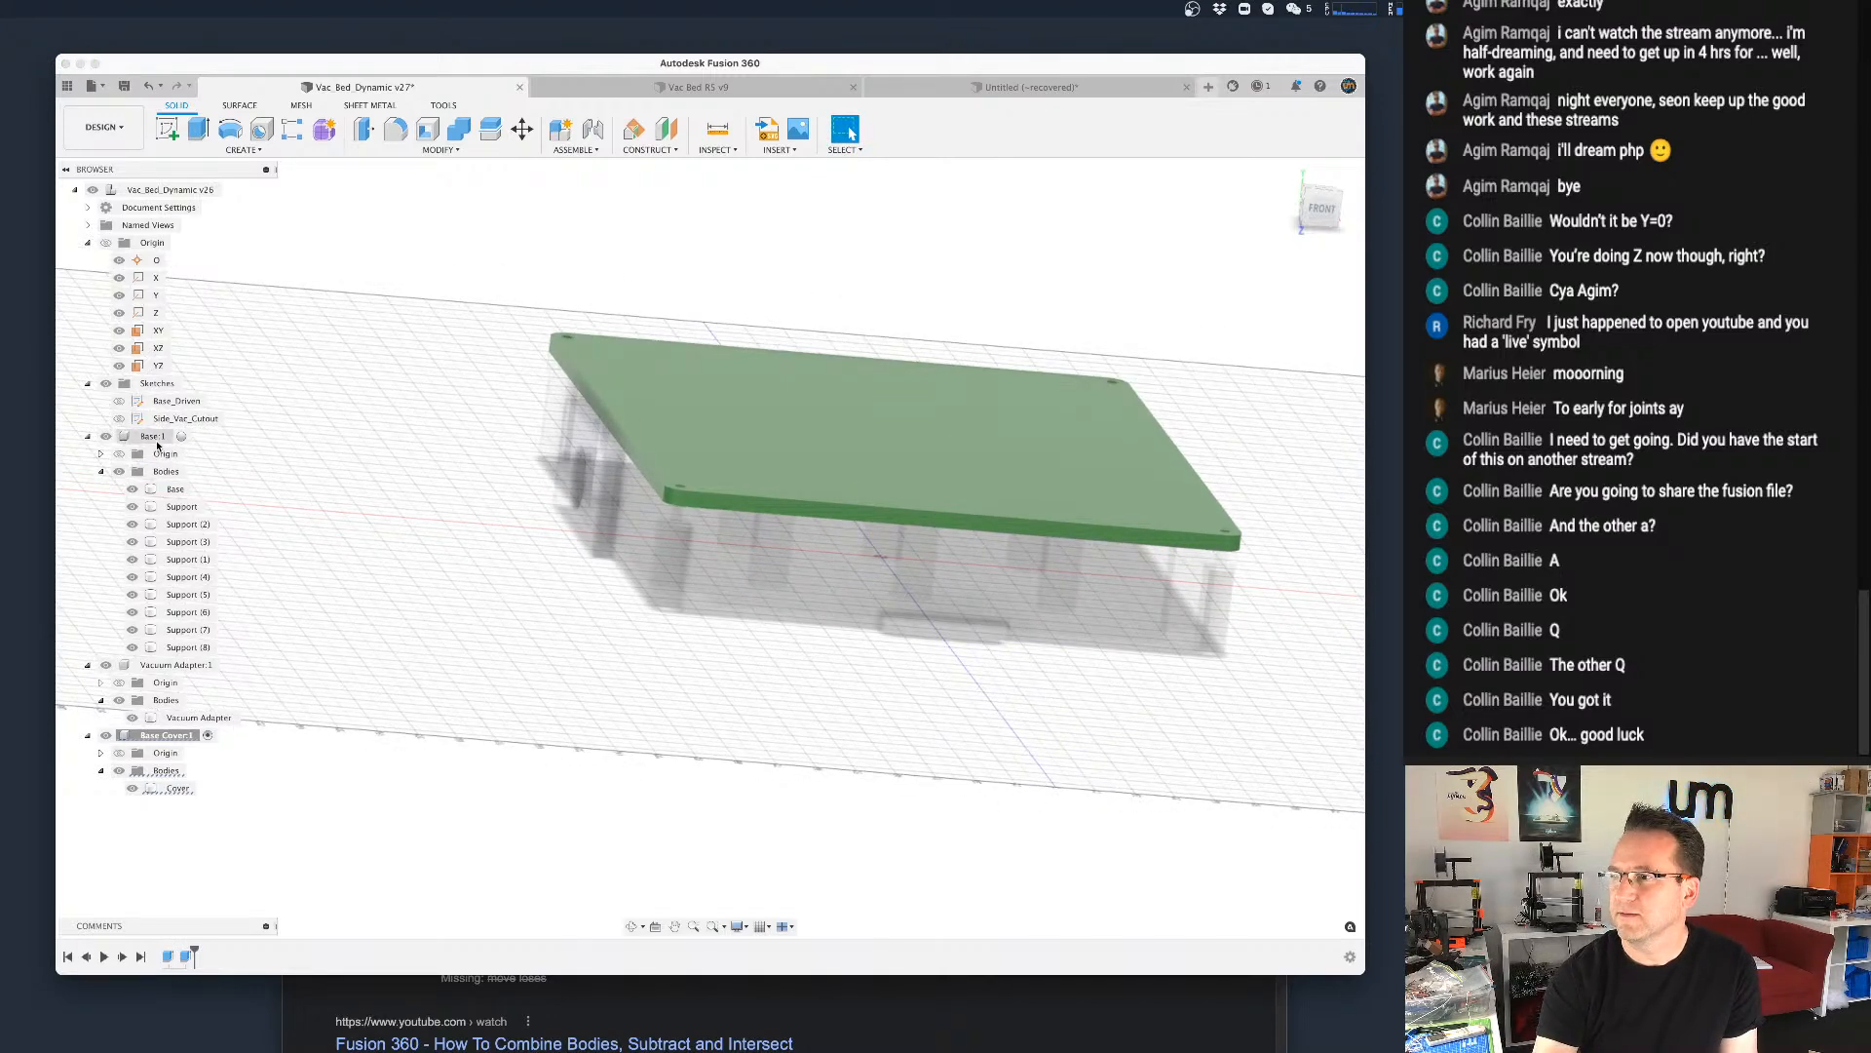
double_click(180, 190)
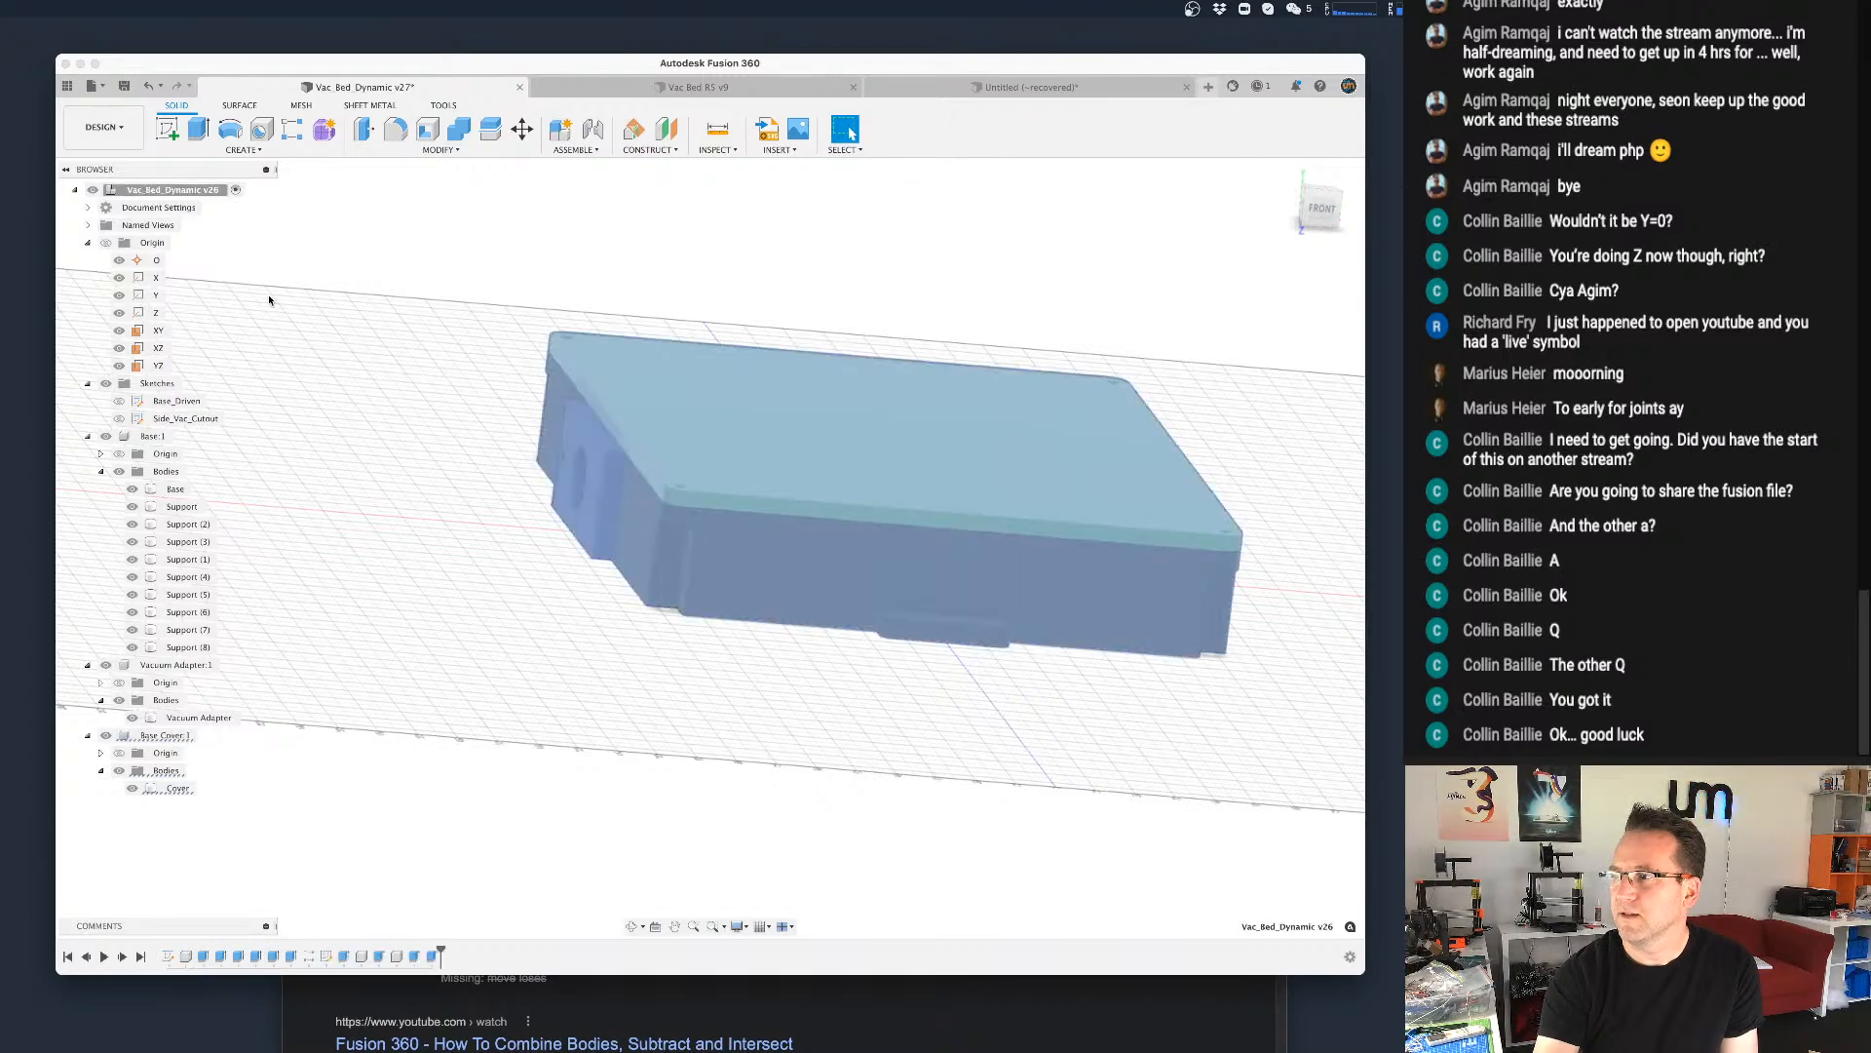
left_click(687, 668)
scroll(775, 699, "down", 2)
middle_click_drag(775, 699, 774, 660, "shift")
scroll(891, 611, "up", 10)
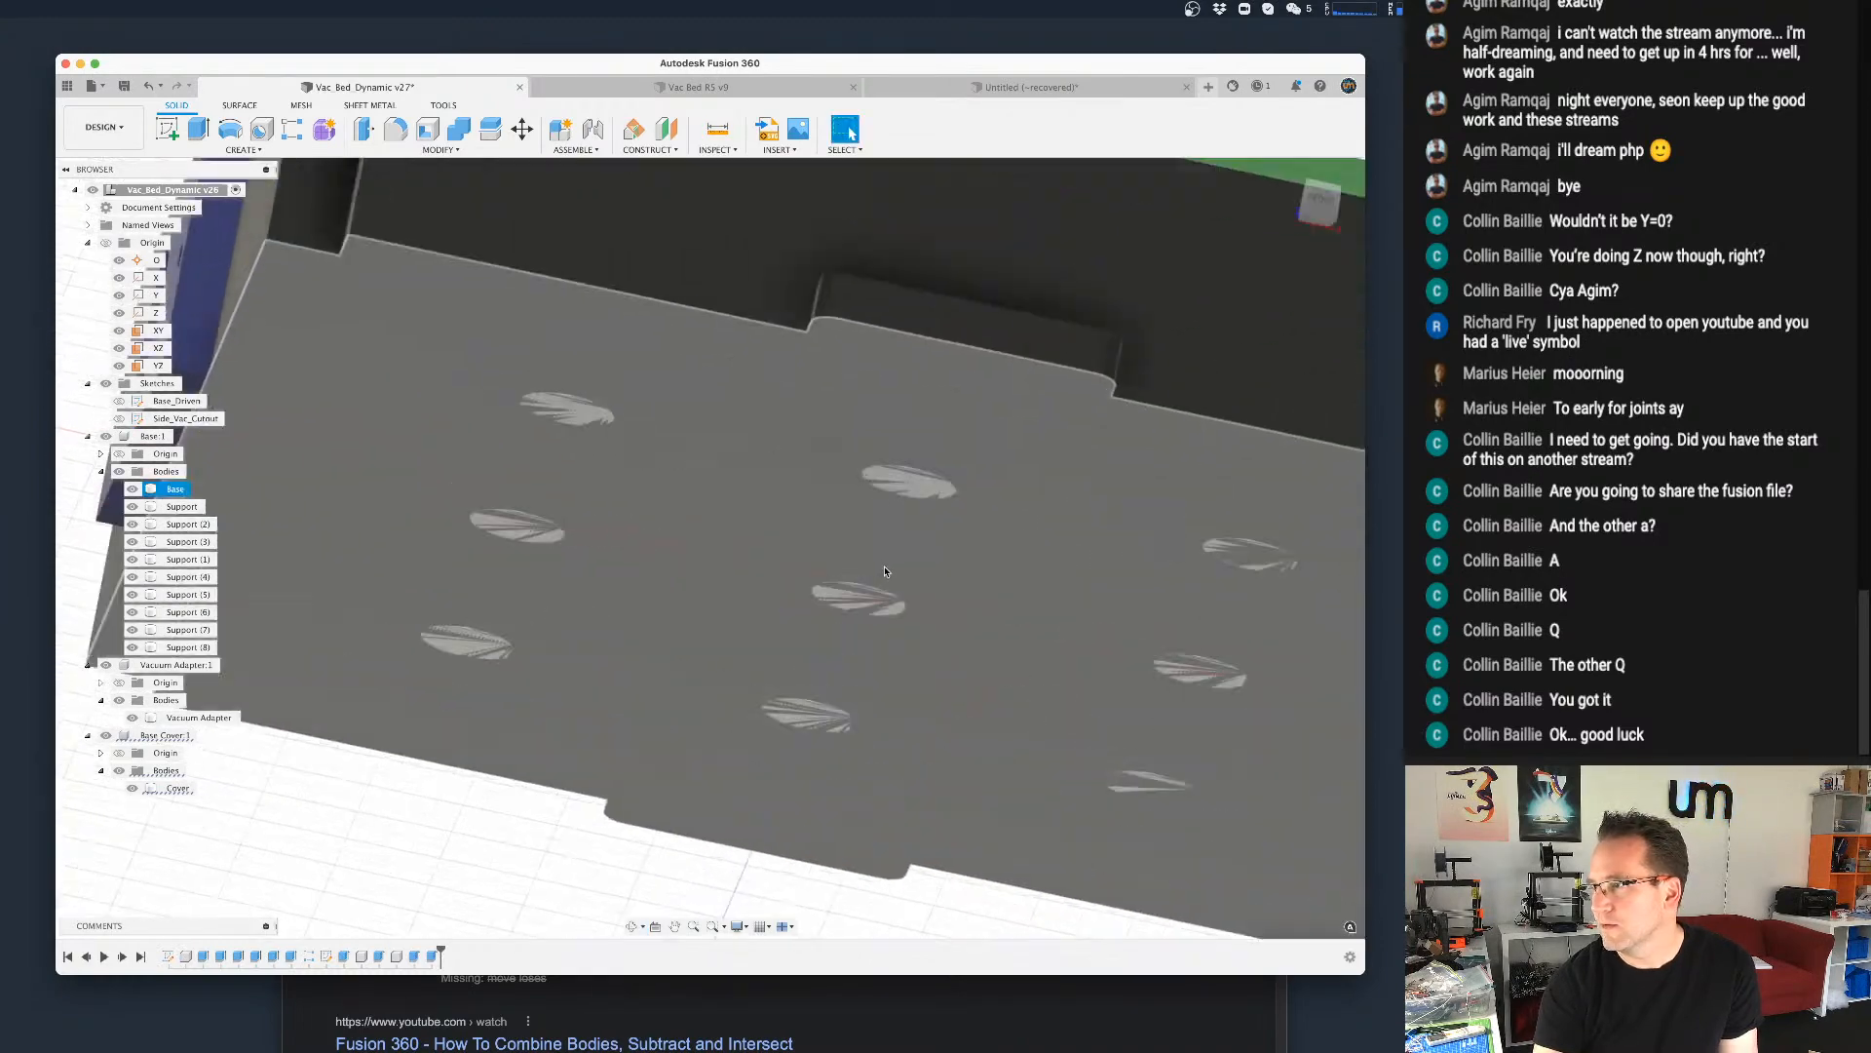
middle_click_drag(890, 612, 867, 651, "shift")
scroll(774, 743, "down", 10)
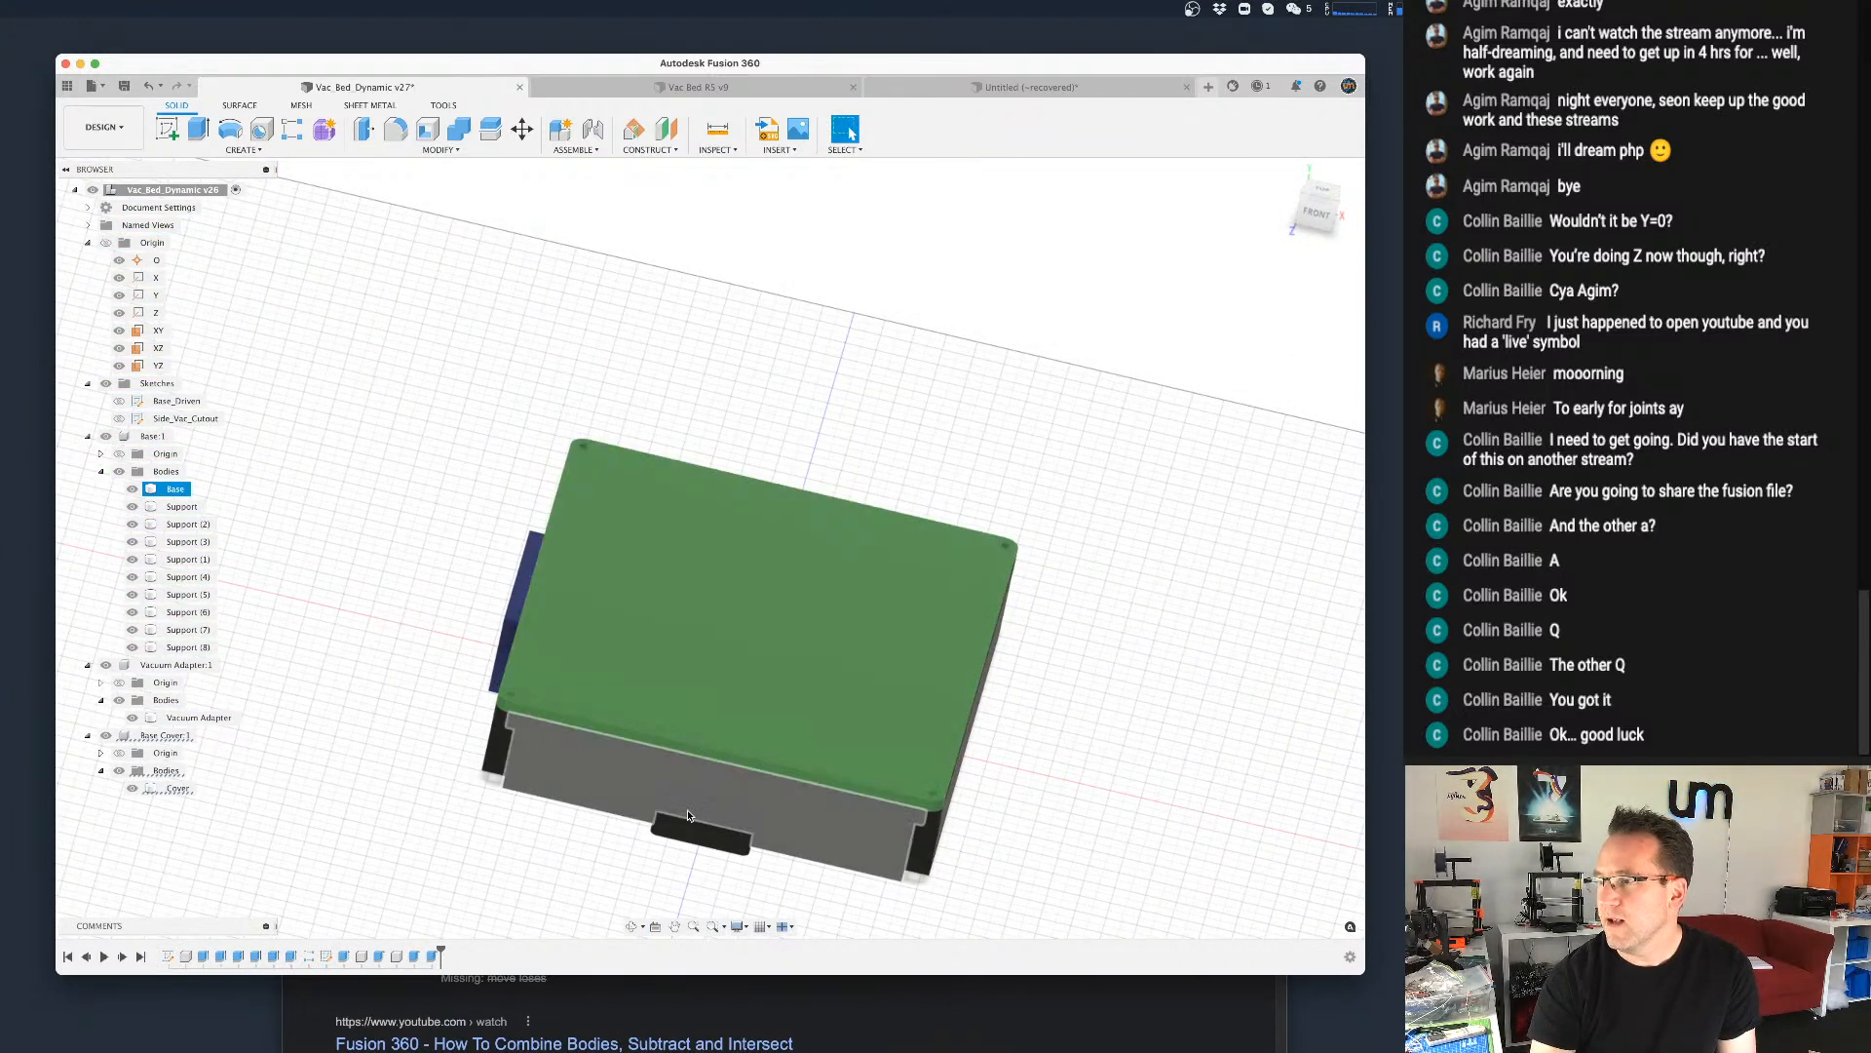
middle_click_drag(680, 821, 712, 803, "shift")
Step: Open the user parameters and set height_base to 20 mm to test the cover's position
left_click(441, 150)
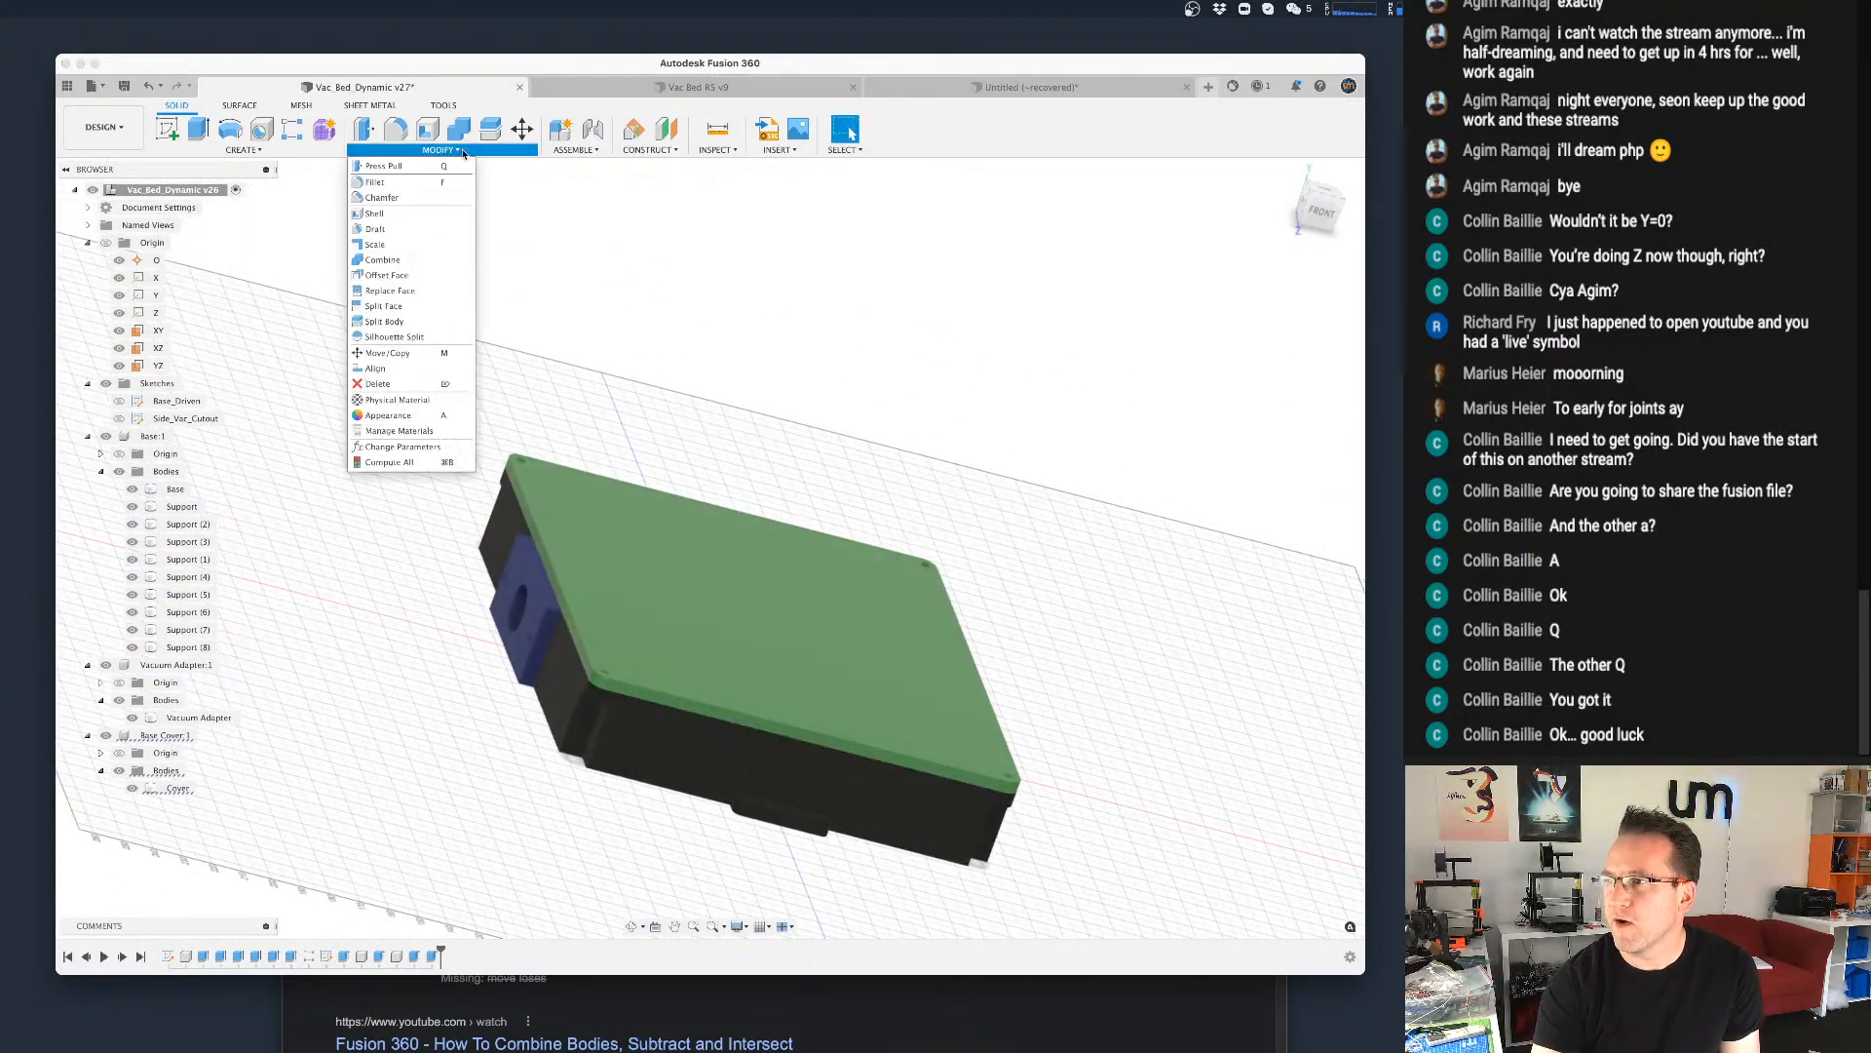
left_click(431, 451)
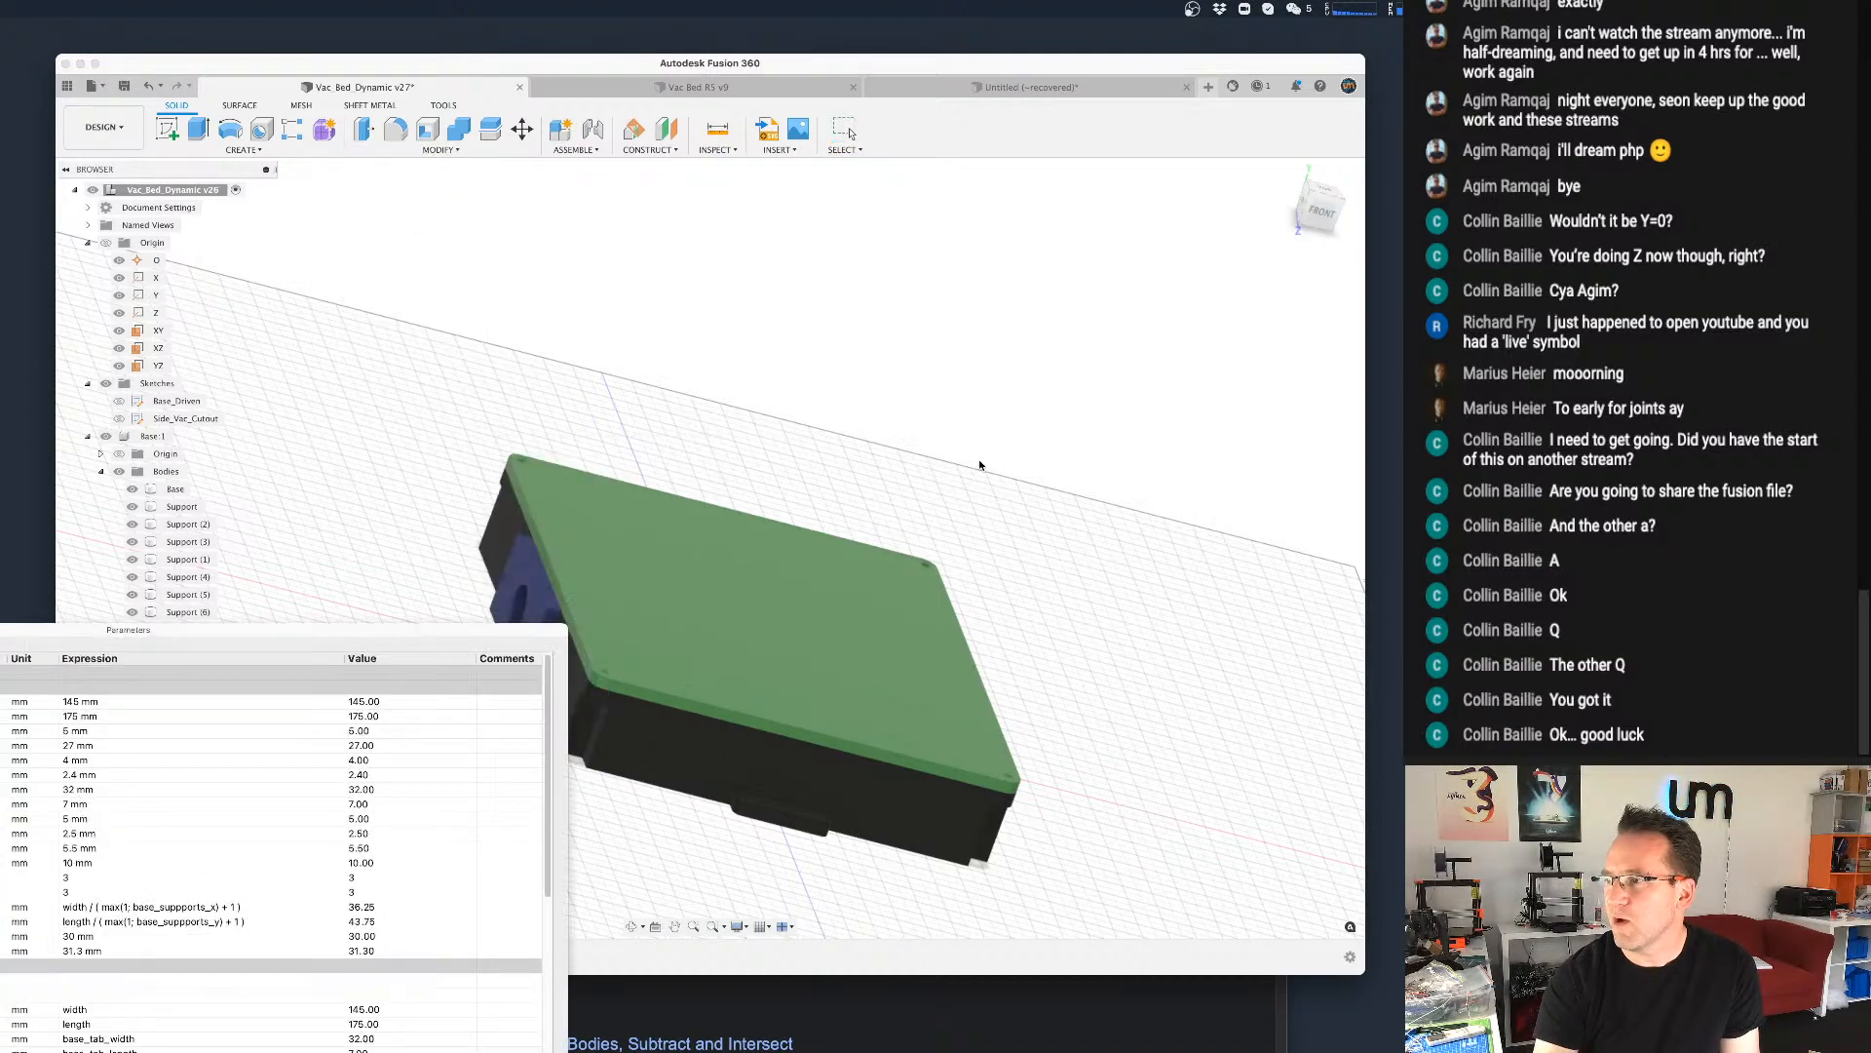
left_click_drag(283, 628, 1364, 485)
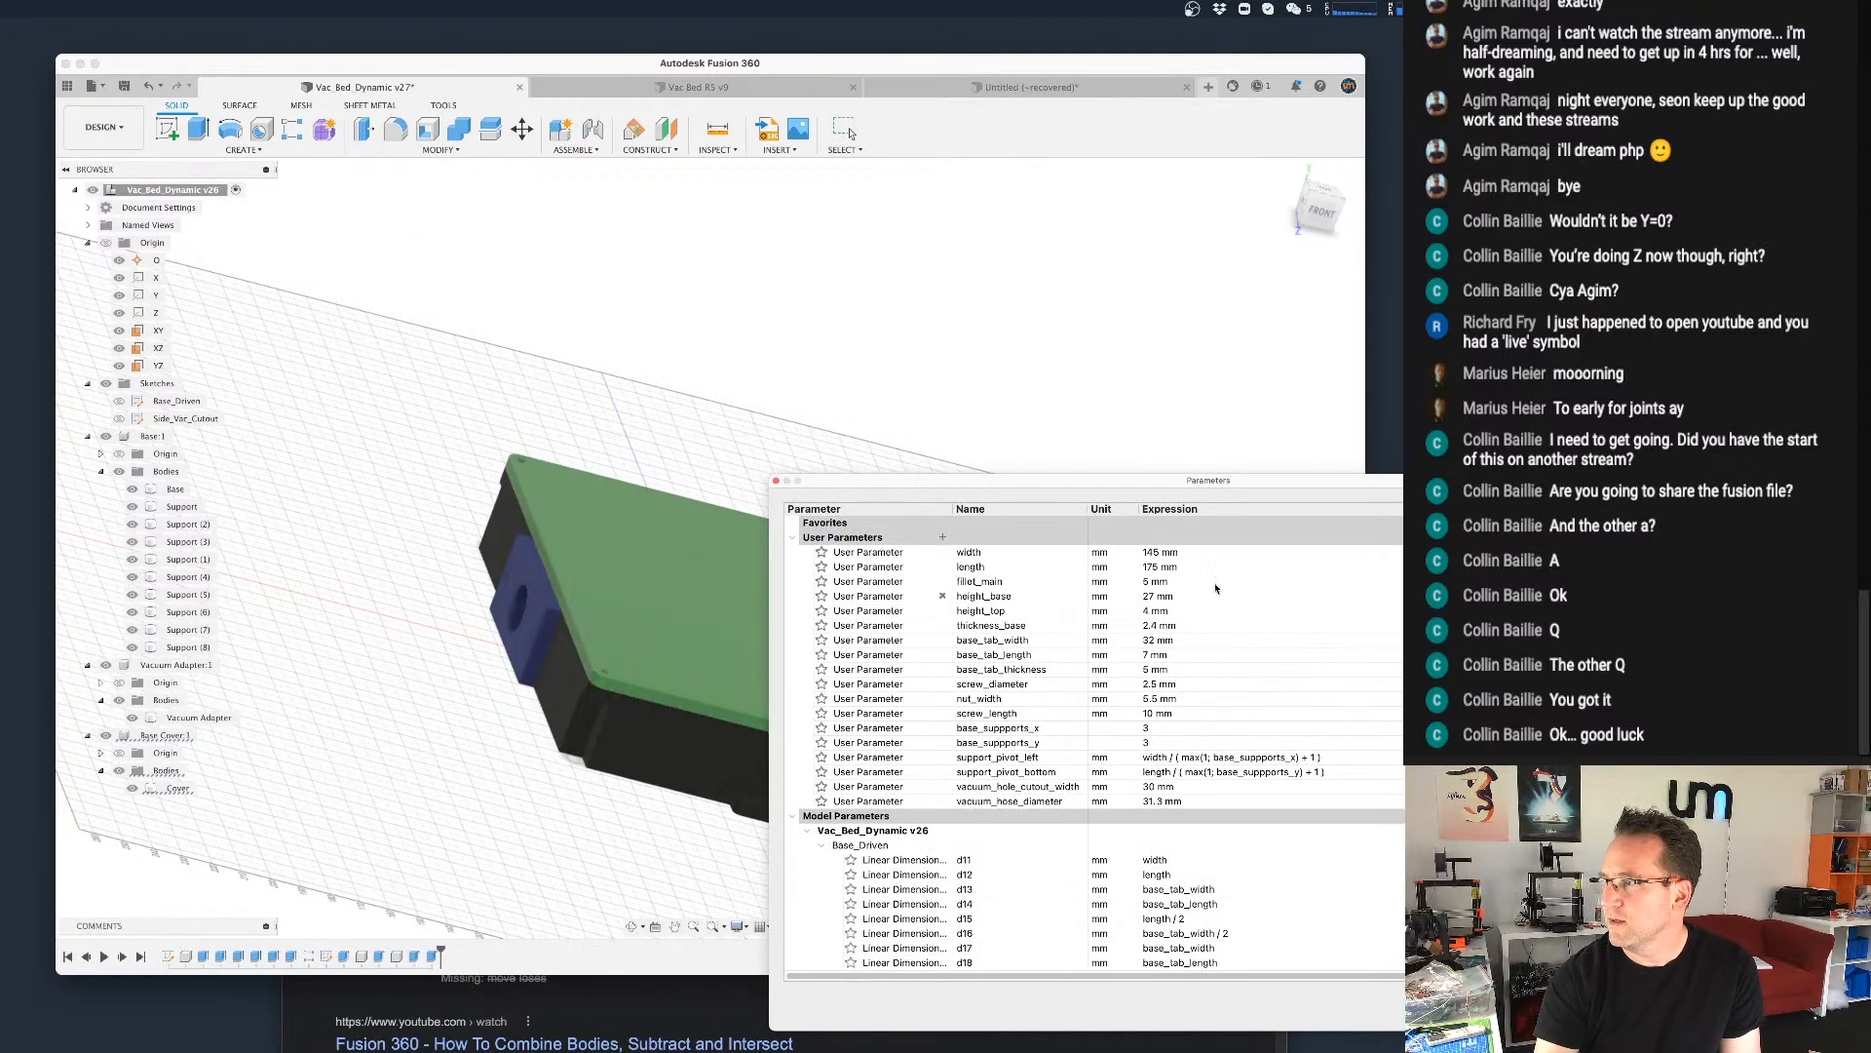
double_click(1181, 596)
type("20")
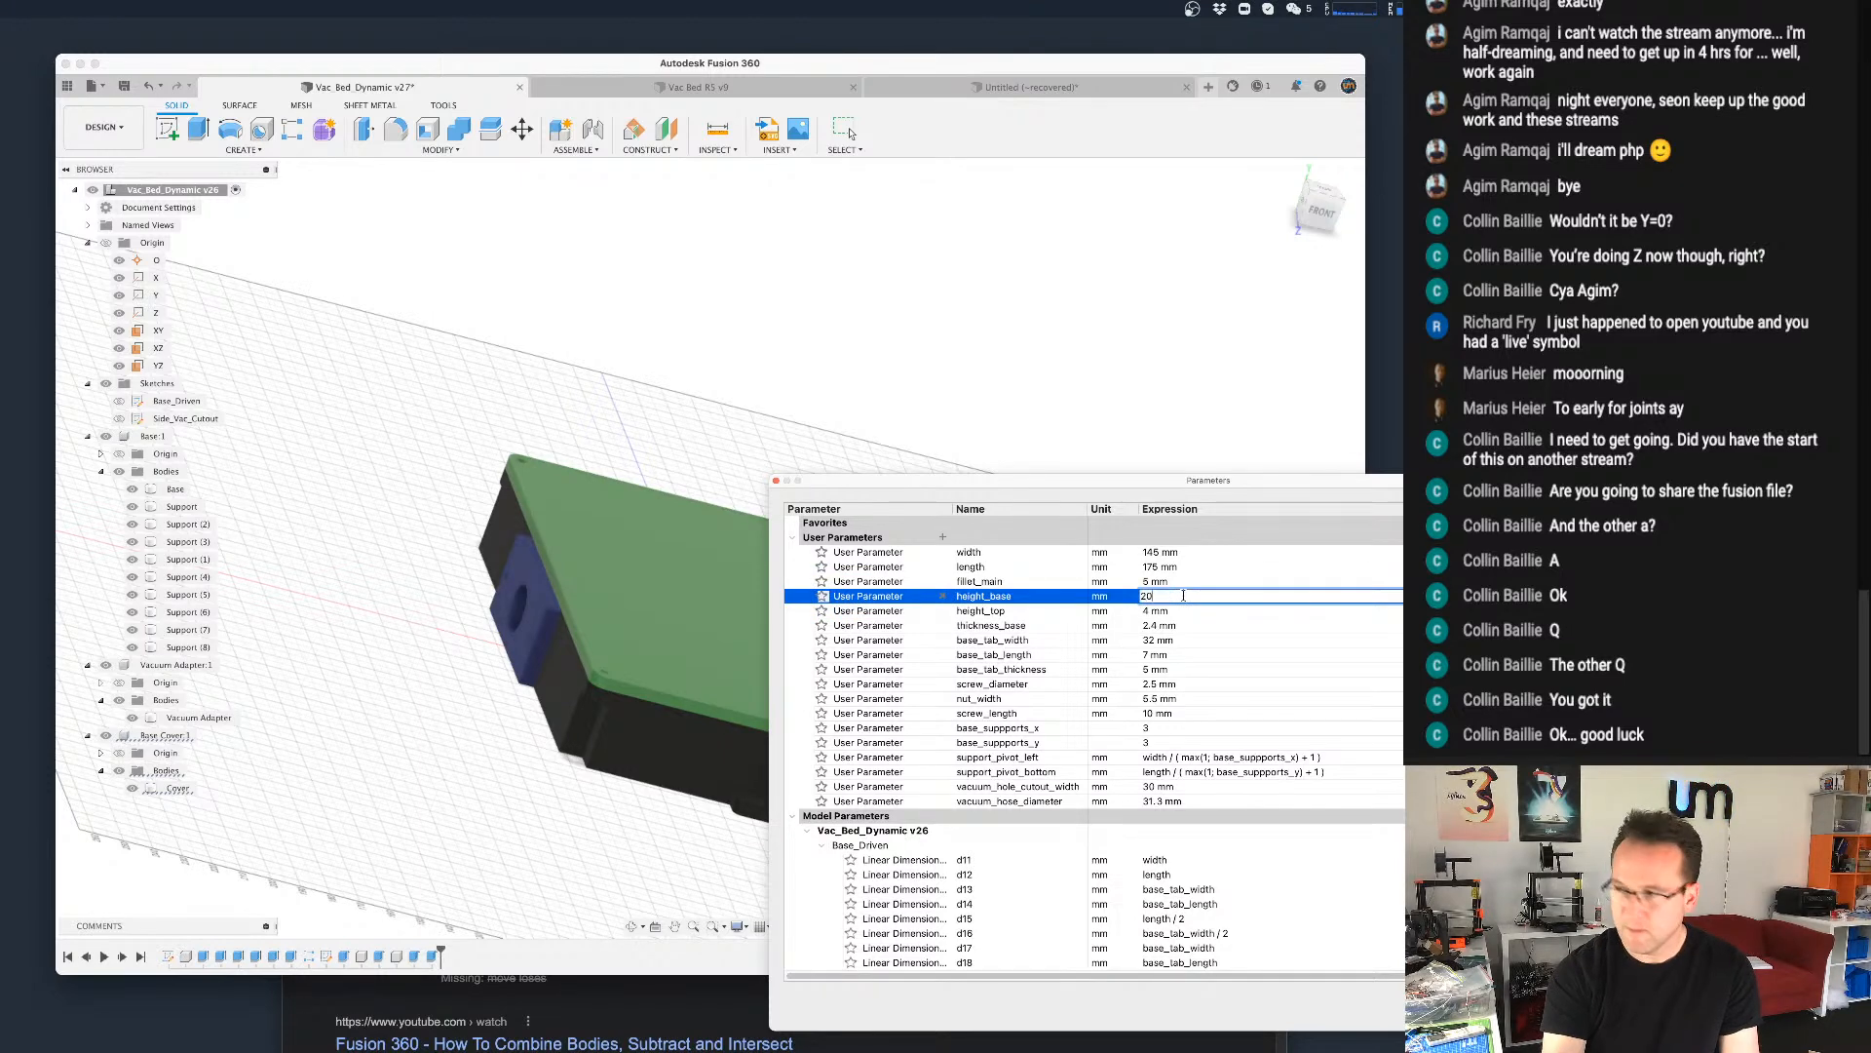
key("Return")
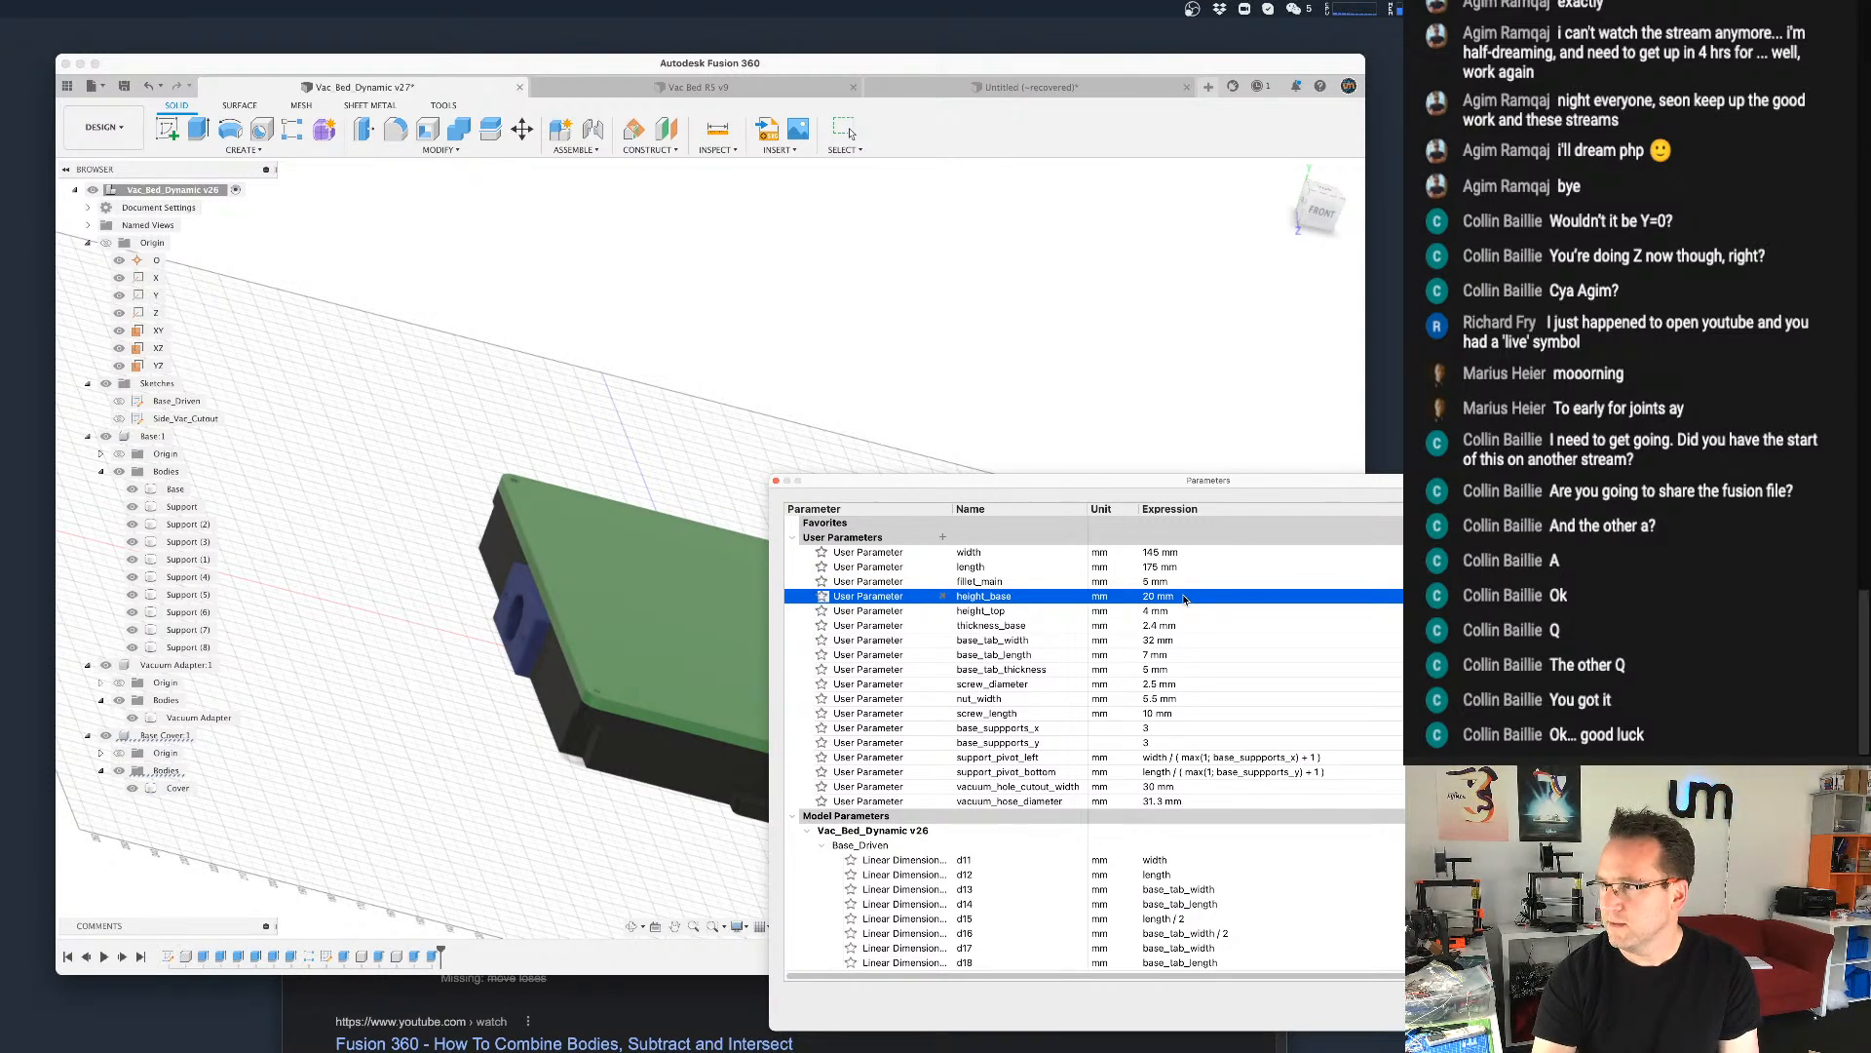
Step: Set height_base to 45 mm and check how the cover follows the taller base
double_click(1182, 597)
type("45")
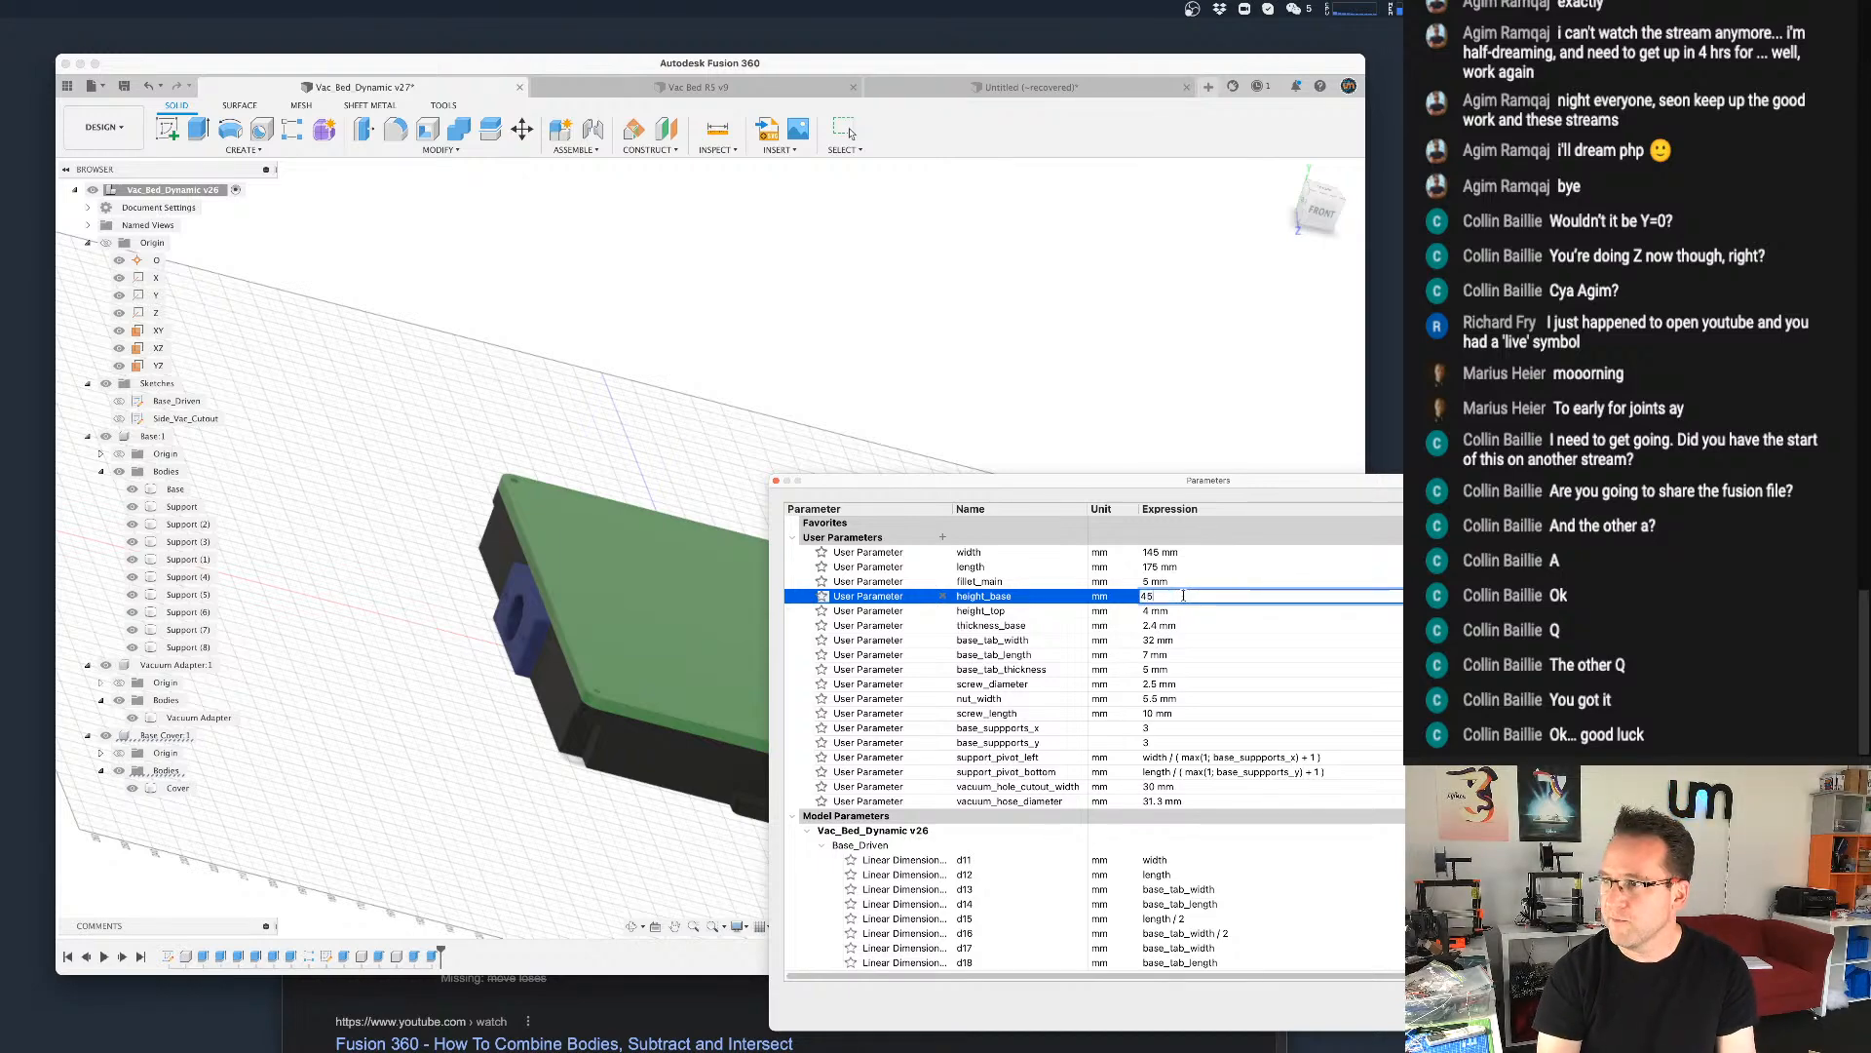
key("Return")
middle_click_drag(406, 711, 487, 713, "shift")
mouse_move(602, 641)
middle_mouse_down("shift")
mouse_move(628, 624)
mouse_move(577, 647)
mouse_move(558, 763)
mouse_move(573, 635)
mouse_move(601, 643)
middle_mouse_up("shift")
left_click(603, 645)
middle_click_drag(579, 709, 481, 765, "shift")
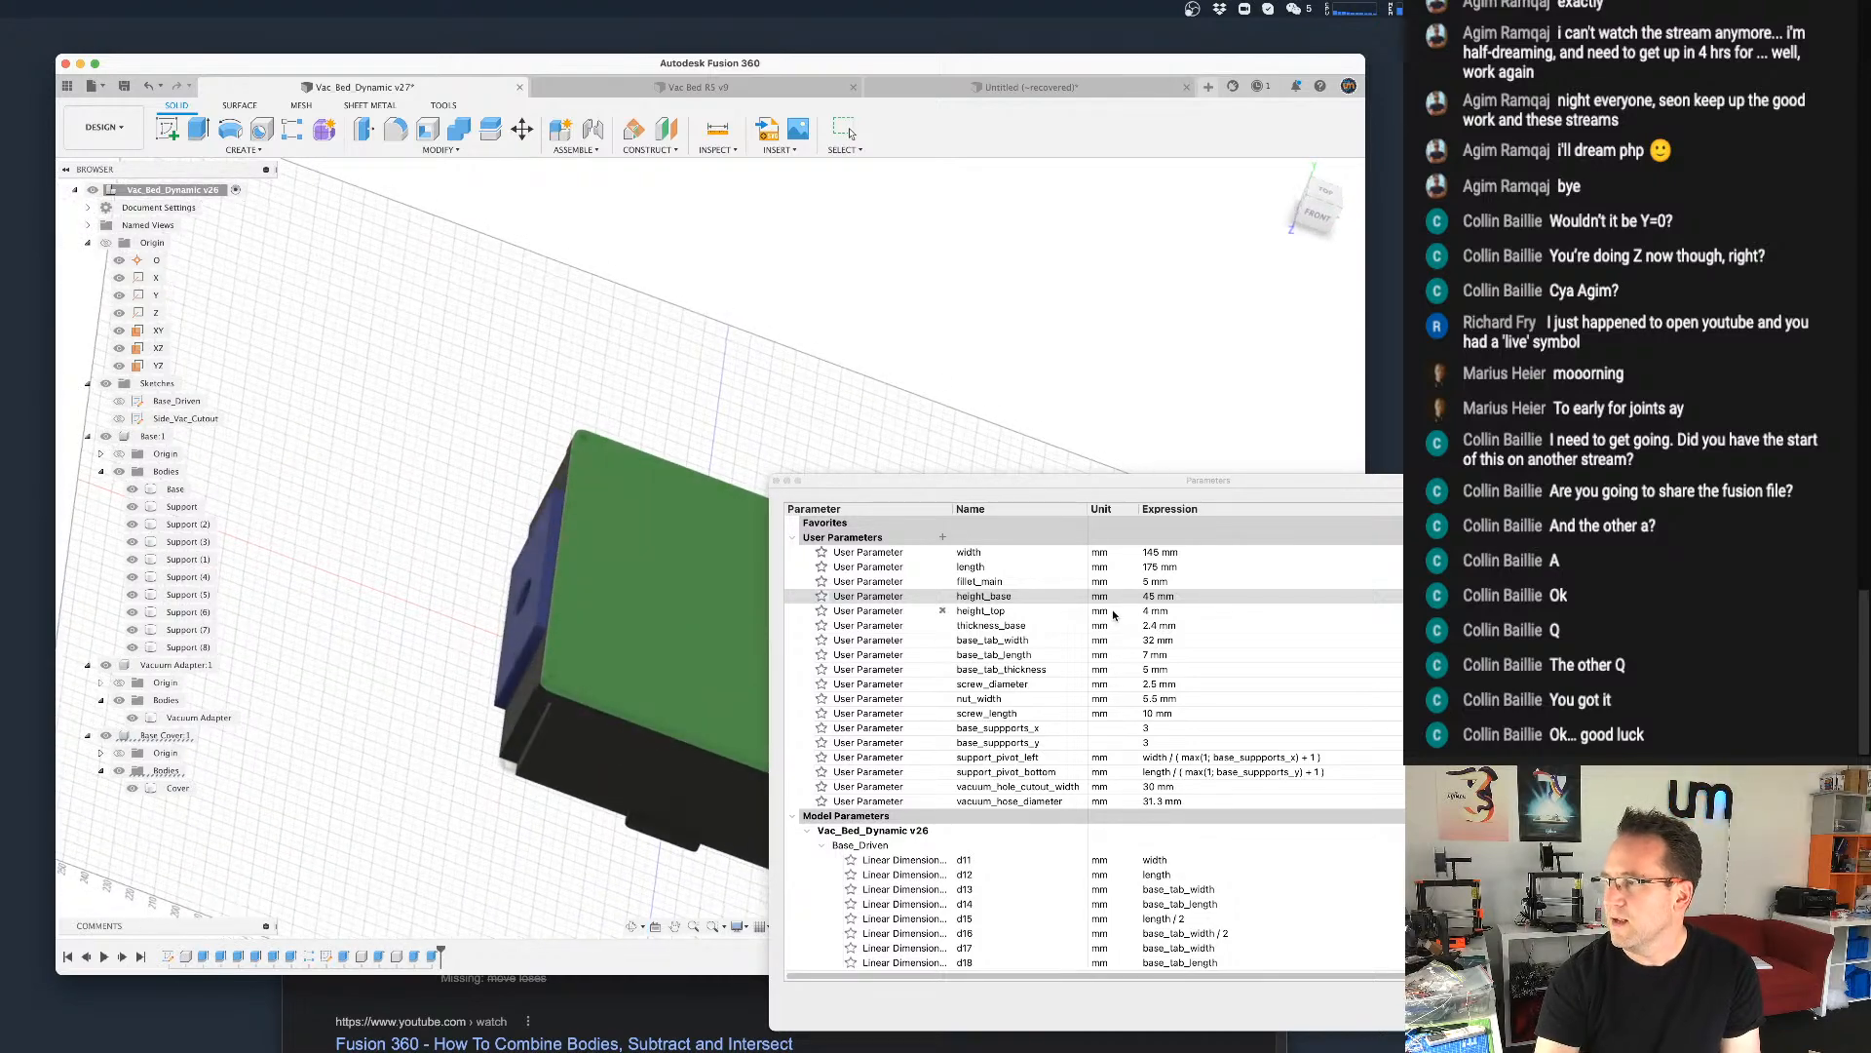
Step: Set height_base back to 20 mm and close the parameters
double_click(1156, 598)
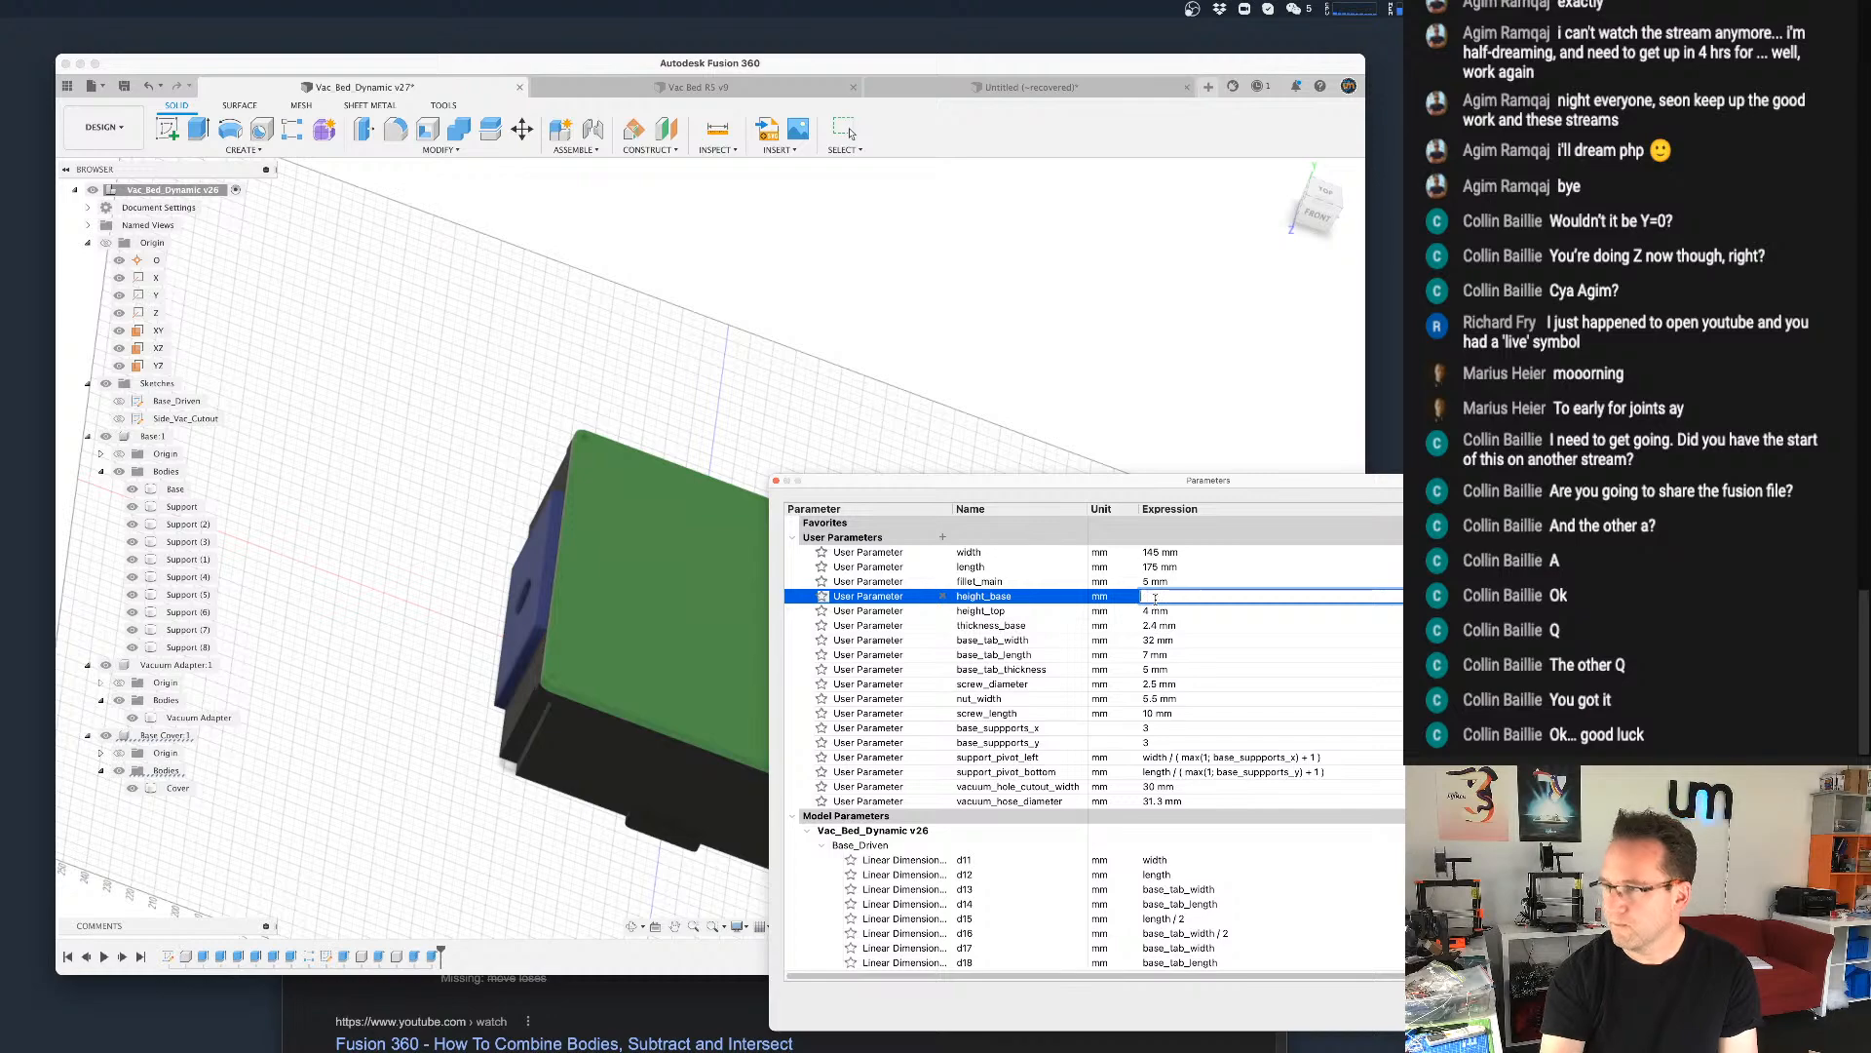
type("20")
key("Return")
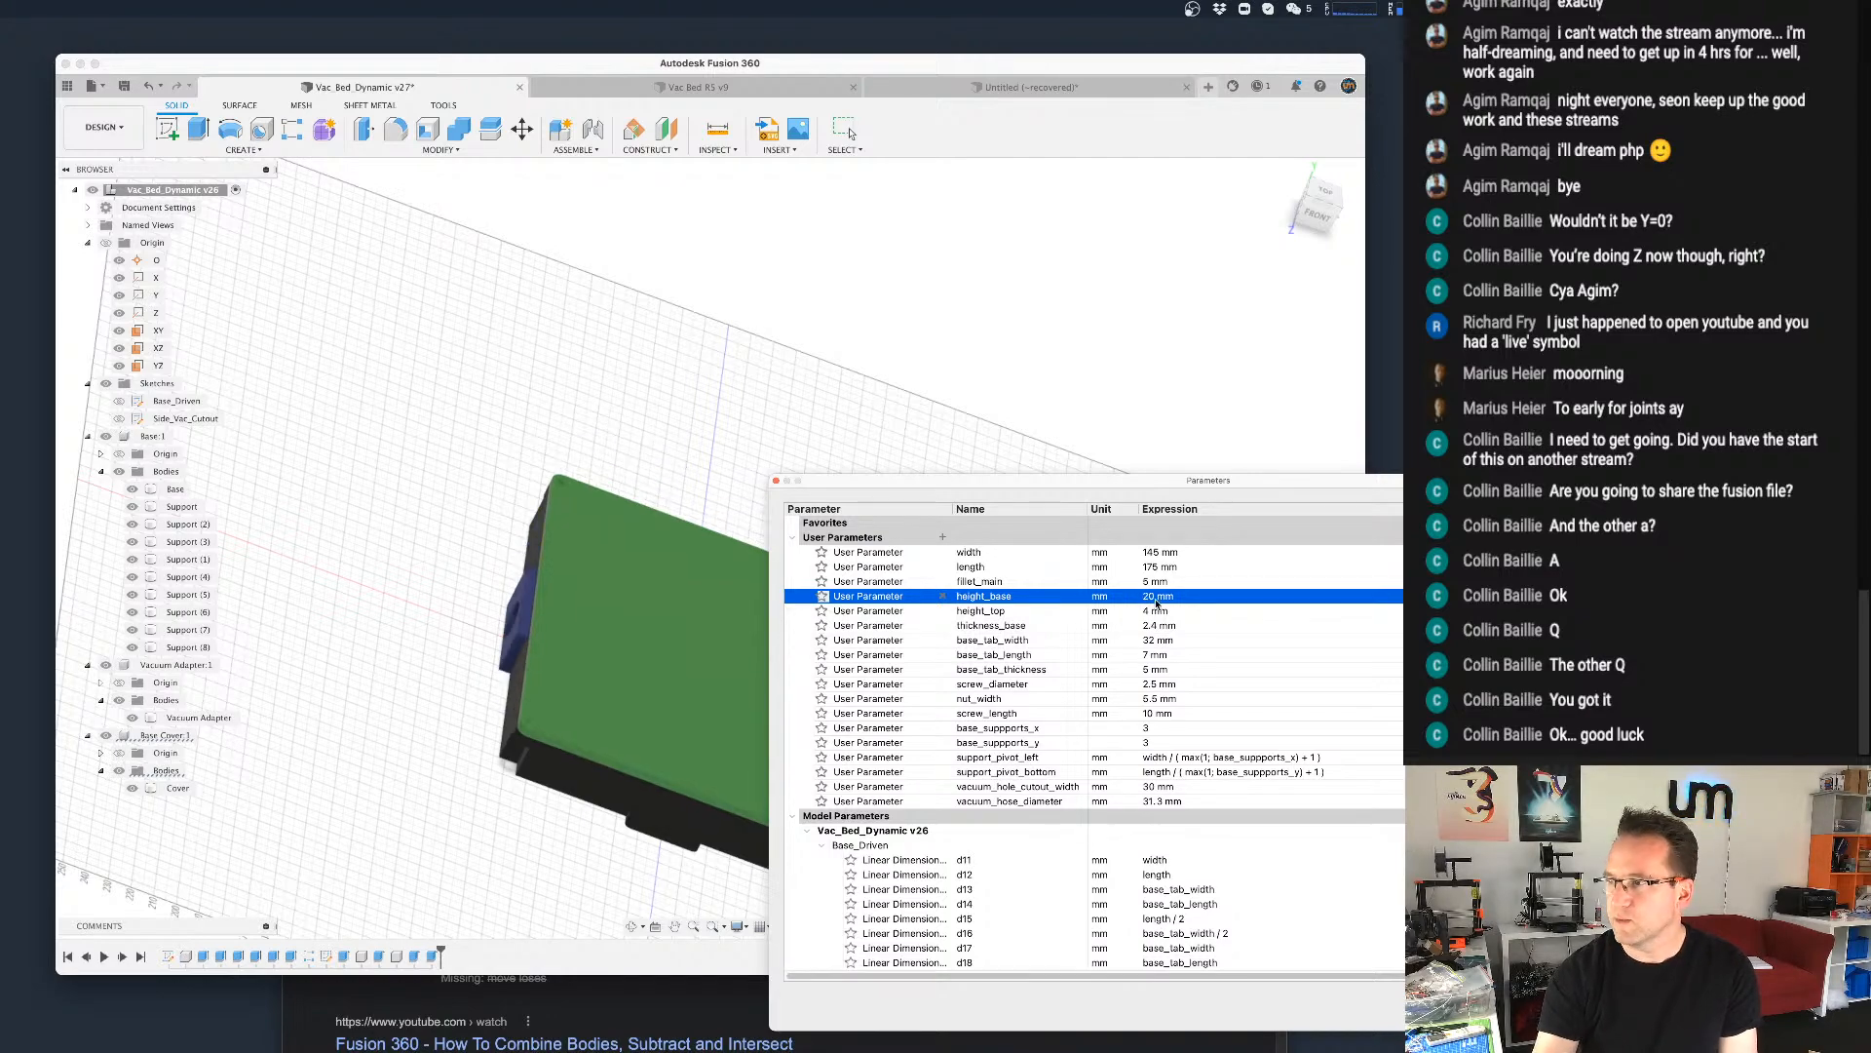
scroll(491, 793, "down", 5)
middle_click_drag(505, 801, 427, 813, "shift")
left_click(1604, 1007)
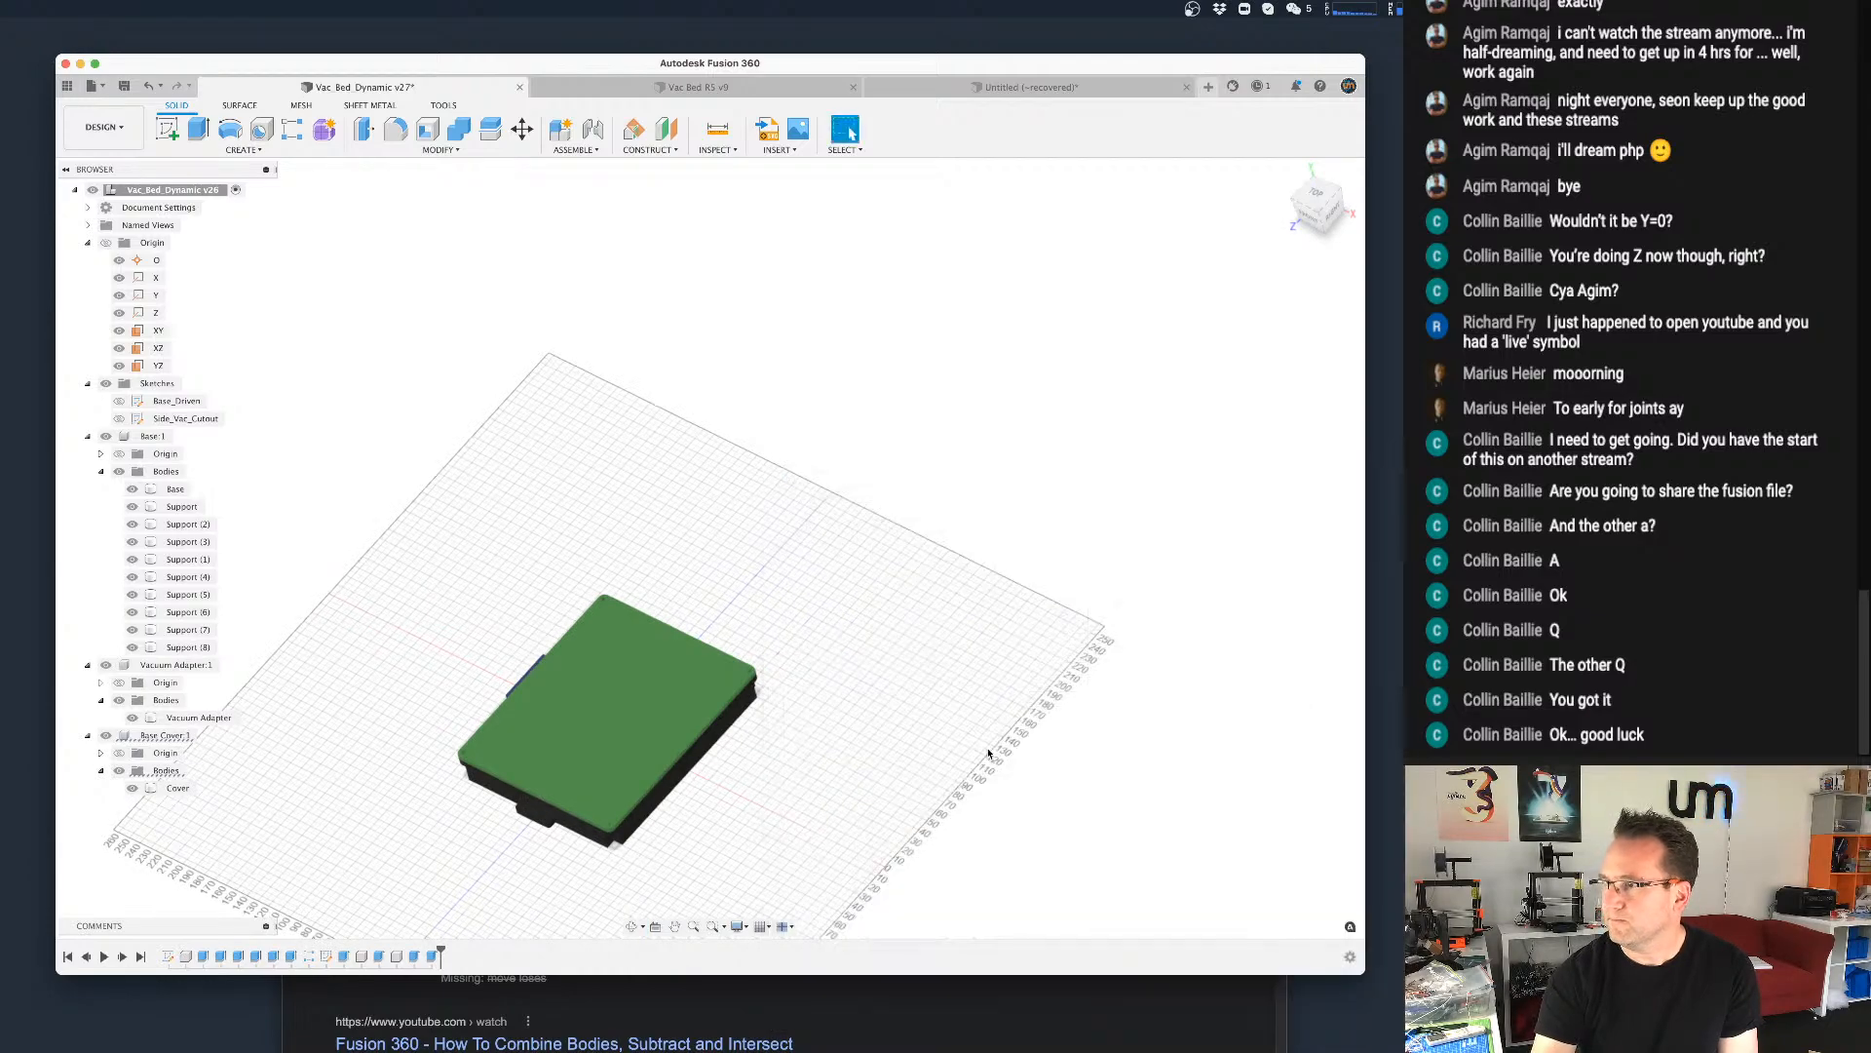
Step: Examine the cover, its screw holes and its fit on the base and vacuum adapter from several angles
scroll(747, 729, "up", 5)
middle_click_drag(641, 729, 788, 616)
scroll(726, 499, "down", 2)
scroll(720, 504, "up", 5)
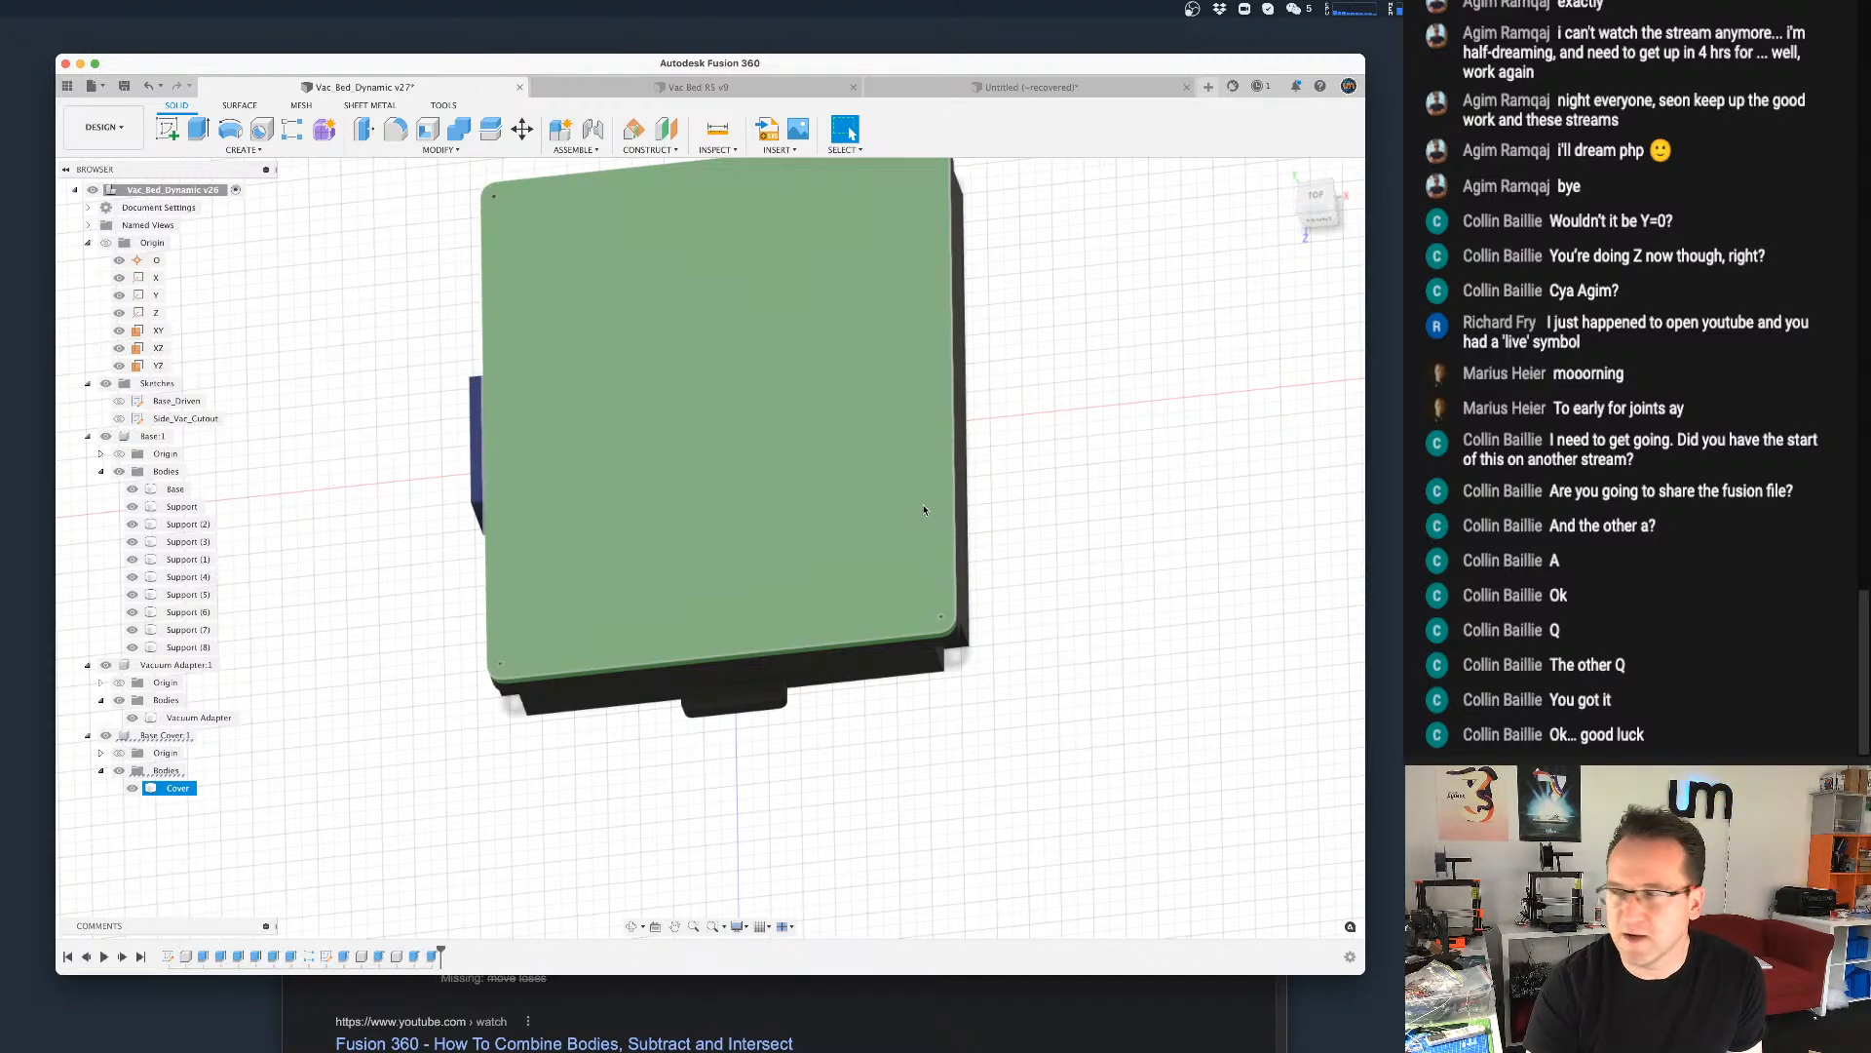
middle_click_drag(663, 536, 755, 581, "shift")
scroll(748, 555, "up", 3)
scroll(749, 555, "up", 3)
left_click(424, 694)
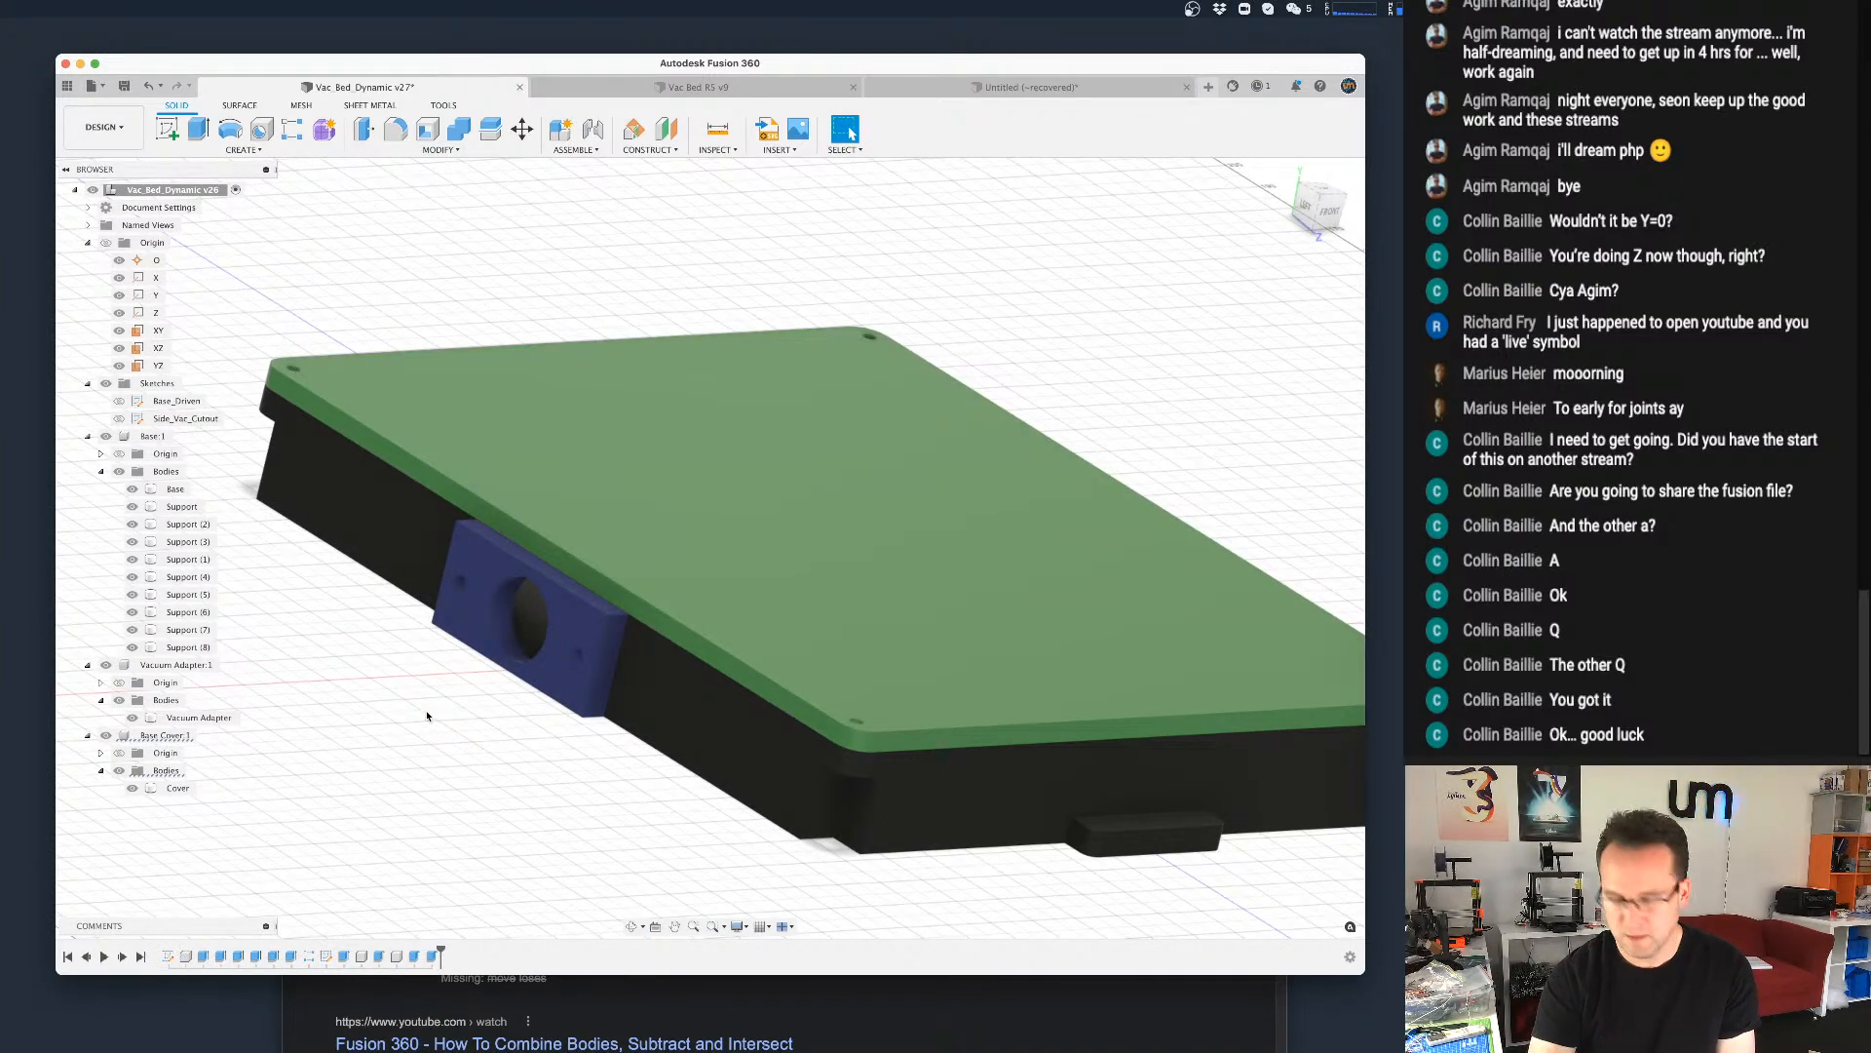
Step: Save the design as a new version with the default "User Saved" description
key("super+s")
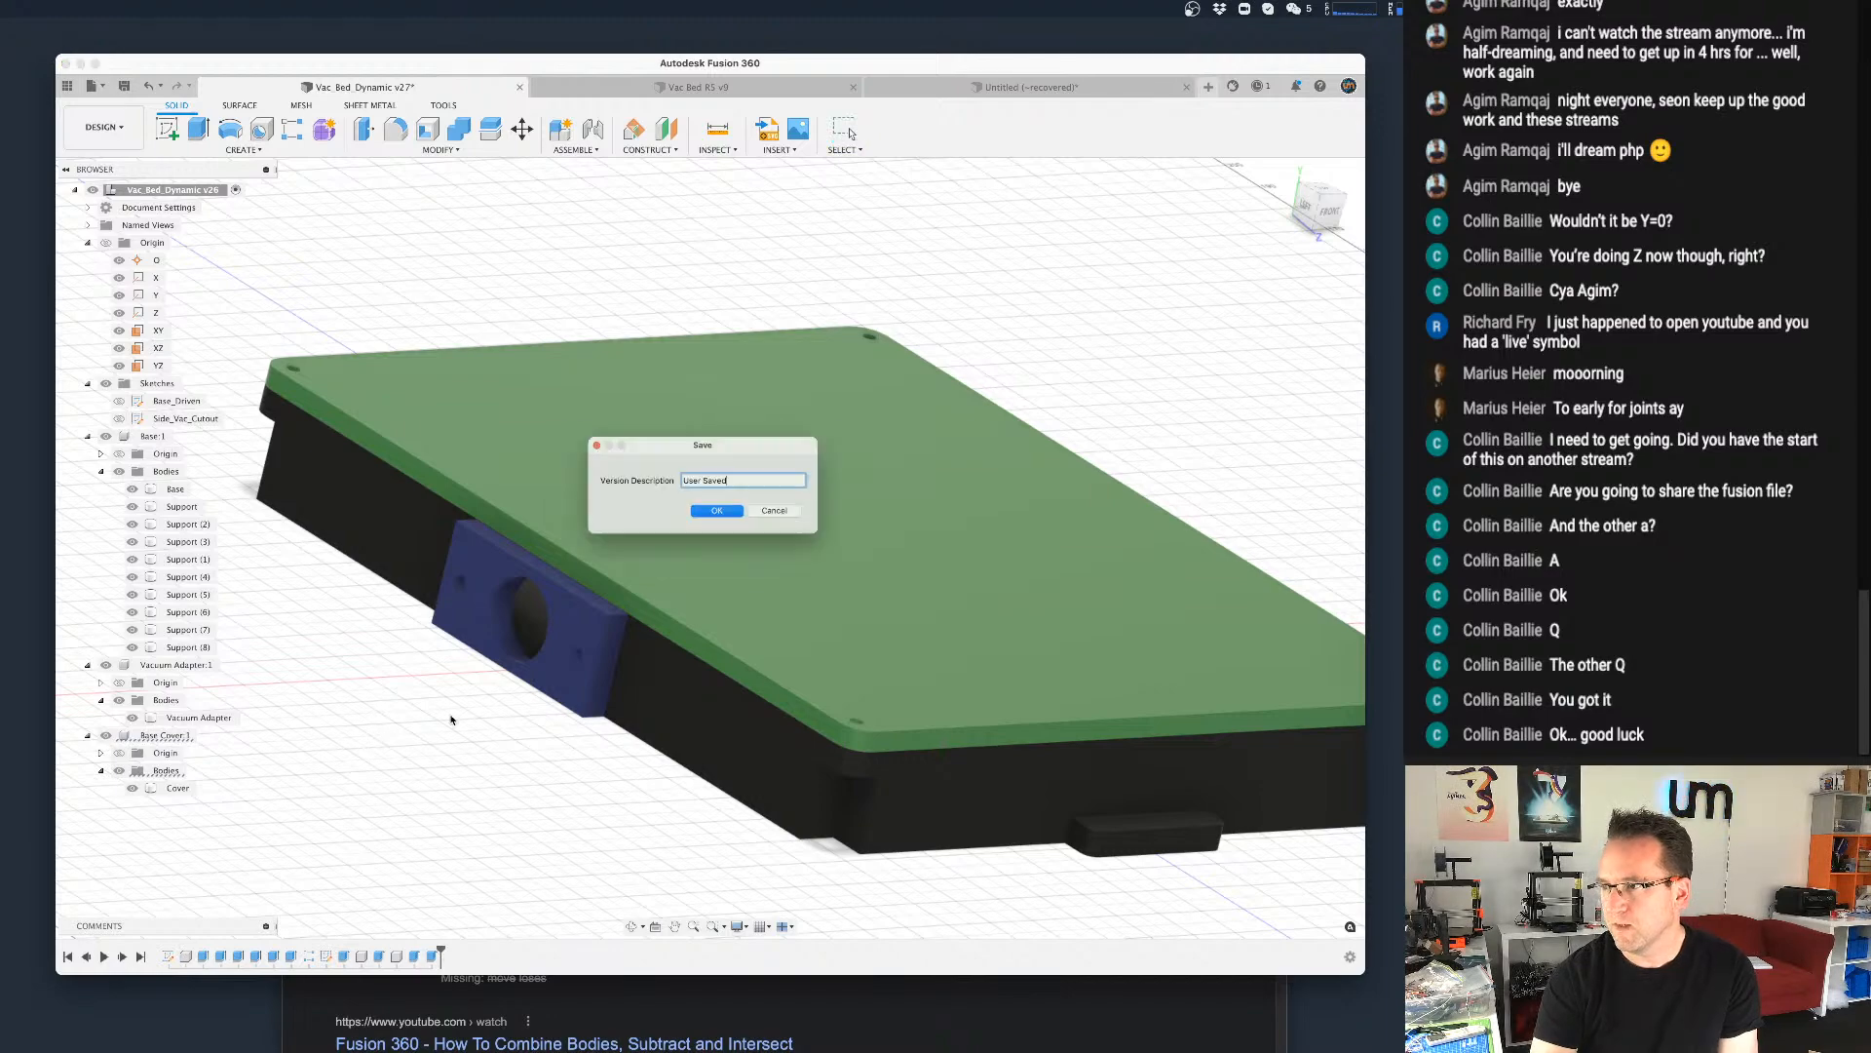
key("Return")
left_click(283, 455)
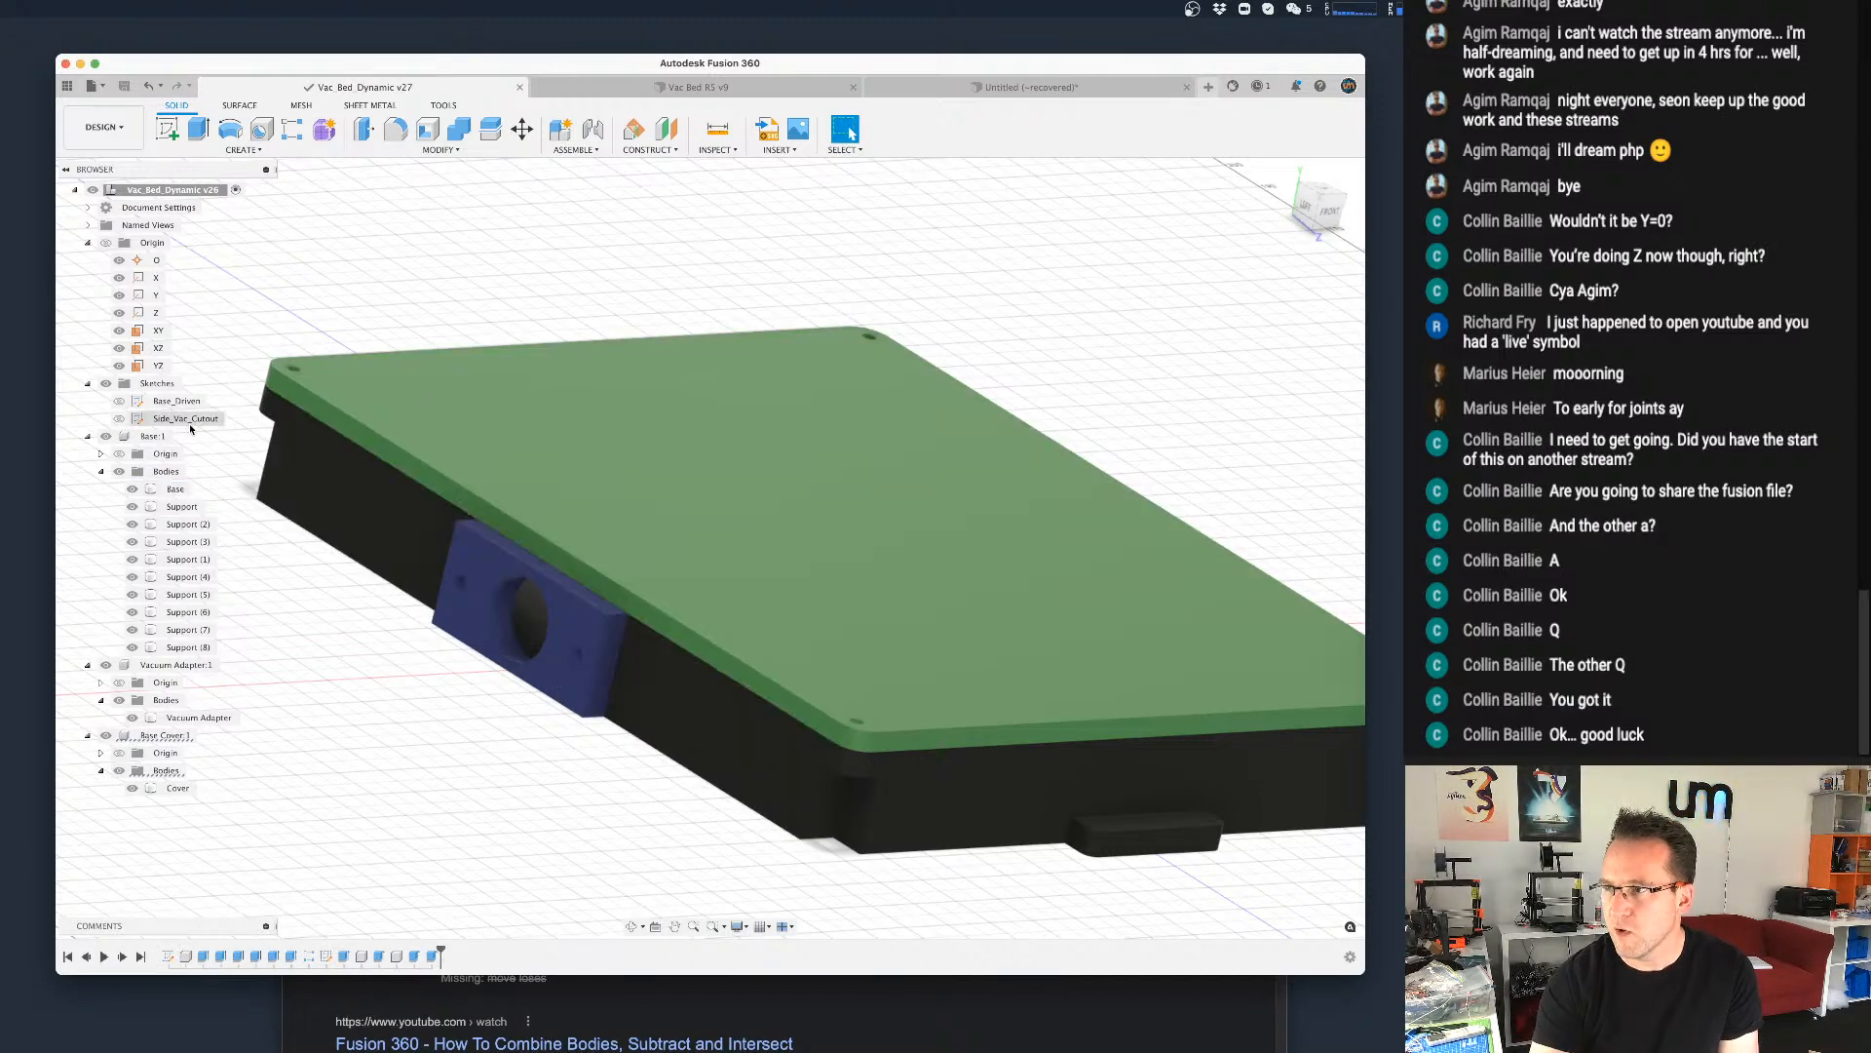
Step: Open the Side_Vac_Cutout sketch and examine the dimensions around the vacuum cutout and its circular hole
double_click(138, 418)
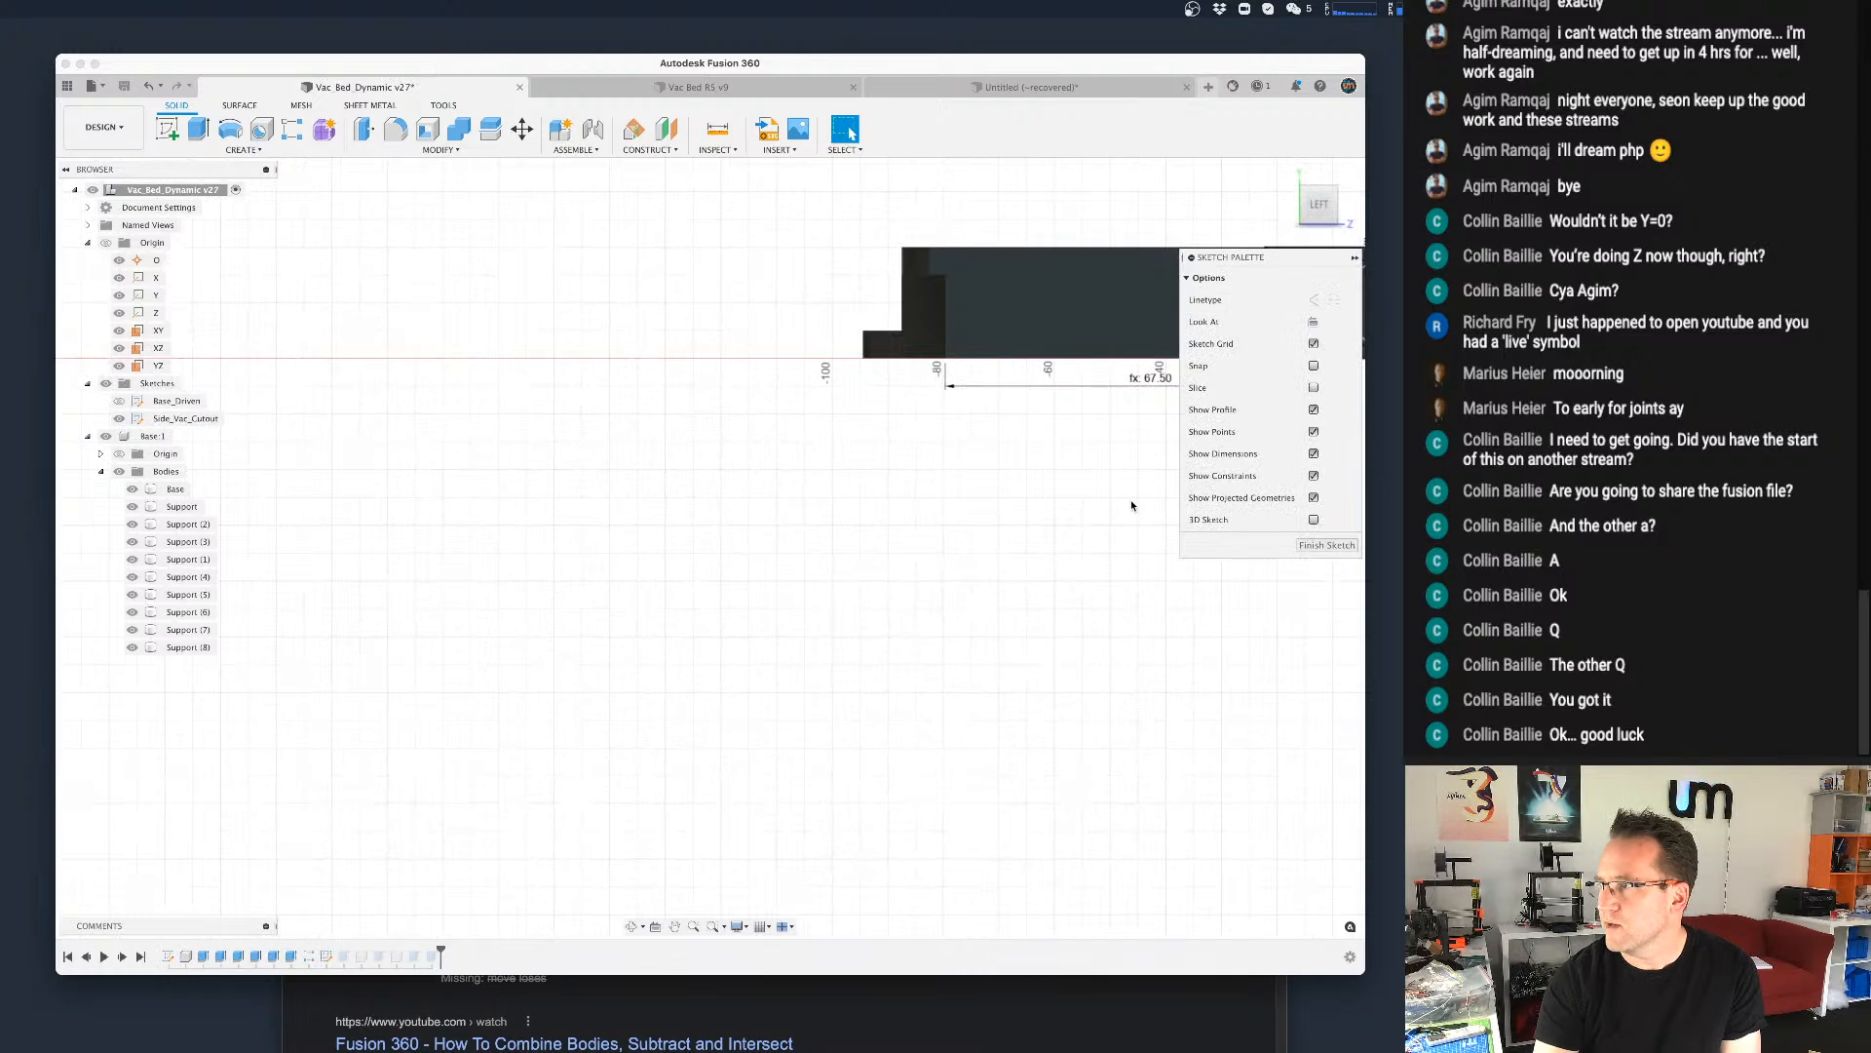
scroll(836, 463, "up", 8)
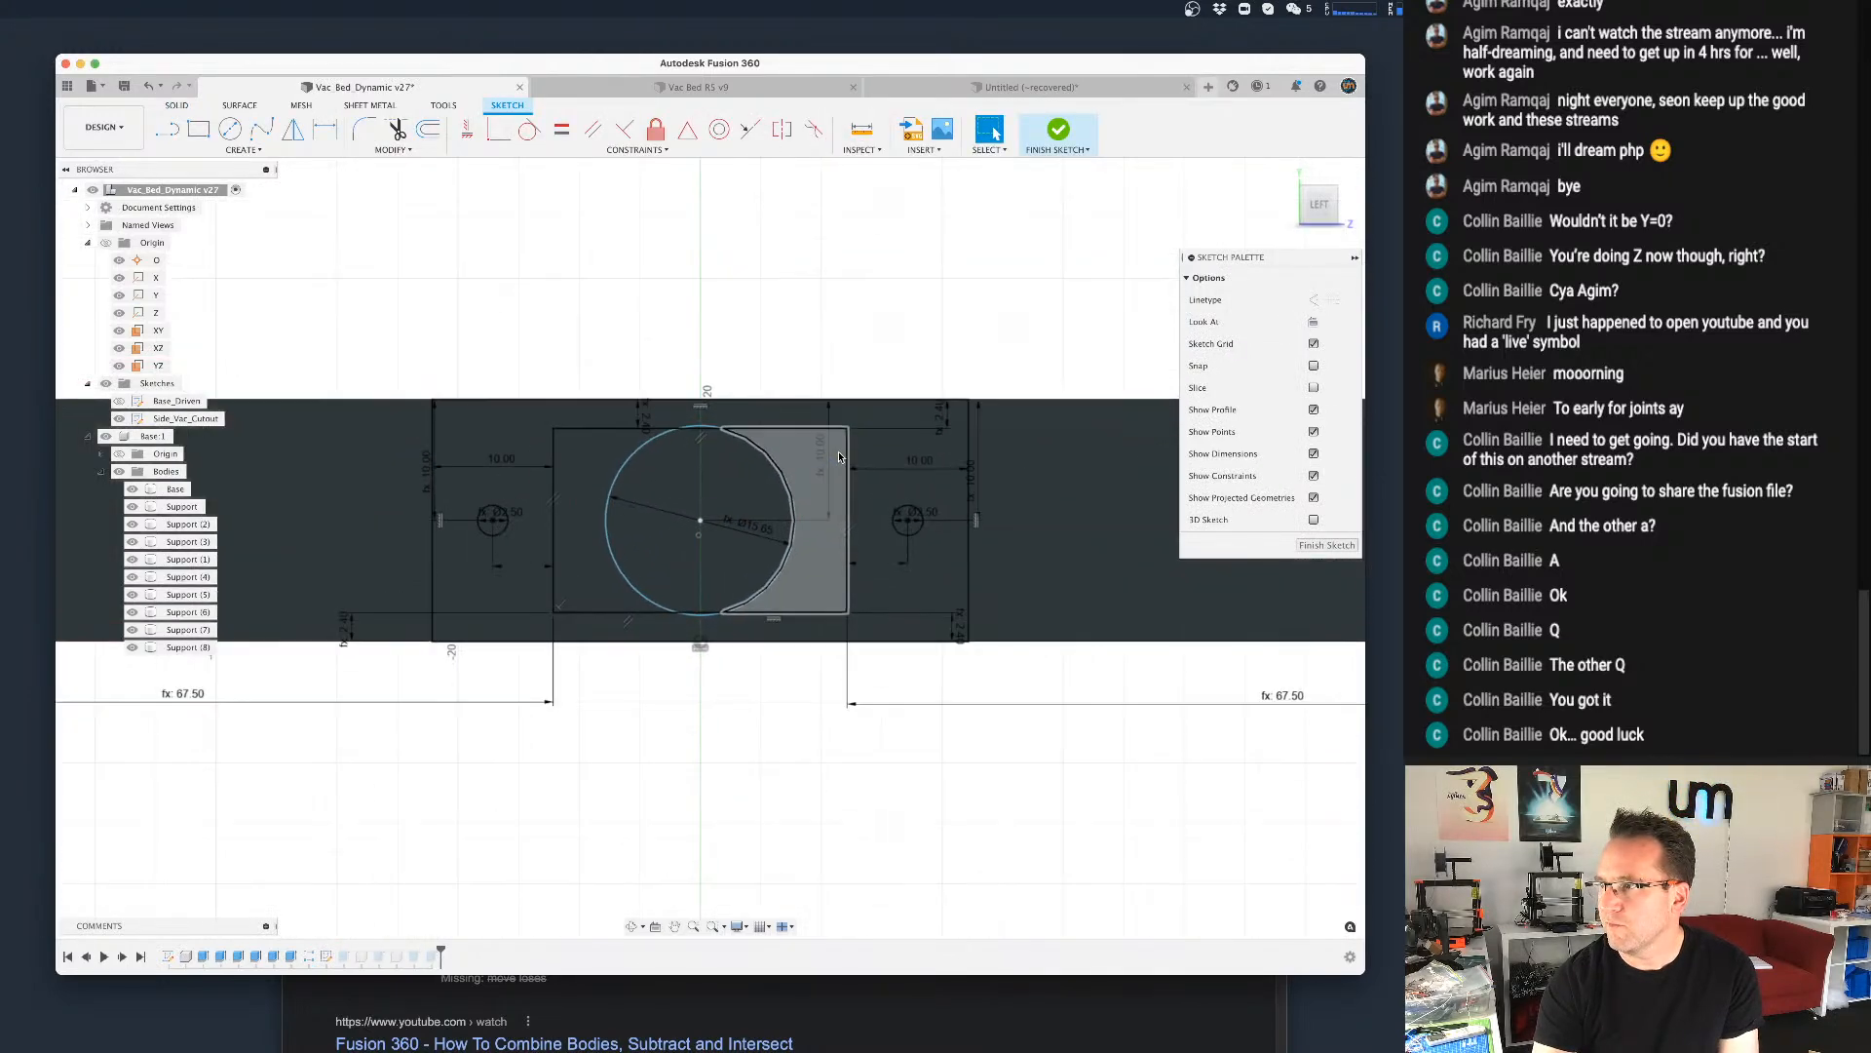
scroll(635, 776, "down", 3)
scroll(634, 776, "up", 4)
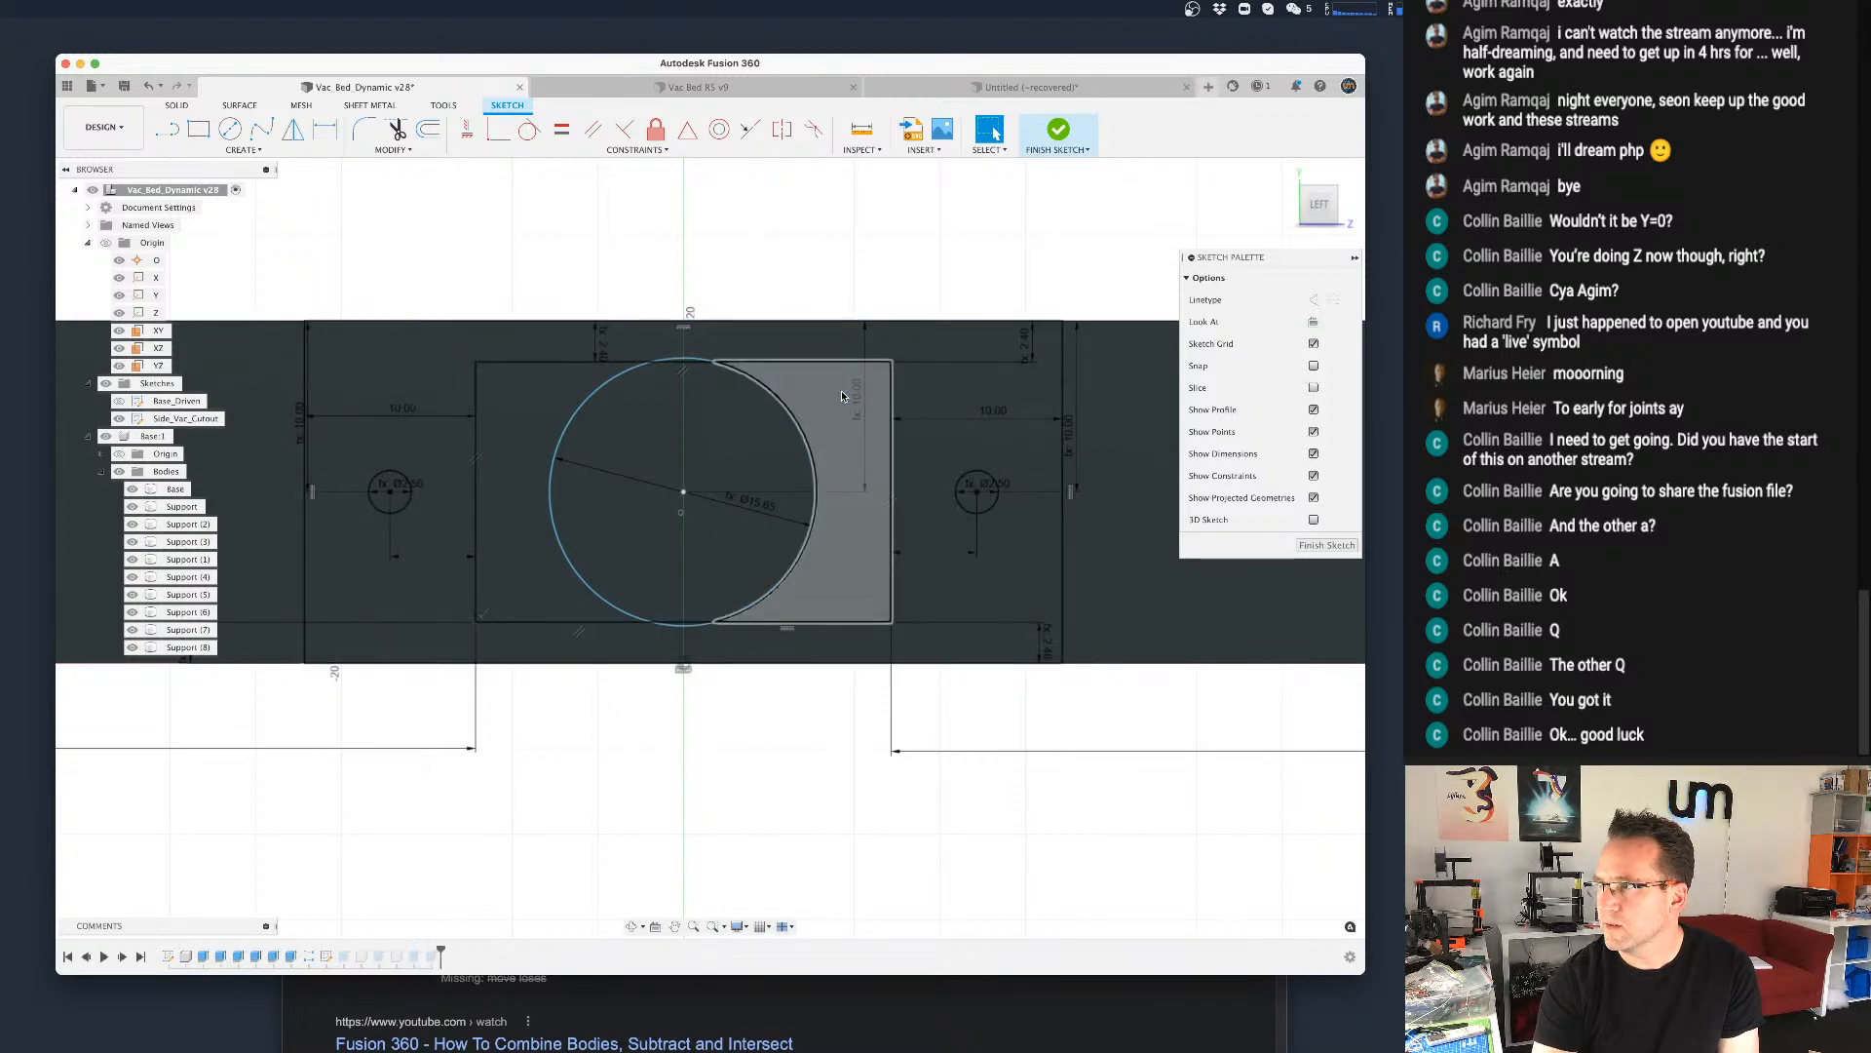
scroll(1035, 513, "up", 3)
scroll(1030, 556, "down", 5)
scroll(1016, 727, "down", 3)
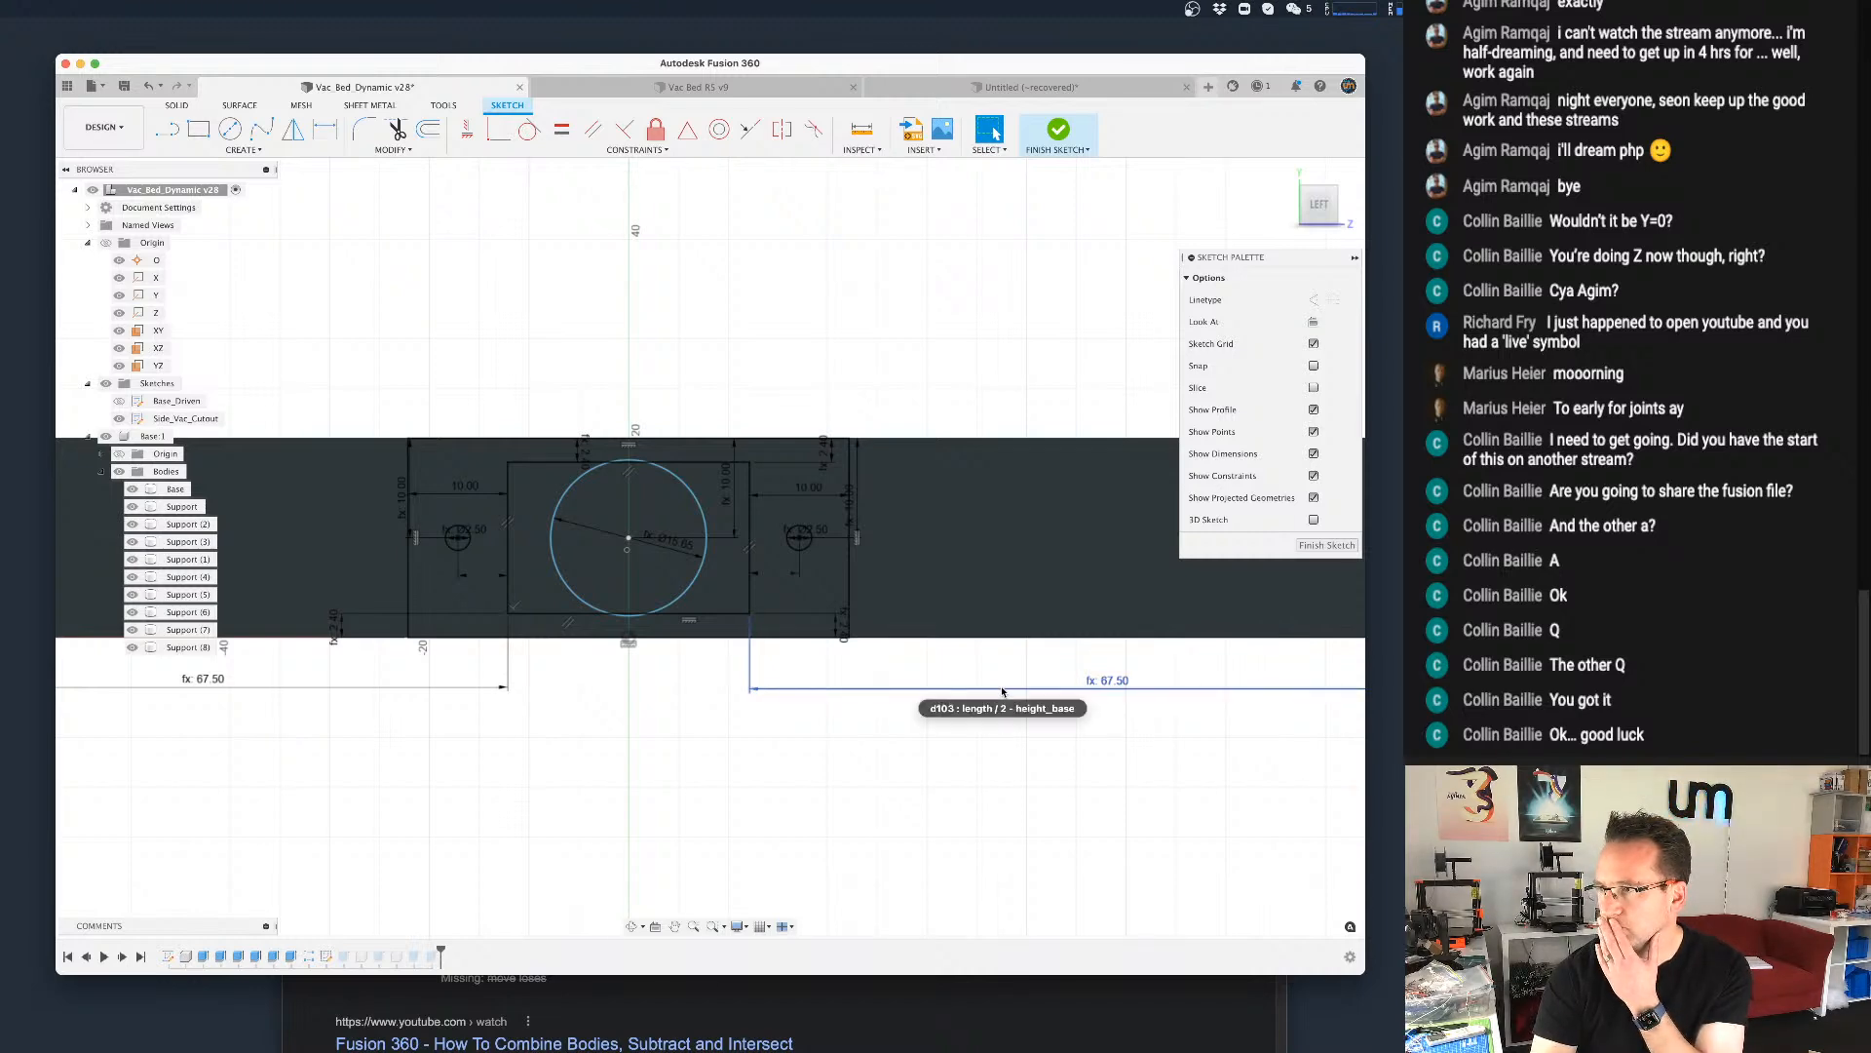
Step: Try to wrap height_base in a max() expression in the cutout's 67.50 mm offset dimension, starting with max(height_base;
double_click(1002, 690)
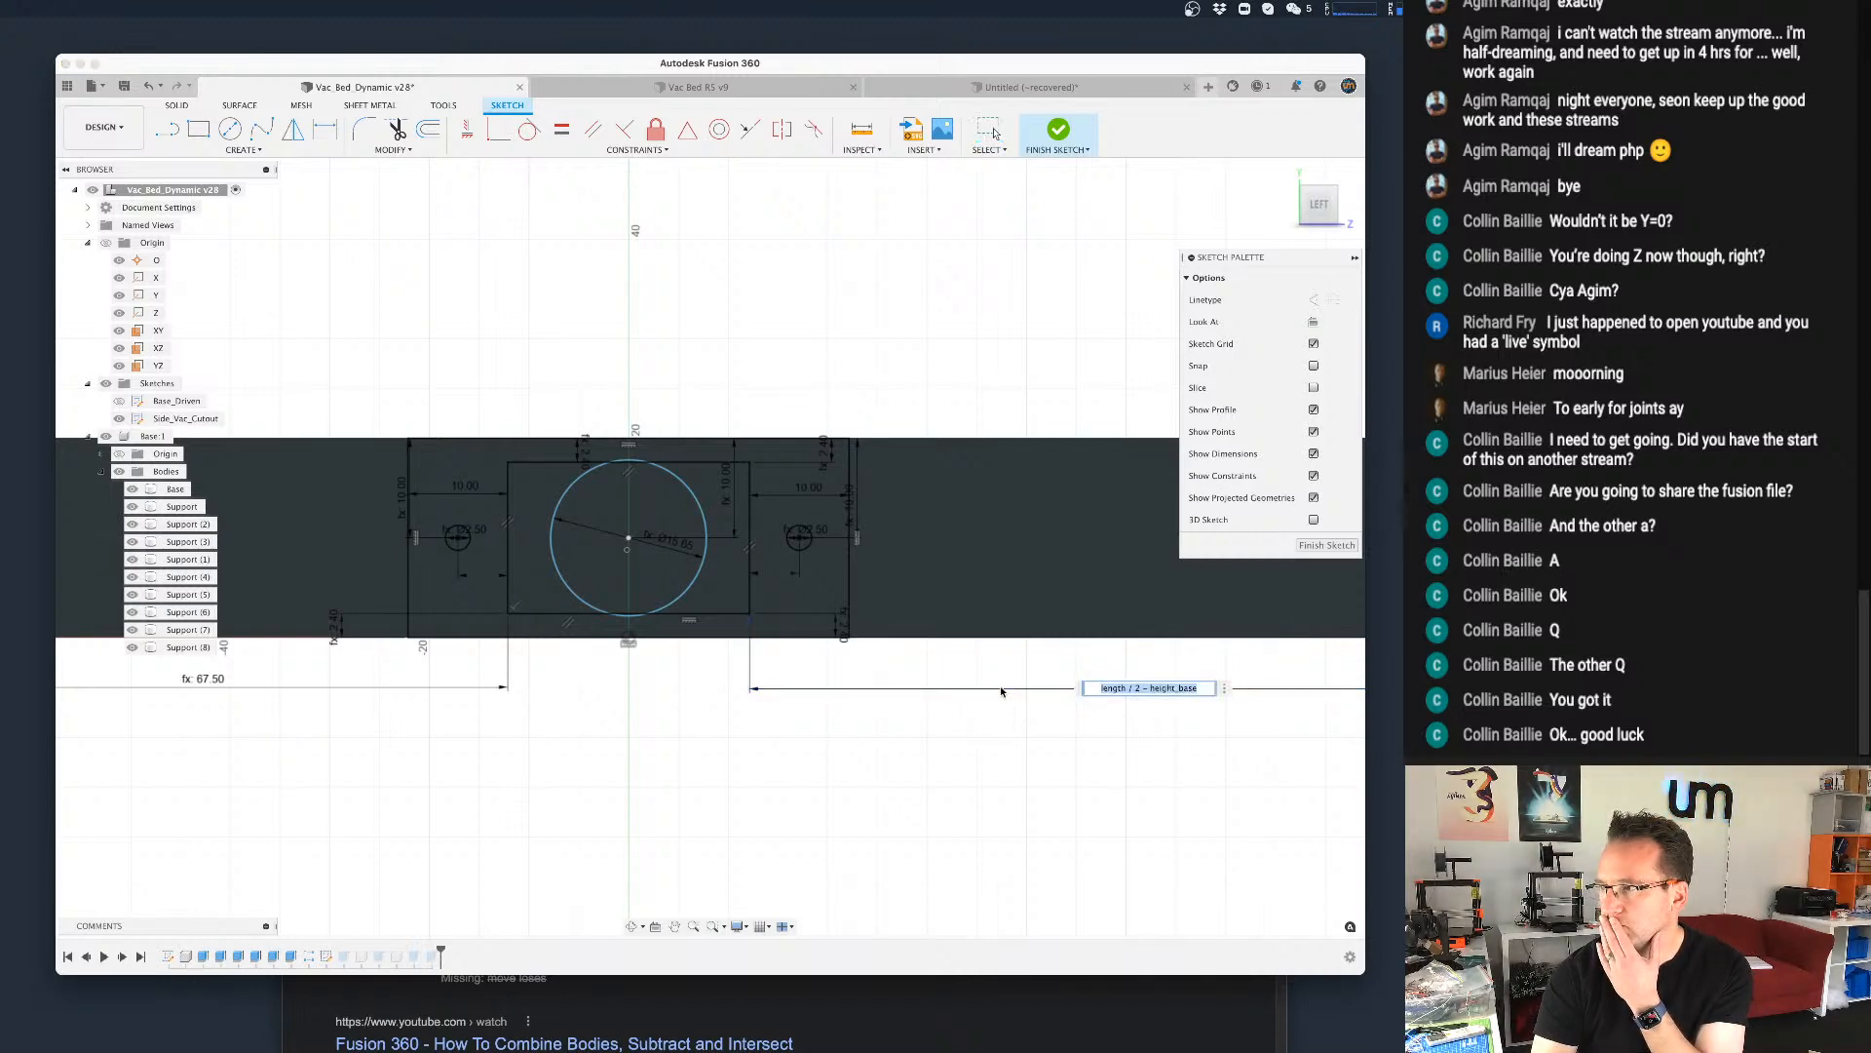
left_click(1202, 688)
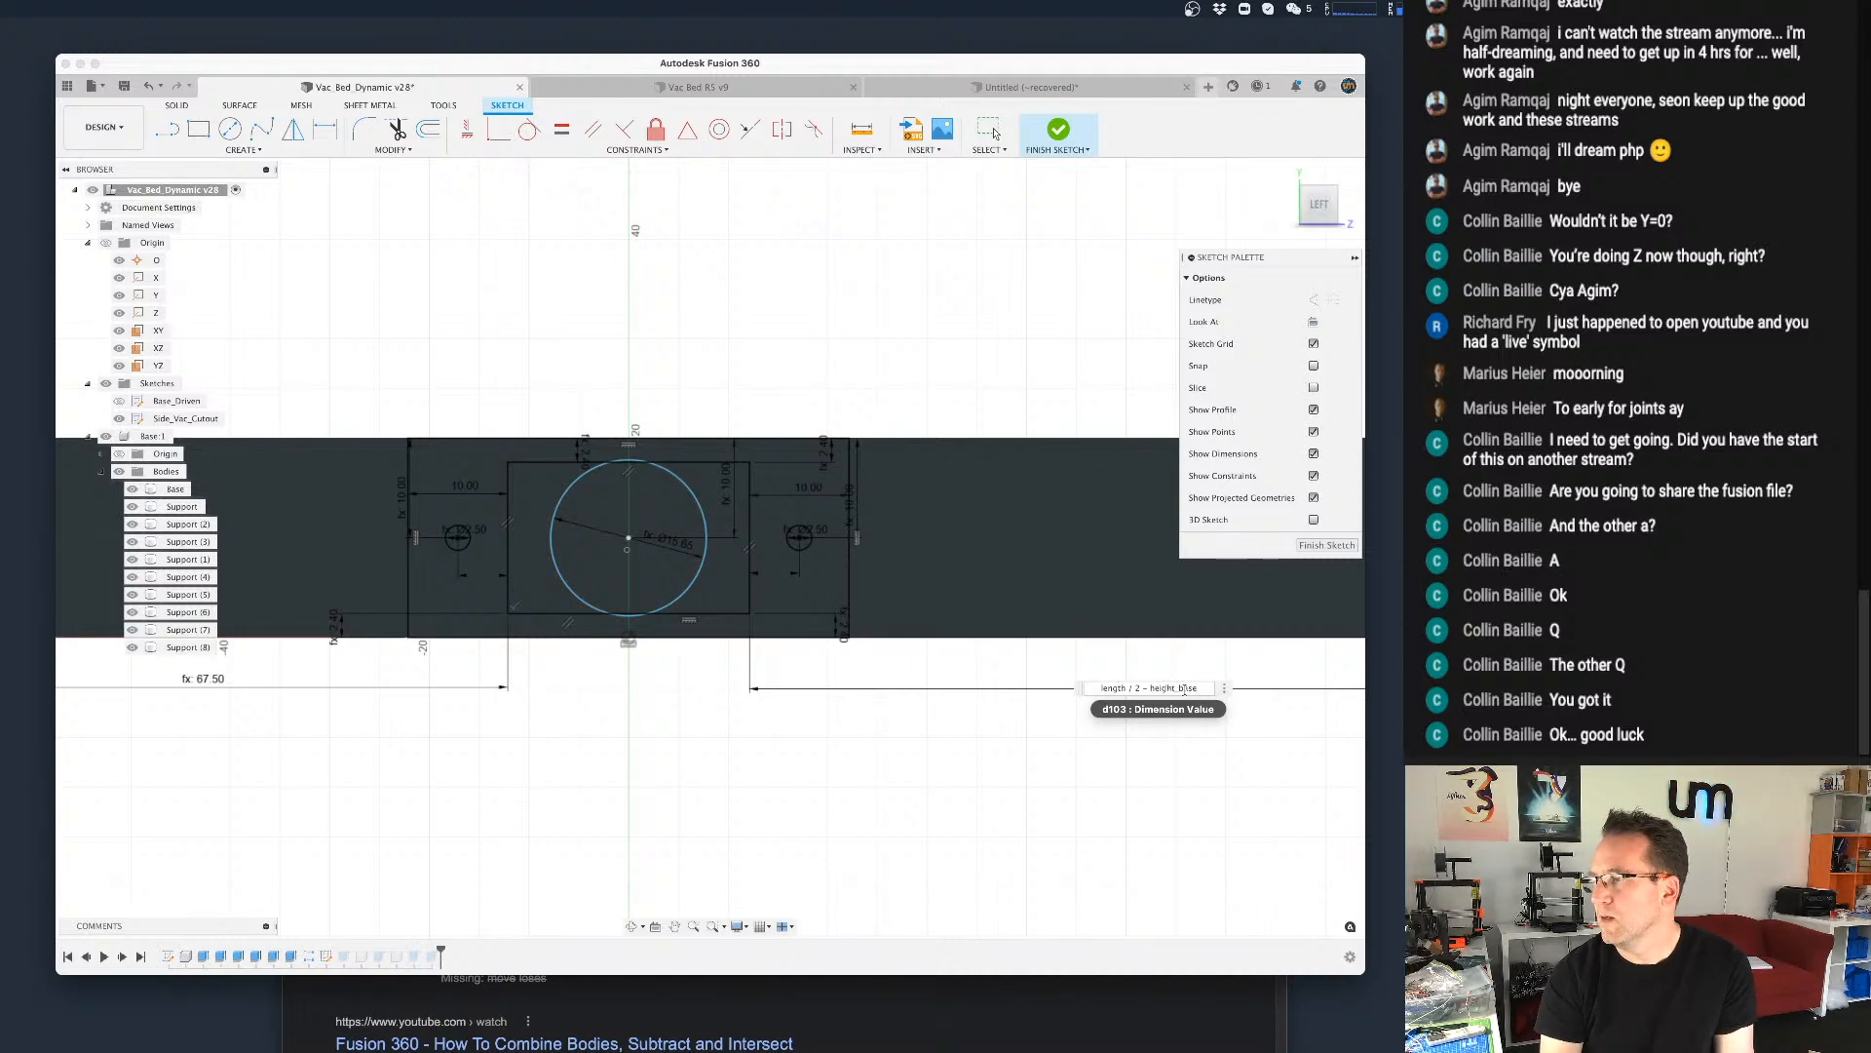
key("Left")
key("Left")
key("Left")
key("Left")
key("Left")
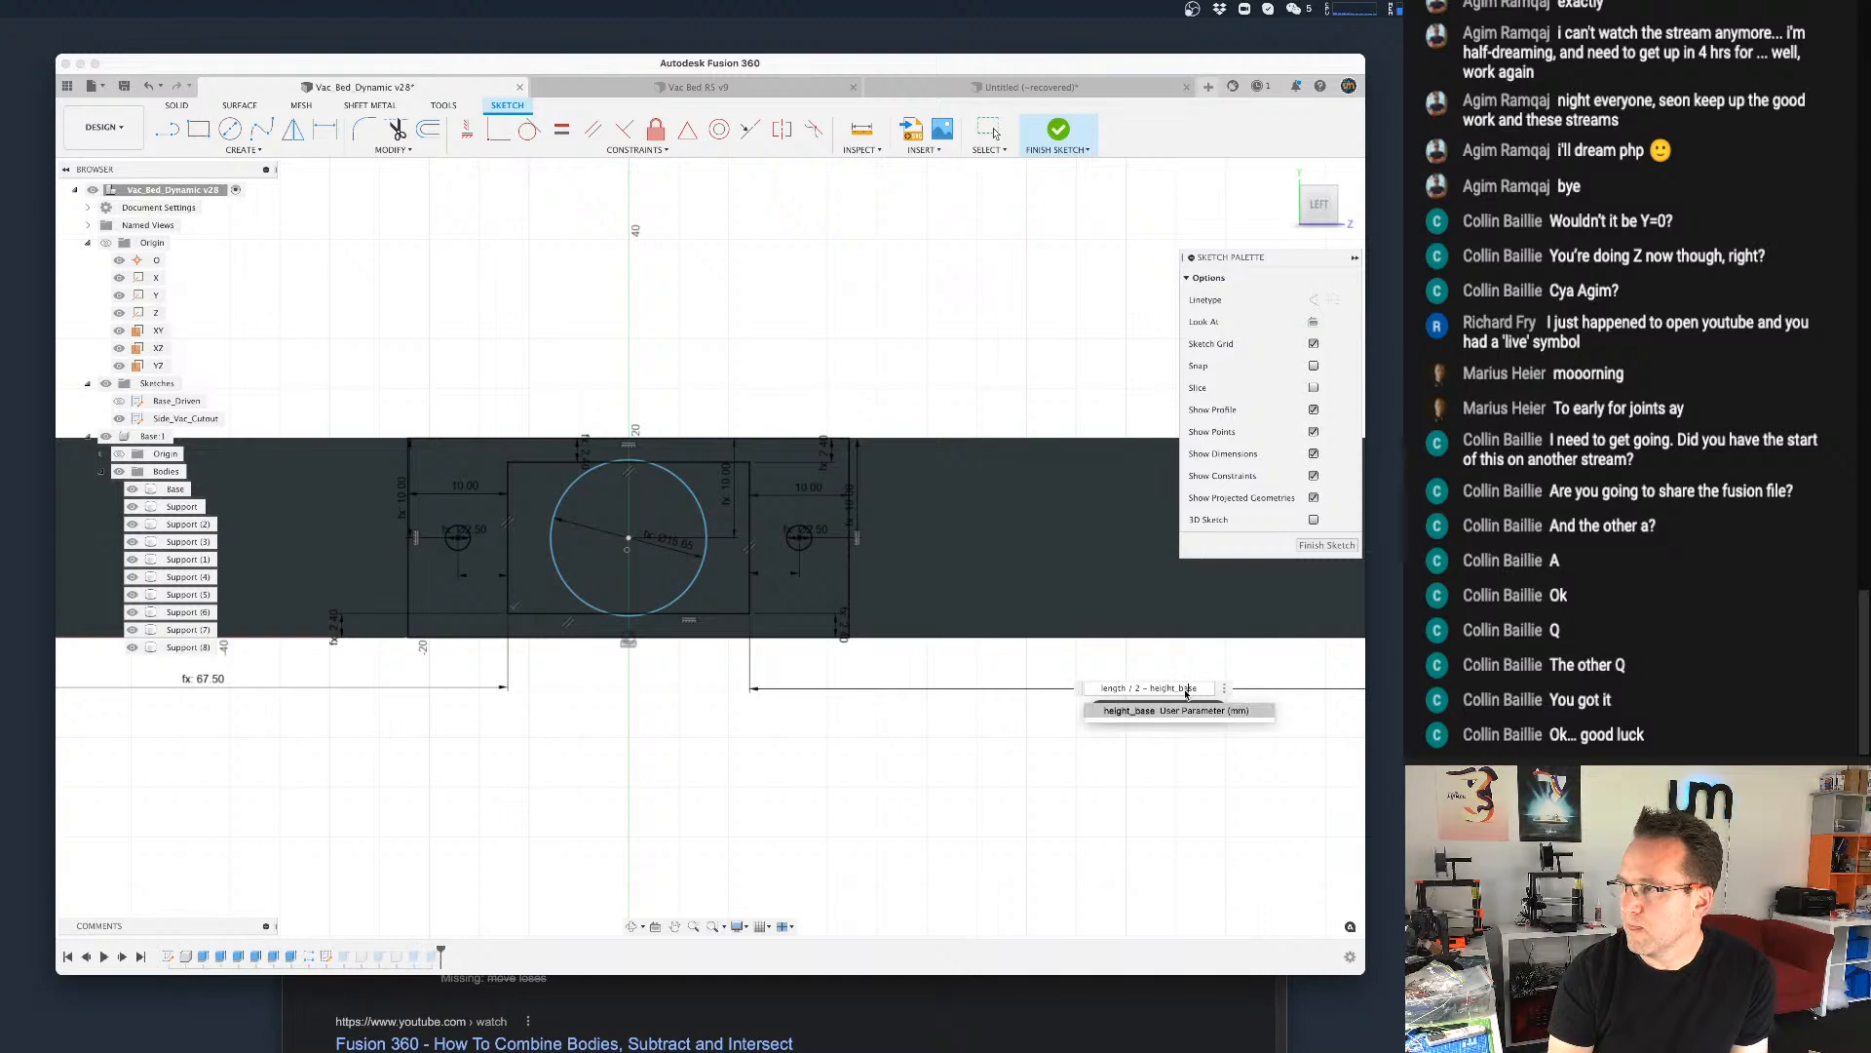
key("Left")
key("Left")
key("Left")
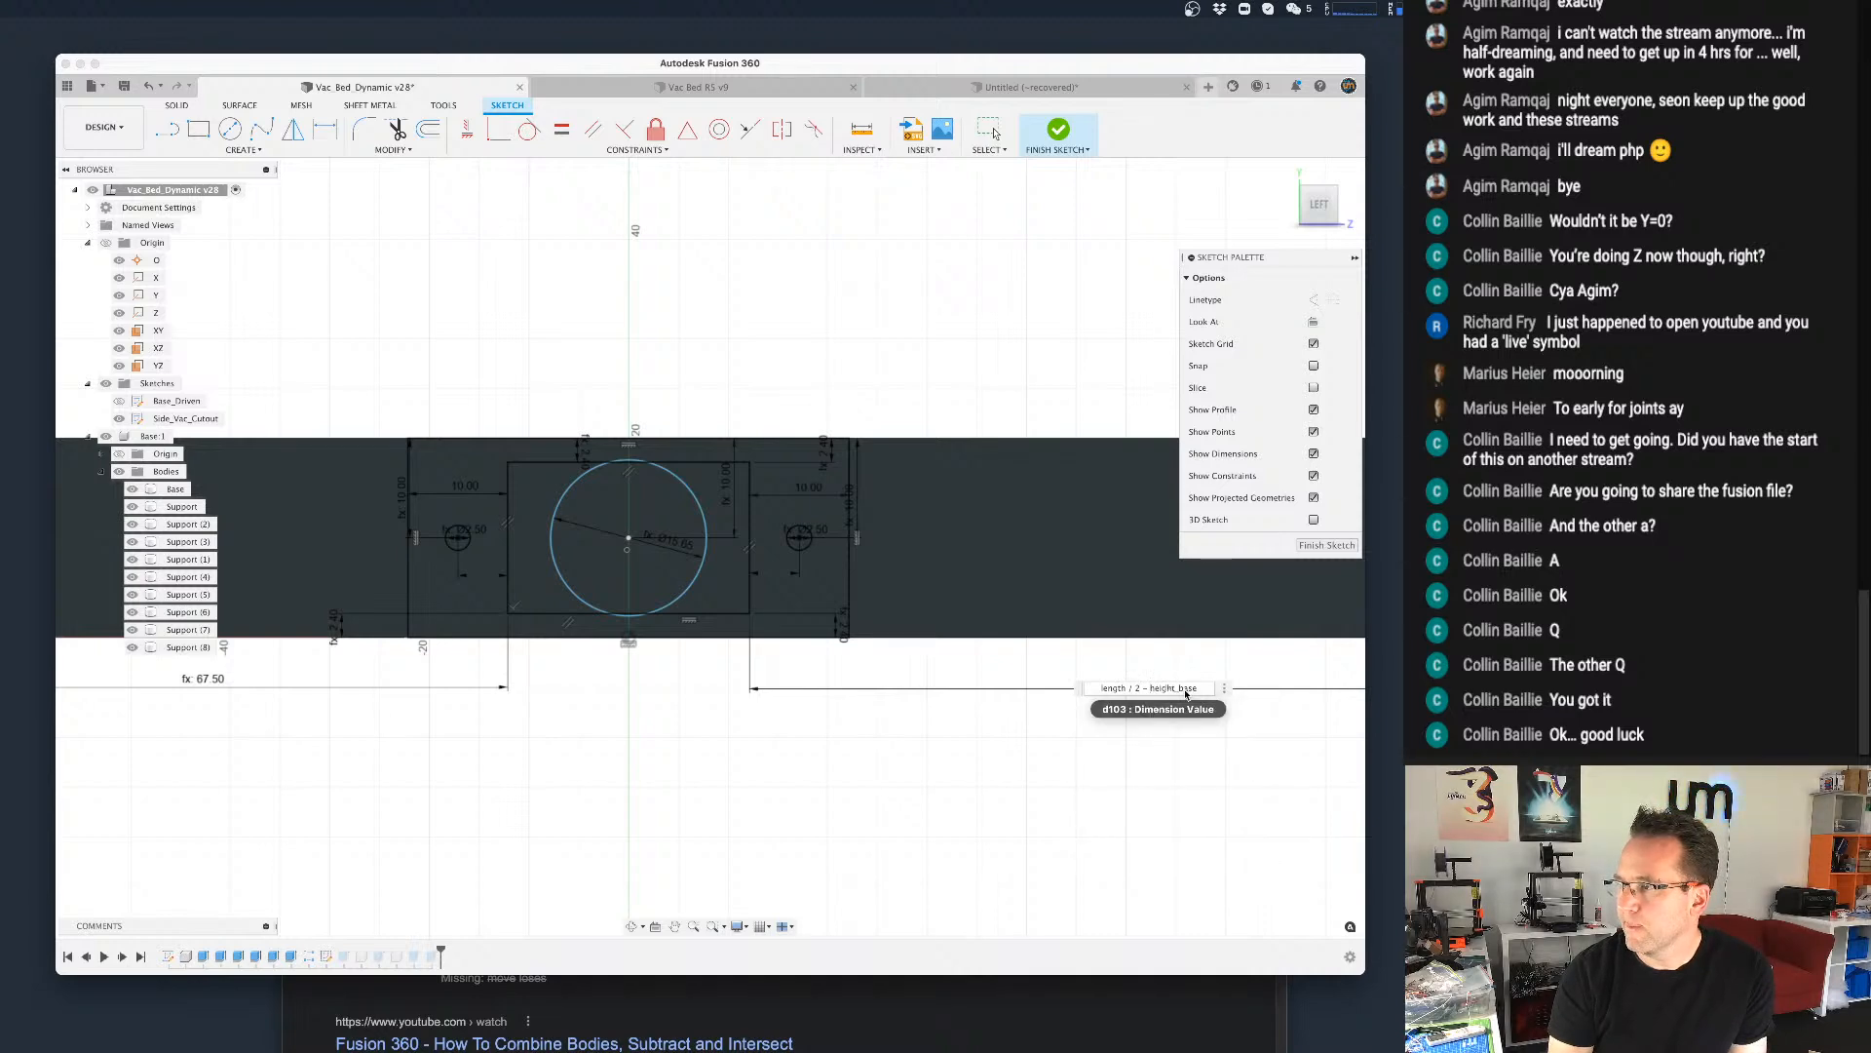
type("max")
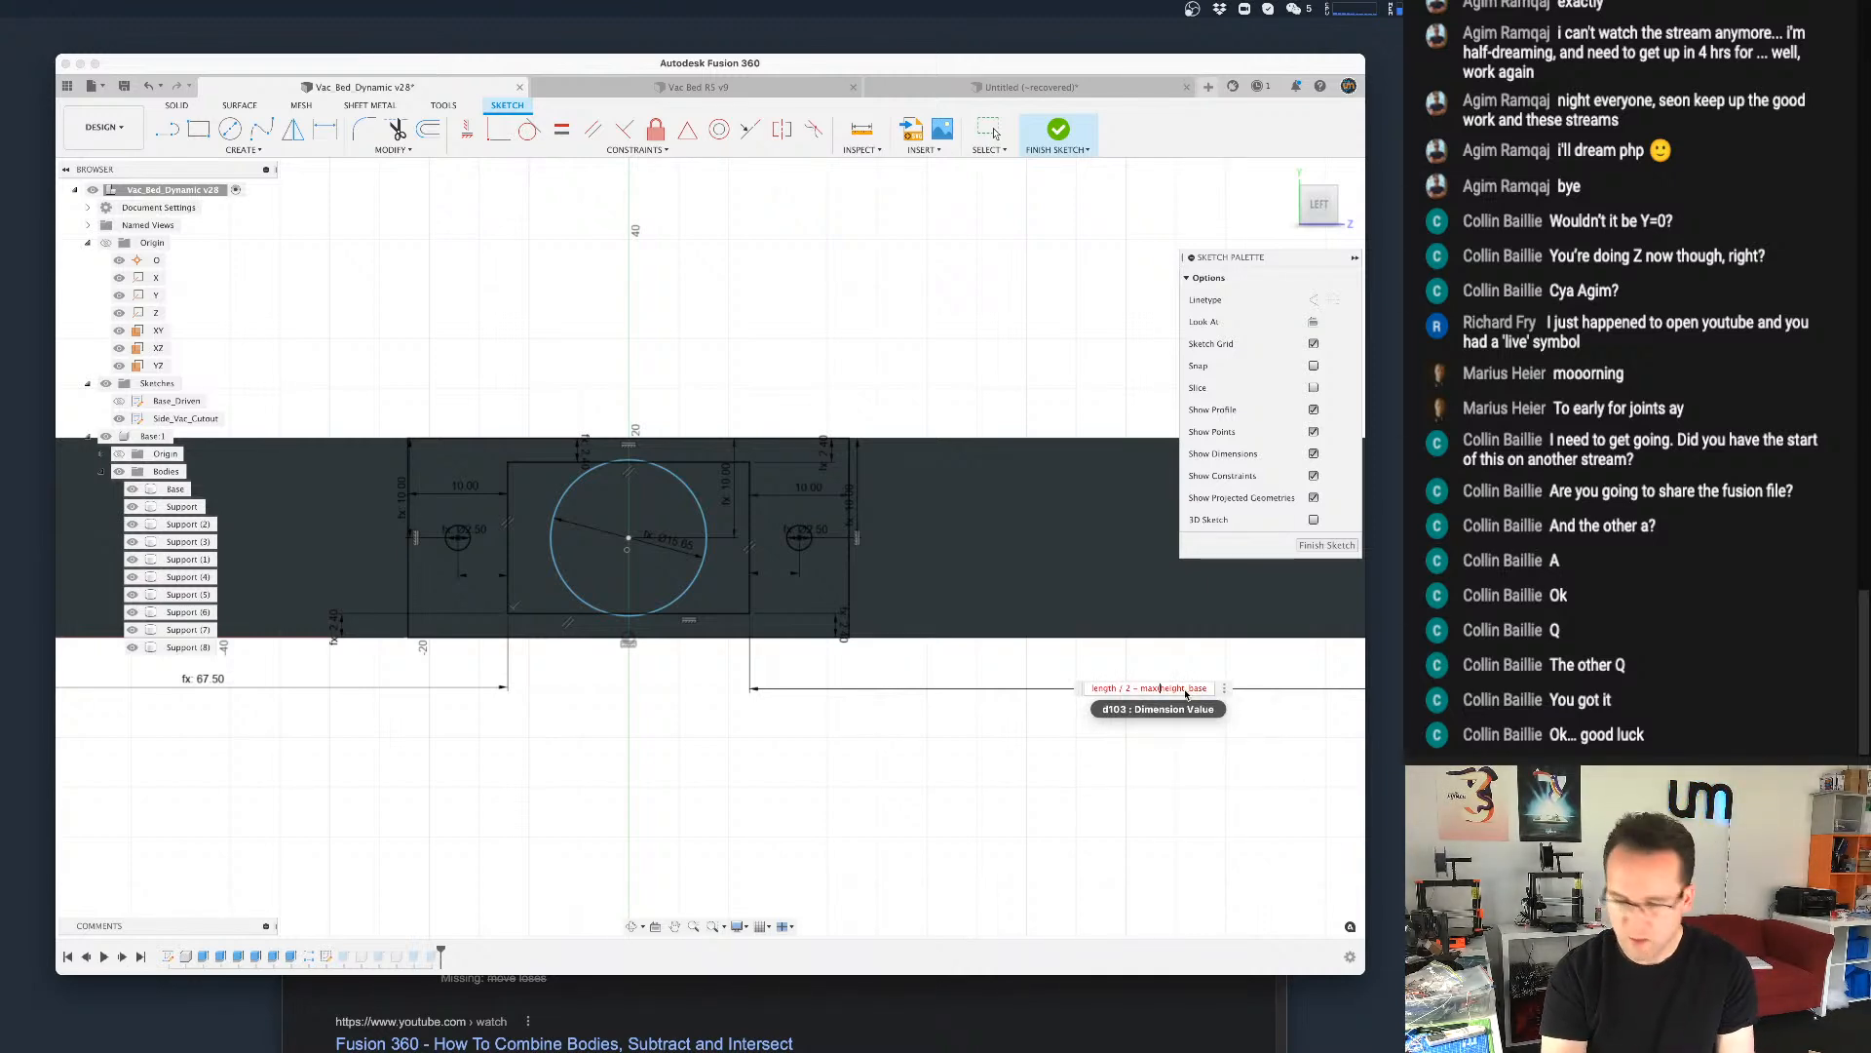
type("(height_")
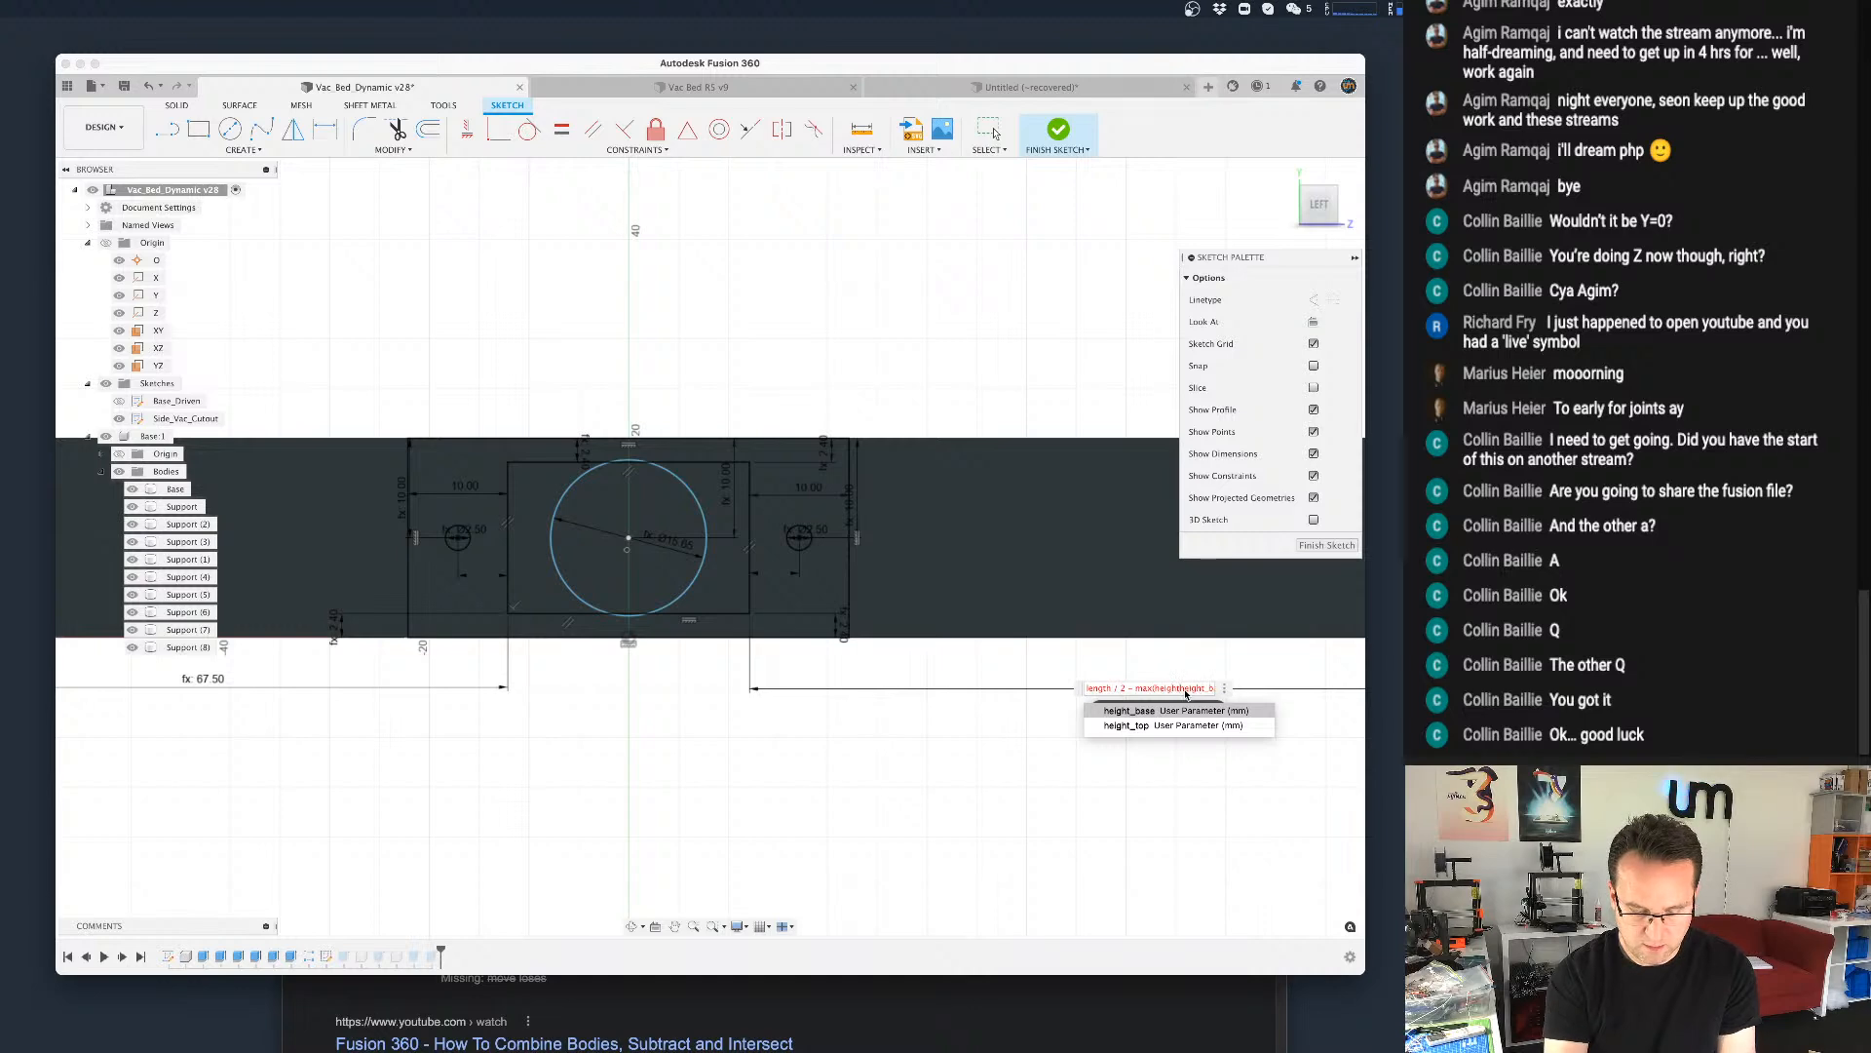
type("base;")
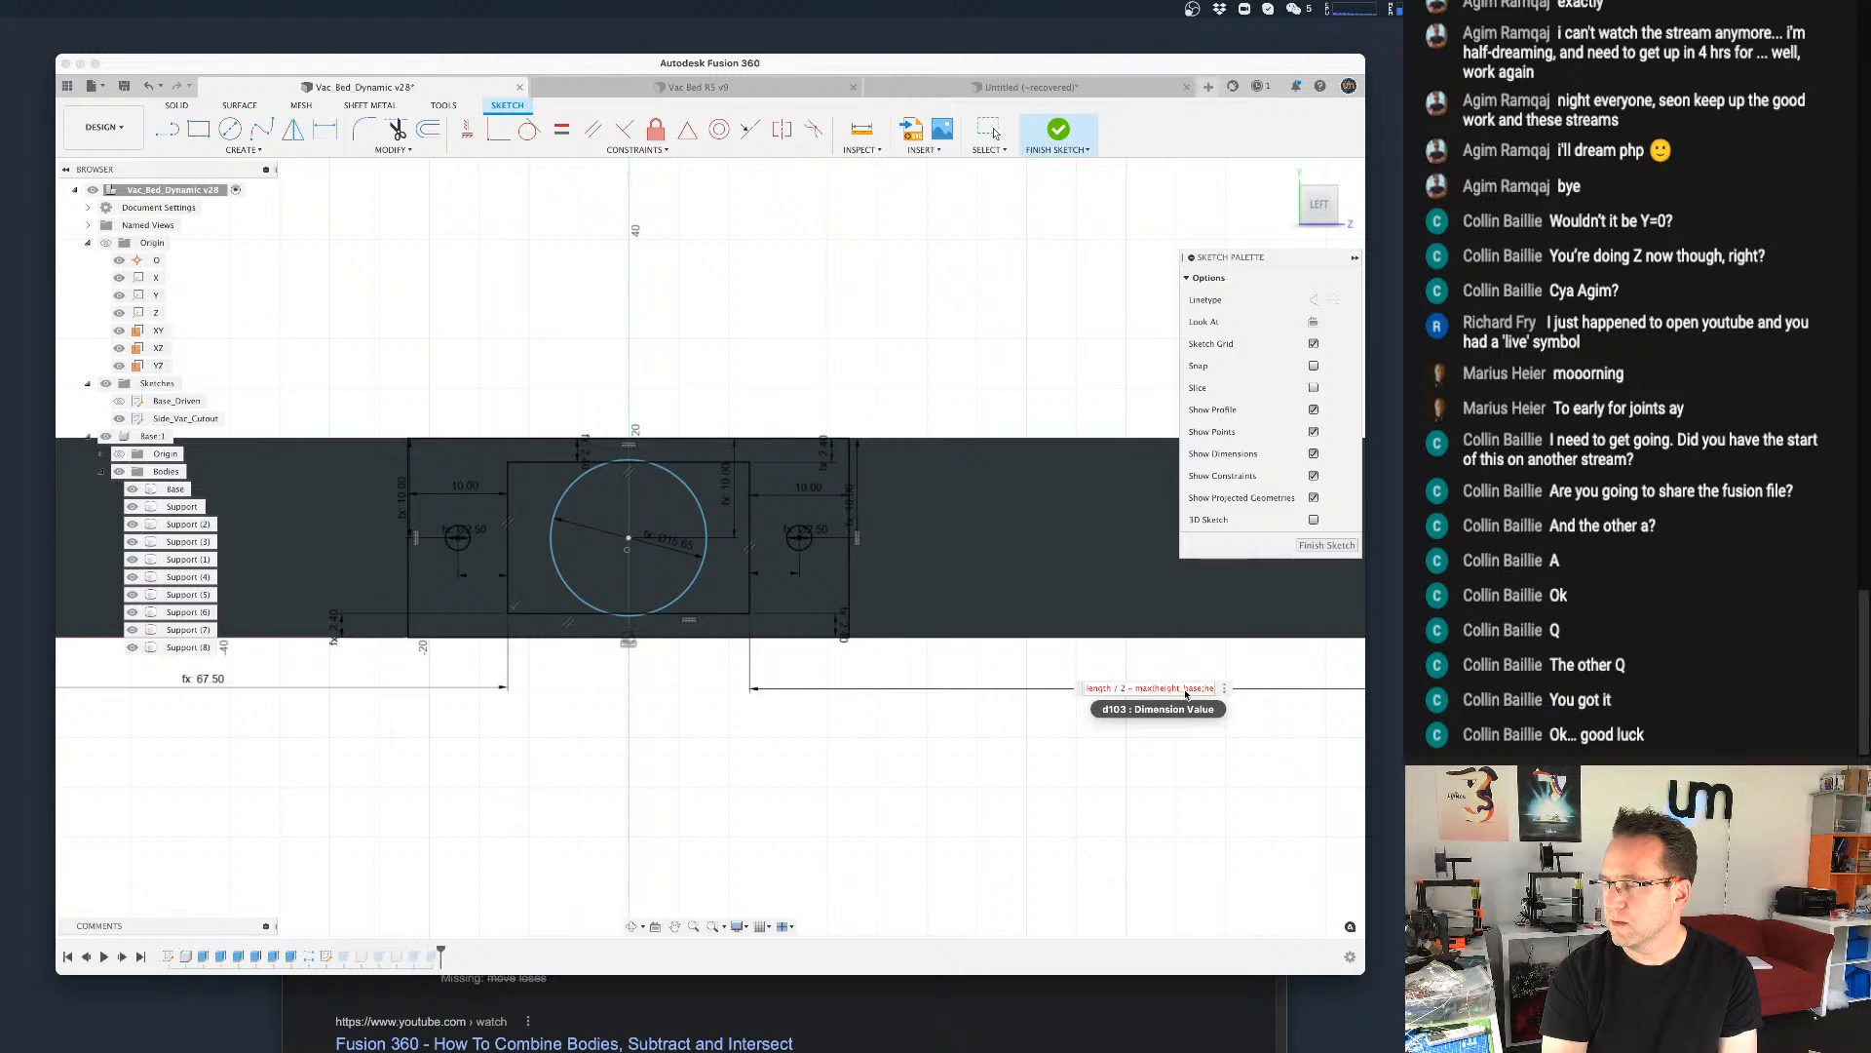
type("ight")
Step: Restore the offset dimension's expression to length / 2 - height_base and finish the sketch
key("BackSpace")
key("BackSpace")
key("BackSpace")
key("BackSpace")
key("BackSpace")
key("BackSpace")
key("BackSpace")
key("BackSpace")
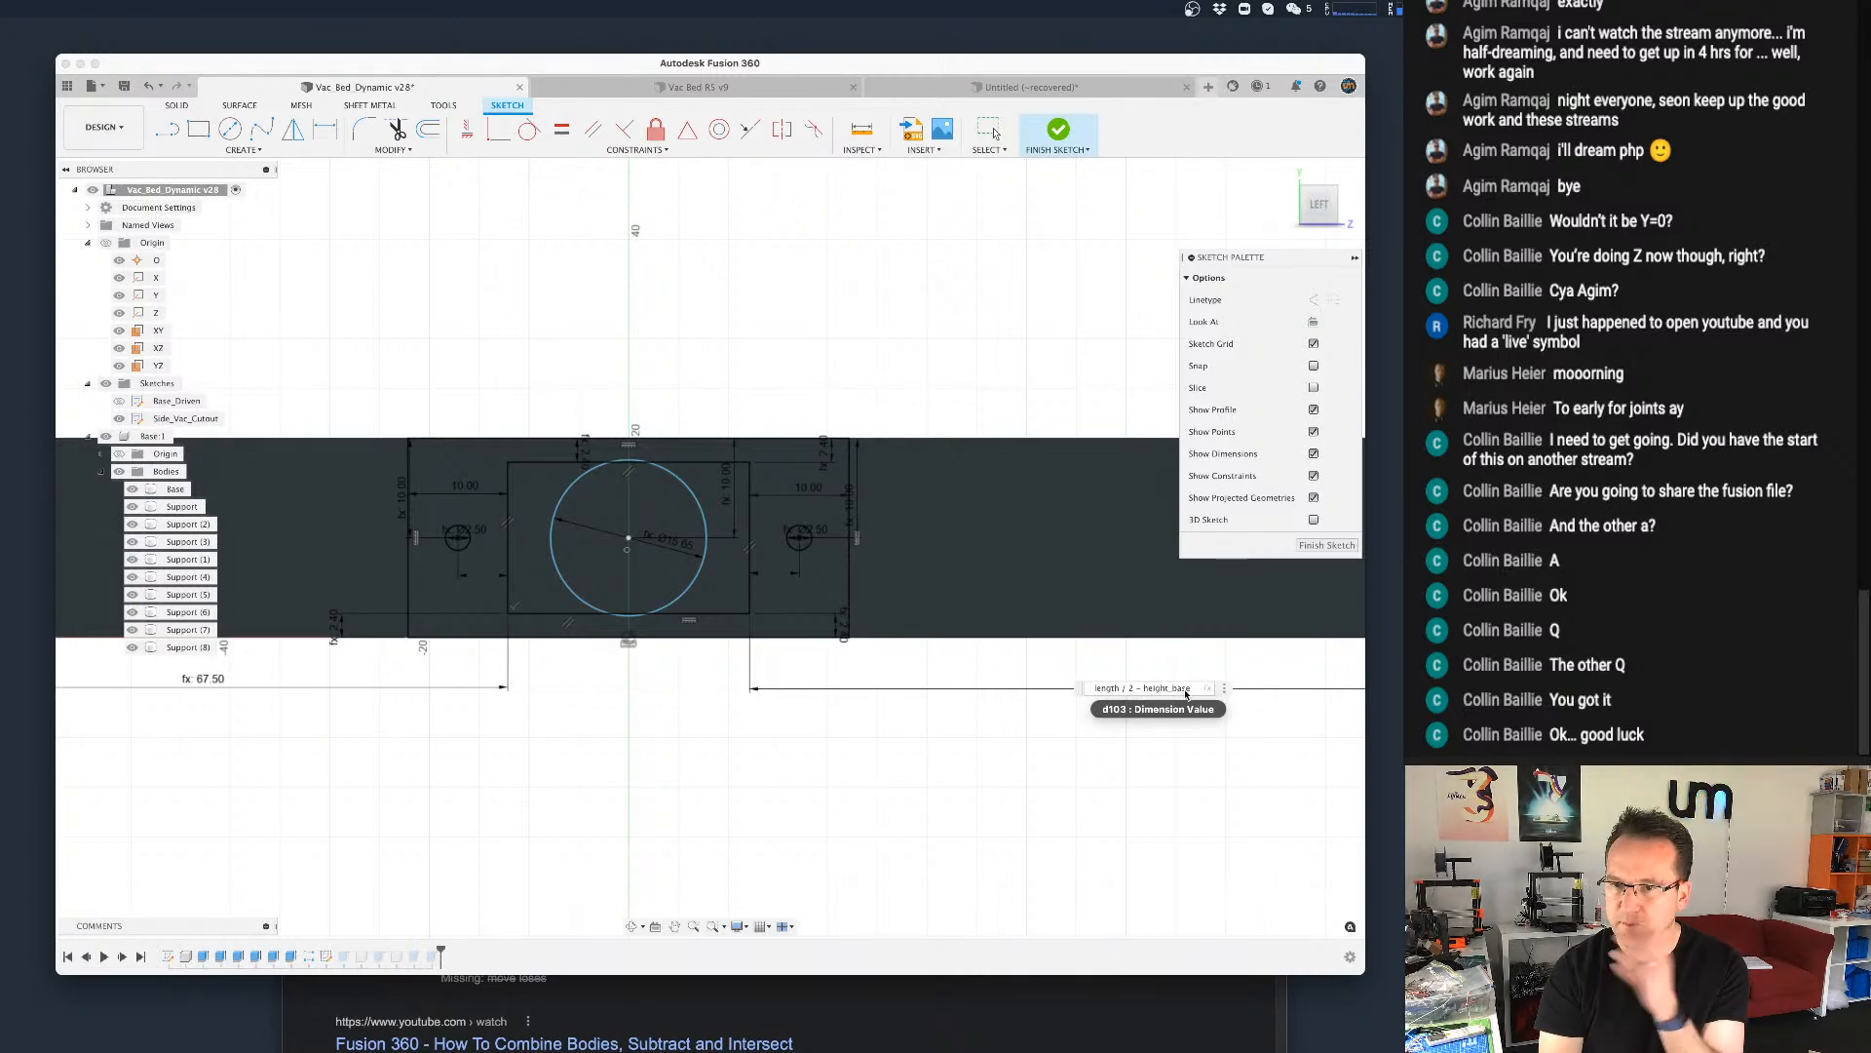
key("Return")
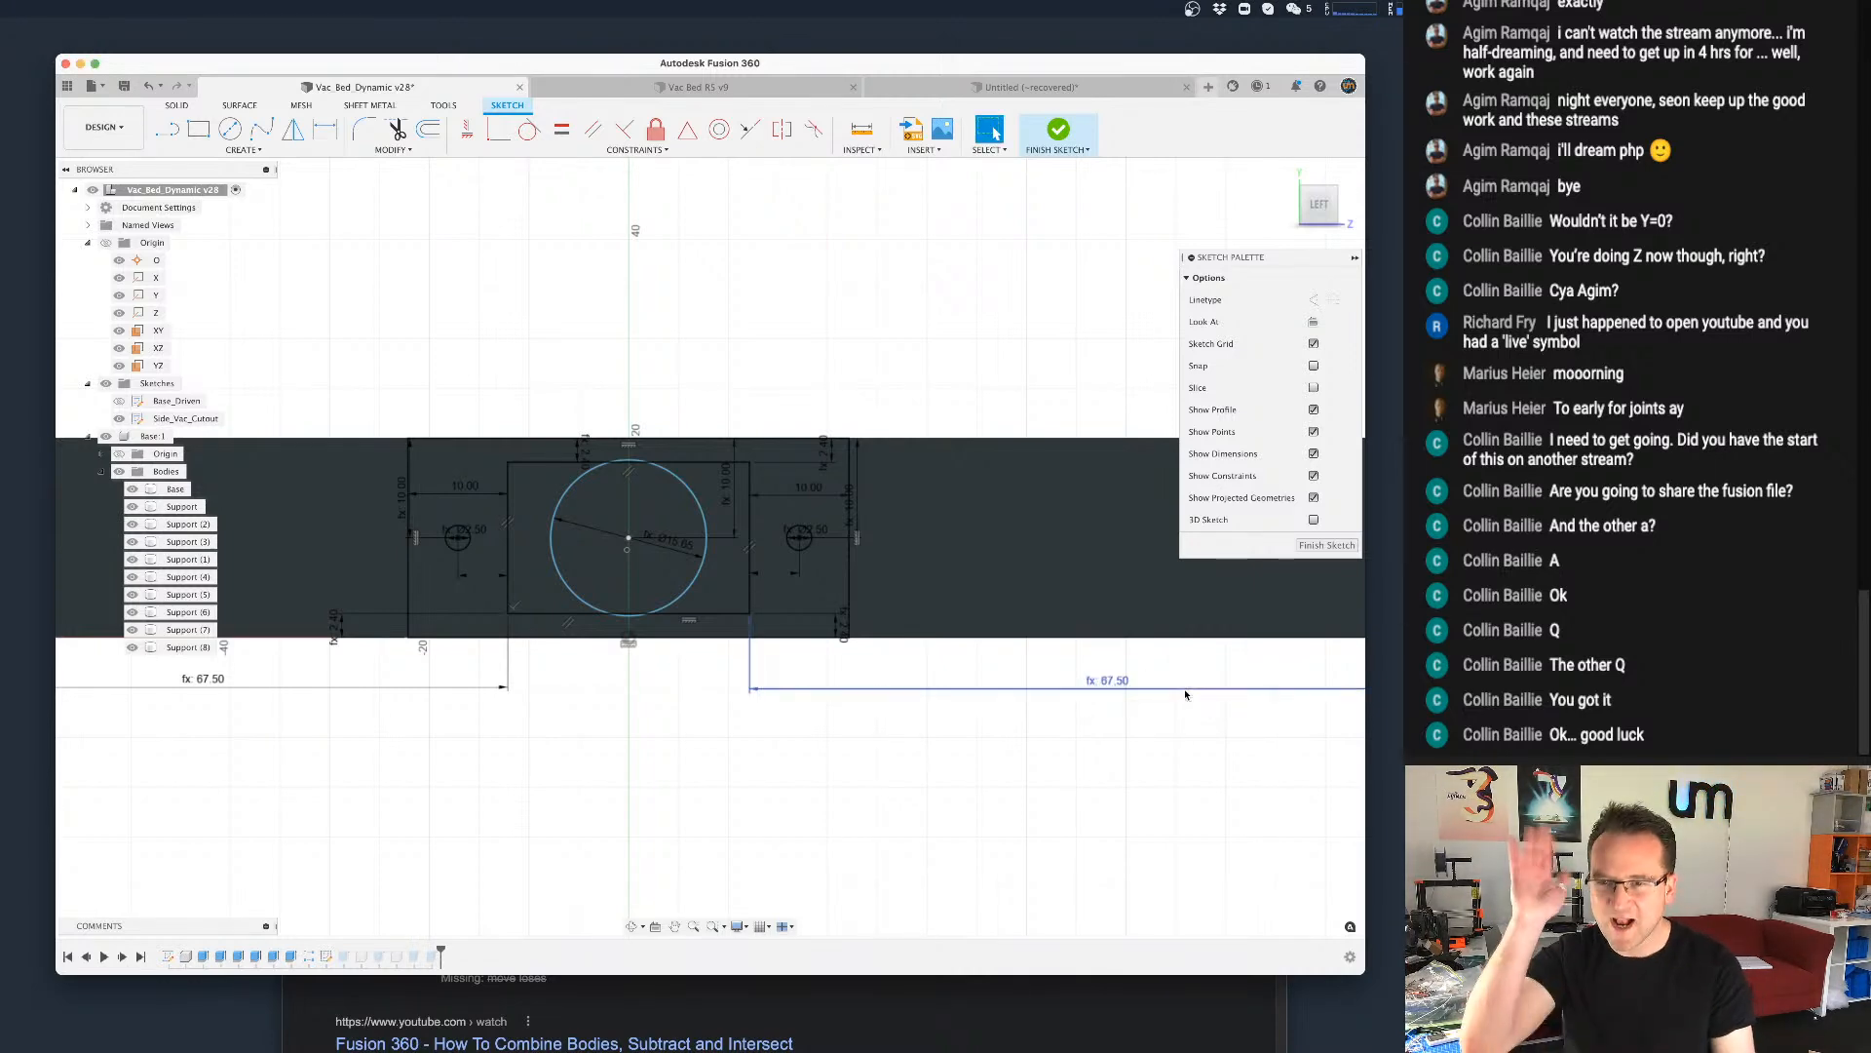
scroll(896, 288, "down", 1)
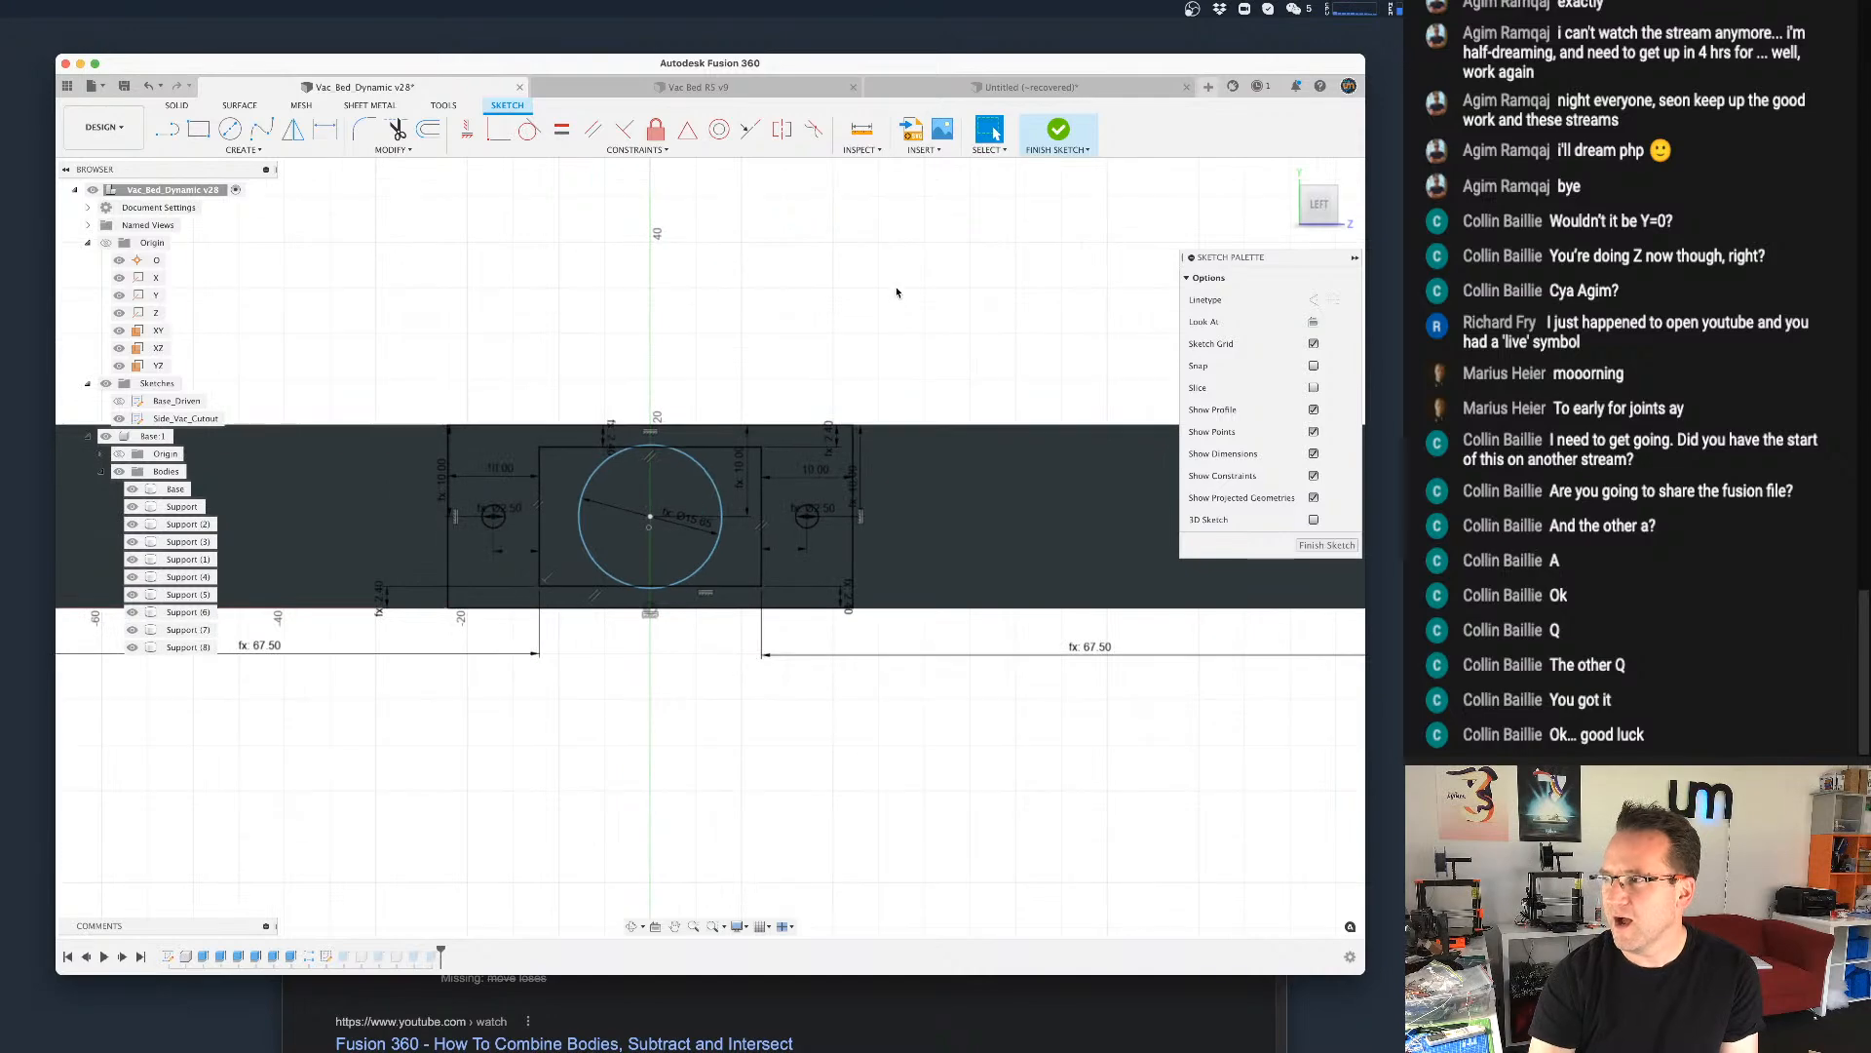
left_click(1058, 128)
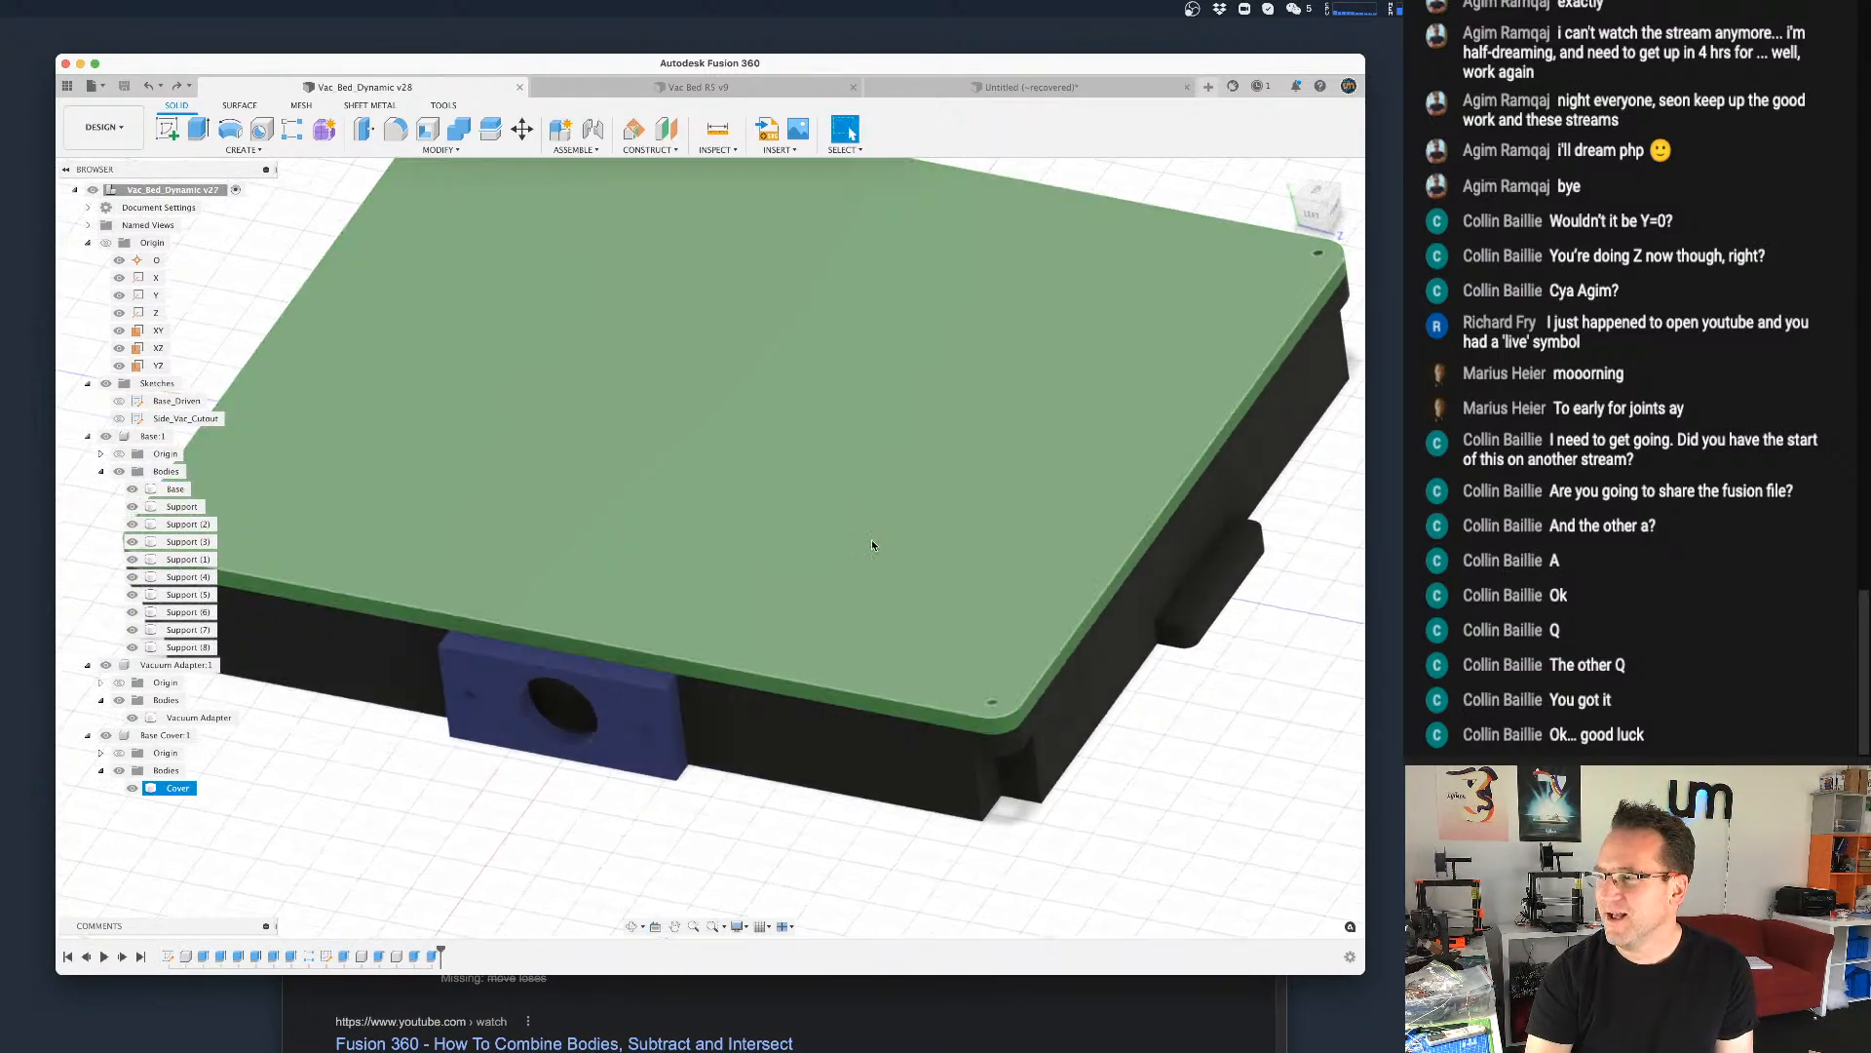
Step: Examine the assembled bed's cover, front tab, underside and supports from several angles, and return to the home view
scroll(891, 528, "down", 2)
middle_click_drag(898, 525, 798, 532, "shift")
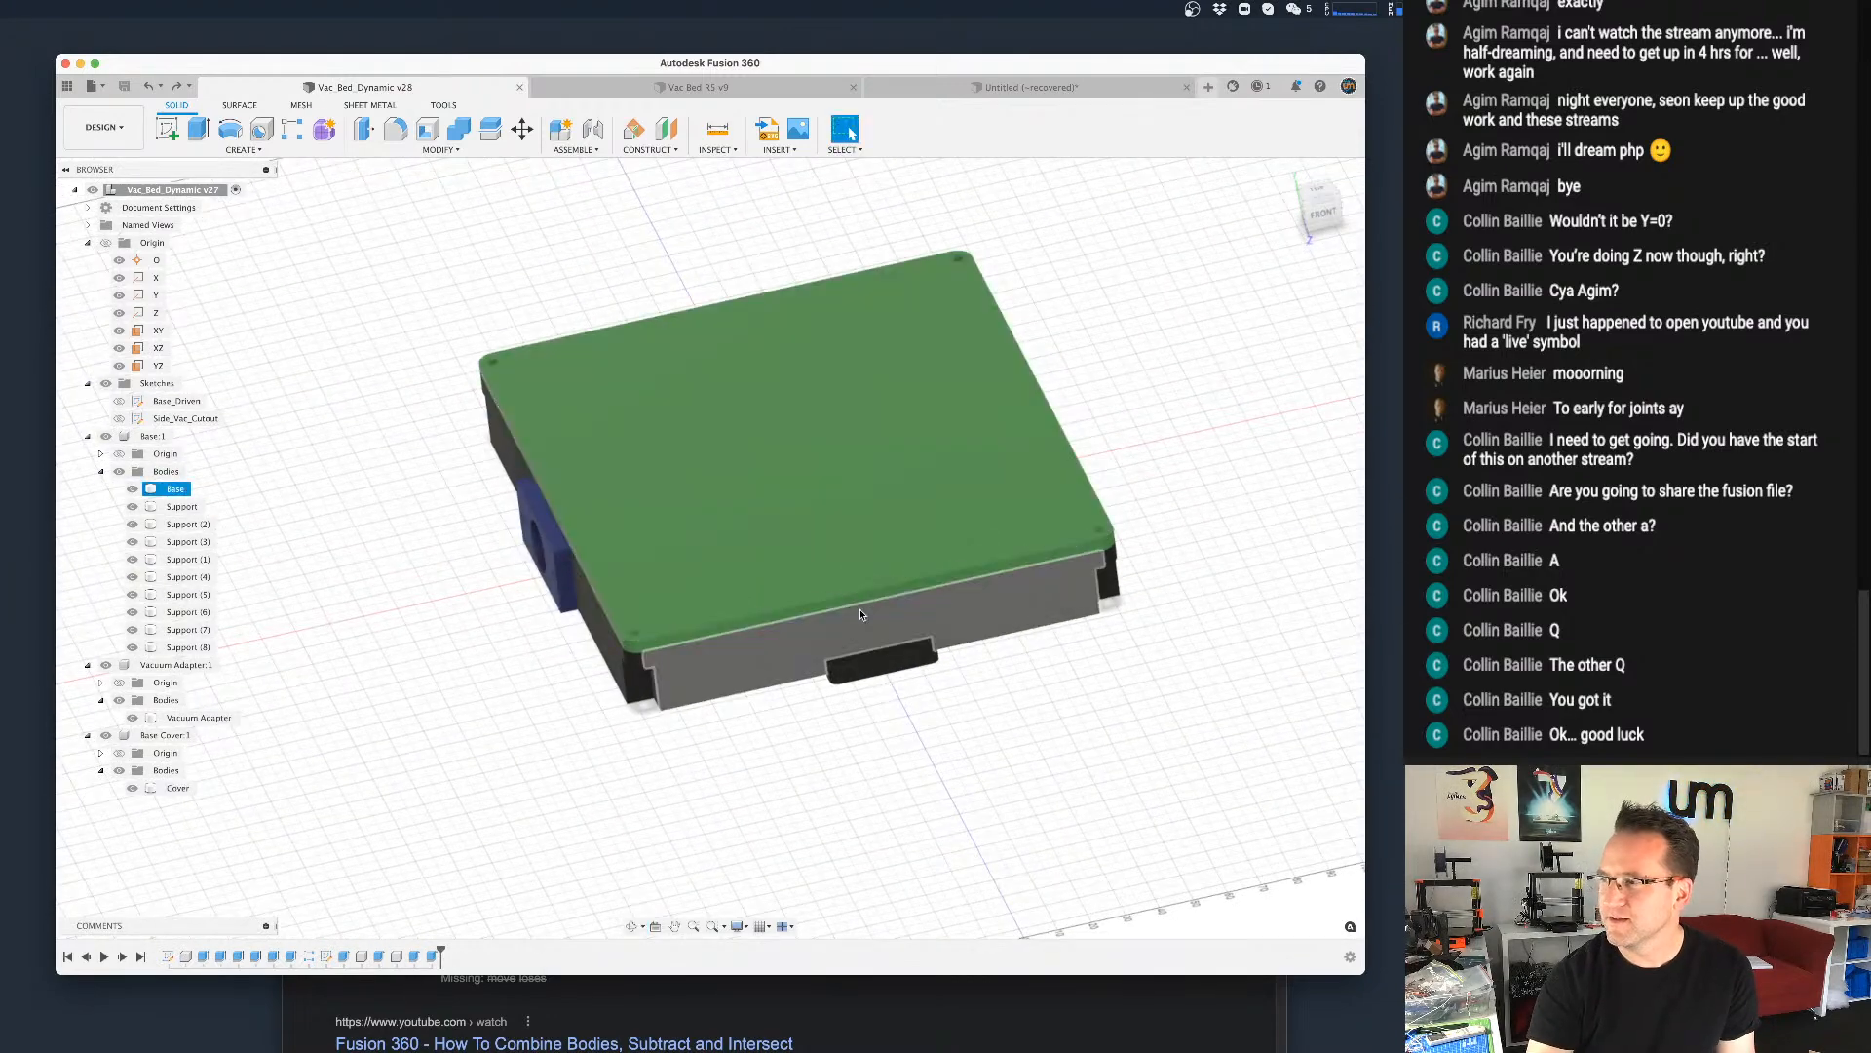
middle_click_drag(706, 485, 723, 575, "shift")
scroll(867, 677, "up", 5)
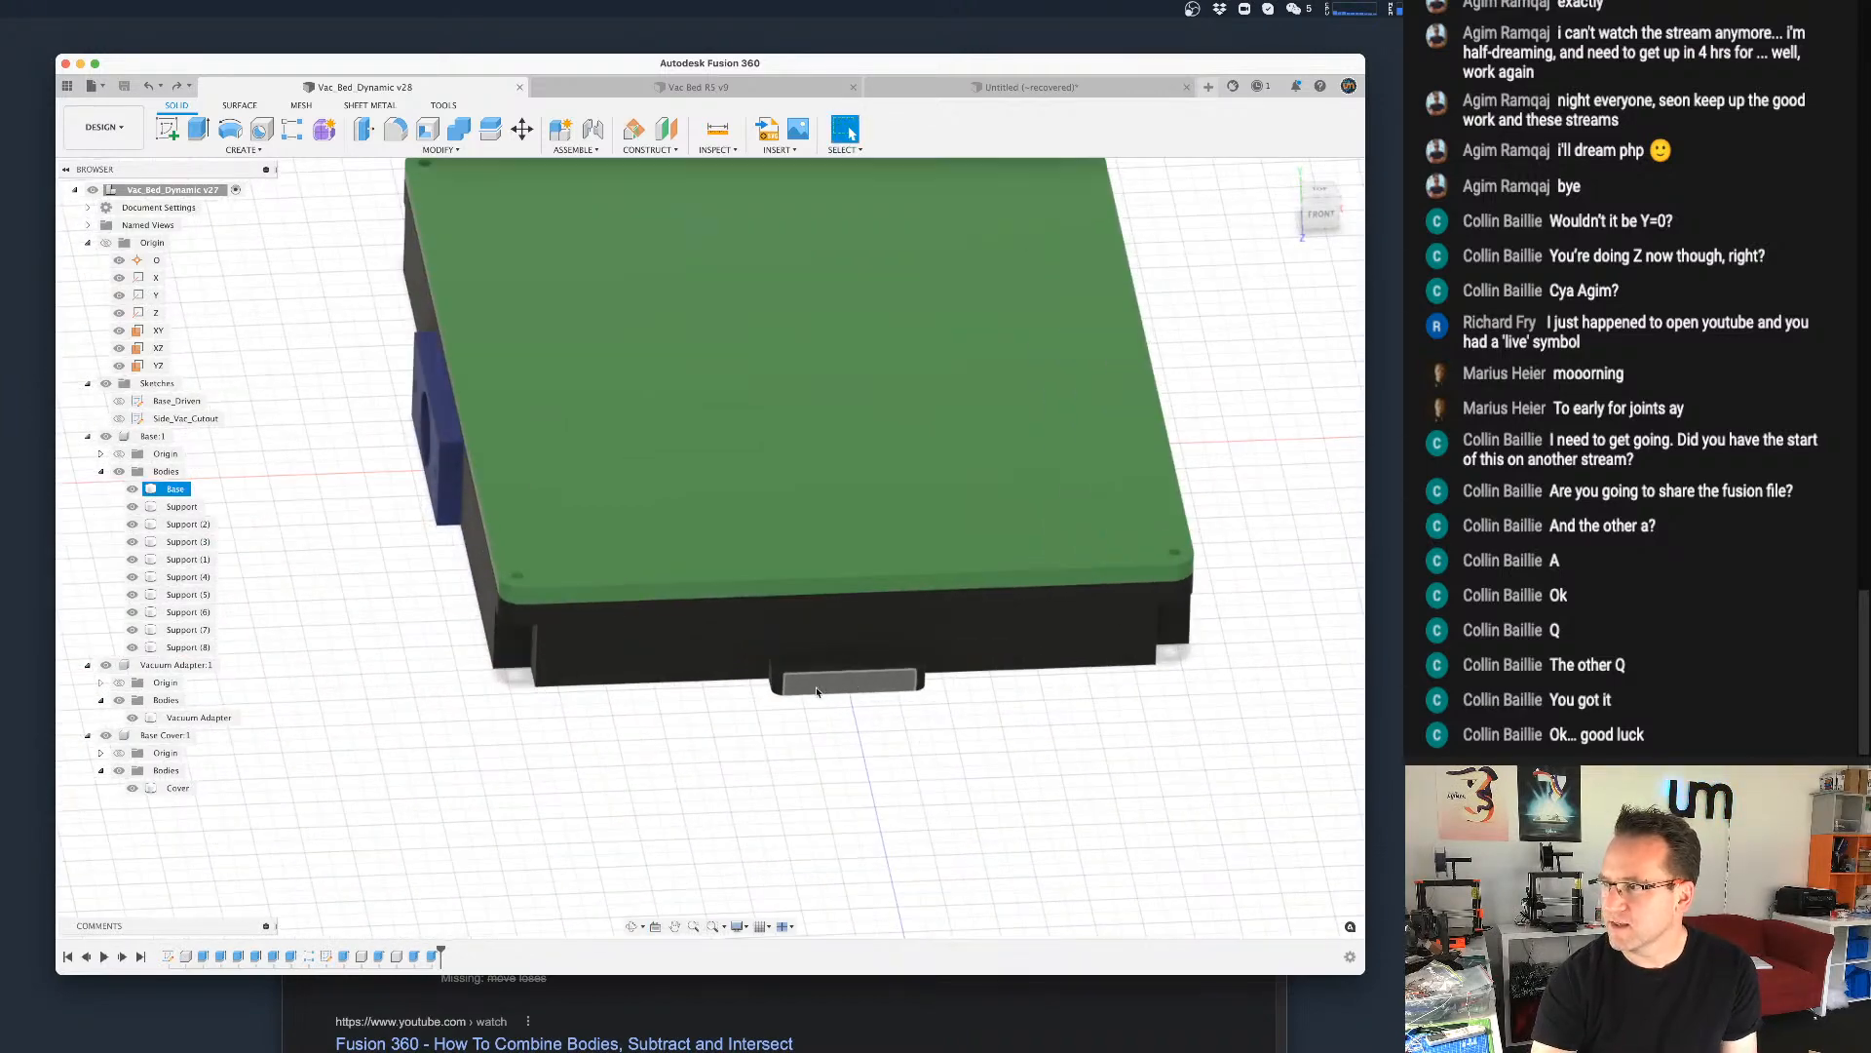
scroll(871, 673, "up", 5)
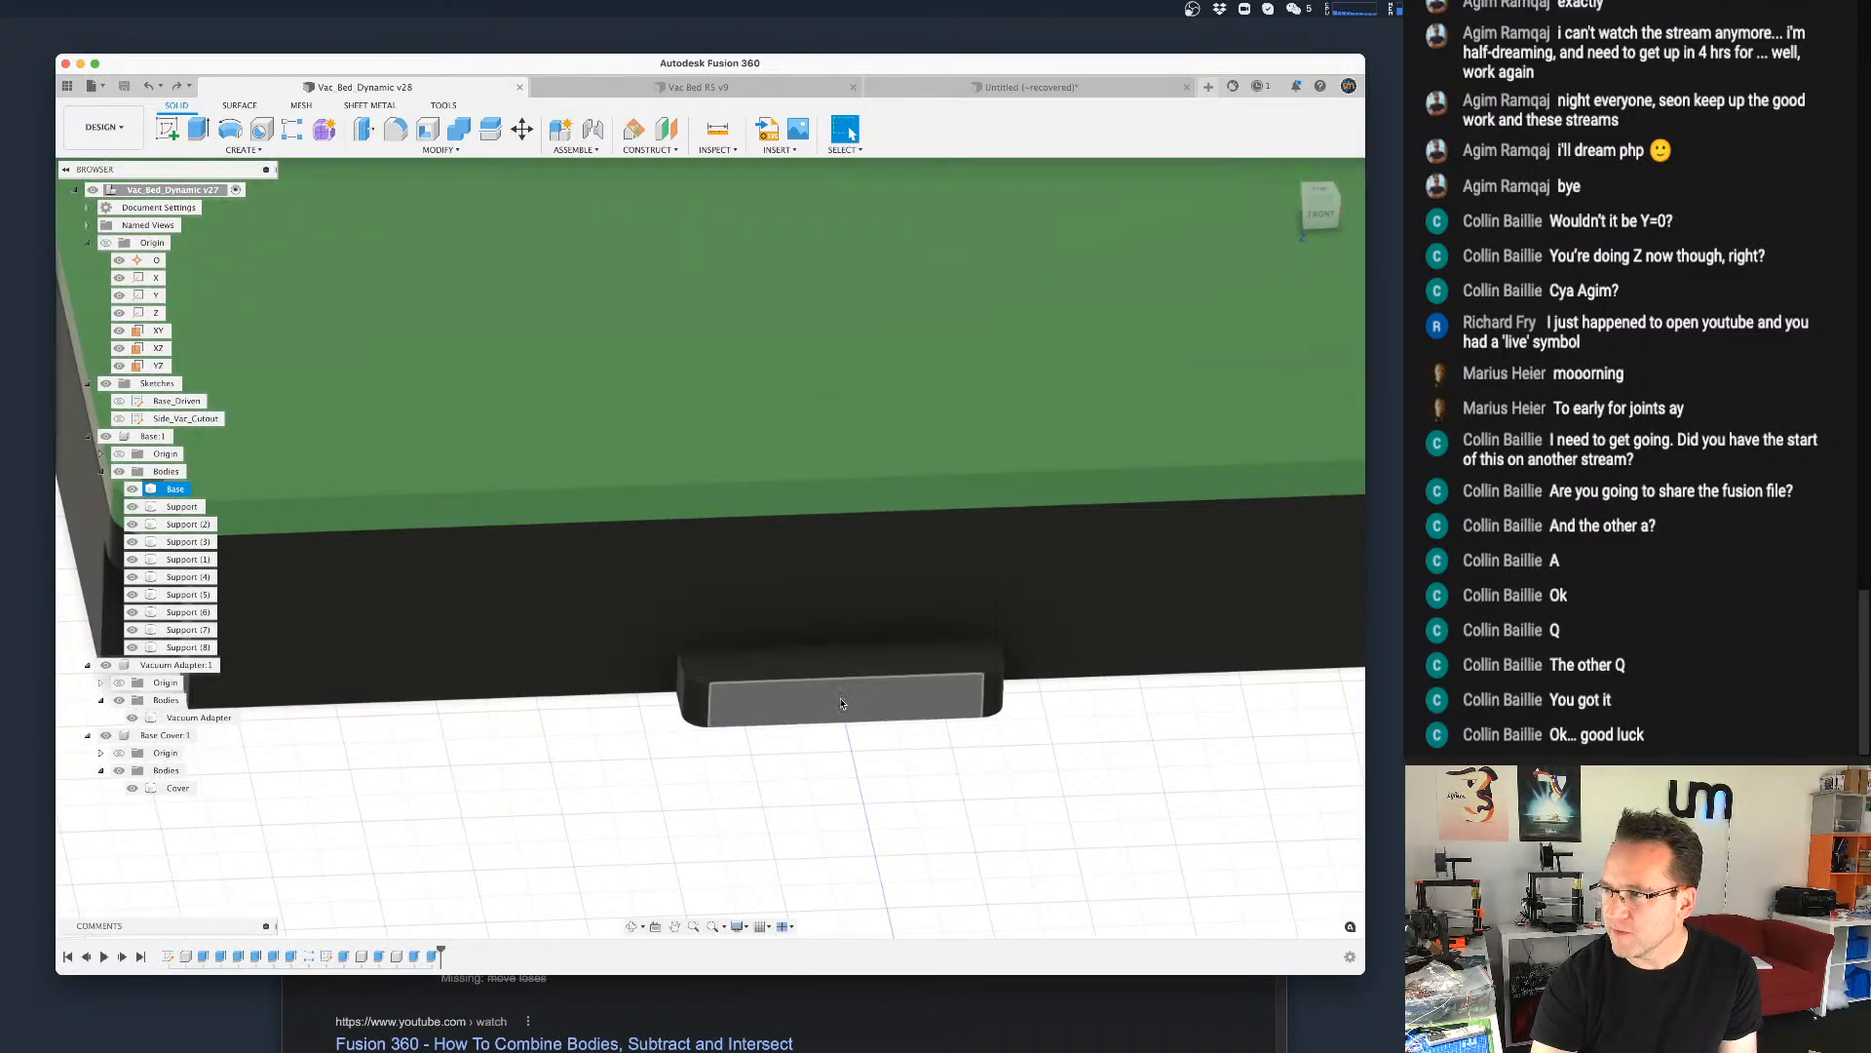
scroll(833, 726, "down", 8)
middle_click_drag(572, 815, 645, 782, "shift")
scroll(548, 635, "up", 5)
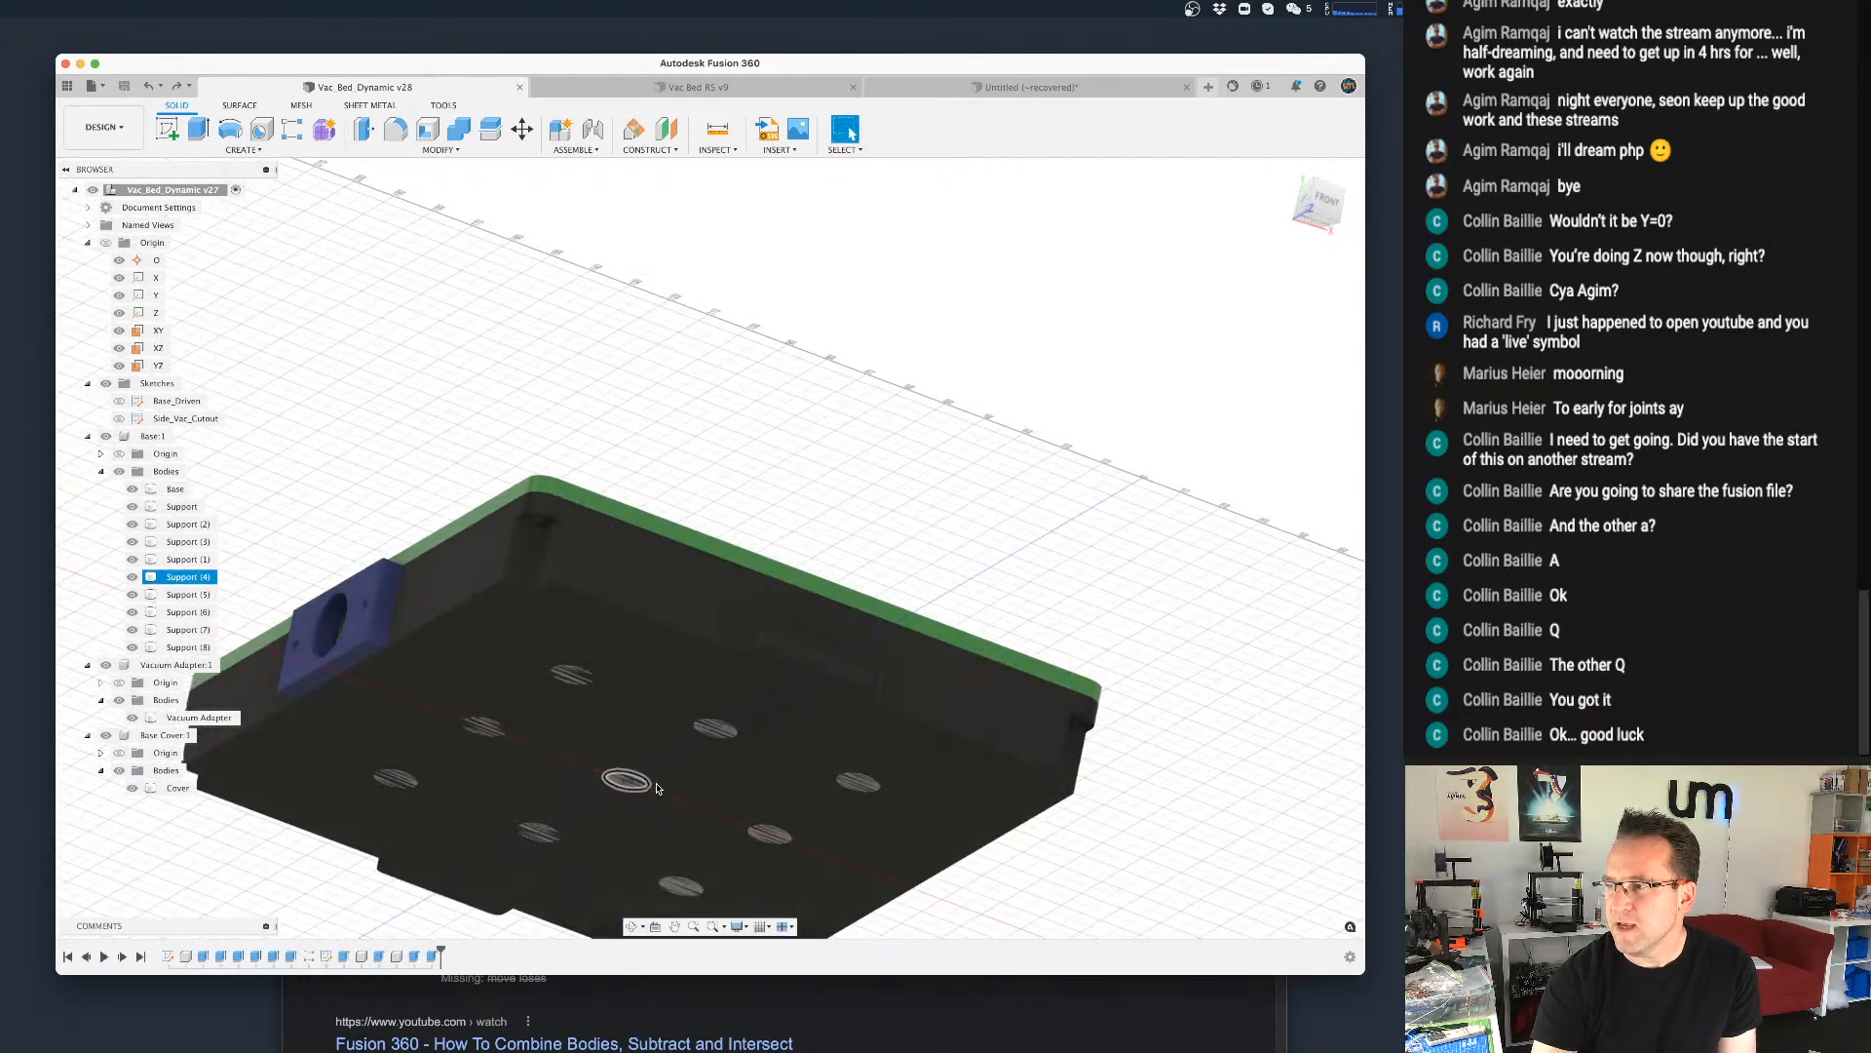
middle_click_drag(724, 726, 587, 680, "shift")
scroll(682, 730, "down", 1)
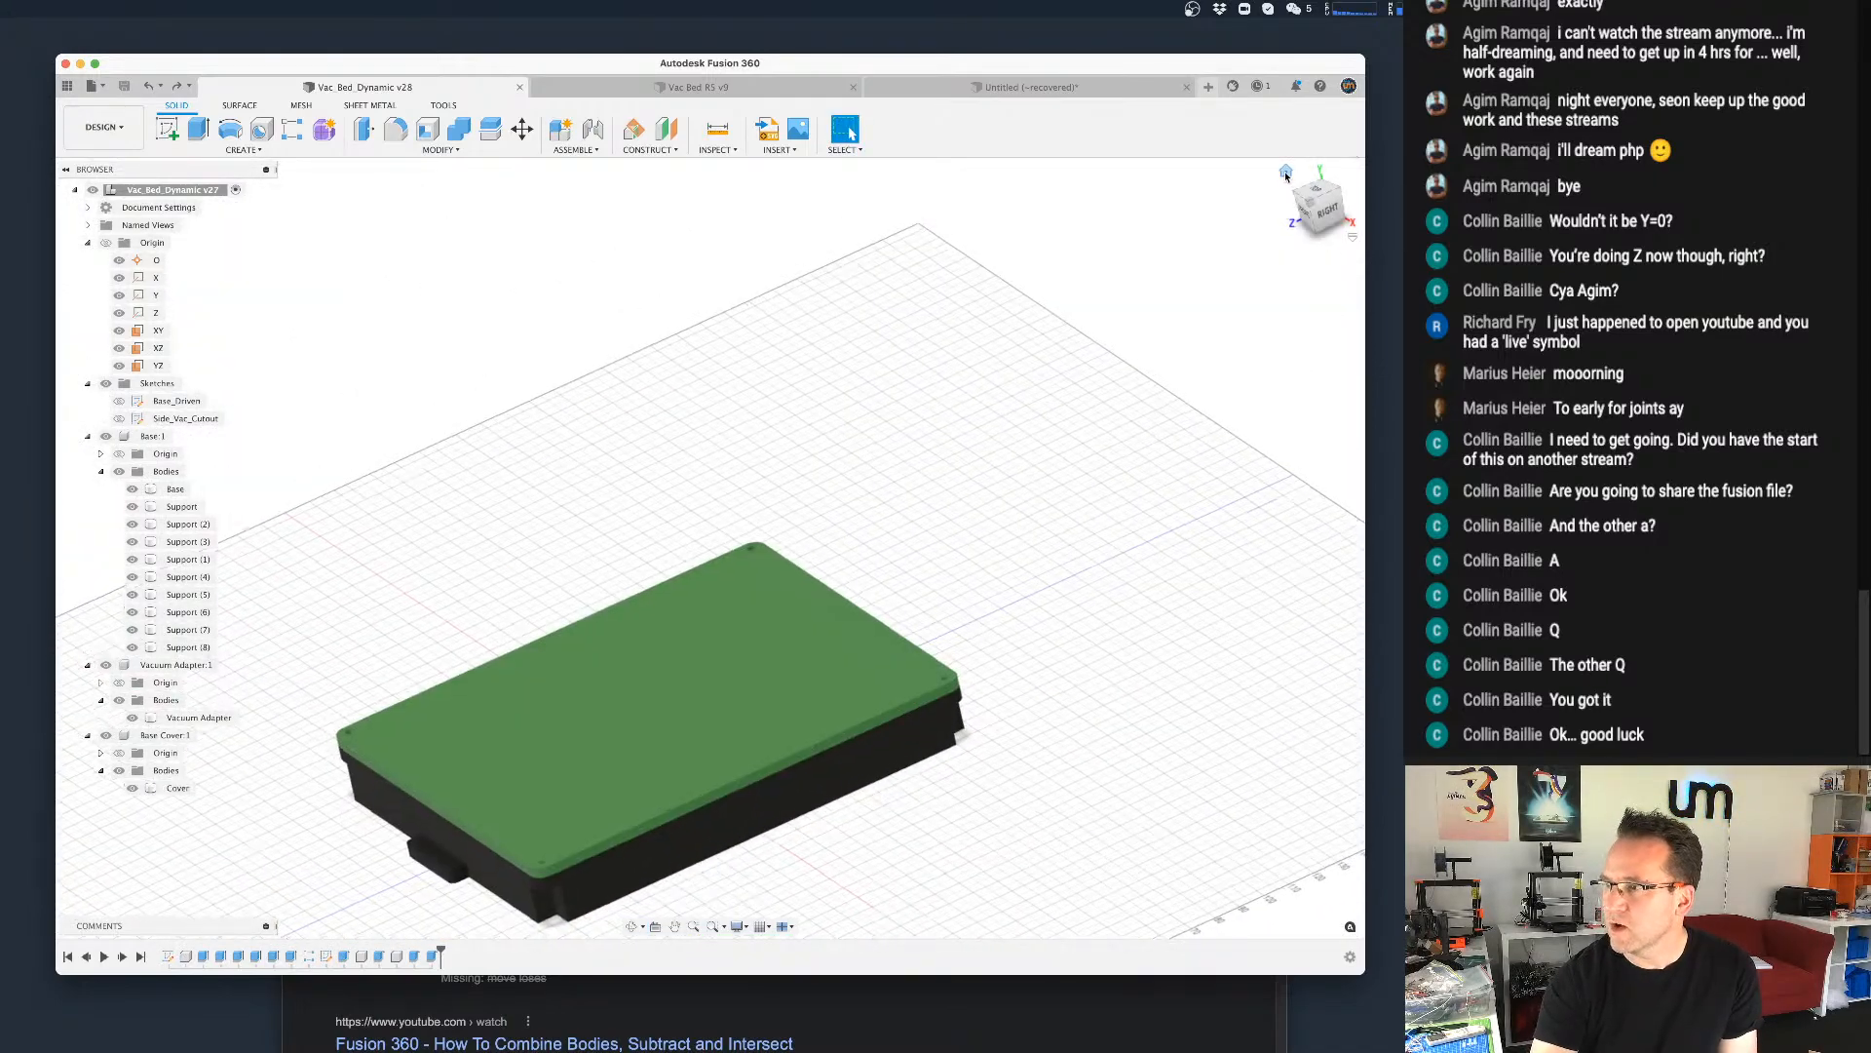
left_click(1287, 173)
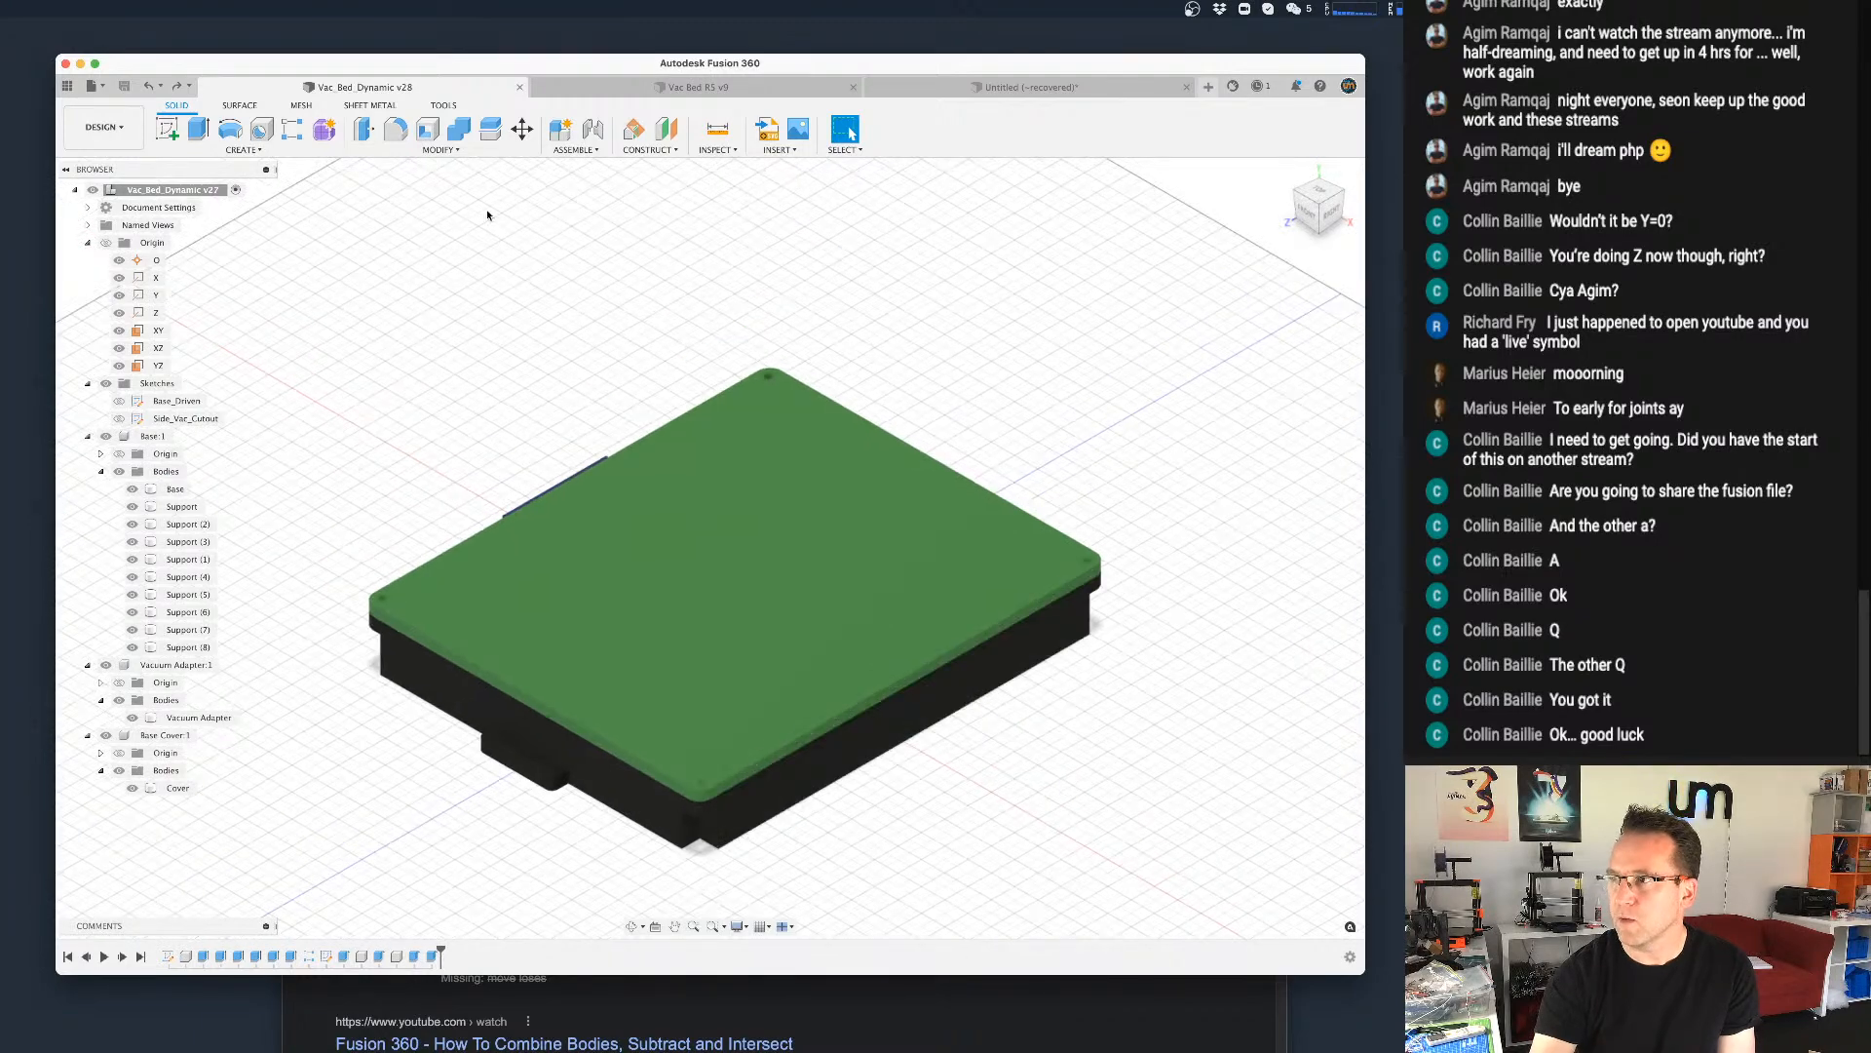
left_click(440, 152)
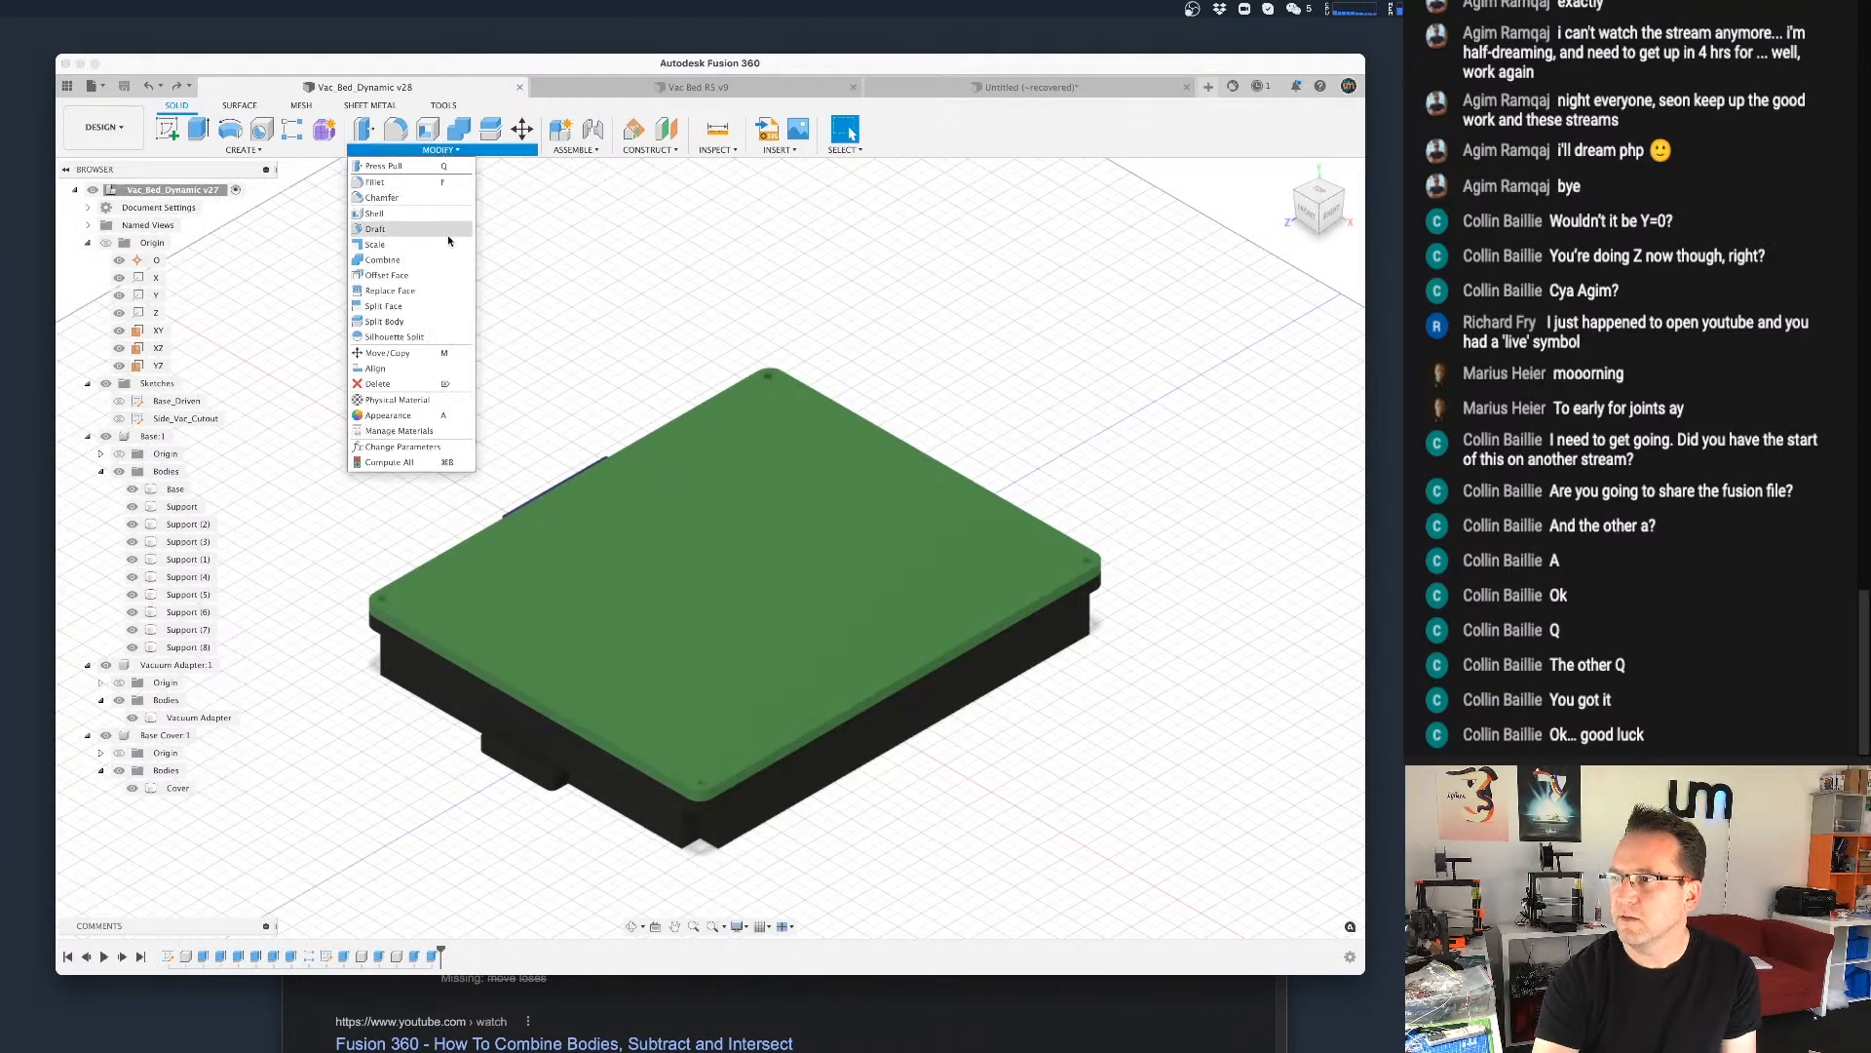
left_click(404, 432)
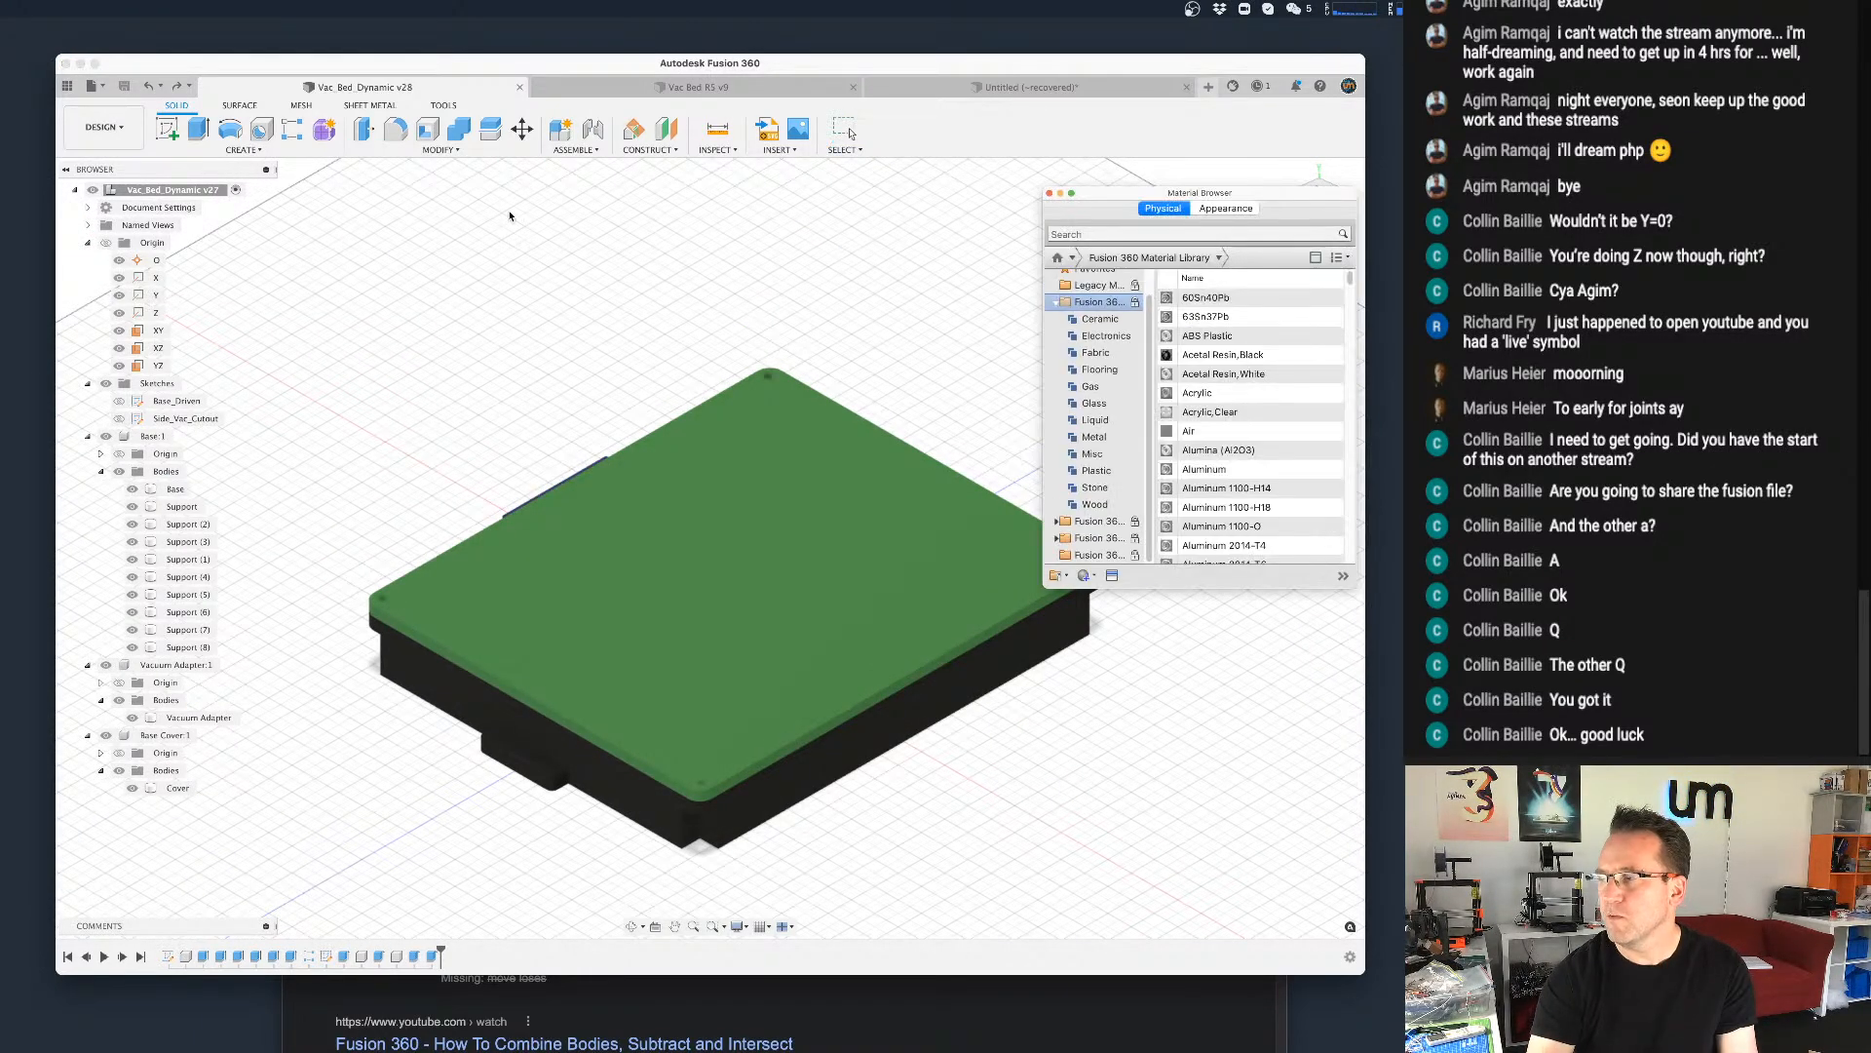
key("Escape")
Step: Open the parameters, collapse the Model Parameters group and move the dialog clear of the model
left_click(441, 150)
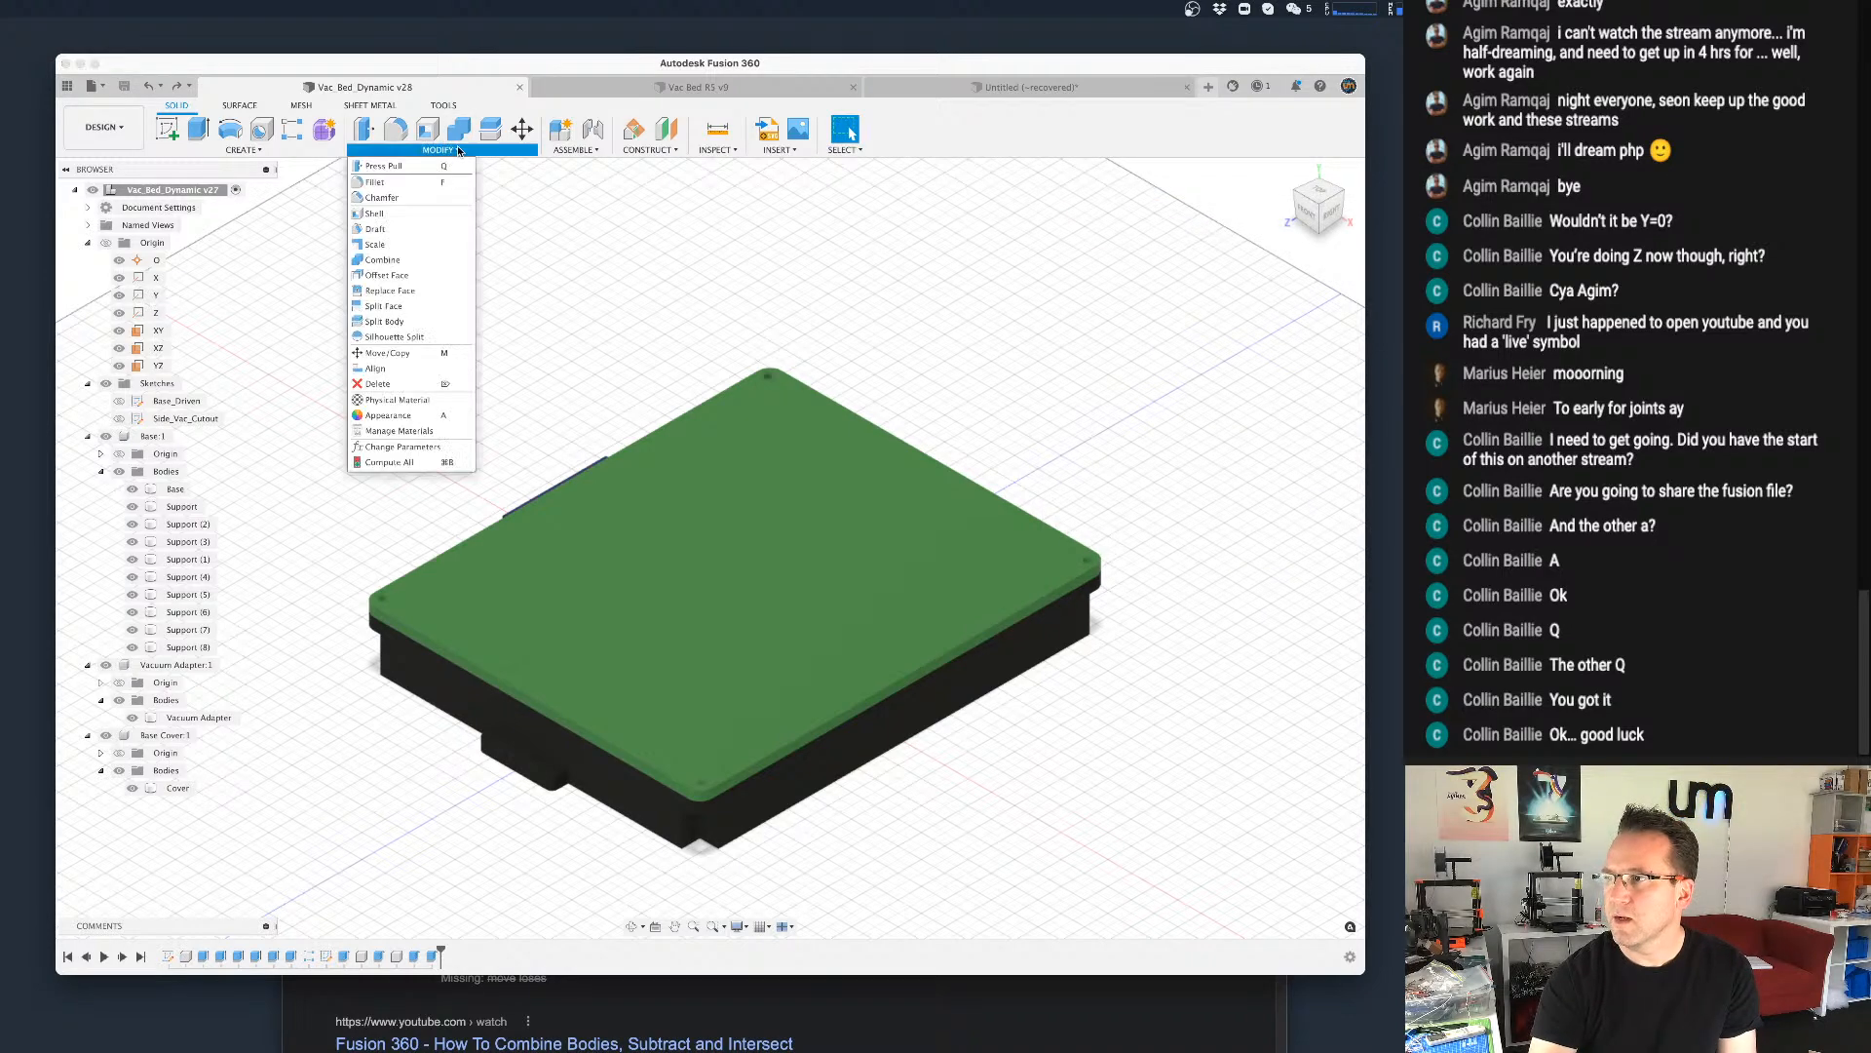
left_click(430, 449)
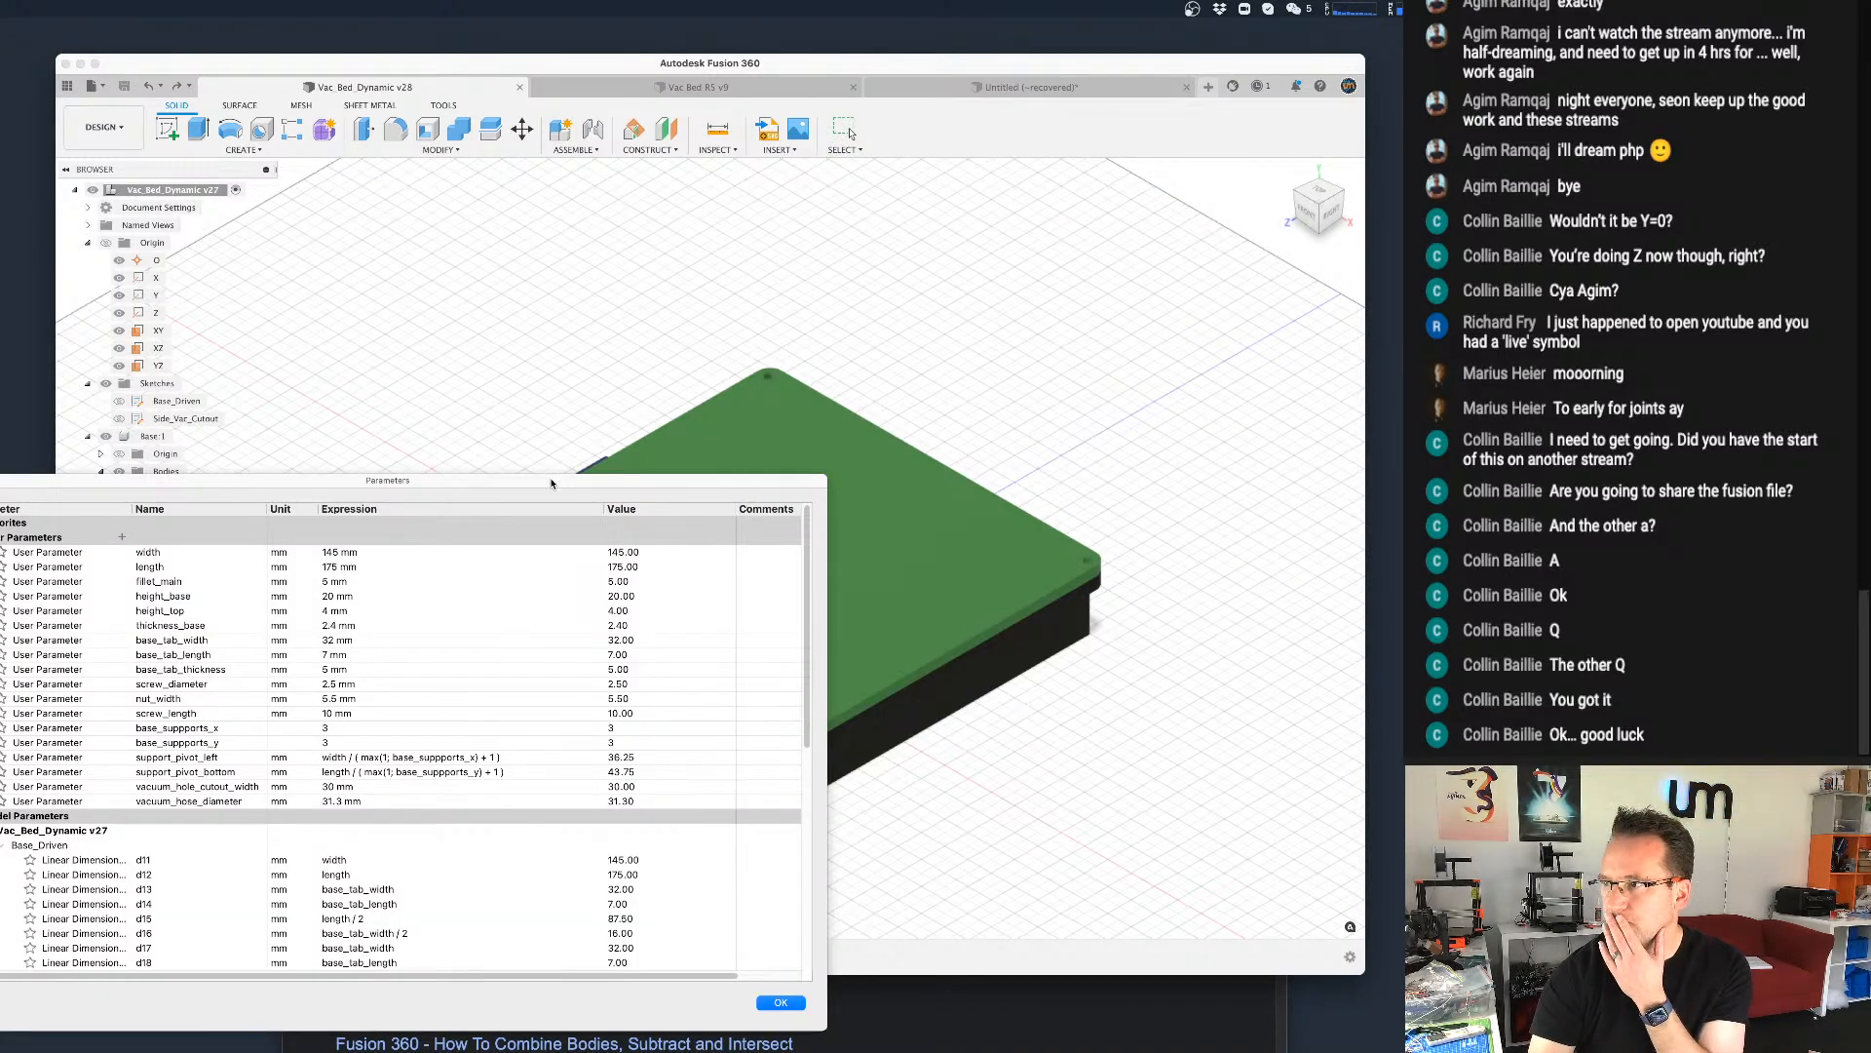
left_click_drag(552, 482, 847, 338)
scroll(501, 498, "down", 5)
scroll(501, 530, "up", 5)
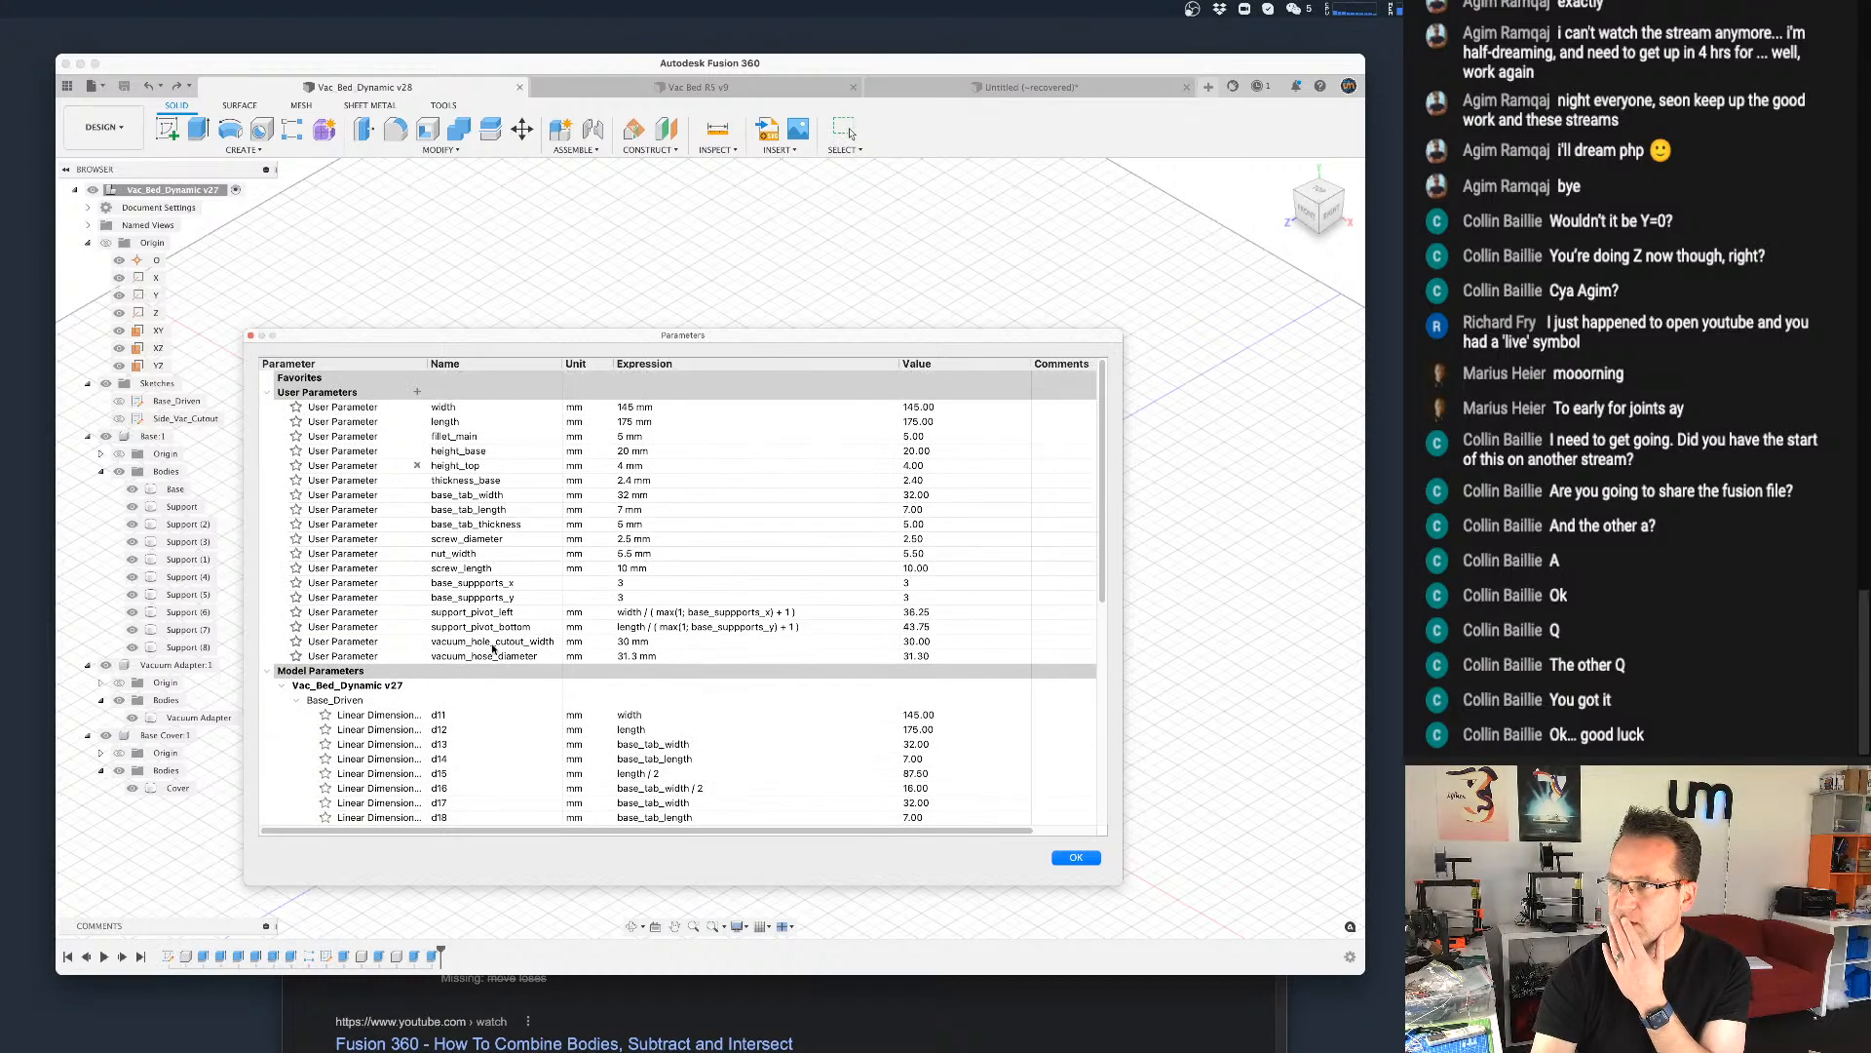
left_click(268, 671)
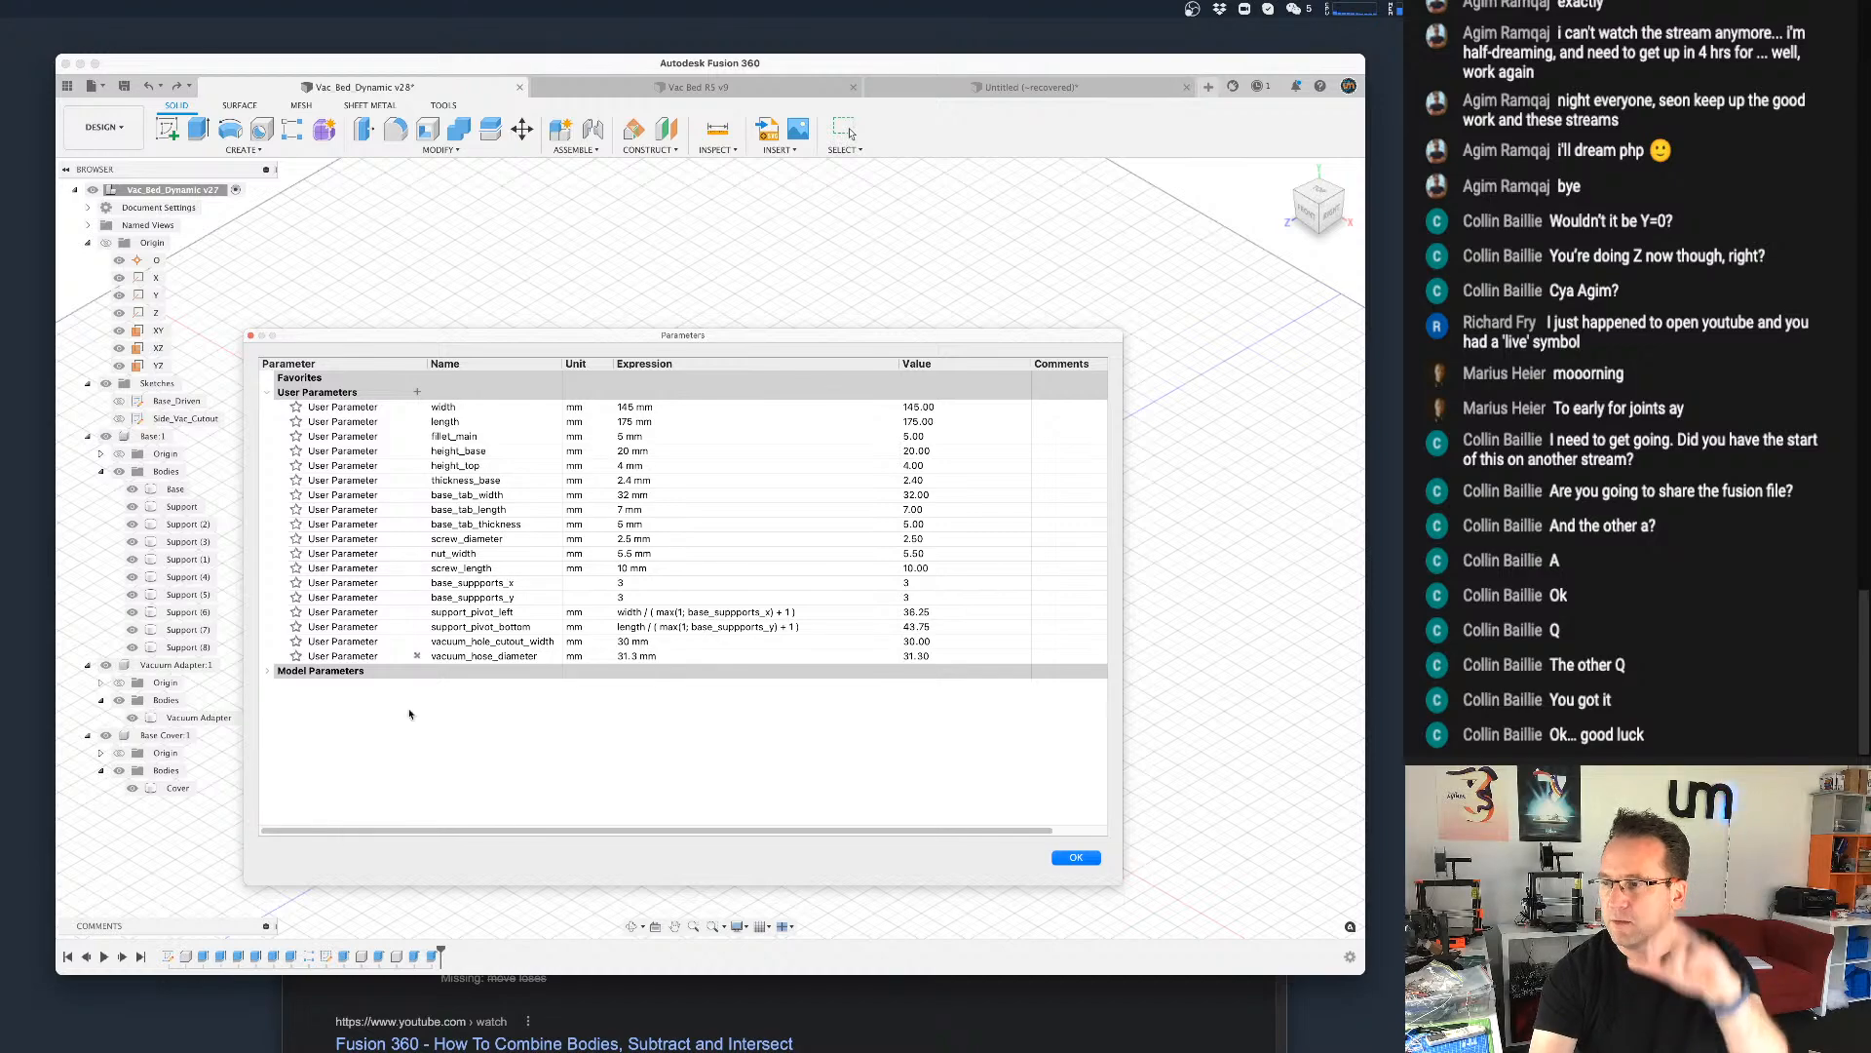
left_click_drag(546, 338, 1104, 259)
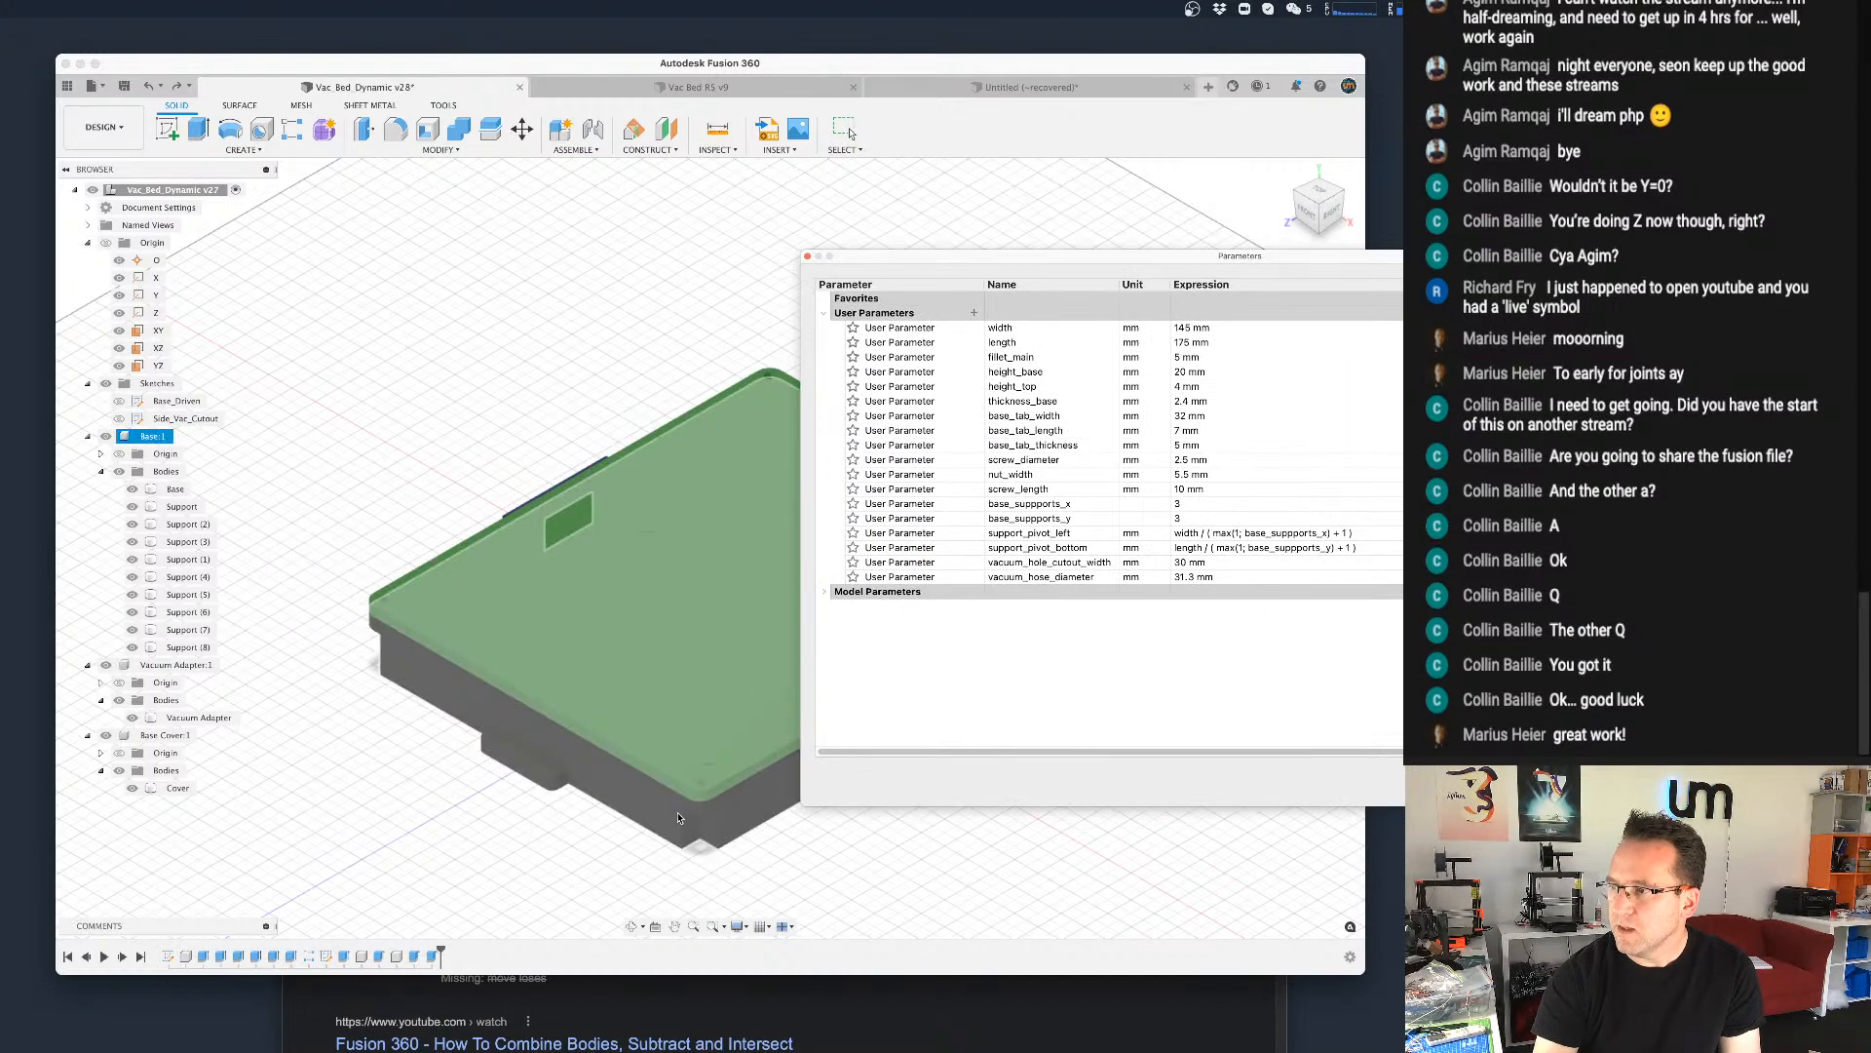
Step: Examine the cover's corner, screw hole and fit on the base, moving the parameters dialog farther off the model
scroll(697, 752, "up", 4)
scroll(698, 751, "up", 8)
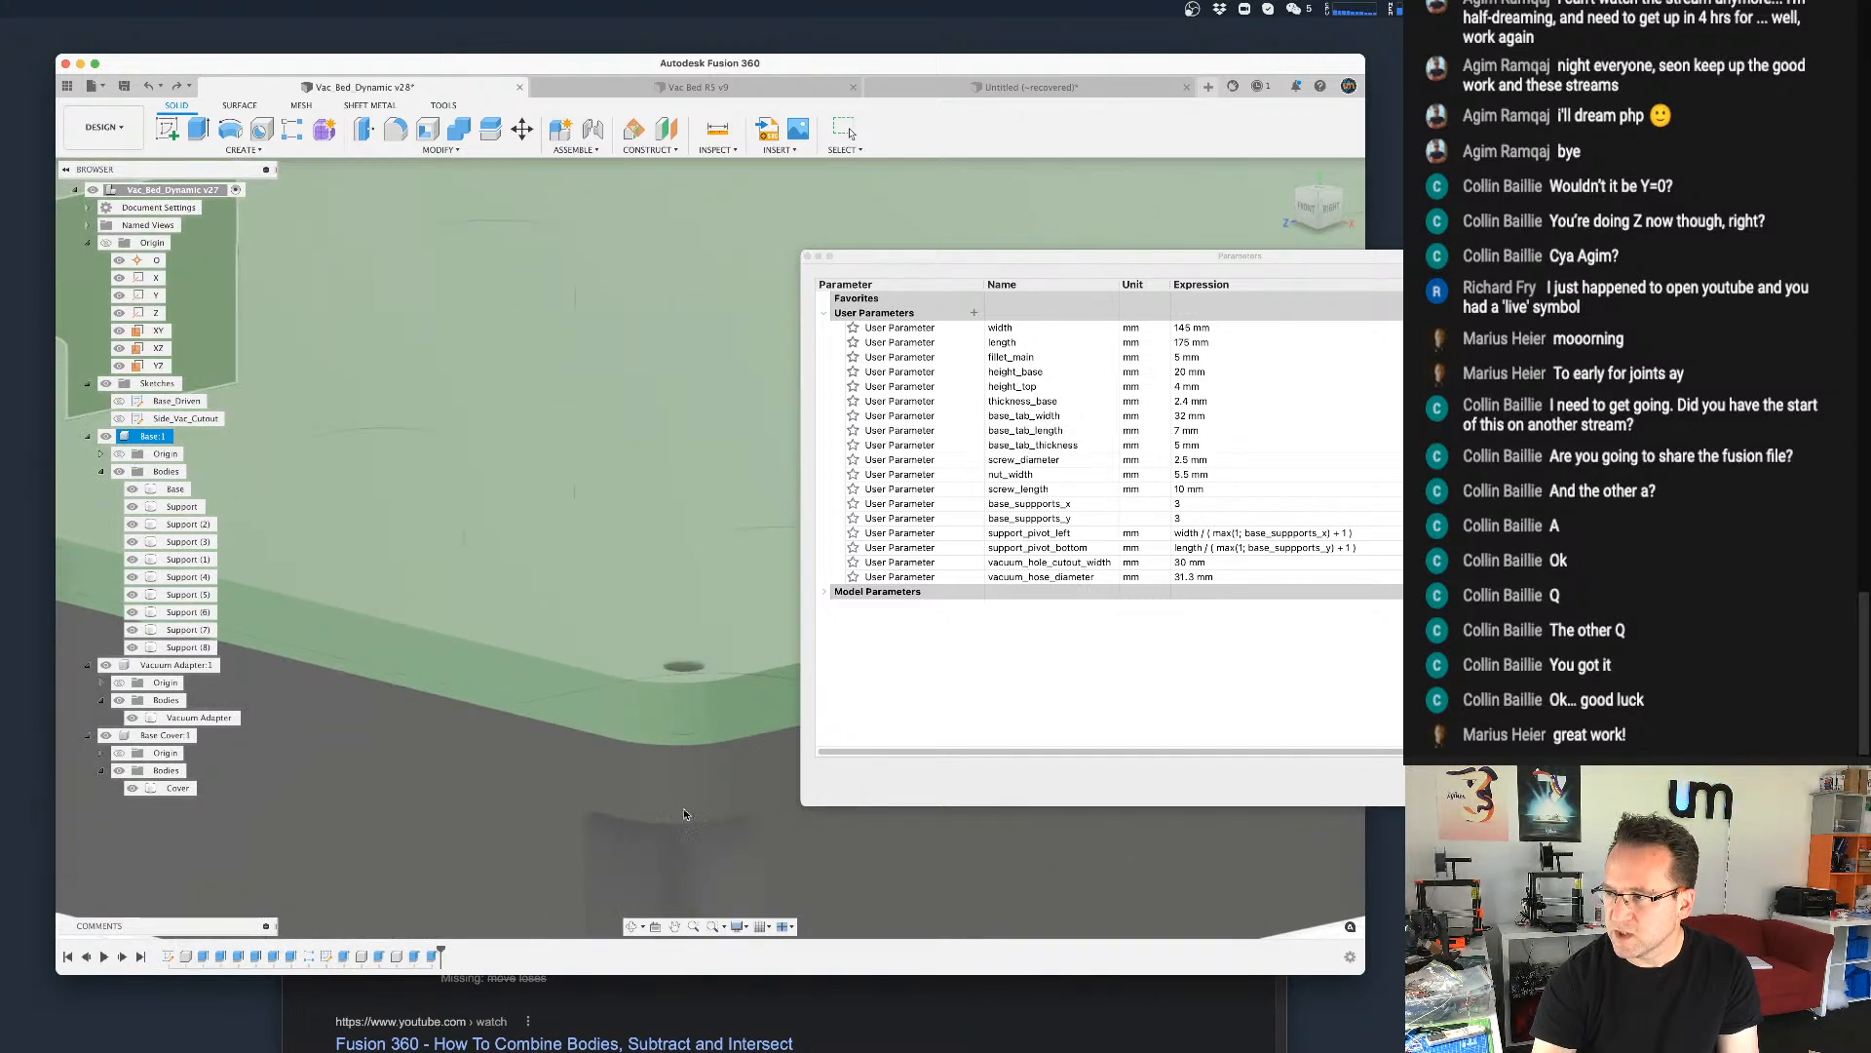
scroll(682, 805, "down", 5)
middle_click_drag(680, 801, 609, 608)
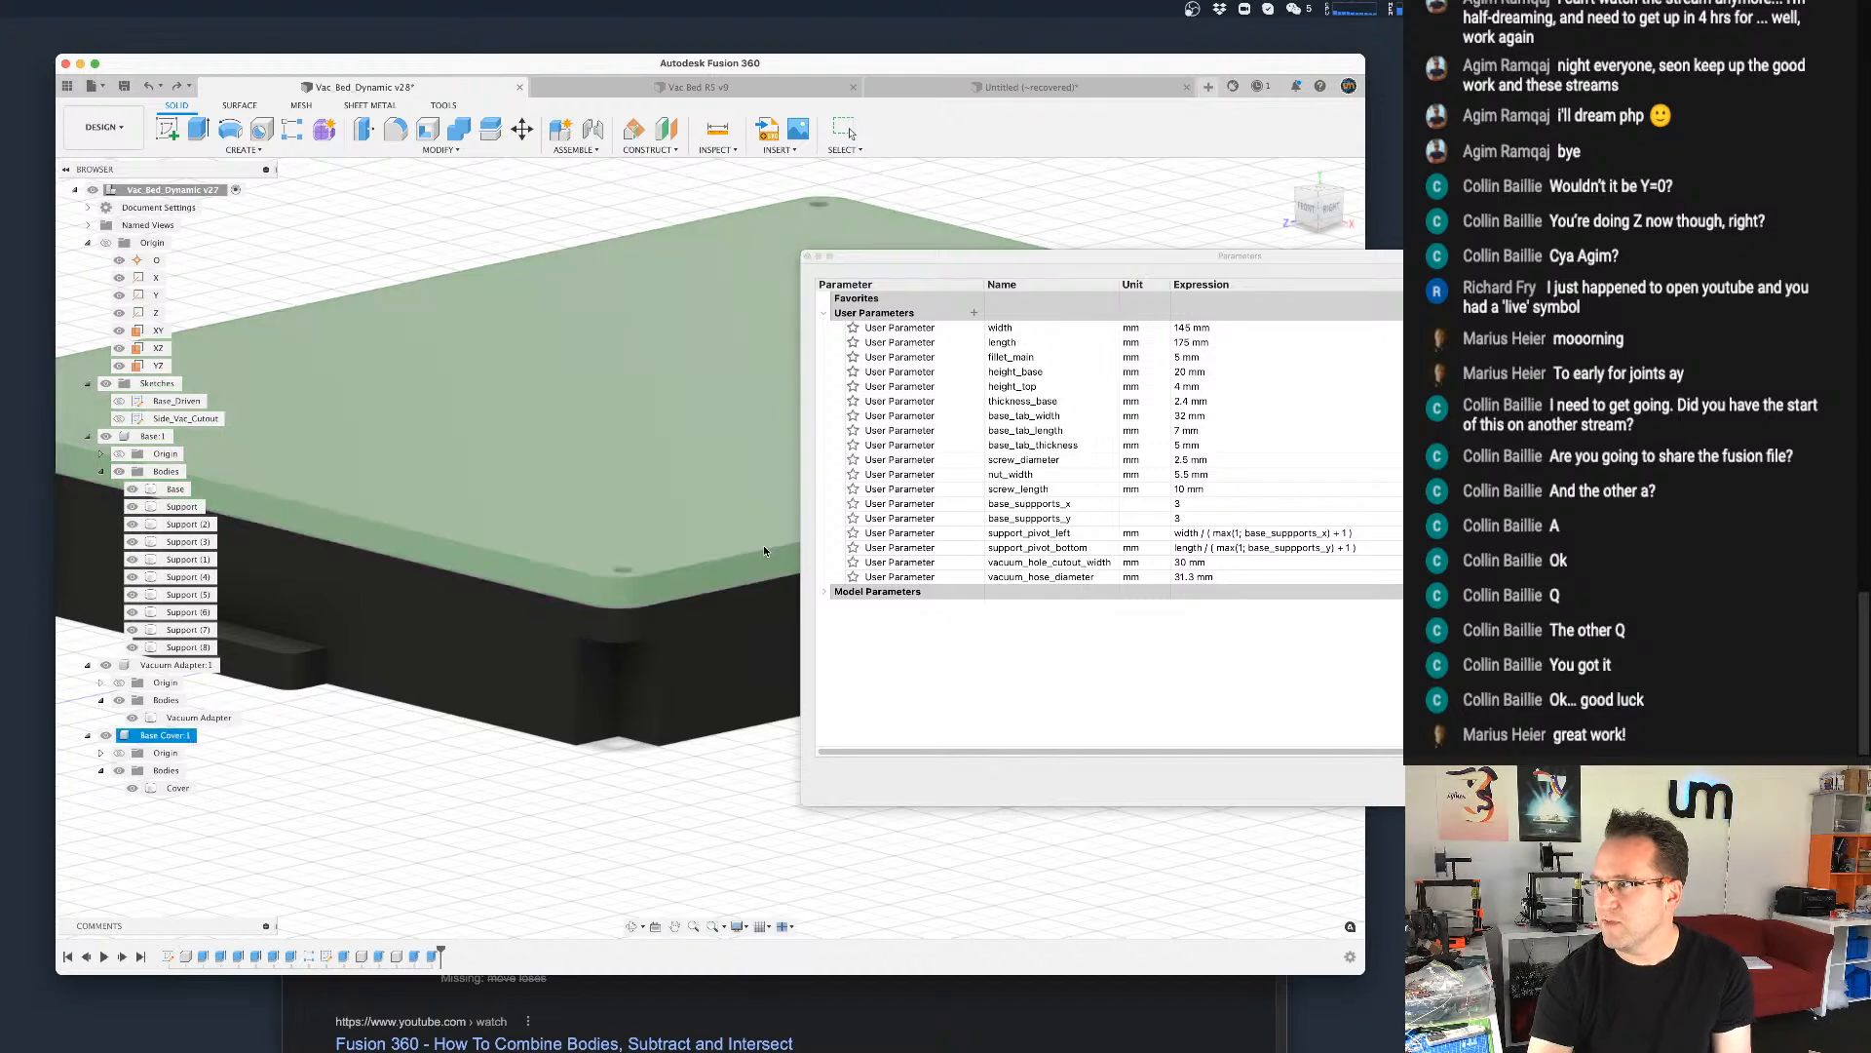
middle_click_drag(680, 535, 676, 558, "shift")
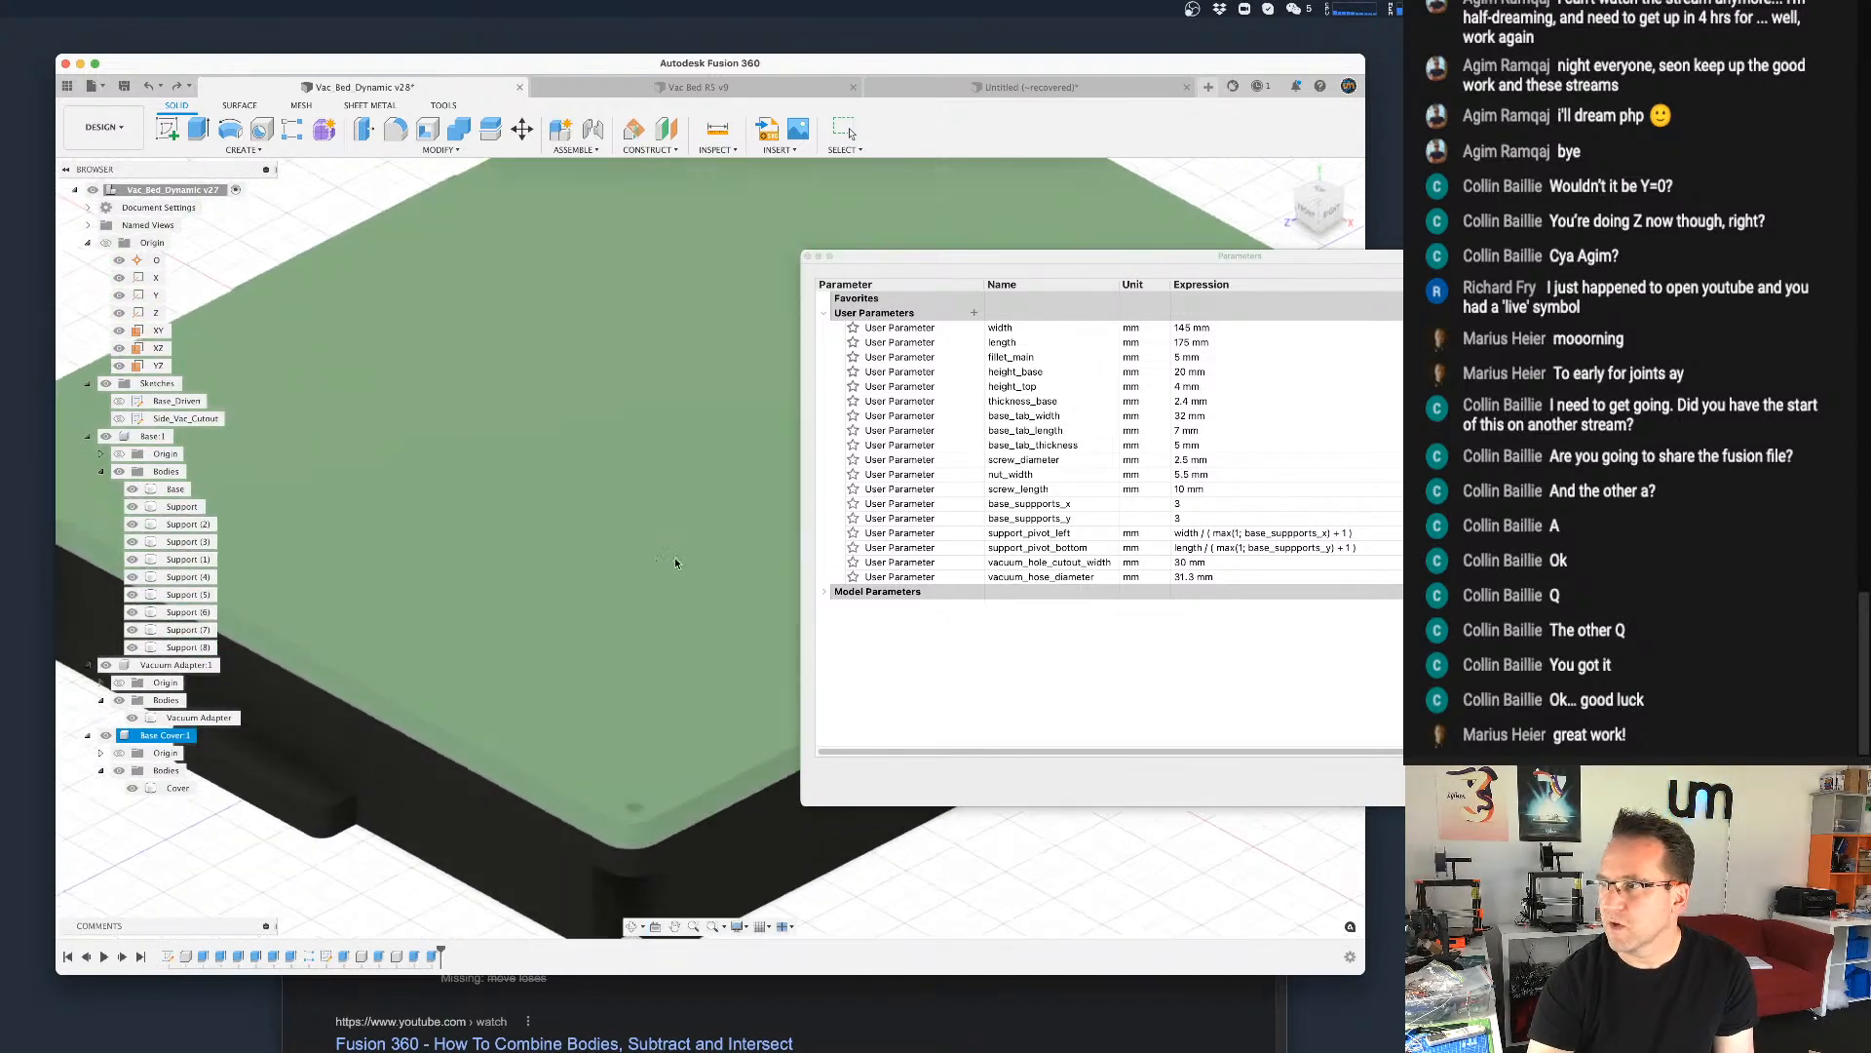
scroll(655, 575, "down", 5)
middle_click_drag(560, 627, 573, 635, "shift")
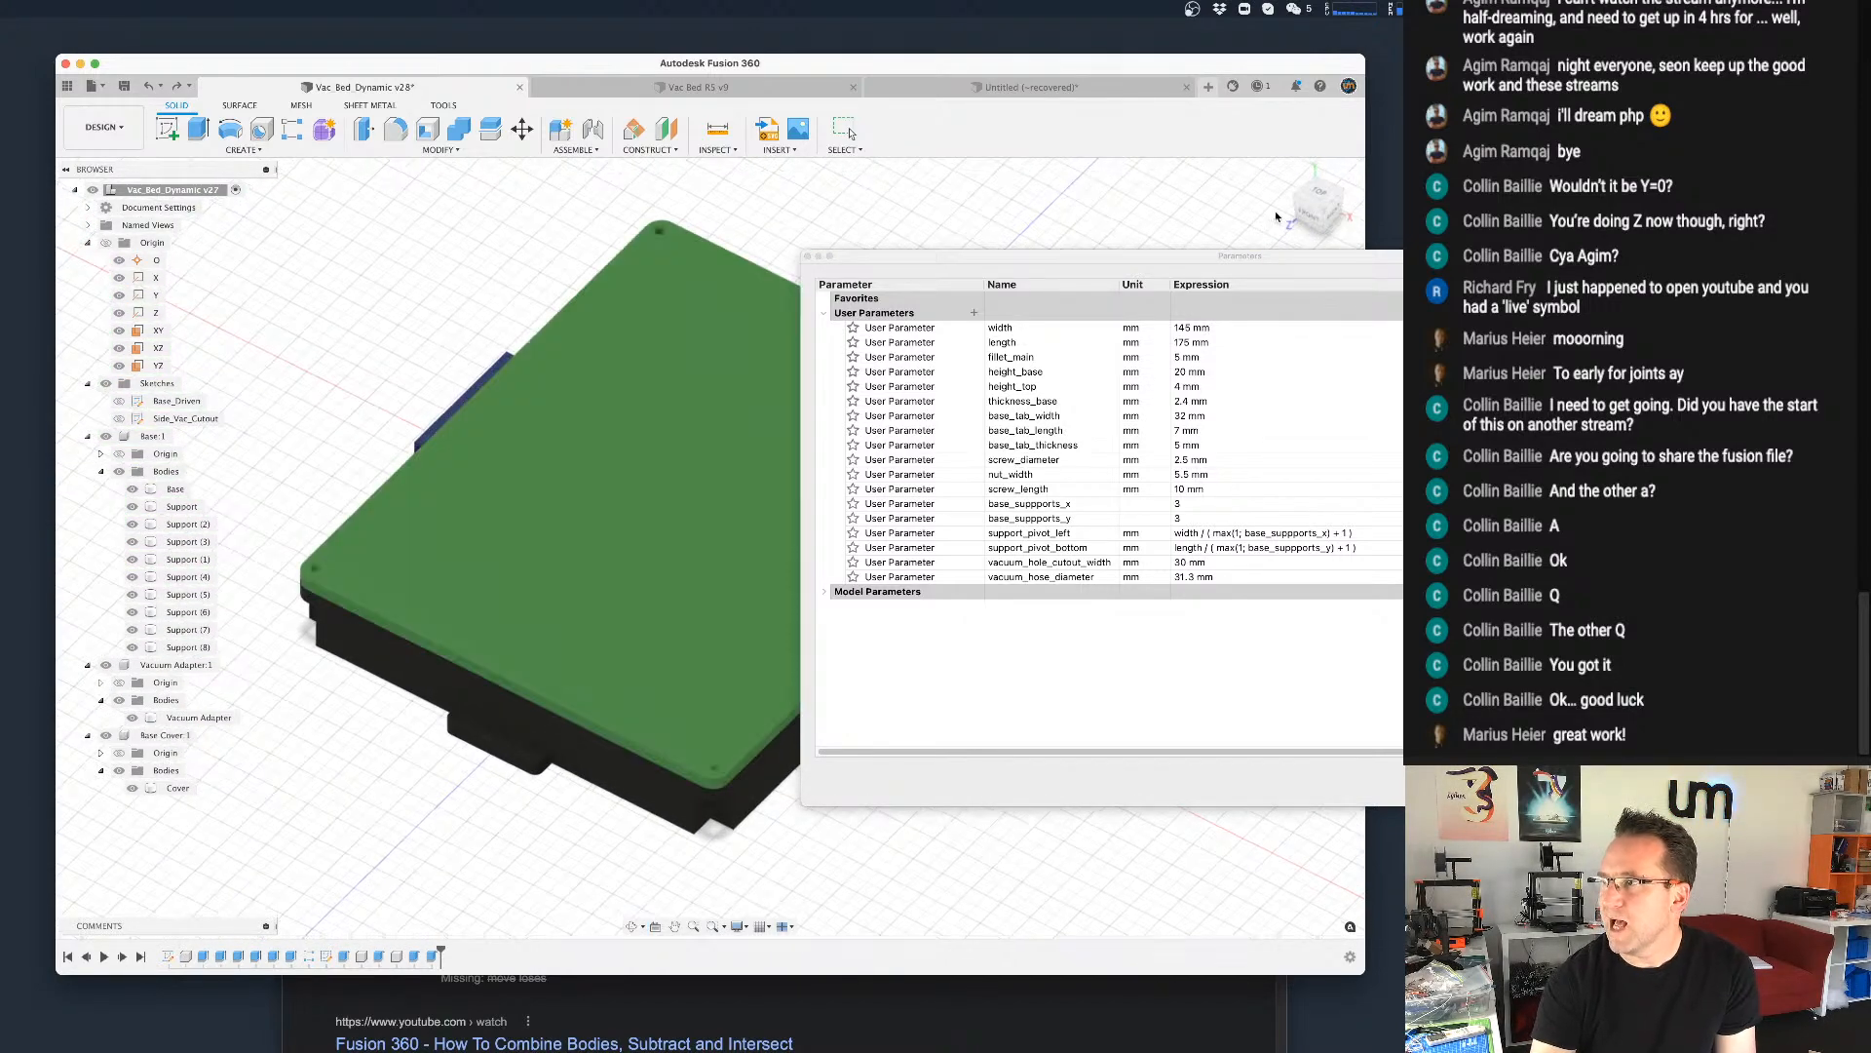
left_click_drag(1263, 255, 1660, 238)
middle_click_drag(597, 570, 617, 542, "shift")
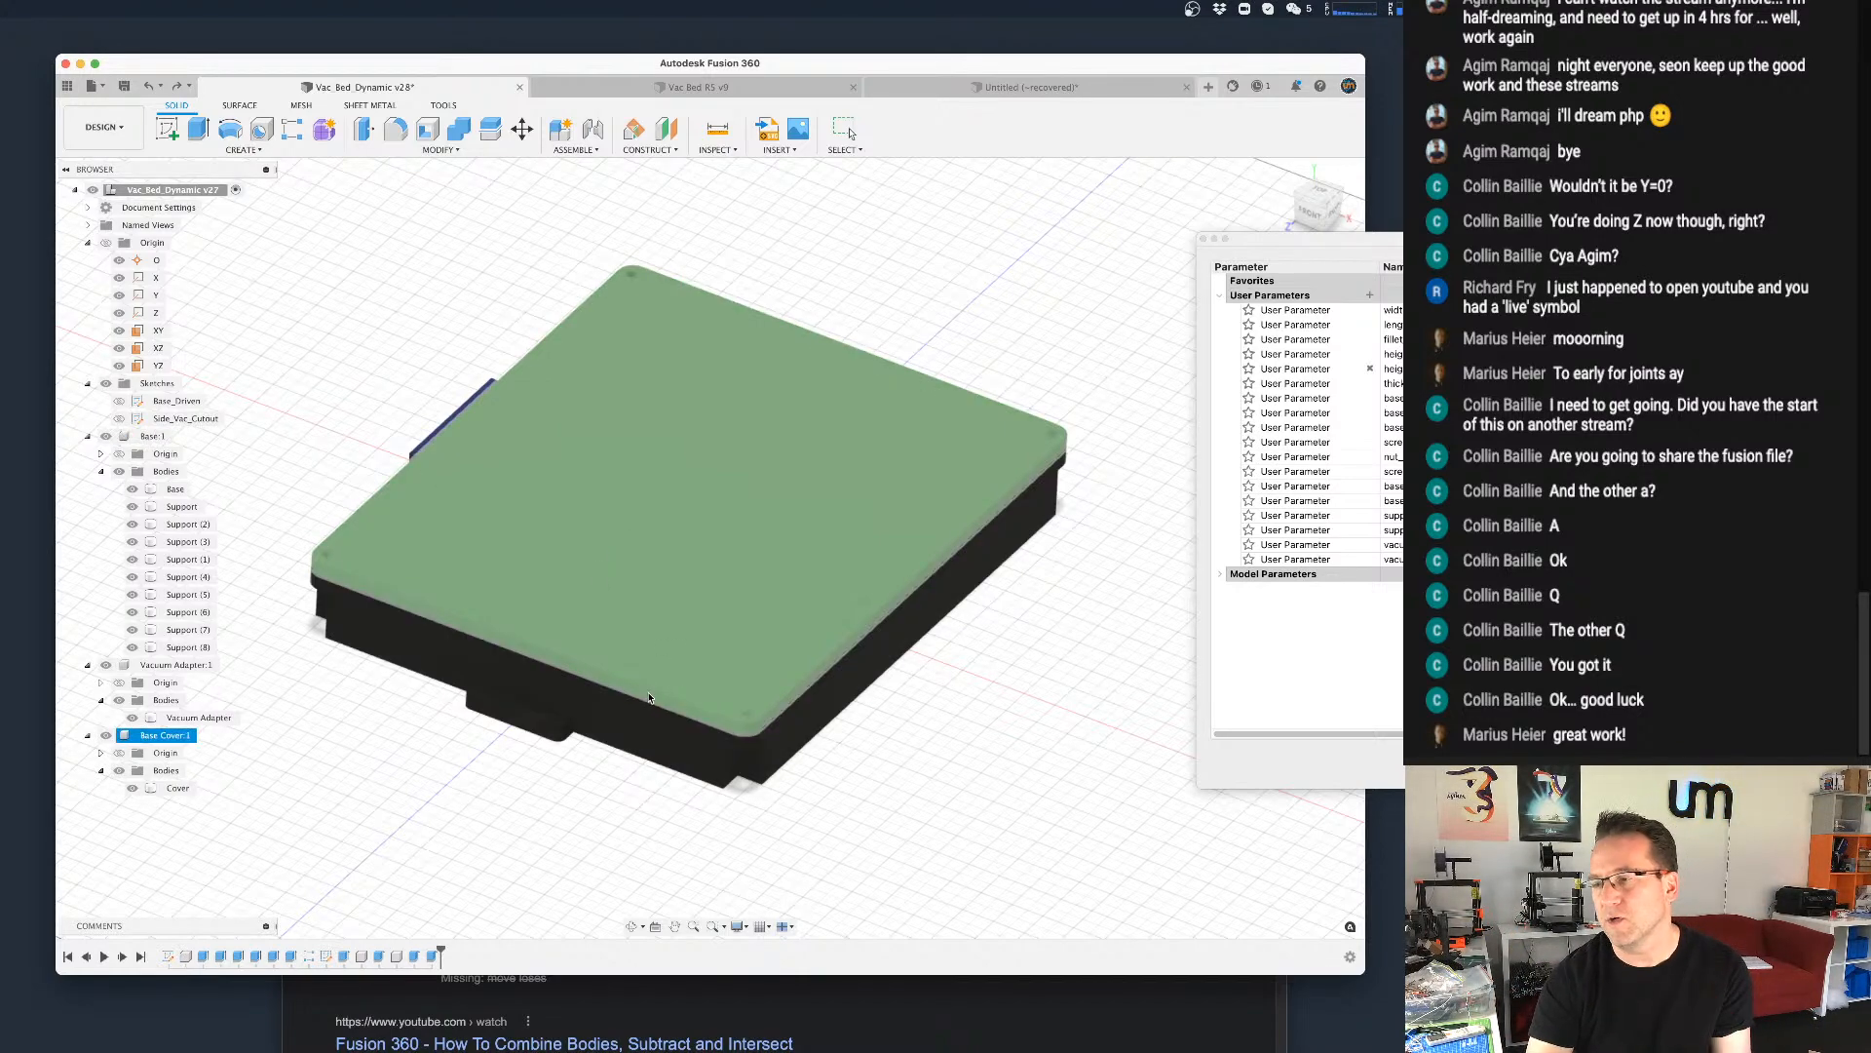
scroll(639, 716, "up", 2)
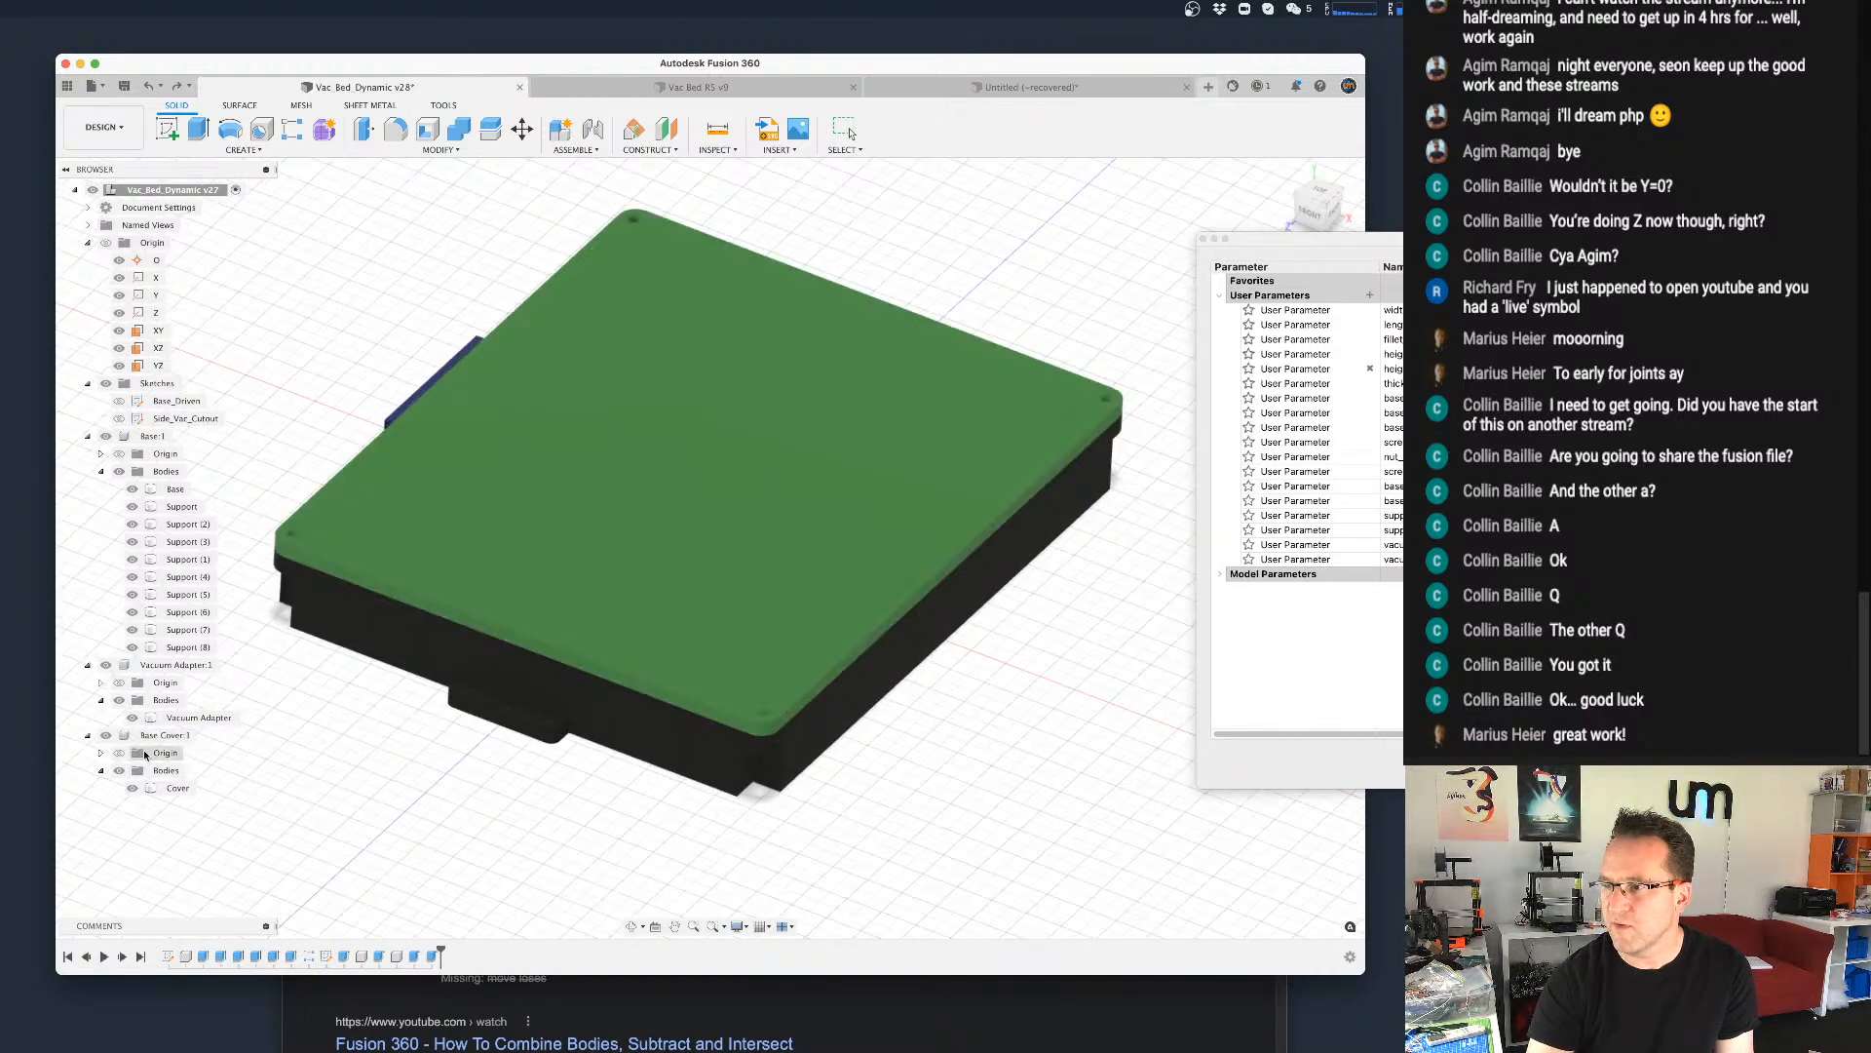
Step: Hide the Base Cover's bodies and inspect the support posts inside the base
left_click(120, 771)
left_click(606, 561)
scroll(743, 458, "up", 5)
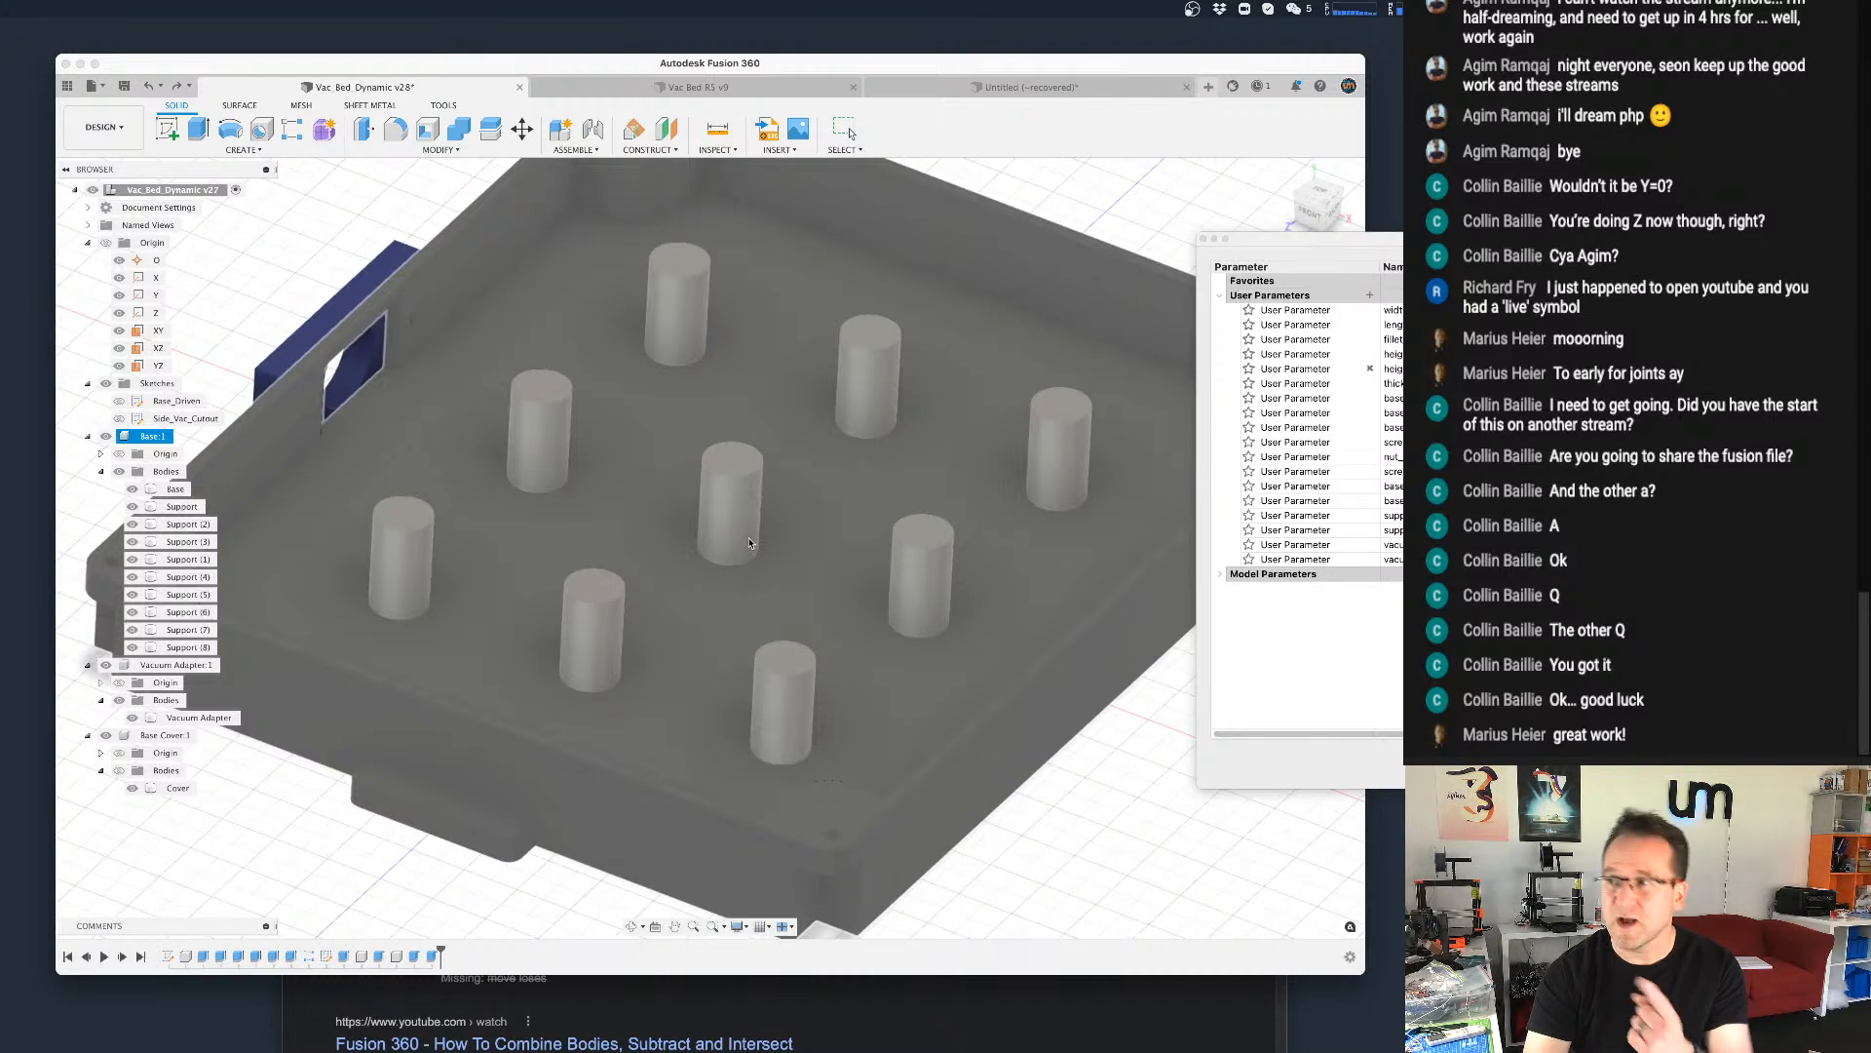
Step: Examine the support posts and the inside of the open base, close up and as a whole
scroll(746, 534, "down", 5)
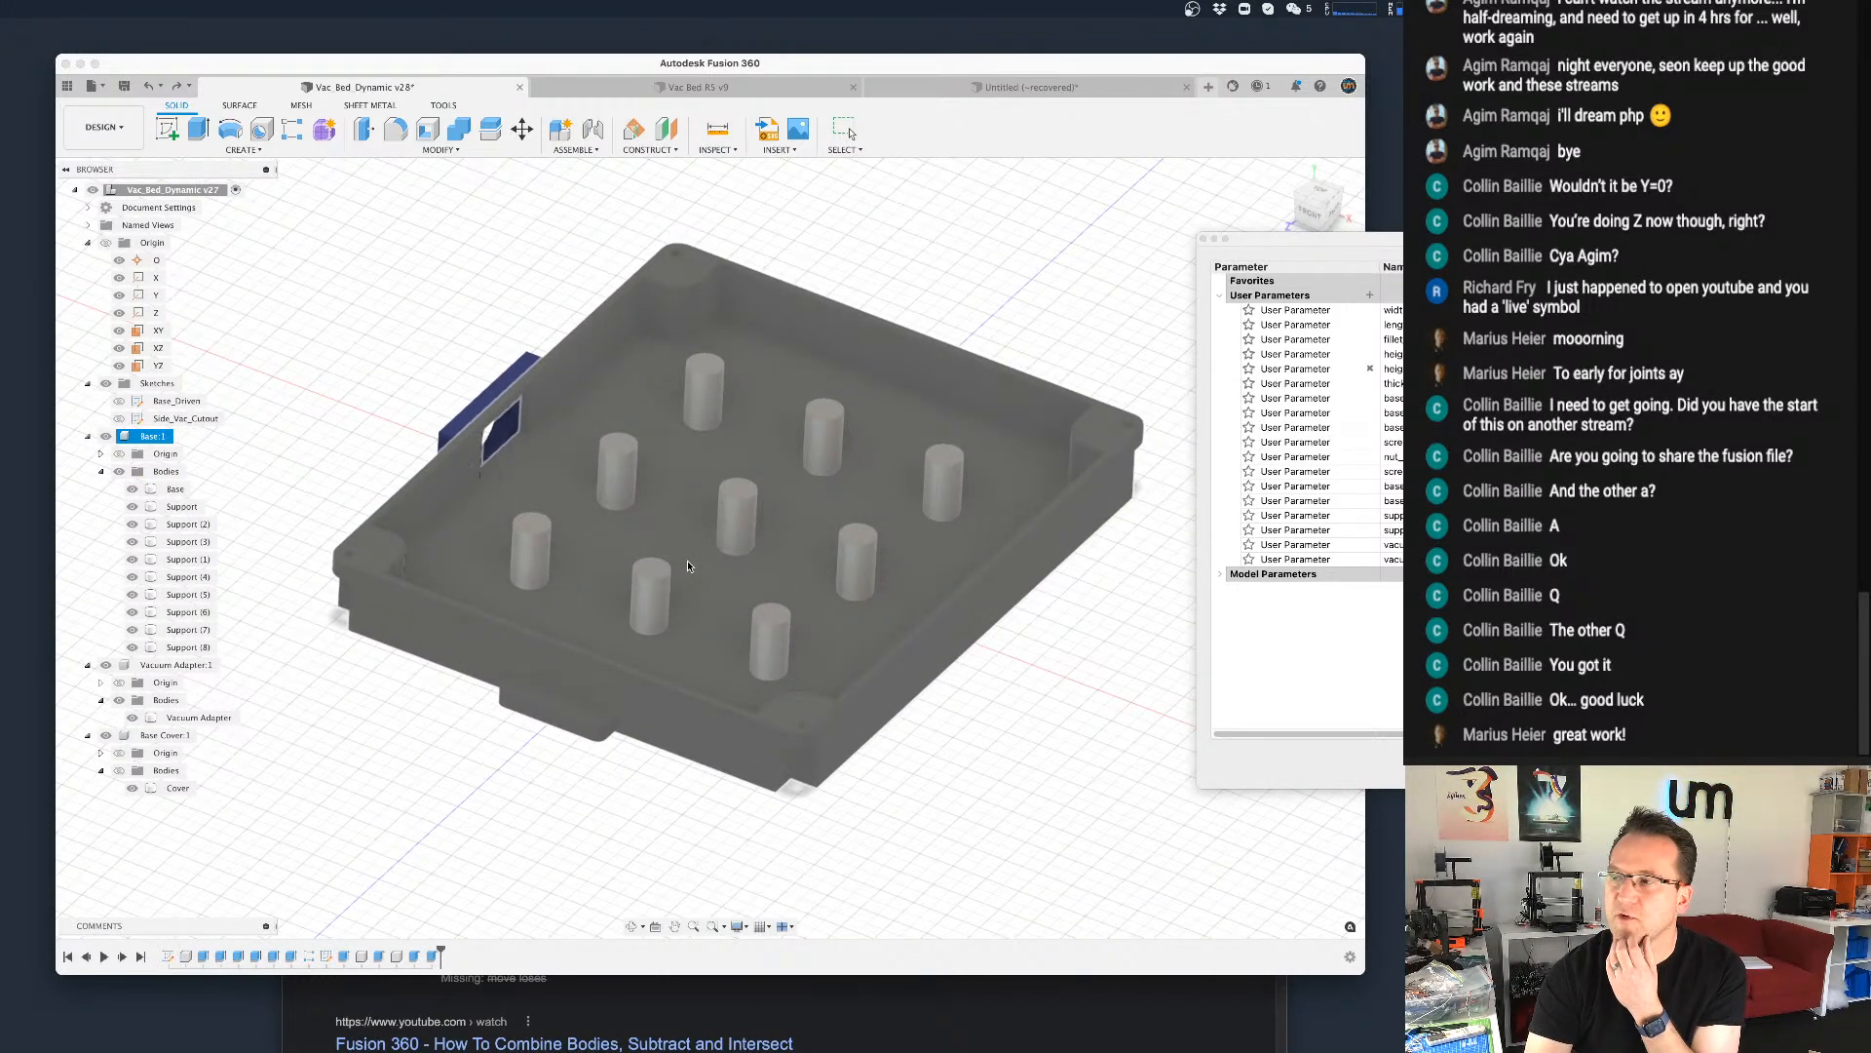
scroll(705, 571, "down", 2)
scroll(704, 571, "up", 5)
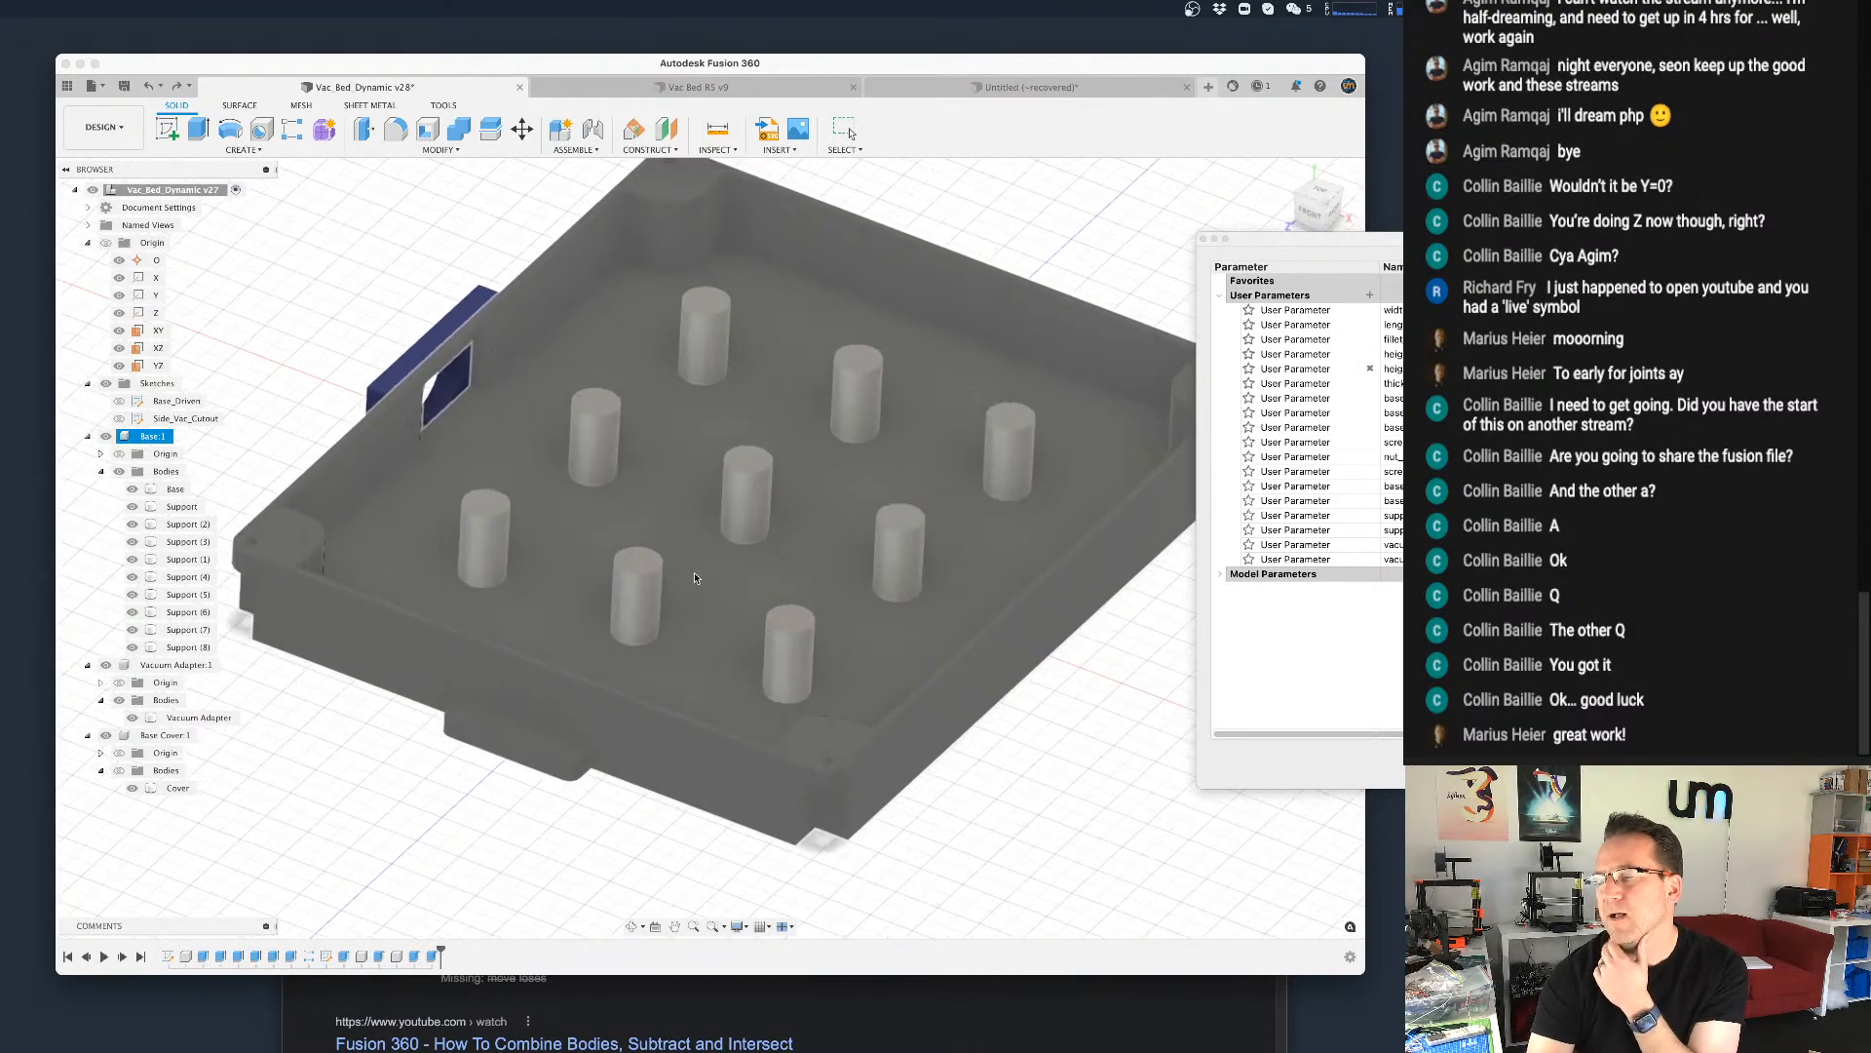
scroll(752, 543, "down", 2)
scroll(750, 548, "up", 2)
scroll(748, 552, "down", 2)
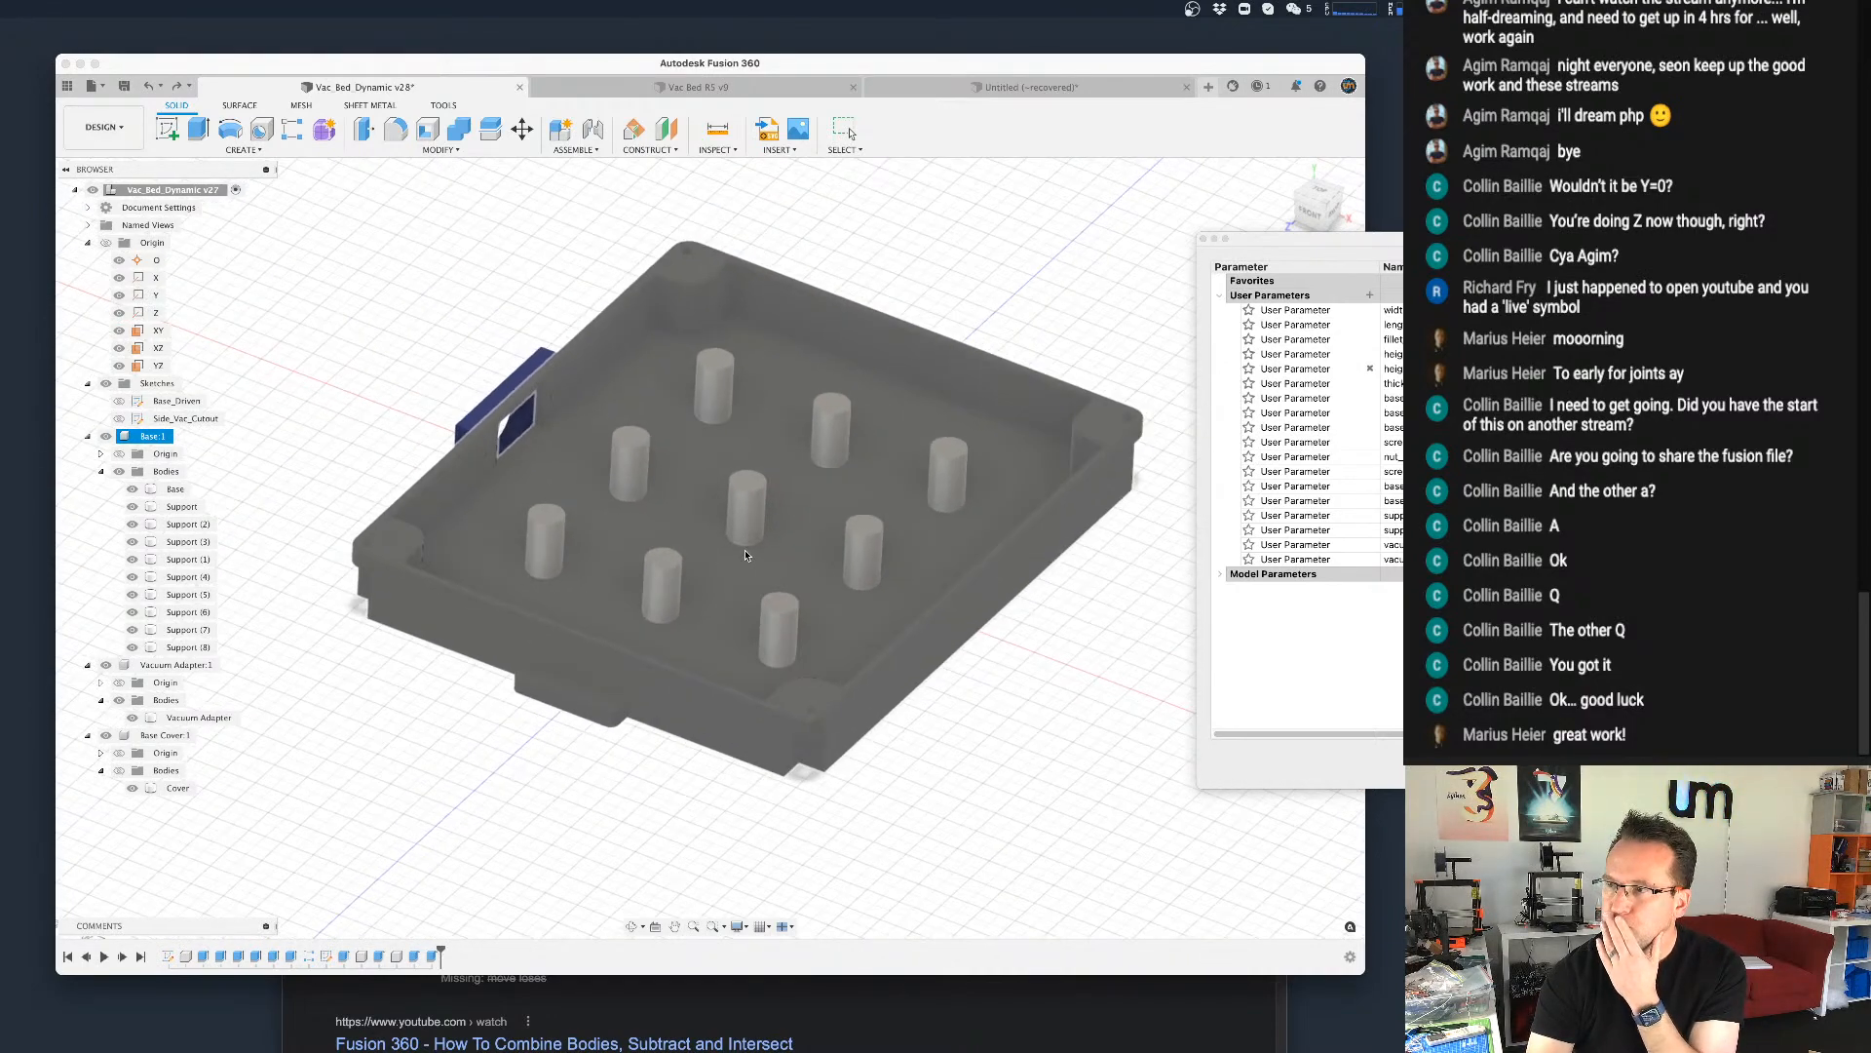
scroll(794, 504, "down", 2)
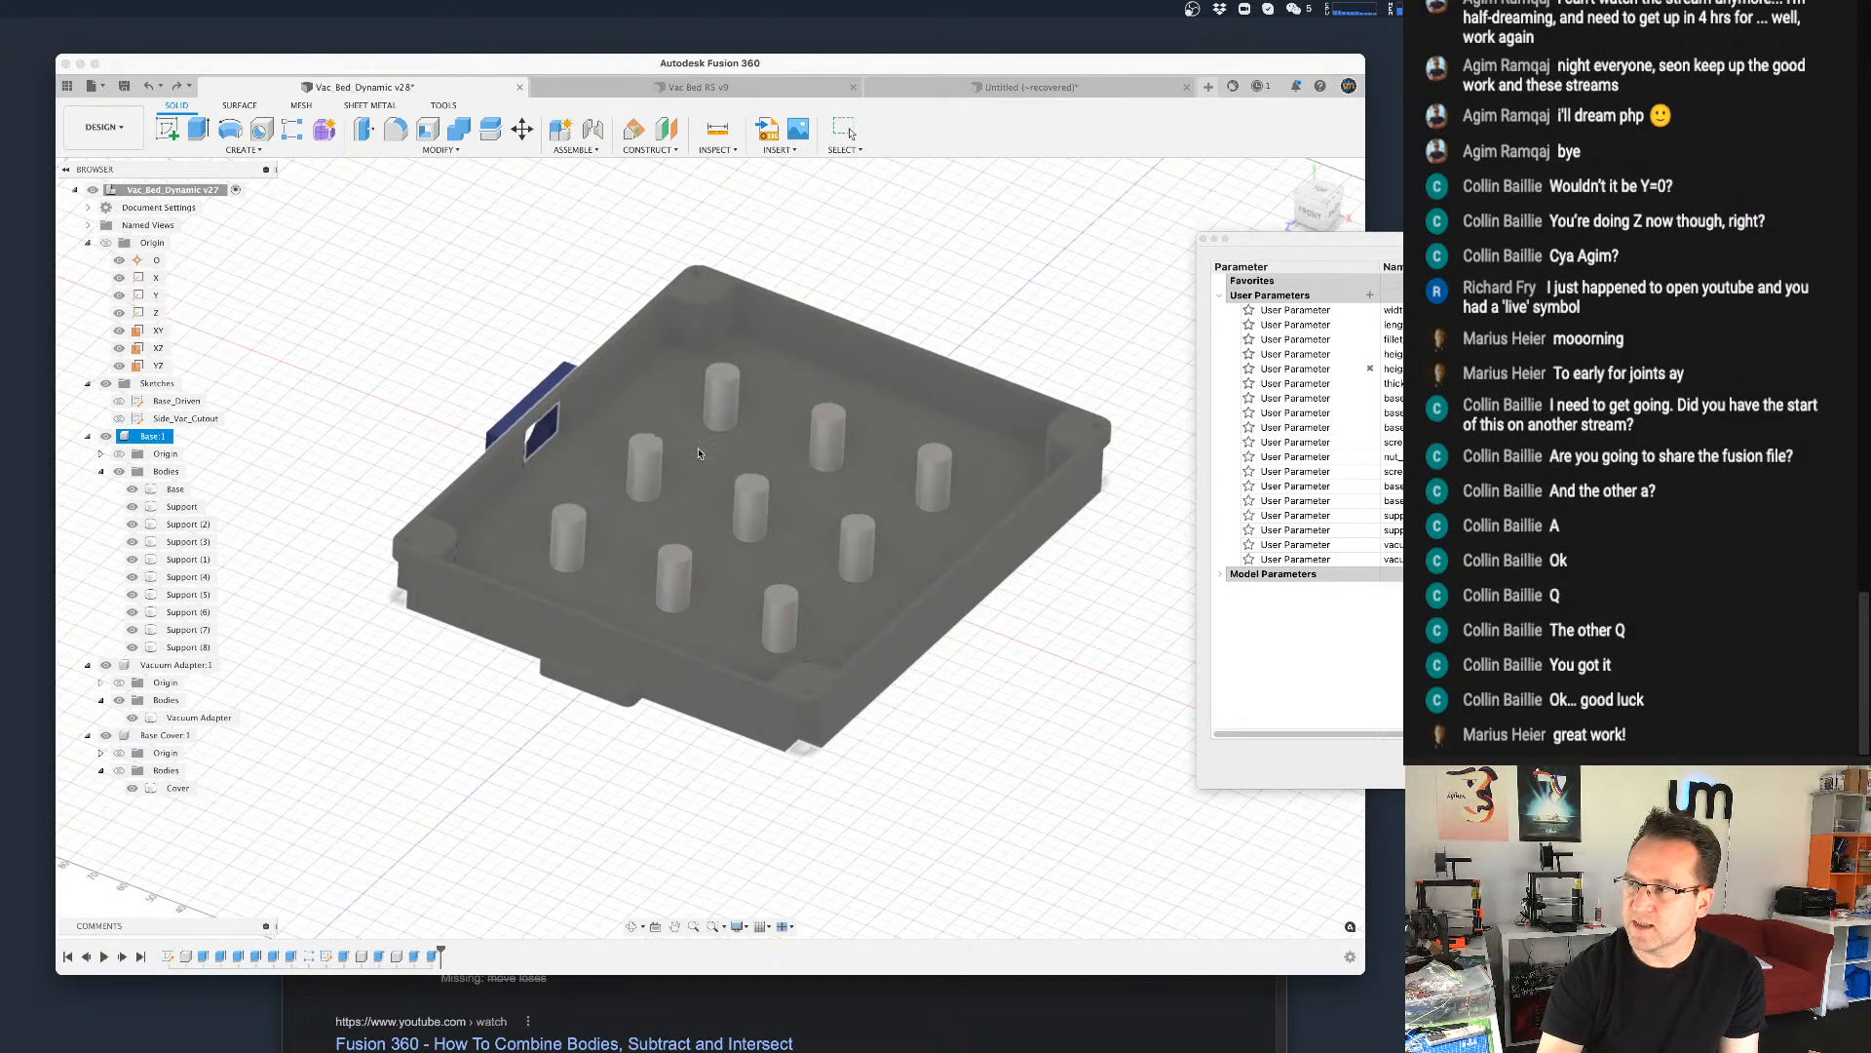
scroll(797, 536, "down", 1)
scroll(797, 536, "up", 2)
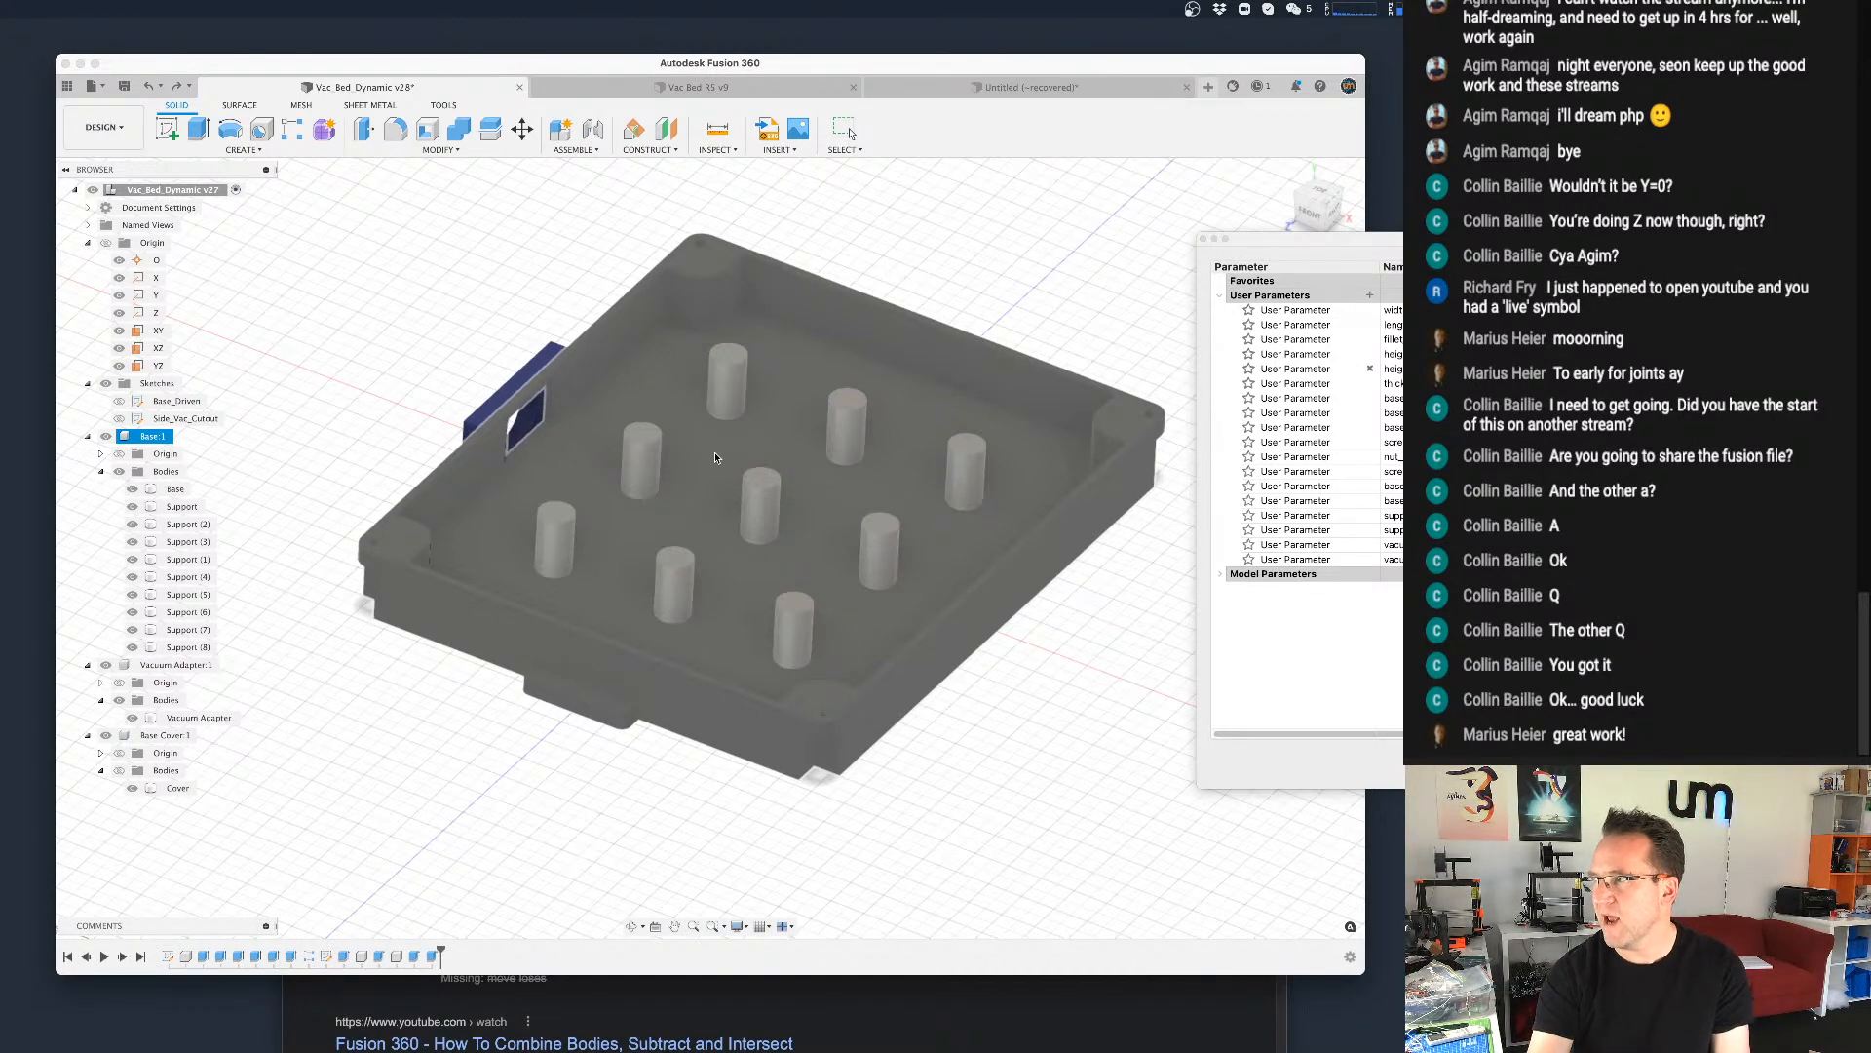
Step: Move the parameters dialog back over the model so its names and expressions are readable
left_click(960, 255)
left_click_drag(1362, 240, 1193, 159)
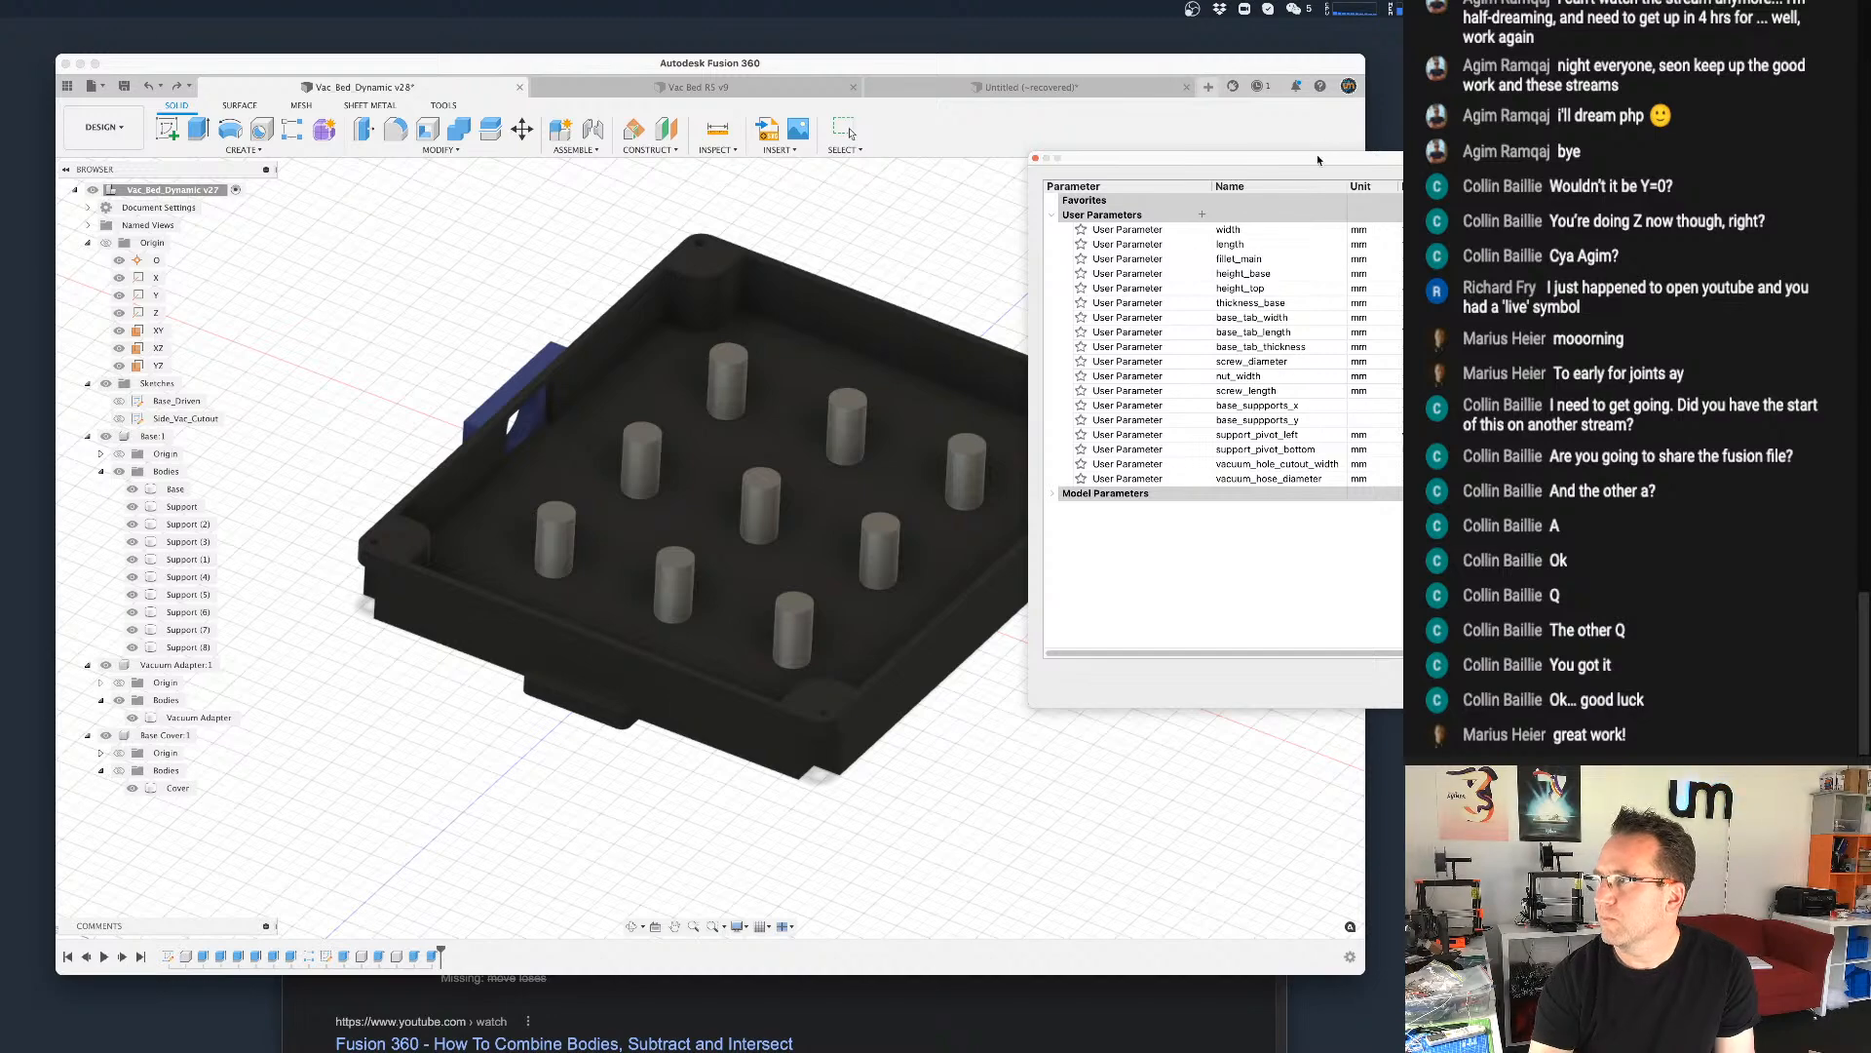
left_click_drag(1318, 158, 1086, 118)
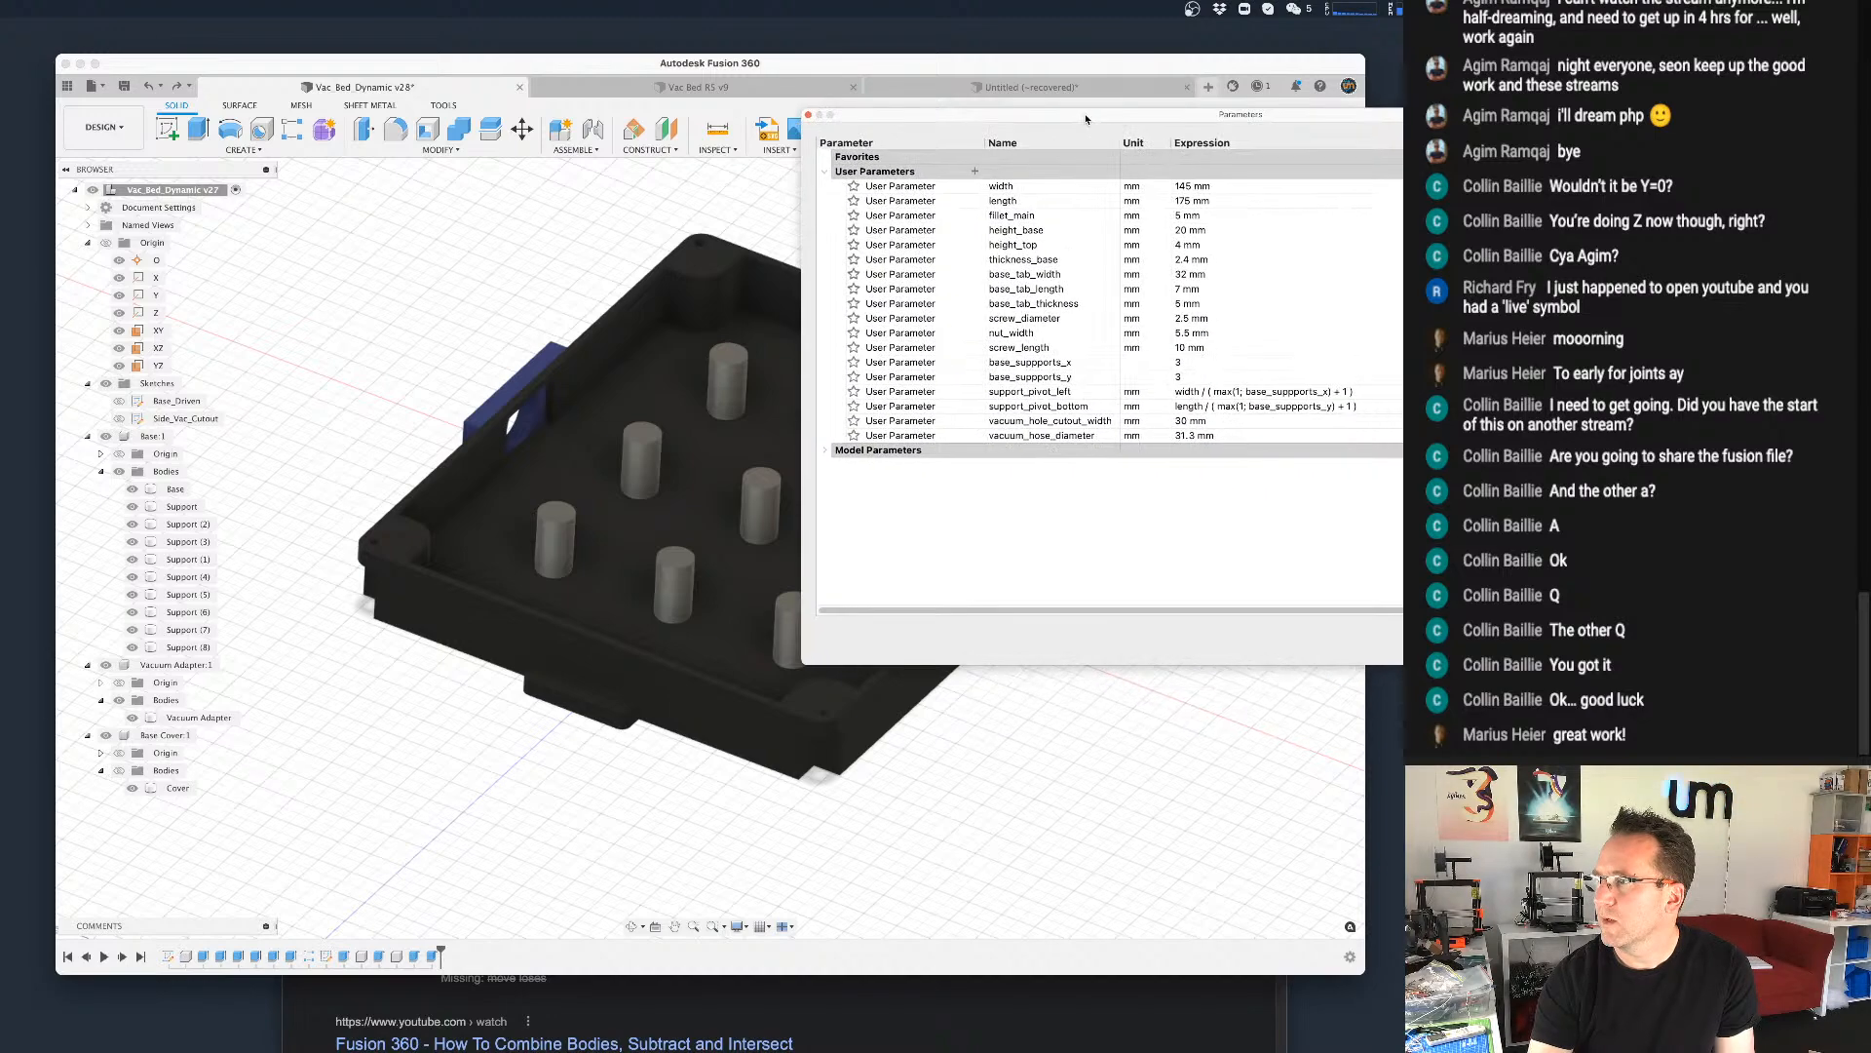
Step: Begin a new millimetre user parameter named vacuum_hole_thickness_cover with the expression 5
left_click(975, 172)
type("vac_")
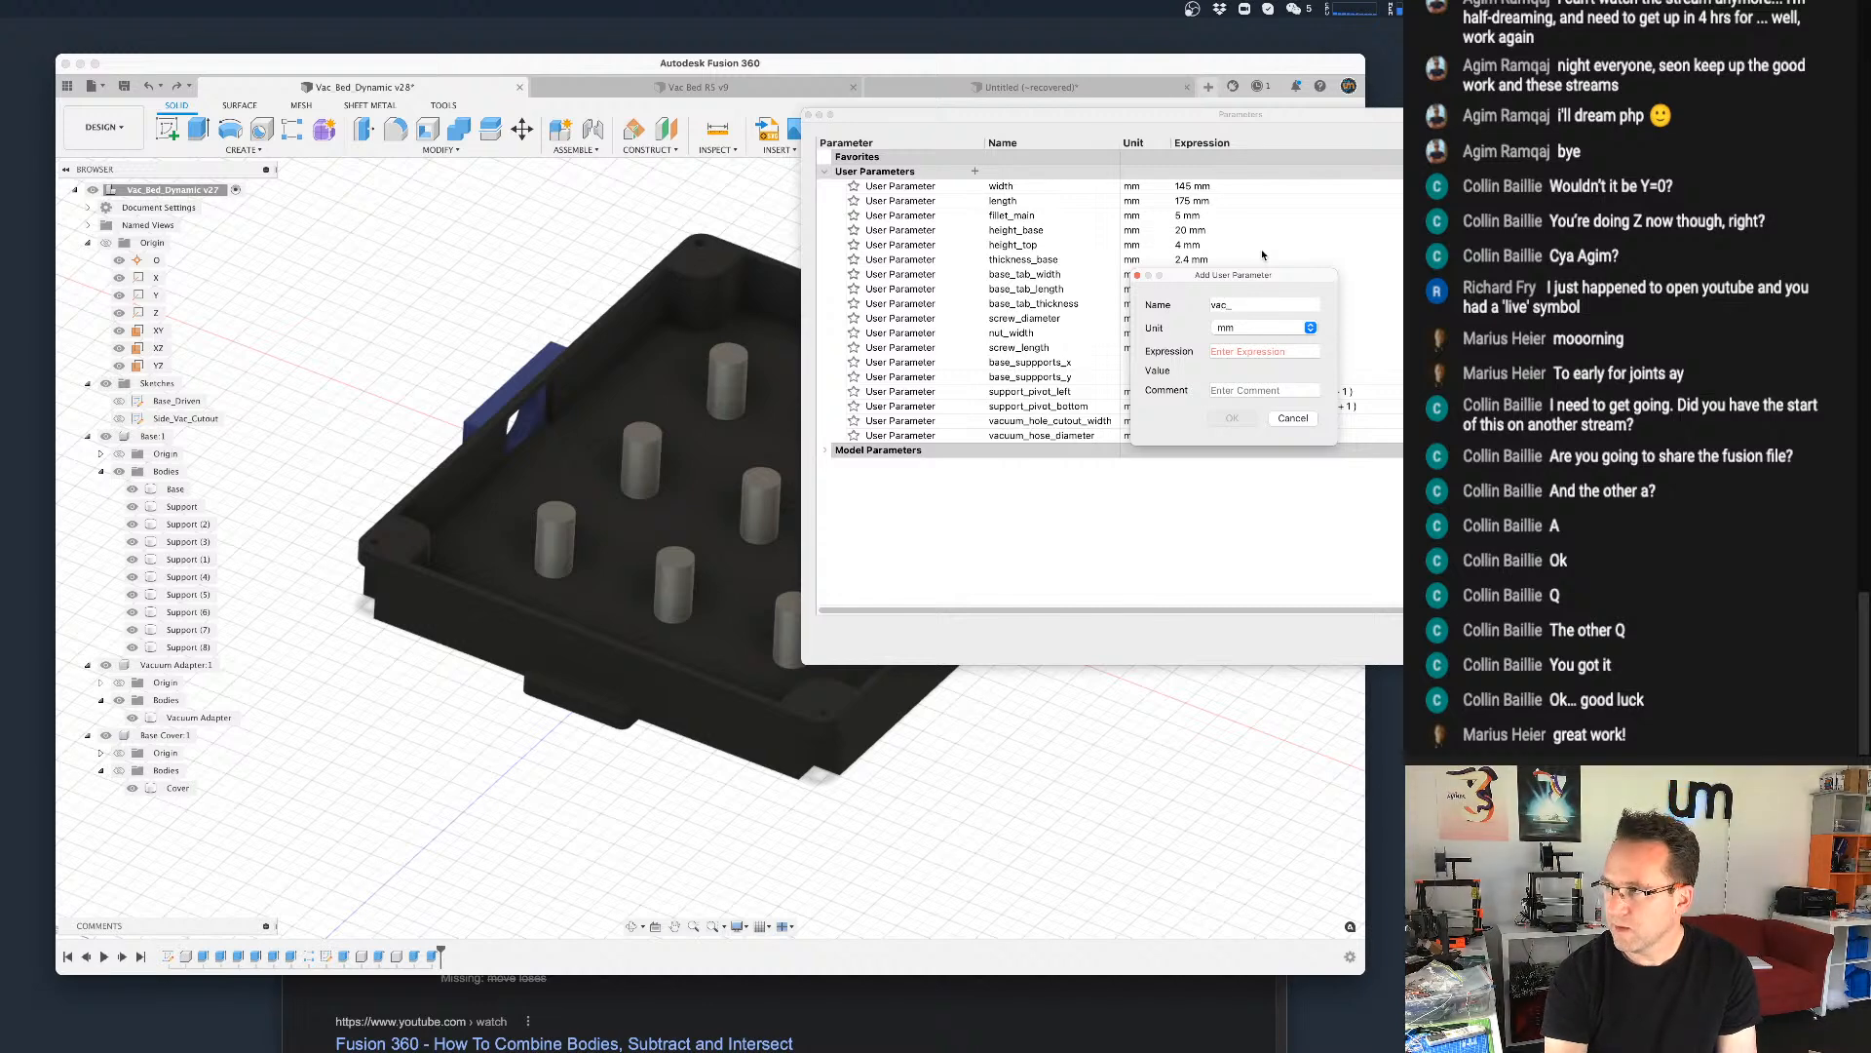
type("thi")
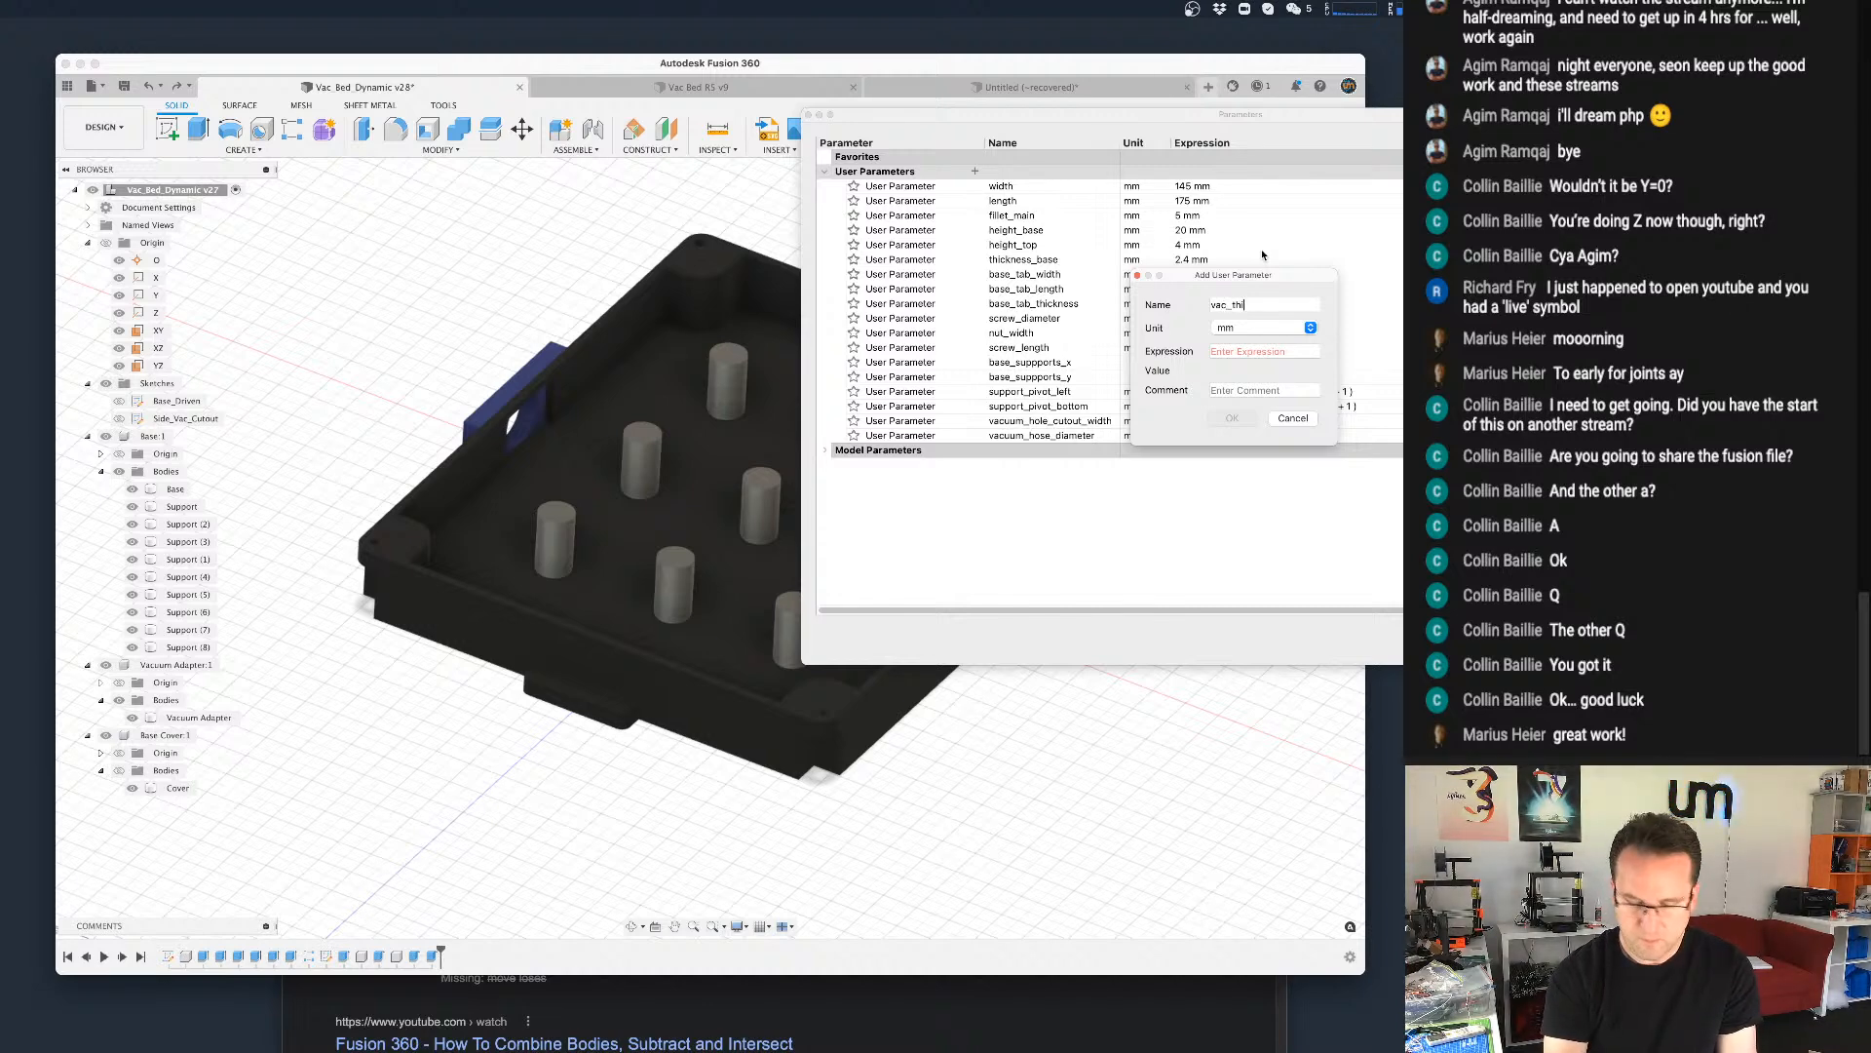
key("BackSpace")
key("BackSpace")
key("BackSpace")
type("hole")
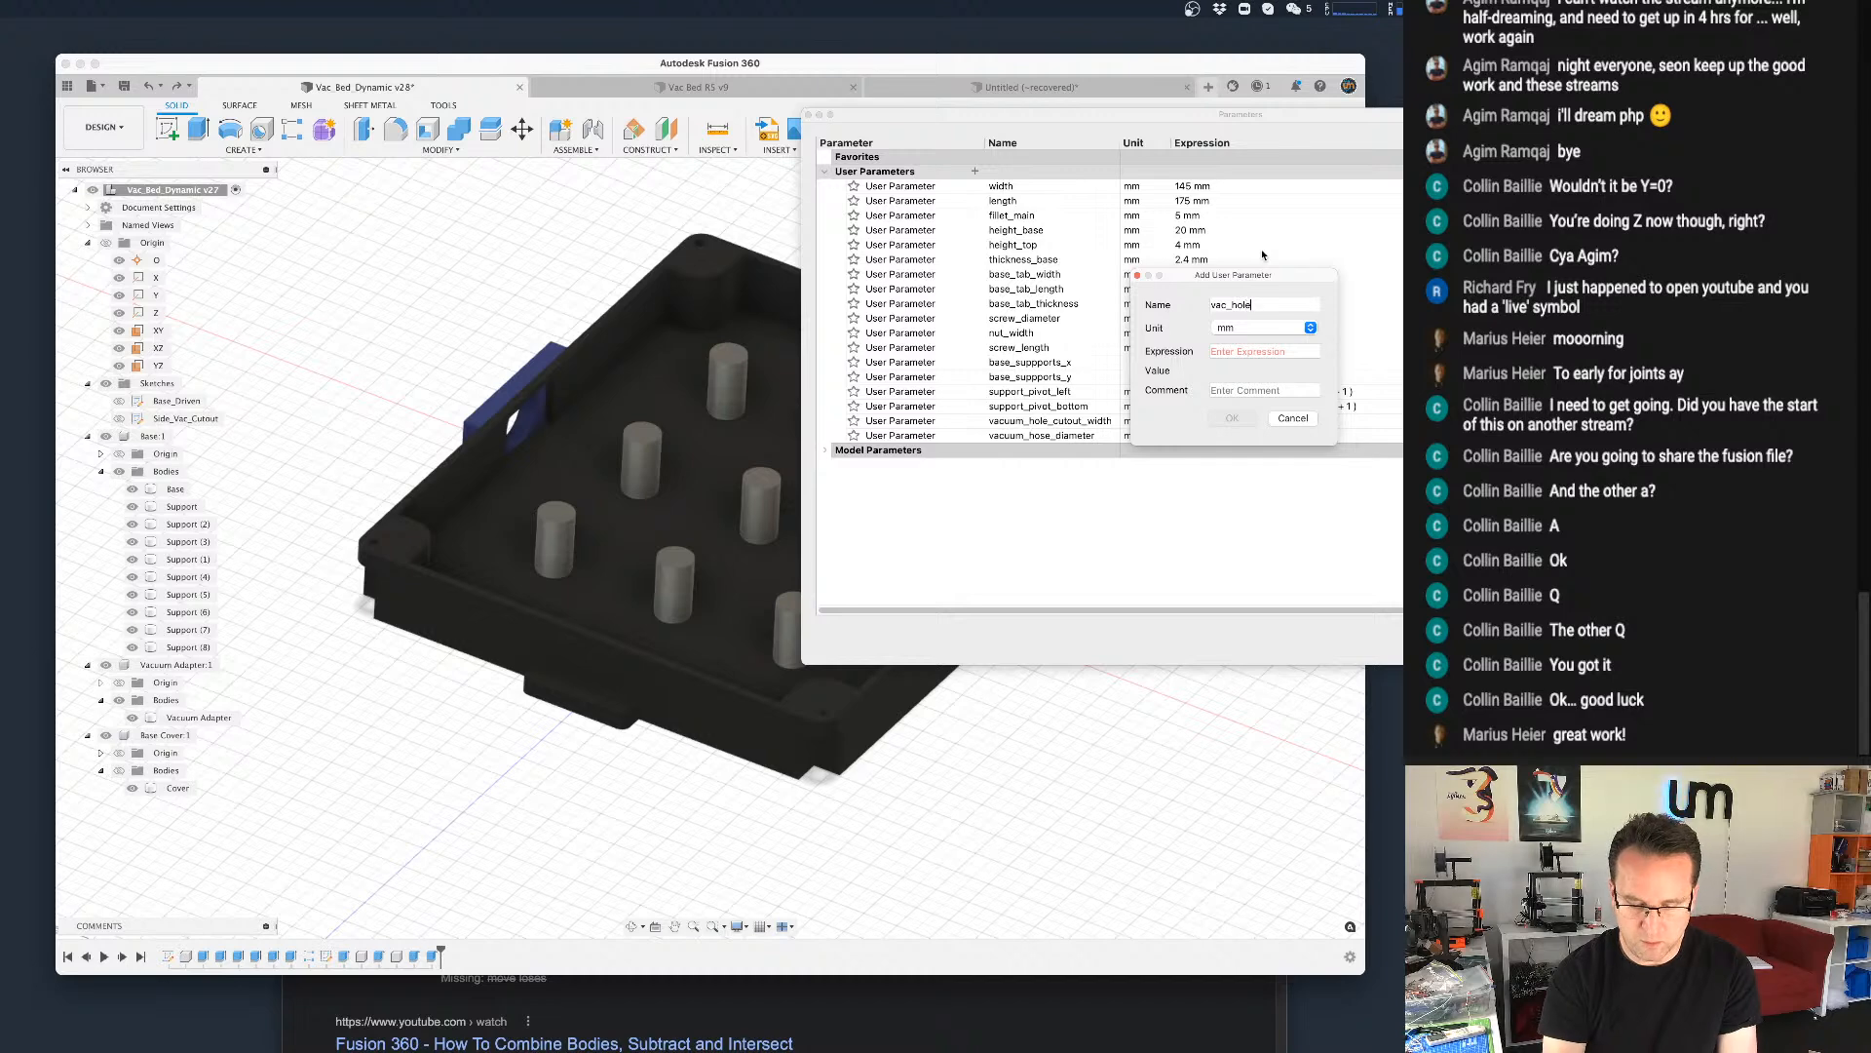
type("_thickness")
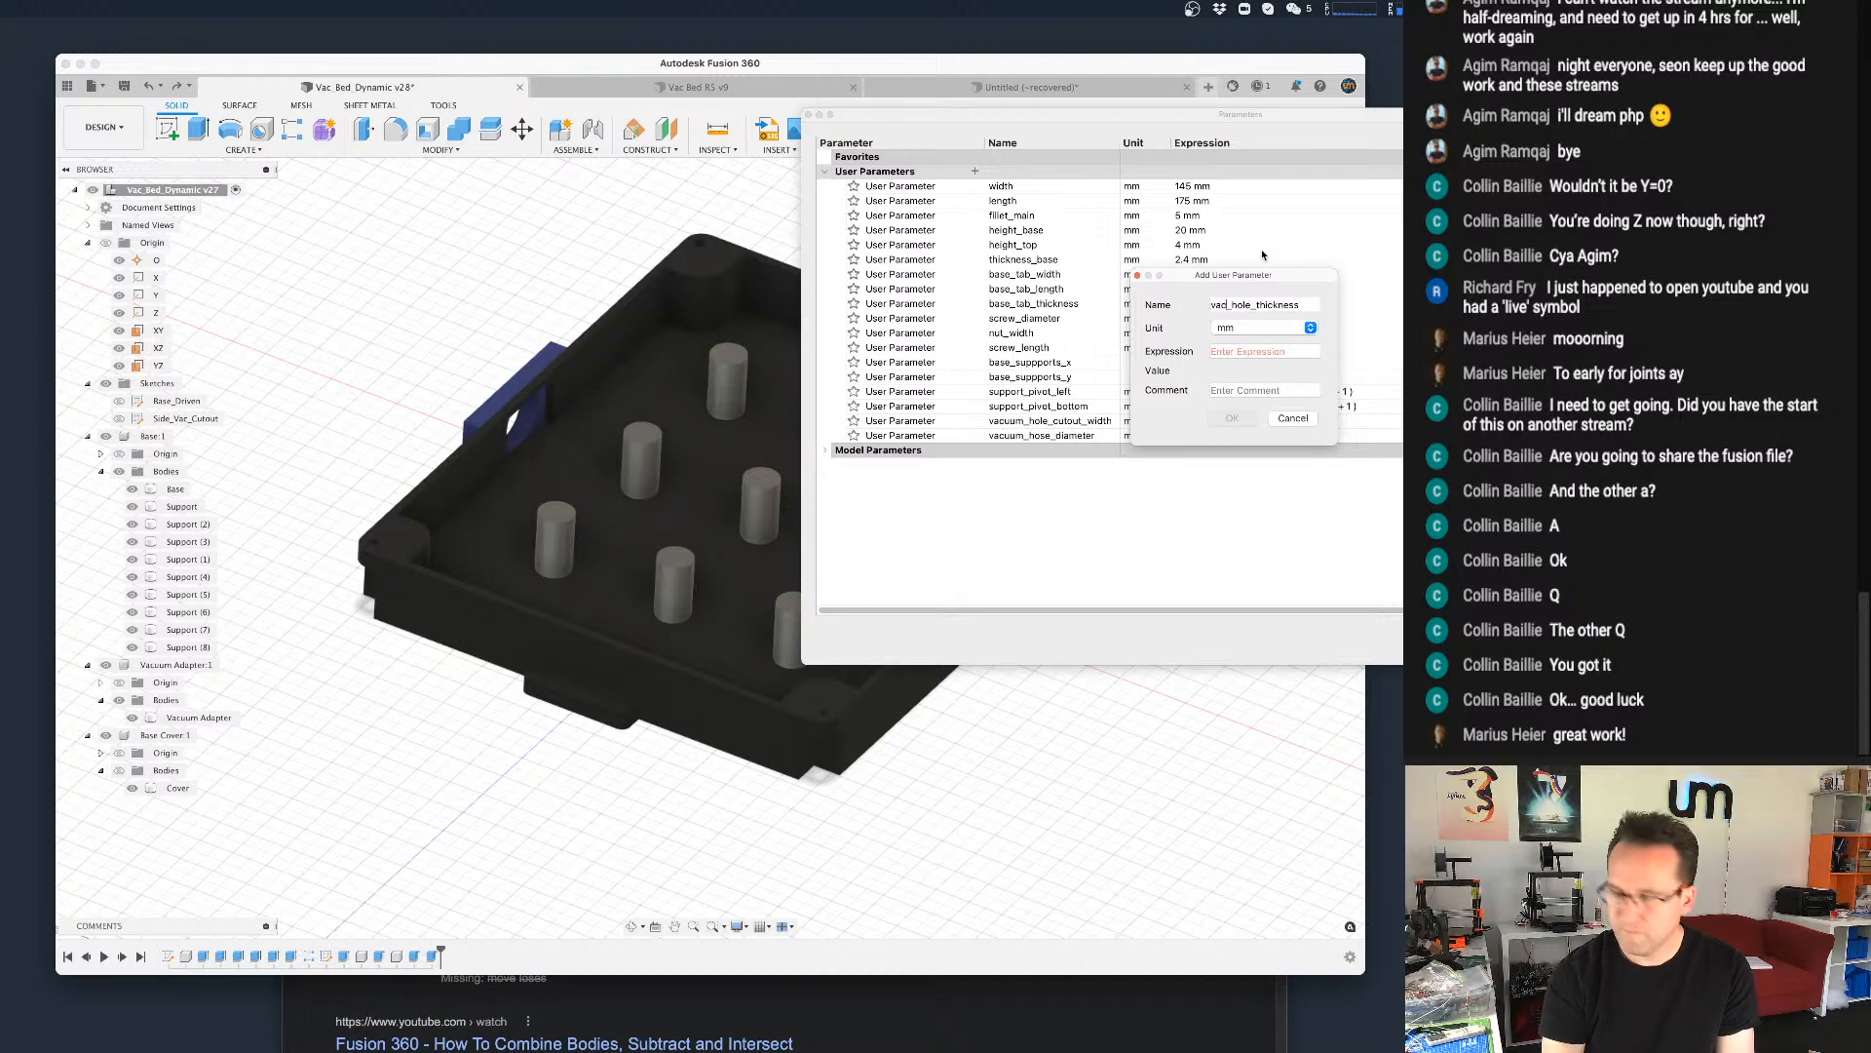
type("uum")
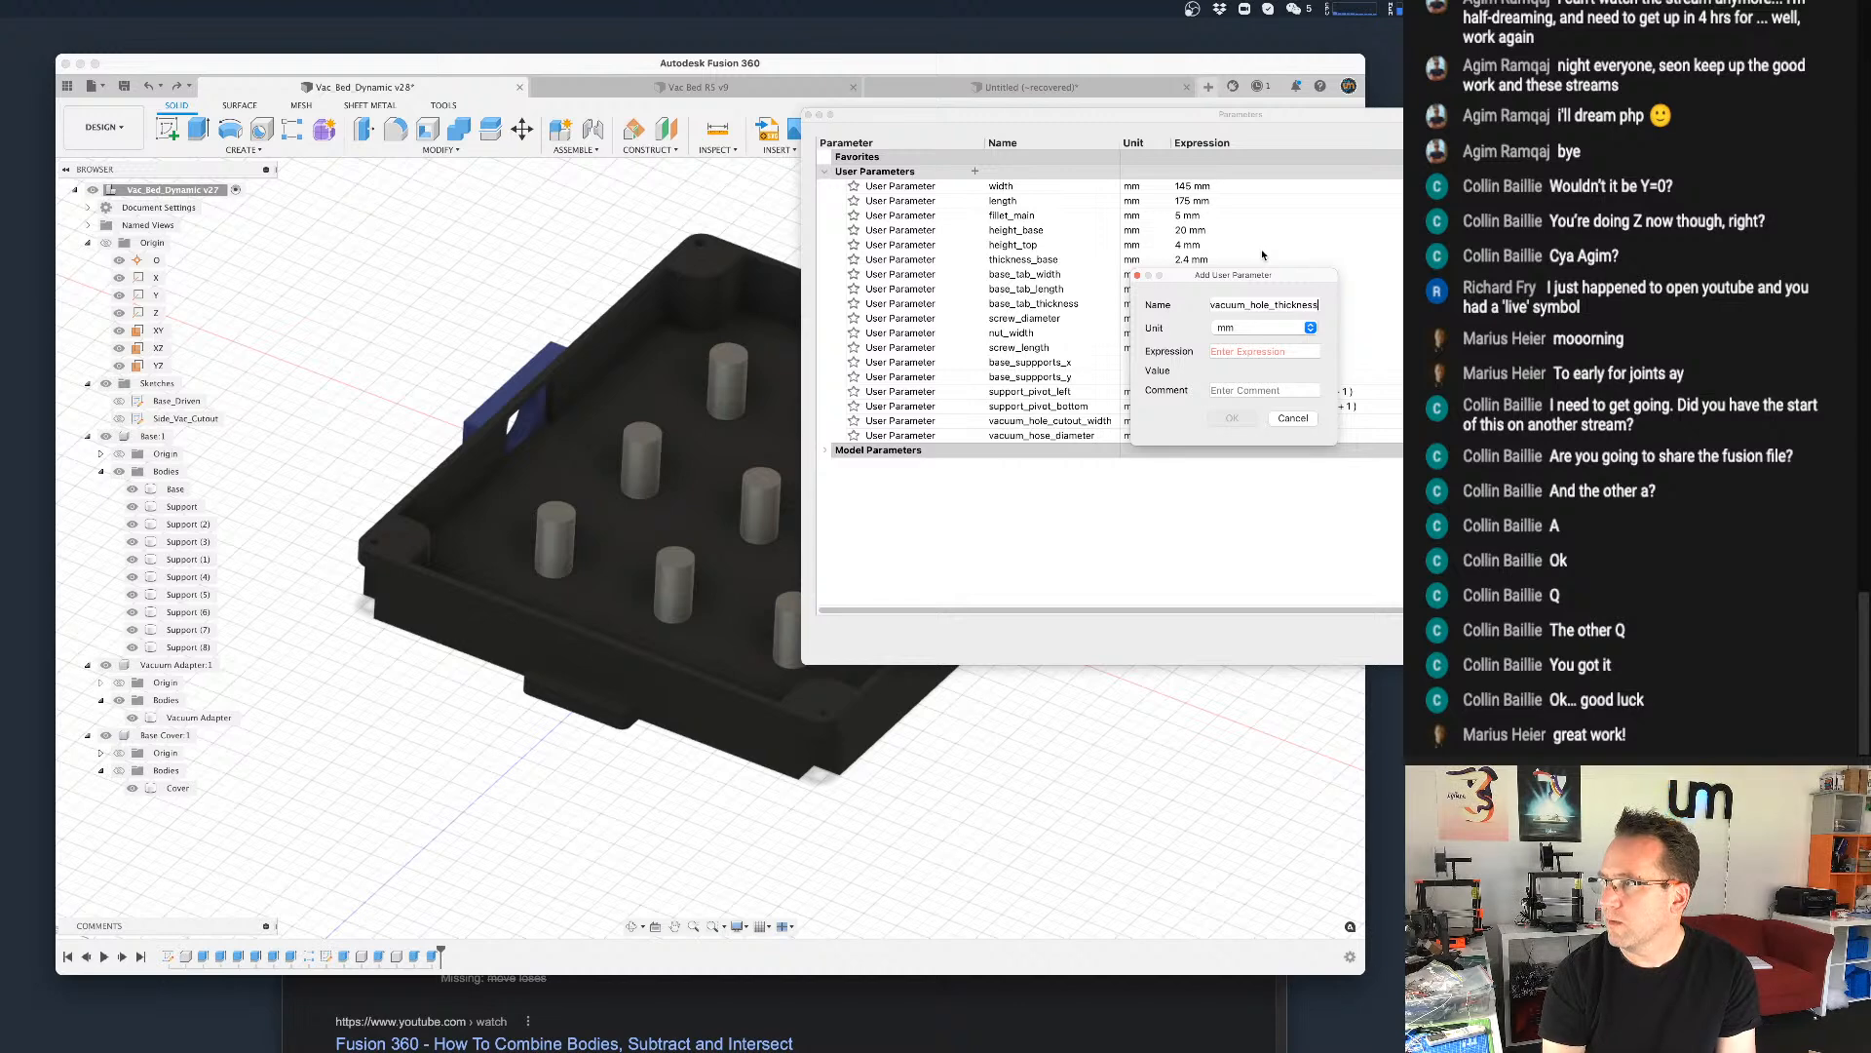
type("_cover")
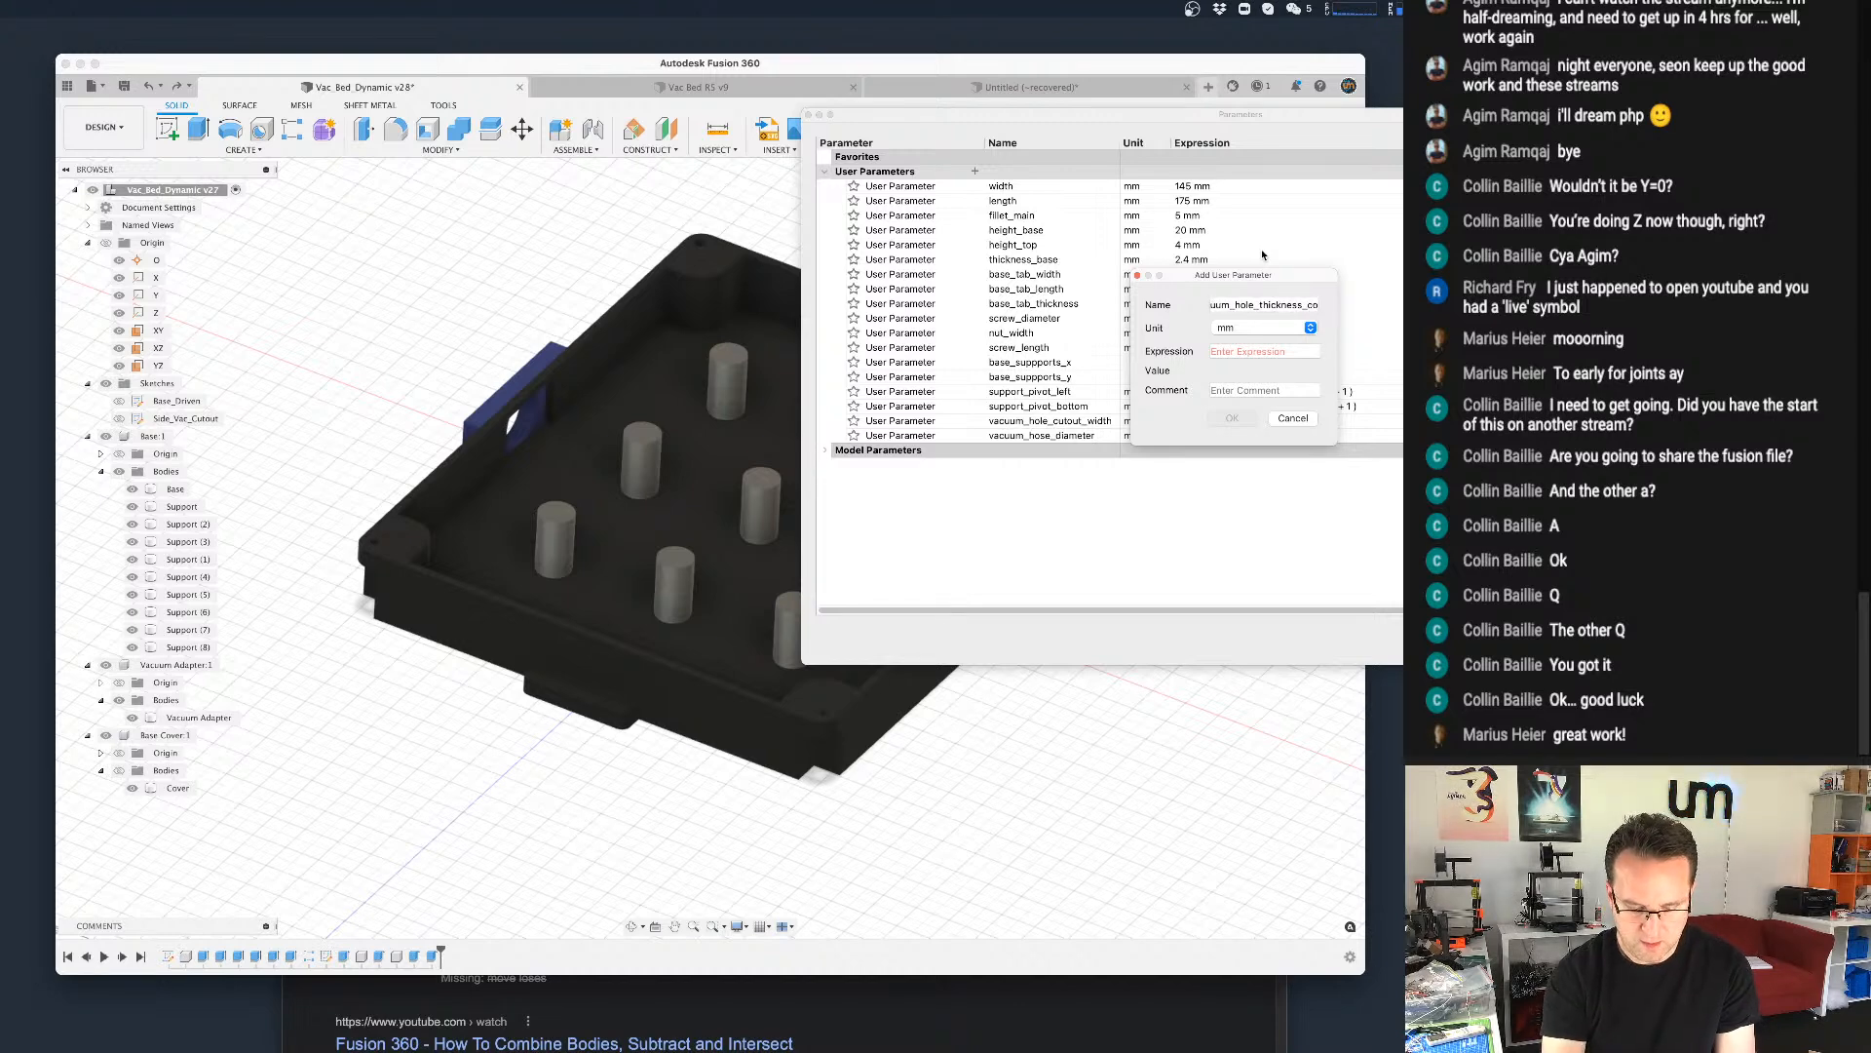
left_click(1267, 351)
type("5")
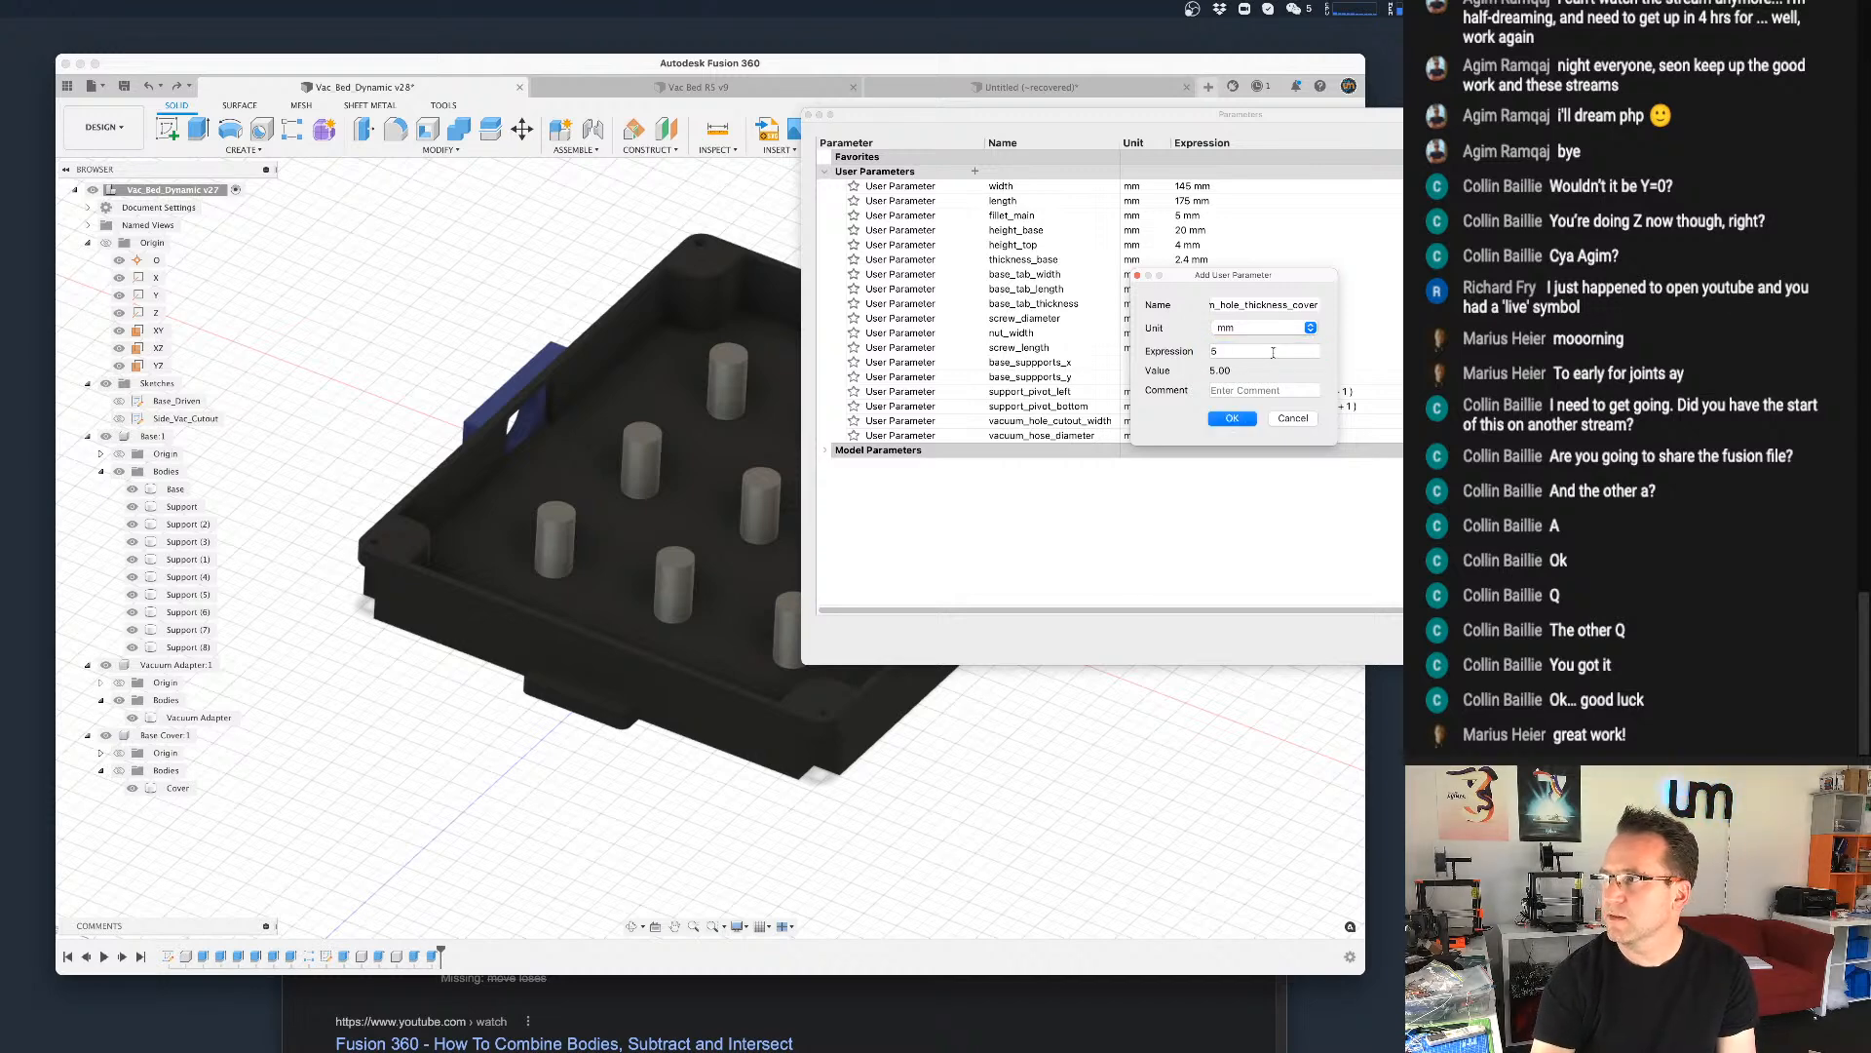
Step: Change thickness to diameter in the new parameter's name, copy the full name and add the parameter
left_click(1266, 305)
left_click_drag(1288, 305, 1248, 305)
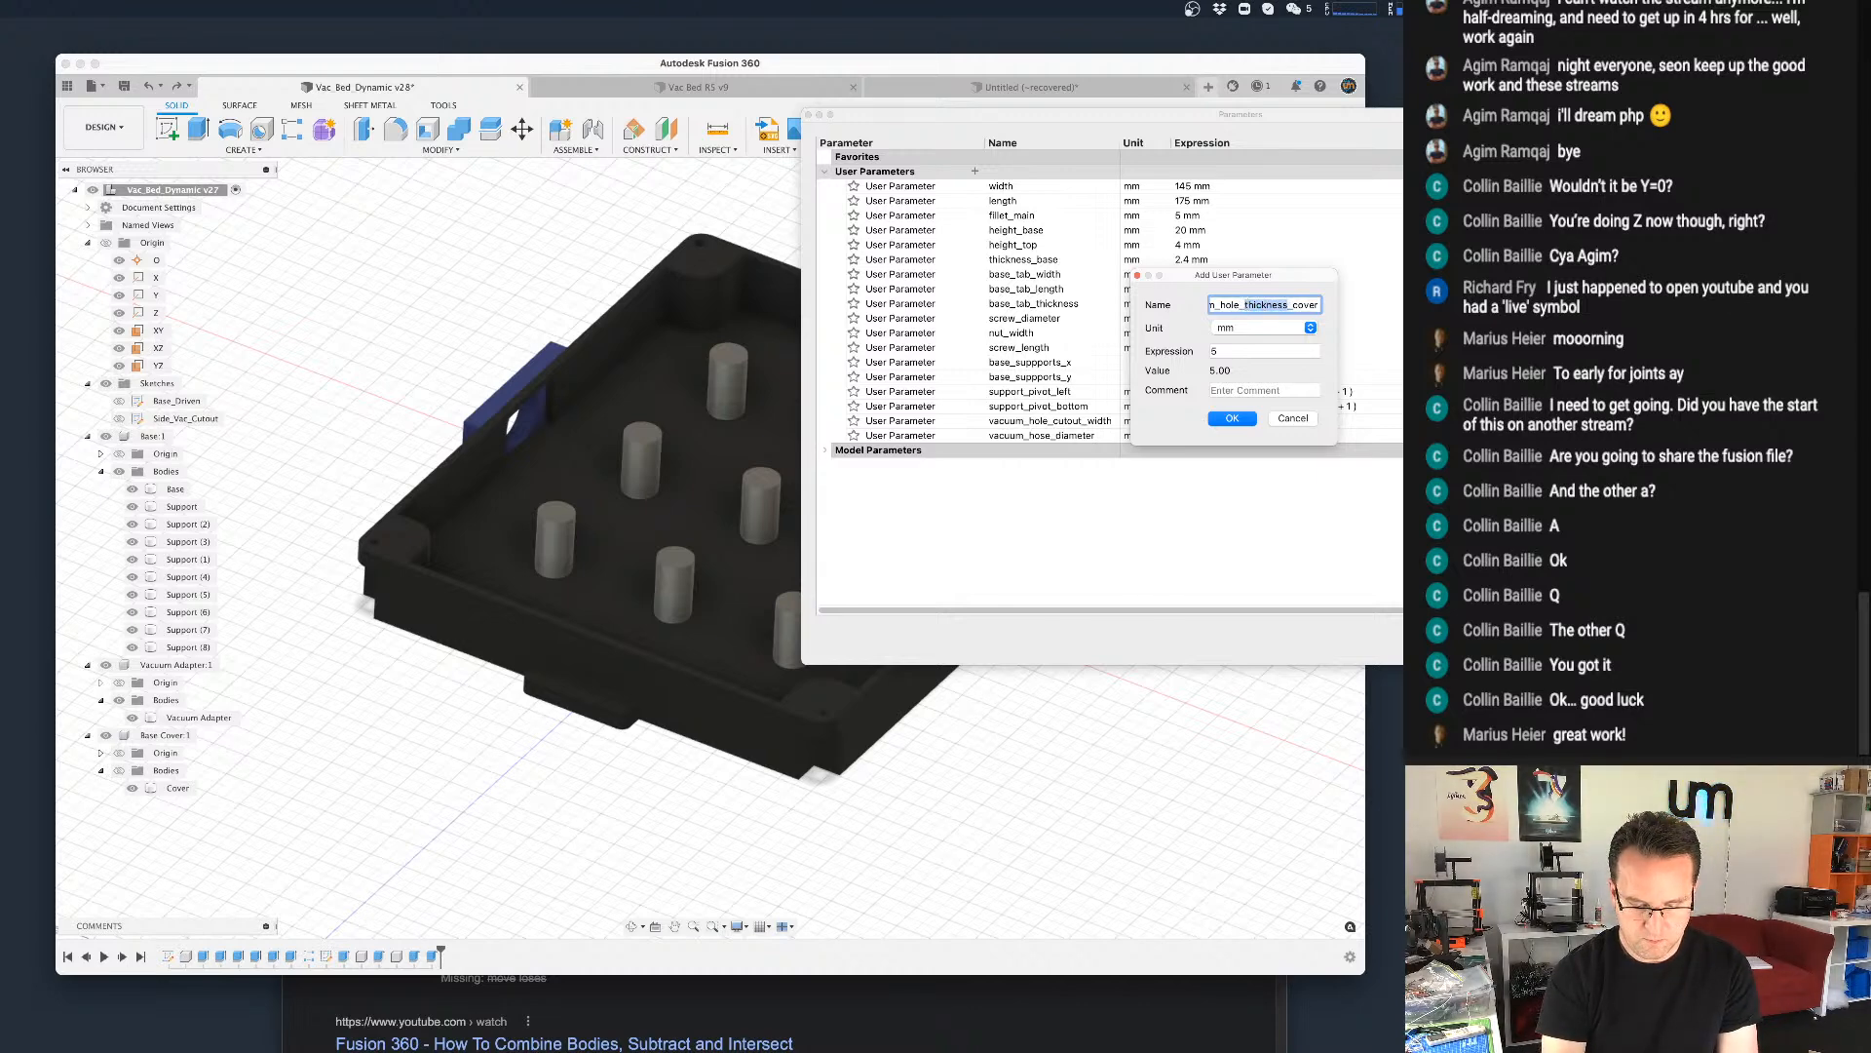
type("diameter")
key("super+a")
key("super+c")
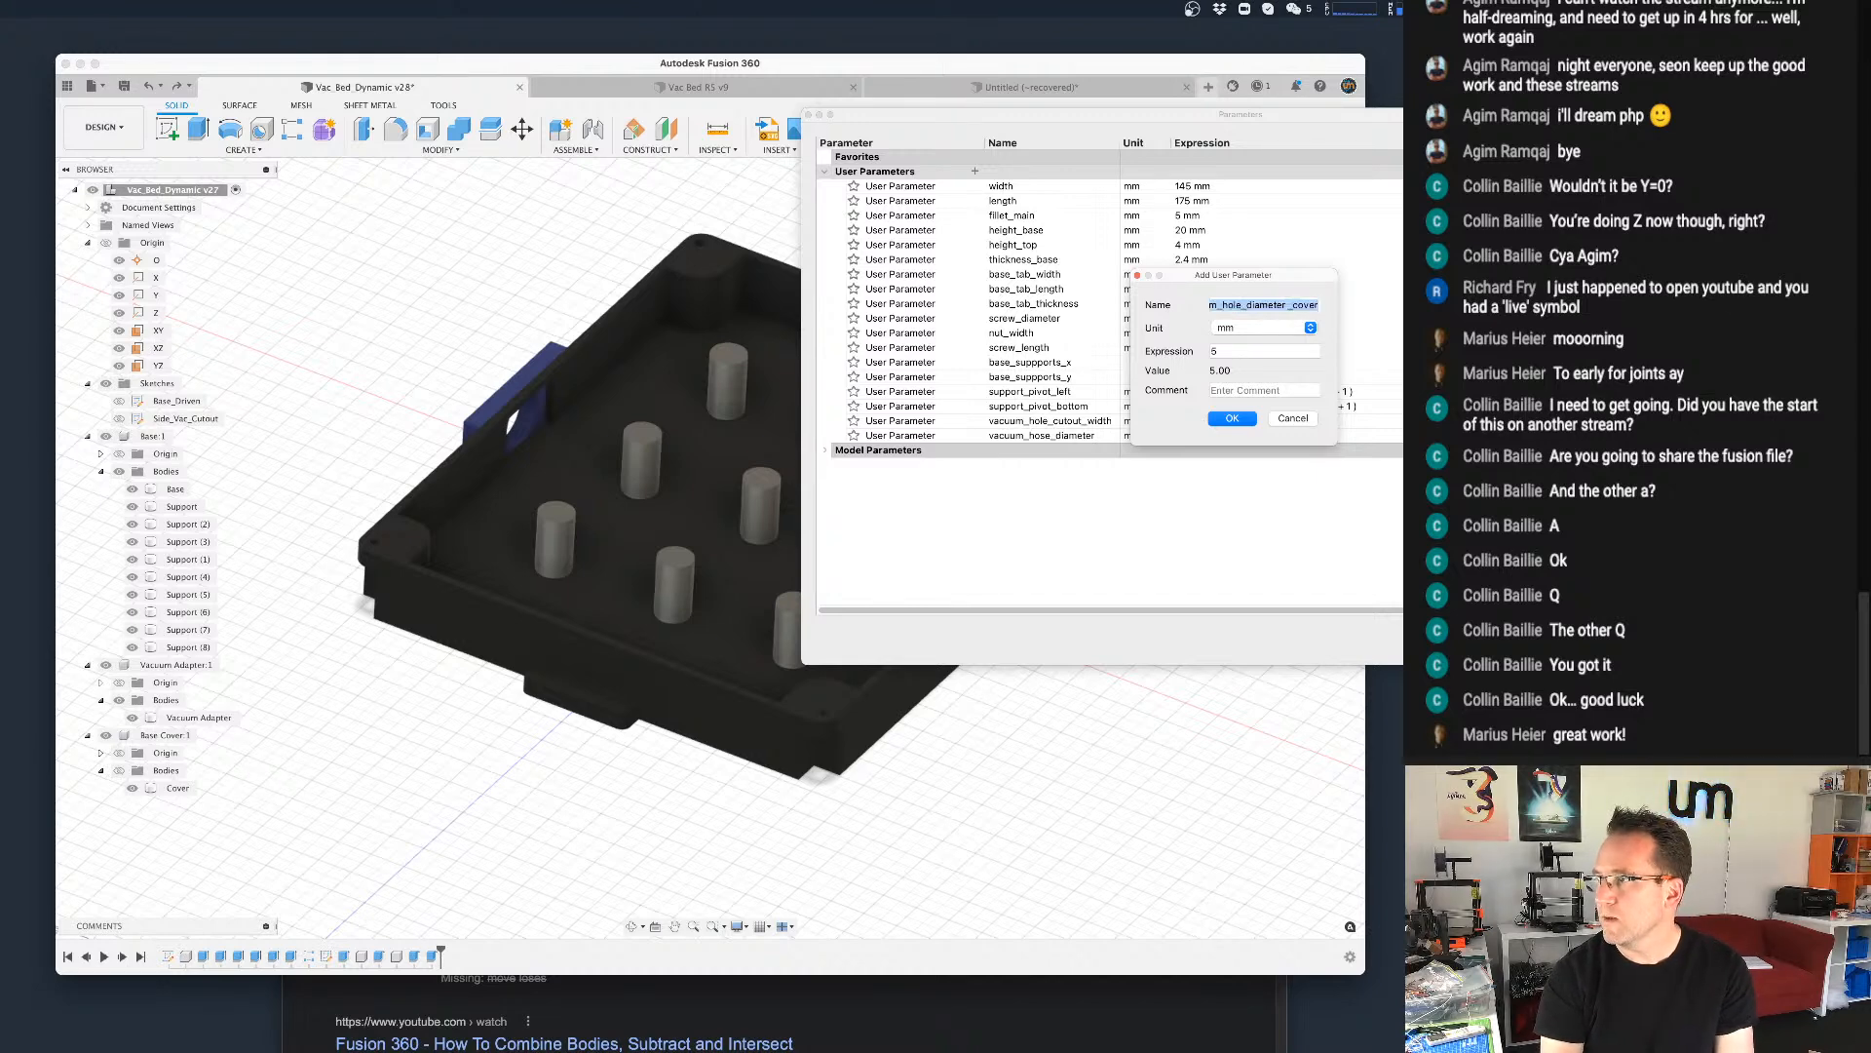
key("Return")
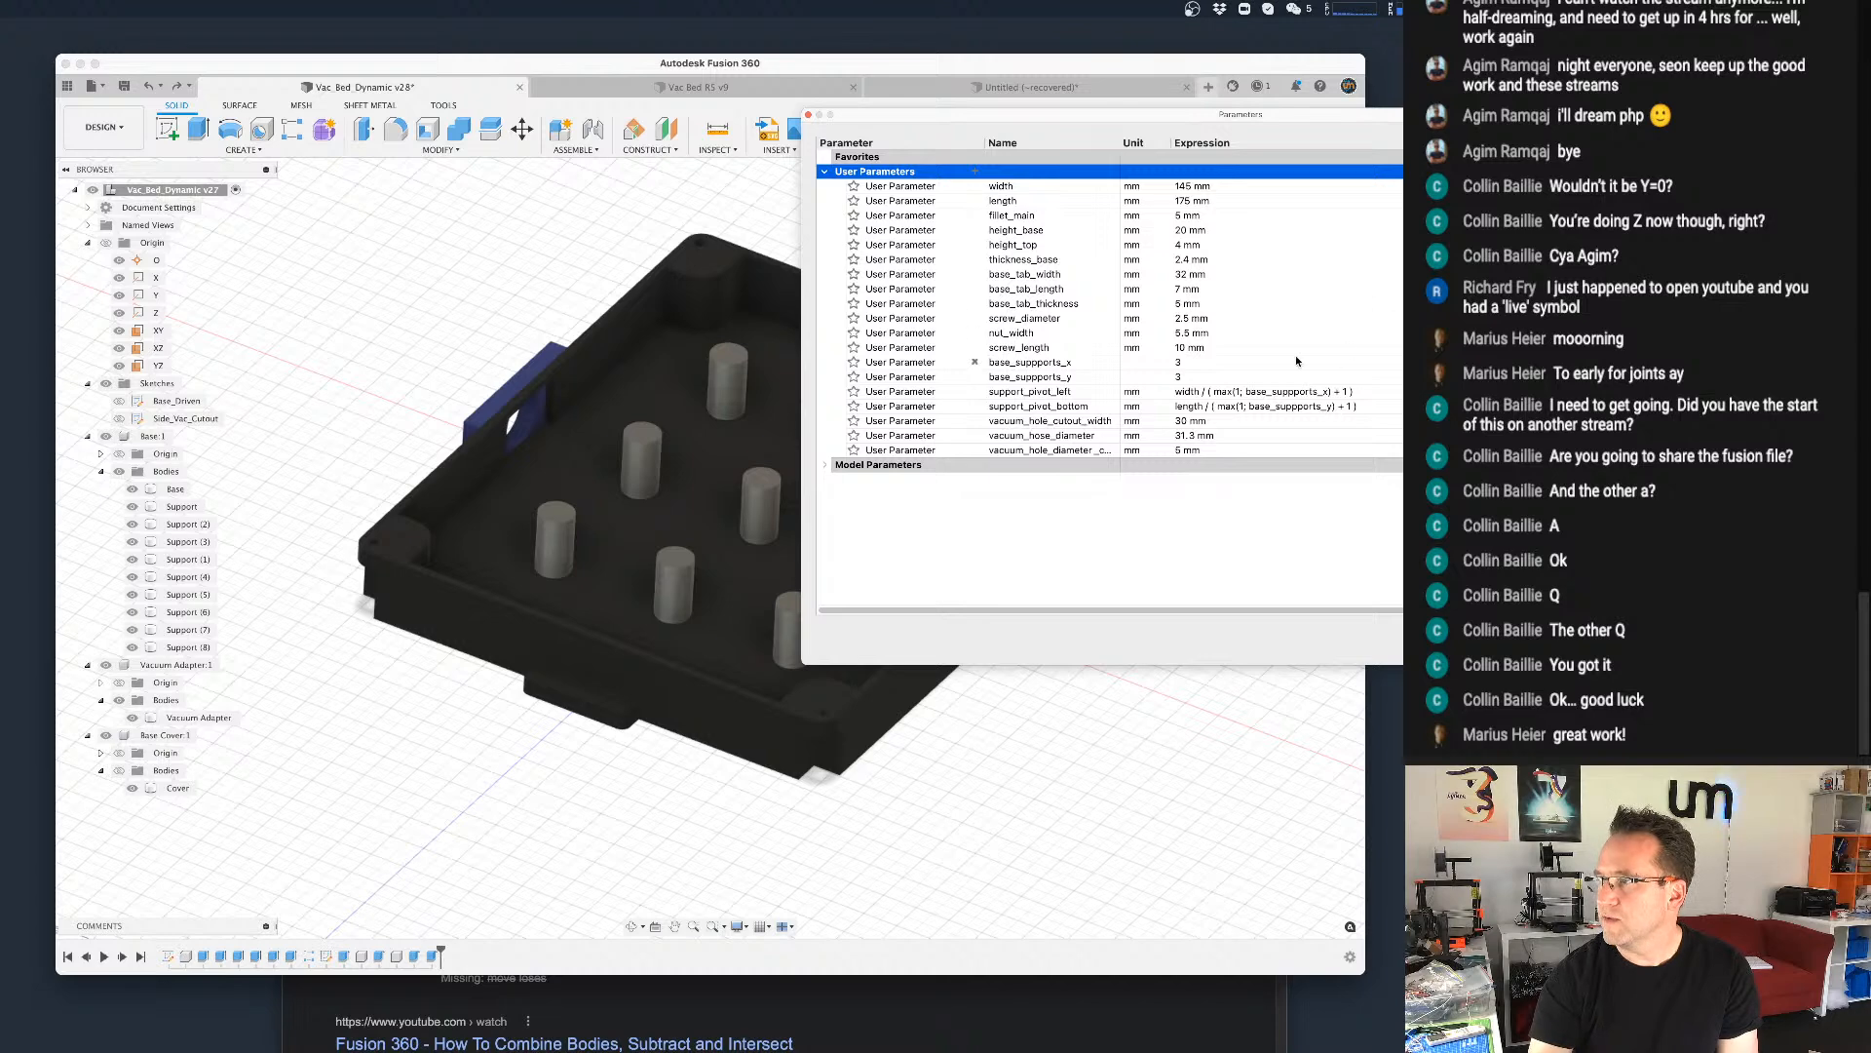
Step: Add a user parameter for the PCB holder's vacuum hole diameter, reusing the copied name with the ending pcb_holder, set to 4 mm
left_click(975, 170)
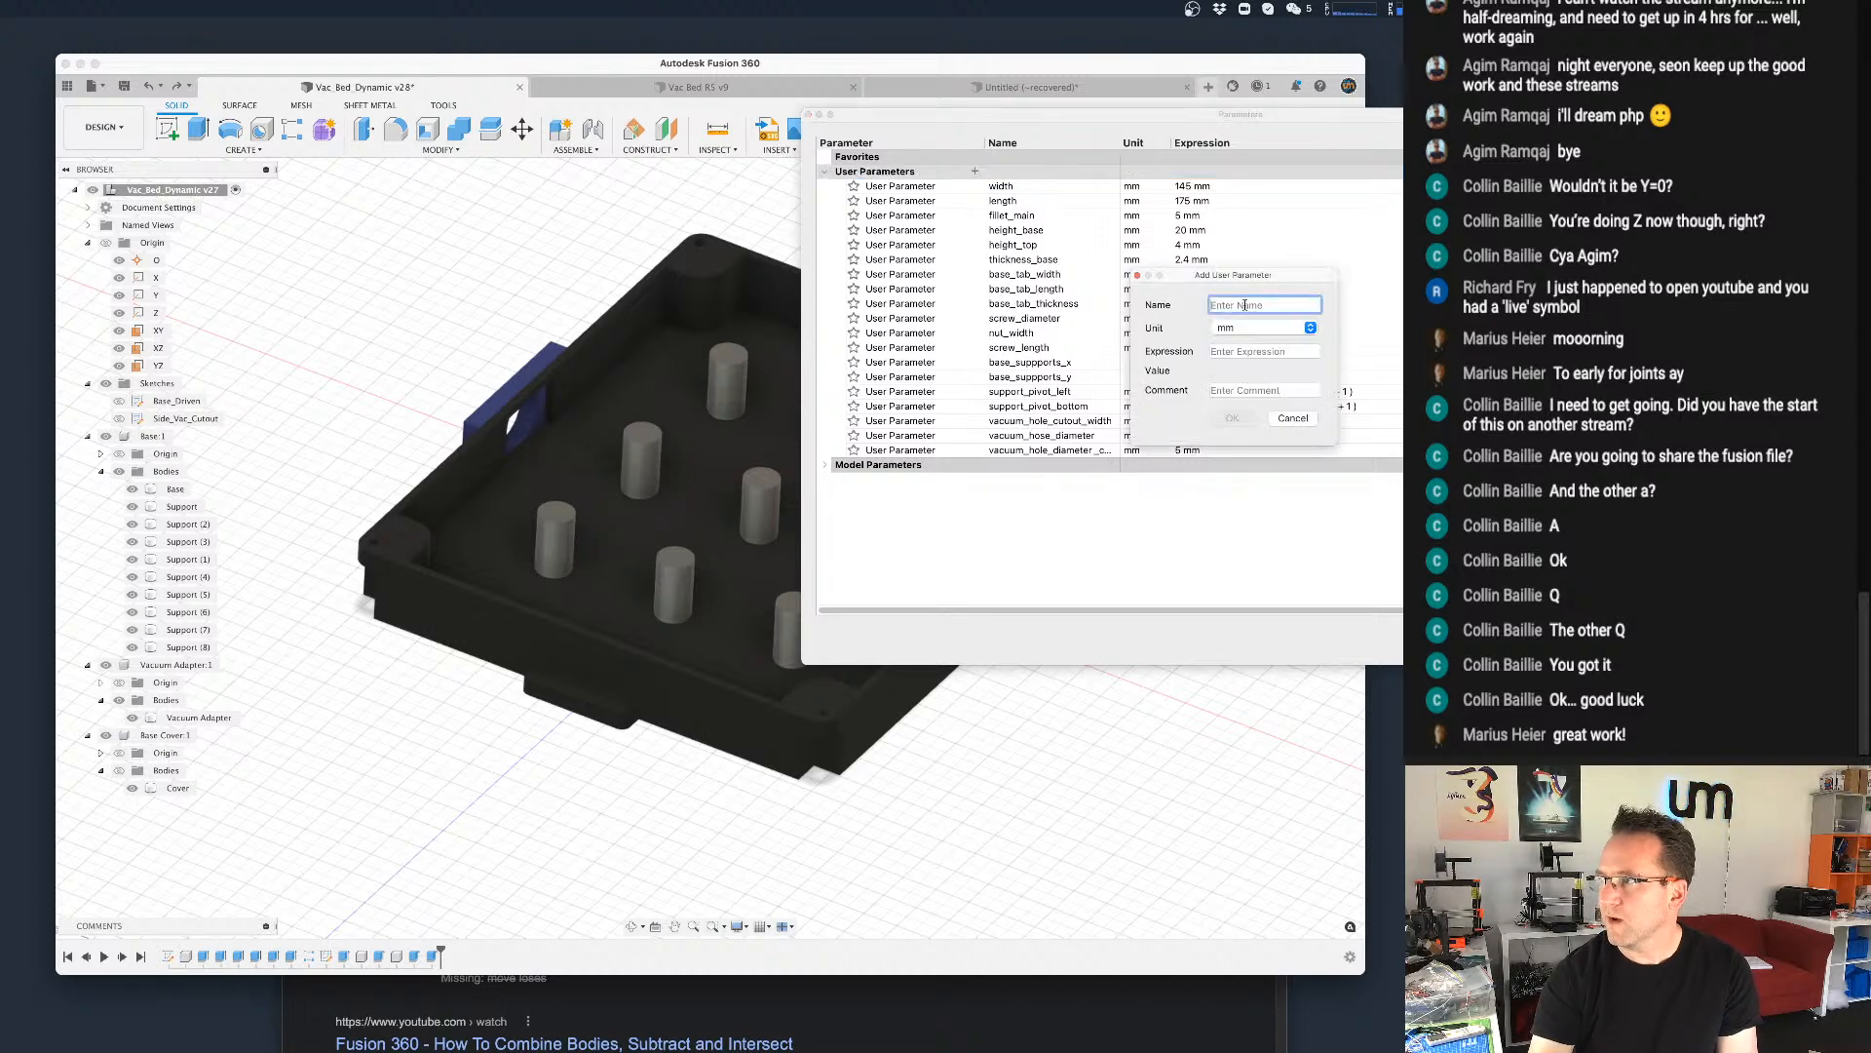
key("super+v")
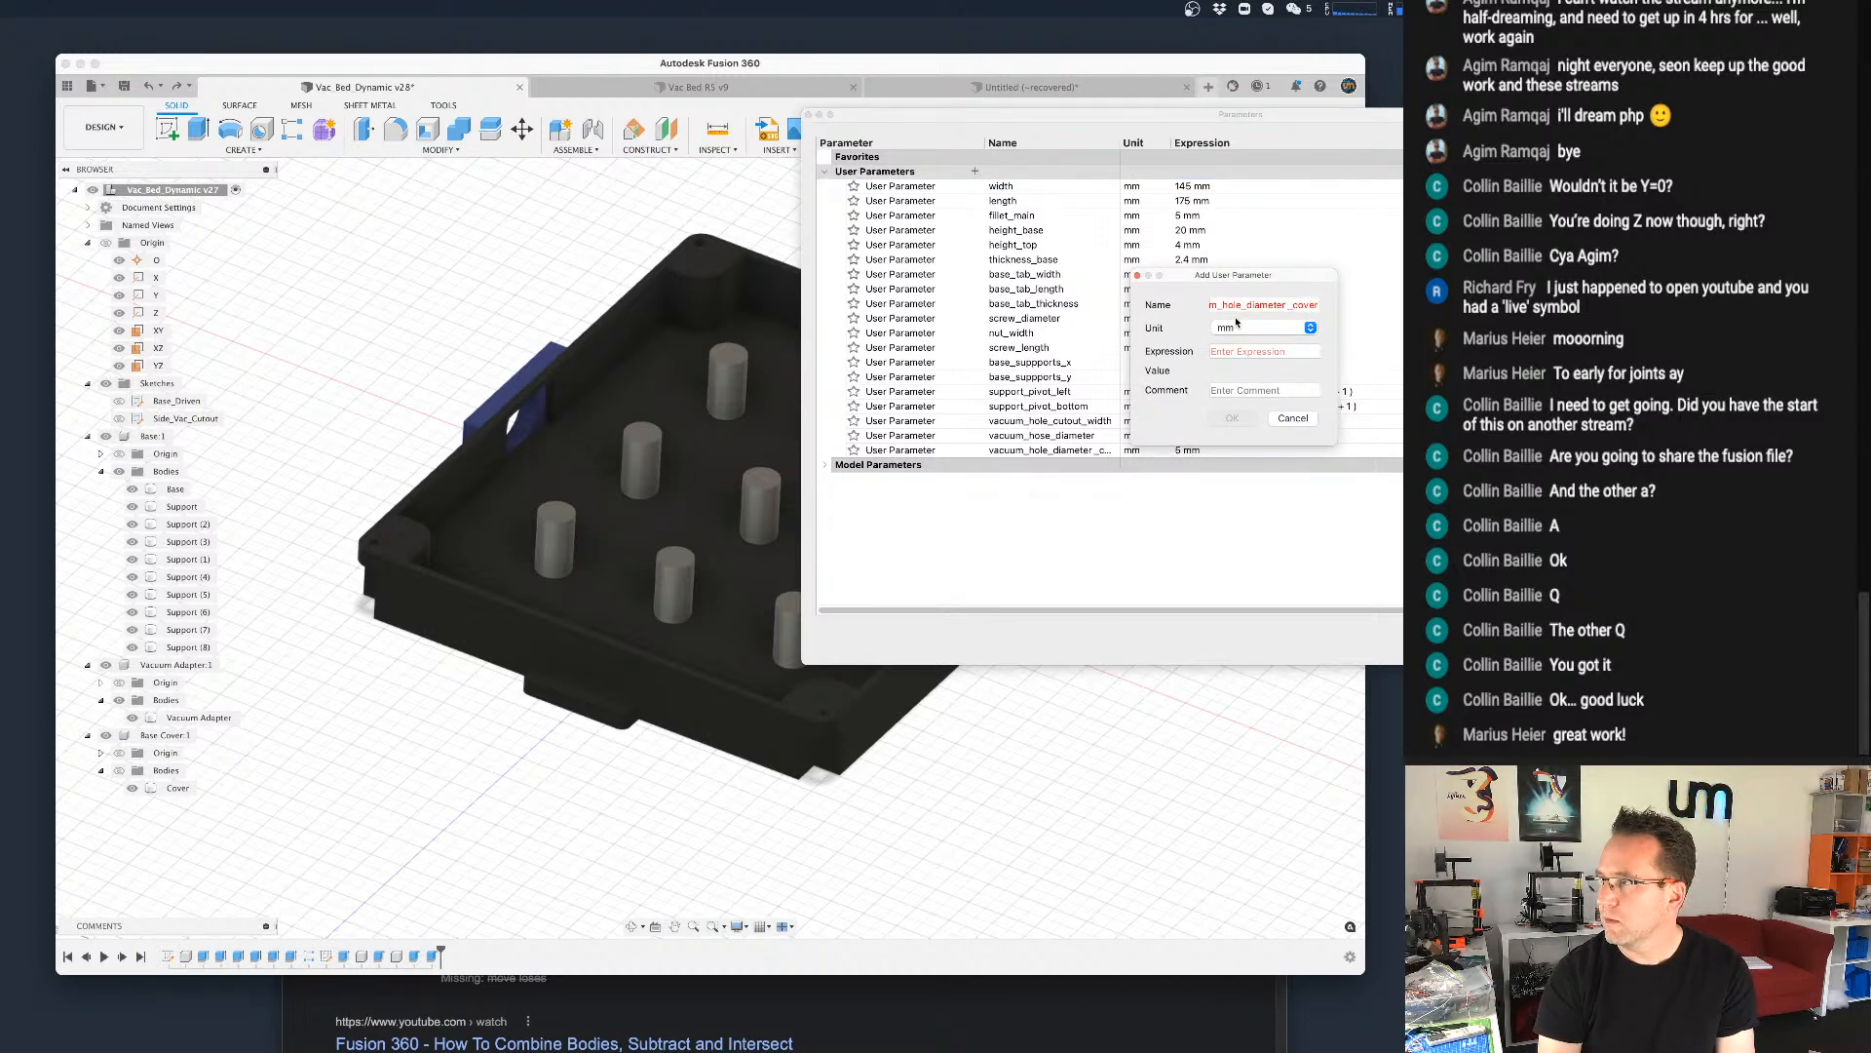
key("BackSpace")
key("BackSpace")
key("BackSpace")
key("BackSpace")
key("BackSpace")
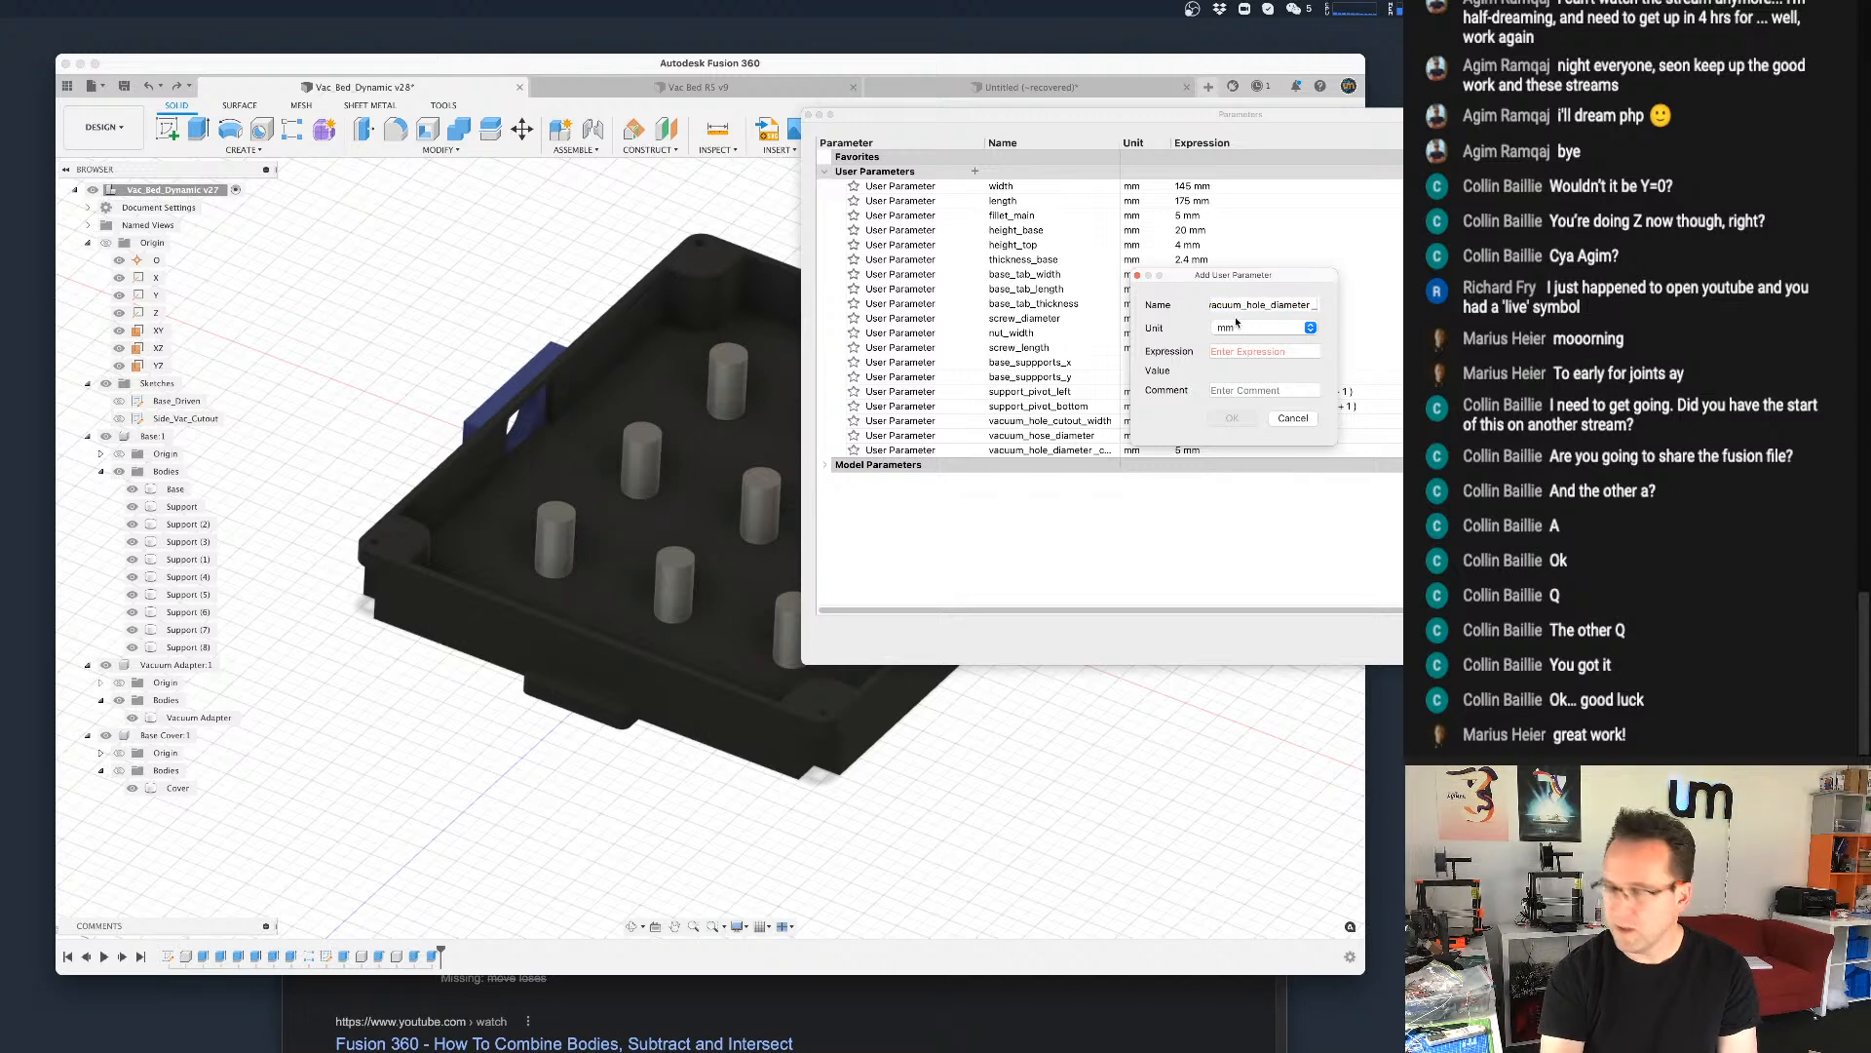
type("pcb_")
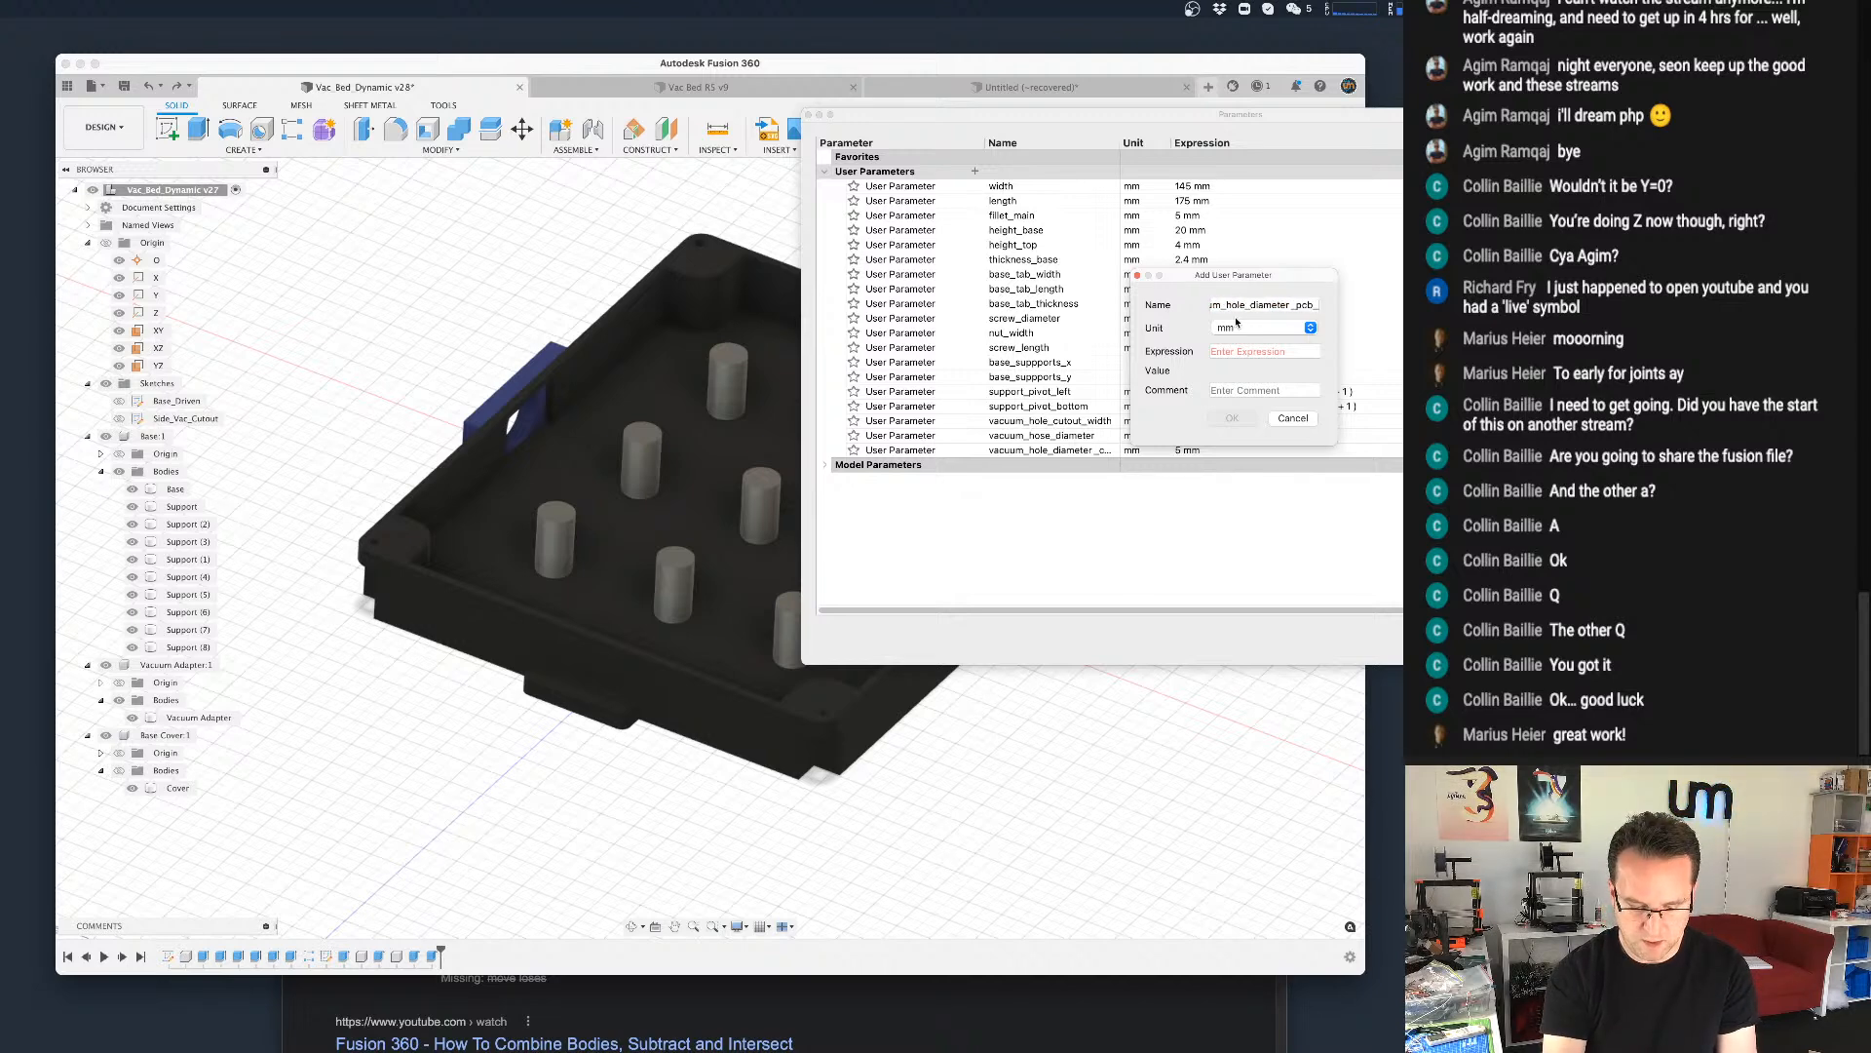
type("holder")
key("Tab")
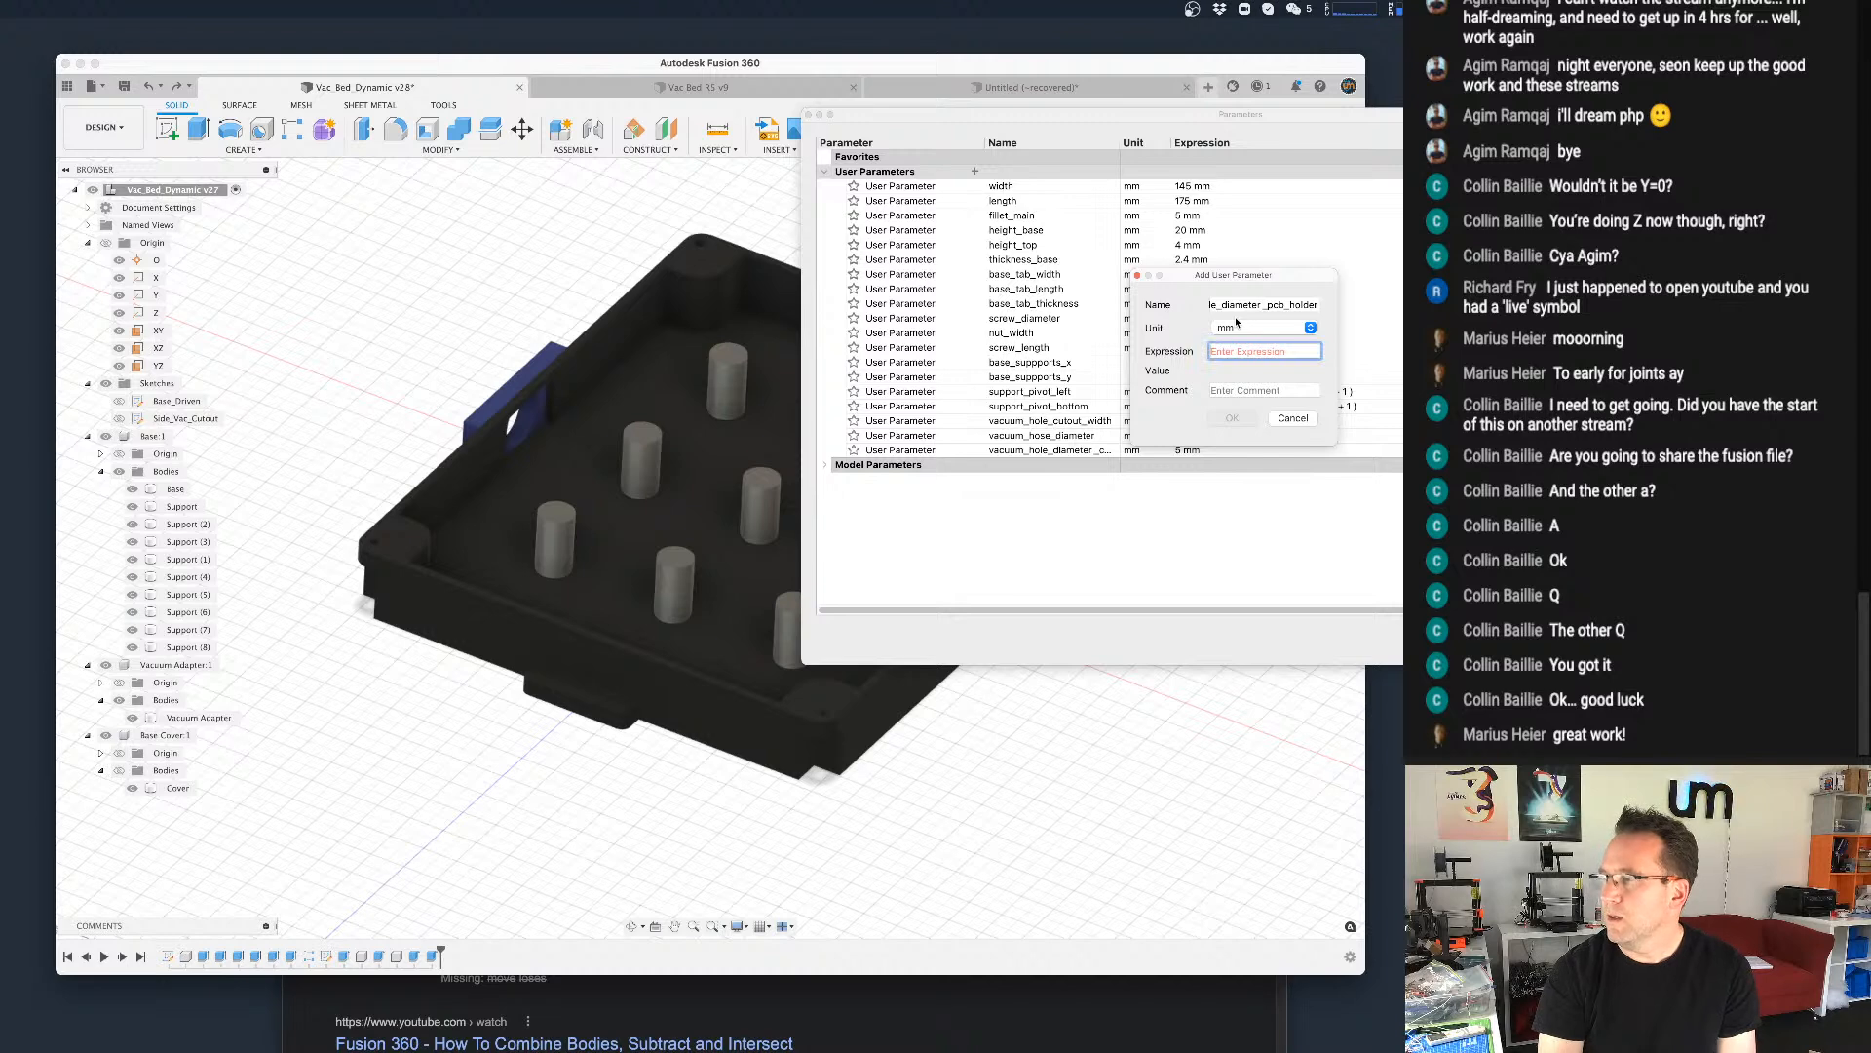
type("4mm")
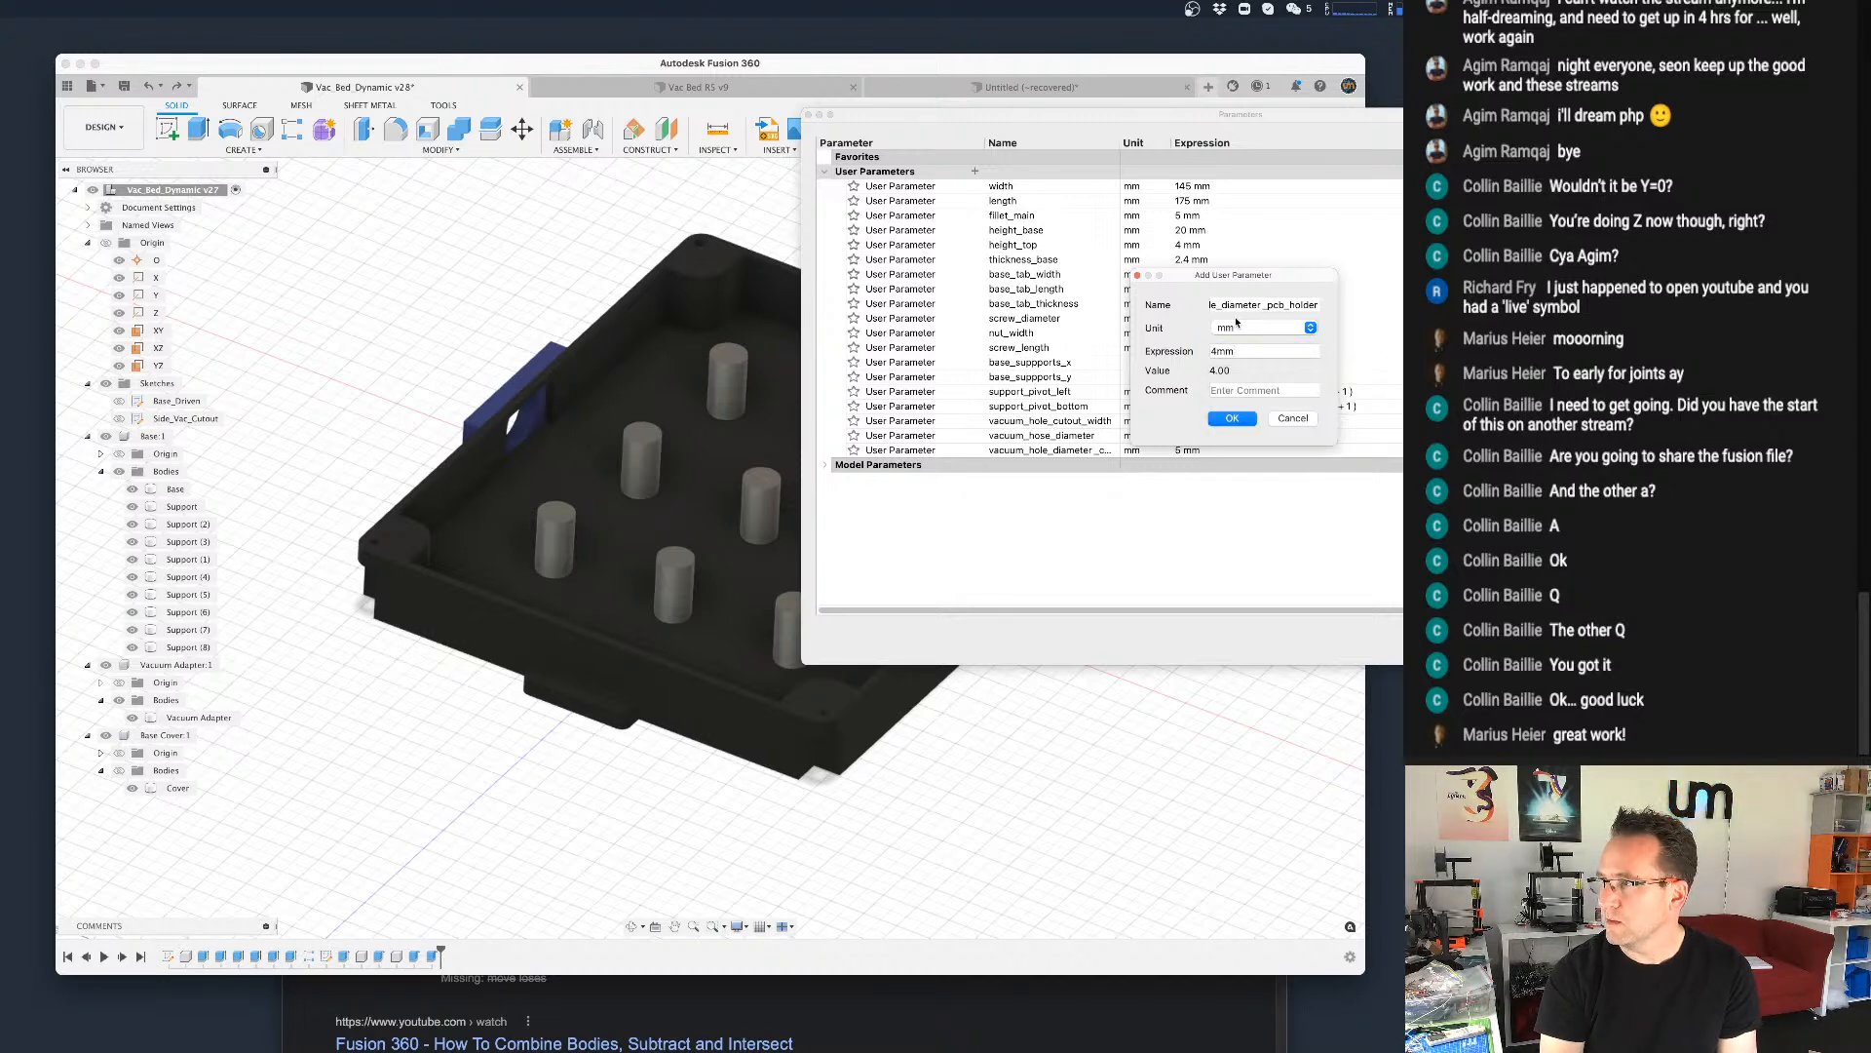
key("Return")
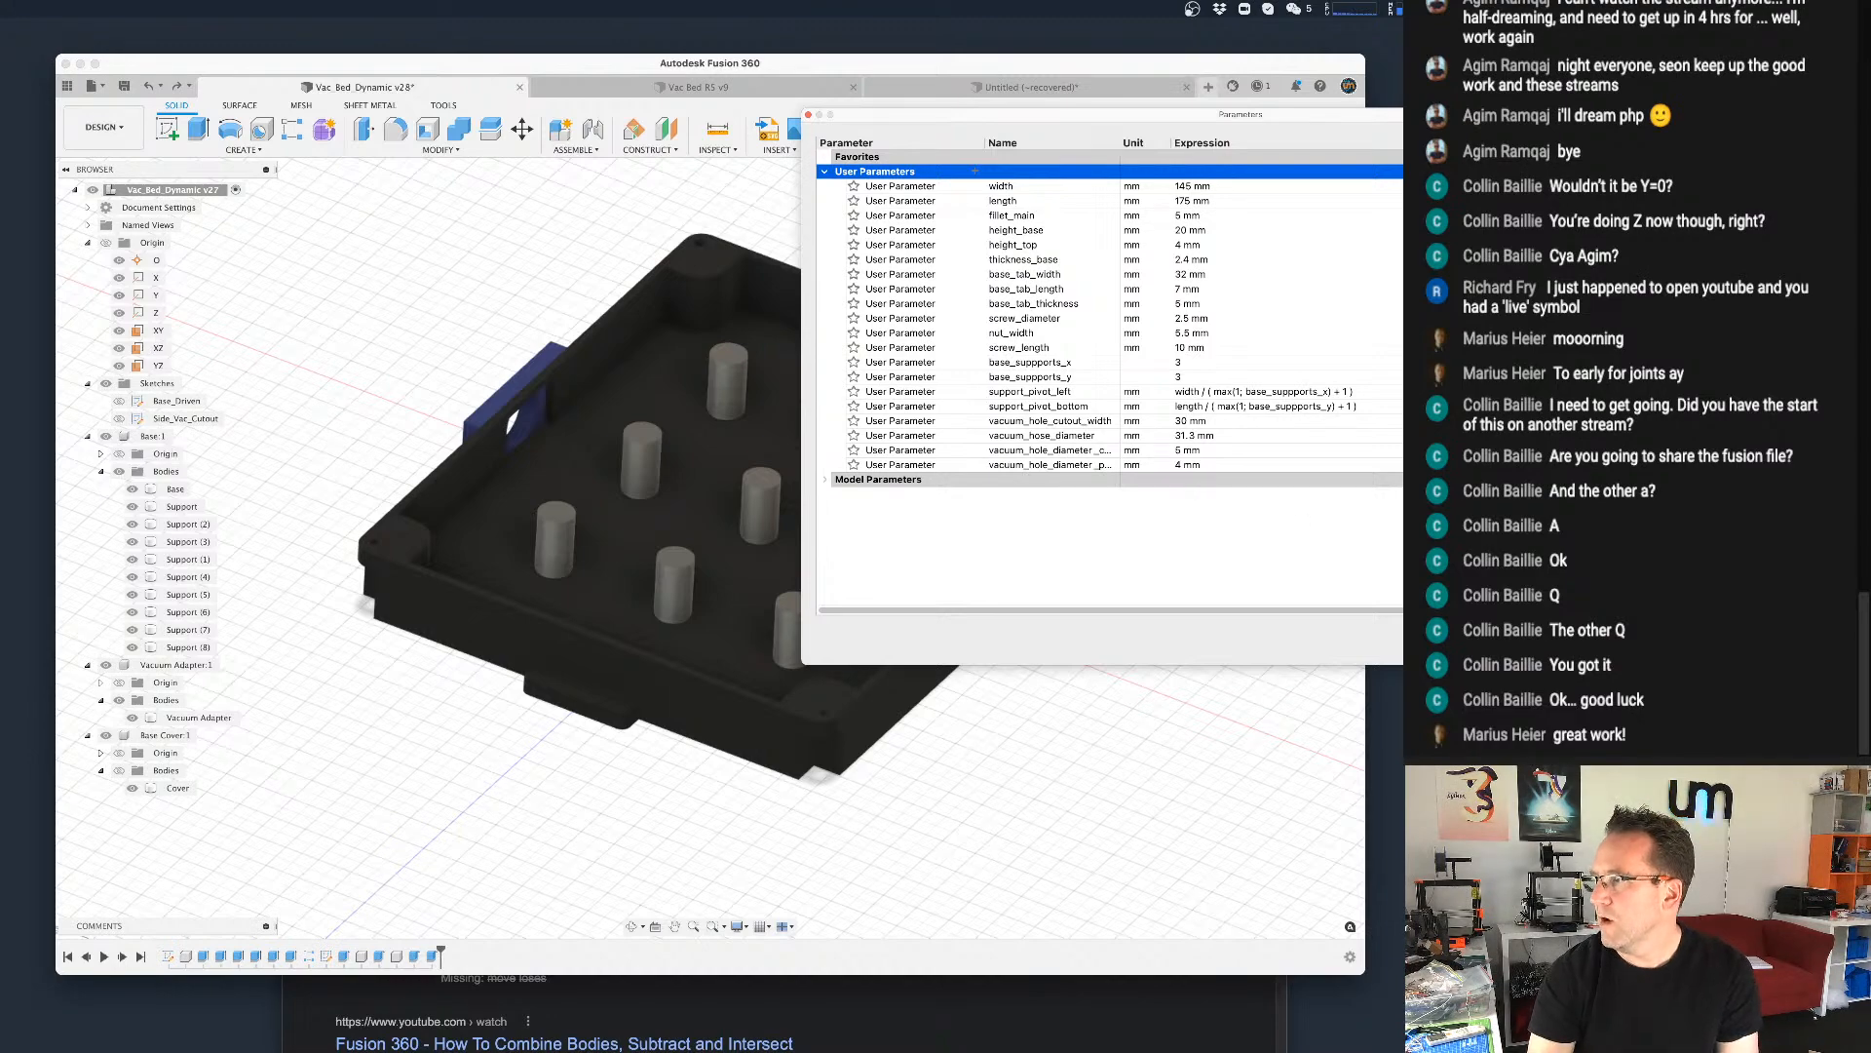
Step: Close the parameters and save the design as a new version
left_click(1637, 640)
scroll(945, 547, "up", 3)
scroll(946, 547, "down", 4)
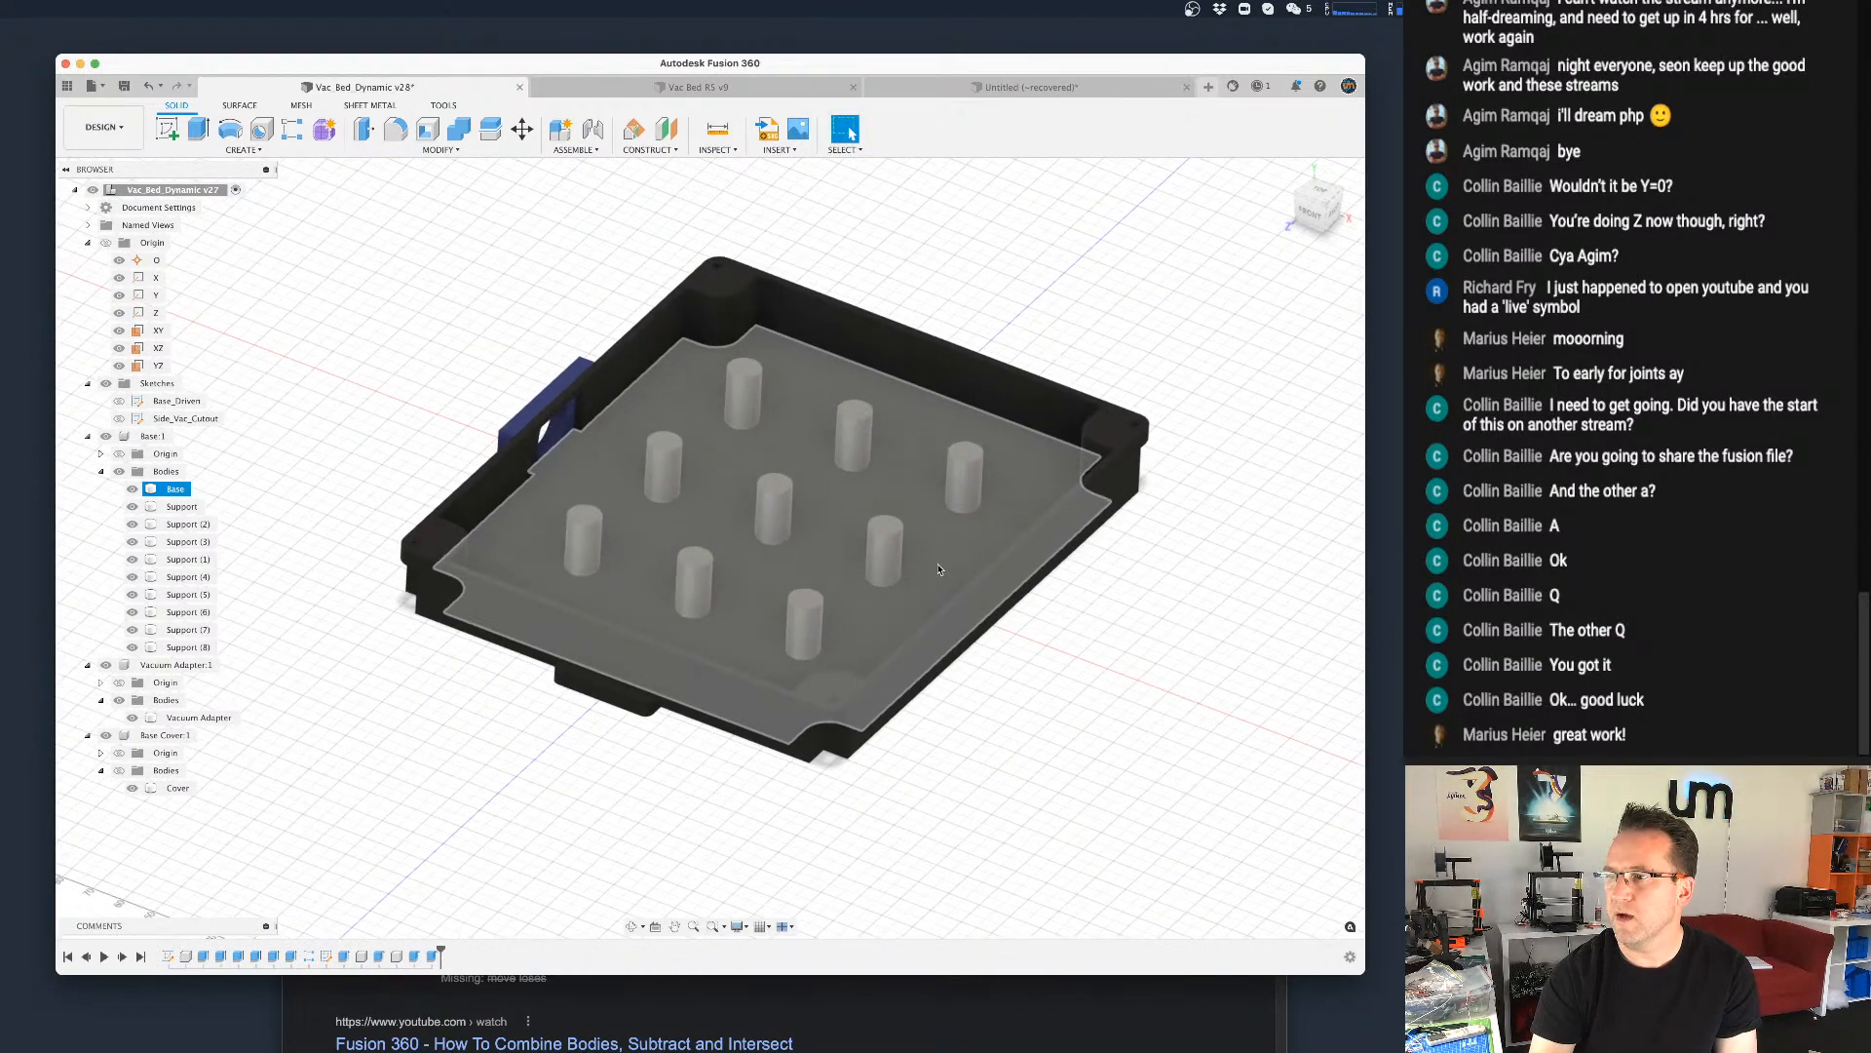
key("super+s")
left_click(717, 515)
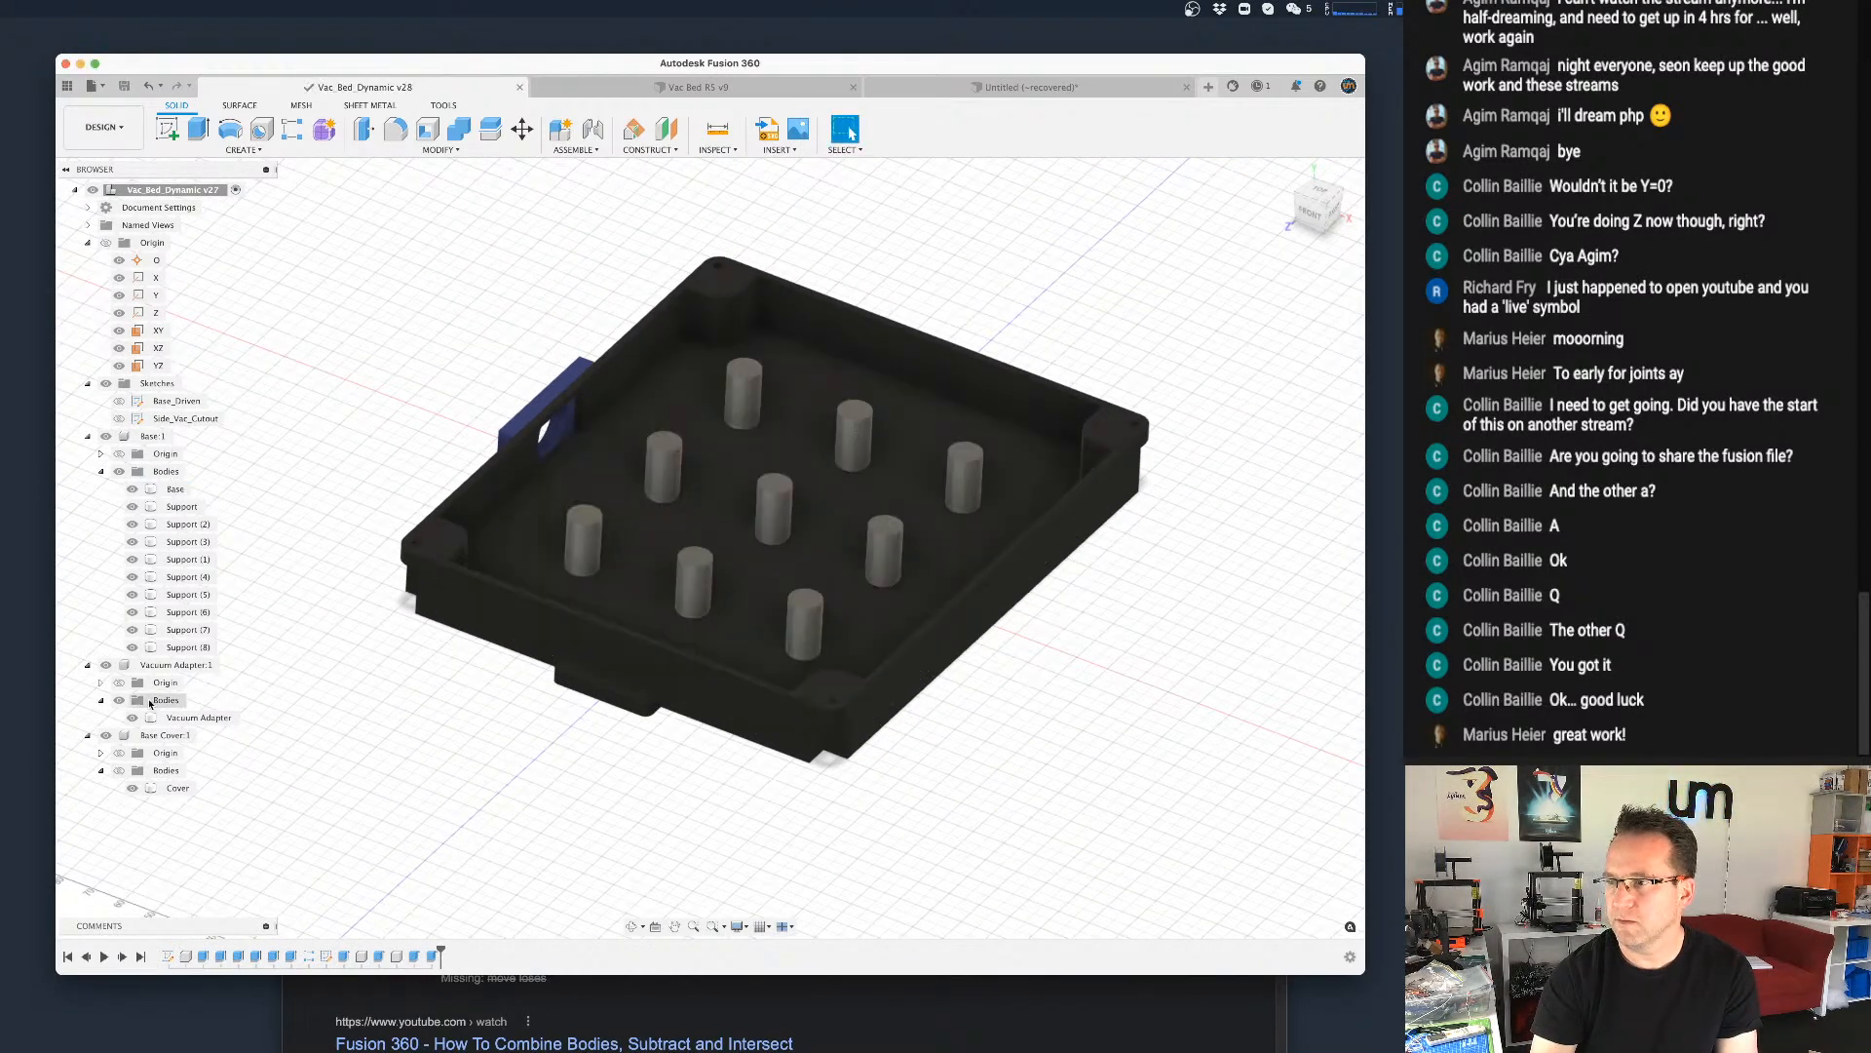
left_click(778, 556)
key("Escape")
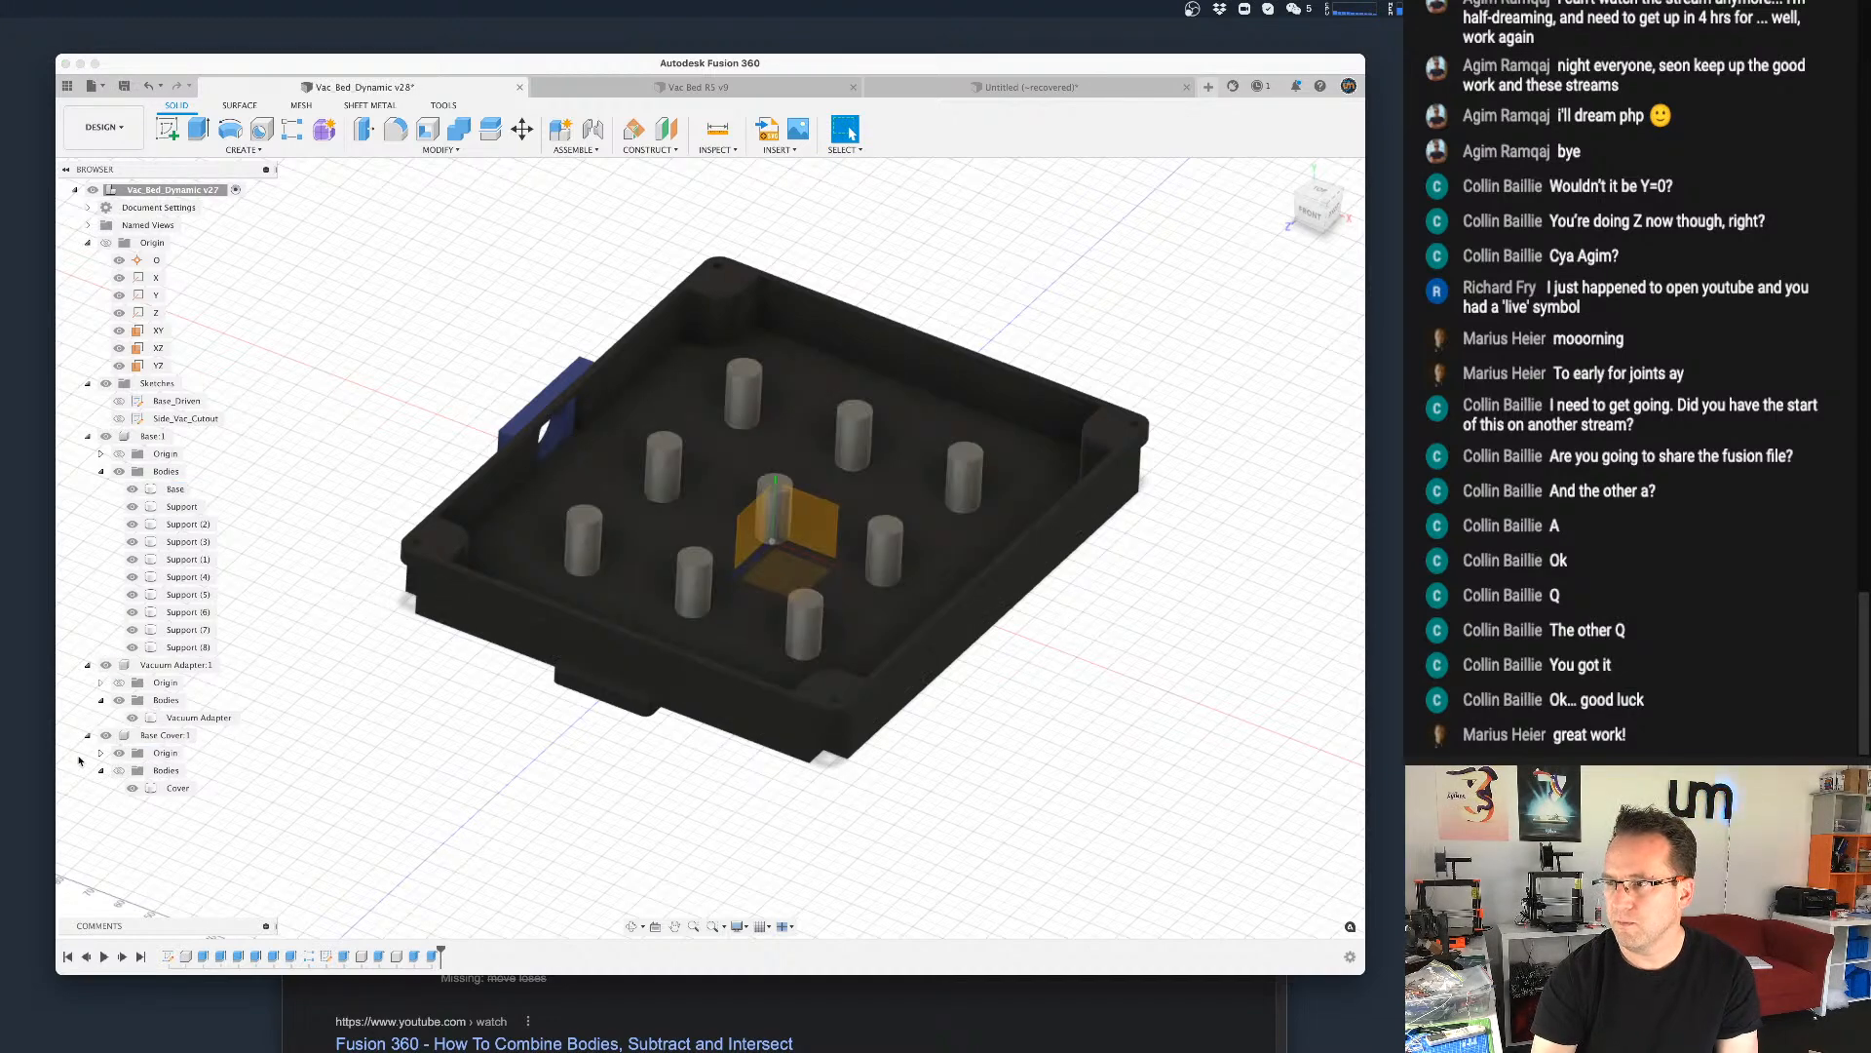
Step: Show the Base Cover's bodies again and start saving another version of the design
left_click(119, 770)
key("super+s")
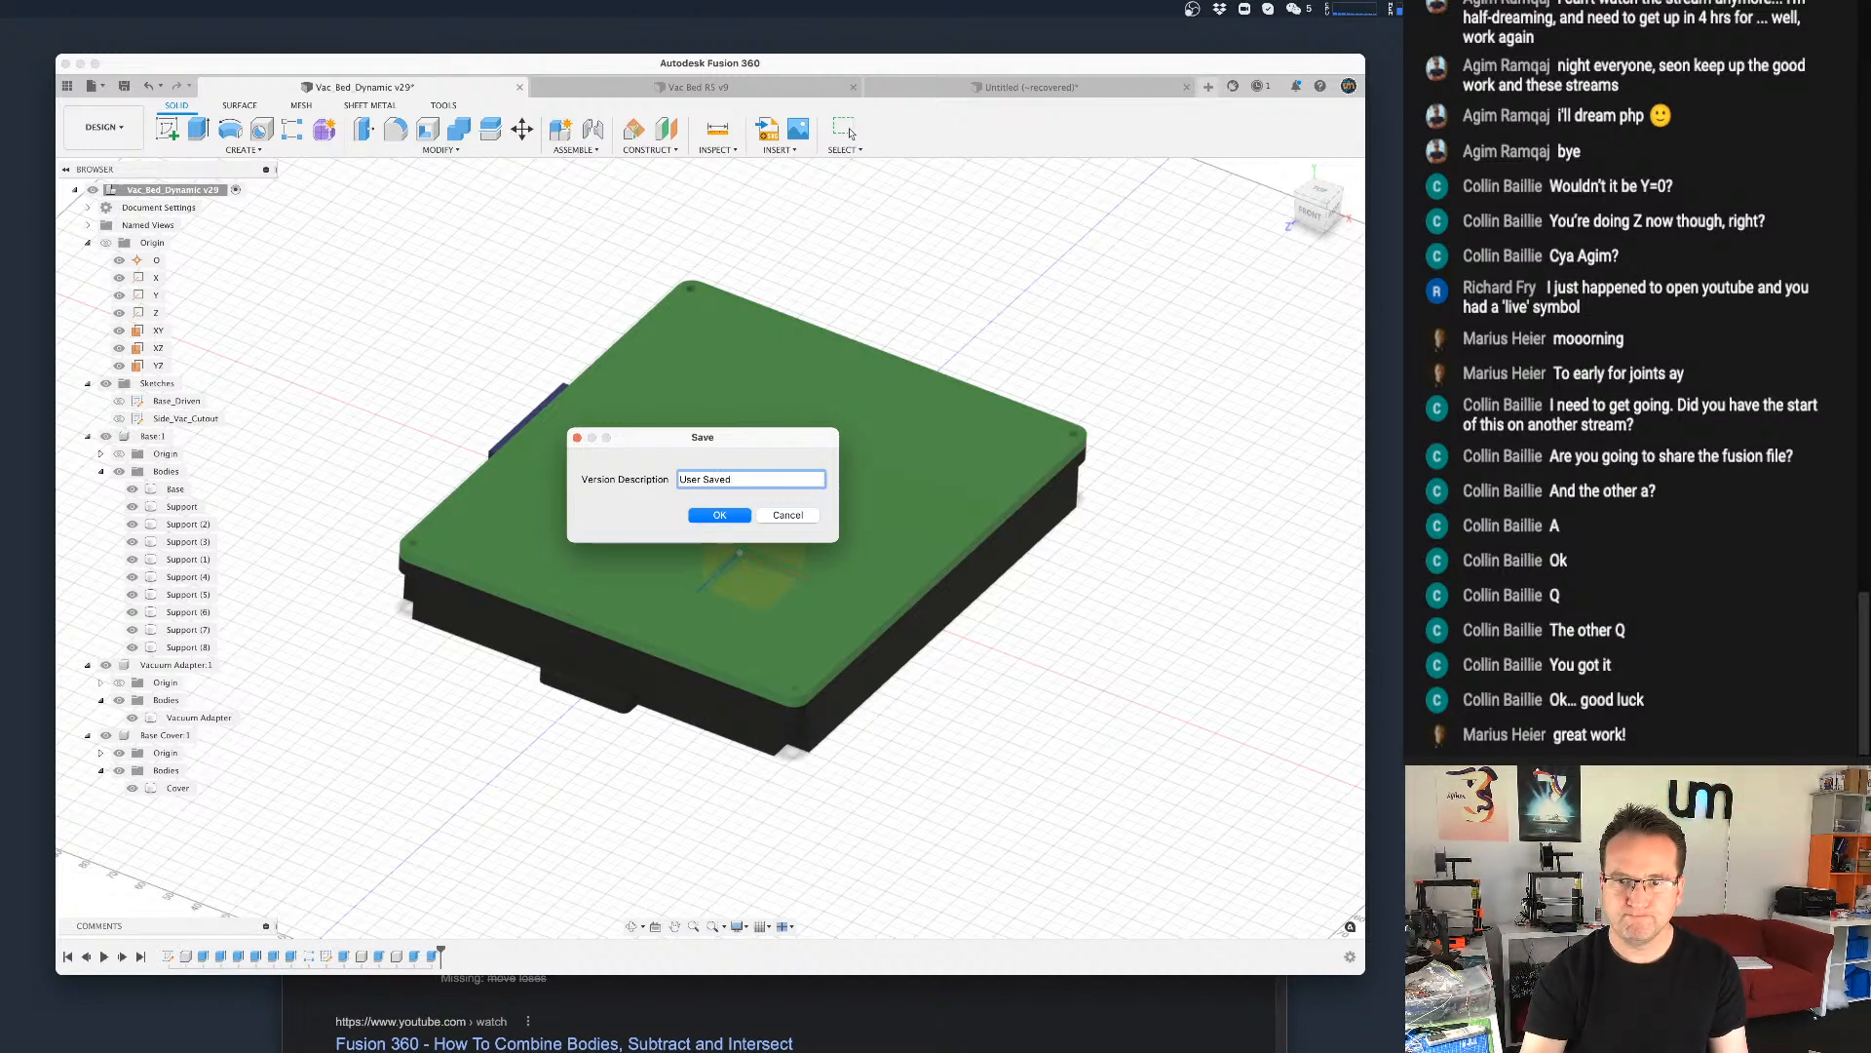
key("super+Tab")
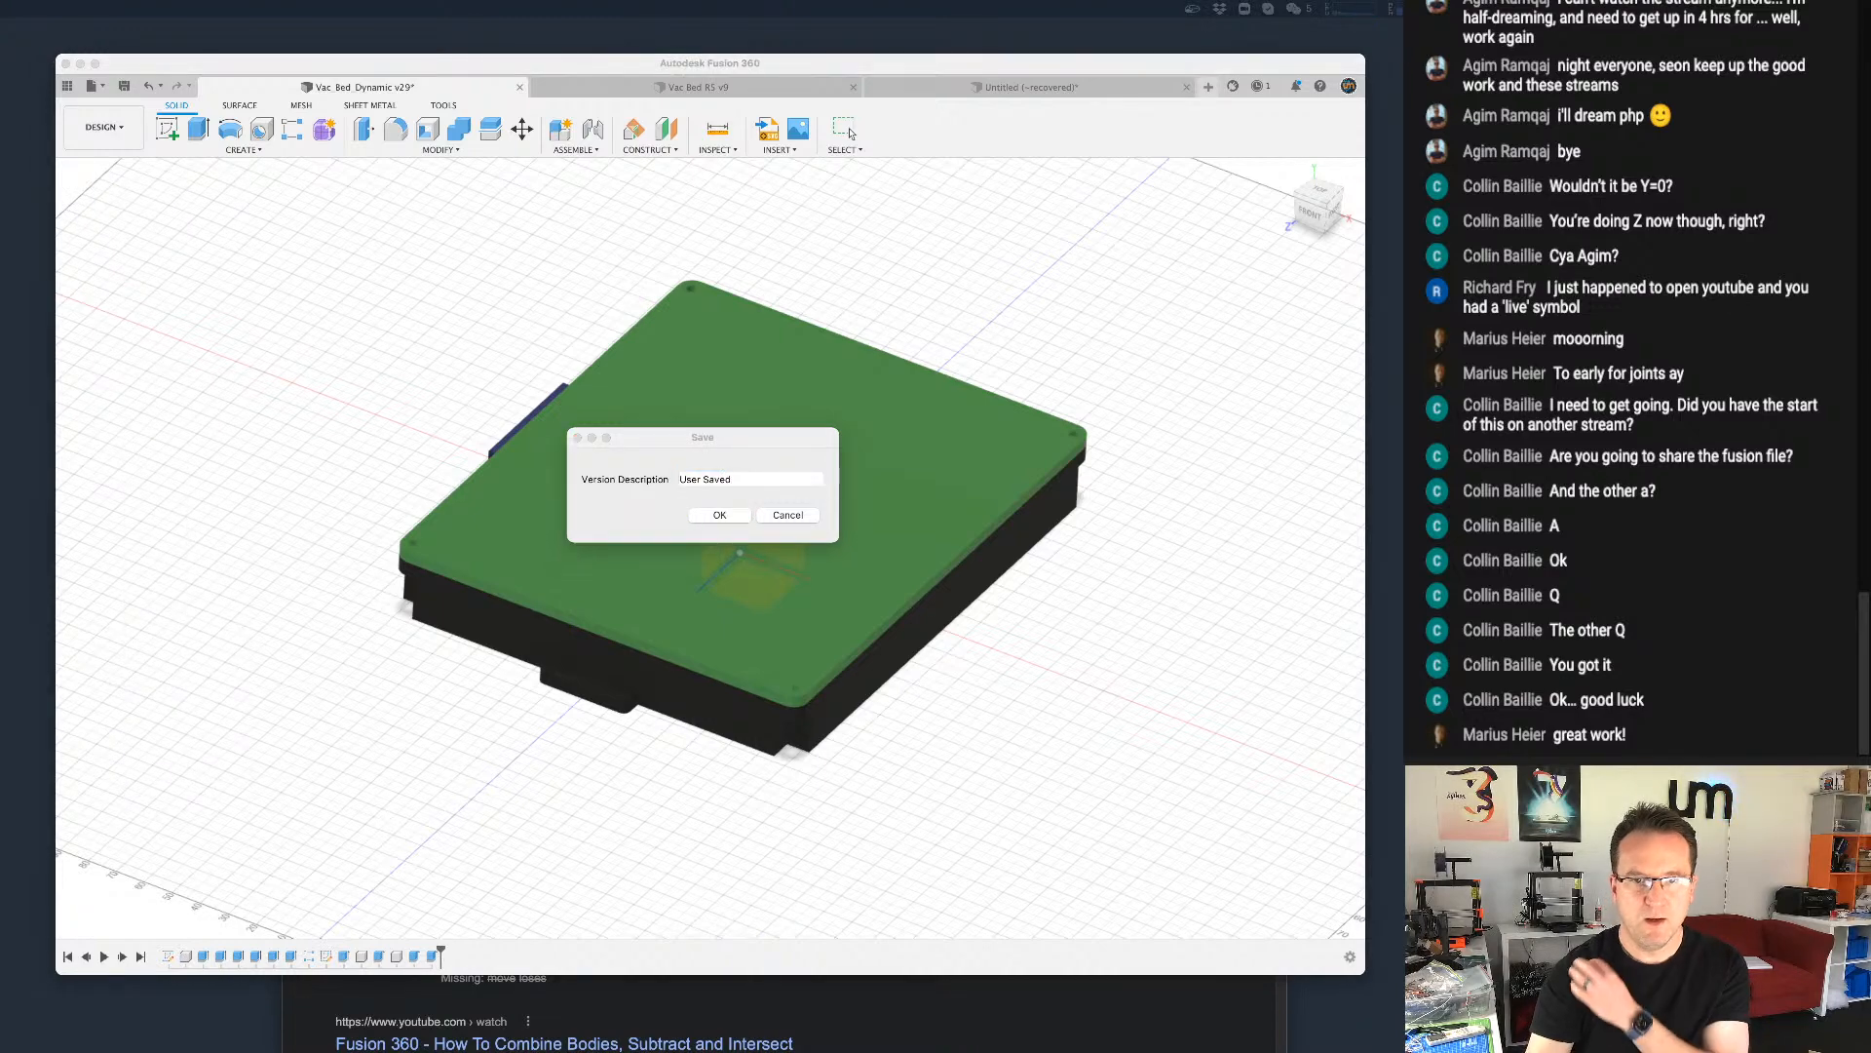